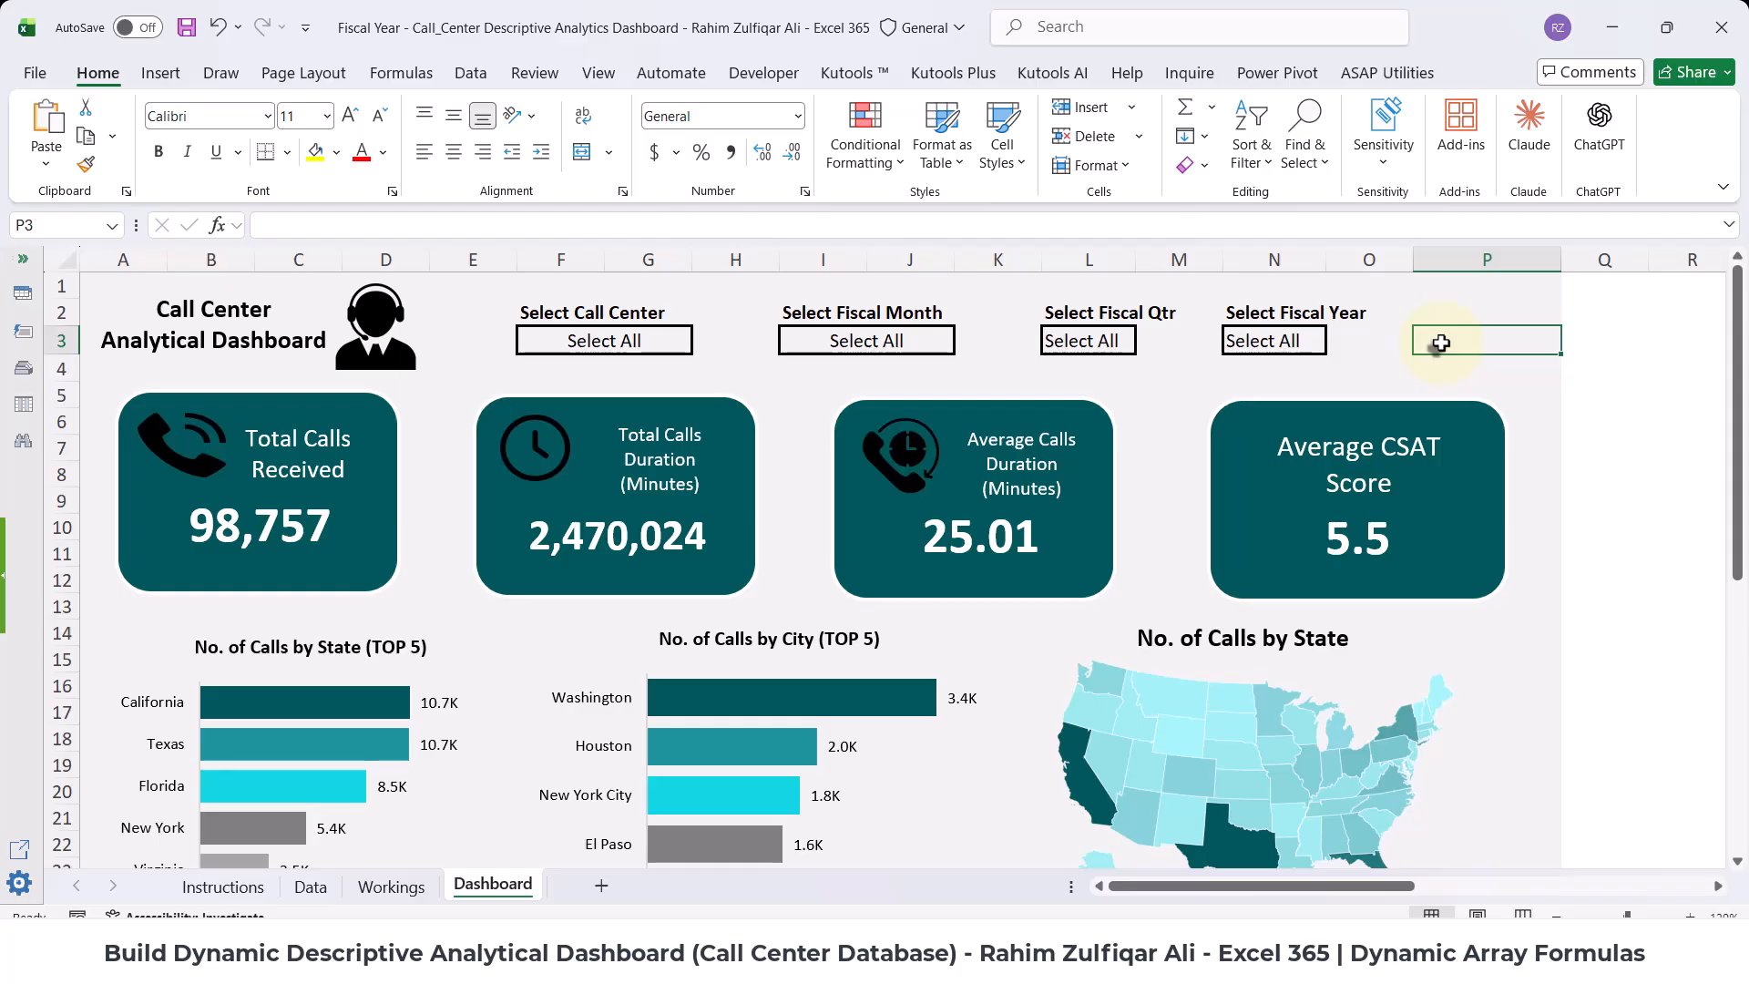
# - Review the Dashboard sheet's filter cells, KPI cards and call charts, ending on the call center selector in F3
pyautogui.scroll(-6, 1440, 344)
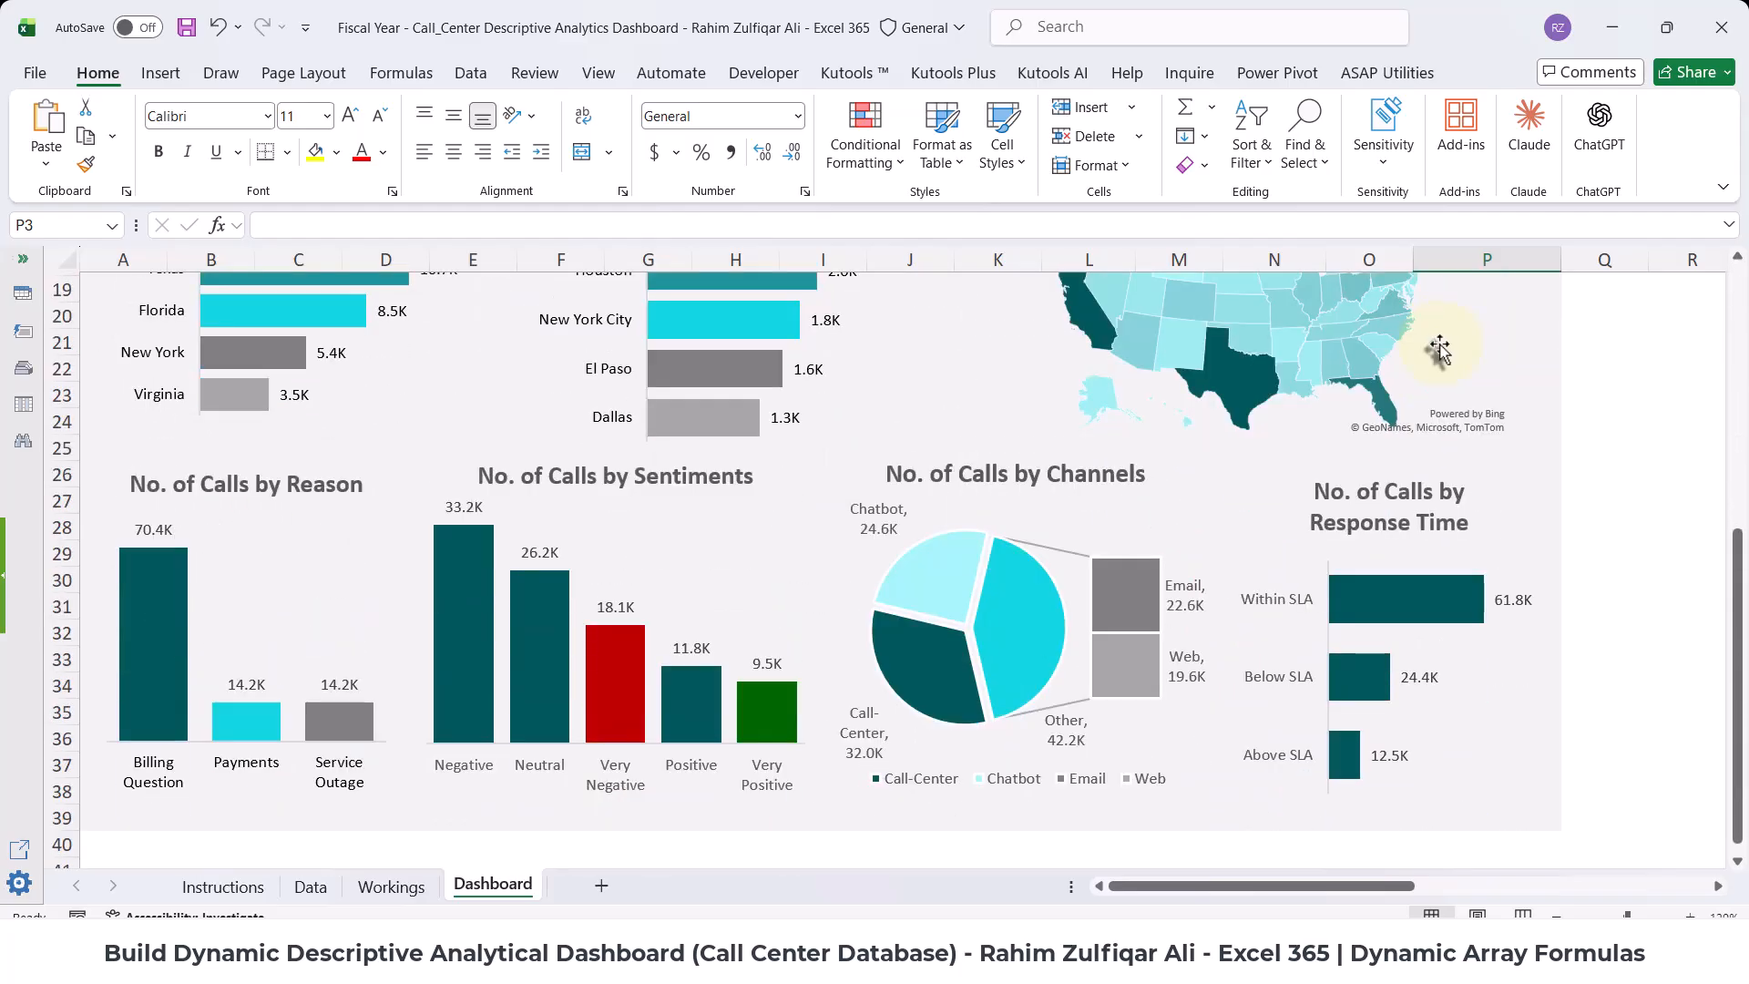
pyautogui.scroll(6, 1440, 344)
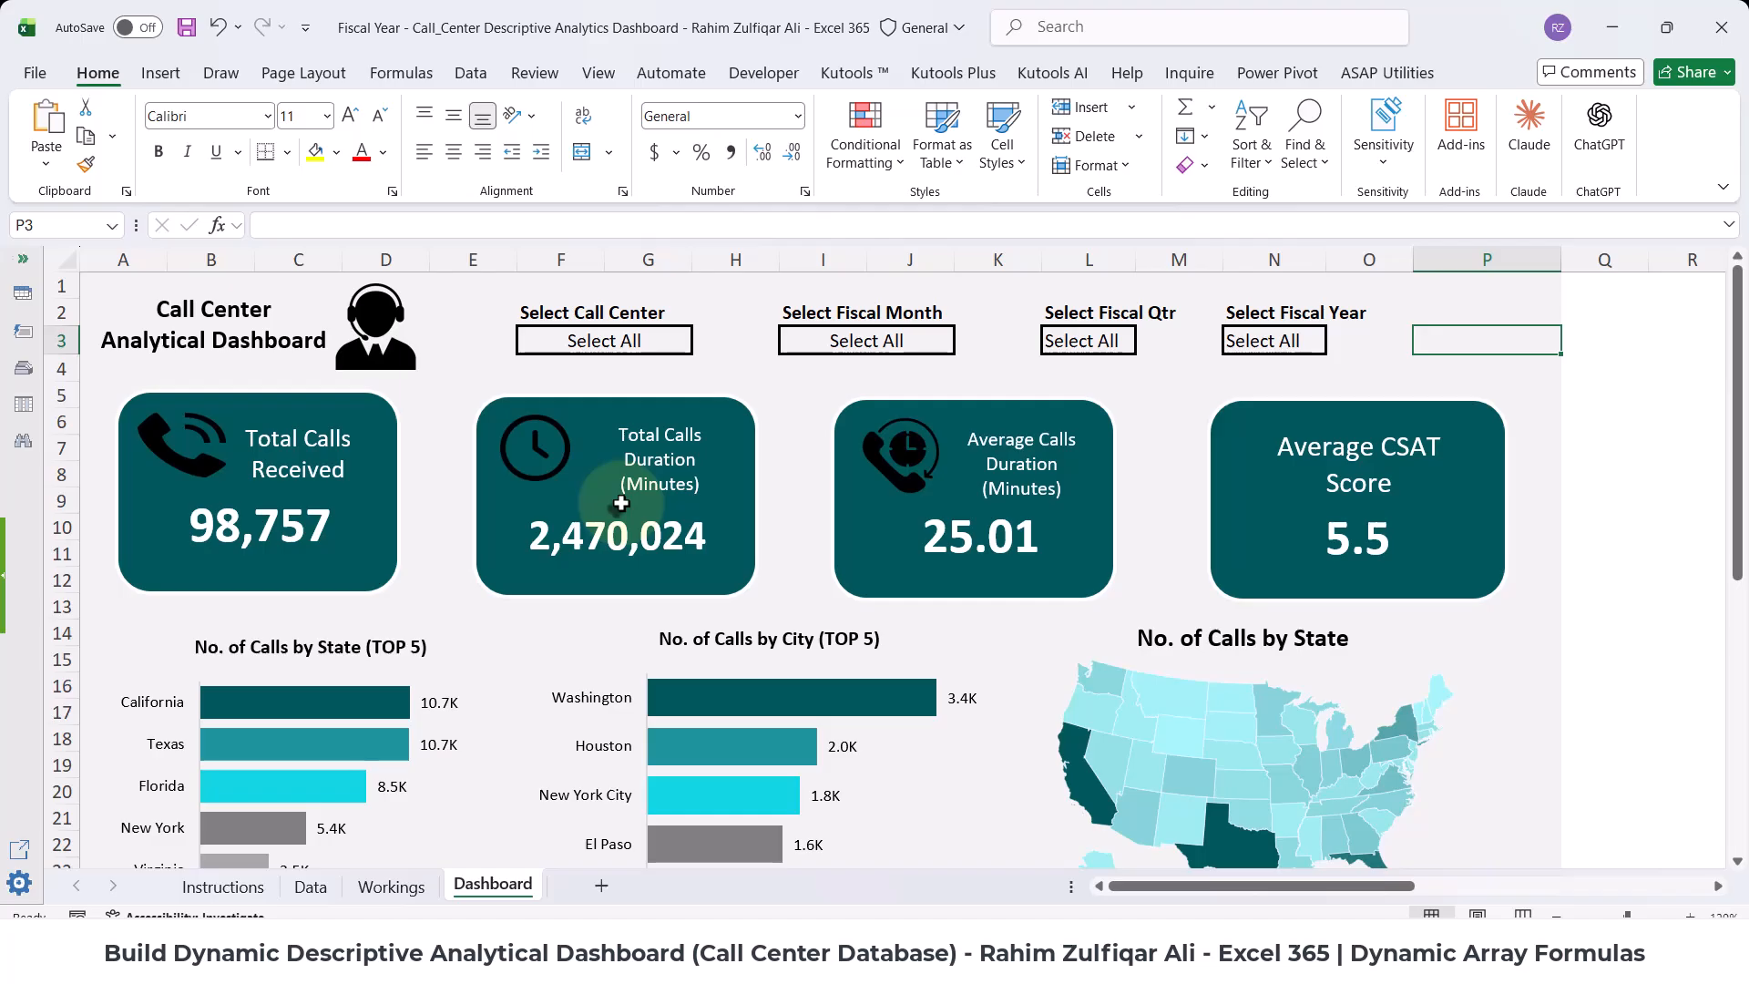
pyautogui.scroll(-6, 621, 504)
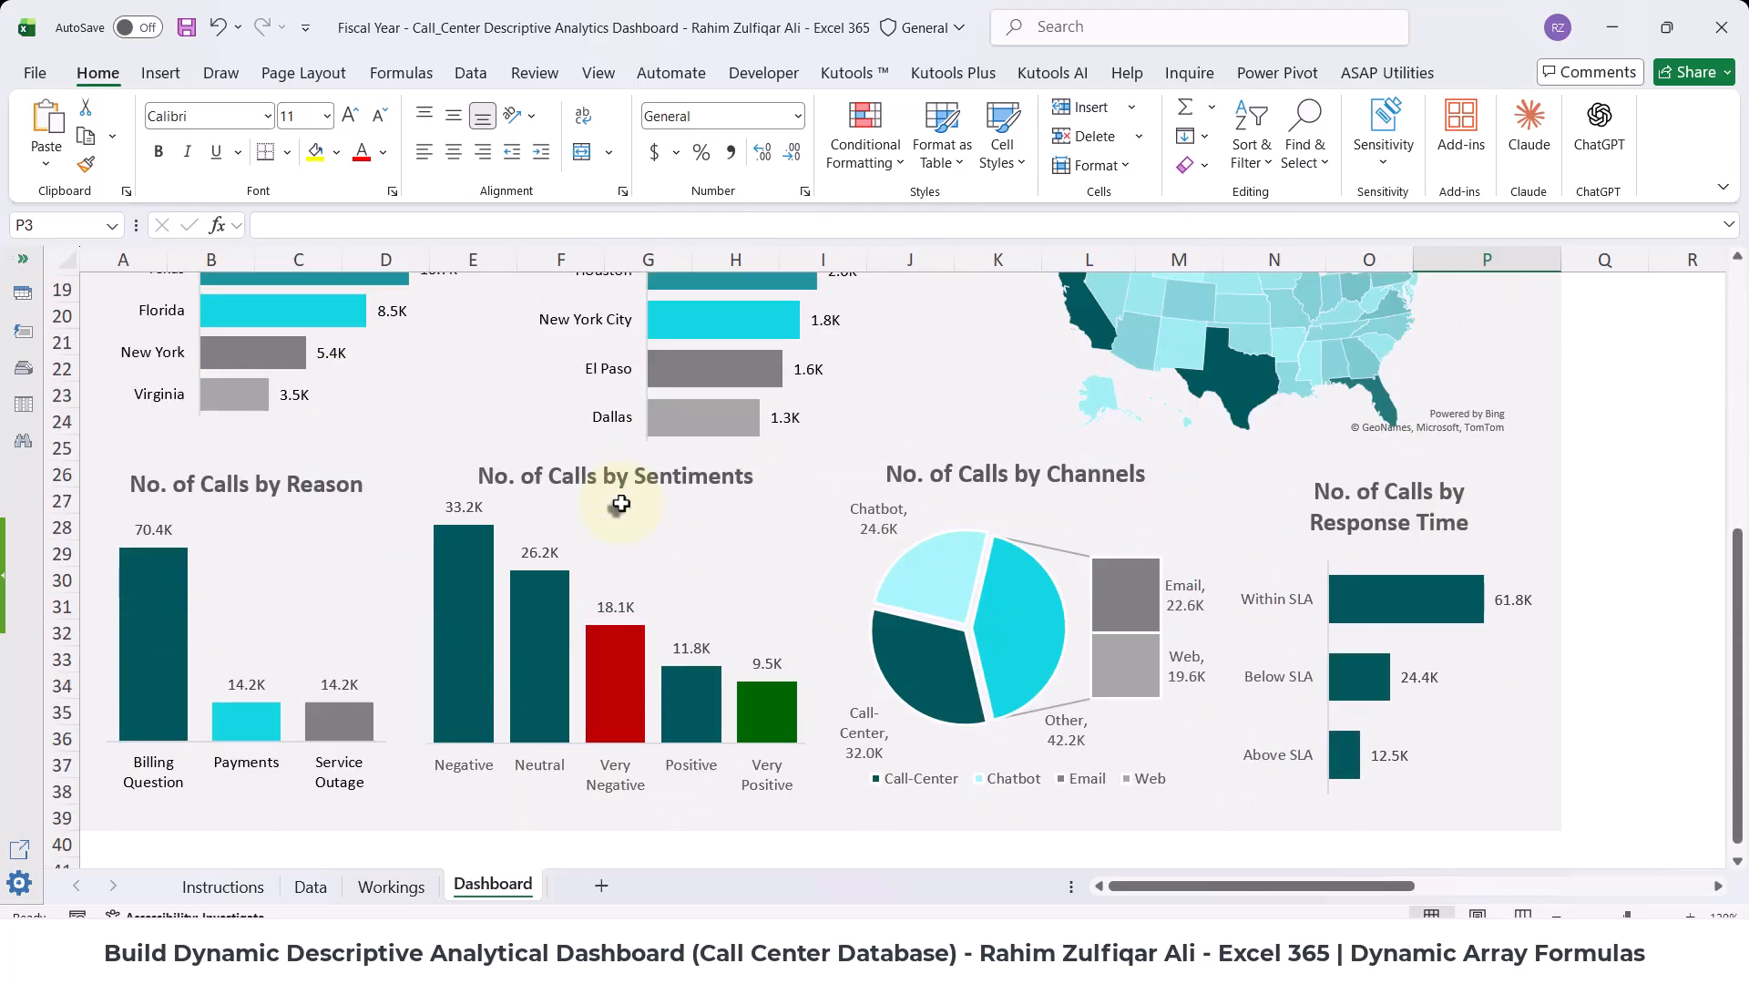
pyautogui.scroll(6, 620, 503)
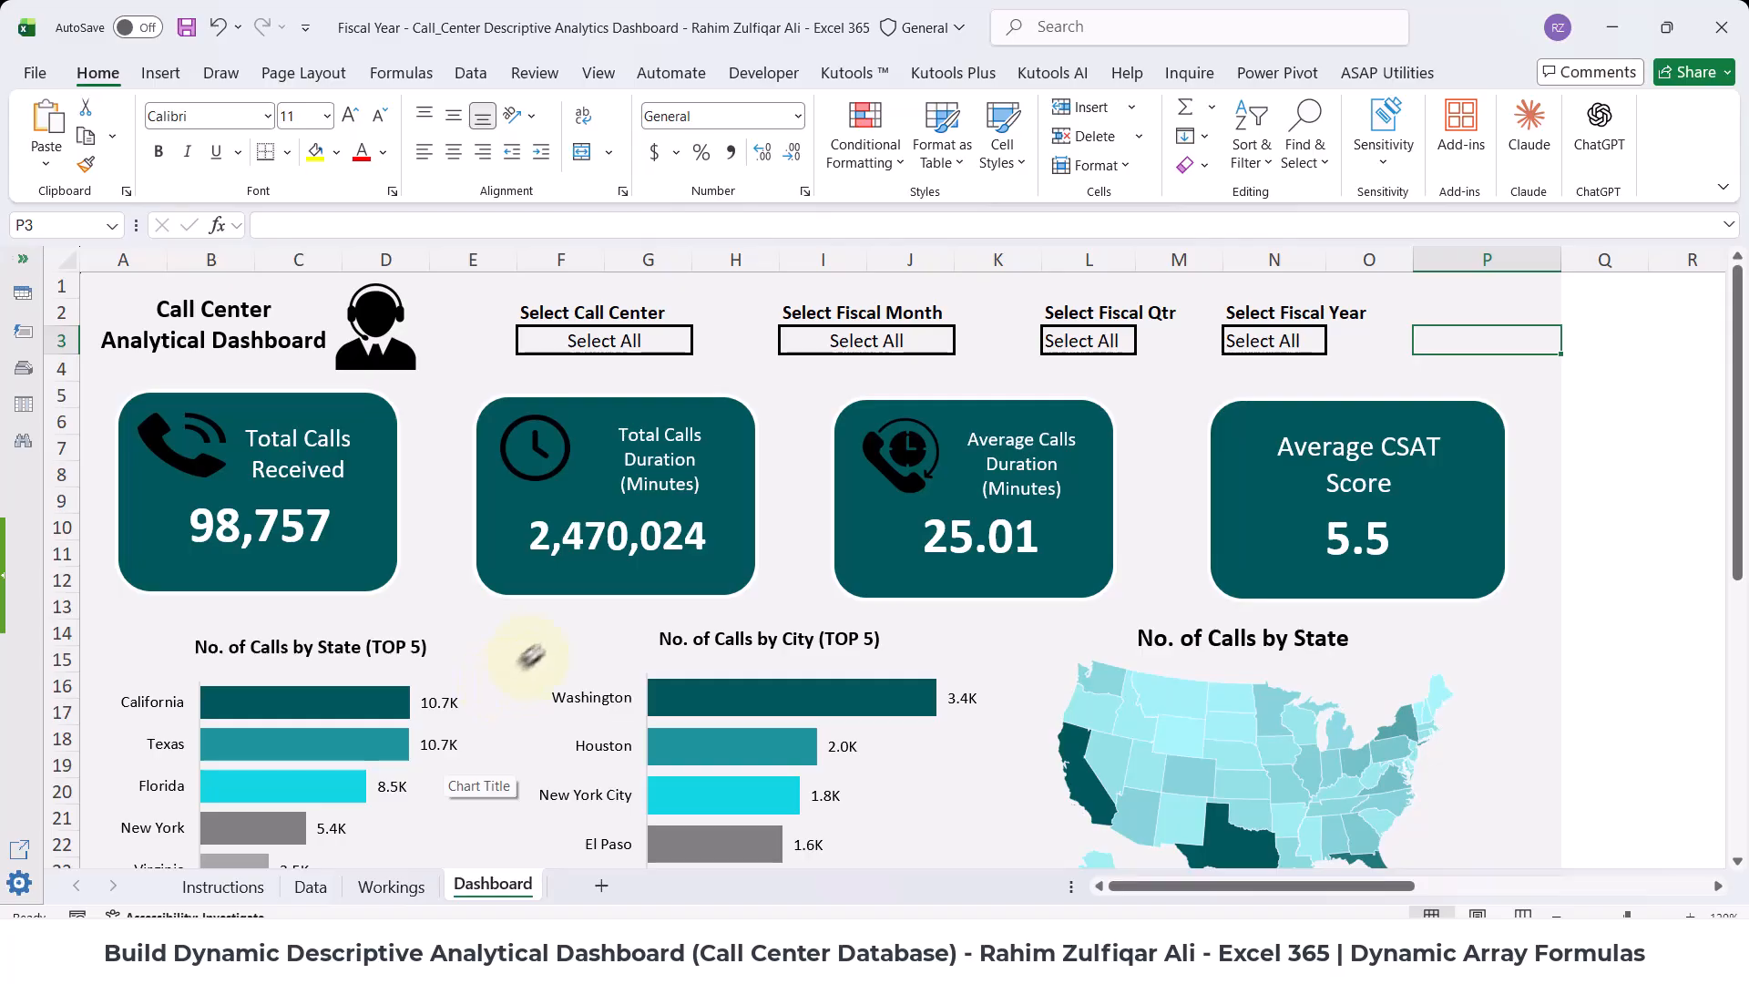
pyautogui.scroll(-6, 560, 592)
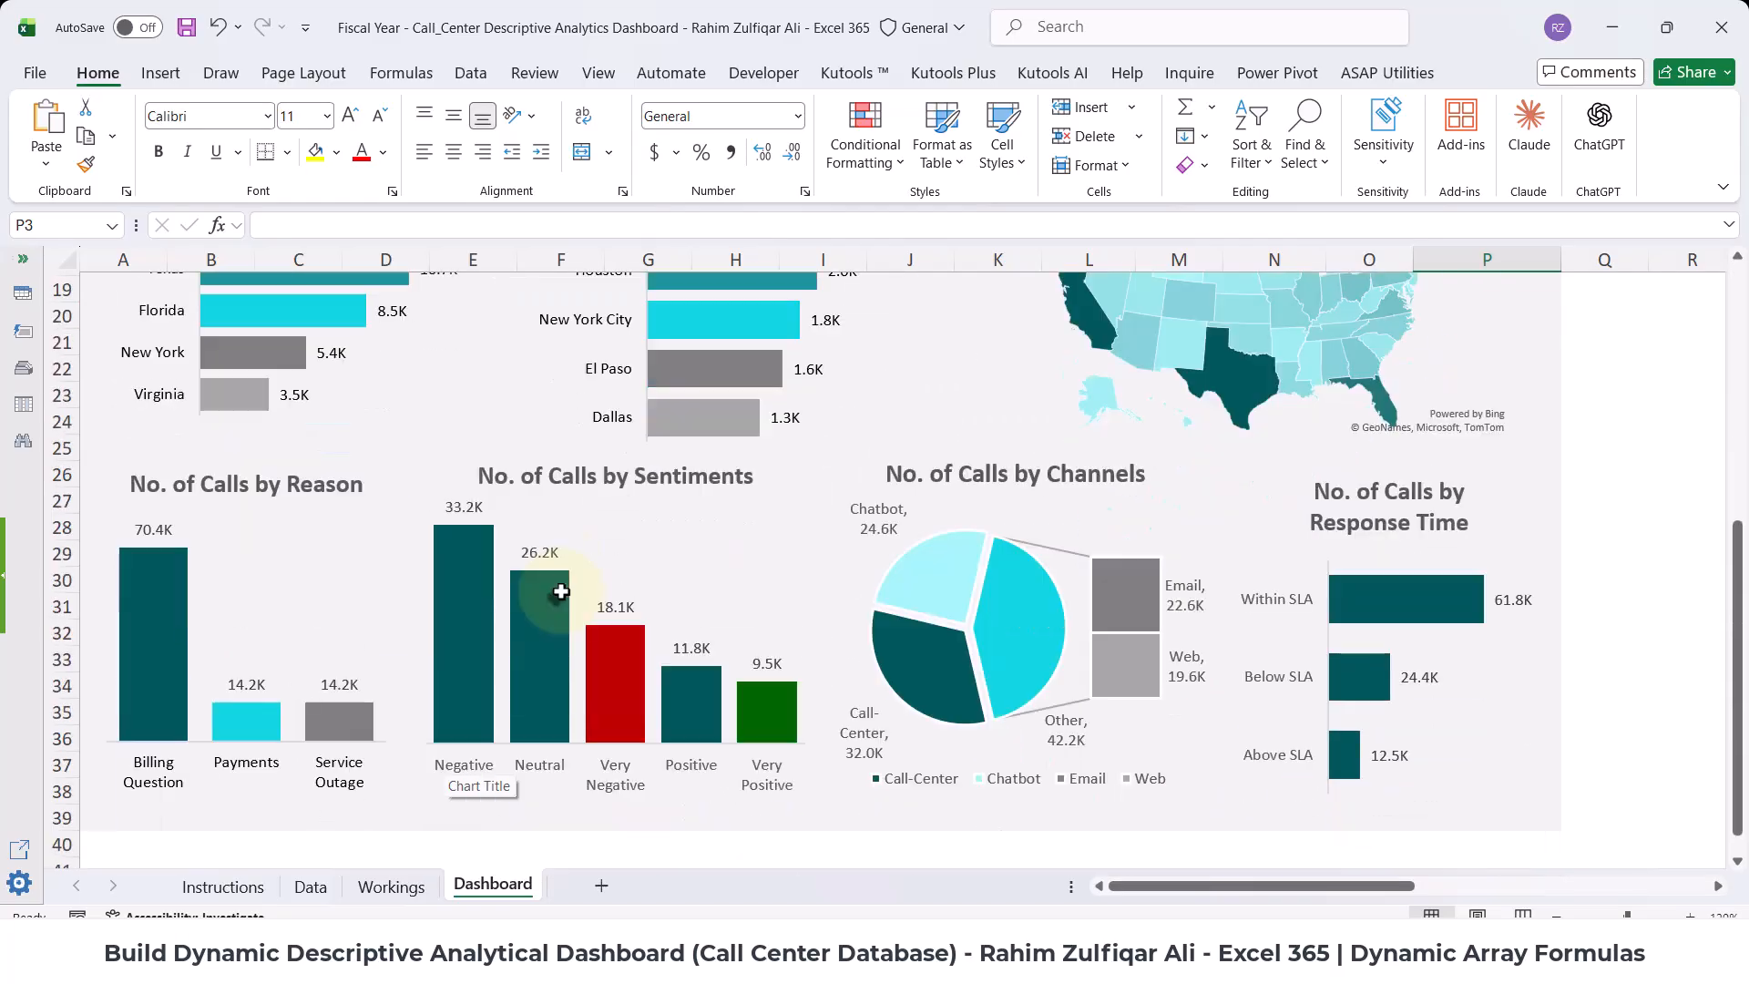
pyautogui.scroll(6, 560, 601)
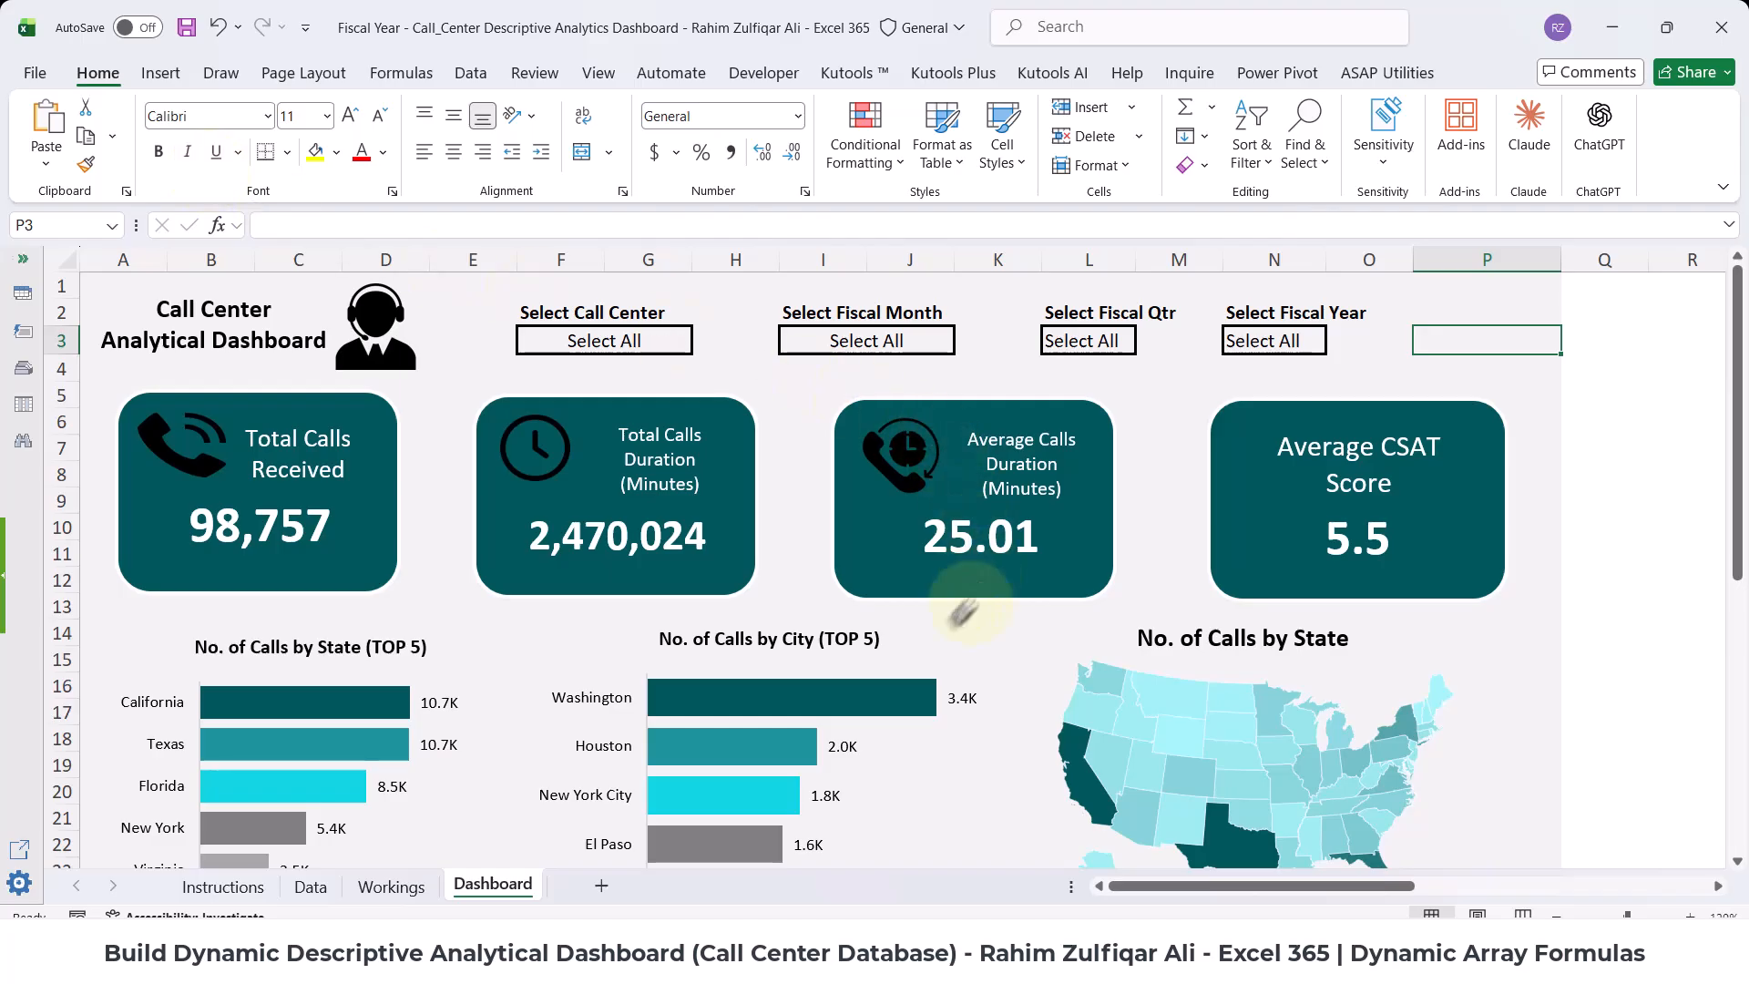
pyautogui.scroll(-6, 963, 610)
pyautogui.scroll(6, 938, 619)
pyautogui.click(638, 335)
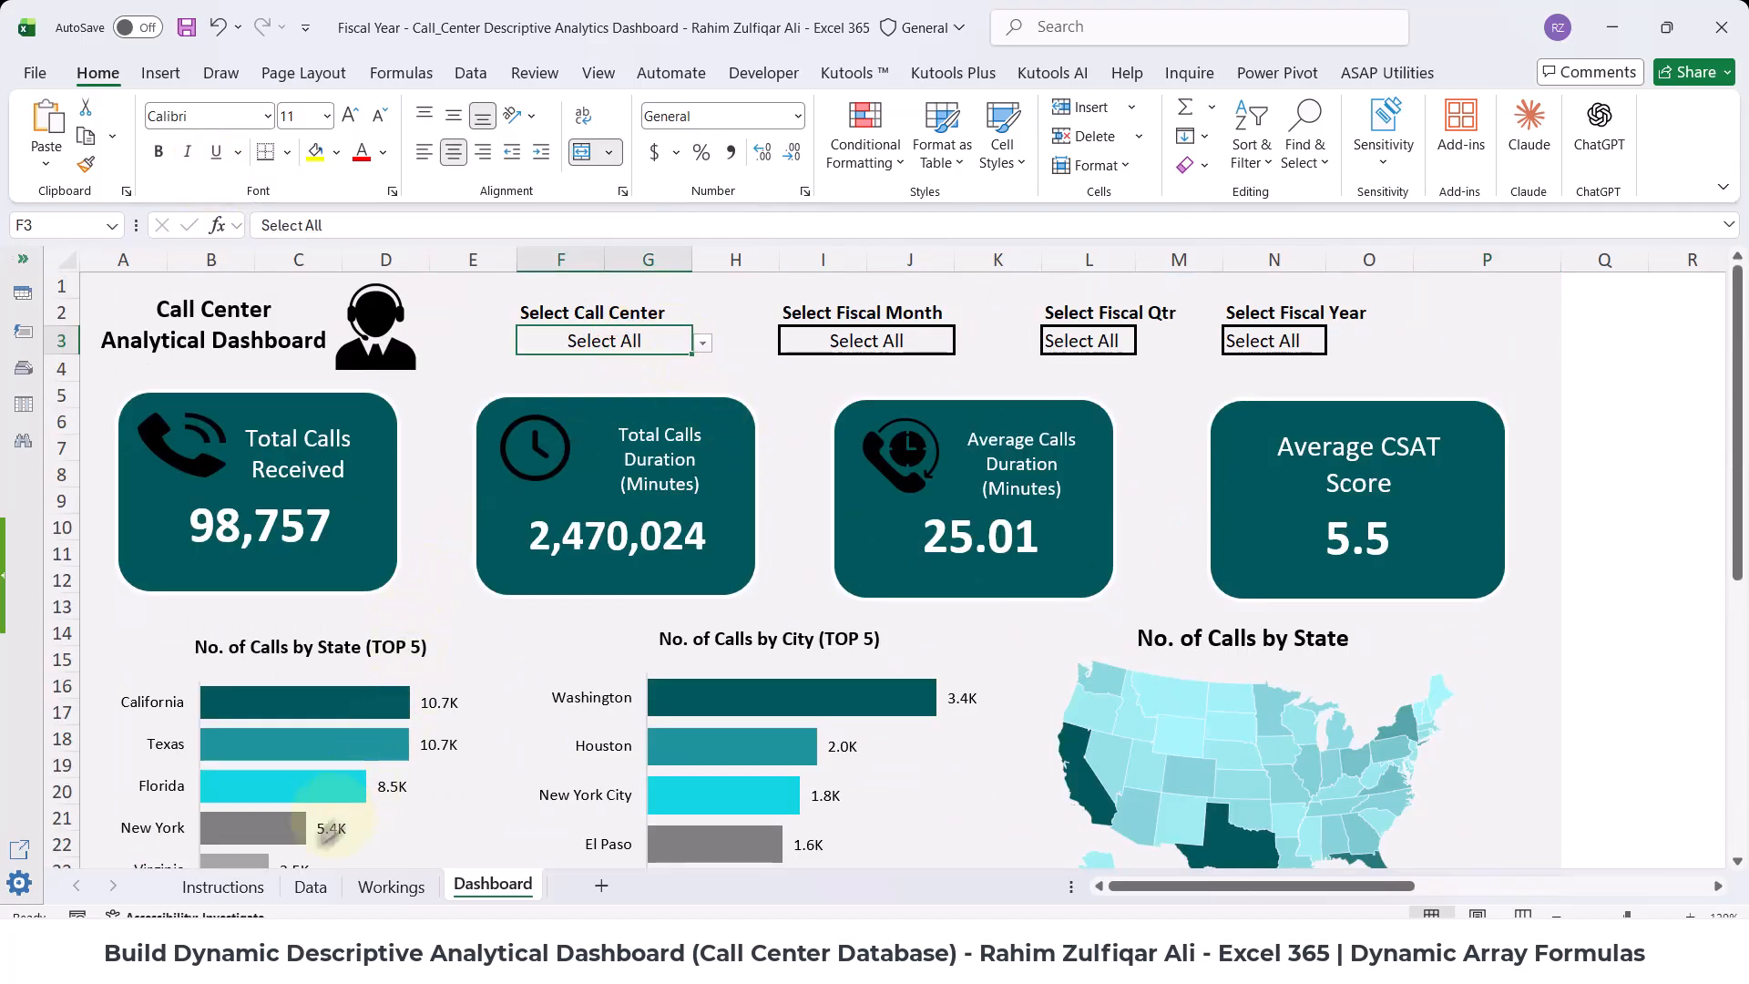
# - Look over the call records on the Data sheet and the calculations on the Workings sheet, returning to the Dashboard charts
pyautogui.click(310, 886)
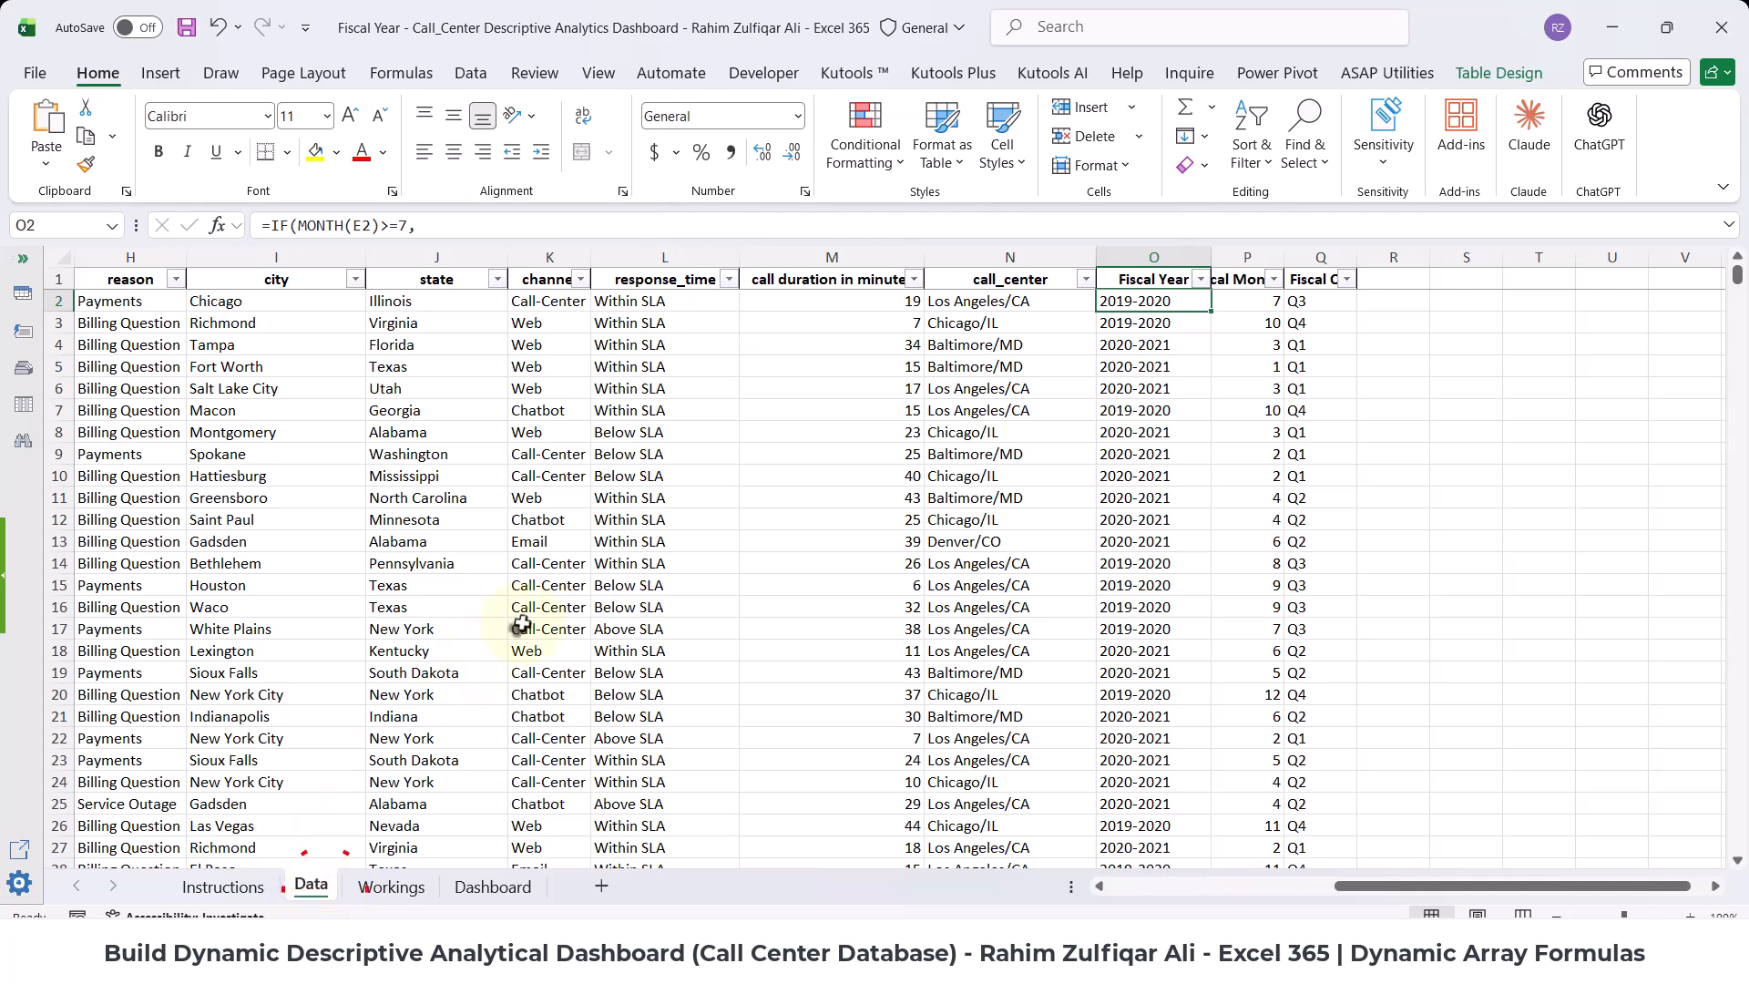
pyautogui.scroll(-6, 522, 624)
pyautogui.click(1209, 886)
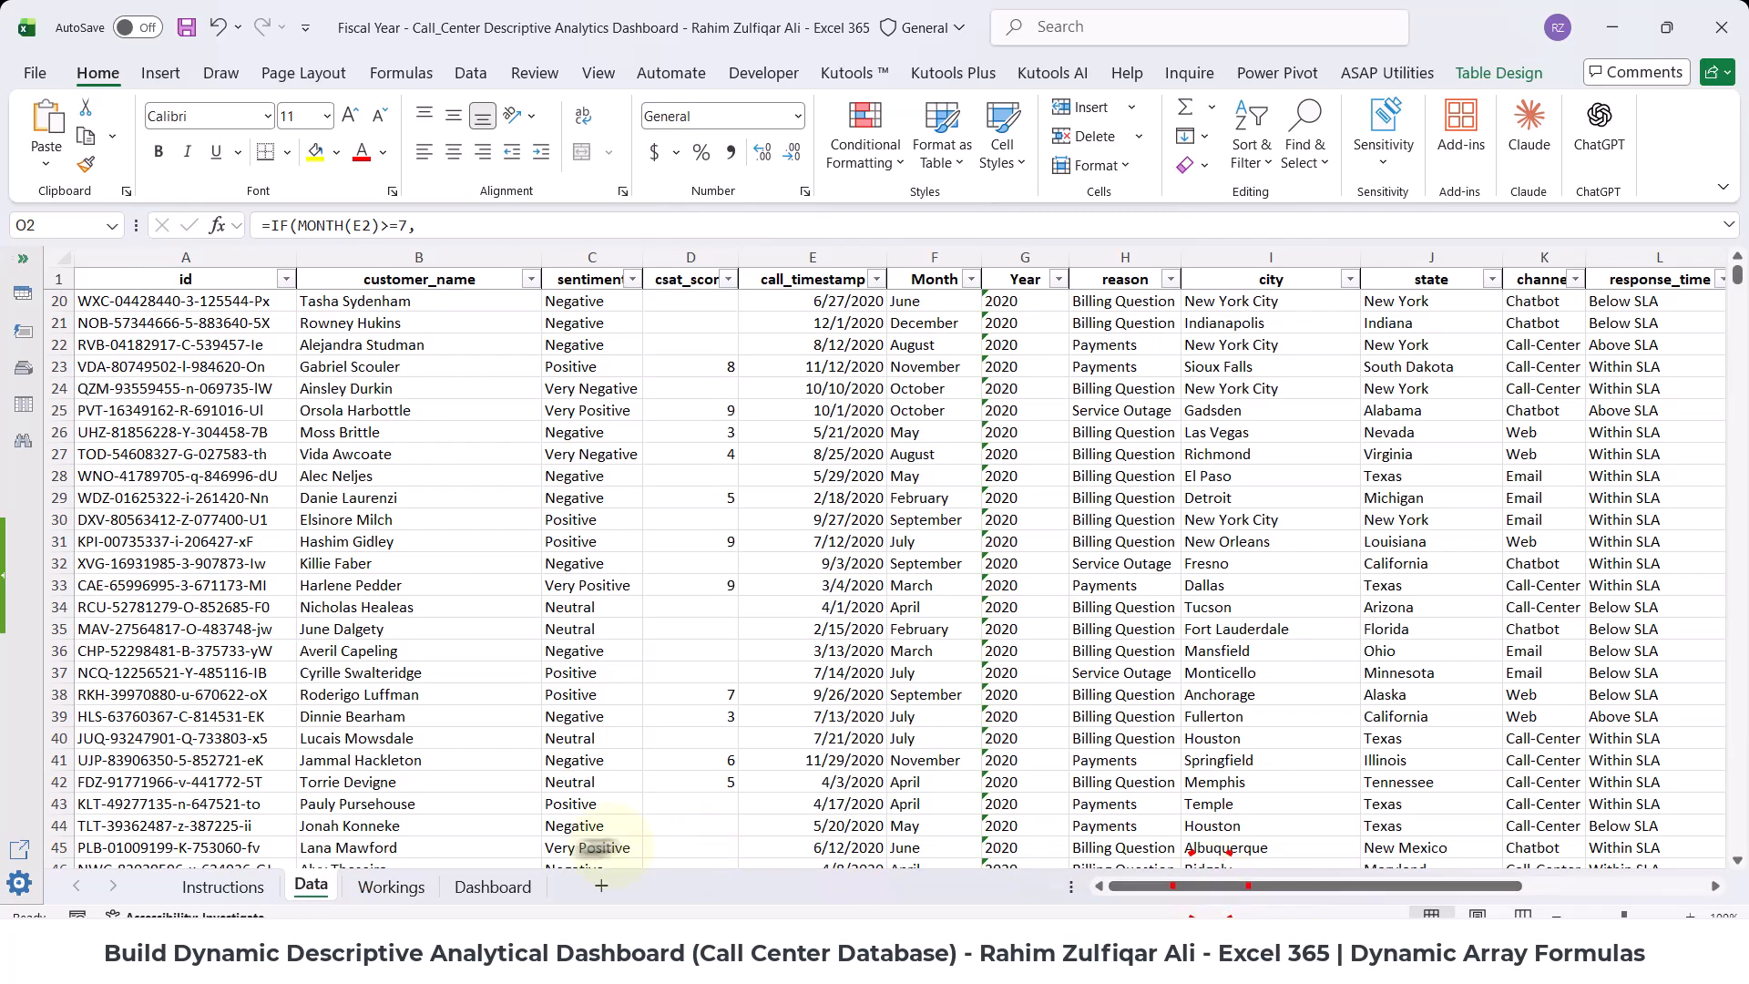
pyautogui.click(410, 895)
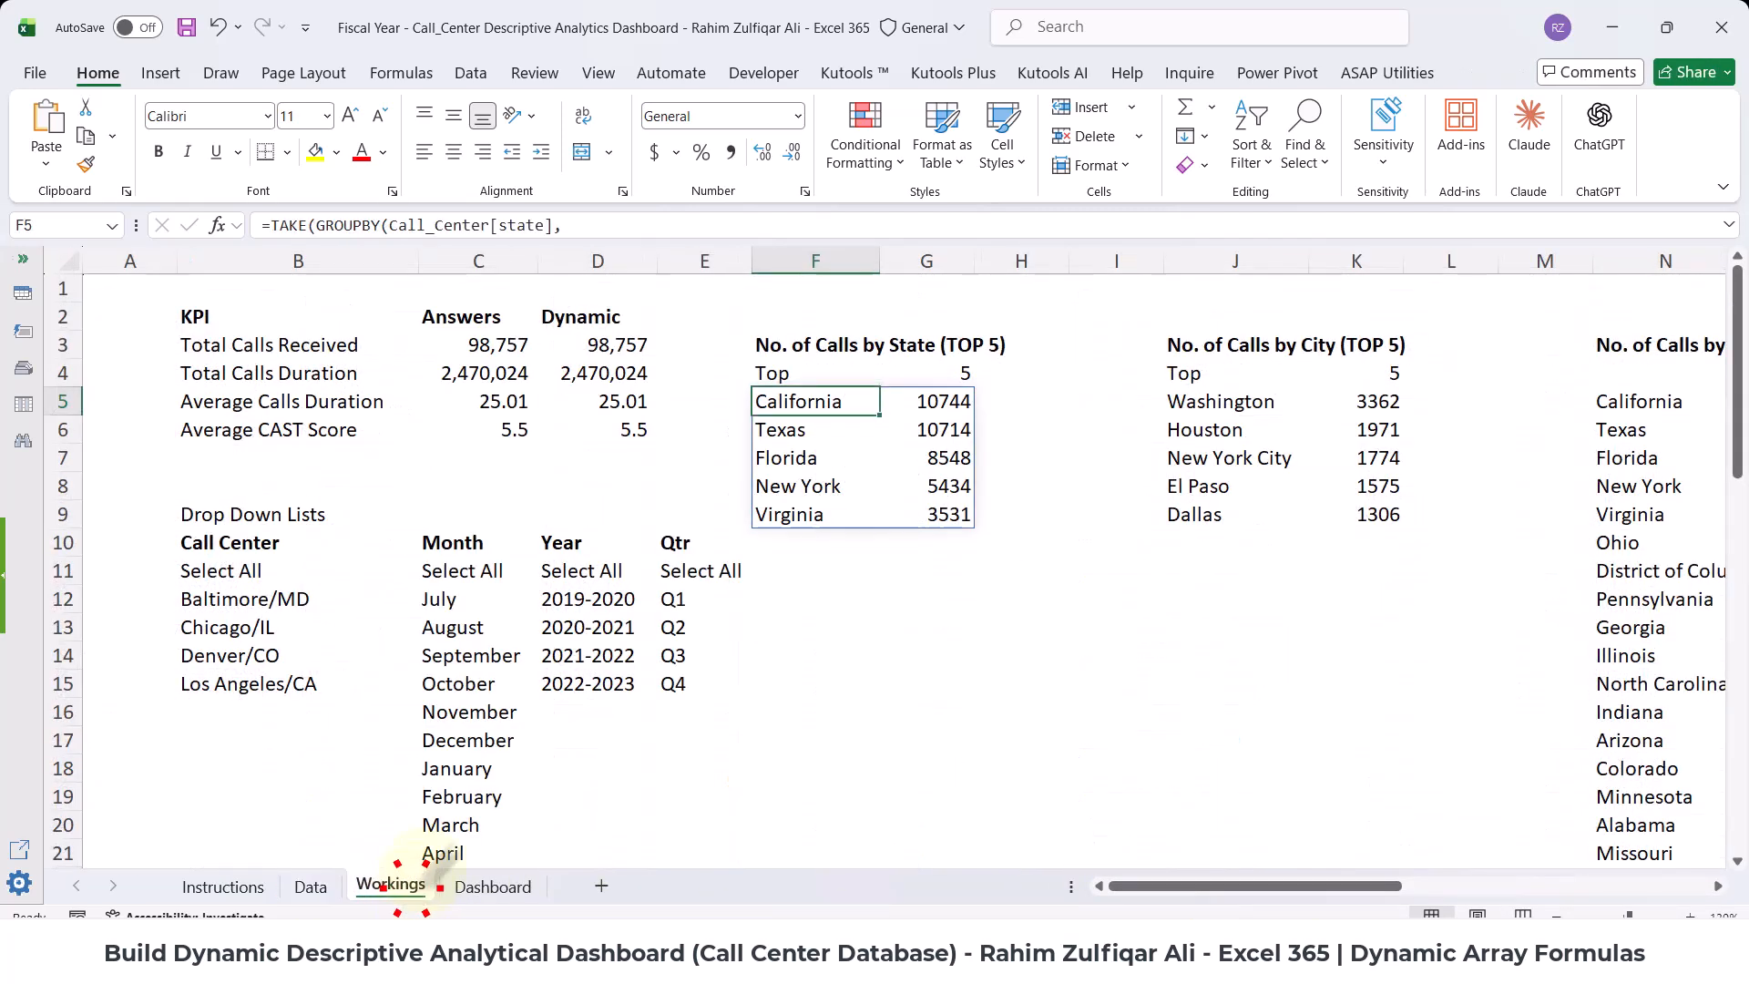
pyautogui.click(518, 886)
pyautogui.scroll(-5, 614, 681)
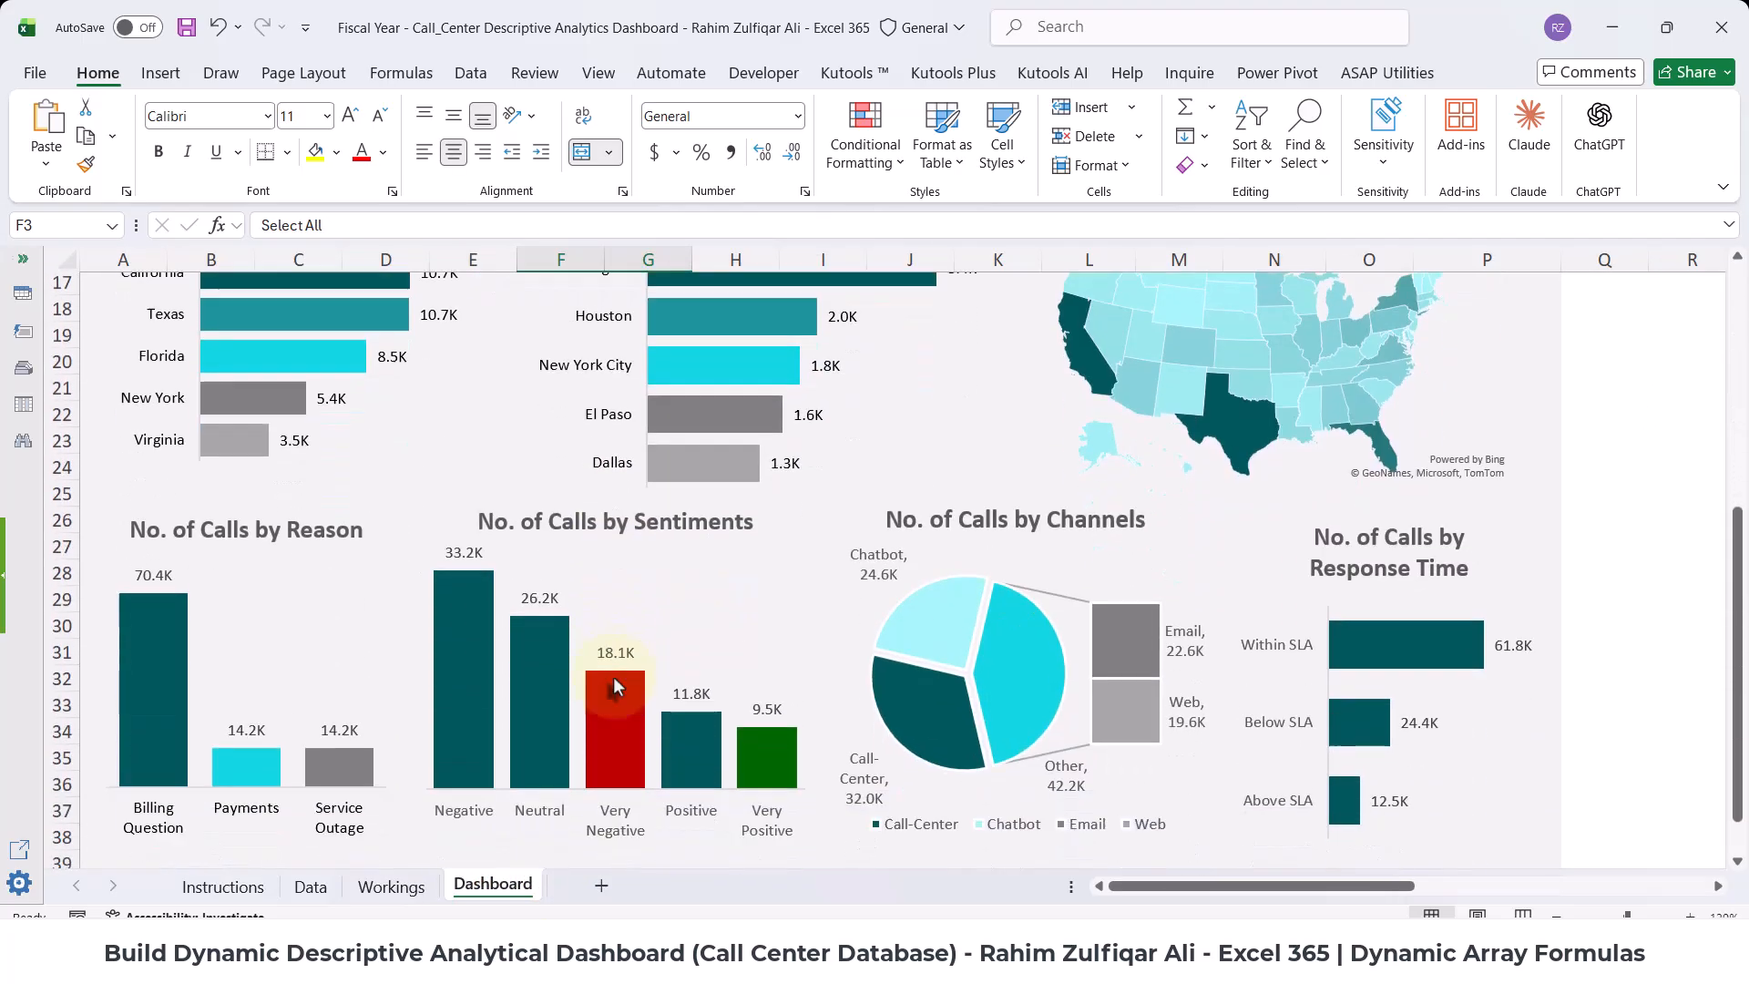
pyautogui.scroll(6, 614, 679)
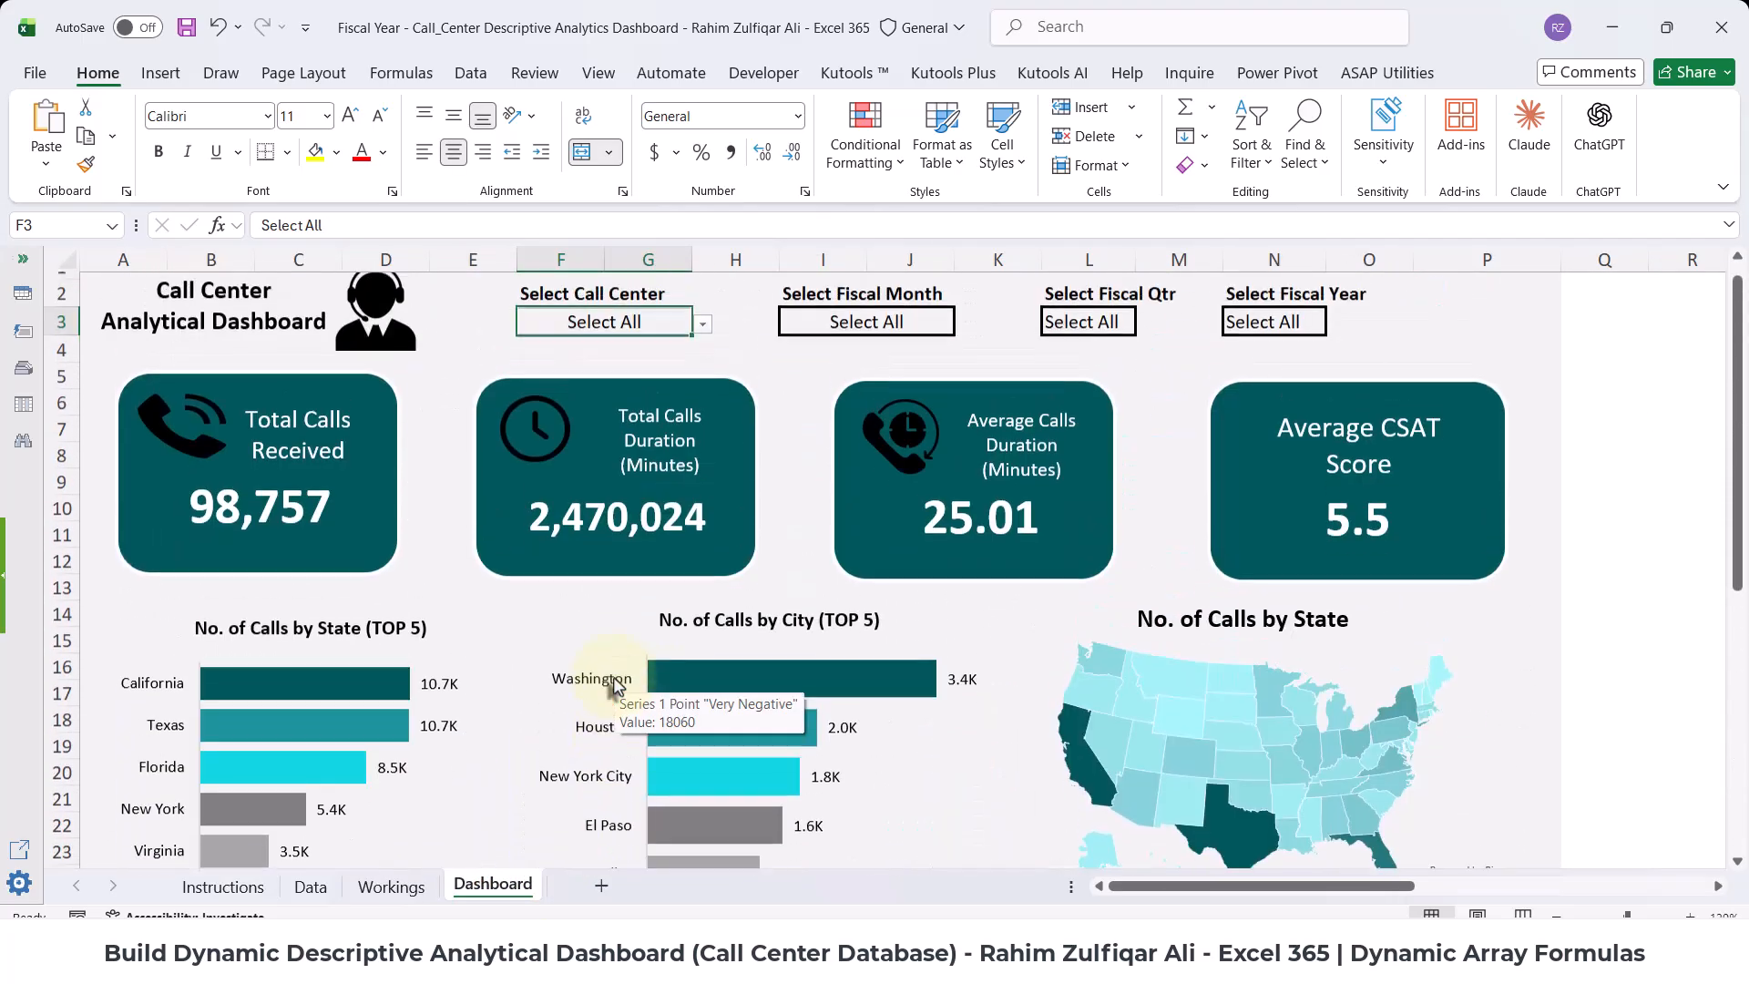
pyautogui.scroll(1, 614, 685)
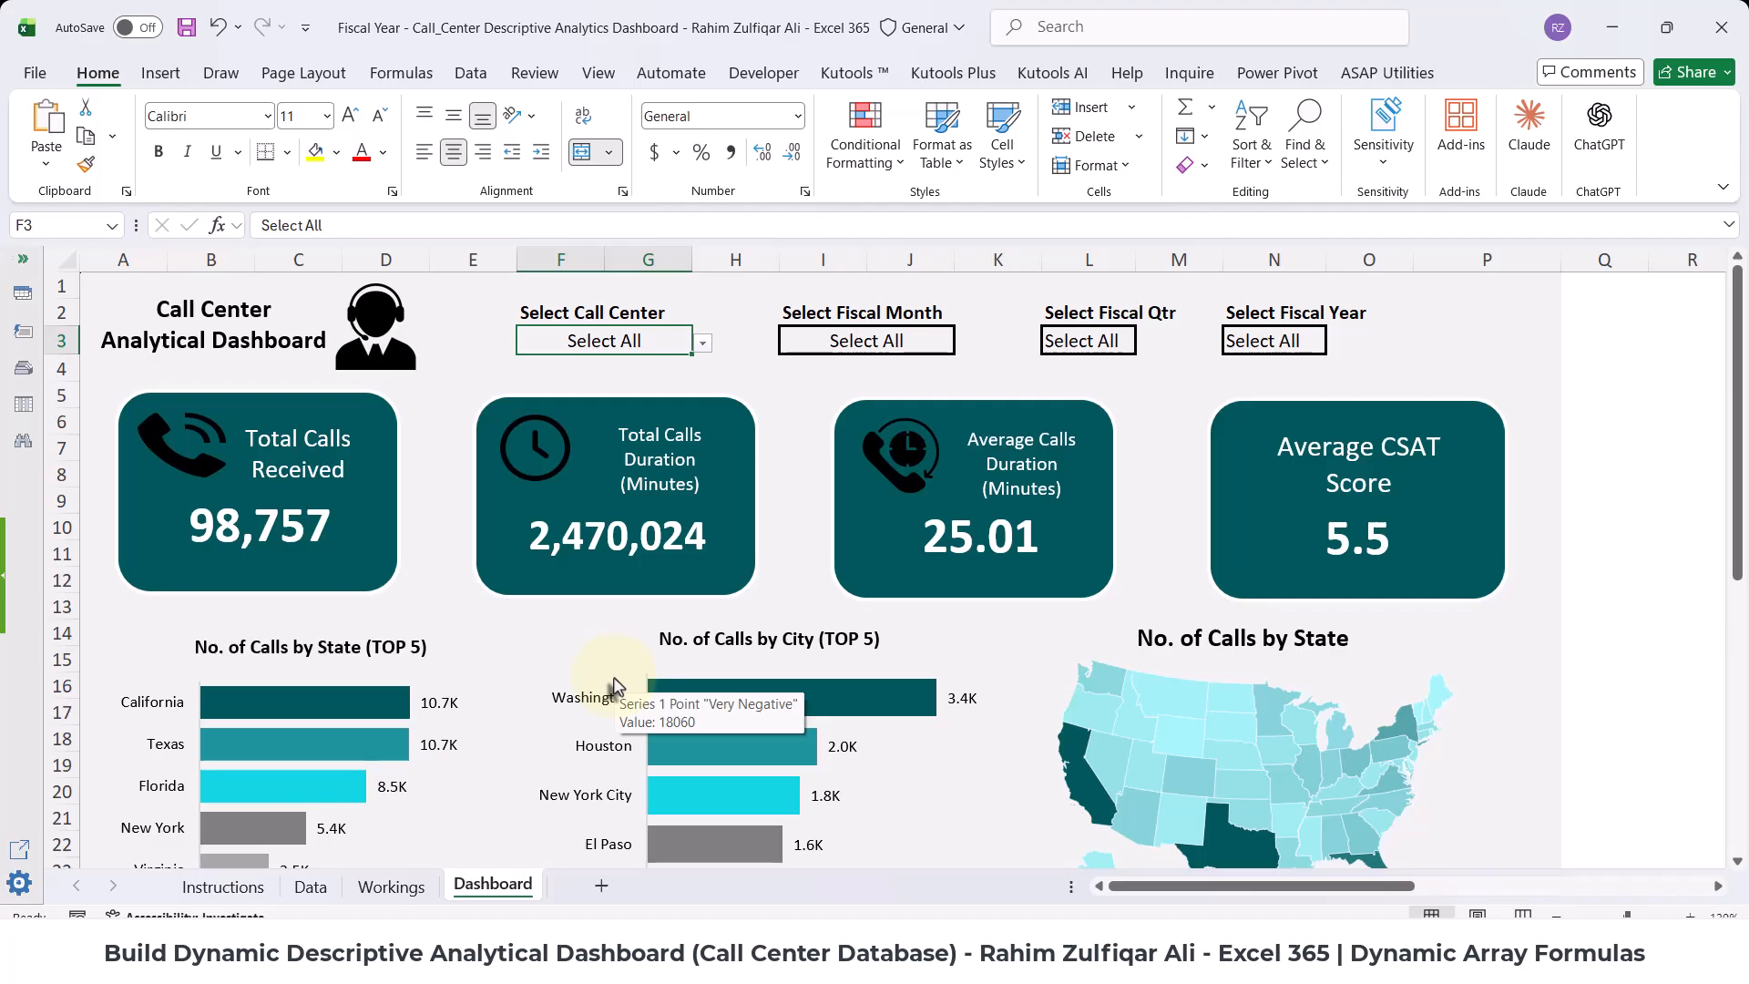
# - On the Workings sheet, inspect the TAKE and GROUPBY formula for the top 5 states in F5, leaving it unedited
pyautogui.click(421, 884)
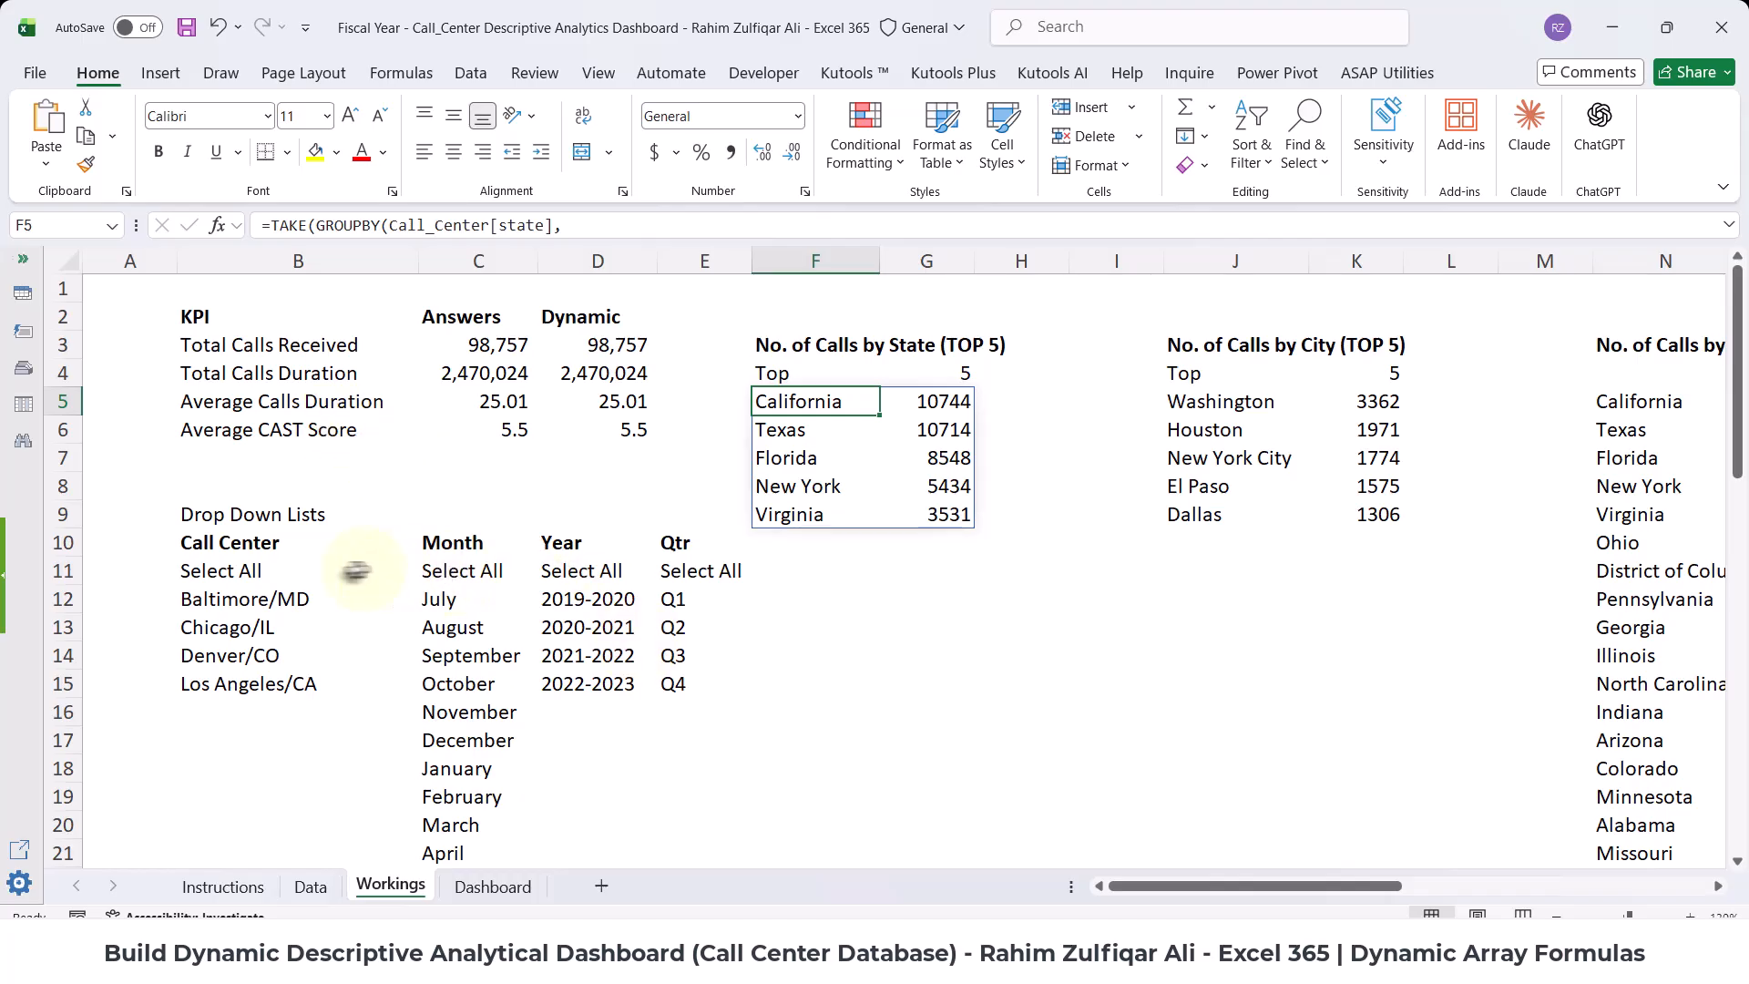
pyautogui.click(259, 572)
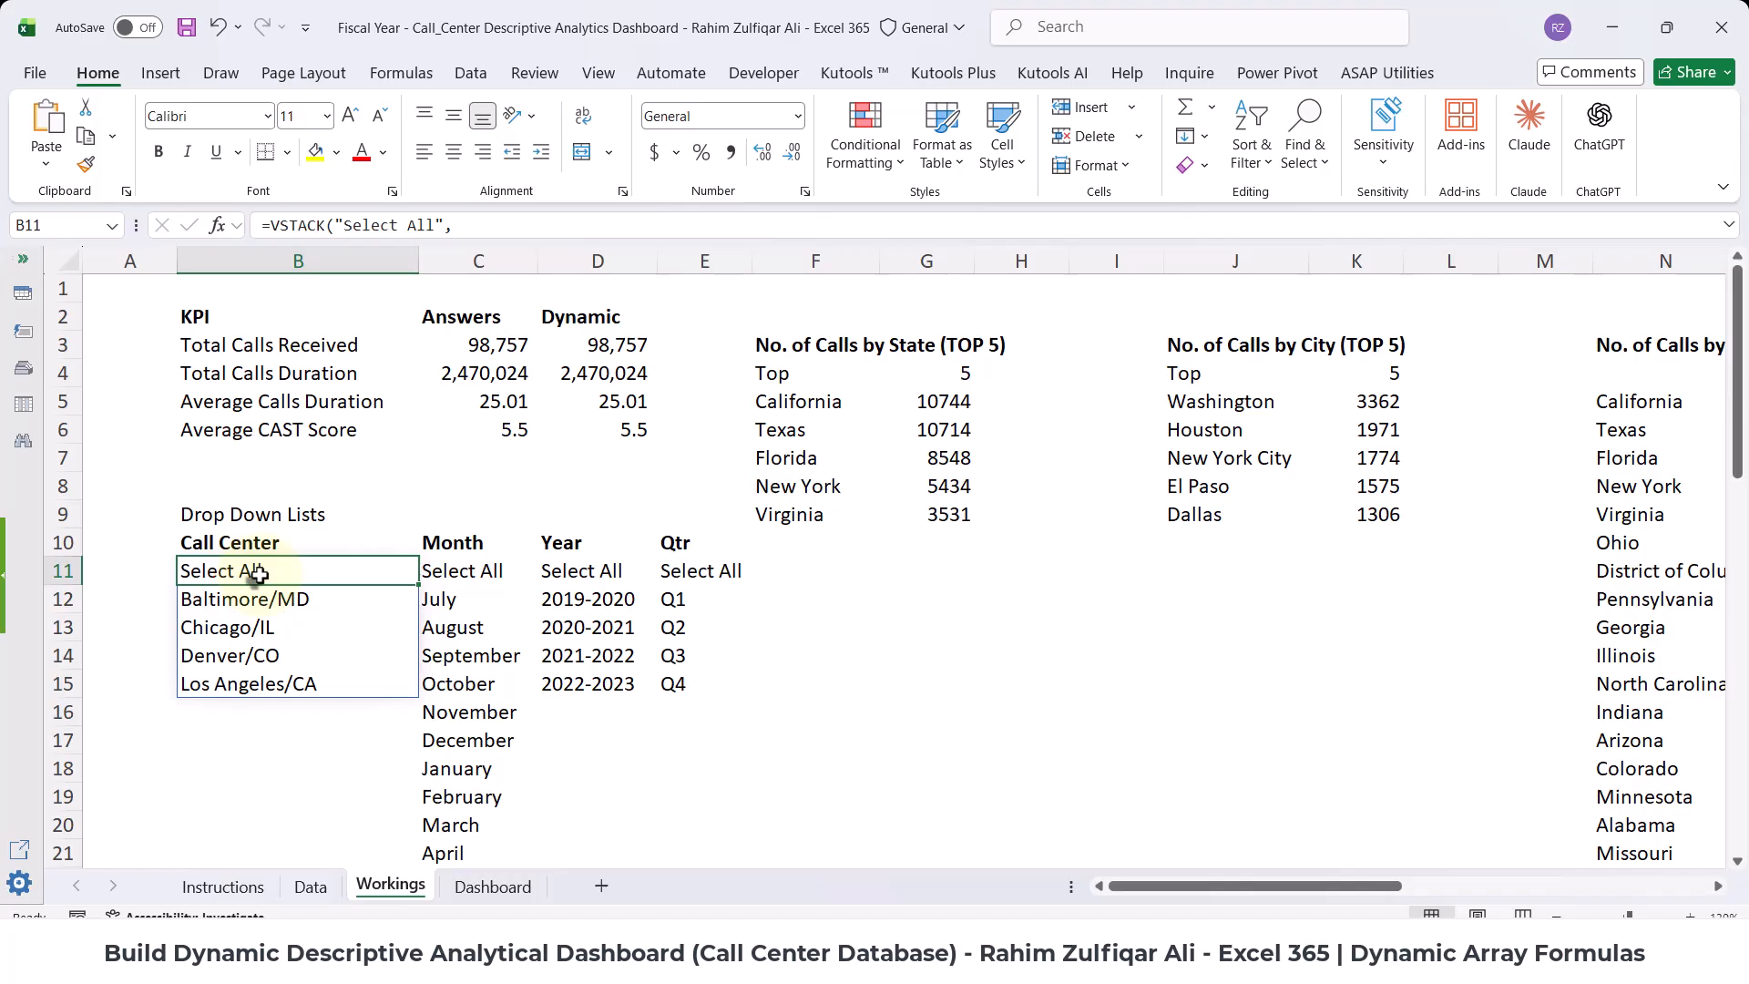
pyautogui.click(453, 572)
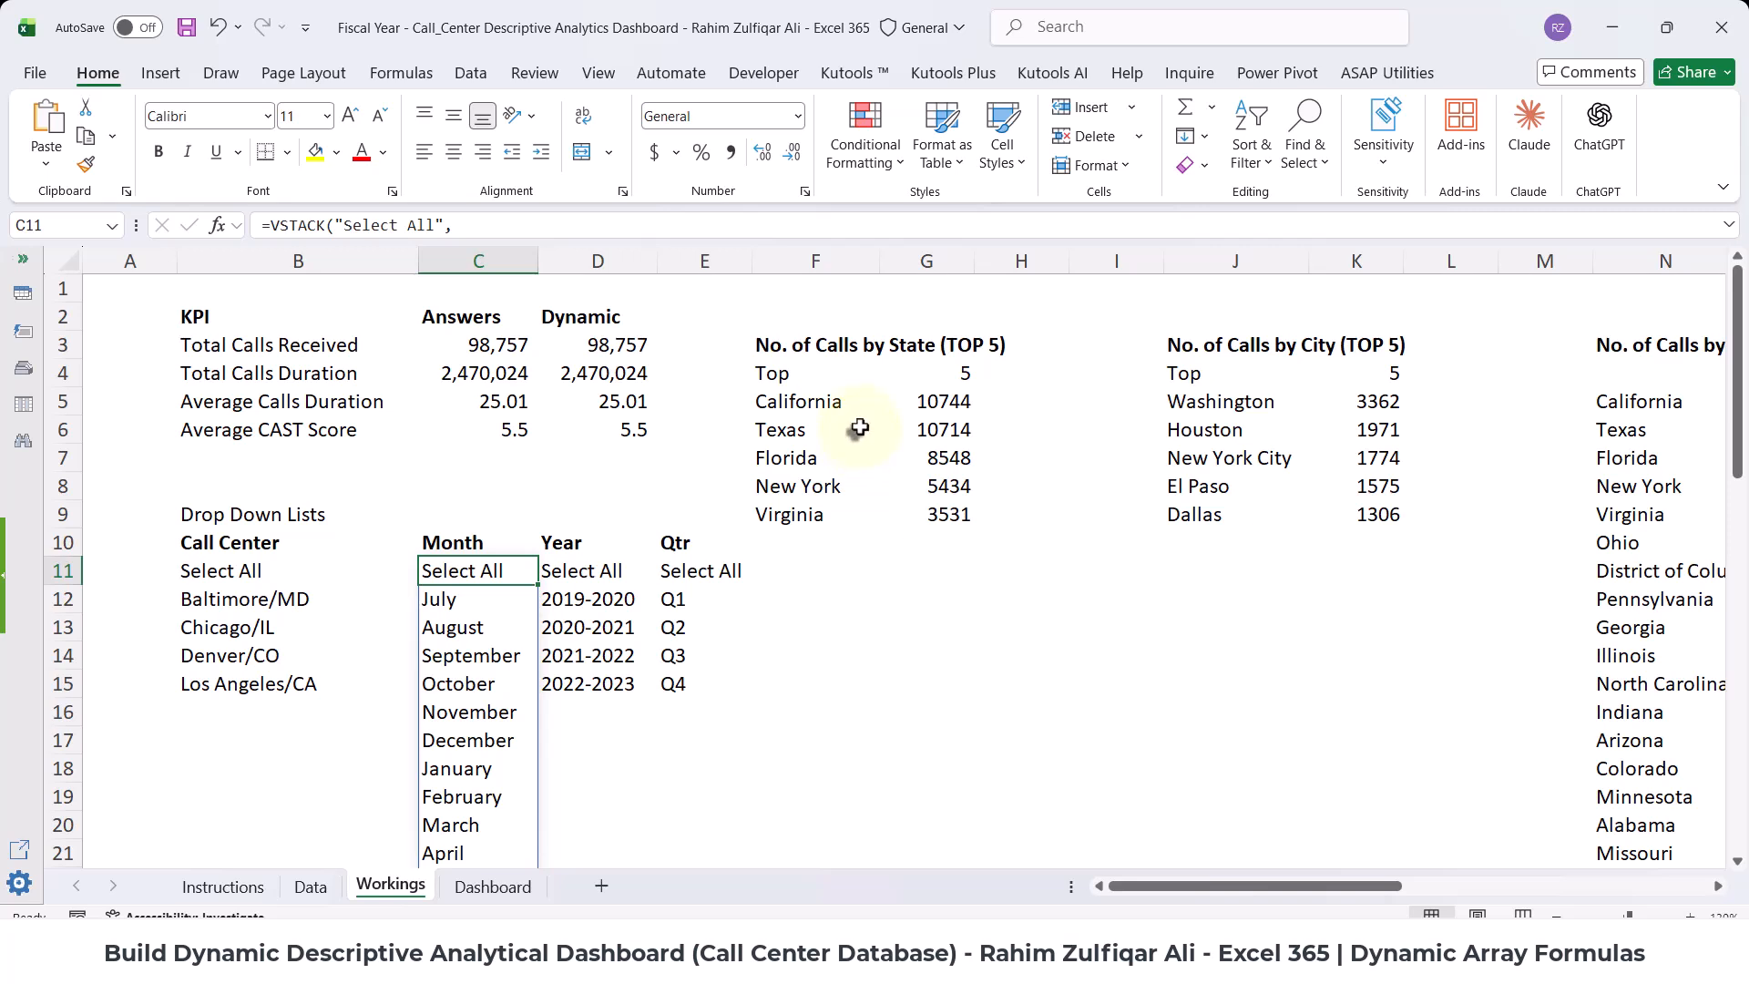
pyautogui.click(801, 401)
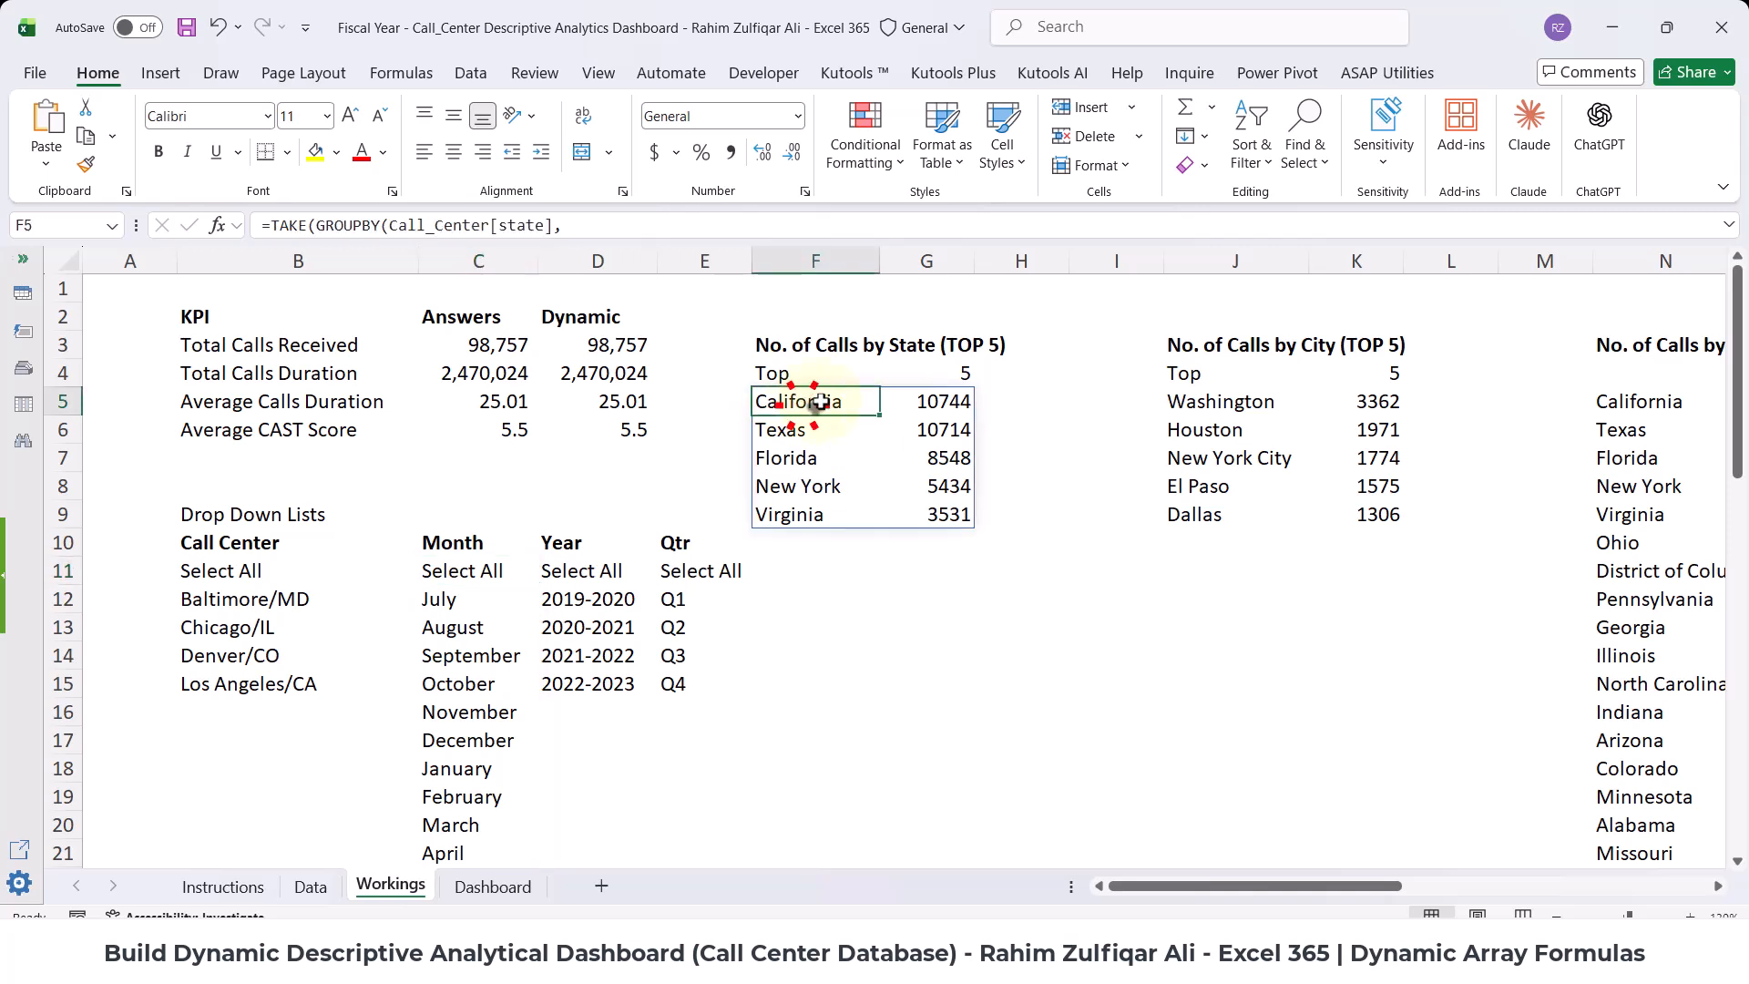
pyautogui.doubleClick(818, 402)
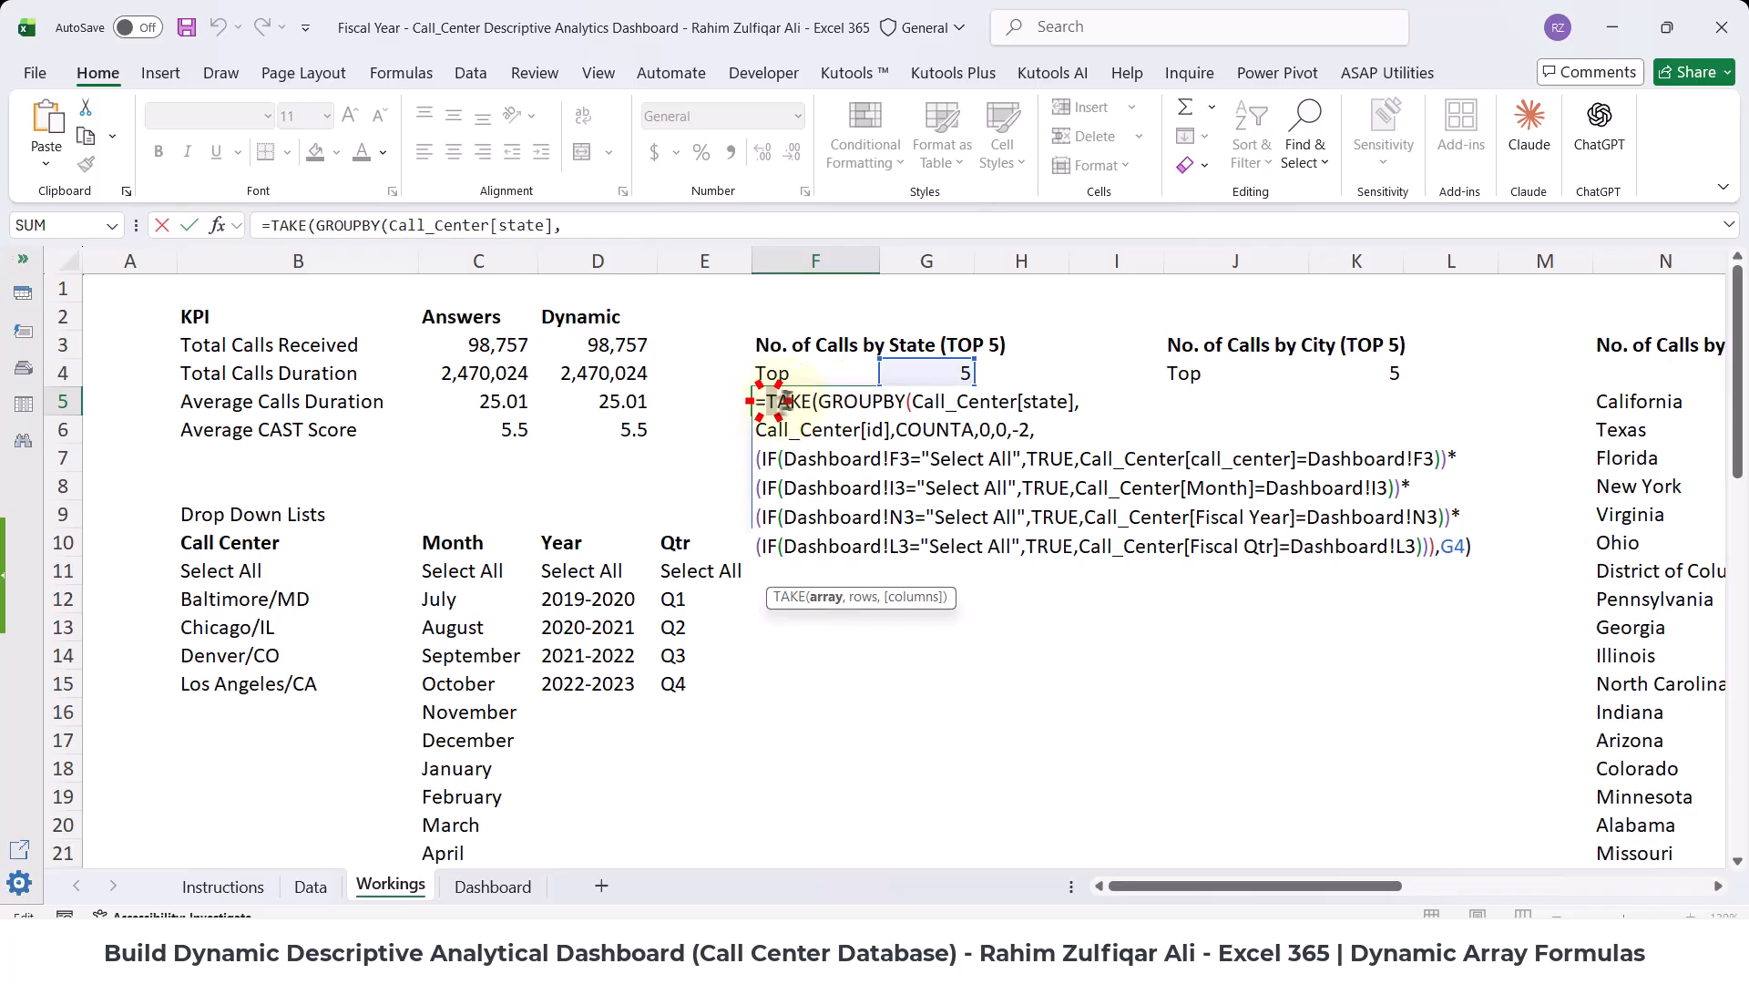
pyautogui.moveTo(766, 402); pyautogui.dragTo(882, 402)
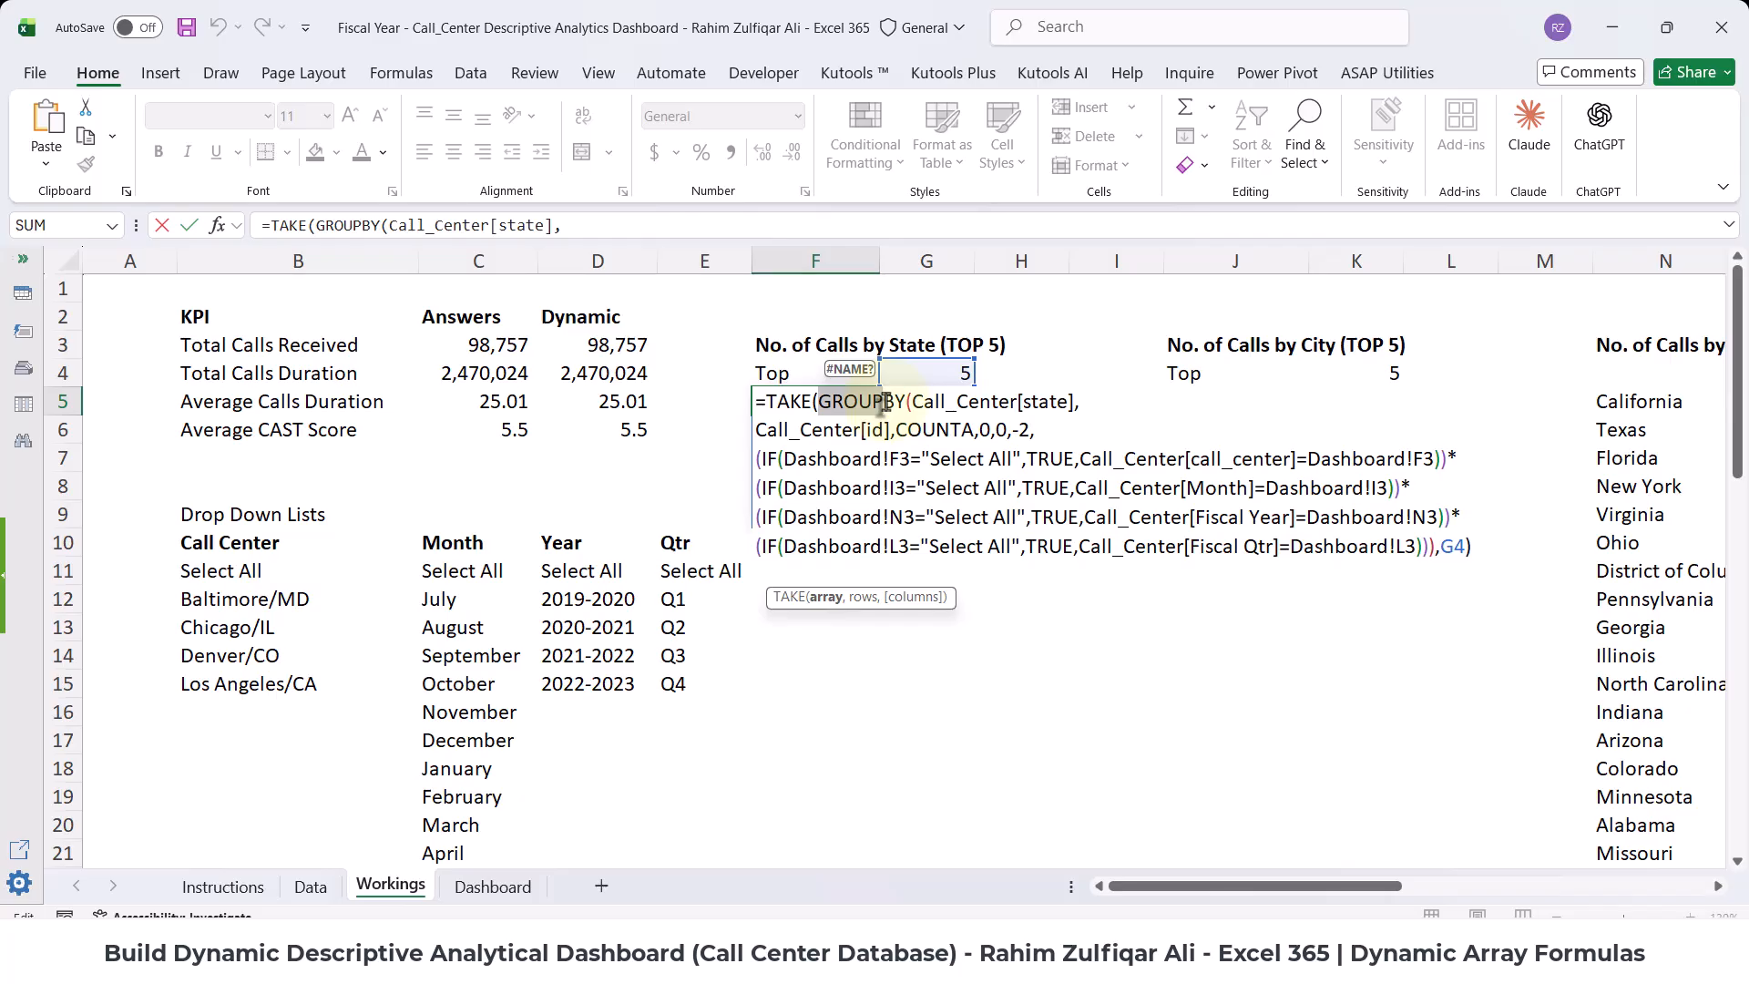
pyautogui.press('Escape')
# - Inspect the VSTACK, SORT and UNIQUE formula of the Call Center drop-down list in B11, leaving it unedited
pyautogui.click(246, 567)
pyautogui.doubleClick(250, 570)
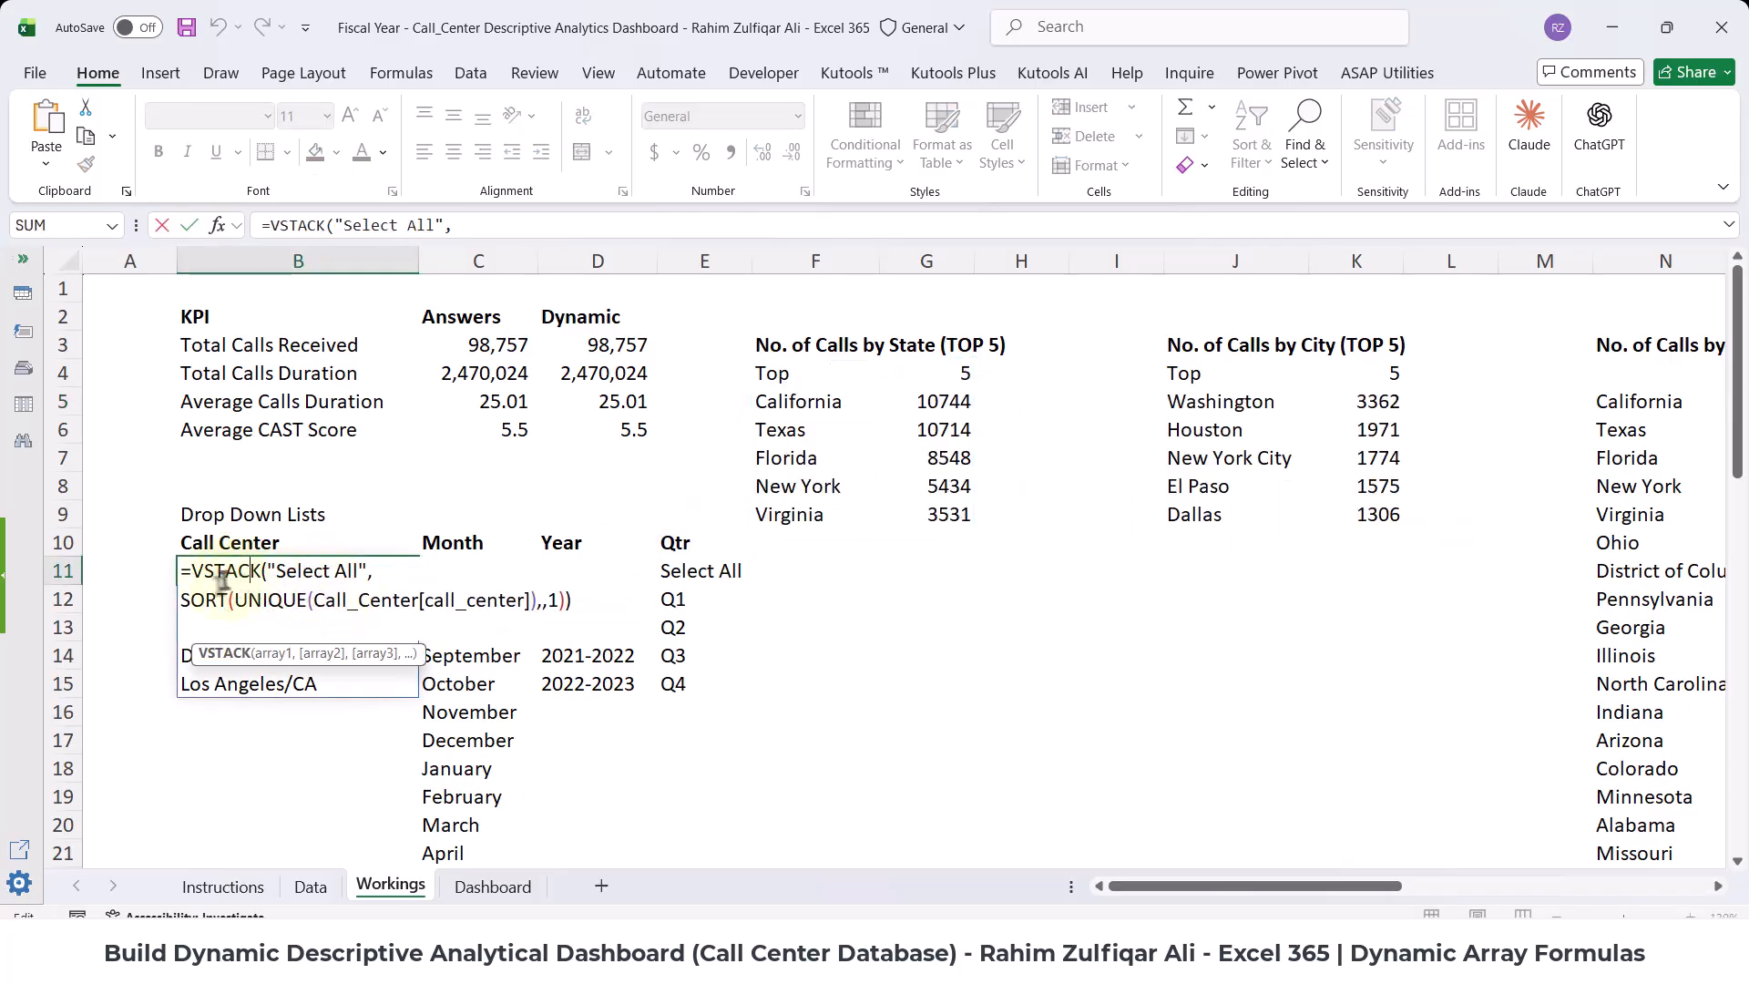
pyautogui.click(193, 601)
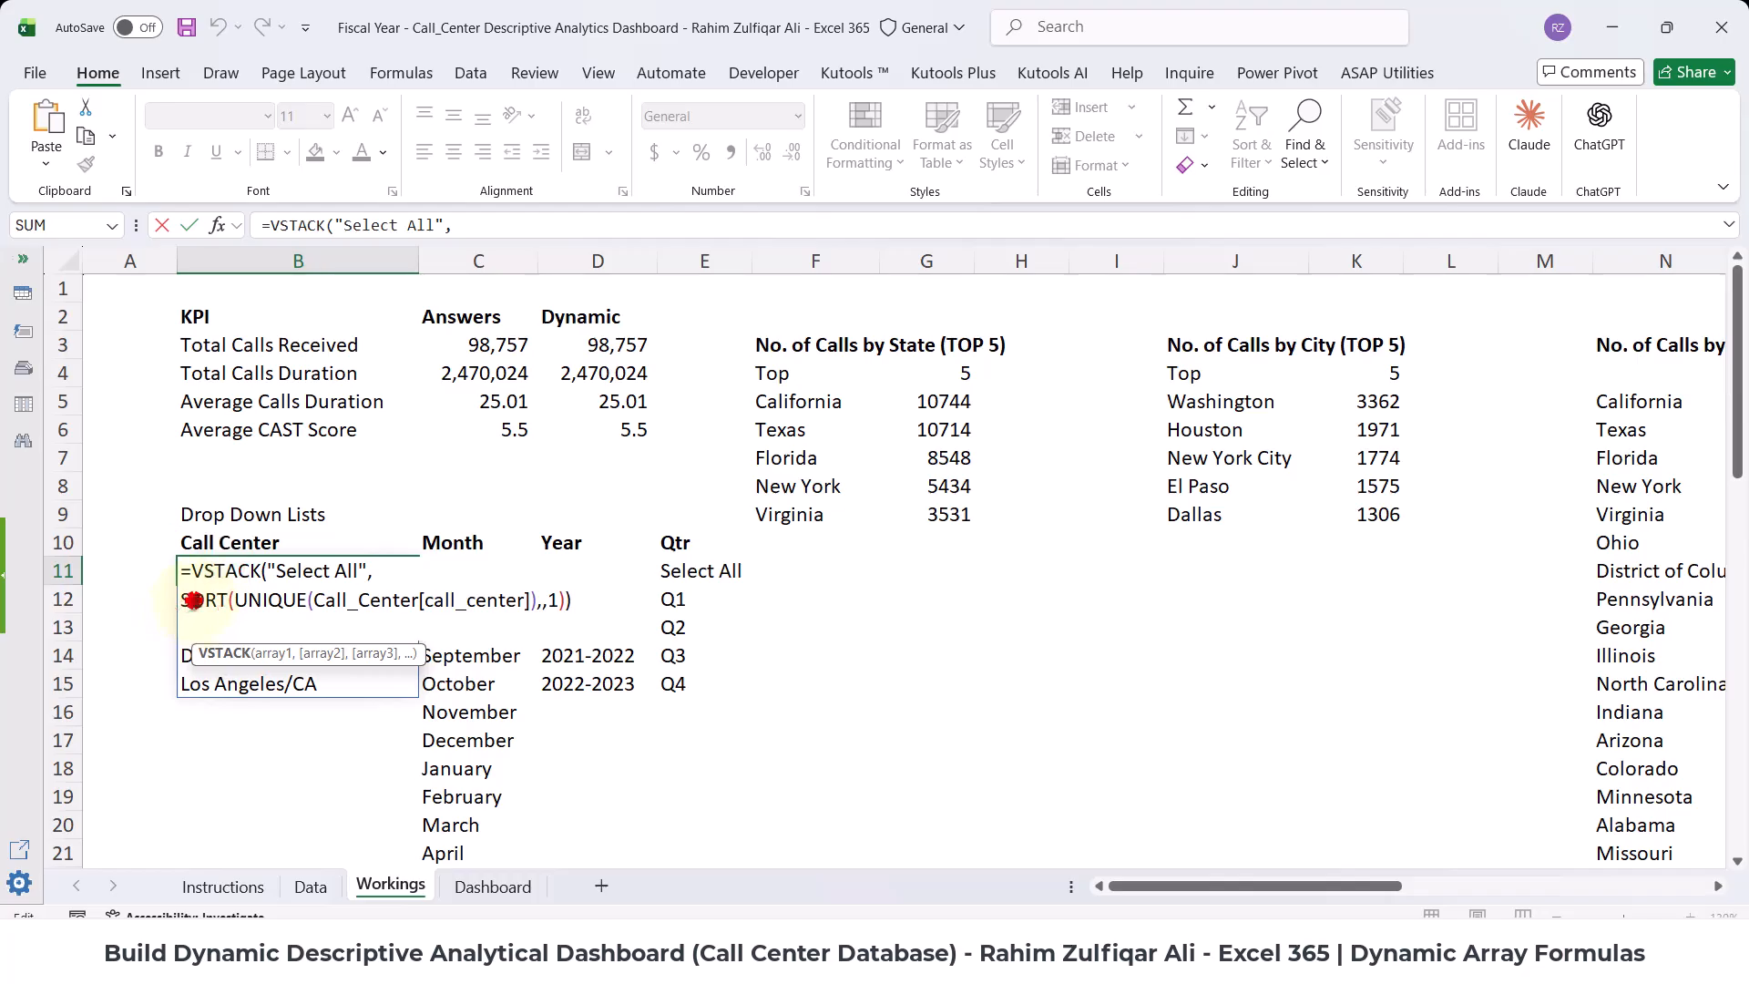
pyautogui.moveTo(235, 600); pyautogui.dragTo(283, 601)
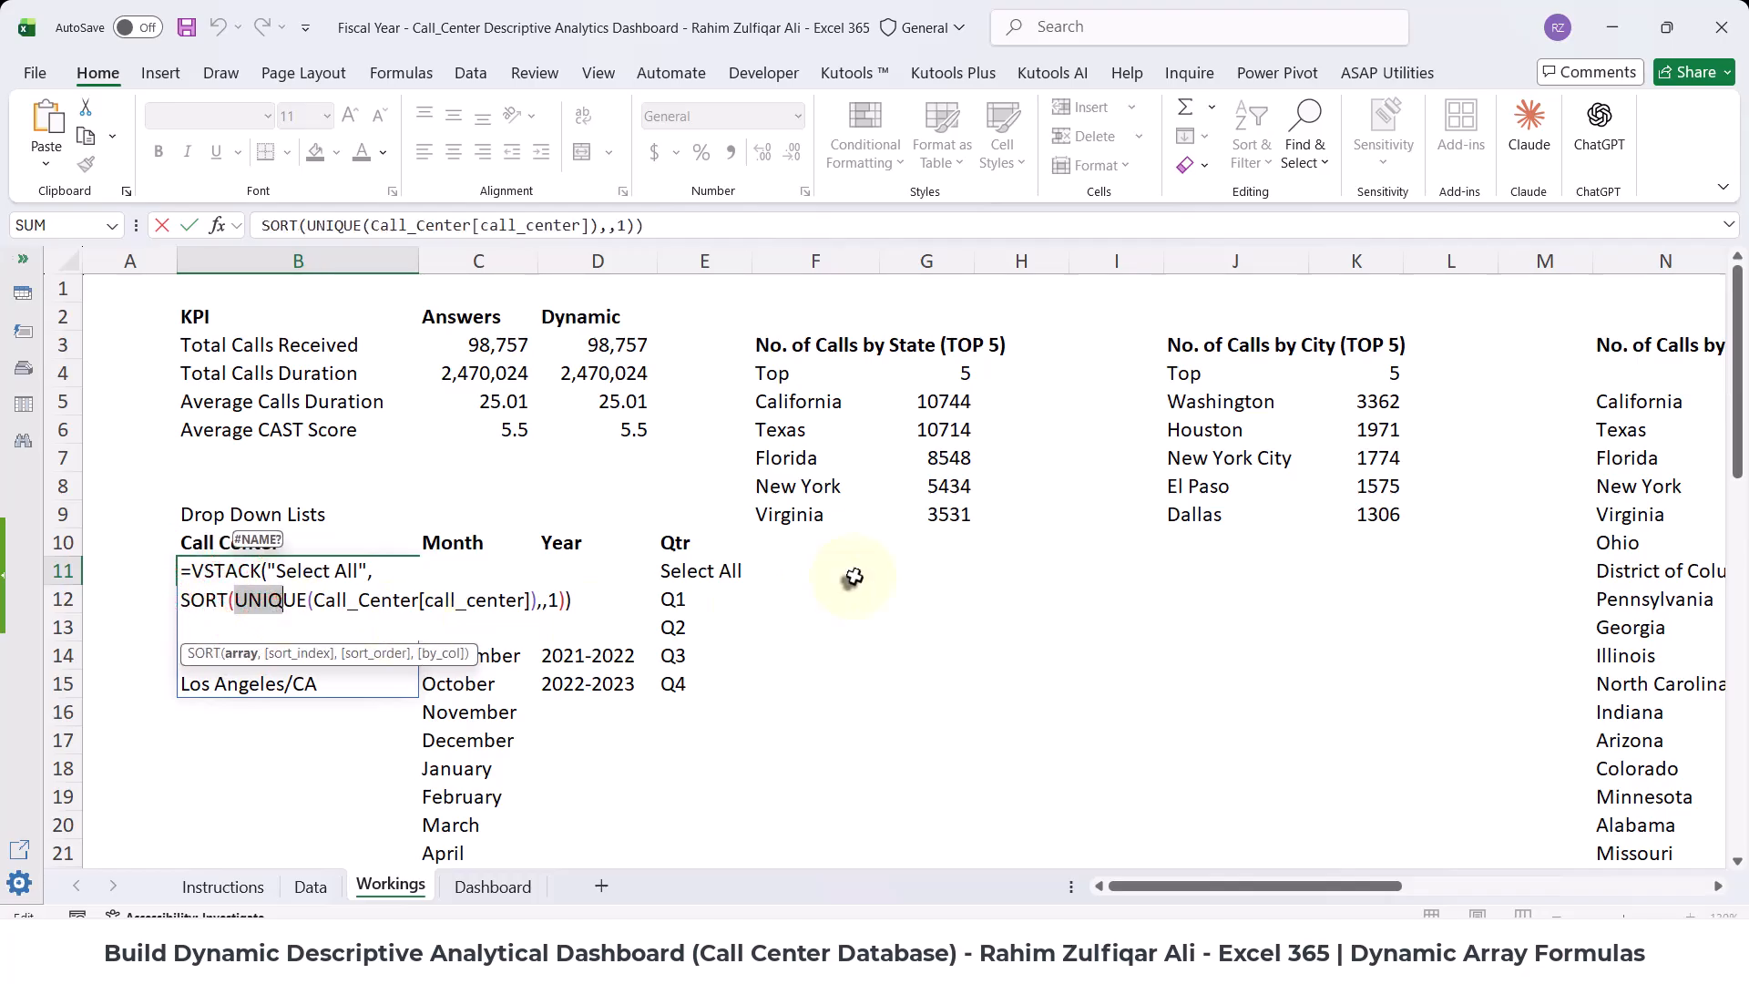
pyautogui.press('Escape')
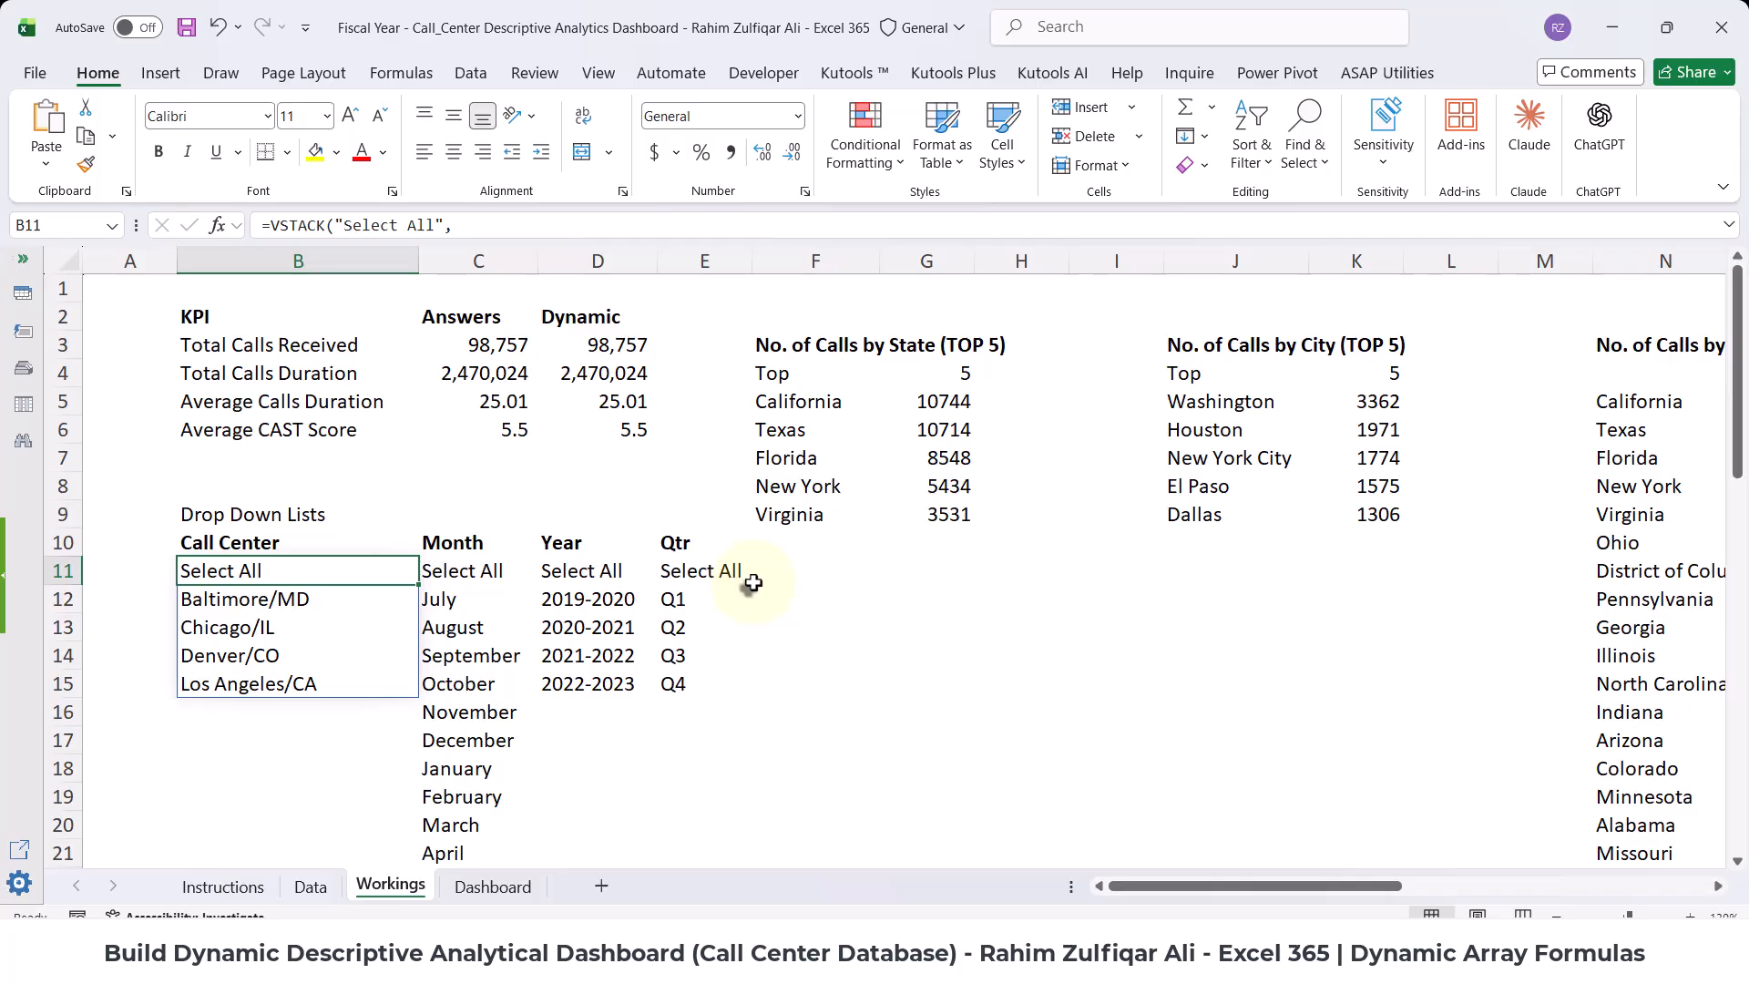
# - Examine the spilled Month, Year and Qtr drop-down lists on the Workings sheet
pyautogui.click(475, 572)
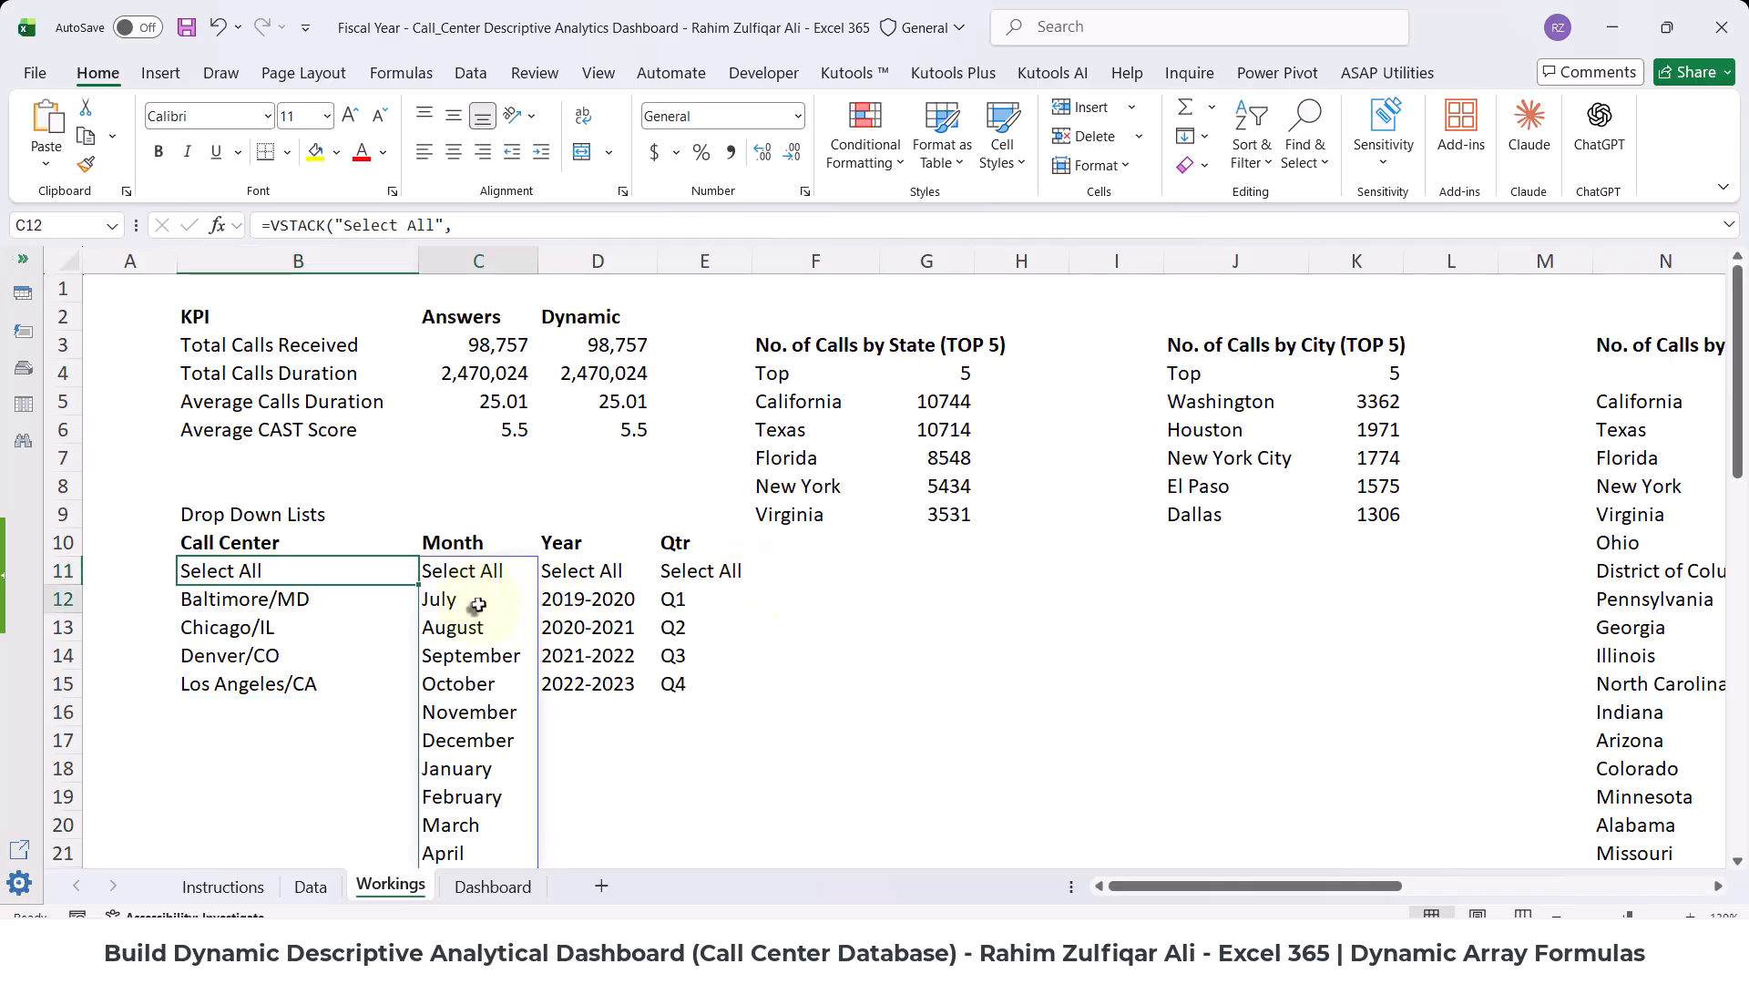
pyautogui.click(478, 599)
pyautogui.scroll(-4, 540, 605)
pyautogui.scroll(4, 541, 605)
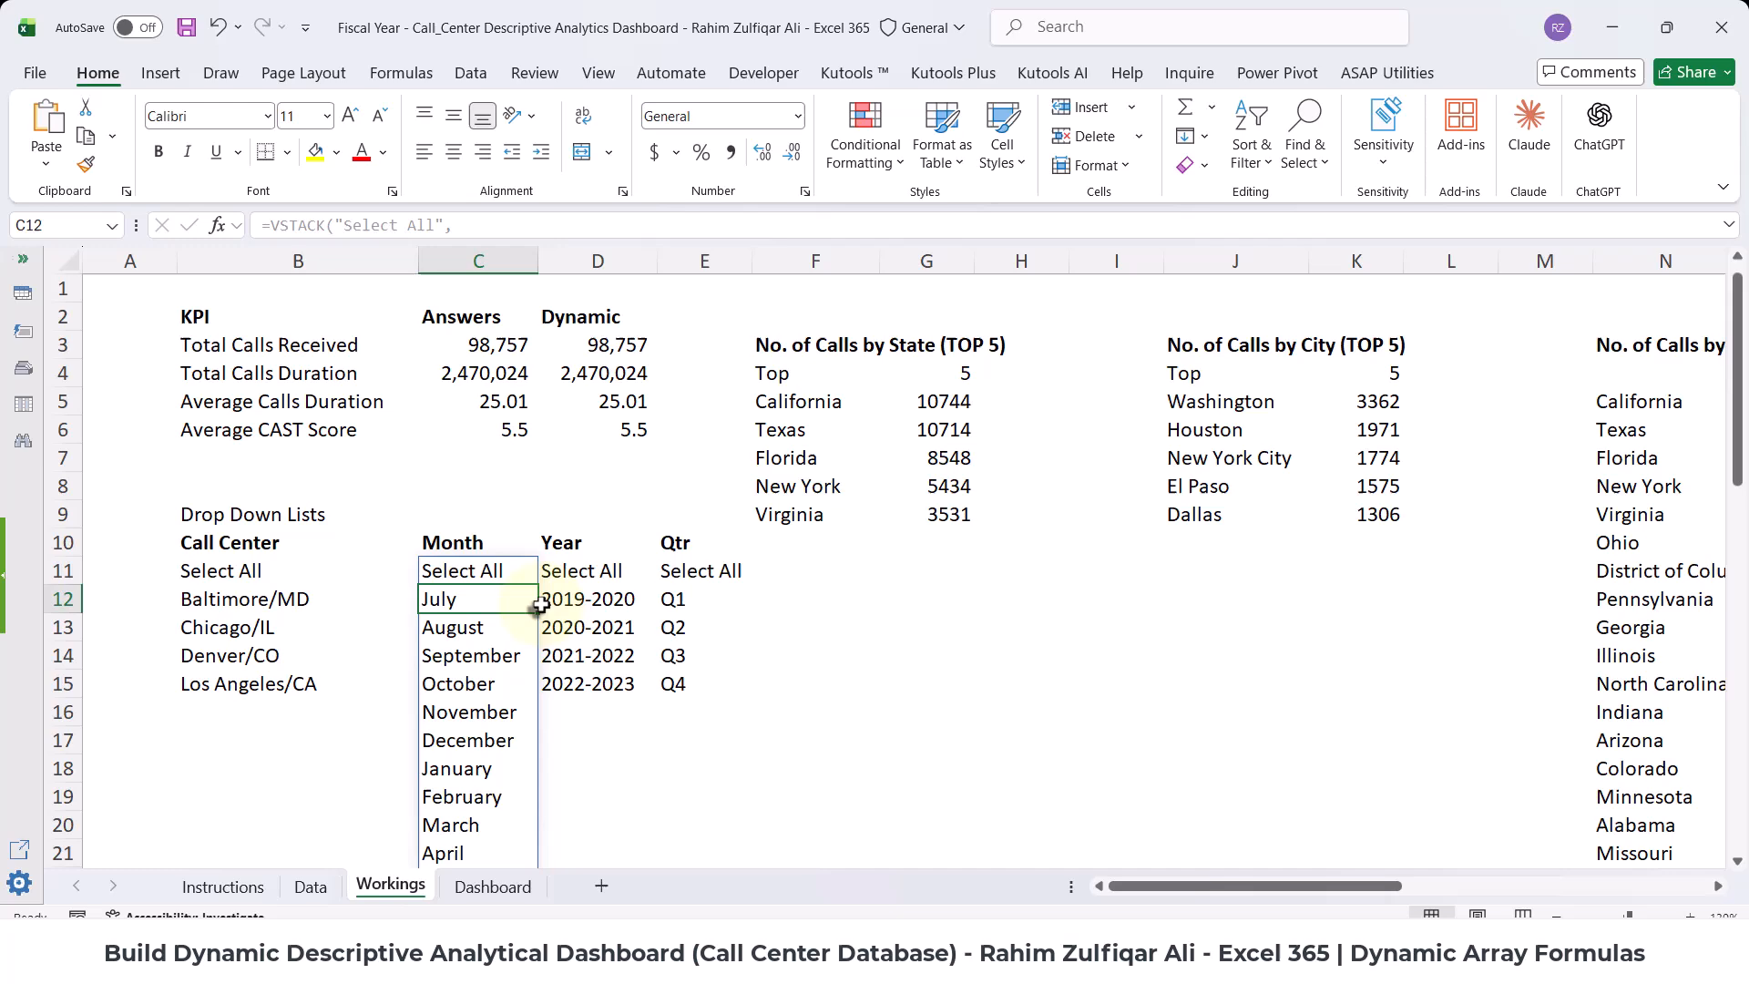
pyautogui.click(584, 600)
pyautogui.click(694, 599)
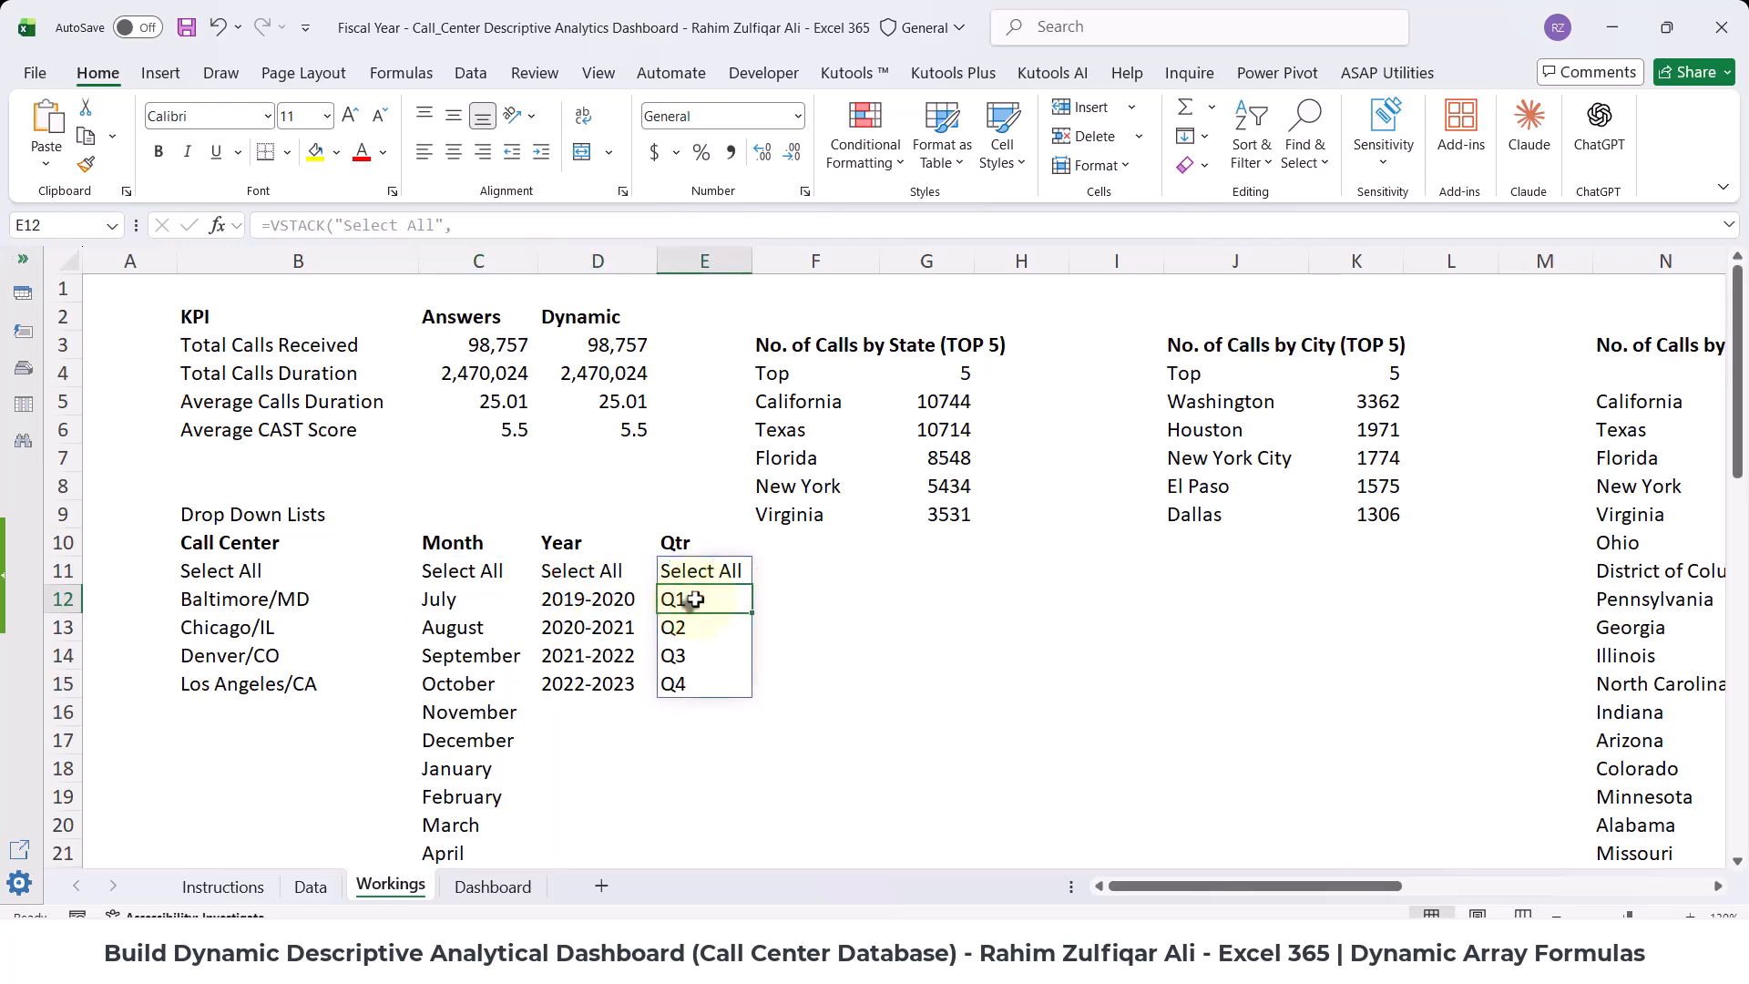
# - Revisit the Dashboard and Workings sheets, ending on the call records in the Data sheet
pyautogui.click(483, 887)
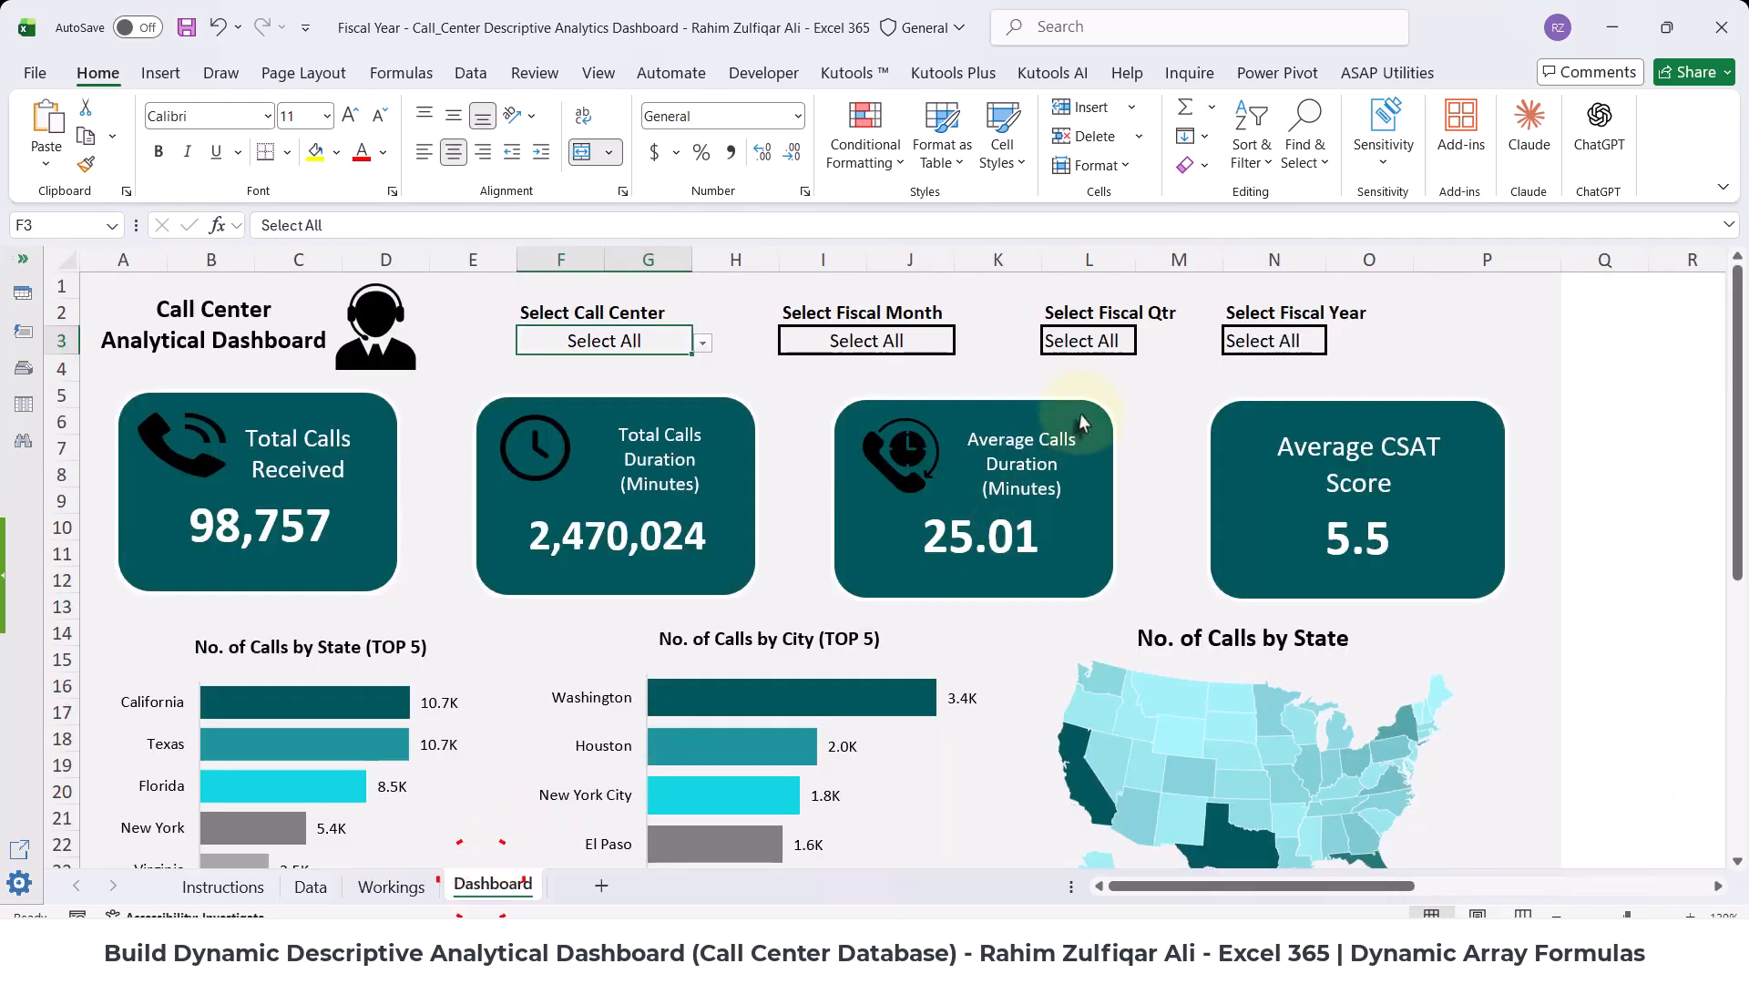
pyautogui.click(392, 887)
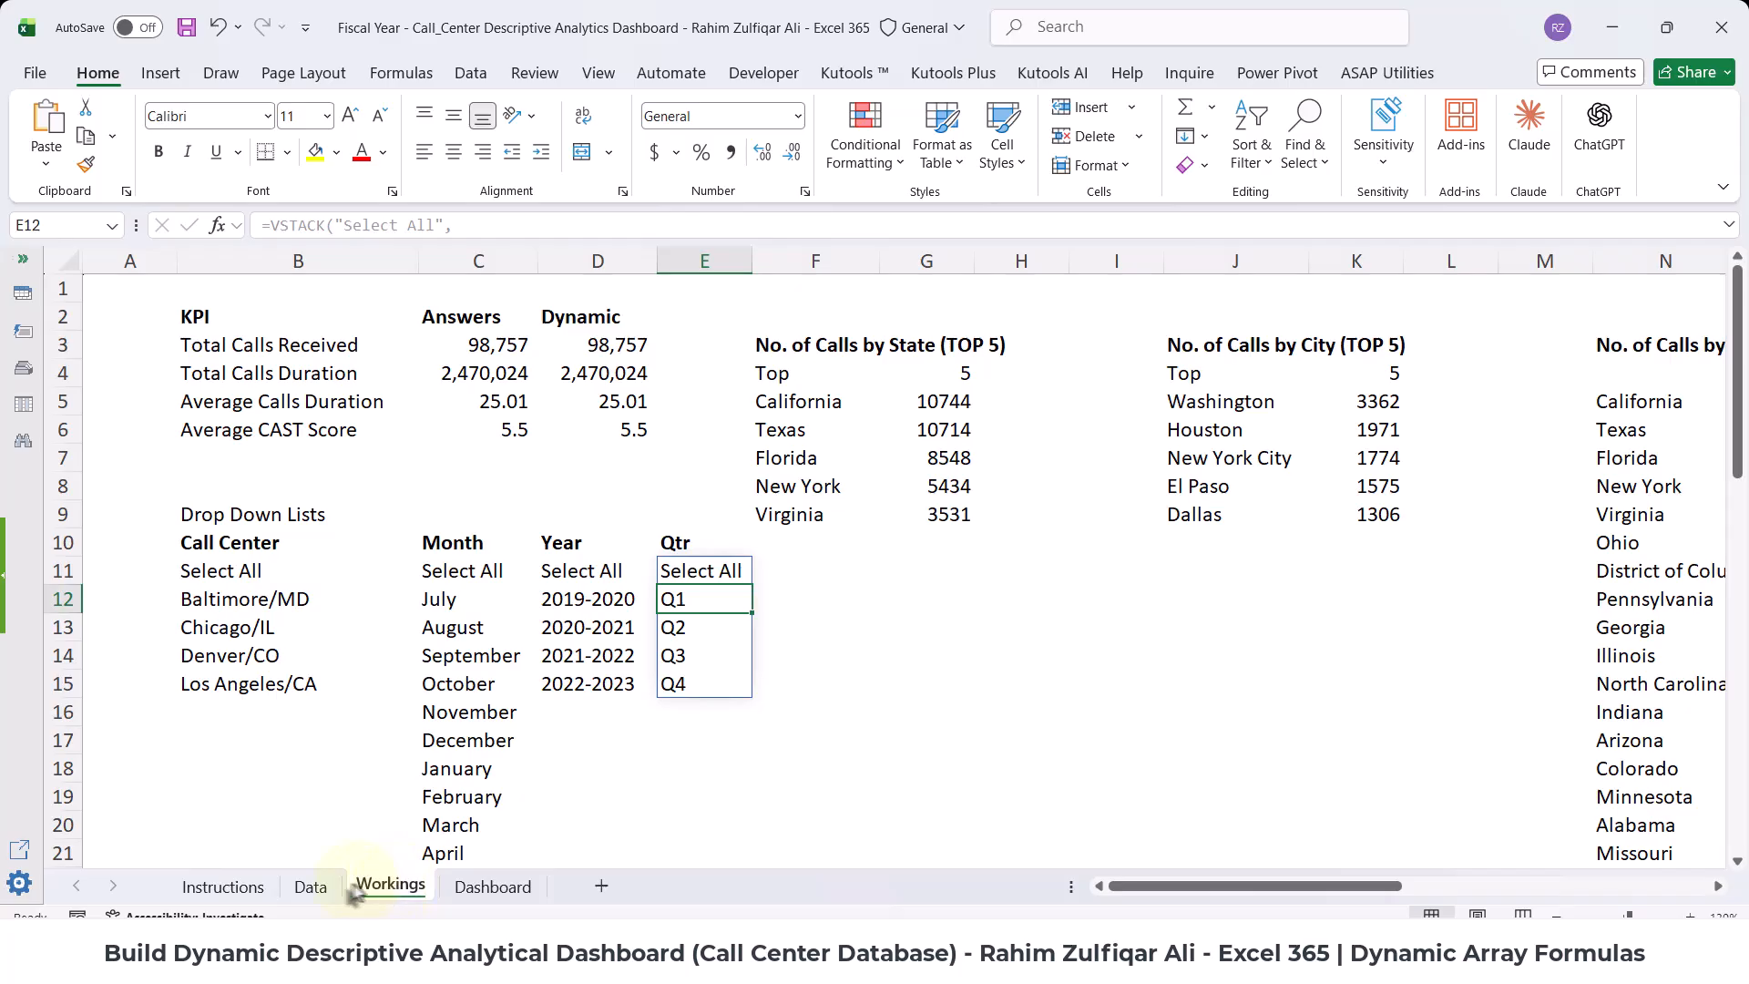
pyautogui.click(314, 888)
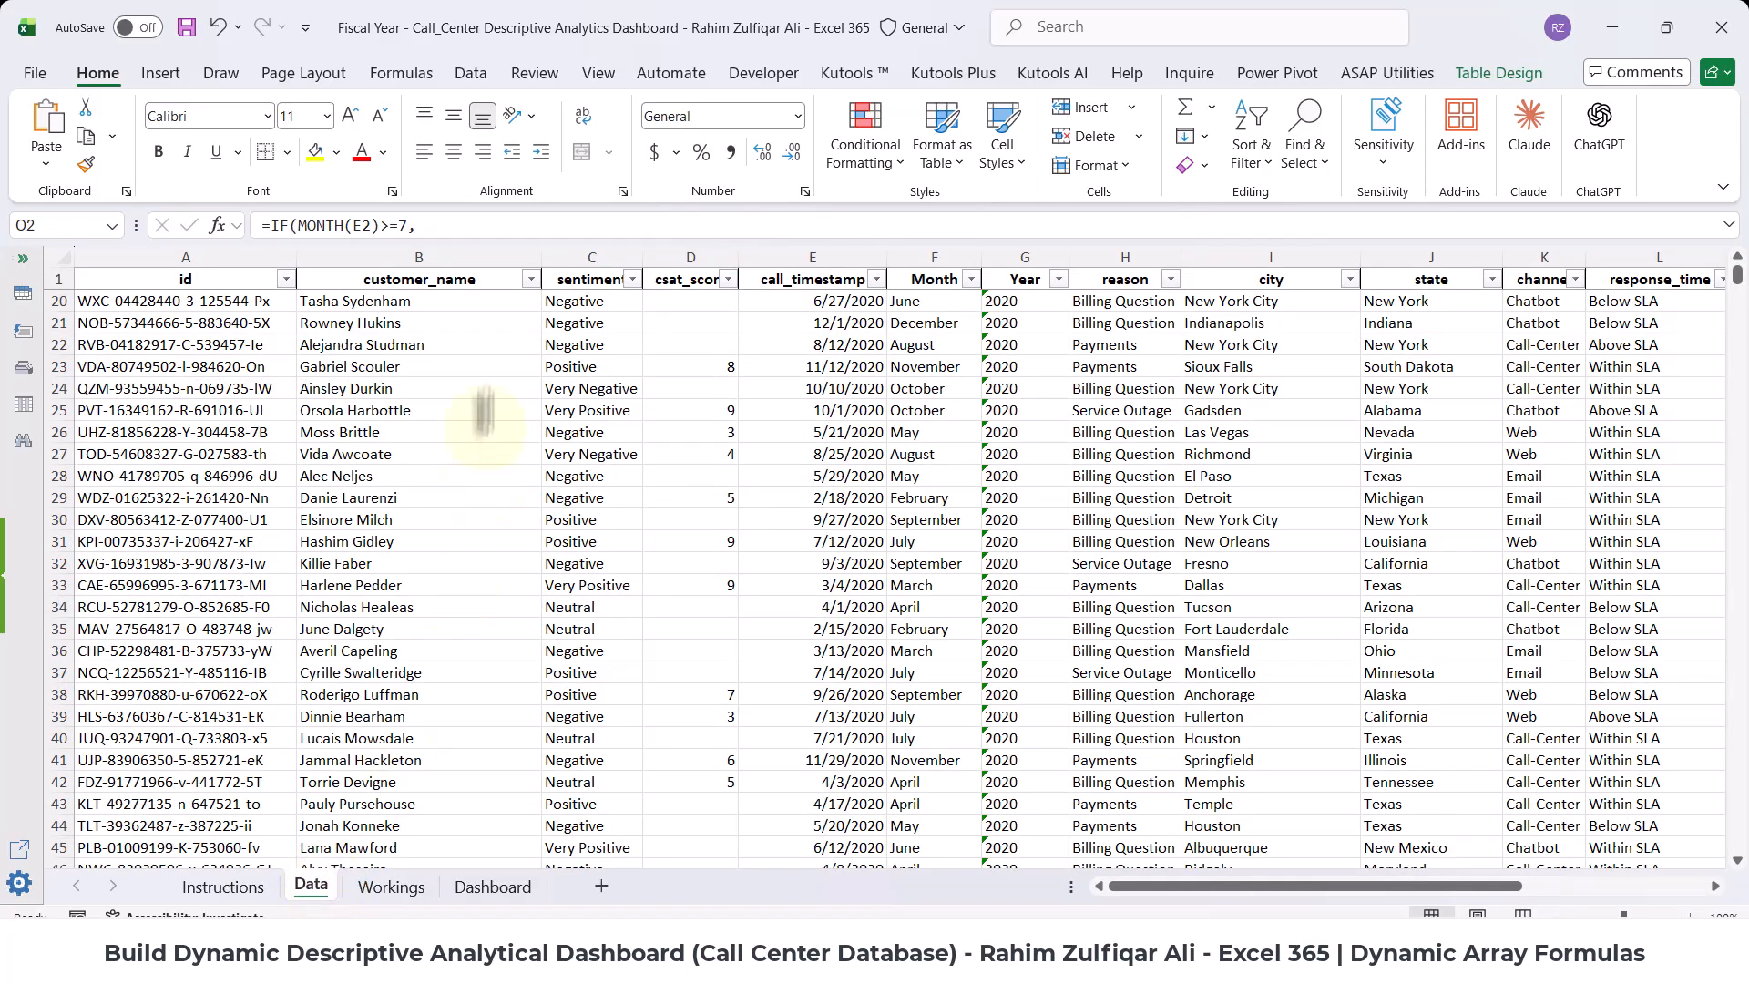
pyautogui.click(483, 364)
# - Switch to File Explorer and check the 2020 workbook in the Database folder and the 2021 workbook in its parent folder
pyautogui.click(556, 527)
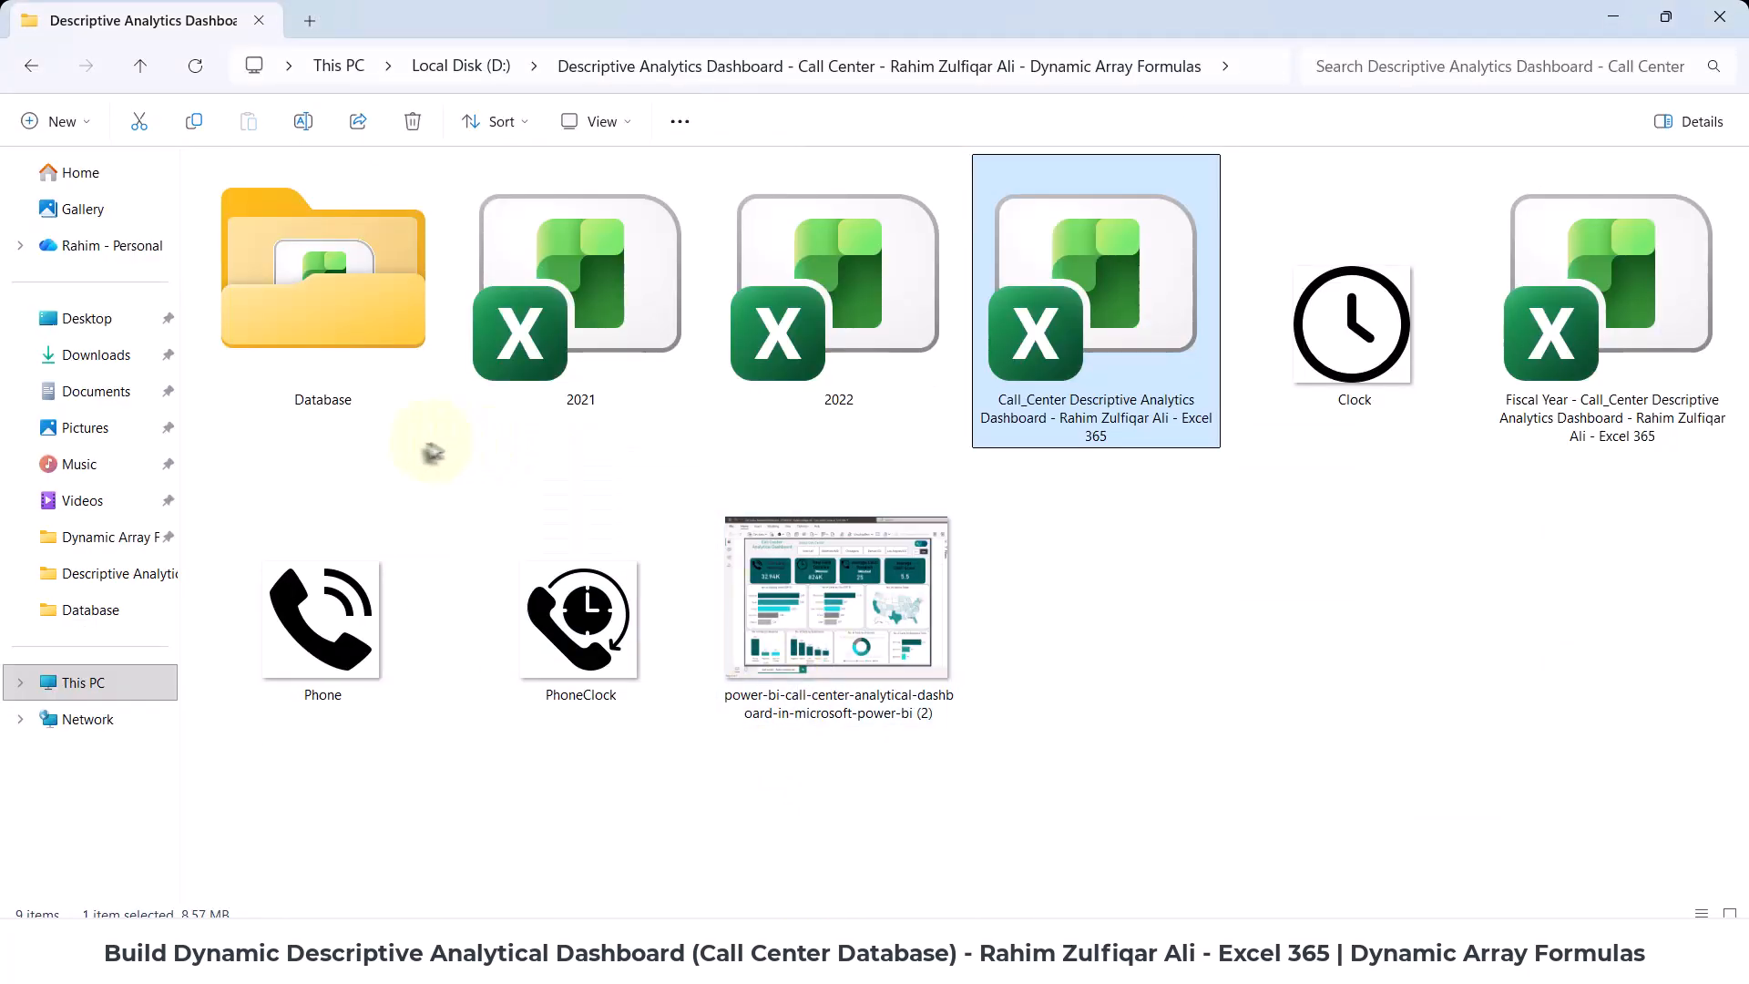
pyautogui.click(383, 323)
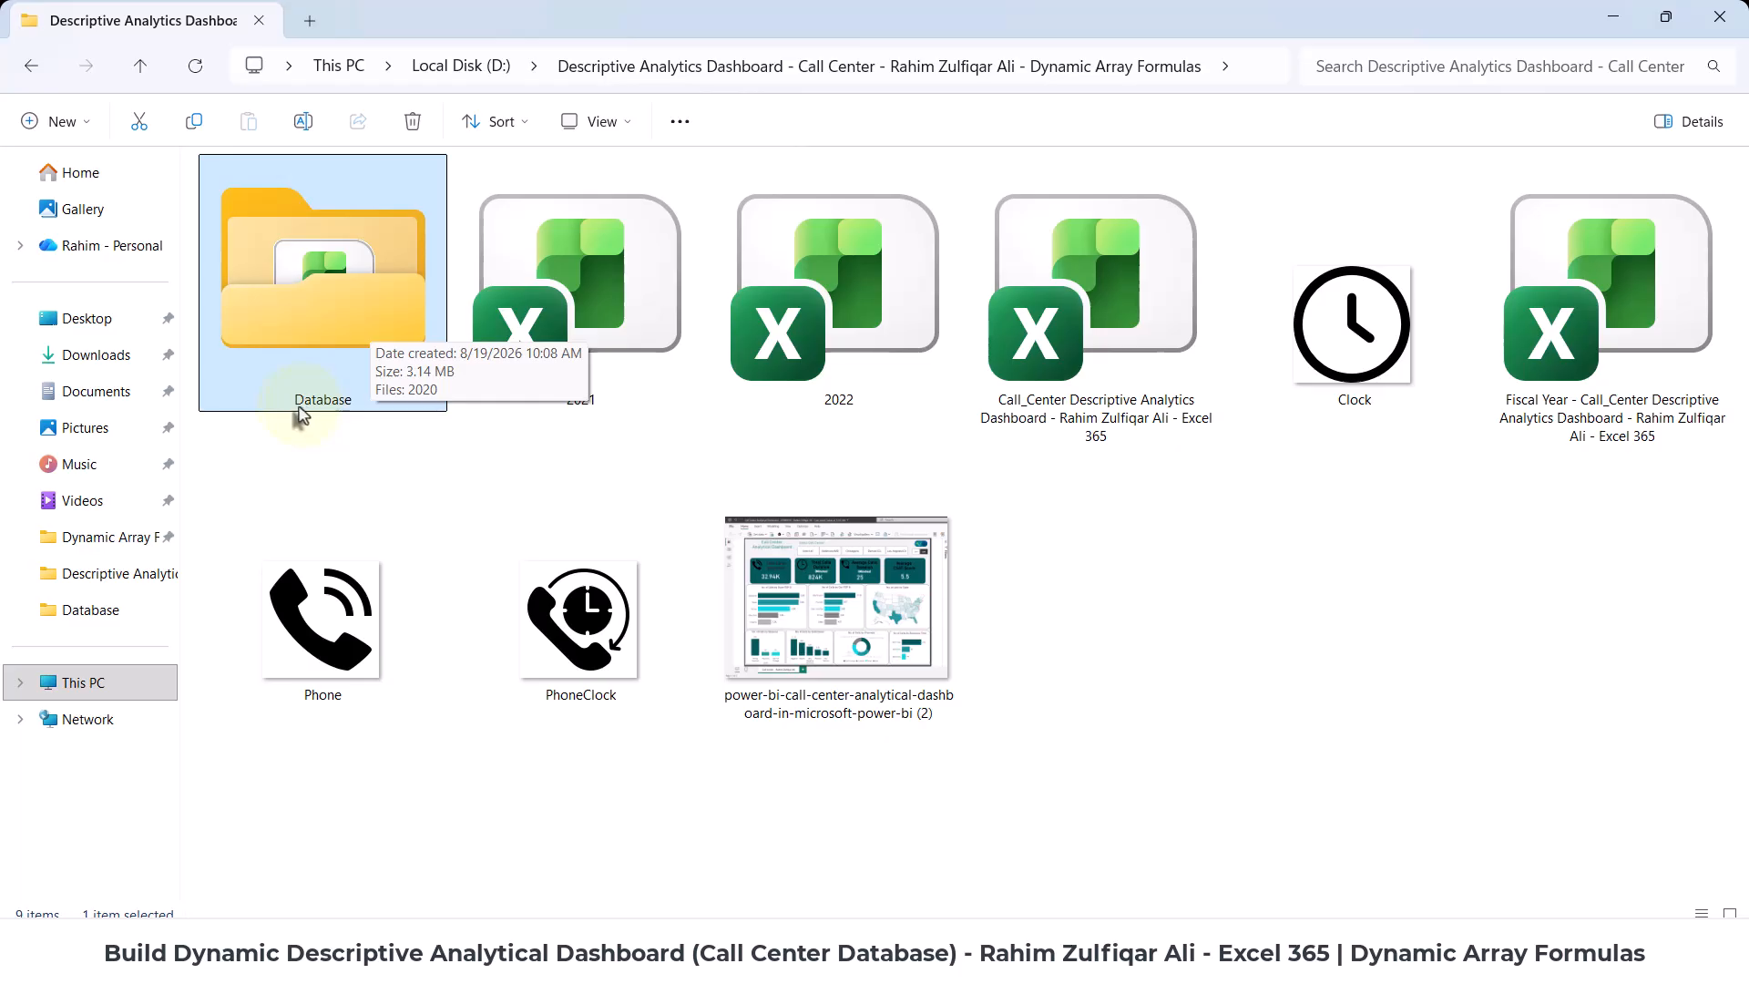
pyautogui.doubleClick(337, 310)
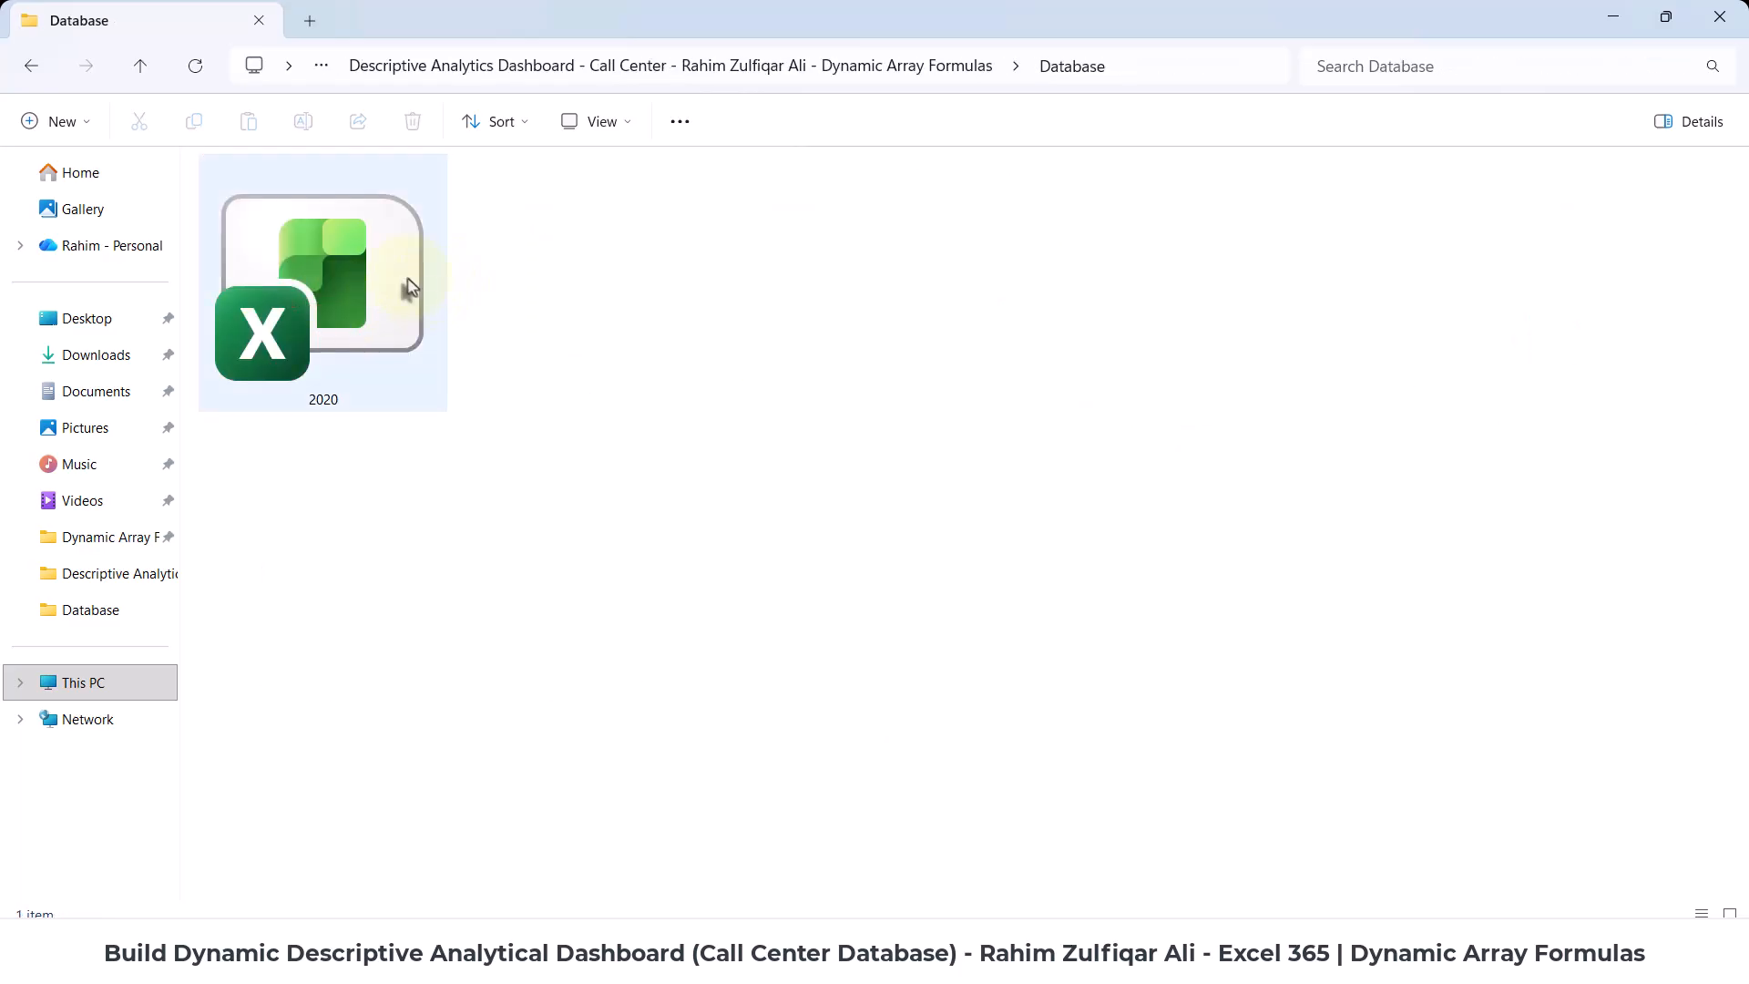
pyautogui.click(407, 287)
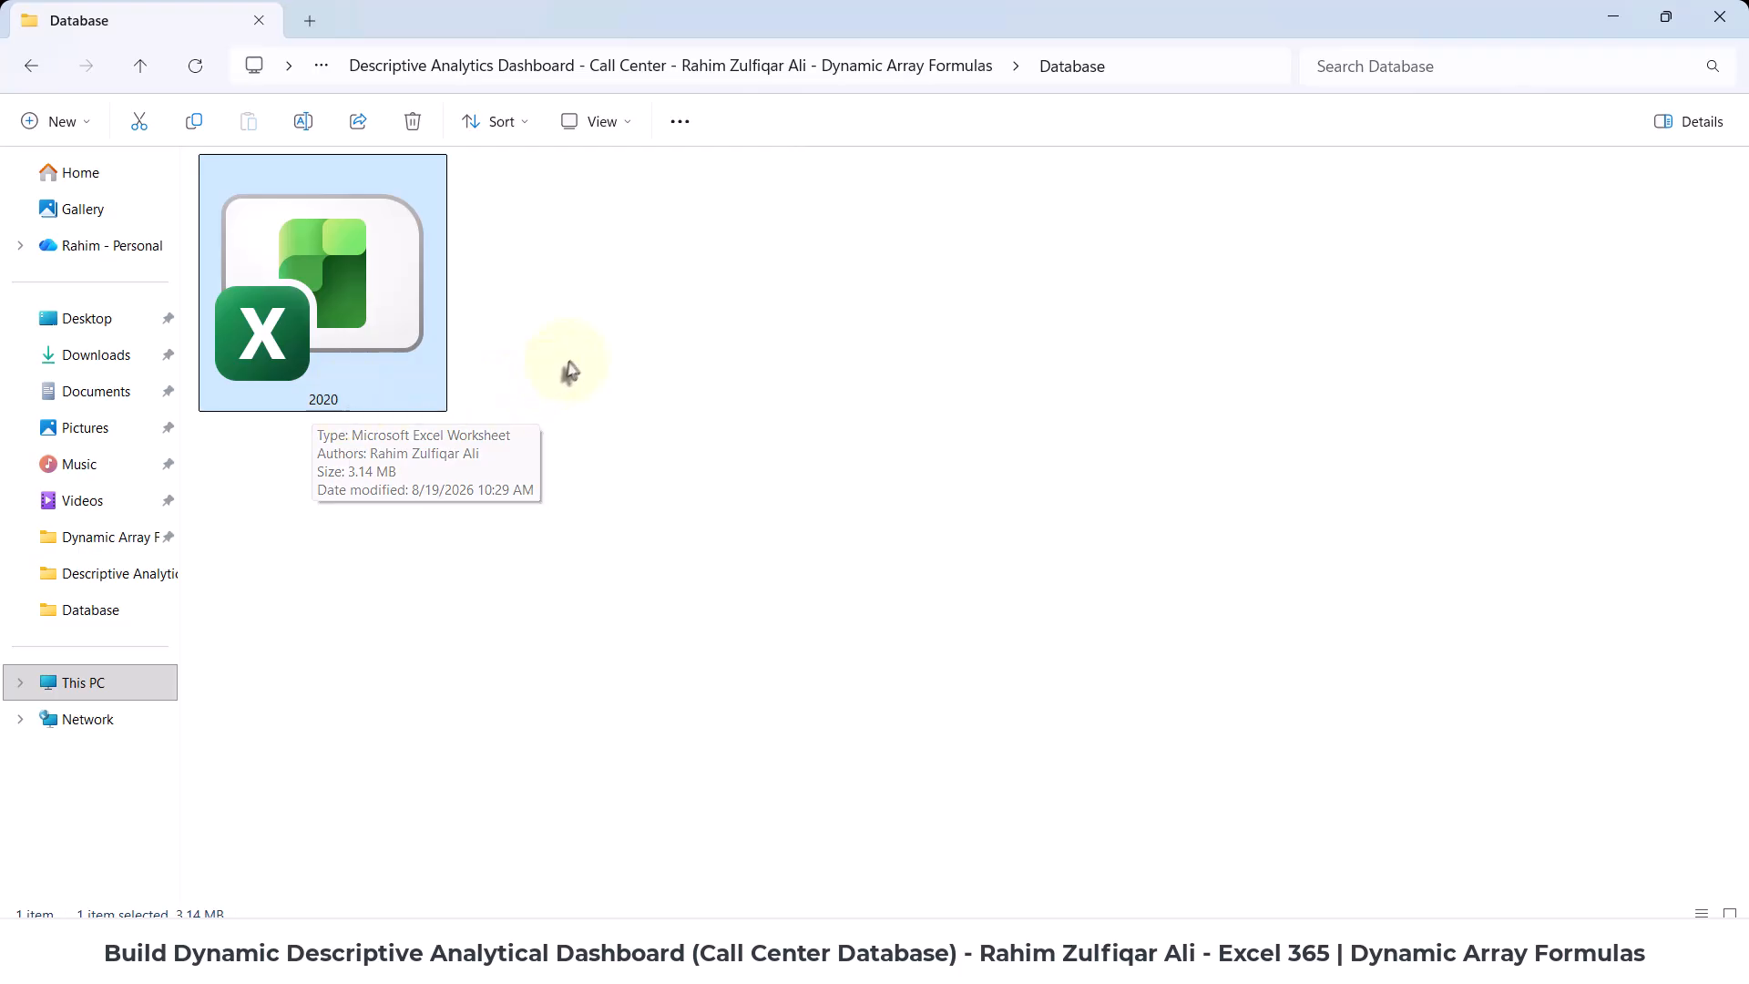
pyautogui.click(37, 67)
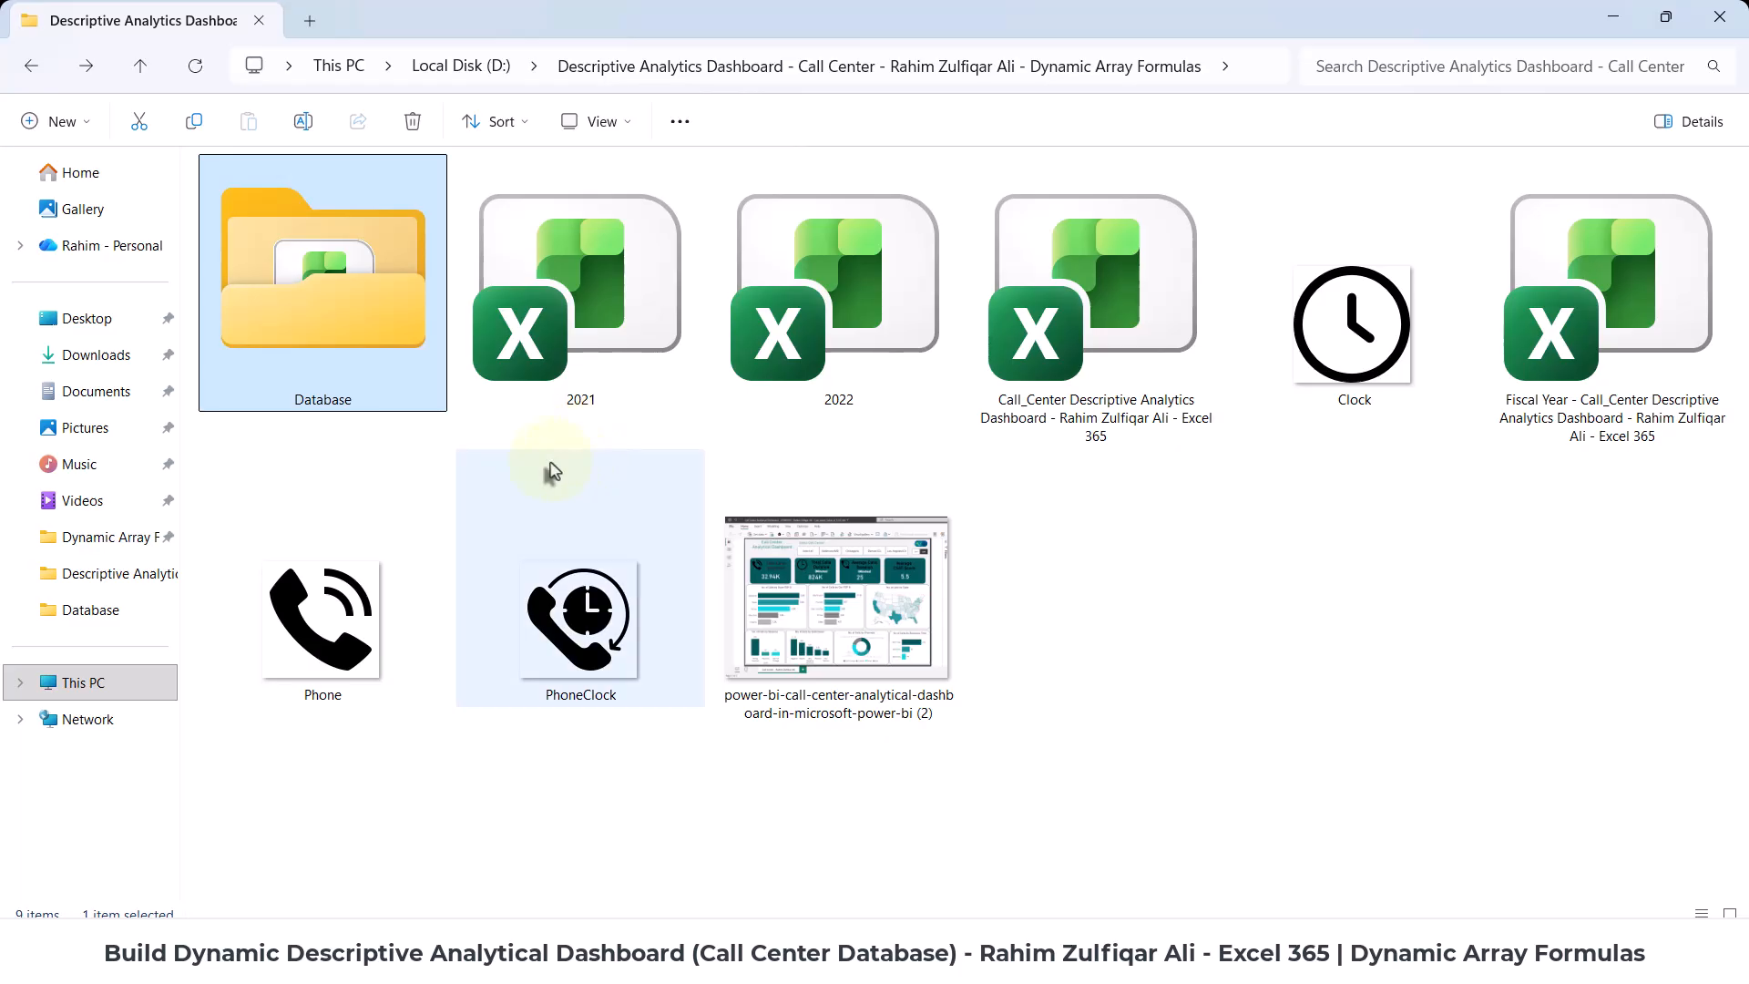
pyautogui.click(579, 362)
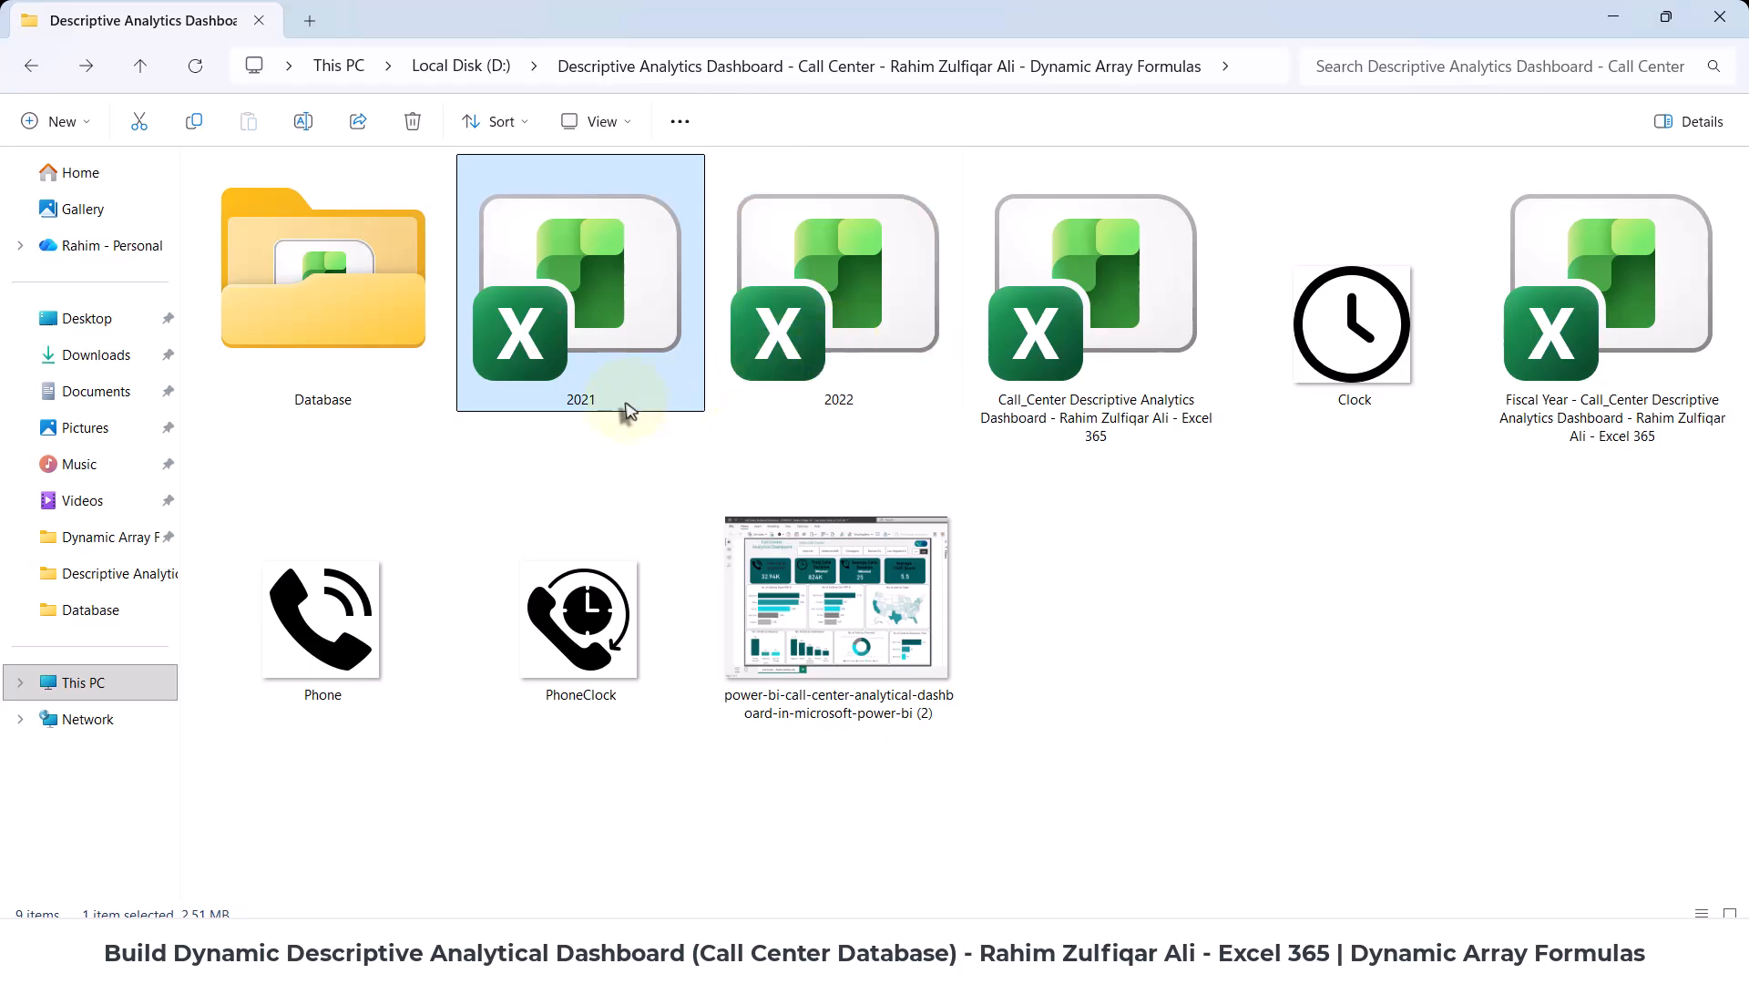
# - Compare the 2021 and 2022 workbooks in the project folder with the contents of the Database folder
pyautogui.click(778, 362)
pyautogui.click(630, 362)
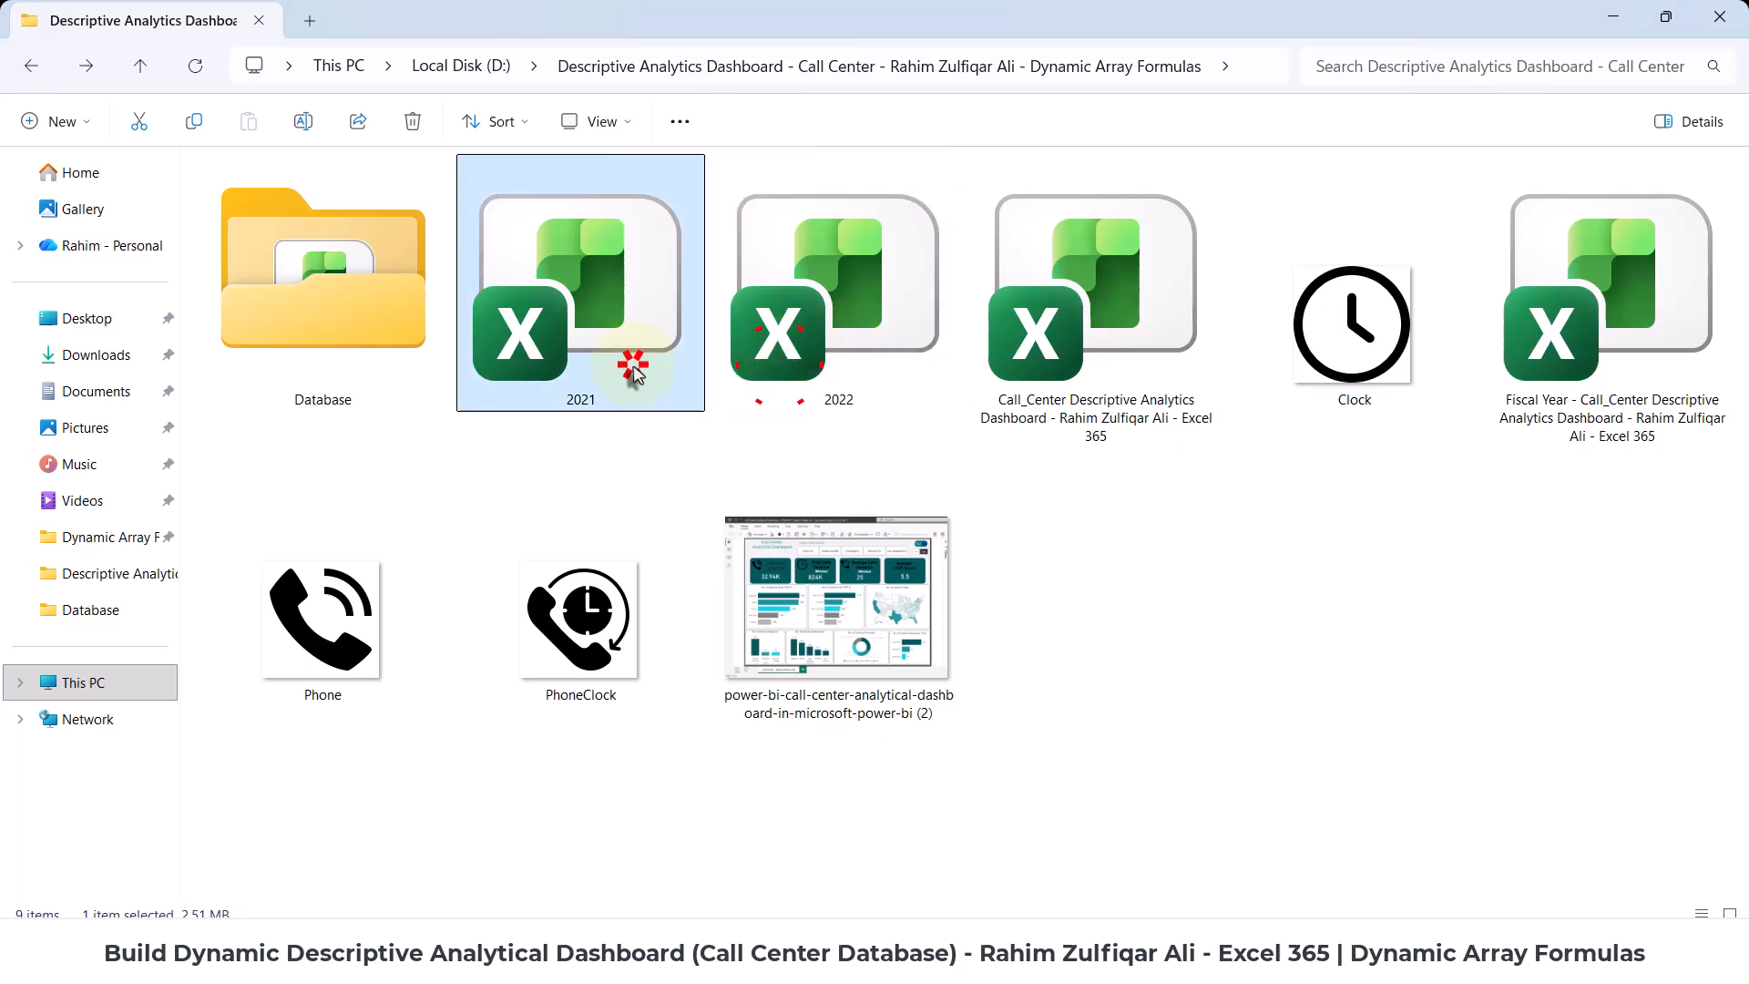
pyautogui.click(783, 351)
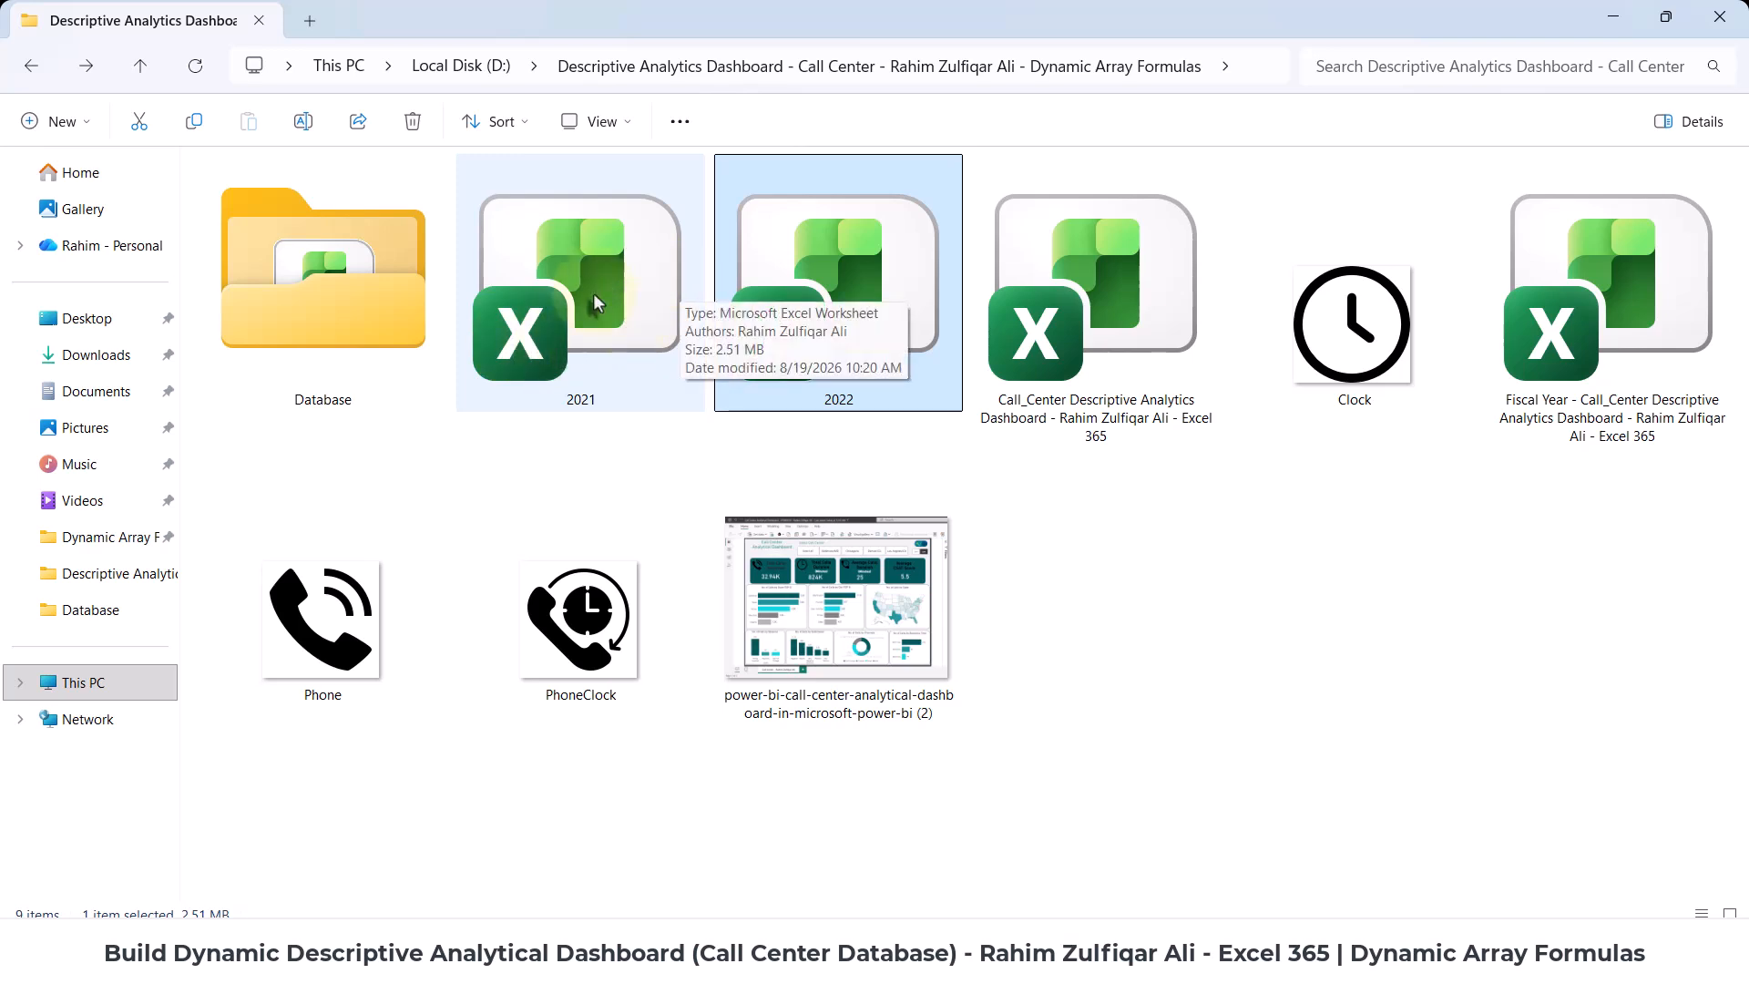
pyautogui.doubleClick(362, 324)
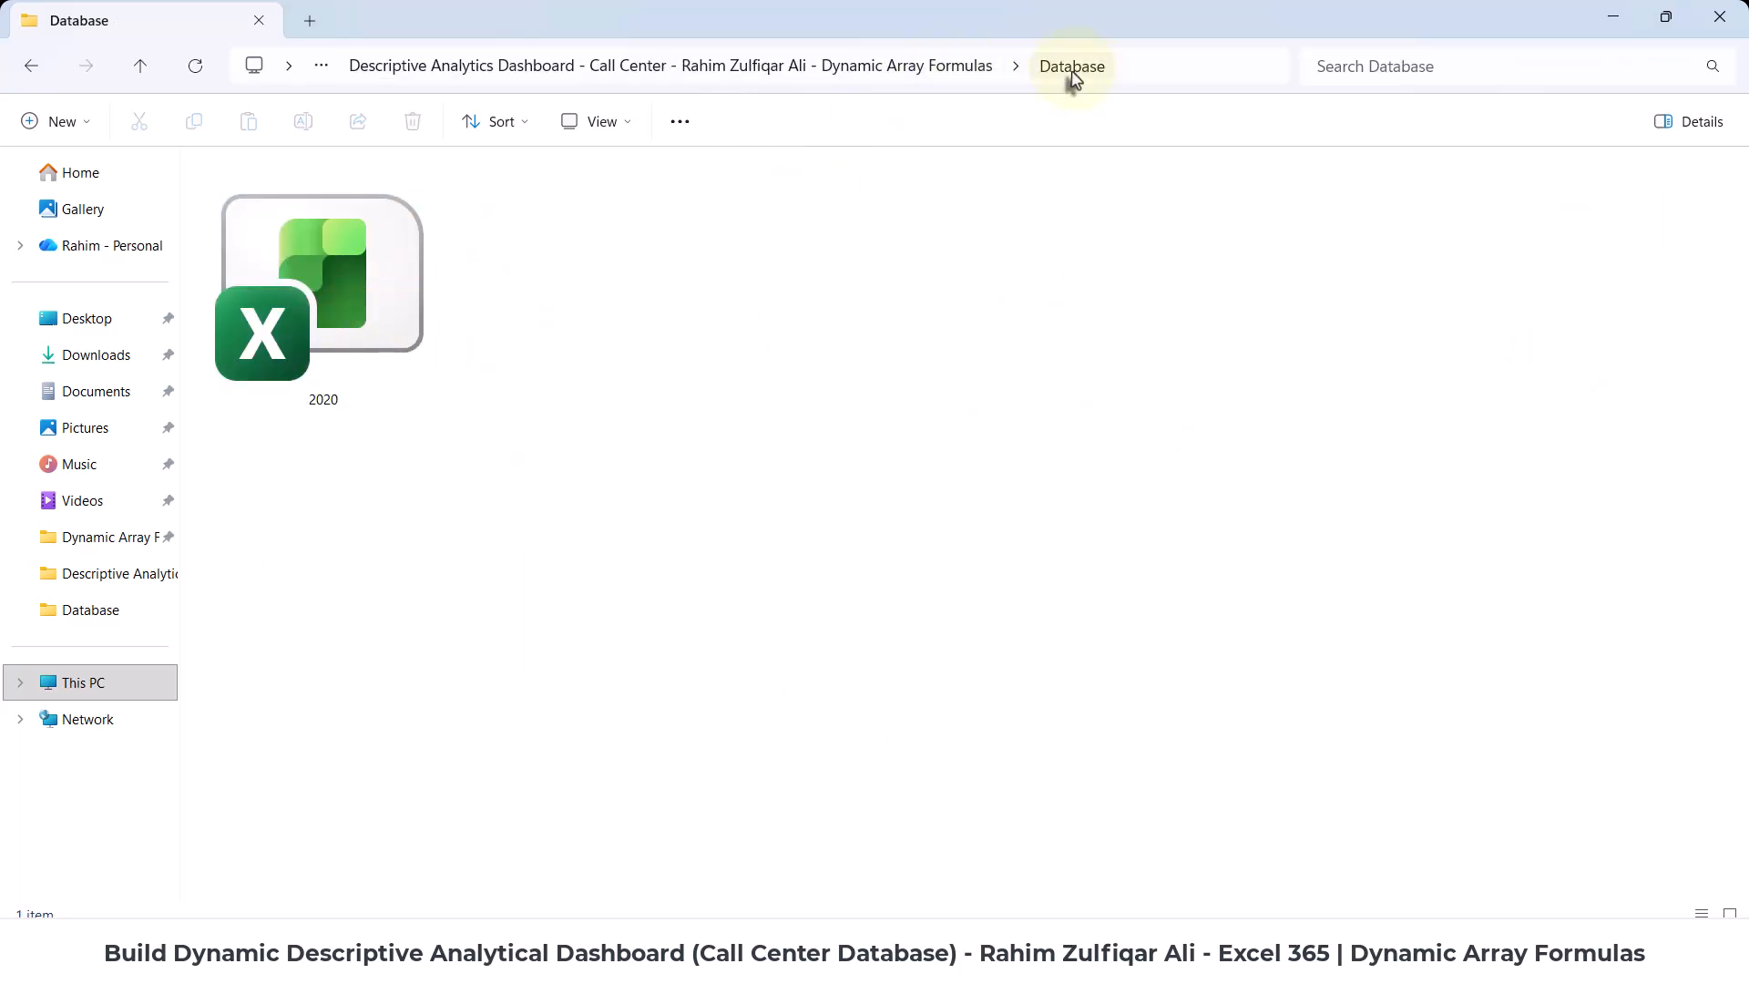
pyautogui.click(34, 80)
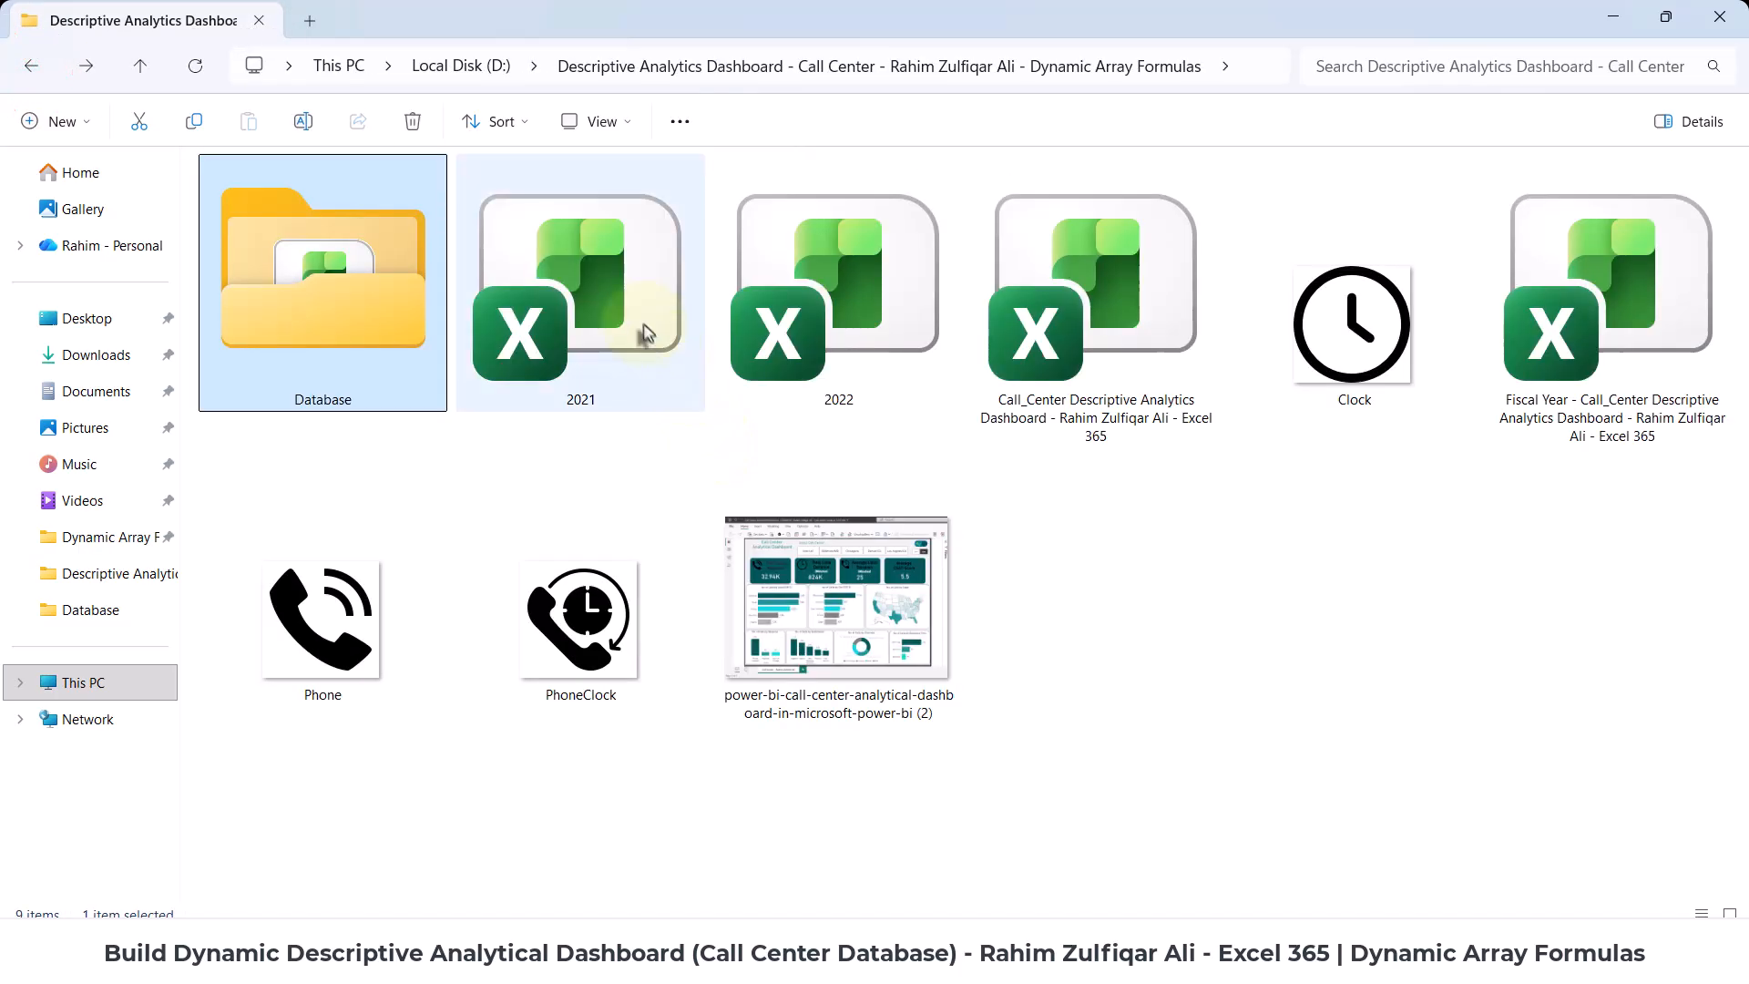
pyautogui.click(641, 314)
pyautogui.click(780, 305)
pyautogui.click(608, 298)
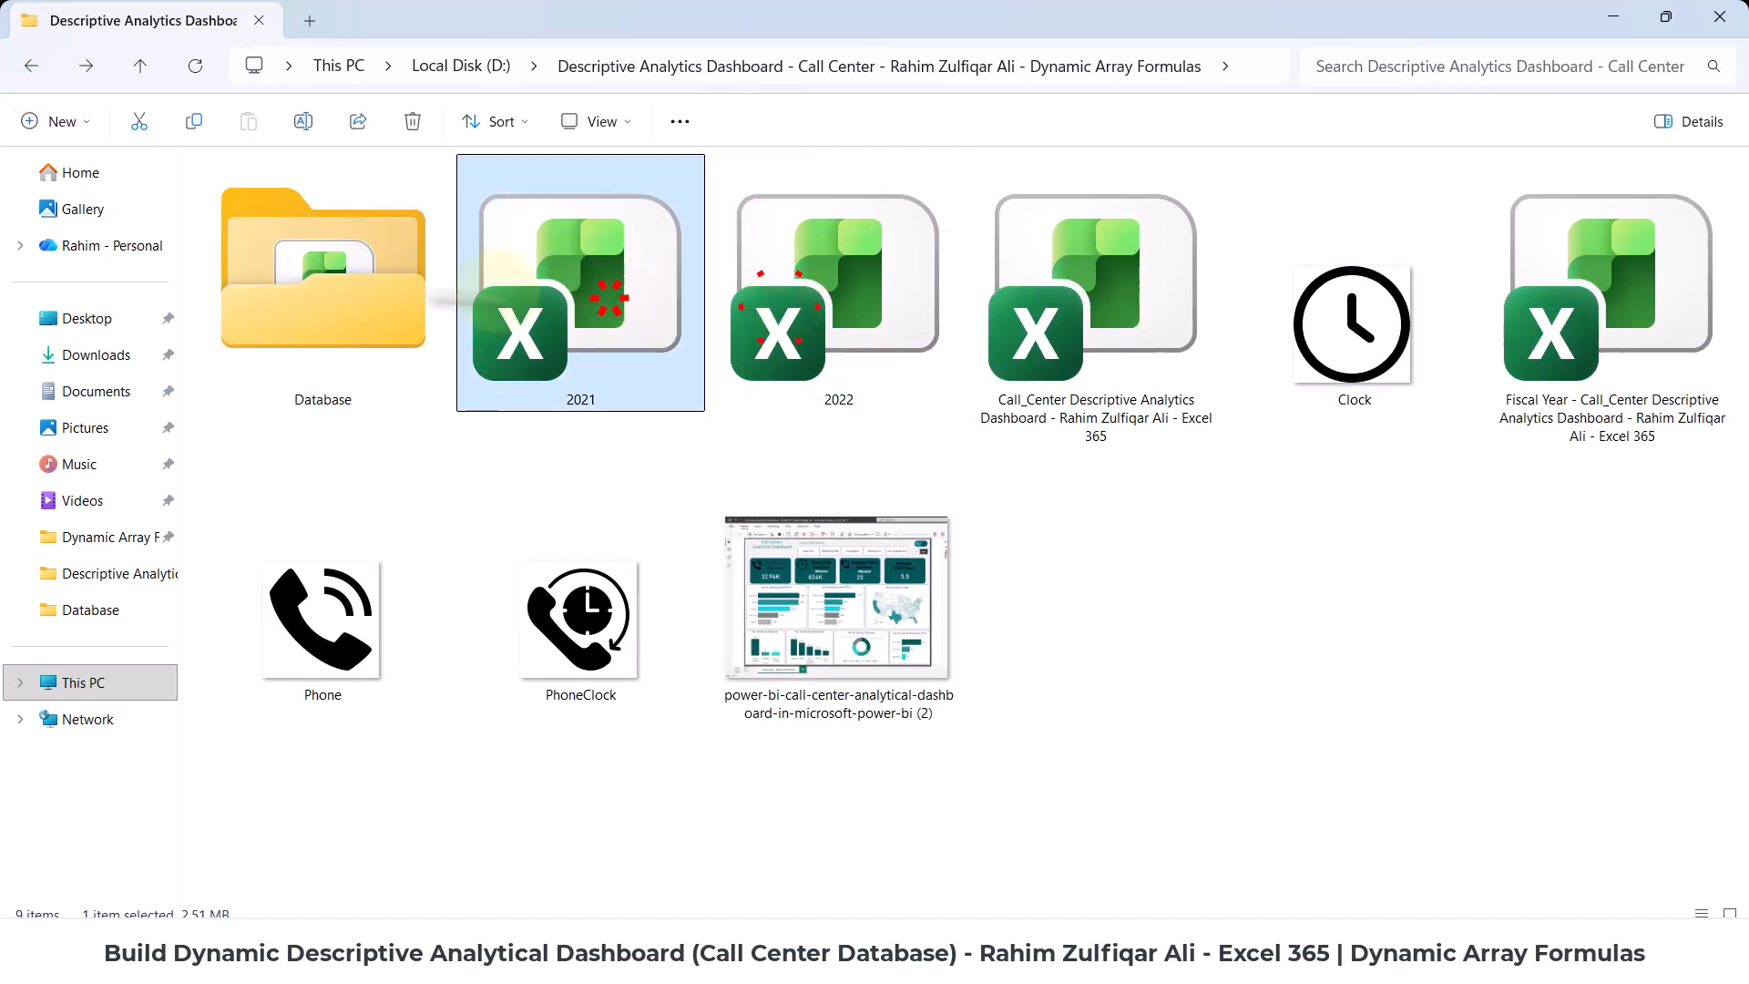
pyautogui.doubleClick(373, 292)
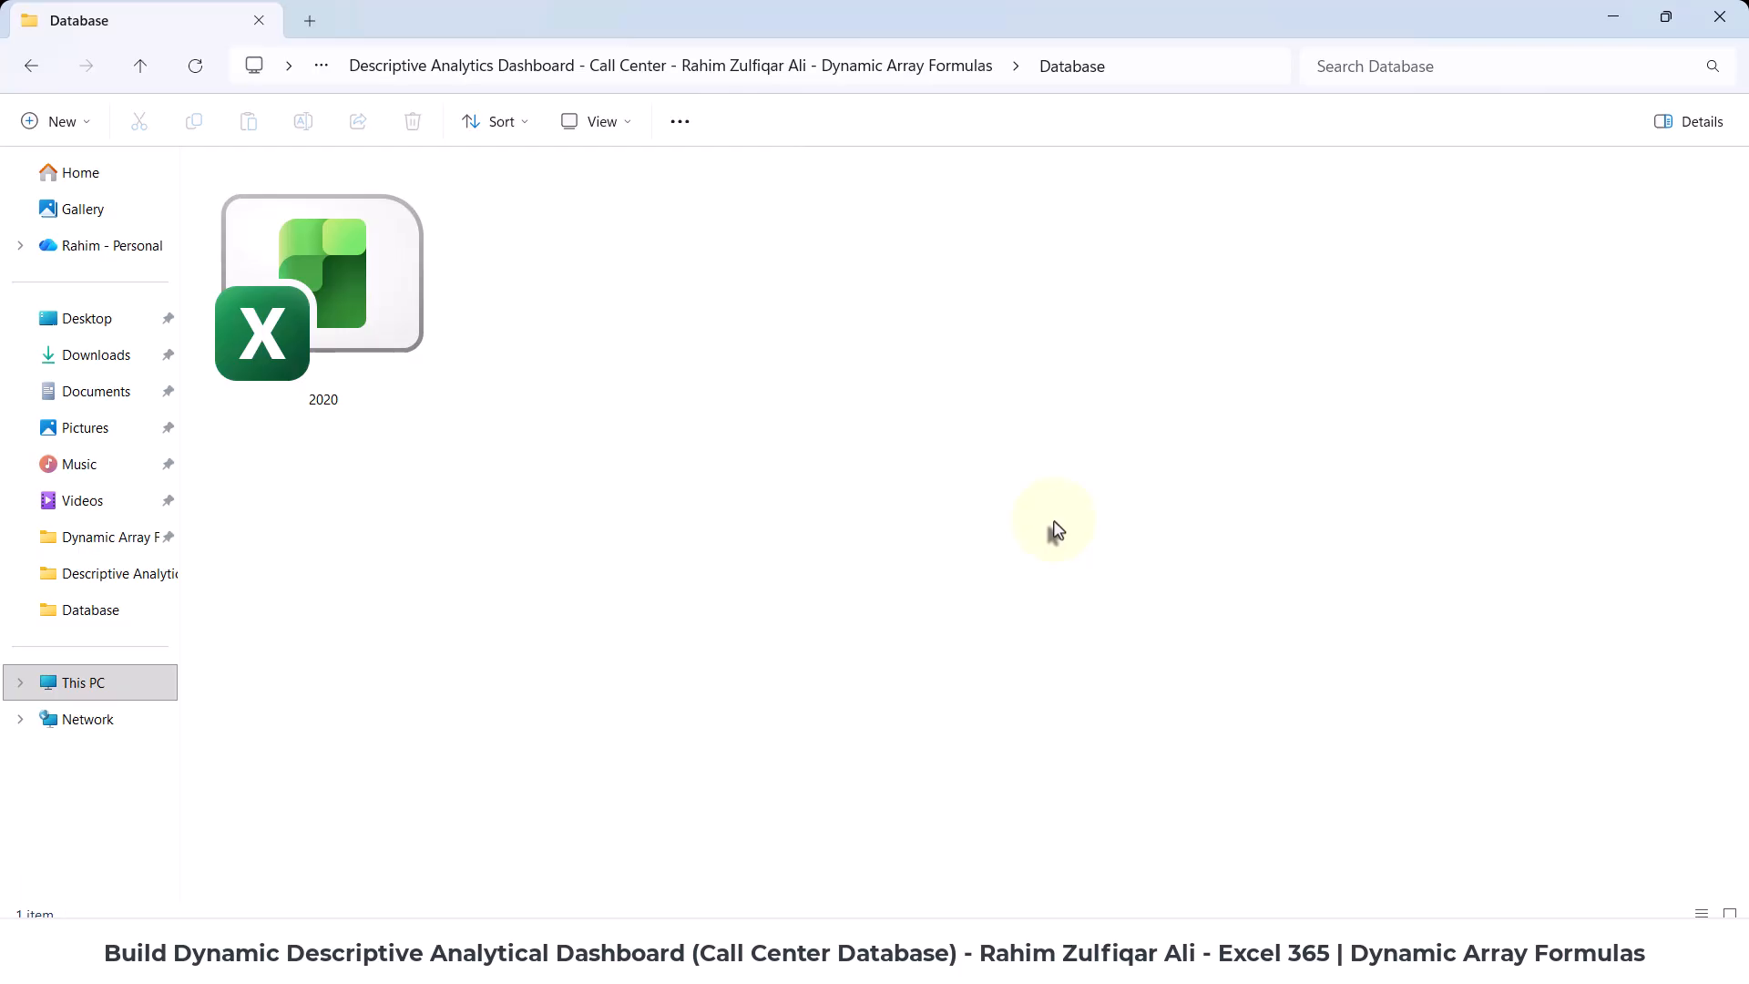
pyautogui.click(31, 65)
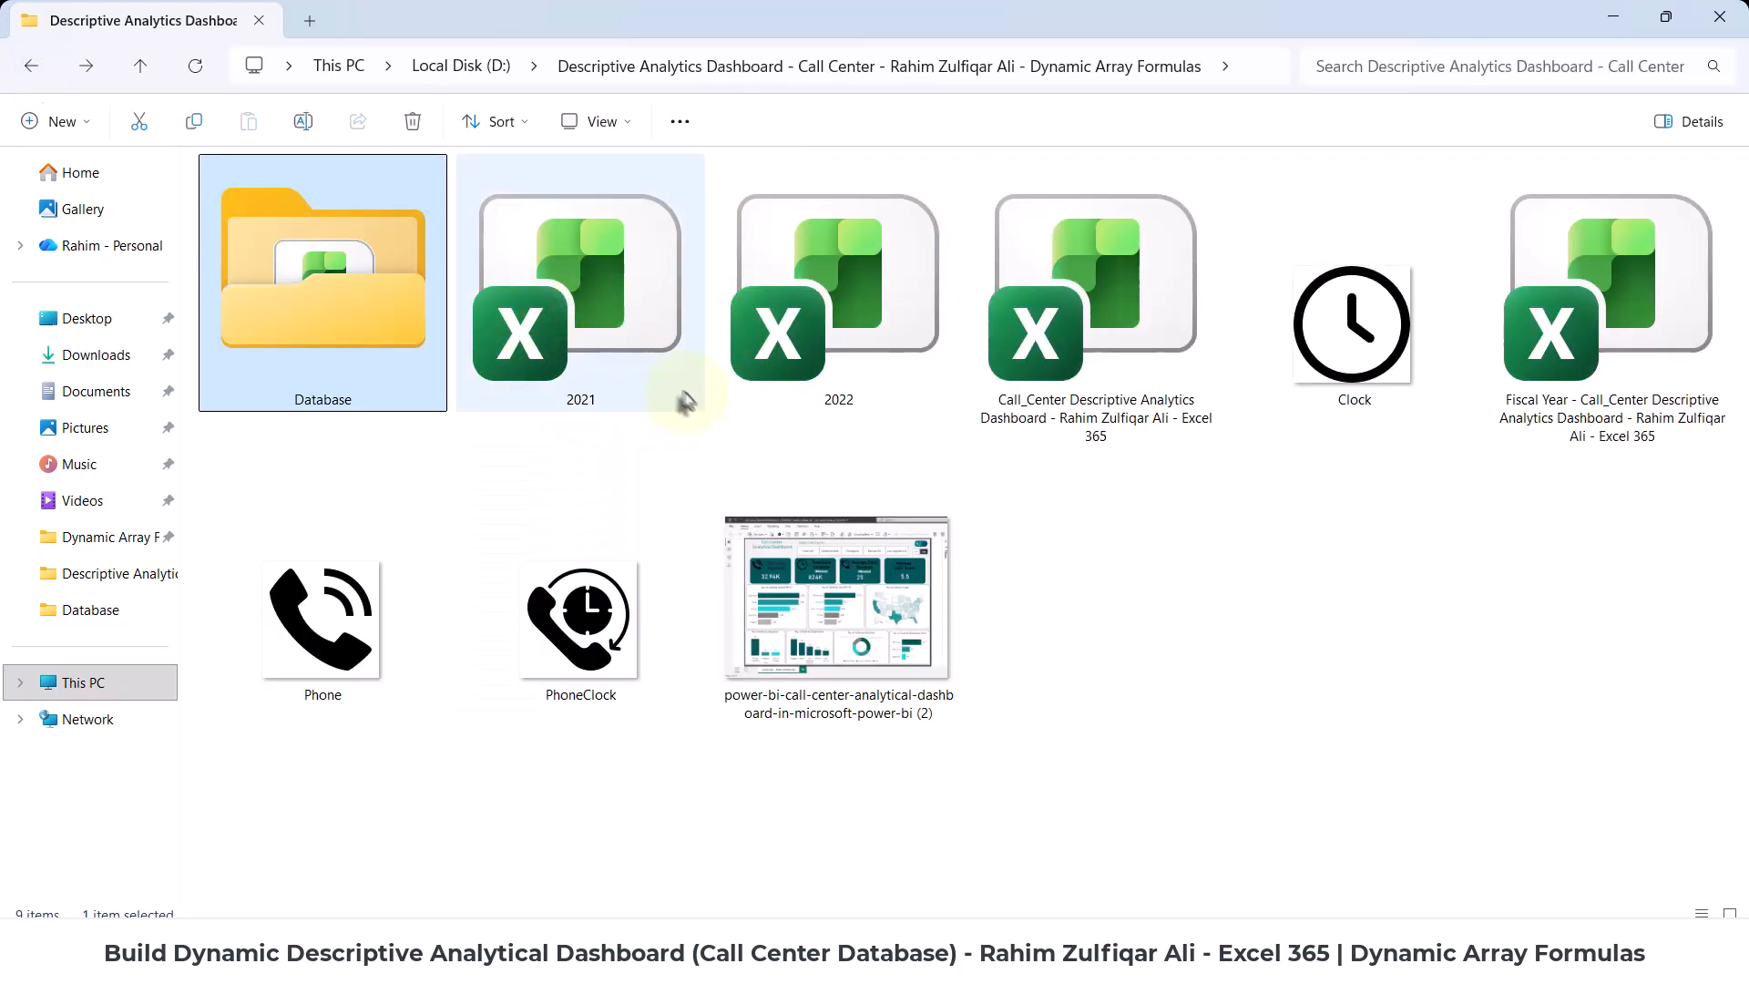
# - Switch to the Fiscal Year call center dashboard workbook in Excel and examine its fiscal filters and KPI cards
pyautogui.click(1073, 906)
pyautogui.click(1158, 860)
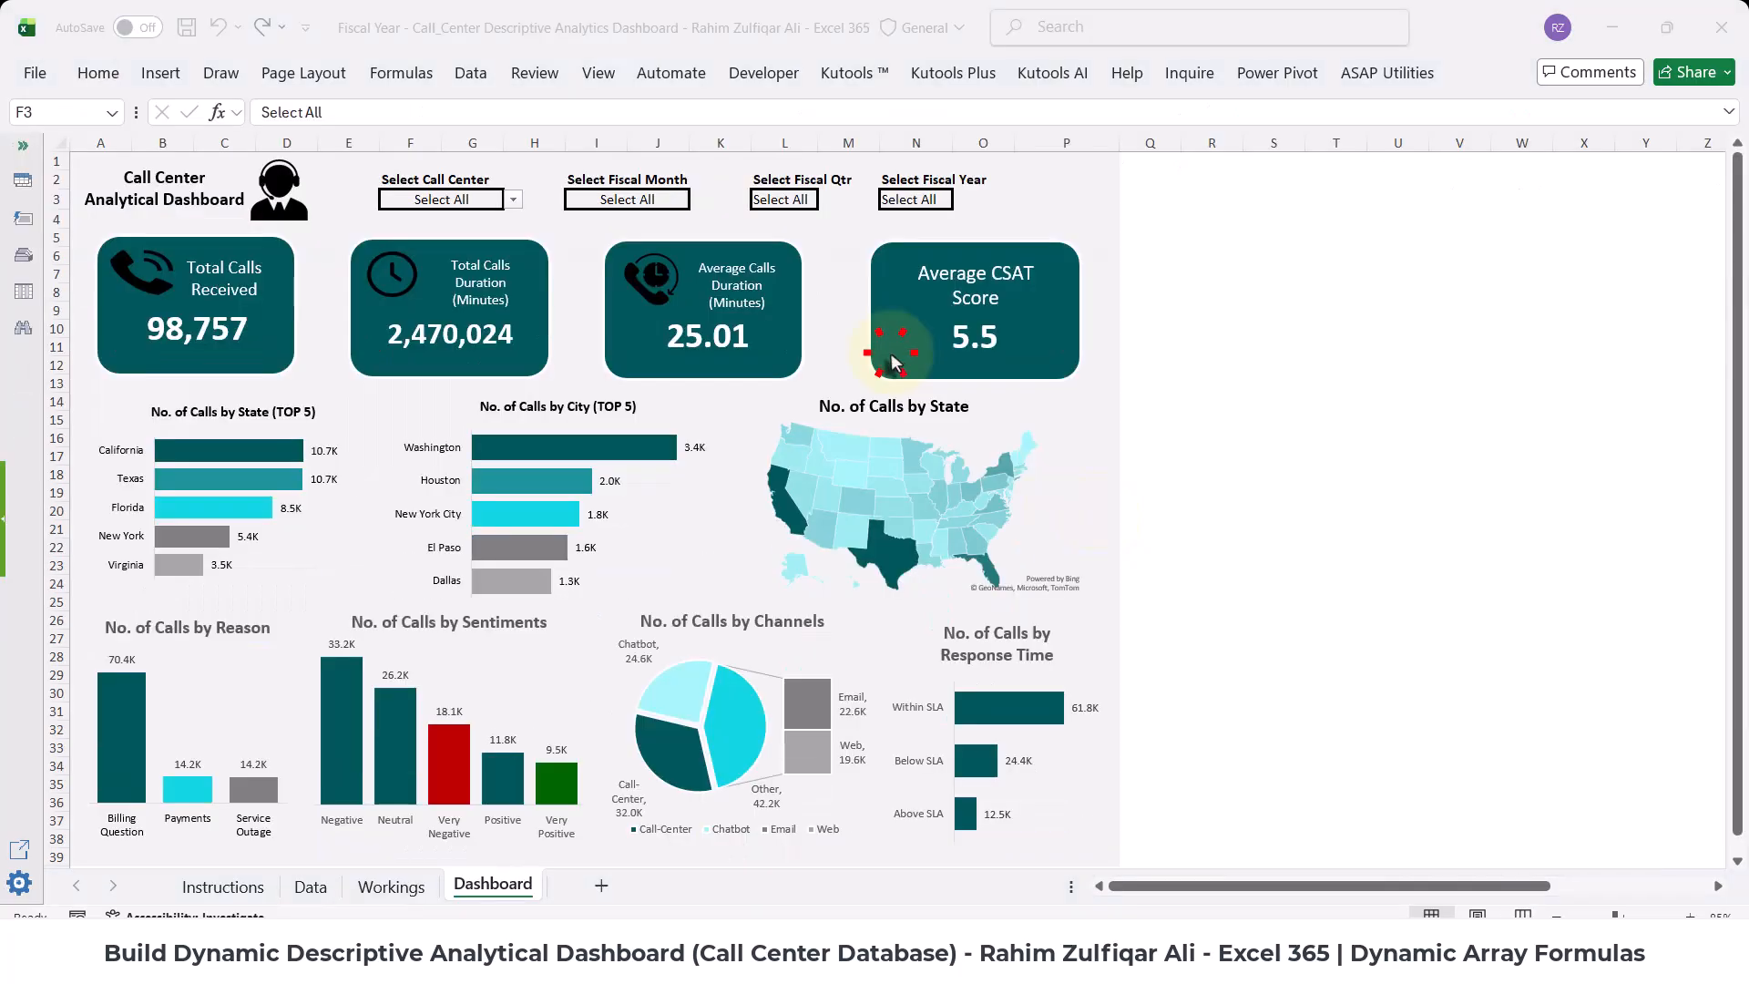
pyautogui.click(893, 363)
pyautogui.click(1048, 202)
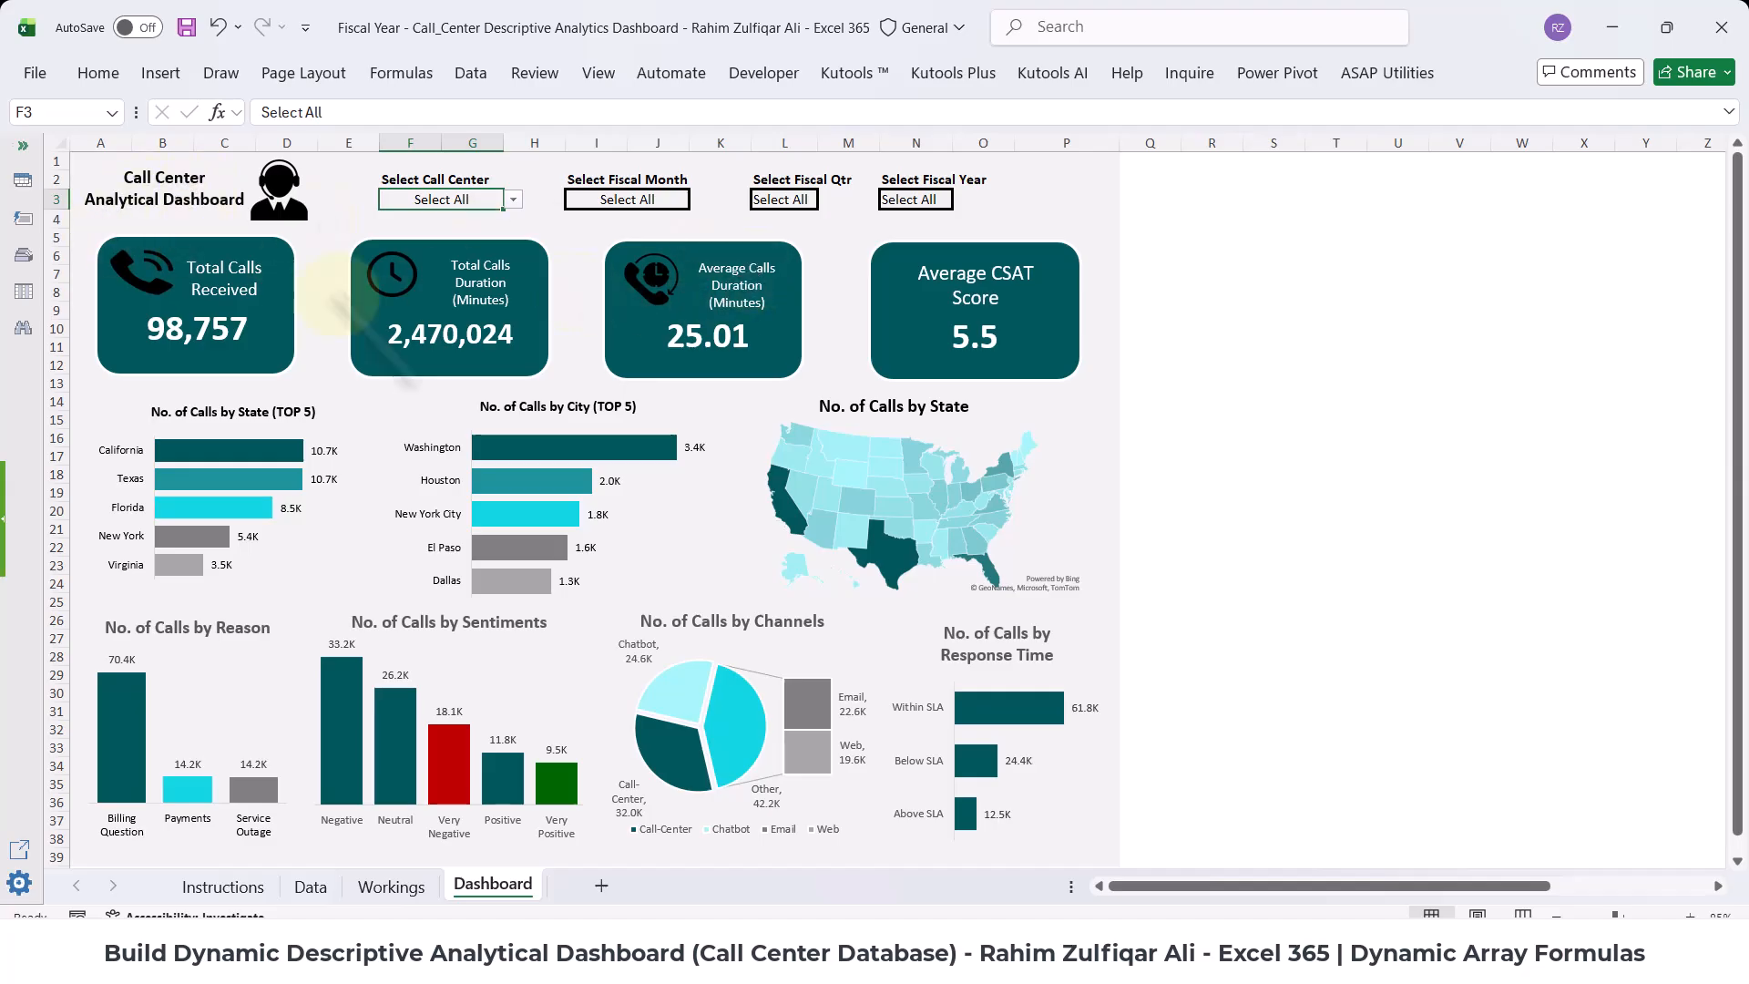
pyautogui.click(584, 319)
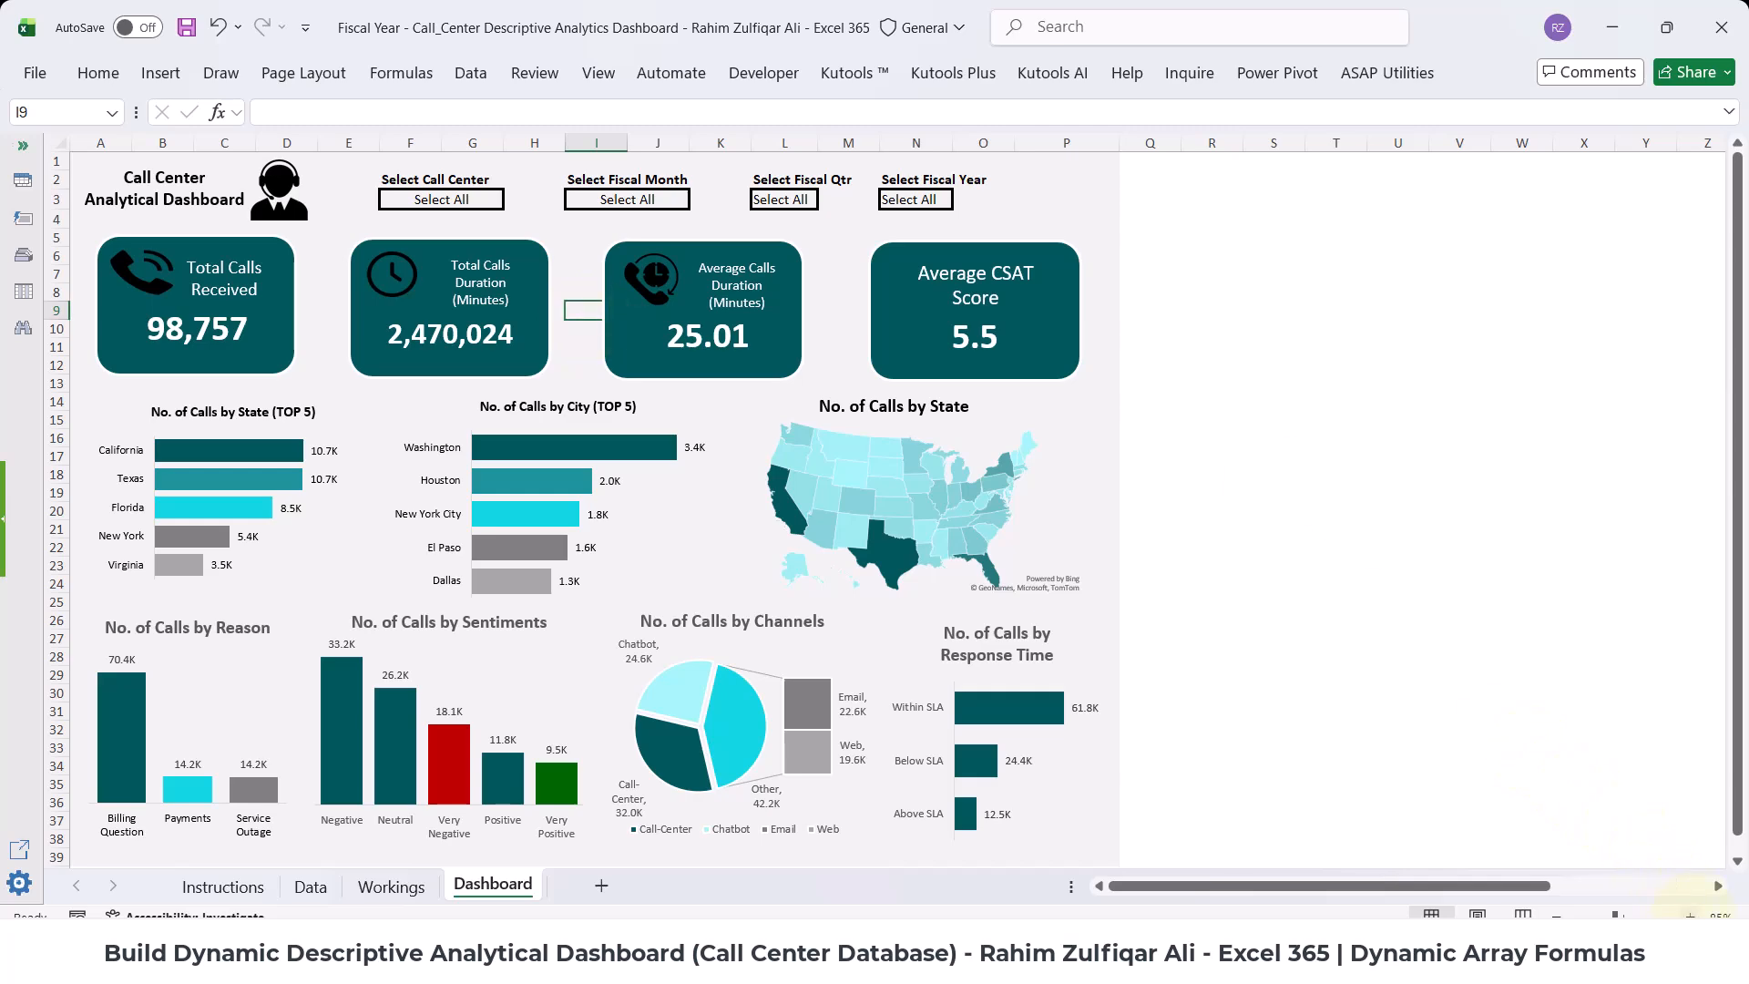
# - Enlarge the Dashboard sheet and review it from the title and fiscal filters down to the Response Time chart
pyautogui.click(1690, 916)
pyautogui.click(1690, 916)
pyautogui.click(1690, 916)
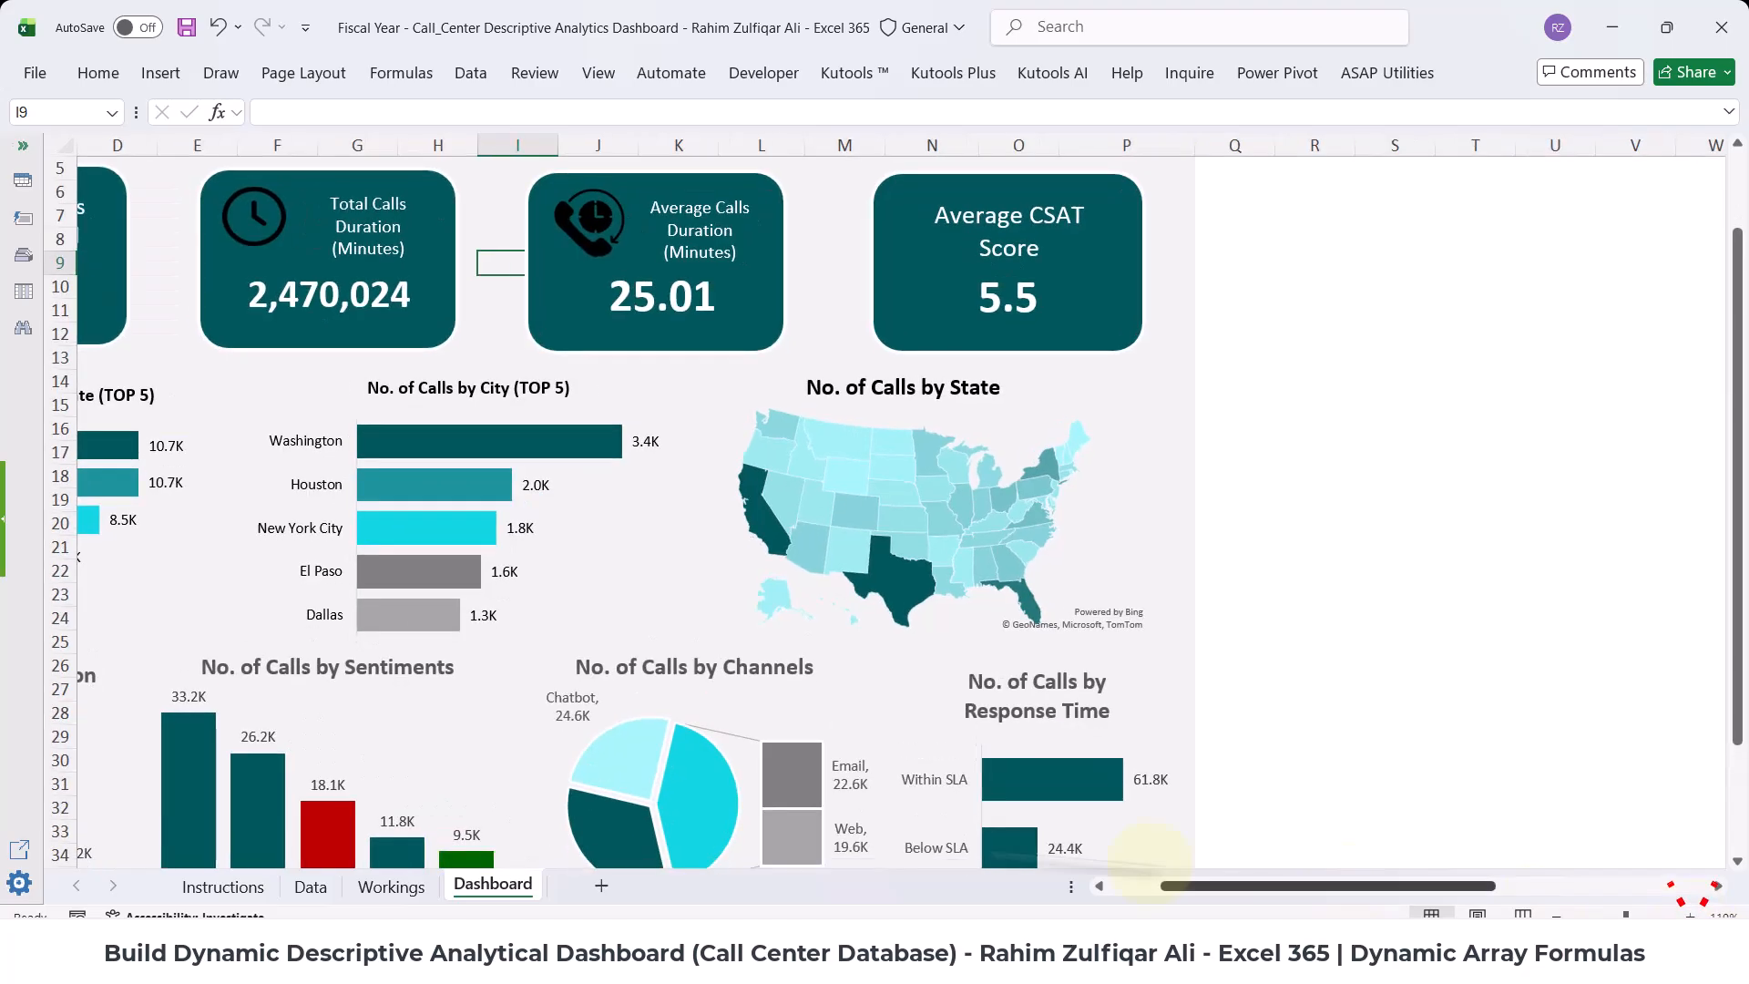
pyautogui.click(1129, 886)
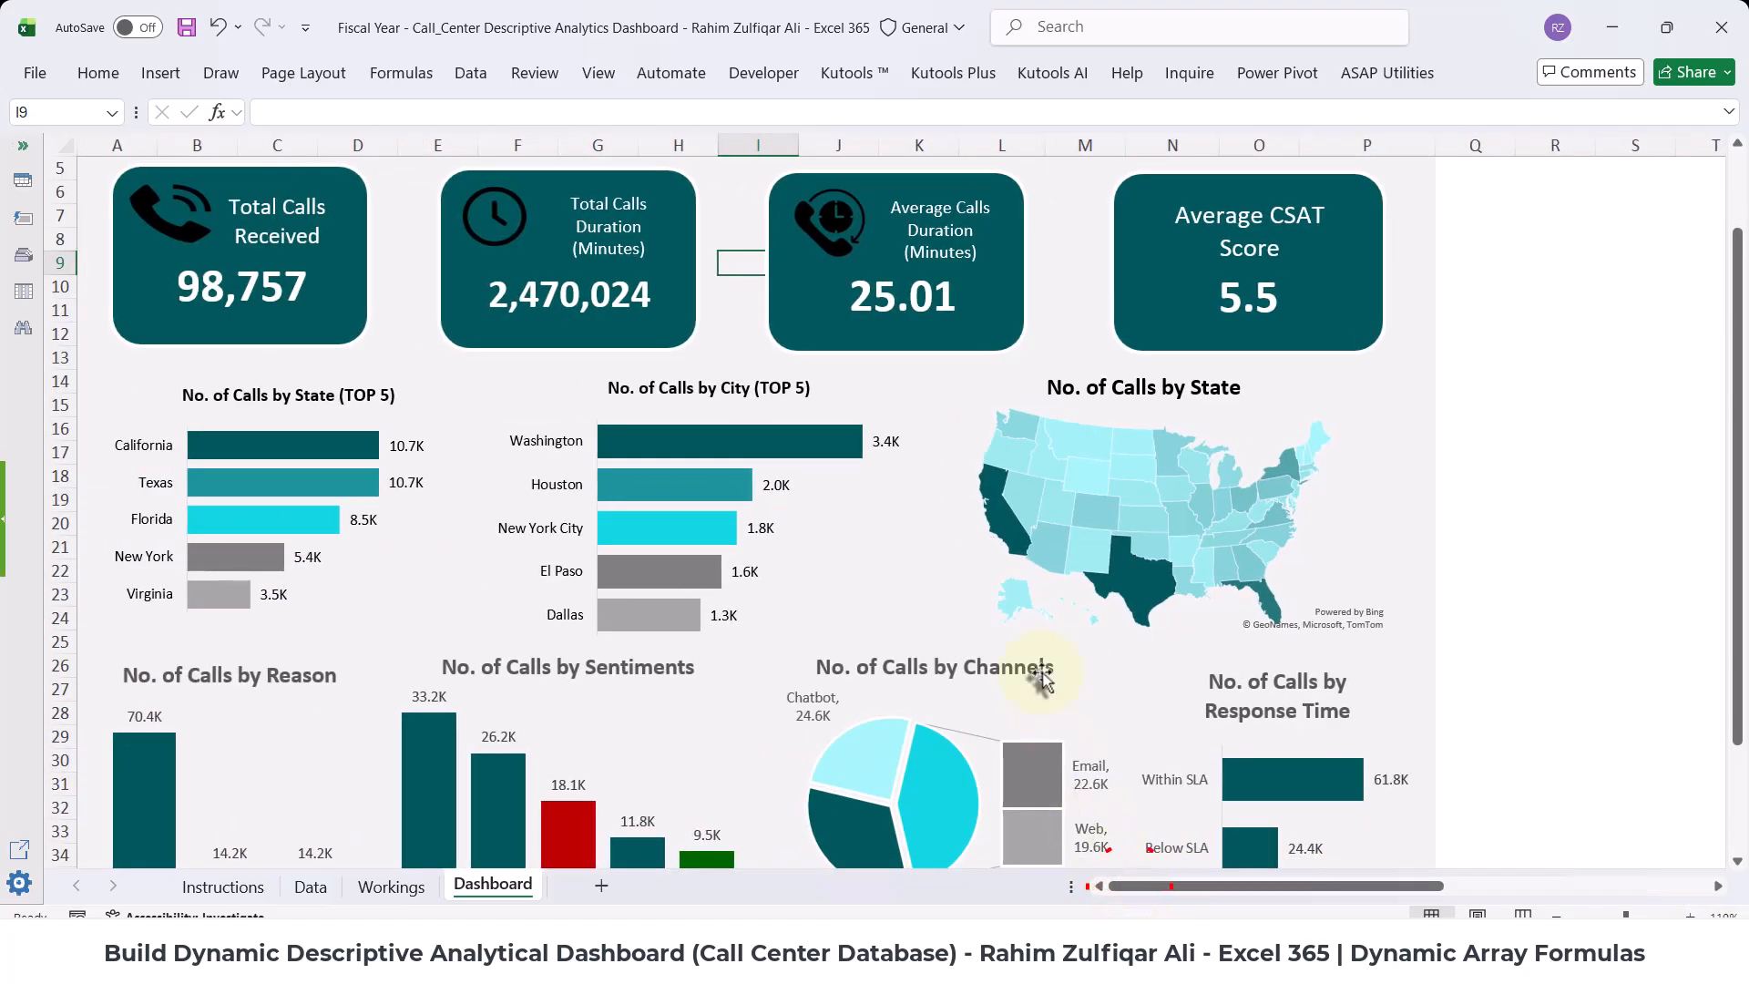
pyautogui.scroll(2, 1015, 628)
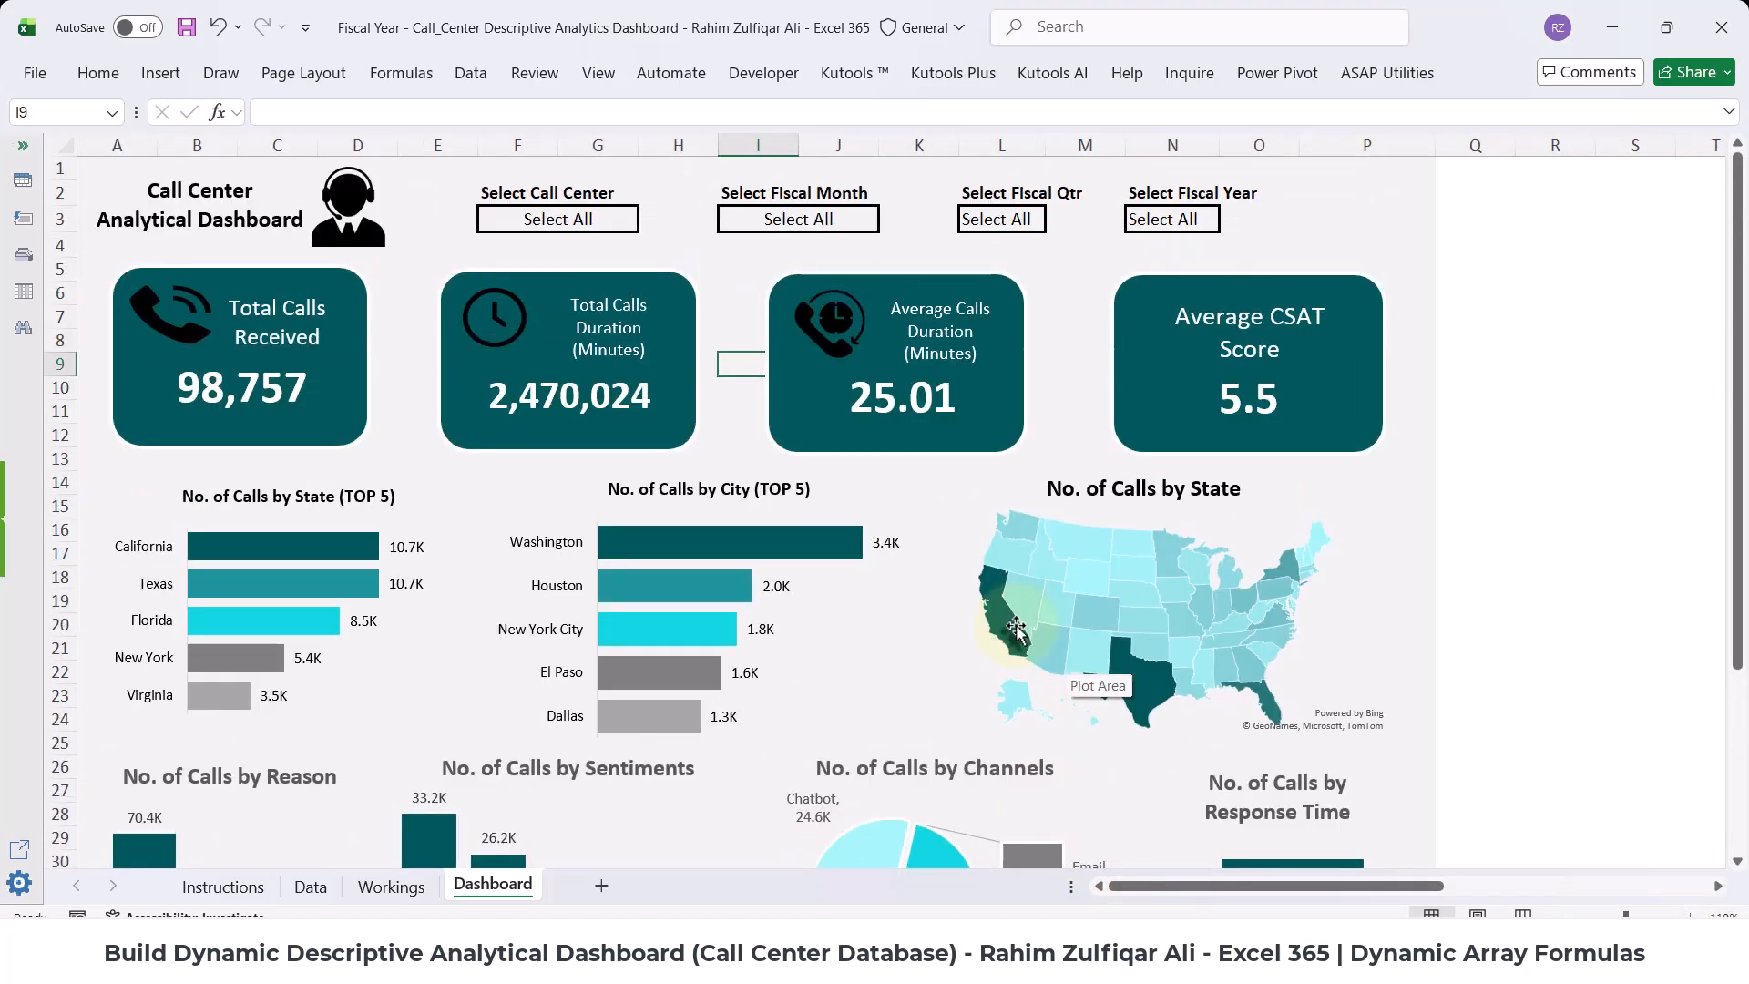
pyautogui.click(1408, 247)
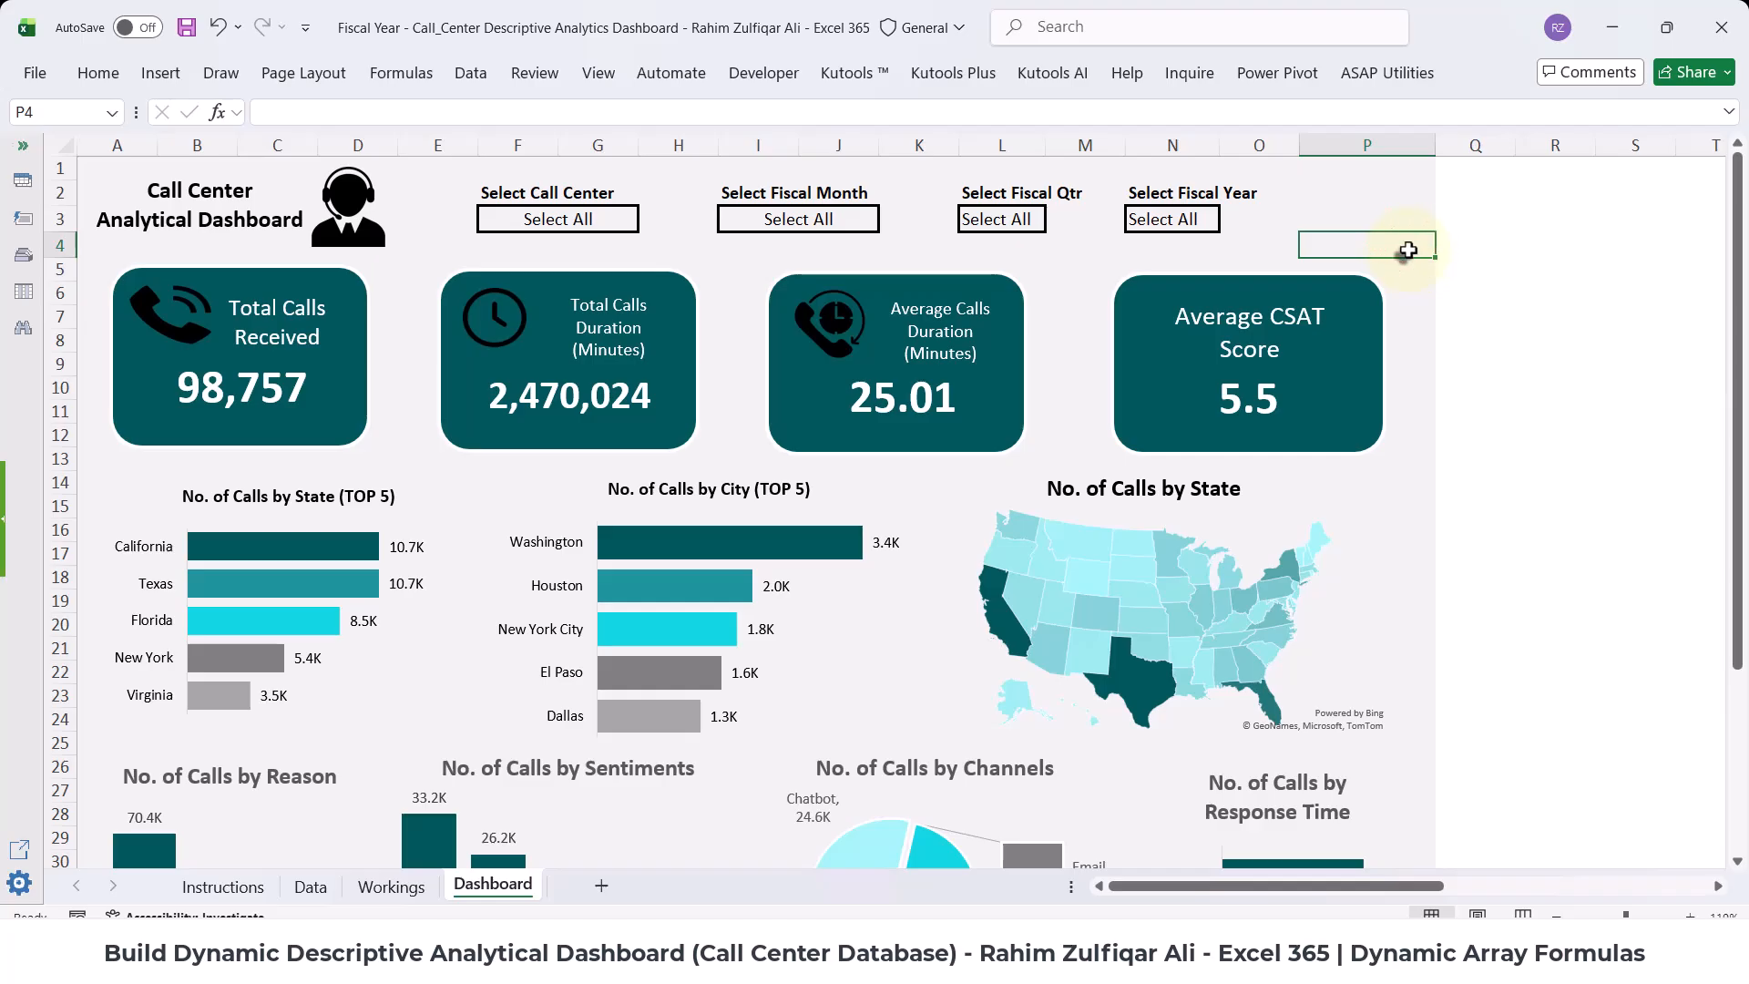
pyautogui.scroll(-5, 1408, 248)
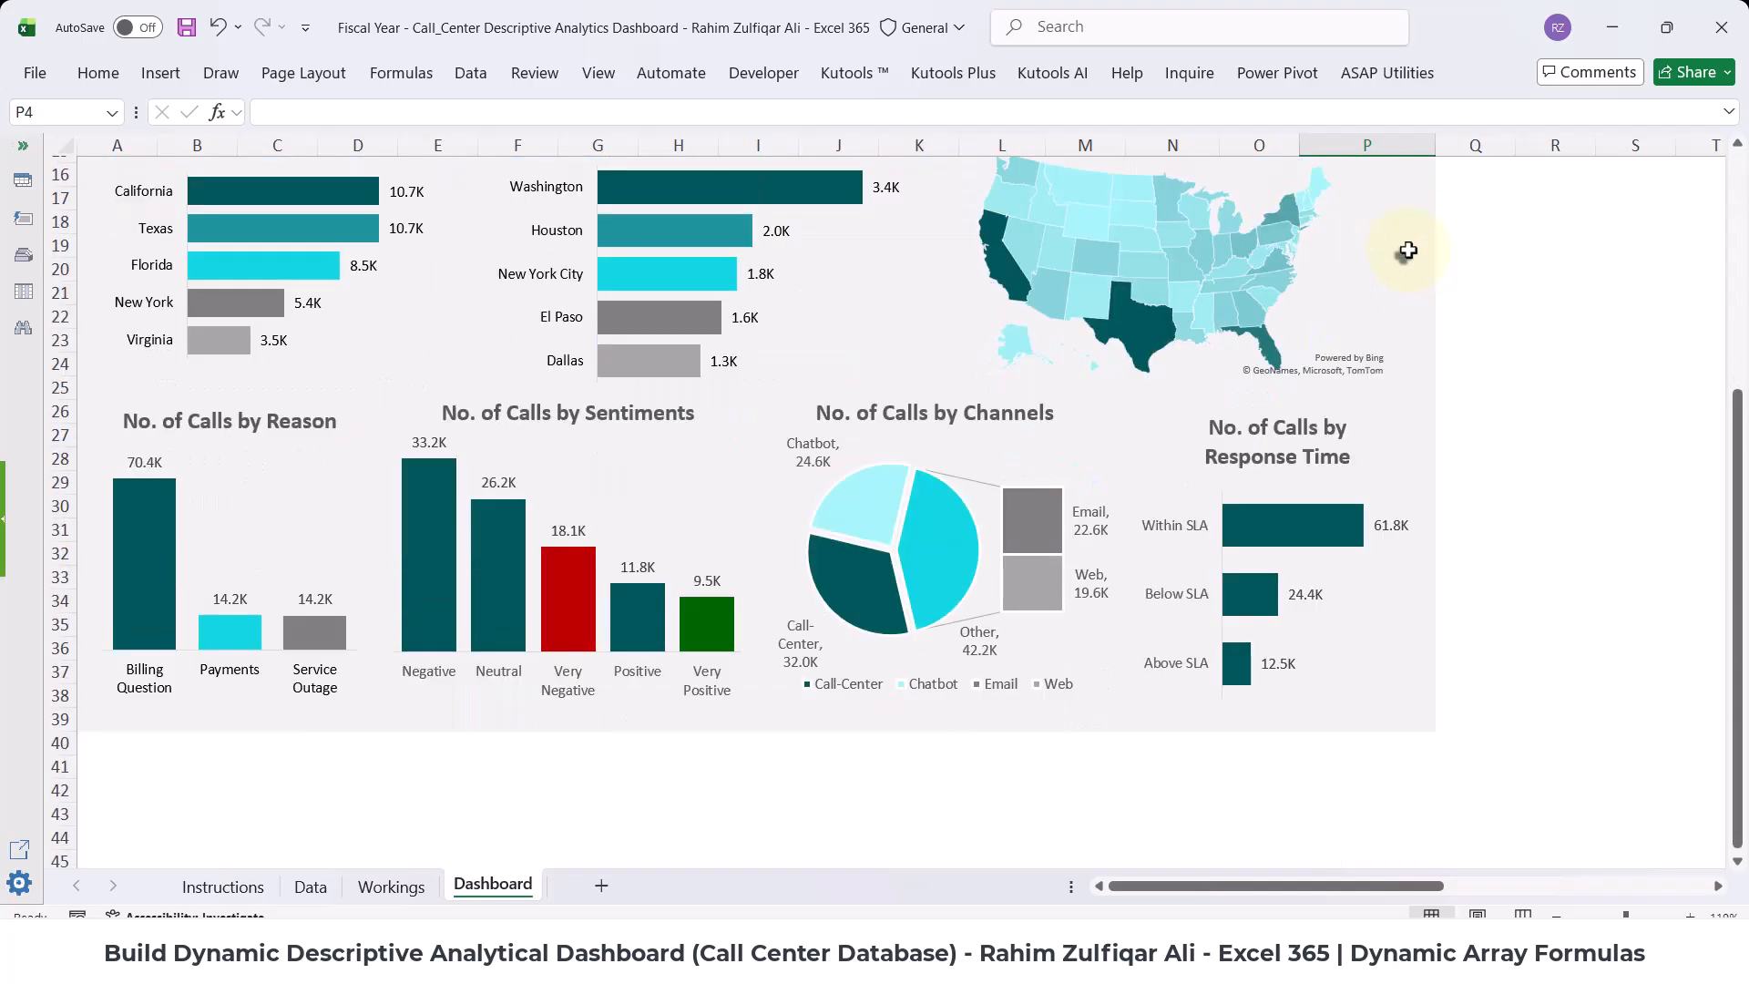
pyautogui.scroll(5, 1408, 248)
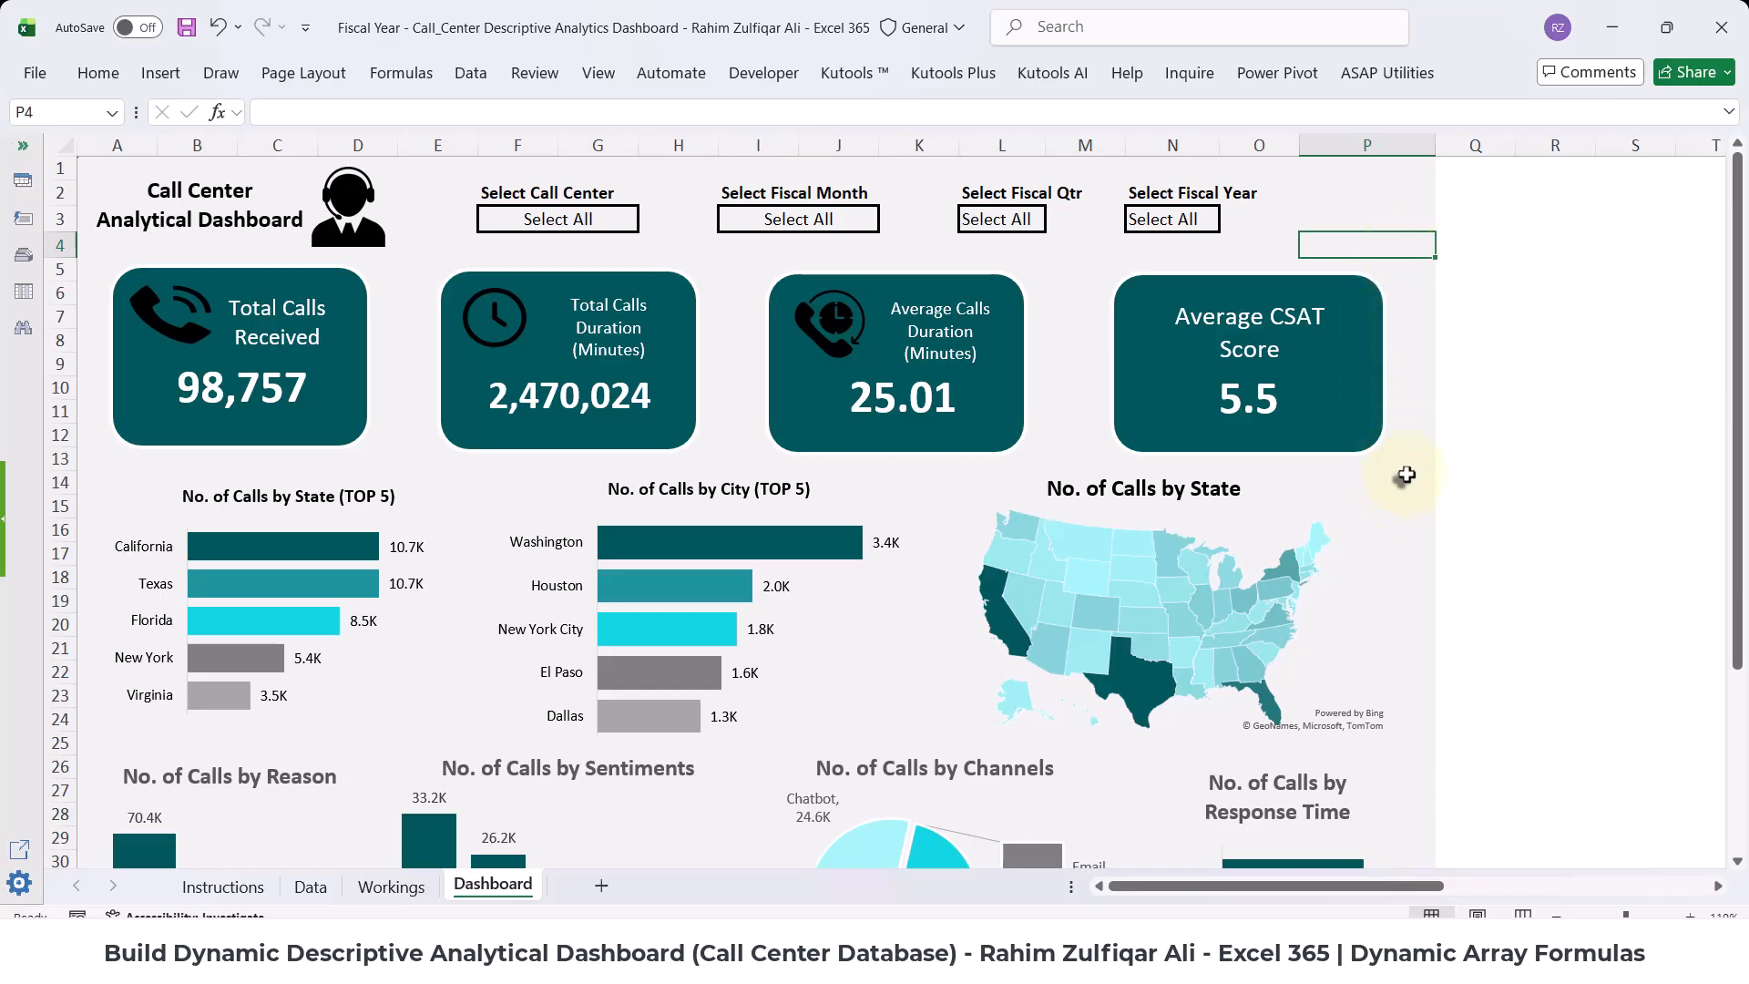
pyautogui.scroll(-4, 1406, 475)
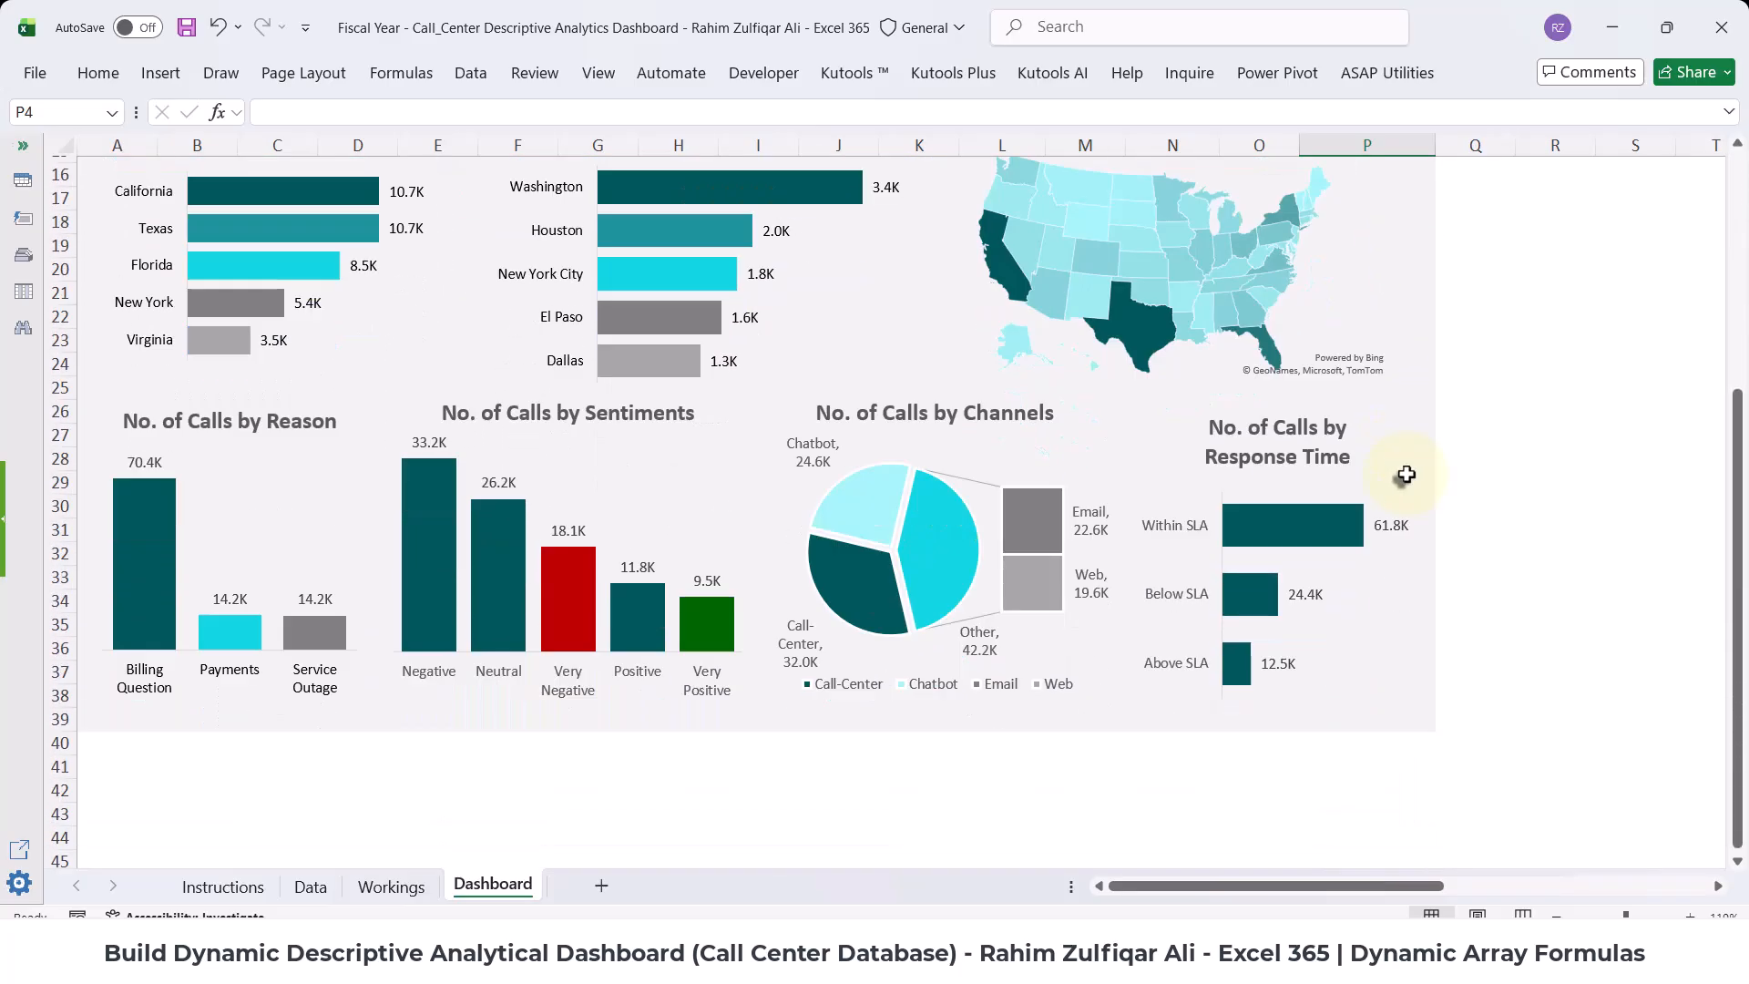
pyautogui.scroll(1, 1406, 474)
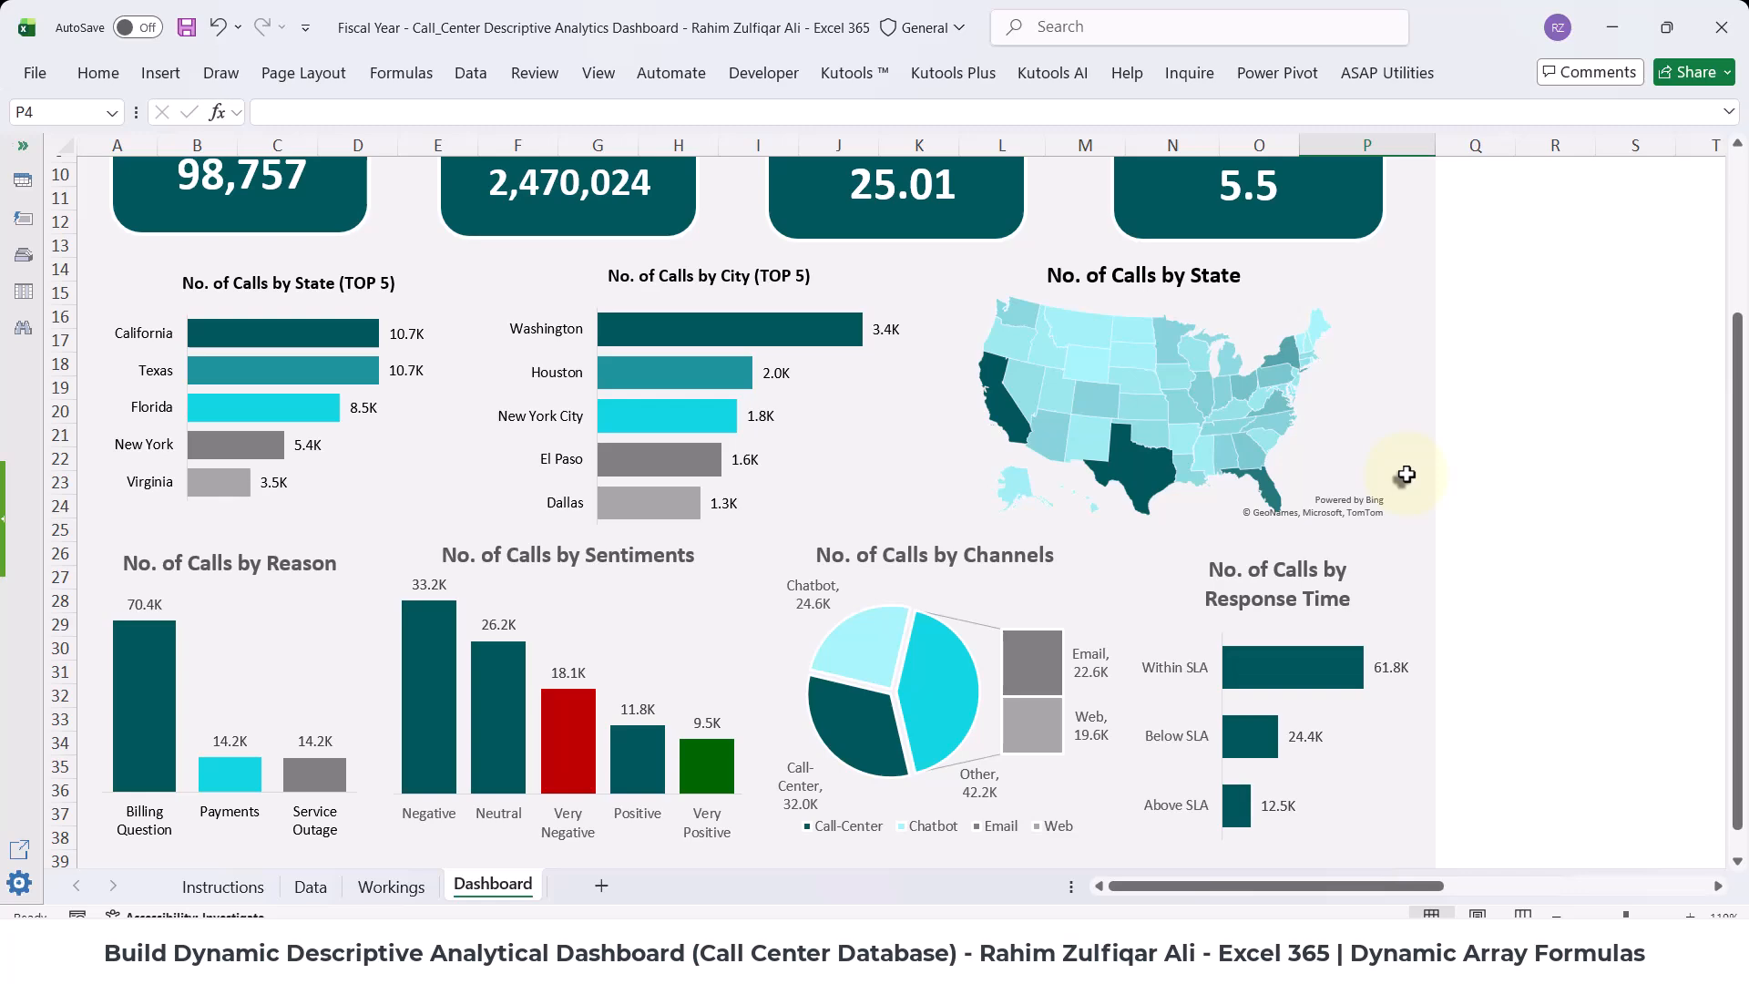
pyautogui.scroll(3, 1406, 475)
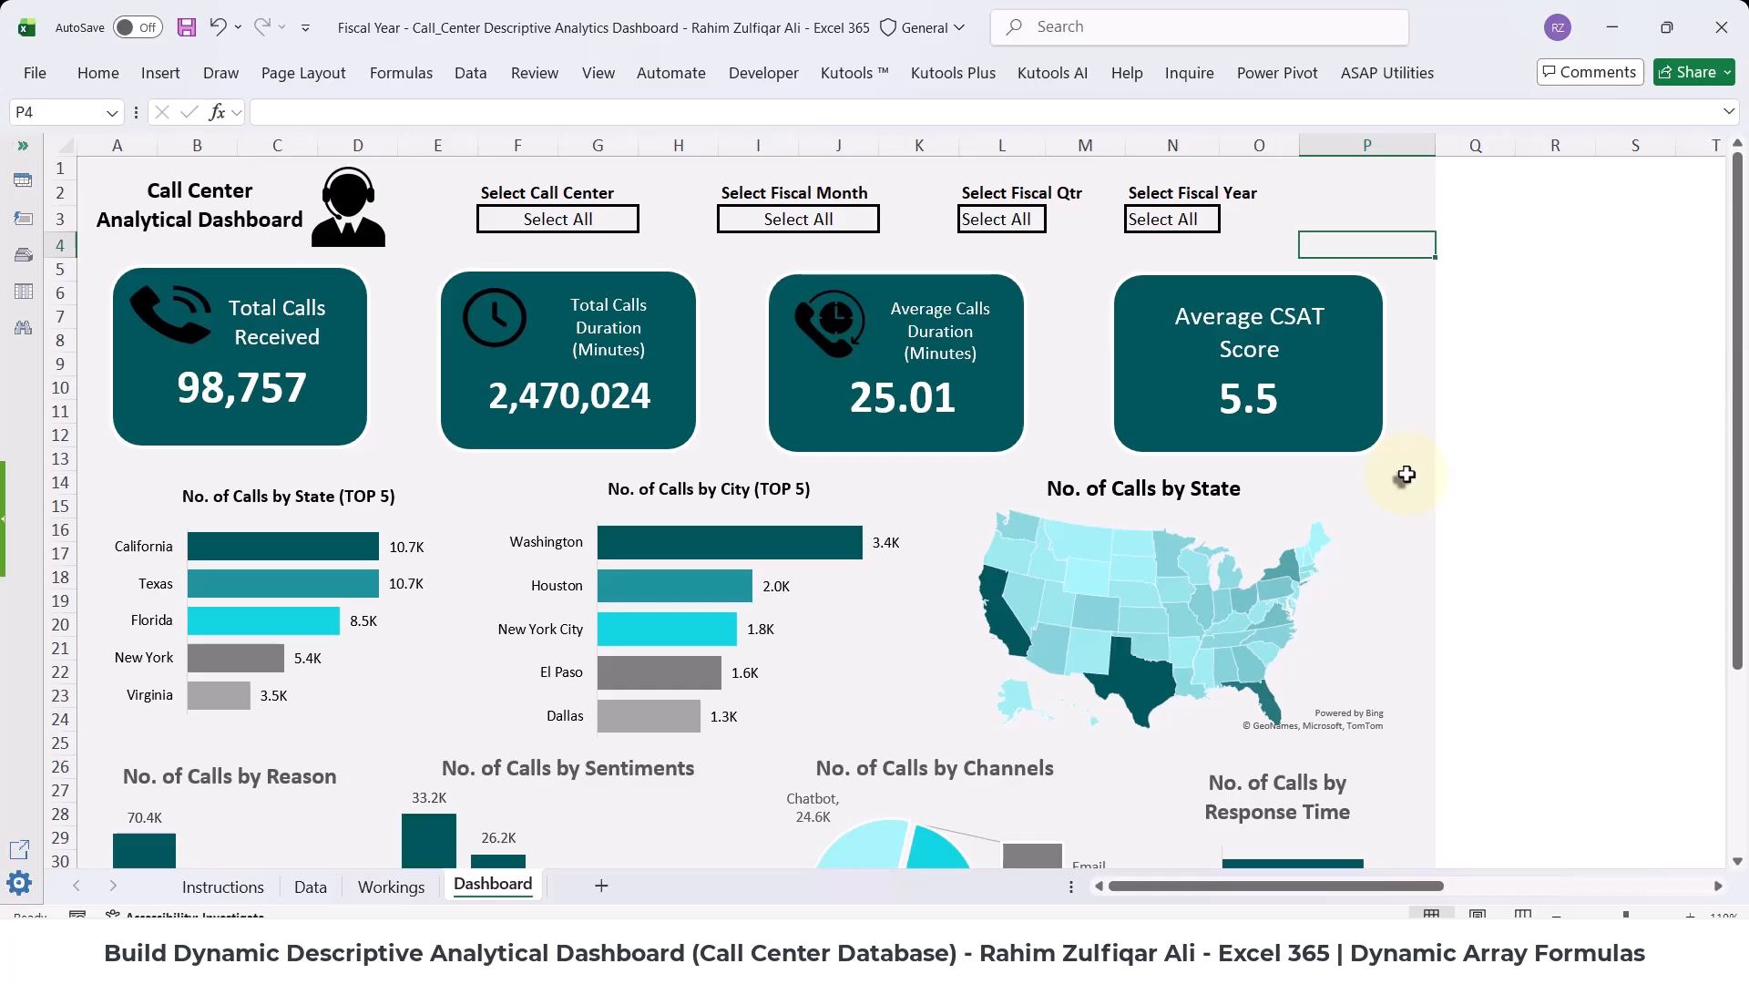
# - Review the dashboard's filter row and KPI cards together with the state, city, reason, sentiment and channel charts
pyautogui.click(590, 243)
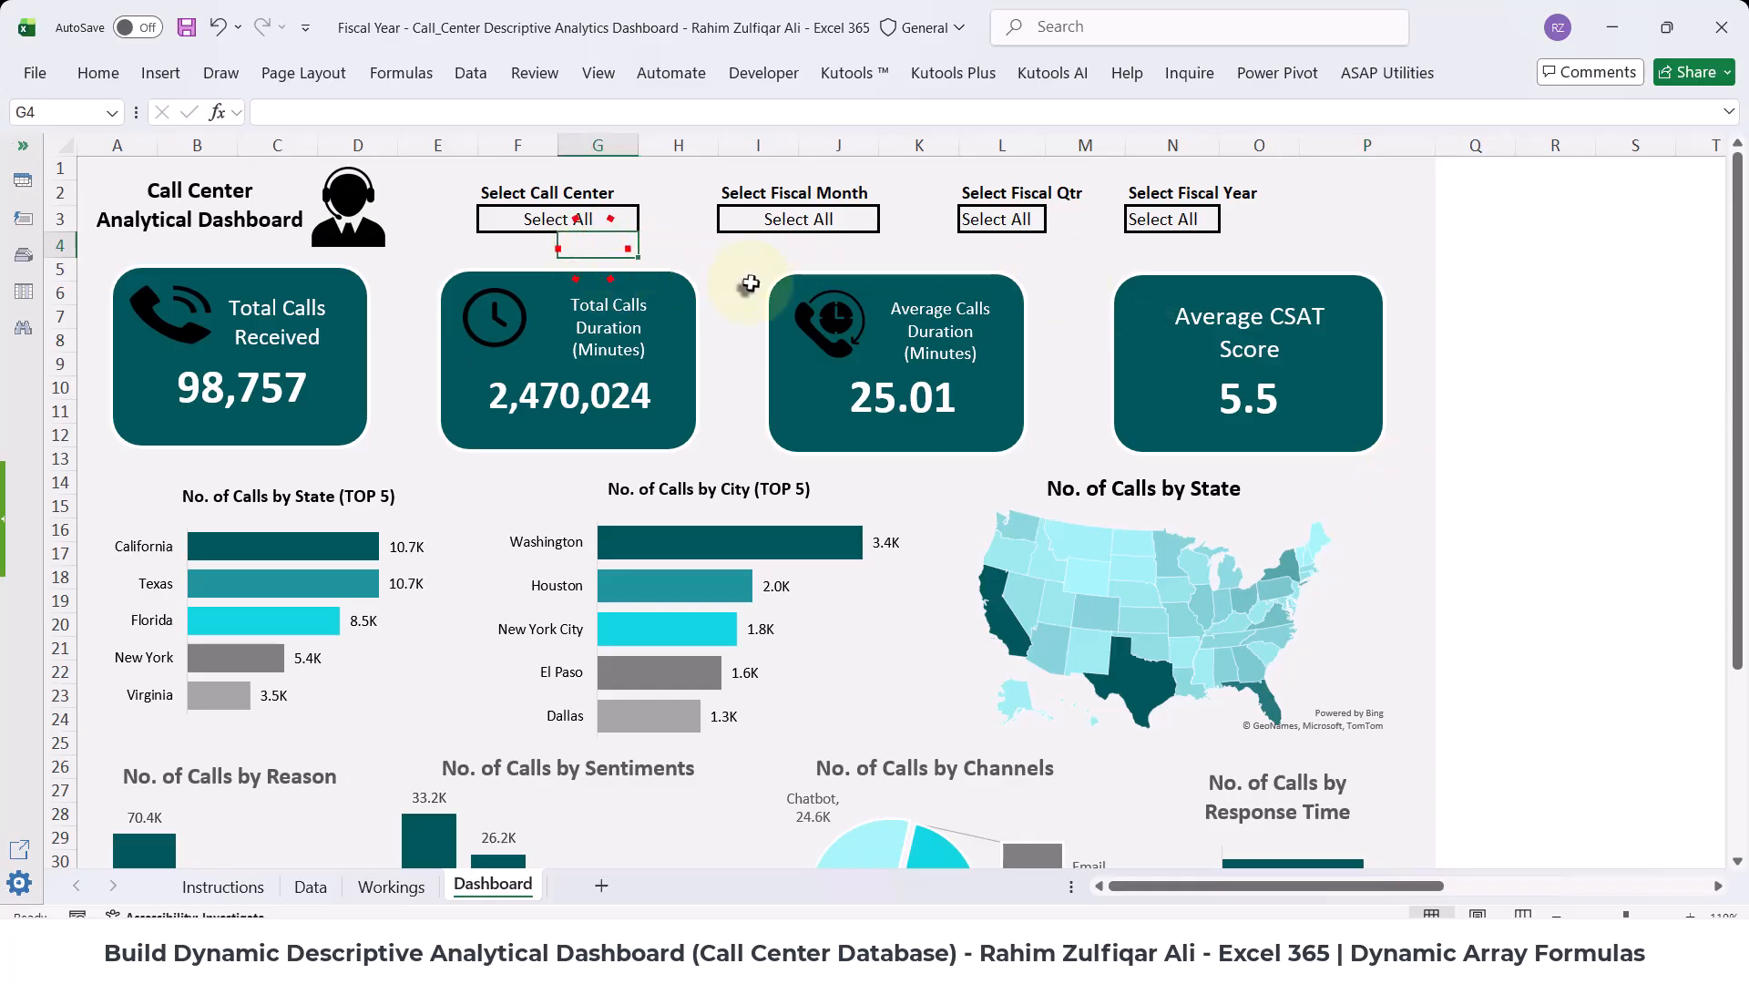
pyautogui.scroll(-4, 742, 281)
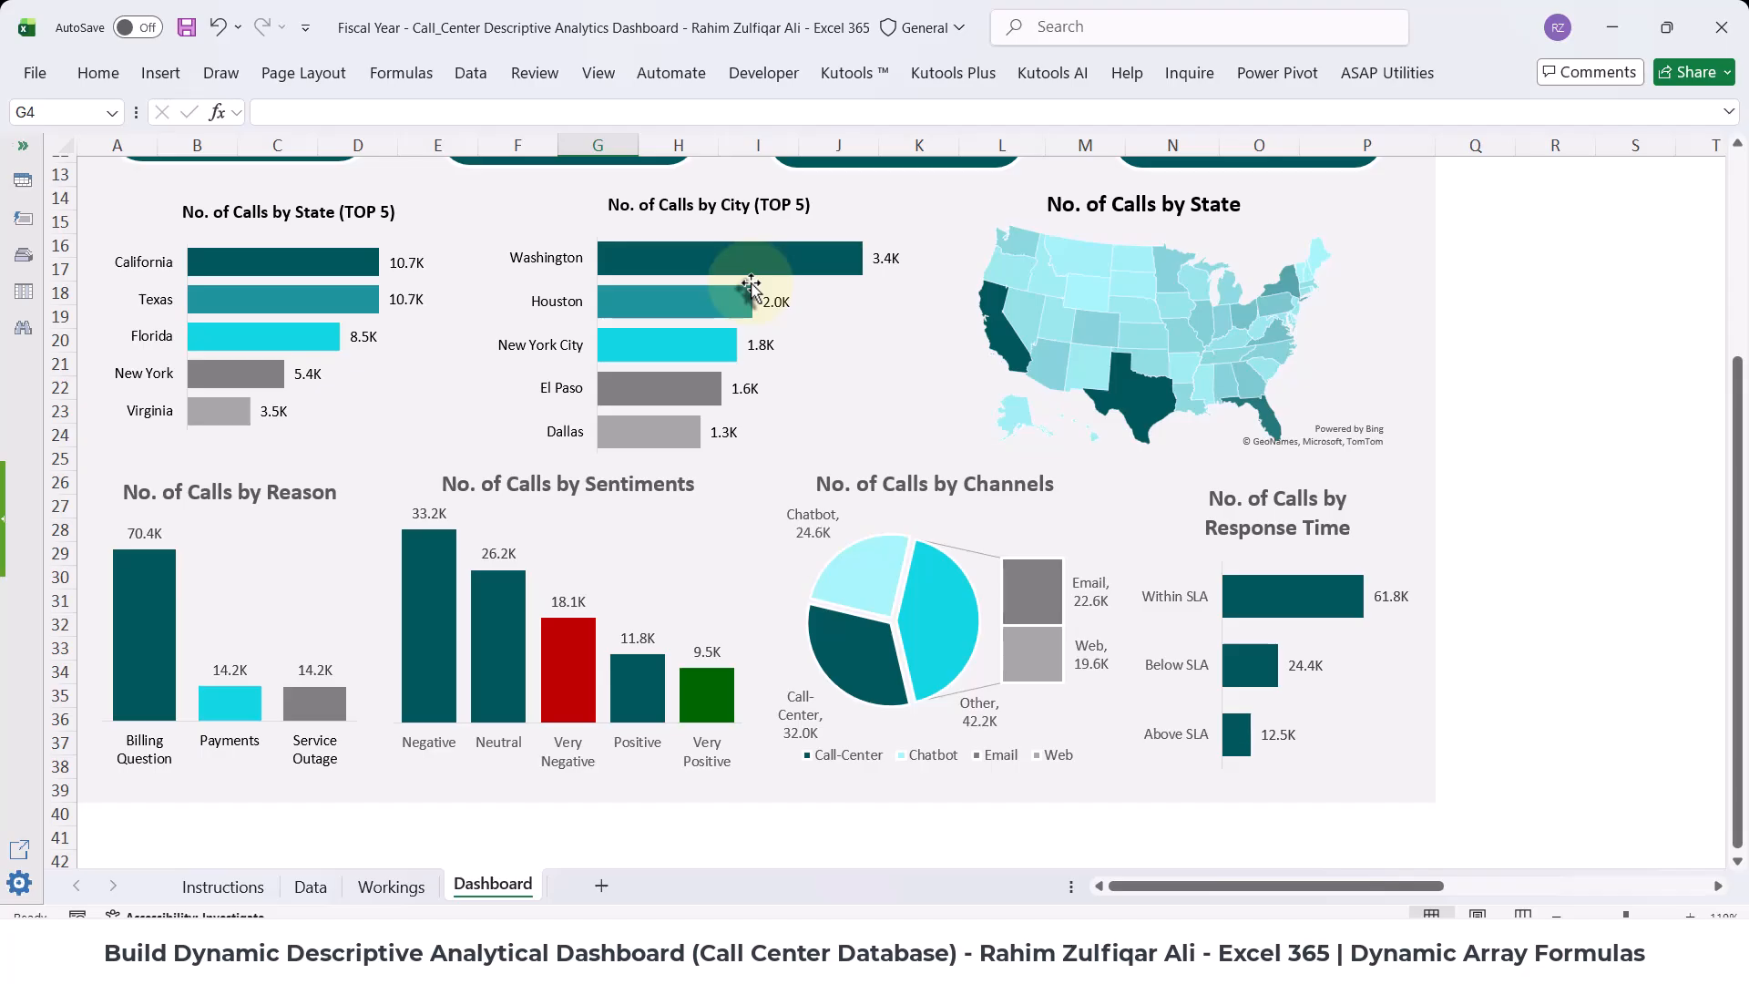
pyautogui.scroll(4, 750, 288)
pyautogui.scroll(-3, 750, 291)
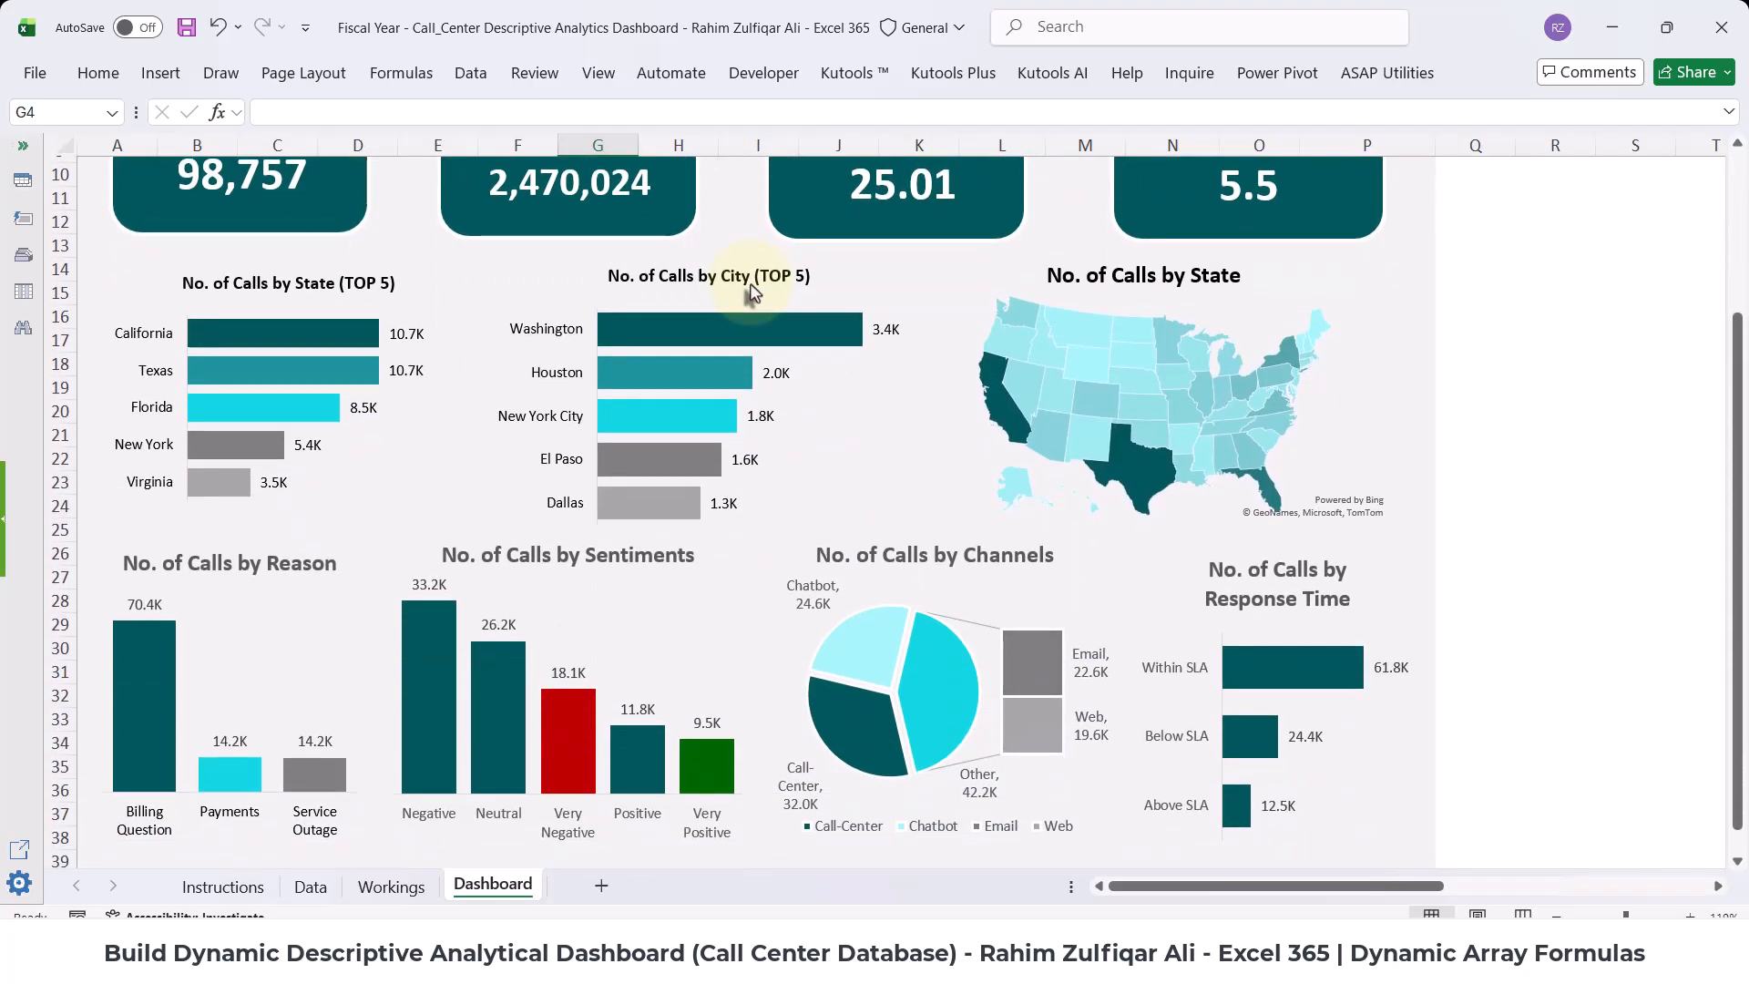
pyautogui.scroll(3, 750, 291)
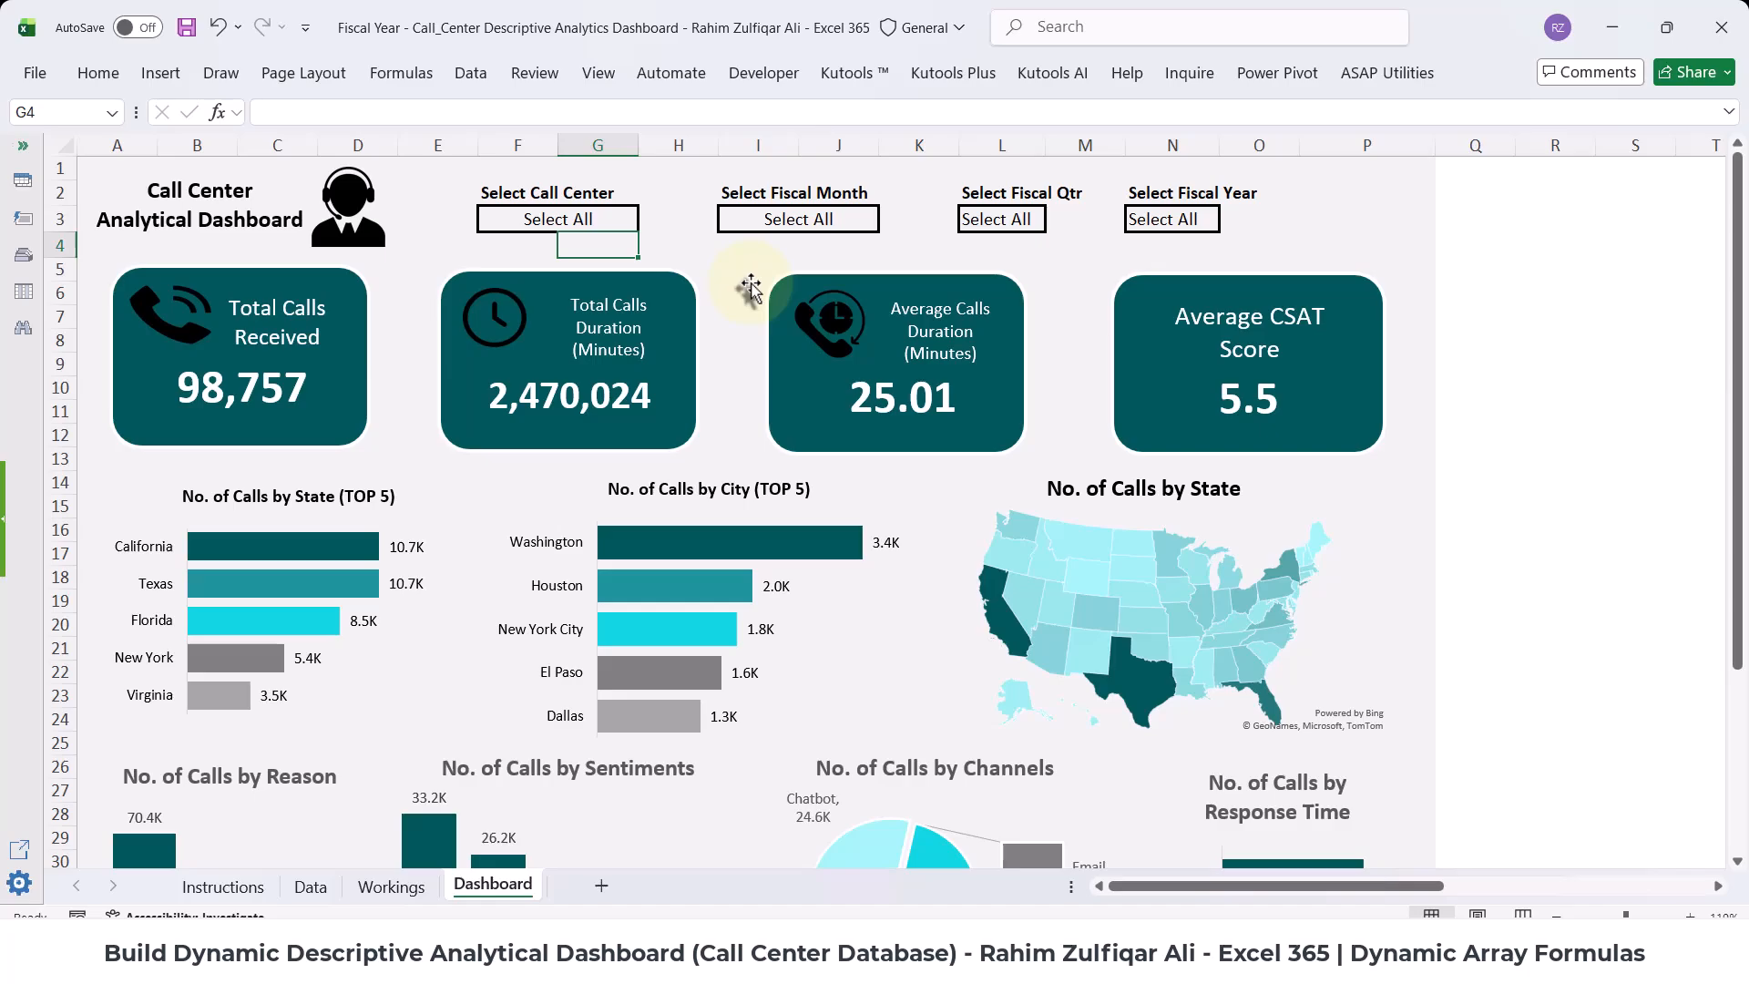
pyautogui.scroll(-3, 750, 289)
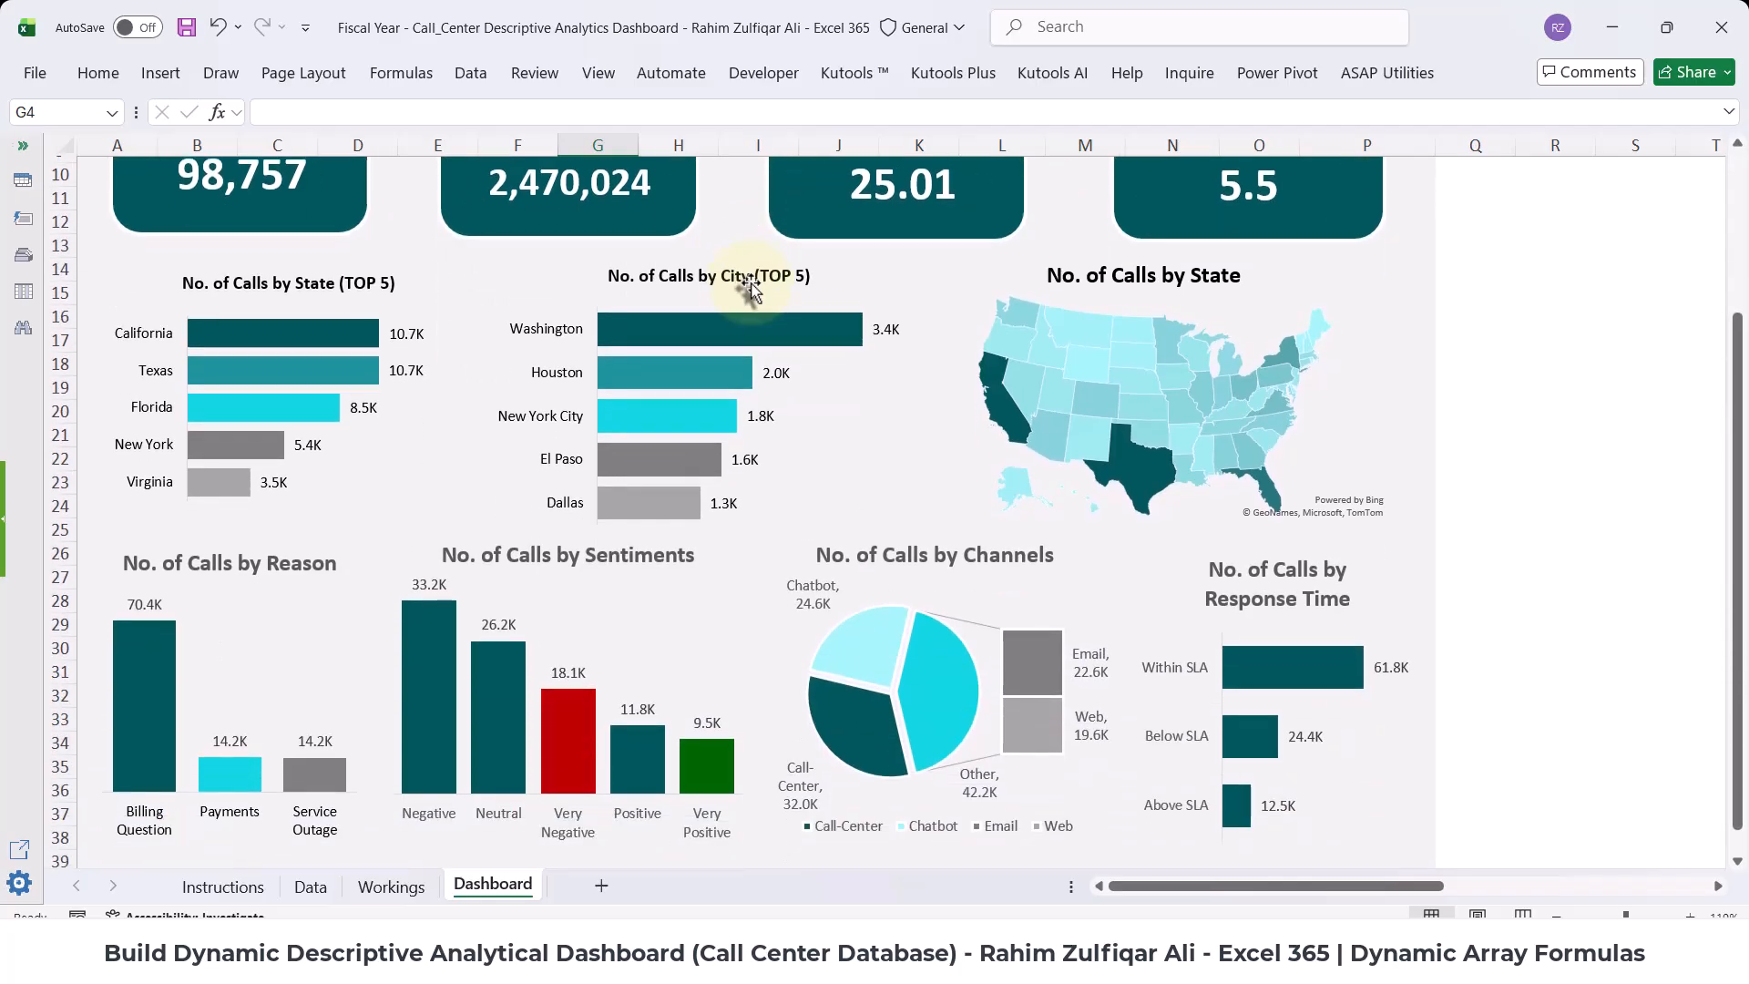
pyautogui.scroll(3, 750, 290)
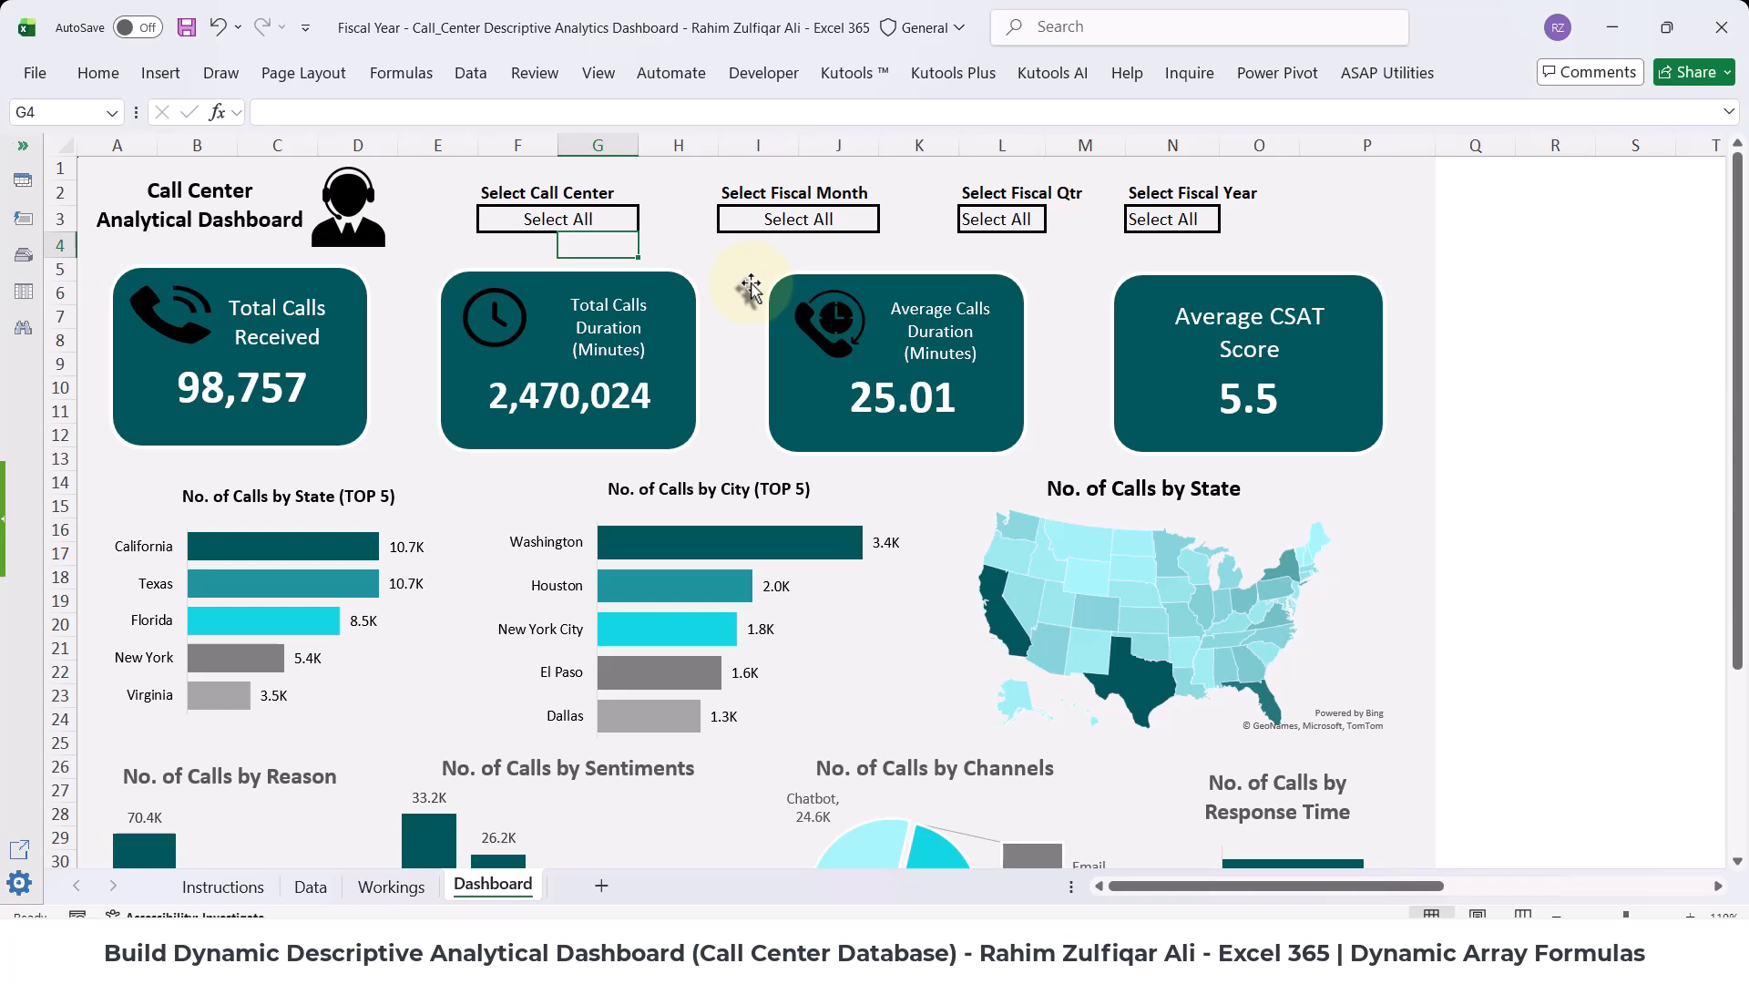
pyautogui.click(1342, 209)
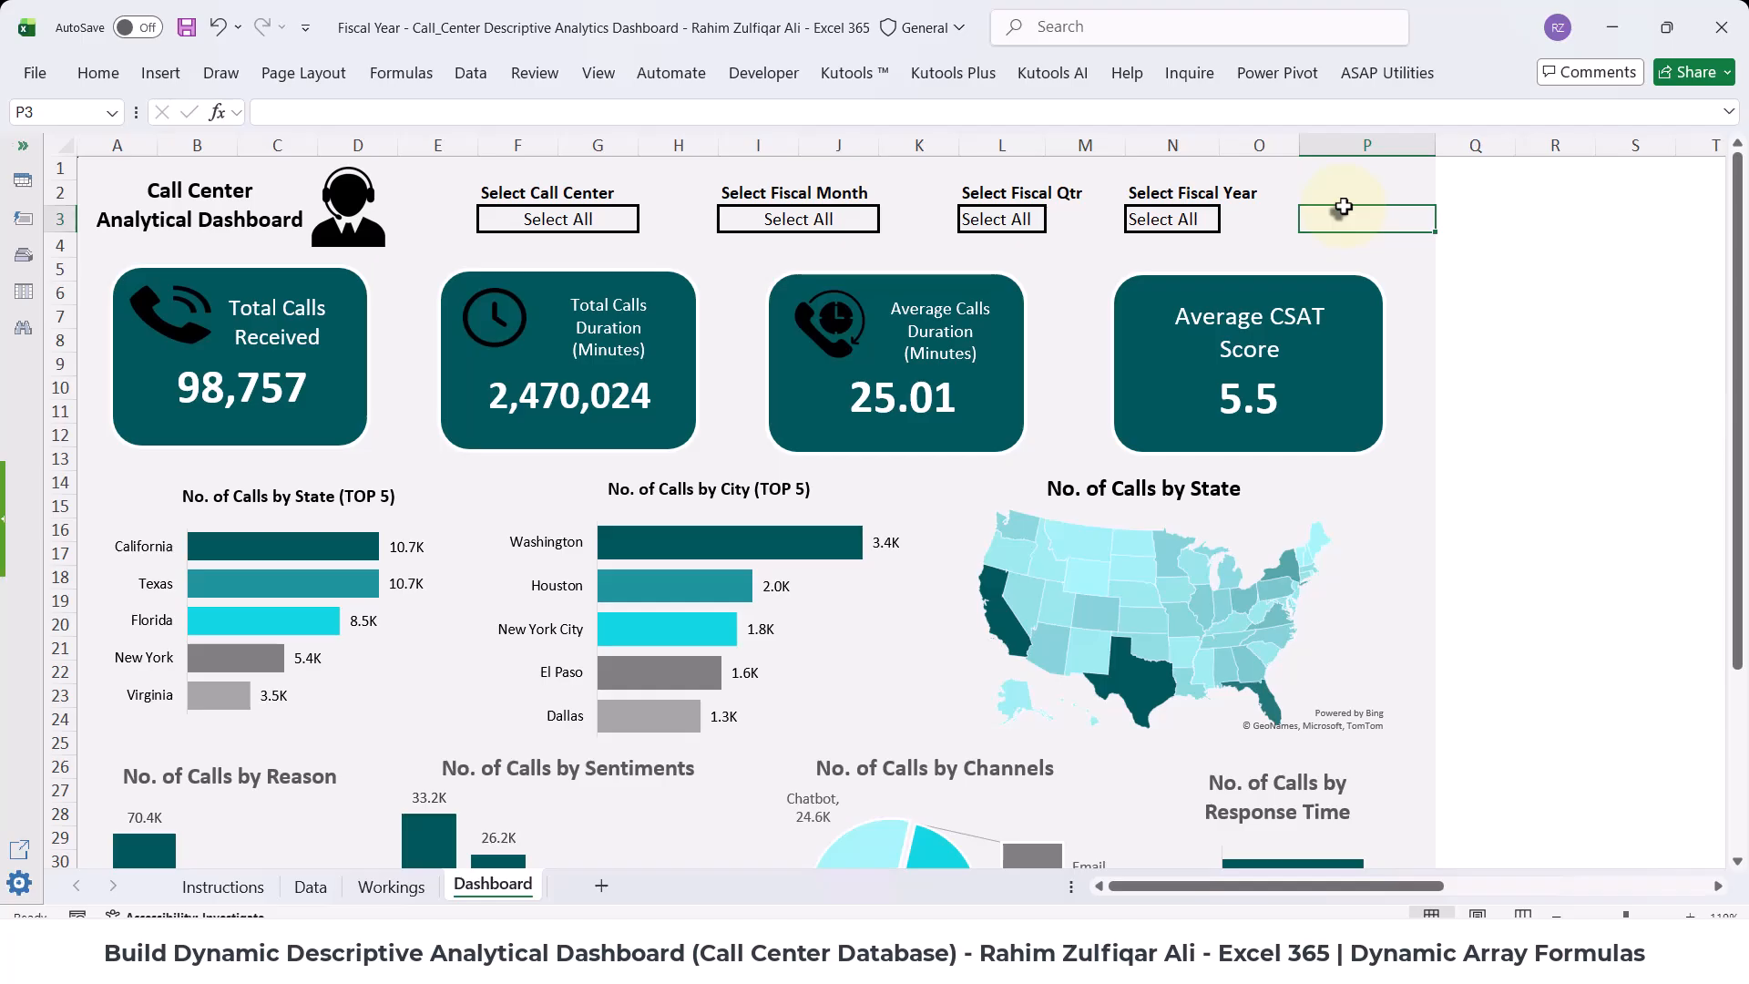
pyautogui.scroll(-4, 1342, 208)
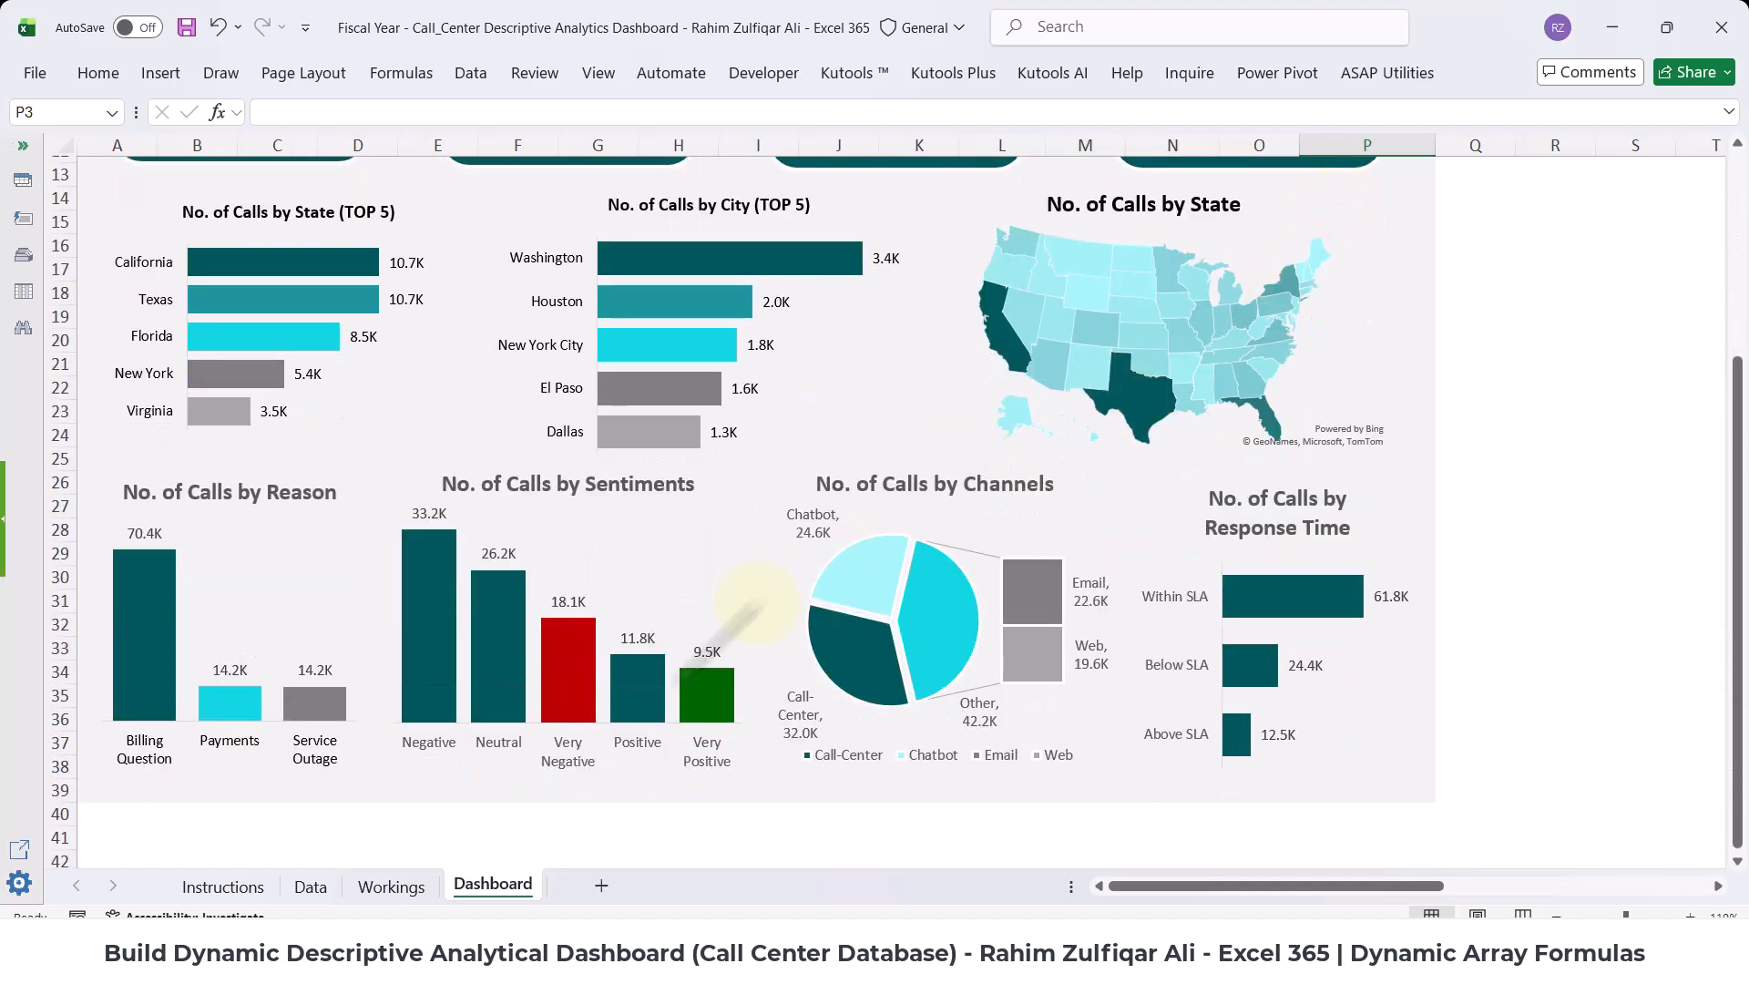
# - Check the call records in the Data sheet, then re-examine the KPI cards and charts on the Dashboard sheet
pyautogui.click(308, 897)
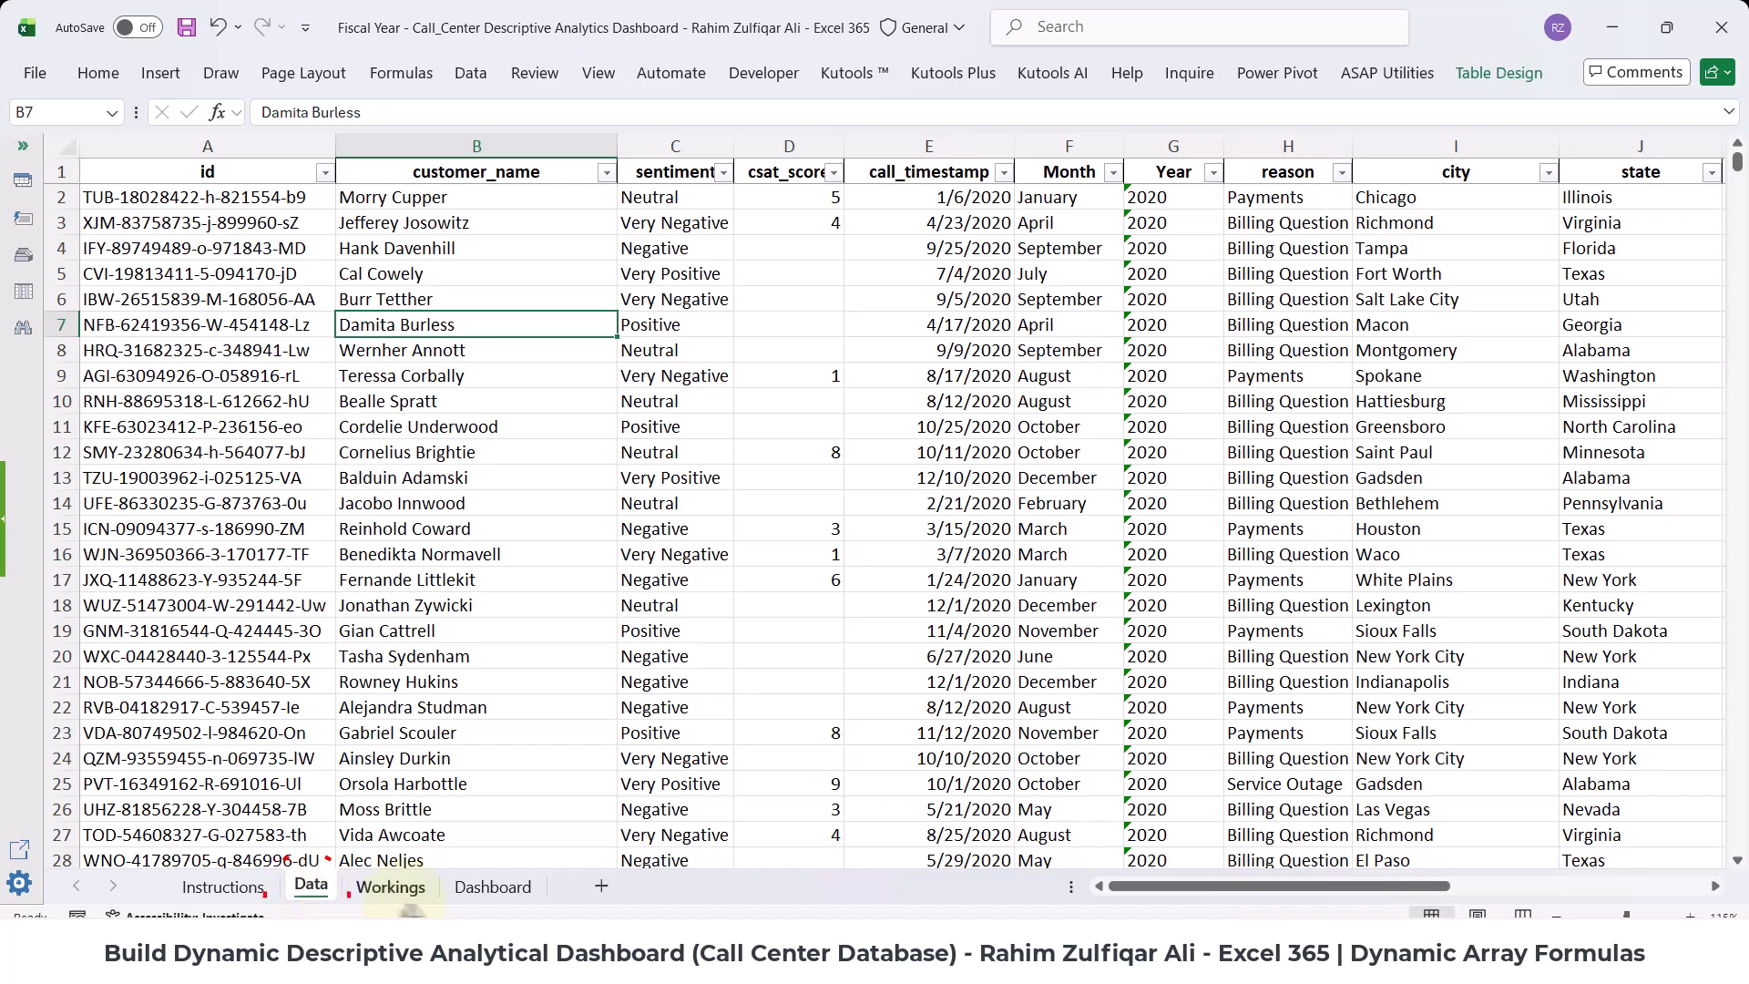
pyautogui.click(492, 885)
pyautogui.scroll(4, 678, 551)
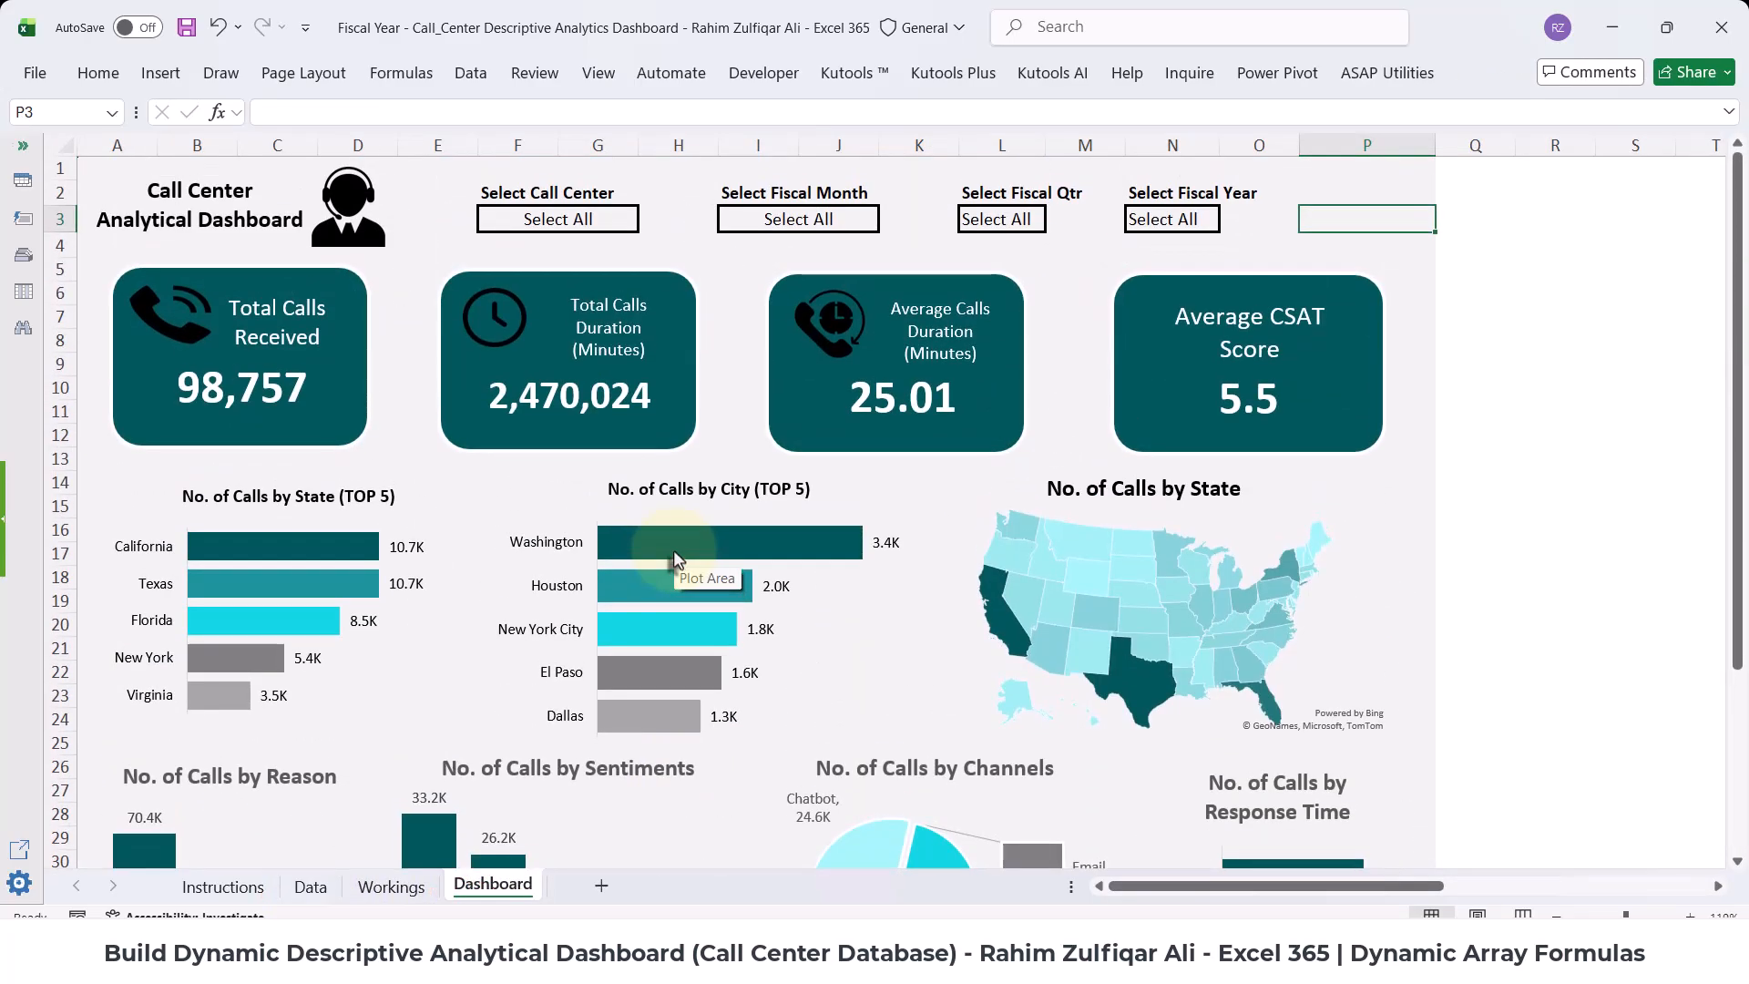
pyautogui.scroll(-3, 678, 558)
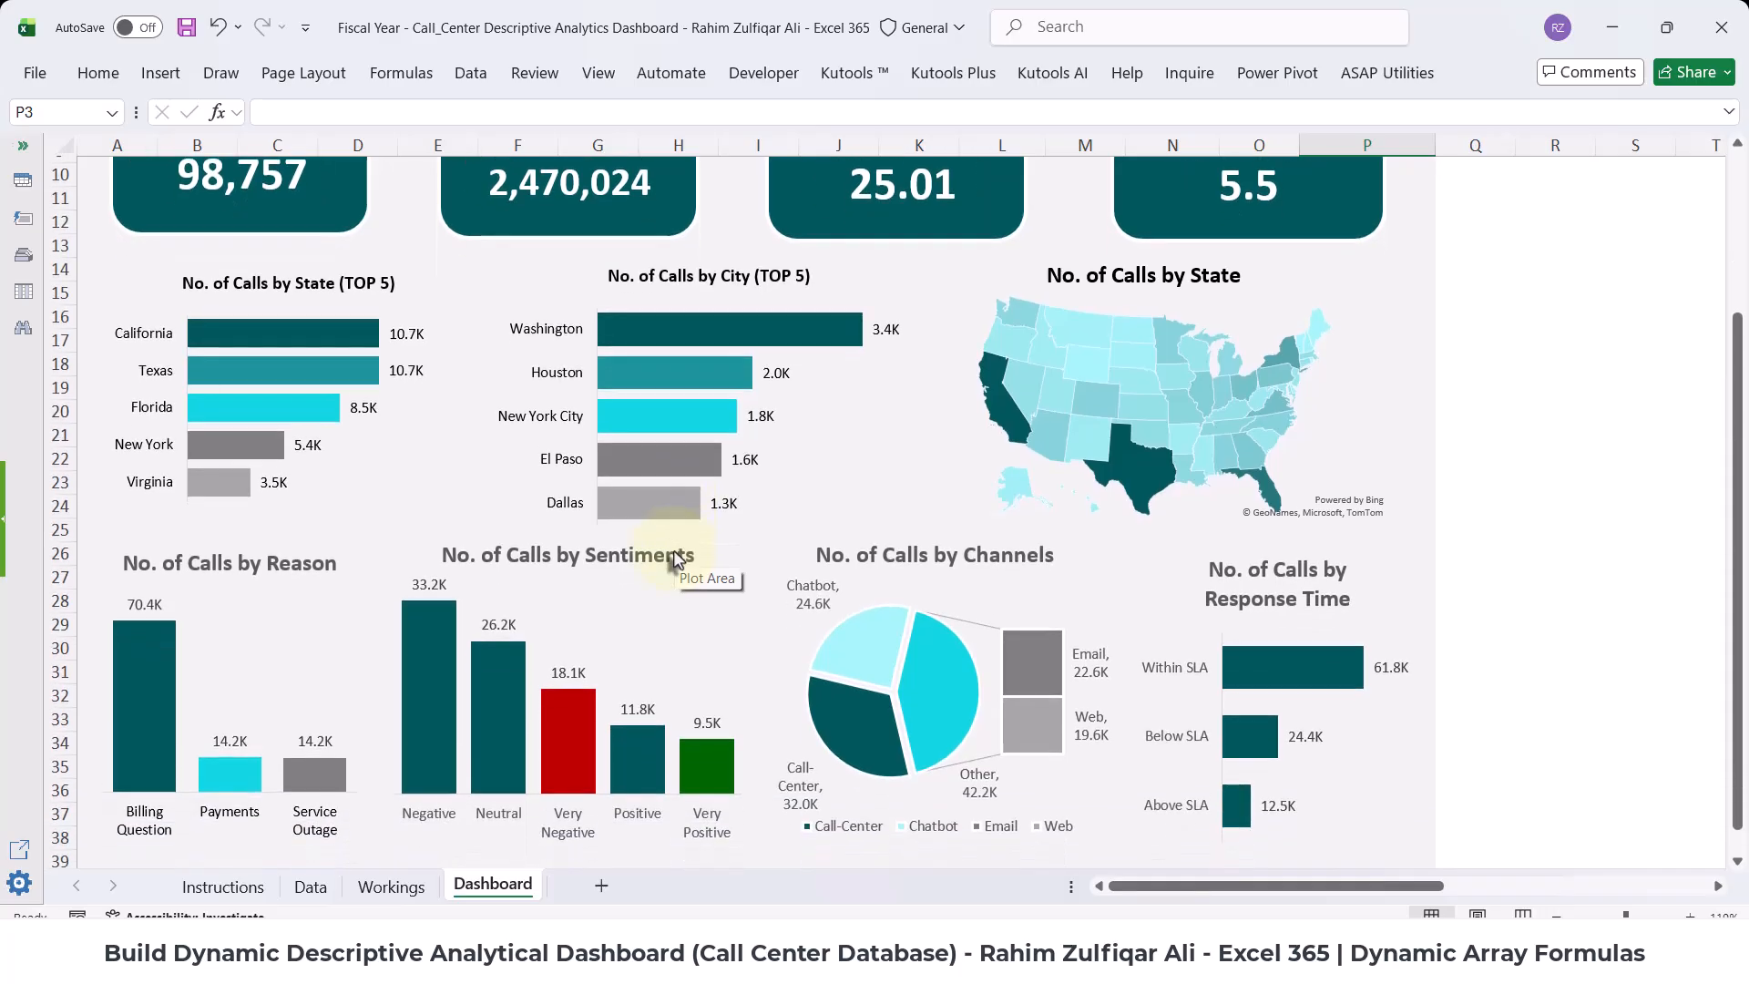
pyautogui.scroll(3, 674, 557)
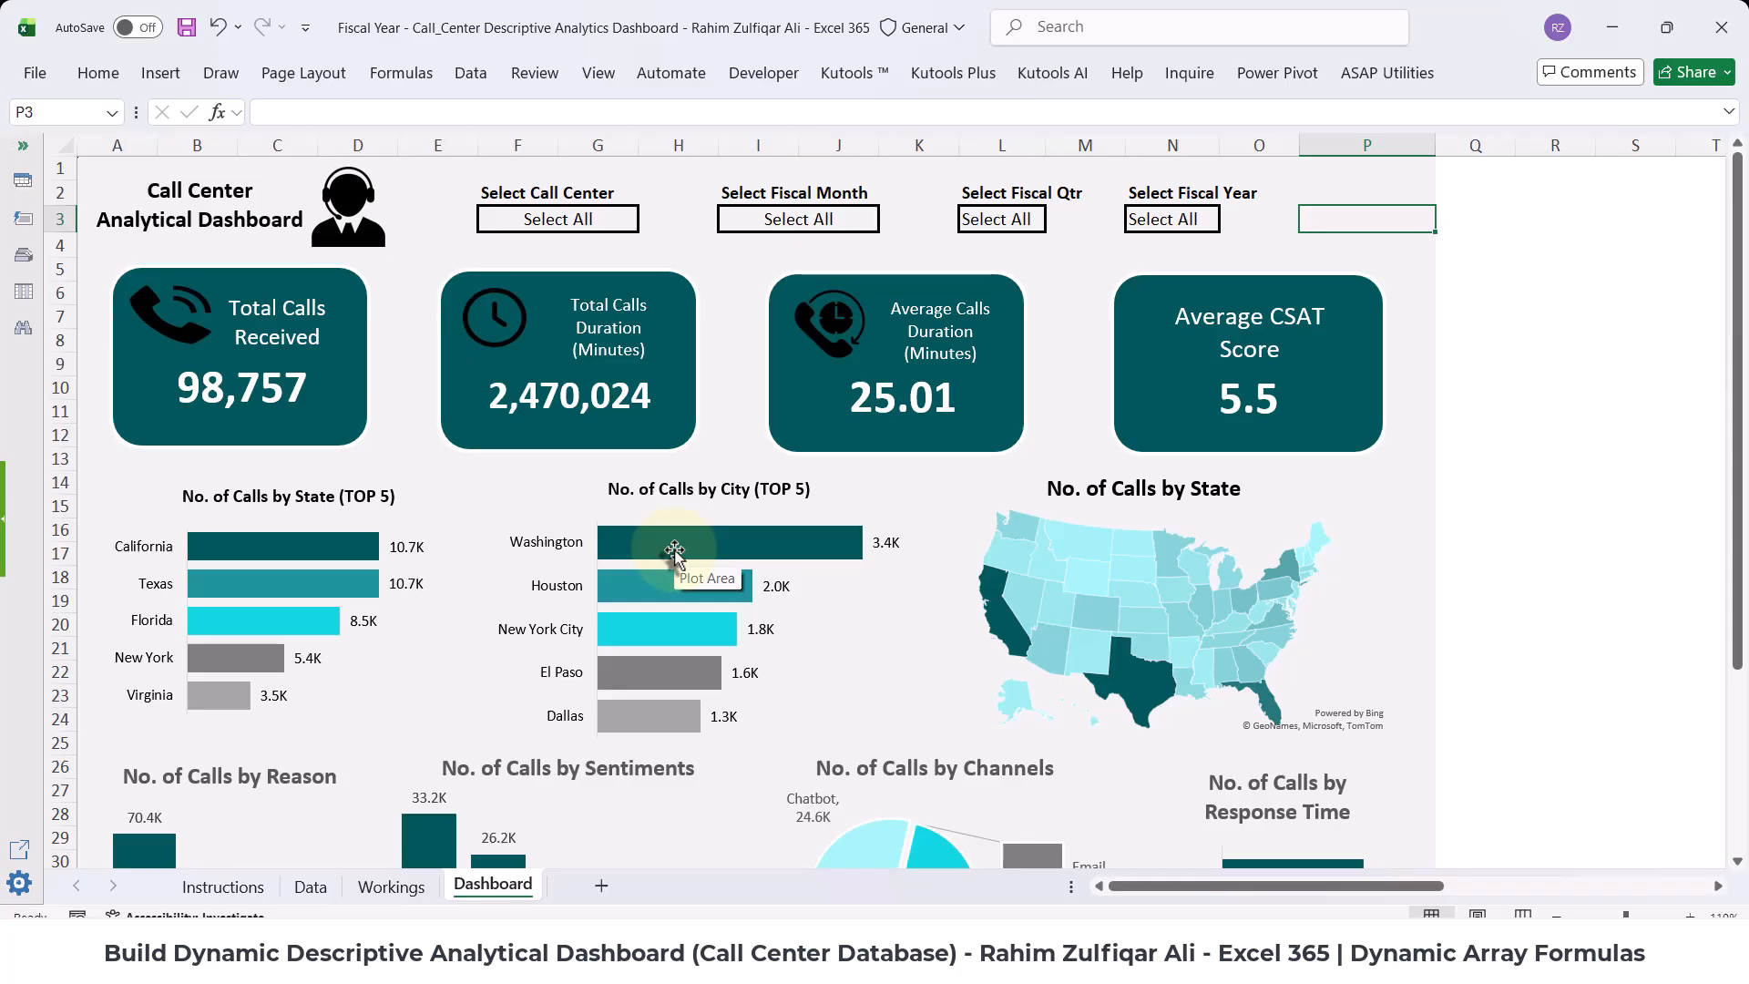
pyautogui.scroll(-5, 674, 549)
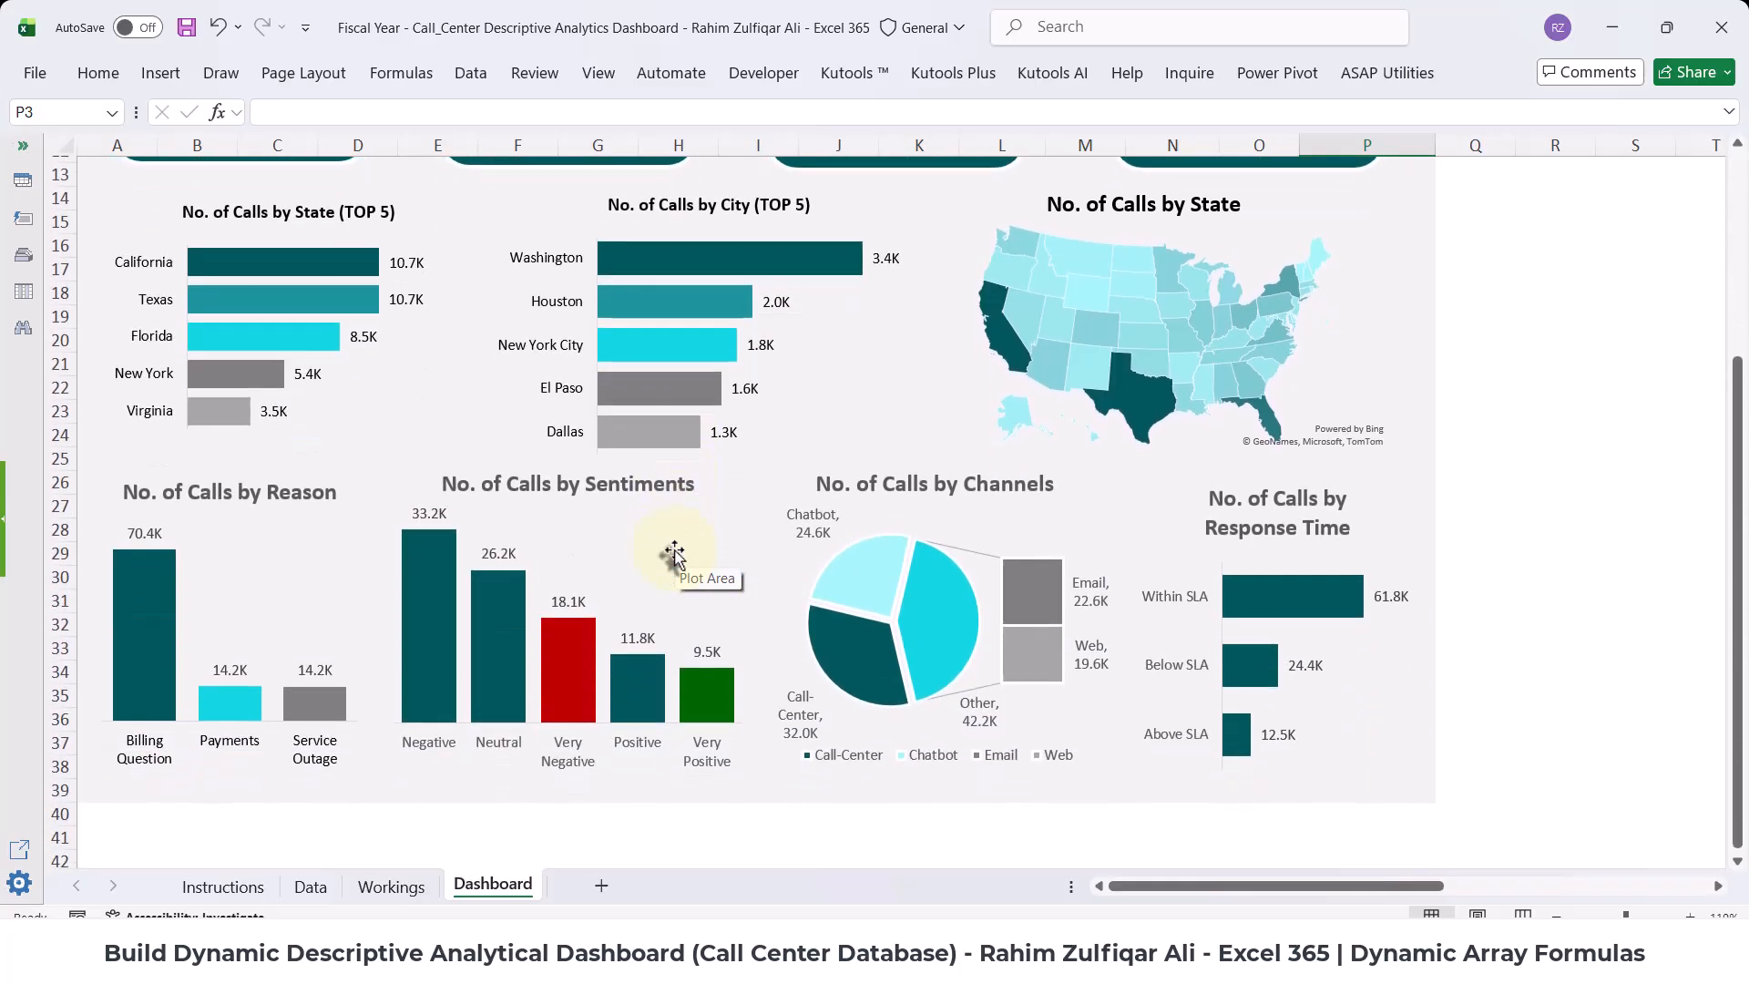
pyautogui.scroll(4, 674, 549)
pyautogui.scroll(1, 674, 549)
# - Look through the Instructions and Data sheets, ending on the KPI and drop-down lists in the Workings sheet
pyautogui.click(223, 886)
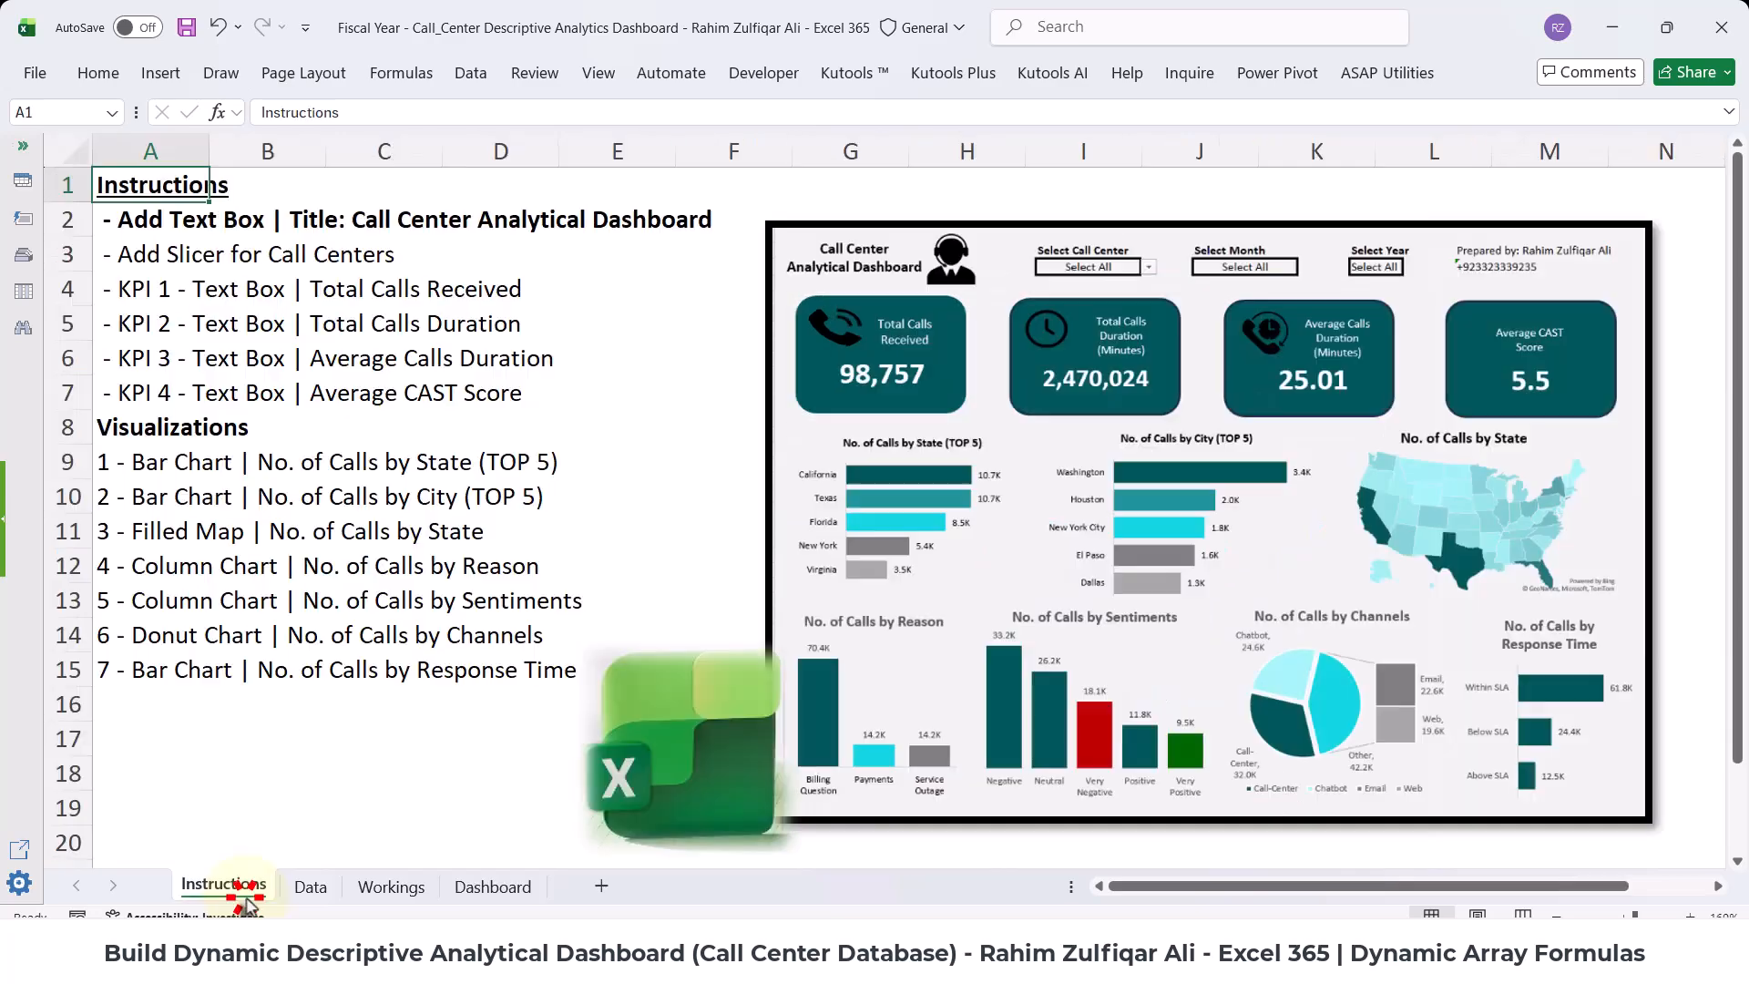
pyautogui.click(311, 888)
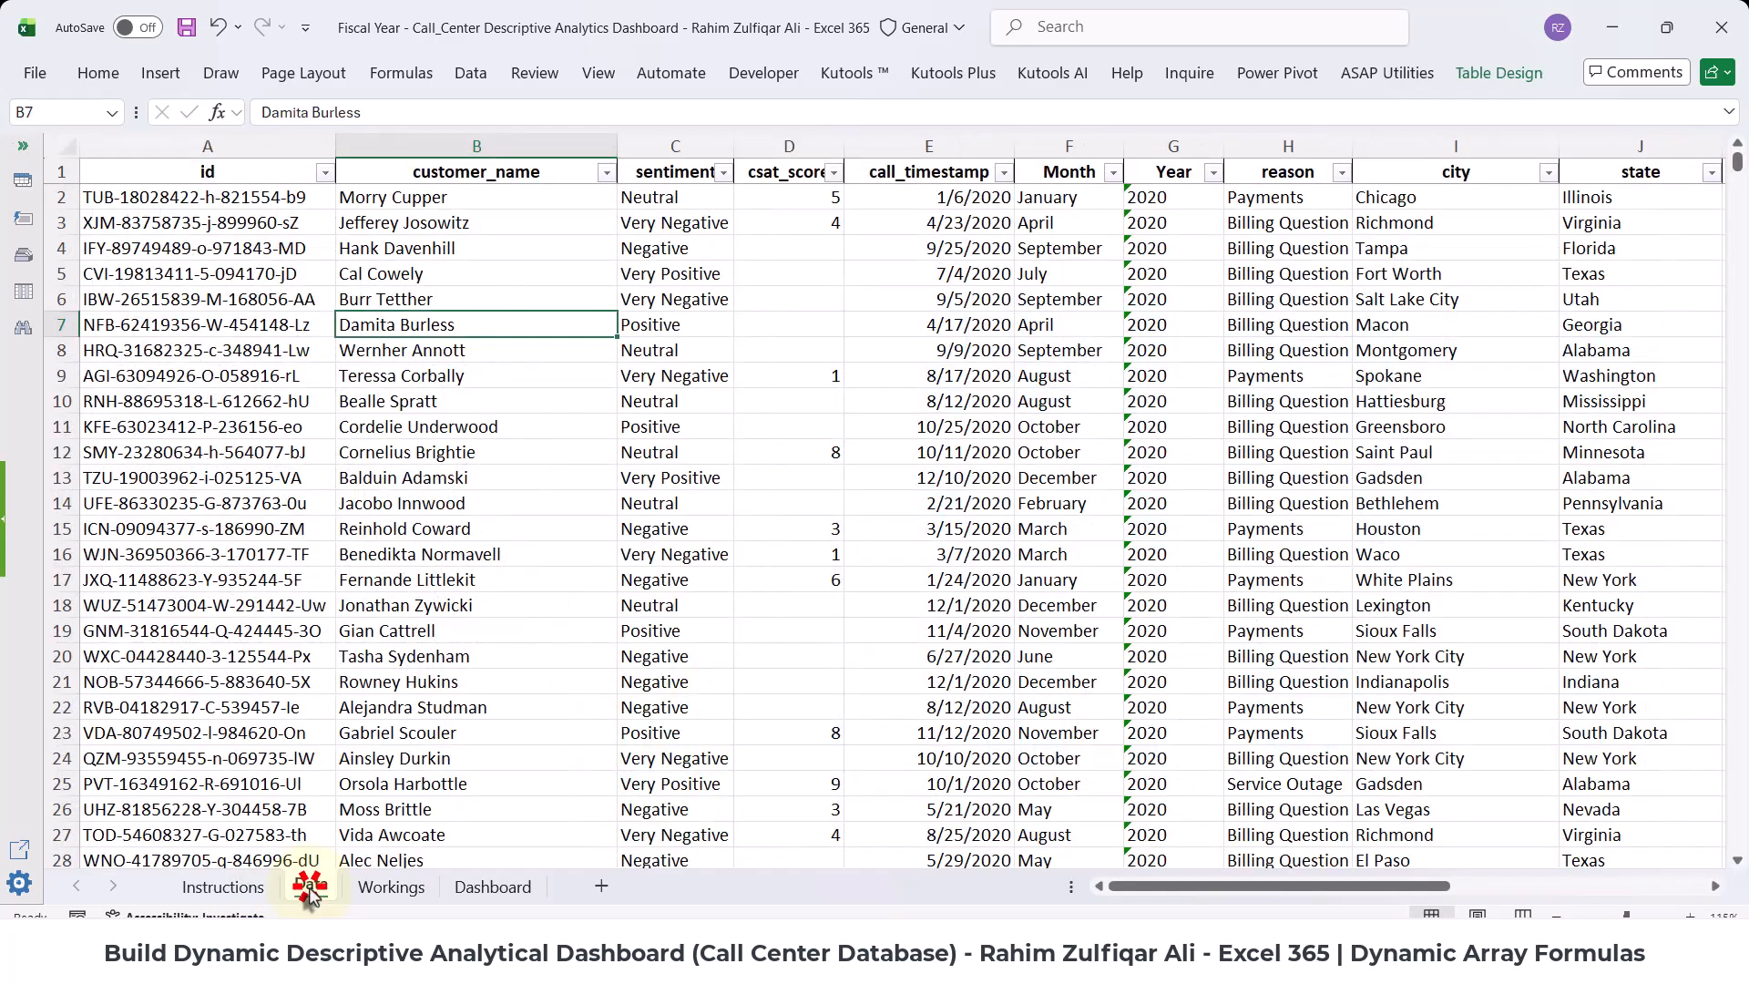
pyautogui.click(369, 888)
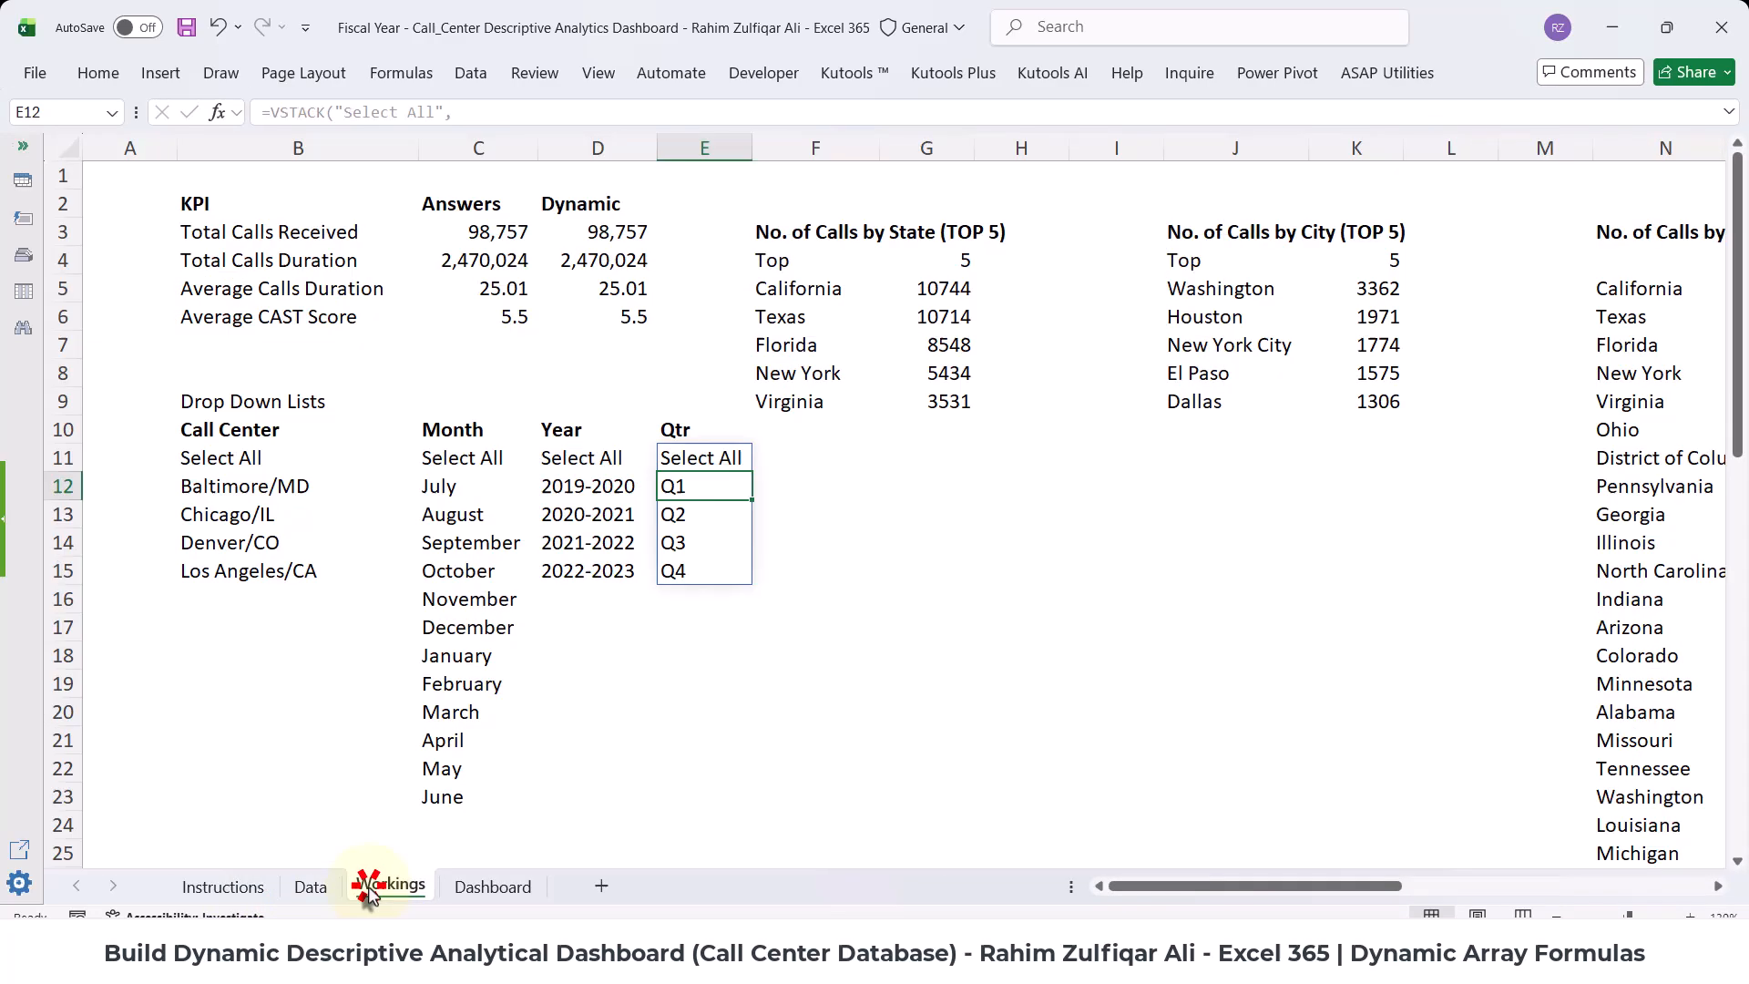
# - Review the call center filter, KPI cards and charts on the Dashboard sheet
pyautogui.click(470, 889)
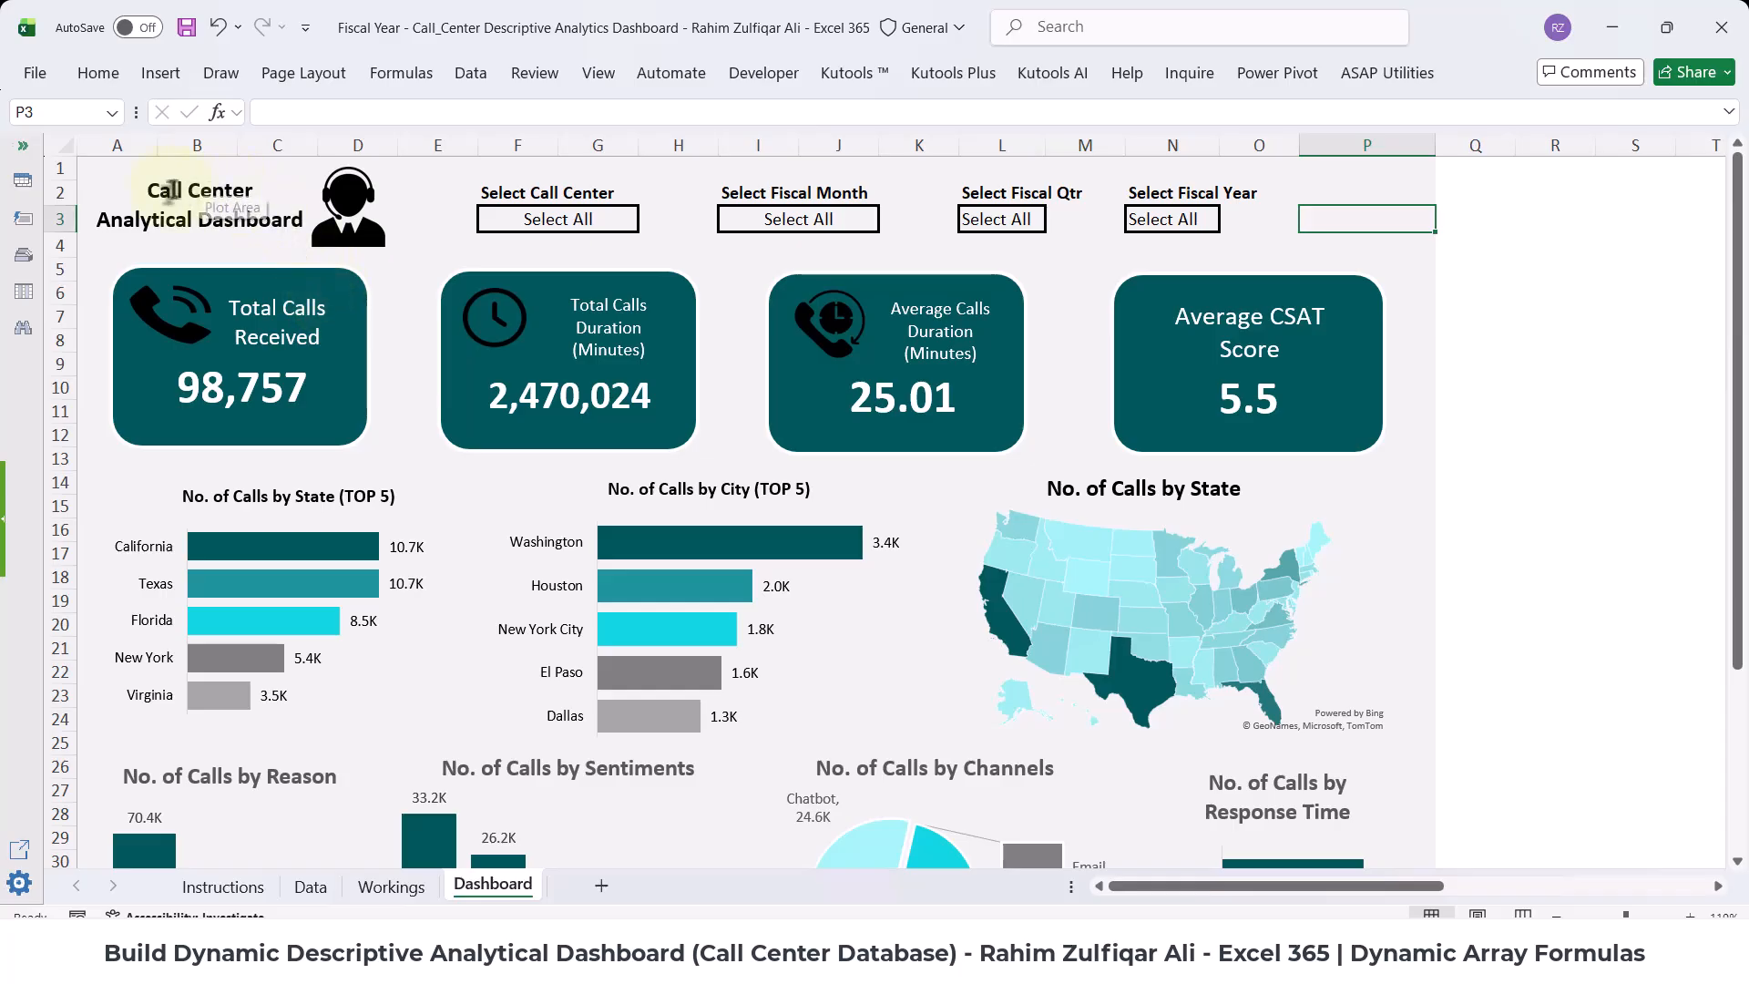
pyautogui.click(508, 195)
pyautogui.click(506, 221)
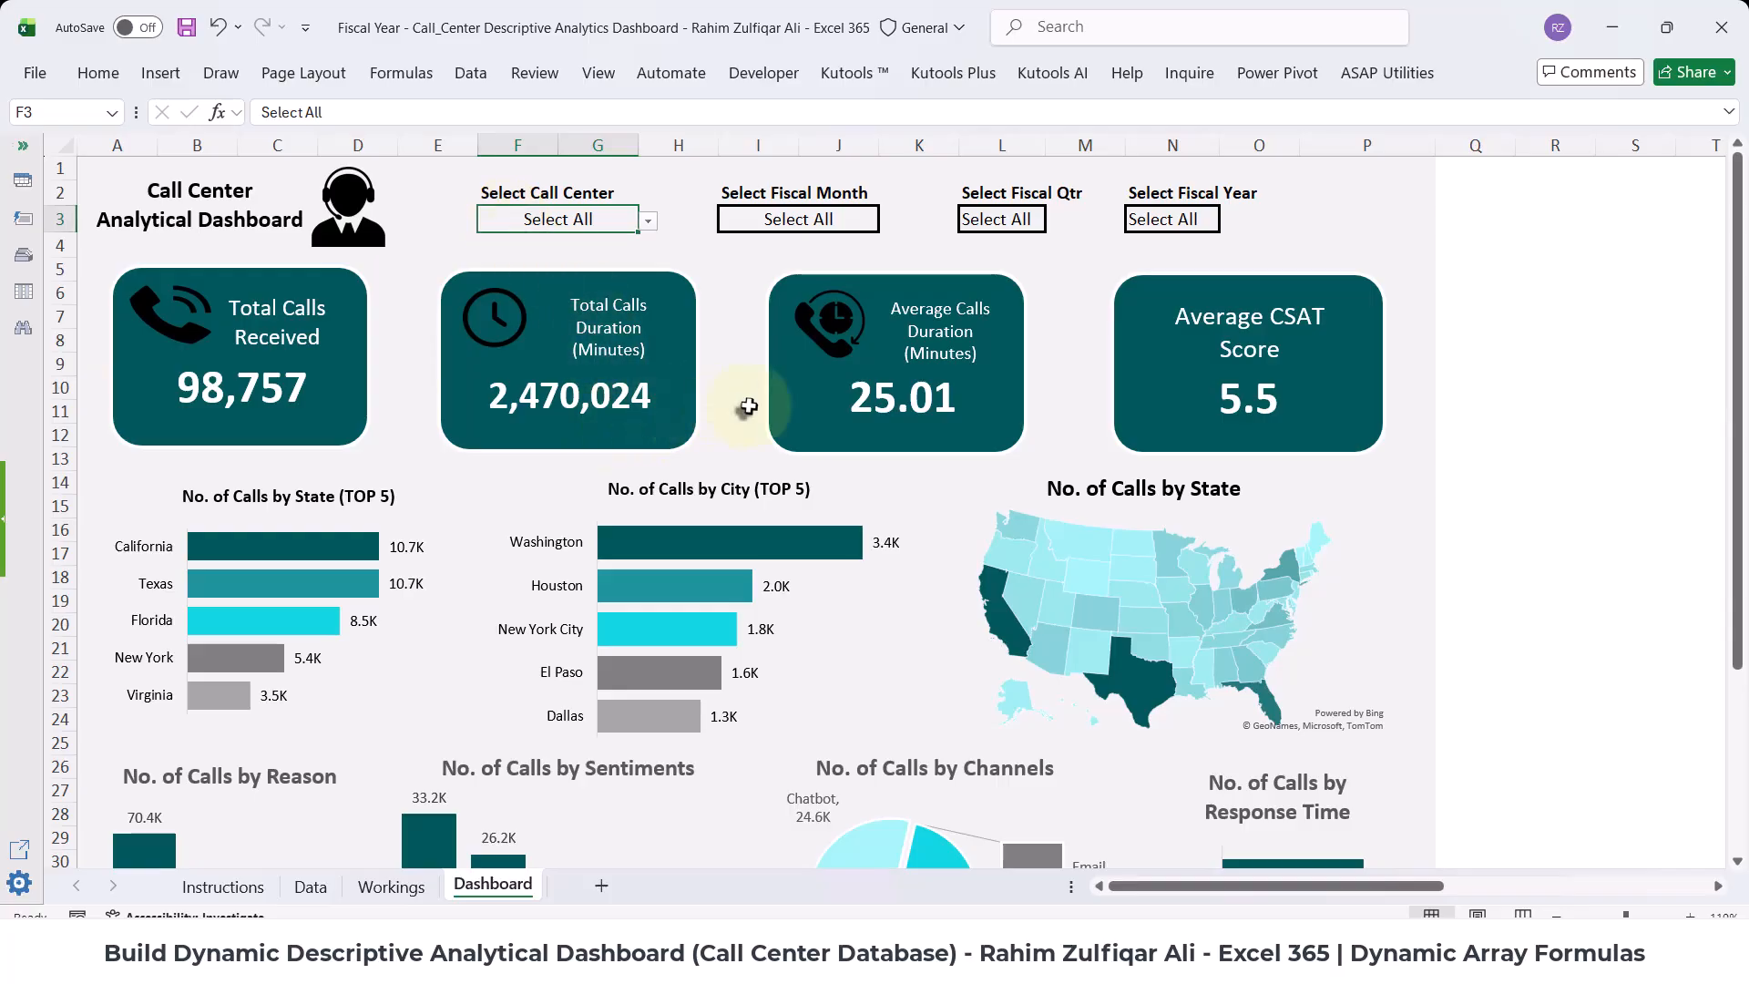
pyautogui.click(733, 370)
pyautogui.scroll(-5, 728, 373)
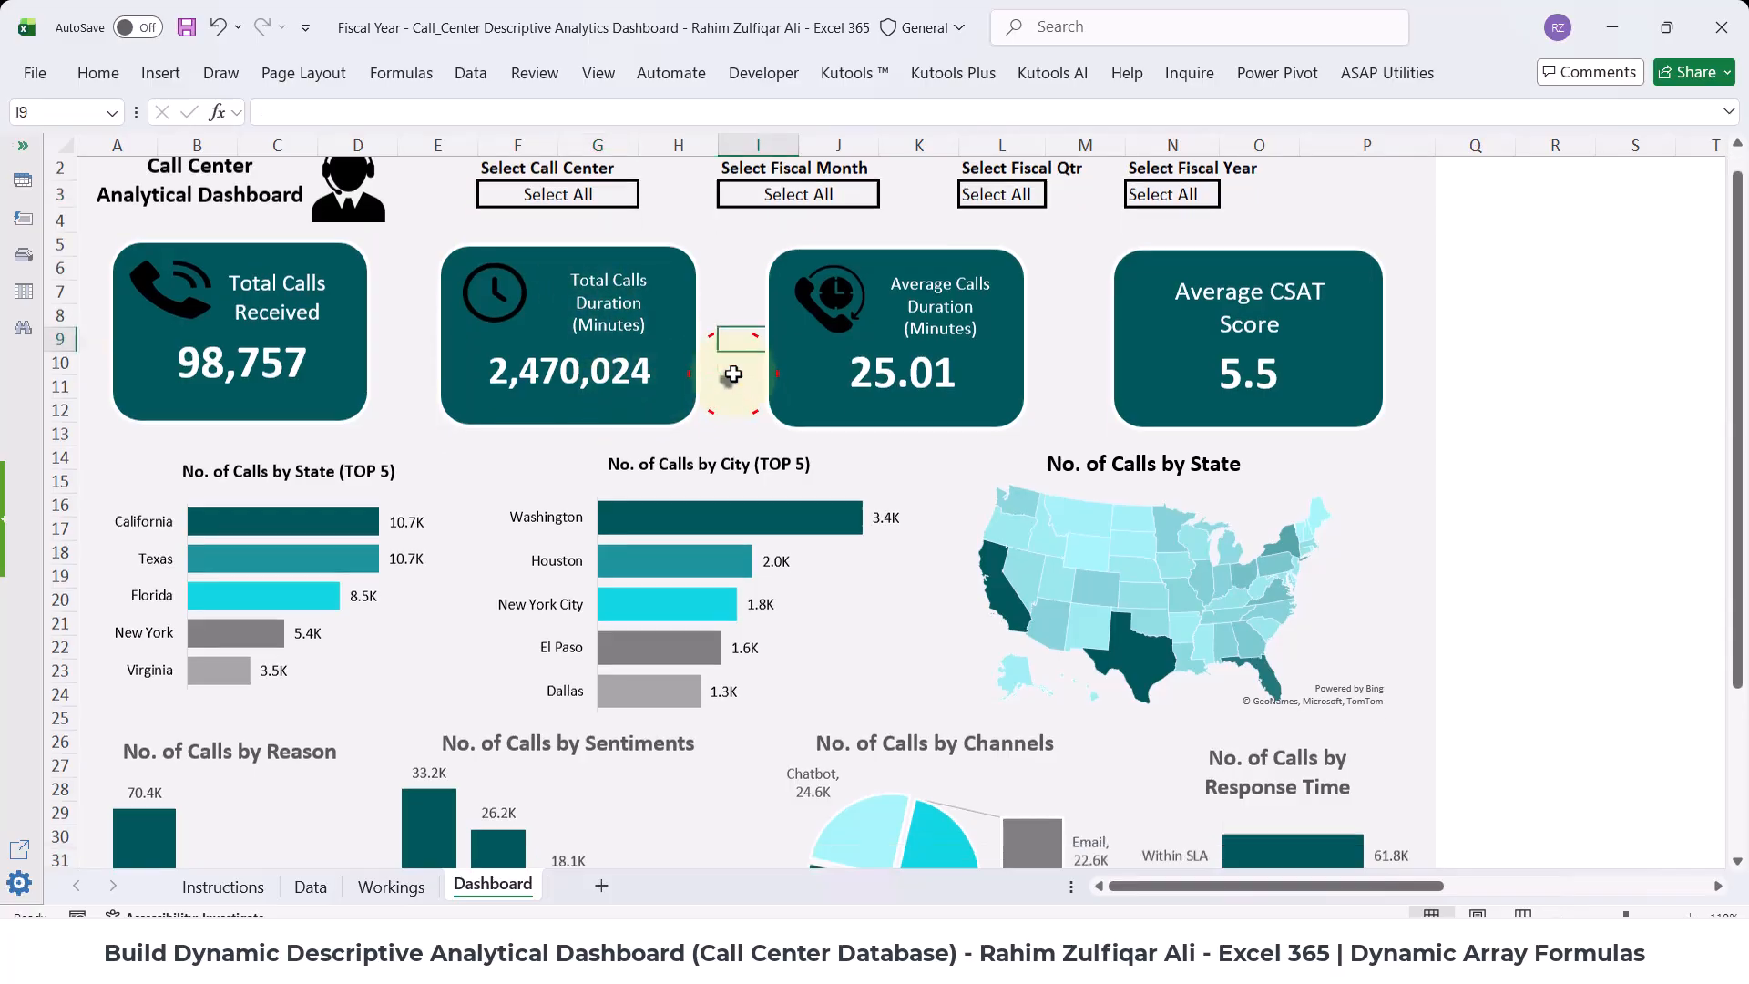
pyautogui.scroll(5, 729, 373)
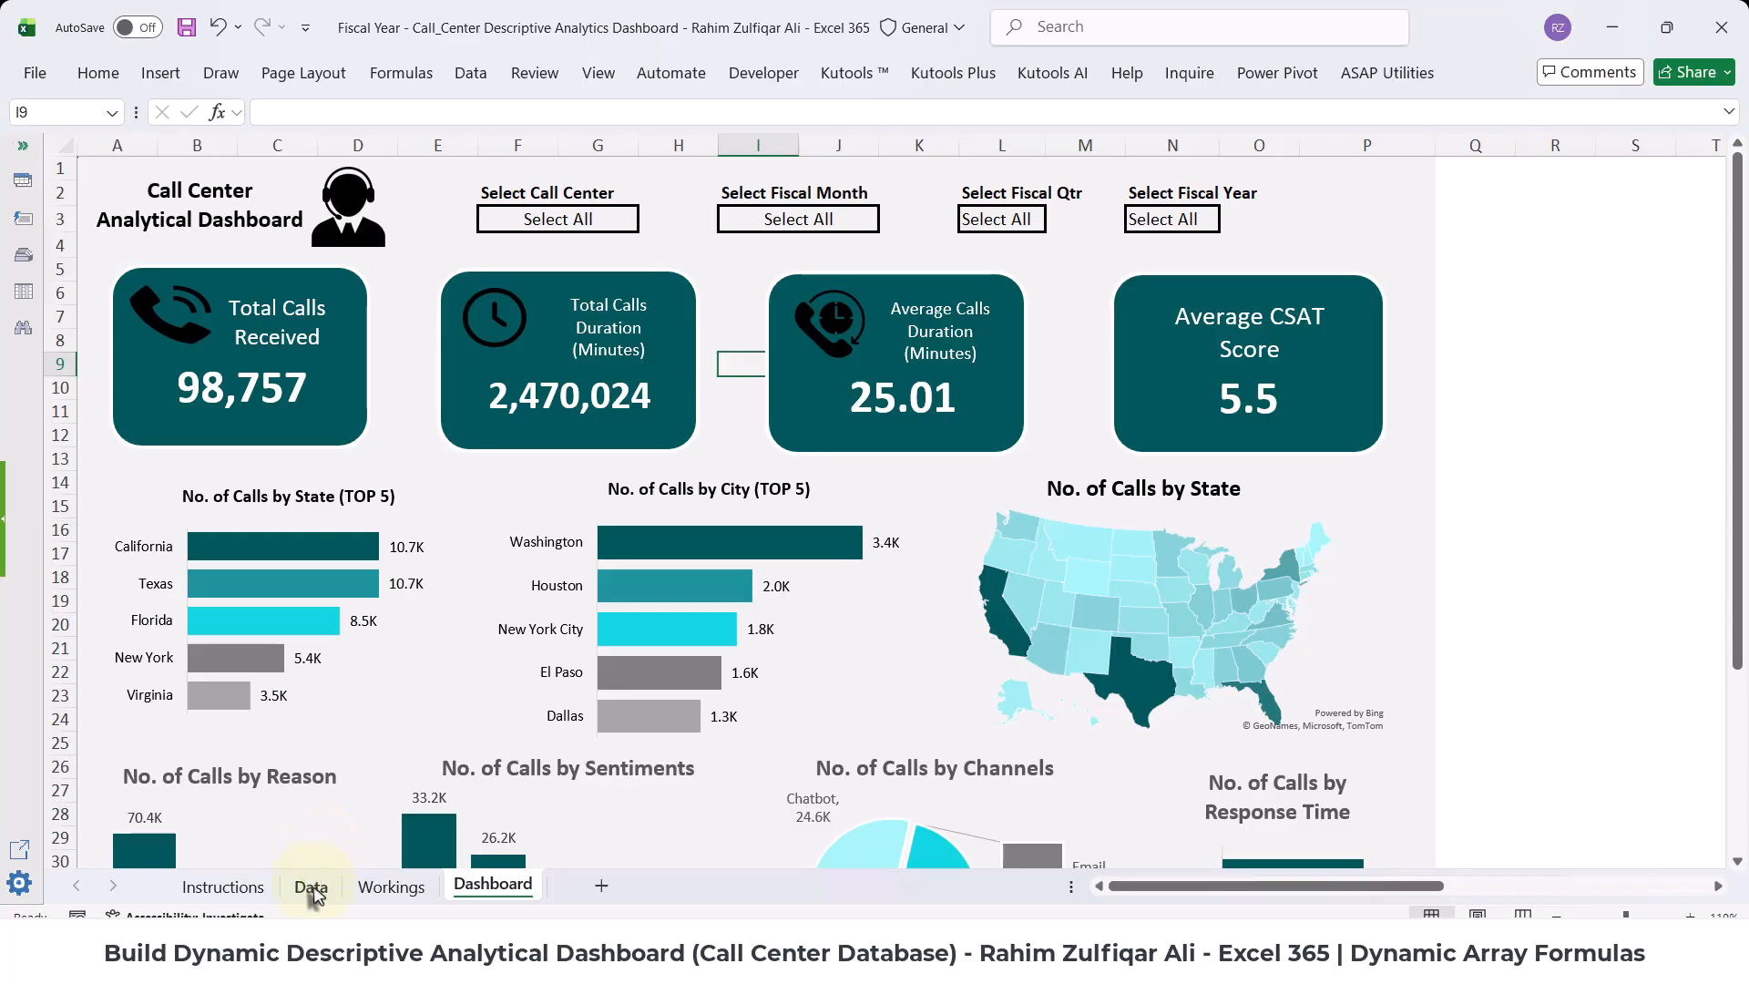
# - View the Data sheet and inspect the VSTACK formula behind the Call Center drop-down list in the Workings sheet
pyautogui.click(310, 887)
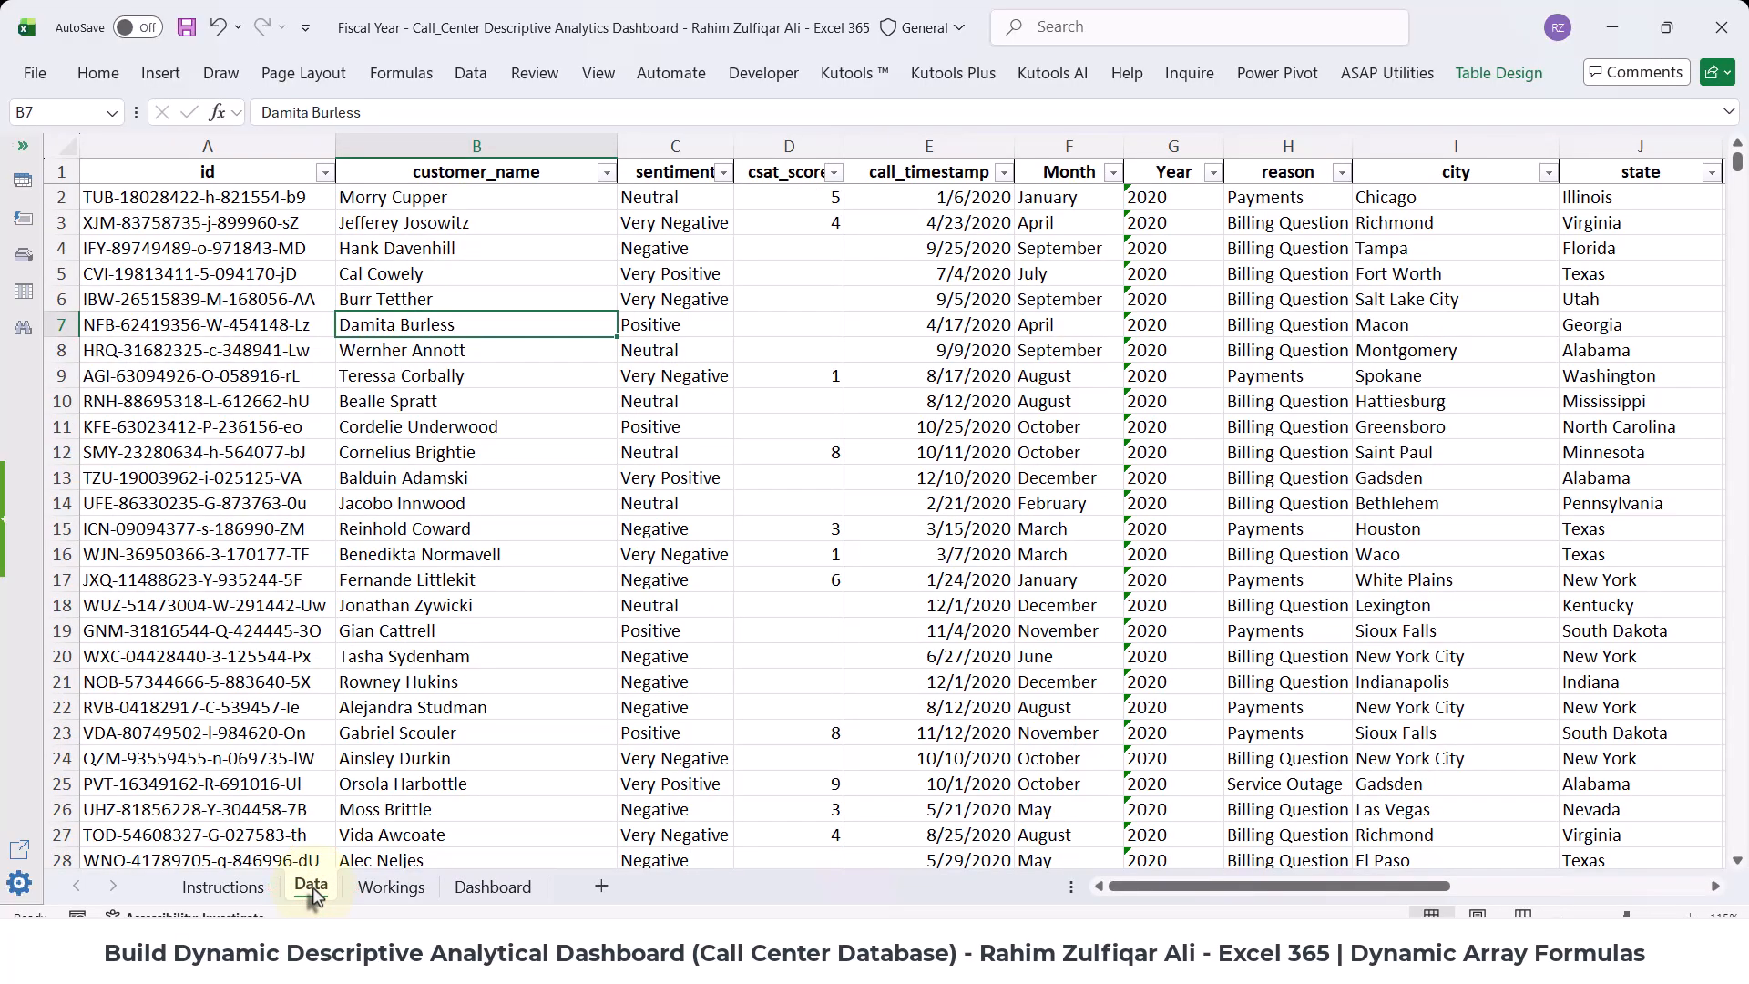
pyautogui.click(402, 888)
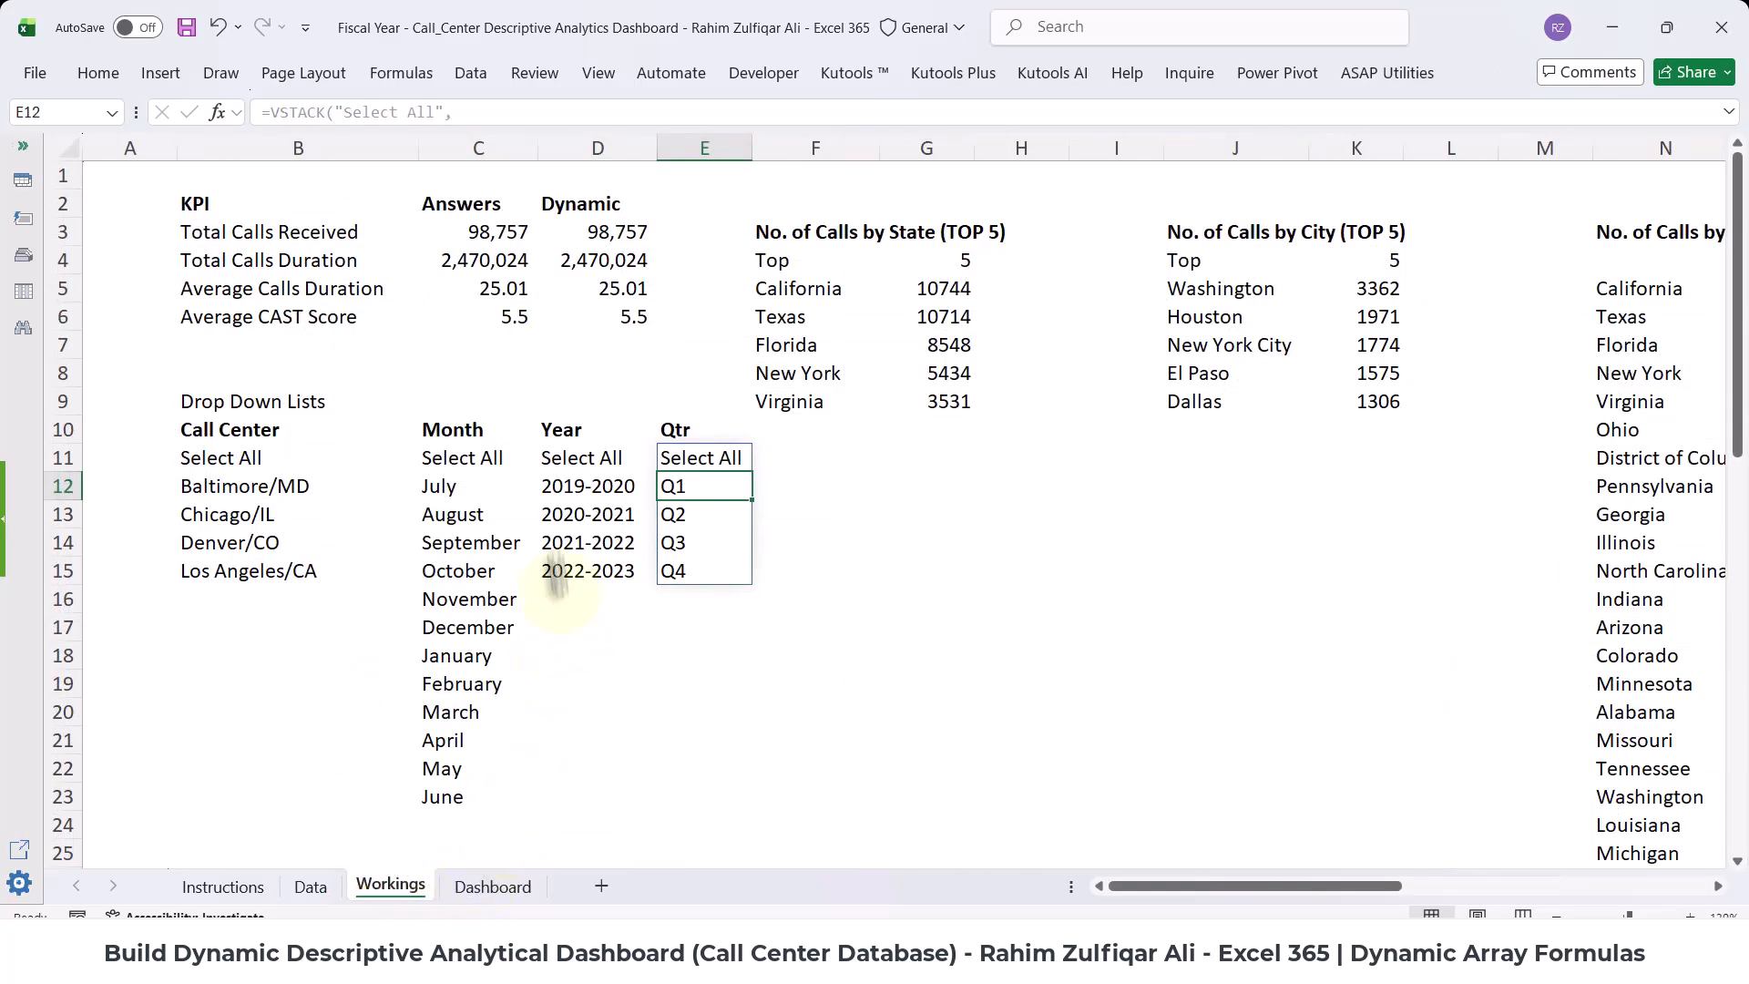
pyautogui.doubleClick(251, 458)
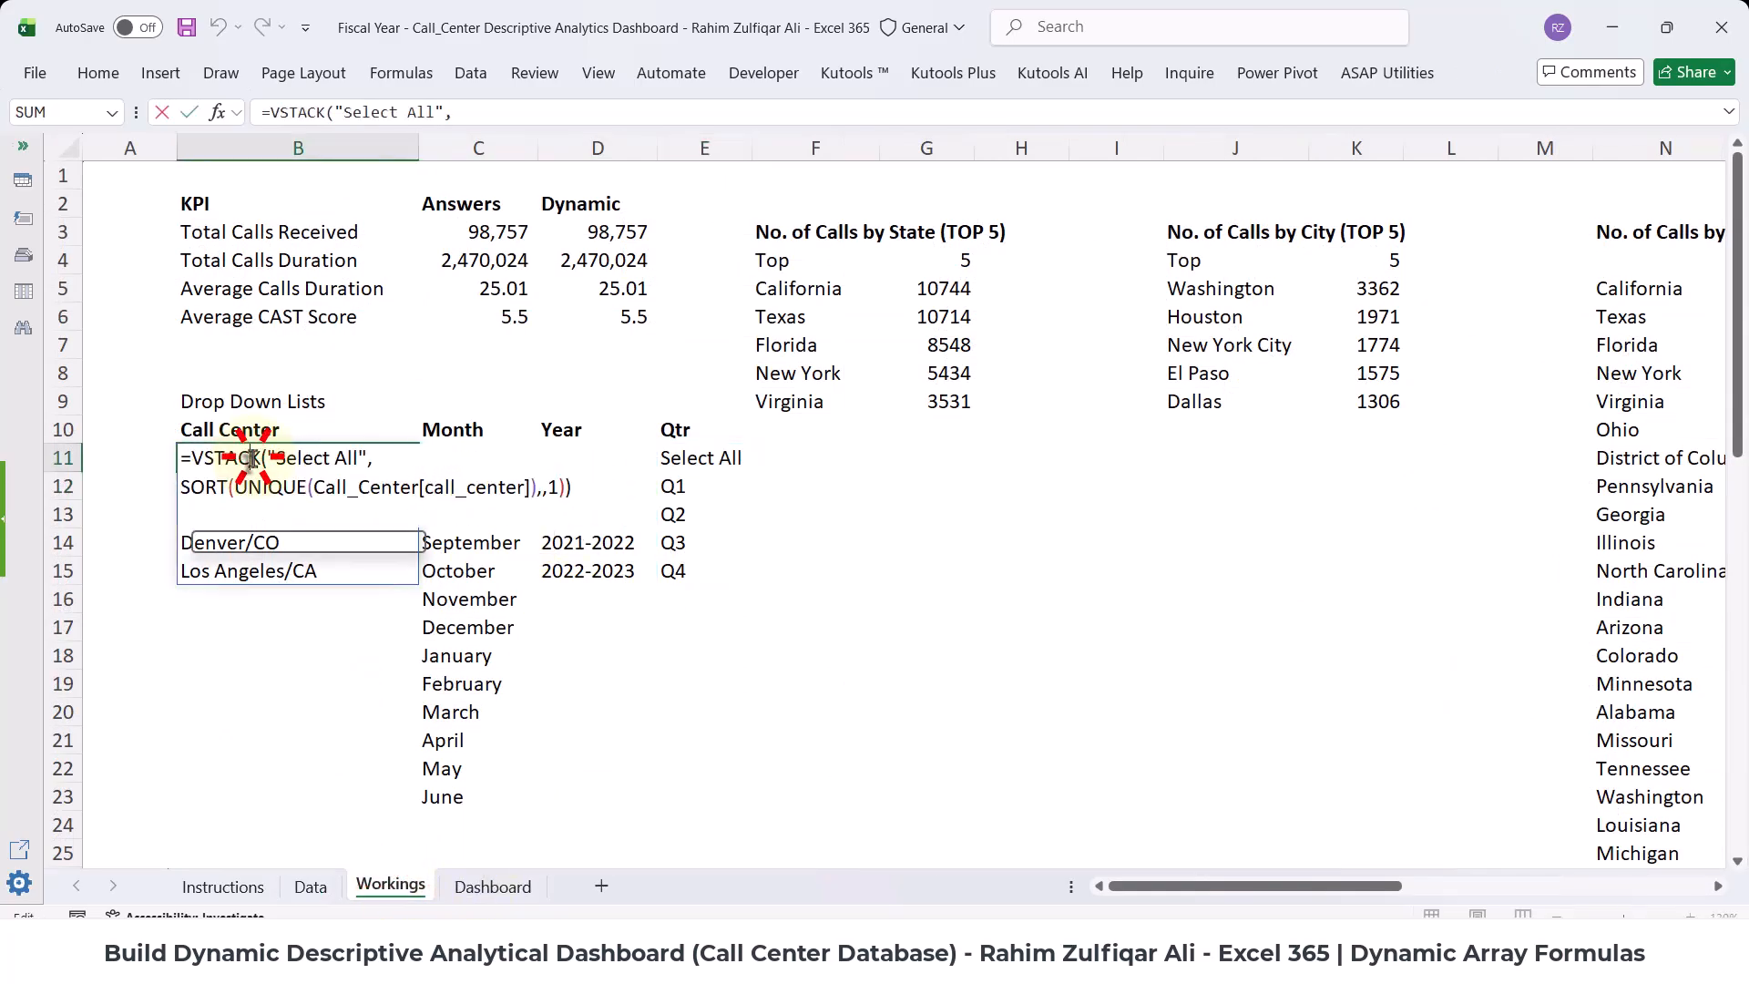
pyautogui.press('Return')
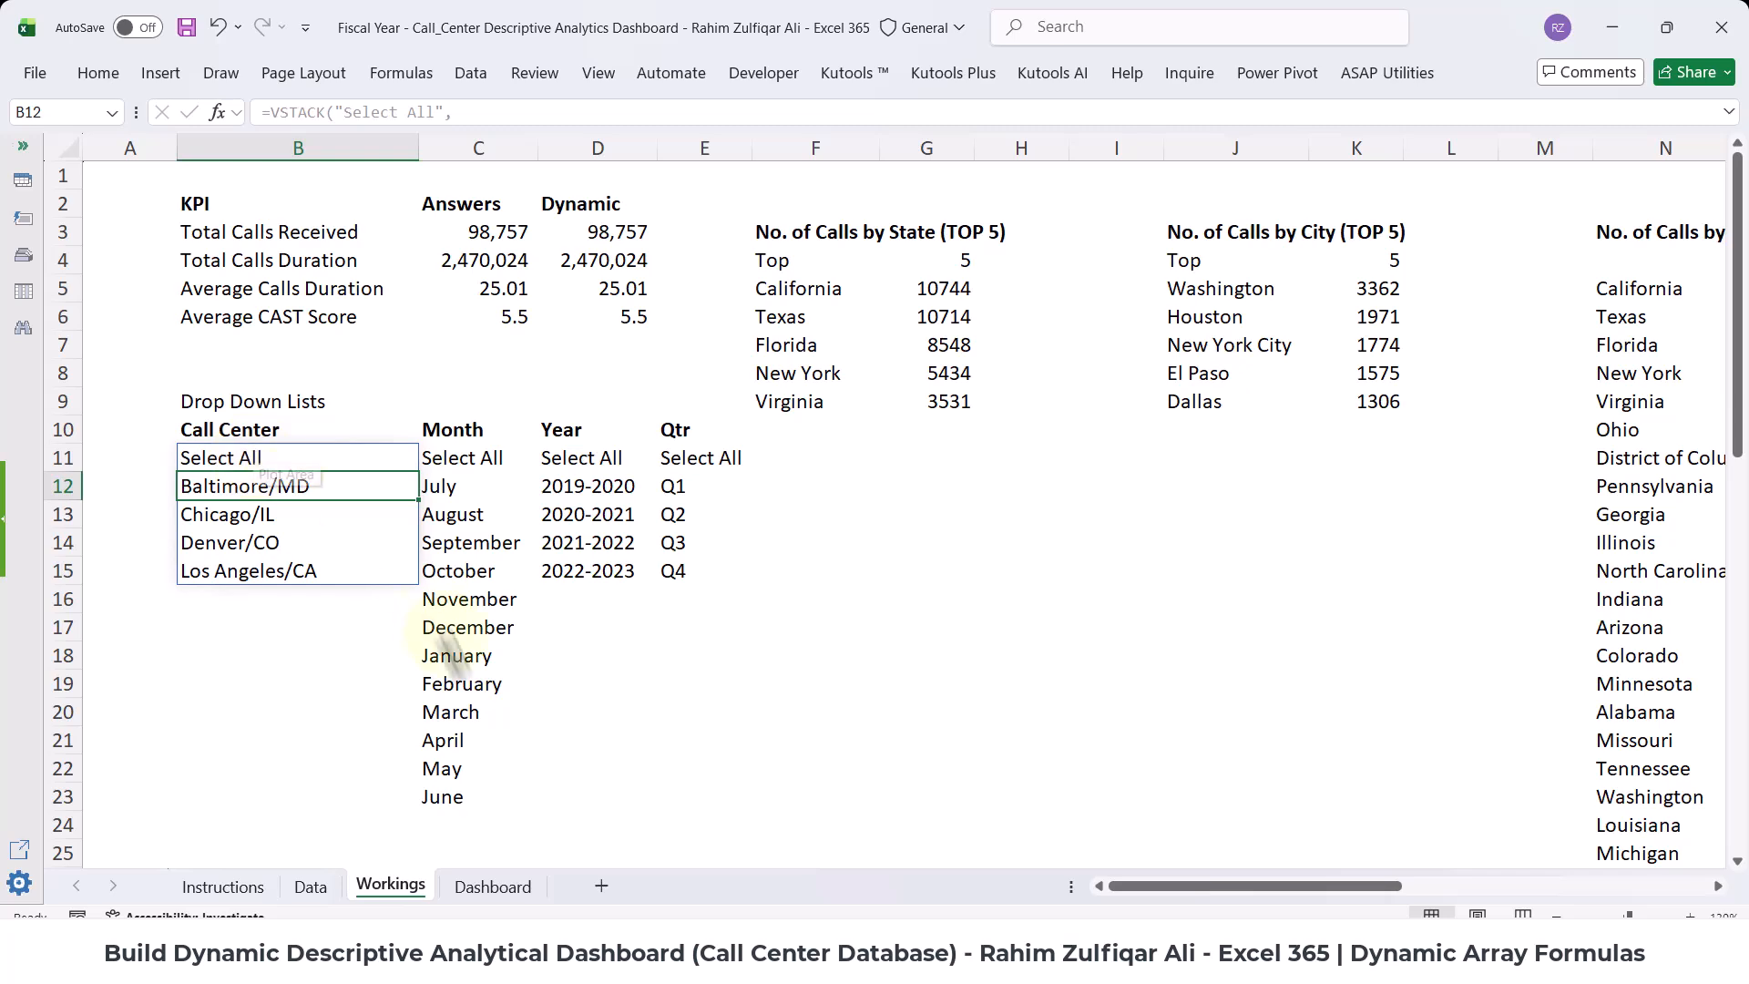
# - Return to the Dashboard sheet and go over its call center, fiscal month and fiscal quarter filter cells
pyautogui.click(465, 888)
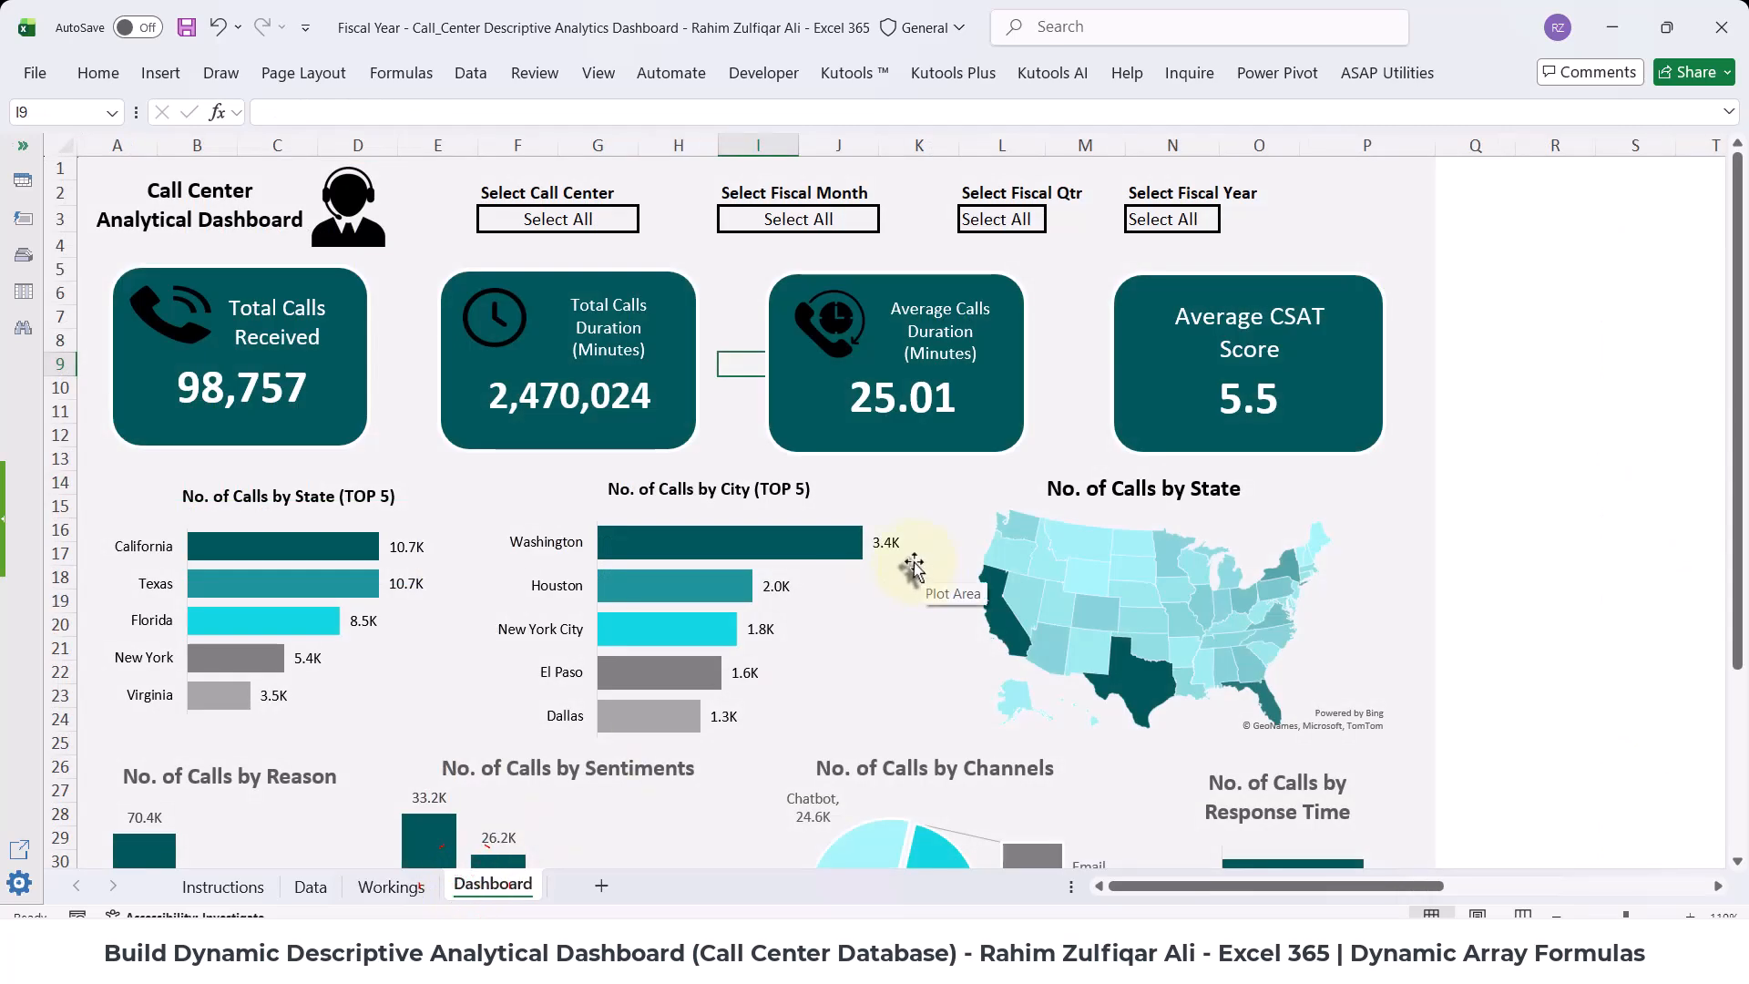
pyautogui.click(1351, 214)
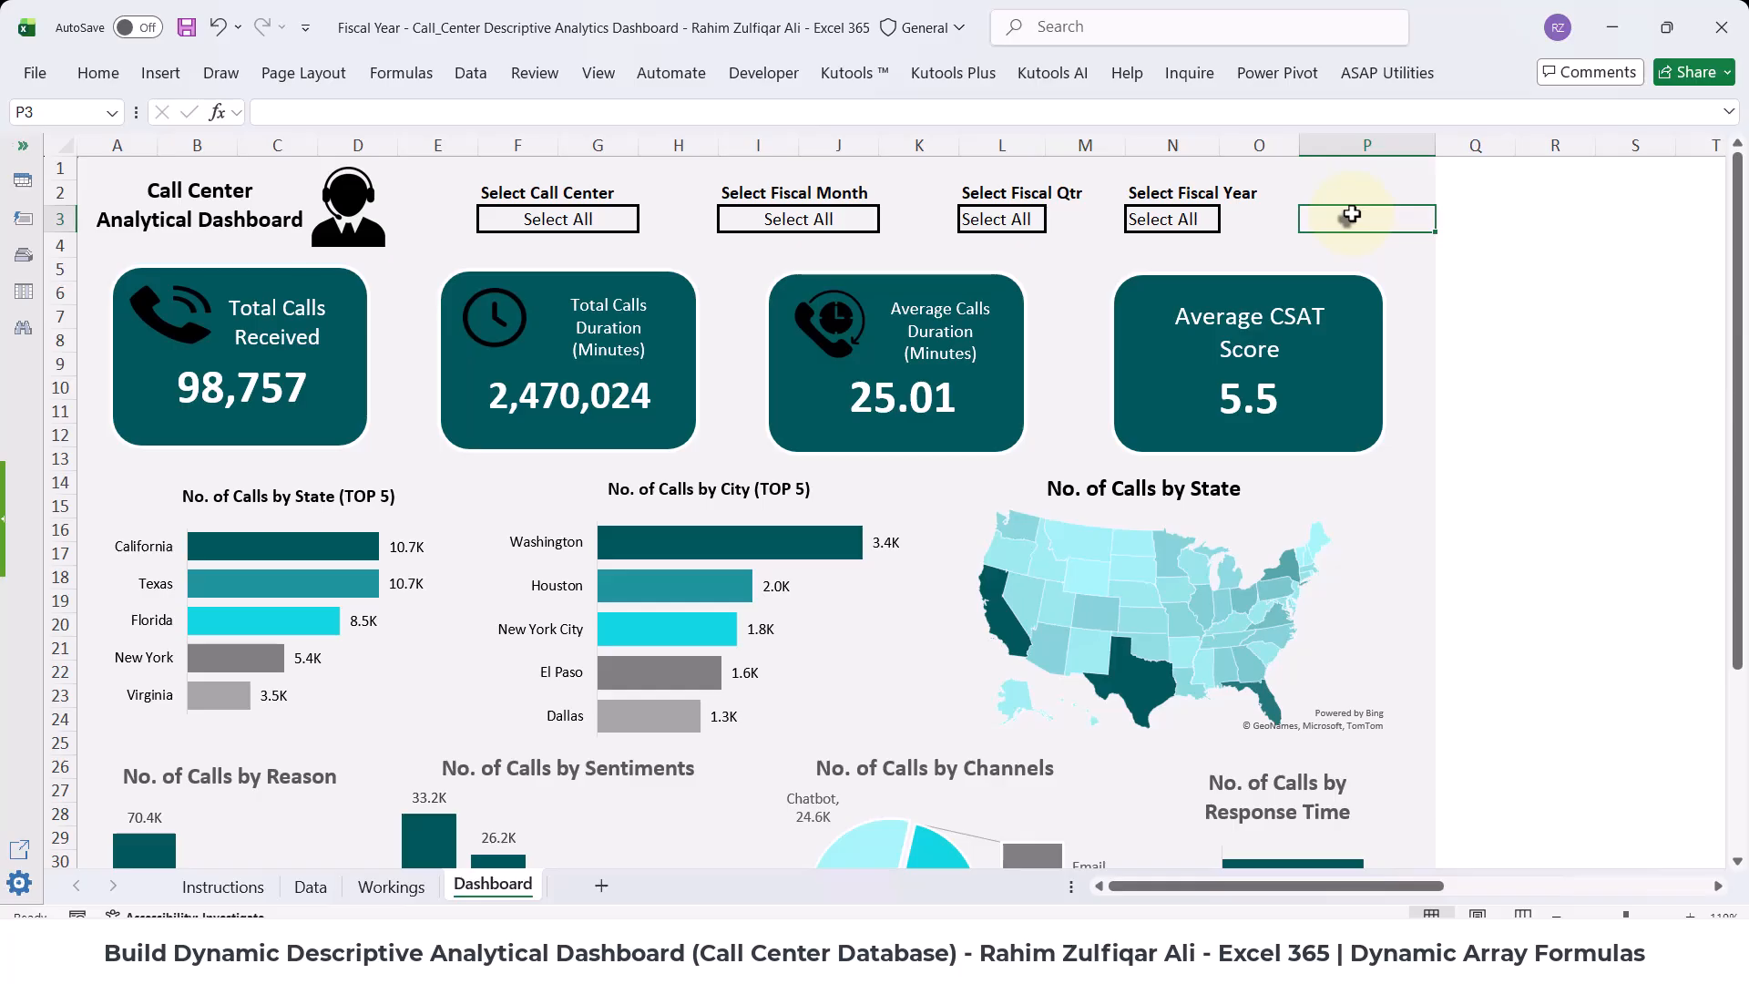
pyautogui.scroll(-5, 1351, 215)
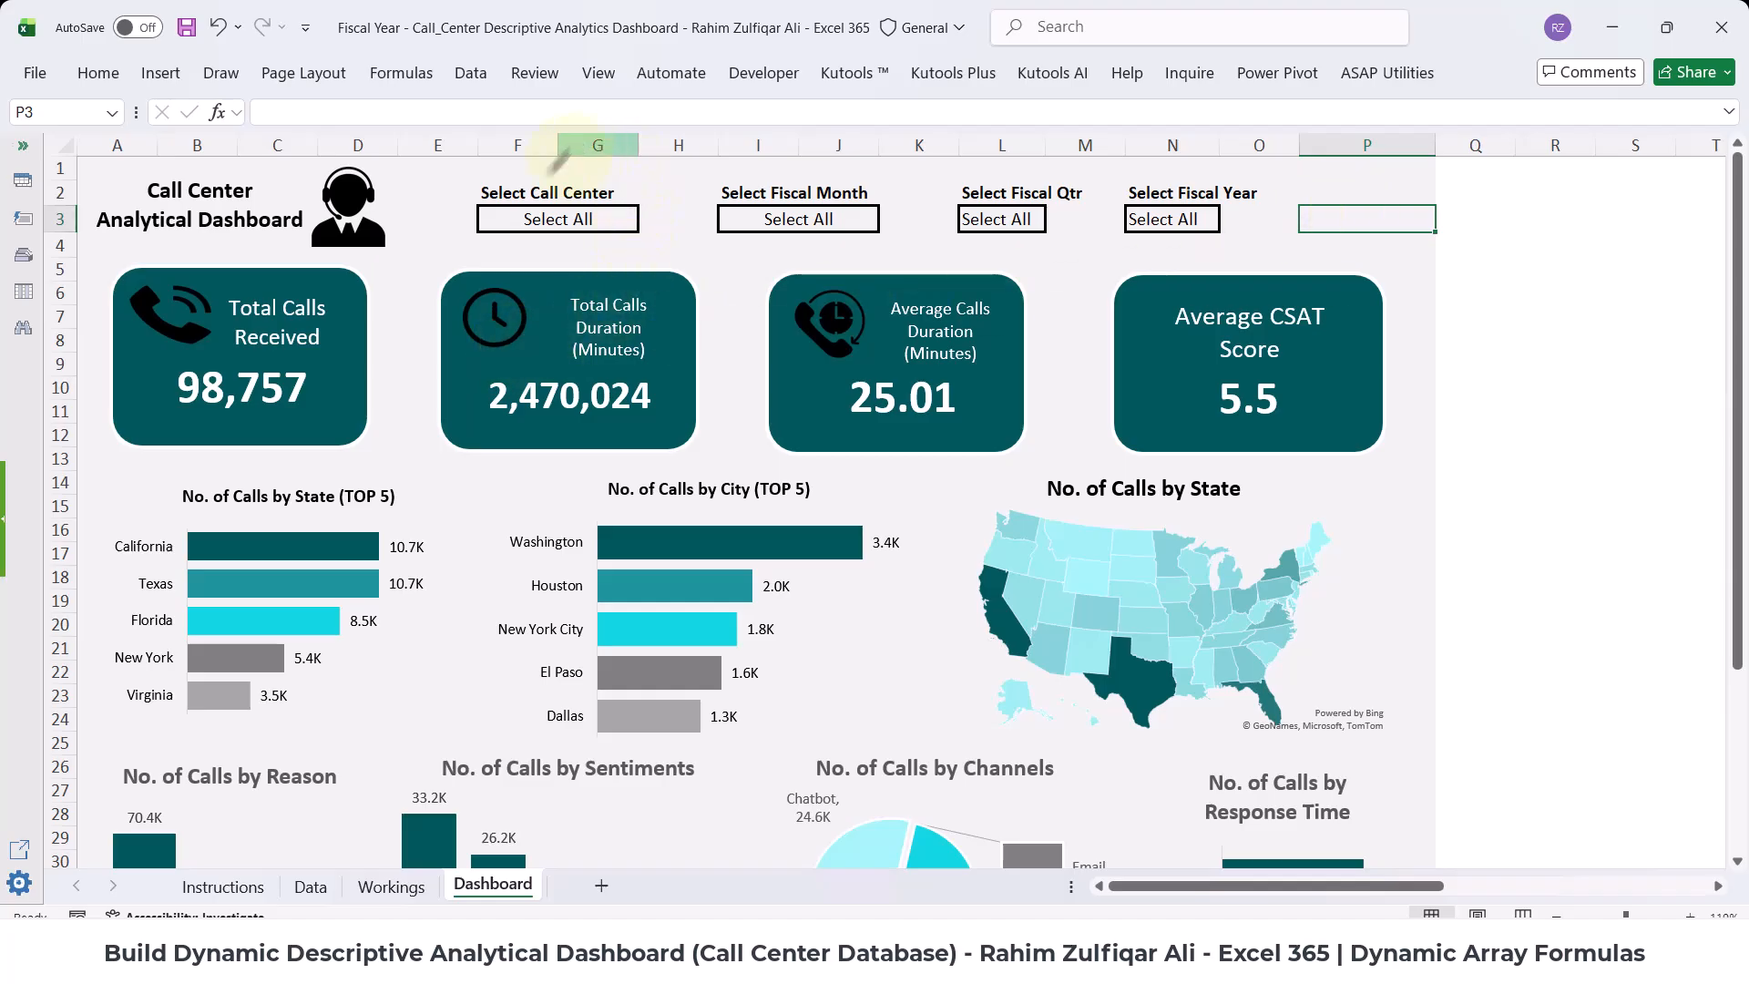
pyautogui.click(558, 218)
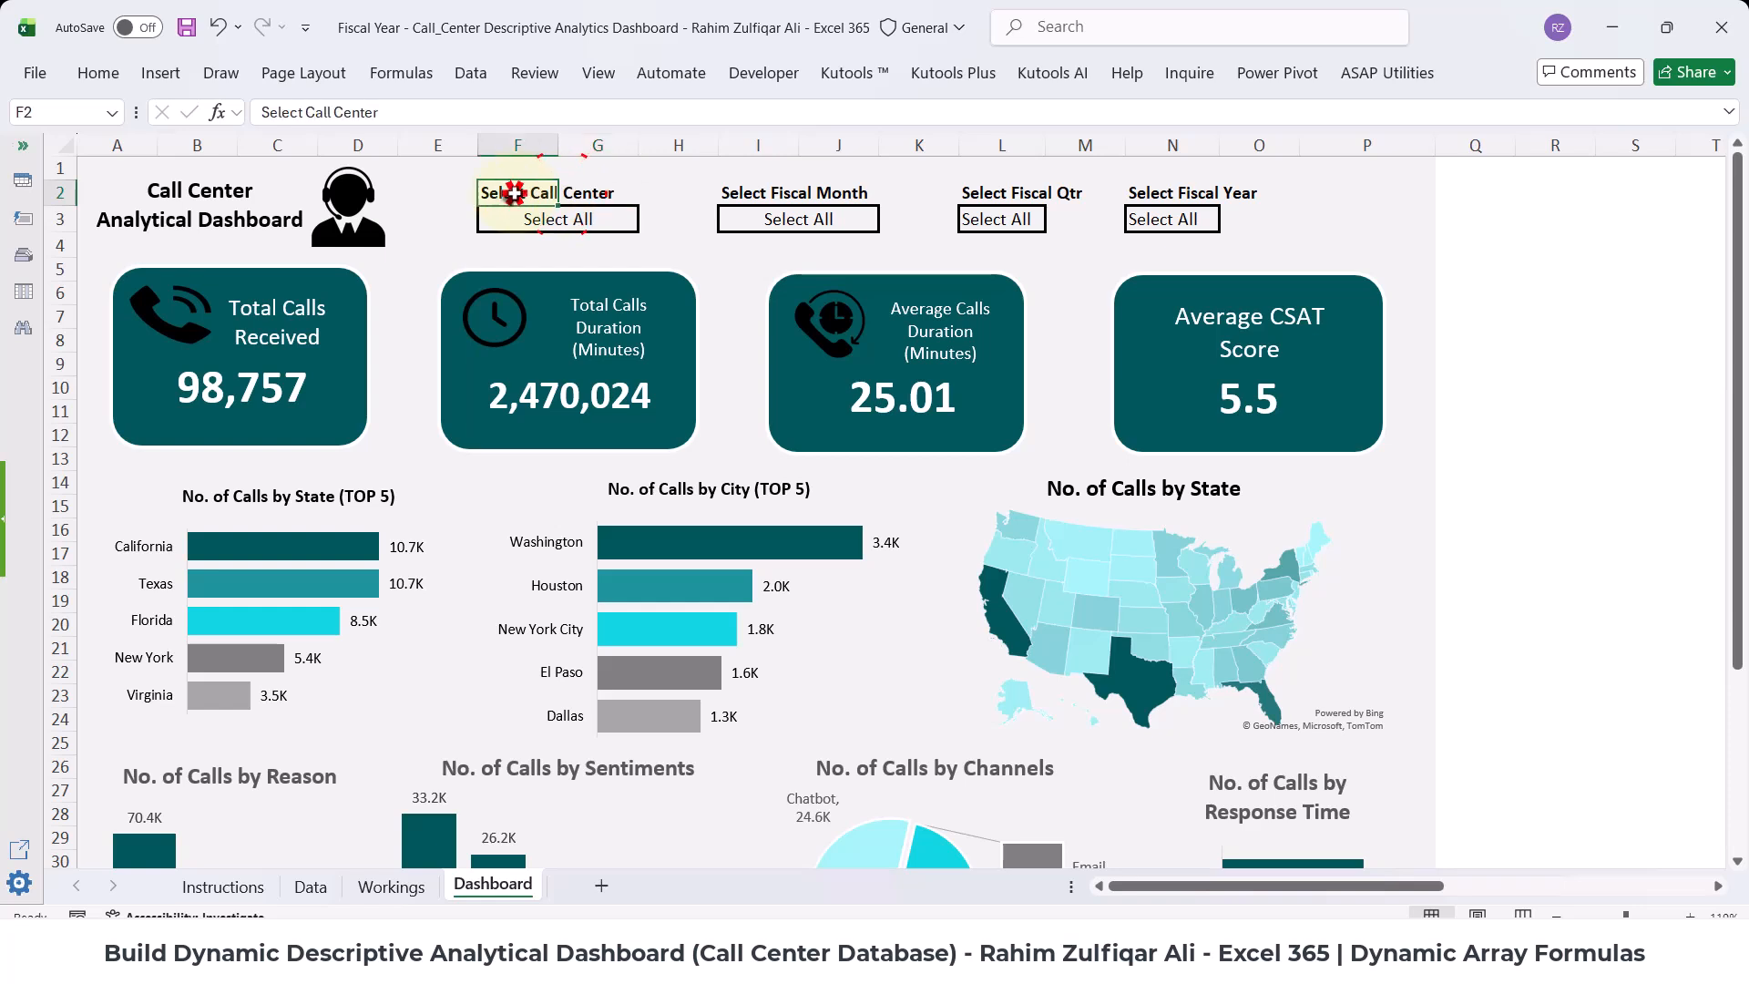
pyautogui.click(788, 220)
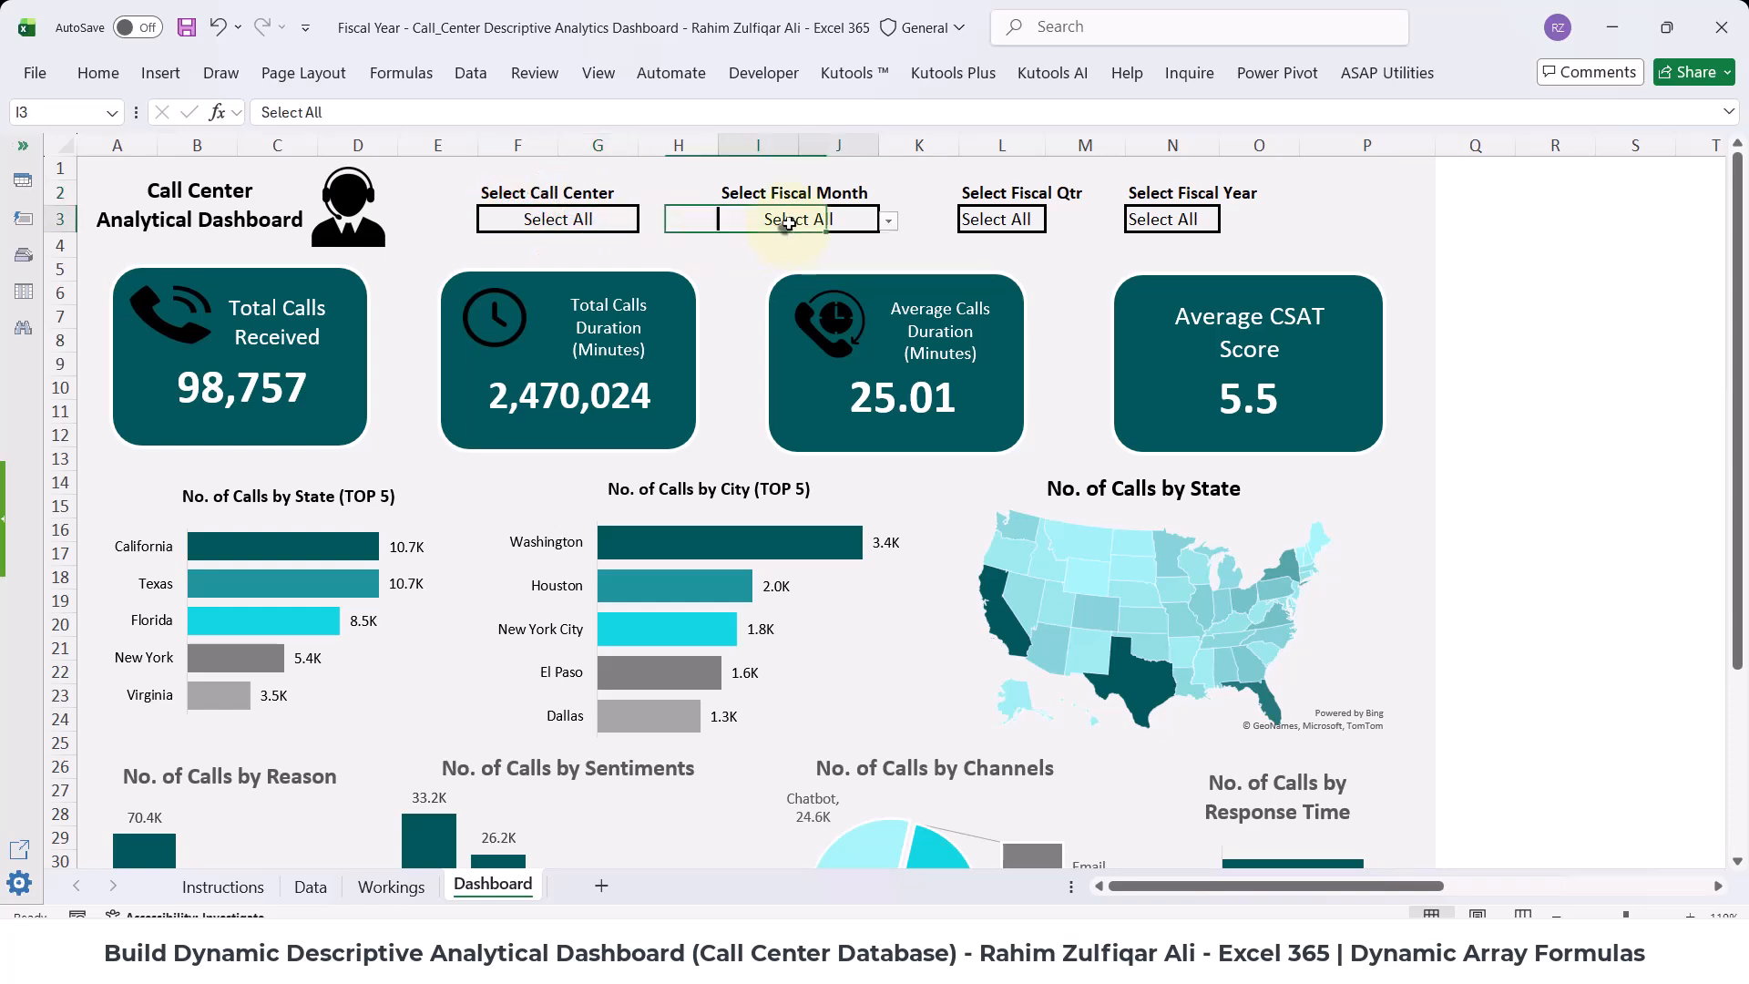
pyautogui.click(973, 221)
# - Set the dashboard's Select Call Center filter to Chicago/IL
pyautogui.click(542, 215)
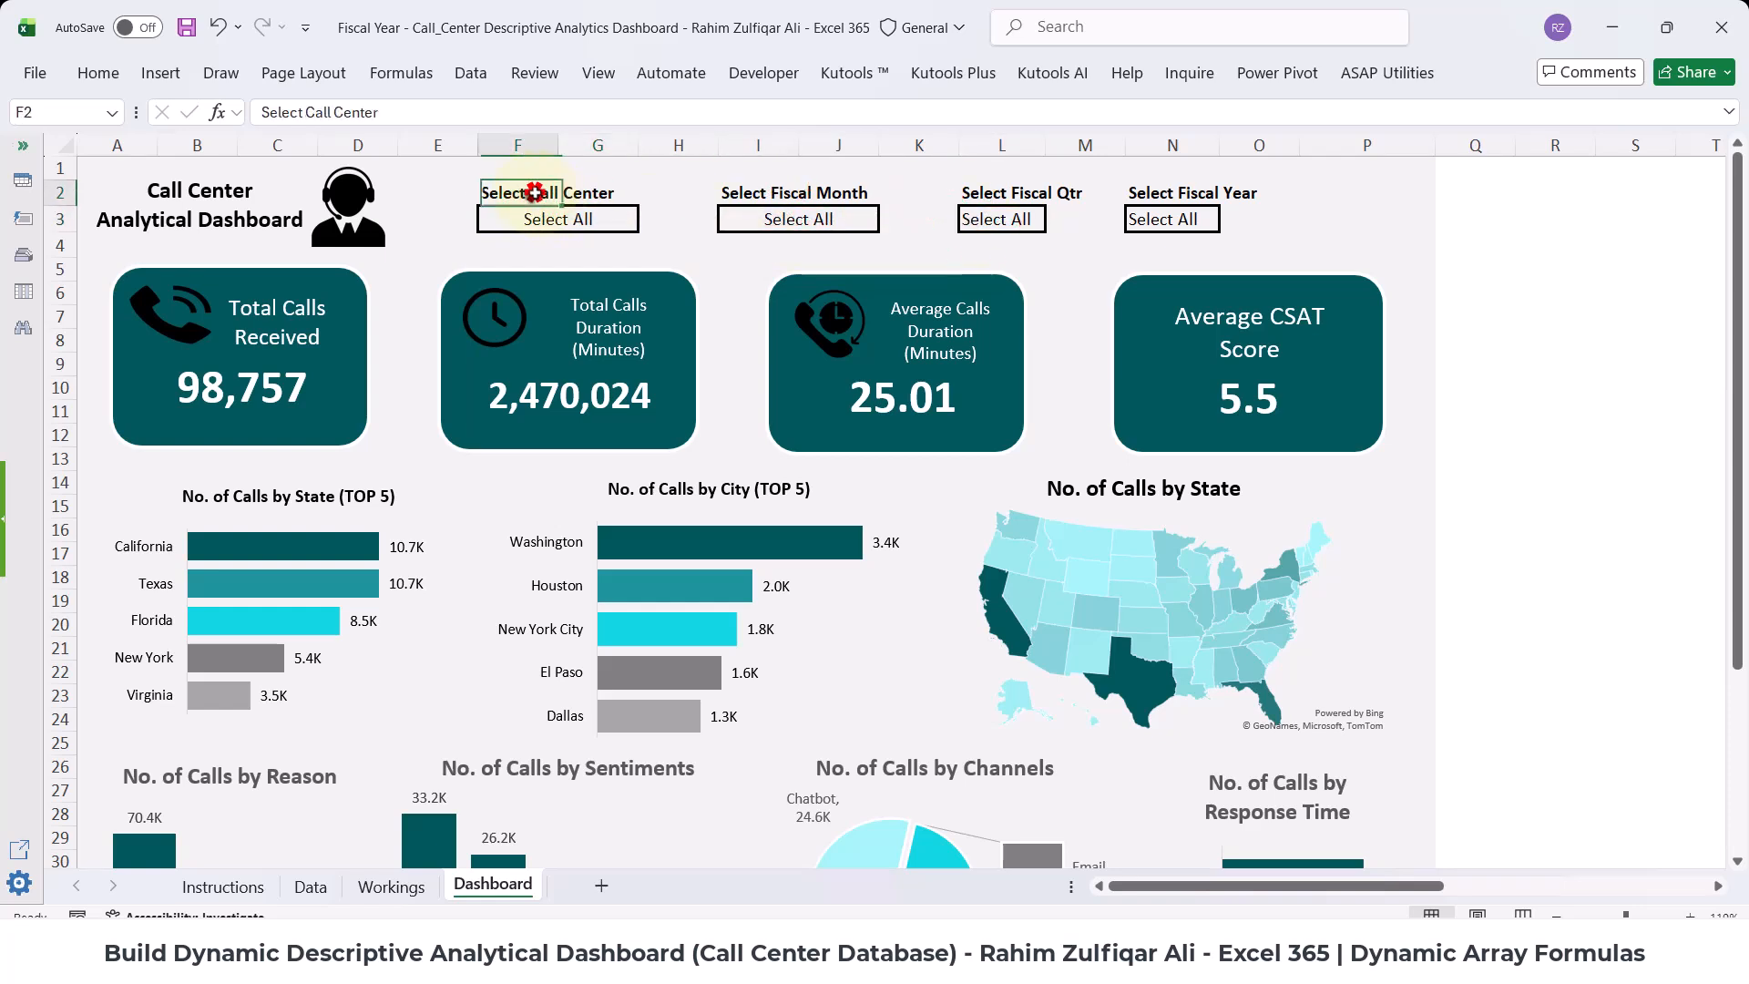
pyautogui.click(647, 223)
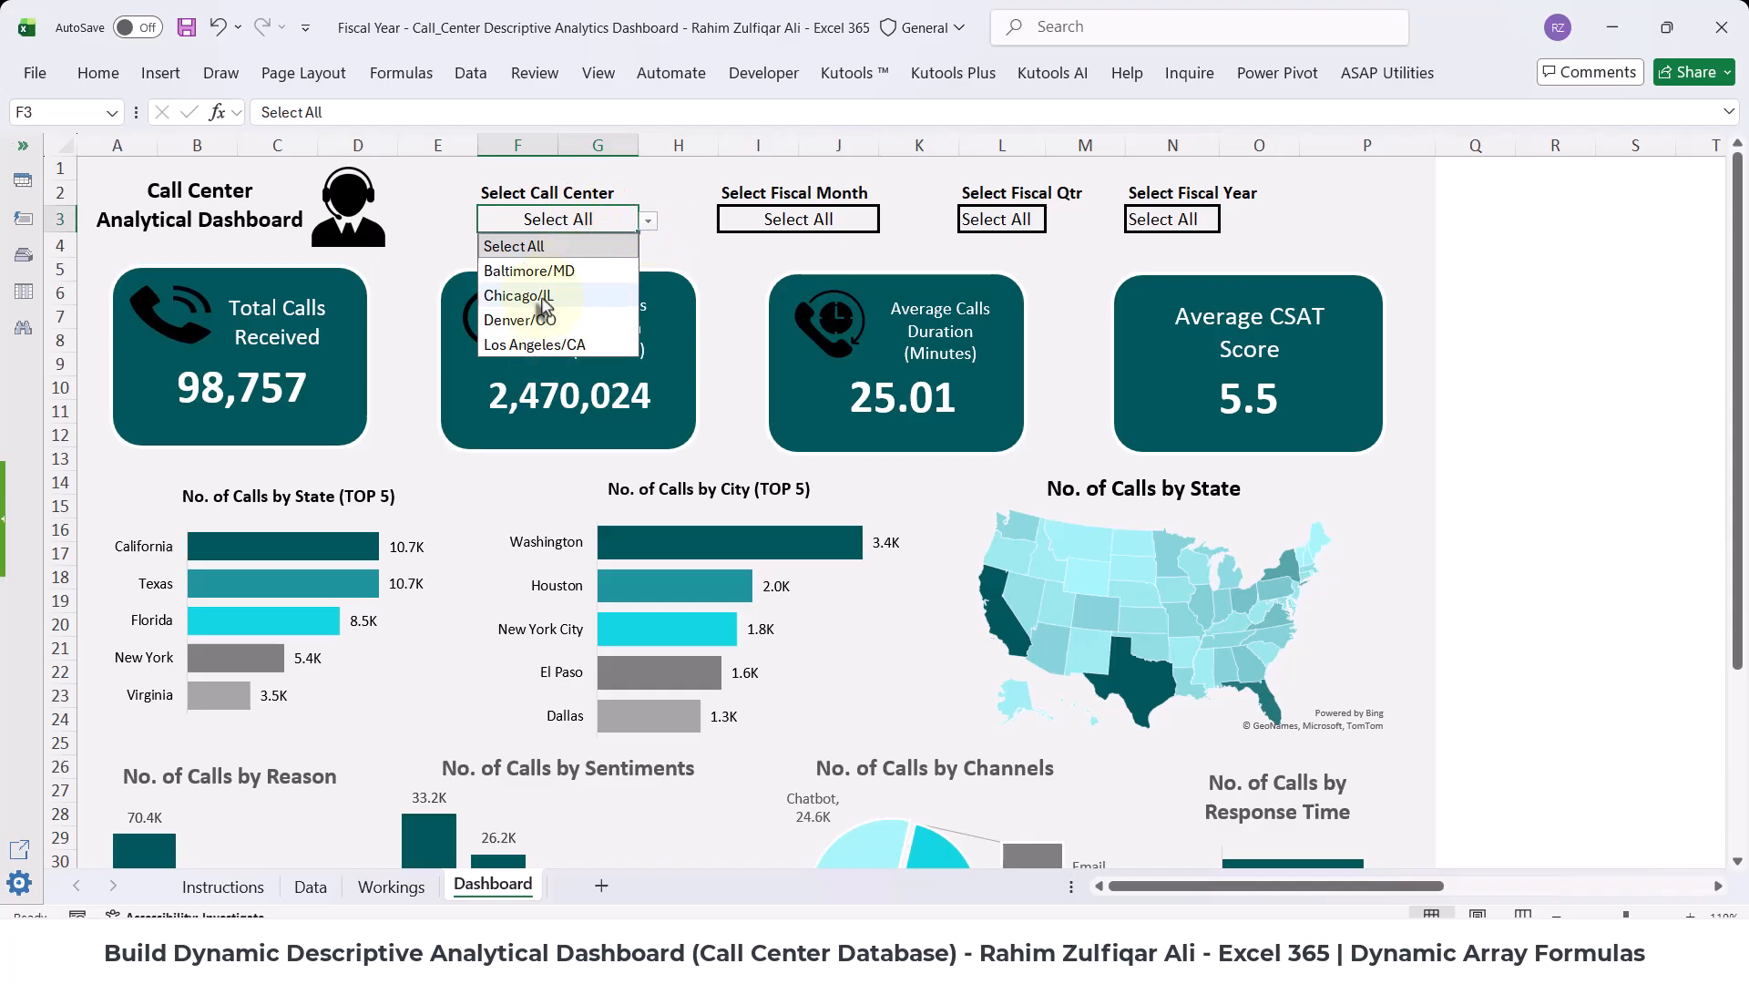
pyautogui.click(541, 299)
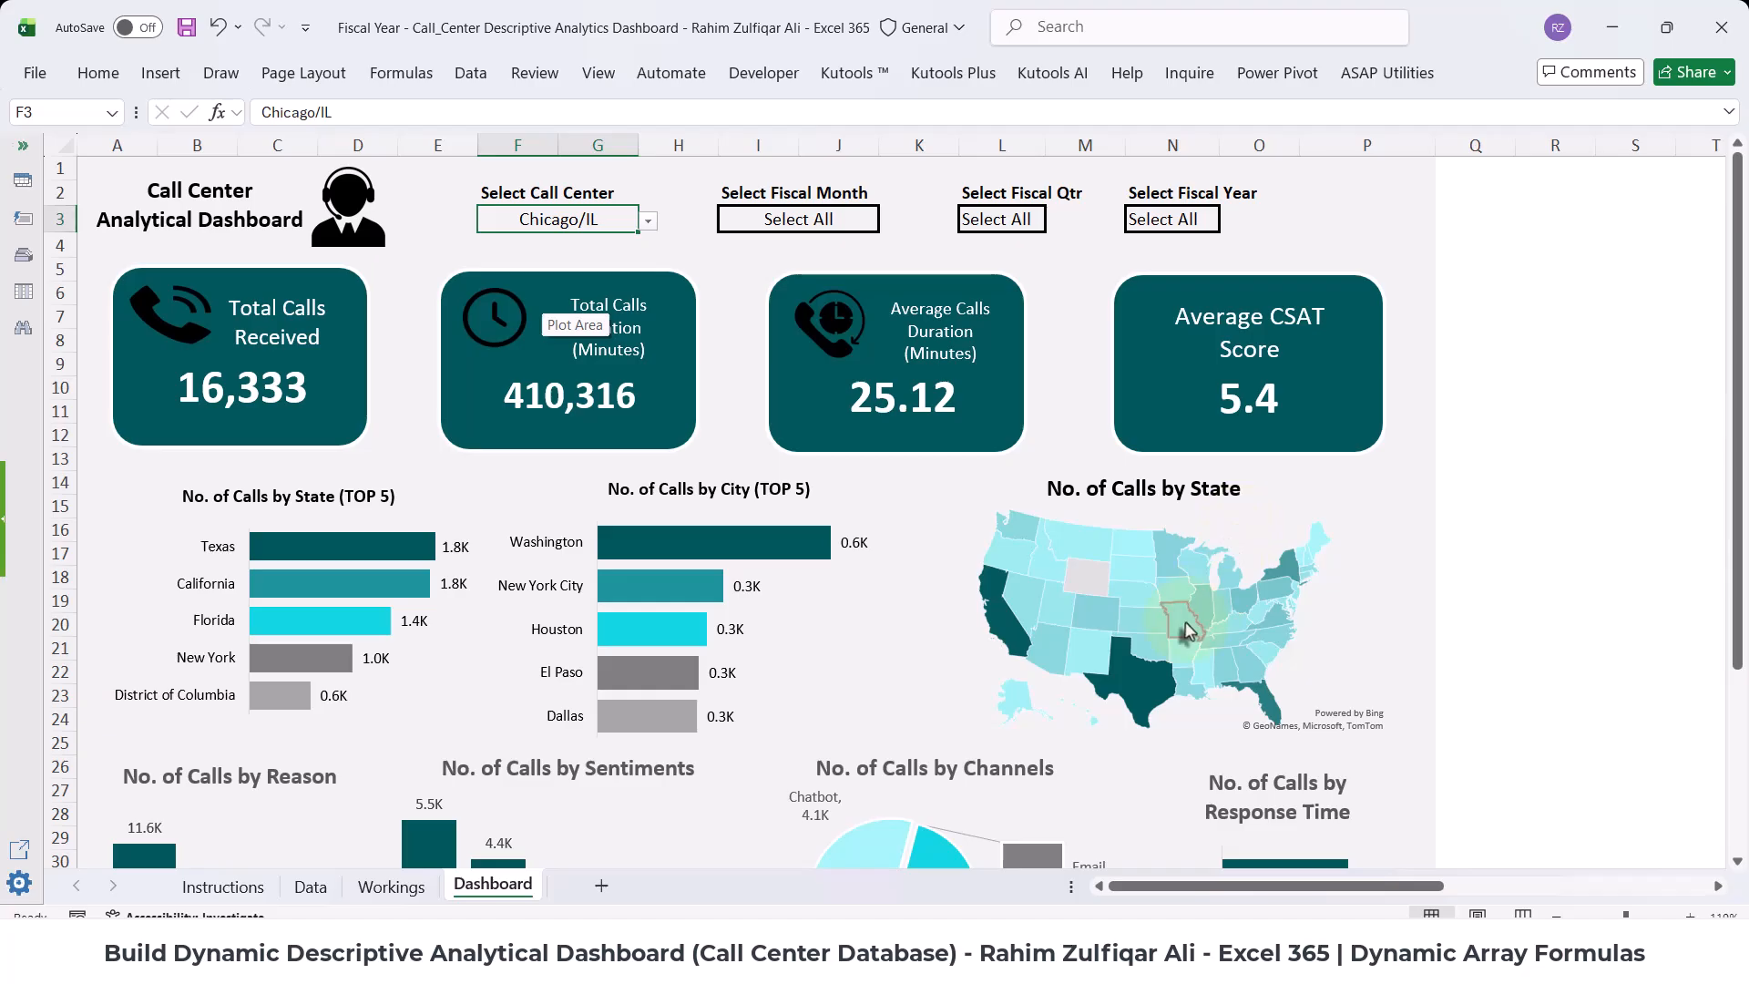
# - Review the filtered dashboard charts and KPI cards, and check the dynamic KPI column in the Workings sheet
pyautogui.scroll(-4, 422, 566)
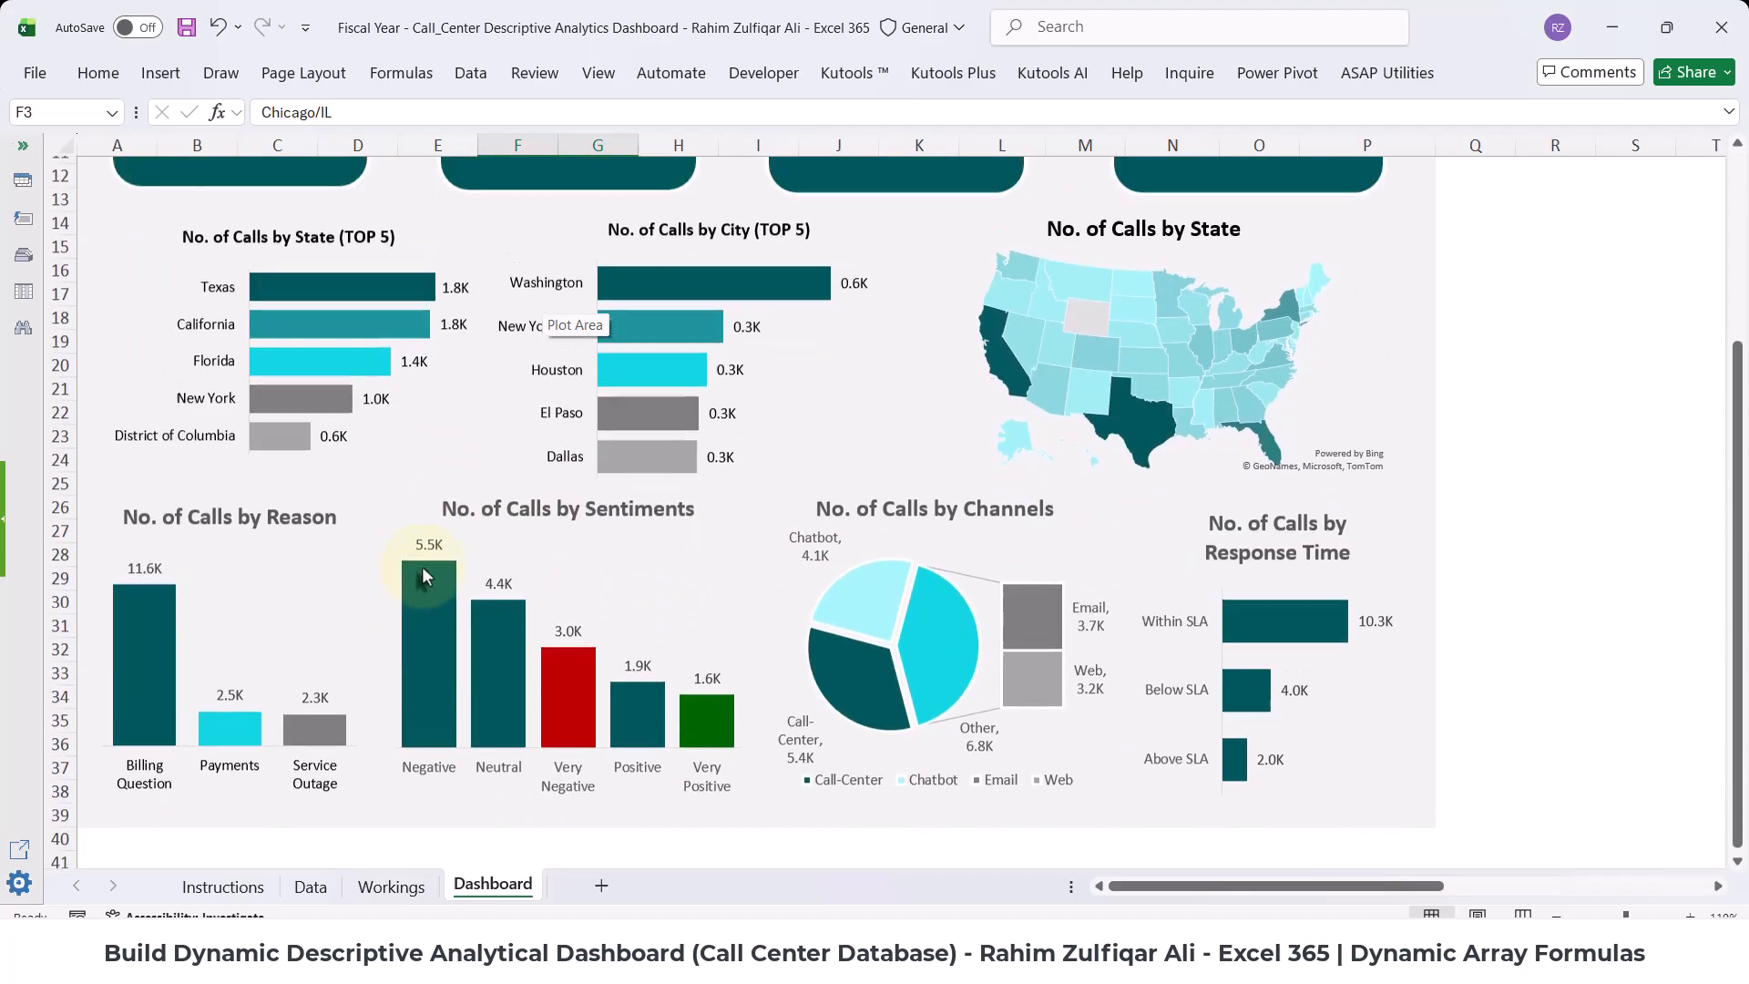
pyautogui.scroll(4, 422, 574)
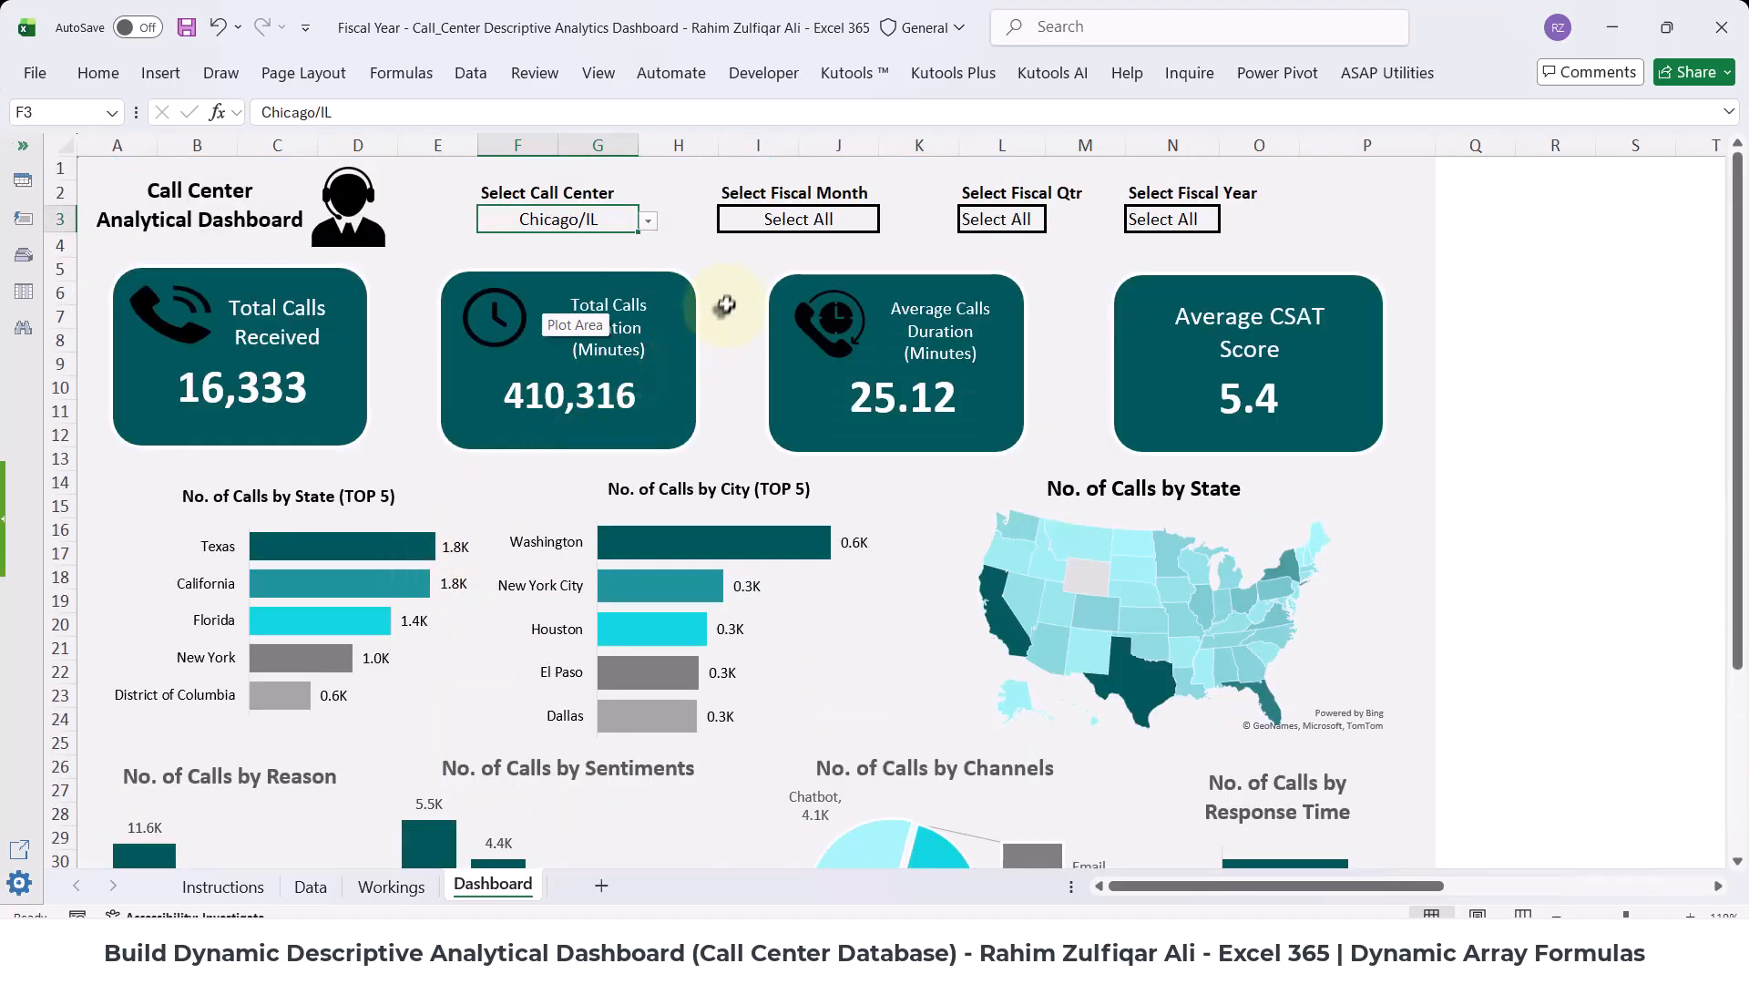
pyautogui.click(726, 303)
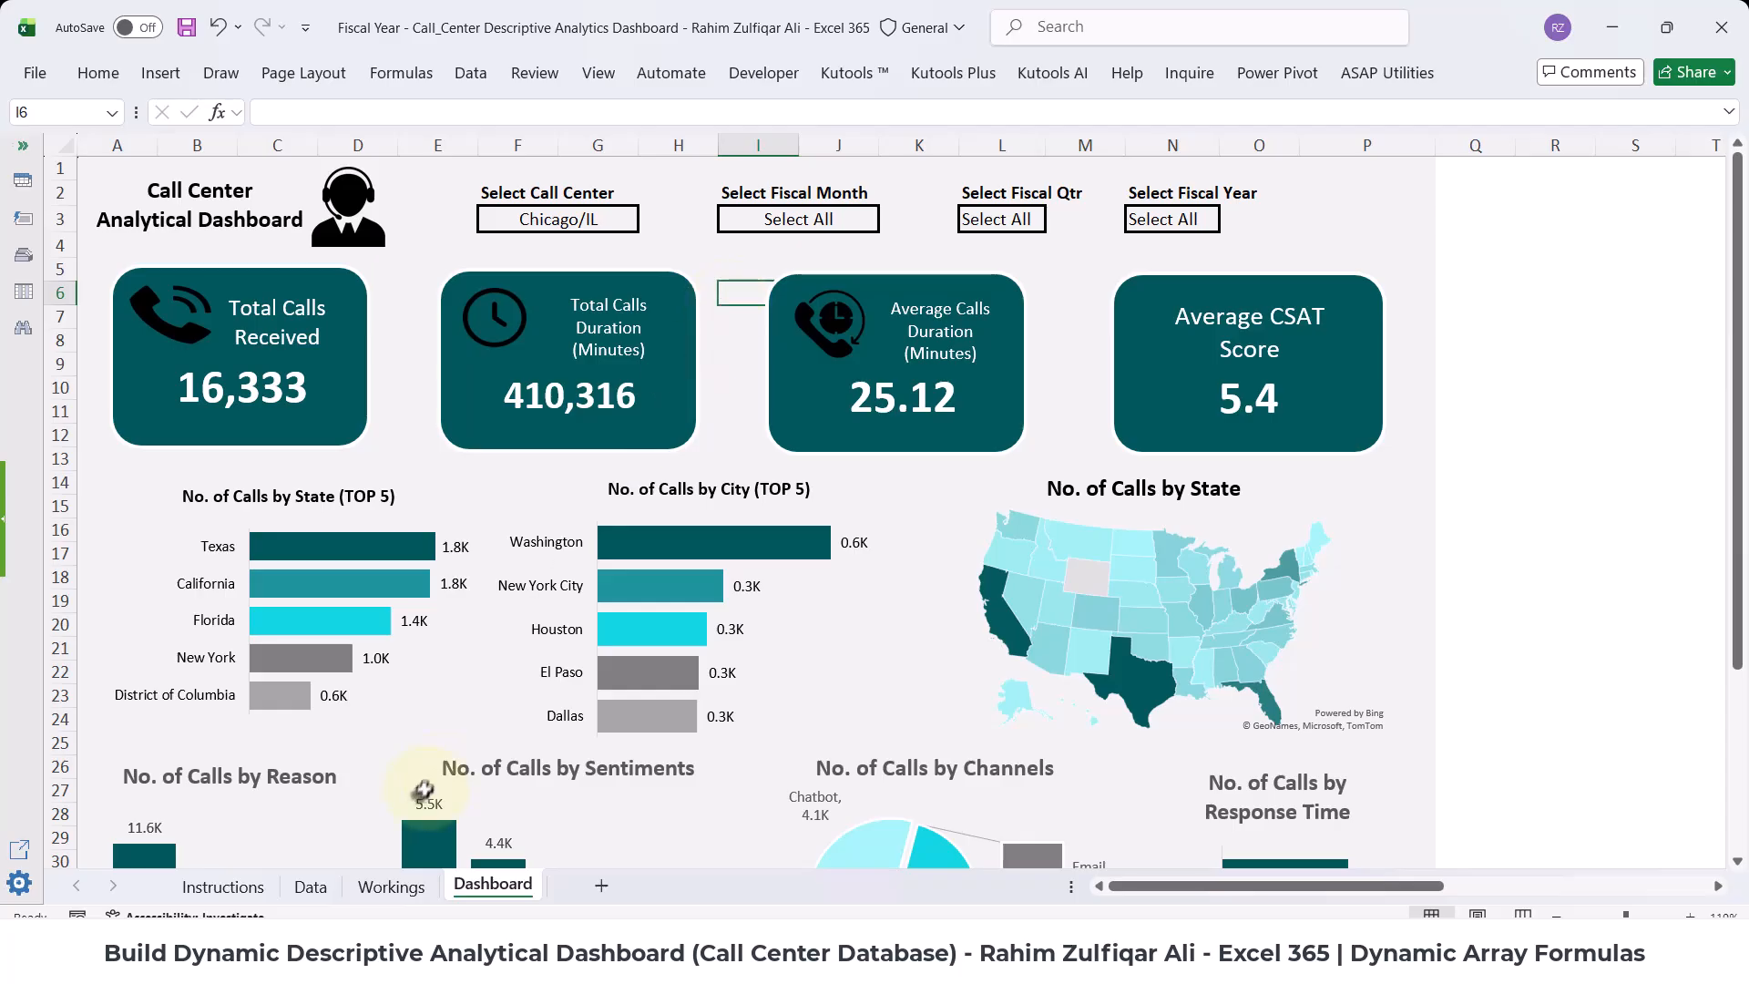
pyautogui.click(391, 882)
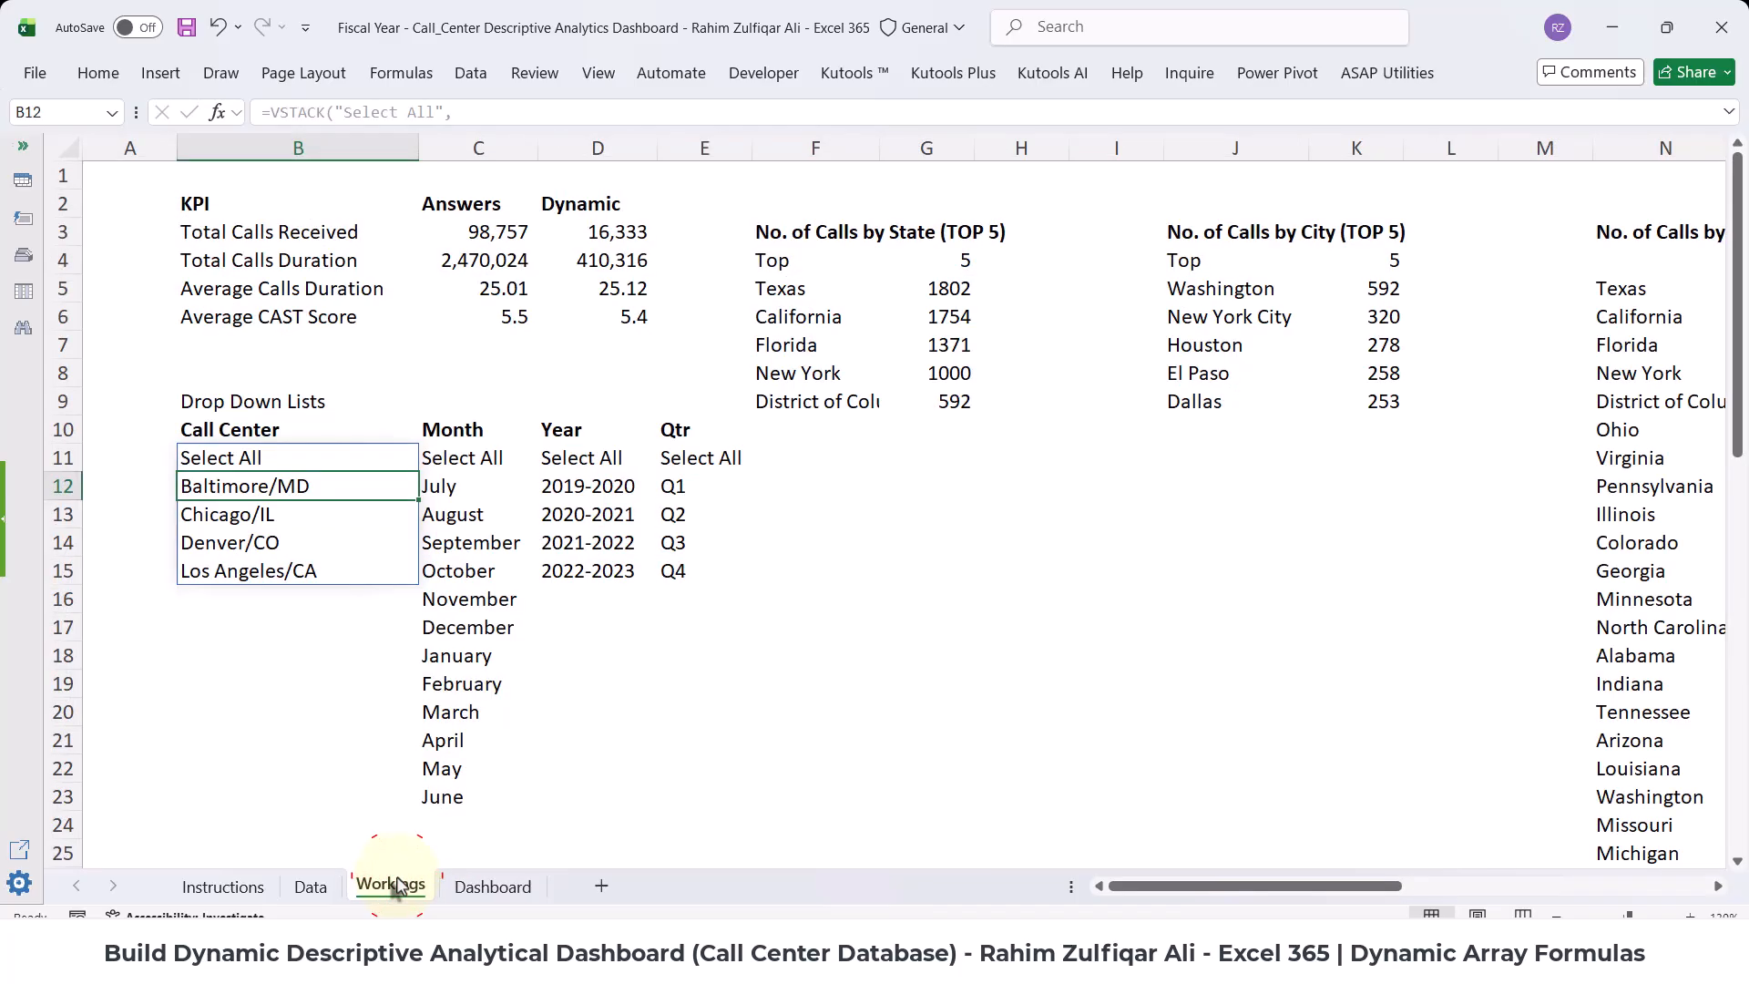
pyautogui.click(482, 886)
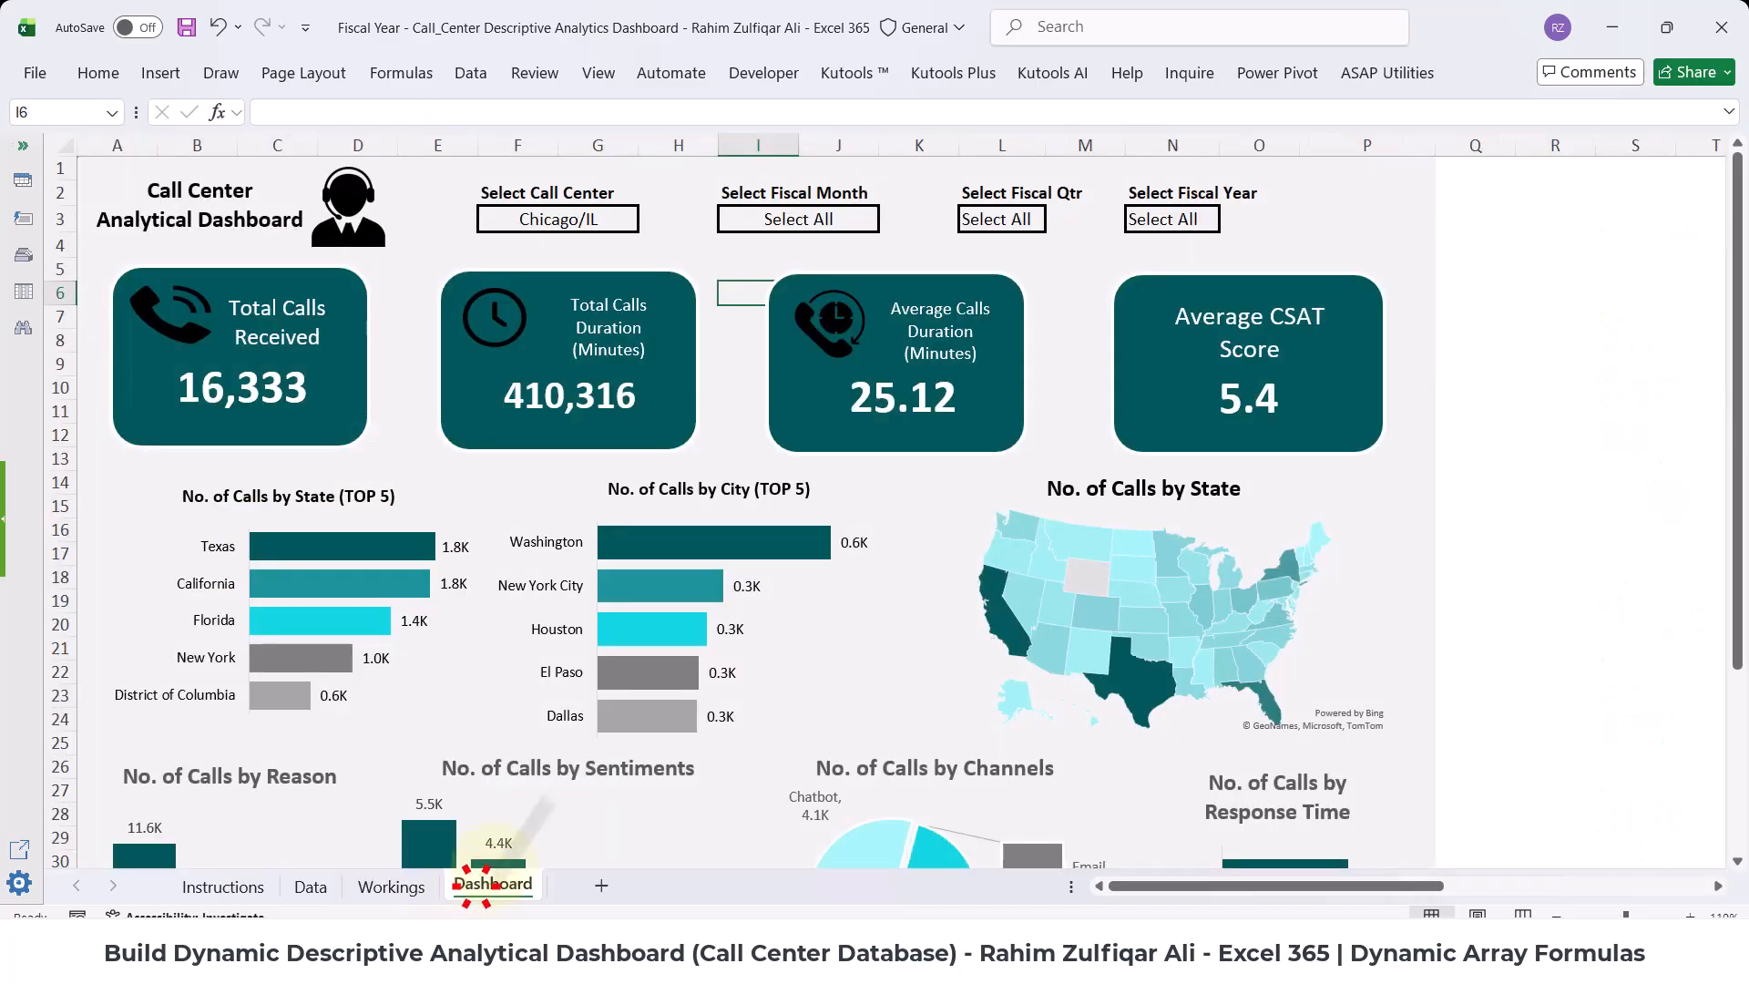
# - Look through the Select Fiscal Month choices from July to June without changing the selection
pyautogui.click(784, 218)
pyautogui.click(888, 221)
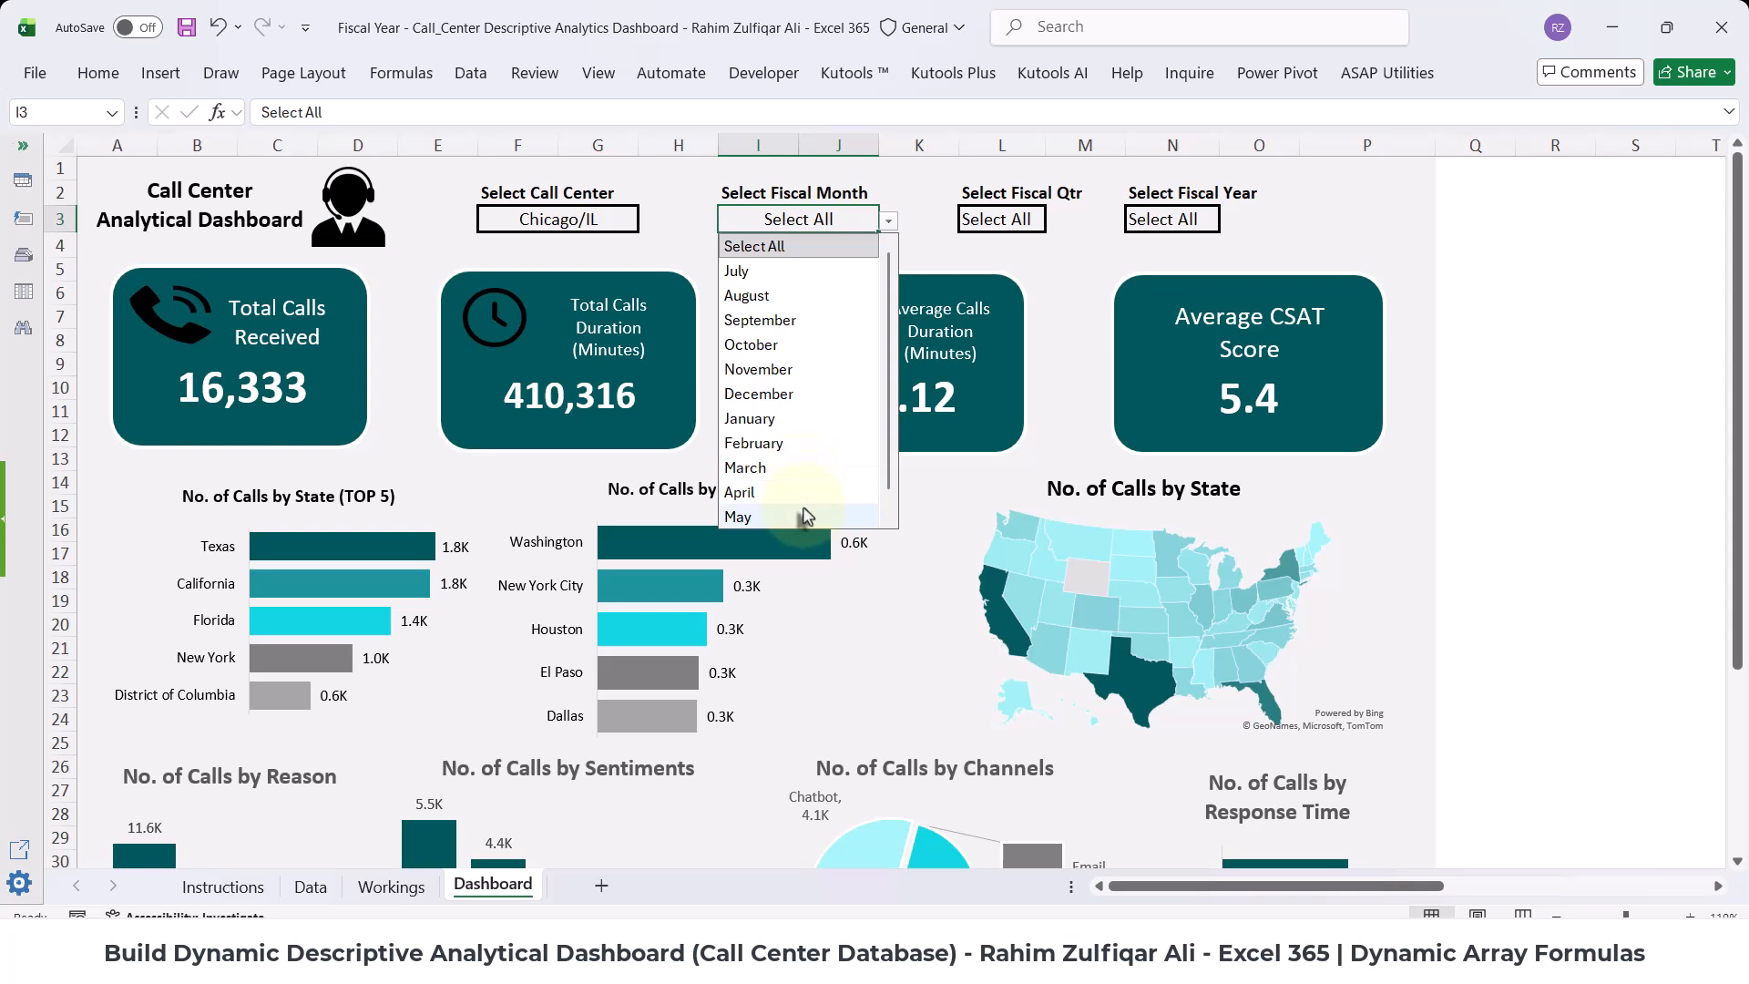
pyautogui.scroll(-1, 801, 506)
pyautogui.scroll(1, 802, 506)
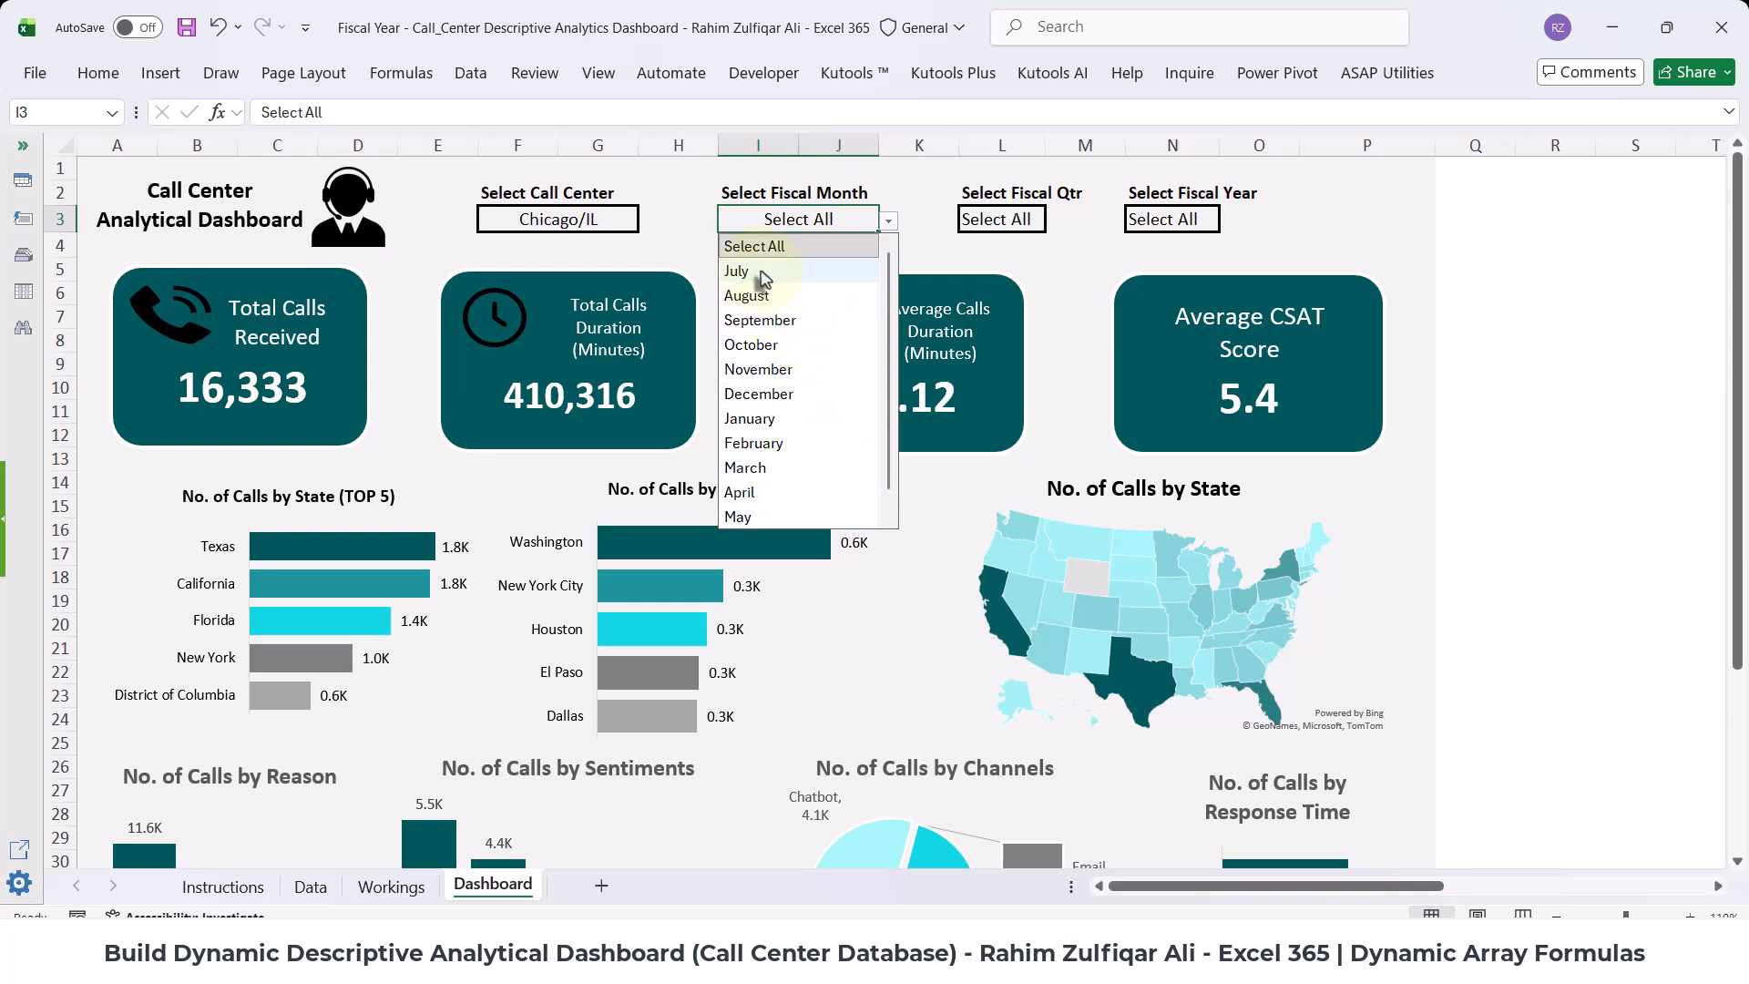
pyautogui.scroll(-1, 764, 278)
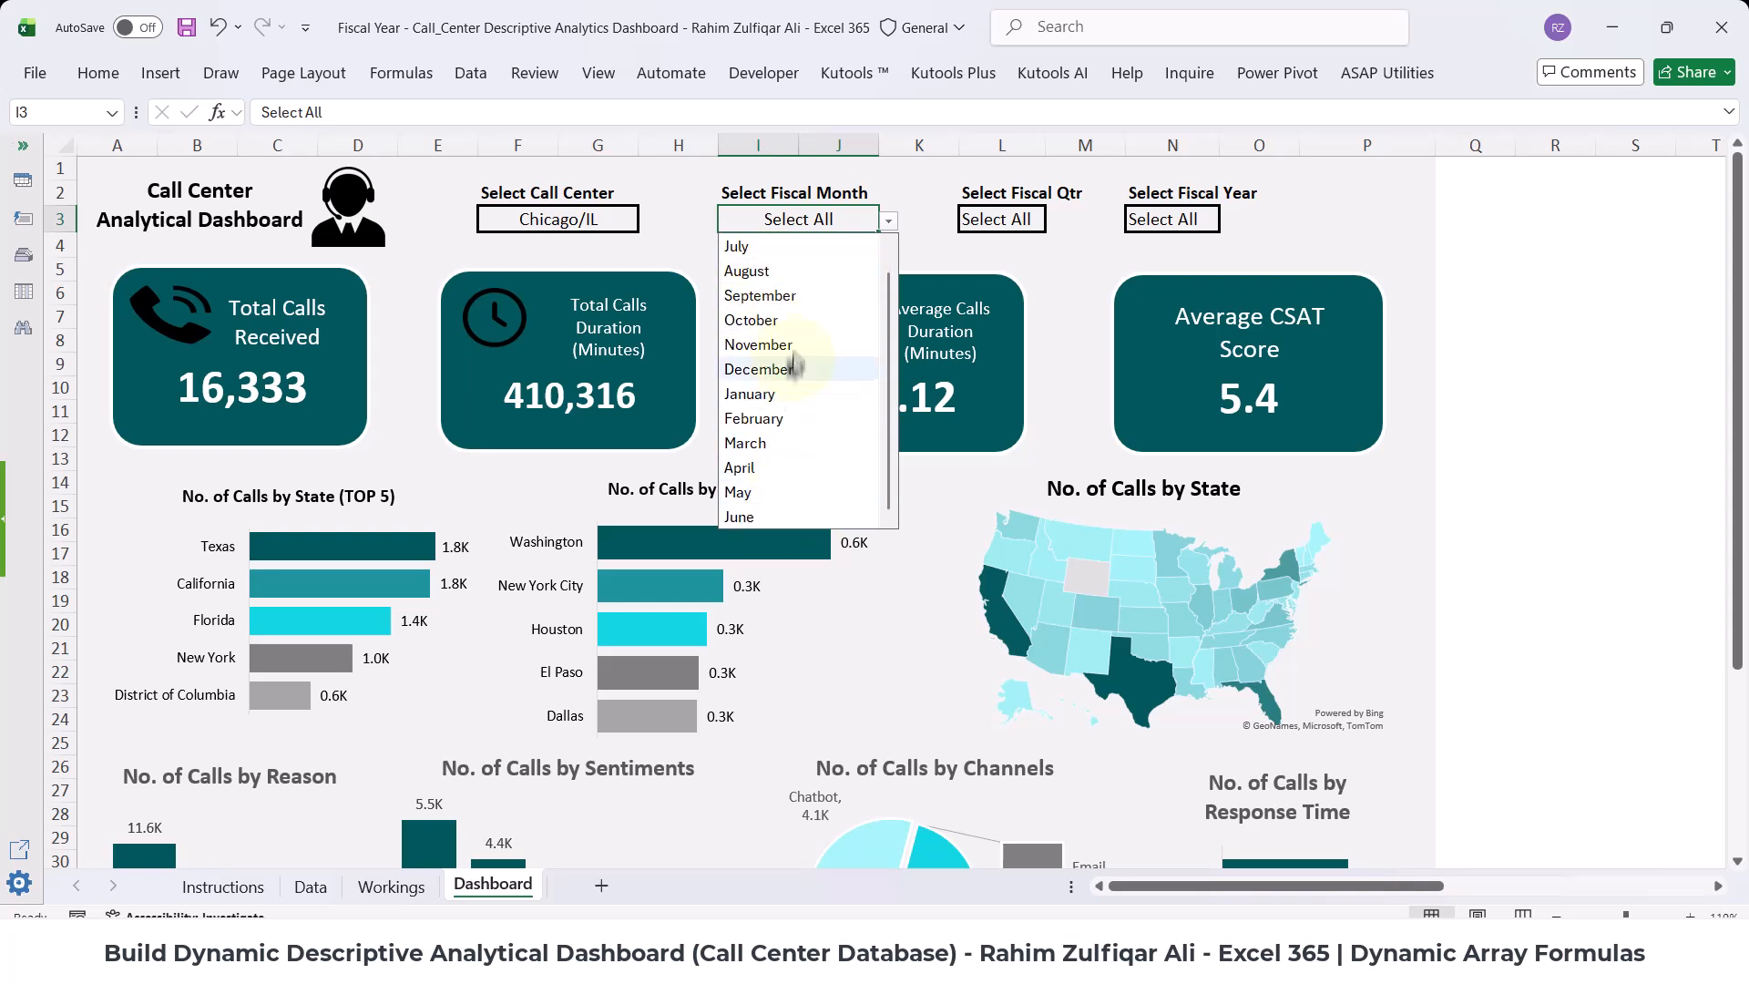
pyautogui.scroll(1, 785, 282)
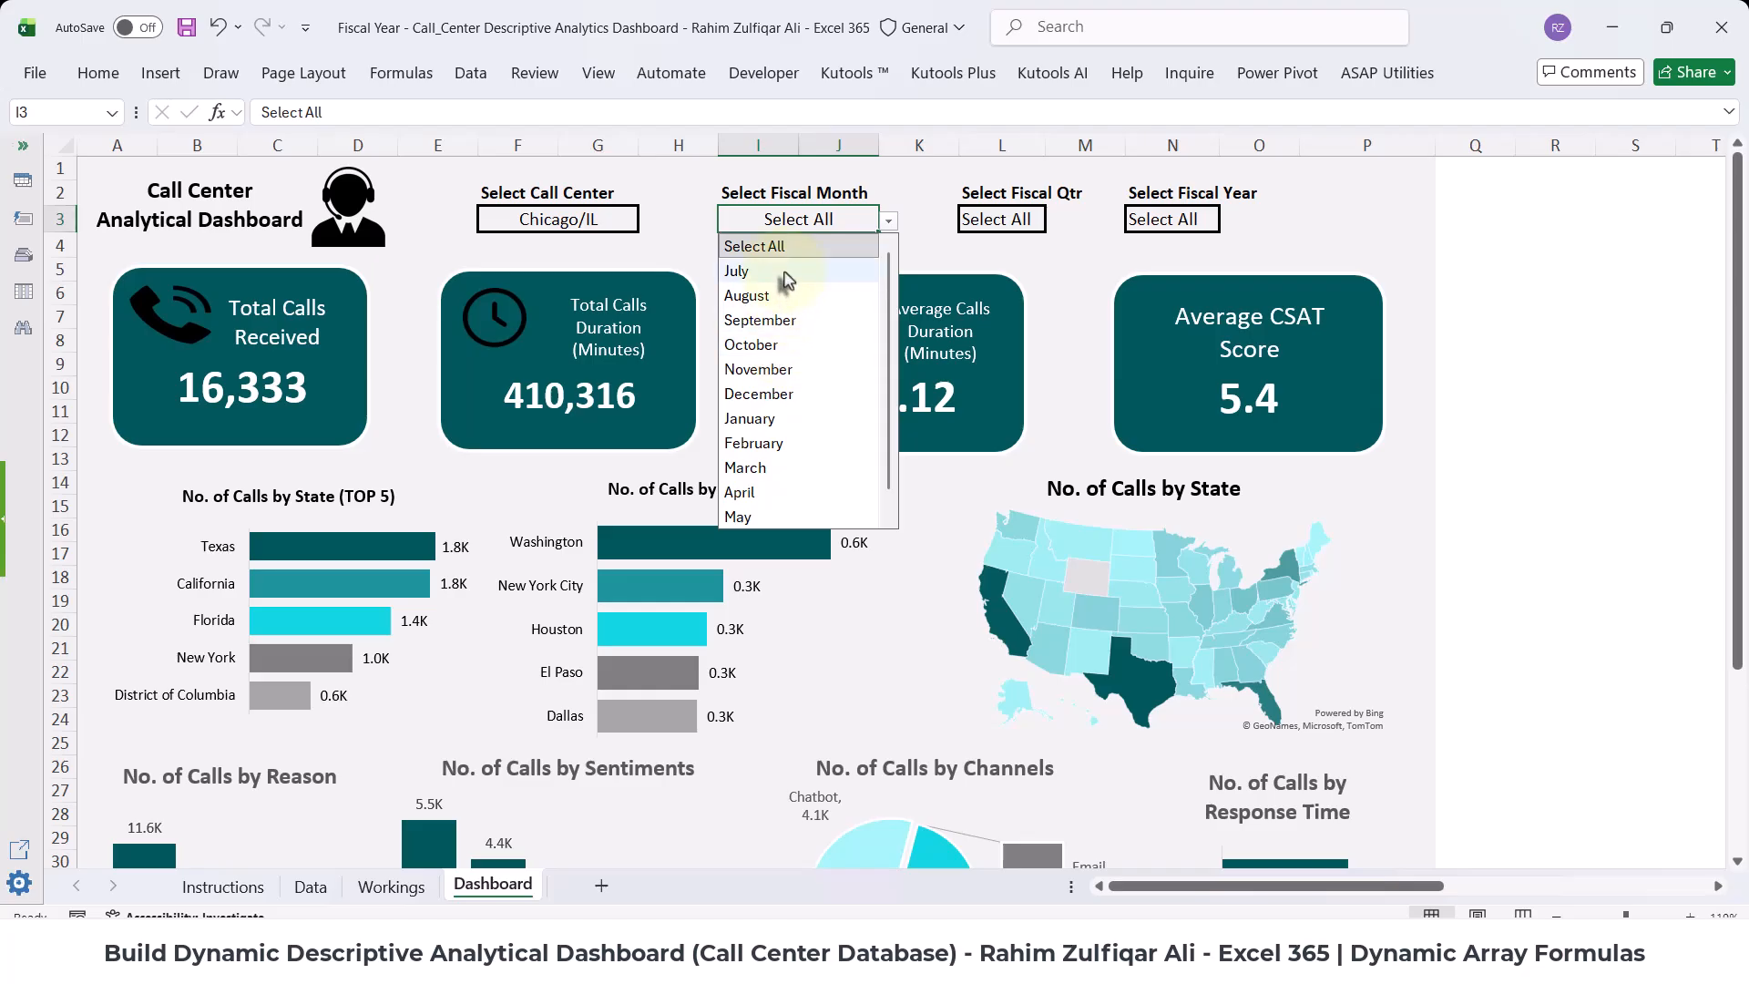
pyautogui.click(907, 195)
# - Examine the VSTACK, SORTBY and XMATCH parts of the Month drop-down list formula in the Workings sheet
pyautogui.click(390, 886)
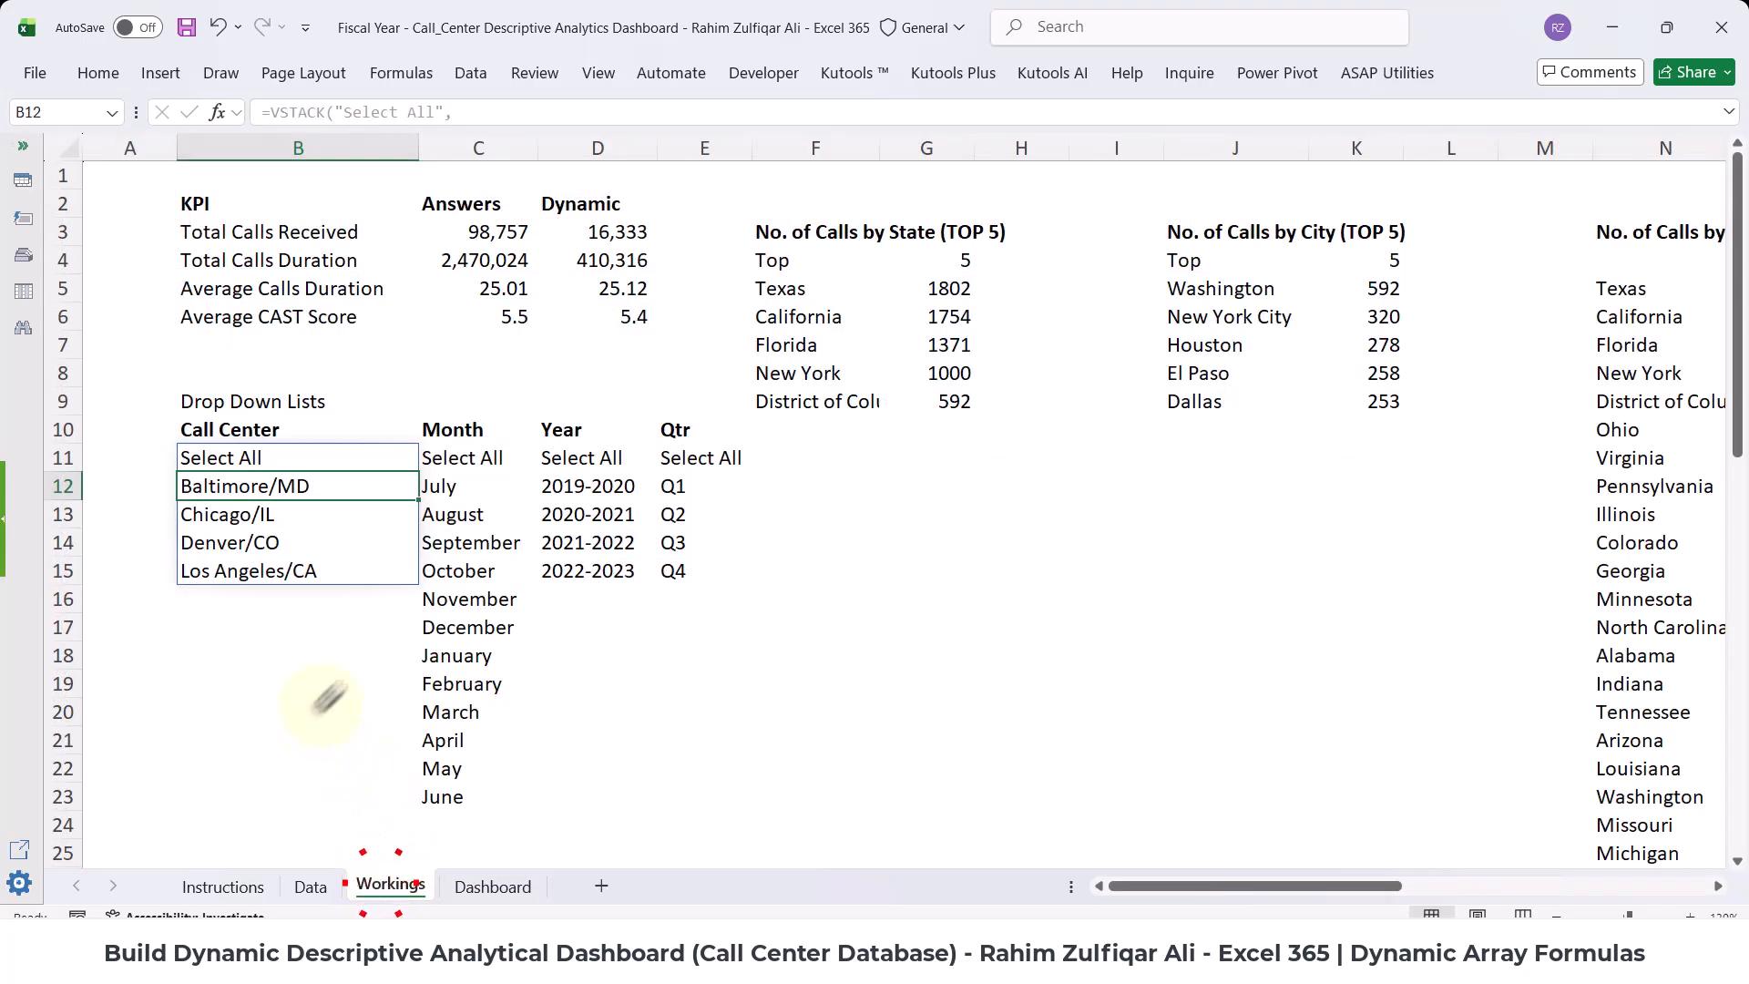
pyautogui.click(473, 456)
pyautogui.doubleClick(465, 457)
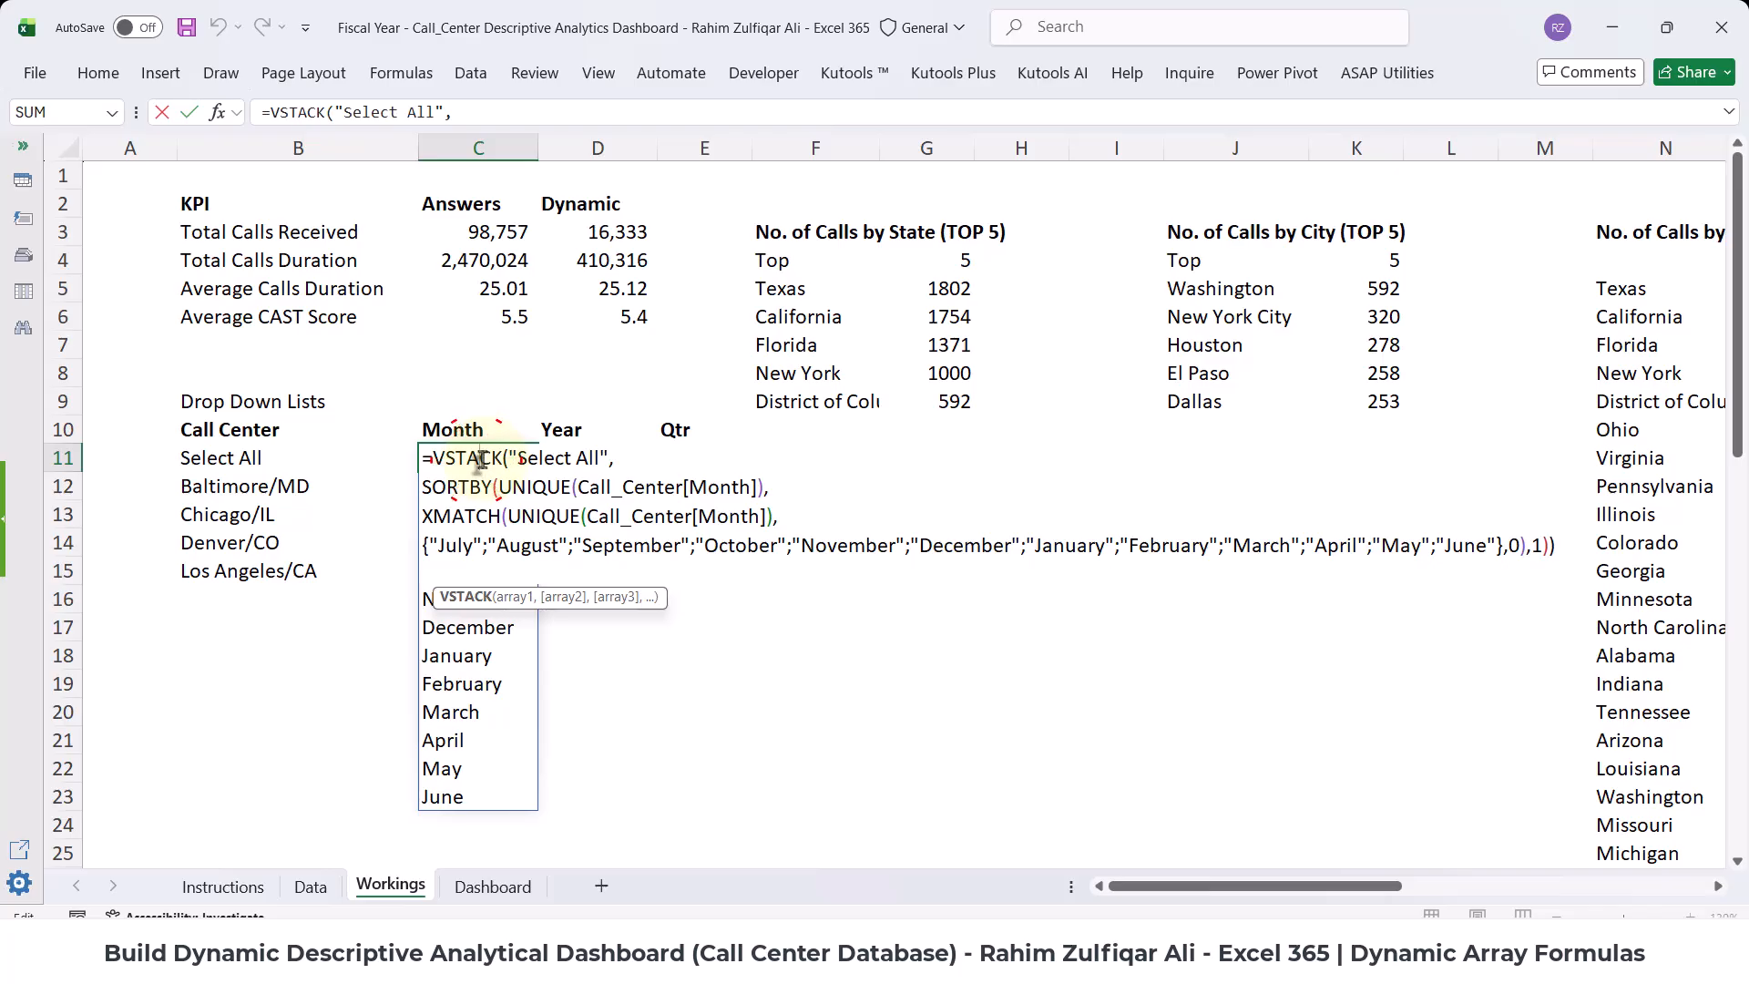
pyautogui.doubleClick(460, 458)
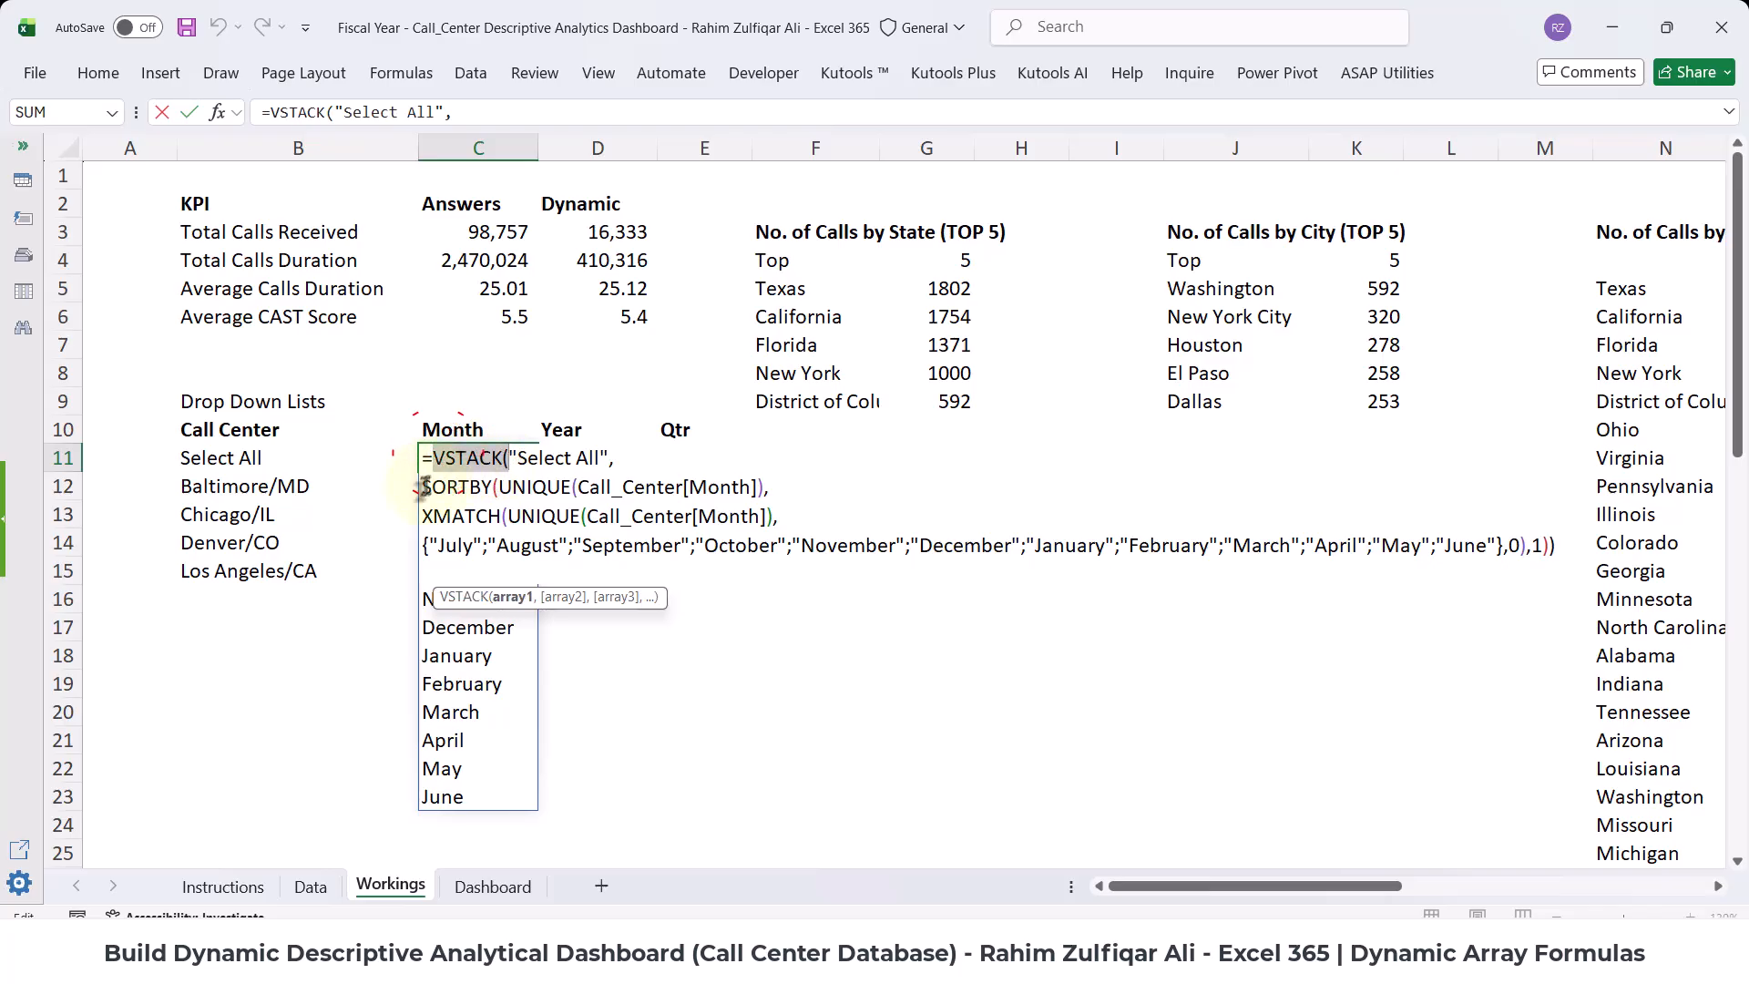
pyautogui.doubleClick(456, 486)
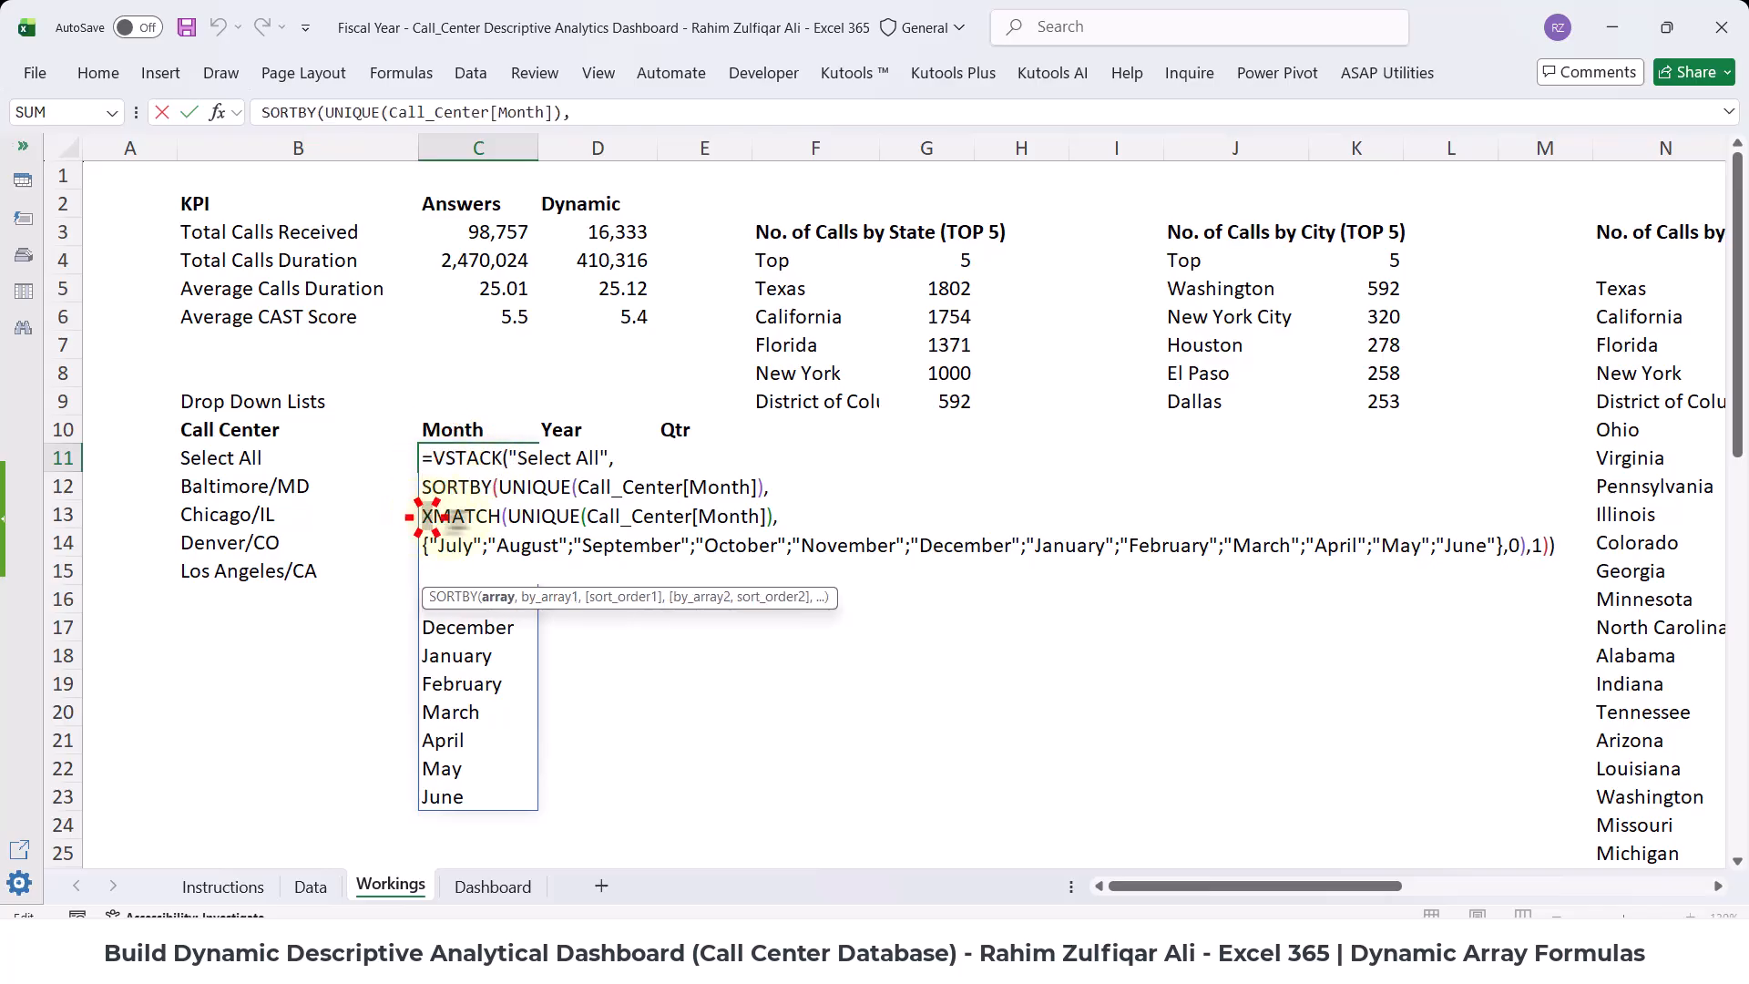
pyautogui.doubleClick(452, 516)
pyautogui.click(1229, 547)
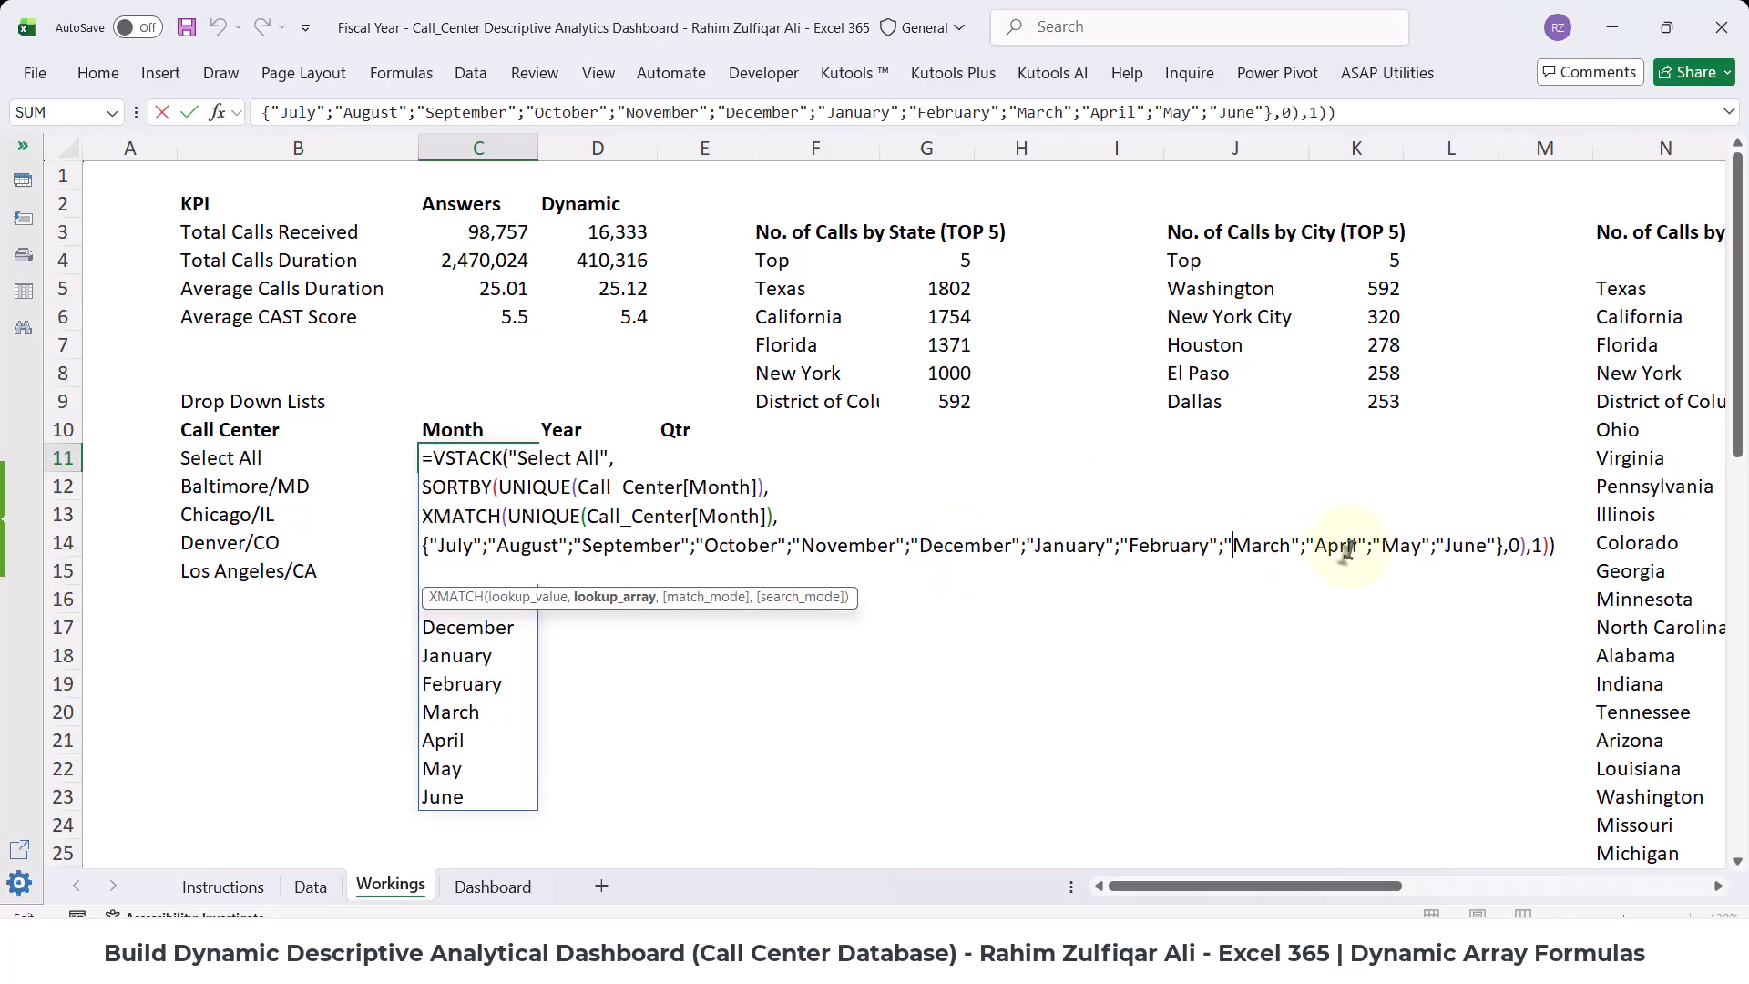
pyautogui.press('Return')
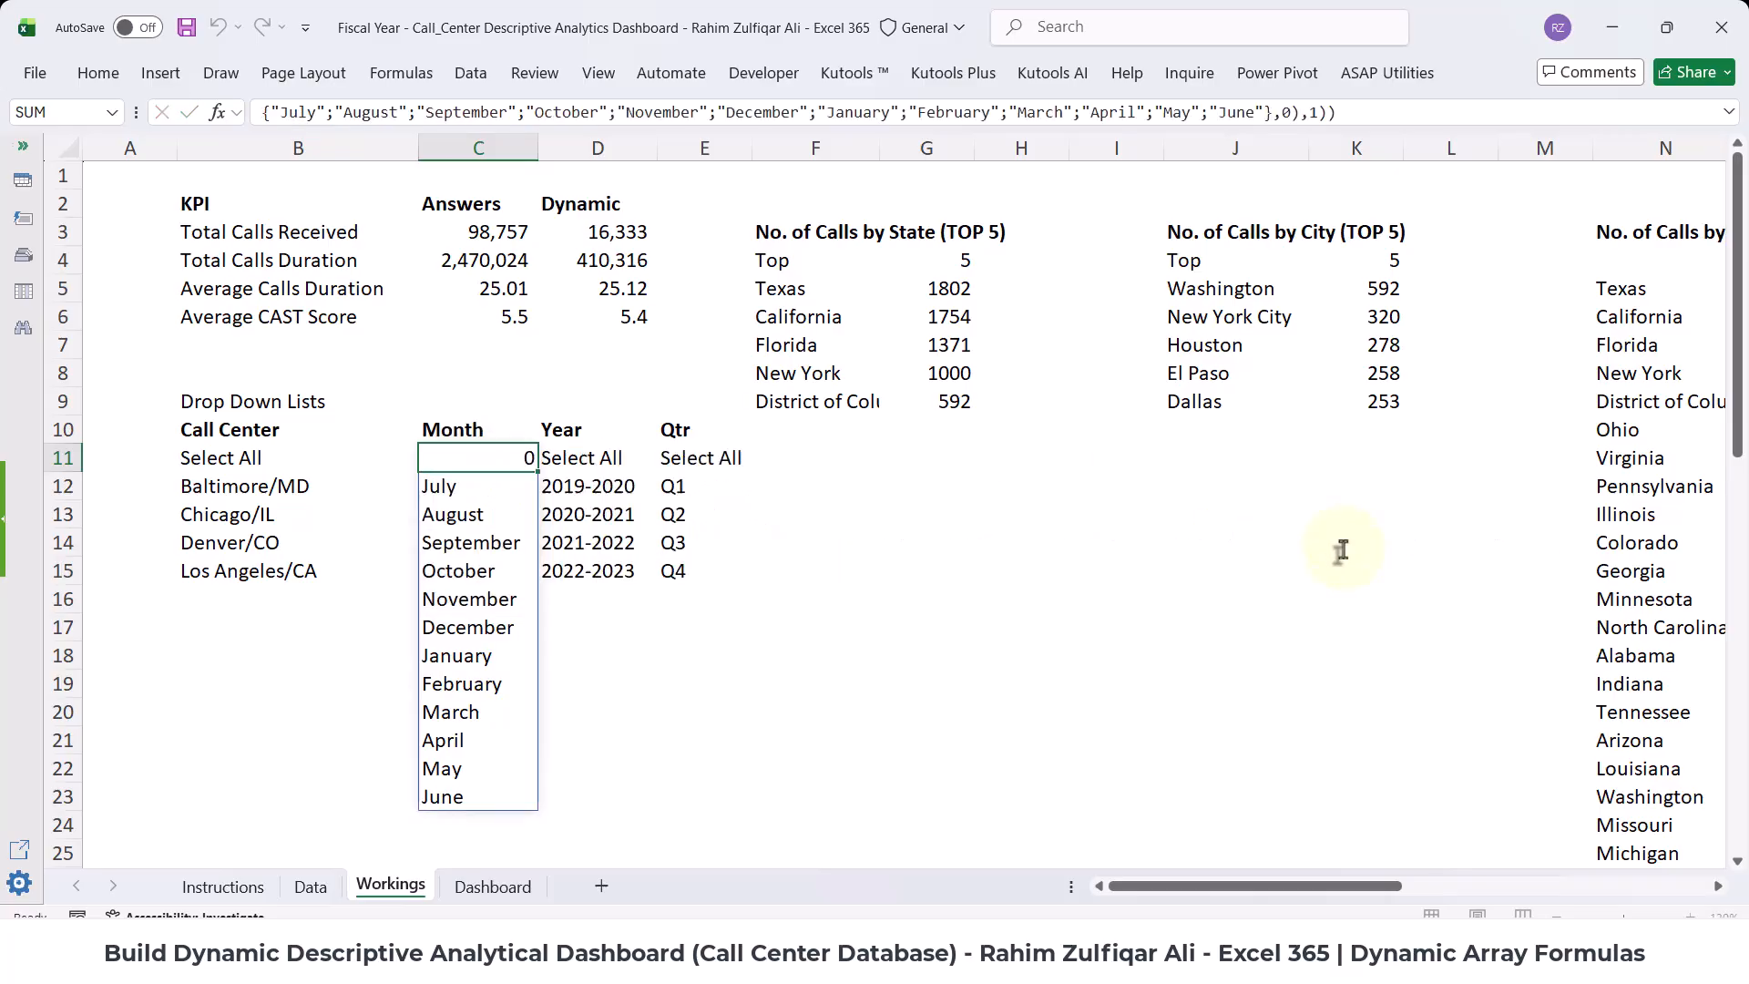
# - Highlight the Month drop-down list in the Workings sheet and view the matching Select Fiscal Month choices on the Dashboard sheet
pyautogui.moveTo(476, 457); pyautogui.dragTo(455, 800)
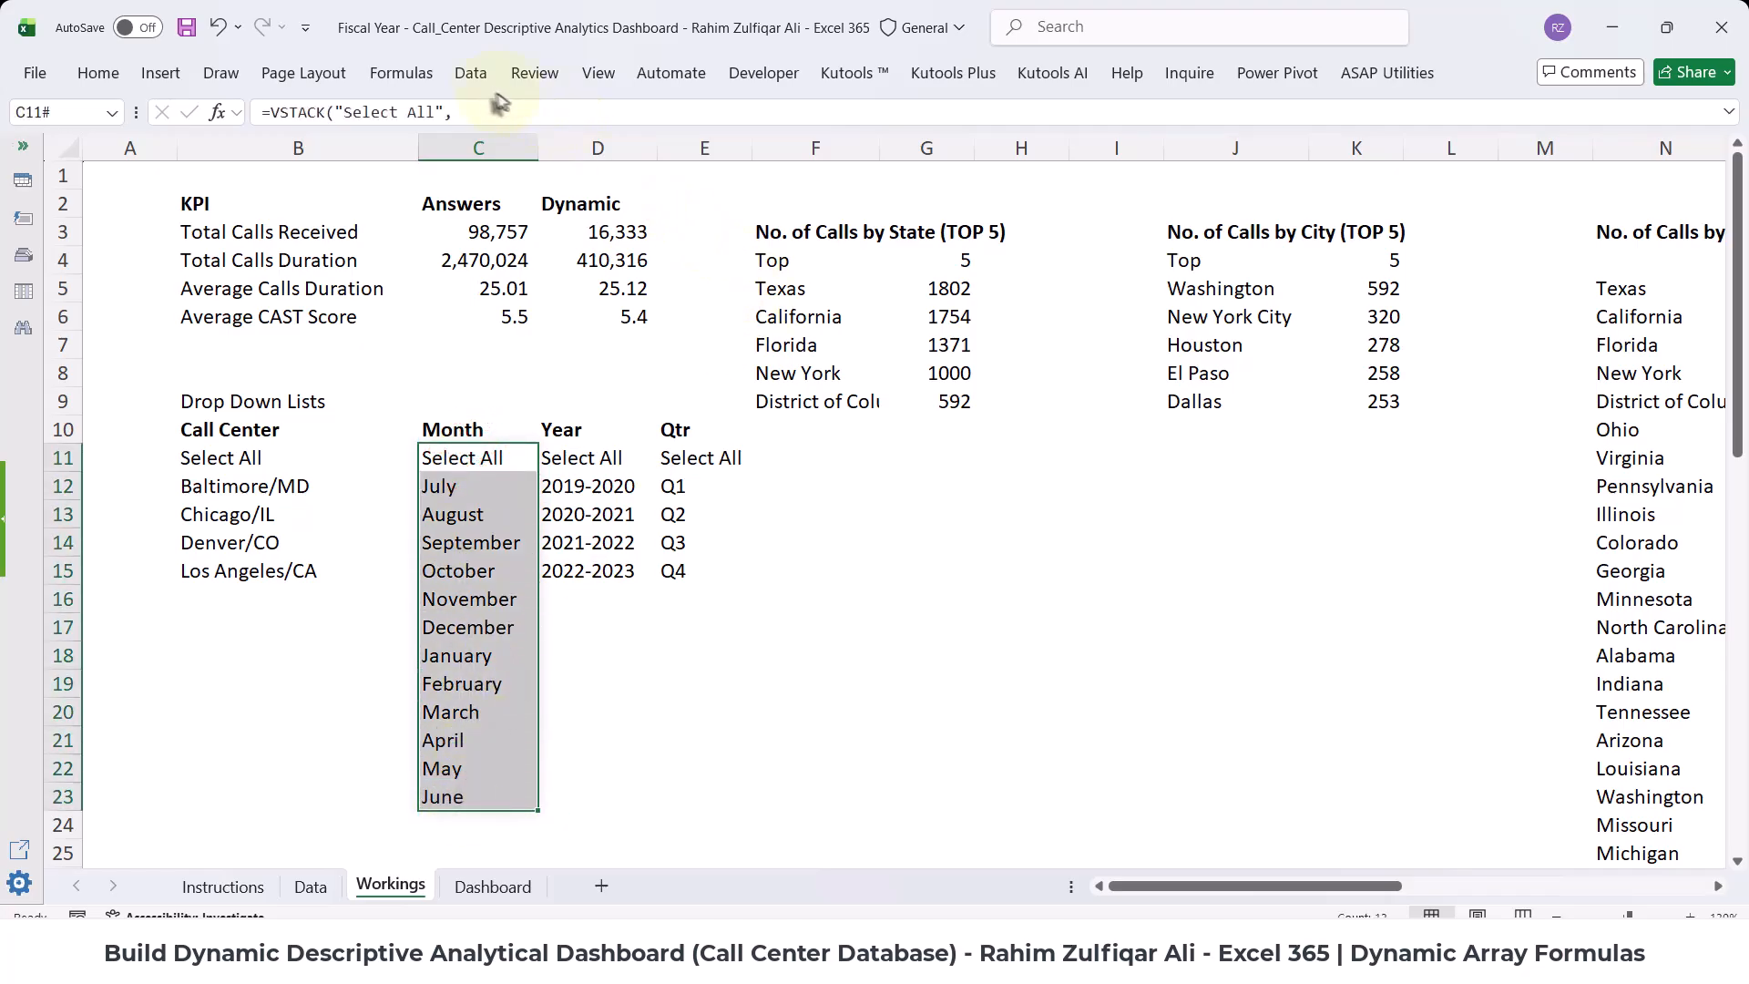
pyautogui.click(470, 73)
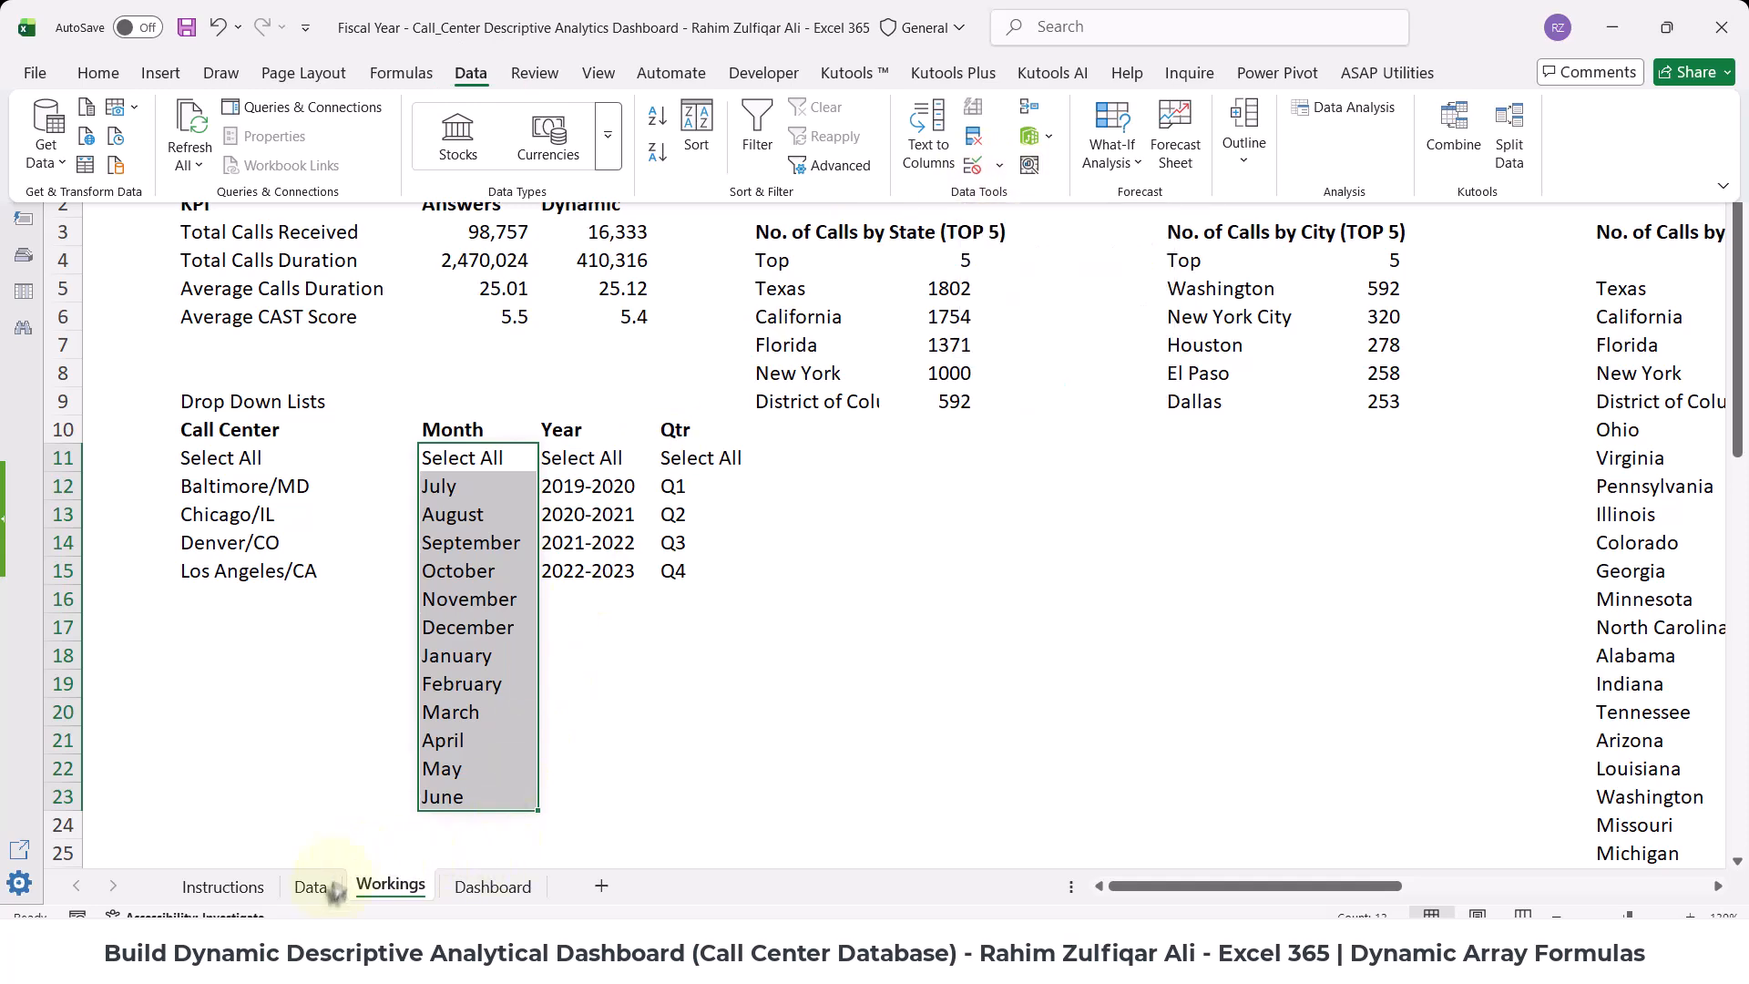
pyautogui.click(492, 887)
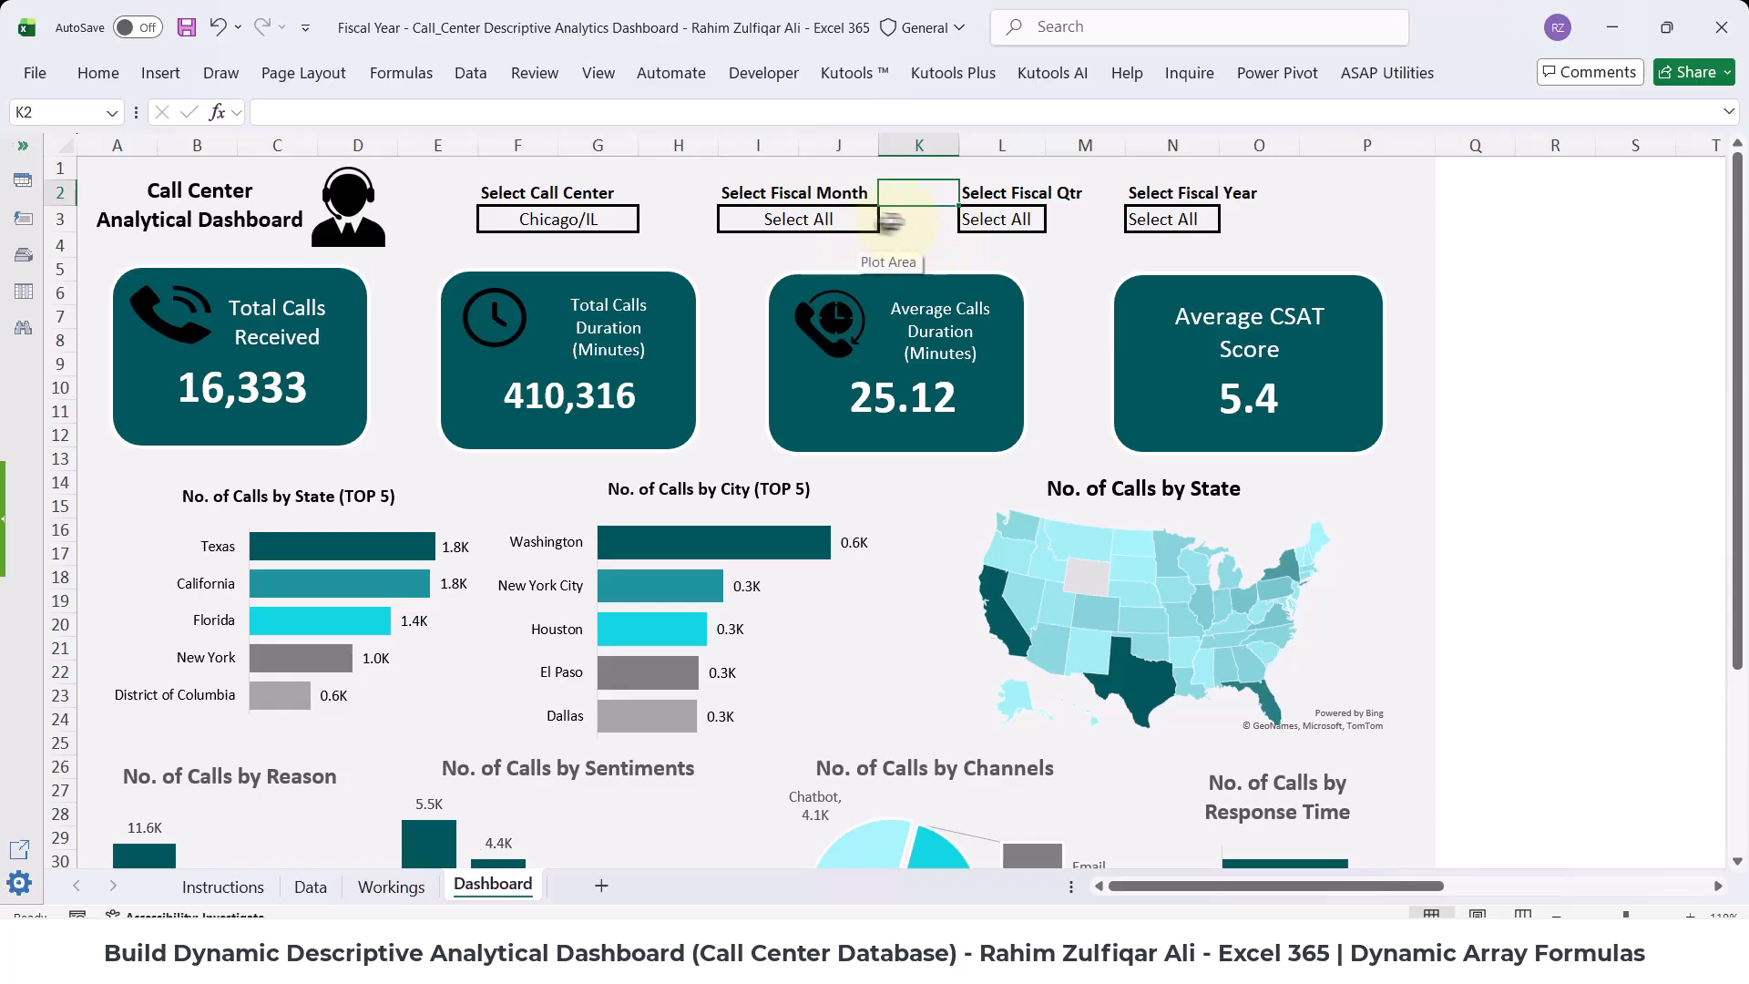
pyautogui.click(850, 223)
pyautogui.click(888, 223)
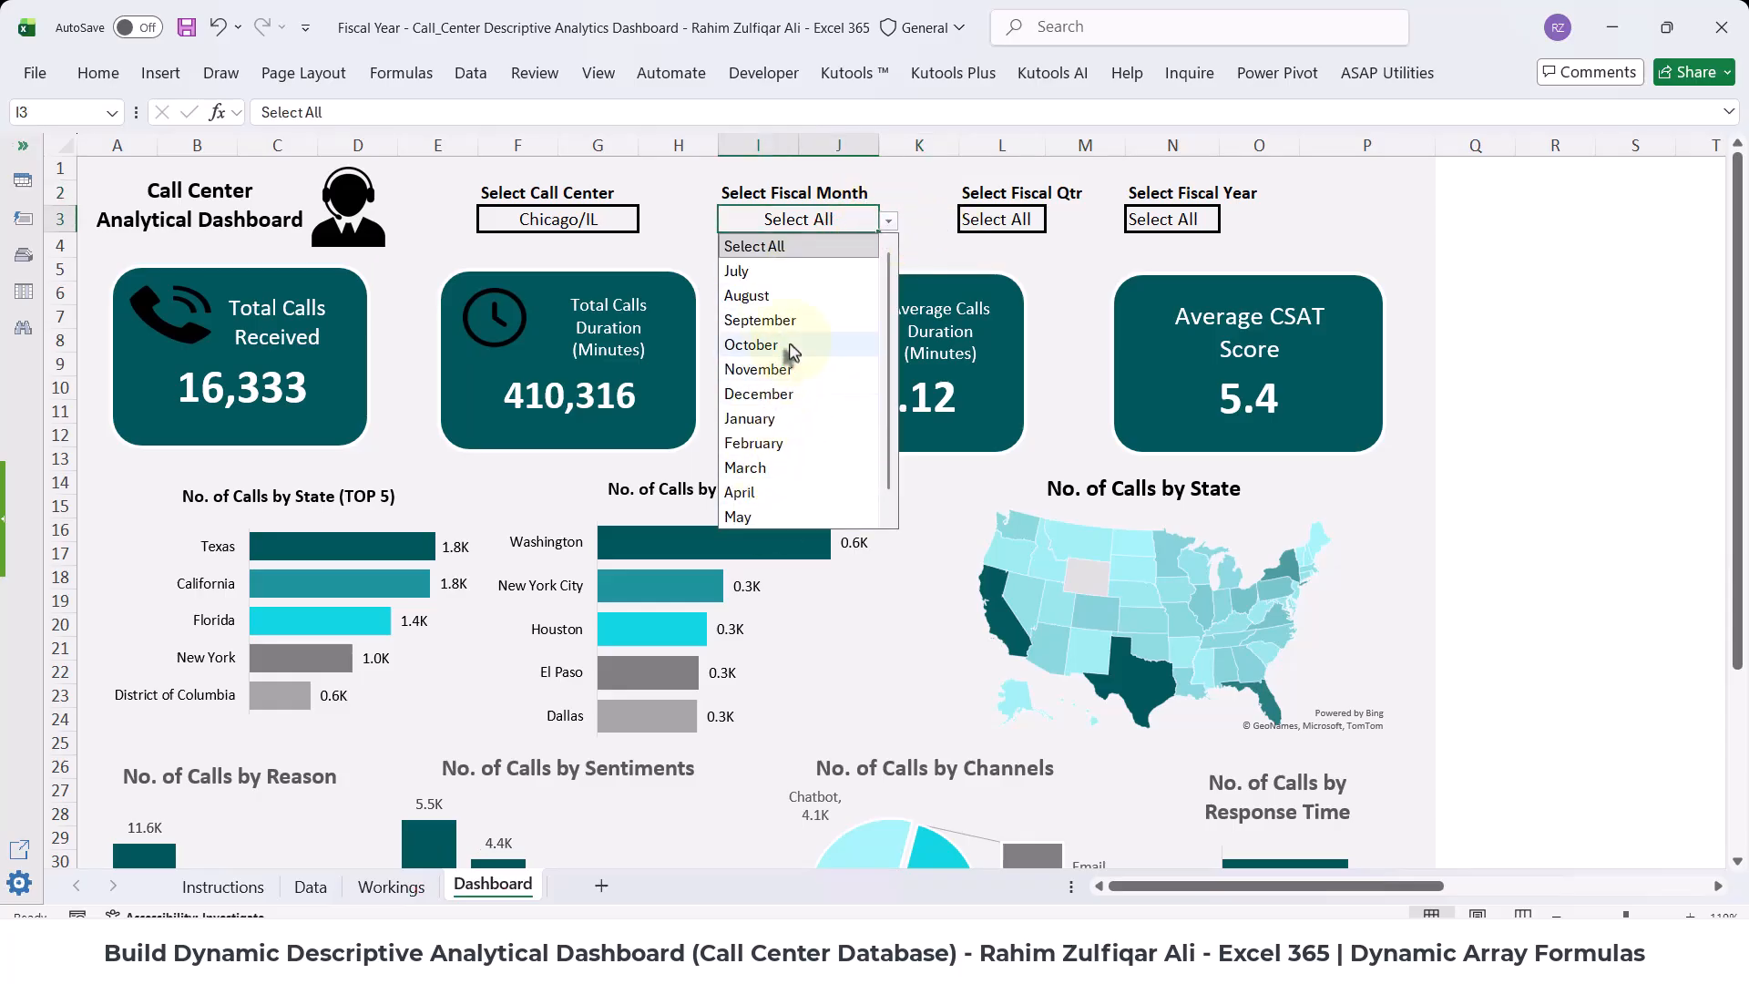
# - Look through the dashboard's Select Fiscal Qtr choices, keeping Select All as the selection
pyautogui.click(1018, 220)
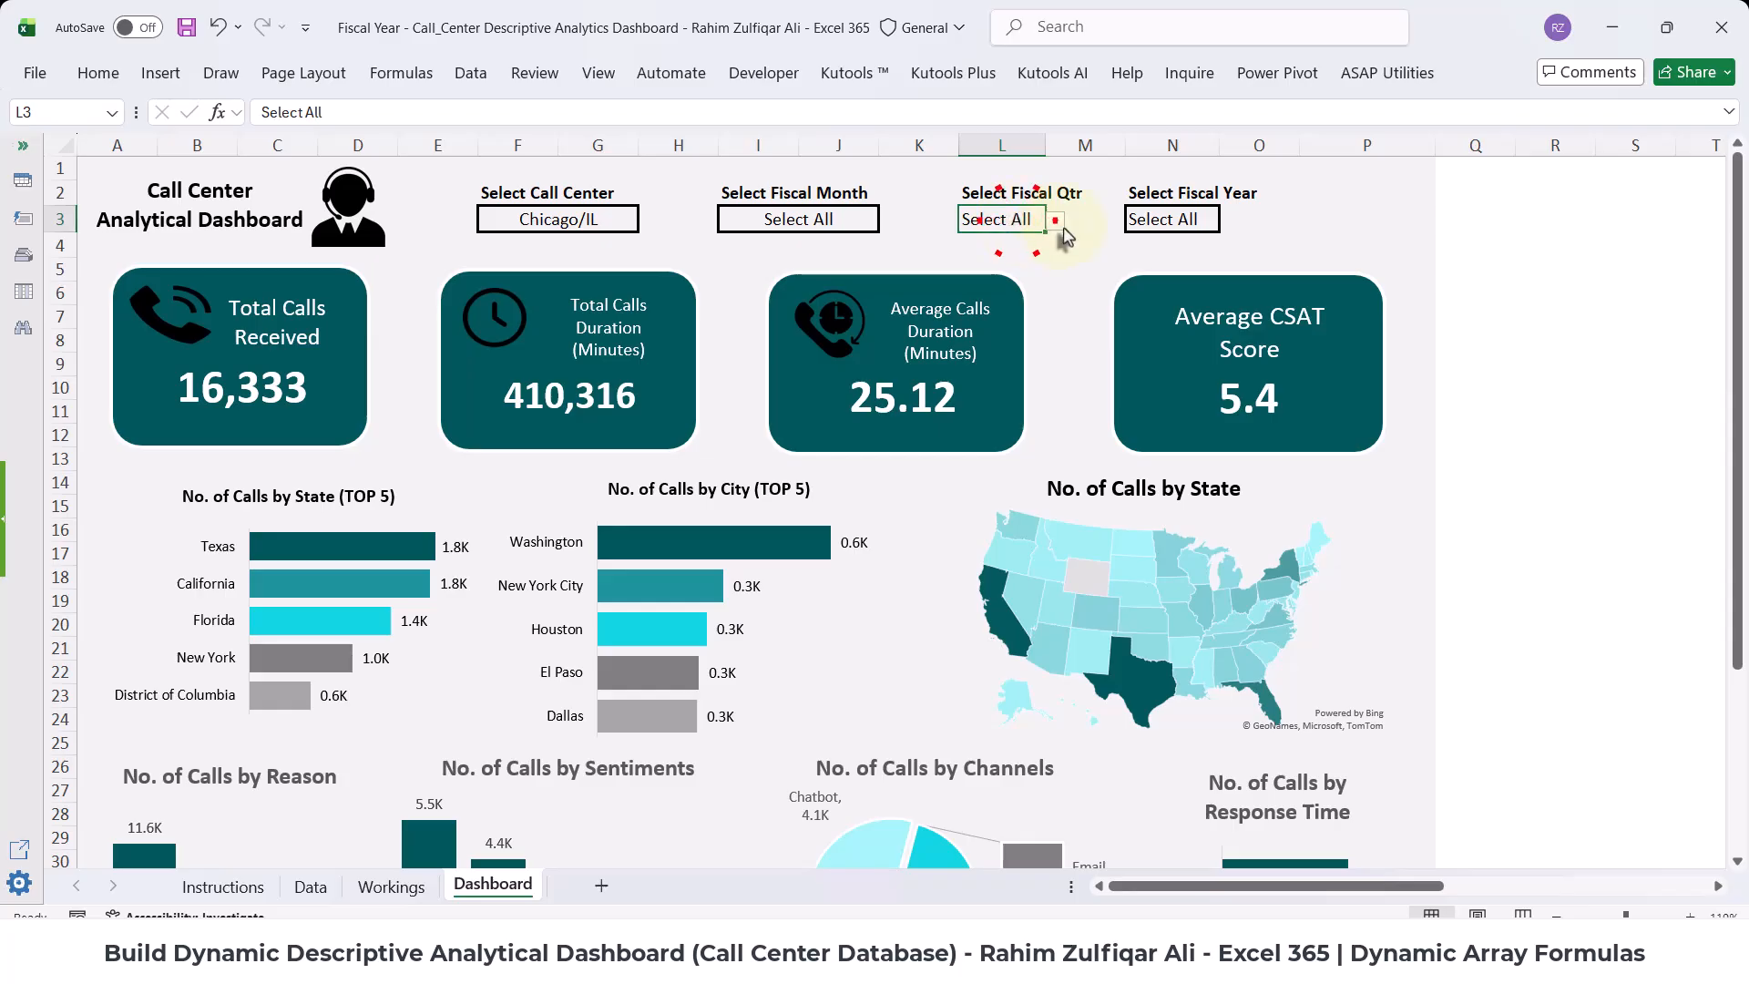
pyautogui.click(1055, 221)
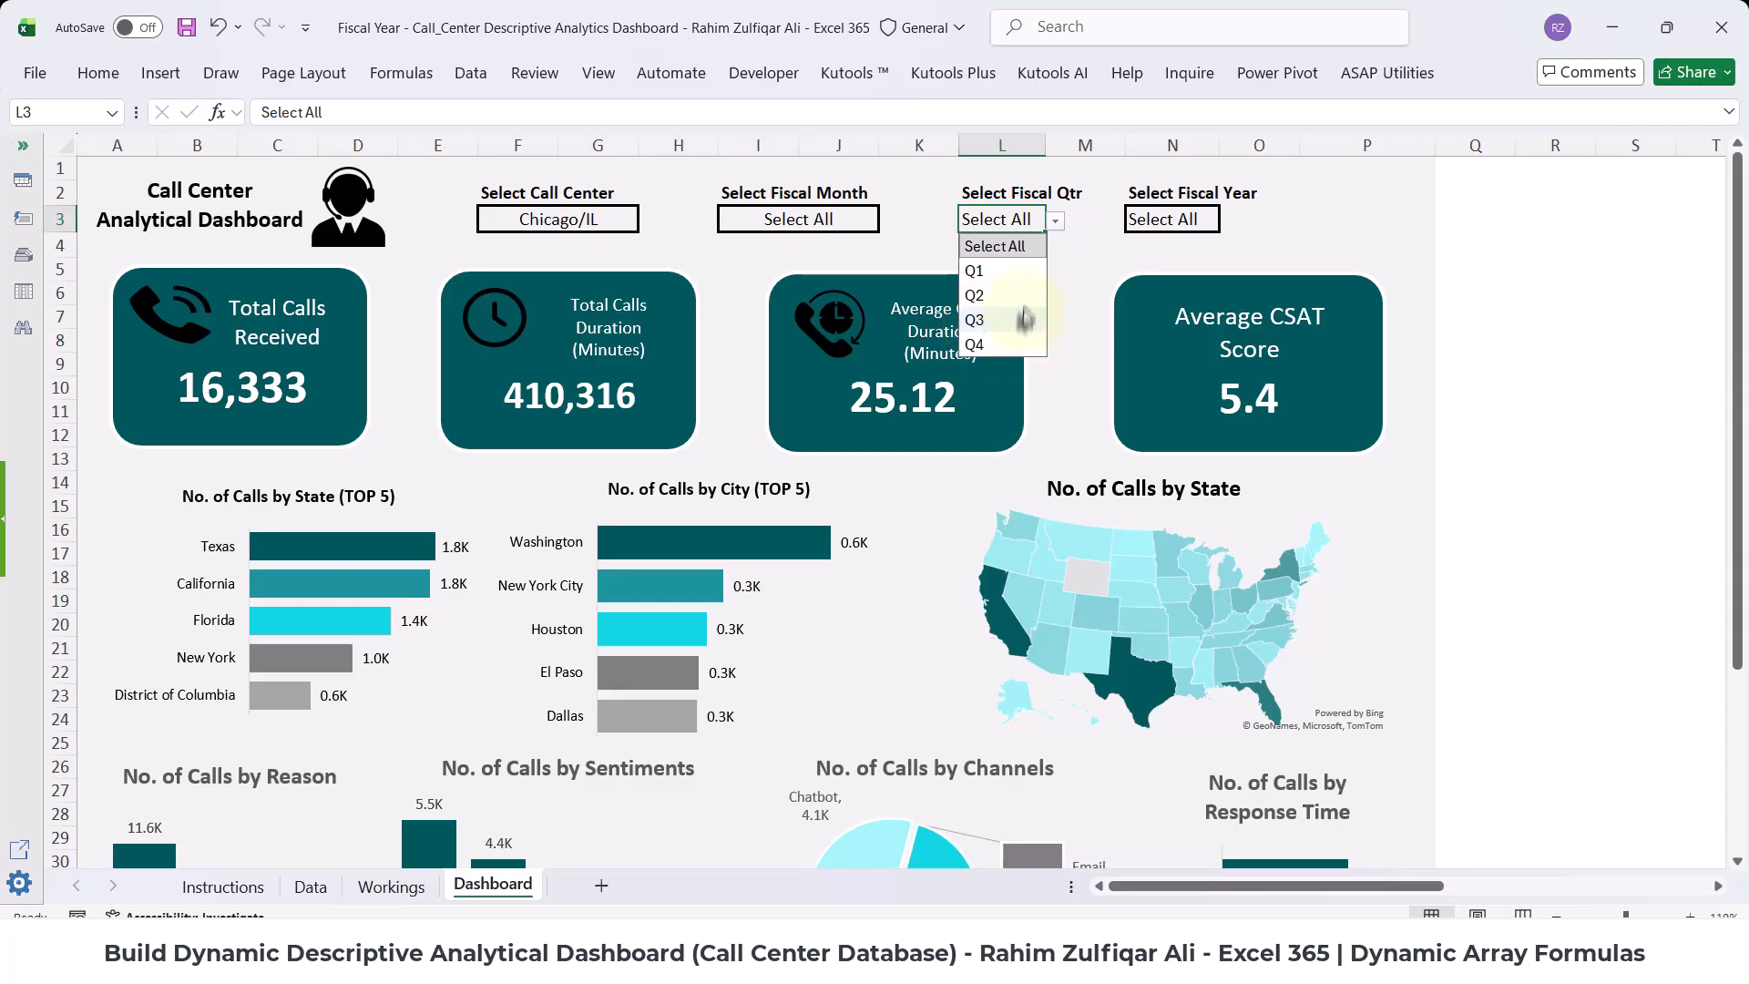
pyautogui.click(997, 246)
pyautogui.click(1057, 222)
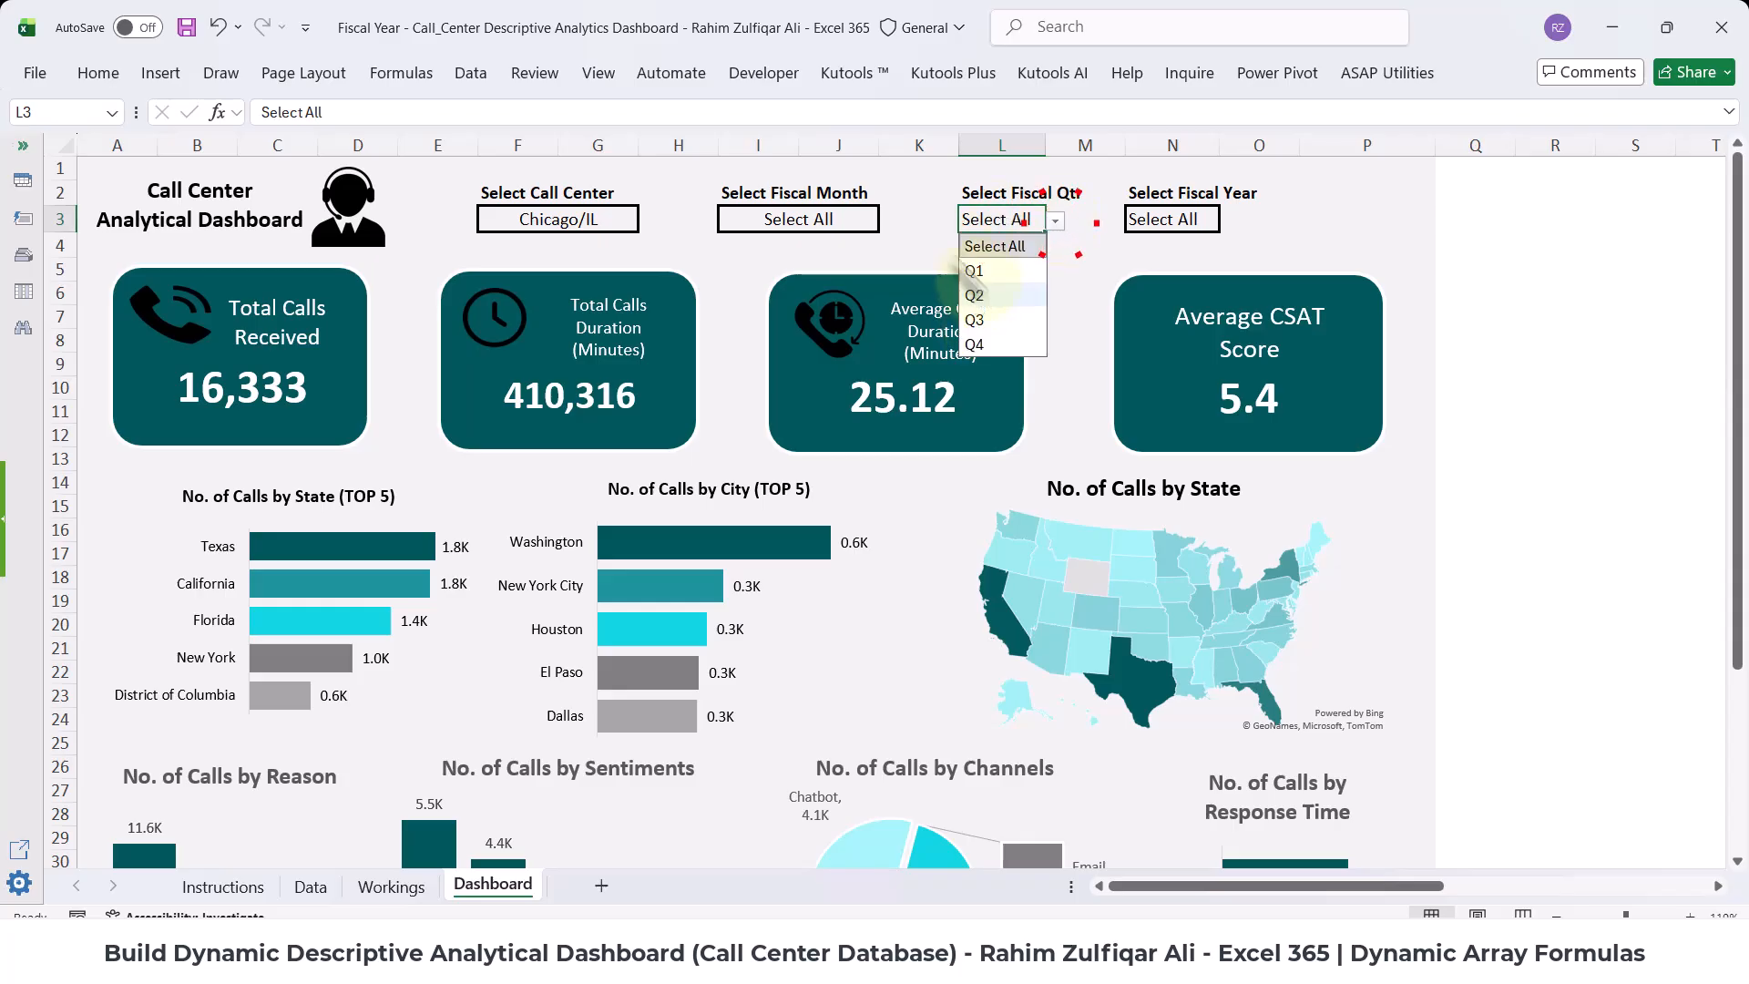
# - Look through the dashboard's Select Fiscal Year choices without changing the selection
pyautogui.click(829, 222)
pyautogui.click(1154, 222)
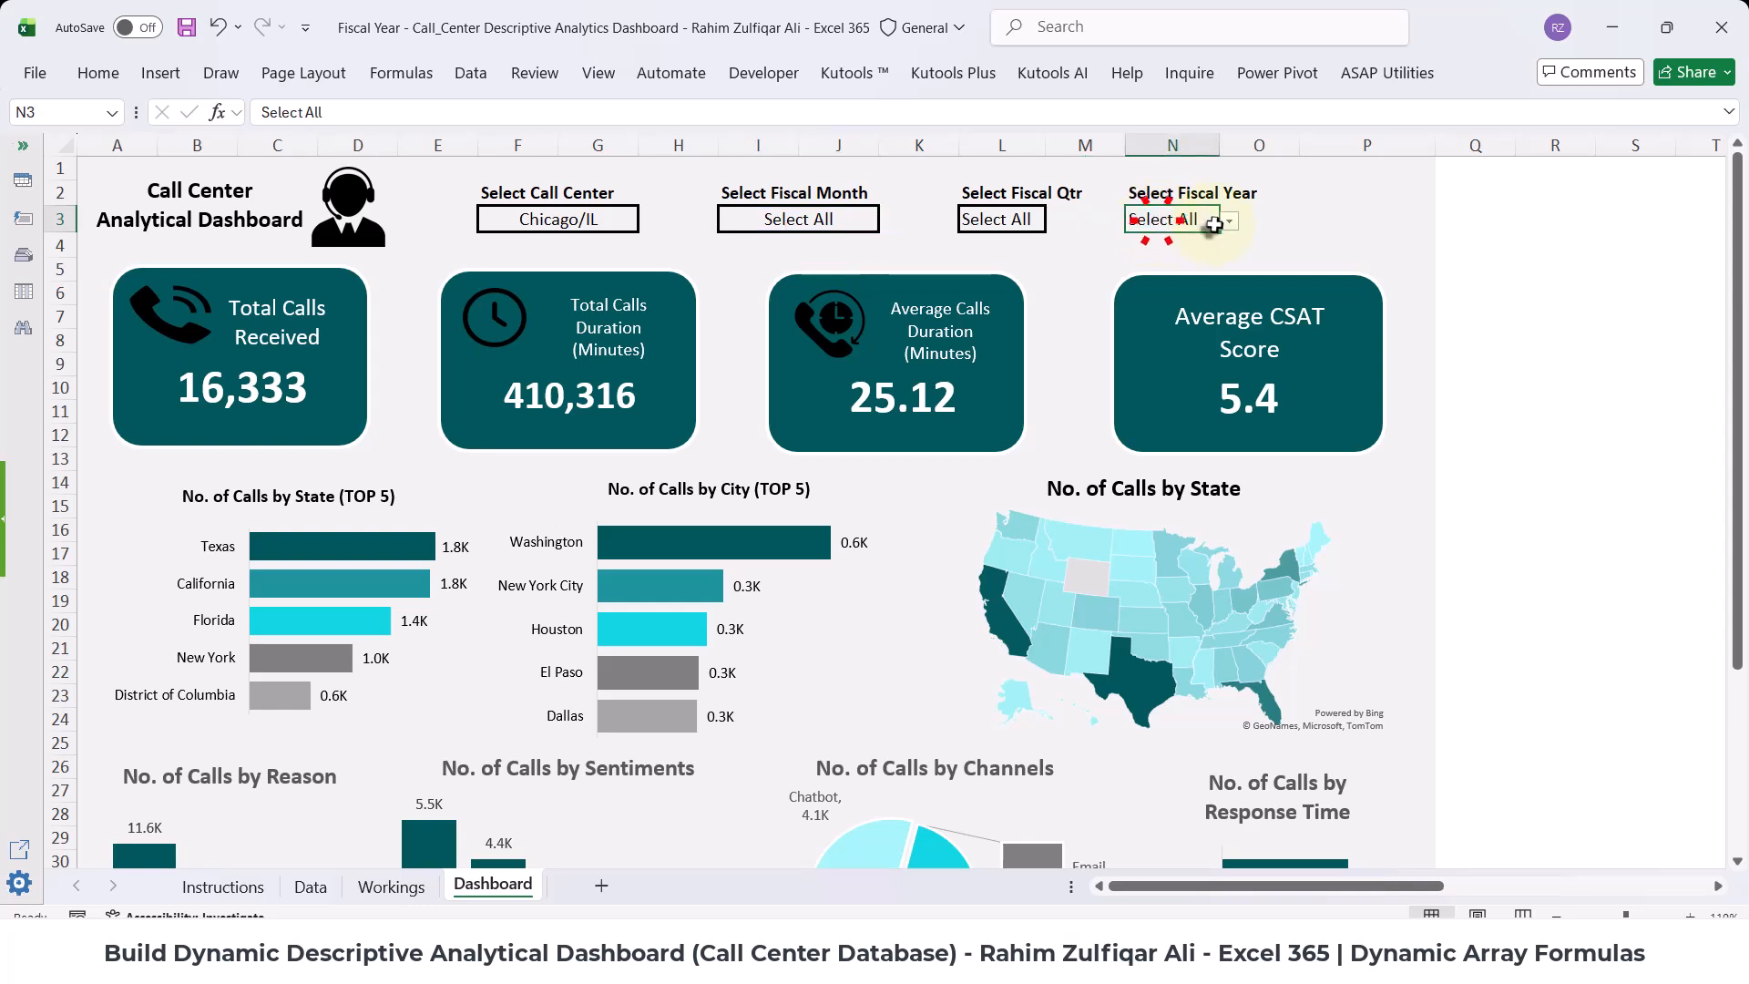
pyautogui.click(1229, 222)
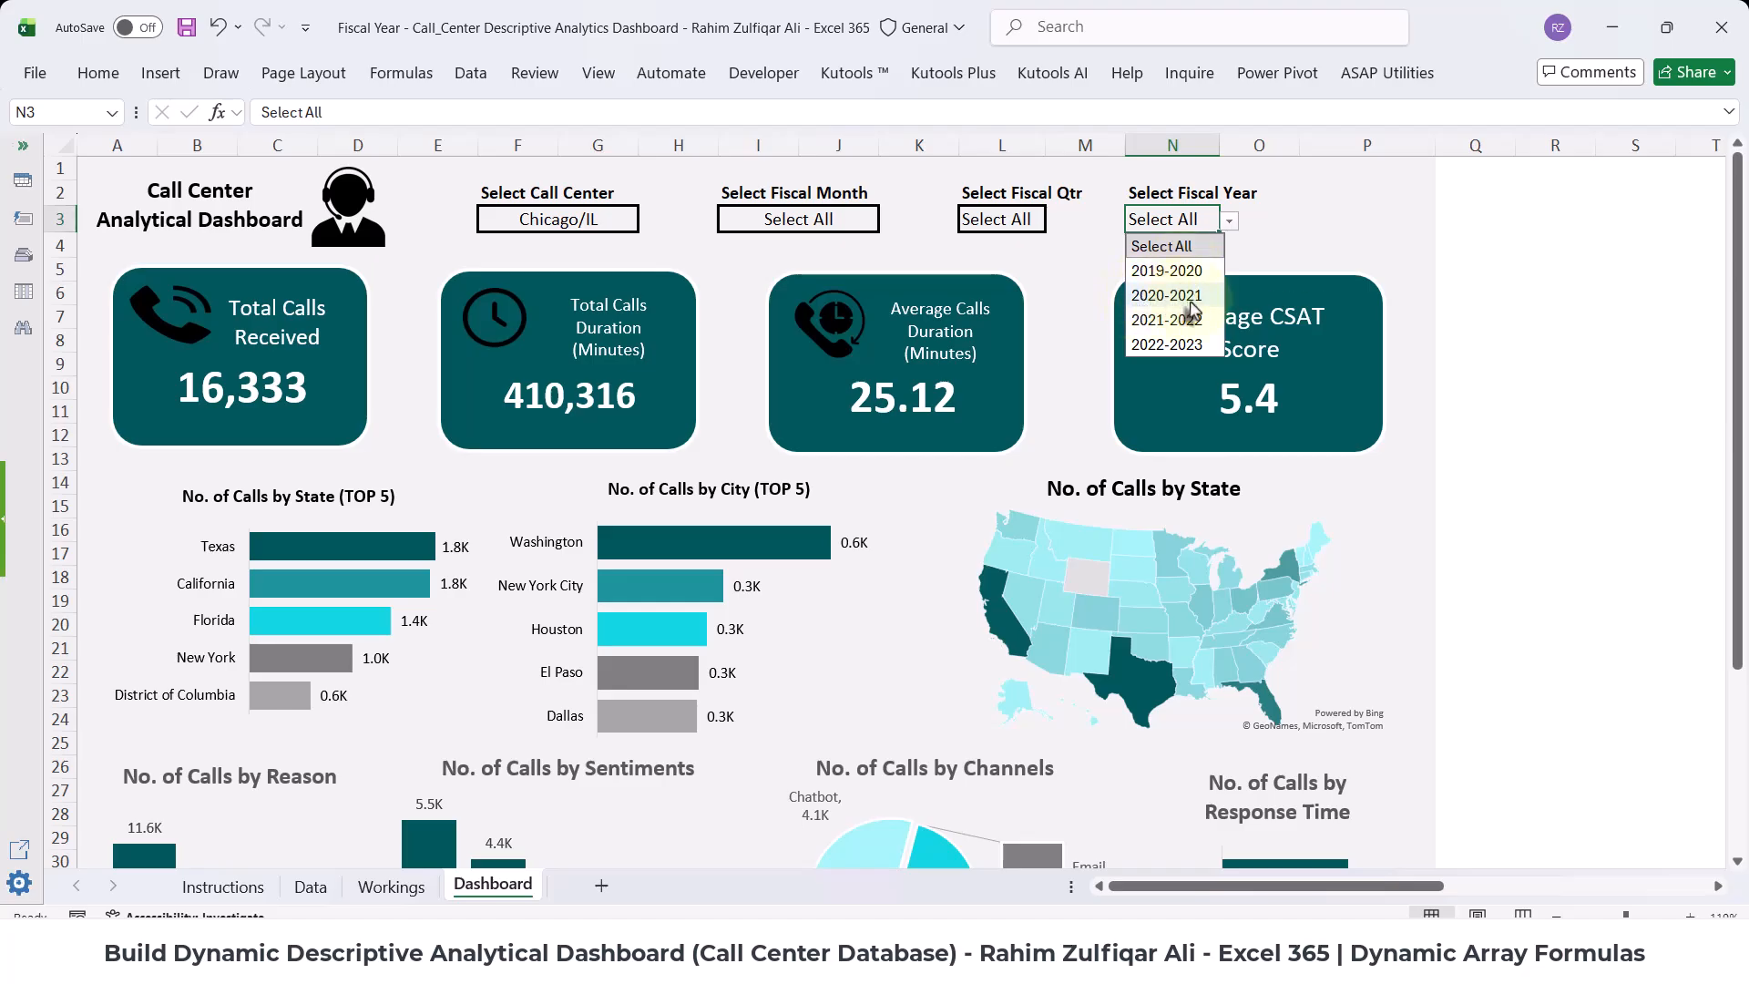
pyautogui.click(1025, 248)
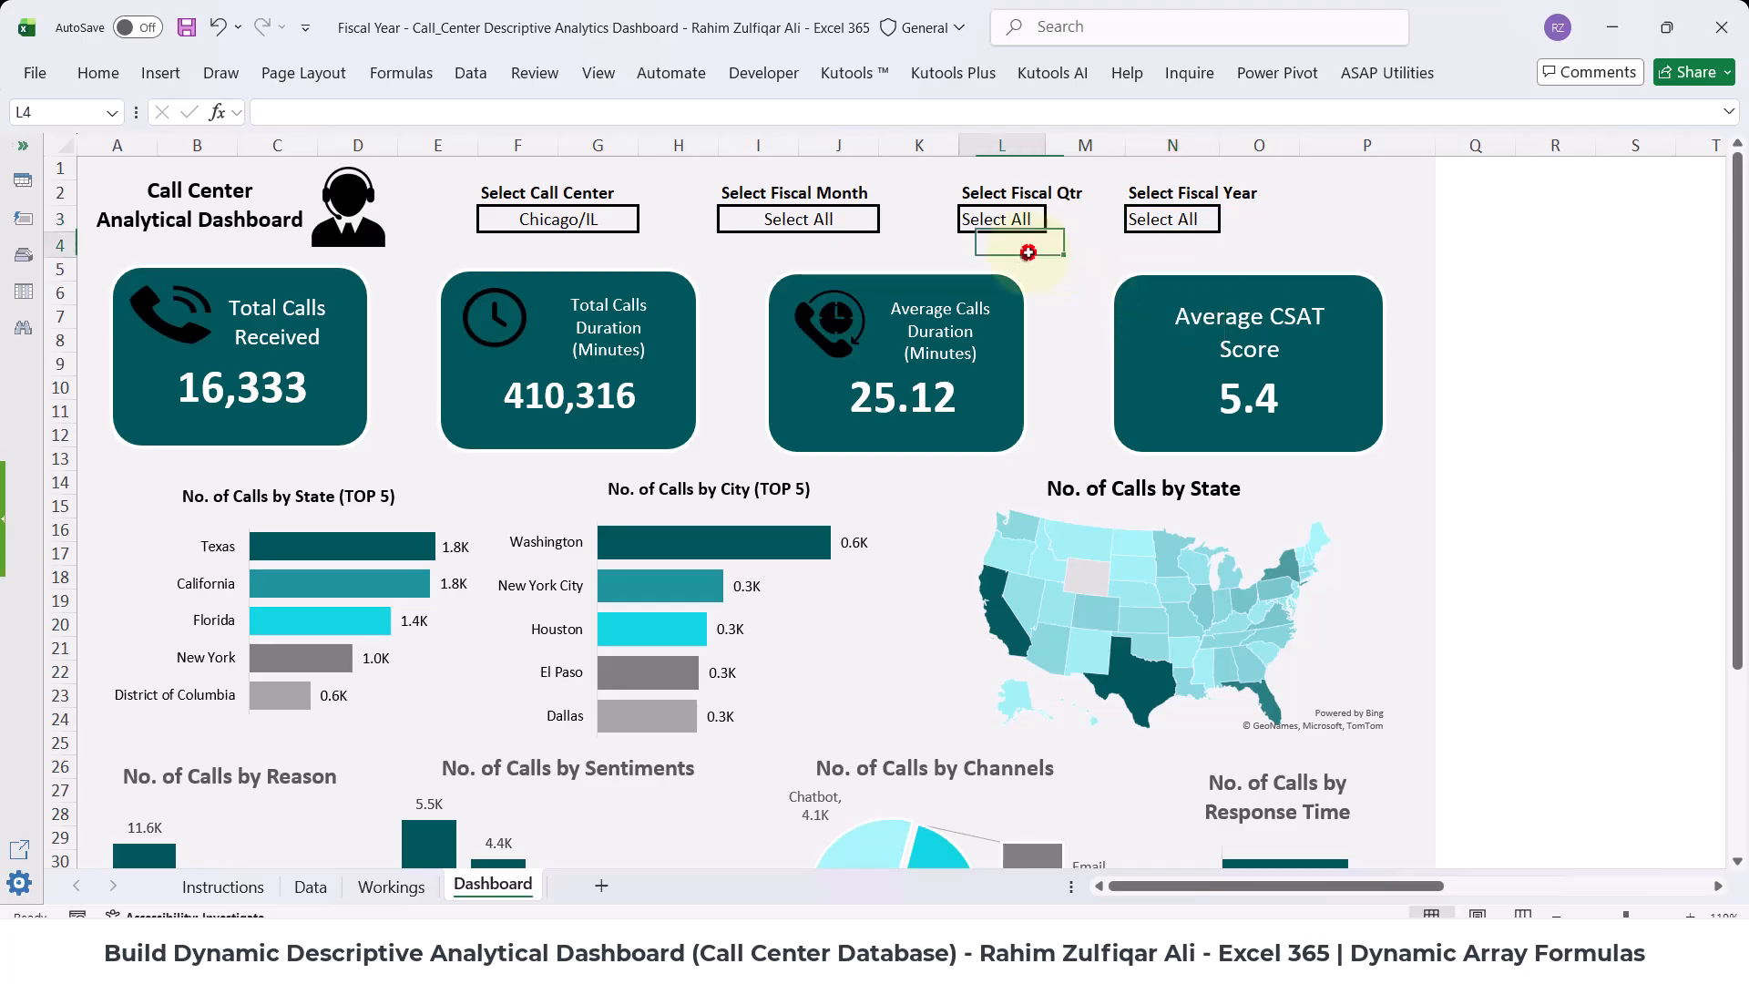
# - Inspect the Fiscal Year, Fiscal Month No and Fiscal Qtr columns in the Data sheet, checking the Fiscal Year formula in O4
pyautogui.click(312, 888)
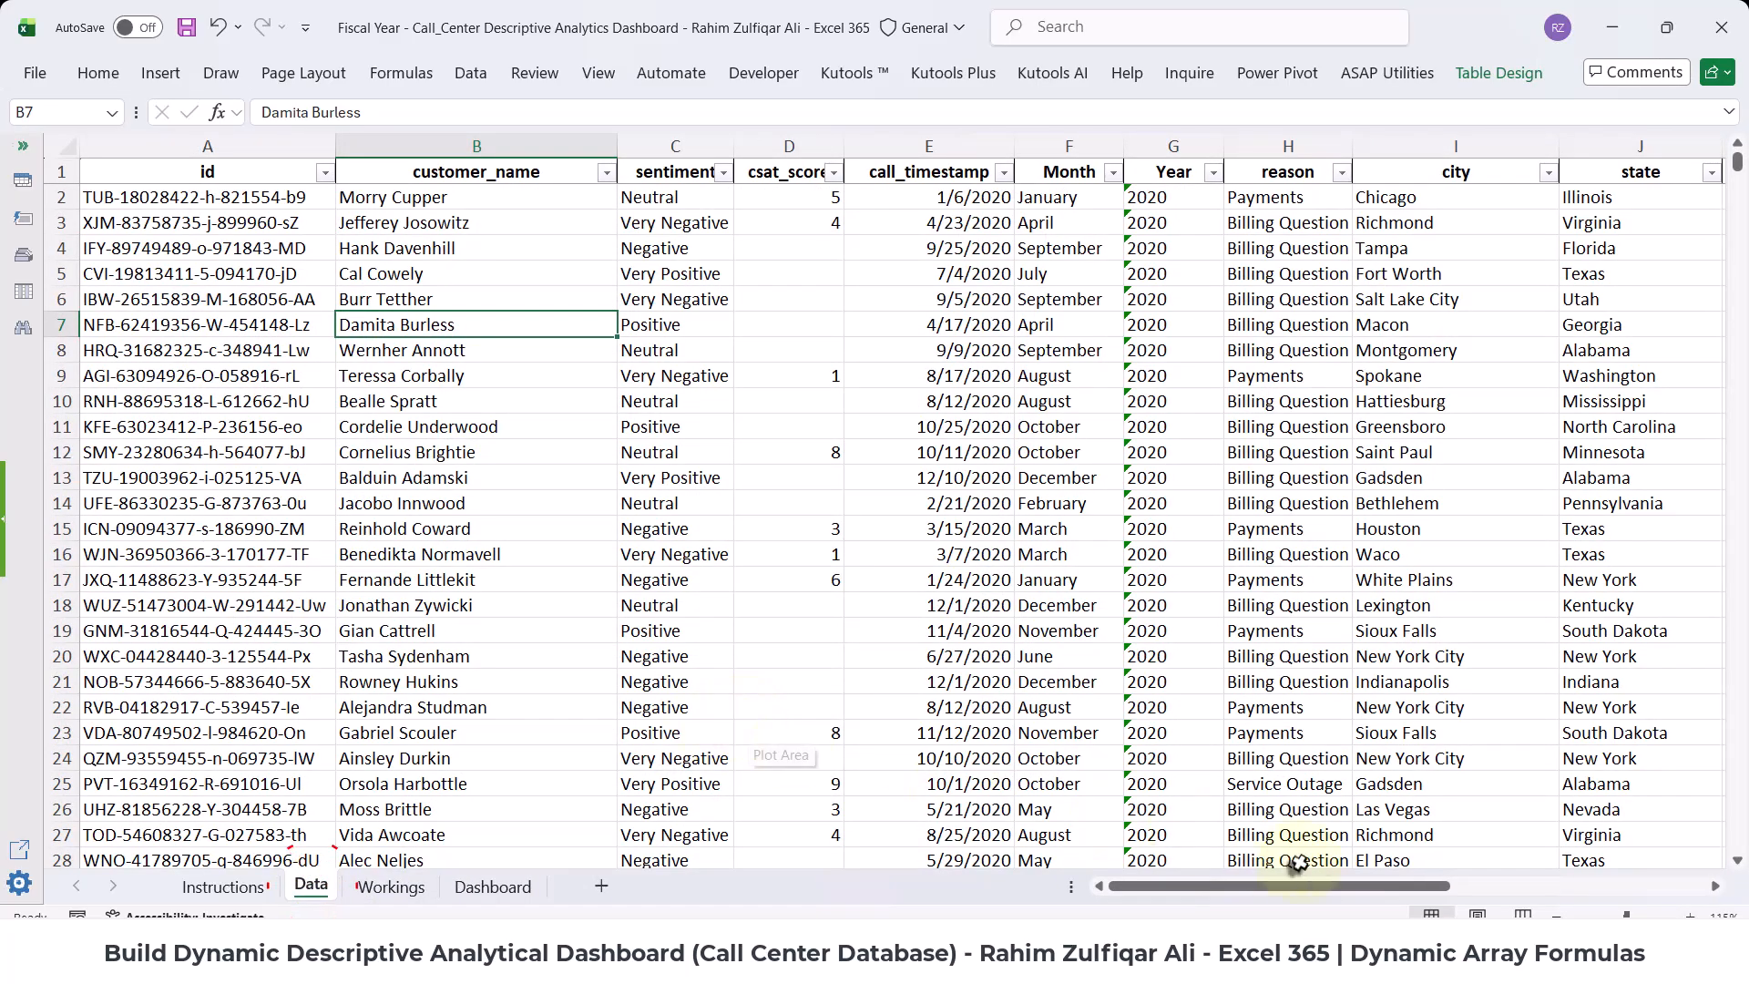
pyautogui.moveTo(1193, 891); pyautogui.dragTo(1462, 887)
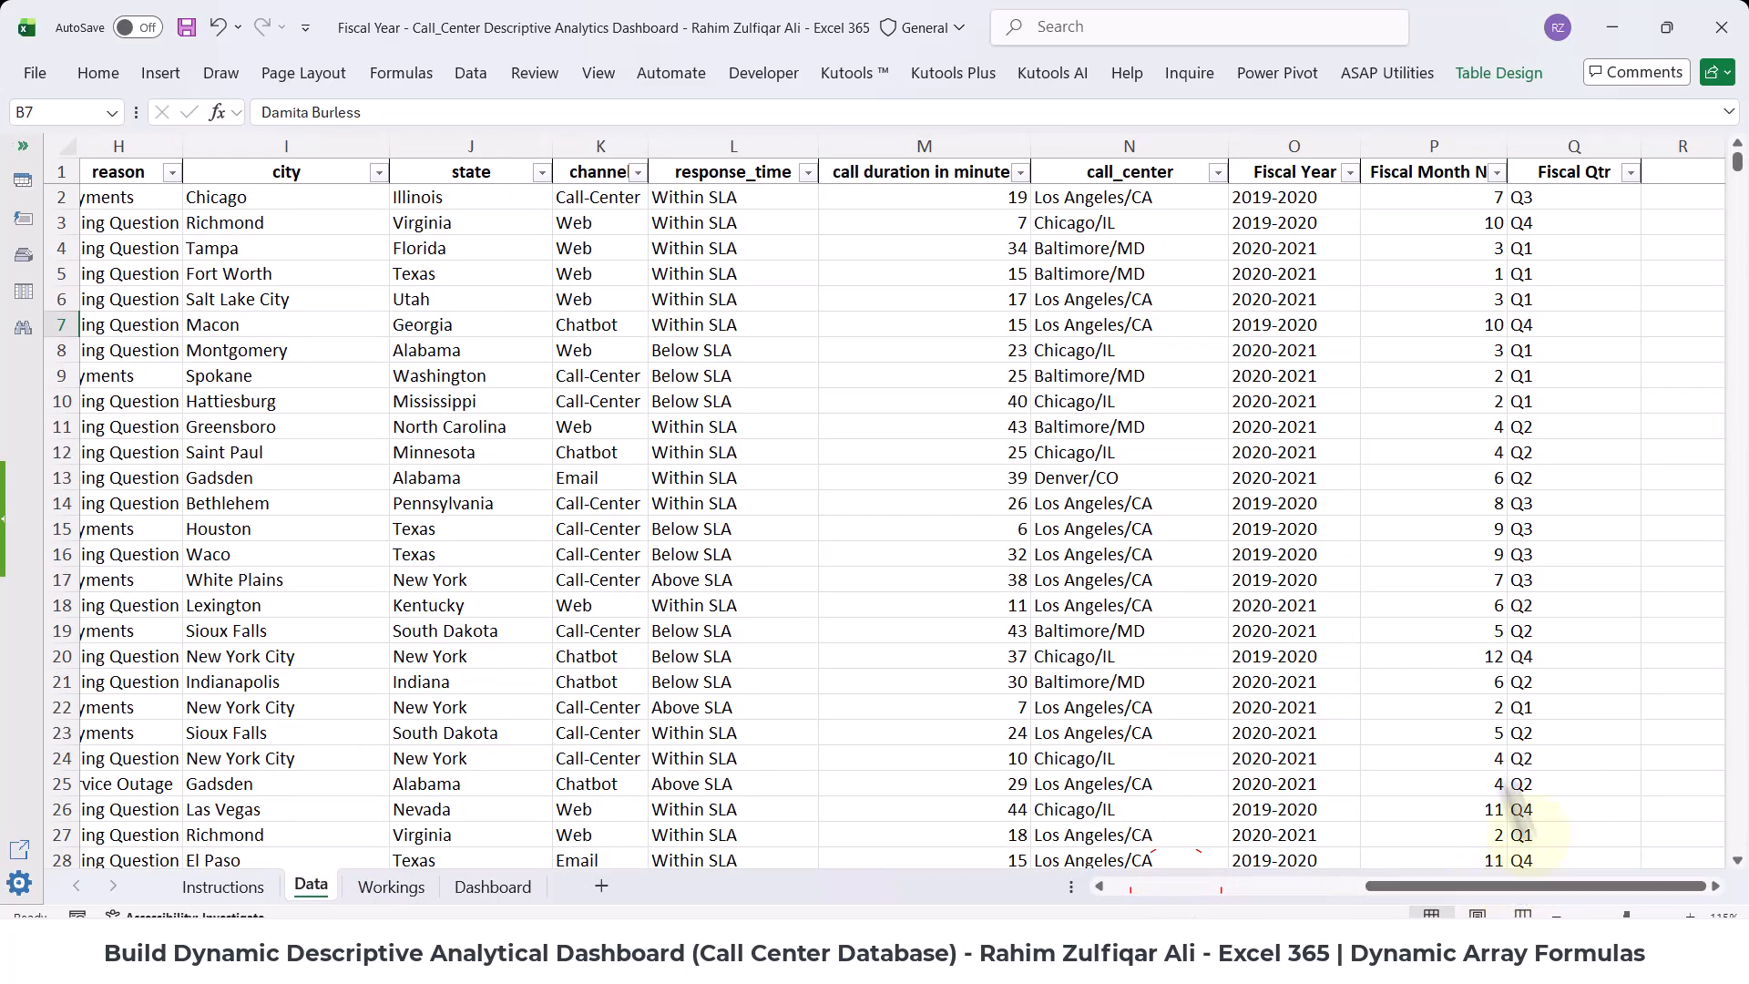
pyautogui.click(1266, 244)
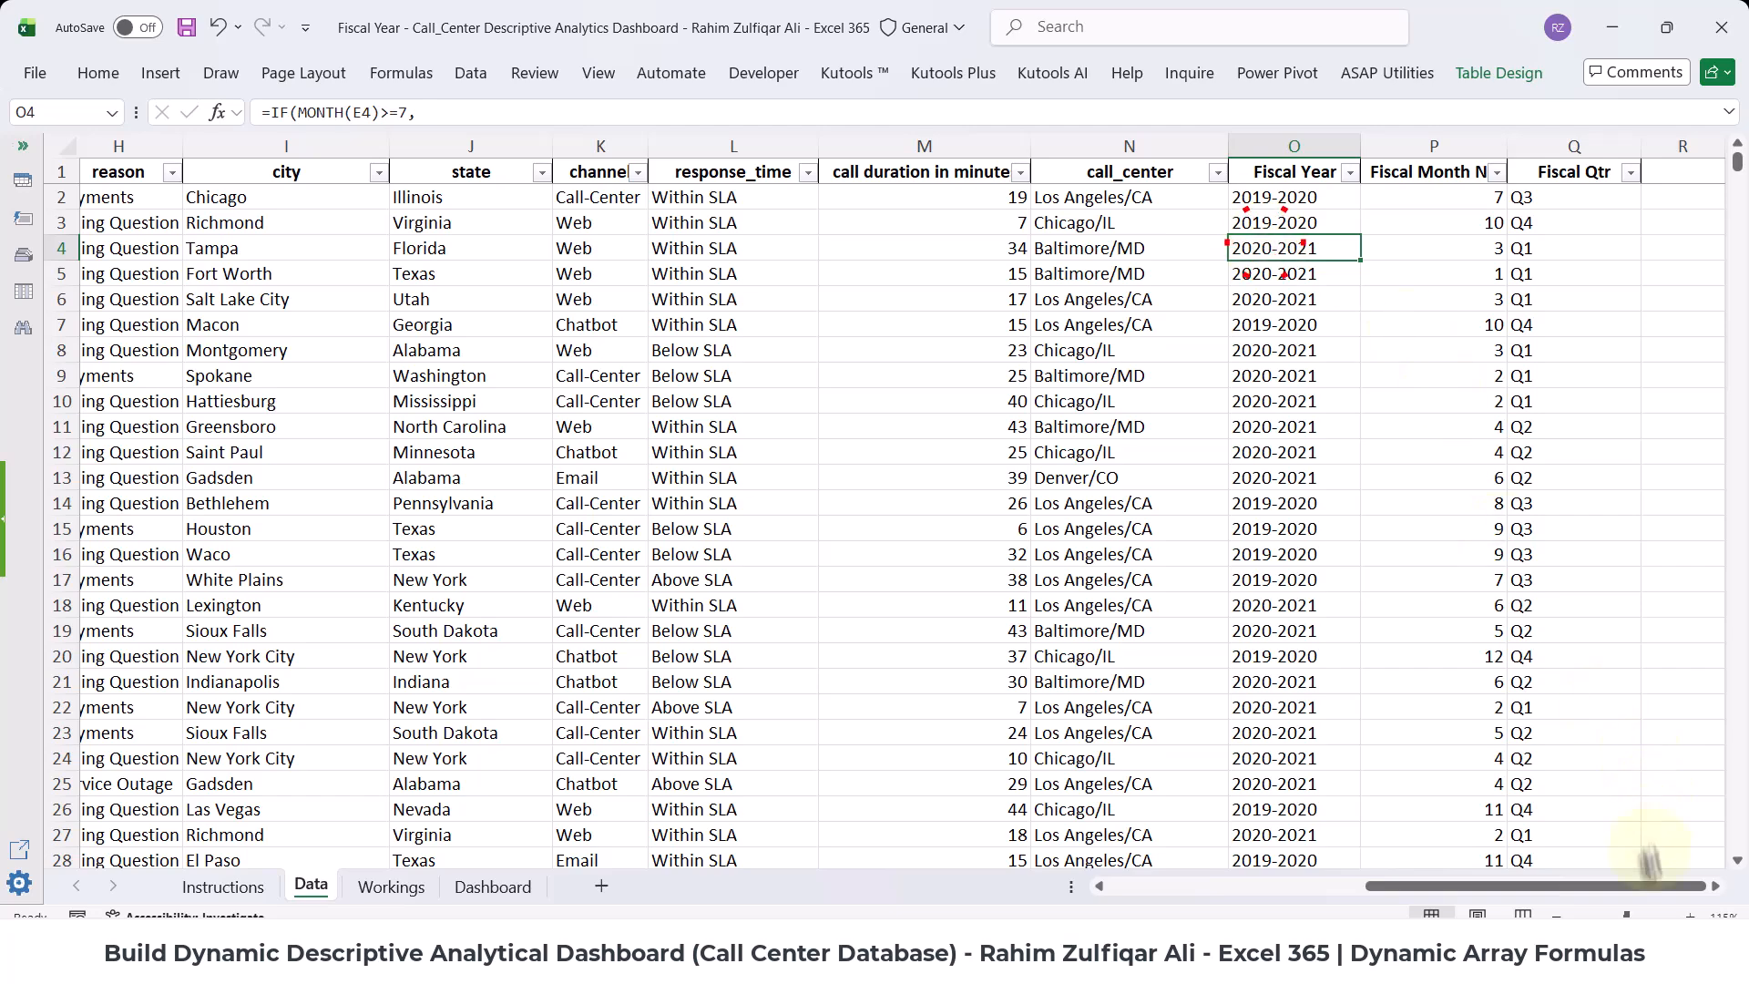
pyautogui.click(1714, 889)
pyautogui.click(1714, 889)
pyautogui.click(1715, 889)
pyautogui.click(1714, 889)
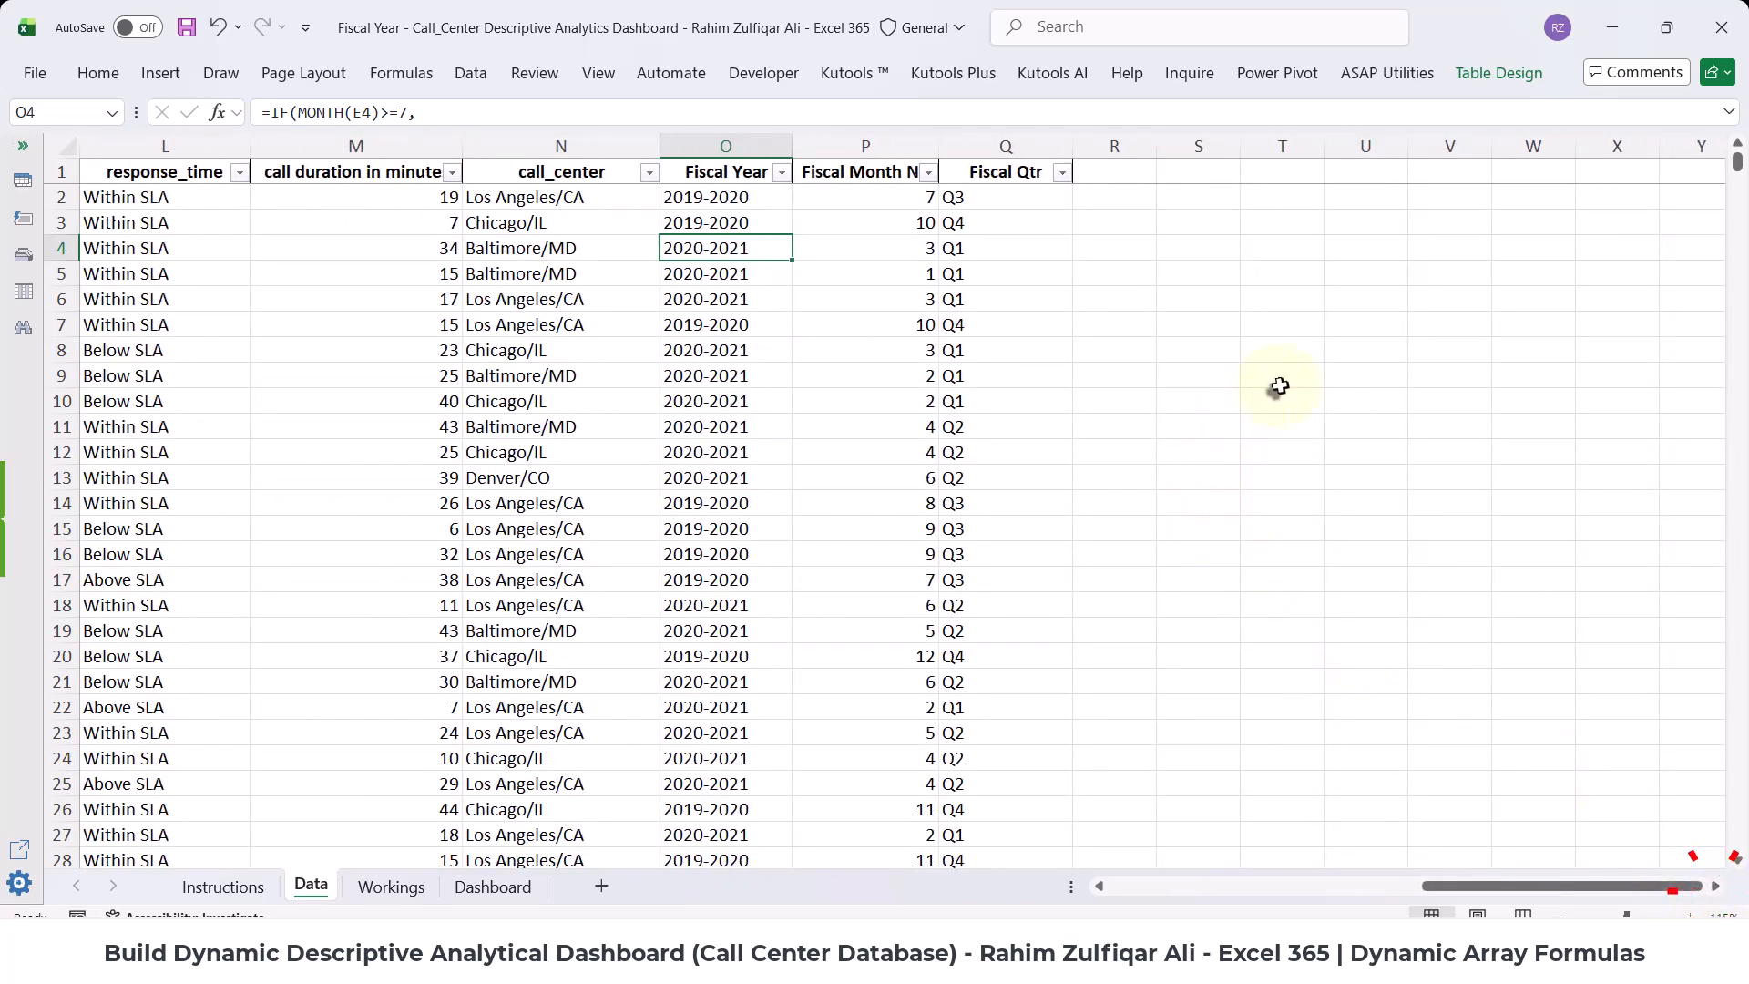
# - View the fiscal columns enlarged and check the formulas of the Fiscal Month No and Fiscal Qtr cells in row 3
pyautogui.scroll(4, 1287, 510)
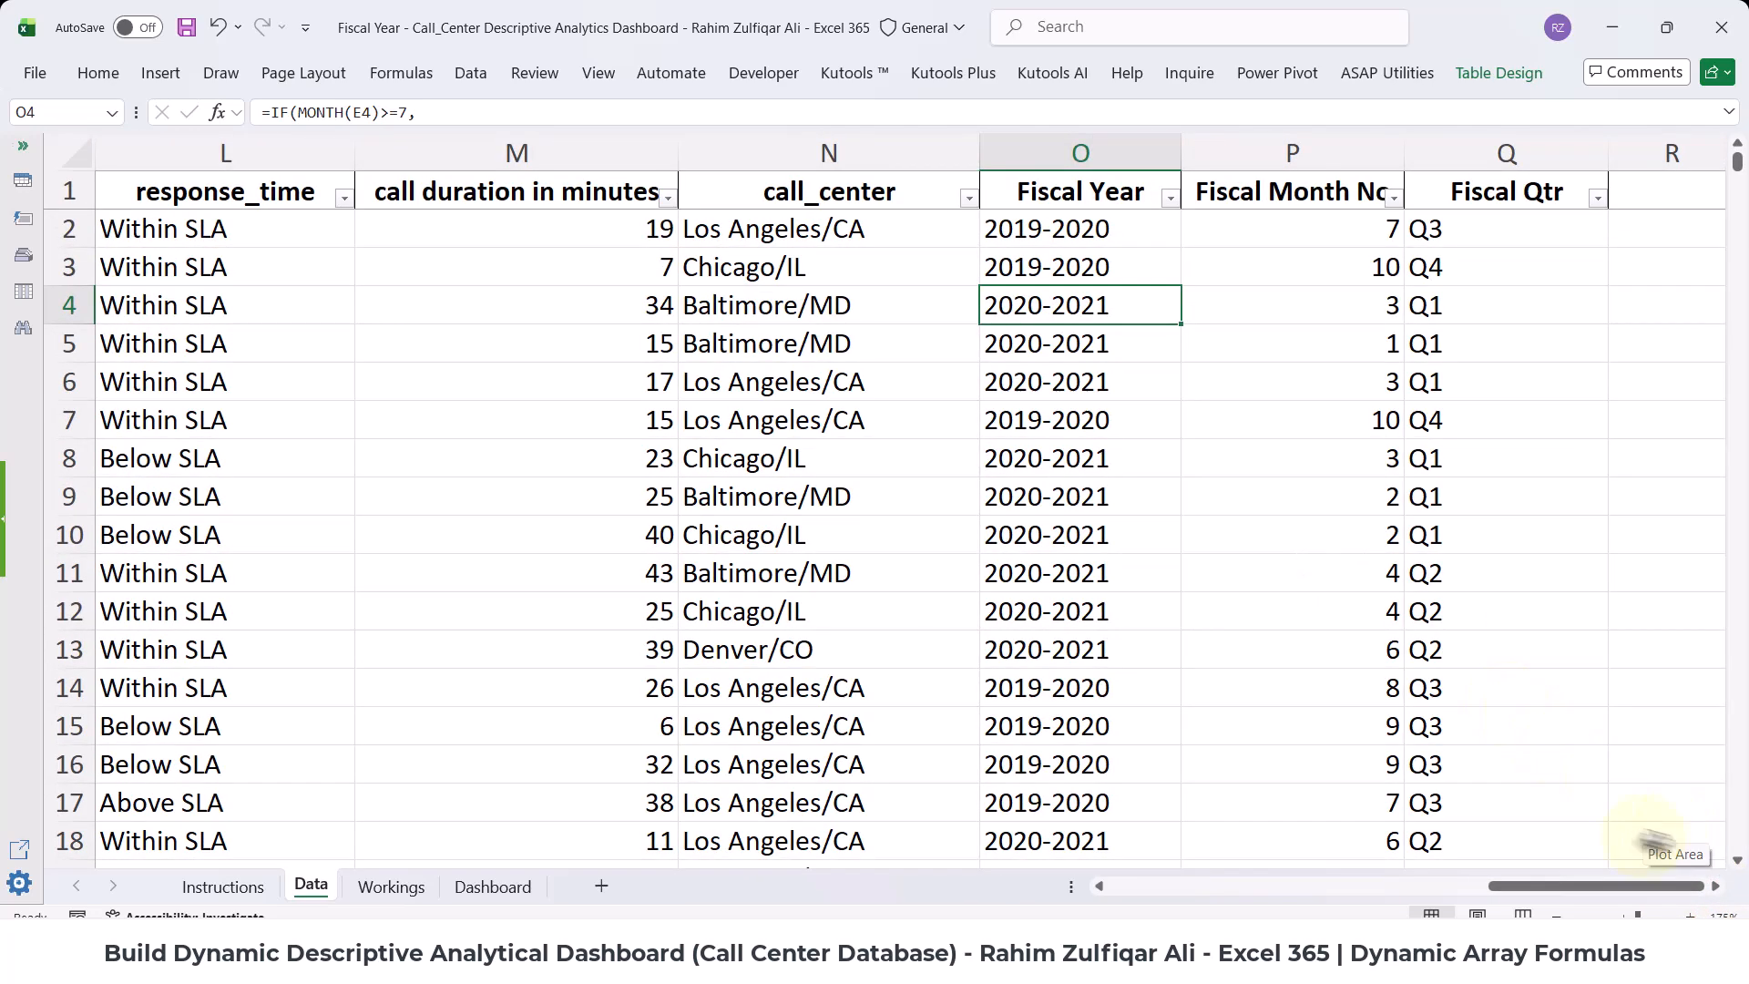
pyautogui.click(1715, 886)
pyautogui.click(1715, 885)
pyautogui.click(1715, 885)
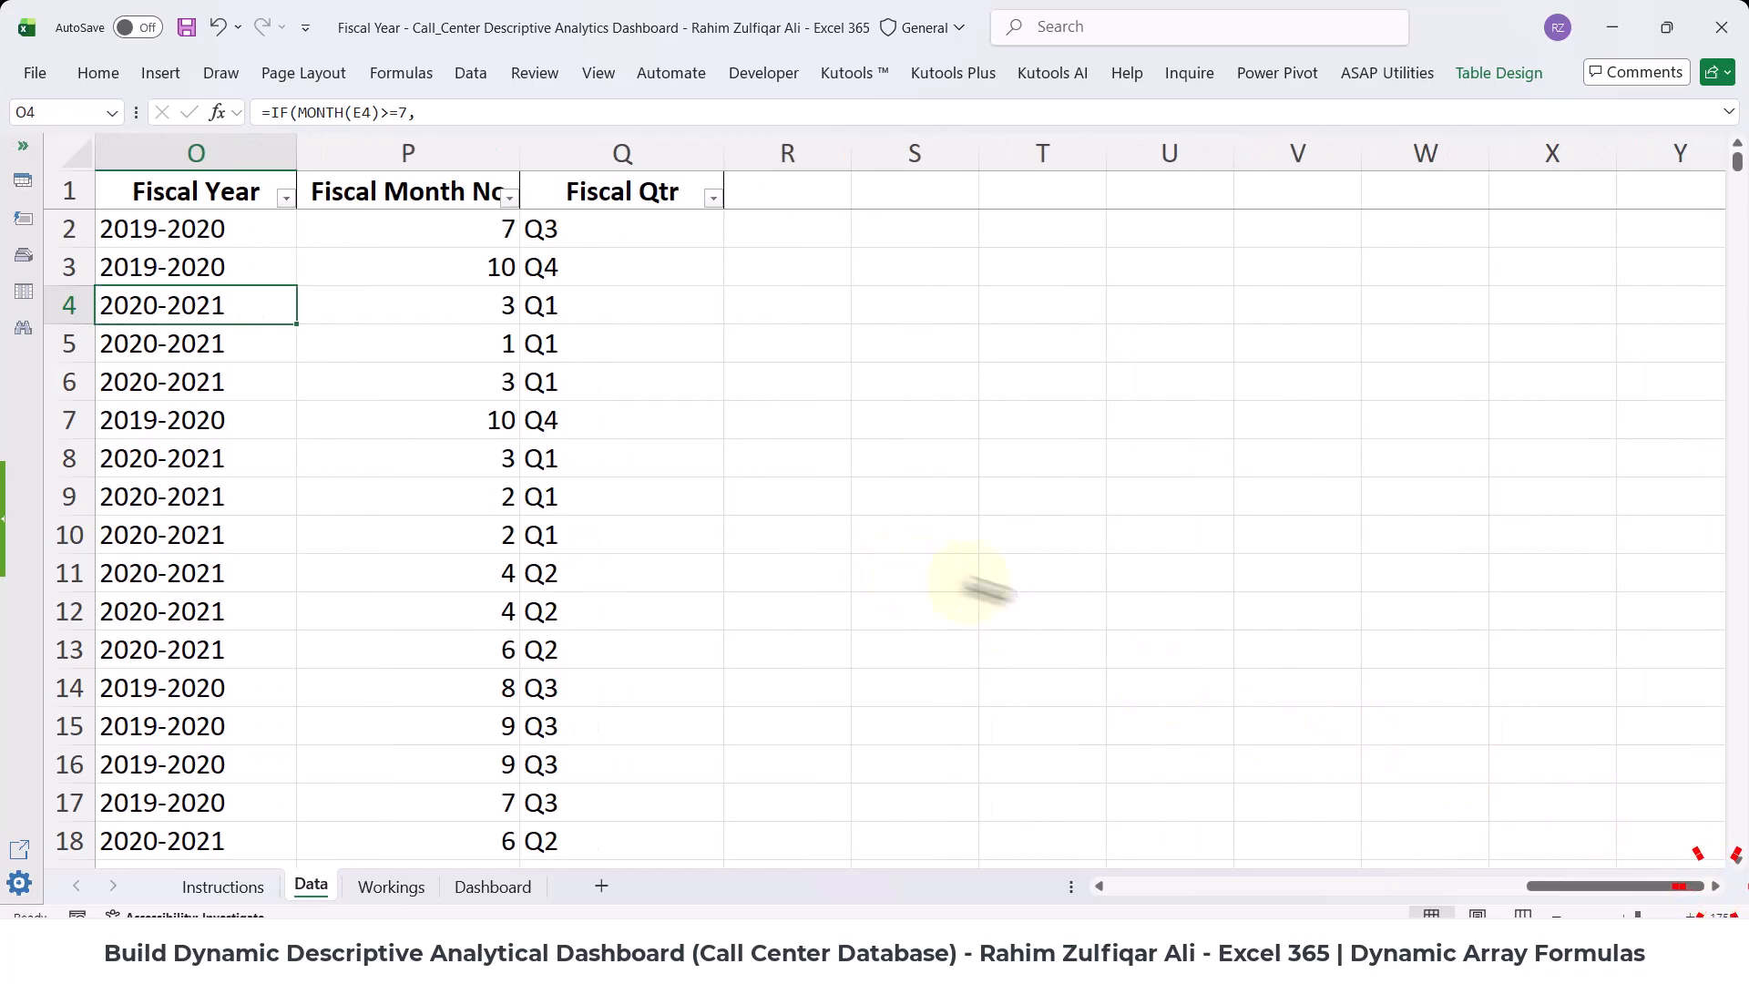
pyautogui.moveTo(1601, 883); pyautogui.dragTo(1561, 890)
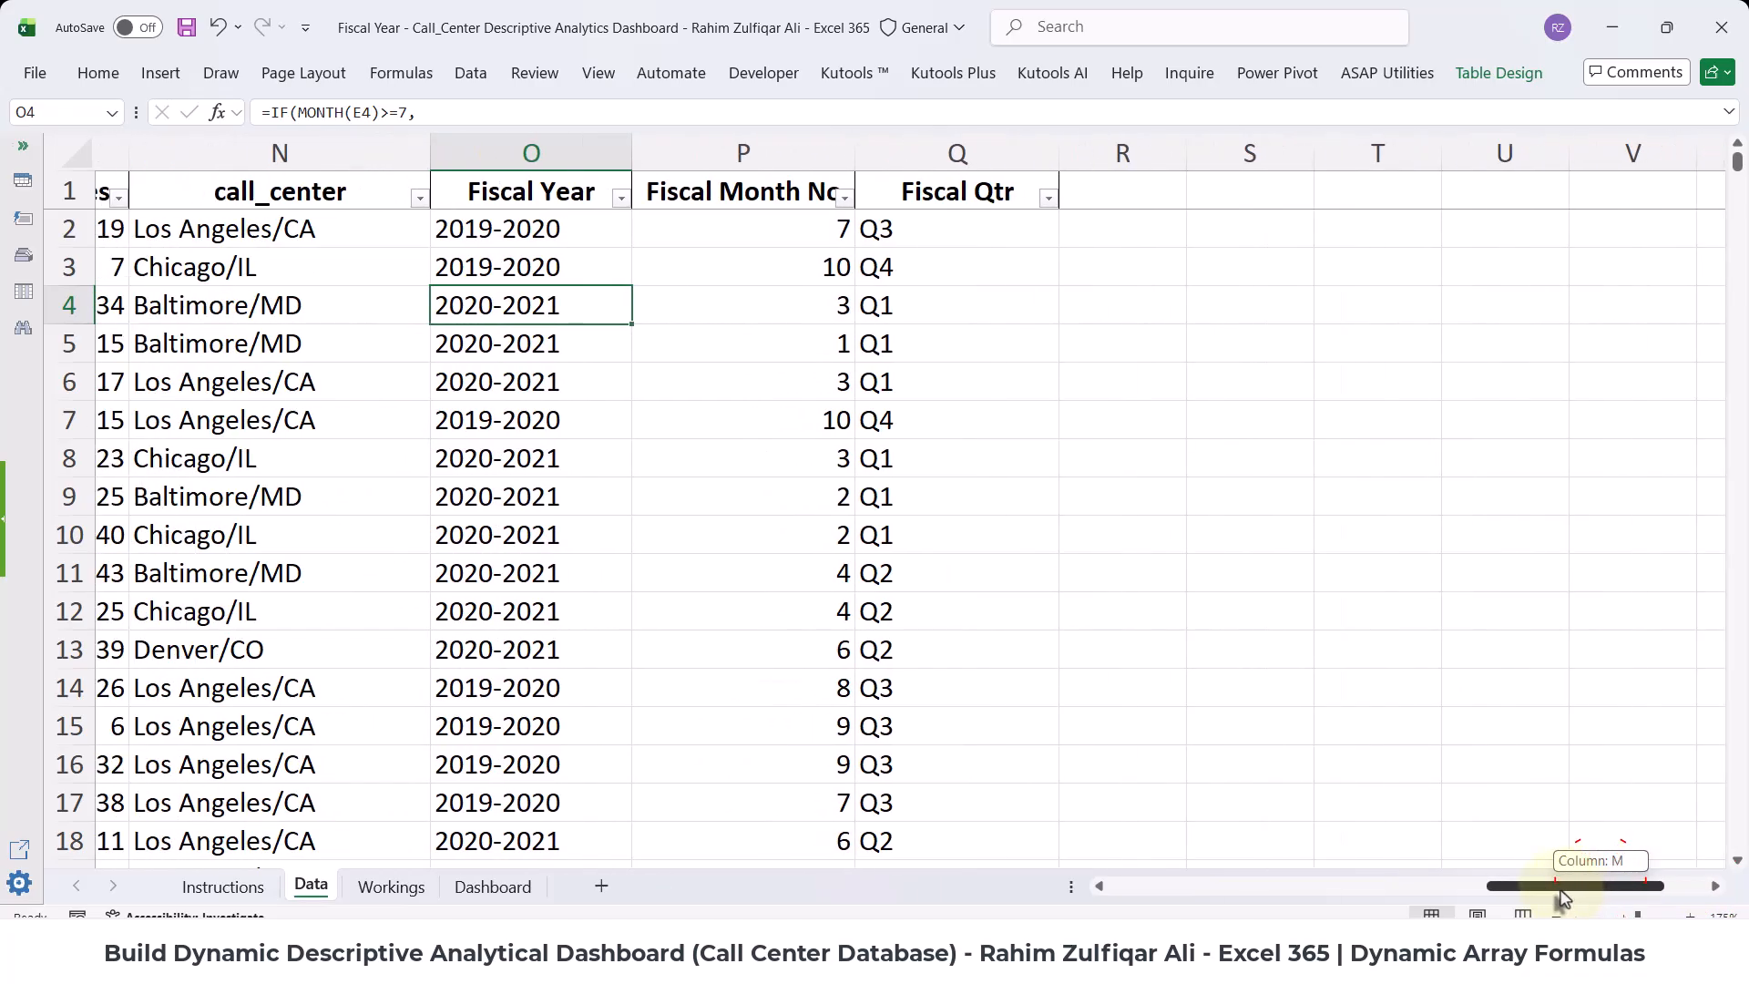
pyautogui.click(781, 264)
pyautogui.click(952, 267)
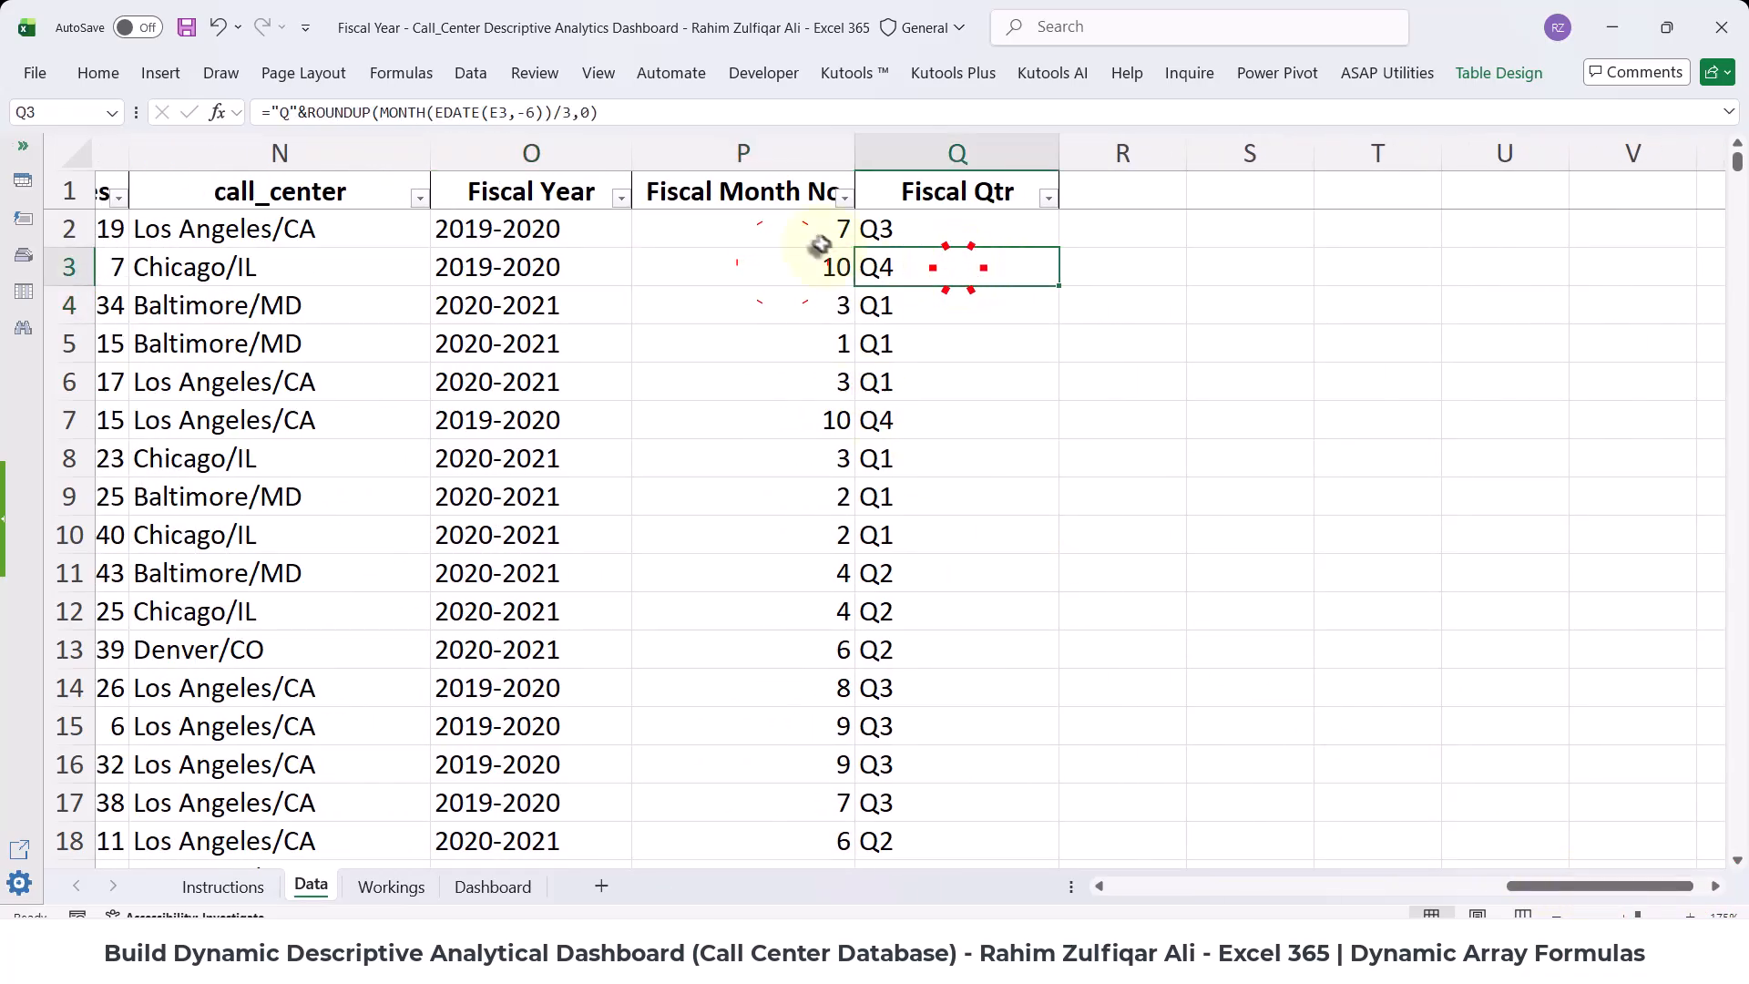
# - Open the Fiscal Month No formula in P2 and examine its MONTH and EDATE functions
pyautogui.click(792, 233)
pyautogui.doubleClick(792, 232)
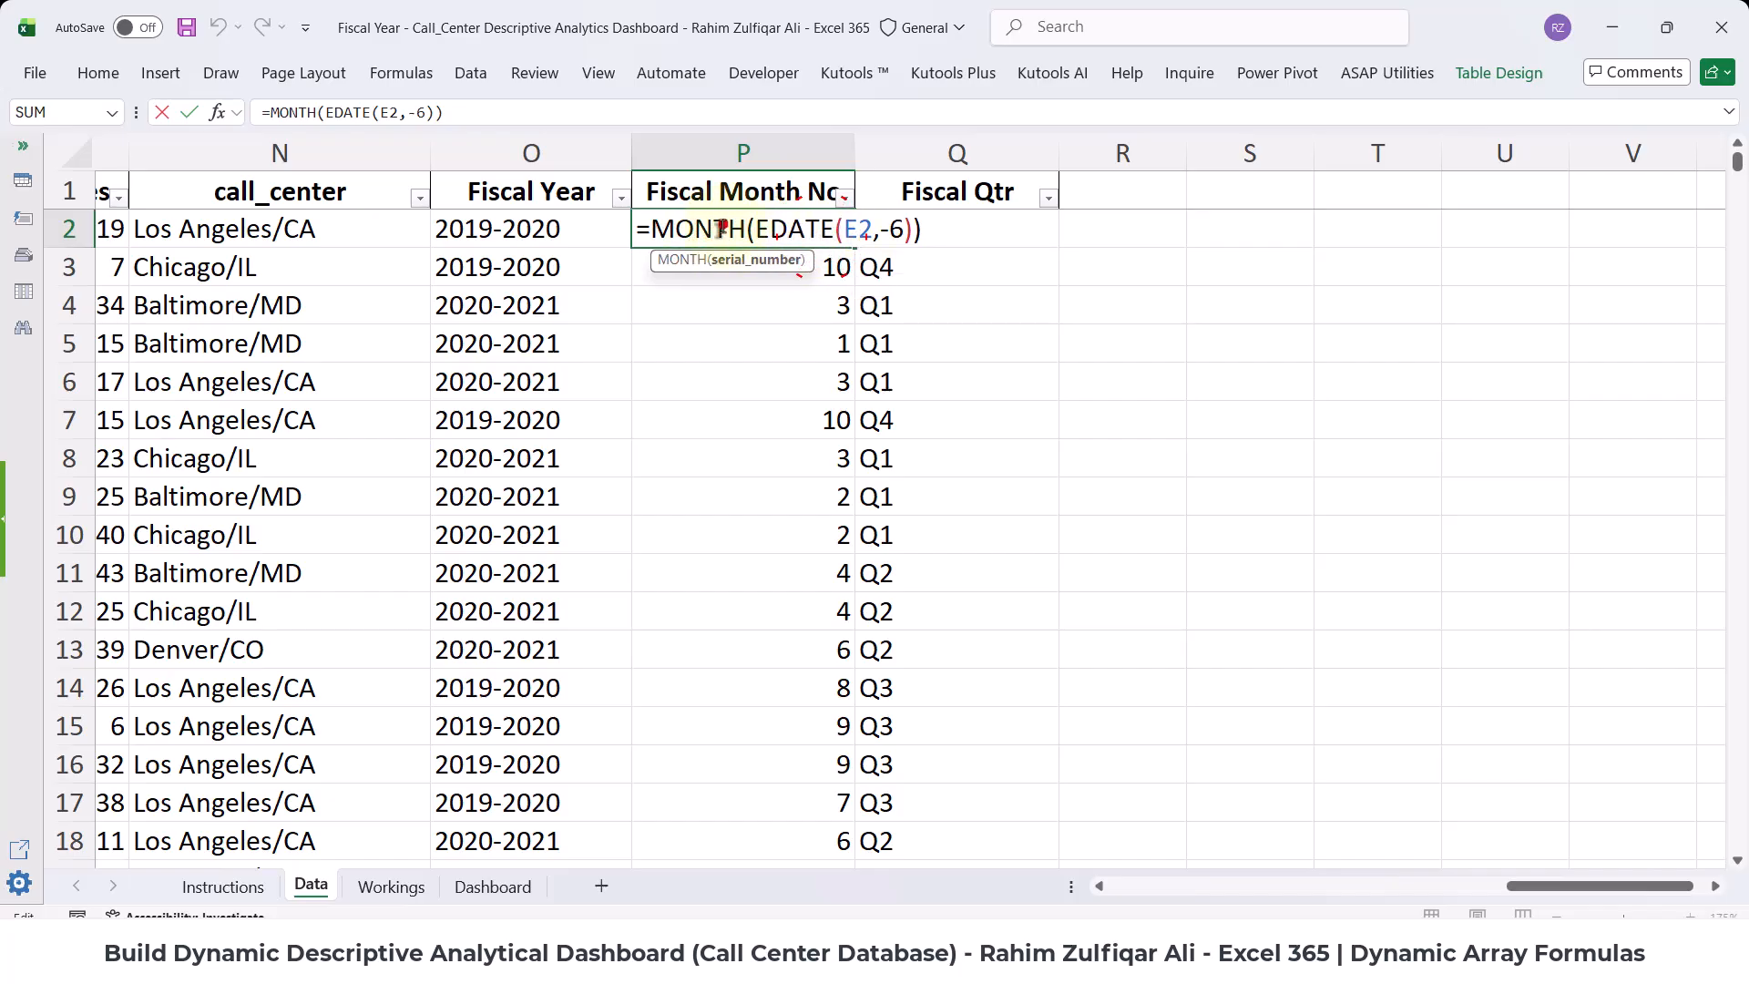
pyautogui.click(789, 229)
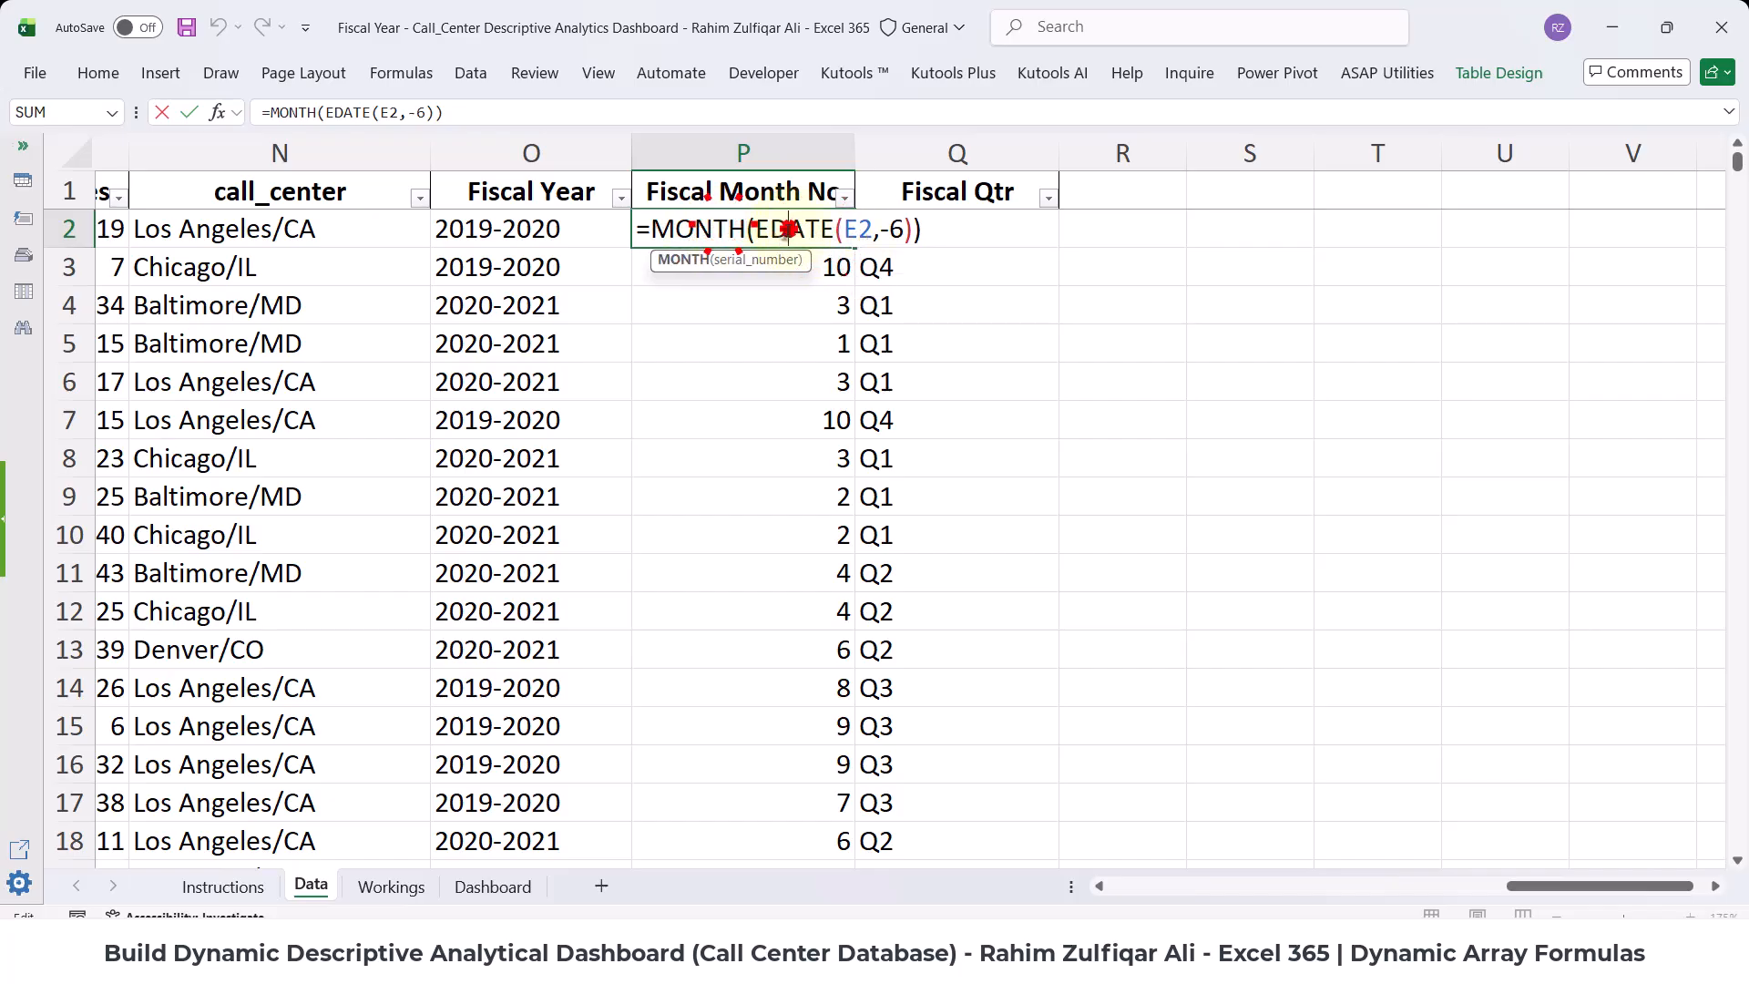
pyautogui.click(898, 230)
pyautogui.click(898, 232)
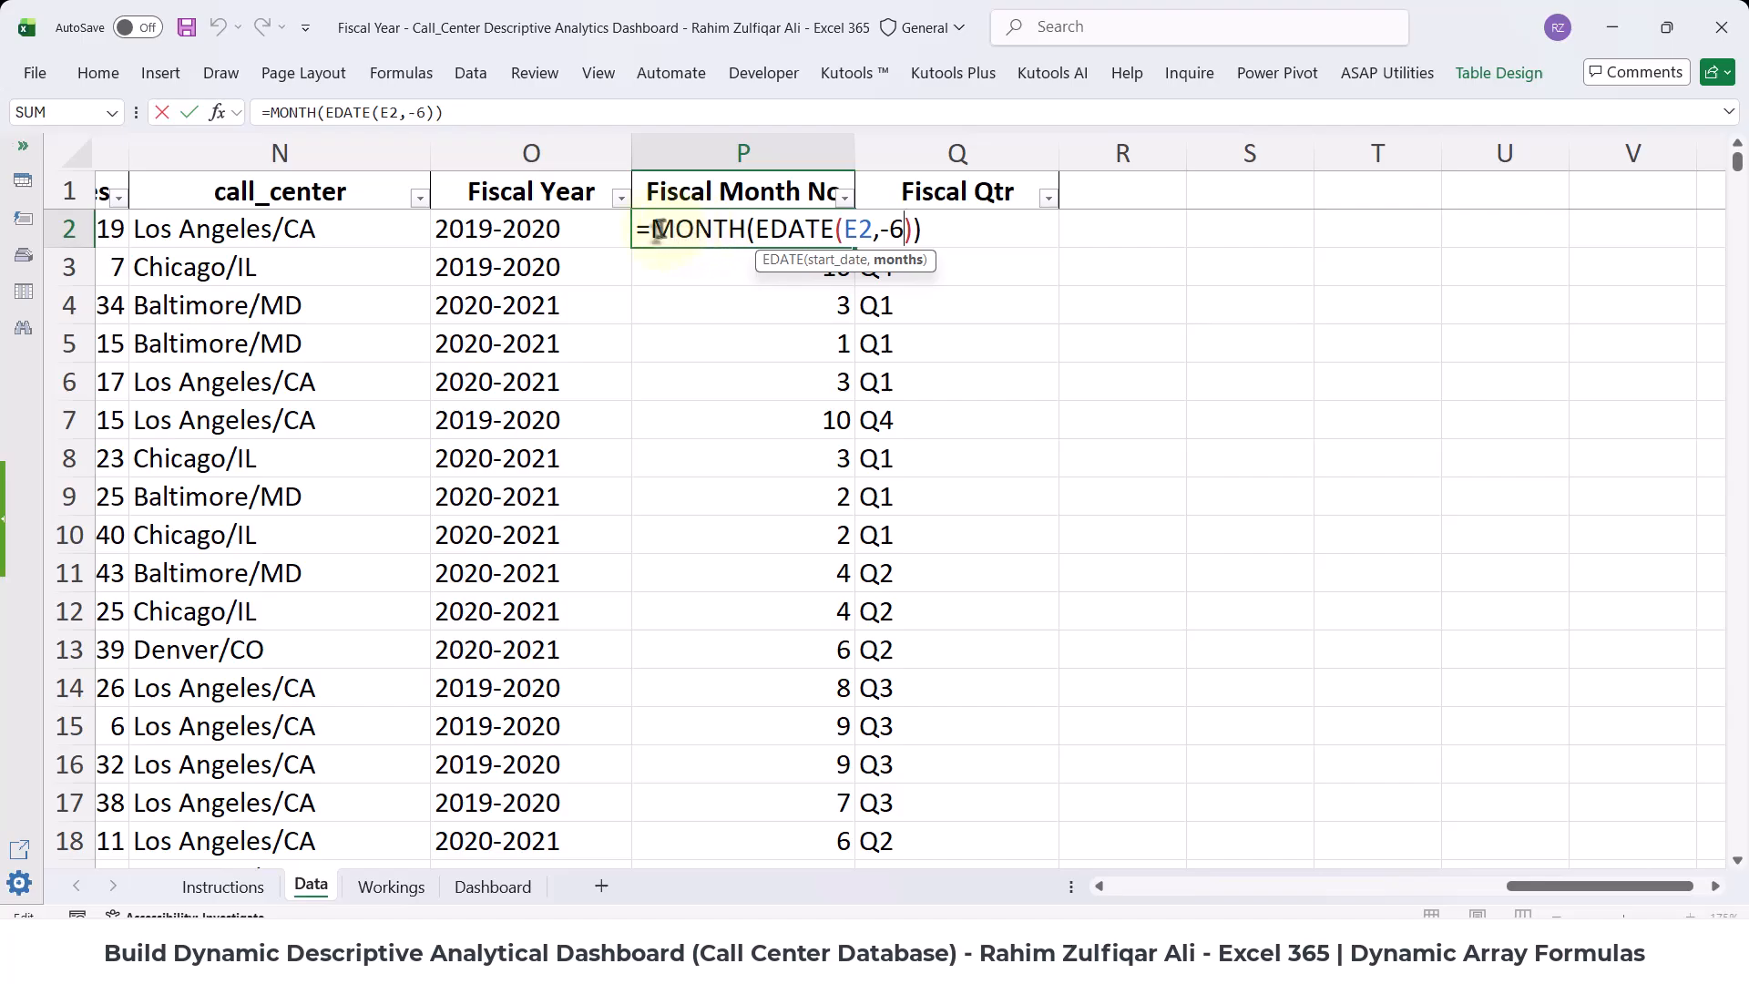
pyautogui.moveTo(652, 226); pyautogui.dragTo(745, 227)
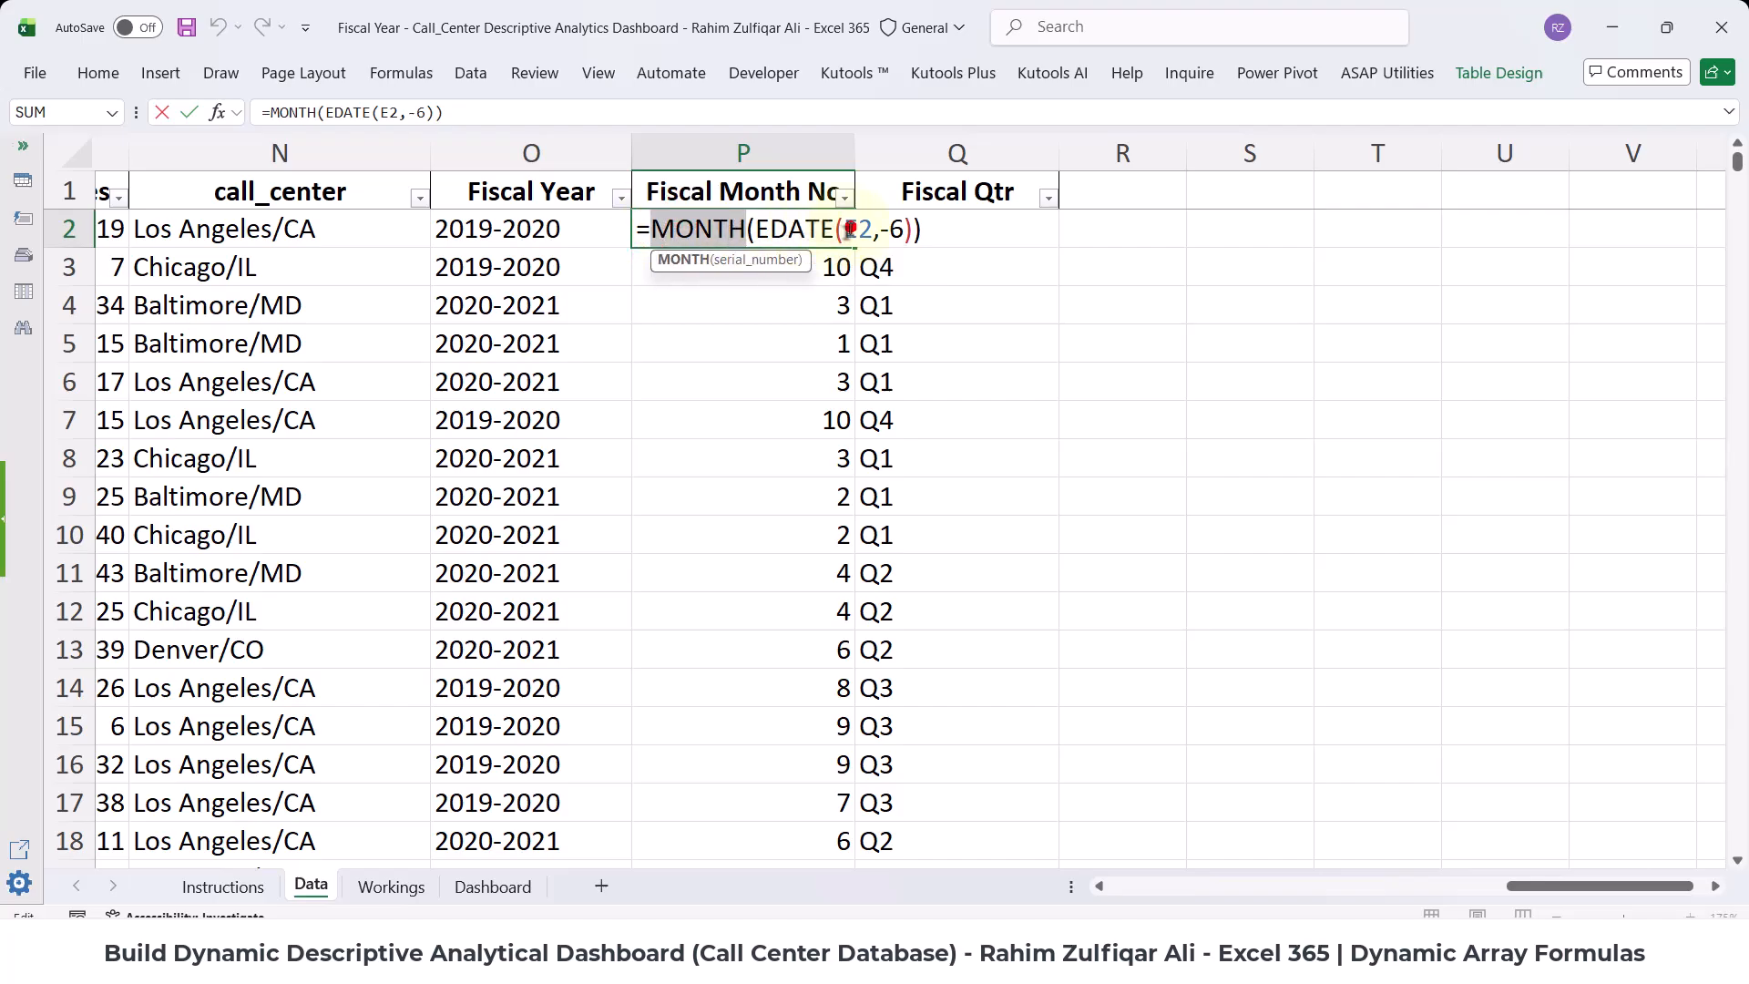
pyautogui.click(853, 228)
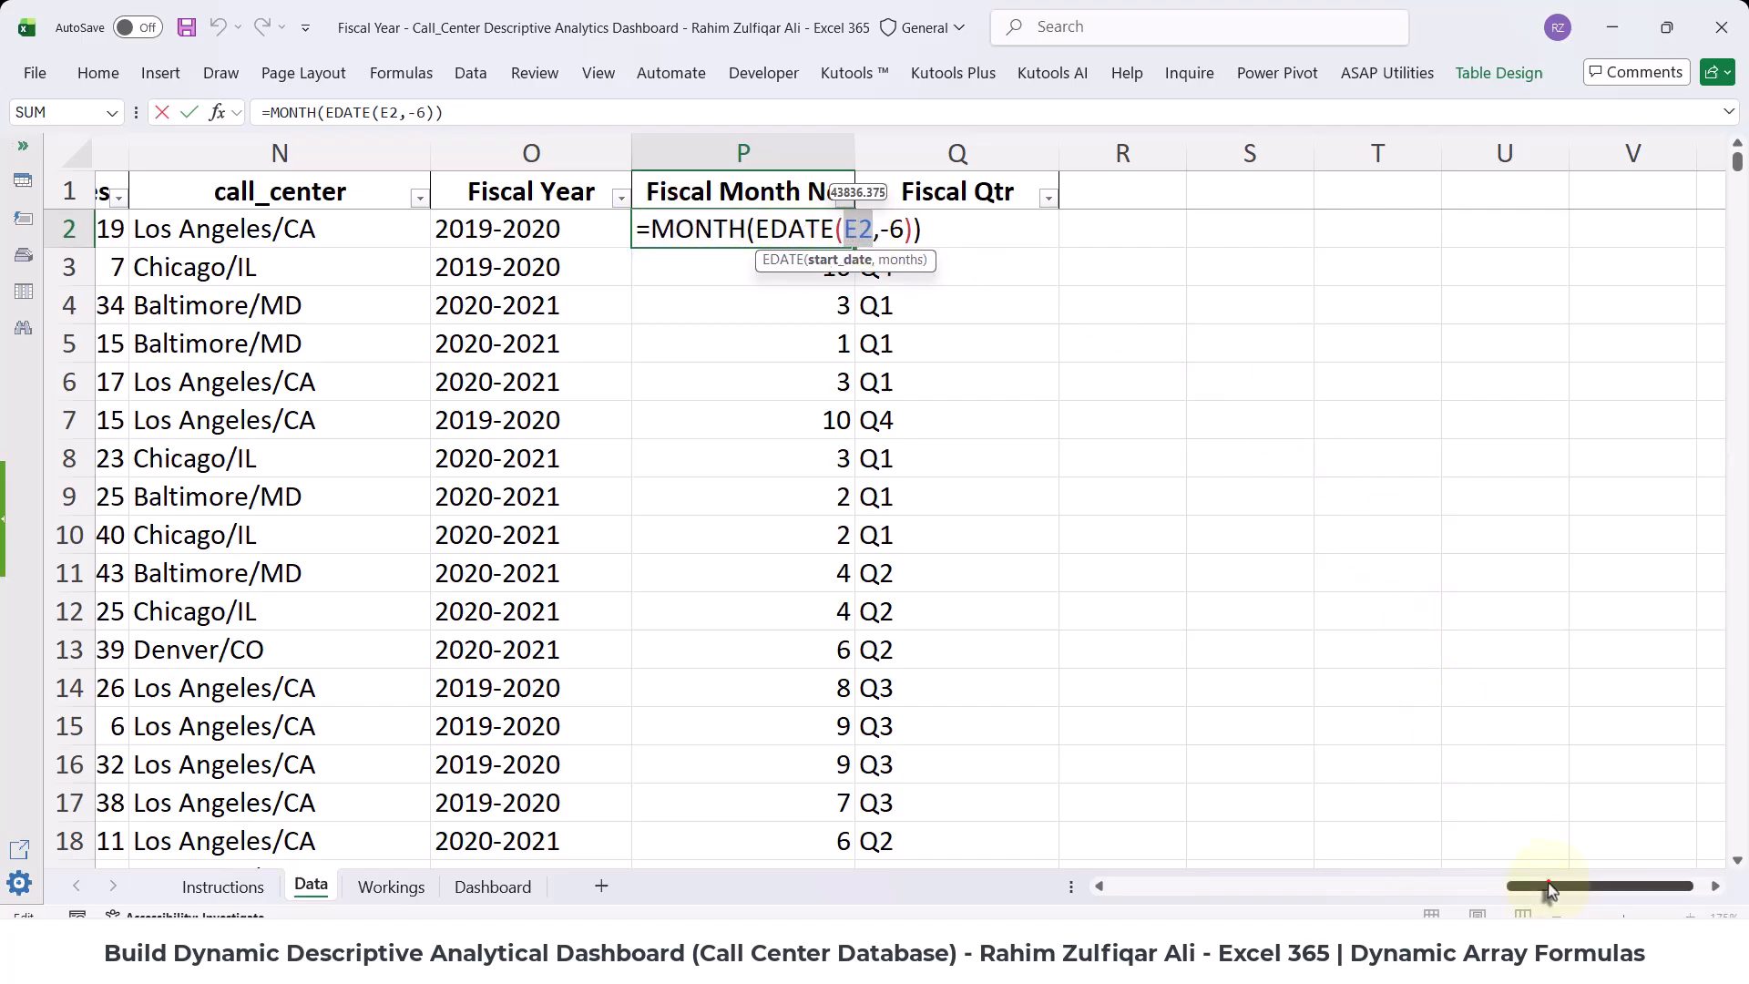
# - Trace the EDATE start date to the call_timestamp in E2, examine the -6 months argument, and close the formula unedited
pyautogui.moveTo(1548, 886); pyautogui.dragTo(1235, 890)
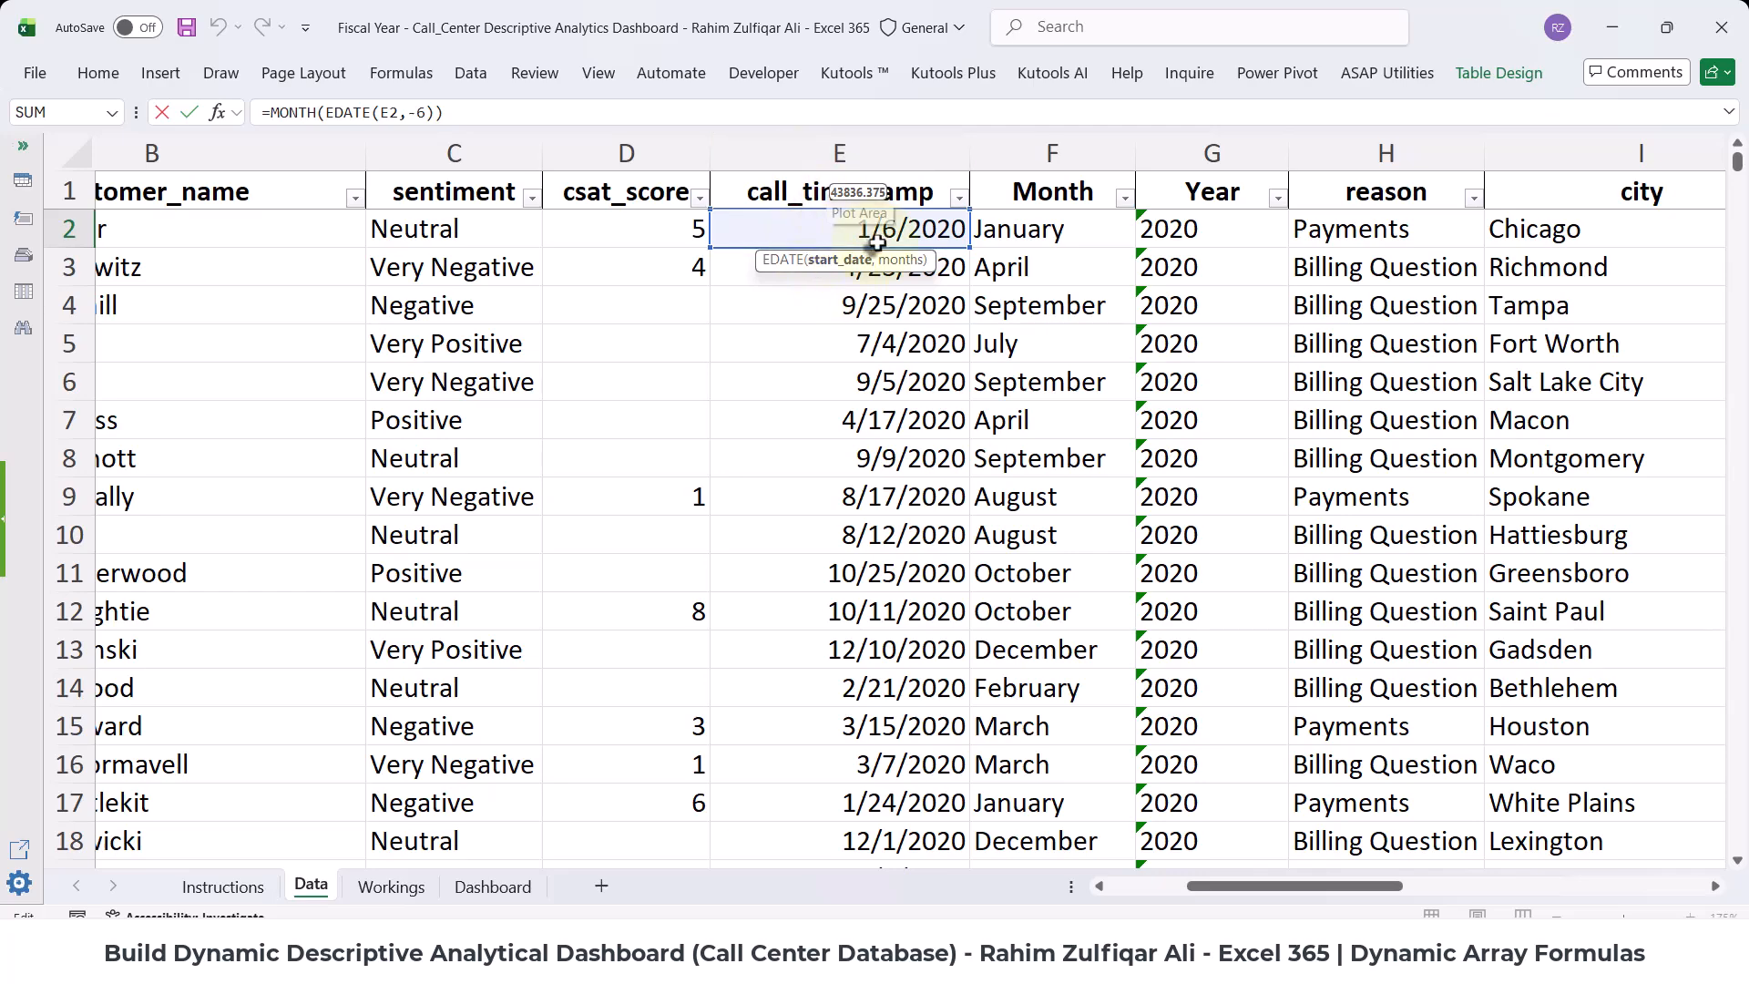
pyautogui.moveTo(1257, 891); pyautogui.dragTo(1589, 898)
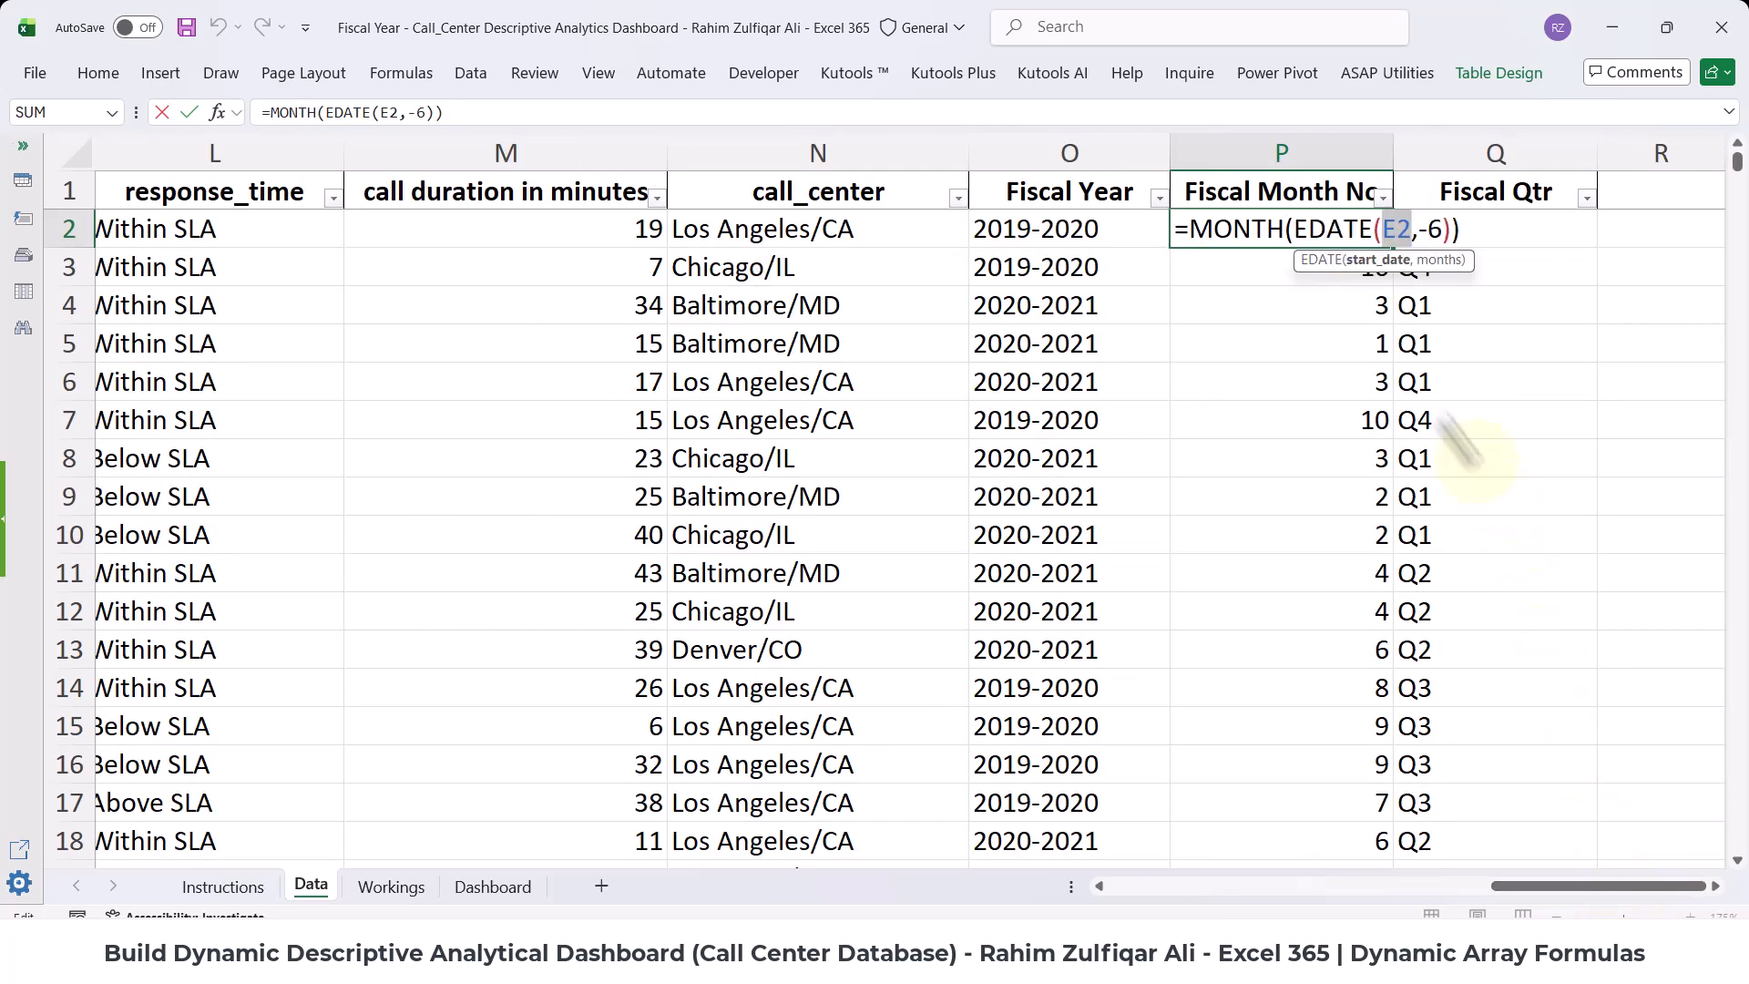
pyautogui.click(1393, 233)
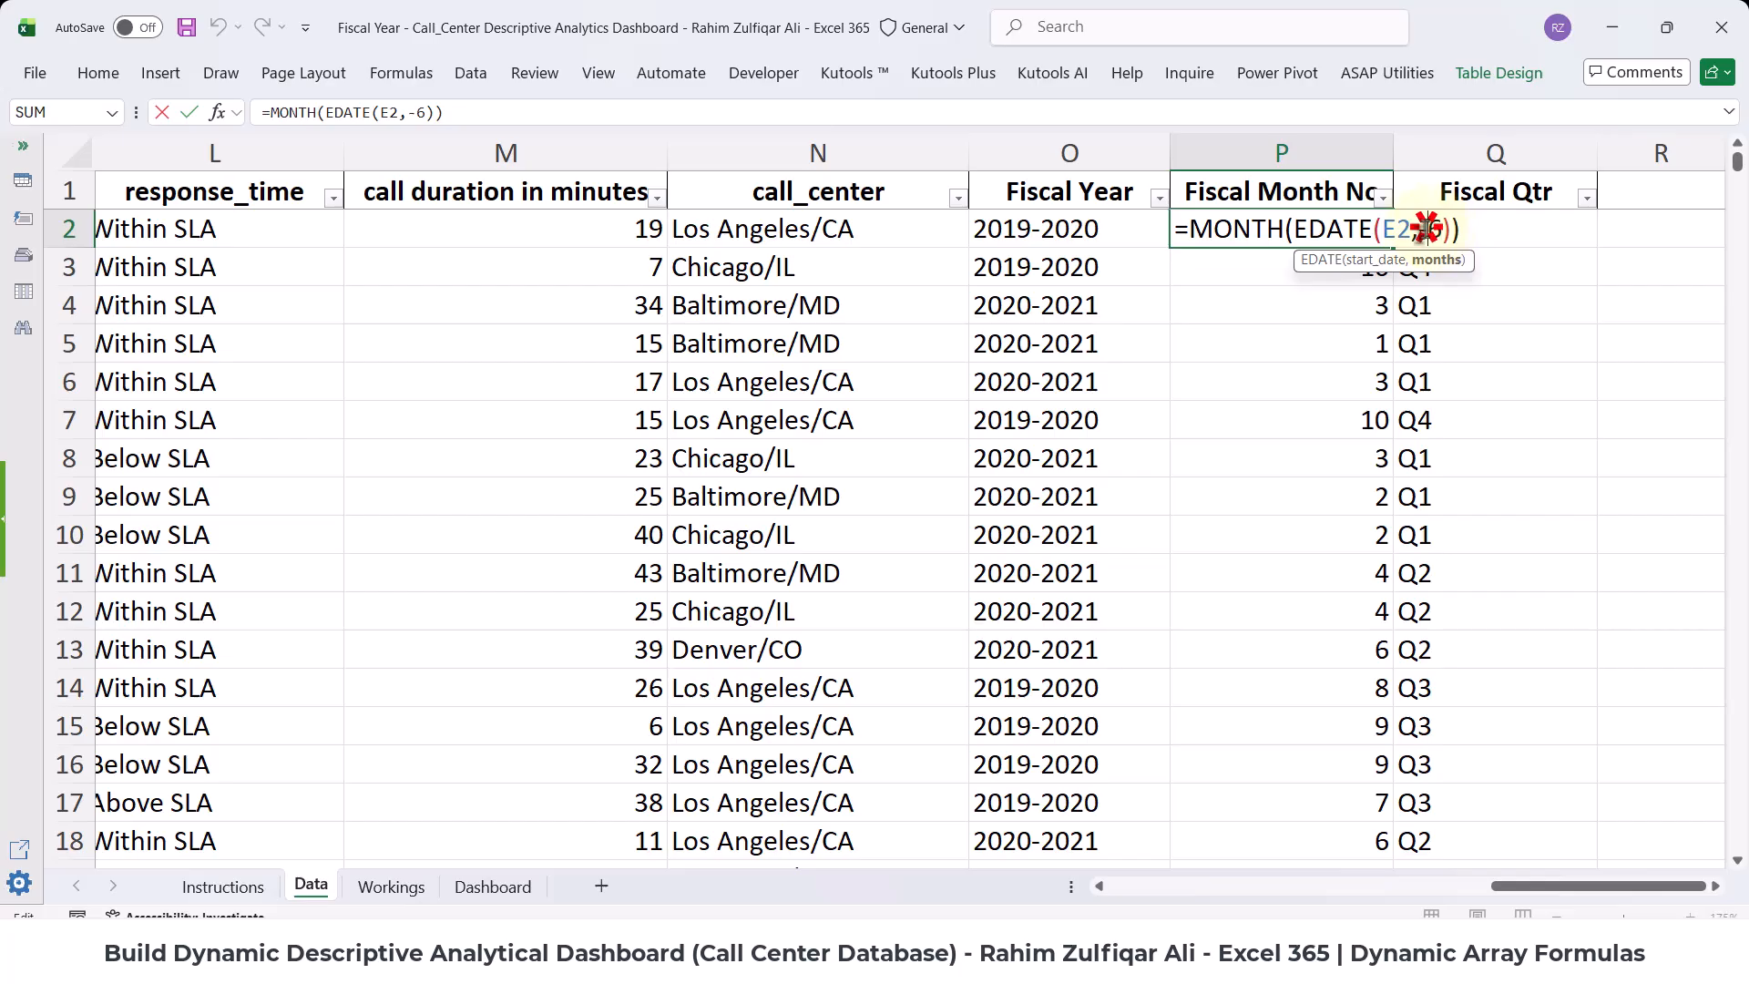
pyautogui.moveTo(1412, 227); pyautogui.dragTo(1433, 228)
pyautogui.press('Return')
# - Open the Fiscal Qtr formula in Q2 and examine its nested ROUNDUP, MONTH and EDATE functions
pyautogui.click(1475, 230)
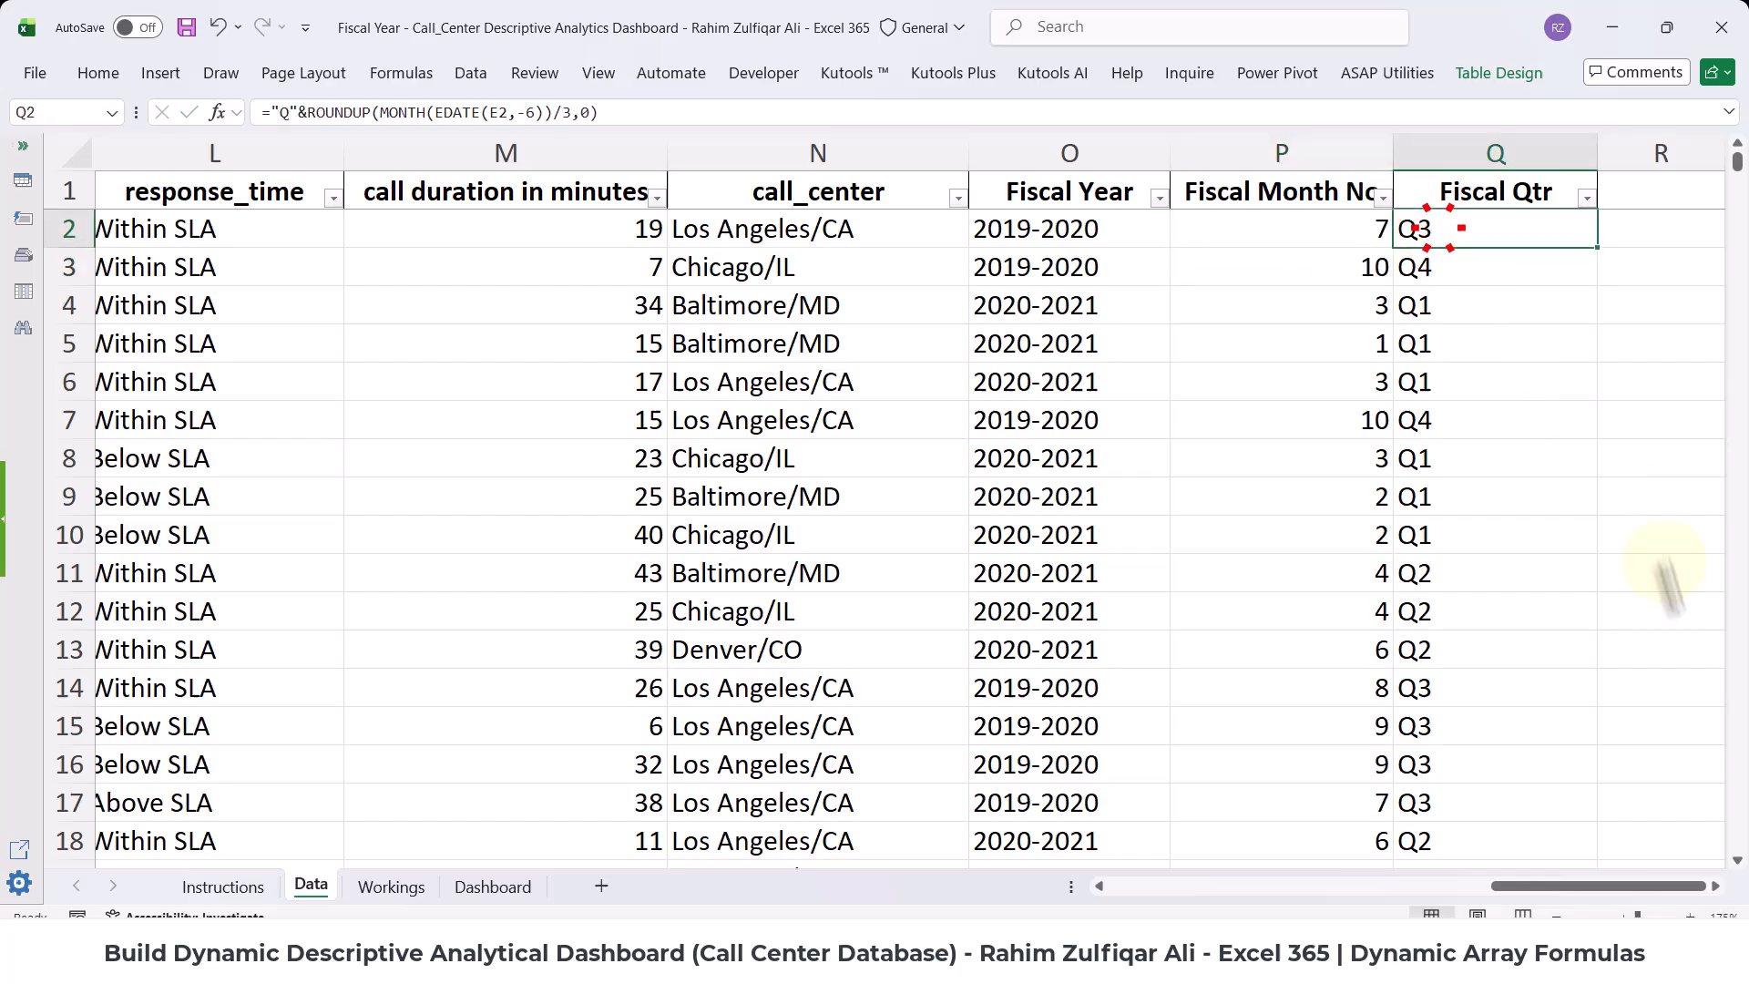
pyautogui.click(1719, 887)
pyautogui.click(1718, 887)
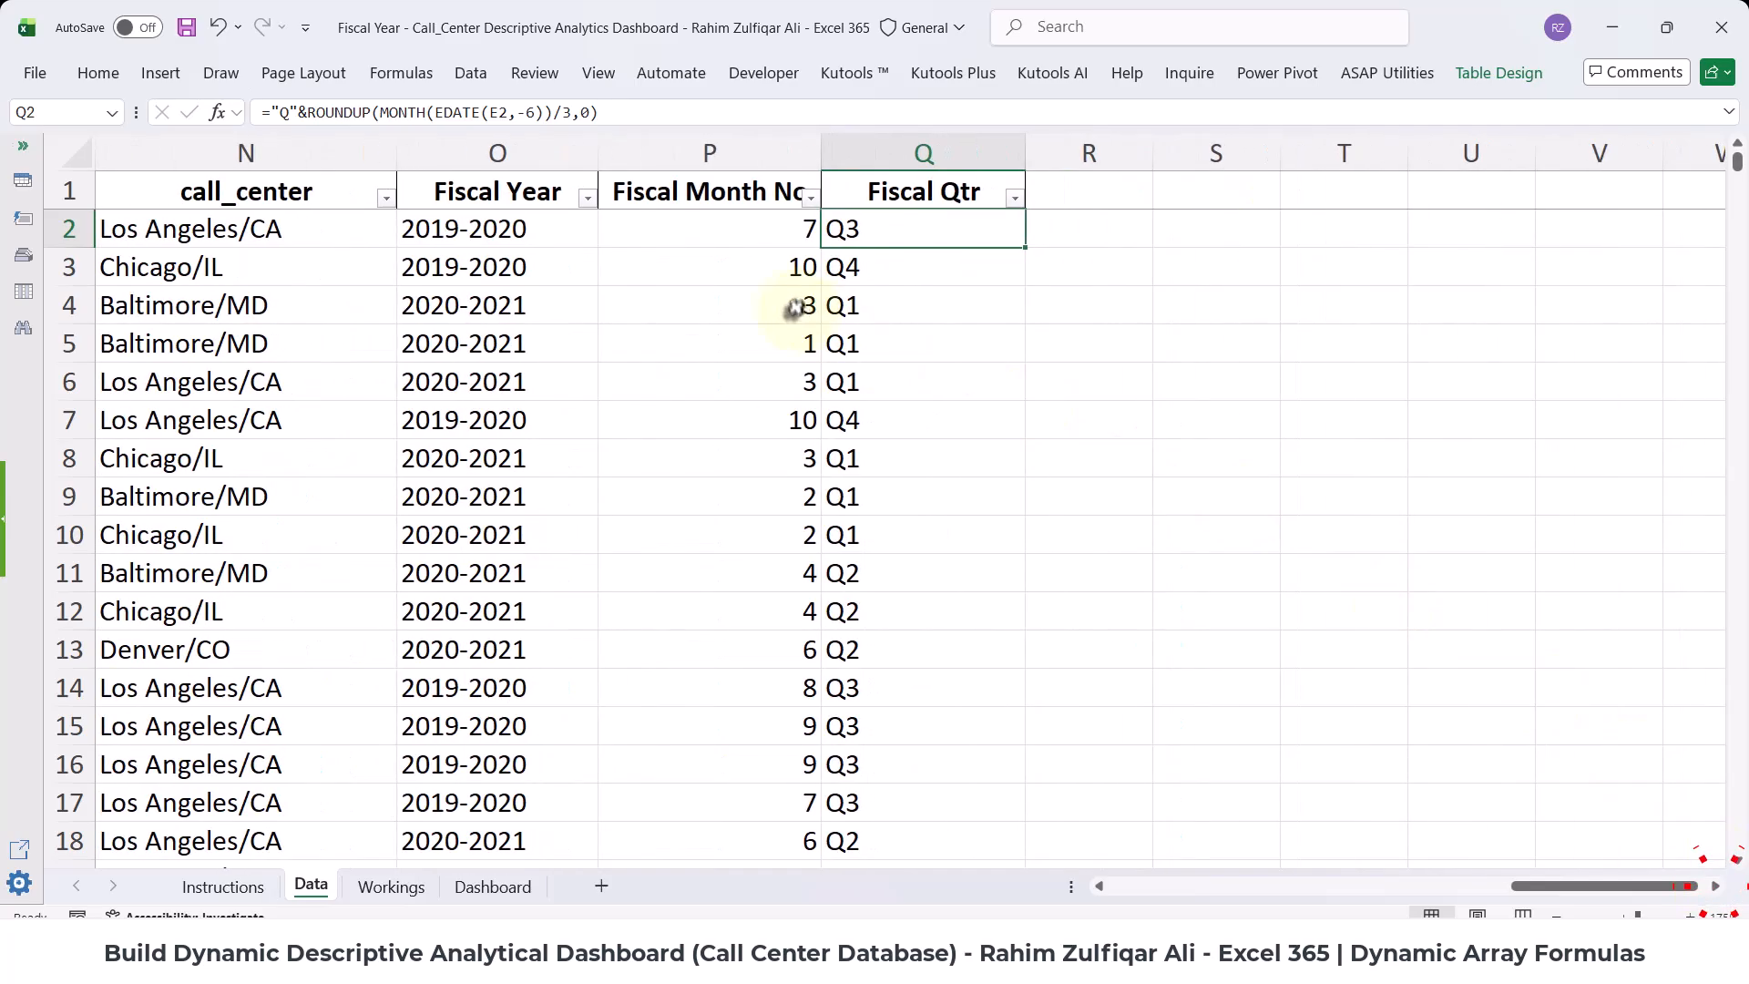
pyautogui.click(893, 259)
pyautogui.click(894, 239)
pyautogui.doubleClick(899, 232)
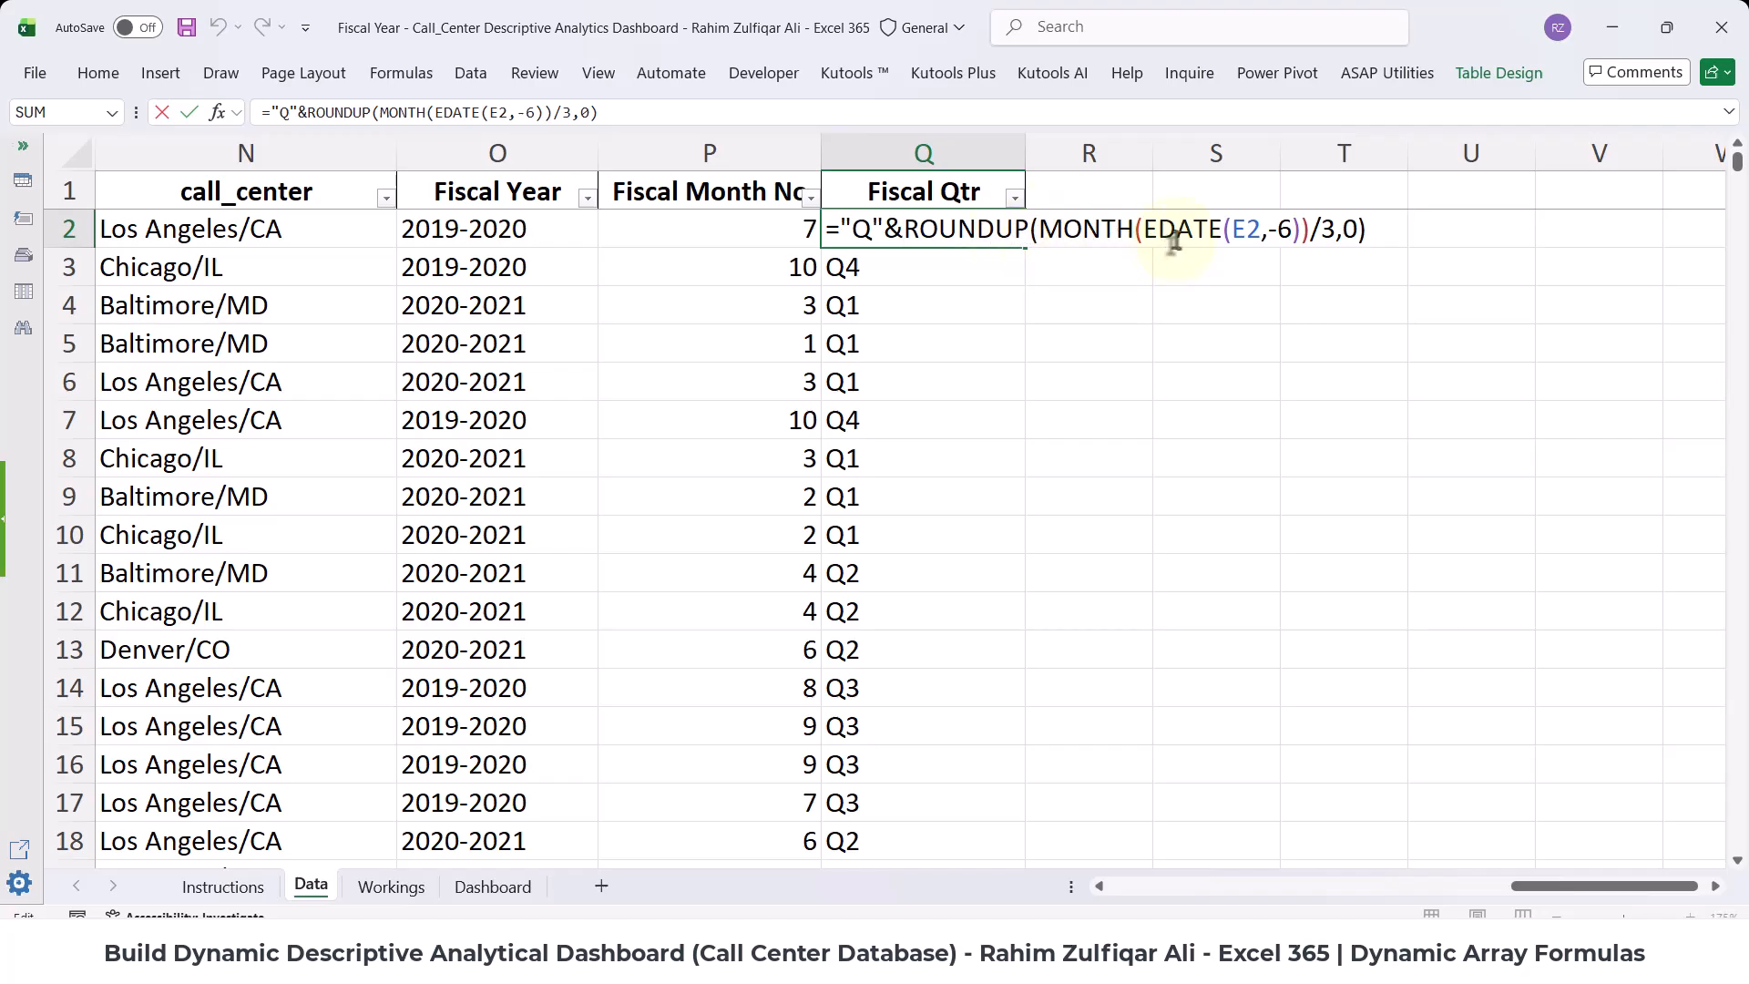
pyautogui.moveTo(1033, 230); pyautogui.dragTo(1204, 232)
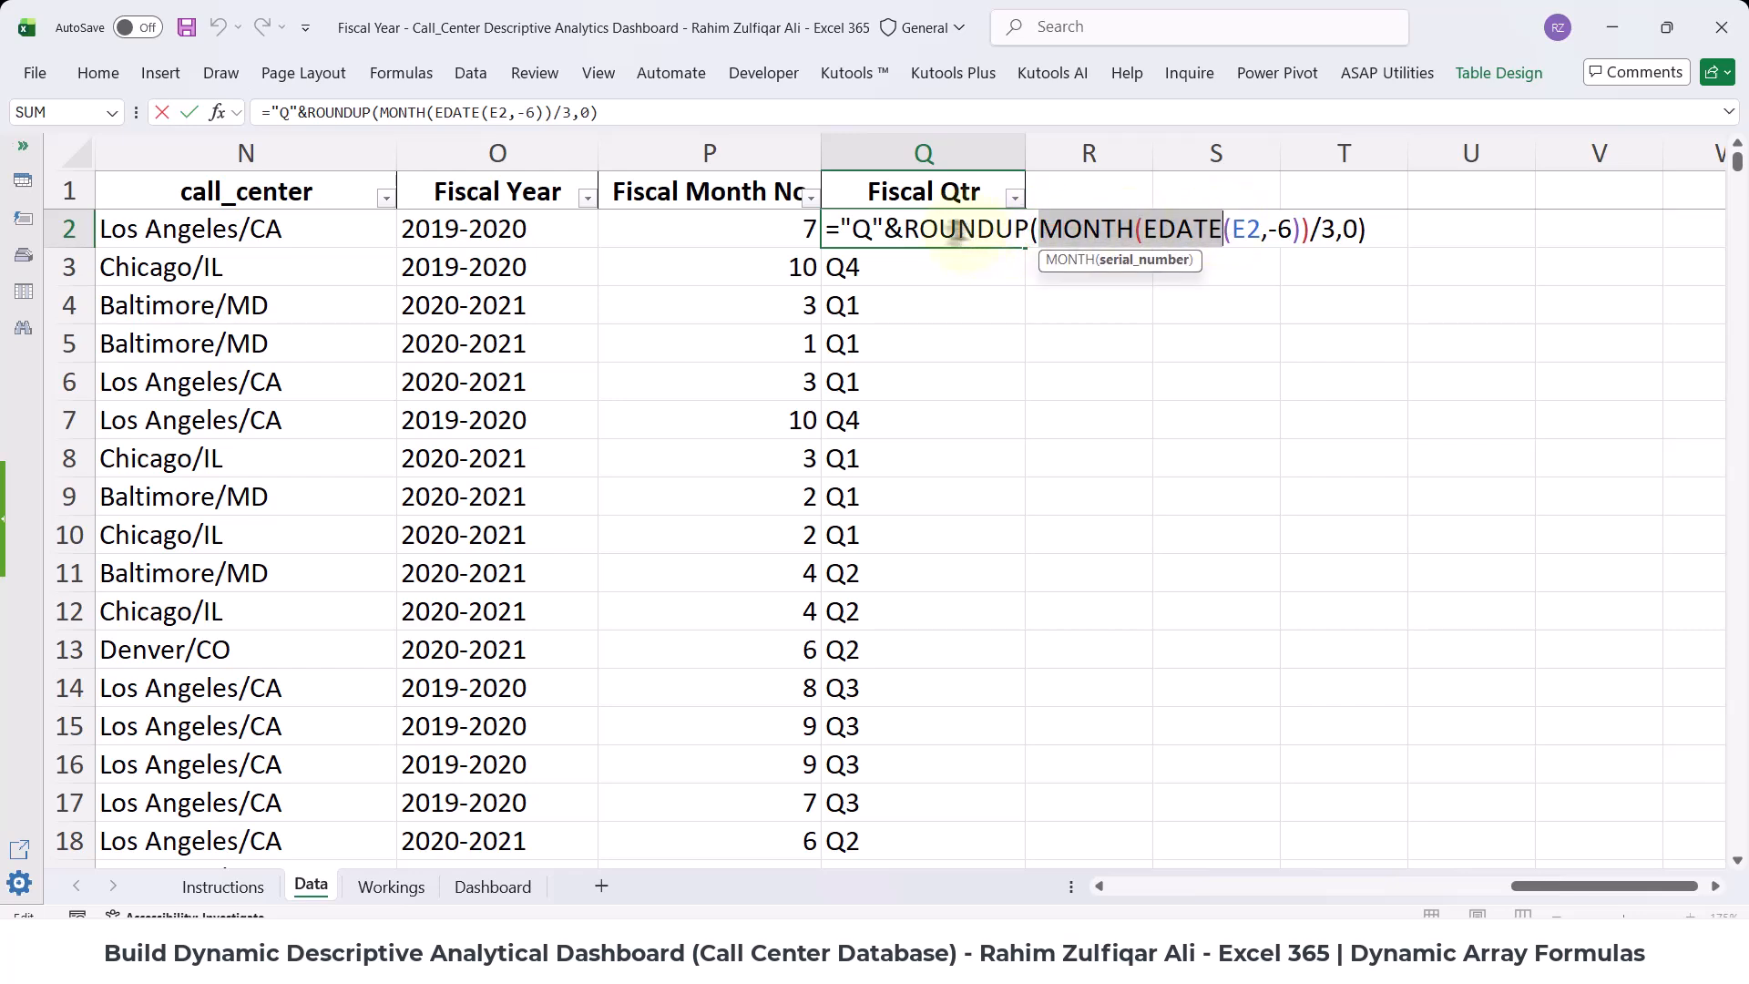
pyautogui.moveTo(905, 230); pyautogui.dragTo(1052, 229)
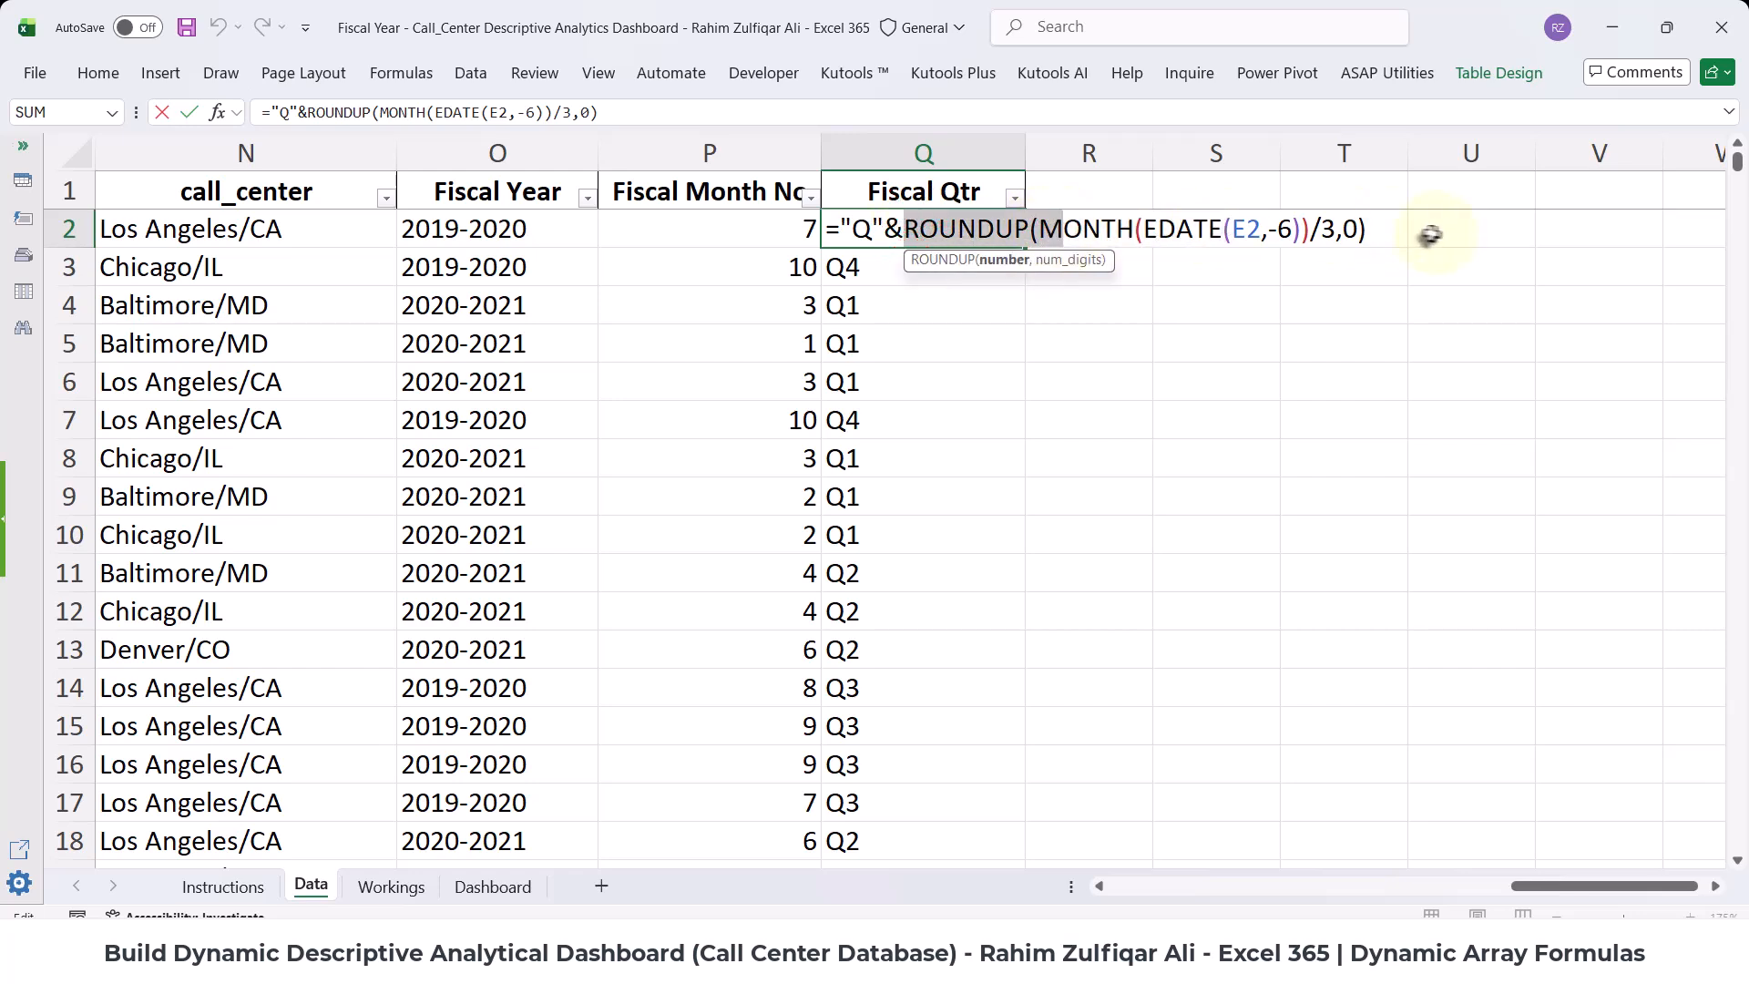
# - Examine the division by 3, the -6 months argument and the "Q" prefix in the Fiscal Qtr formula, and close it unedited
pyautogui.click(1323, 230)
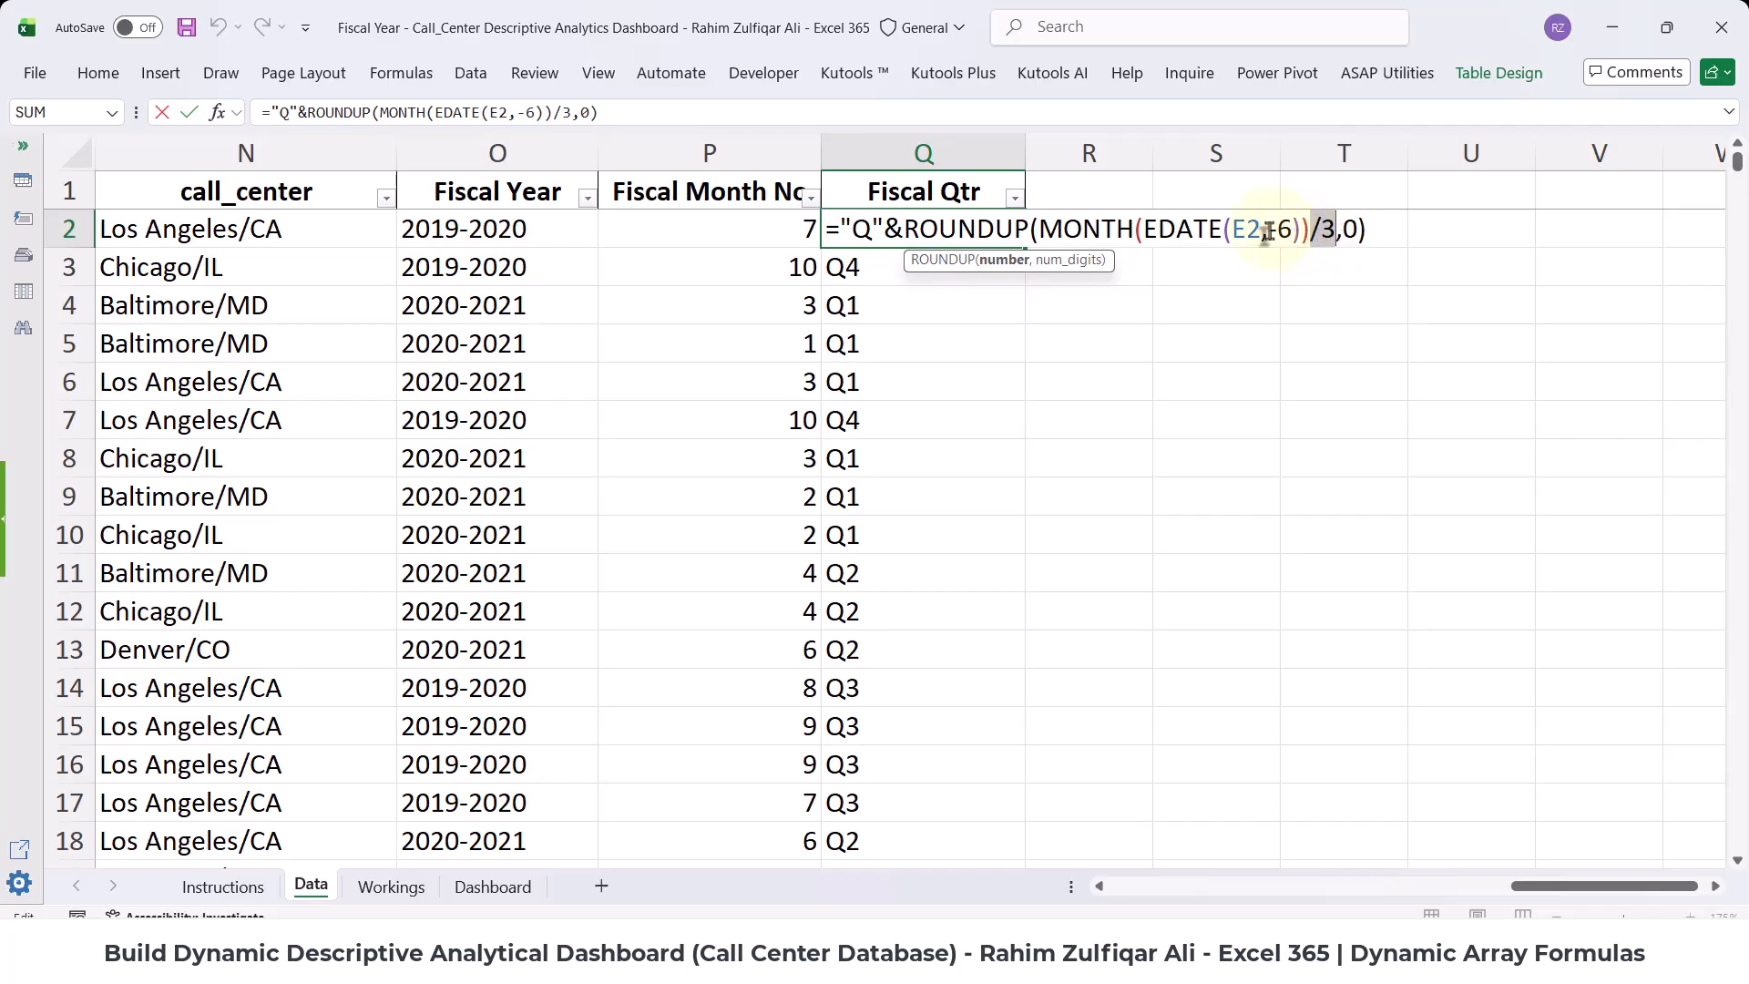
pyautogui.moveTo(1268, 230); pyautogui.dragTo(1292, 230)
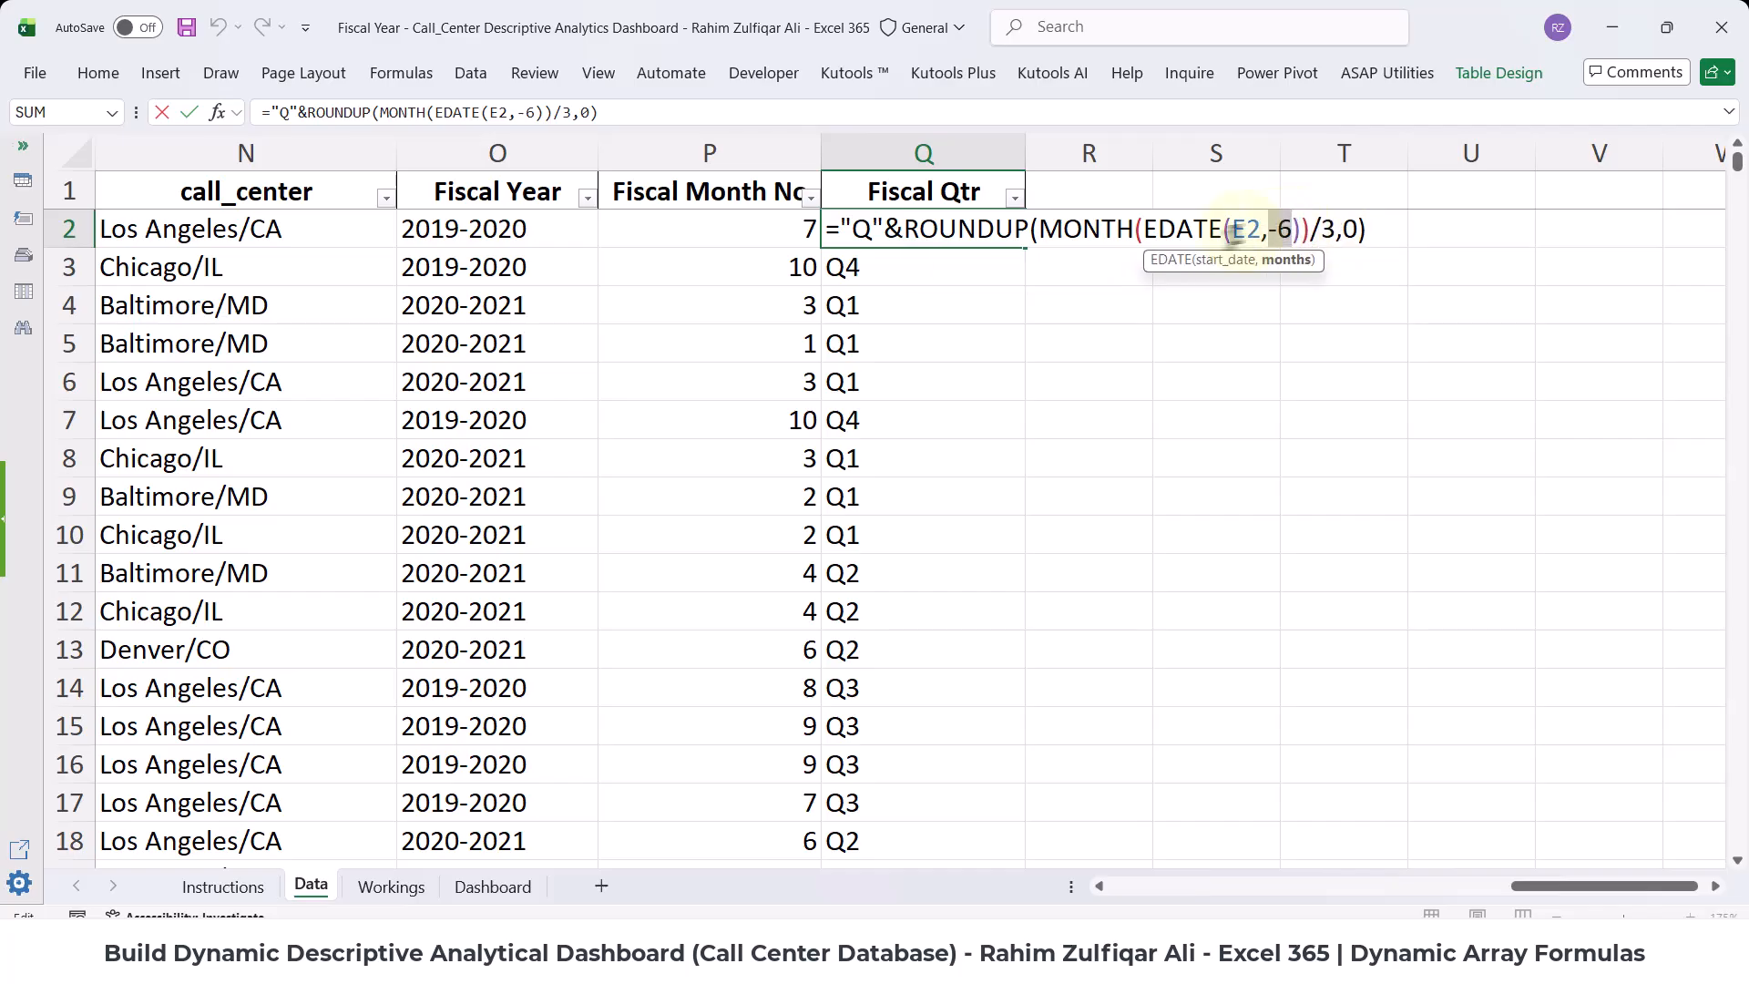
pyautogui.moveTo(885, 230); pyautogui.dragTo(867, 231)
pyautogui.click(867, 231)
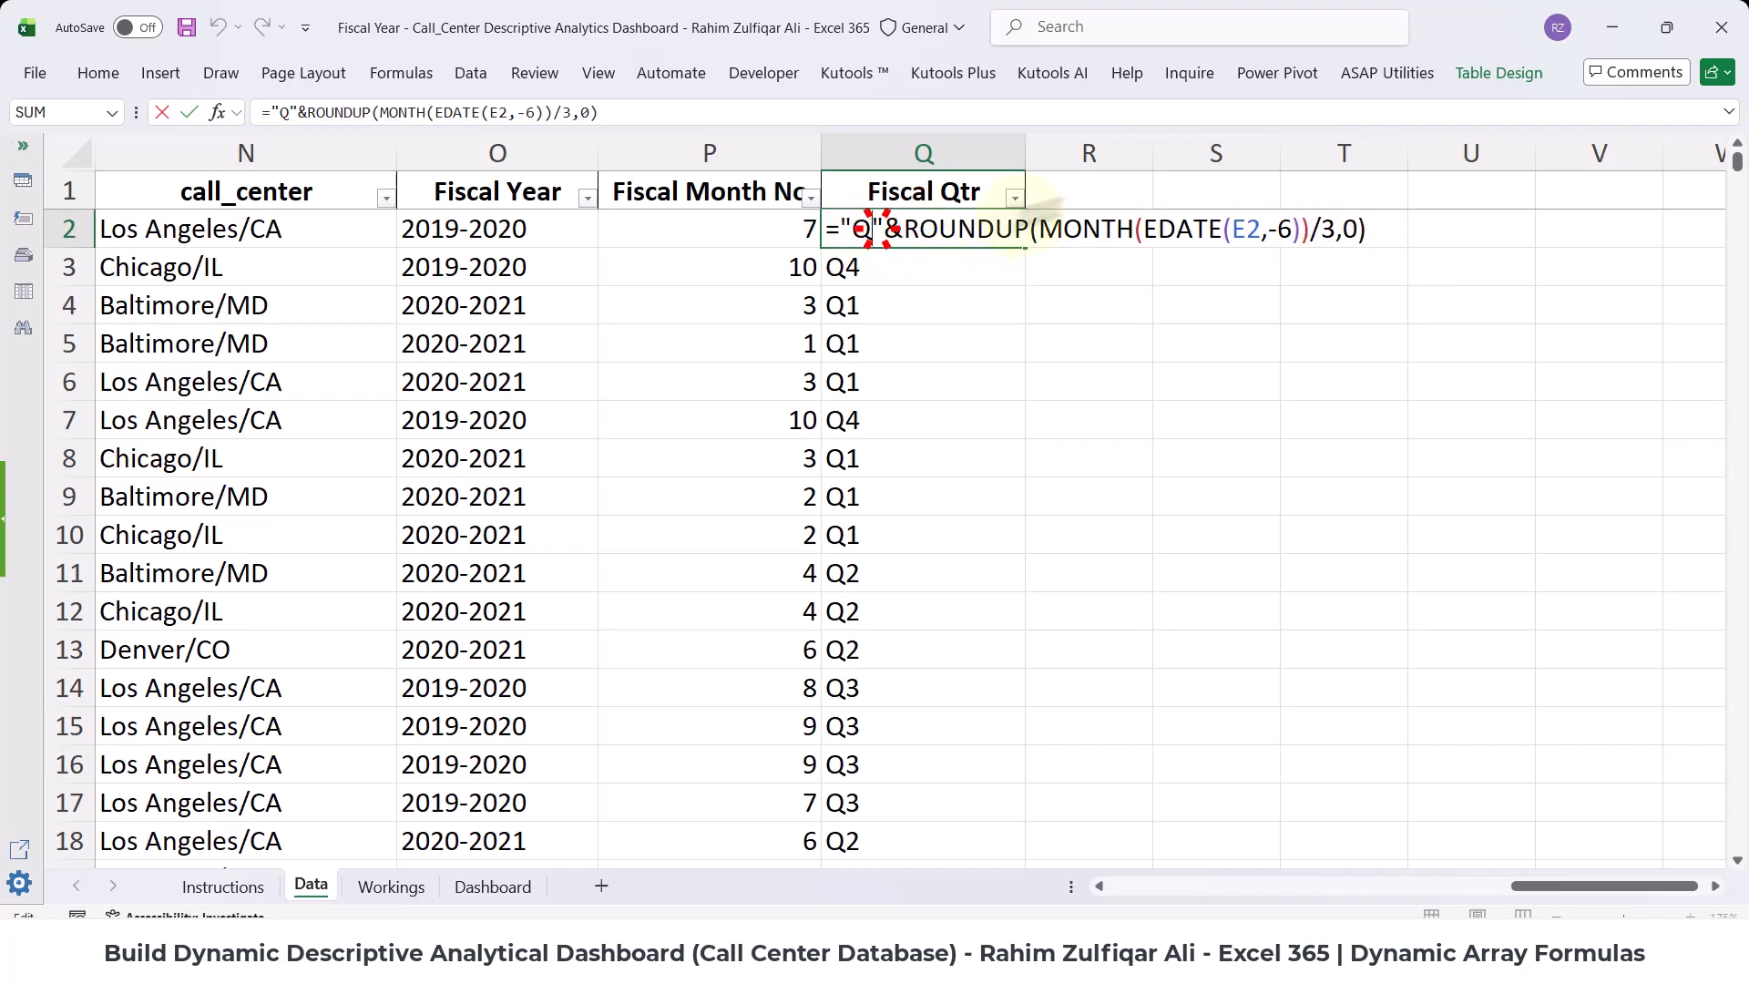
pyautogui.press('Return')
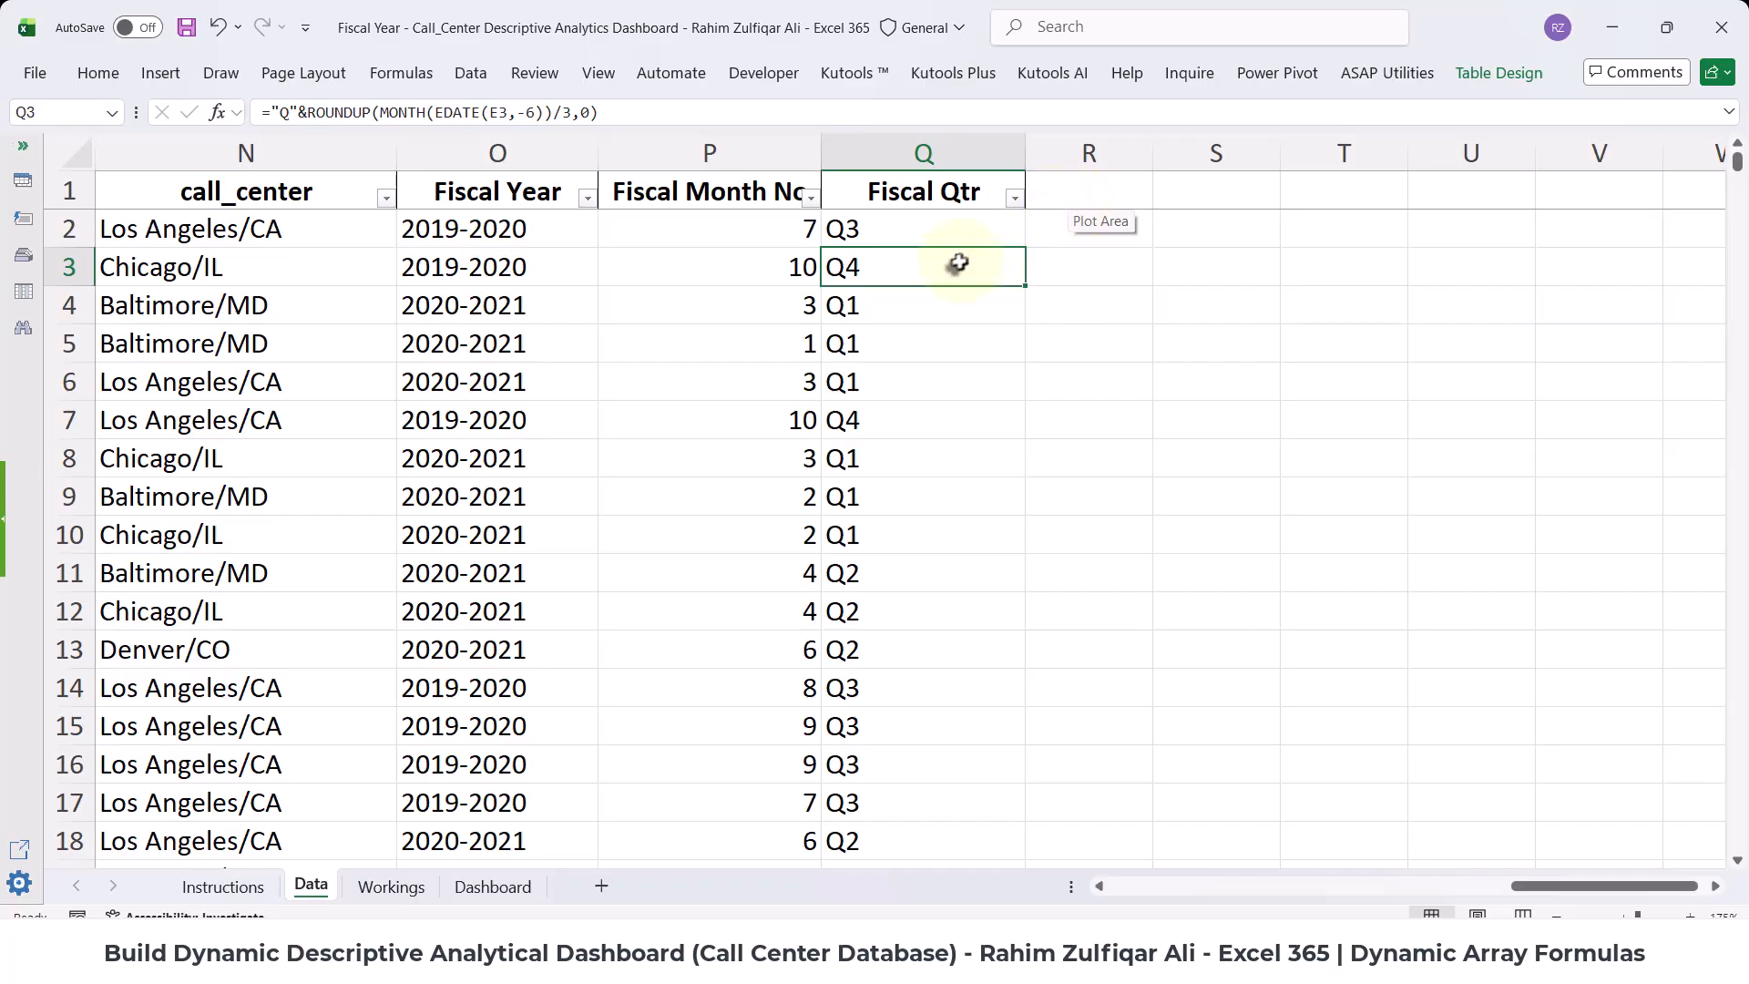
# - Open the Fiscal Year formula in O2 and examine its IF test, MONTH(E2)>=7
pyautogui.moveTo(1542, 886); pyautogui.dragTo(1508, 898)
pyautogui.doubleClick(639, 226)
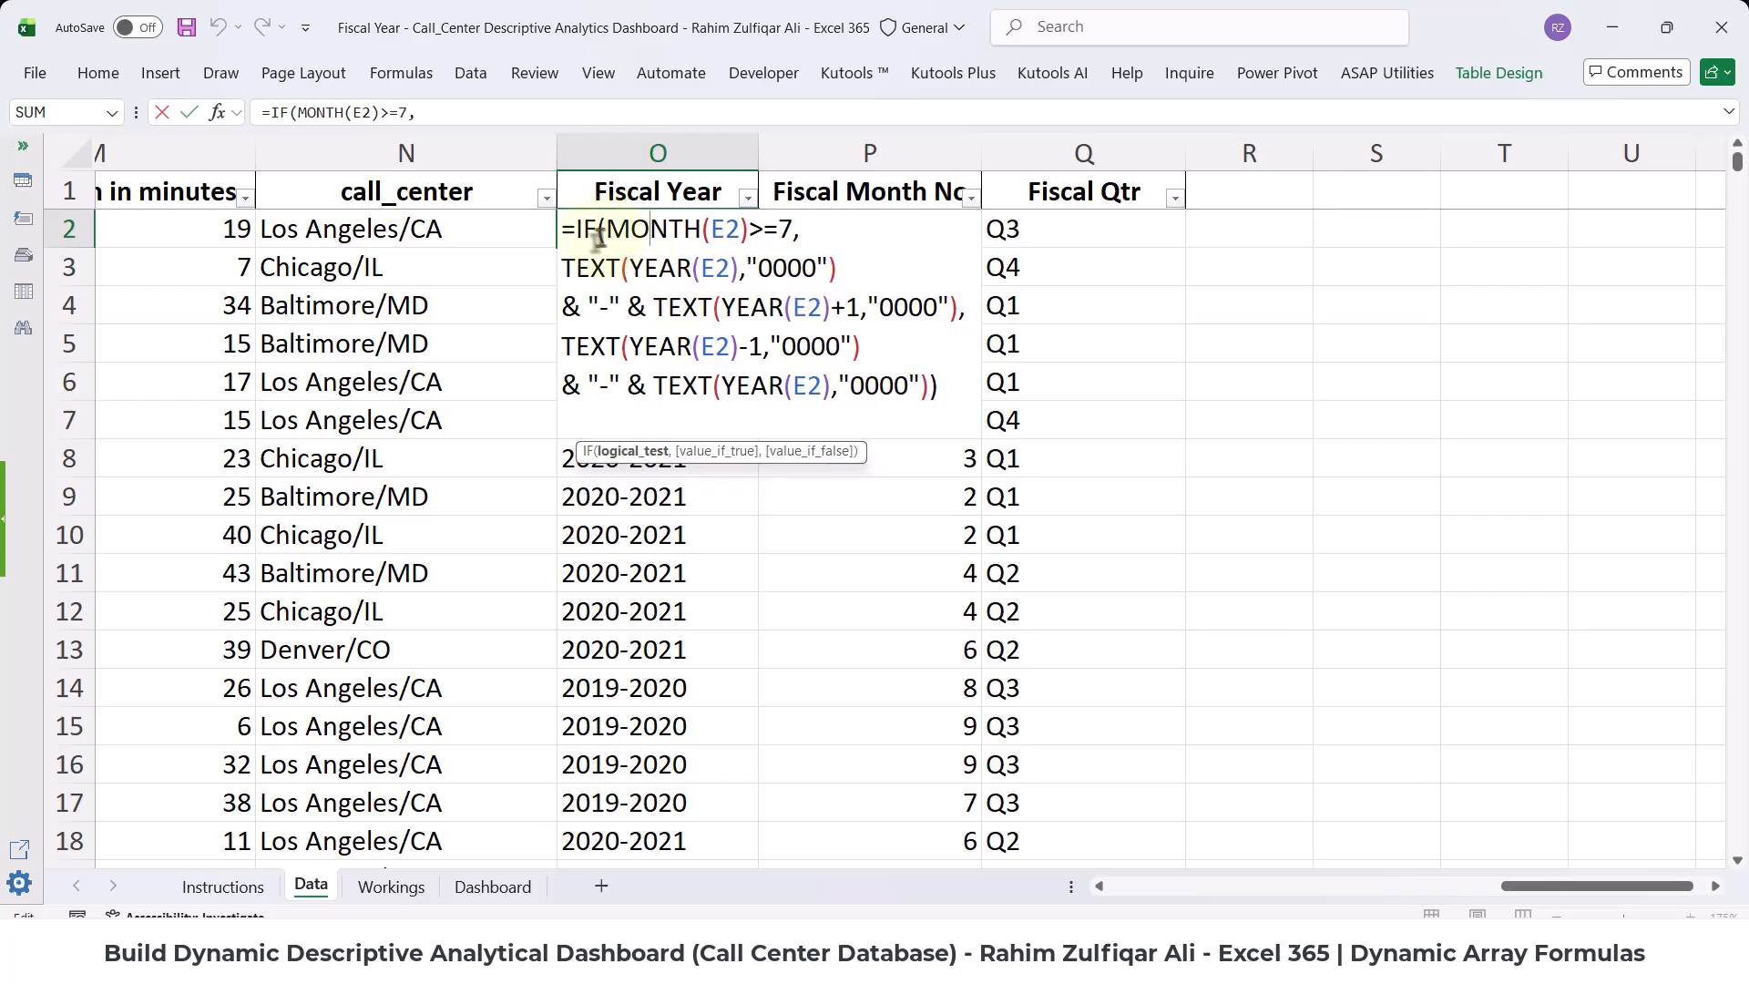
pyautogui.moveTo(649, 230); pyautogui.dragTo(749, 229)
pyautogui.doubleClick(783, 228)
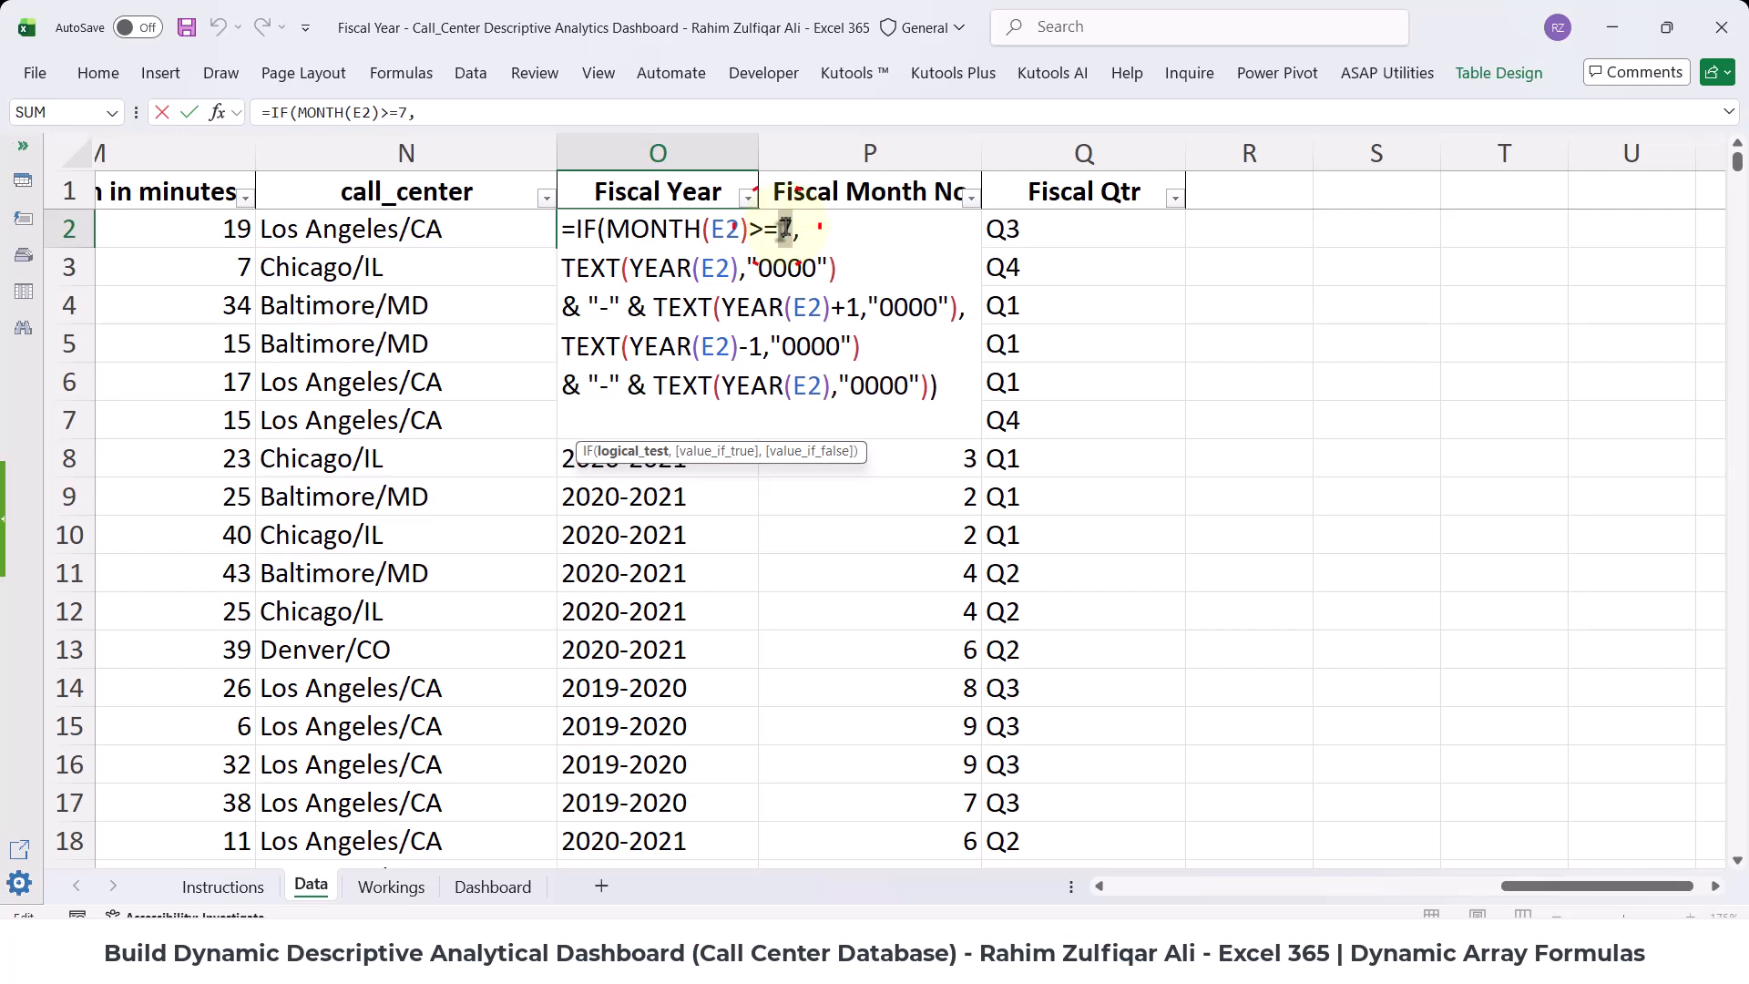
pyautogui.doubleClick(755, 346)
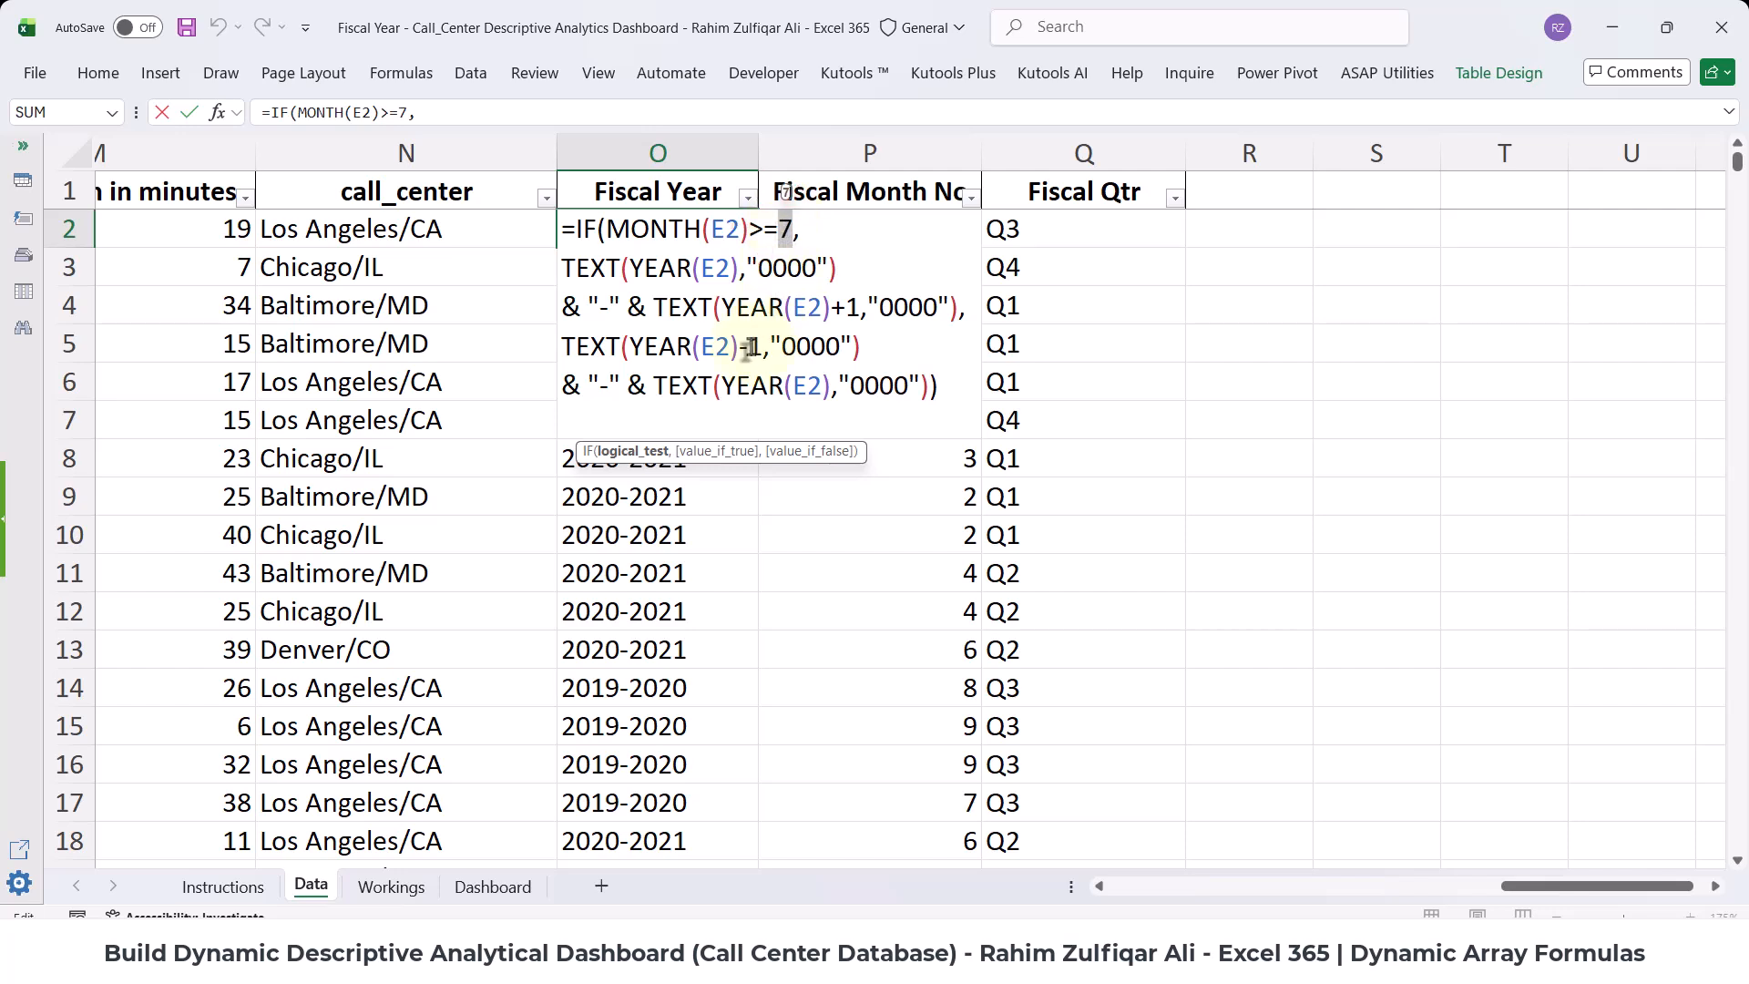
# - Examine the true branch of the Fiscal Year formula: the YEAR text, the "-" separator and the YEAR(E2)+1 text
pyautogui.moveTo(678, 276); pyautogui.dragTo(818, 273)
pyautogui.click(570, 310)
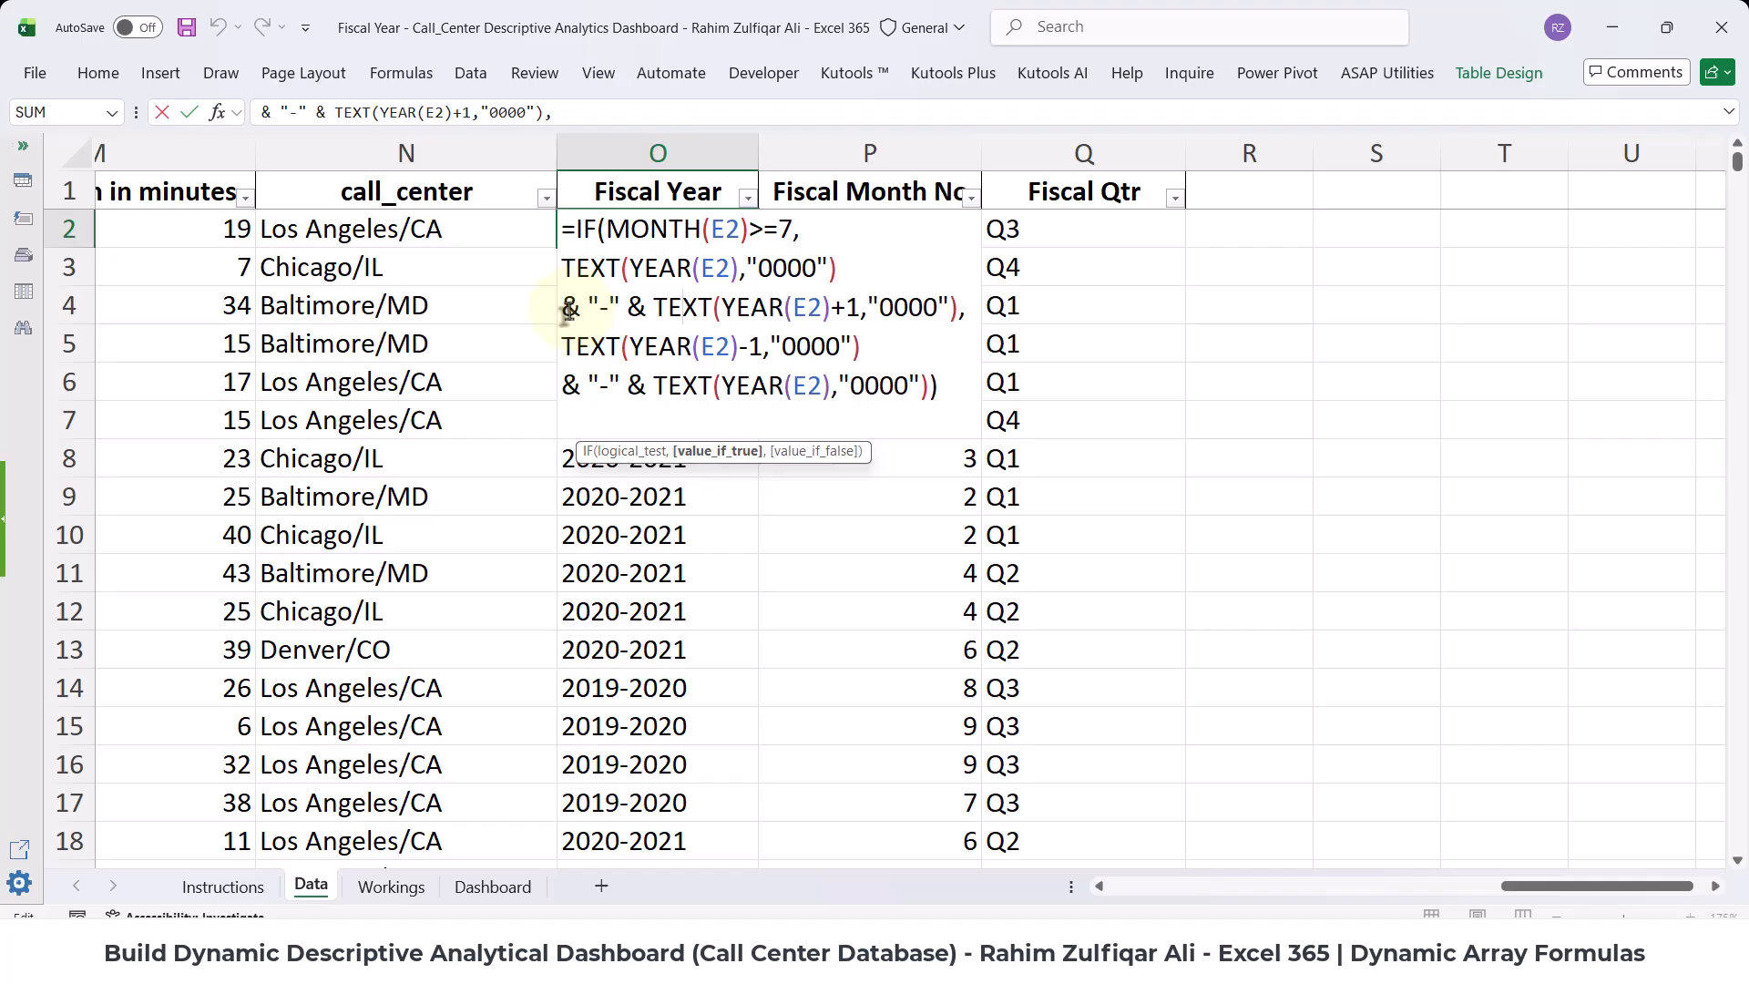
pyautogui.moveTo(565, 310); pyautogui.dragTo(627, 309)
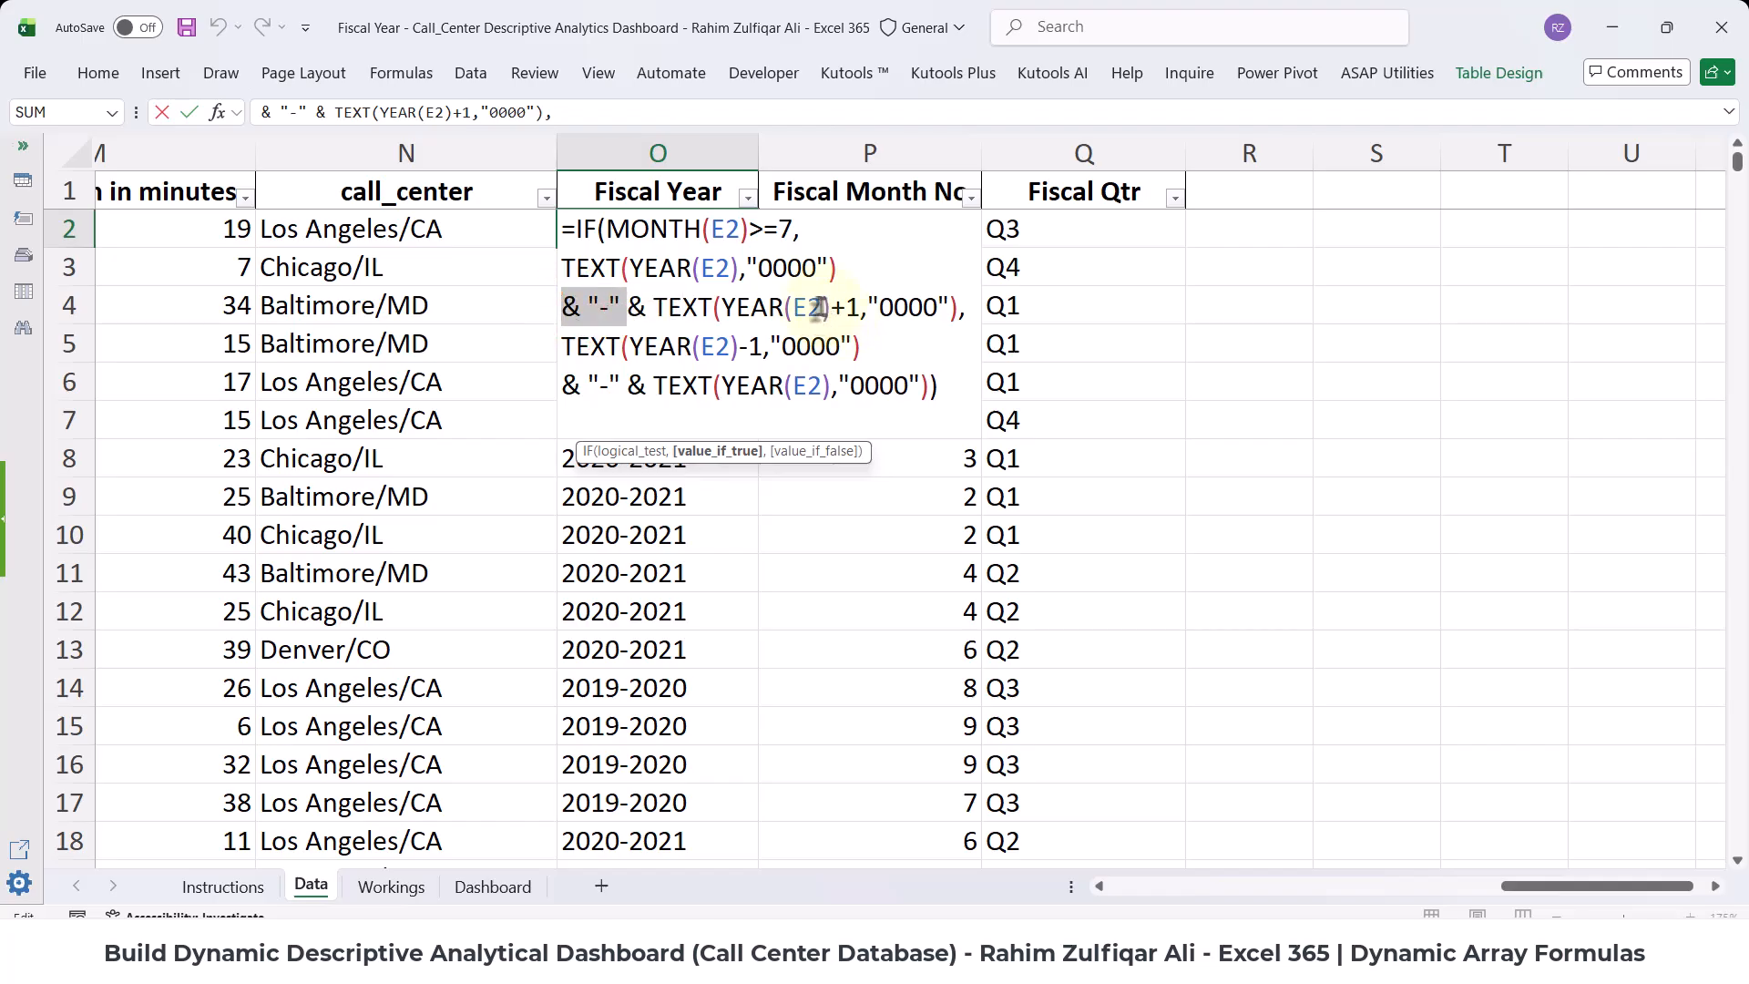
pyautogui.moveTo(752, 309); pyautogui.dragTo(856, 311)
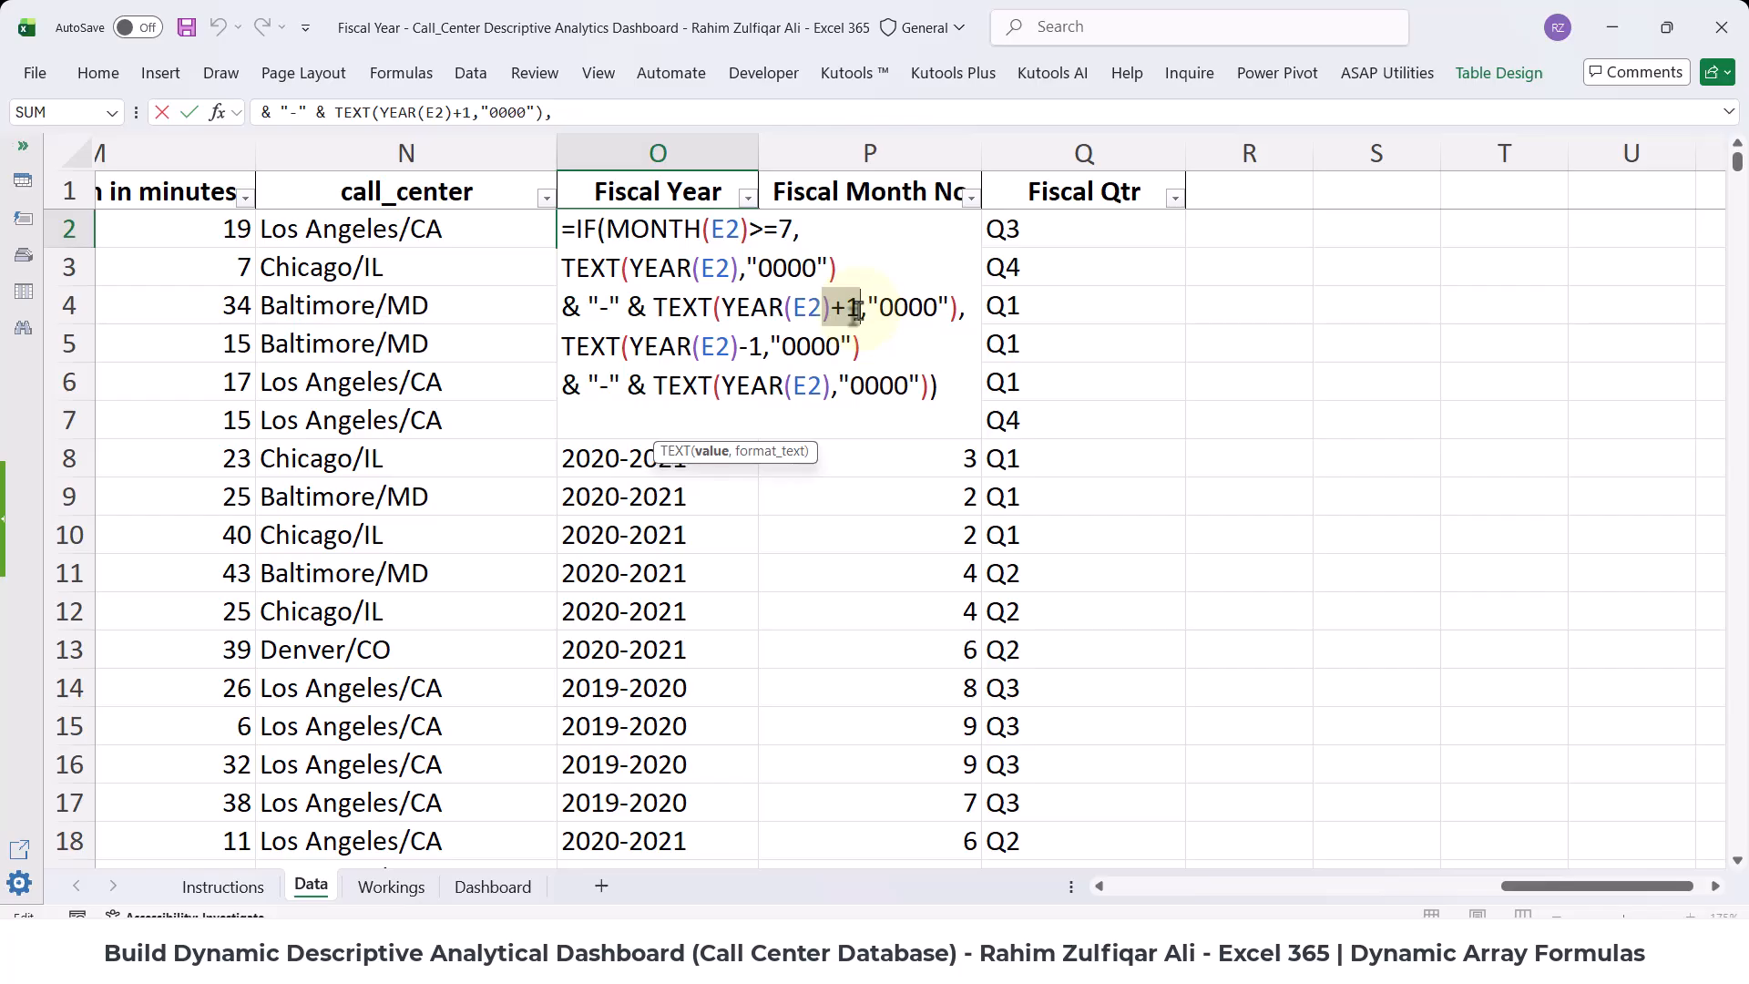
pyautogui.click(847, 310)
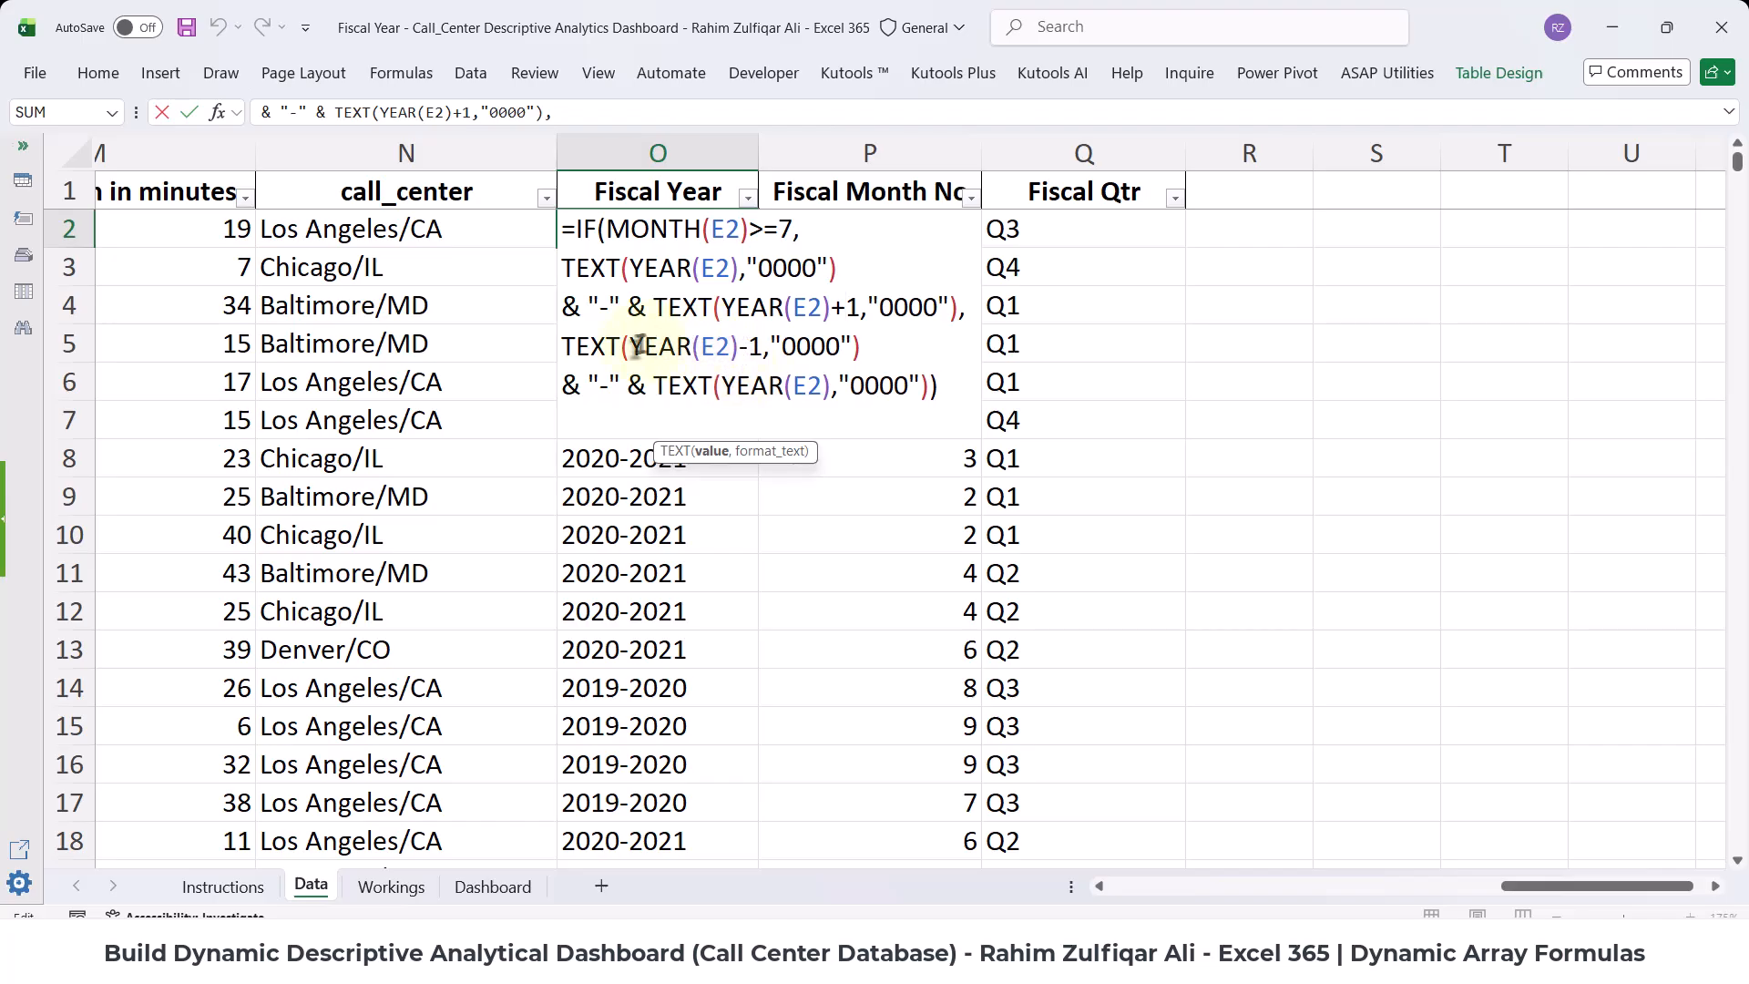
# - Examine the false branch of the Fiscal Year formula, YEAR(E2)-1 joined with "-" and YEAR(E2), and close it unedited
pyautogui.click(739, 346)
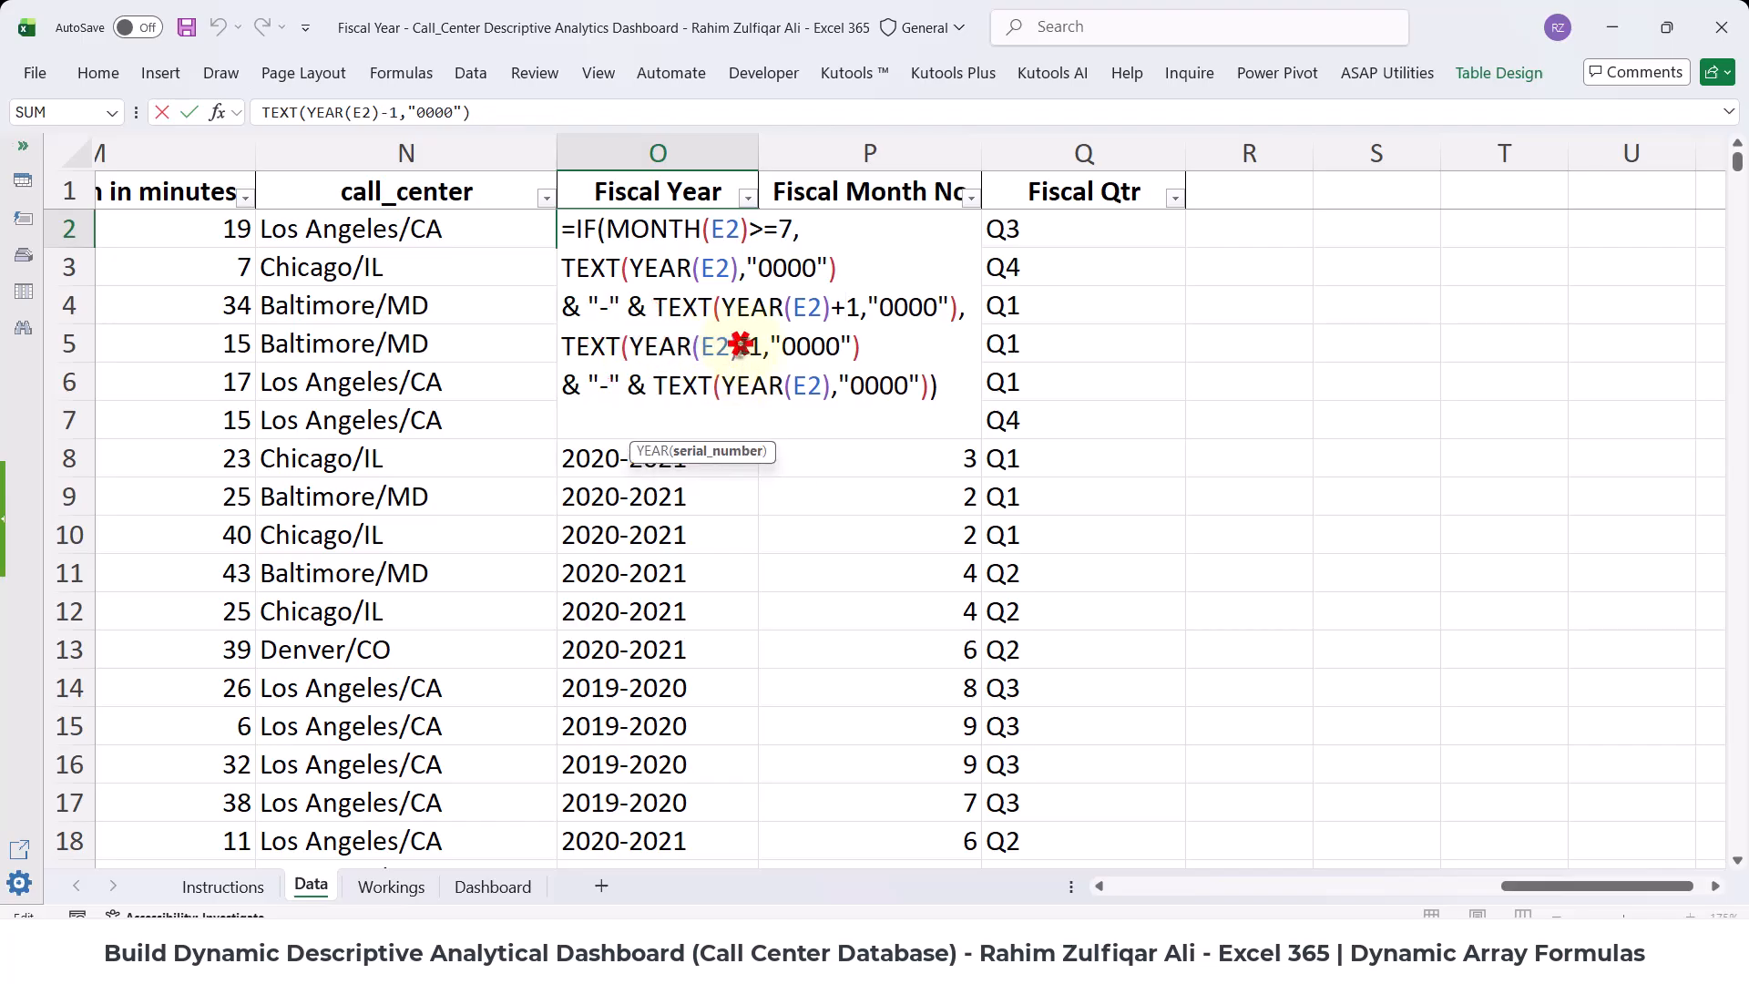
pyautogui.moveTo(740, 346); pyautogui.dragTo(763, 347)
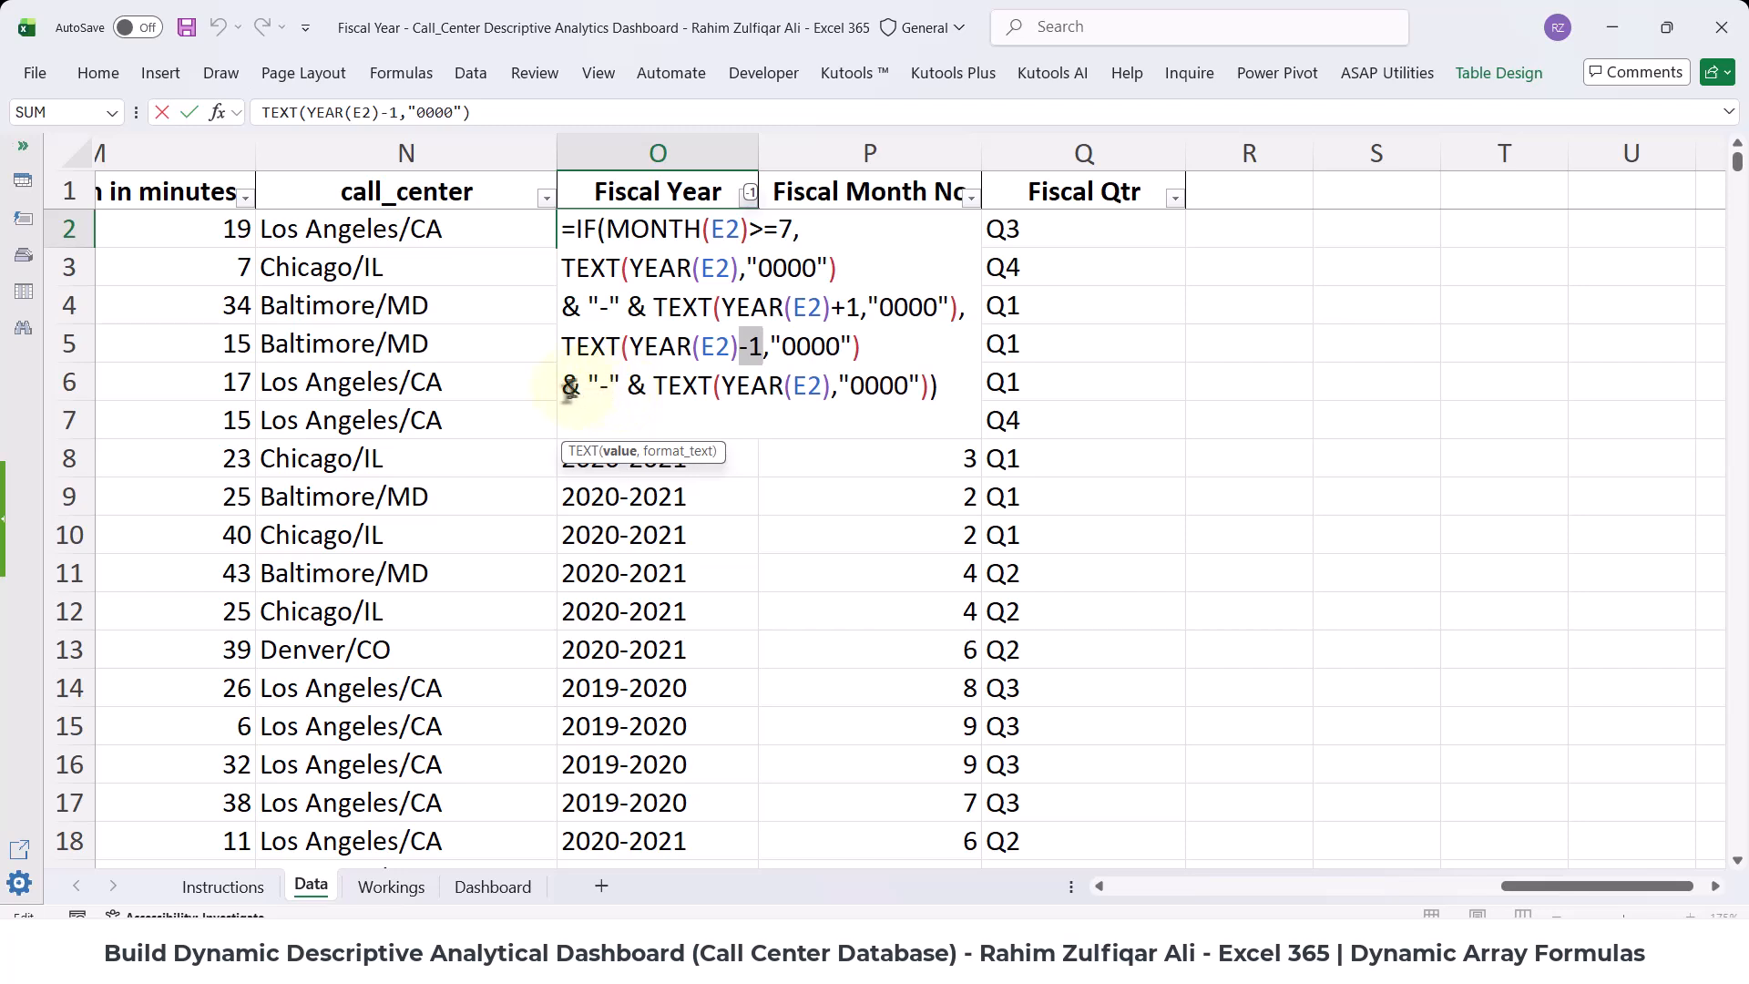
pyautogui.moveTo(564, 387); pyautogui.dragTo(648, 387)
pyautogui.click(781, 383)
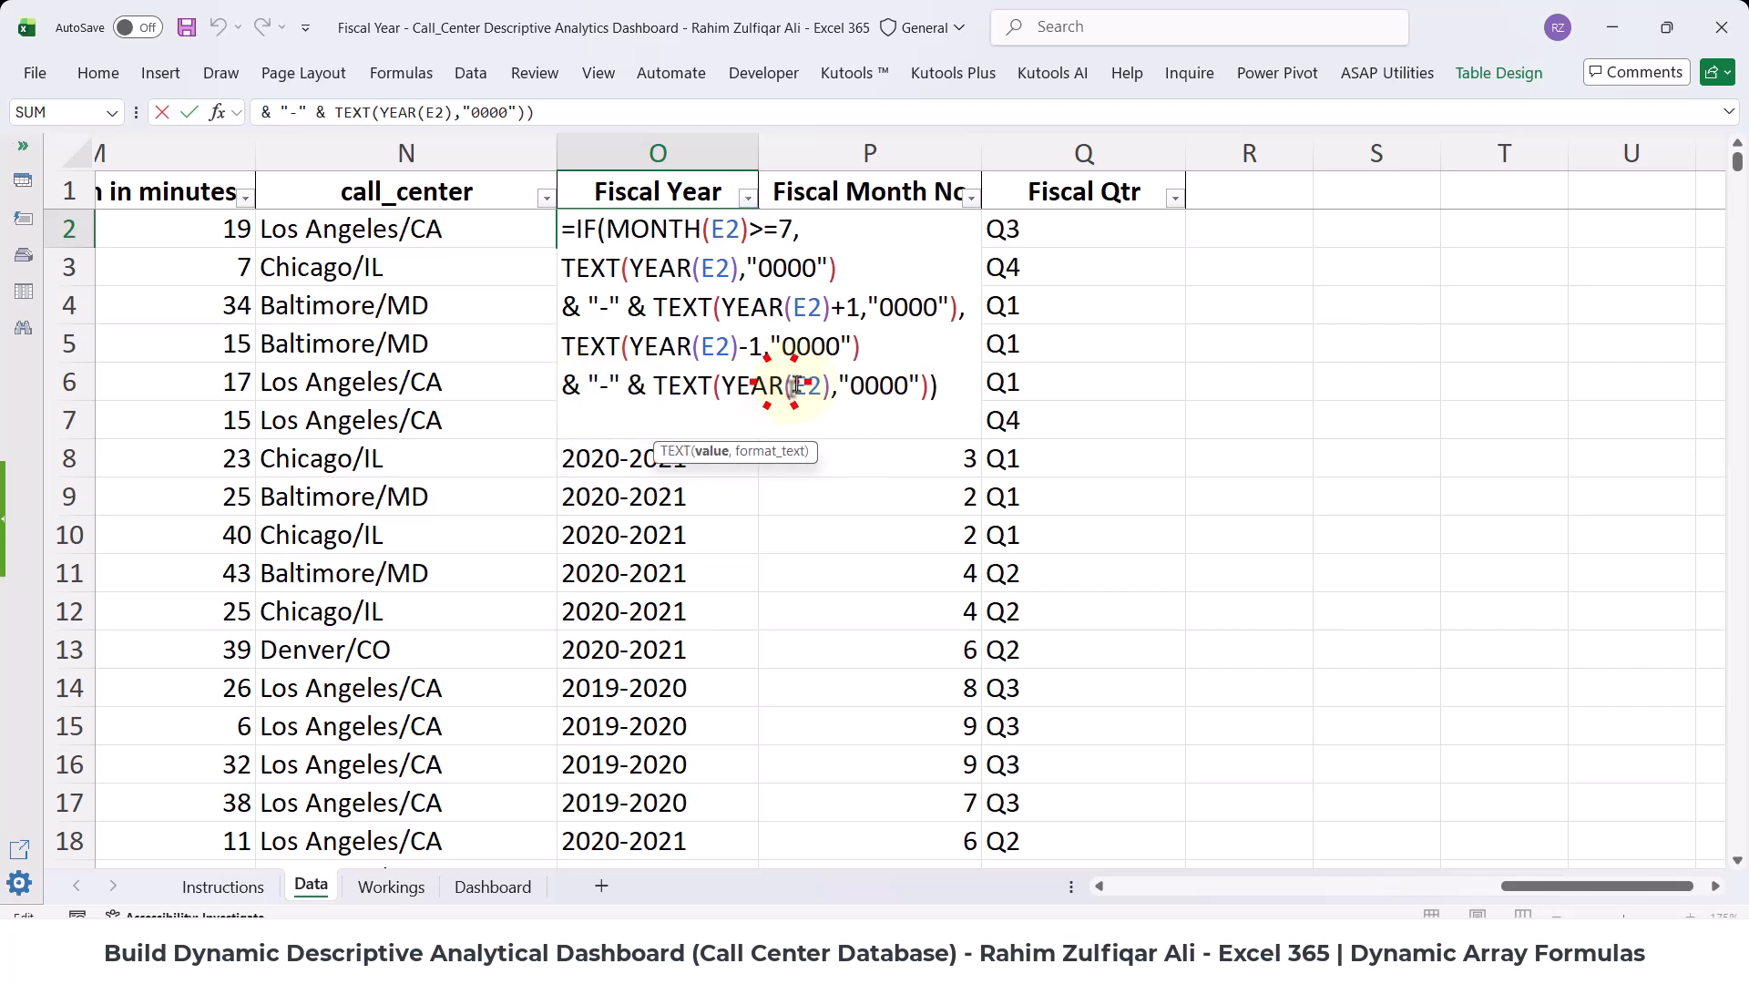
pyautogui.click(797, 382)
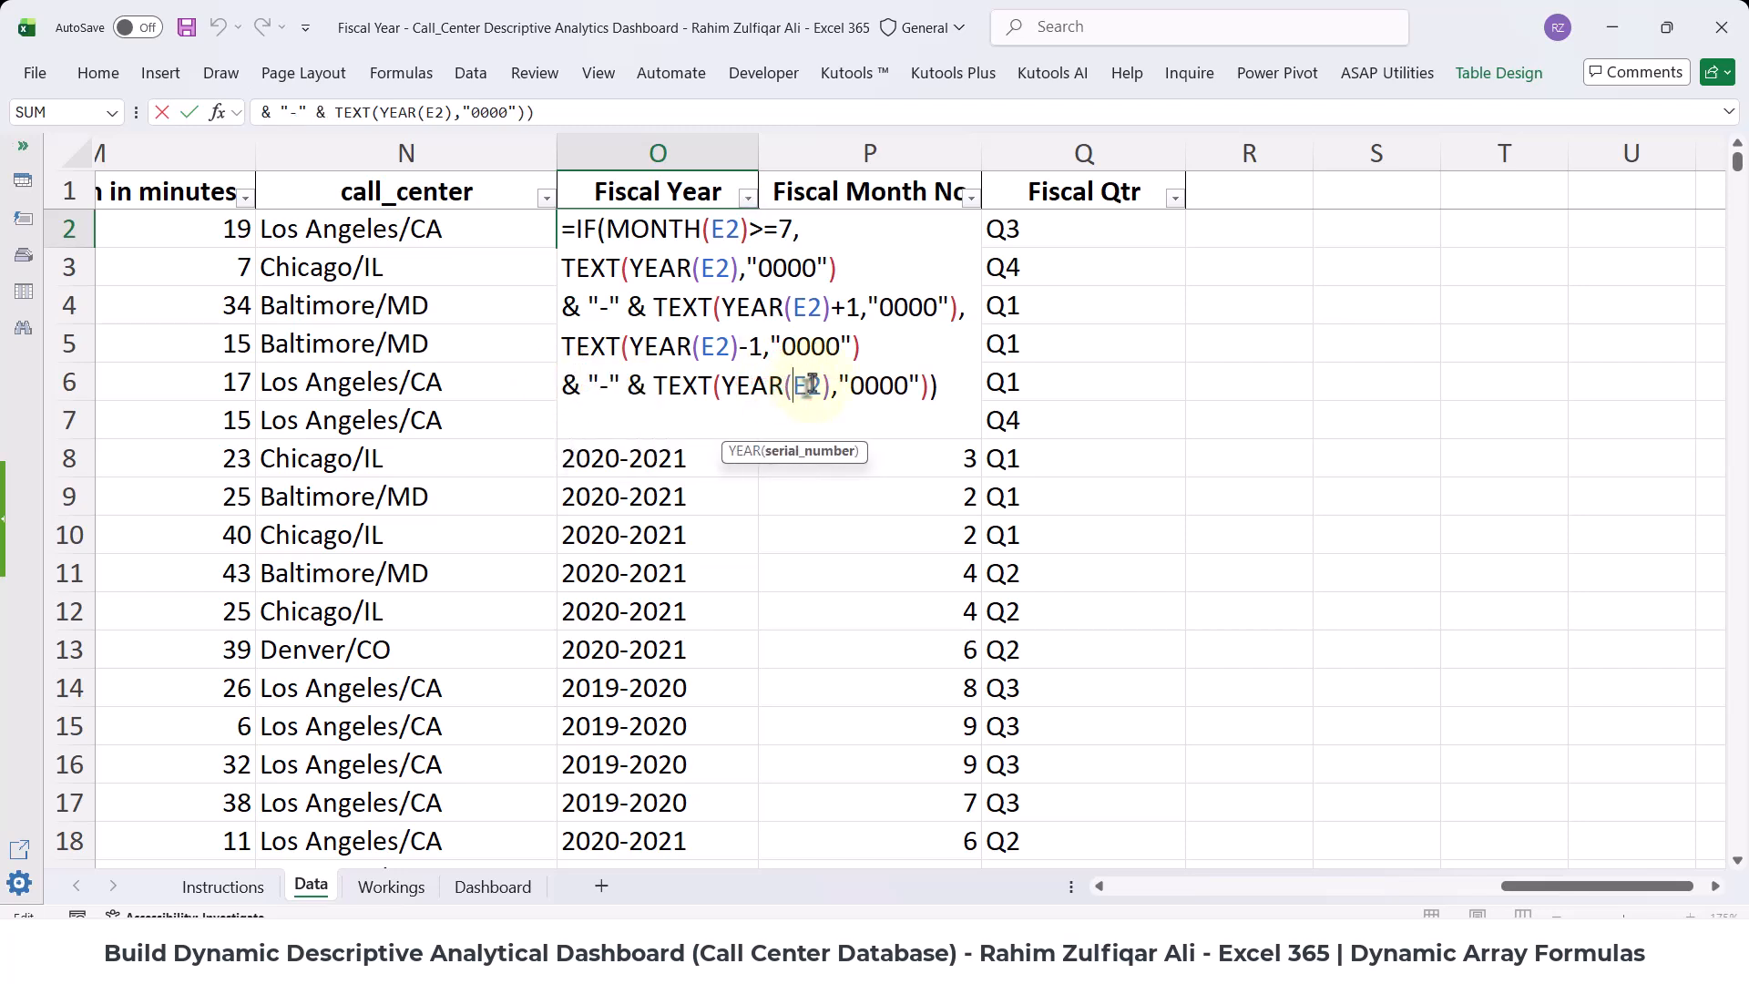
pyautogui.moveTo(629, 346); pyautogui.dragTo(763, 347)
pyautogui.moveTo(681, 385); pyautogui.dragTo(869, 383)
pyautogui.press('Return')
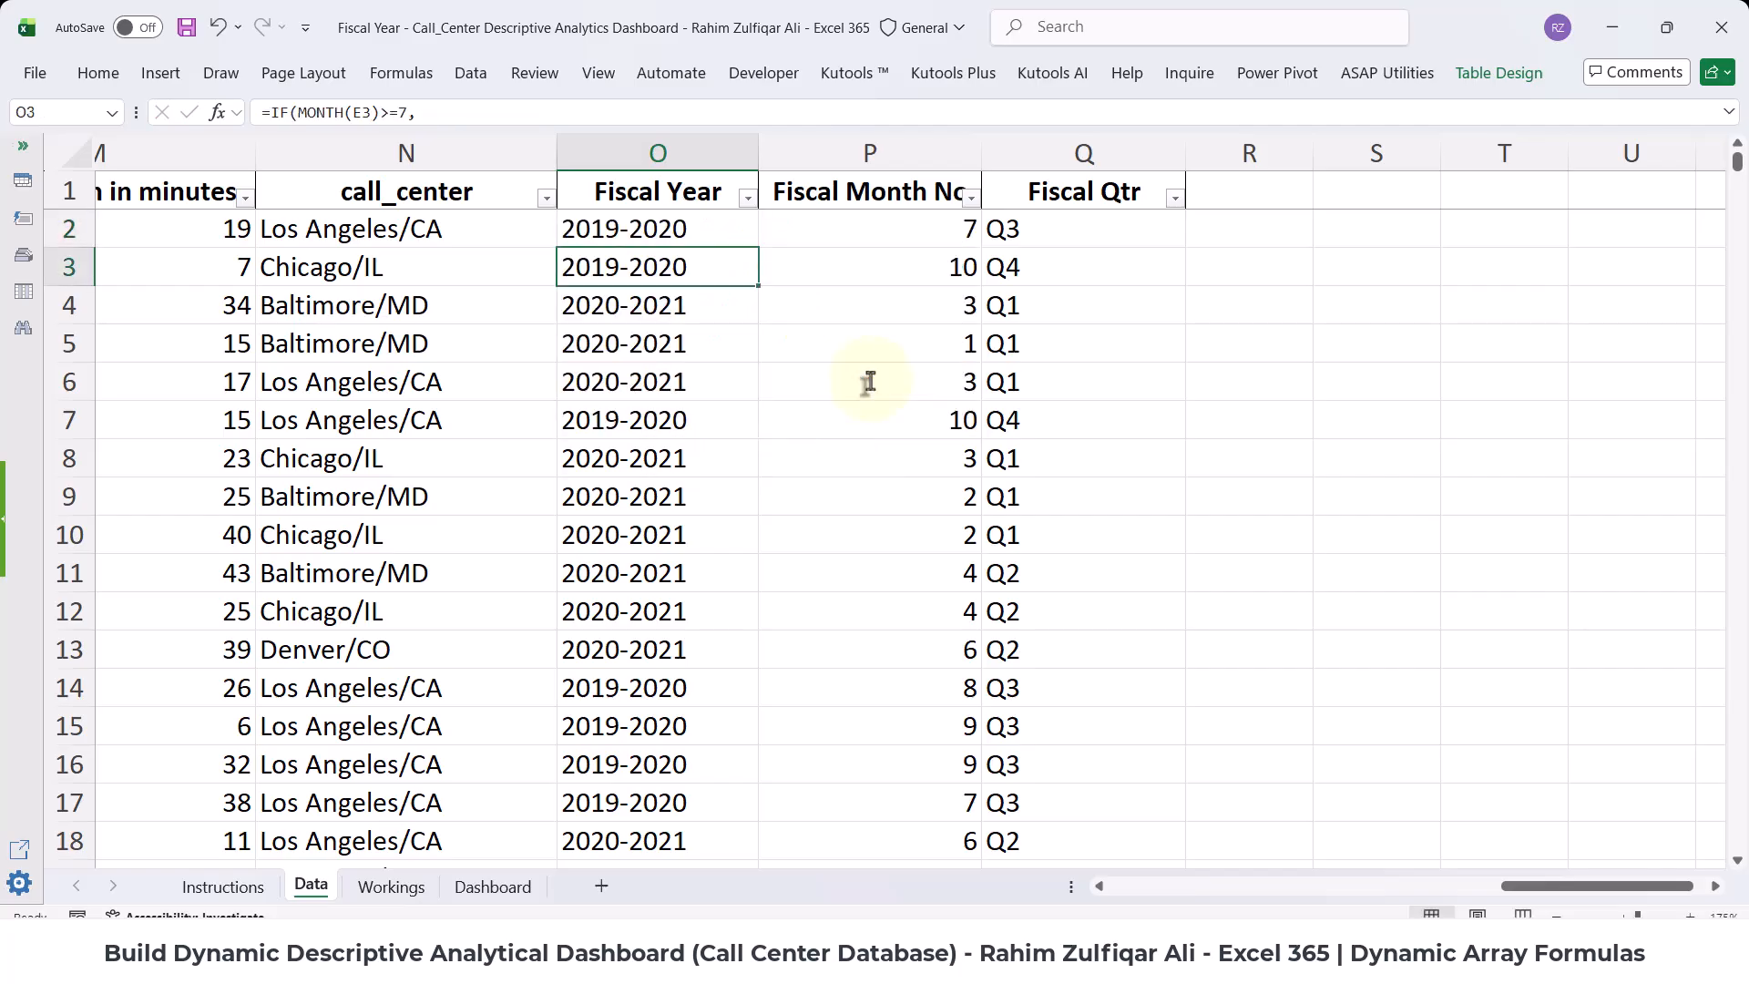
# - Recheck the Fiscal Year formula in O2 without editing it and compare the Fiscal Year values in O2 to O4
pyautogui.doubleClick(714, 228)
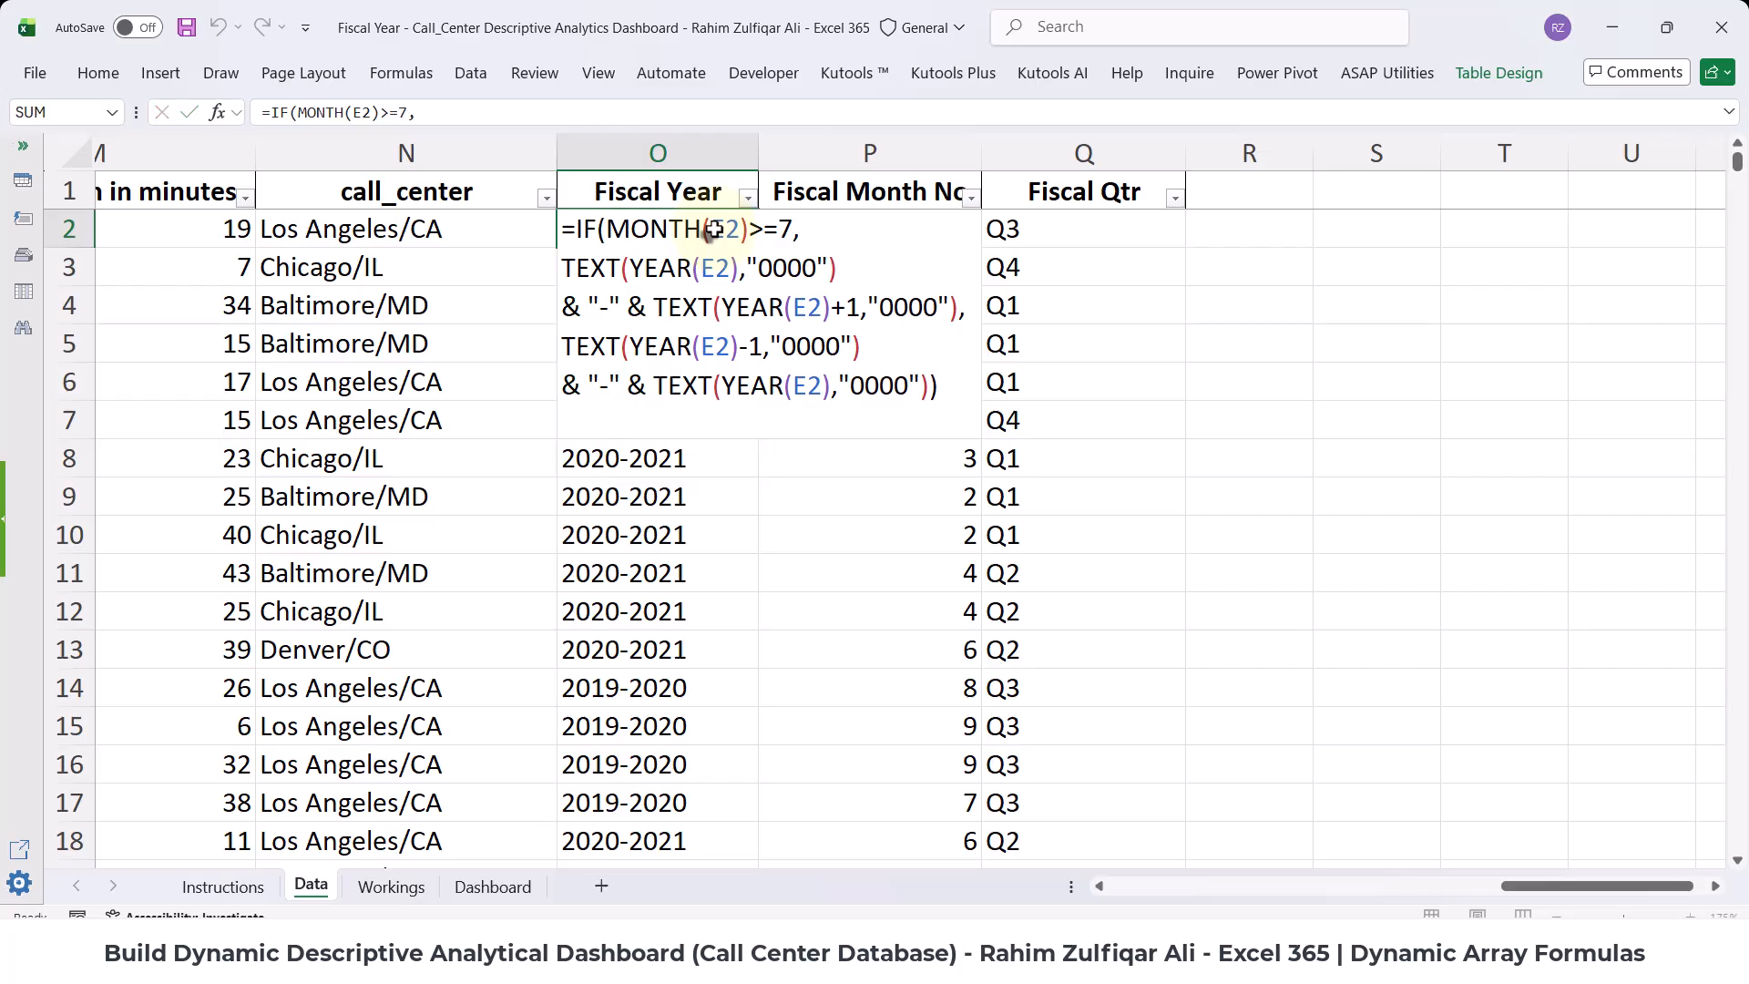
pyautogui.press('Return')
pyautogui.click(577, 229)
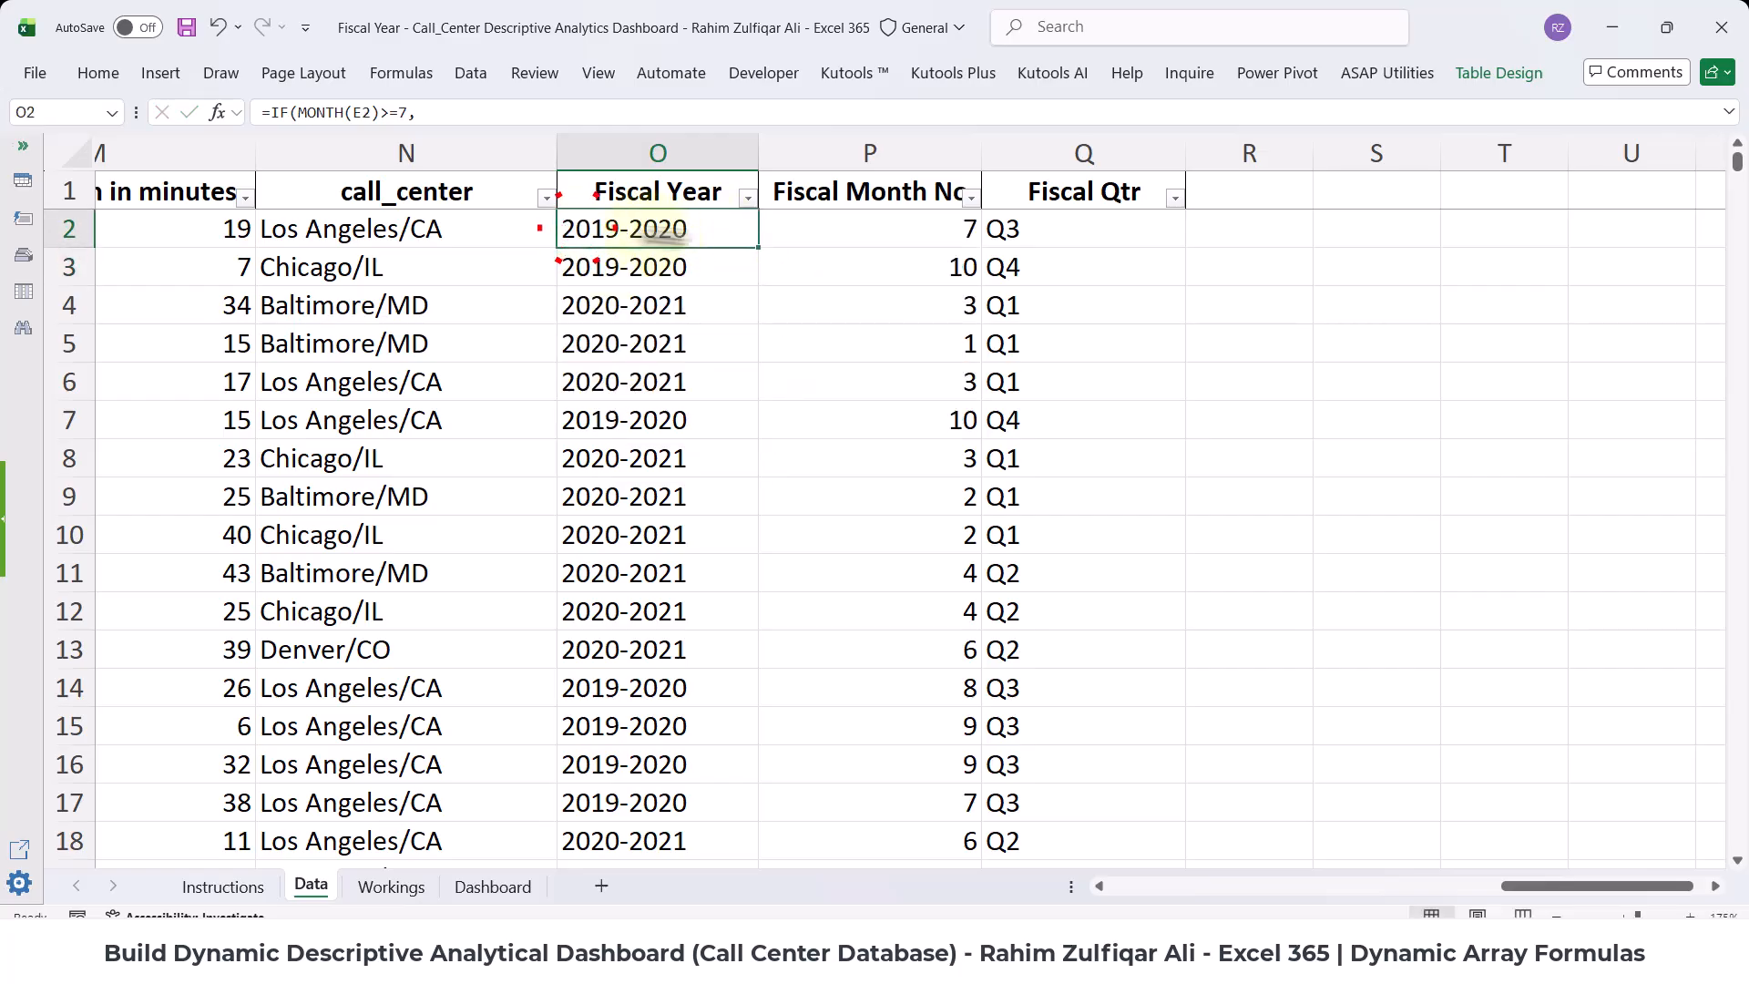
pyautogui.click(590, 308)
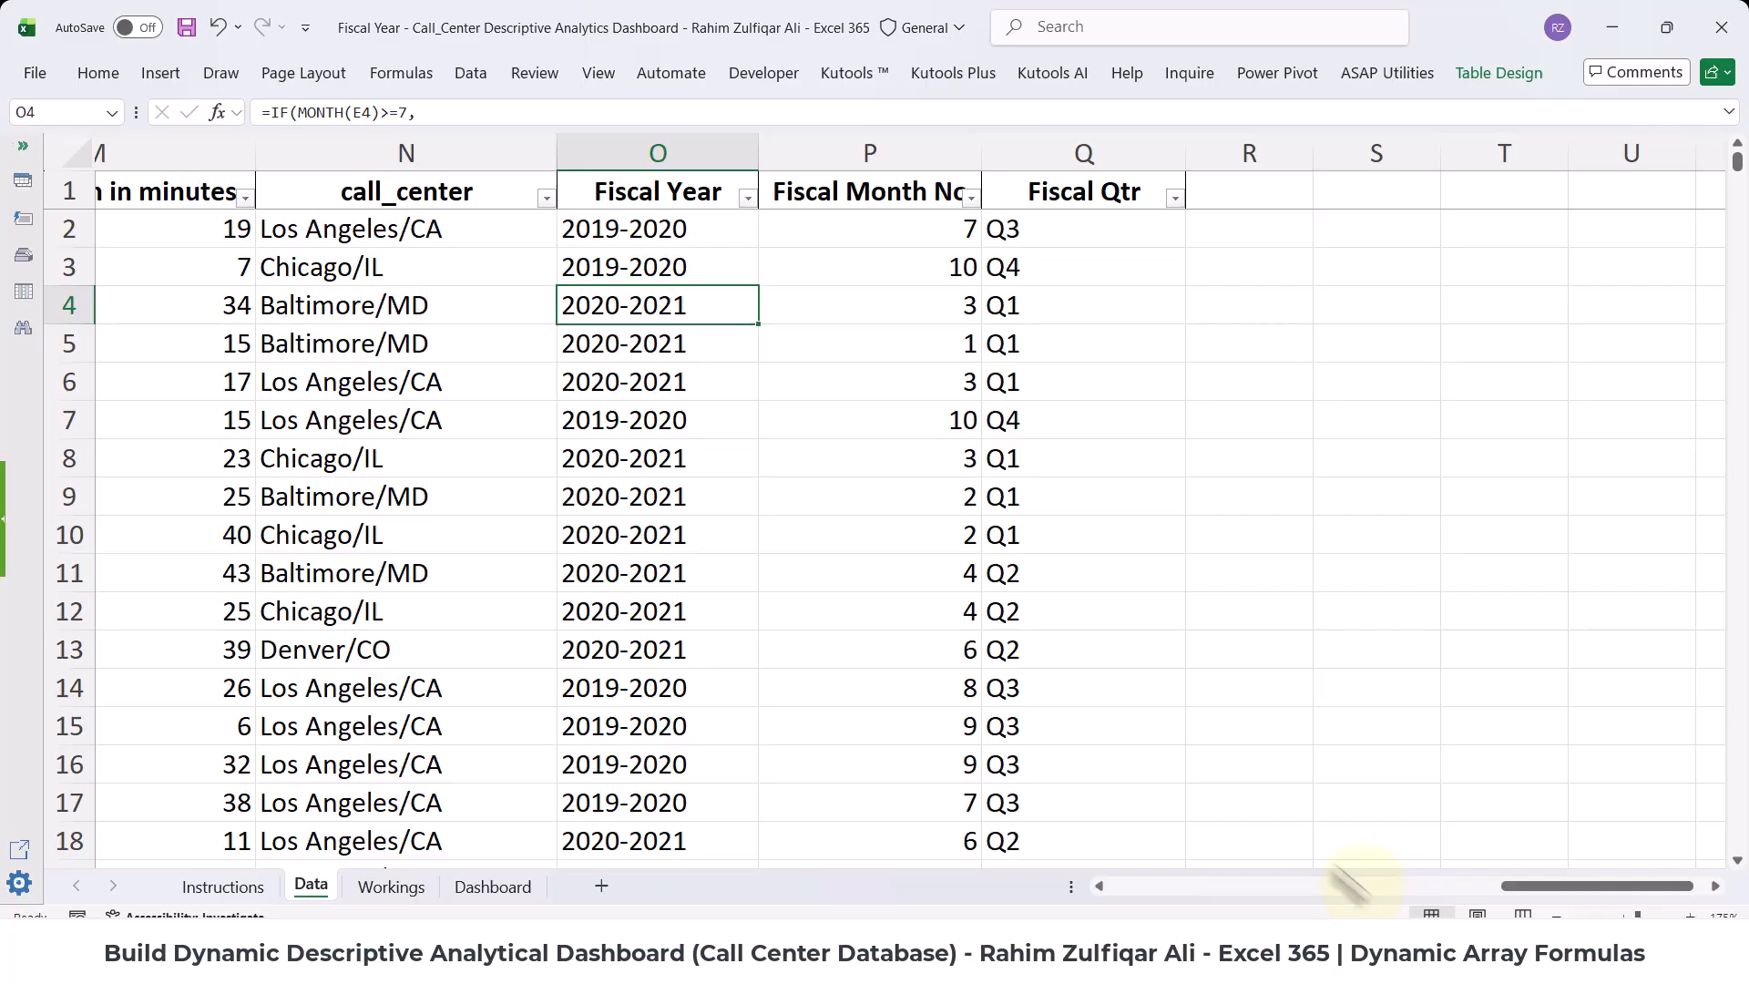
pyautogui.click(672, 271)
pyautogui.click(671, 233)
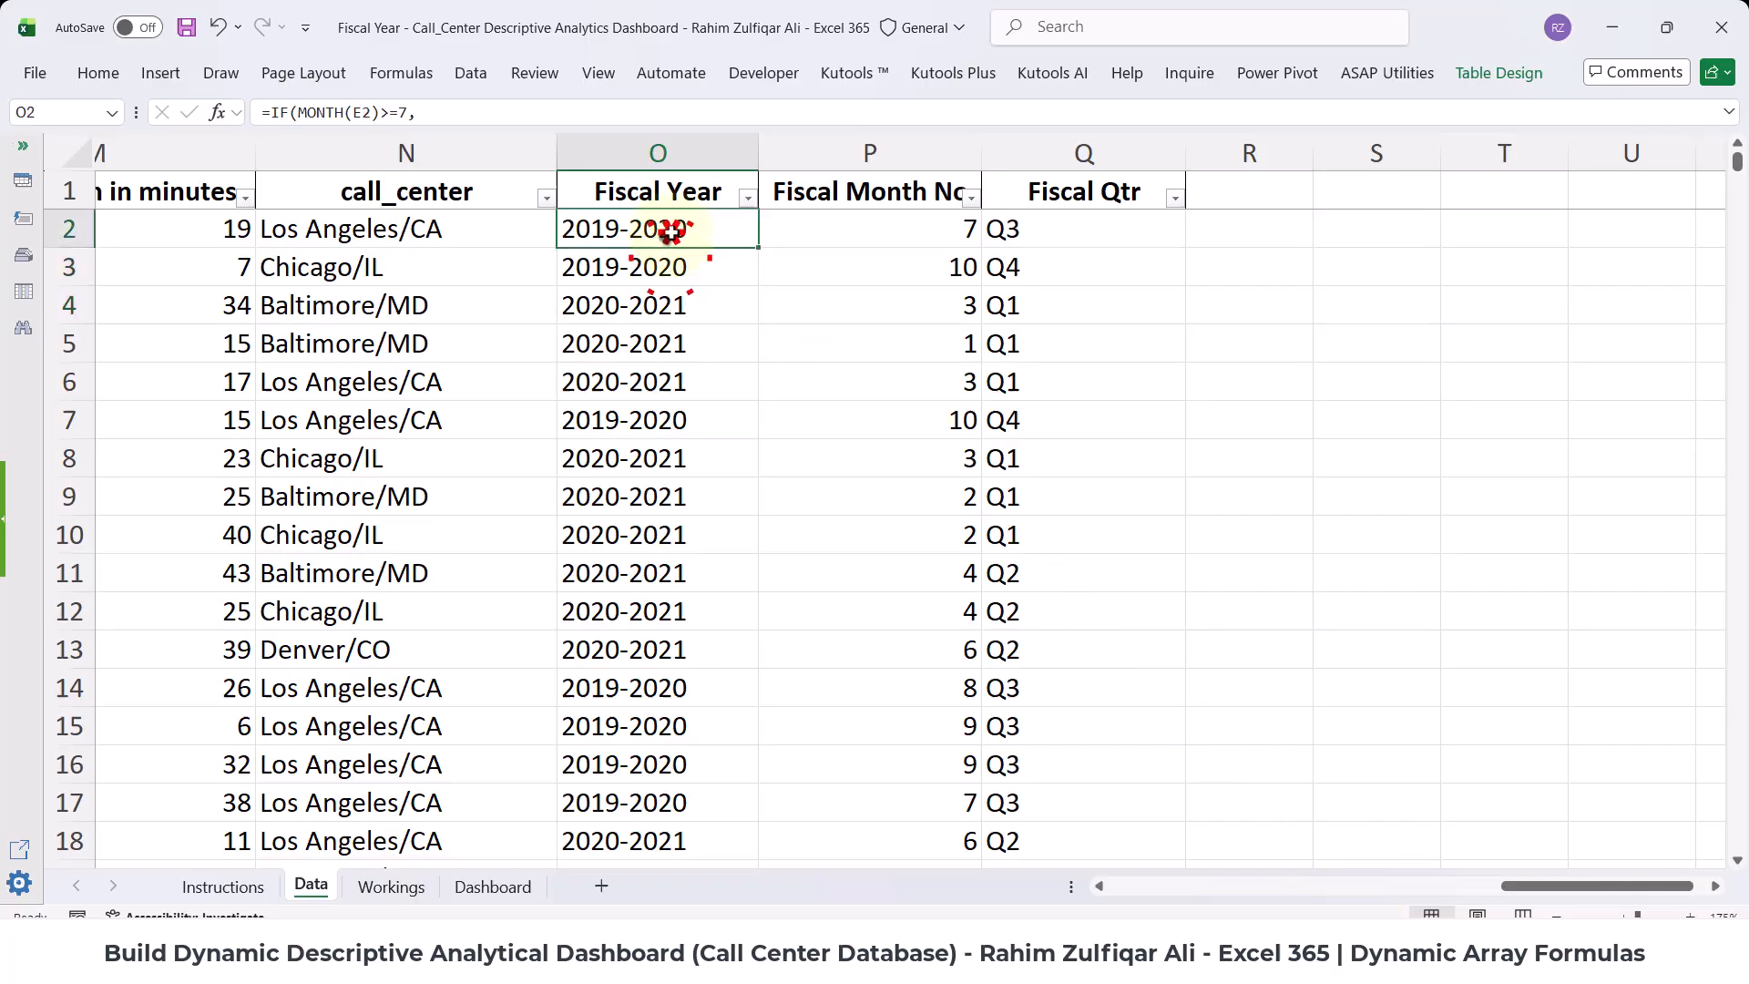
pyautogui.click(670, 290)
# - Examine the Fiscal Month No and Fiscal Qtr values in rows 3 and 4
pyautogui.moveTo(1499, 897)
pyautogui.mouseDown()
pyautogui.moveTo(1107, 898)
pyautogui.moveTo(1519, 898)
pyautogui.mouseUp()
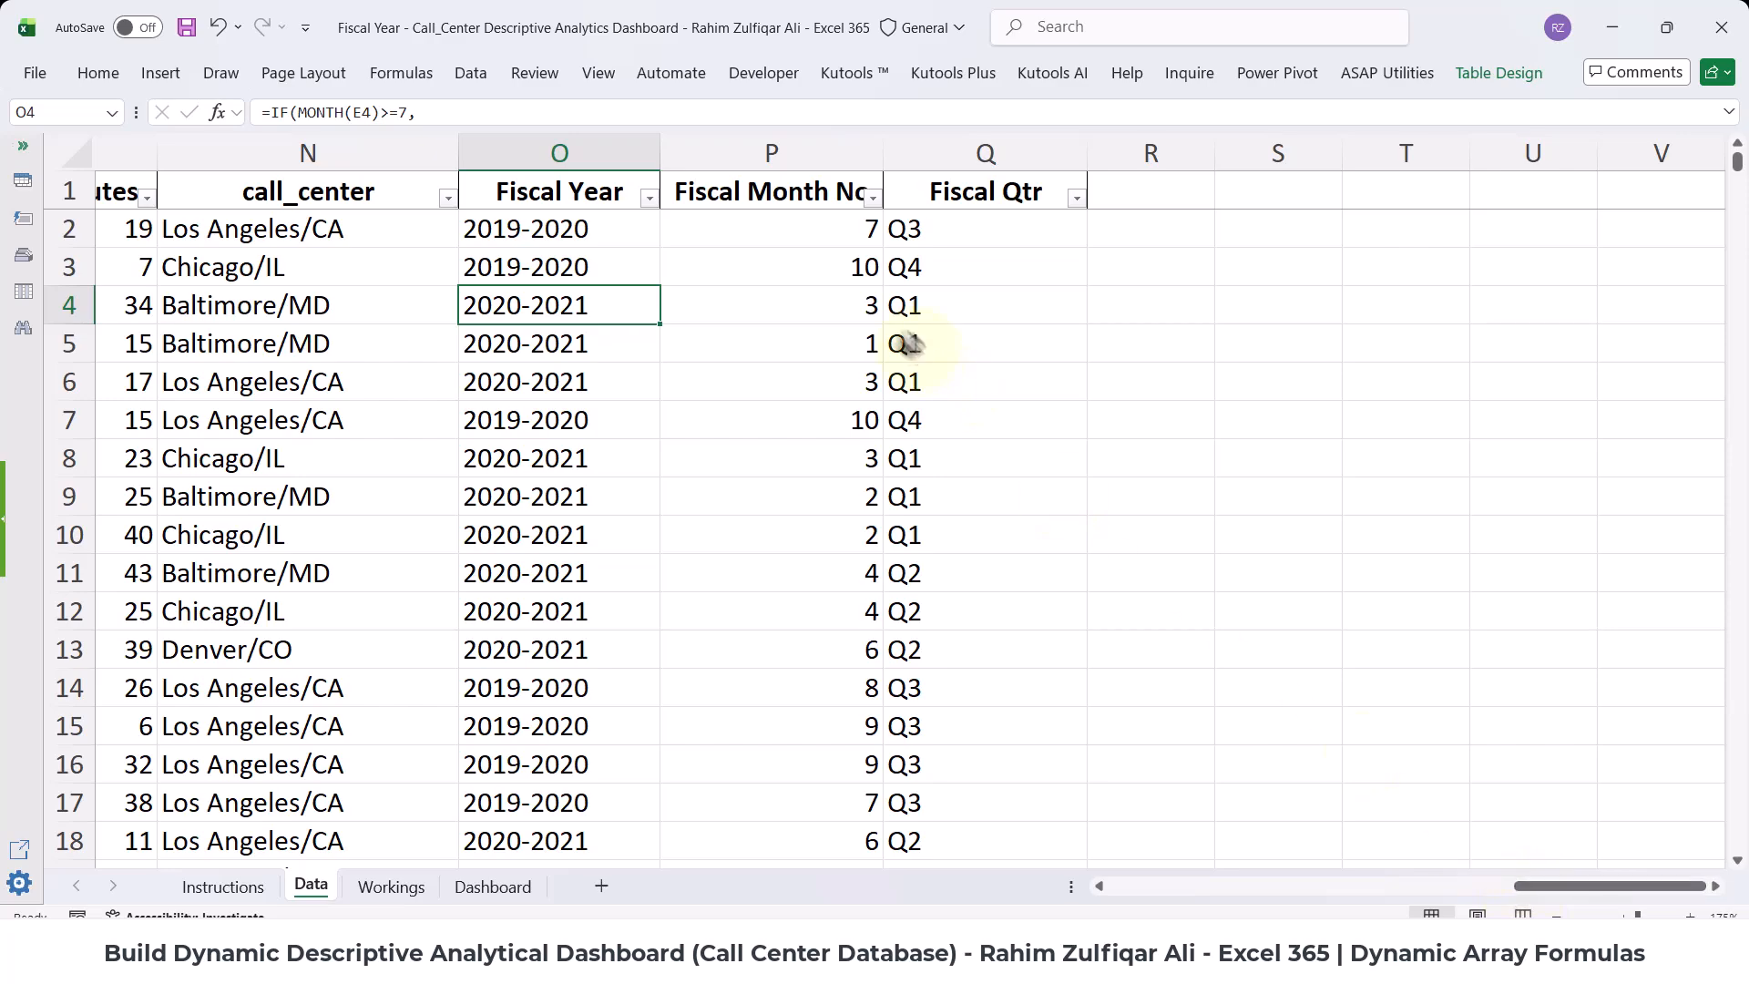
pyautogui.click(823, 273)
pyautogui.click(947, 301)
pyautogui.click(911, 267)
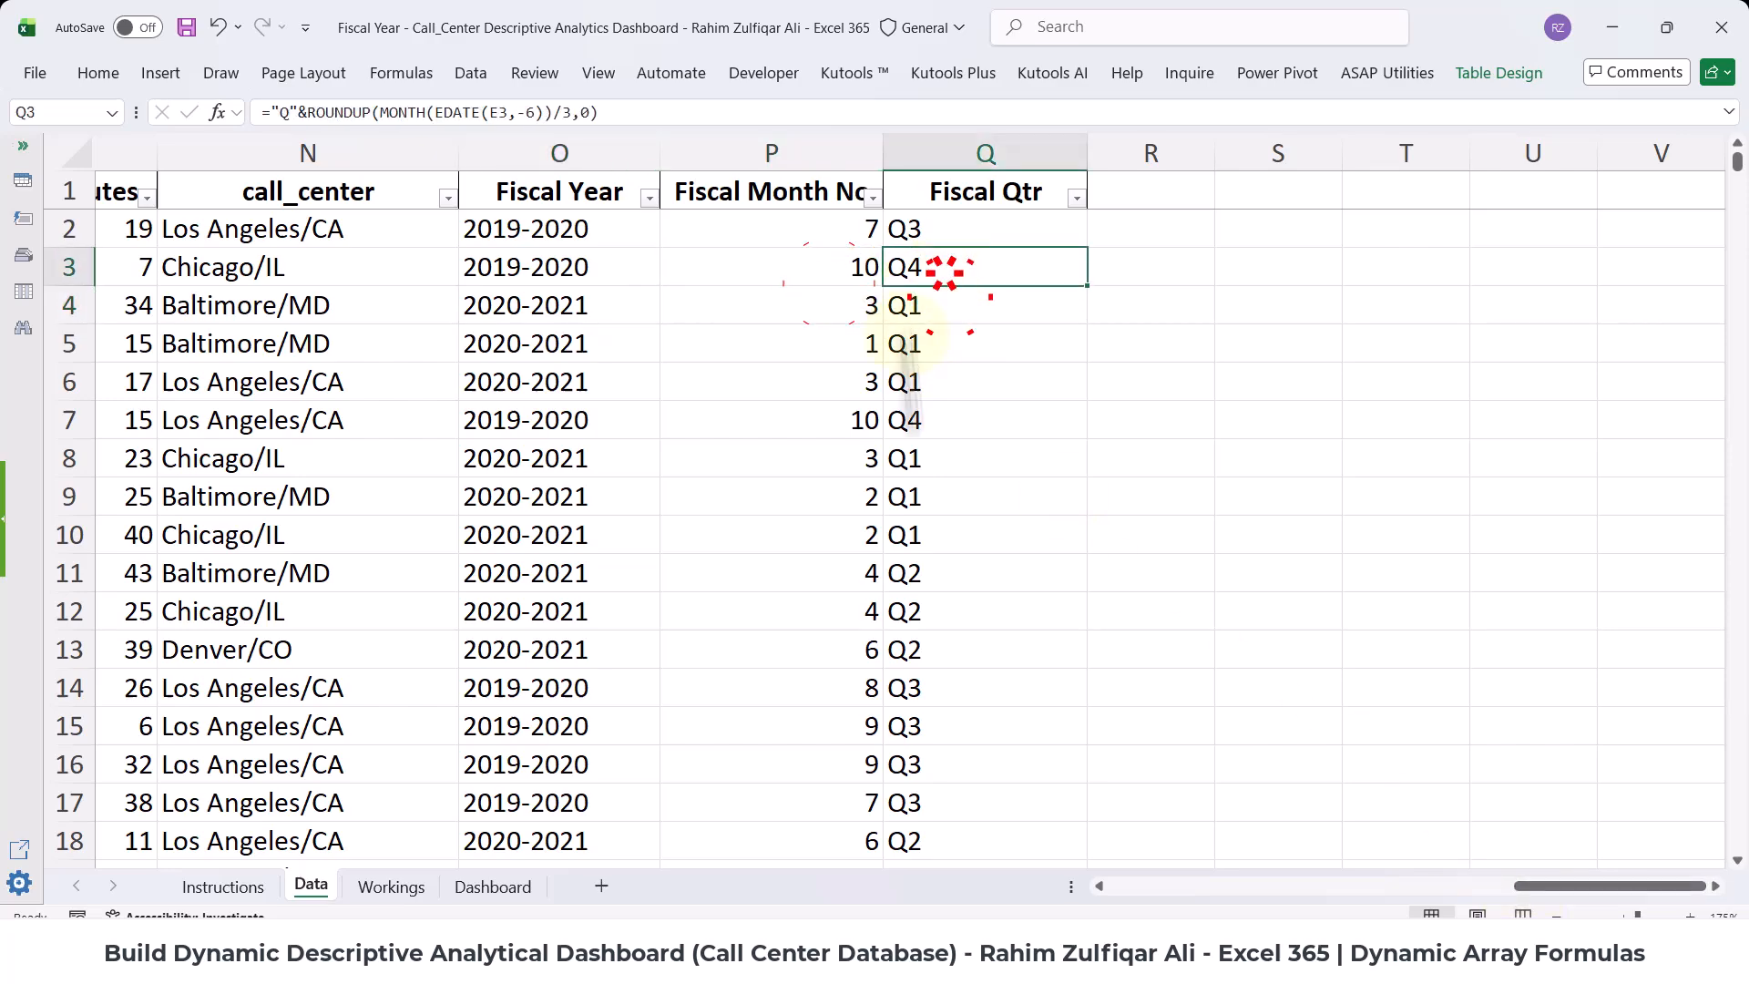
# - Examine the years offered in the Year column's filter list on the Data sheet and close it without filtering
pyautogui.click(1249, 888)
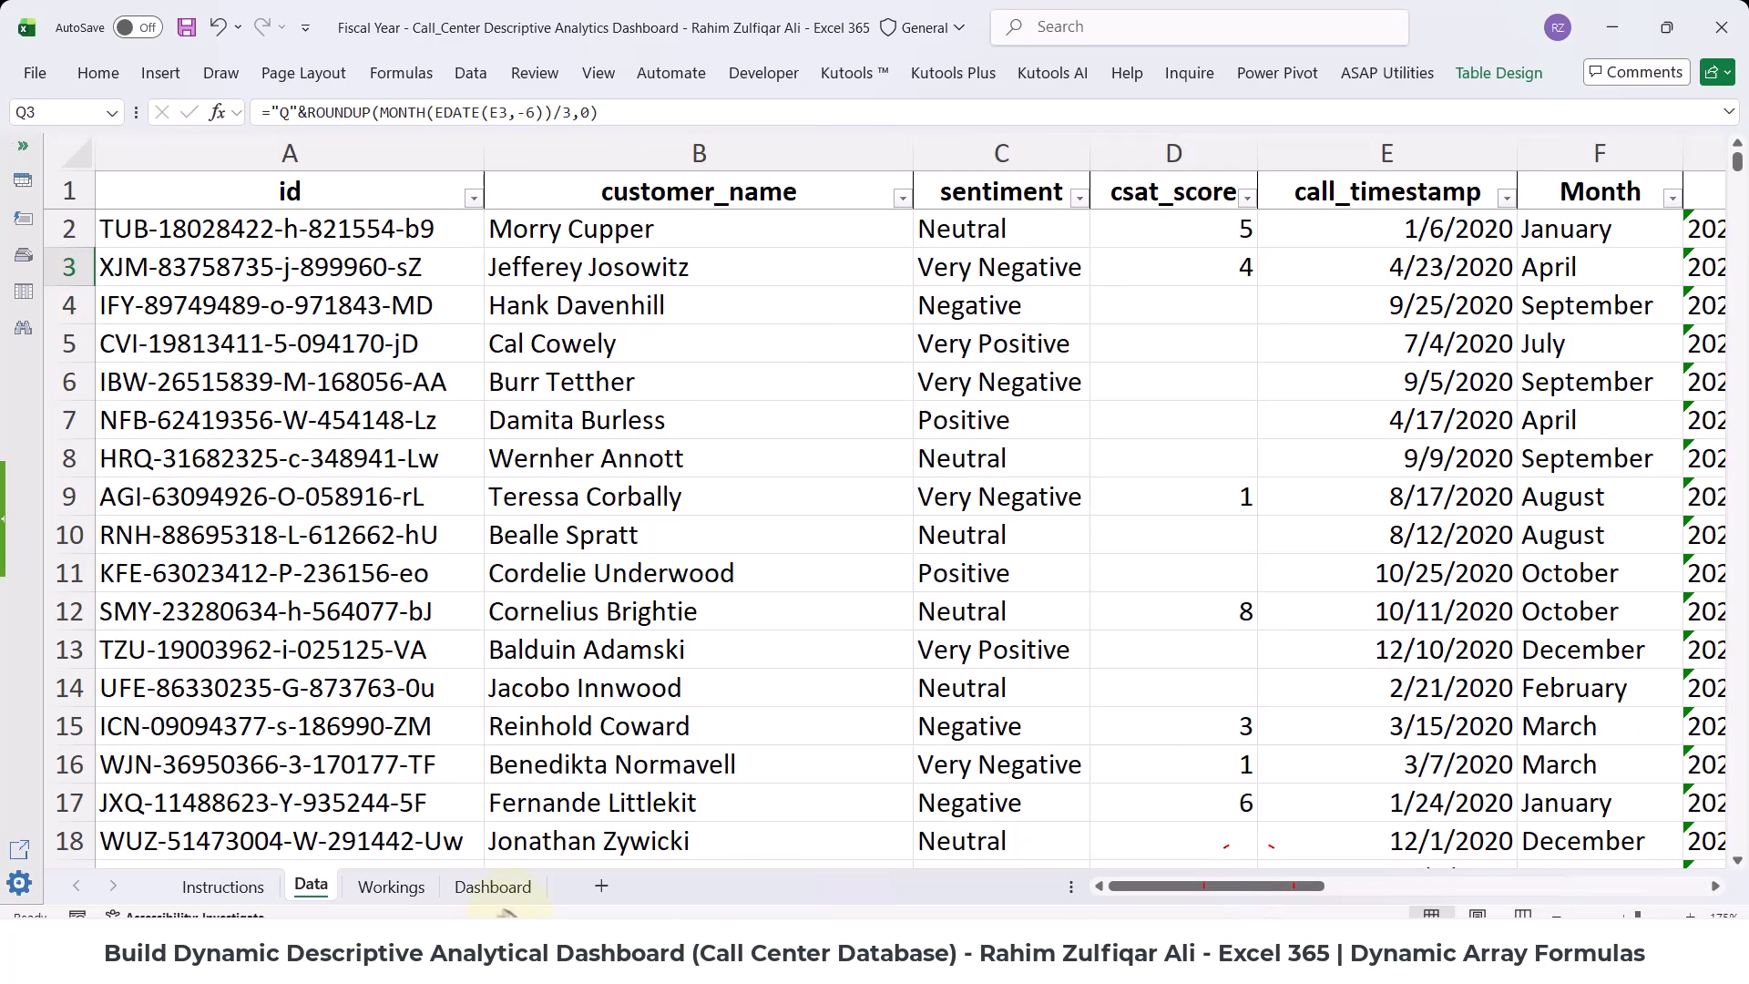
pyautogui.click(392, 615)
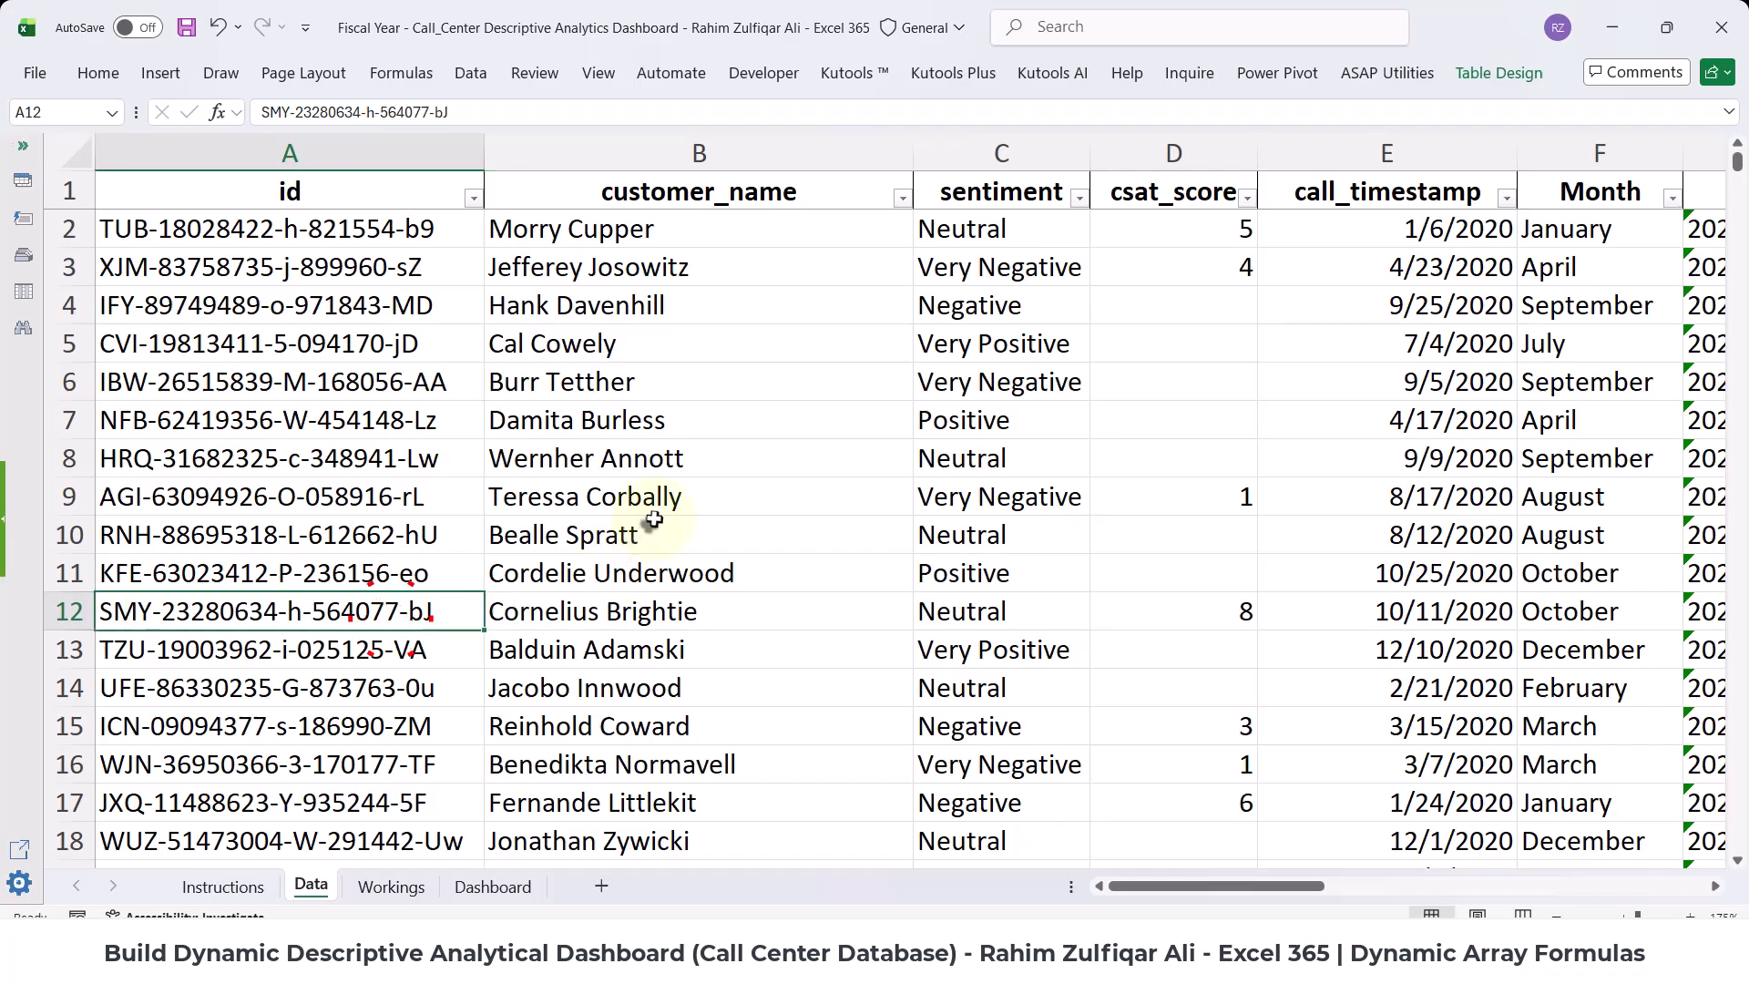
pyautogui.hotkey('ctrl', 'Up')
pyautogui.press('Right')
pyautogui.press('Right')
pyautogui.press('Right')
pyautogui.press('Right')
pyautogui.press('Right')
pyautogui.press('Right')
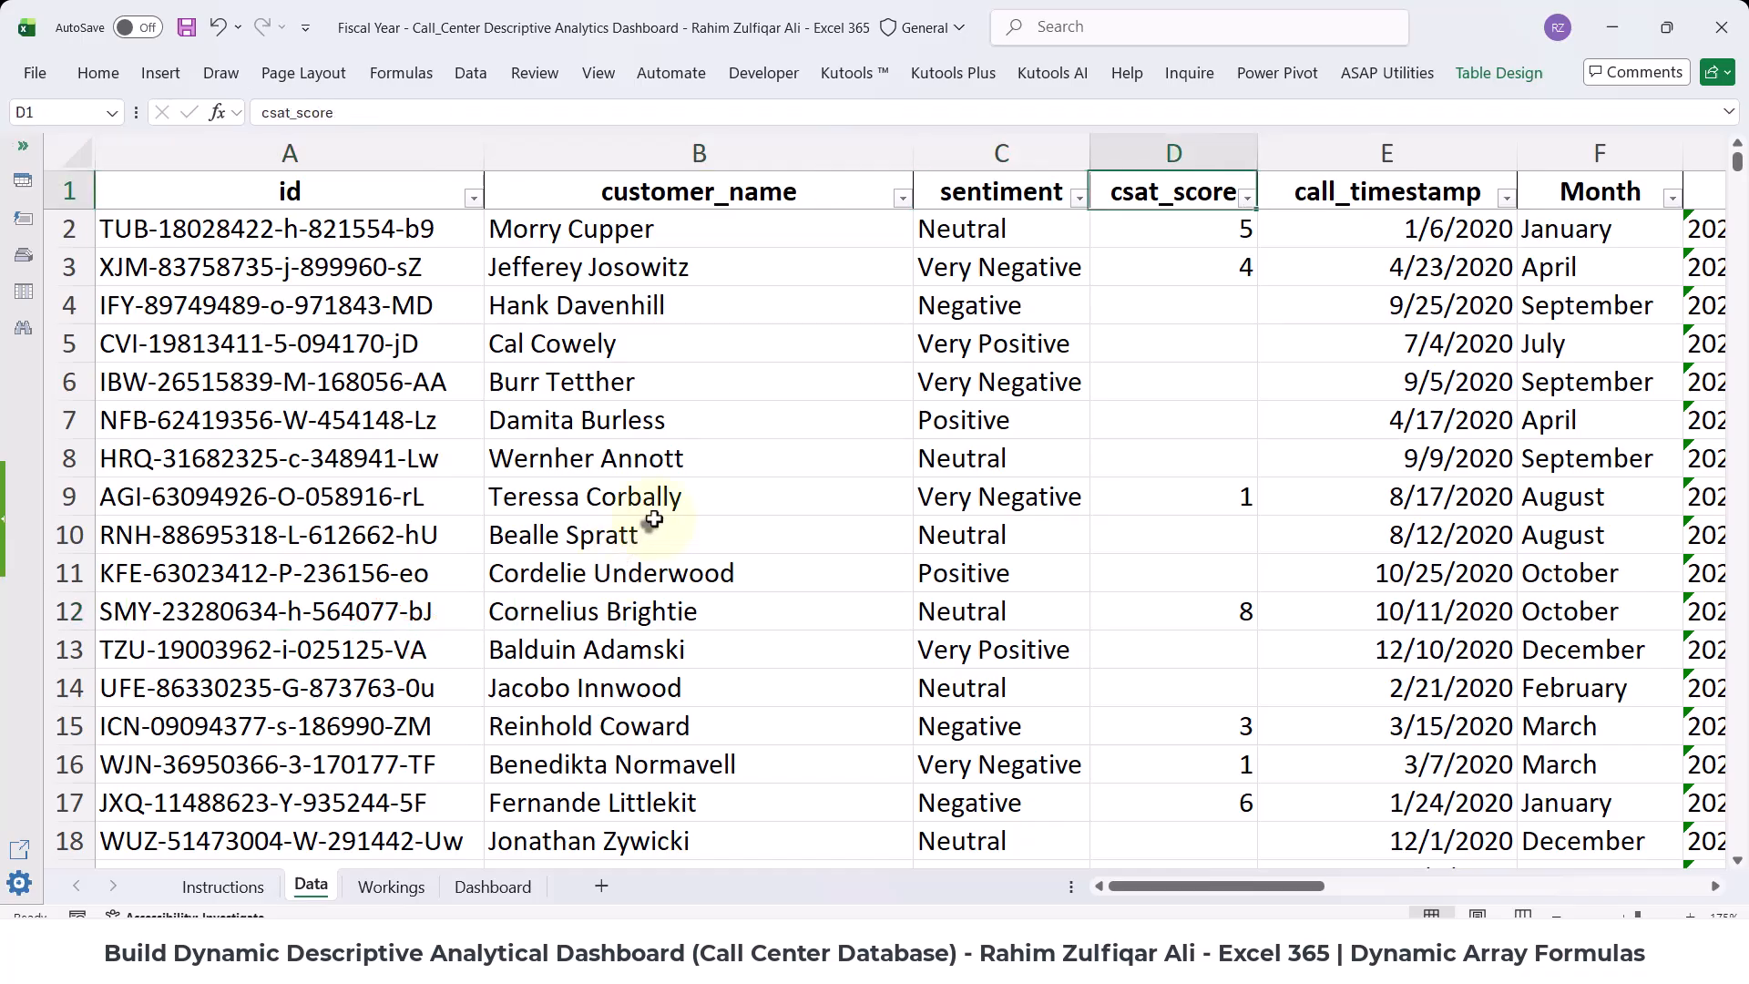
pyautogui.hotkey('alt', 'Down')
pyautogui.press('Down')
pyautogui.press('Down')
pyautogui.press('Down')
pyautogui.press('Down')
pyautogui.press('Down')
pyautogui.press('Down')
pyautogui.press('Down')
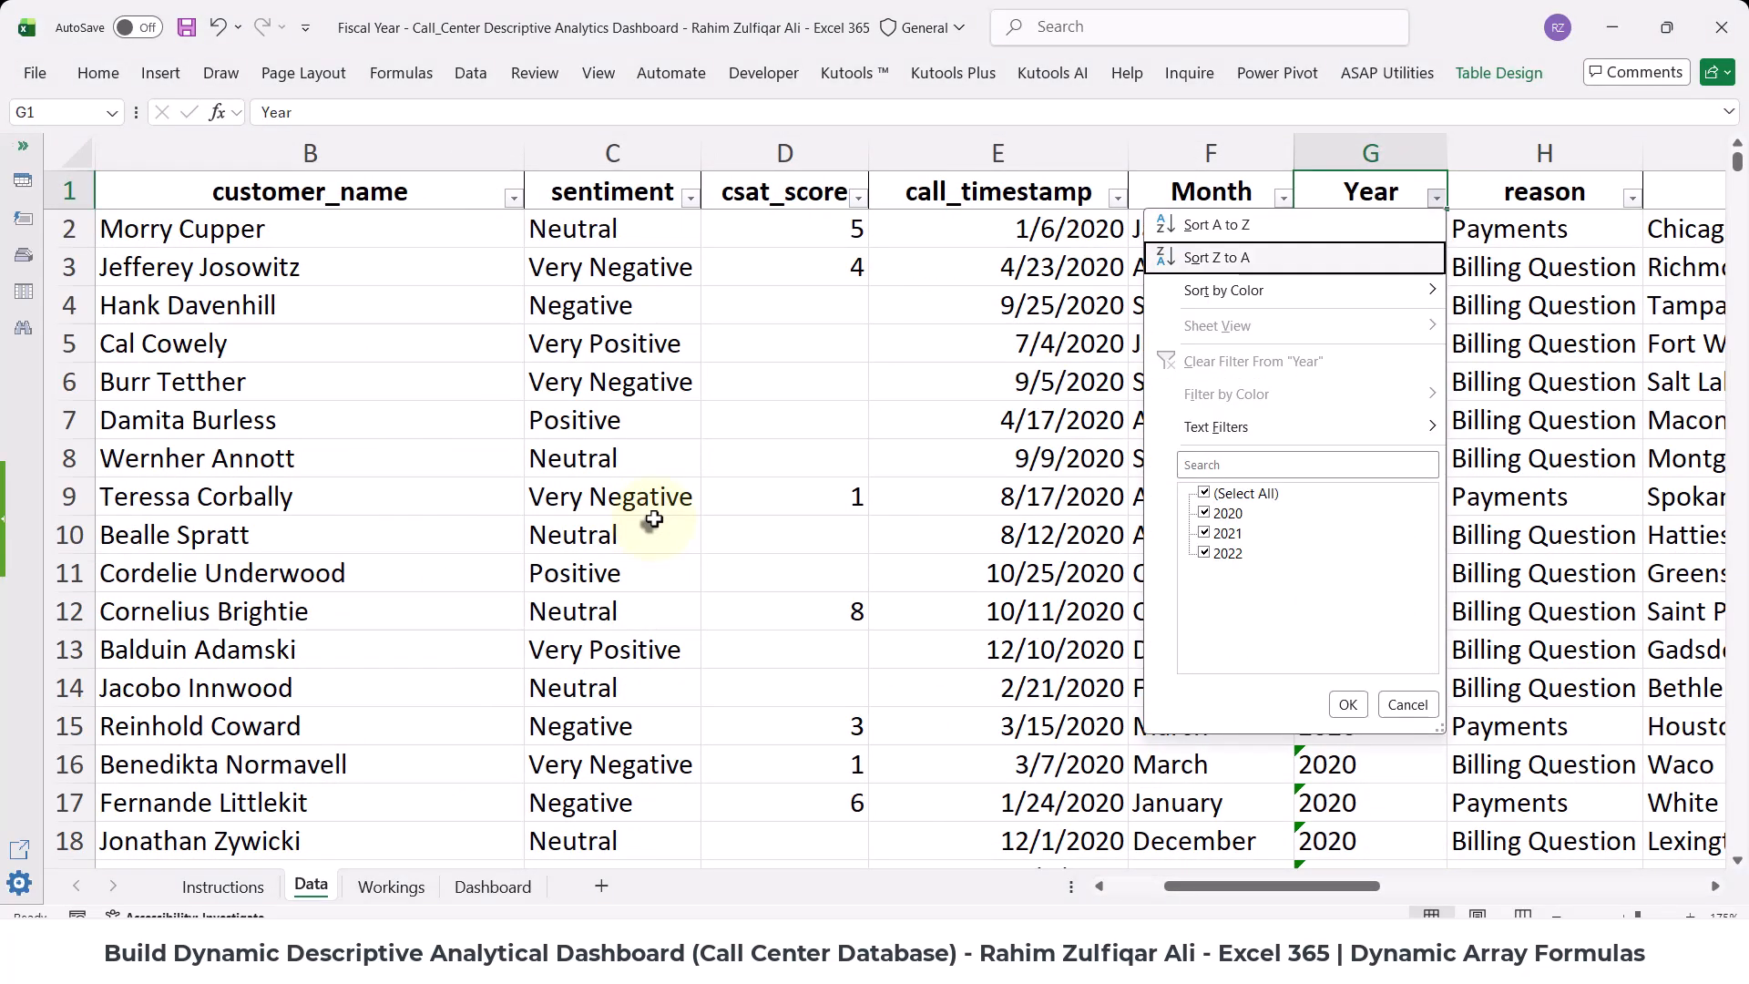
pyautogui.press('Down')
pyautogui.press('Down')
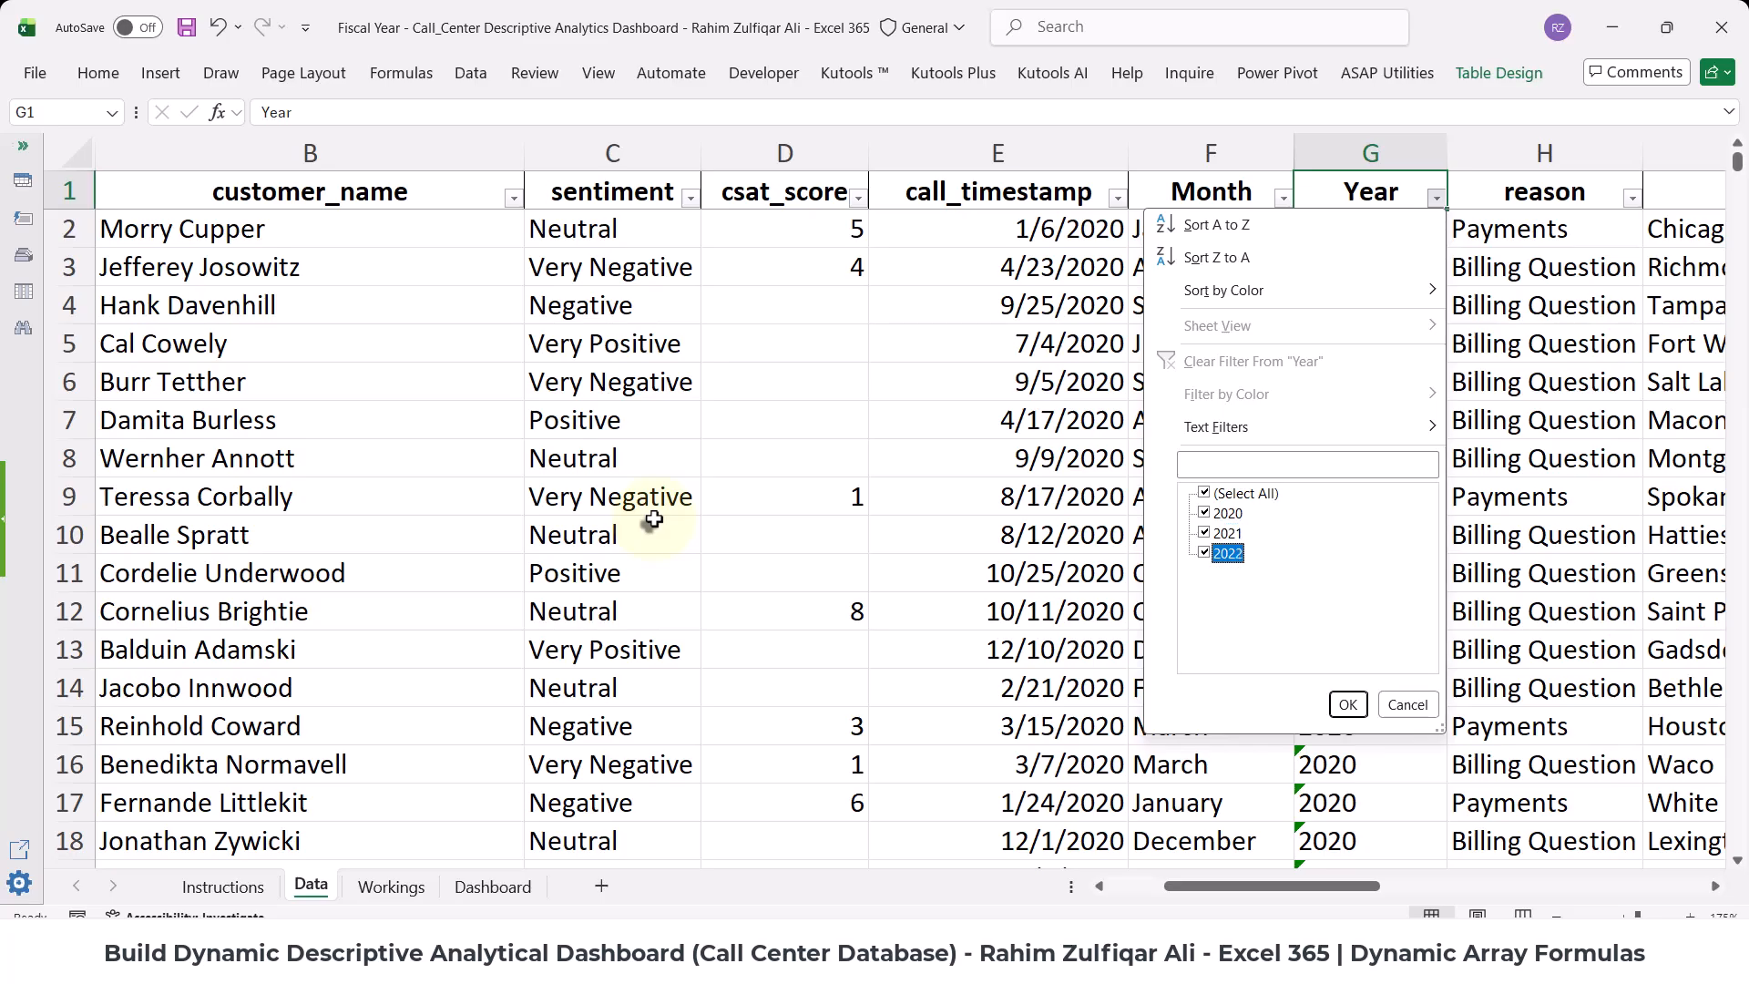
pyautogui.press('Escape')
# - Examine how far the id column's records extend by going to the last row, and return to A2
pyautogui.press('Left')
pyautogui.press('Left')
pyautogui.press('Left')
pyautogui.press('Left')
pyautogui.press('Left')
pyautogui.press('Left')
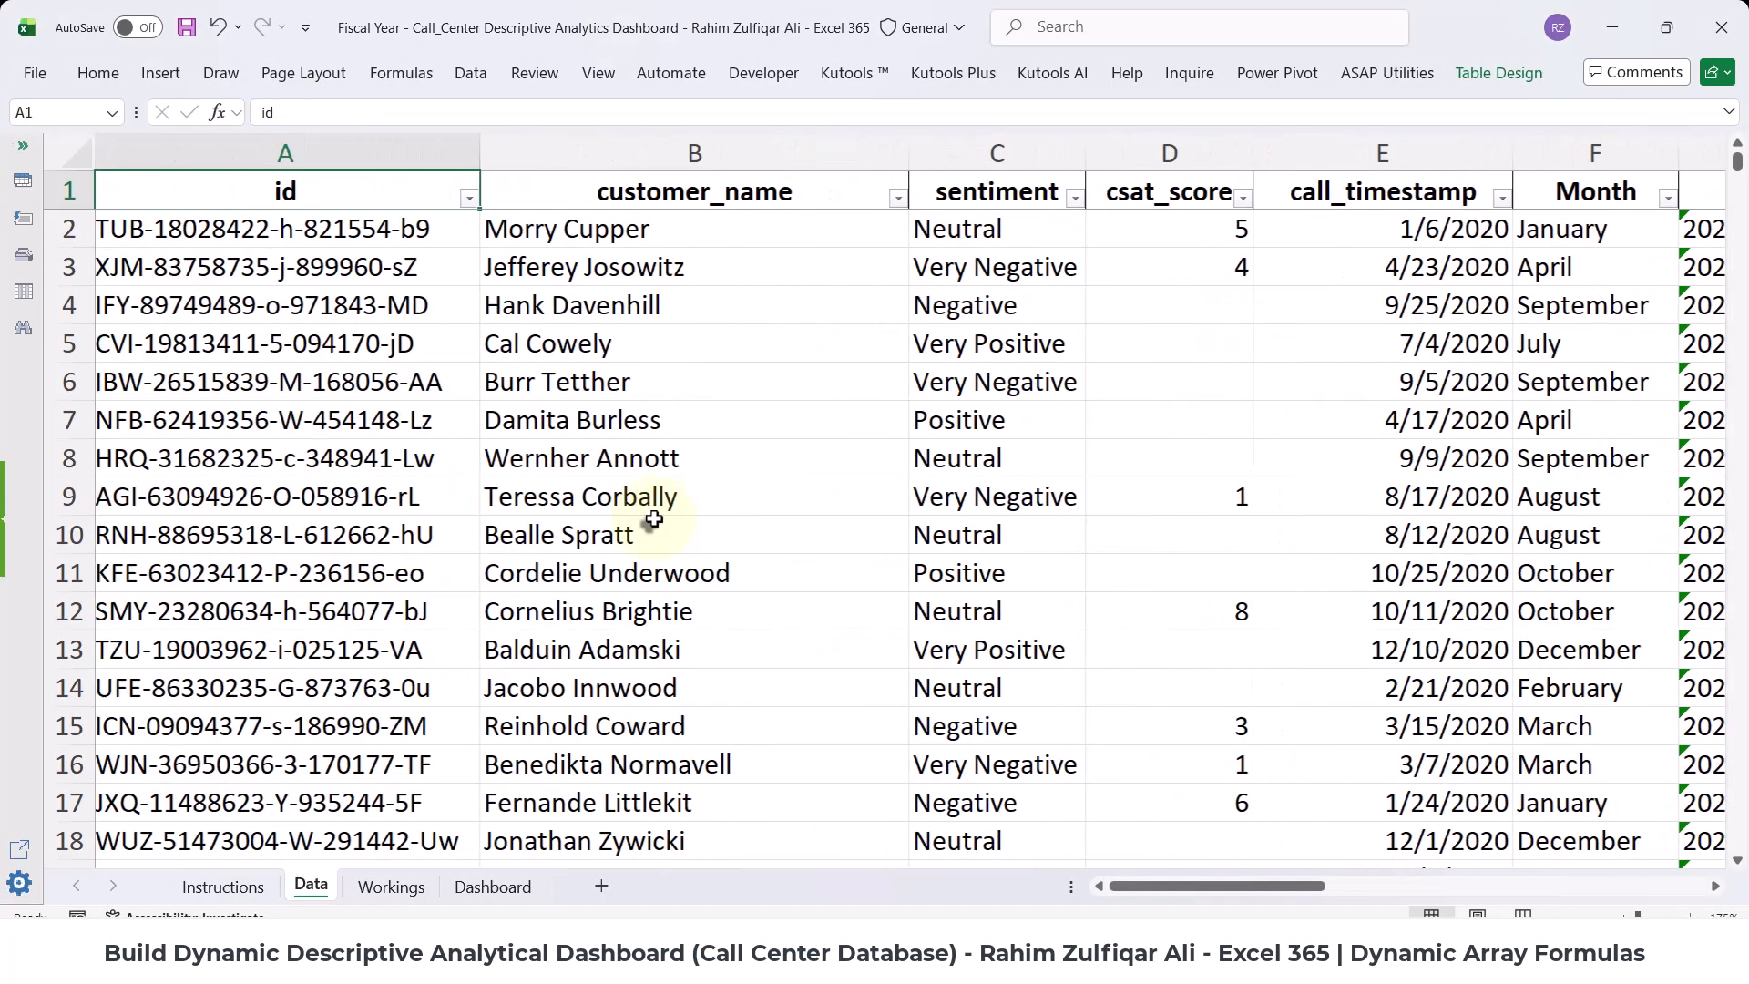
pyautogui.press('Down')
pyautogui.hotkey('ctrl', 'Down')
pyautogui.press('Up')
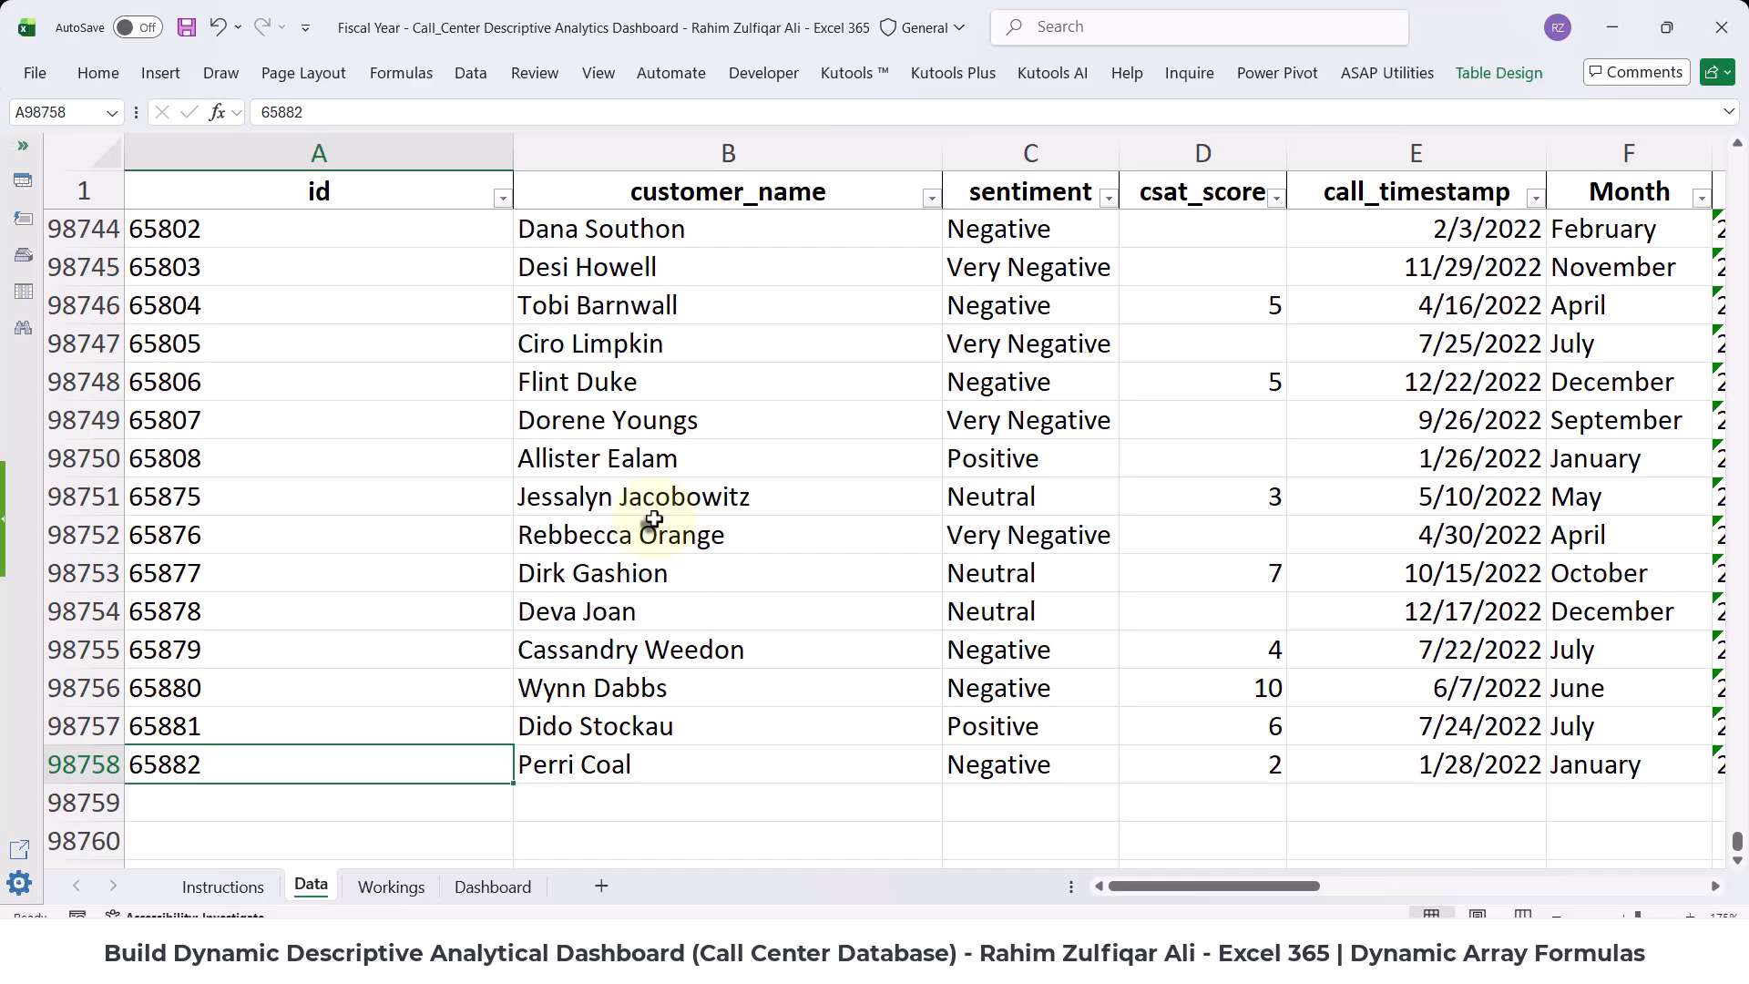
pyautogui.hotkey('ctrl', 'Up')
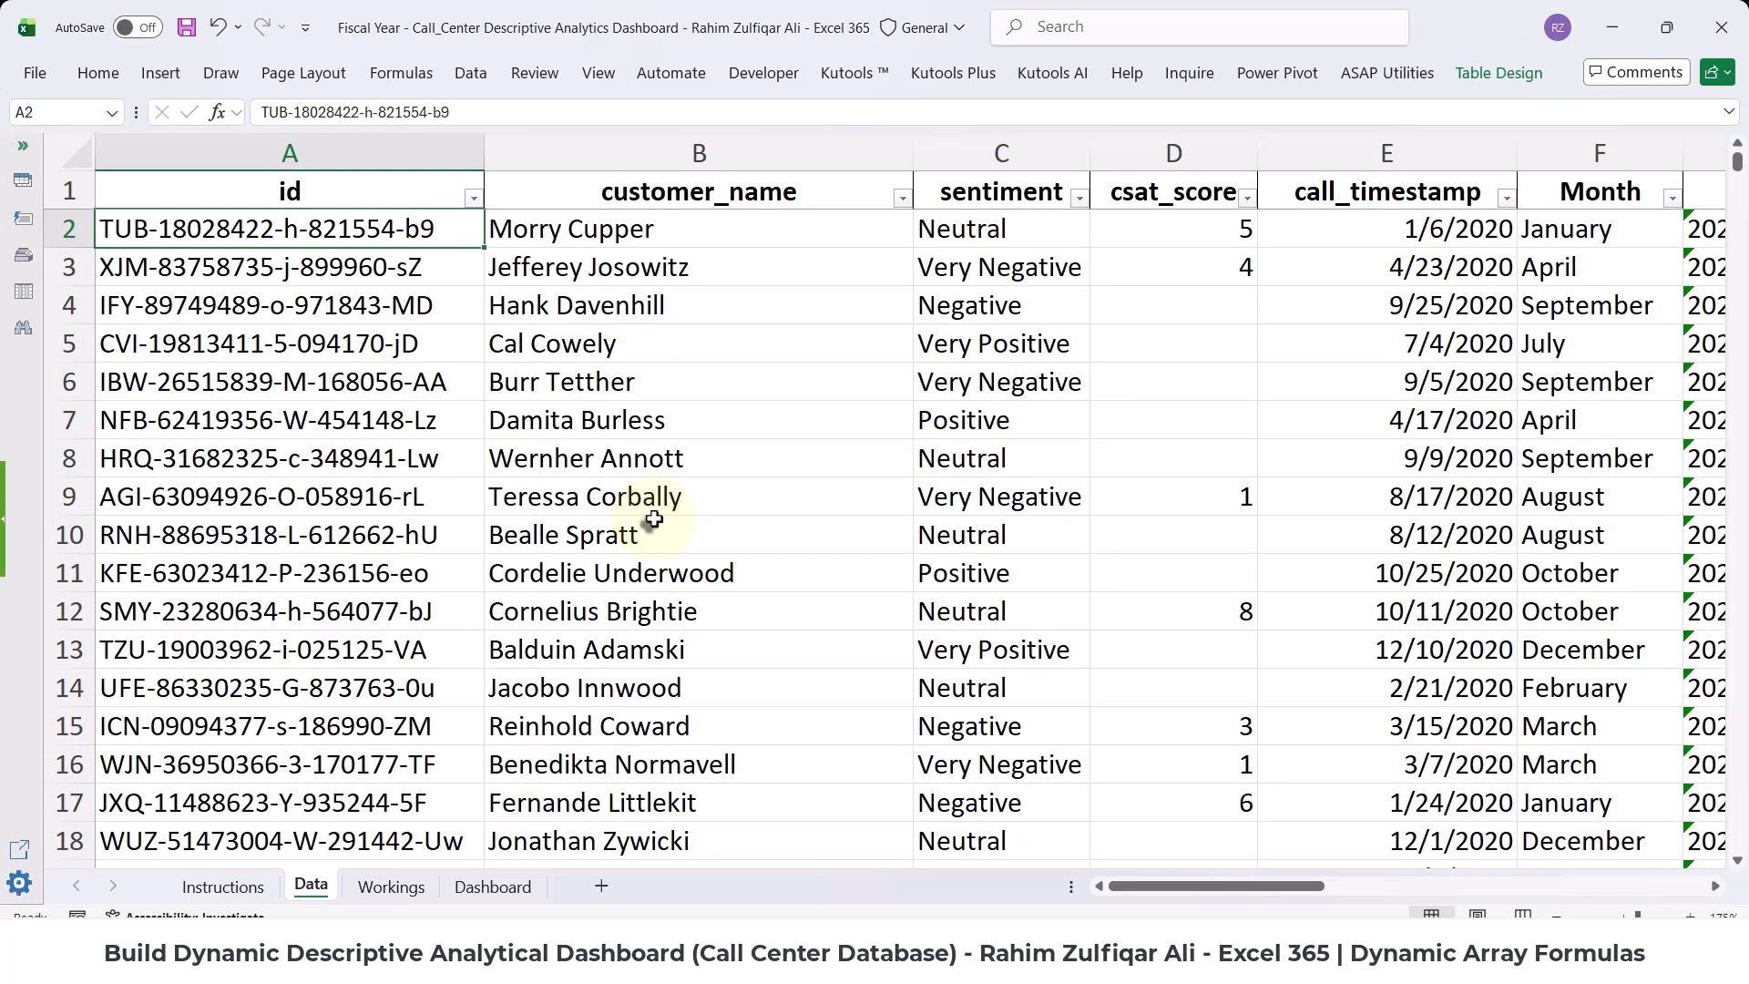
# - On the Dashboard sheet, filter by fiscal month November and reset Select Fiscal Month to Select All
pyautogui.hotkey('ctrl', 'pagedown')
pyautogui.hotkey('ctrl', 'pagedown')
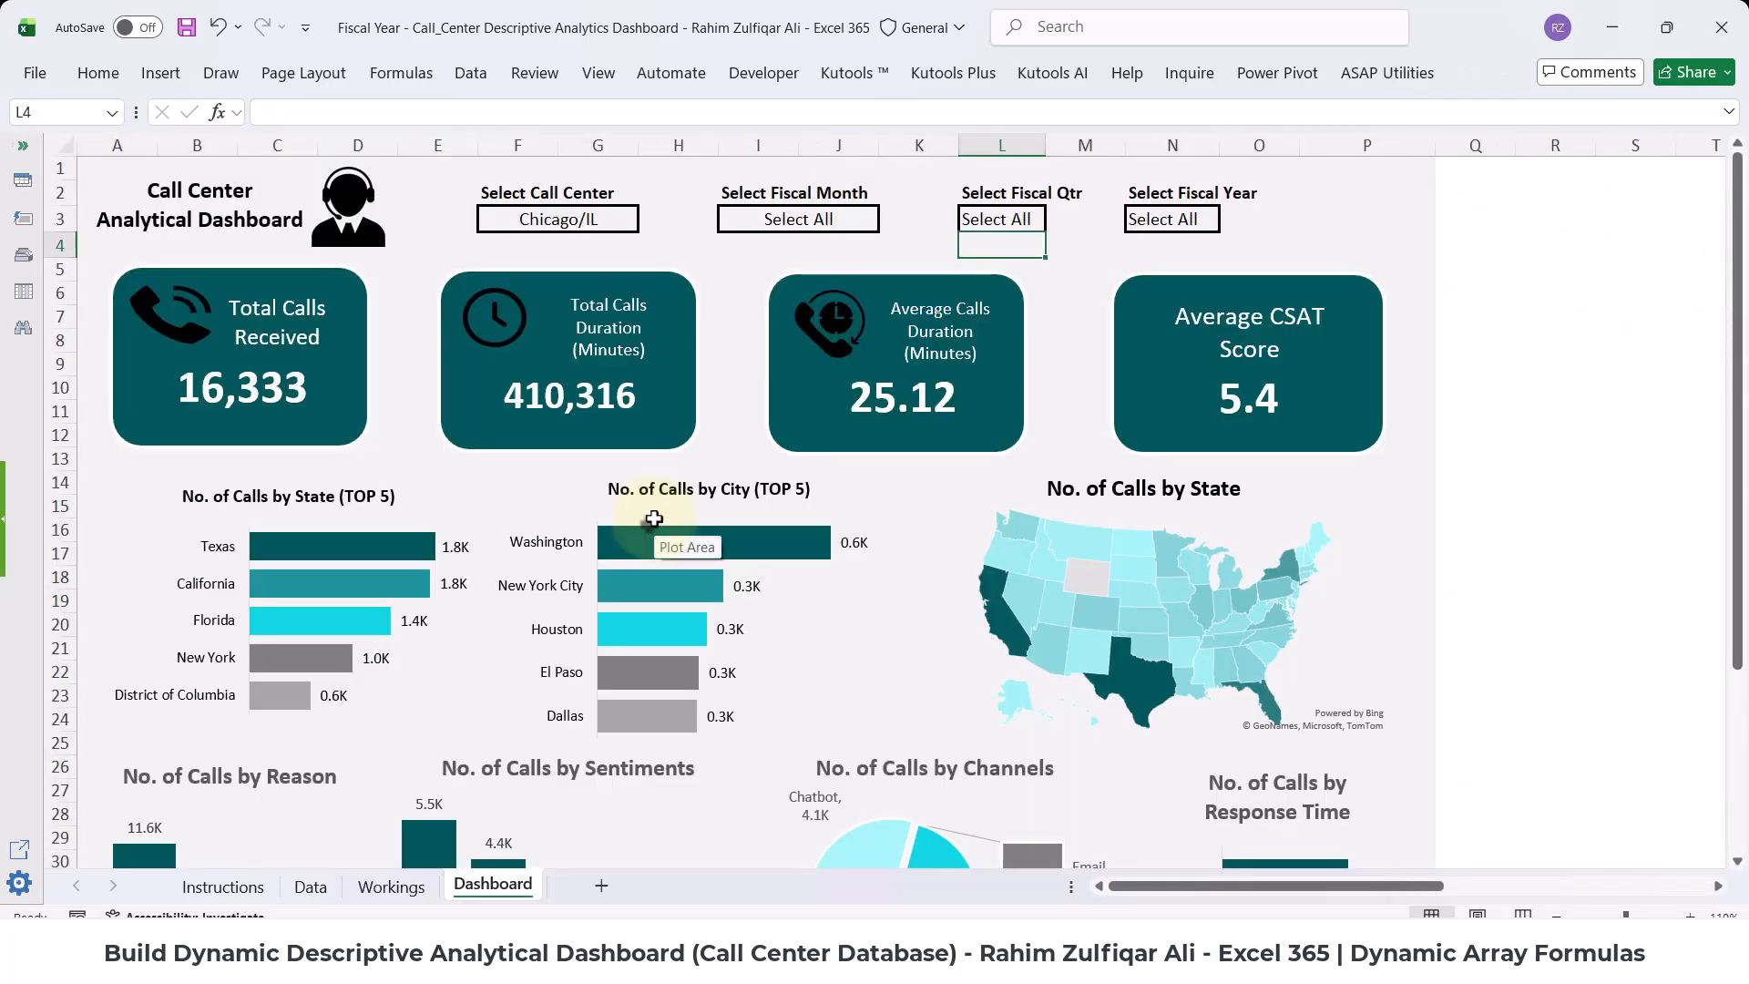
pyautogui.click(829, 219)
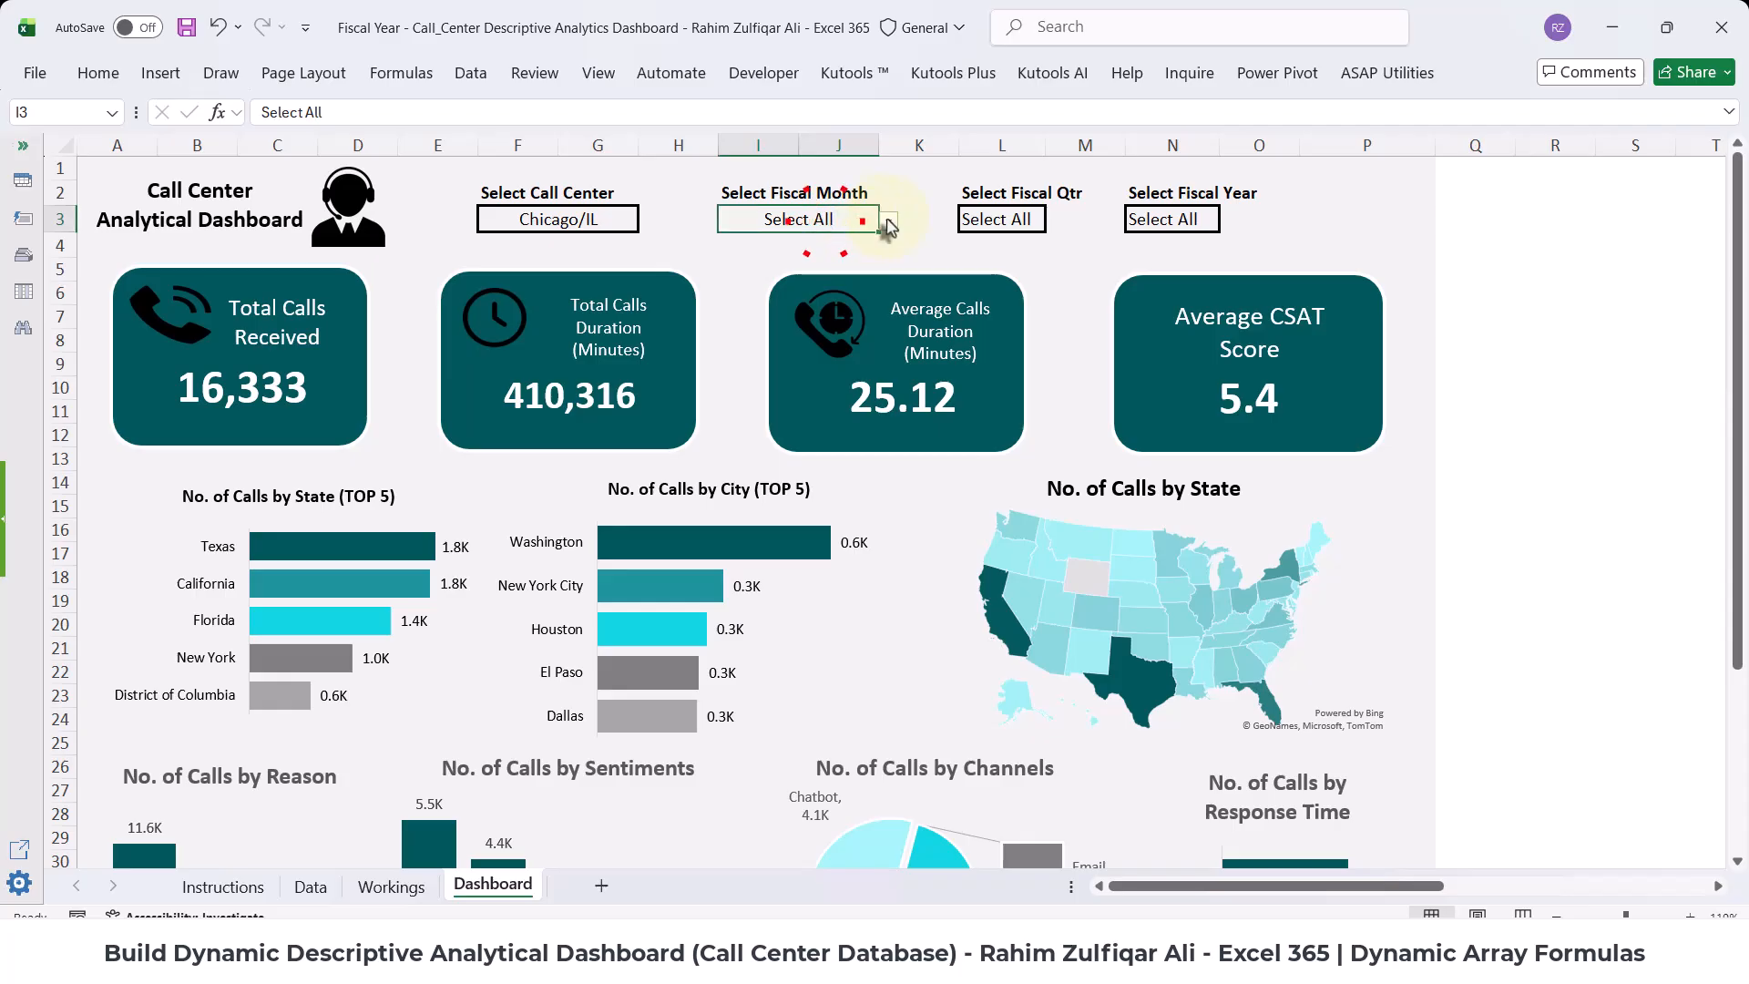
pyautogui.click(888, 221)
pyautogui.click(763, 369)
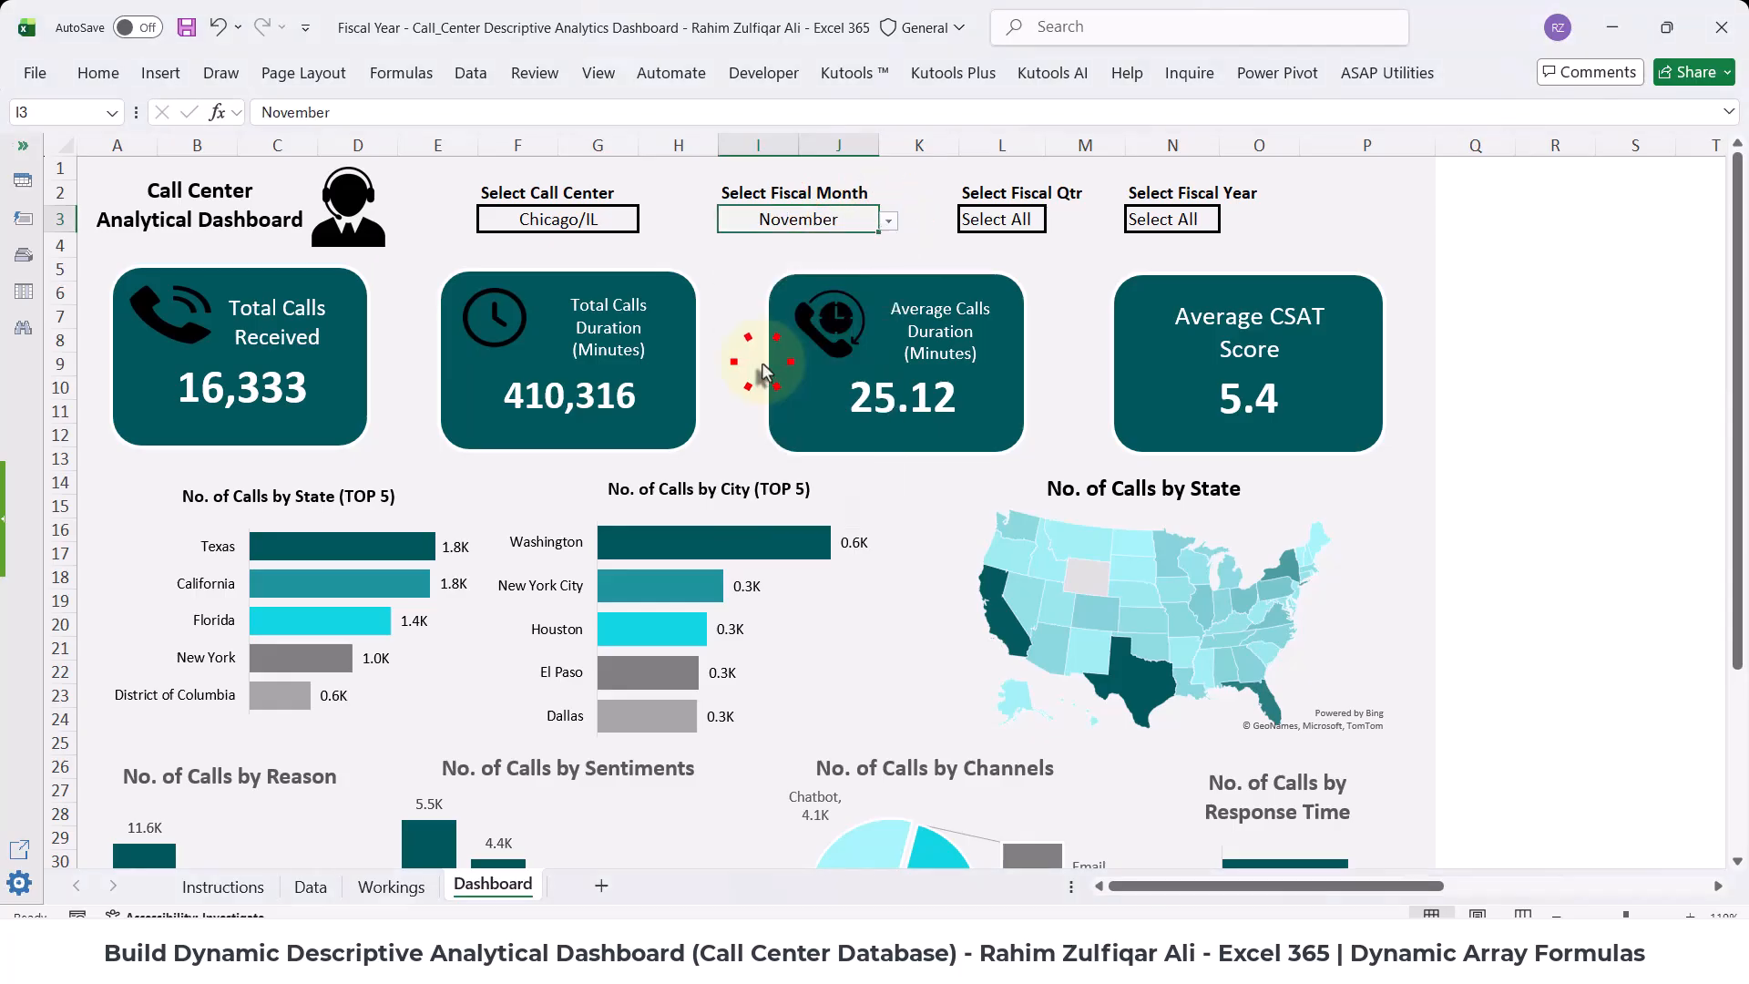
pyautogui.click(588, 224)
pyautogui.click(771, 222)
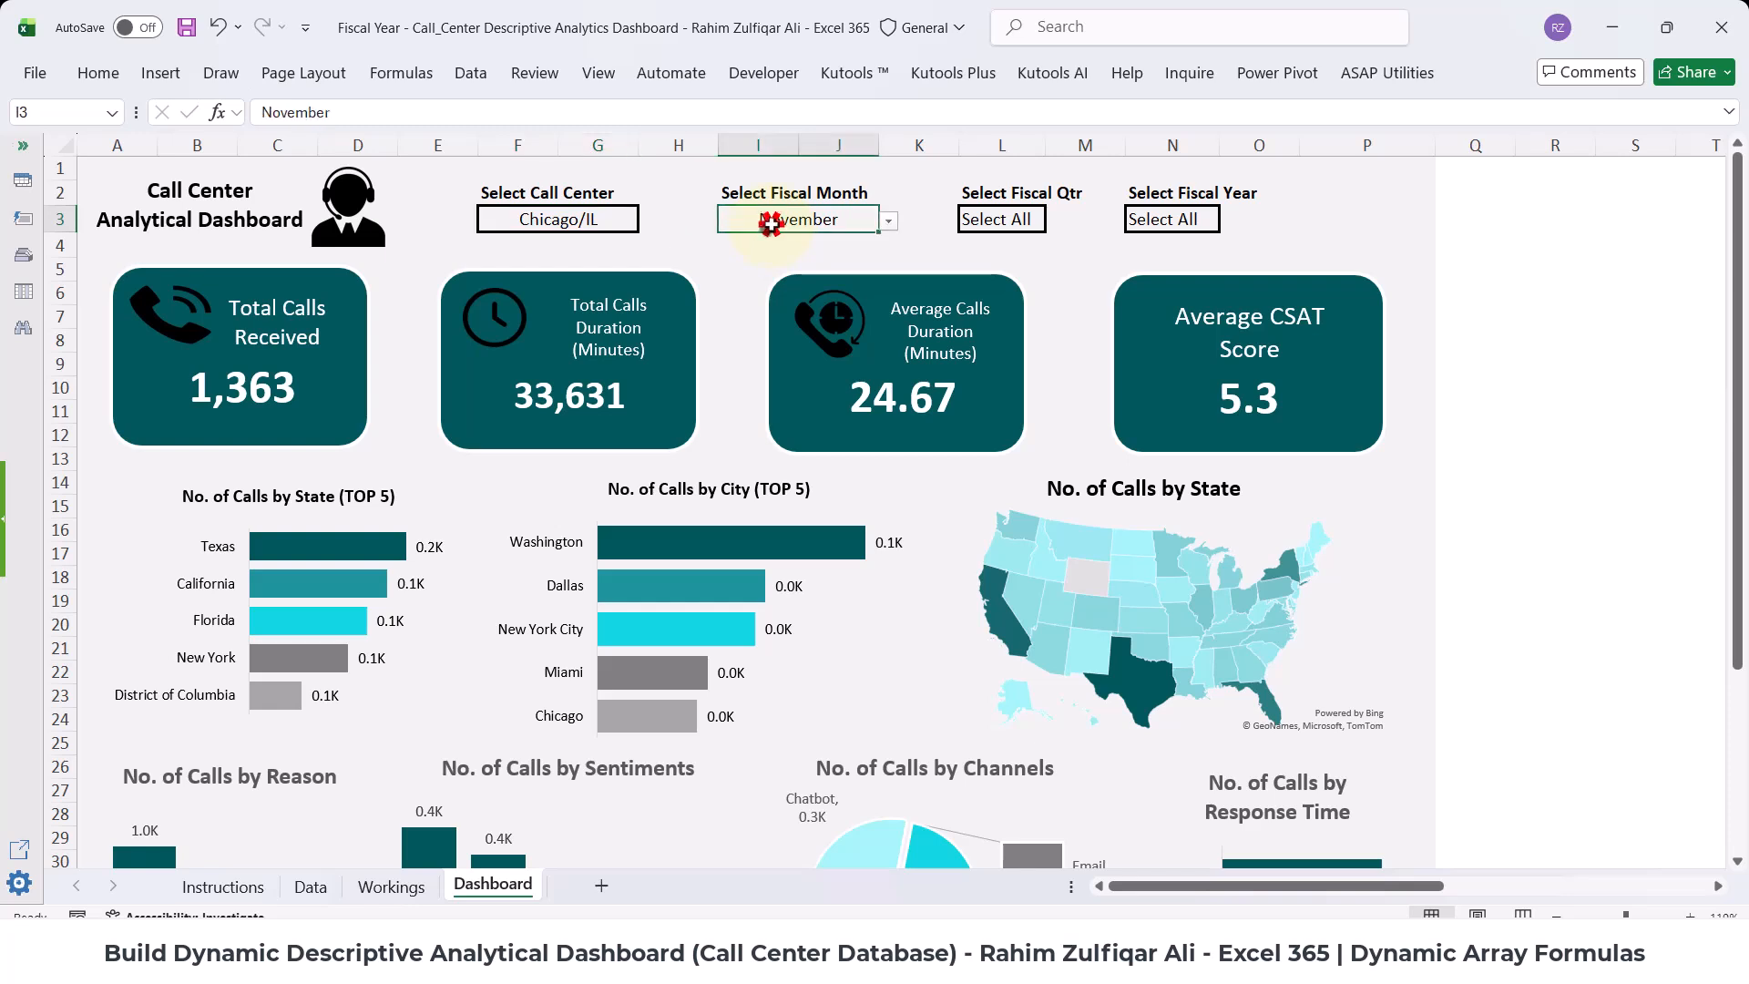
pyautogui.click(888, 221)
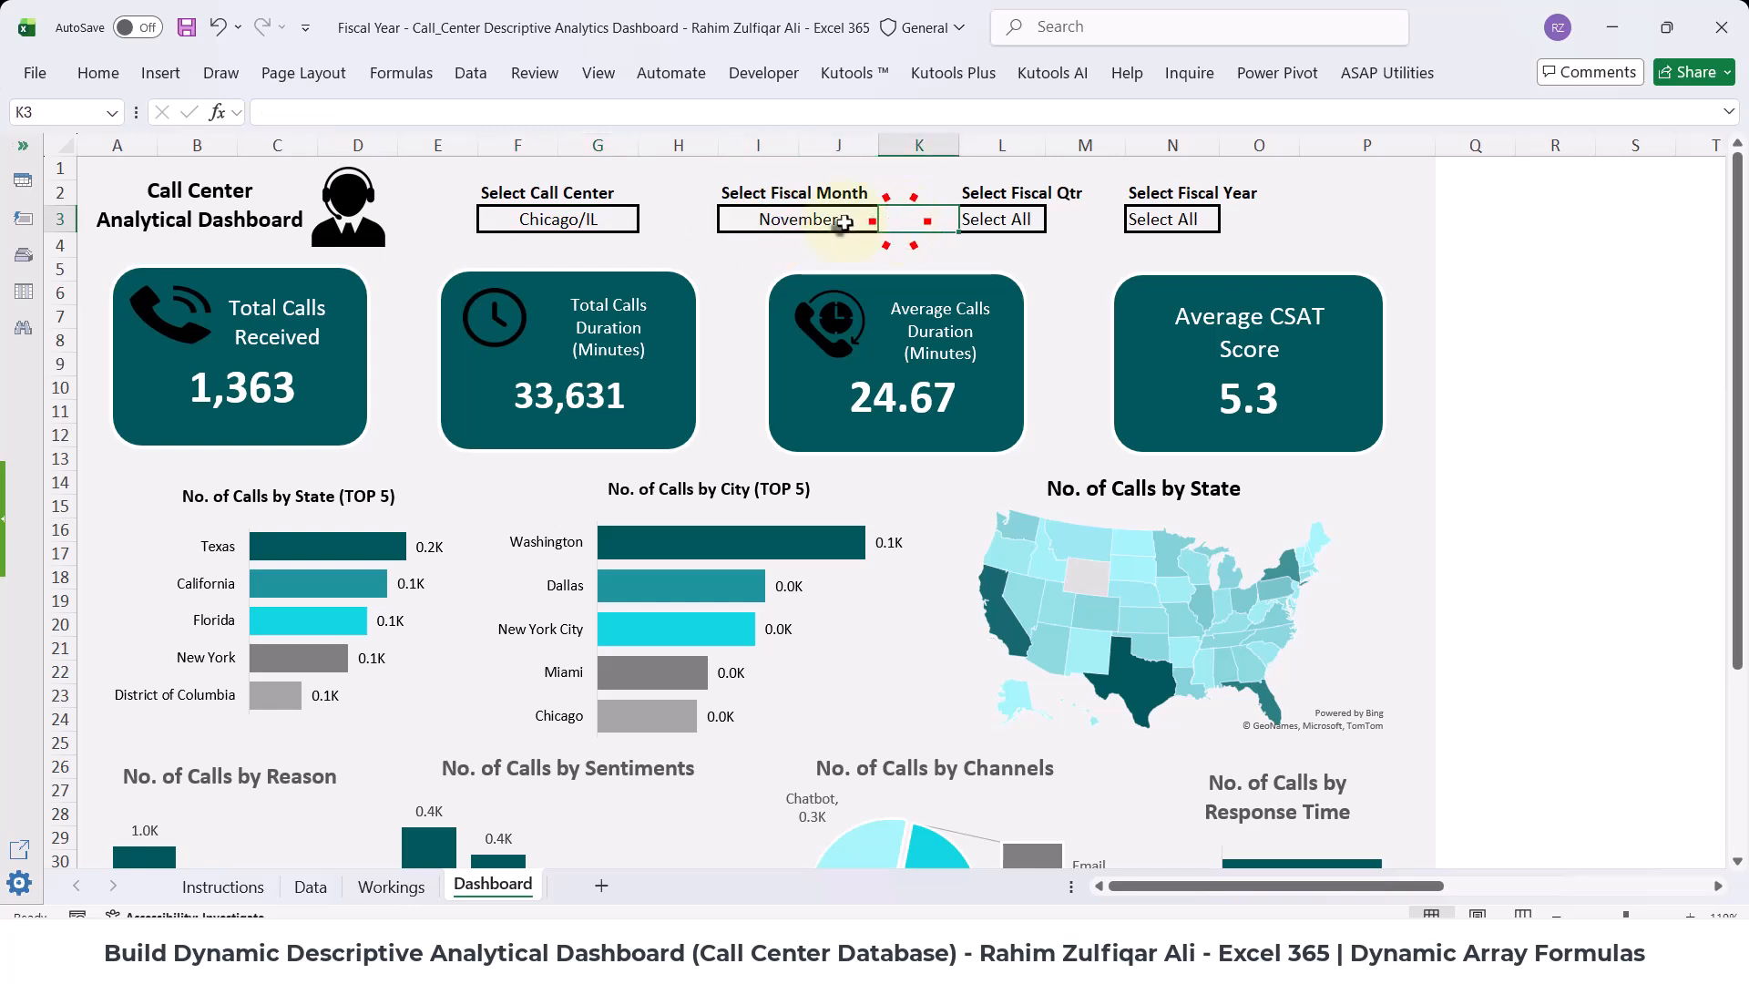
pyautogui.click(820, 247)
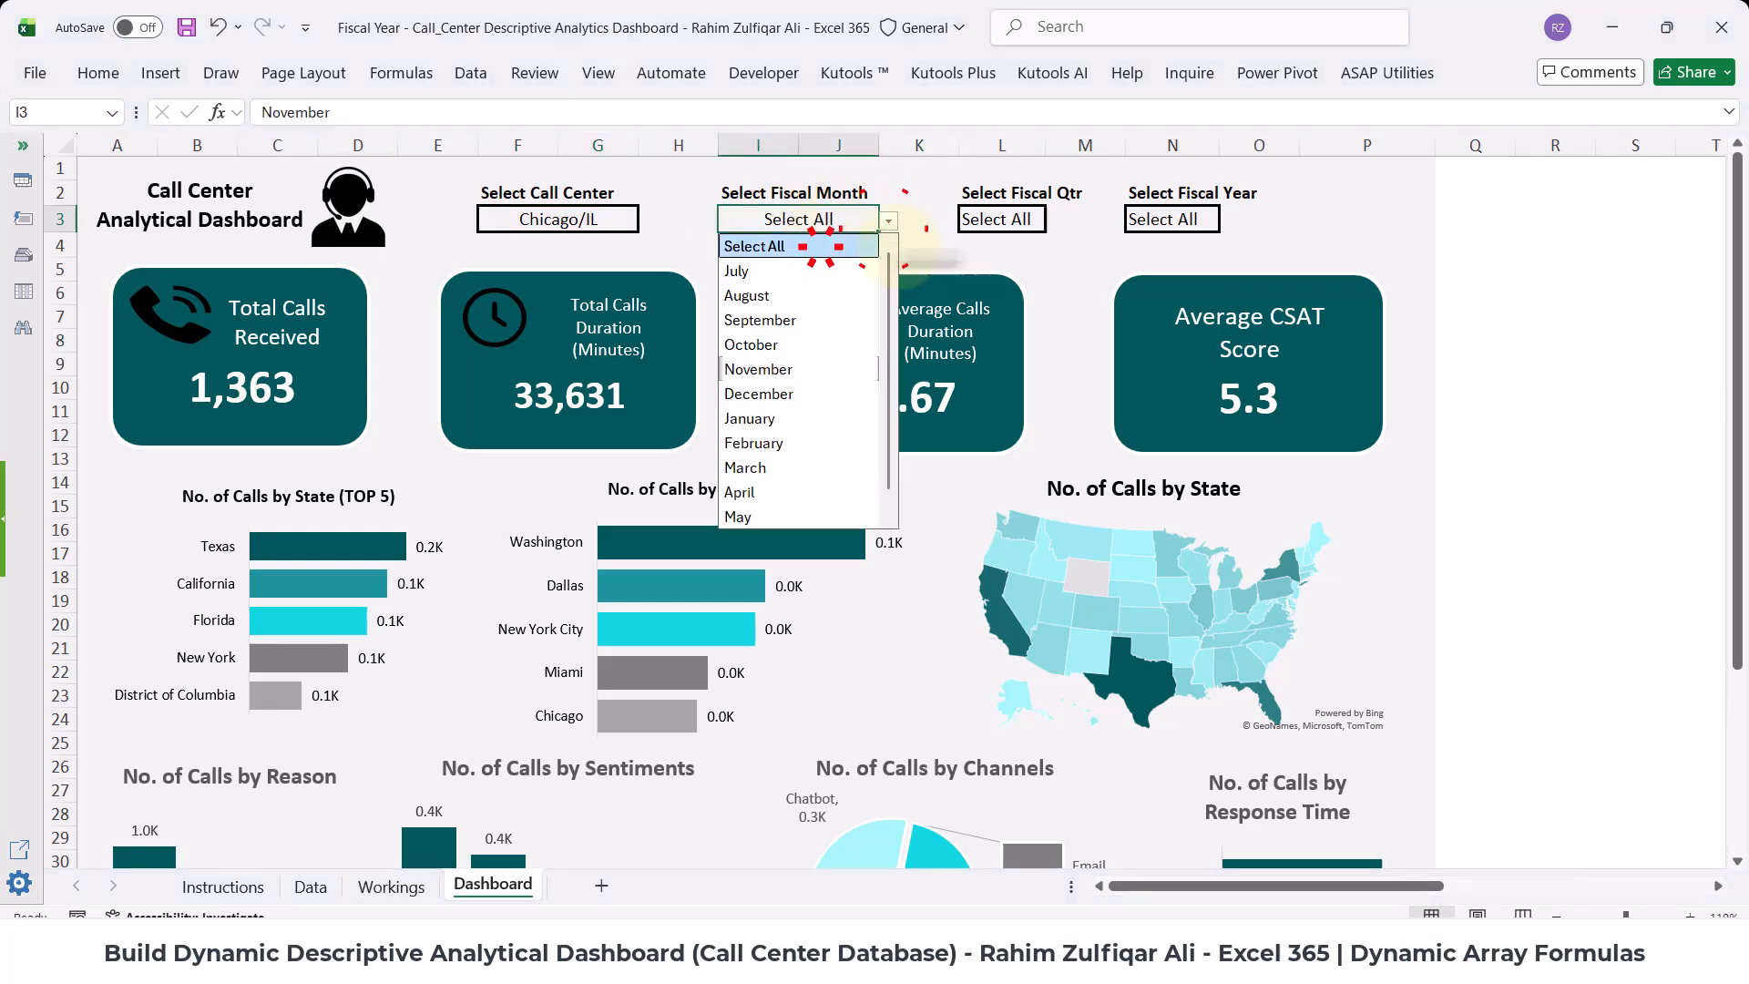
# - Set Select Fiscal Qtr to Q3 to filter the dashboard, and switch it to Q1
pyautogui.click(995, 220)
pyautogui.click(1052, 223)
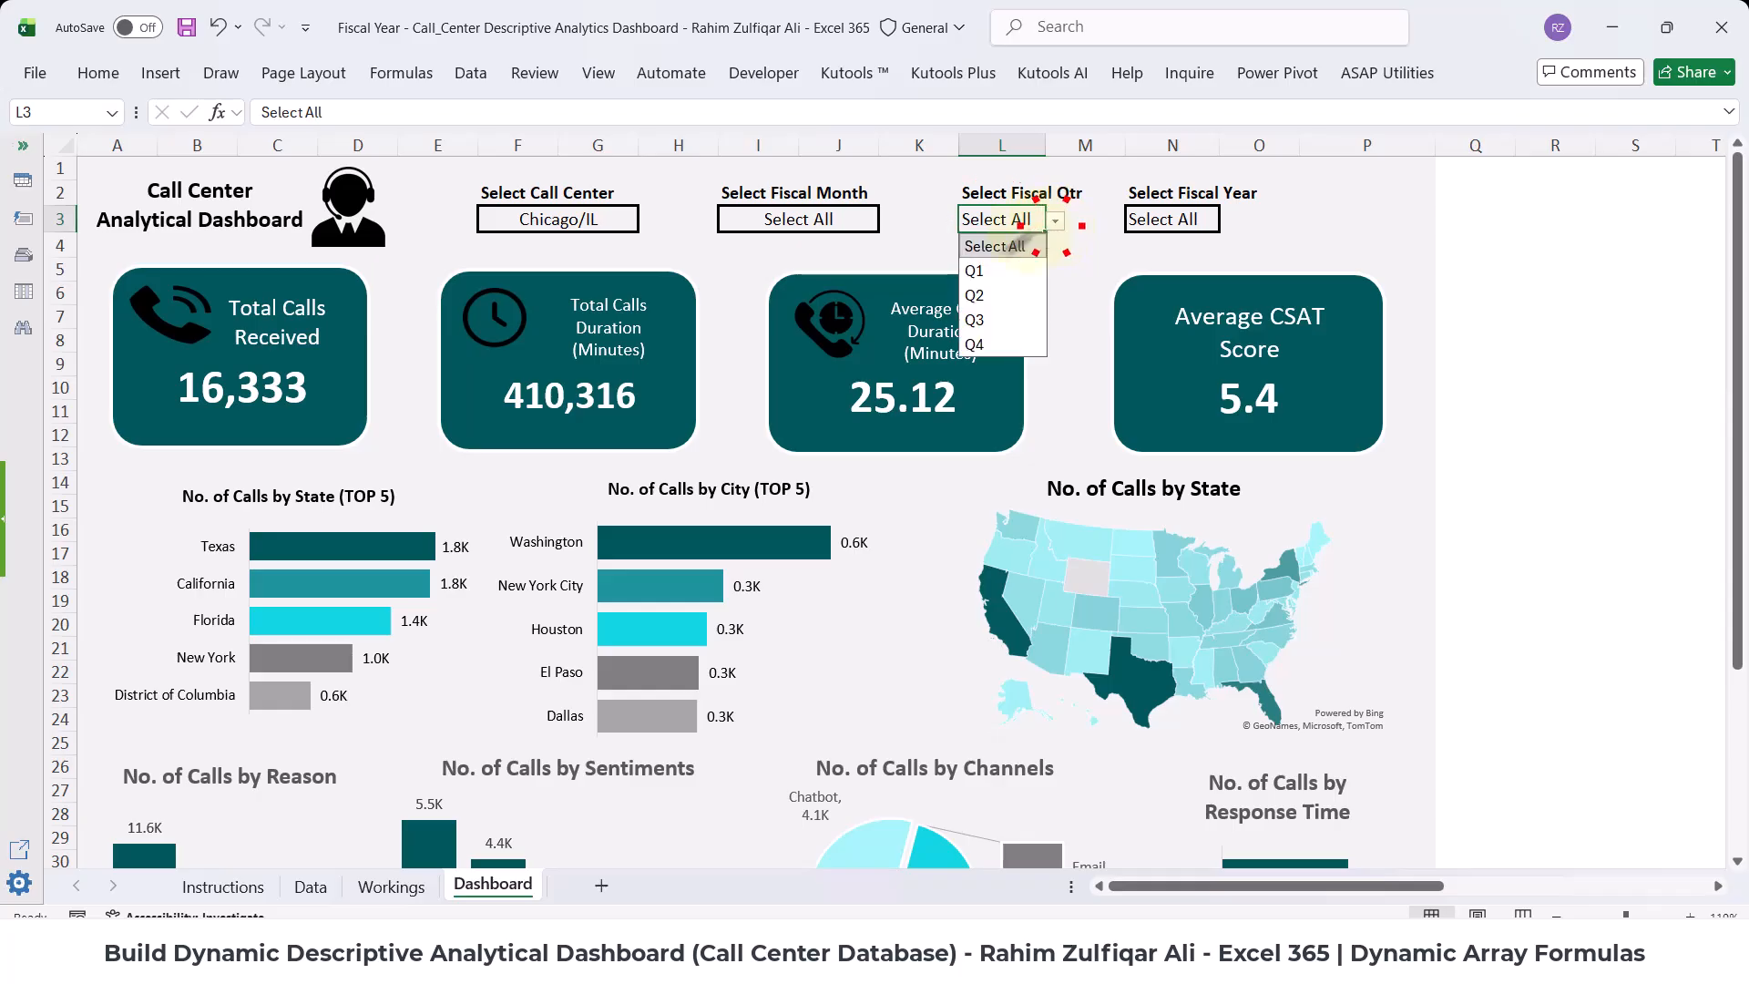
pyautogui.click(988, 319)
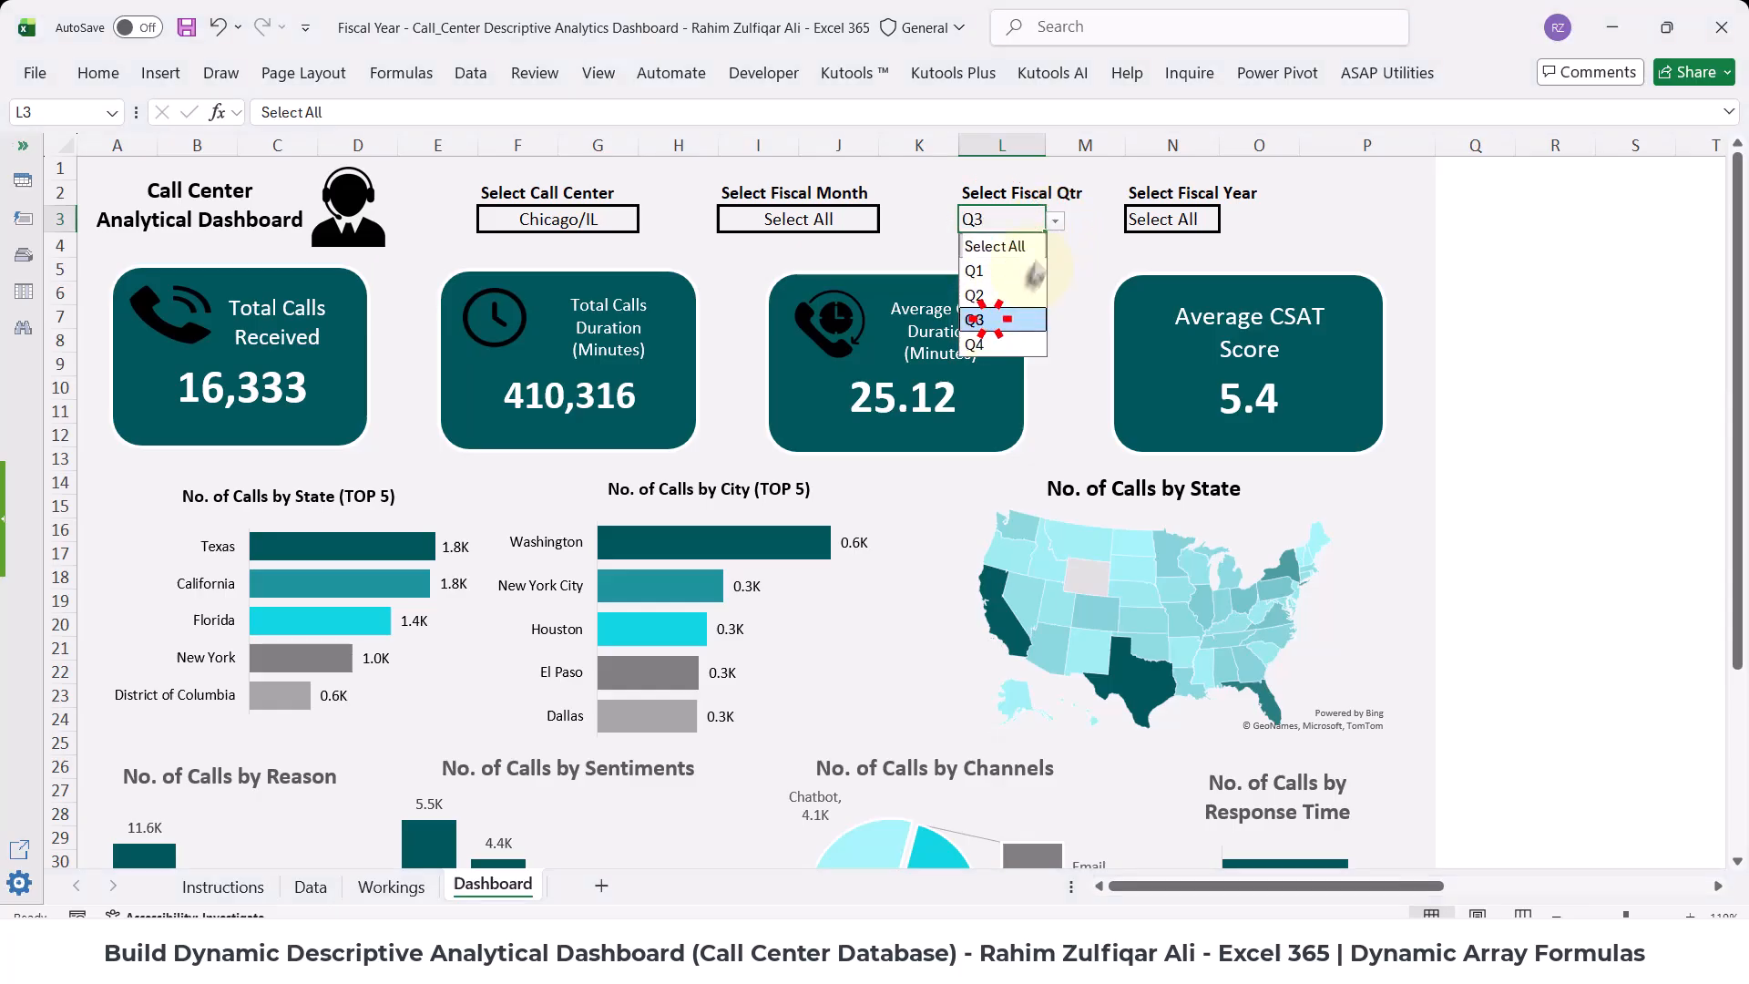
pyautogui.click(1054, 221)
pyautogui.click(1004, 274)
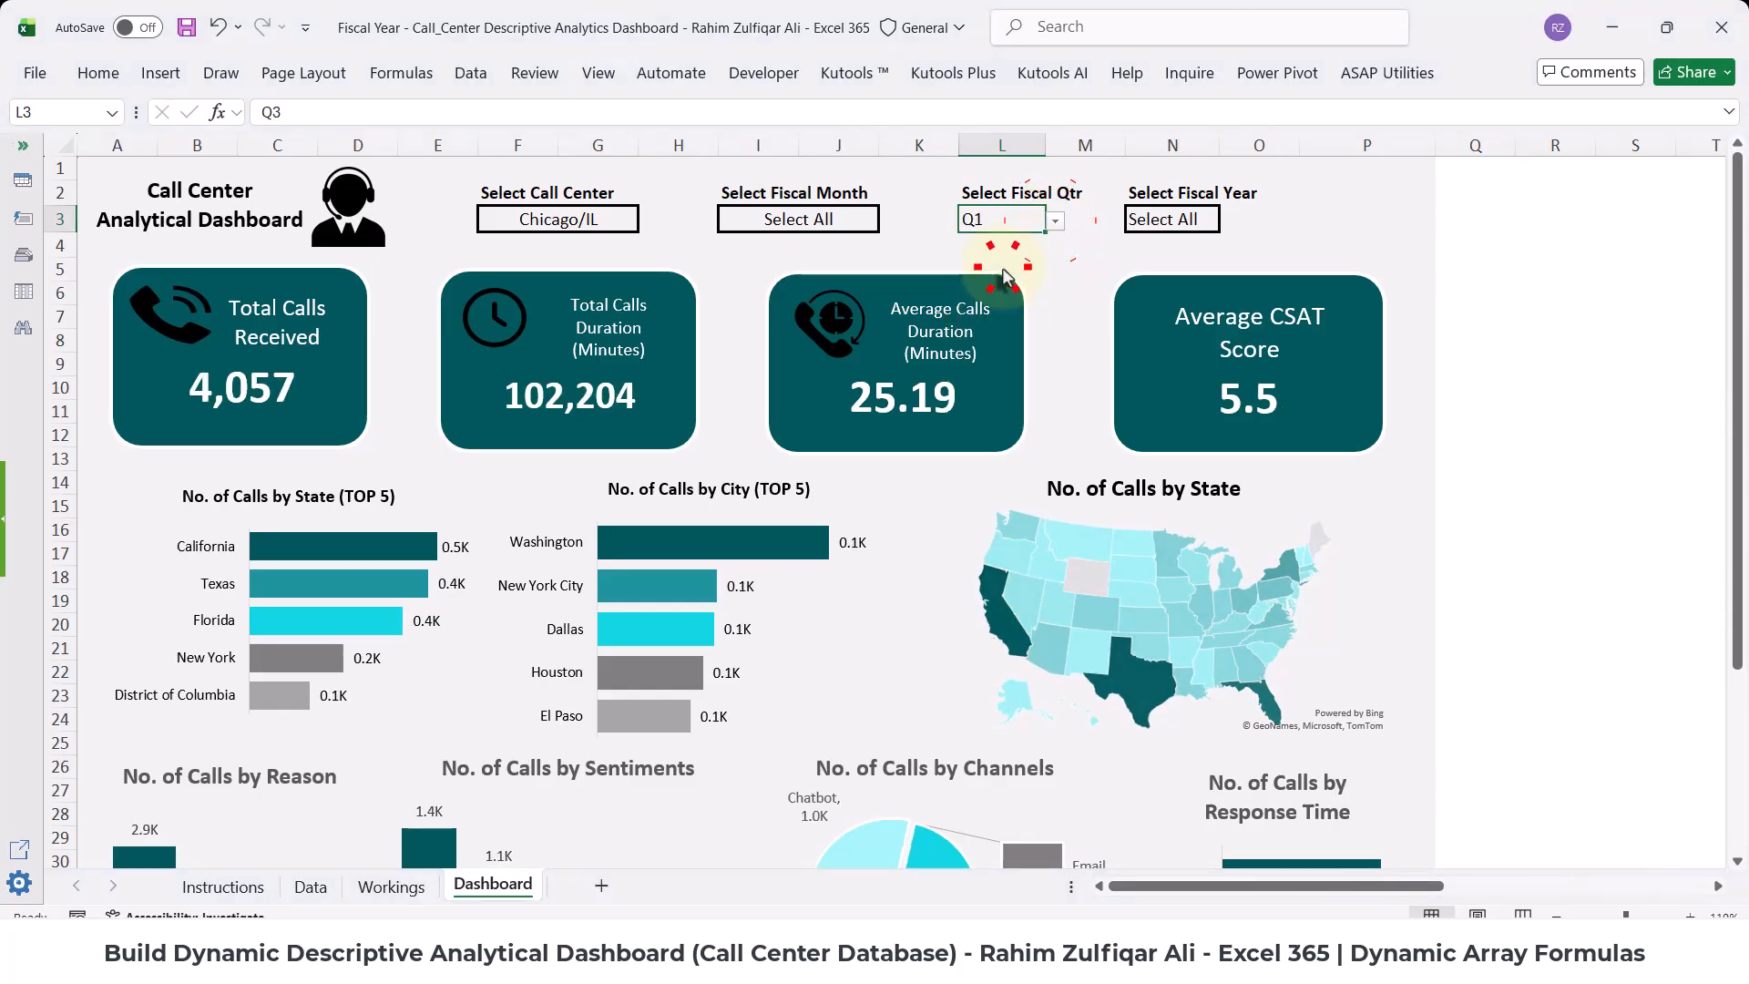
# - Review the dashboard charts for the chosen fiscal quarter and reset Select Fiscal Qtr to Select All
pyautogui.scroll(-3, 1073, 533)
pyautogui.scroll(3, 1073, 533)
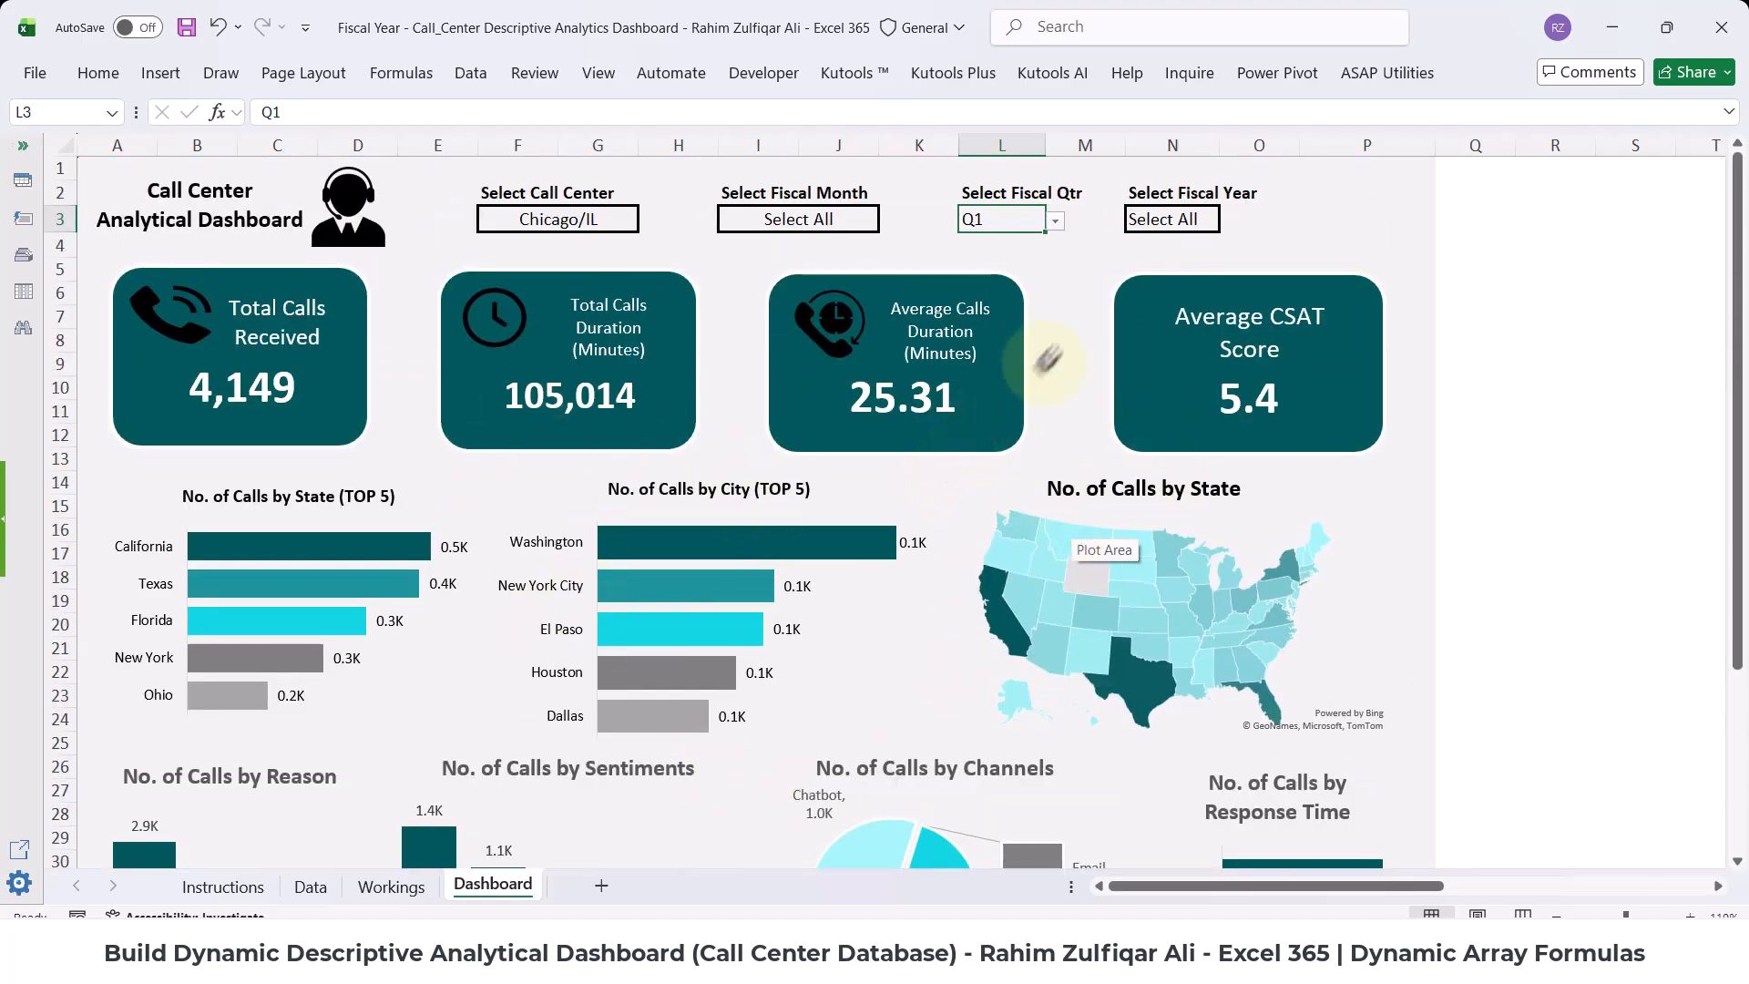
pyautogui.click(1061, 229)
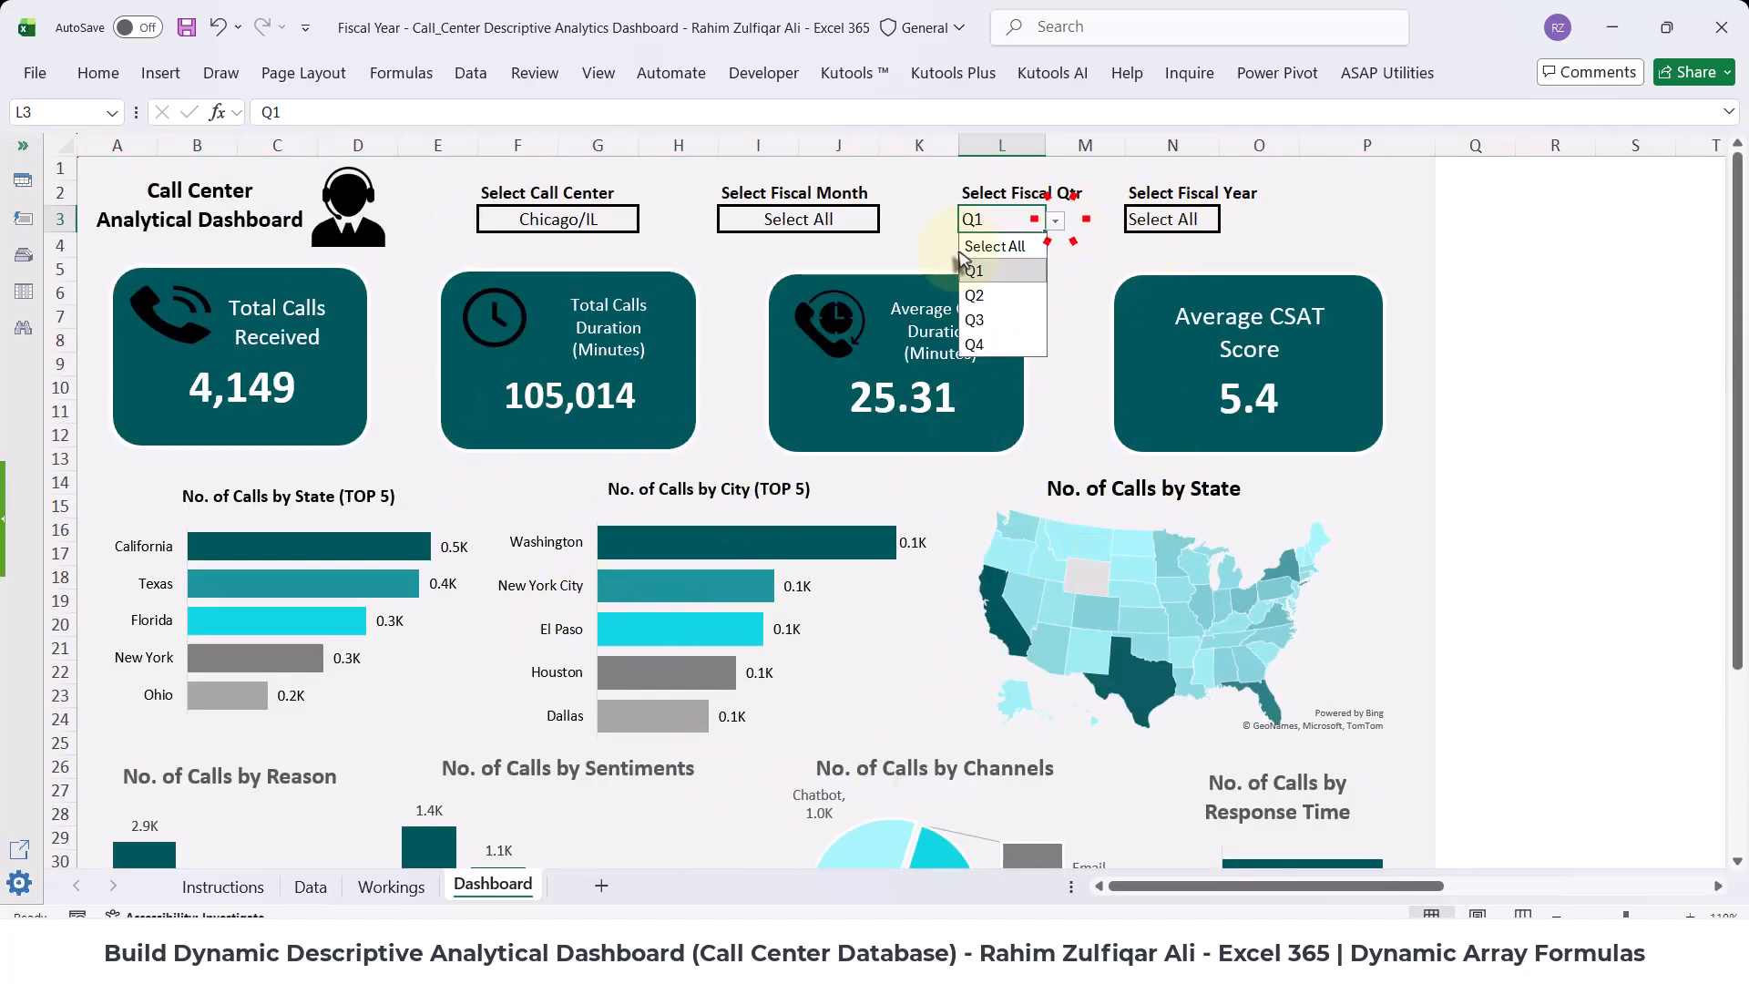
pyautogui.click(1014, 242)
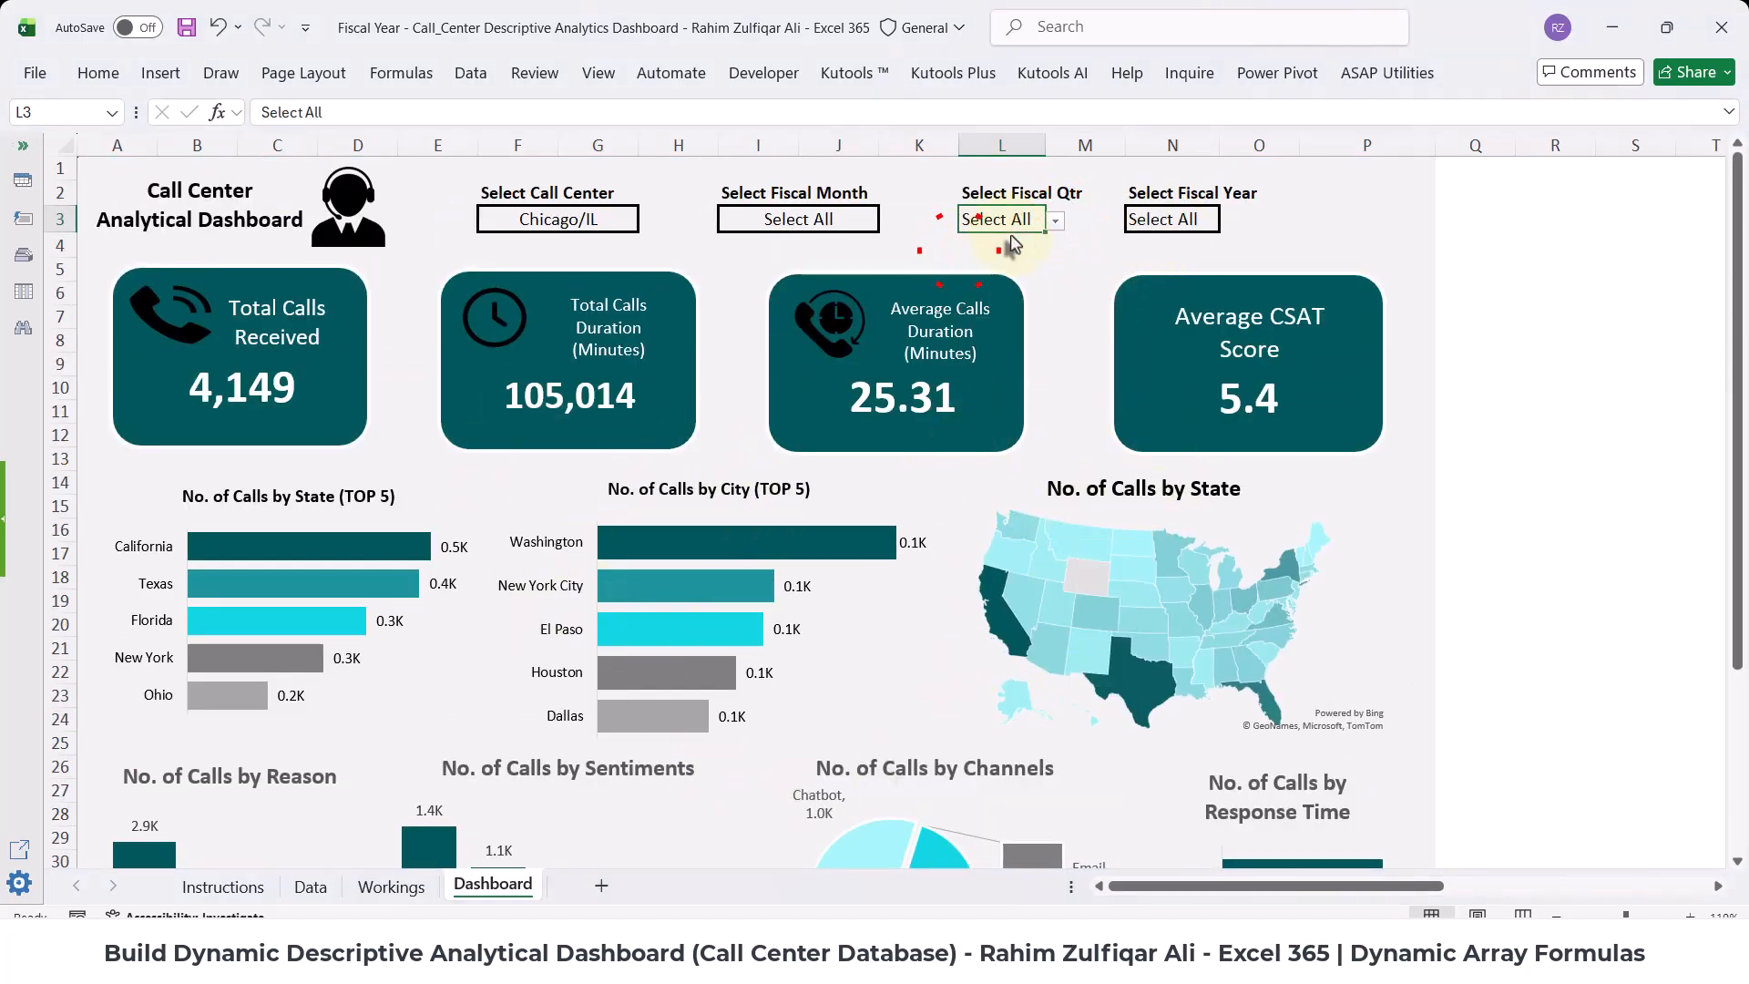
# - Filter the dashboard by fiscal year 2021-2022 and reset Select Fiscal Year to Select All
pyautogui.click(1175, 219)
pyautogui.click(1229, 222)
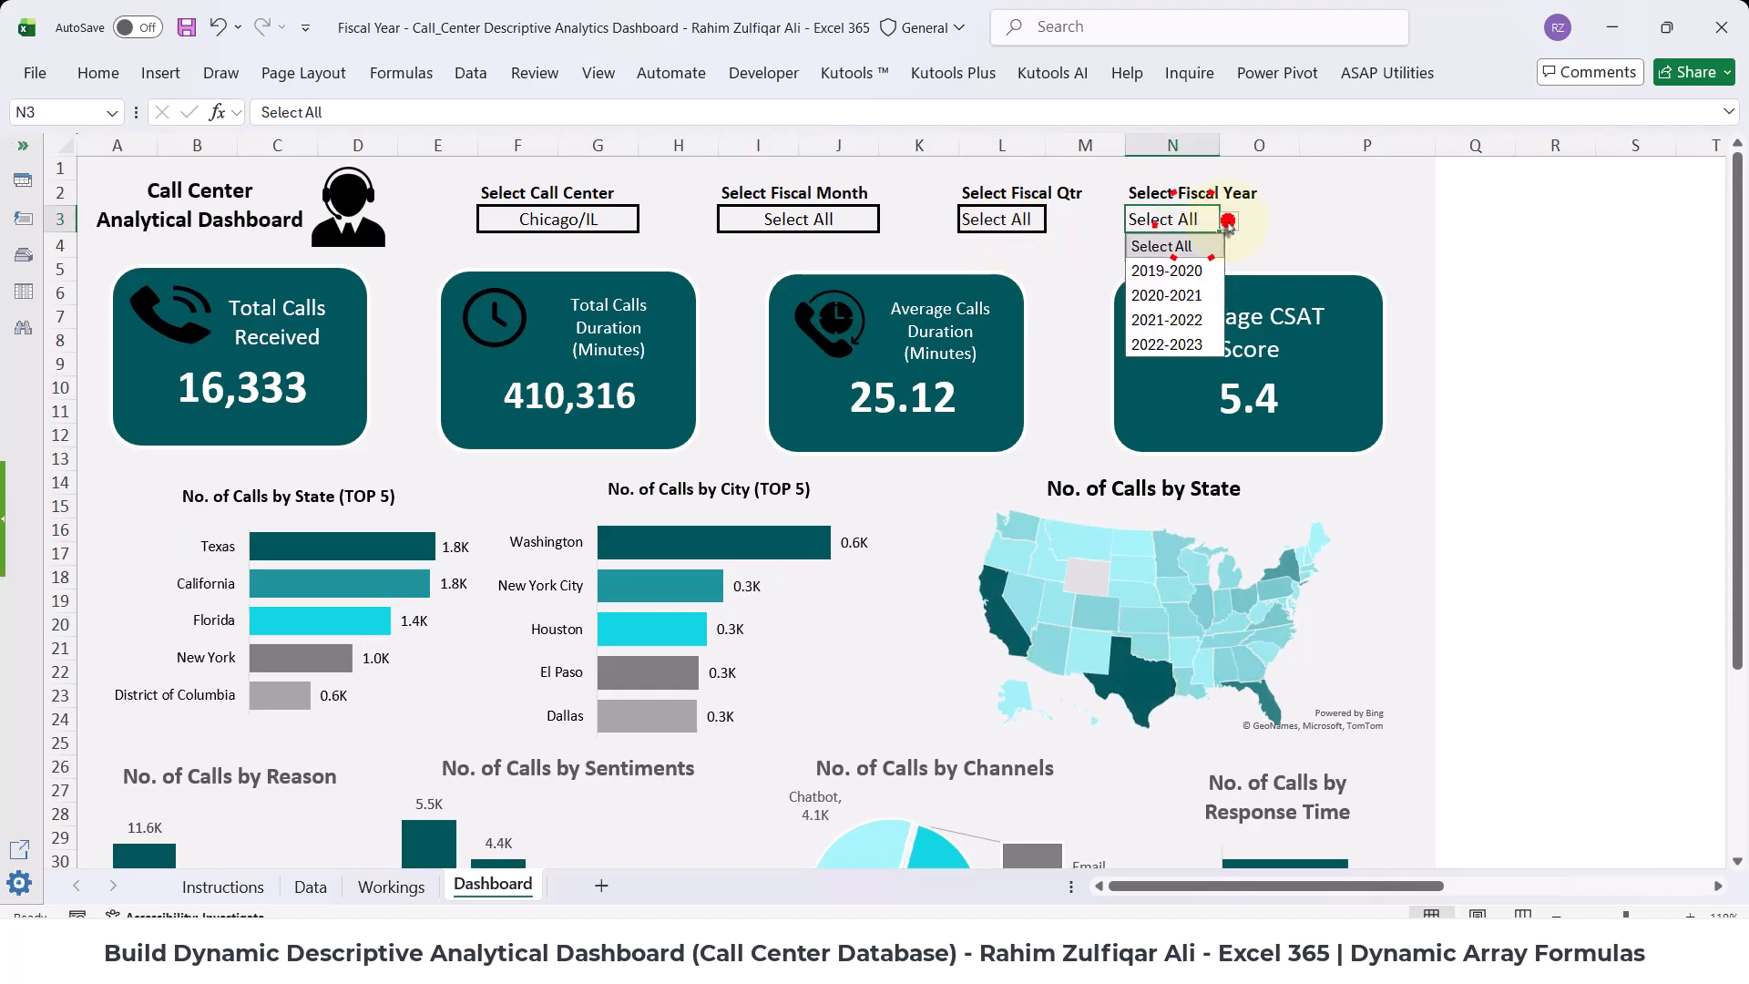
pyautogui.click(1168, 321)
pyautogui.click(1225, 222)
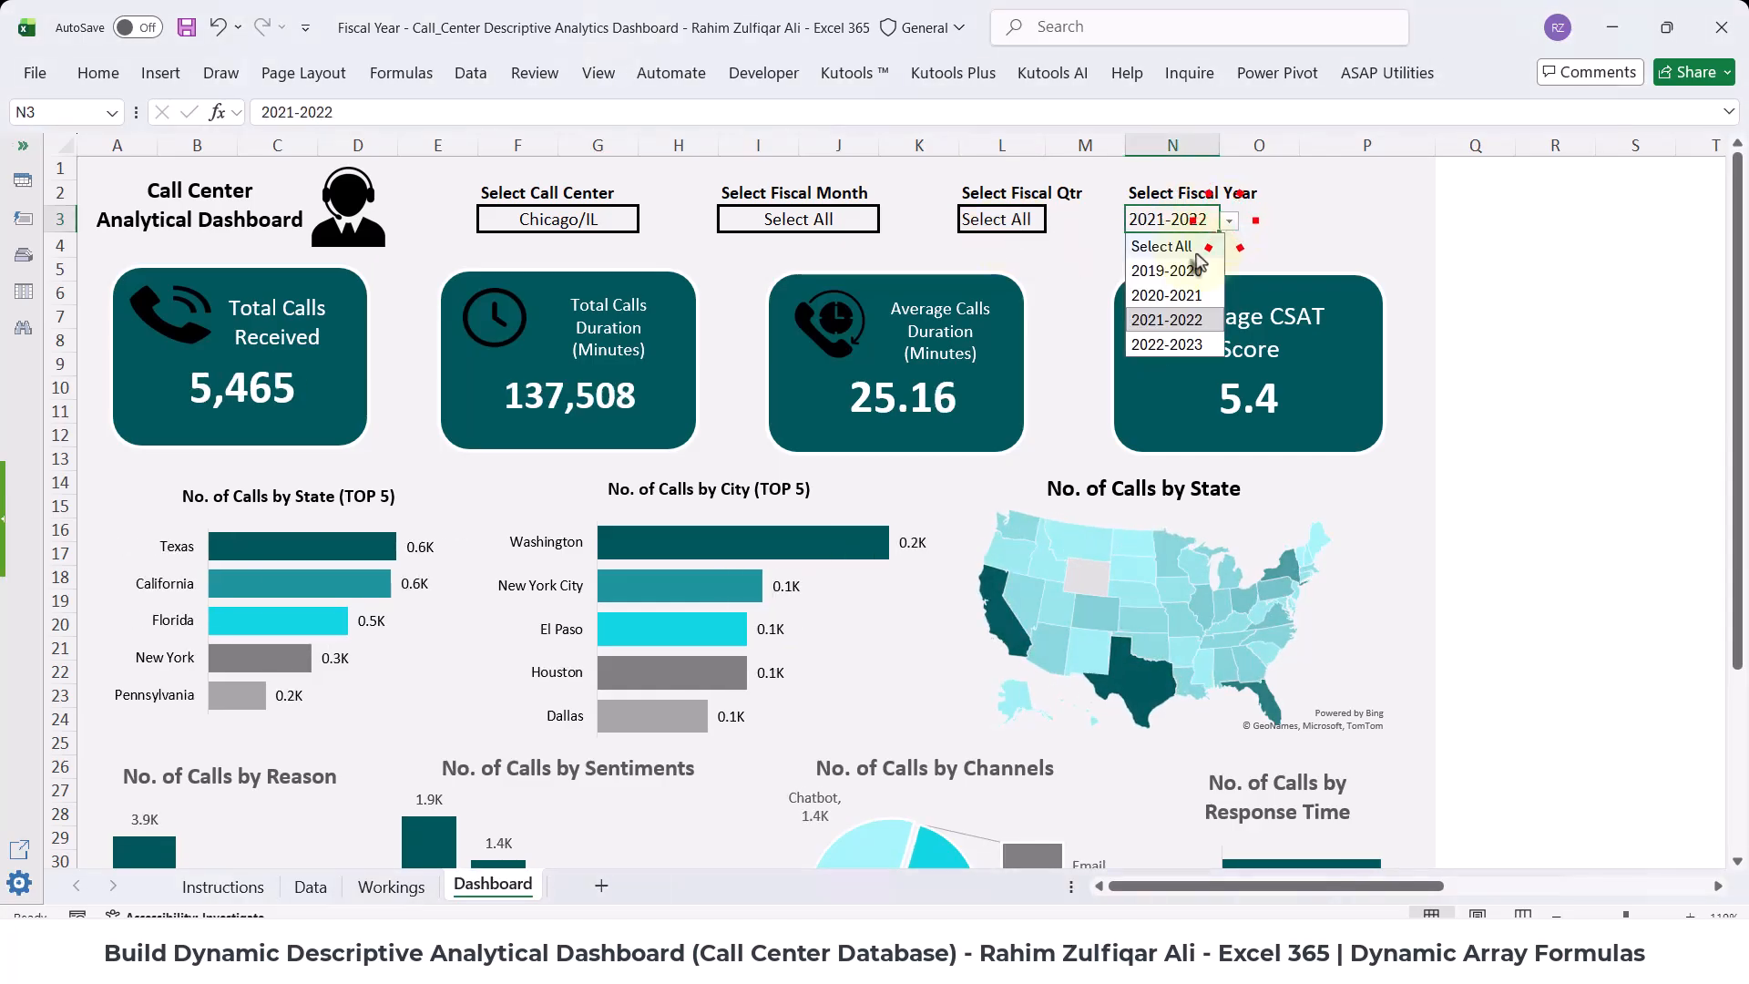
pyautogui.click(1166, 245)
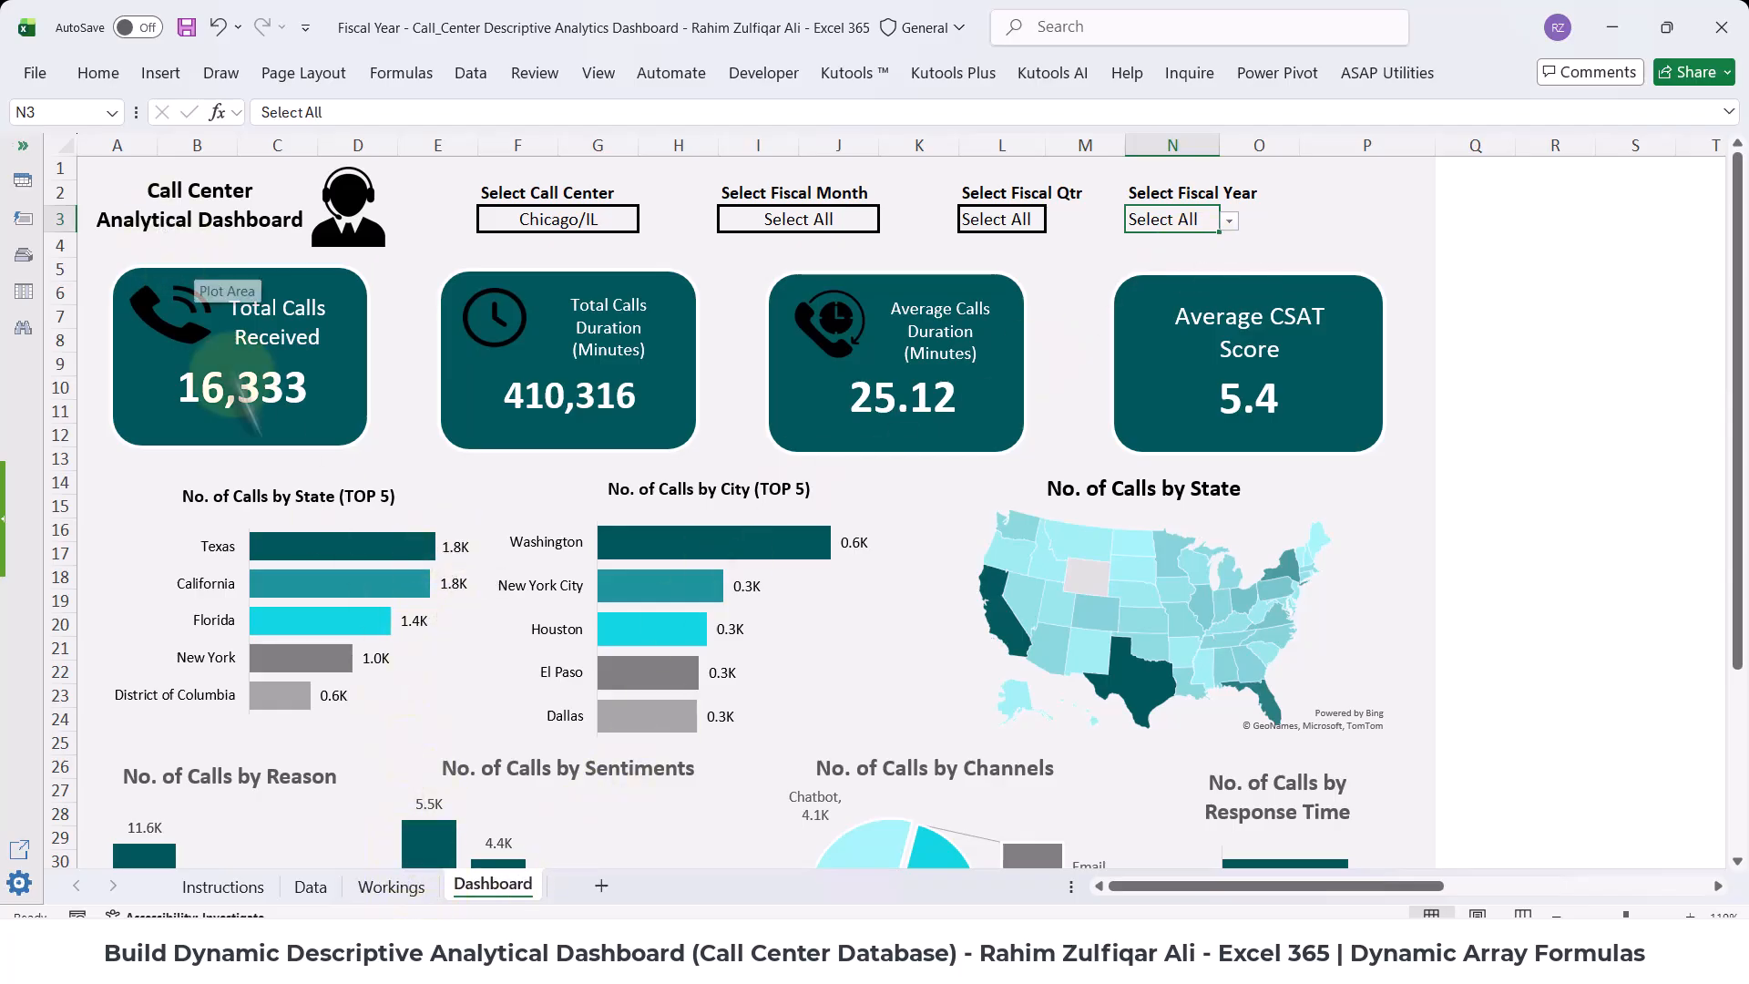
# - On the Workings sheet, inspect the top-five state formula in F5 and the Call Center list formula in B11 without editing them
pyautogui.click(374, 887)
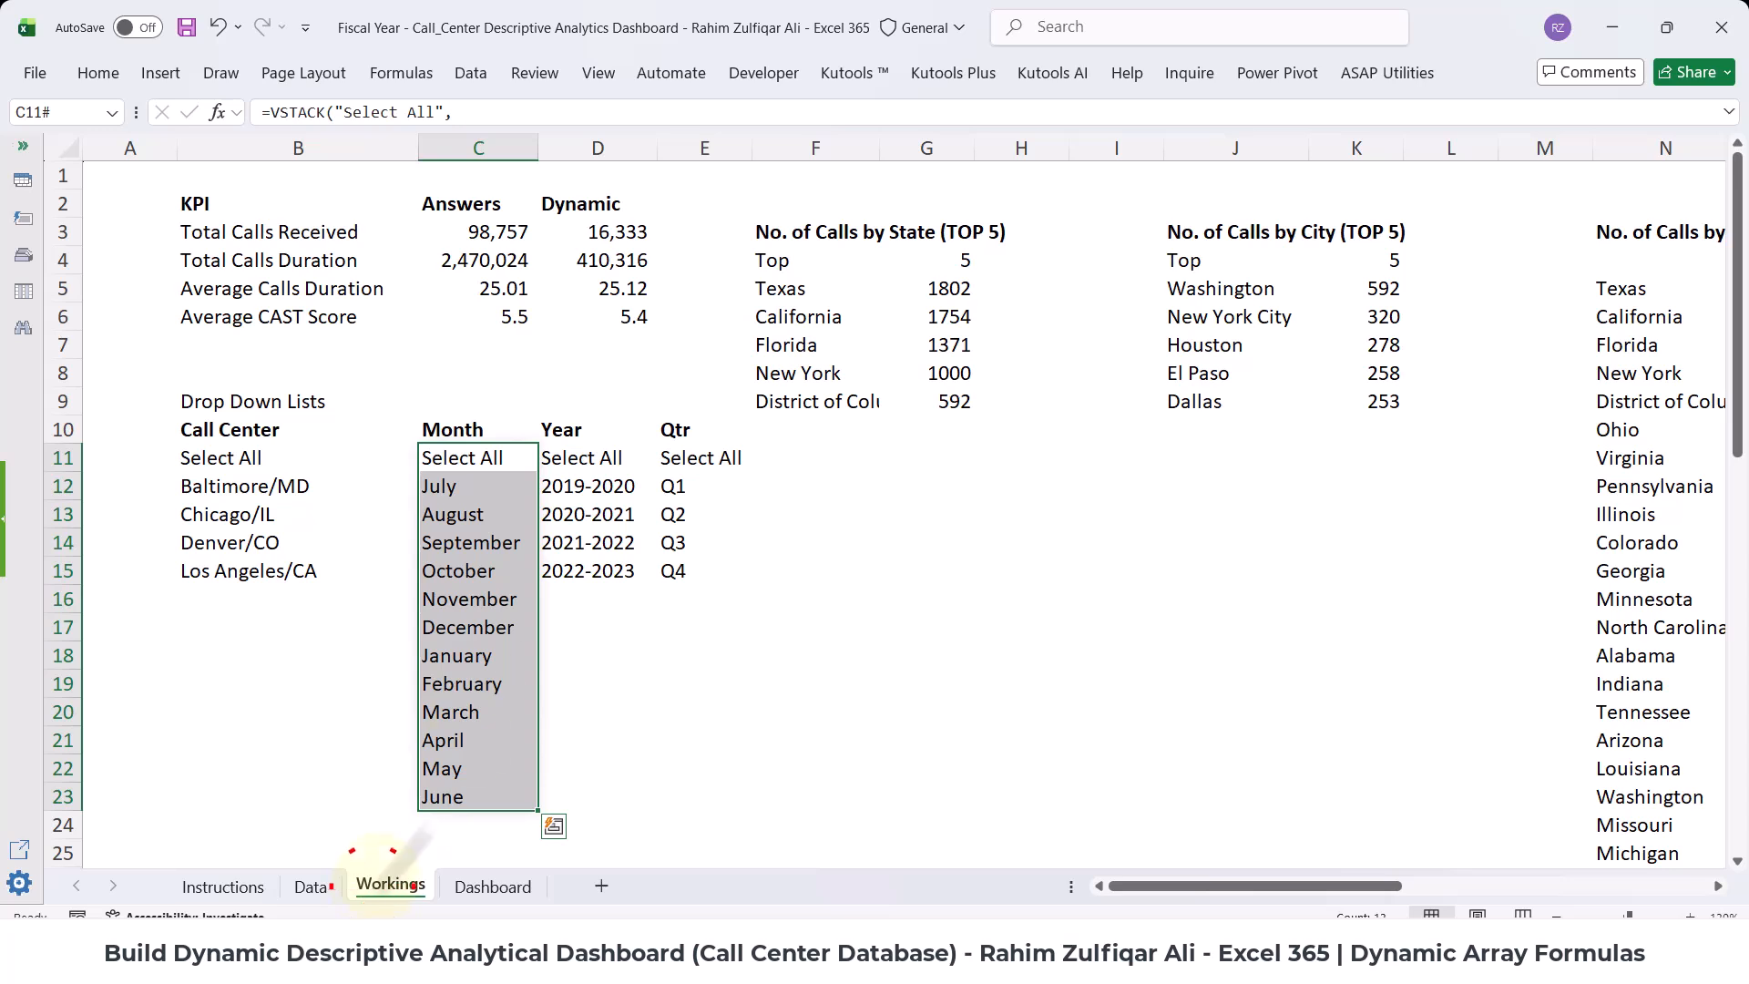
pyautogui.click(603, 515)
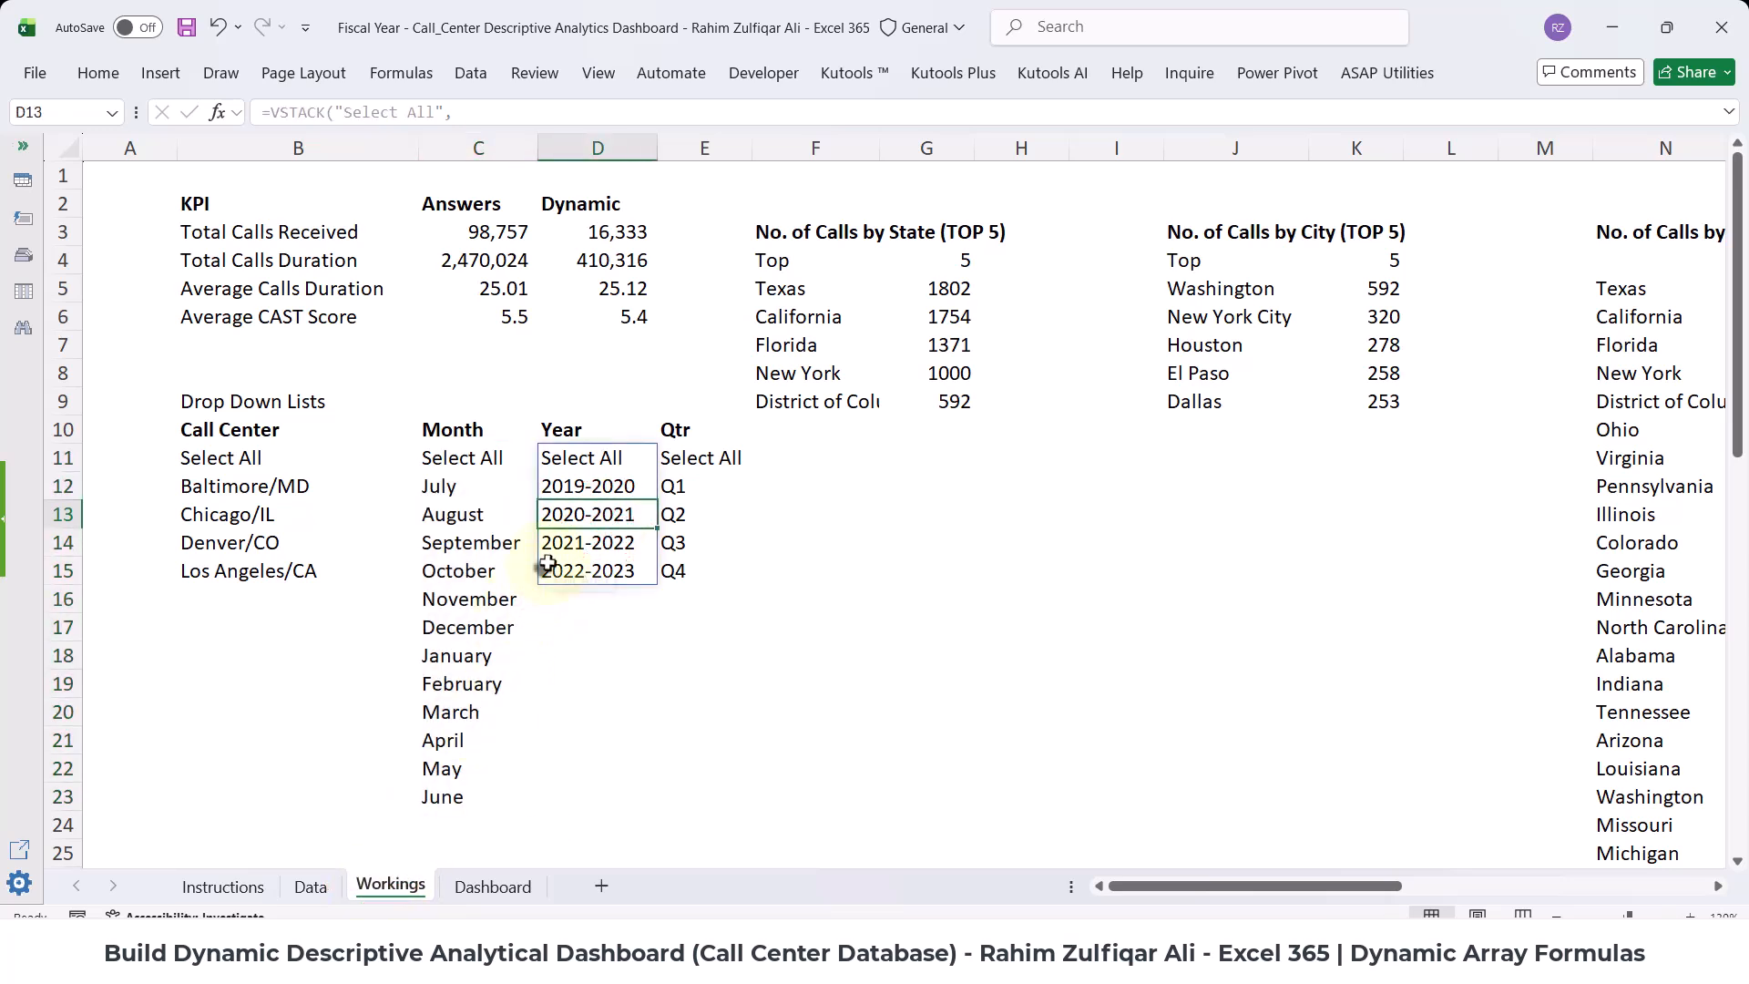
pyautogui.click(786, 292)
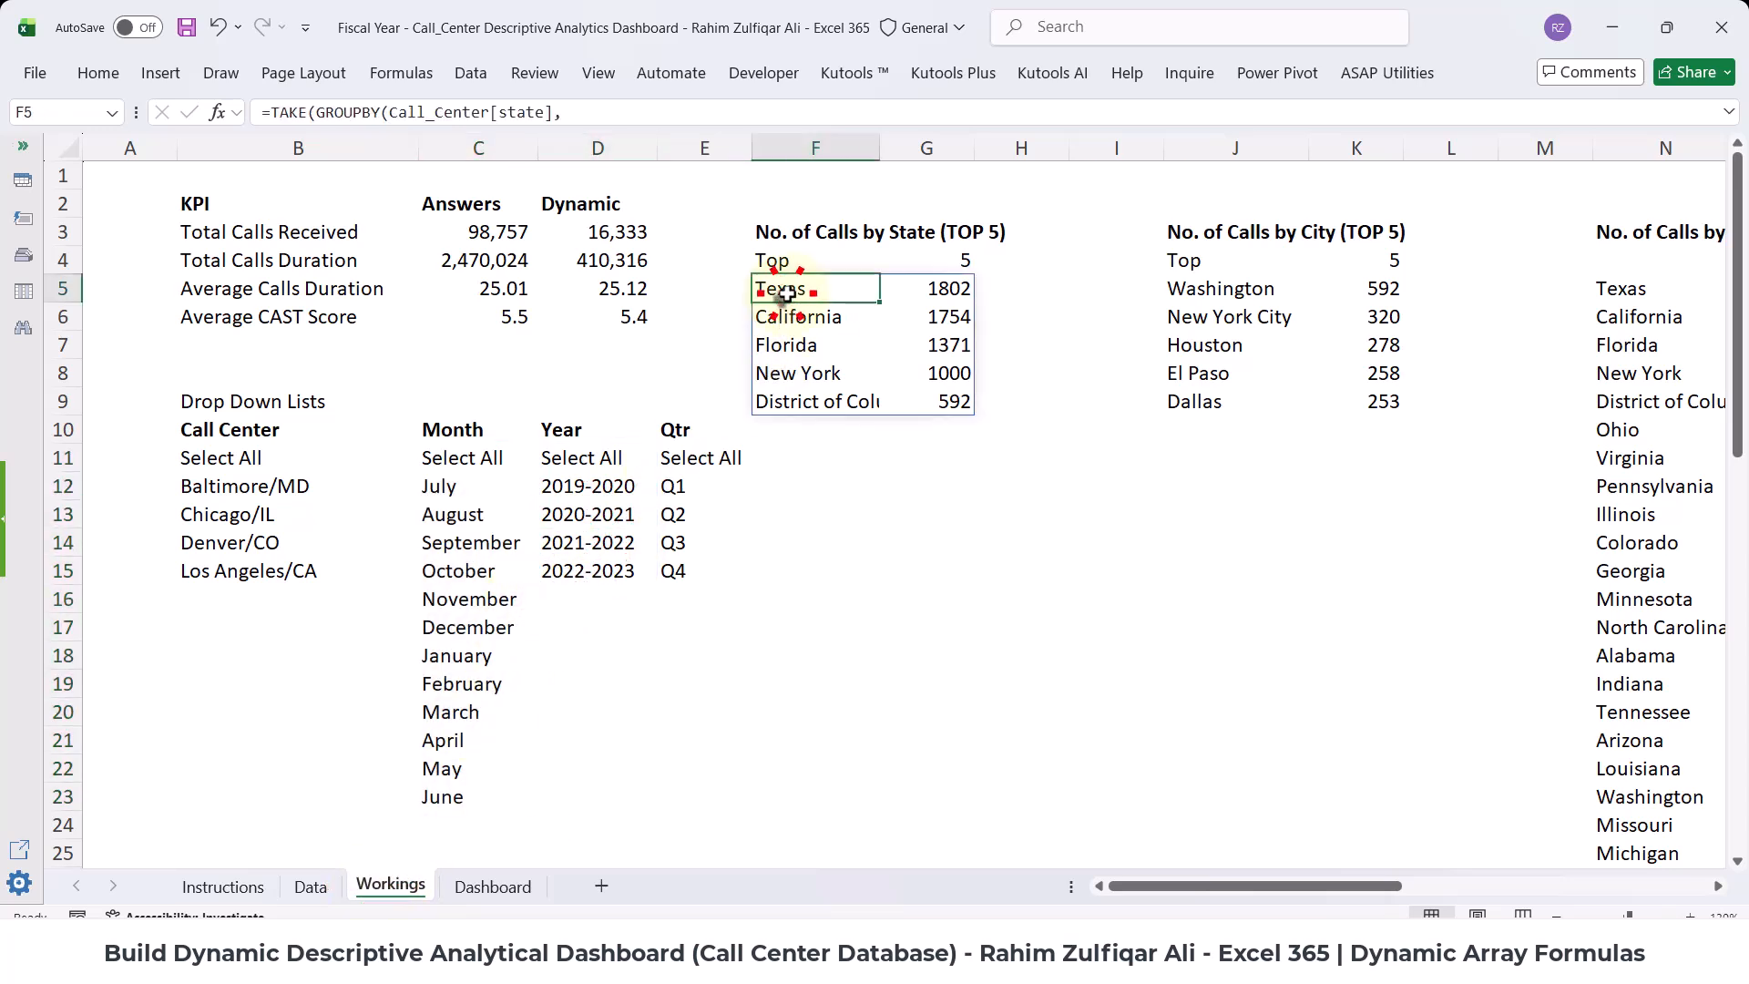
pyautogui.doubleClick(785, 292)
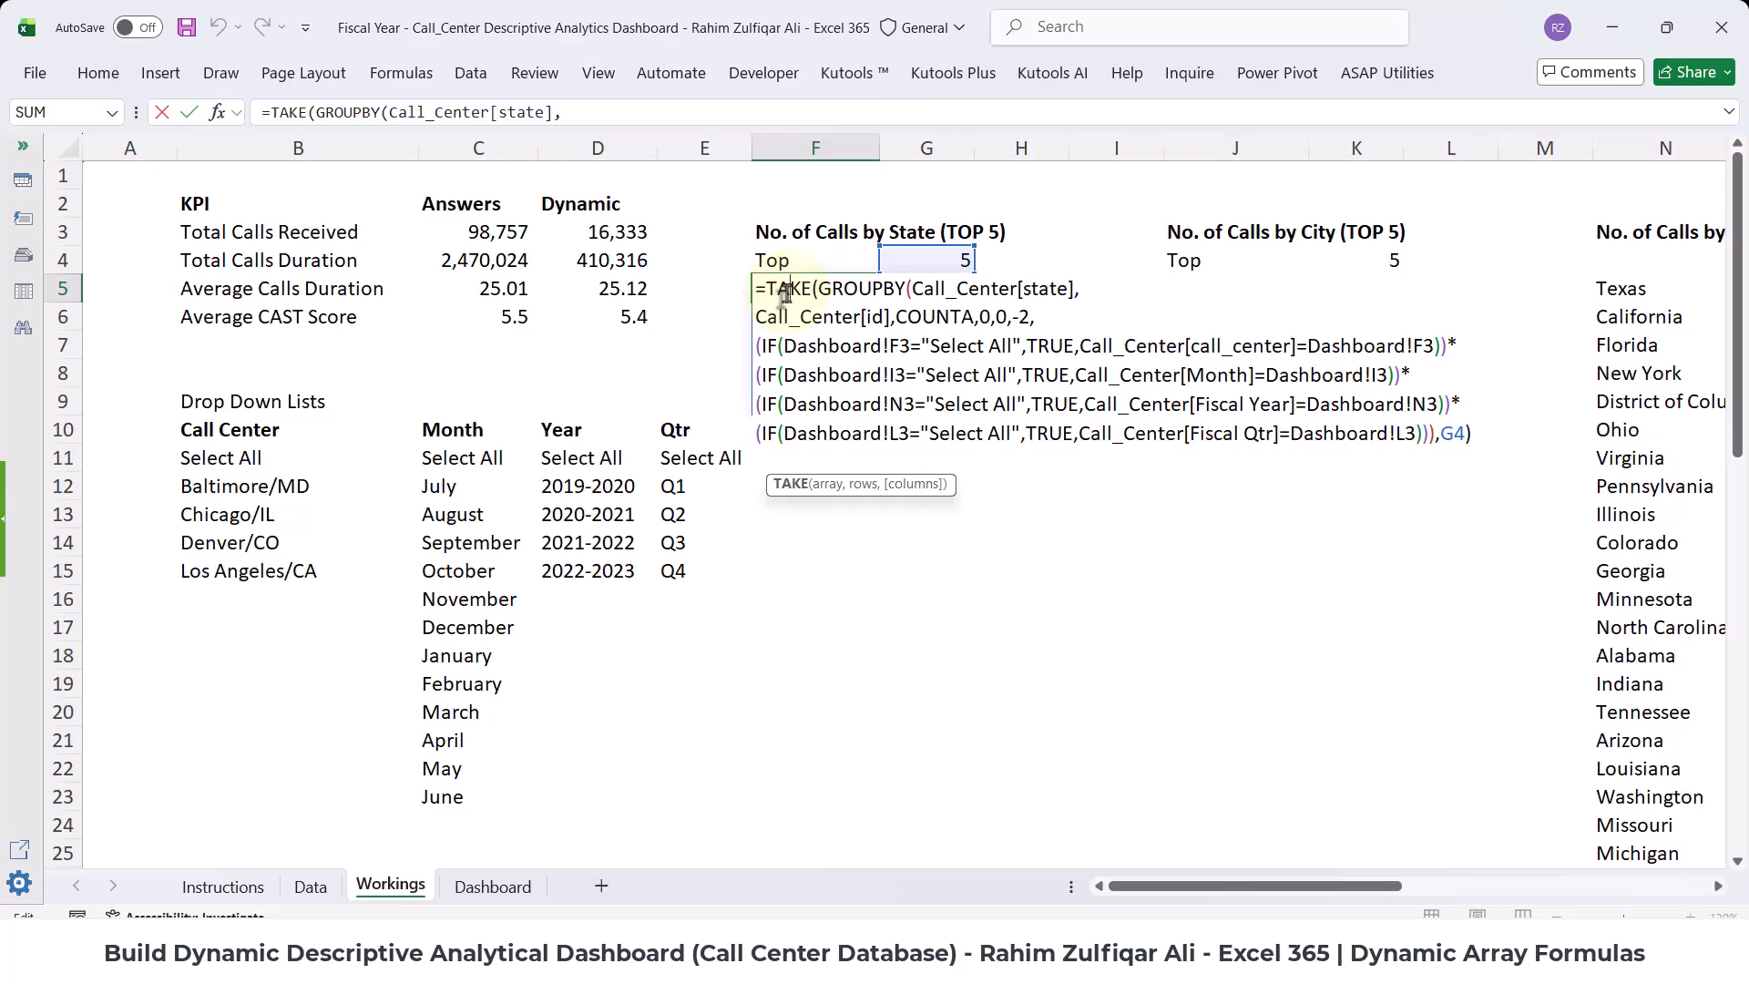
pyautogui.press('Escape')
pyautogui.click(232, 467)
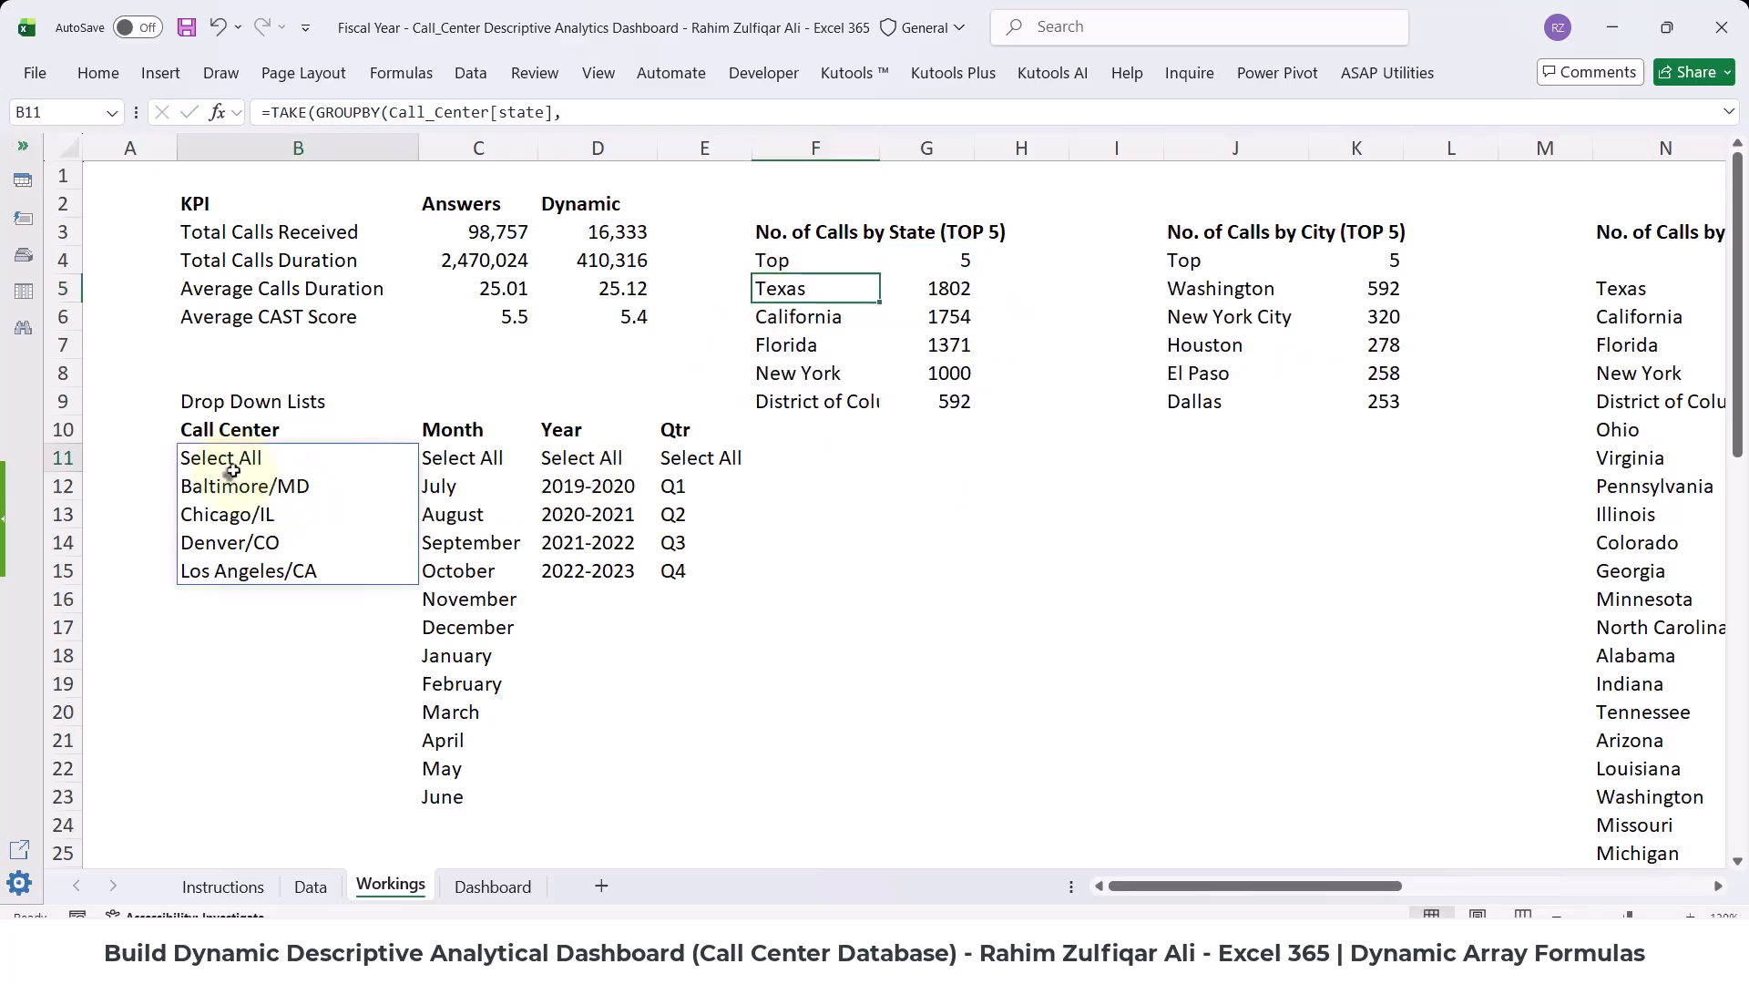
pyautogui.doubleClick(232, 468)
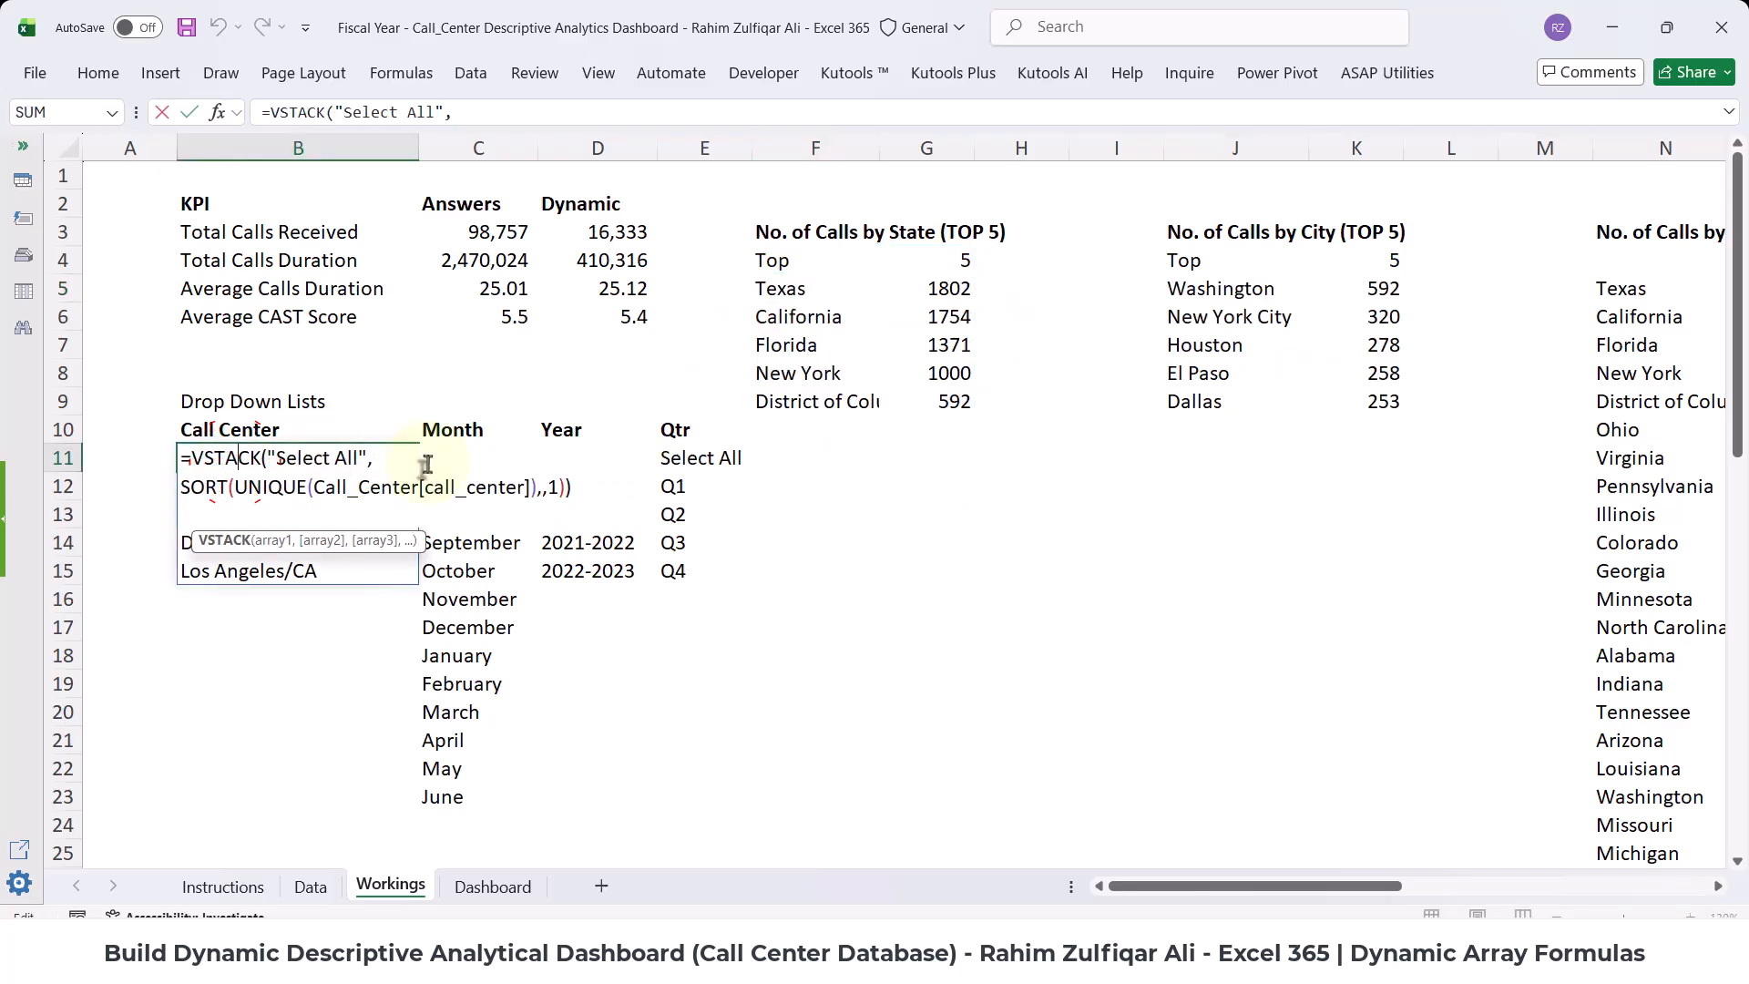
pyautogui.press('Escape')
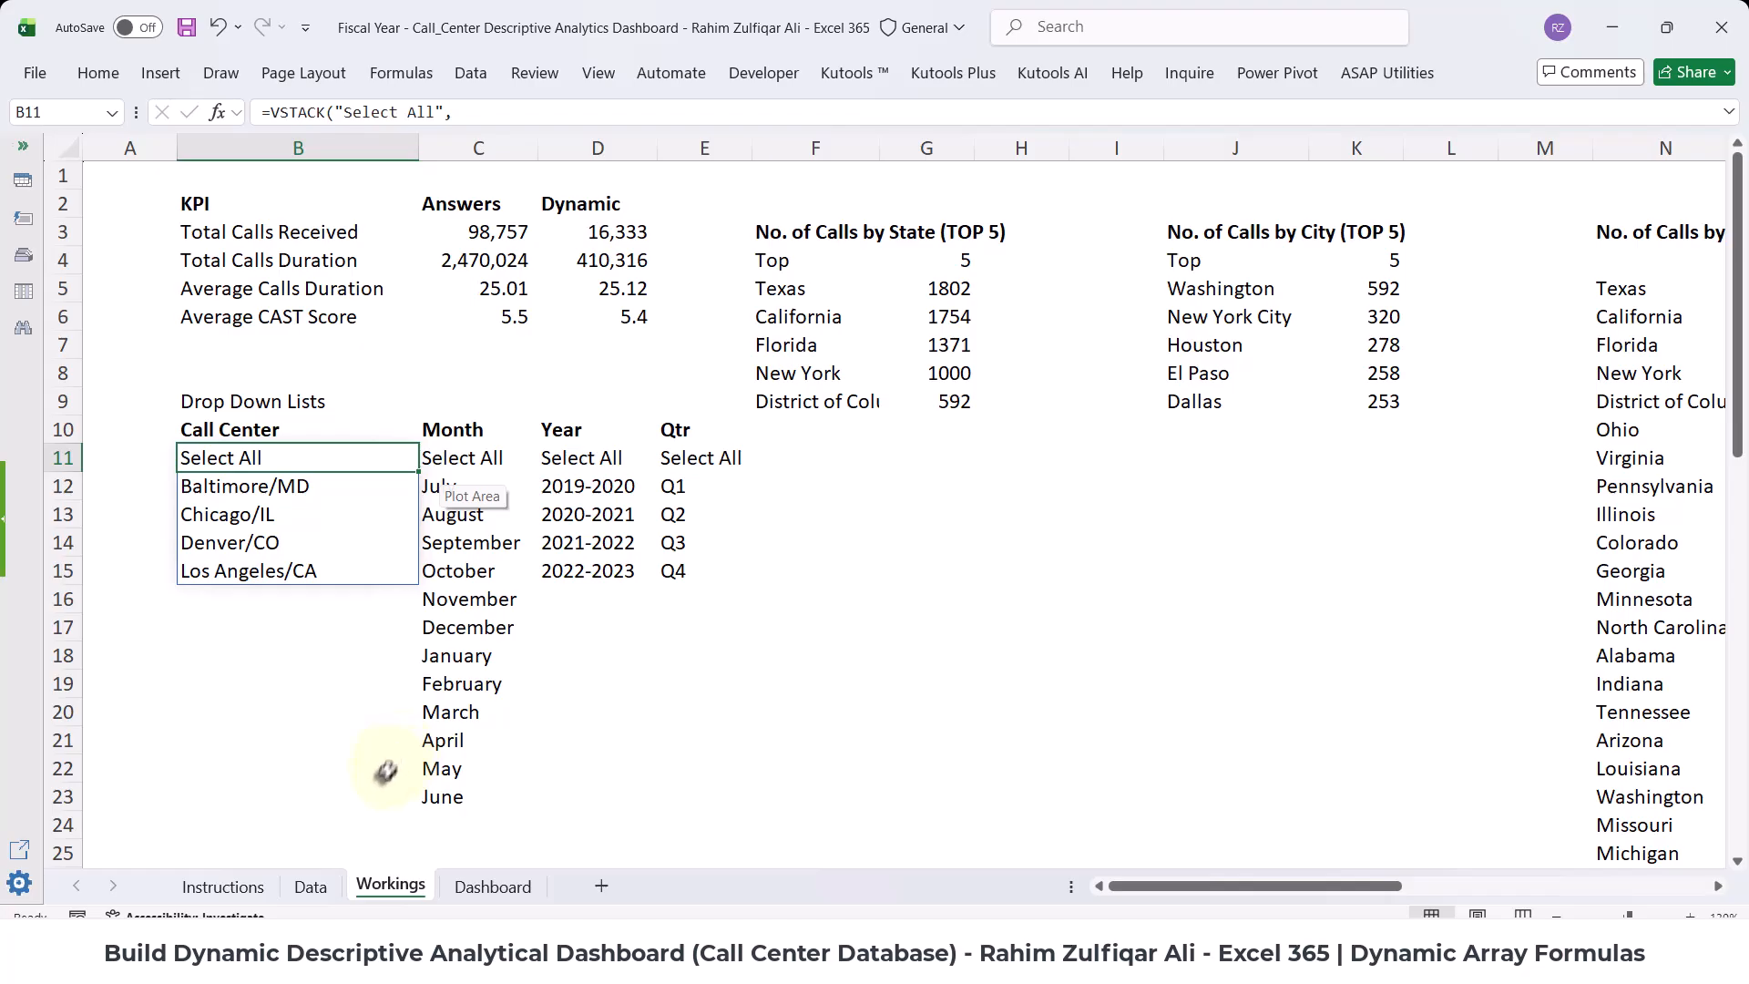
# - Show the Power Pivot commands on the Data sheet, and compare the Workings sheet with the Dashboard sheet
pyautogui.click(311, 886)
pyautogui.click(557, 453)
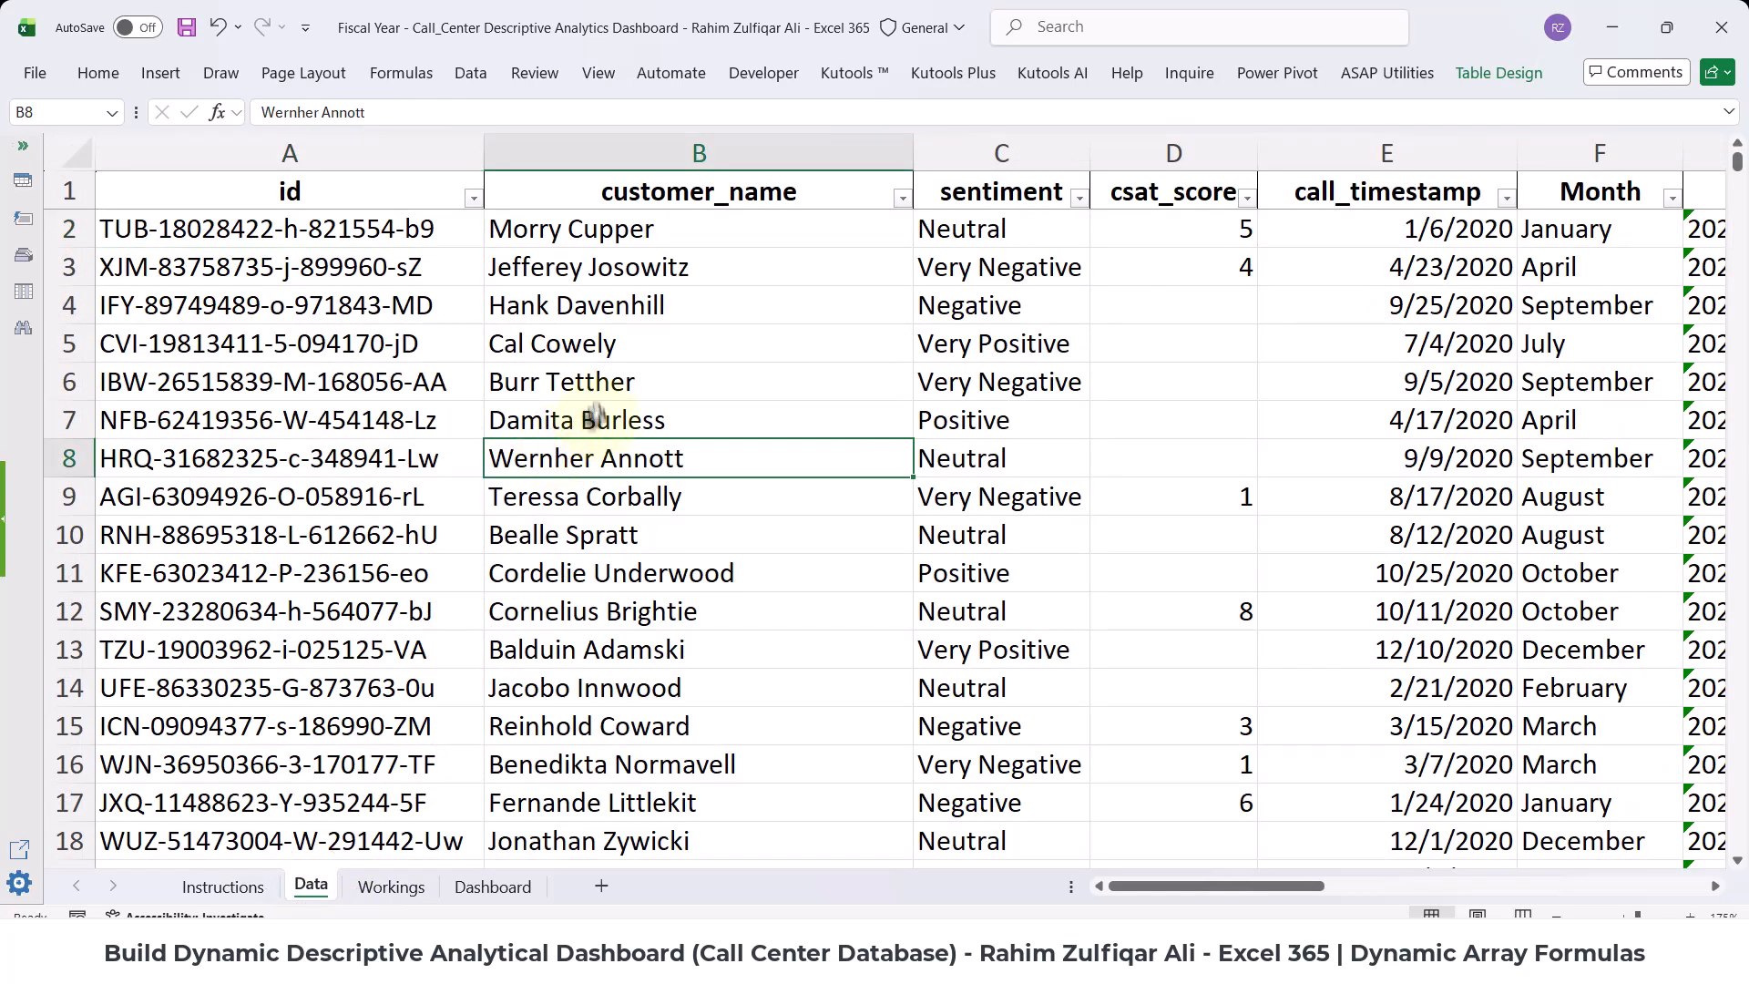
pyautogui.click(1275, 73)
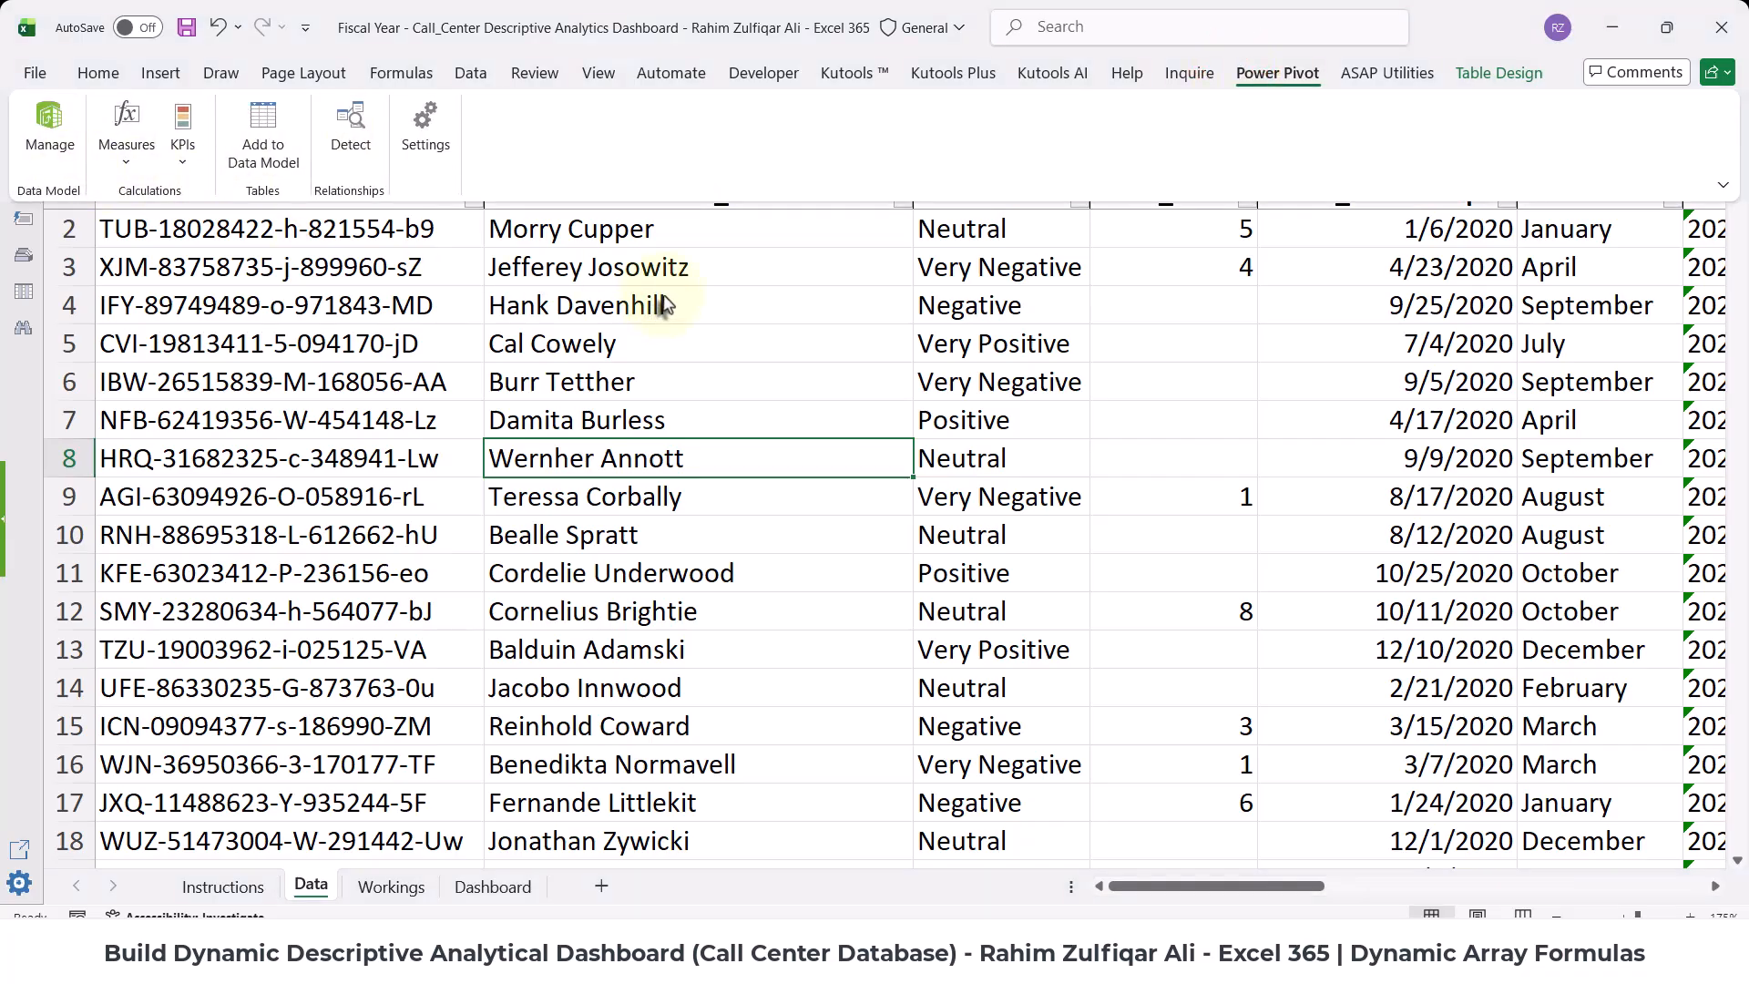
pyautogui.click(391, 886)
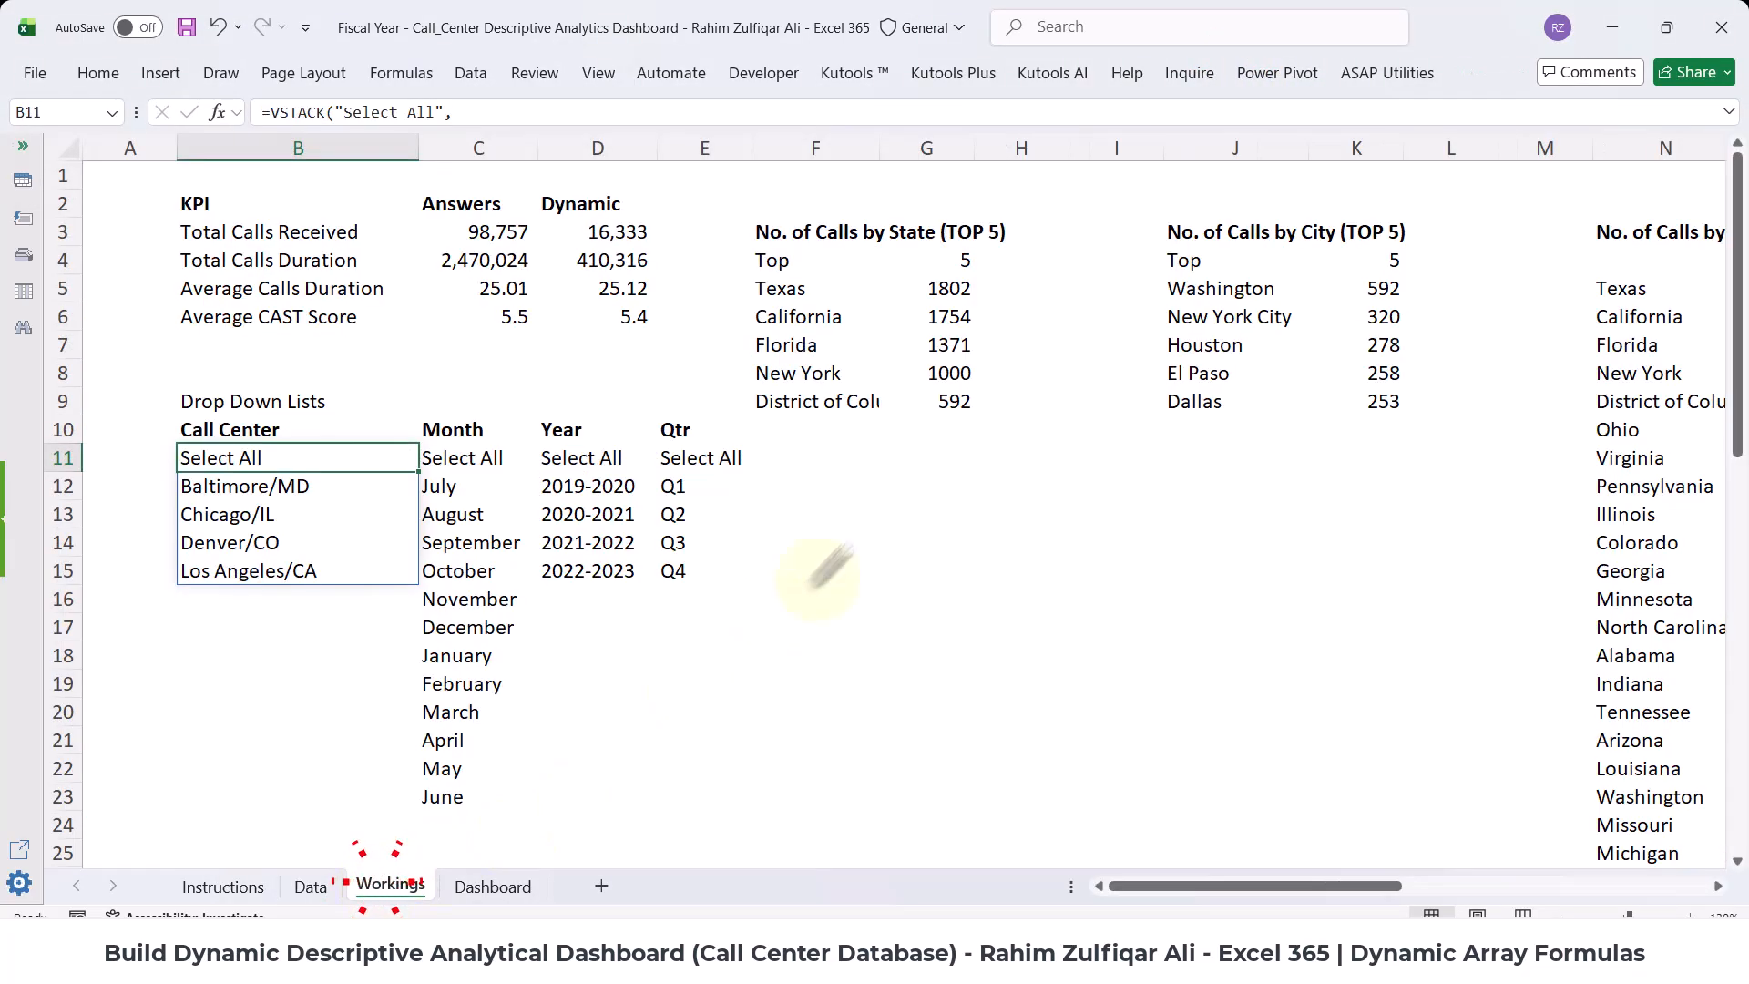
pyautogui.click(510, 887)
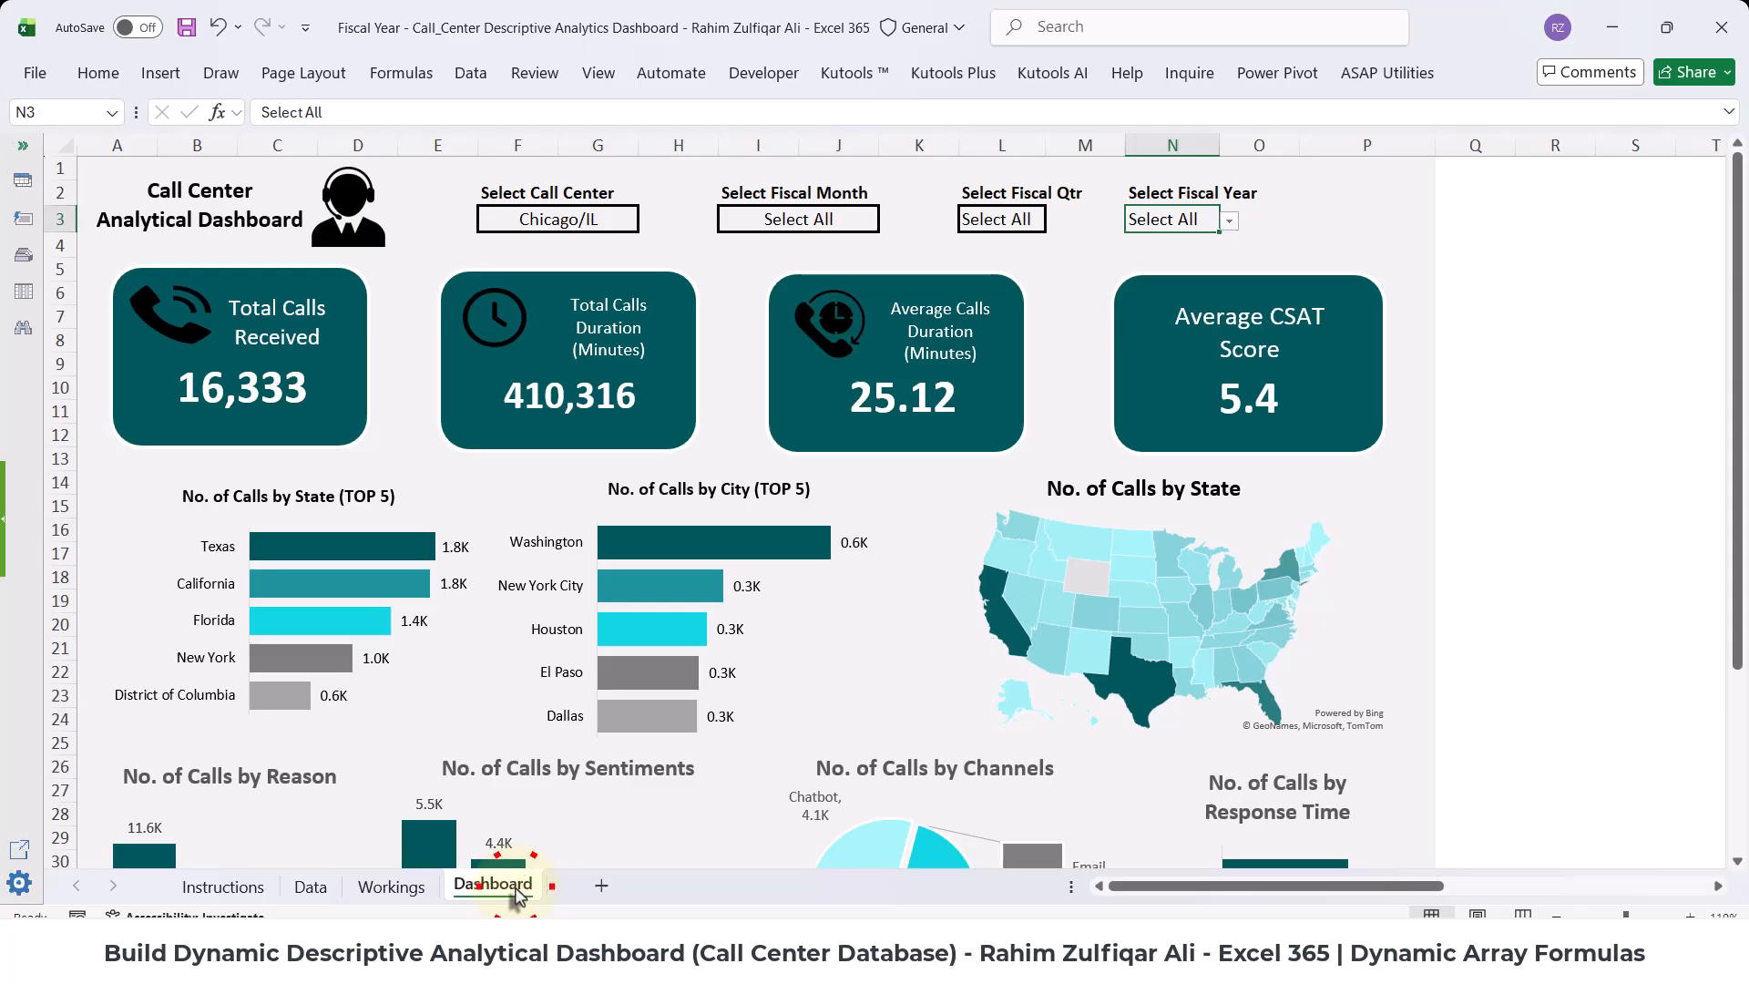
pyautogui.click(393, 888)
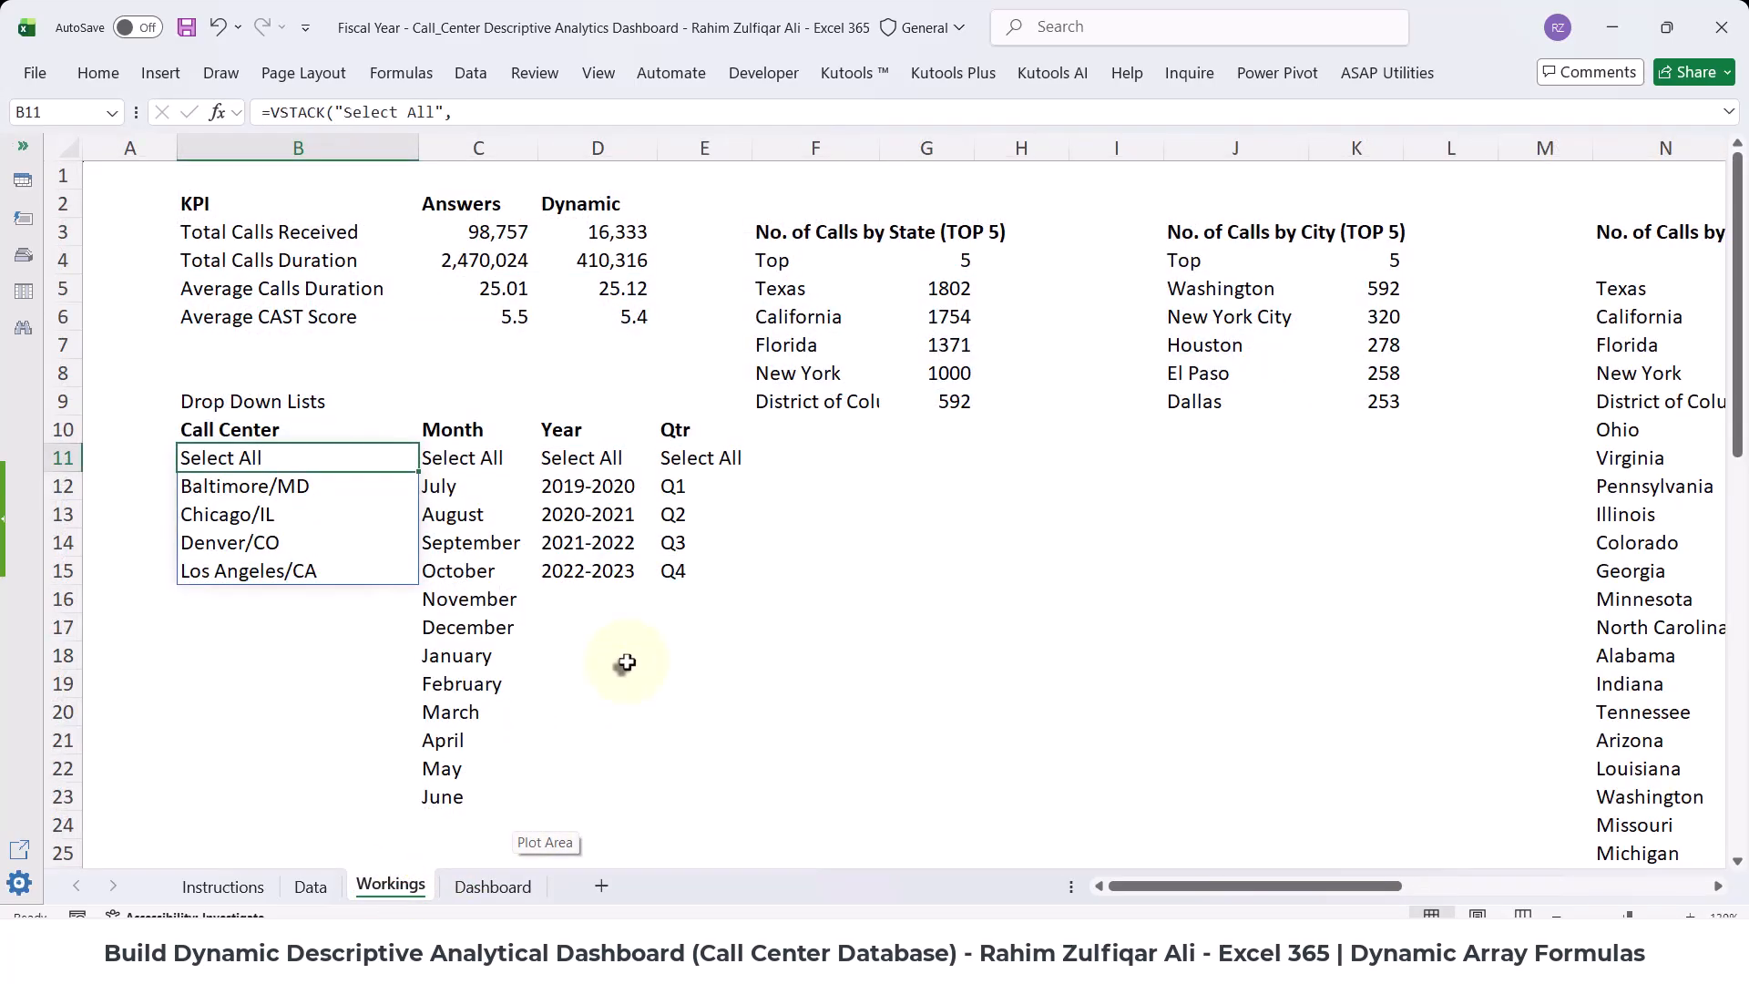
pyautogui.click(492, 888)
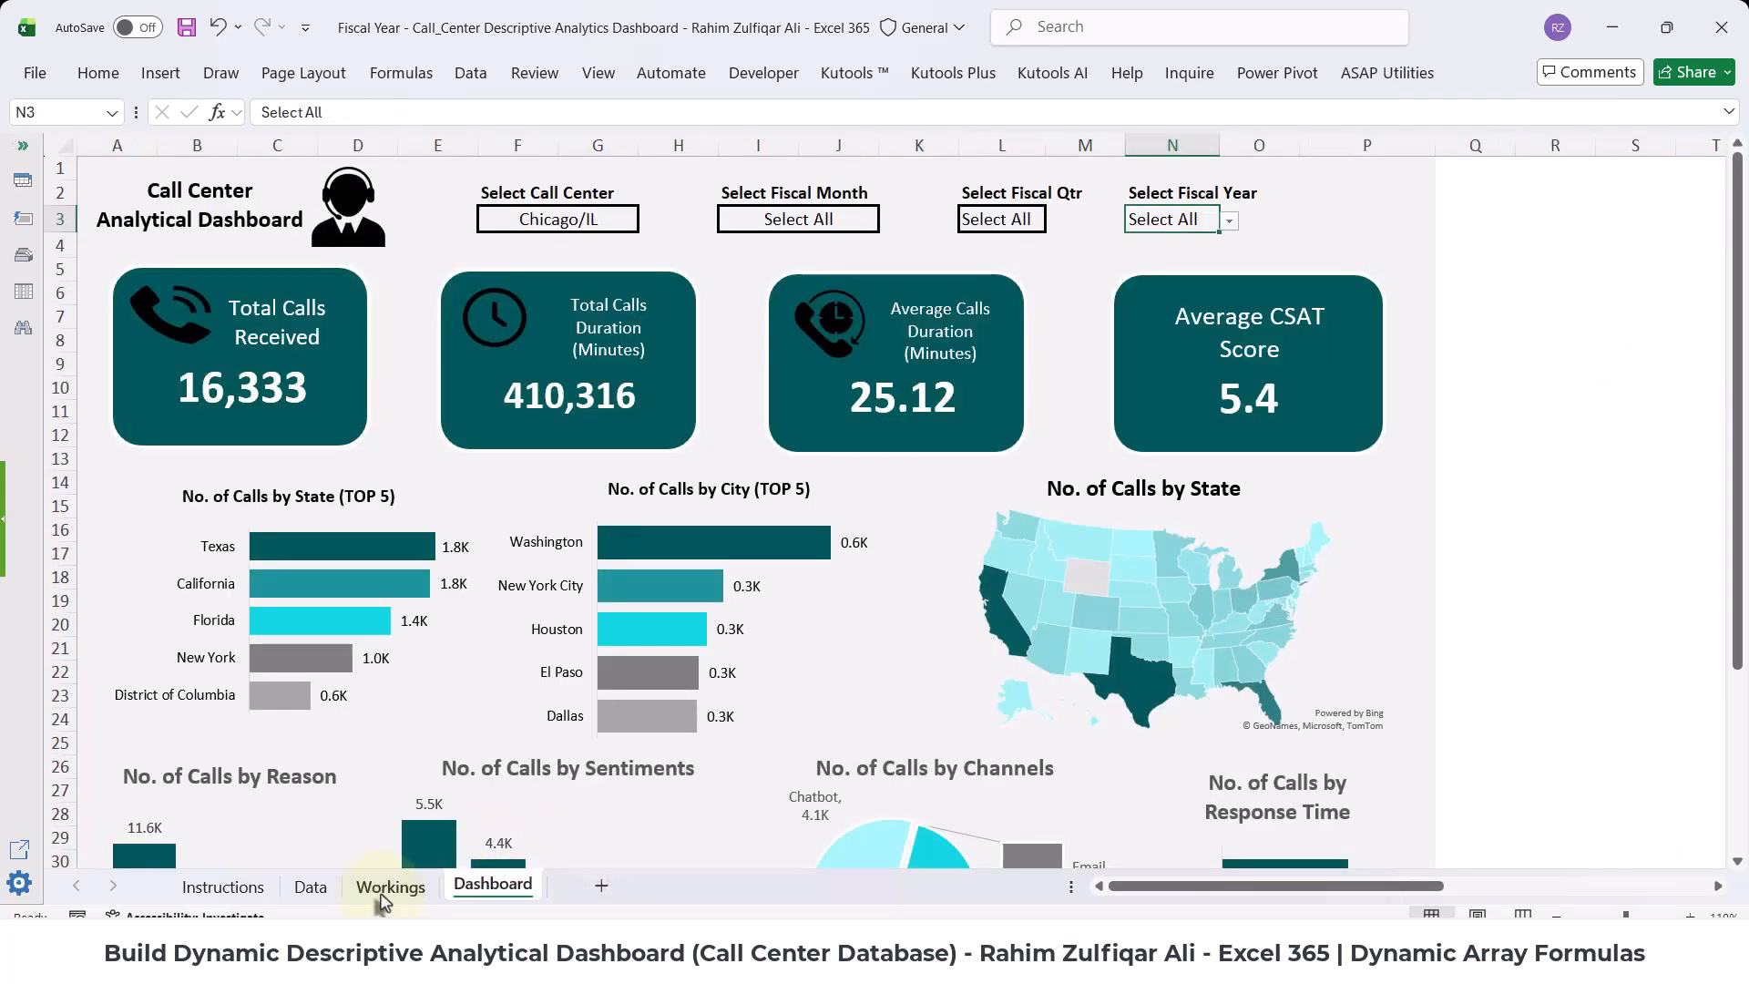
# - Examine the Select Call Center options on the Dashboard without changing the choice, and review the charts down to the bottom row
pyautogui.click(759, 222)
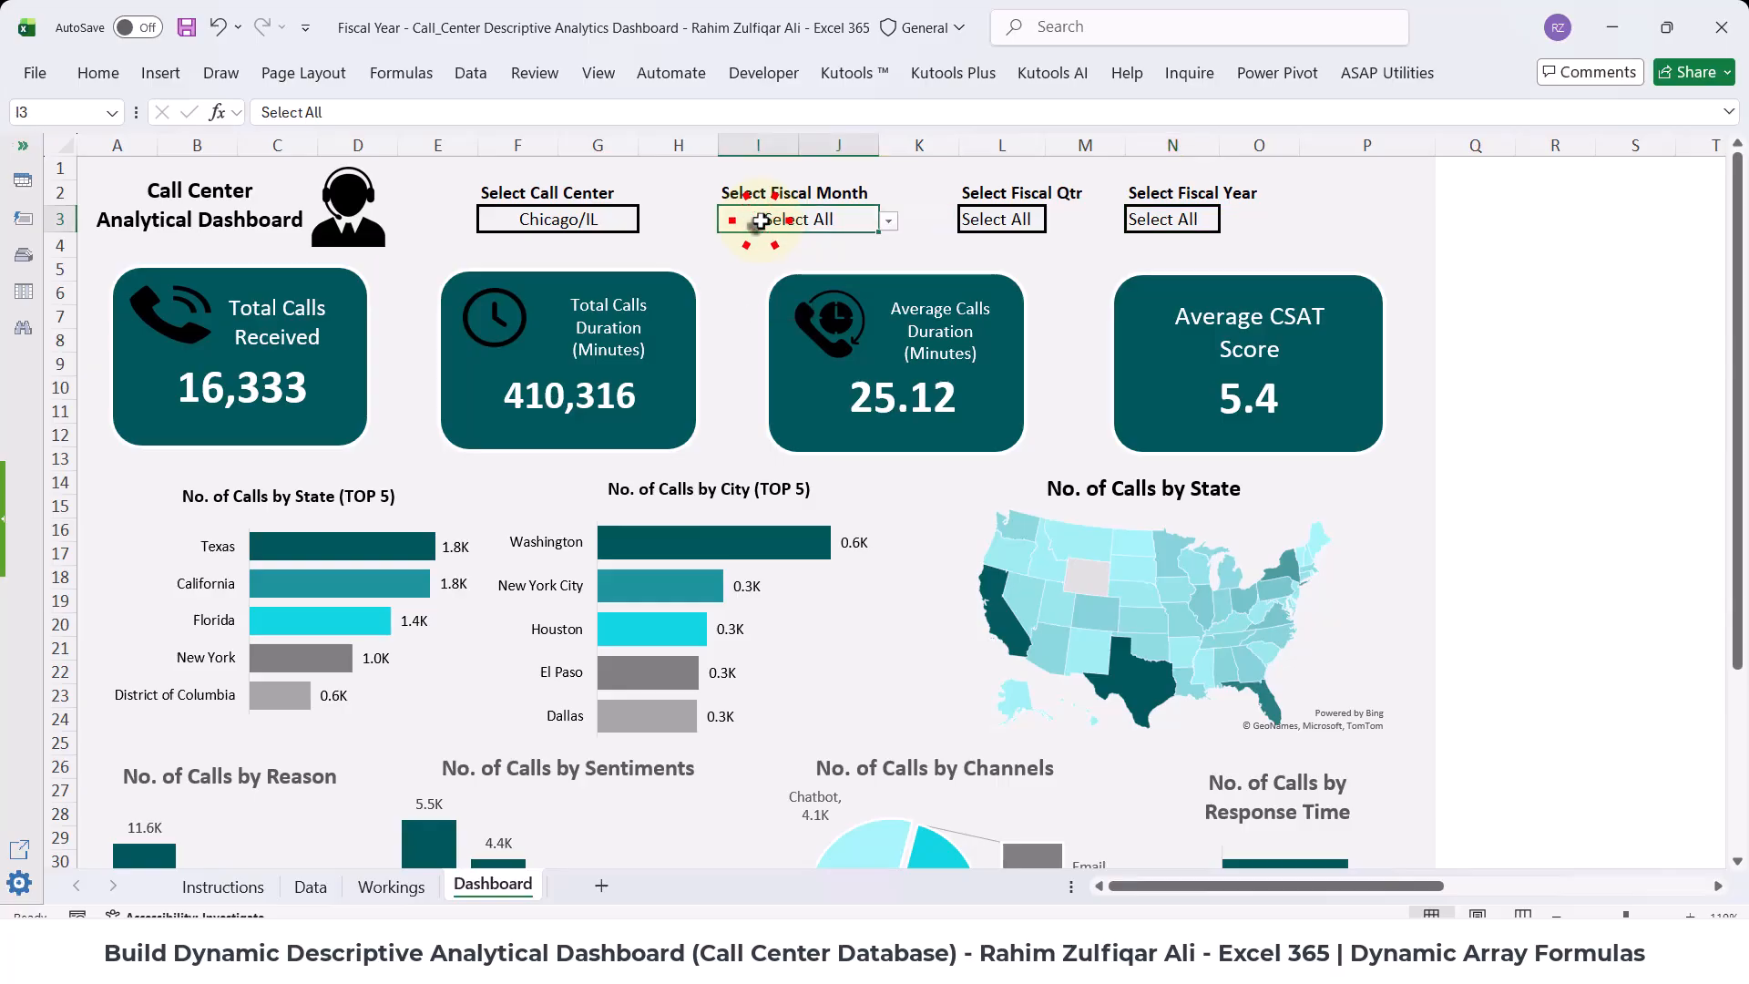
pyautogui.click(627, 218)
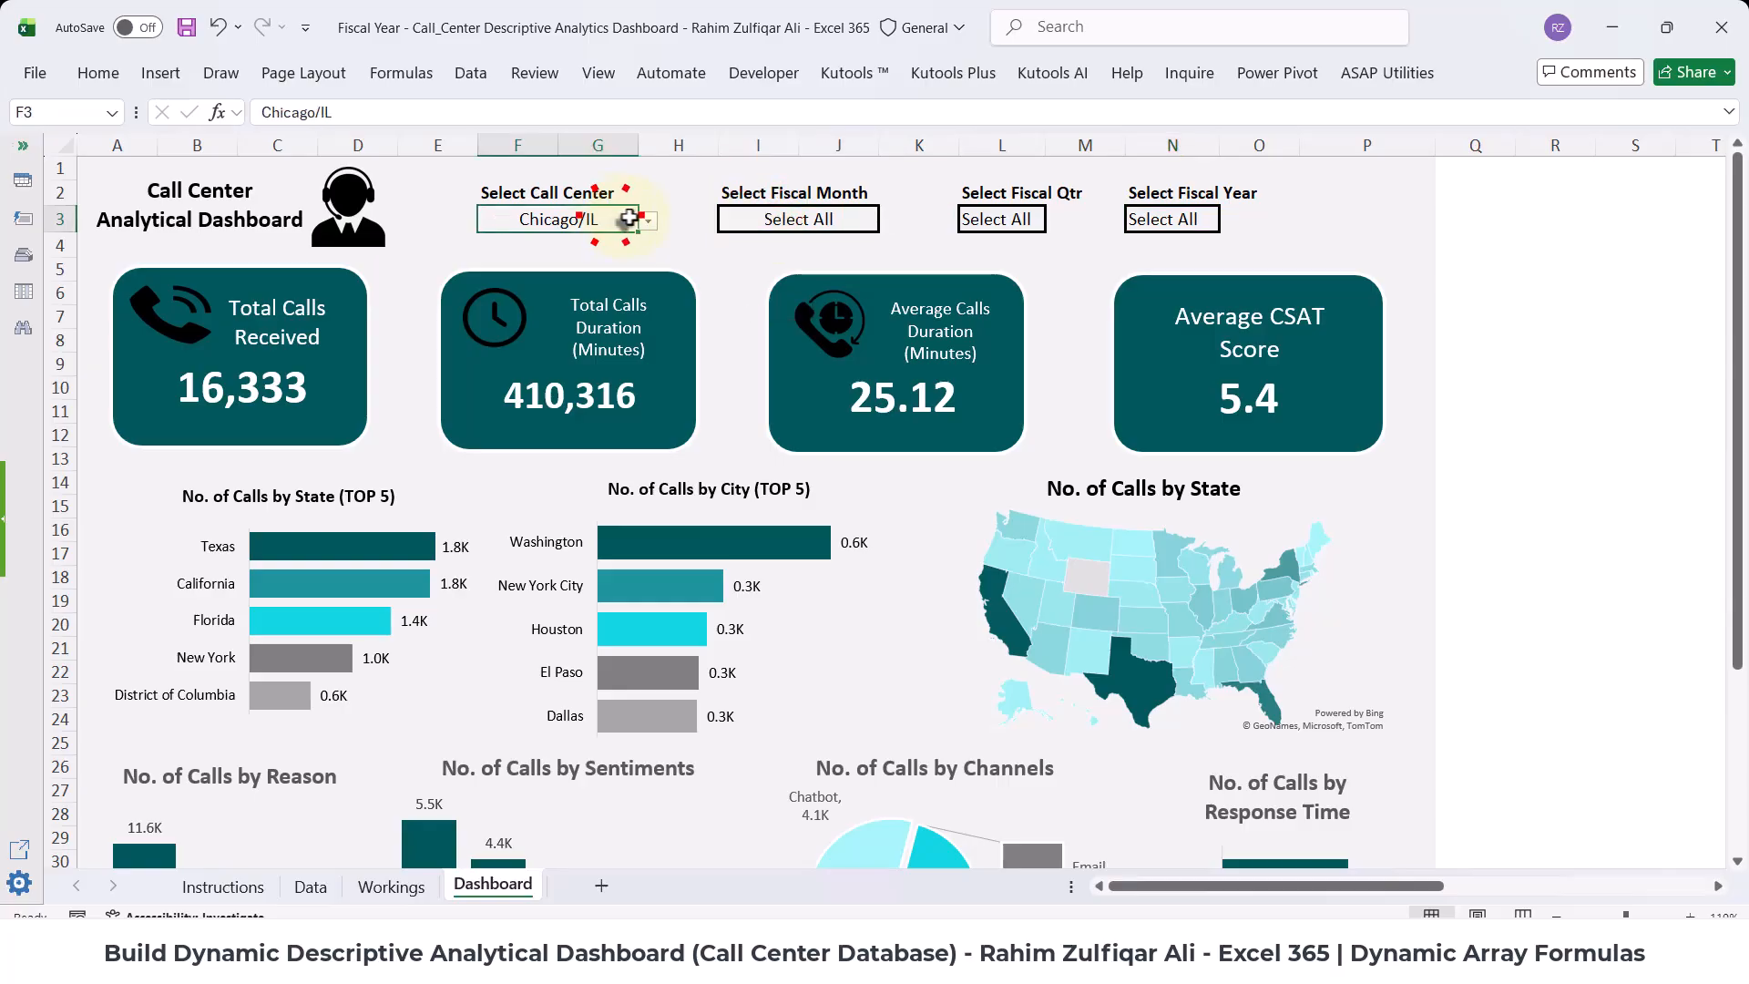
pyautogui.click(646, 220)
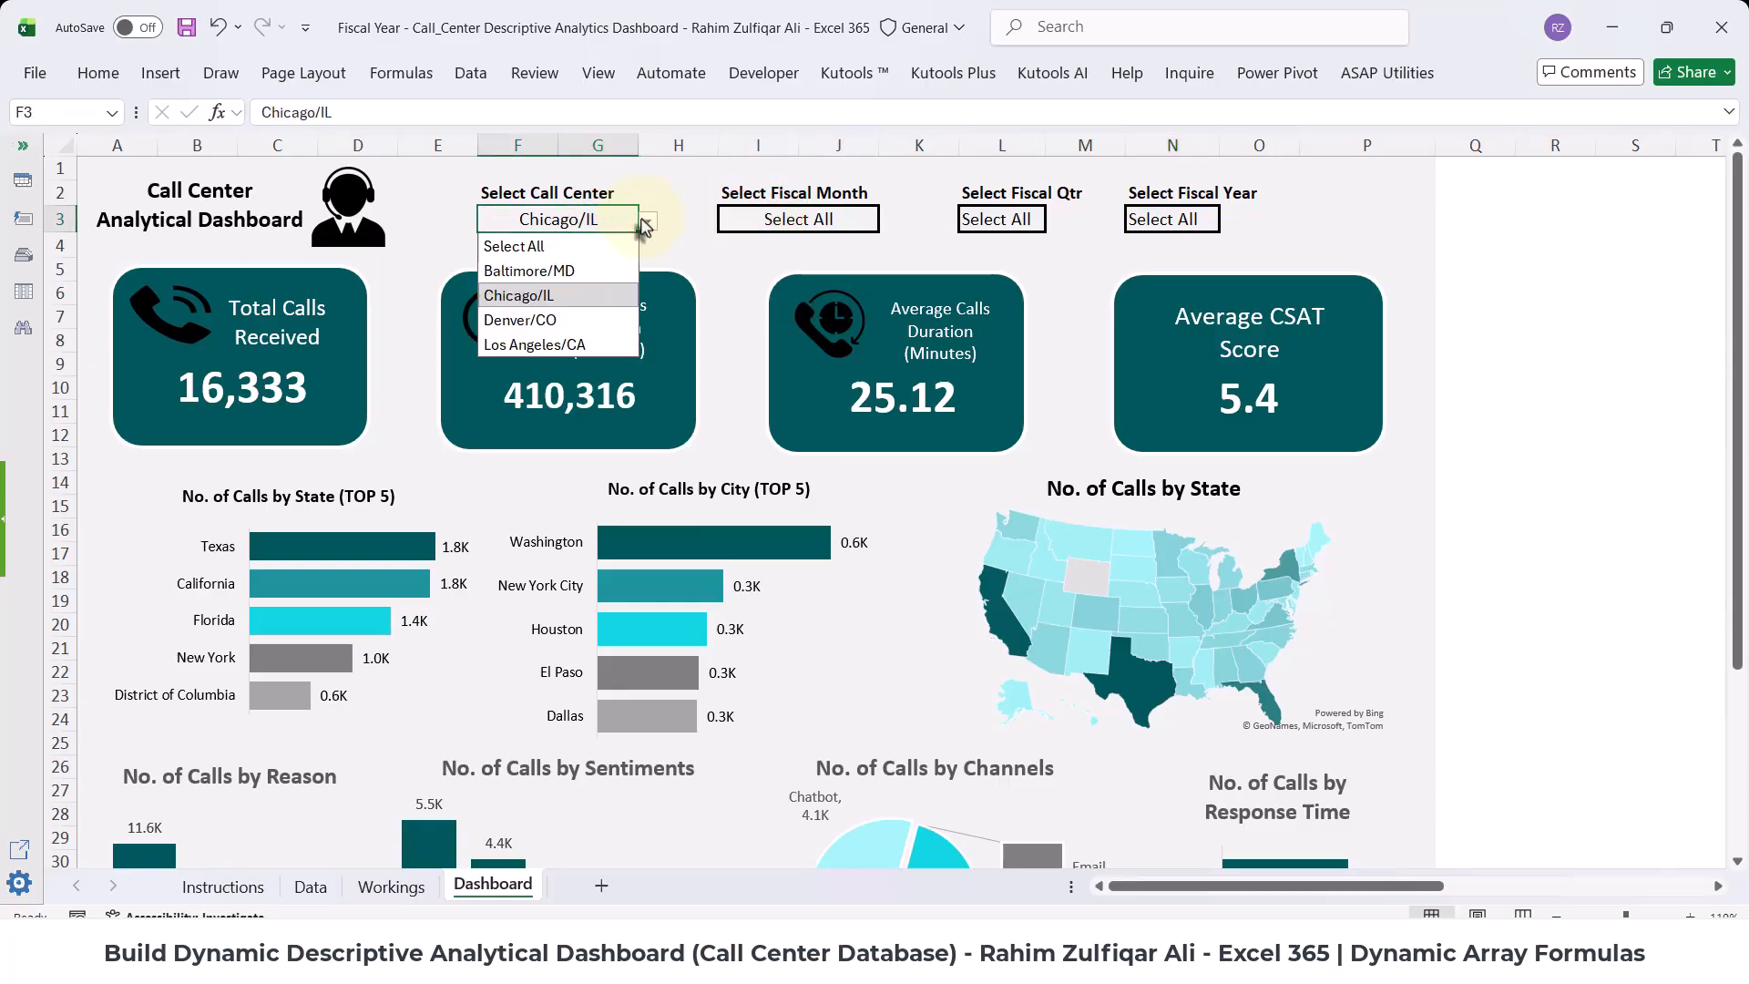
pyautogui.click(646, 223)
pyautogui.scroll(-5, 769, 707)
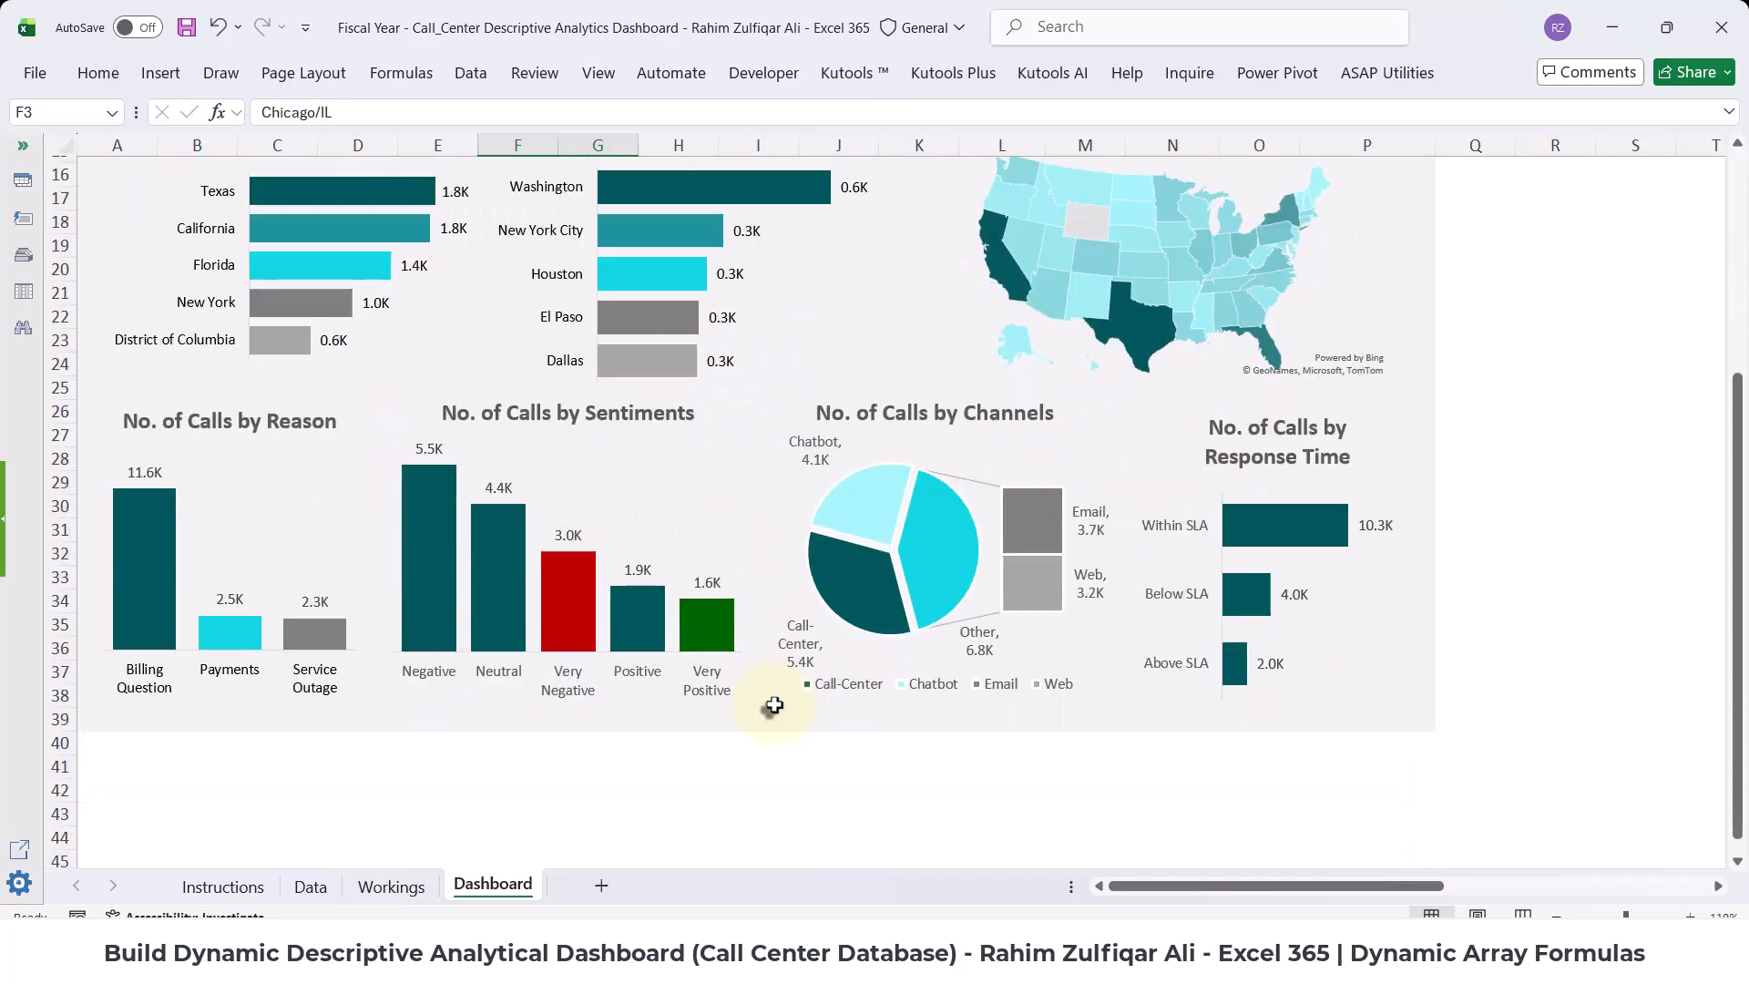
pyautogui.scroll(5, 773, 706)
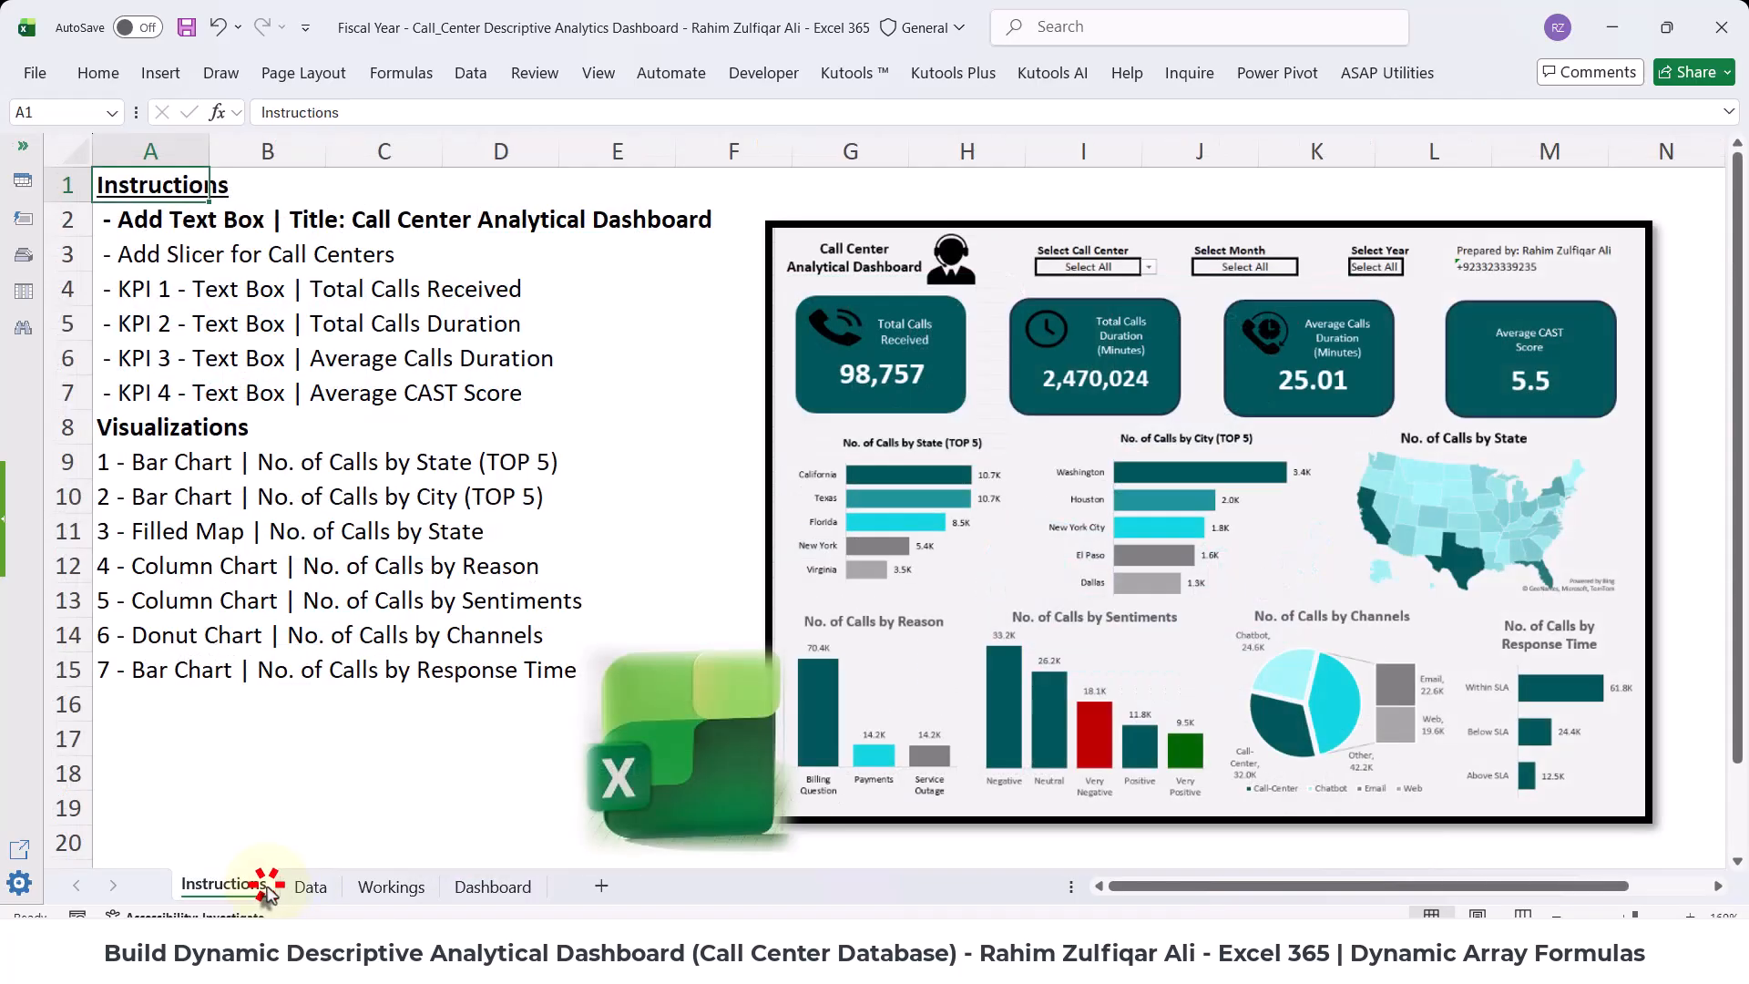
# - Review the KPI and visualization list on the Instructions sheet, and look through the Data, Workings and Dashboard sheets
pyautogui.click(262, 886)
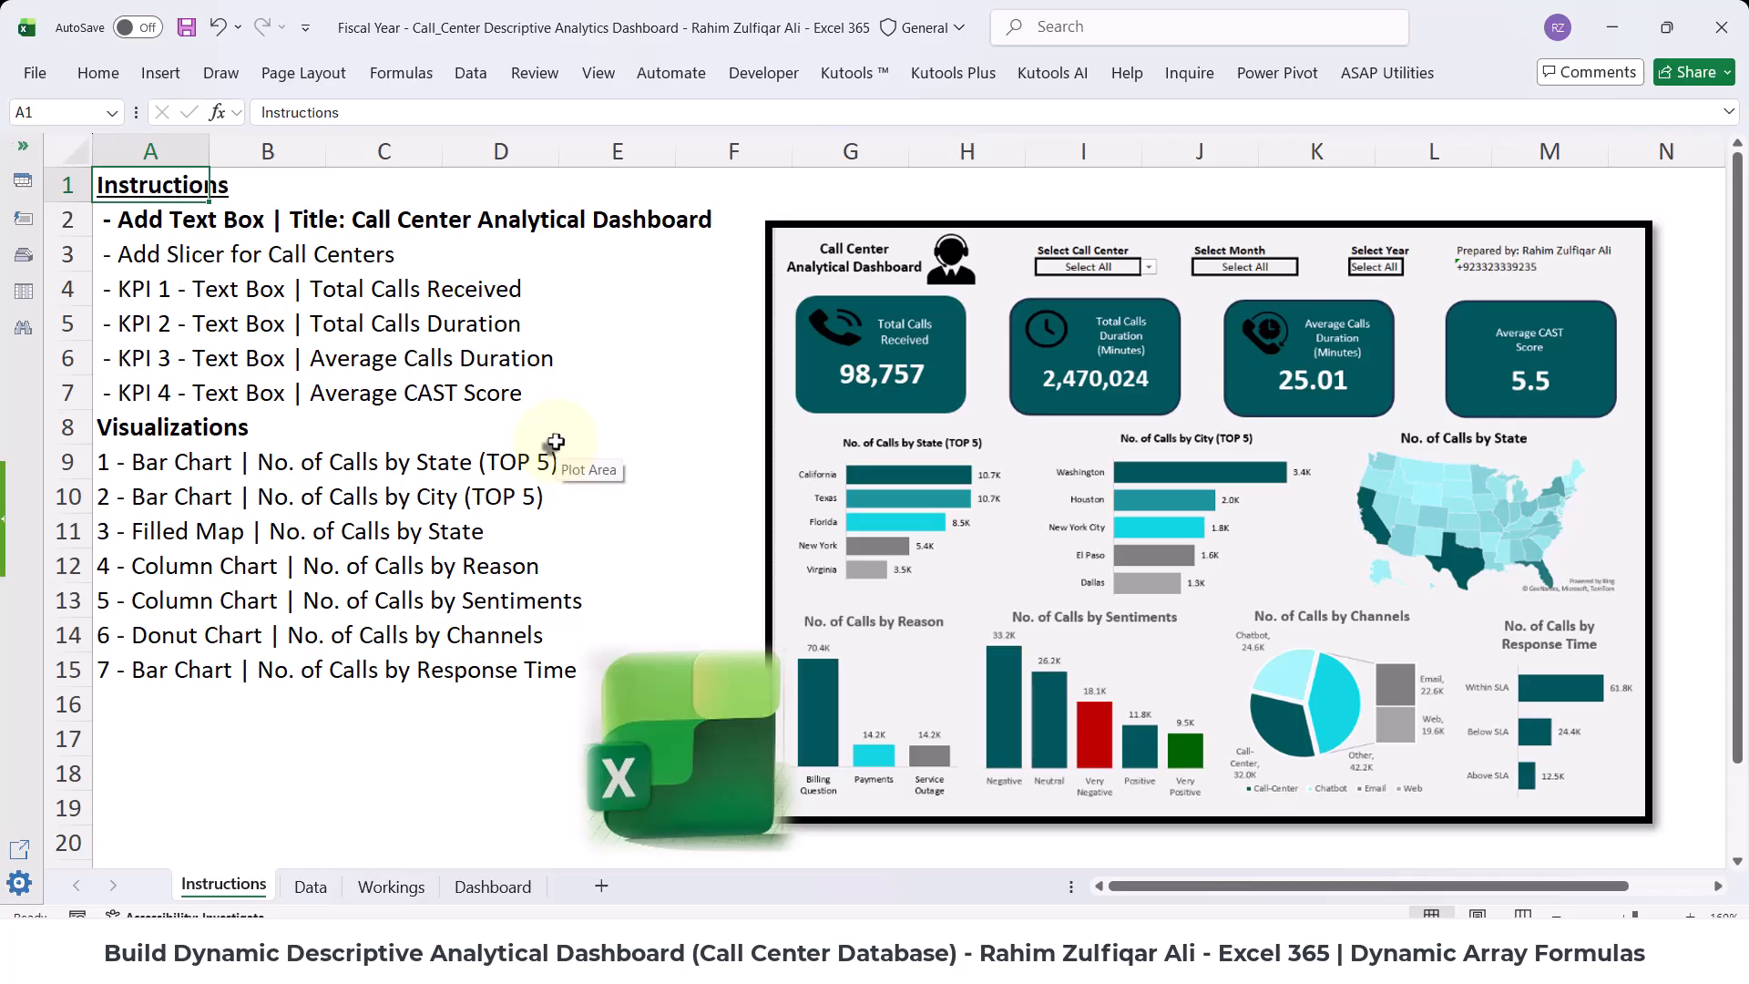
pyautogui.click(597, 326)
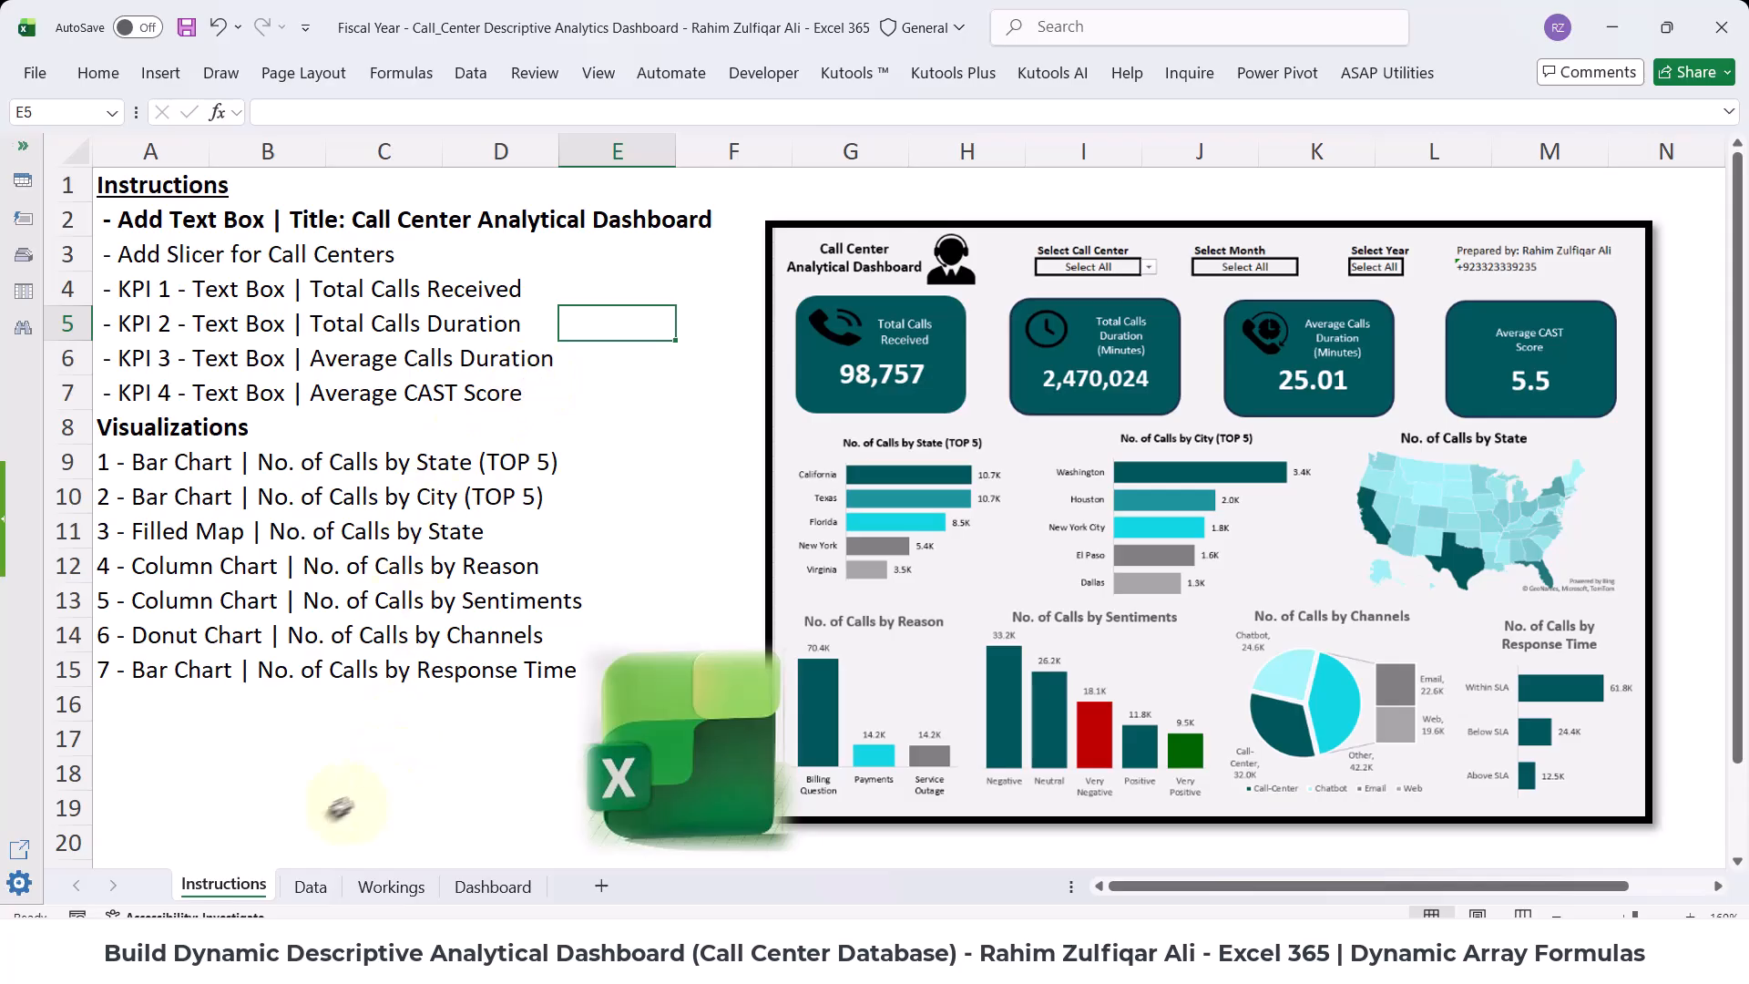
pyautogui.click(310, 885)
pyautogui.click(395, 888)
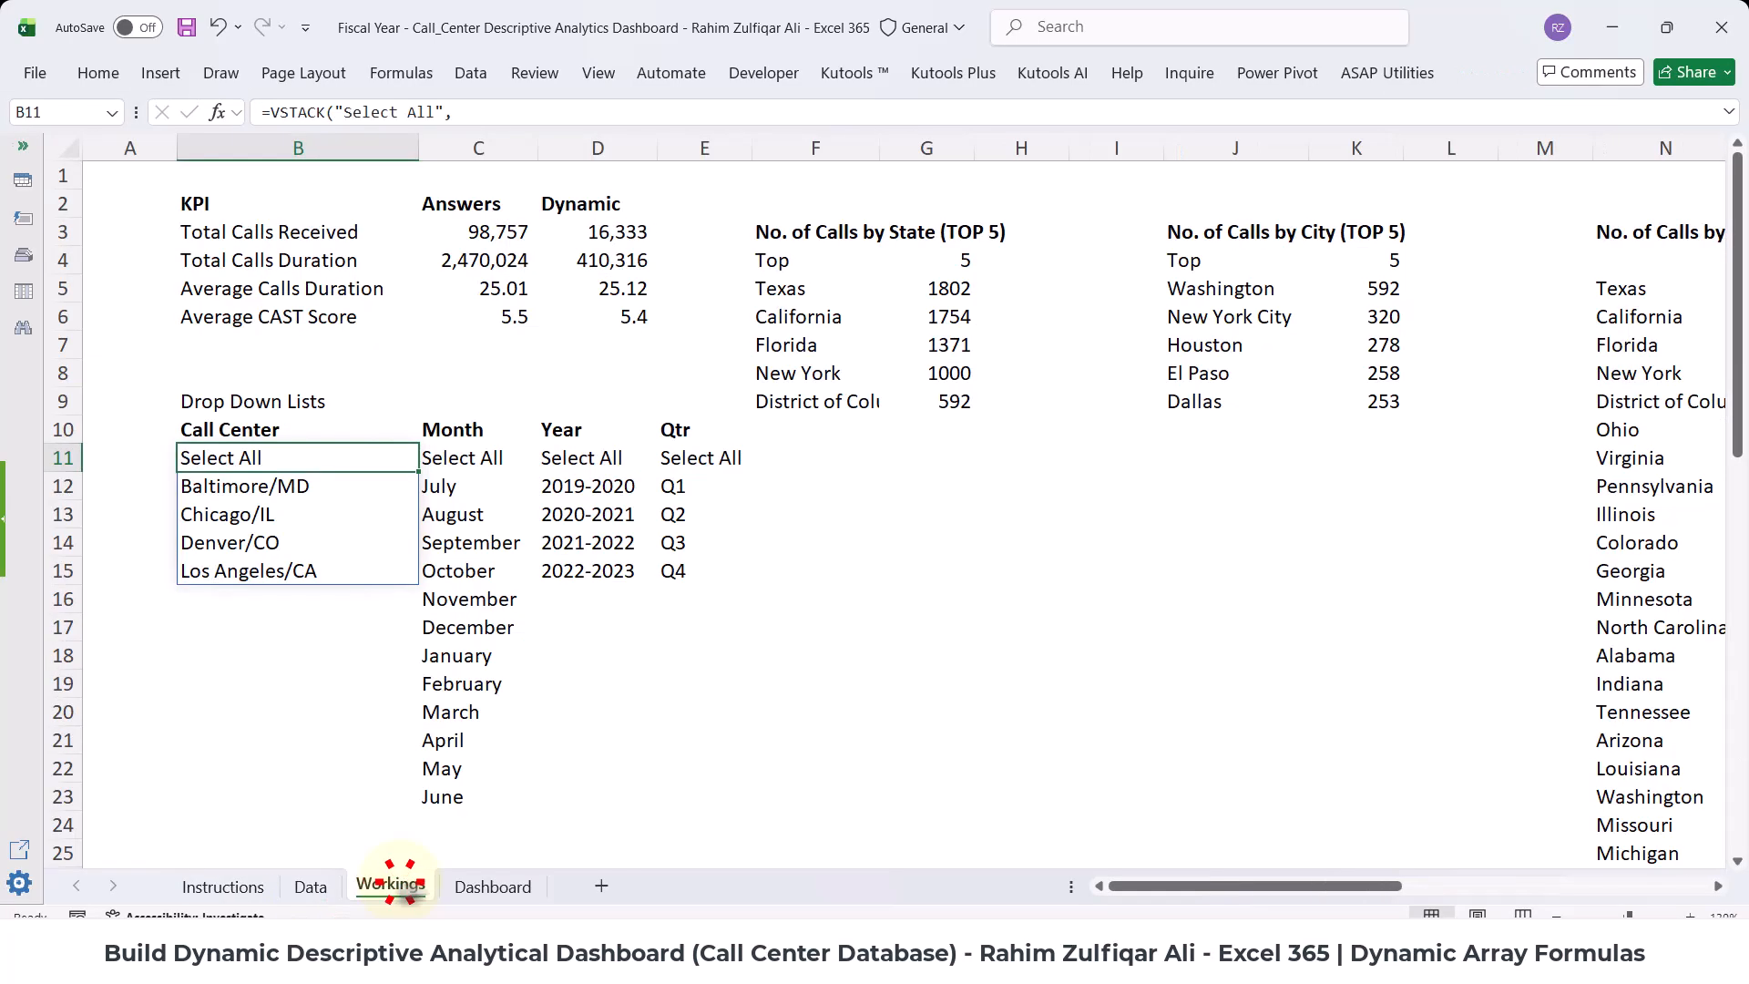
pyautogui.click(493, 886)
pyautogui.click(391, 885)
pyautogui.click(310, 885)
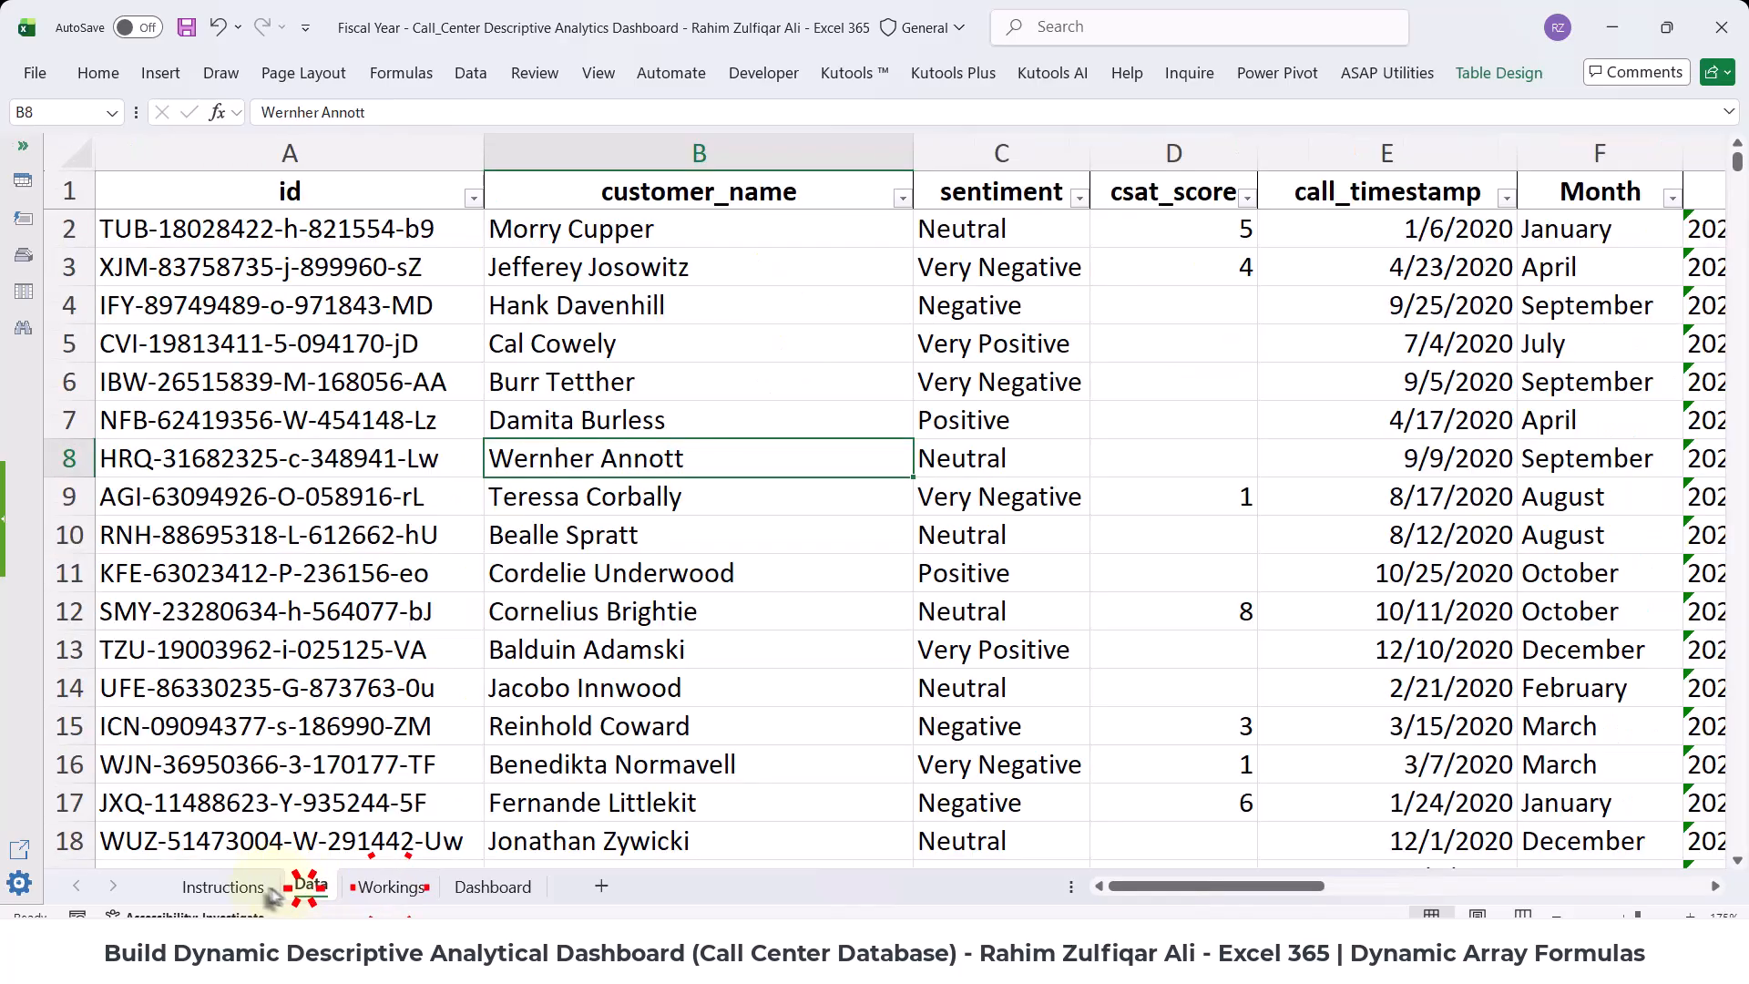
pyautogui.click(223, 886)
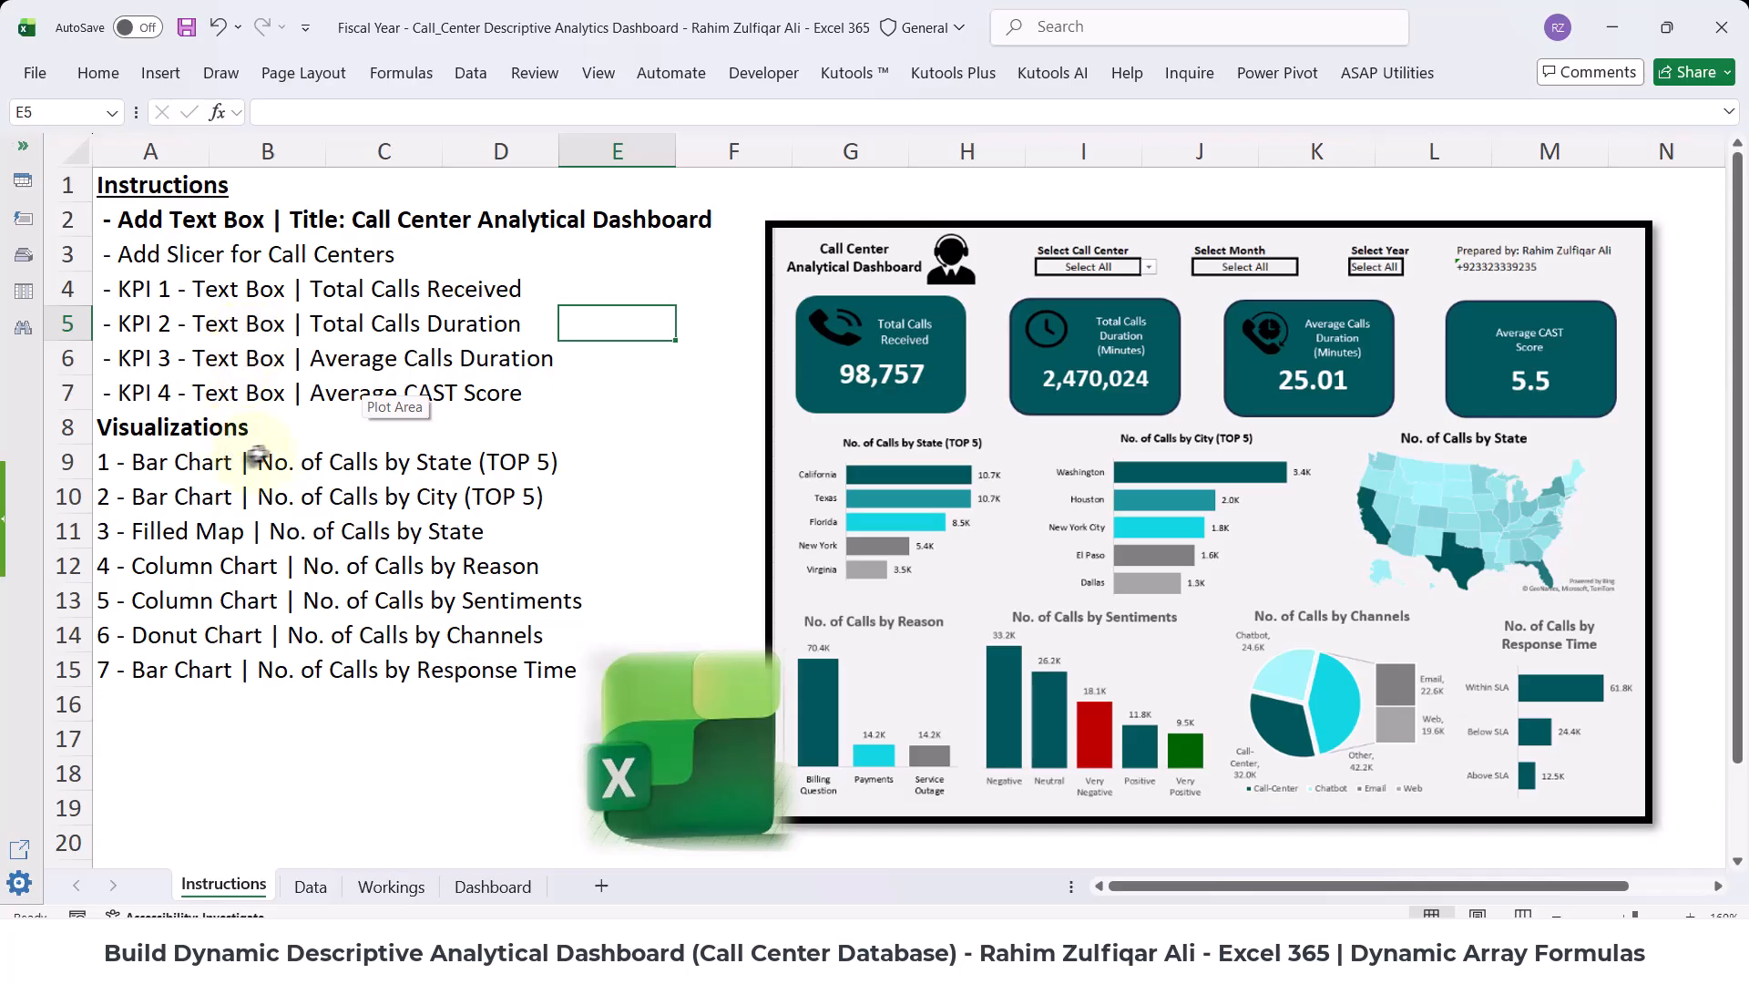
pyautogui.click(330, 886)
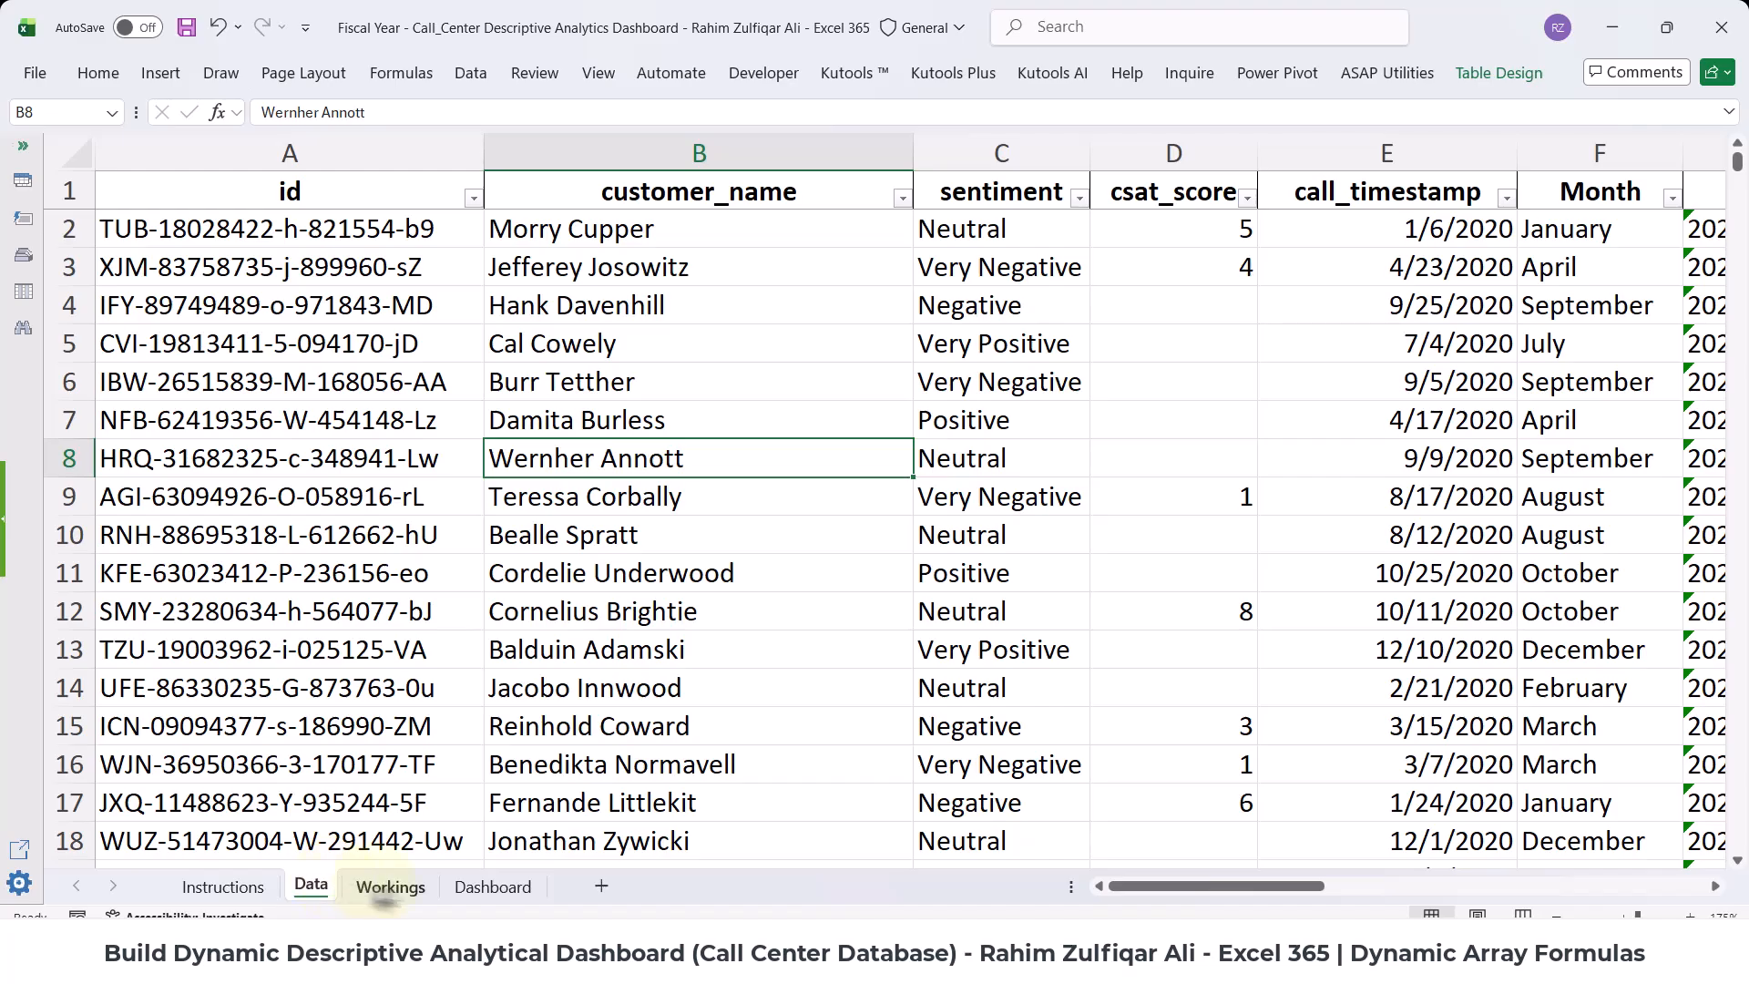
pyautogui.click(387, 888)
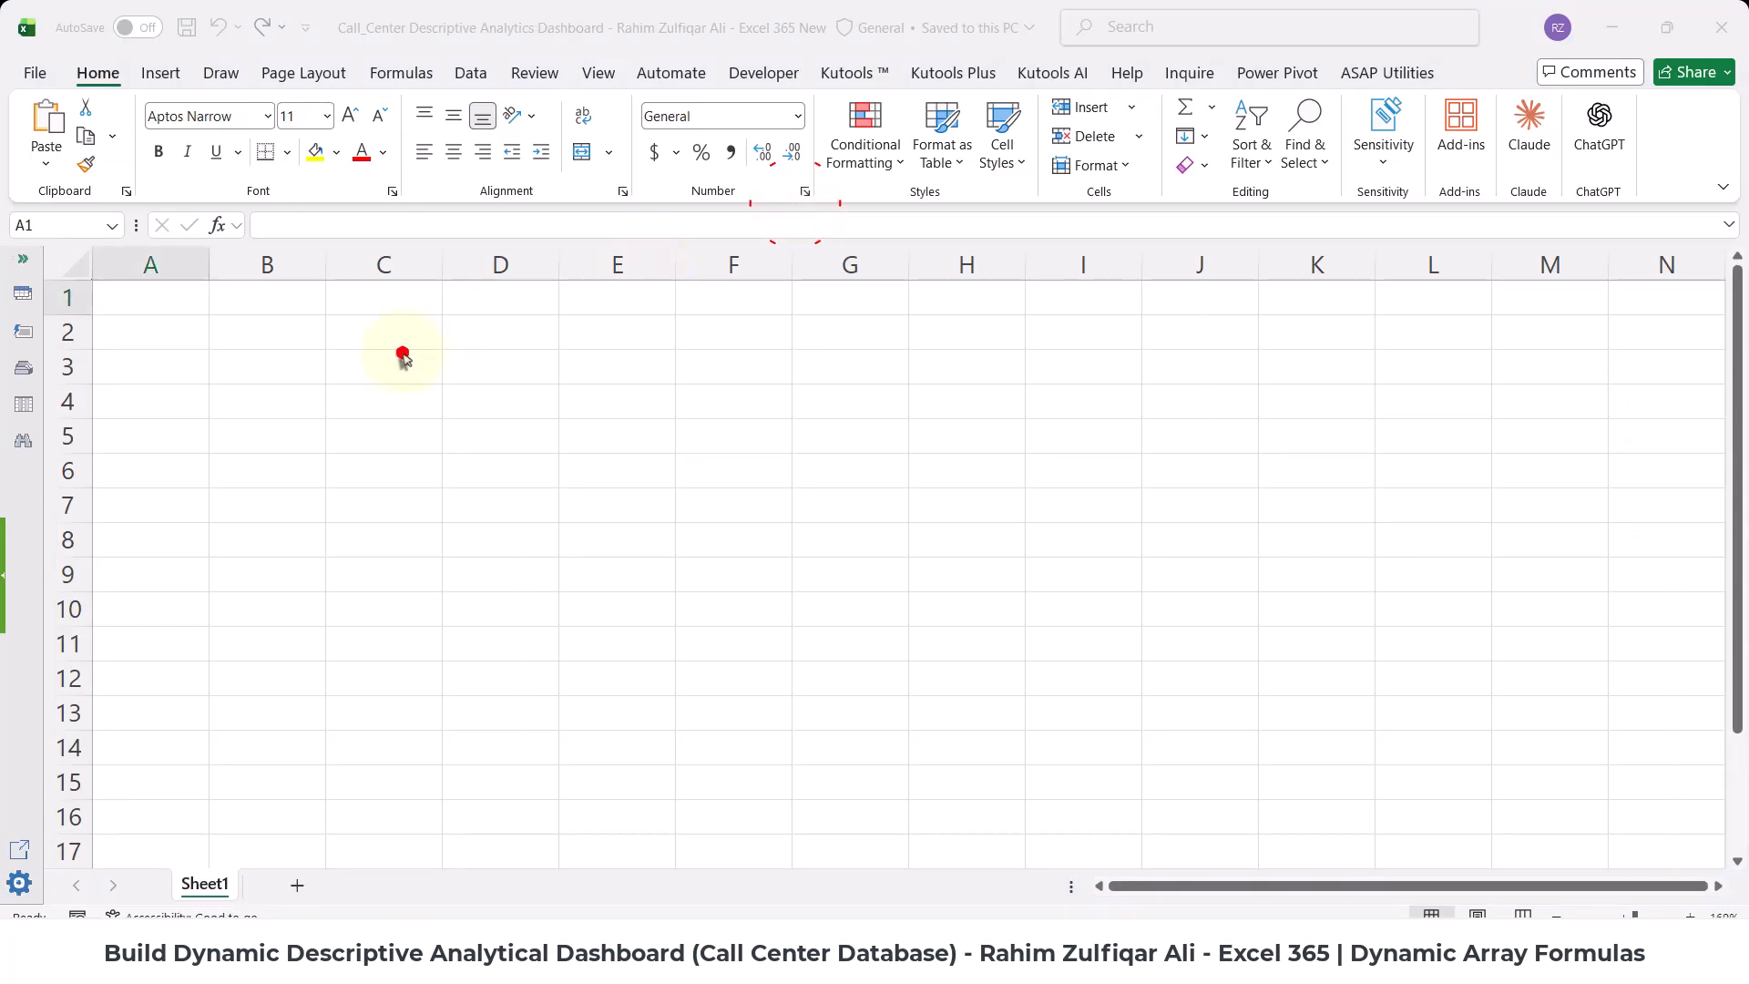
# - Select A1 on Sheet1 of the new blank workbook, and switch to the finished Call_Center Descriptive Analytics Dashboard workbook
pyautogui.click(401, 354)
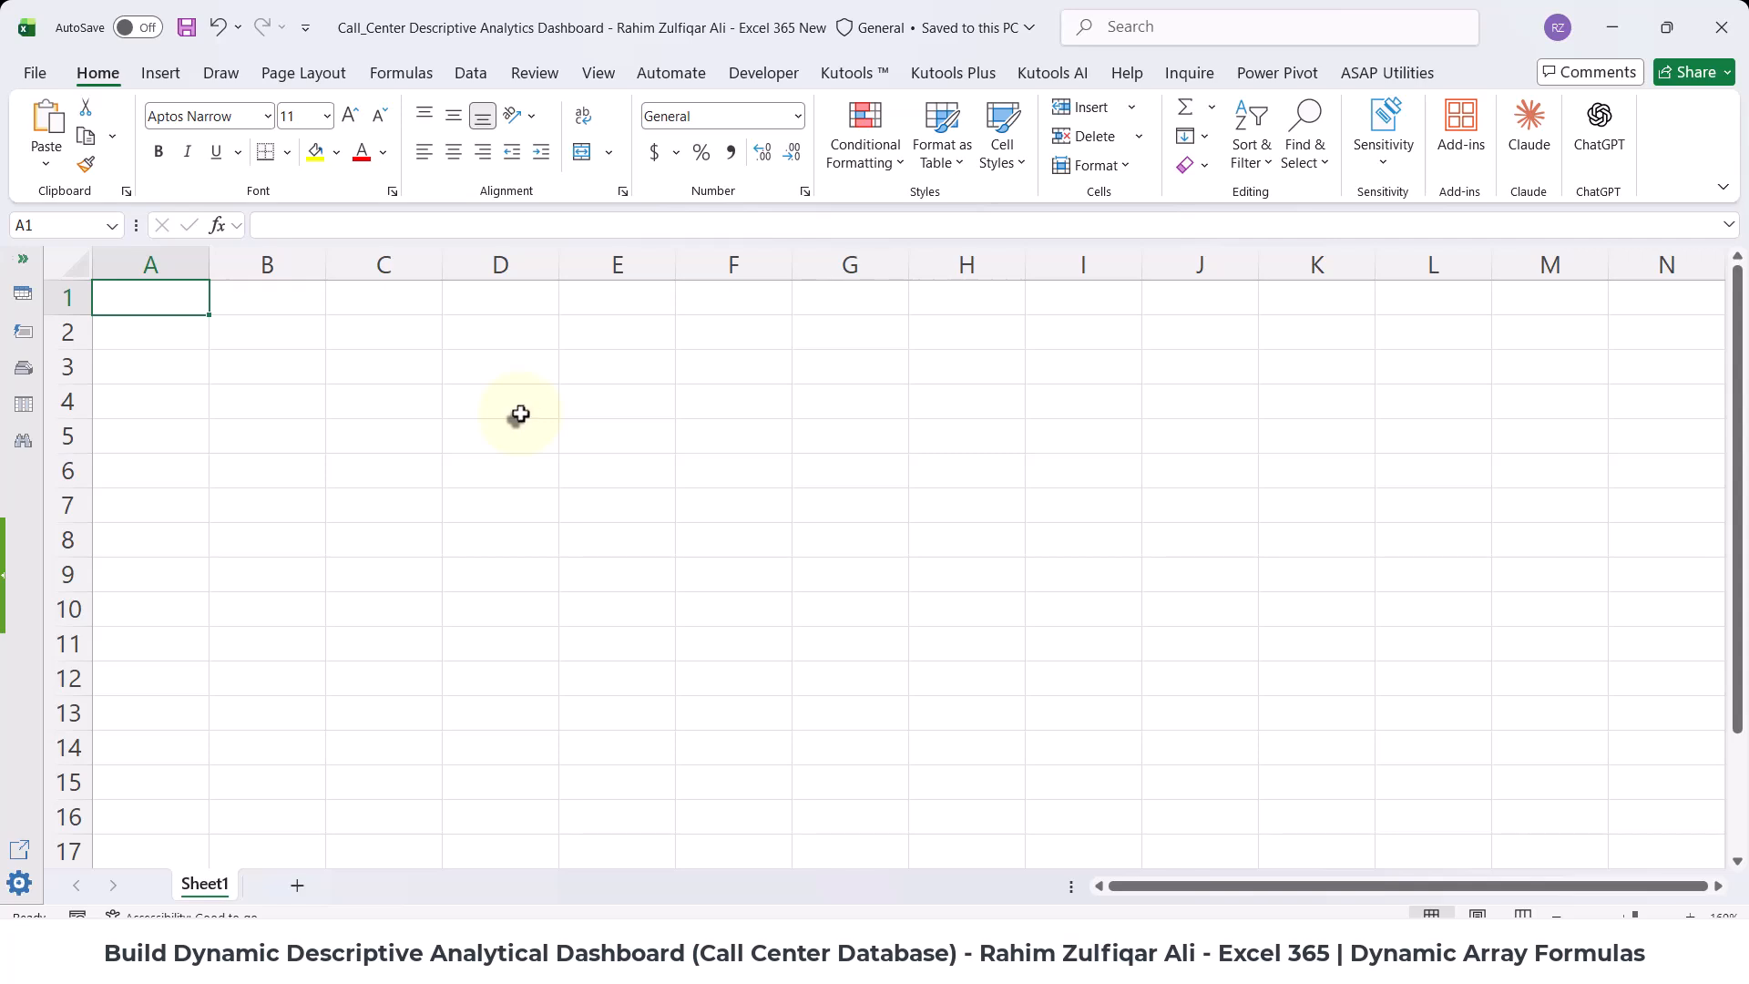
pyautogui.click(407, 369)
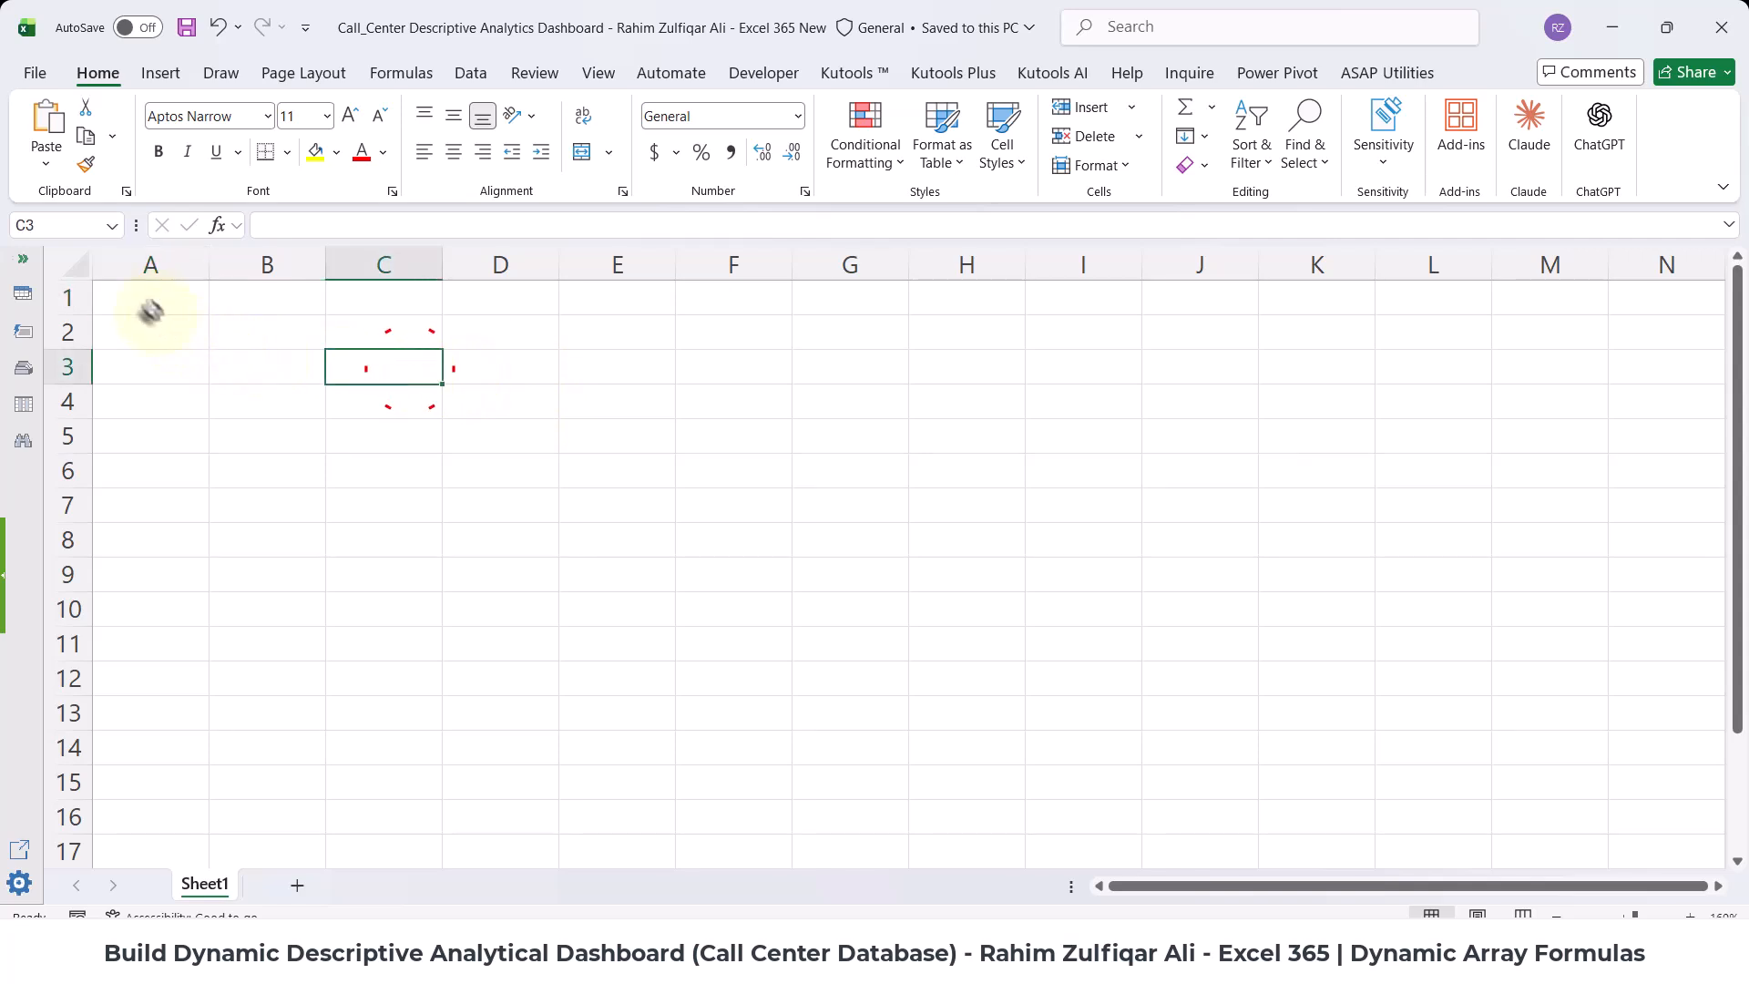
pyautogui.click(147, 303)
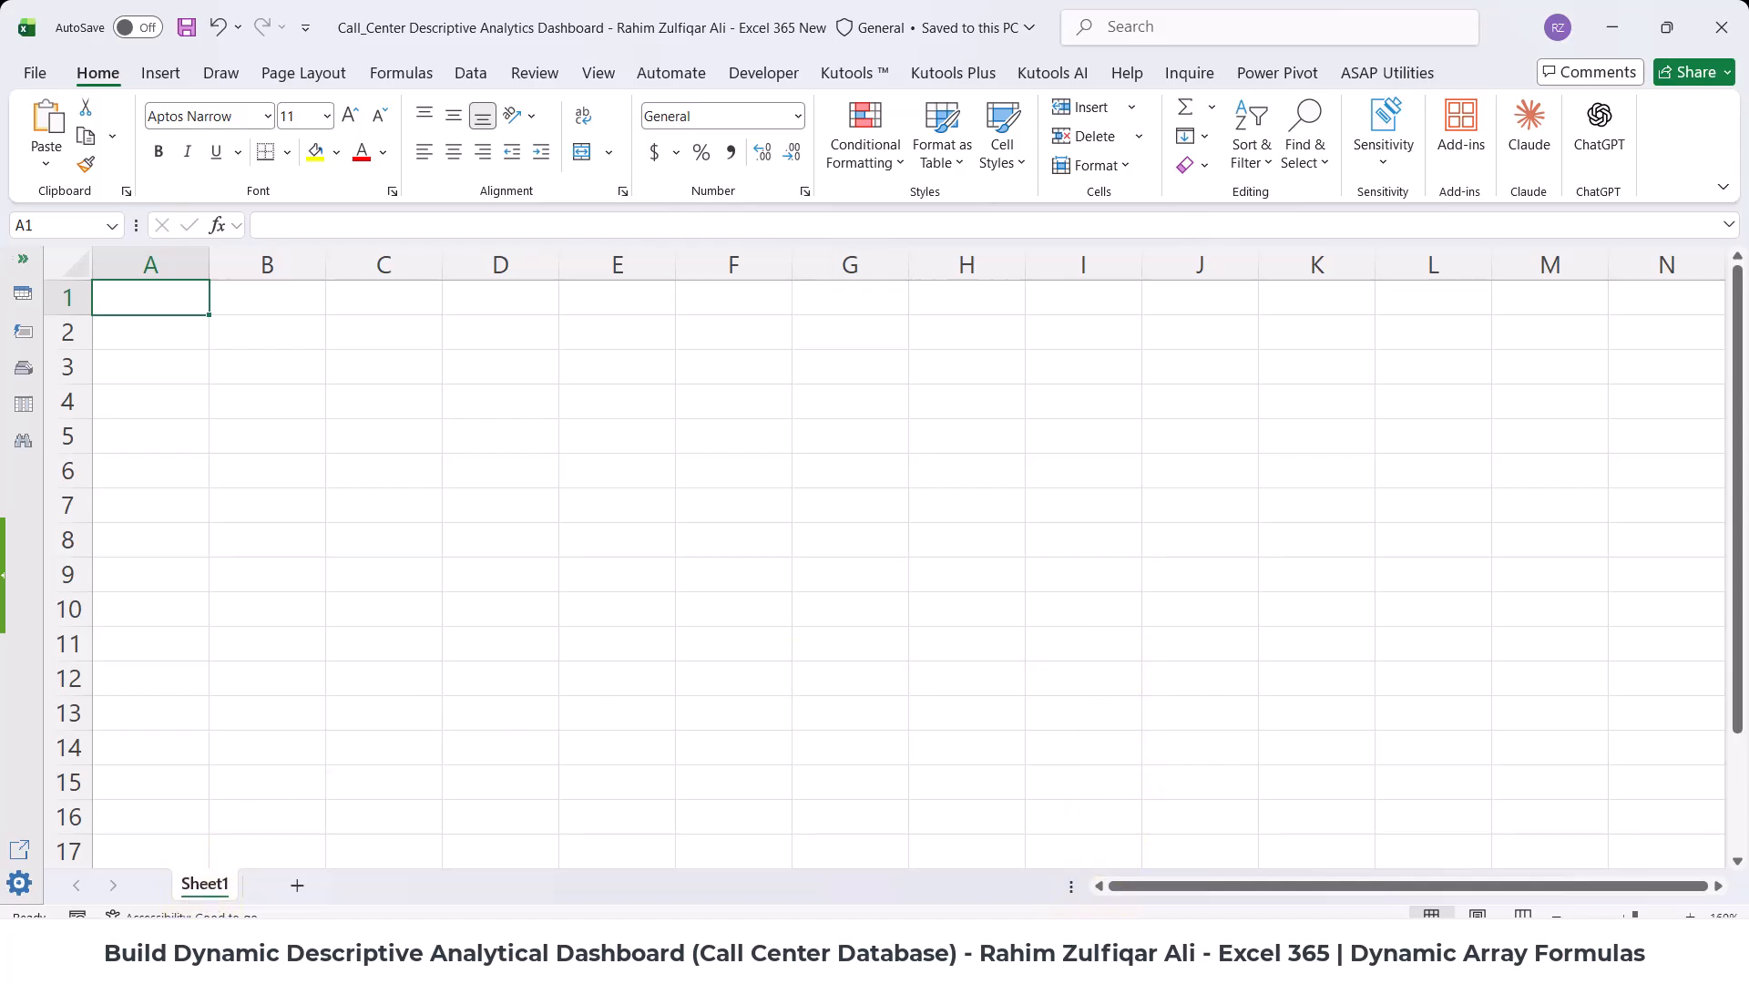
pyautogui.click(997, 888)
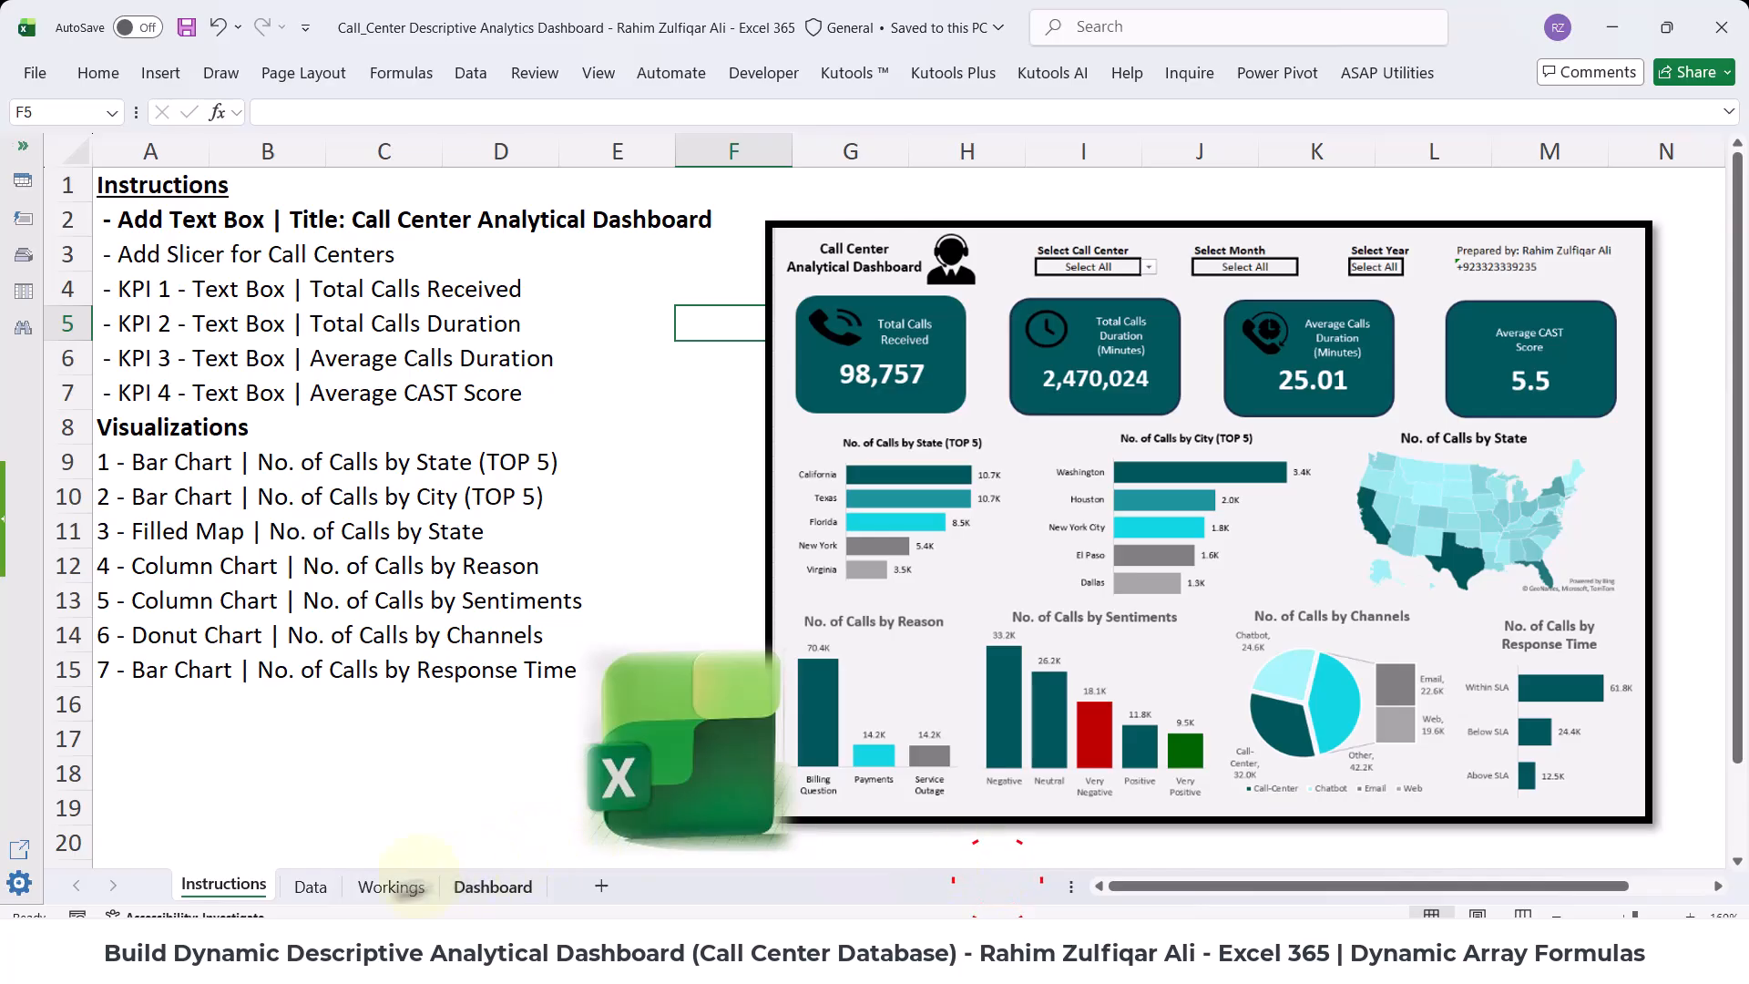
# - Look through the Data, Workings and Dashboard sheets of the finished workbook
pyautogui.click(309, 887)
pyautogui.click(392, 887)
pyautogui.click(483, 886)
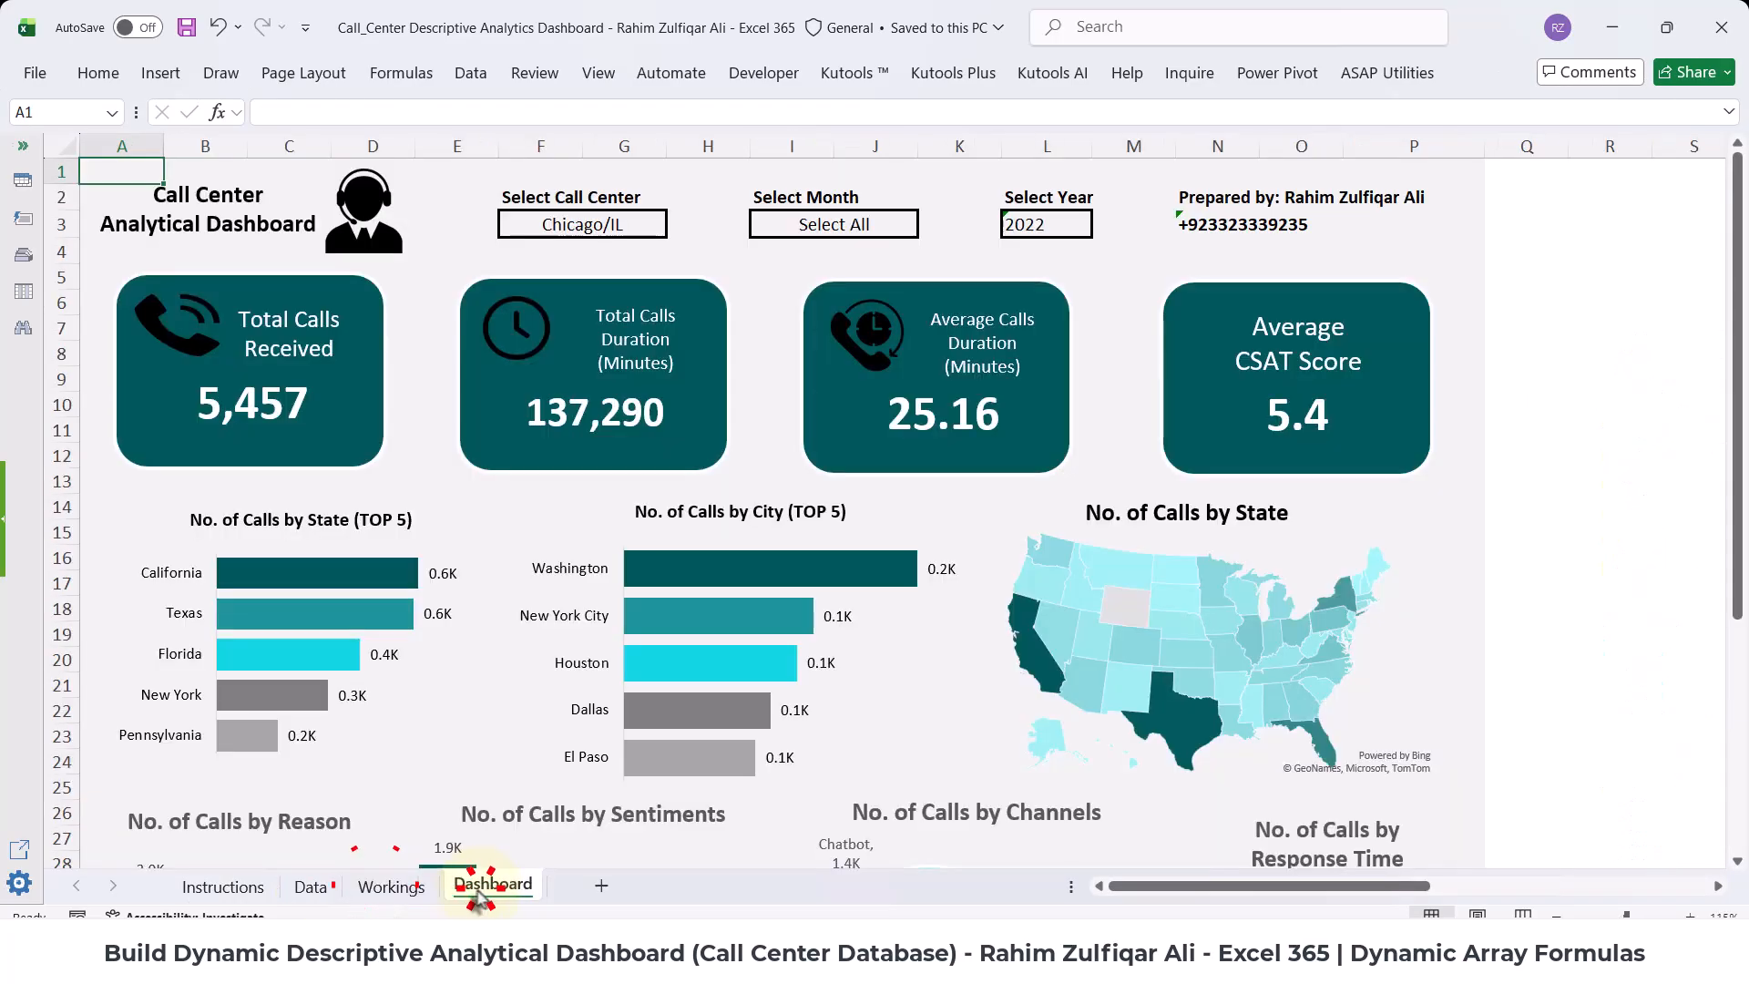
# - Copy the Instructions sheet to the end of the new call center dashboard workbook, keeping the original in the finished workbook
pyautogui.click(238, 887)
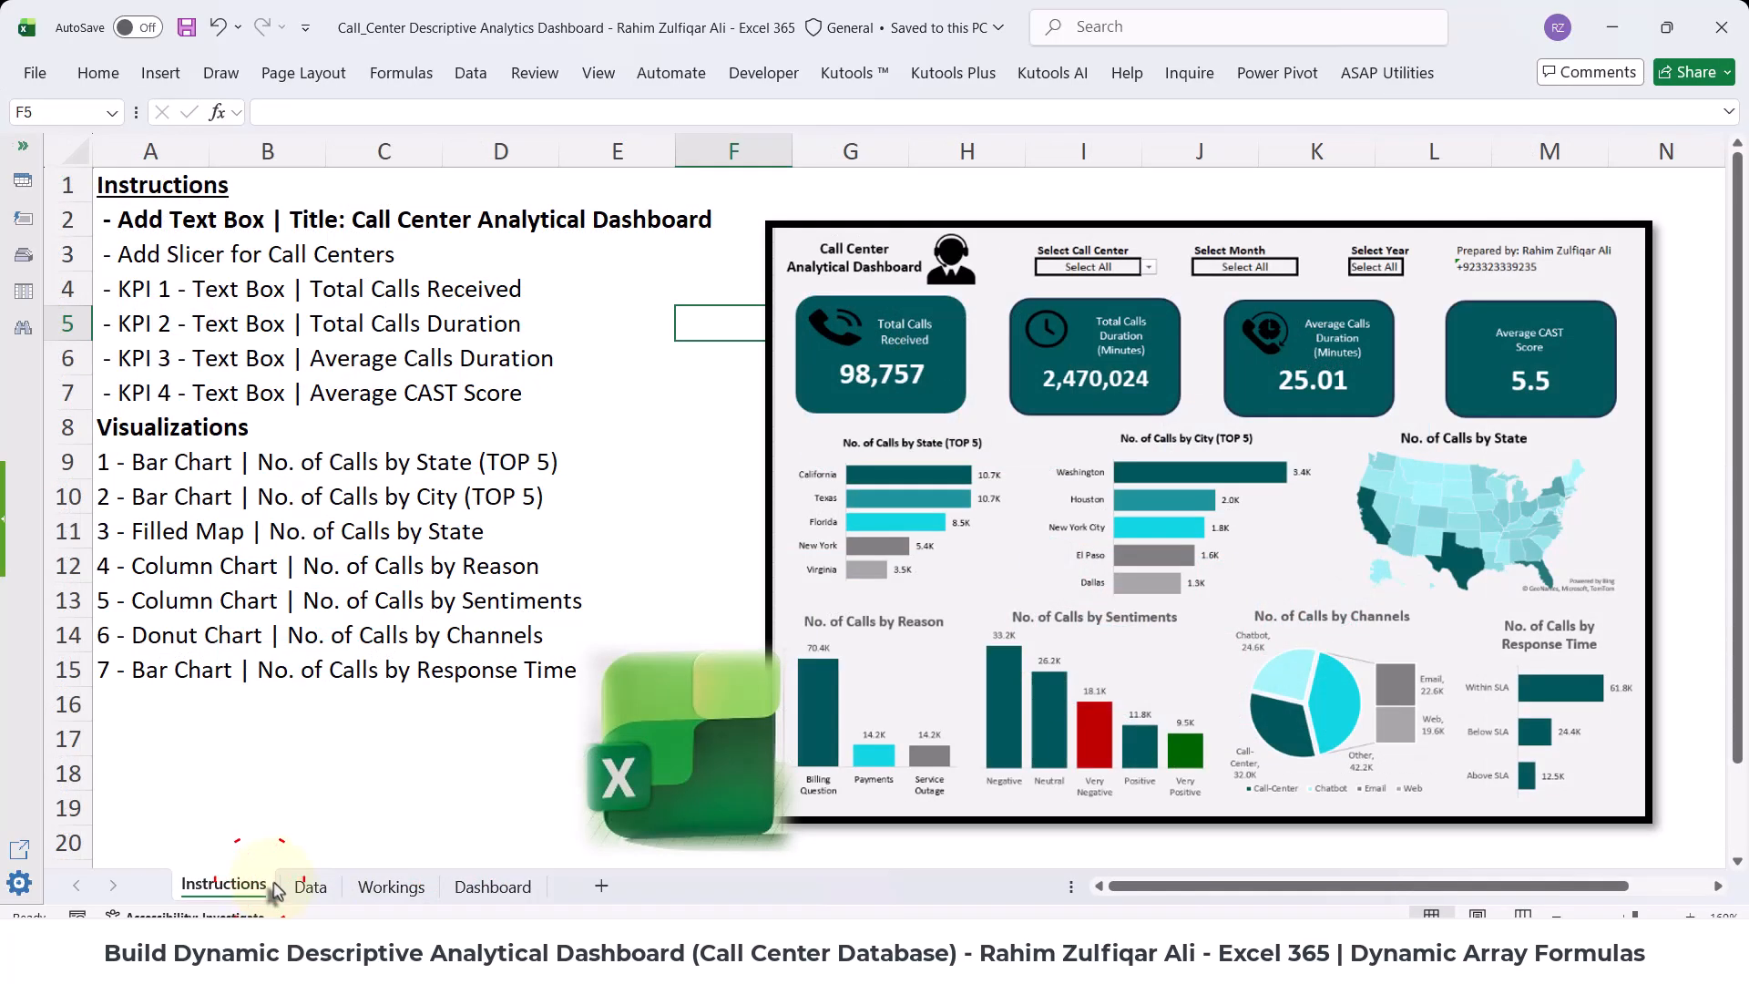
pyautogui.rightClick(224, 888)
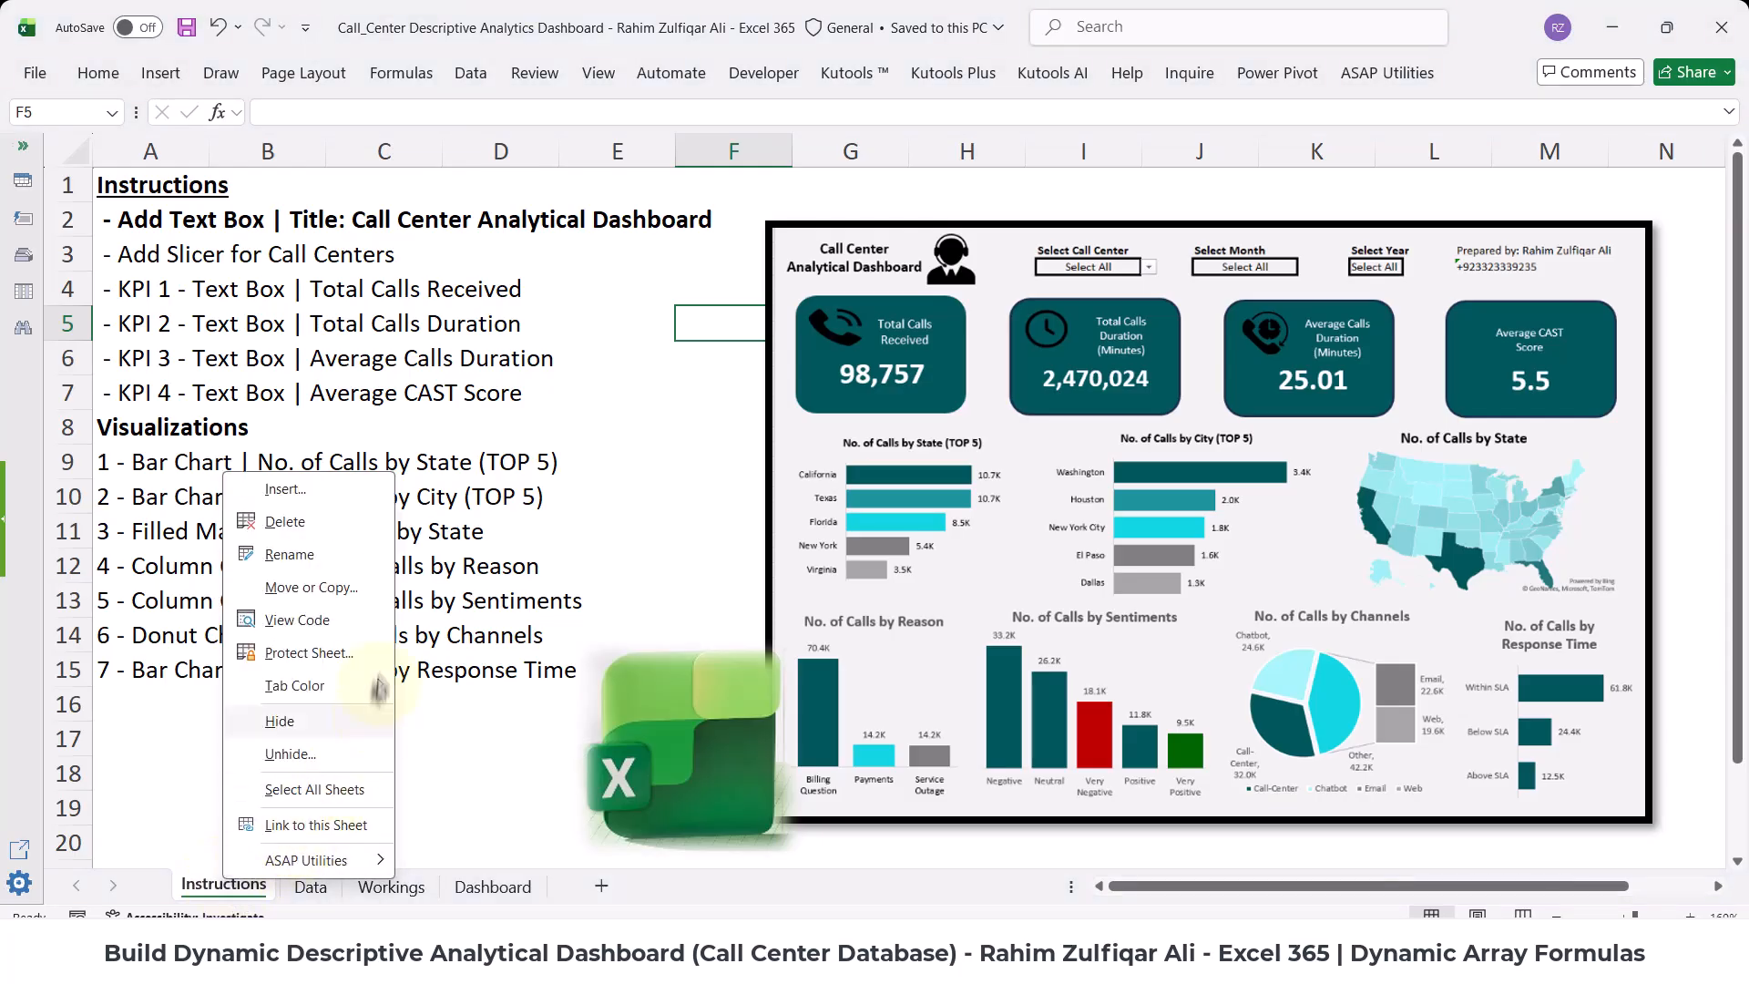
pyautogui.click(330, 583)
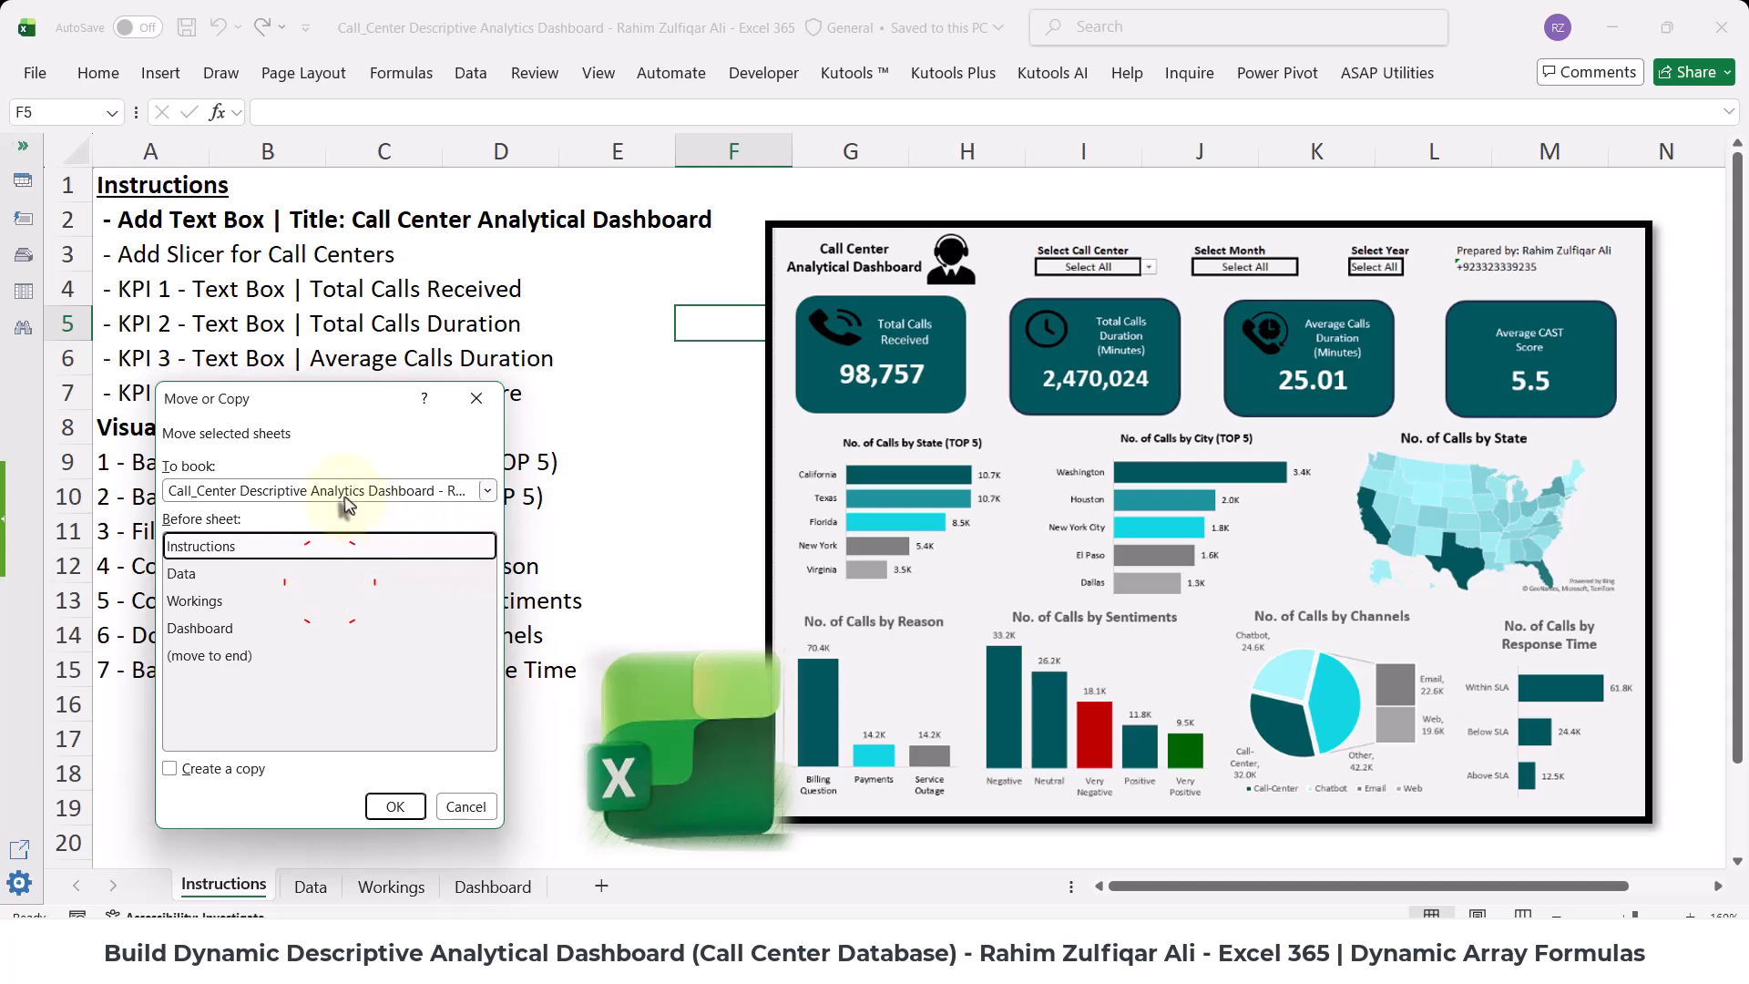
pyautogui.click(345, 492)
pyautogui.click(239, 544)
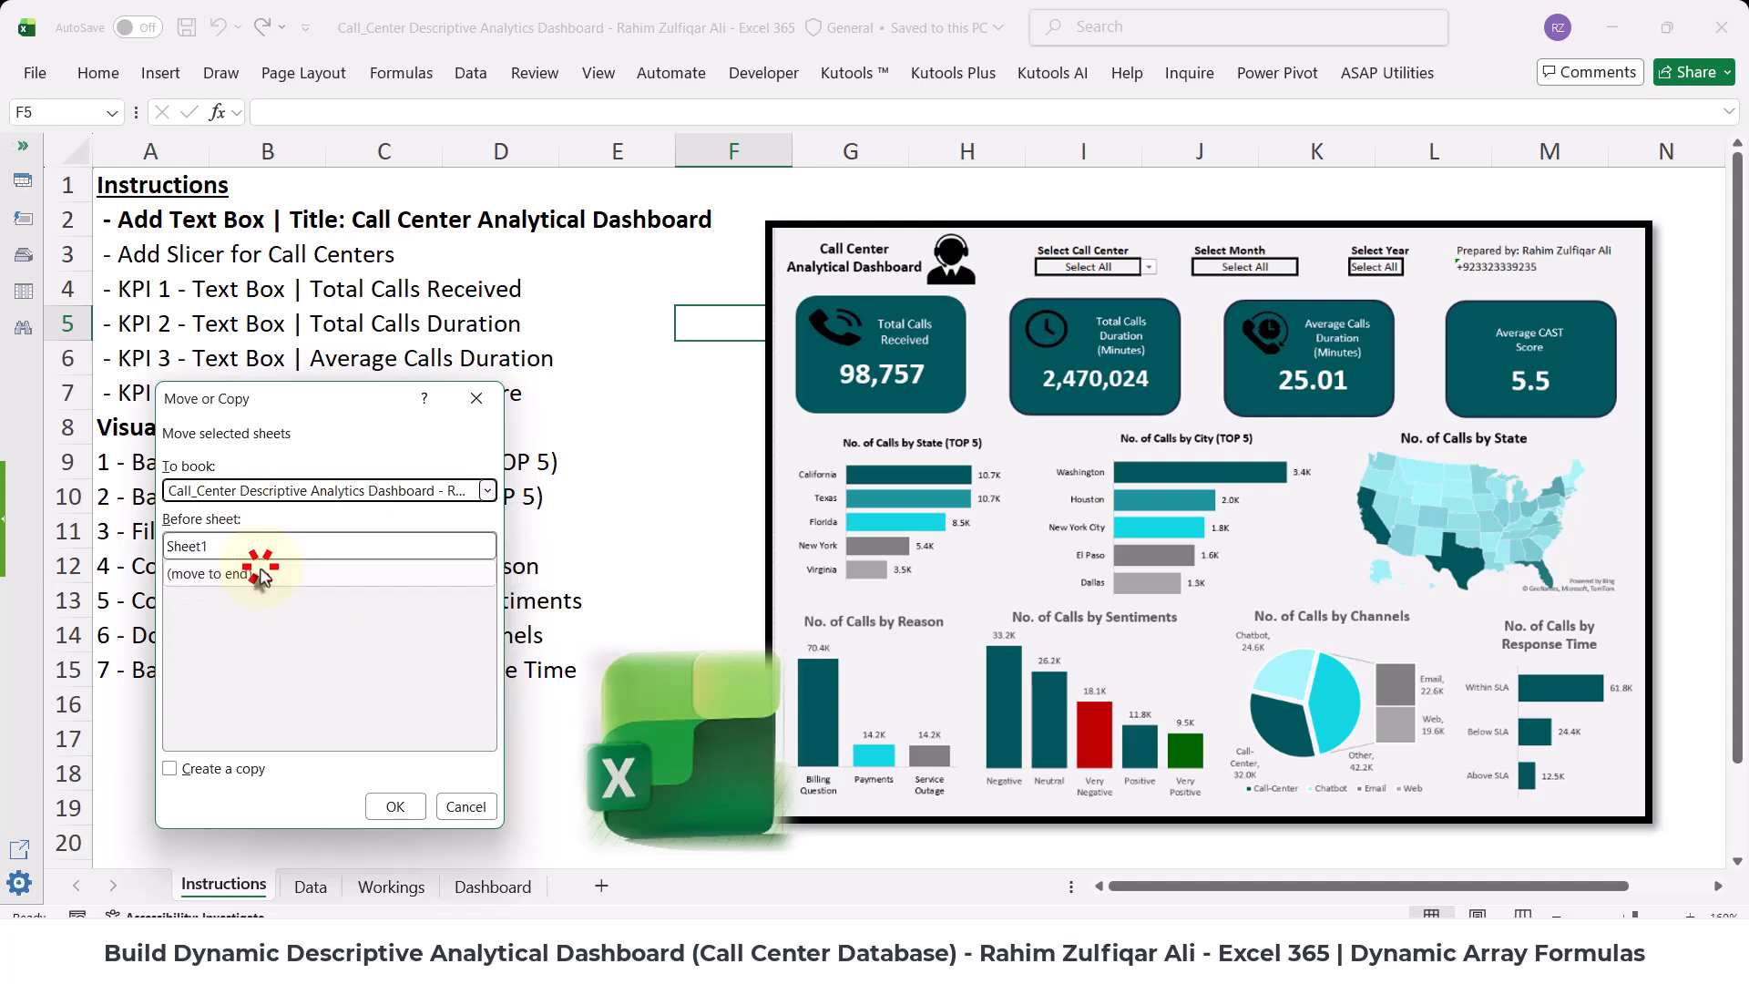
pyautogui.click(242, 573)
pyautogui.click(215, 769)
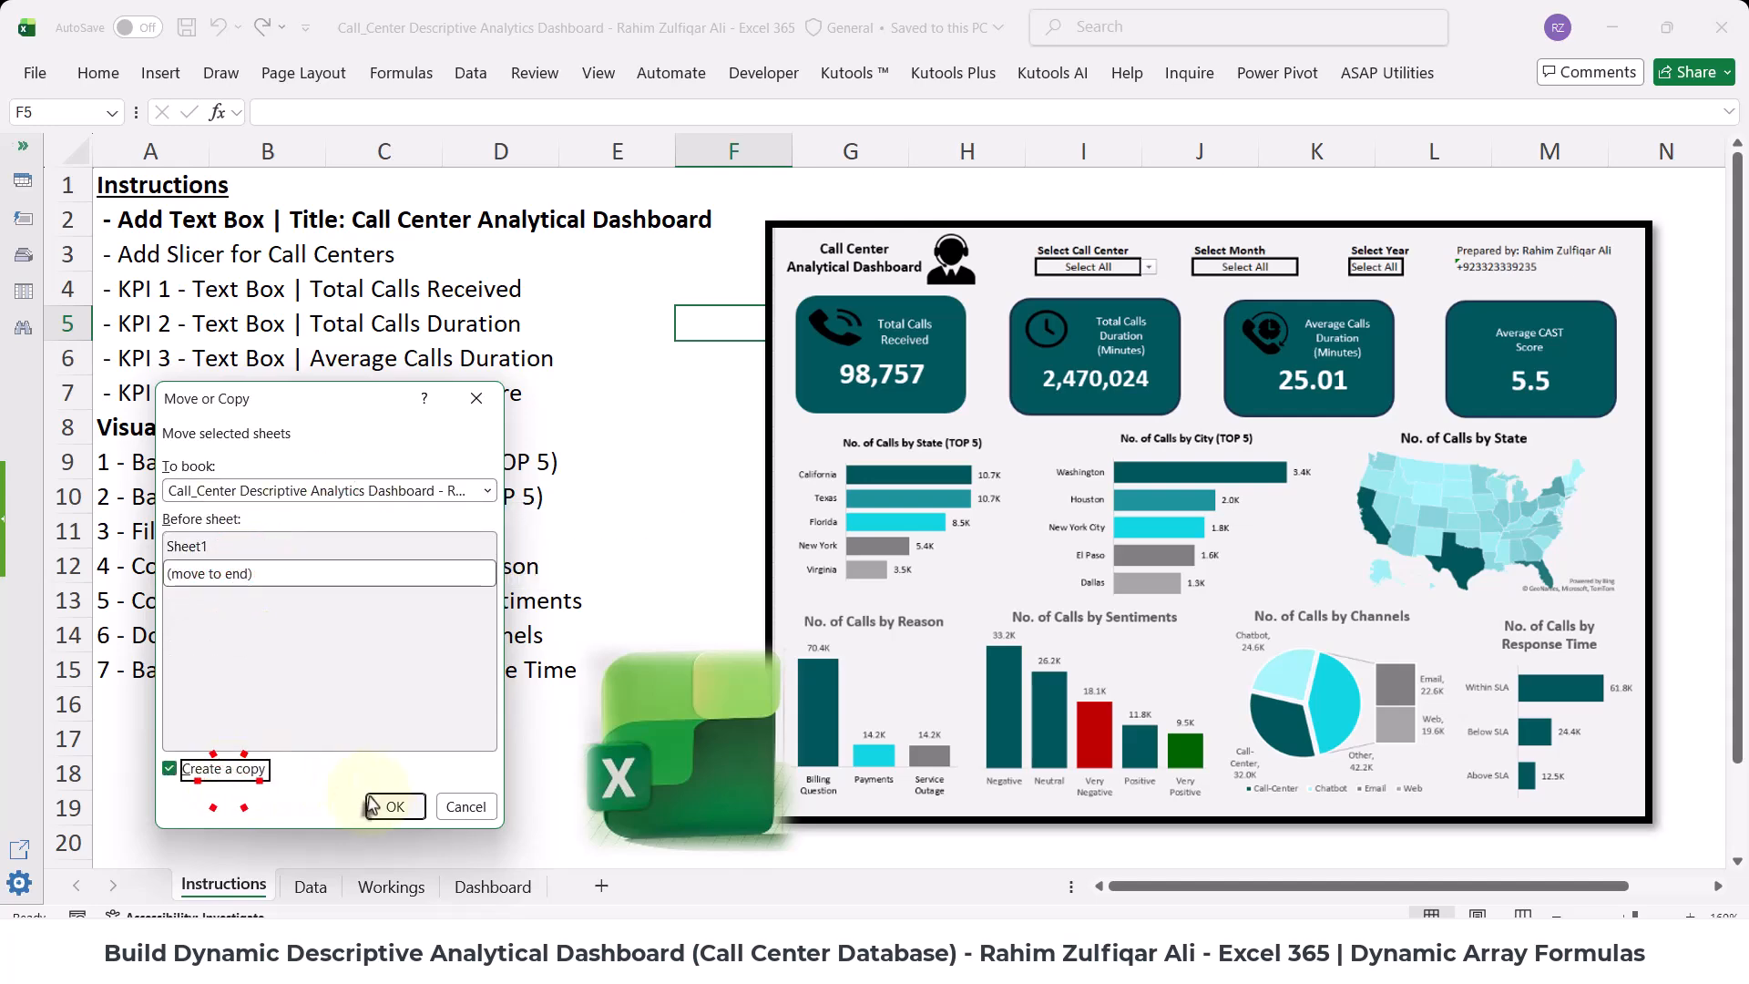
pyautogui.click(387, 806)
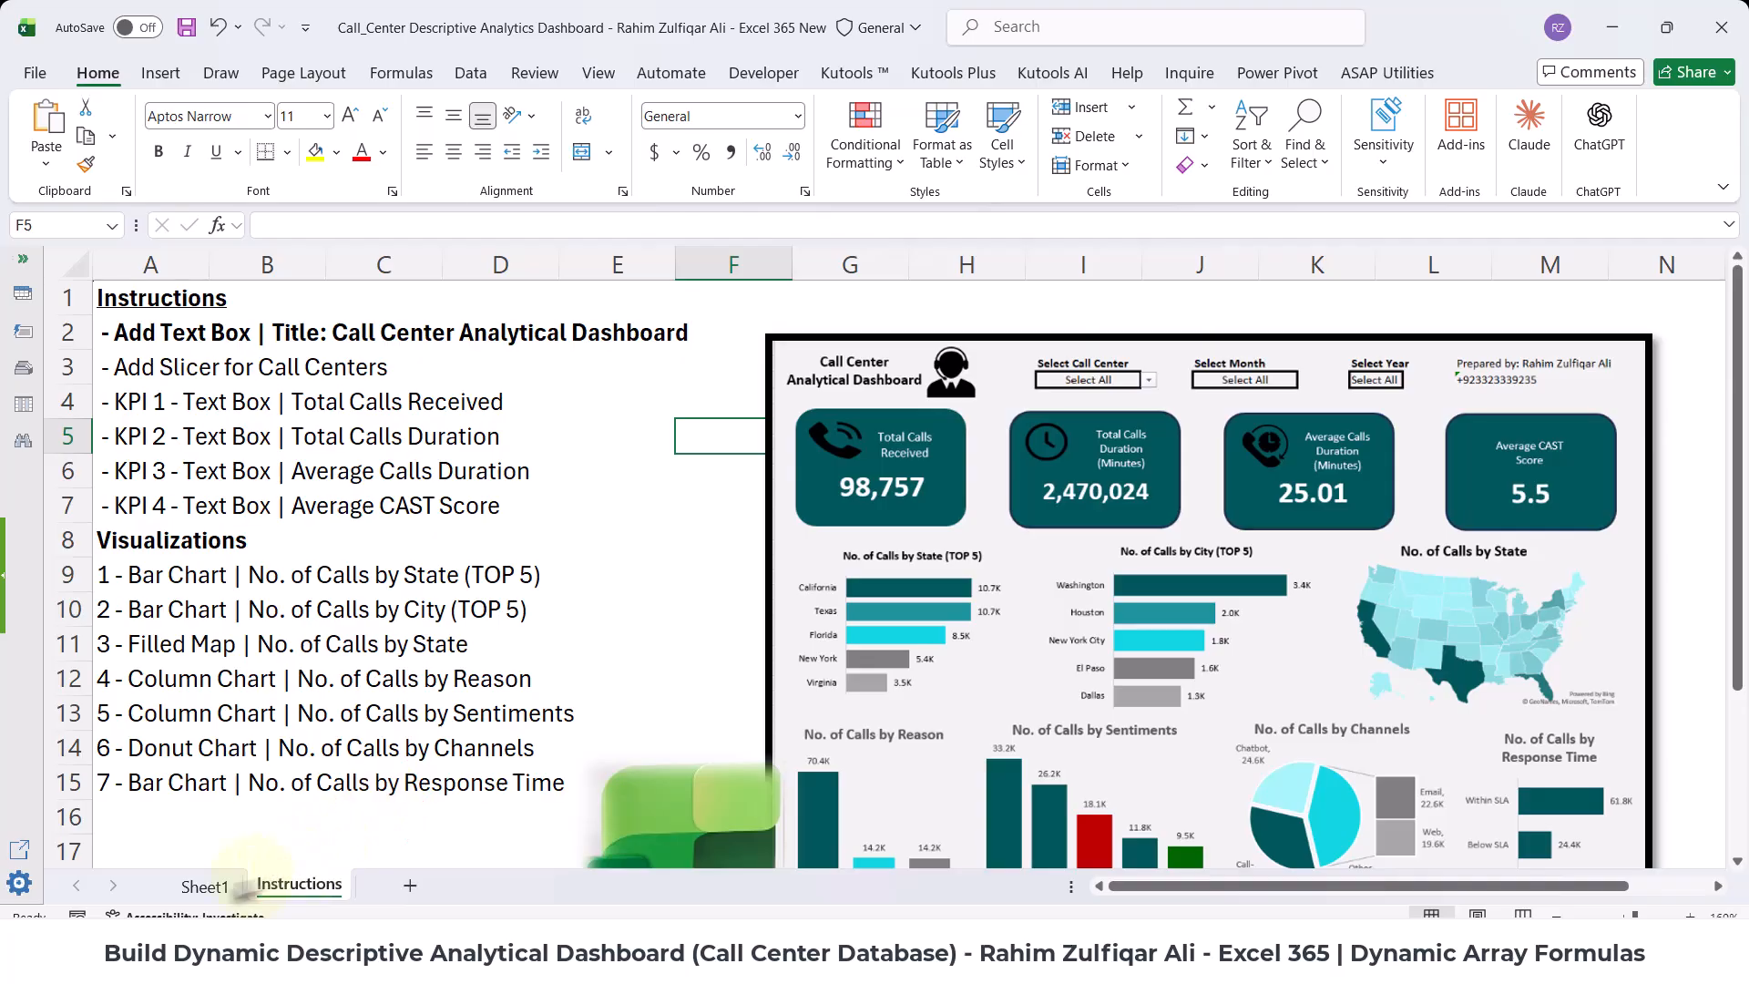
# - Delete the blank Sheet1 from the new workbook, and review the KPI and visualization list on the copied Instructions sheet
pyautogui.rightClick(204, 883)
pyautogui.click(310, 526)
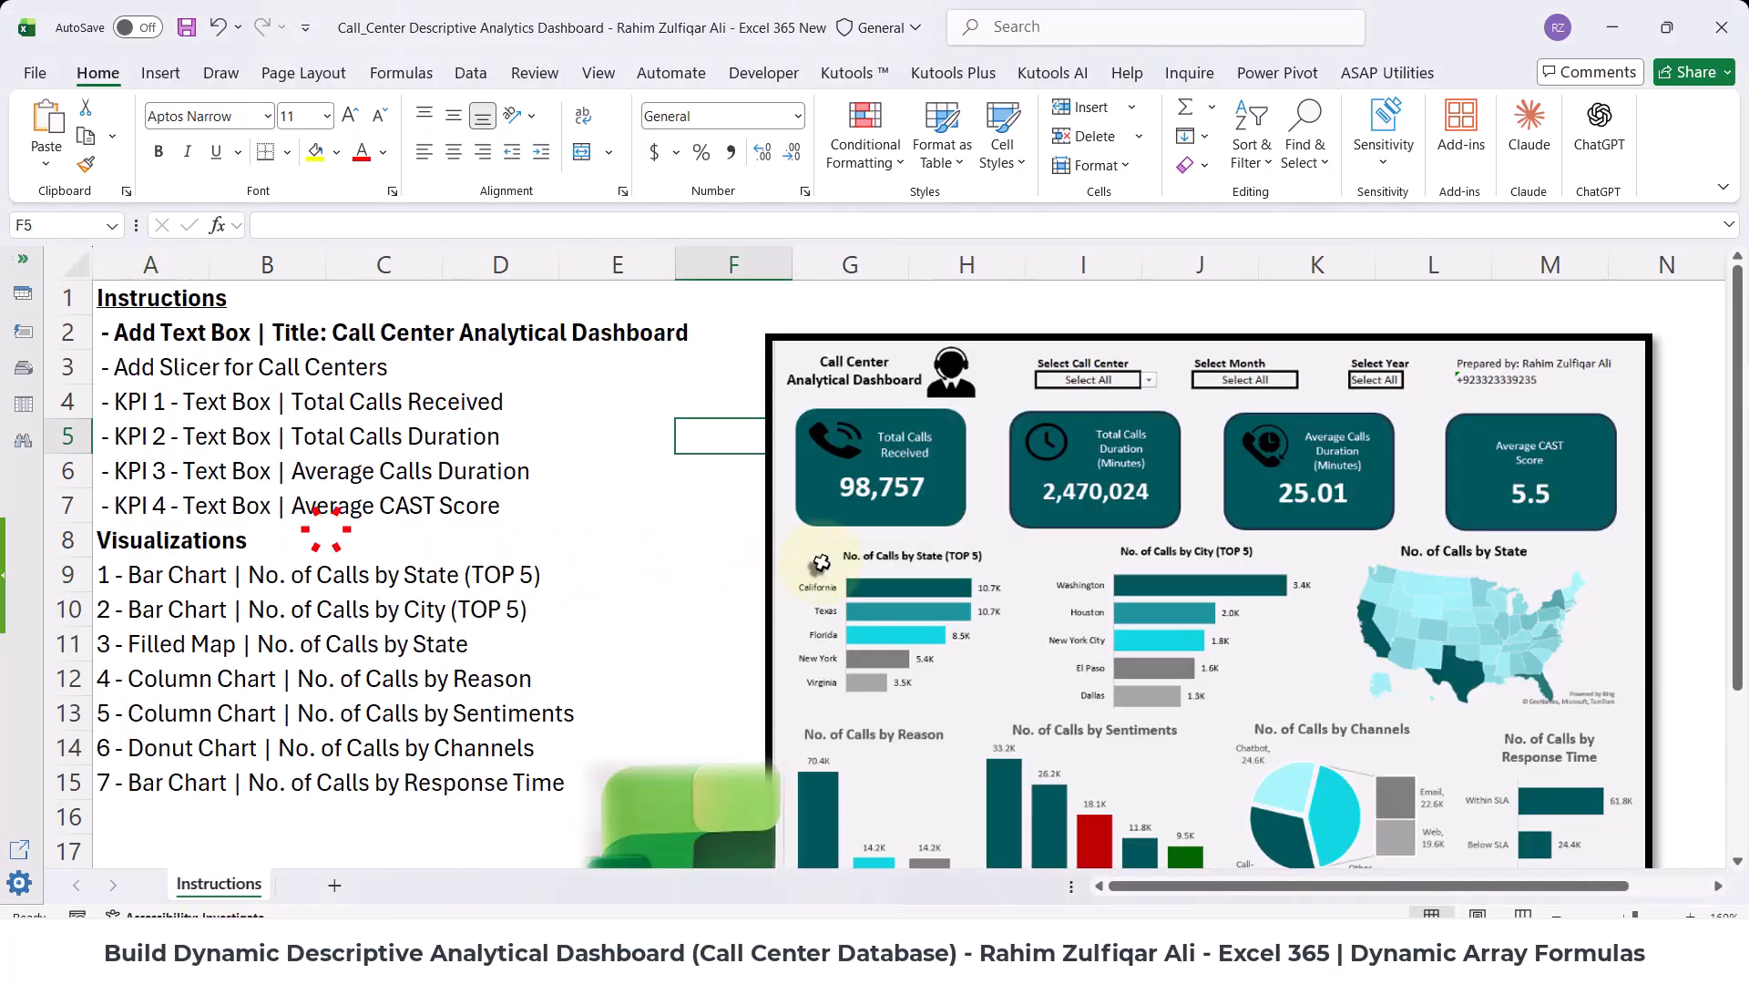
pyautogui.click(291, 369)
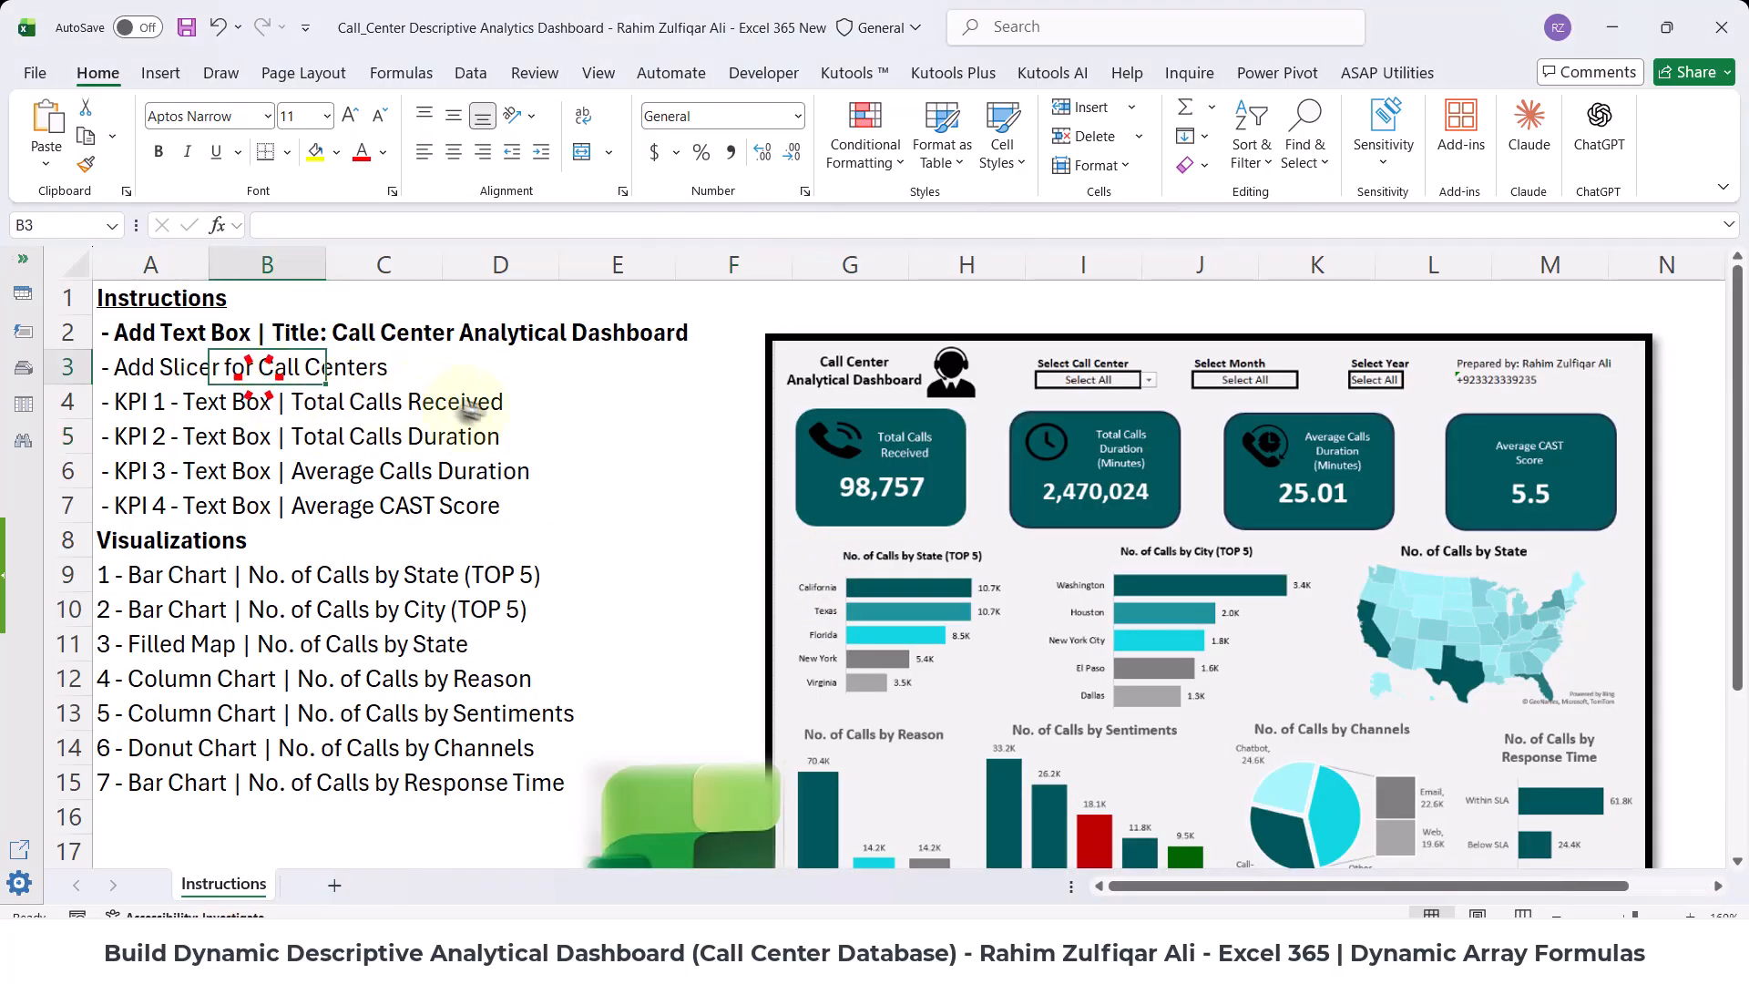
pyautogui.click(580, 409)
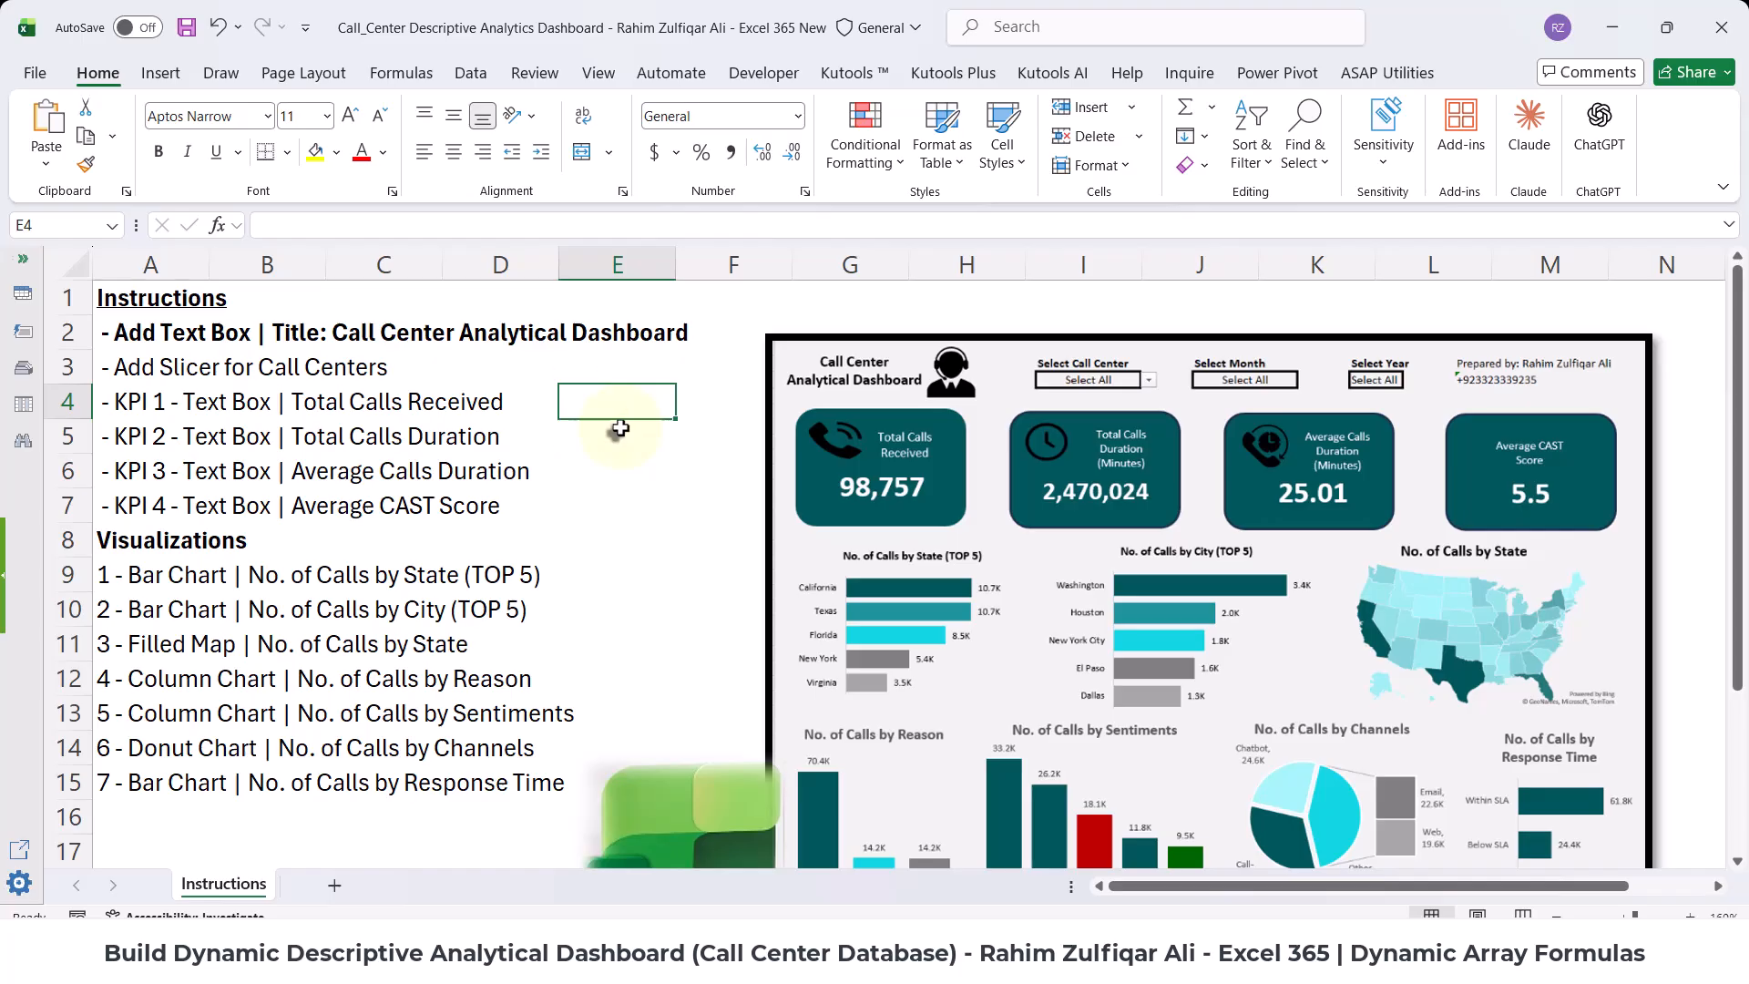
pyautogui.scroll(-1, 619, 428)
pyautogui.scroll(1, 619, 428)
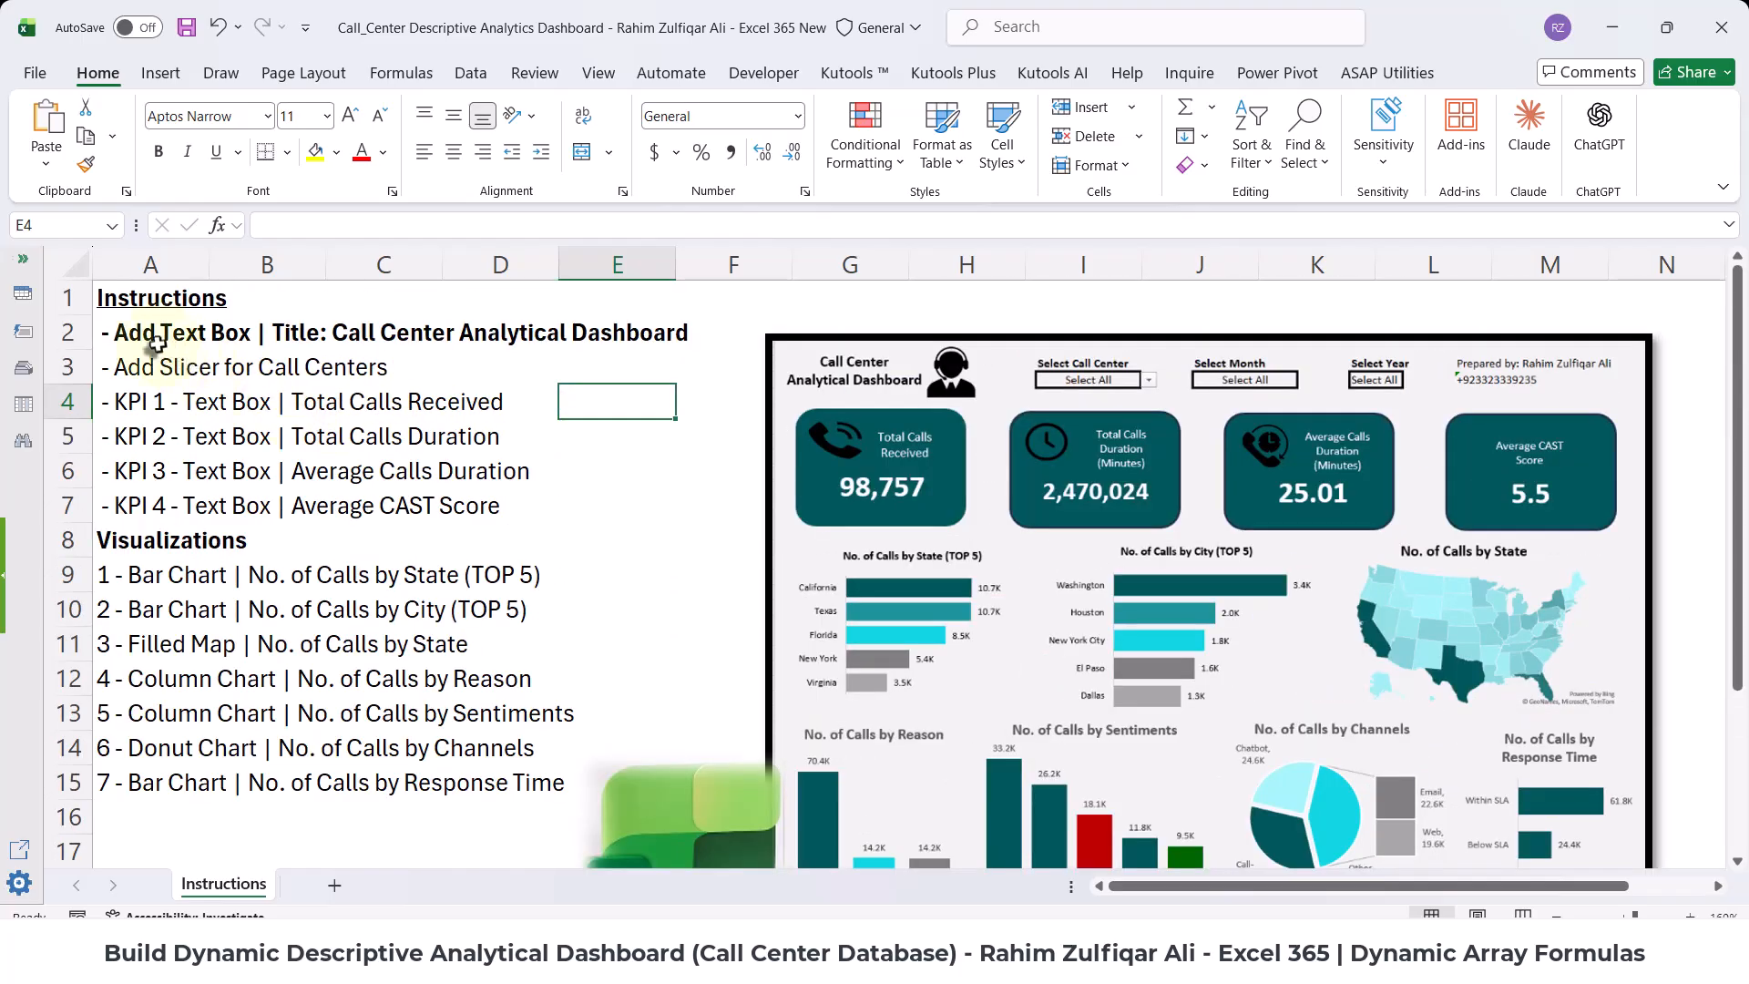
pyautogui.click(620, 437)
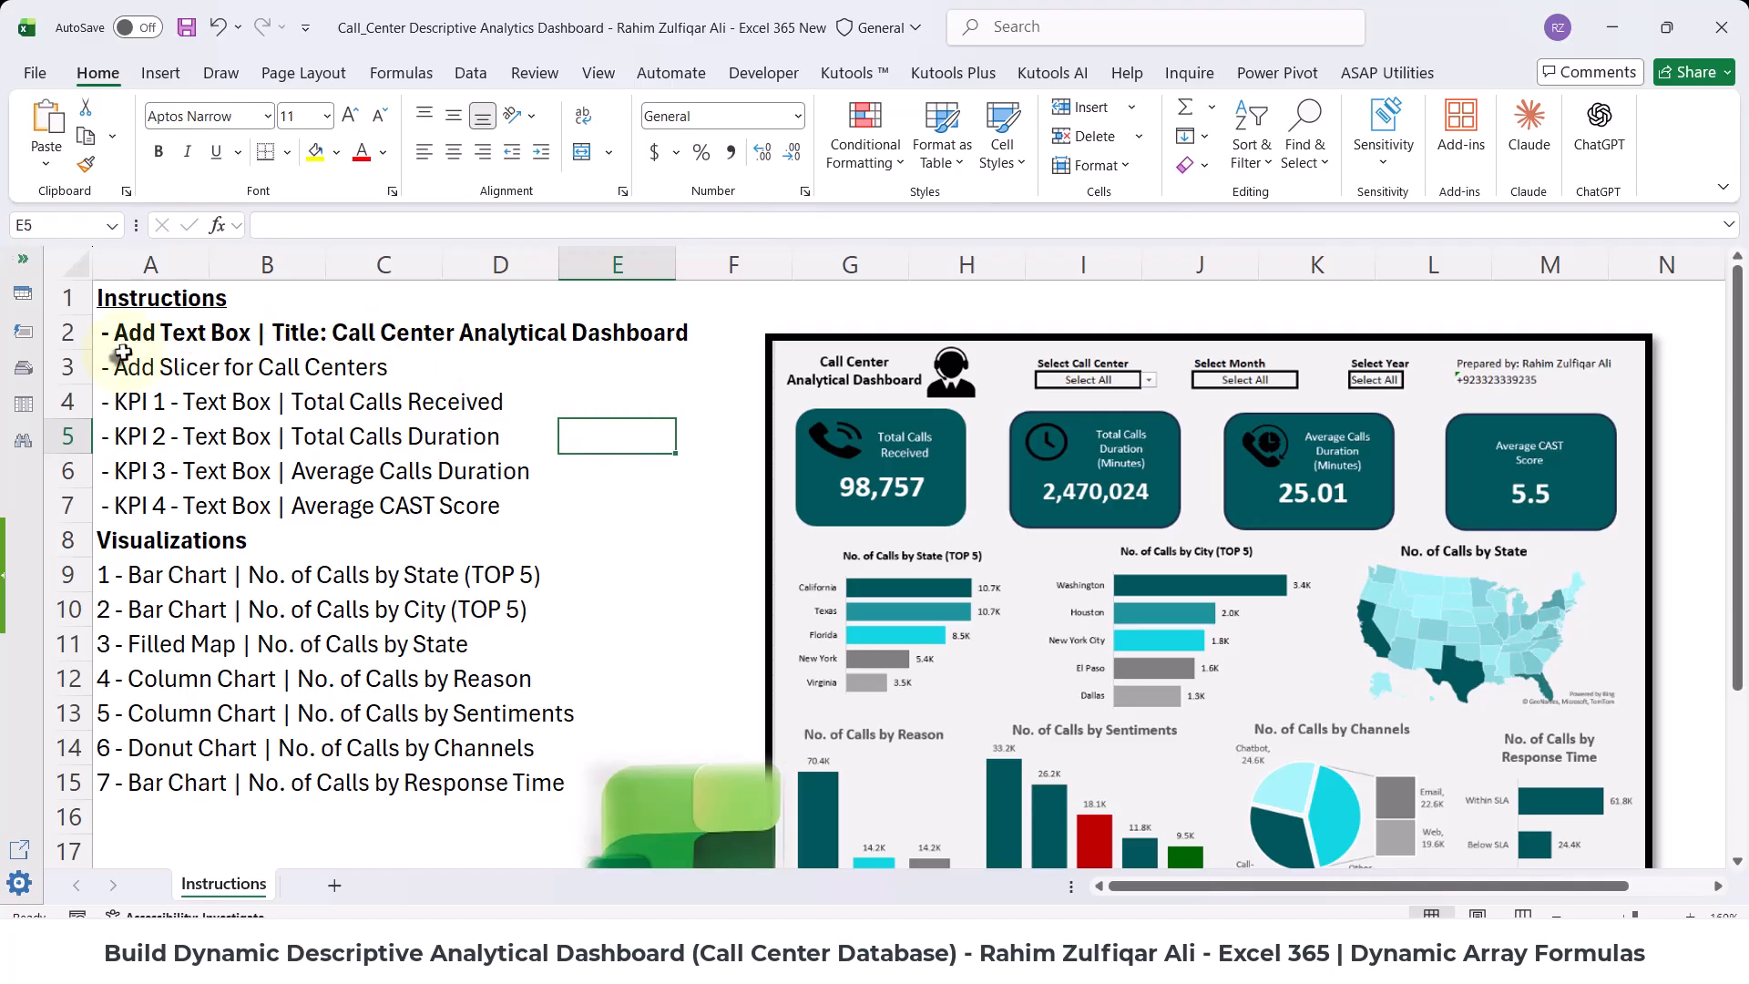
# - Add a new sheet after Instructions and name it Dashboard
pyautogui.click(335, 887)
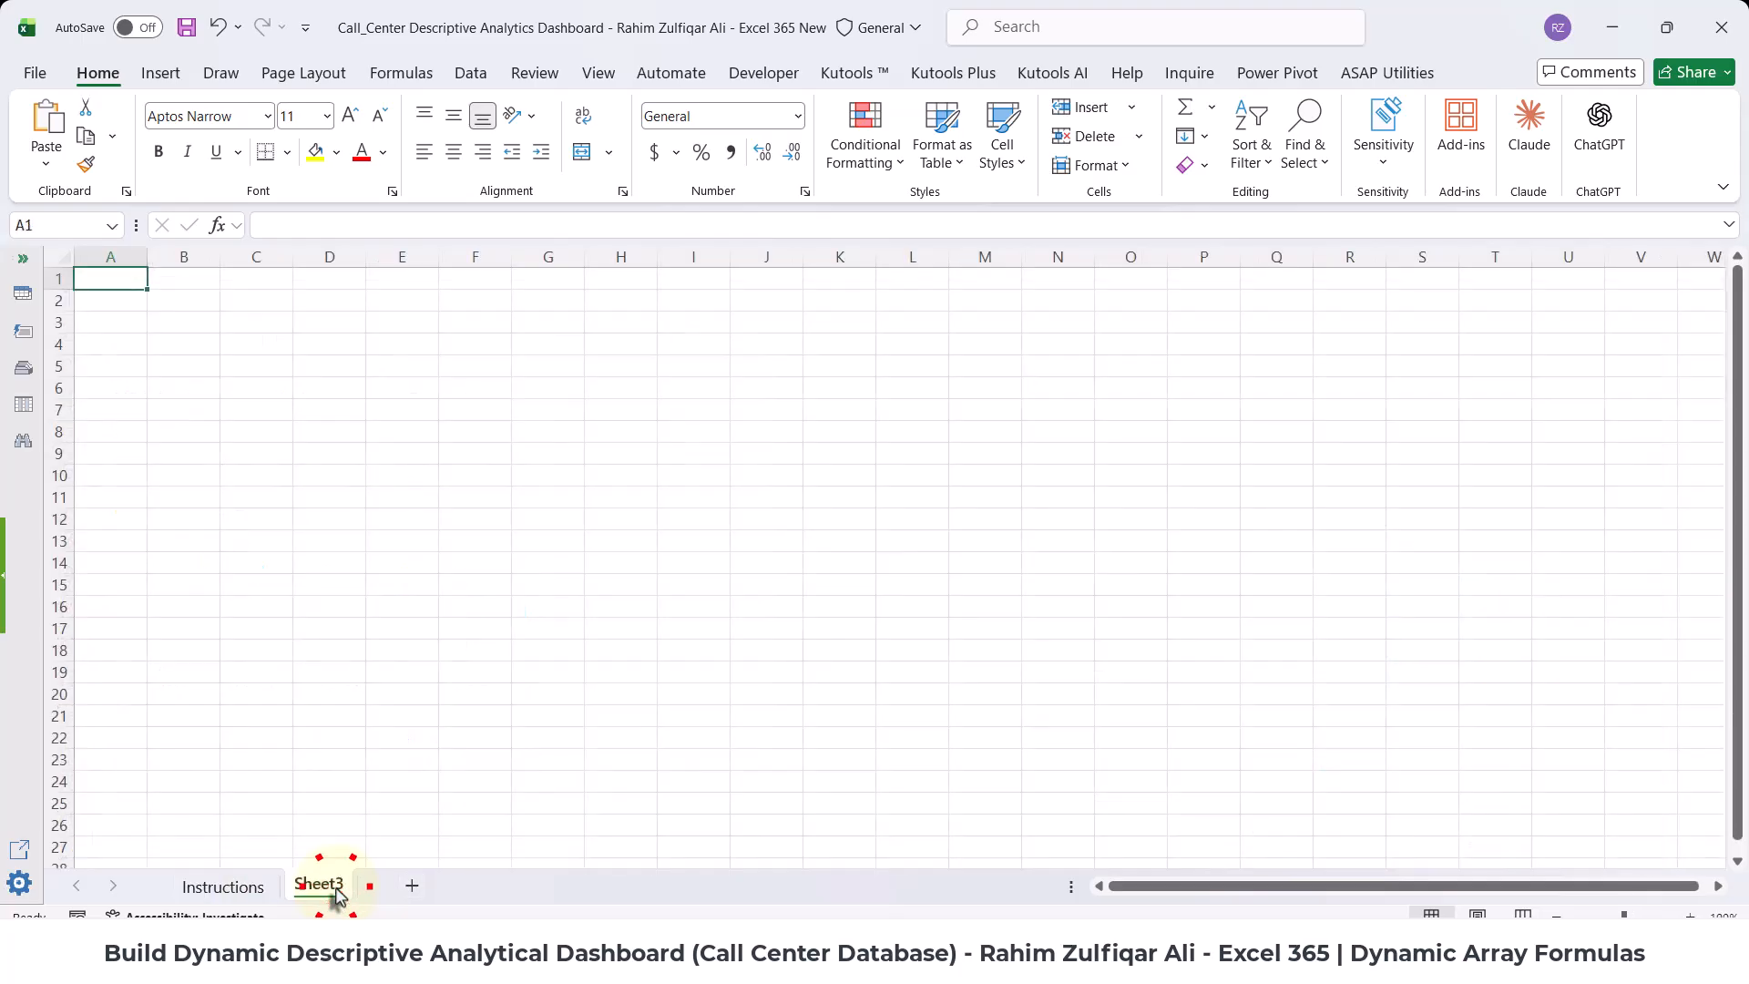
pyautogui.doubleClick(319, 885)
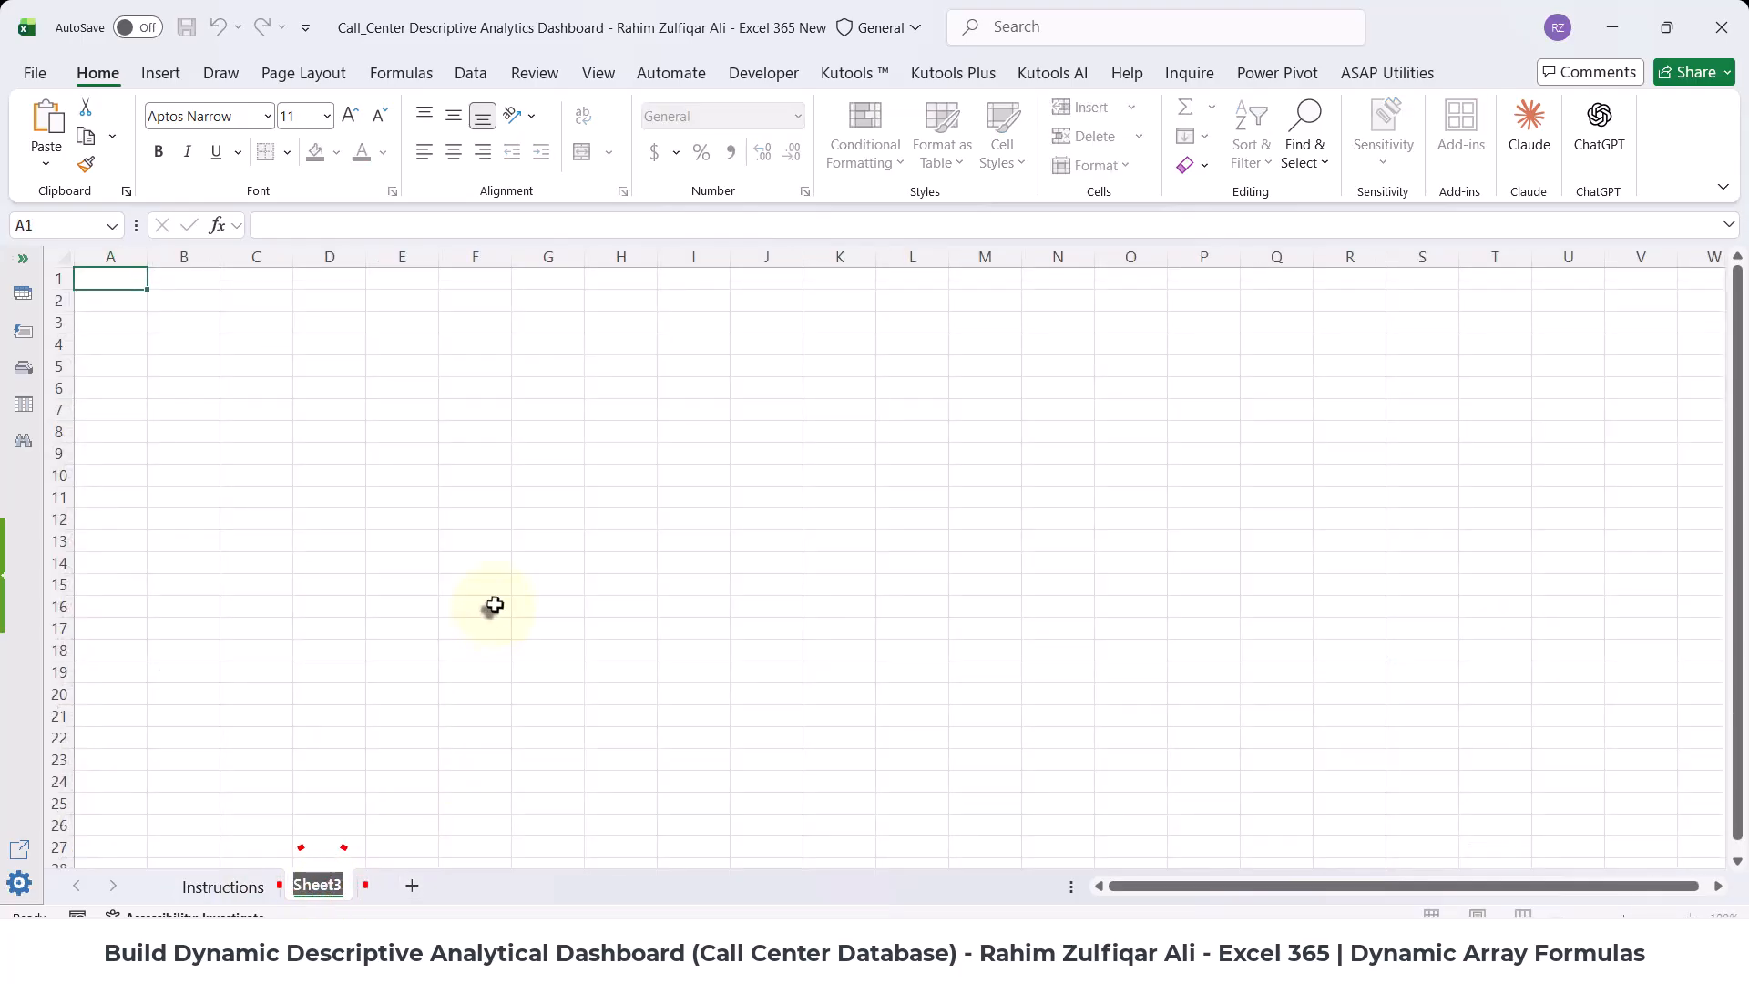
pyautogui.write('D')
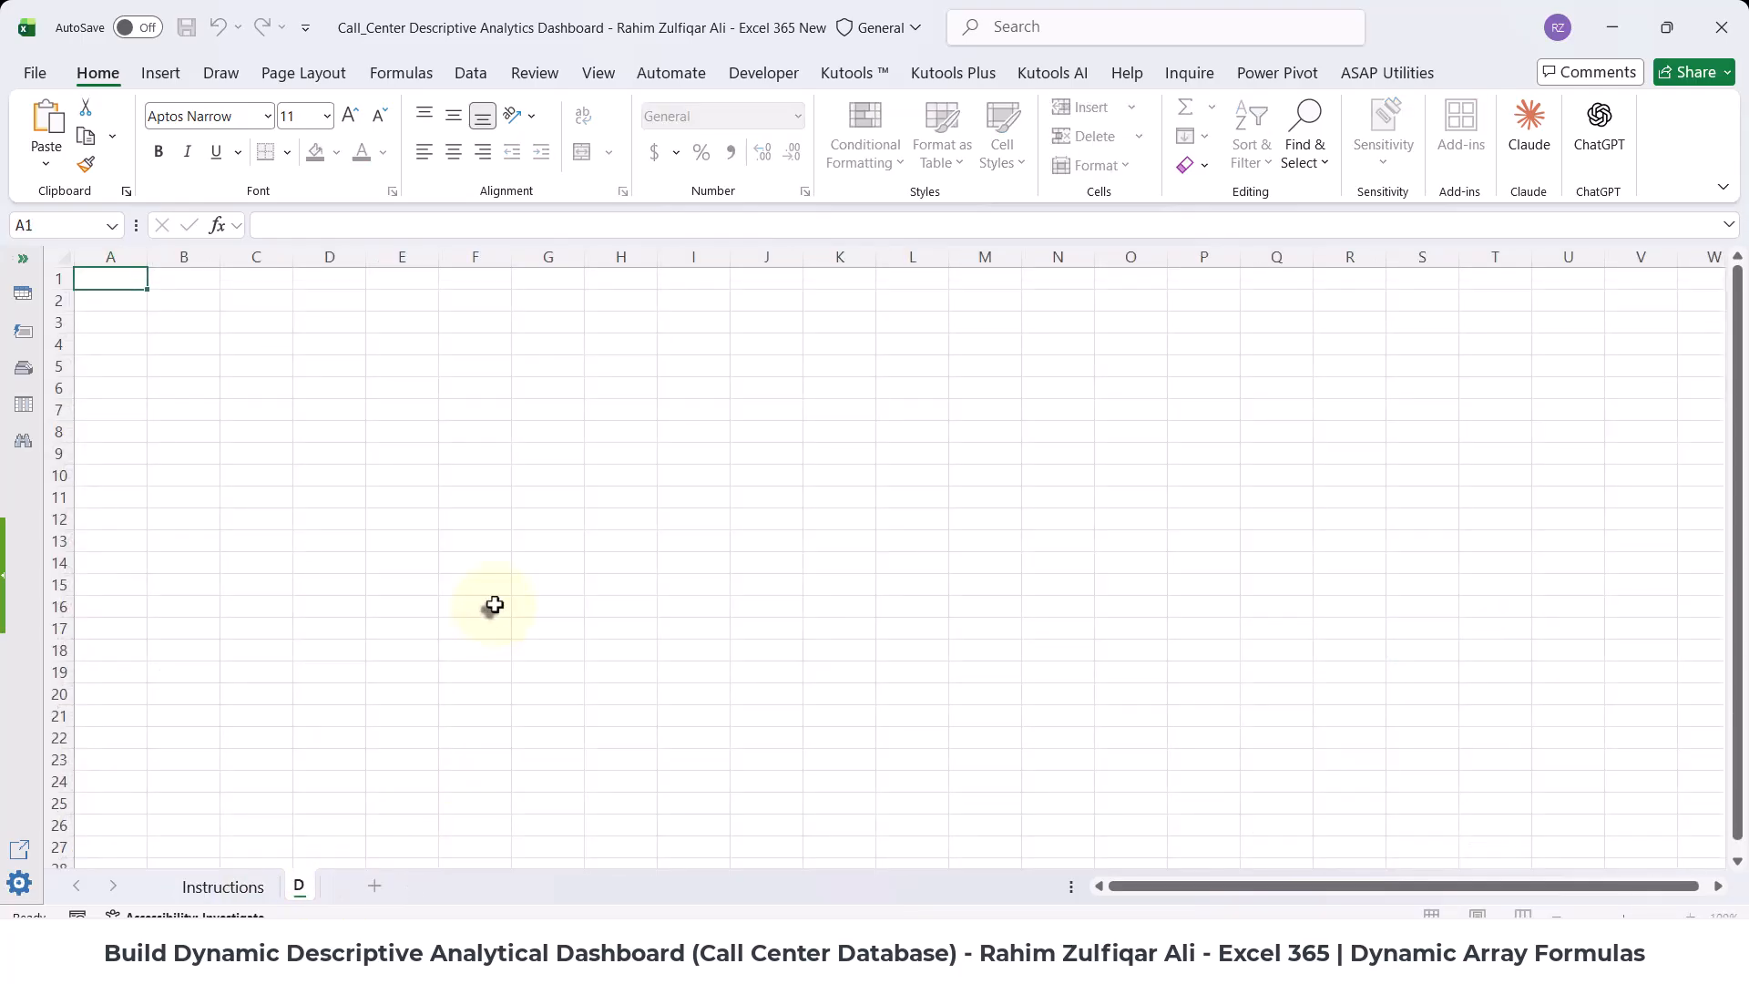
pyautogui.write('ashboar')
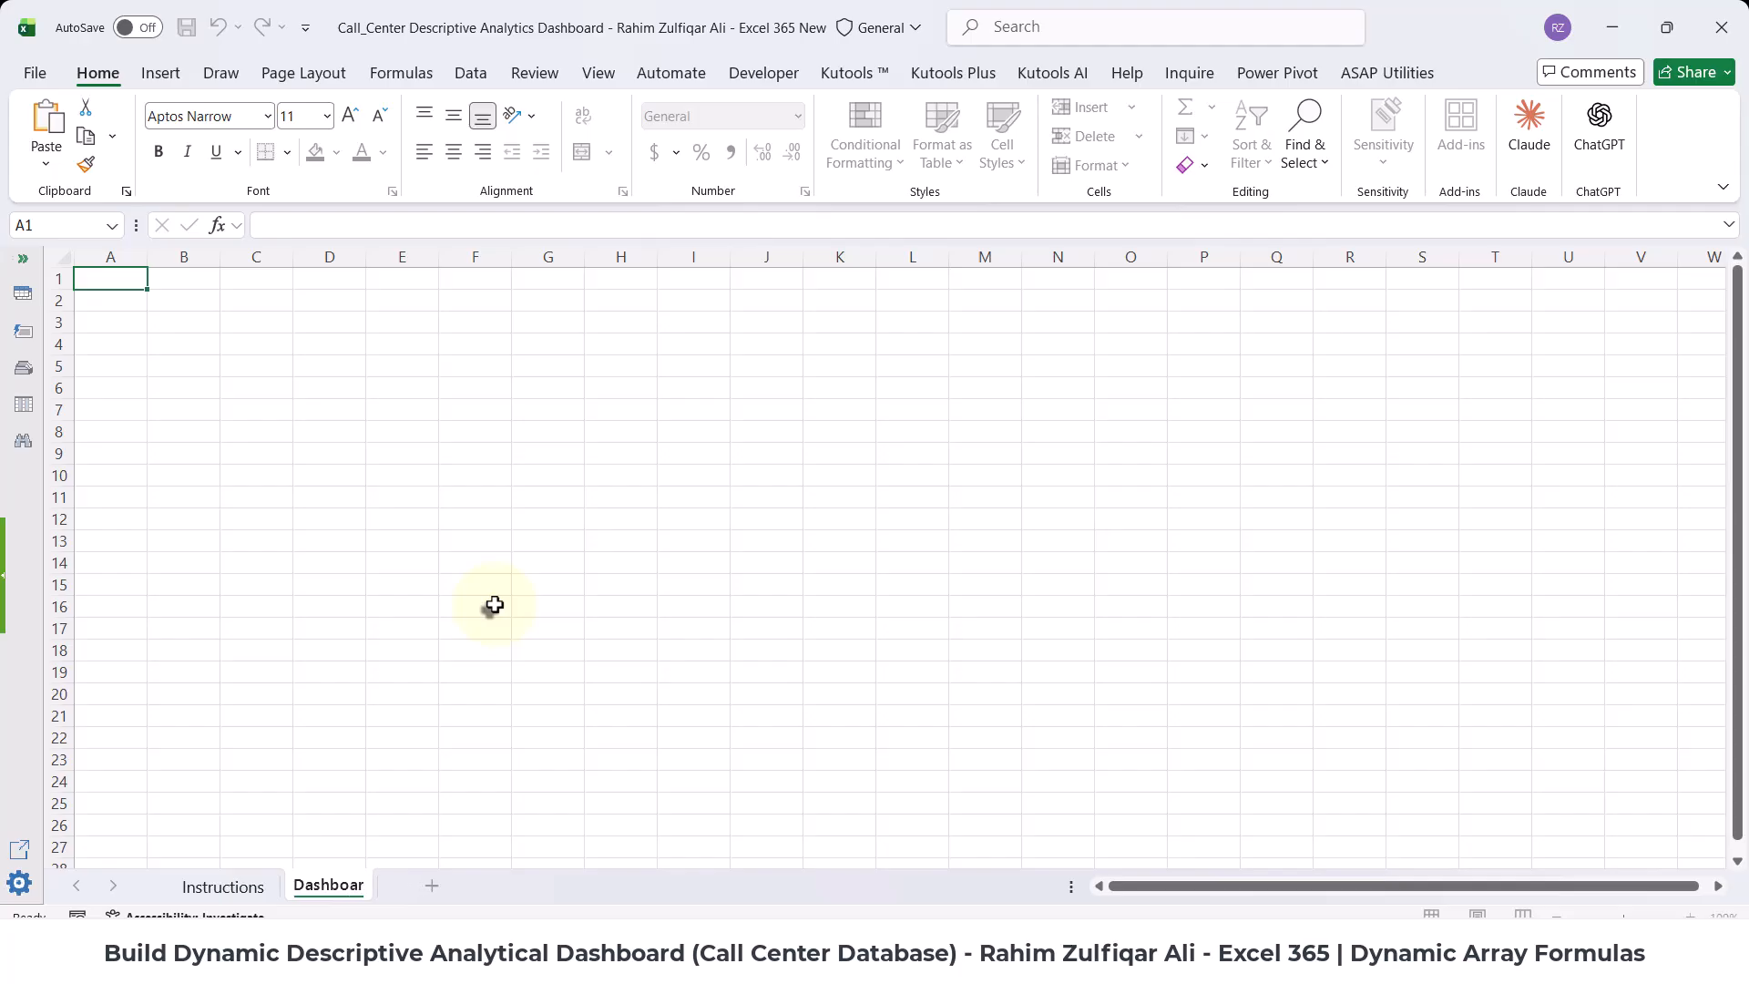
pyautogui.write('d')
pyautogui.press('Return')
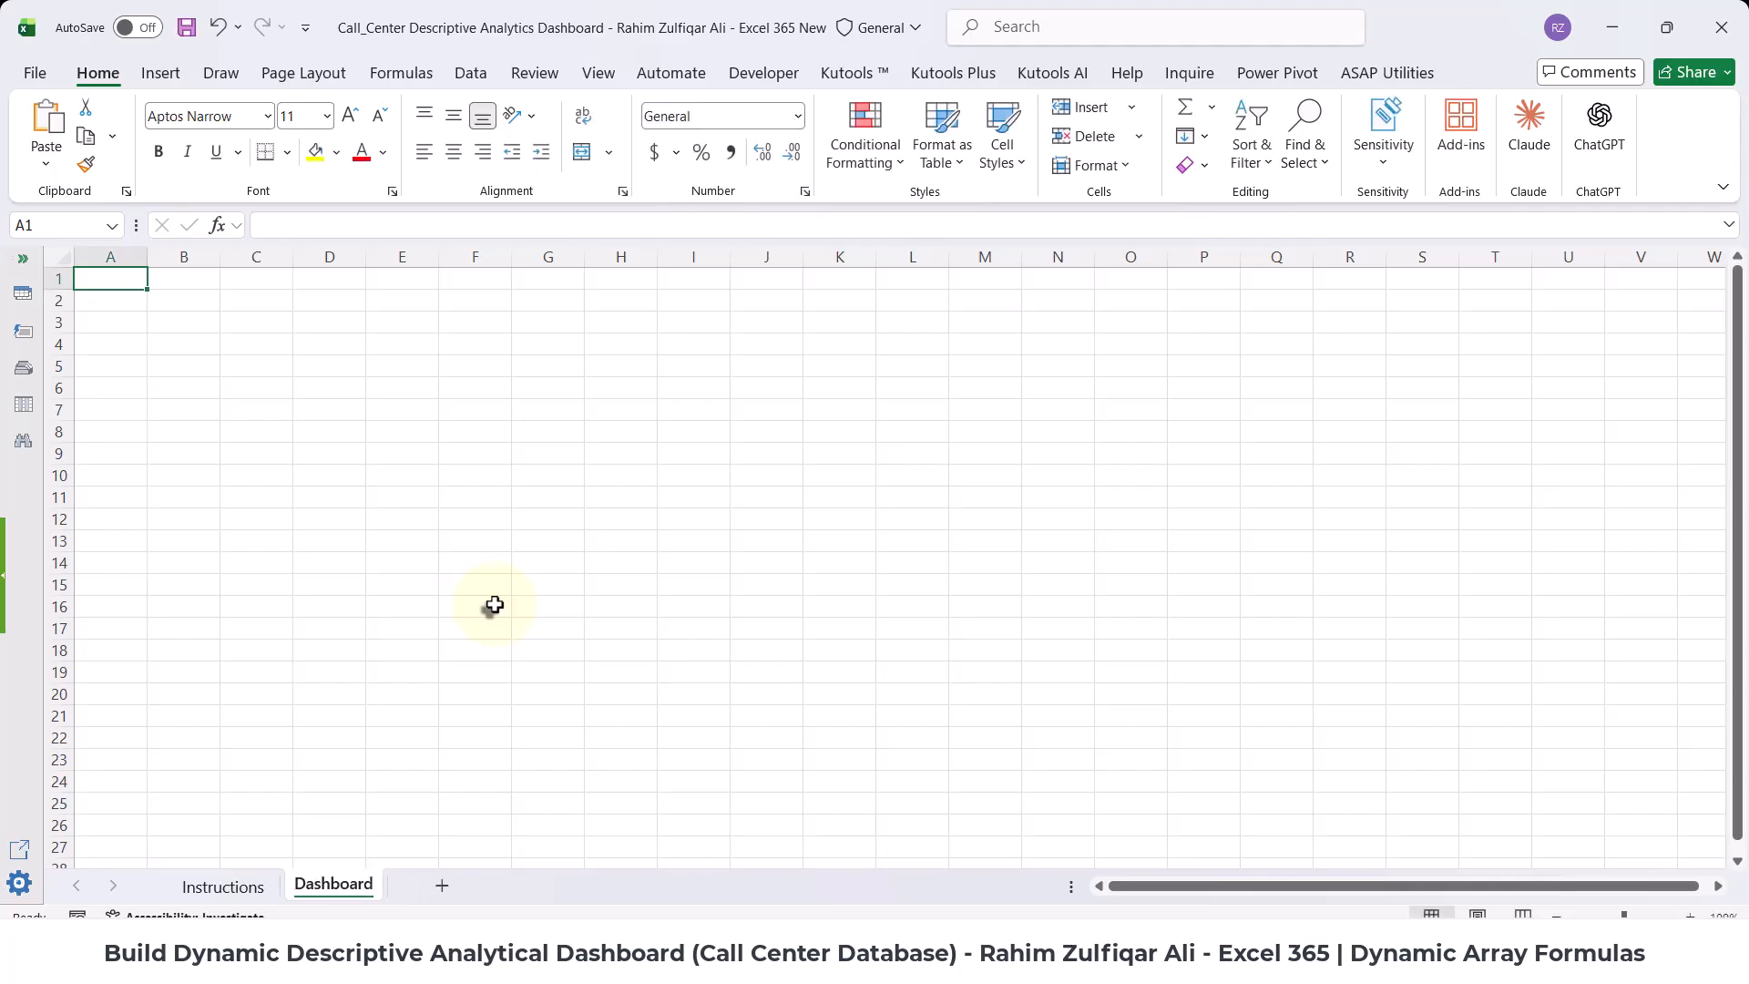
# - Add another sheet after Dashboard and name it Workings
pyautogui.click(442, 886)
pyautogui.doubleClick(428, 886)
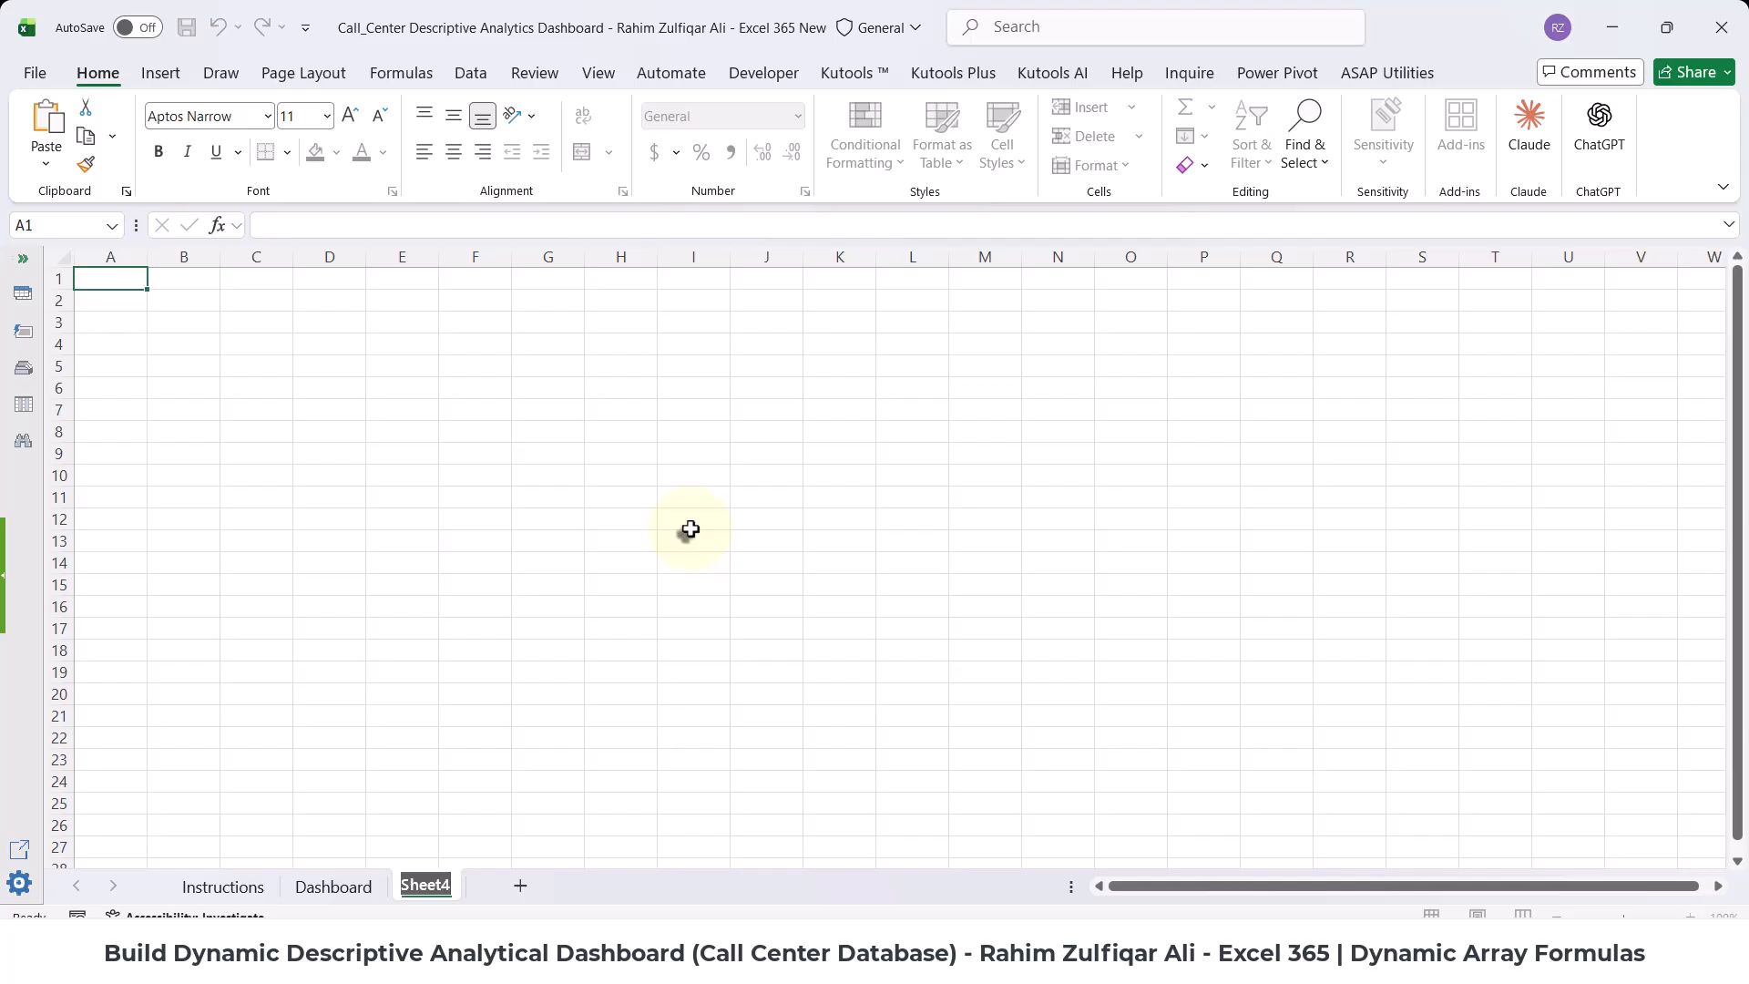
pyautogui.write('Workings')
pyautogui.press('Return')
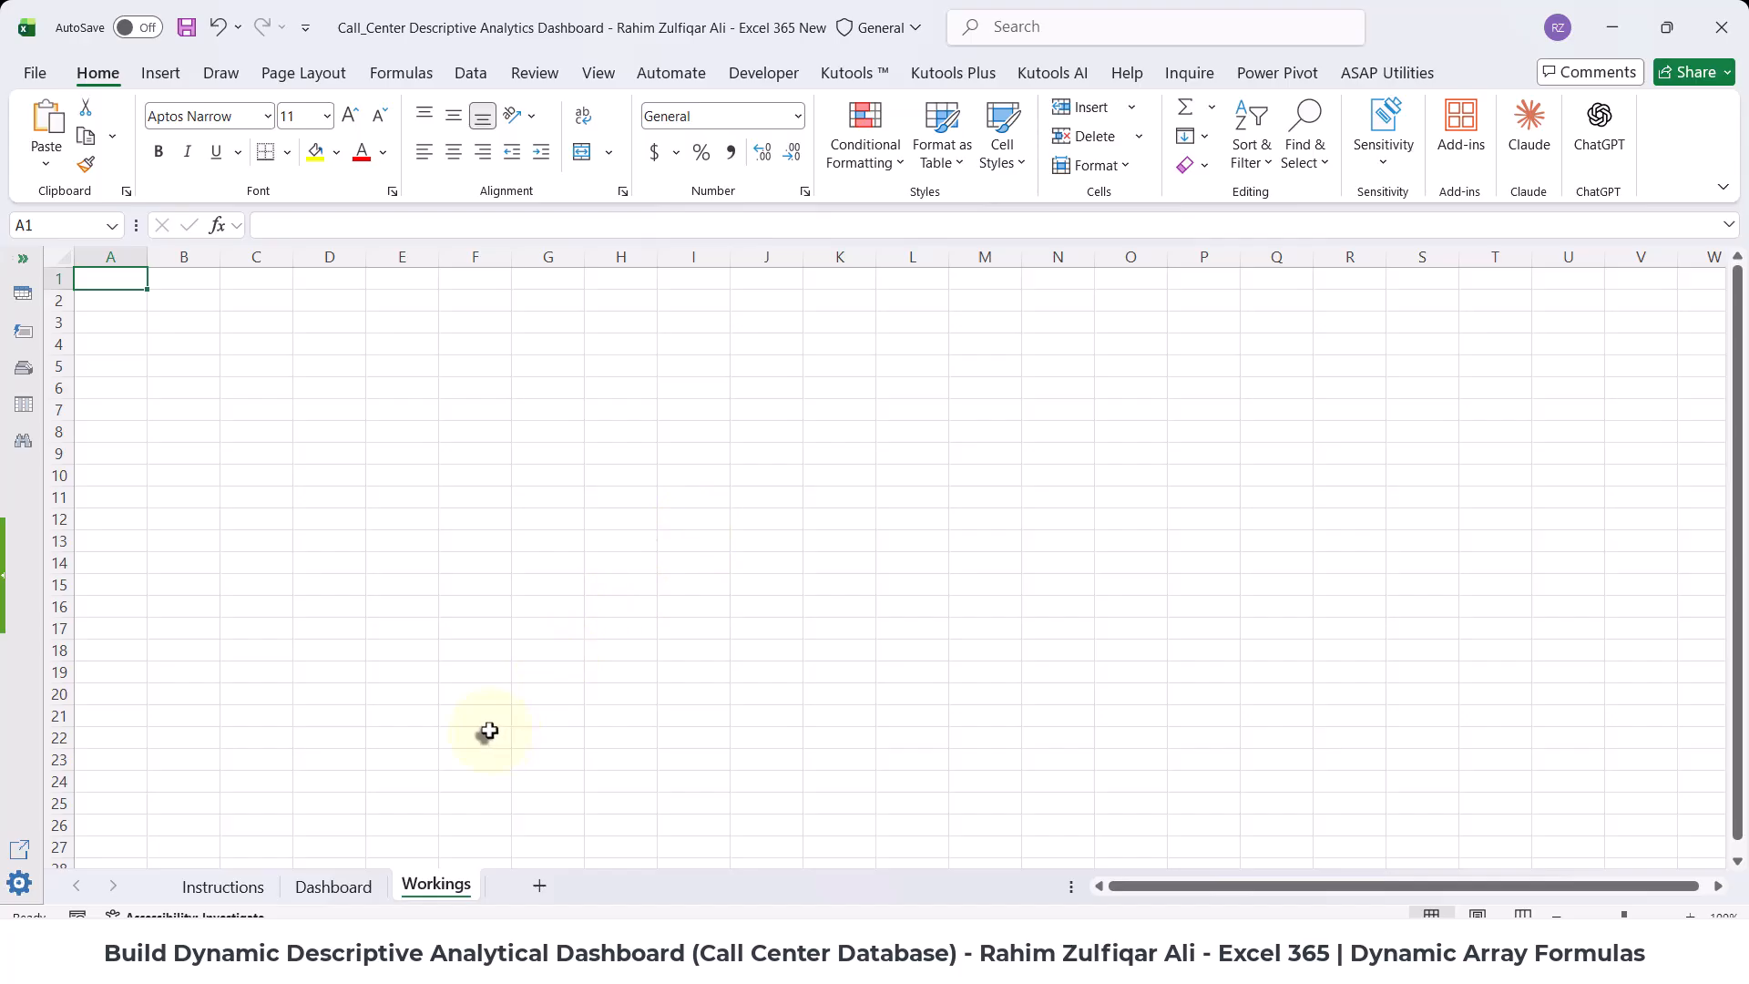
# - Look over the Instructions and Dashboard sheets of the new workbook, and return to the Workings sheet
pyautogui.moveTo(333, 883); pyautogui.dragTo(273, 885)
pyautogui.click(223, 885)
pyautogui.click(333, 884)
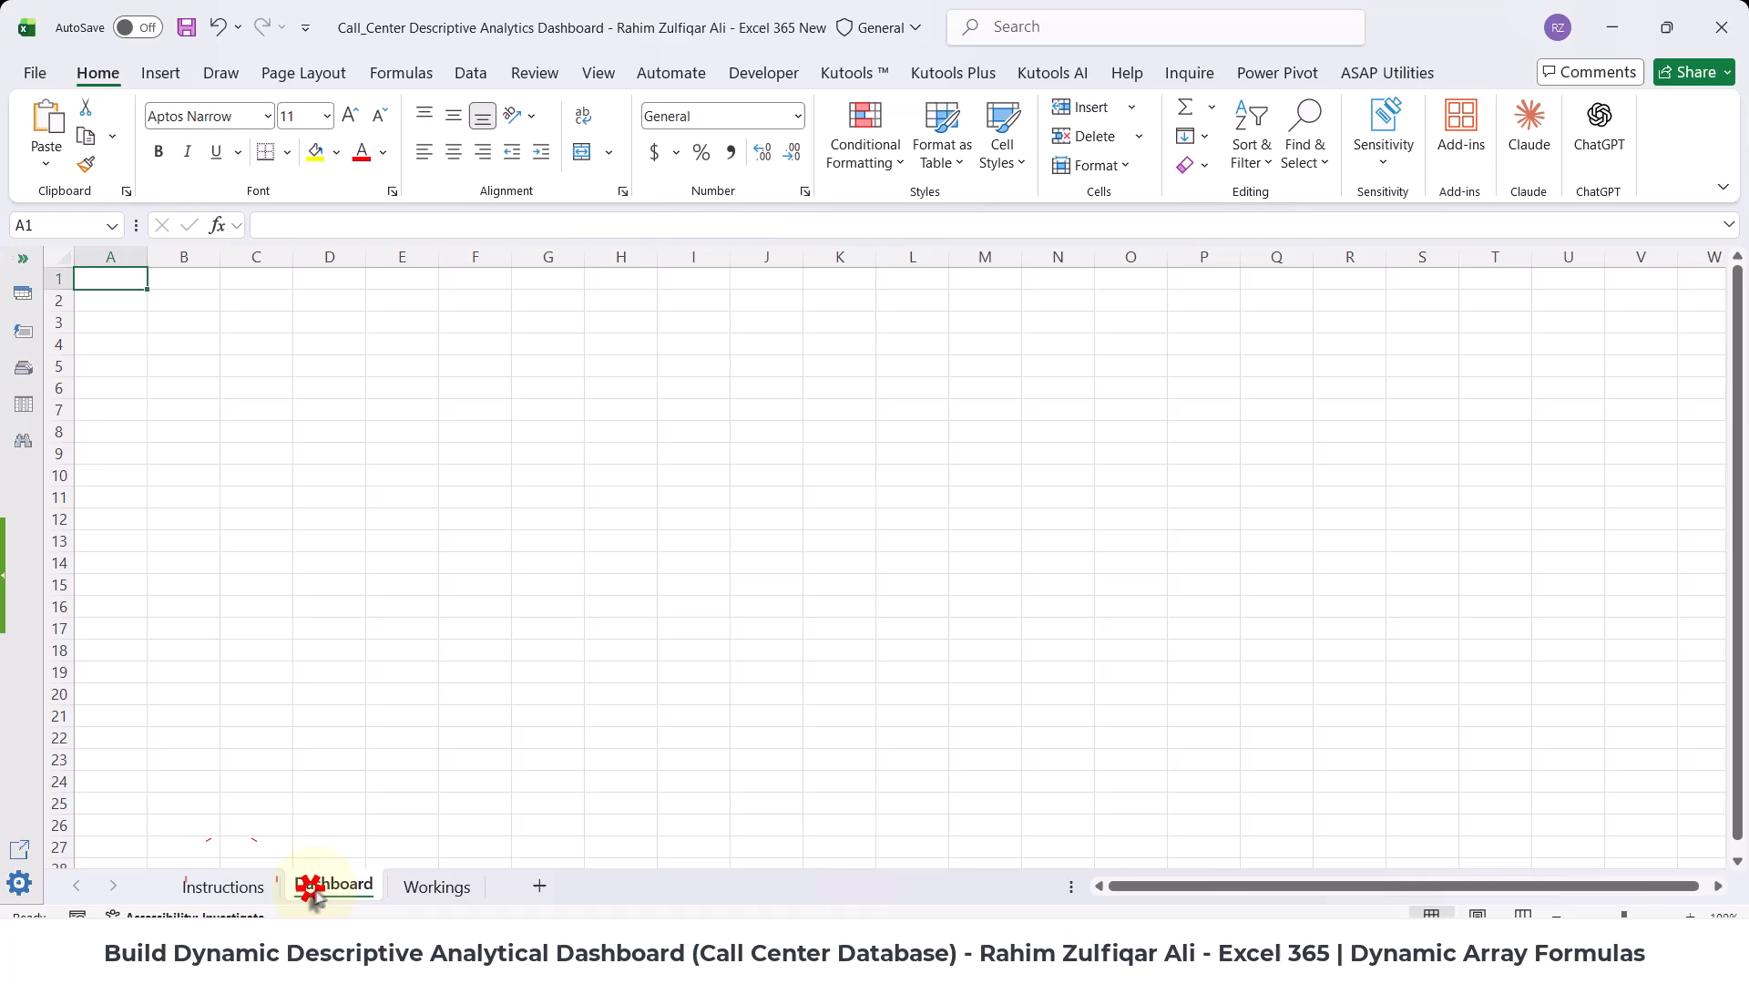
pyautogui.click(405, 888)
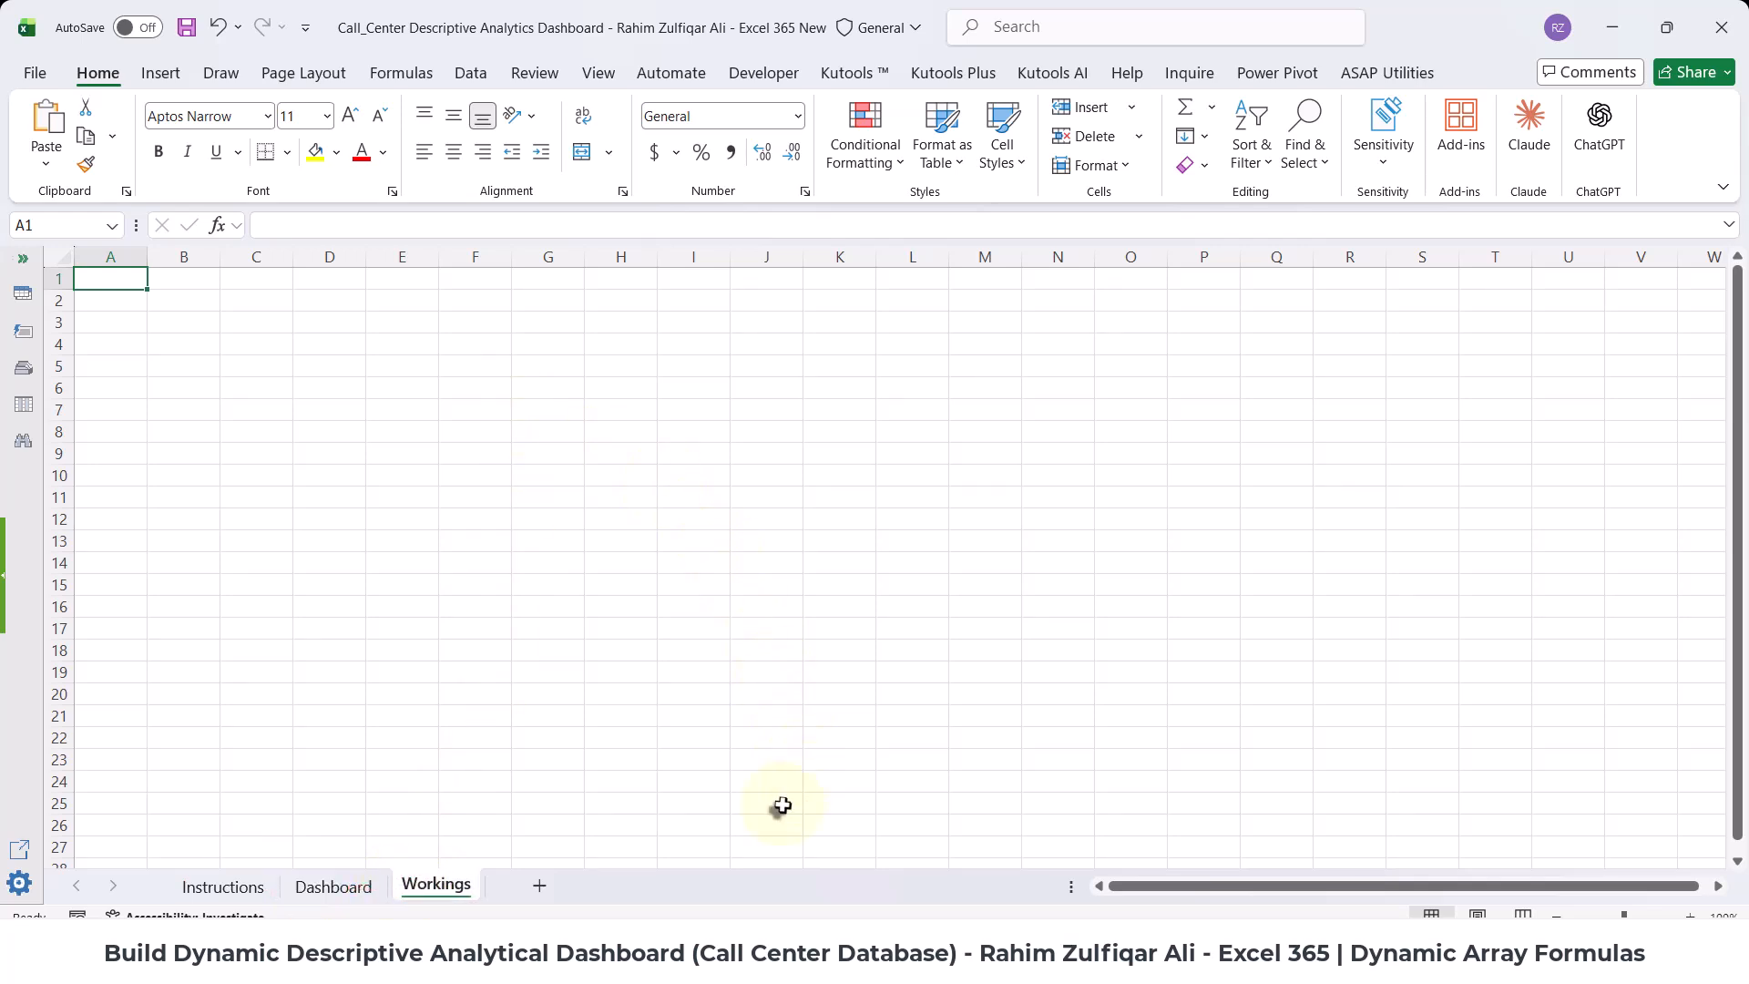
# - Switch to File Explorer to show the Database source folder in the project folder, and return to the new workbook
pyautogui.moveTo(793, 951)
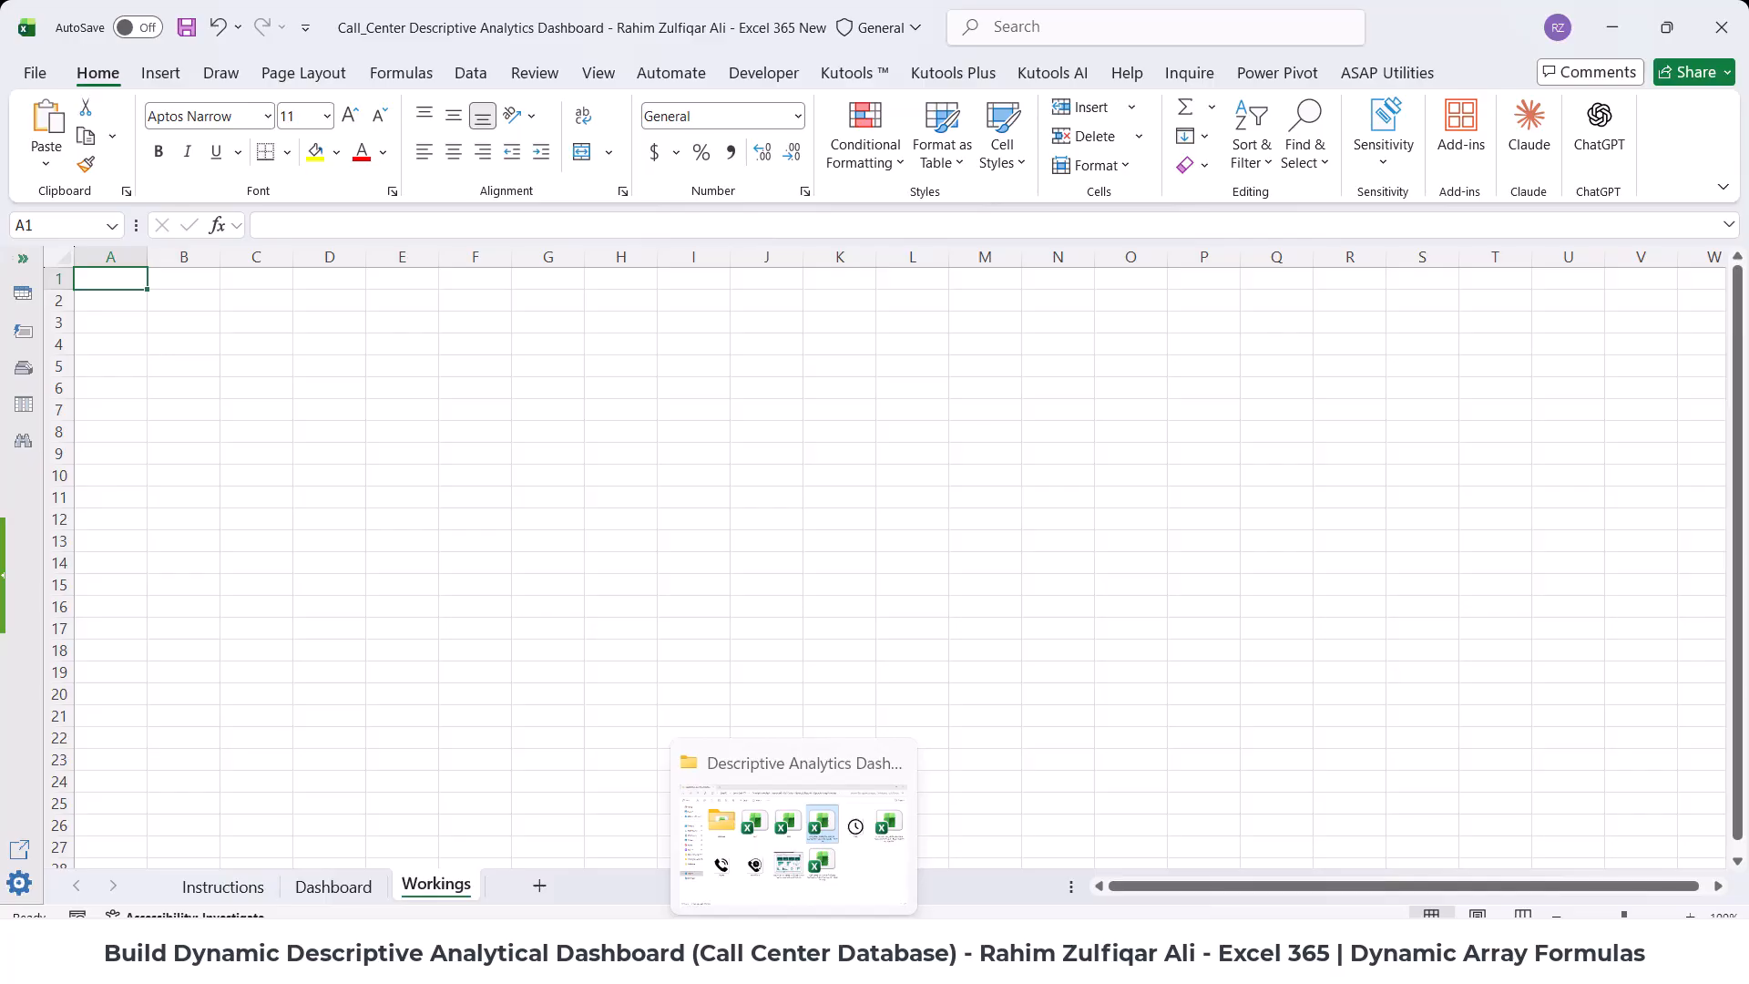
pyautogui.click(794, 843)
pyautogui.click(366, 328)
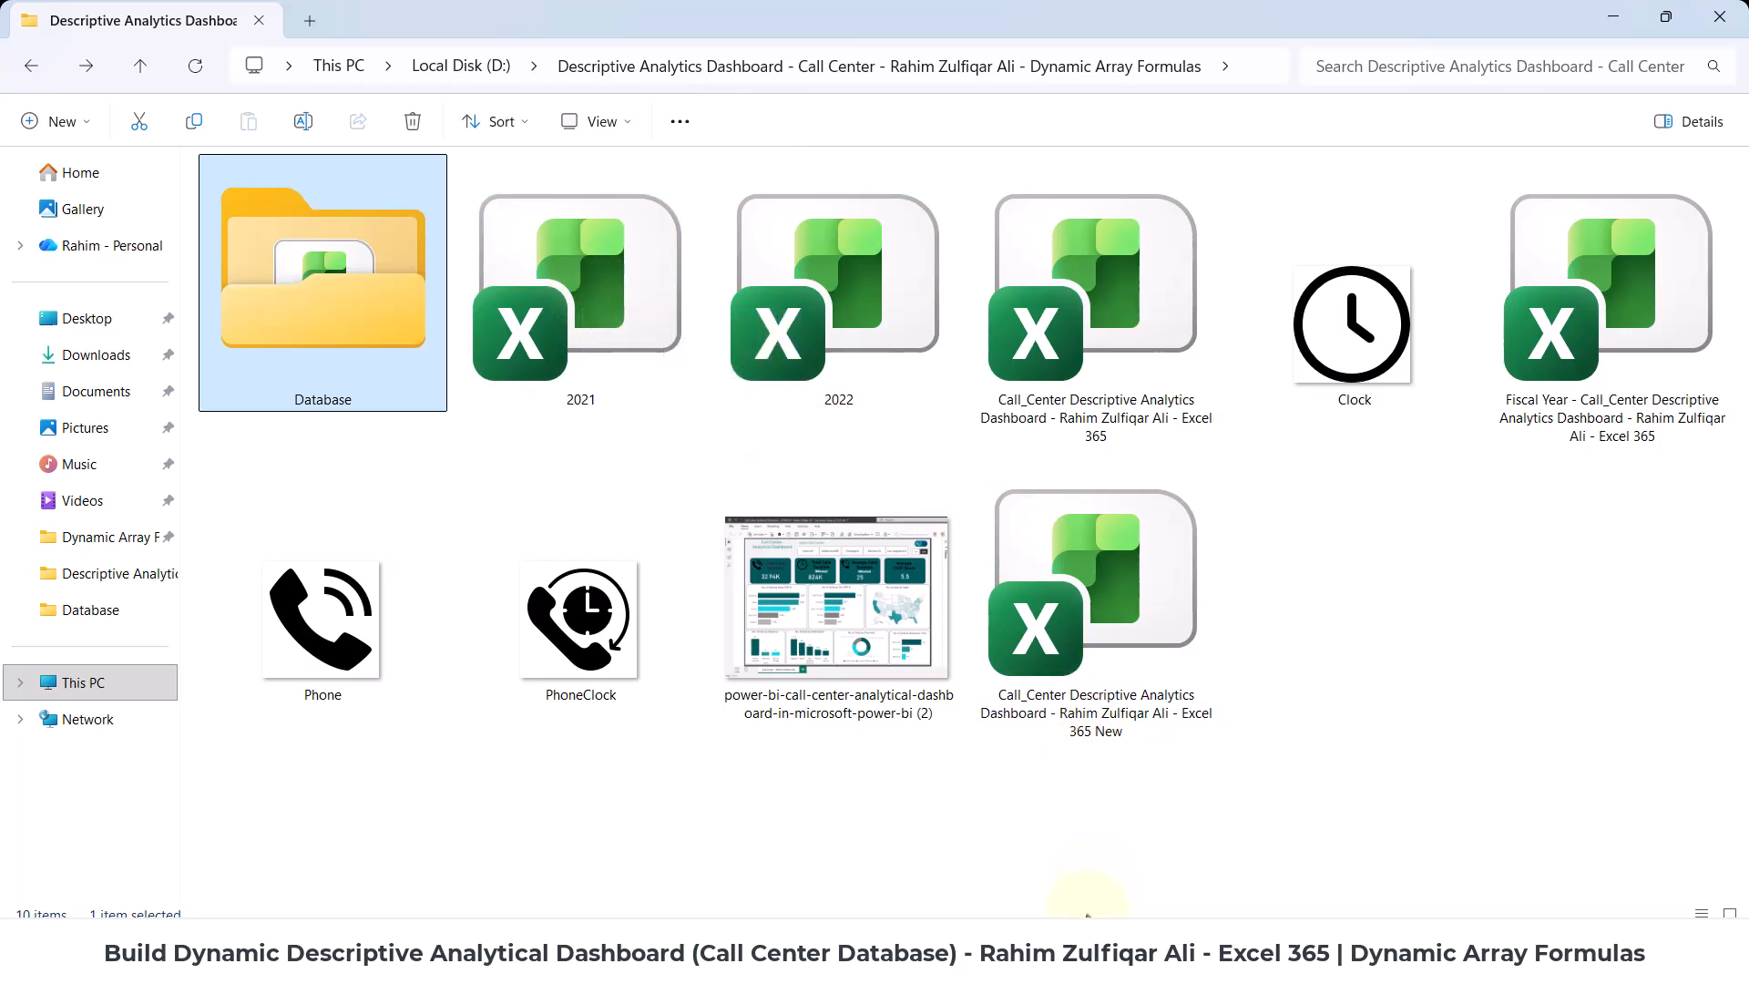
pyautogui.moveTo(1090, 902)
pyautogui.click(1194, 861)
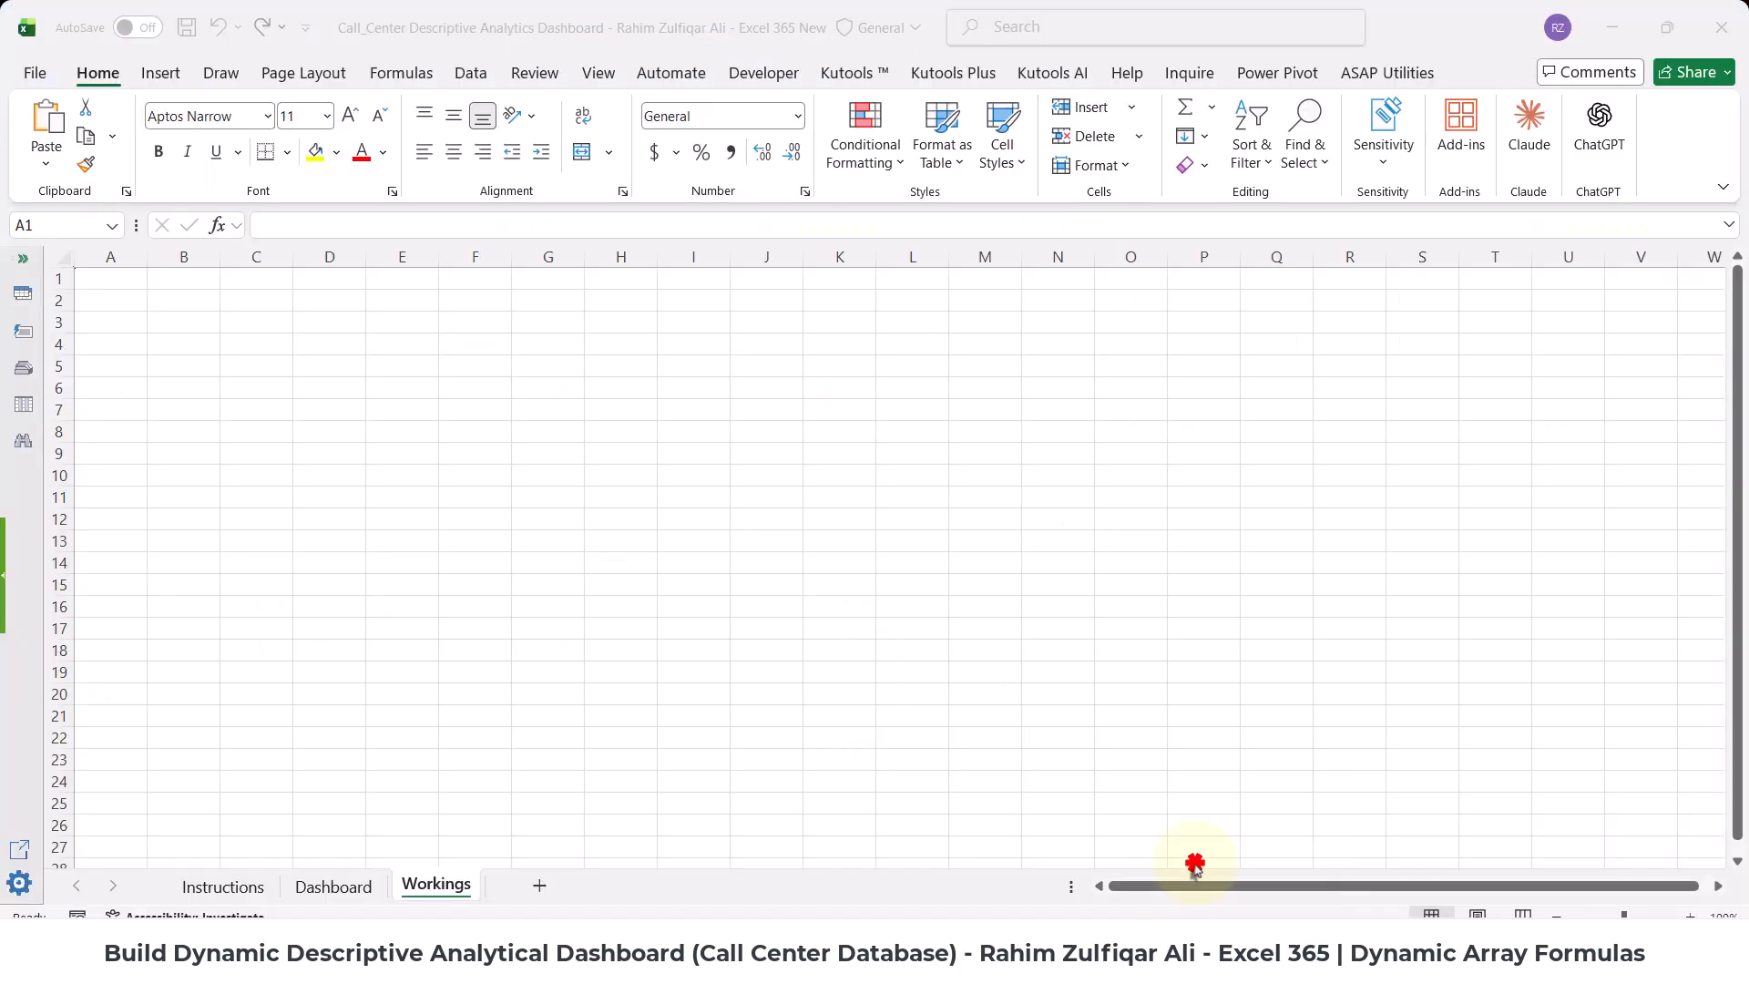
# - Select cell D5 on the Workings sheet and launch the Power Query Editor
pyautogui.click(350, 364)
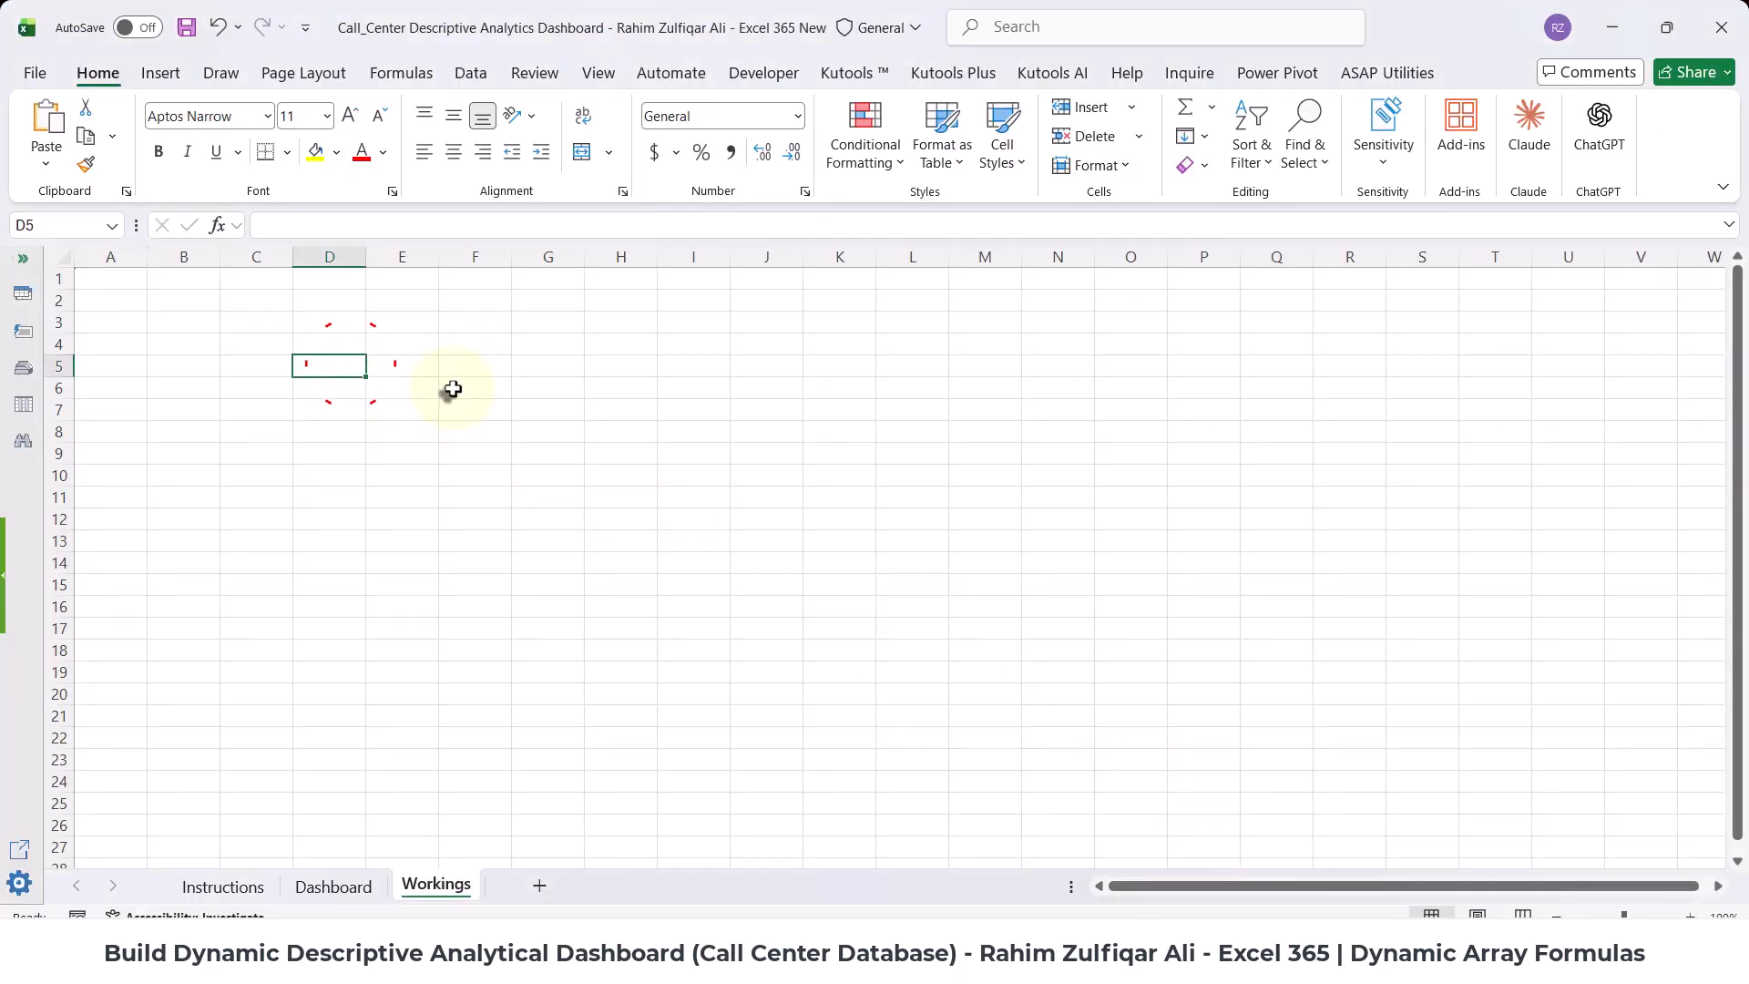
pyautogui.scroll(7, 457, 409)
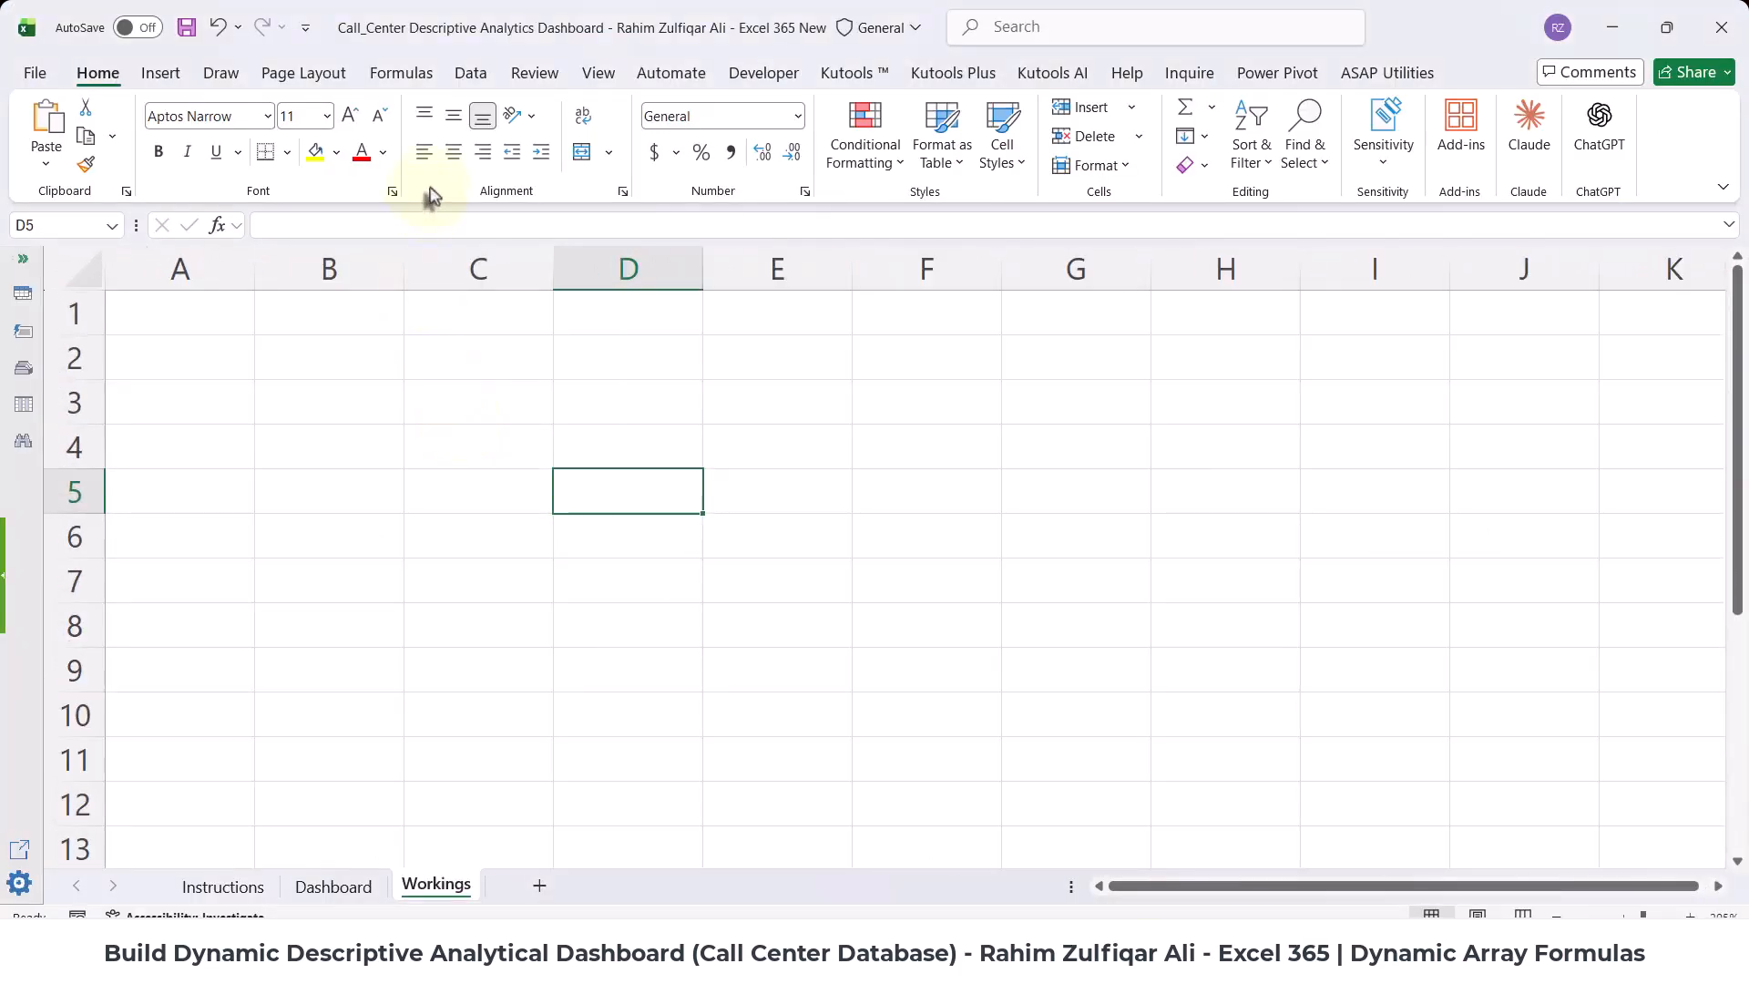
pyautogui.click(474, 77)
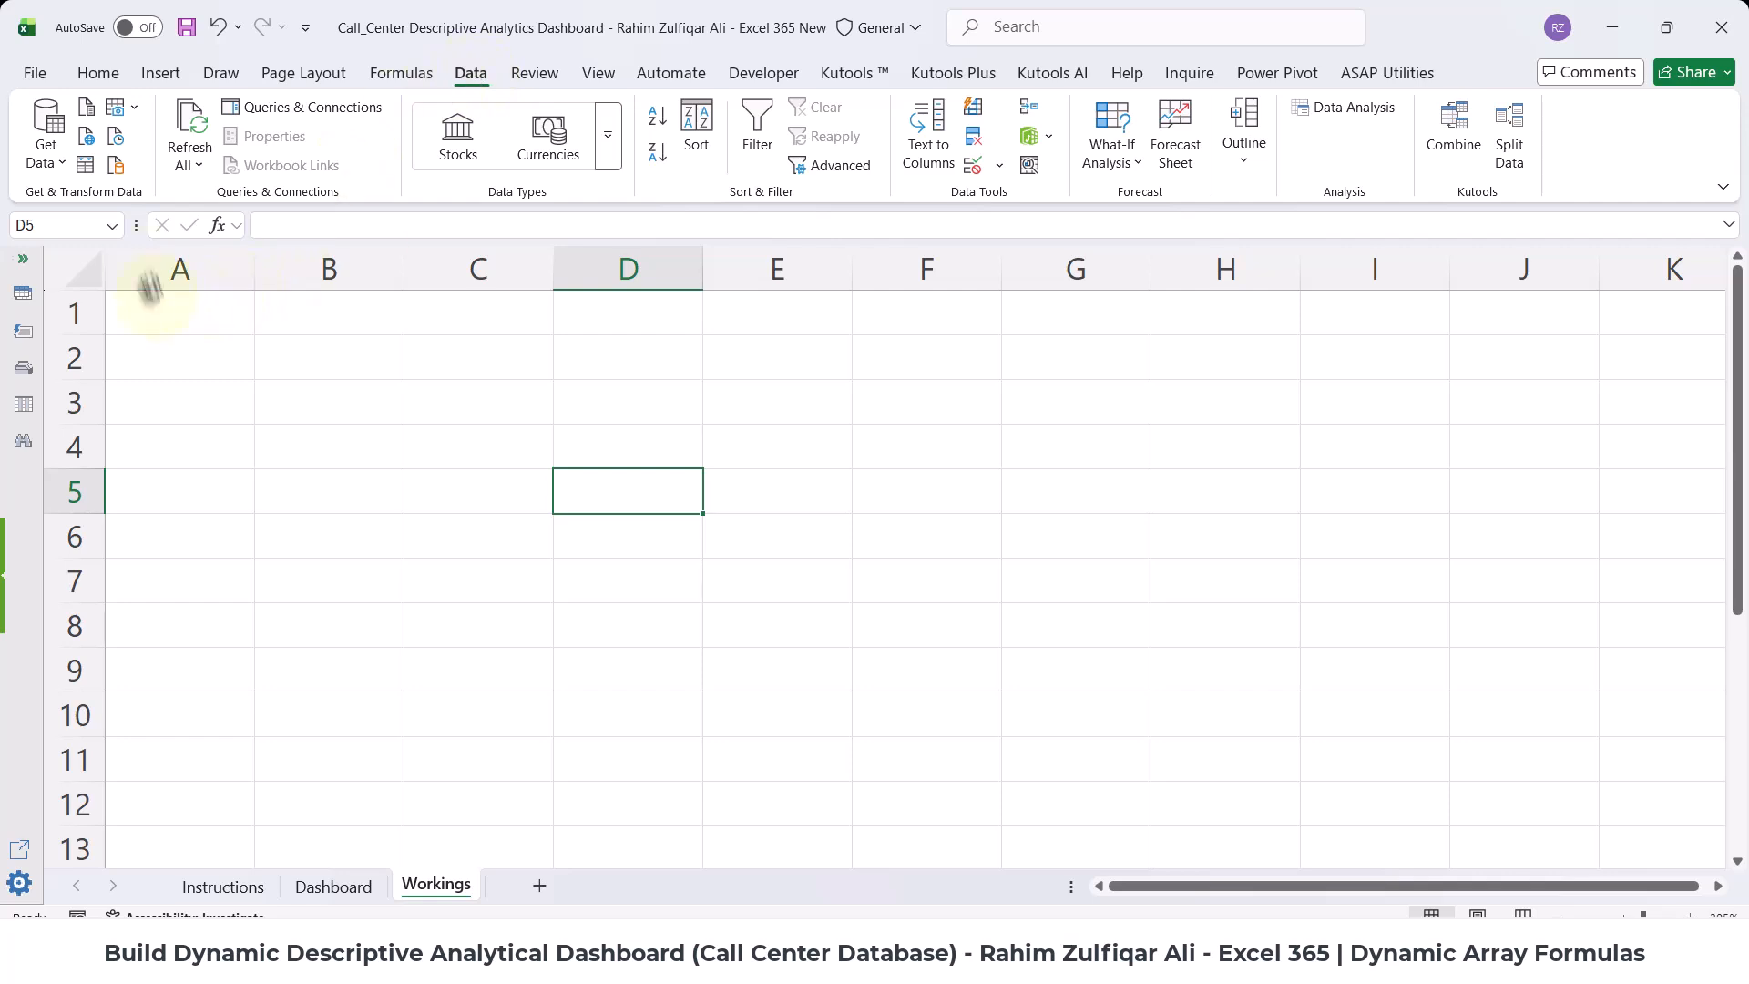
pyautogui.click(45, 168)
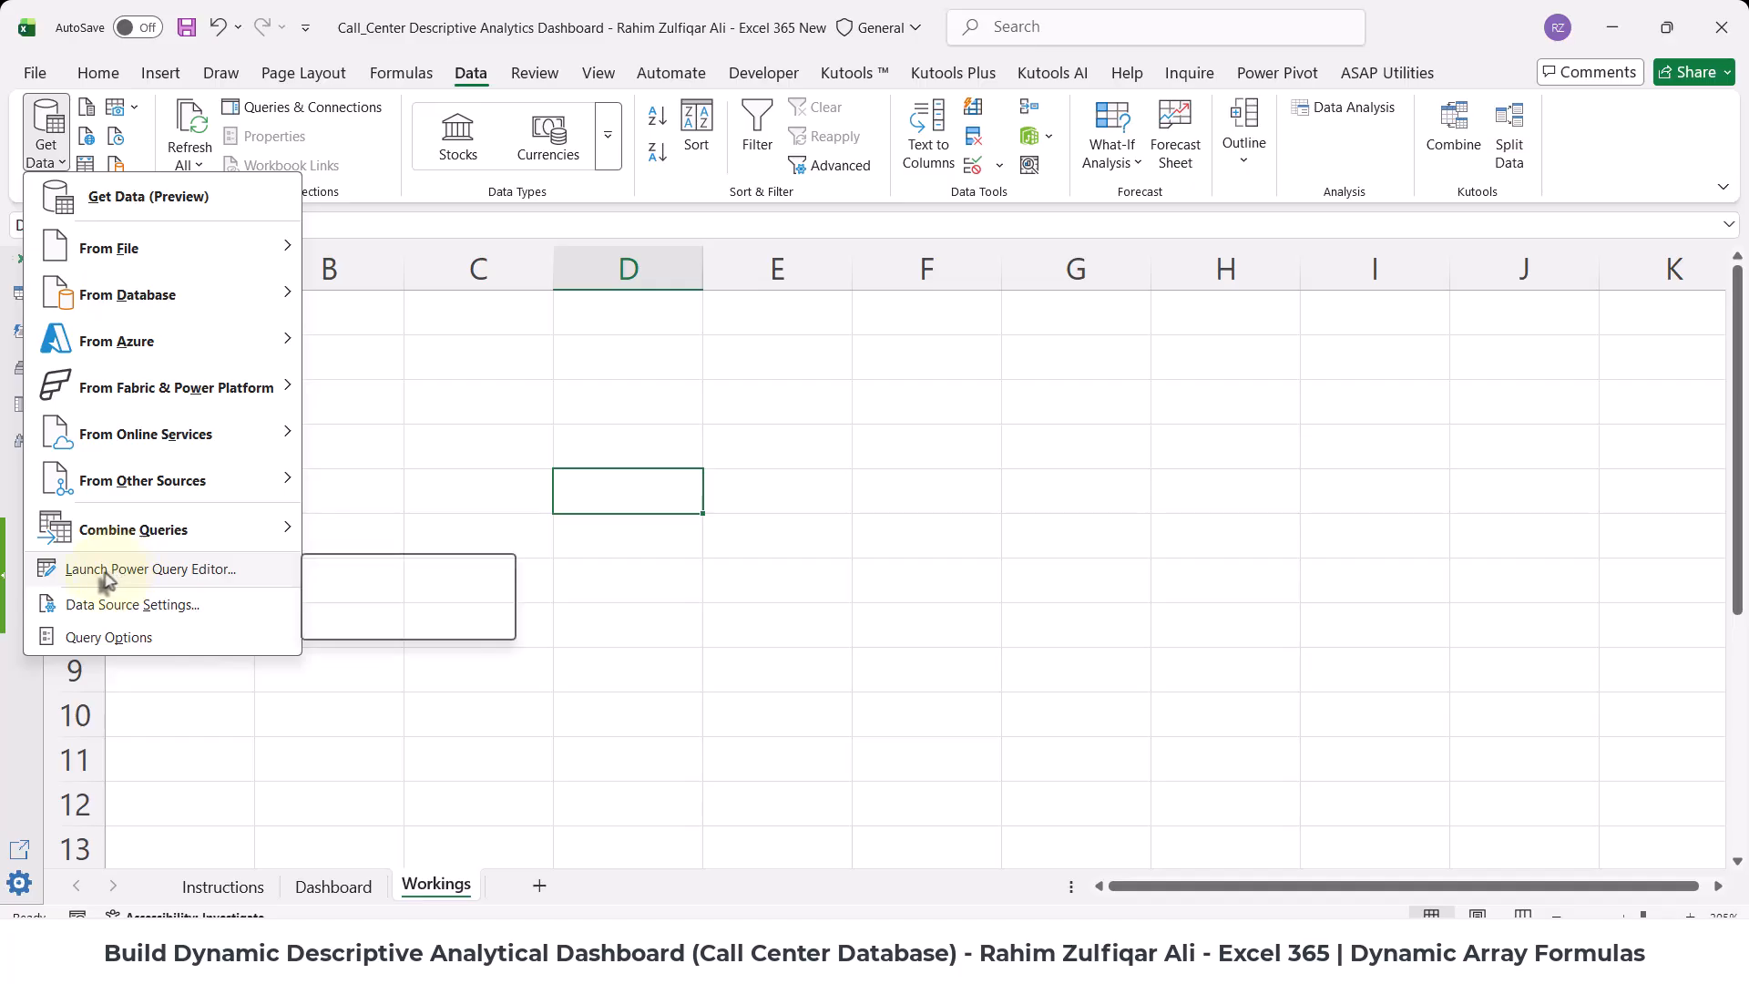
pyautogui.click(180, 572)
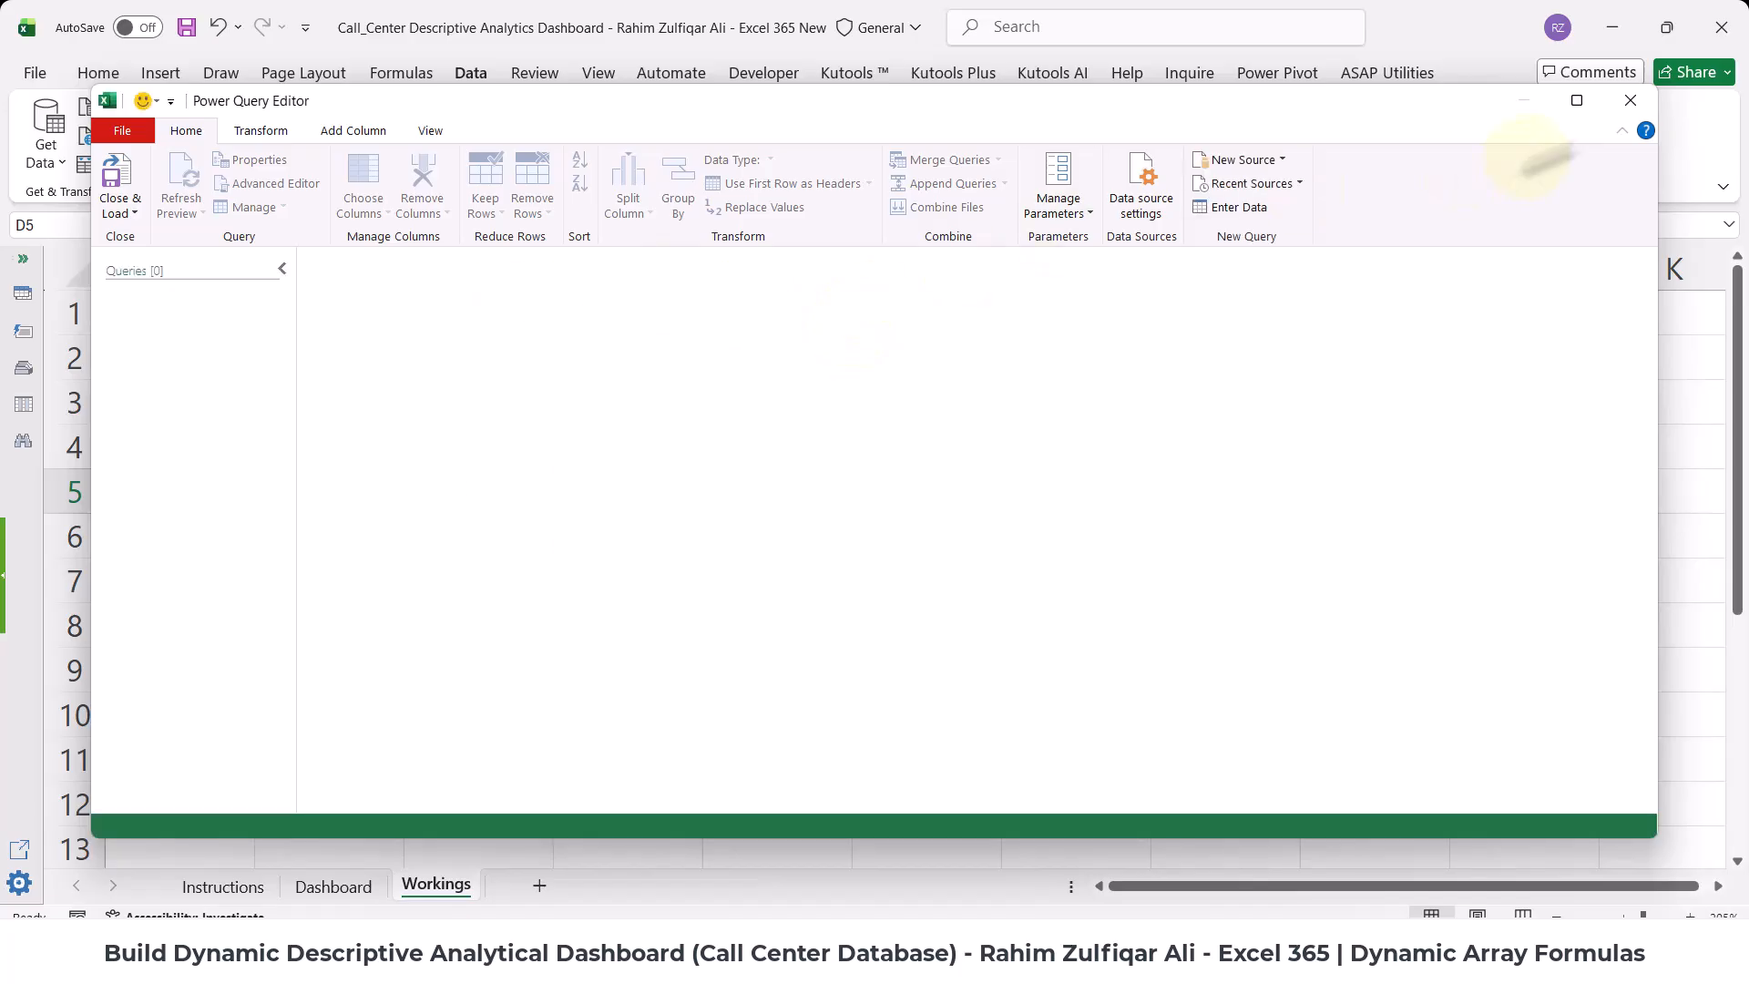
pyautogui.click(1577, 100)
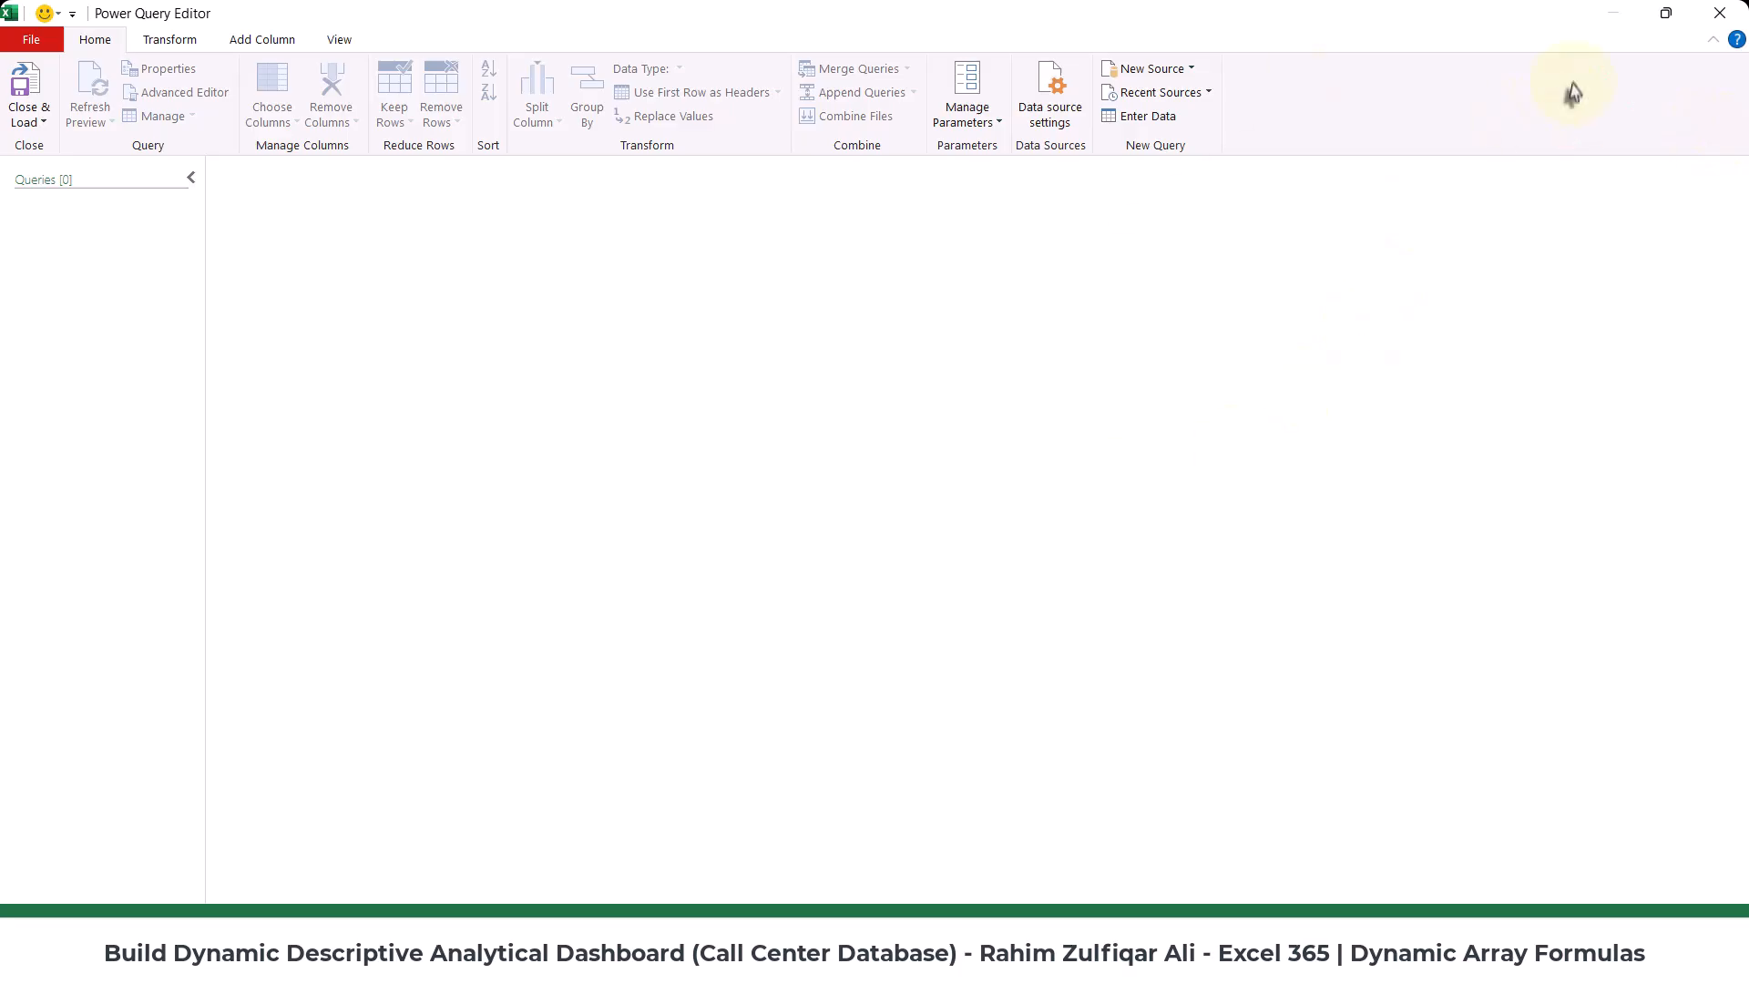
pyautogui.click(1665, 13)
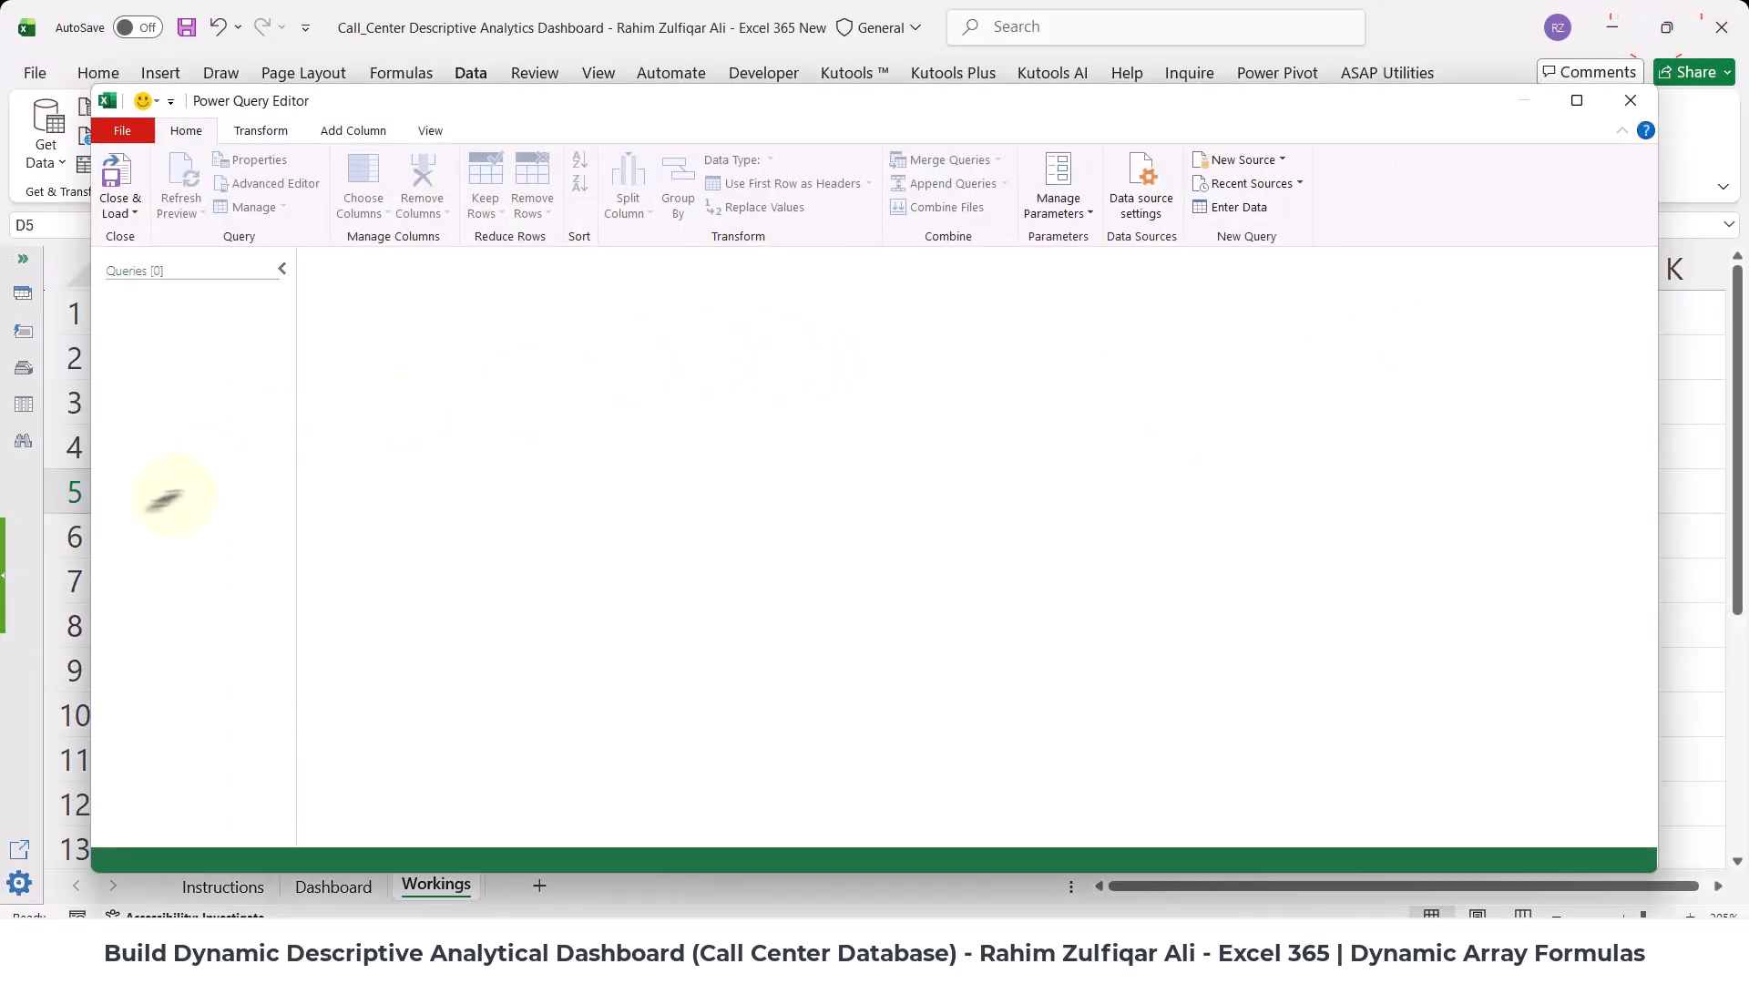
# - Create a new query from a folder source, choosing the Database folder in the Descriptive Analytics Dashboard project folder
pyautogui.rightClick(170, 347)
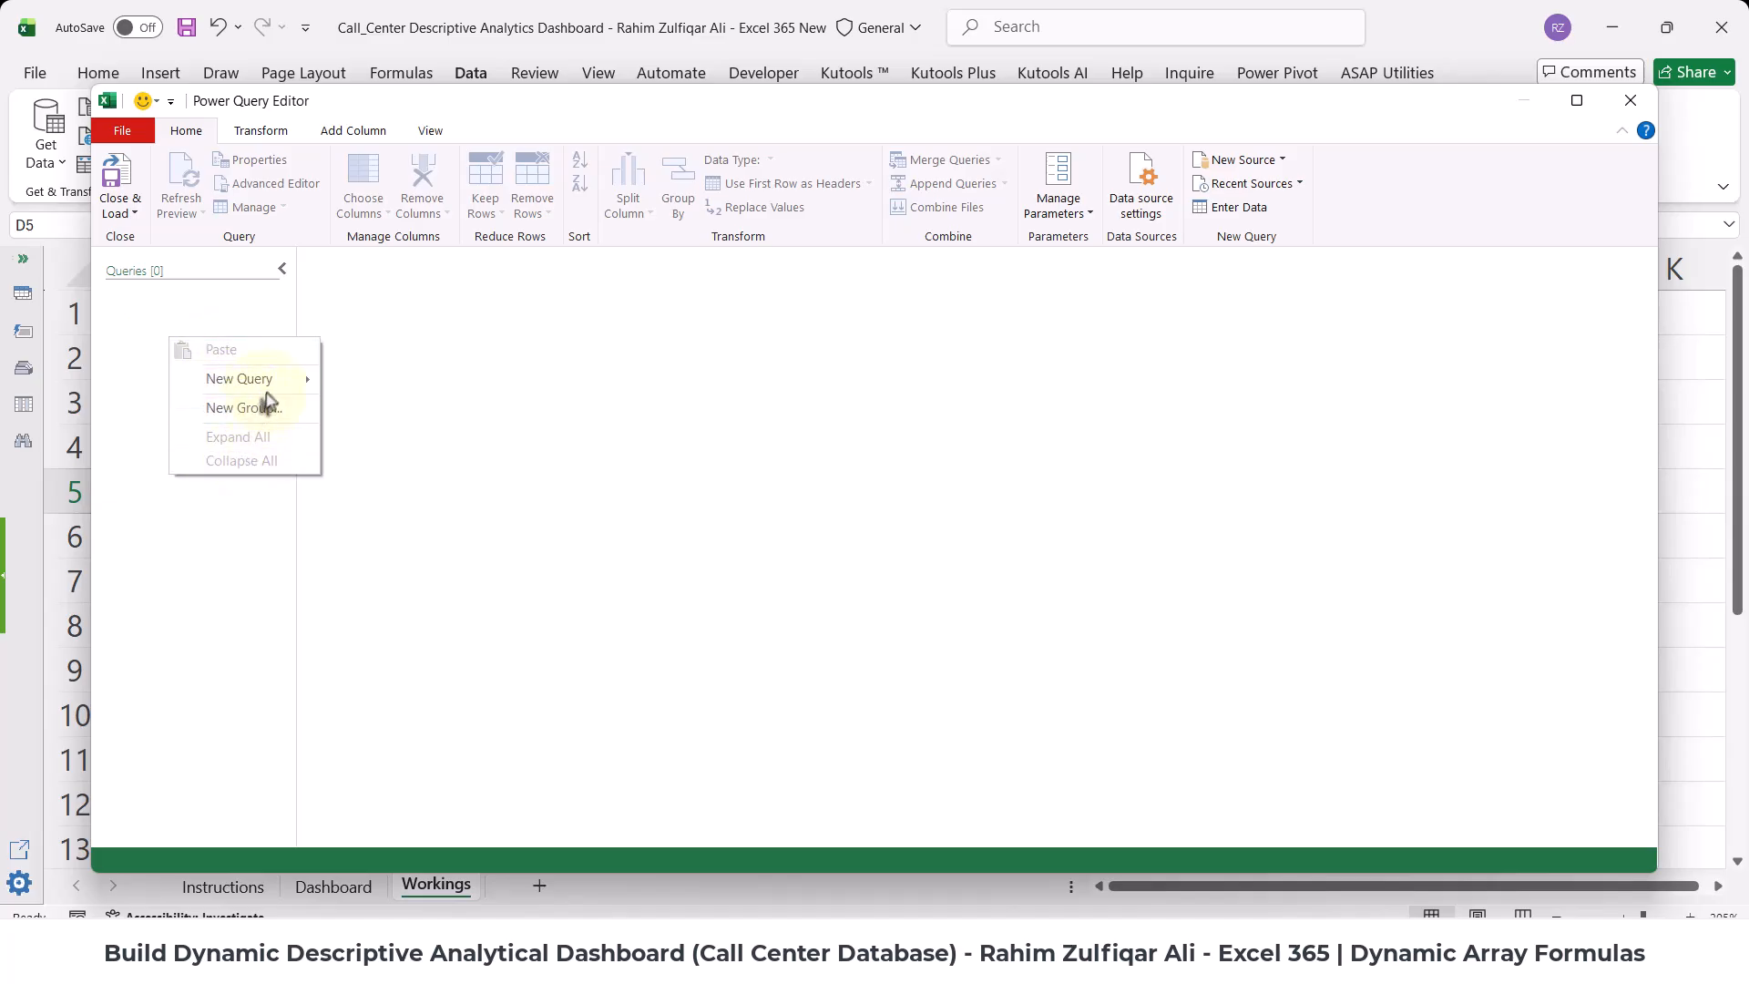
pyautogui.moveTo(271, 393)
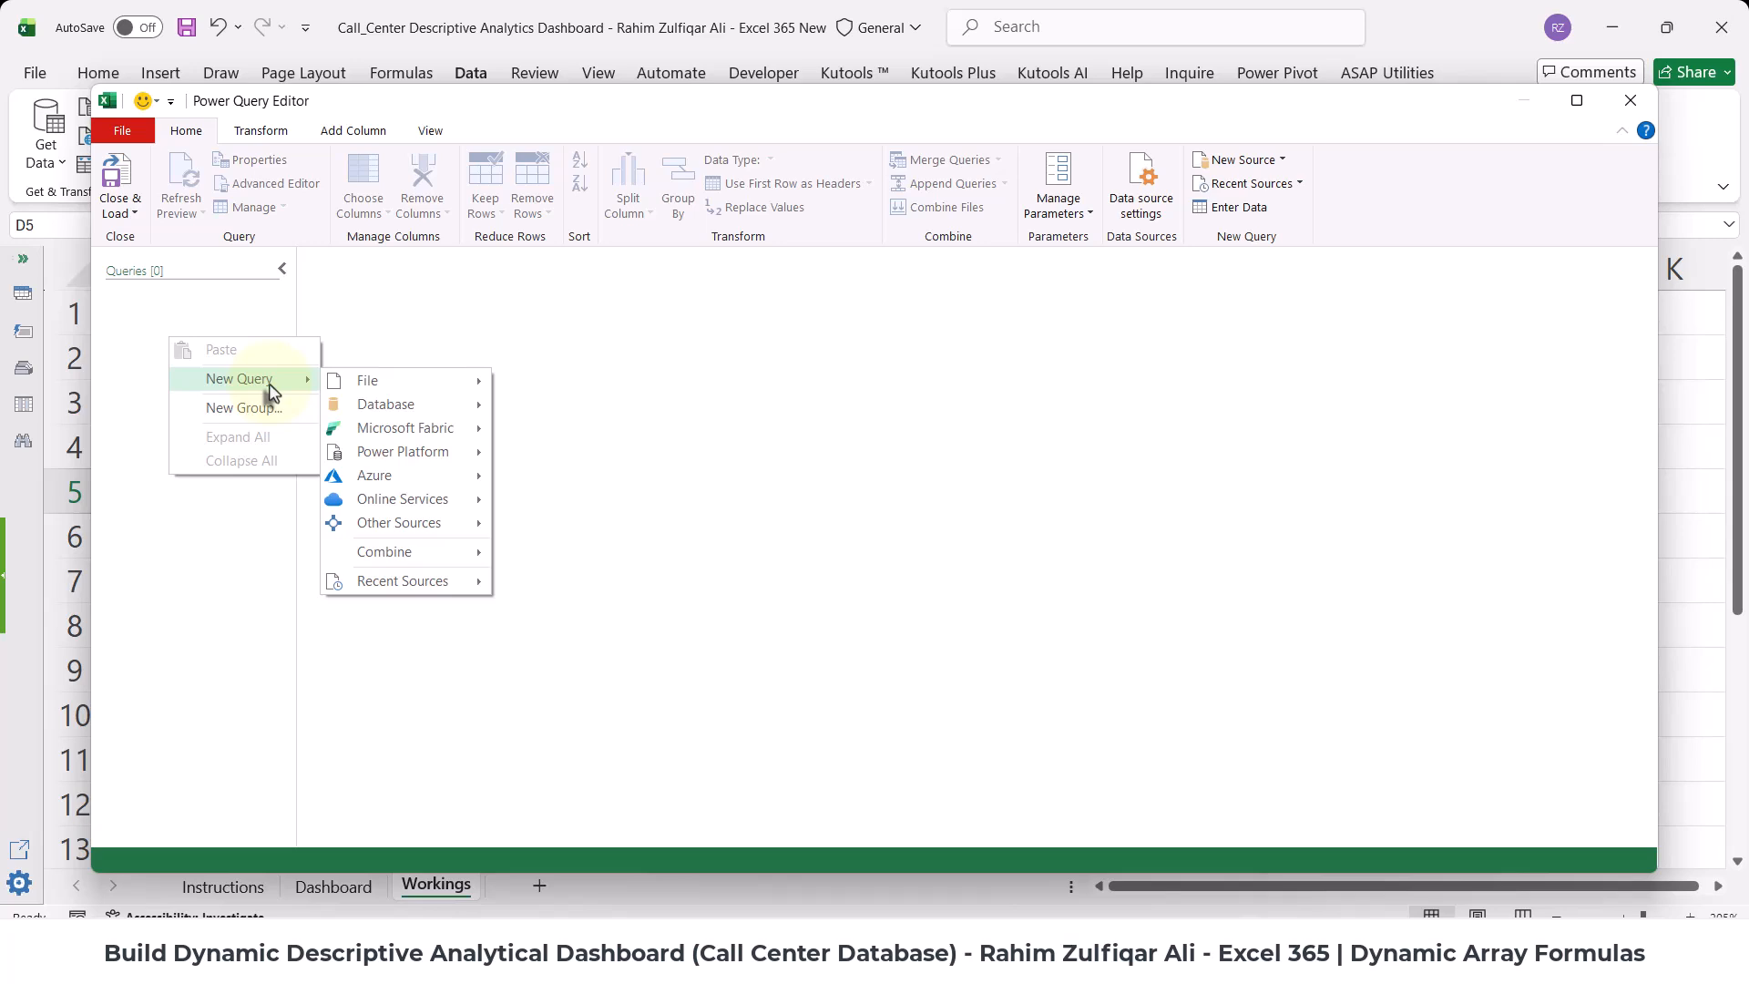
pyautogui.moveTo(407, 391)
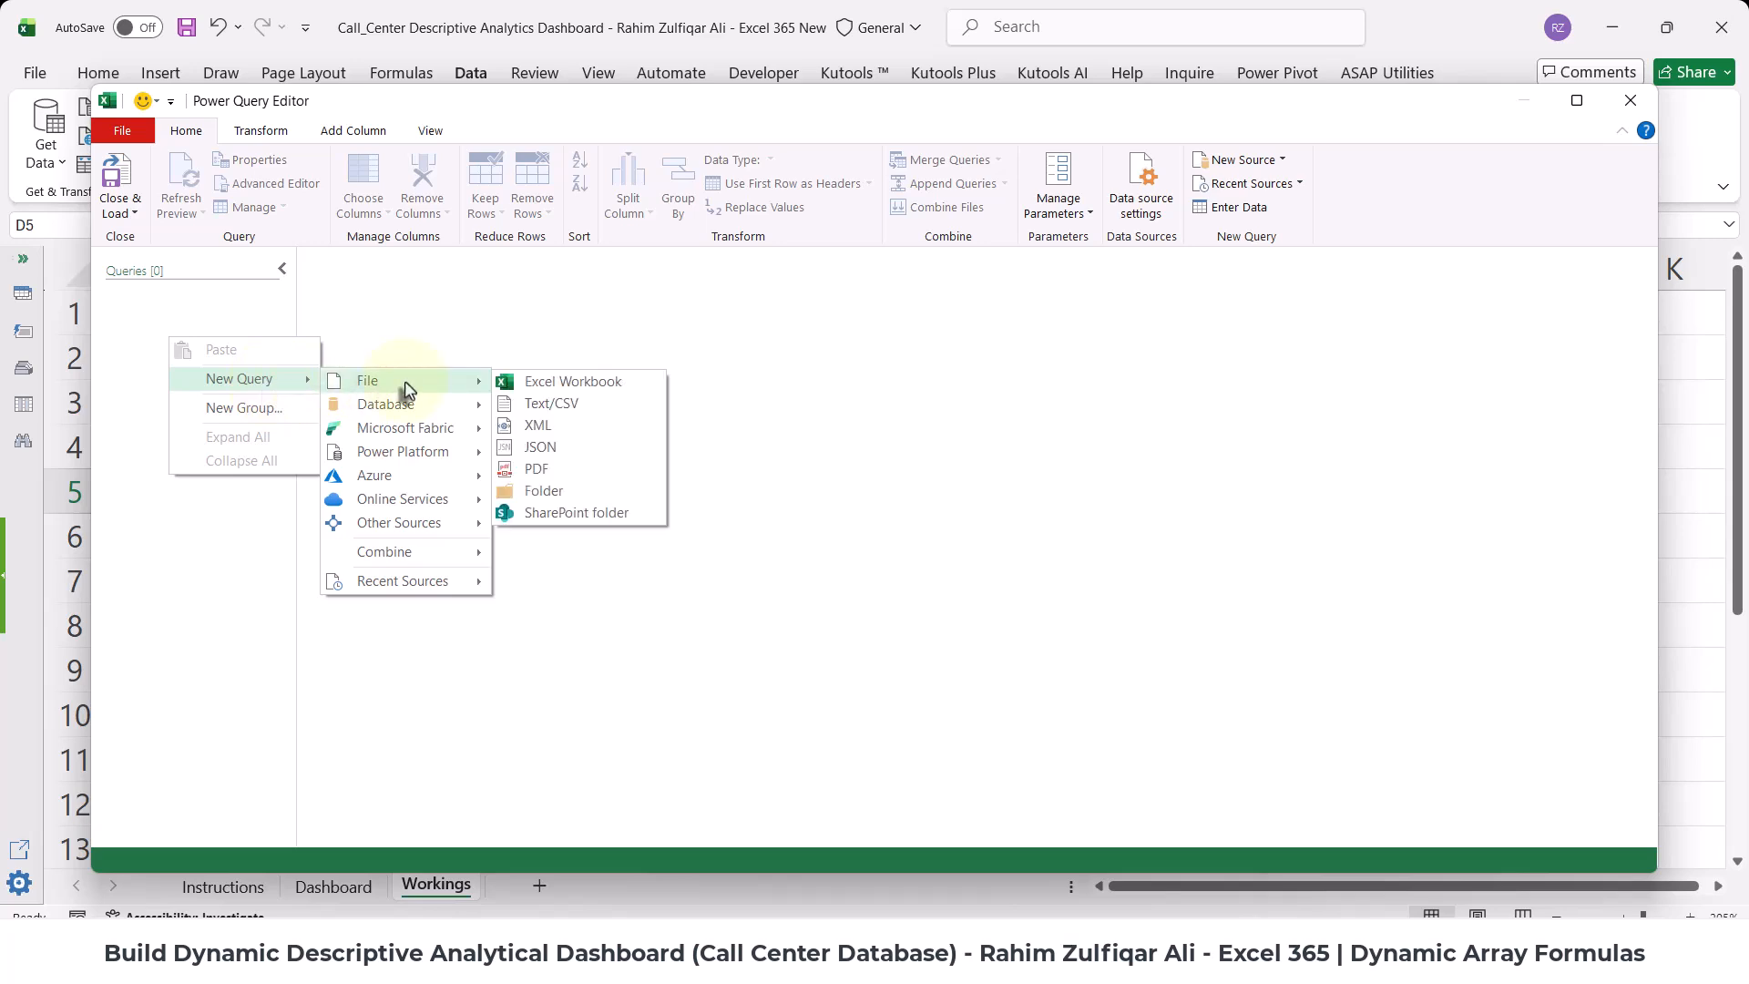
pyautogui.click(548, 494)
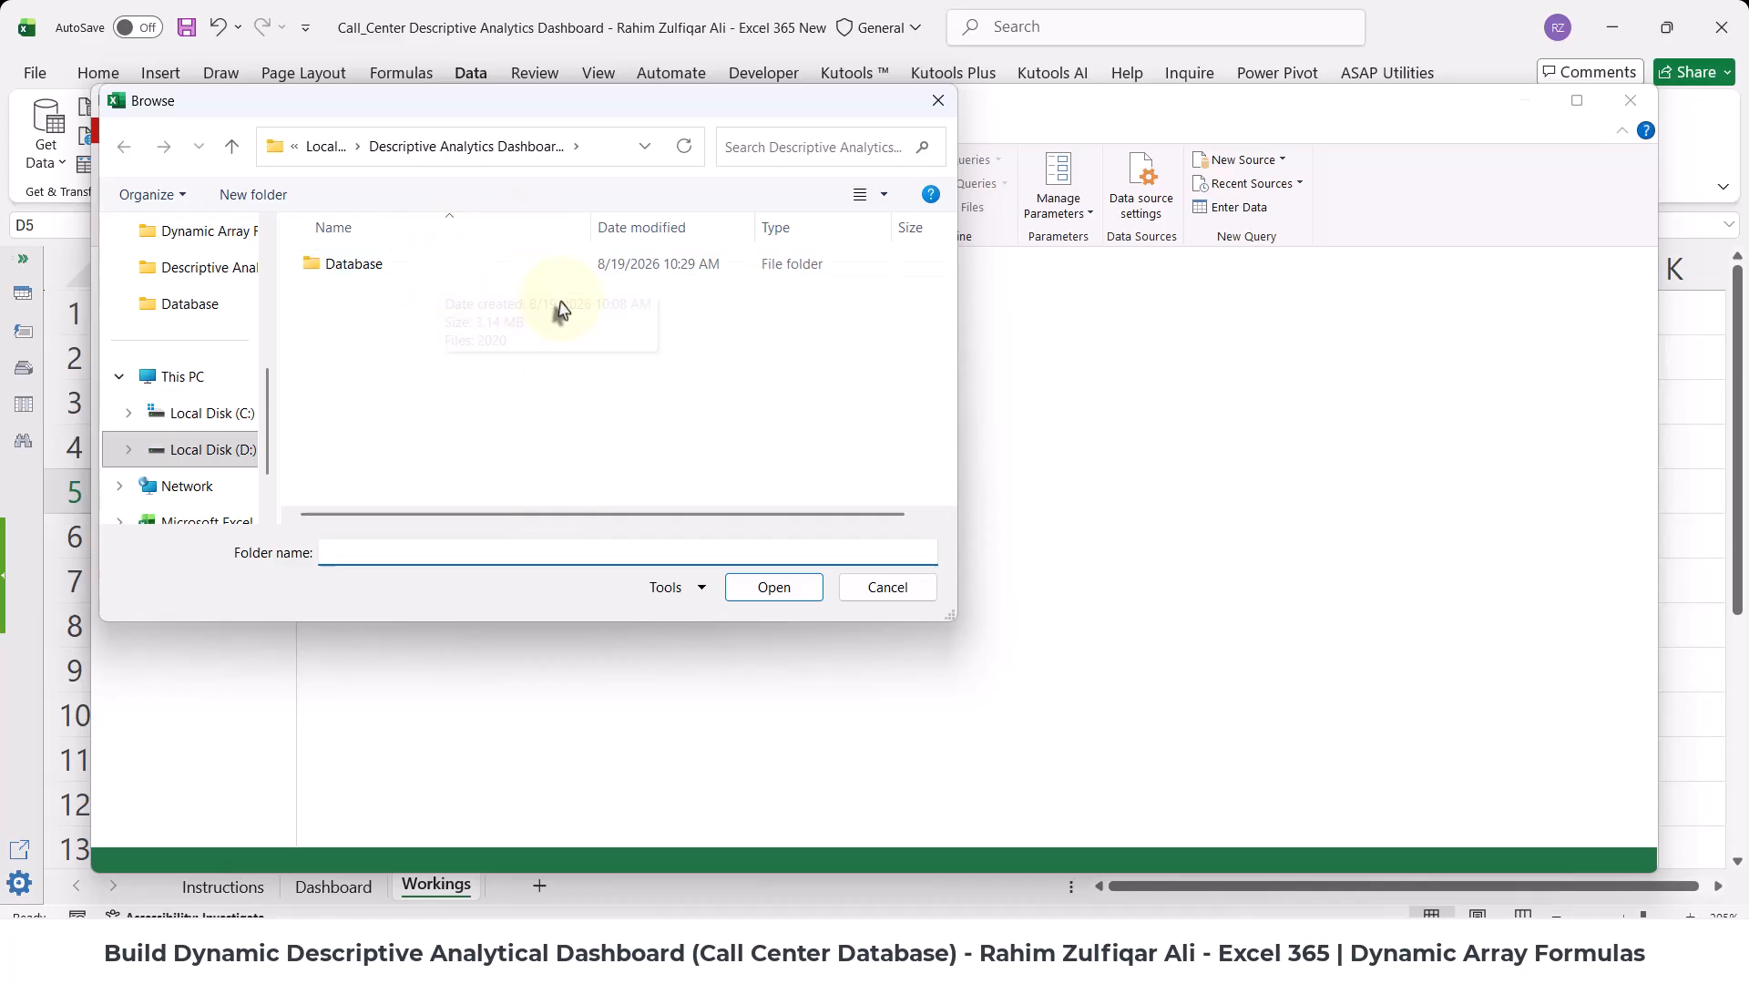
pyautogui.click(353, 265)
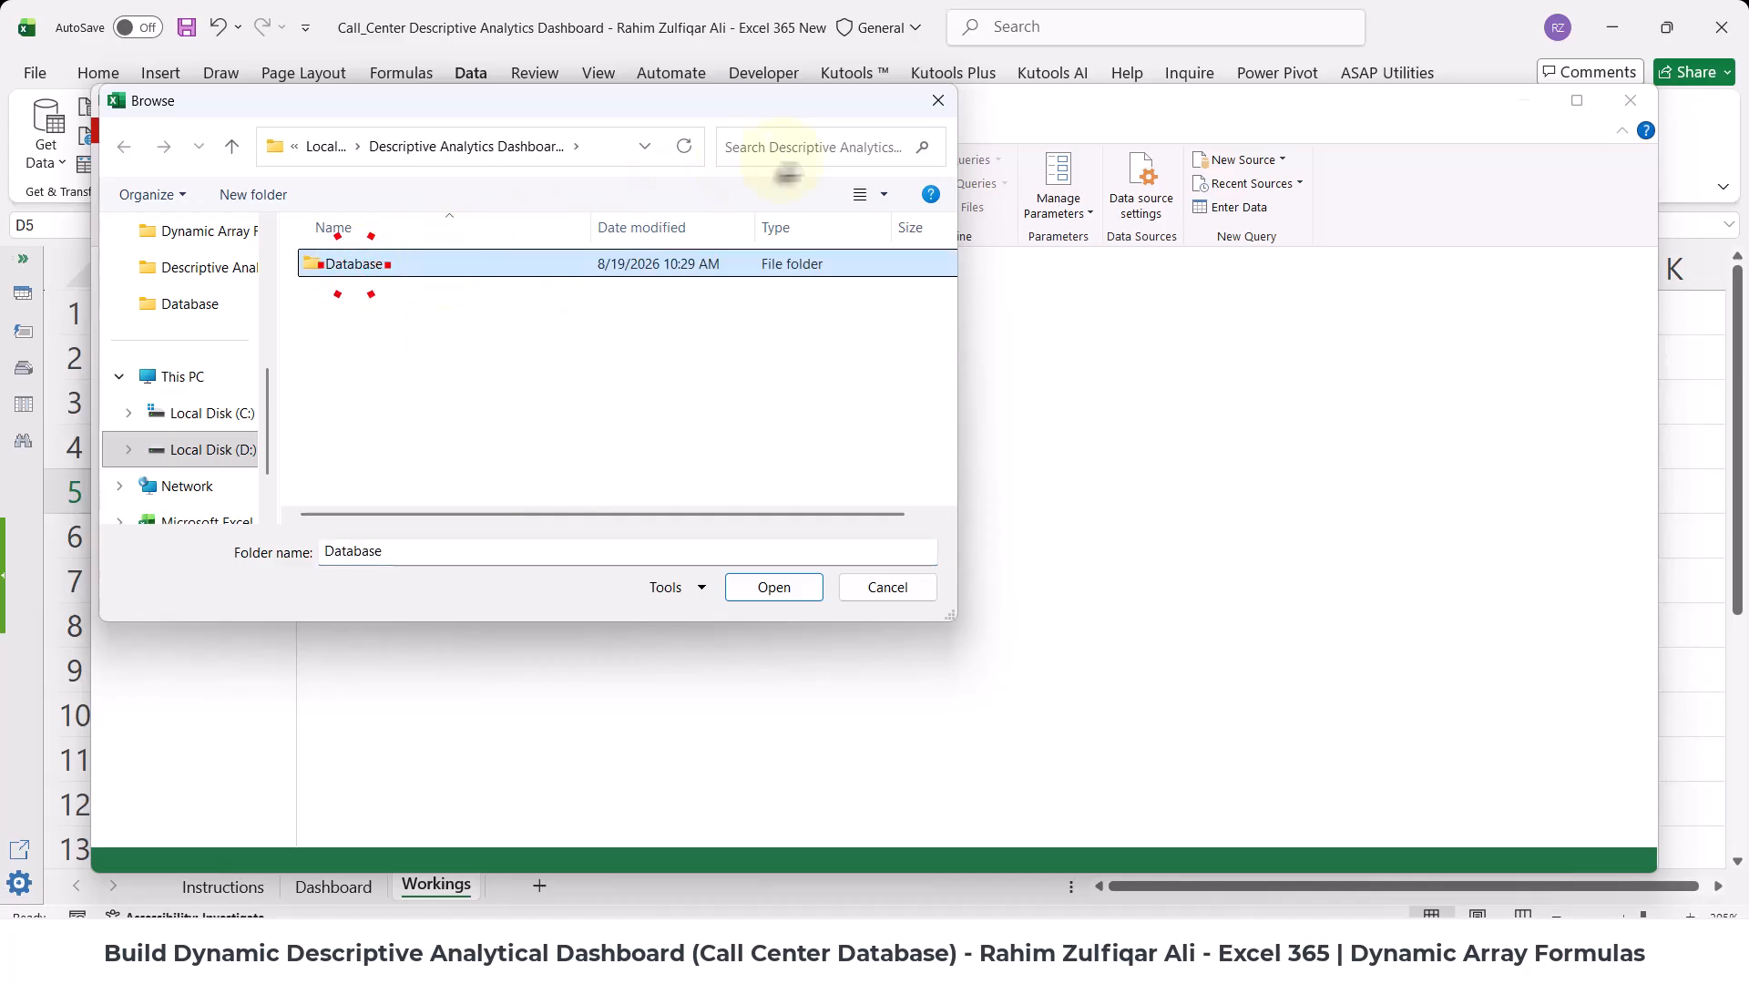
pyautogui.moveTo(948, 616); pyautogui.dragTo(1415, 648)
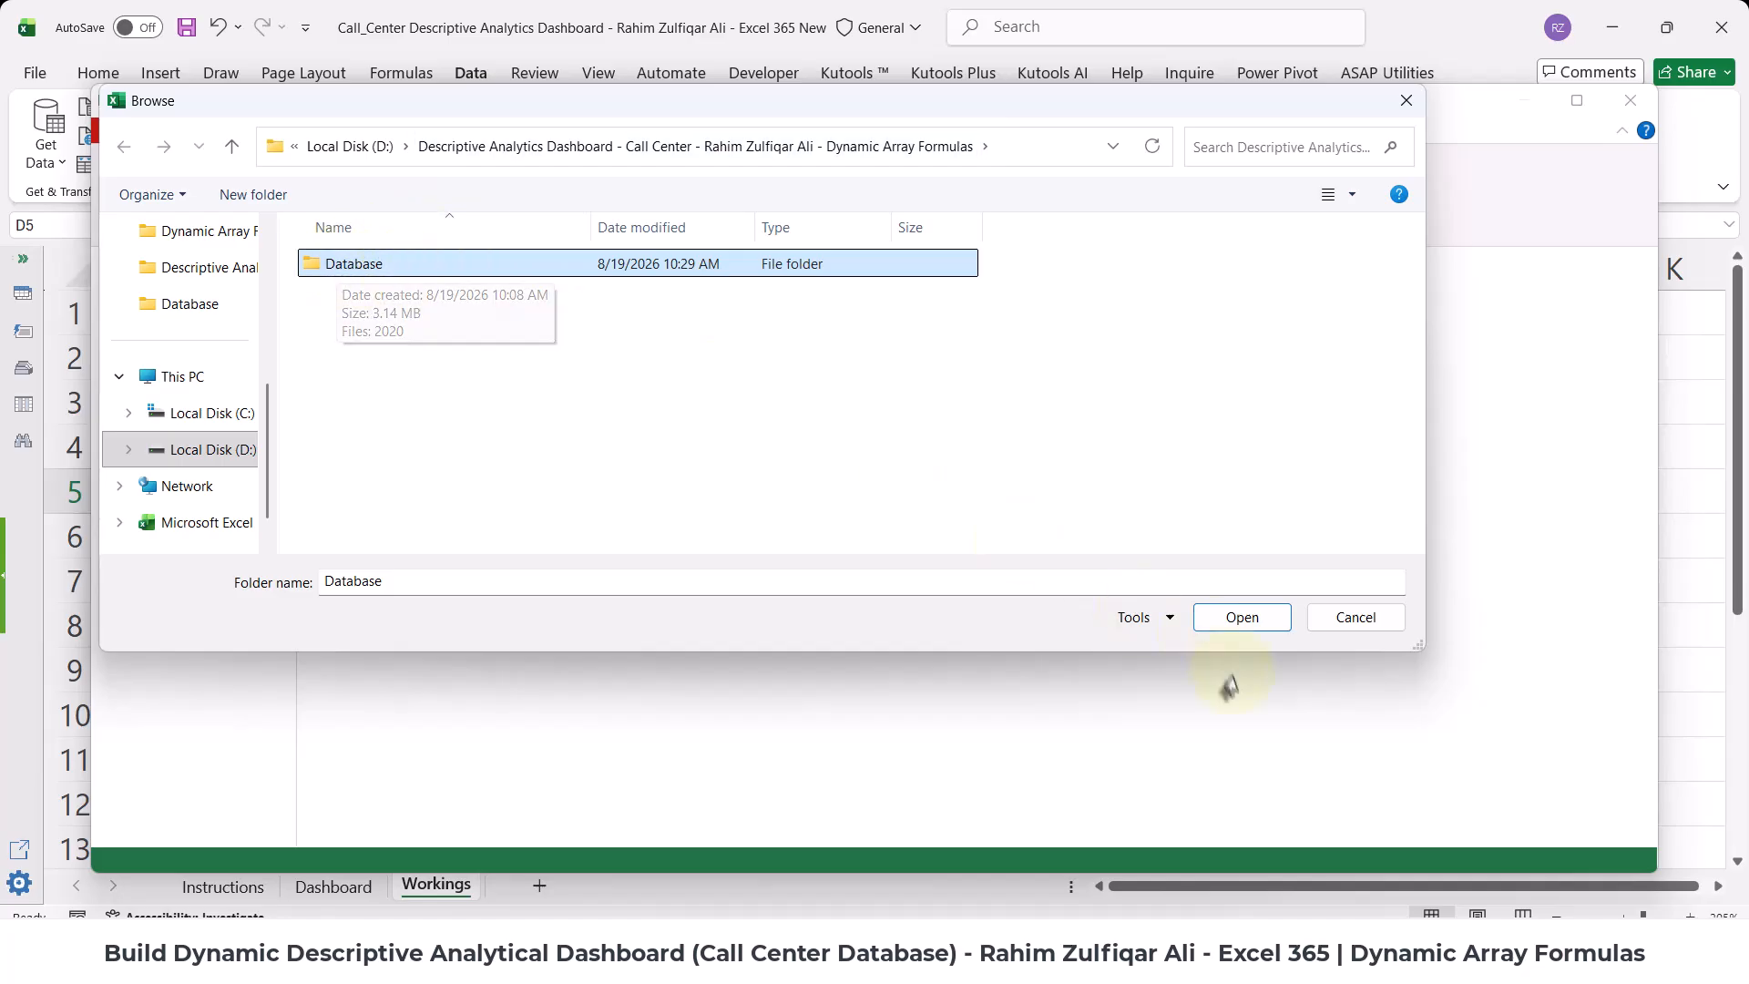
pyautogui.click(1234, 625)
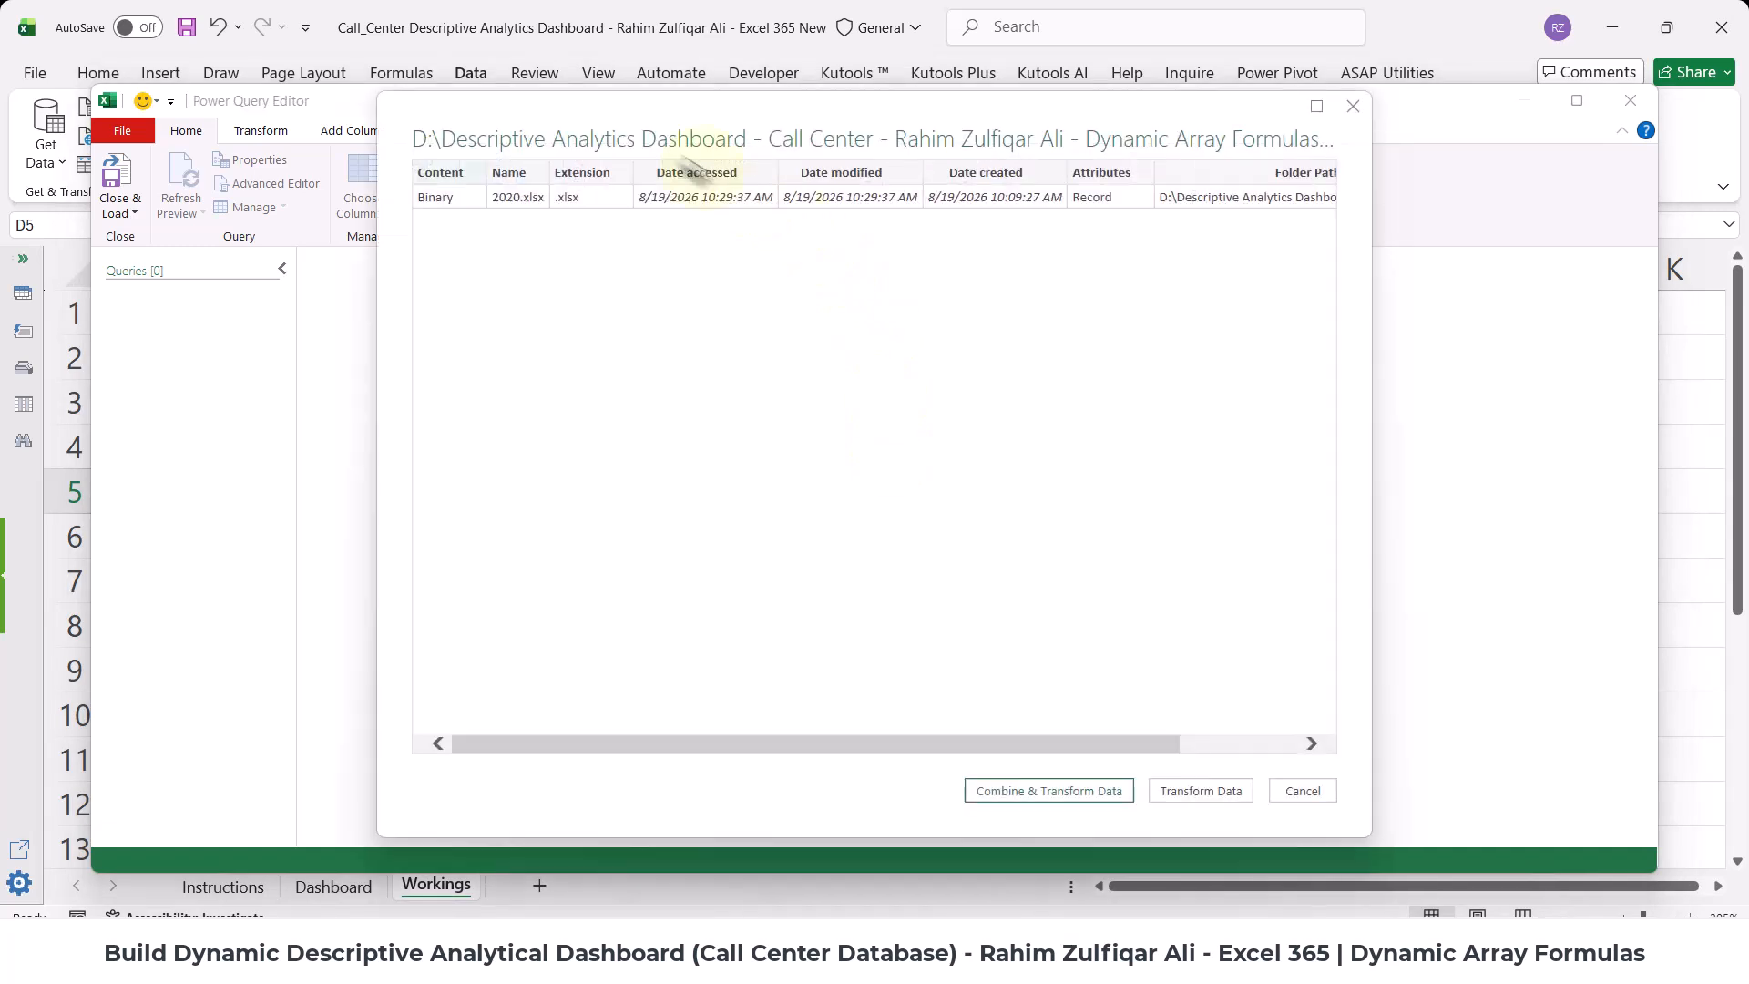
# - Review the file list preview of the Database folder and load it for transformation without combining the files
pyautogui.moveTo(641, 112); pyautogui.dragTo(692, 167)
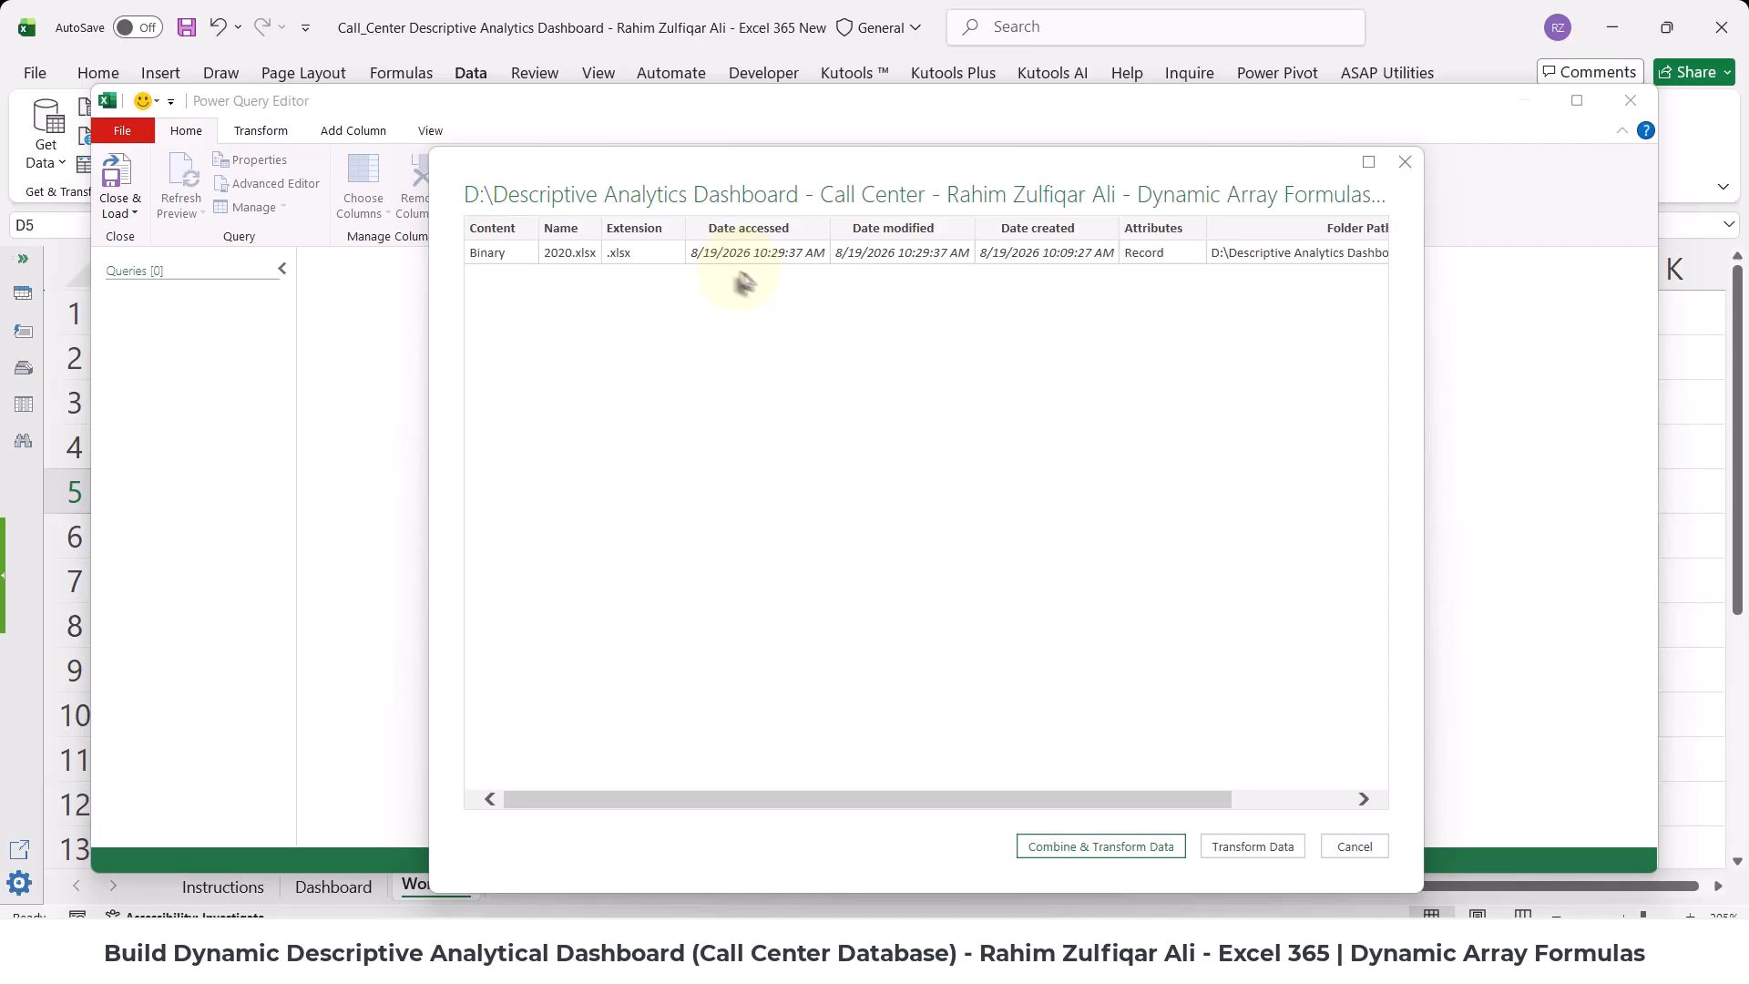
pyautogui.moveTo(833, 184); pyautogui.dragTo(817, 134)
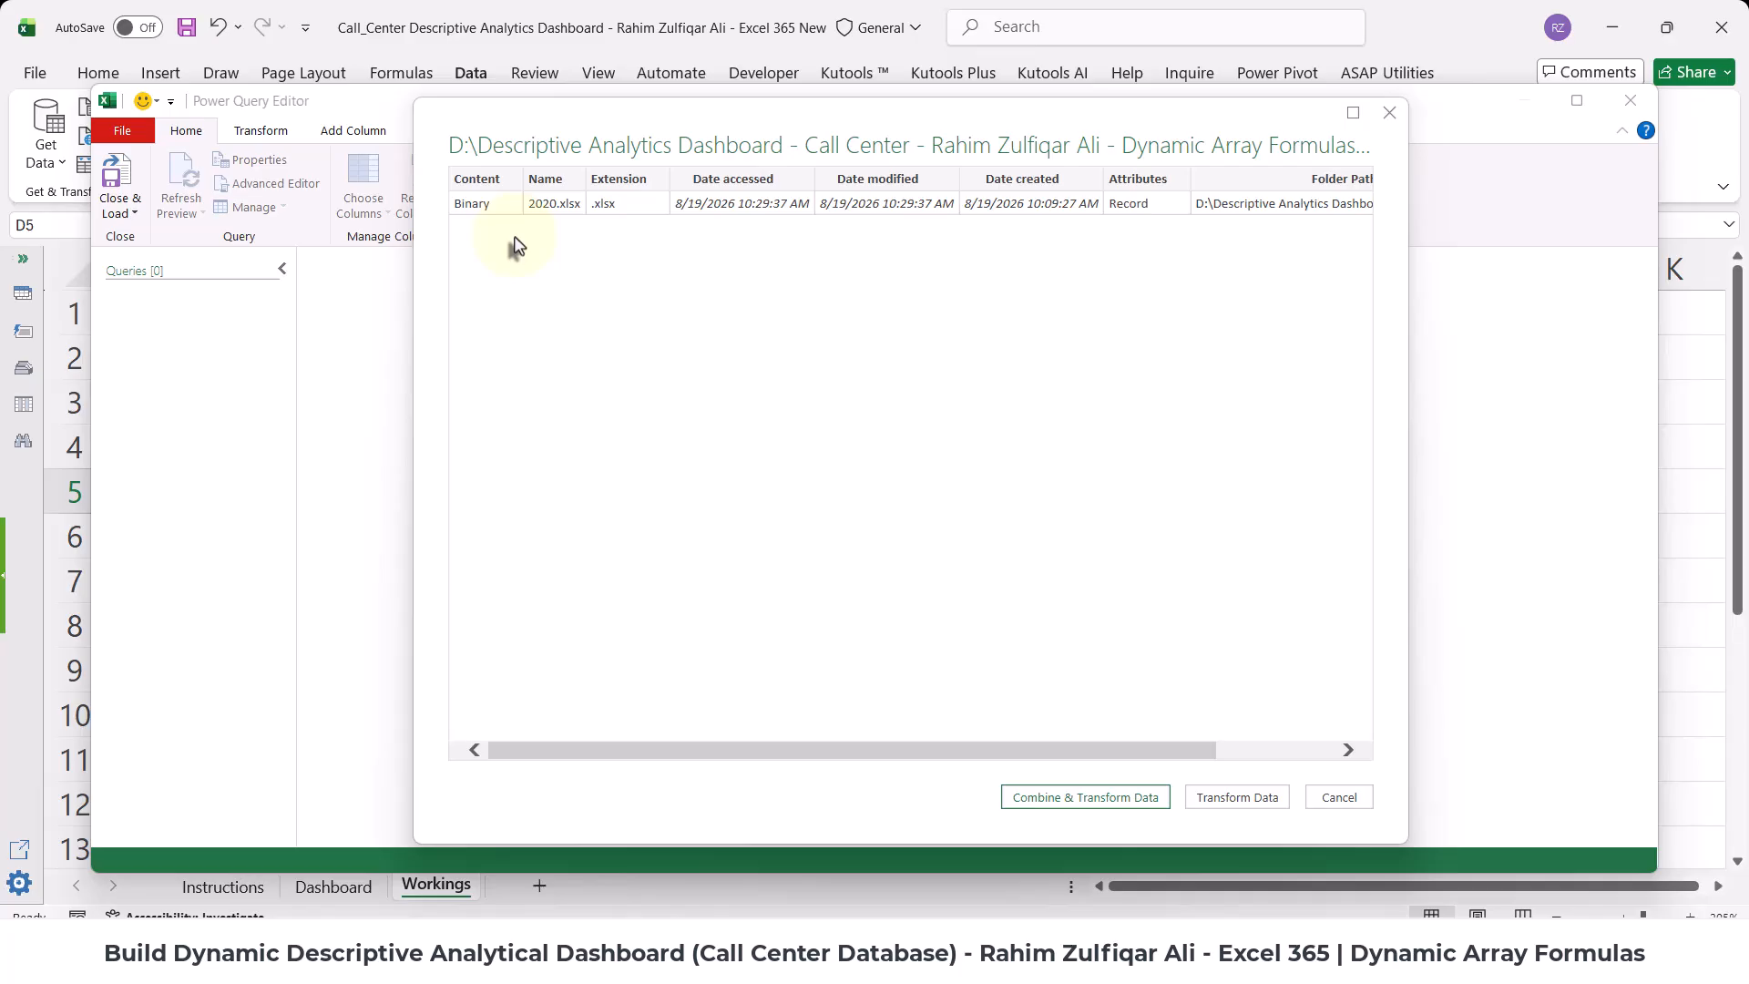
pyautogui.click(537, 206)
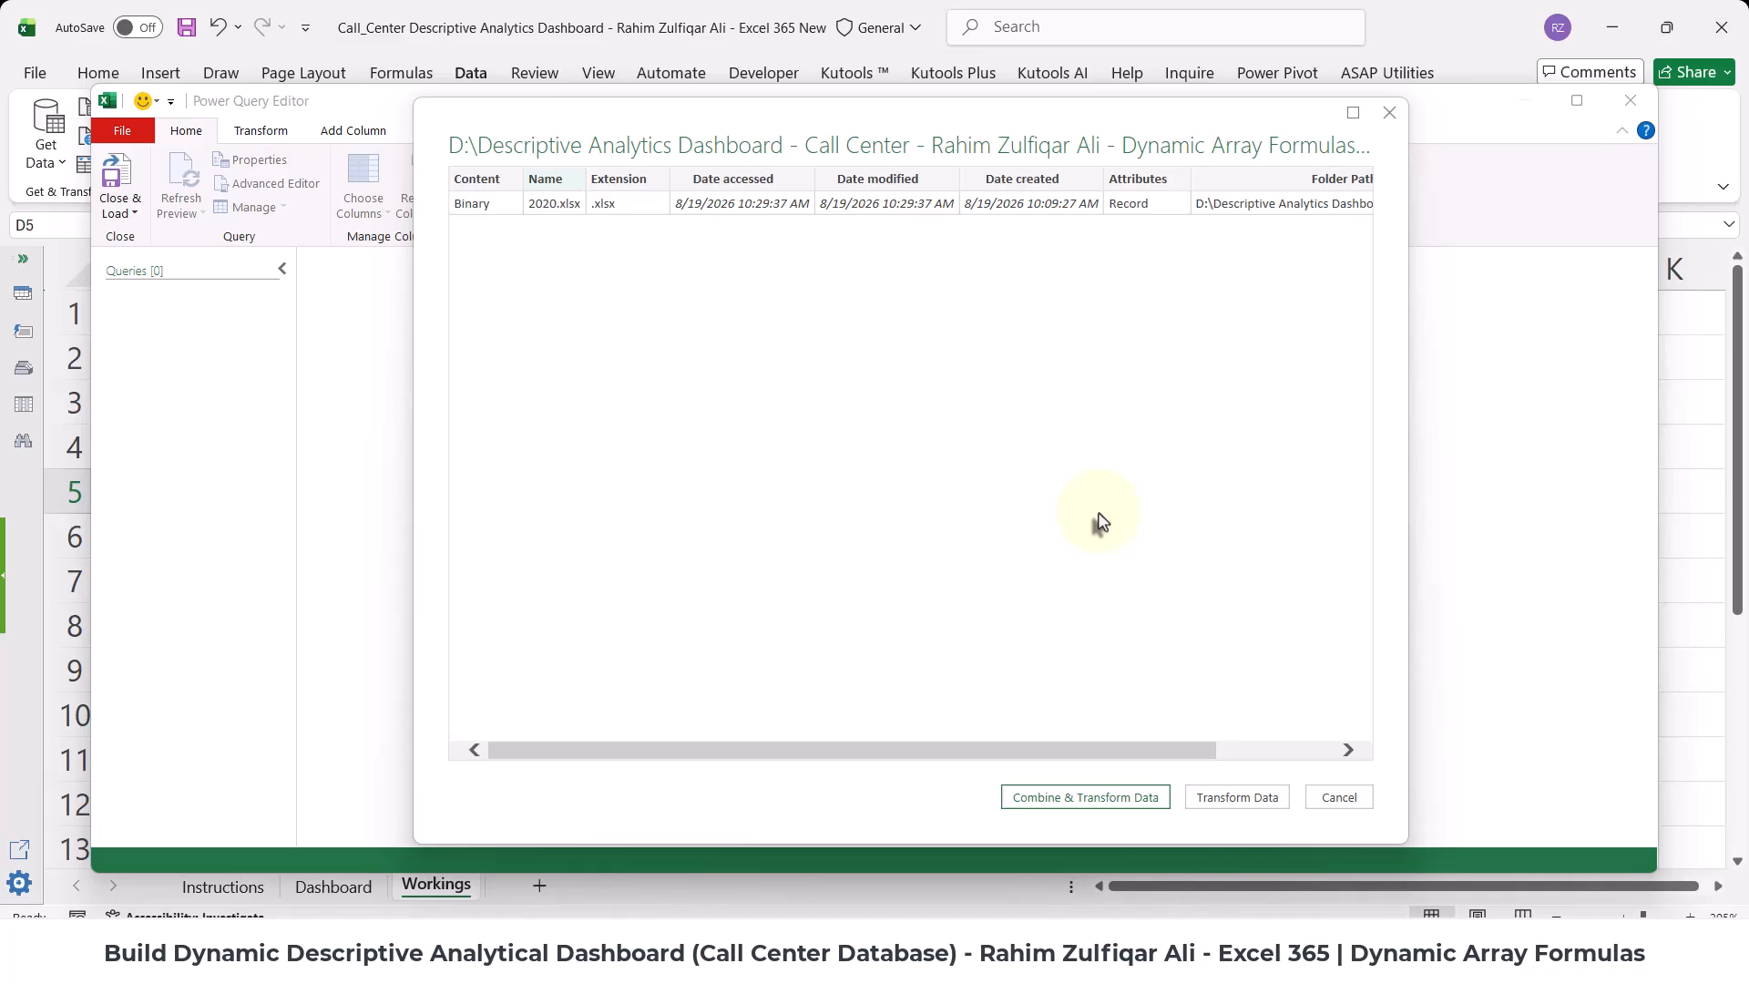
pyautogui.moveTo(535, 129); pyautogui.dragTo(616, 143)
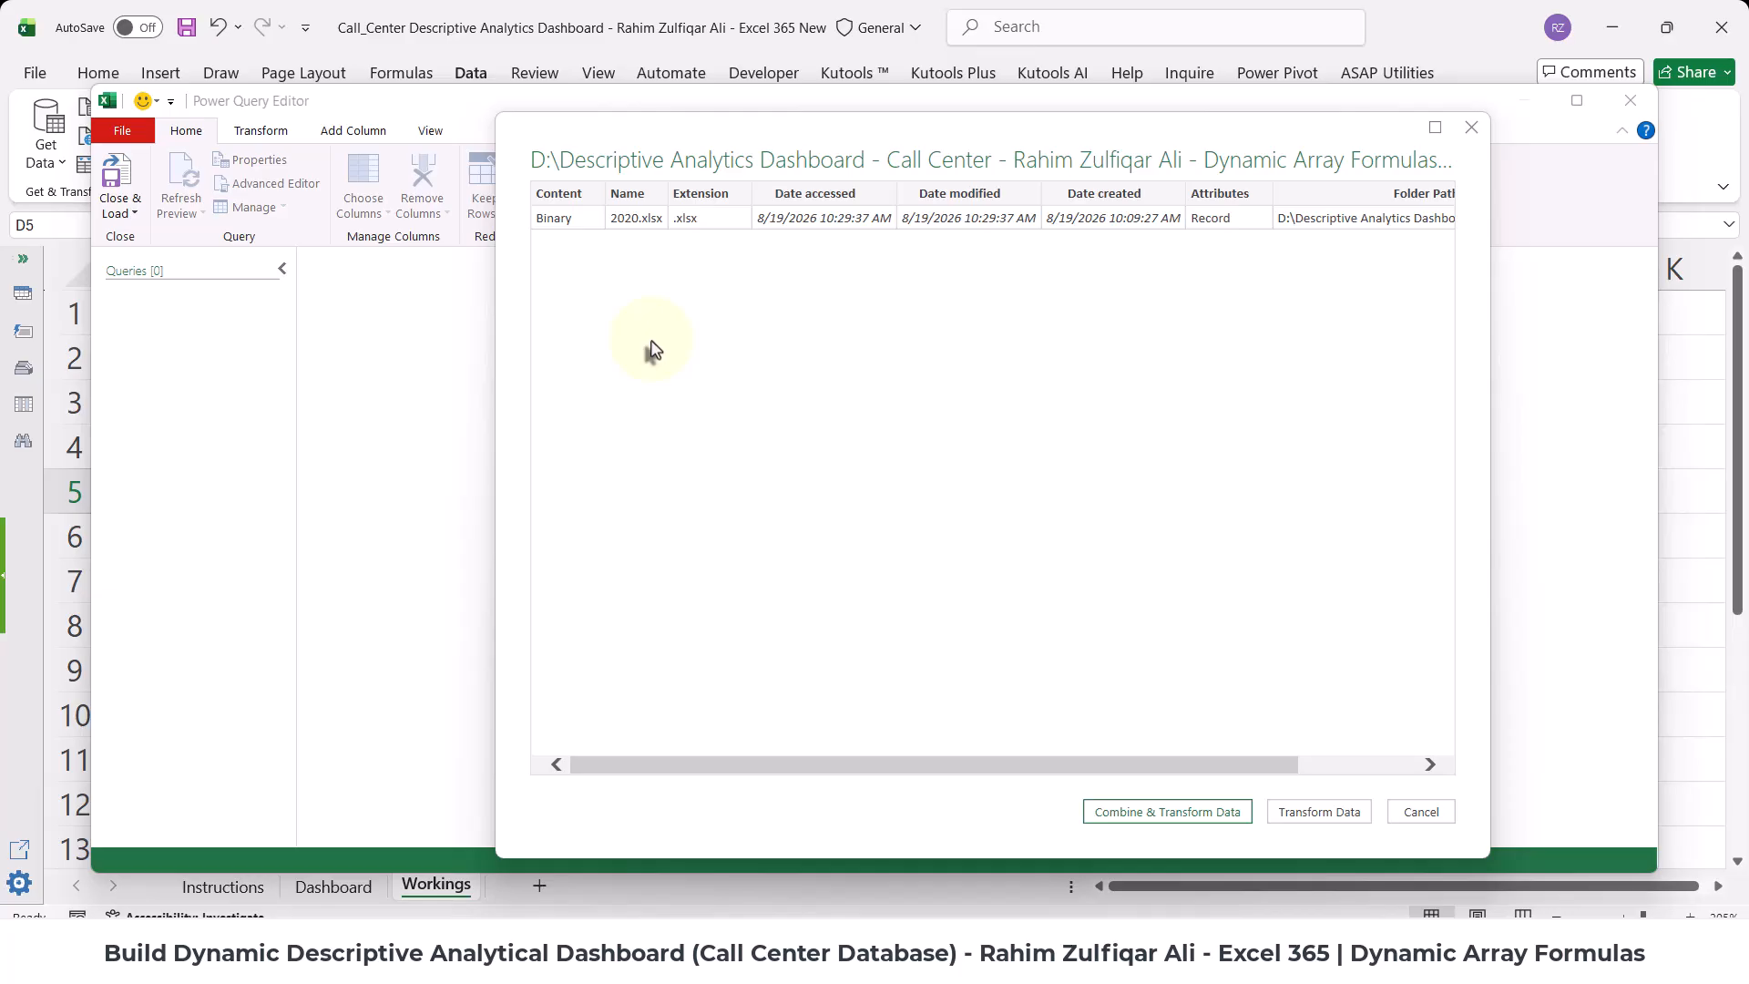
pyautogui.moveTo(645, 138); pyautogui.dragTo(568, 119)
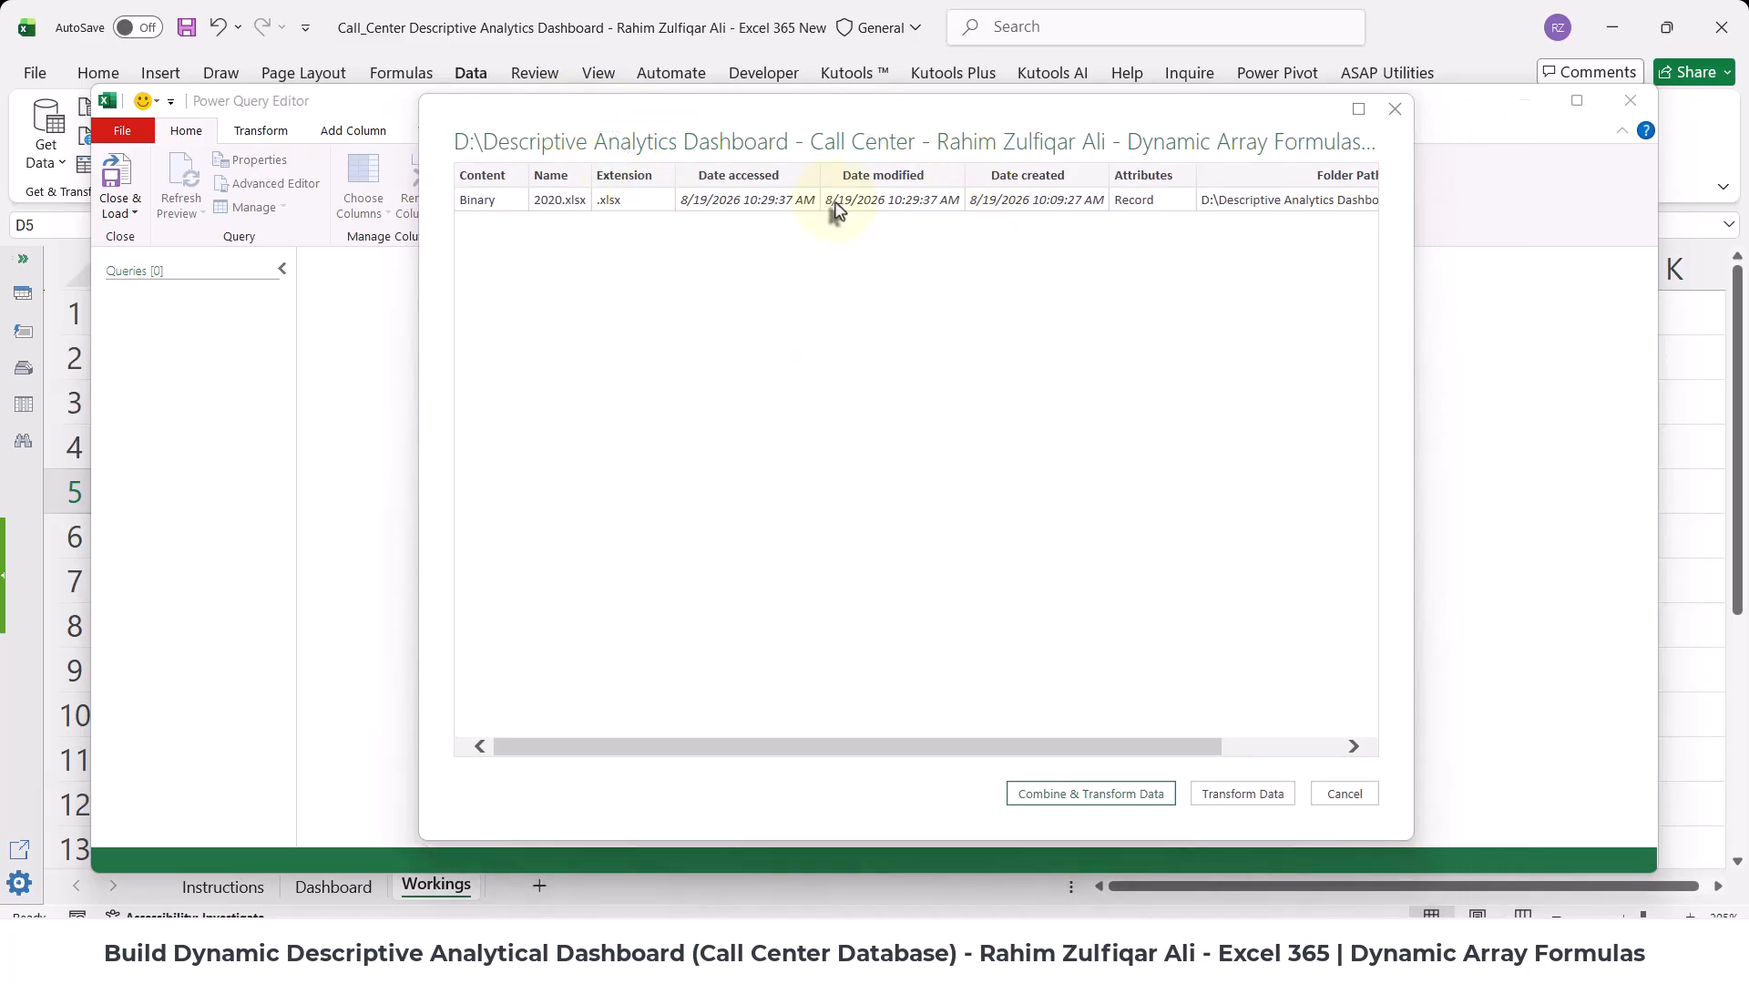
pyautogui.click(1240, 796)
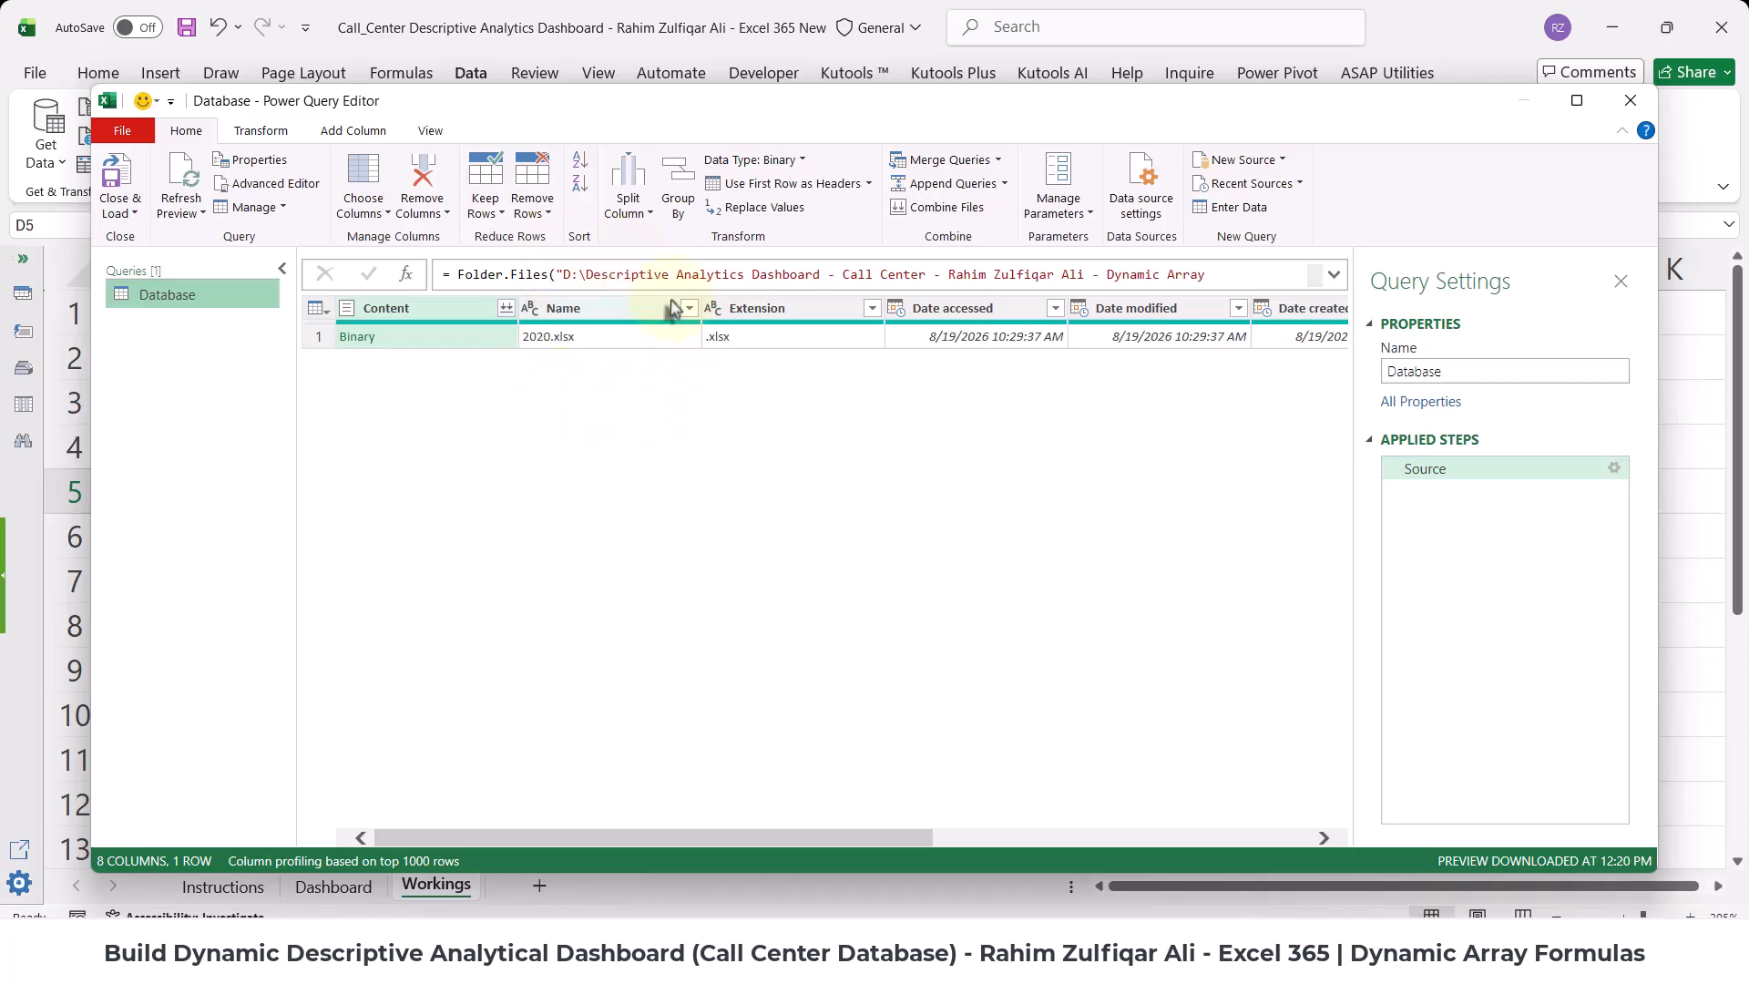
# - Keep only the Content and Name columns of the Database query, removing all other columns
pyautogui.click(598, 310)
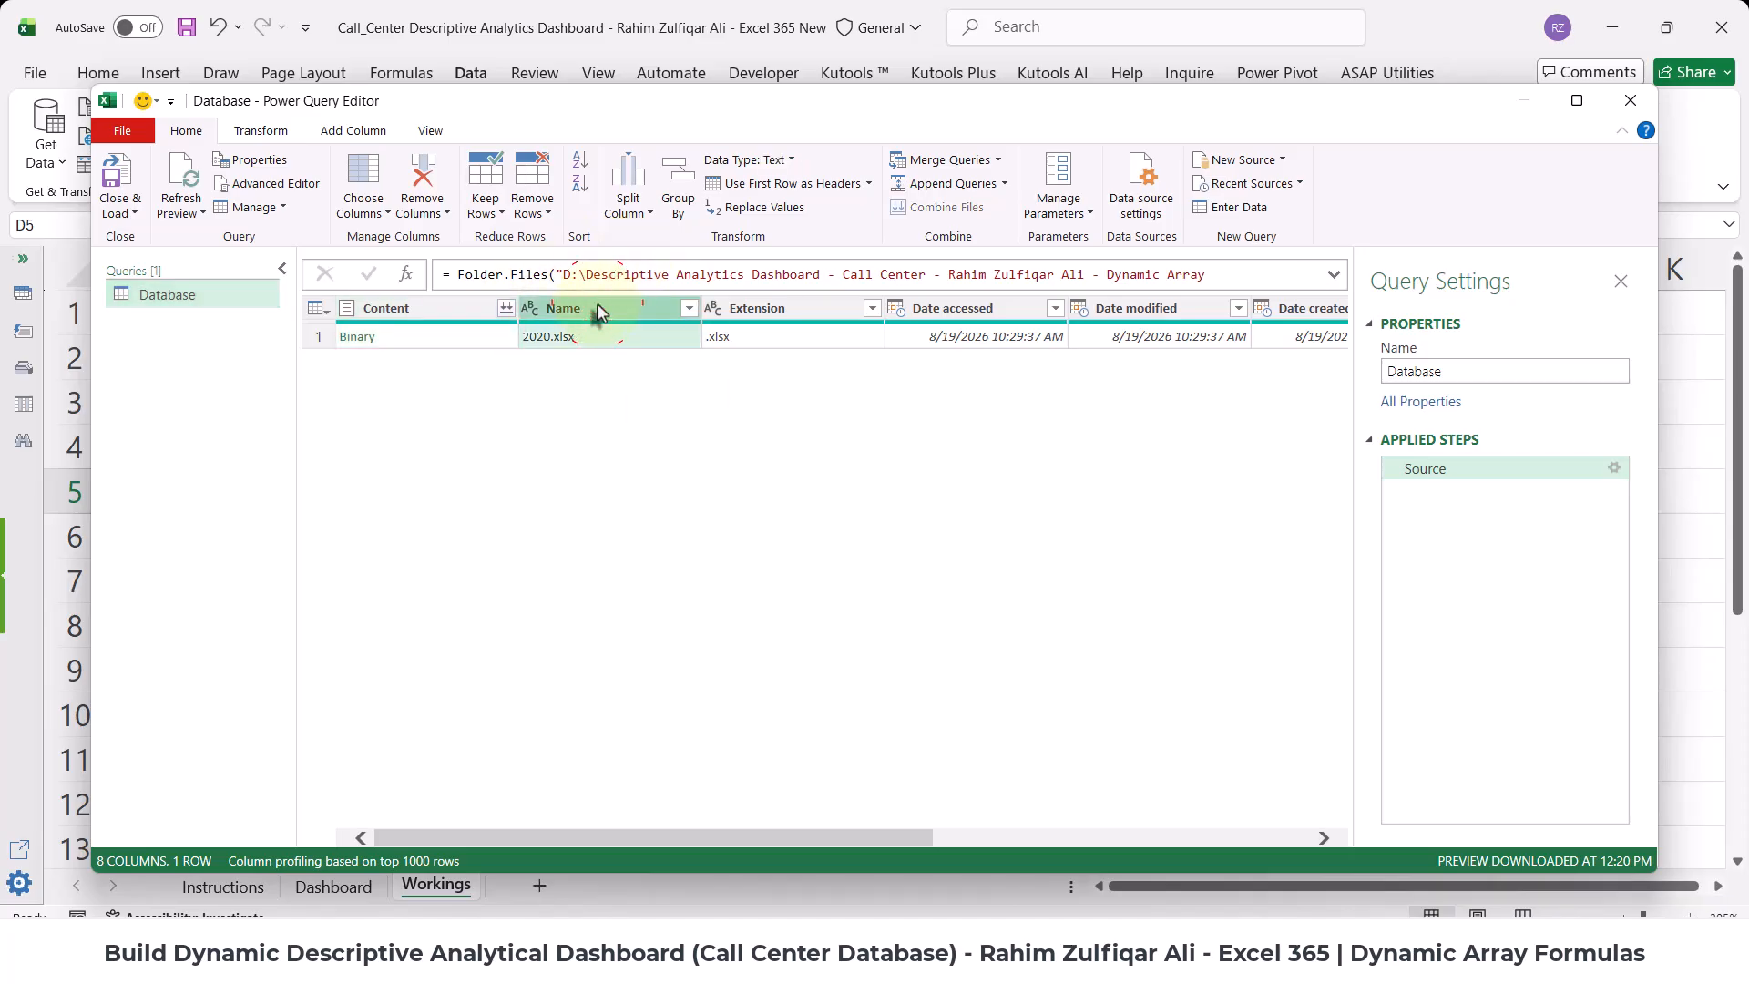
pyautogui.click(463, 309)
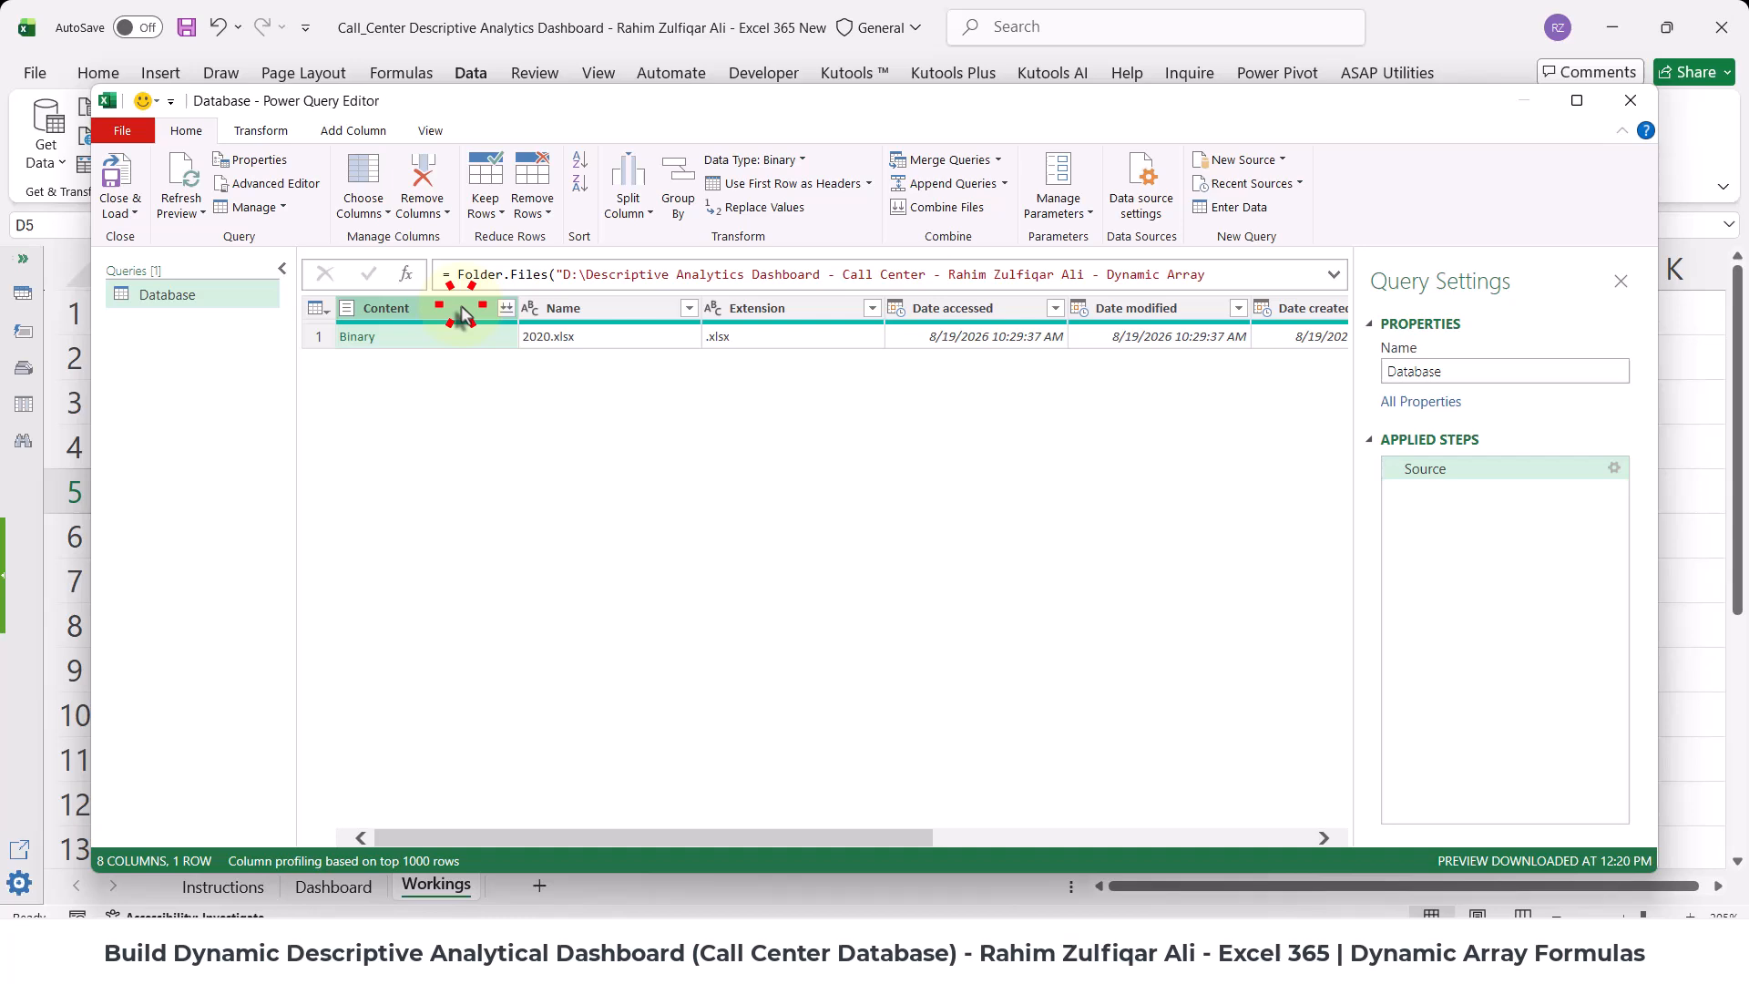
pyautogui.click(592, 313)
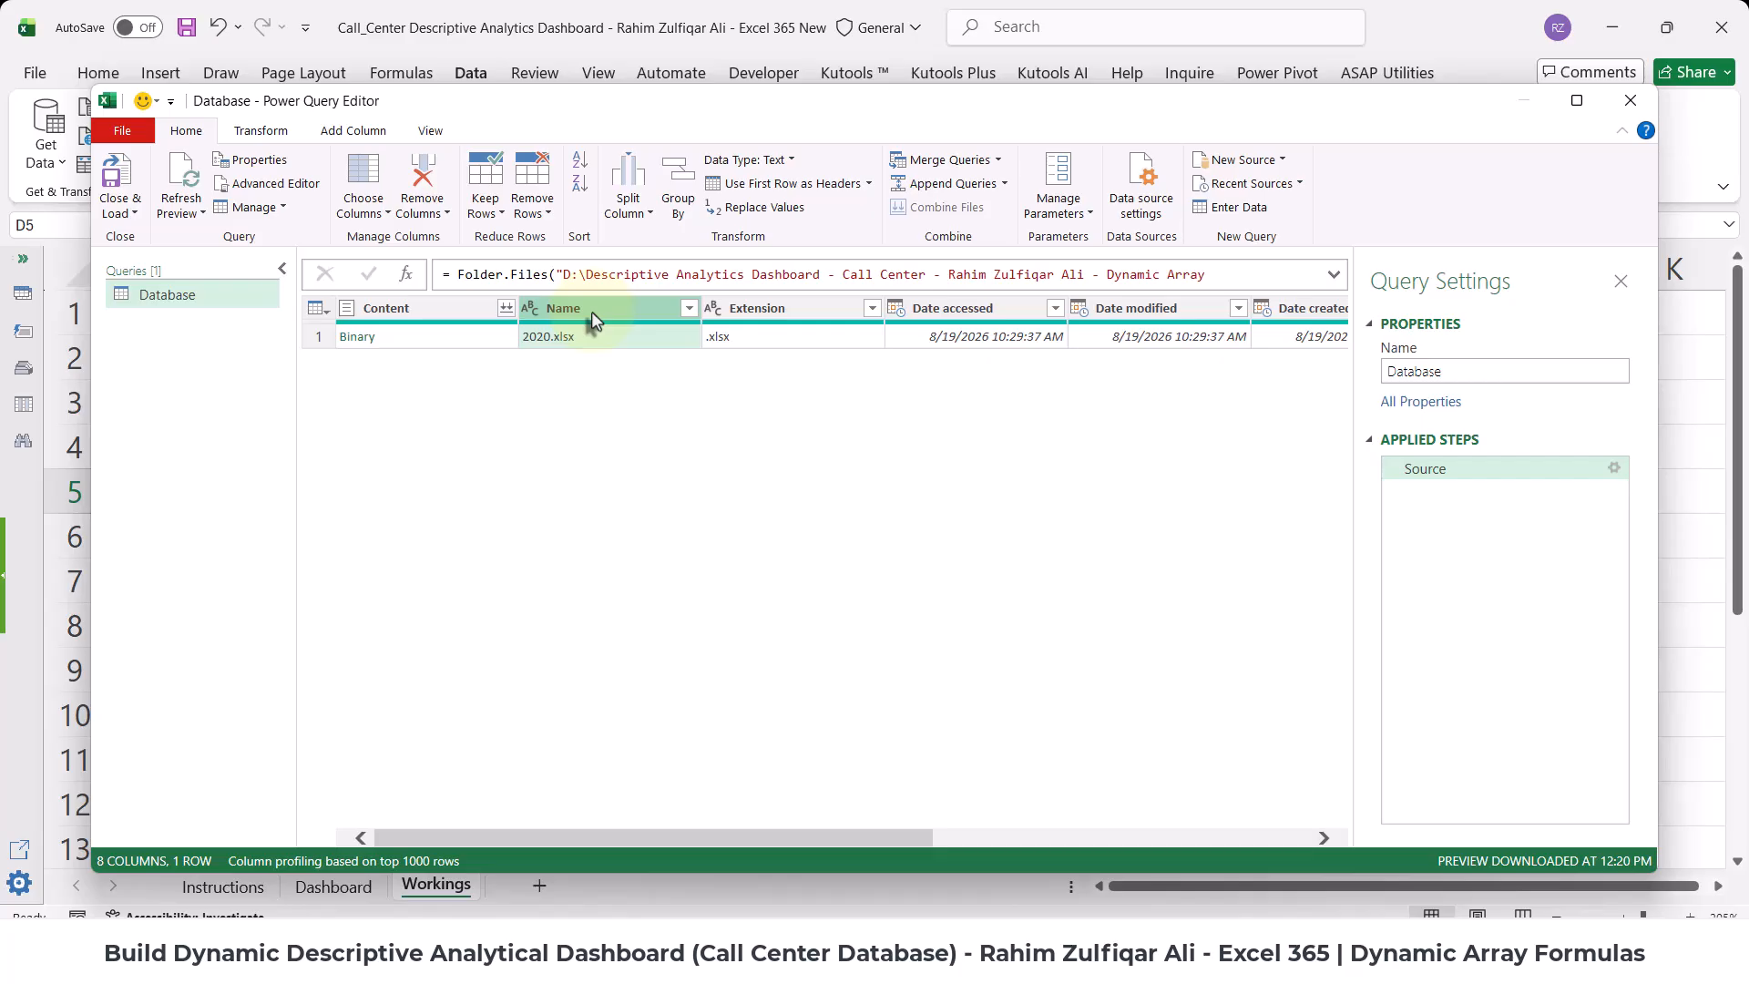
pyautogui.click(447, 310)
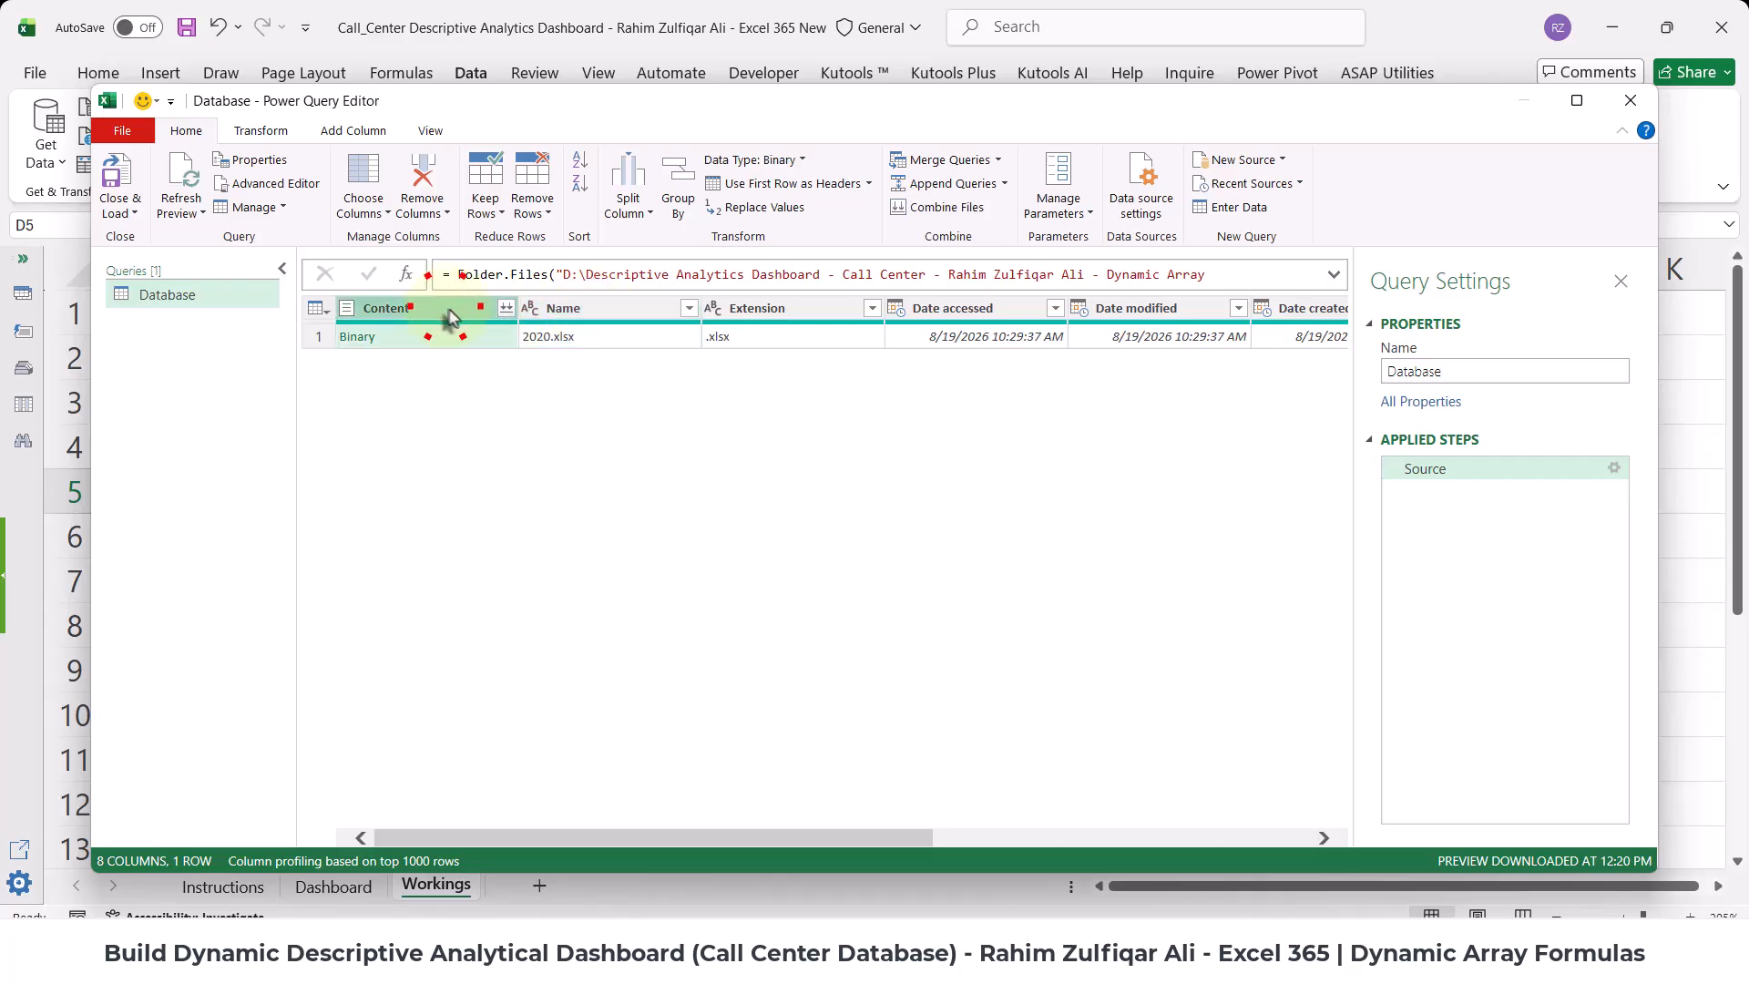
pyautogui.click(613, 317)
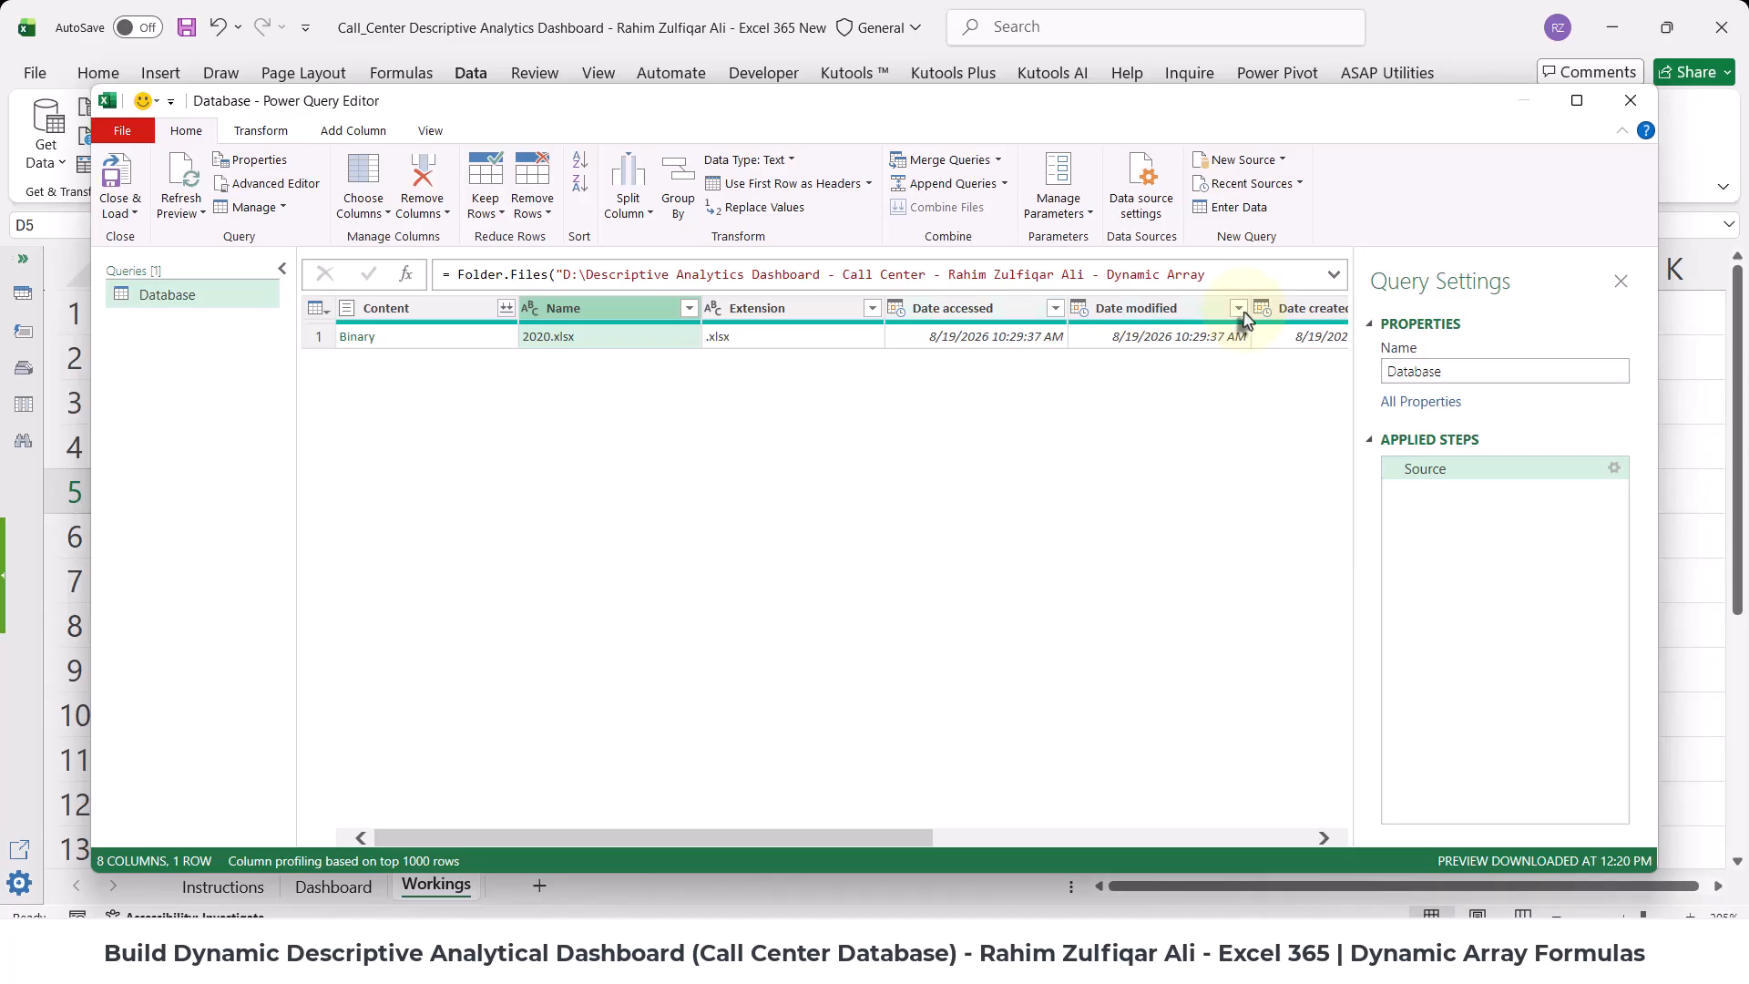
pyautogui.click(477, 314)
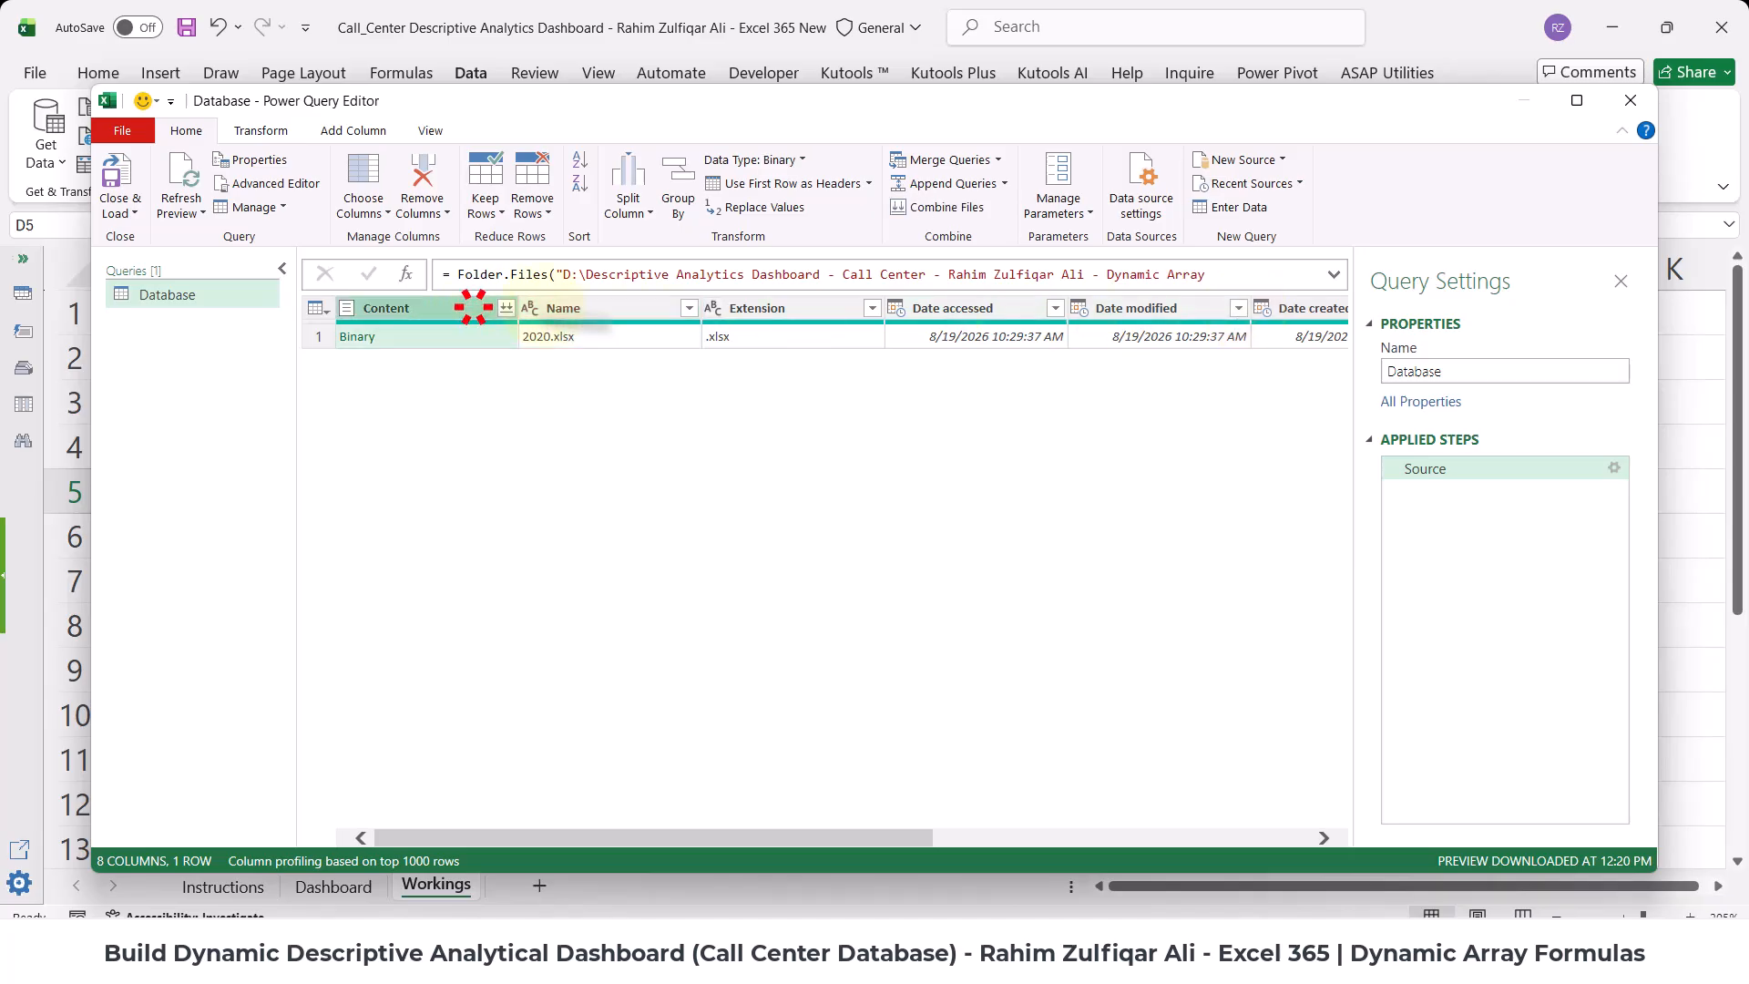
pyautogui.keyDown('ctrl'); pyautogui.click(635, 314); pyautogui.keyUp('ctrl')
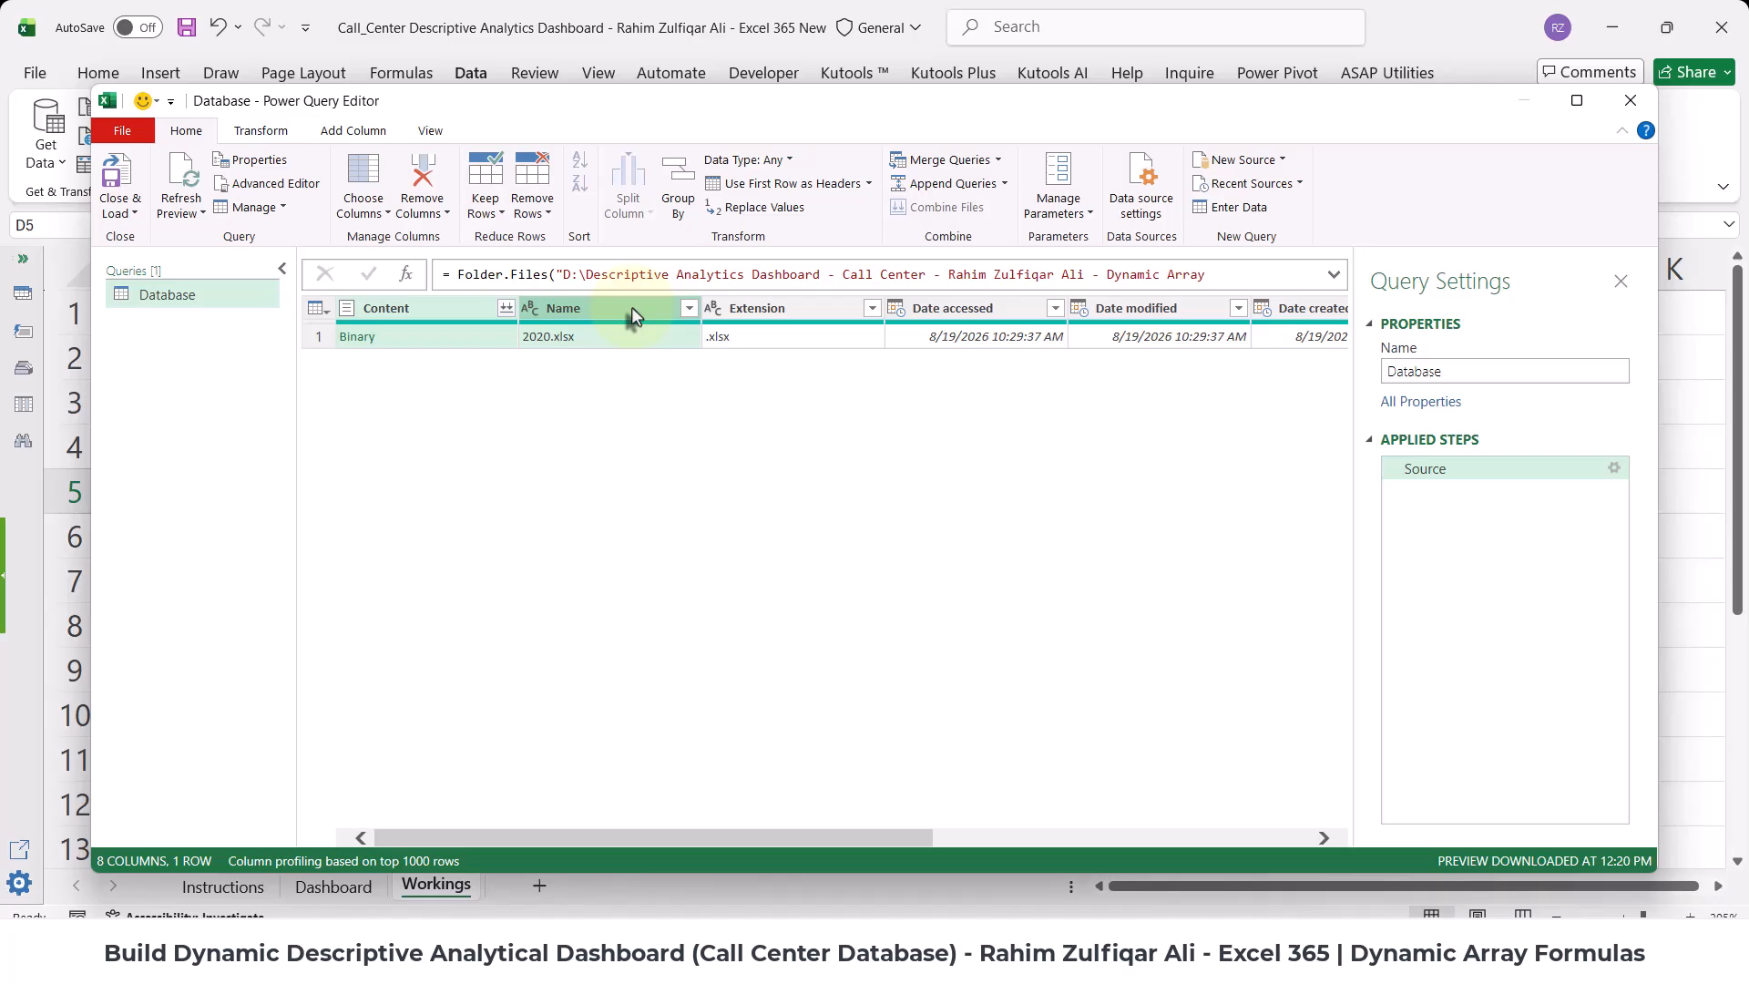
pyautogui.rightClick(632, 308)
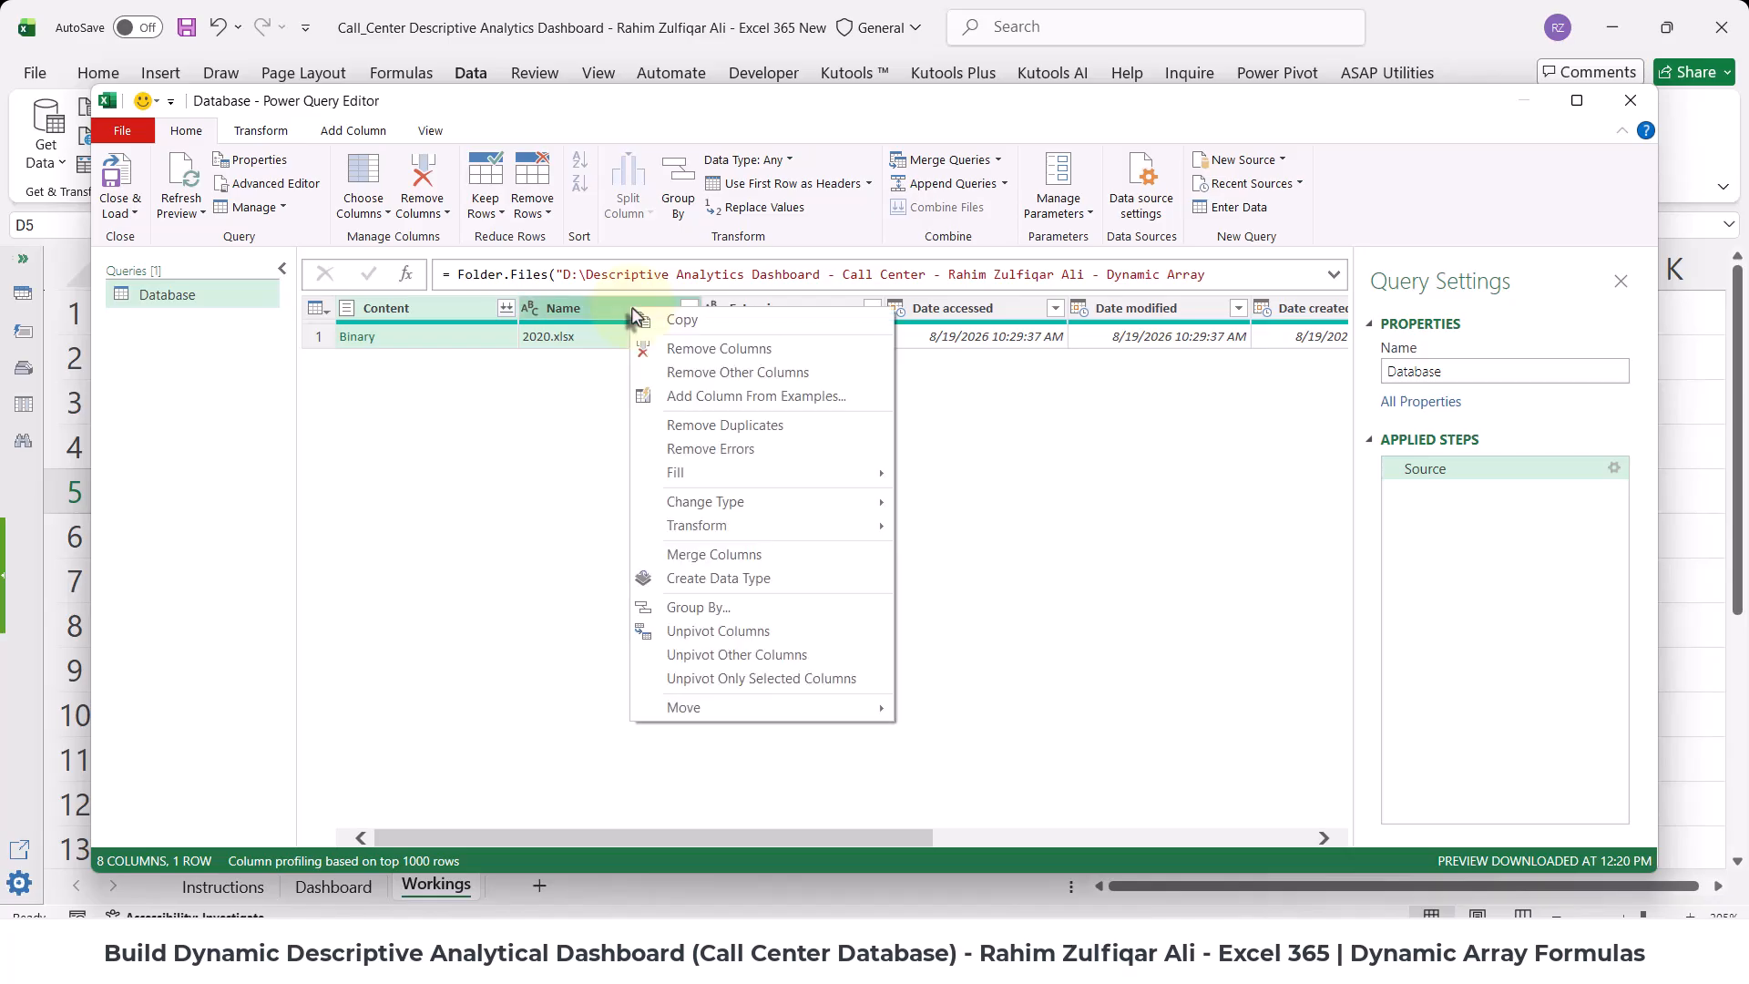
pyautogui.click(721, 375)
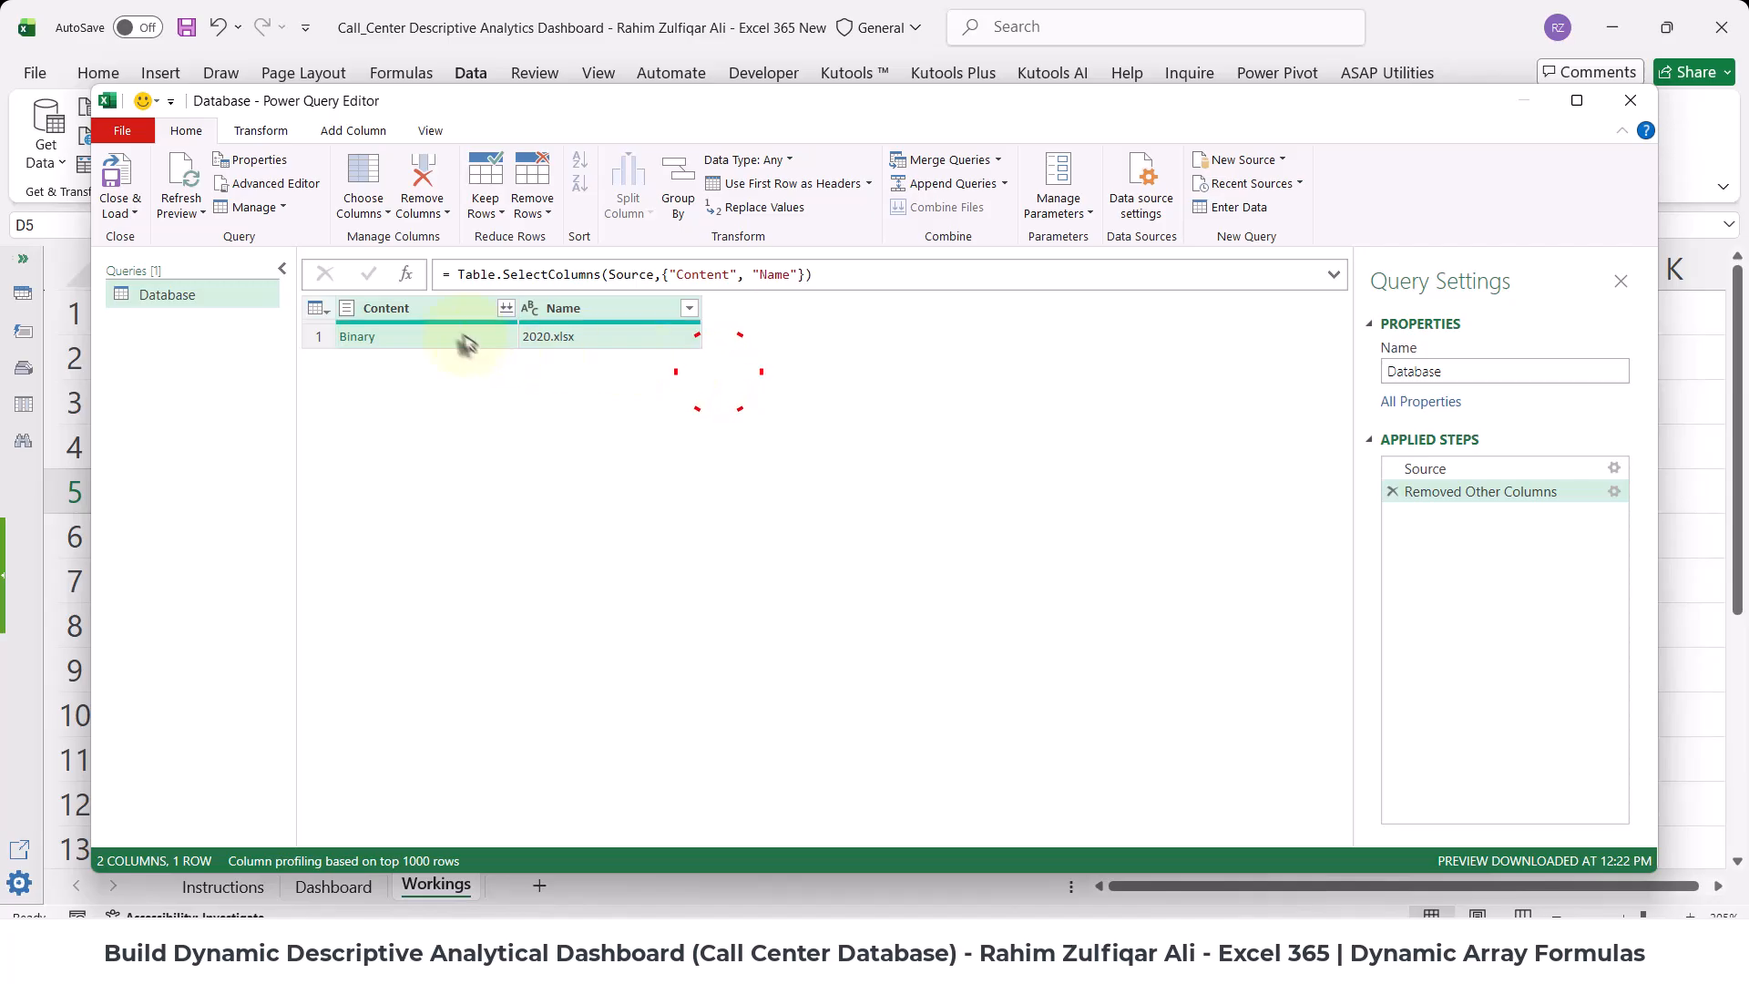
# - Start a custom column in the Database query and name it Database
pyautogui.click(625, 328)
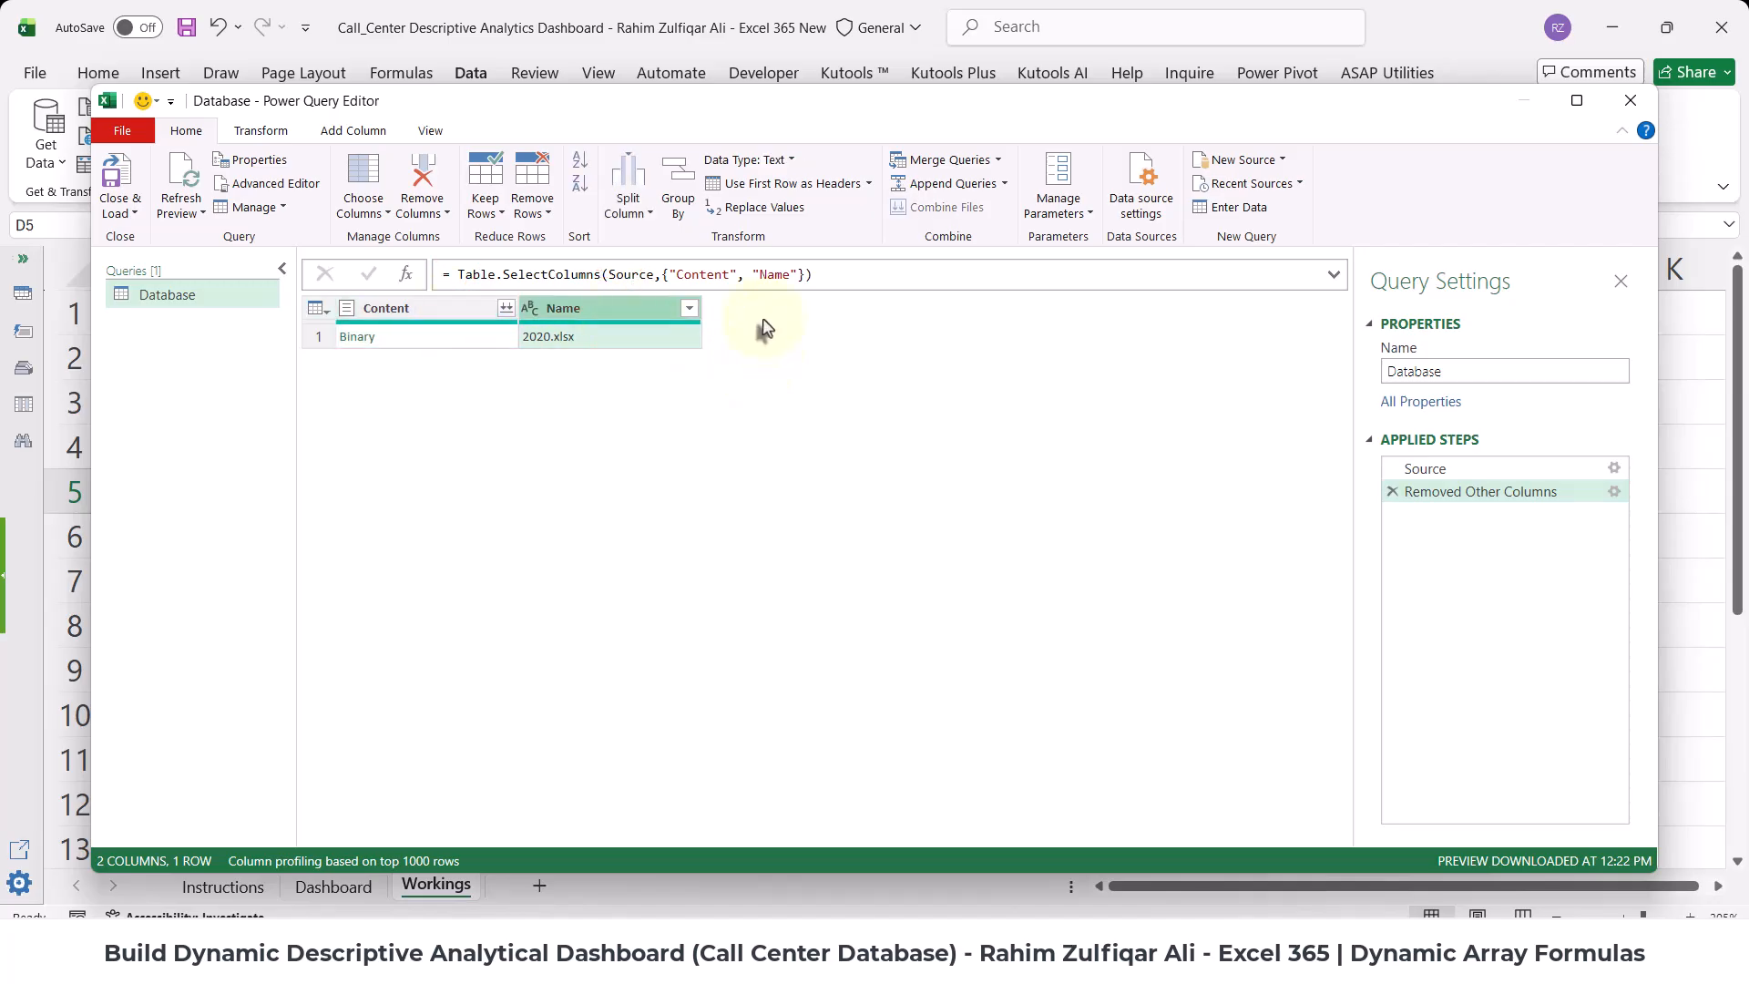
pyautogui.click(341, 135)
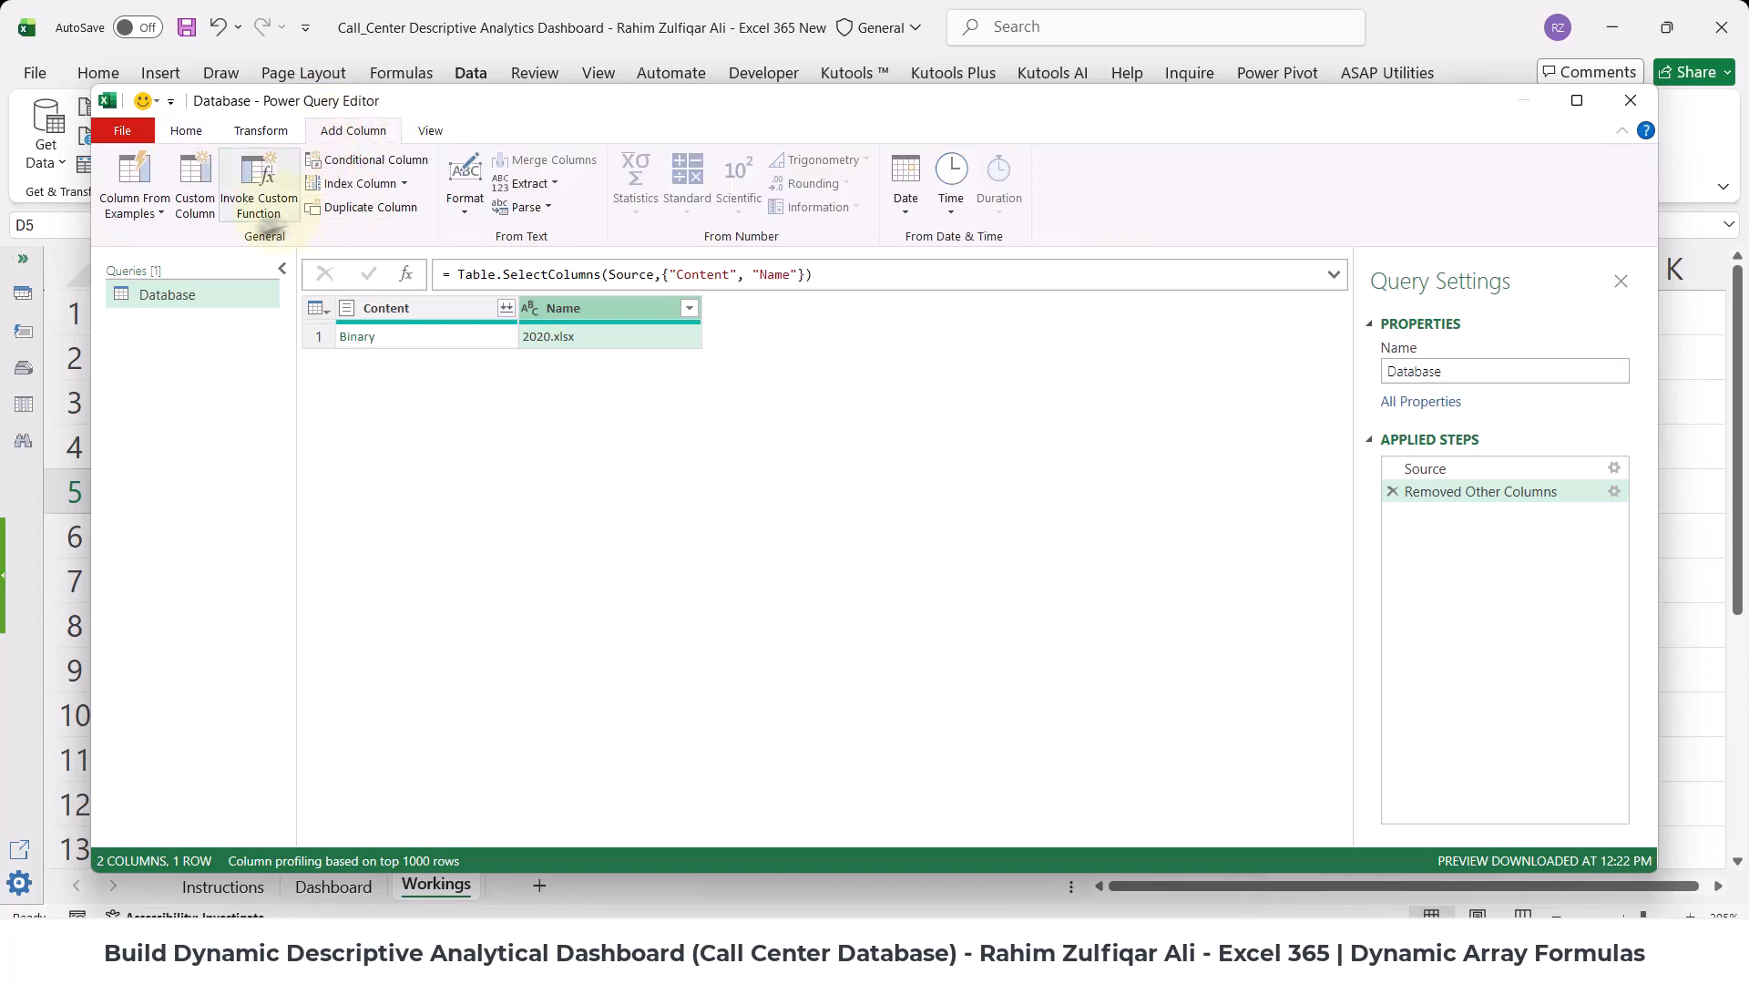
pyautogui.click(203, 208)
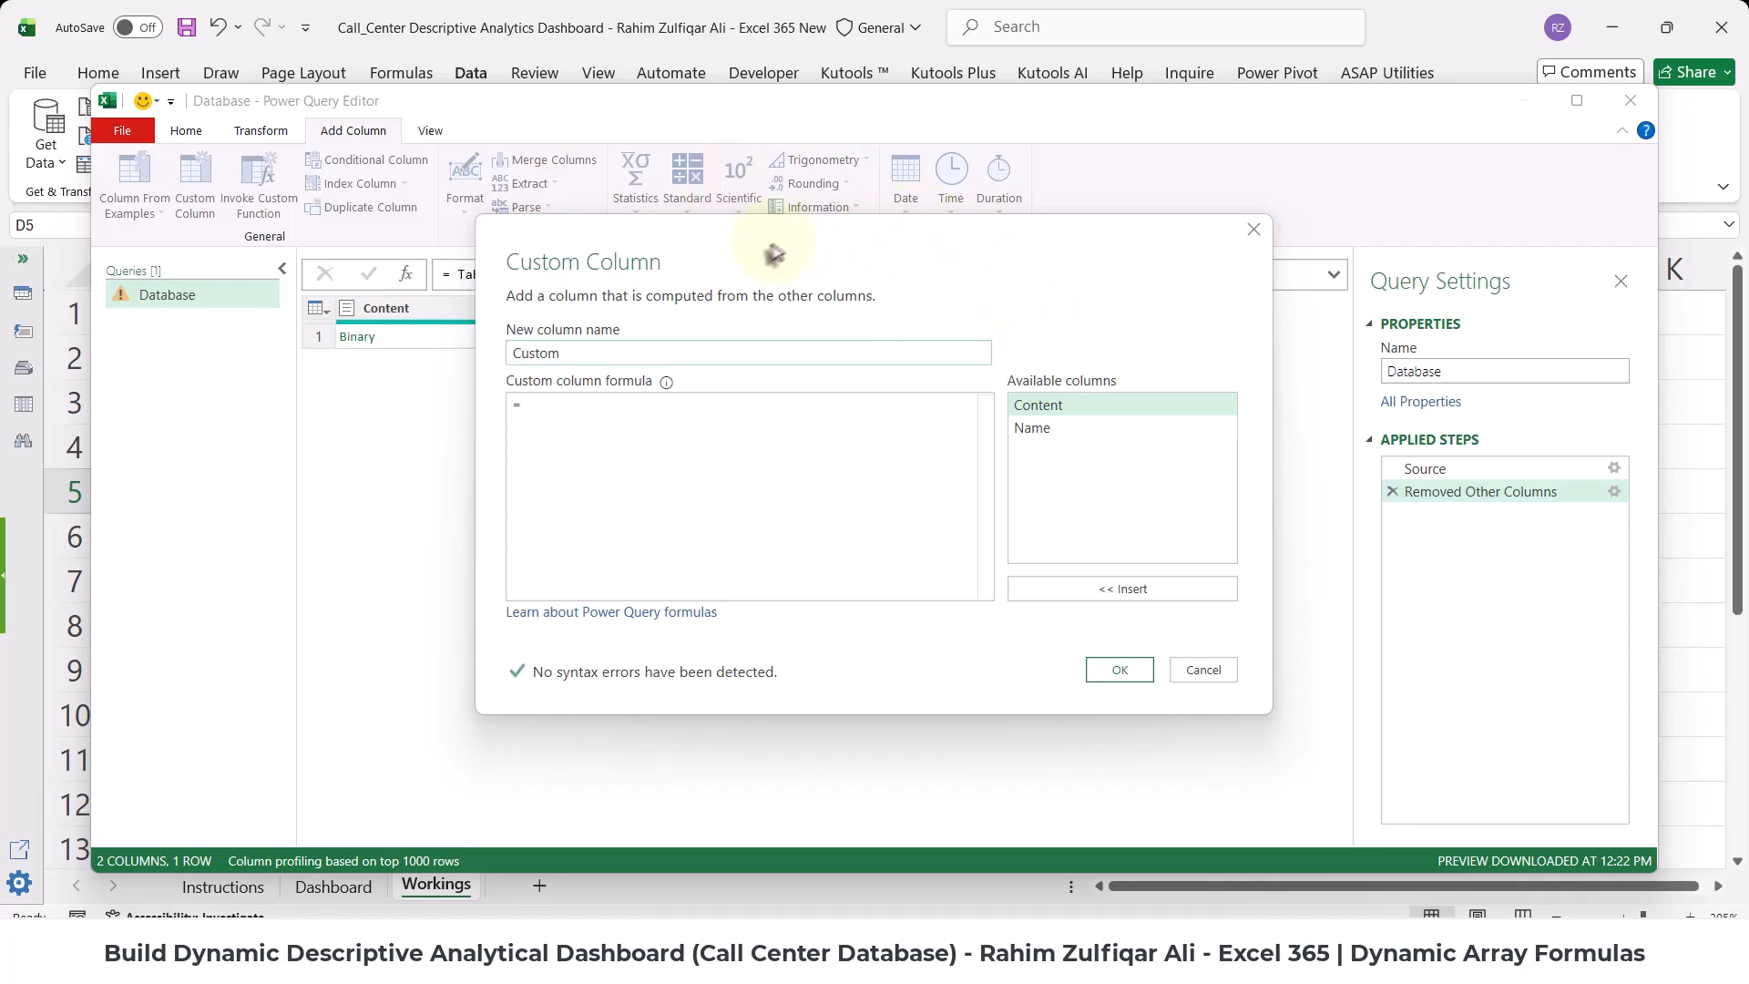
pyautogui.moveTo(774, 249); pyautogui.dragTo(1057, 196)
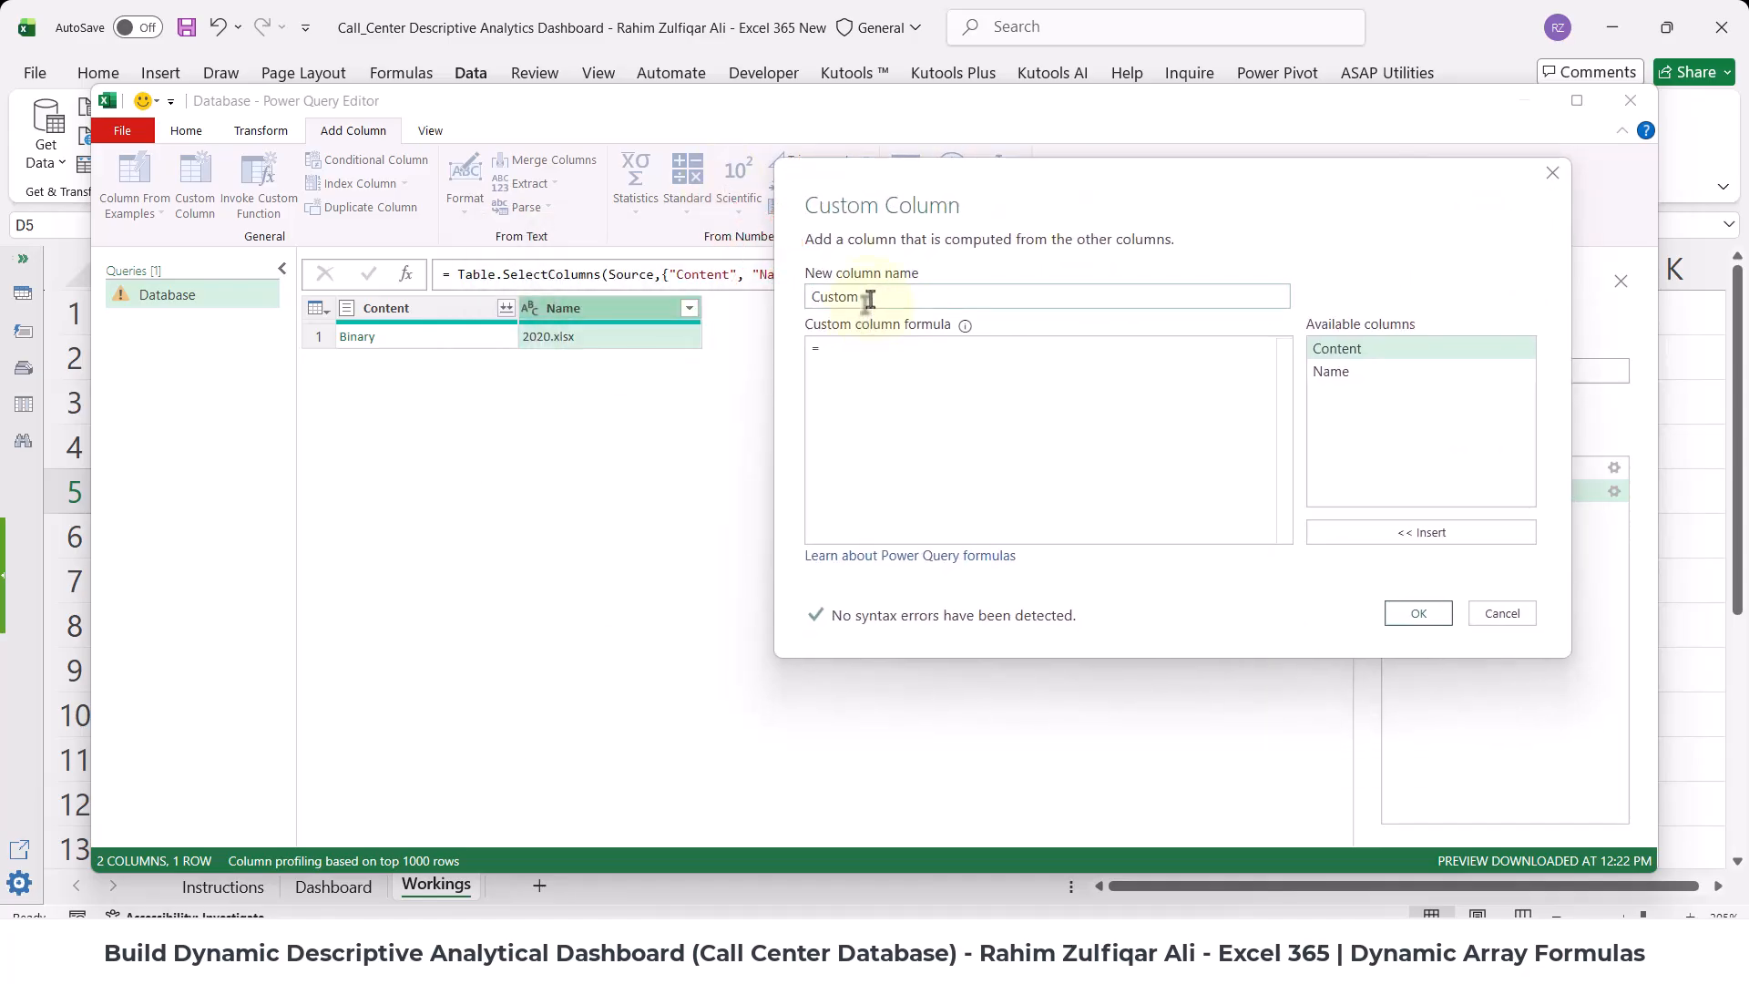
pyautogui.moveTo(864, 297); pyautogui.dragTo(788, 303)
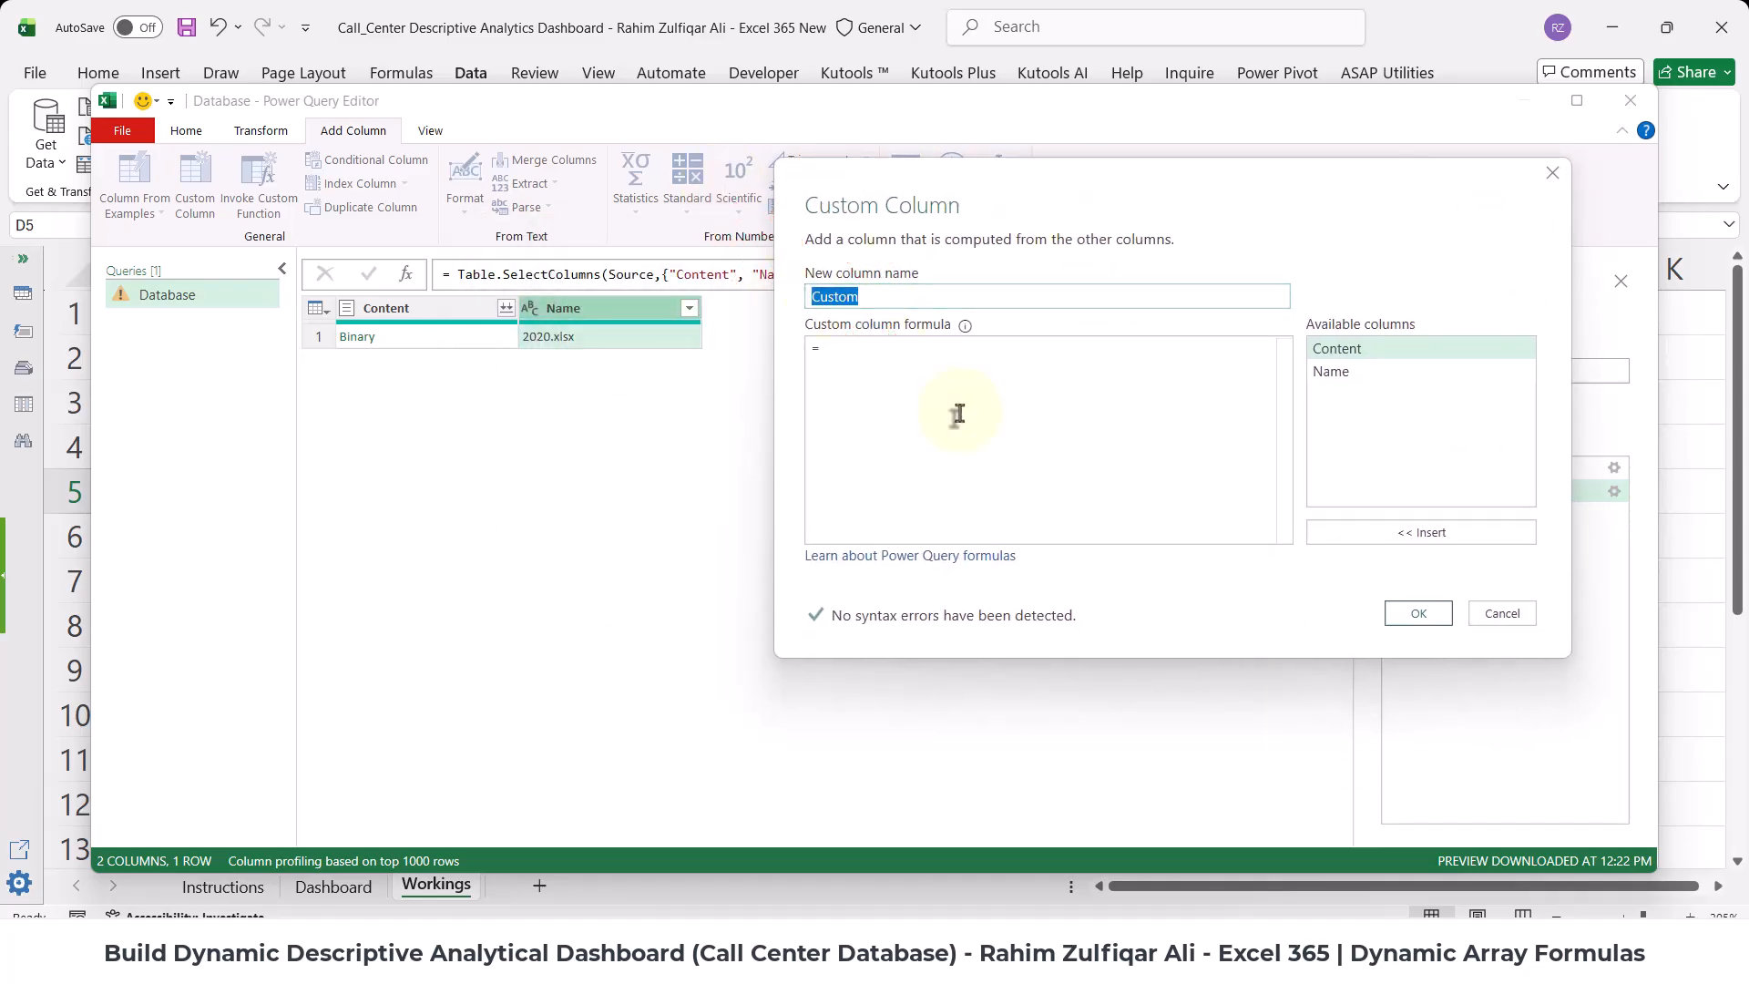
pyautogui.write('Database')
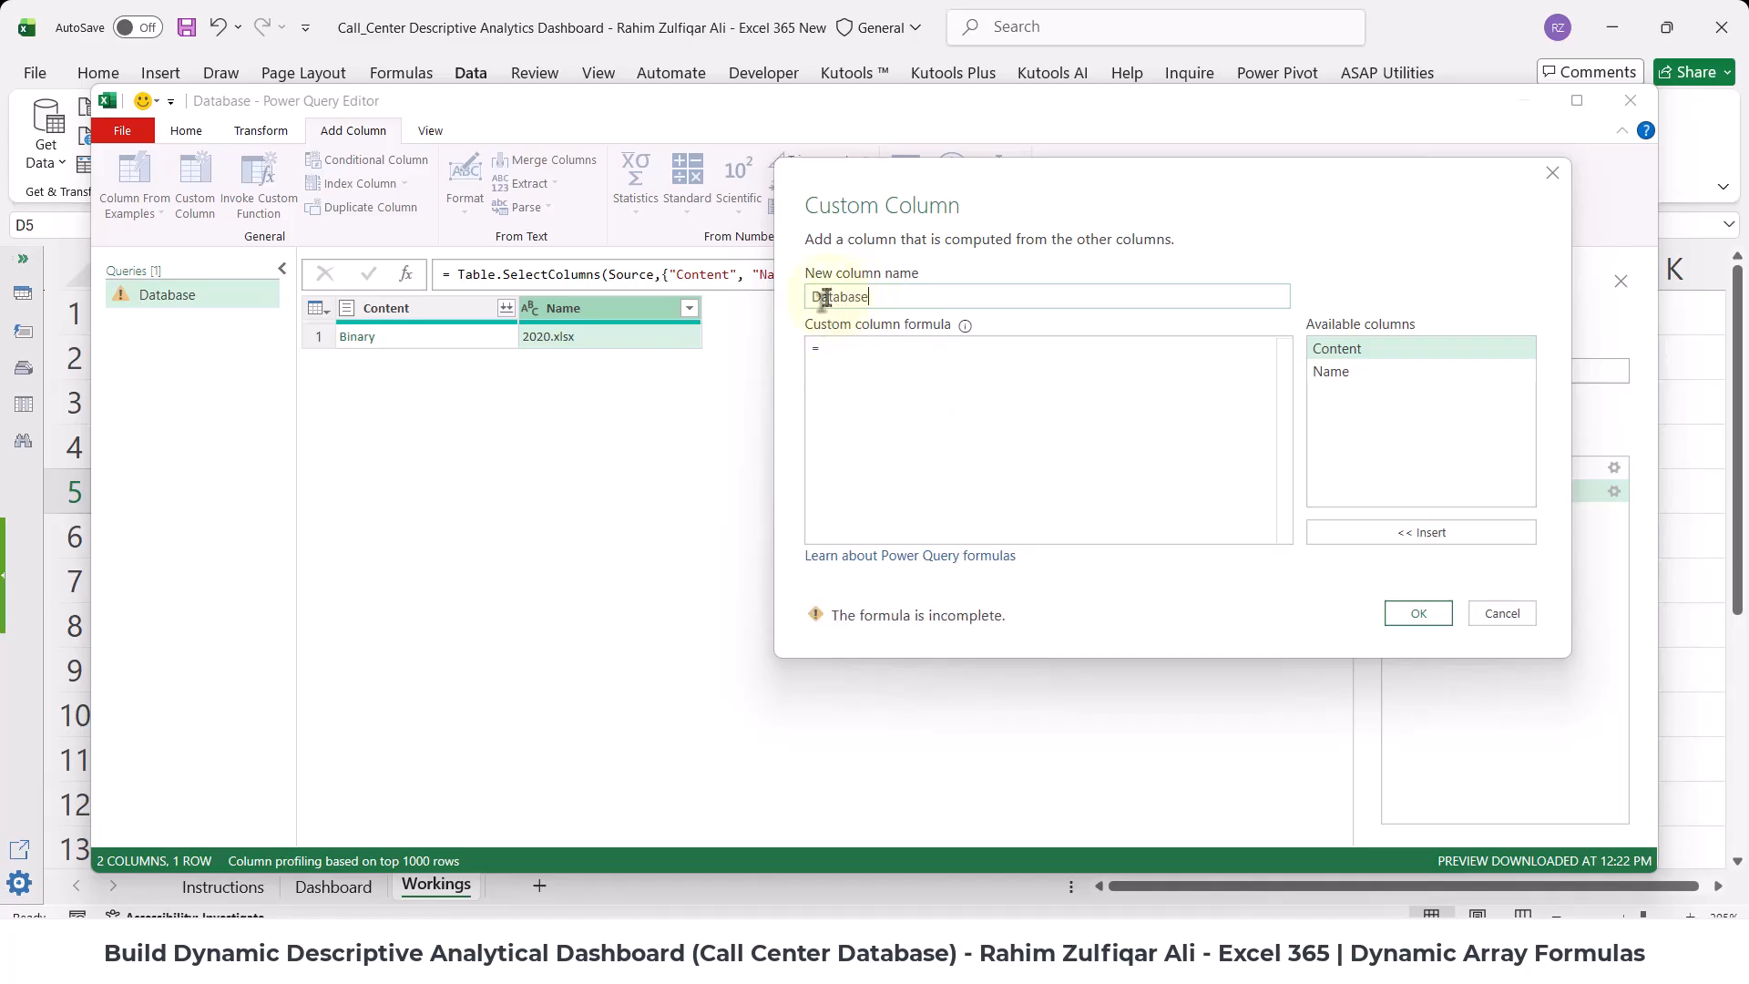
# - Enter the custom column formula =Excel.Workbook([Content]) for the Database column
pyautogui.click(834, 350)
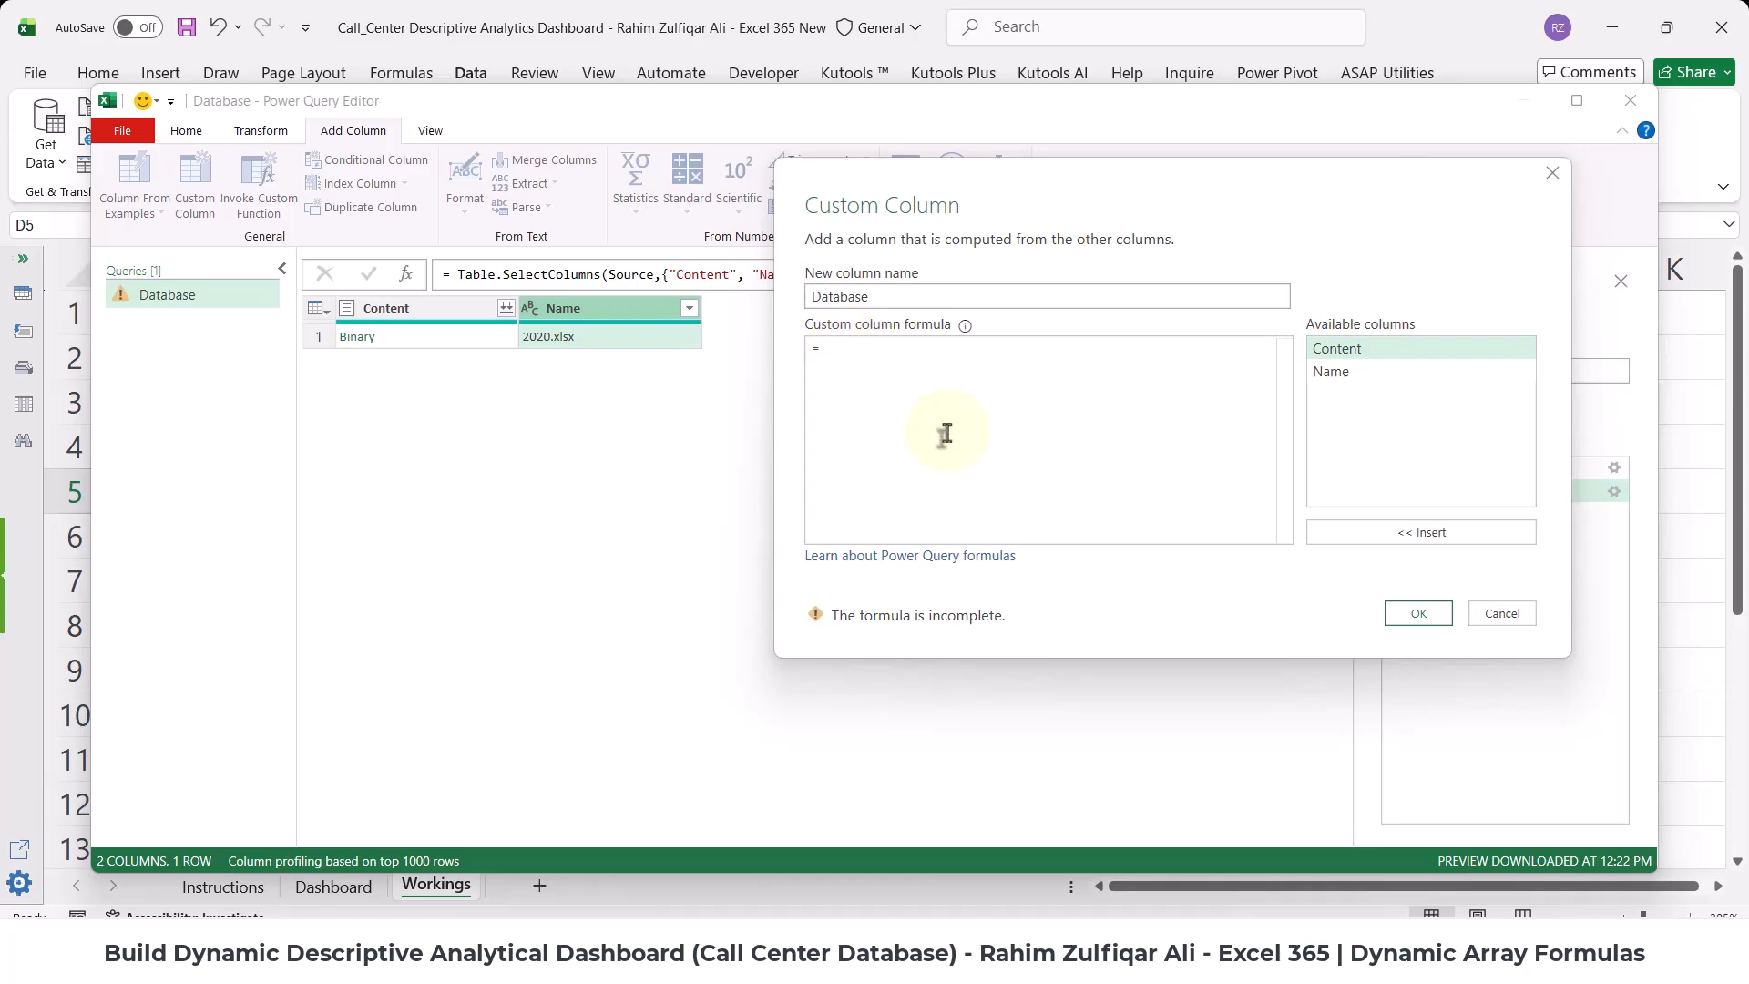
pyautogui.write('Excek')
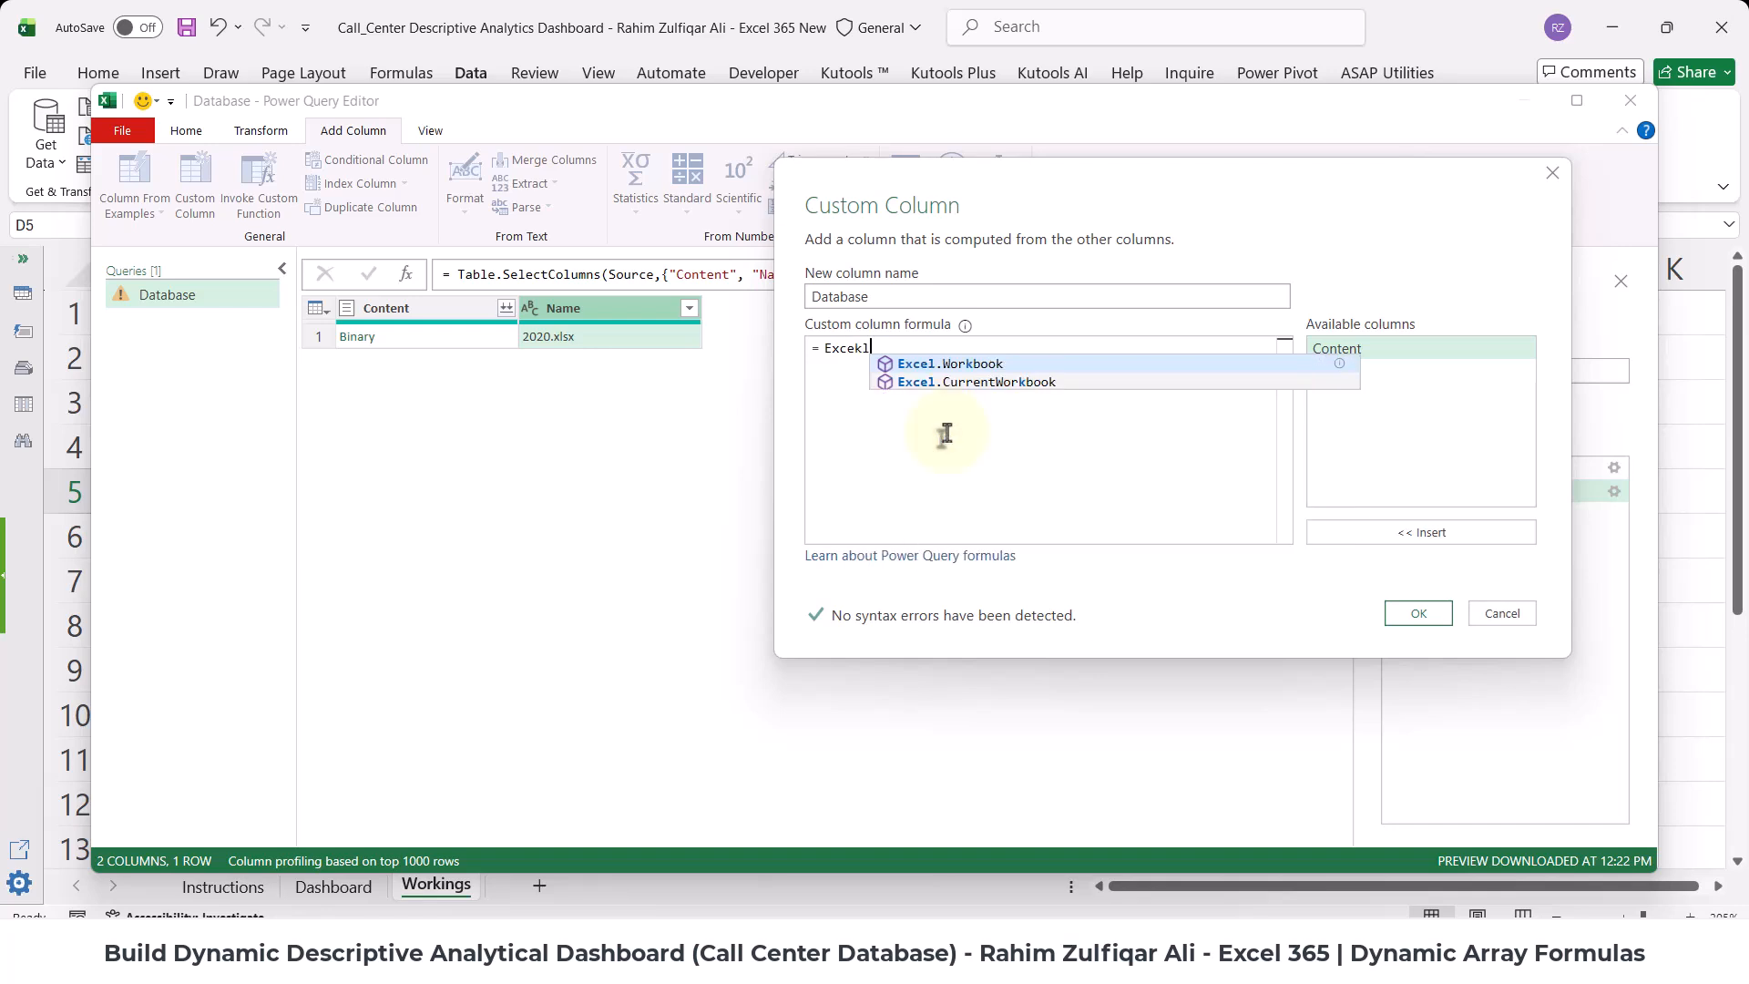
pyautogui.press('BackSpace')
pyautogui.press('BackSpace')
pyautogui.write('elwo')
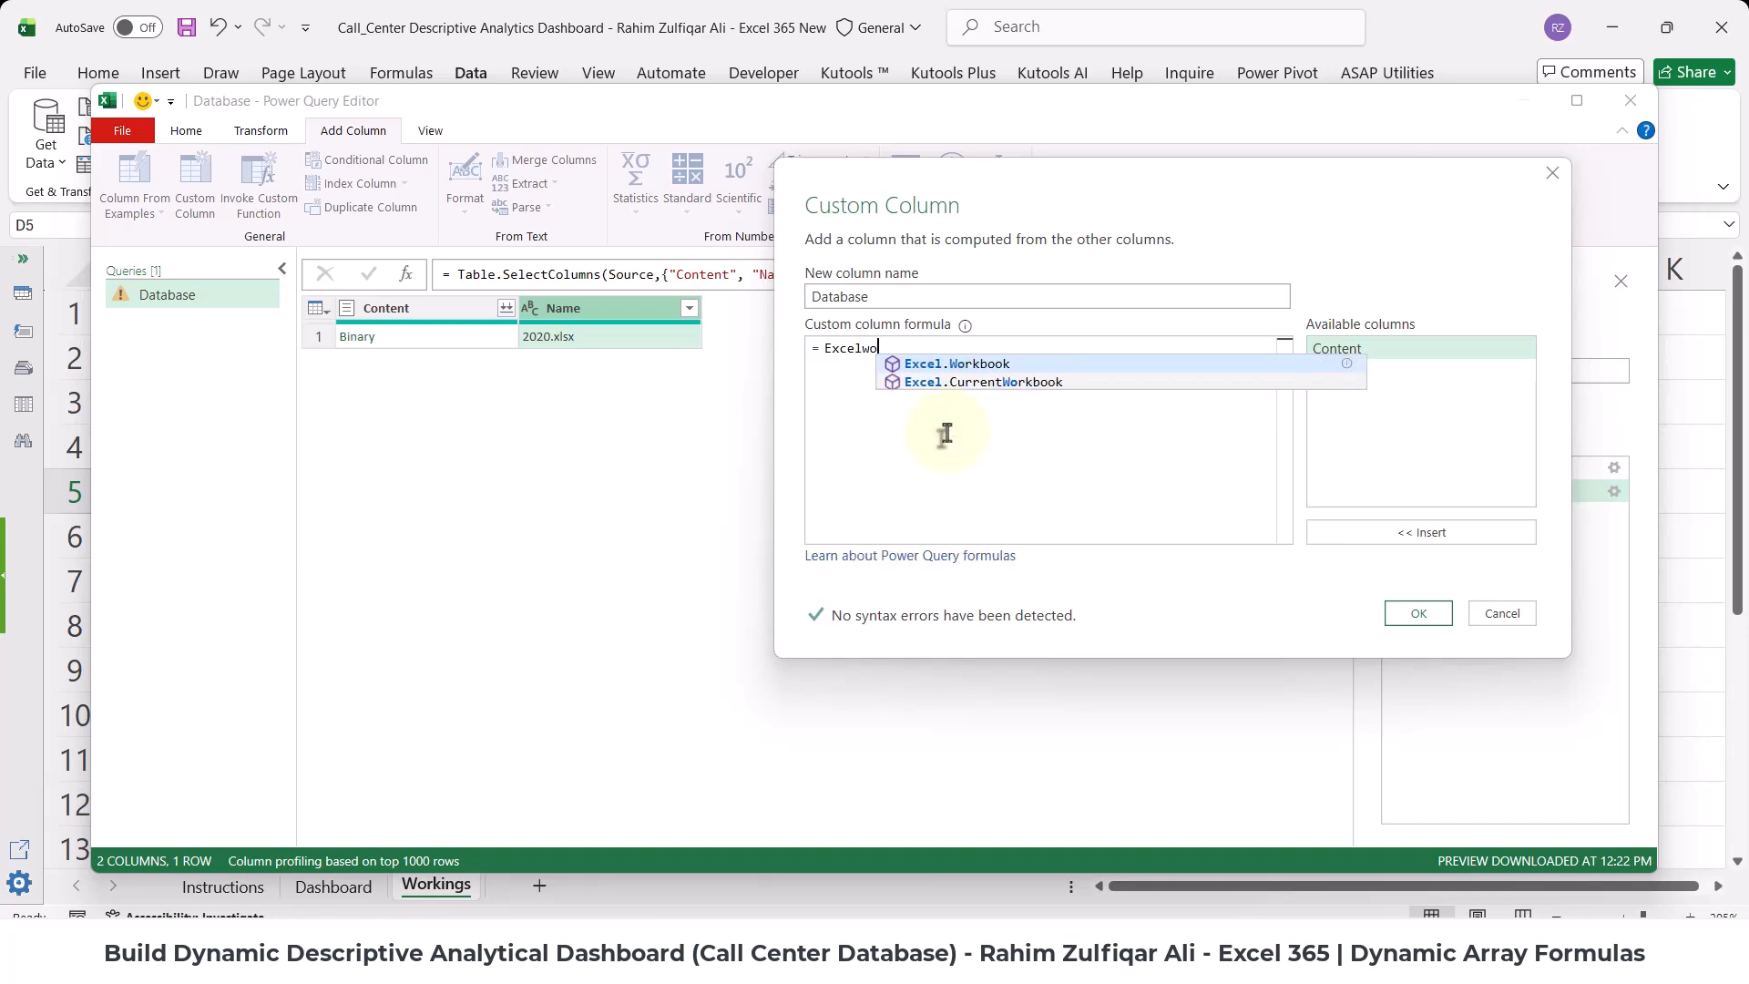
pyautogui.press('Tab')
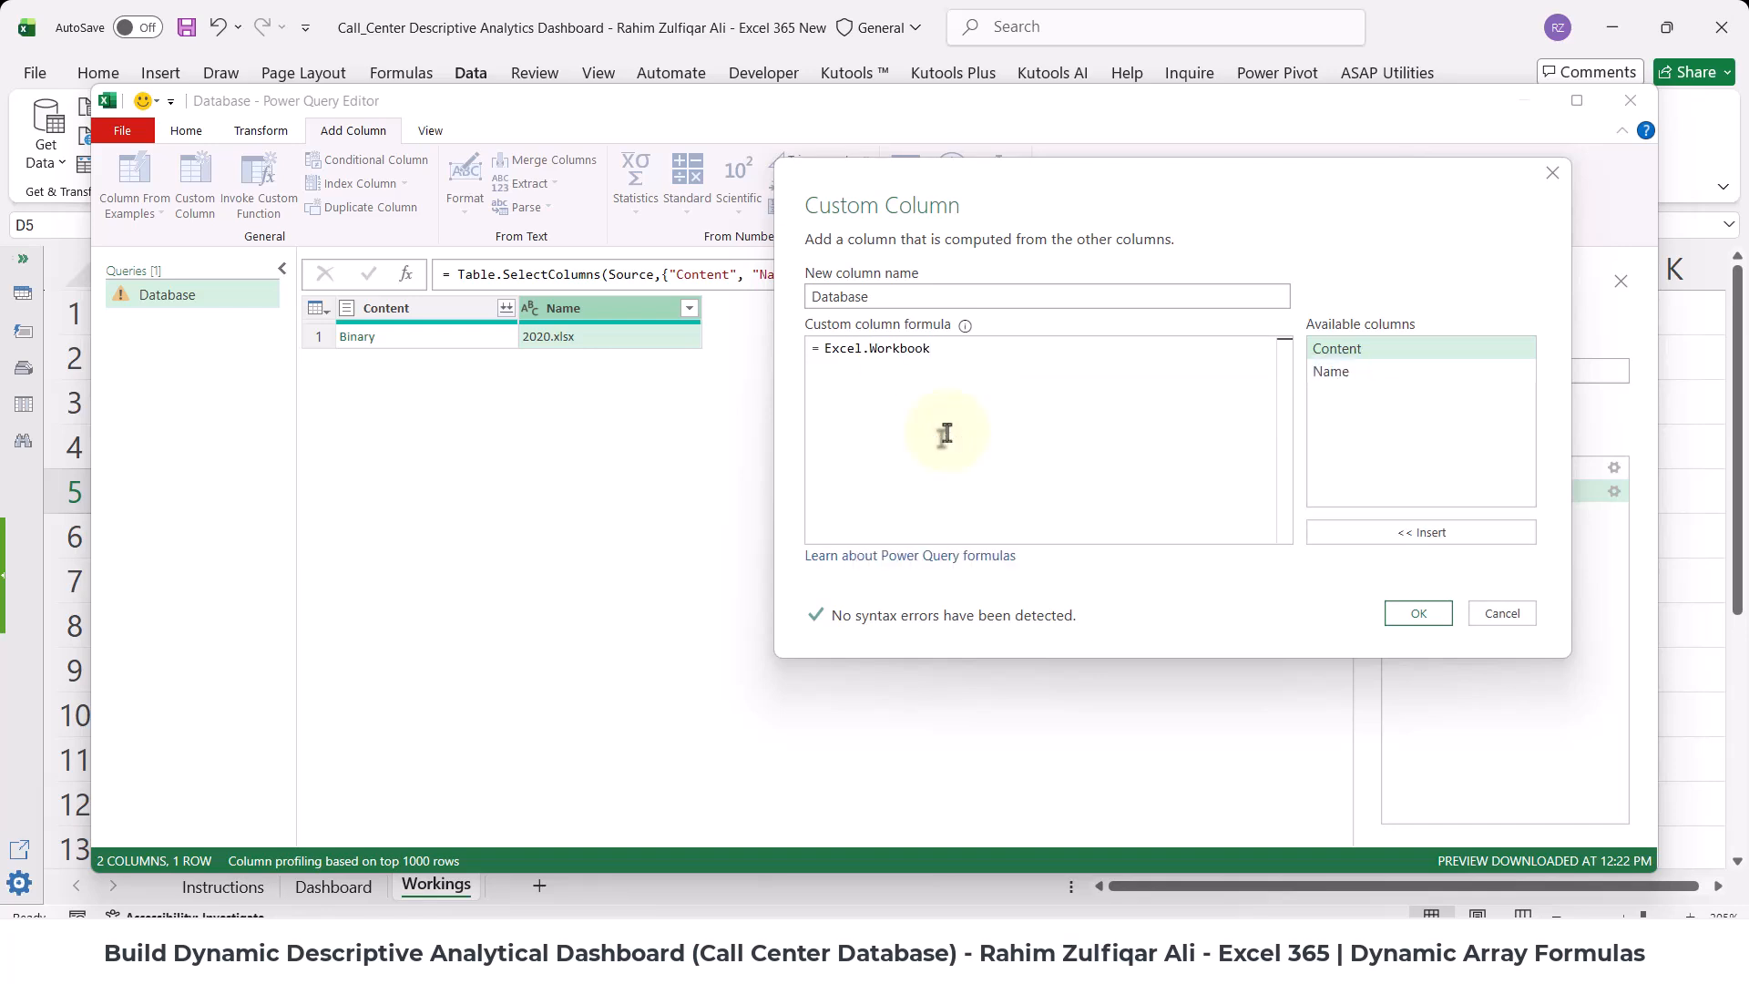
pyautogui.write('(')
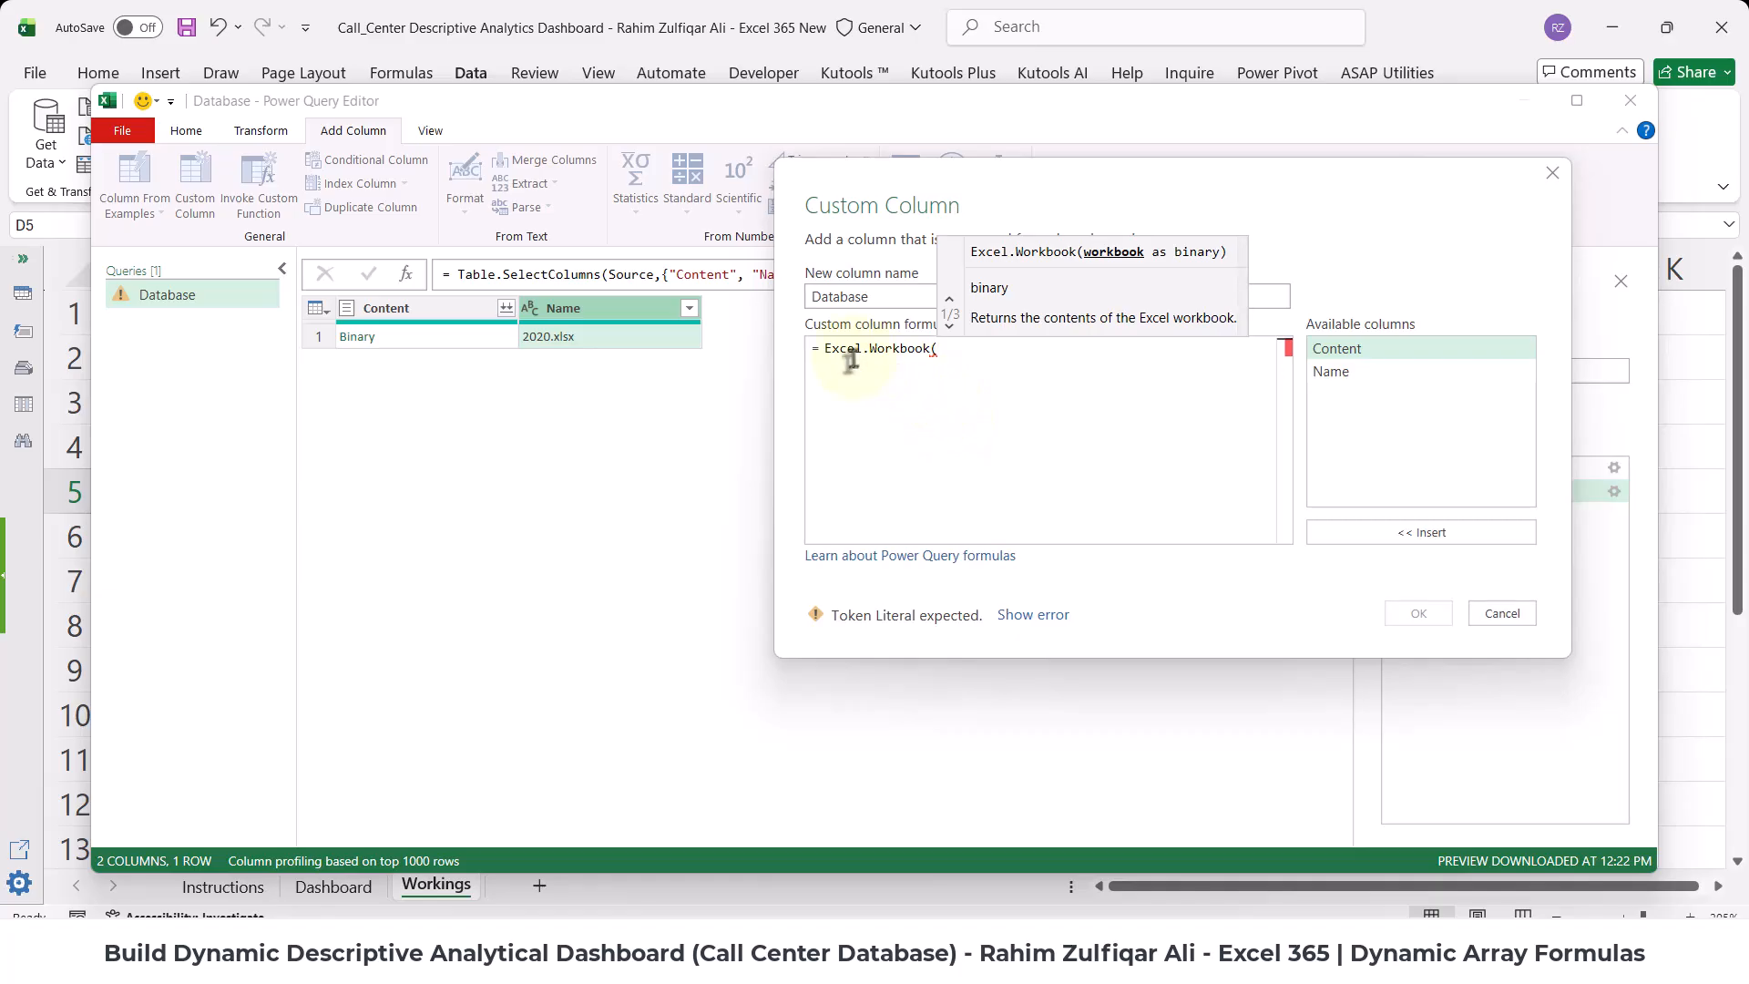
pyautogui.doubleClick(1331, 357)
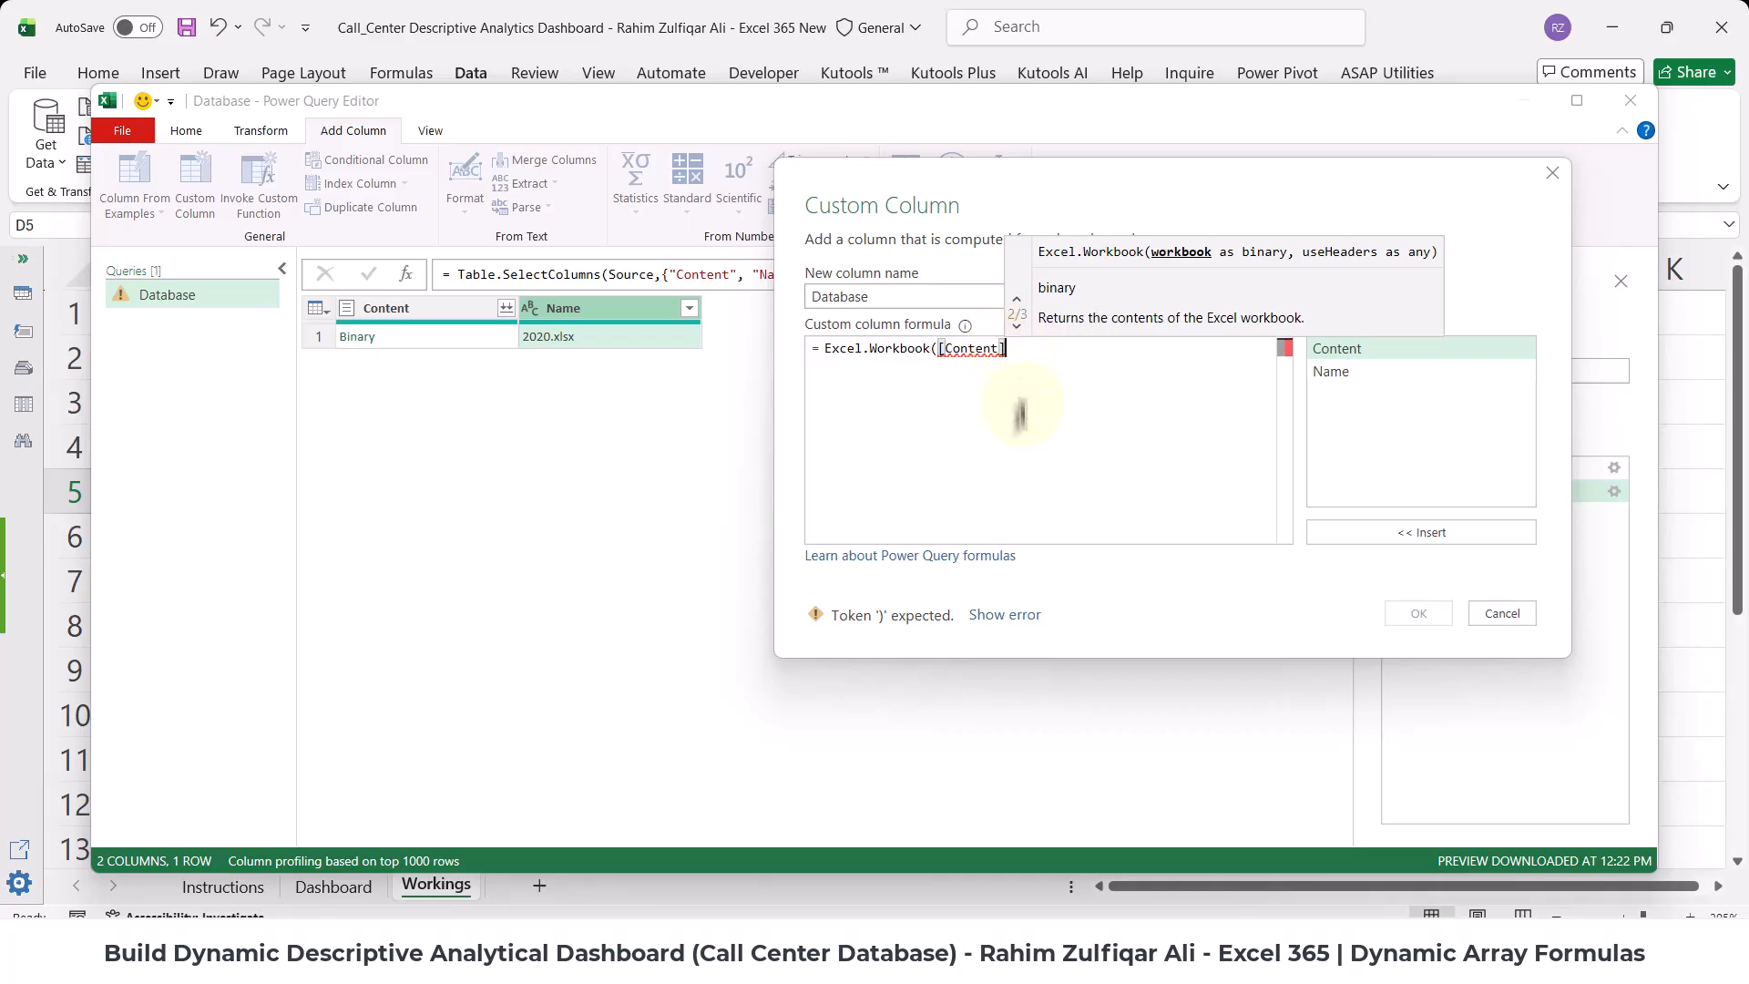
pyautogui.write(')')
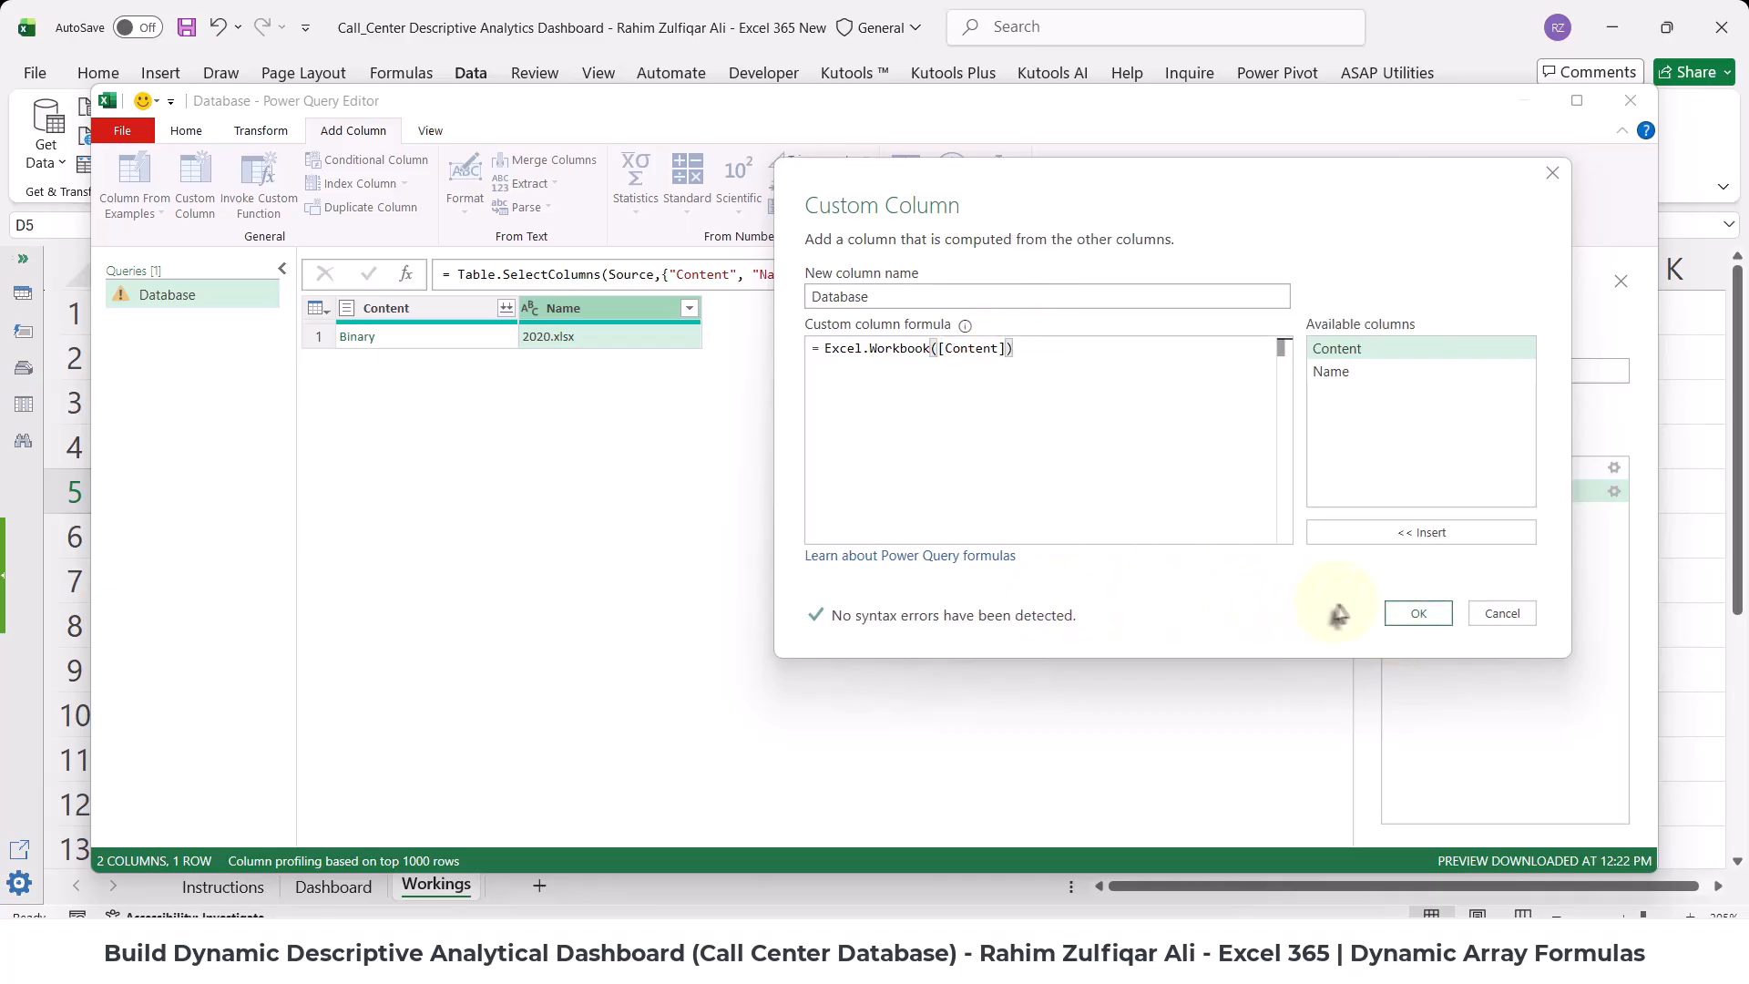
# - Add the custom Database column and expand it into all its columns without the original column name as prefix
pyautogui.click(1407, 619)
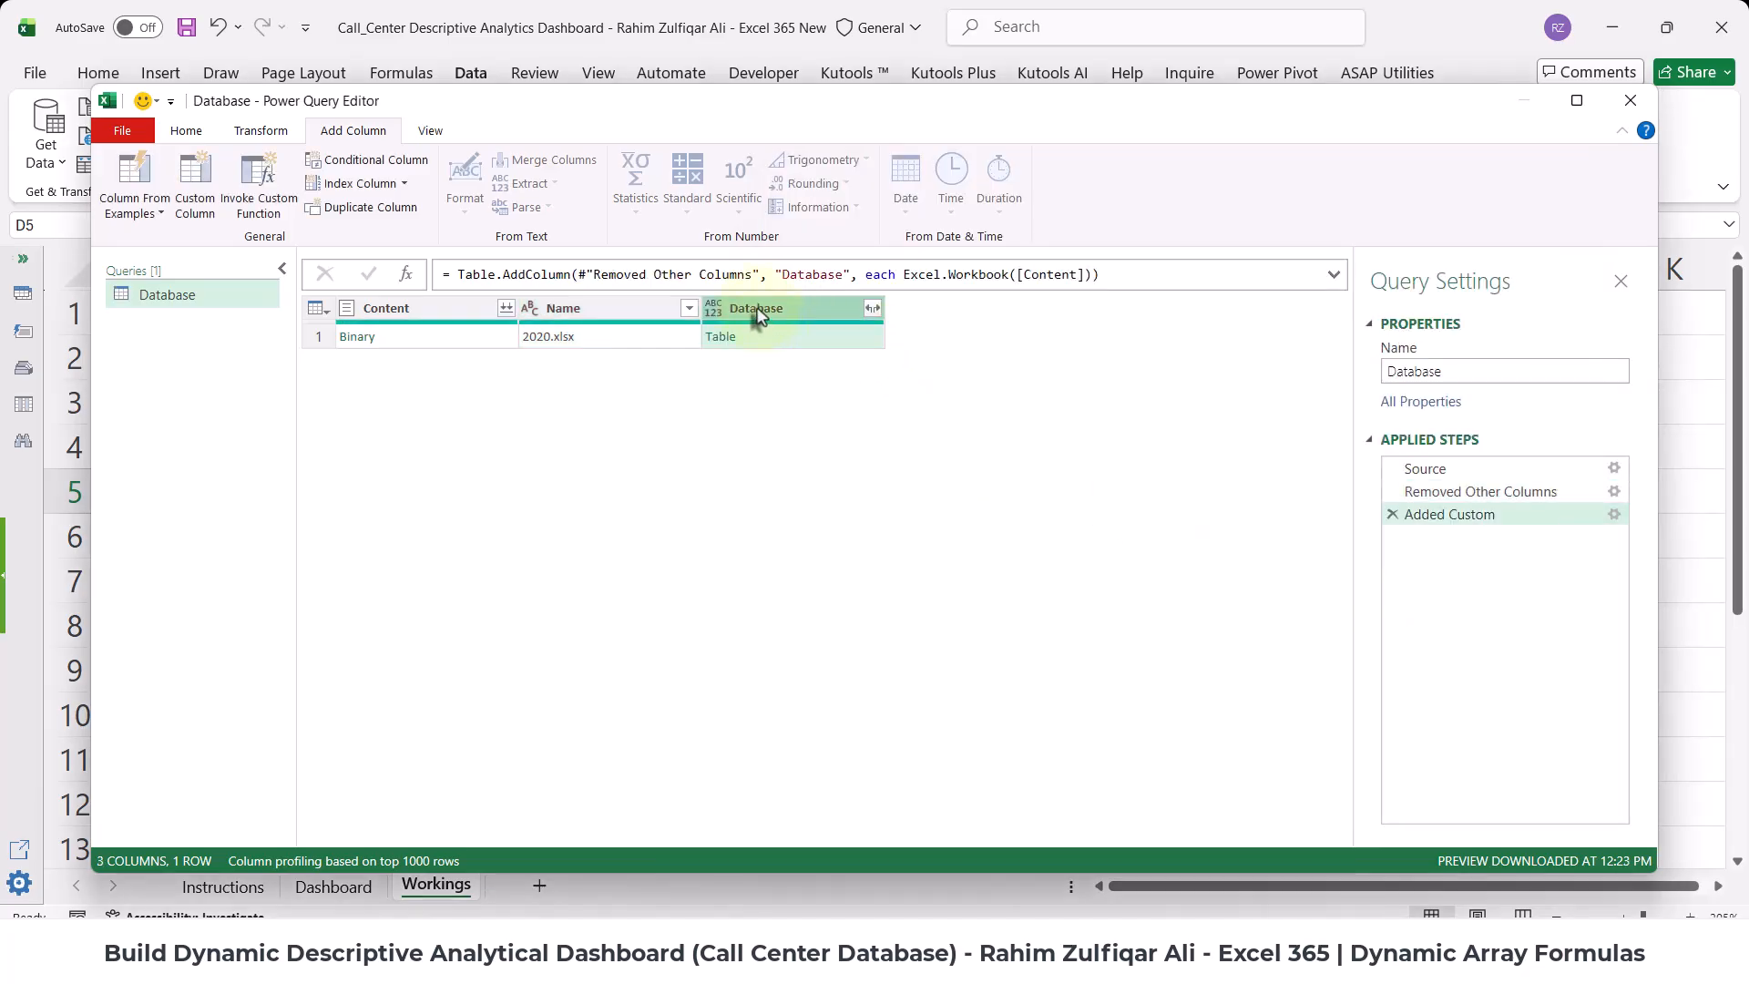
pyautogui.click(872, 309)
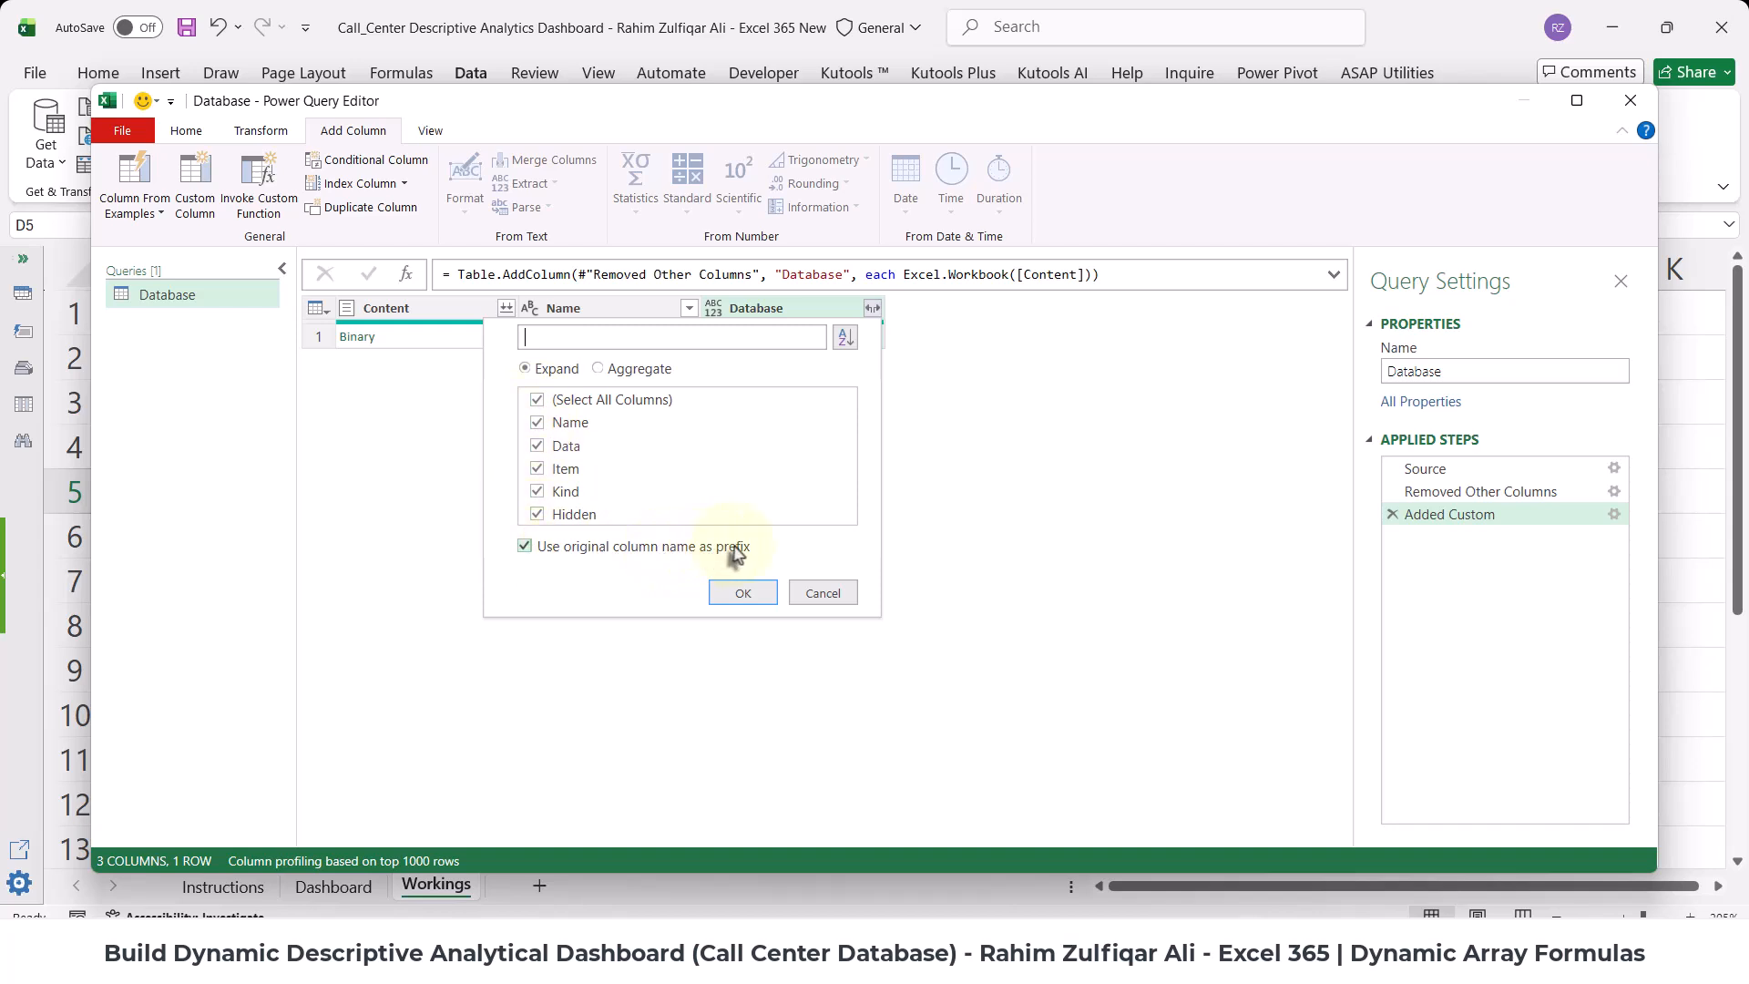
pyautogui.click(526, 546)
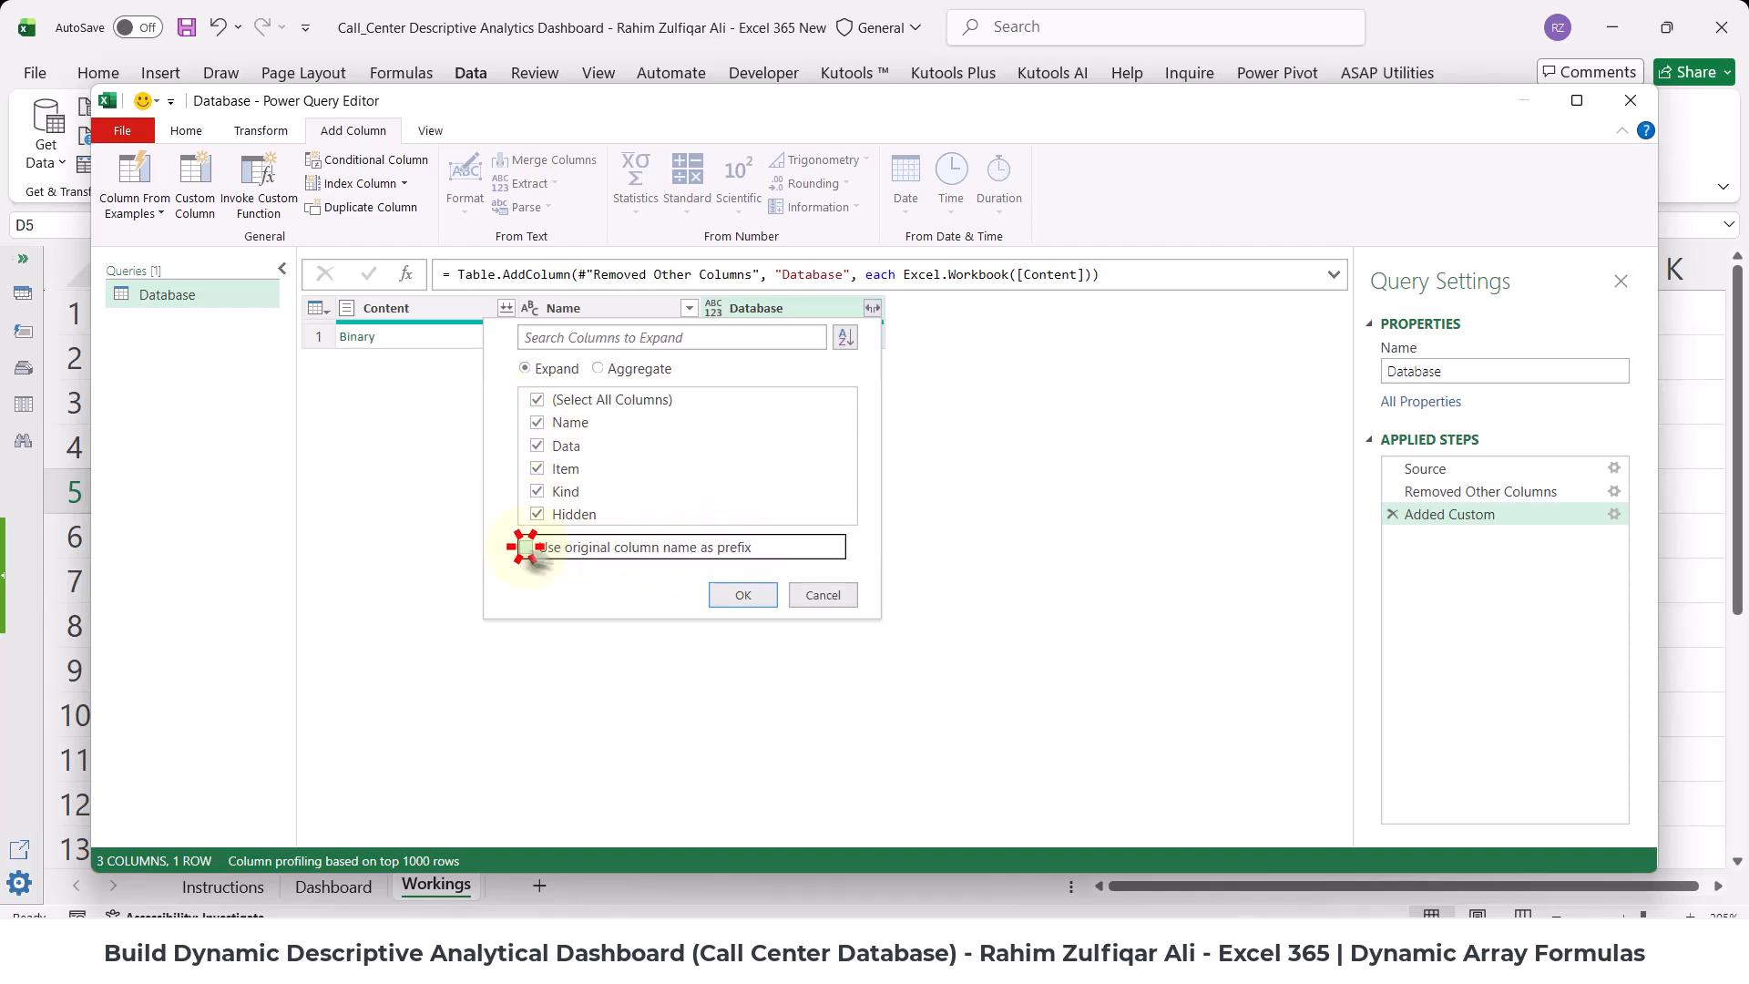
pyautogui.click(743, 595)
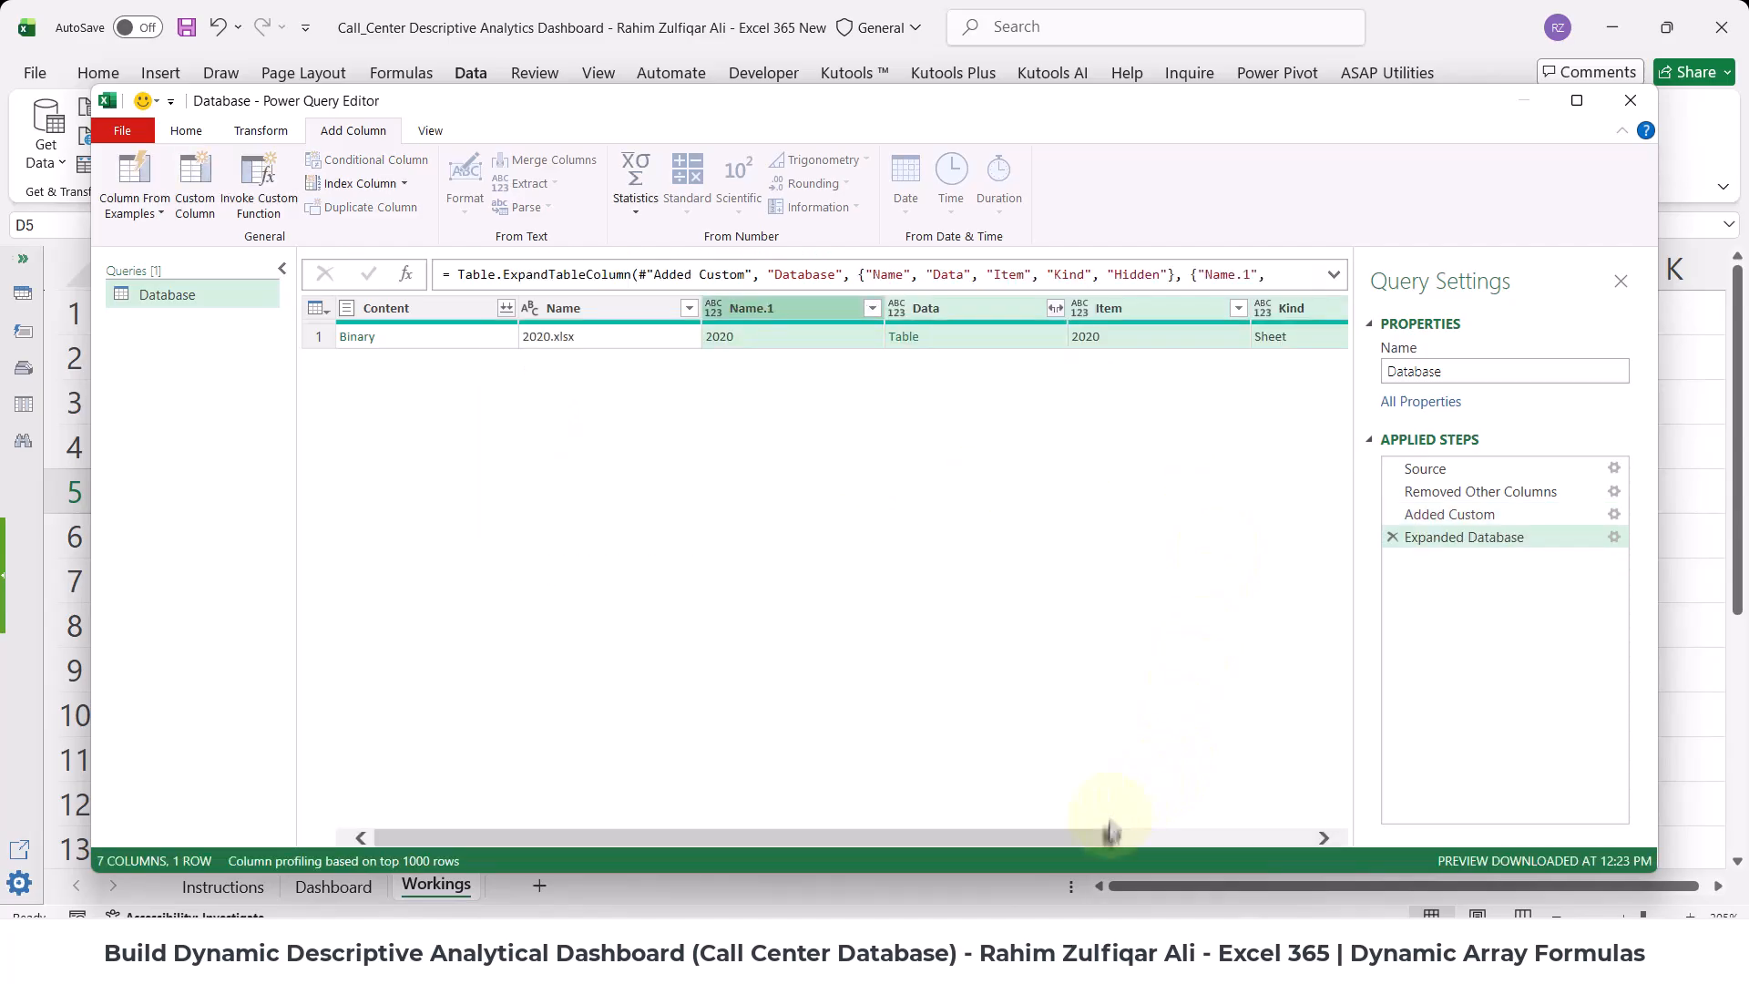
# - Examine the expanded Kind and Name.1 columns and compare them with the 2020 workbook in the Database folder in File Explorer
pyautogui.moveTo(1095, 842); pyautogui.dragTo(1327, 833)
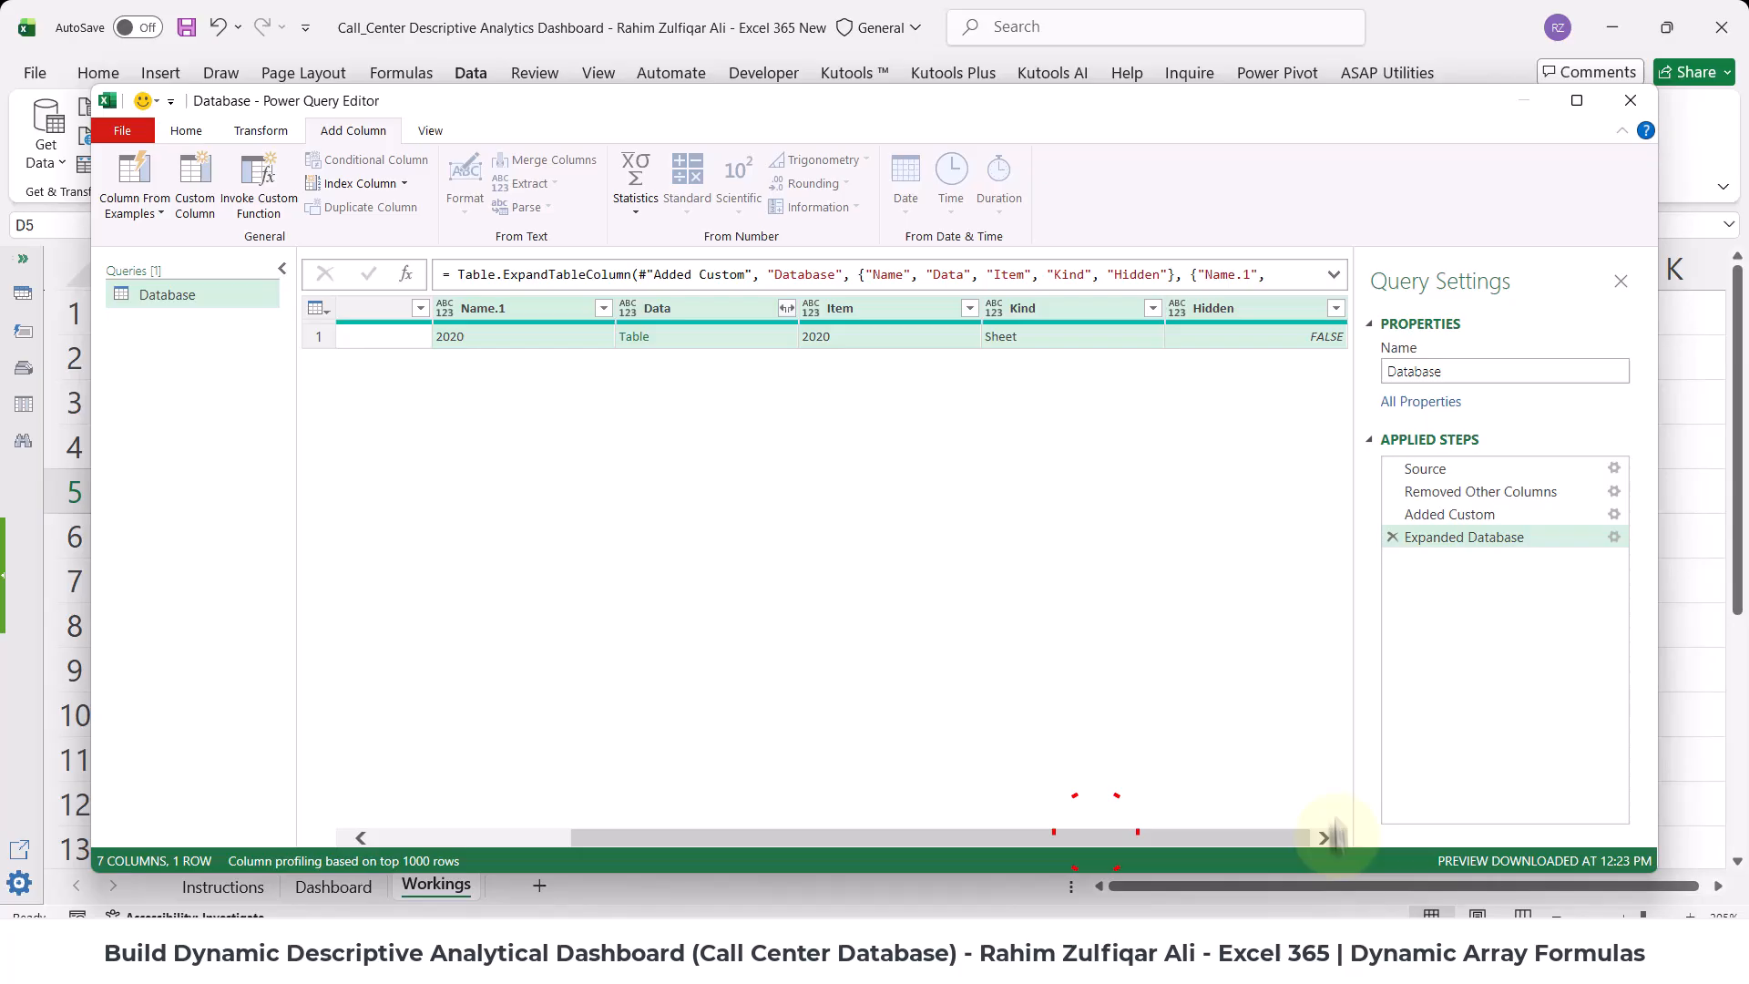
pyautogui.click(1084, 309)
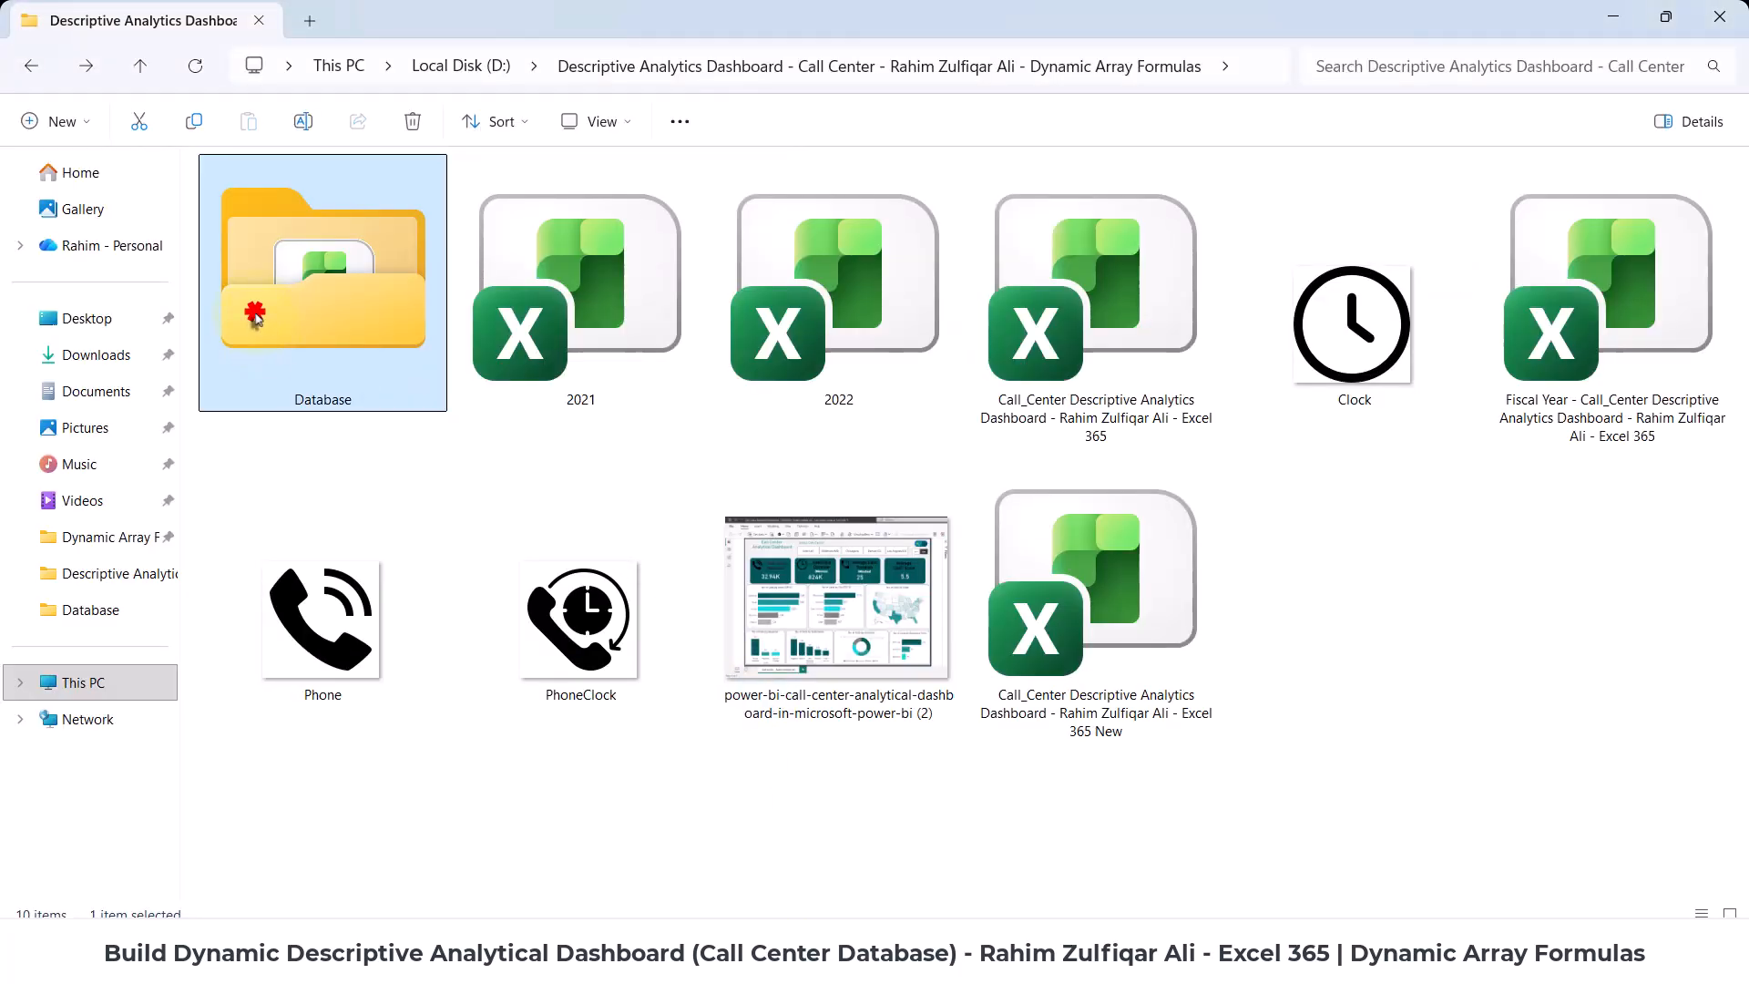
pyautogui.doubleClick(255, 314)
pyautogui.click(330, 293)
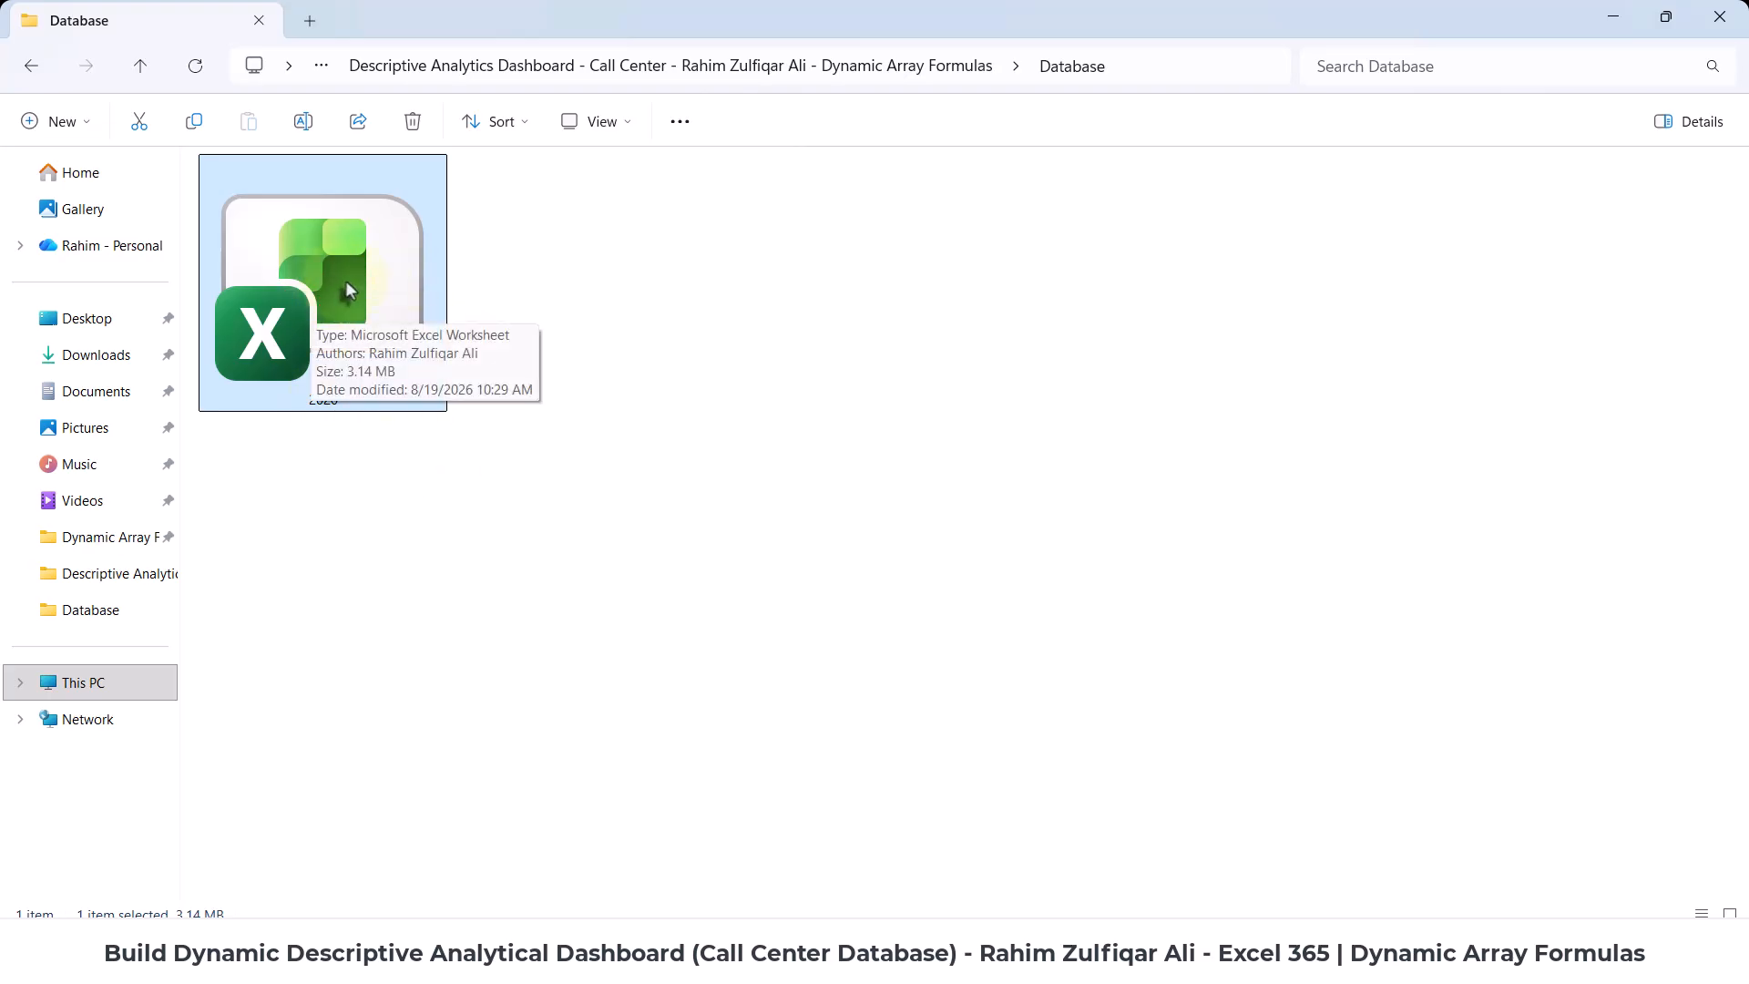
pyautogui.click(1093, 915)
pyautogui.click(1152, 879)
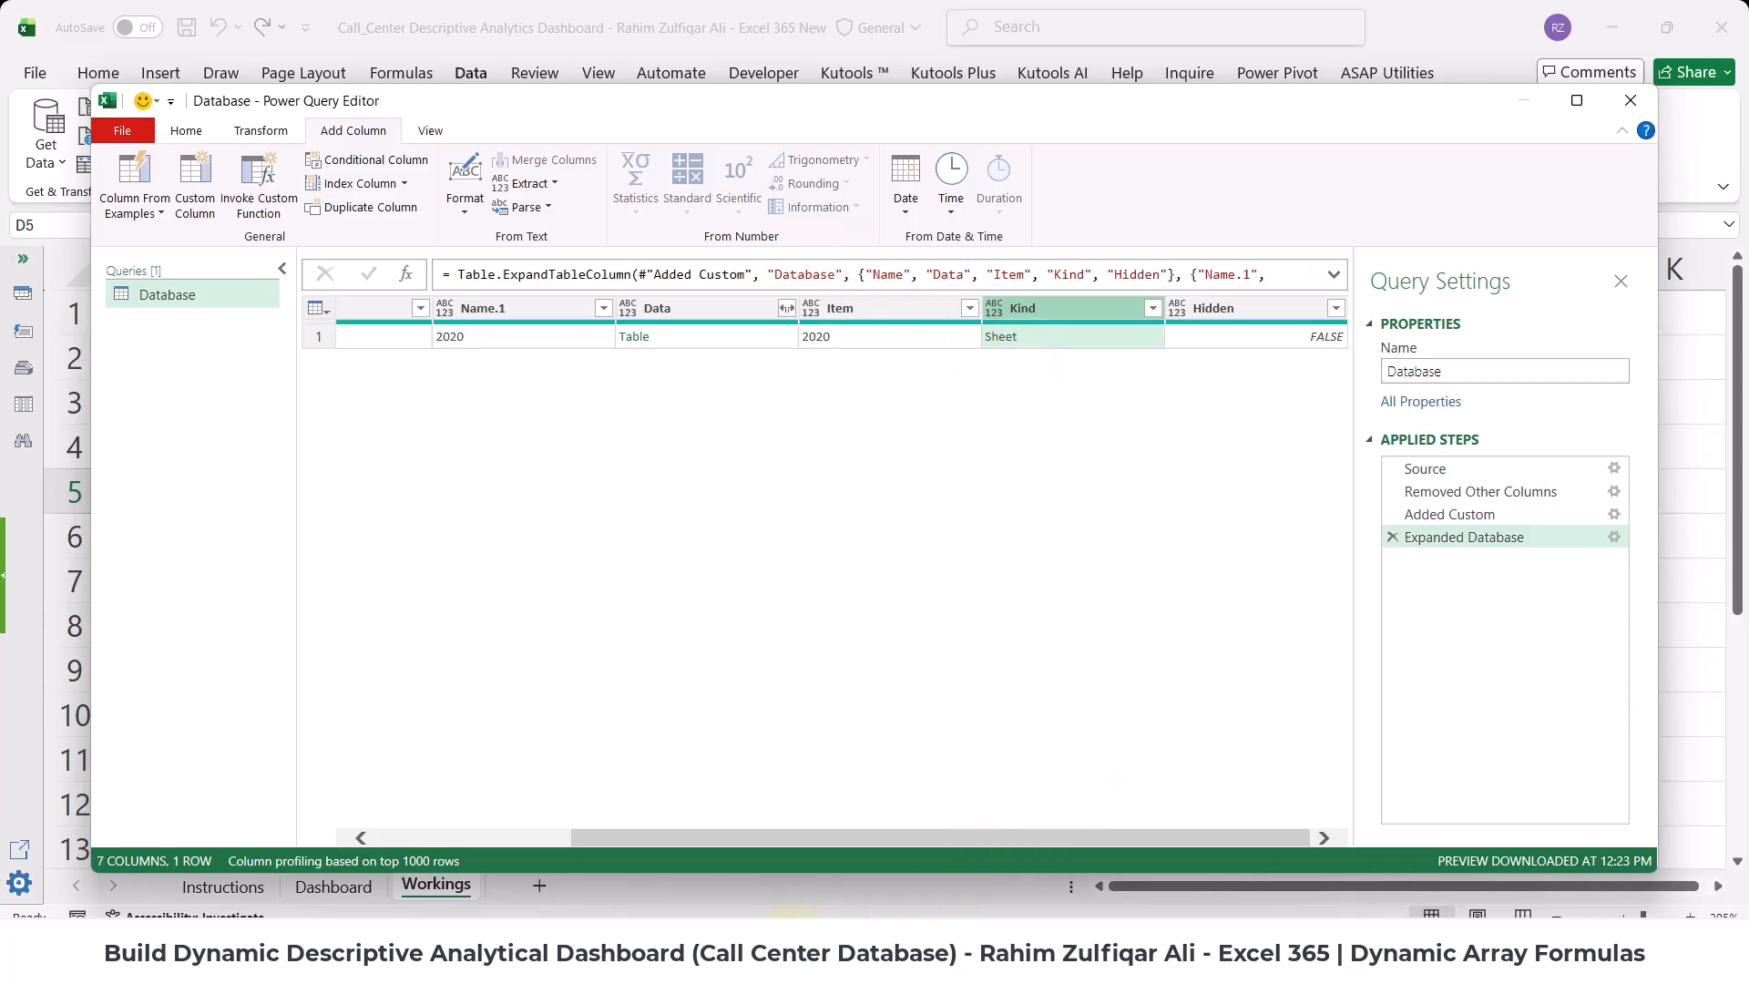
pyautogui.click(801, 945)
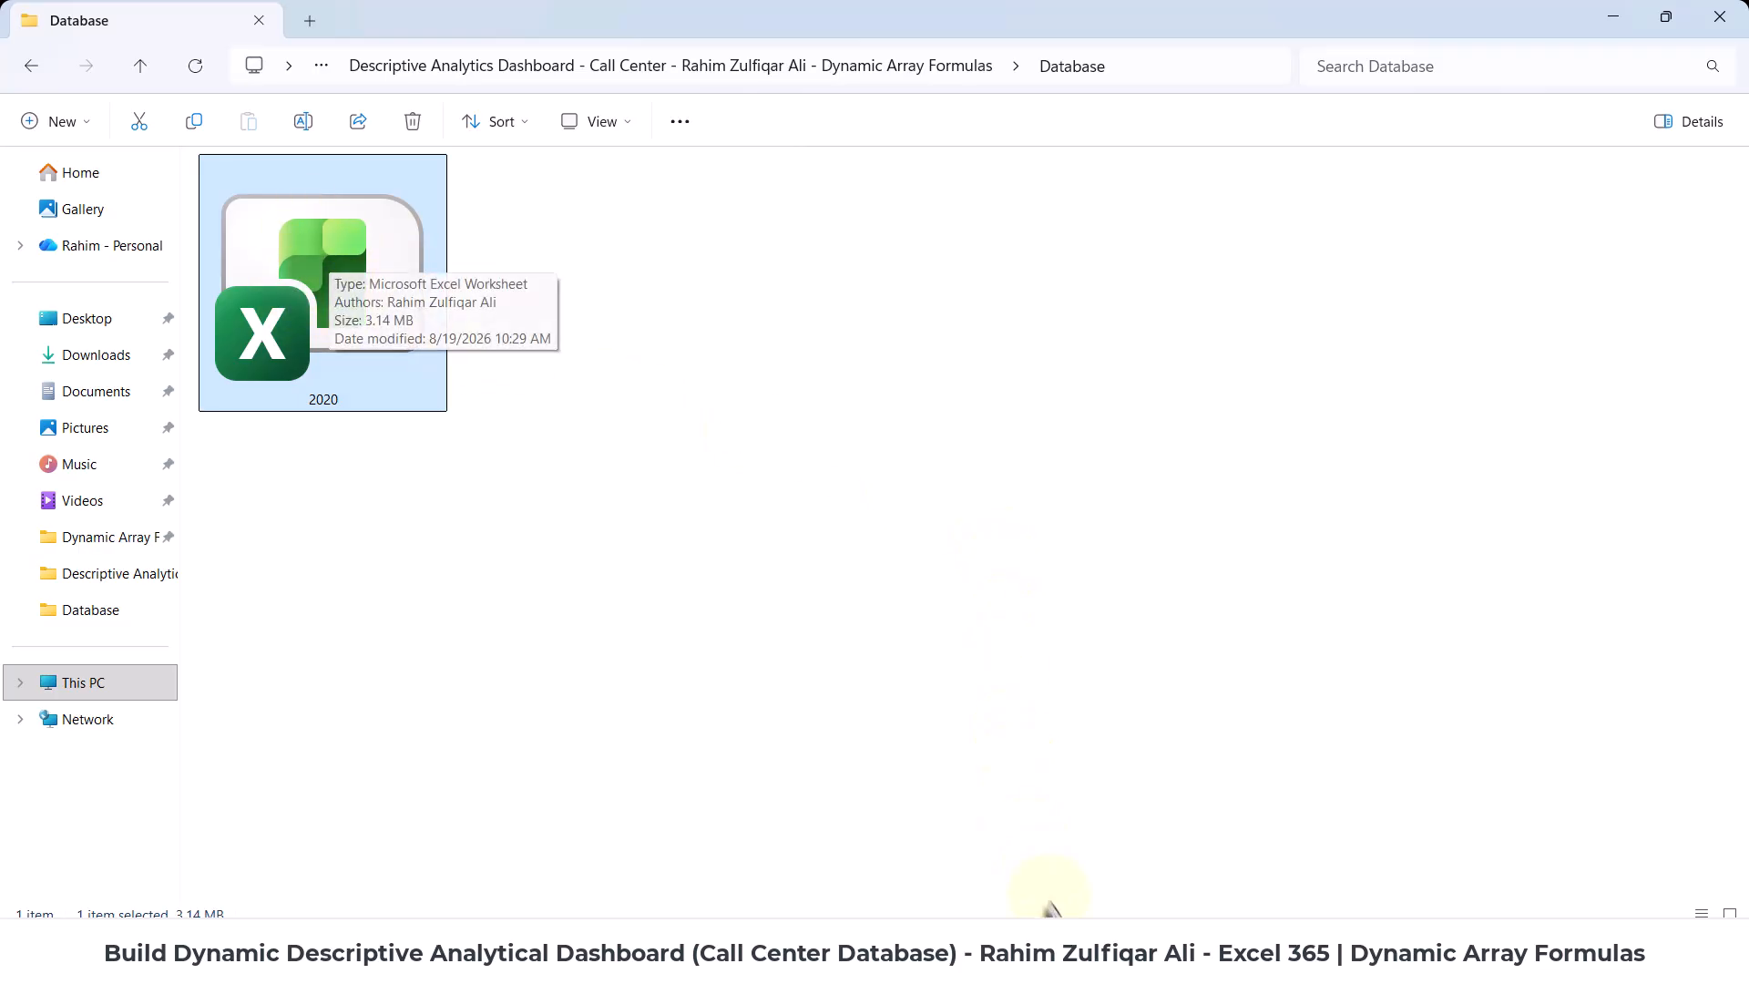
pyautogui.click(1080, 912)
pyautogui.click(1161, 877)
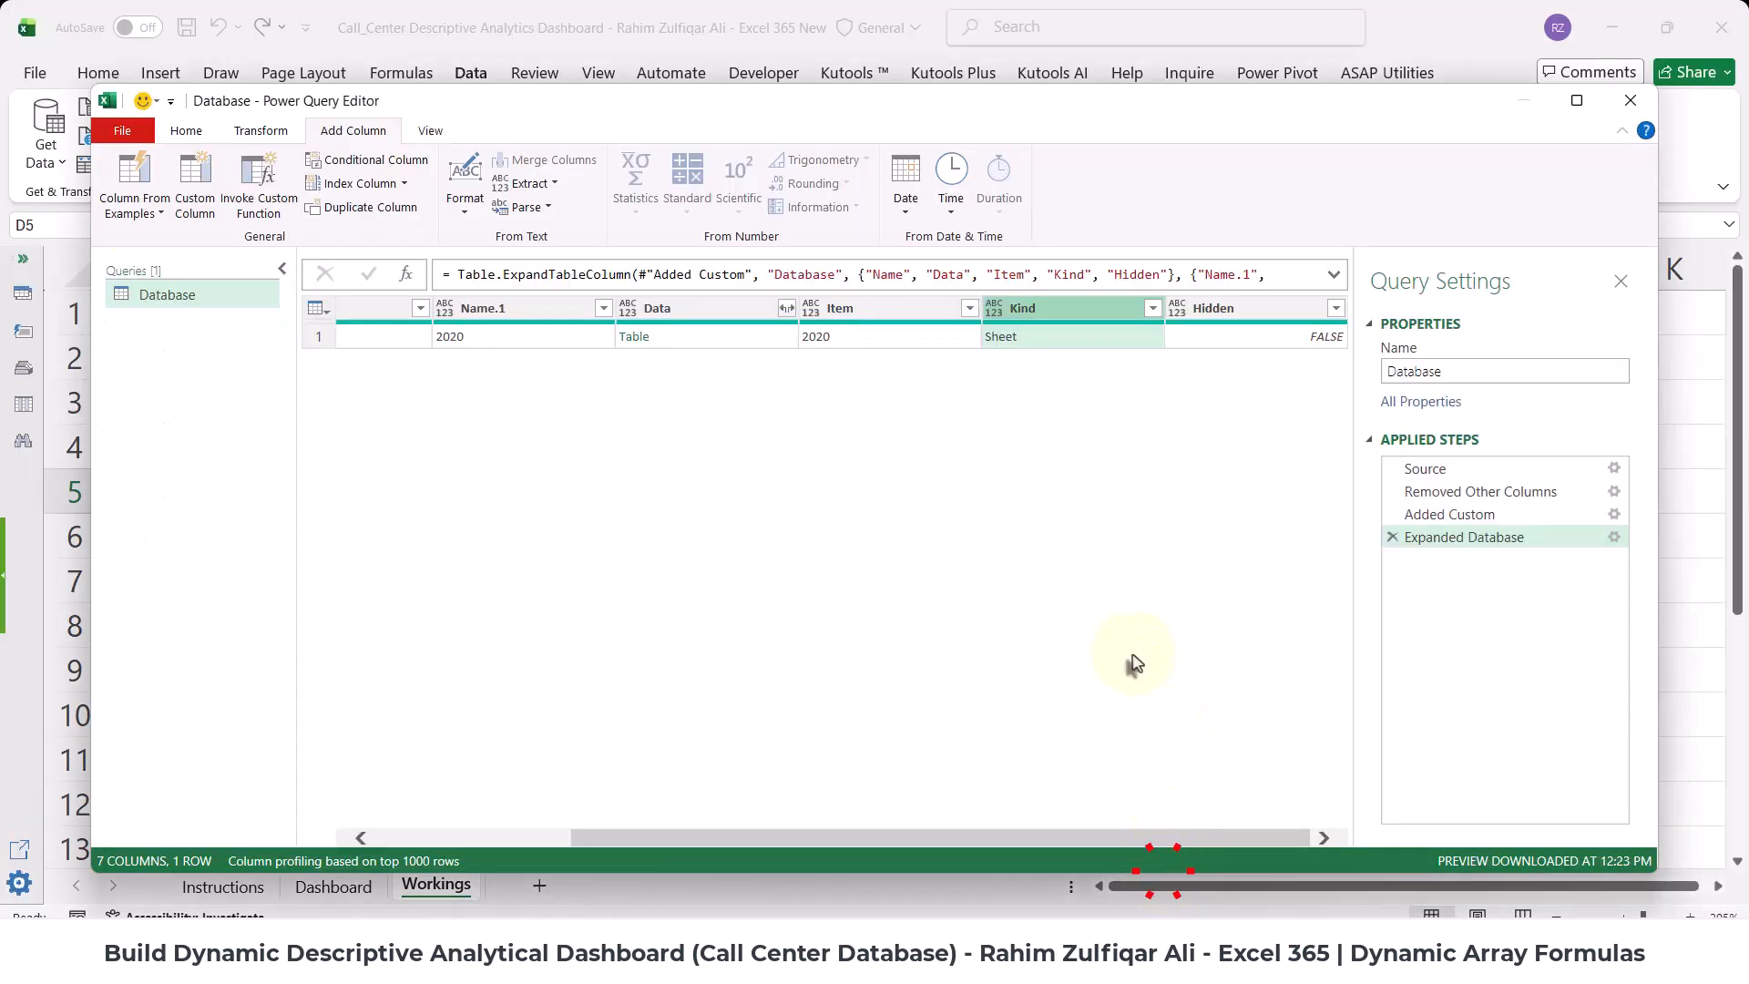
pyautogui.click(995, 344)
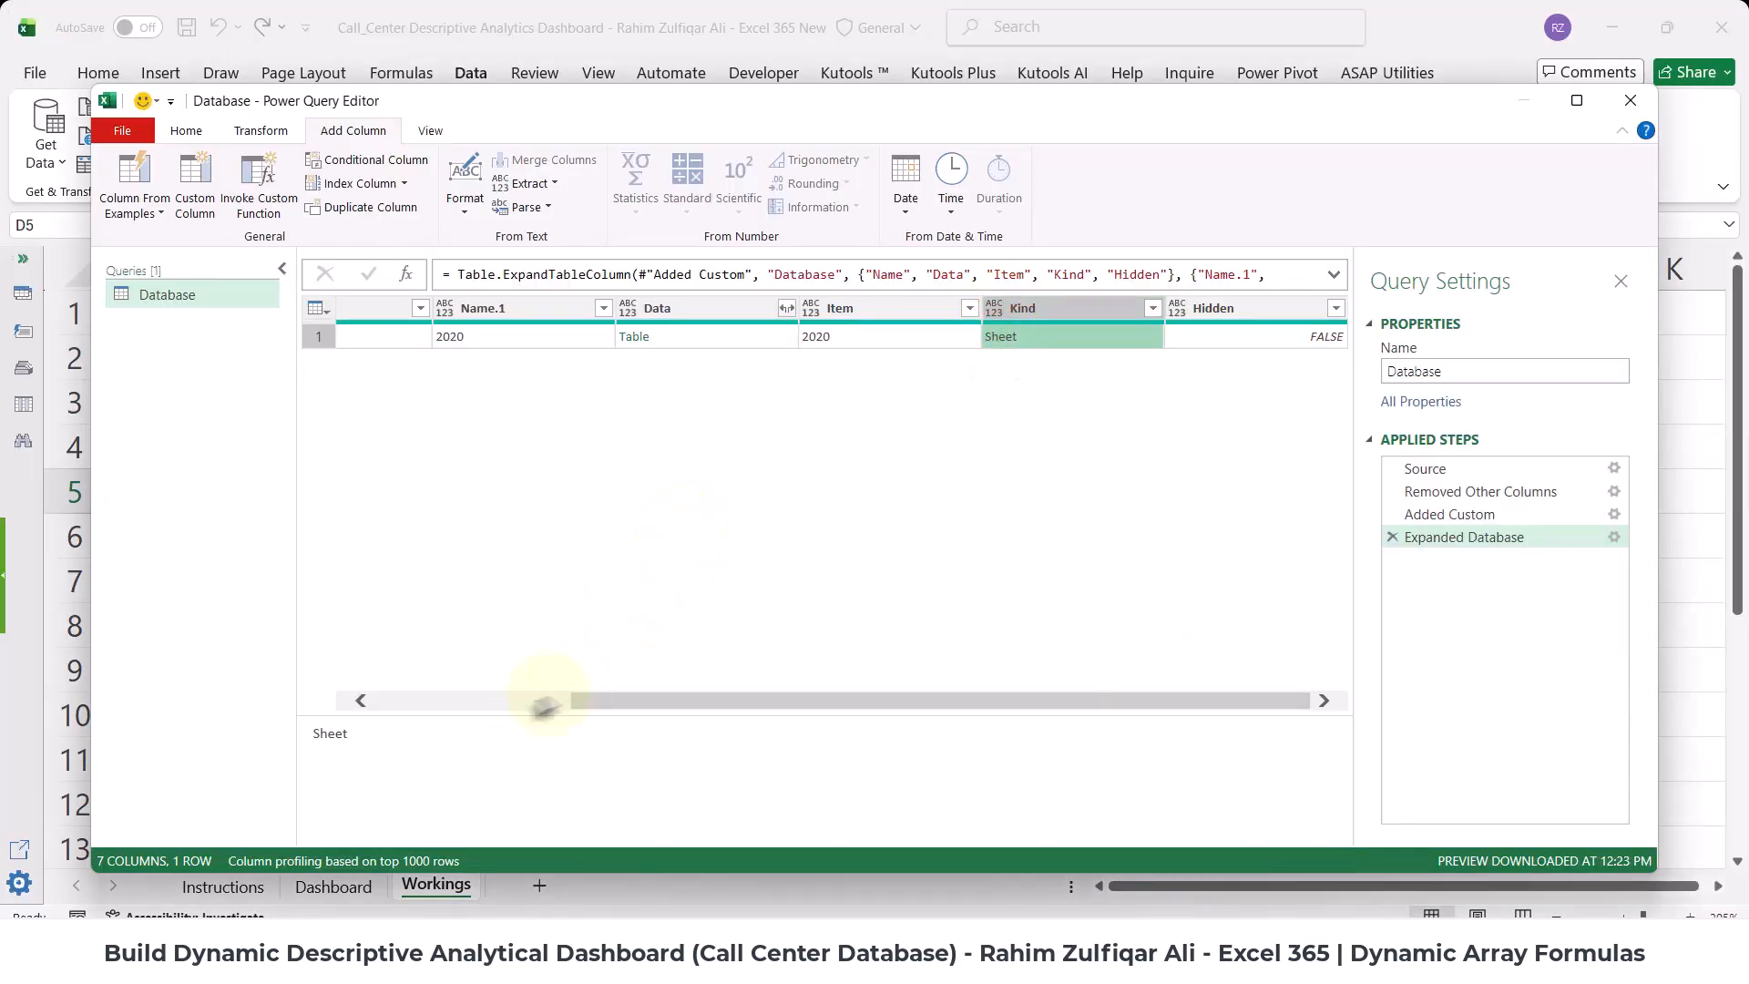
pyautogui.moveTo(648, 698); pyautogui.dragTo(429, 708)
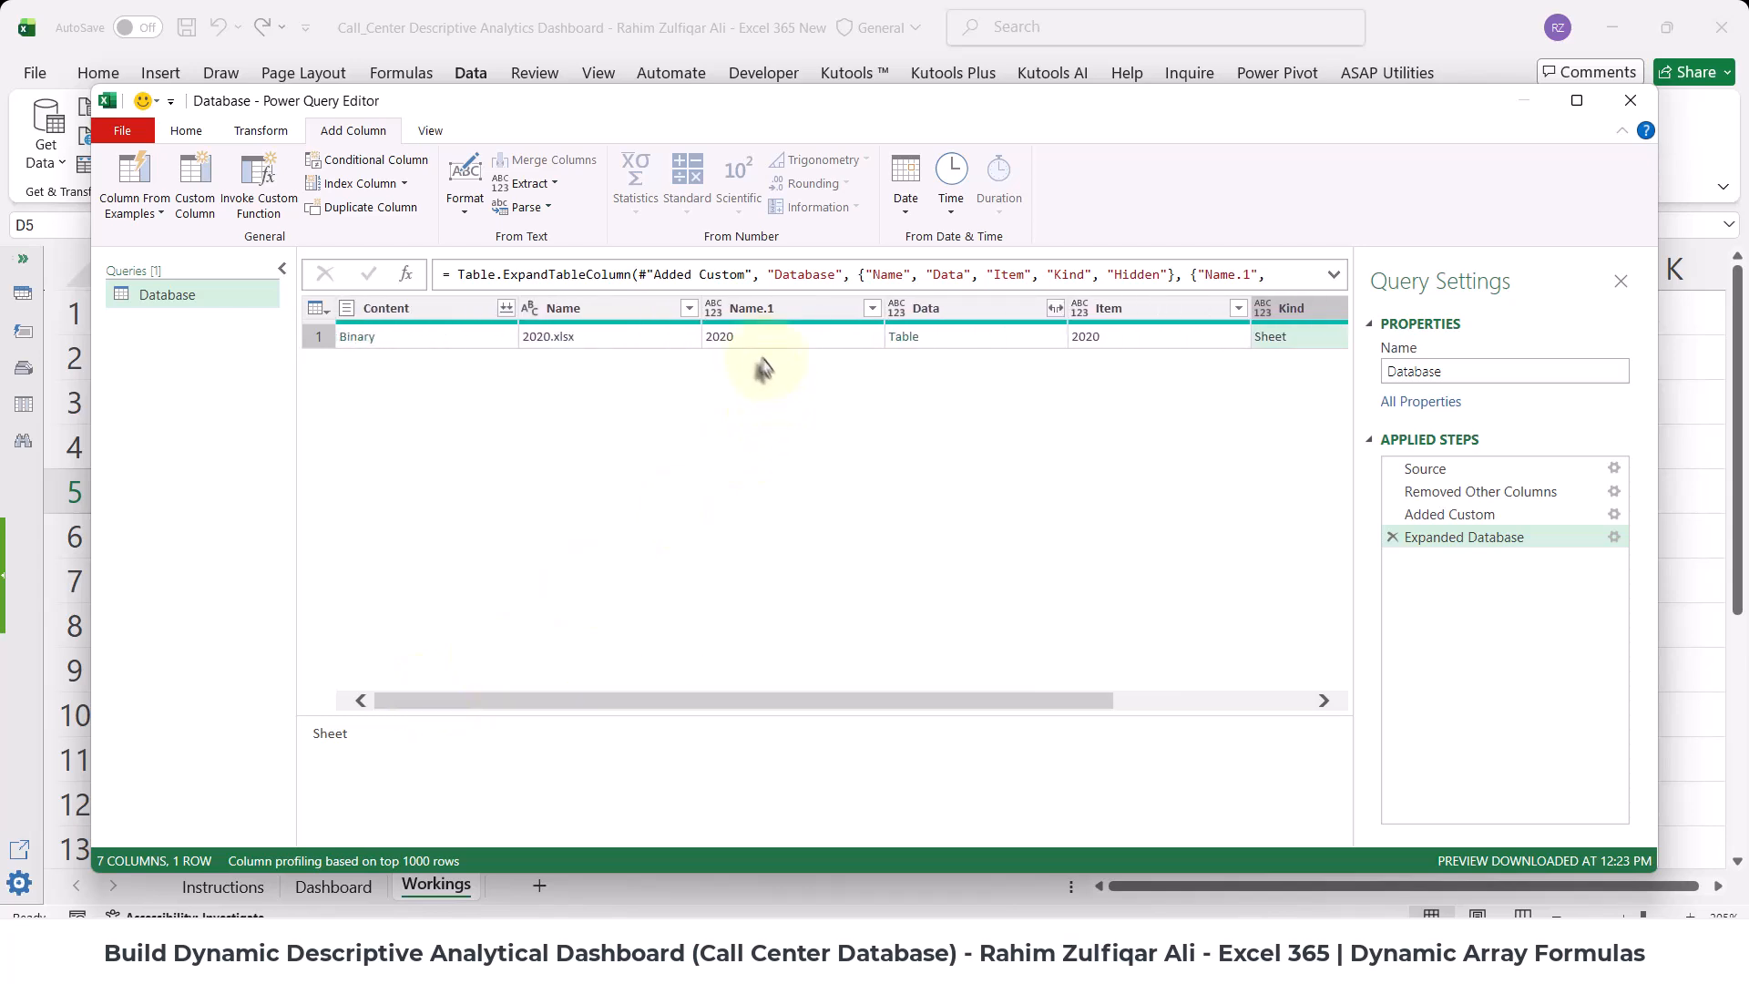
pyautogui.click(755, 346)
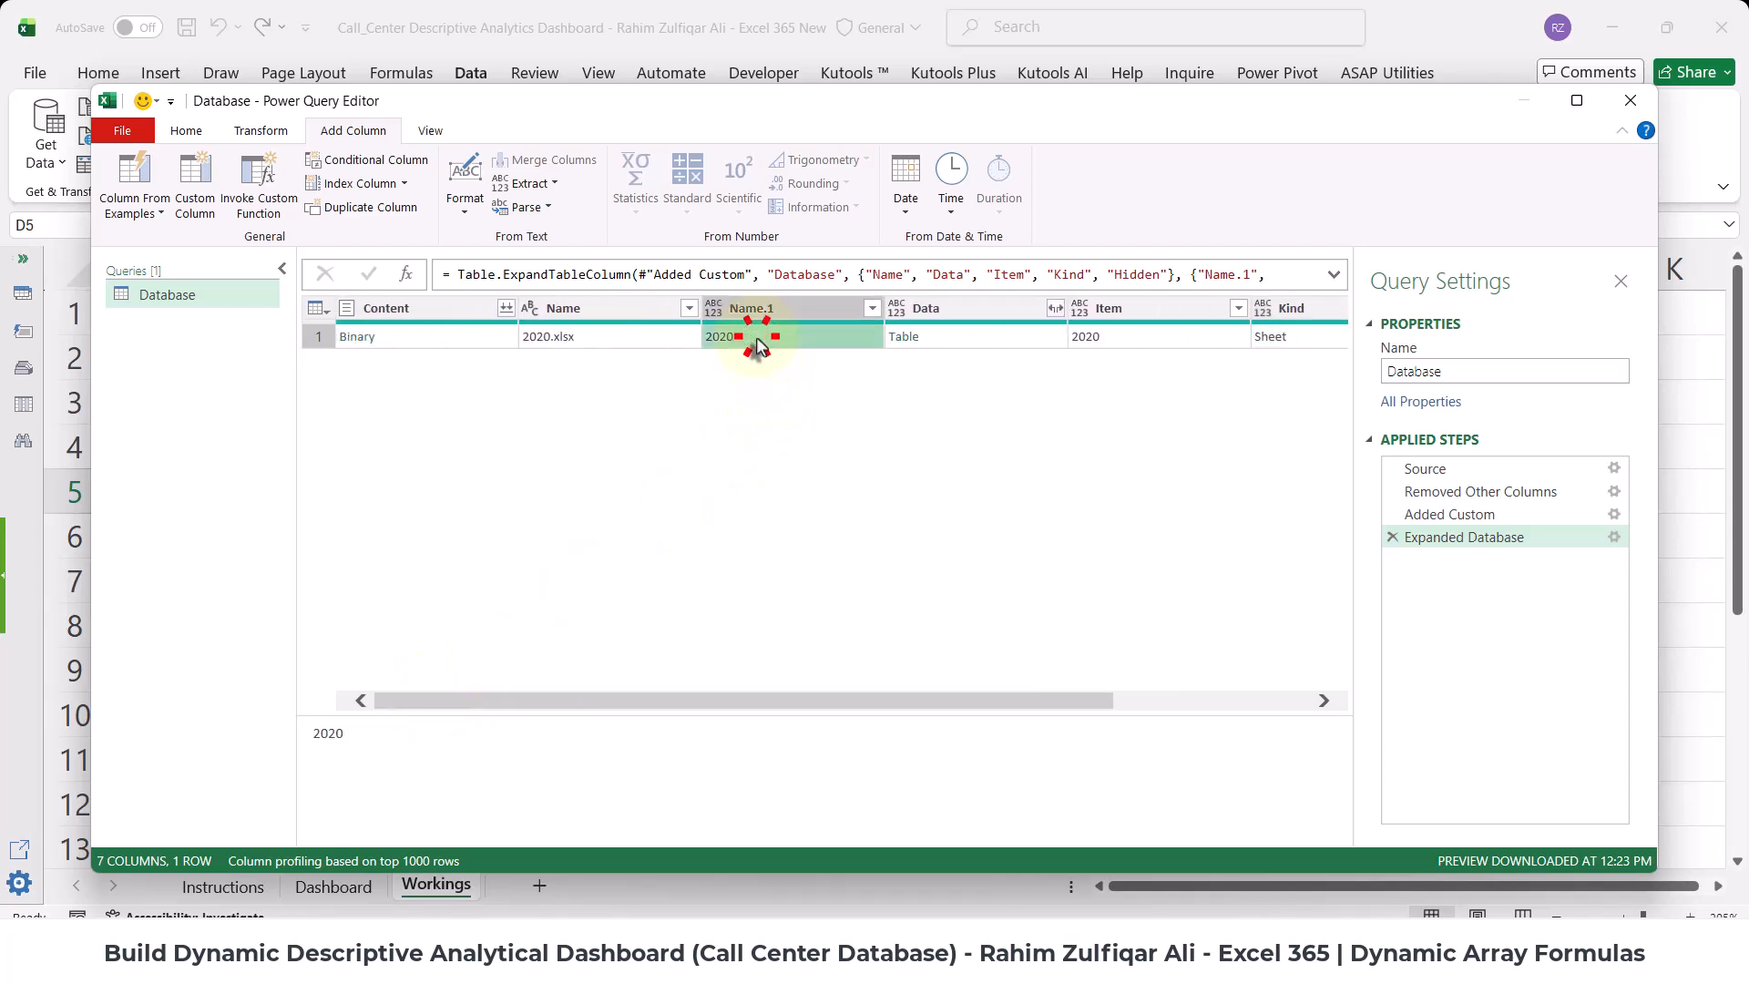
# - Expand the Data column into all its columns without a prefix and maximize the Power Query Editor window
pyautogui.click(999, 310)
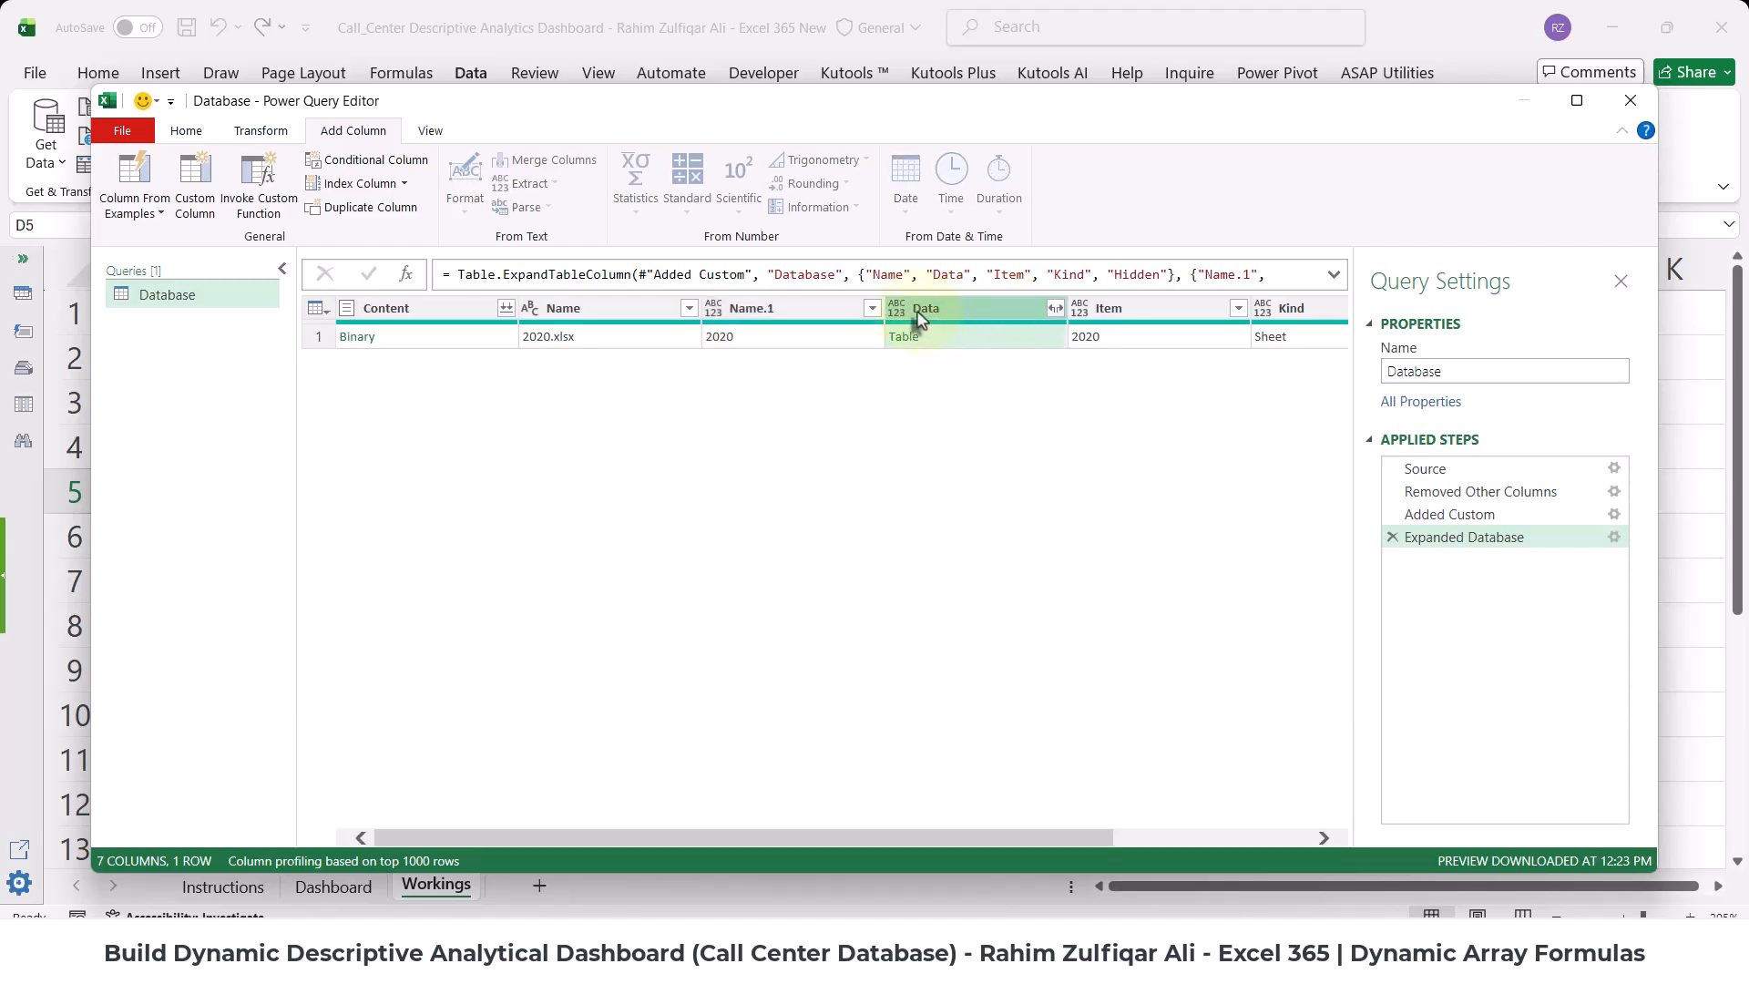
pyautogui.click(1055, 310)
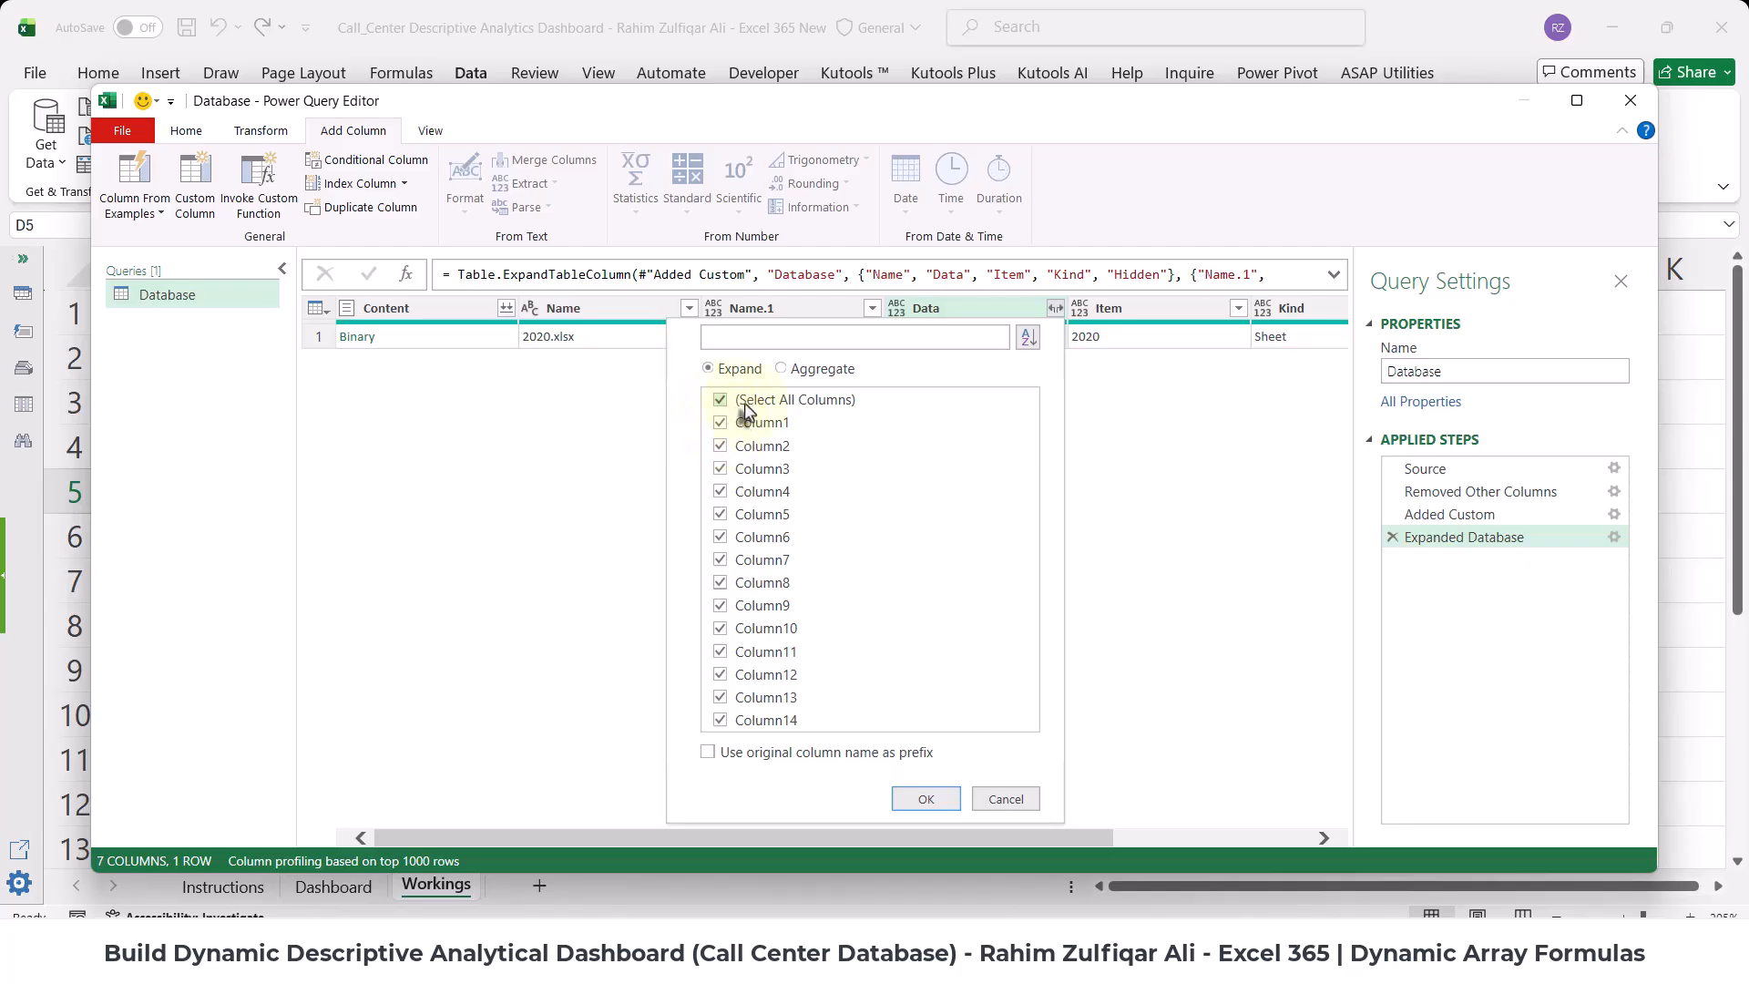
pyautogui.click(906, 798)
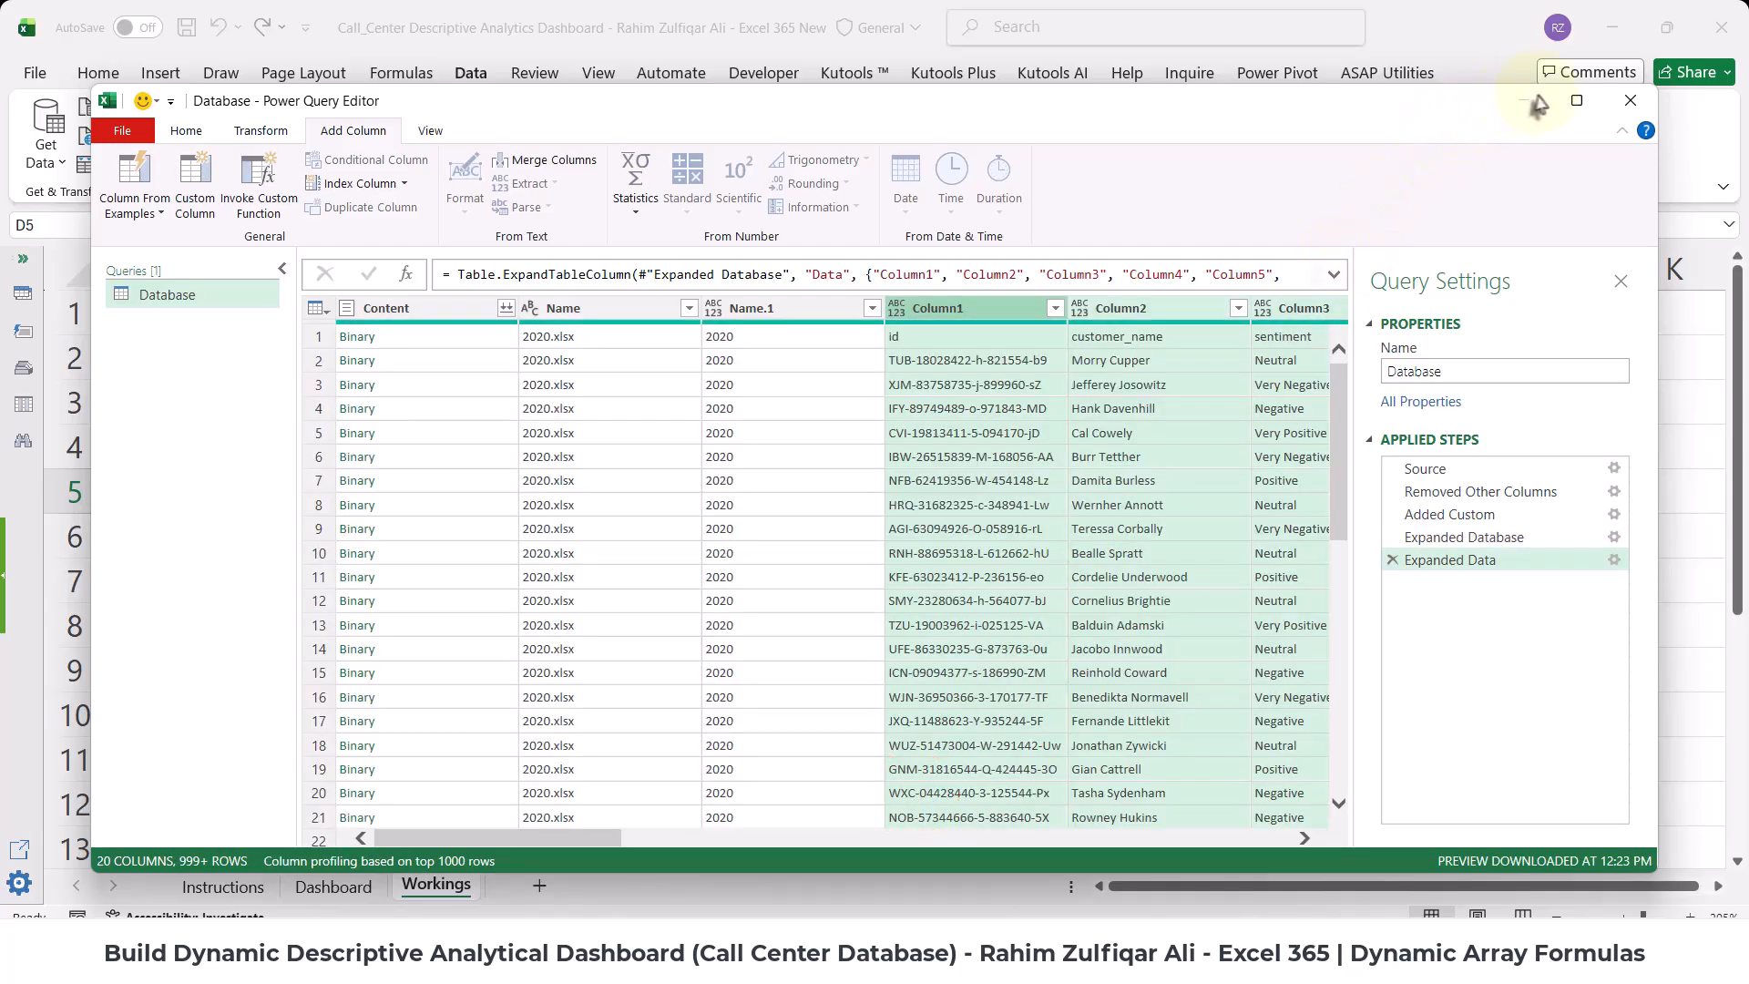
pyautogui.click(1575, 101)
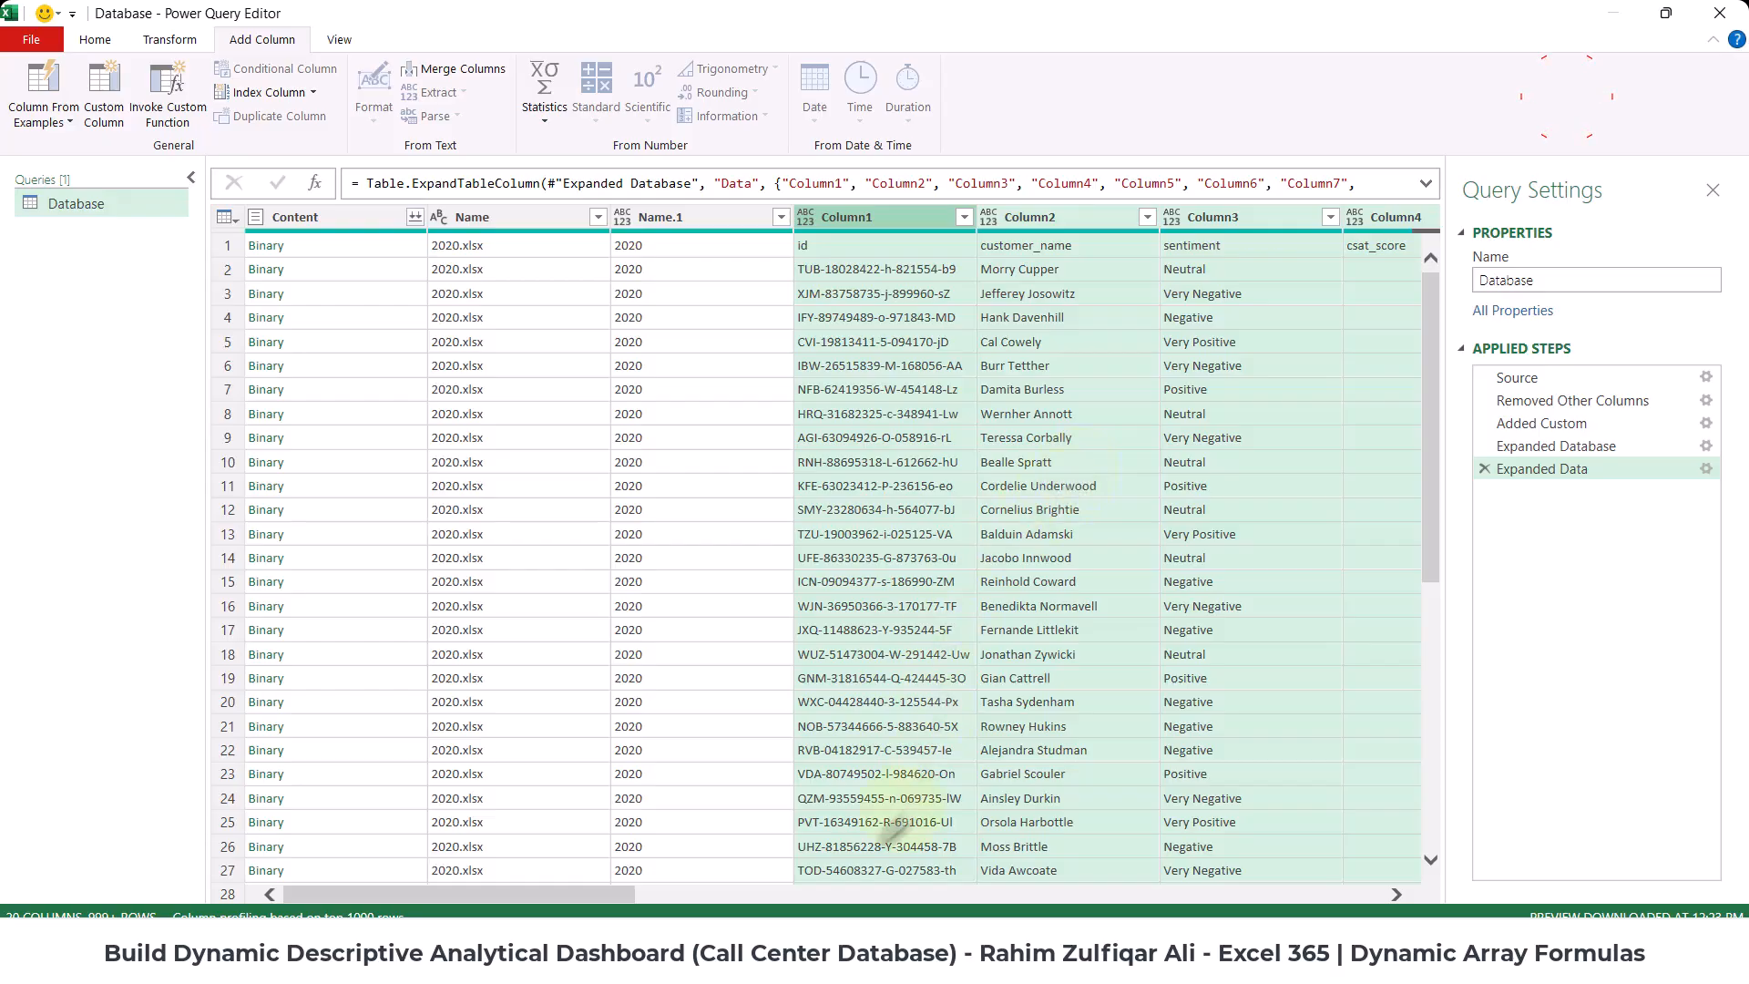
# - Remove the Content, Name and Name.1 columns from the Database query
pyautogui.moveTo(605, 893); pyautogui.dragTo(554, 824)
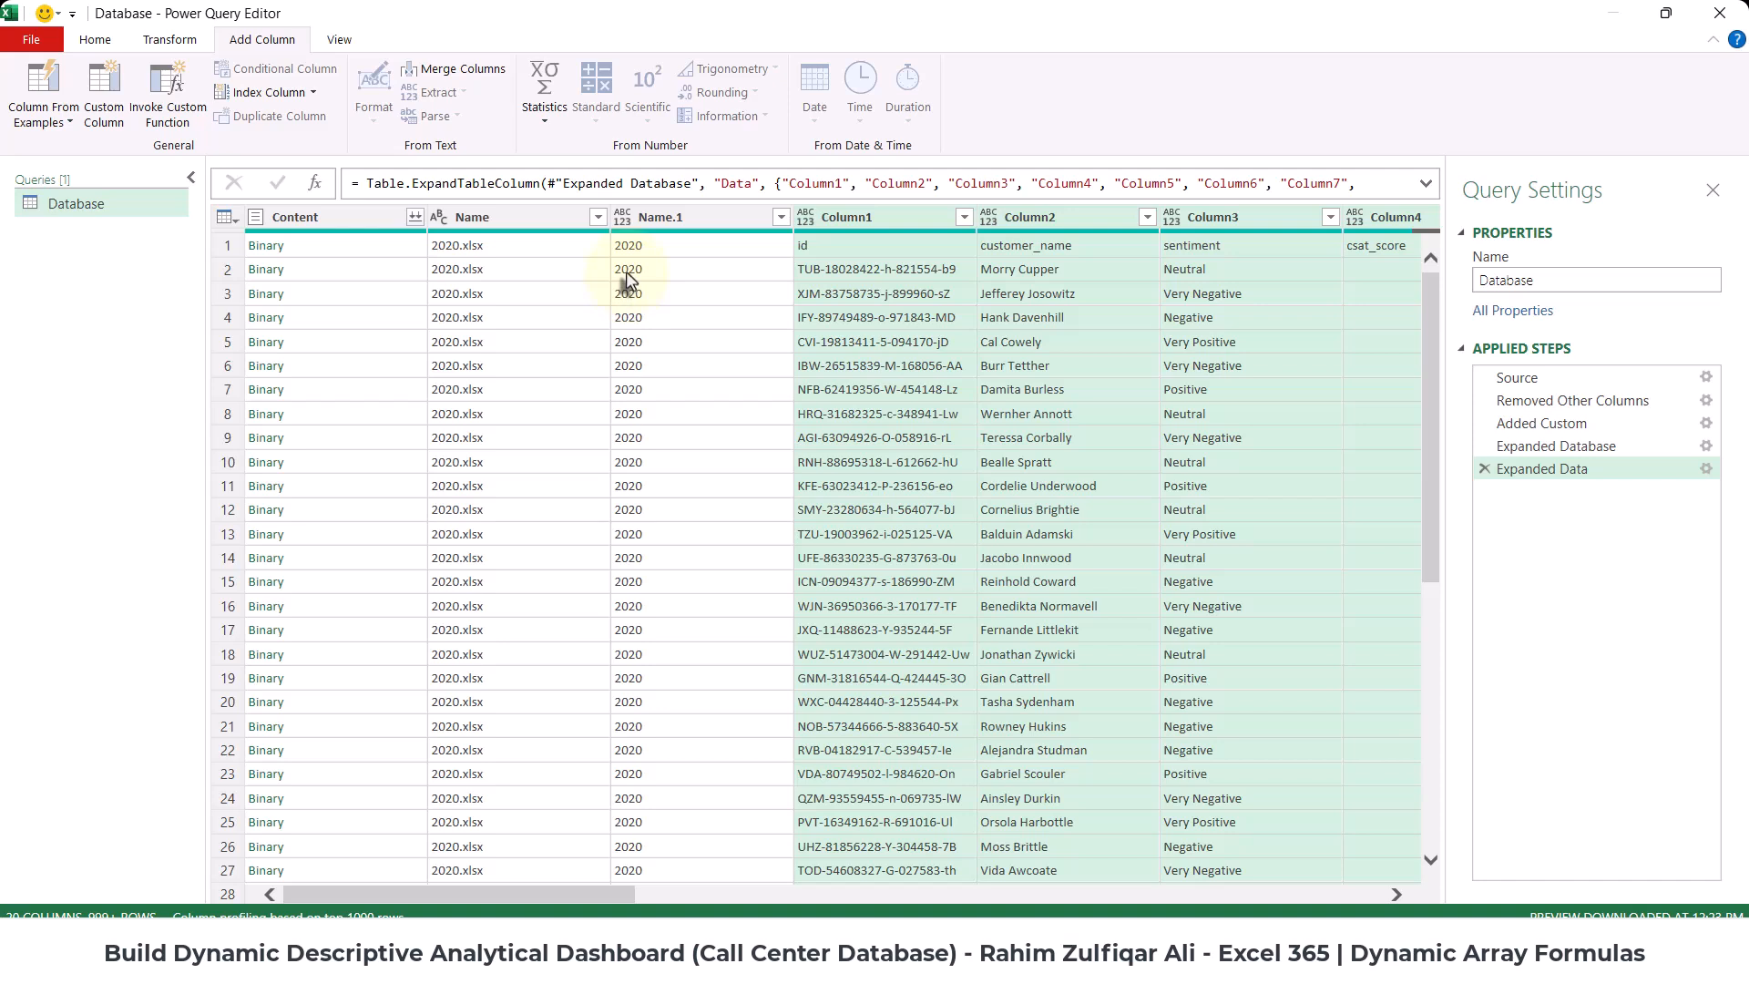
pyautogui.click(330, 216)
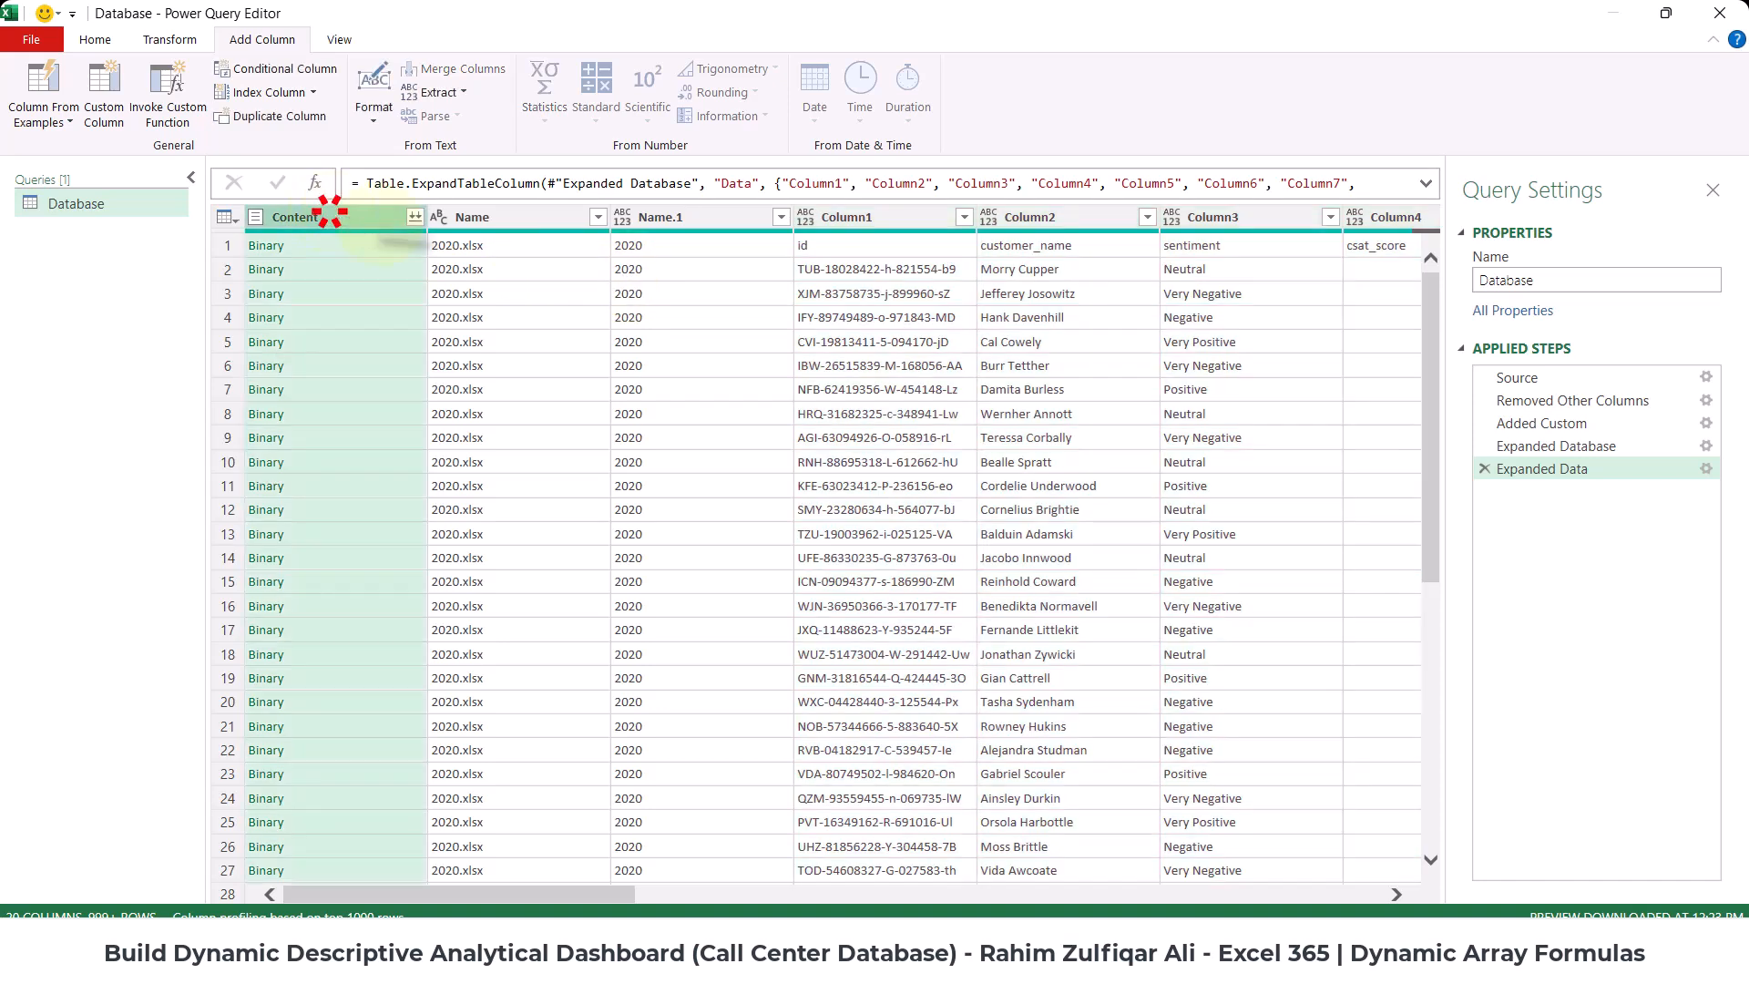
pyautogui.keyDown('ctrl'); pyautogui.click(497, 216); pyautogui.keyUp('ctrl')
pyautogui.keyDown('ctrl'); pyautogui.click(711, 219); pyautogui.keyUp('ctrl')
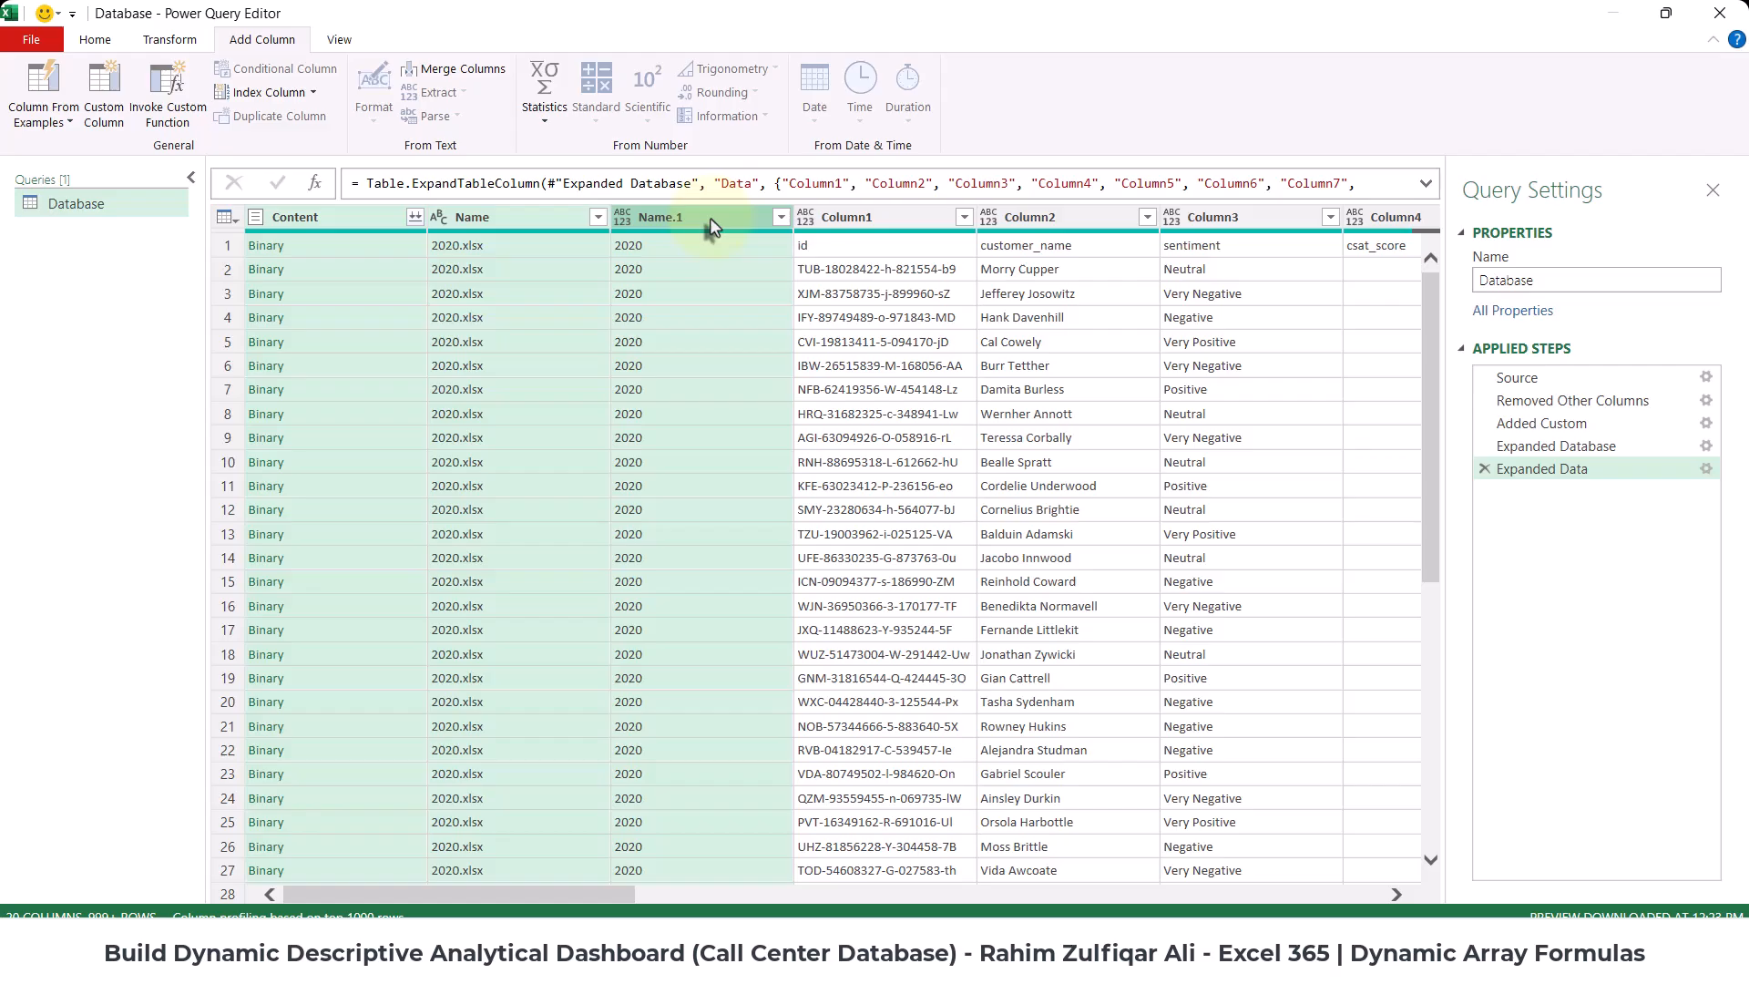
pyautogui.rightClick(710, 219)
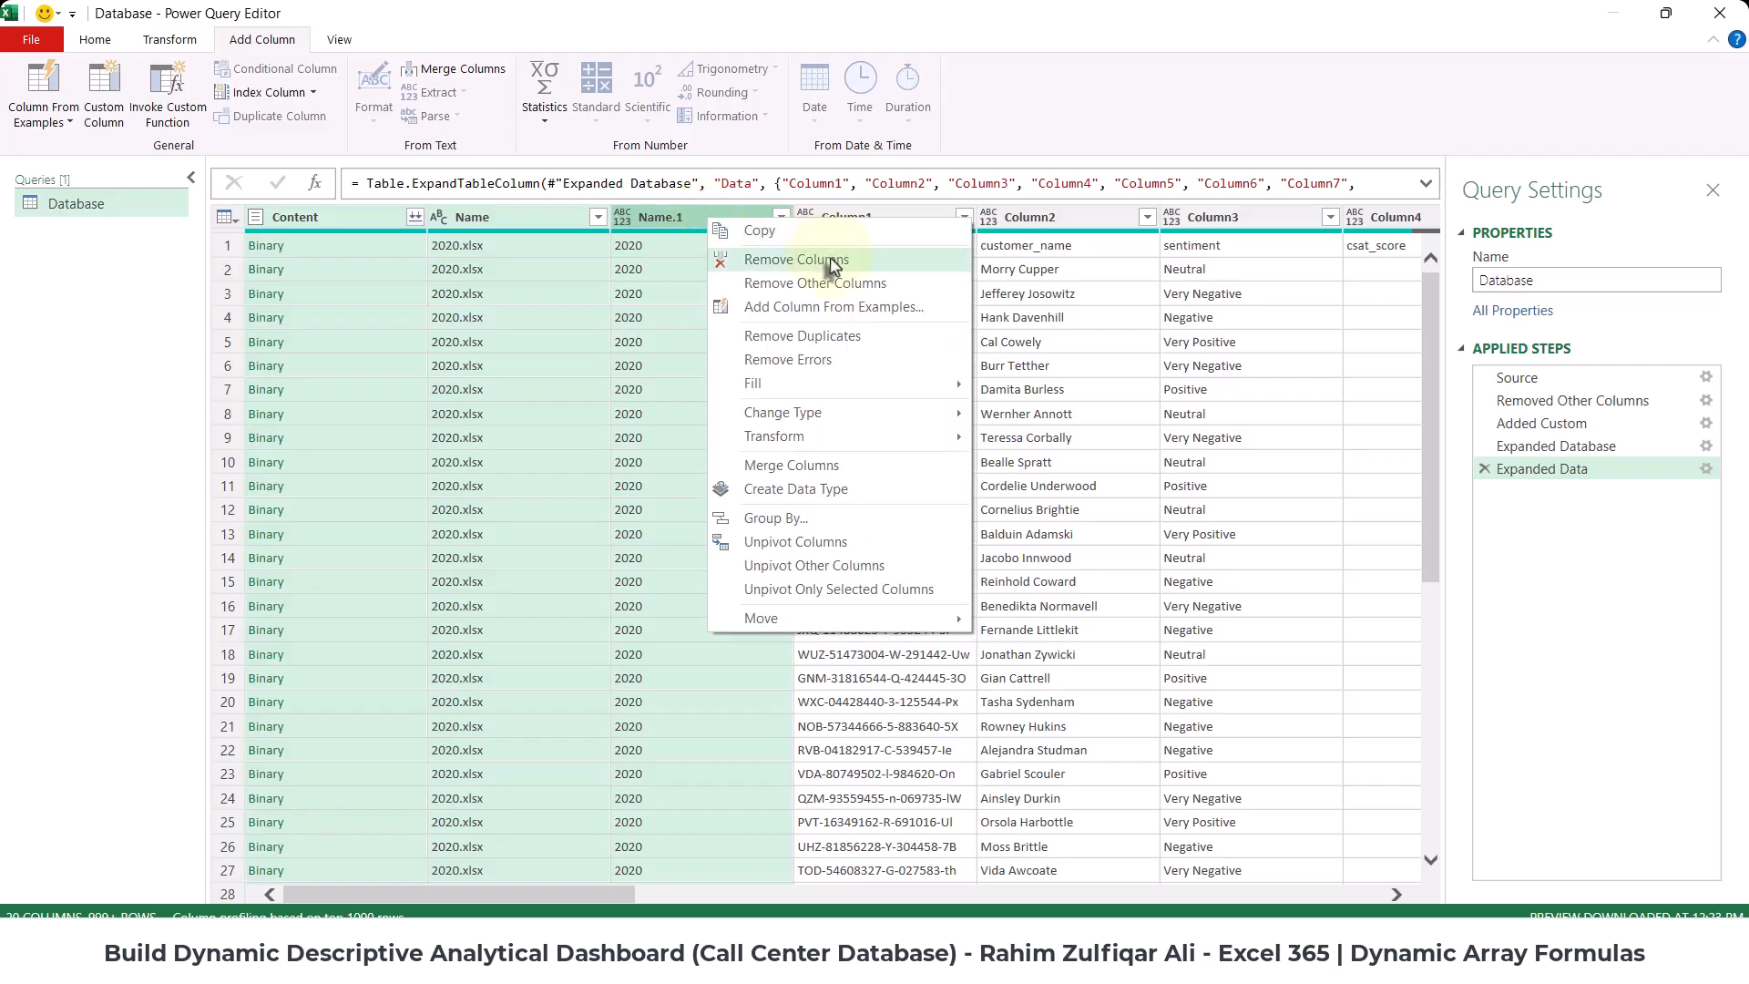
pyautogui.click(829, 260)
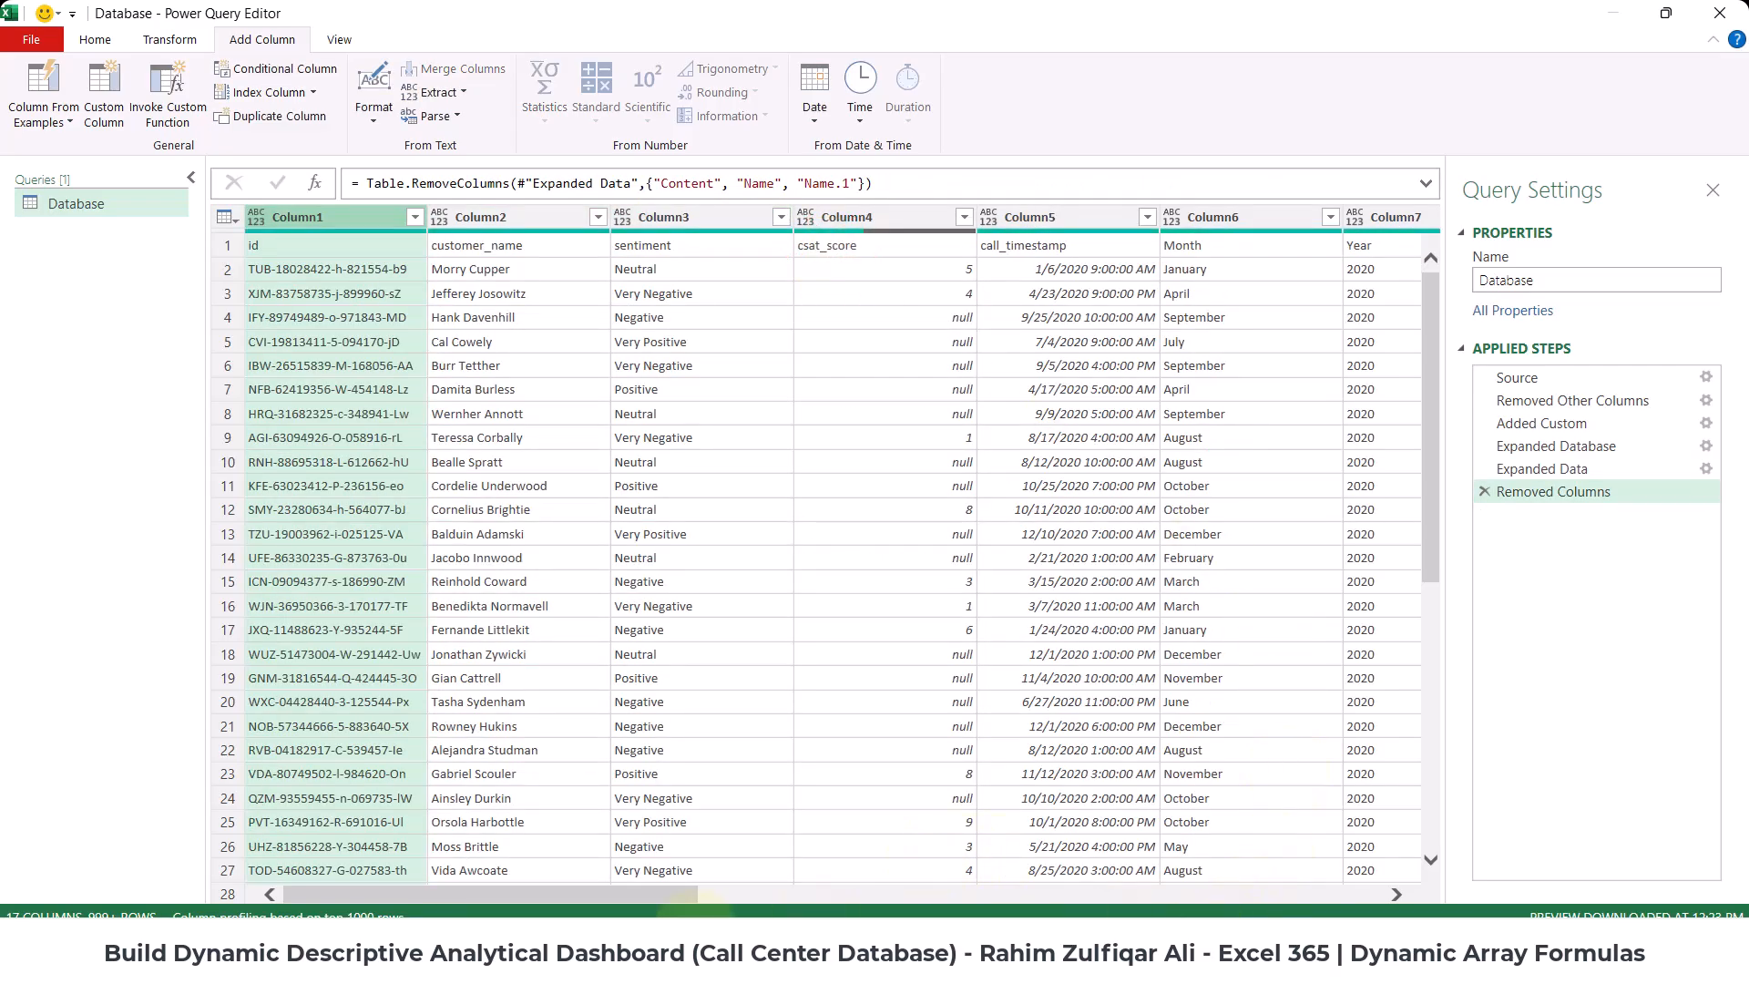
# - Remove the Item, Kind and Hidden columns from the Database query
pyautogui.moveTo(642, 904); pyautogui.dragTo(1385, 895)
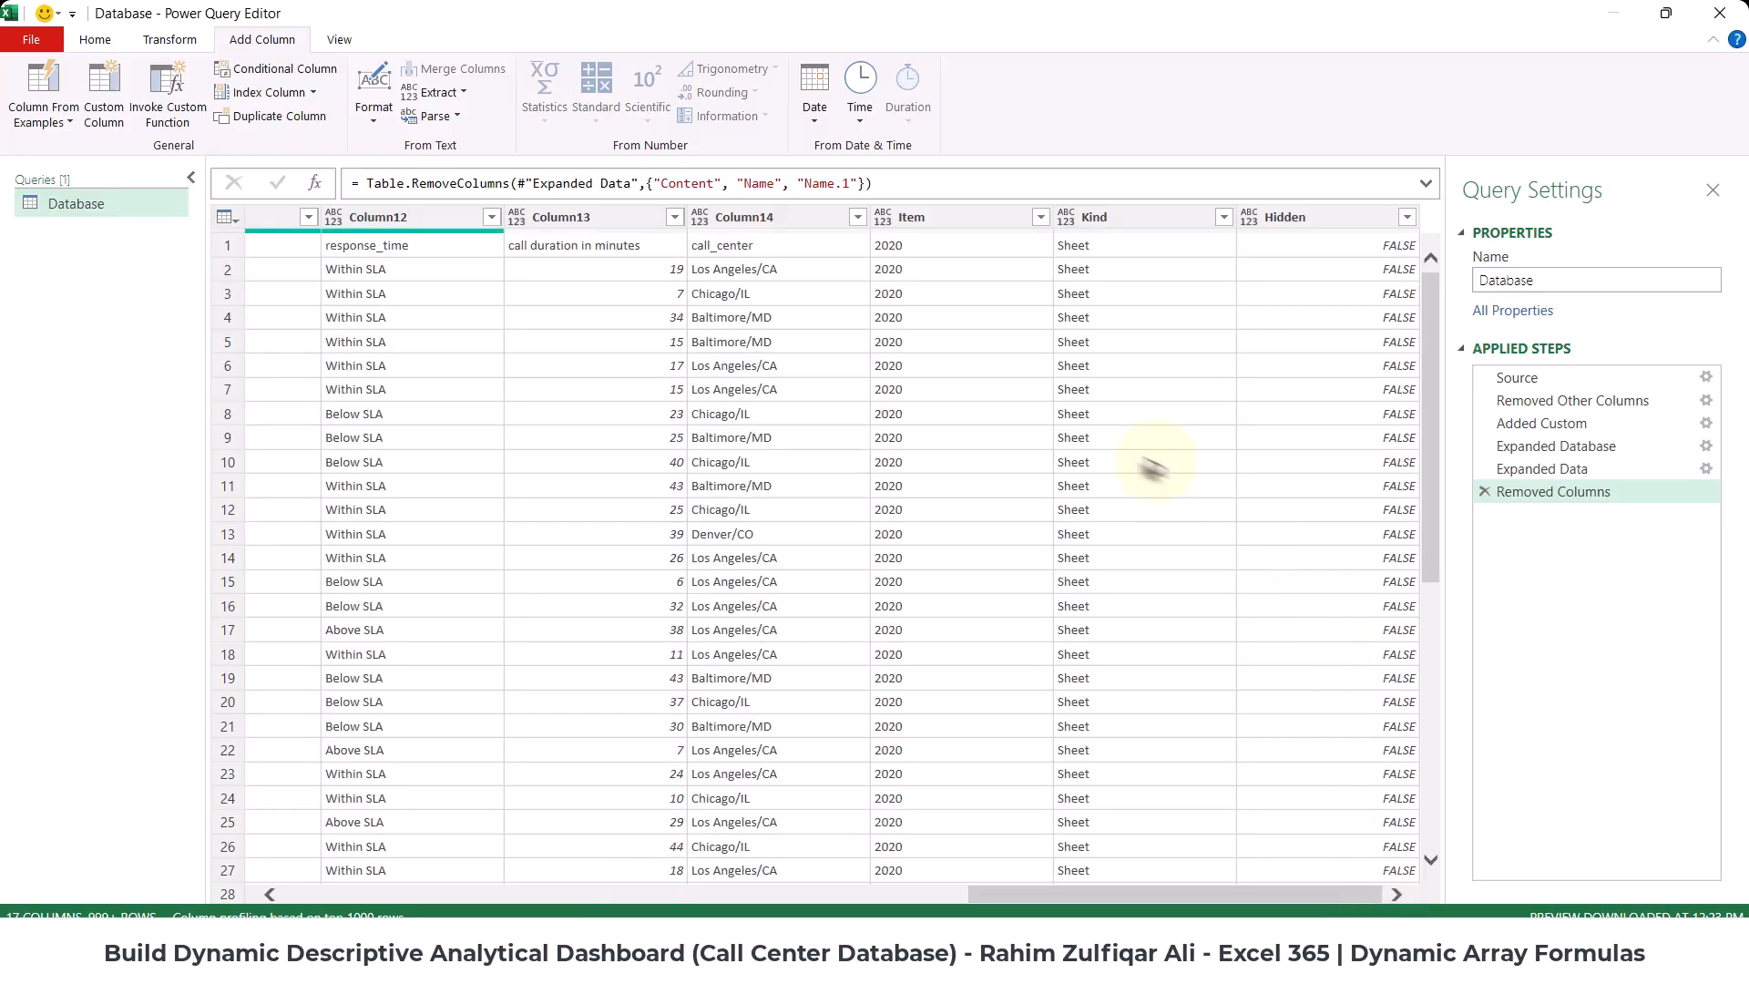
pyautogui.click(953, 219)
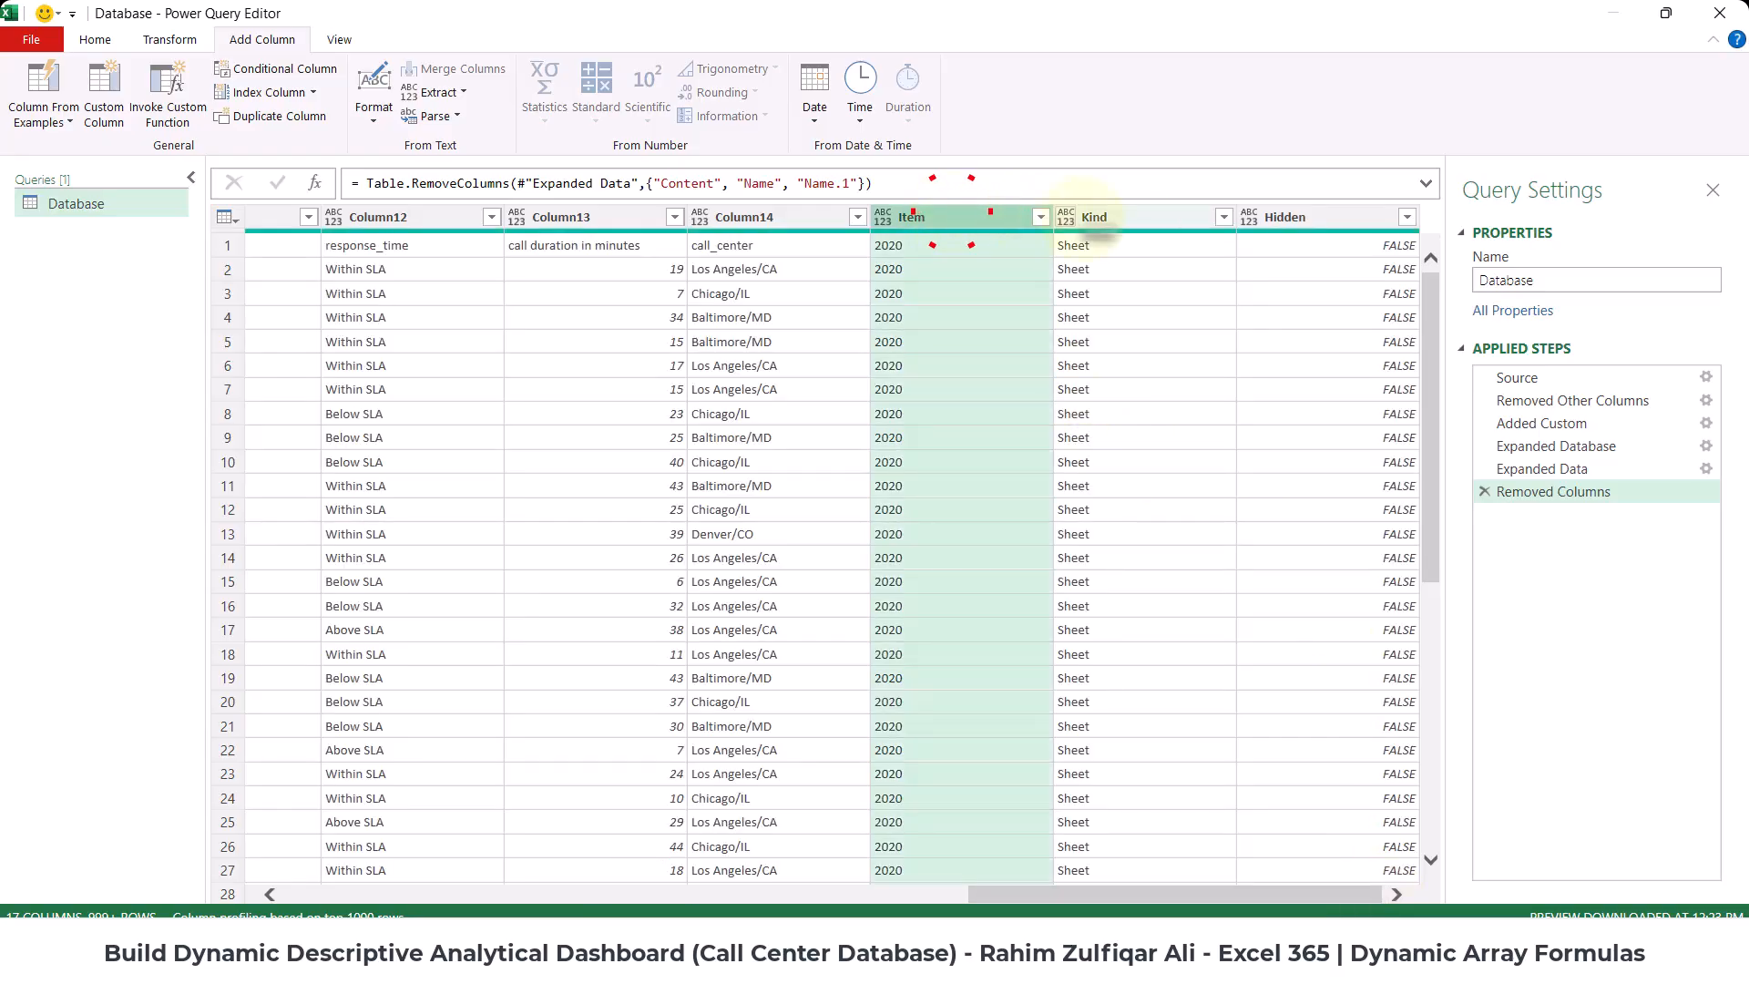
pyautogui.keyDown('ctrl'); pyautogui.click(1140, 217); pyautogui.keyUp('ctrl')
pyautogui.keyDown('ctrl'); pyautogui.click(1282, 217); pyautogui.keyUp('ctrl')
pyautogui.rightClick(1284, 218)
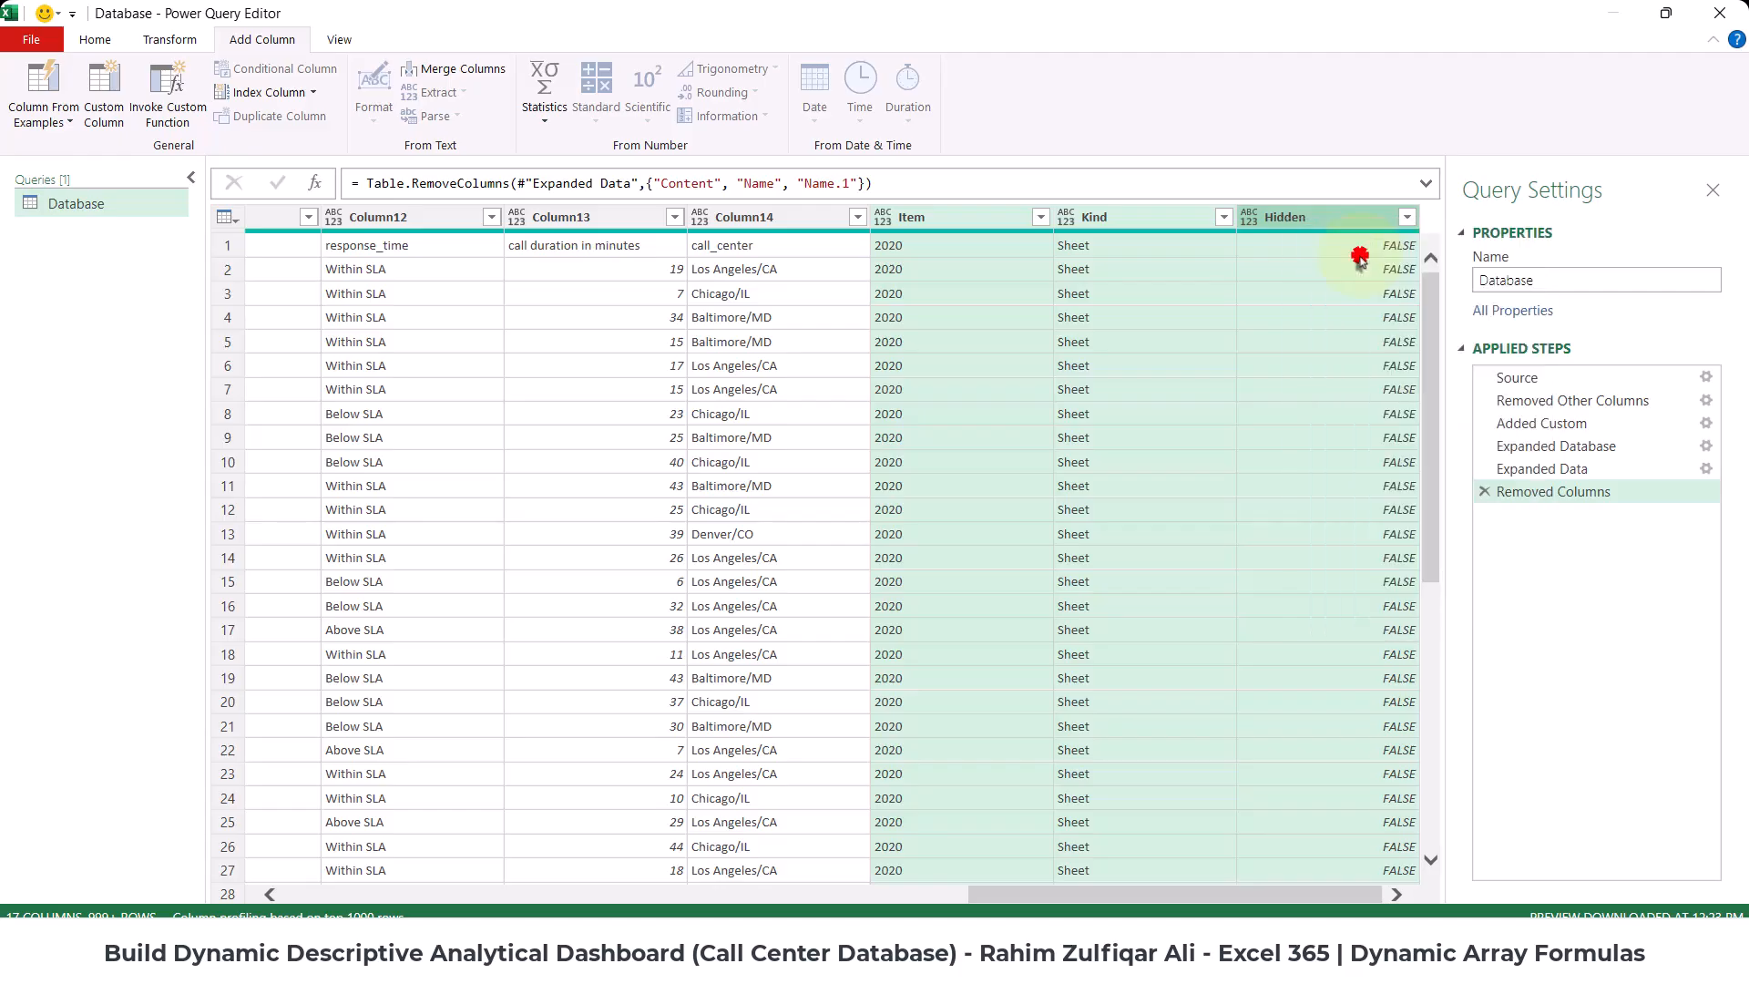
pyautogui.click(1361, 263)
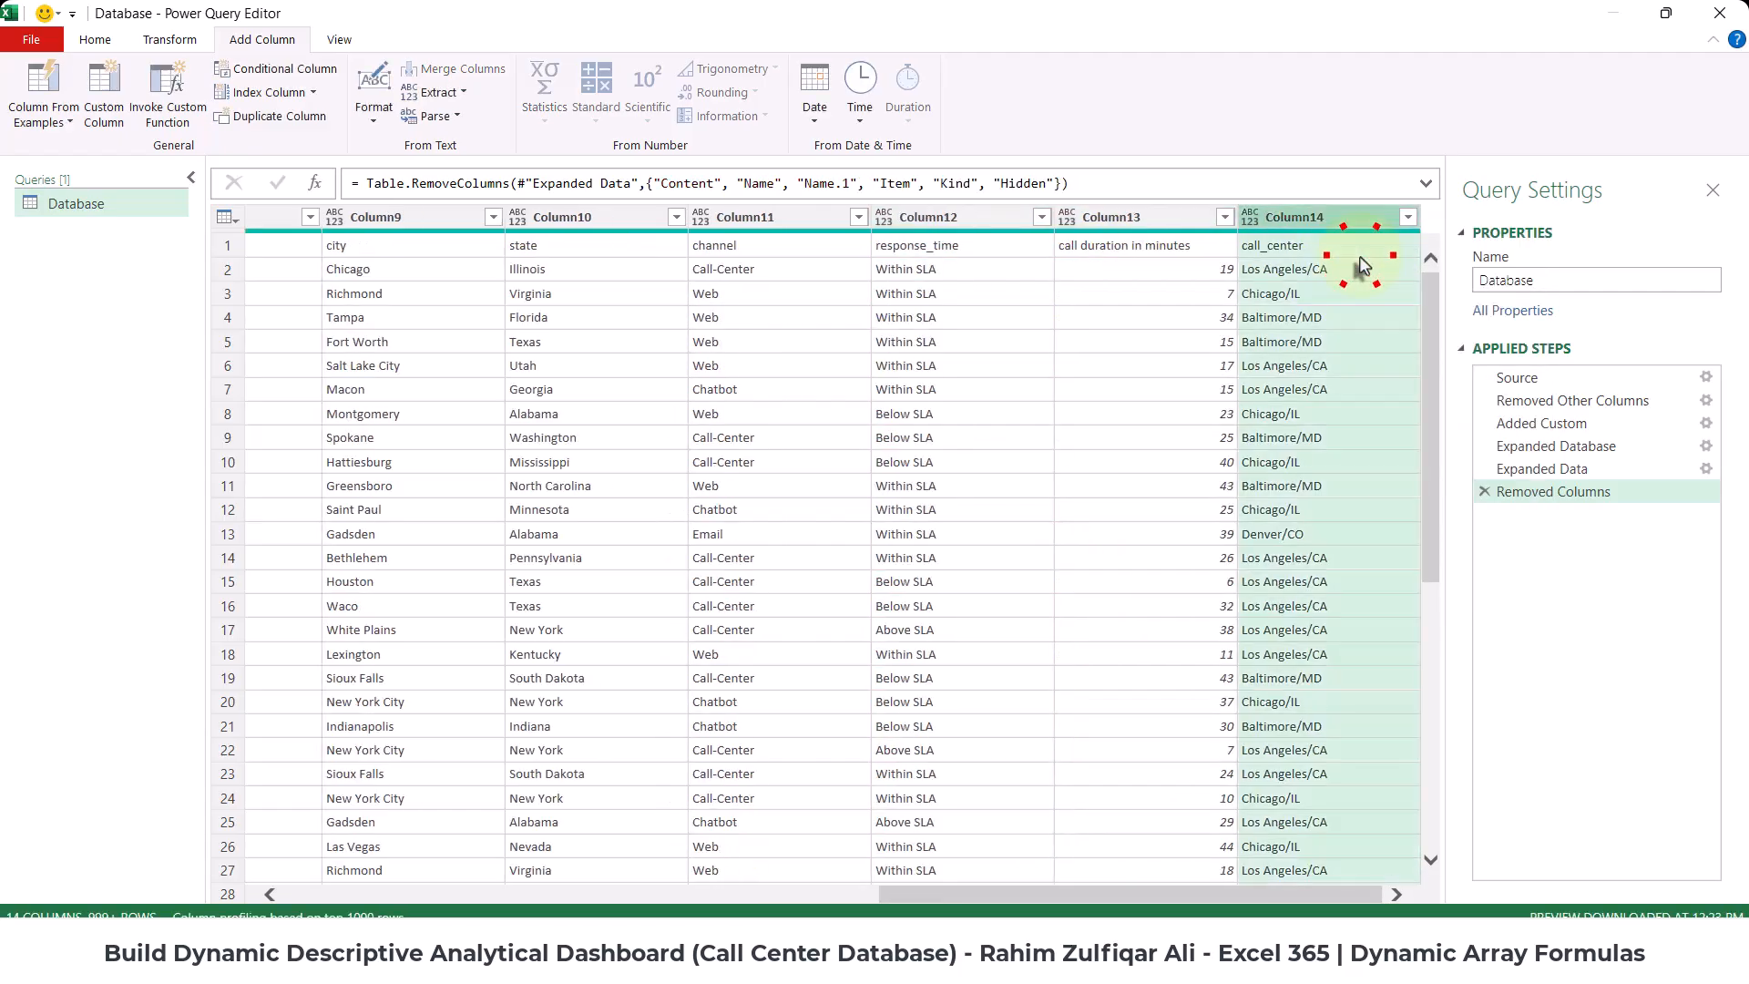
# - Compare the generic column headers of the Database query with the field names held in its first row
pyautogui.click(411, 900)
pyautogui.click(327, 900)
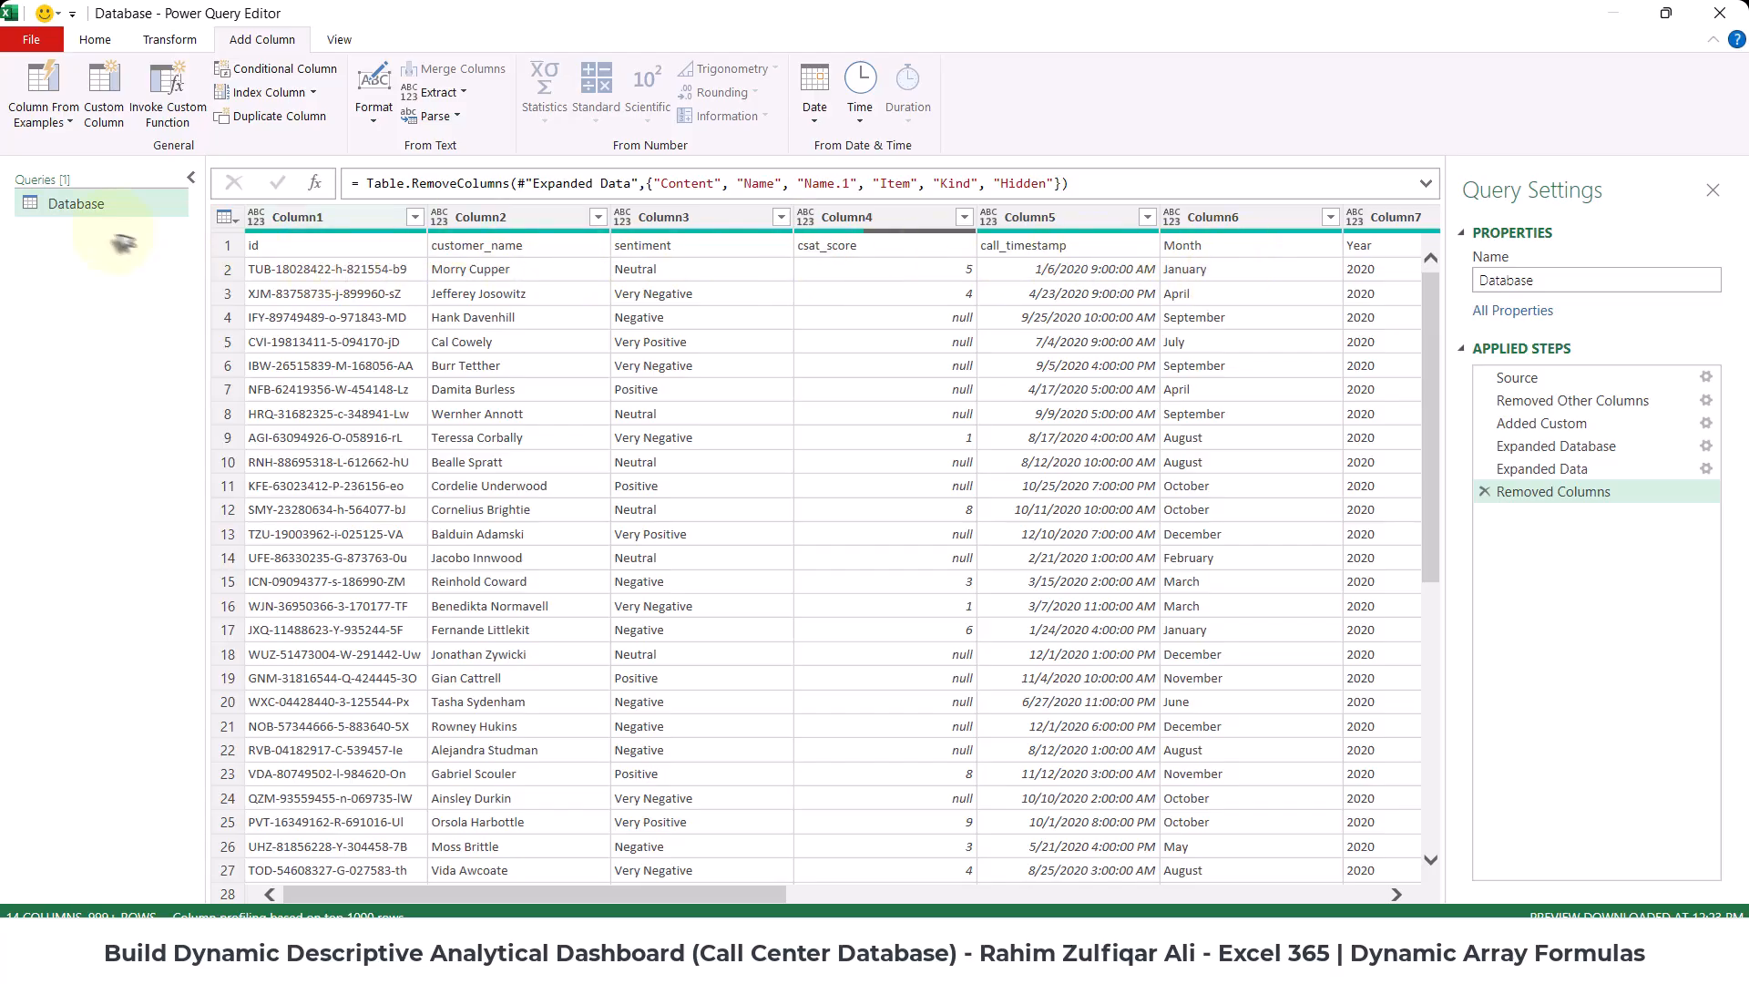
pyautogui.click(346, 217)
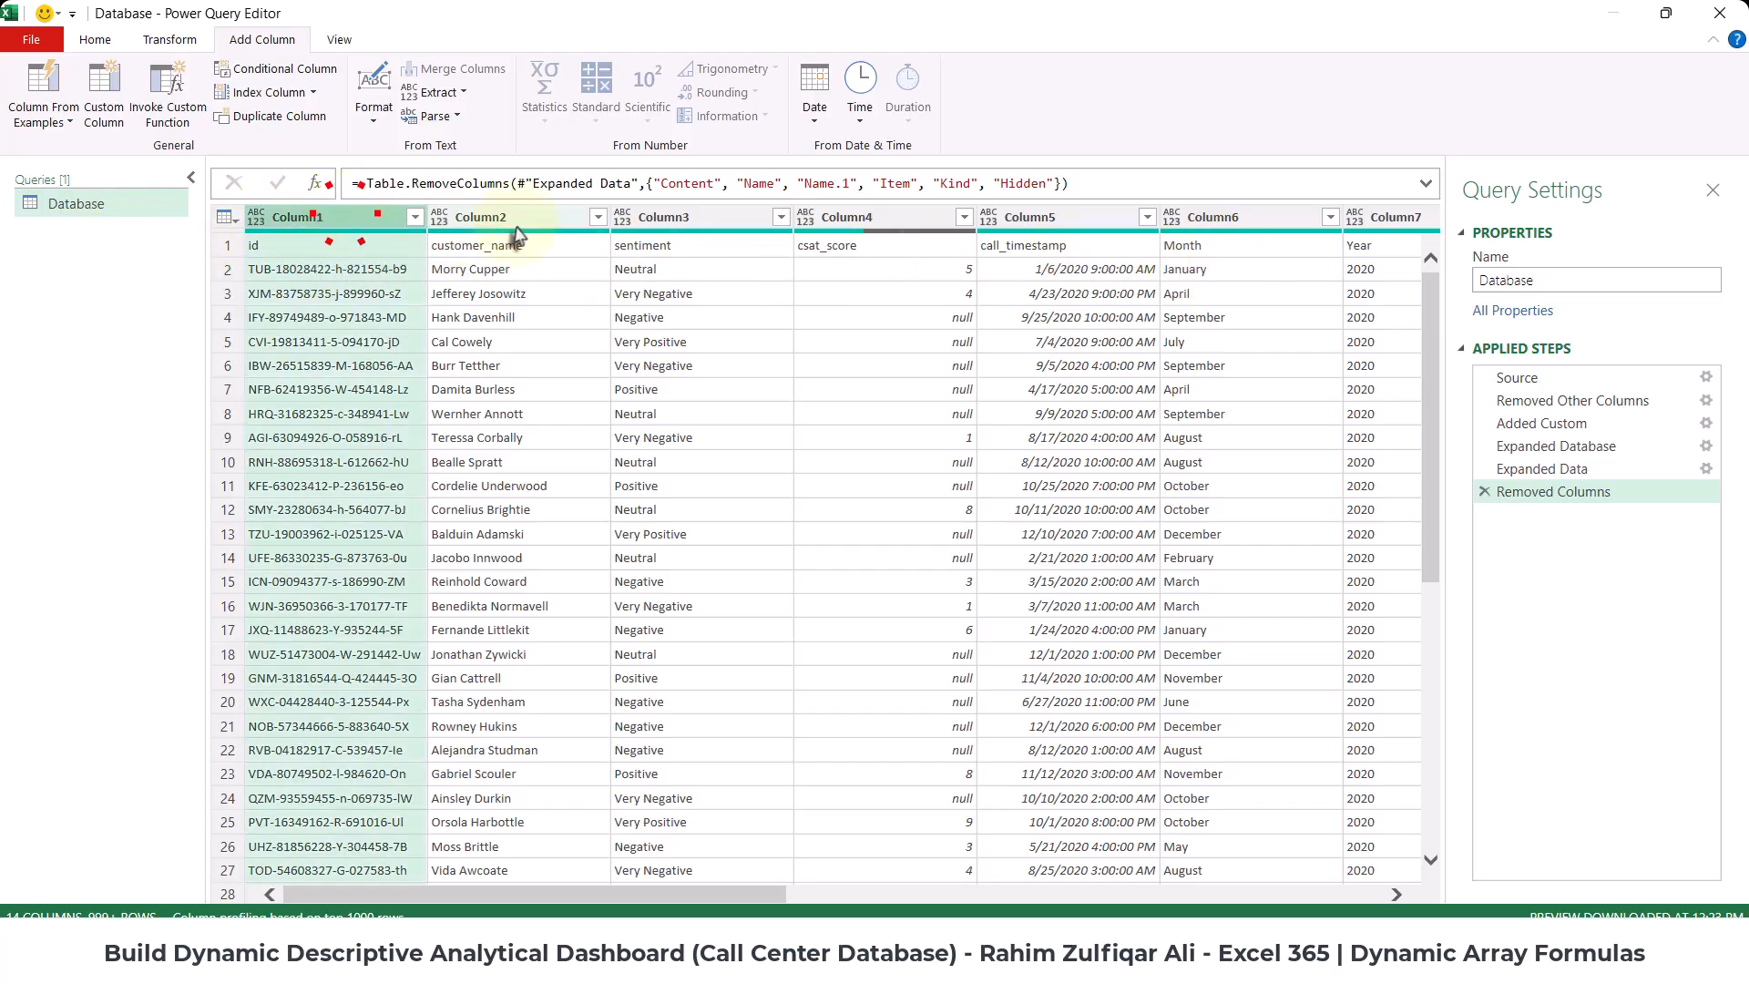
pyautogui.click(521, 219)
pyautogui.click(749, 216)
pyautogui.click(874, 217)
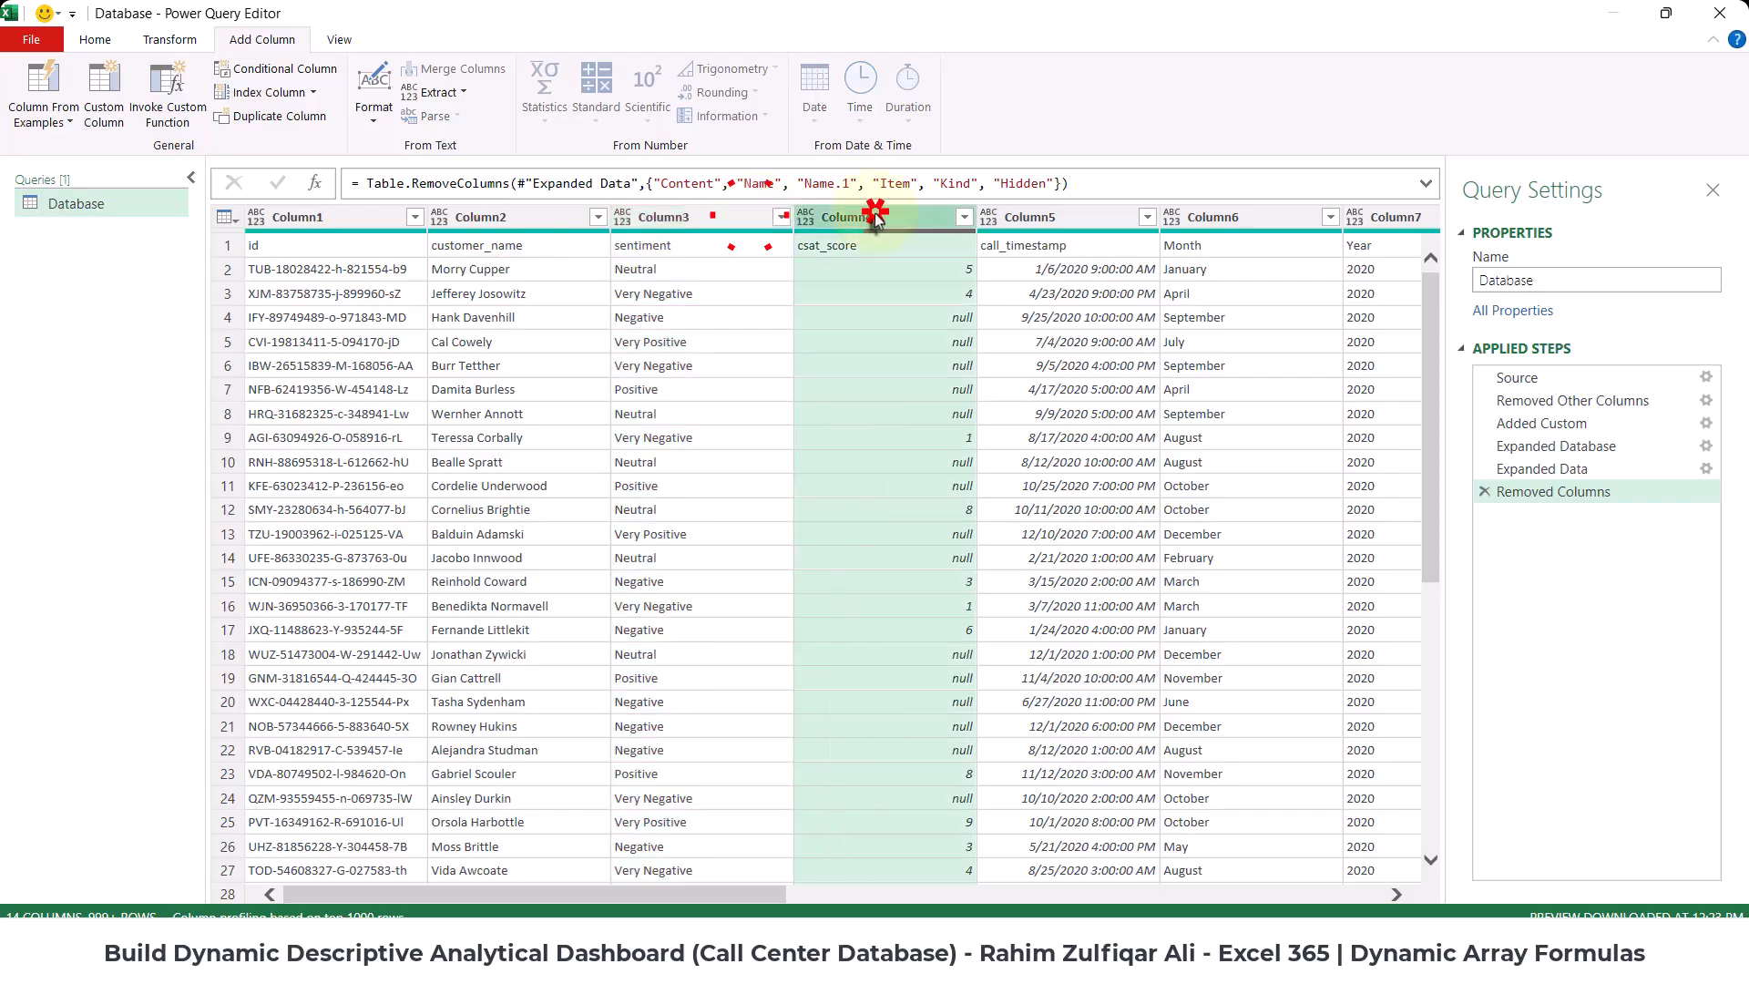
pyautogui.click(872, 245)
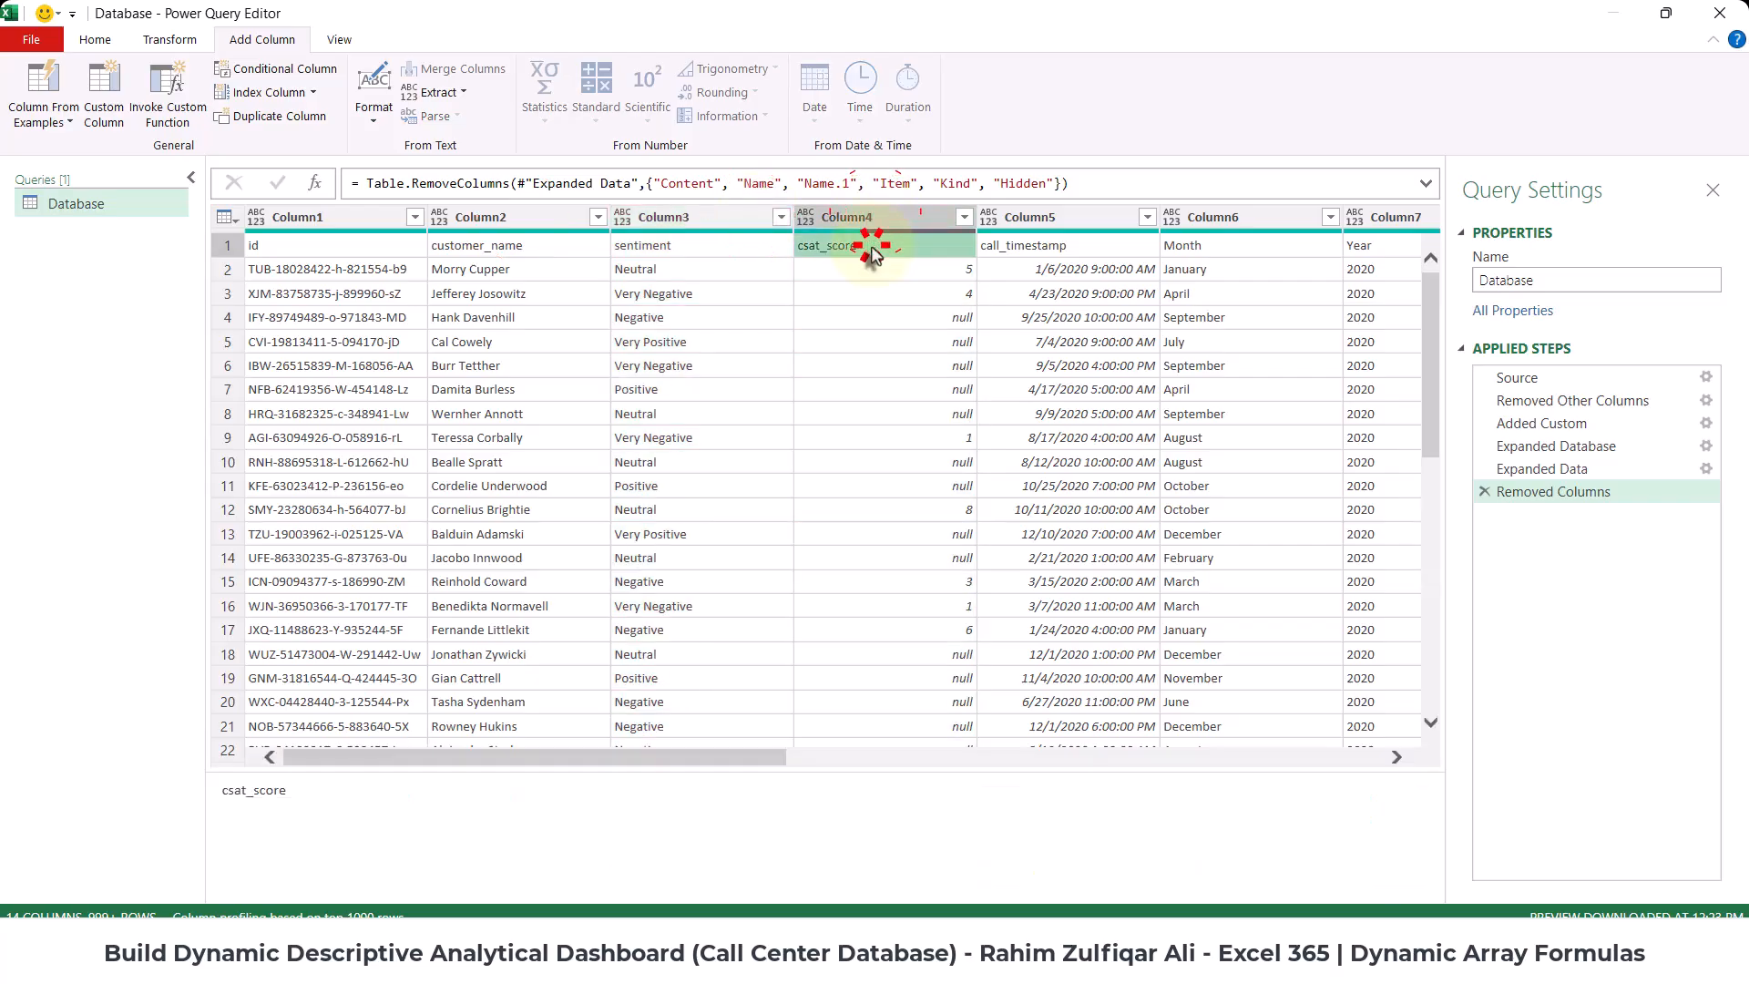
pyautogui.click(360, 246)
pyautogui.click(220, 245)
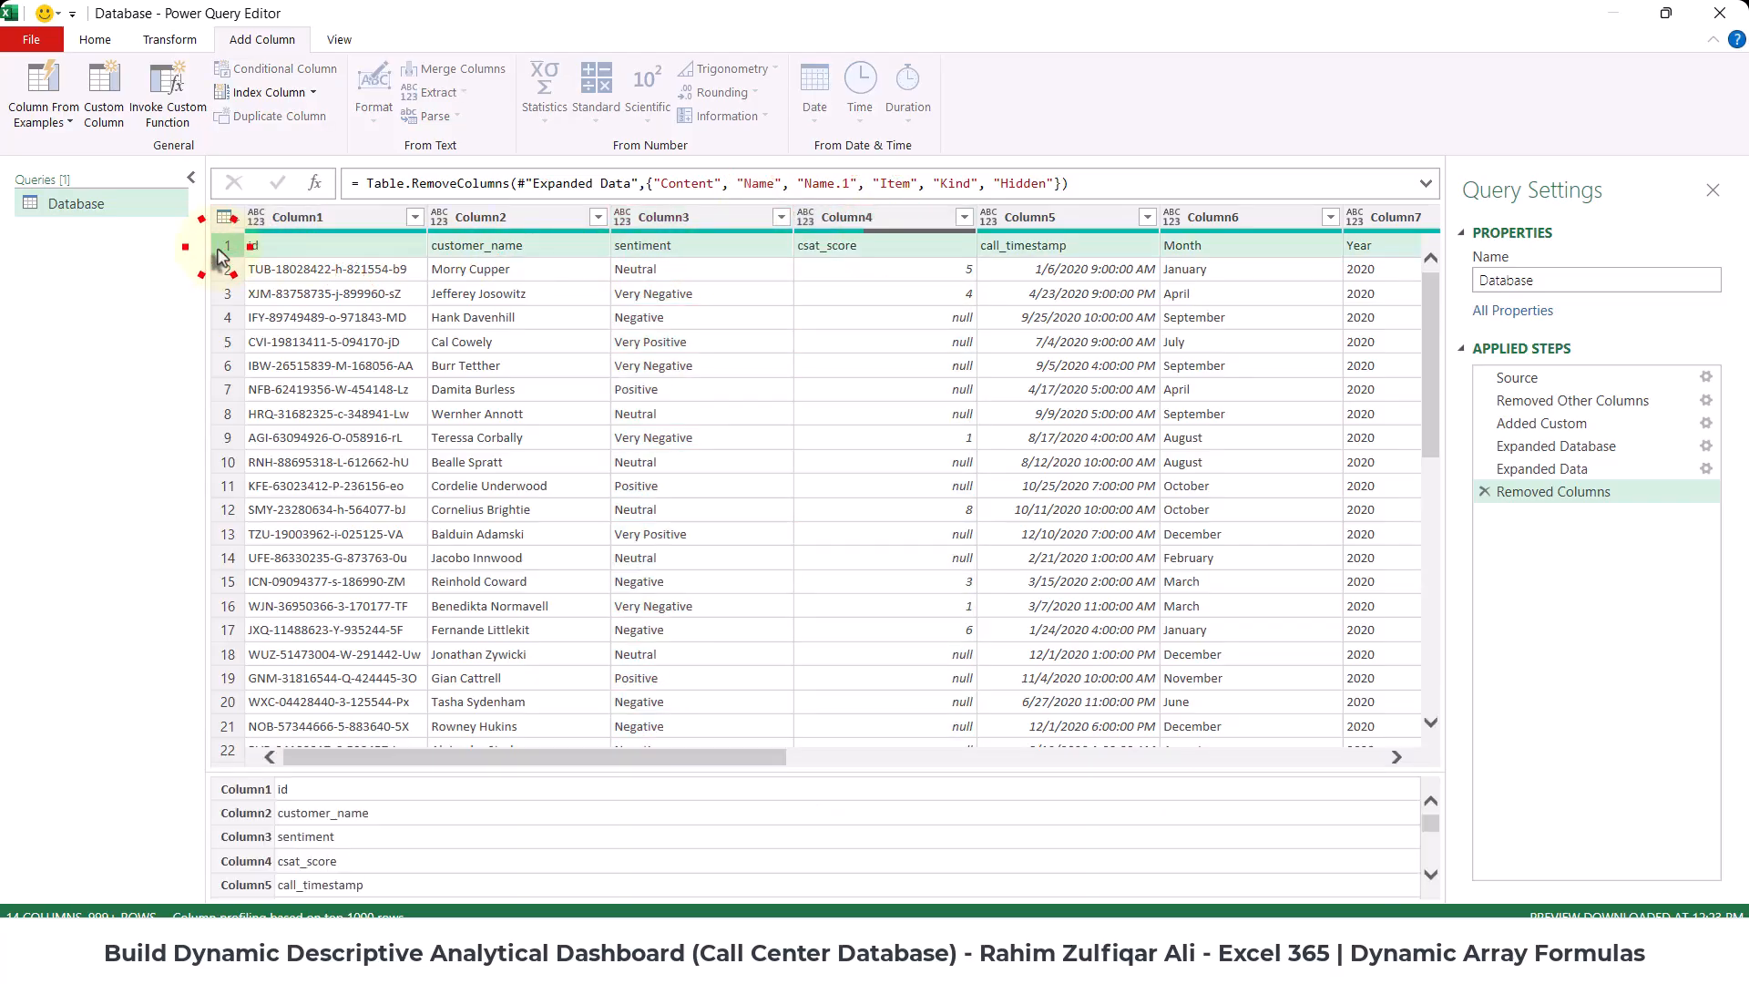
pyautogui.click(291, 248)
pyautogui.click(478, 247)
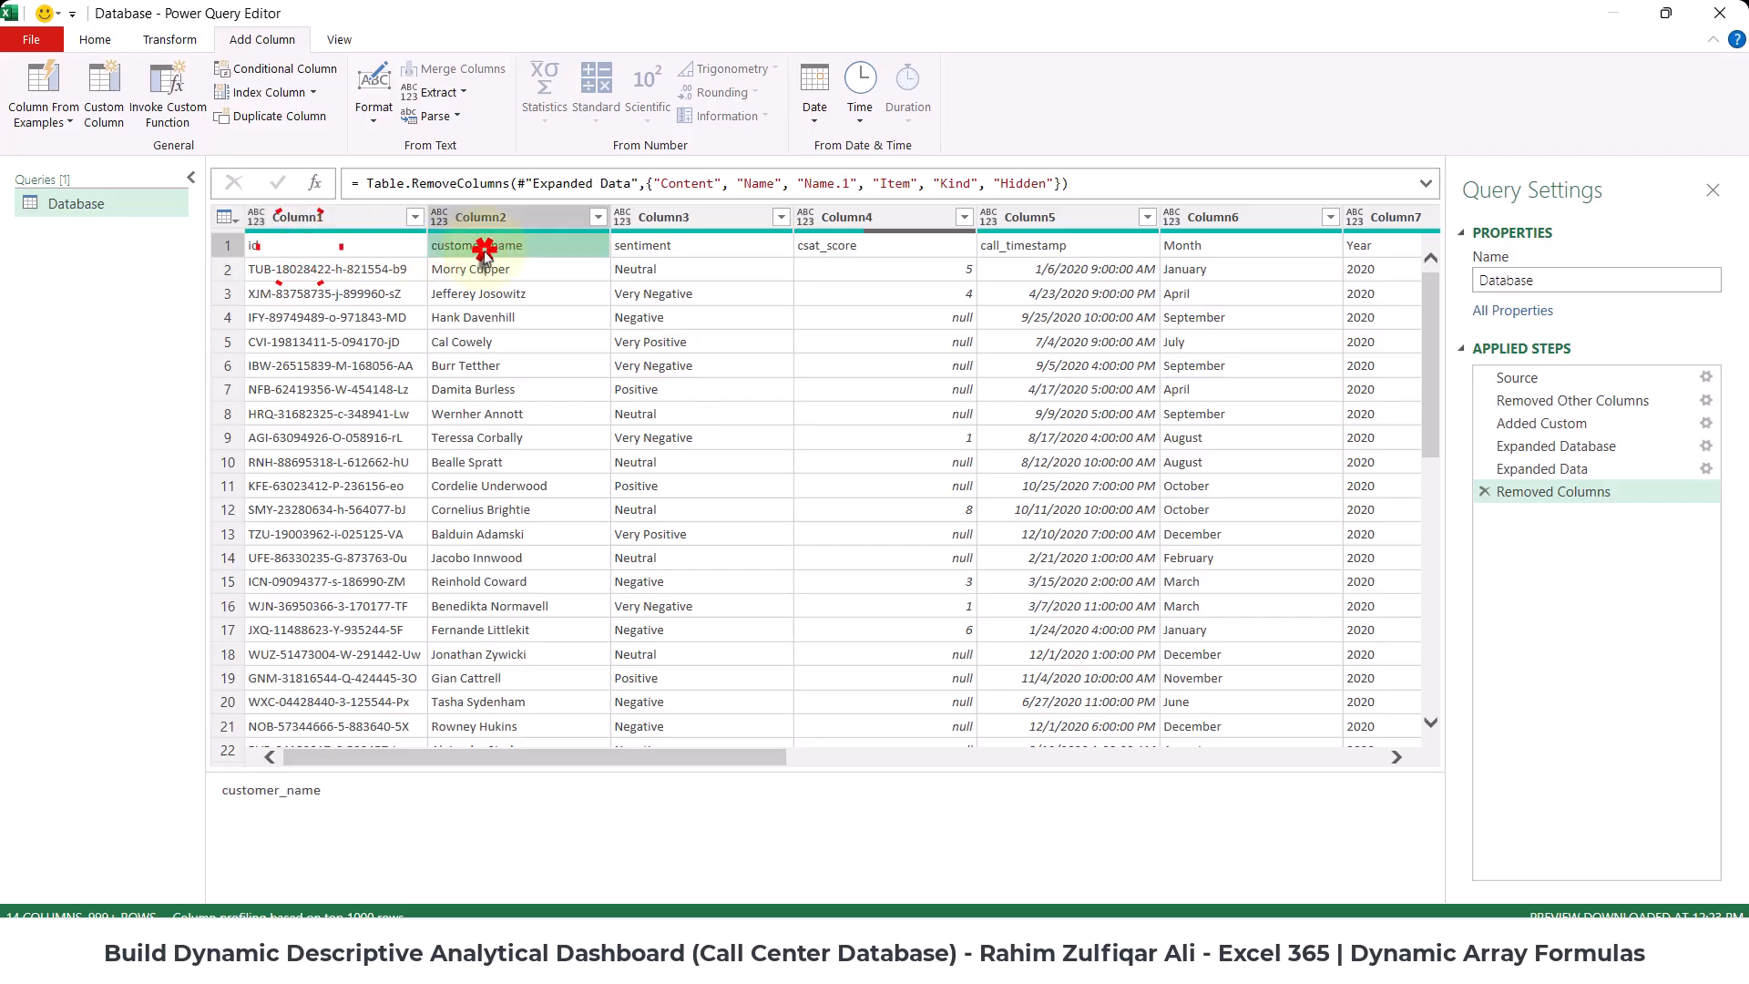
pyautogui.click(650, 248)
pyautogui.click(835, 247)
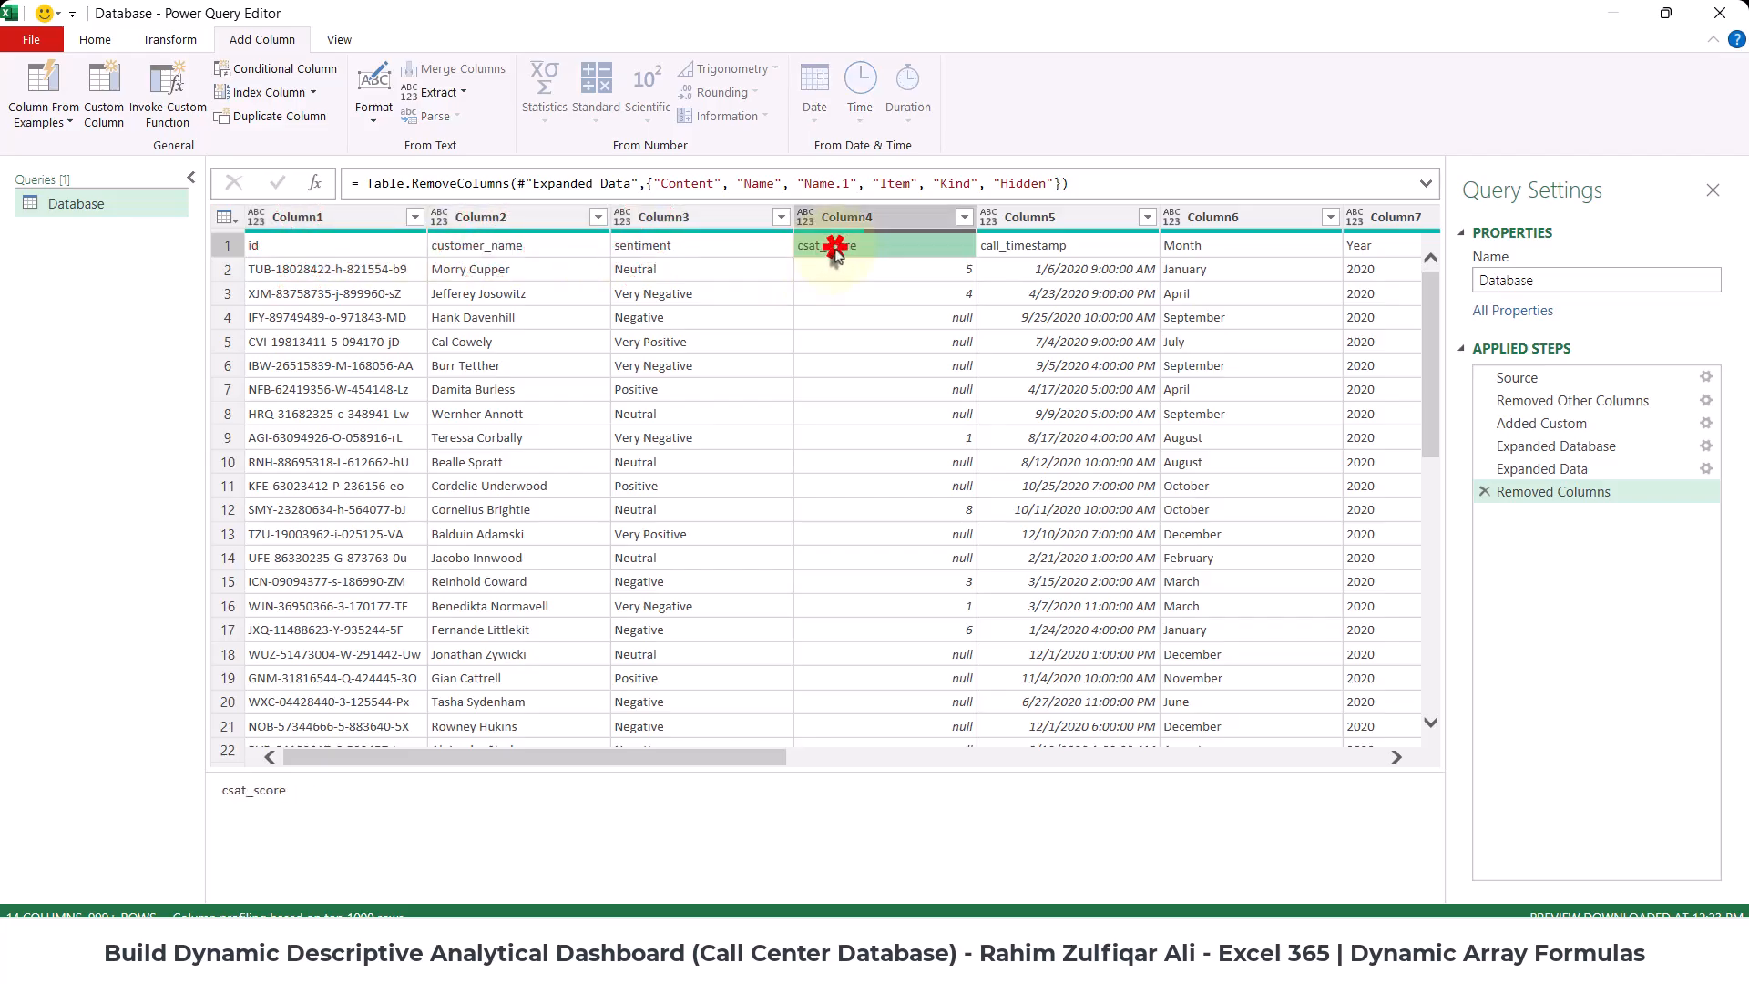
pyautogui.click(1002, 247)
pyautogui.click(346, 245)
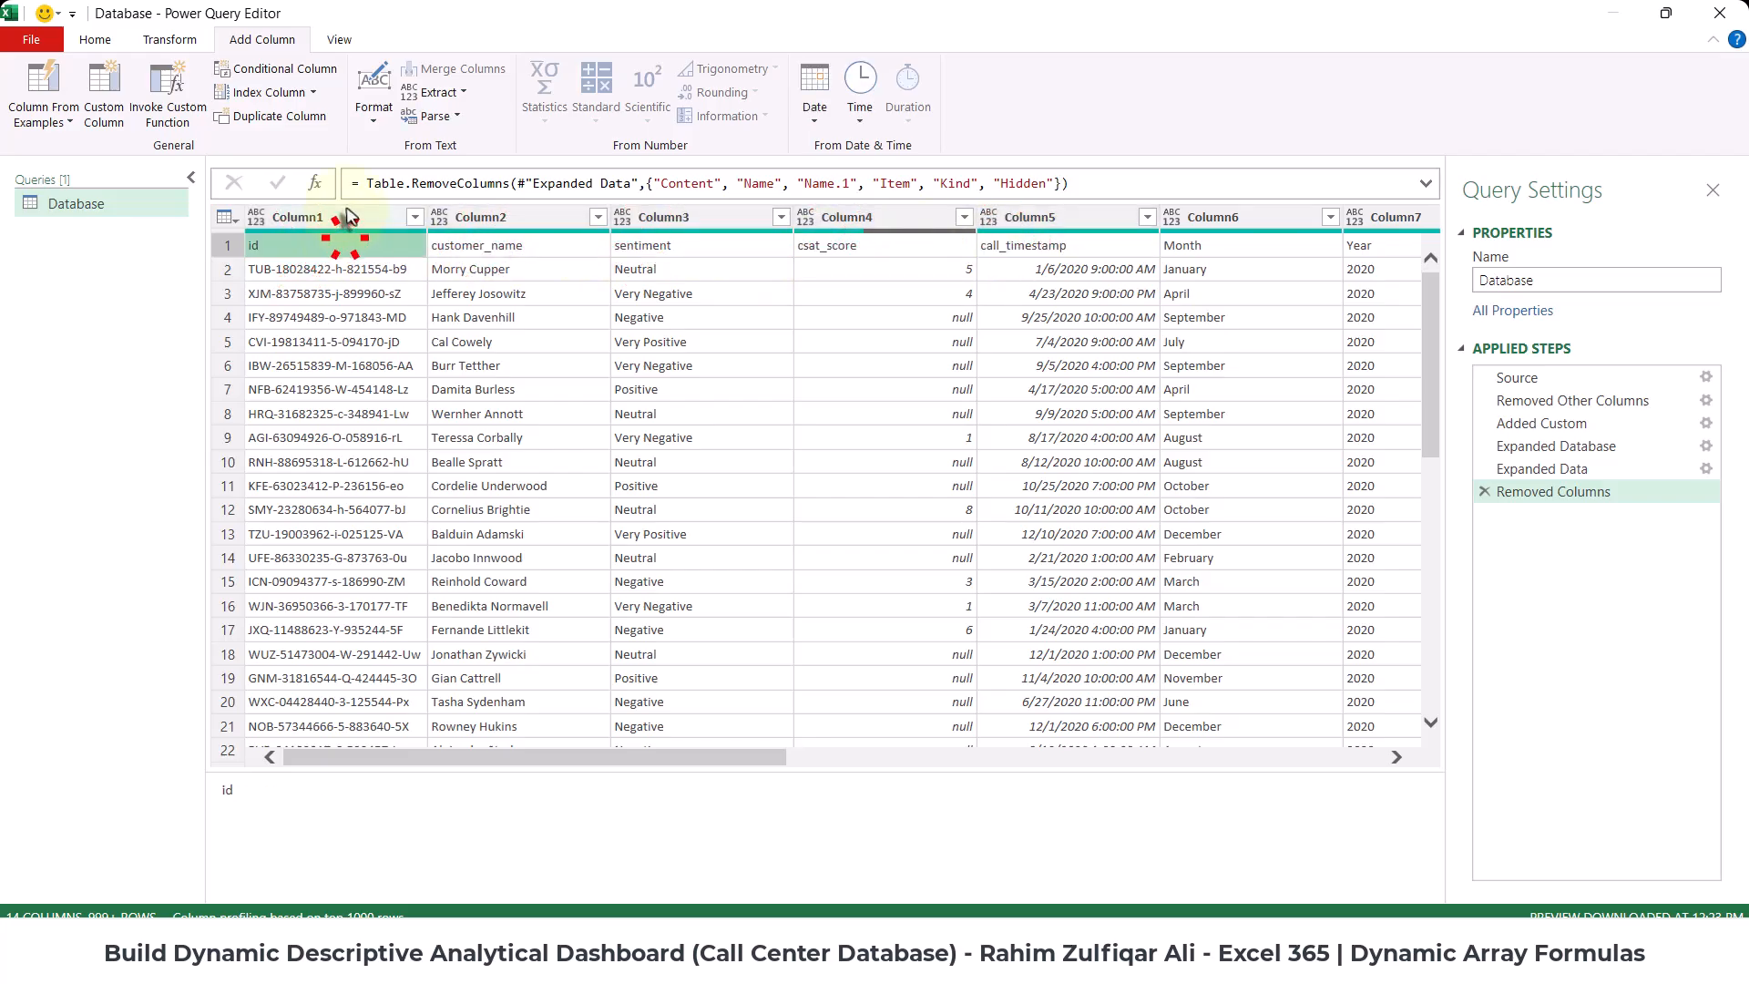
pyautogui.click(345, 214)
pyautogui.click(339, 240)
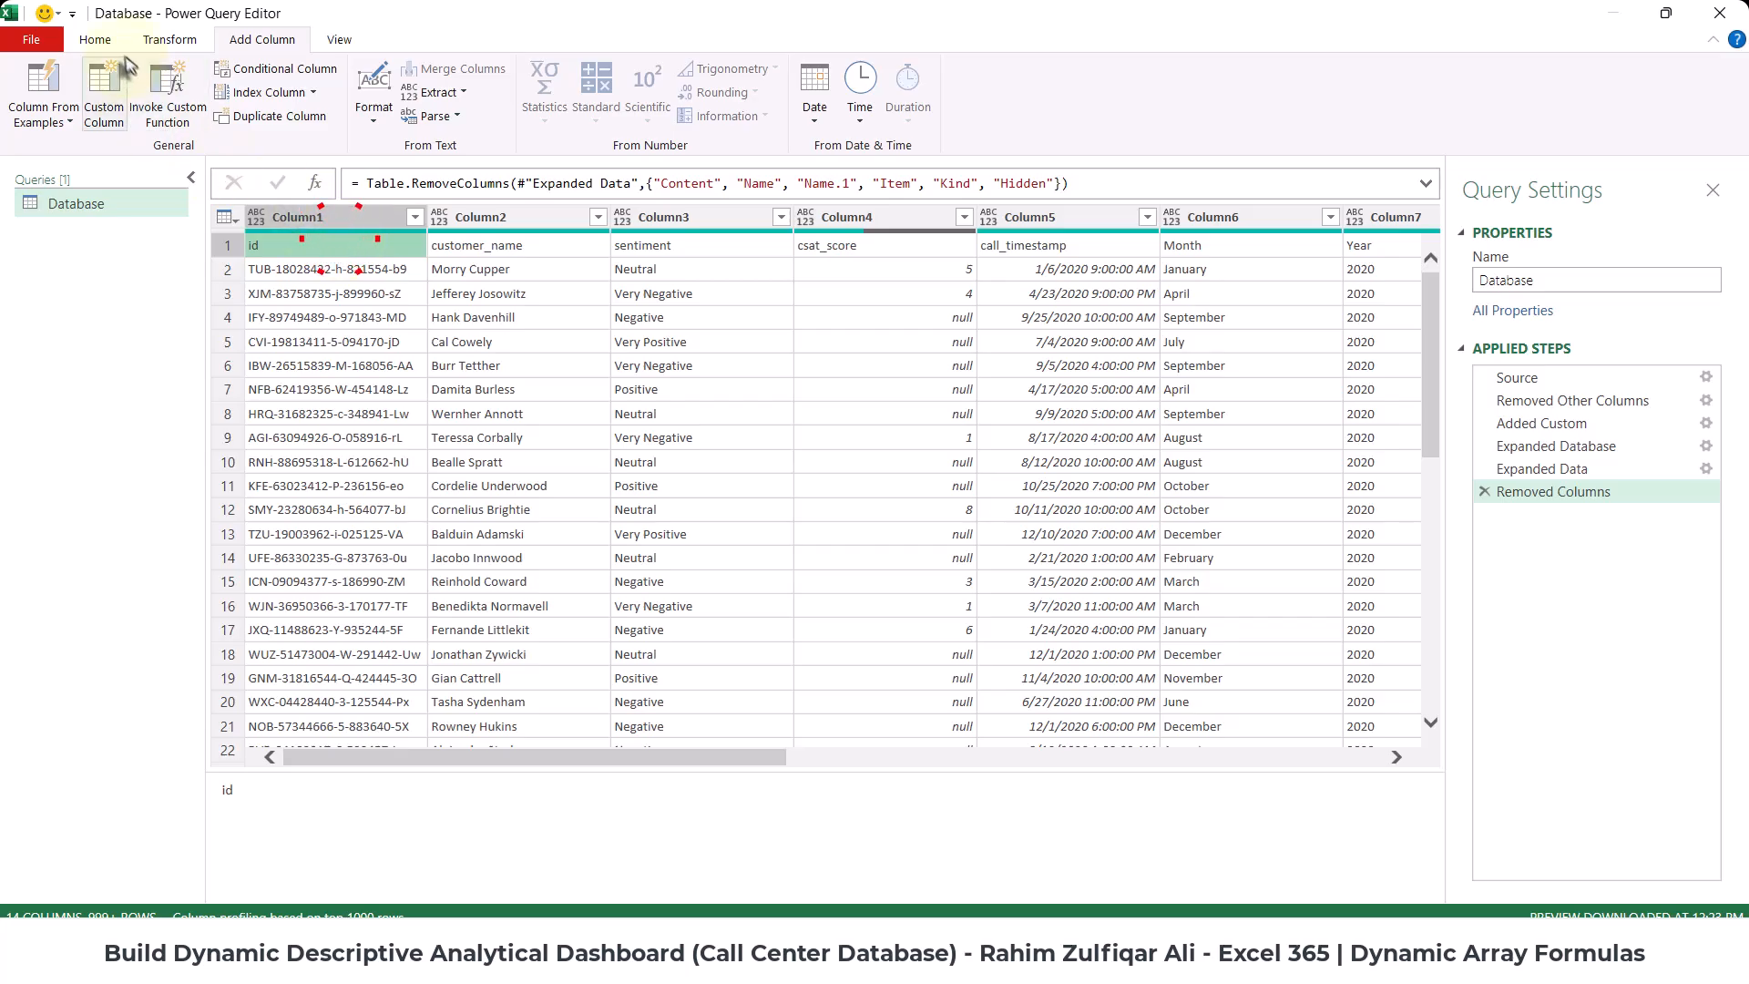
# - Promote the first row of the Database query to headers and set the call_timestamp column's data type to Date
pyautogui.click(95, 41)
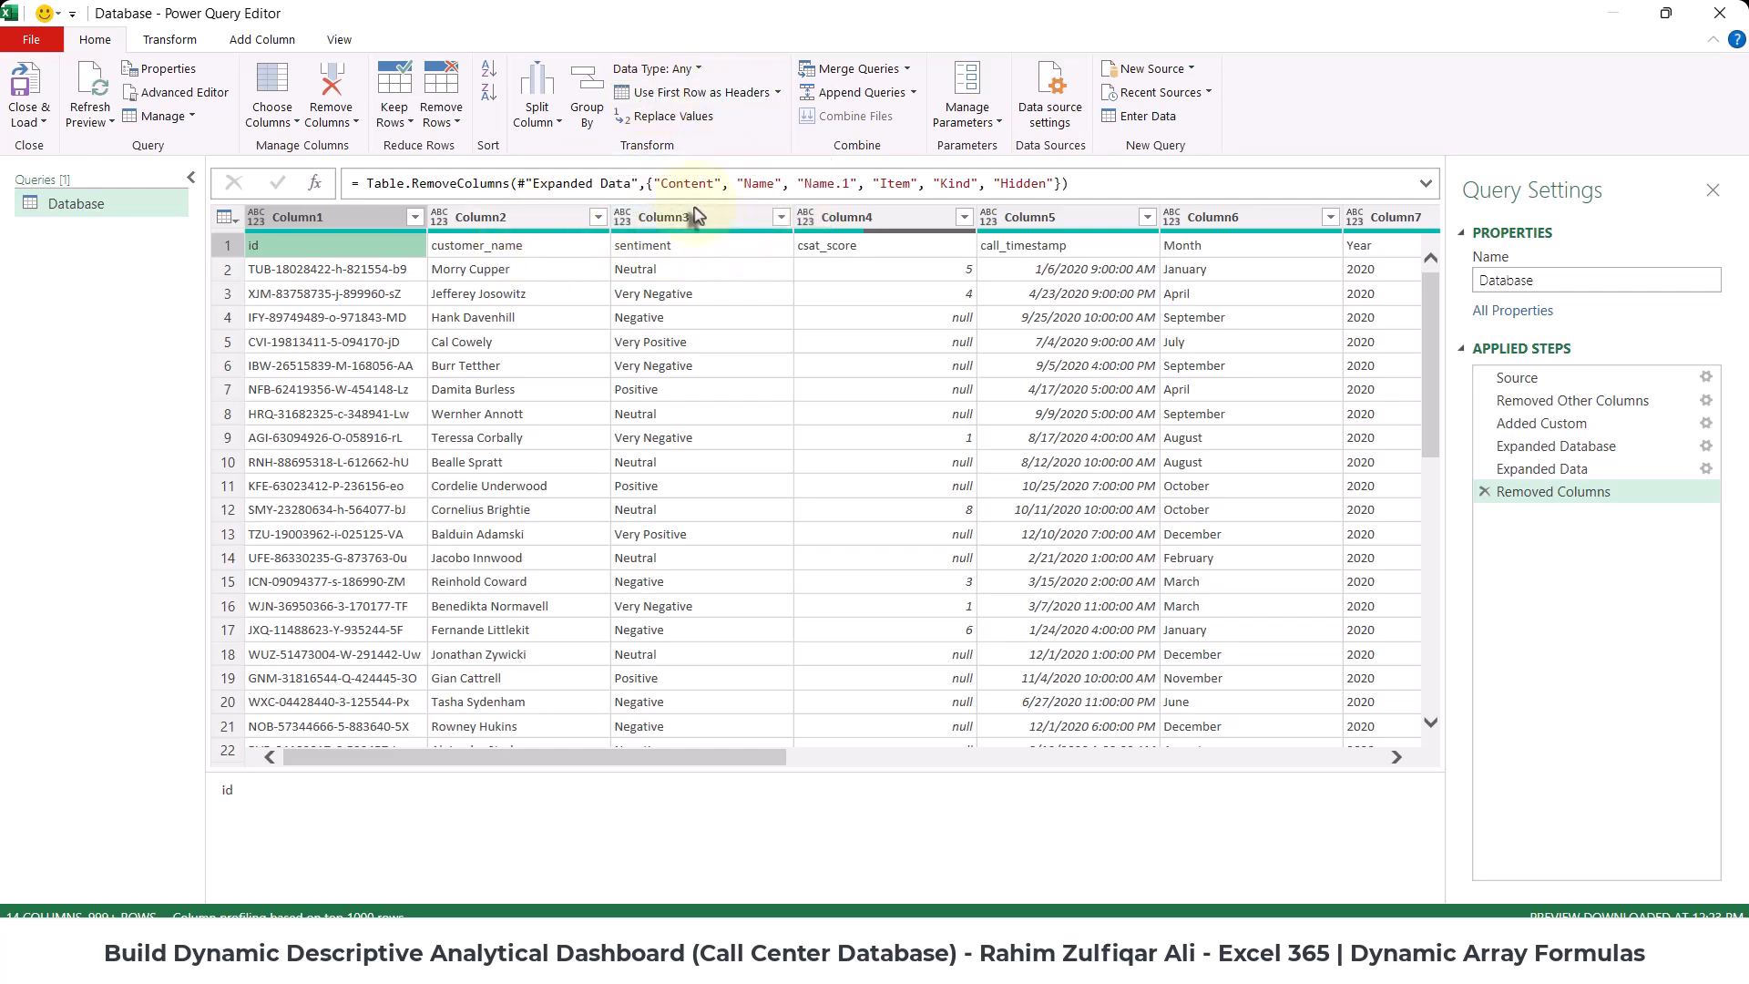
pyautogui.click(695, 95)
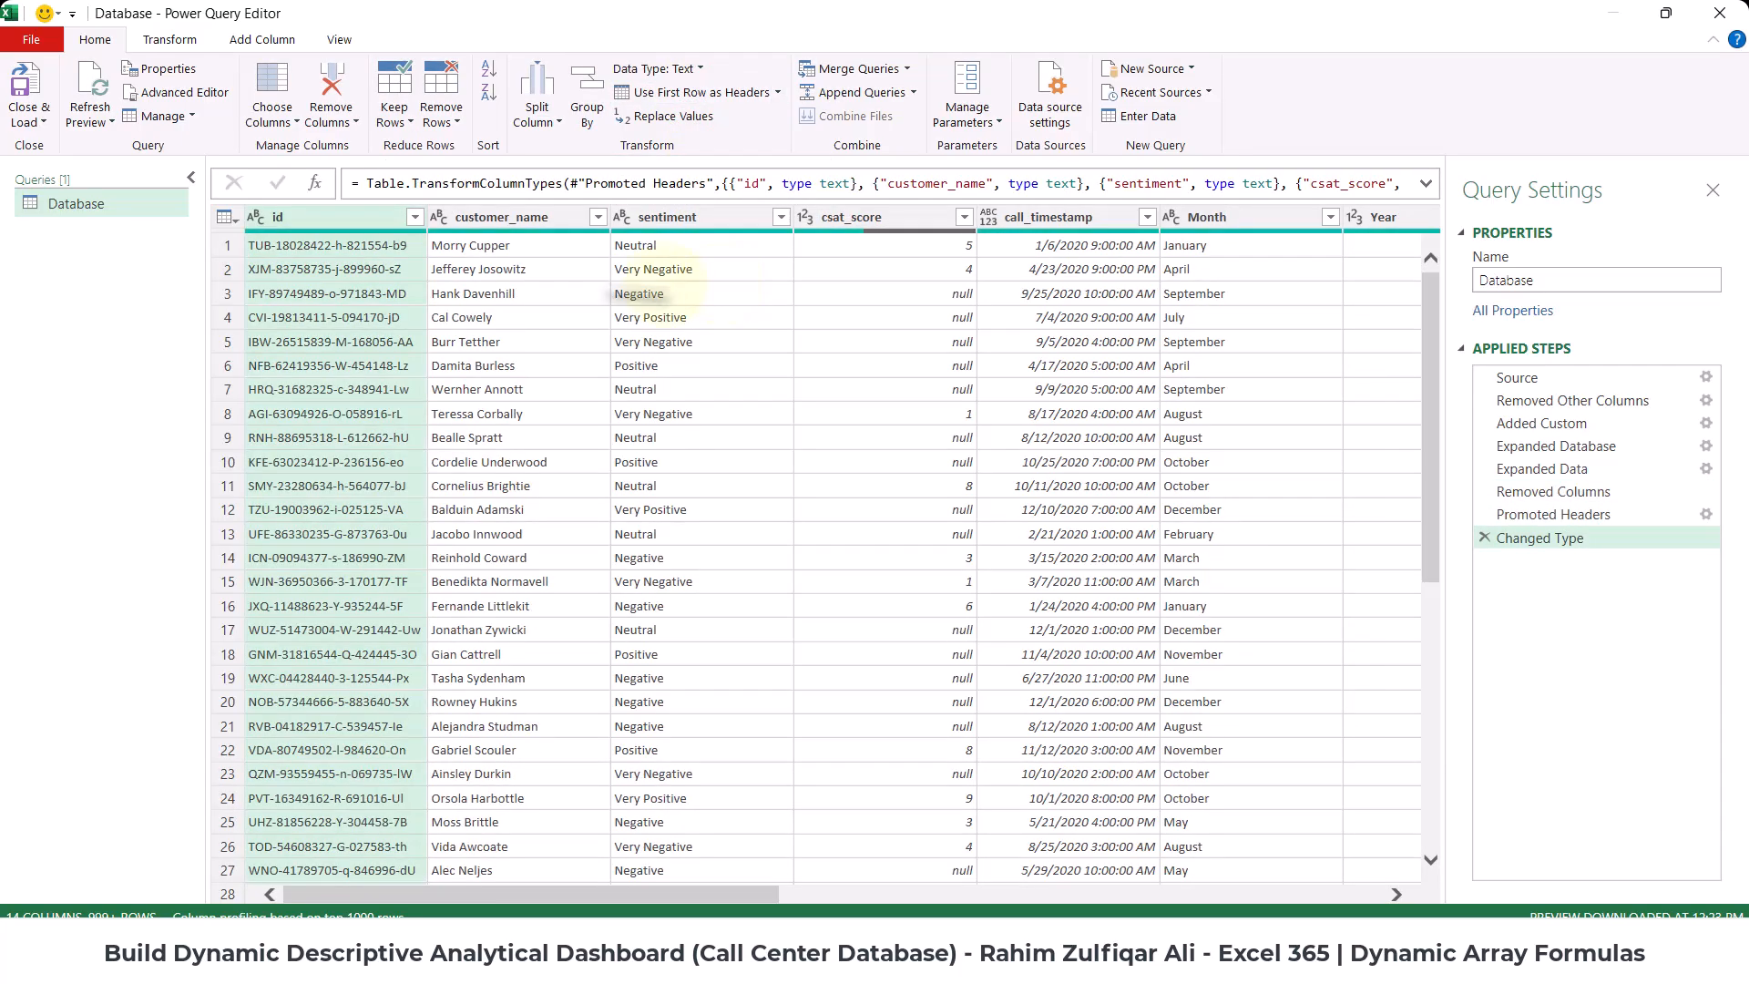
pyautogui.click(1101, 255)
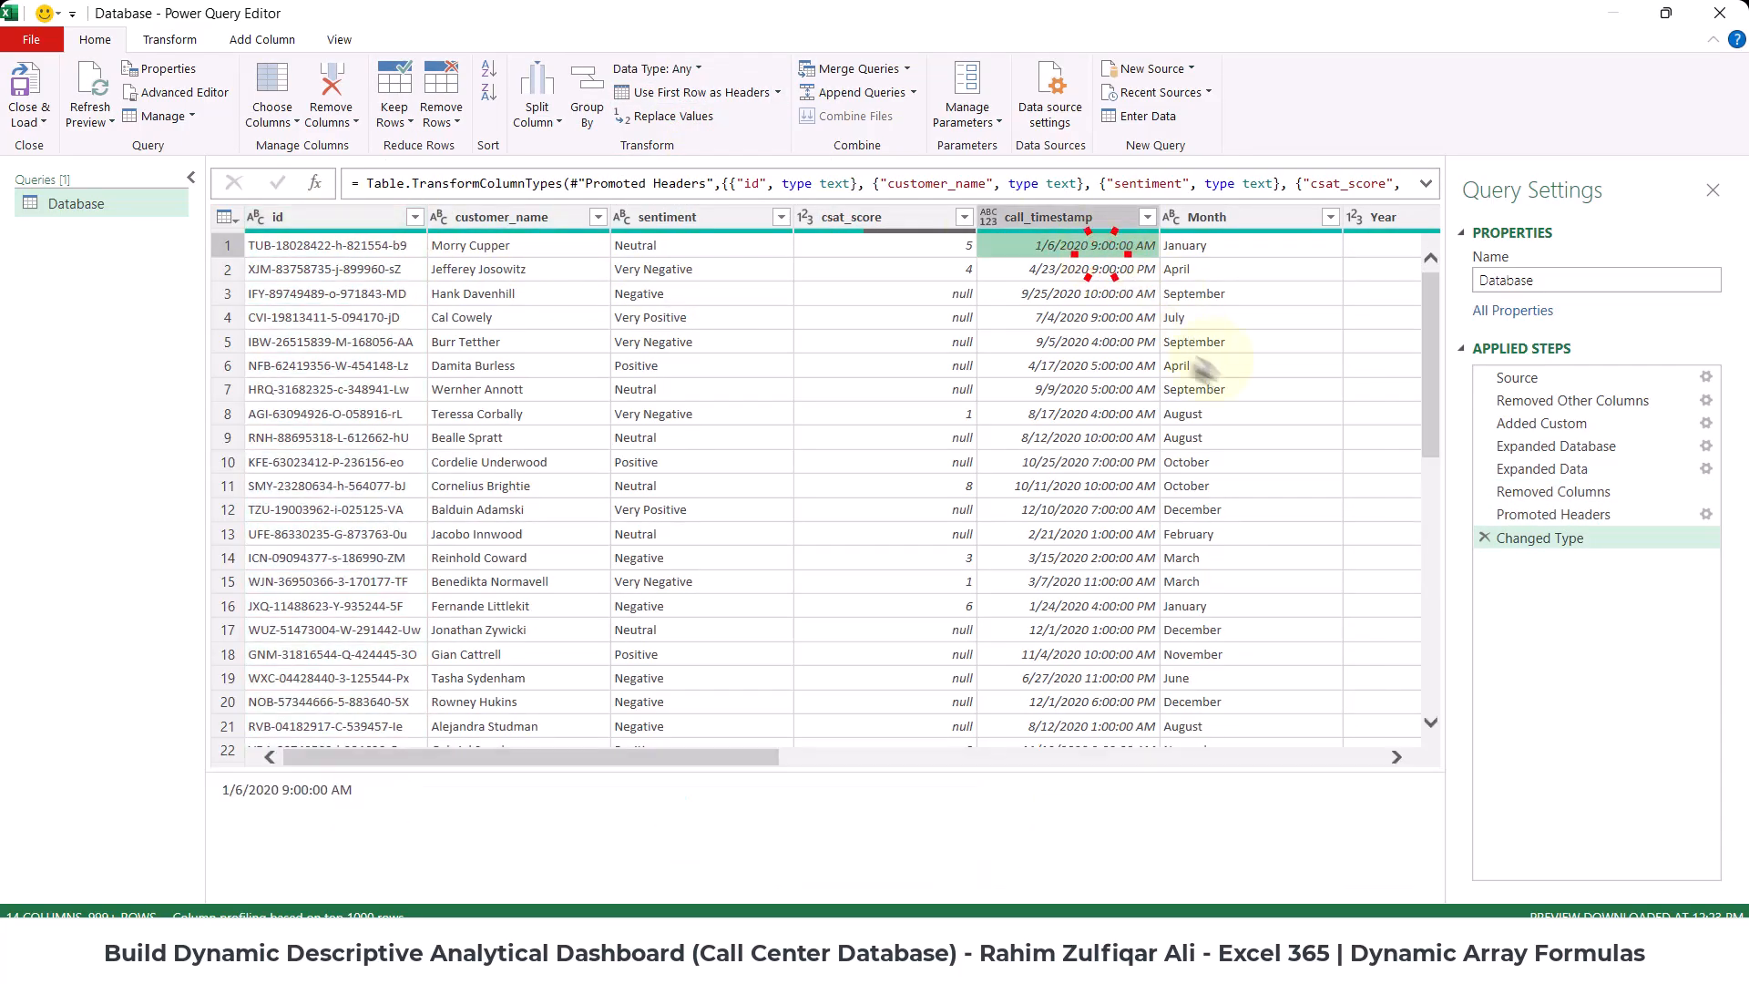
pyautogui.click(986, 219)
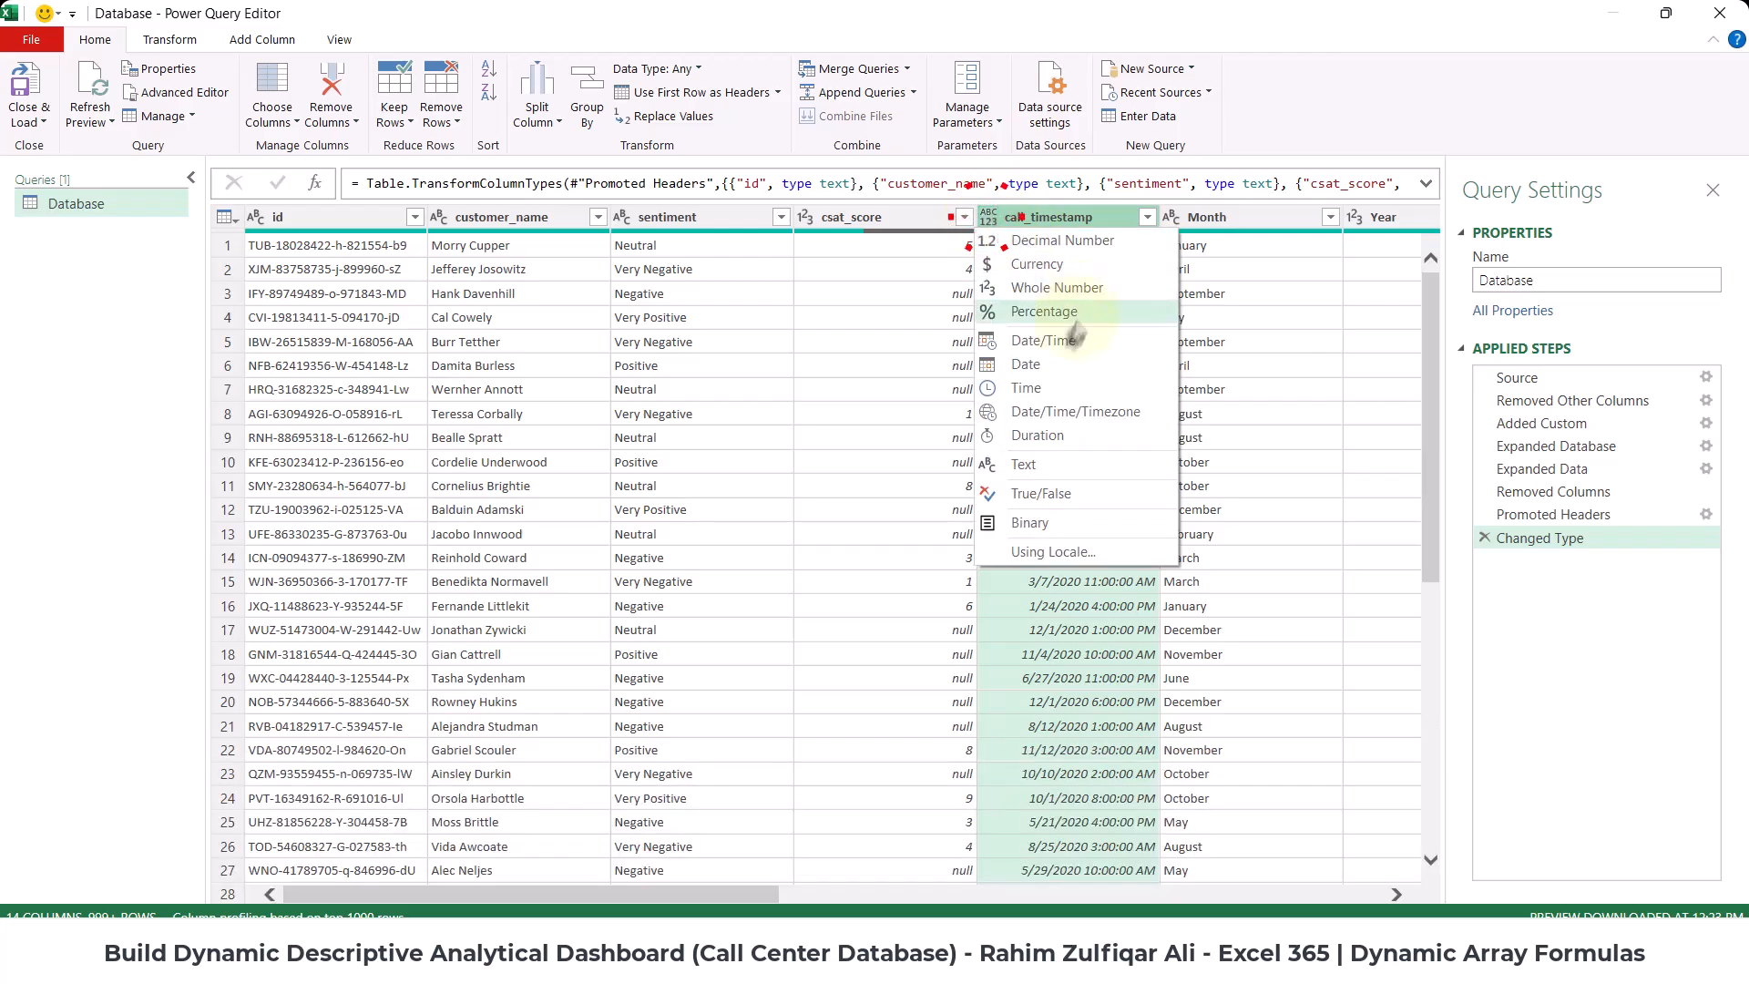
pyautogui.click(1052, 358)
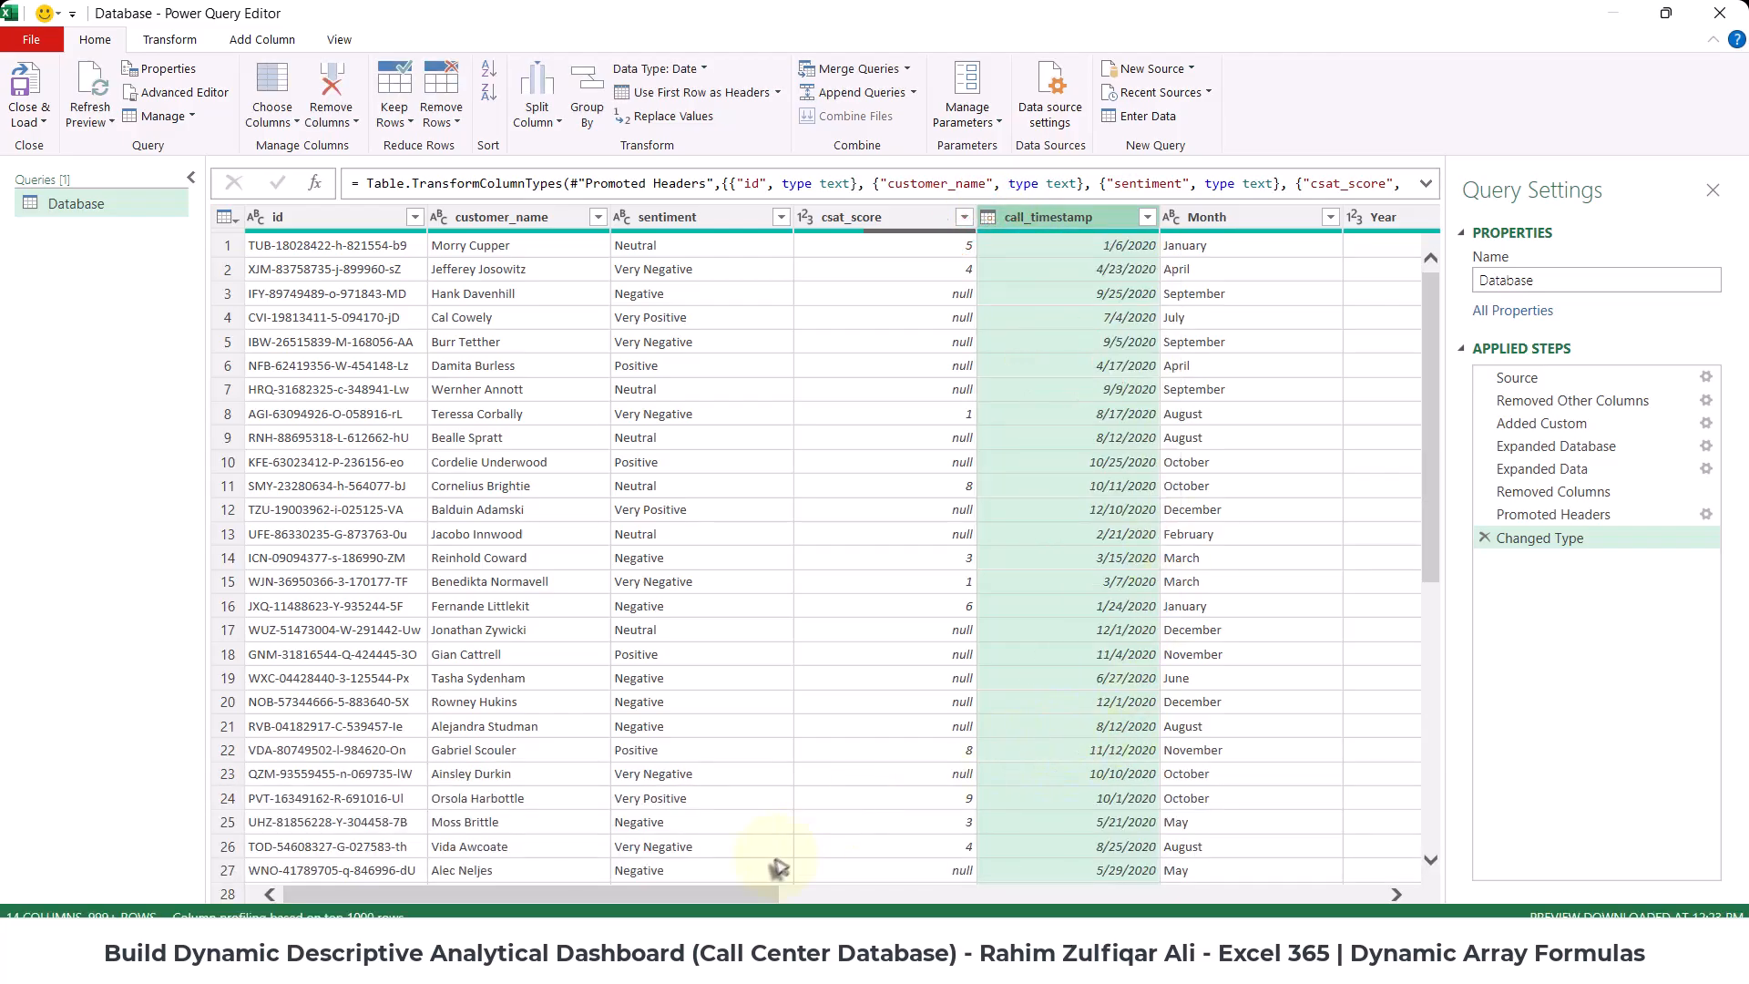
# - Check the data types of the Database query's remaining columns, such as reason and state, and load the query into the workbook
pyautogui.moveTo(757, 894); pyautogui.dragTo(1095, 911)
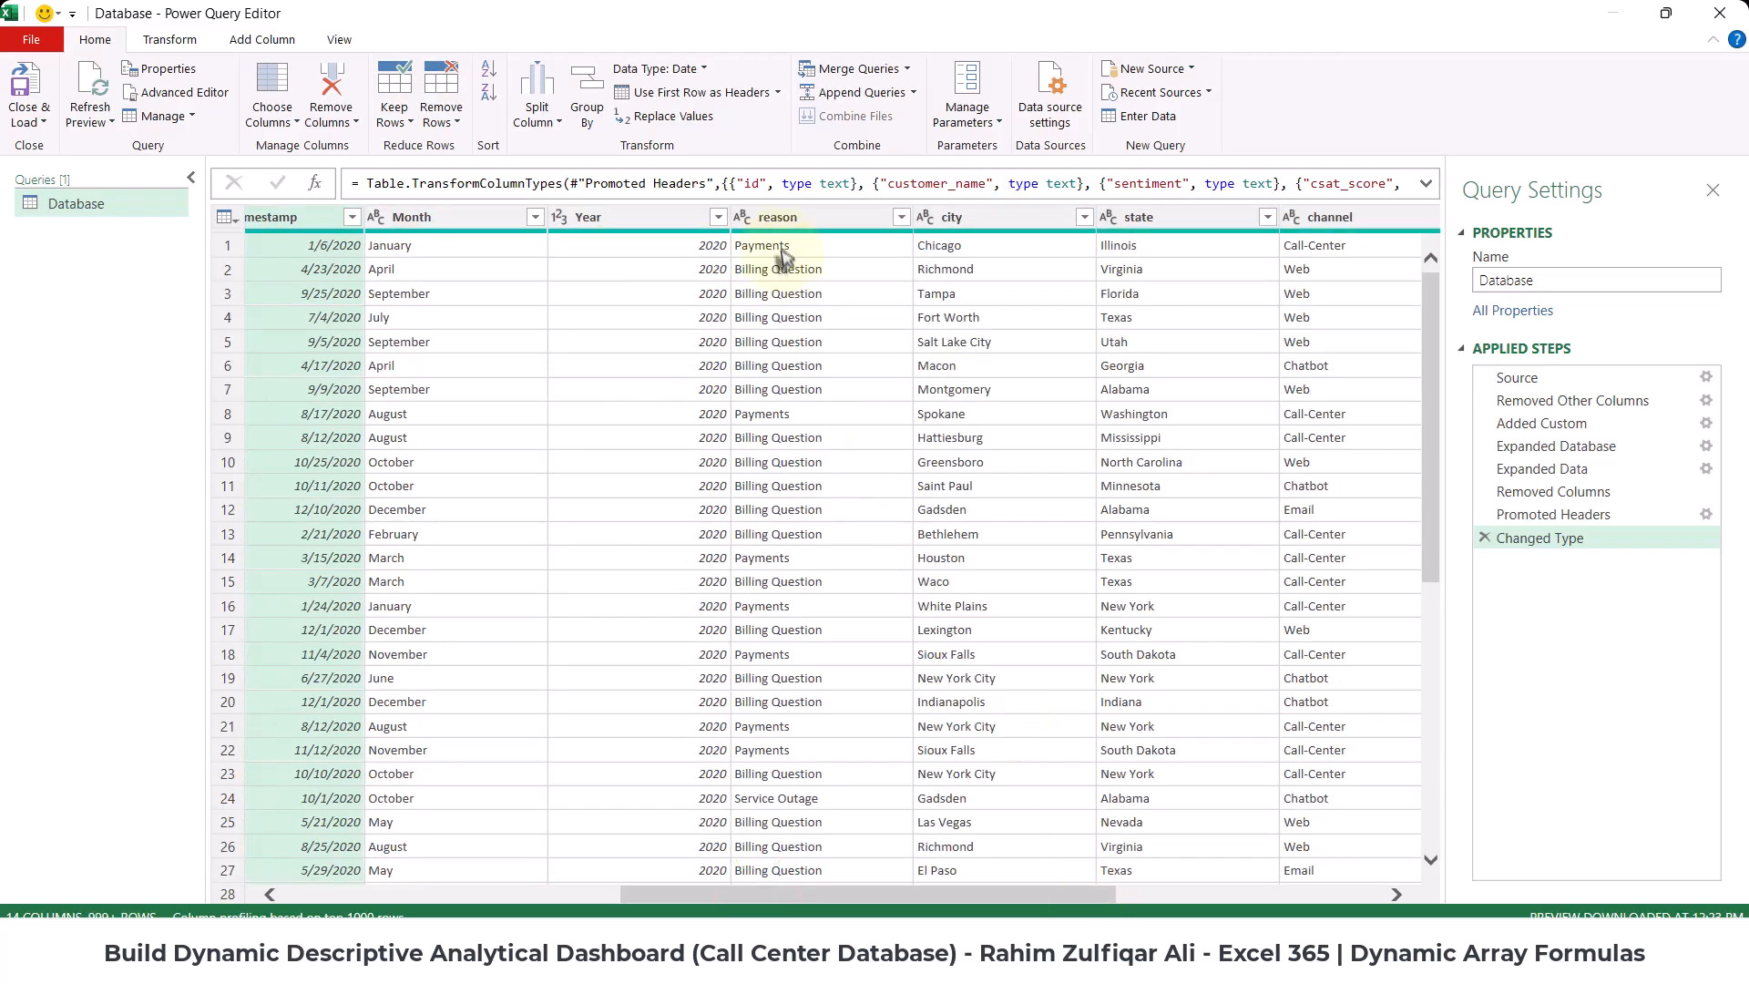
pyautogui.click(785, 219)
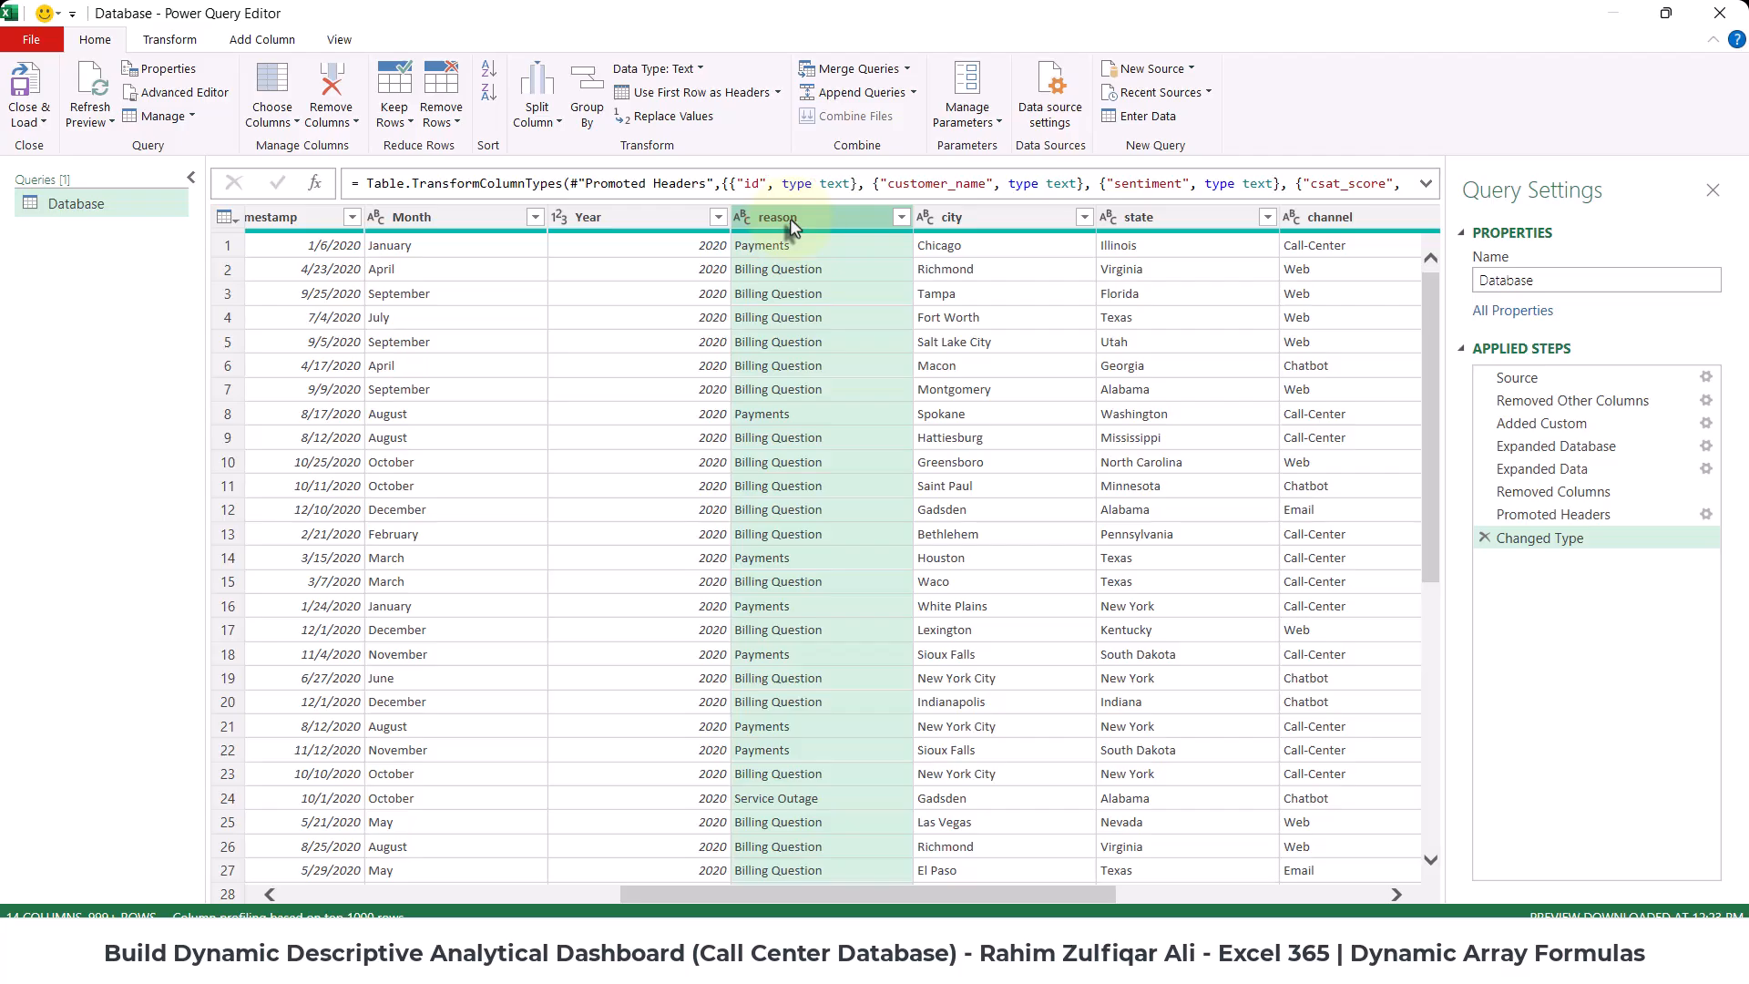
pyautogui.click(743, 221)
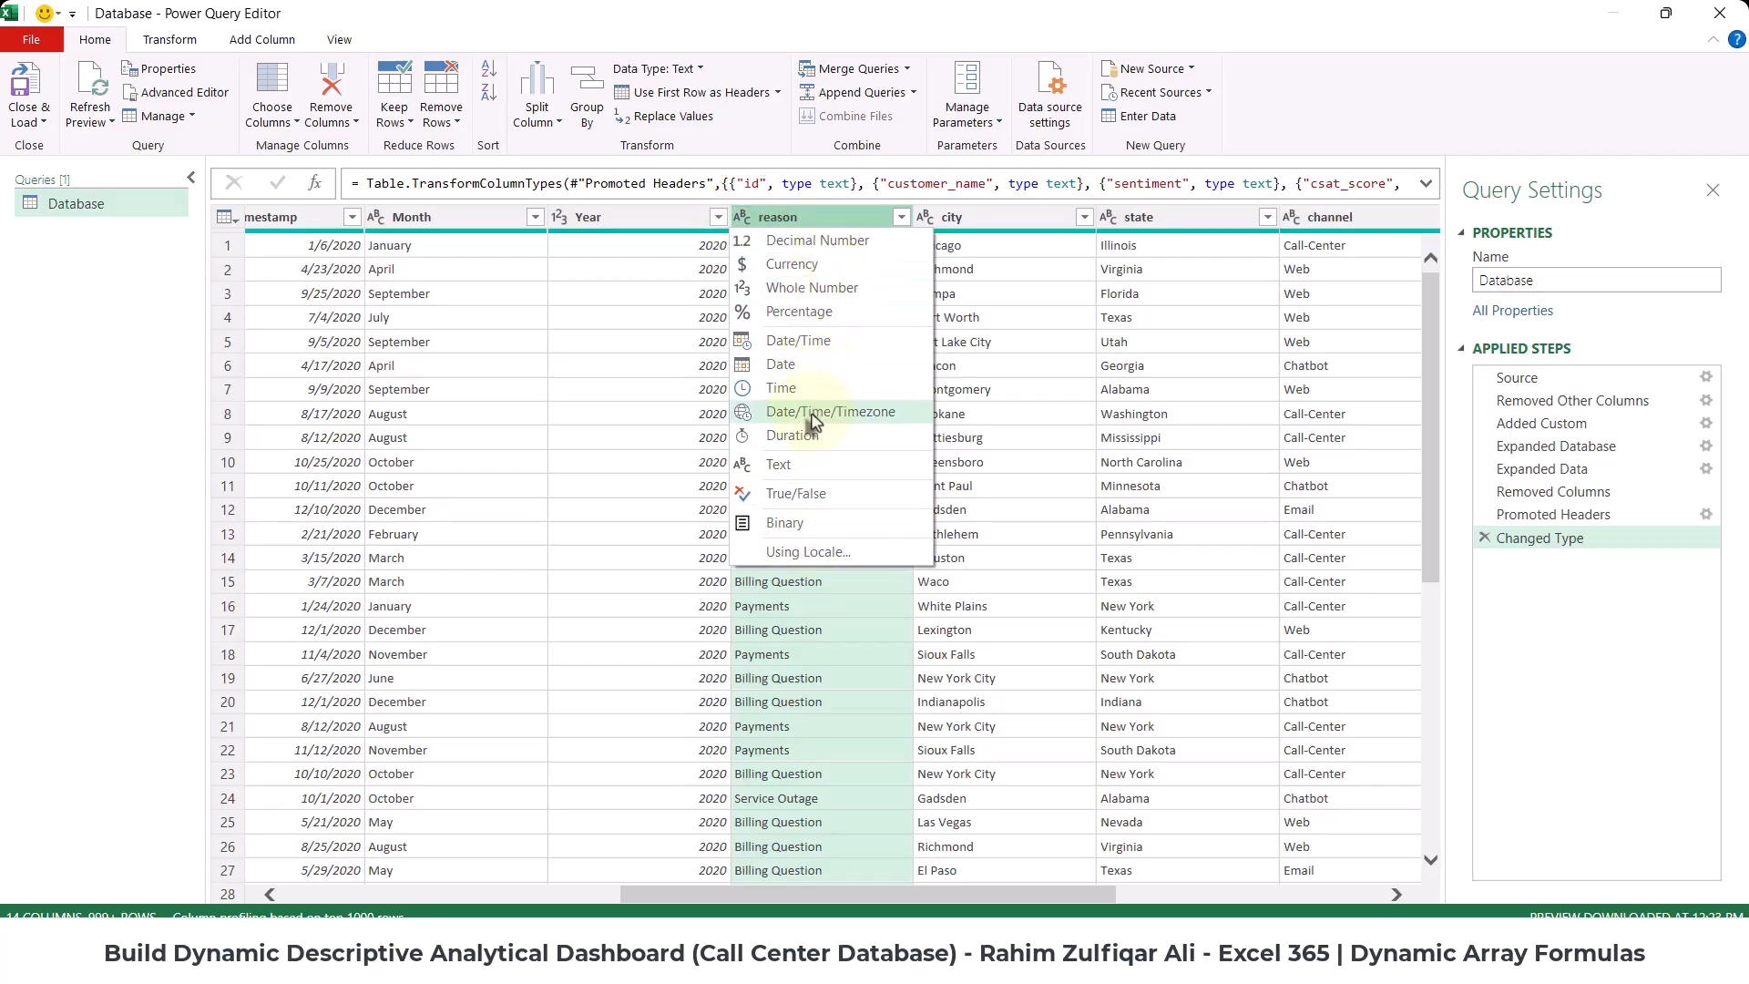
pyautogui.click(1113, 317)
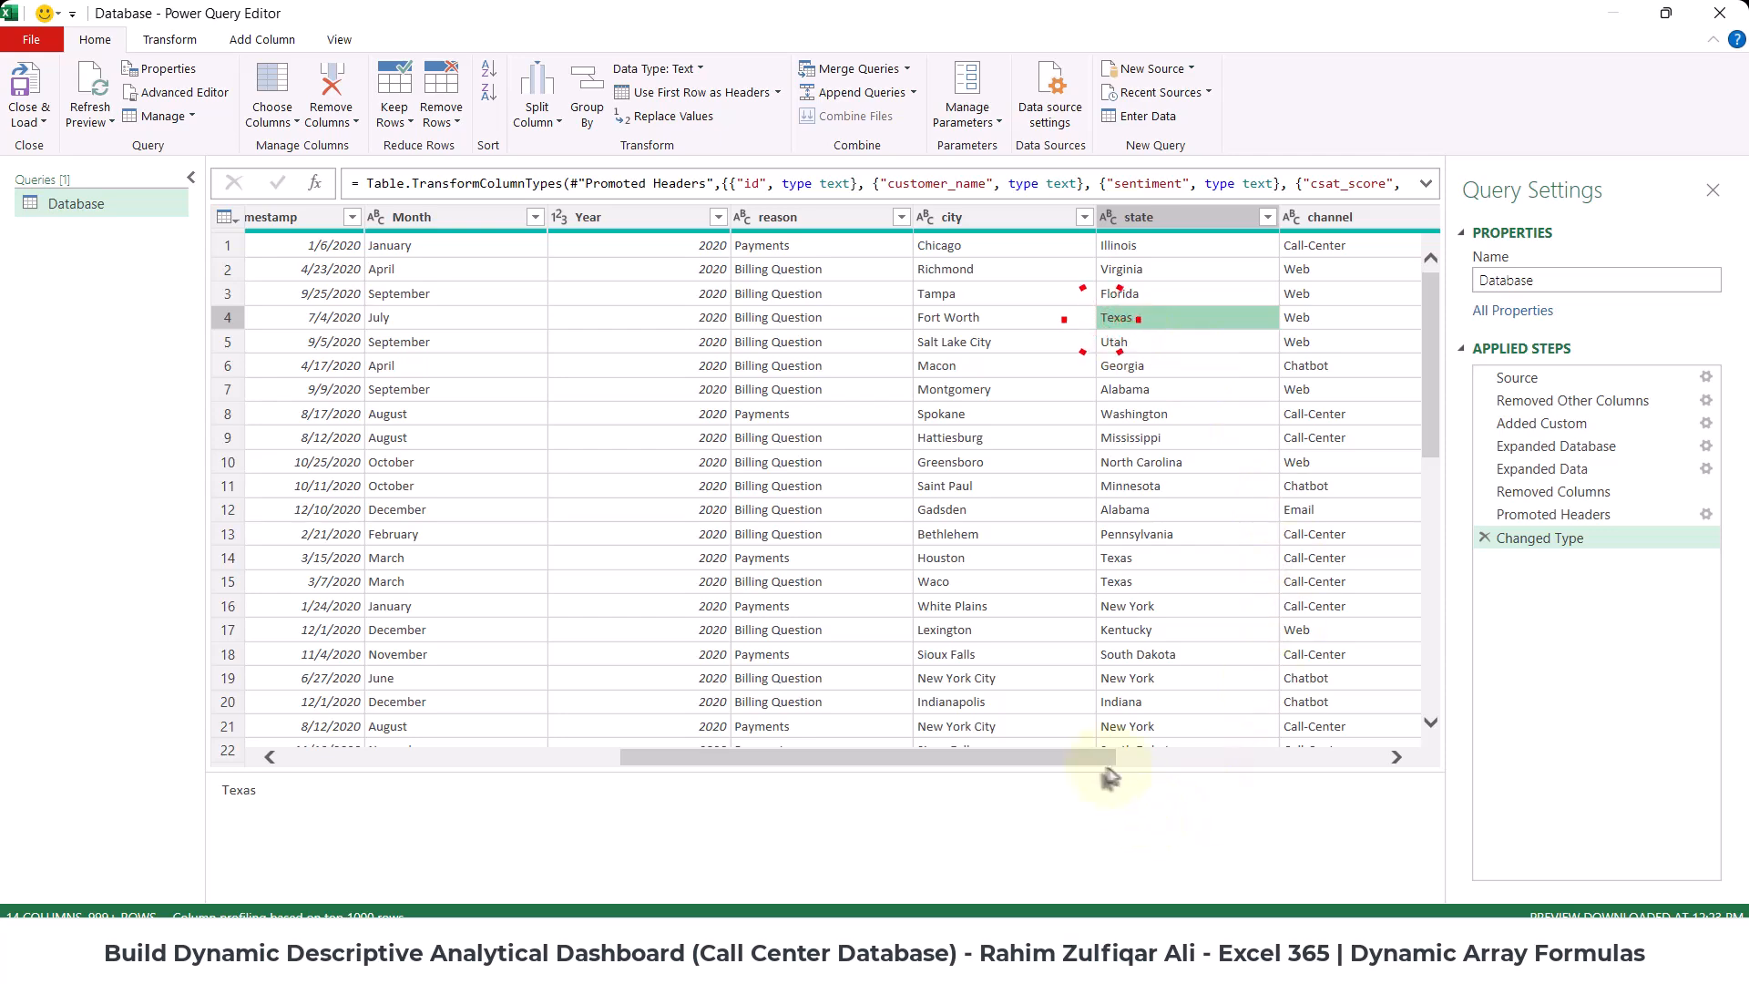
pyautogui.moveTo(1093, 756); pyautogui.dragTo(586, 769)
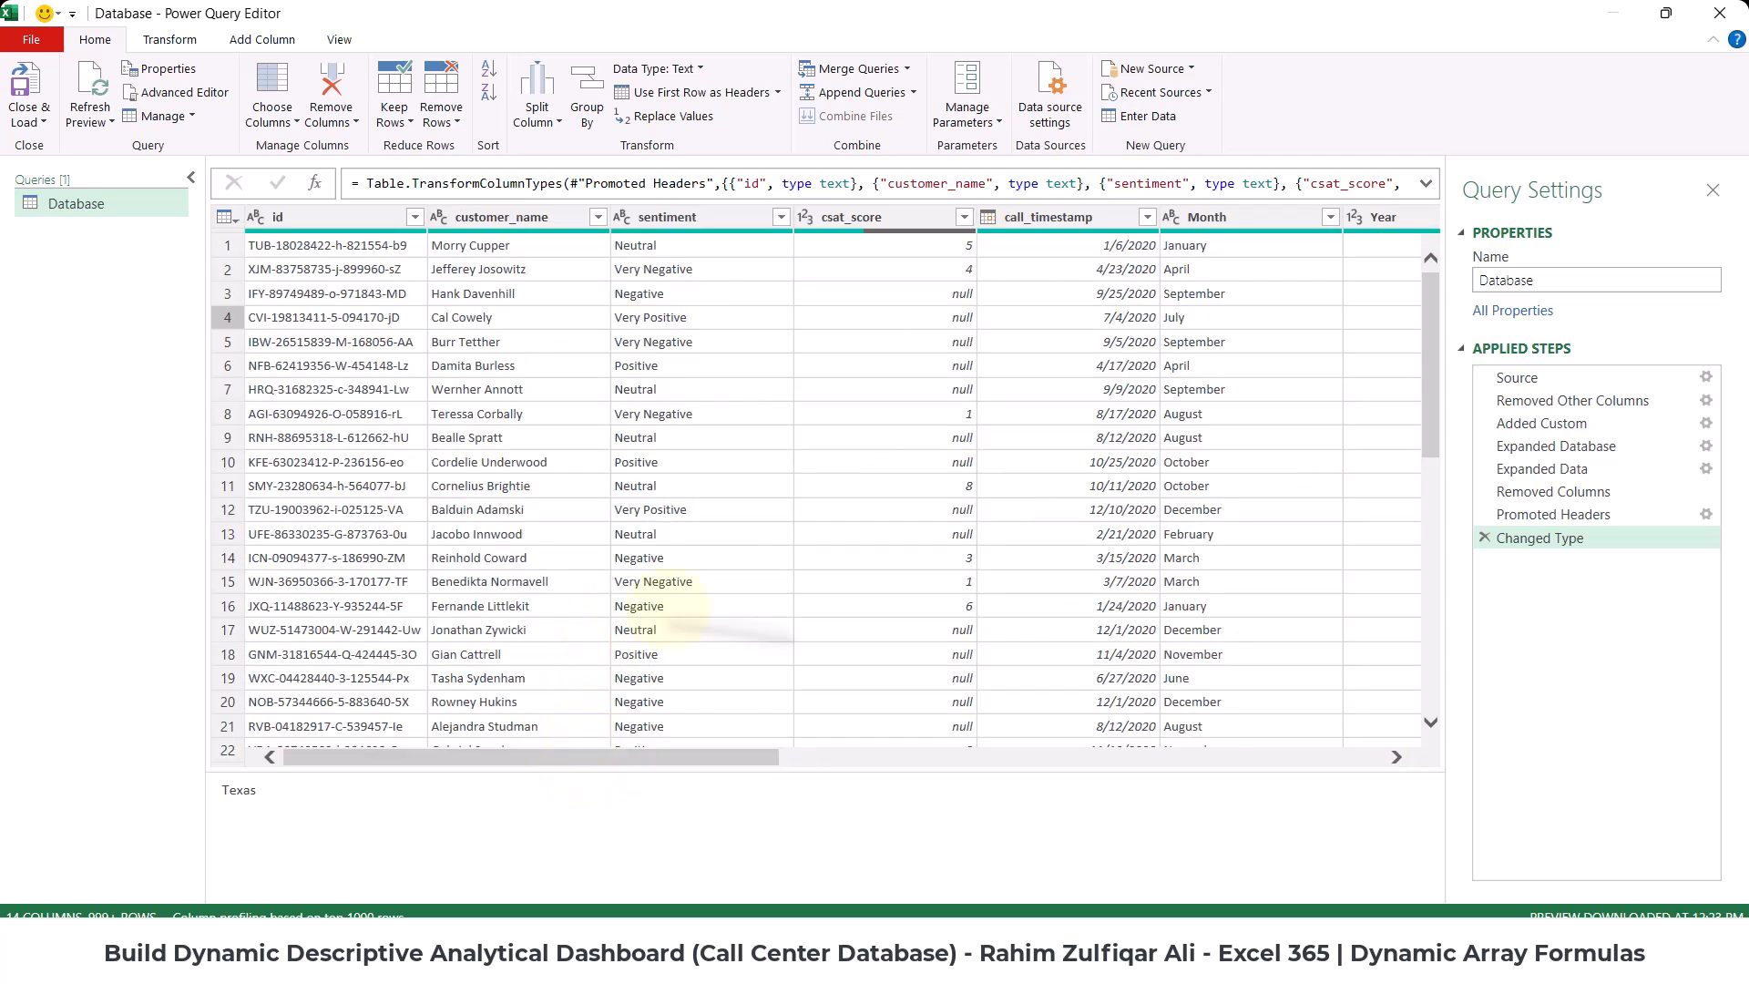
pyautogui.moveTo(1432, 345); pyautogui.dragTo(1429, 274)
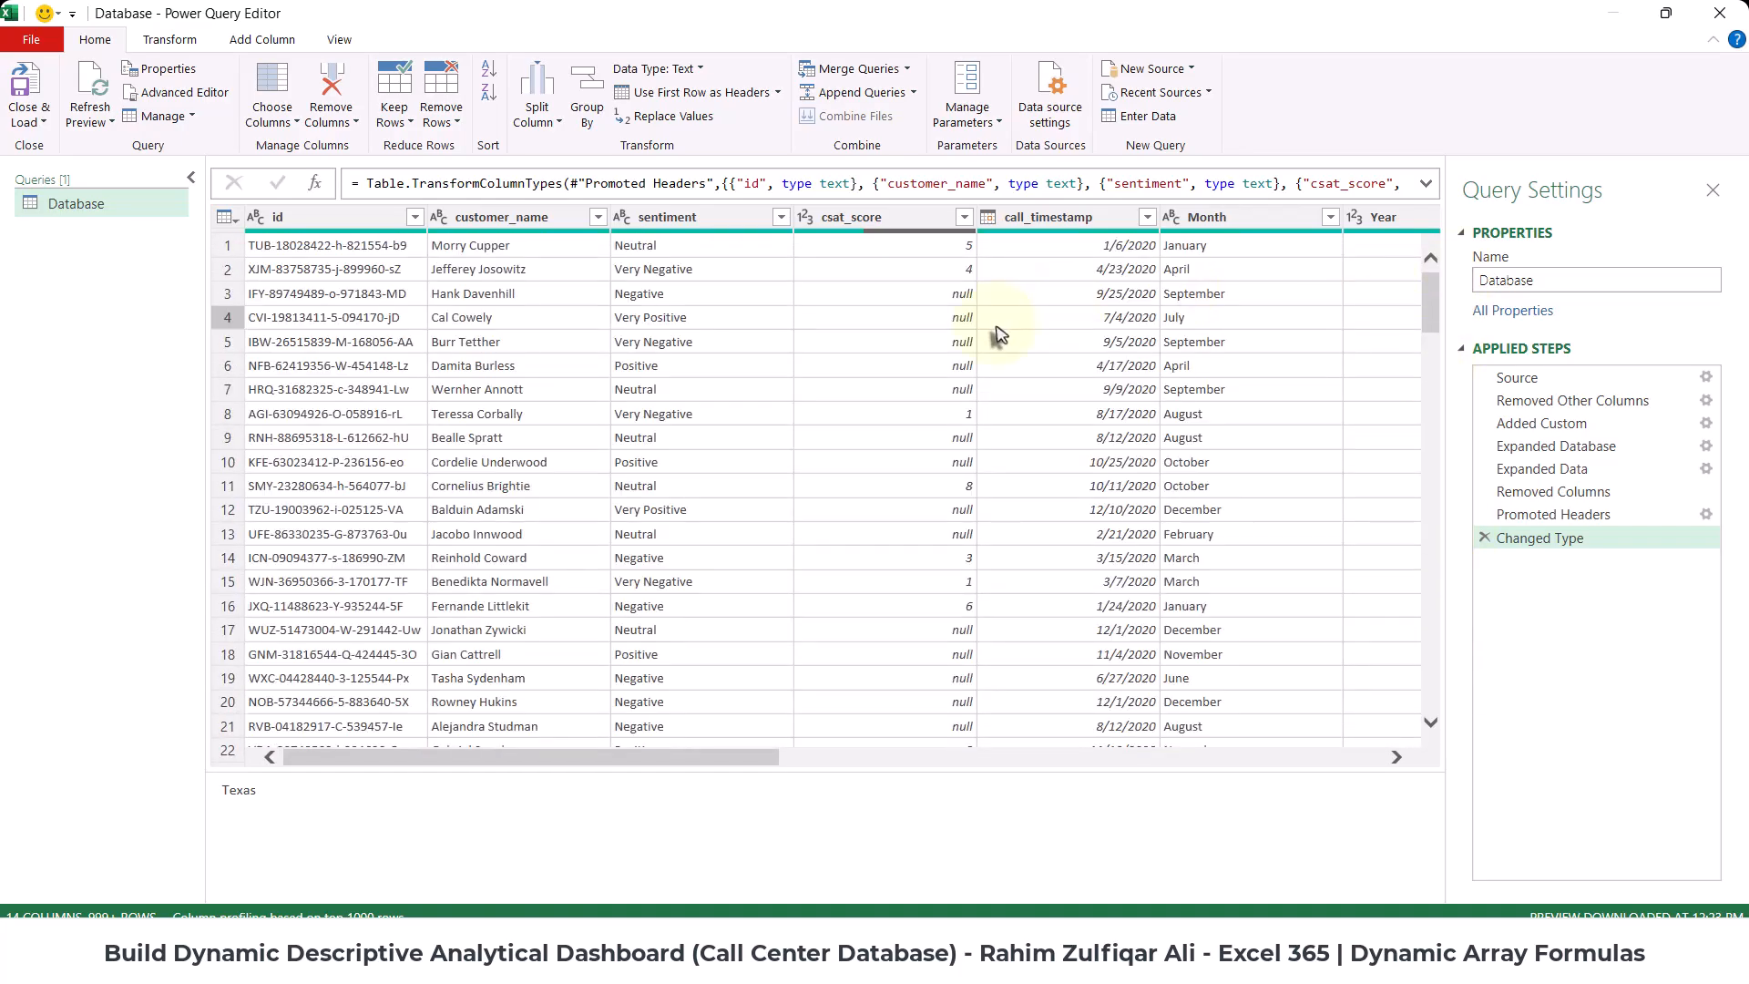
pyautogui.click(28, 119)
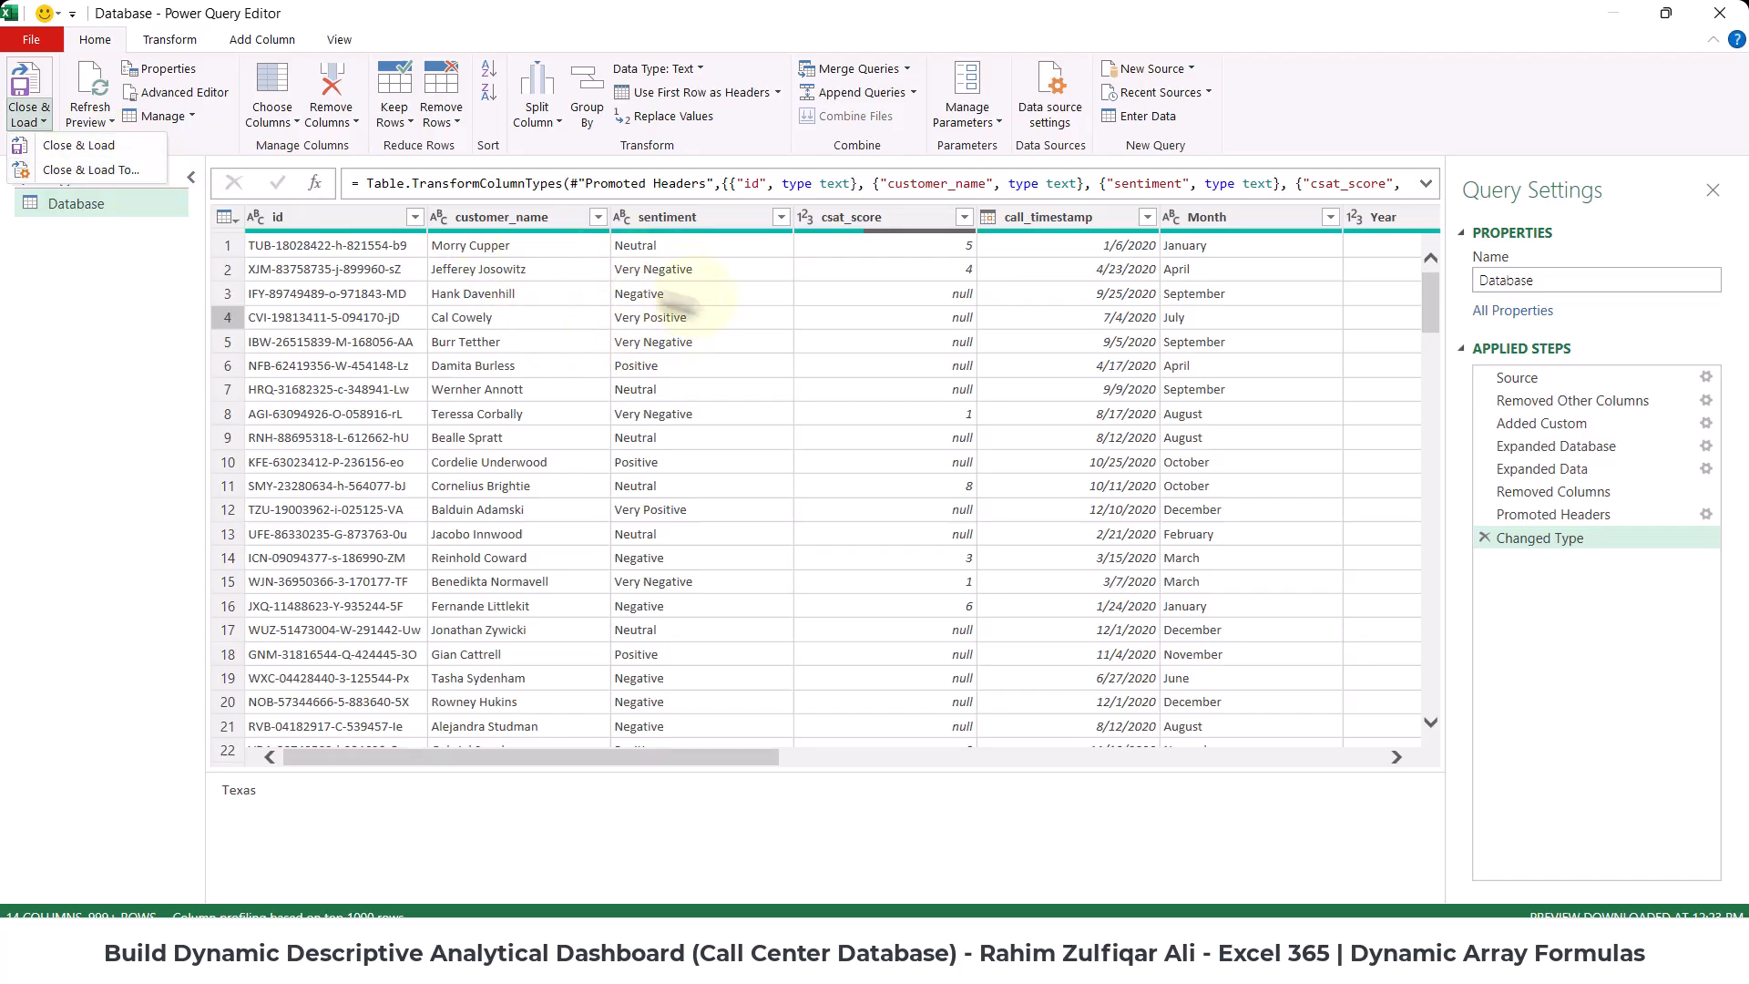
pyautogui.click(70, 146)
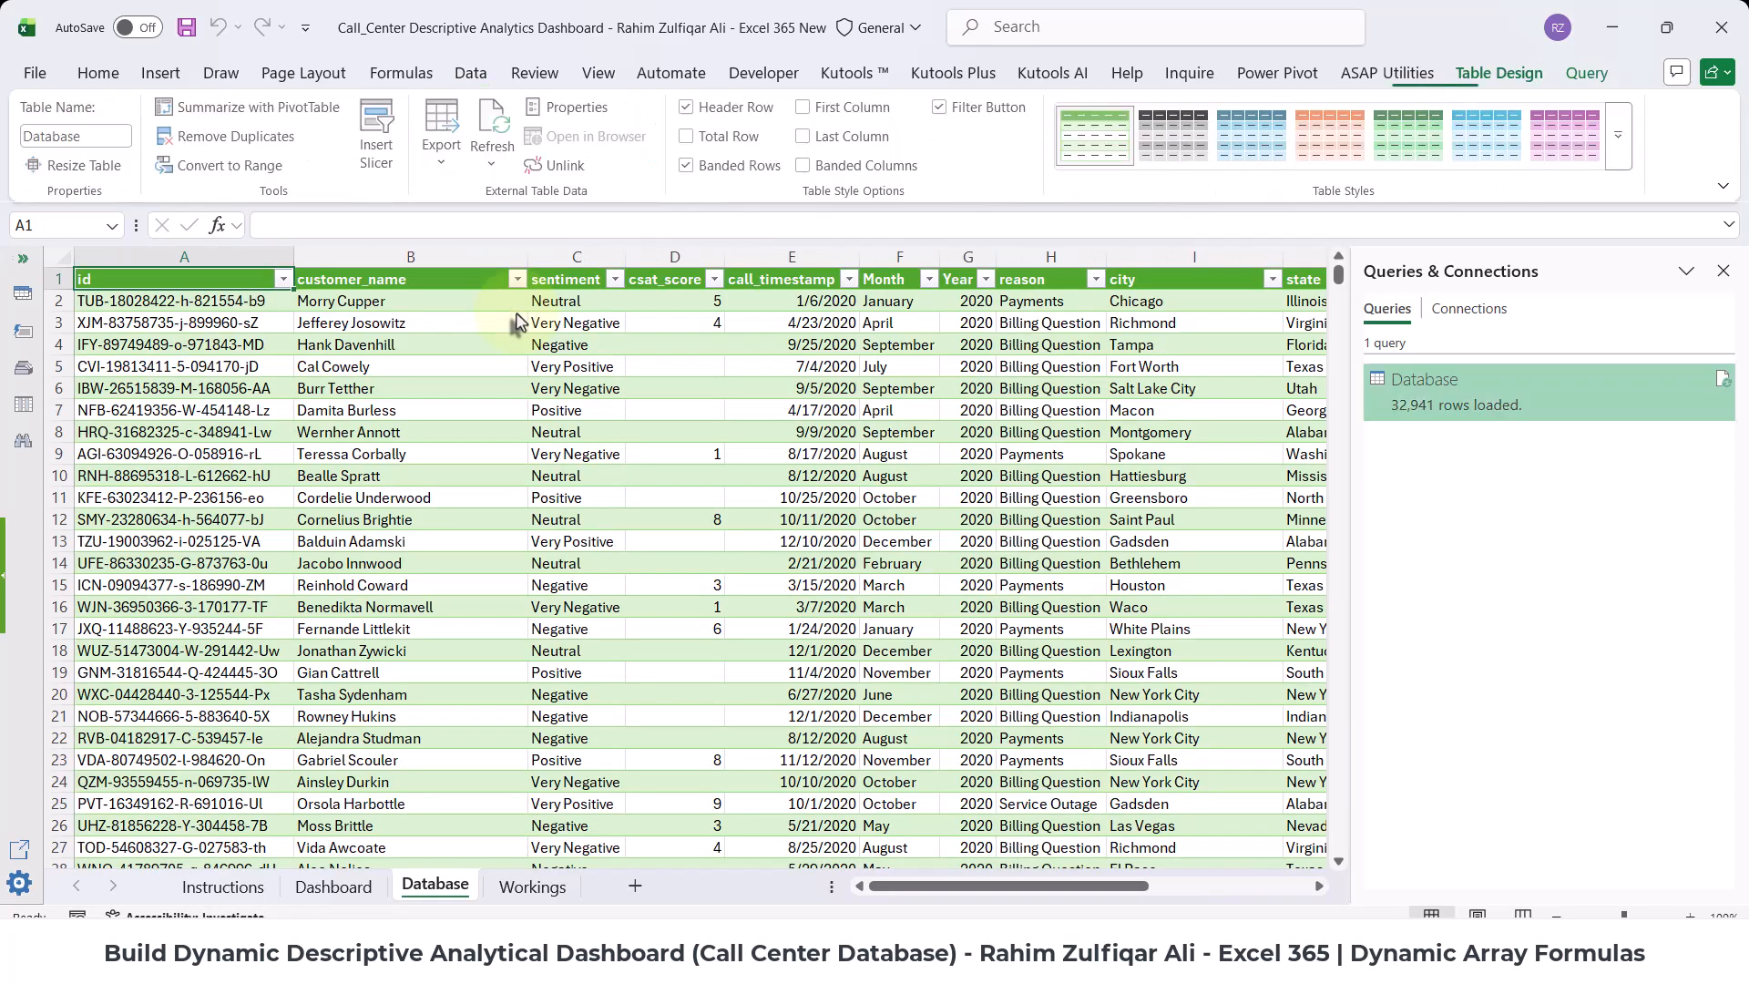
# - Review the loaded Database table's fields across its header and first record, from id to call_center
pyautogui.press('Right')
pyautogui.press('Right')
pyautogui.press('Right')
pyautogui.press('Right')
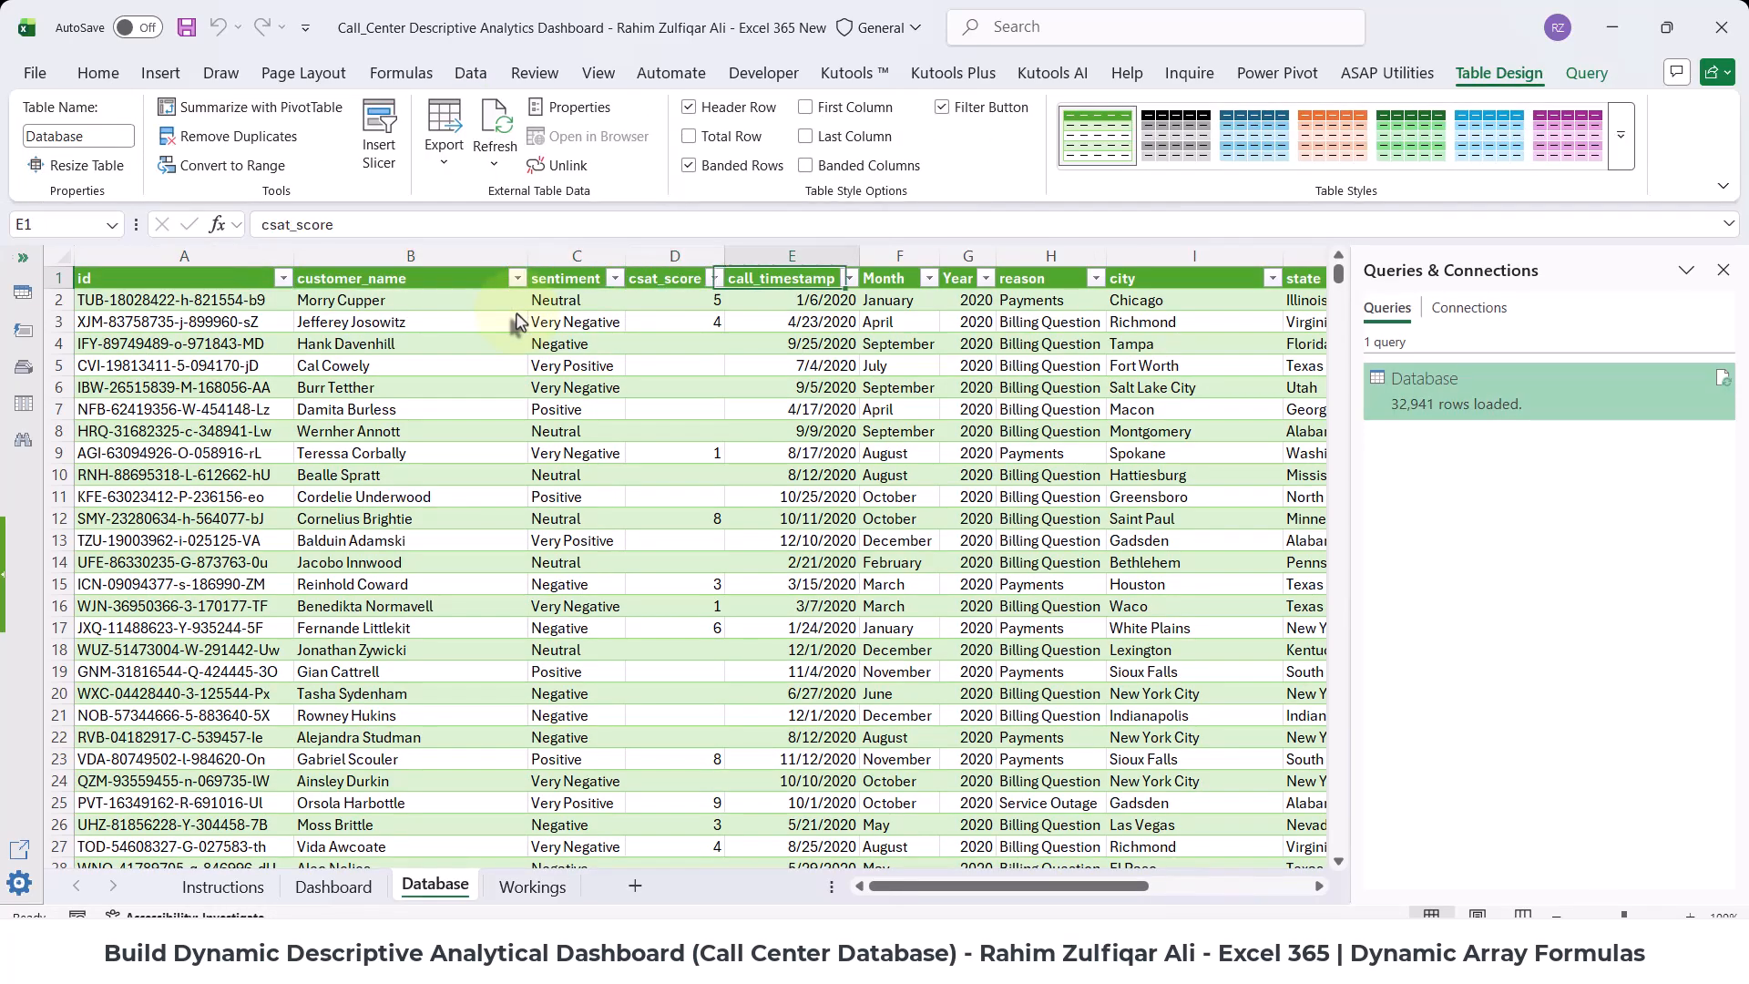
pyautogui.press('Down')
pyautogui.press('Right')
pyautogui.press('Right')
pyautogui.press('Right')
pyautogui.press('Right')
pyautogui.press('Right')
pyautogui.press('Right')
pyautogui.press('Right')
pyautogui.press('Right')
pyautogui.press('Right')
pyautogui.press('Right')
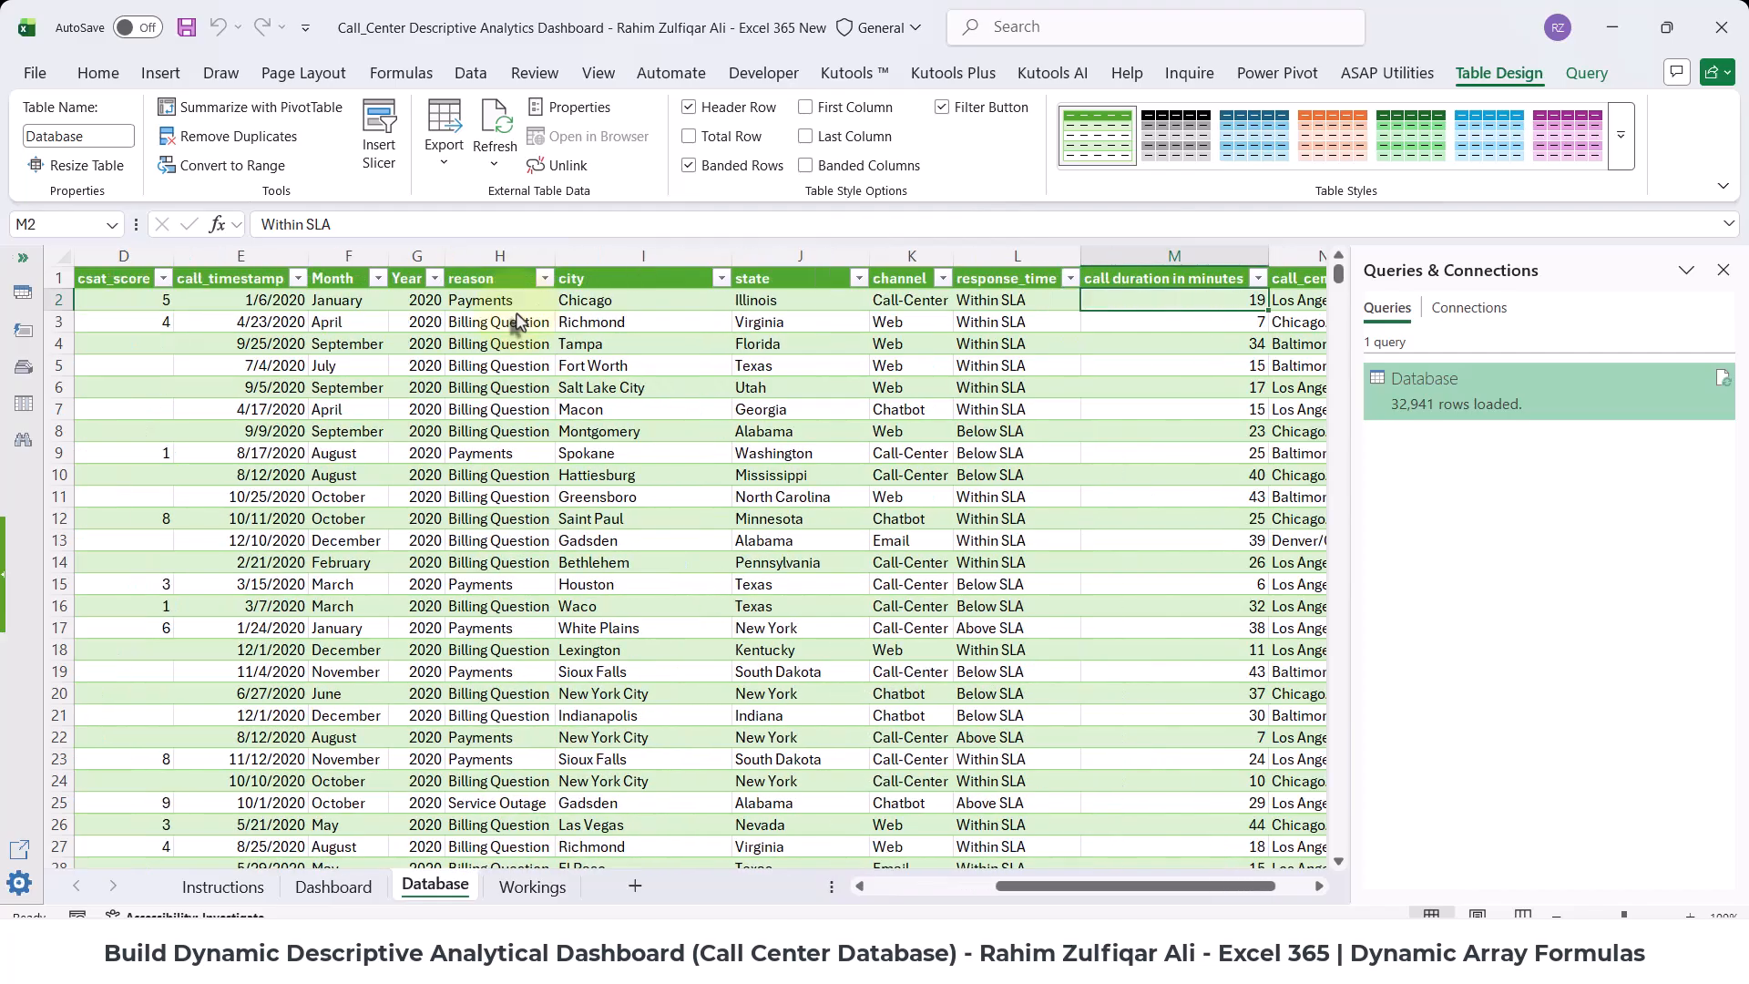
# - Examine the first and last records of the Database table and the loaded row count of its query
pyautogui.hotkey('ctrl', 'Down')
pyautogui.press('Up')
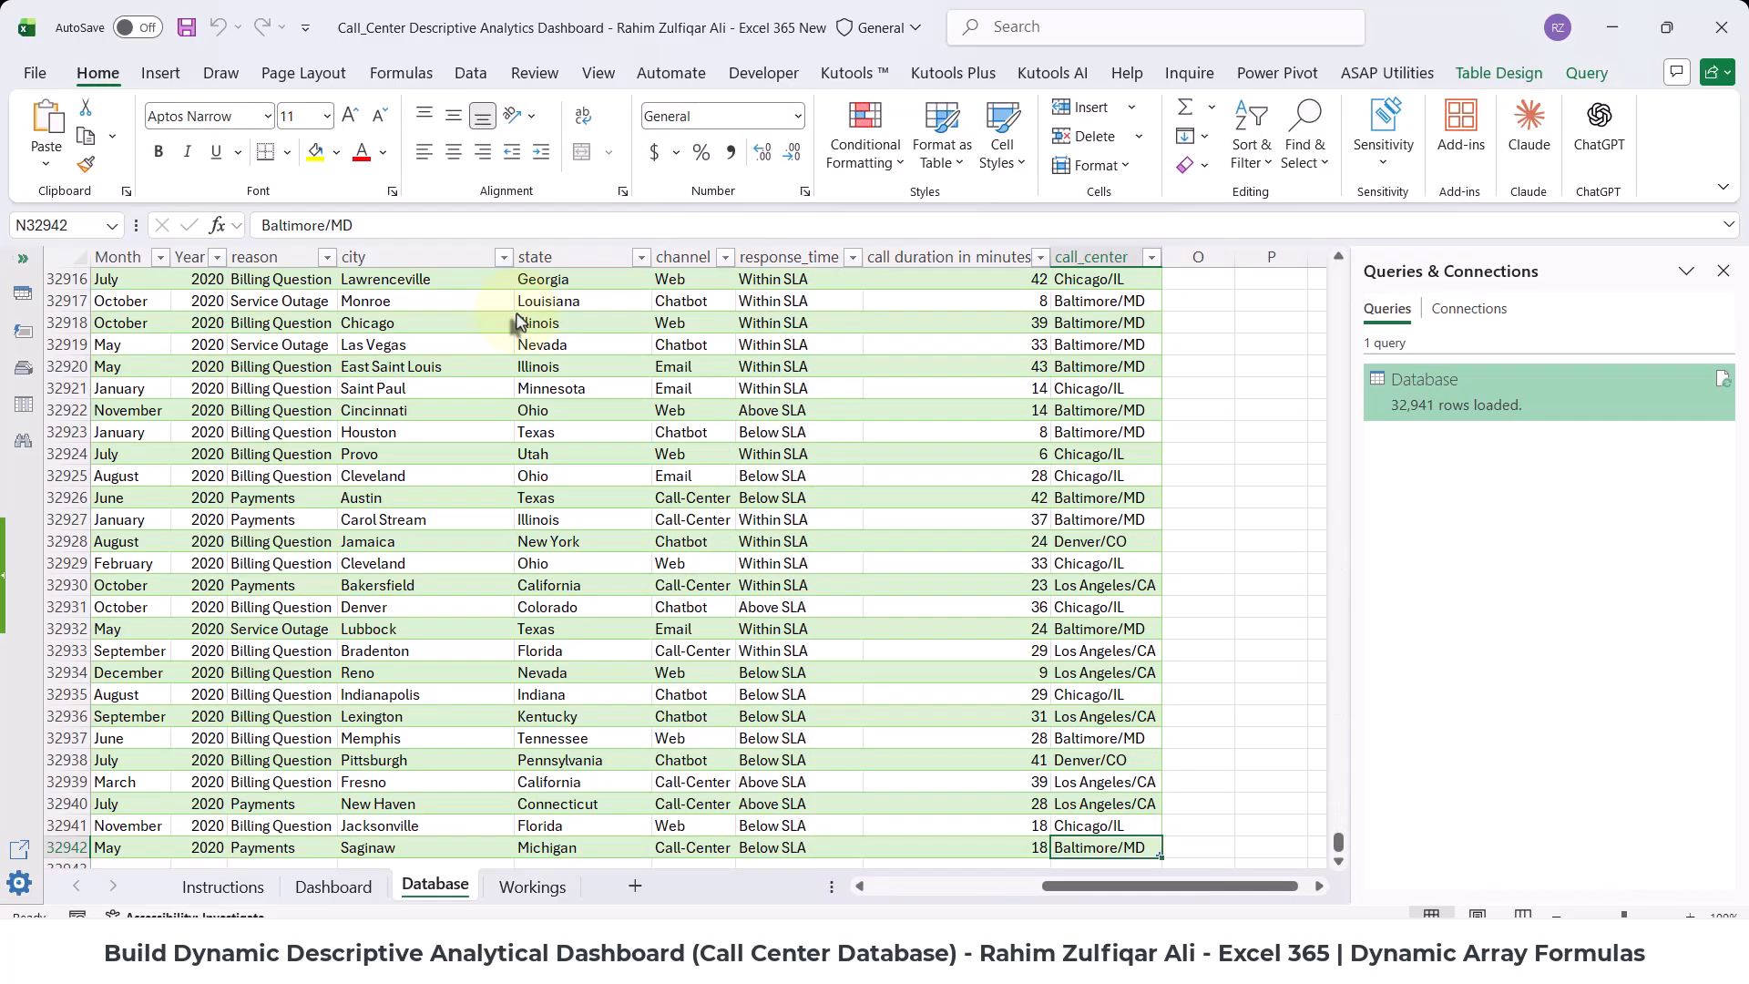
pyautogui.hotkey('ctrl', 'Up')
pyautogui.press('Down')
pyautogui.hotkey('ctrl', 'Down')
pyautogui.press('Left')
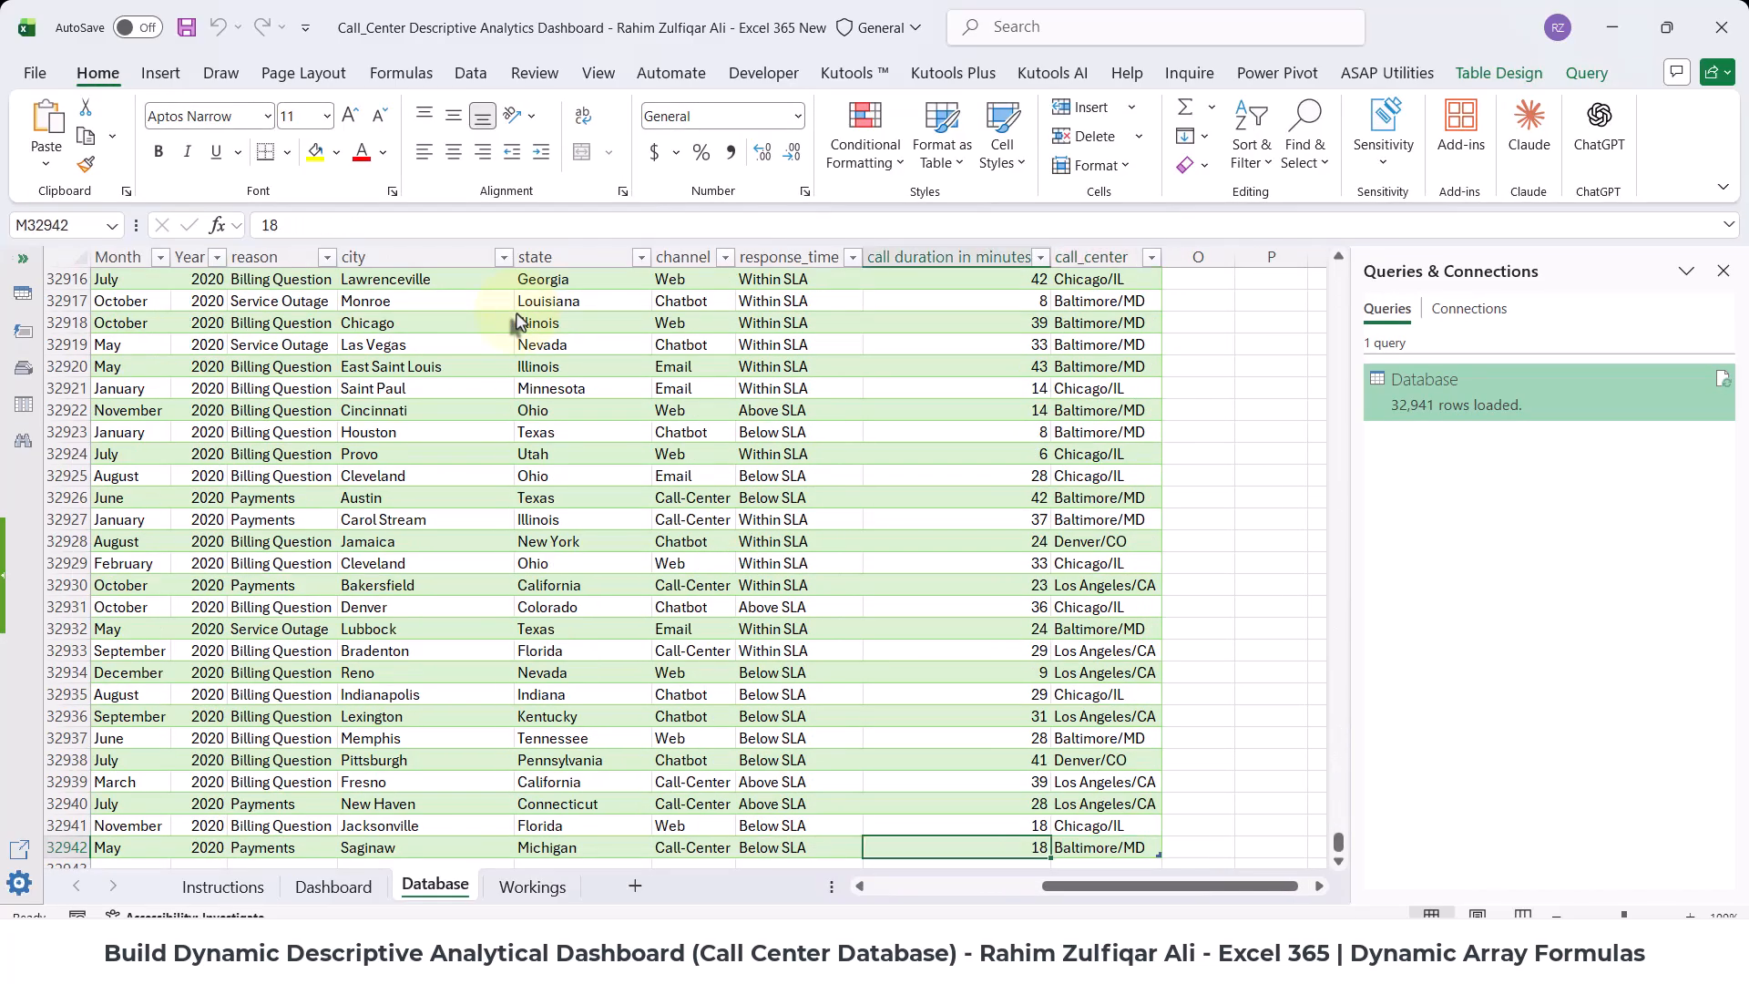
pyautogui.press('Left')
pyautogui.hotkey('ctrl', 'Up')
pyautogui.press('Down')
pyautogui.hotkey('ctrl', 'Left')
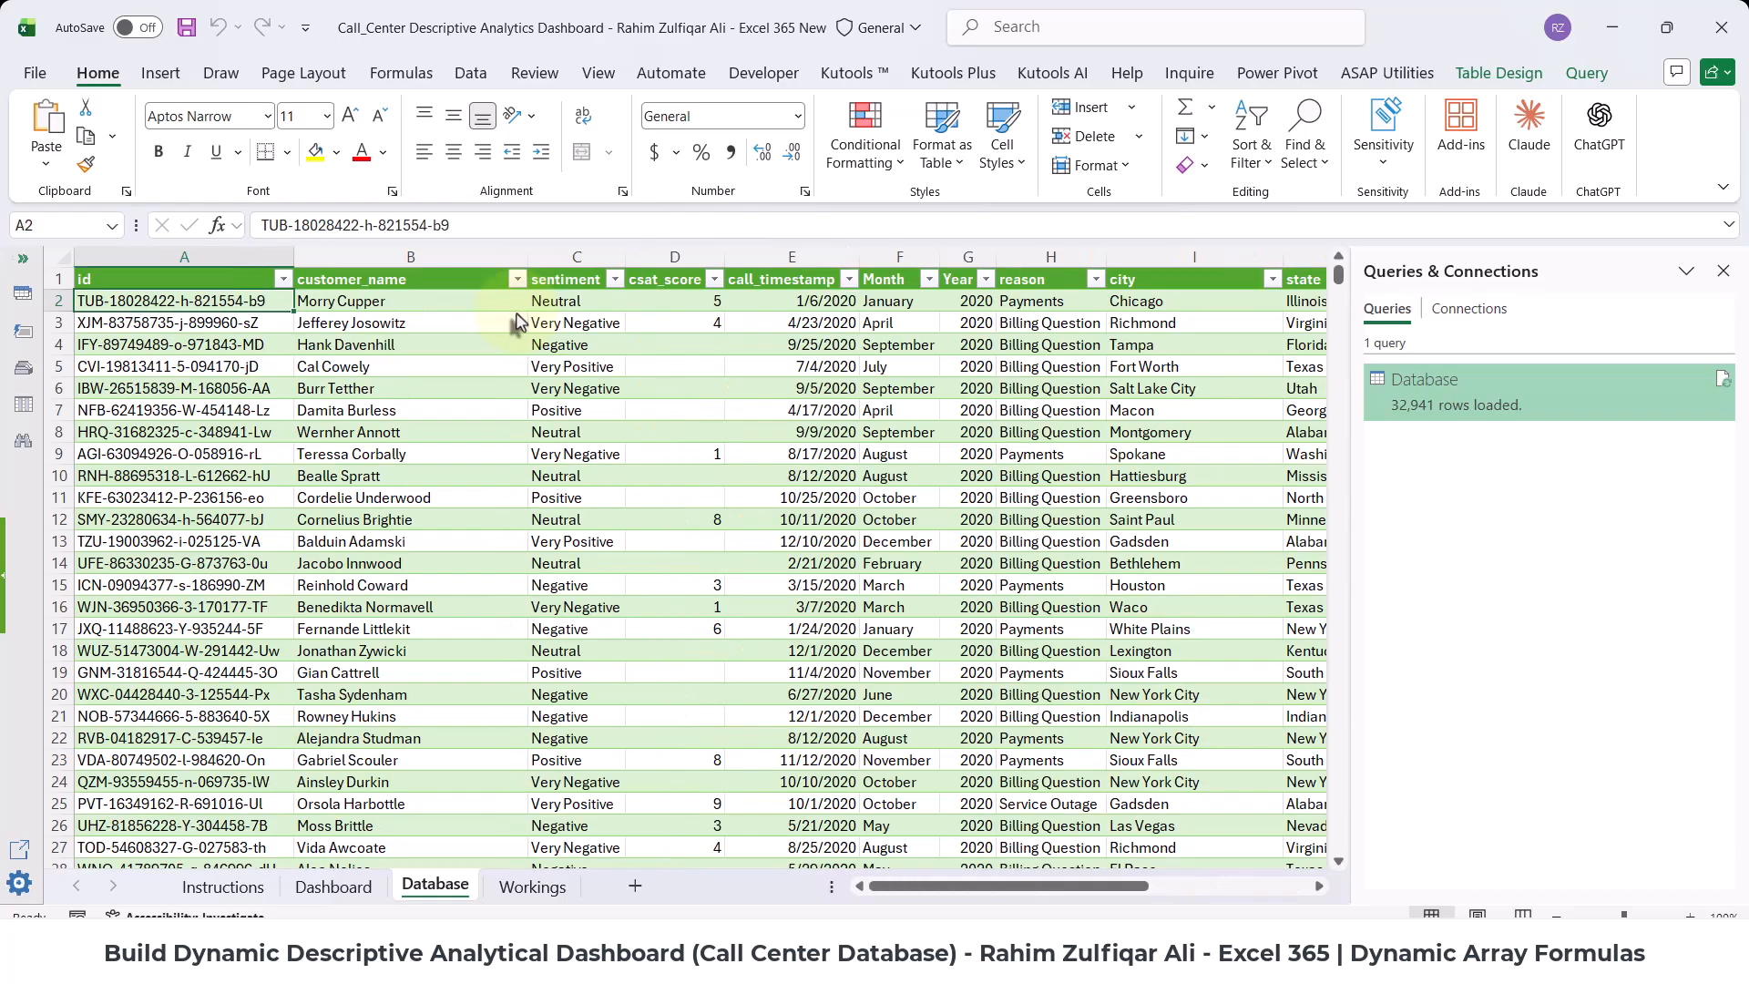
pyautogui.press('Up')
pyautogui.hotkey('ctrl', 'Right')
pyautogui.press('Down')
pyautogui.hotkey('ctrl', 'Down')
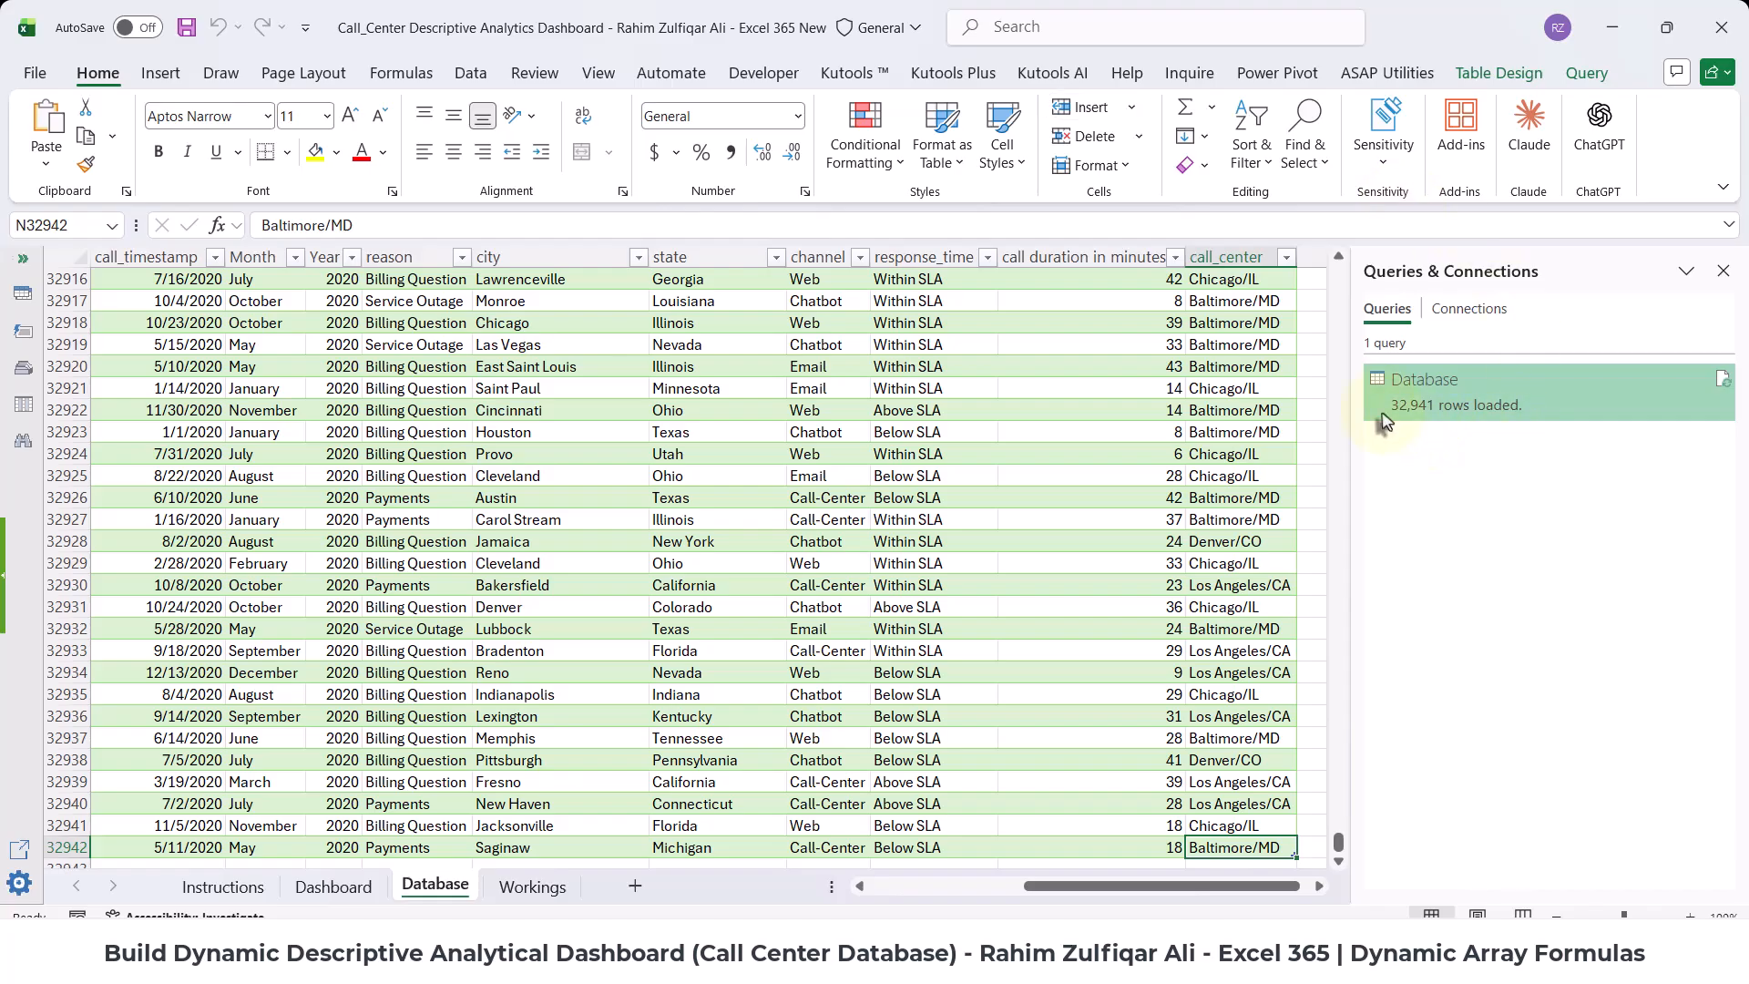
pyautogui.moveTo(1389, 422)
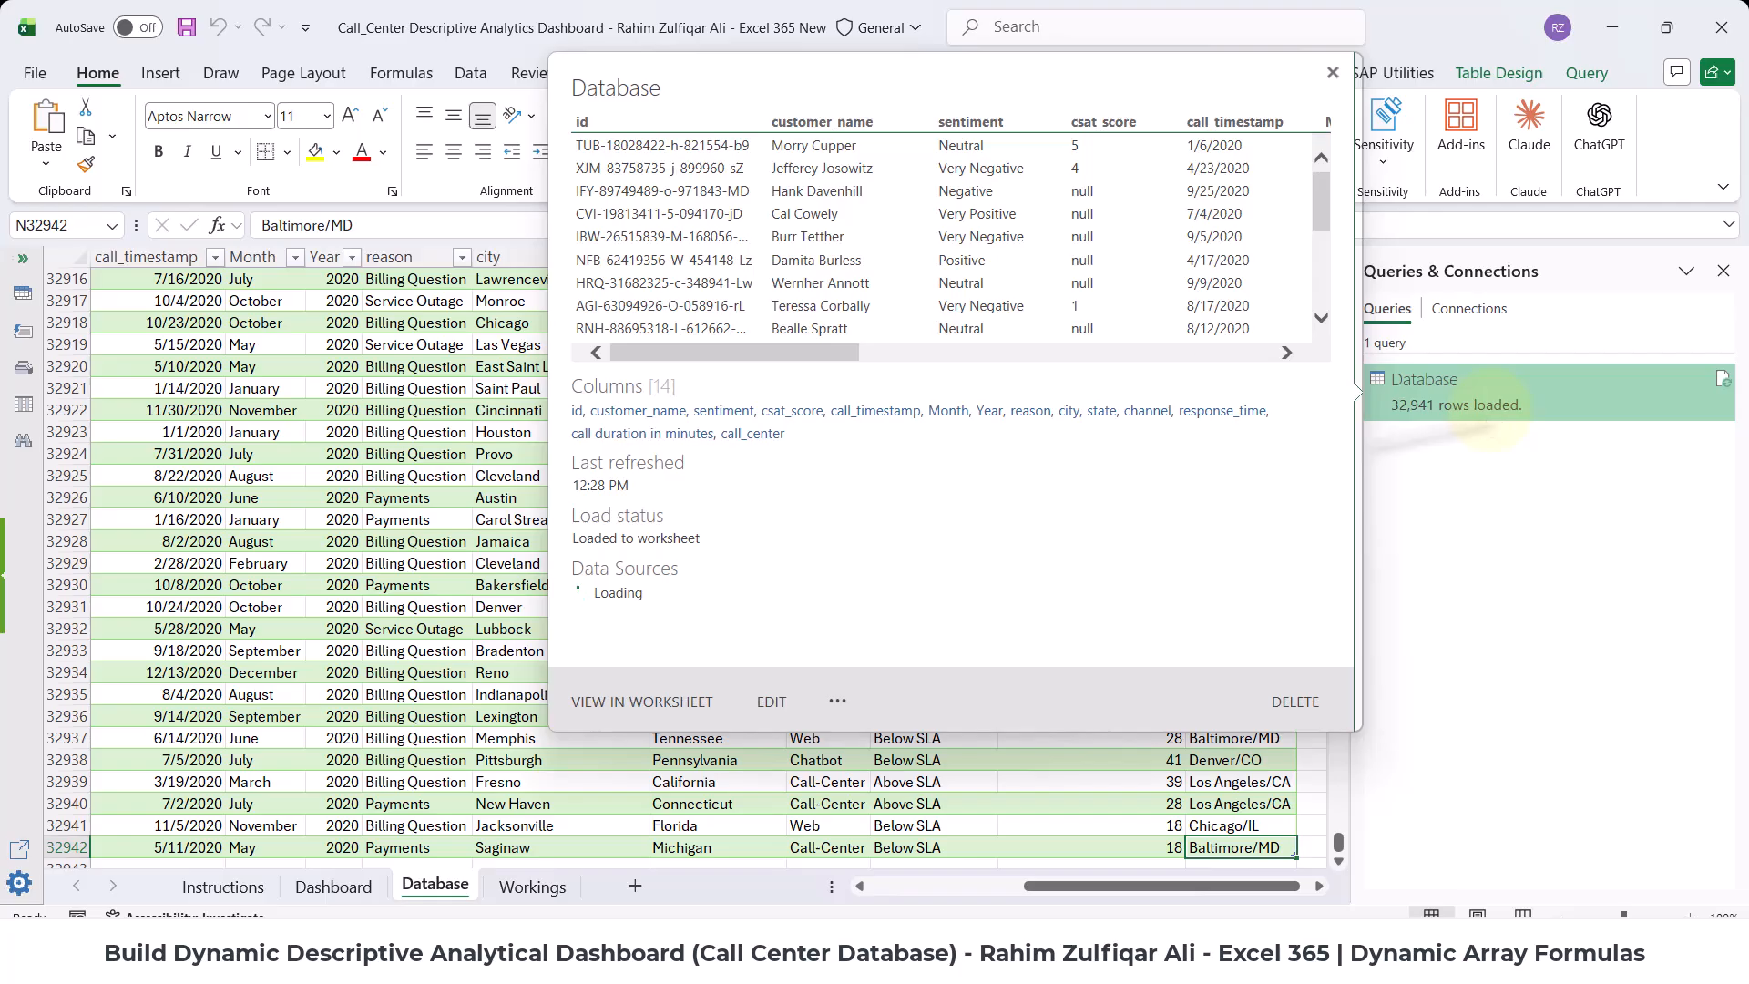
# - Switch to File Explorer and copy the 2021 workbook from the parent dashboard folder into the Database folder
pyautogui.click(408, 390)
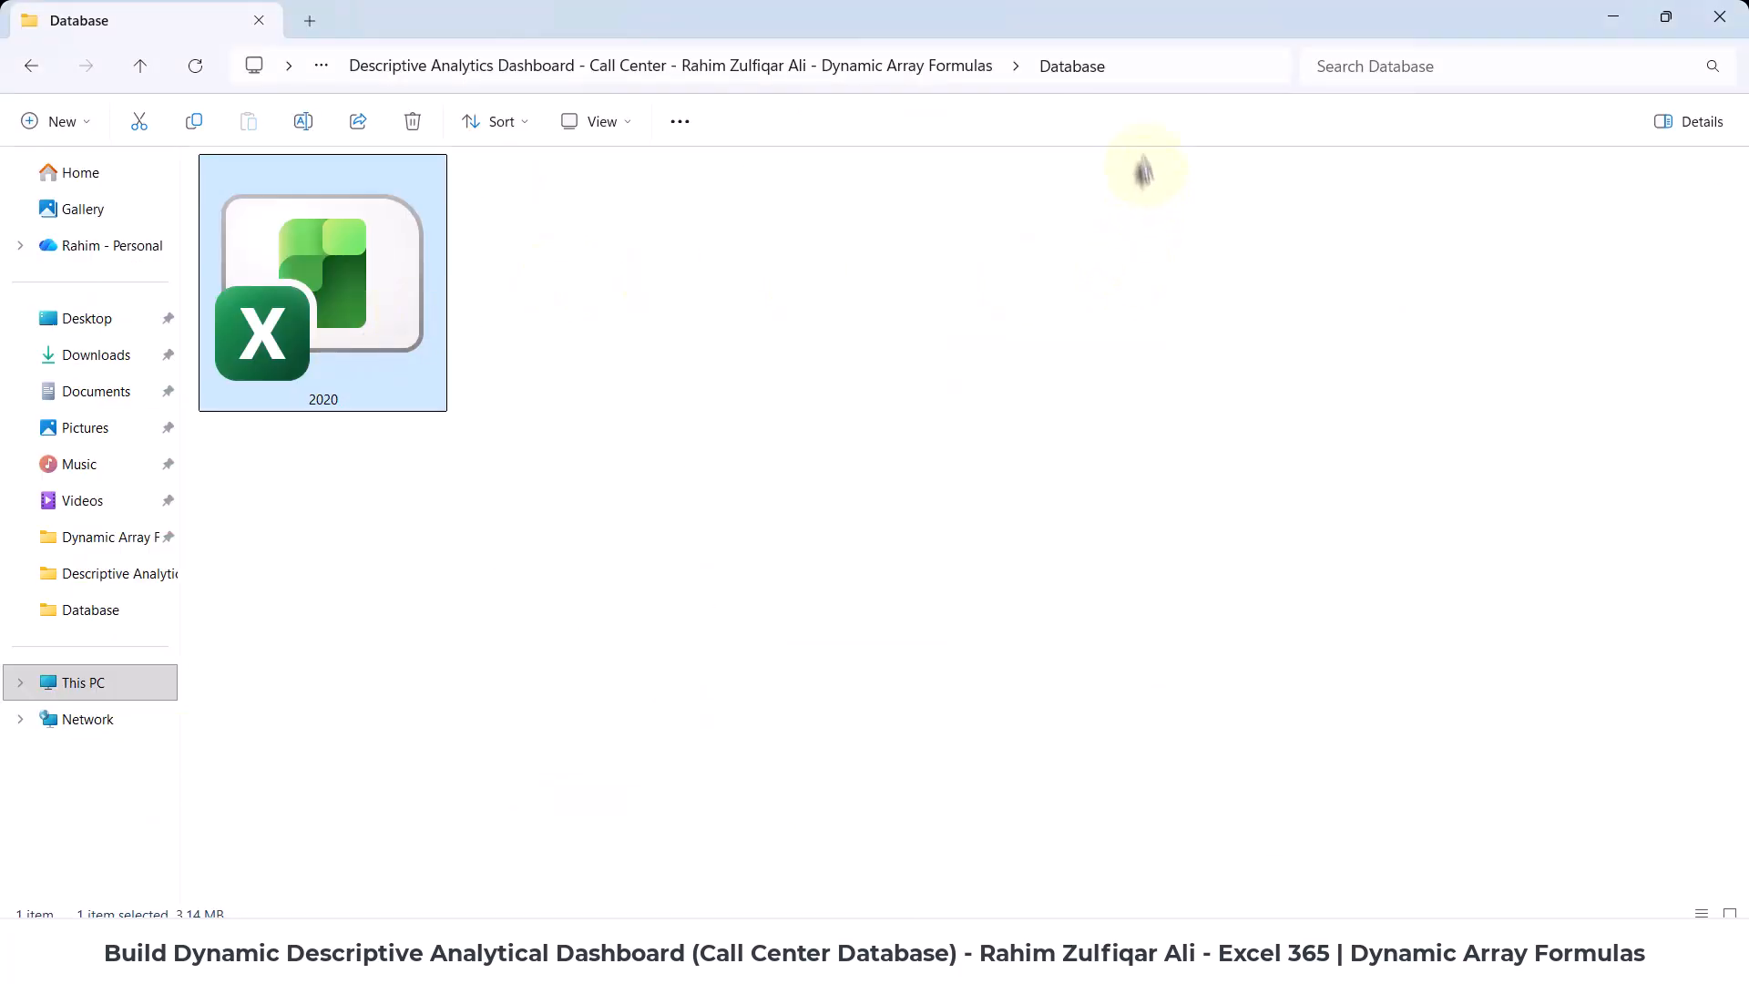
pyautogui.click(1134, 70)
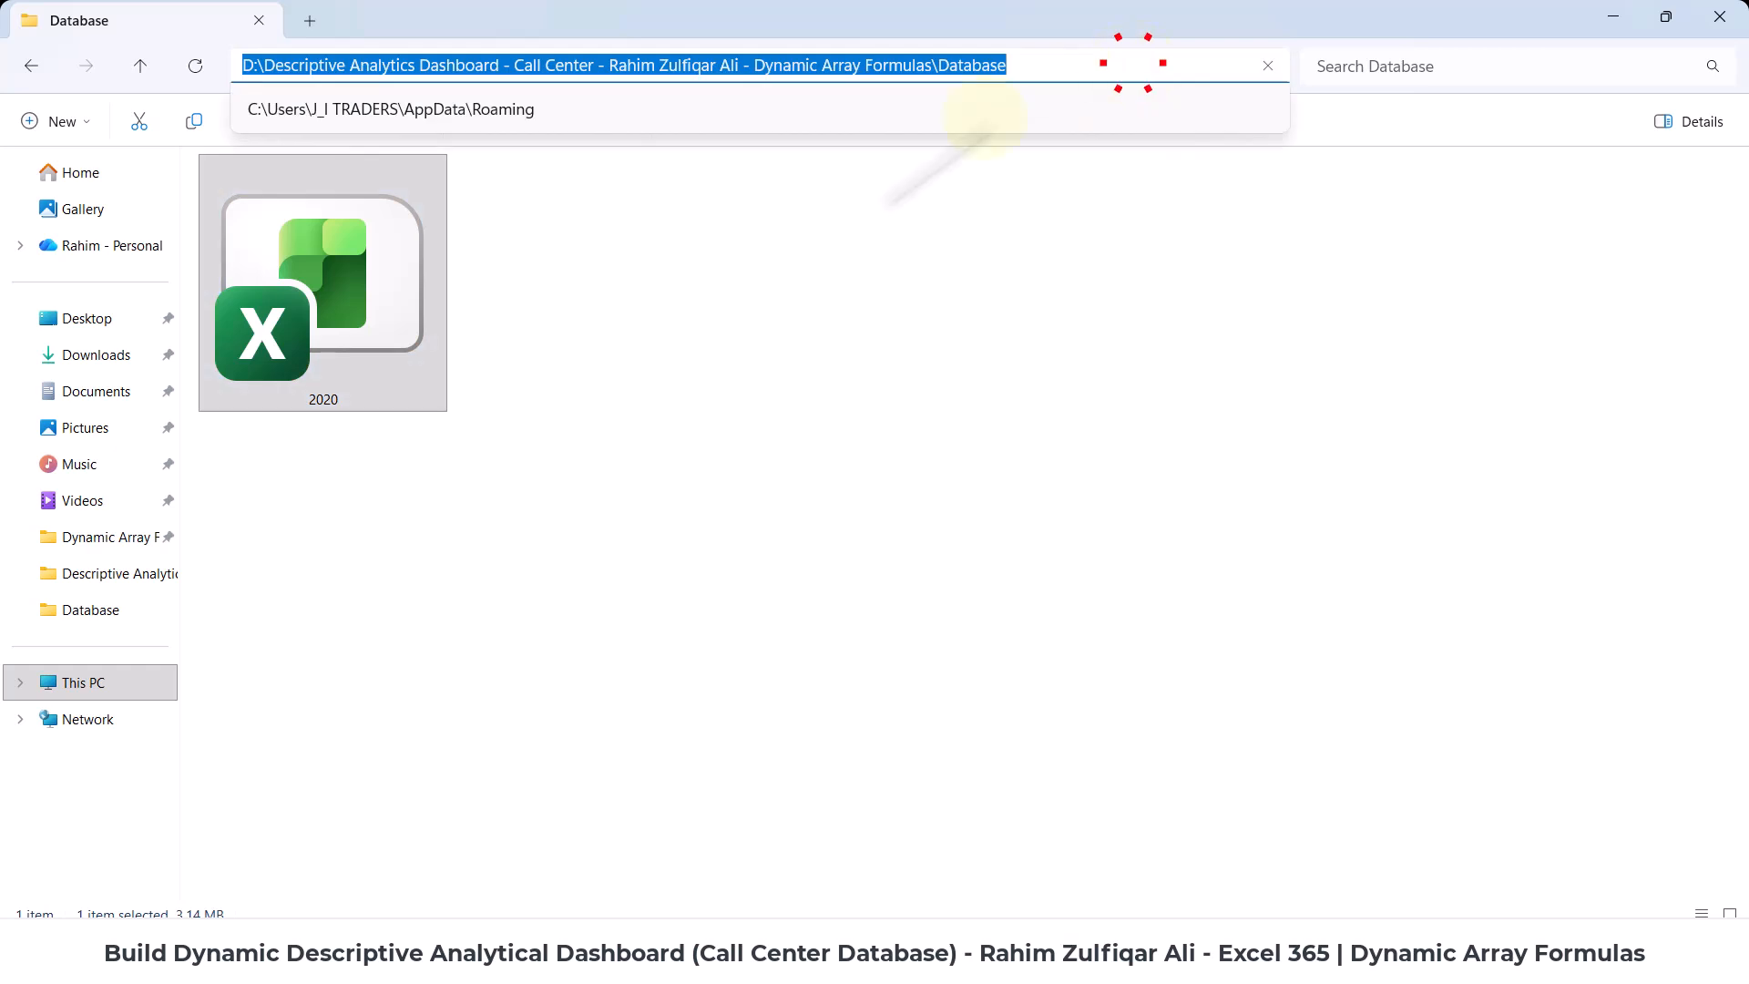
pyautogui.click(856, 239)
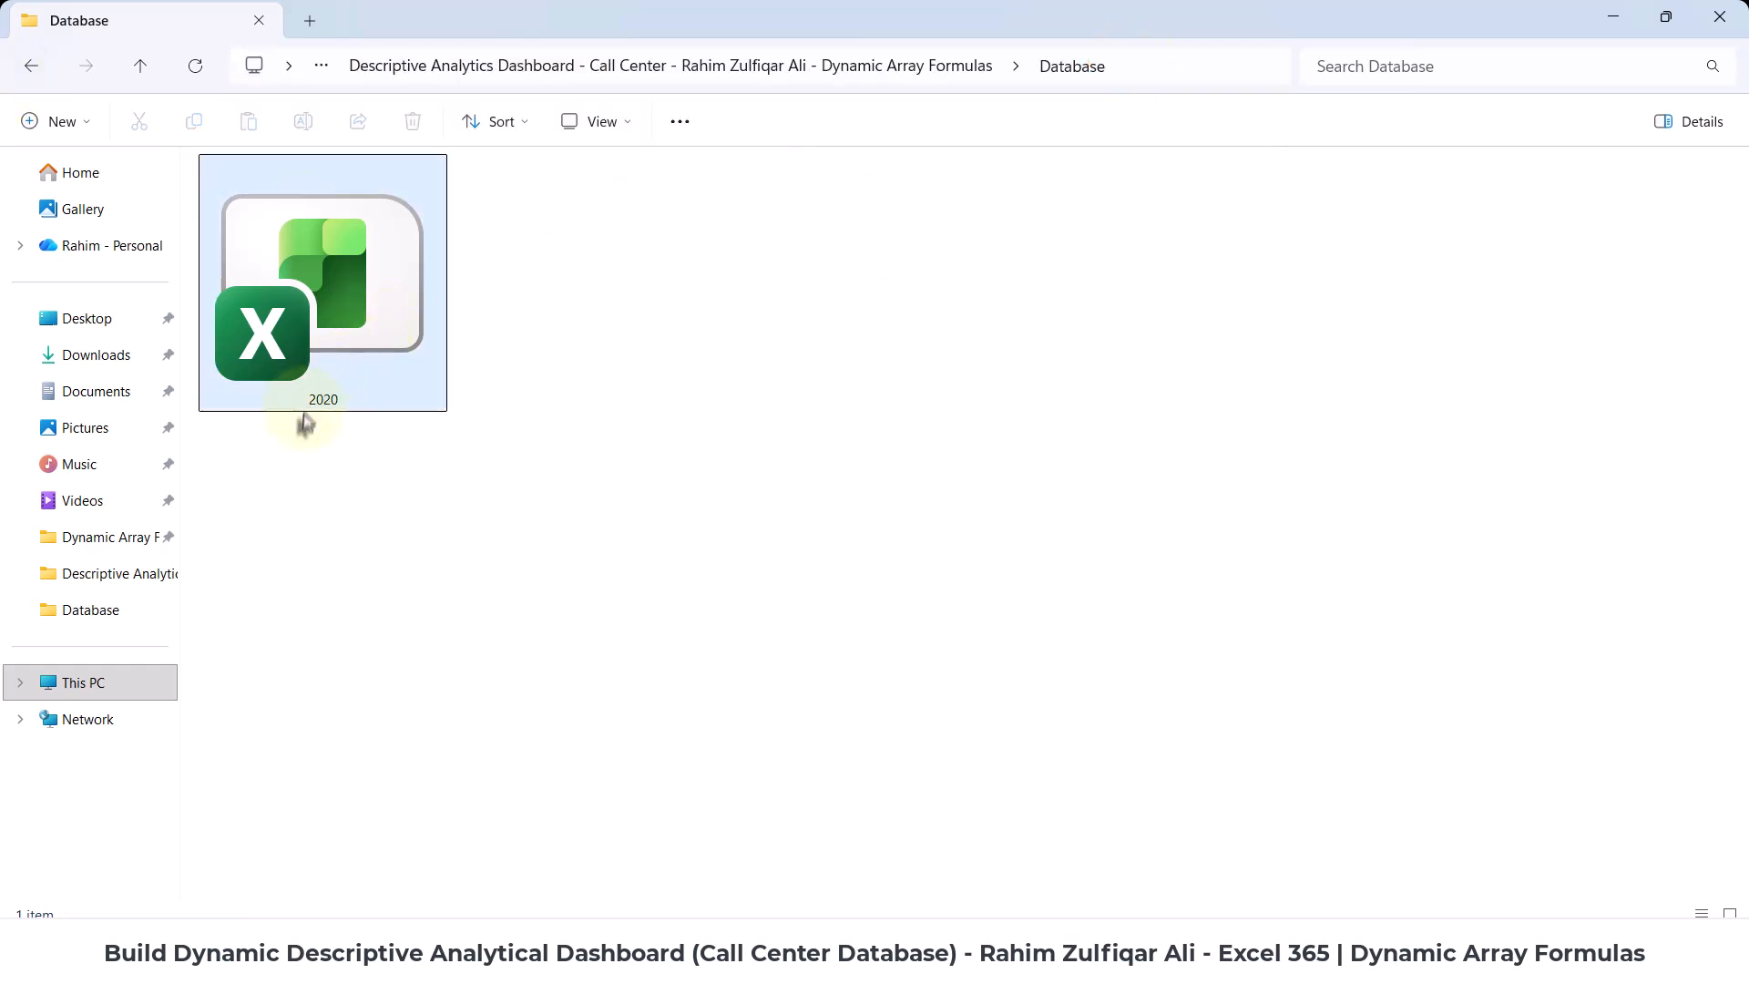
pyautogui.click(34, 71)
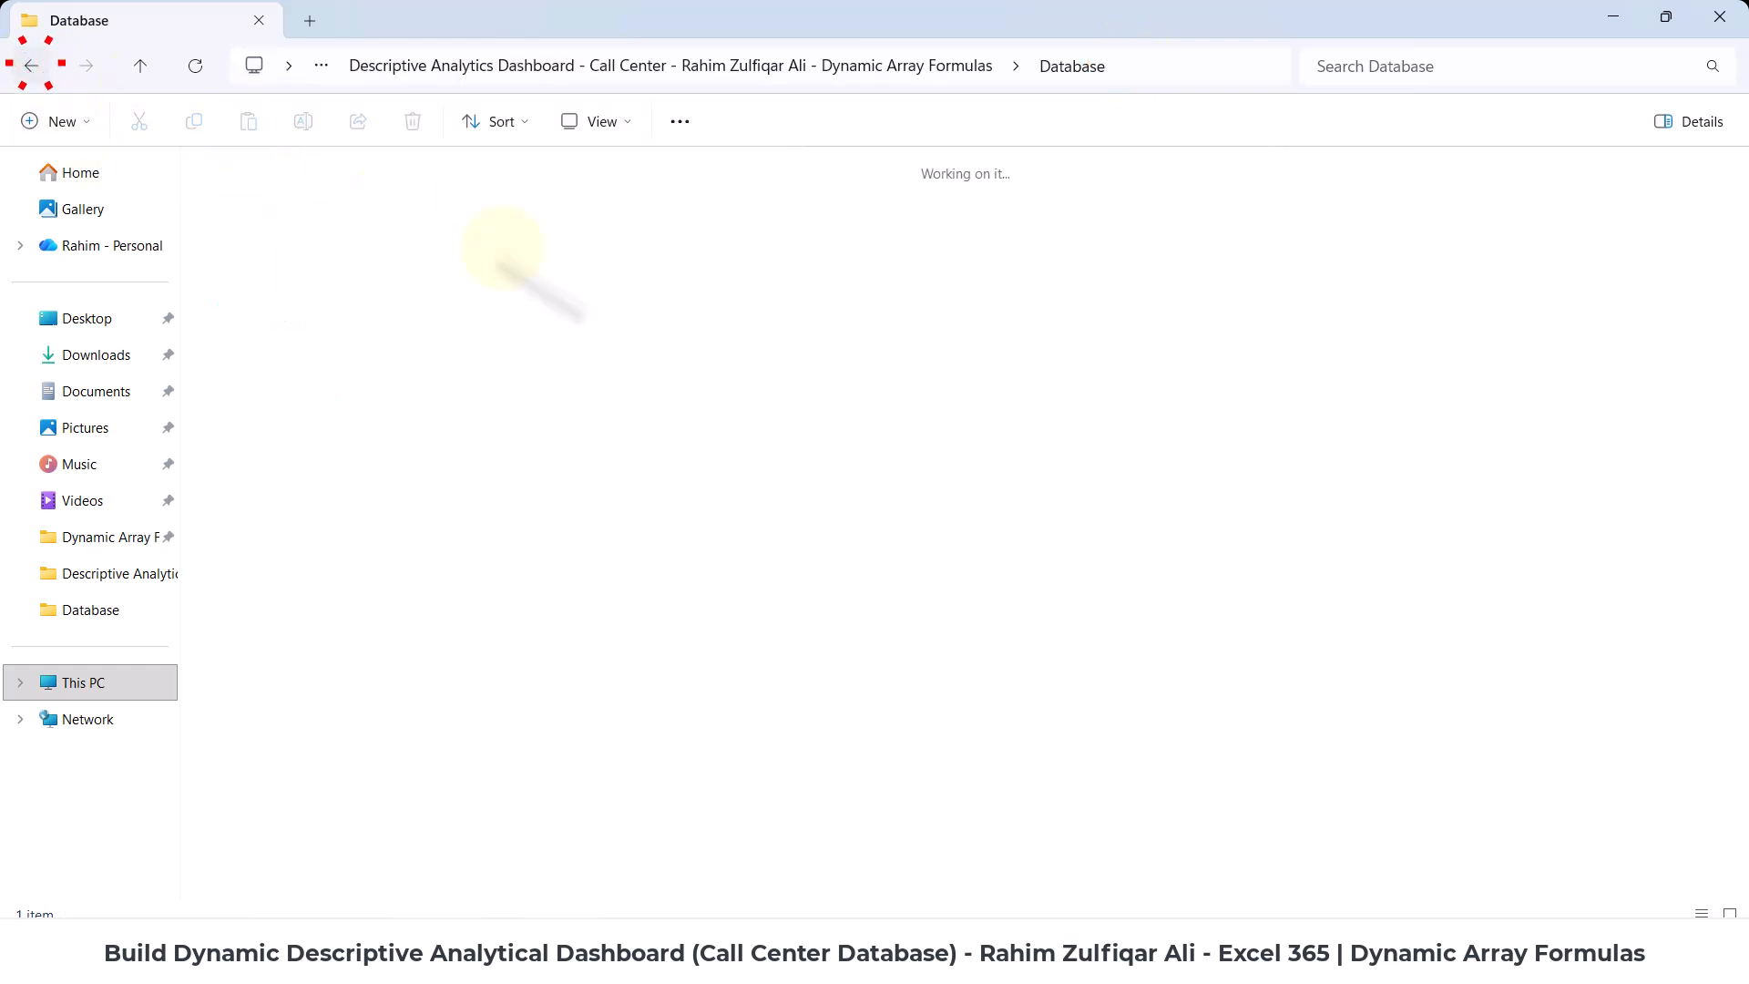
pyautogui.click(593, 319)
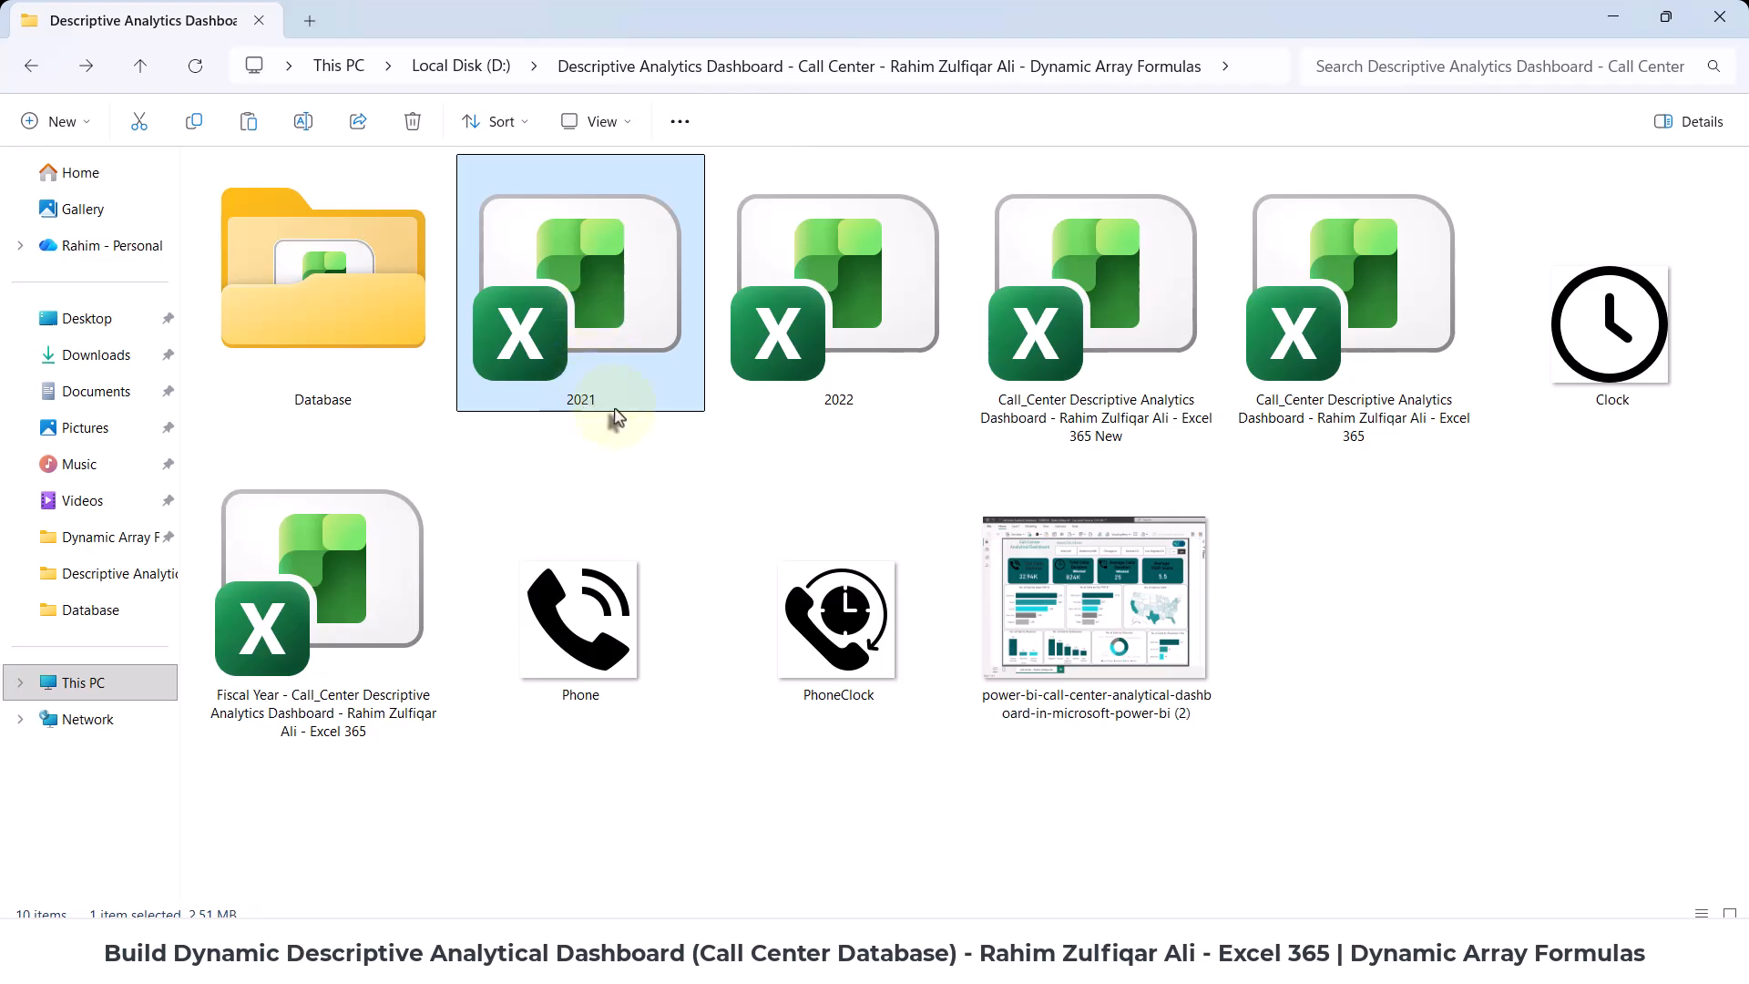
pyautogui.click(371, 305)
pyautogui.doubleClick(371, 304)
pyautogui.click(574, 422)
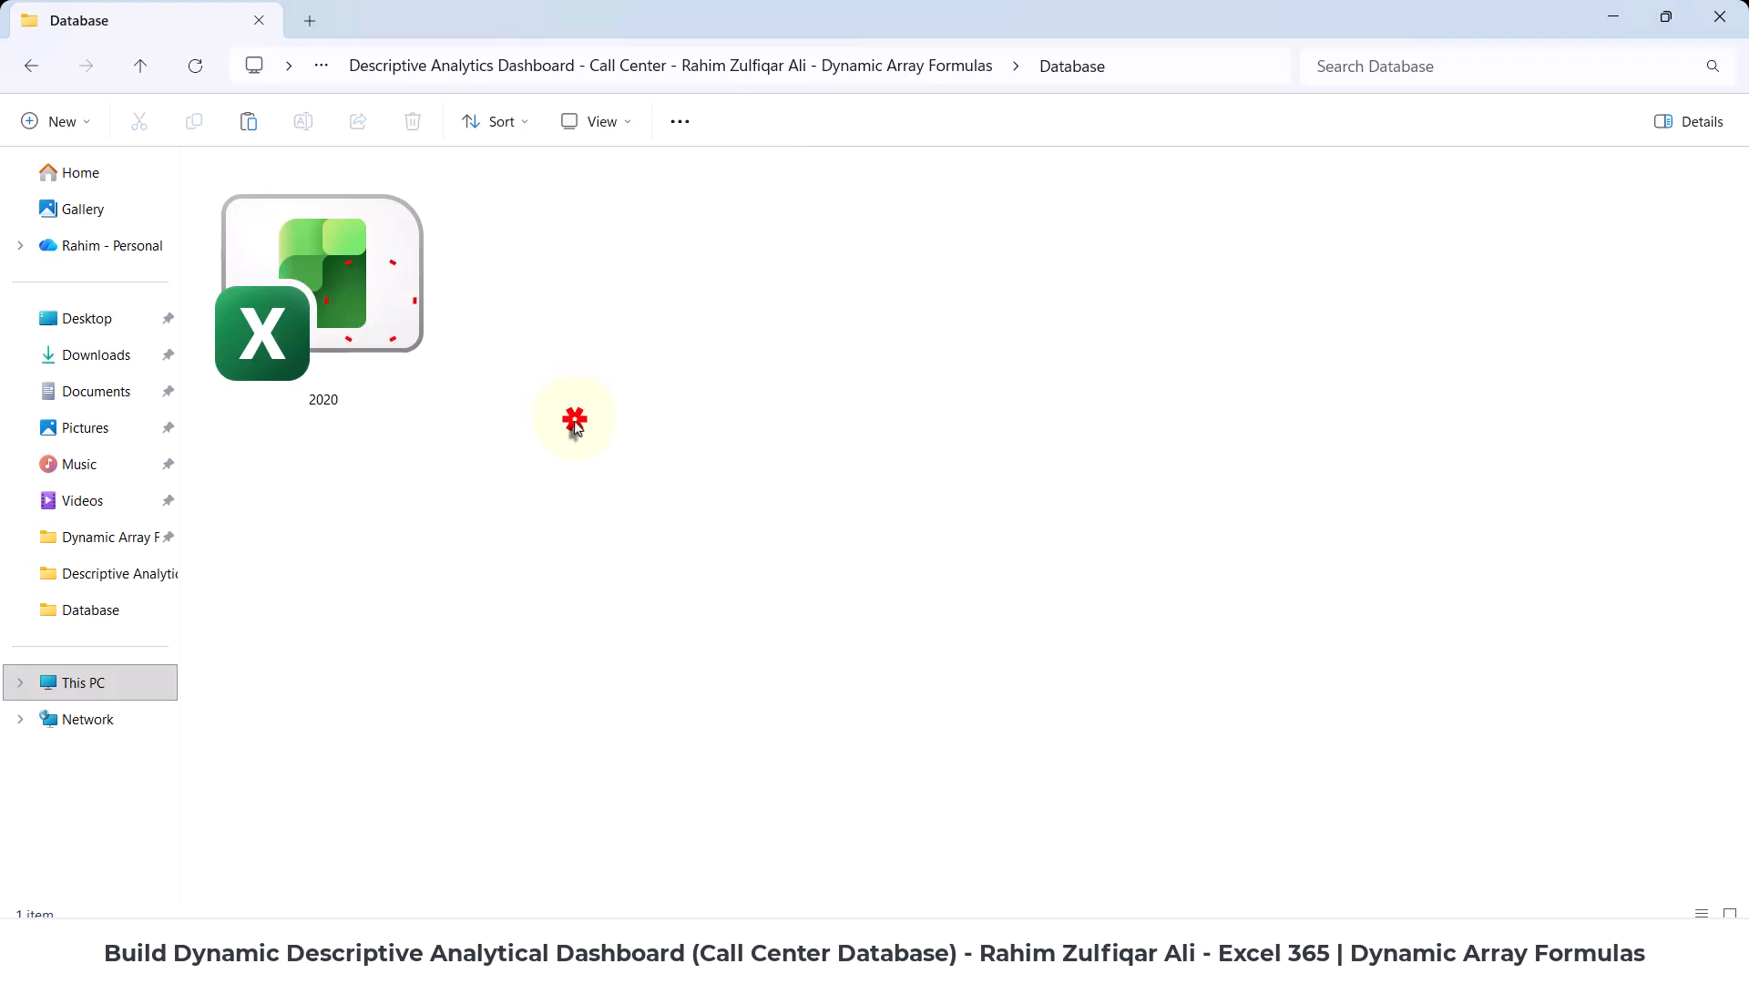
pyautogui.hotkey('ctrl', 'v')
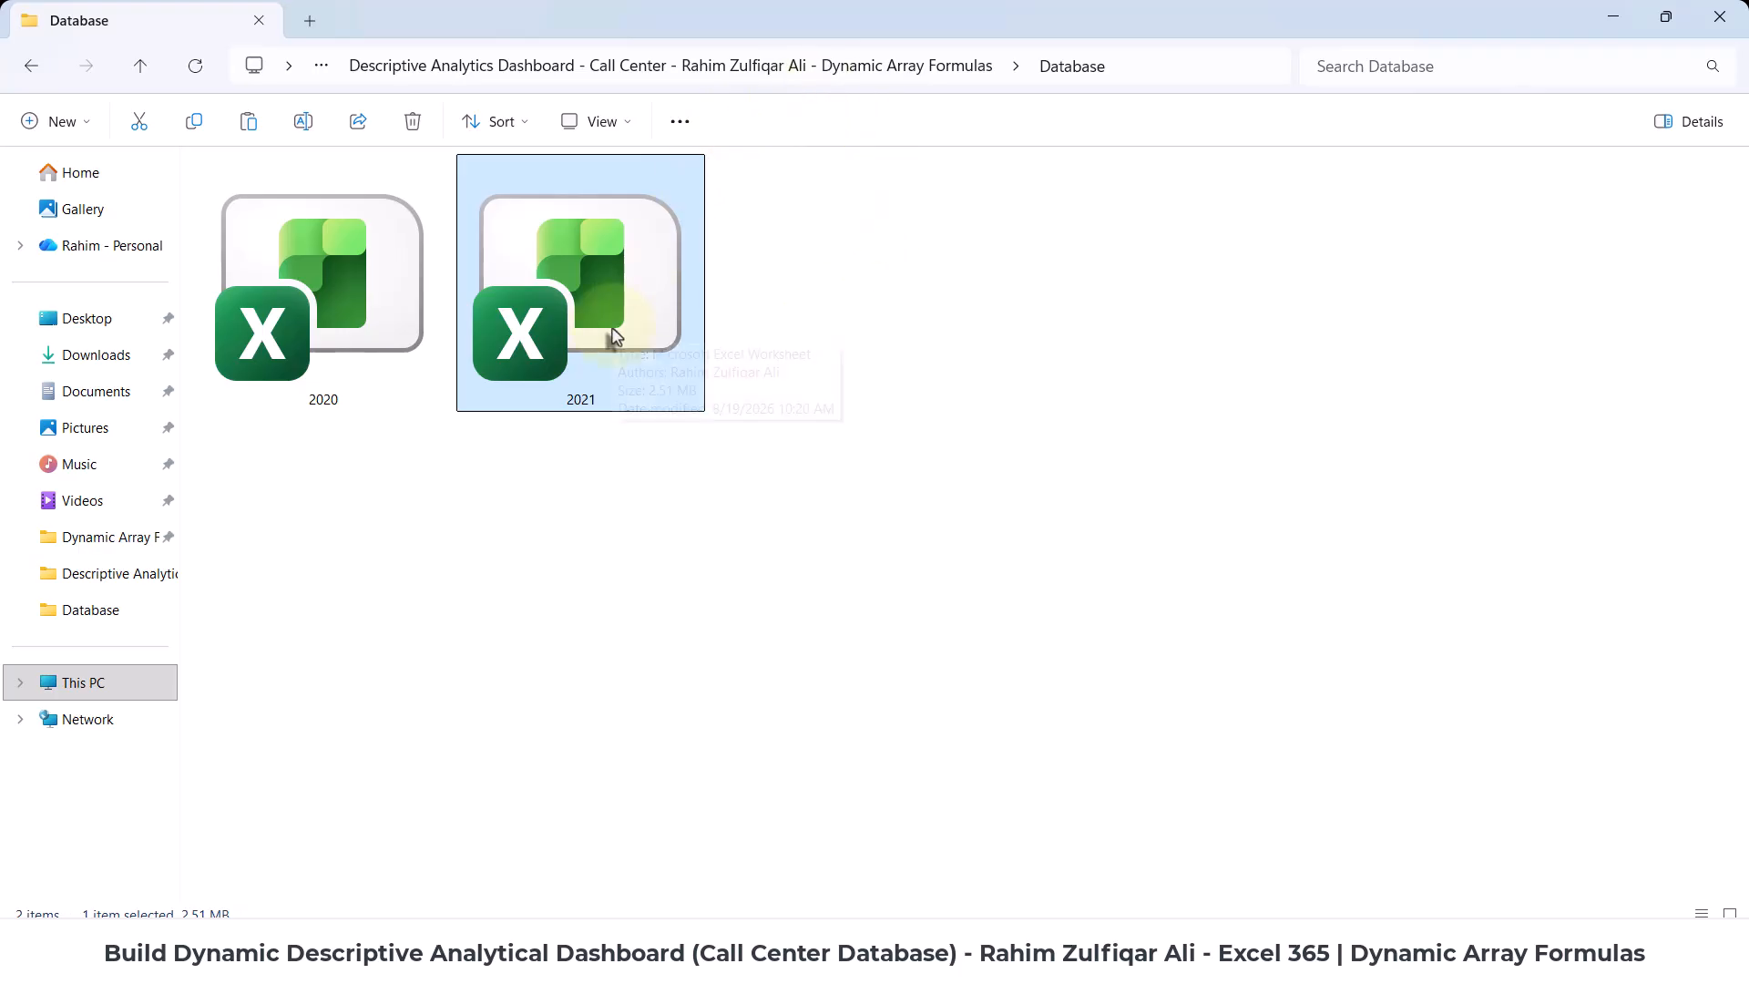
pyautogui.click(850, 307)
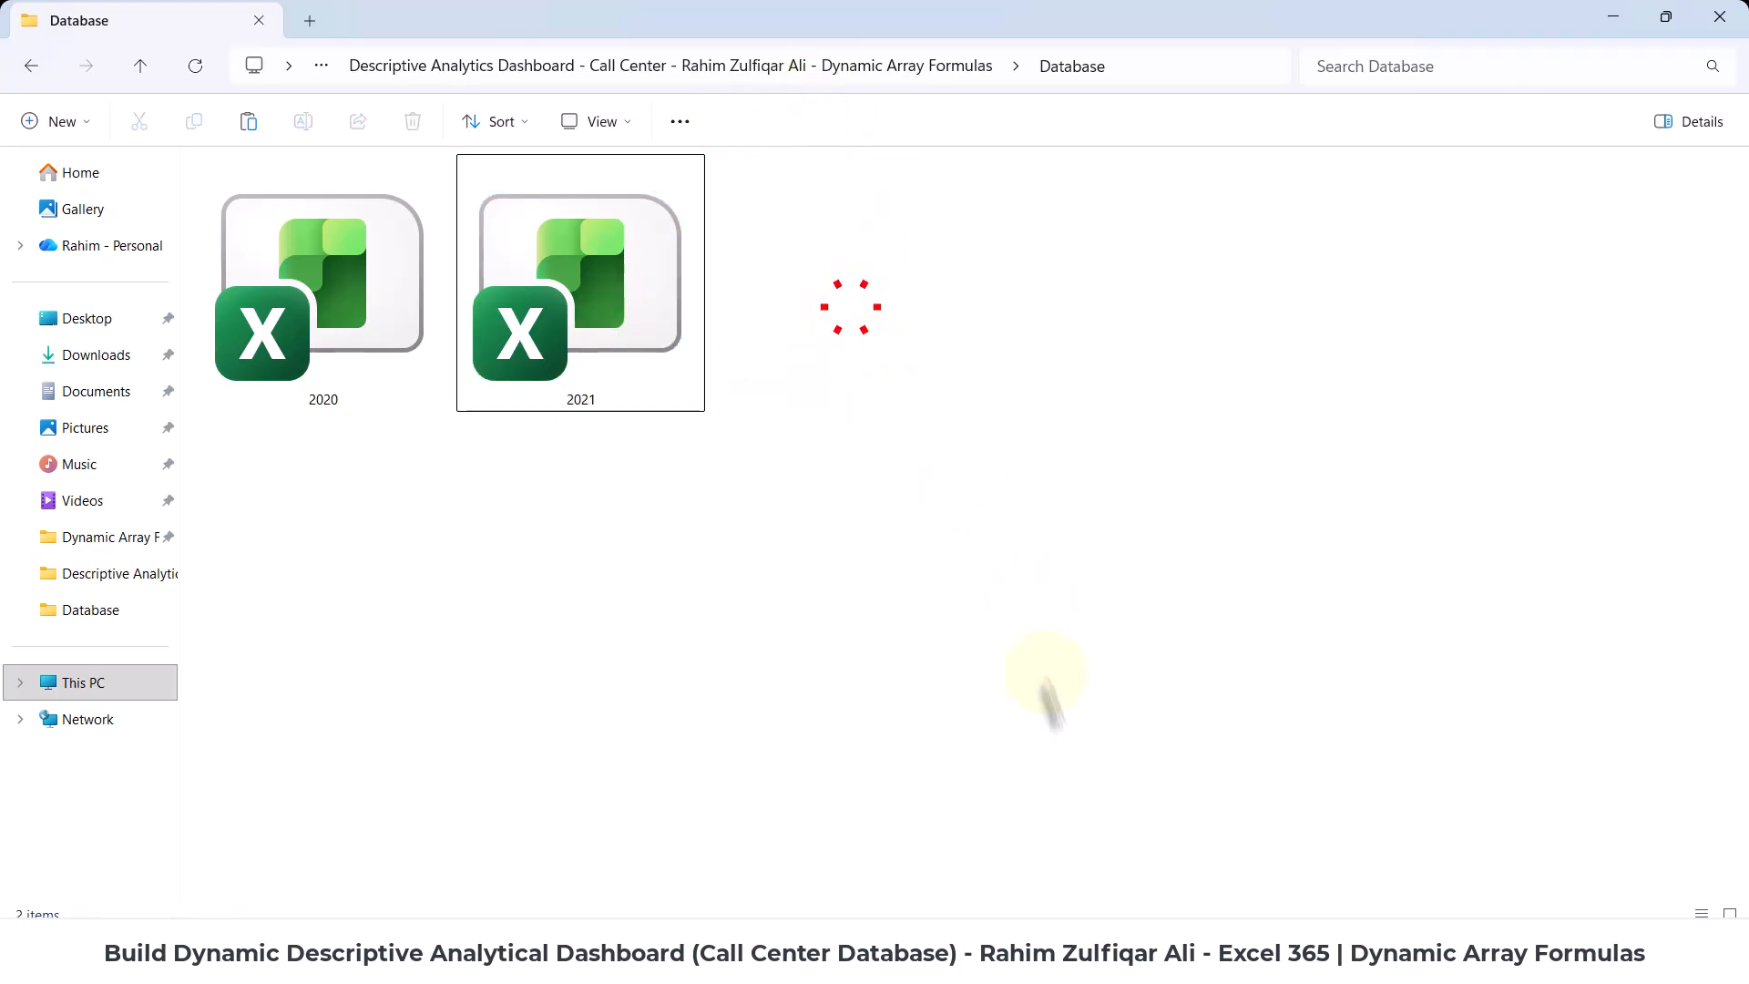
# - Switch back to the new call center dashboard workbook in Excel and refresh the Database table to bring in the 2021 data
pyautogui.moveTo(1093, 961)
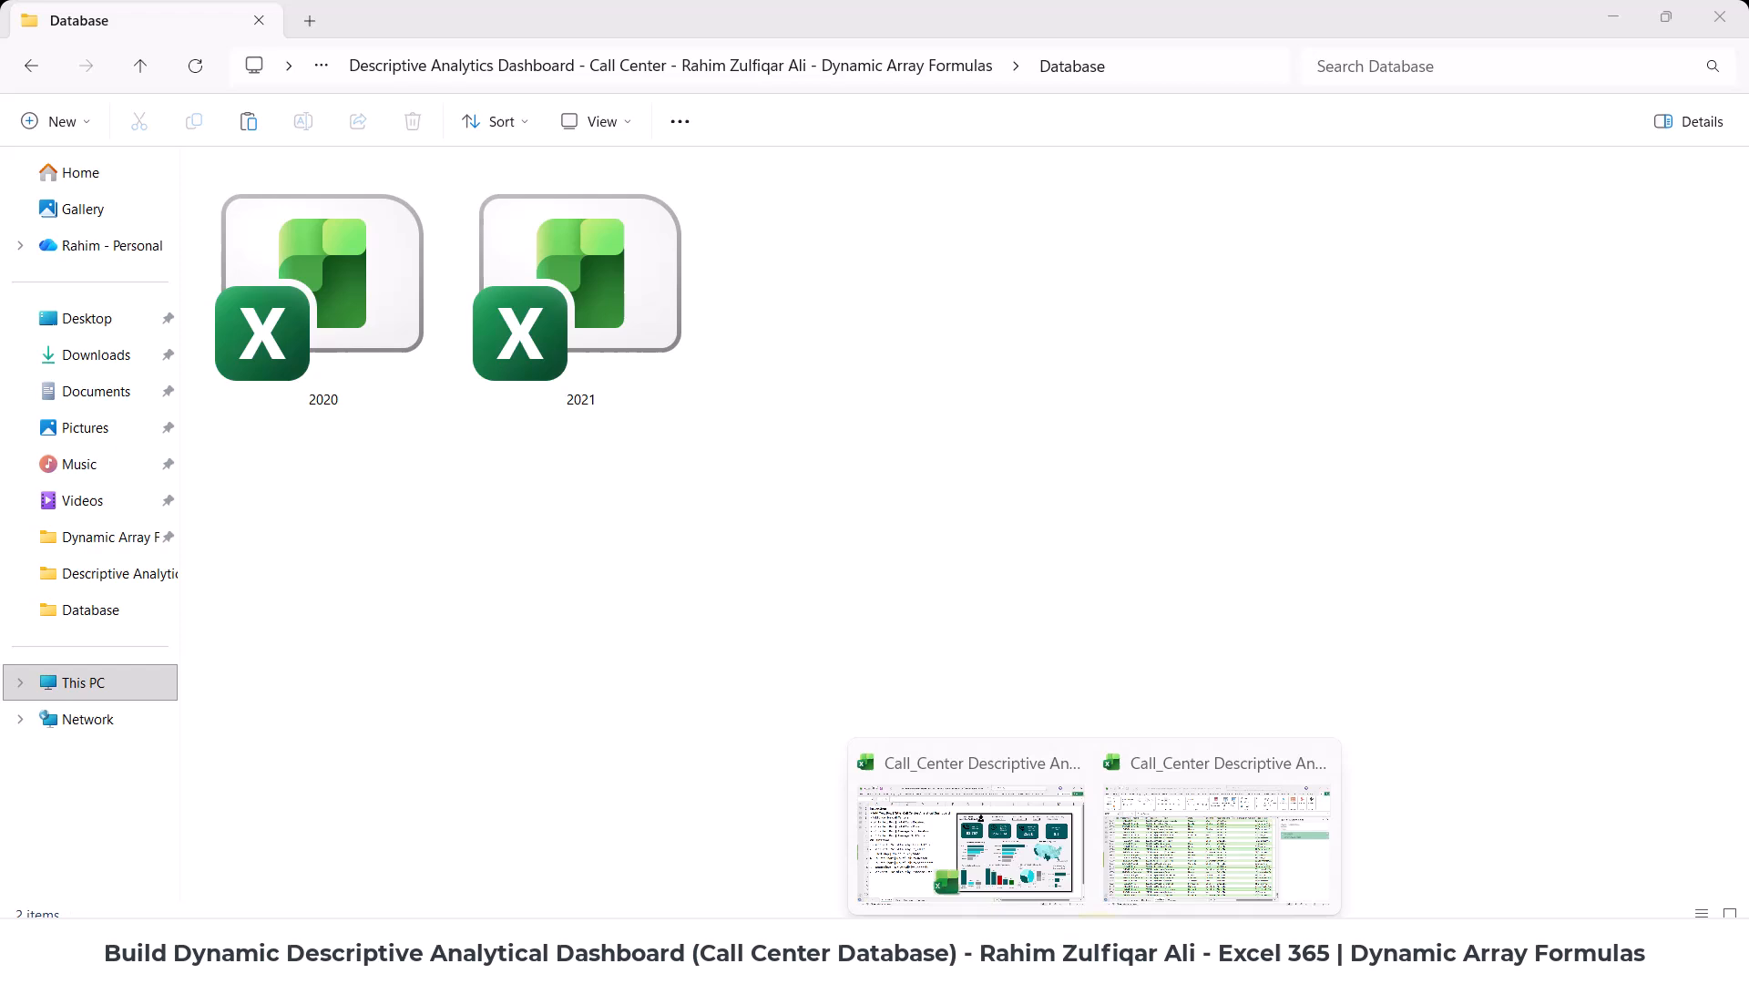
pyautogui.click(1194, 857)
pyautogui.click(1078, 413)
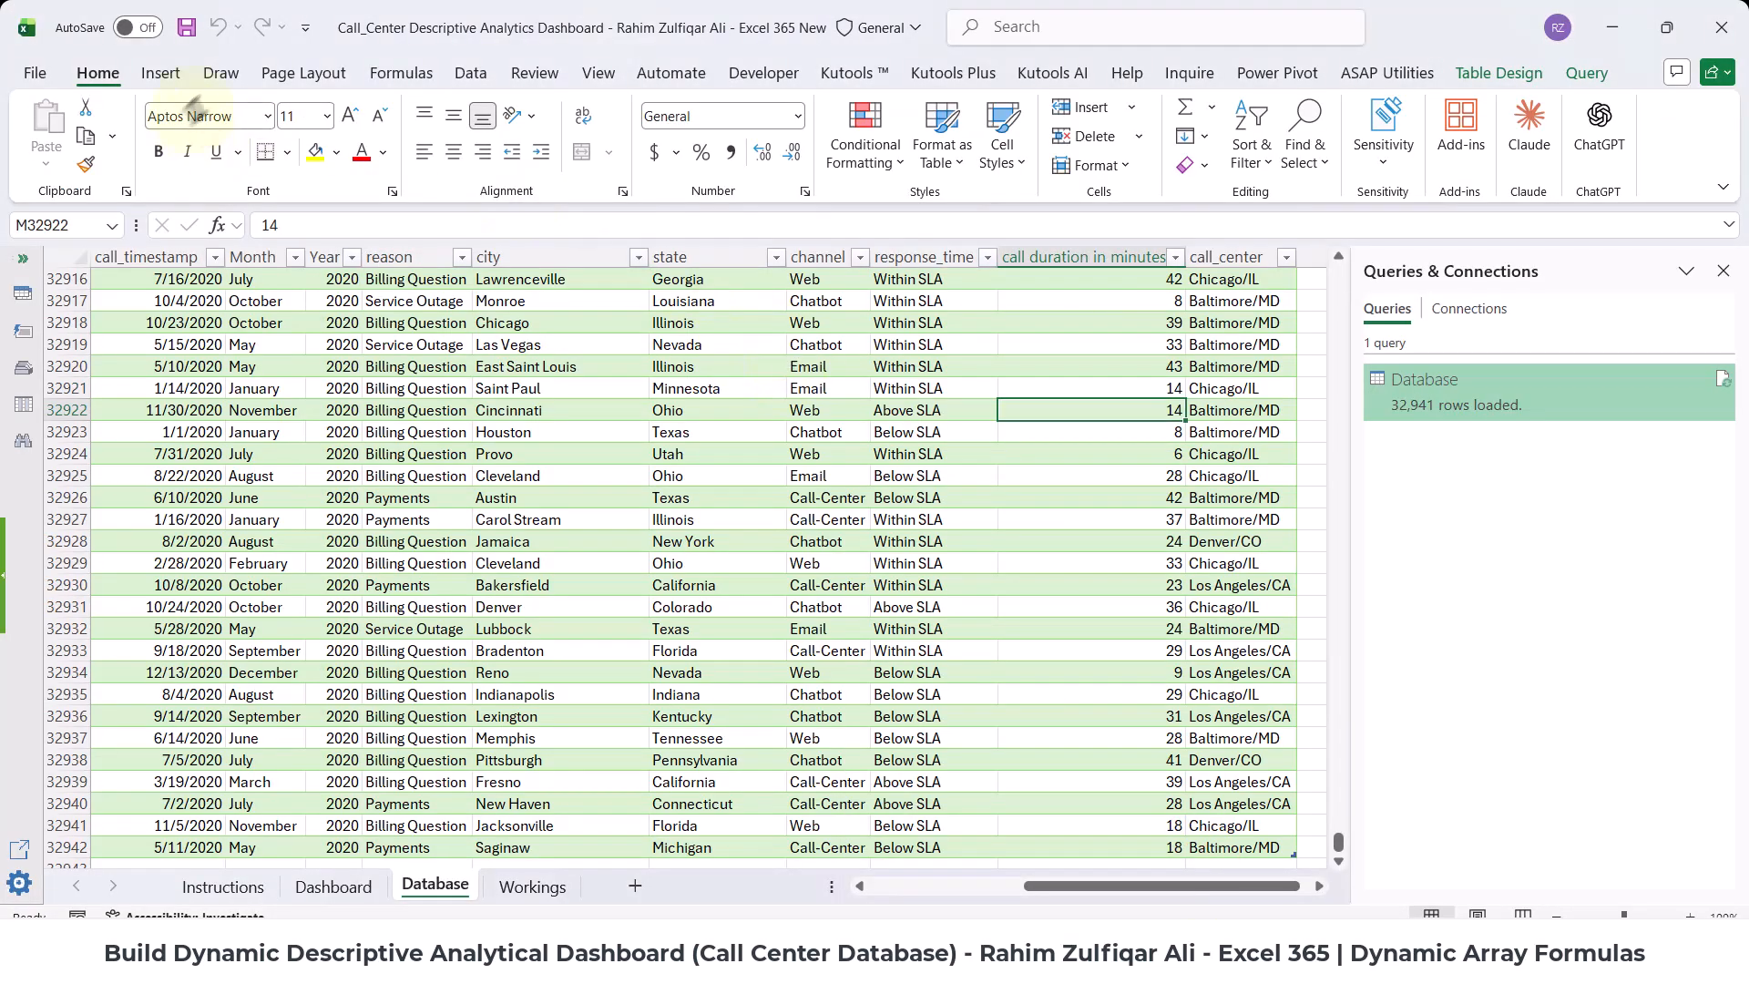
pyautogui.click(460, 73)
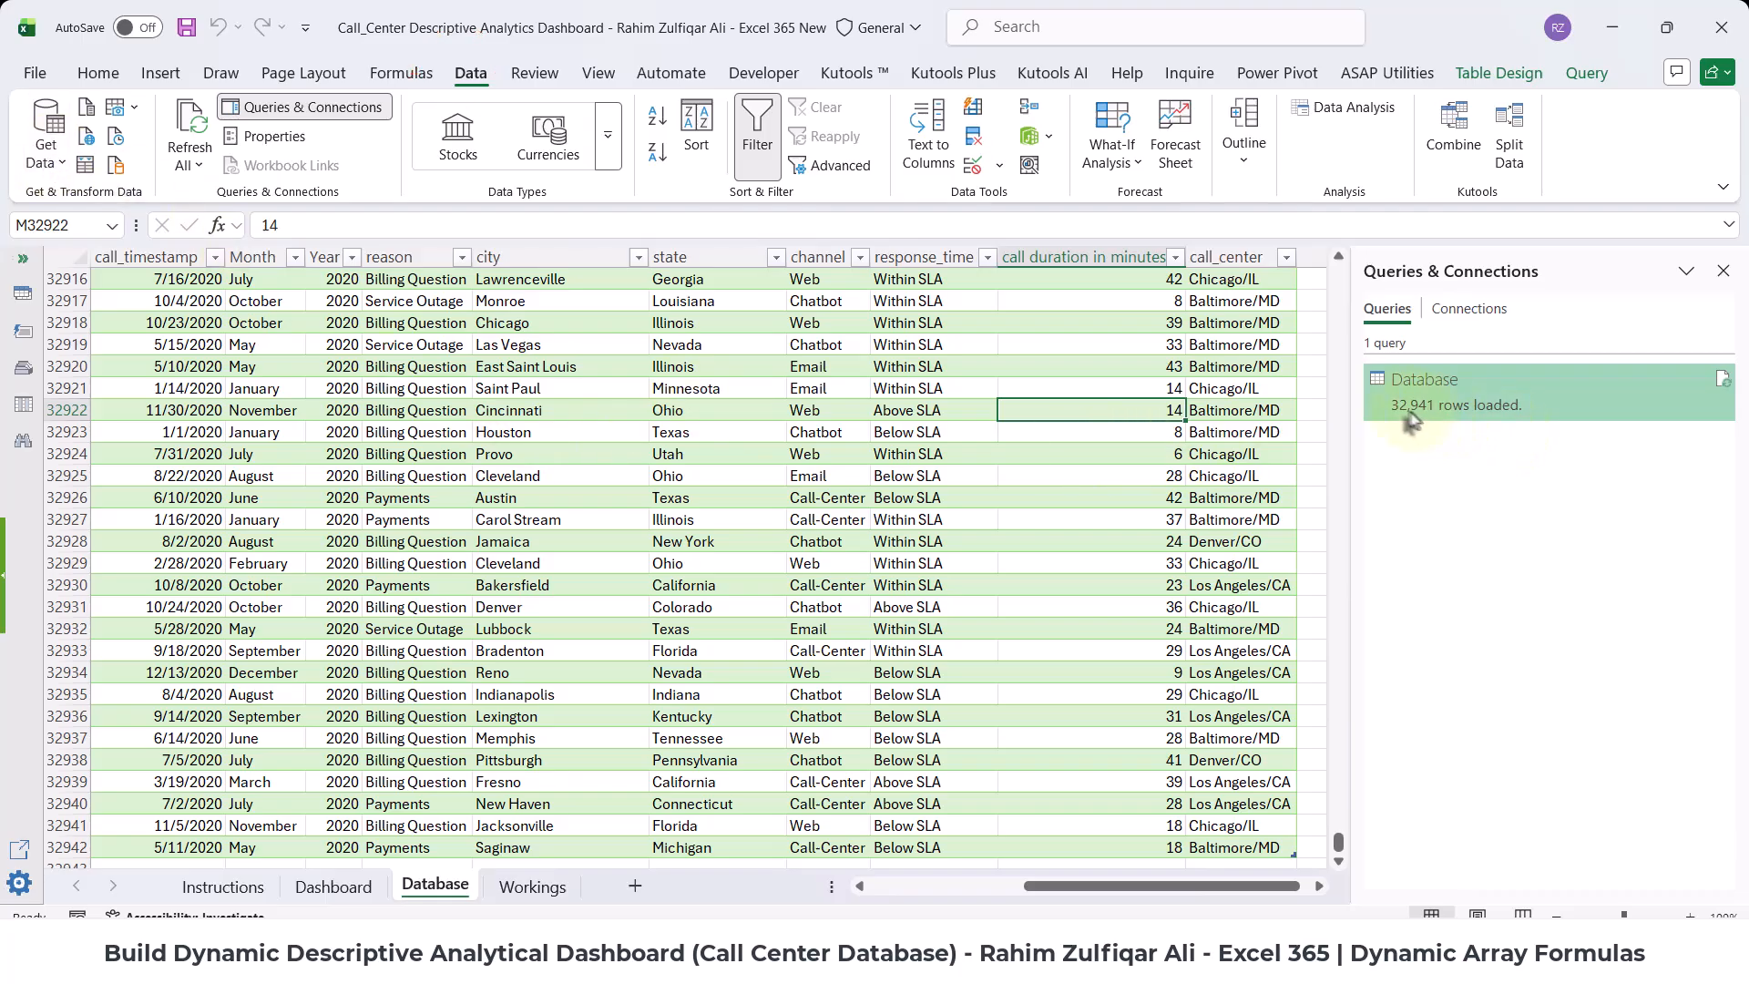
pyautogui.moveTo(1392, 420)
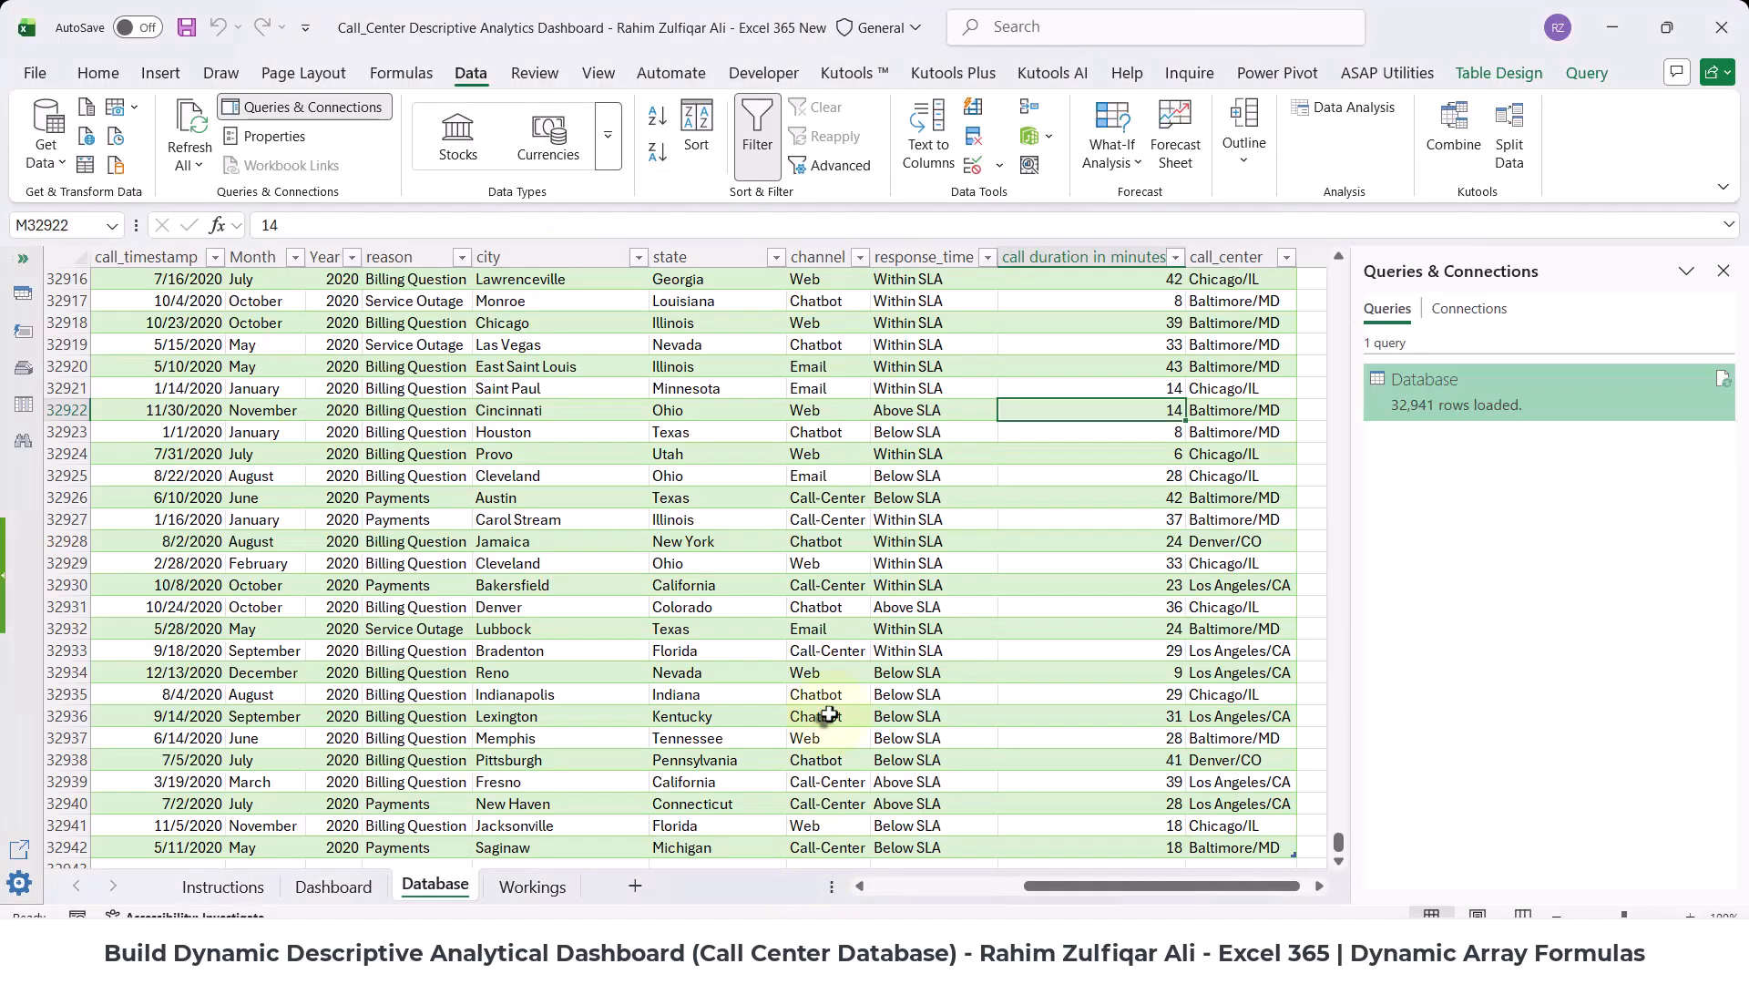
pyautogui.click(608, 344)
pyautogui.rightClick(610, 345)
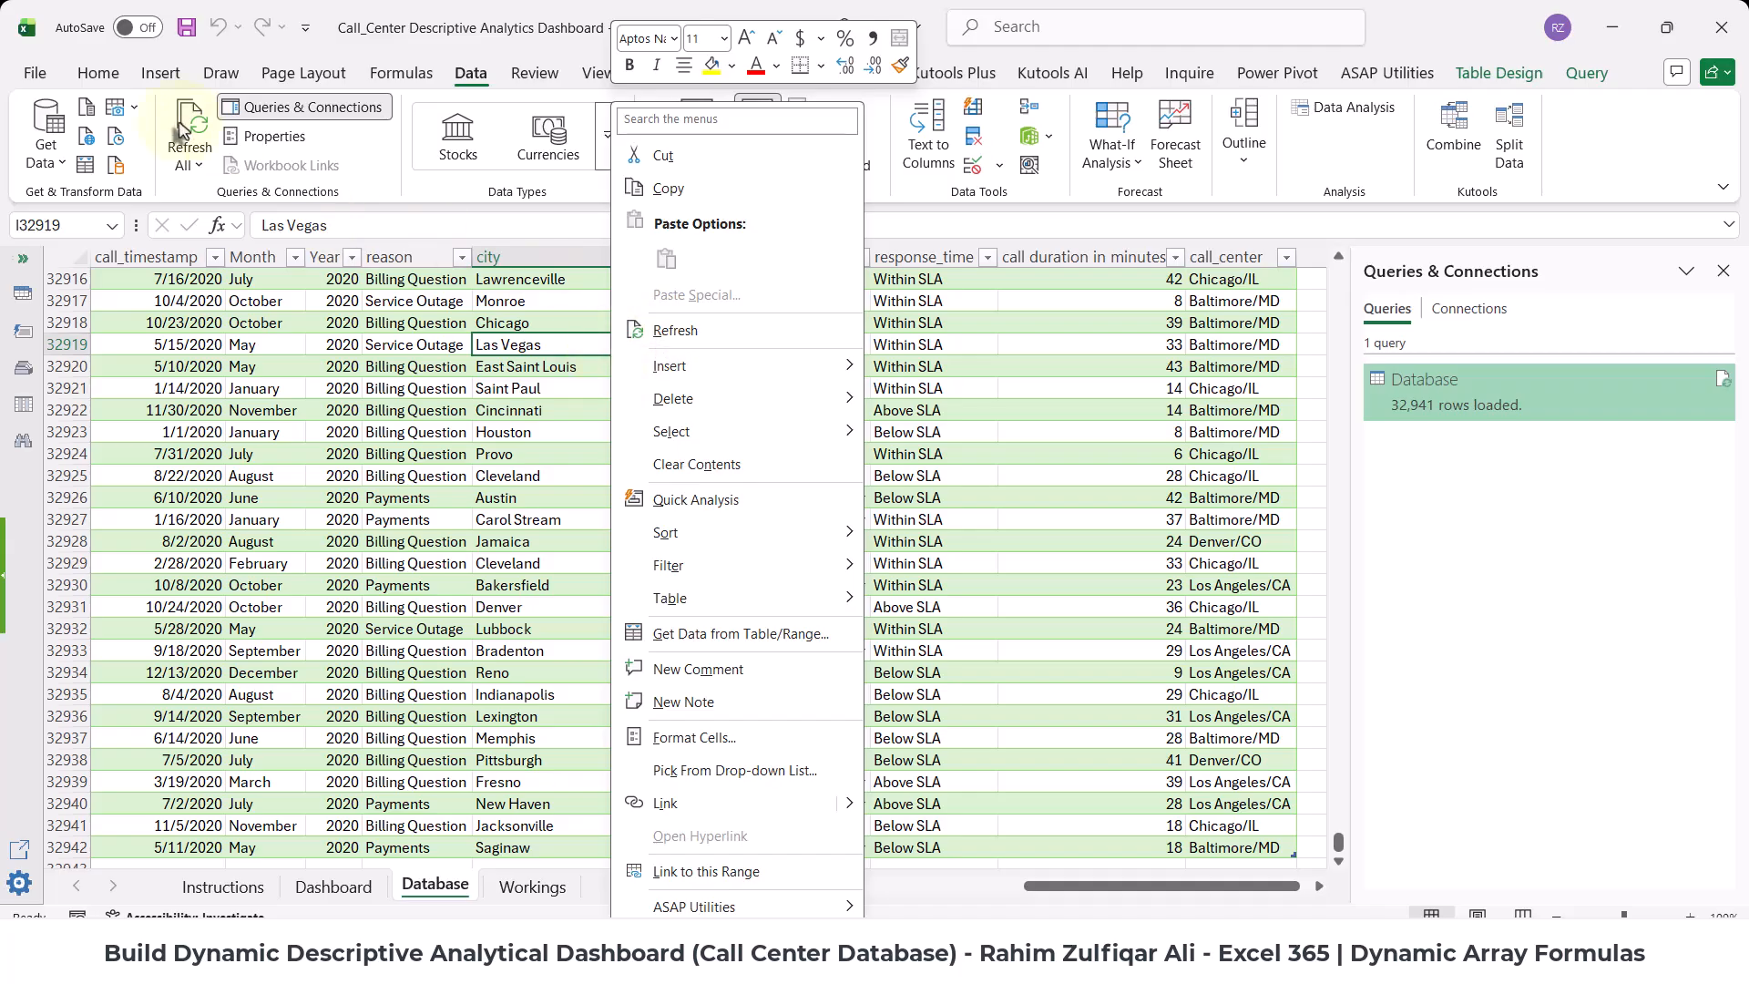
pyautogui.click(674, 331)
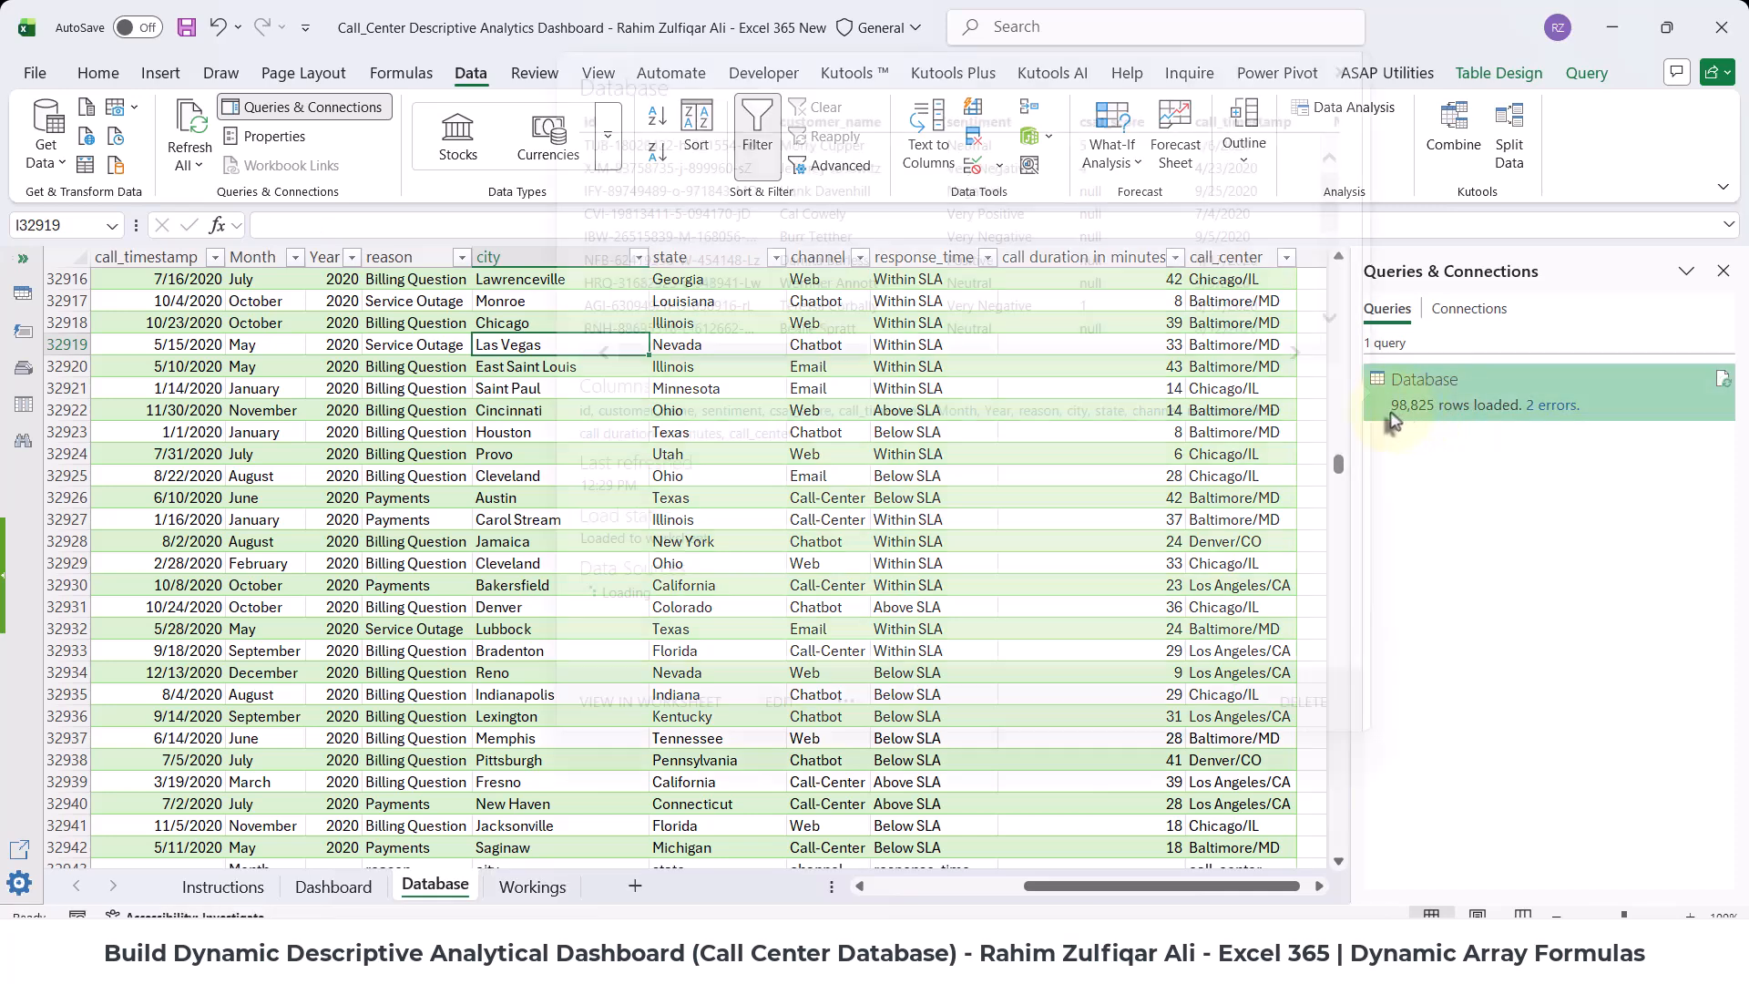
pyautogui.moveTo(1394, 415)
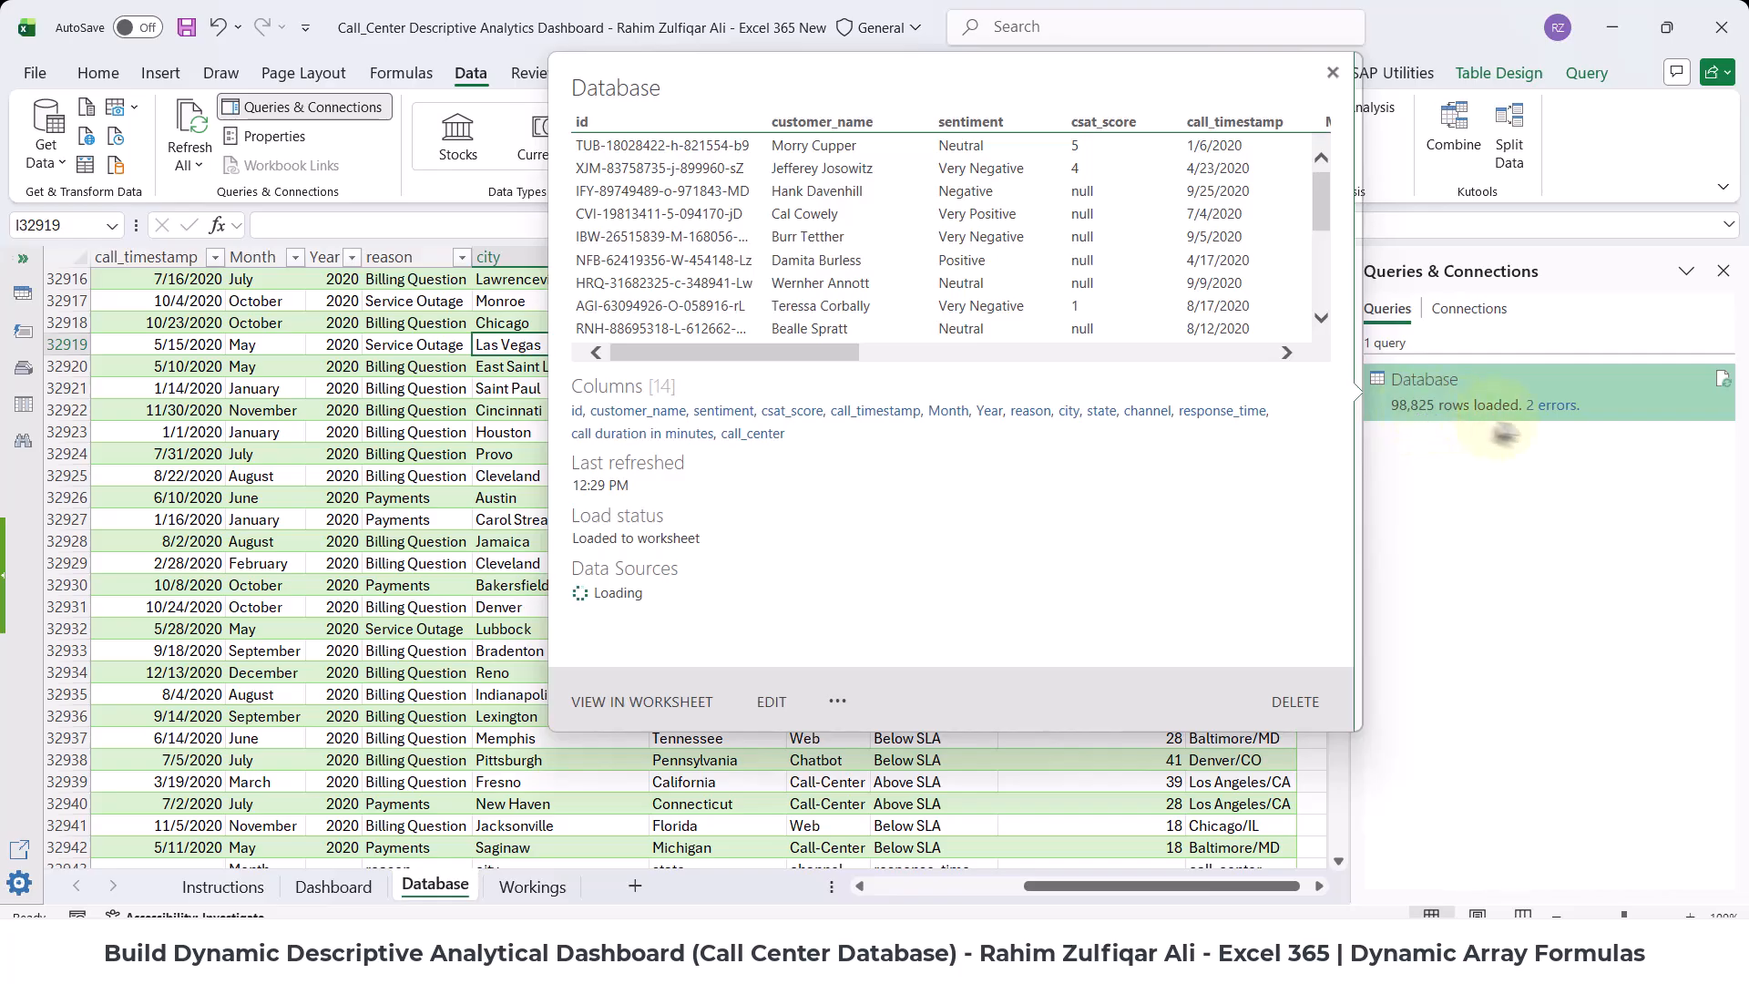
# - Filter the Database table's Year column to show only the blank entries behind the query's loading errors
pyautogui.moveTo(1552, 420)
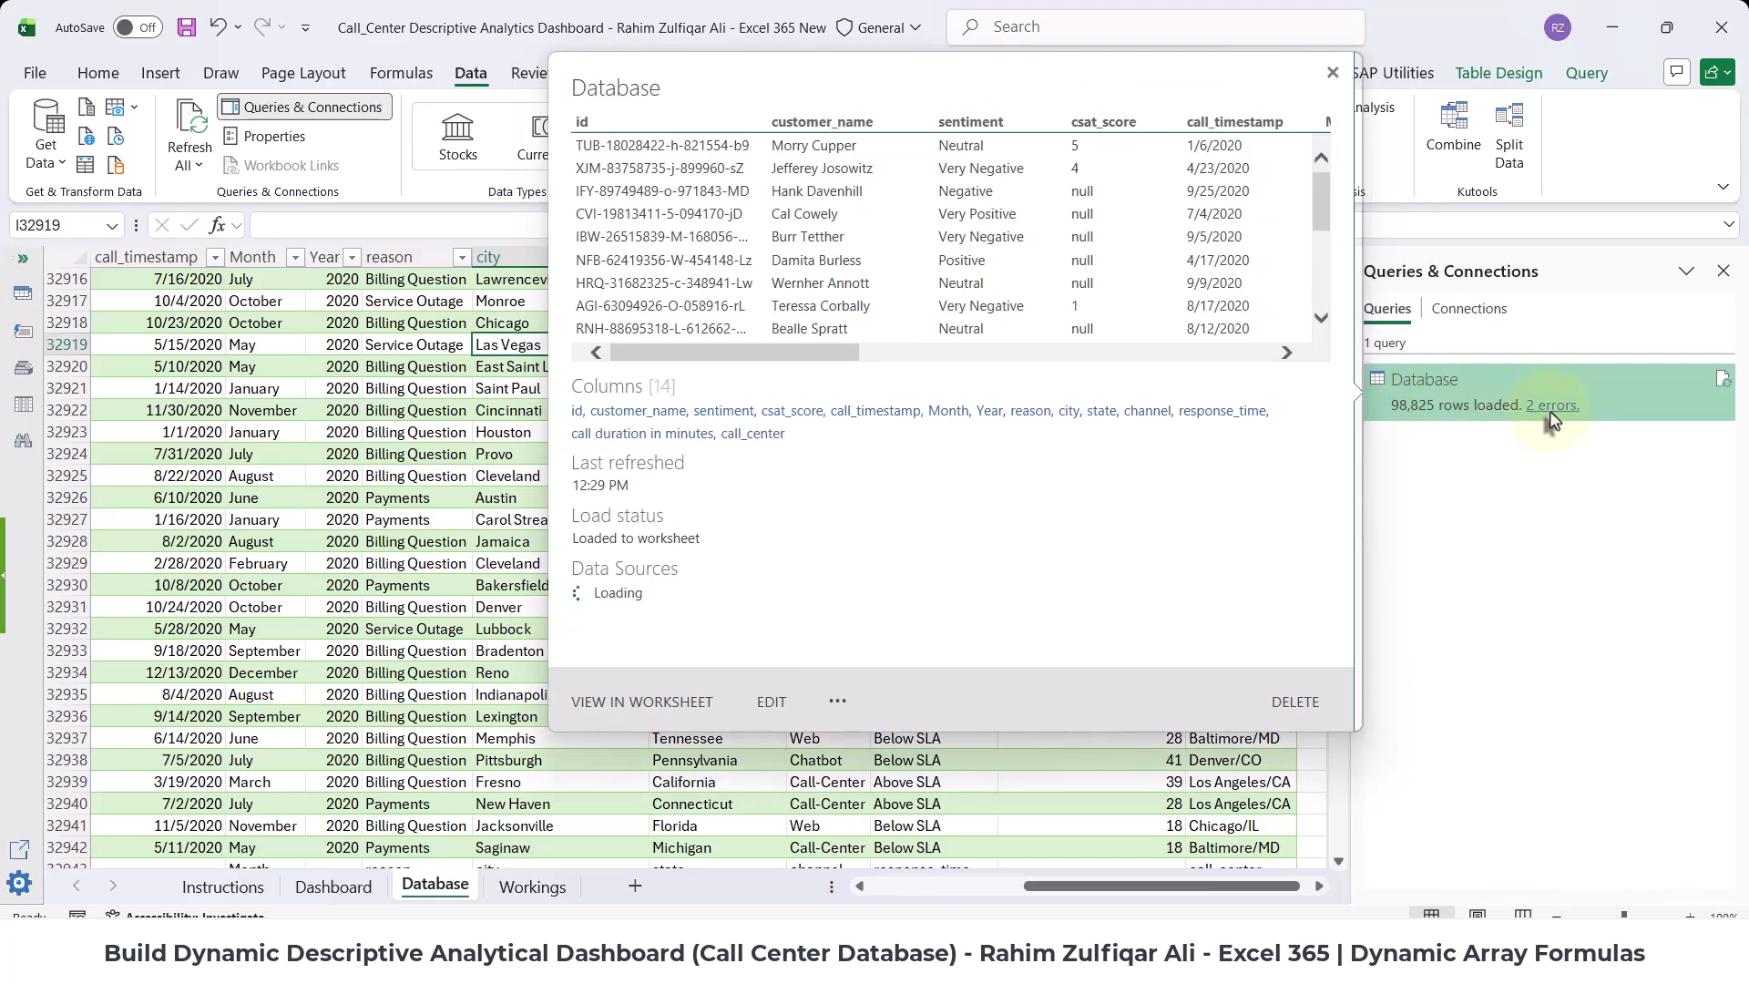
pyautogui.click(512, 323)
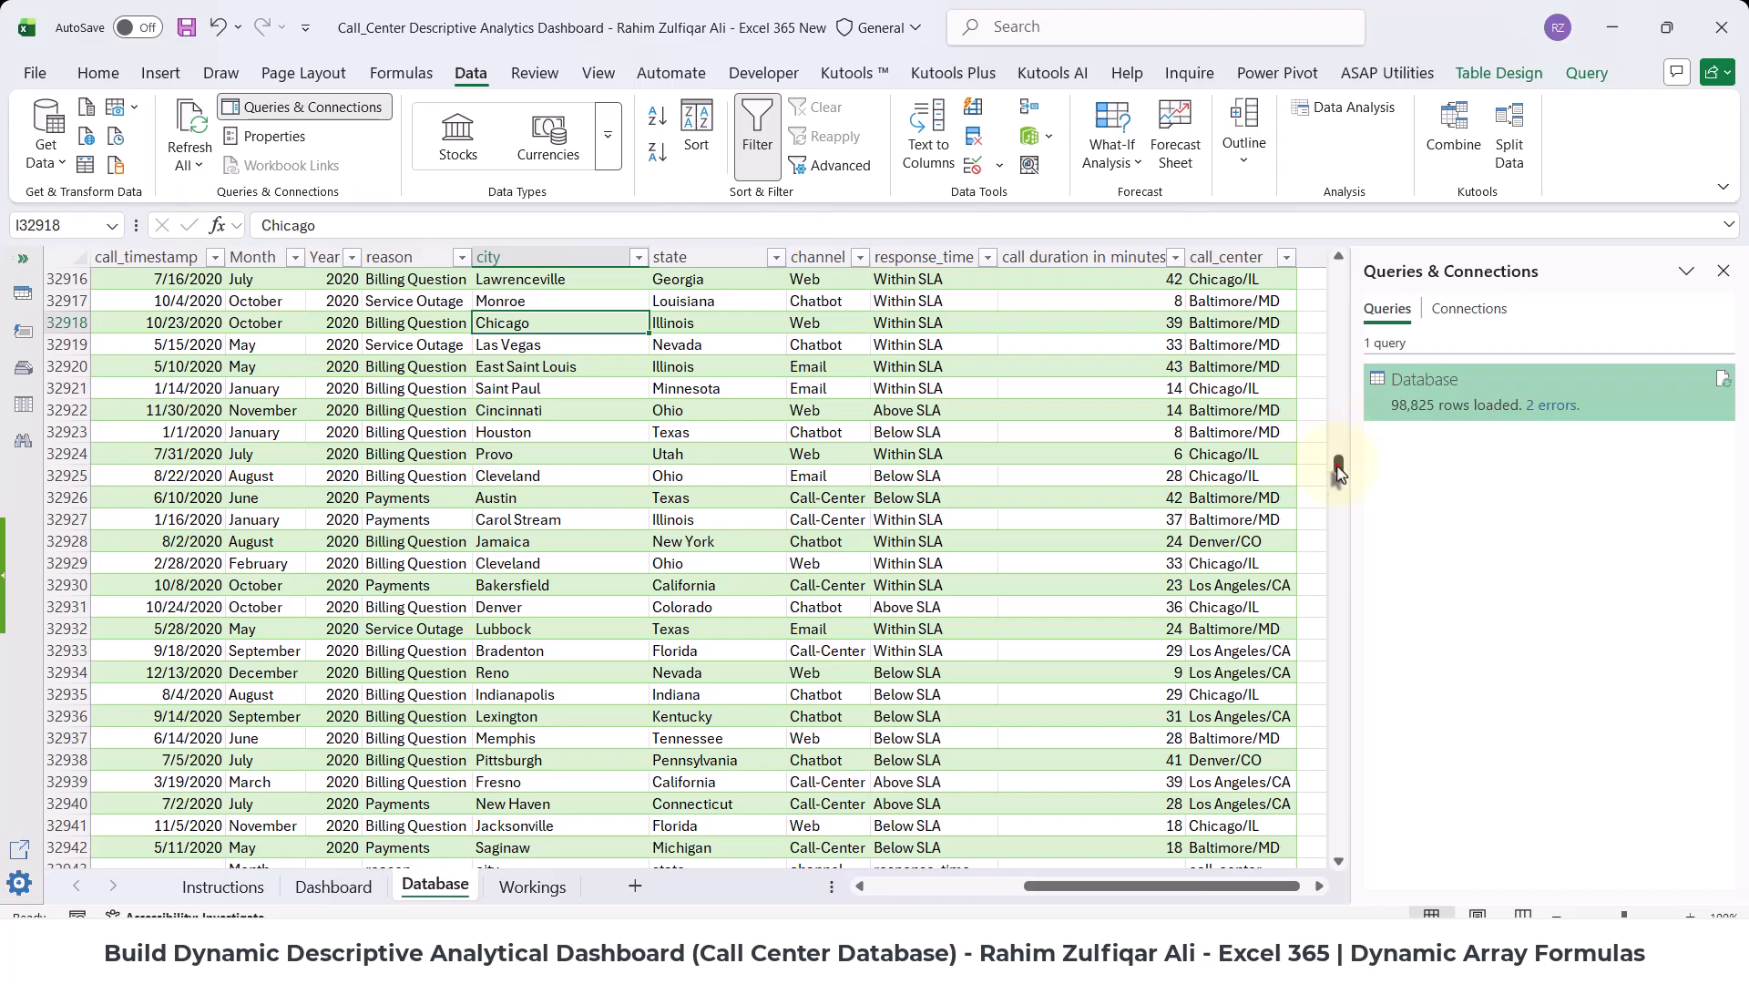
pyautogui.moveTo(1337, 466); pyautogui.dragTo(1343, 274)
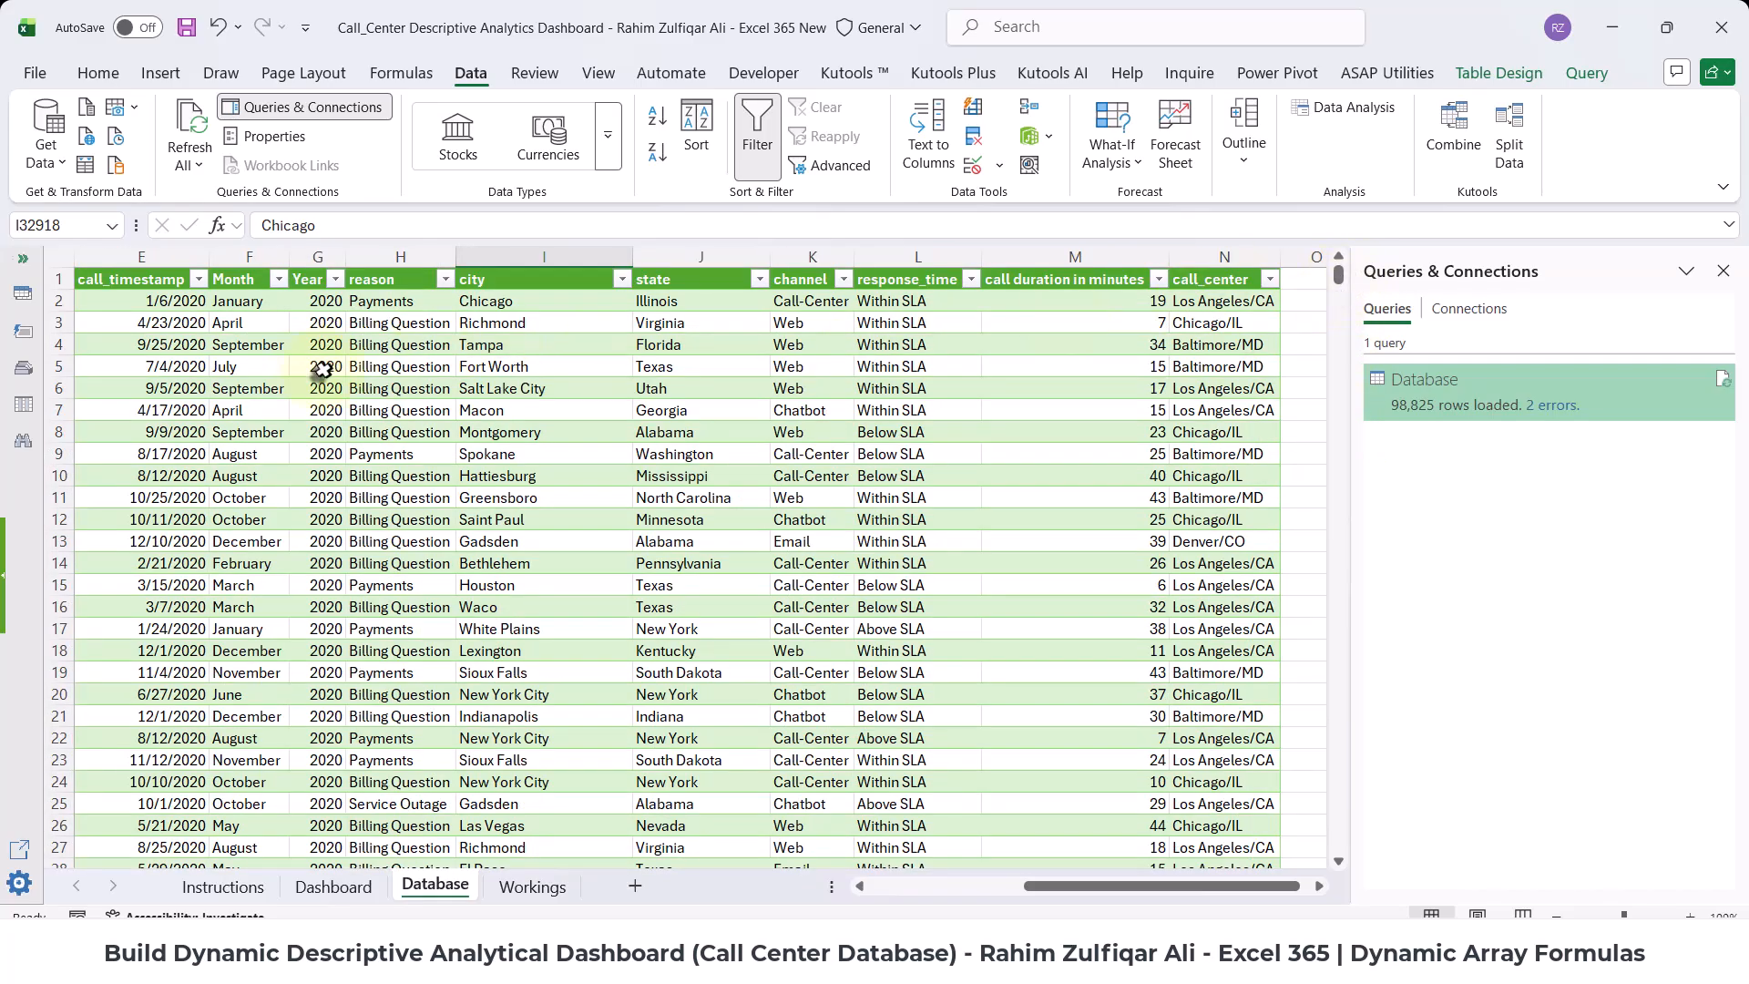
pyautogui.click(931, 892)
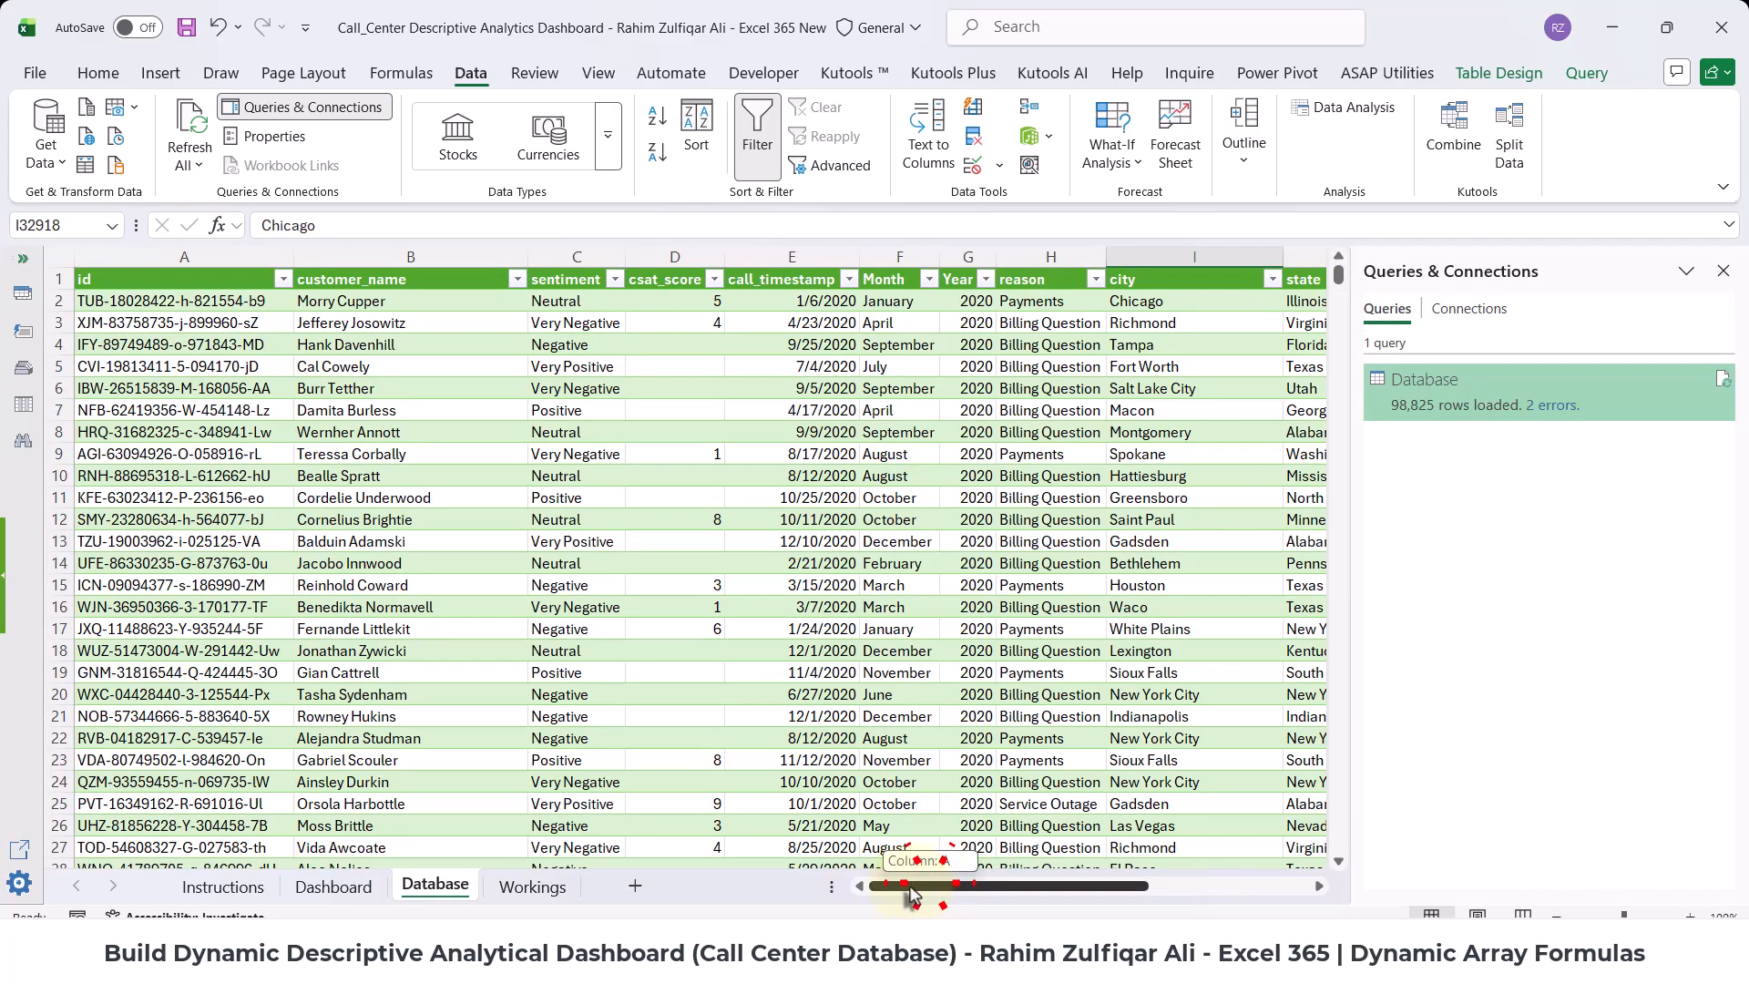
pyautogui.click(984, 280)
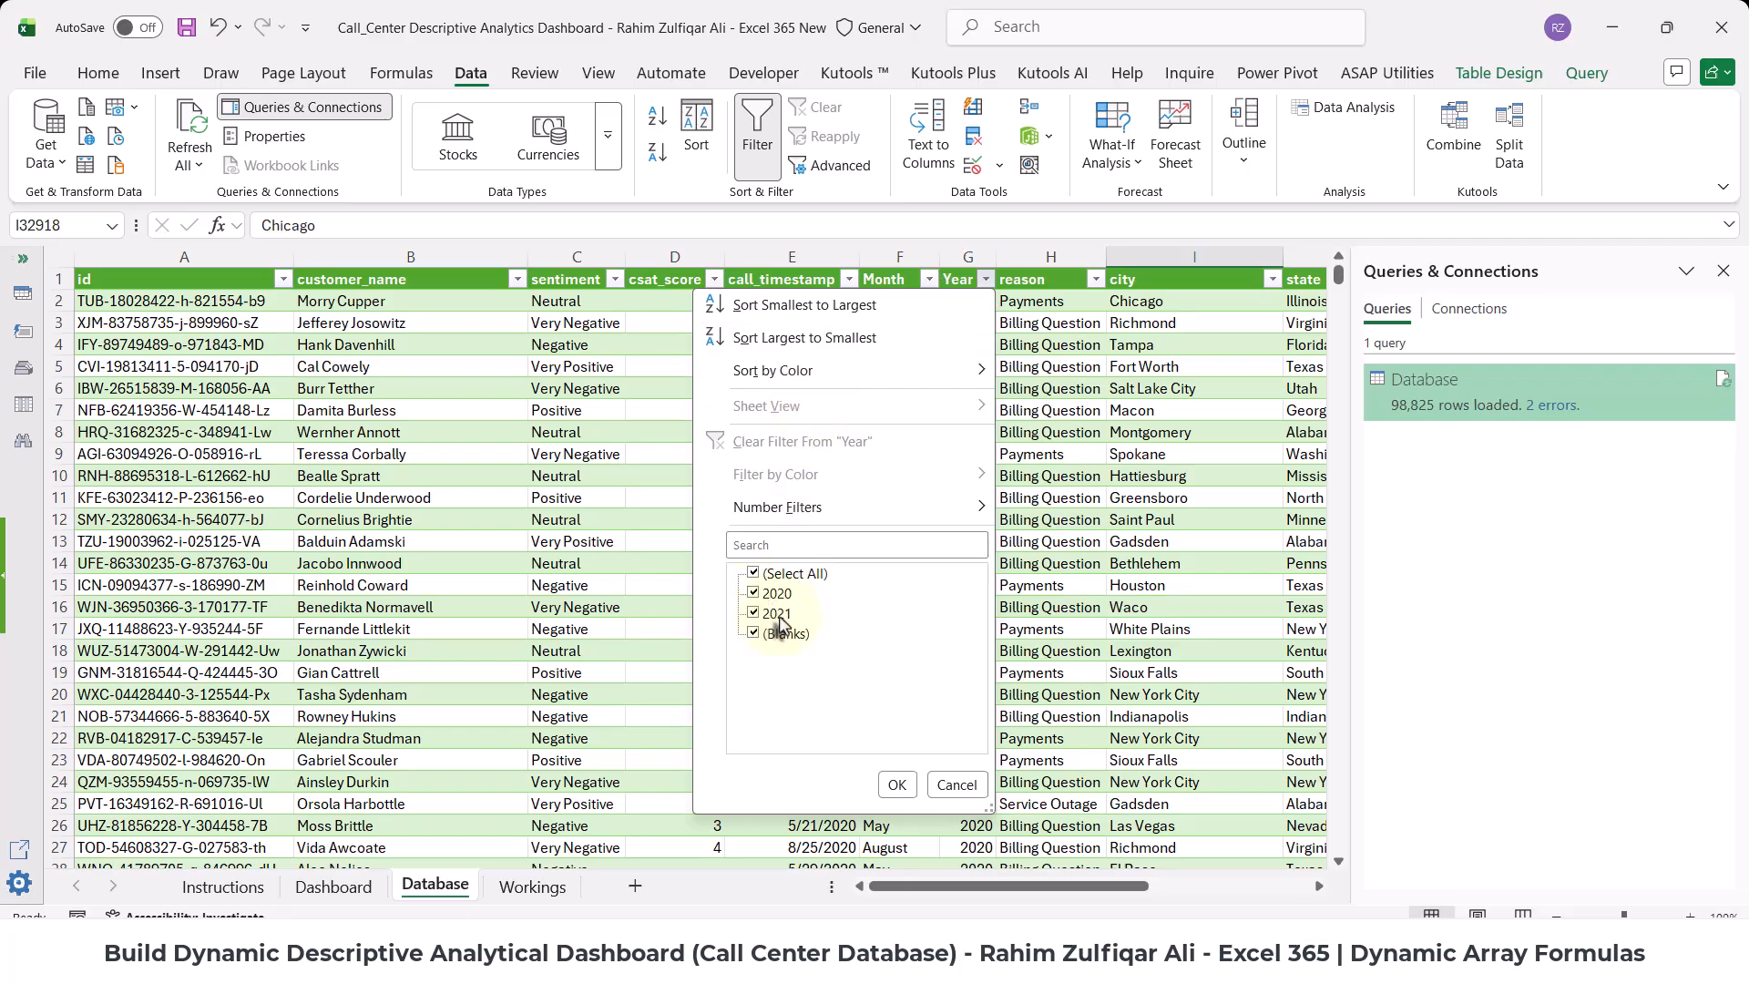
pyautogui.click(754, 574)
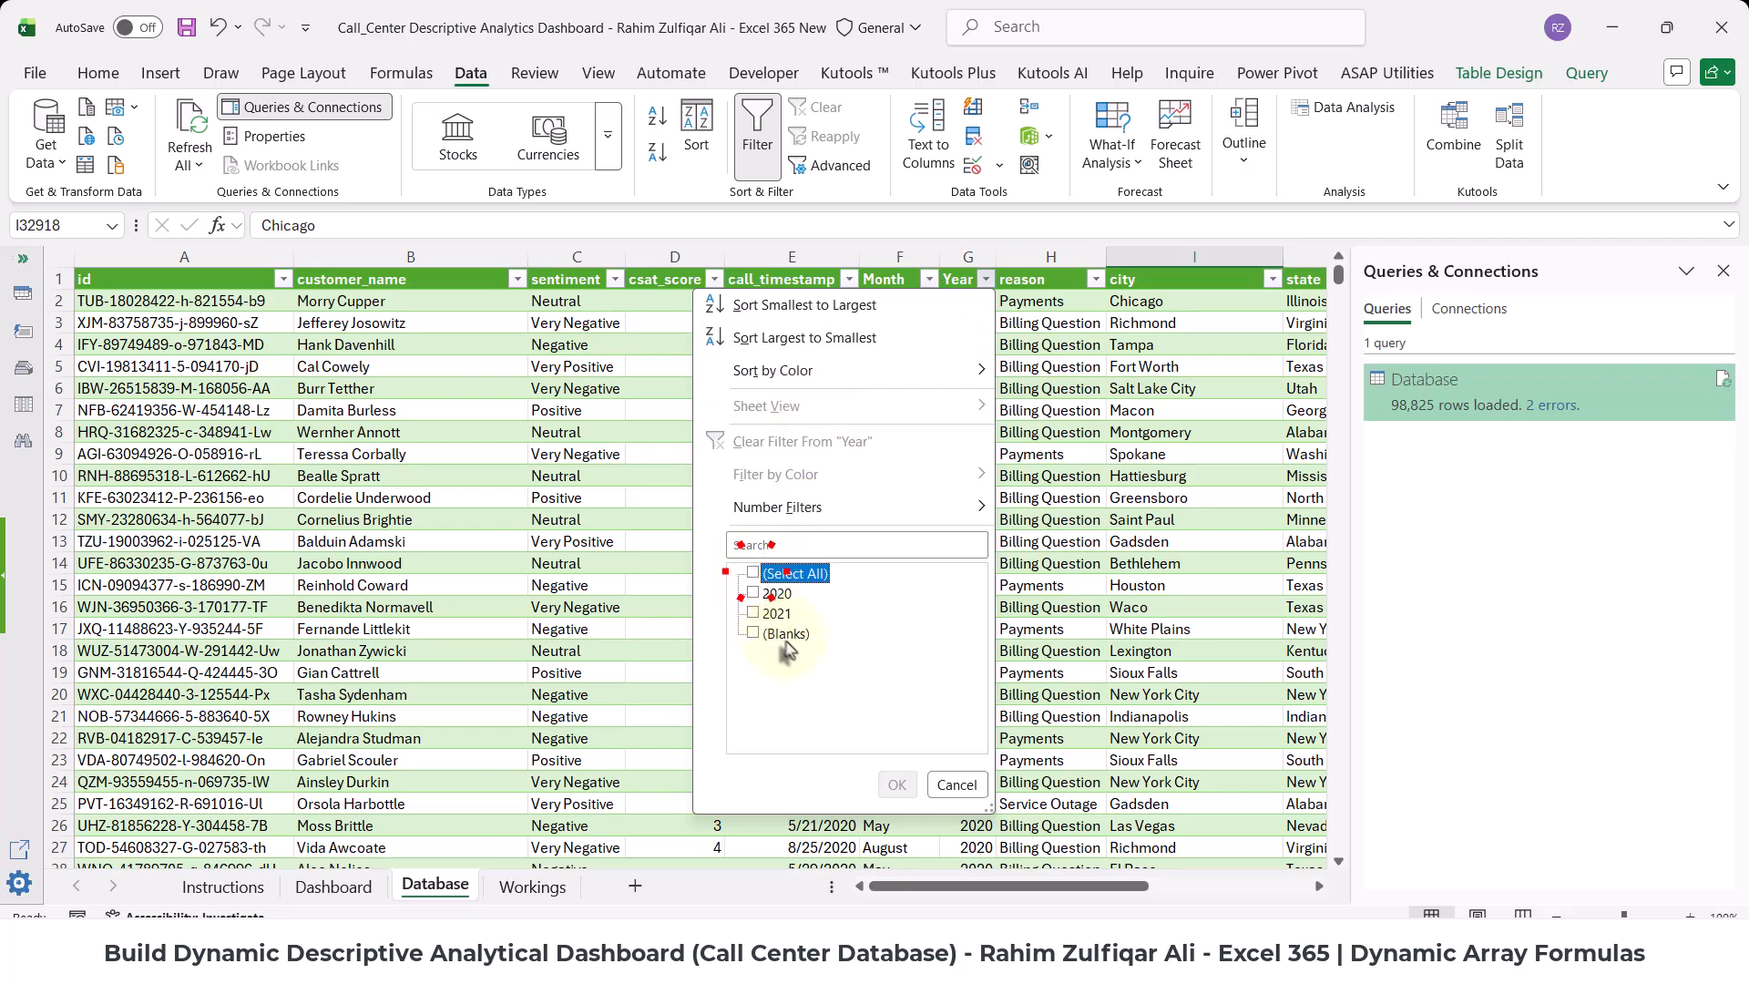
pyautogui.click(752, 635)
pyautogui.click(896, 785)
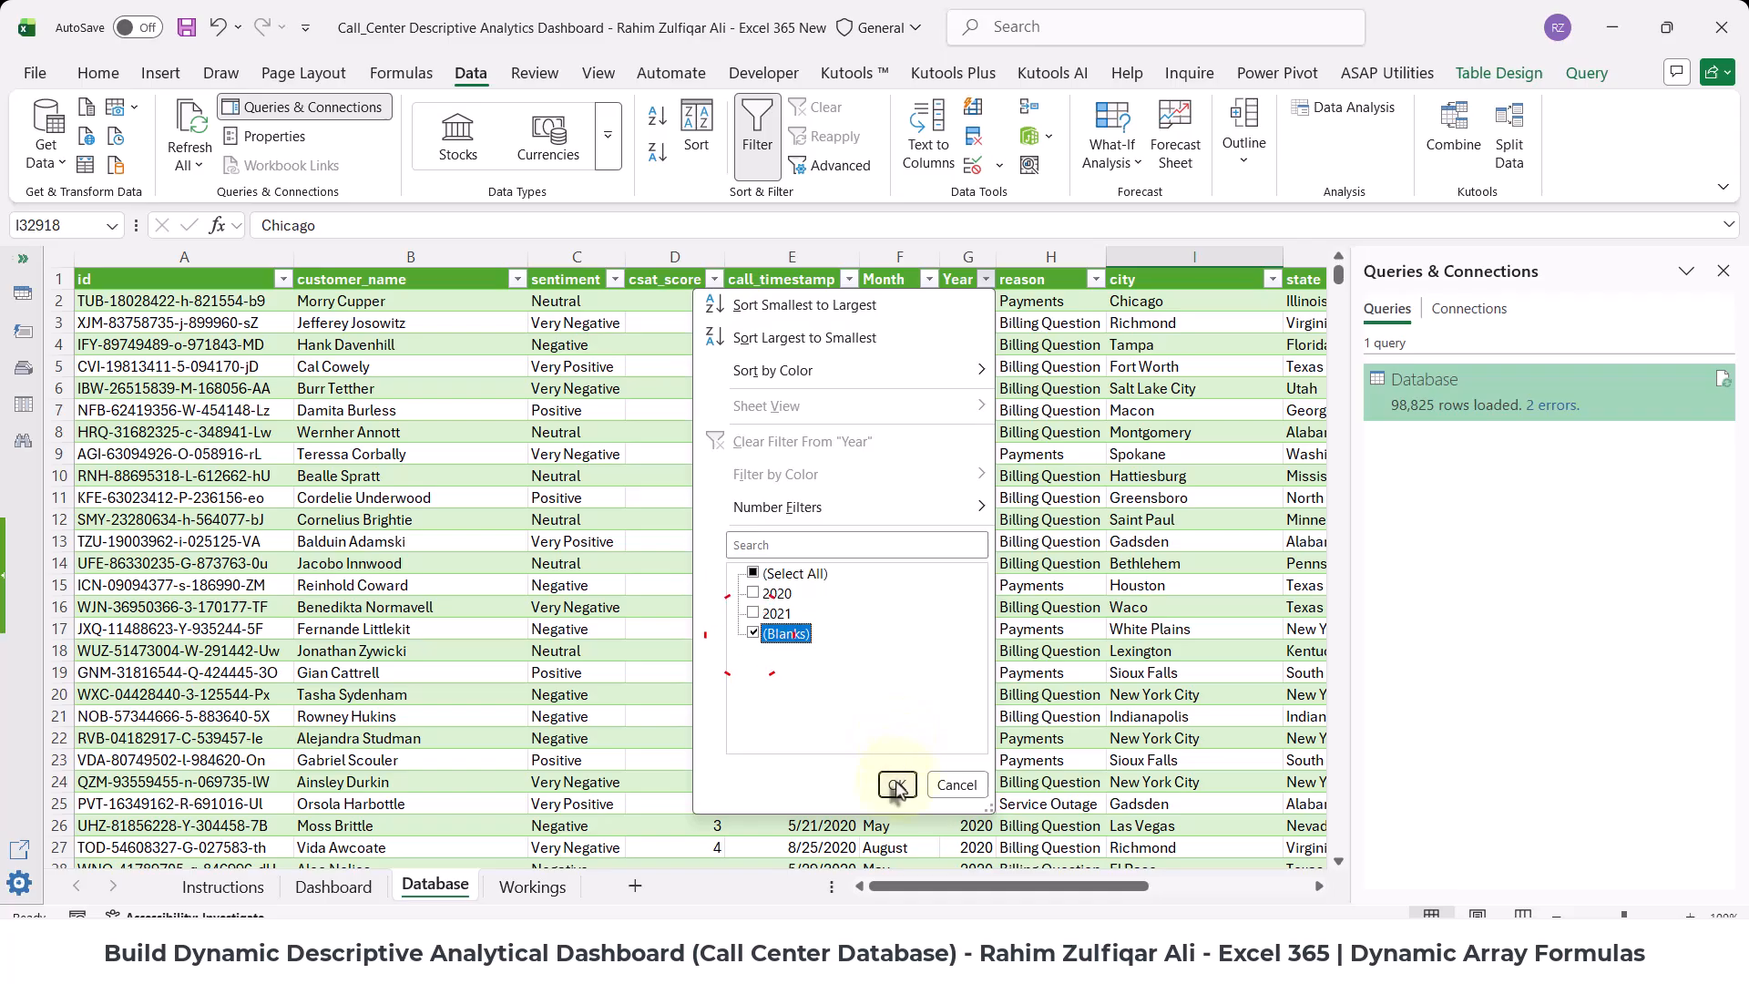
# - Examine the customer_name and sentiment values in the two records with a blank Year
pyautogui.click(406, 301)
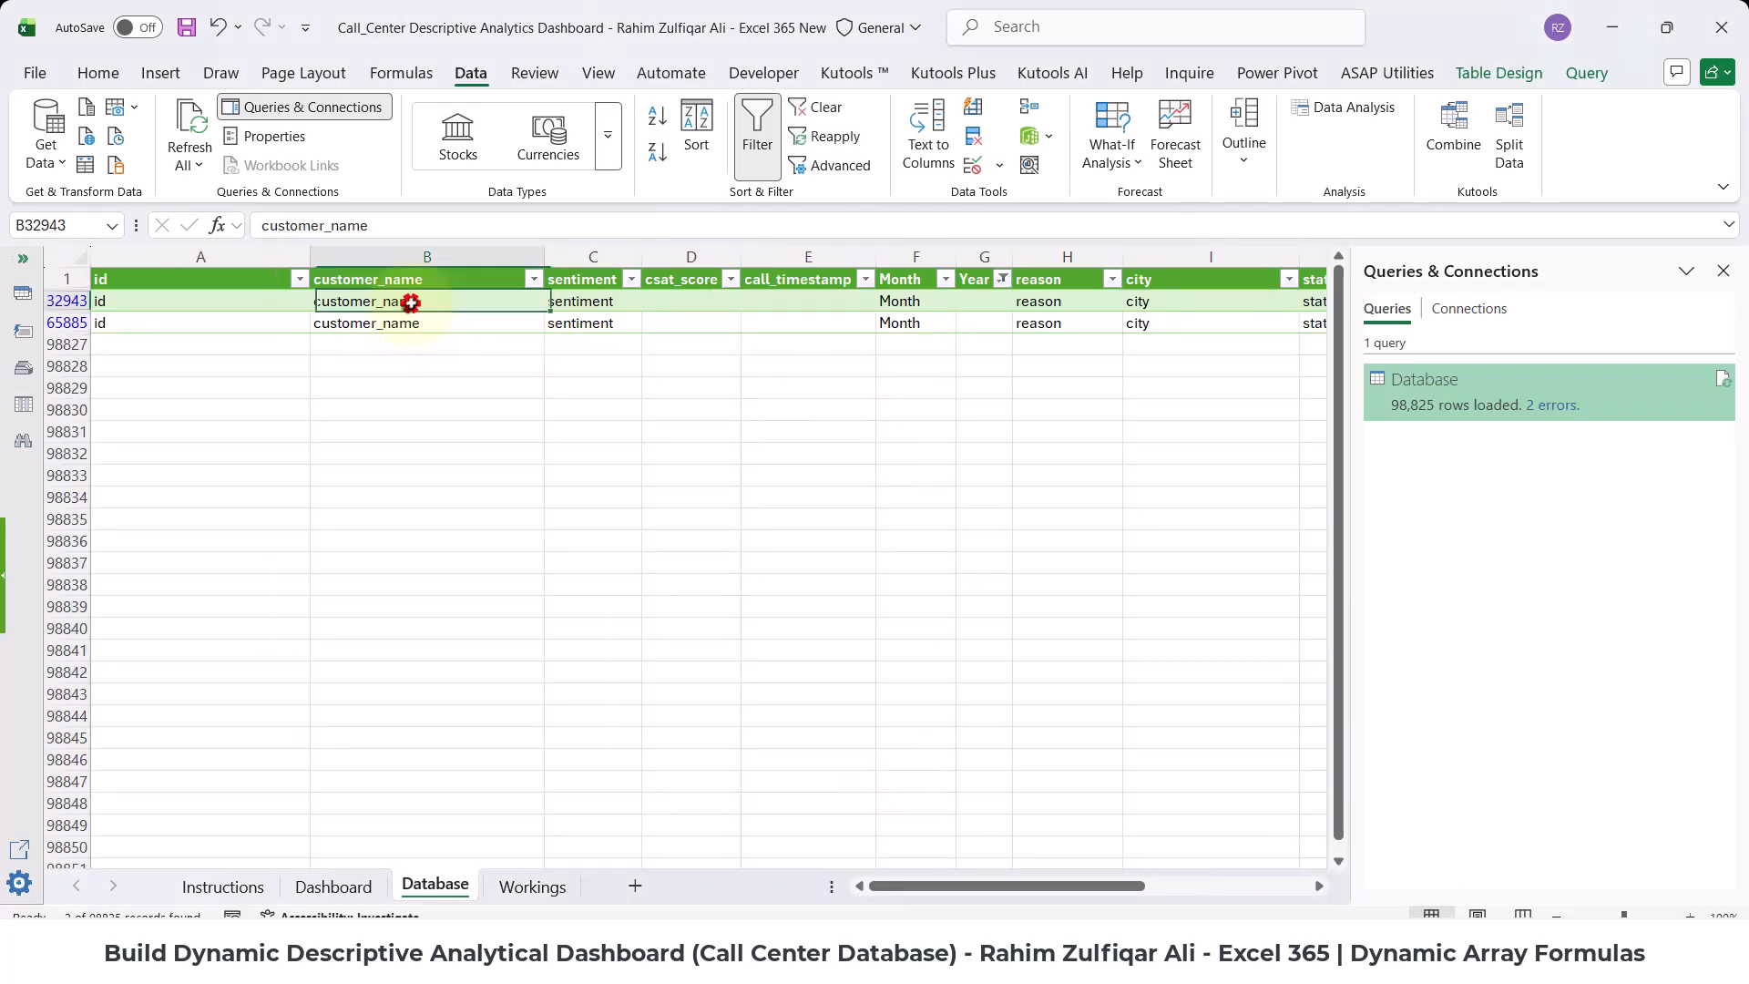
pyautogui.click(410, 323)
pyautogui.click(583, 301)
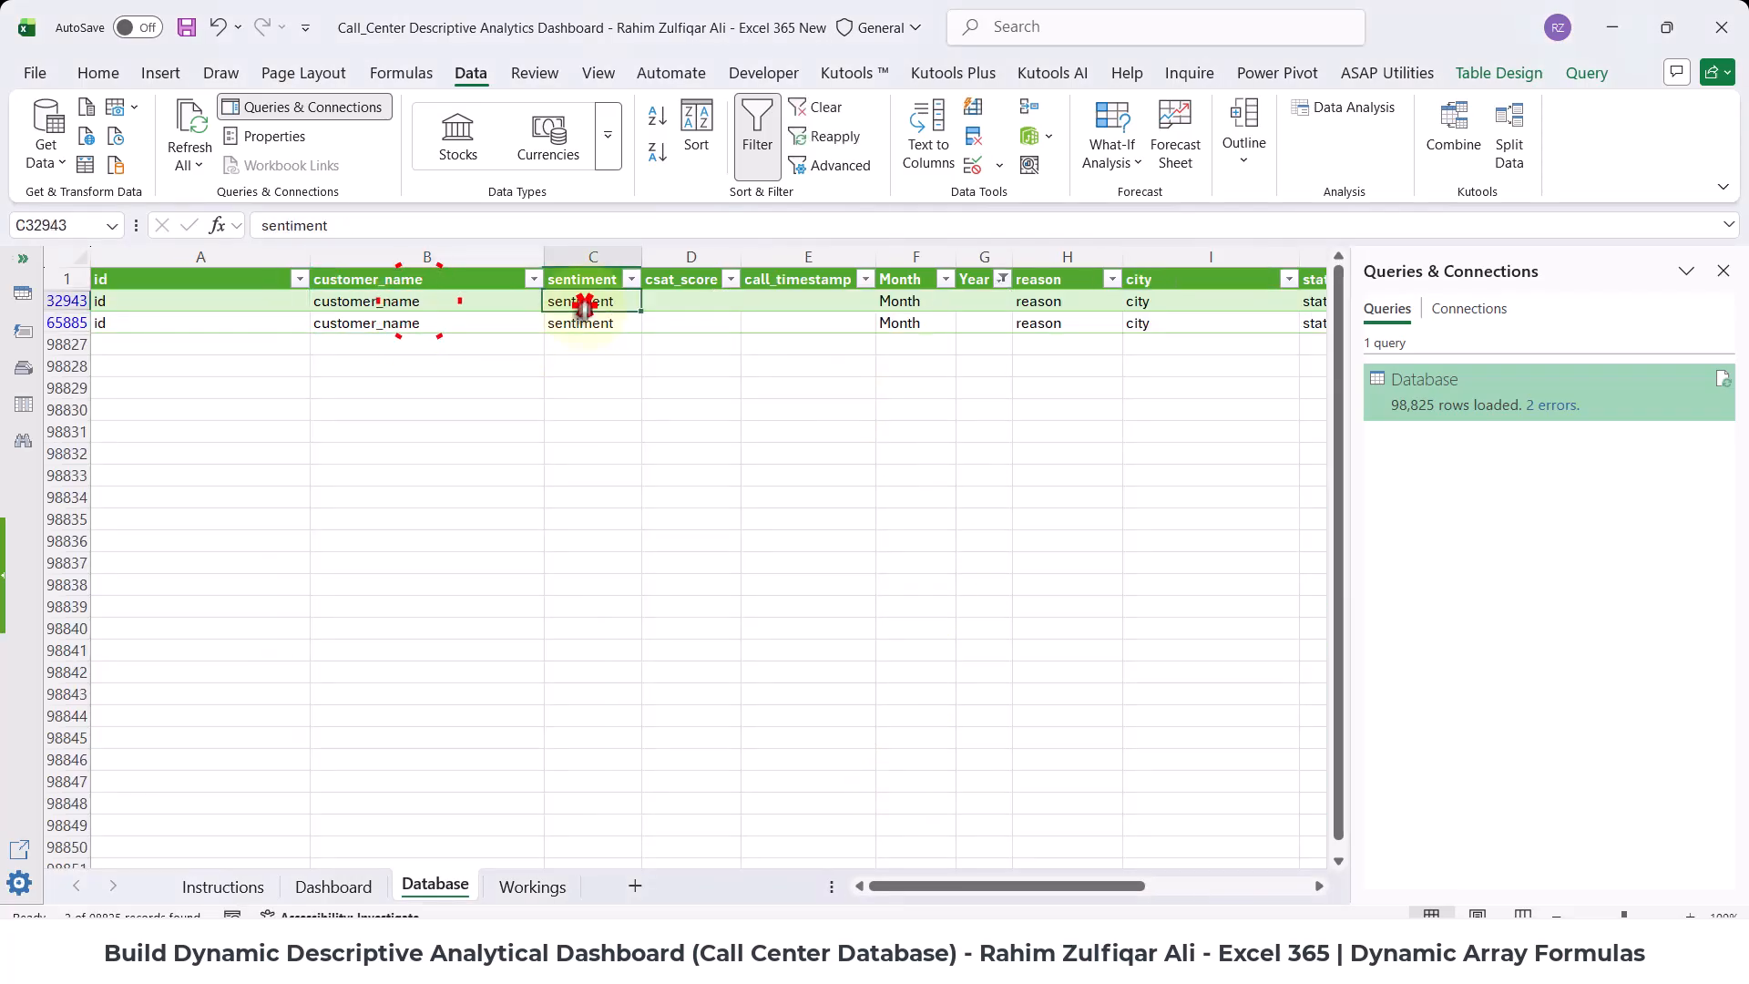
pyautogui.click(586, 323)
pyautogui.click(501, 322)
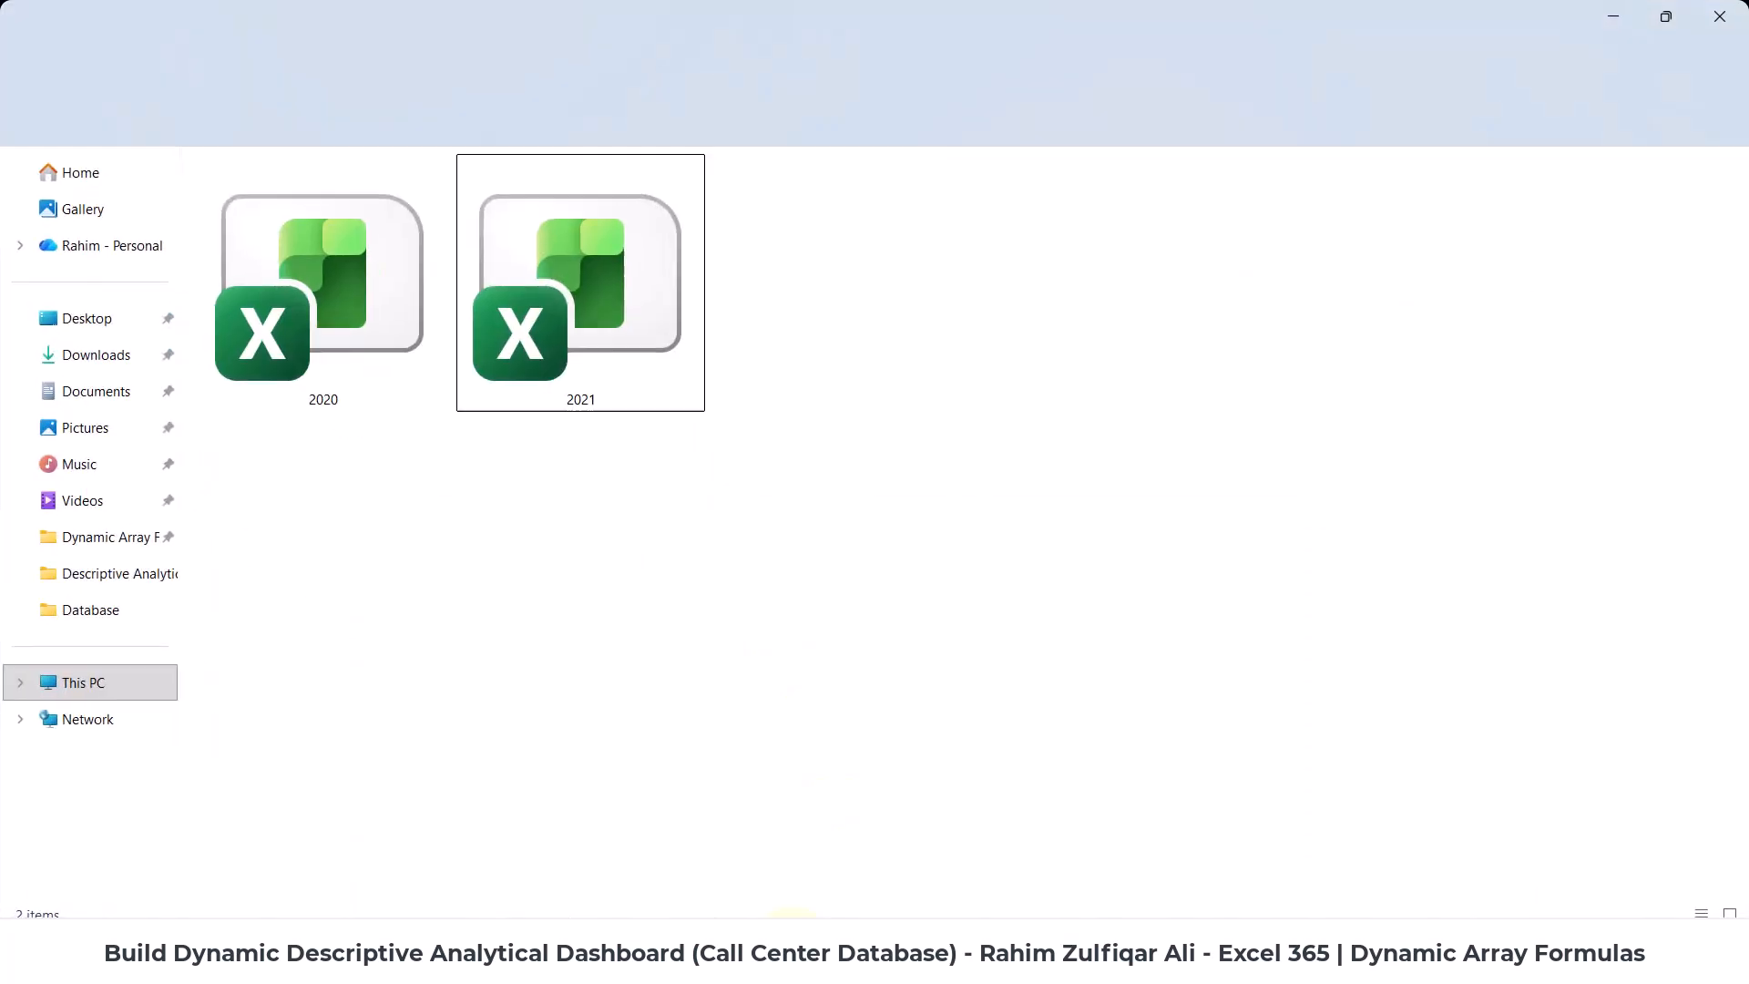
# - Switch to File Explorer and review the 2020 and 2021 workbooks in the Database folder
pyautogui.click(390, 342)
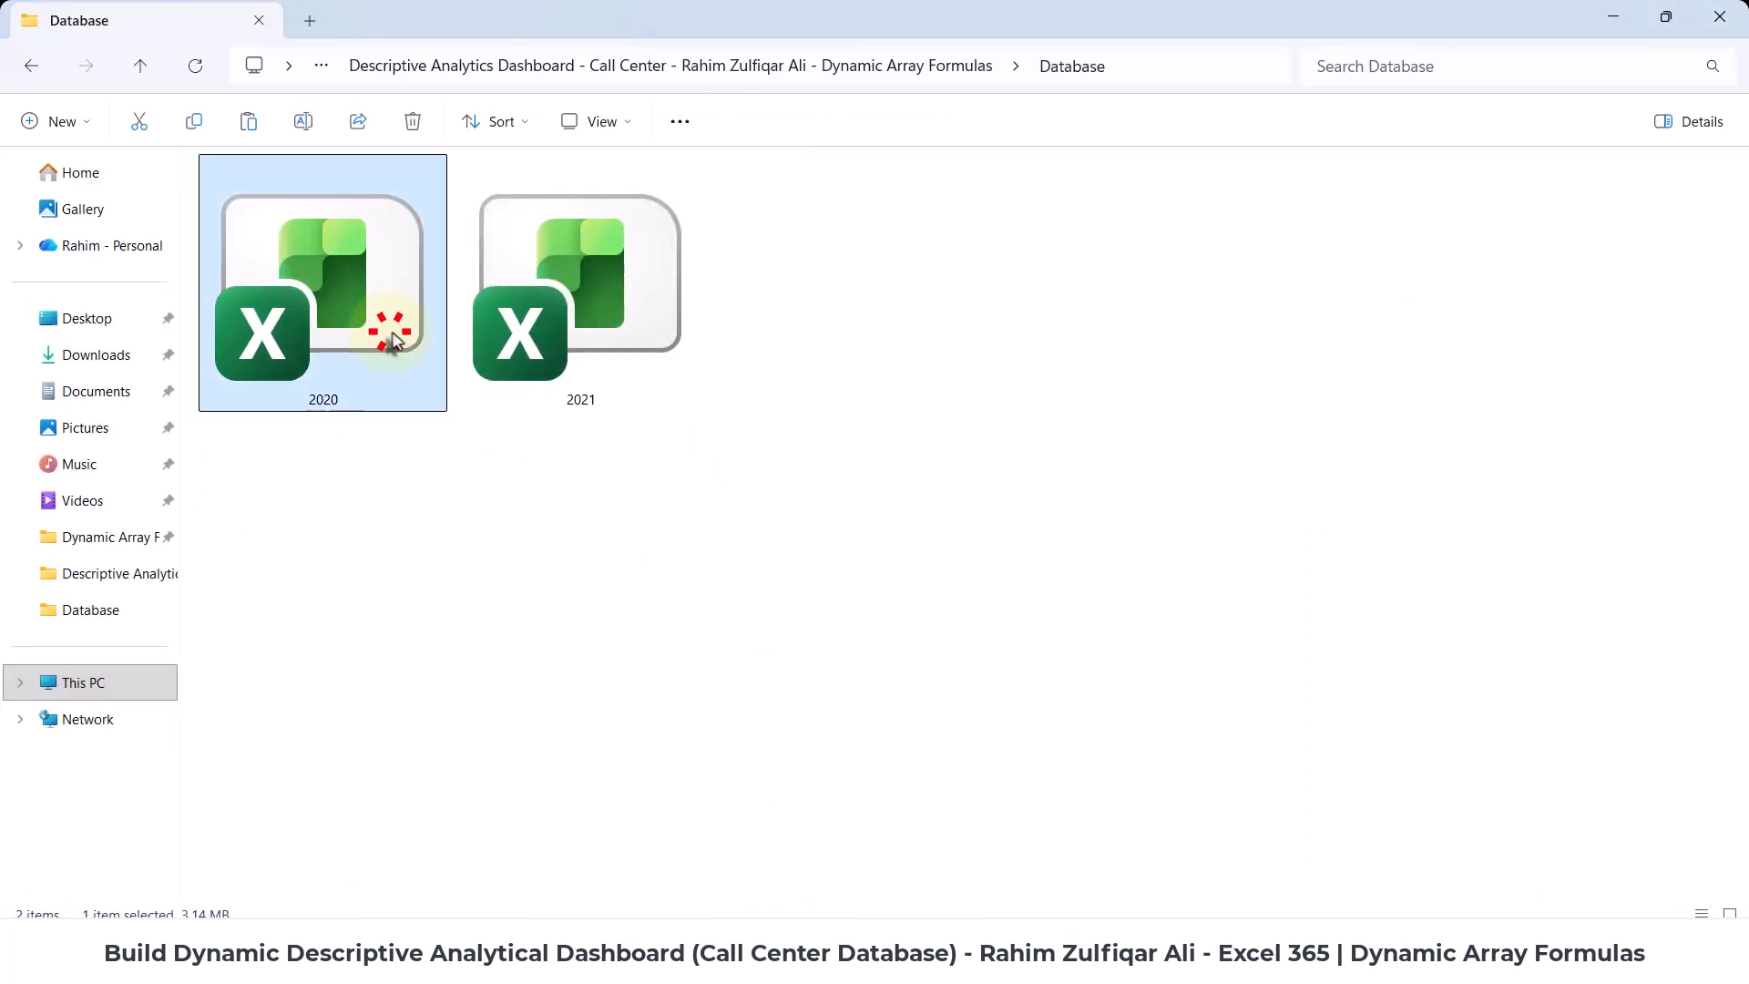
pyautogui.click(519, 337)
pyautogui.moveTo(794, 250); pyautogui.dragTo(795, 286)
pyautogui.click(343, 500)
pyautogui.click(798, 284)
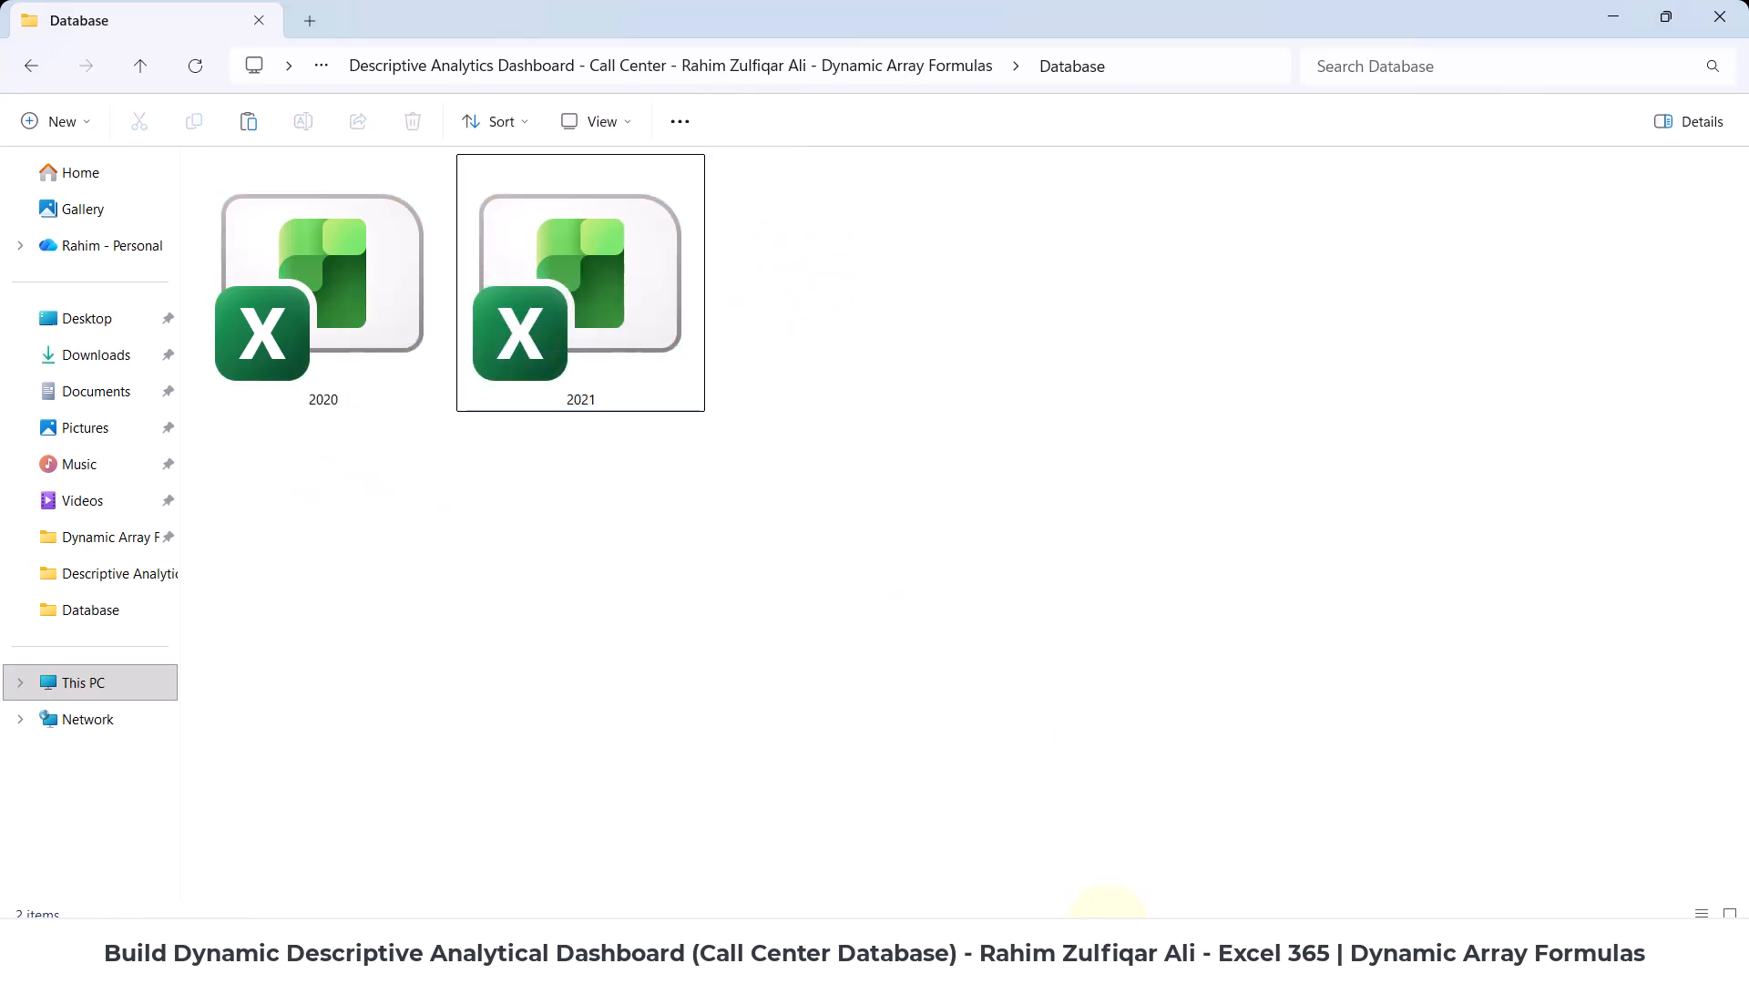
# - Switch back to the new dashboard workbook in Excel and inspect the Month and sentiment values of the blank-Year records
pyautogui.moveTo(1102, 910)
pyautogui.click(1135, 861)
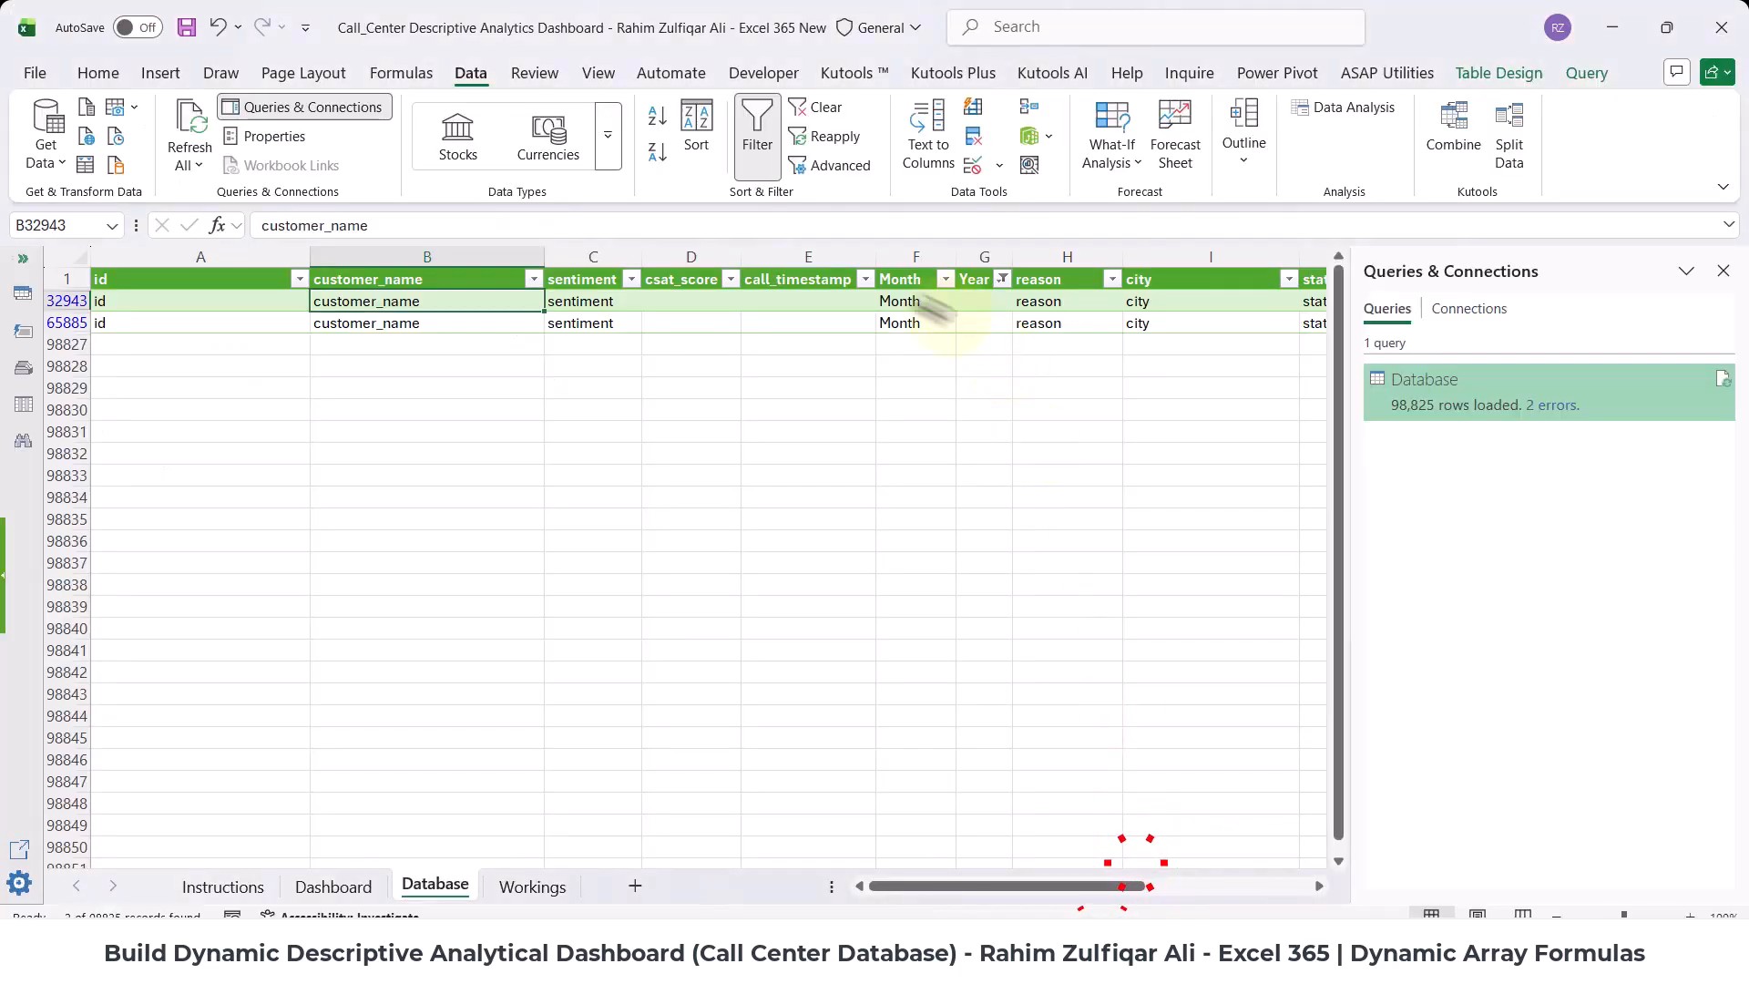
pyautogui.click(869, 301)
pyautogui.click(896, 321)
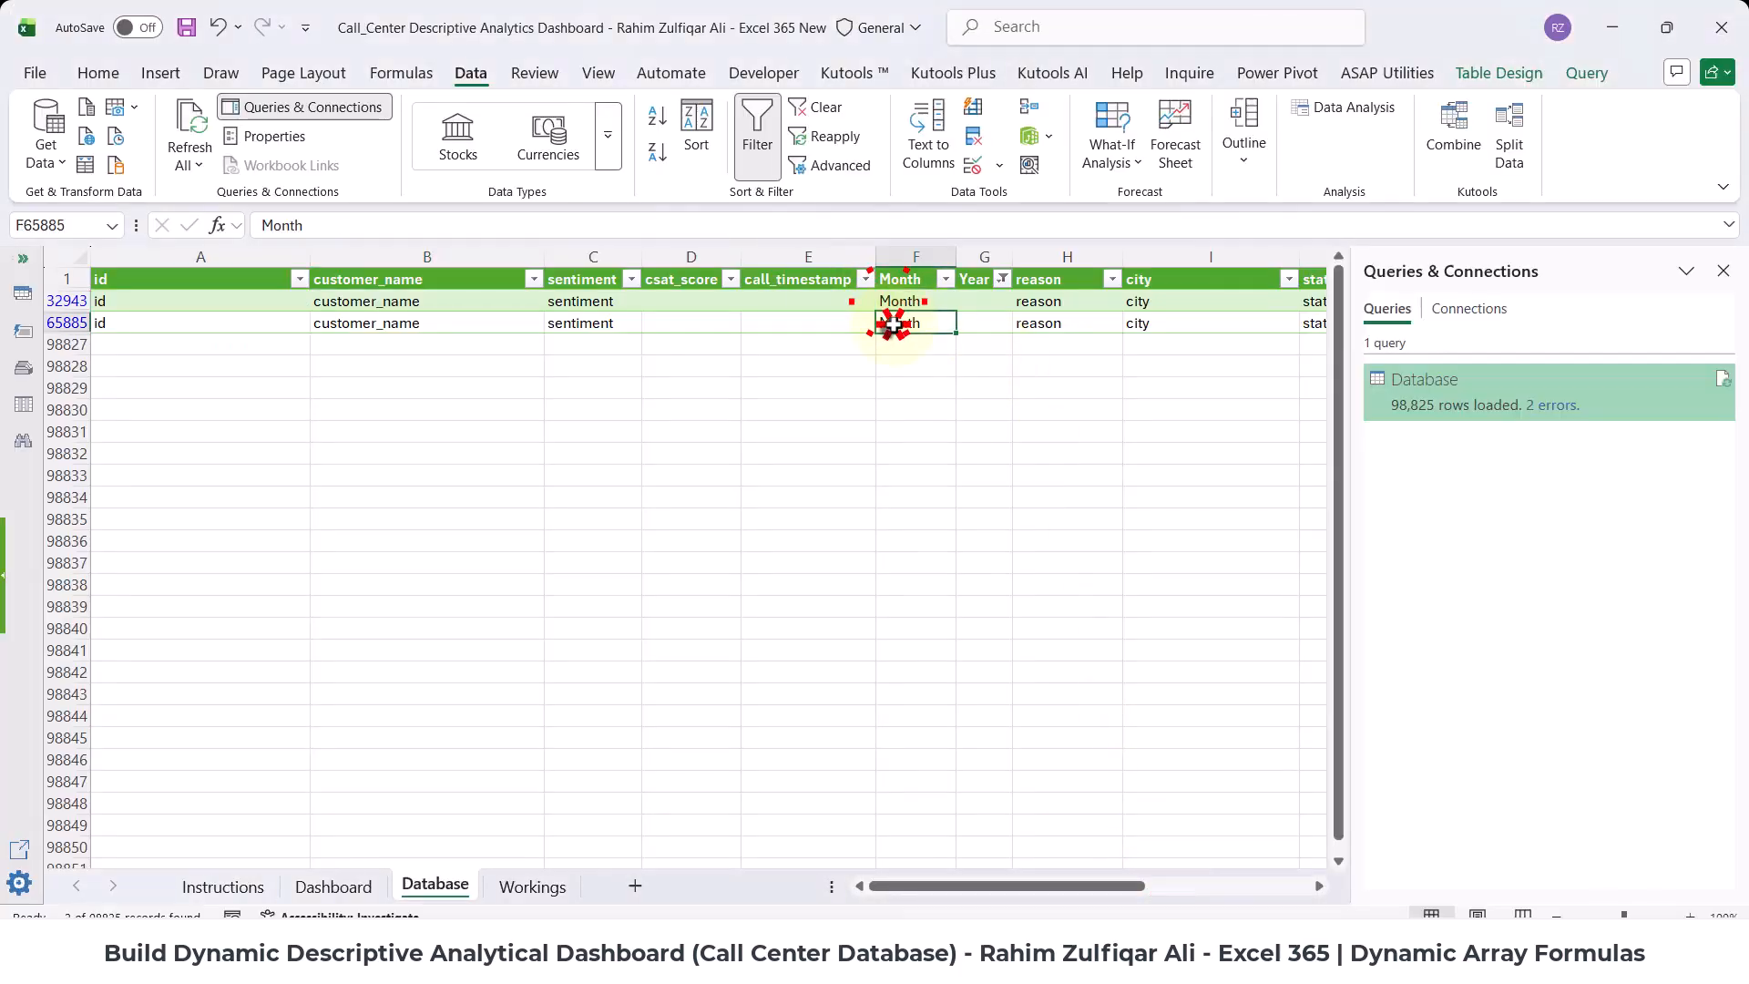
pyautogui.click(586, 304)
pyautogui.click(590, 301)
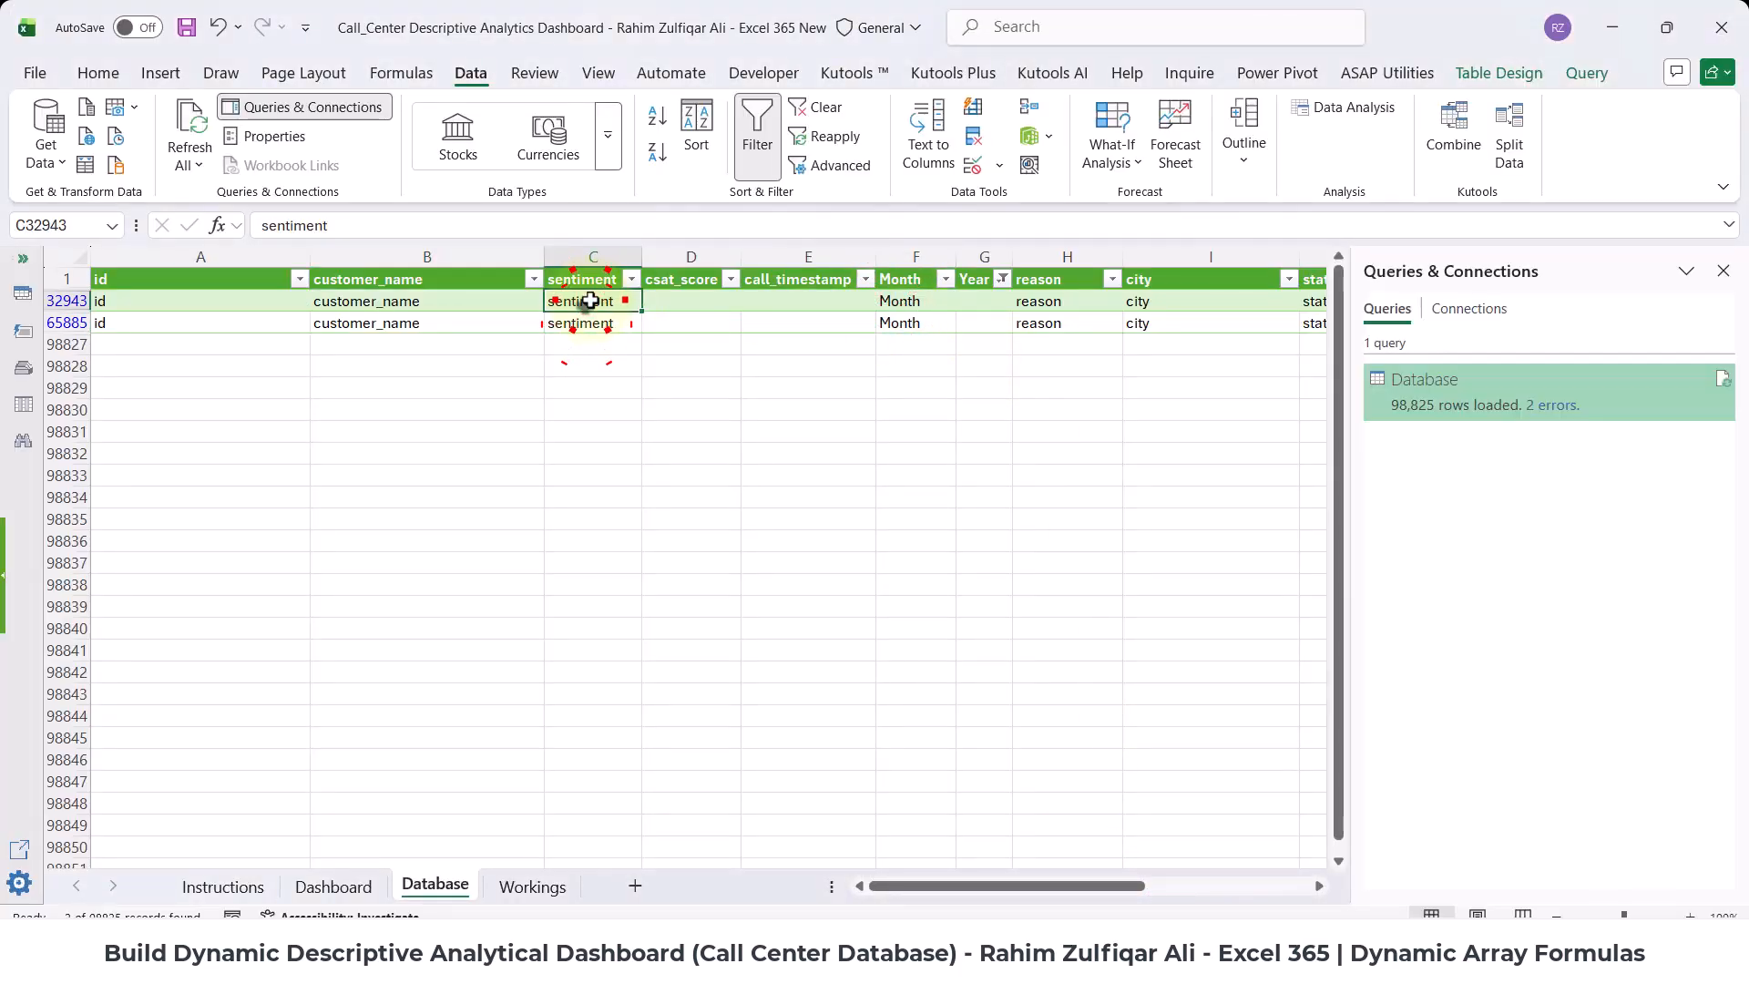
# - Reselect all values in the Year column's filter to show every record of the Database table
pyautogui.click(1001, 279)
pyautogui.click(769, 573)
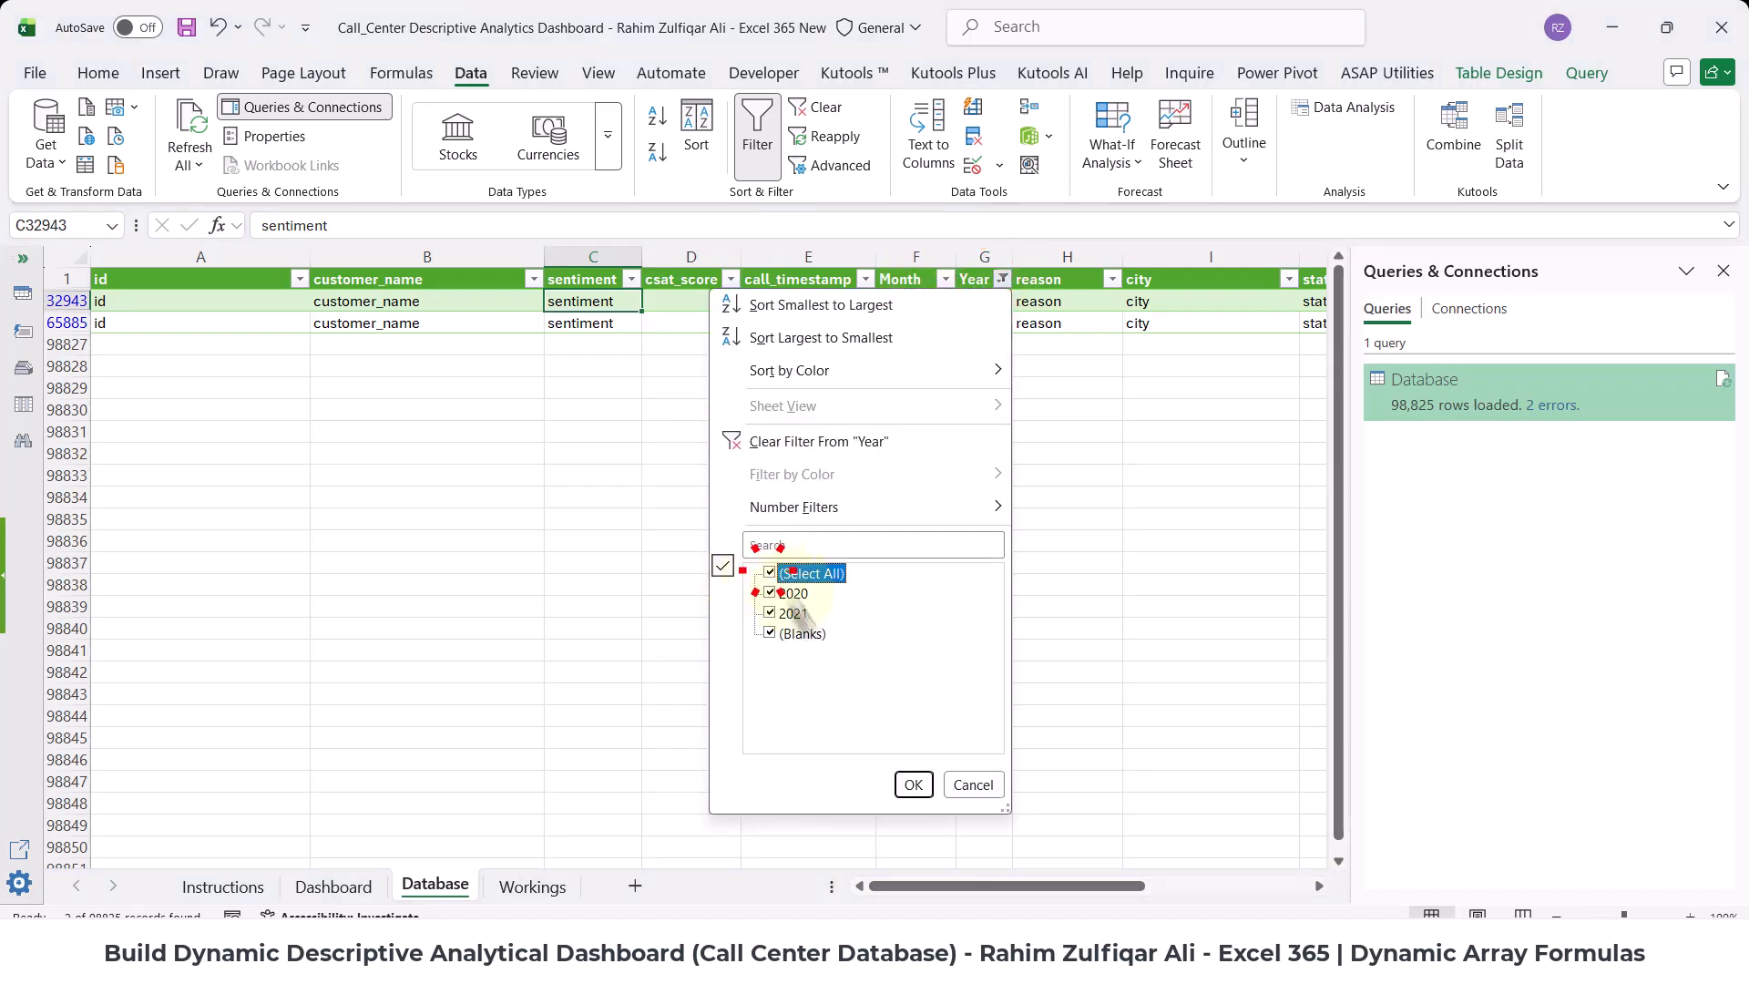
pyautogui.click(914, 784)
pyautogui.click(893, 409)
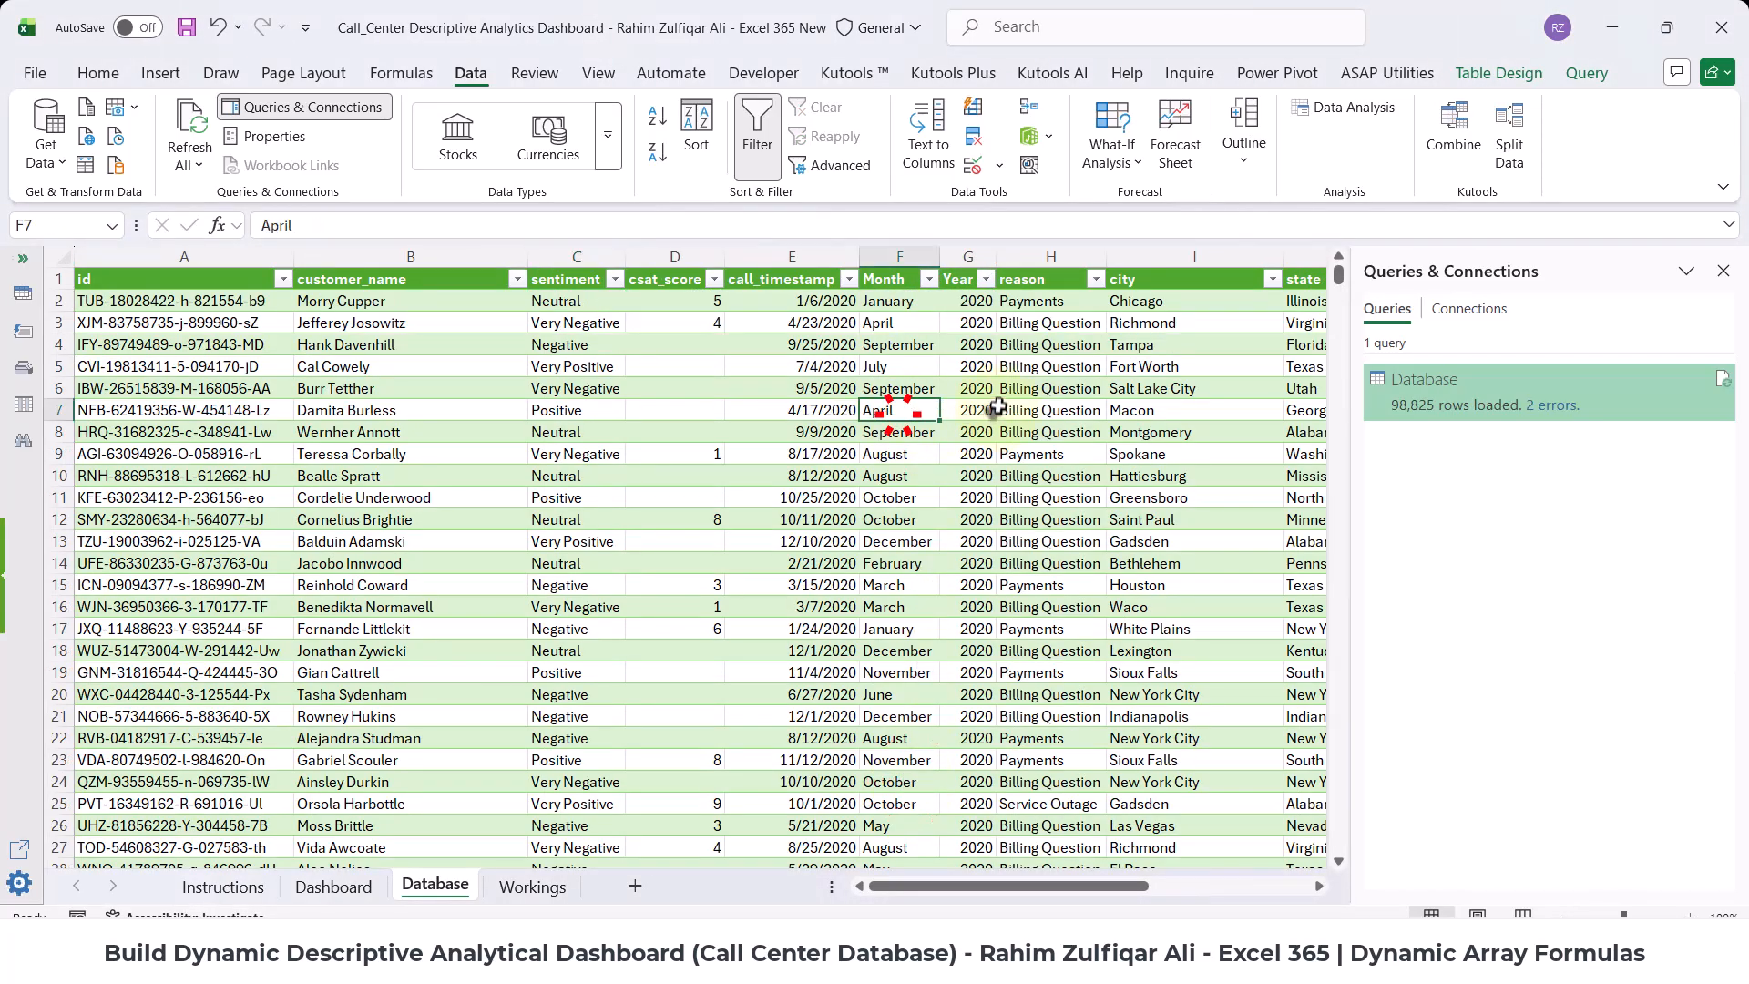
# - Check the Database folder's yearly workbooks in File Explorer and return to the Database sheet of the new workbook in Excel
pyautogui.click(979, 348)
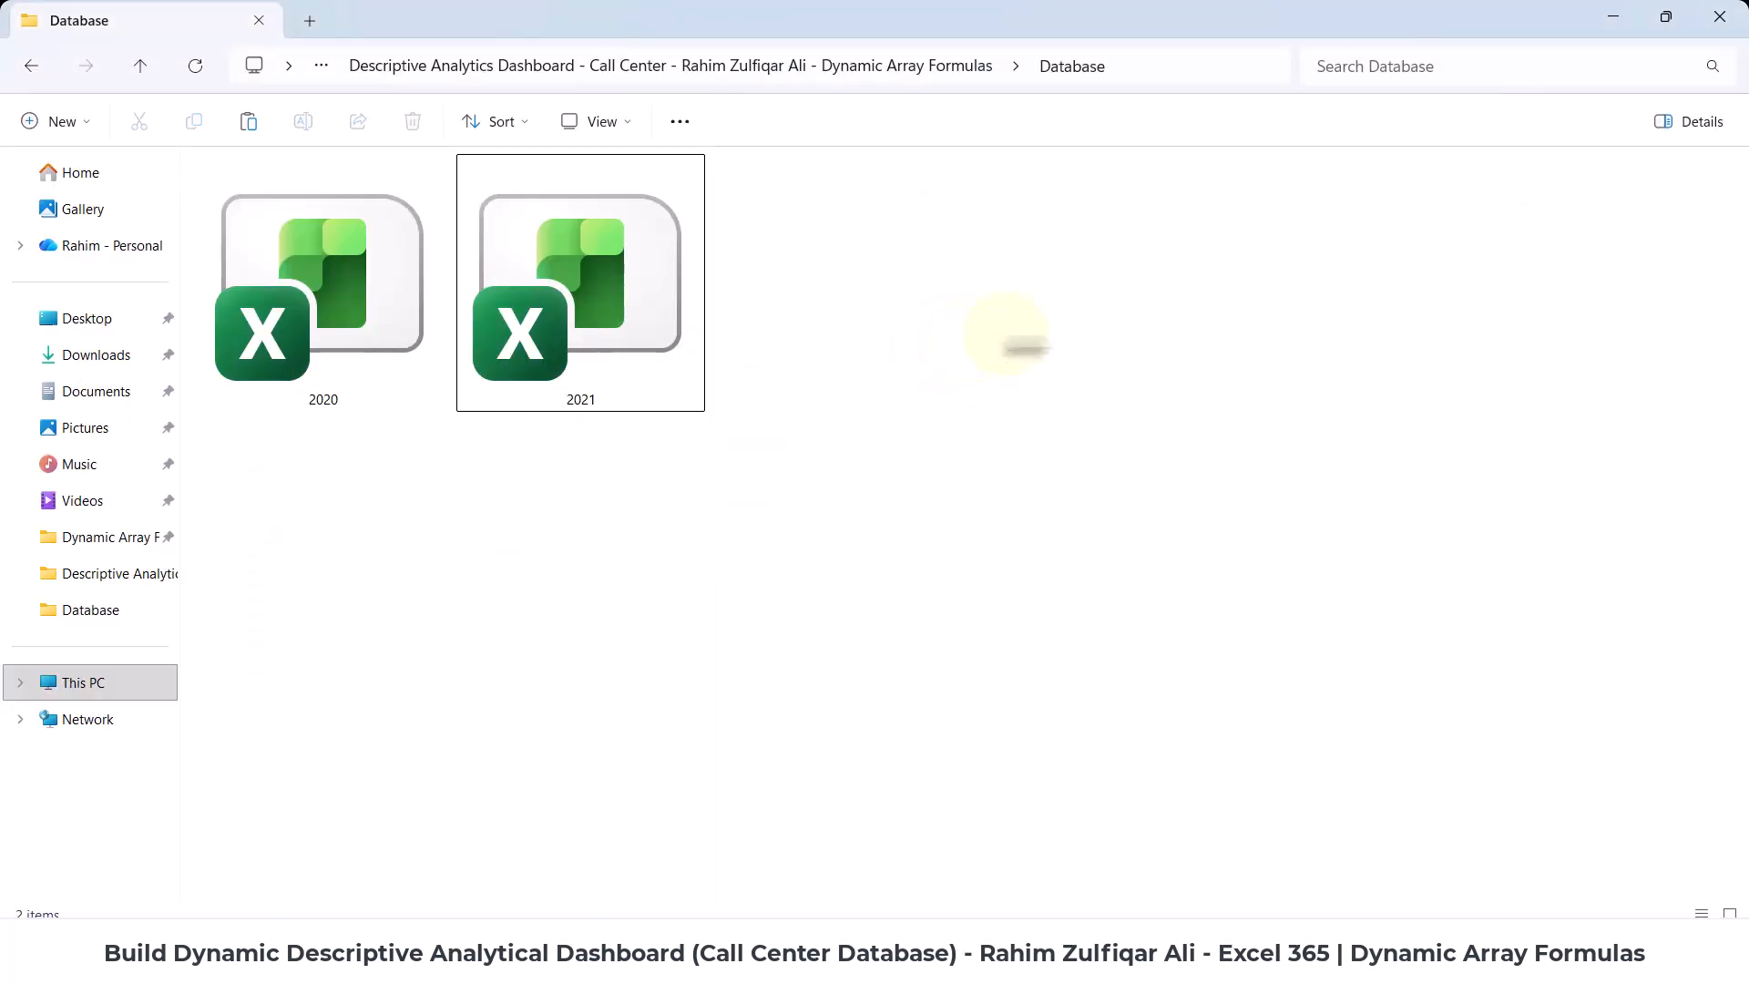
pyautogui.moveTo(1084, 911)
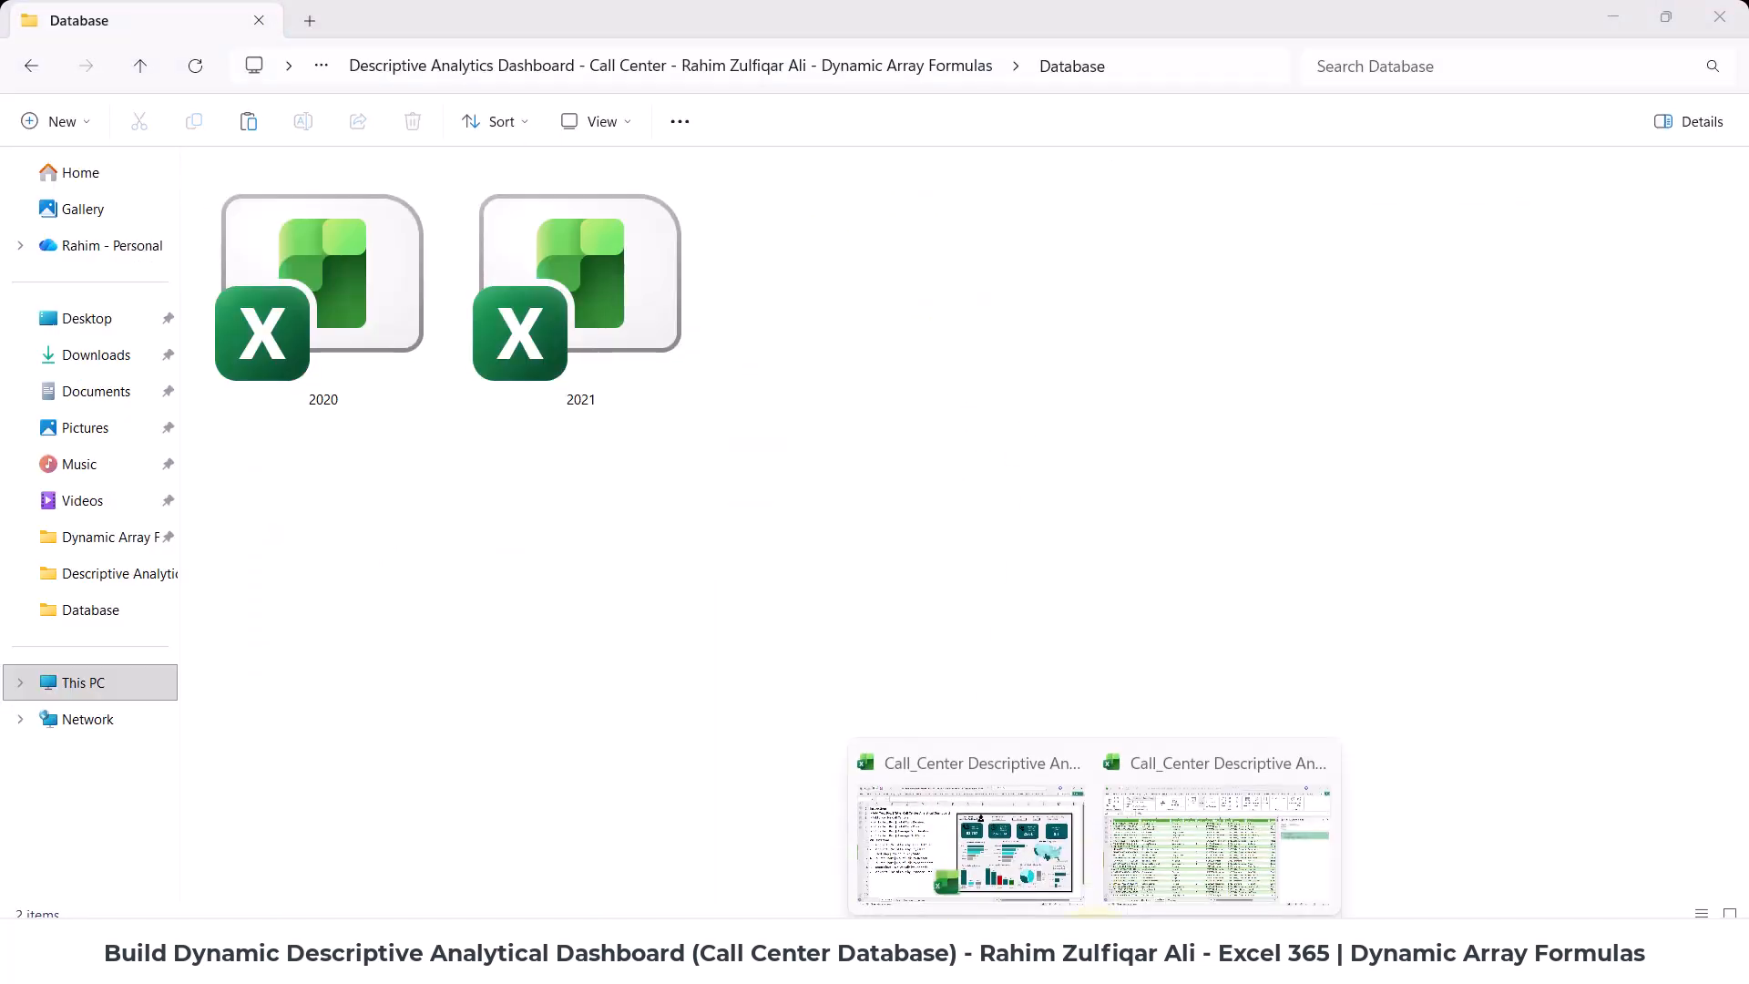
pyautogui.click(1173, 853)
pyautogui.click(933, 482)
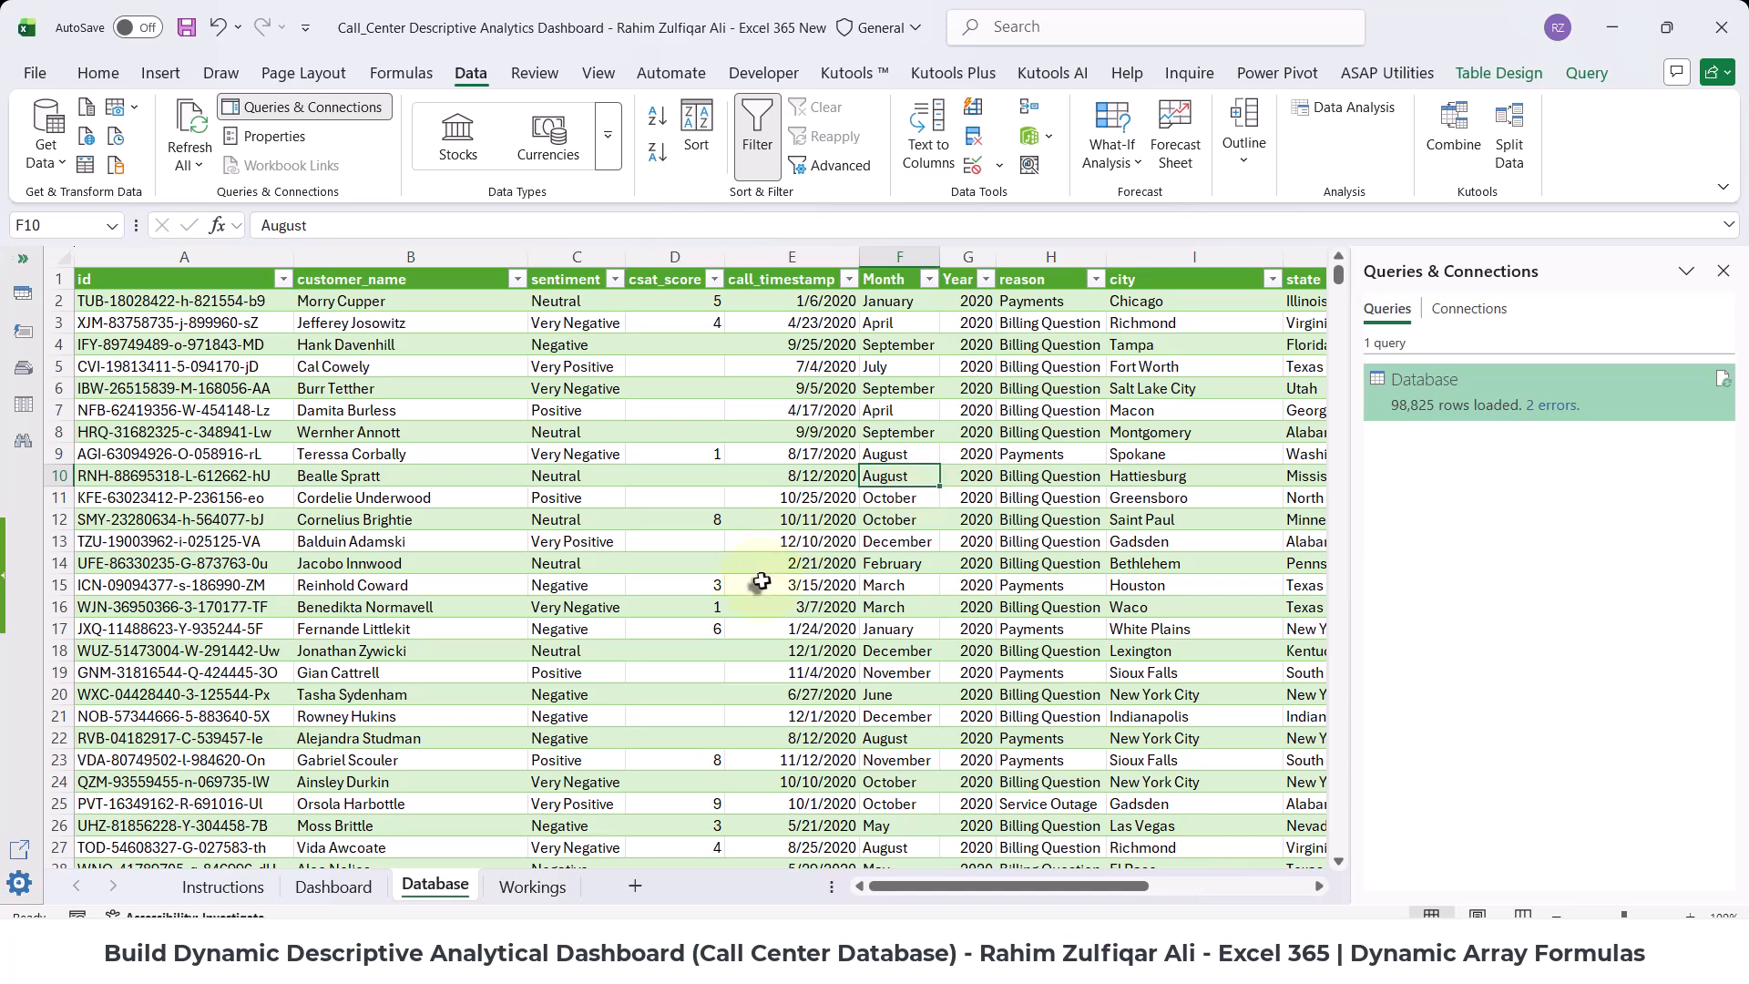
pyautogui.click(791, 474)
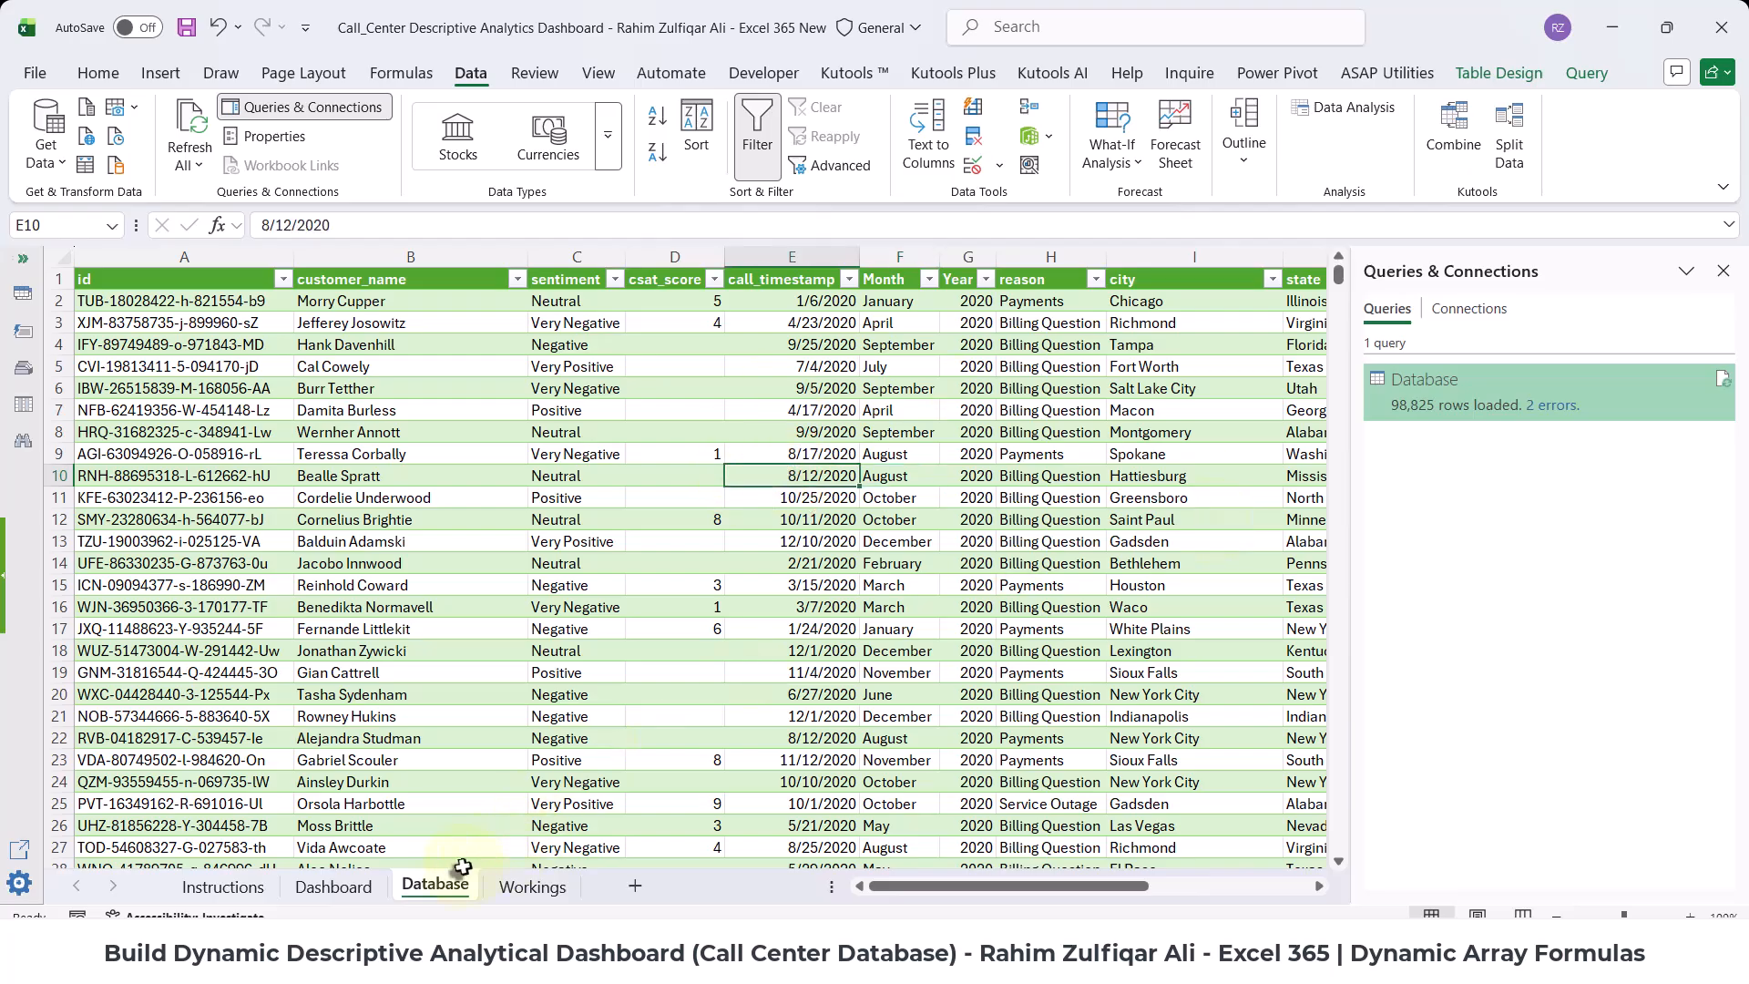
# - Look over the Workings and Dashboard sheets and return to the Database sheet
pyautogui.click(532, 885)
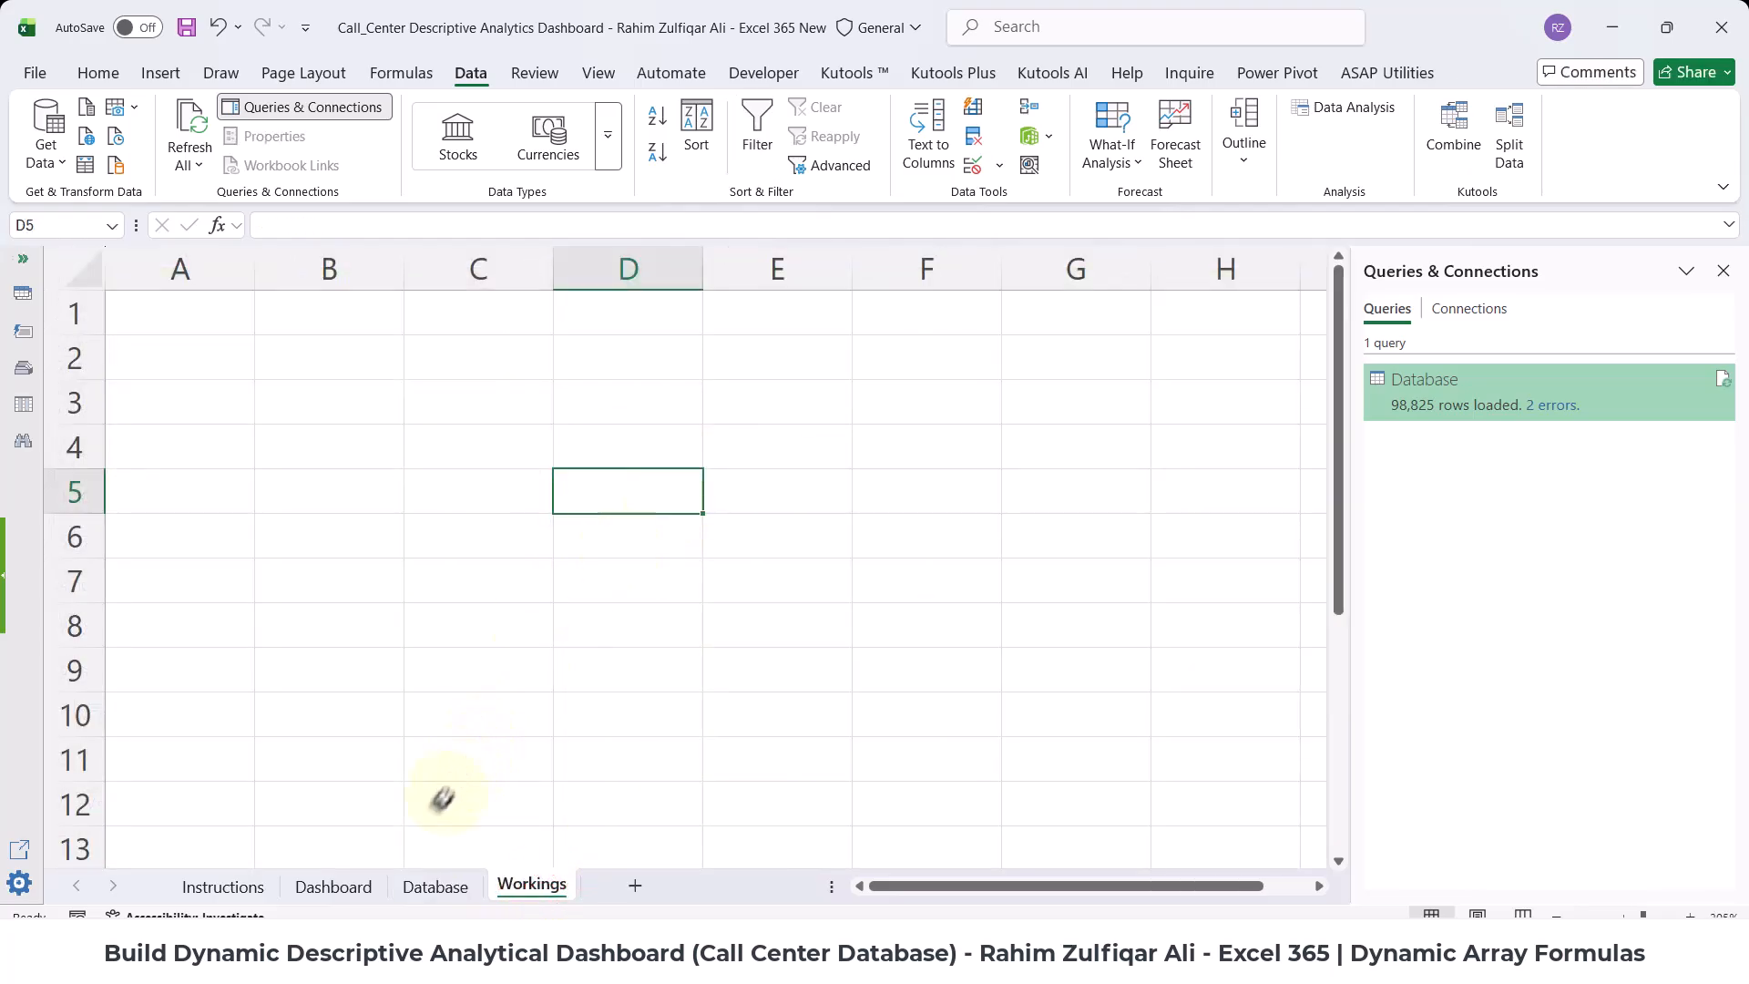
pyautogui.click(355, 886)
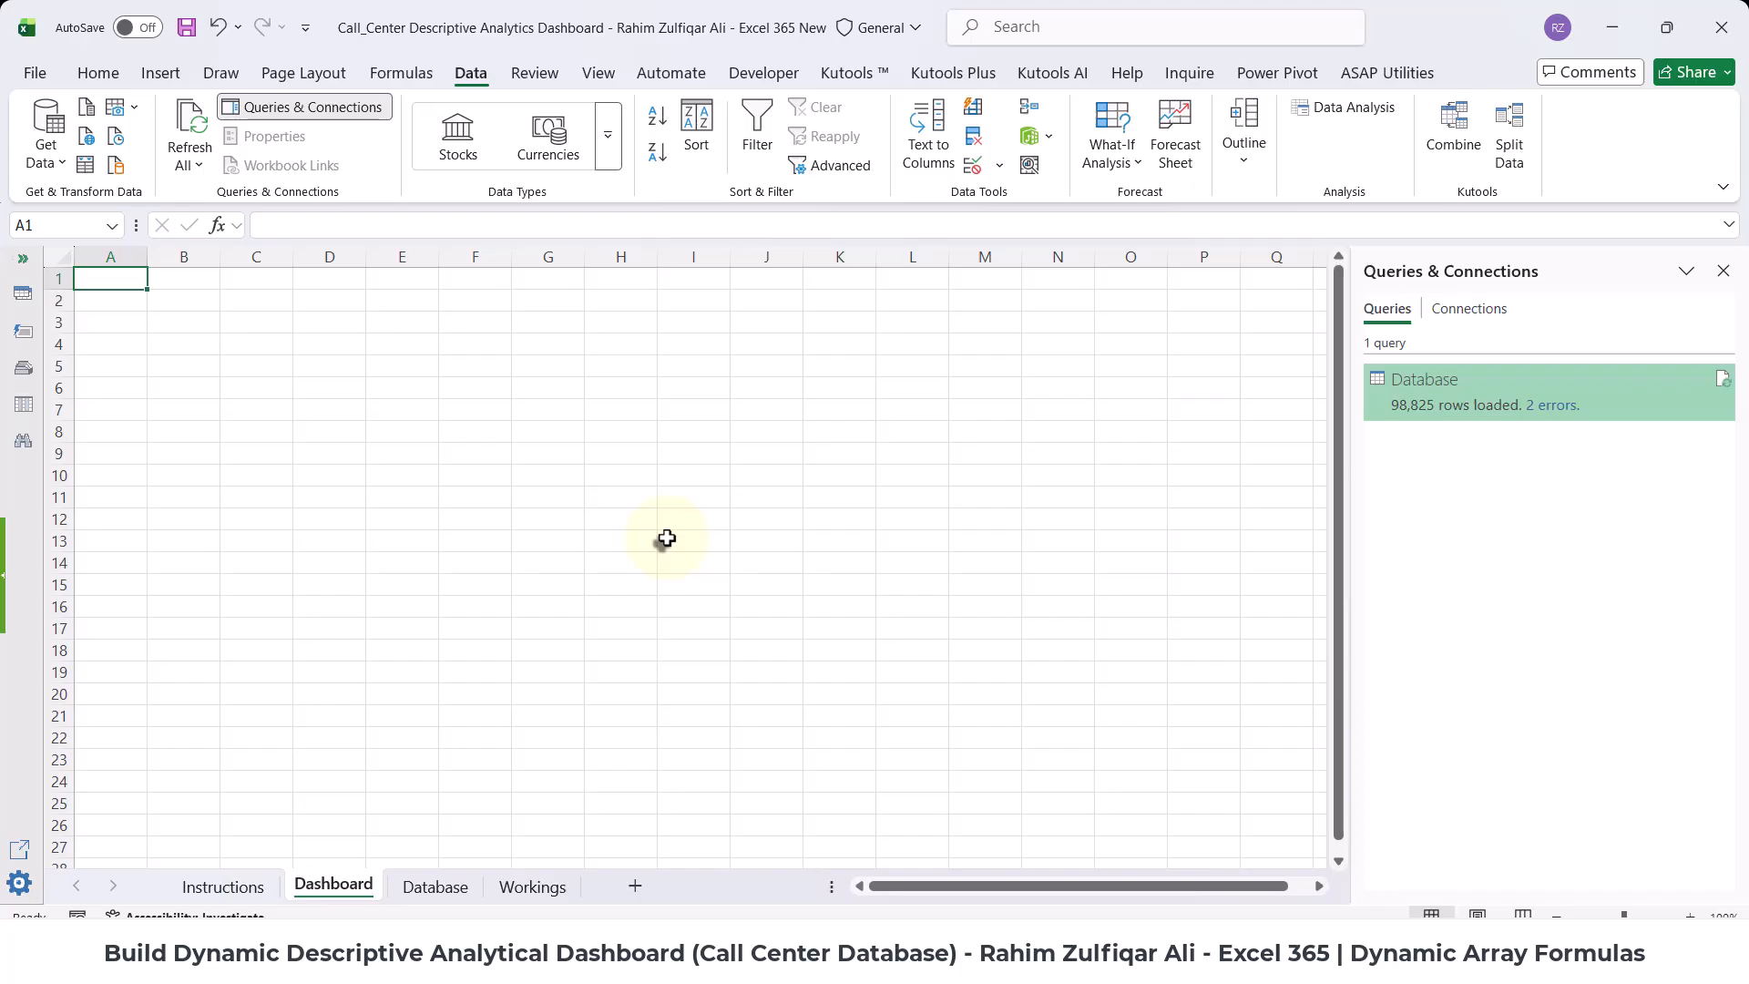
pyautogui.click(536, 885)
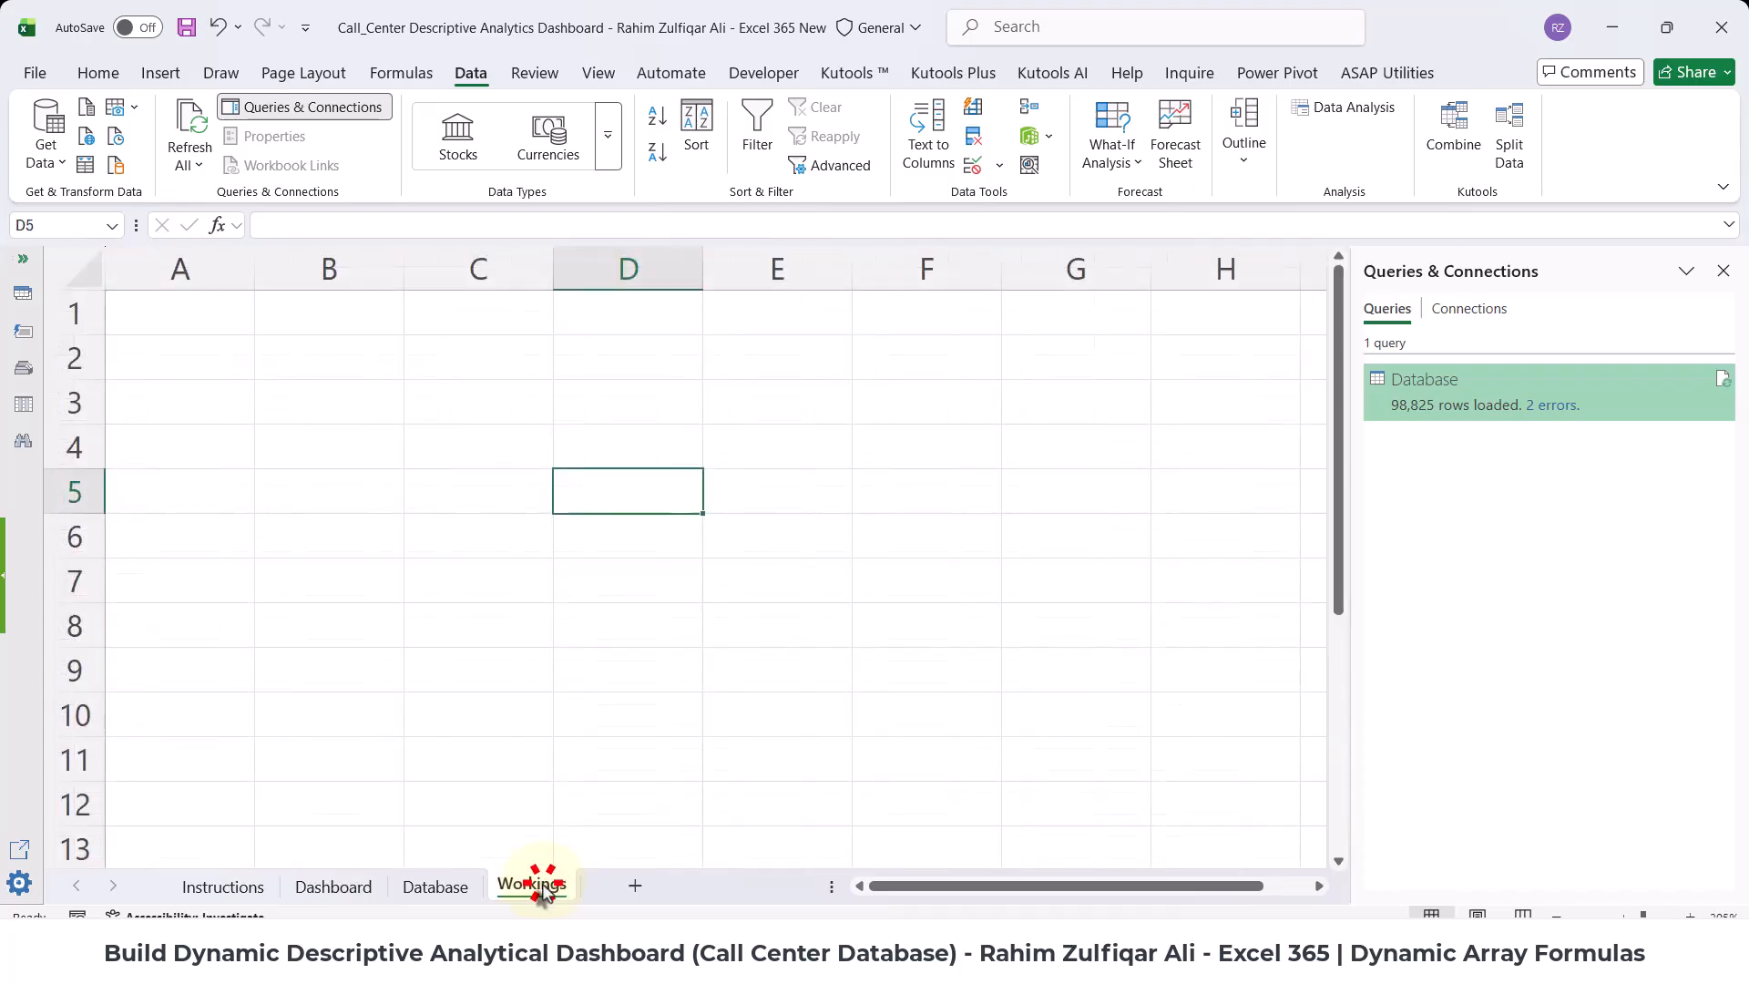
pyautogui.click(460, 892)
# - Edit the Database query in Power Query Editor and filter out the "sentiment" value from the sentiment column to exclude repeated header rows
pyautogui.click(899, 386)
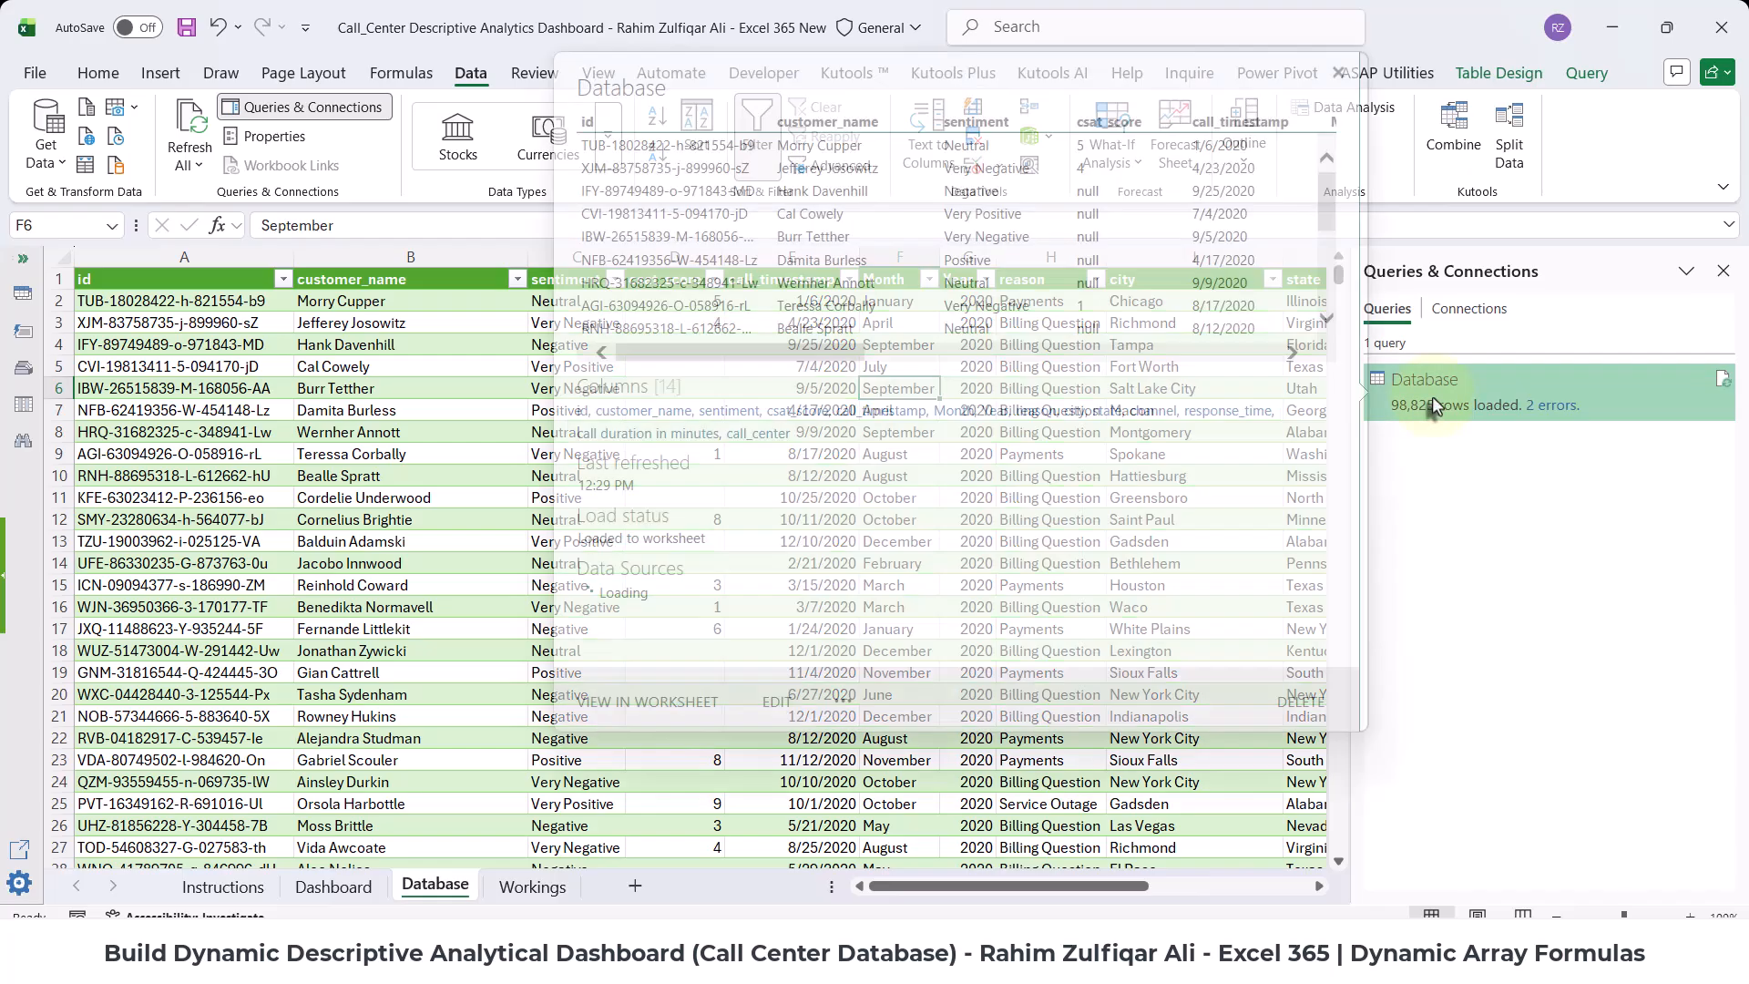
pyautogui.rightClick(1432, 396)
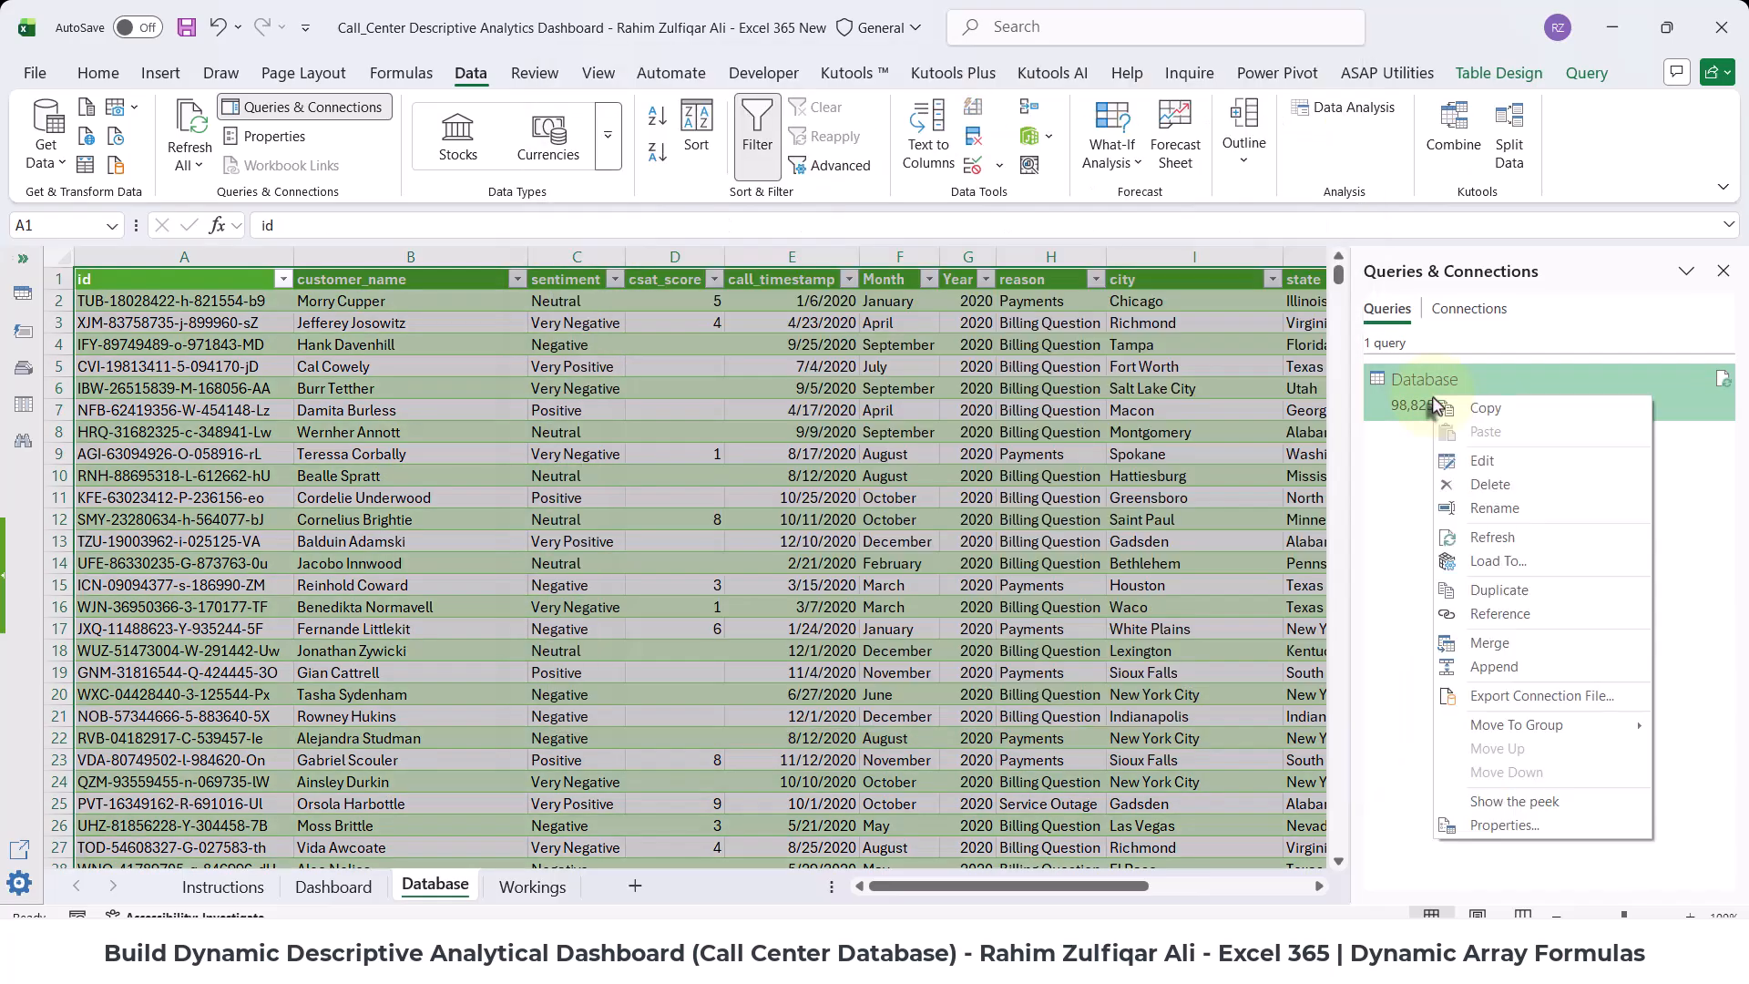
pyautogui.click(1492, 460)
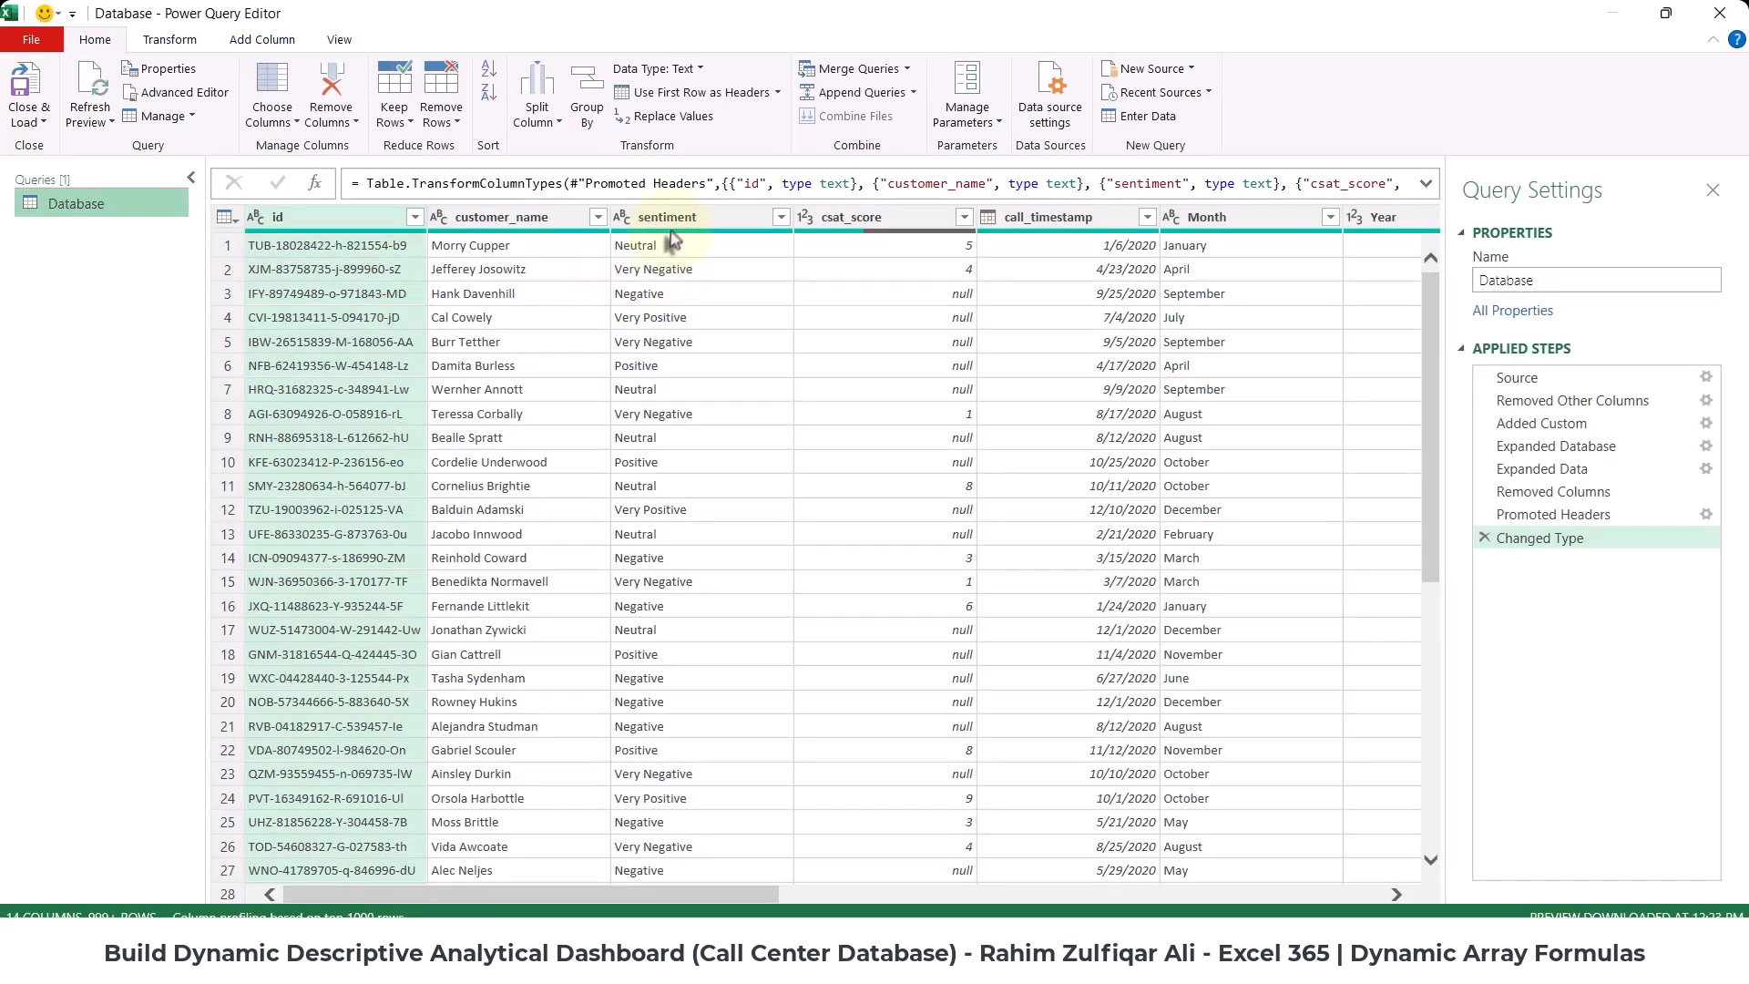
pyautogui.click(674, 219)
pyautogui.click(781, 217)
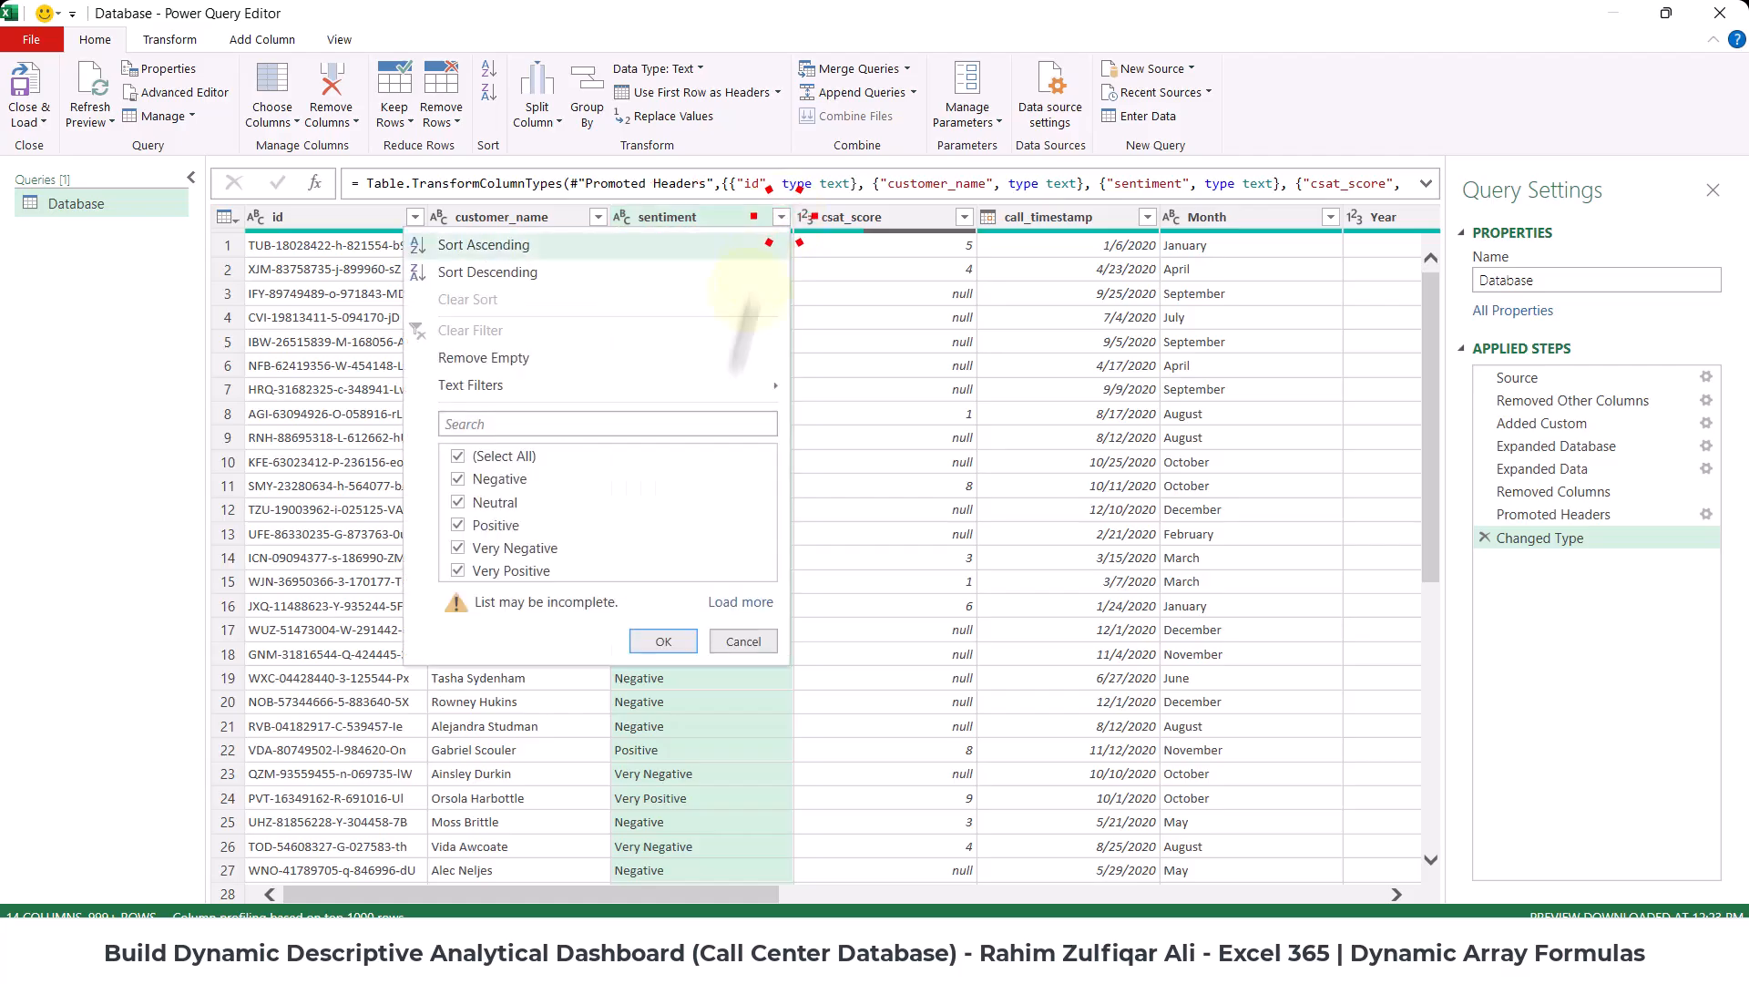
pyautogui.click(740, 602)
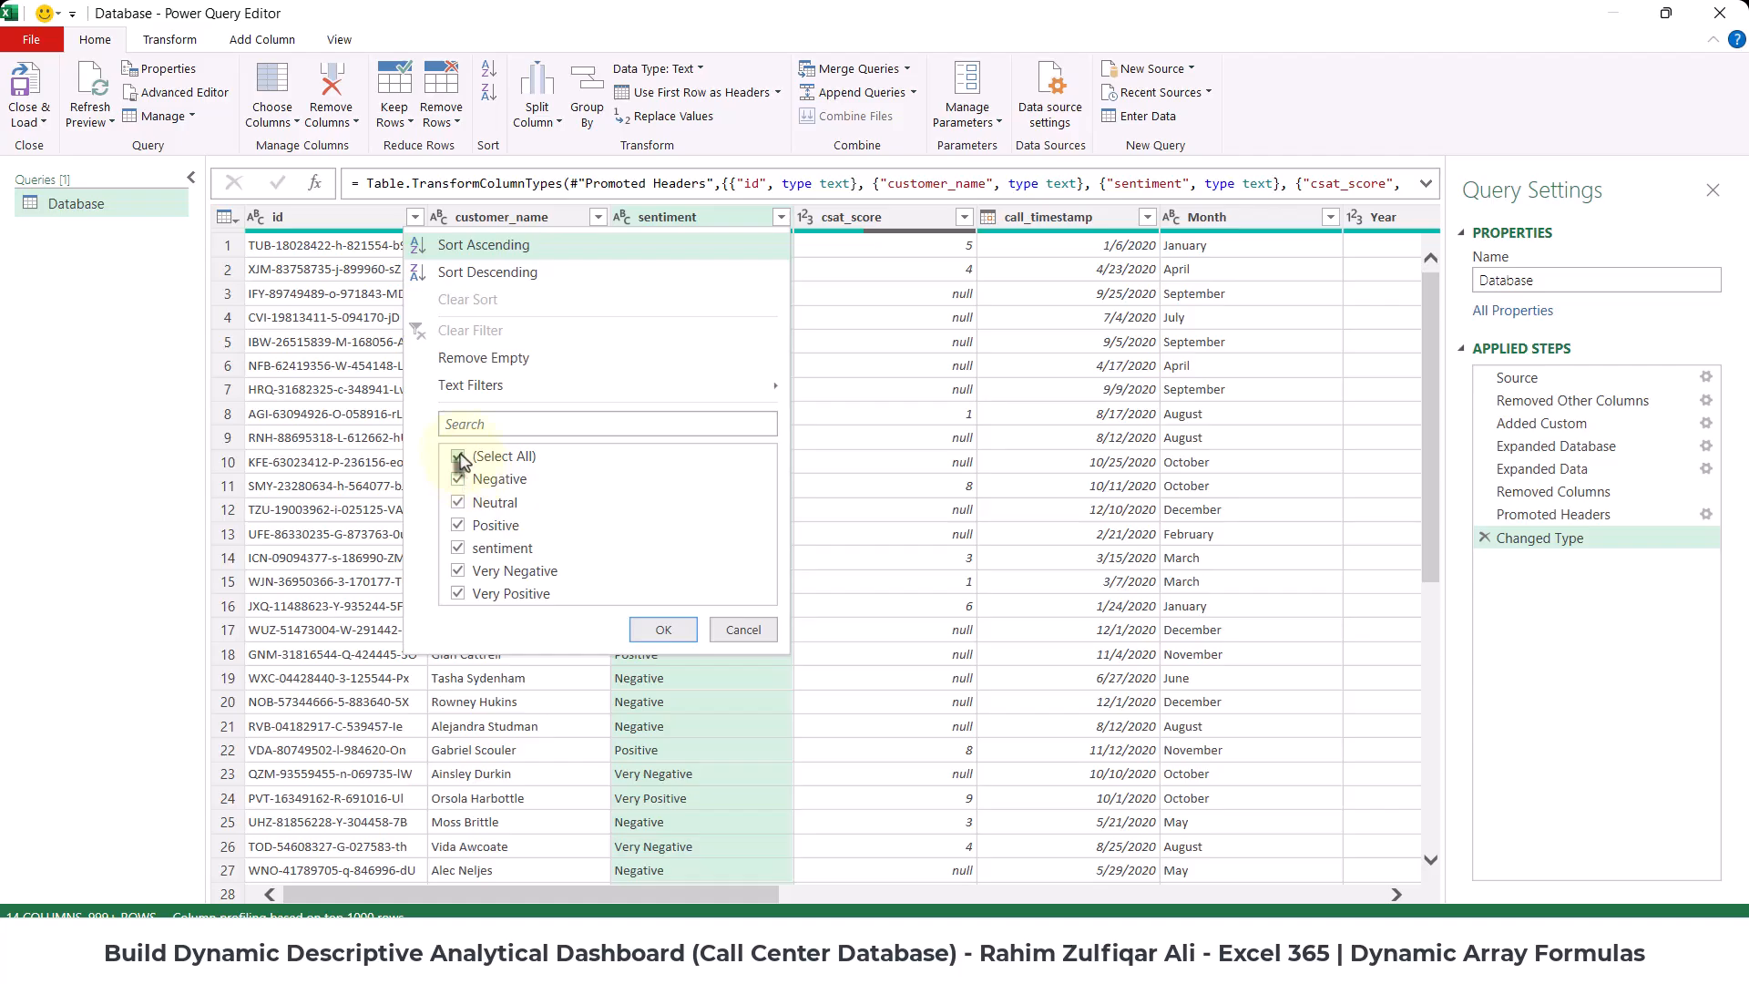
pyautogui.click(458, 458)
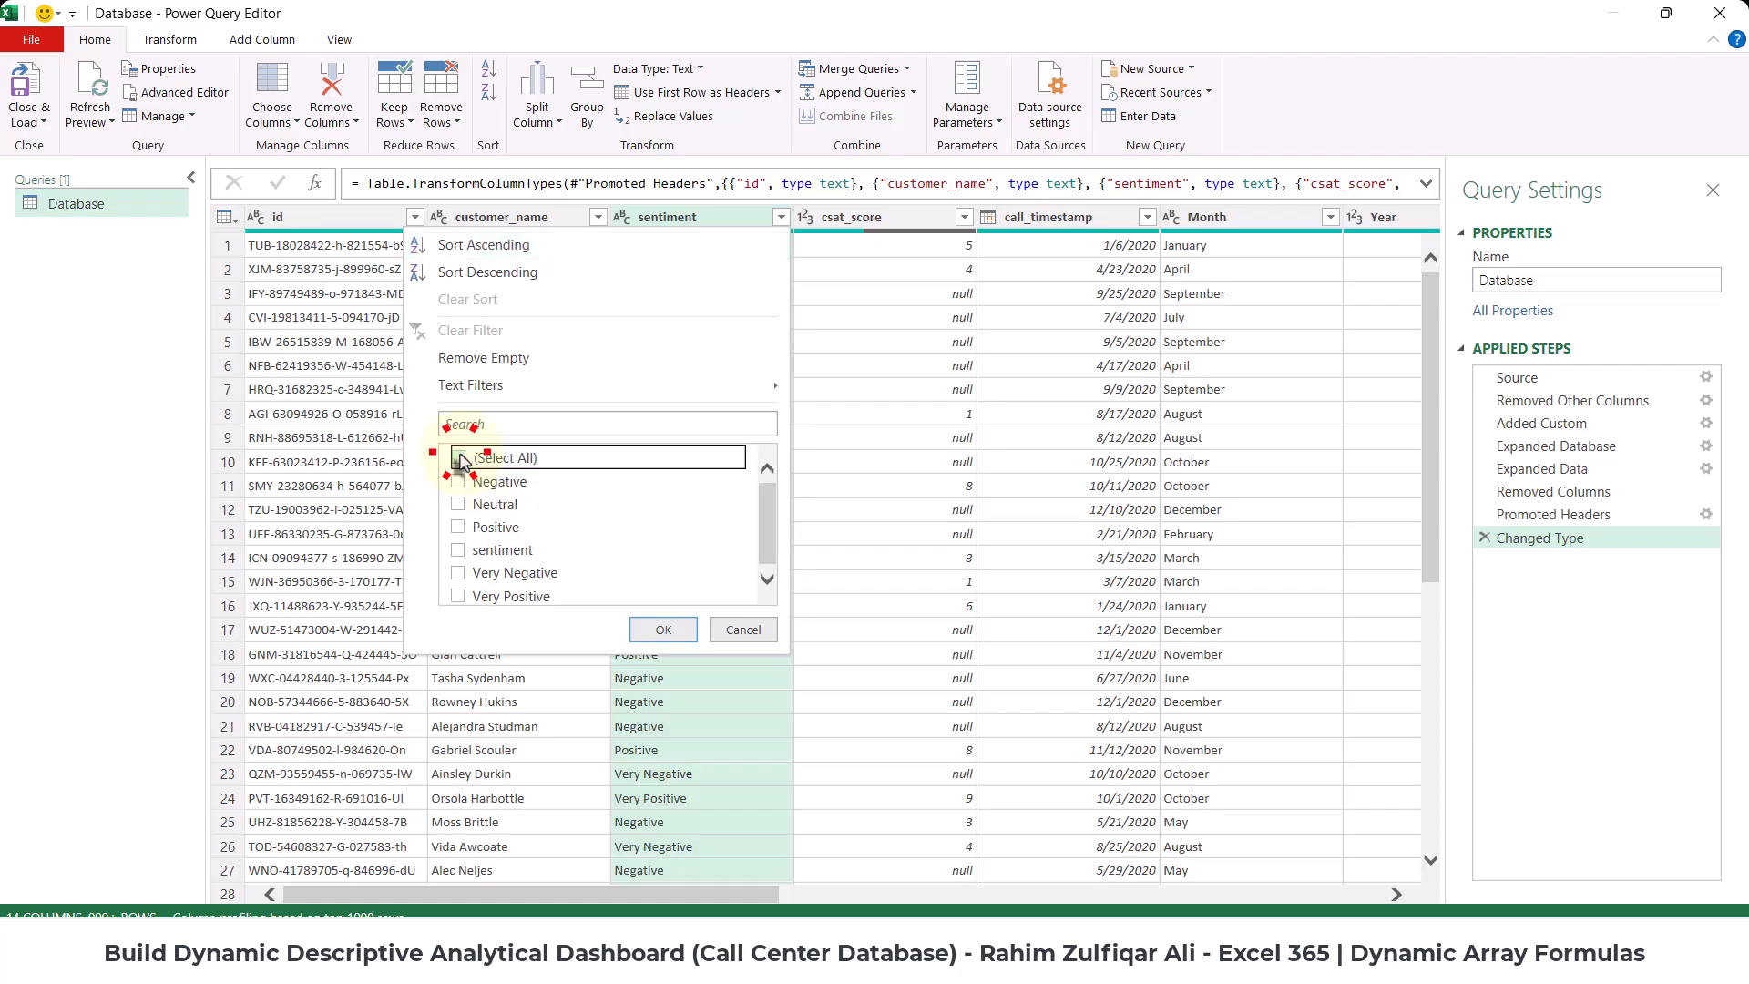
pyautogui.click(457, 549)
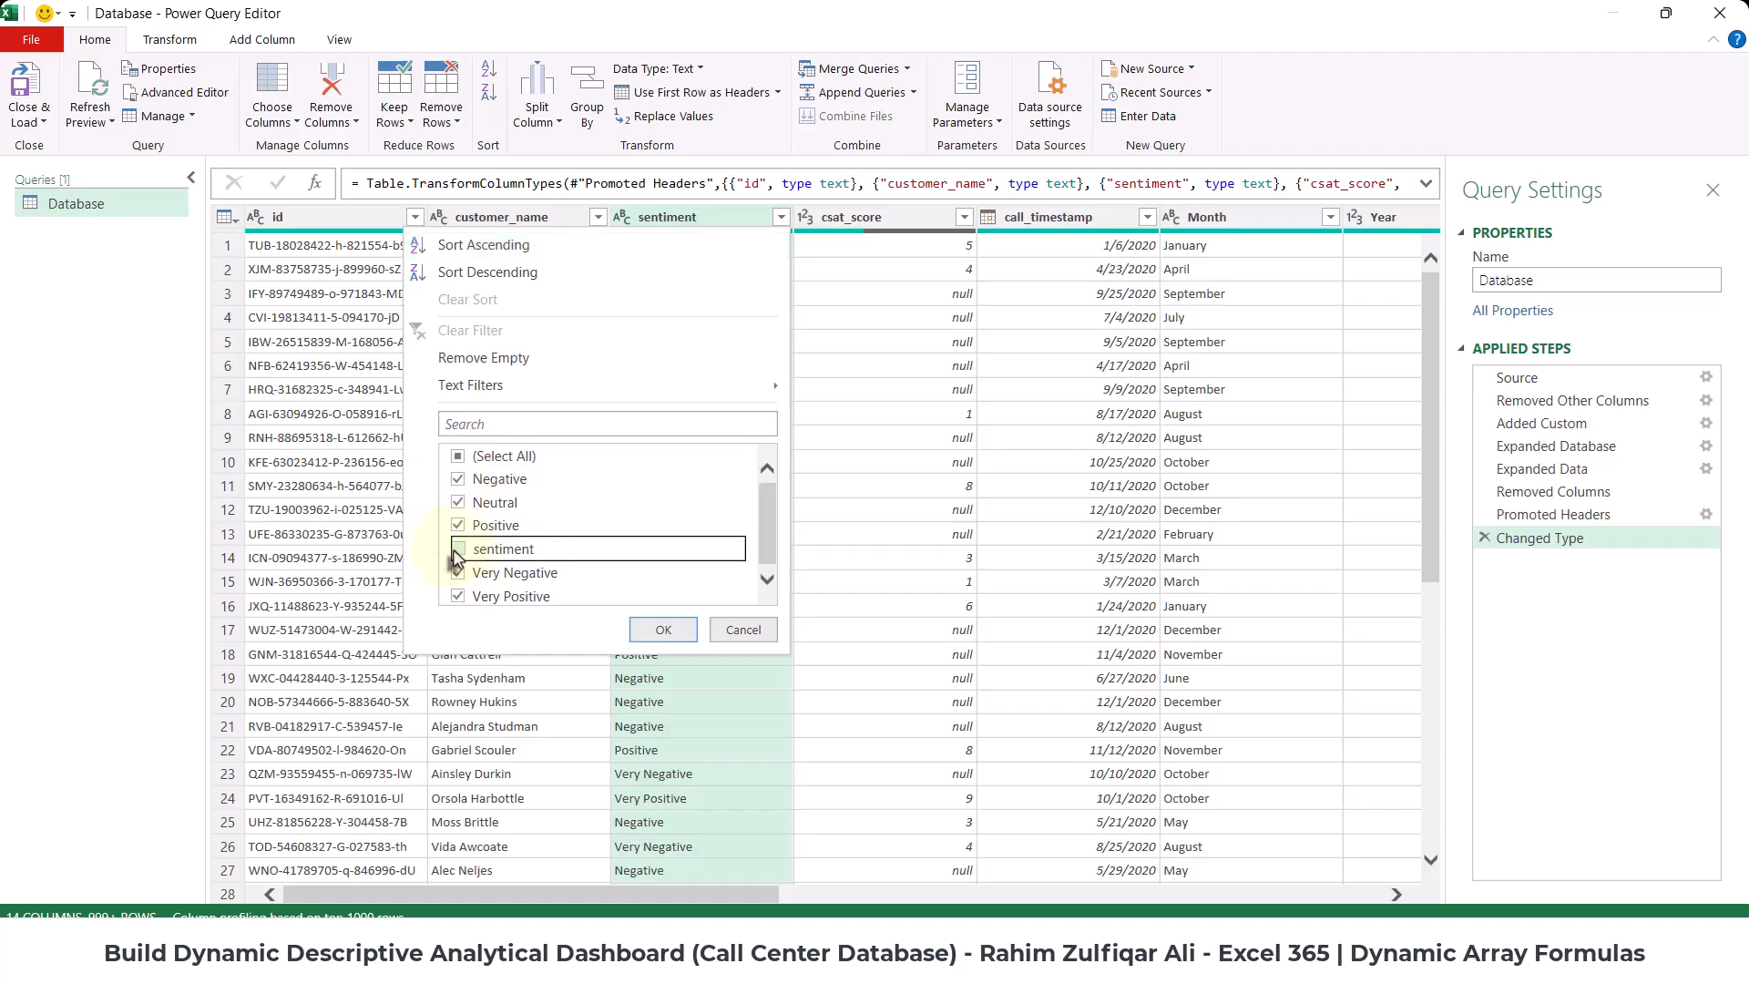
pyautogui.click(660, 629)
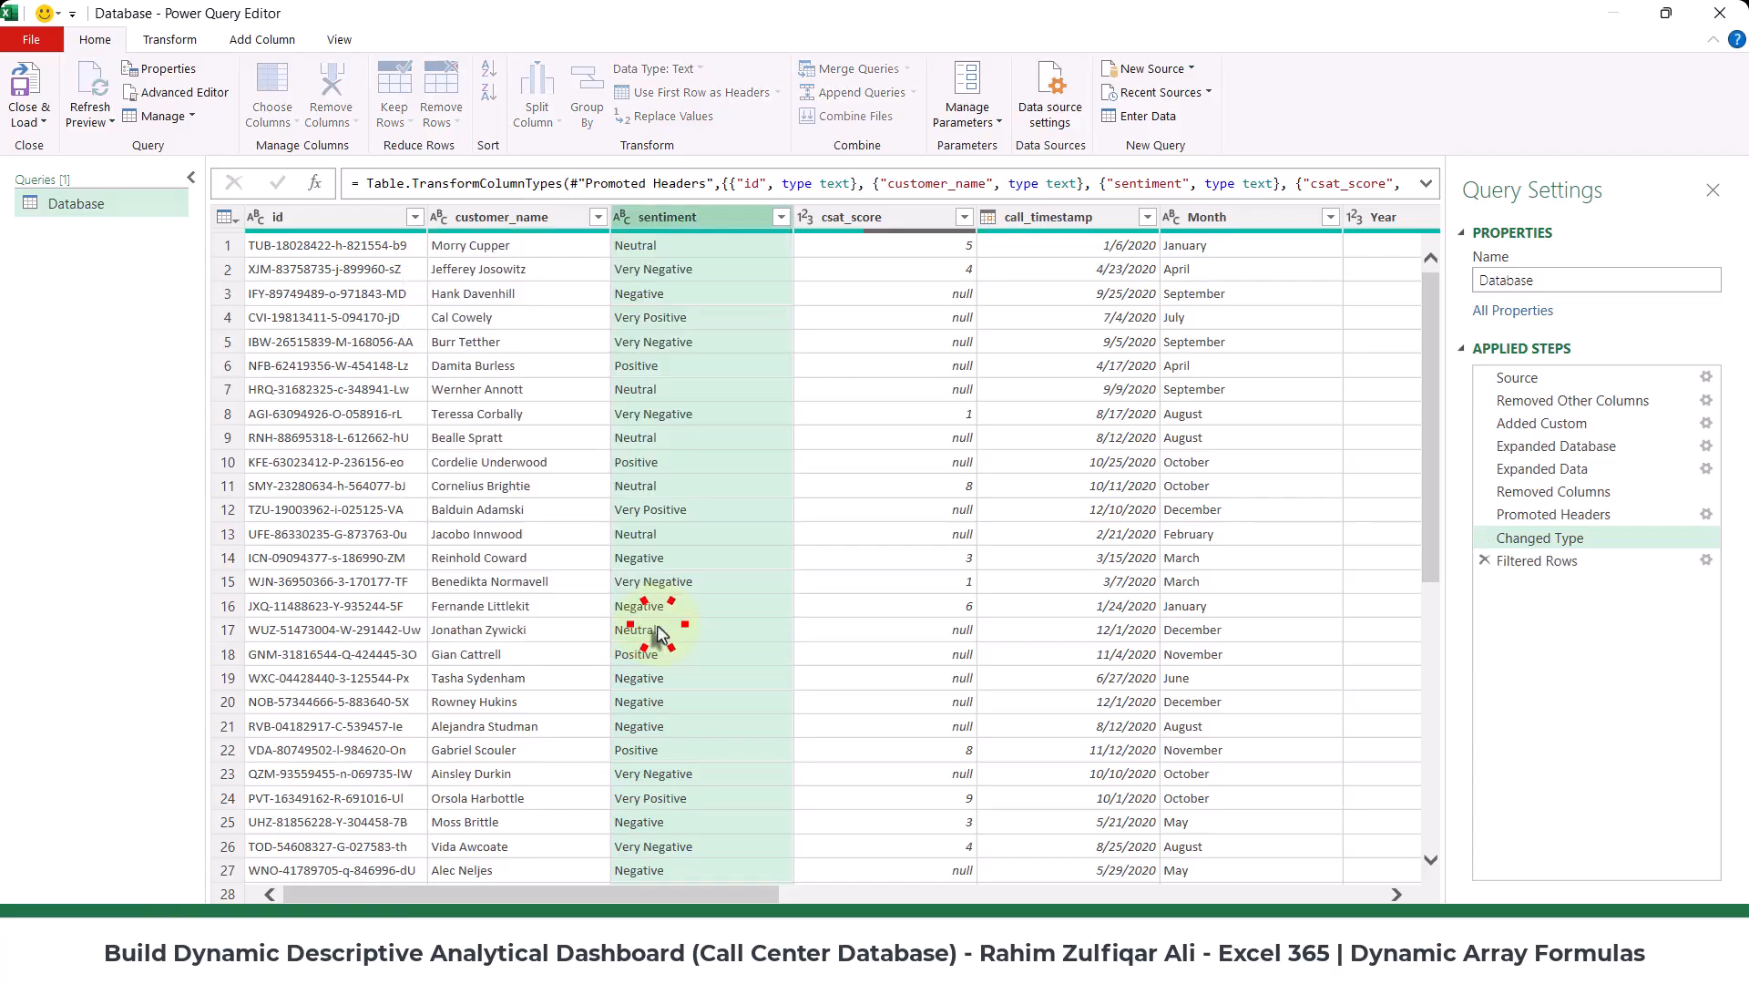
pyautogui.click(718, 314)
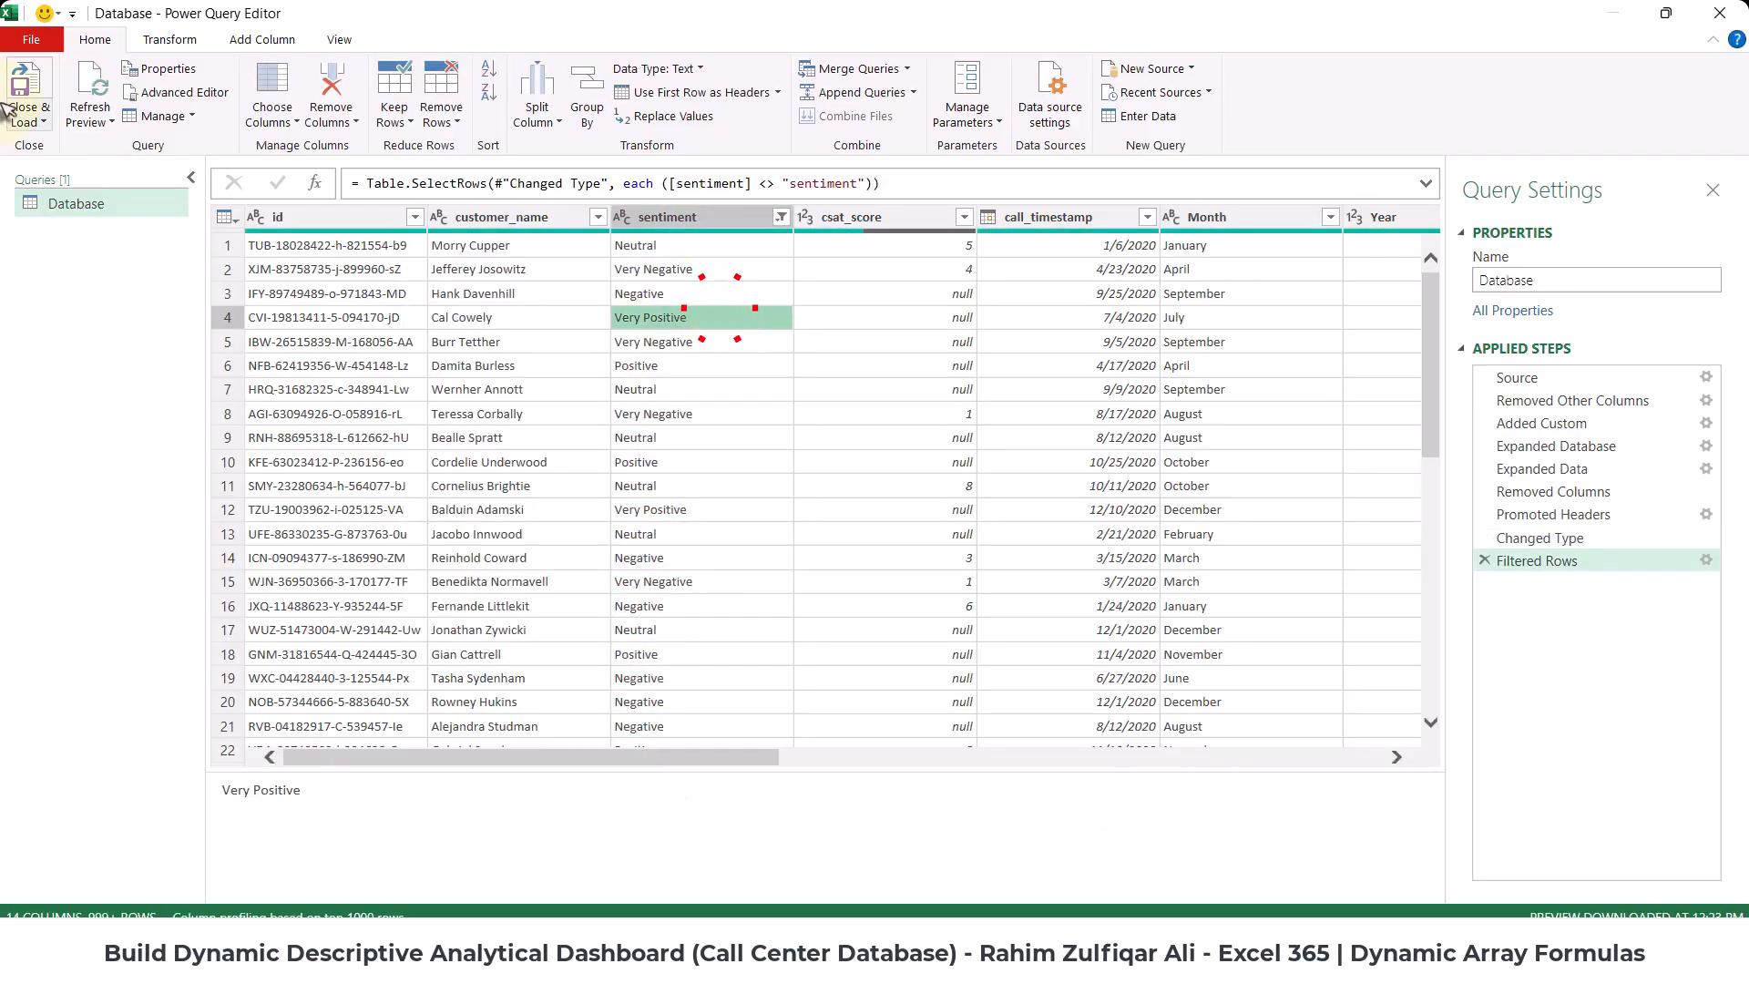
# - Close and load the edited query into the Database sheet and check its load status for errors
pyautogui.click(23, 128)
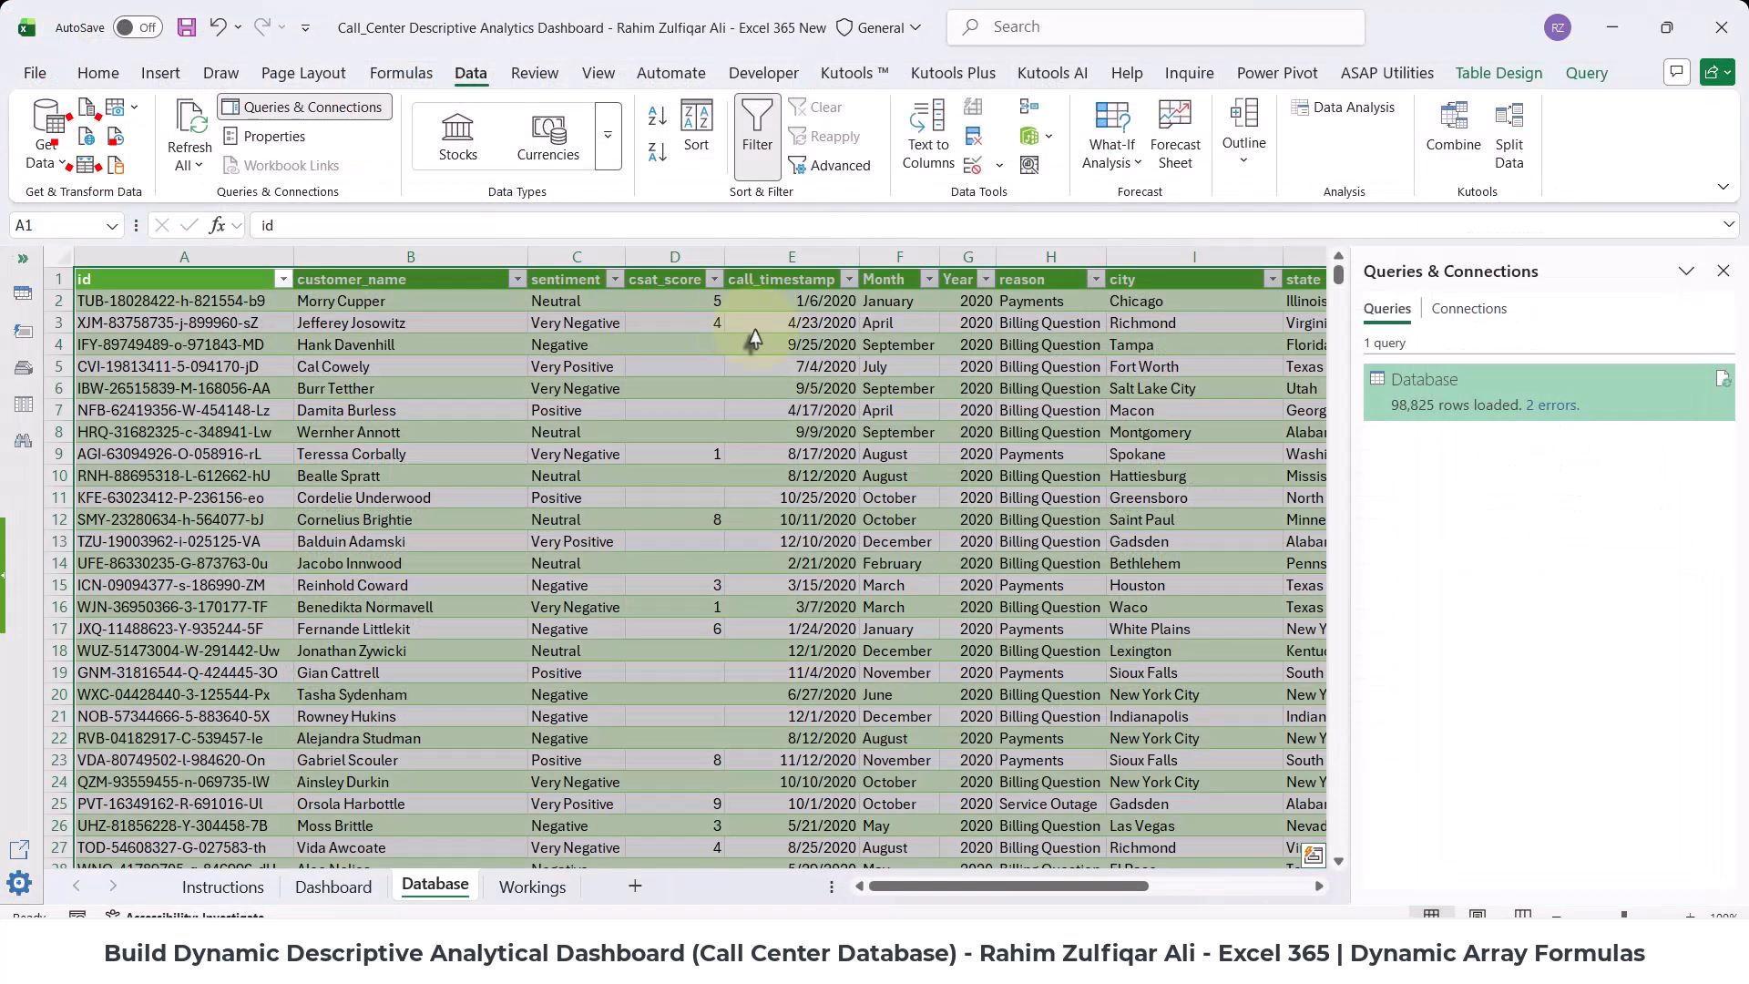
pyautogui.click(64, 153)
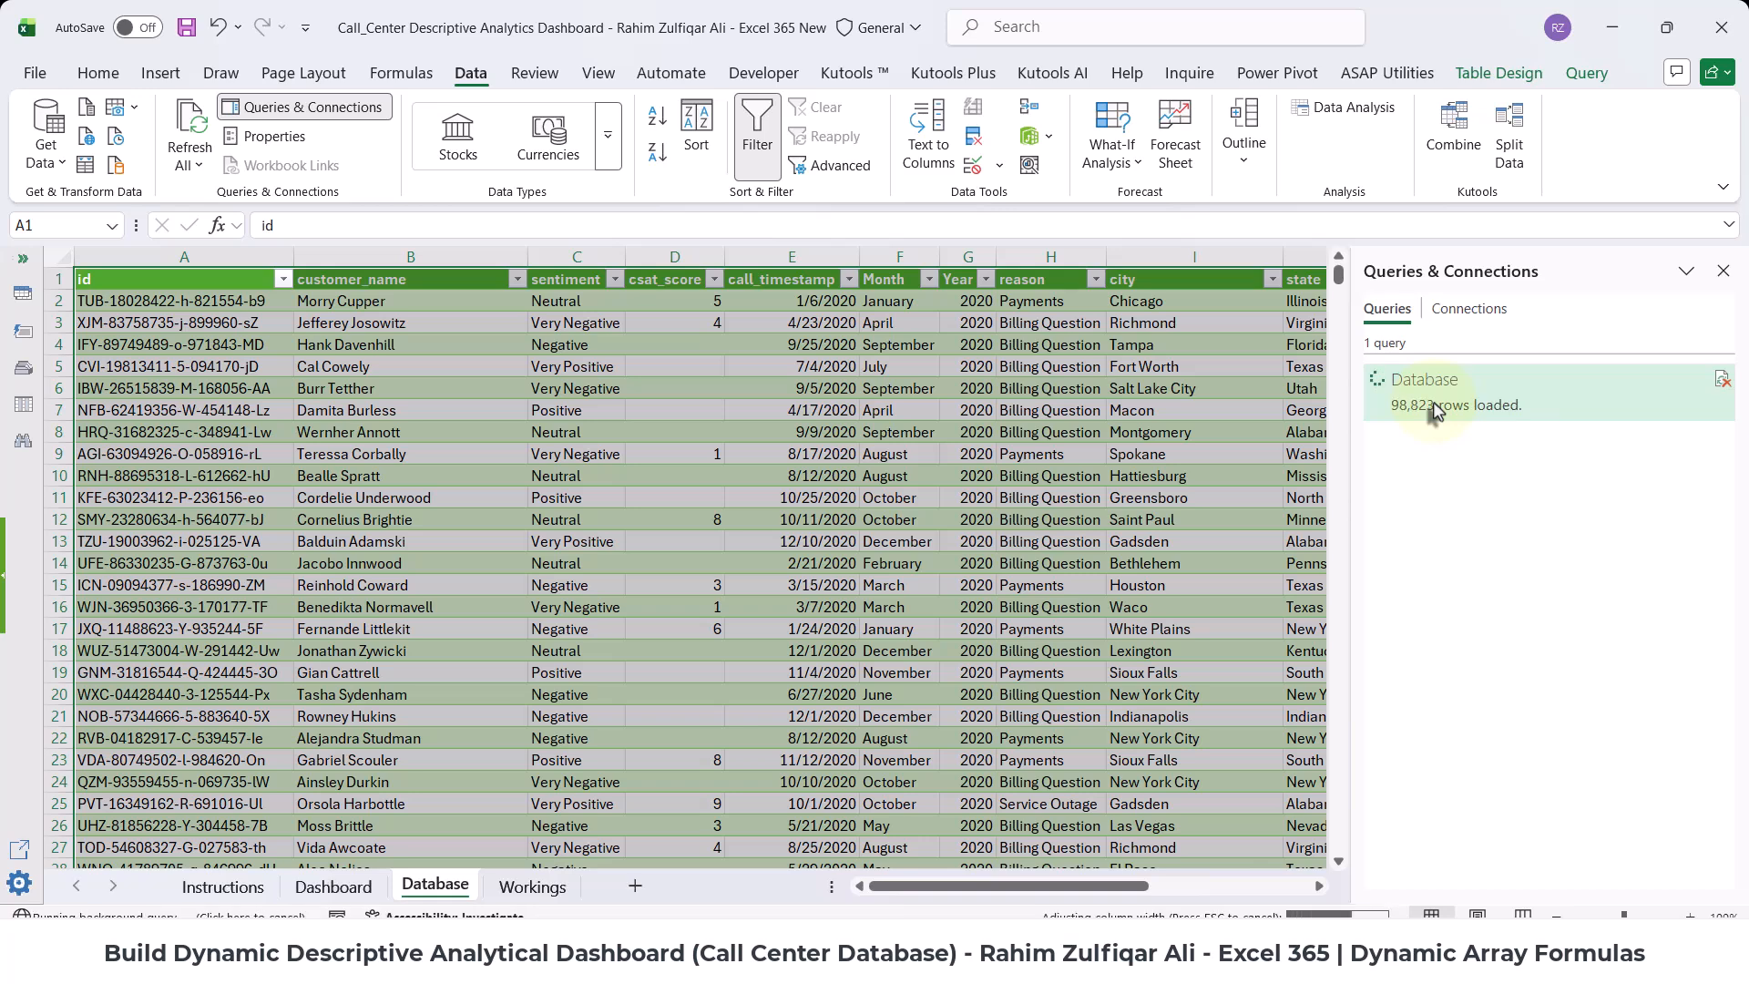
pyautogui.moveTo(1548, 420)
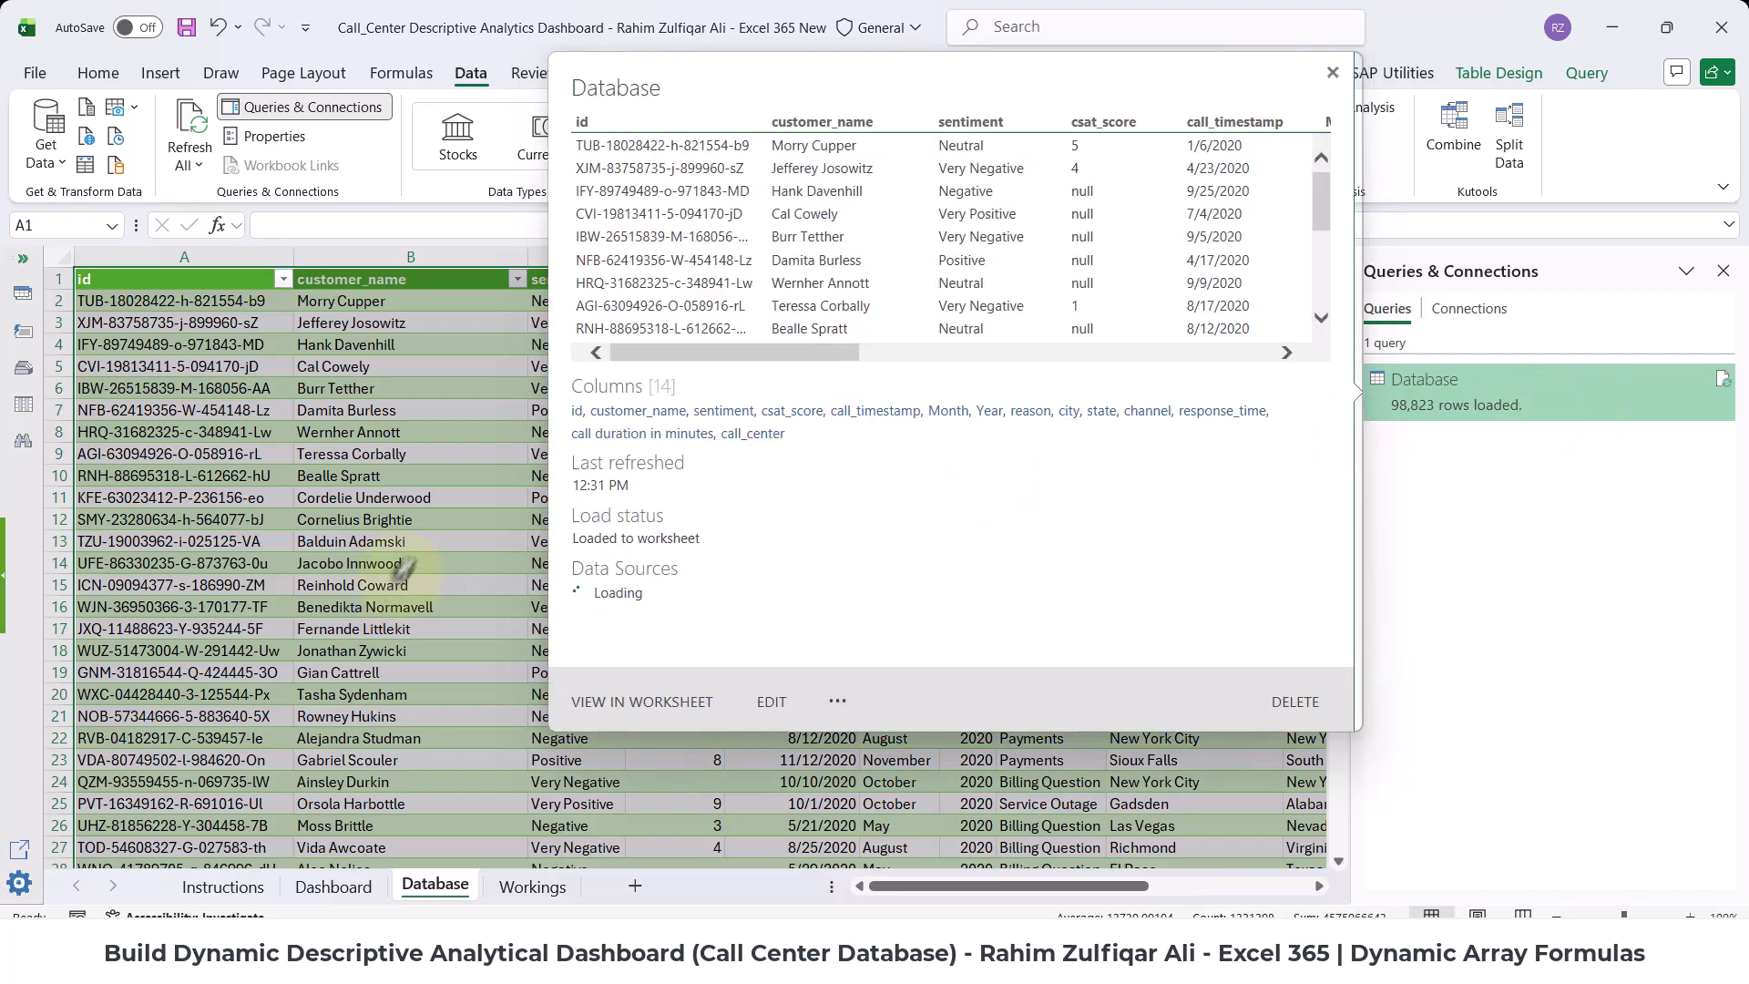
pyautogui.click(429, 519)
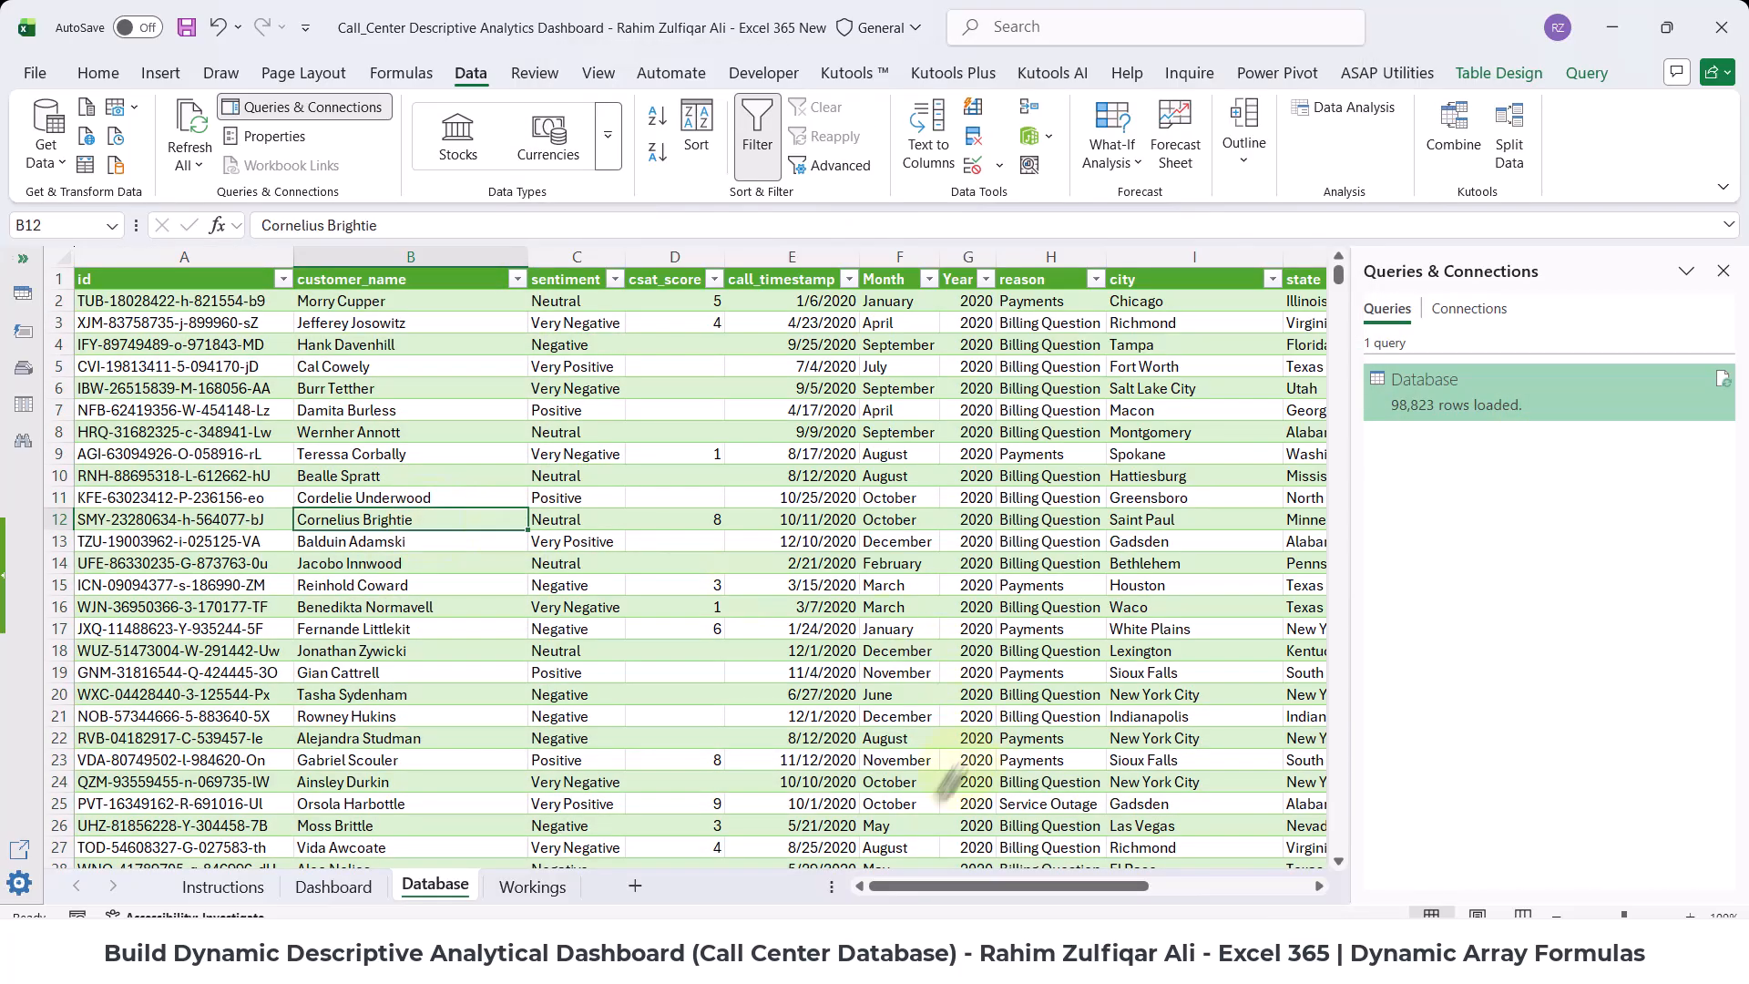
# - Switch to File Explorer and select the 2022 workbook in the parent dashboard folder
pyautogui.click(811, 949)
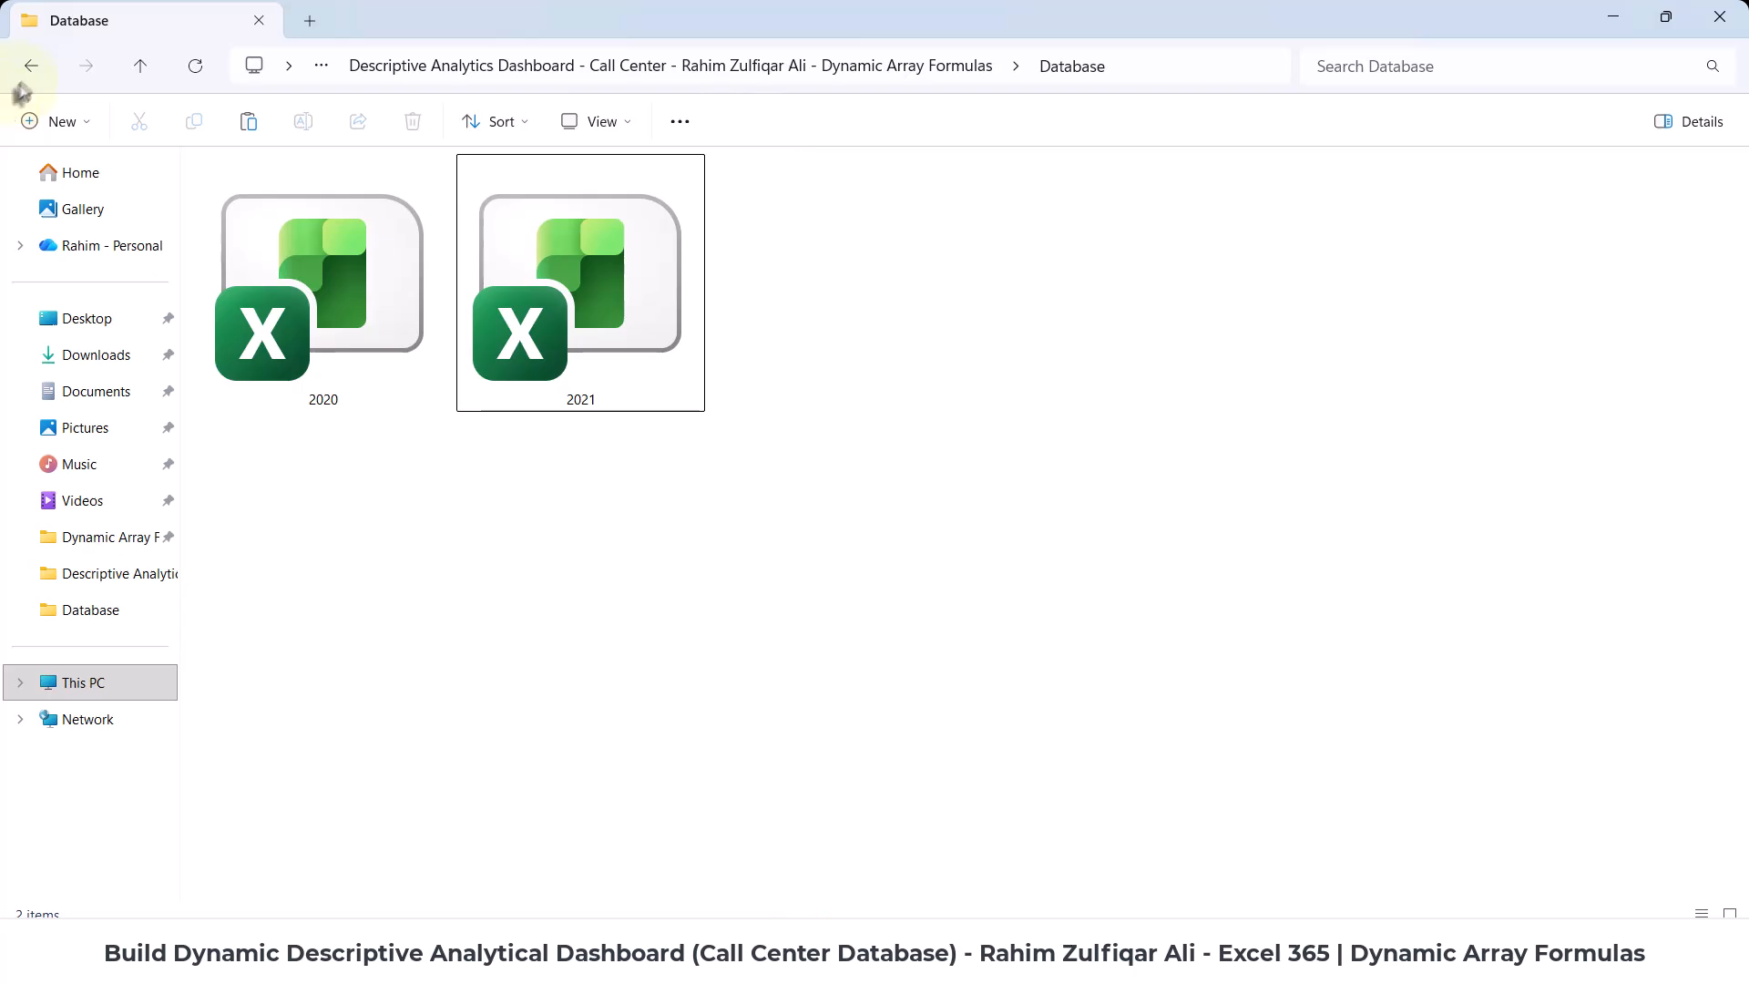
pyautogui.click(25, 66)
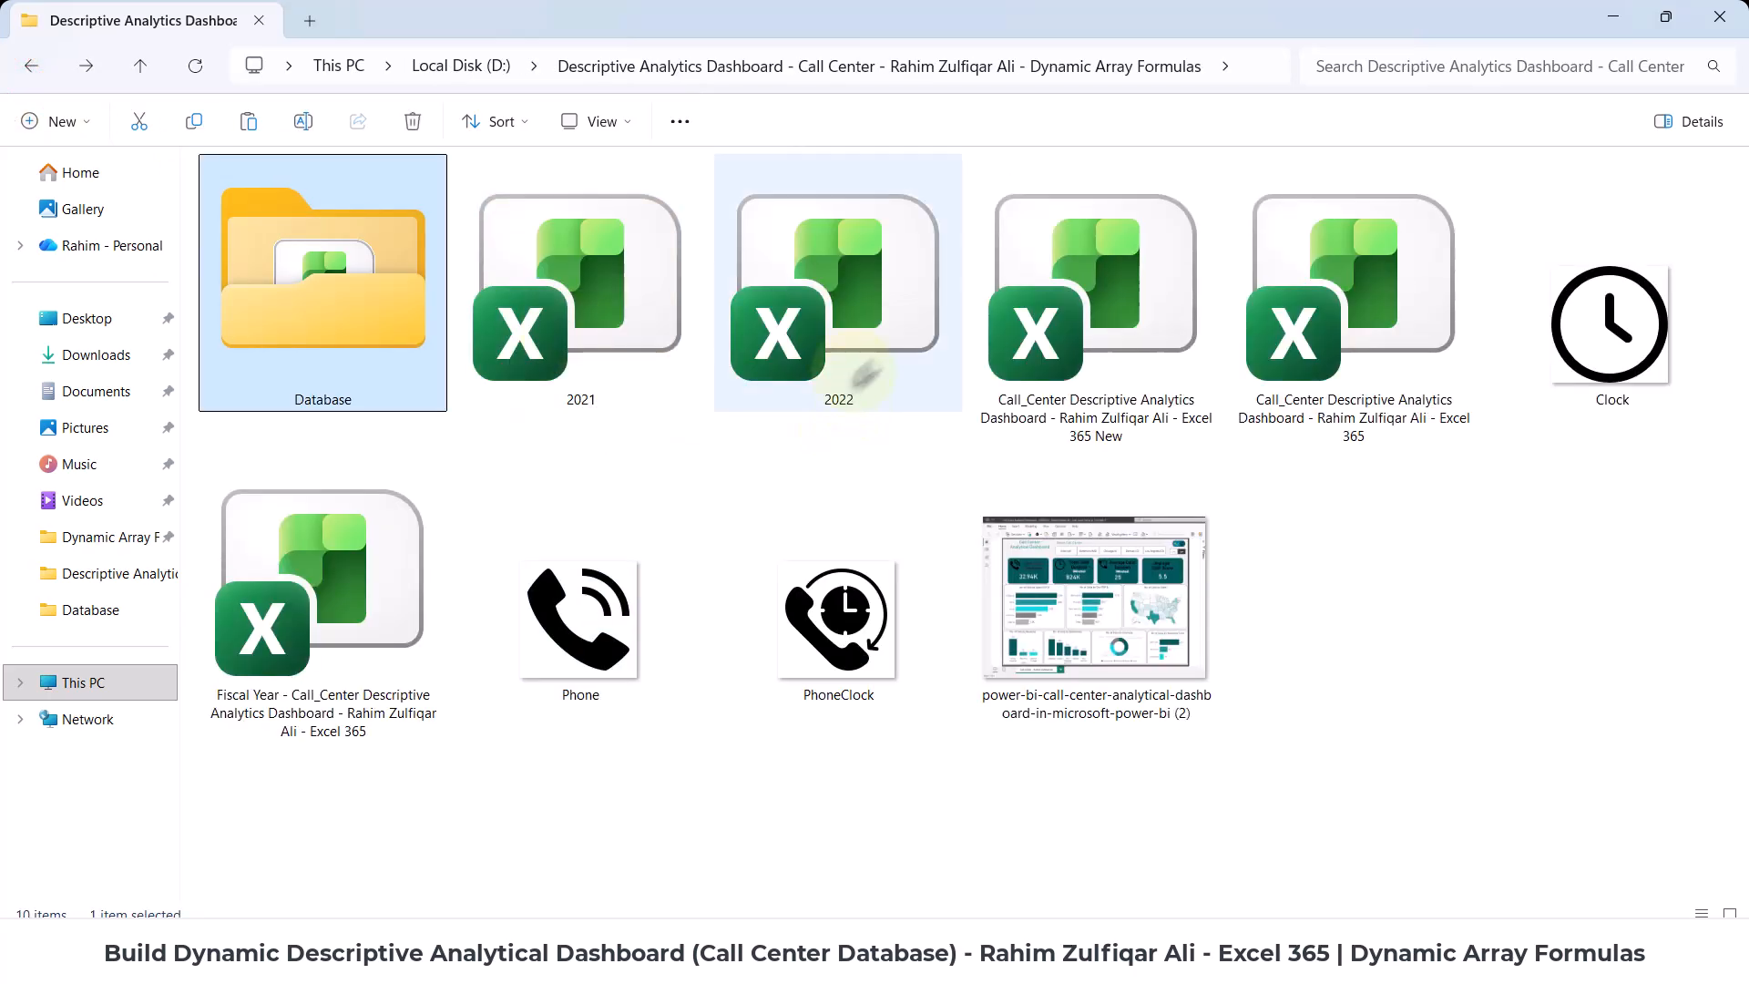
pyautogui.click(884, 308)
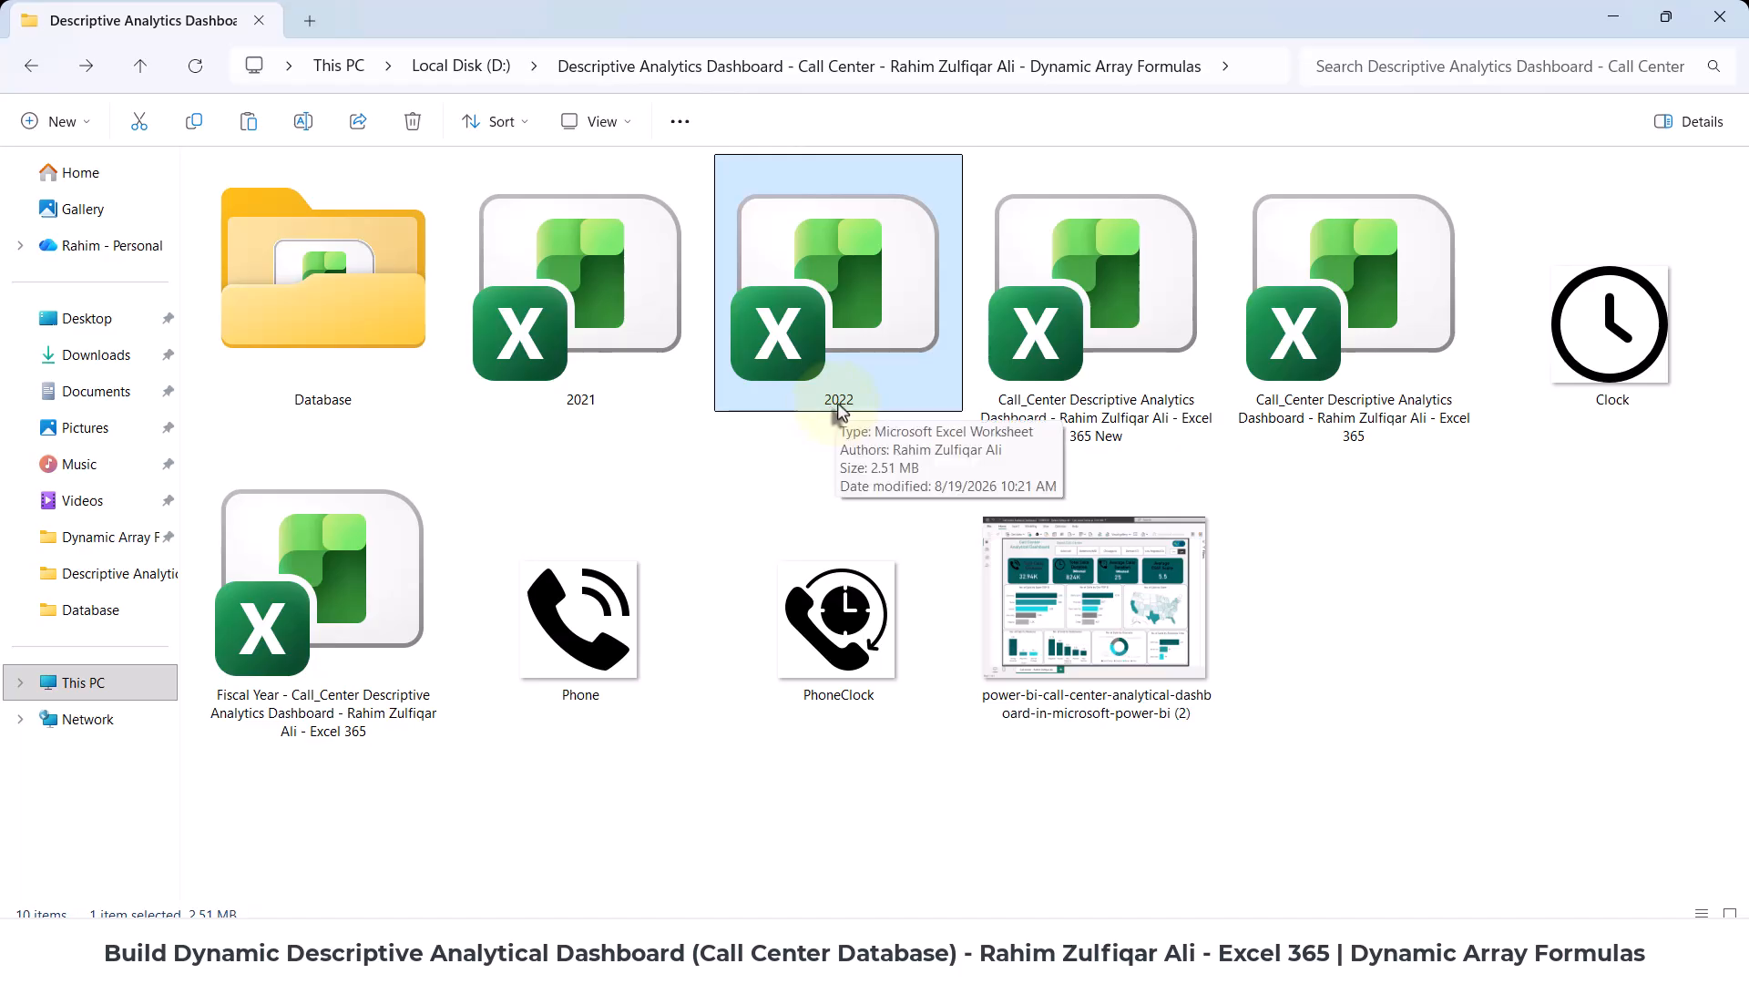
# - Open the Database folder to view its source workbooks, and switch back to the Excel dashboard workbook
pyautogui.doubleClick(362, 273)
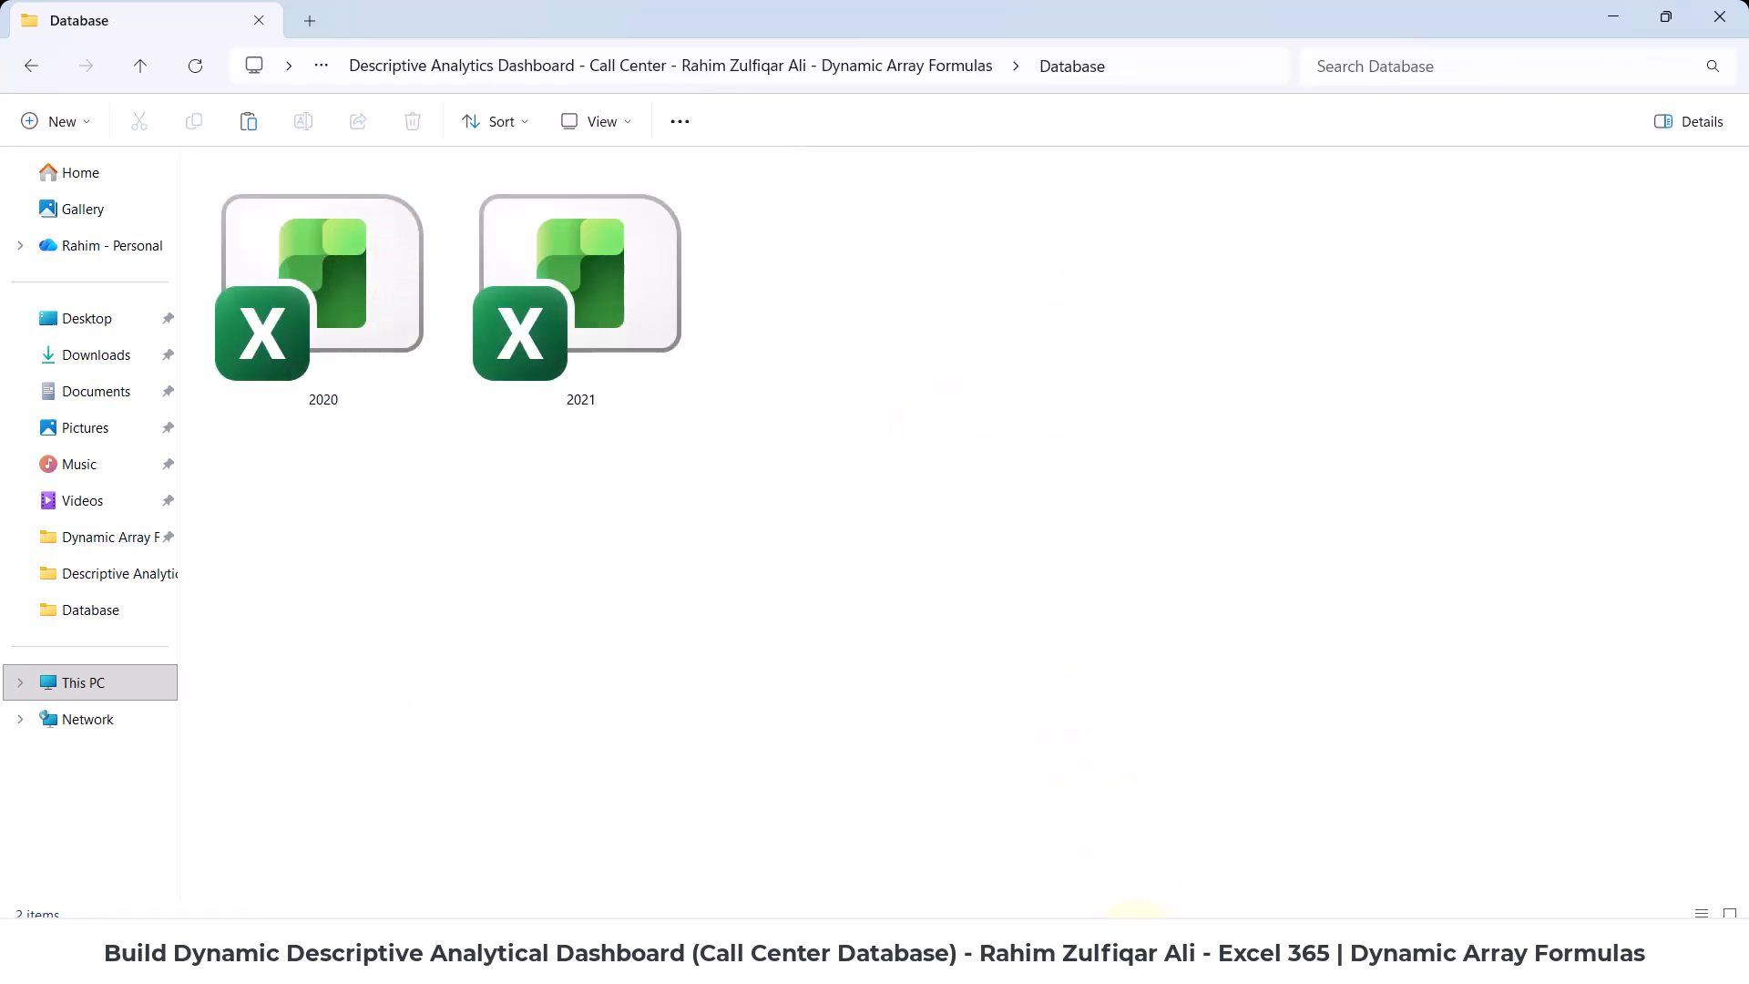
pyautogui.moveTo(1136, 914)
pyautogui.click(1194, 879)
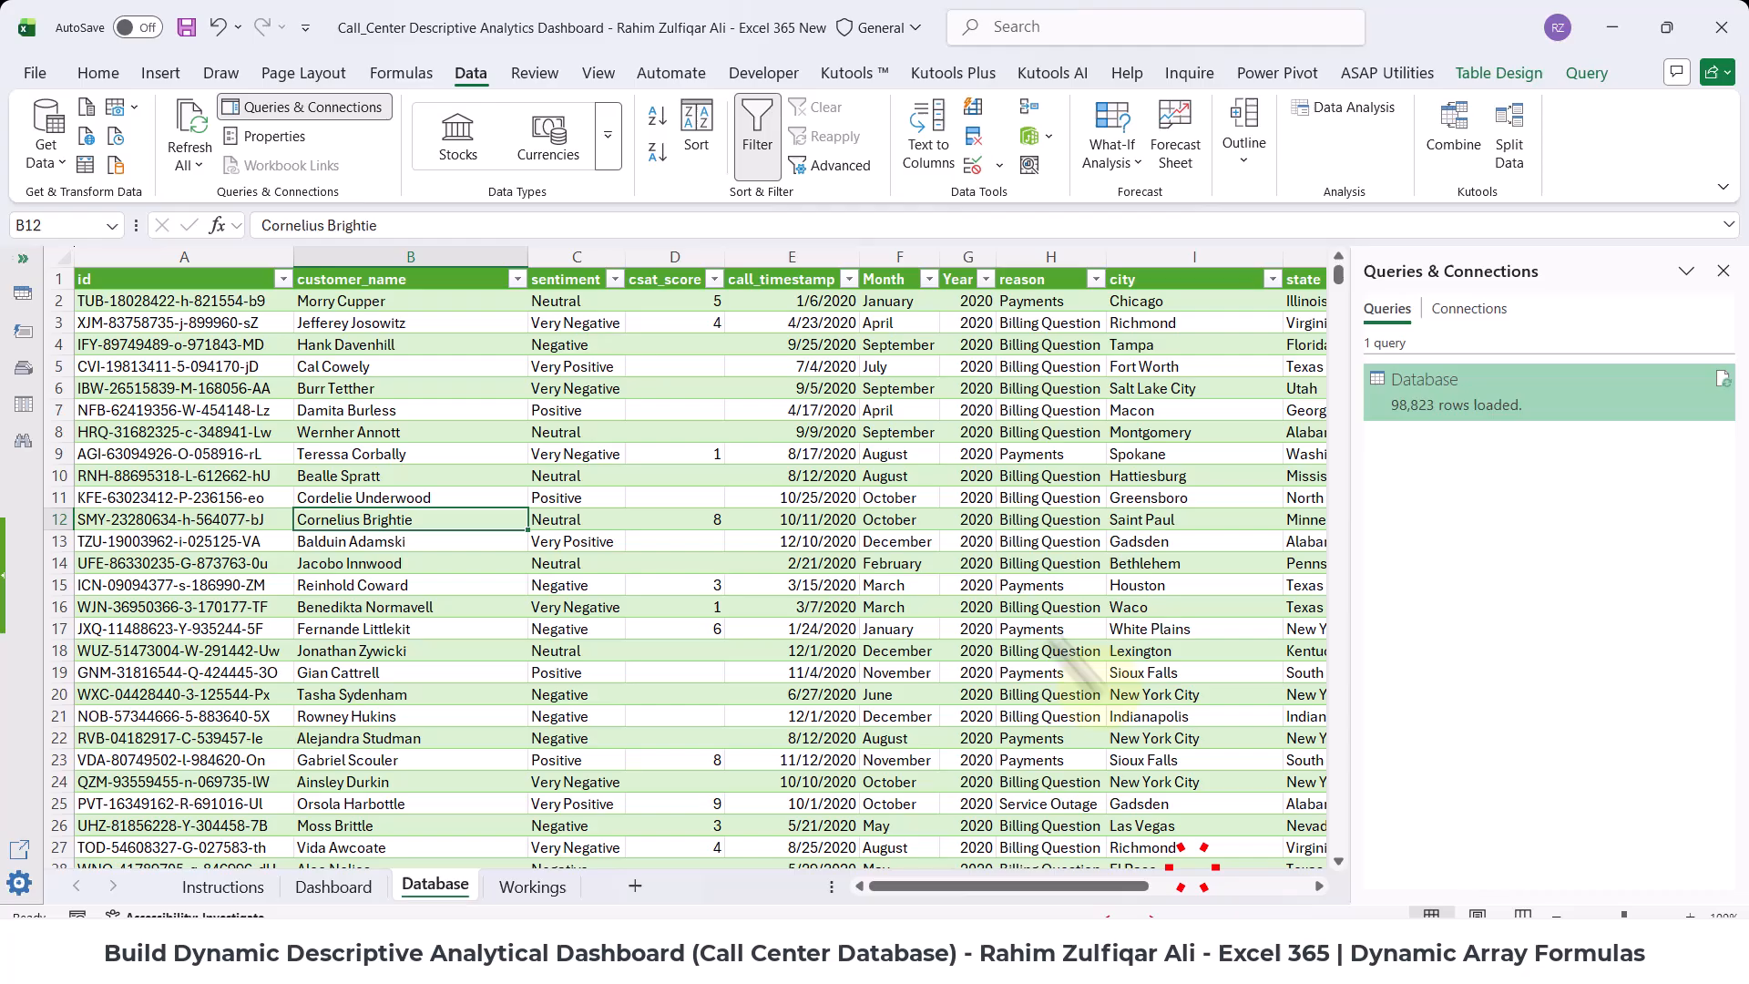
# - Check which years the Database table's Year filter lists and how many rows the Database query has loaded
pyautogui.click(898, 478)
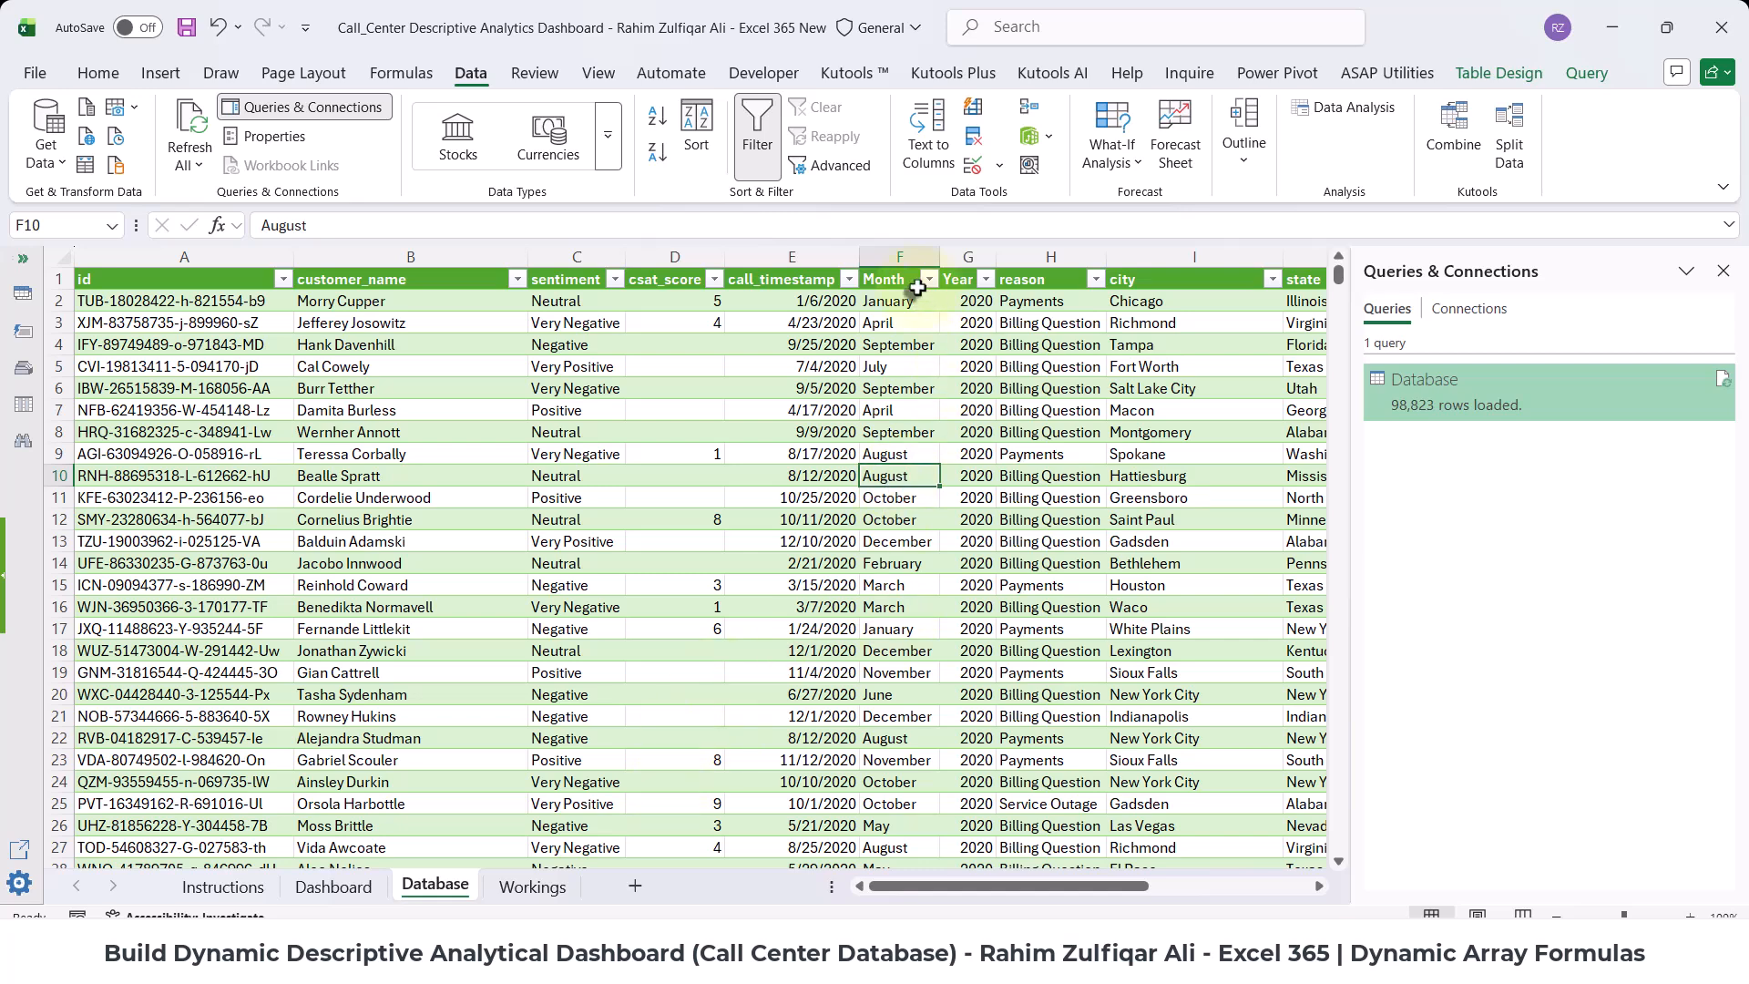
pyautogui.click(986, 279)
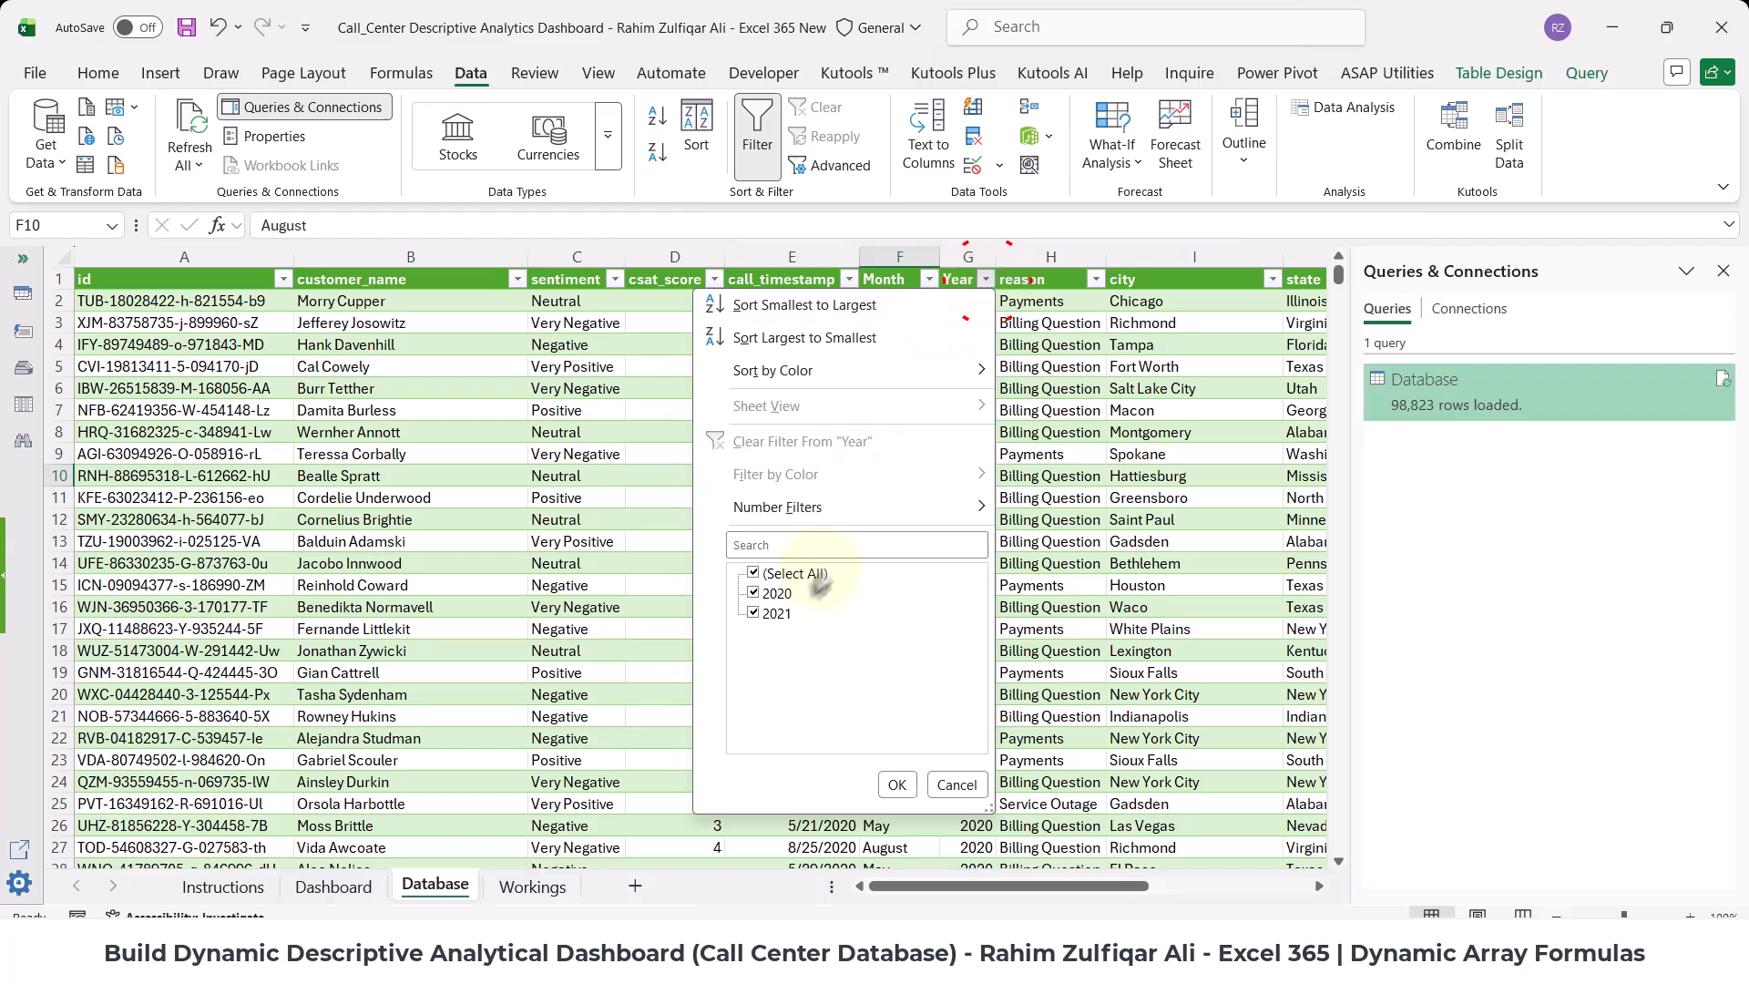
pyautogui.click(753, 613)
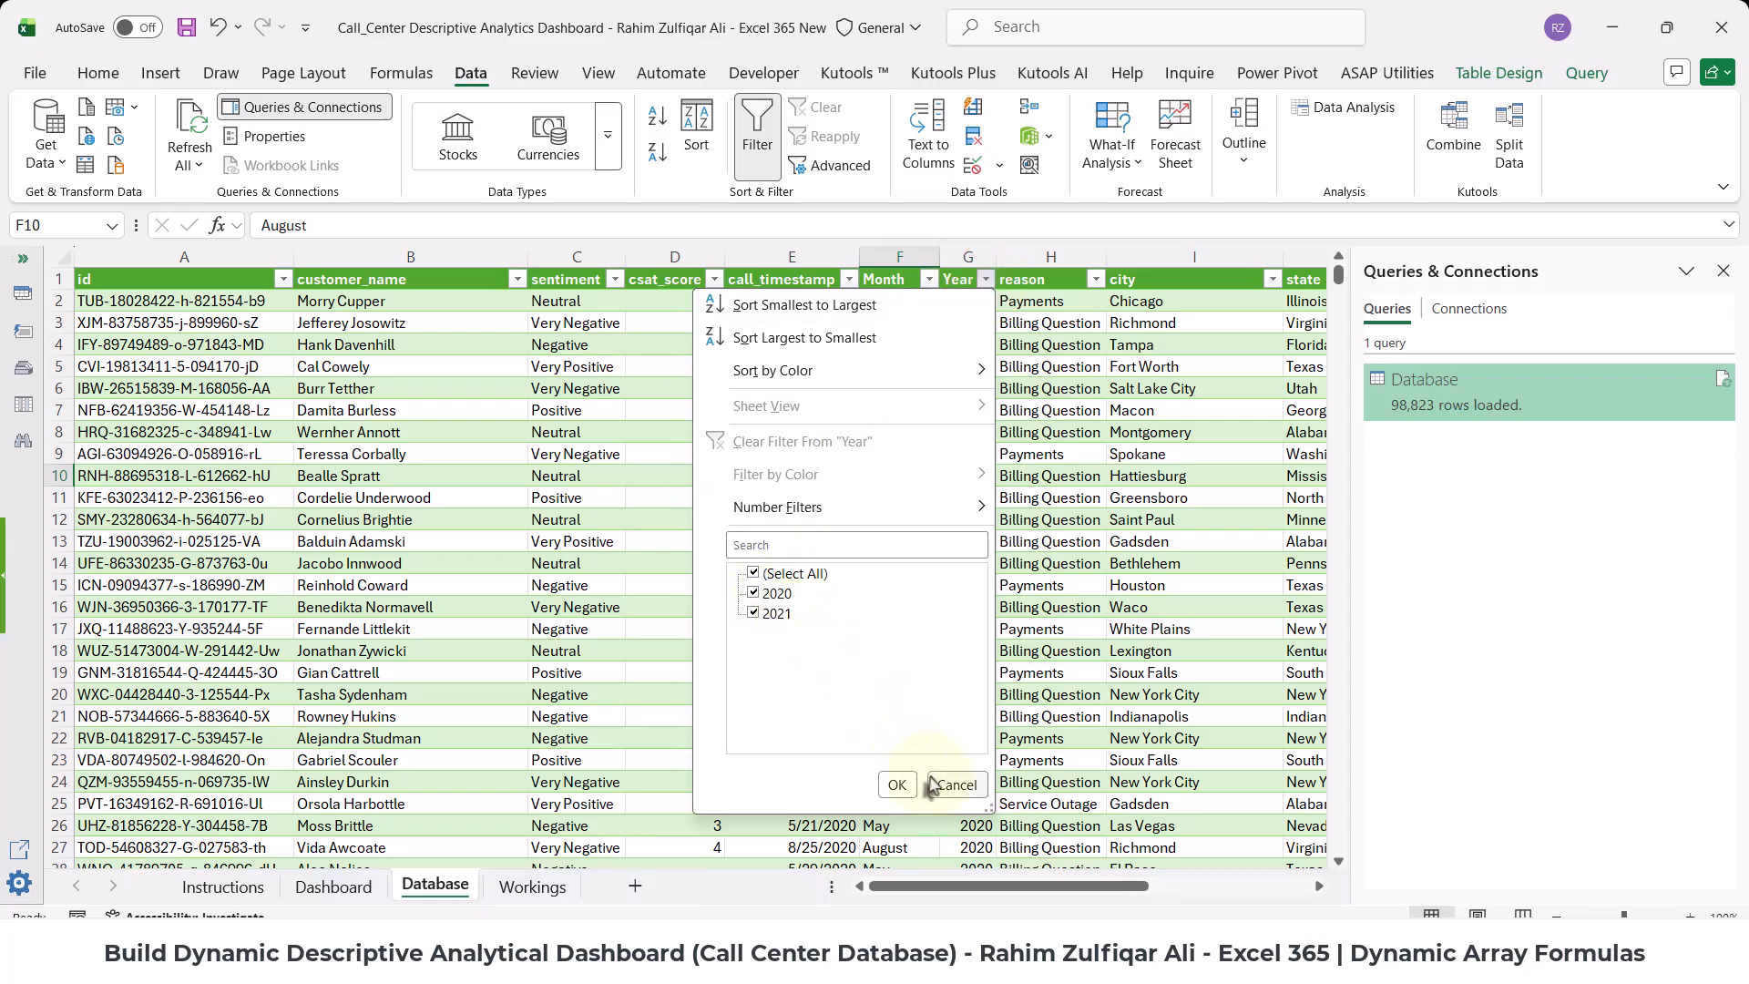
pyautogui.click(933, 783)
pyautogui.click(943, 543)
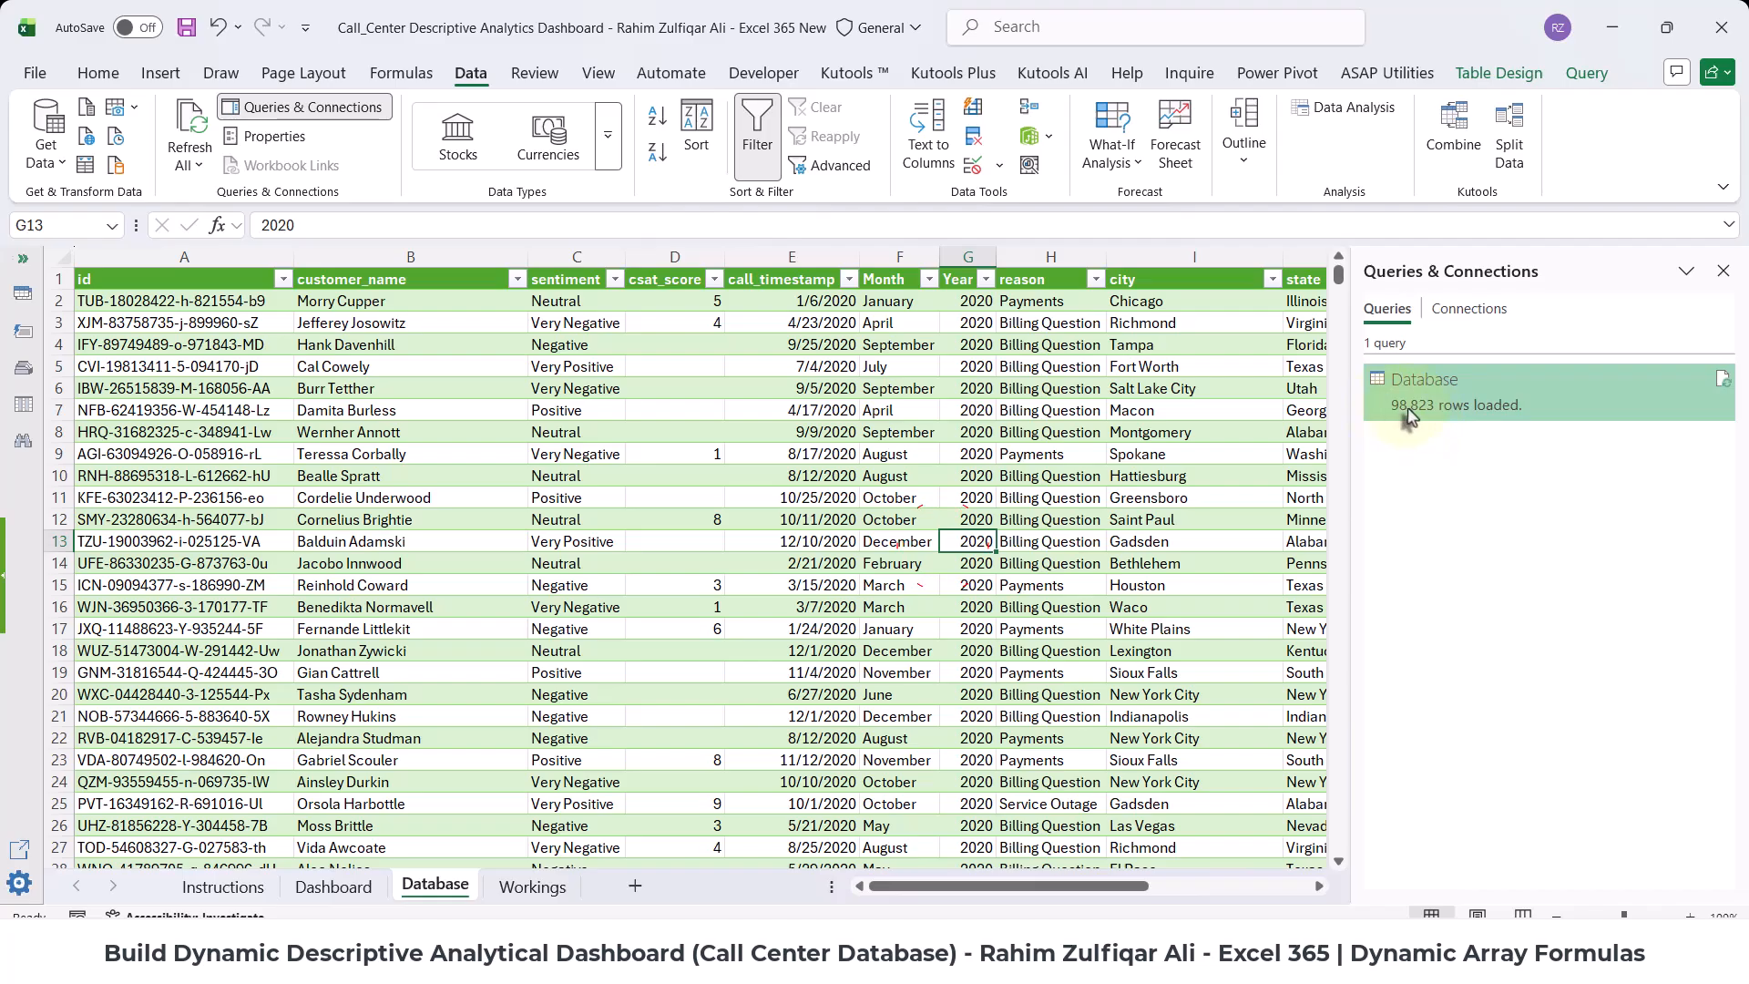
pyautogui.moveTo(1409, 415)
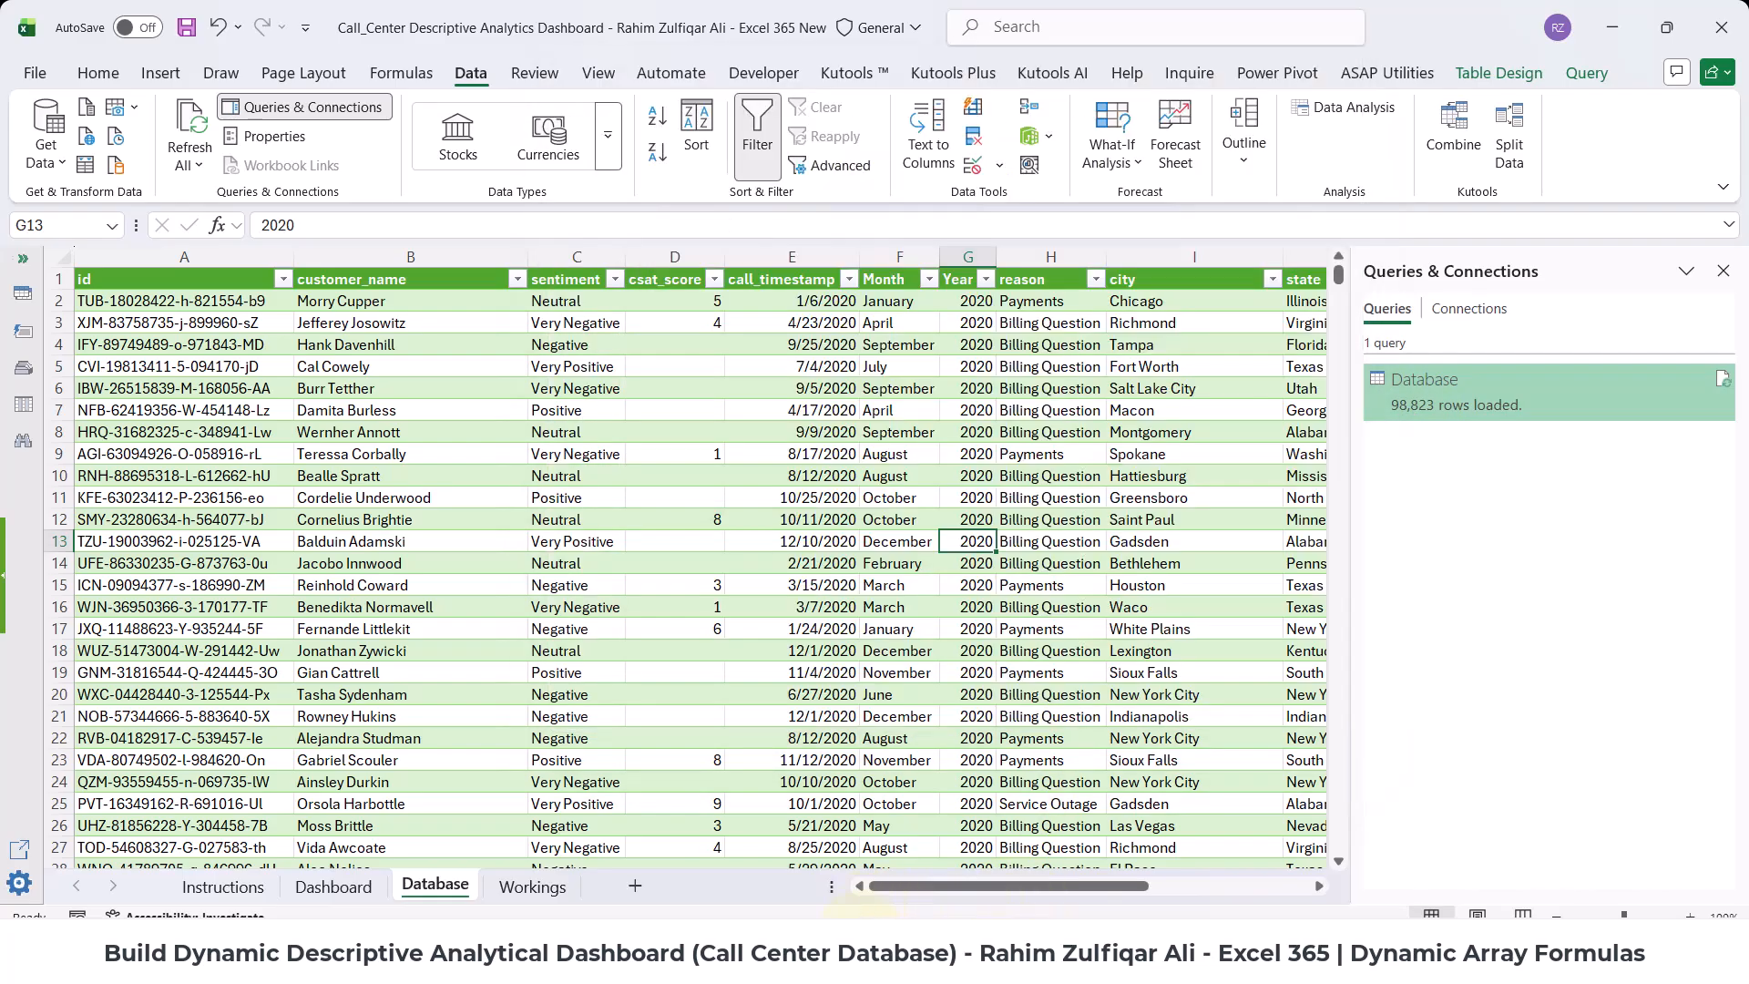
# - Switch to File Explorer and copy the 2022 workbook from the parent dashboard folder into the Database folder
pyautogui.click(829, 951)
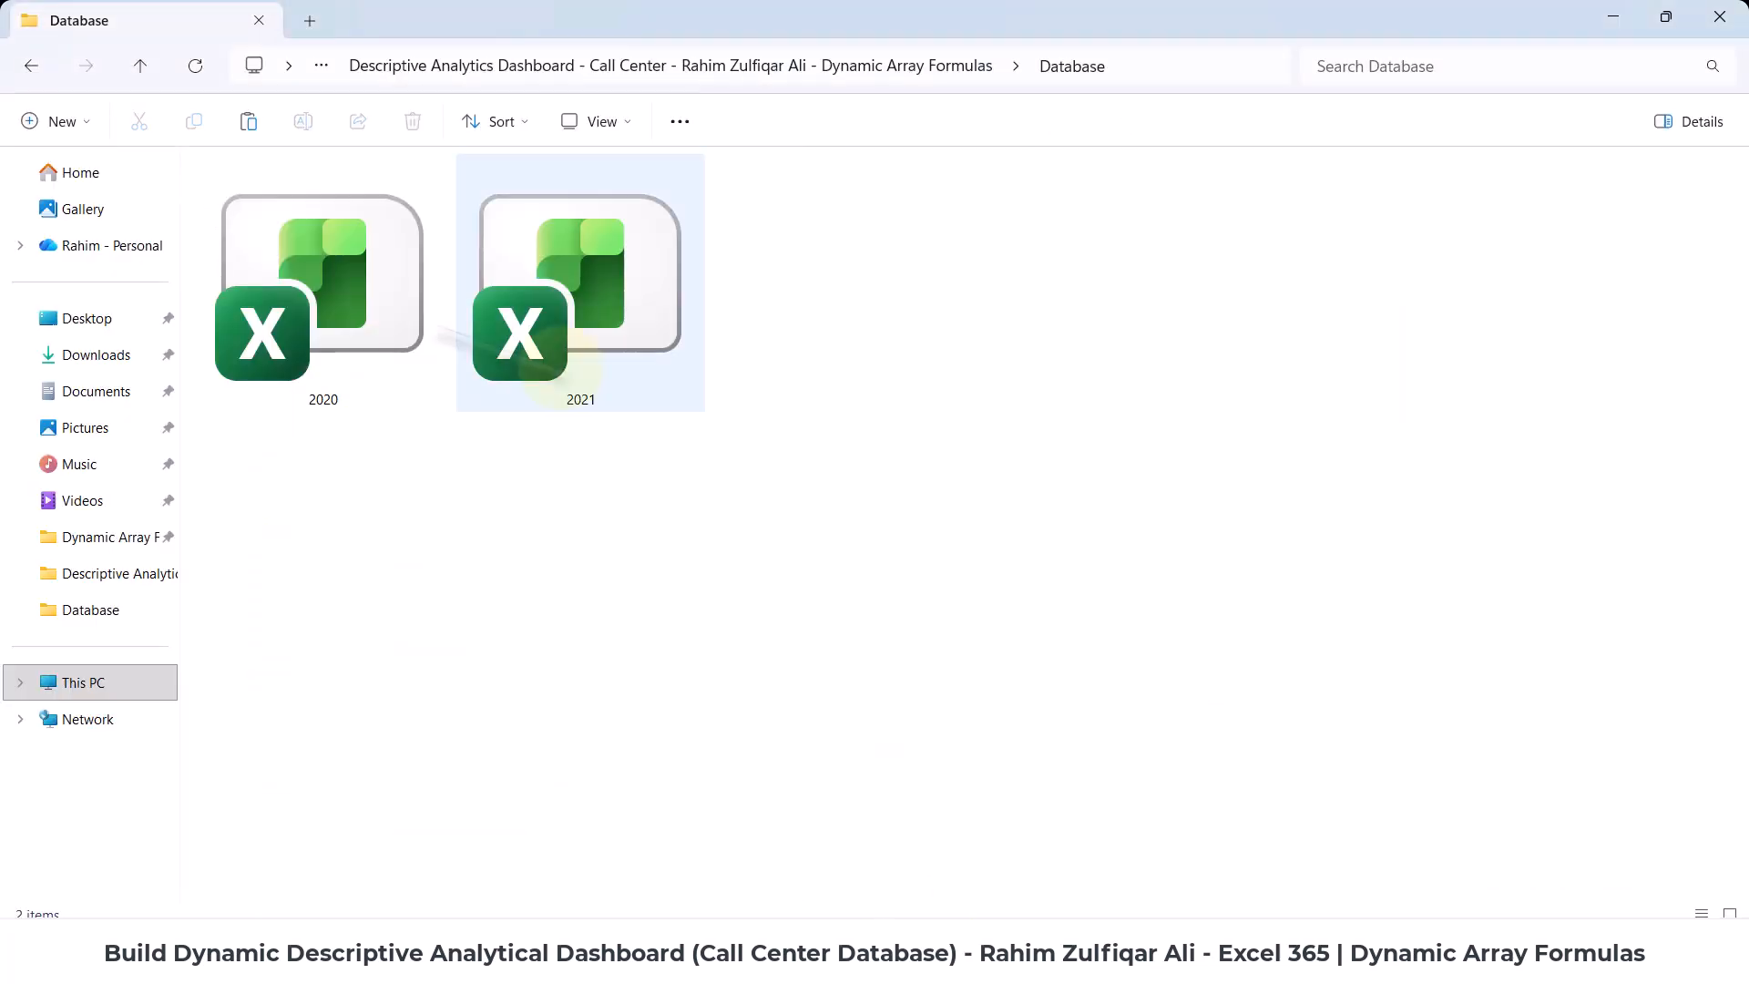
pyautogui.click(17, 63)
pyautogui.click(823, 358)
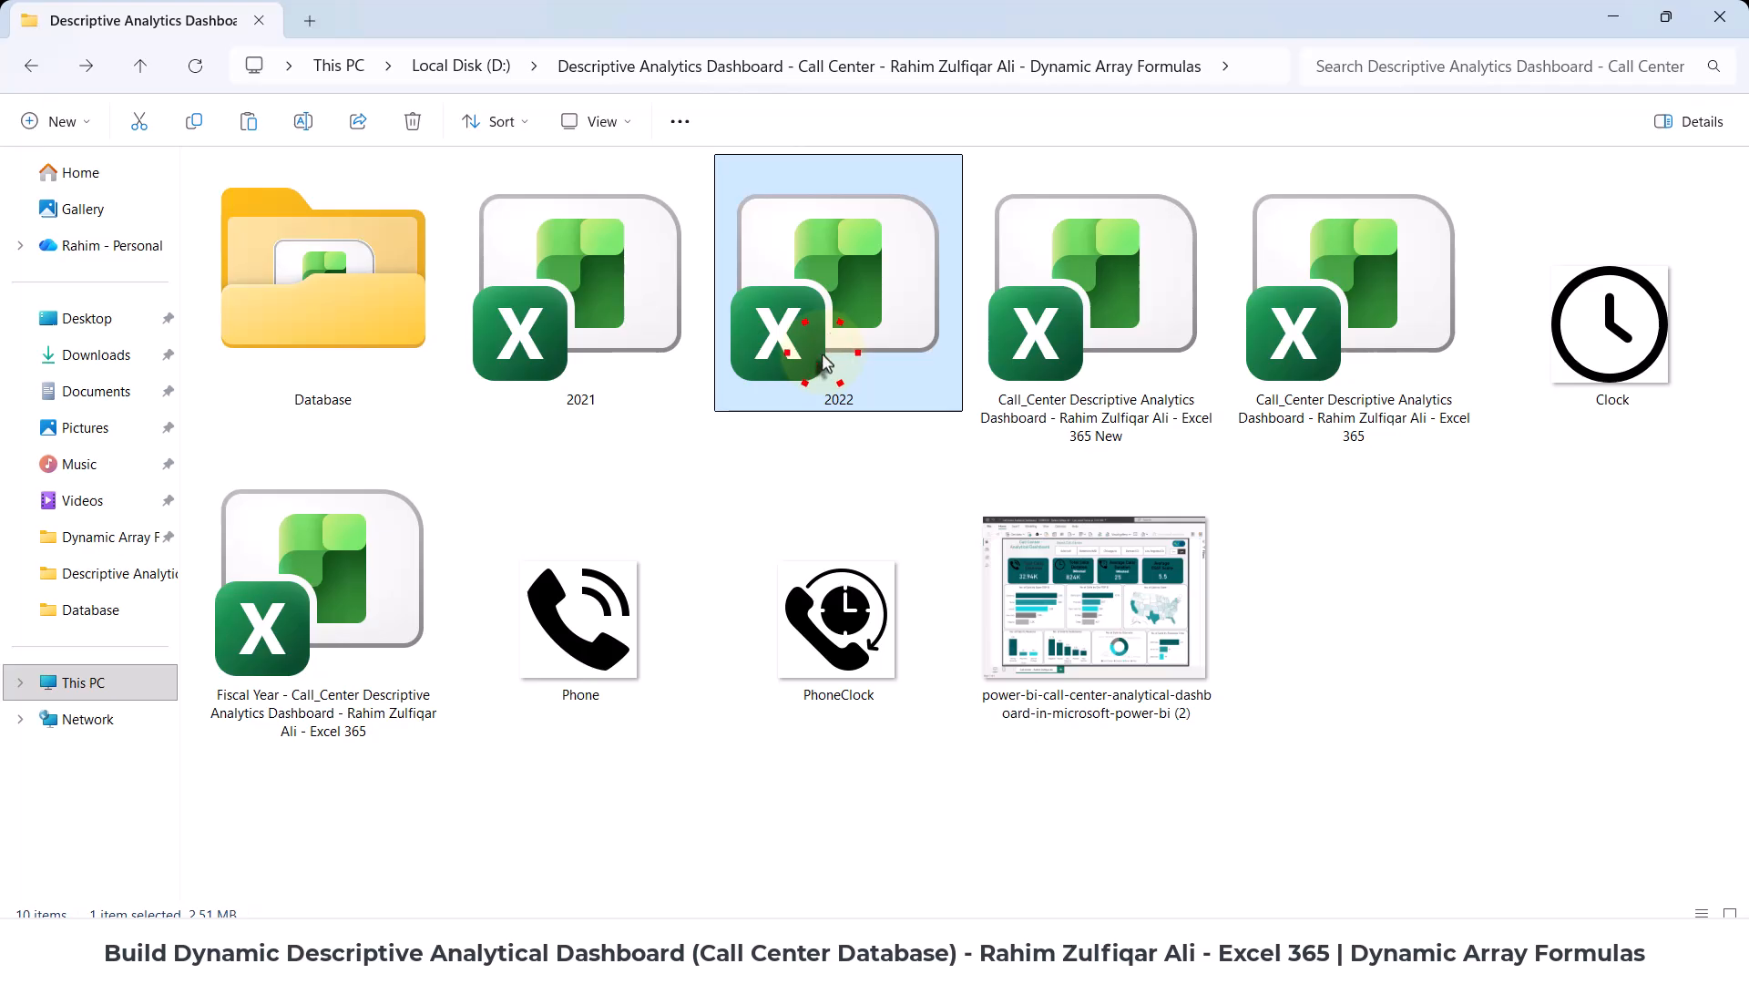
pyautogui.doubleClick(274, 260)
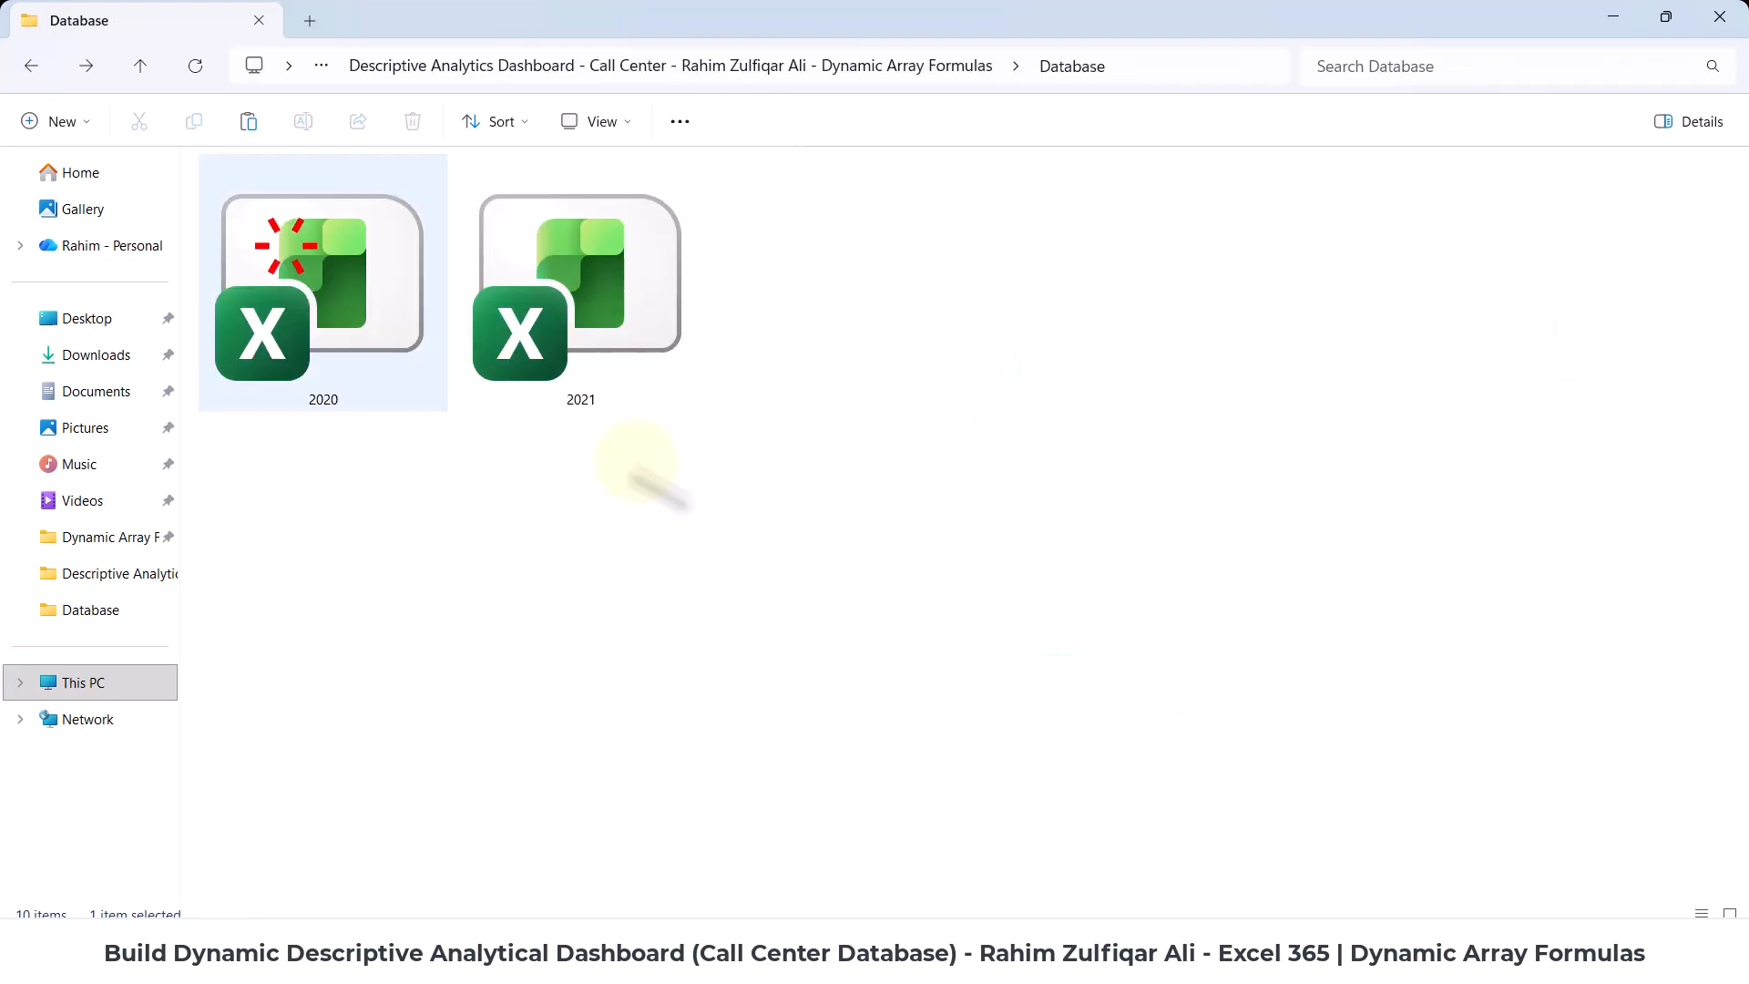
pyautogui.click(745, 565)
pyautogui.hotkey('ctrl', 'v')
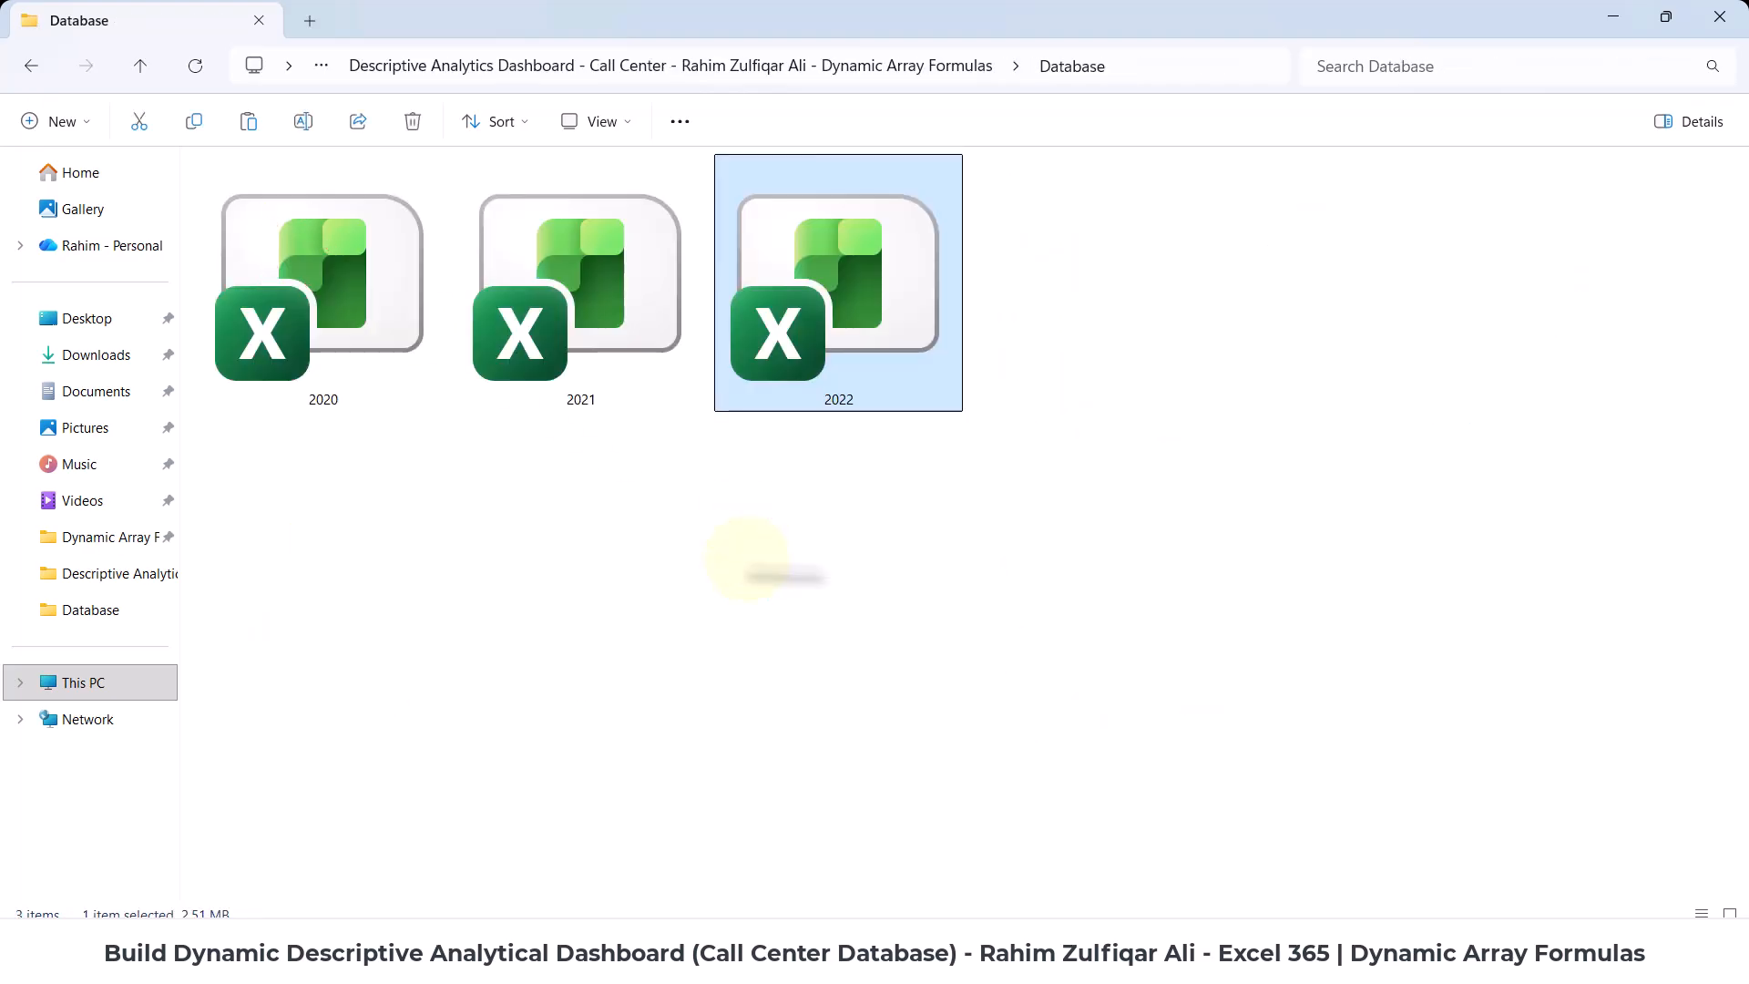
# - Switch back to Excel and refresh the query table on the Database sheet
pyautogui.click(1184, 852)
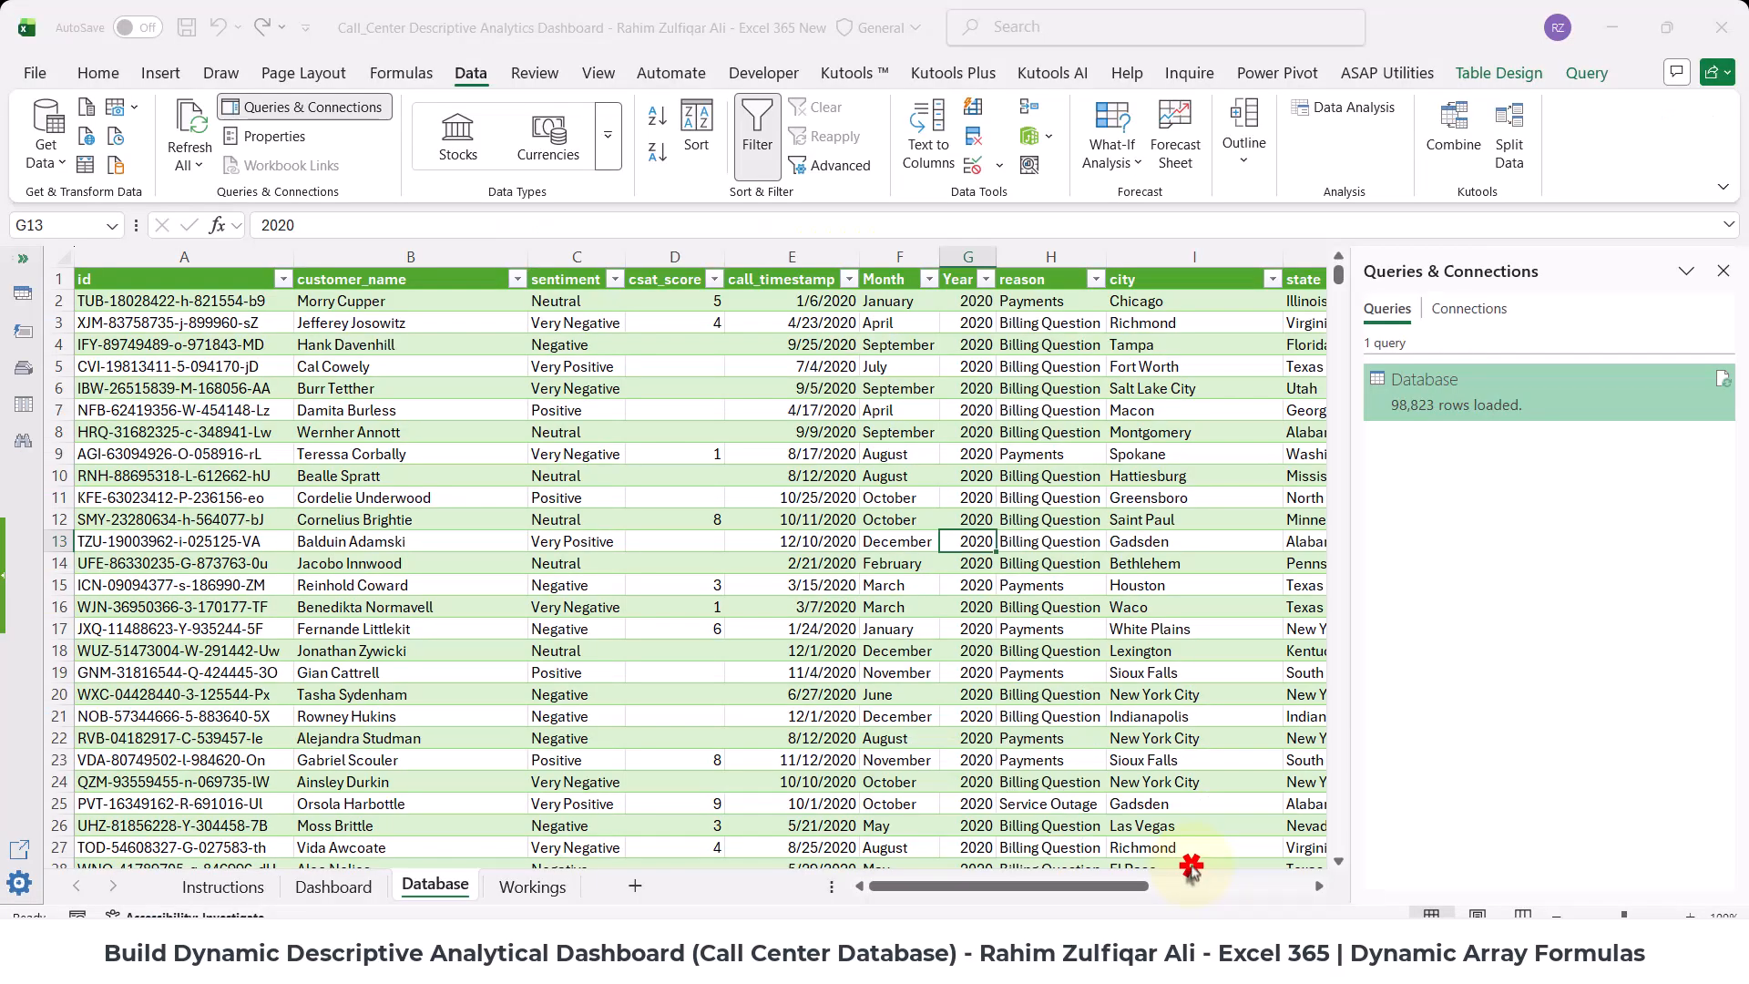
pyautogui.rightClick(814, 446)
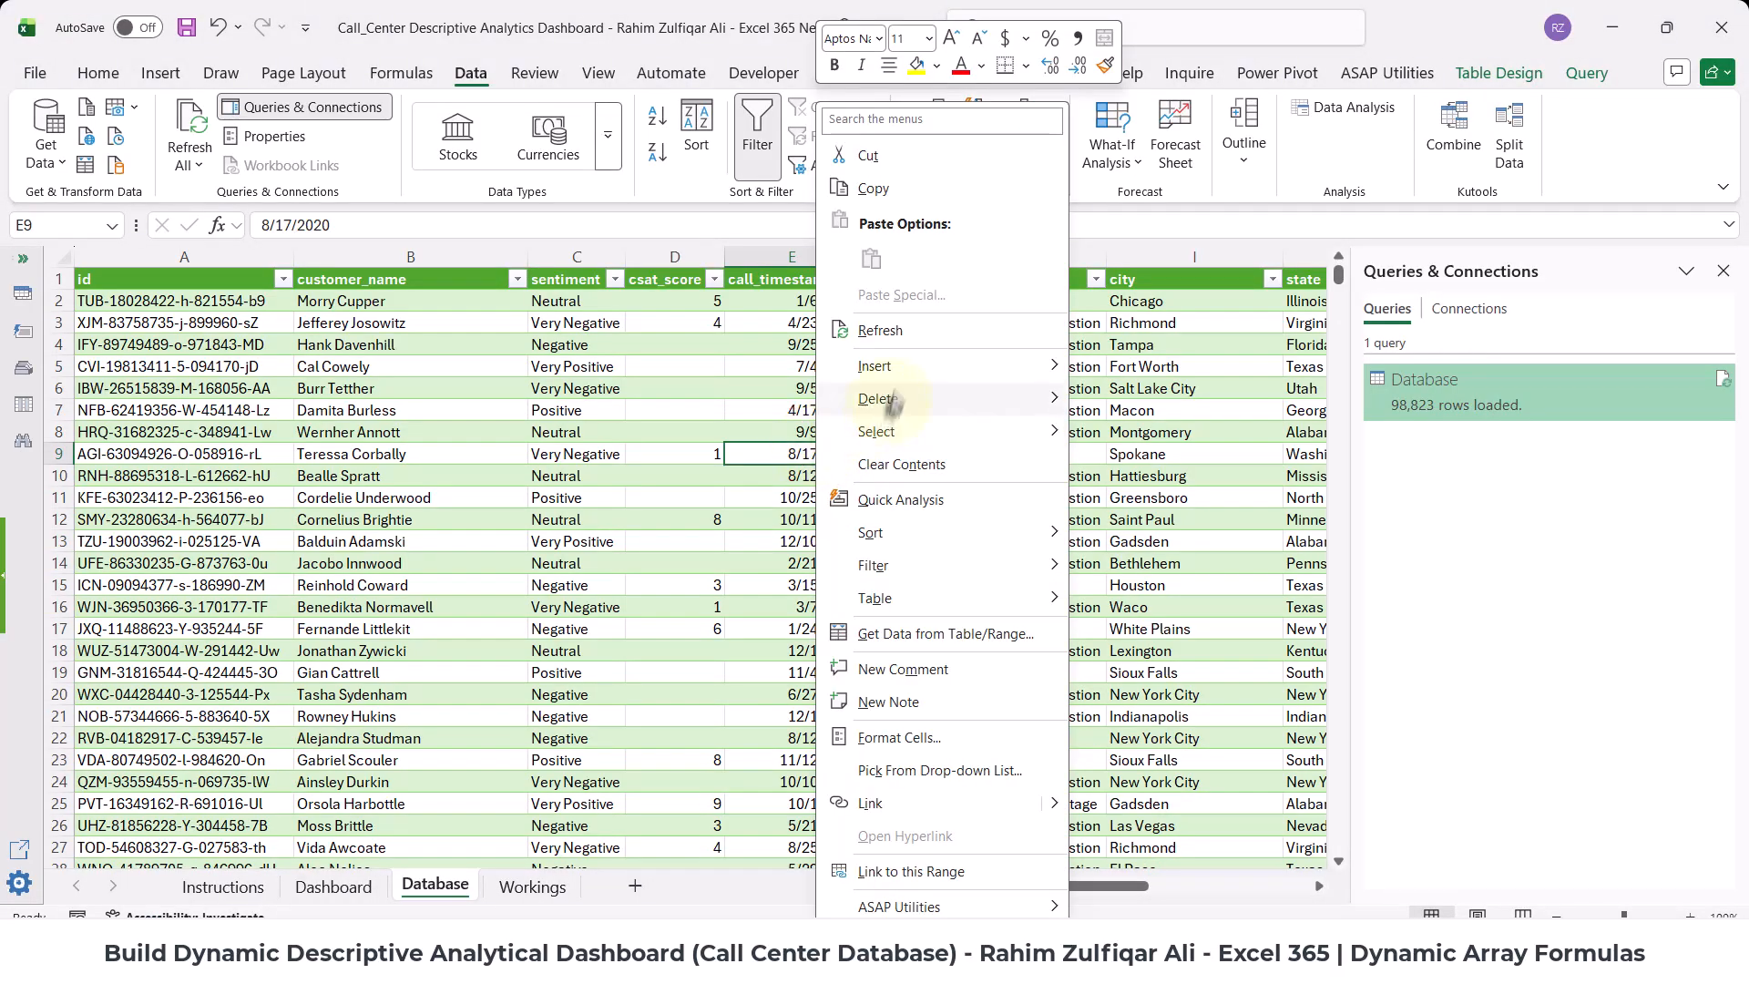
pyautogui.click(895, 345)
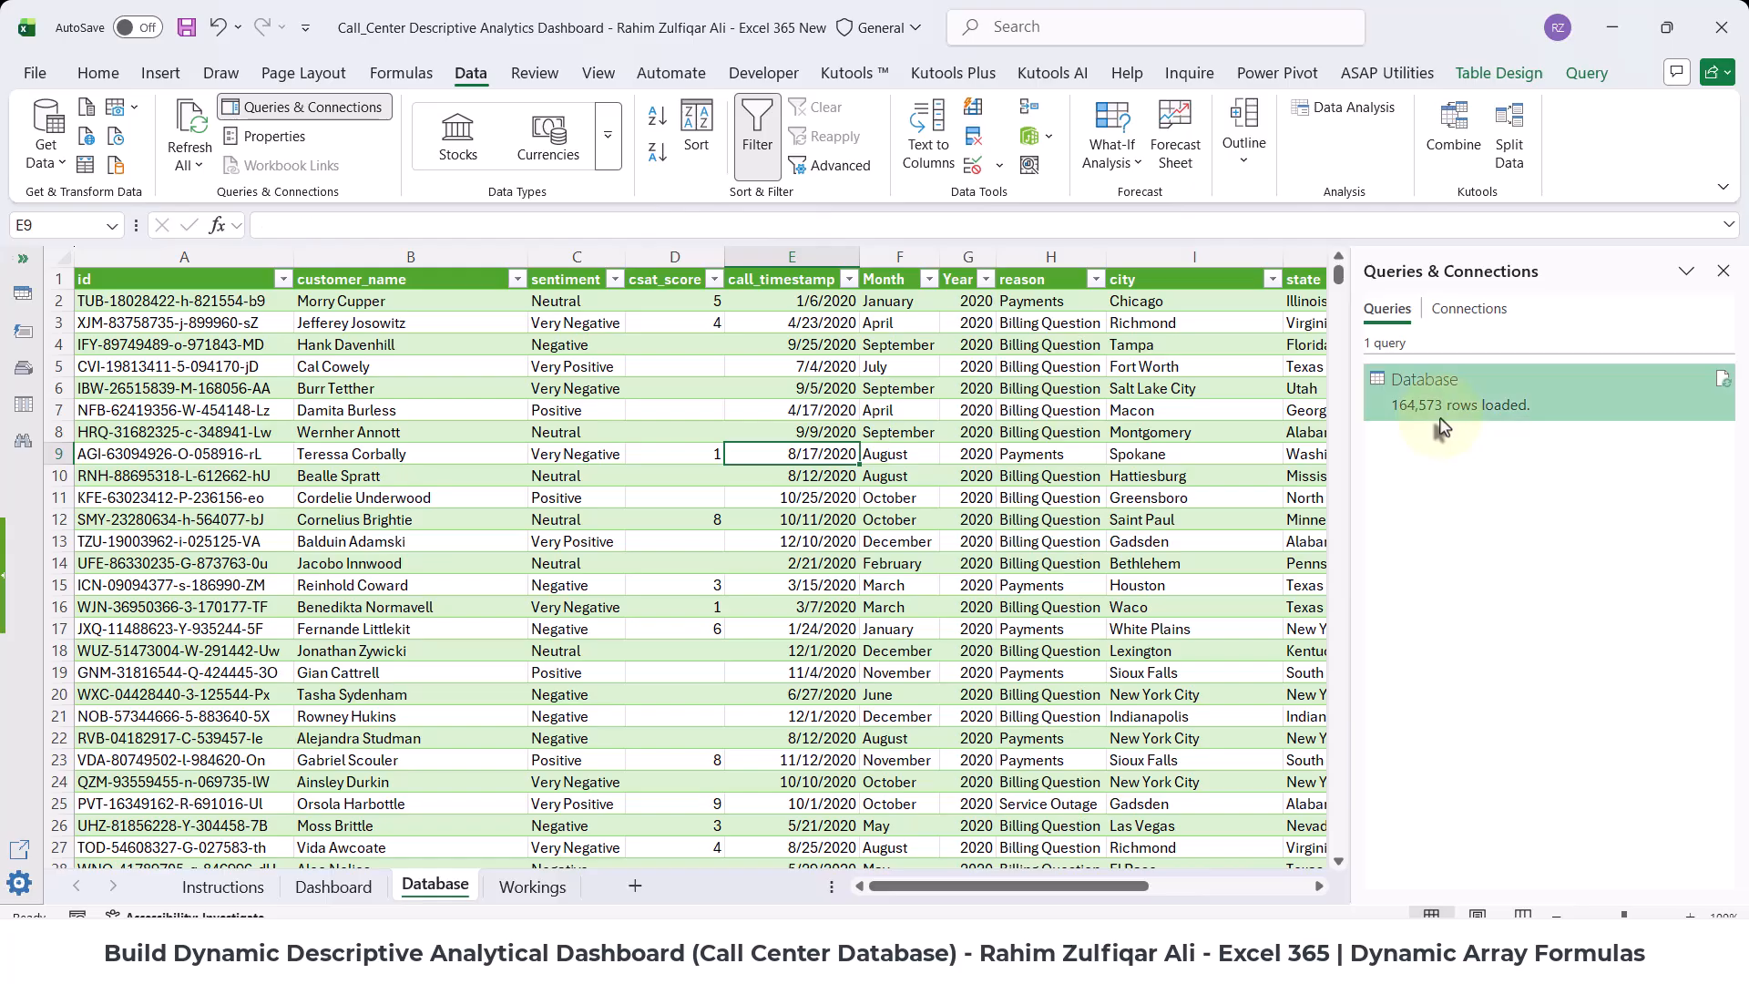
# - Review the Database query's loaded row count and the years offered in the refreshed table's Year filter
pyautogui.moveTo(1440, 426)
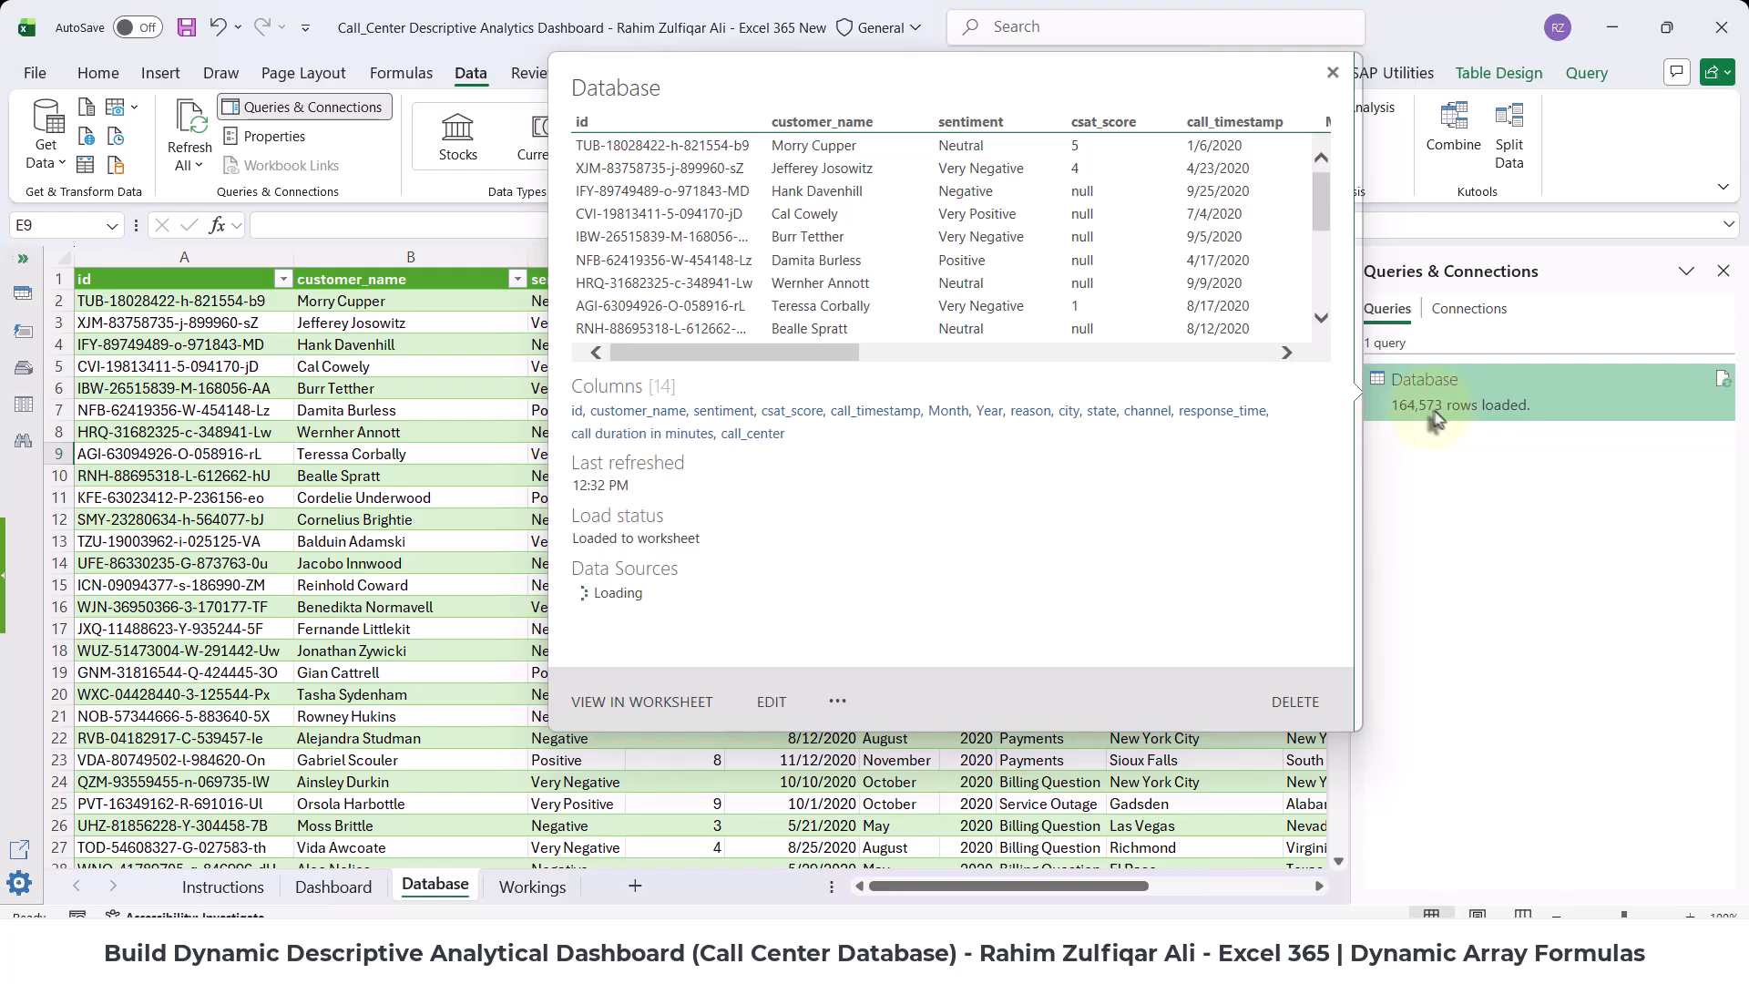
pyautogui.click(343, 374)
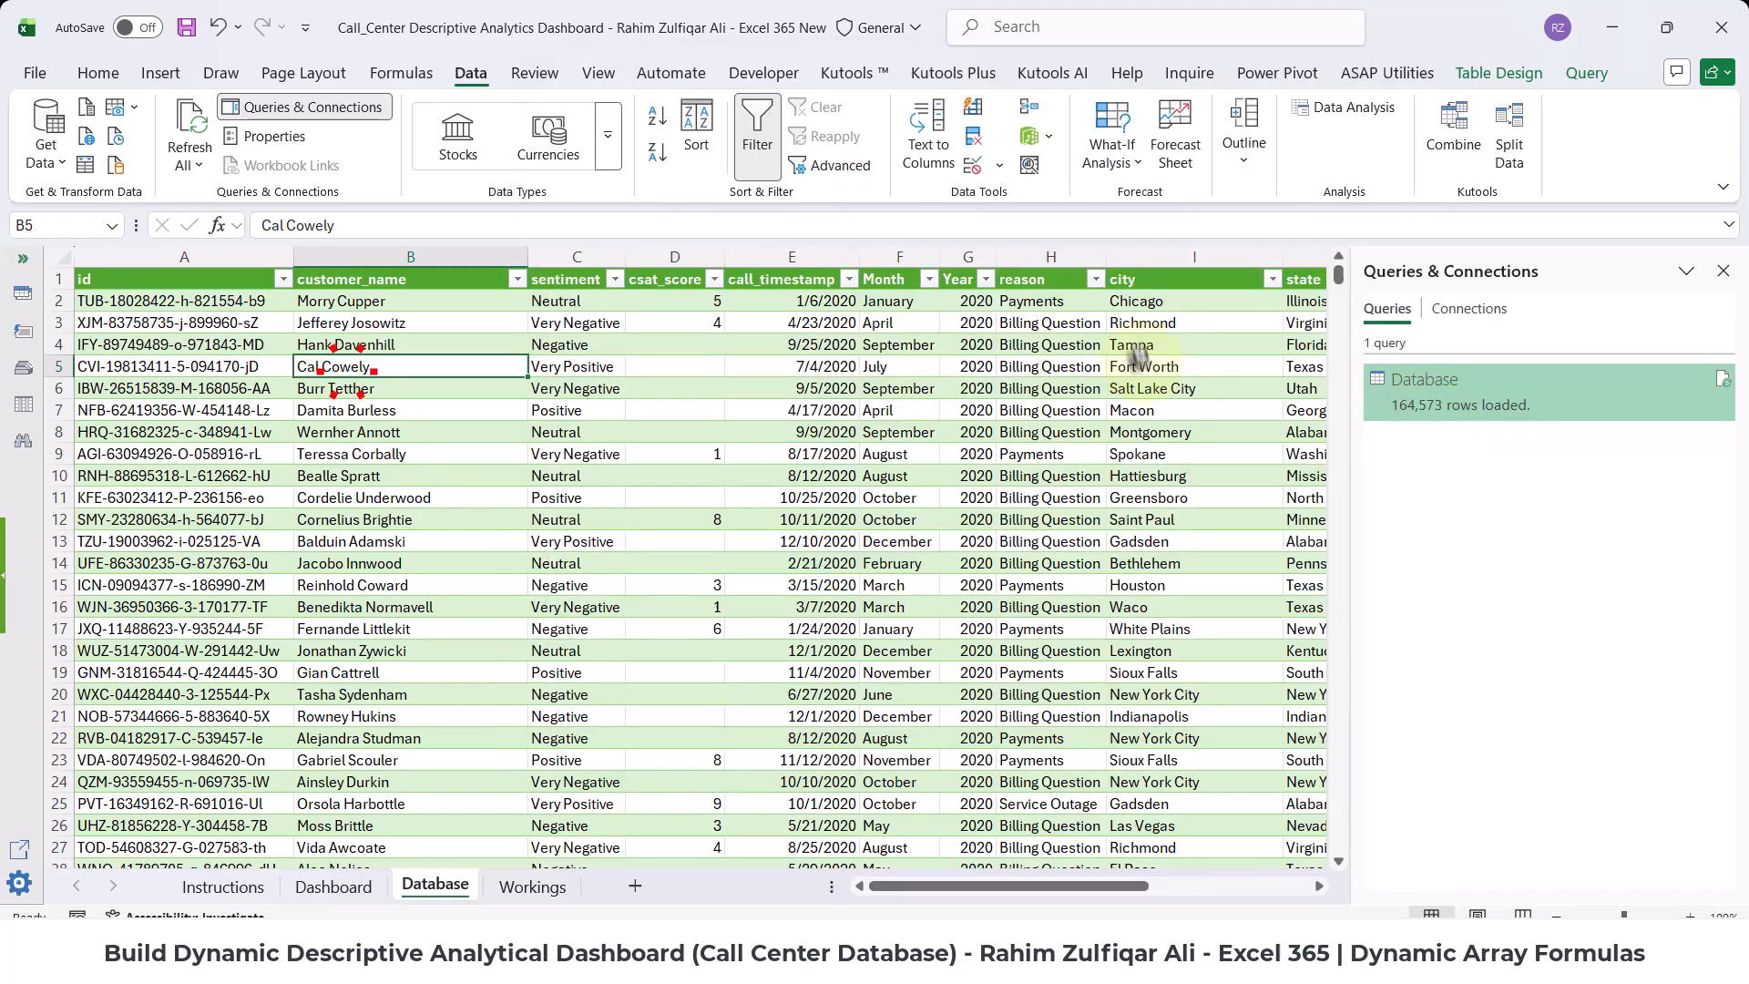
pyautogui.click(984, 279)
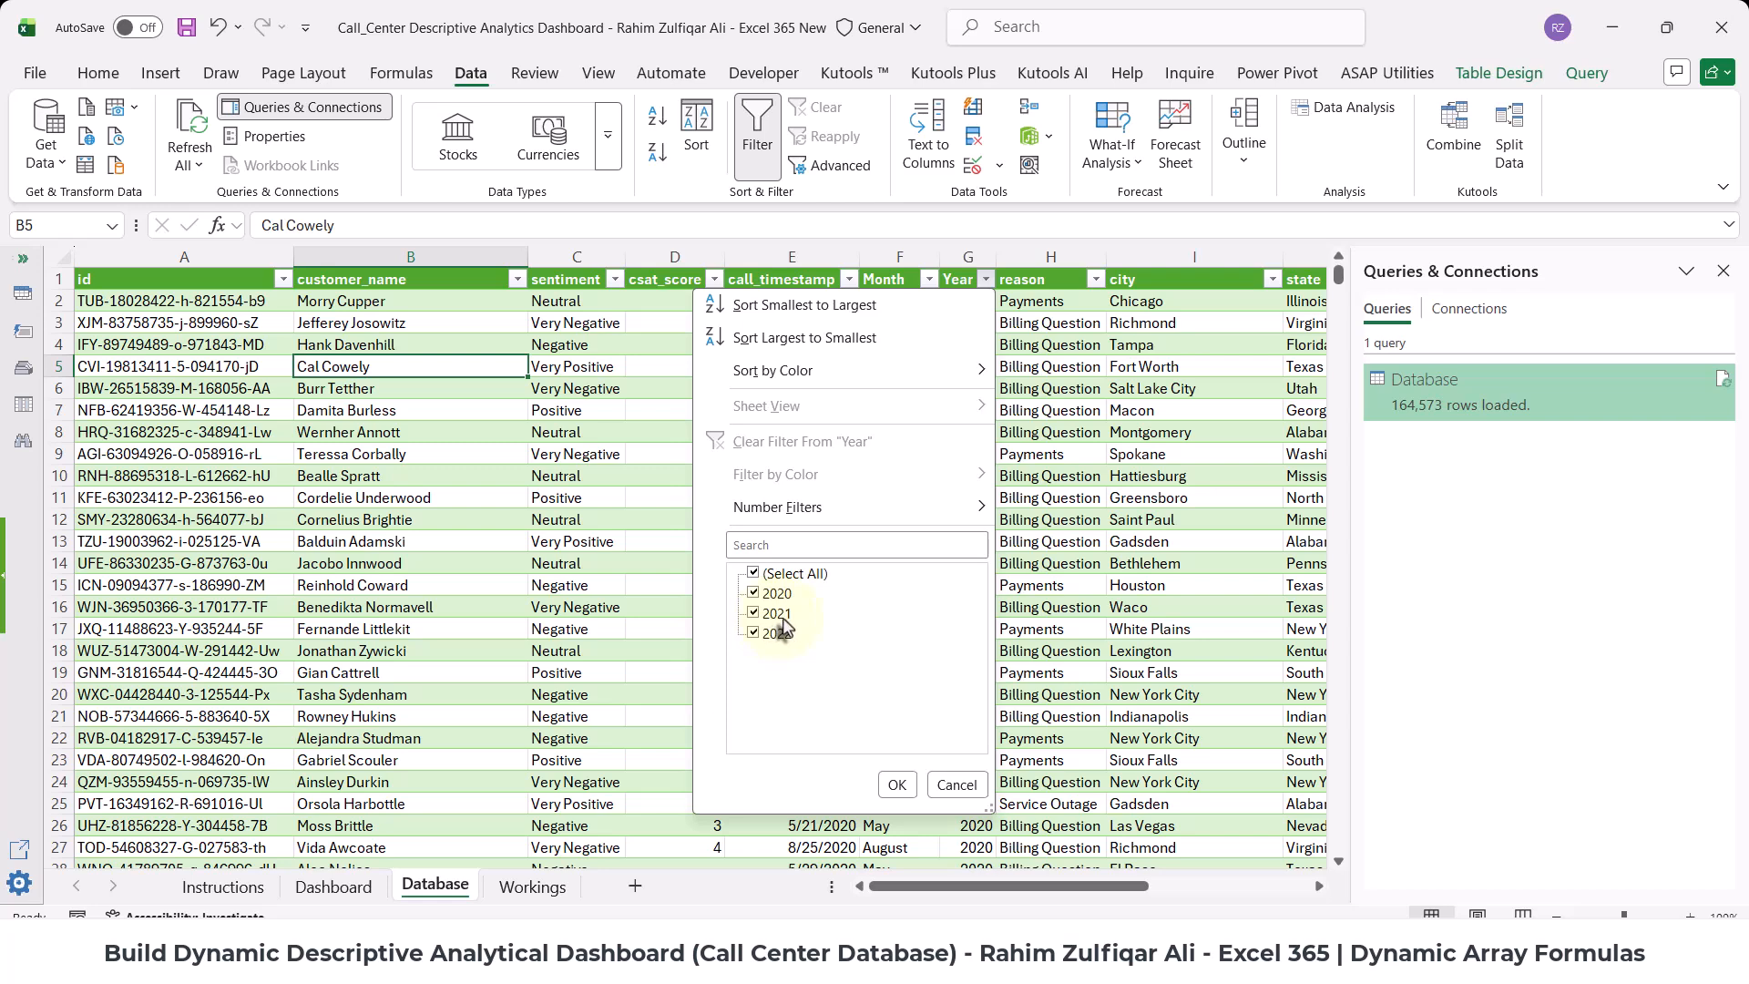
pyautogui.click(954, 785)
pyautogui.click(973, 560)
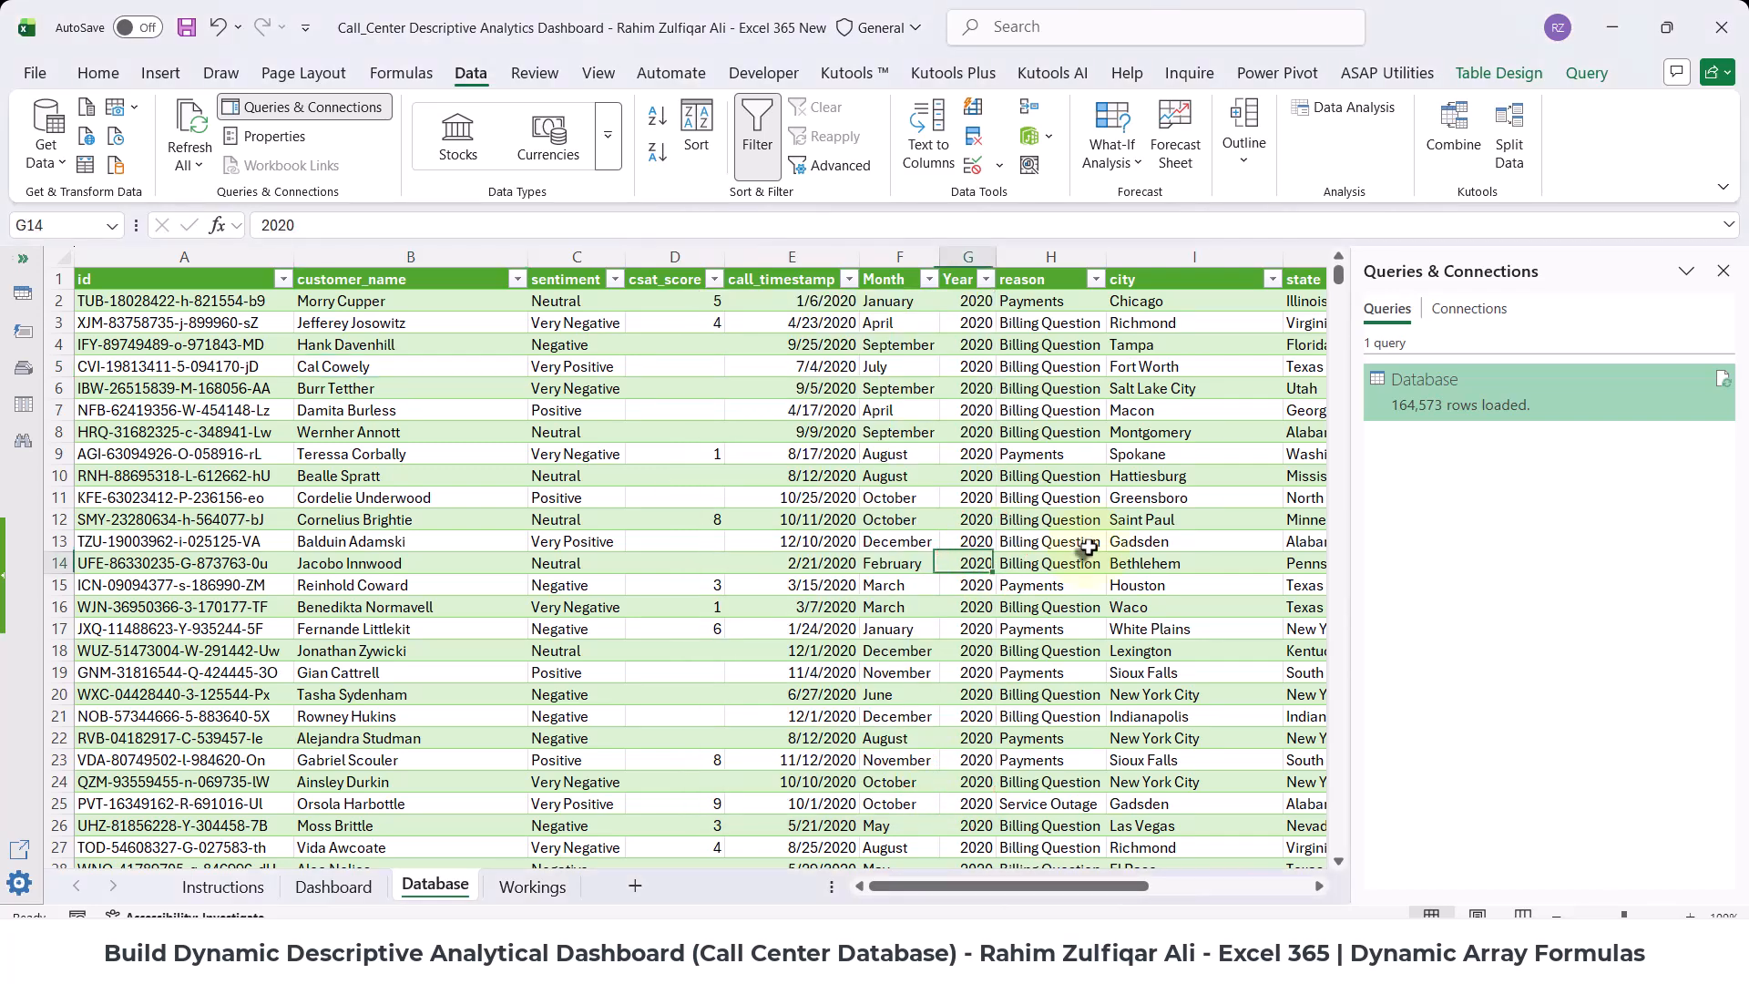
# - Switch to File Explorer and permanently delete the 2022 workbook from the Database folder
pyautogui.click(824, 942)
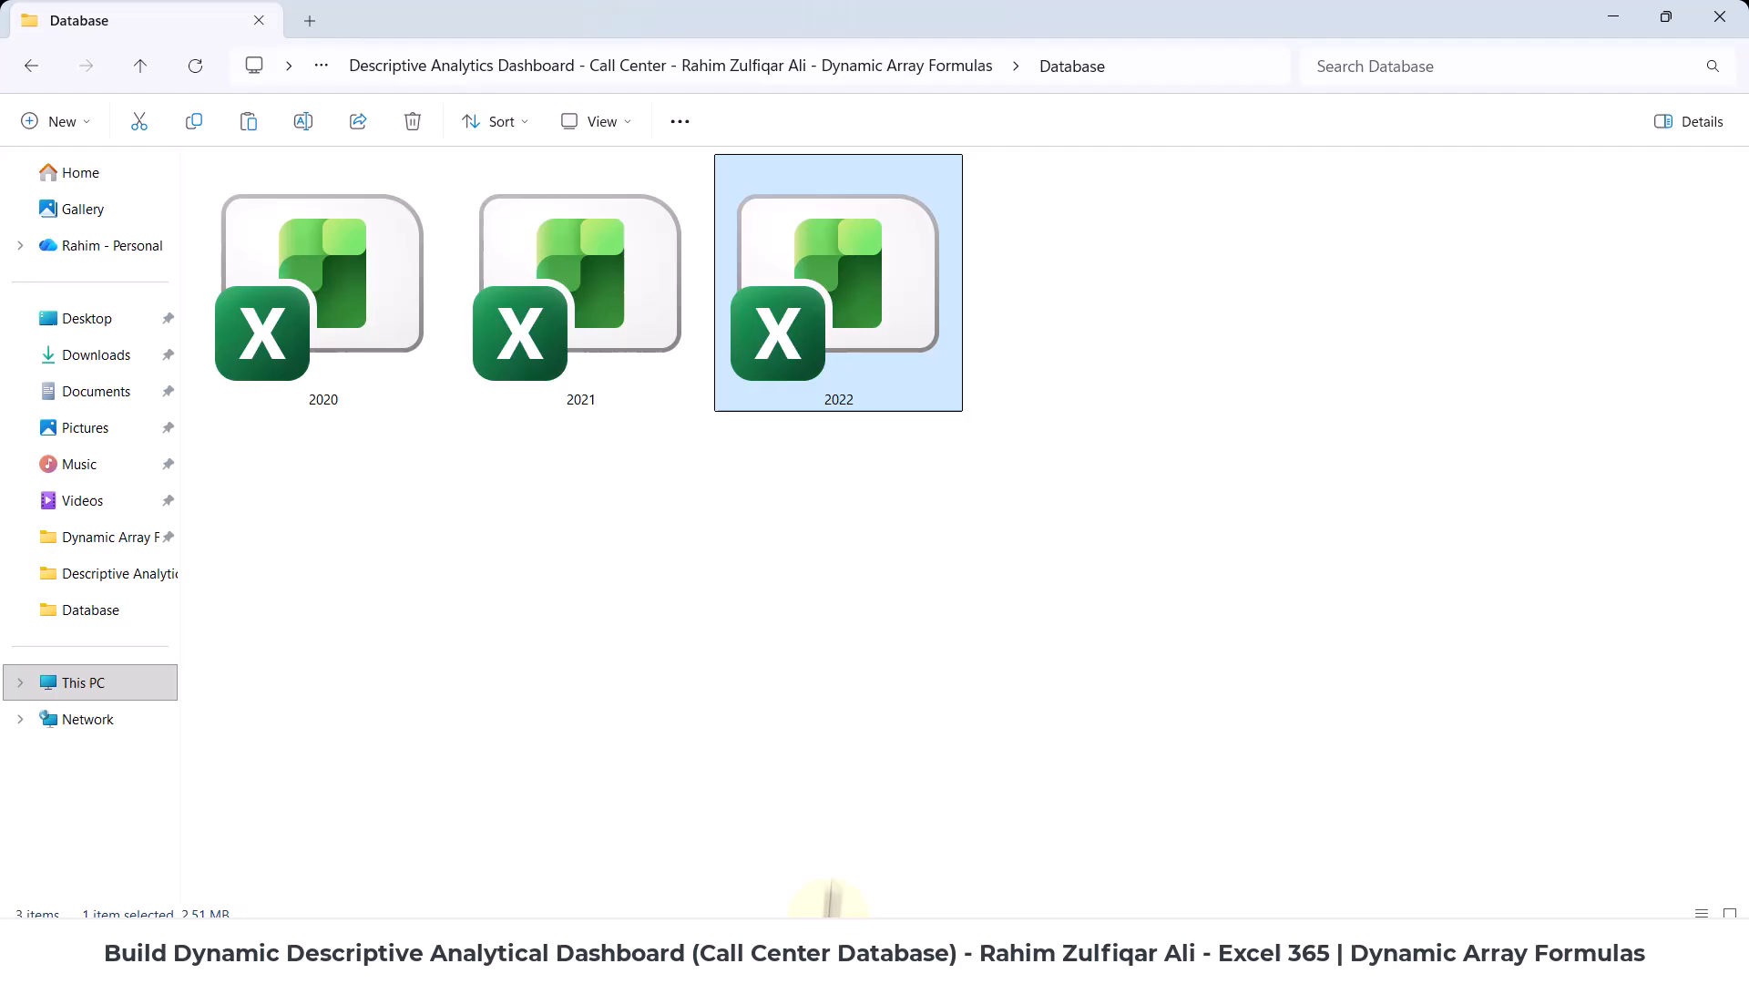
pyautogui.click(1005, 404)
pyautogui.moveTo(1019, 283); pyautogui.dragTo(844, 510)
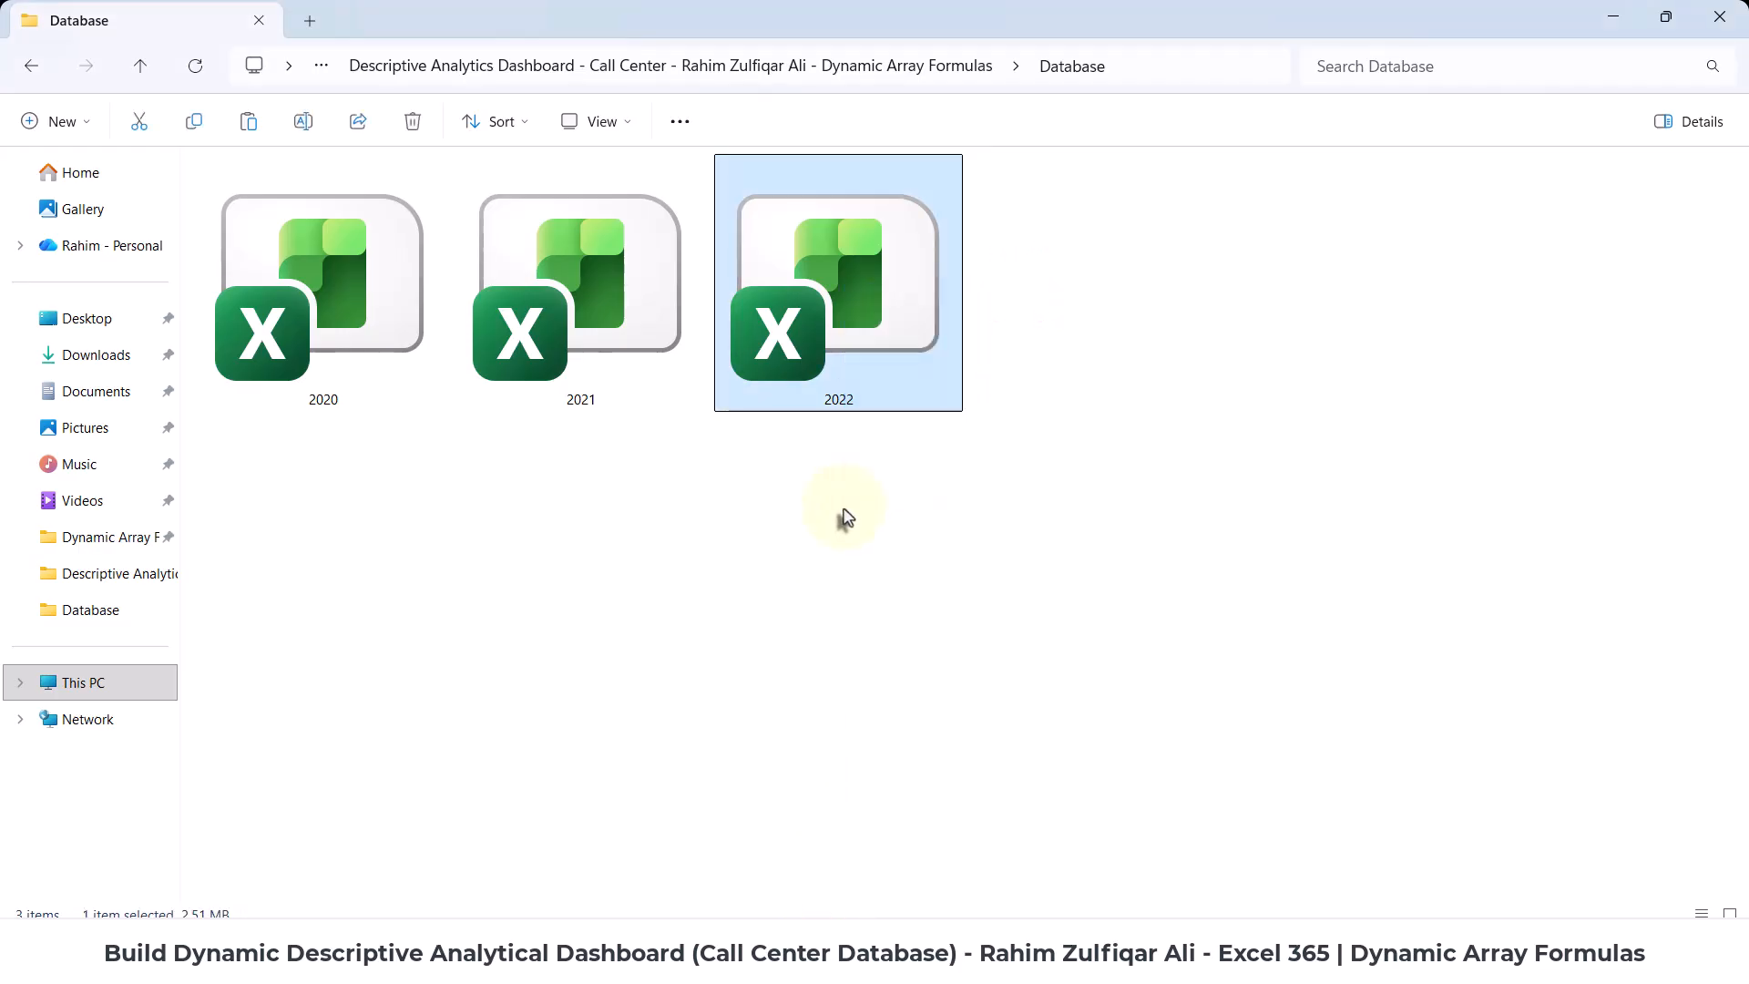
pyautogui.hotkey('shift', 'Delete')
pyautogui.press('Return')
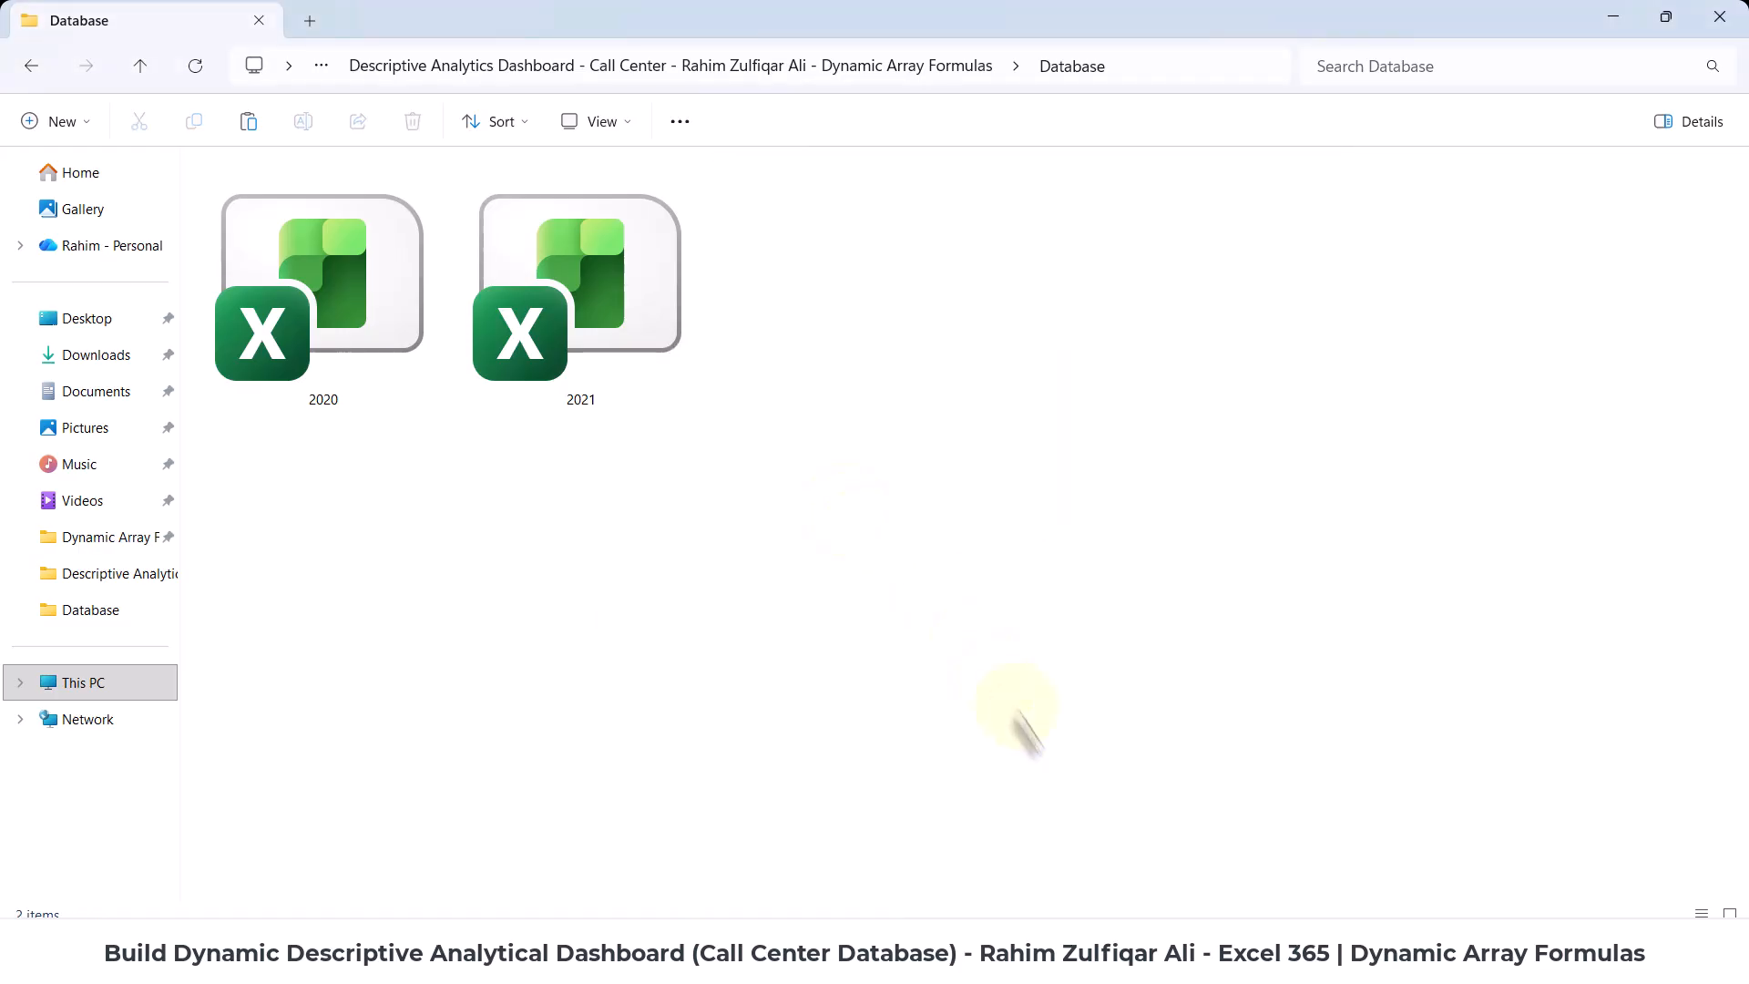
# - Return to Excel, refresh the Database table again and check the query's loaded row count
pyautogui.click(1117, 939)
pyautogui.rightClick(1033, 519)
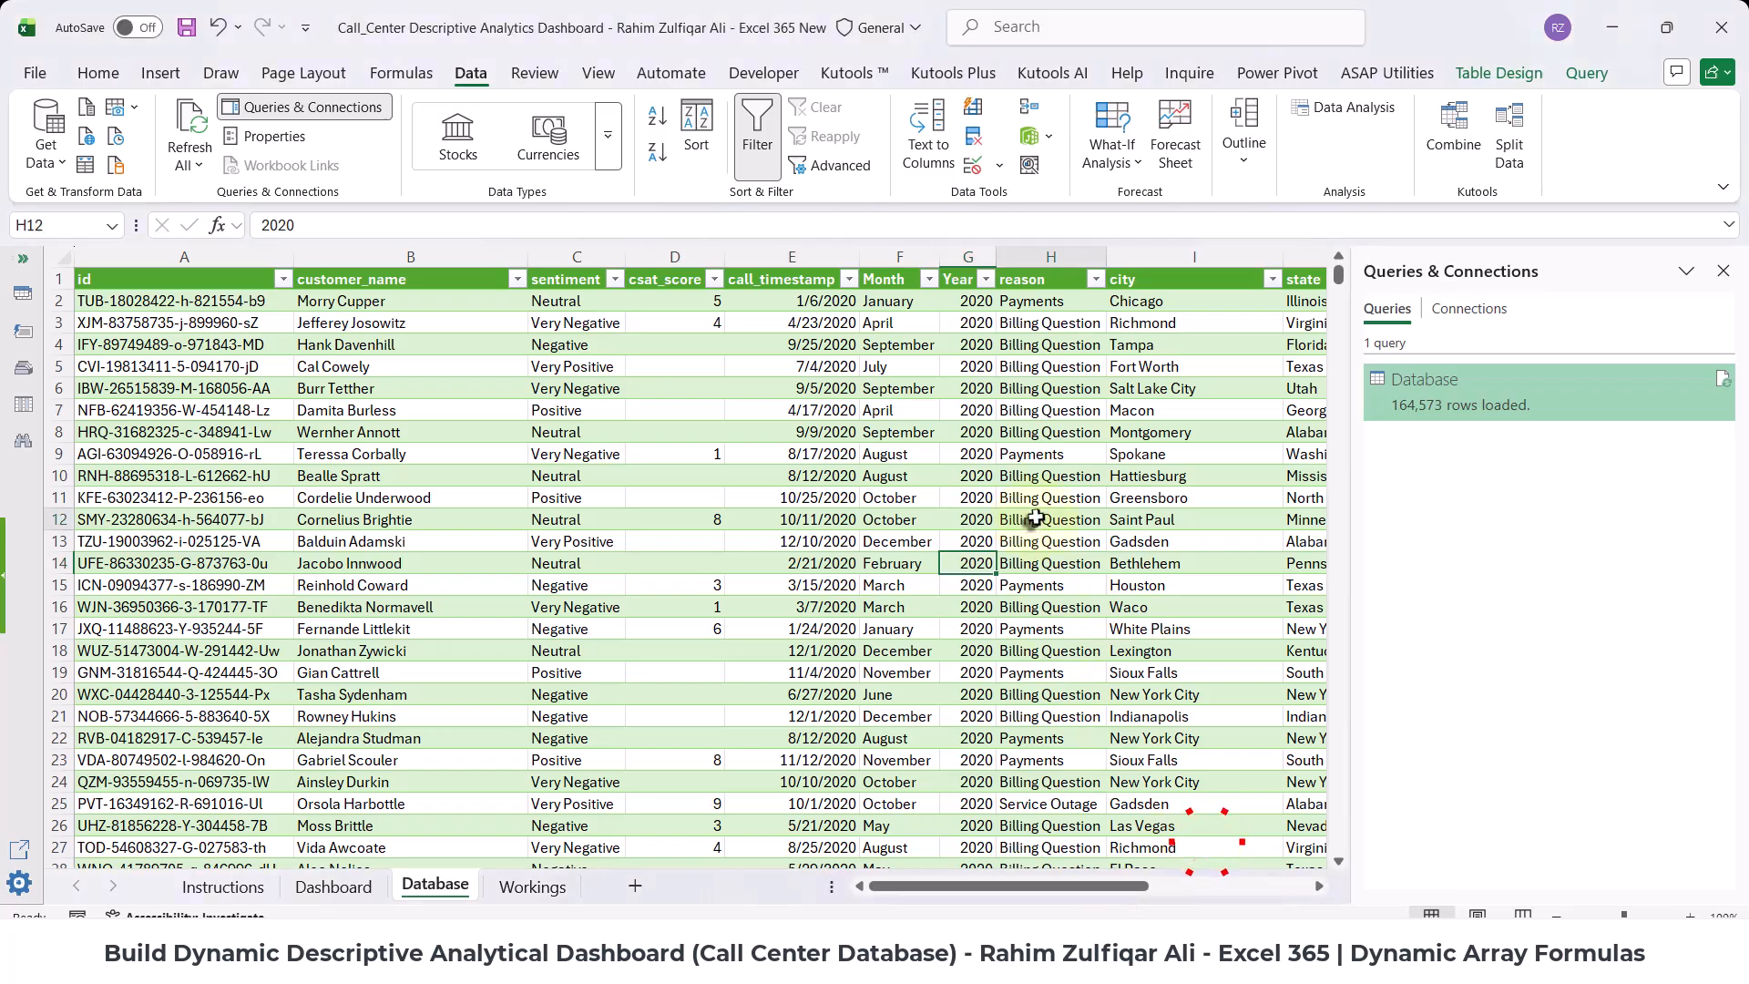
pyautogui.click(1129, 339)
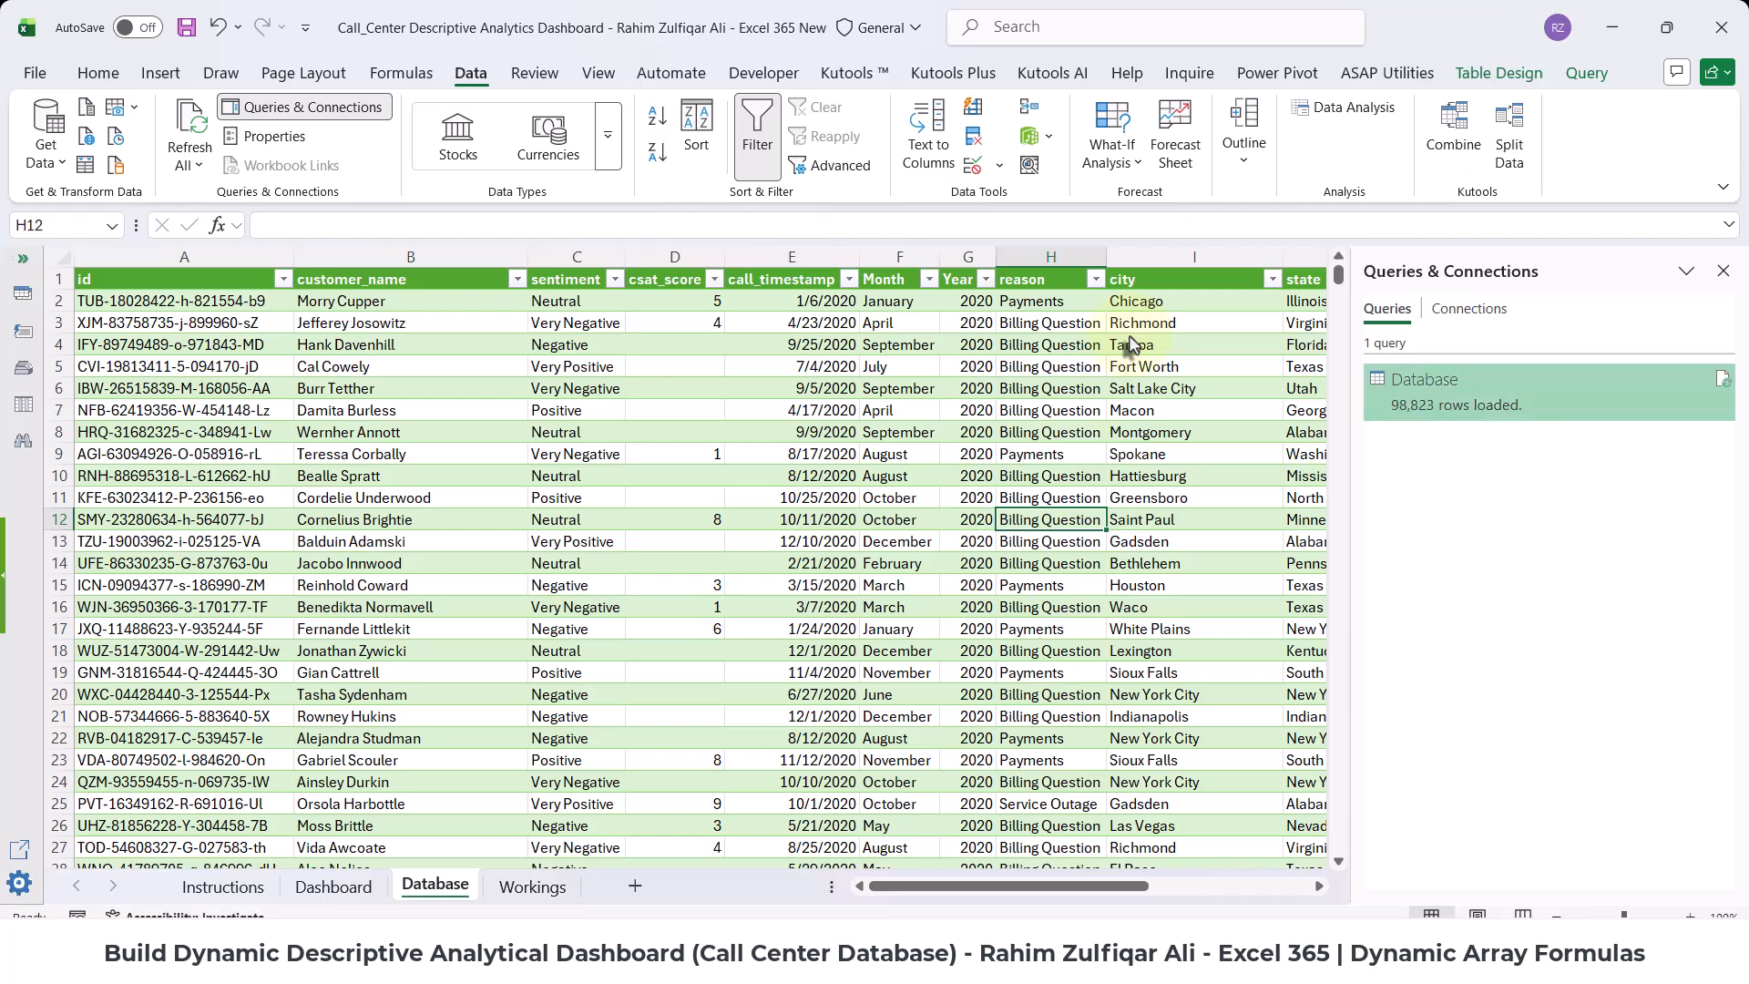
pyautogui.moveTo(1398, 419)
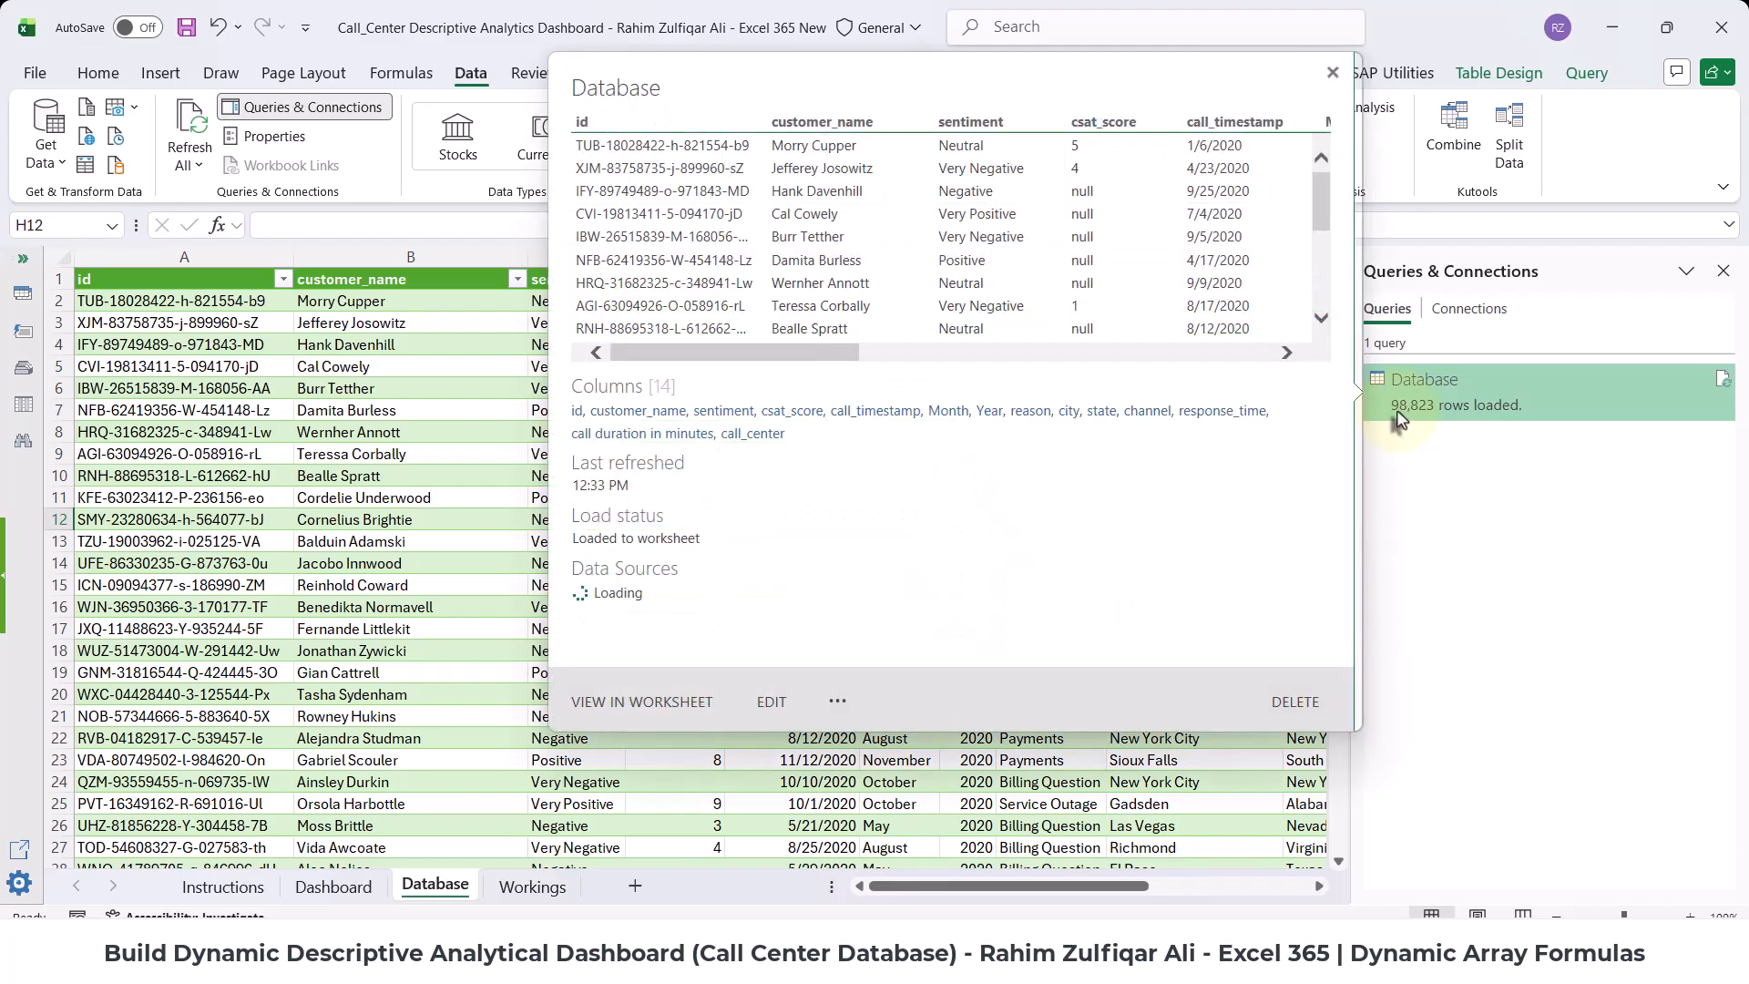
pyautogui.click(378, 409)
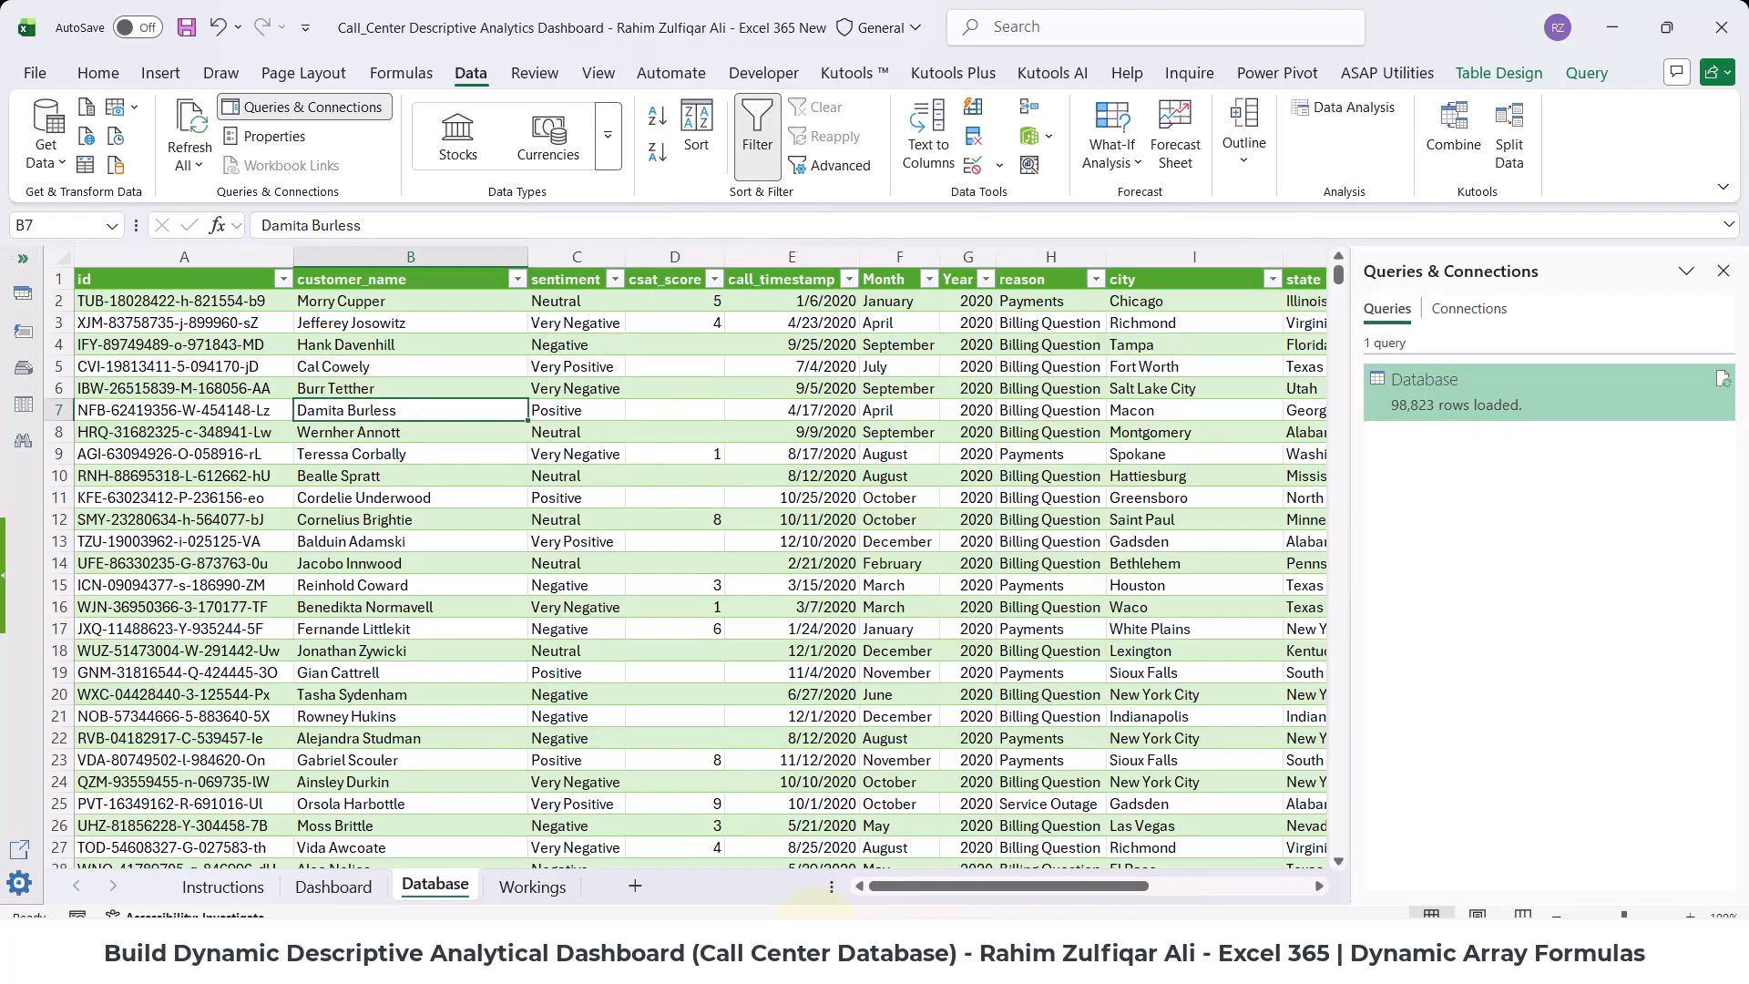
# - Switch to File Explorer and open the 2020 workbook from the Database folder in Excel
pyautogui.moveTo(819, 938)
pyautogui.click(819, 902)
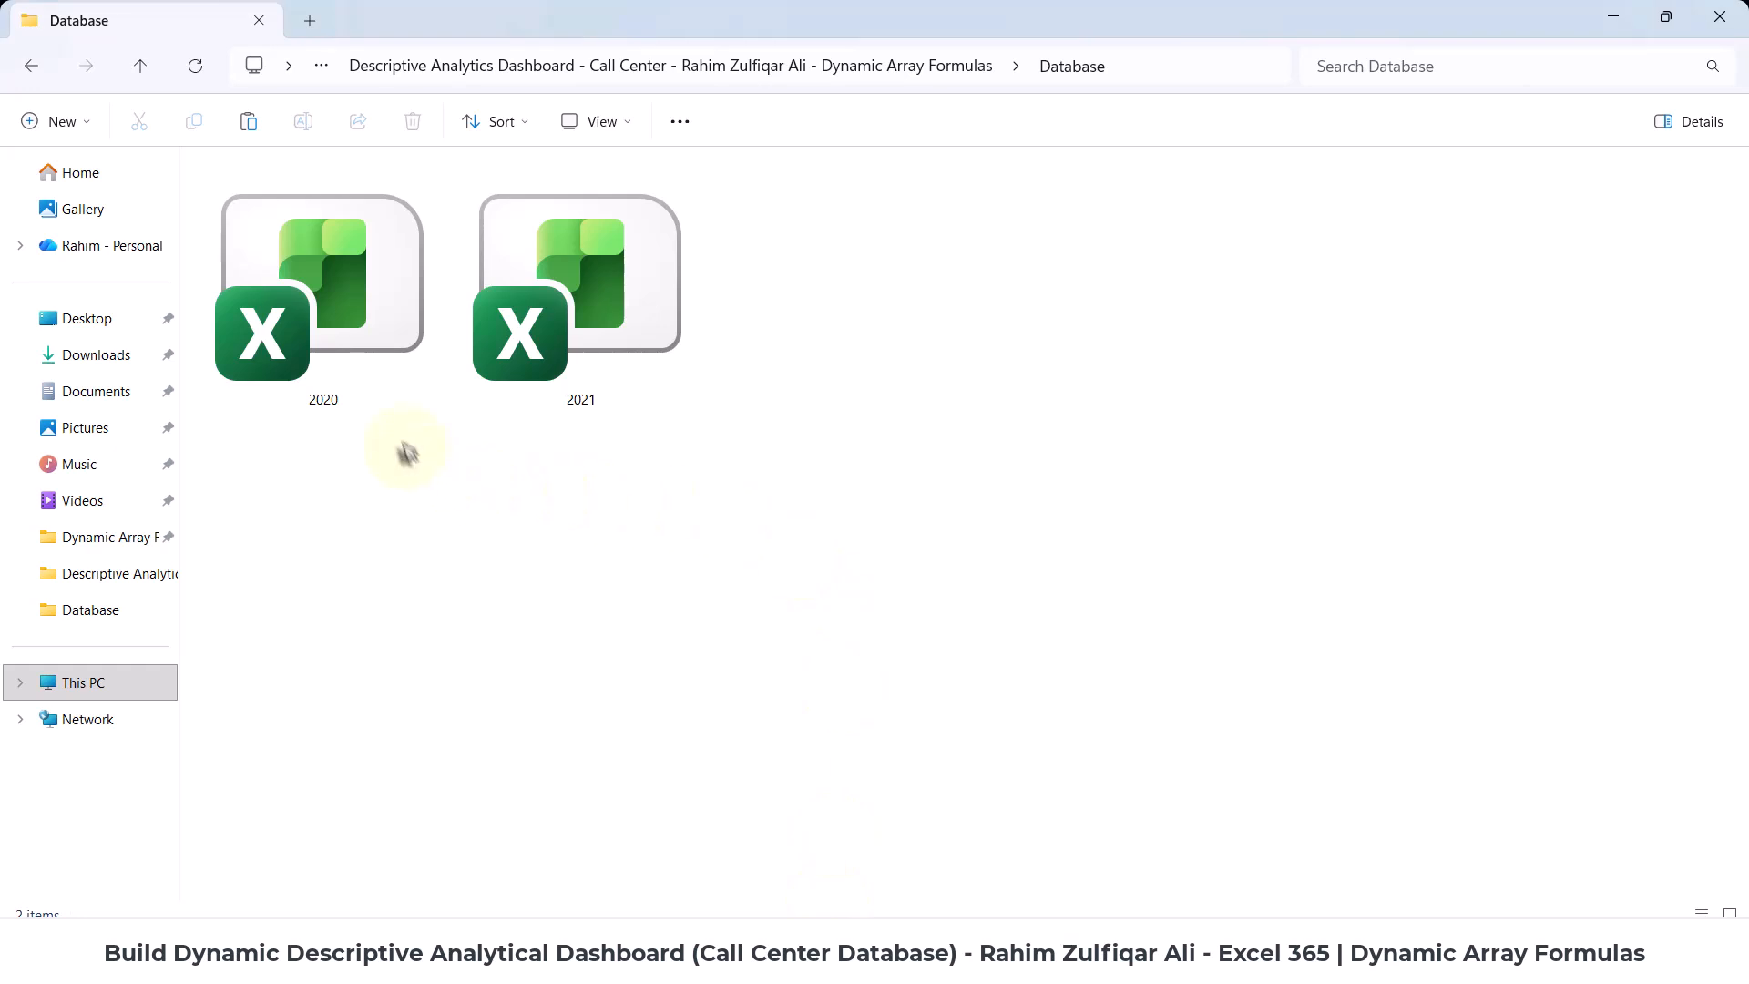
pyautogui.click(372, 364)
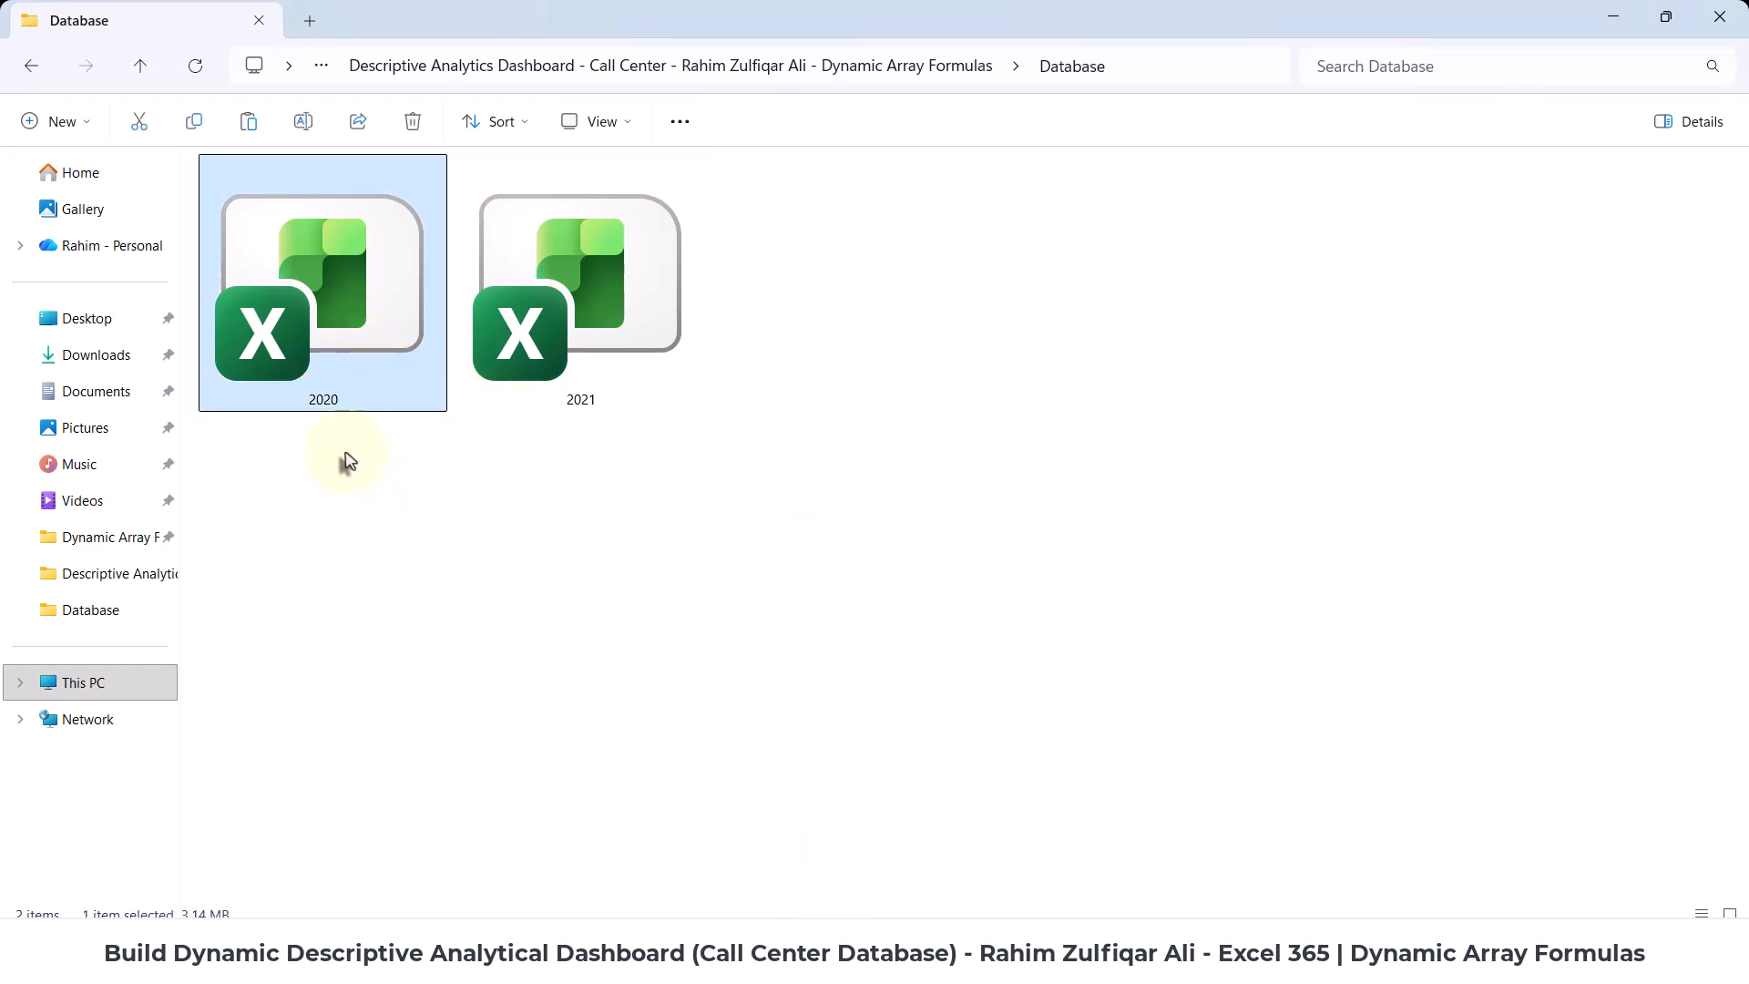
pyautogui.moveTo(362, 403)
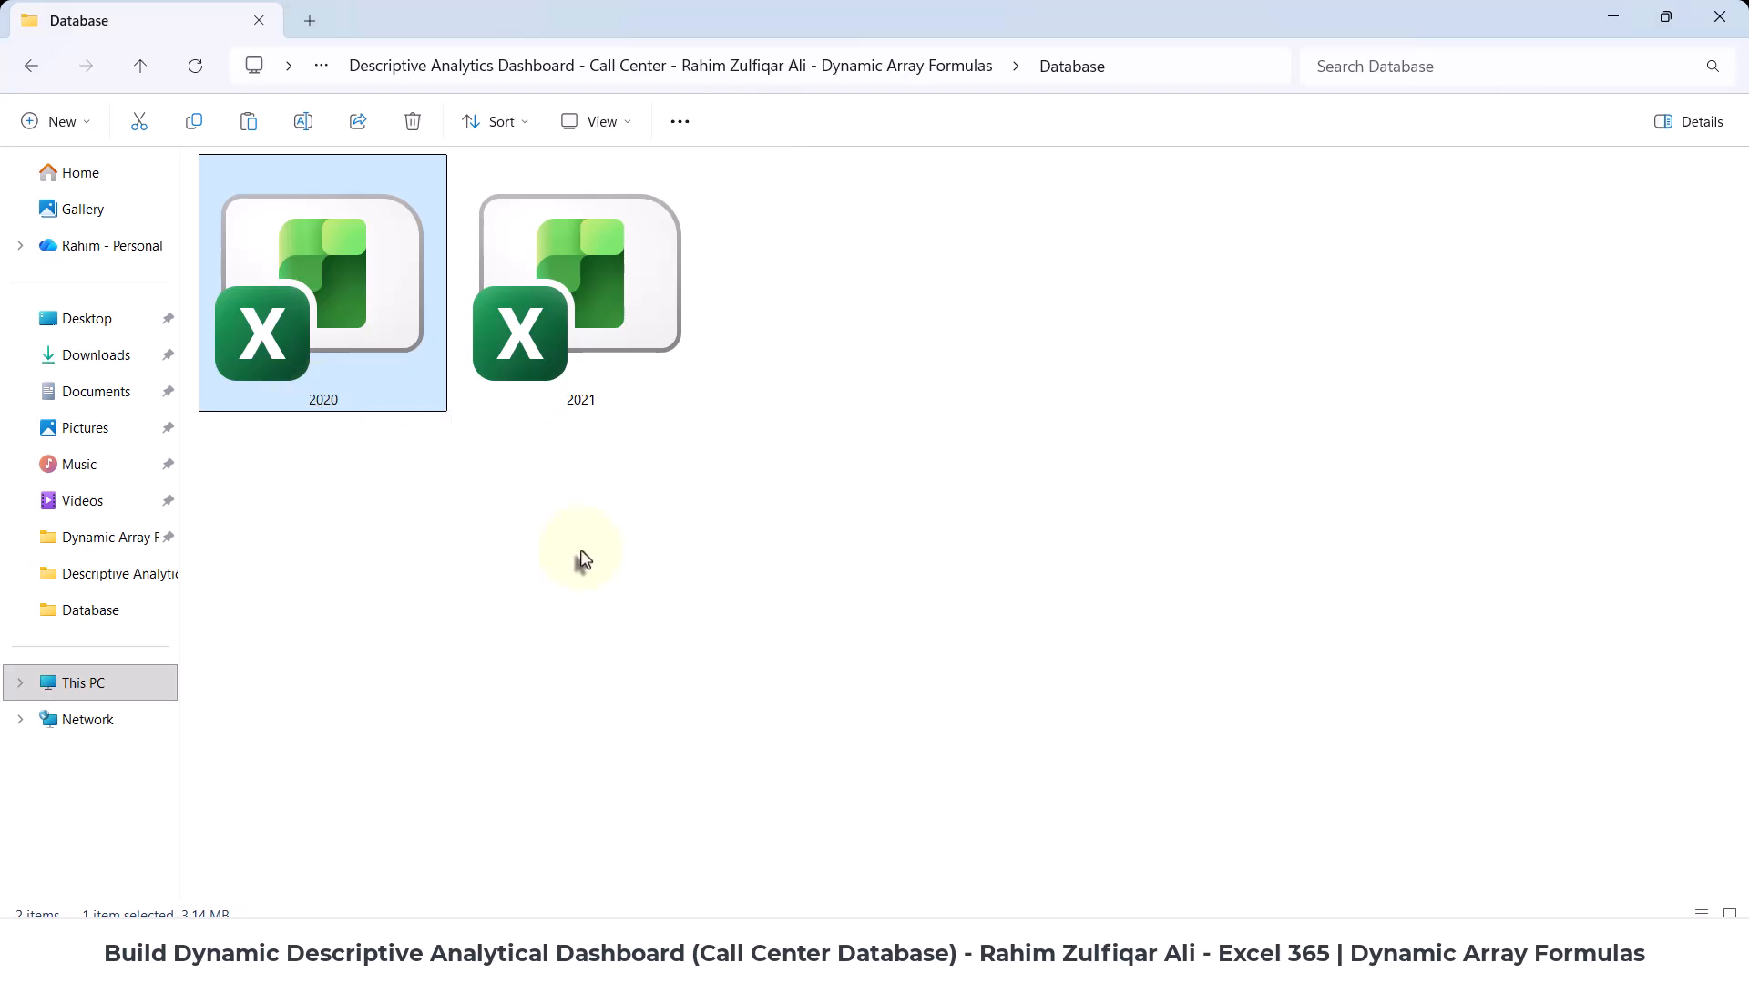
pyautogui.press('Return')
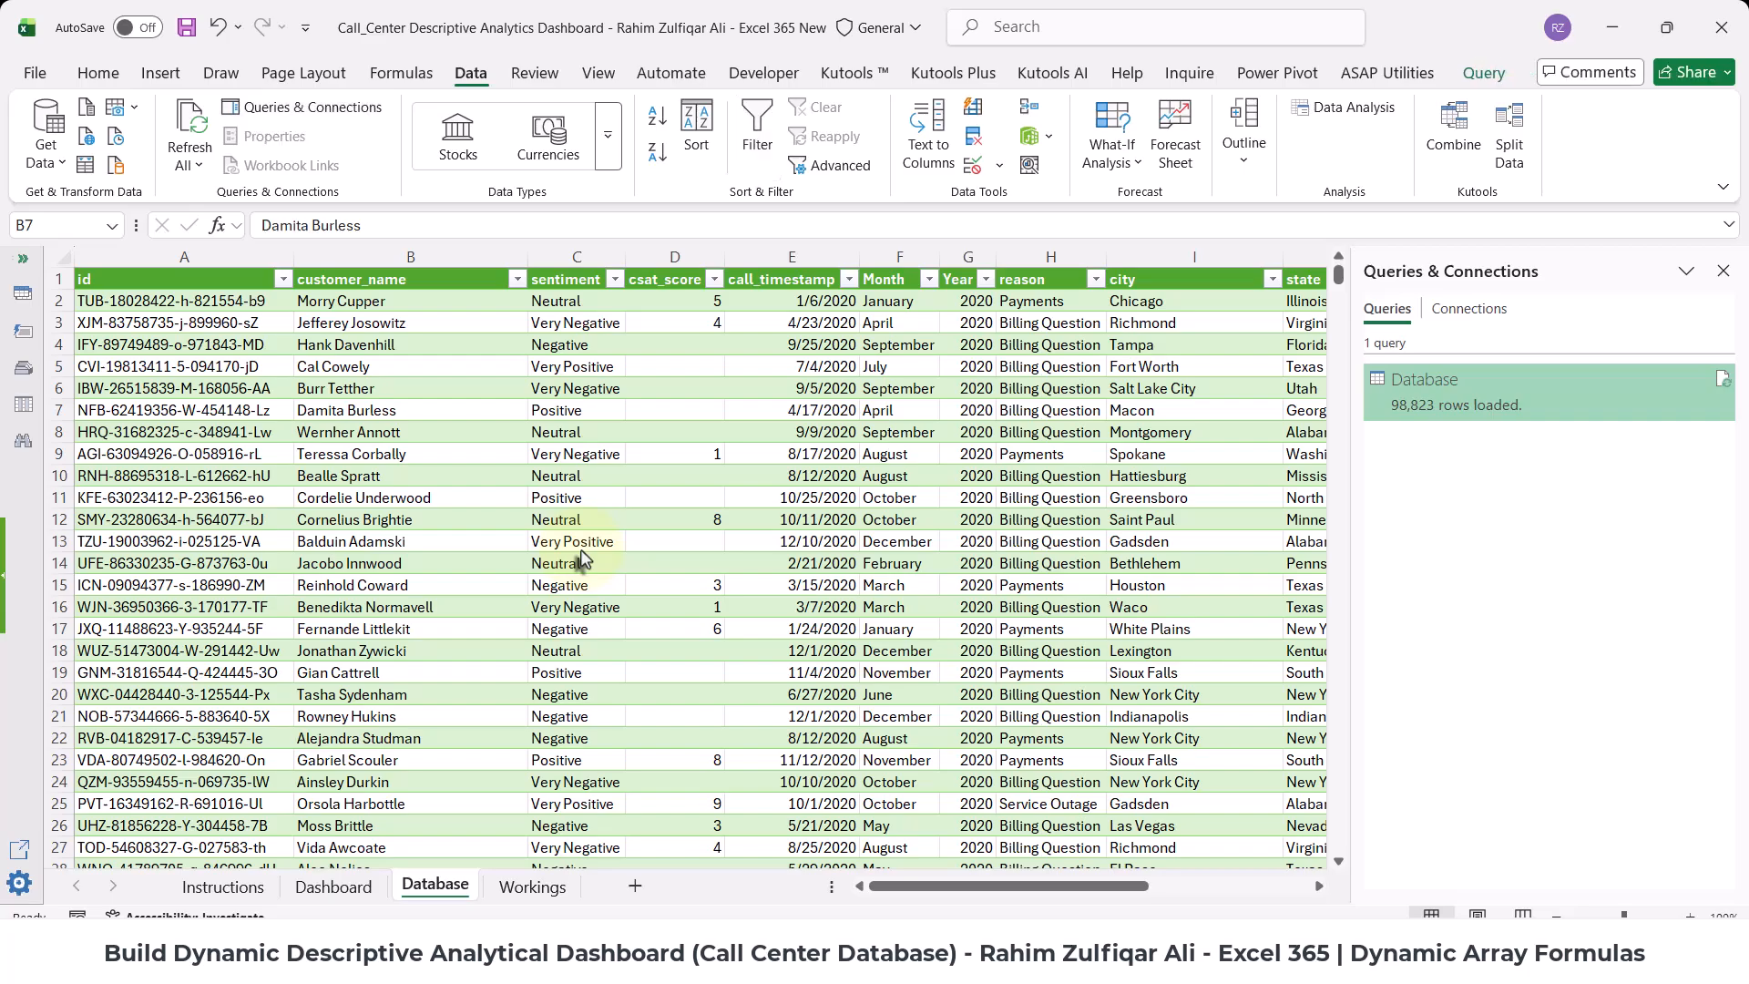
# - Duplicate the last record on the 2020 sheet, row 32942, into rows 32943 and 32944
pyautogui.hotkey('ctrl', 'Down')
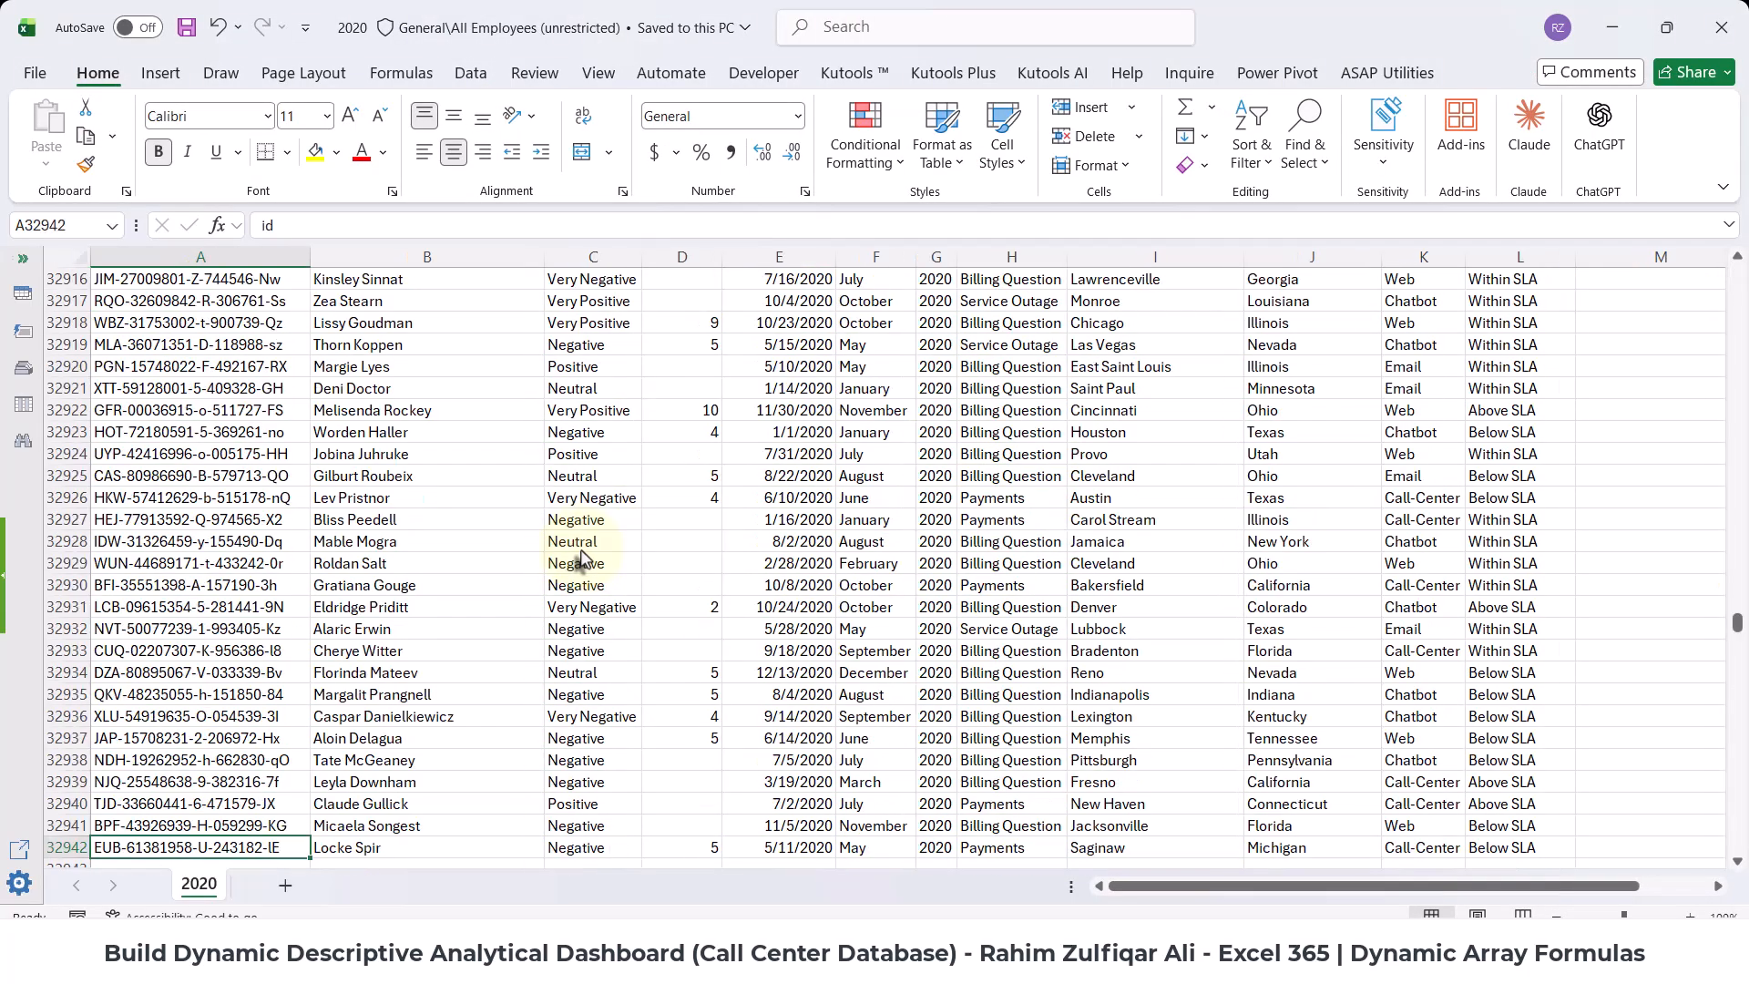
pyautogui.hotkey('ctrl', 'shift', 'Right')
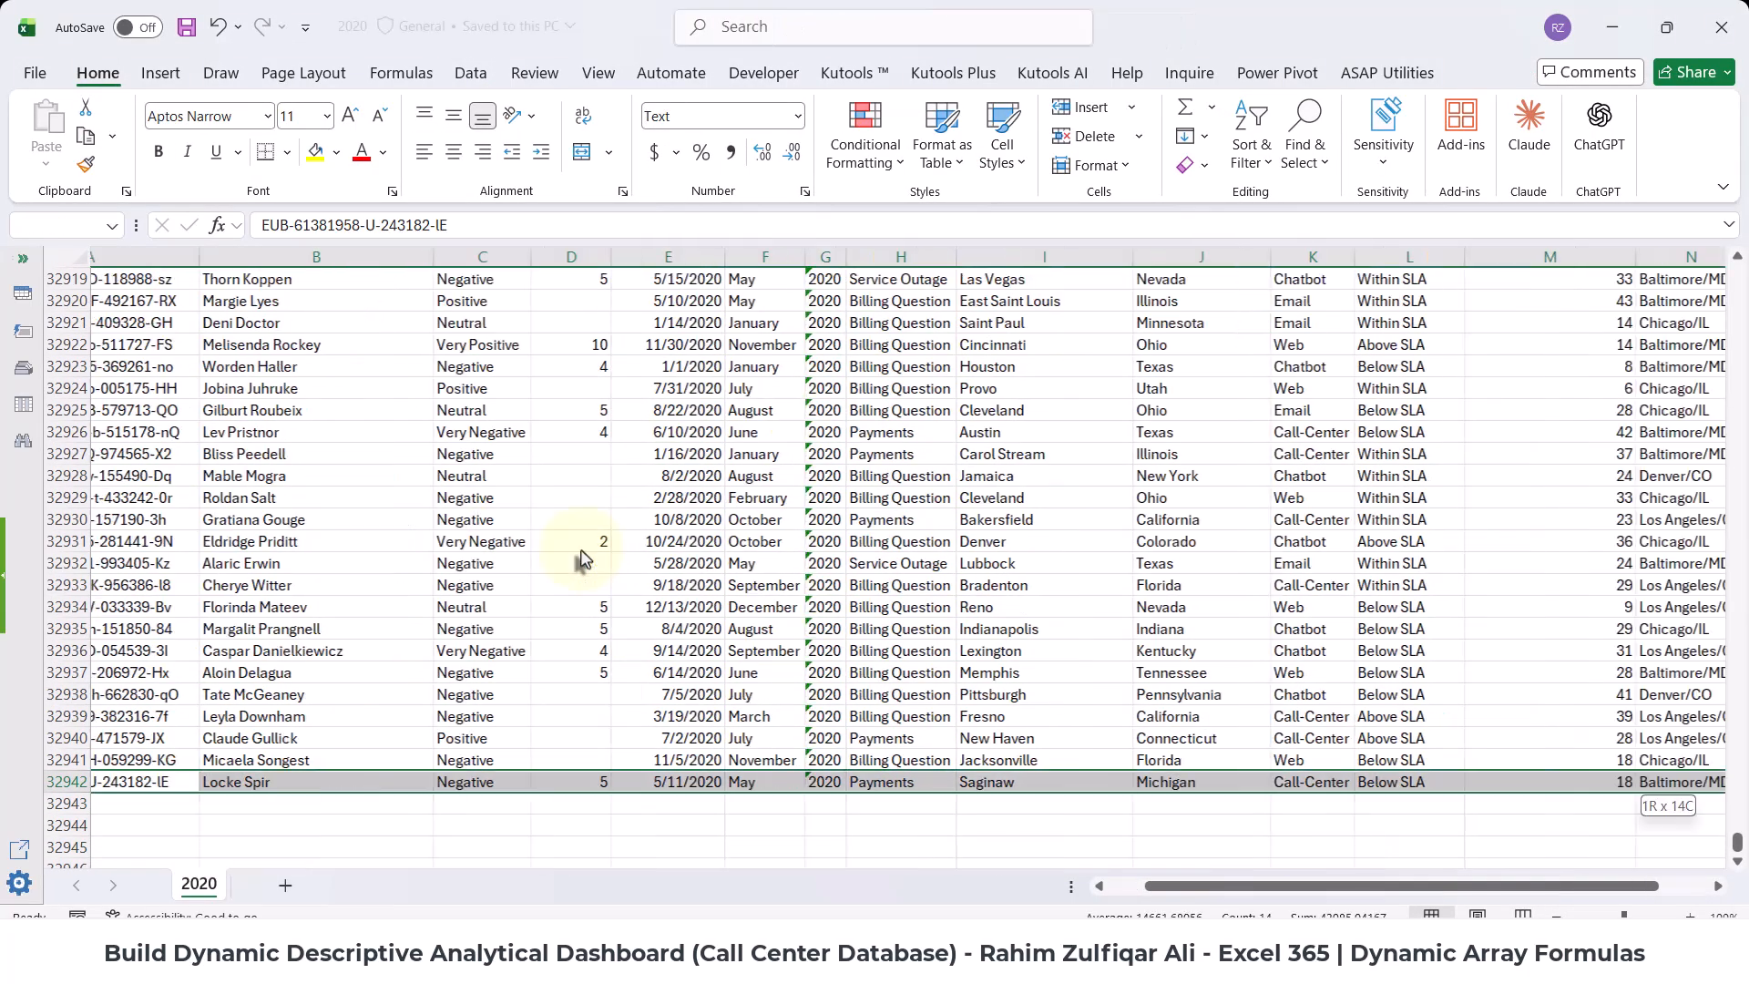
pyautogui.hotkey('ctrl', 'c')
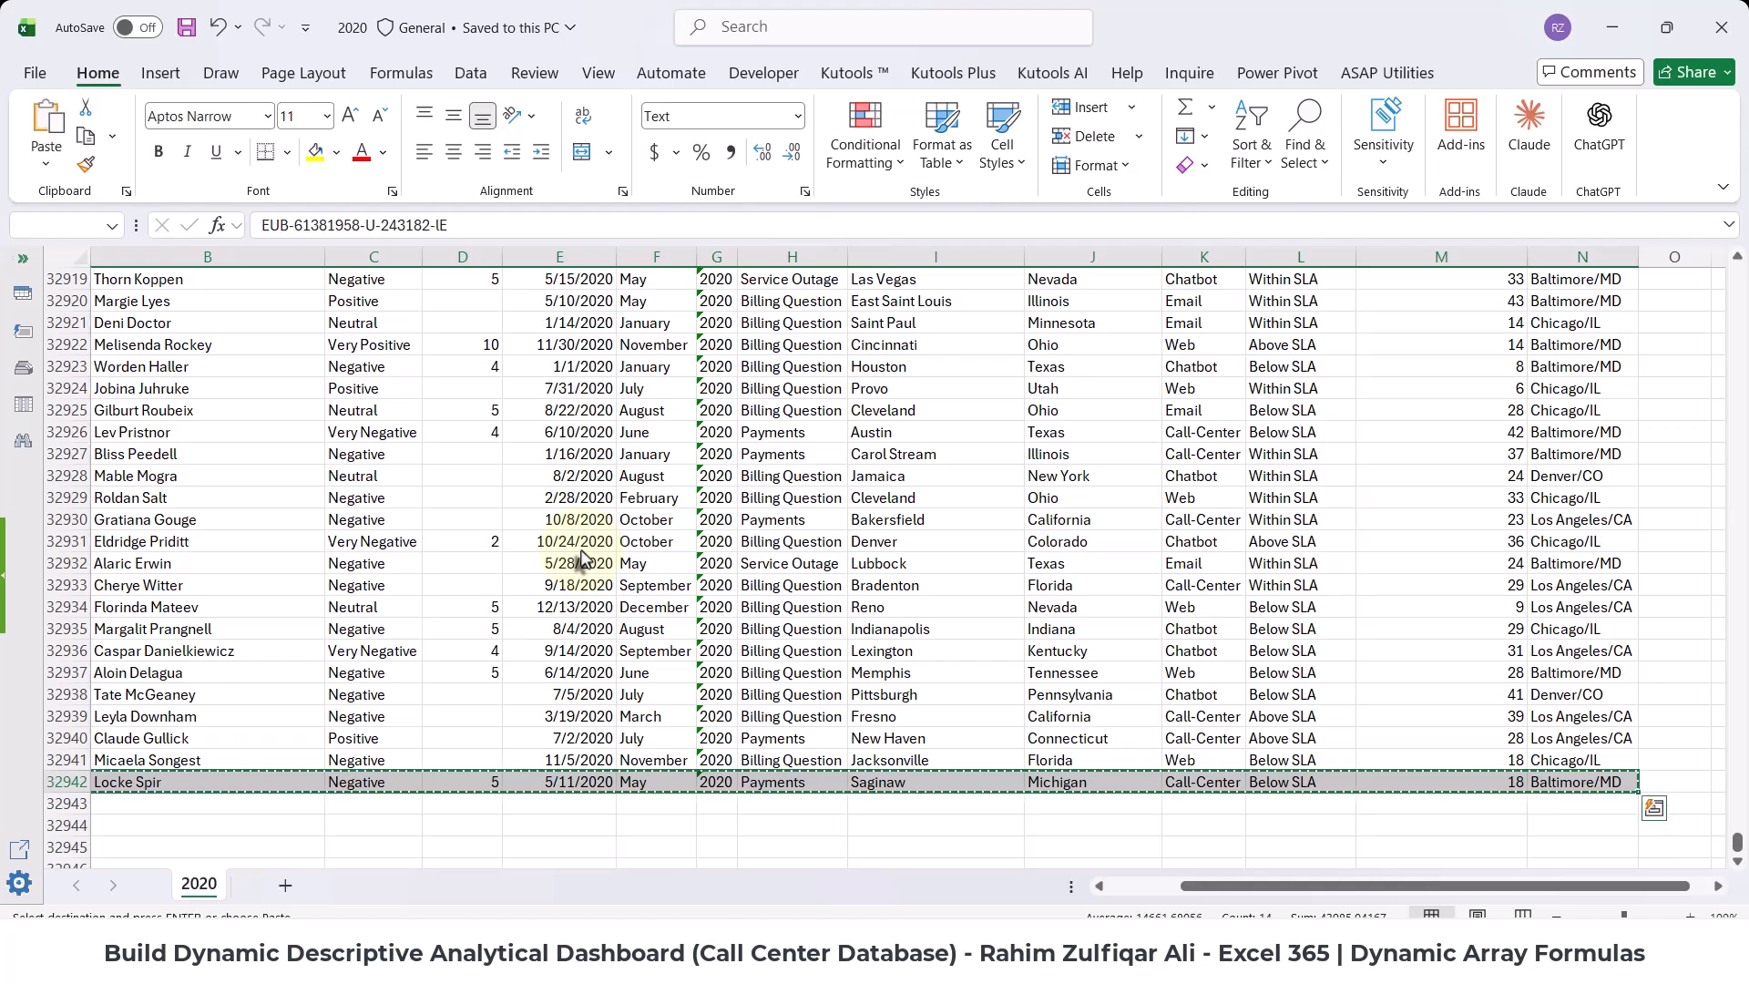
pyautogui.press('Down')
pyautogui.hotkey('ctrl', 'v')
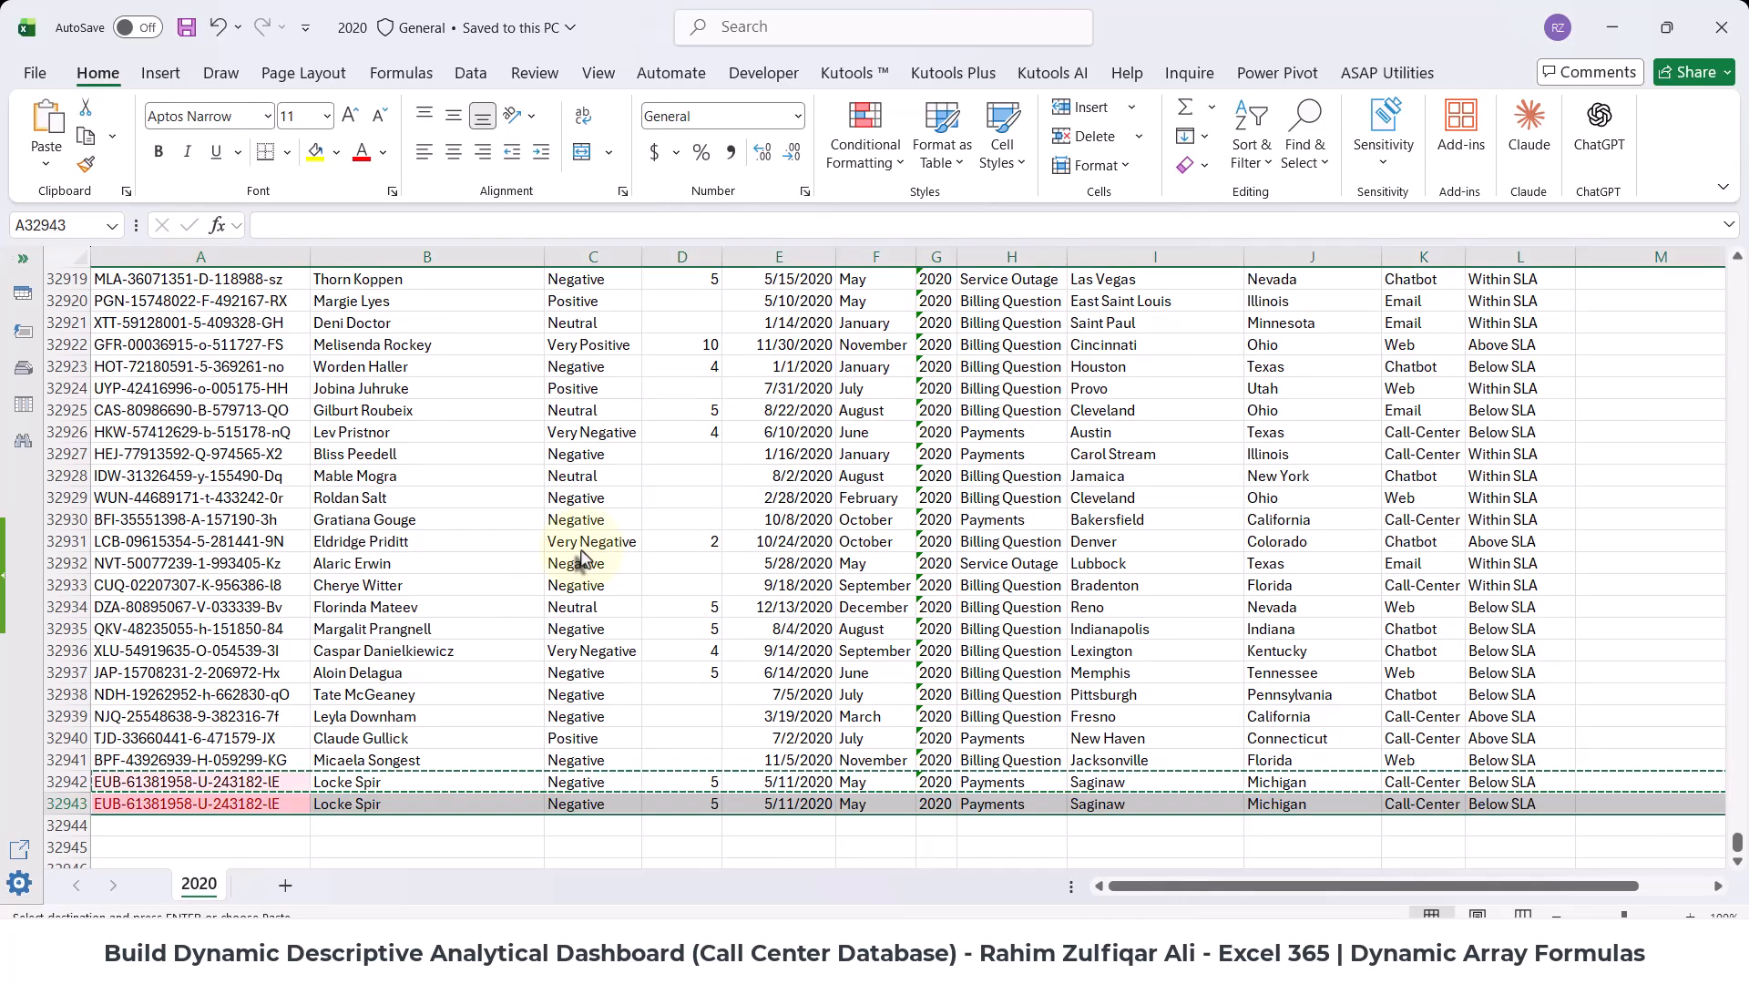
pyautogui.press('Down')
pyautogui.hotkey('ctrl', 'v')
pyautogui.press('ctrl')
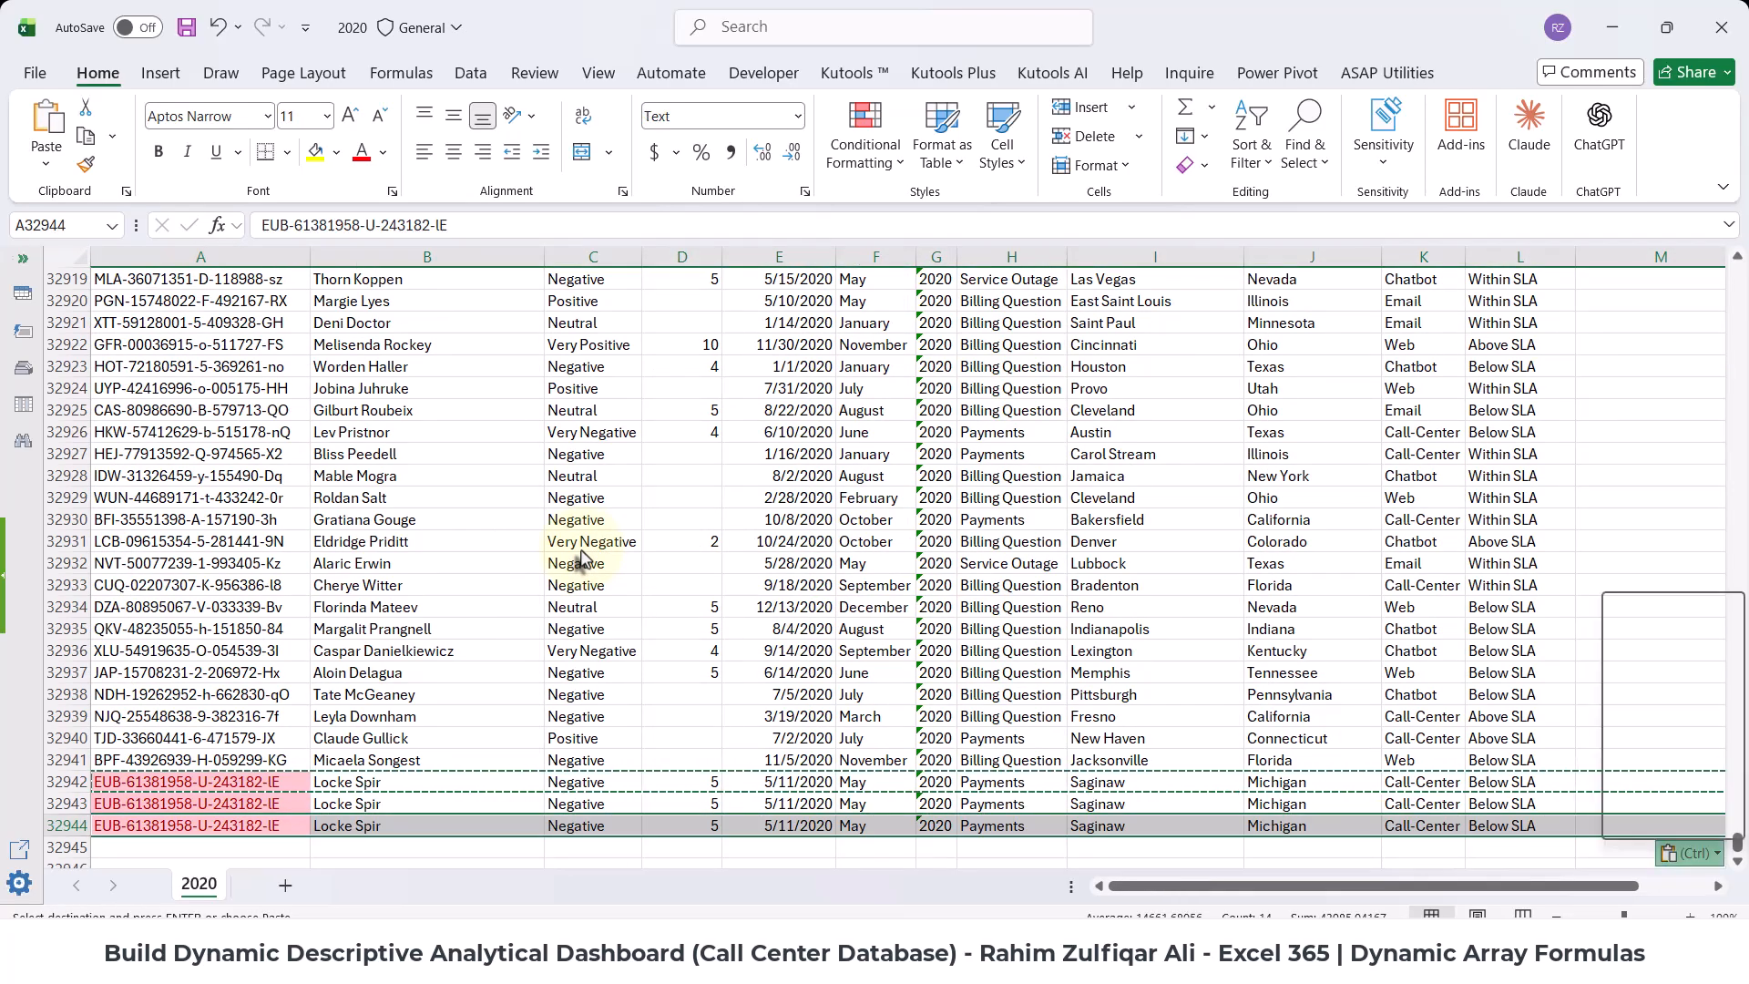
pyautogui.press('Escape')
pyautogui.press('Left')
pyautogui.press('Down')
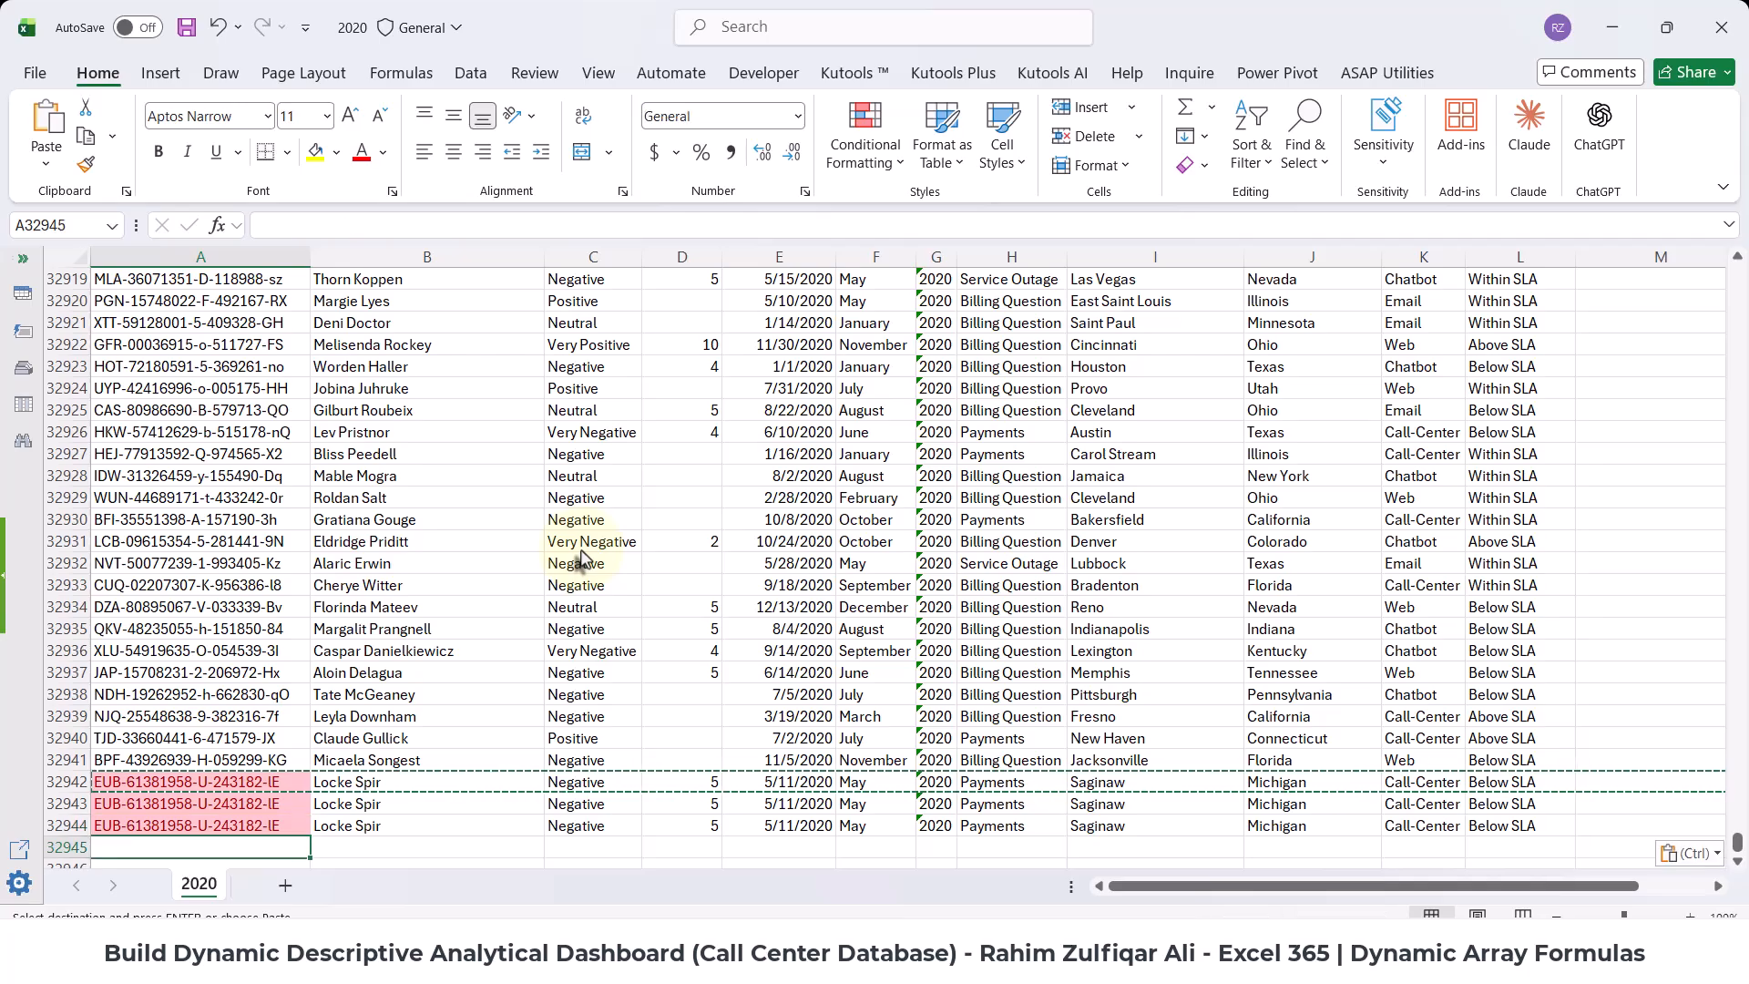
# - Paste the copied record into row 32945 as well and set the customer name to ABC in cells B32943:B32945
pyautogui.press('Return')
pyautogui.press('Left')
pyautogui.press('Right')
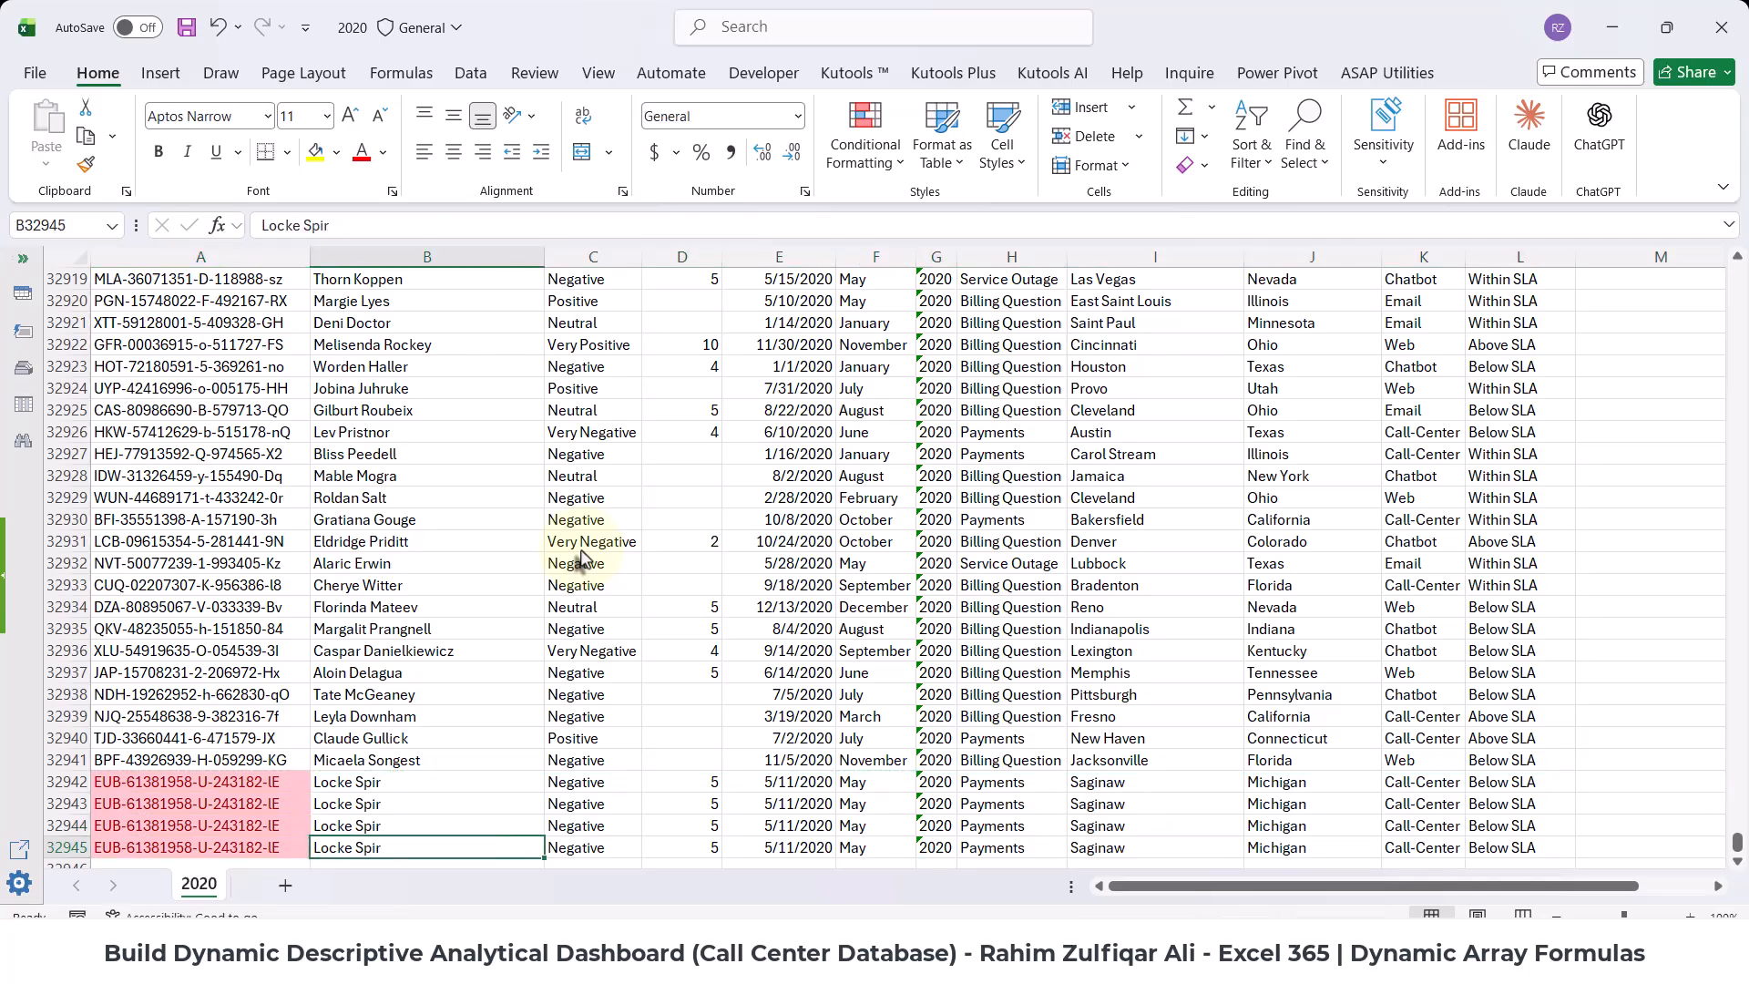
pyautogui.press('Up')
pyautogui.press('Up')
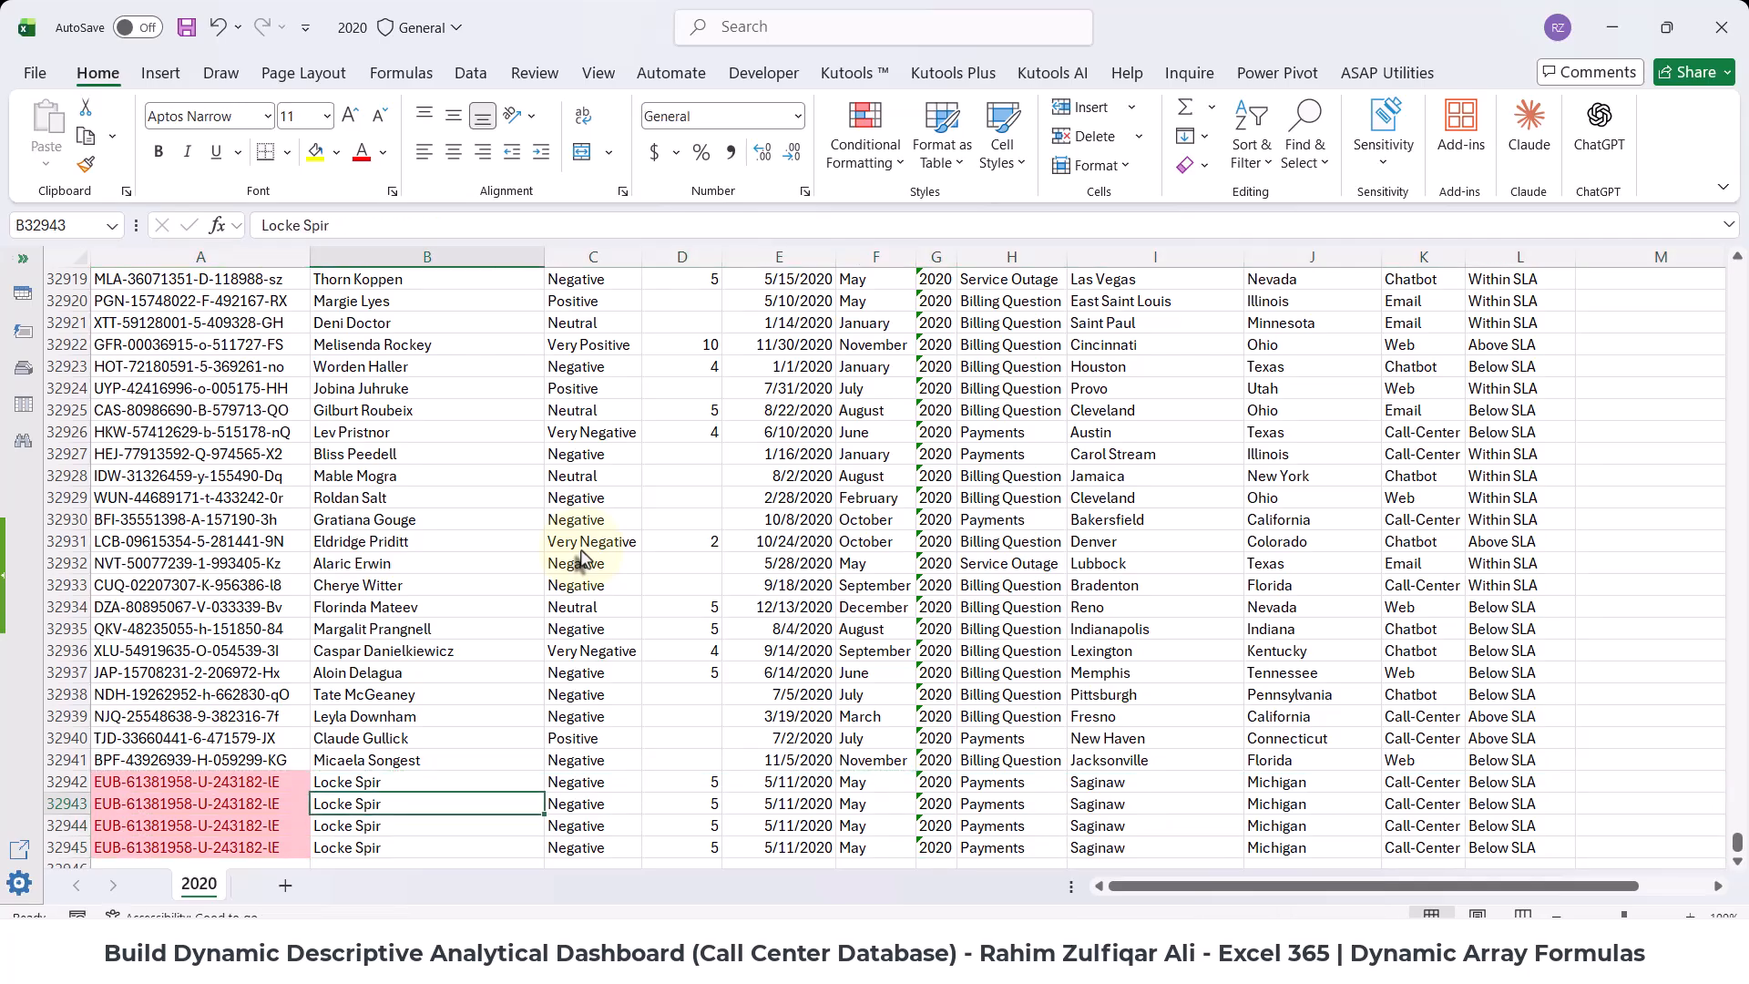
pyautogui.hotkey('shift', 'Down')
pyautogui.hotkey('shift', 'Down')
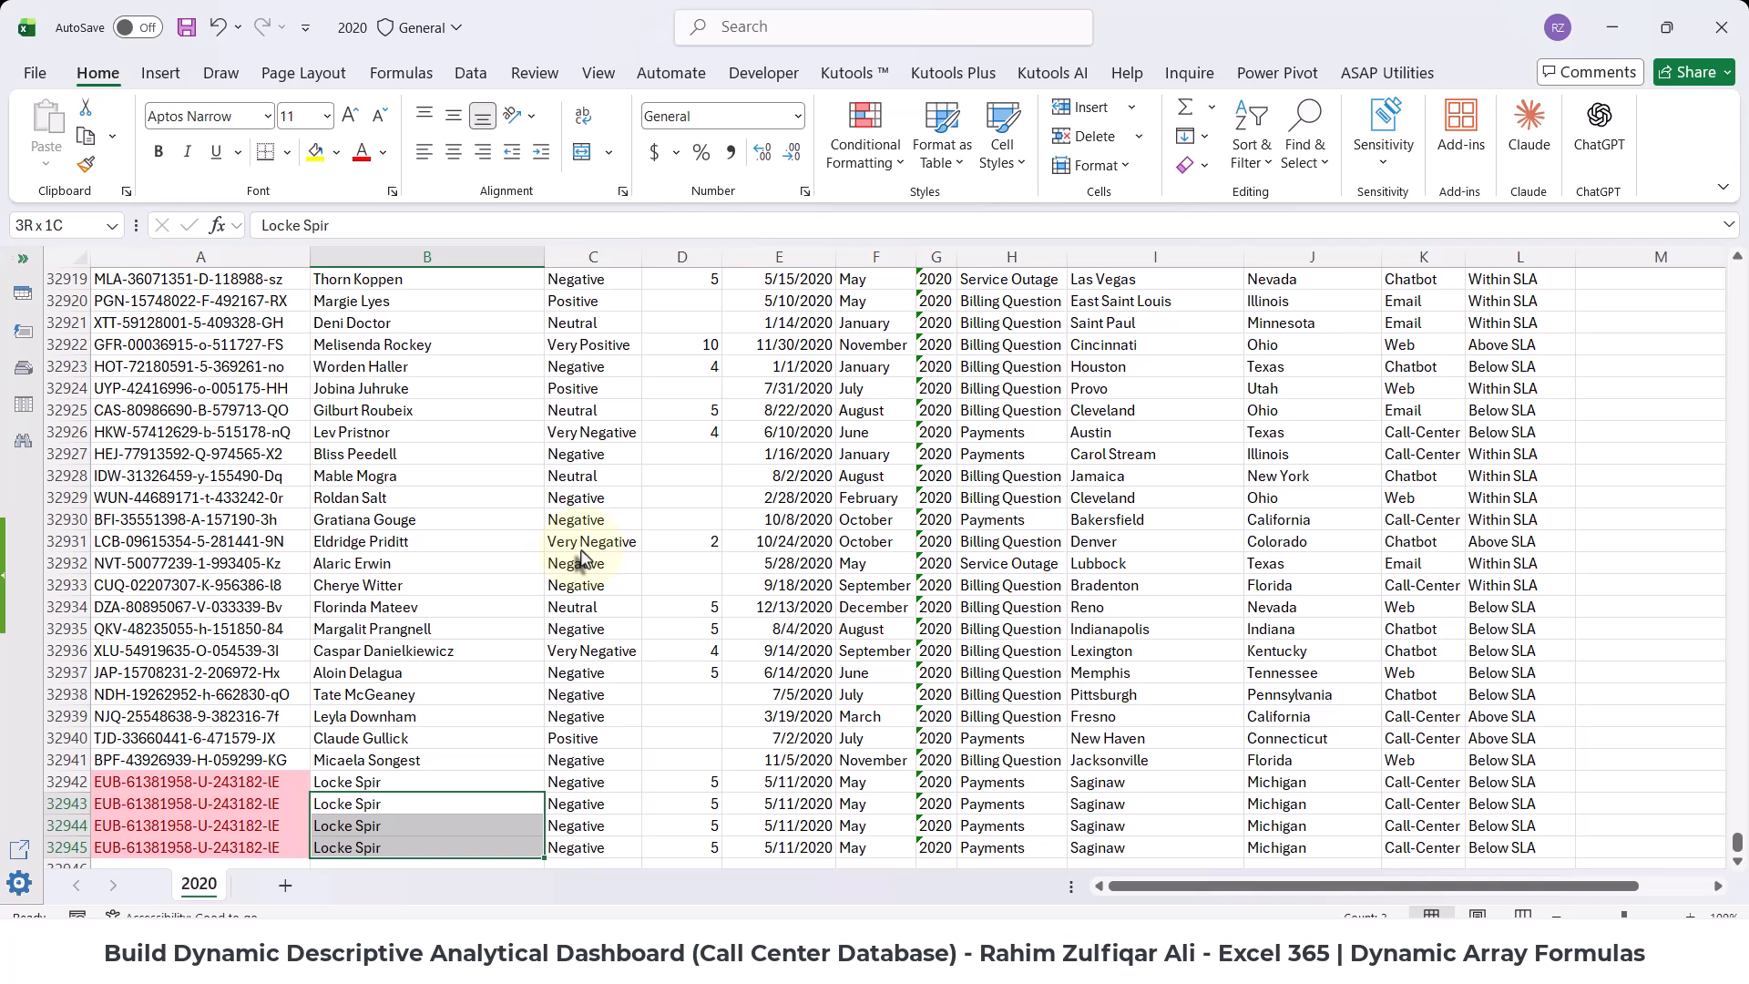
pyautogui.write('ABC')
pyautogui.hotkey('ctrl', 'Return')
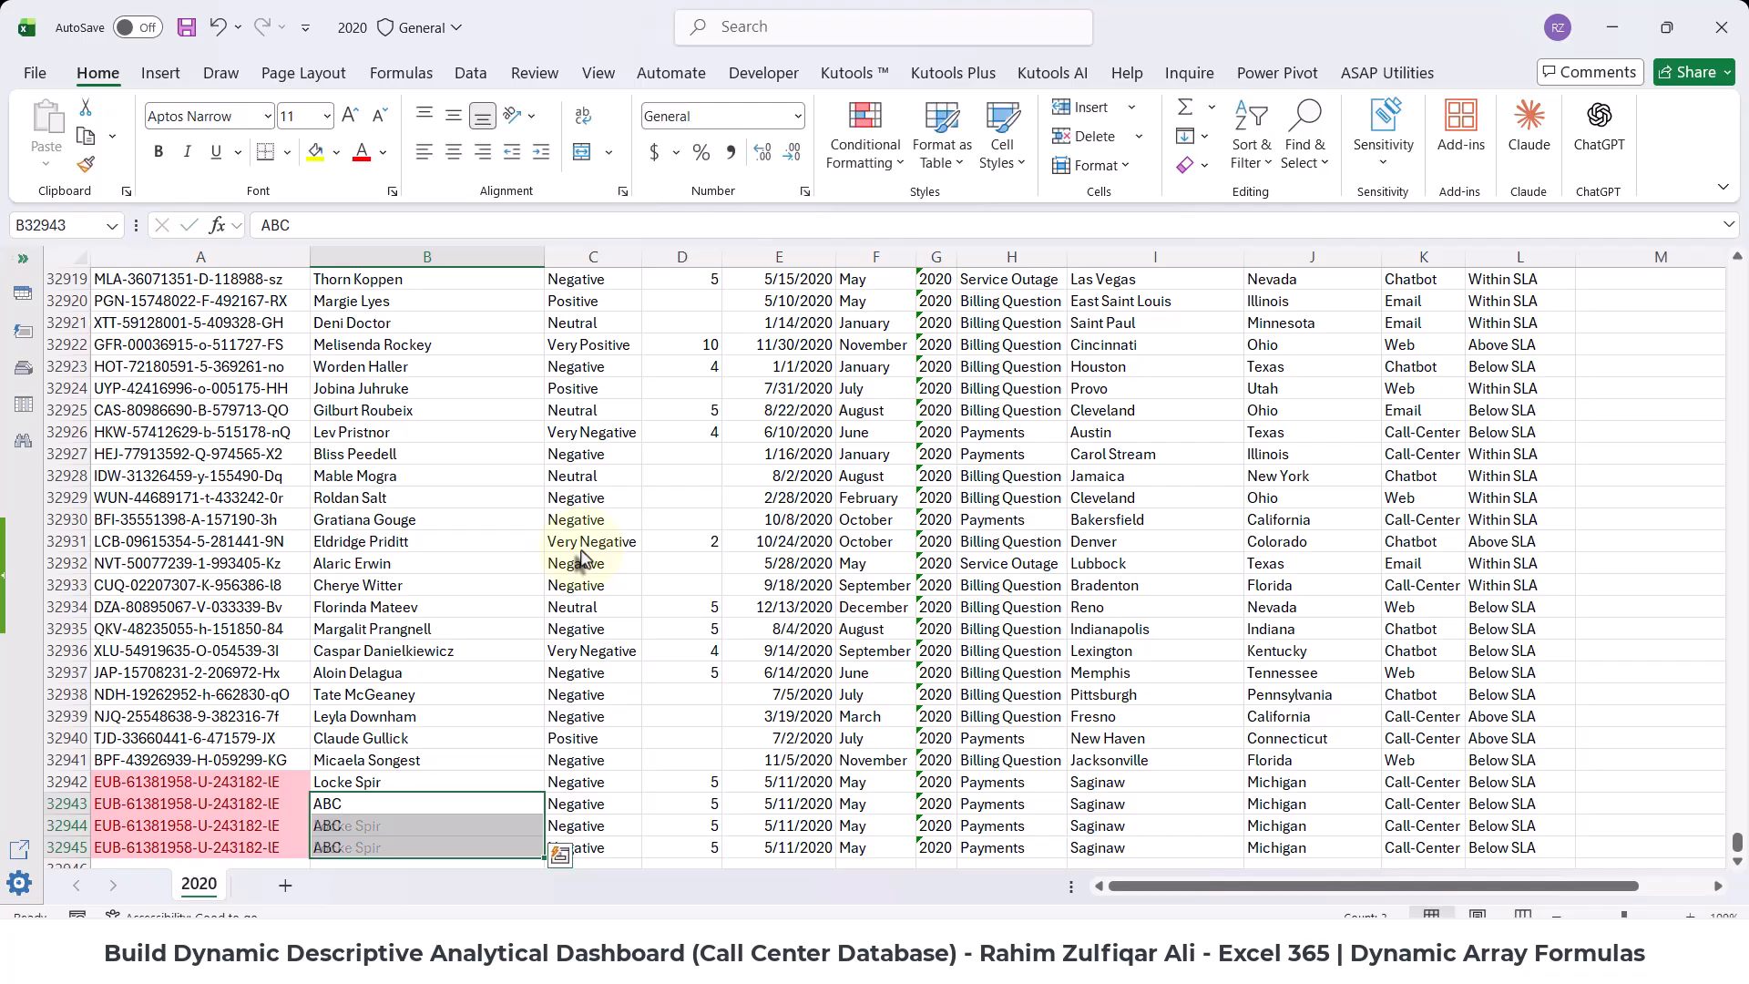
# - Set the sentiment to Positive for the three added records in cells C32943:C32945
pyautogui.press('Right')
pyautogui.hotkey('shift', 'Down')
pyautogui.hotkey('shift', 'Down')
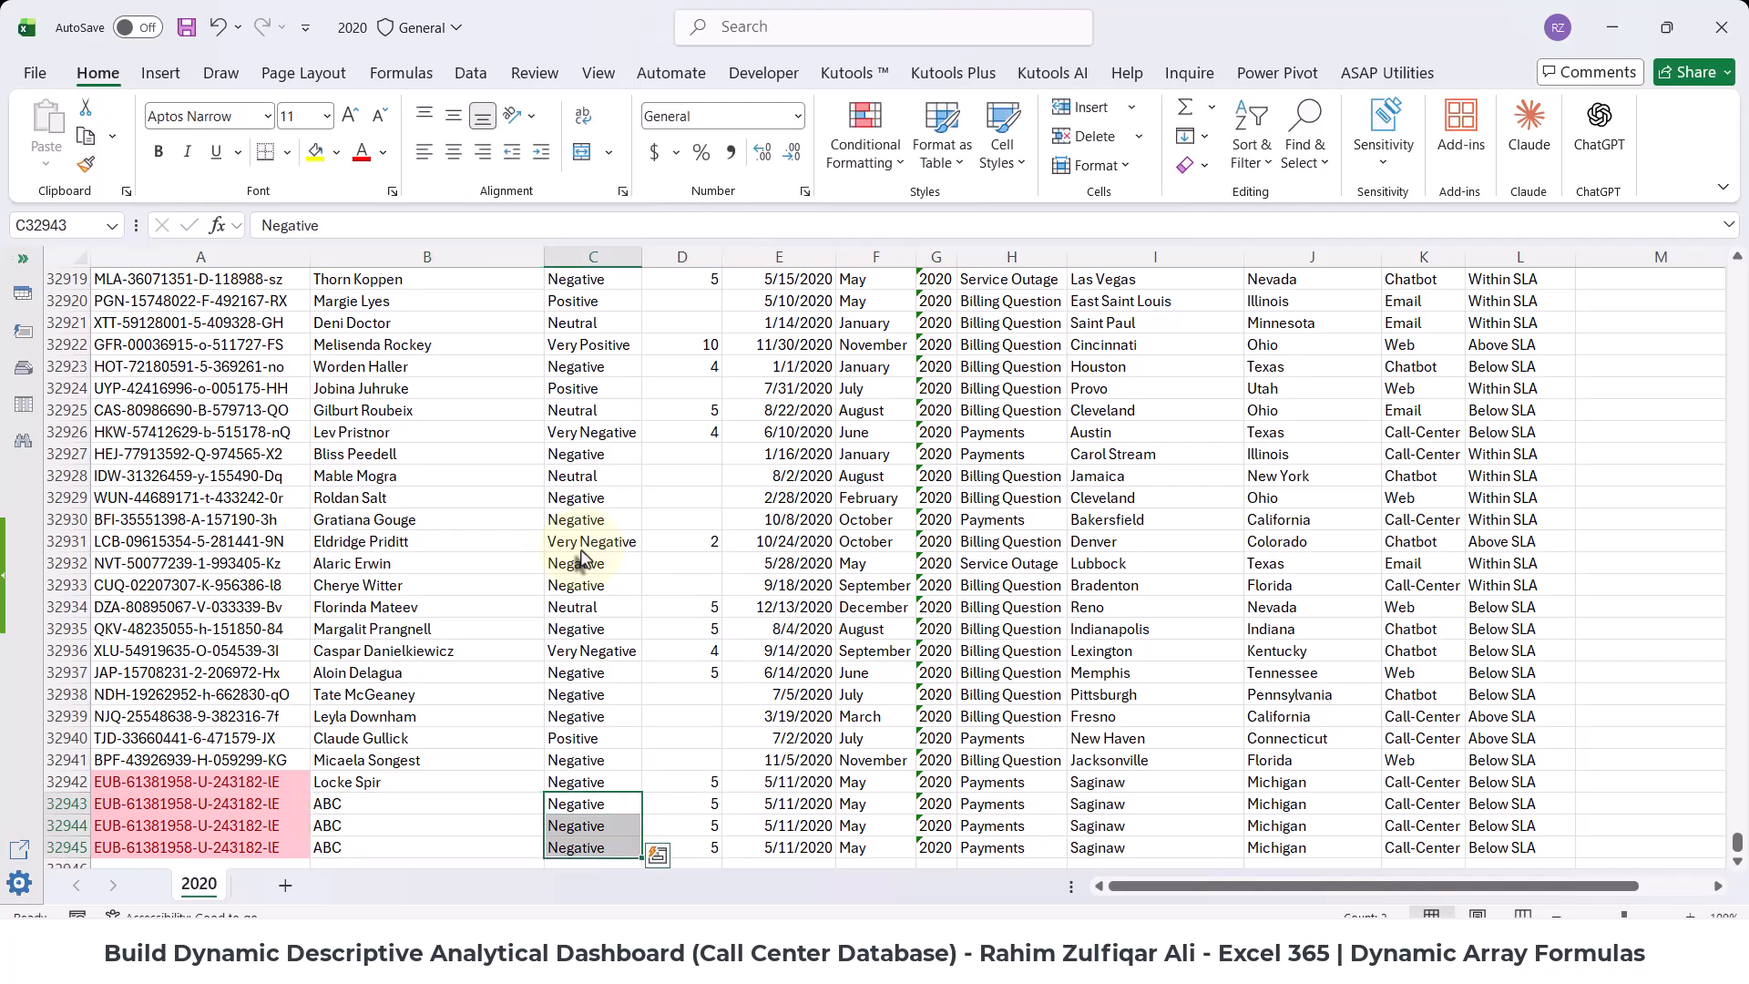
pyautogui.write('Positive')
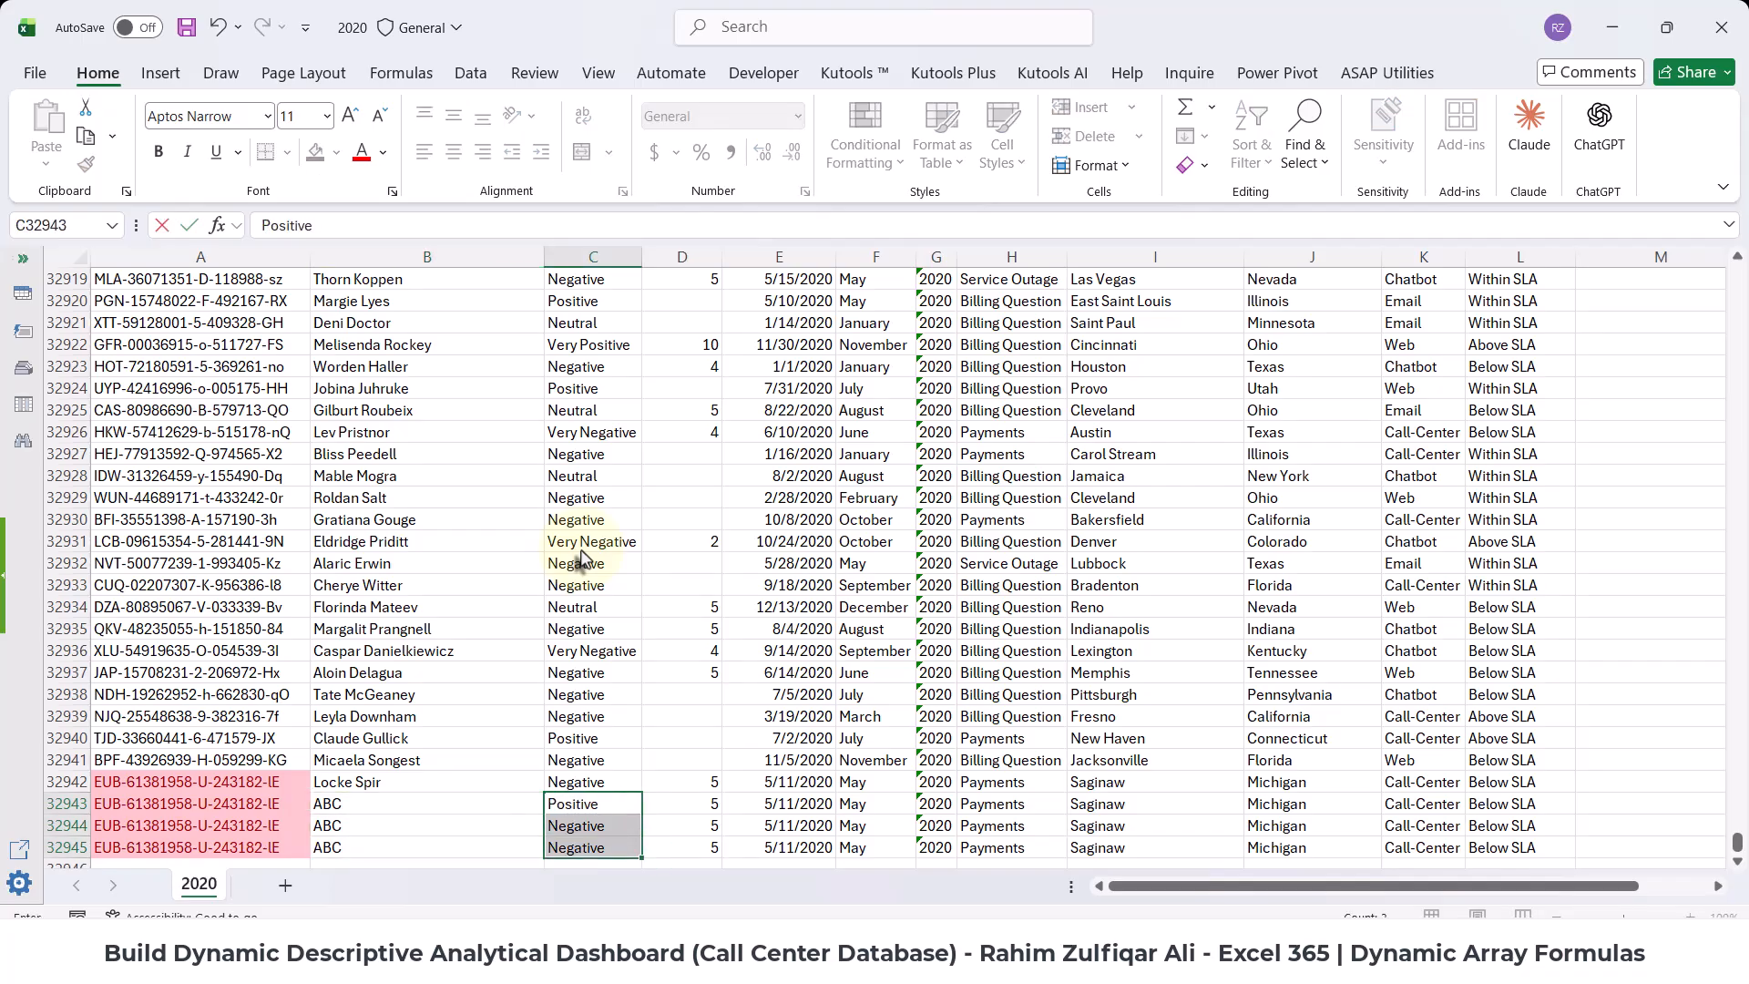
pyautogui.hotkey('ctrl', 'Return')
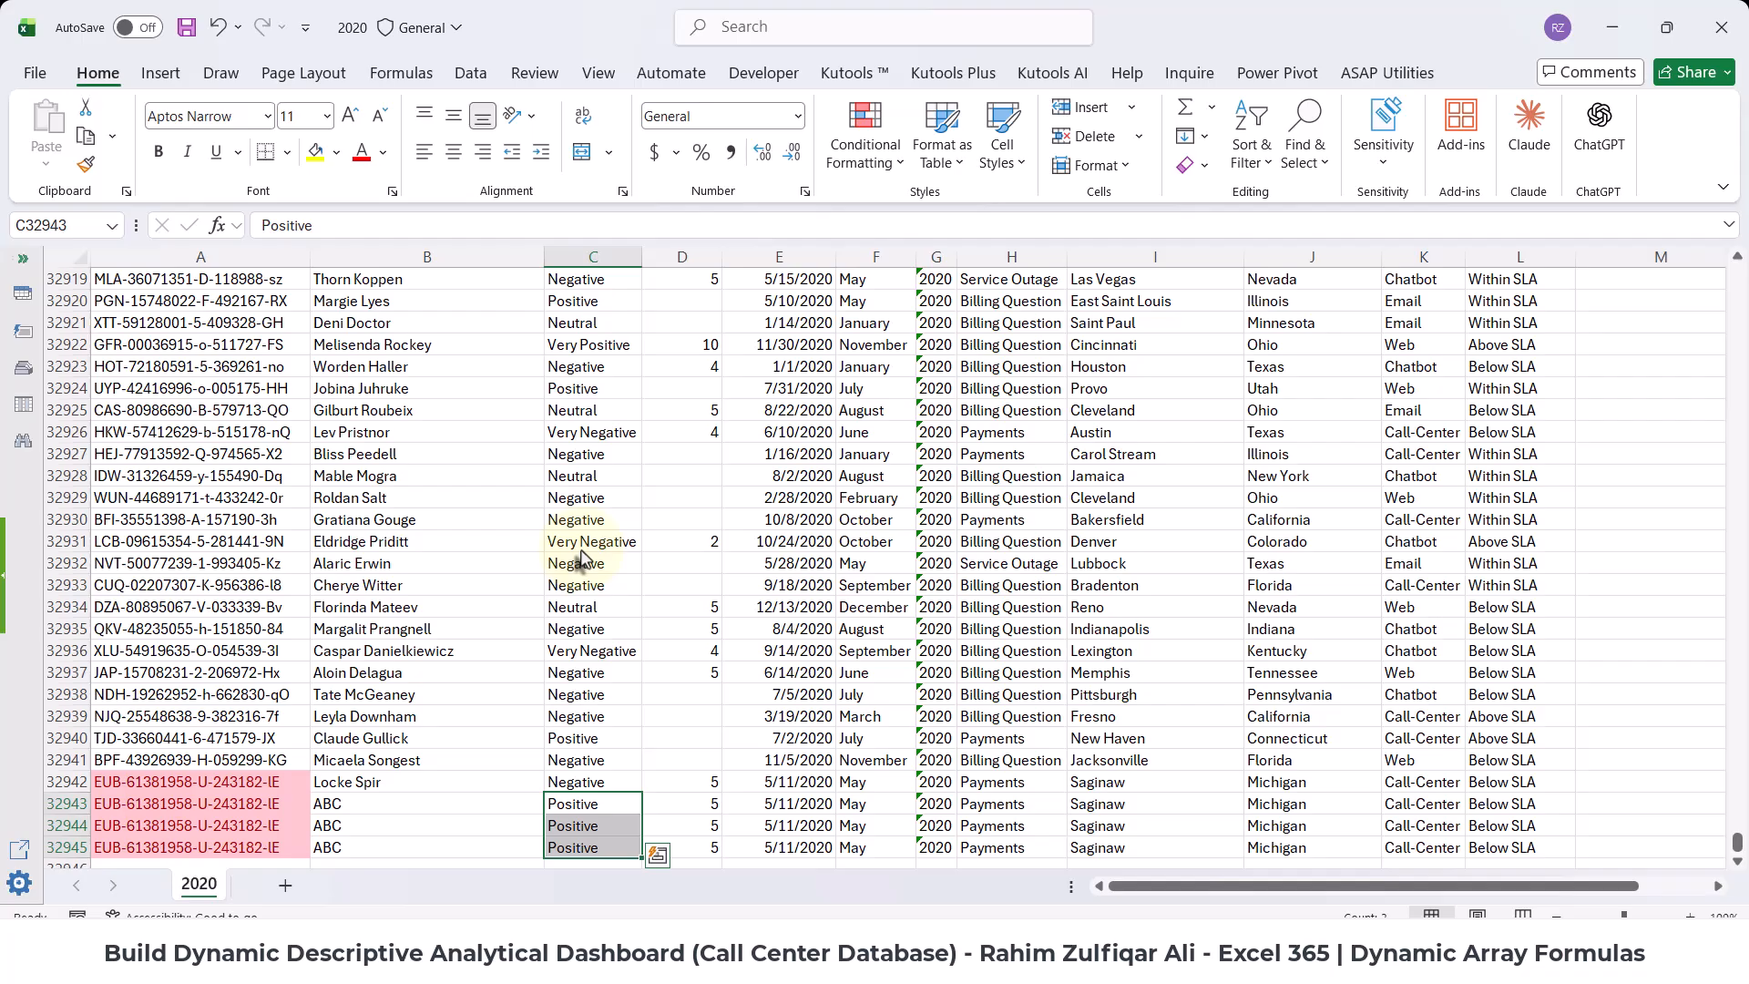
pyautogui.scroll(-2, 682, 586)
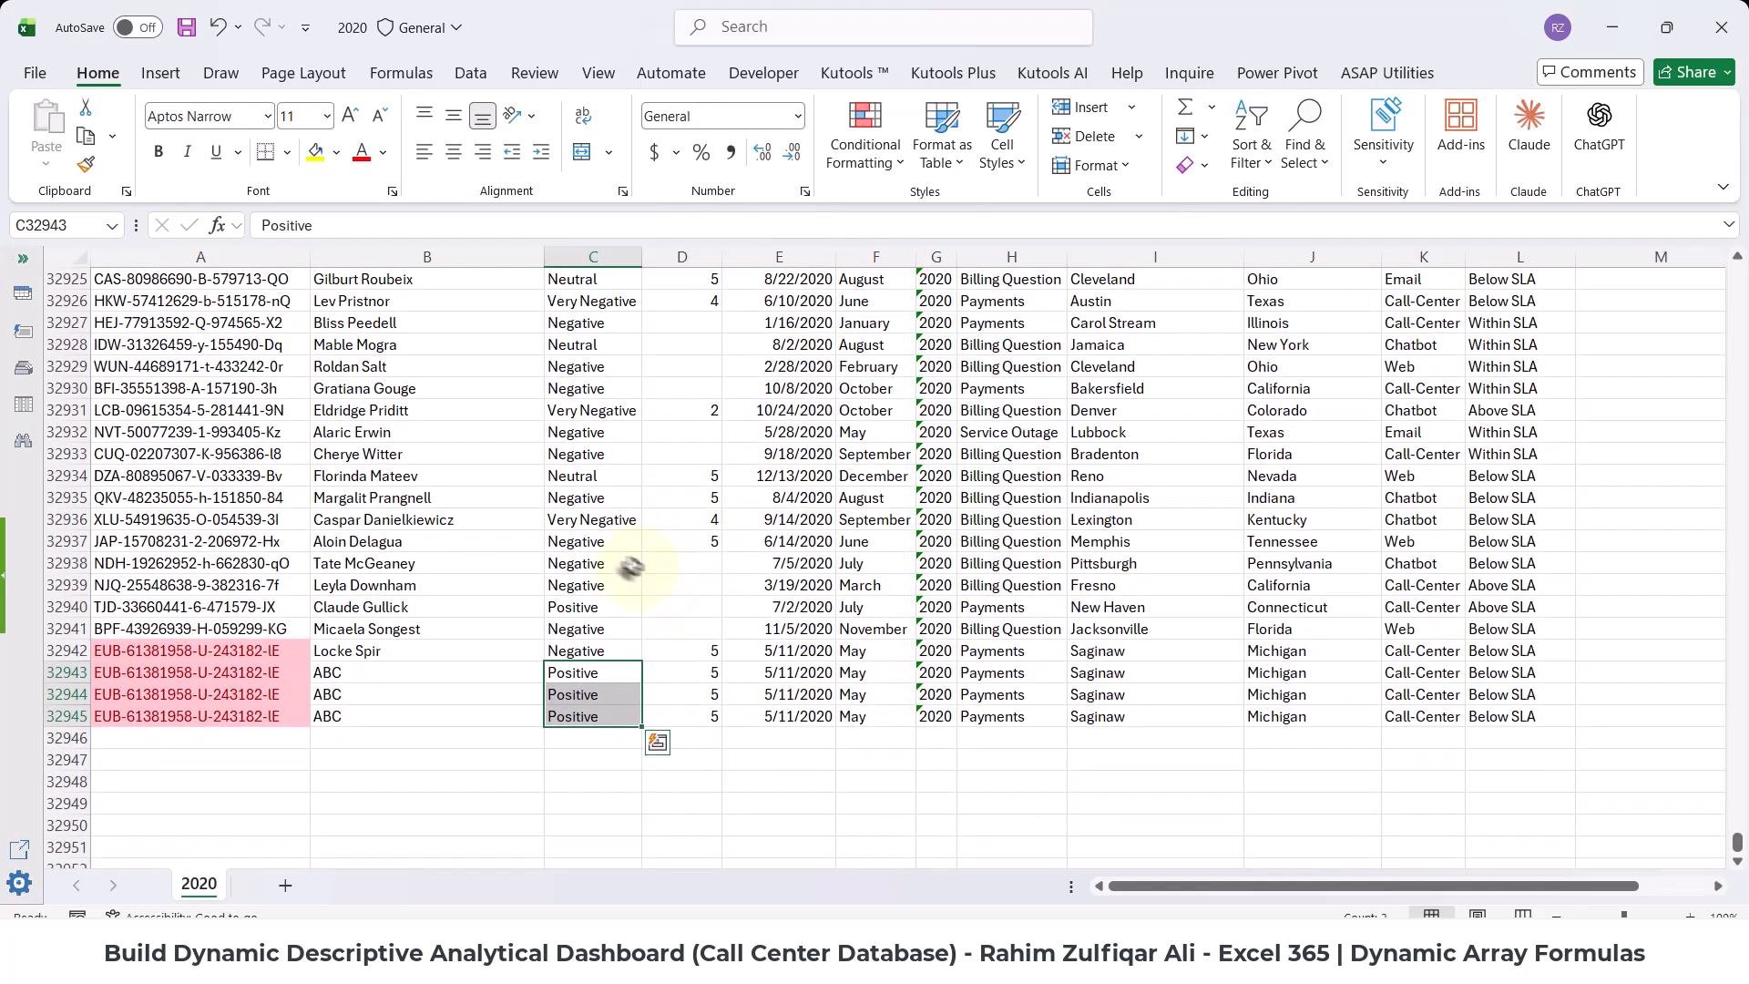
# - Check the added records at the end of the 2020 sheet, then save and close the 2020 workbook
pyautogui.click(587, 410)
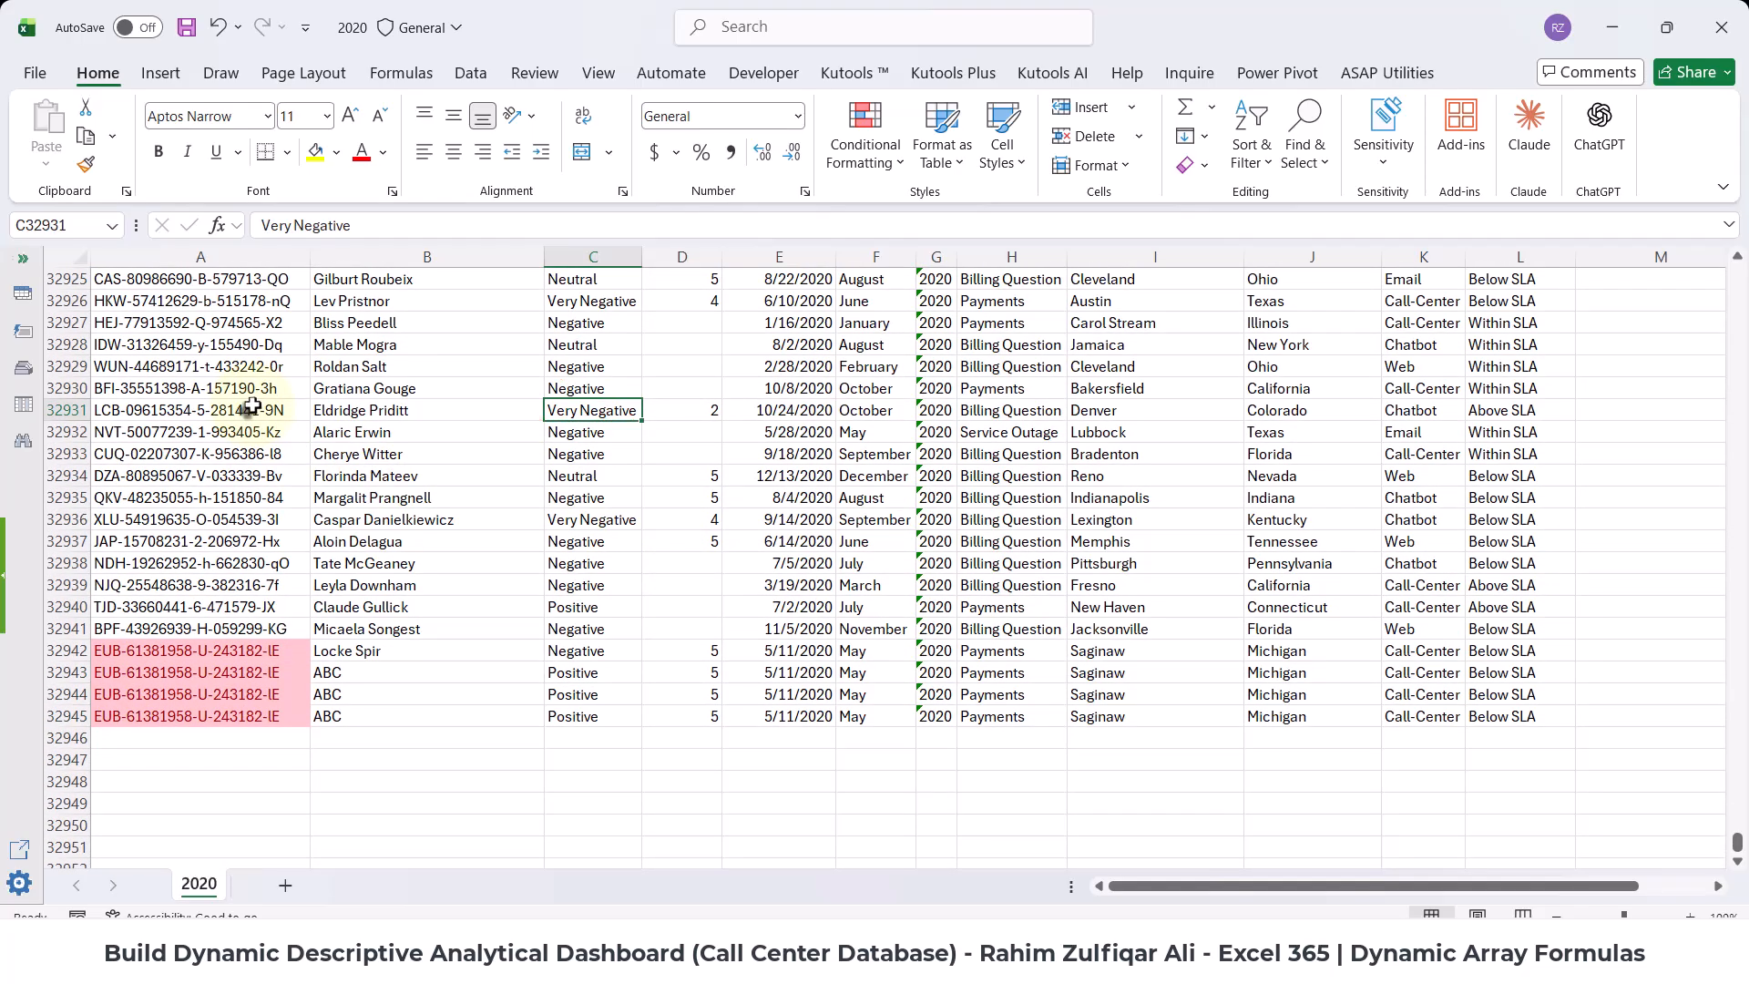
pyautogui.moveTo(252, 407); pyautogui.dragTo(1468, 520)
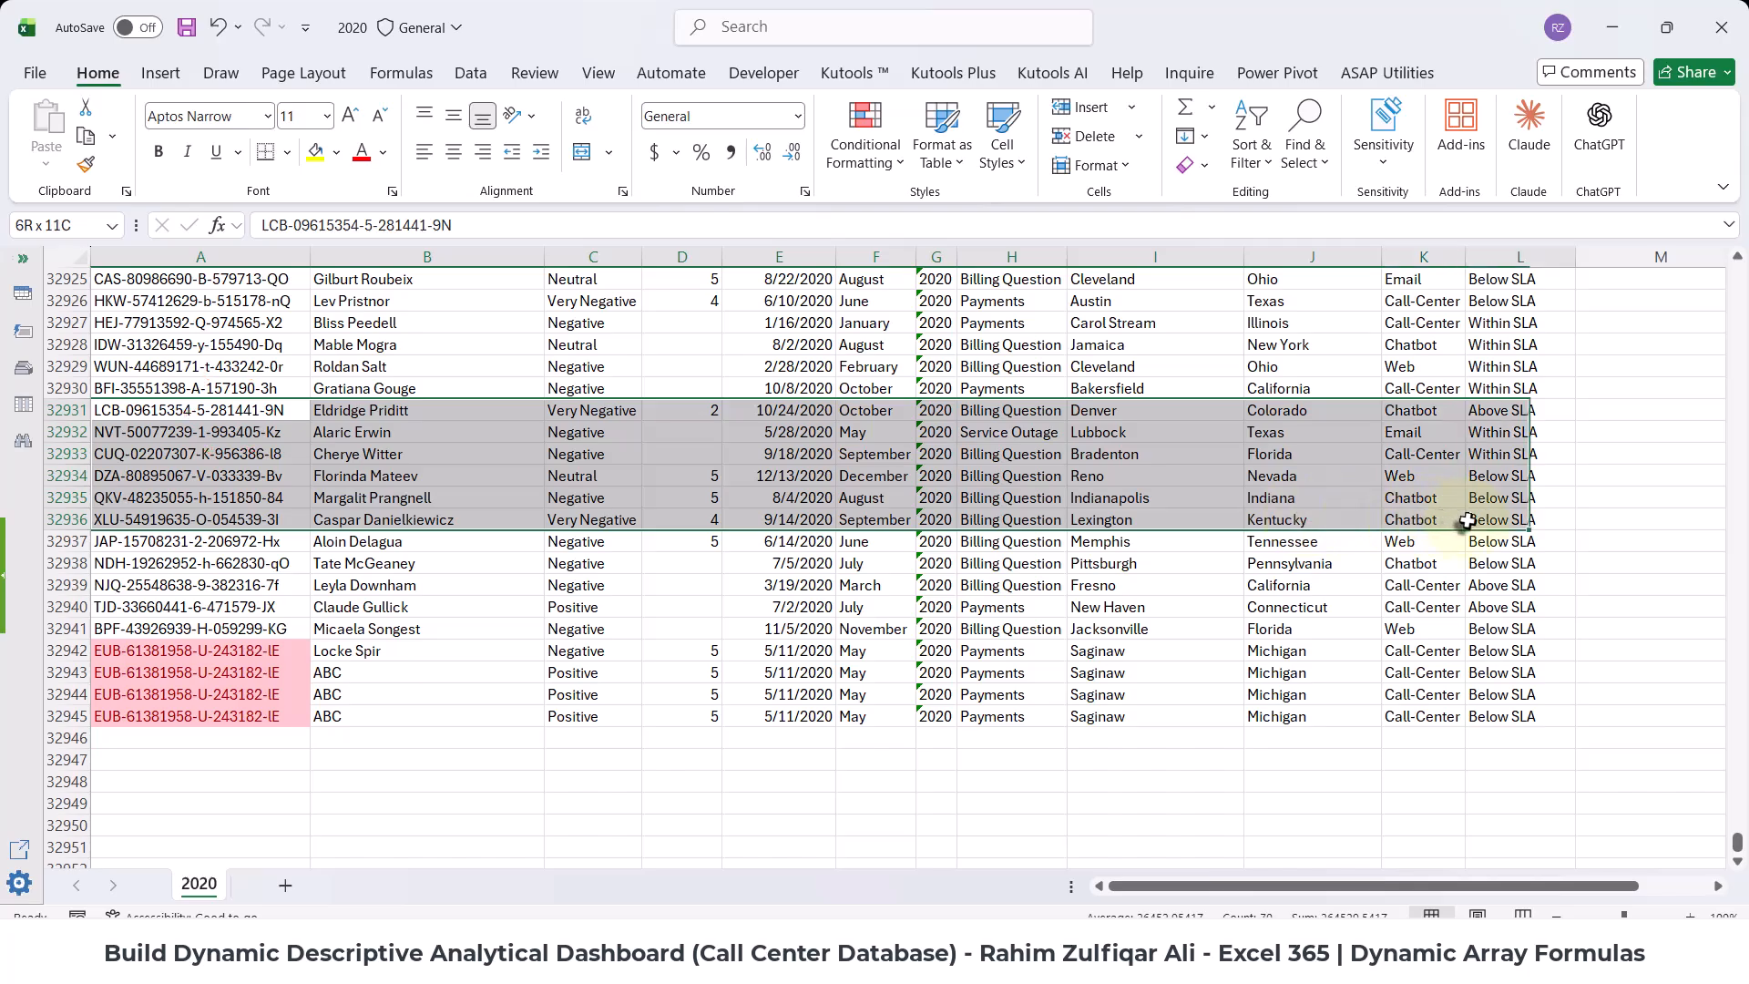
pyautogui.moveTo(246, 672); pyautogui.dragTo(1512, 703)
pyautogui.click(888, 499)
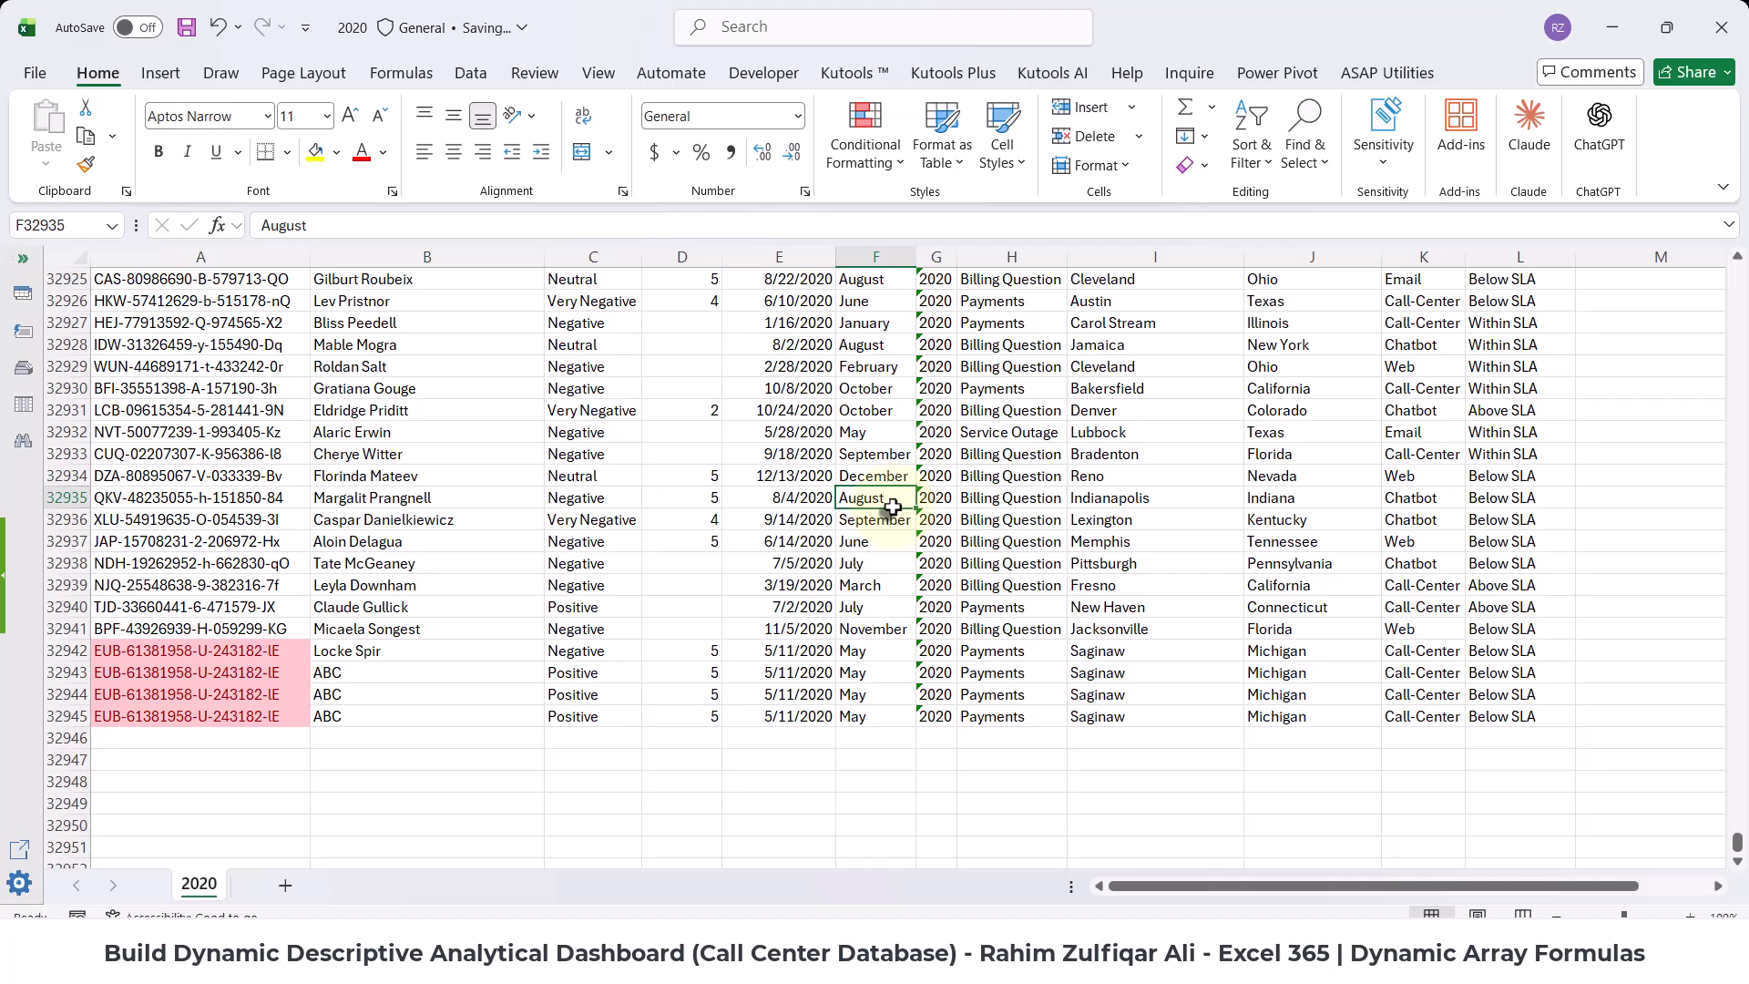
pyautogui.hotkey('alt', 'f')
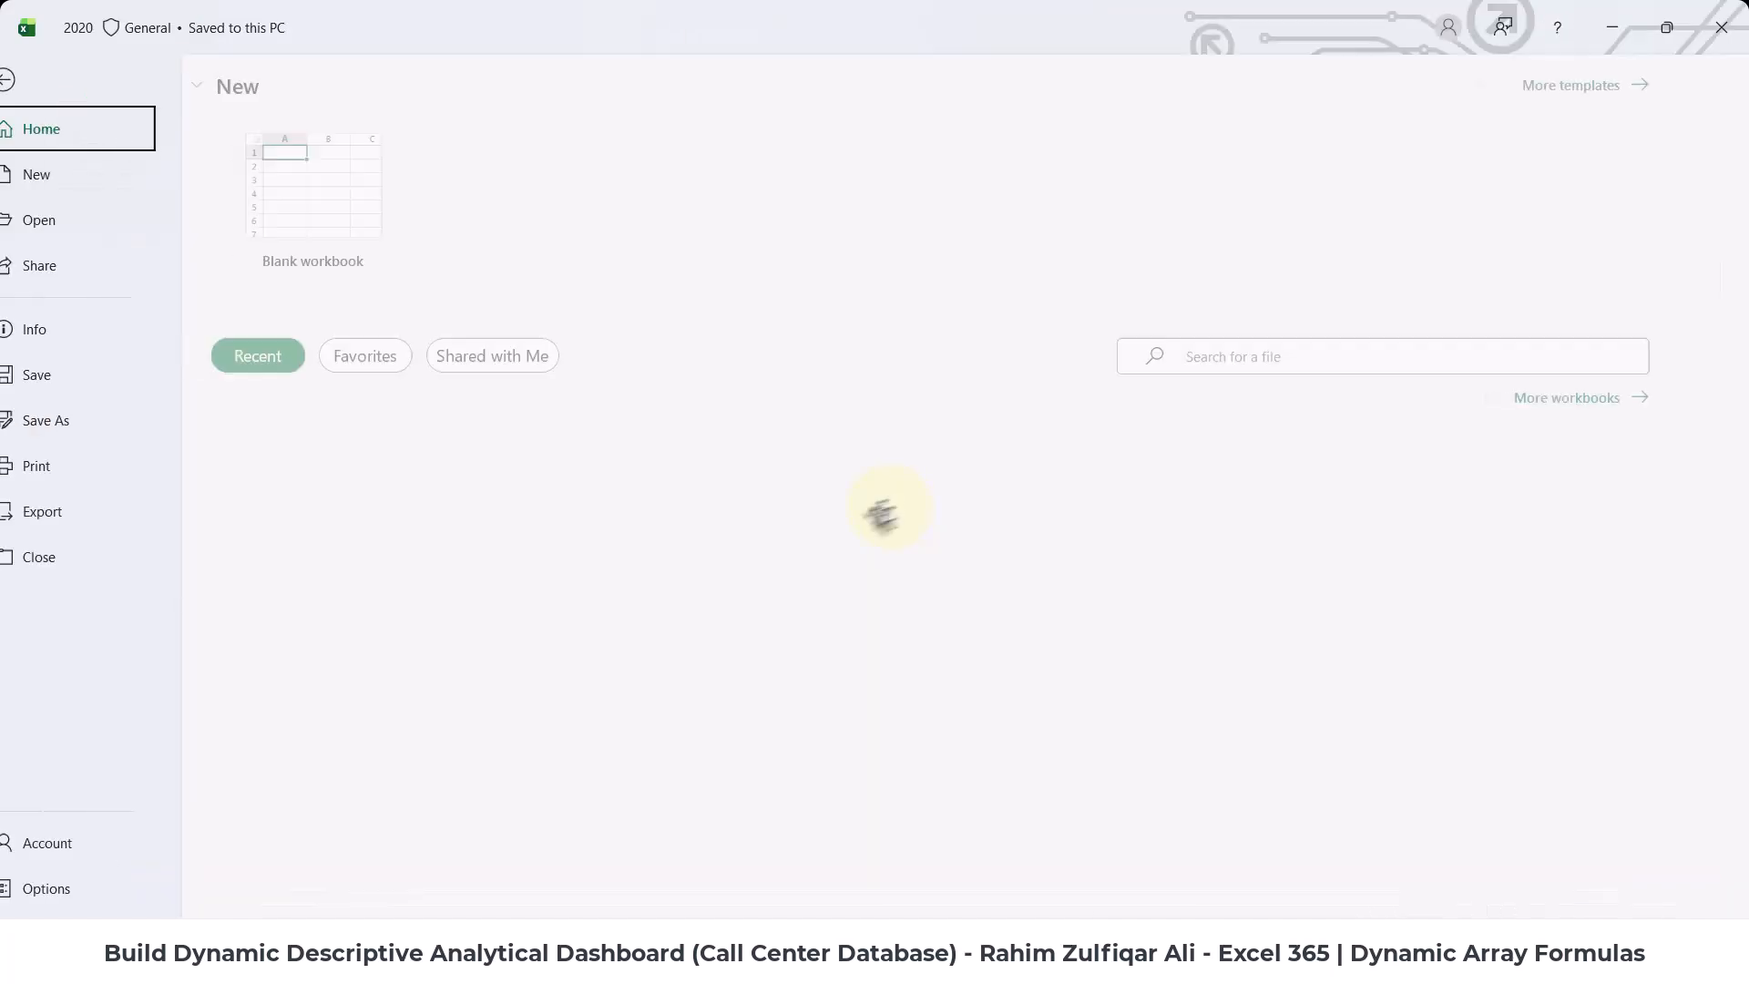
pyautogui.press('c')
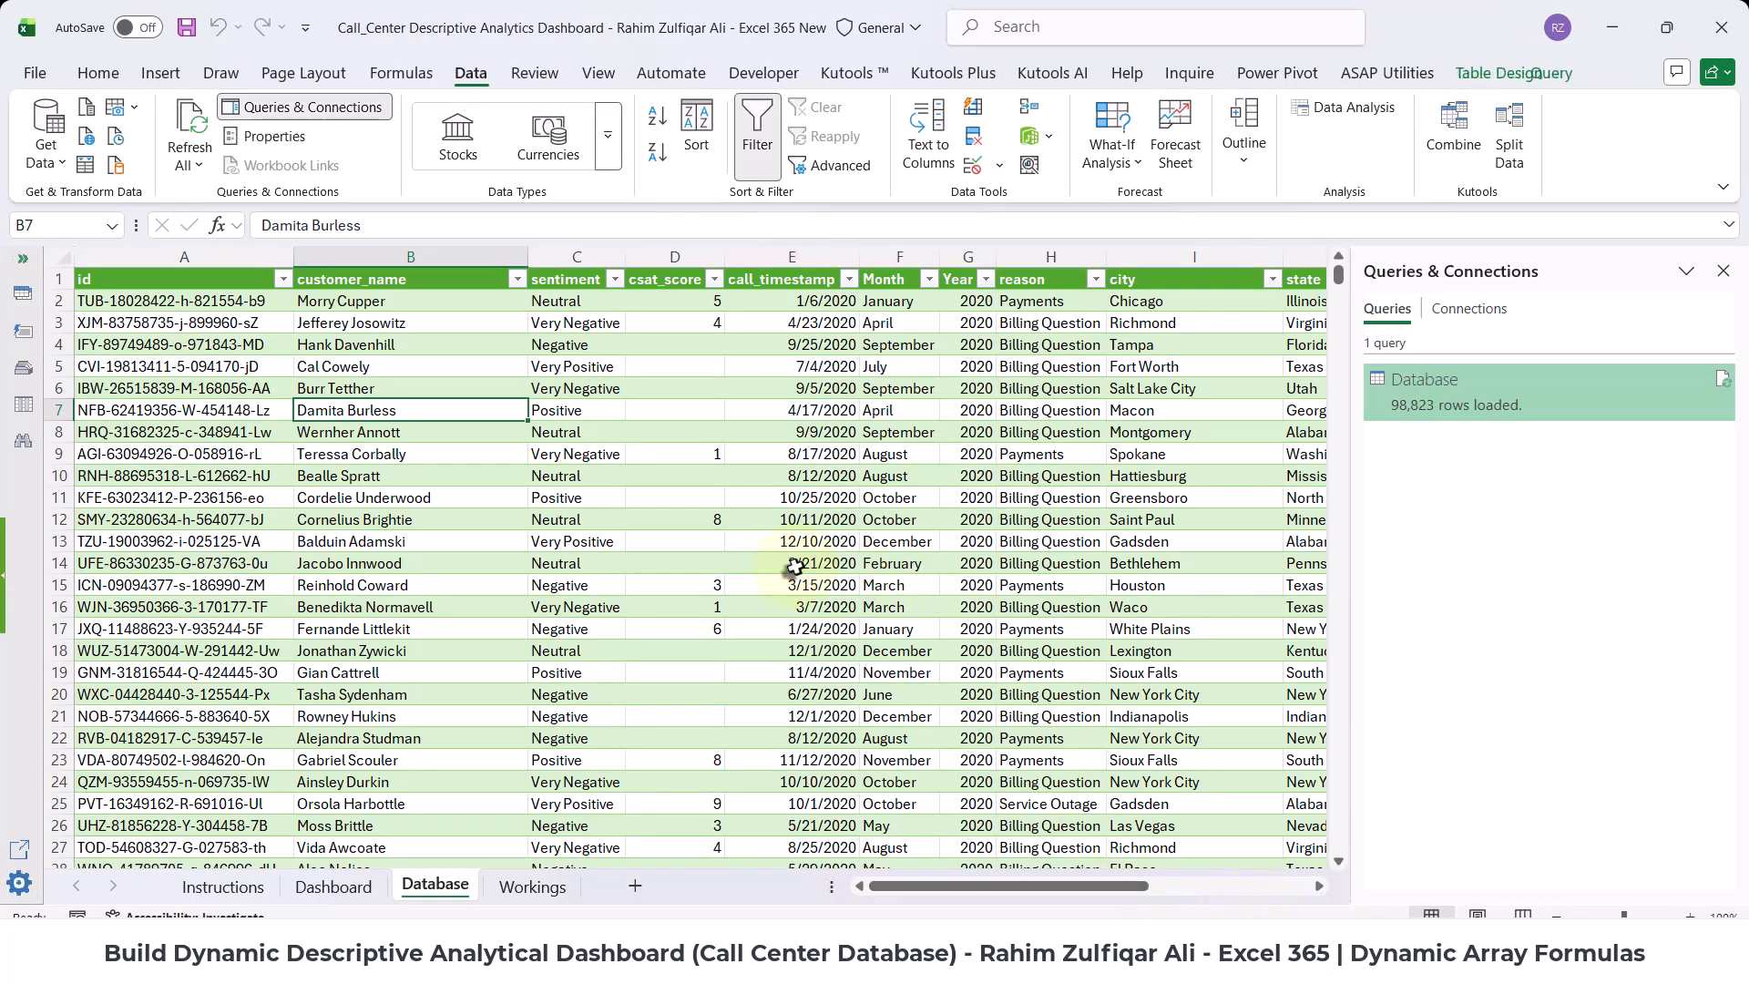
# - Filter the dashboard workbook's Database table to show only the year 2020
pyautogui.click(671, 472)
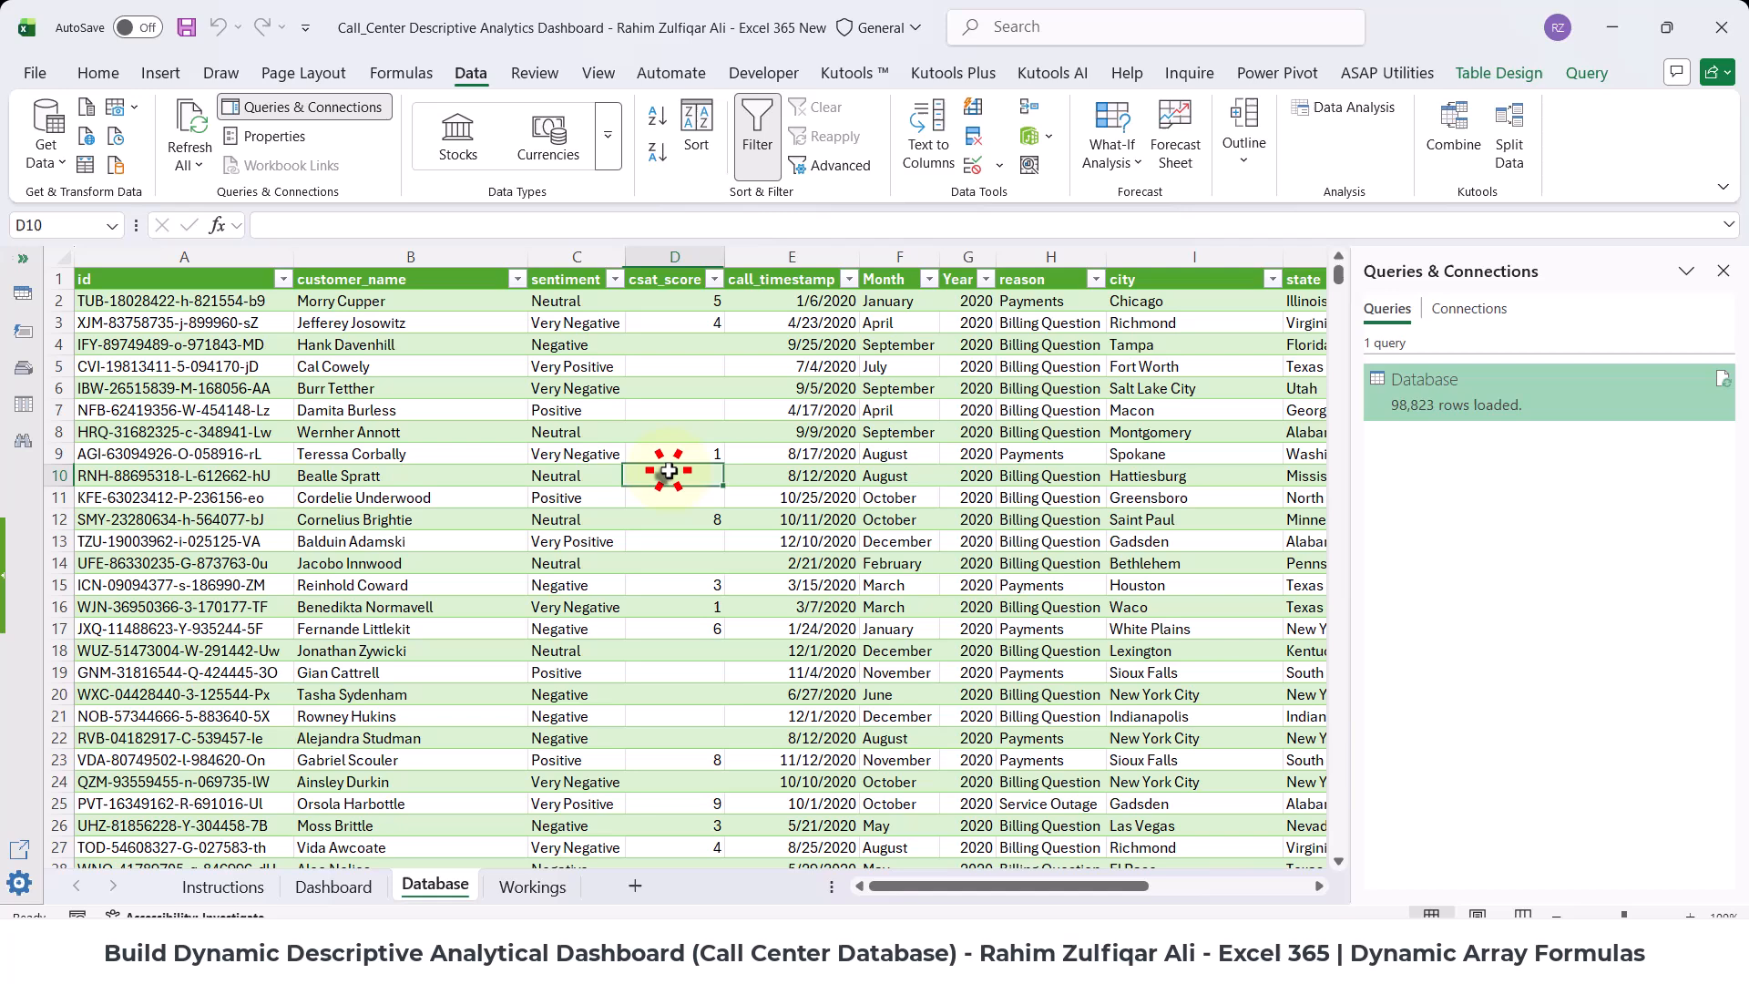
pyautogui.click(830, 473)
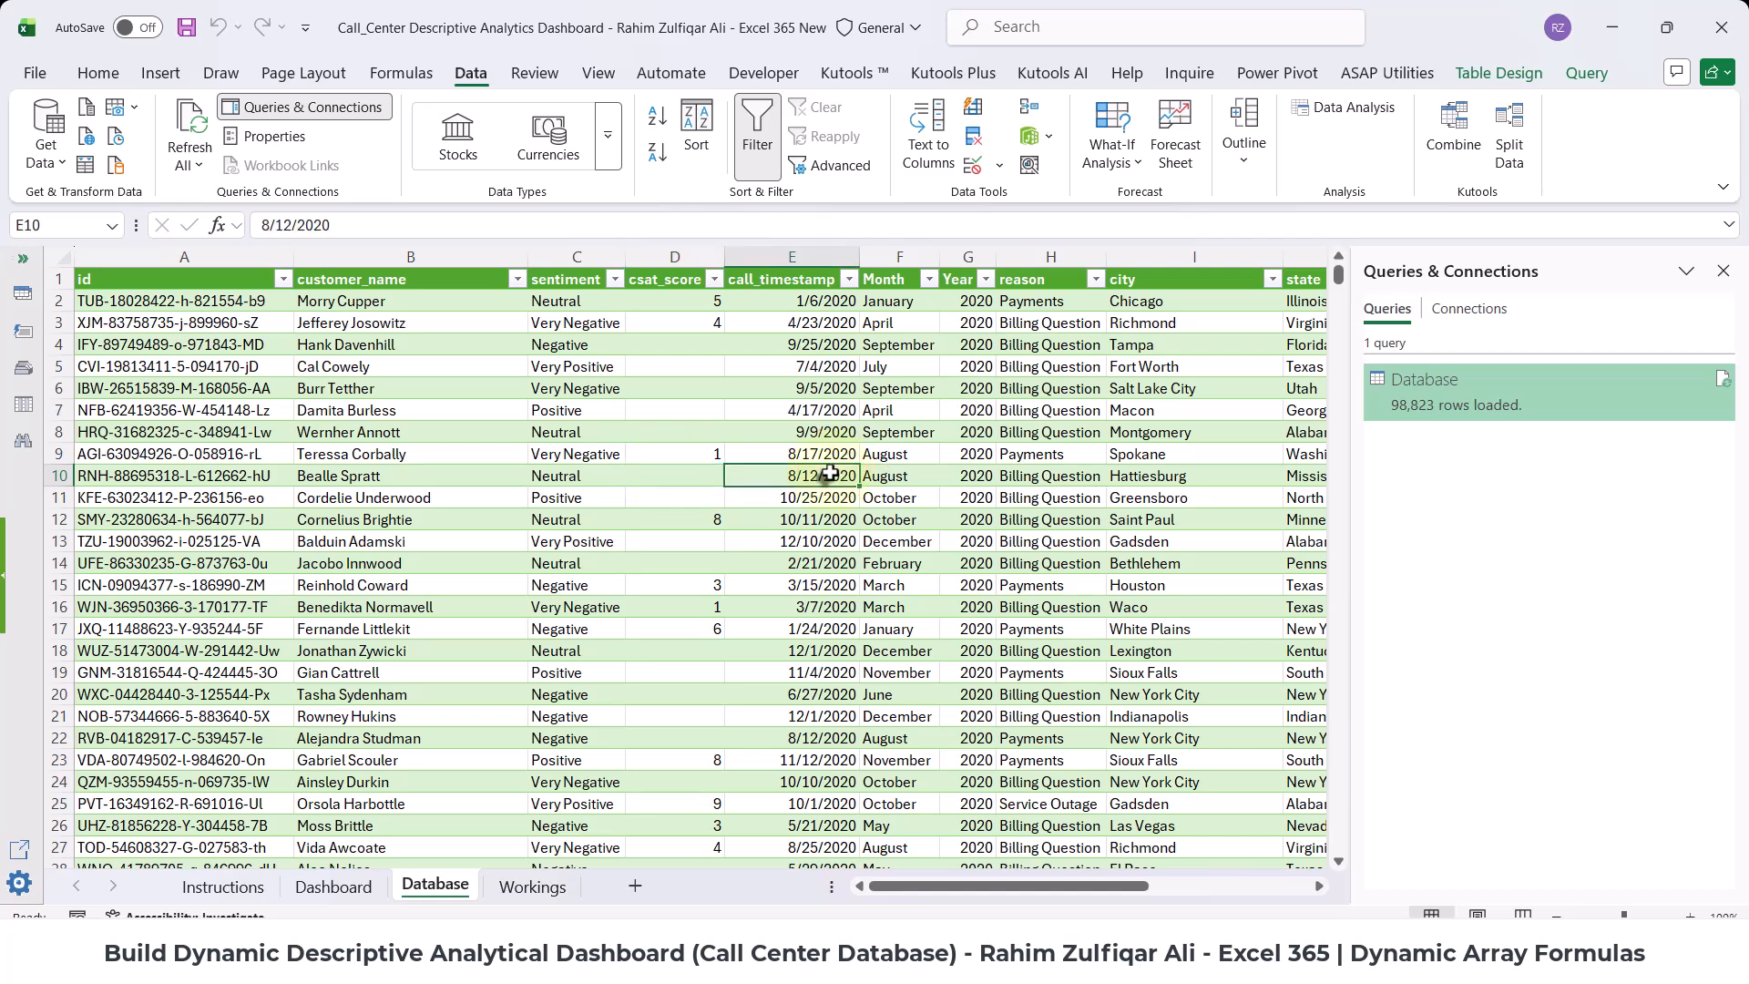
pyautogui.rightClick(831, 473)
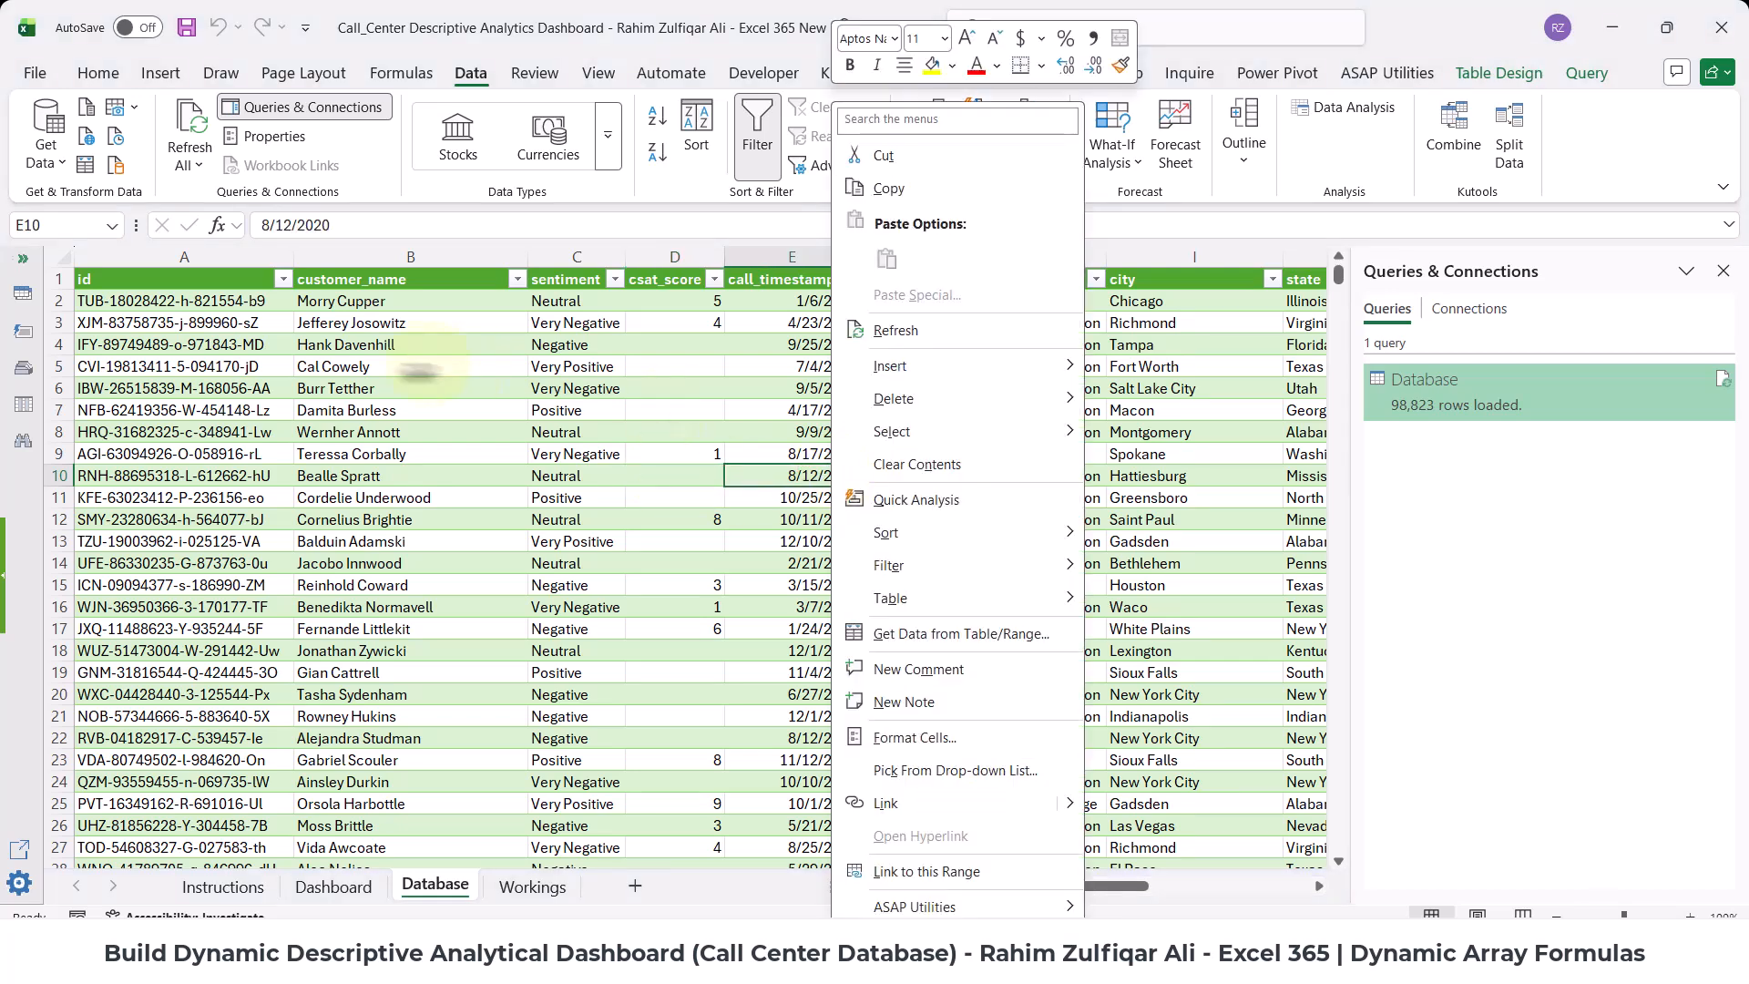
pyautogui.click(370, 343)
pyautogui.click(987, 279)
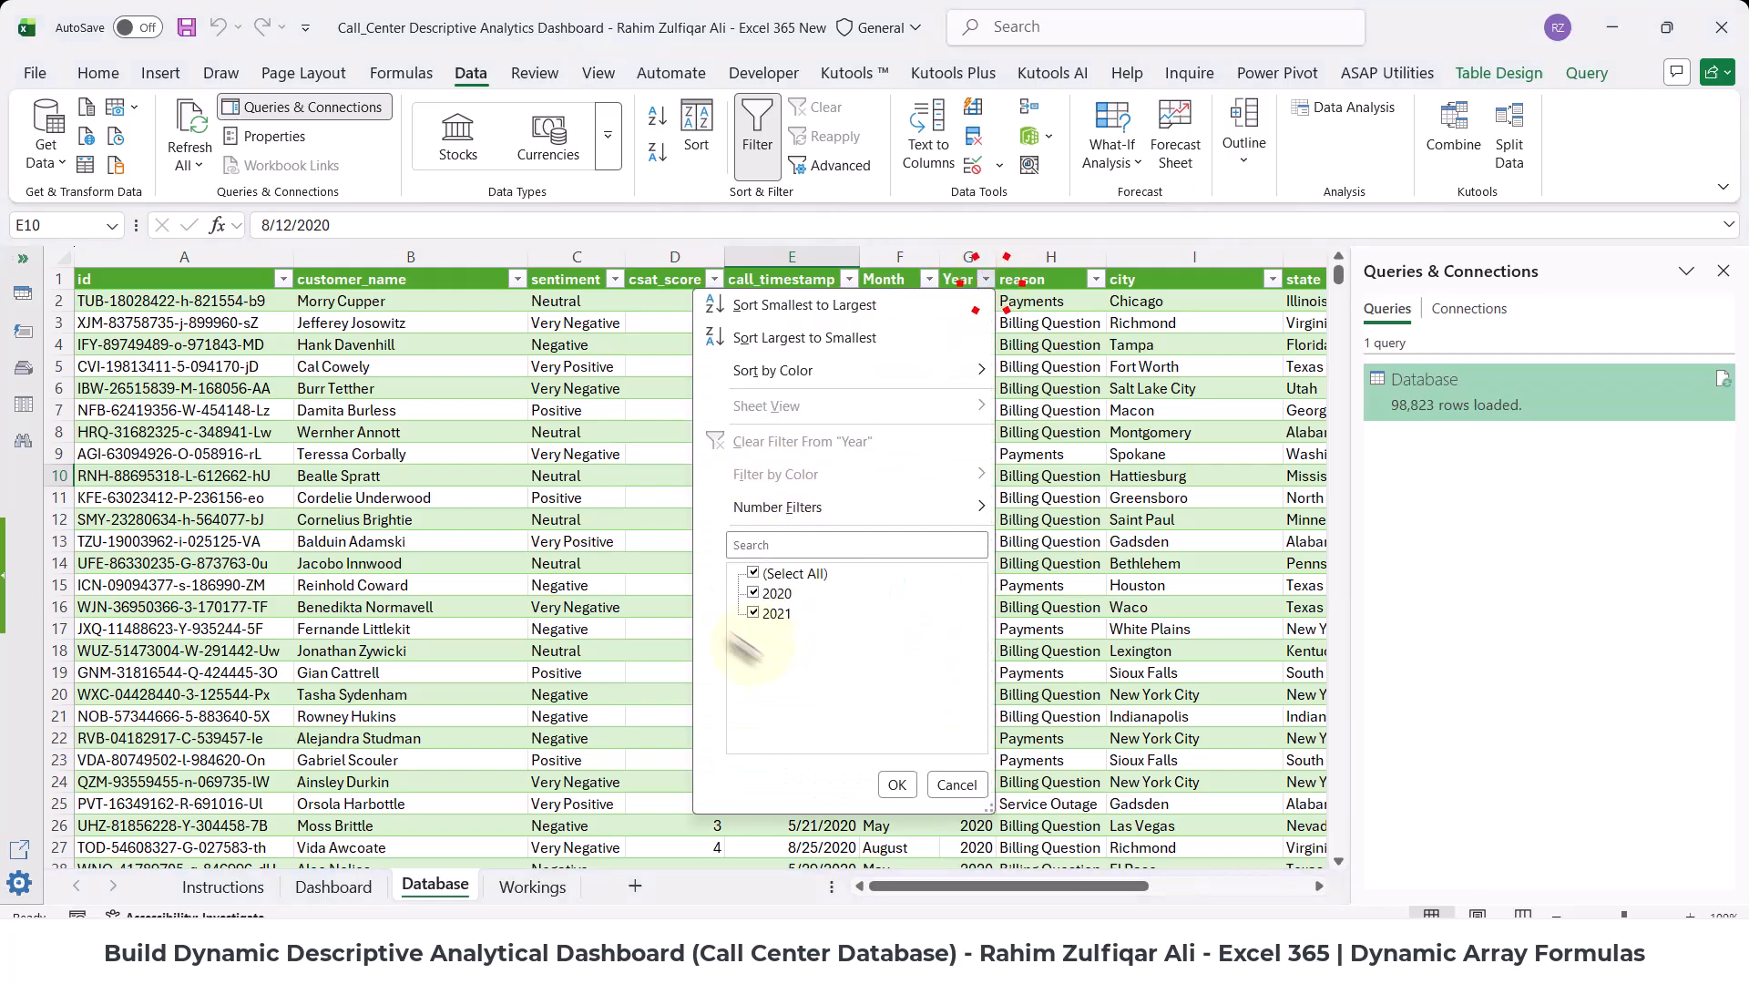
pyautogui.click(753, 573)
pyautogui.click(753, 593)
pyautogui.click(896, 785)
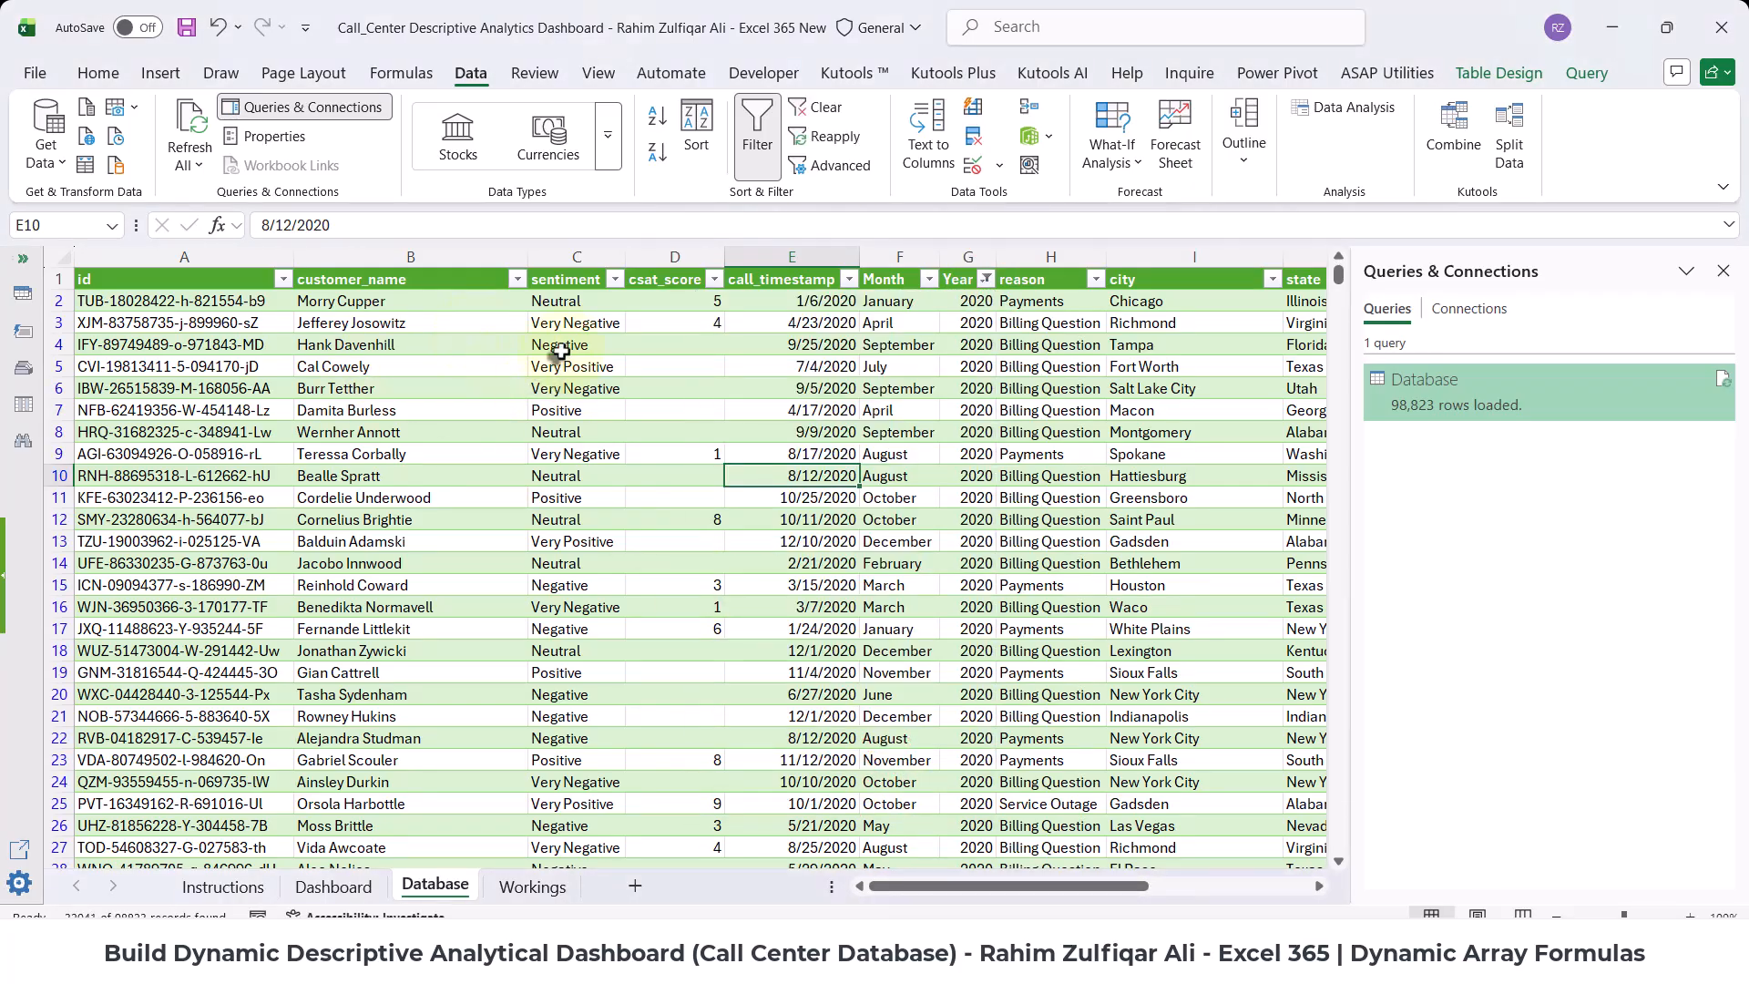
# - Search the customer_name filter values for abc, then leave the filter without applying it
pyautogui.click(551, 346)
pyautogui.click(516, 278)
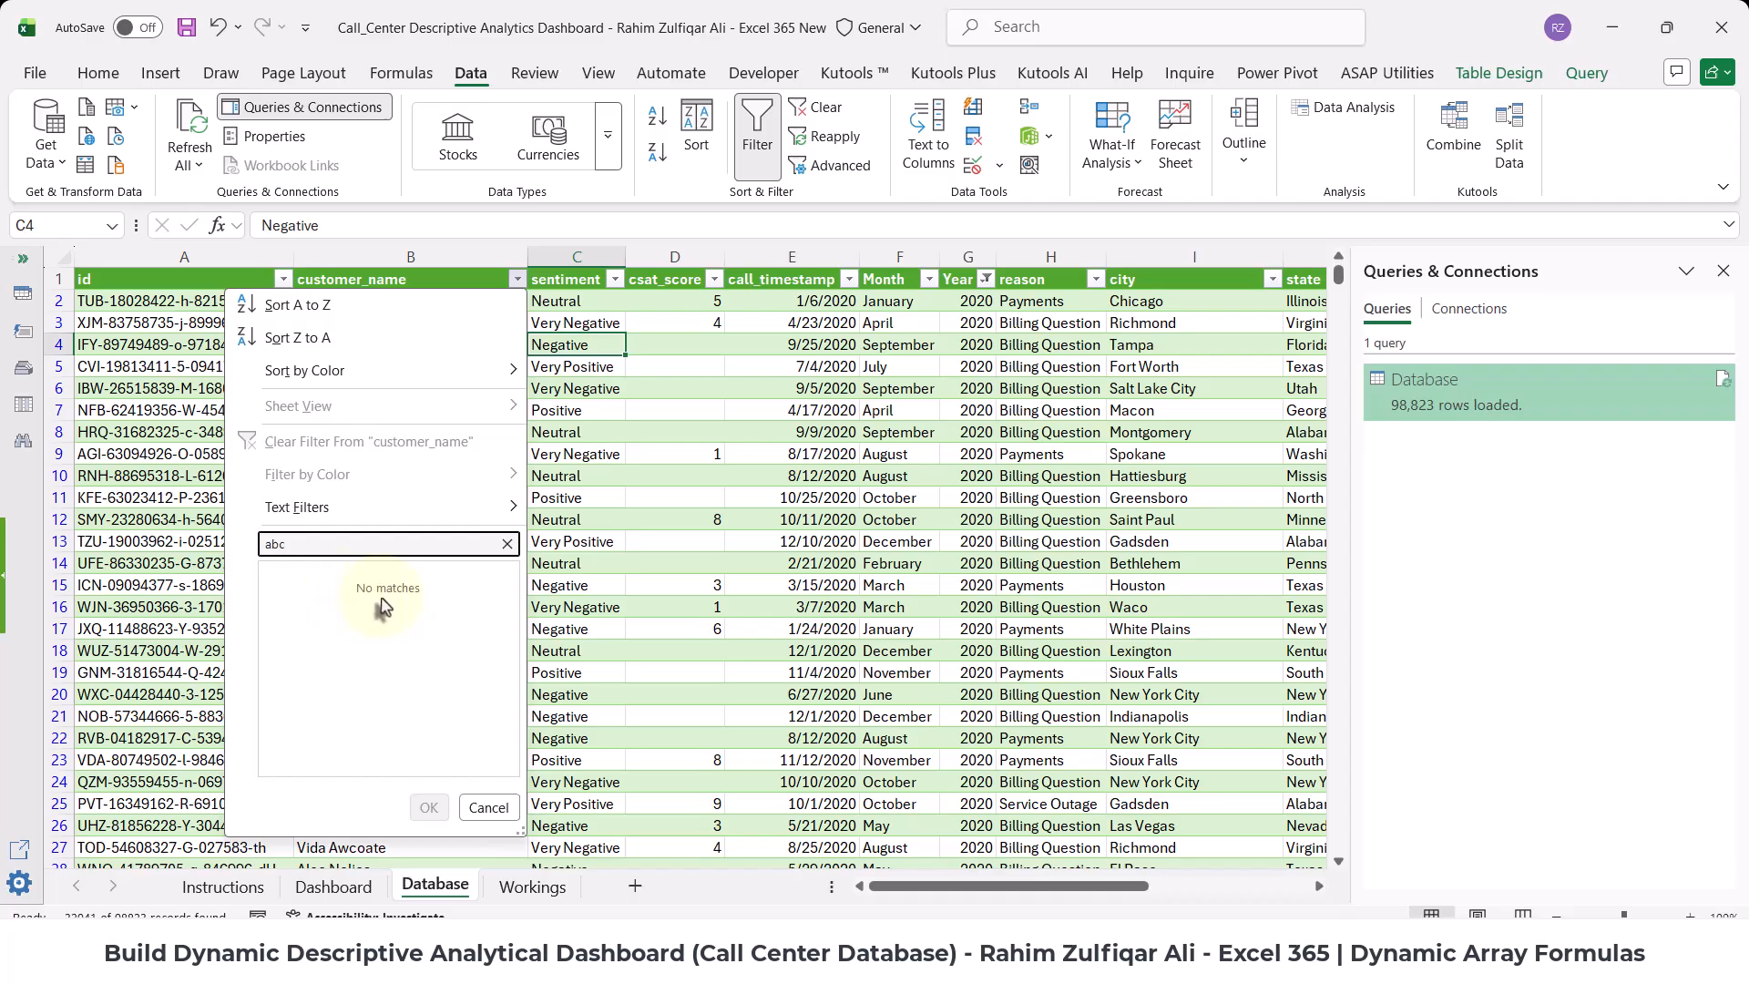
pyautogui.click(488, 807)
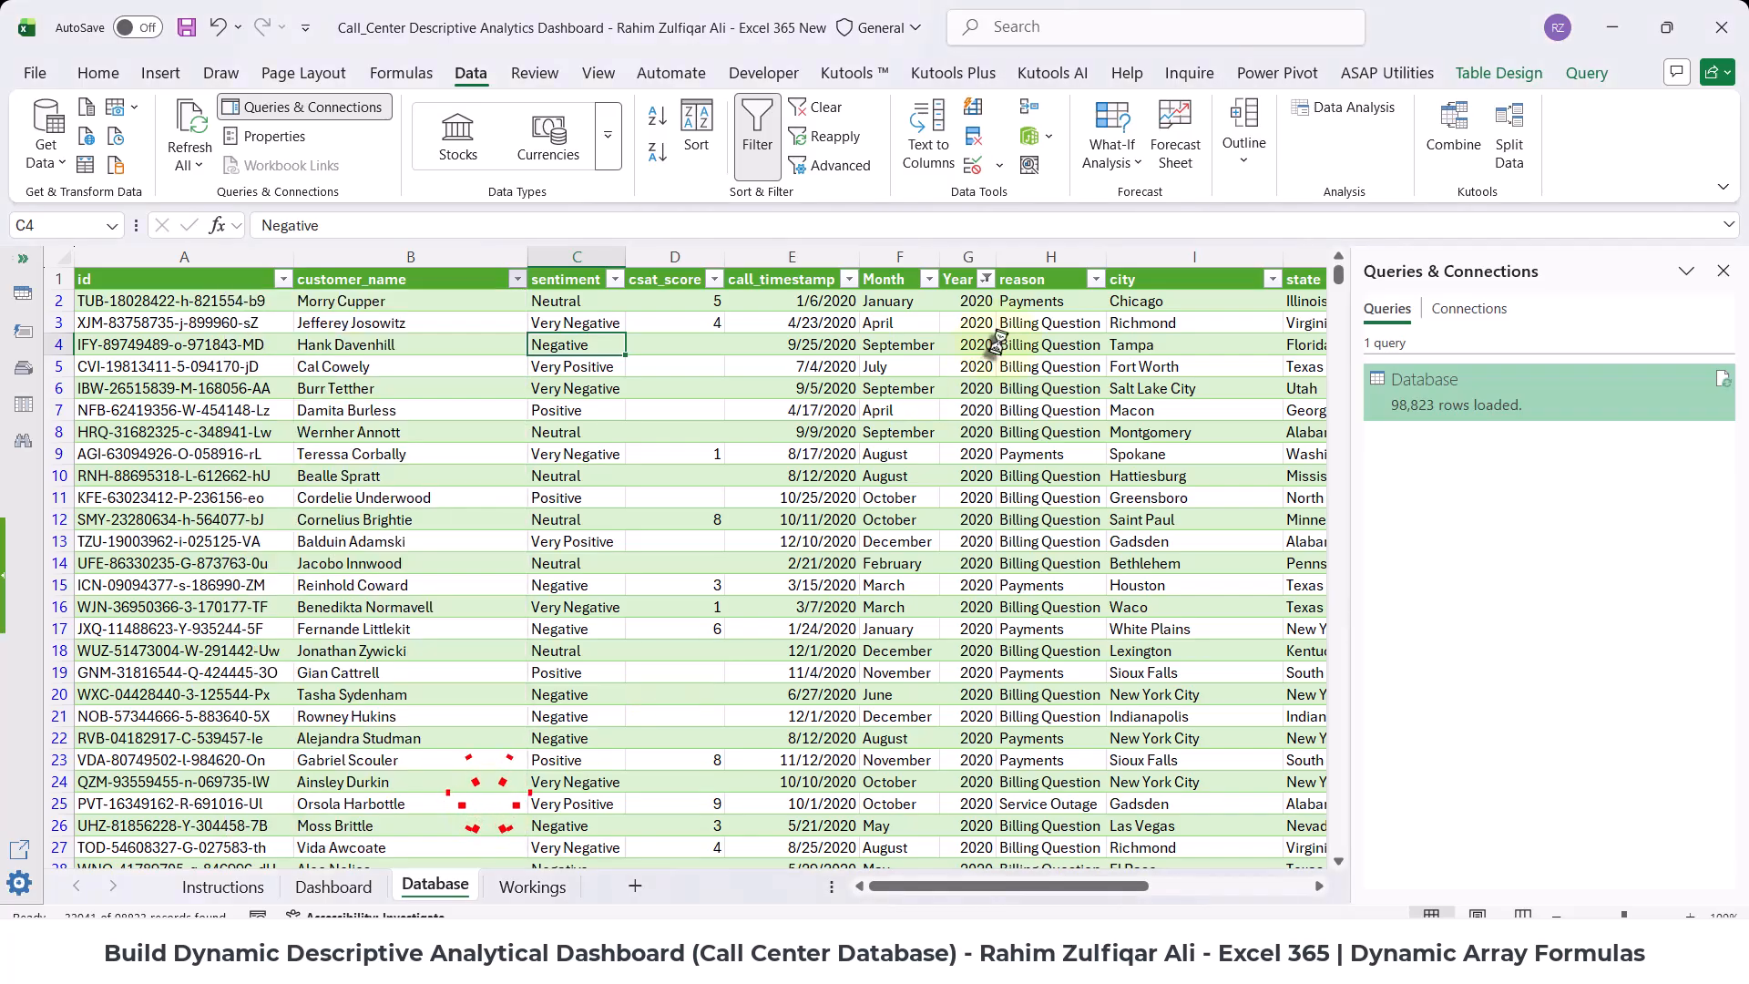
# - Refresh the Database table and reapply the Year filter for 2020
pyautogui.rightClick(697, 365)
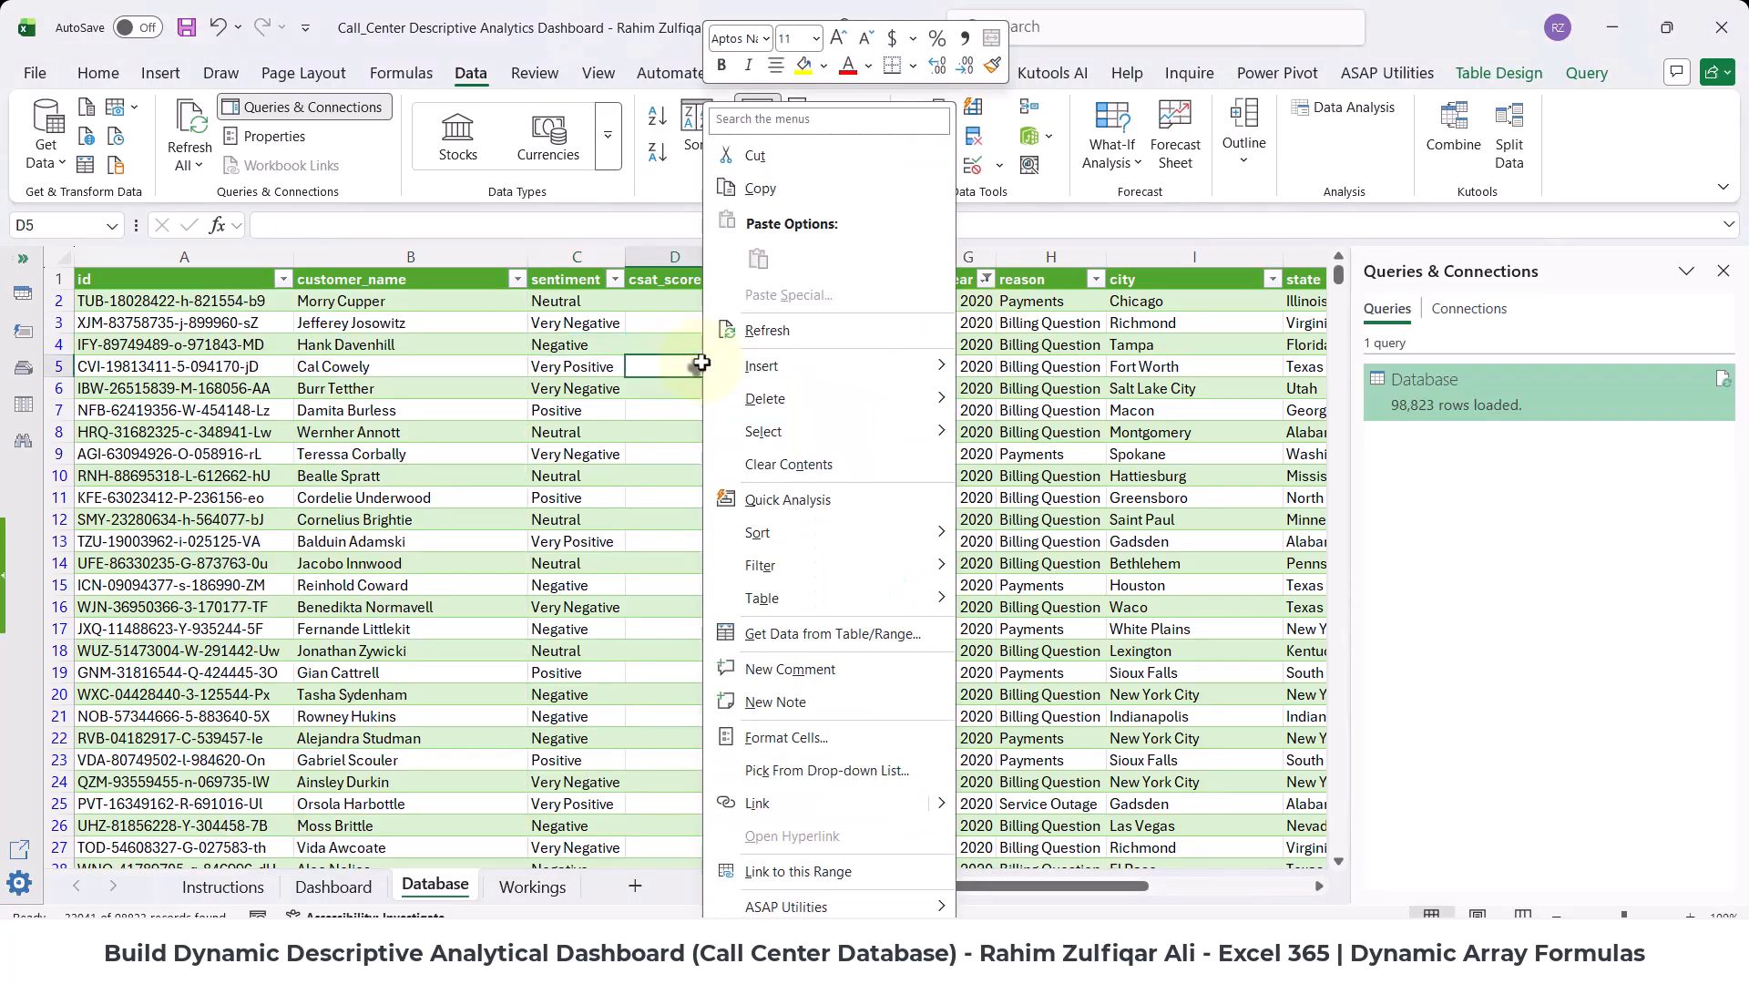
pyautogui.click(776, 331)
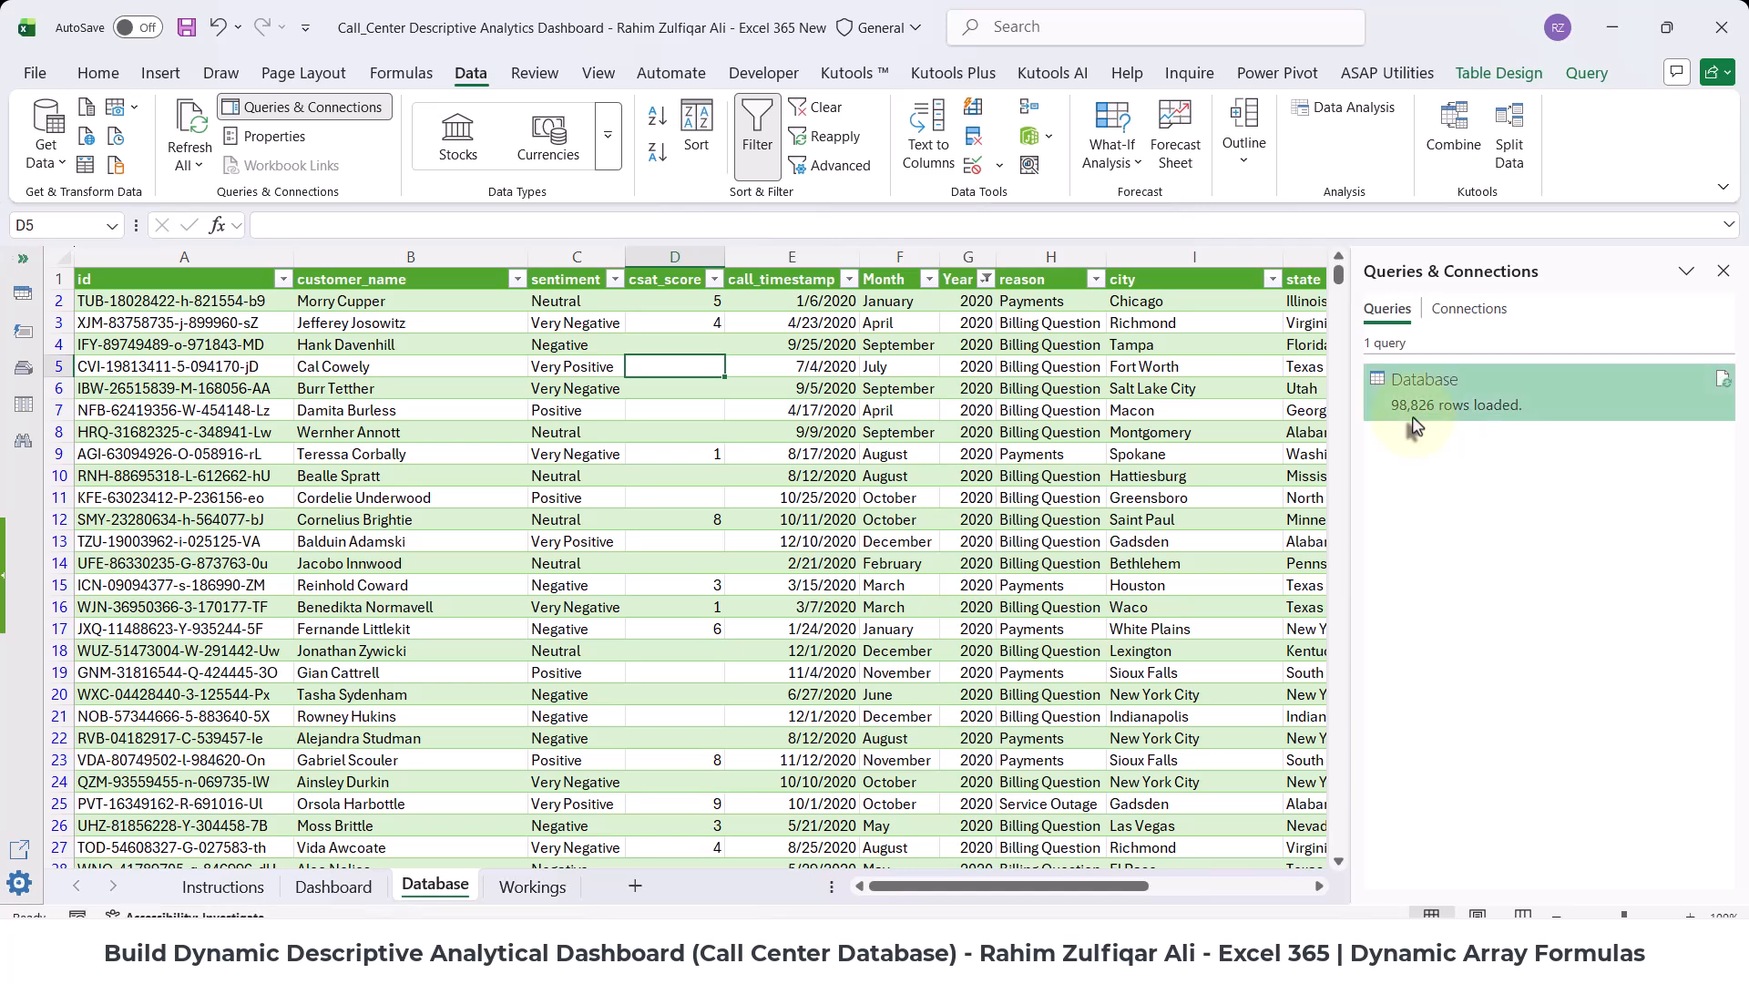
pyautogui.click(965, 325)
pyautogui.click(985, 278)
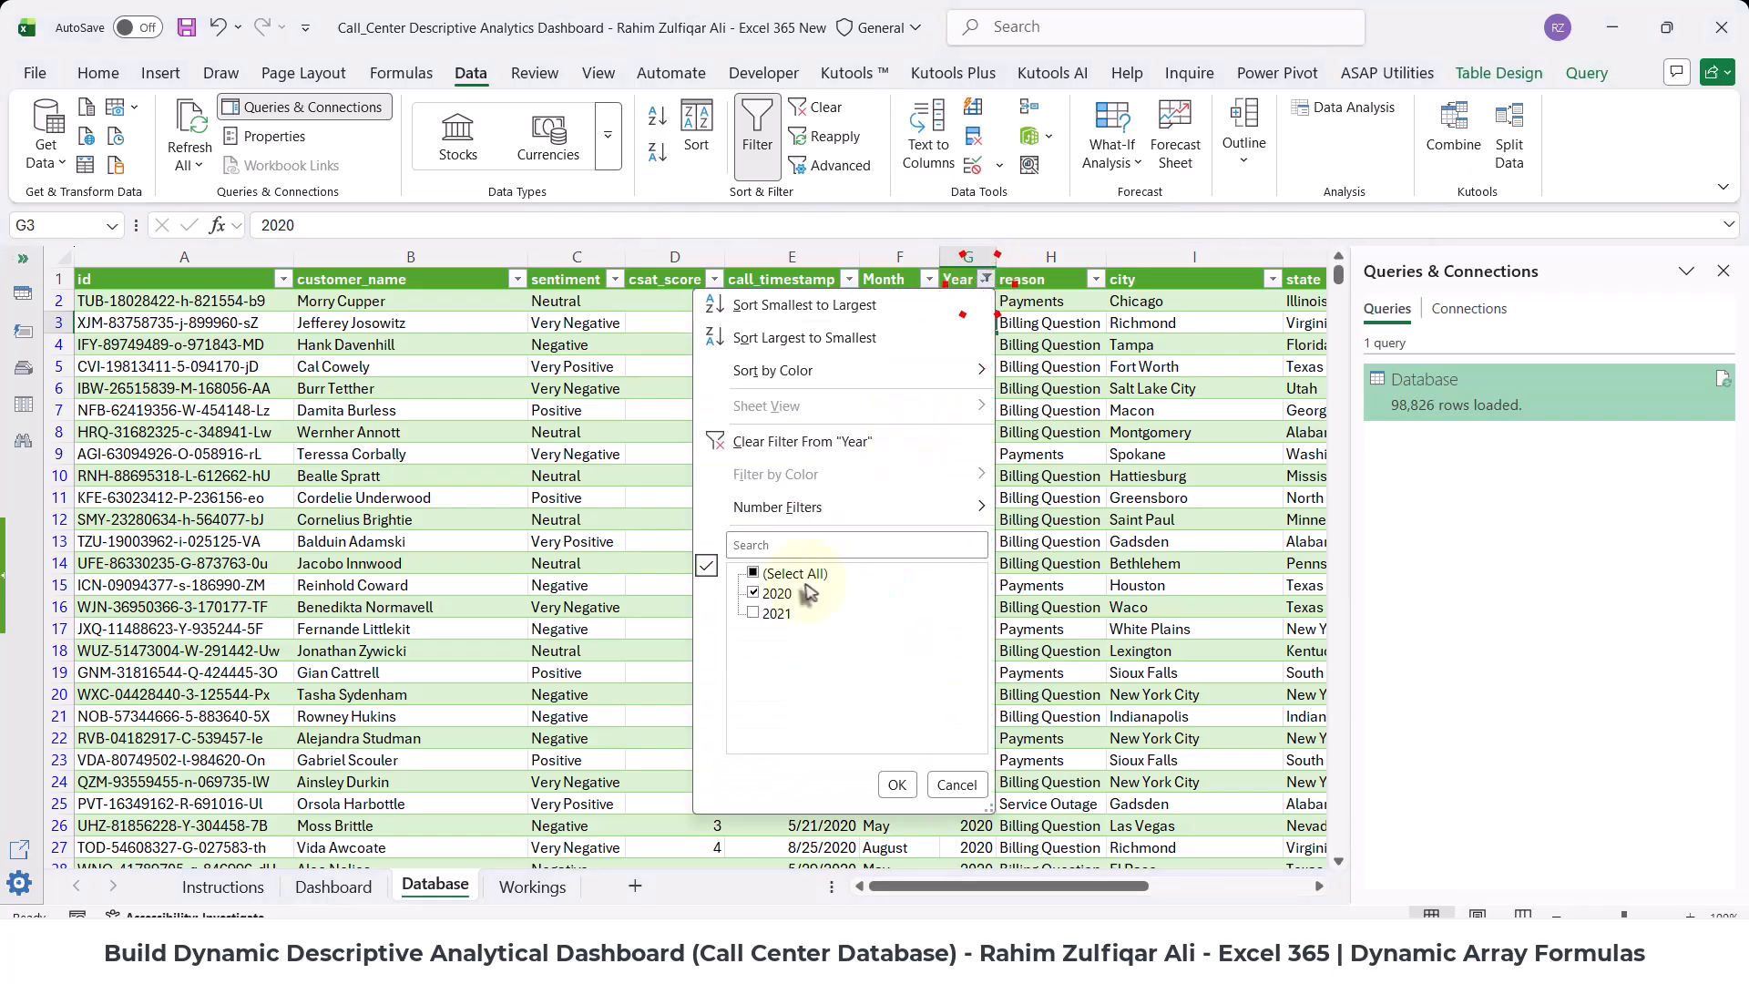
pyautogui.click(896, 785)
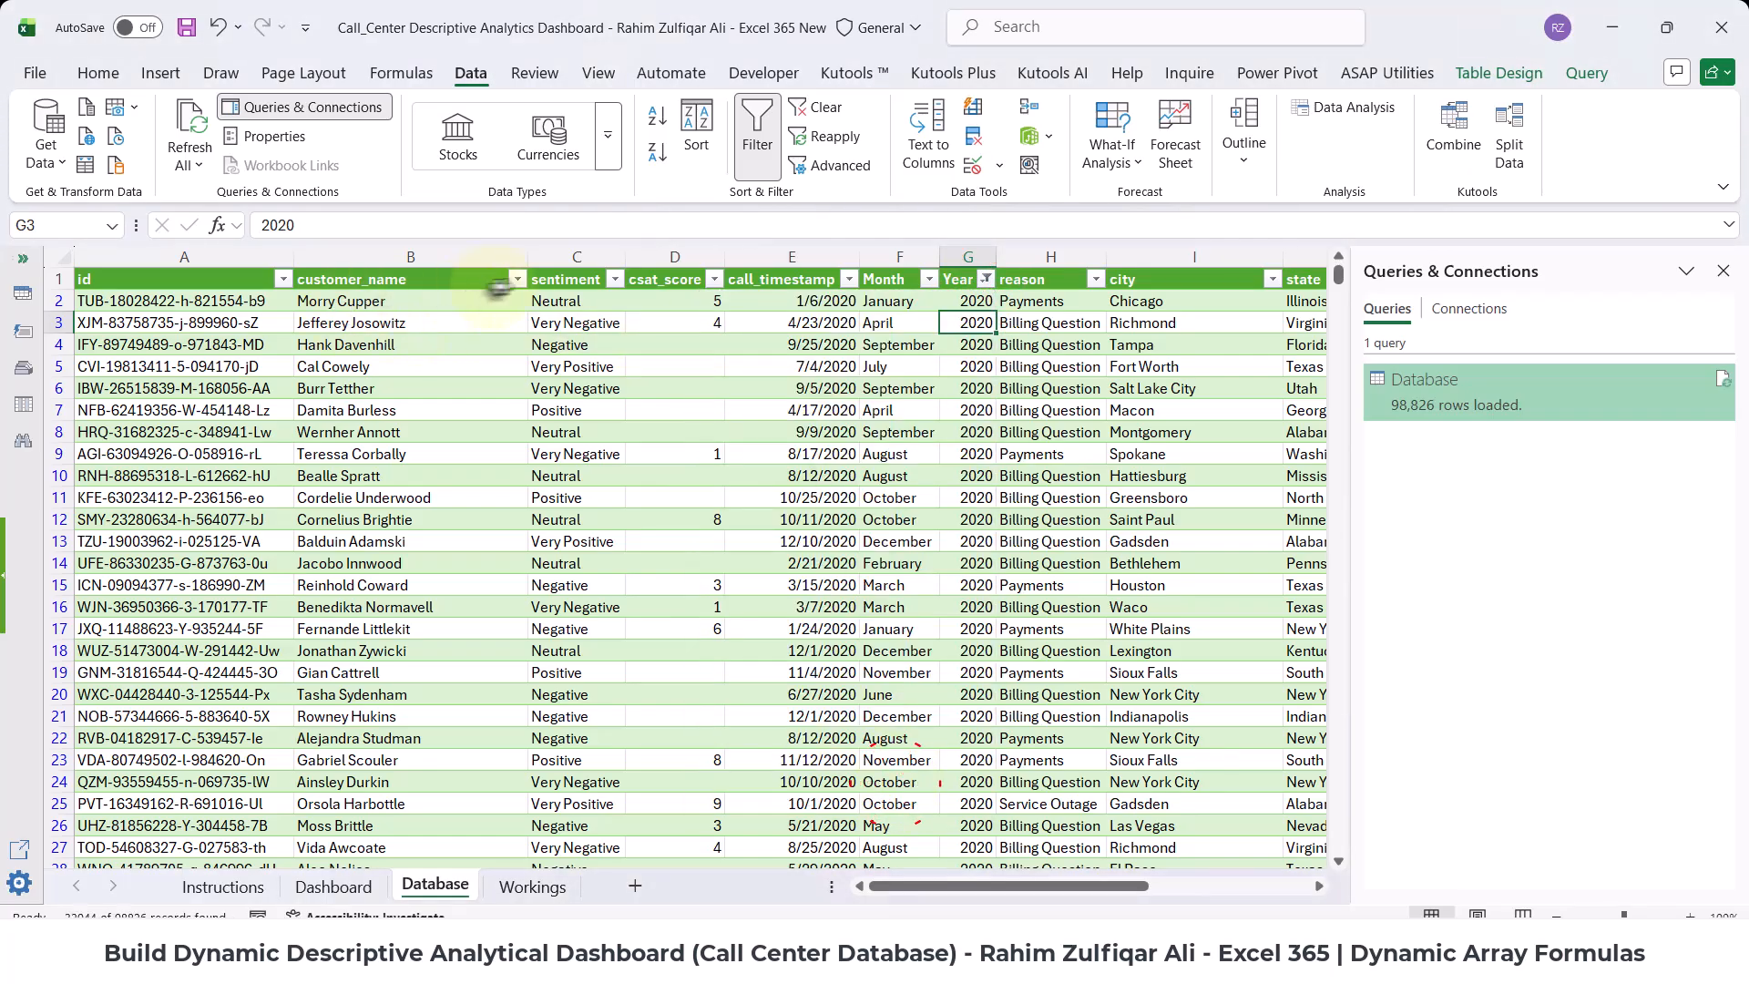
# - Filter the customer_name column to ABC and inspect the matching records' id, name and sentiment values
pyautogui.click(516, 279)
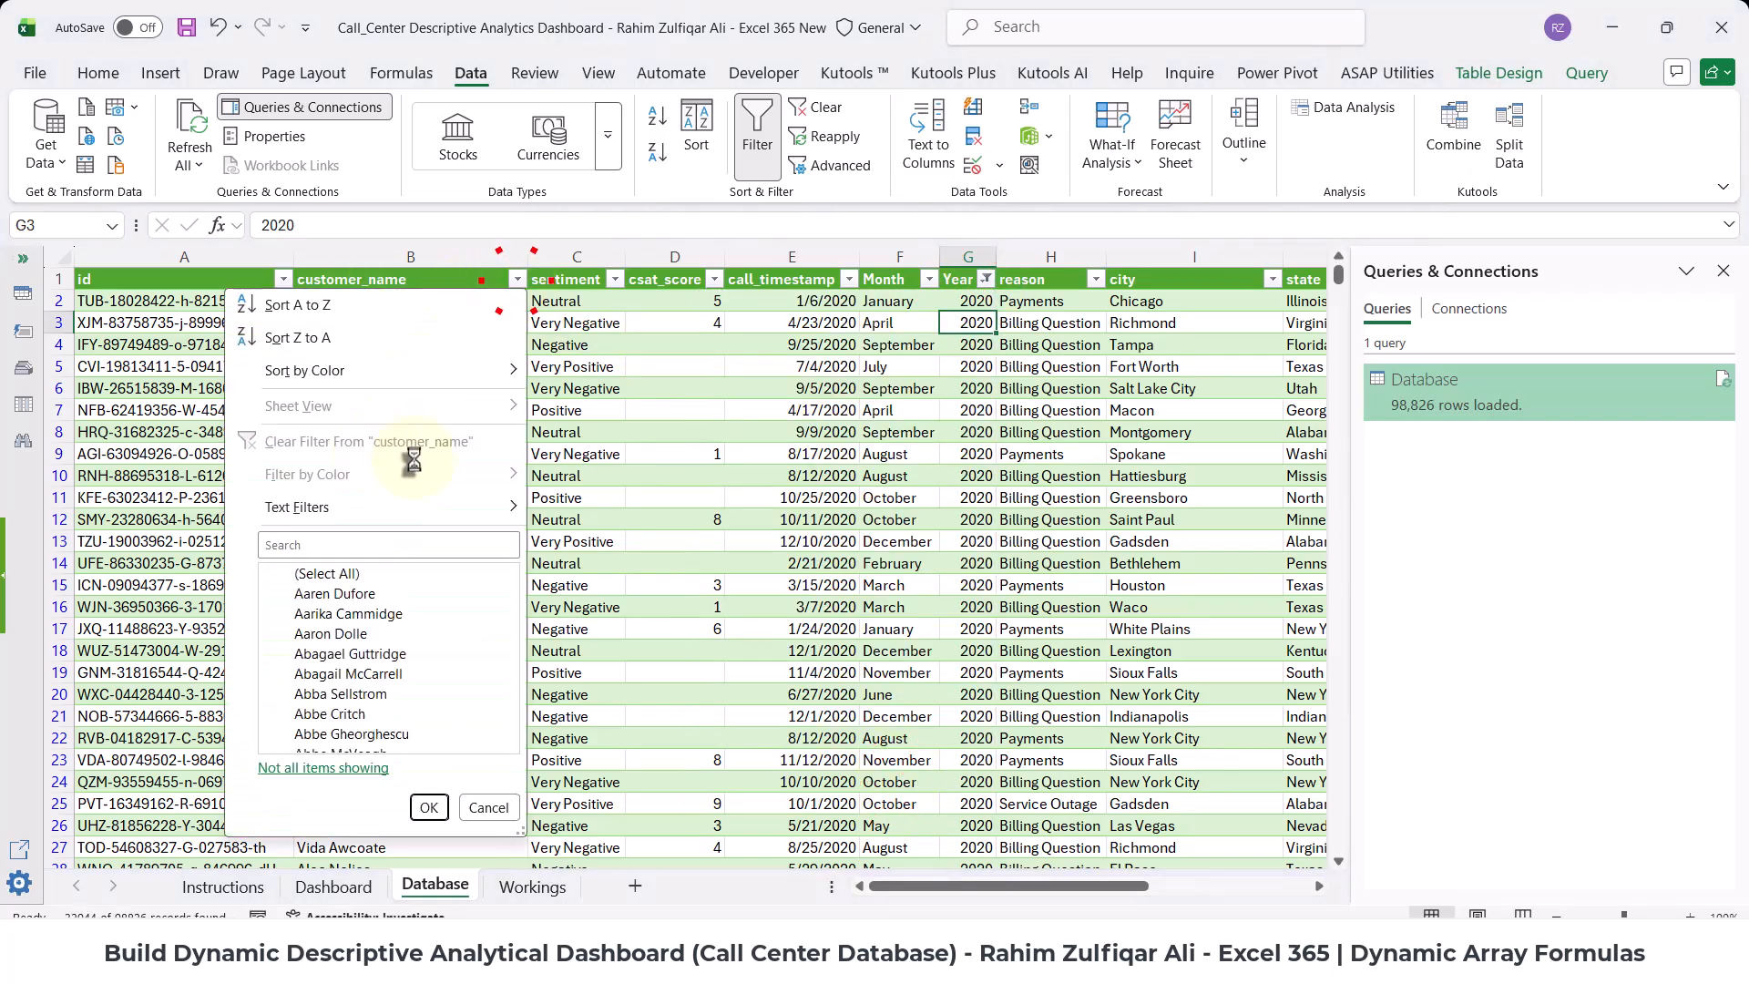
pyautogui.click(352, 545)
pyautogui.write('Balduin Adamski')
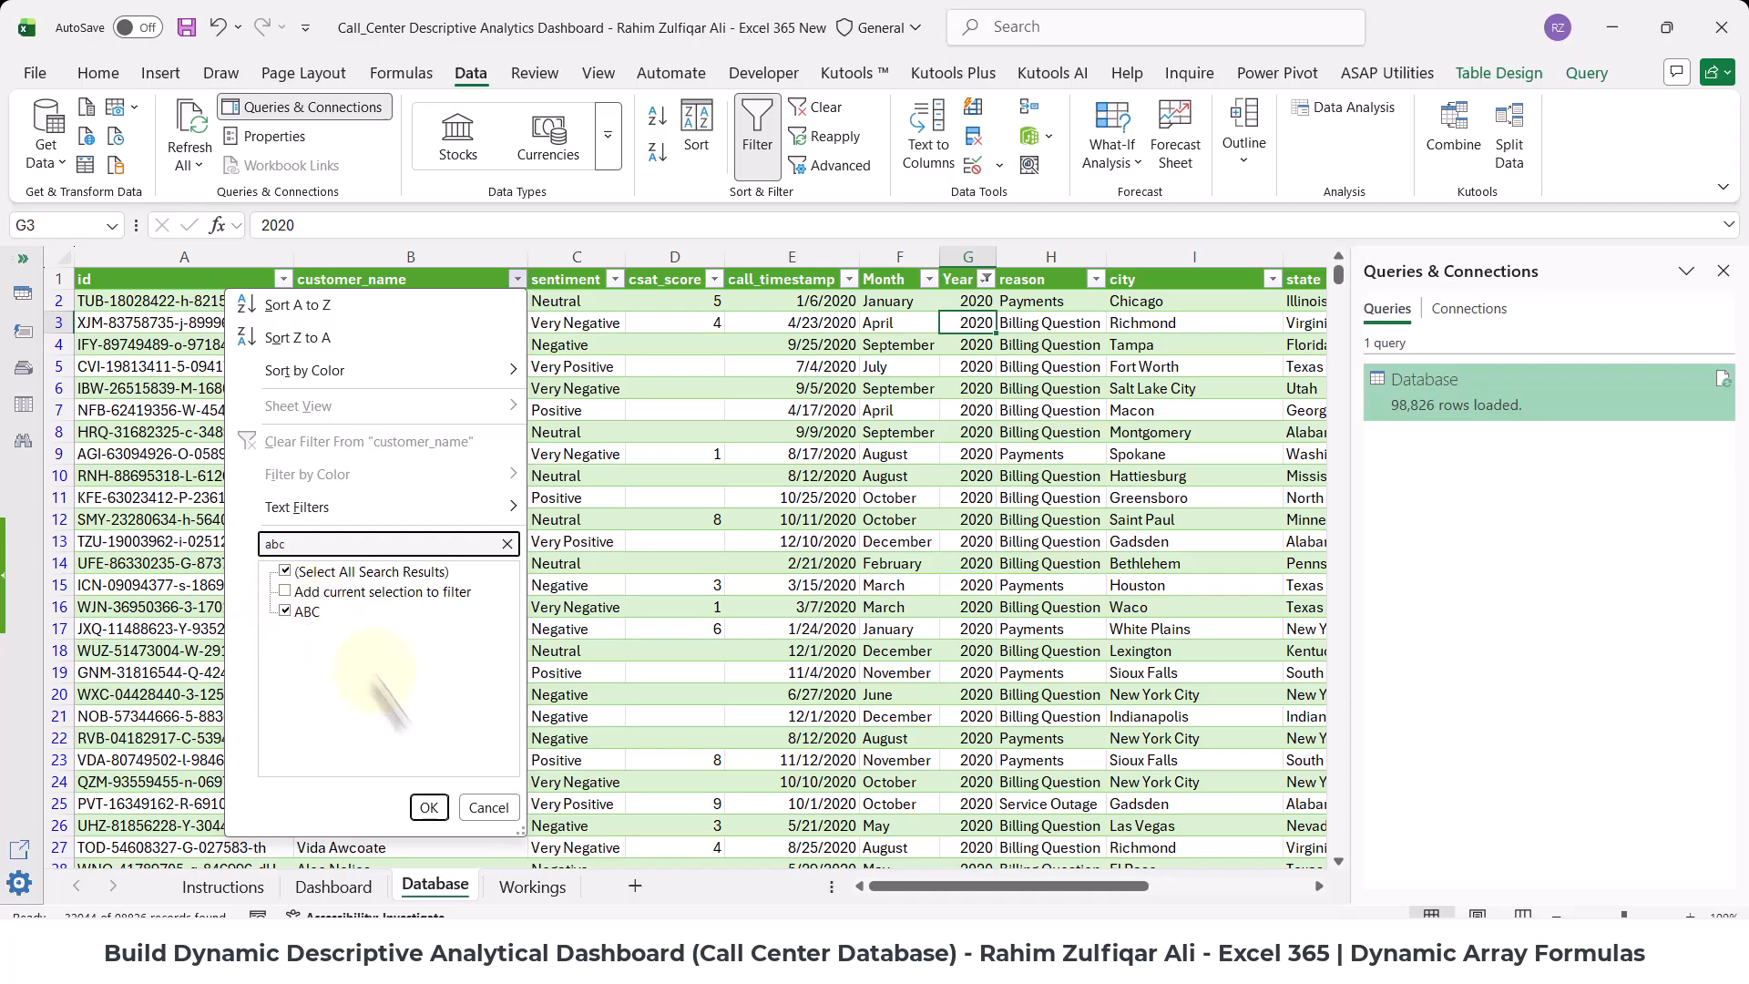
pyautogui.click(428, 807)
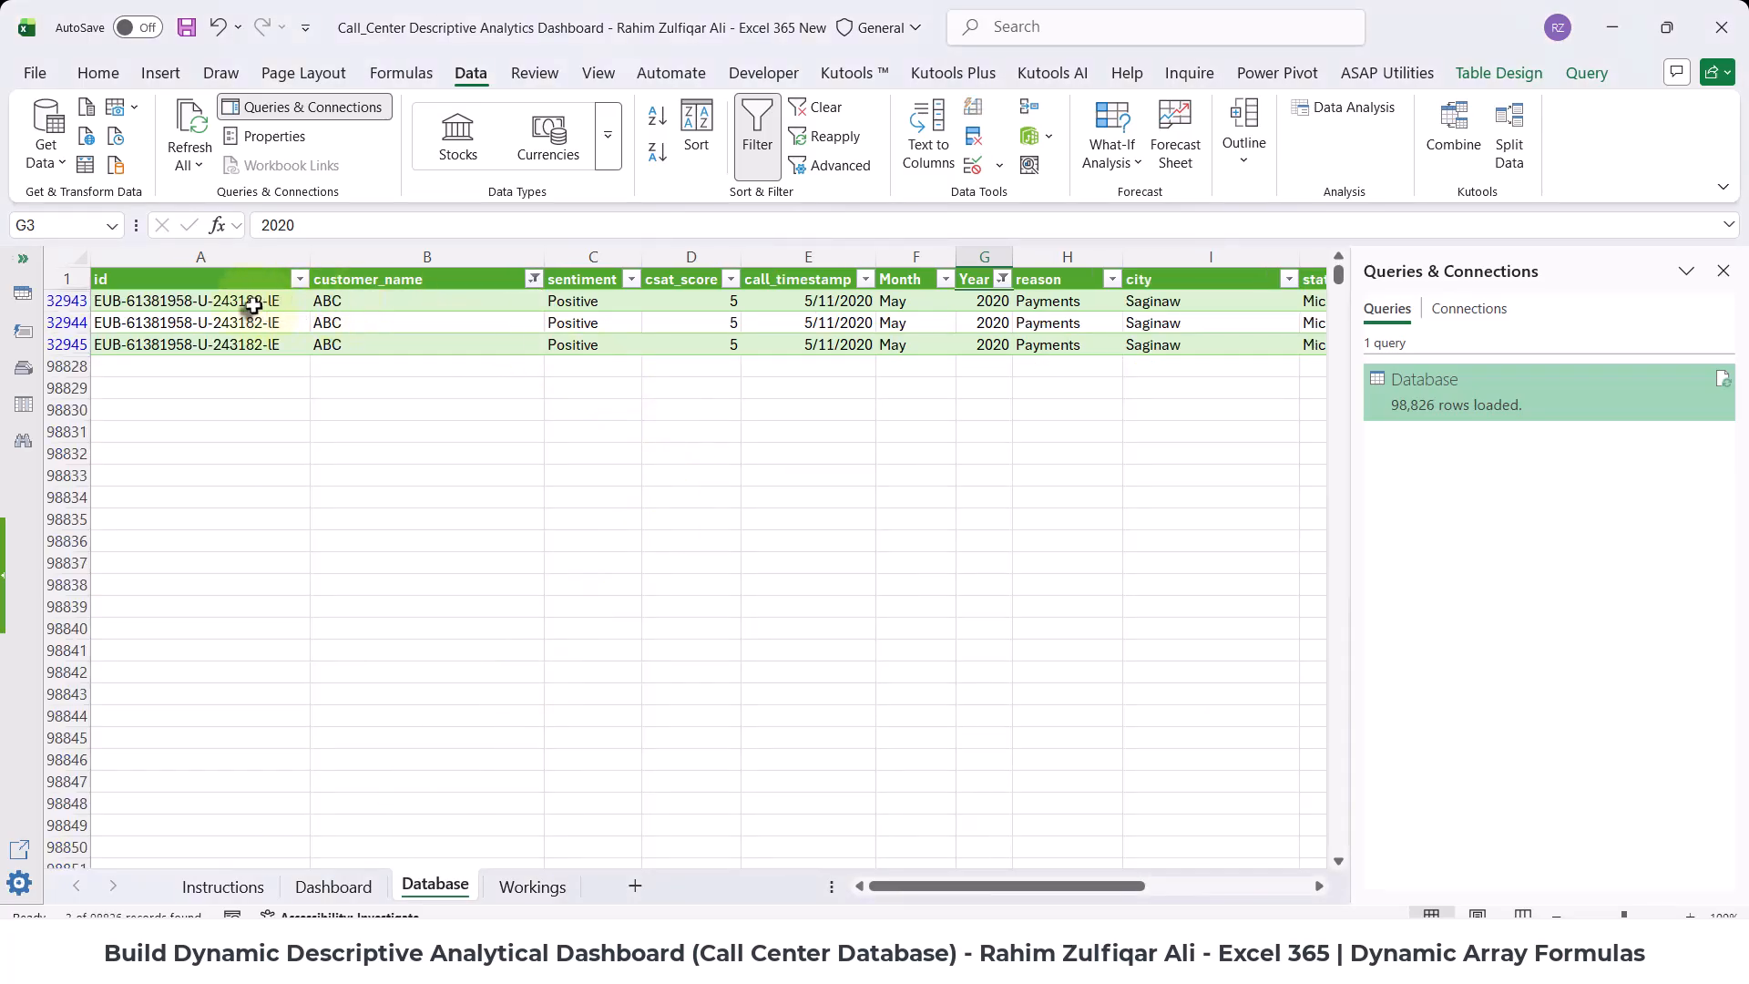
pyautogui.moveTo(252, 305); pyautogui.dragTo(258, 343)
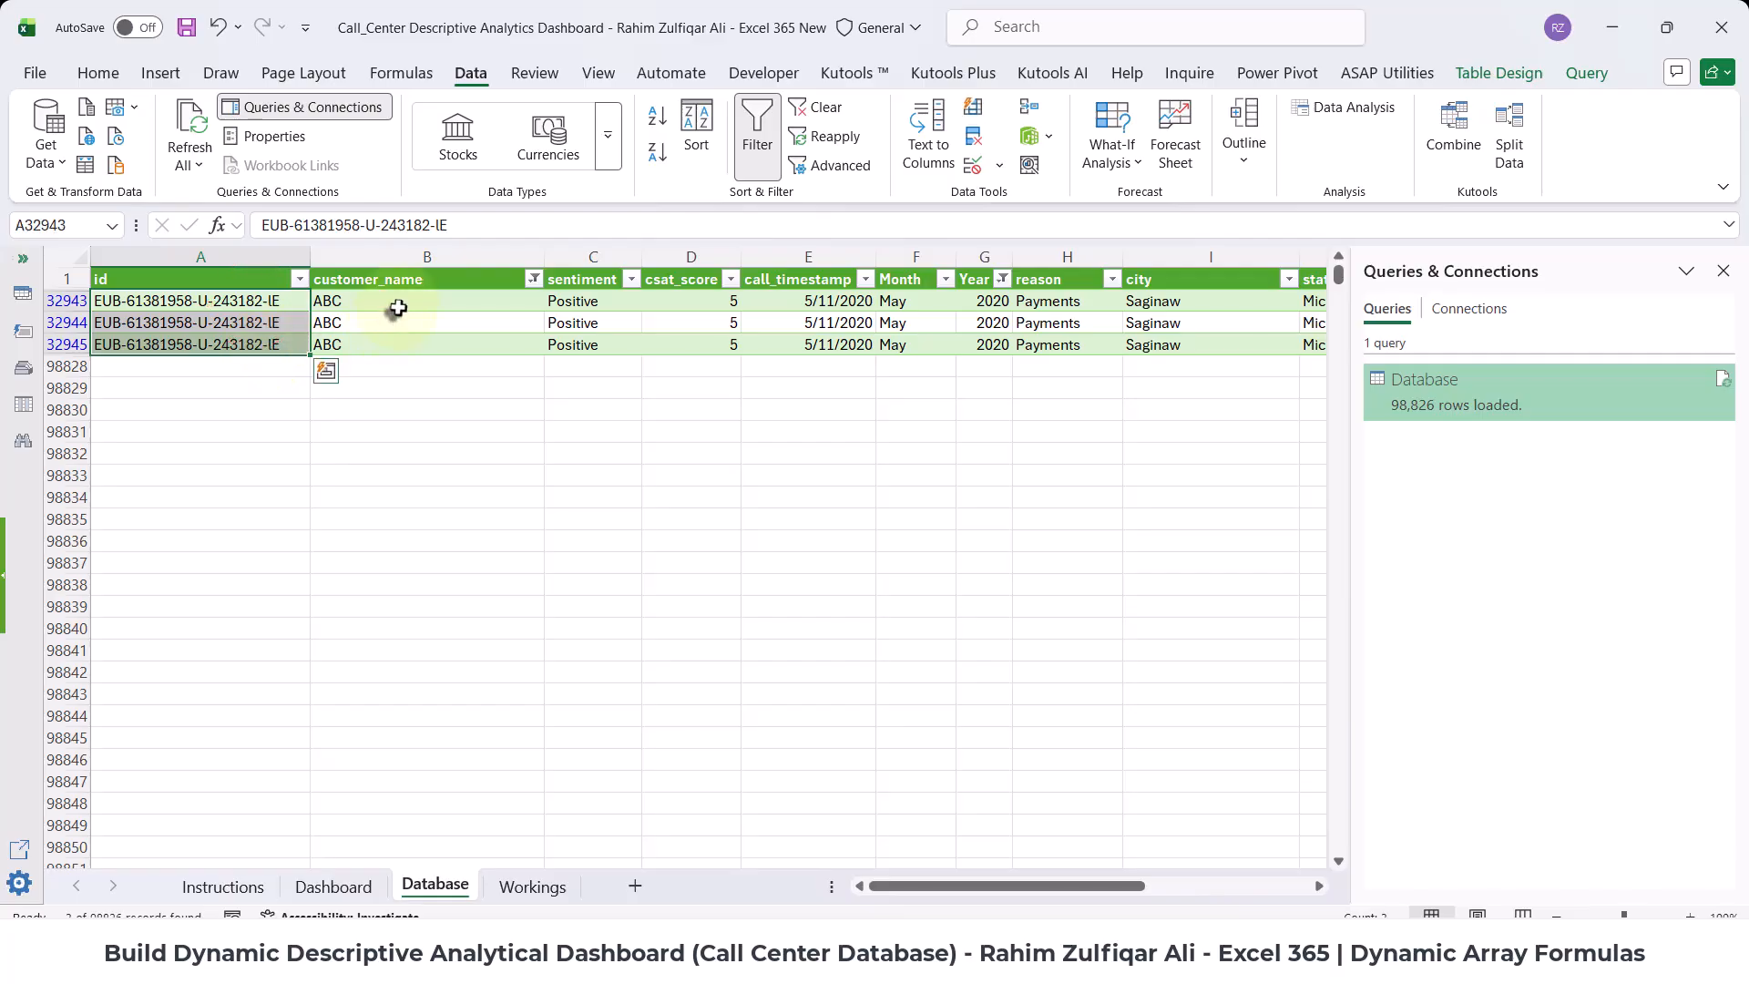
pyautogui.moveTo(398, 305); pyautogui.dragTo(414, 351)
pyautogui.click(579, 330)
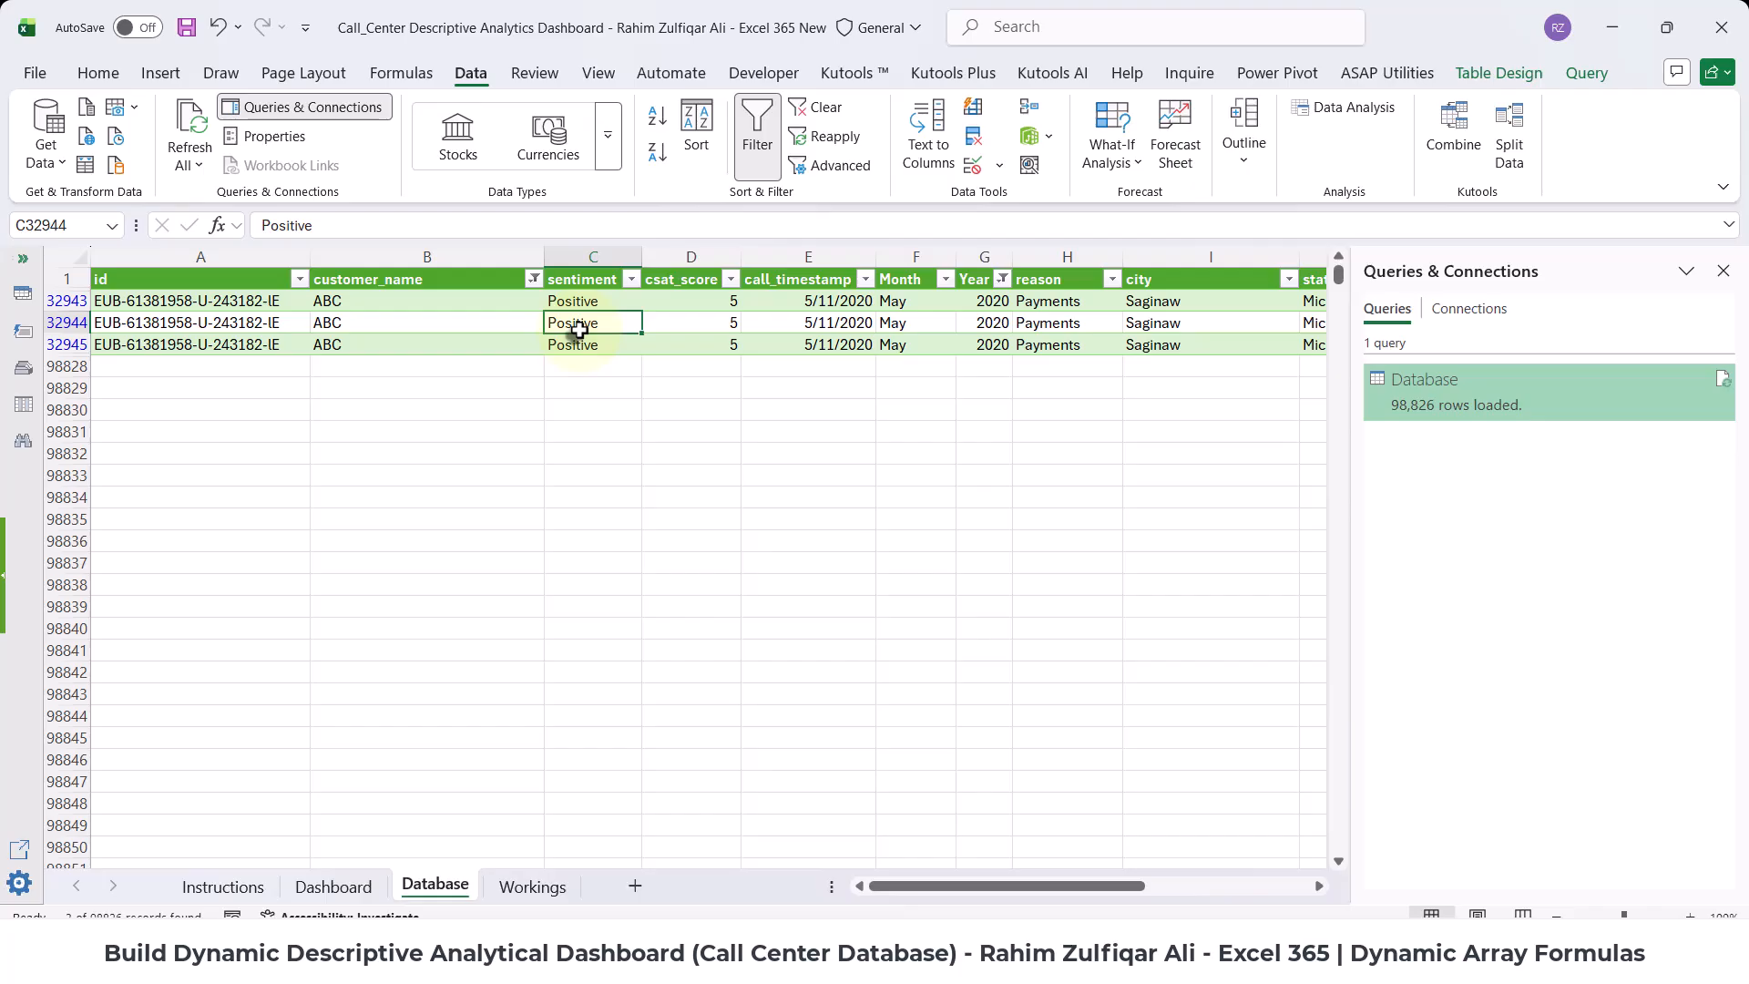
pyautogui.moveTo(182, 305); pyautogui.dragTo(1152, 344)
pyautogui.click(832, 329)
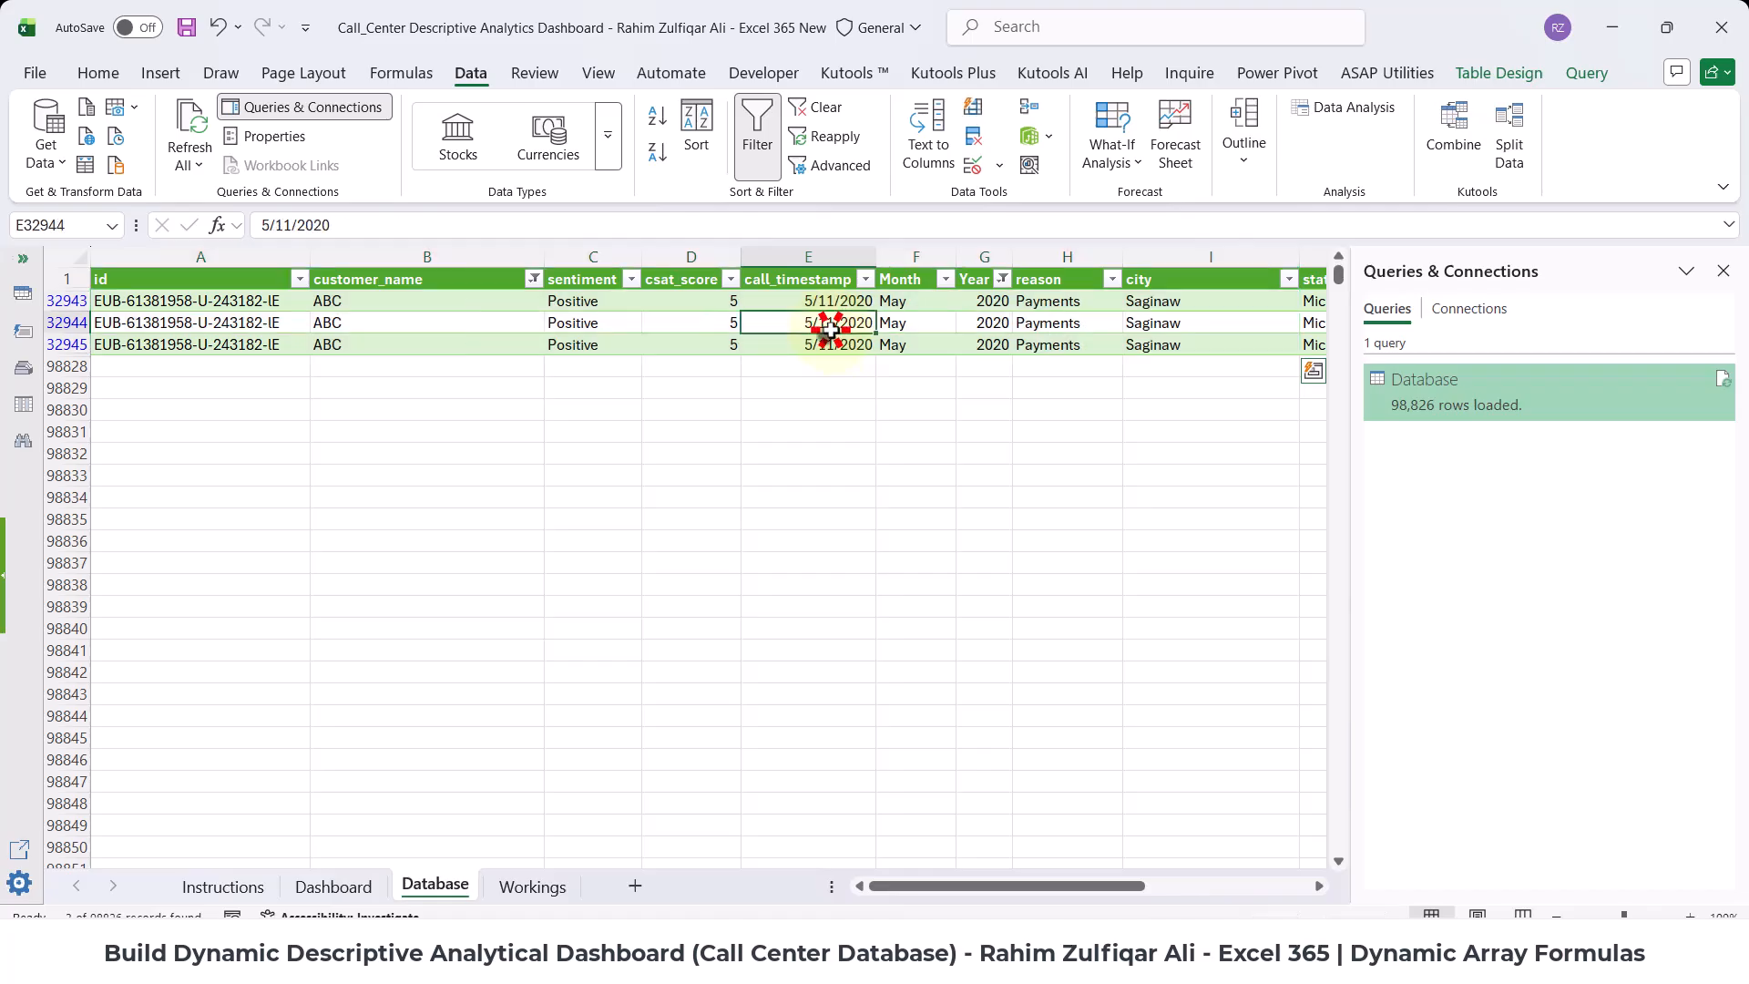
# - Look over the Instructions and Dashboard sheets, then return to the sample dashboard picture on the Instructions sheet
pyautogui.click(224, 886)
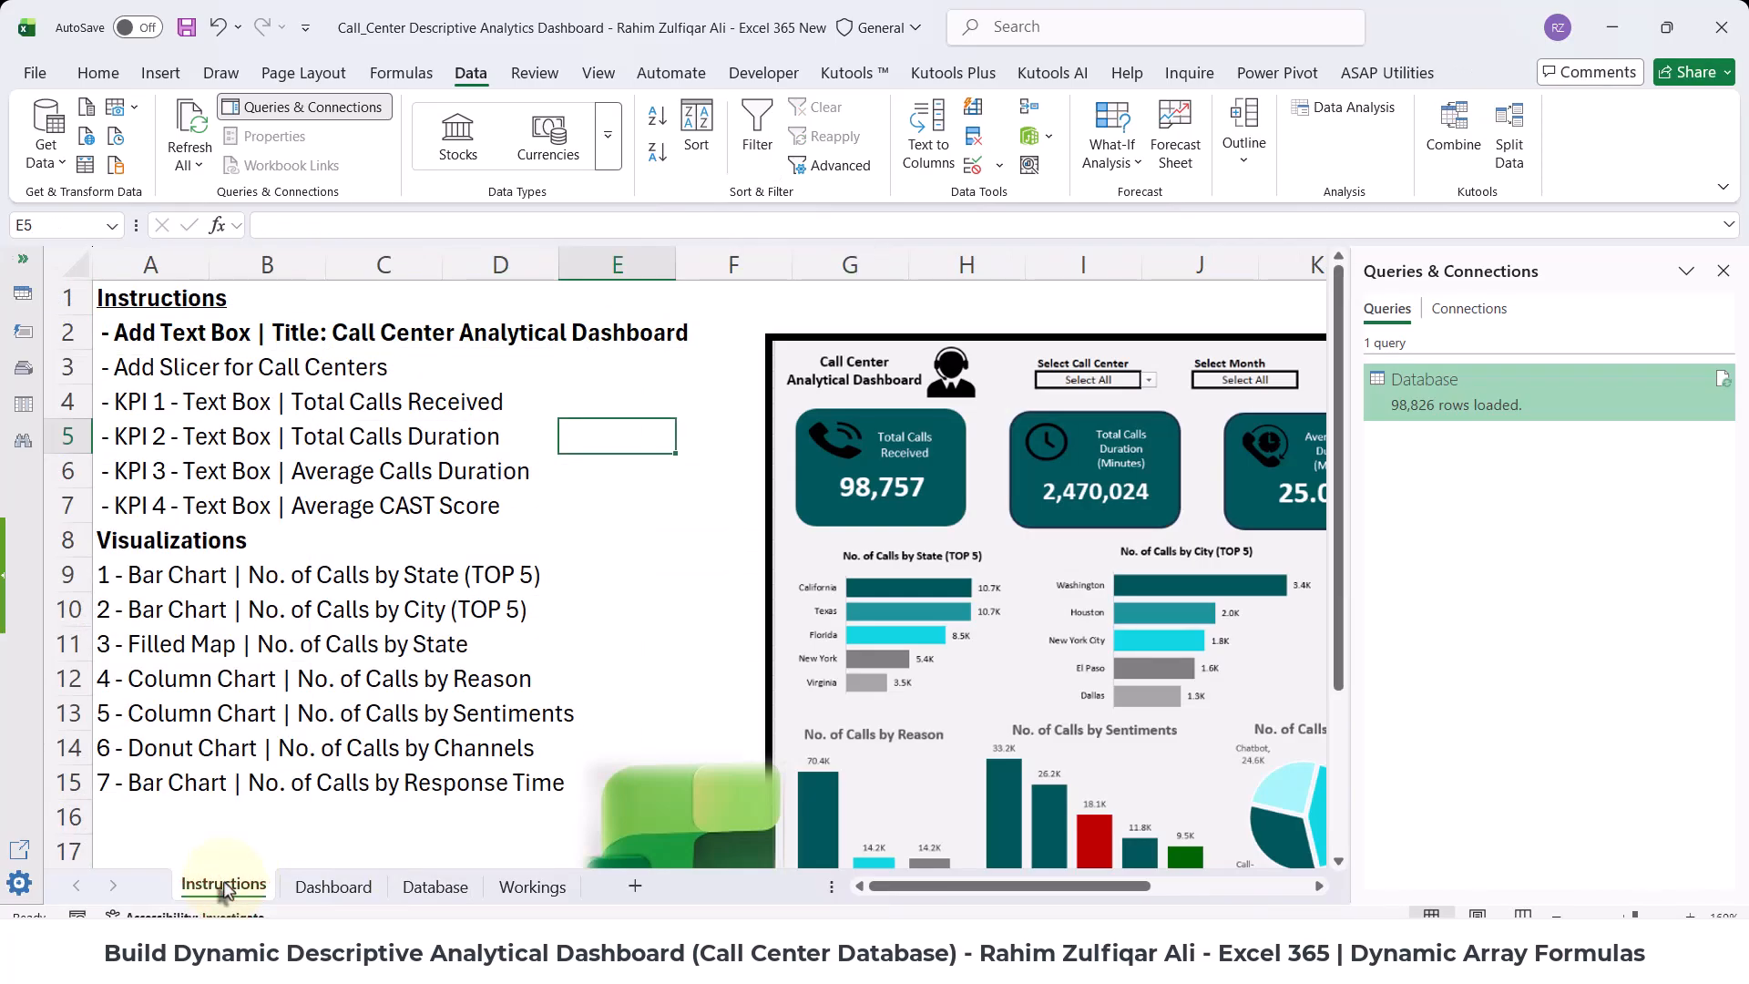
pyautogui.click(308, 888)
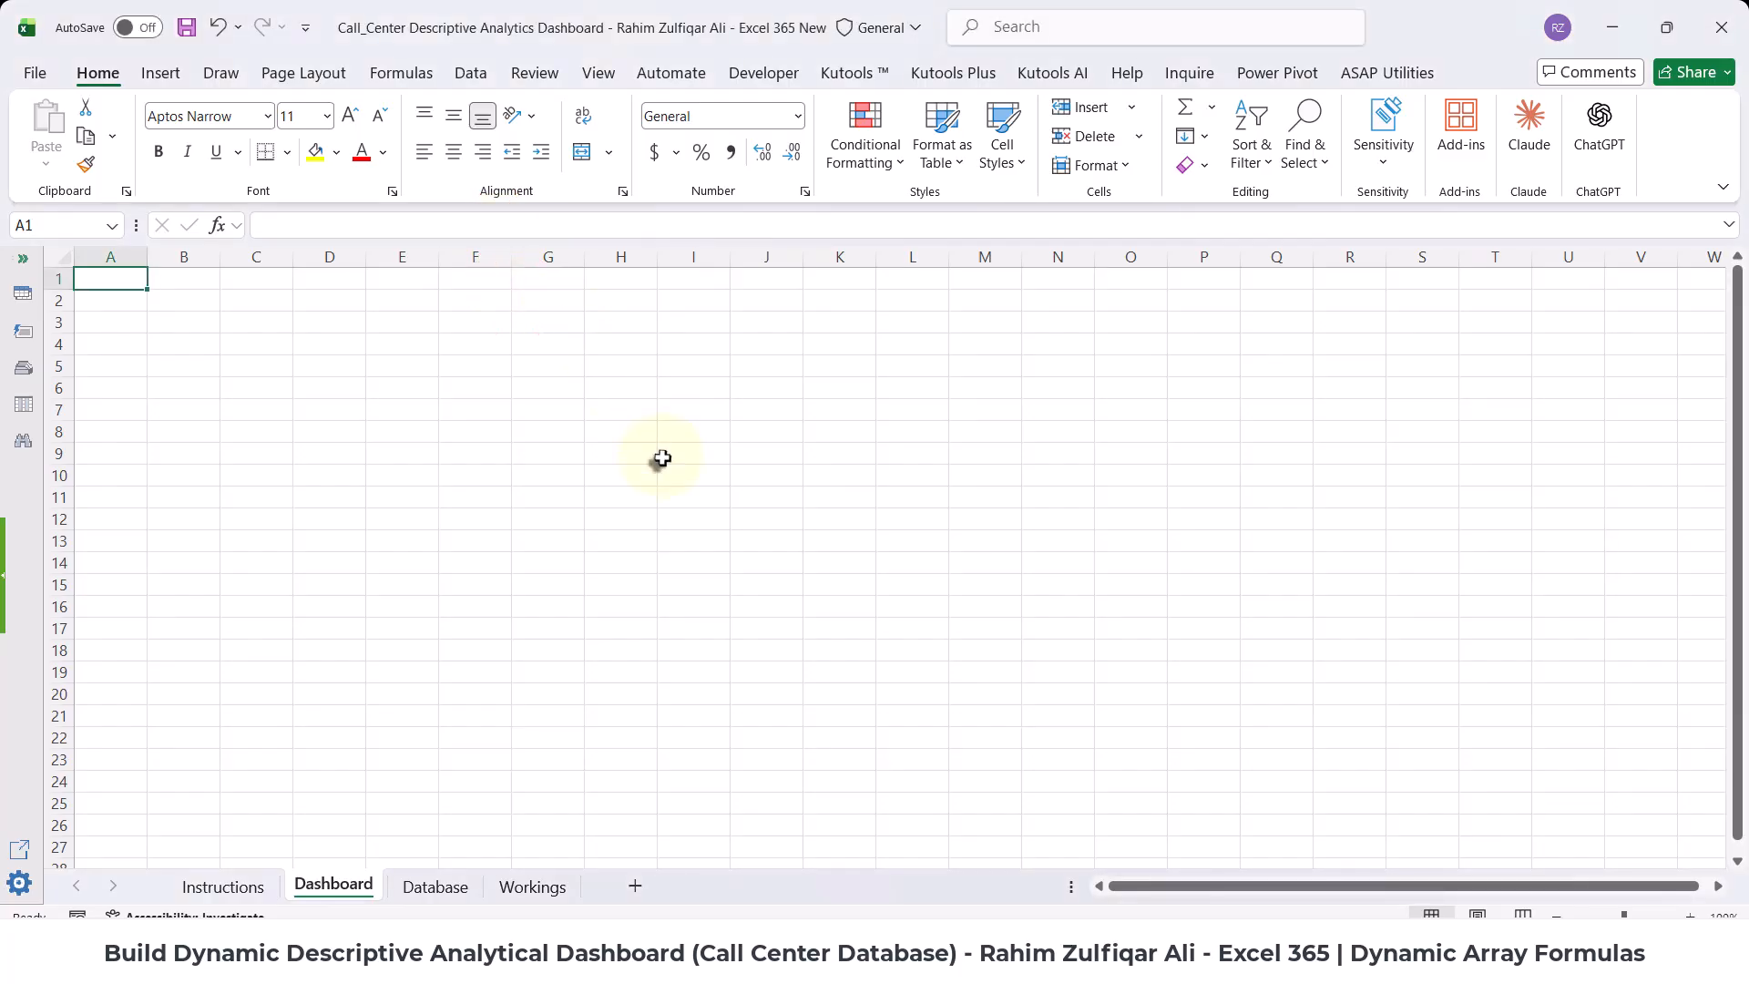
pyautogui.scroll(3, 661, 458)
pyautogui.scroll(-5, 661, 458)
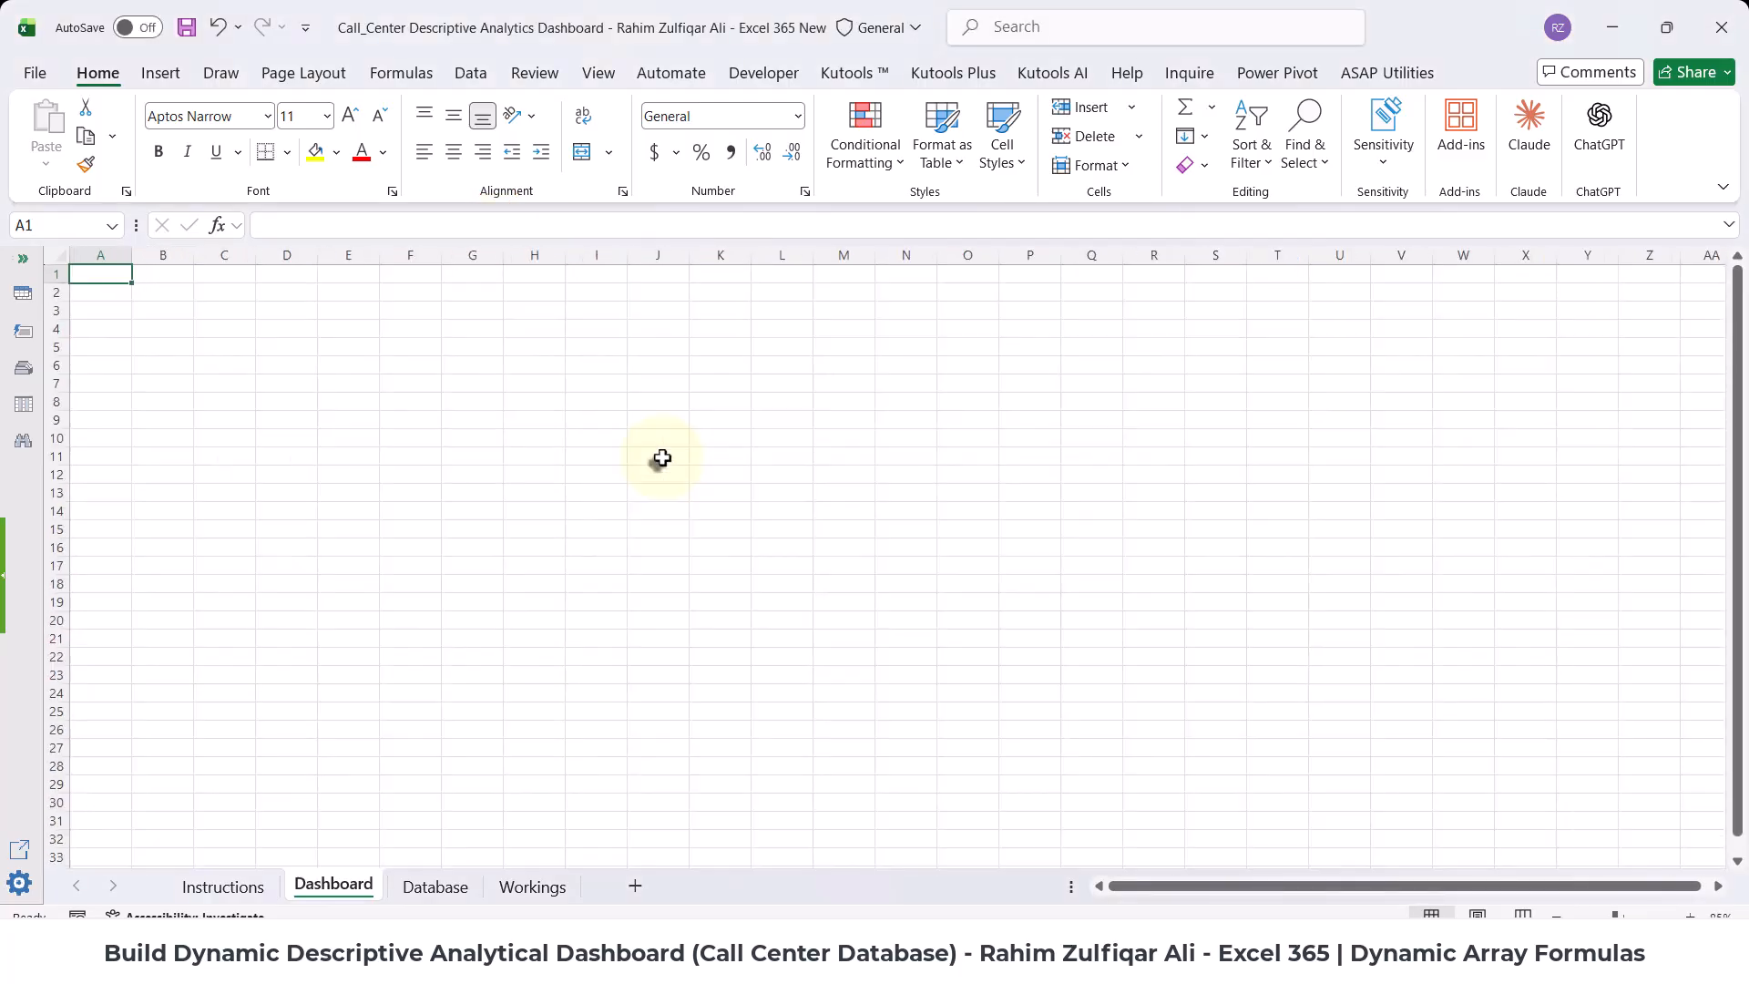
pyautogui.scroll(3, 662, 458)
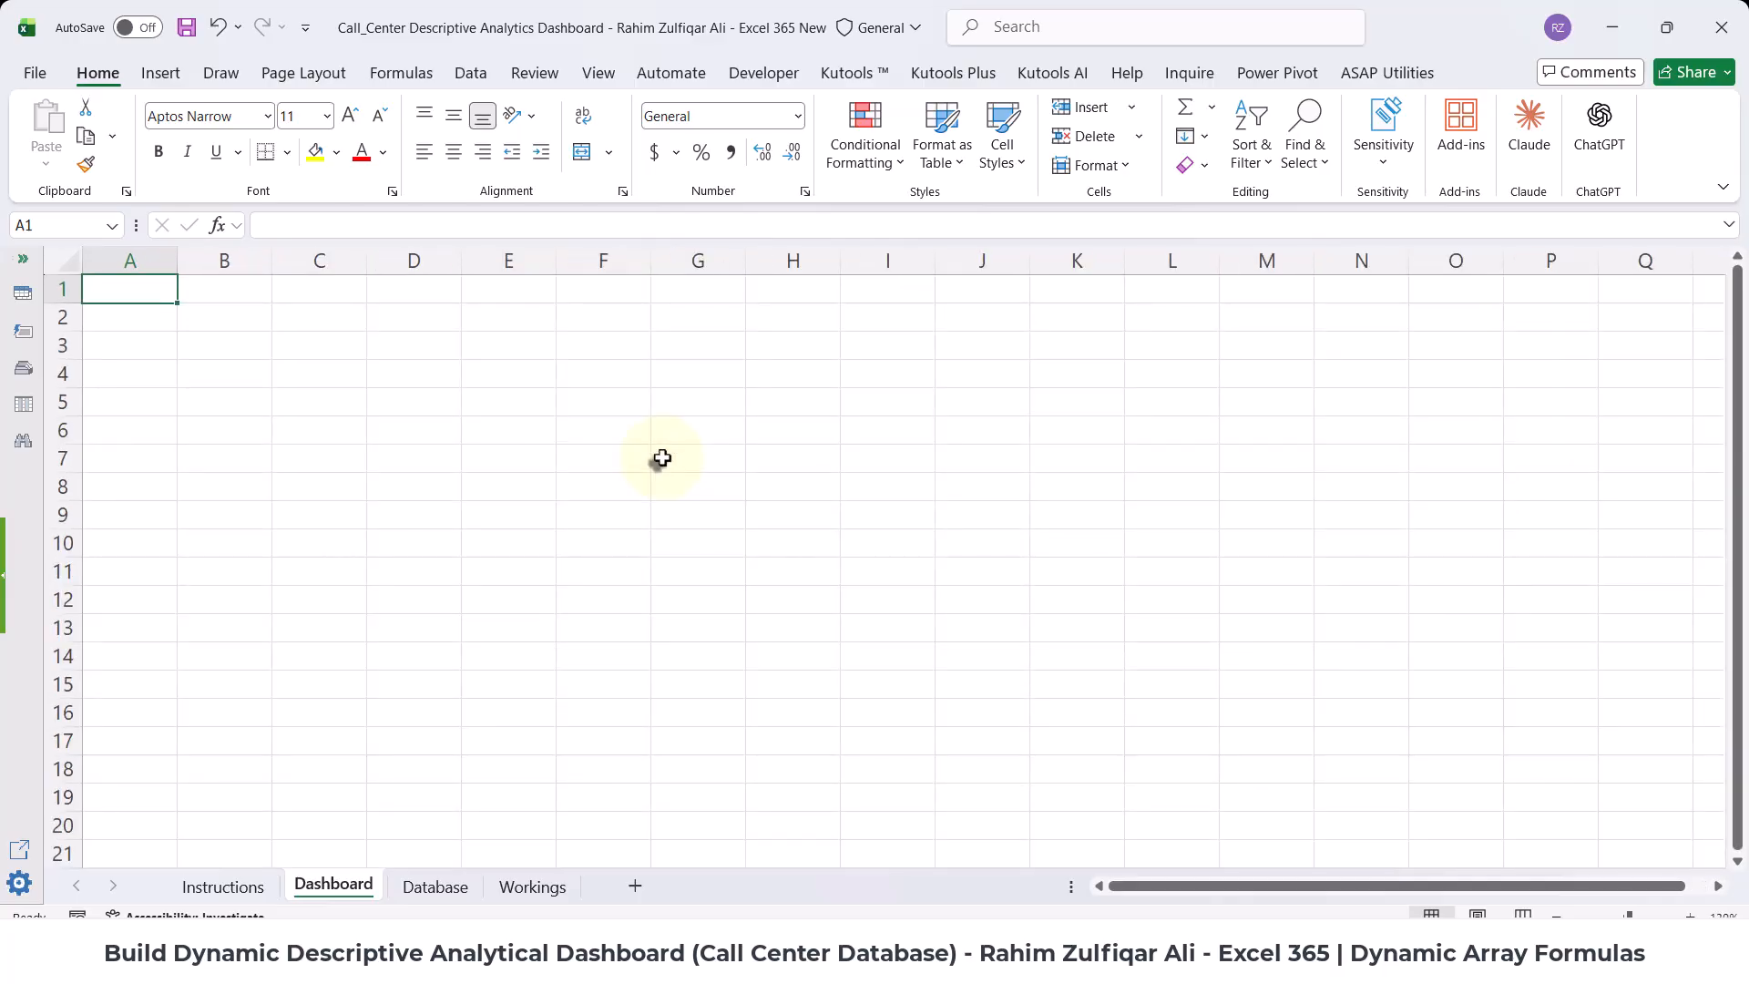
pyautogui.click(235, 891)
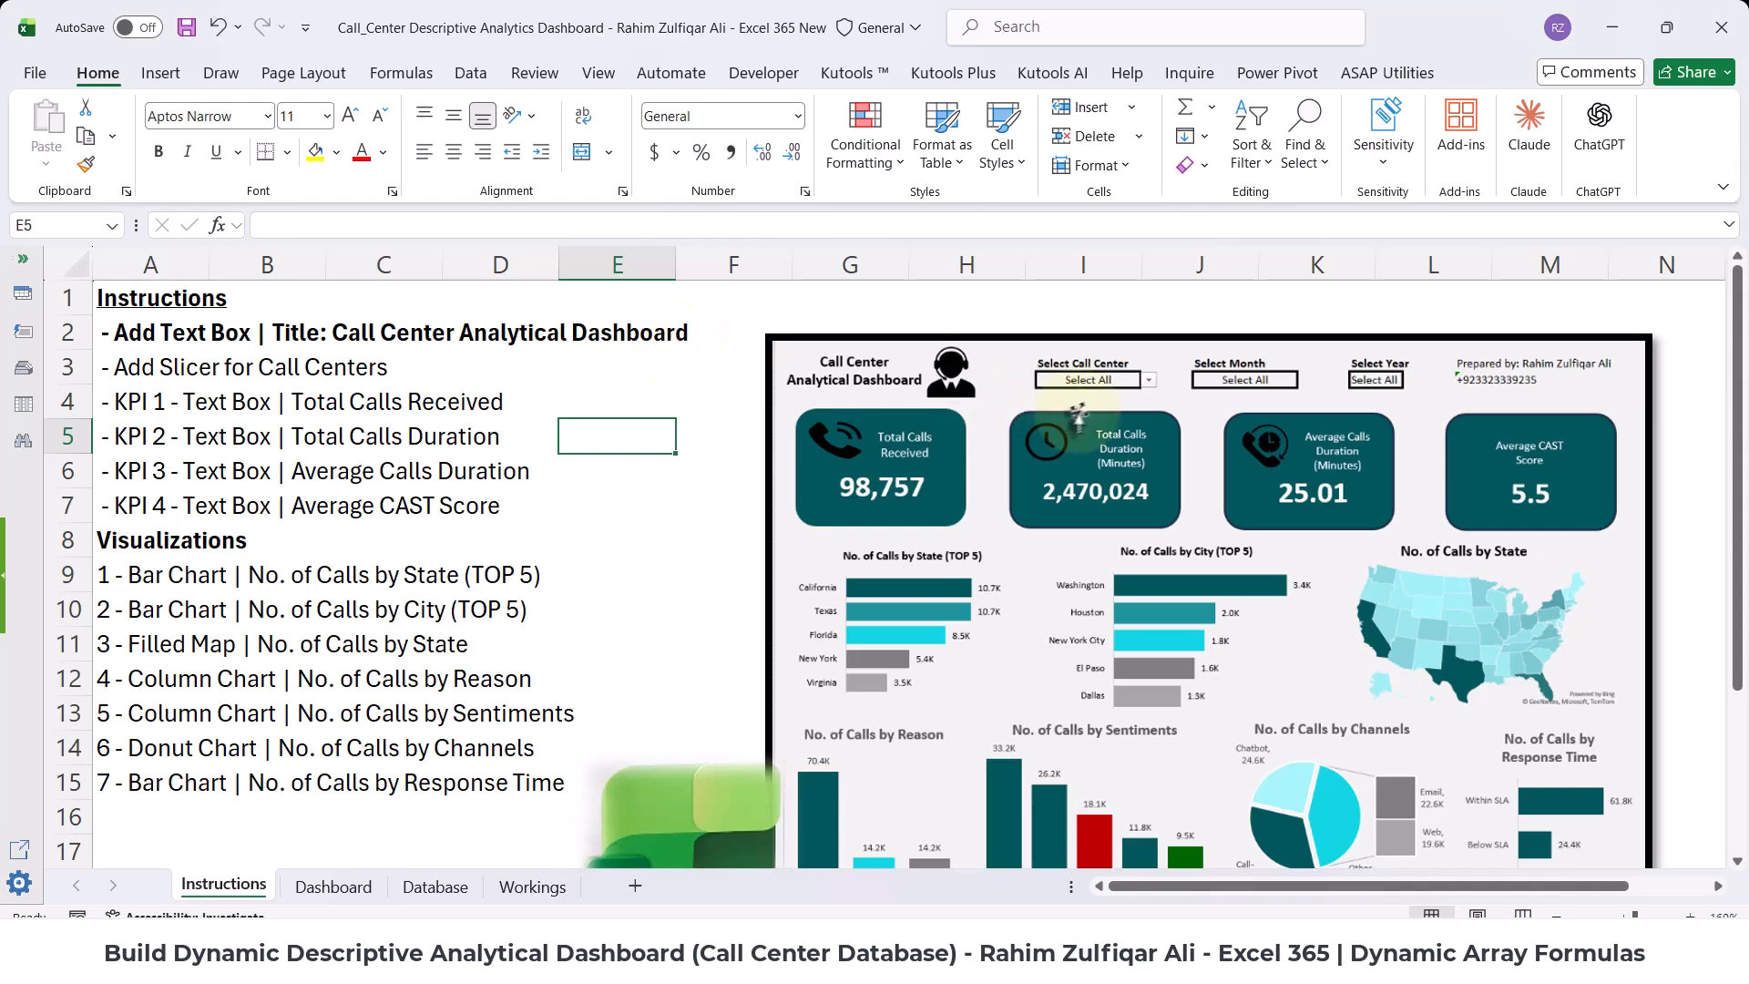
# - Draw a text box across cells A1:C3 of the Dashboard sheet and enter the title Call Center Descriptive Analytical Dashboard
pyautogui.click(334, 886)
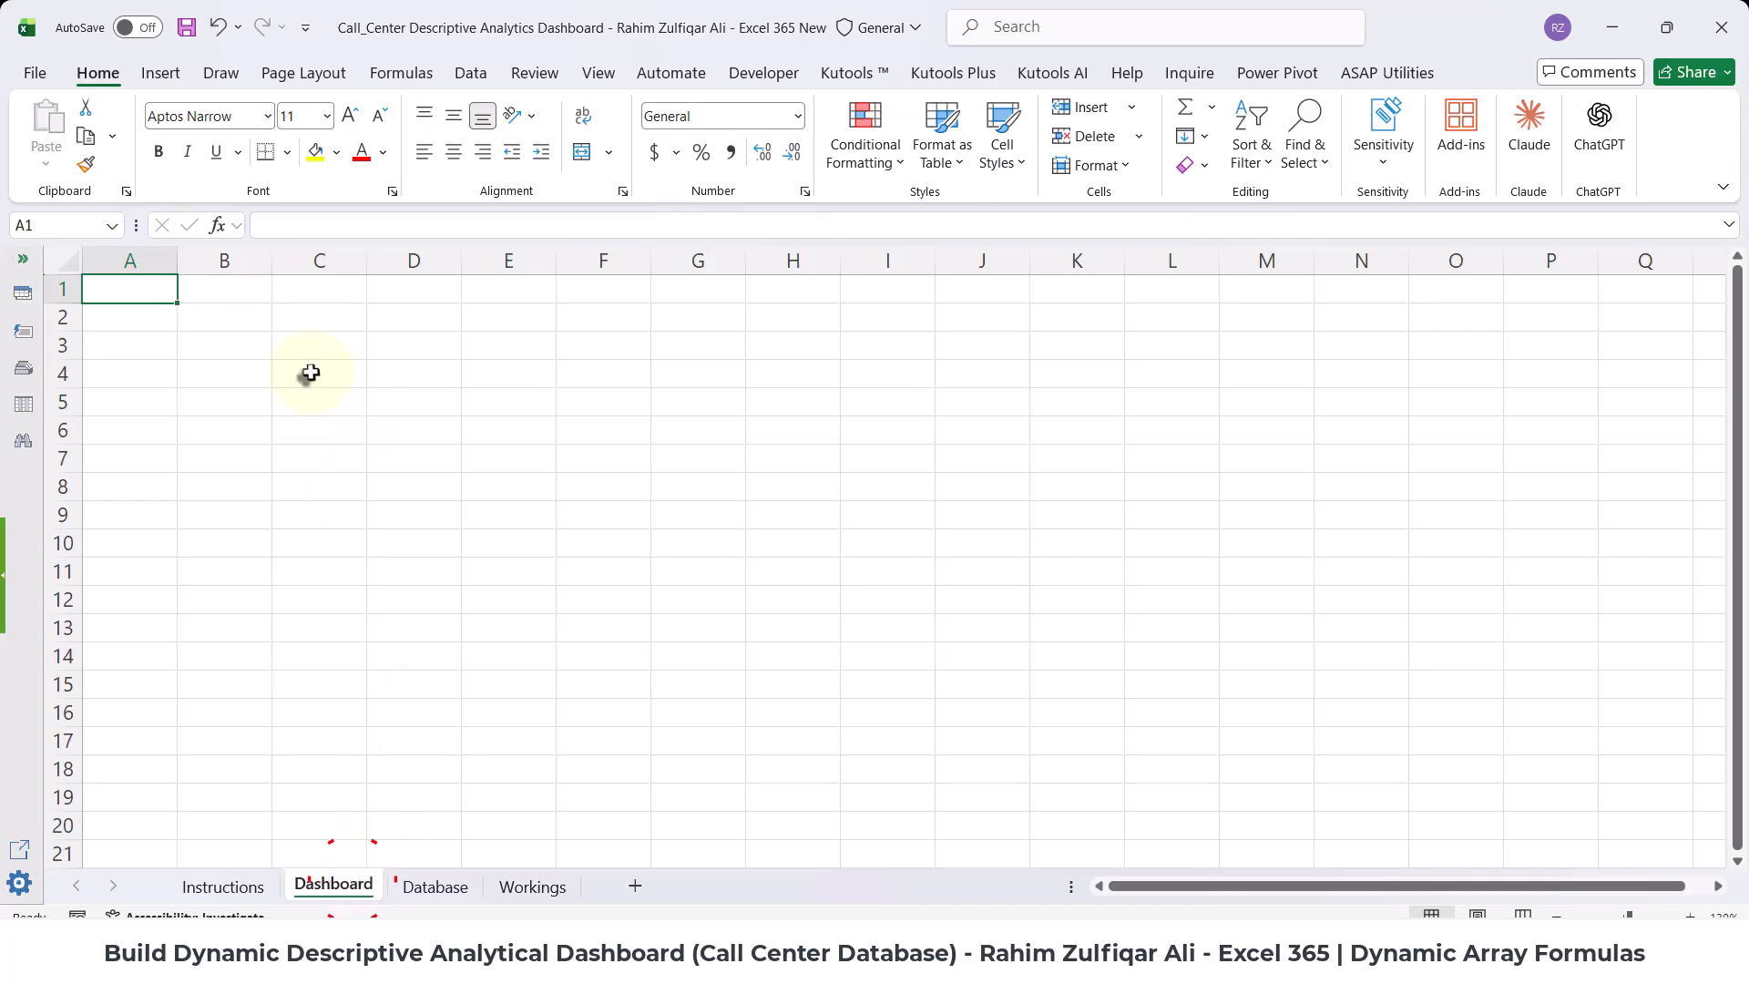
pyautogui.click(164, 77)
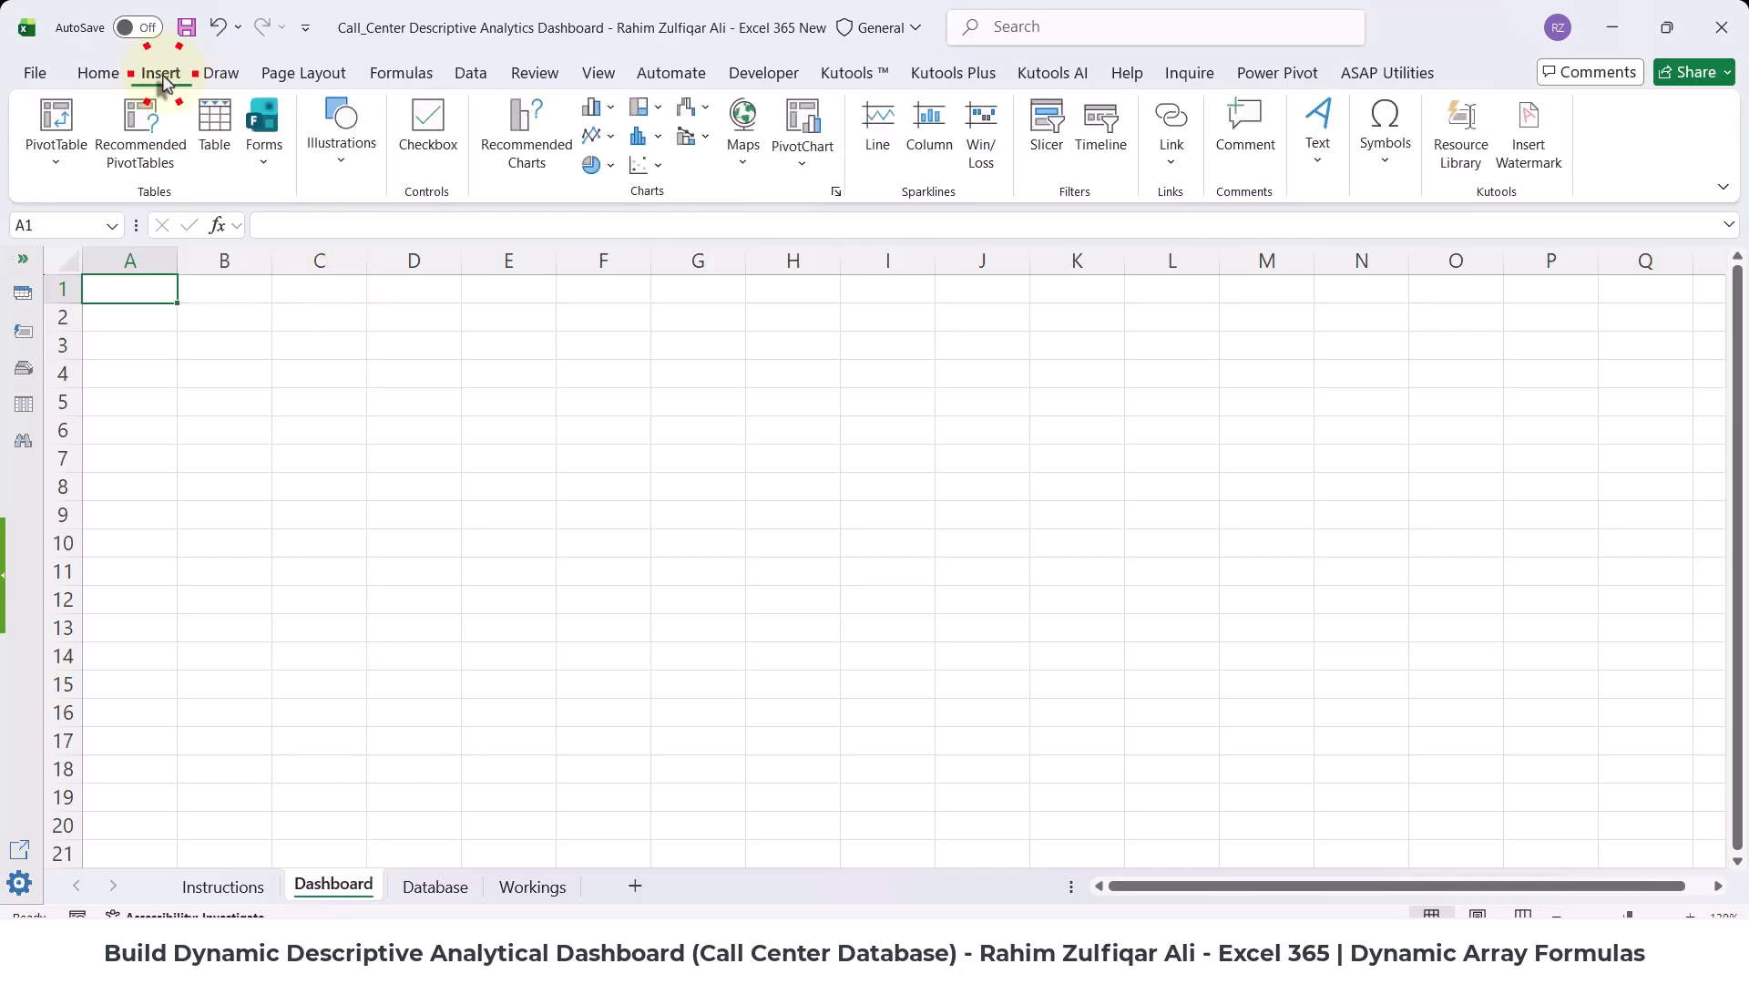
pyautogui.click(341, 168)
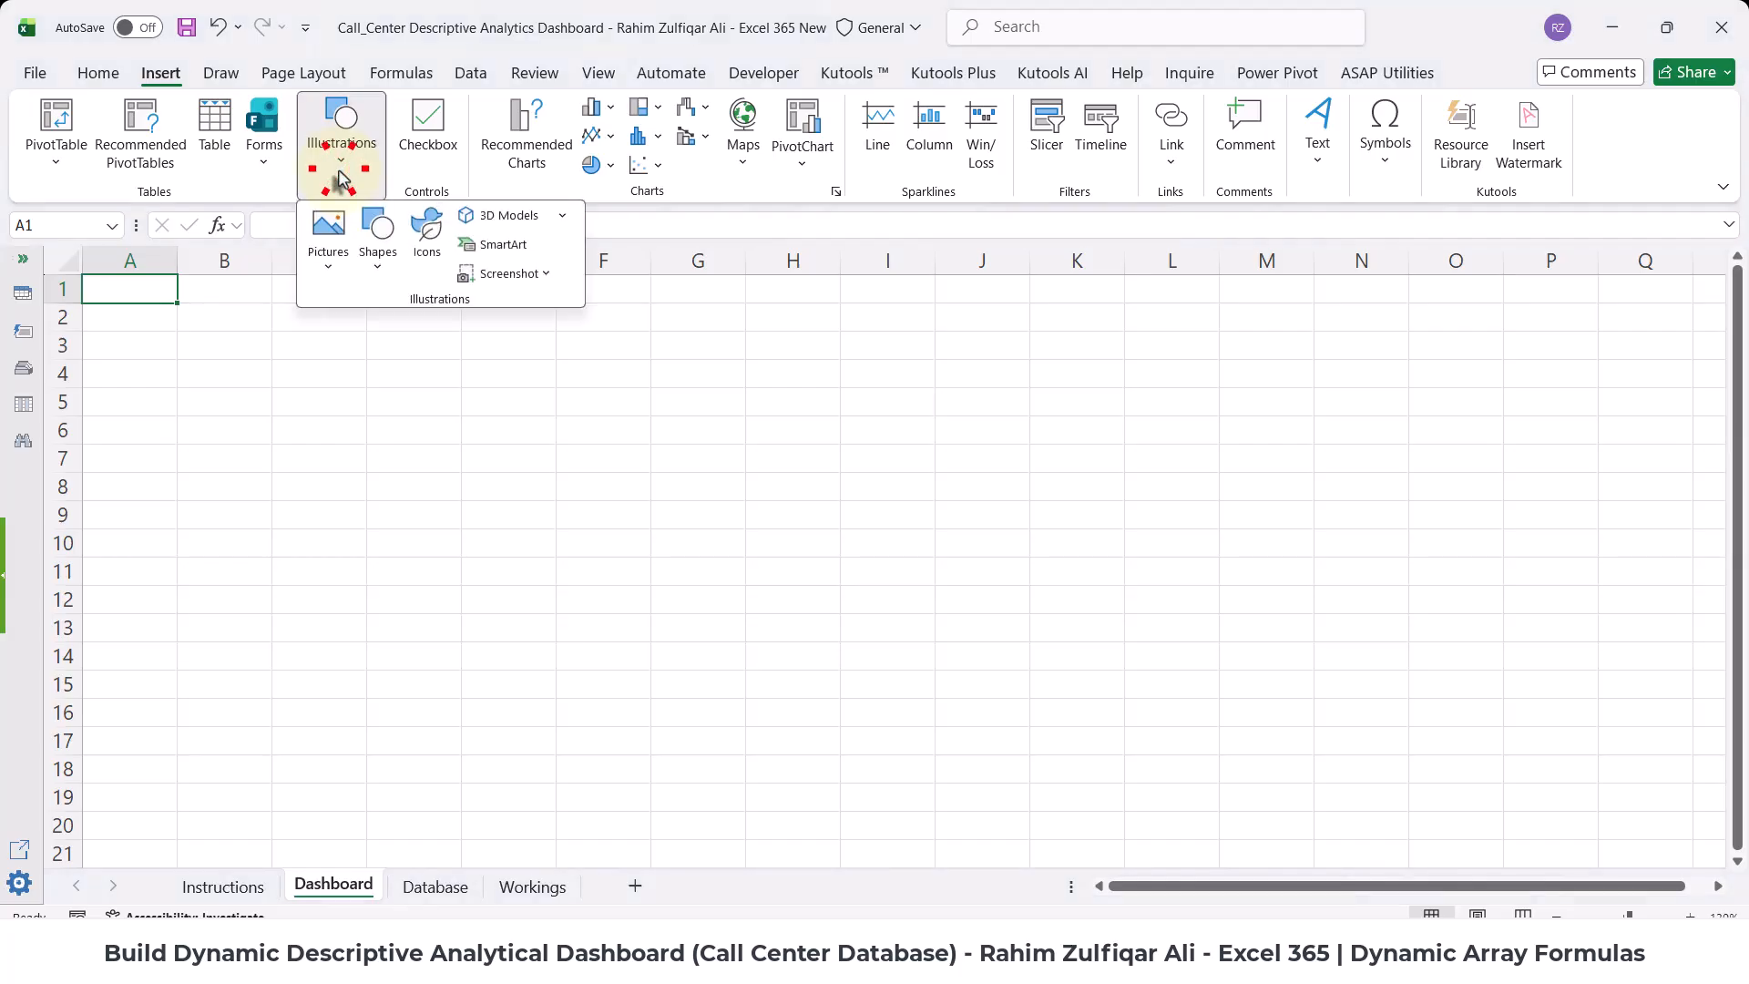
pyautogui.click(378, 269)
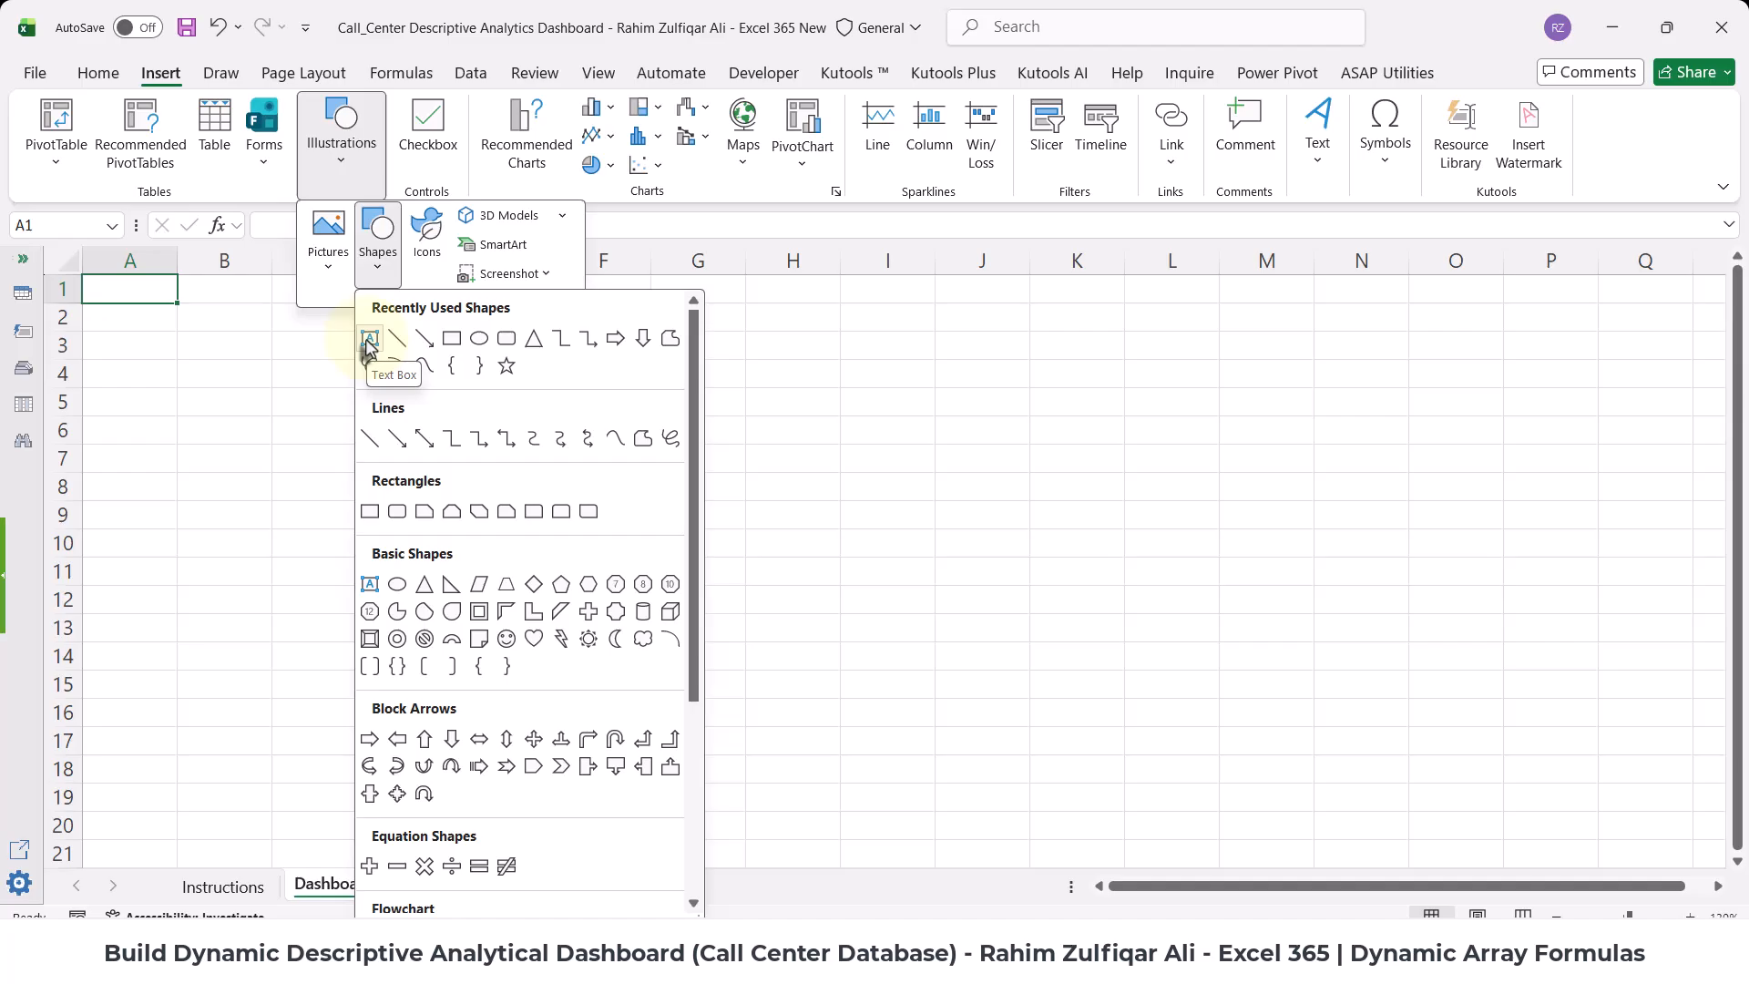
pyautogui.click(369, 343)
pyautogui.moveTo(111, 287); pyautogui.dragTo(367, 343)
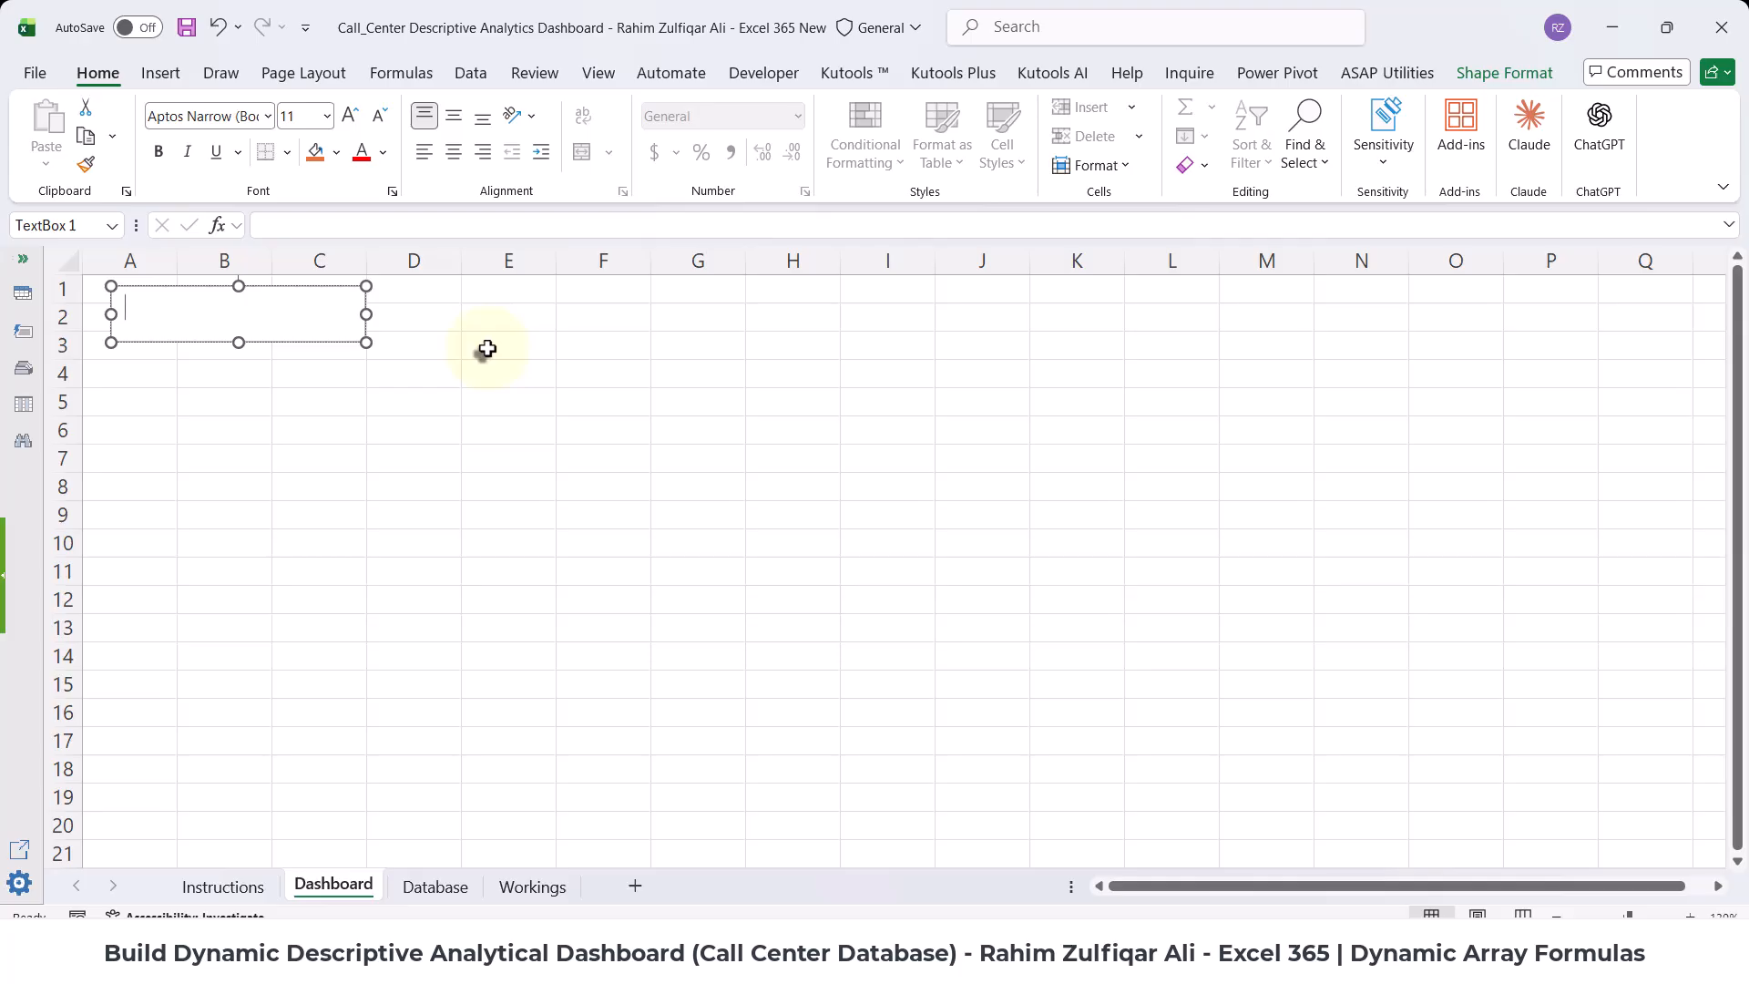
pyautogui.write('Call Center Descriptive A')
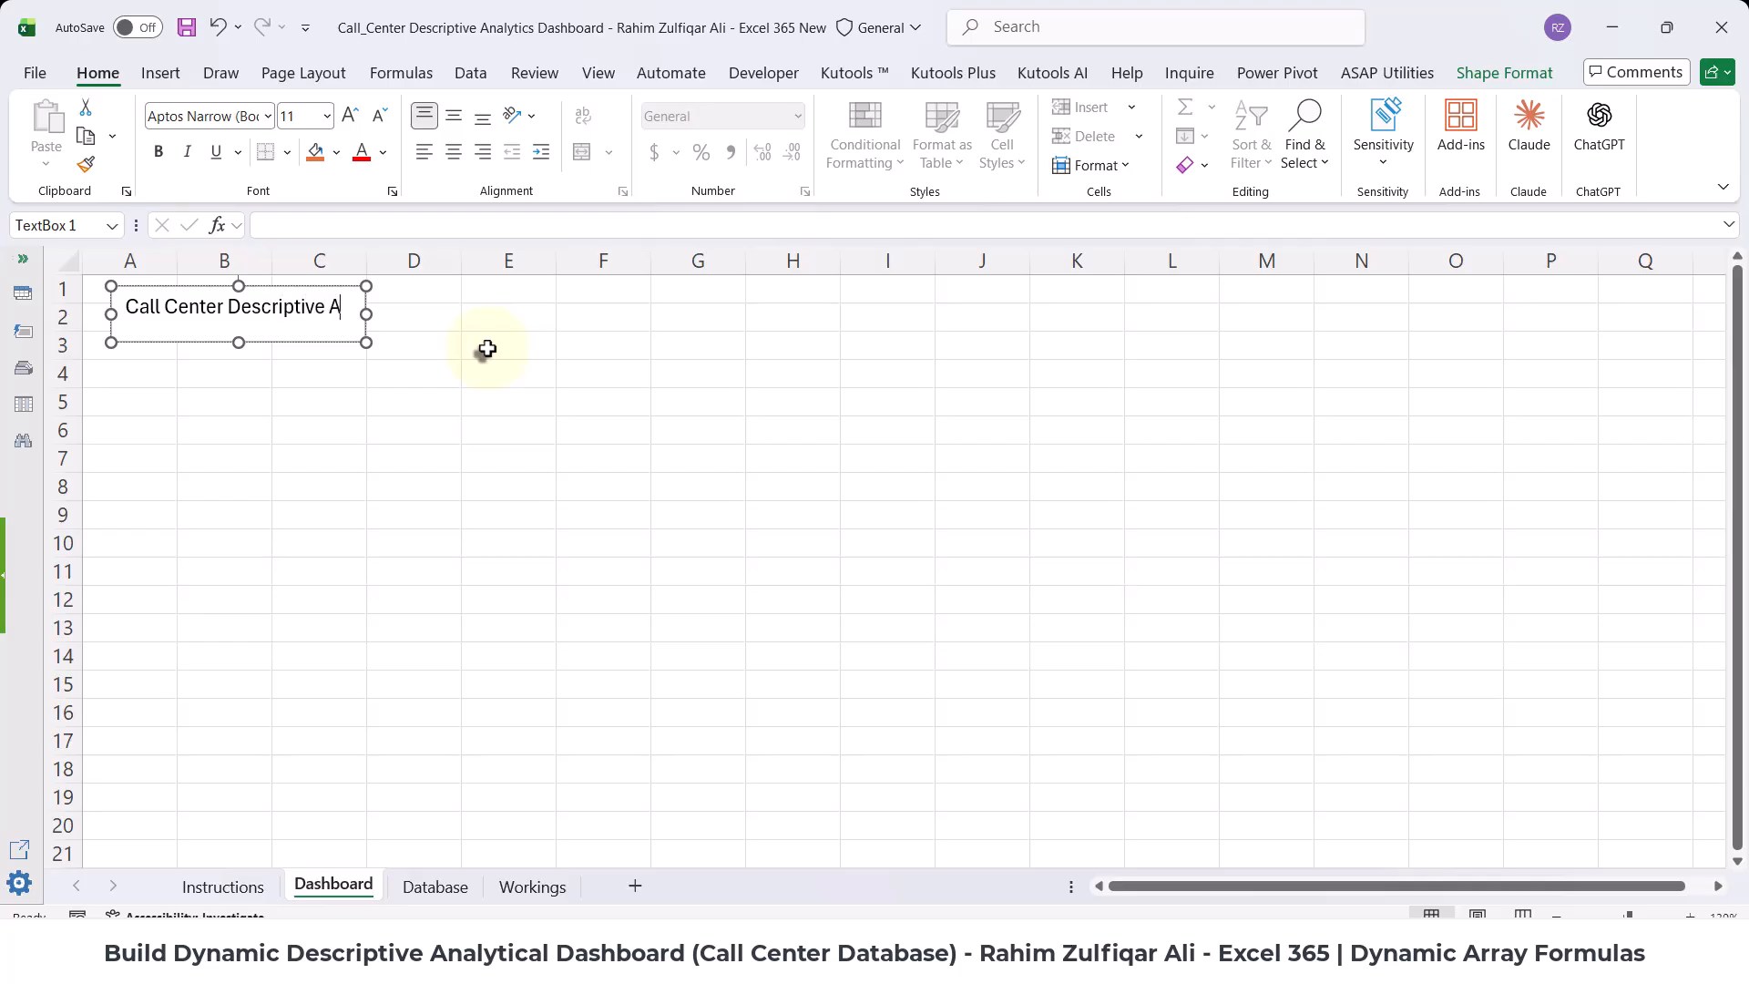
pyautogui.write('nalytical Dshboard')
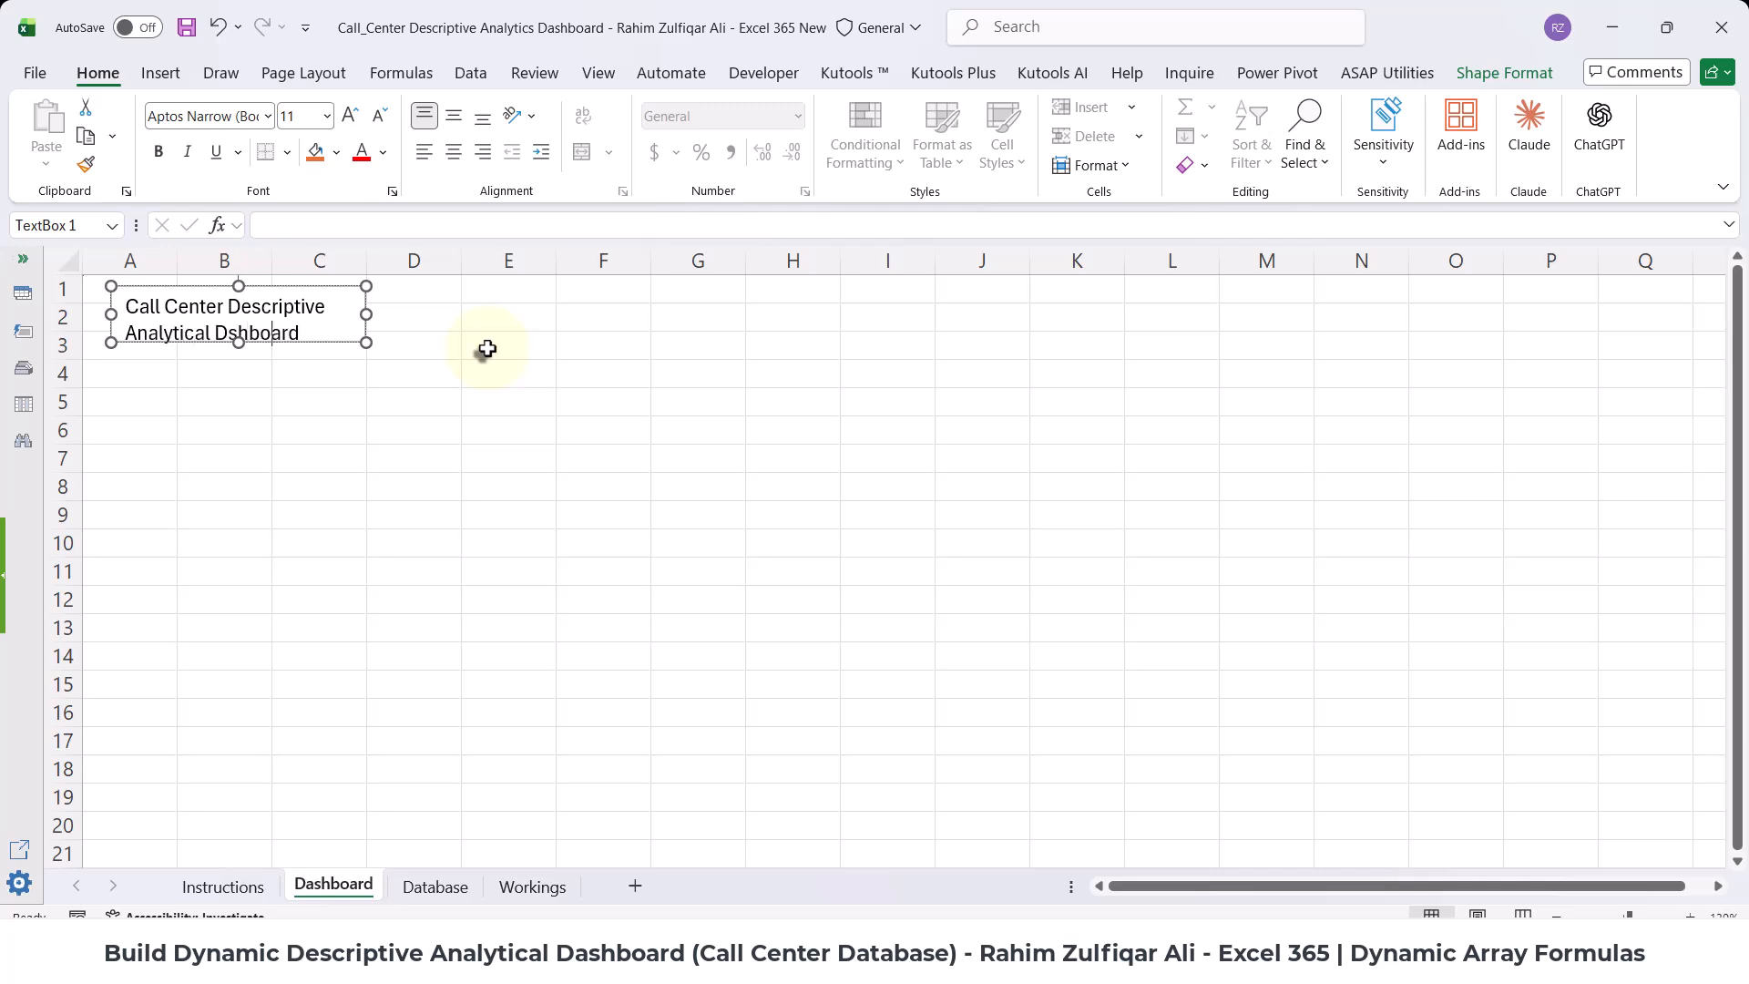
pyautogui.write('a')
# - Enlarge the title text box to about 0.53" by 1.79" and center its text horizontally and vertically
pyautogui.click(335, 341)
pyautogui.moveTo(357, 344); pyautogui.dragTo(364, 362)
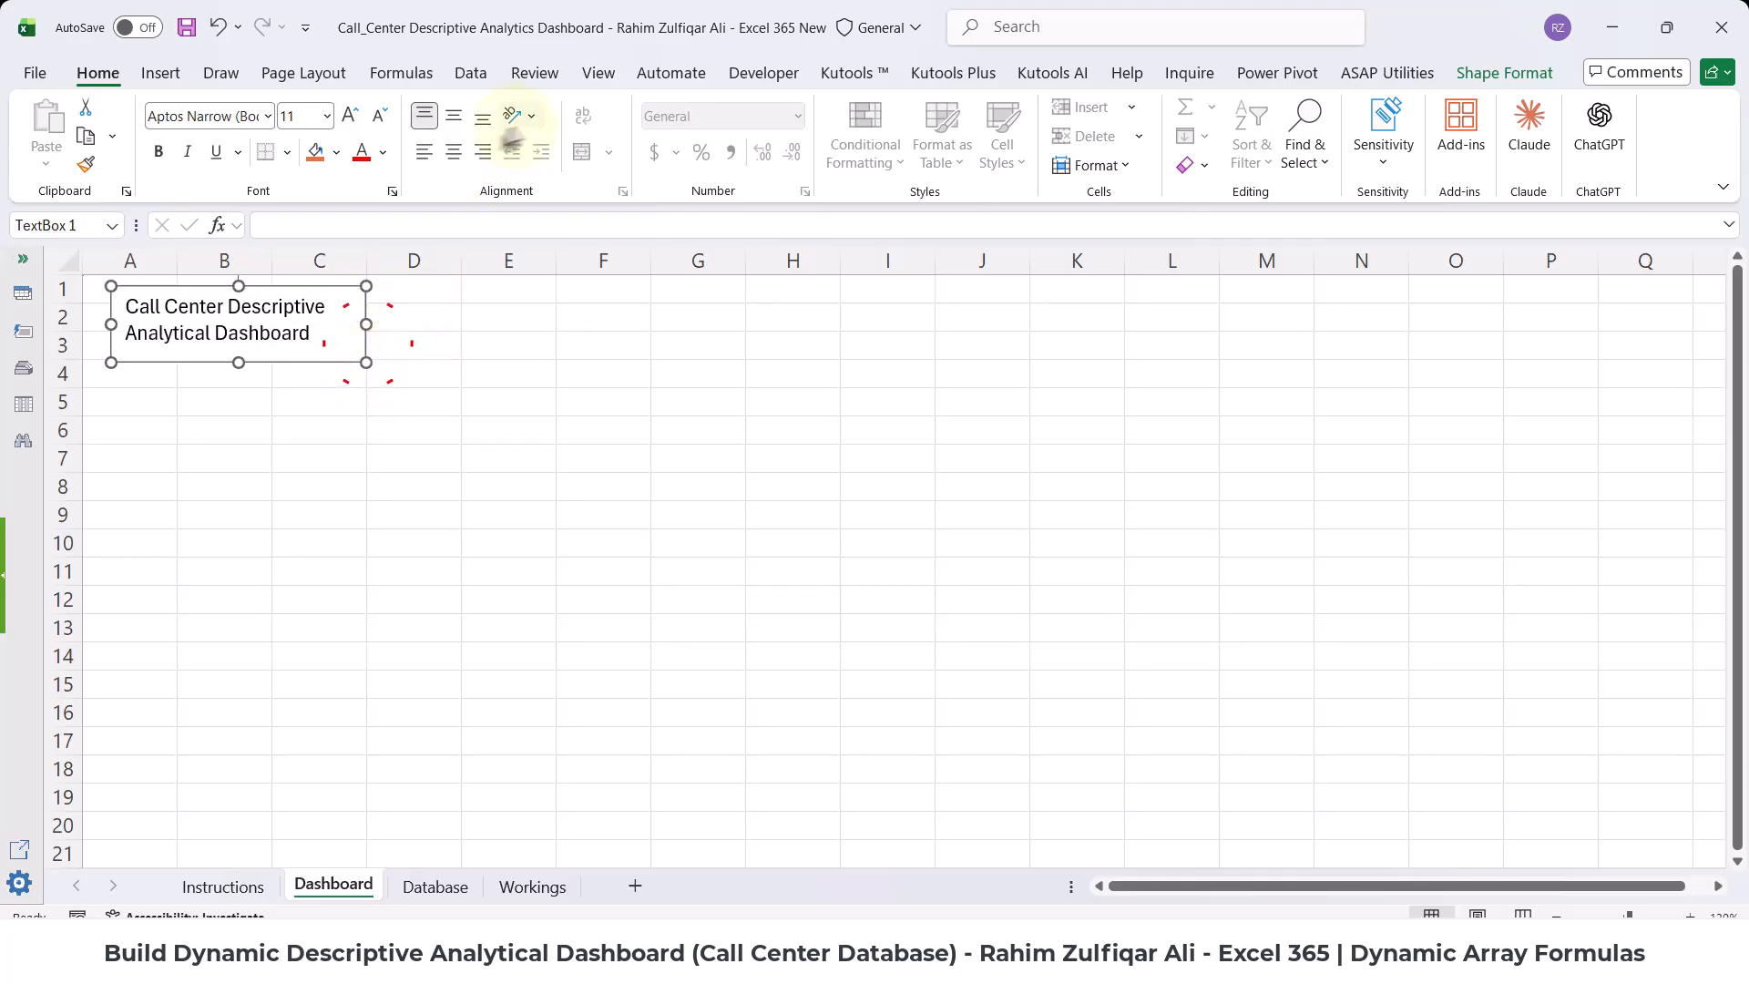
pyautogui.click(448, 153)
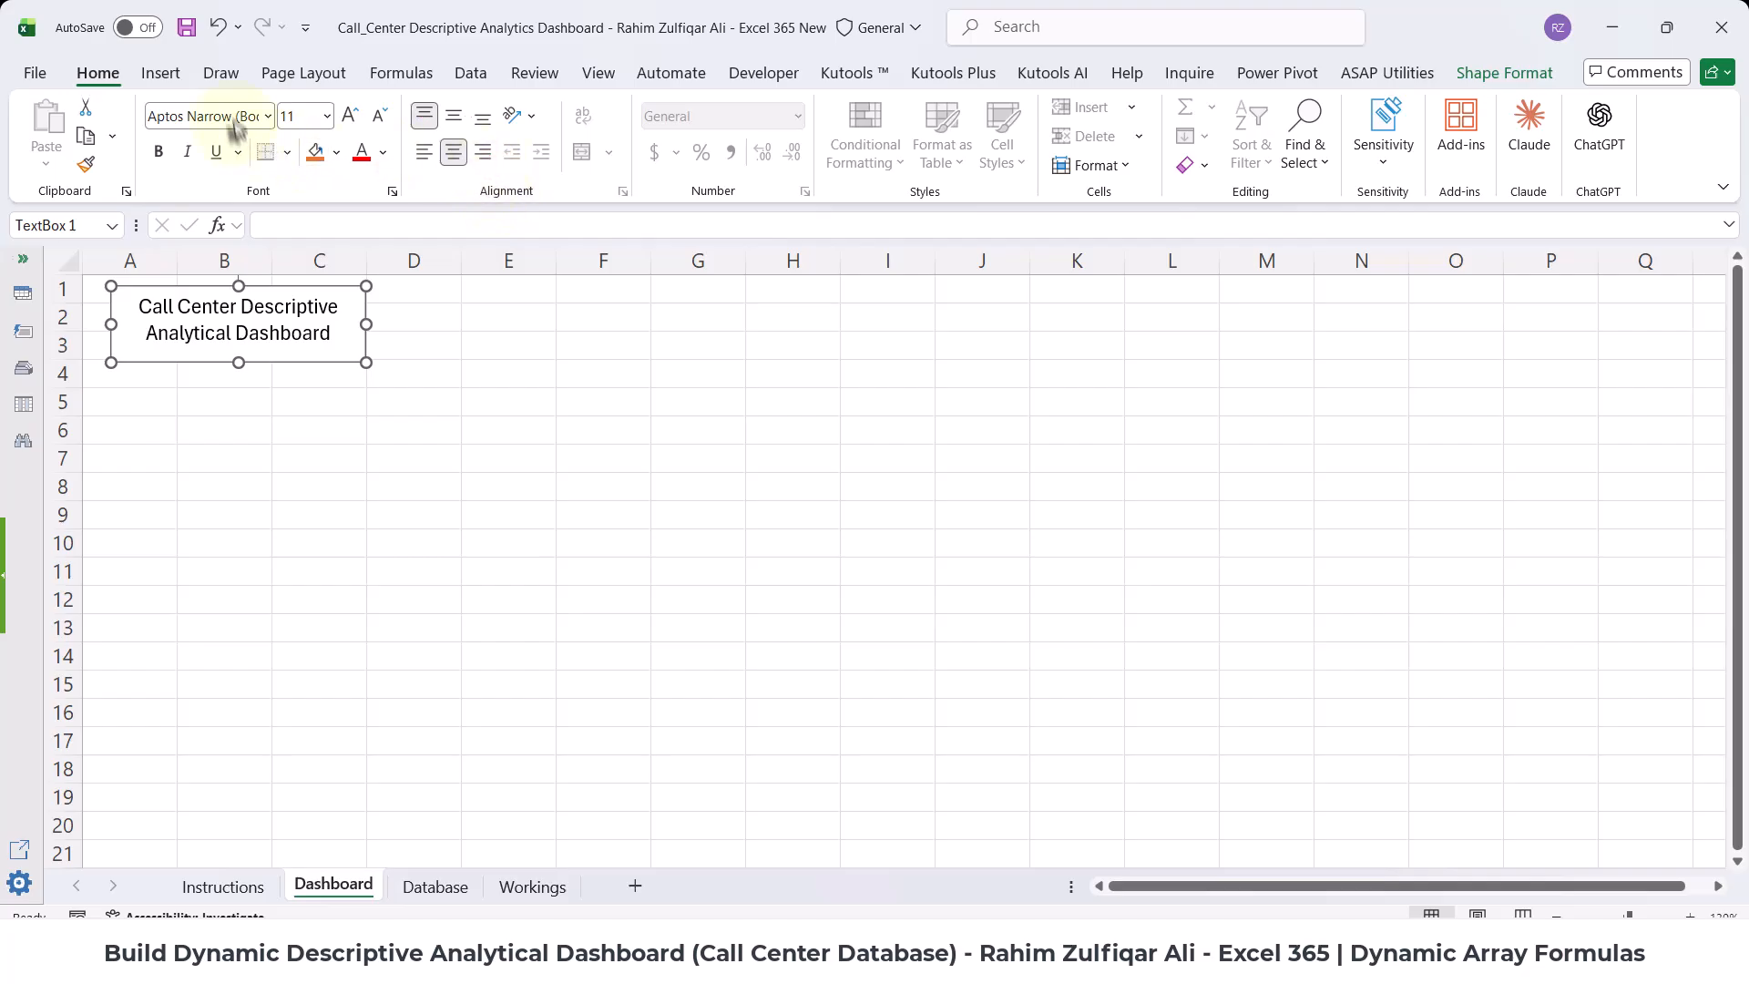
pyautogui.click(453, 117)
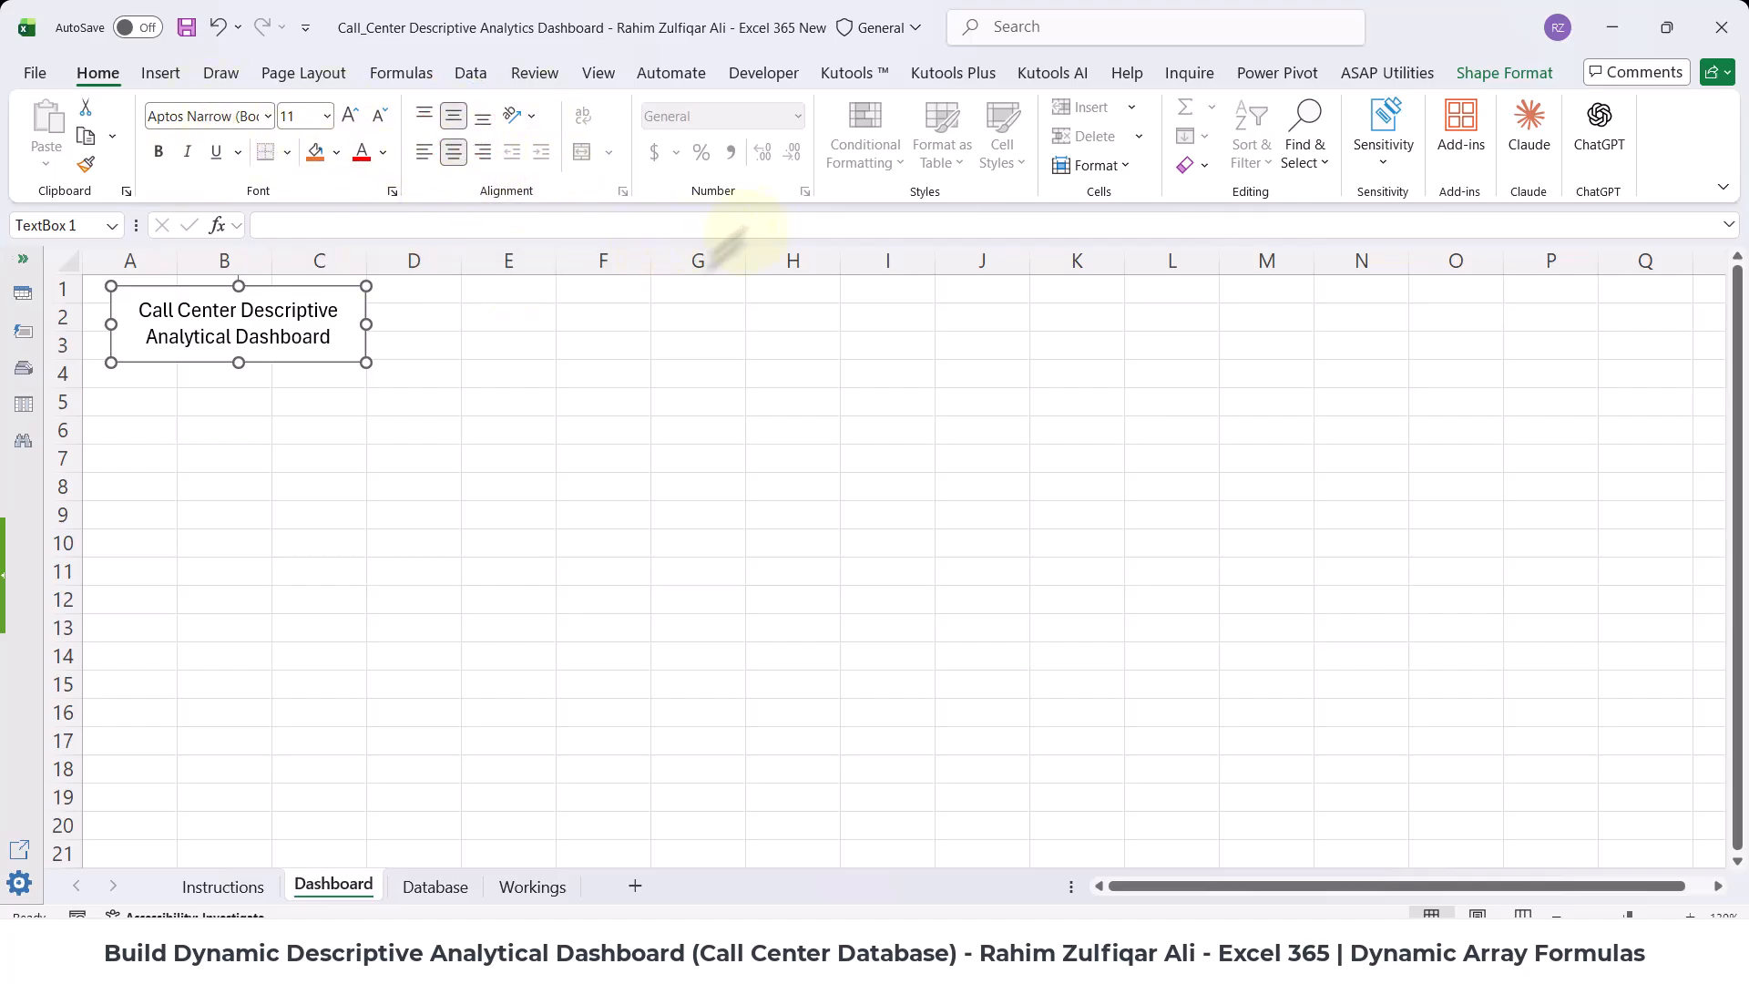
pyautogui.moveTo(316, 286); pyautogui.dragTo(311, 296)
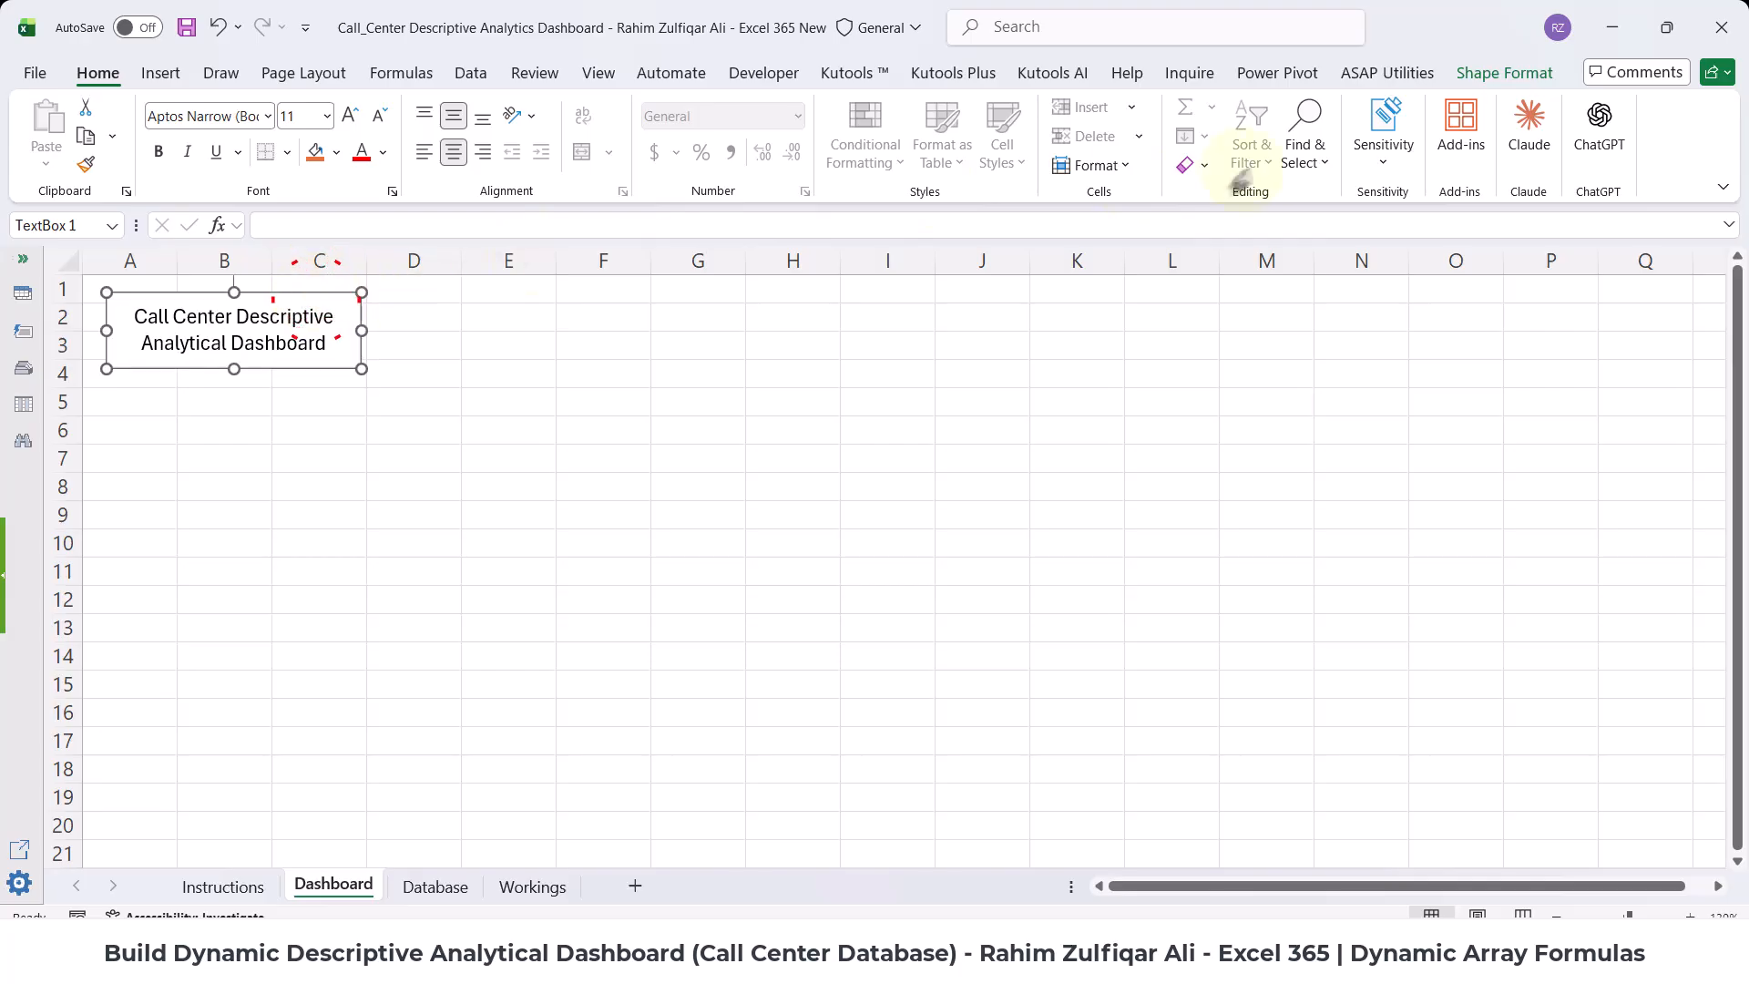
# - Remove the fill and outline from the title text box
pyautogui.click(1501, 76)
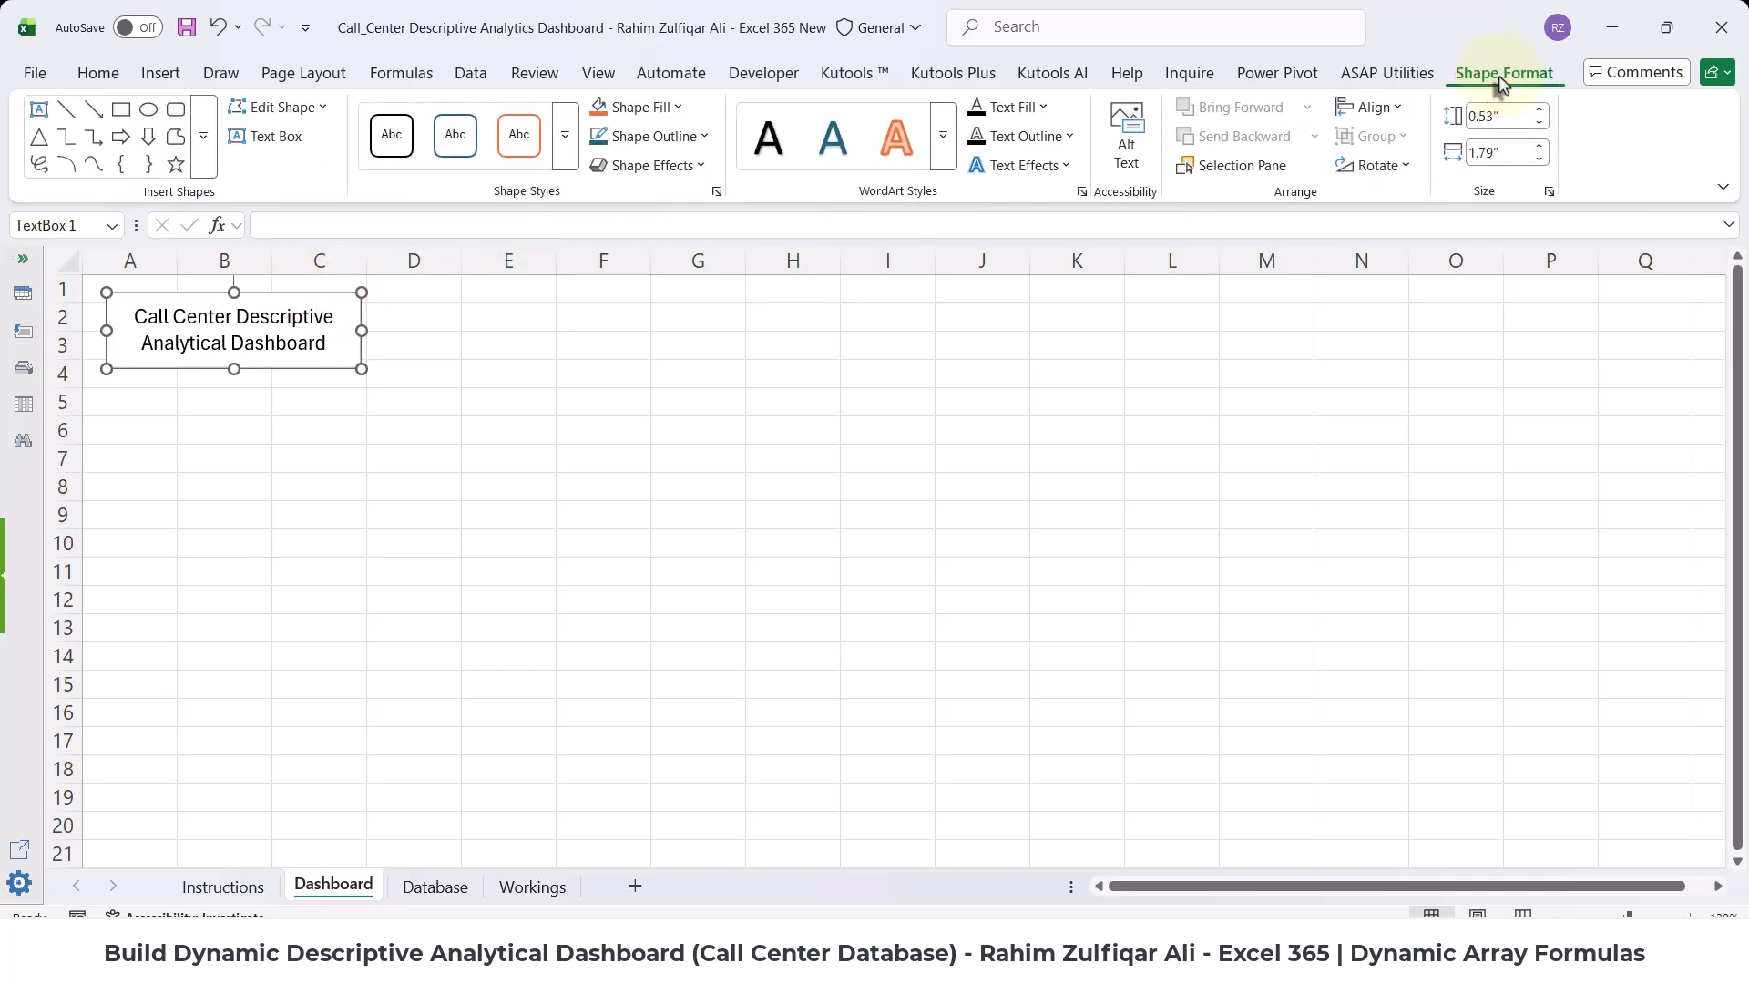
pyautogui.click(630, 117)
pyautogui.click(652, 533)
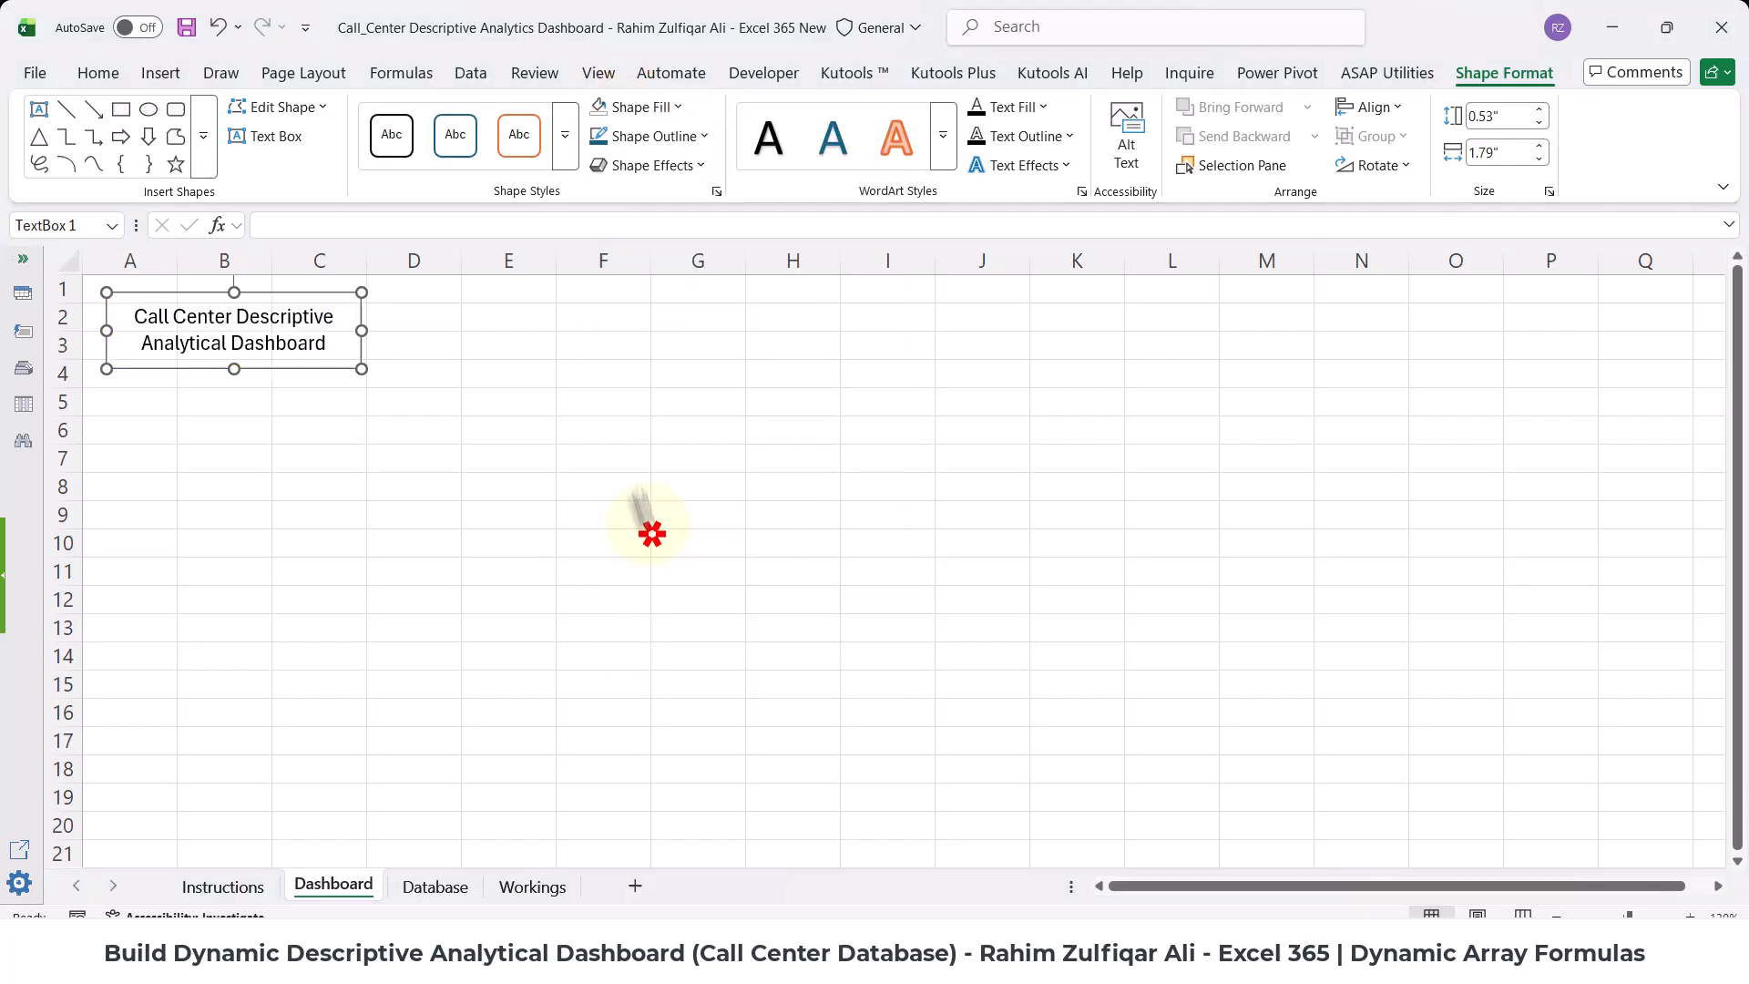
pyautogui.click(638, 136)
pyautogui.click(658, 555)
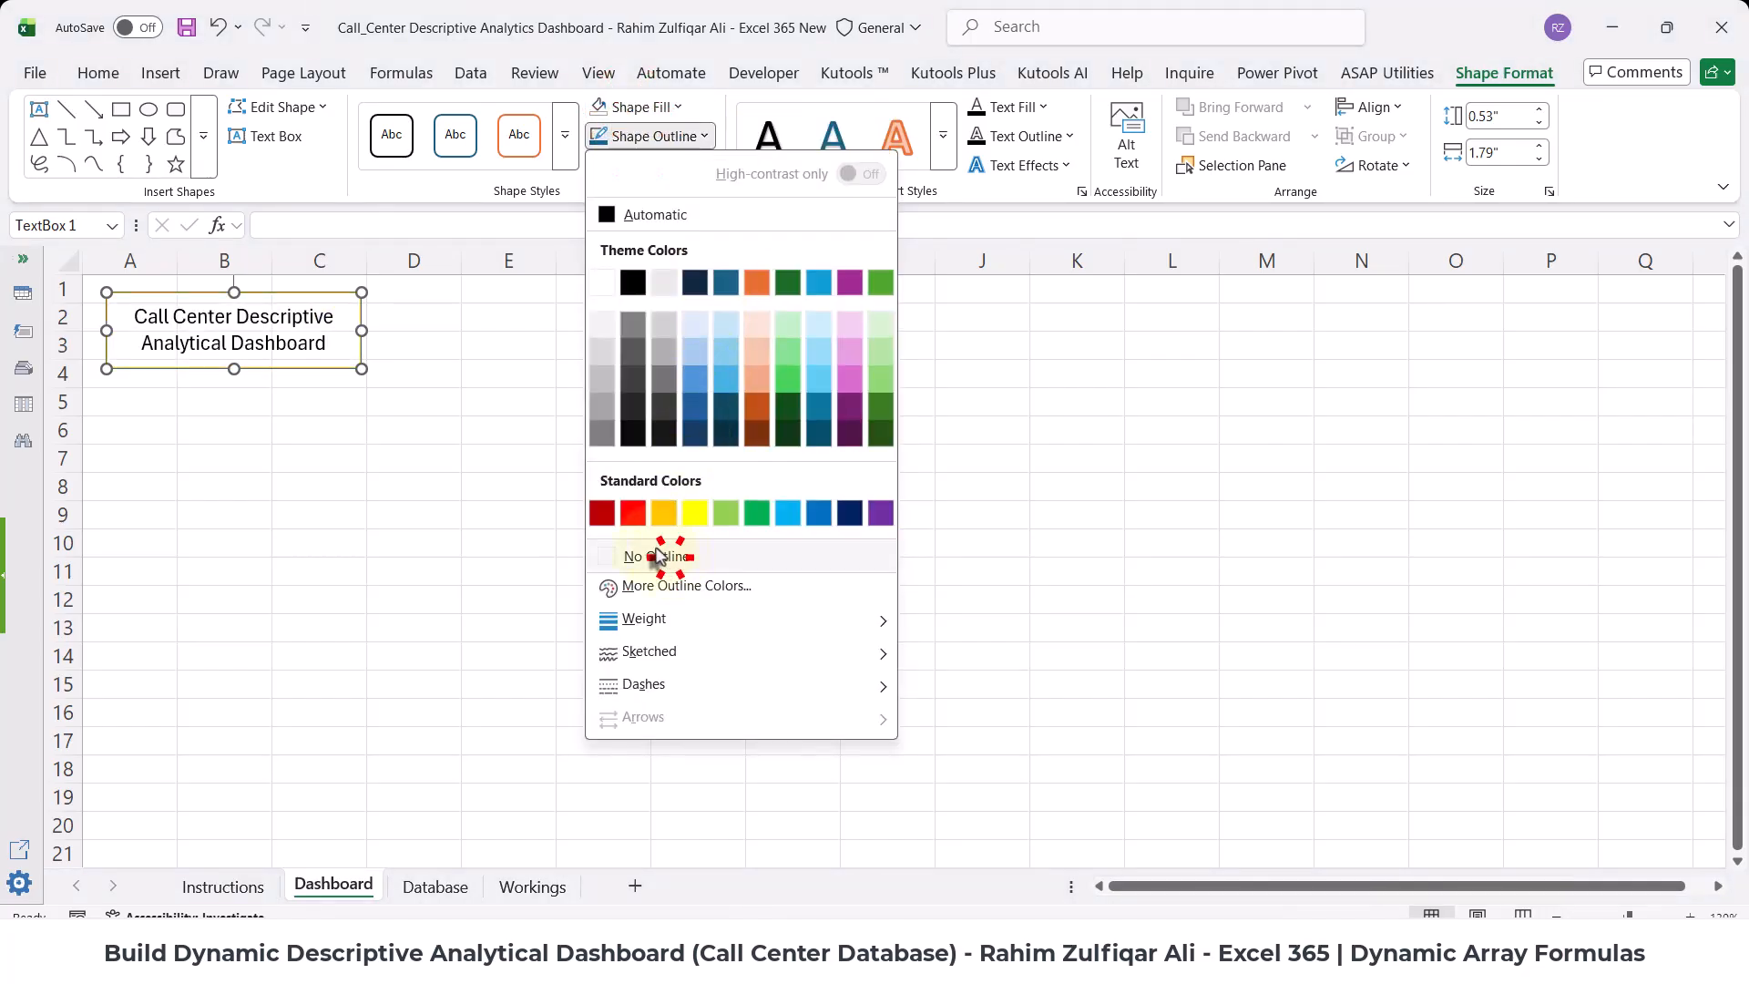
pyautogui.click(391, 431)
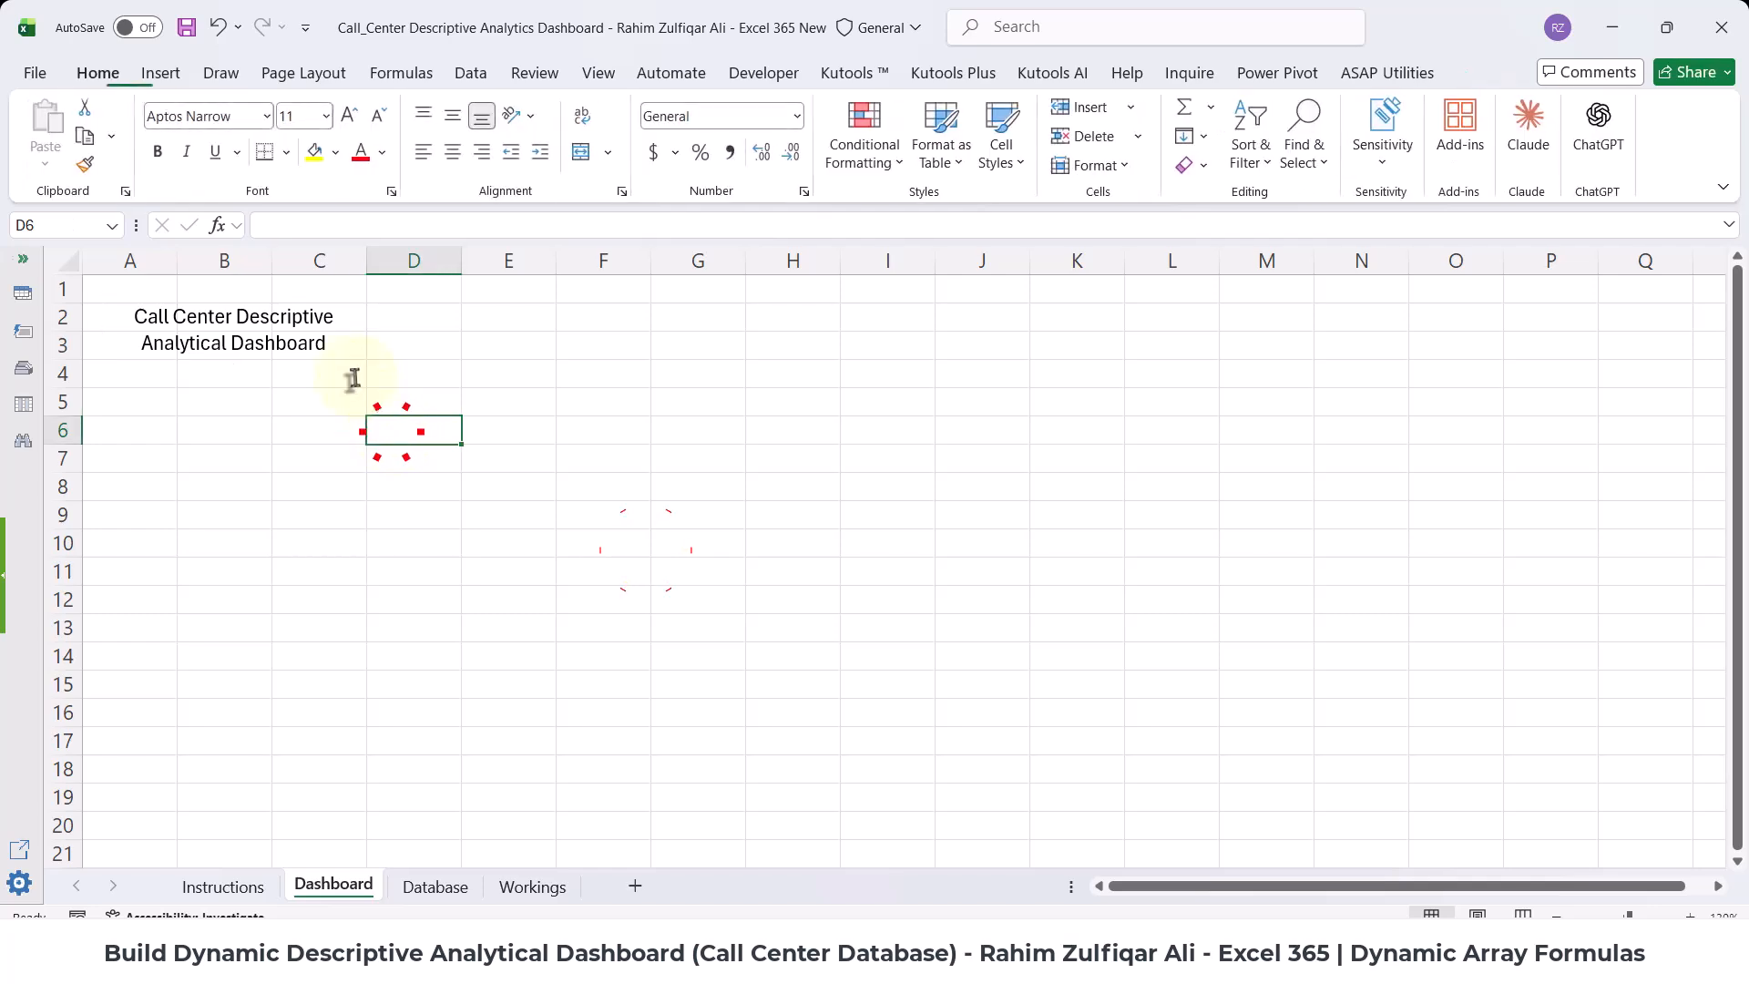
# - Move the title text box slightly closer to the sheet's upper-left corner, over cells A1:C3
pyautogui.click(327, 291)
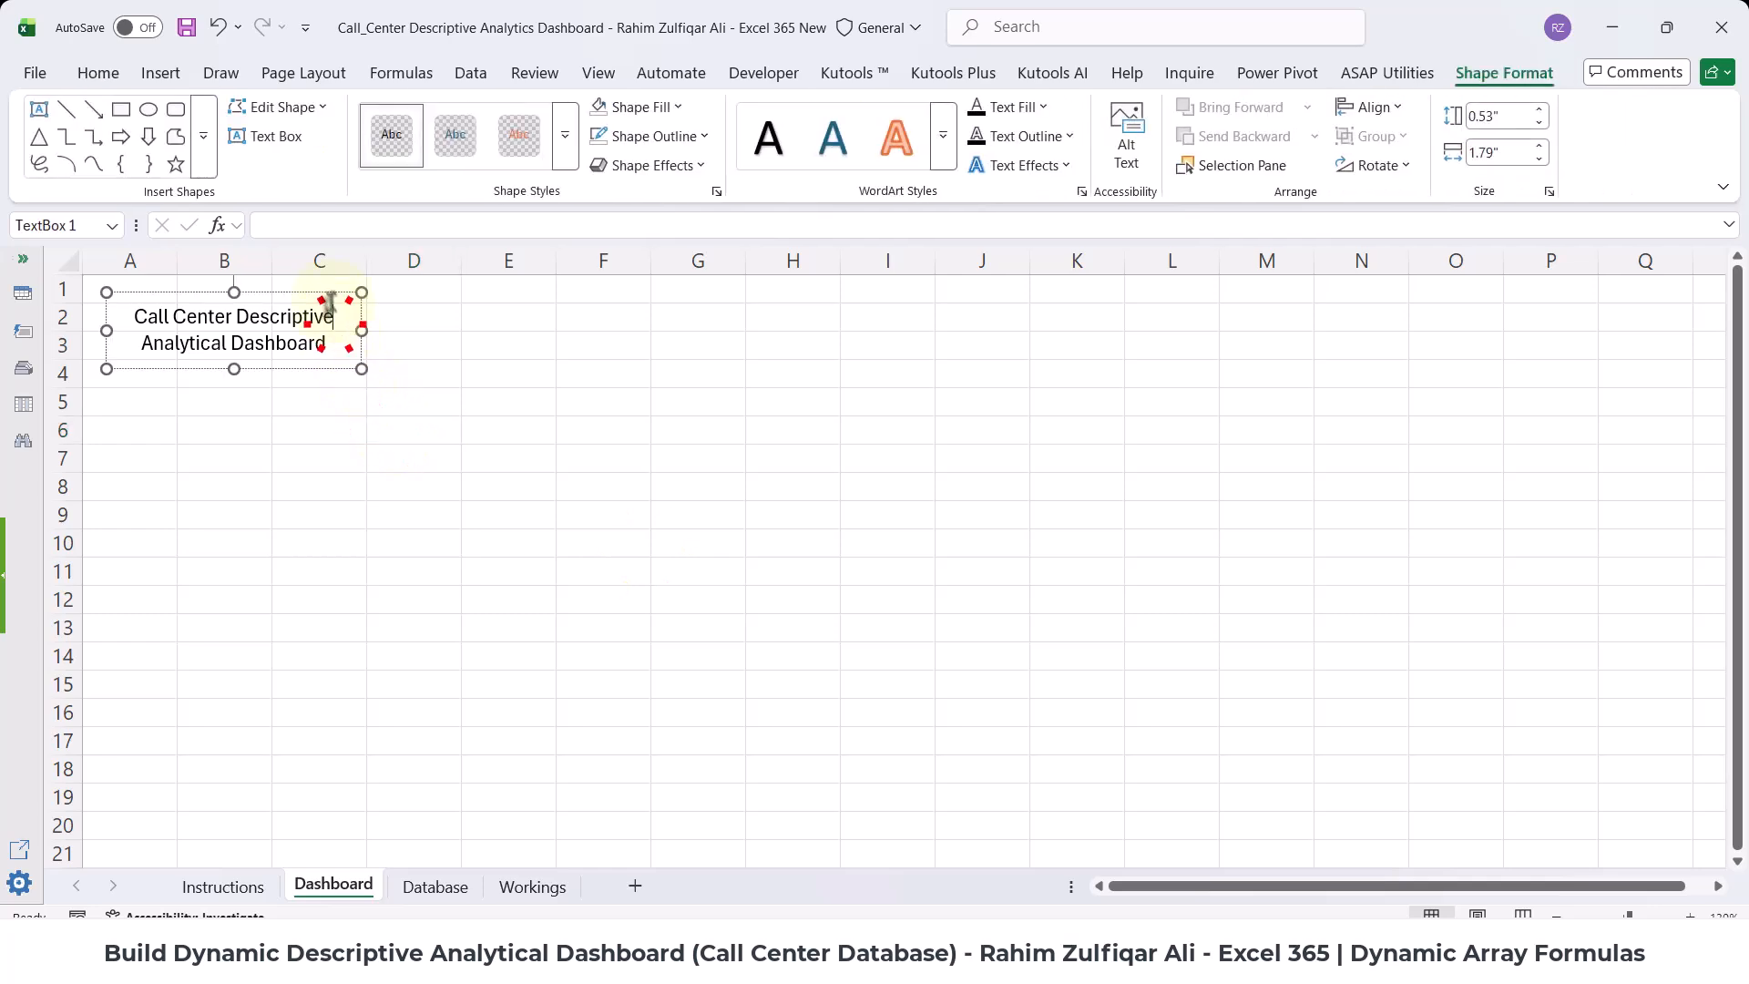
pyautogui.click(98, 72)
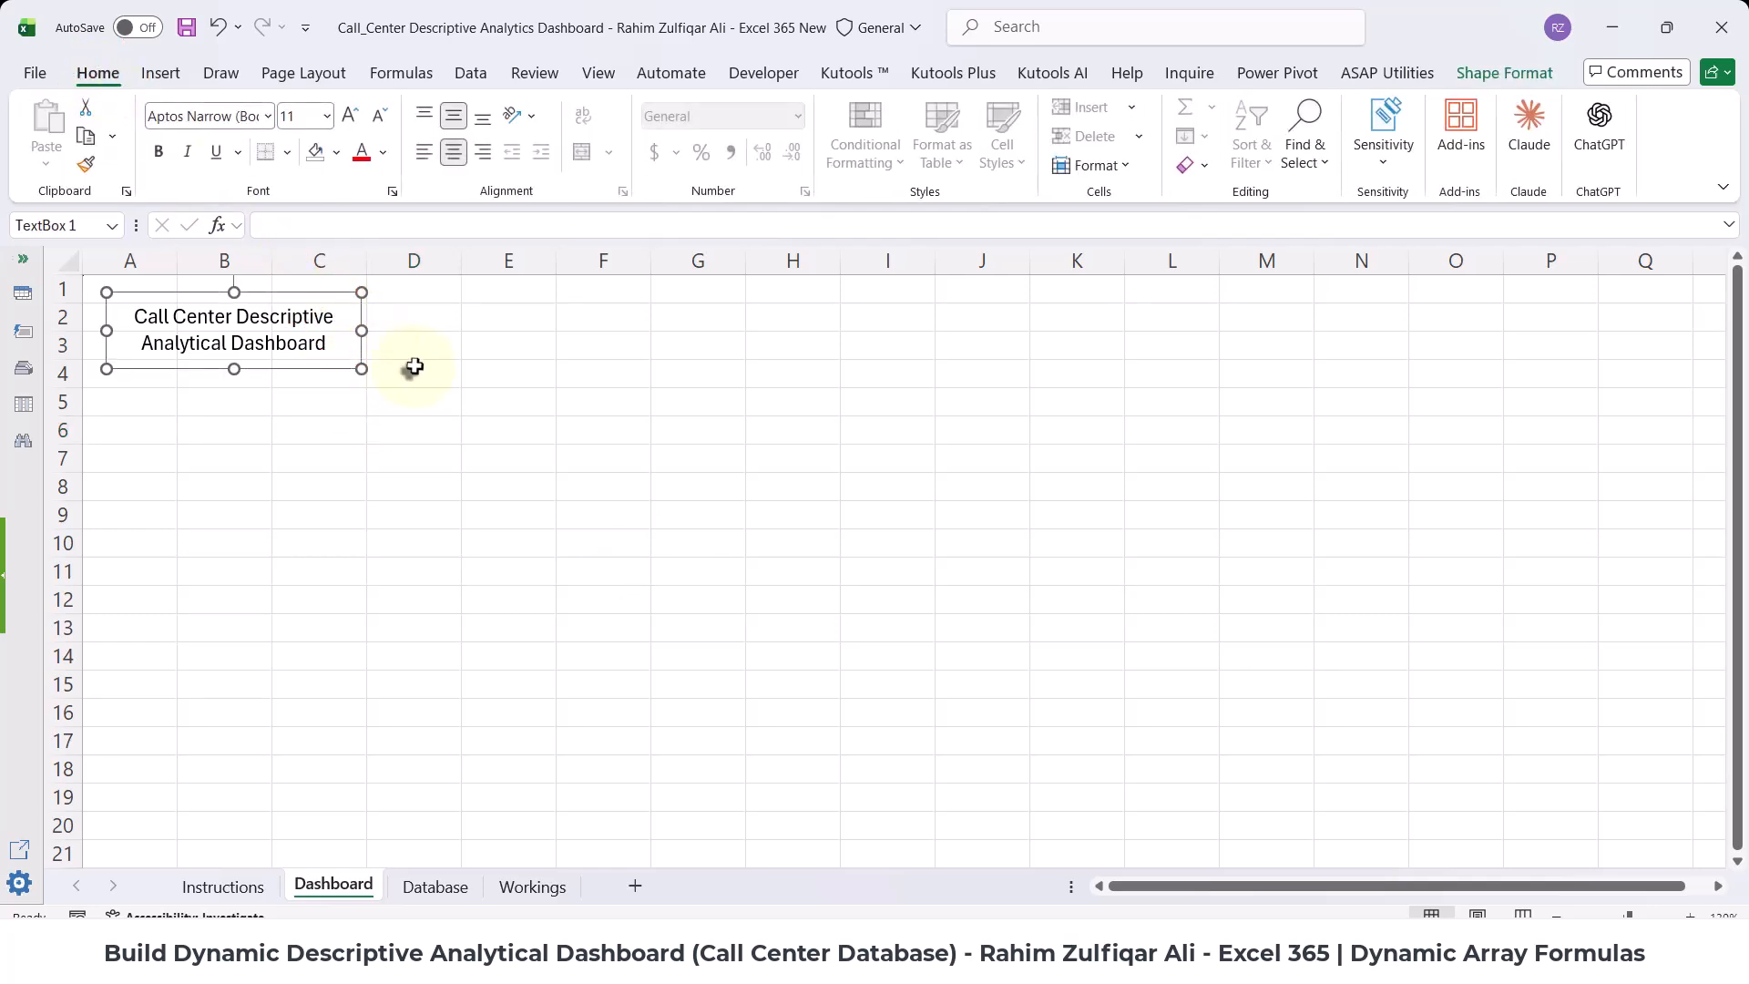
pyautogui.moveTo(336, 379); pyautogui.dragTo(313, 357)
pyautogui.click(484, 370)
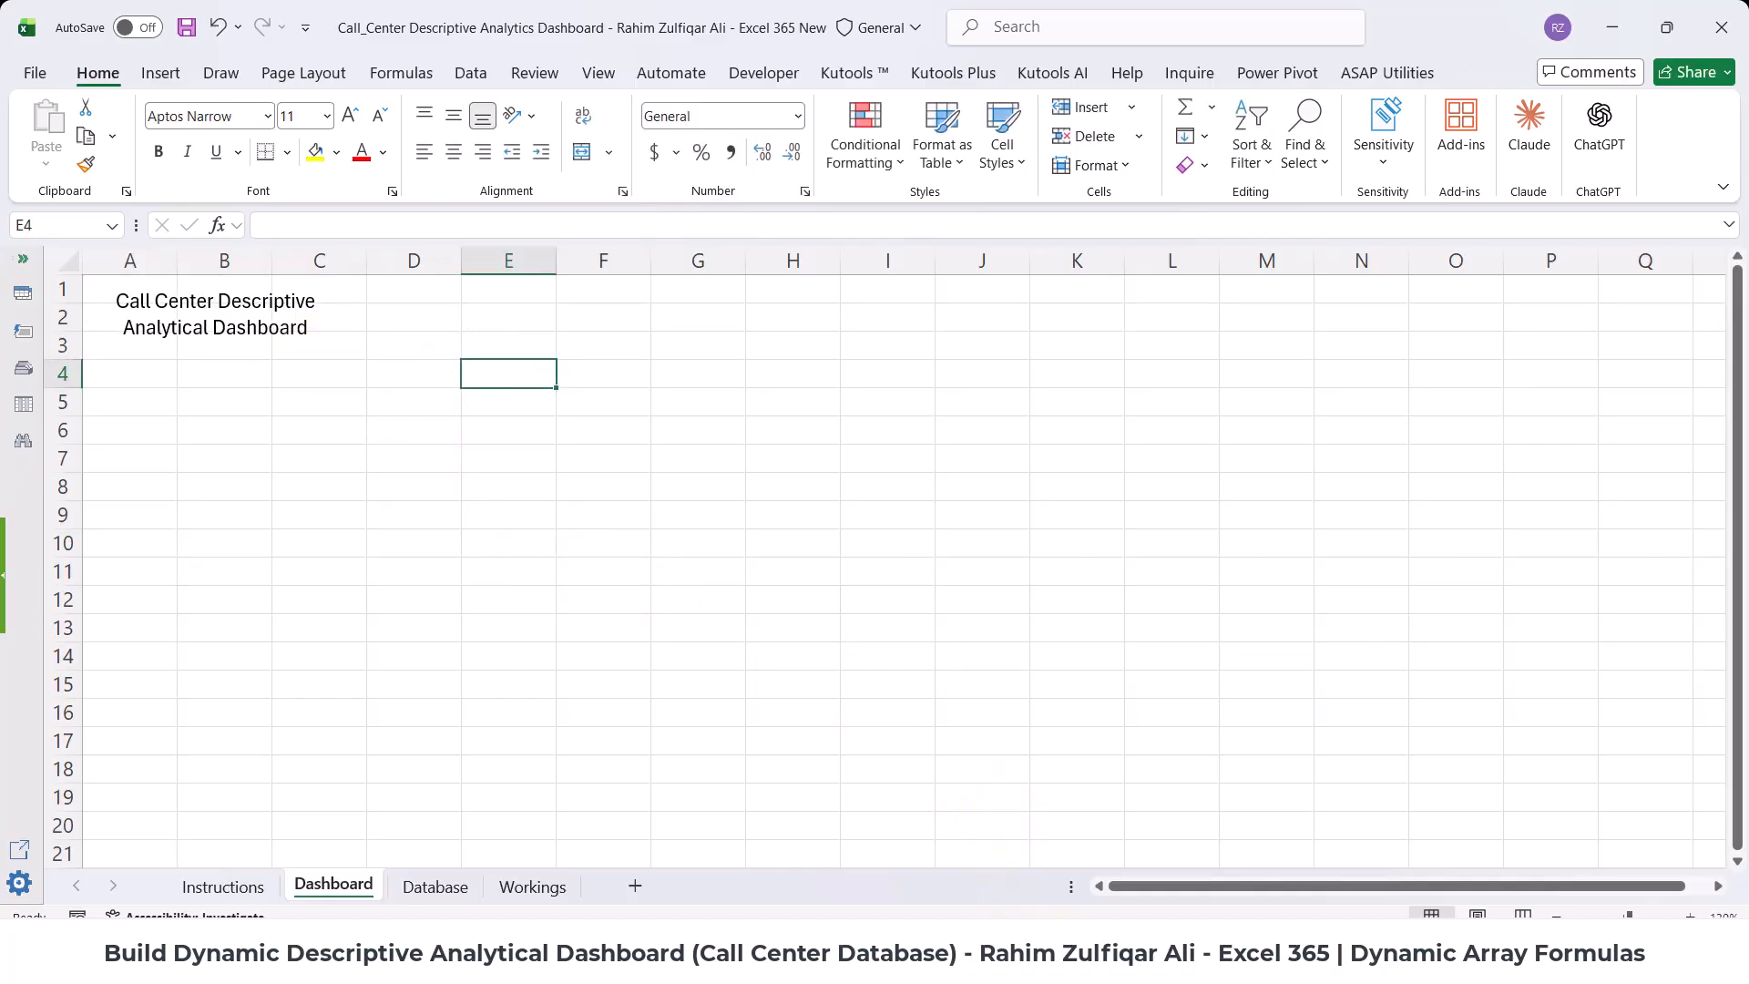
# - Examine the headset agent icon beside the title in the finished workbook's Dashboard sheet, then return to the new workbook
pyautogui.click(1020, 874)
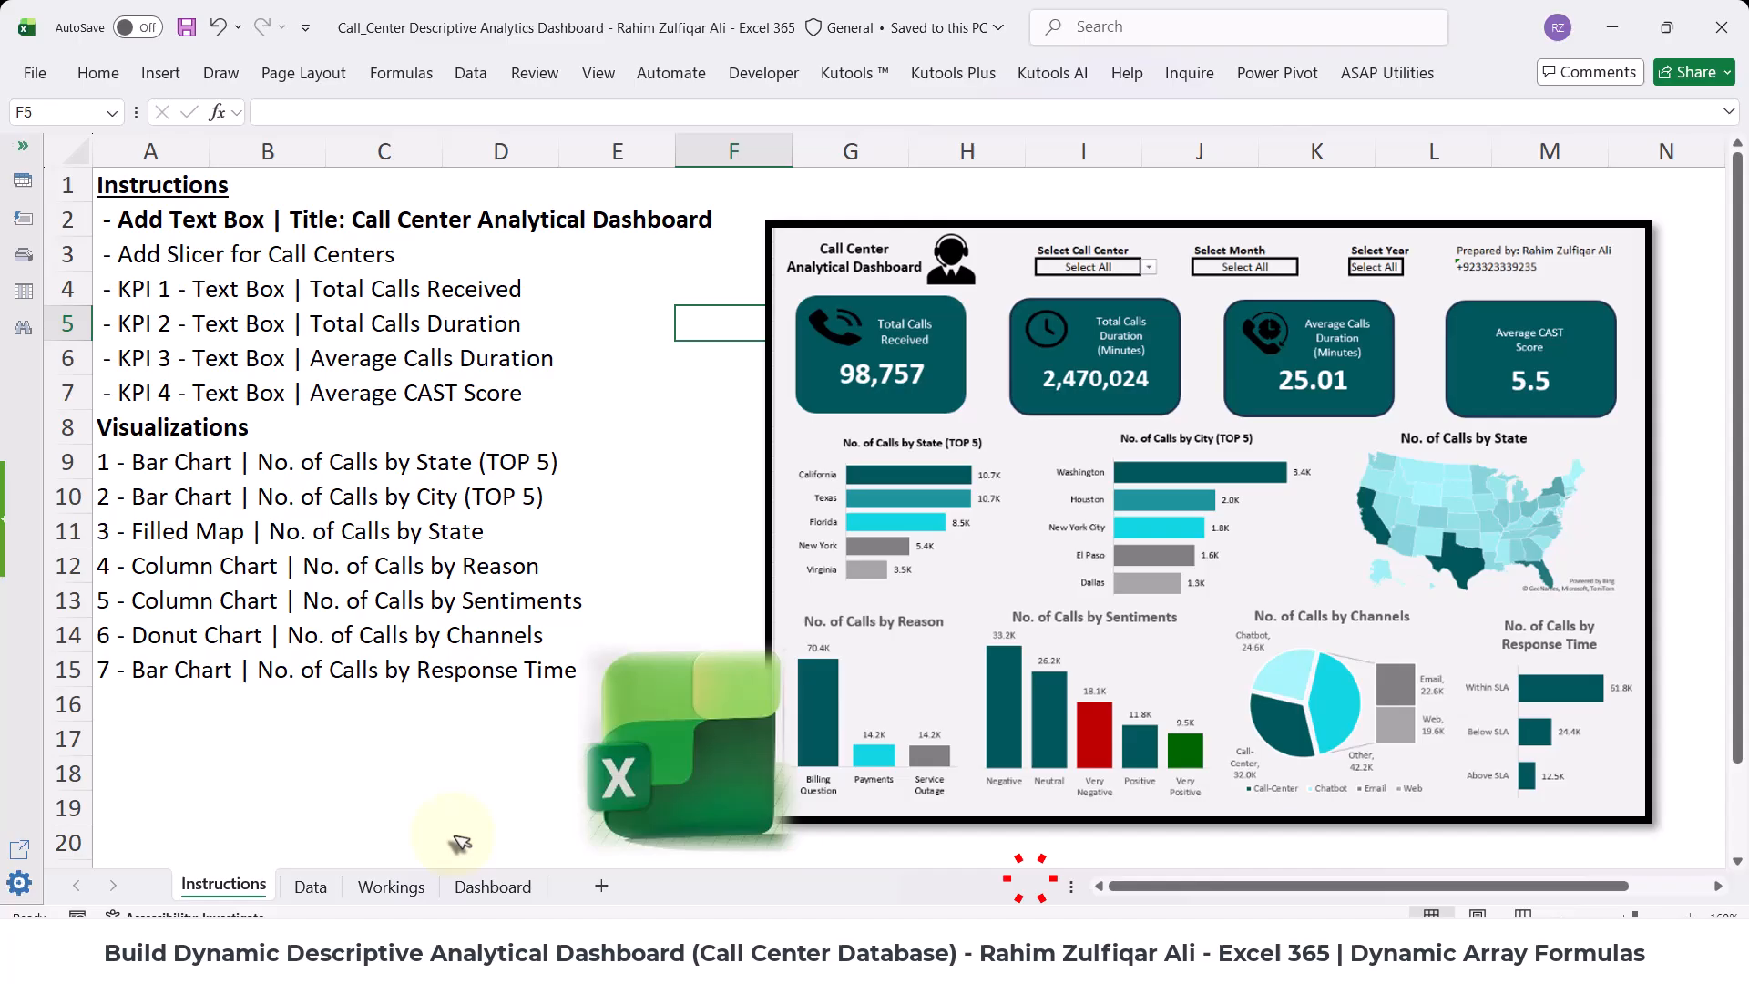
pyautogui.click(492, 886)
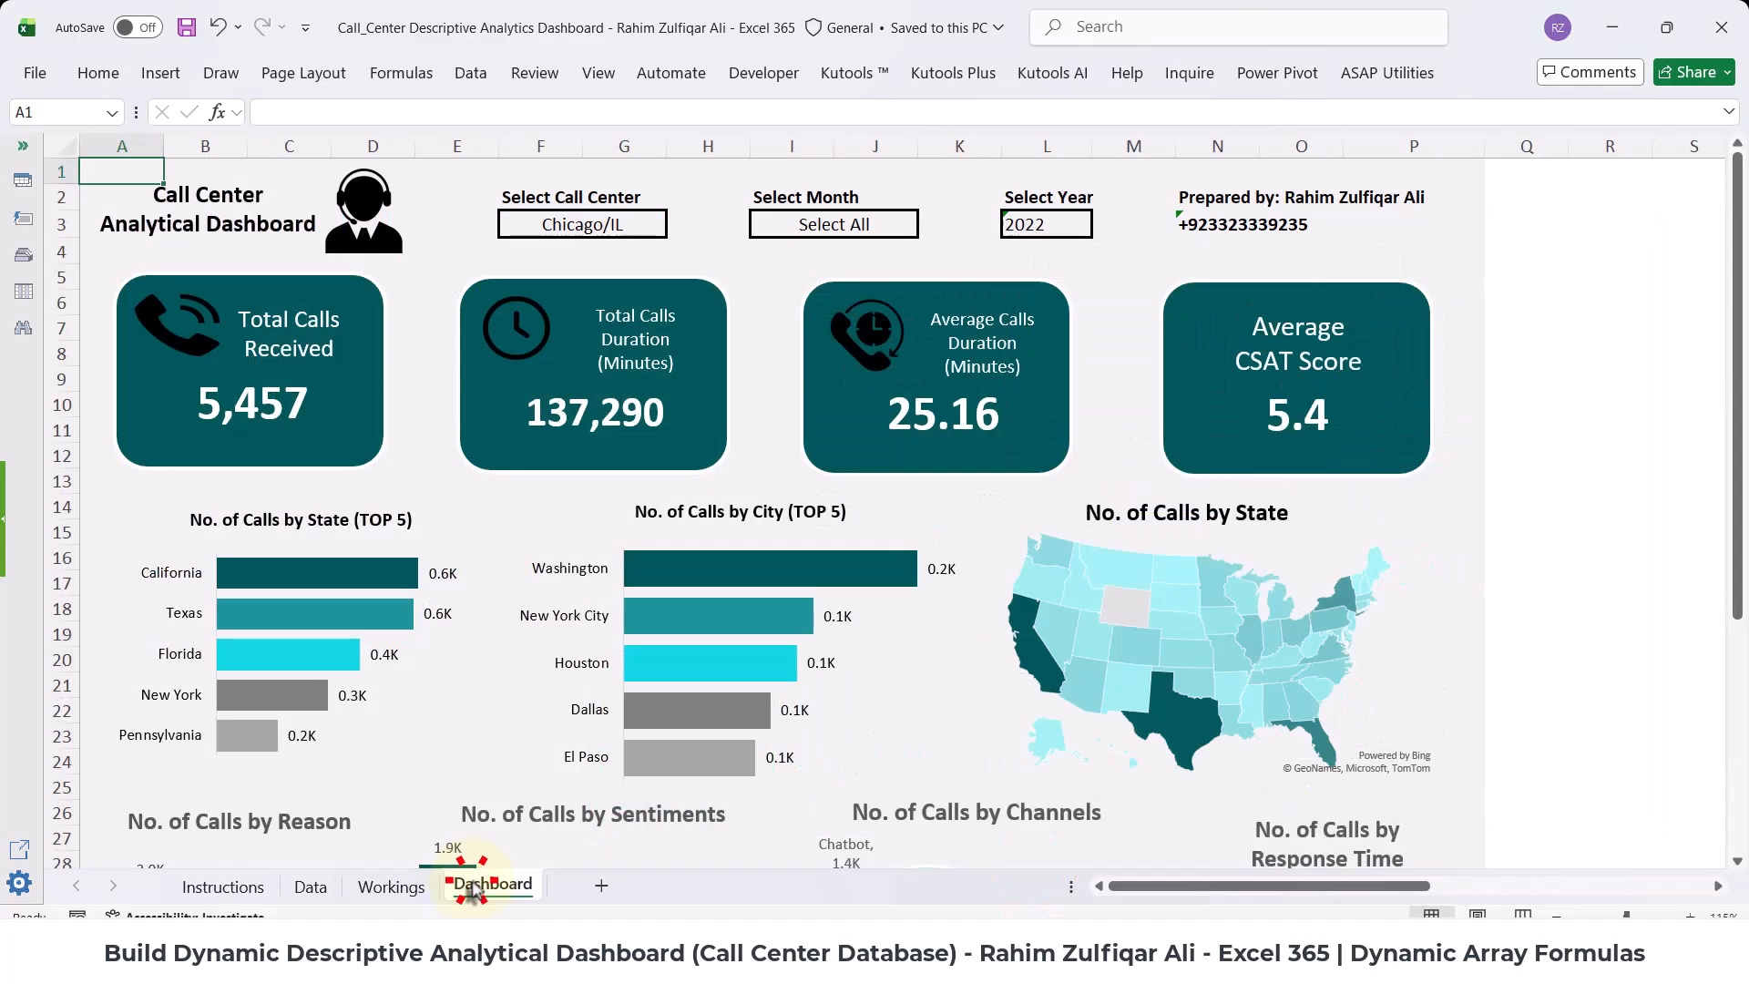
pyautogui.click(363, 222)
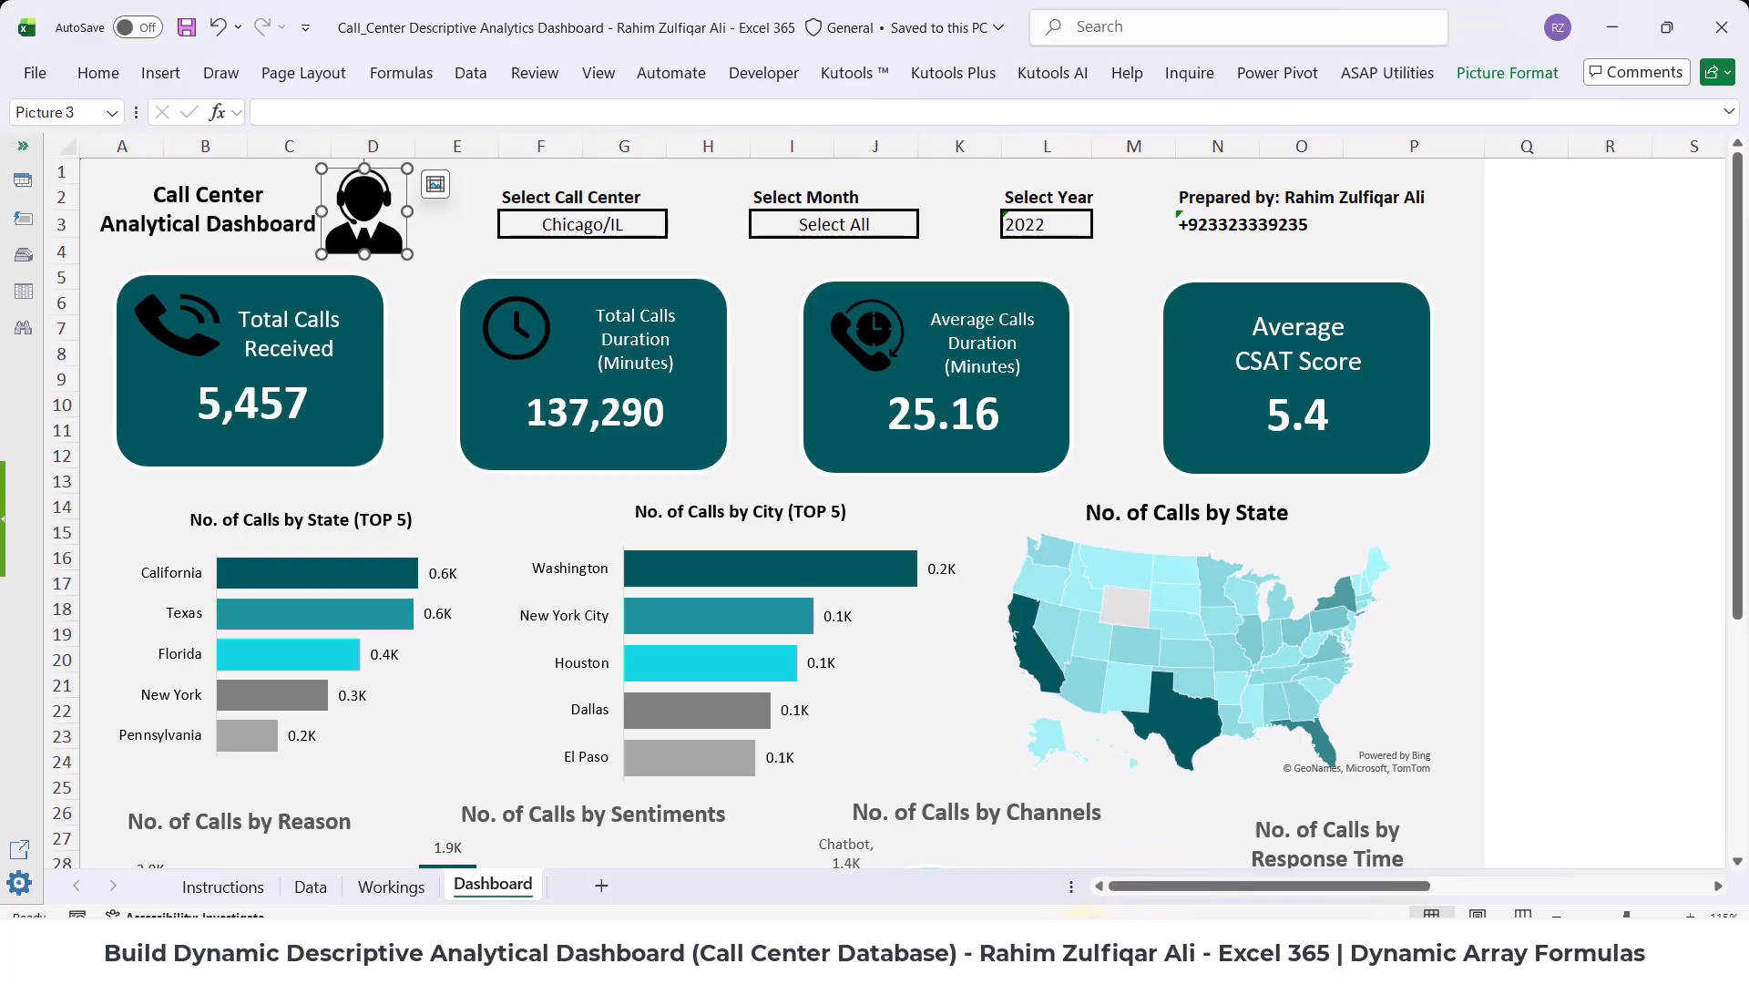
pyautogui.click(1088, 947)
pyautogui.click(1169, 888)
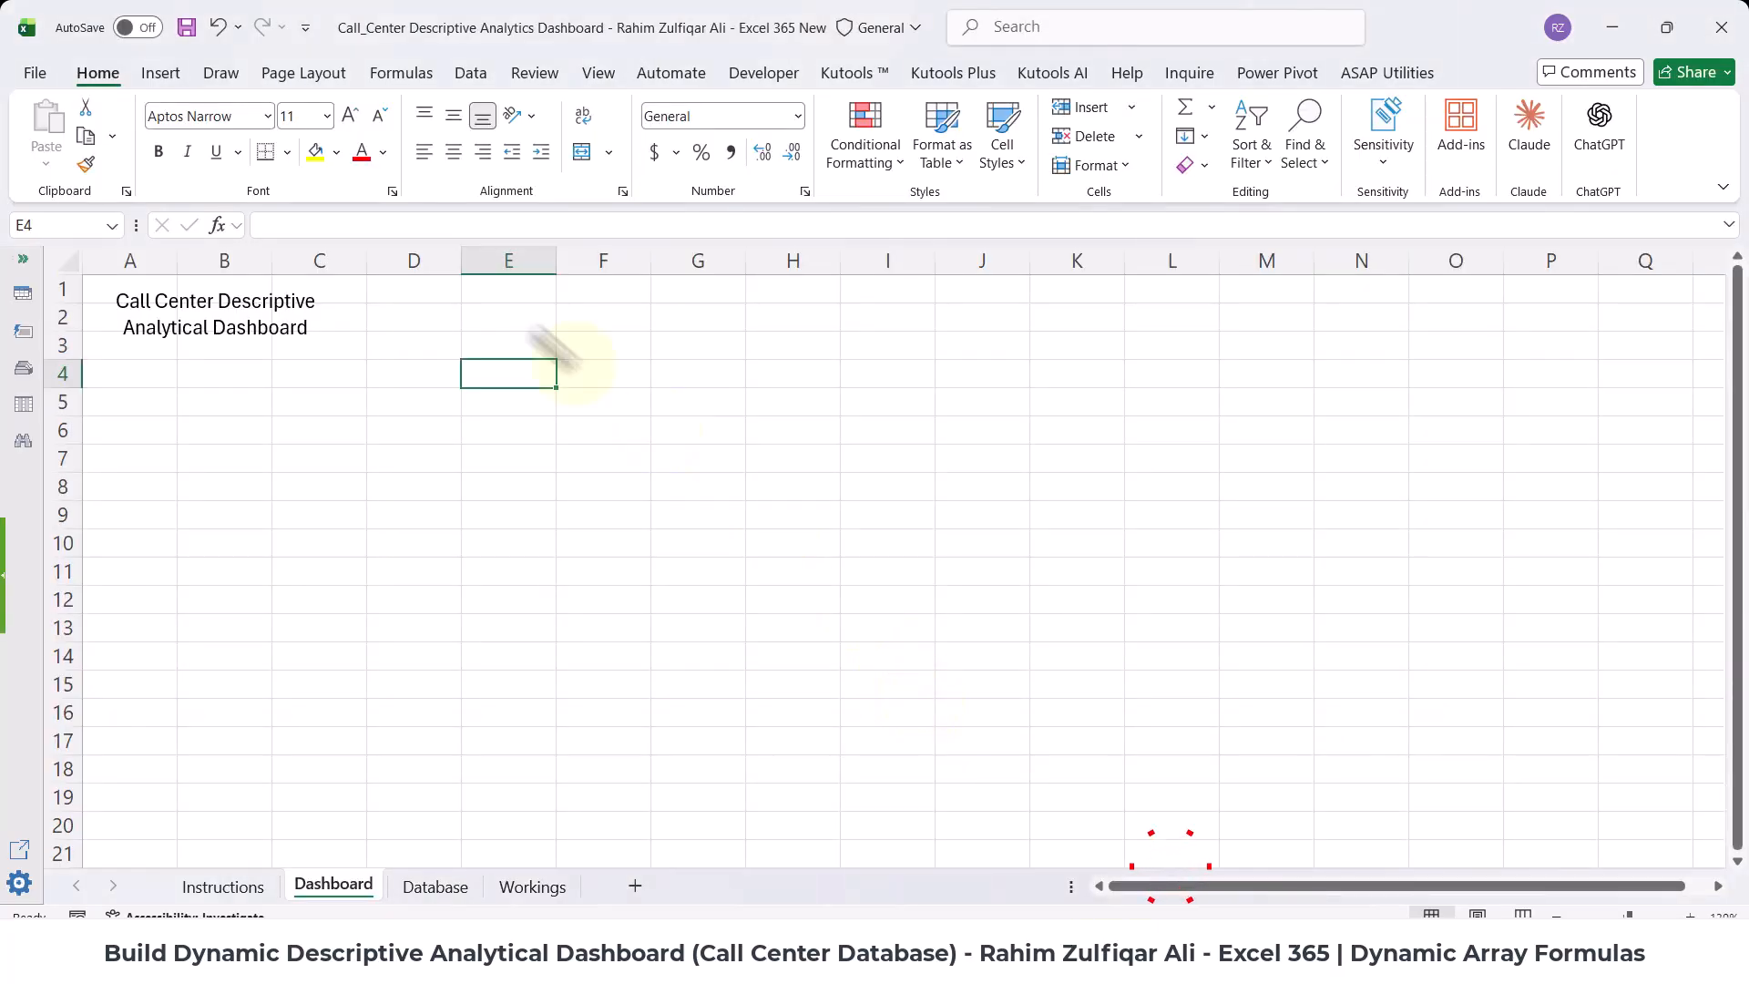
# - Open the stock icon library from the Dashboard sheet and browse the available icons and image categories
pyautogui.click(166, 80)
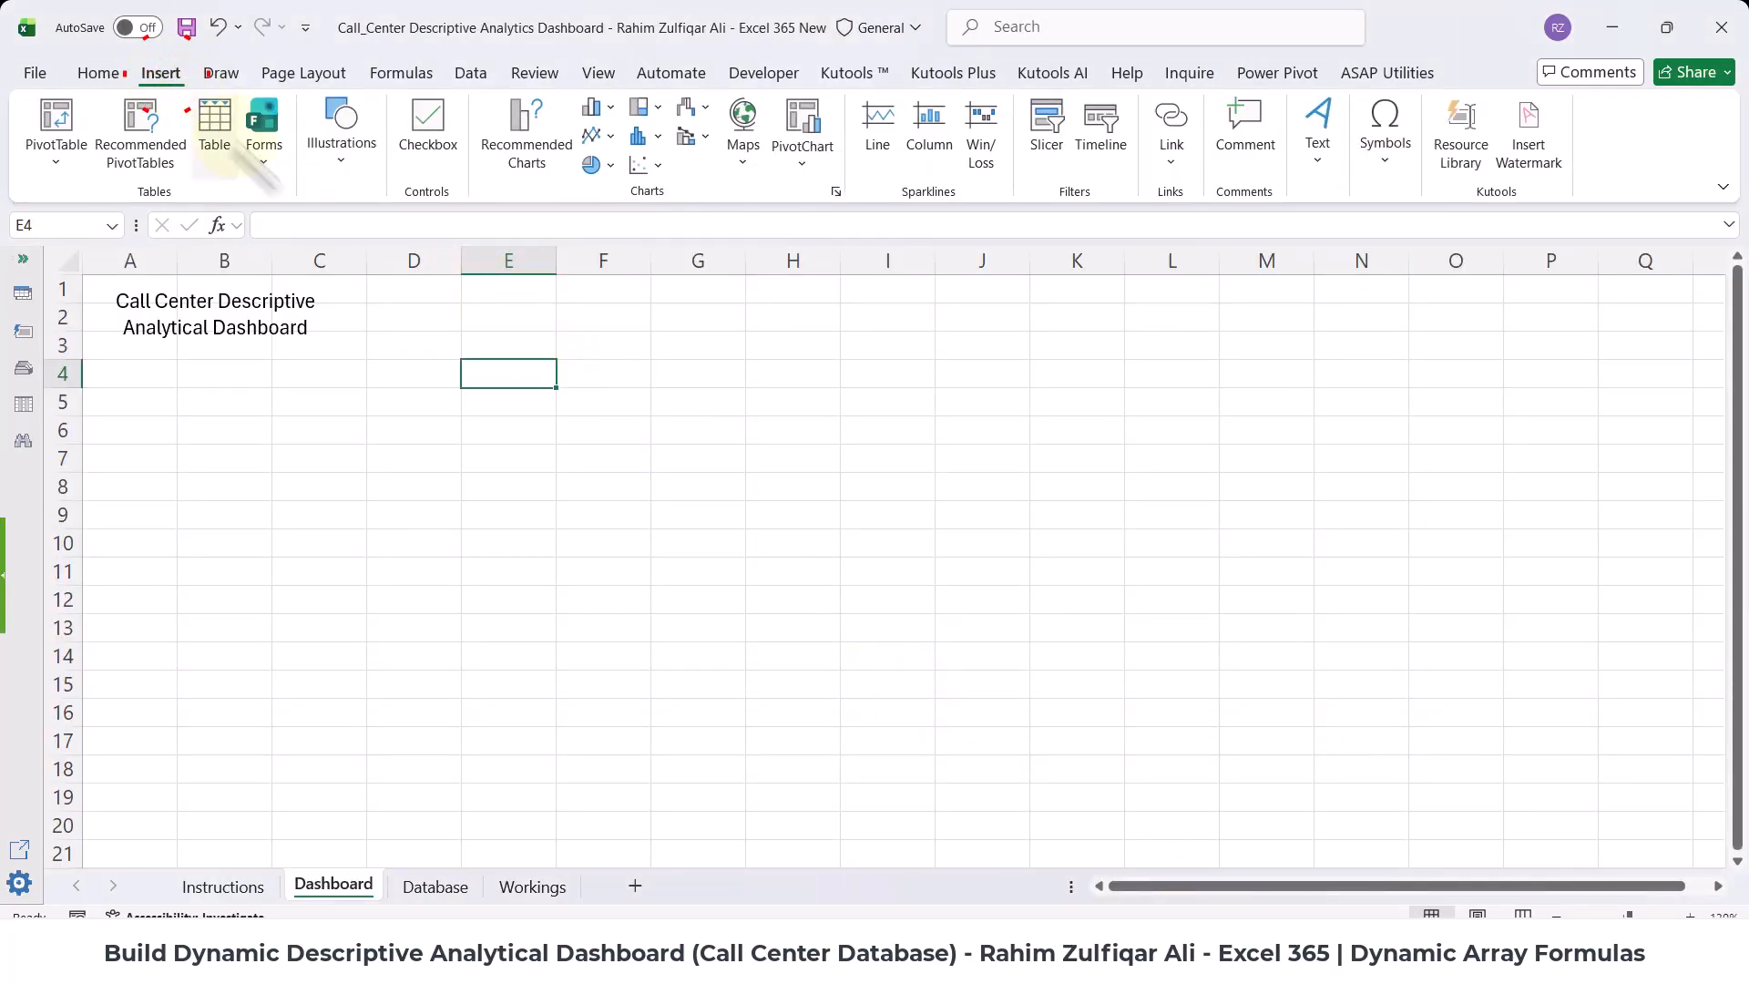
pyautogui.click(354, 173)
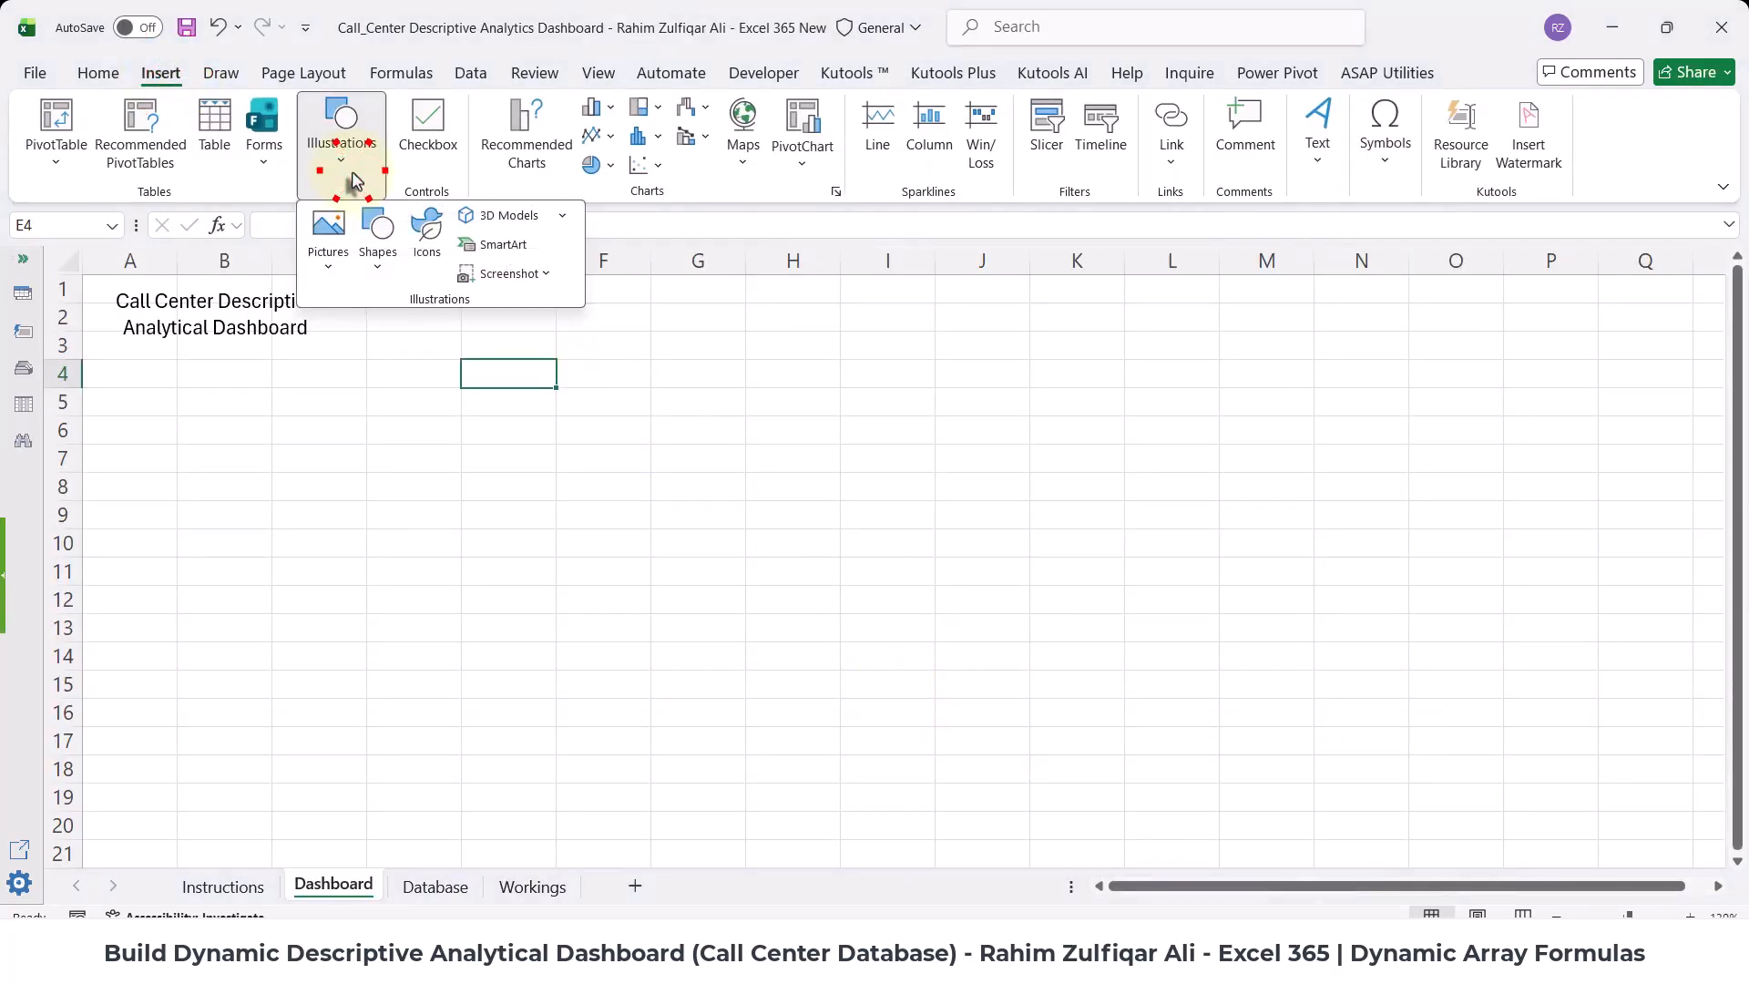
pyautogui.click(428, 239)
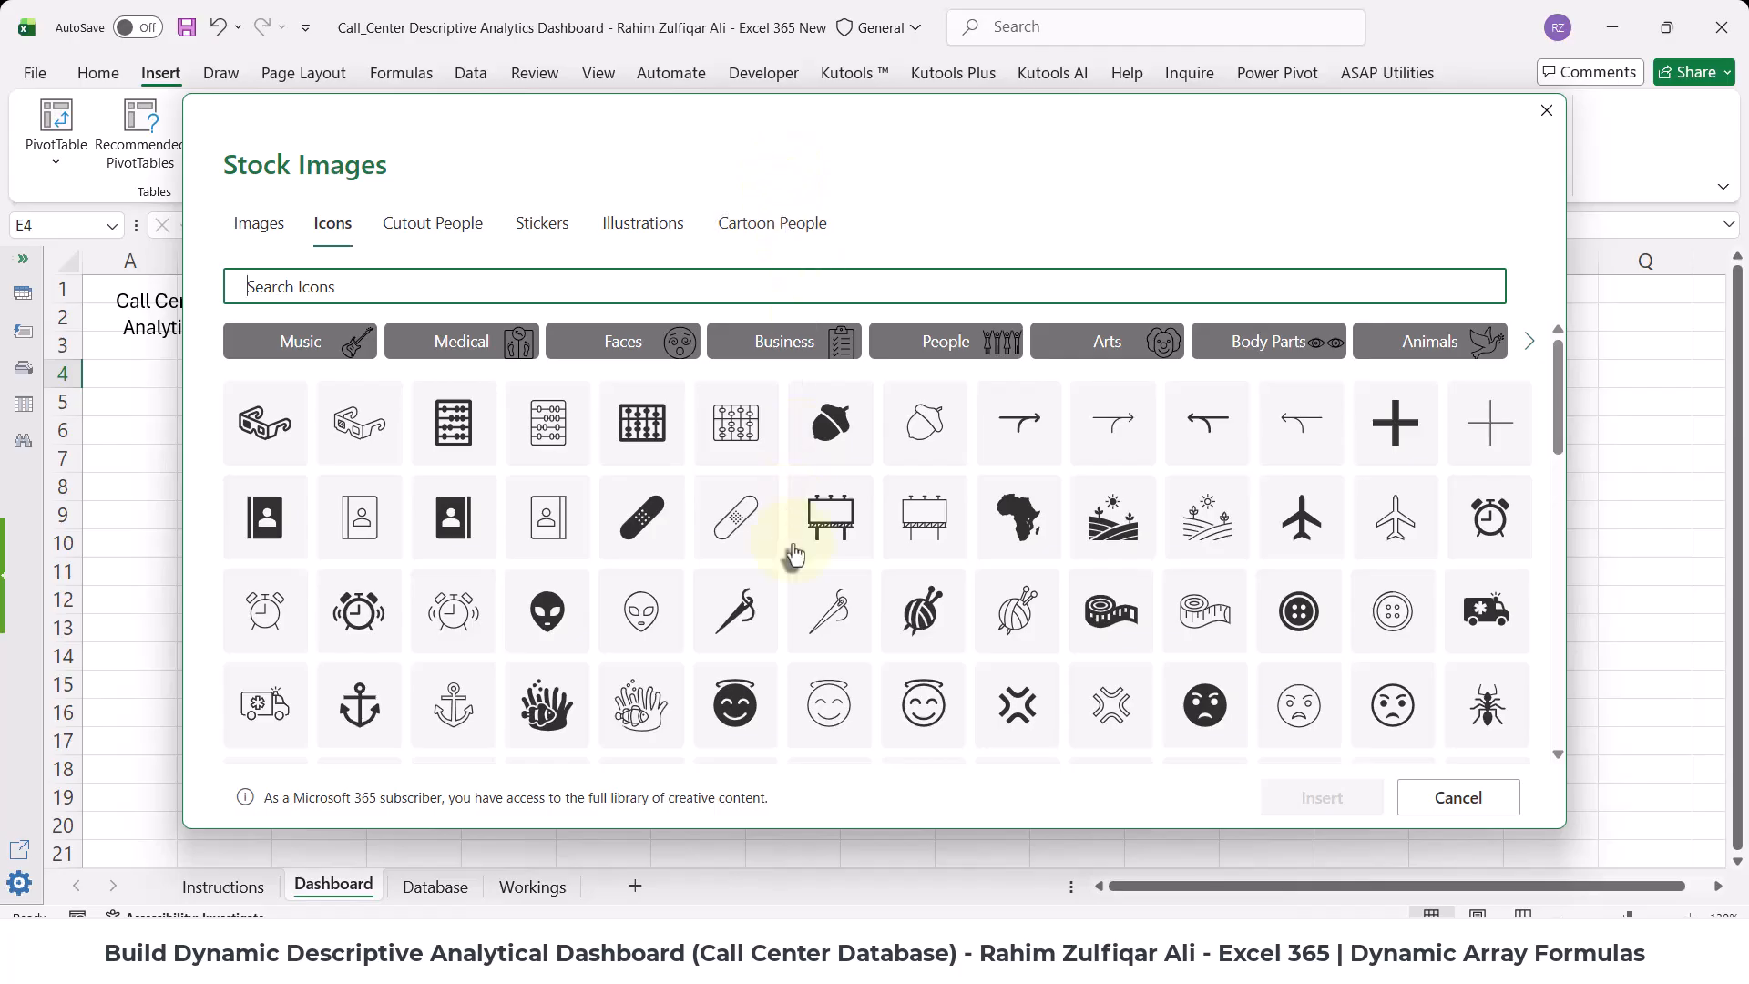
pyautogui.scroll(-5, 799, 558)
pyautogui.scroll(-10, 797, 558)
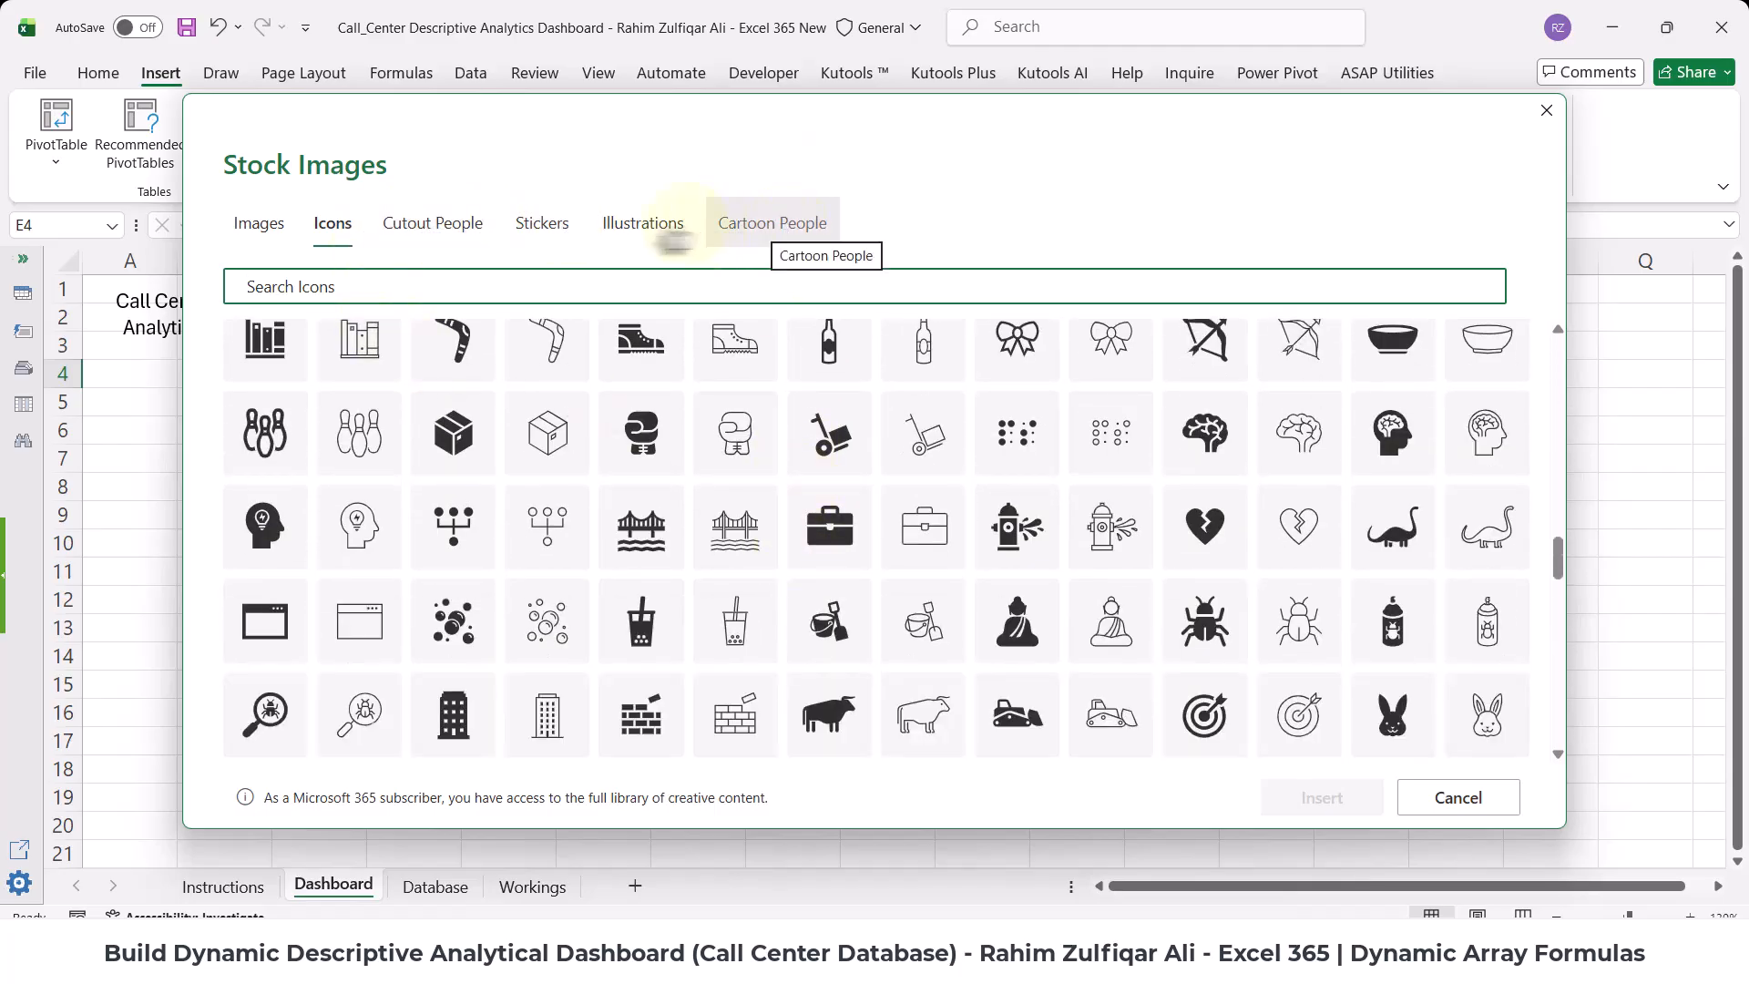
pyautogui.scroll(-3, 690, 583)
pyautogui.scroll(5, 691, 581)
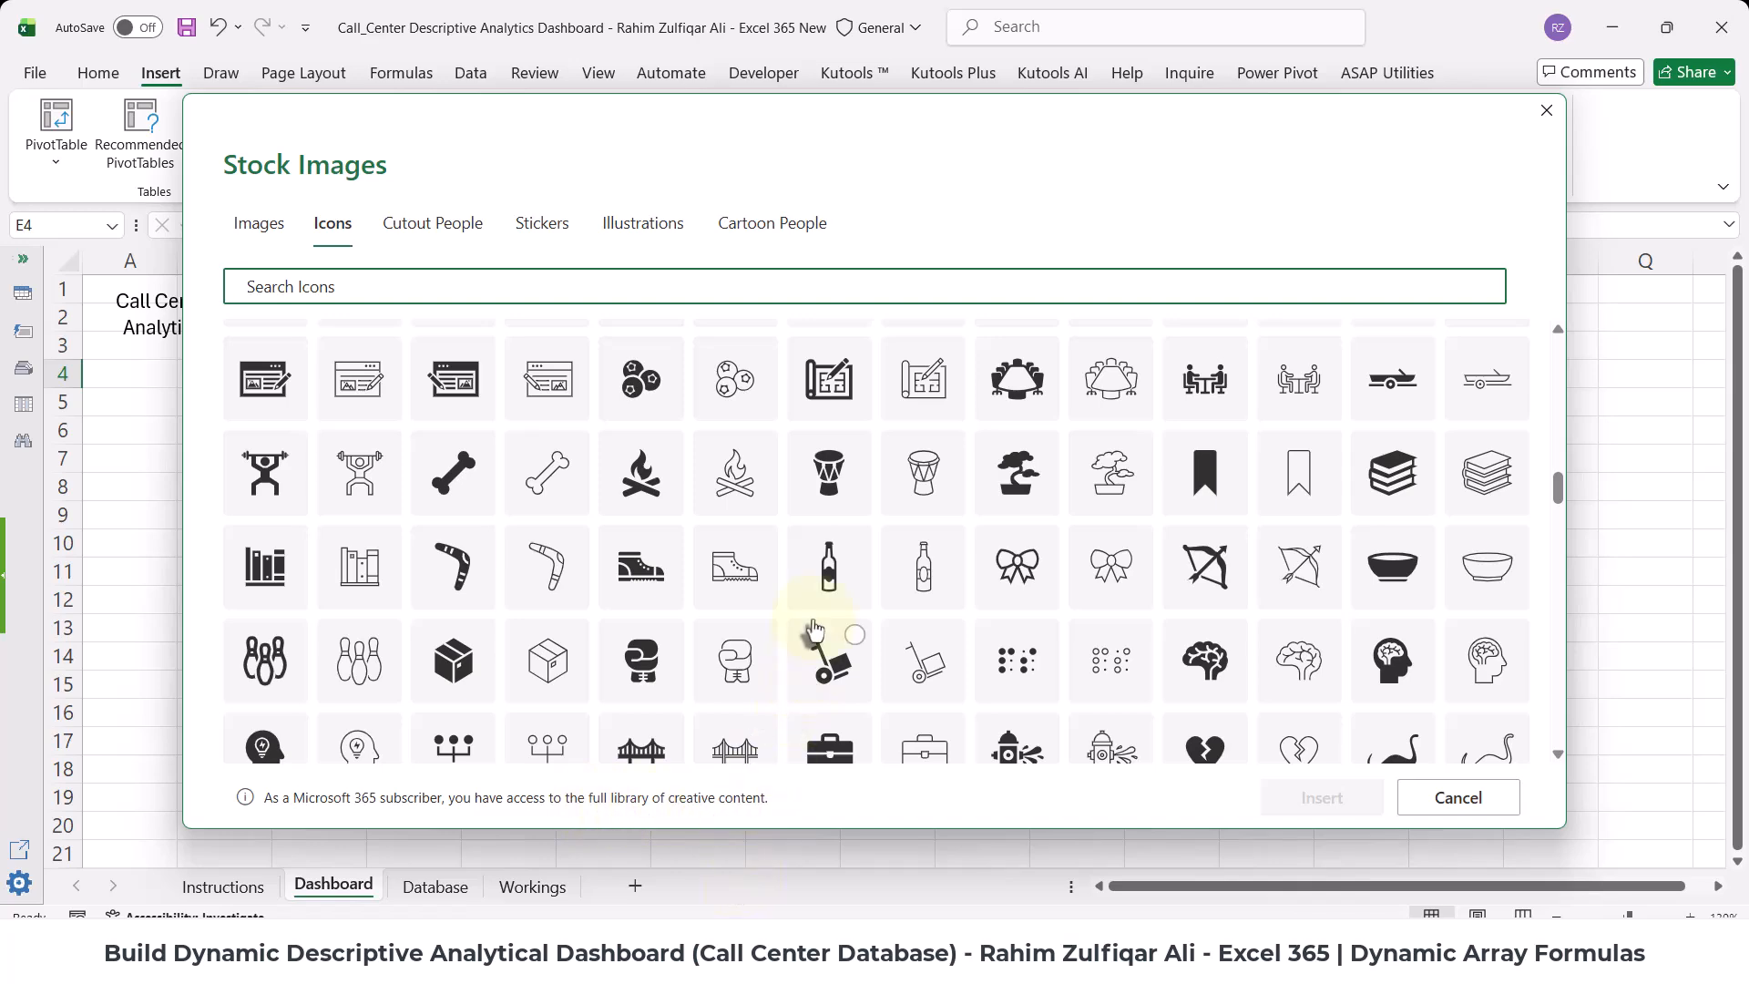
pyautogui.scroll(10, 808, 625)
pyautogui.scroll(3, 813, 625)
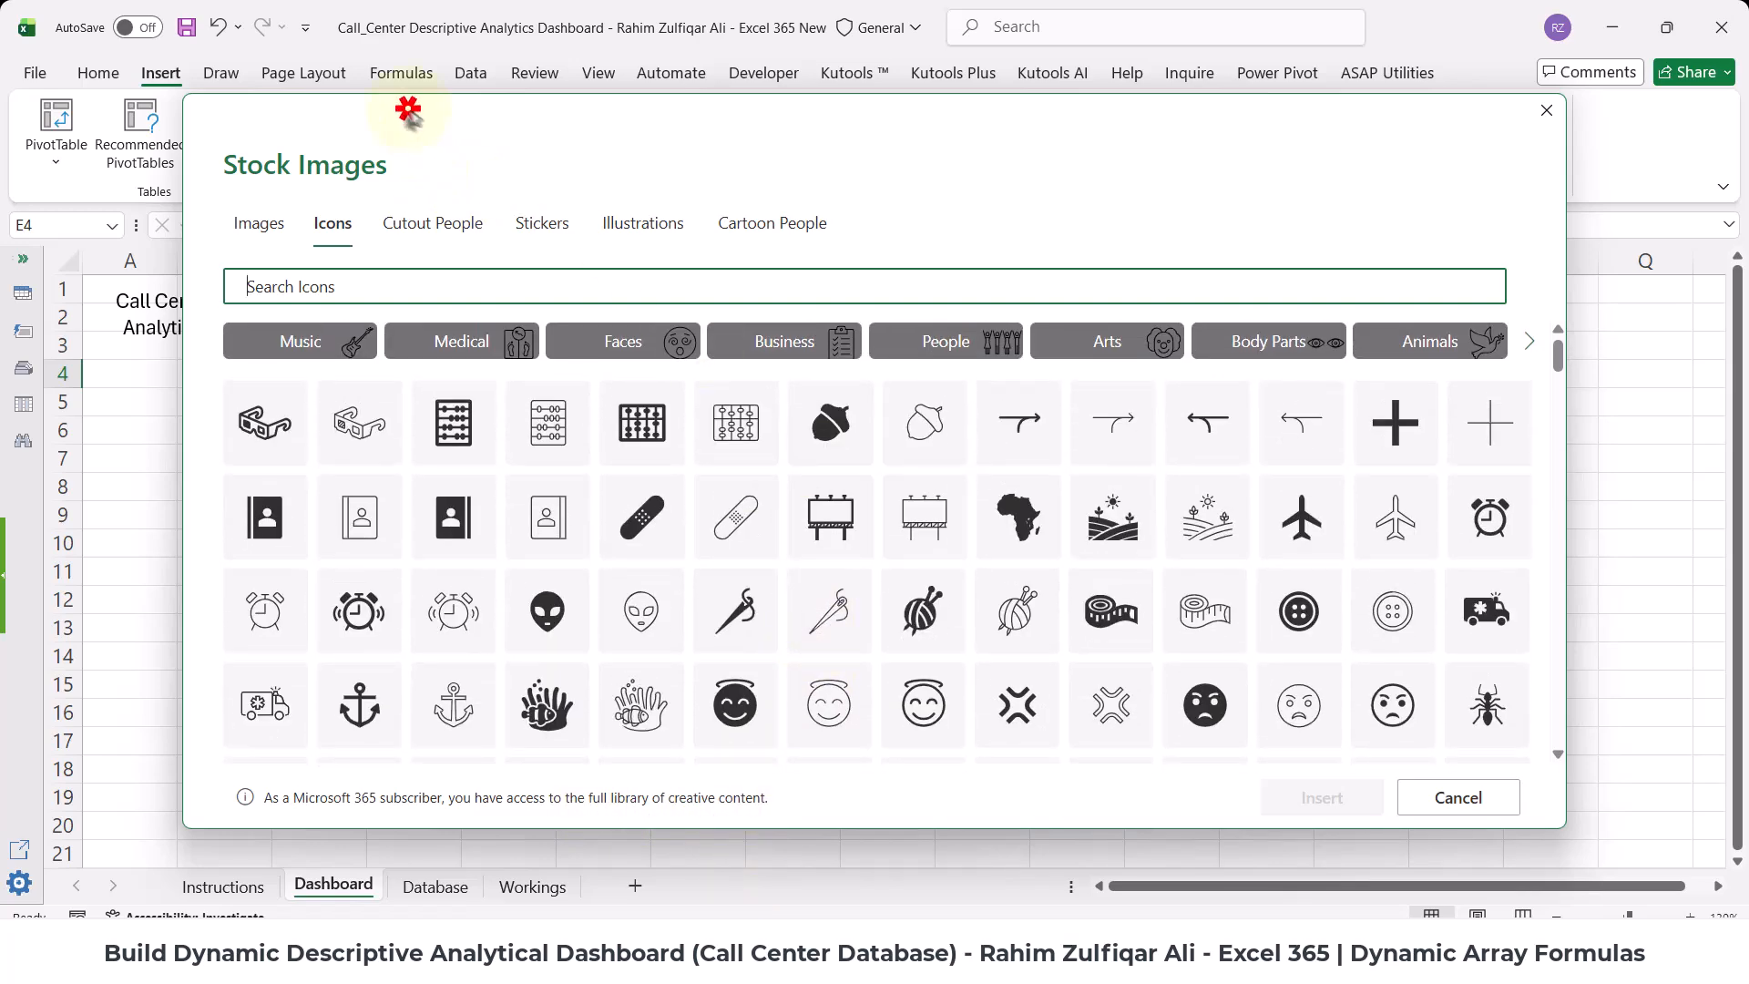
pyautogui.moveTo(410, 115)
pyautogui.mouseDown()
pyautogui.moveTo(524, 130)
pyautogui.moveTo(406, 119)
pyautogui.mouseUp()
pyautogui.click(597, 148)
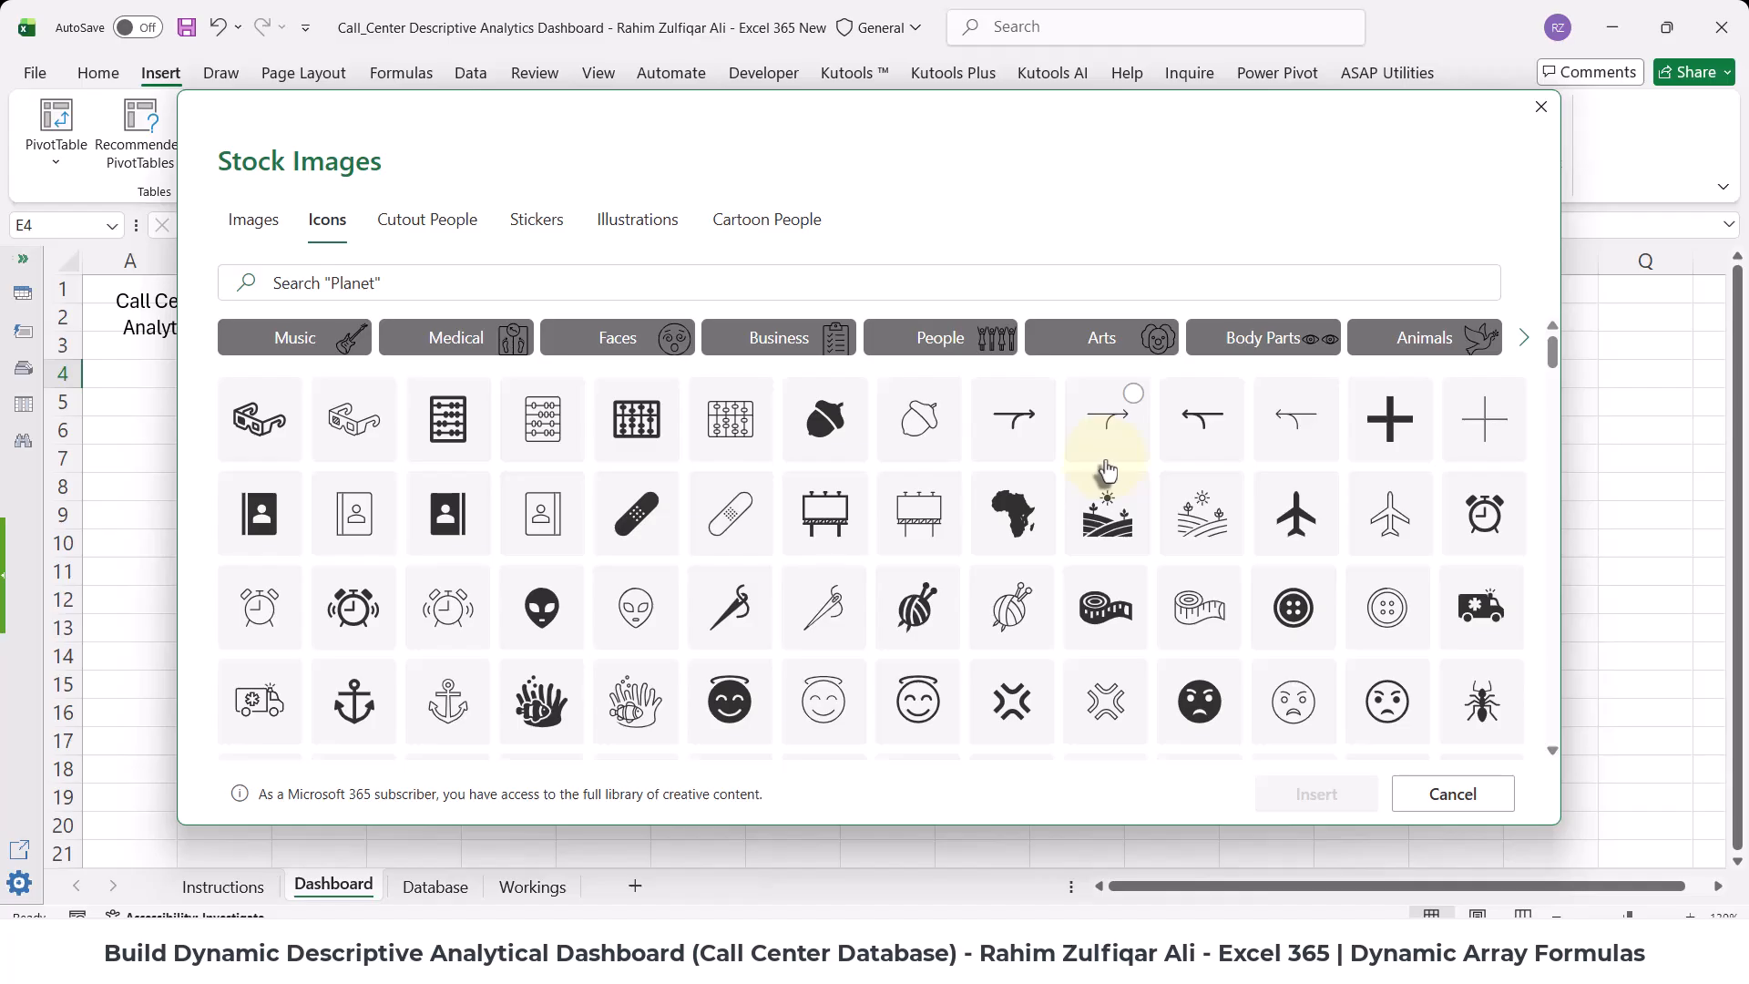
pyautogui.click(240, 228)
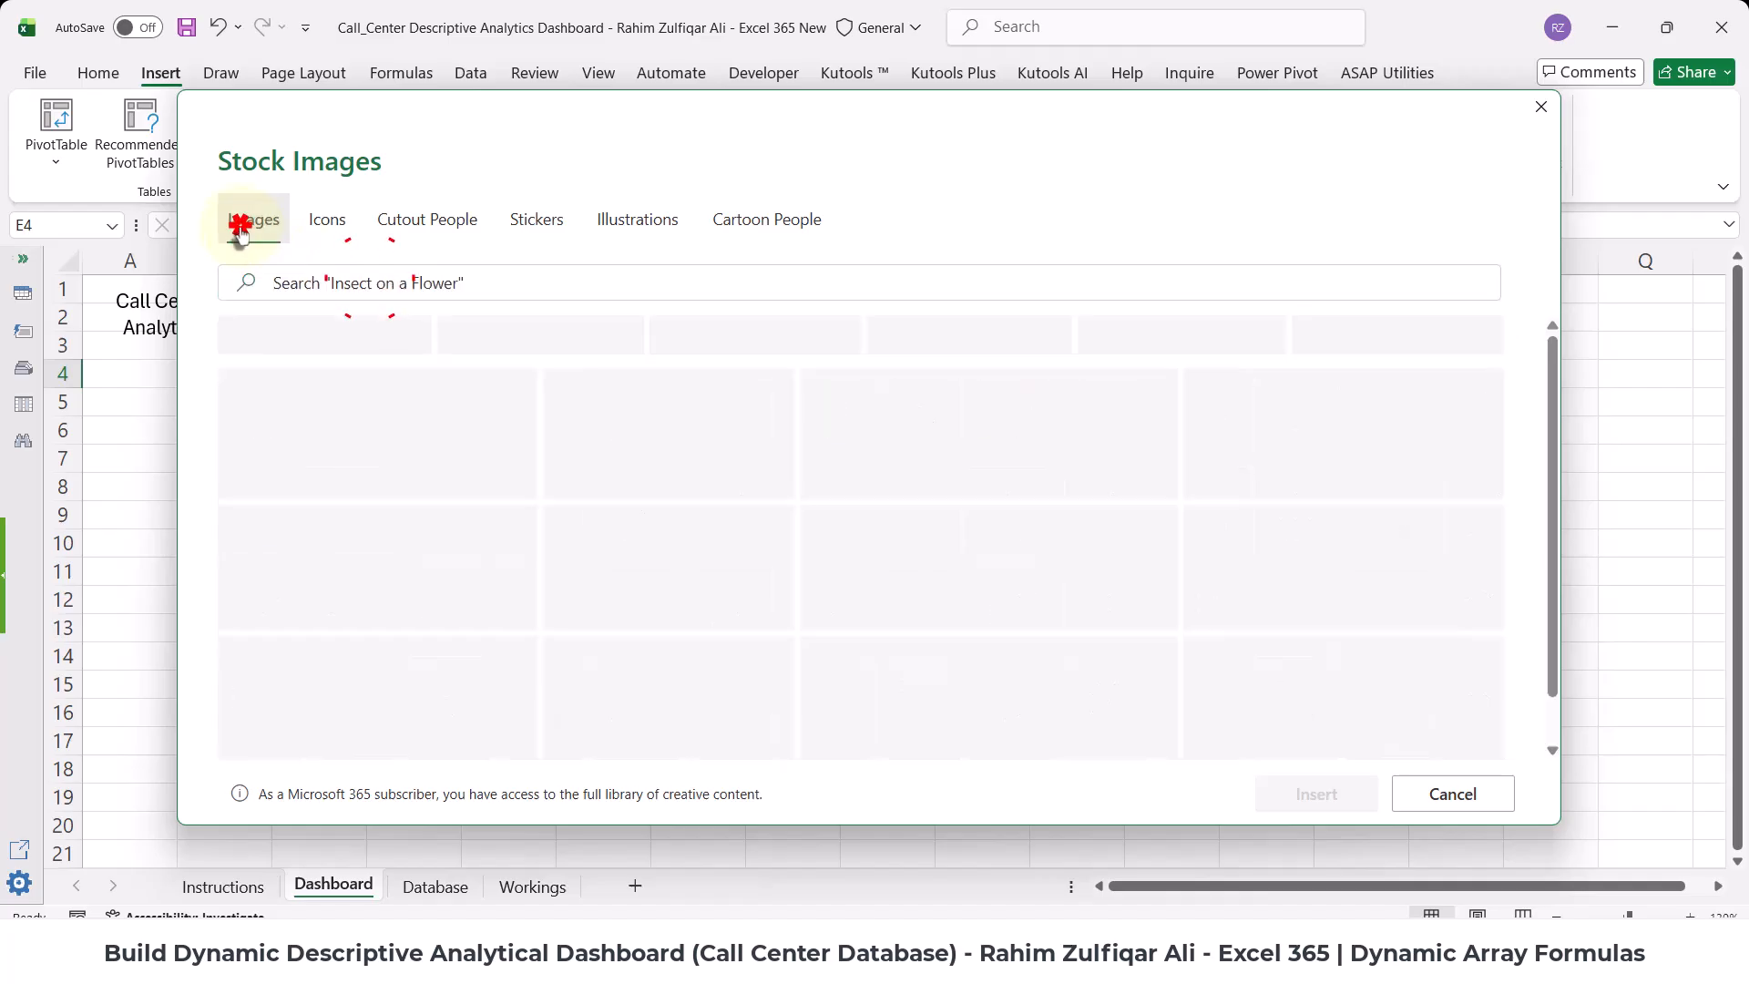
pyautogui.click(325, 235)
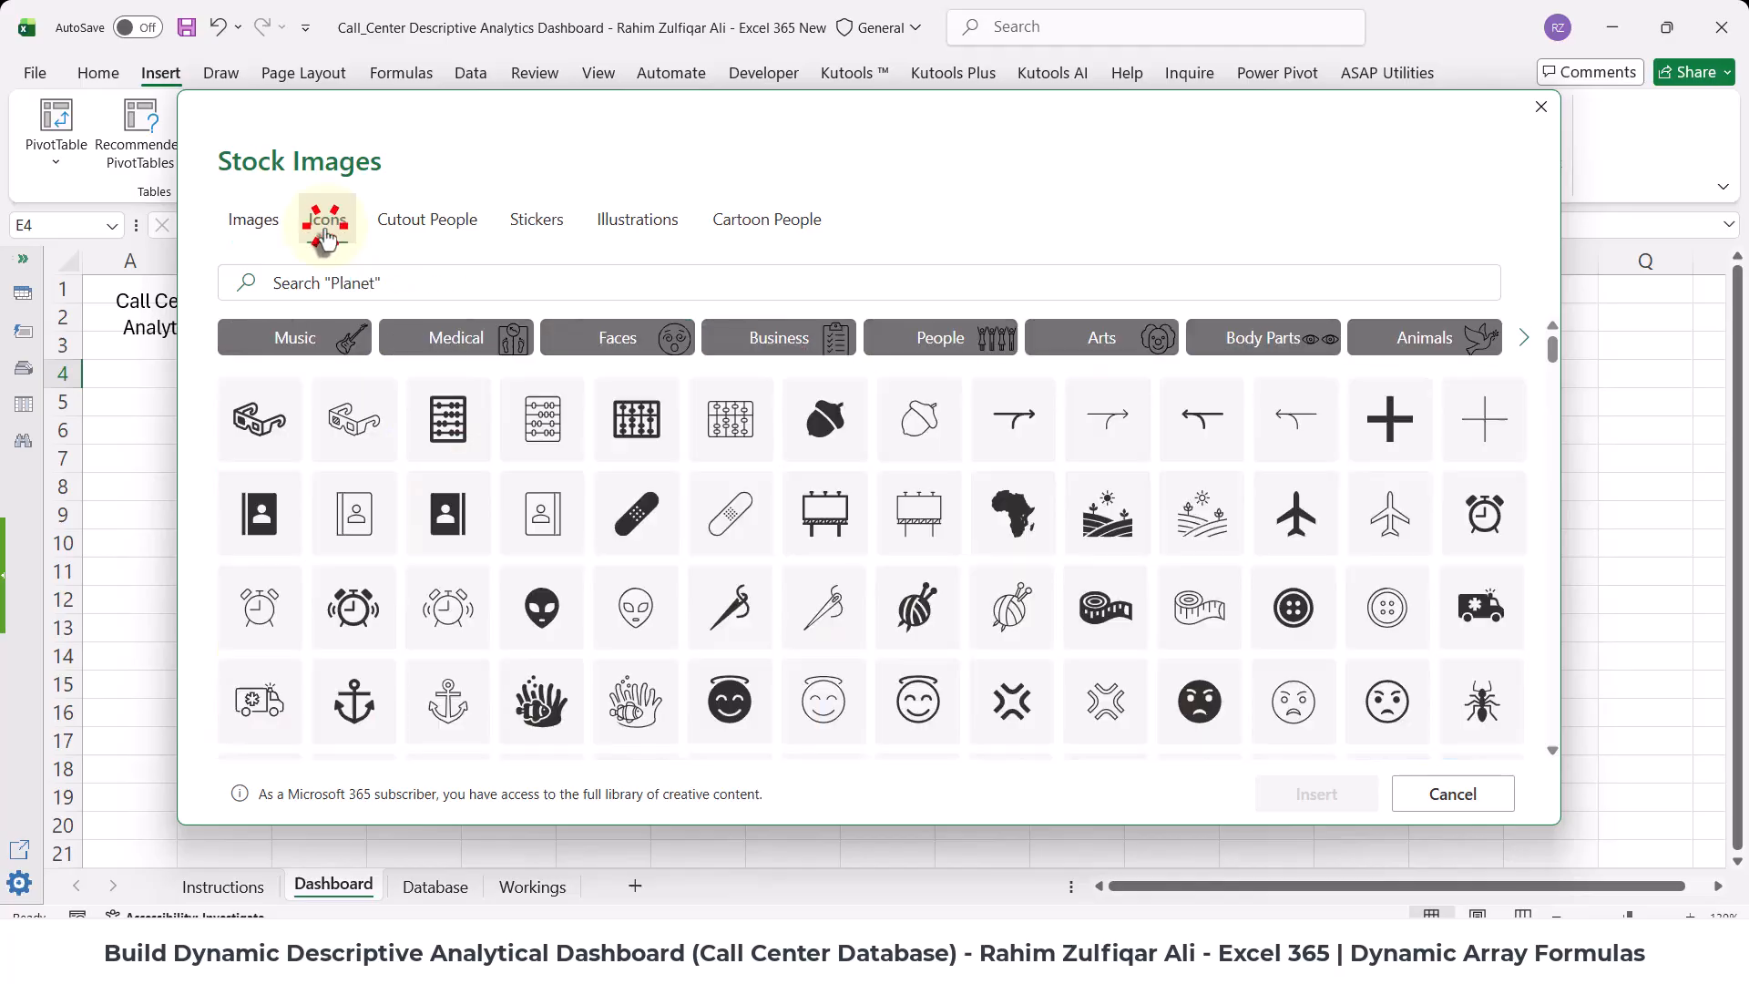
# - Search the stock icons for call center and insert the solid headset agent icon on the Dashboard sheet
pyautogui.click(337, 284)
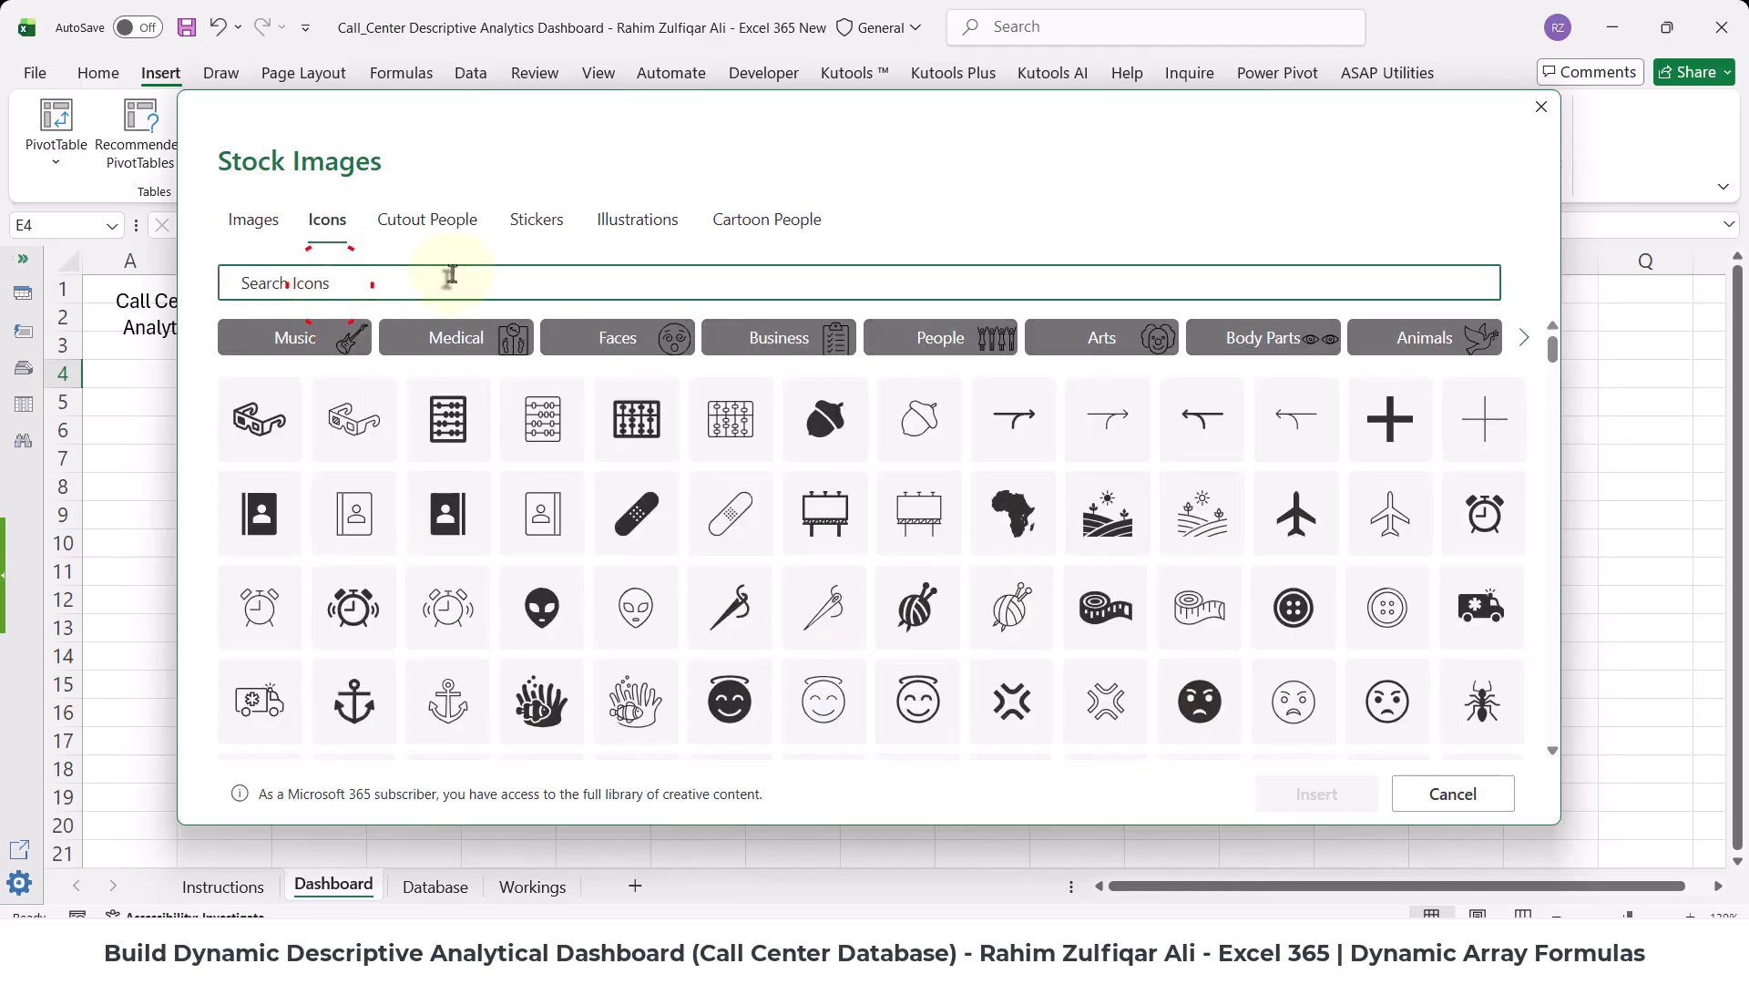
pyautogui.write('call cente')
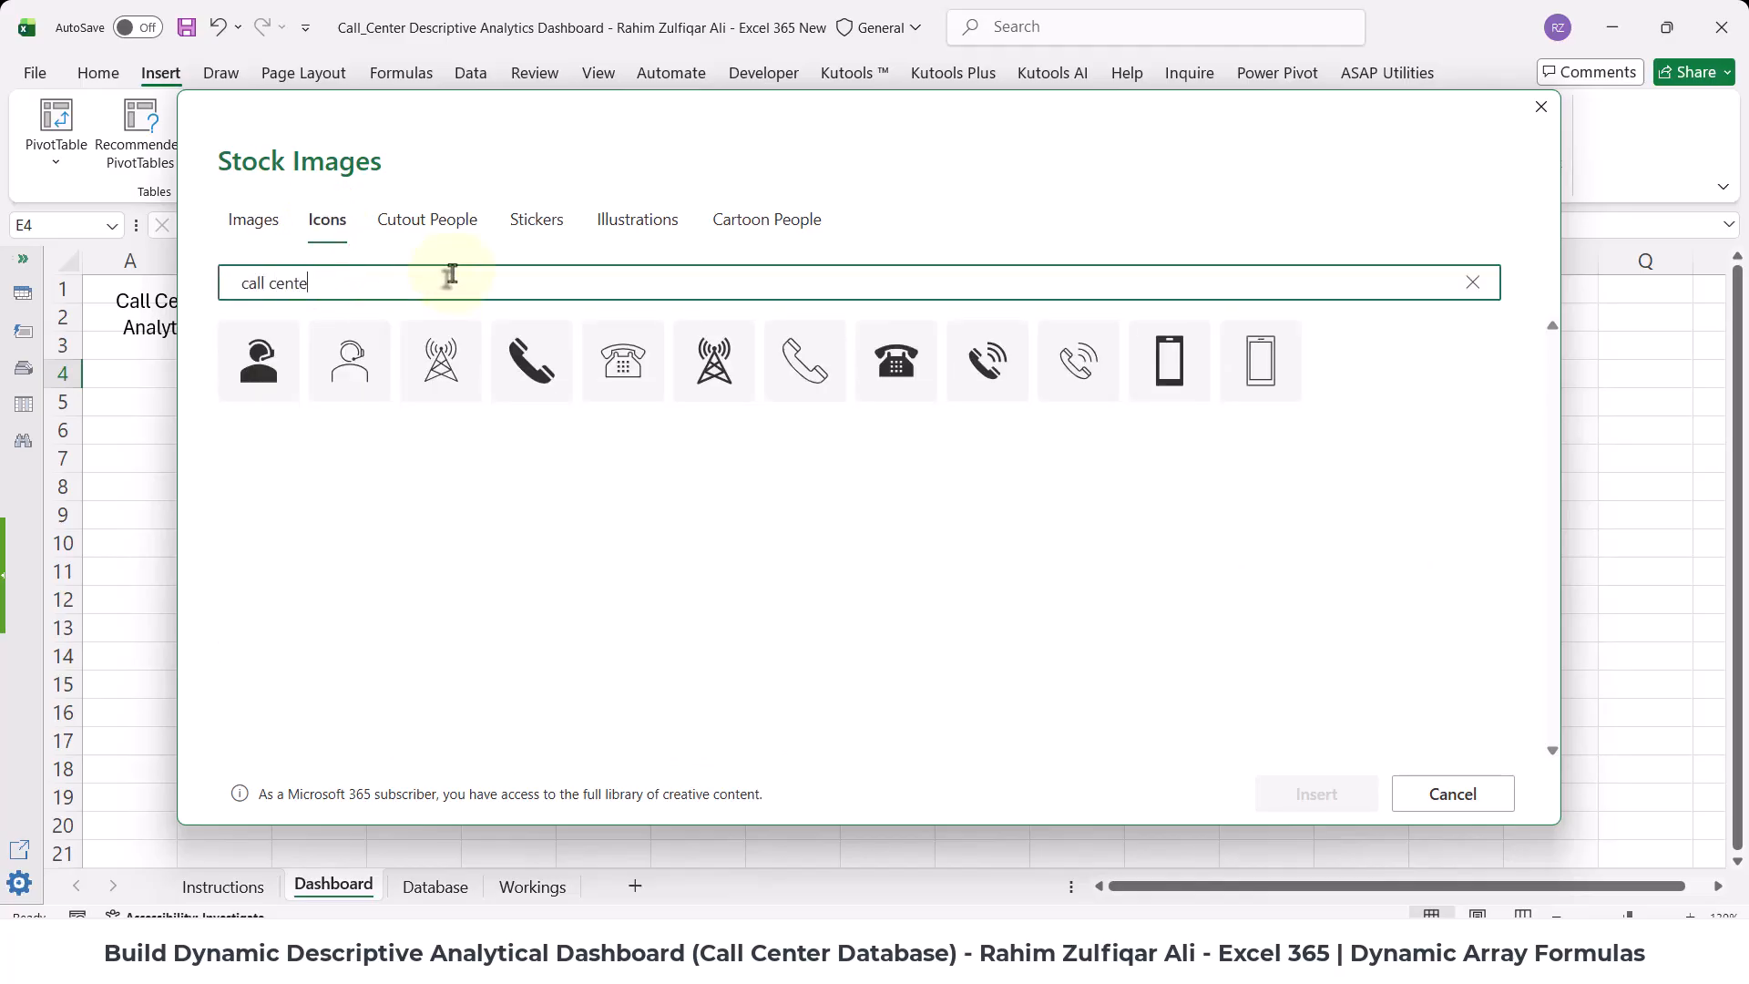
pyautogui.write('r')
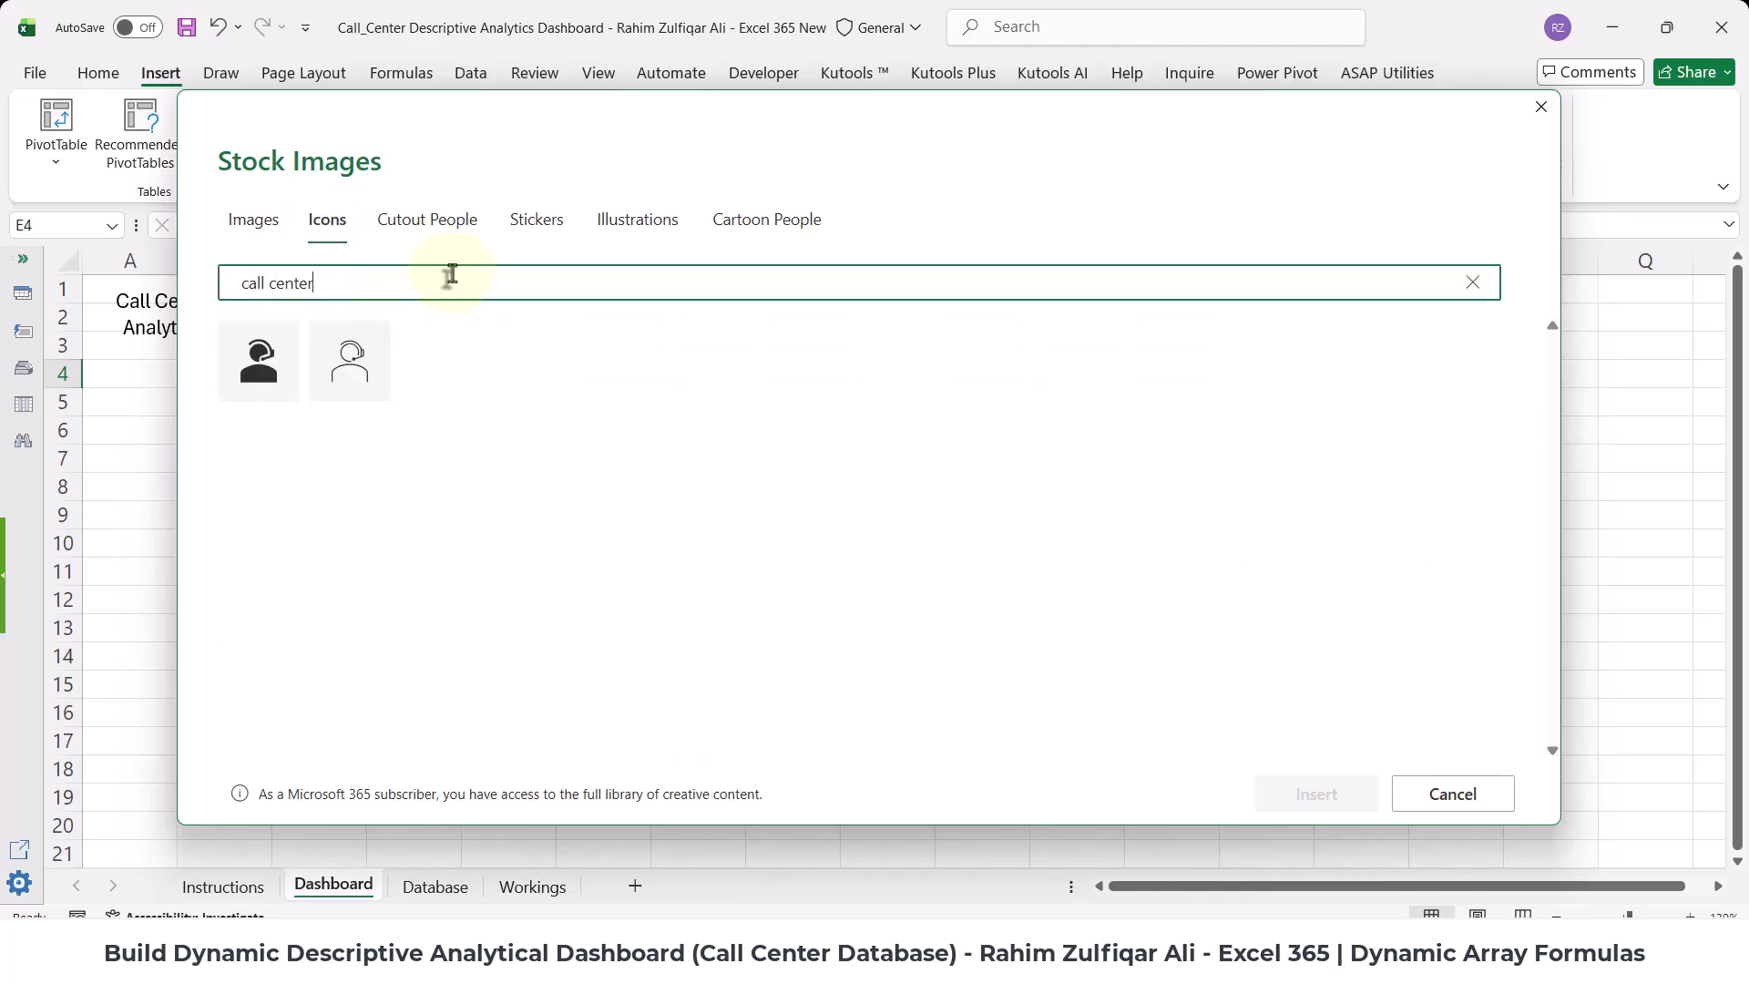
pyautogui.click(261, 365)
pyautogui.click(1311, 794)
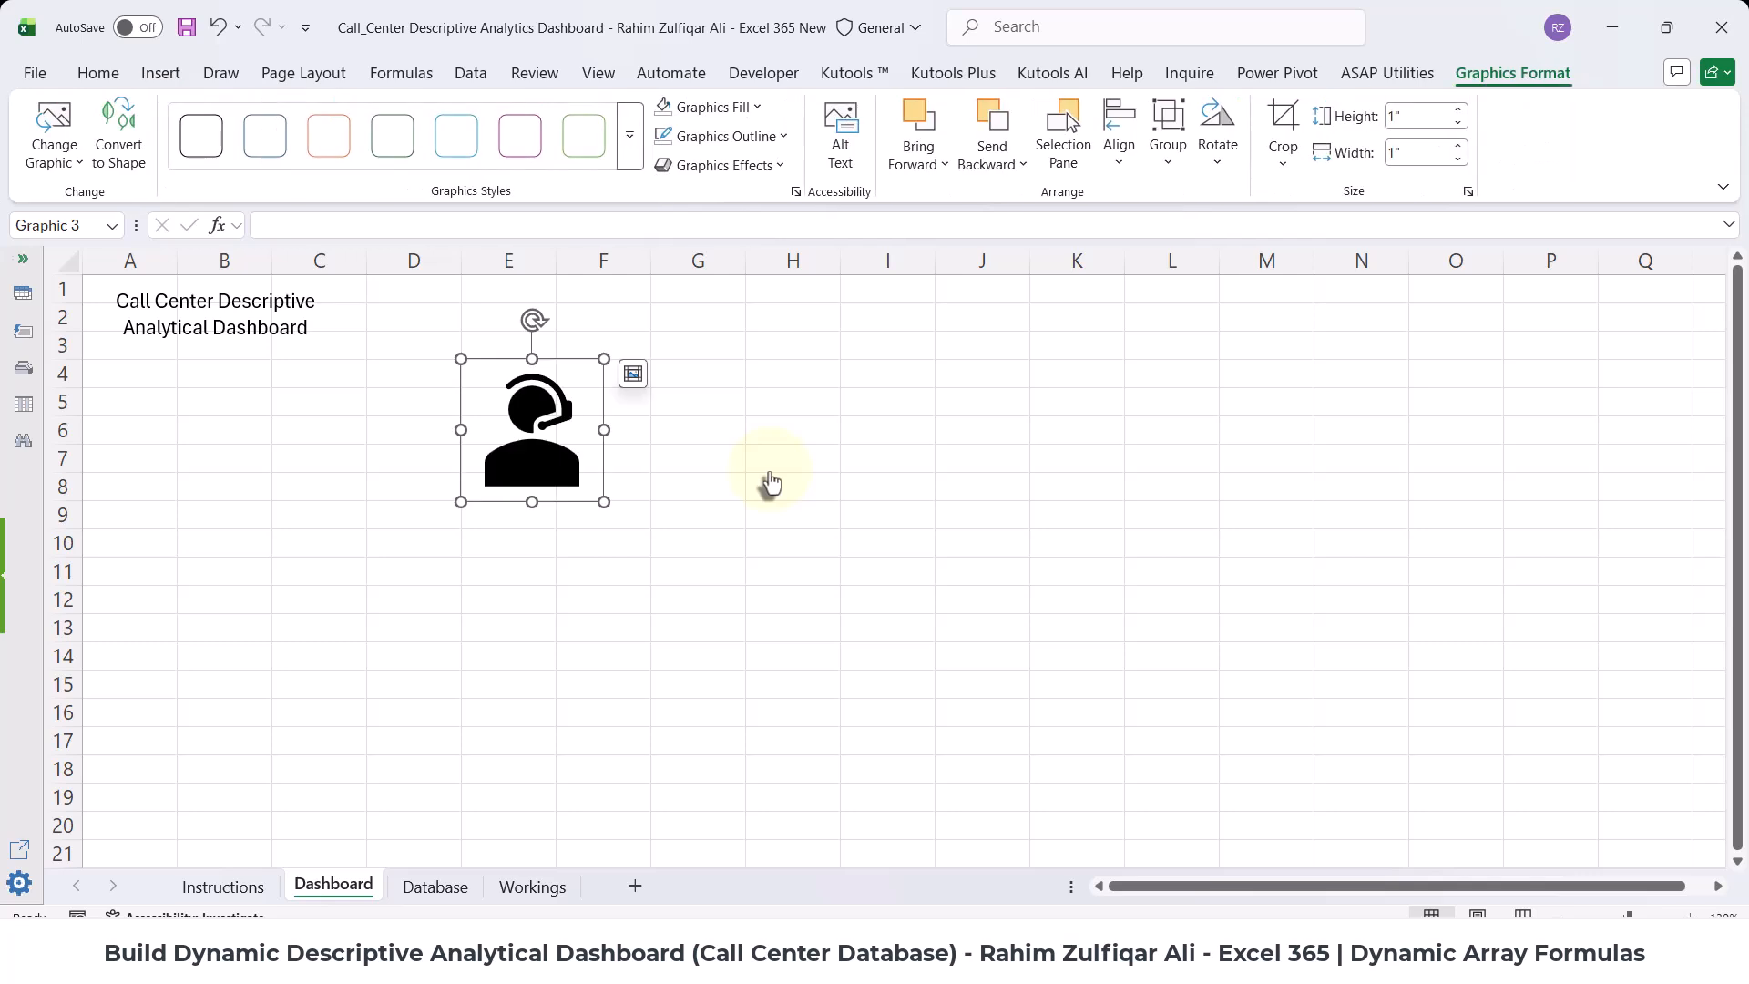
# - Shrink the headset agent icon and place it directly beside the title text box, within rows 1 to 3
pyautogui.moveTo(510, 437); pyautogui.dragTo(363, 352)
pyautogui.click(526, 365)
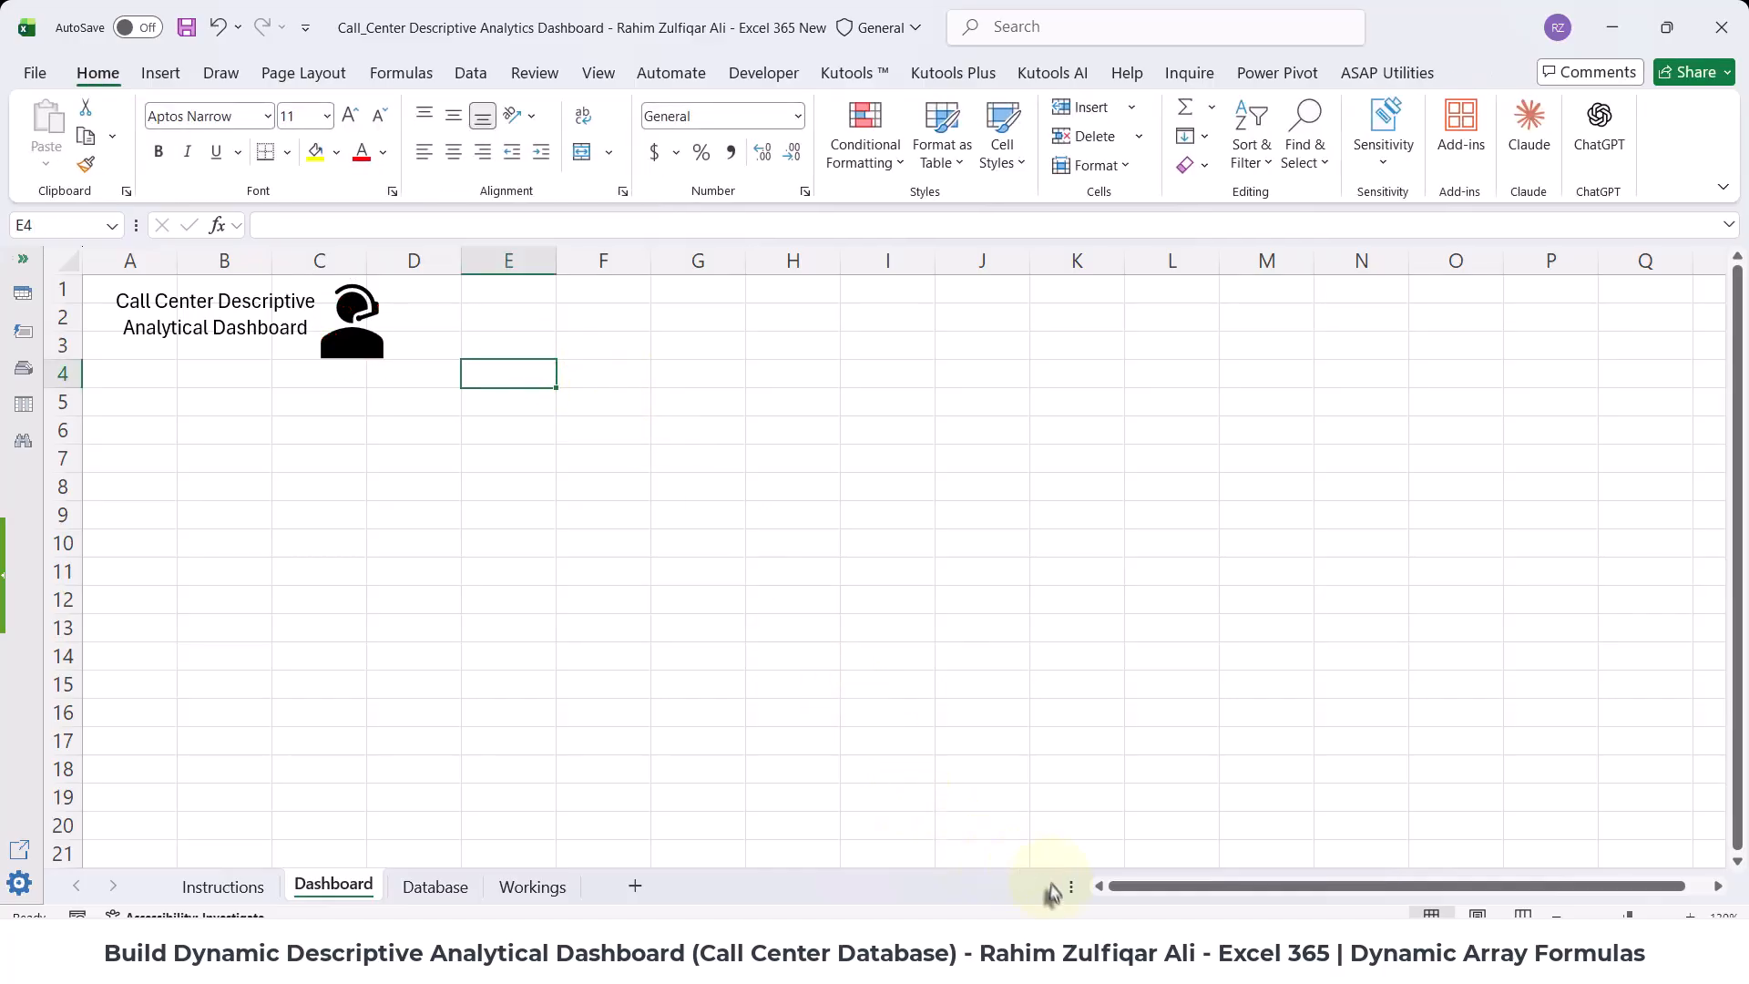
# - Highlight the title text box instruction and the "Text Box" wording of KPI 1 to 3 in yellow ink on the Instructions sheet
pyautogui.click(260, 887)
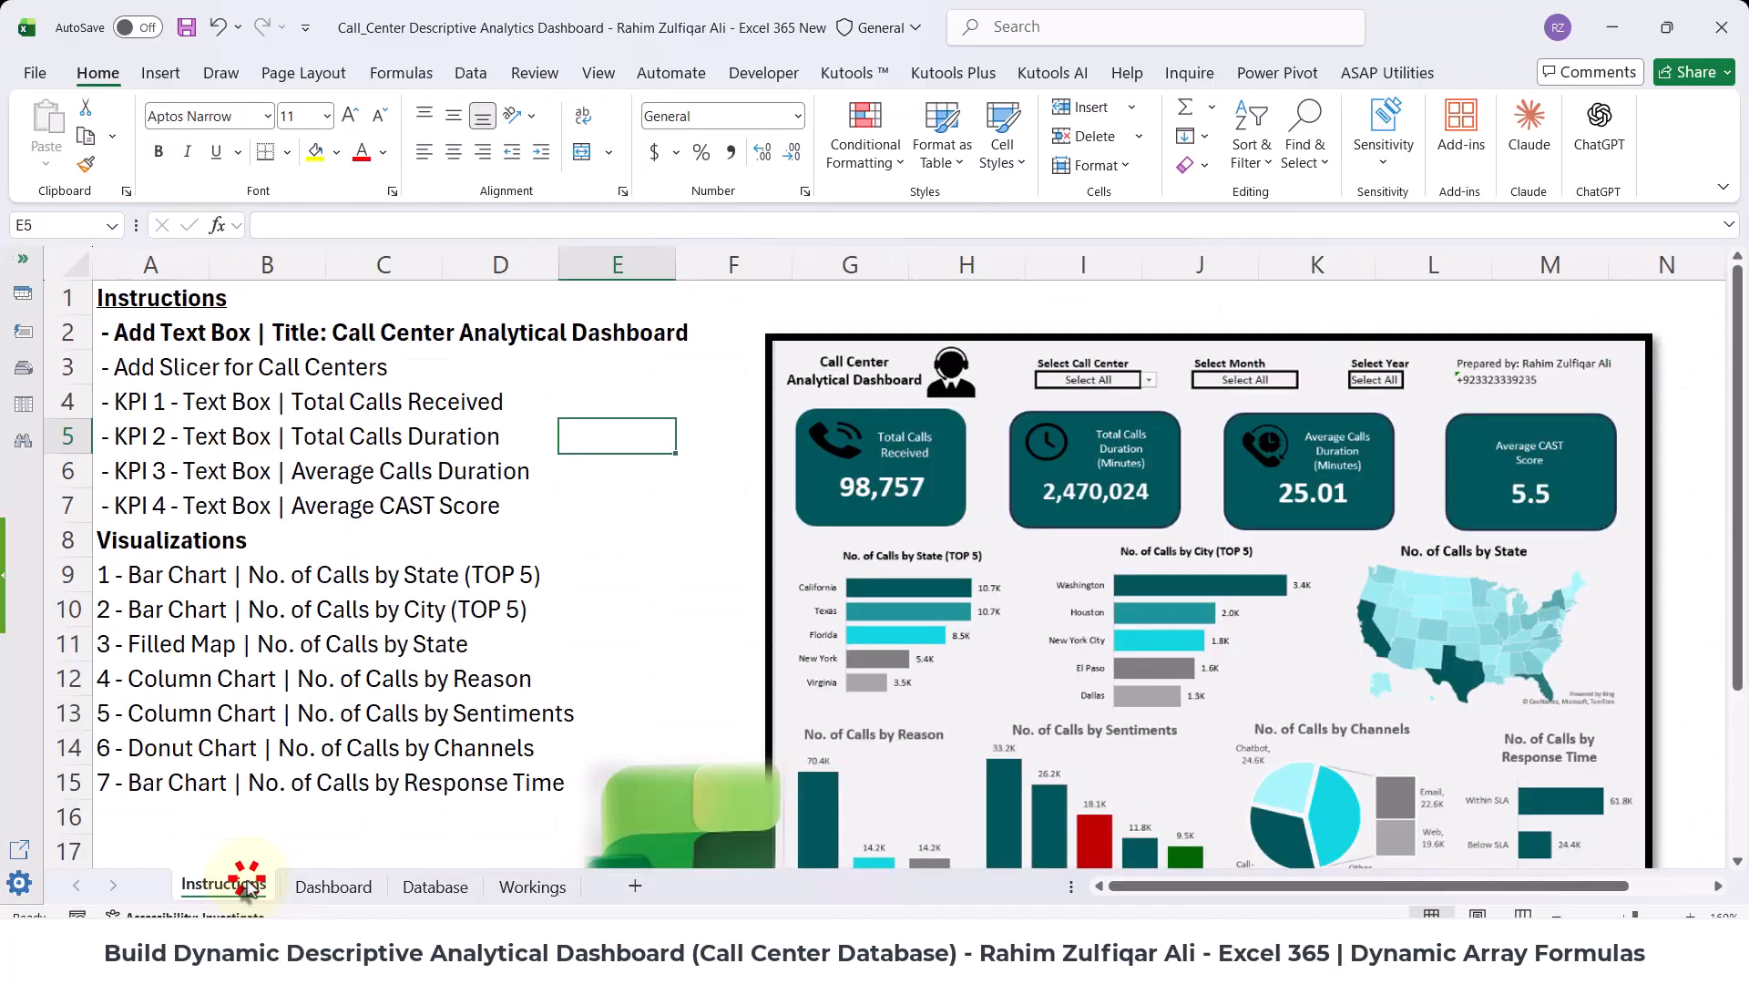
pyautogui.click(221, 73)
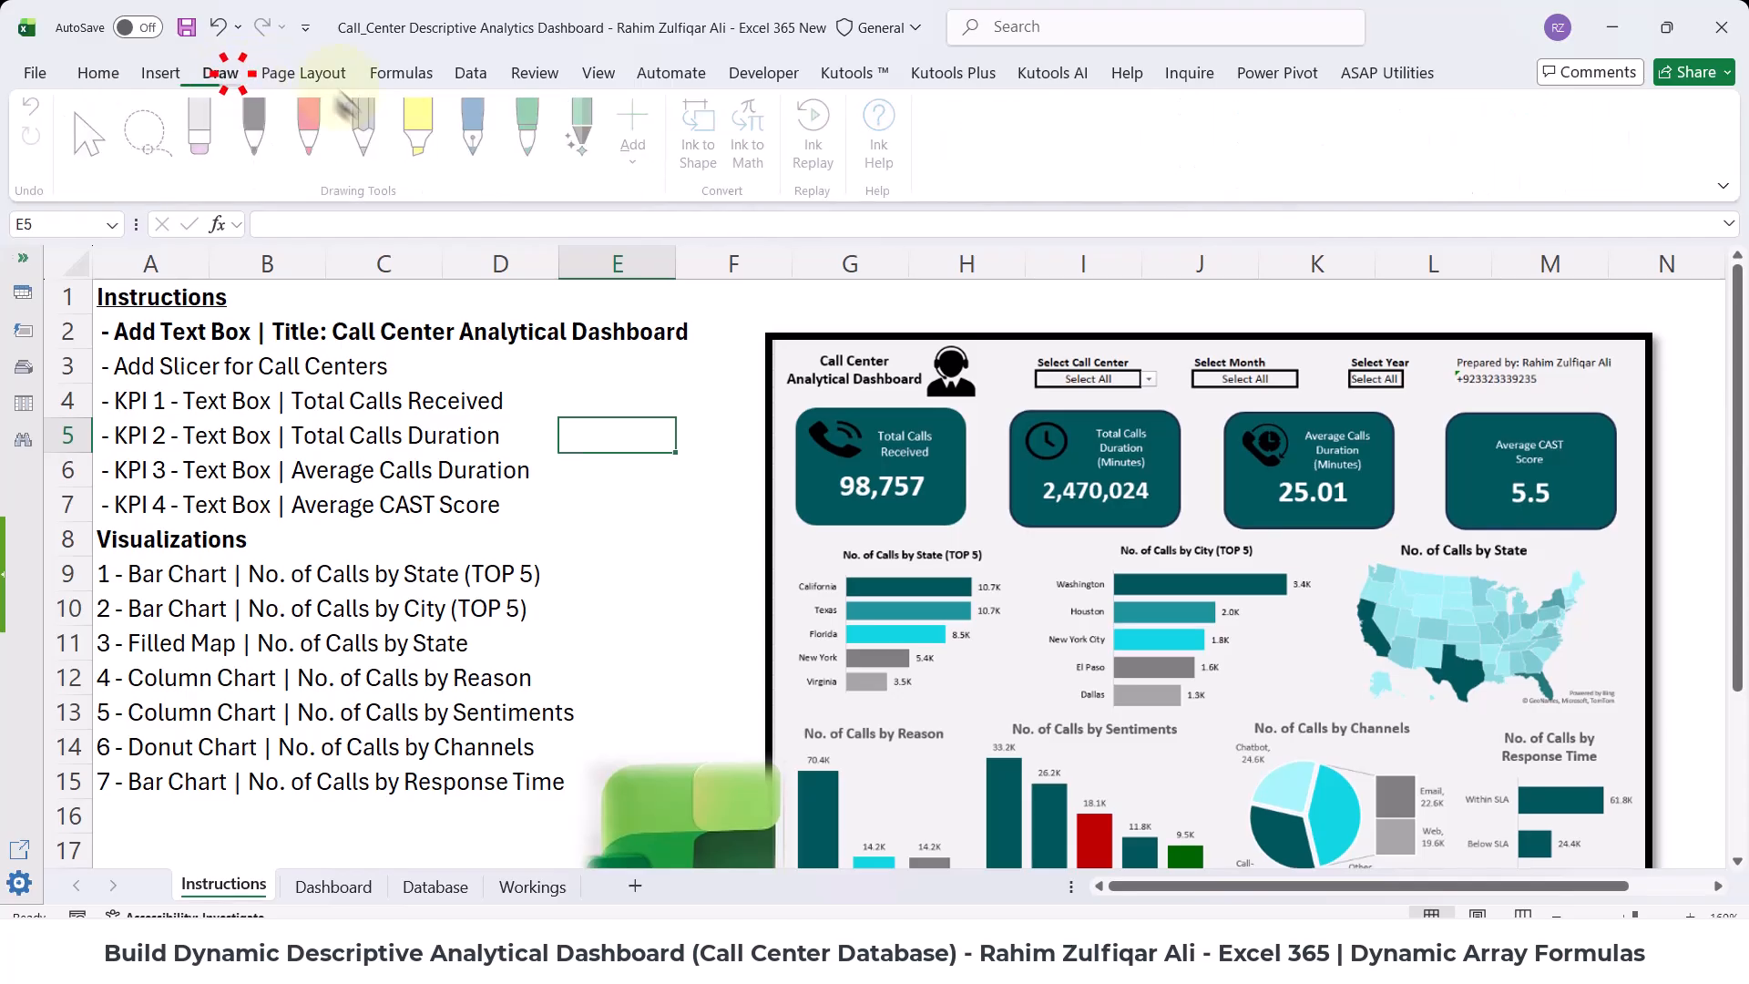
pyautogui.click(422, 127)
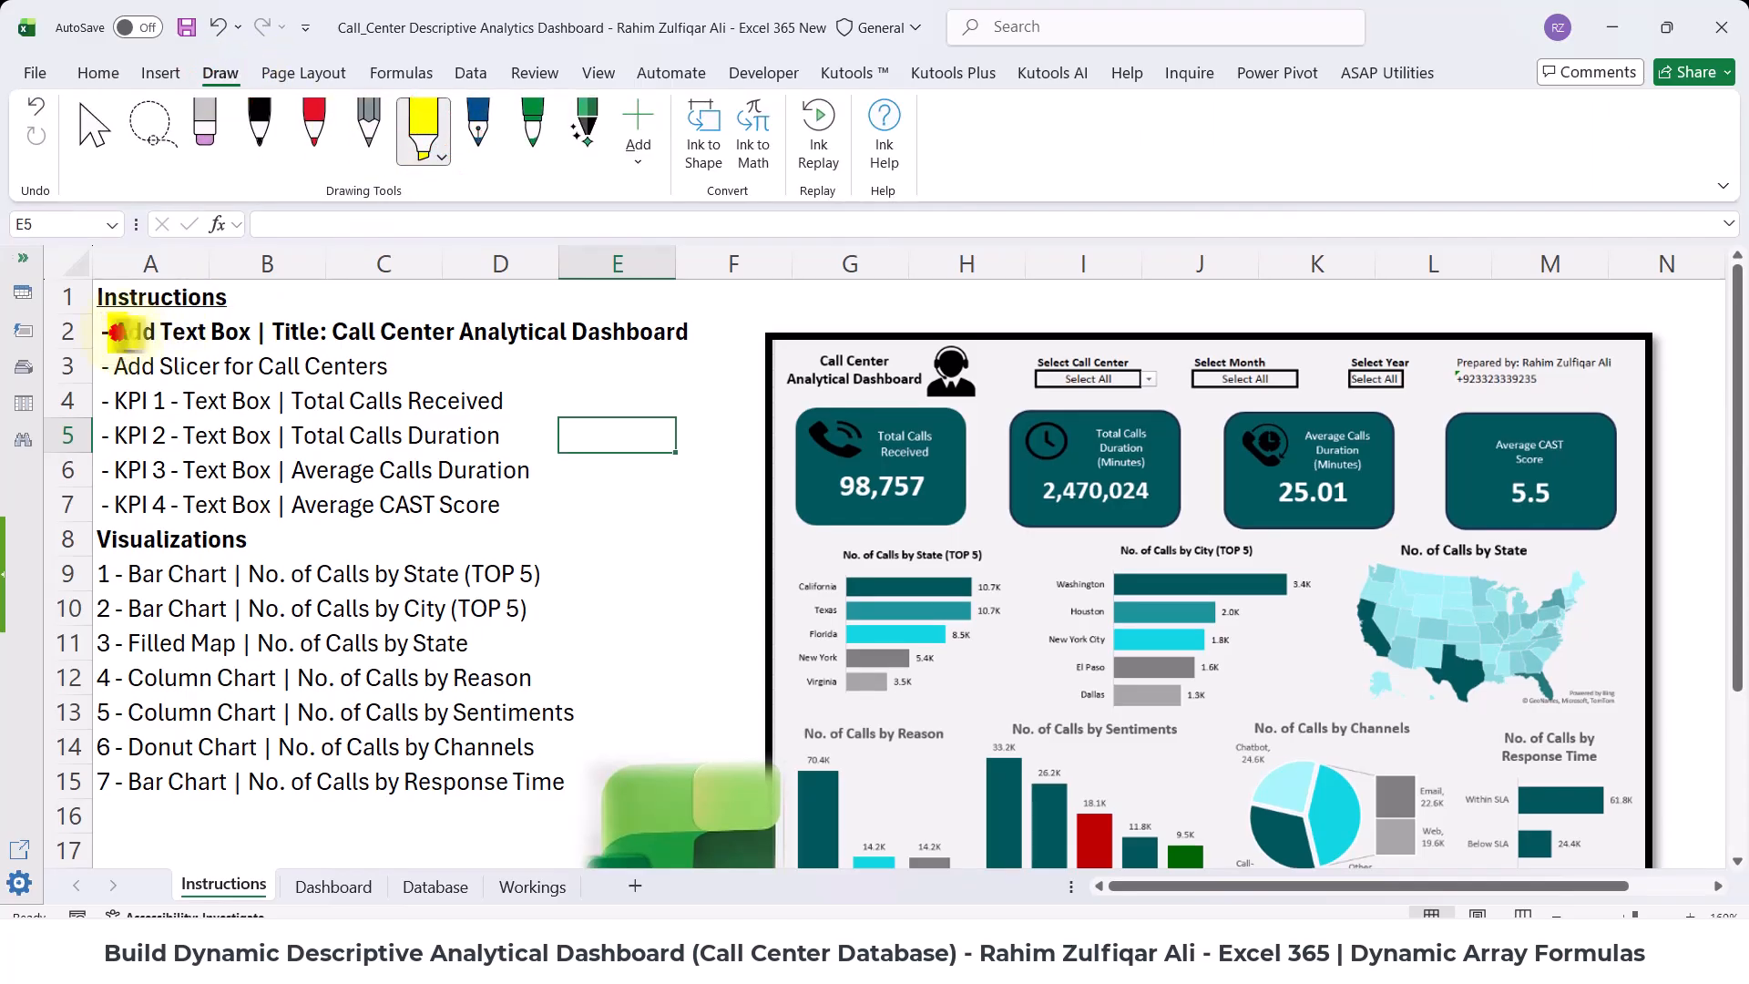
pyautogui.moveTo(111, 333); pyautogui.dragTo(688, 332)
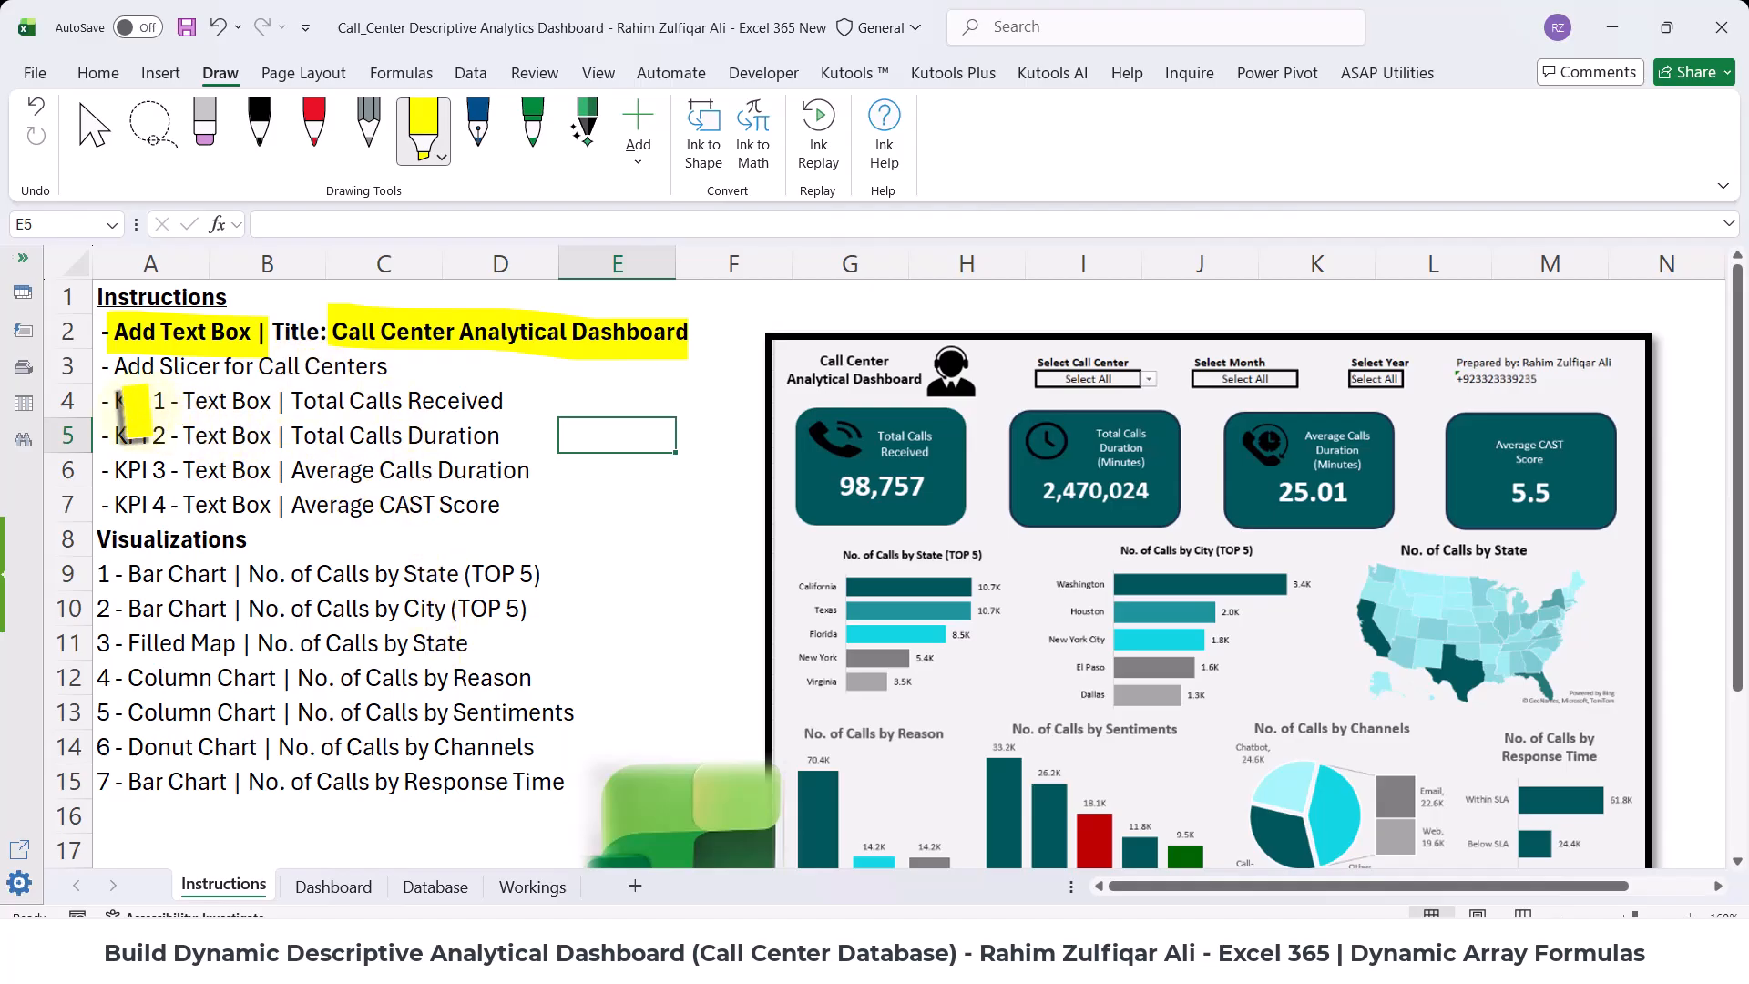
pyautogui.moveTo(182, 405); pyautogui.dragTo(271, 404)
pyautogui.moveTo(171, 436); pyautogui.dragTo(270, 435)
# - Highlight the Total Calls Received card and the icons on the two call duration cards in the dashboard preview picture
pyautogui.moveTo(774, 412); pyautogui.dragTo(940, 426)
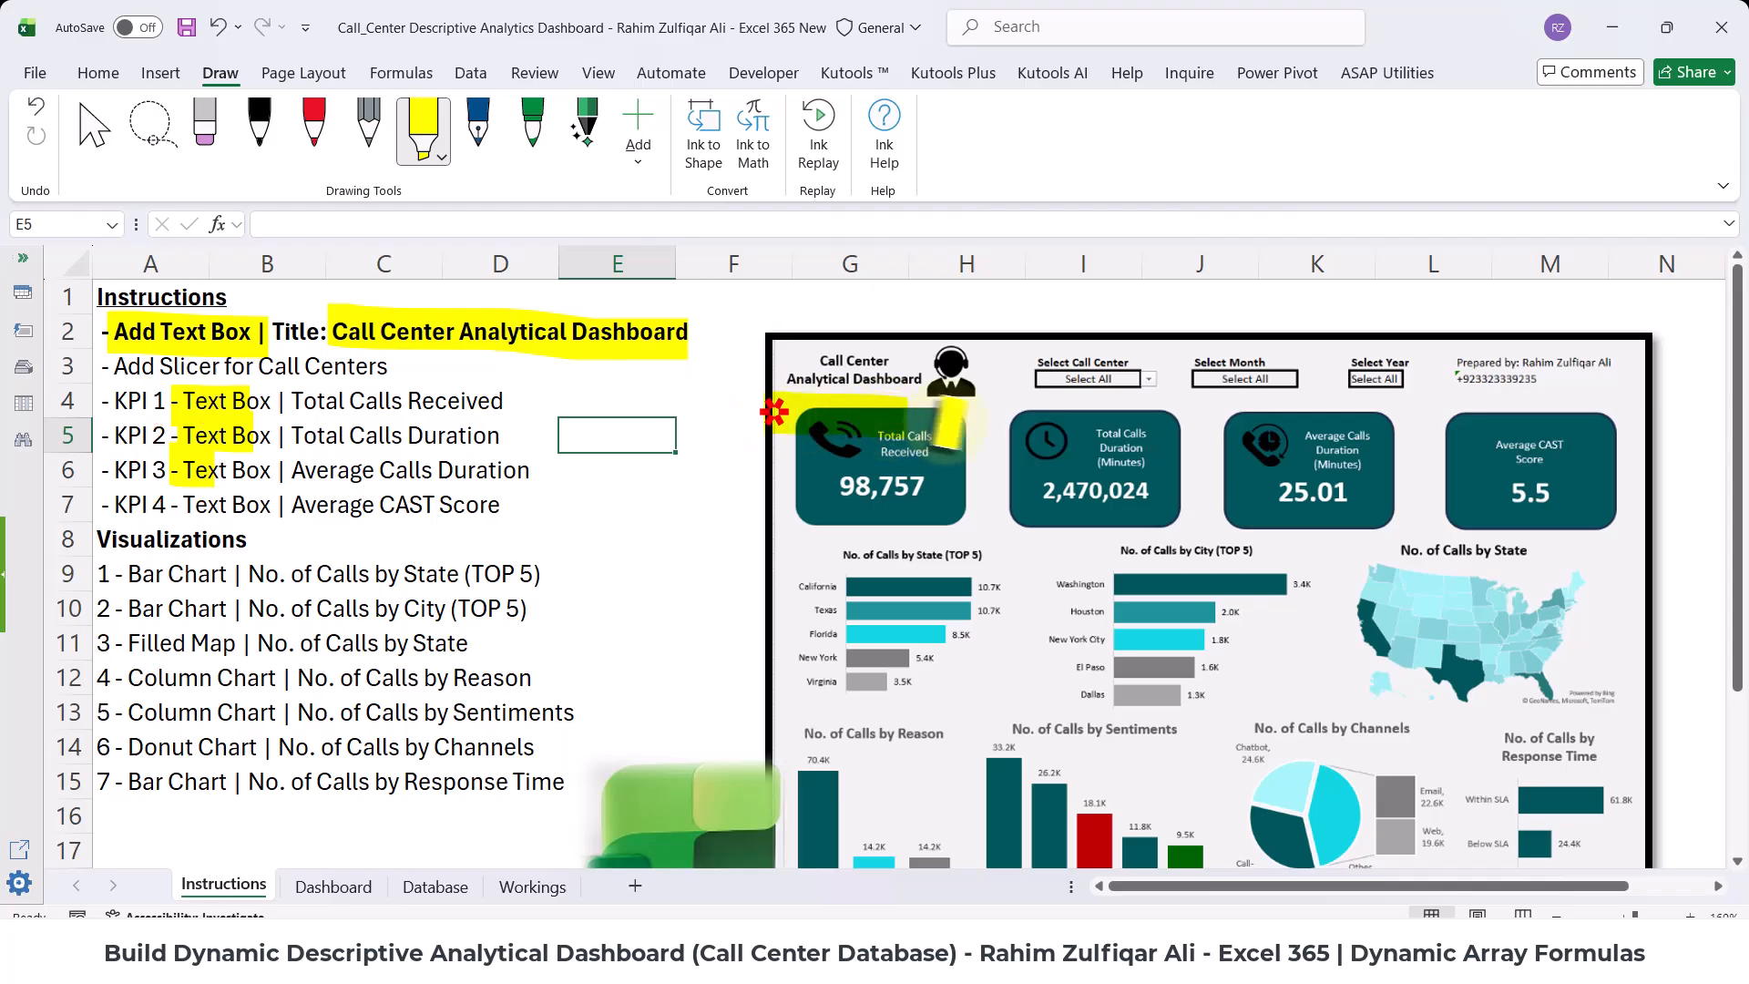
pyautogui.moveTo(792, 437); pyautogui.dragTo(951, 446)
pyautogui.moveTo(792, 477); pyautogui.dragTo(967, 485)
pyautogui.moveTo(777, 517); pyautogui.dragTo(991, 525)
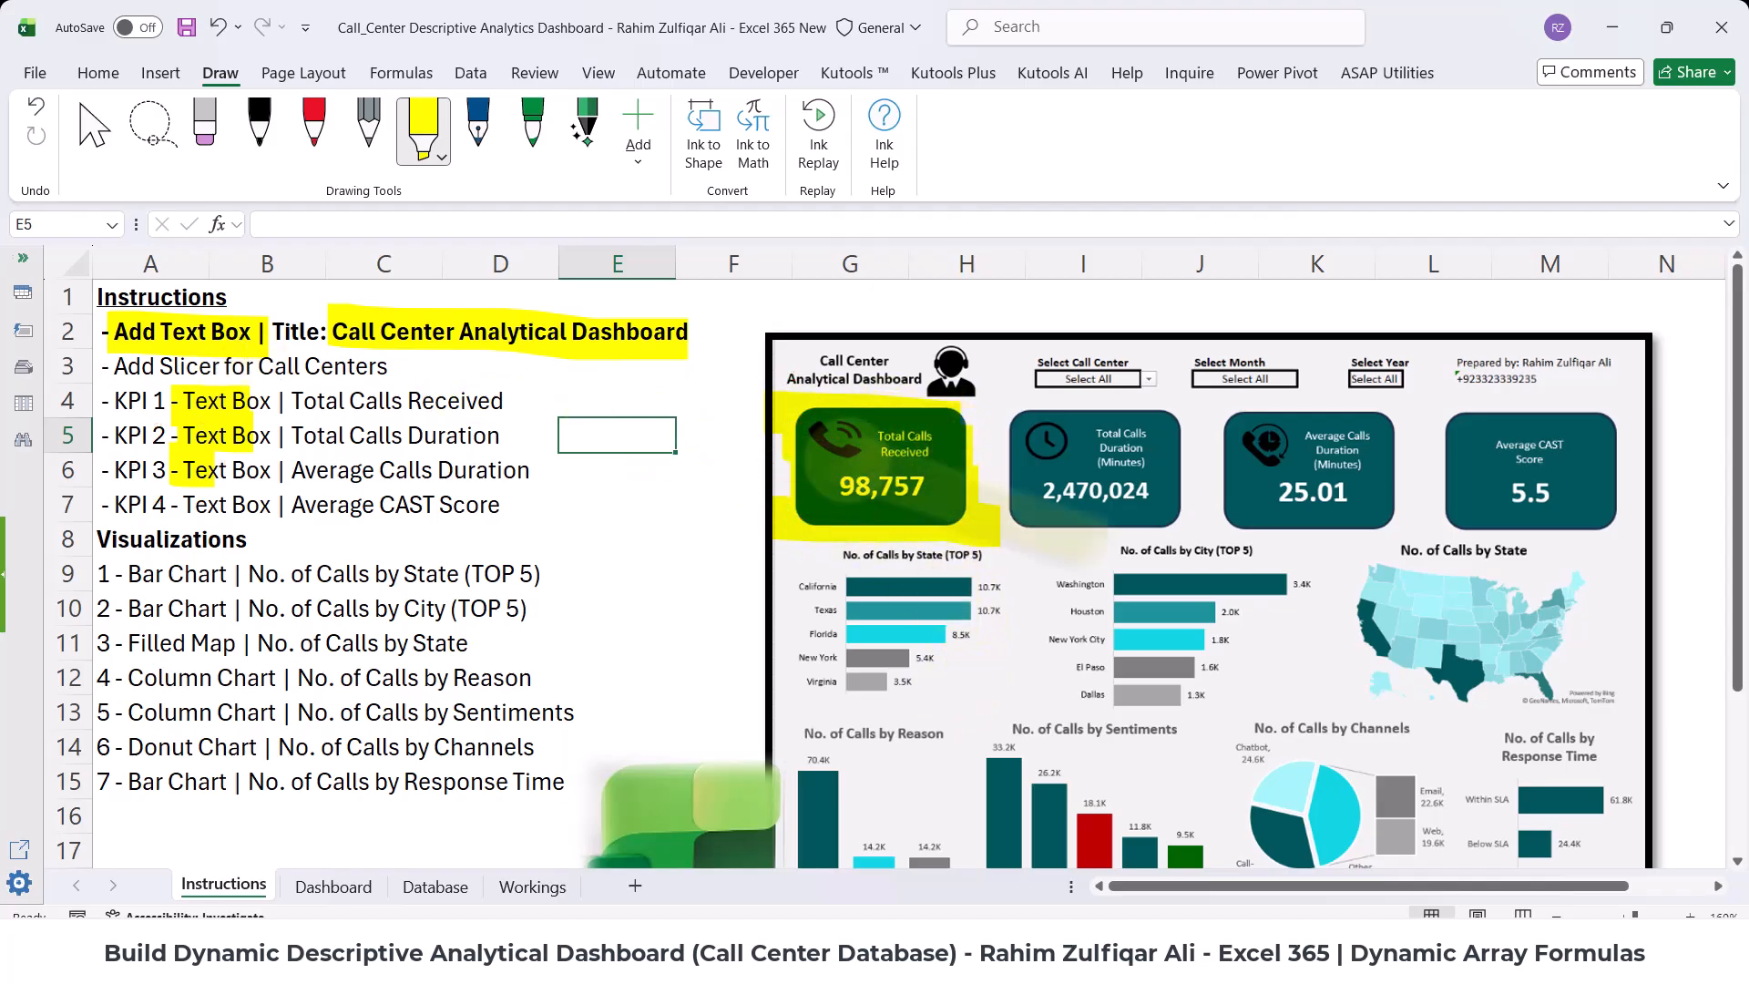
pyautogui.moveTo(1037, 439); pyautogui.dragTo(1061, 440)
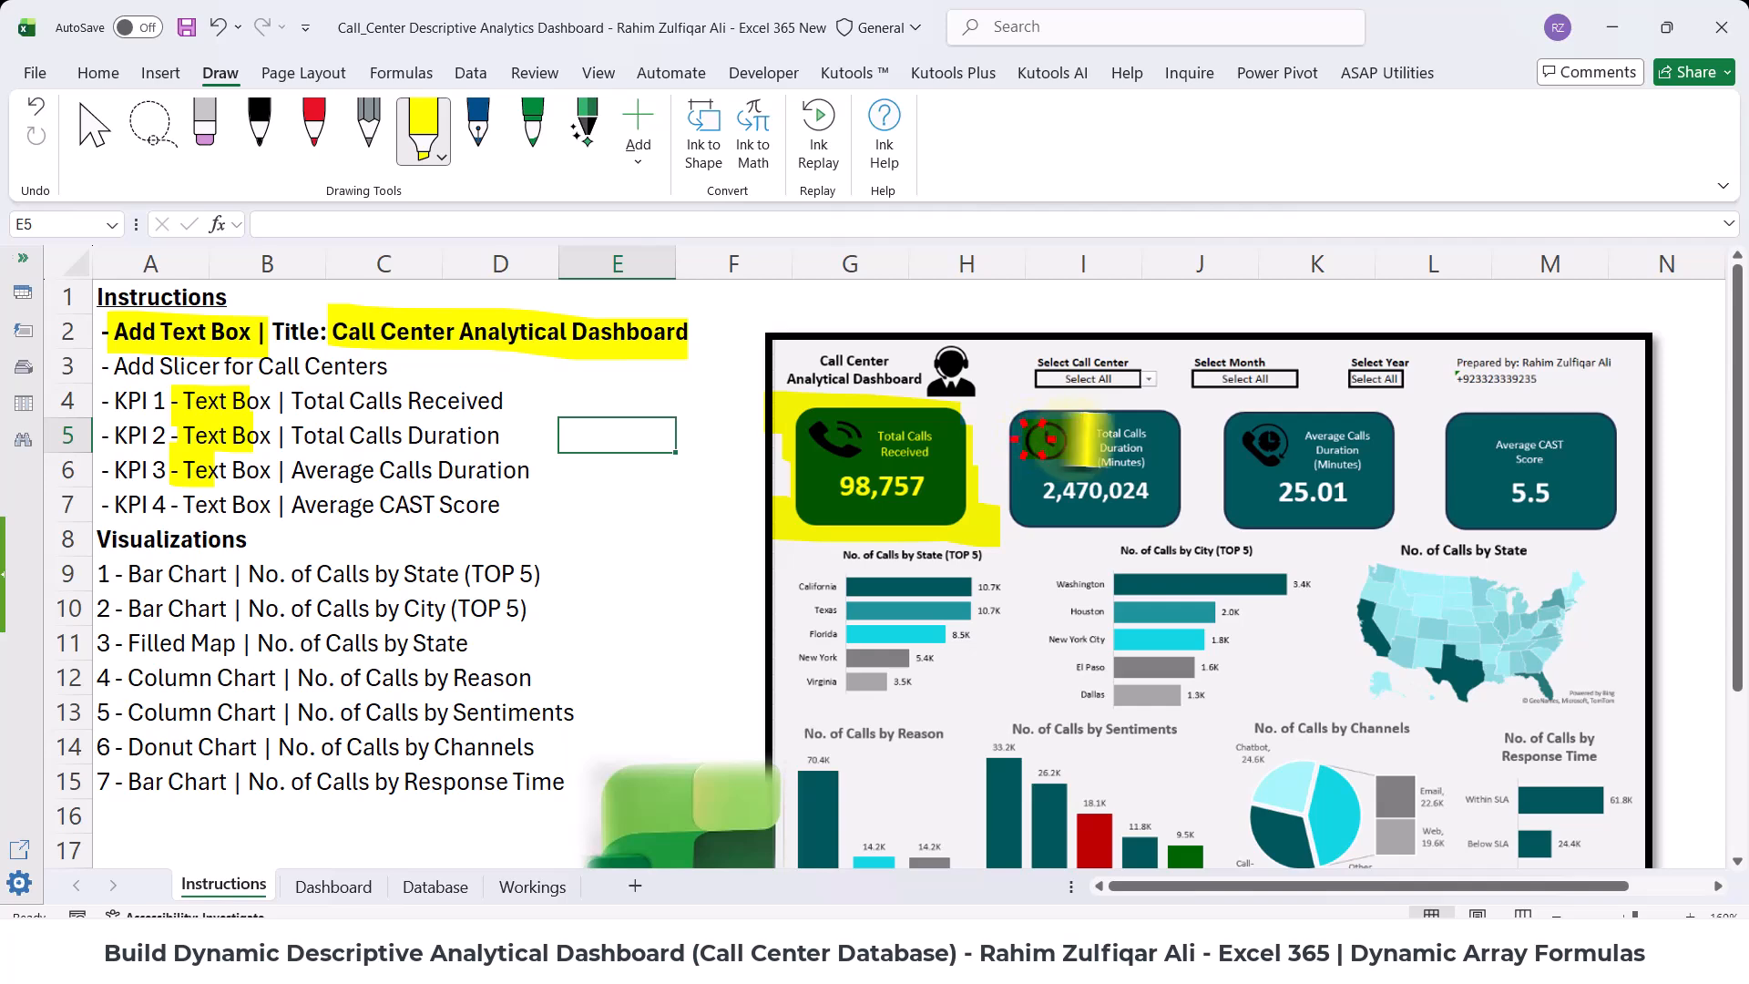
pyautogui.moveTo(1250, 445); pyautogui.dragTo(1283, 447)
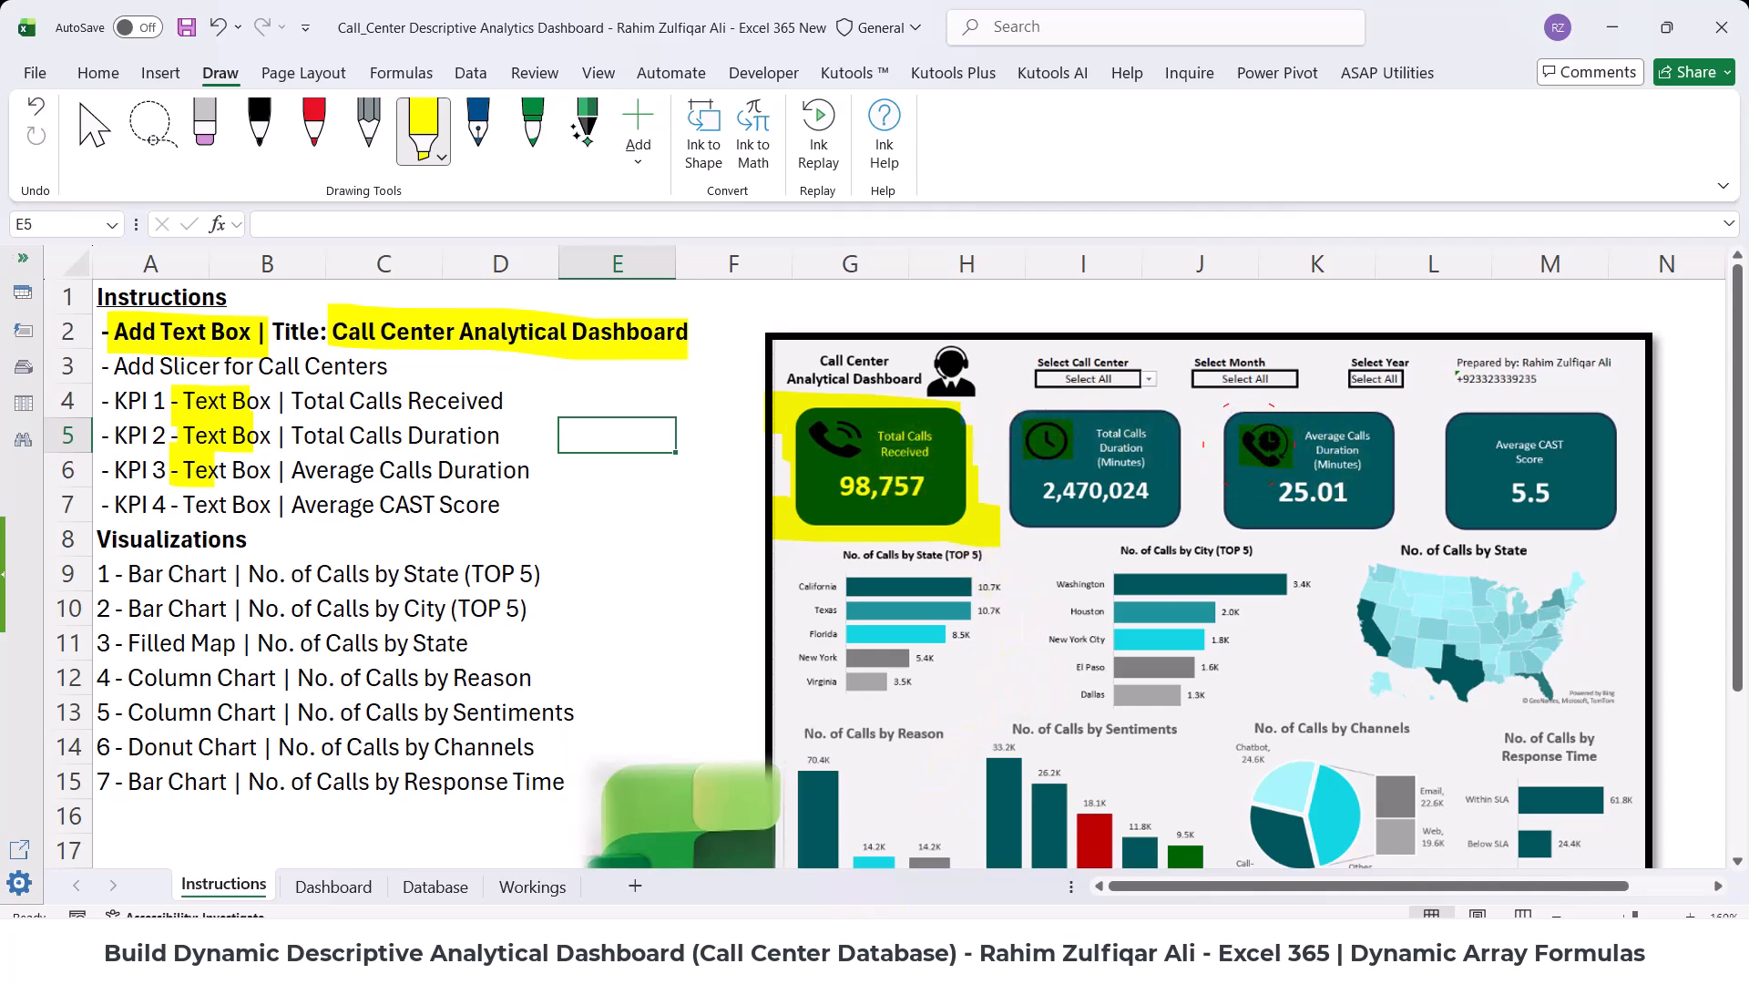
# - Locate the Phone, PhoneClock and Clock images in the project folder in File Explorer, then return to the new workbook's Dashboard sheet
pyautogui.click(794, 957)
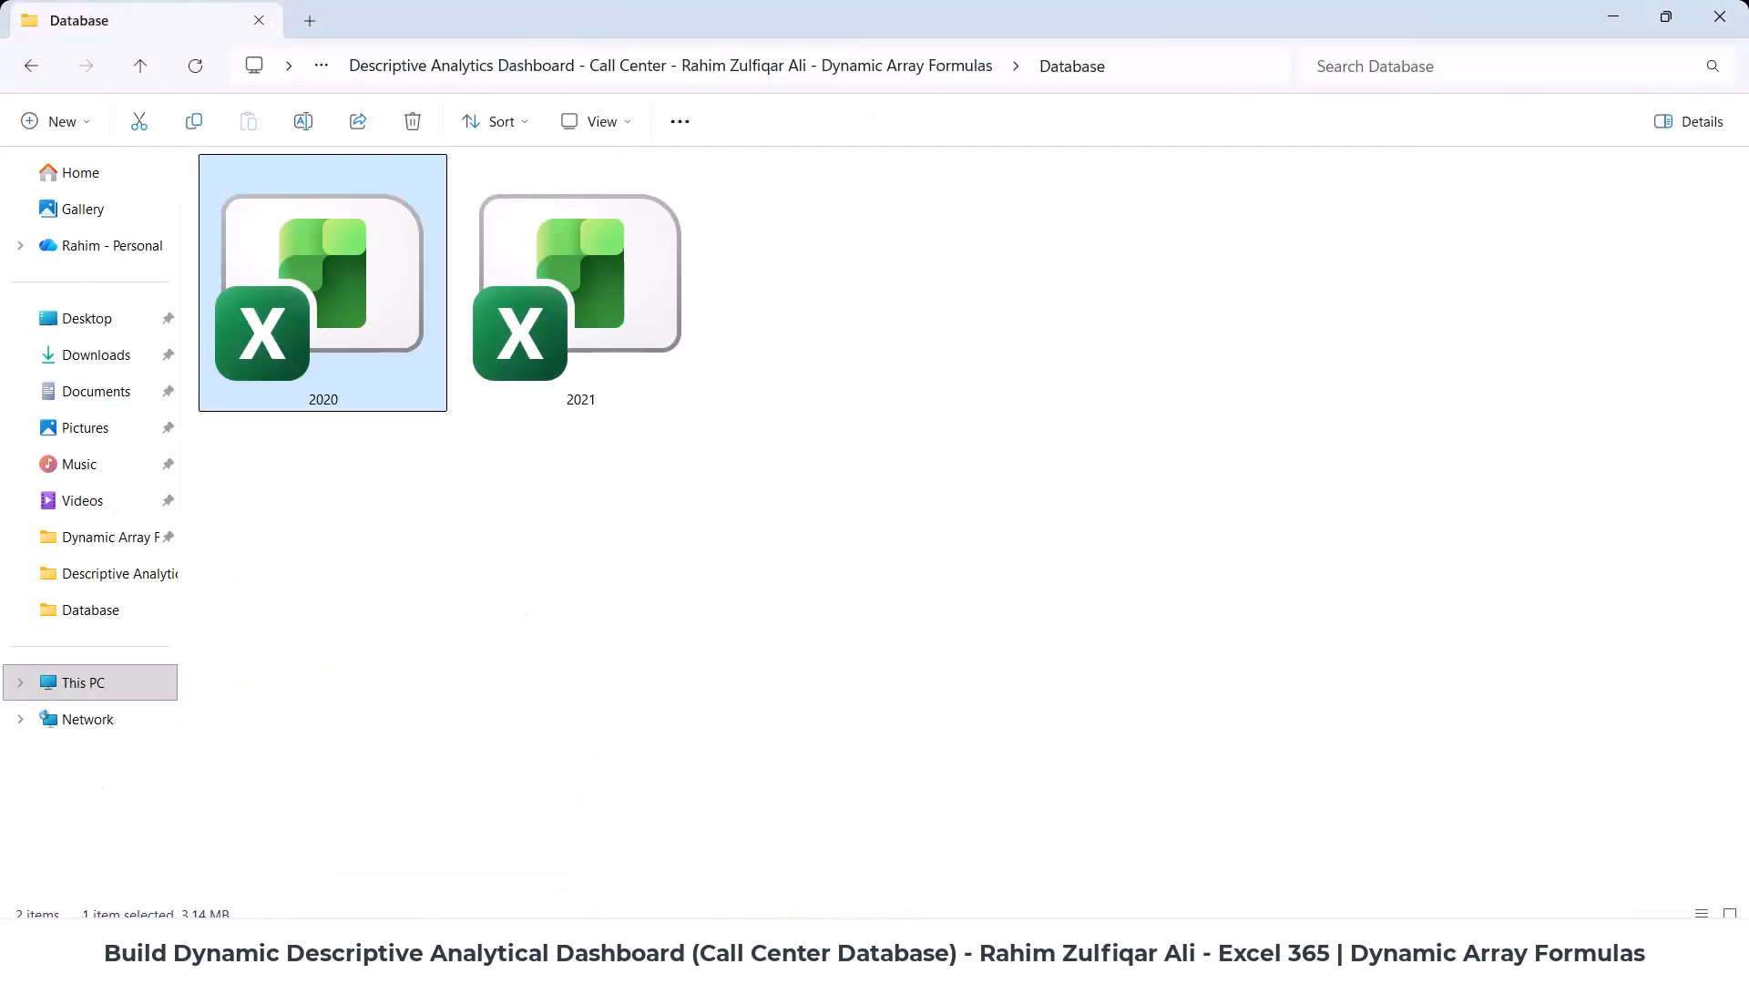
pyautogui.click(33, 67)
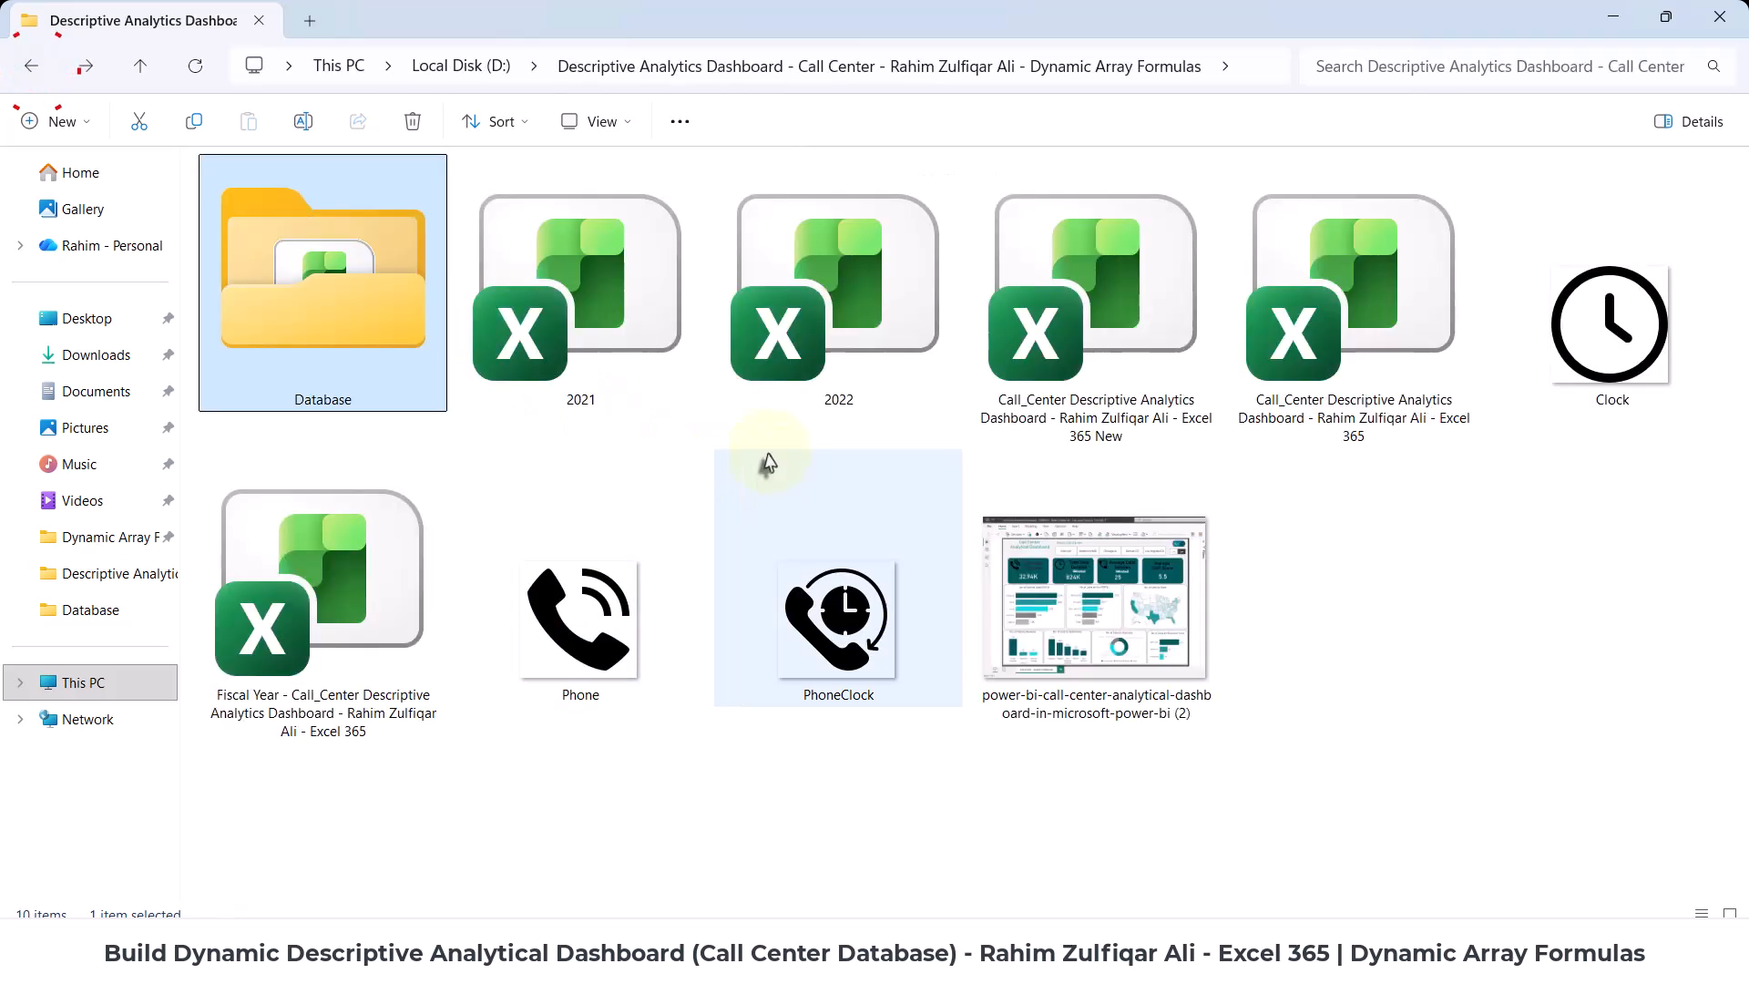
pyautogui.click(683, 596)
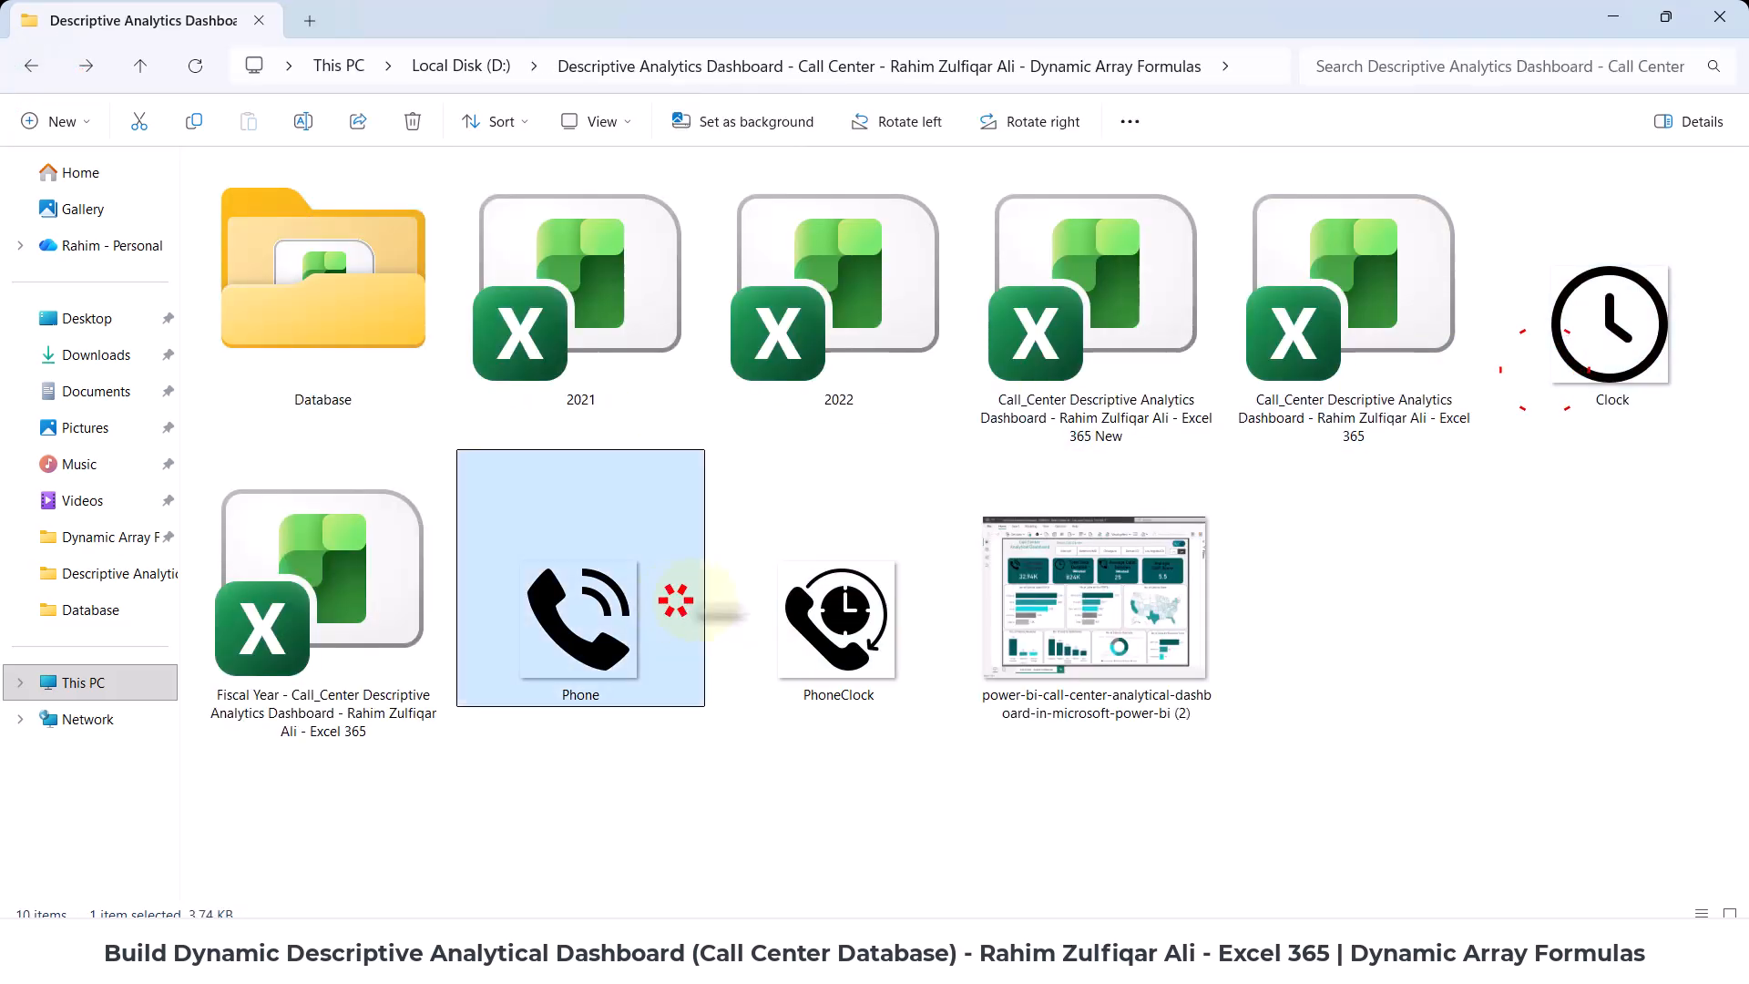
pyautogui.click(803, 599)
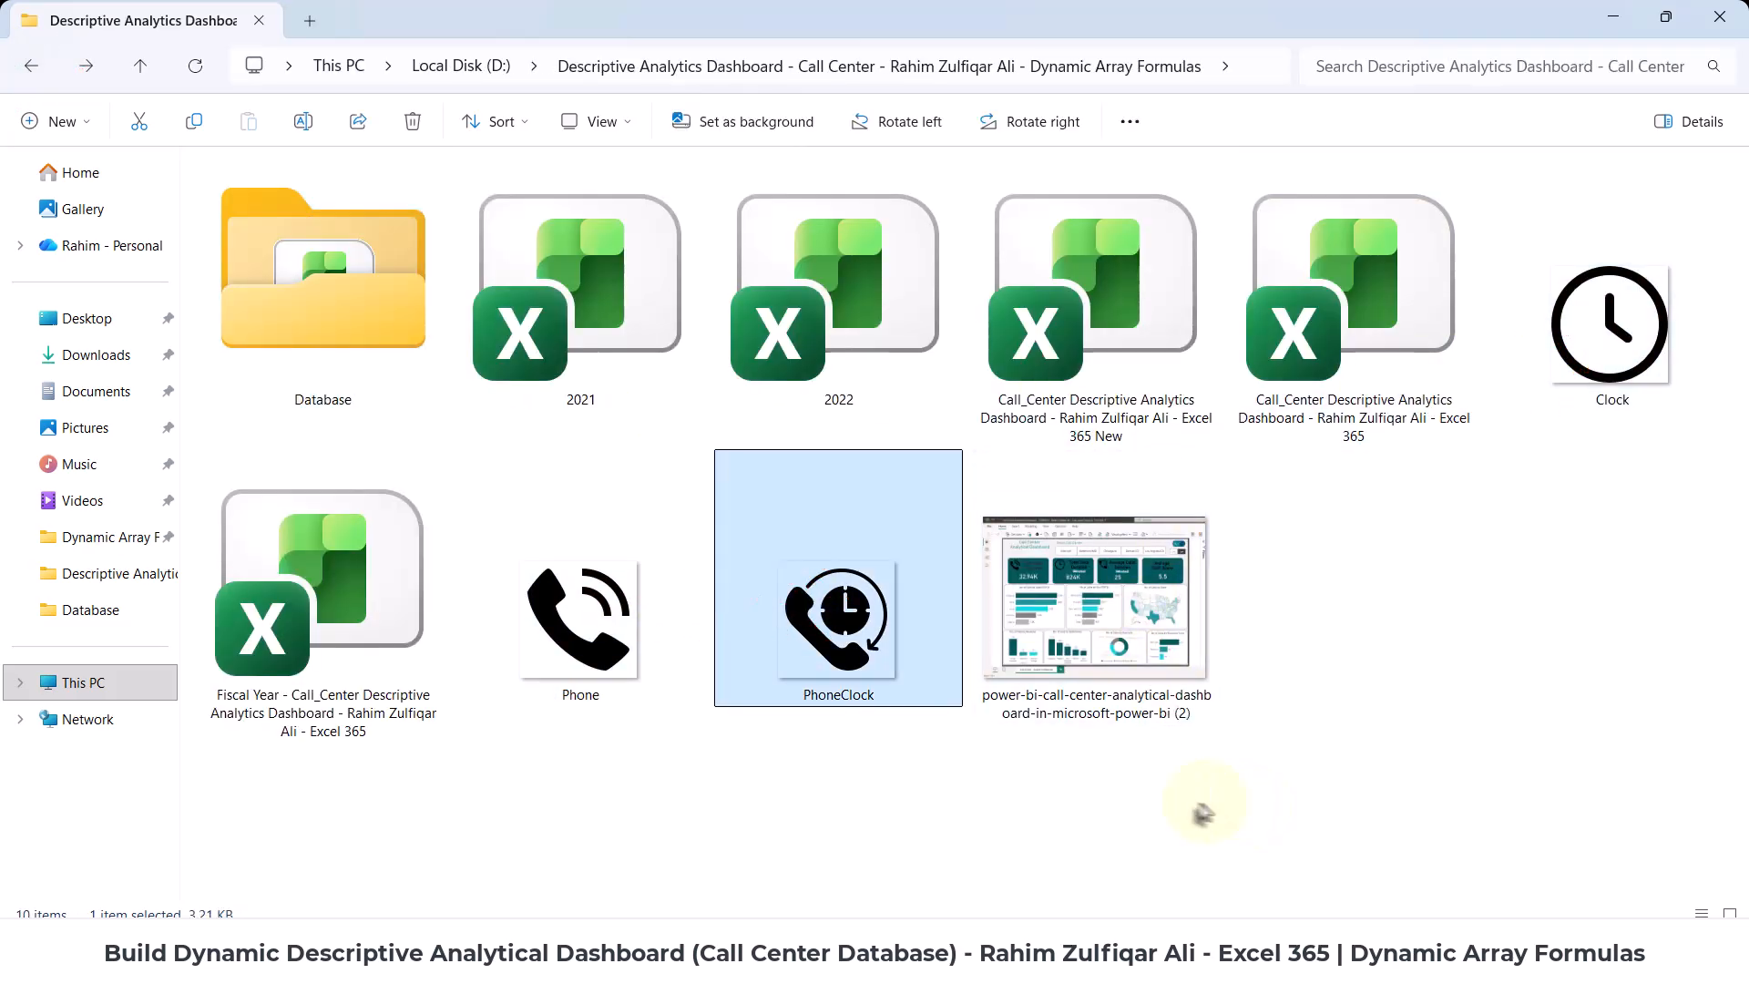
pyautogui.moveTo(1102, 911)
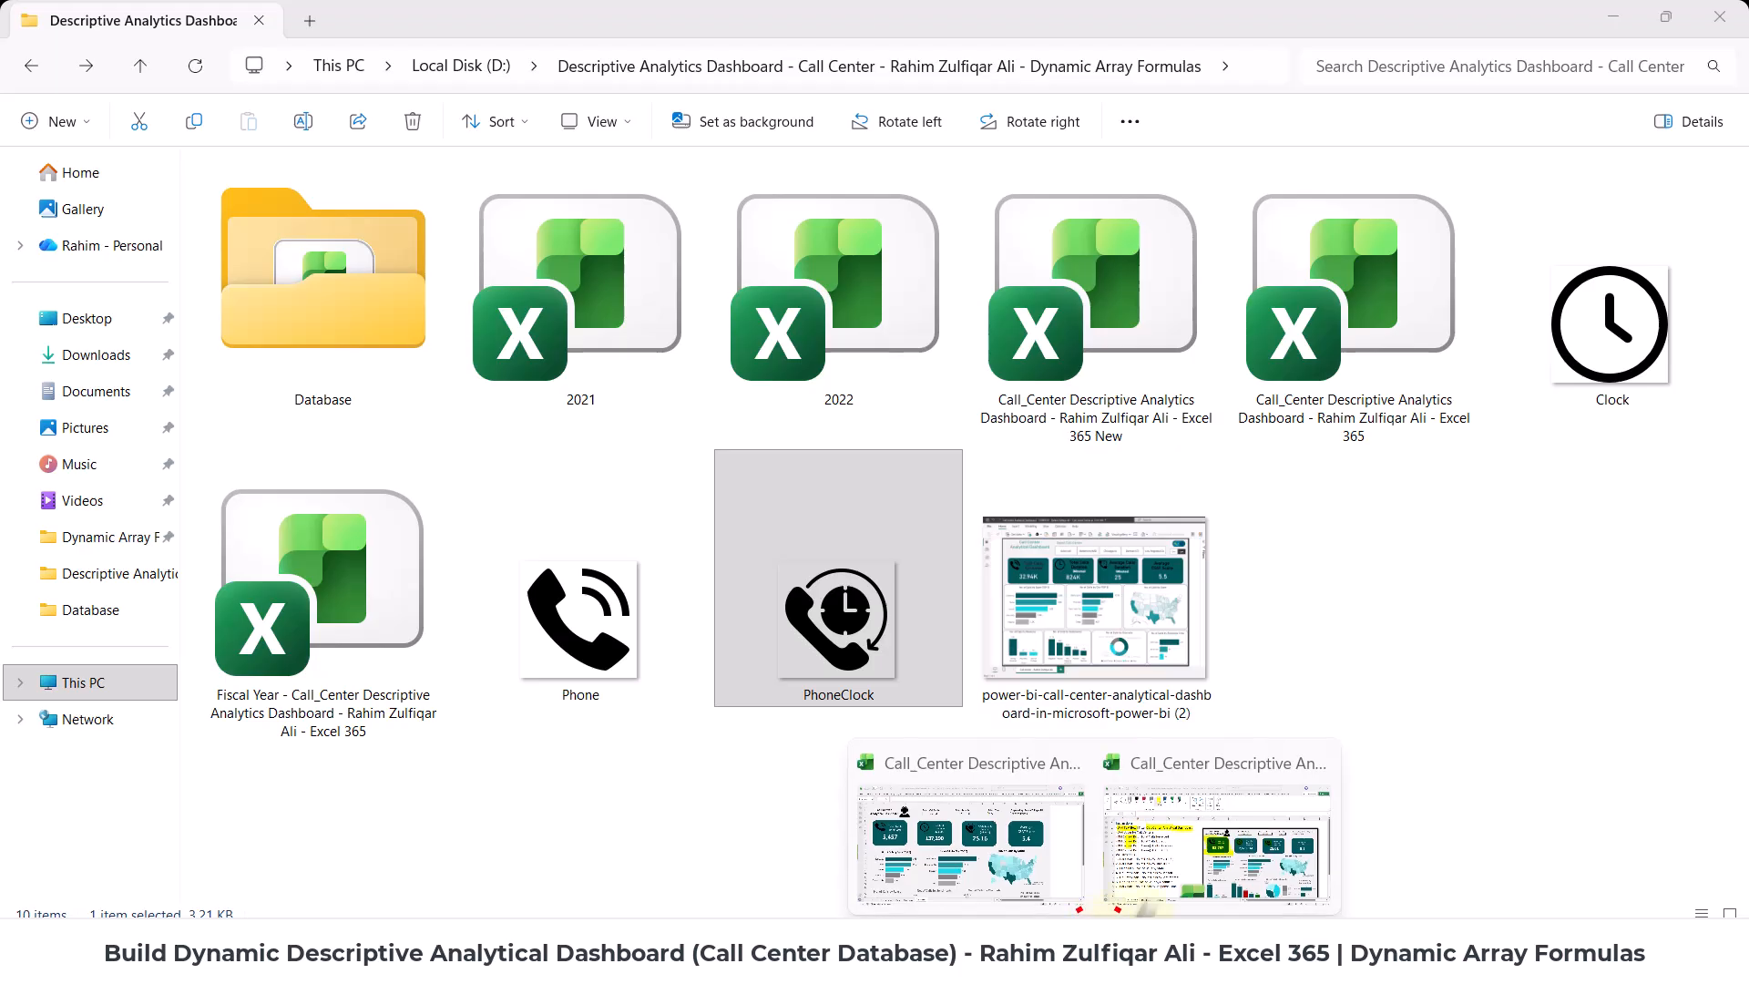
pyautogui.click(1152, 874)
pyautogui.click(333, 886)
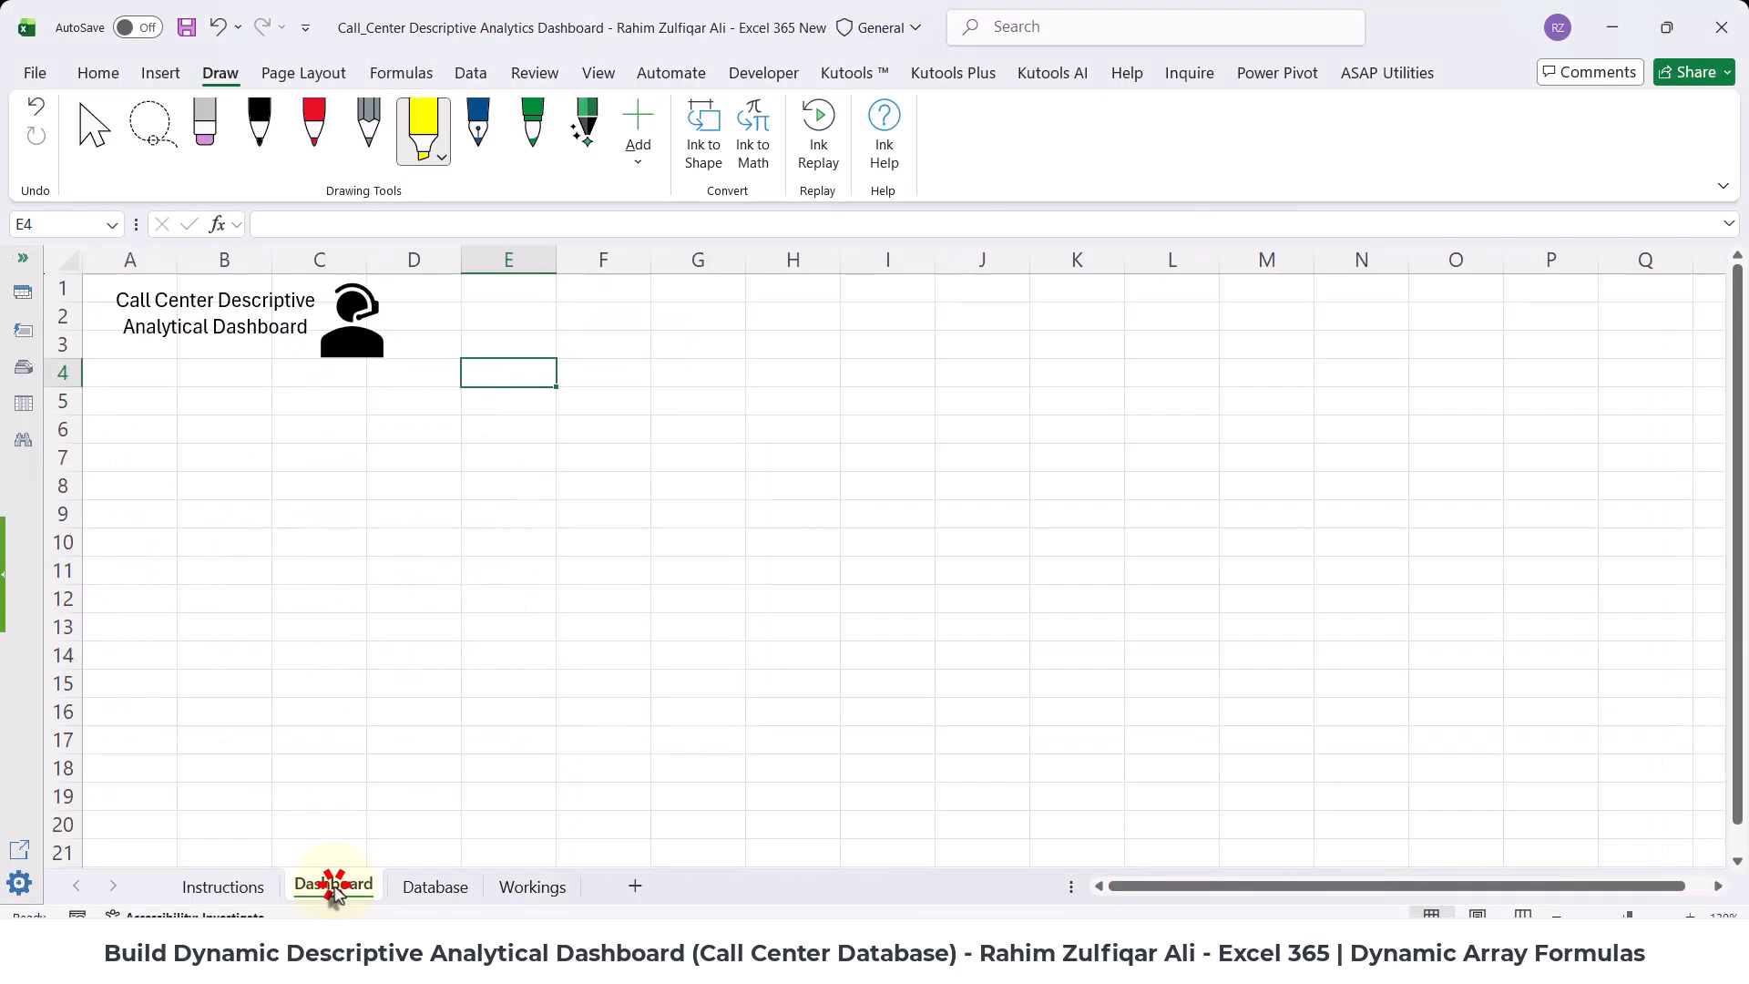
# - Draw a rounded rectangle about 1.3" high and 1.87" wide beneath the title on the Dashboard sheet
pyautogui.click(218, 886)
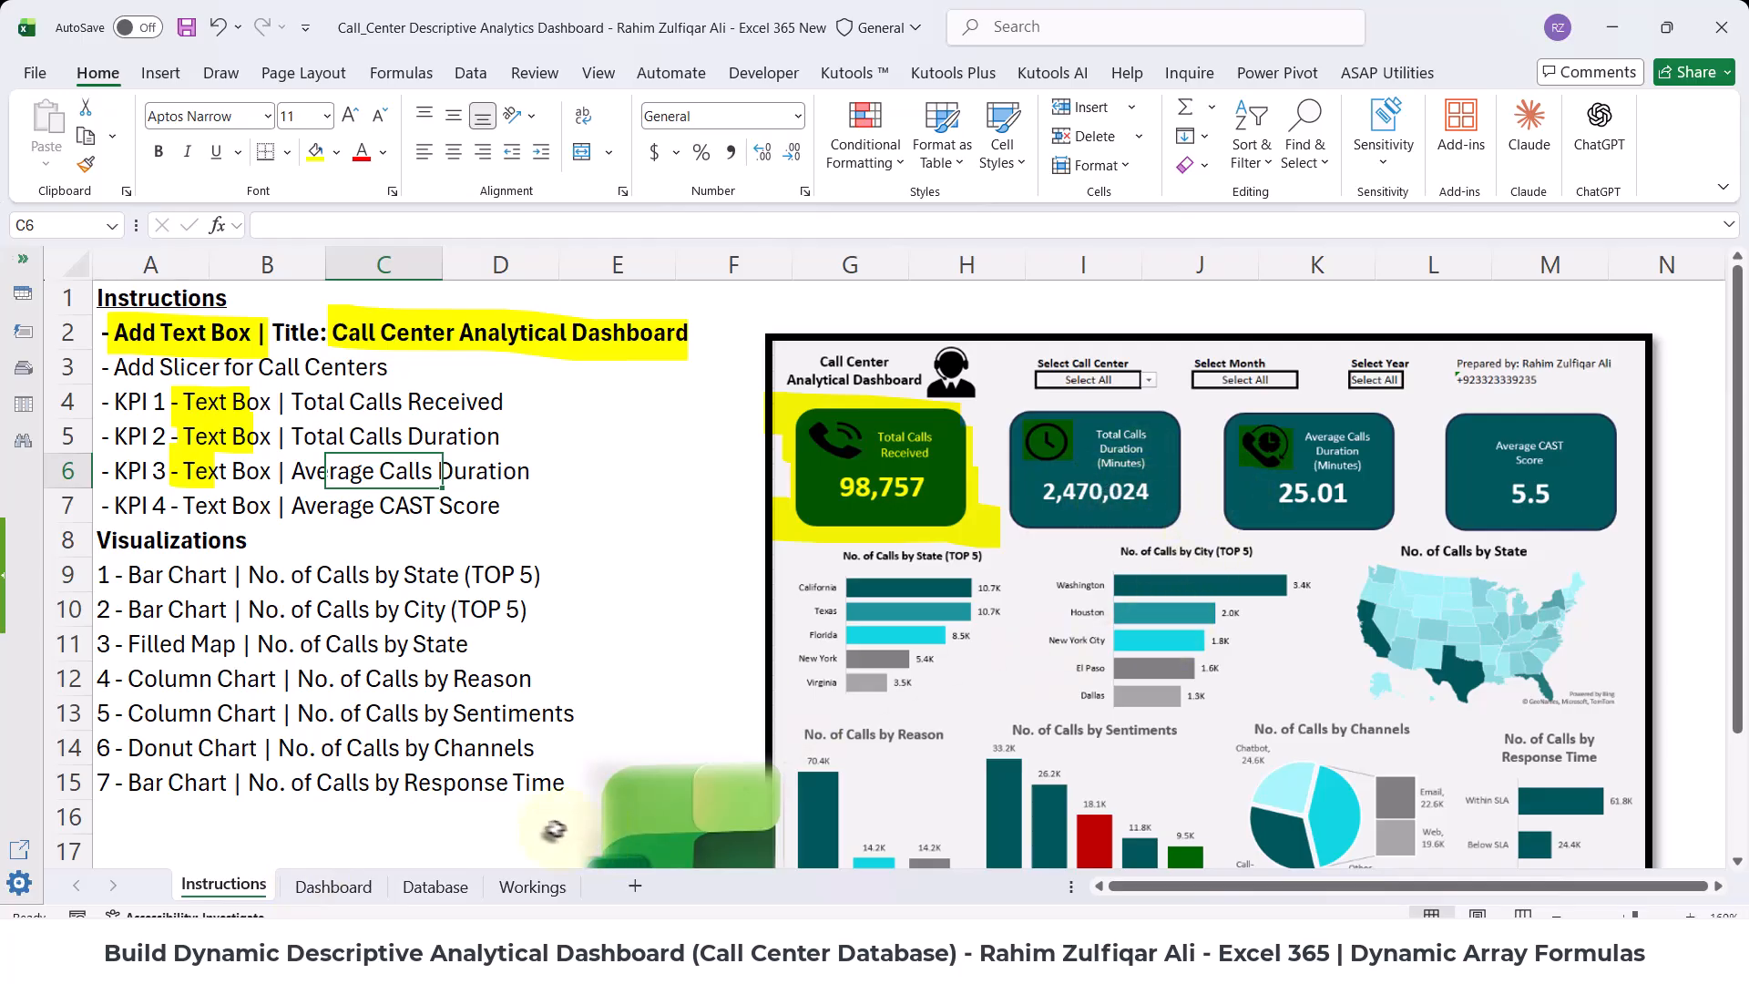
pyautogui.click(311, 889)
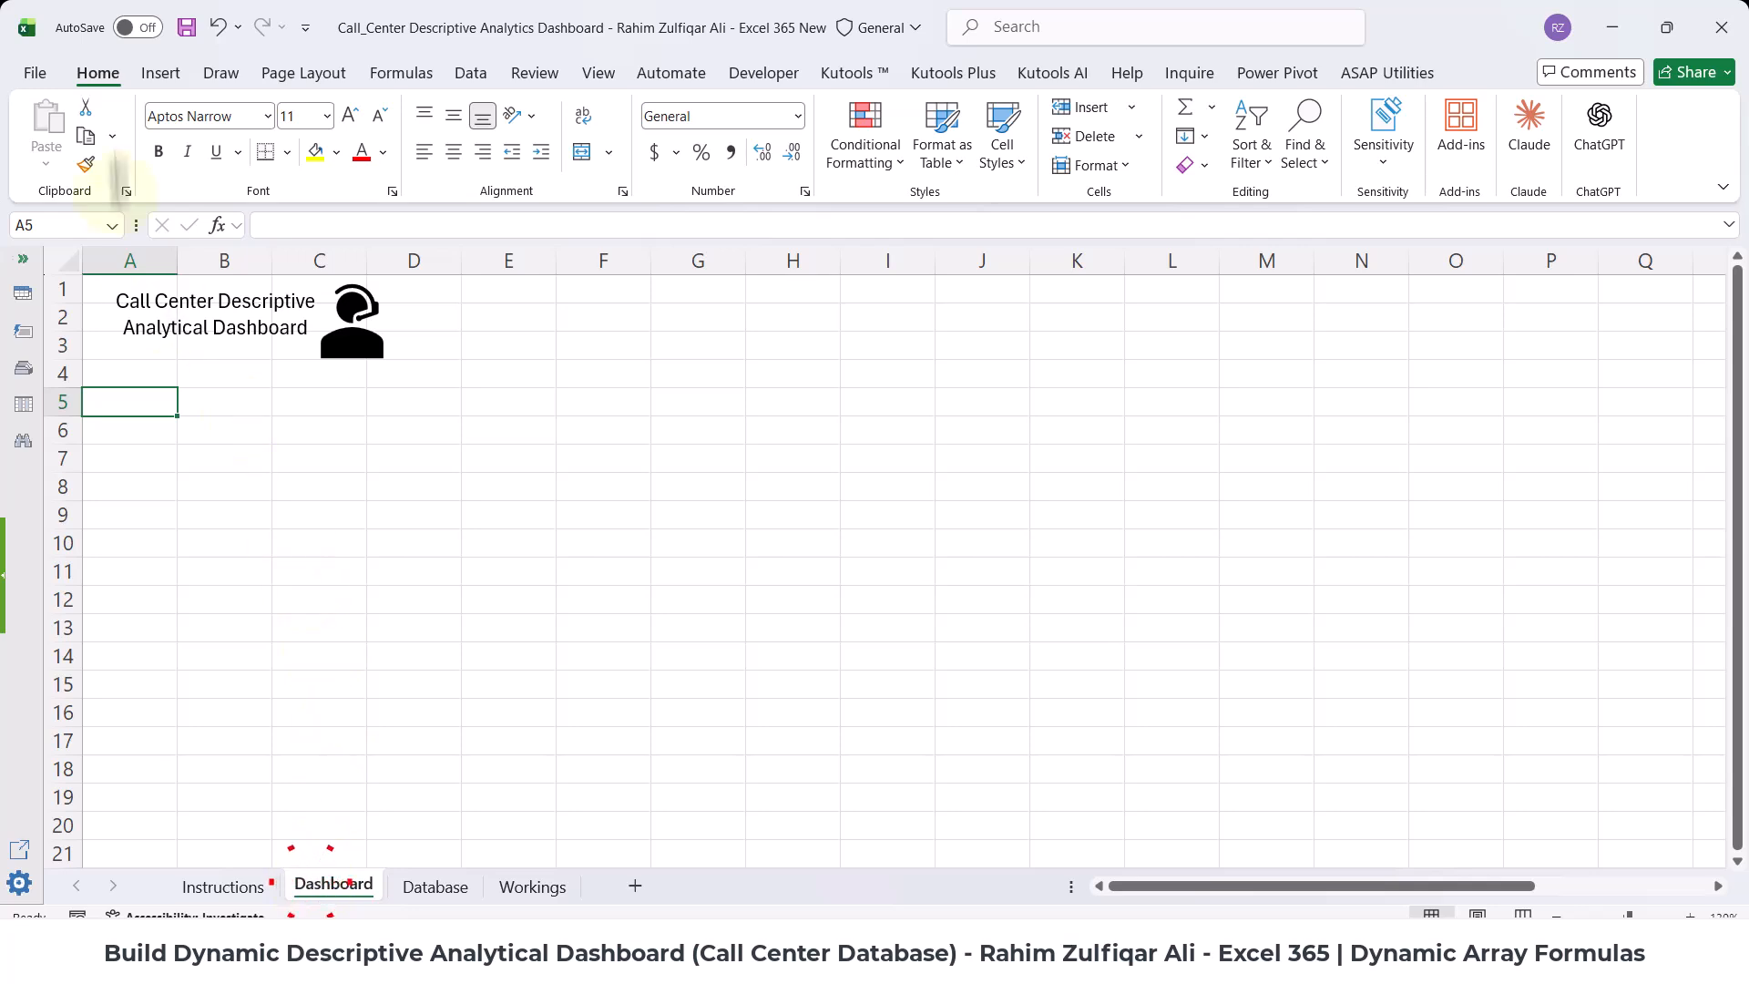
pyautogui.click(155, 78)
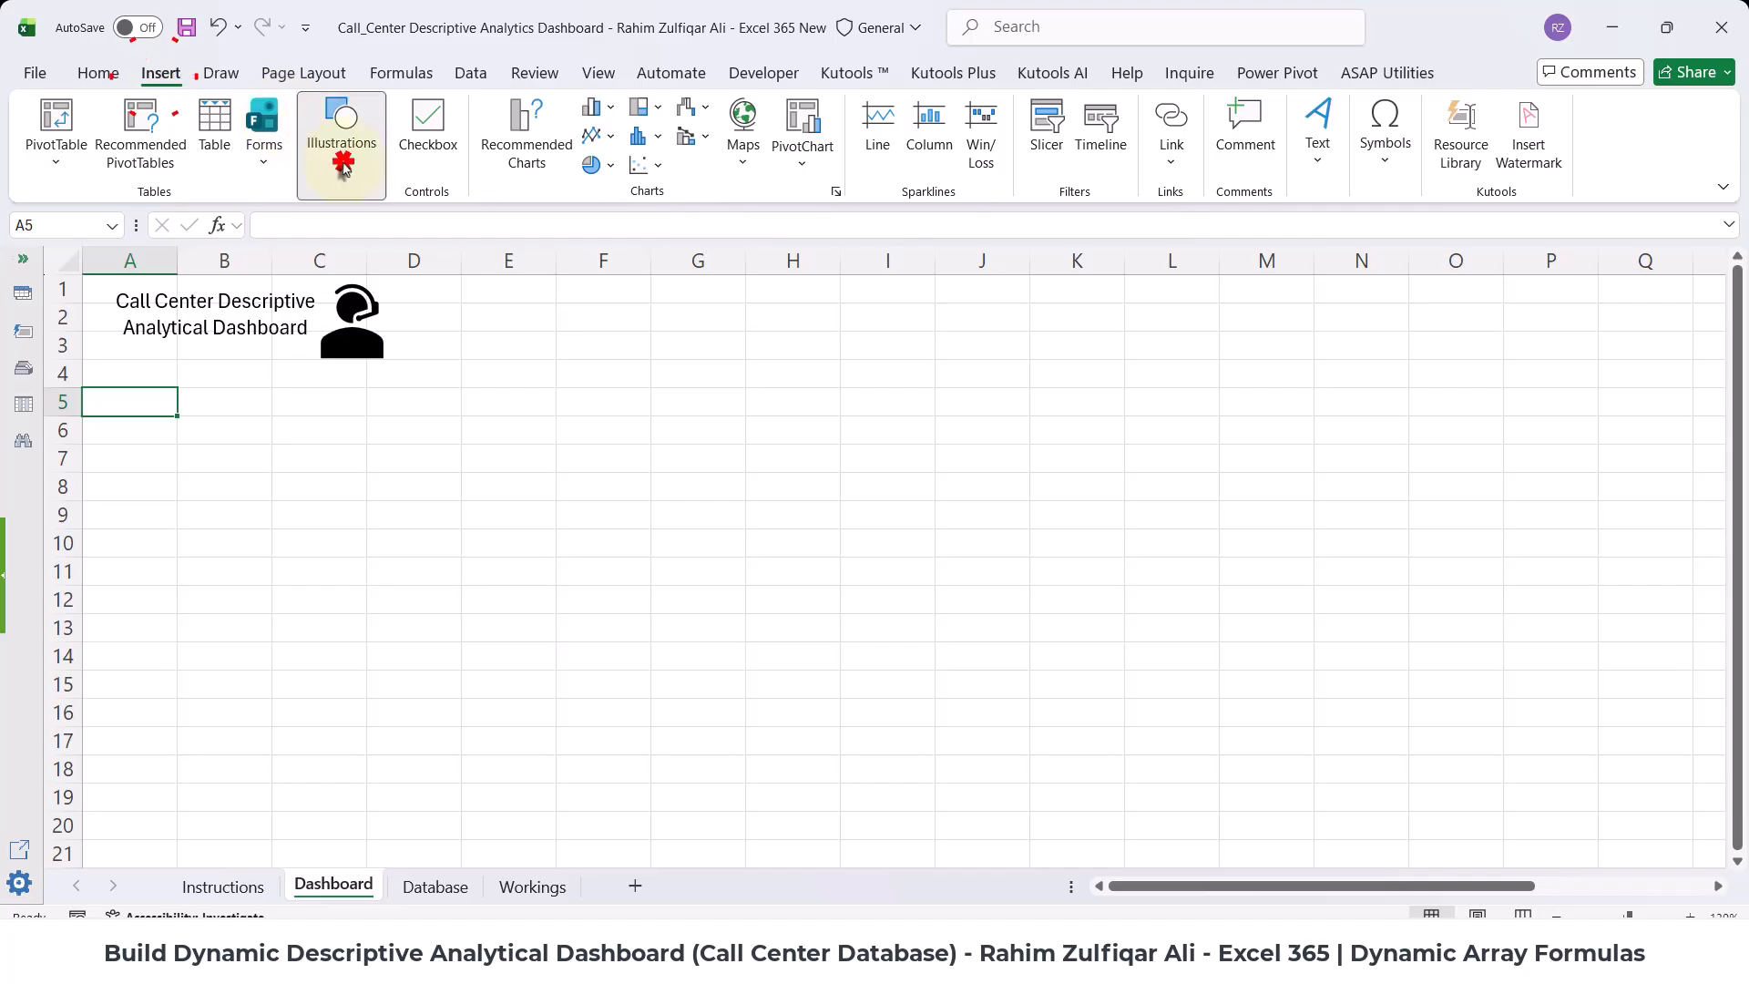
pyautogui.click(341, 128)
pyautogui.click(386, 255)
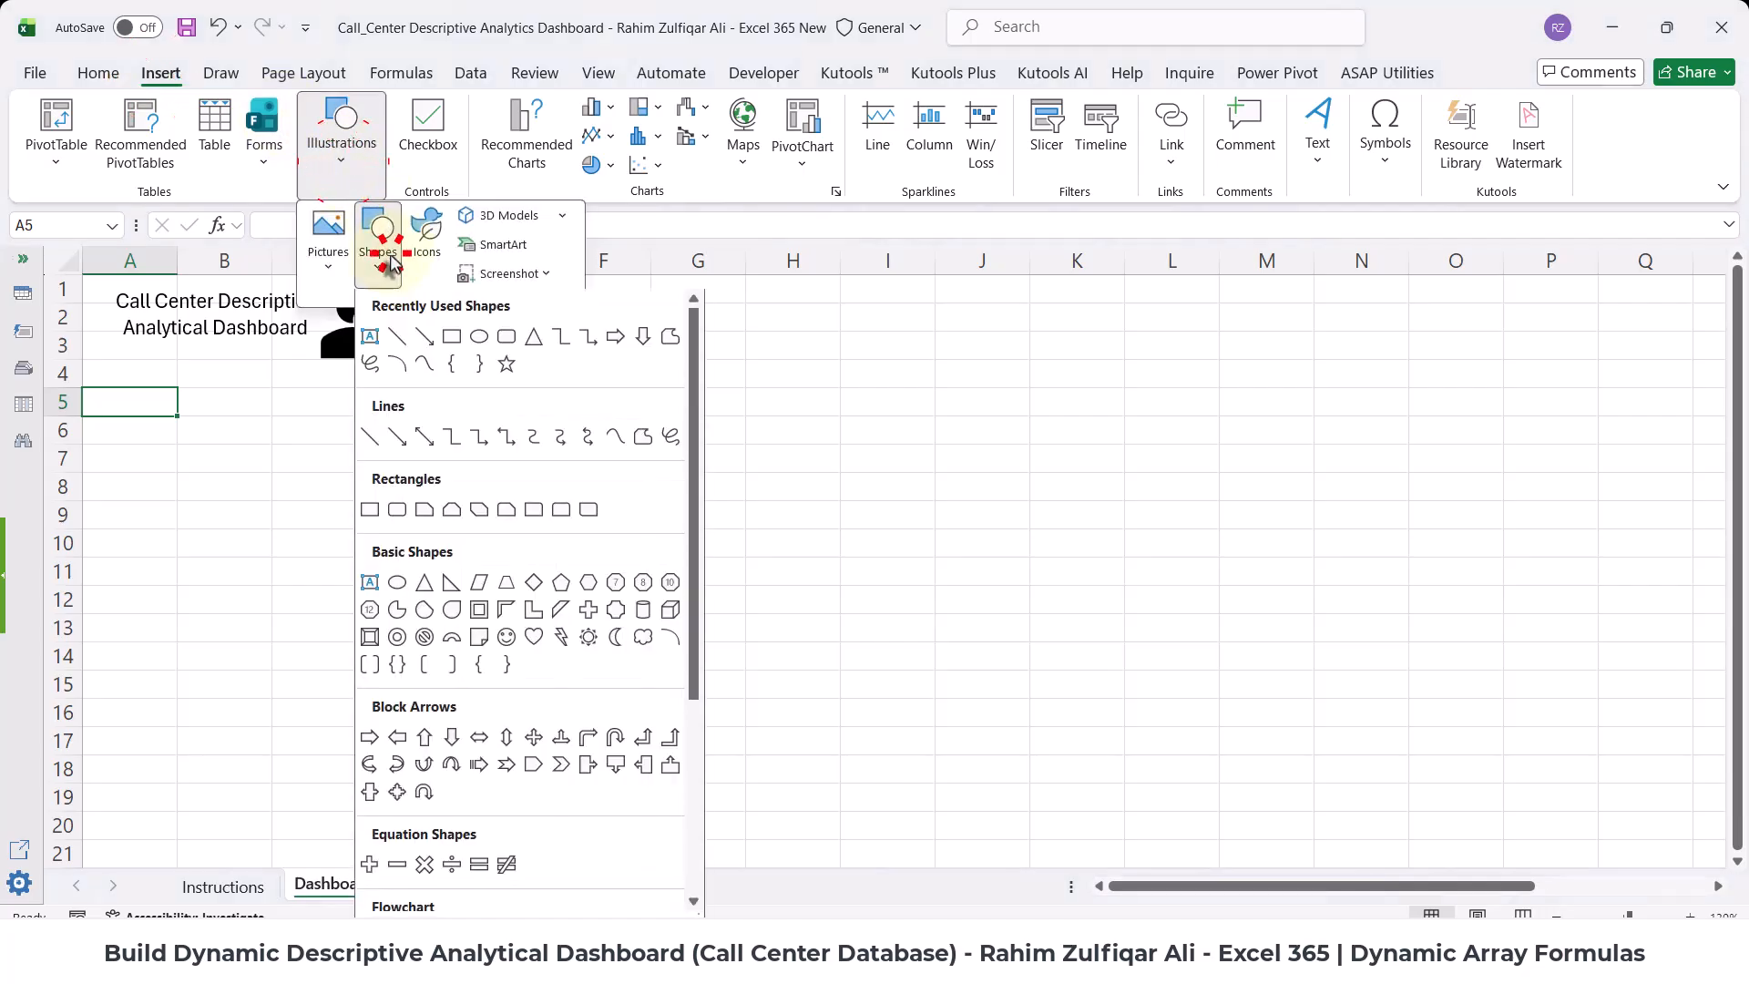
pyautogui.click(507, 344)
pyautogui.moveTo(125, 378); pyautogui.dragTo(392, 562)
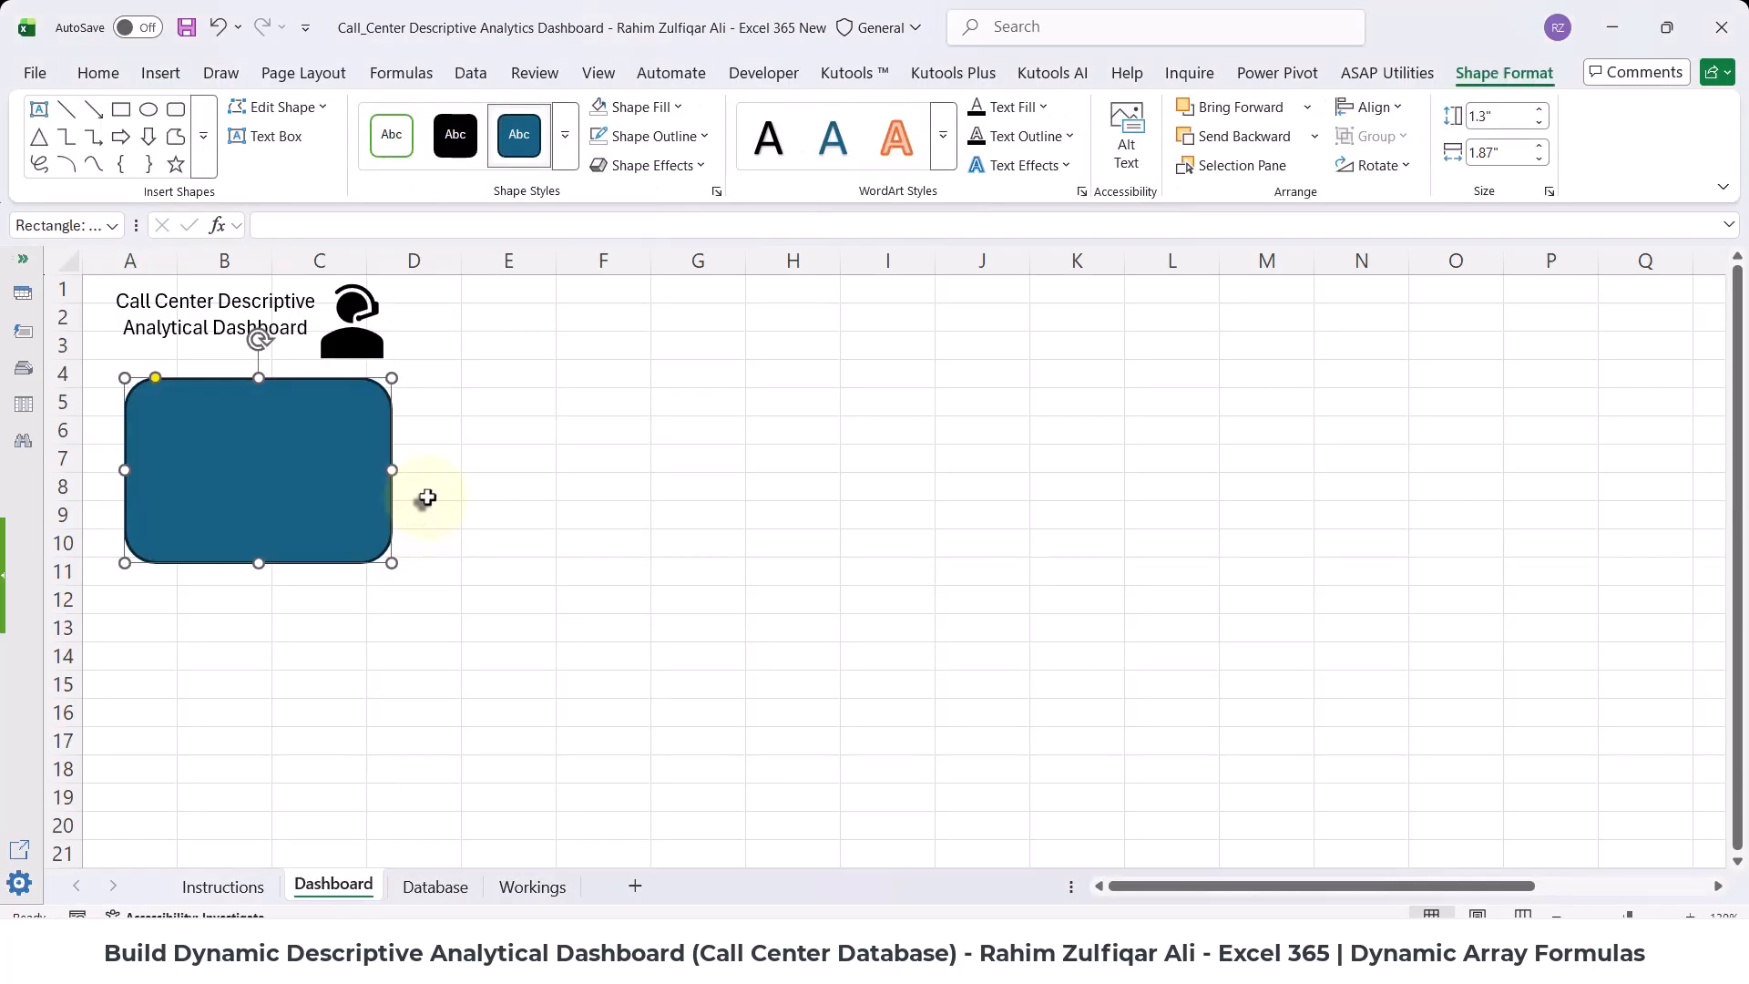
pyautogui.click(550, 448)
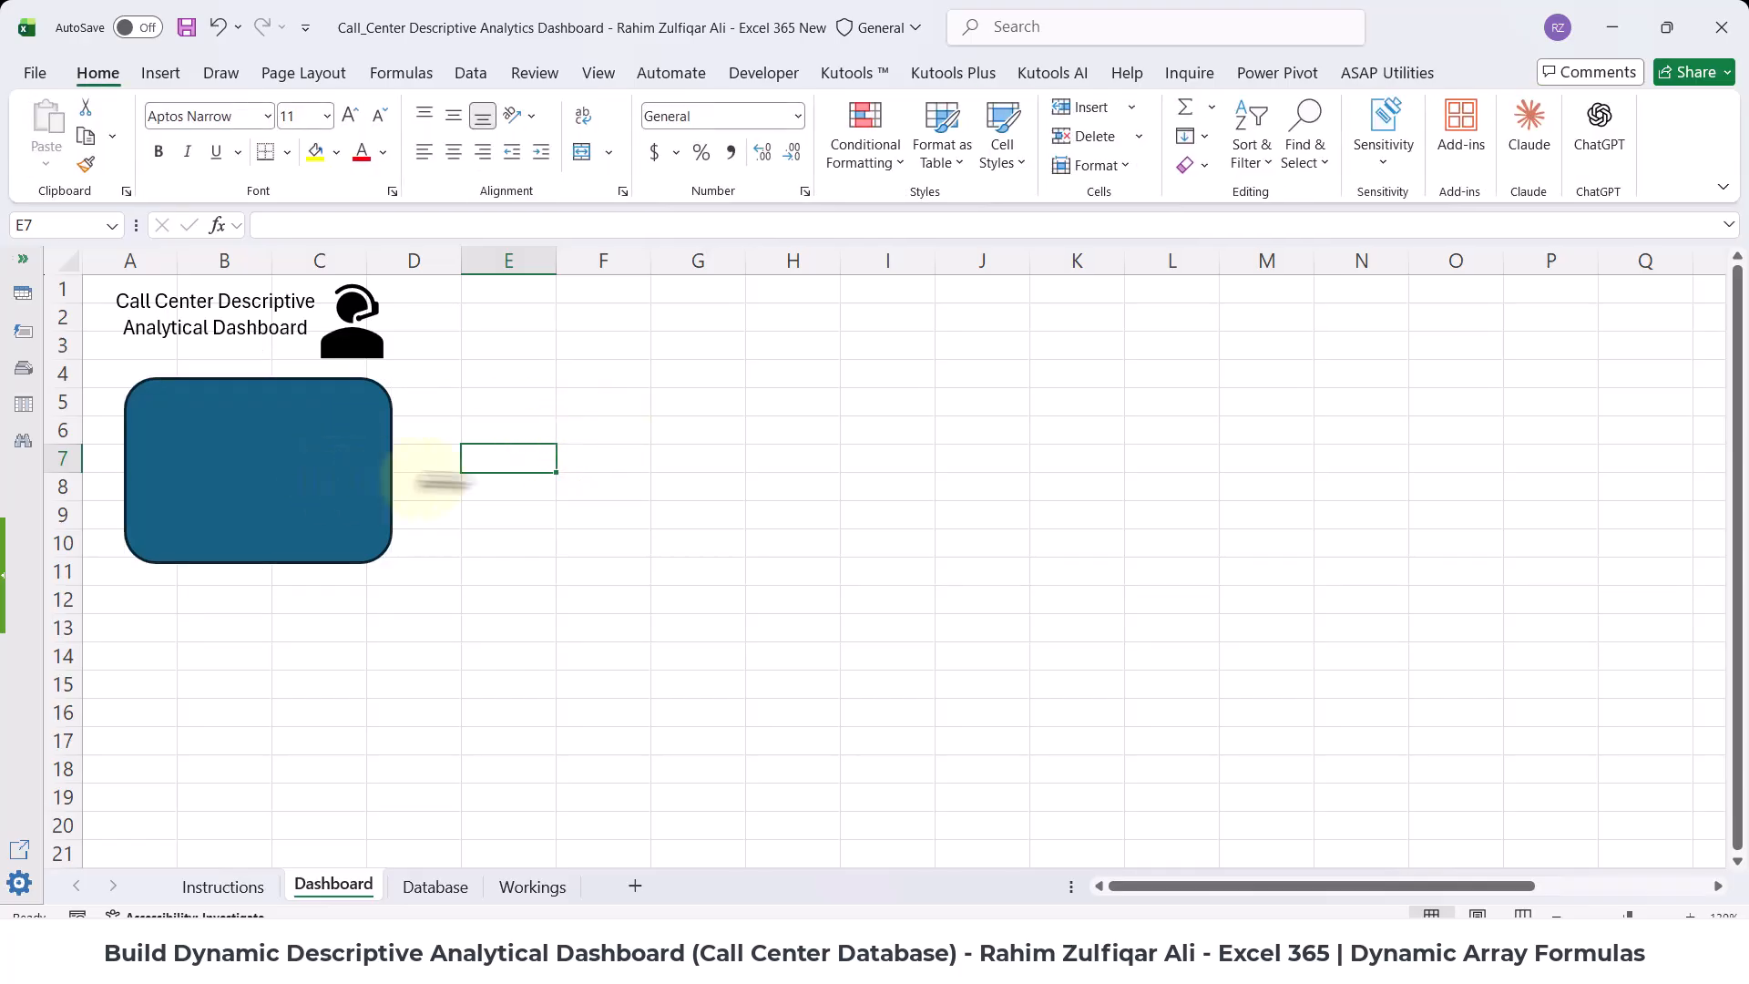
# - Review the RGB color codes listed in column V of the Dashboard sheet, including the code for the boxes in V5
pyautogui.moveTo(1194, 885); pyautogui.dragTo(1220, 885)
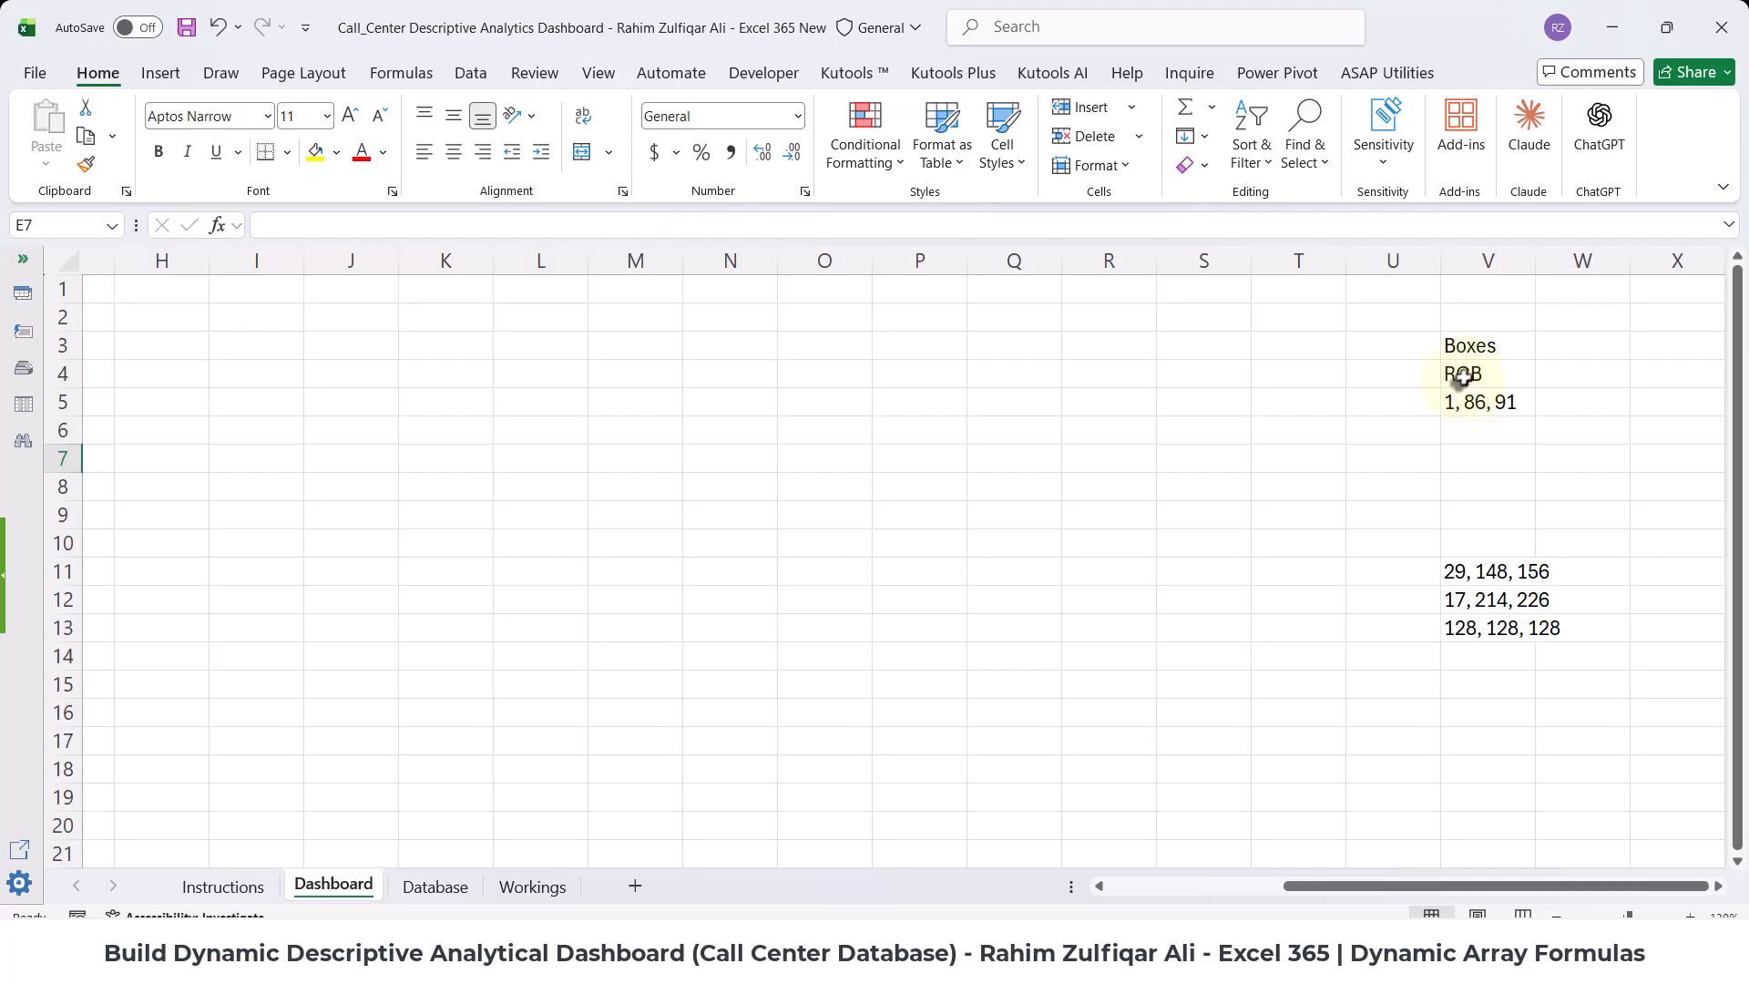
pyautogui.moveTo(1473, 369); pyautogui.dragTo(1480, 632)
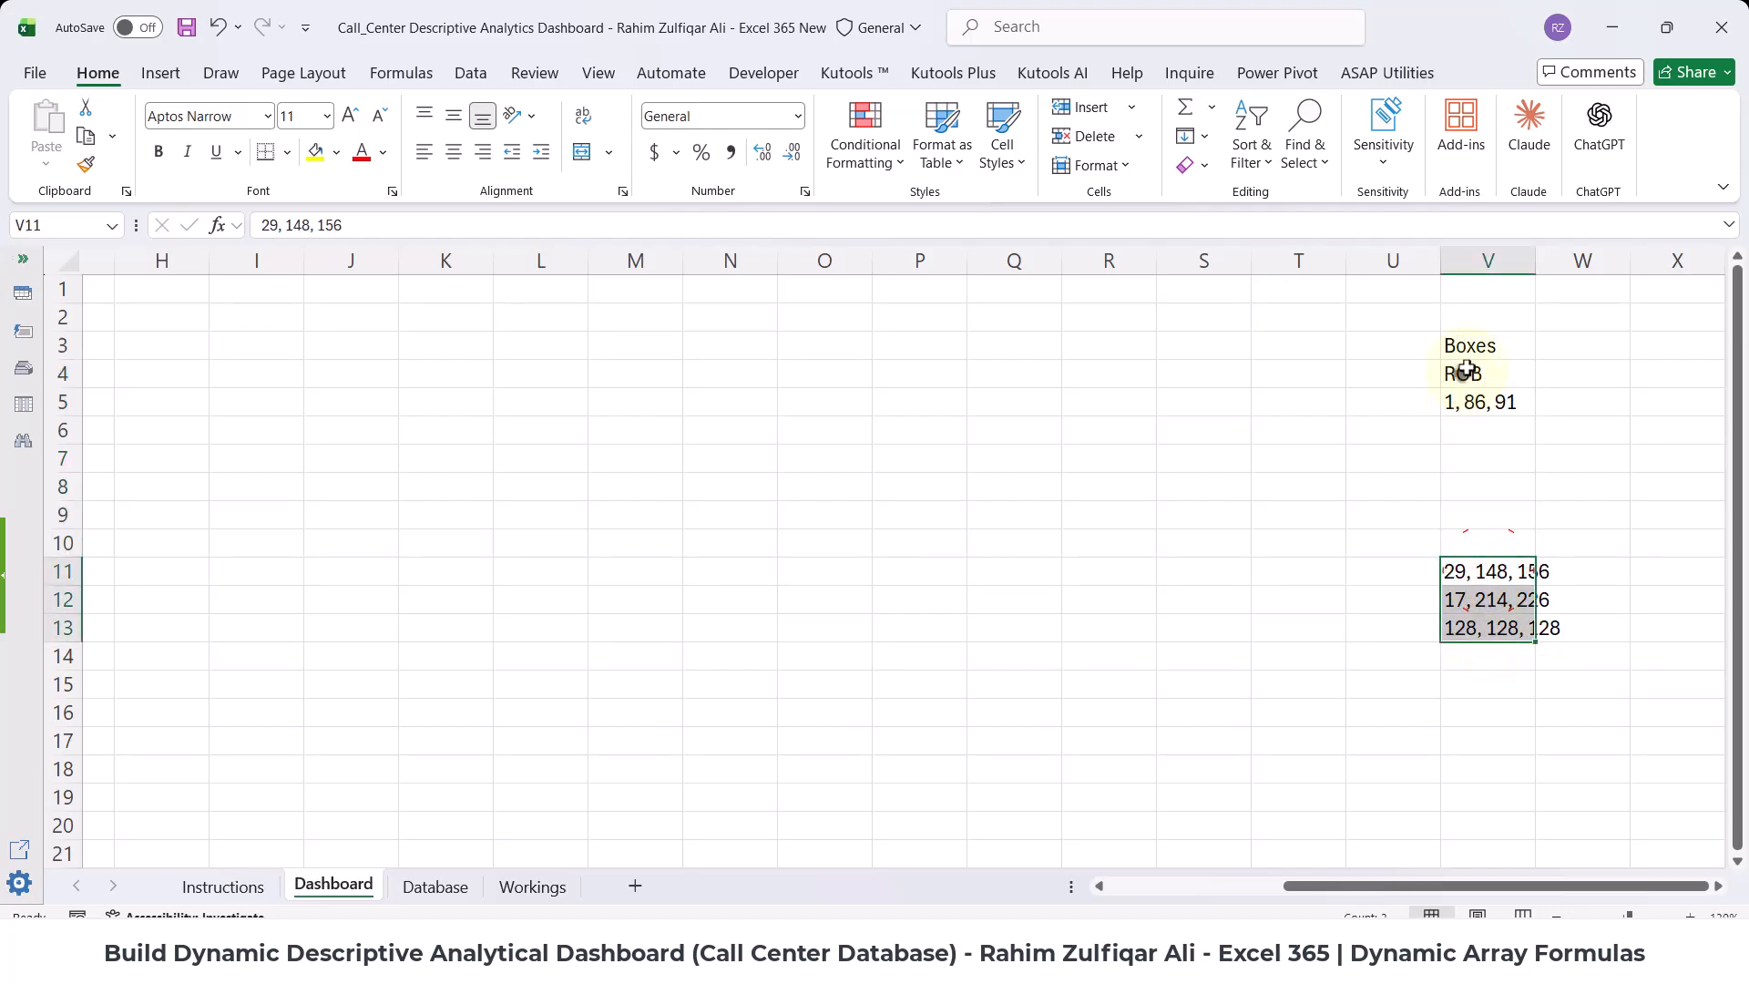
pyautogui.moveTo(1463, 371); pyautogui.dragTo(1471, 428)
pyautogui.click(1477, 404)
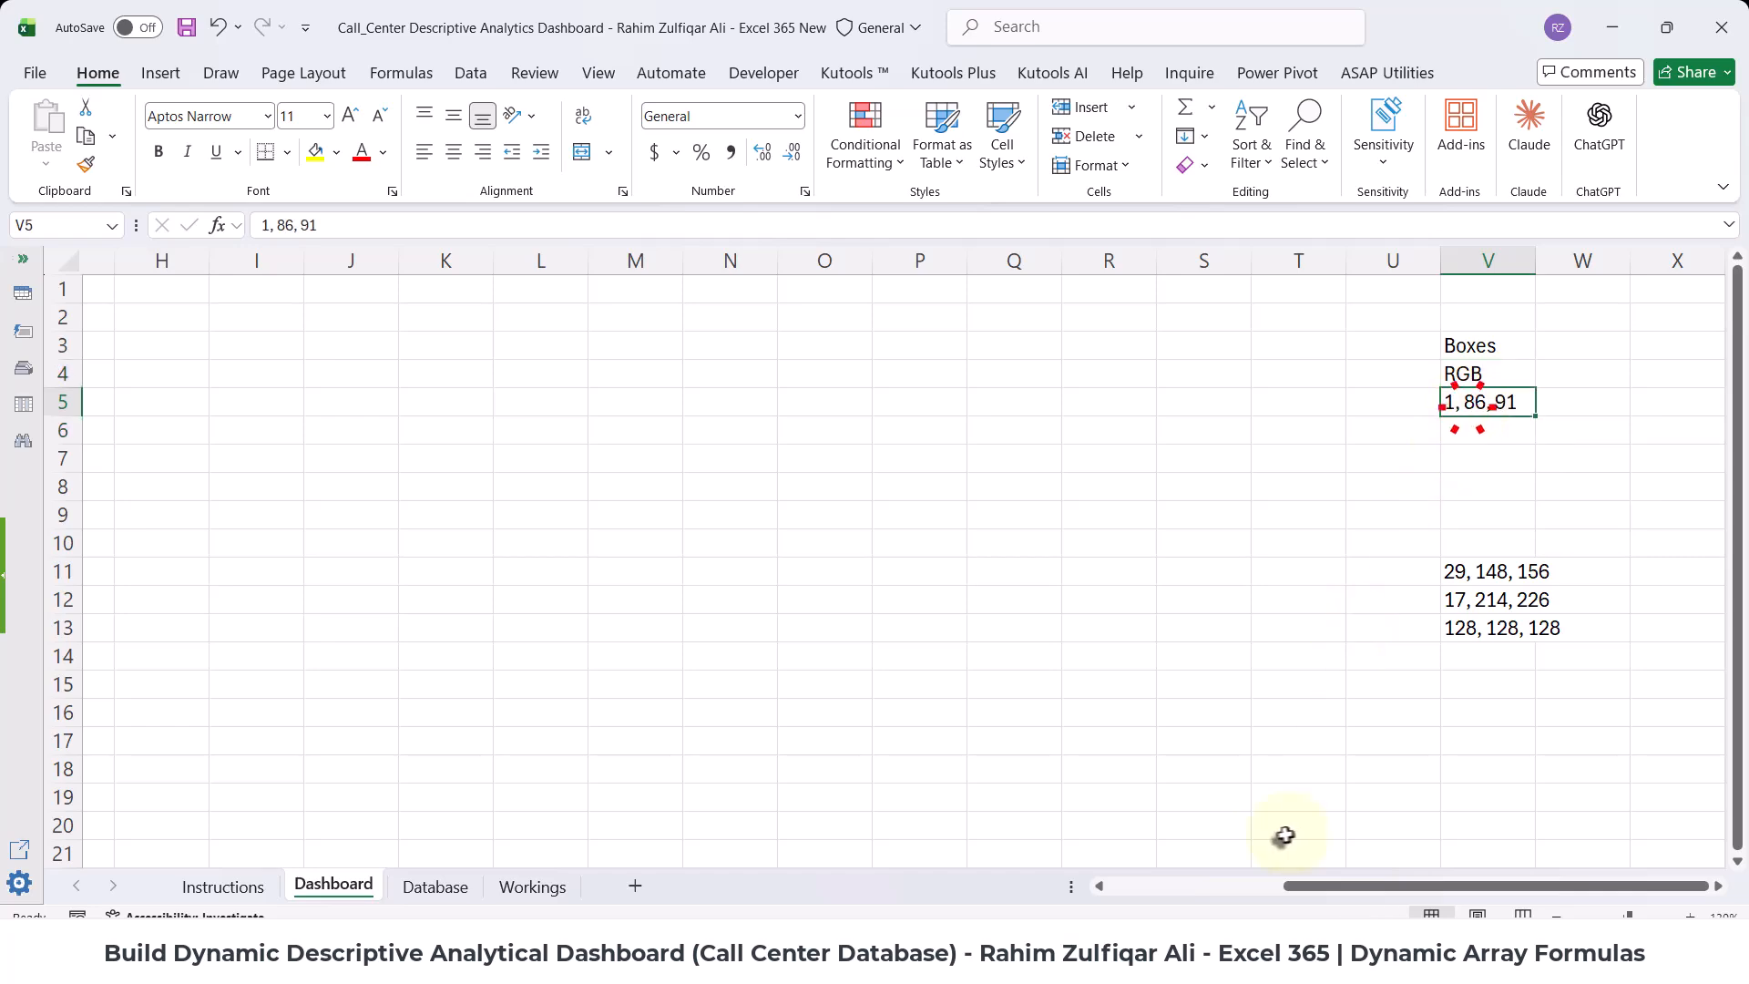
# - Examine the colors of the KPI boxes and charts on the finished workbook's Dashboard sheet, then return to the new workbook
pyautogui.click(1184, 883)
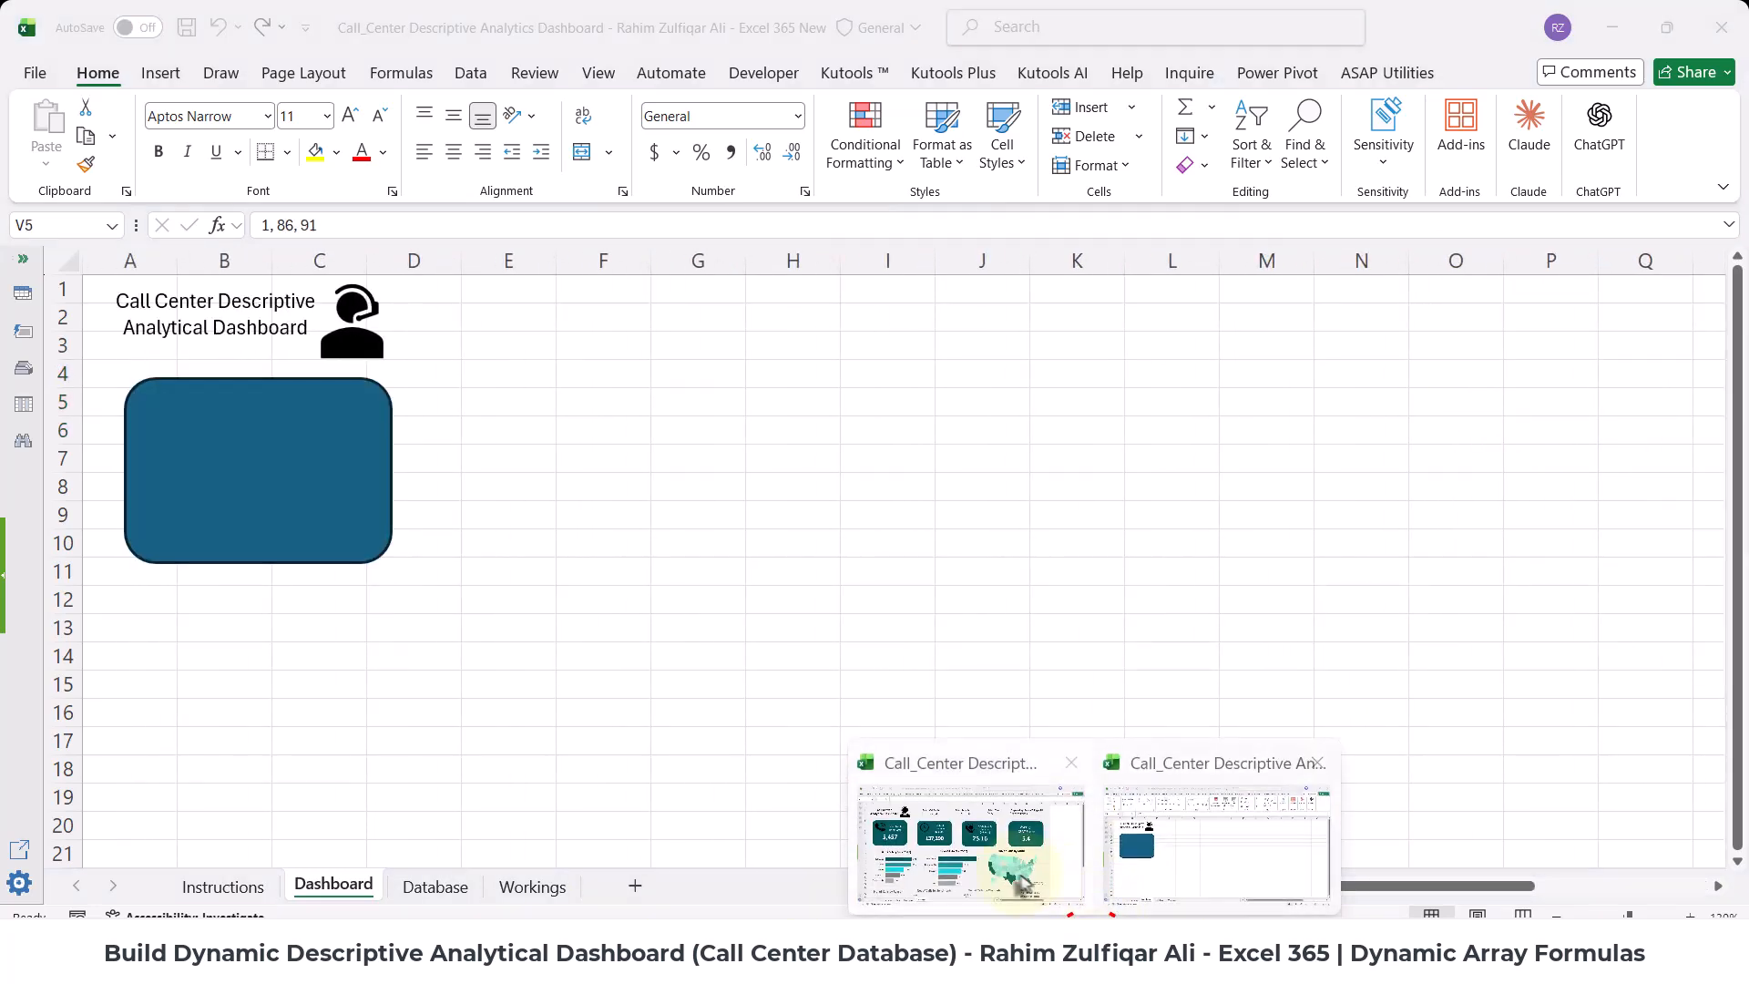
pyautogui.click(1023, 835)
pyautogui.scroll(-1, 649, 547)
pyautogui.scroll(-4, 649, 547)
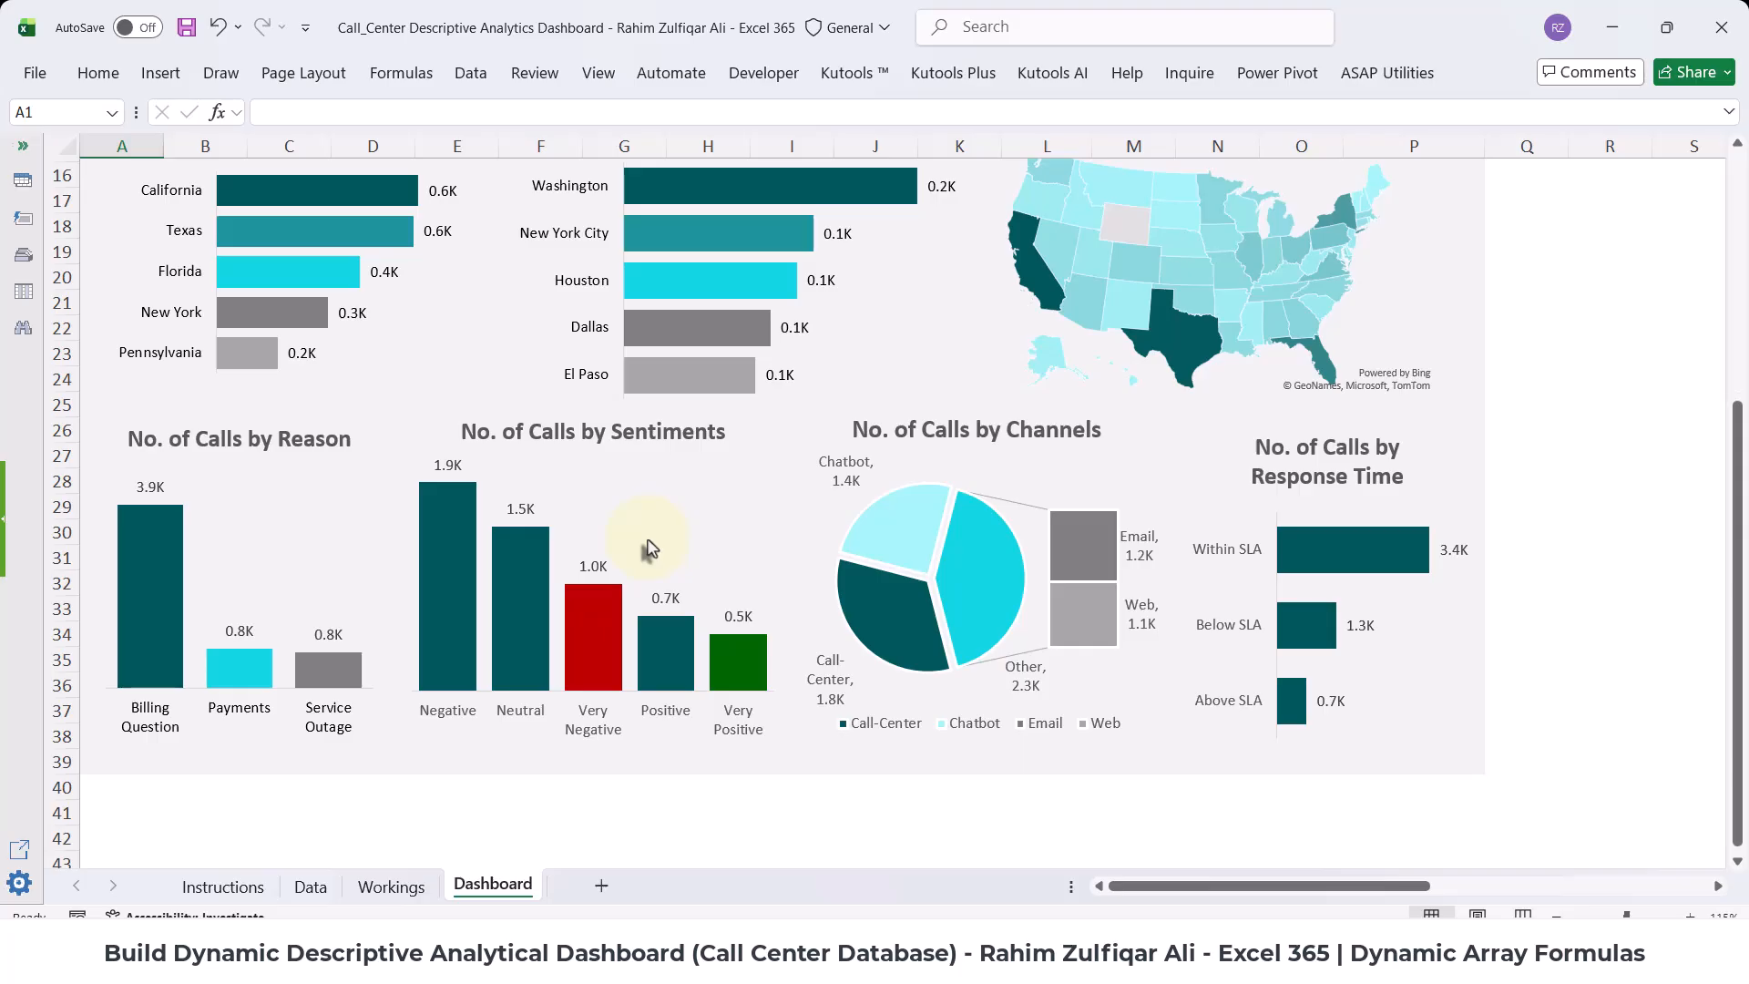
pyautogui.scroll(5, 650, 547)
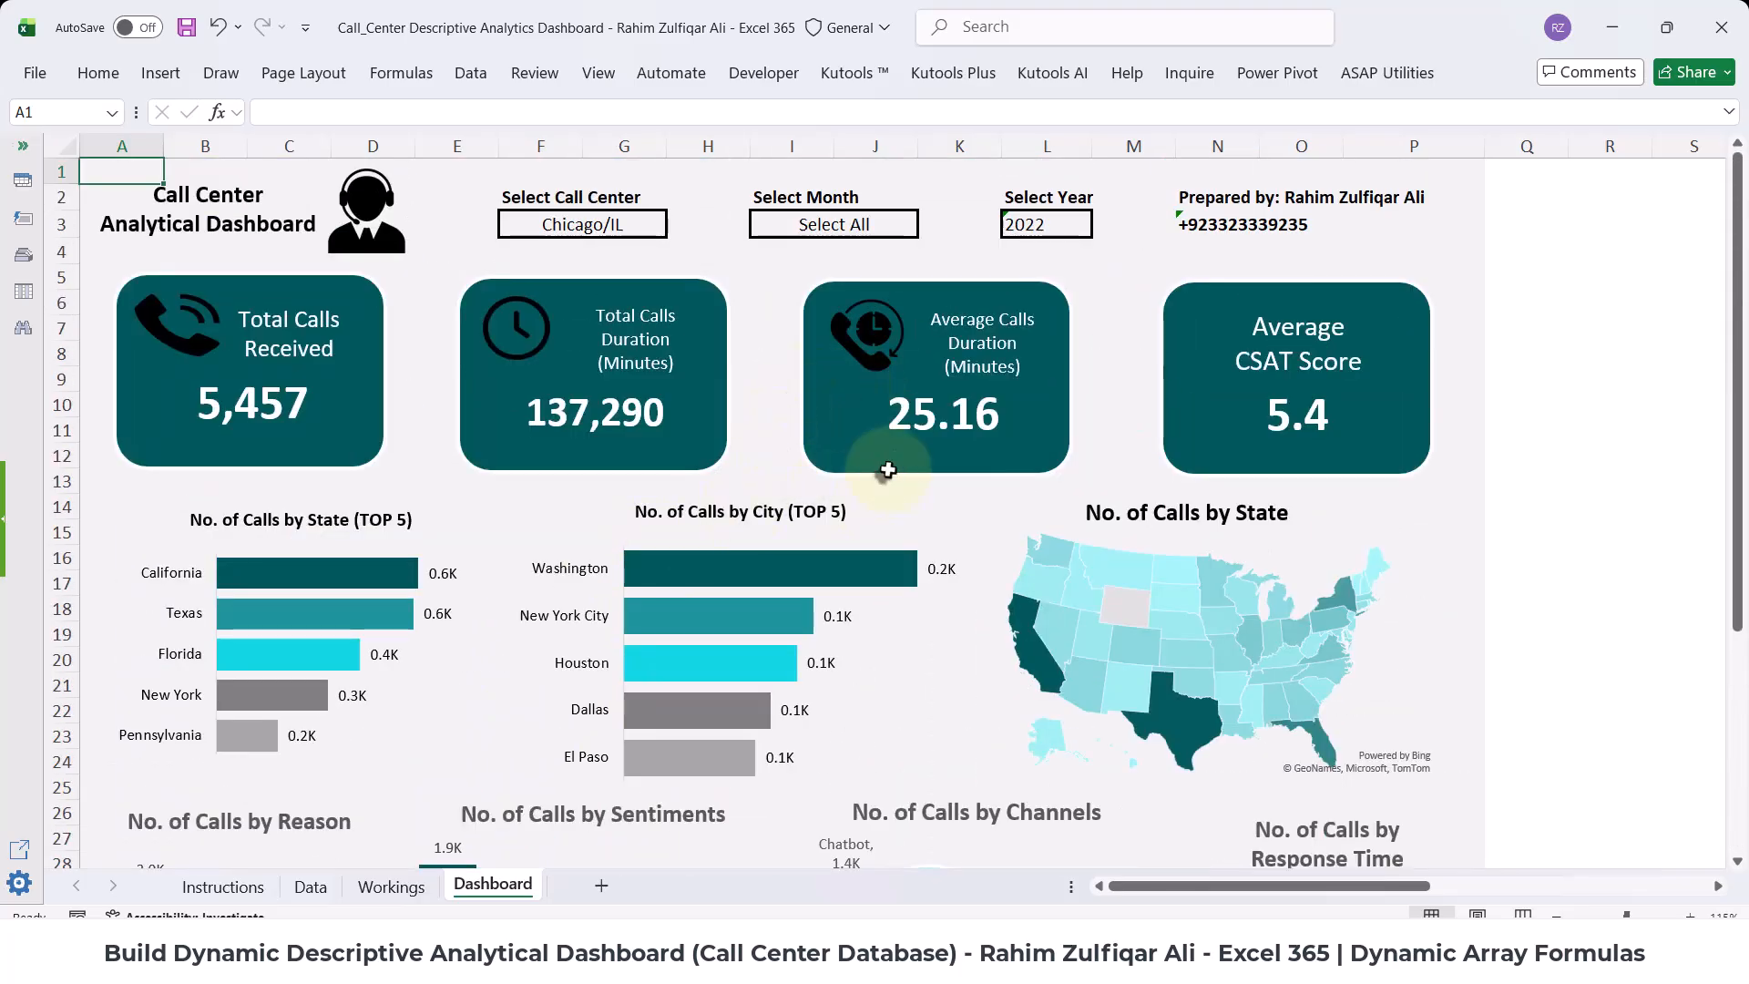
pyautogui.scroll(-6, 939, 623)
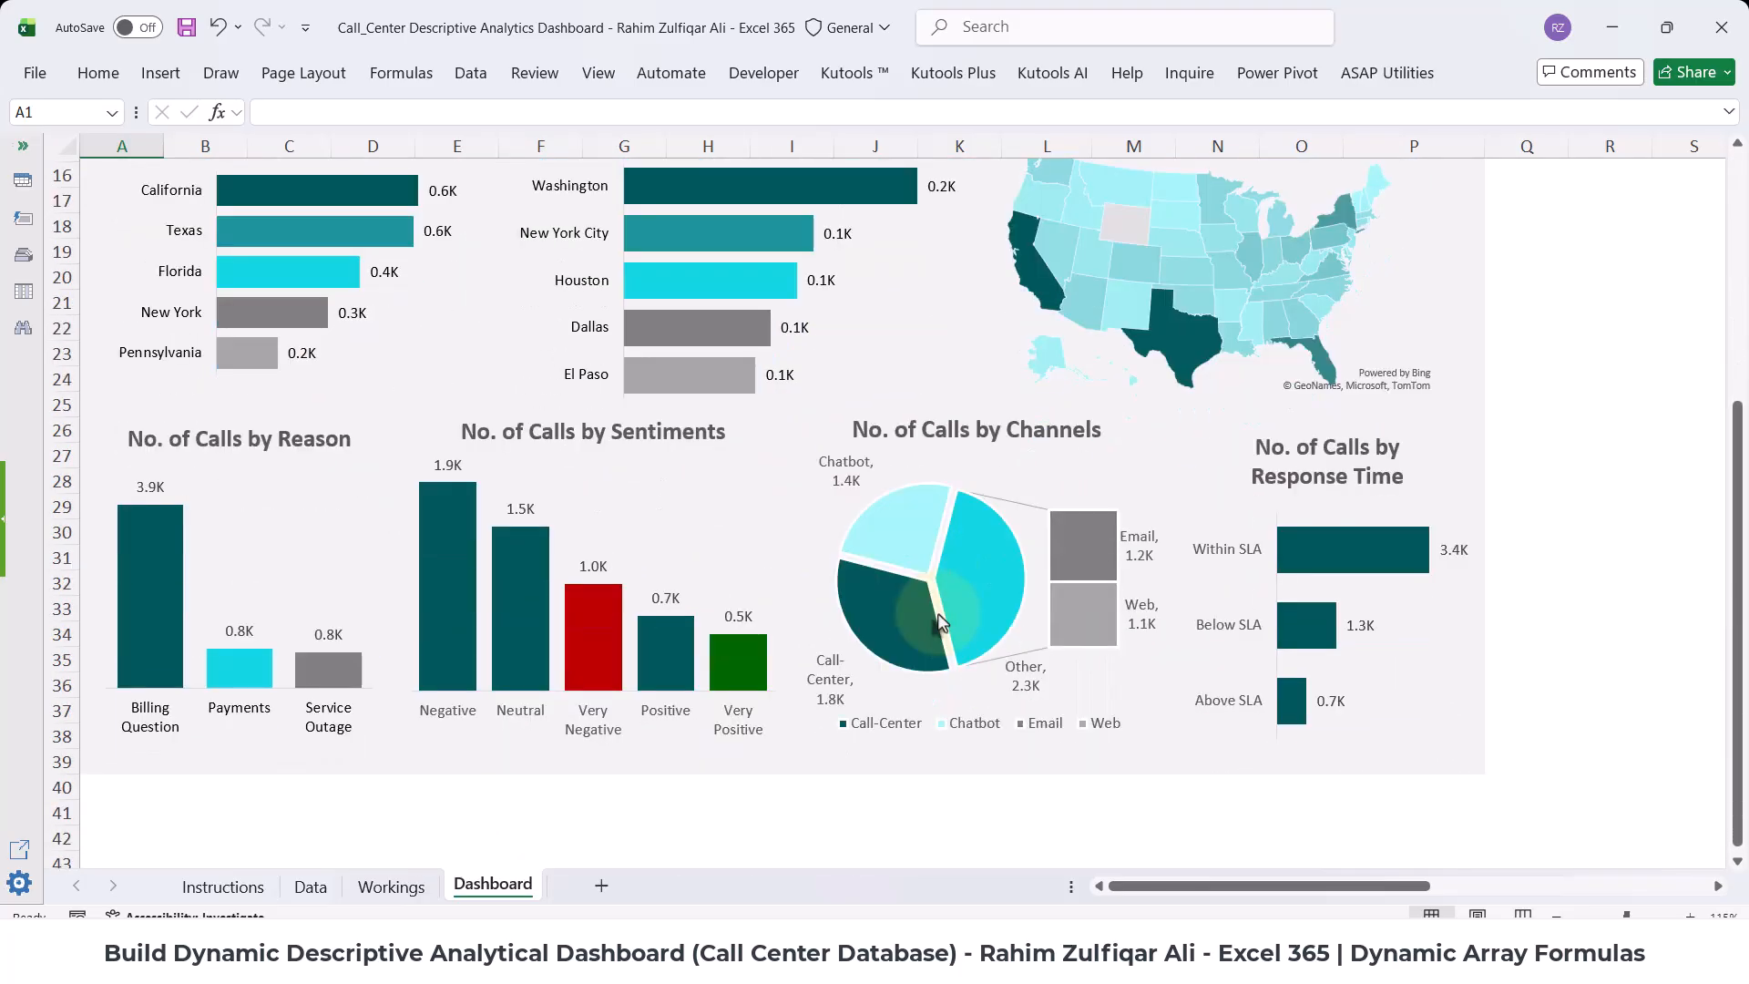
pyautogui.scroll(6, 939, 623)
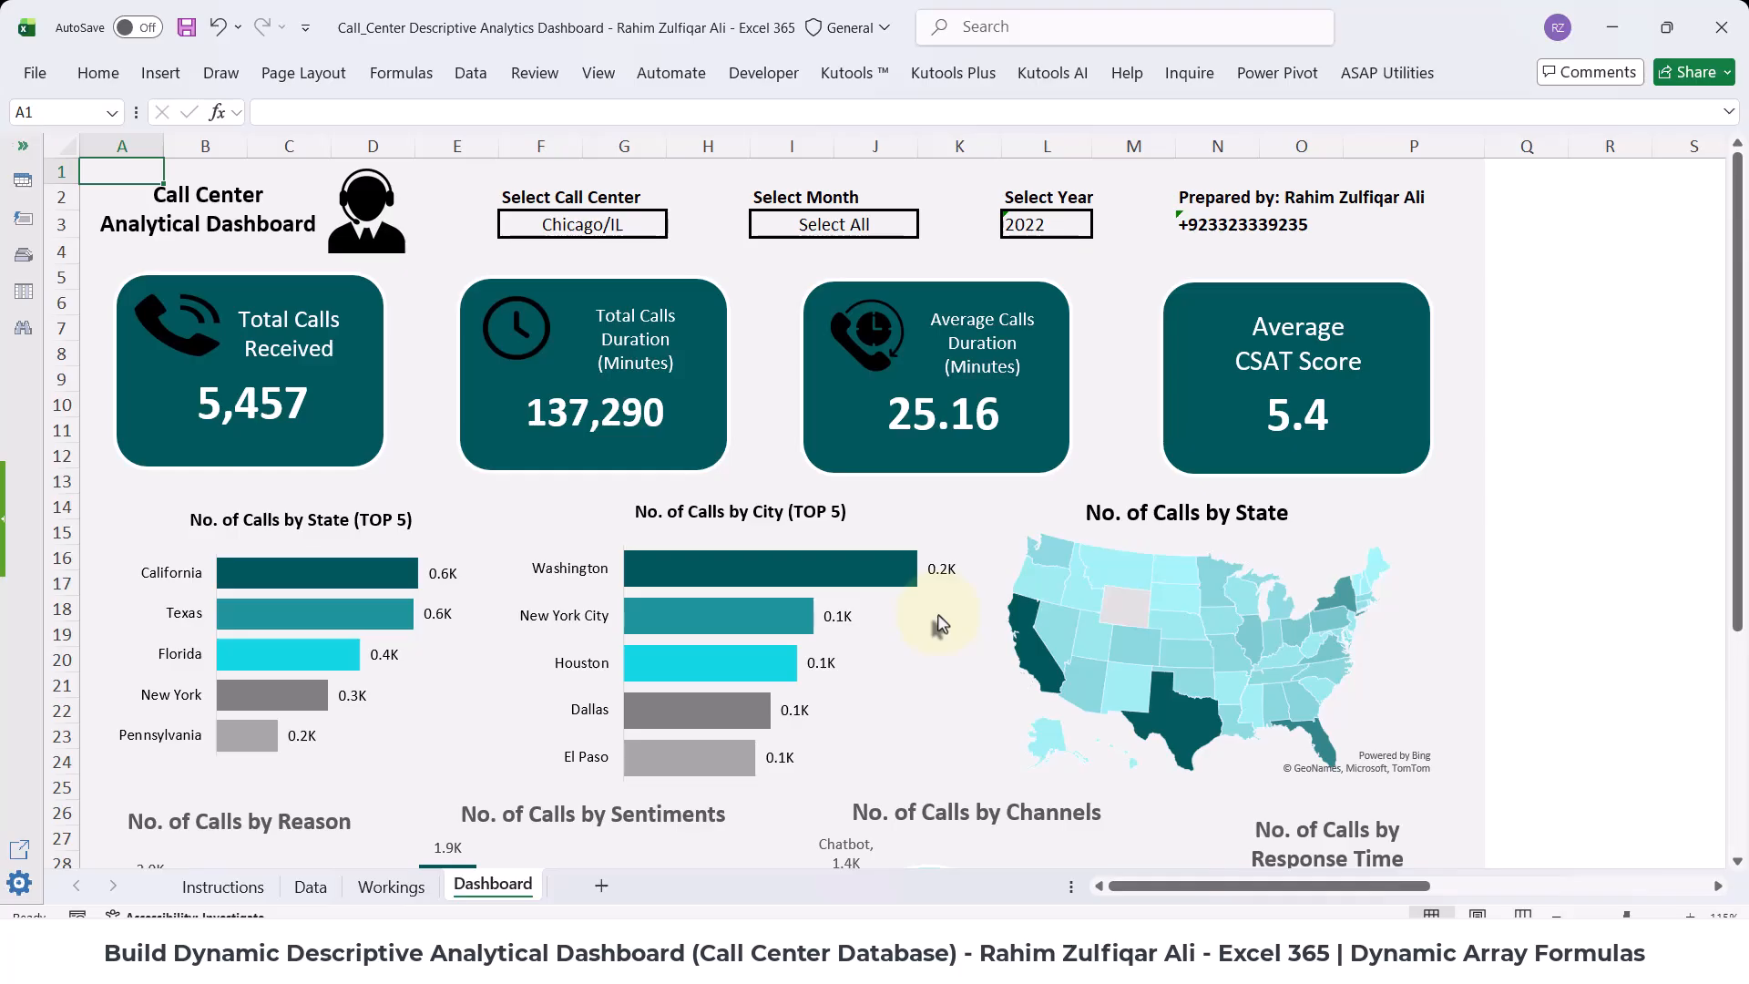
pyautogui.scroll(-4, 940, 624)
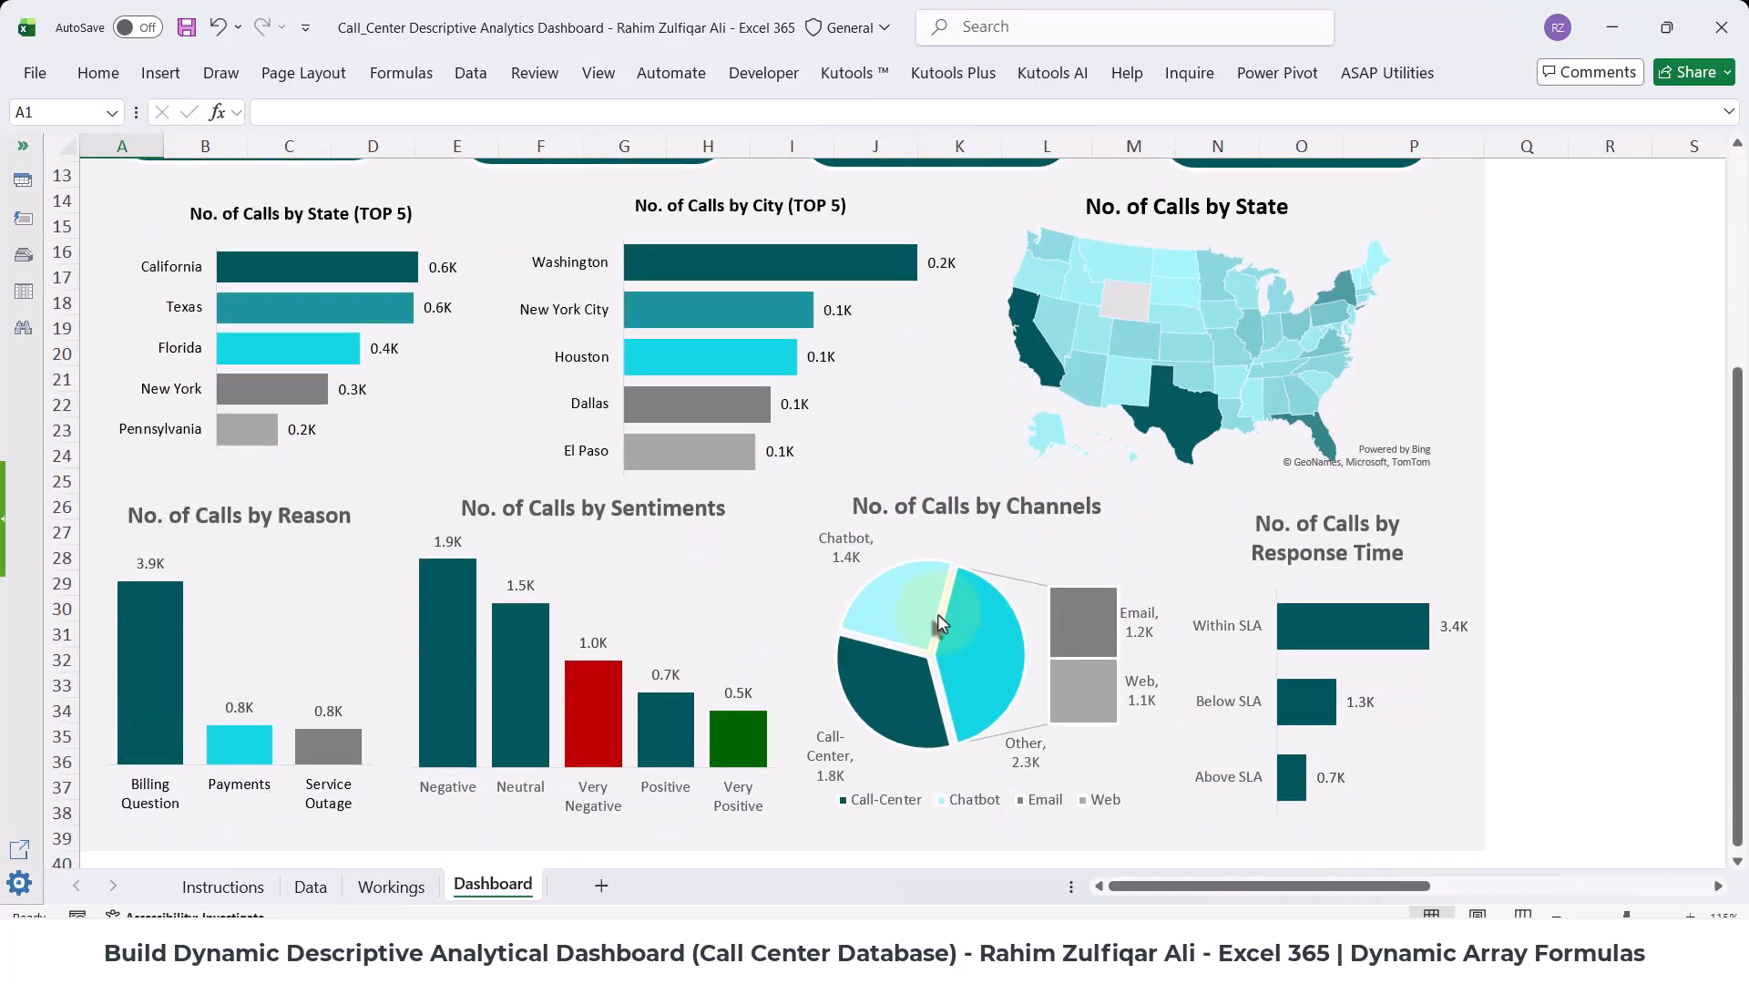
pyautogui.scroll(4, 938, 618)
pyautogui.scroll(-1, 939, 620)
pyautogui.scroll(-3, 939, 620)
pyautogui.scroll(4, 937, 616)
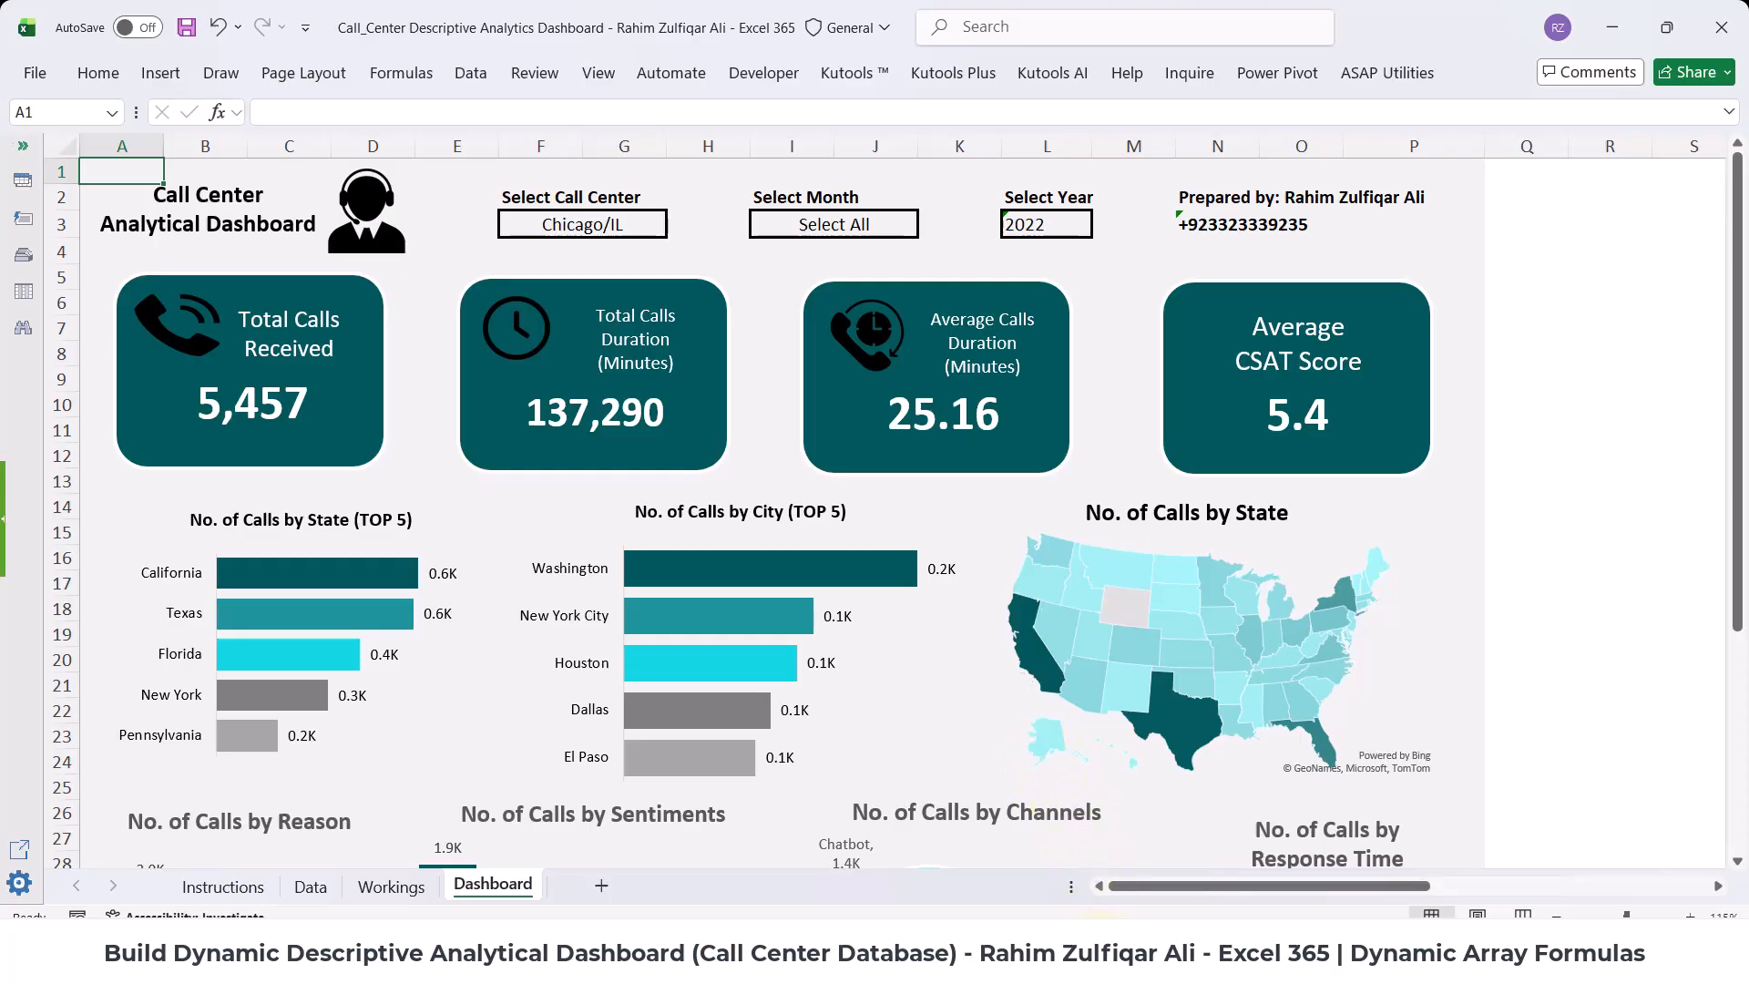
pyautogui.click(1187, 859)
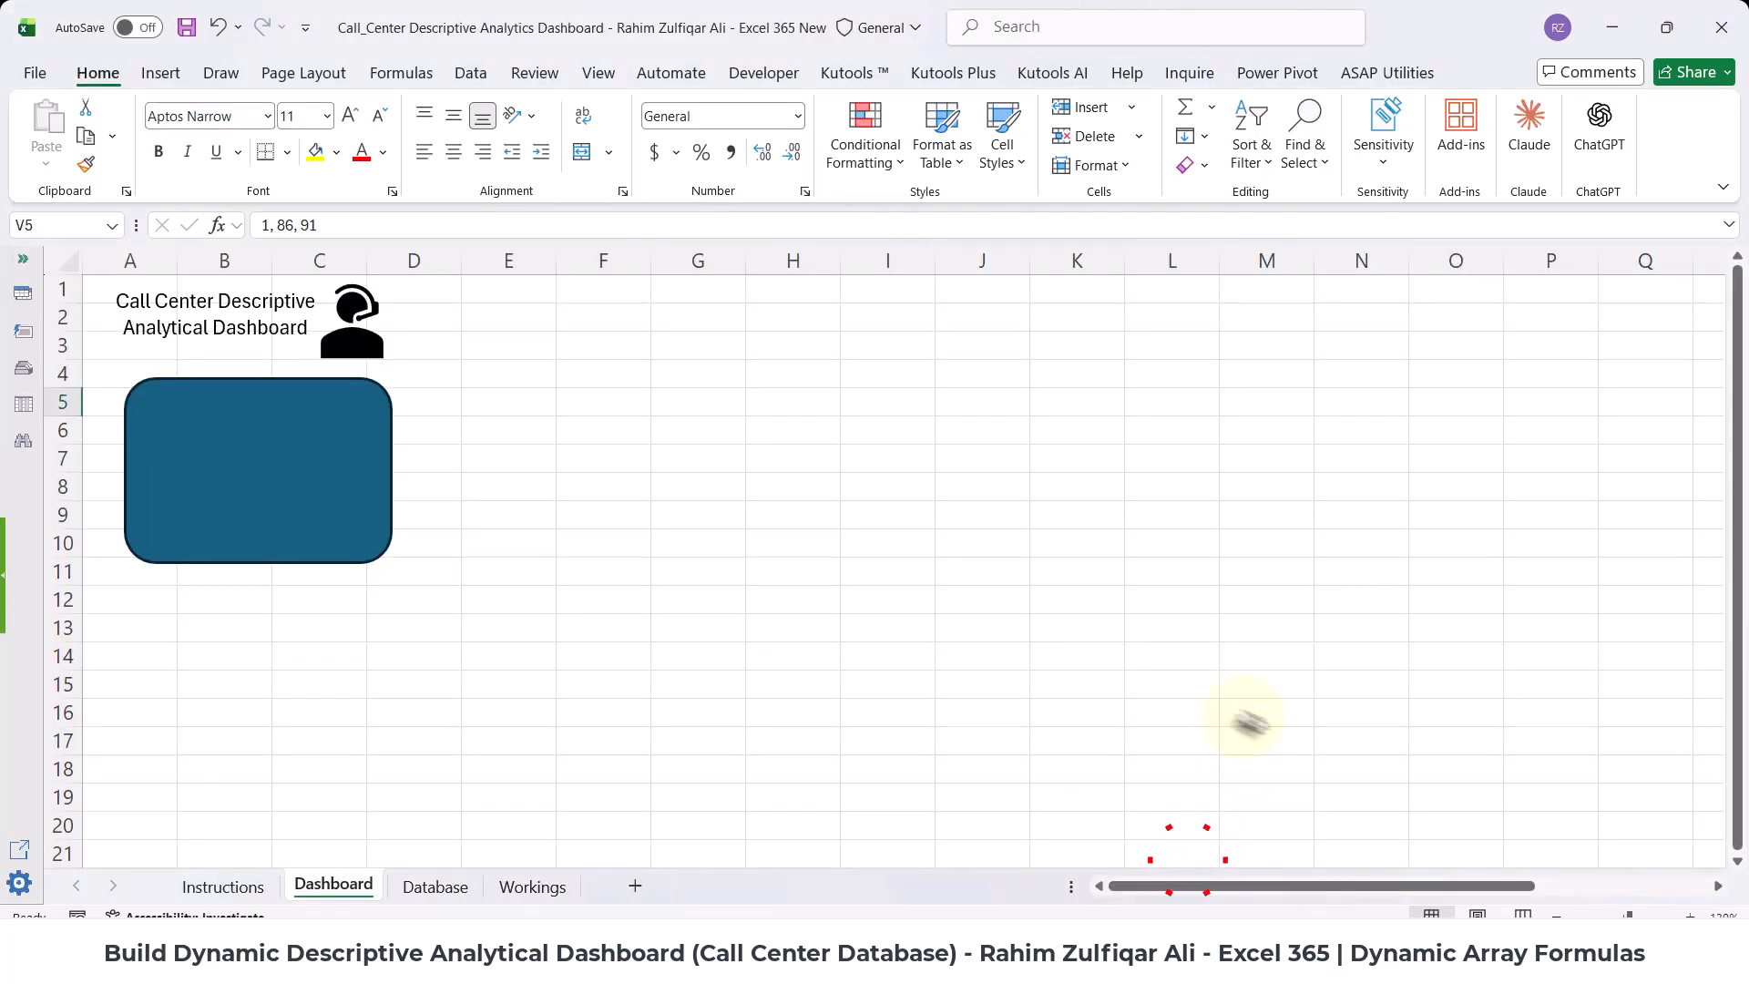
# - Check the box color code in V5 of the Dashboard sheet and fill the rounded rectangle with custom RGB 1, 86, 91
pyautogui.moveTo(1346, 888); pyautogui.dragTo(1539, 888)
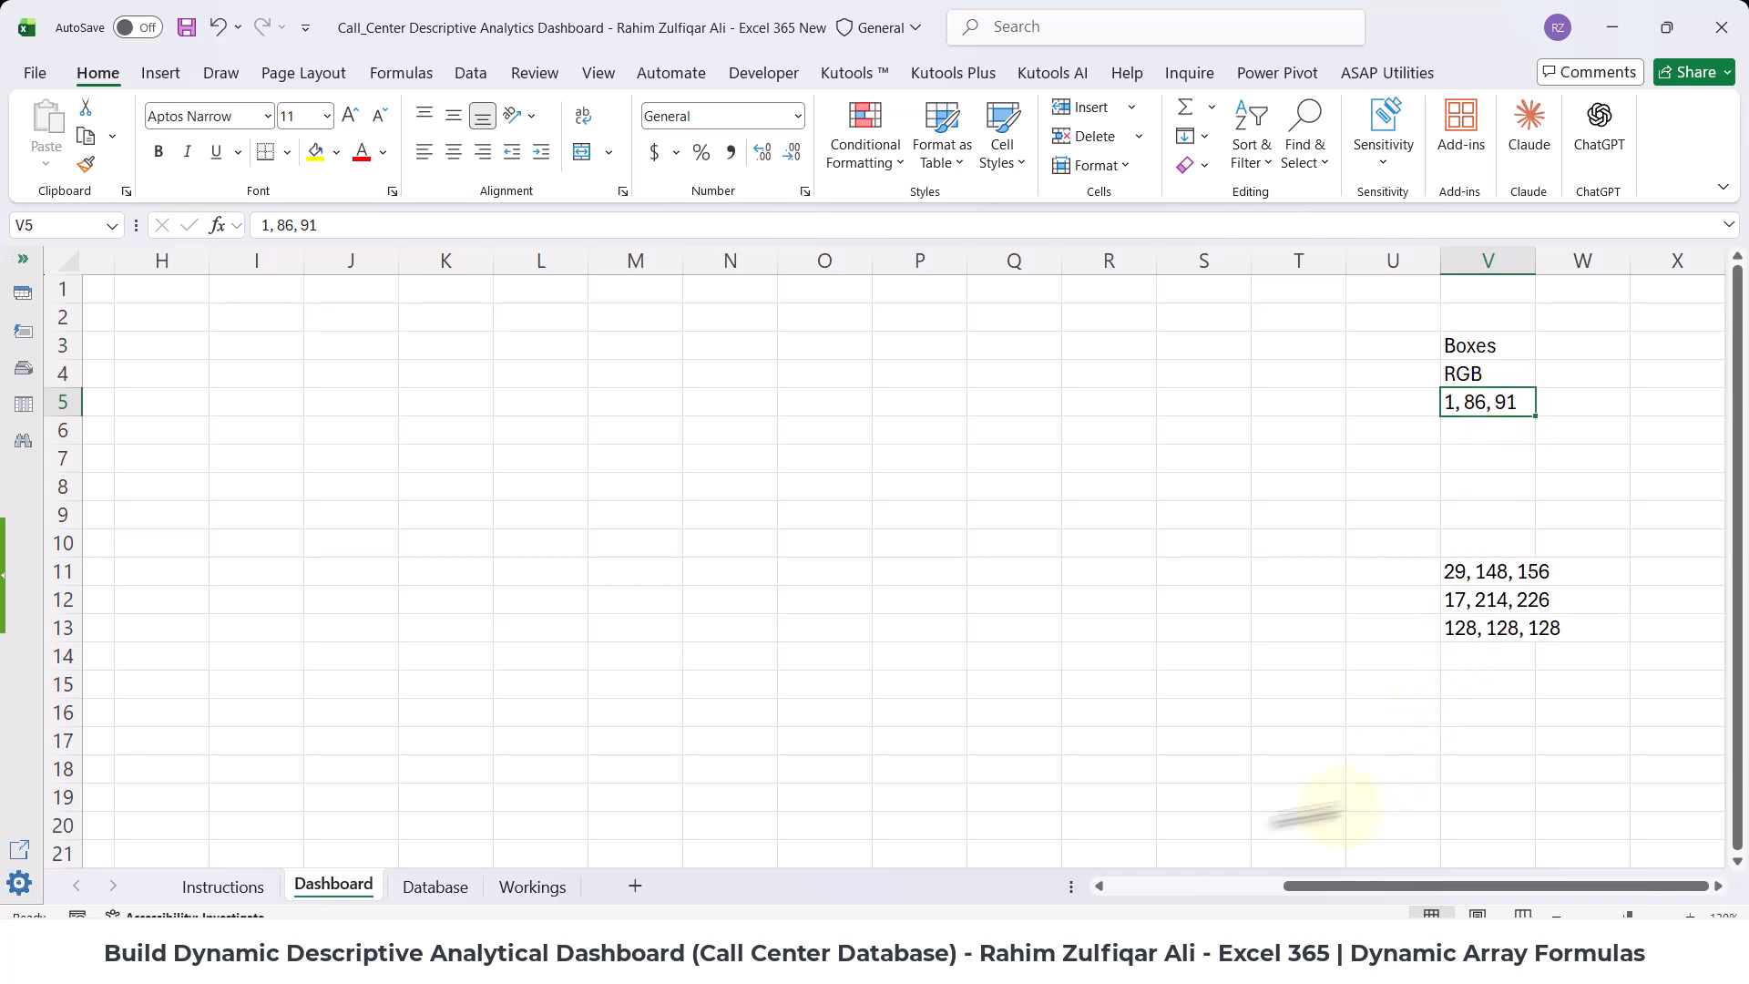
pyautogui.moveTo(1330, 888); pyautogui.dragTo(1160, 889)
pyautogui.click(308, 465)
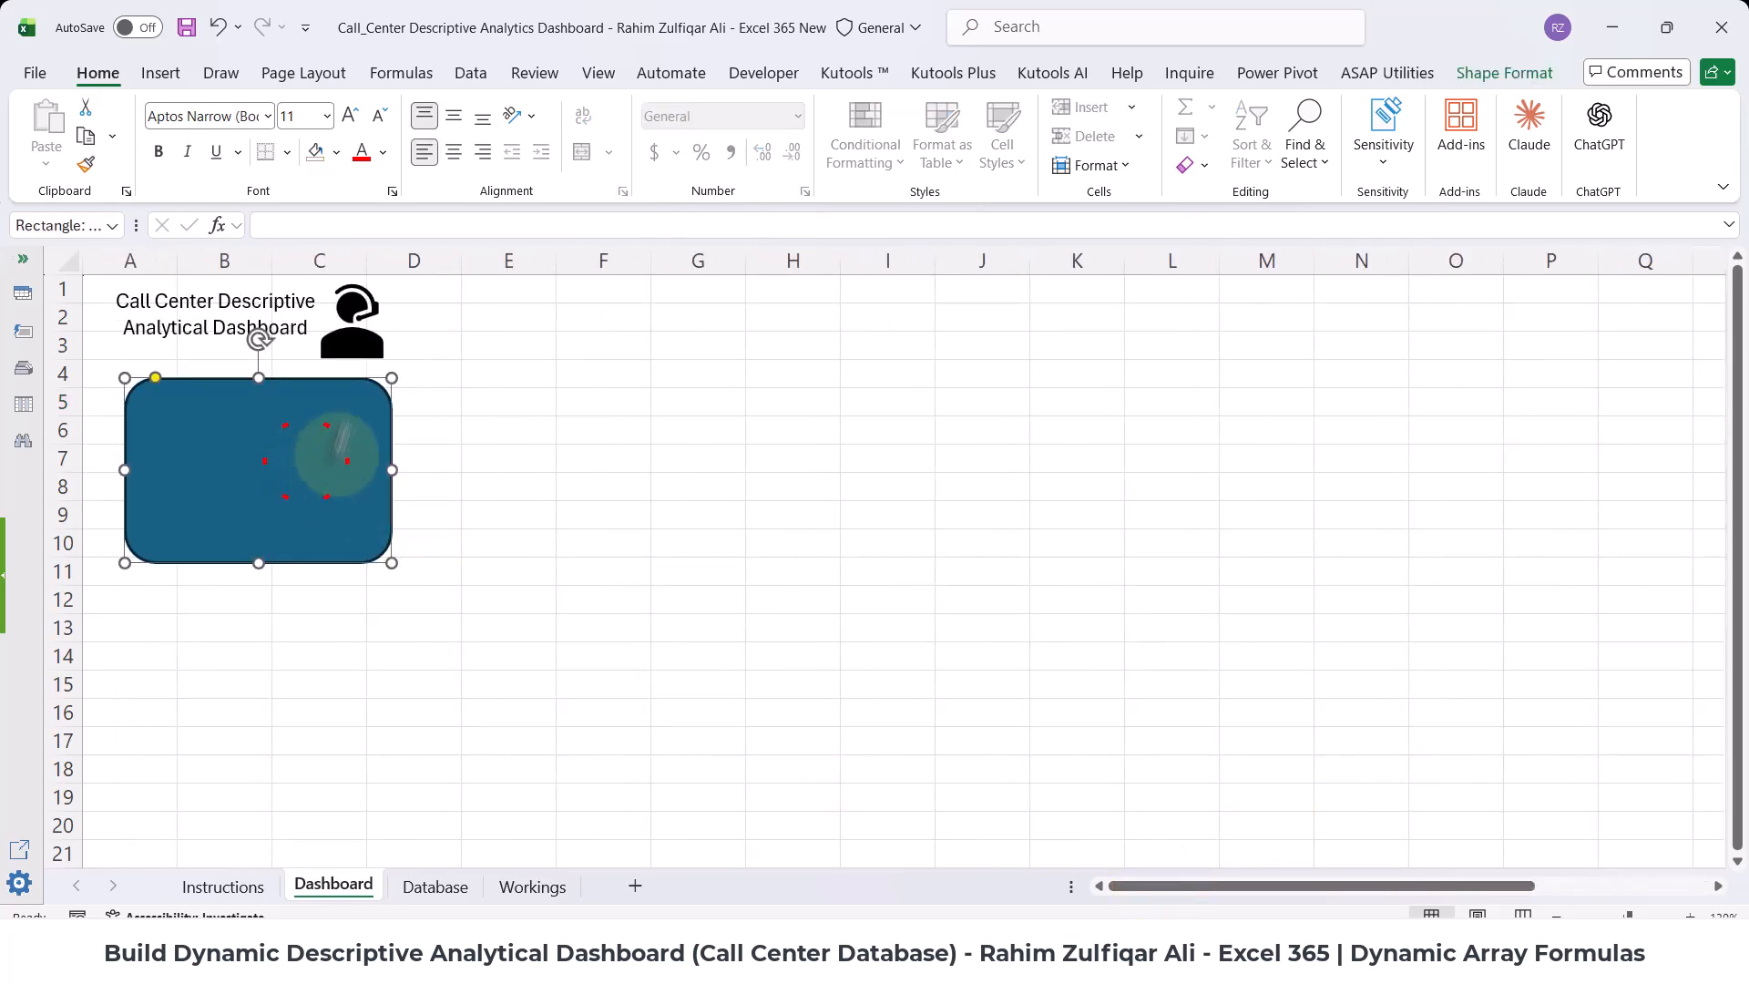
pyautogui.click(1501, 73)
pyautogui.click(637, 106)
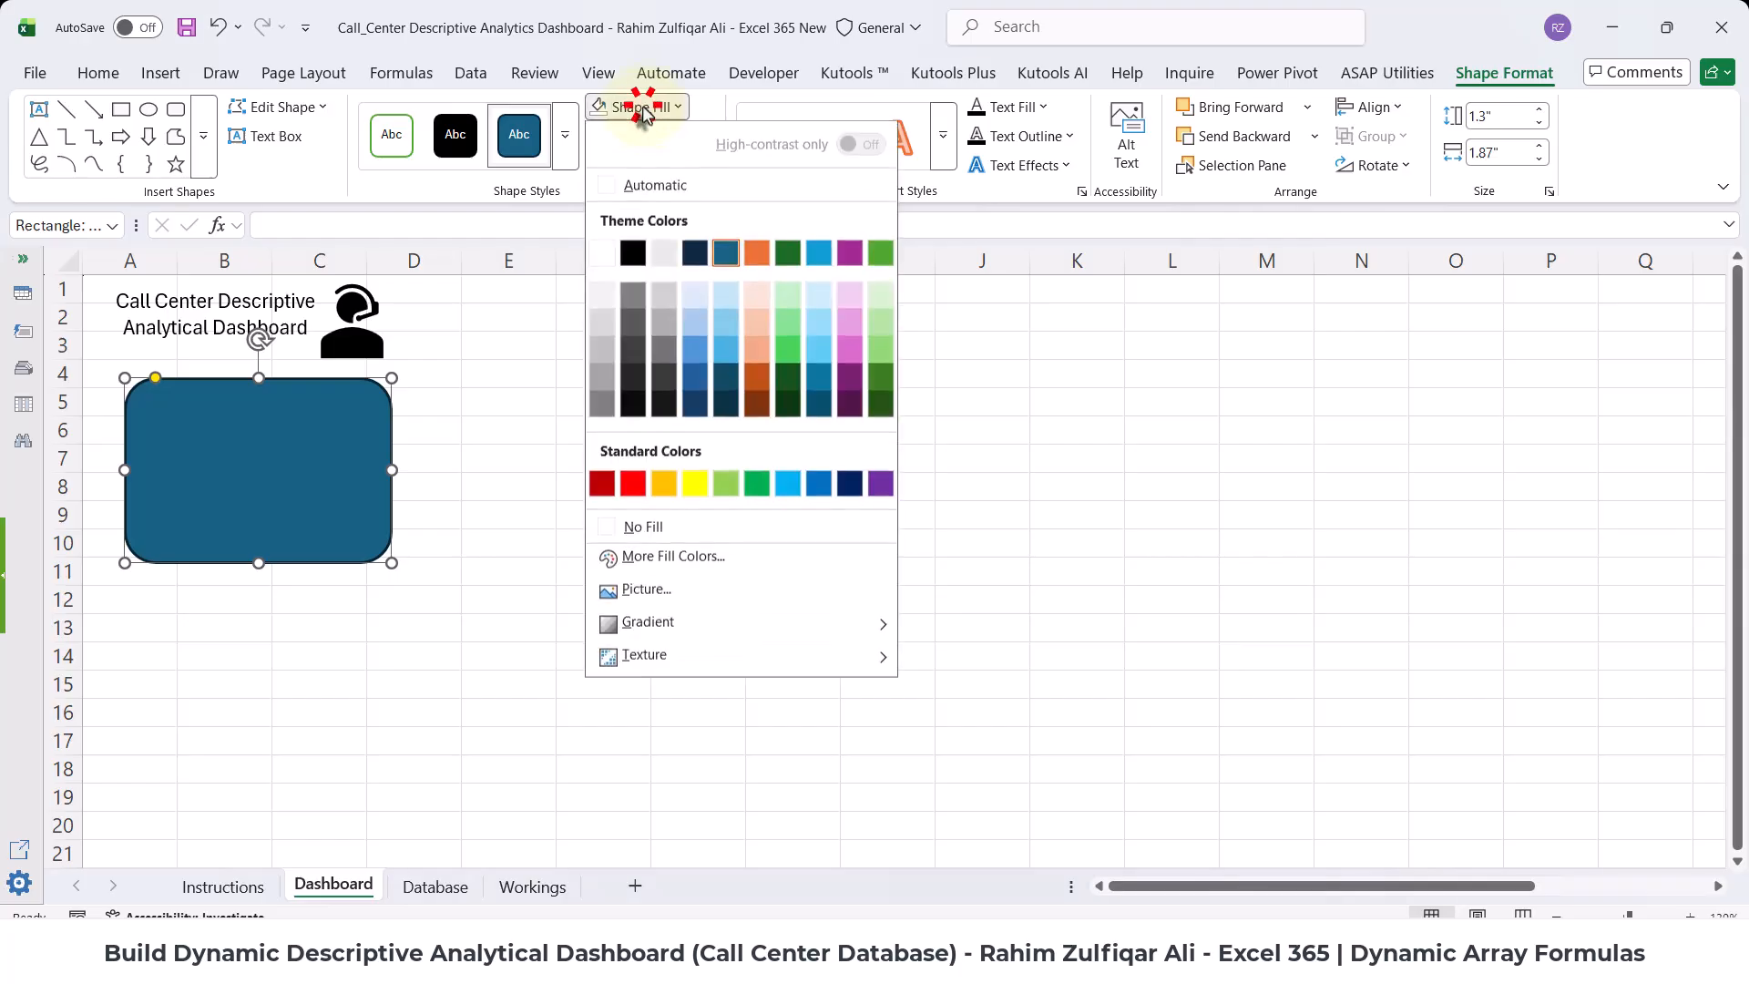
pyautogui.click(674, 558)
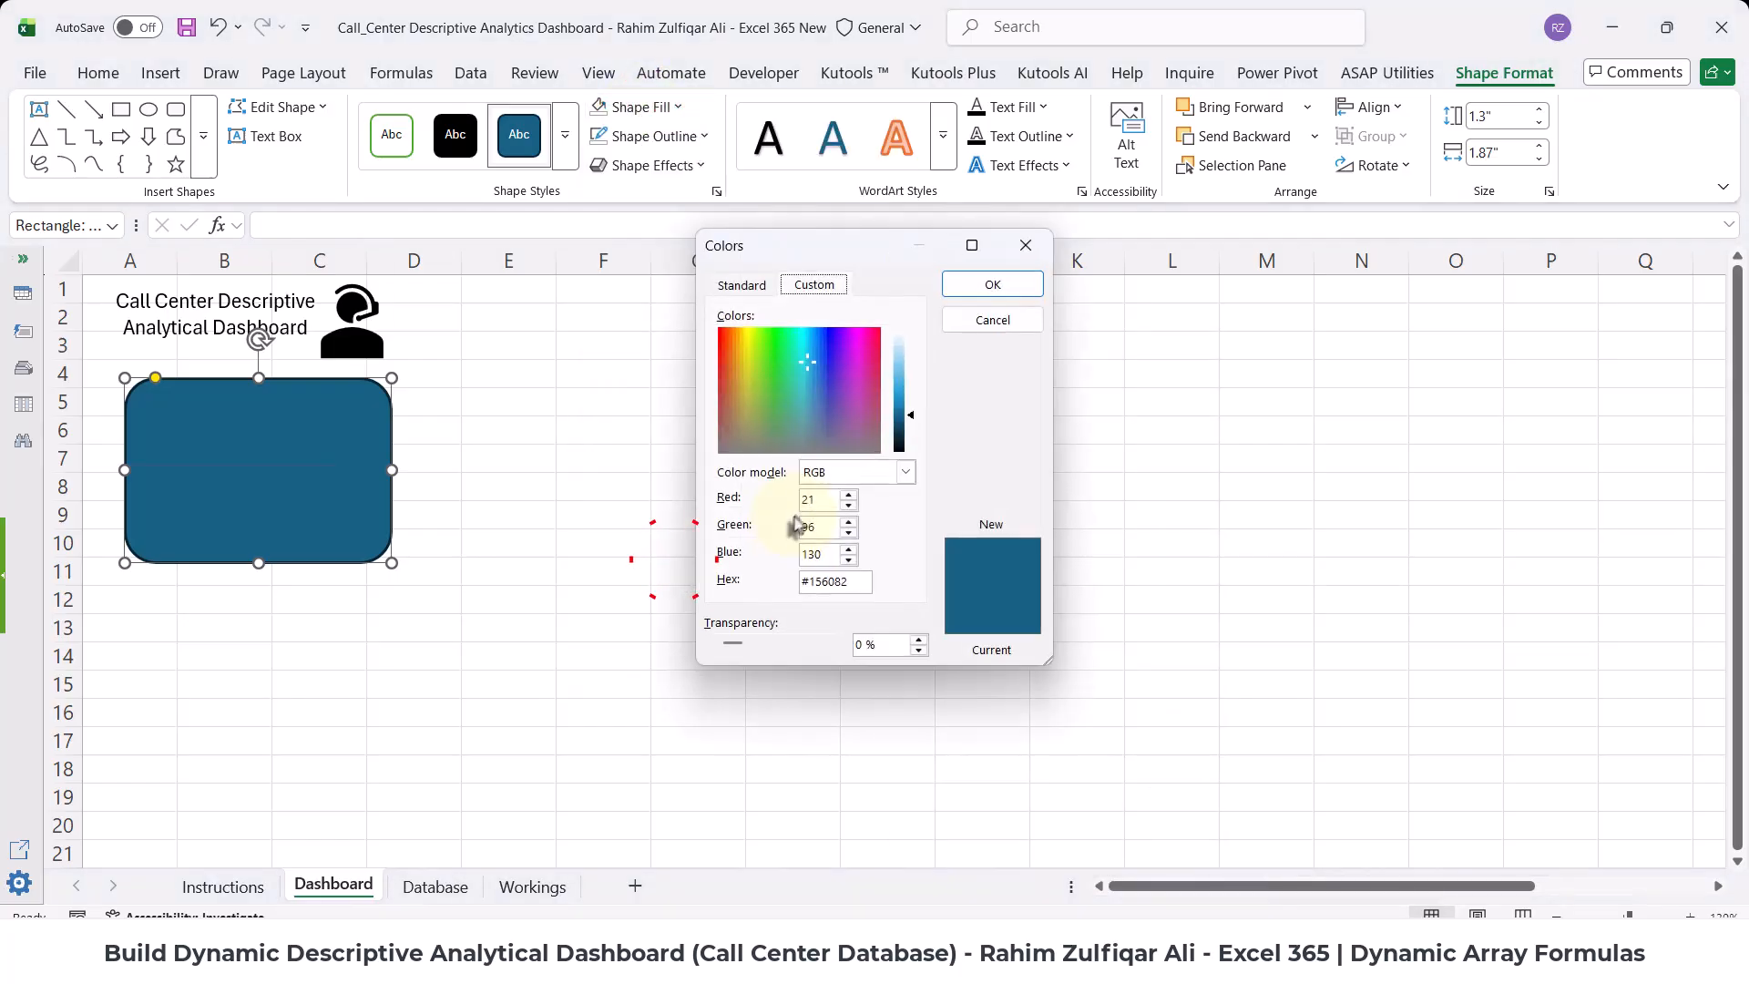
pyautogui.moveTo(788, 252); pyautogui.dragTo(535, 308)
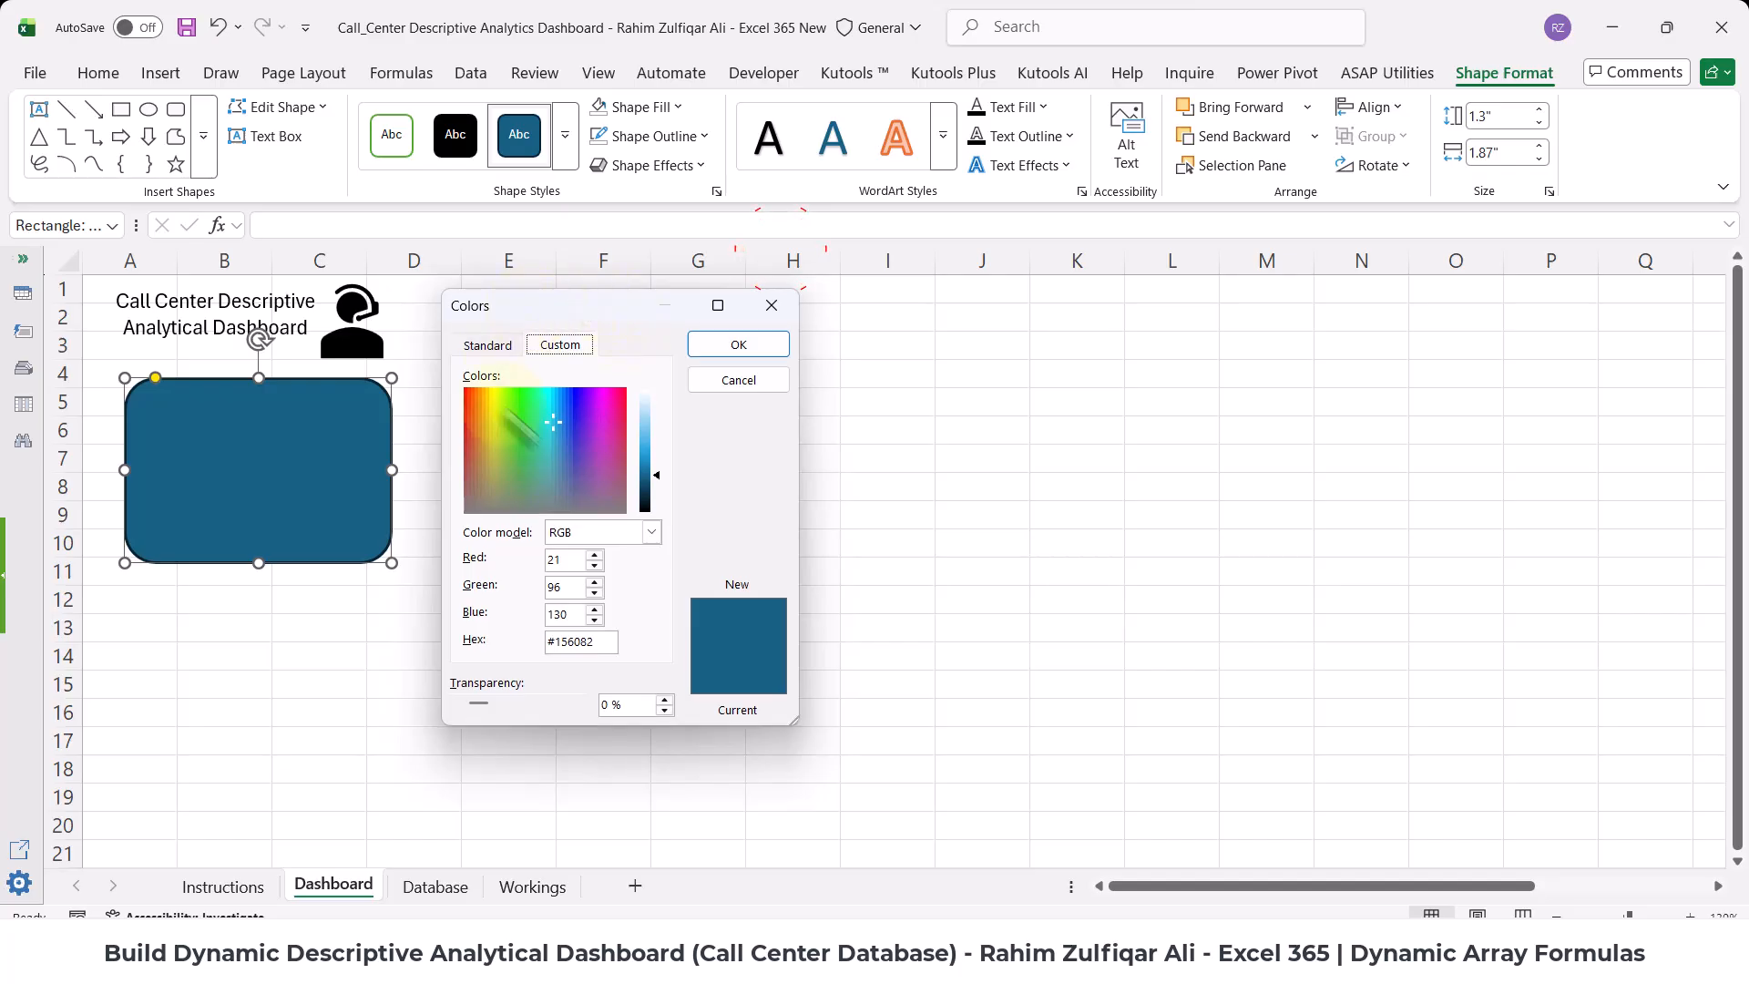
pyautogui.click(560, 346)
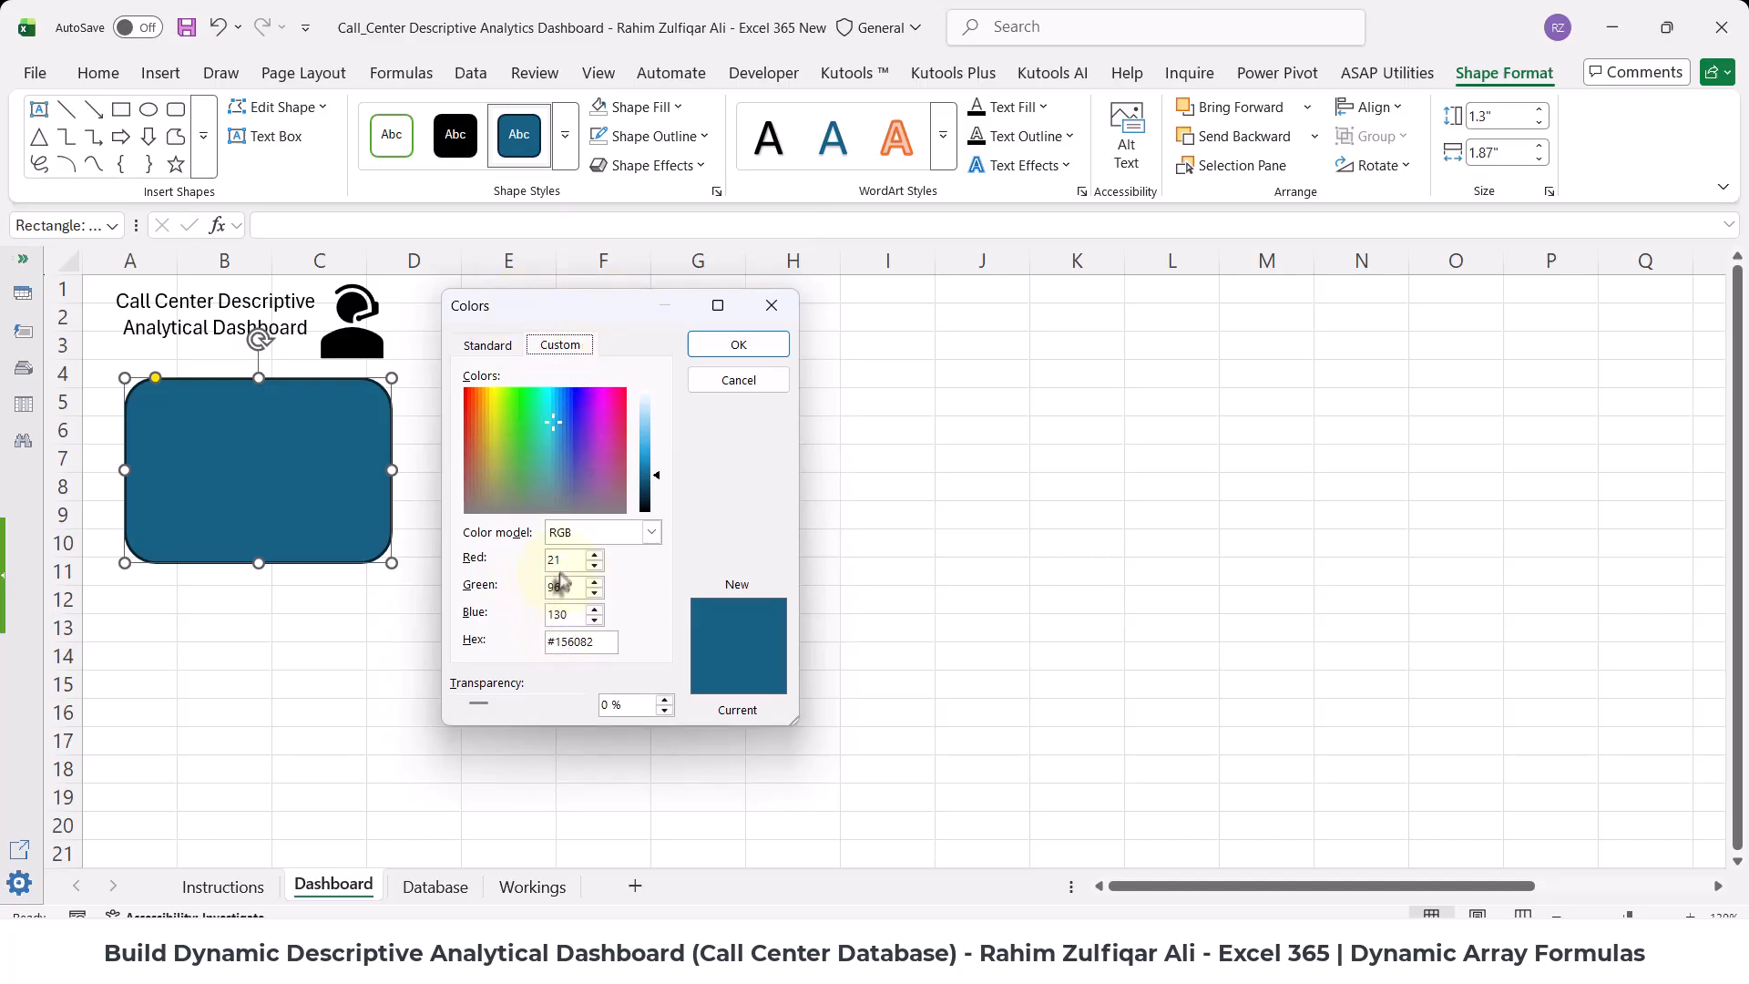
pyautogui.click(565, 559)
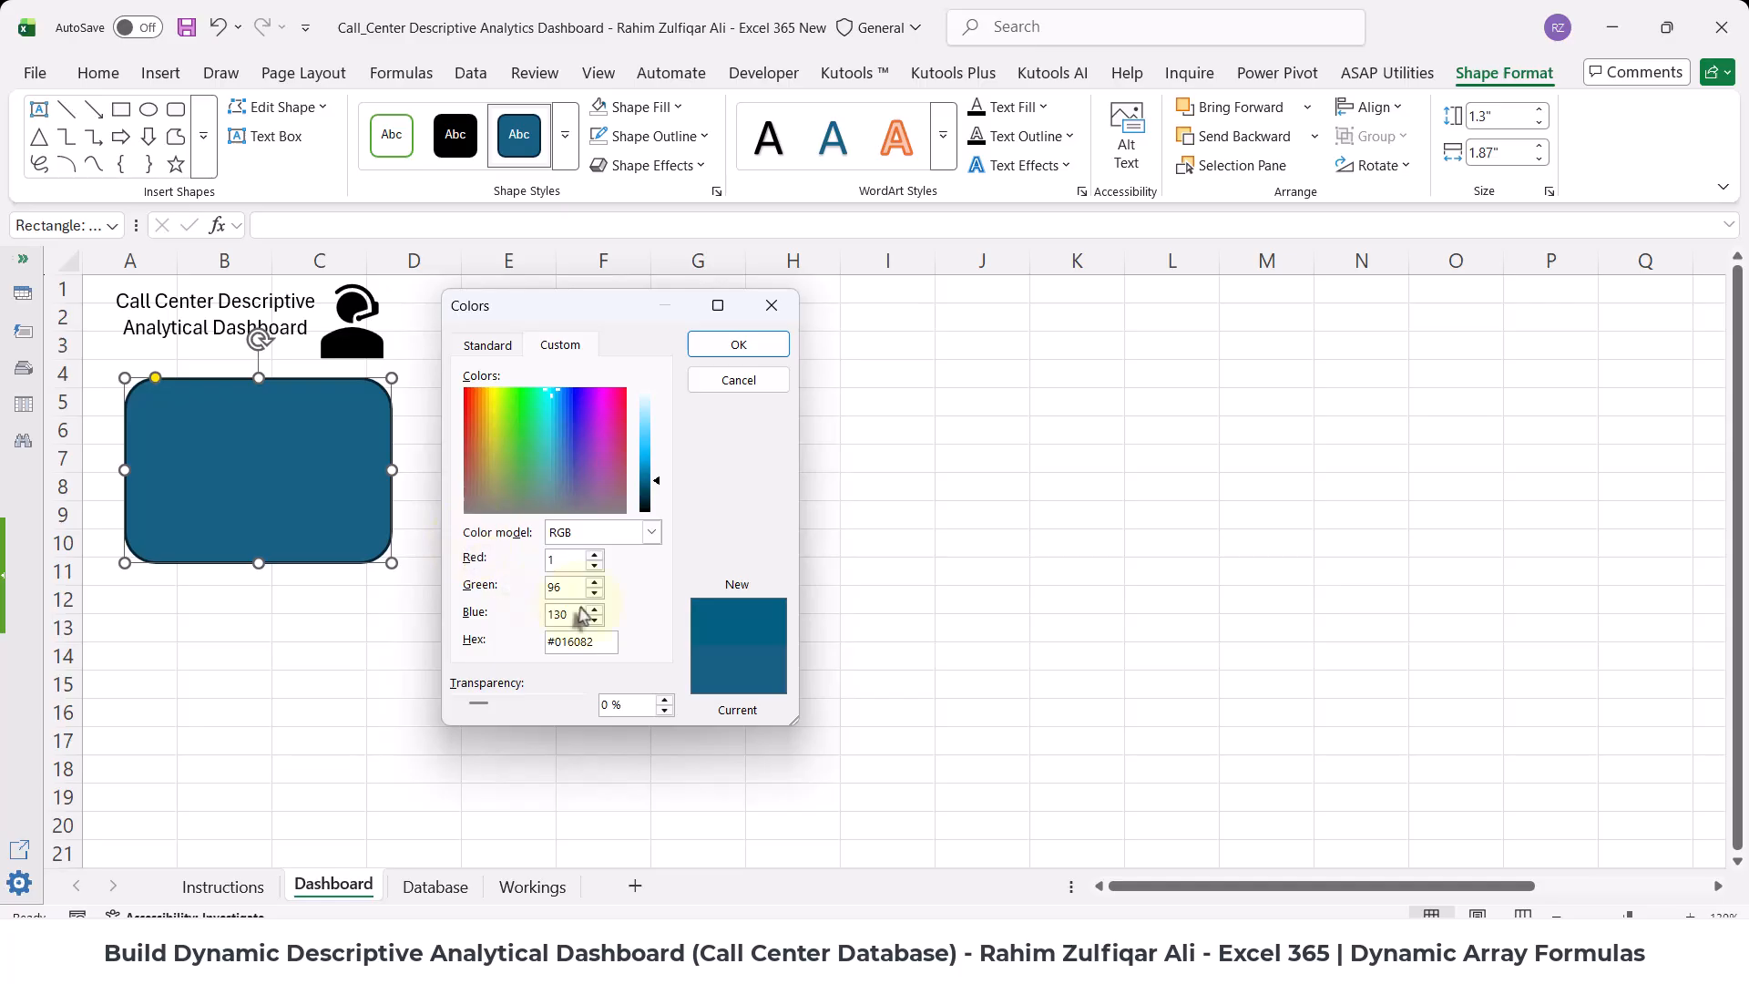
pyautogui.write('86')
pyautogui.doubleClick(562, 613)
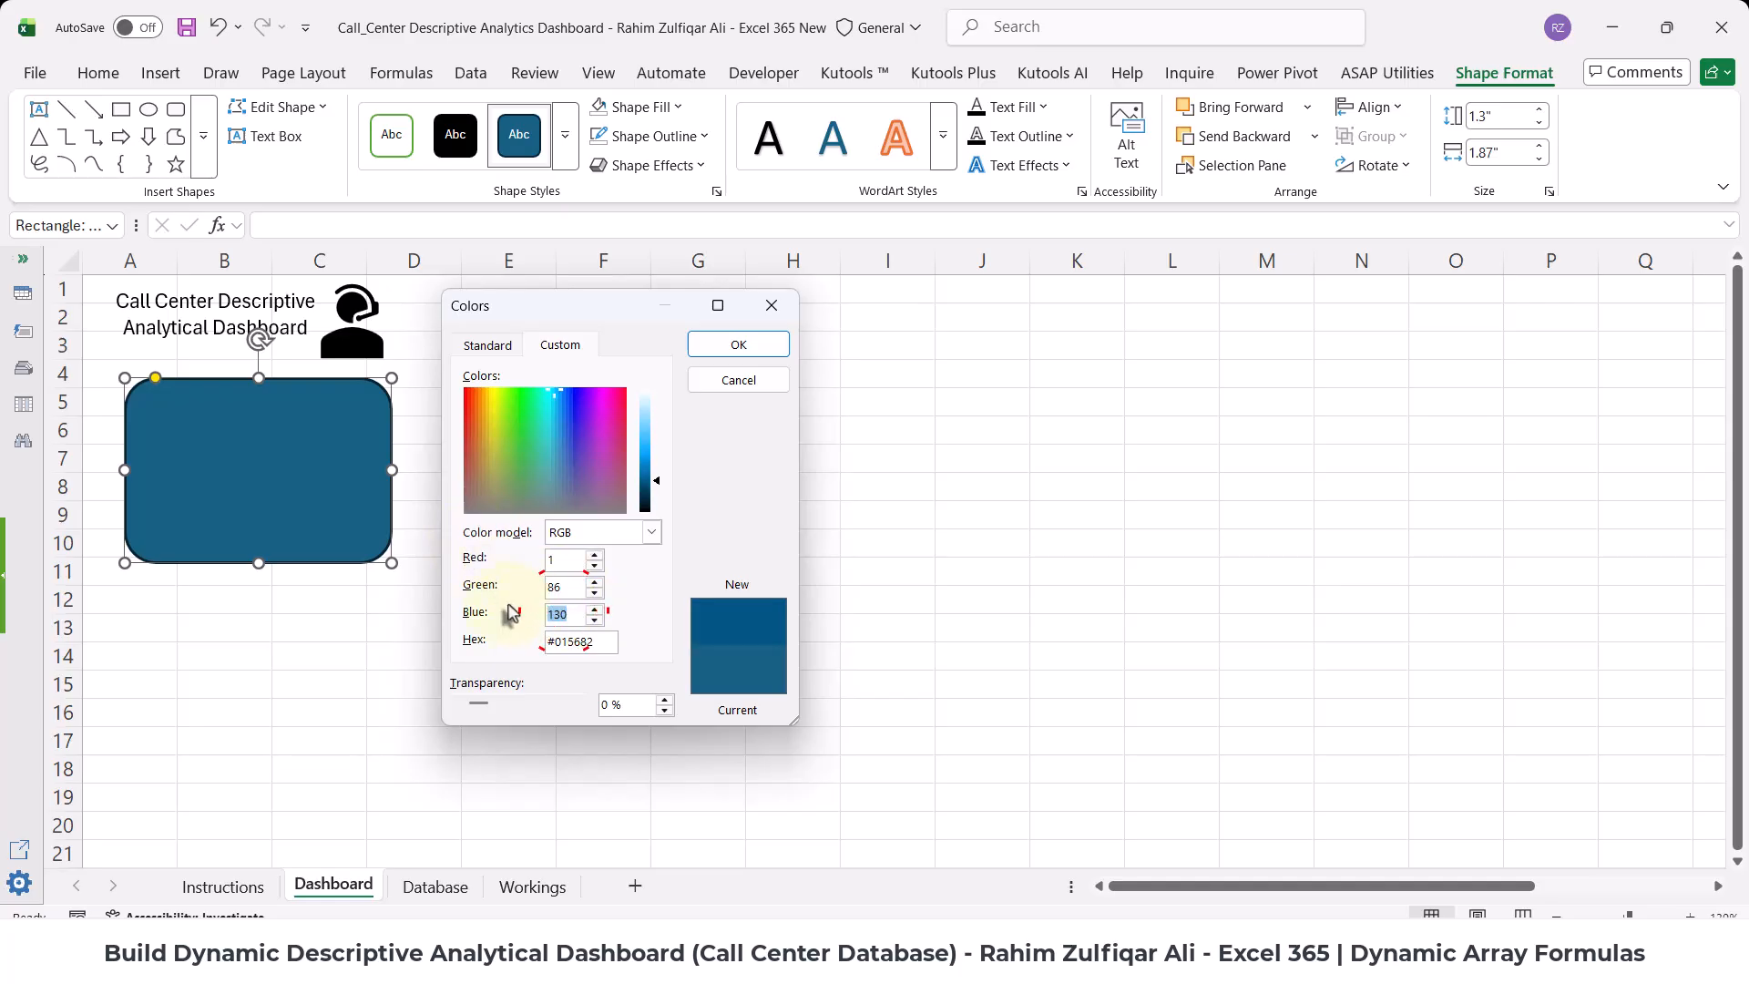
pyautogui.write('91')
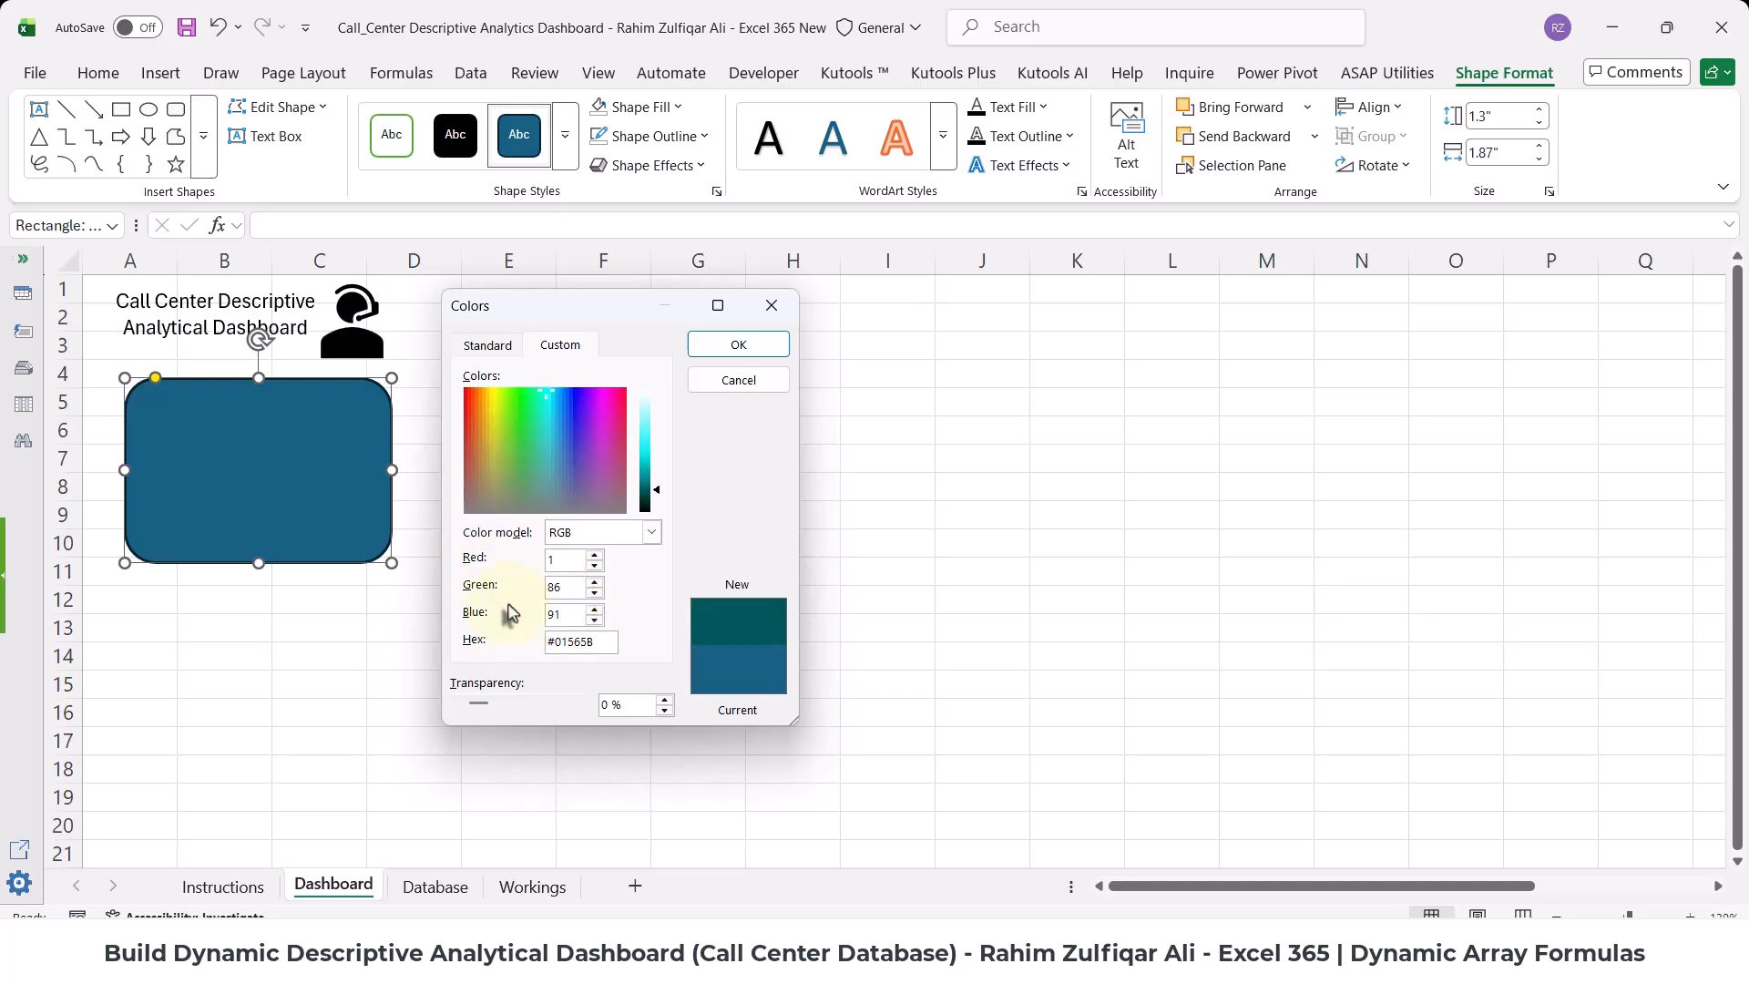
pyautogui.click(763, 345)
pyautogui.click(747, 451)
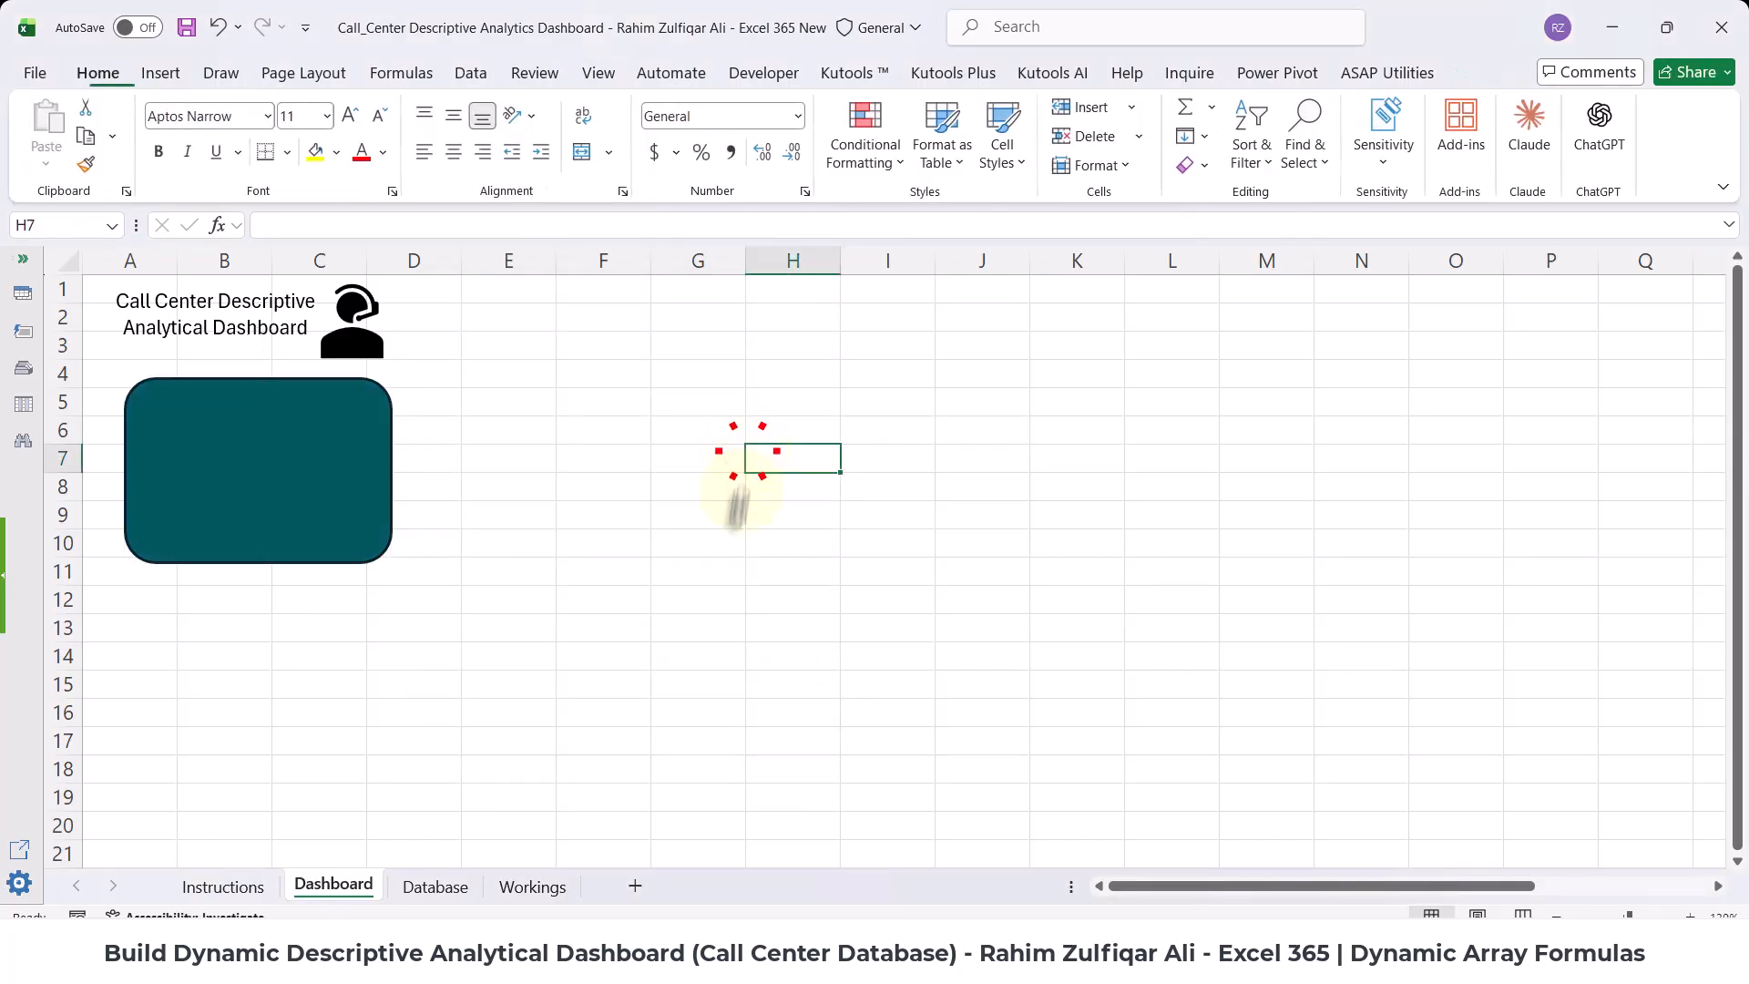
# - Set the rounded rectangle's outline to the same recent dark teal color as its fill
pyautogui.click(347, 462)
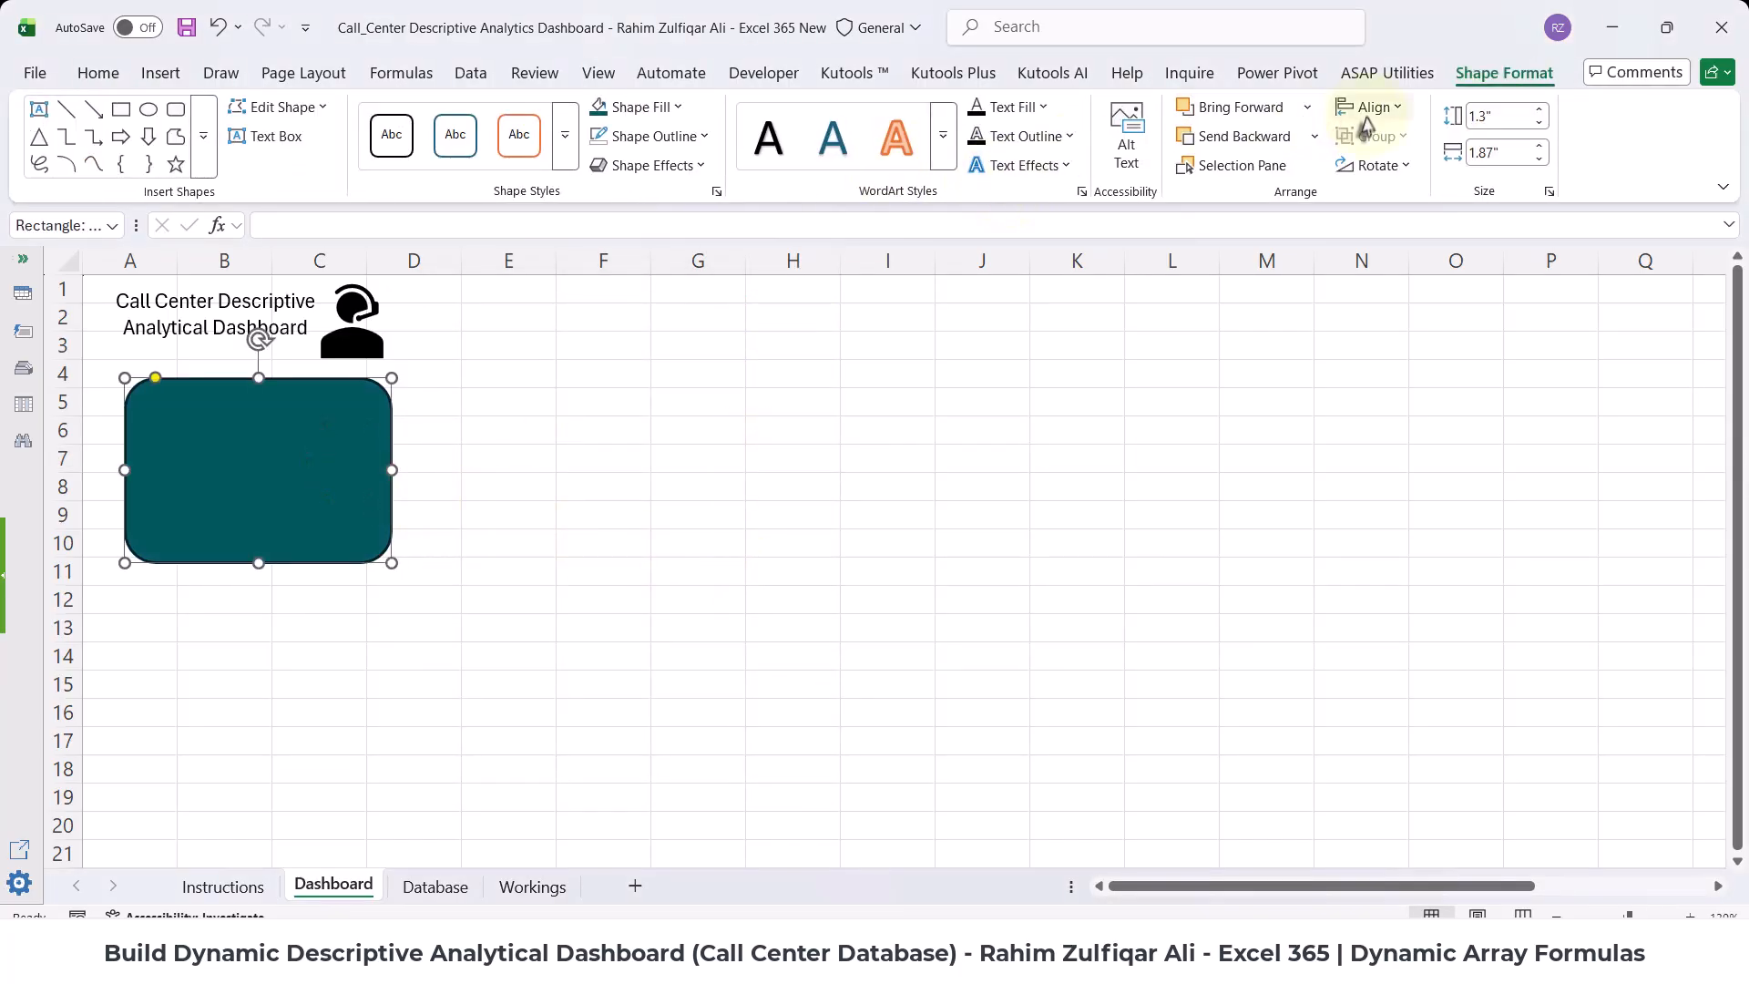
pyautogui.click(640, 146)
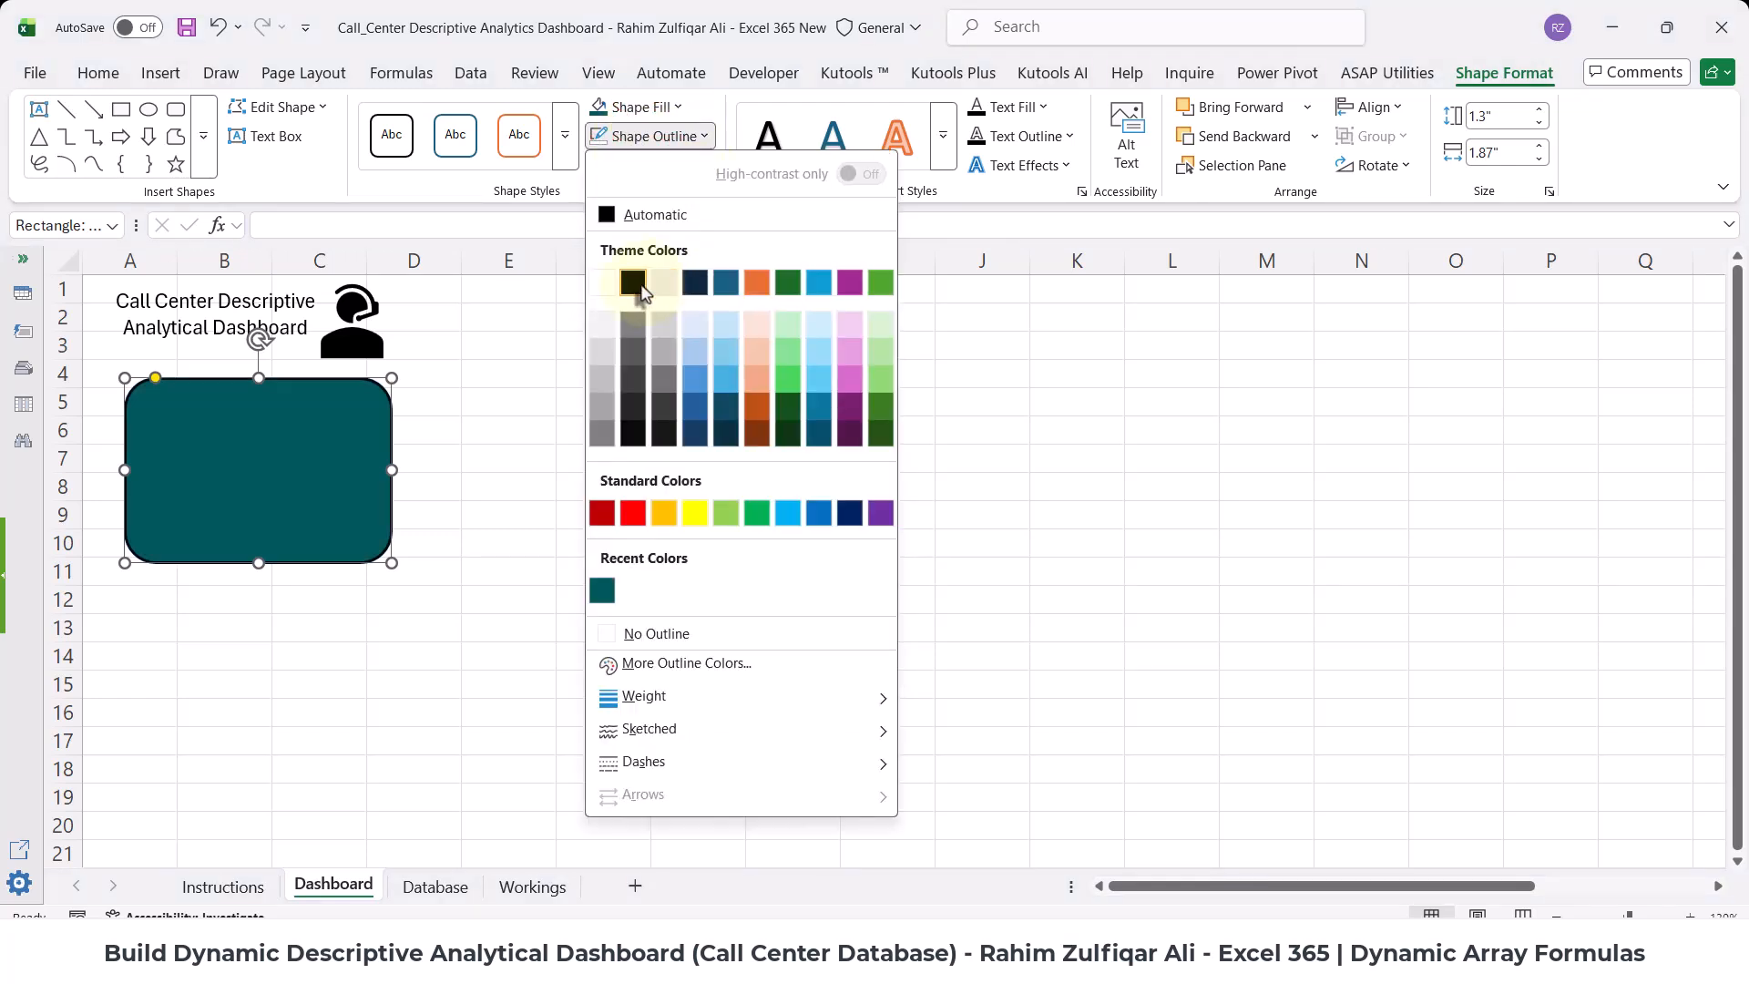
pyautogui.click(601, 592)
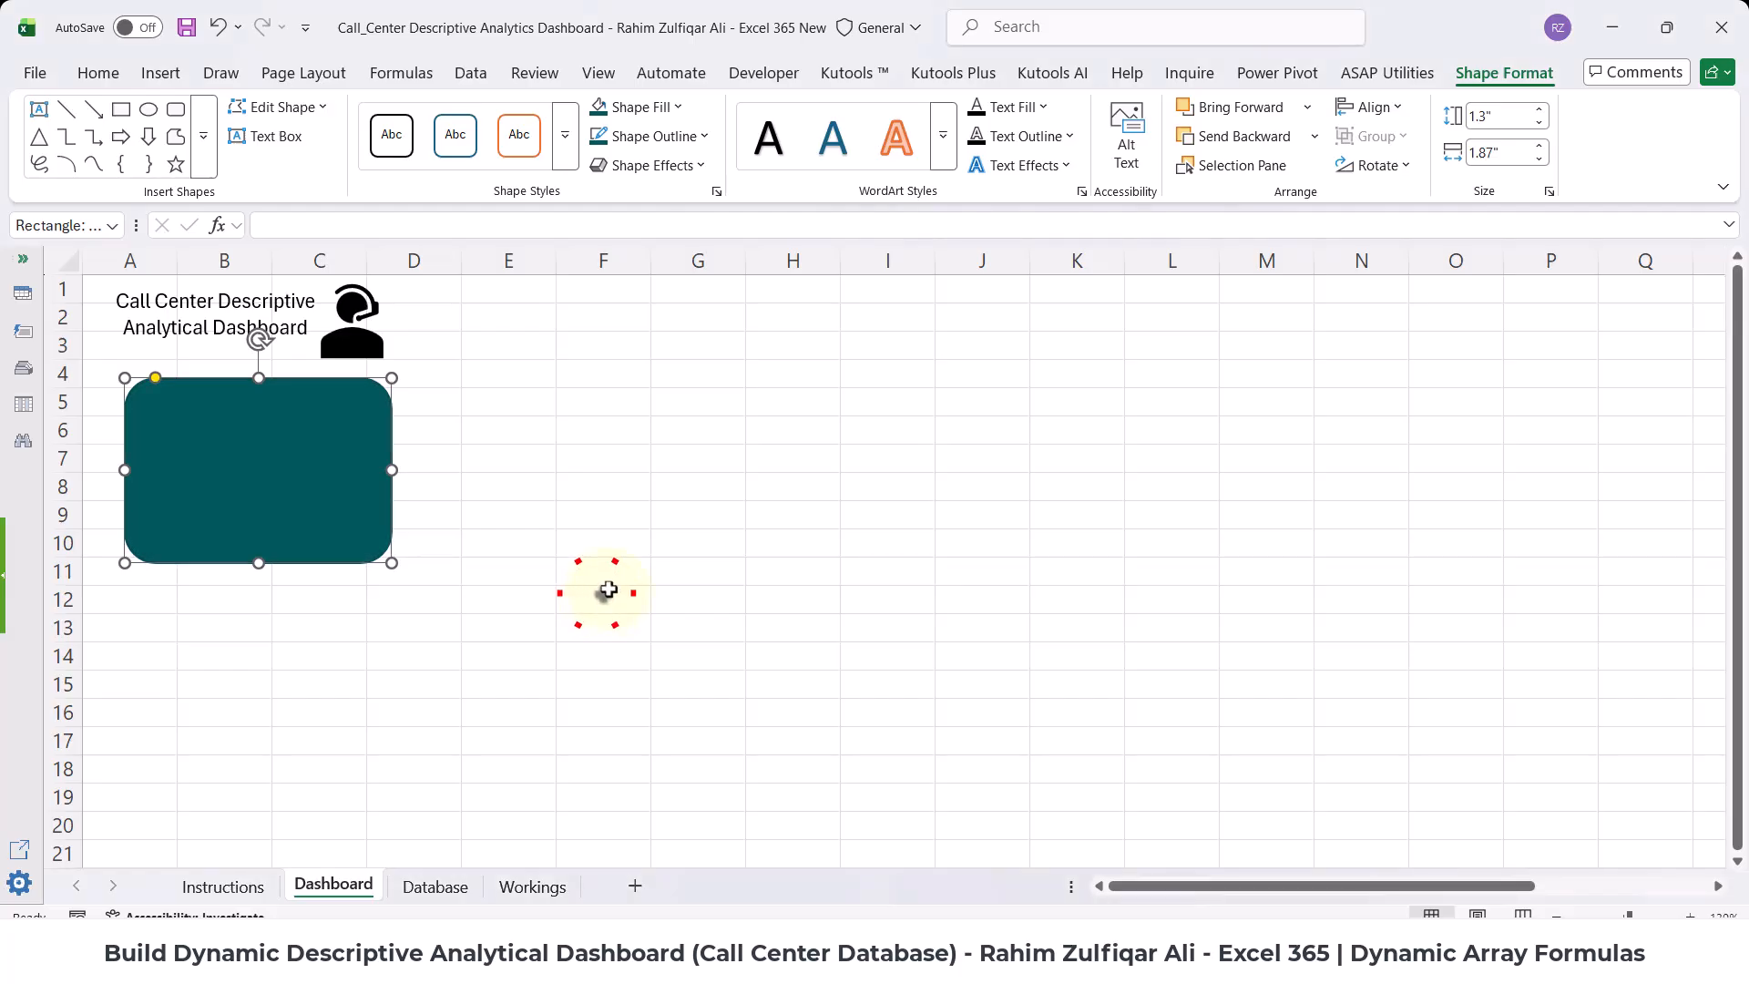
pyautogui.click(594, 539)
pyautogui.click(335, 429)
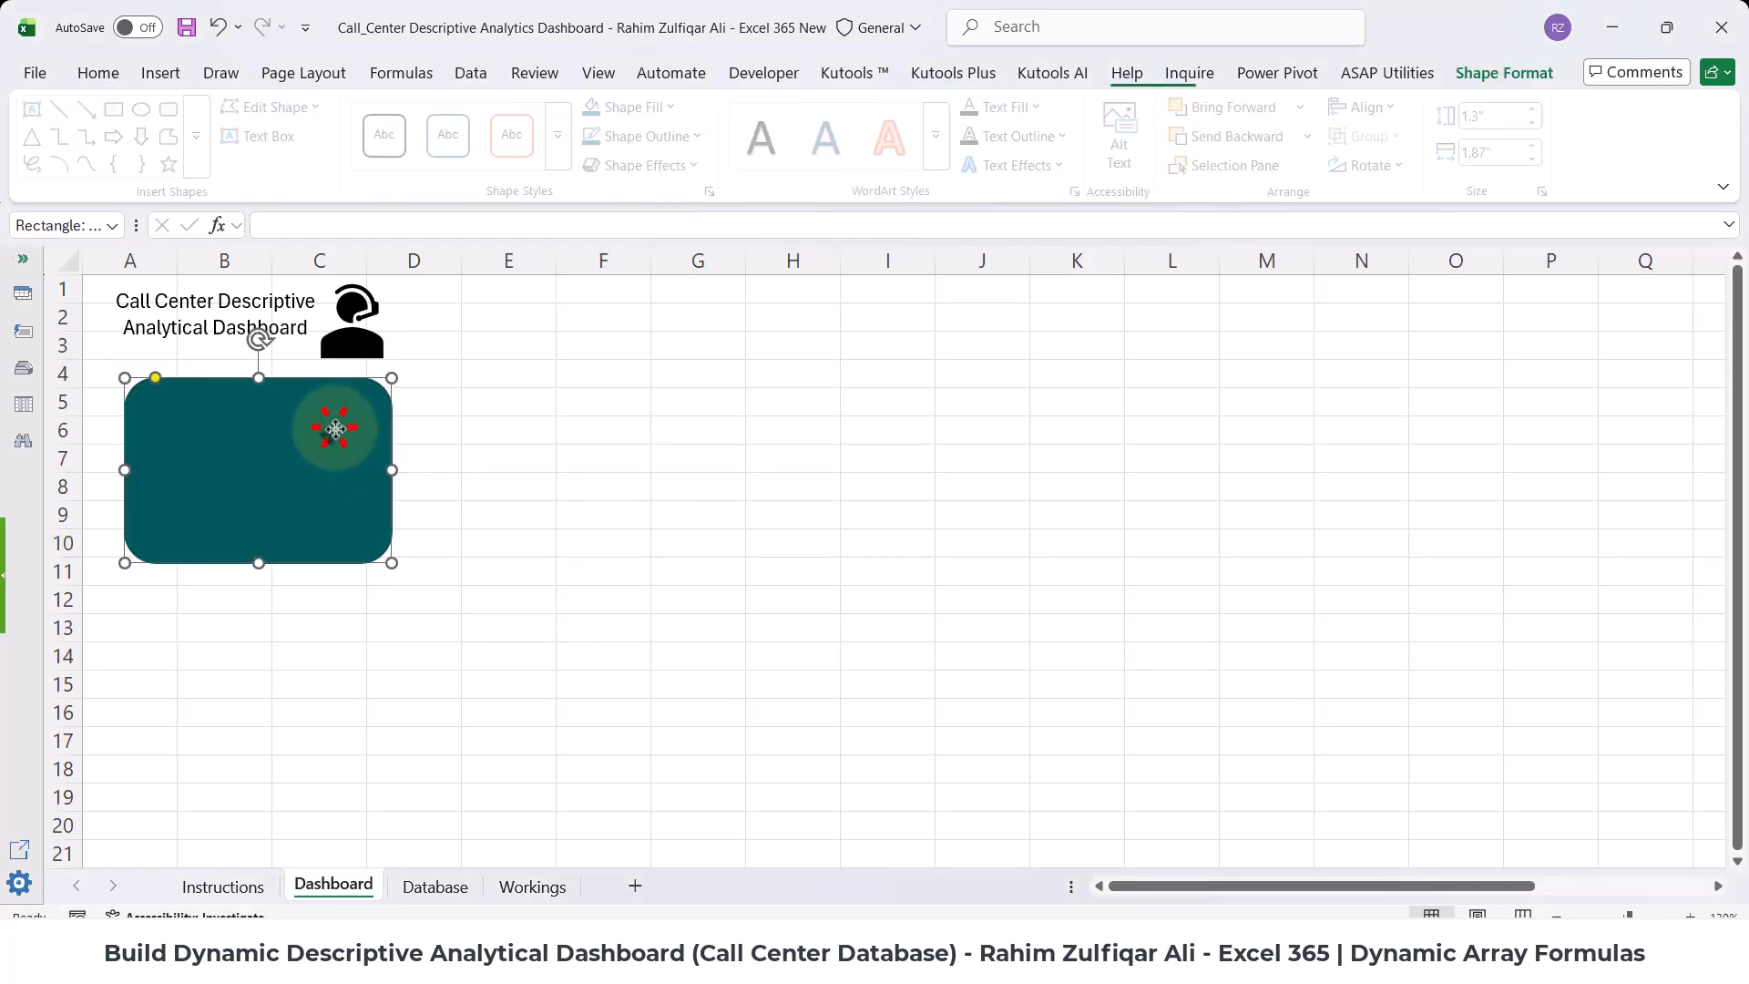
pyautogui.click(171, 72)
pyautogui.click(305, 151)
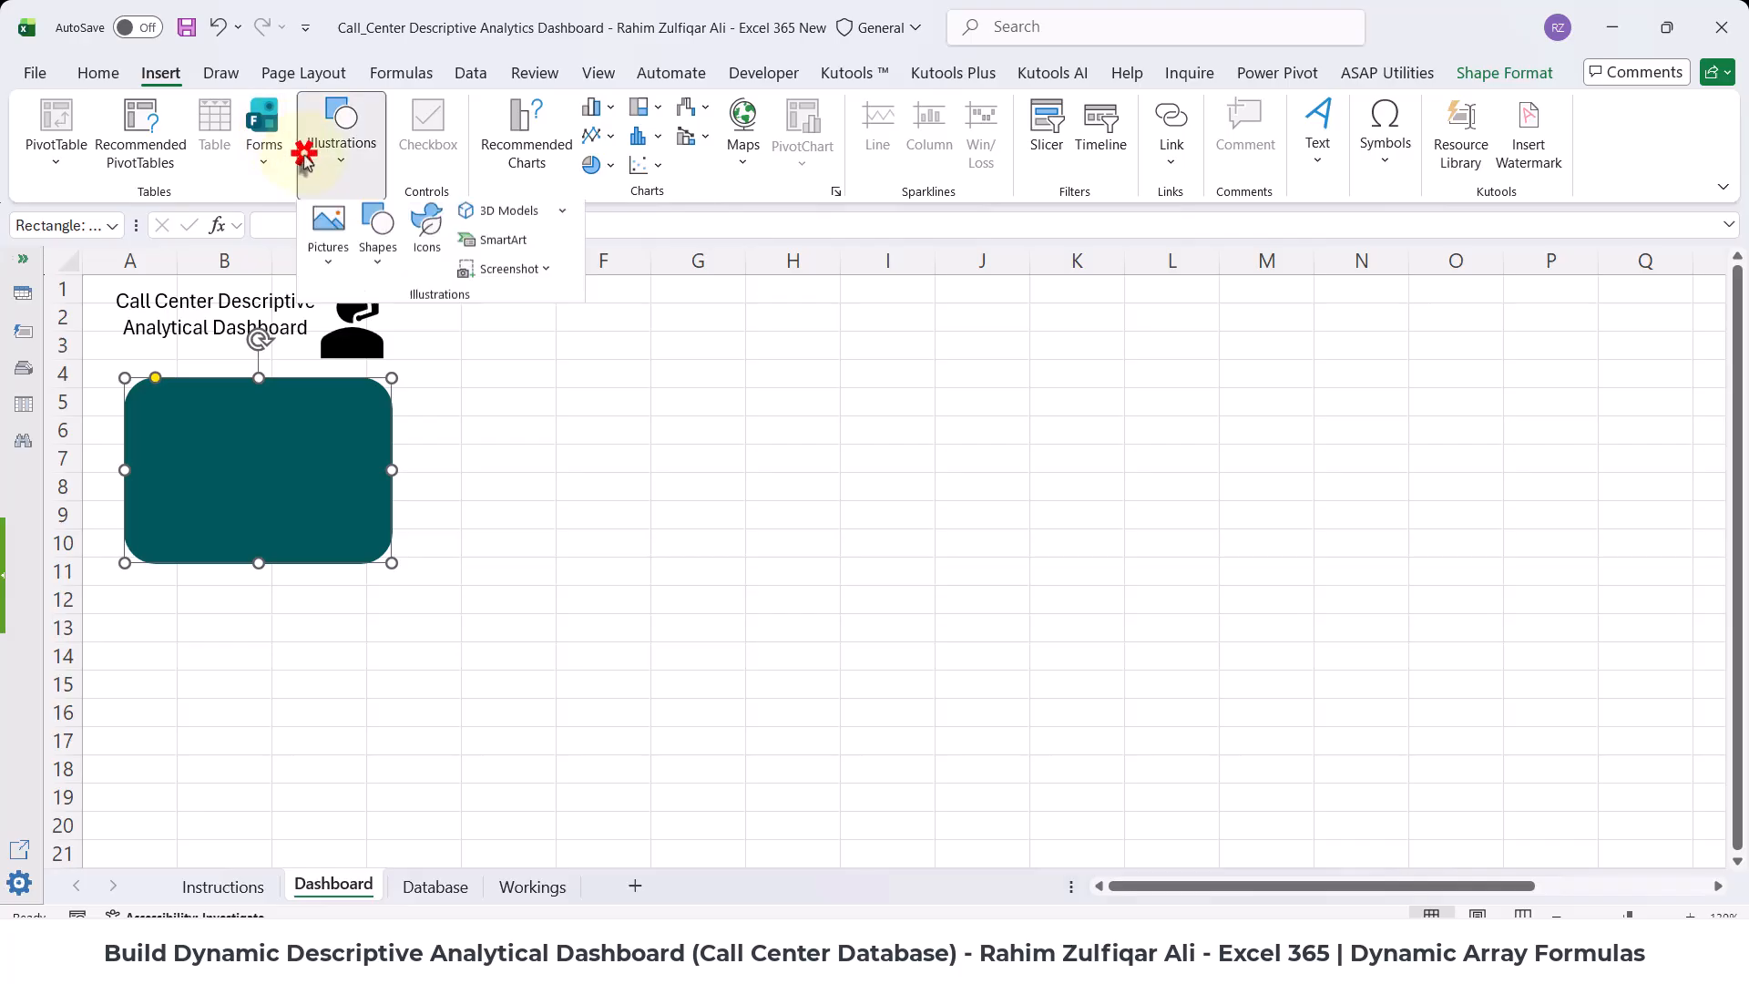
pyautogui.click(377, 227)
pyautogui.click(244, 623)
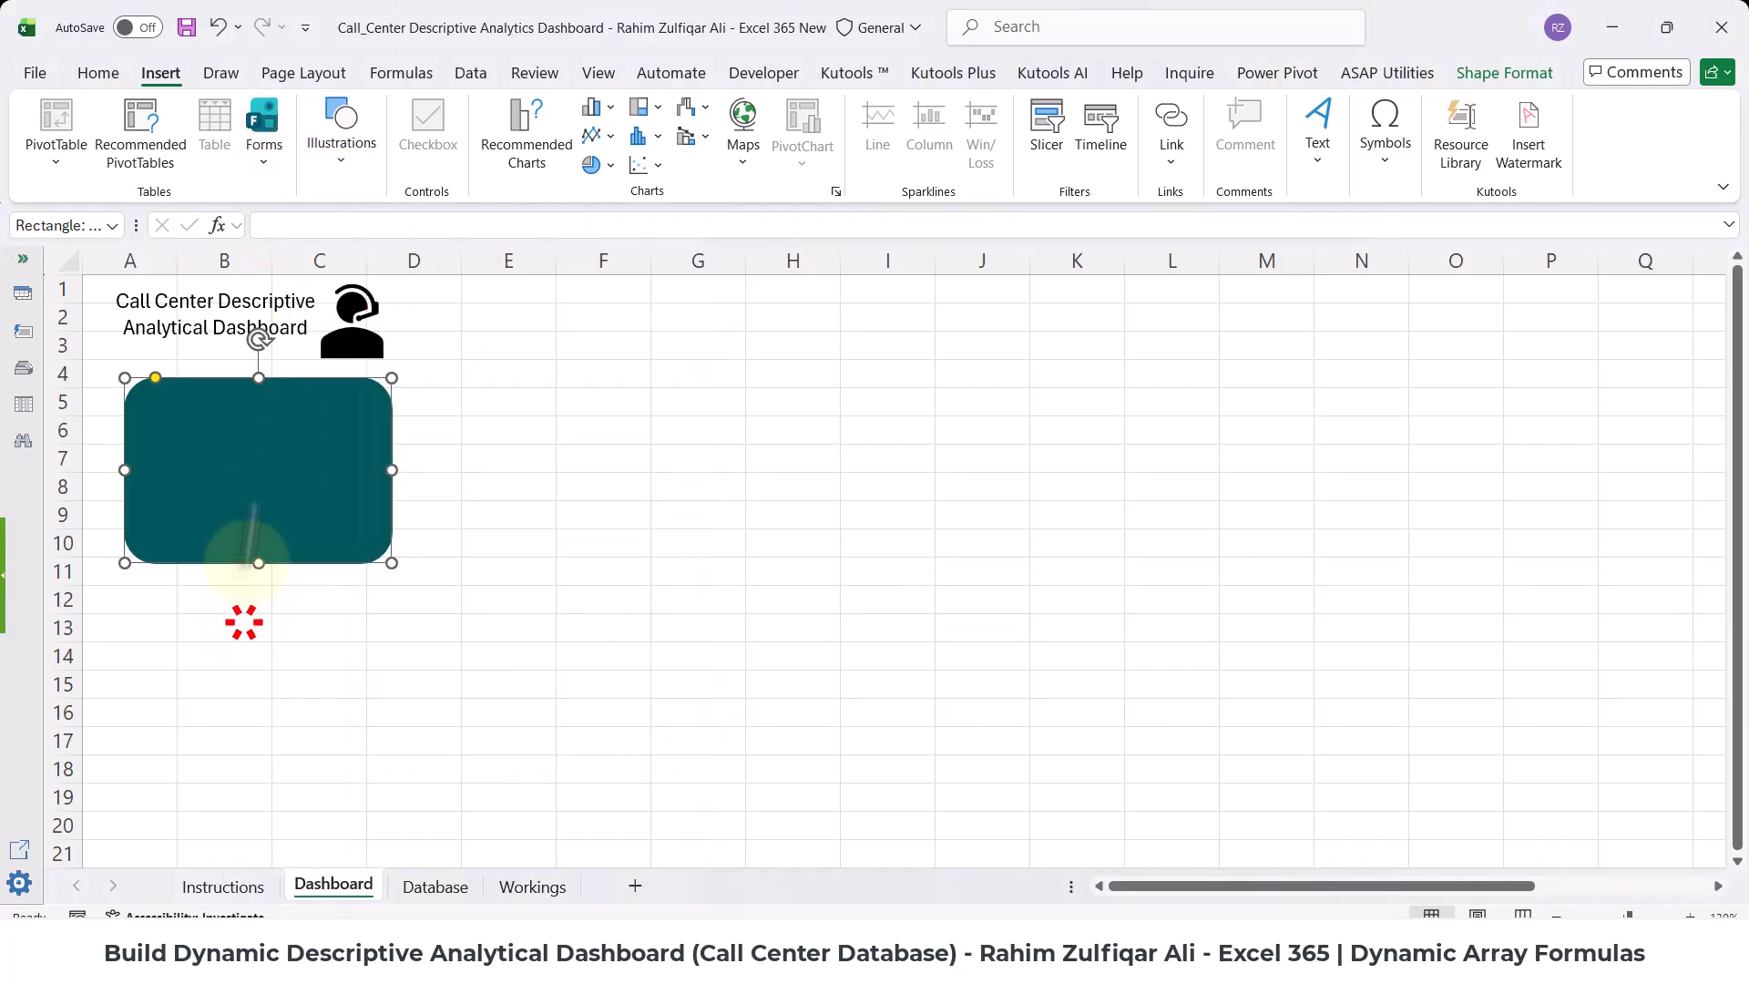
# - Copy the dark teal box three times across the sheet, making an evenly spaced row of four KPI boxes through column O
pyautogui.click(290, 422)
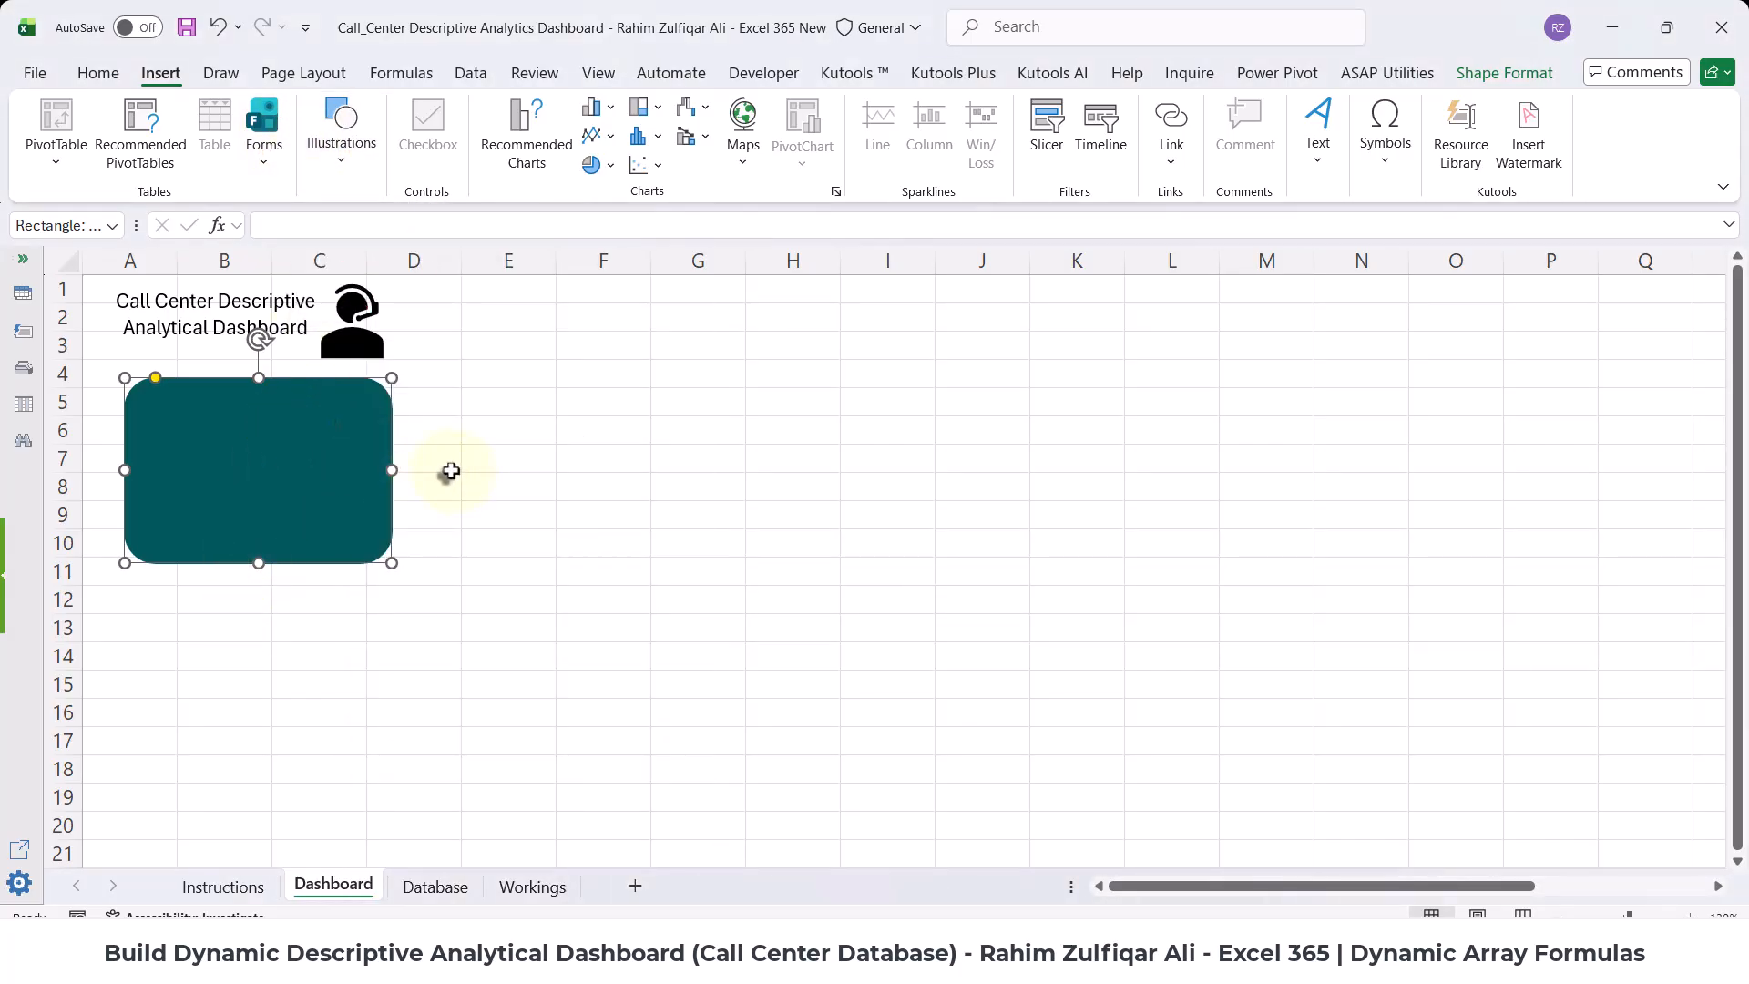
pyautogui.moveTo(328, 473); pyautogui.dragTo(1275, 474)
pyautogui.click(1020, 652)
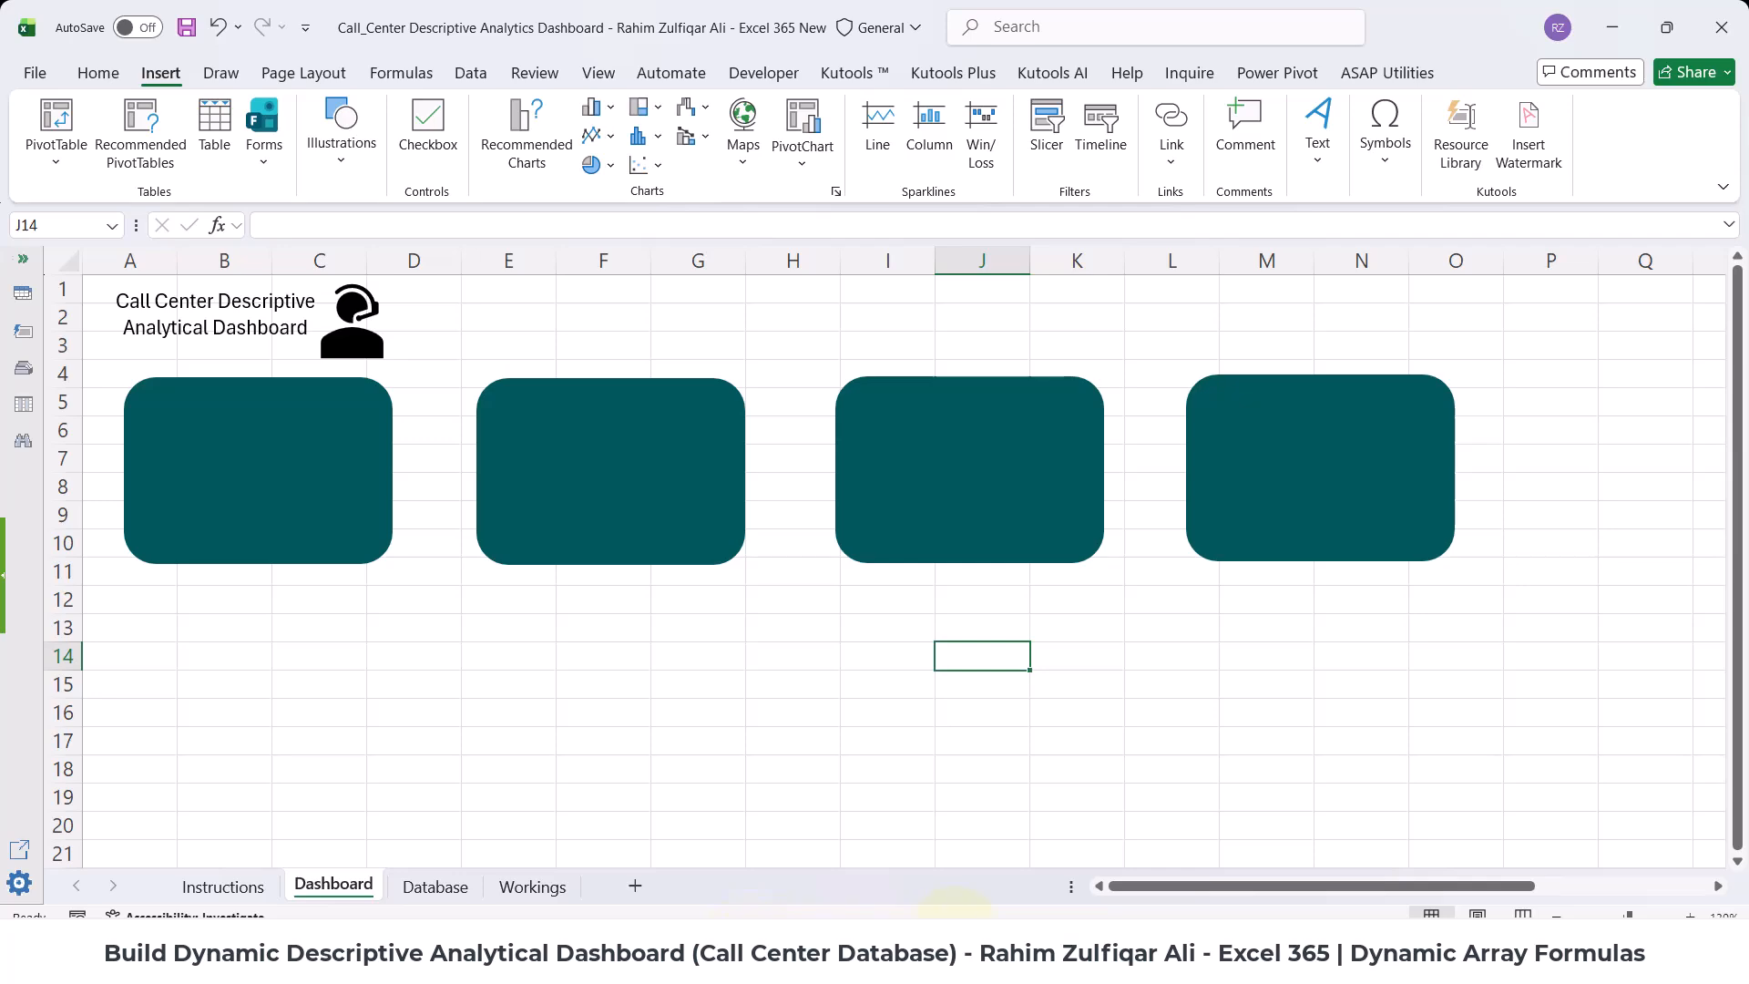
# - Compare the new boxes with the KPI boxes on the finished workbook's Dashboard sheet, then return to the new workbook
pyautogui.moveTo(1093, 966)
pyautogui.click(1020, 842)
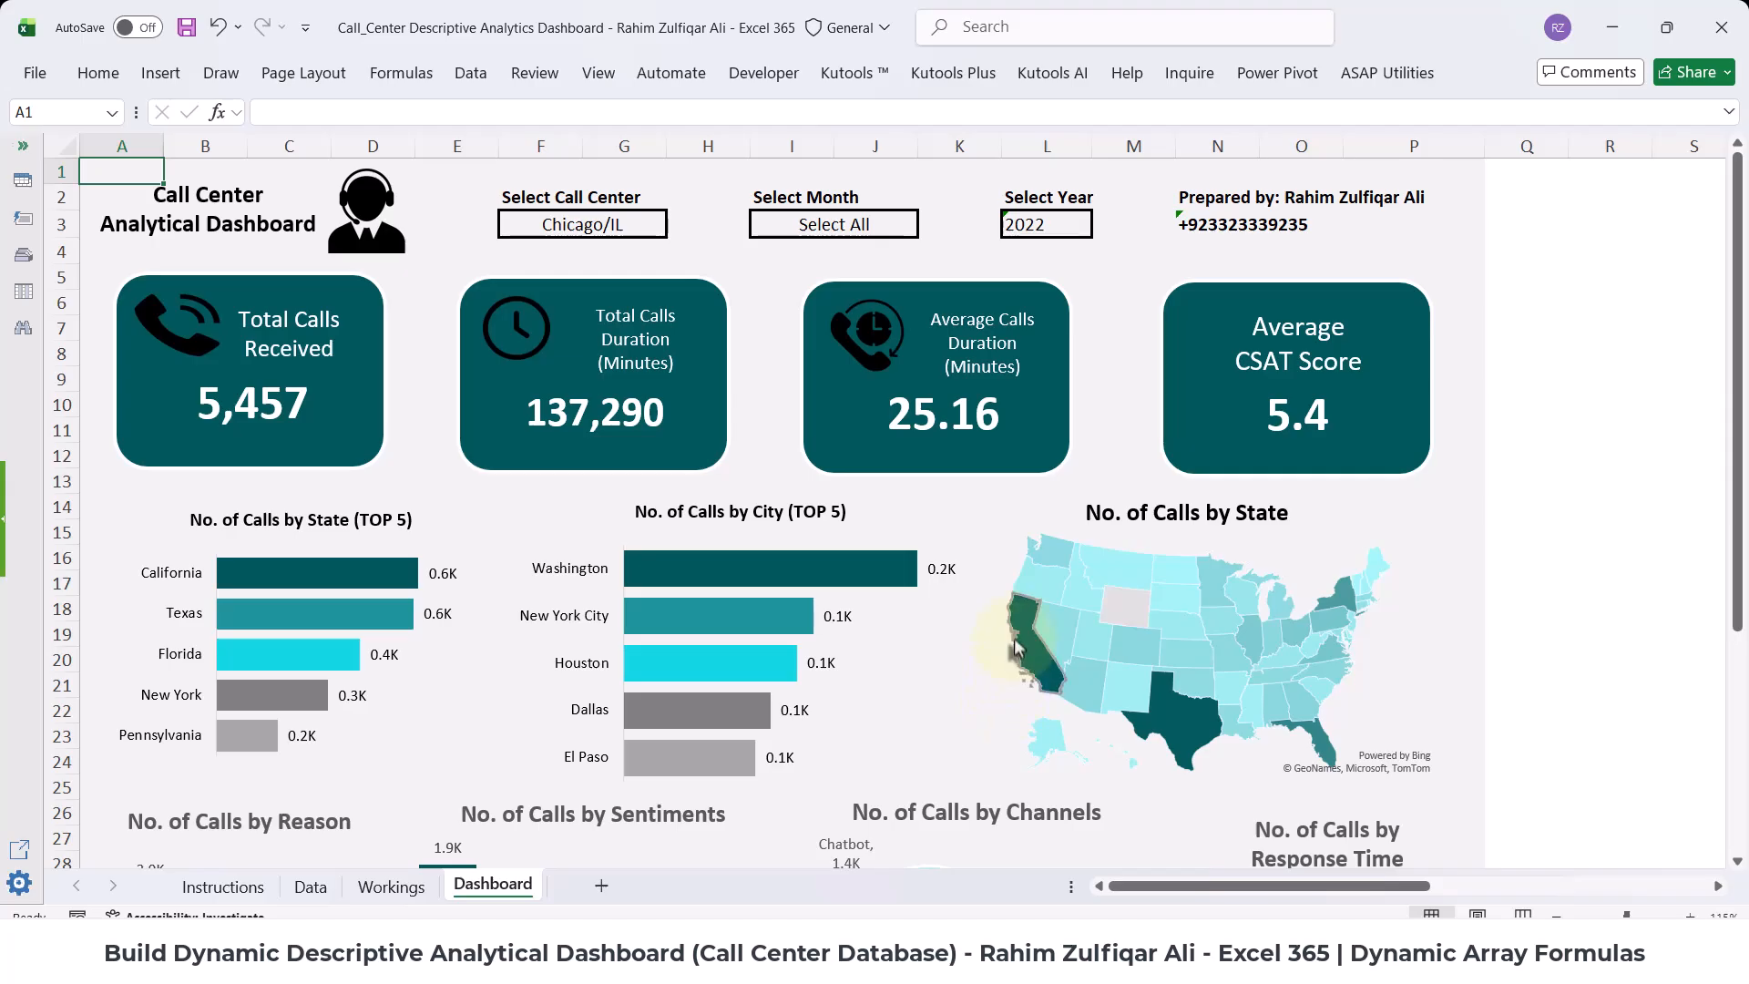
pyautogui.moveTo(1075, 965)
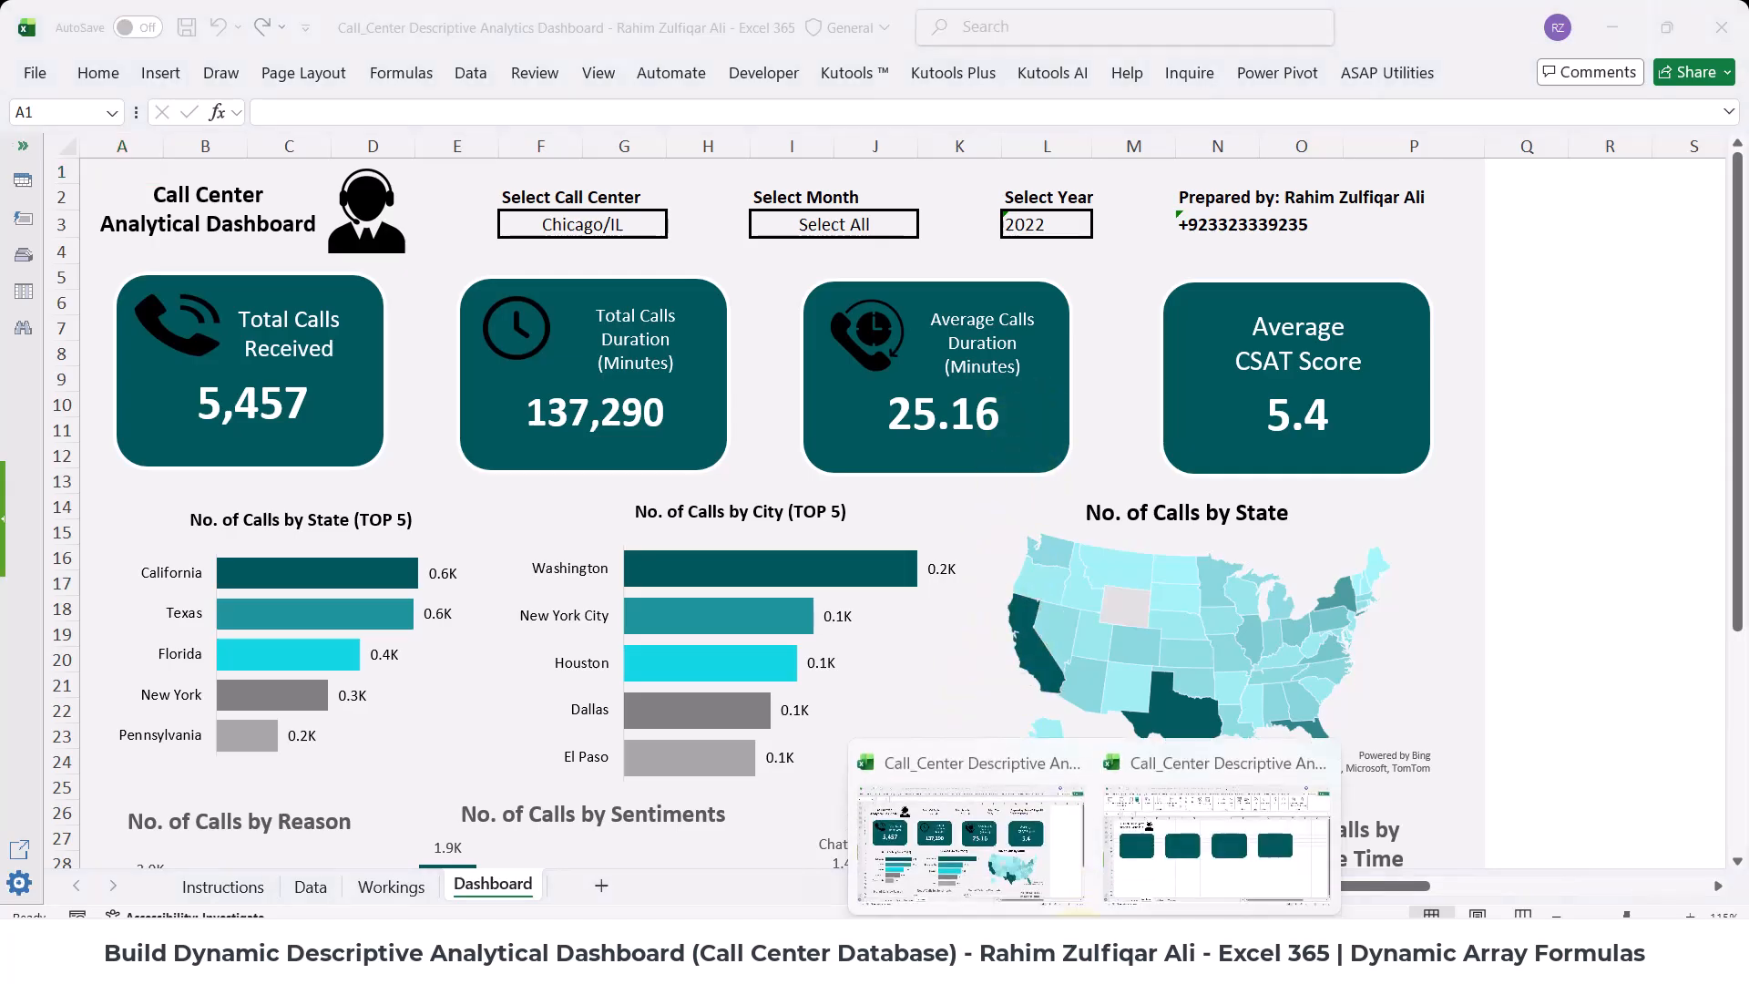
pyautogui.click(1189, 834)
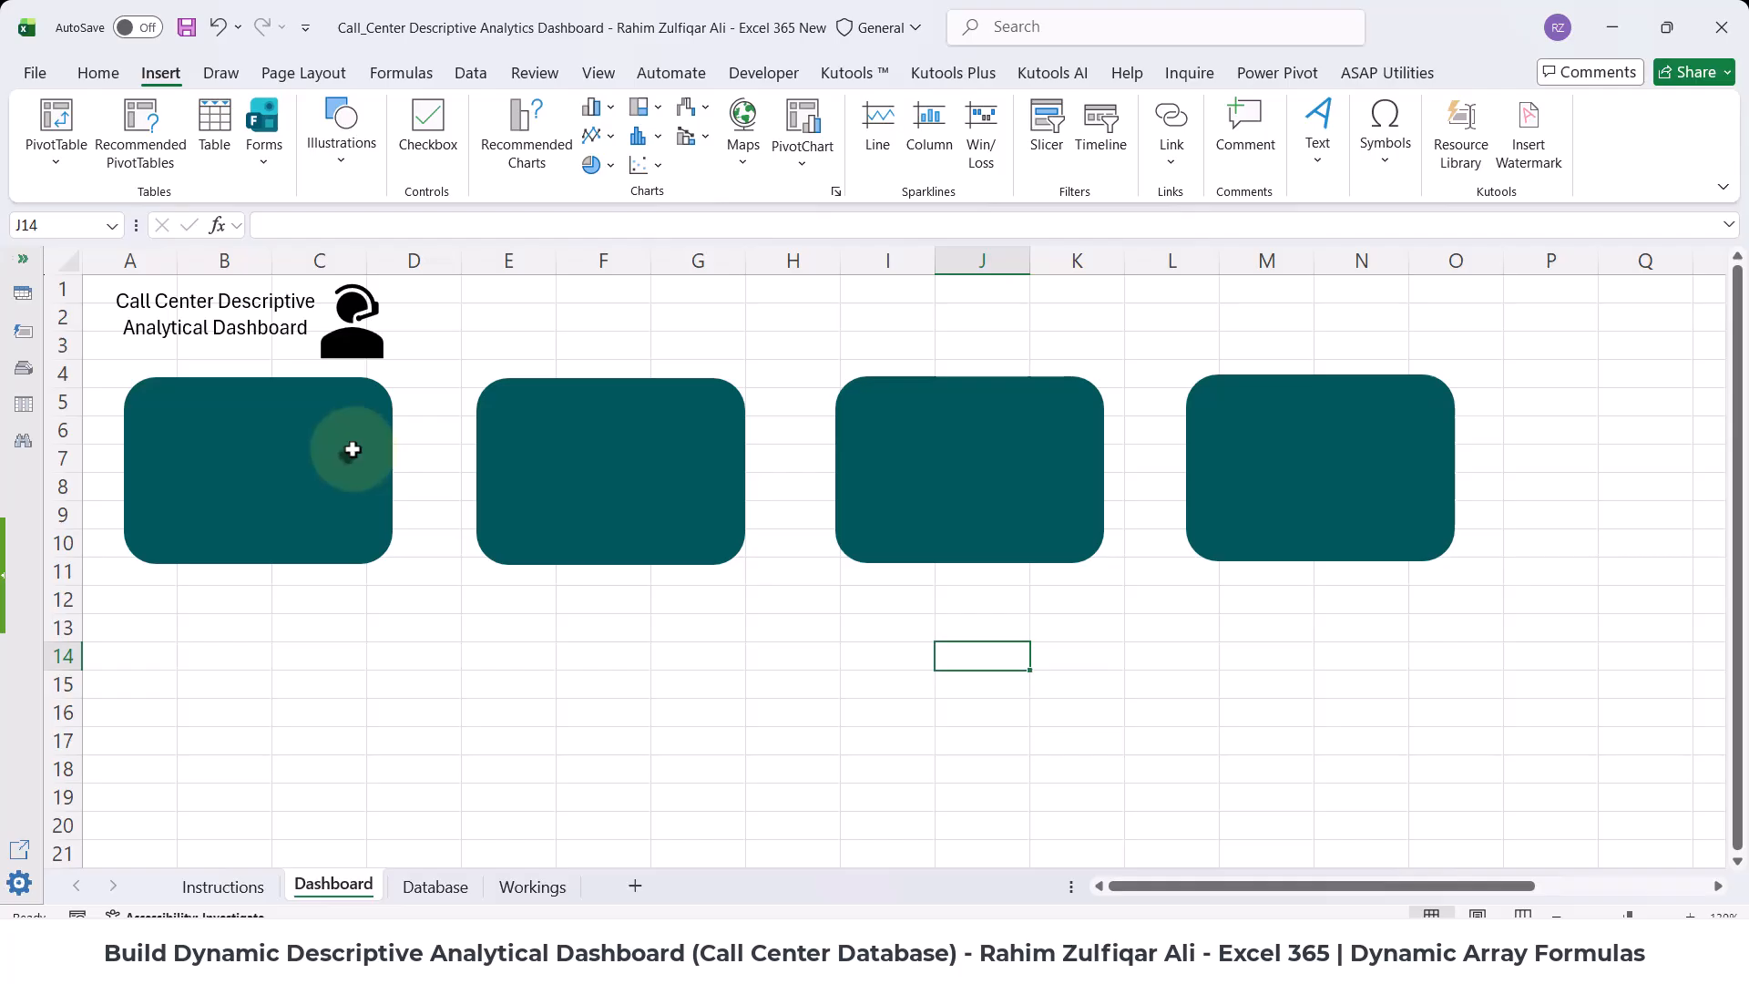
# - Select all four KPI boxes together, view their shape formatting options, and clear the selection
pyautogui.click(352, 450)
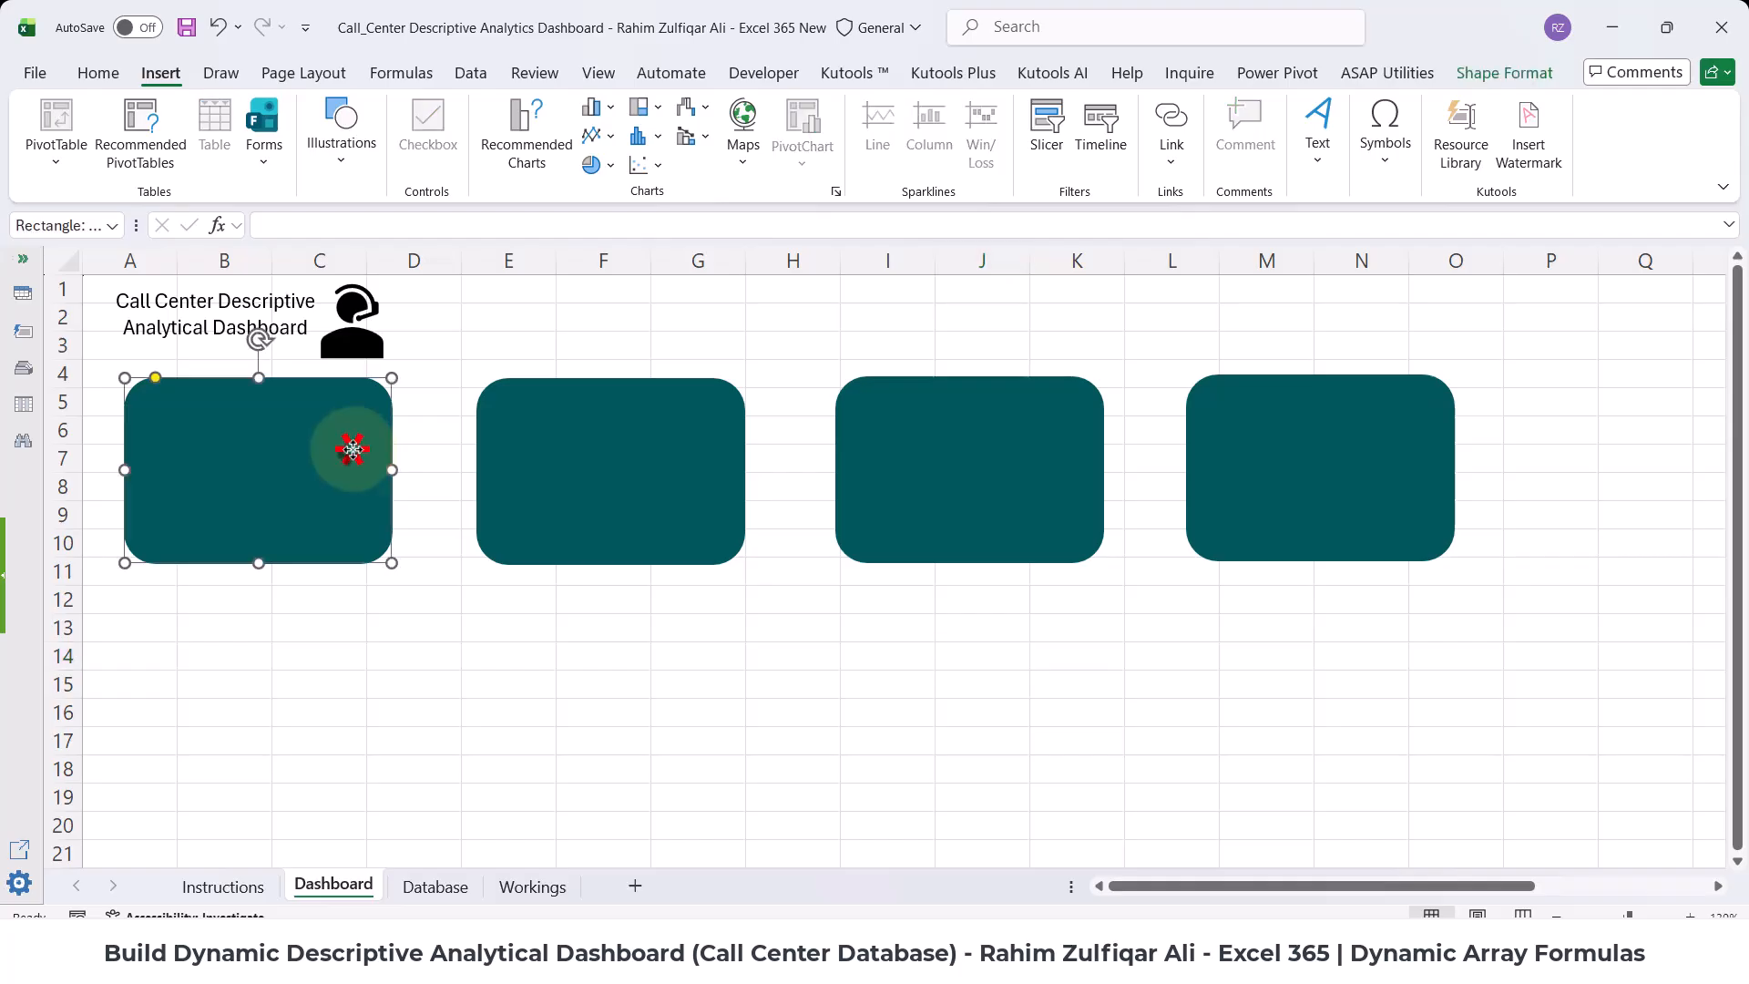
pyautogui.keyDown('ctrl'); pyautogui.click(572, 435); pyautogui.keyUp('ctrl')
pyautogui.keyDown('ctrl'); pyautogui.click(1039, 441); pyautogui.keyUp('ctrl')
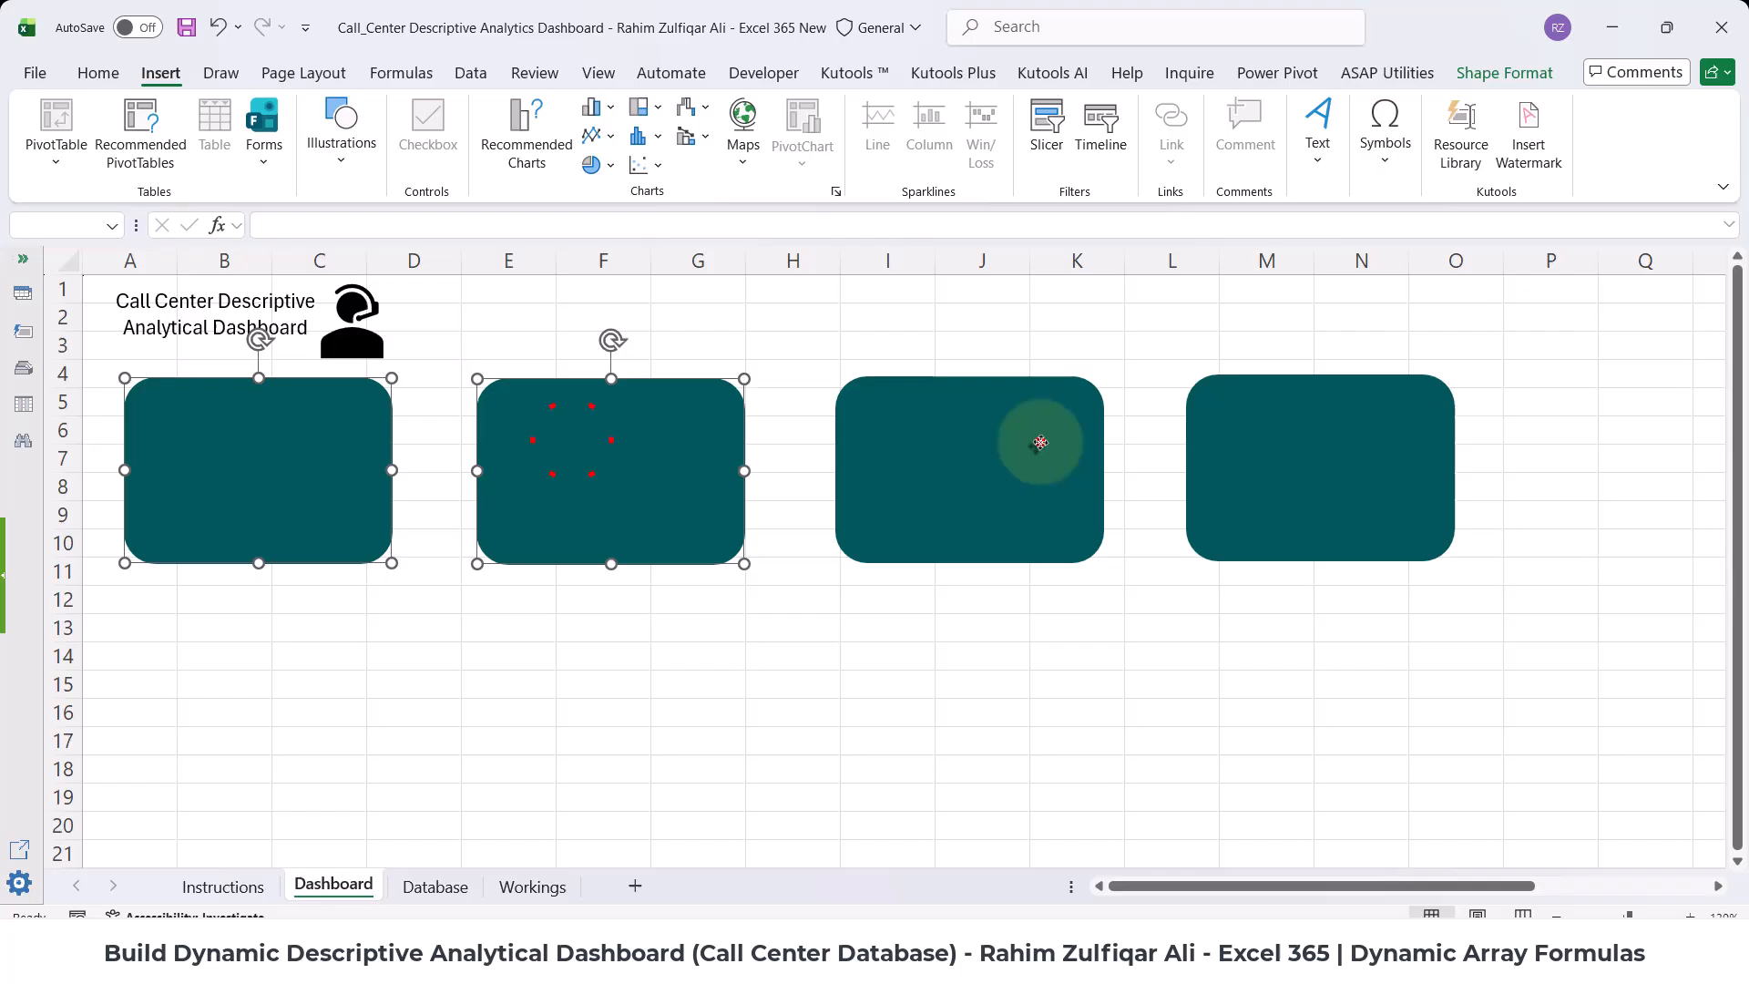
pyautogui.keyDown('ctrl'); pyautogui.click(1285, 447); pyautogui.keyUp('ctrl')
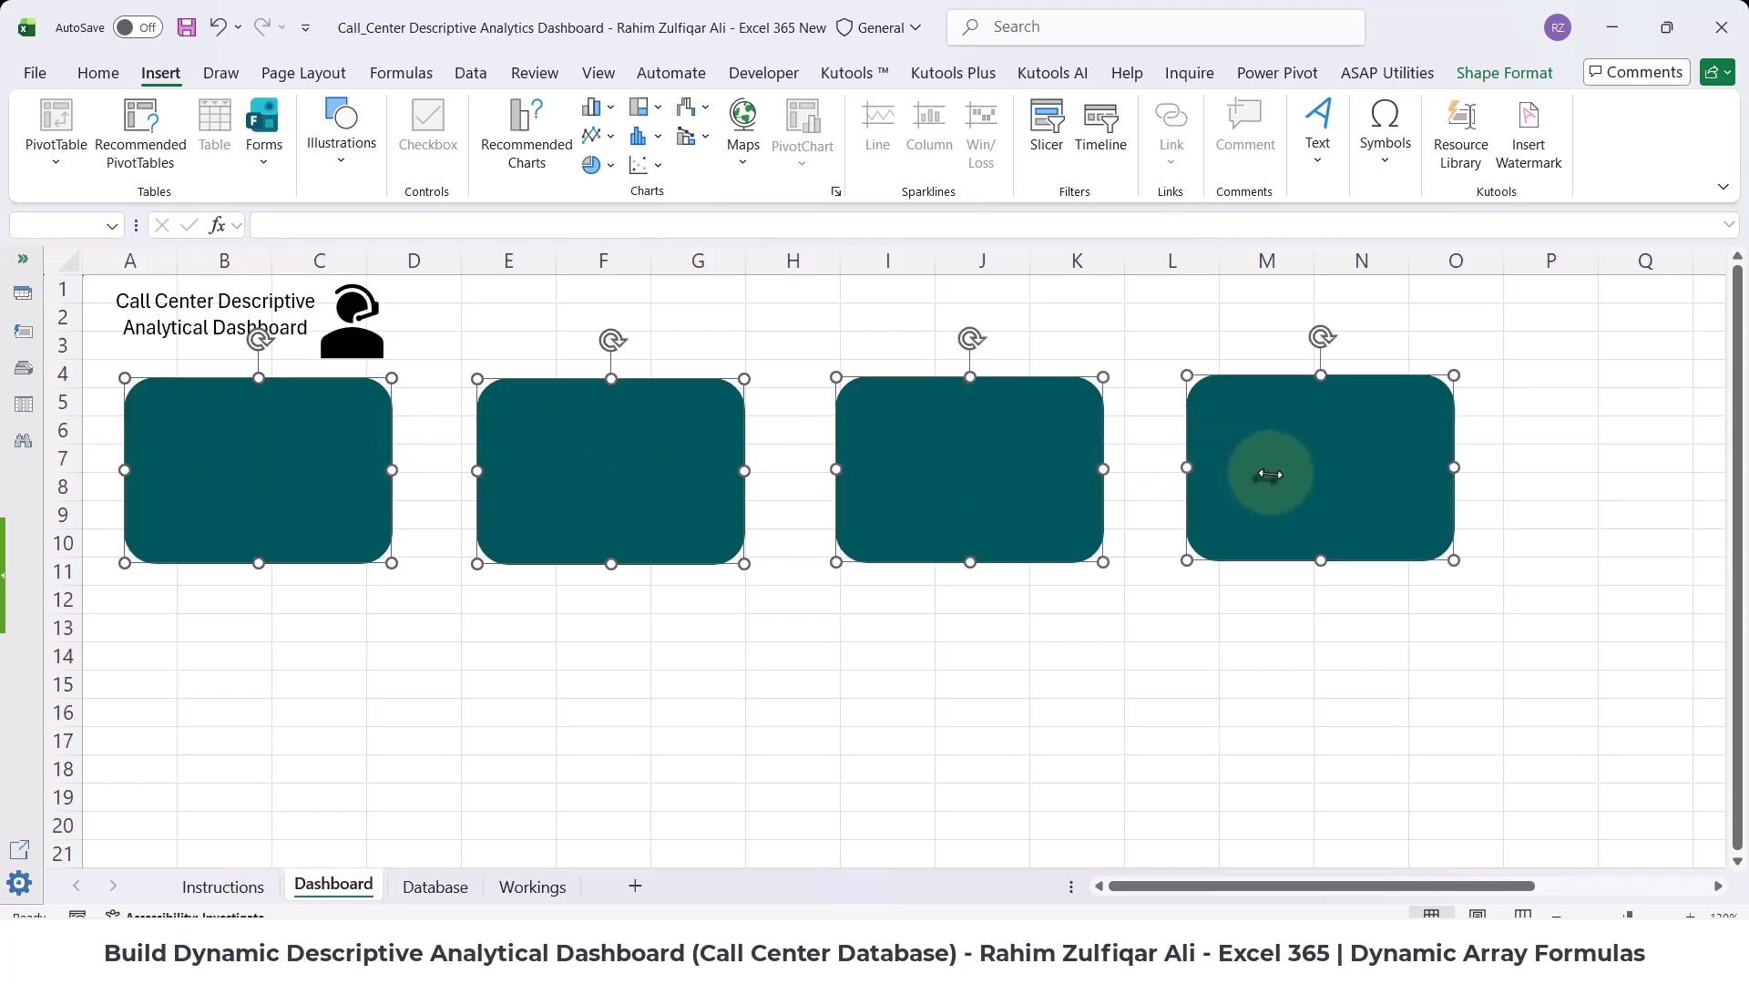
pyautogui.click(1505, 75)
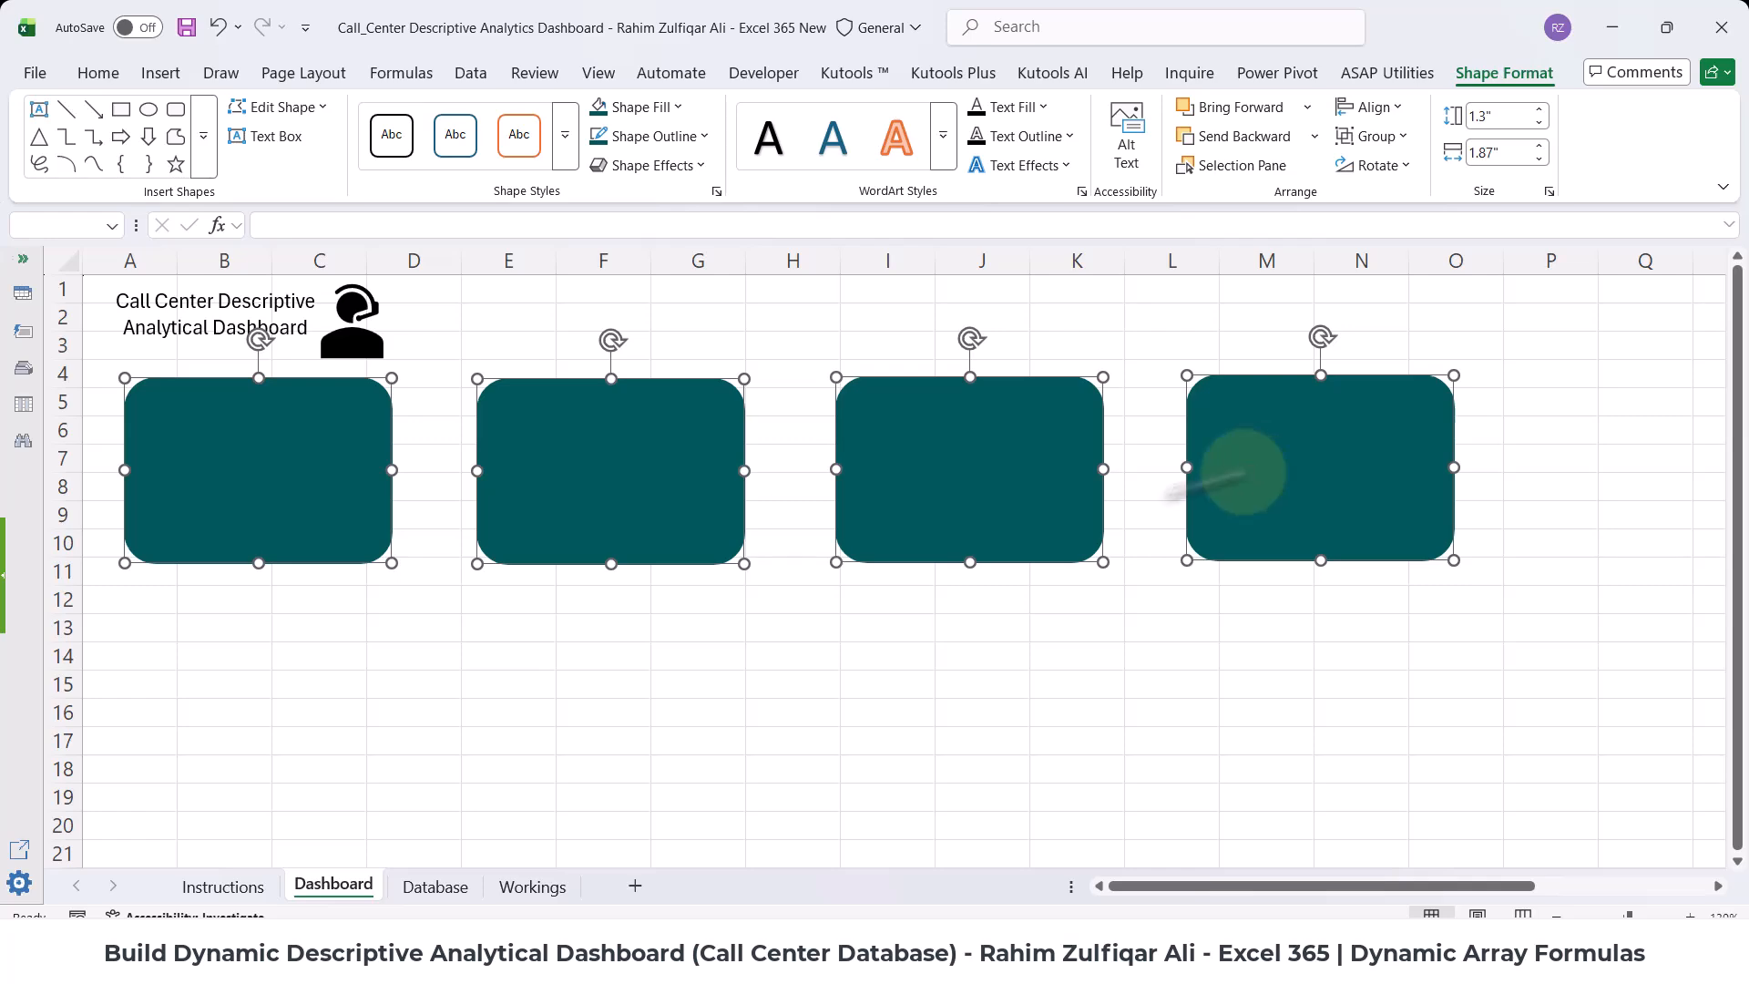
pyautogui.click(576, 632)
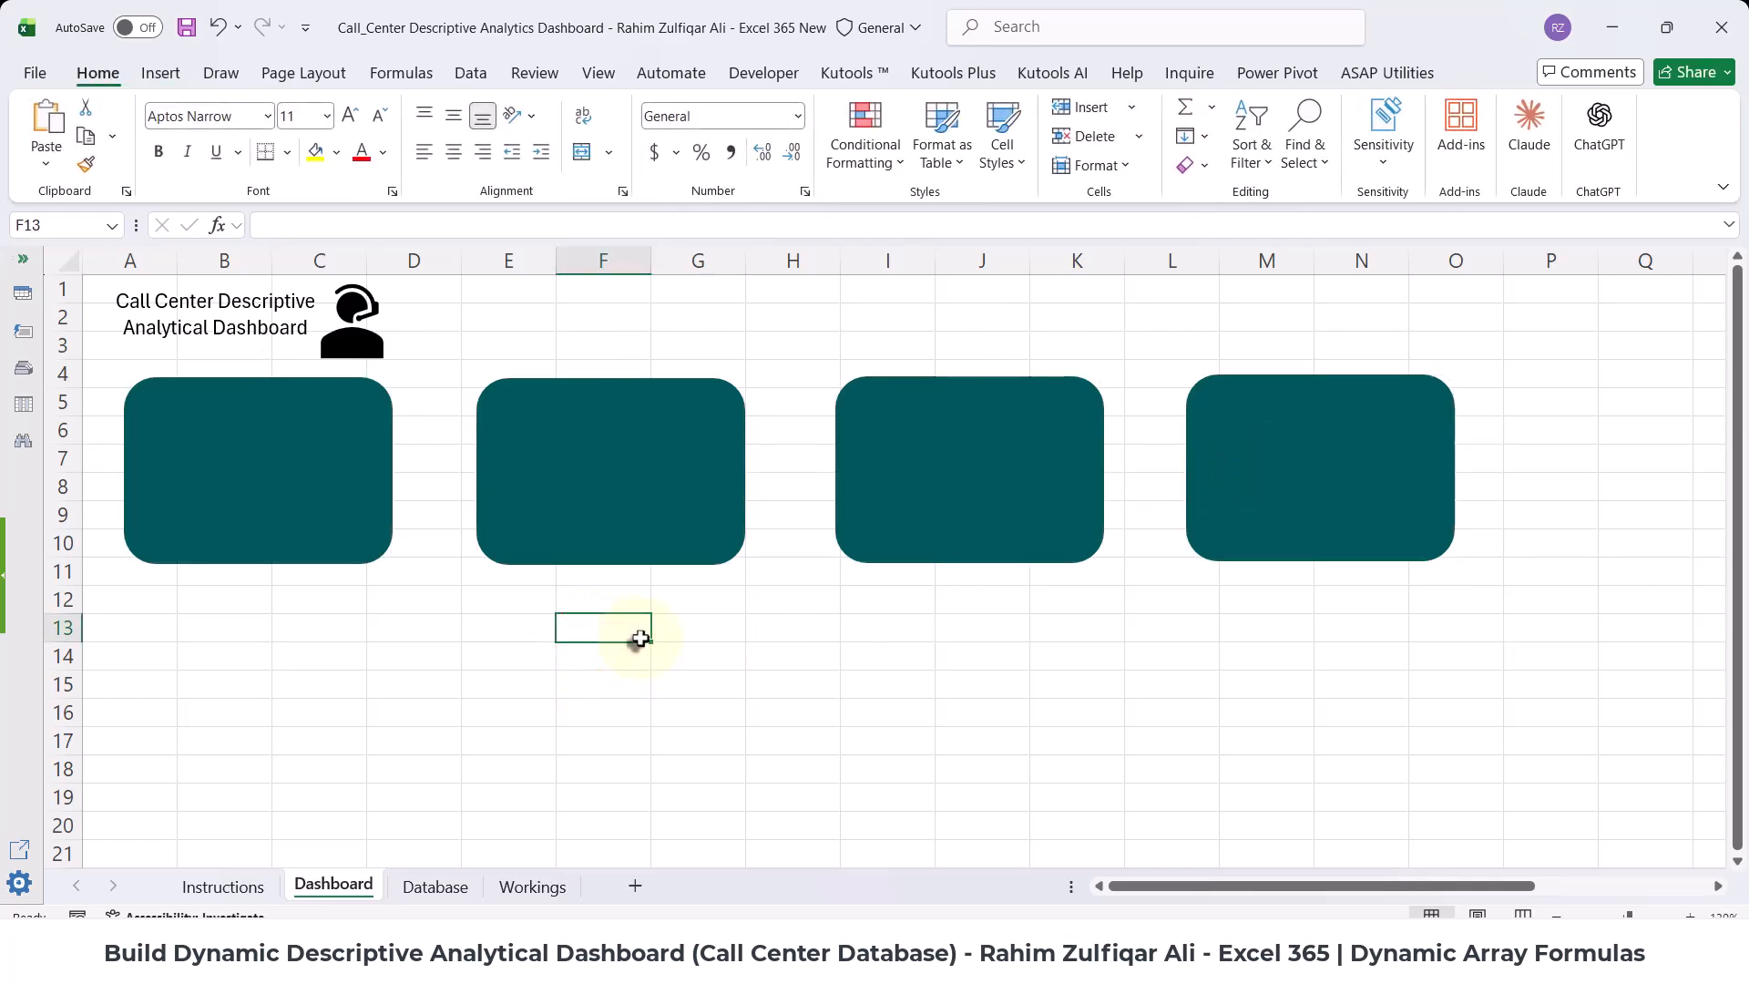
# - Review the KPI text box items on the Instructions sheet with the yellow highlighter at hand, then return to the Dashboard sheet
pyautogui.click(224, 888)
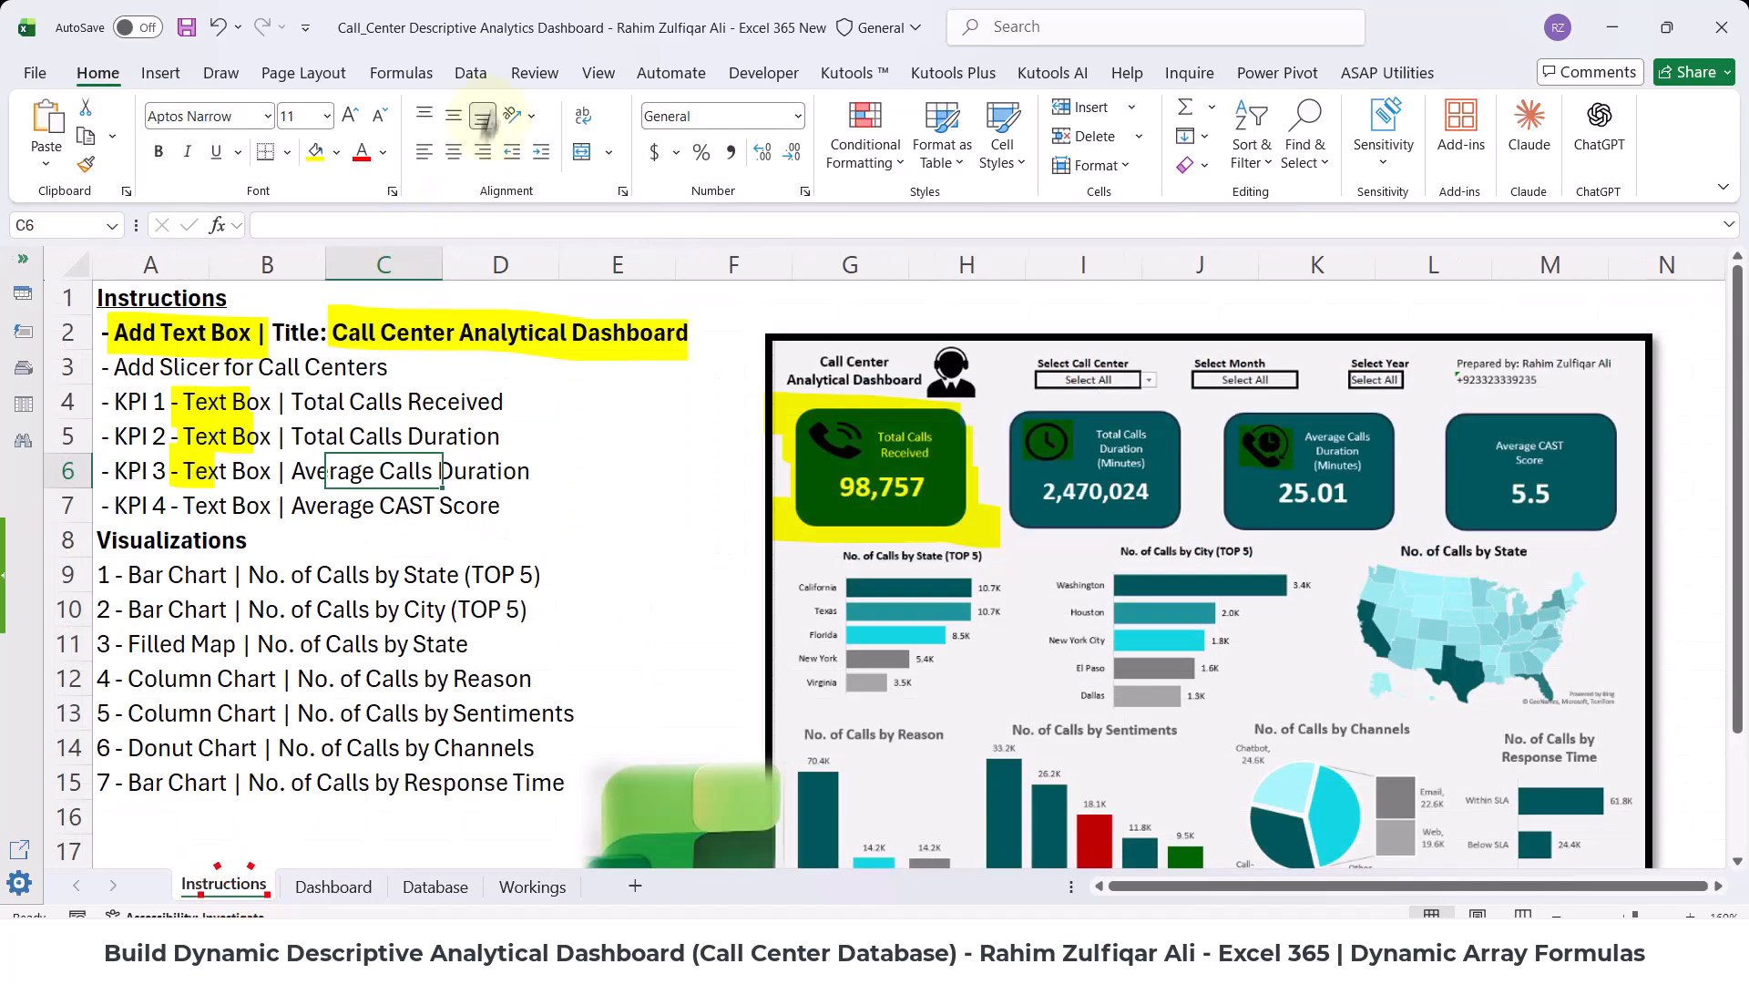
pyautogui.click(221, 73)
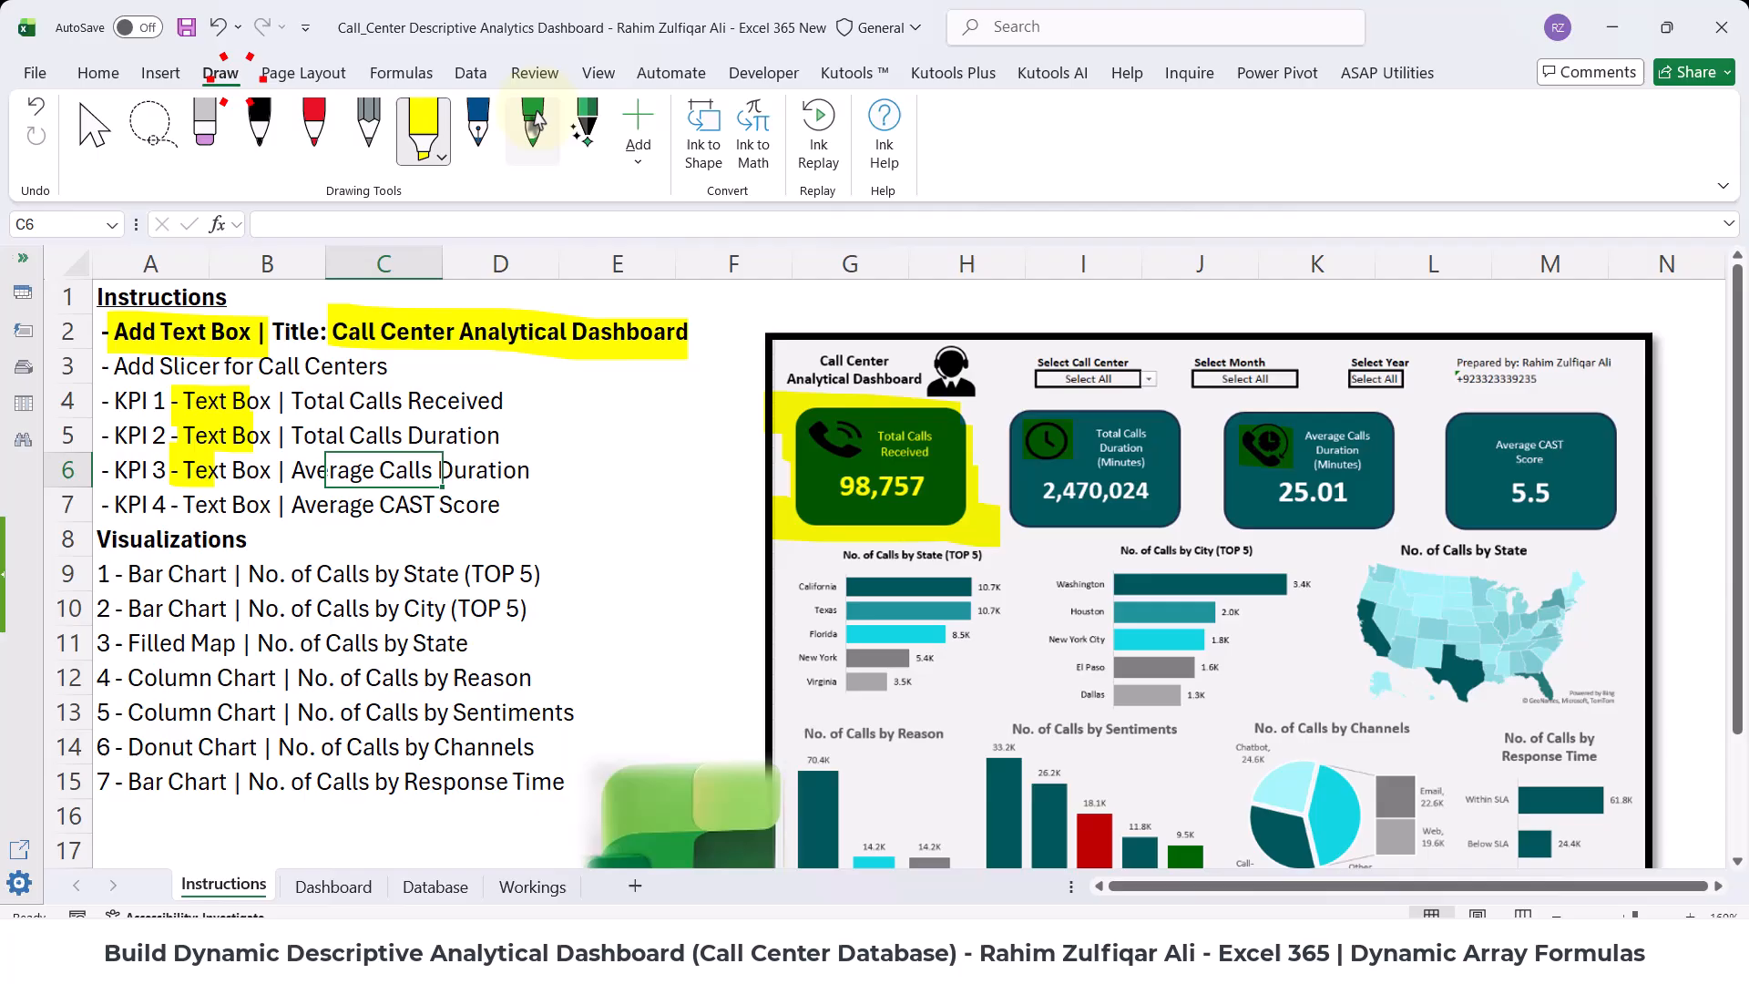
pyautogui.click(428, 136)
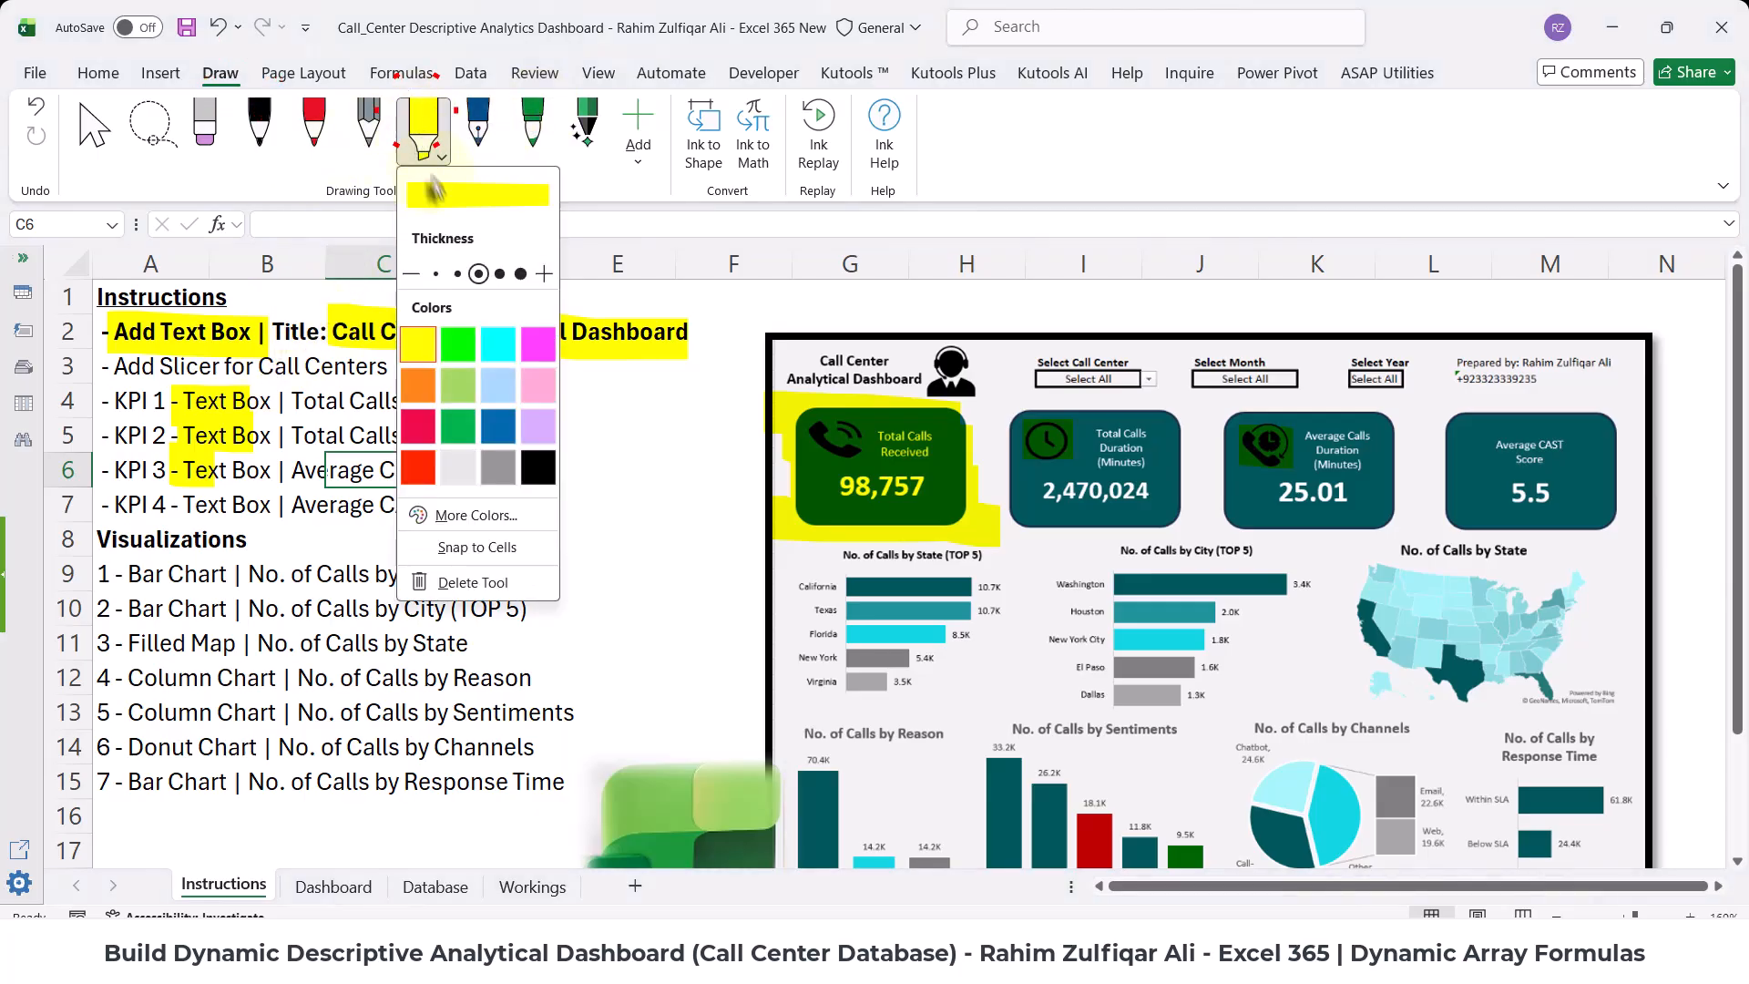
pyautogui.click(424, 136)
pyautogui.click(213, 385)
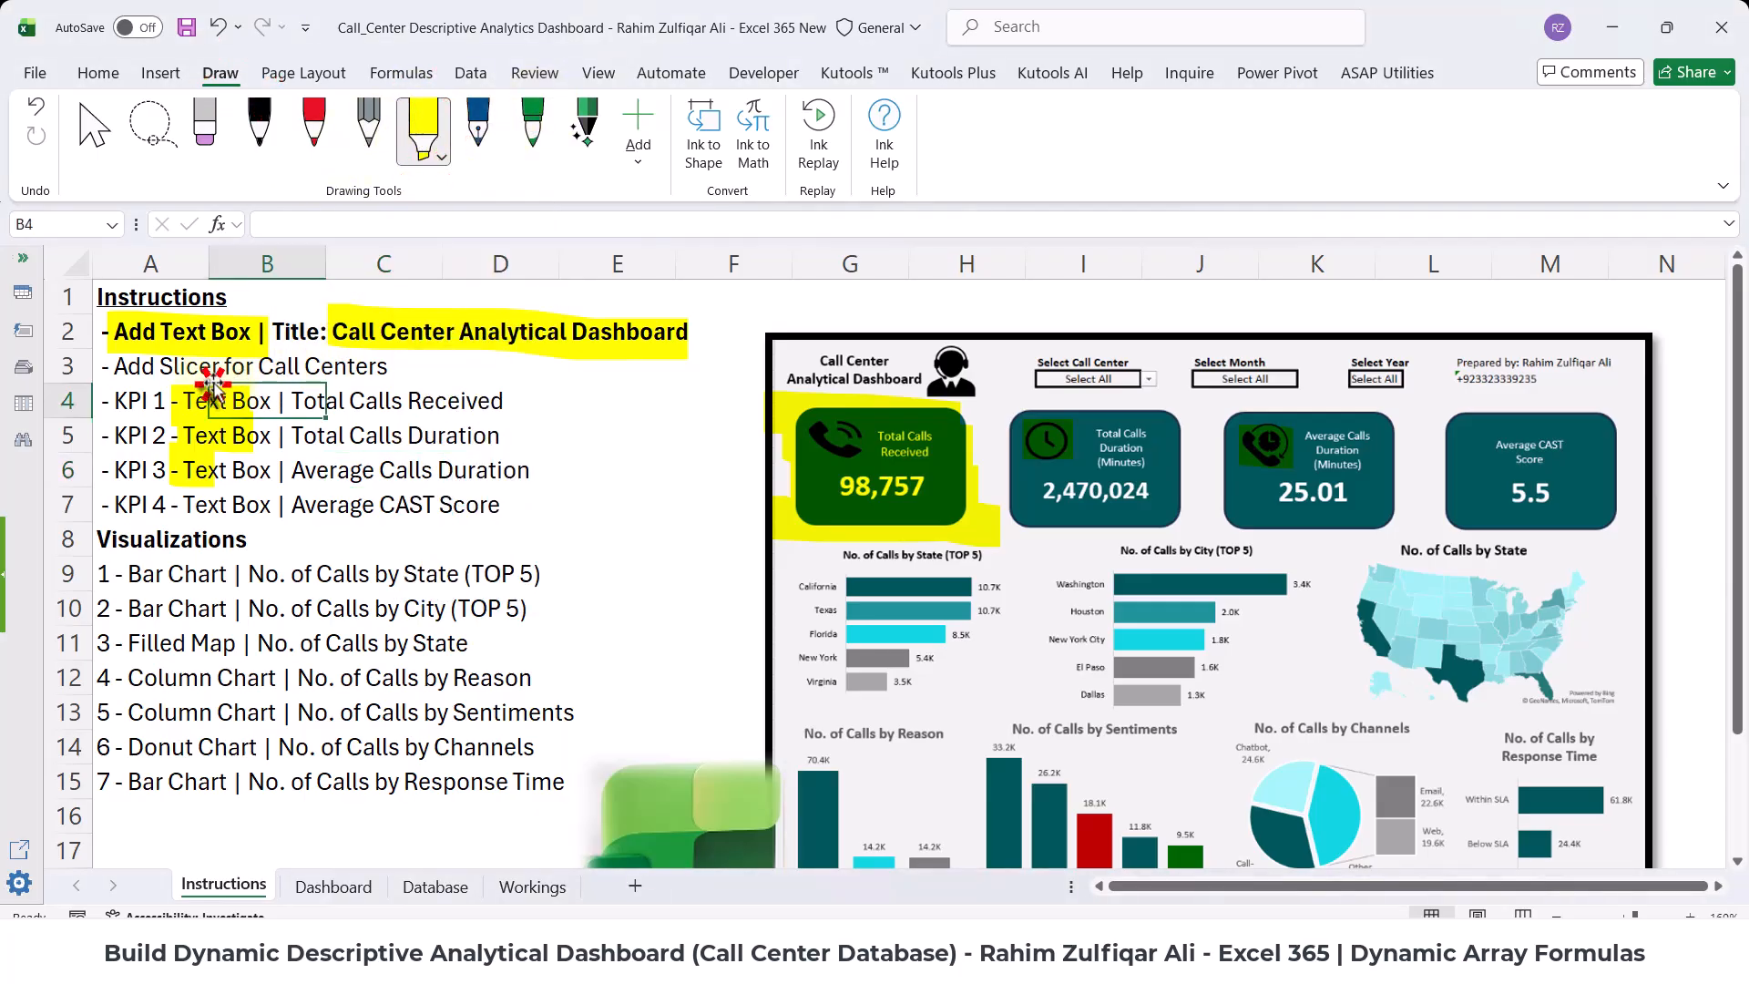
pyautogui.click(98, 73)
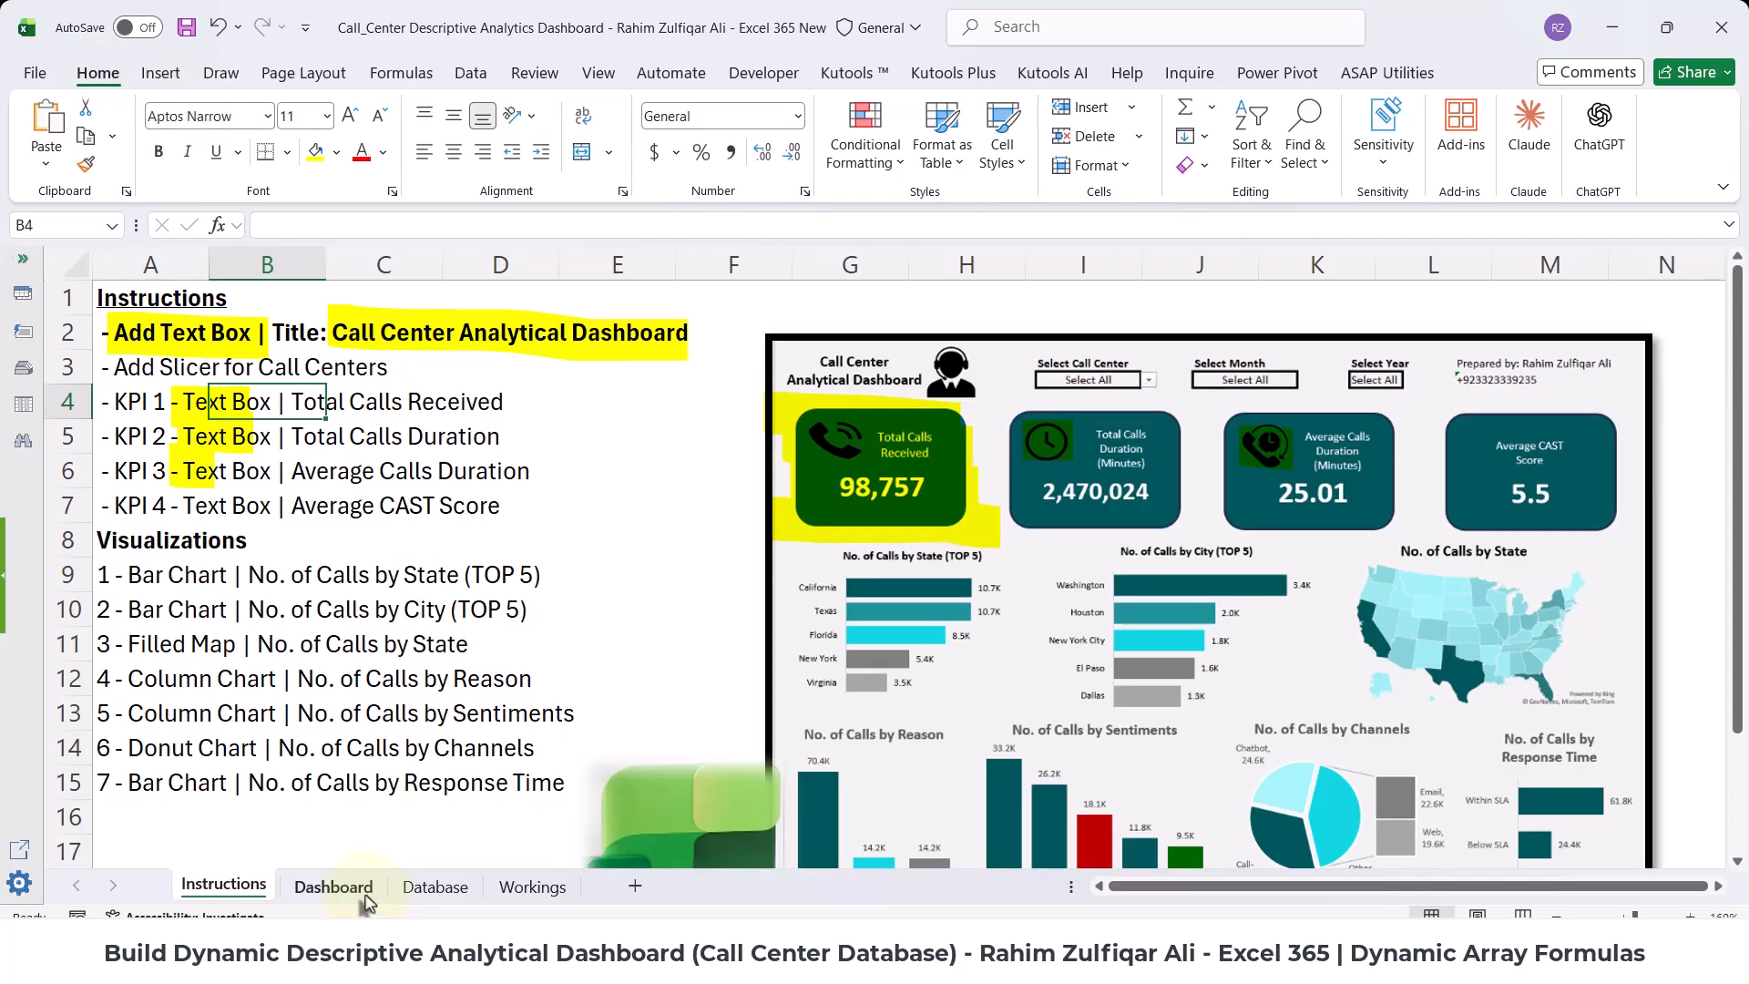
pyautogui.click(333, 886)
pyautogui.click(518, 310)
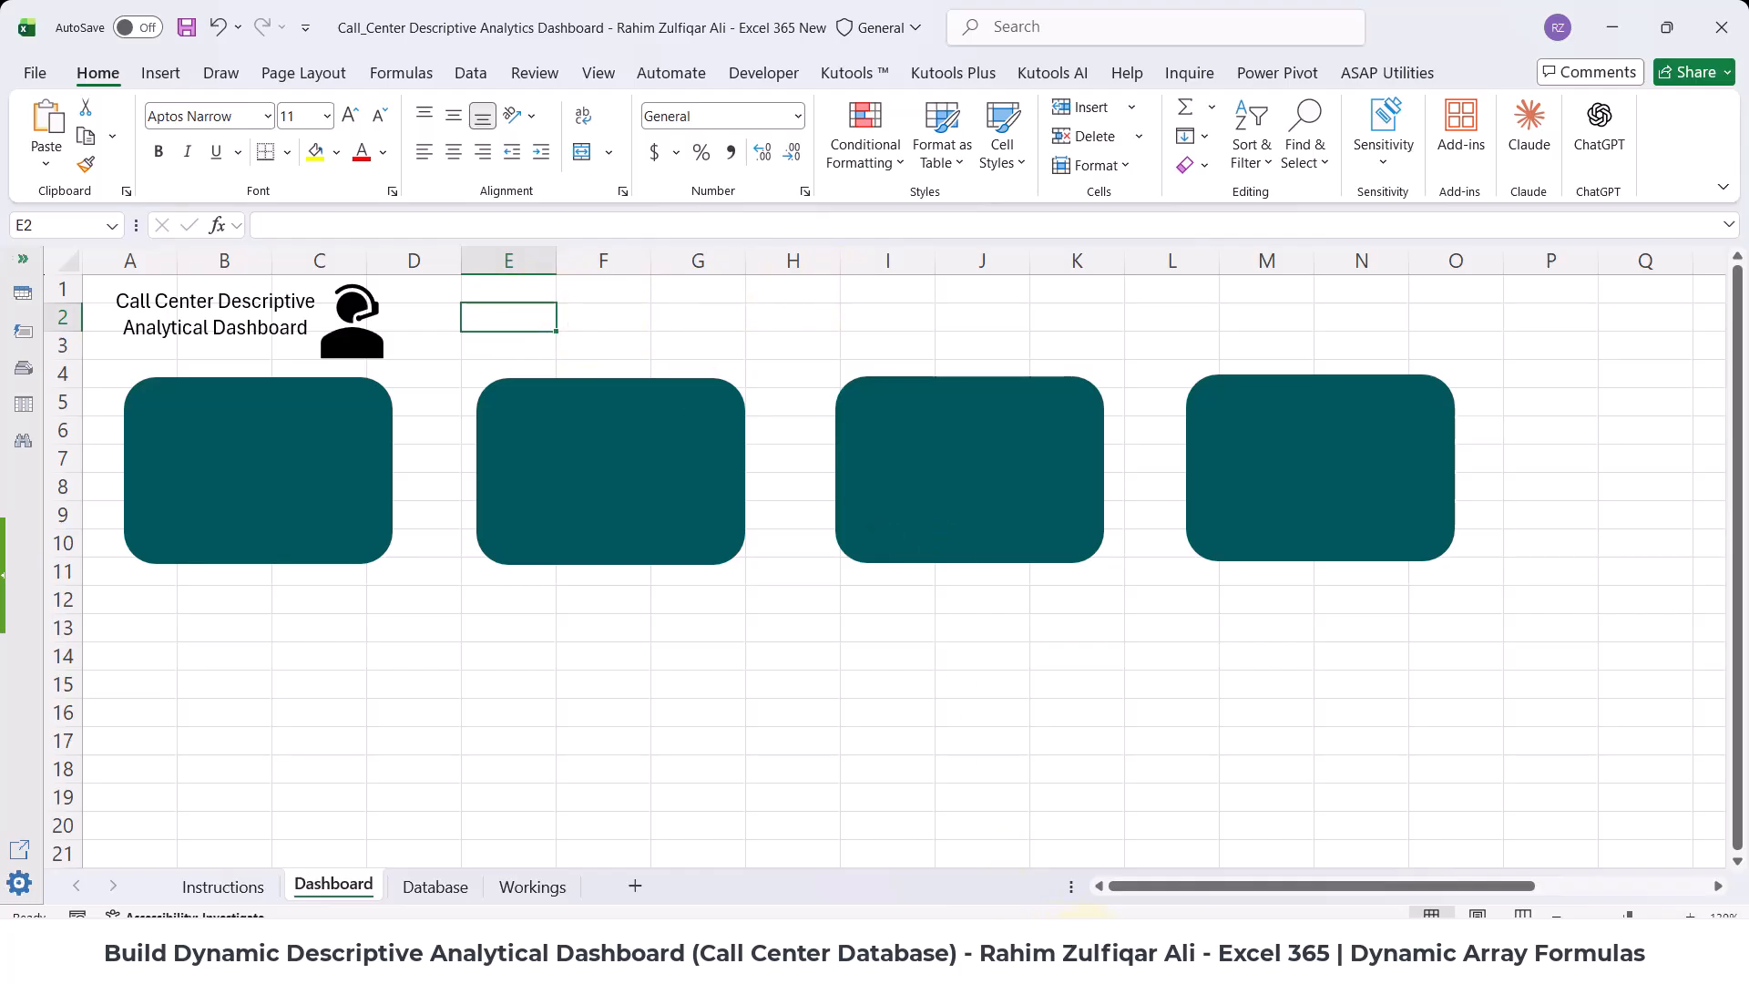
# - Examine the Select Call Center, Select Month and Select Year selectors on the finished workbook's Dashboard sheet
pyautogui.moveTo(1088, 943)
pyautogui.click(1046, 893)
pyautogui.click(607, 225)
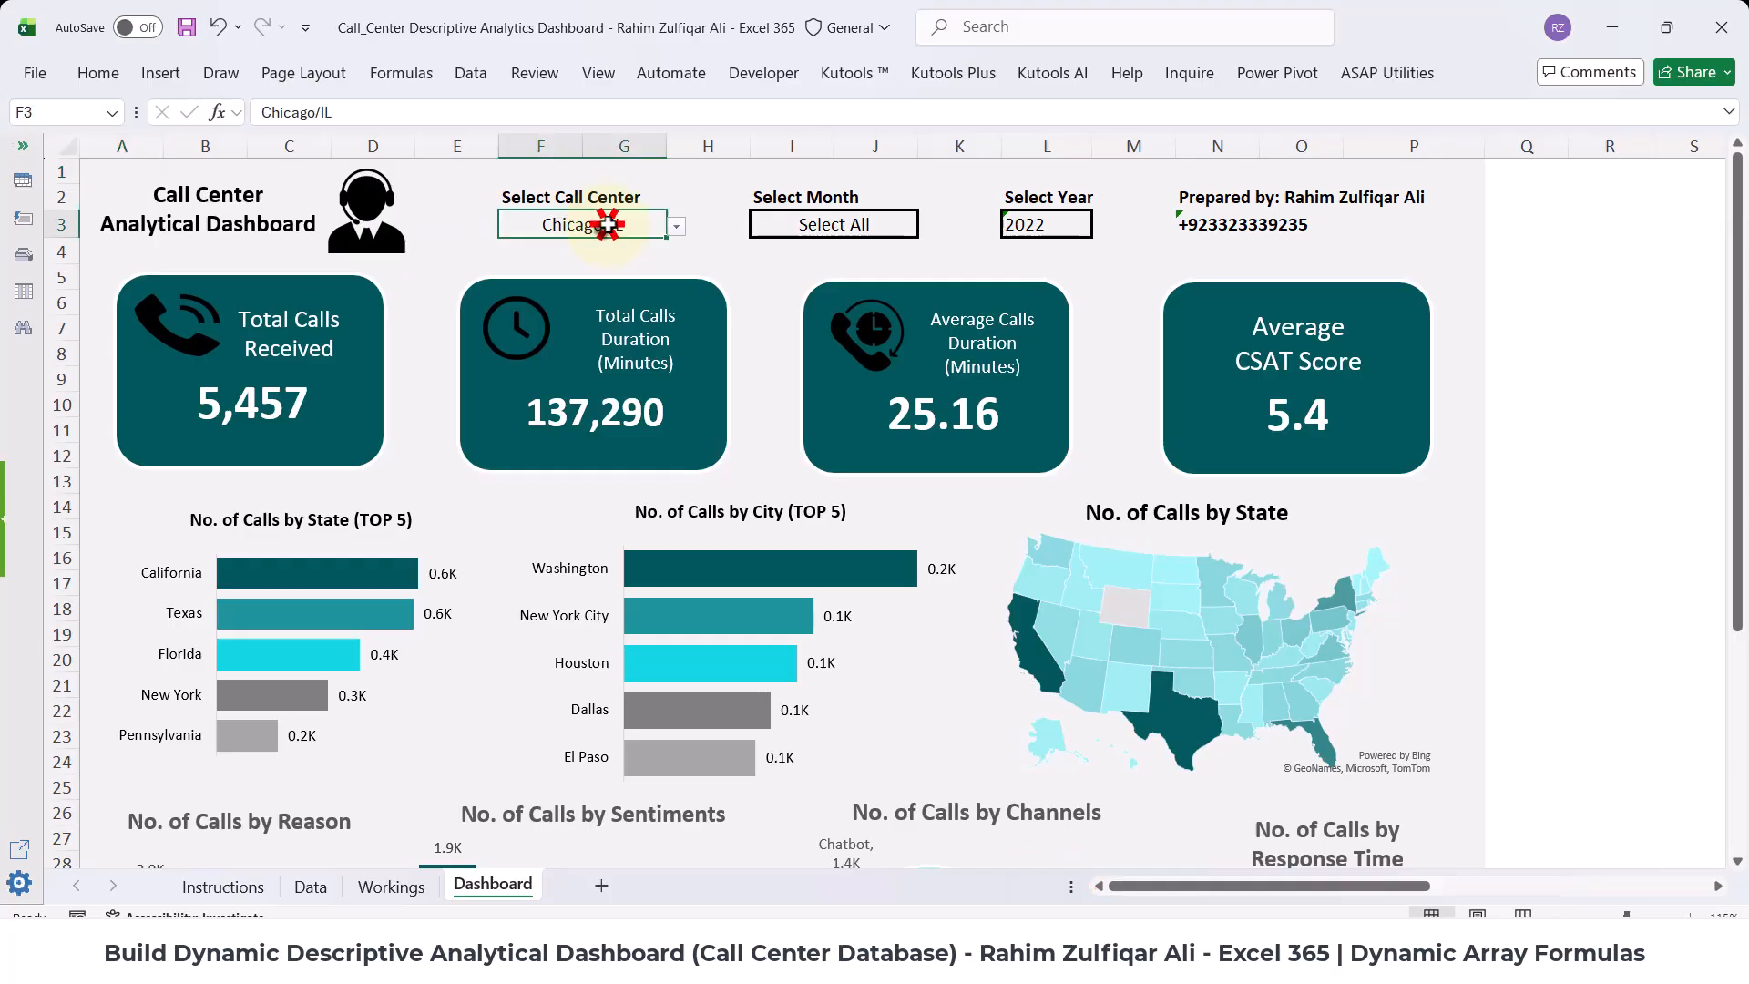
pyautogui.click(553, 197)
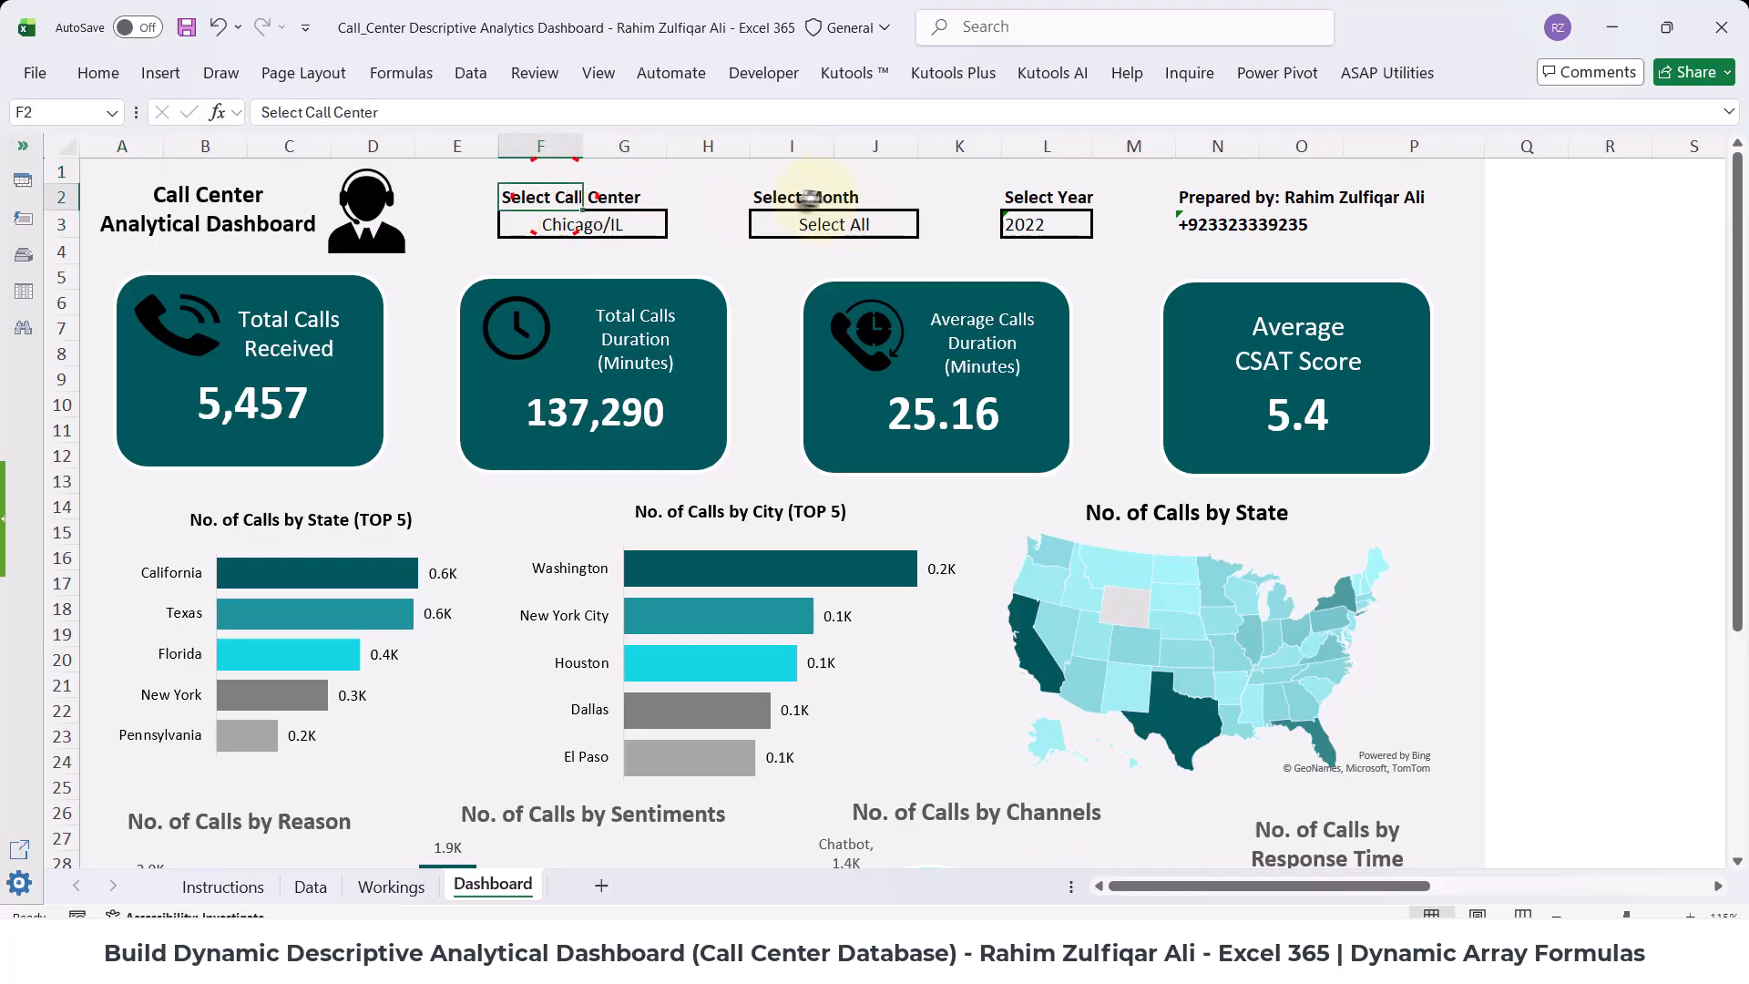
pyautogui.click(1054, 197)
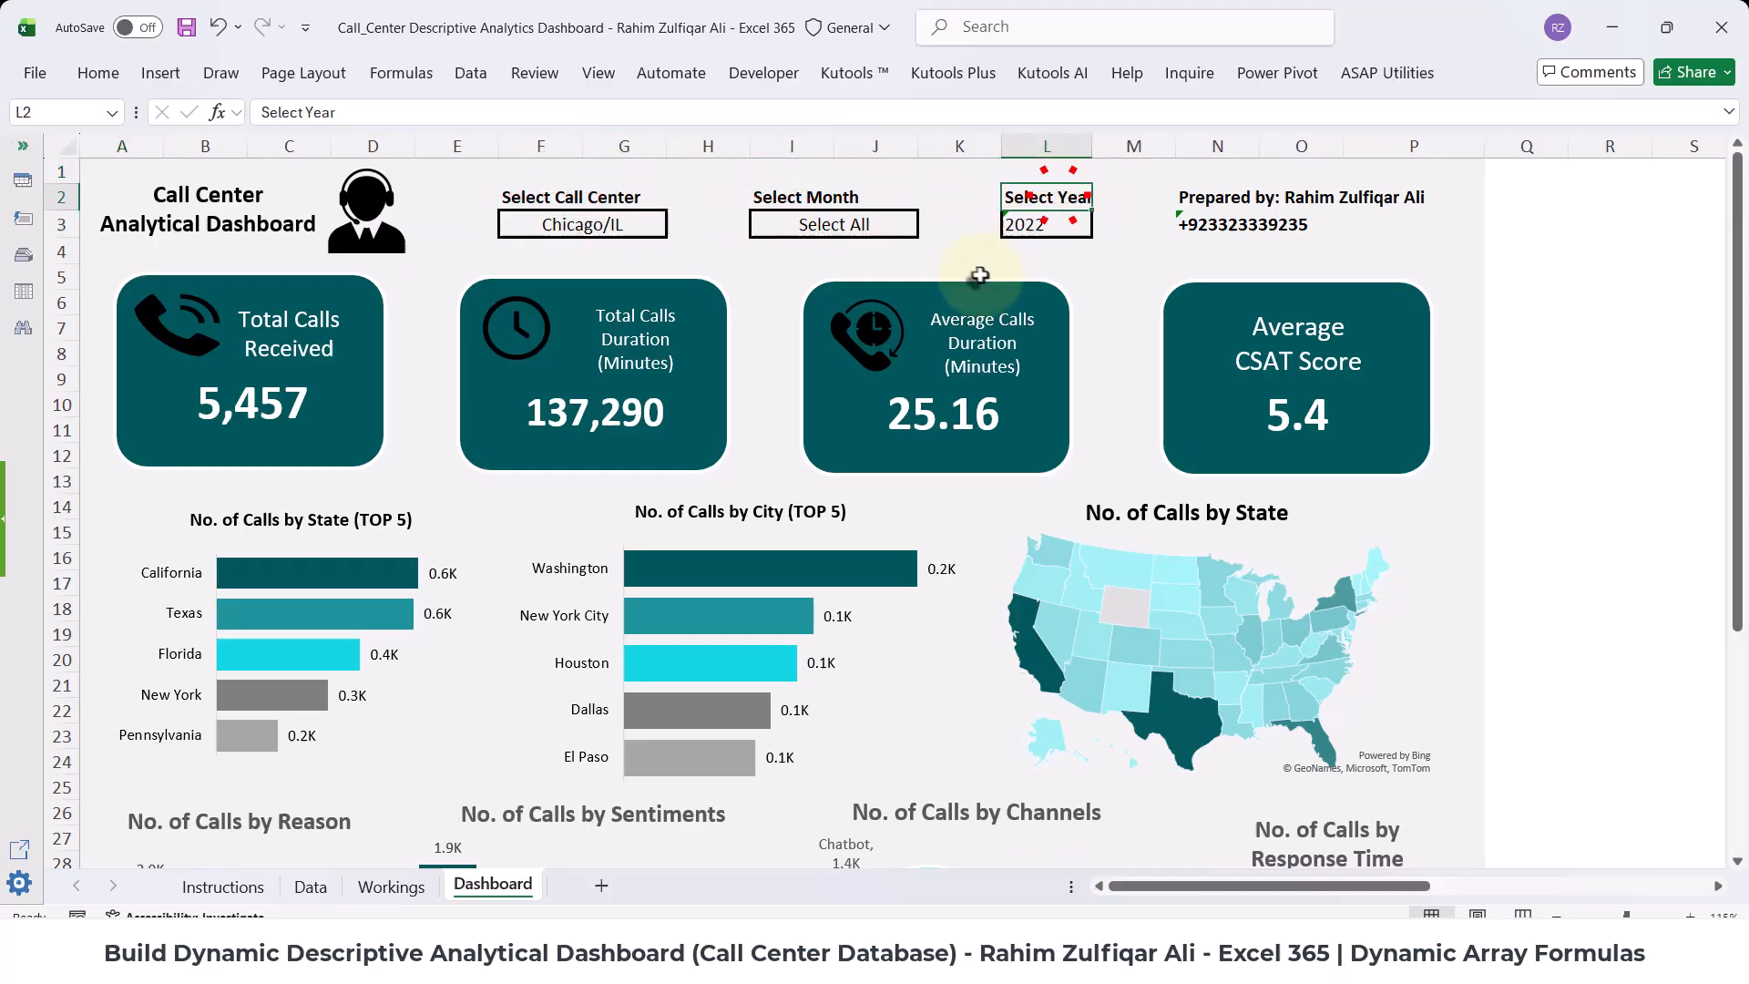
# - Switch from the finished workbook back to the new one and enter the label Select Call Center in cell E1 of the Dashboard sheet
pyautogui.click(869, 228)
pyautogui.click(937, 225)
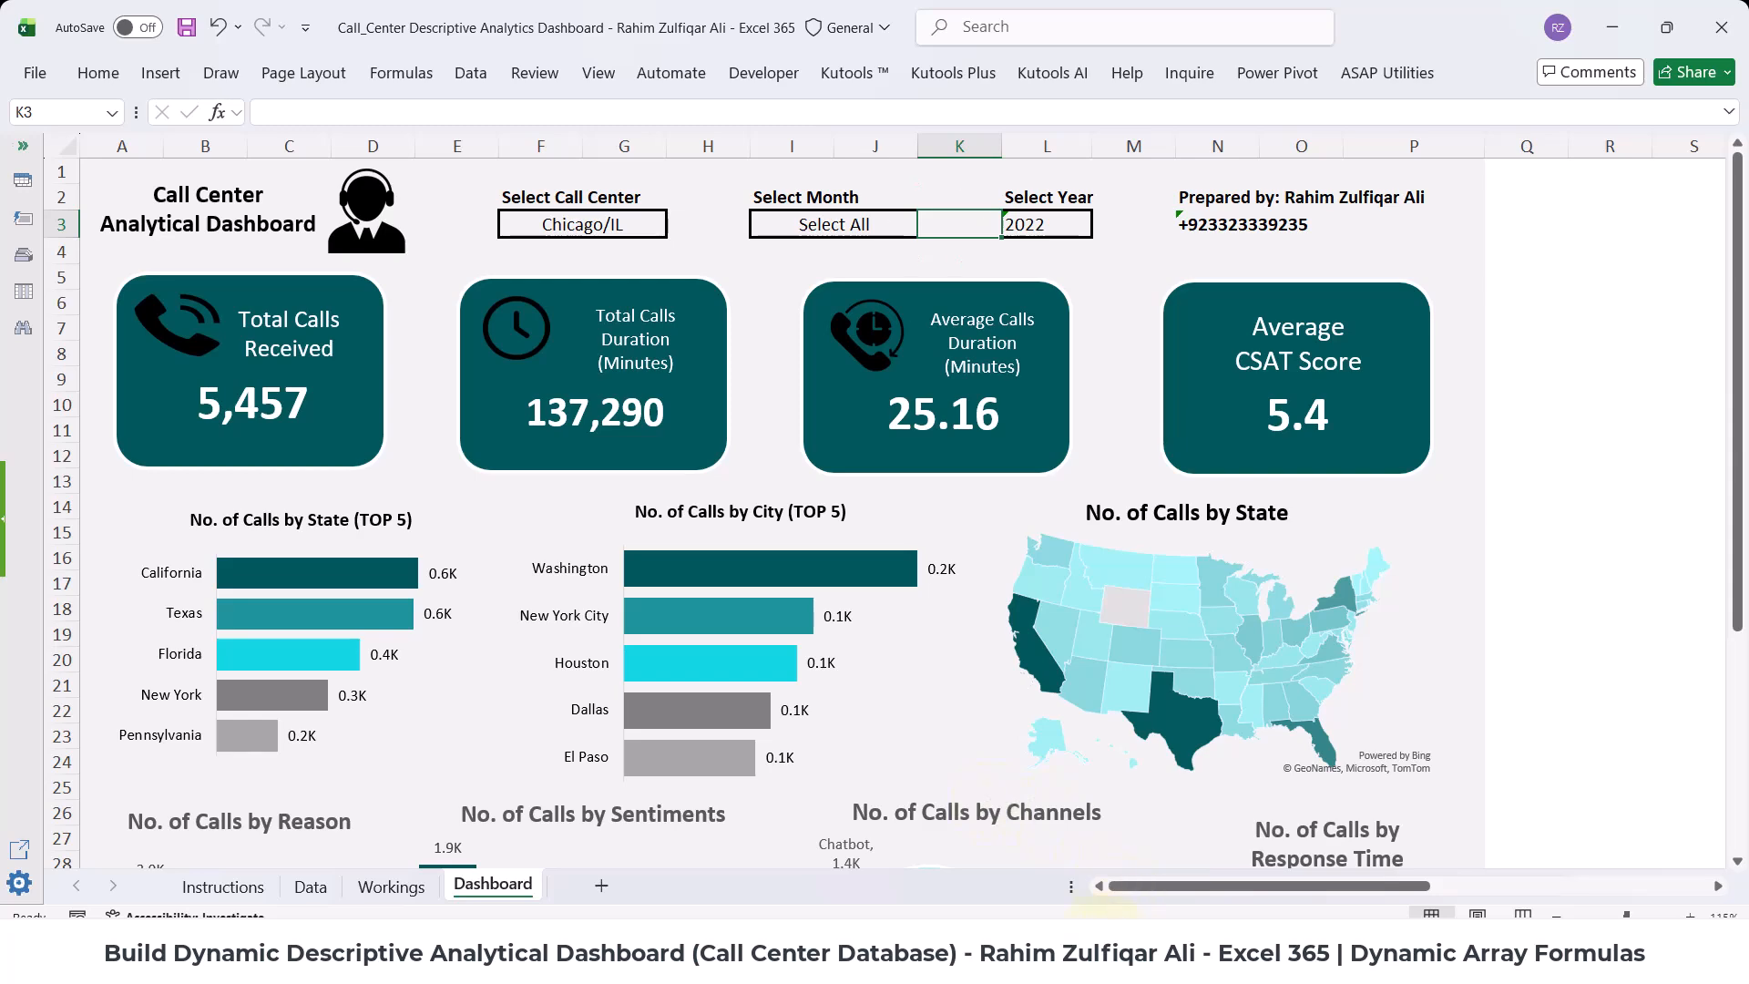
pyautogui.click(1184, 842)
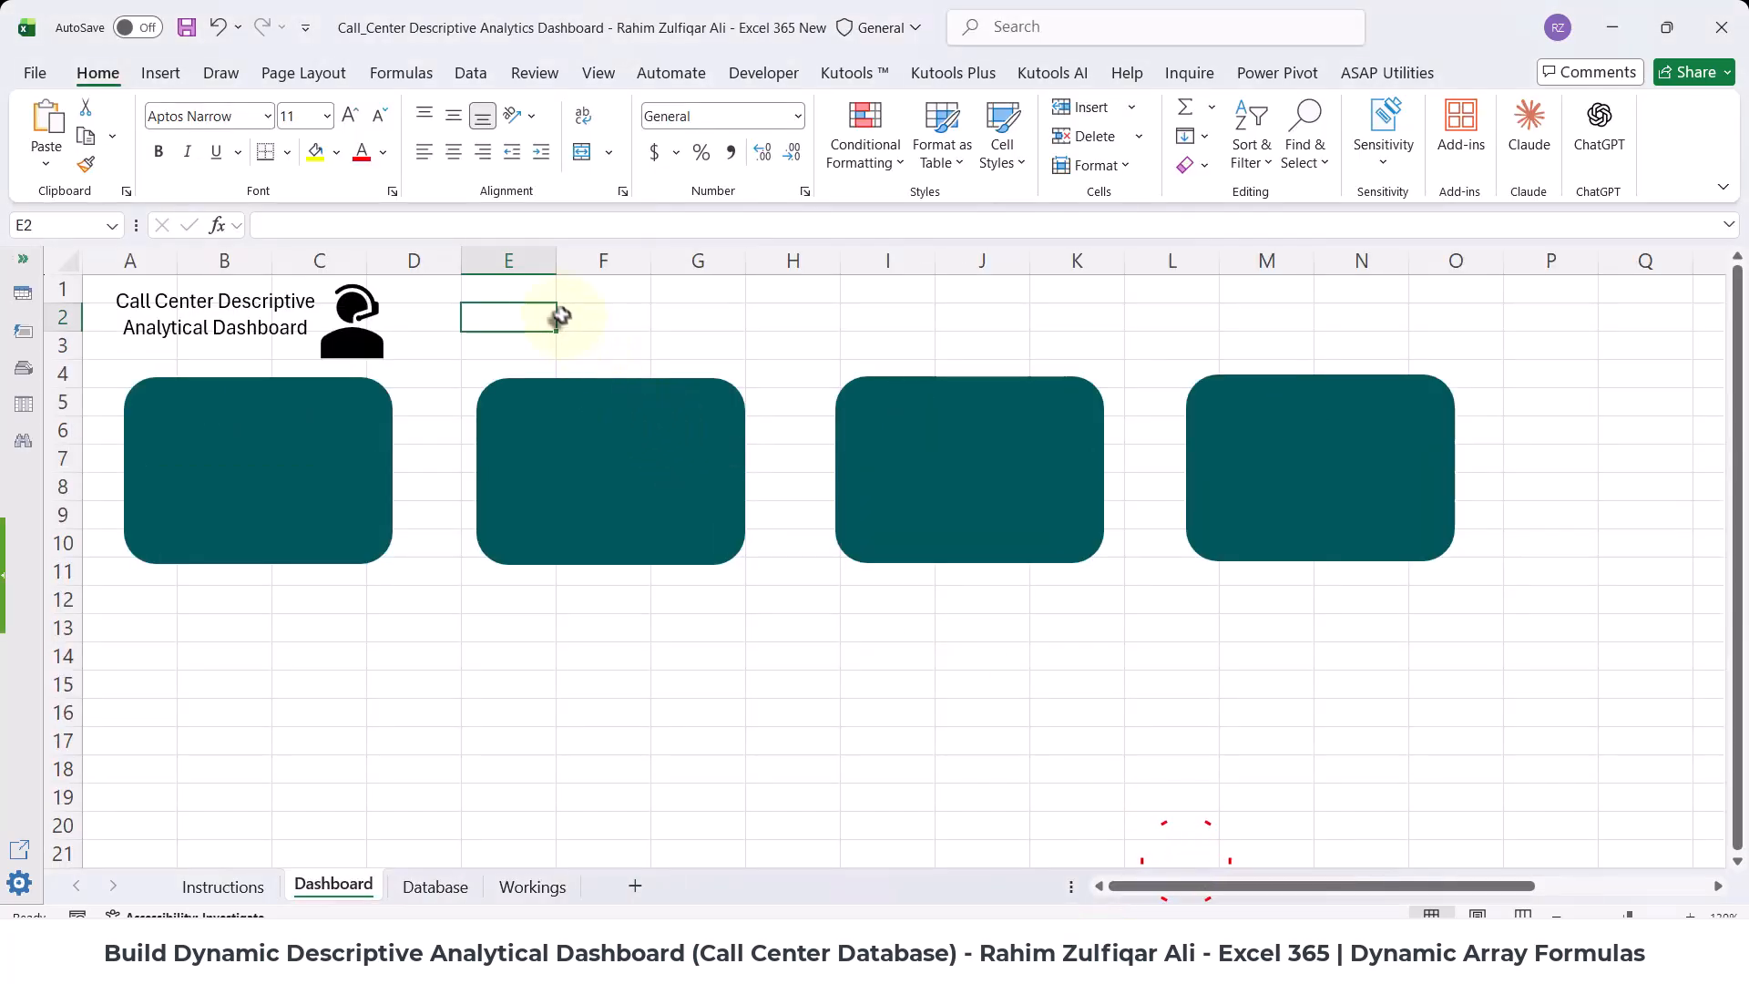
pyautogui.click(528, 291)
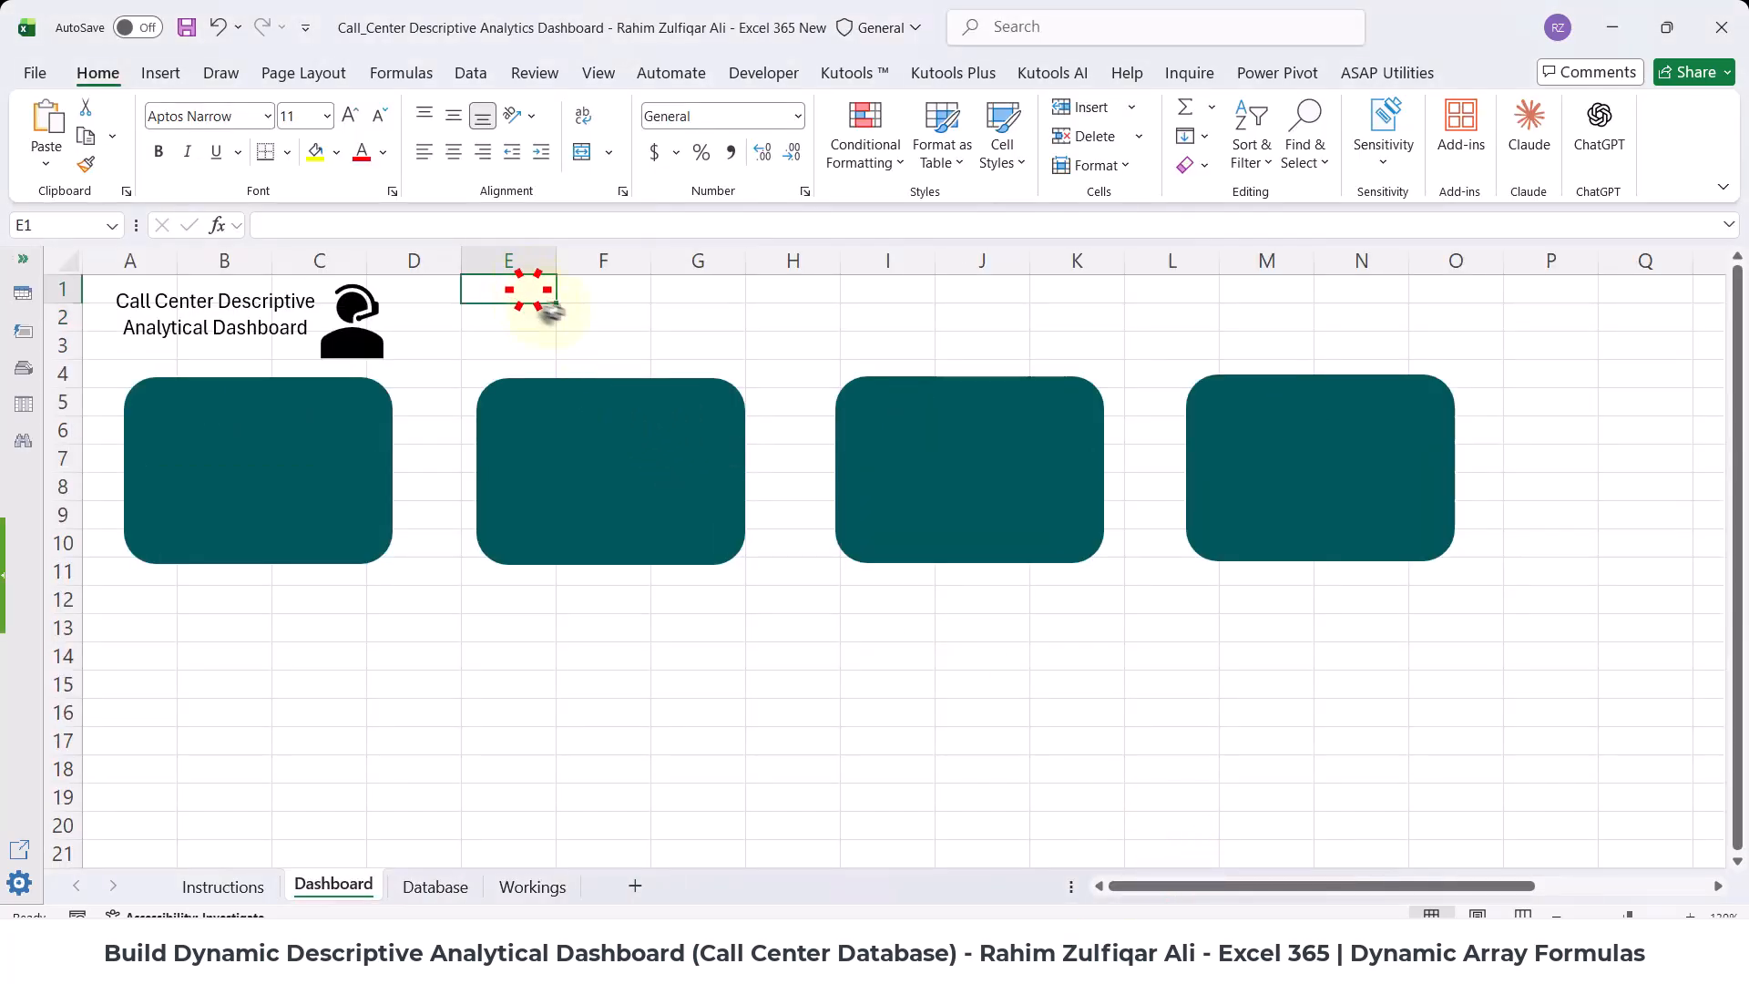
pyautogui.write('Select')
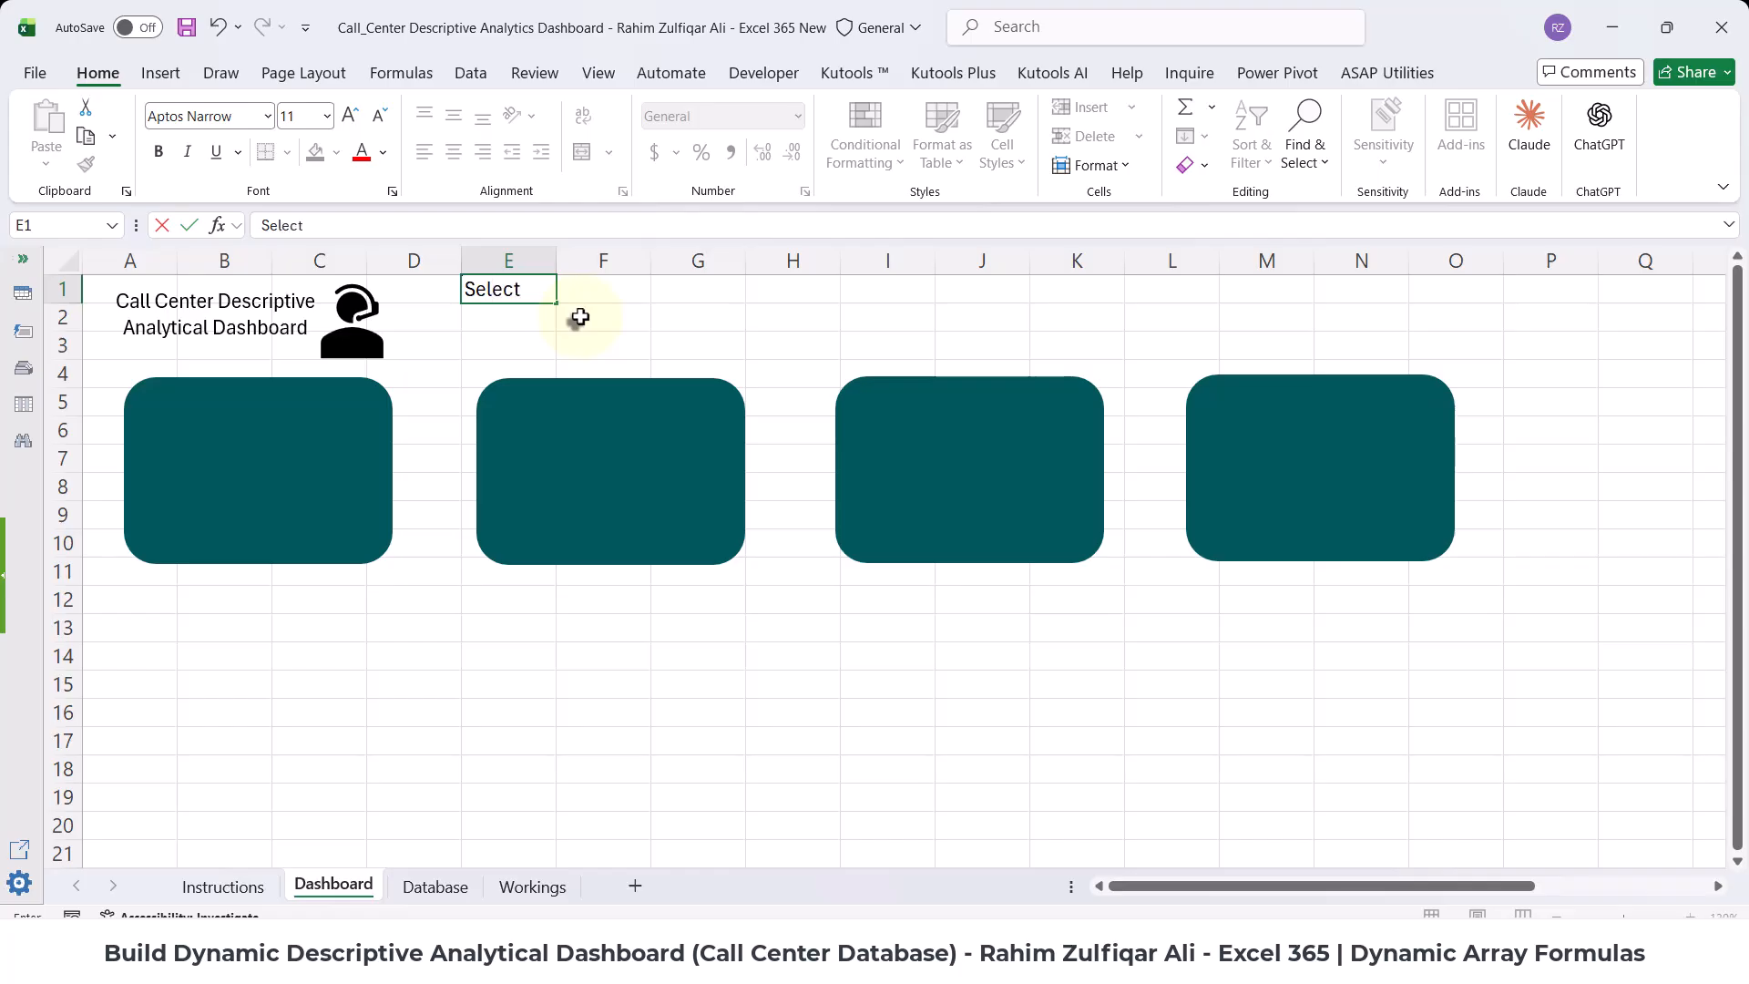
pyautogui.write(' Call Center')
pyautogui.press('Return')
pyautogui.press('Up')
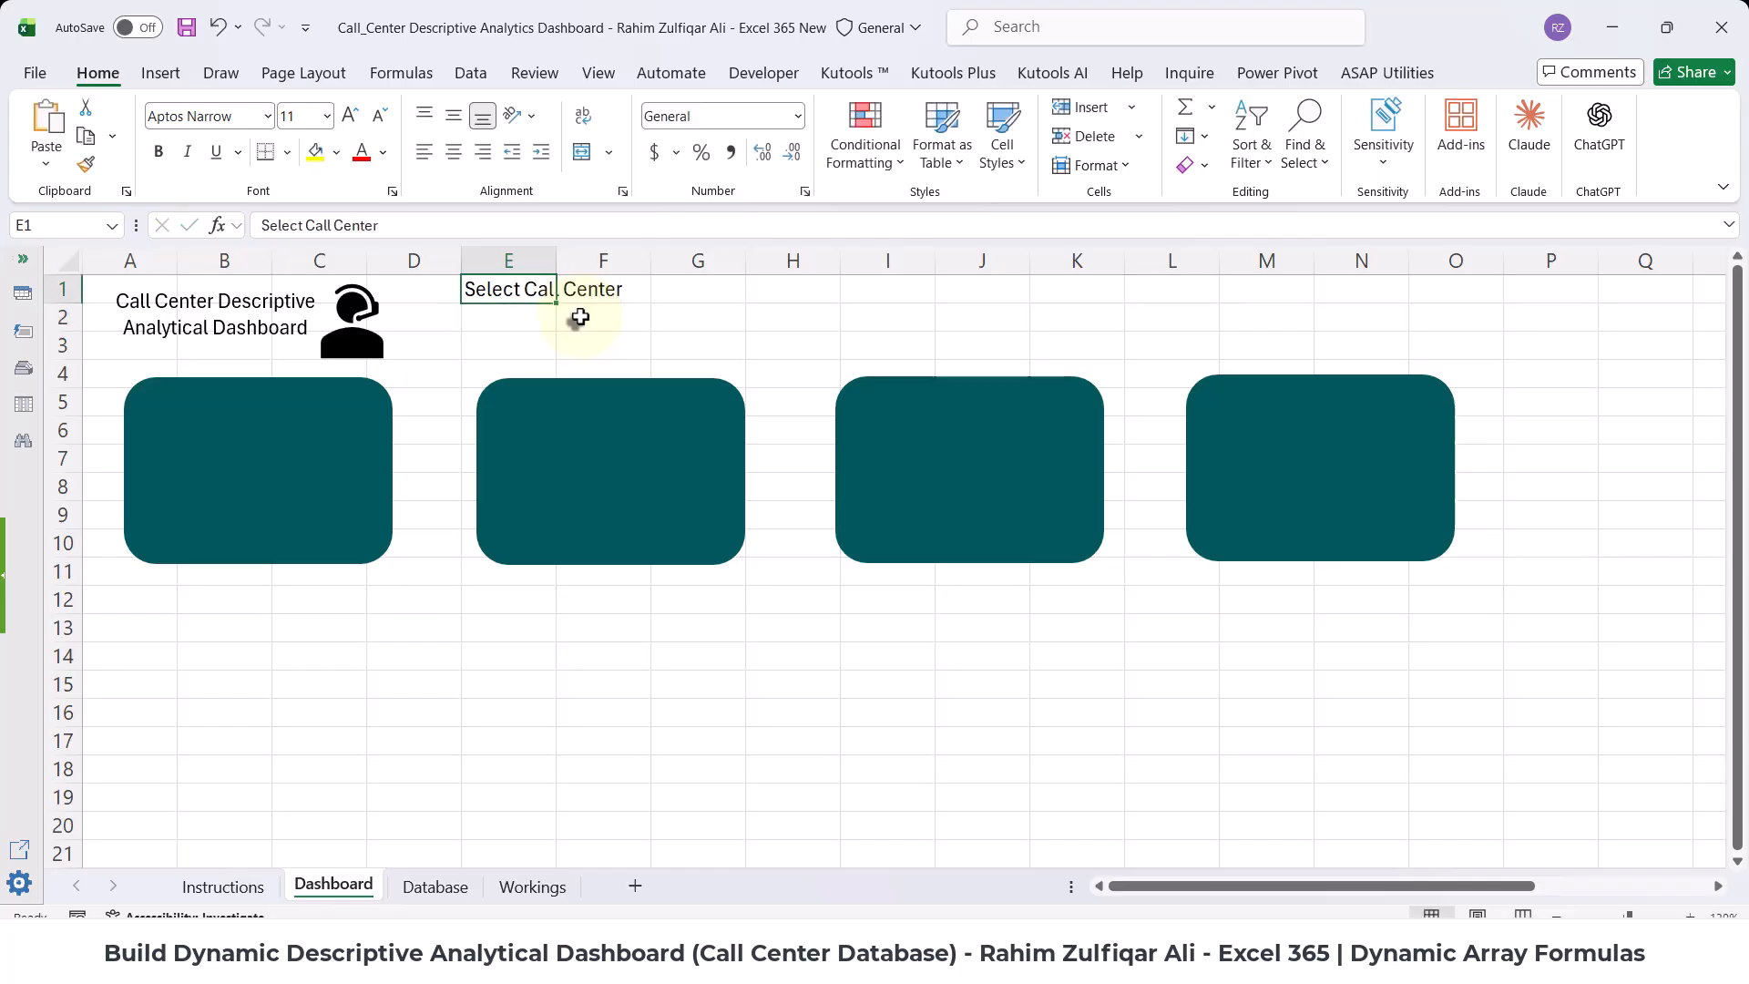
# - Insert a blank row above the Select Call Center label and reduce the height of row 1 to about half
pyautogui.hotkey('alt', 'i')
pyautogui.press('r')
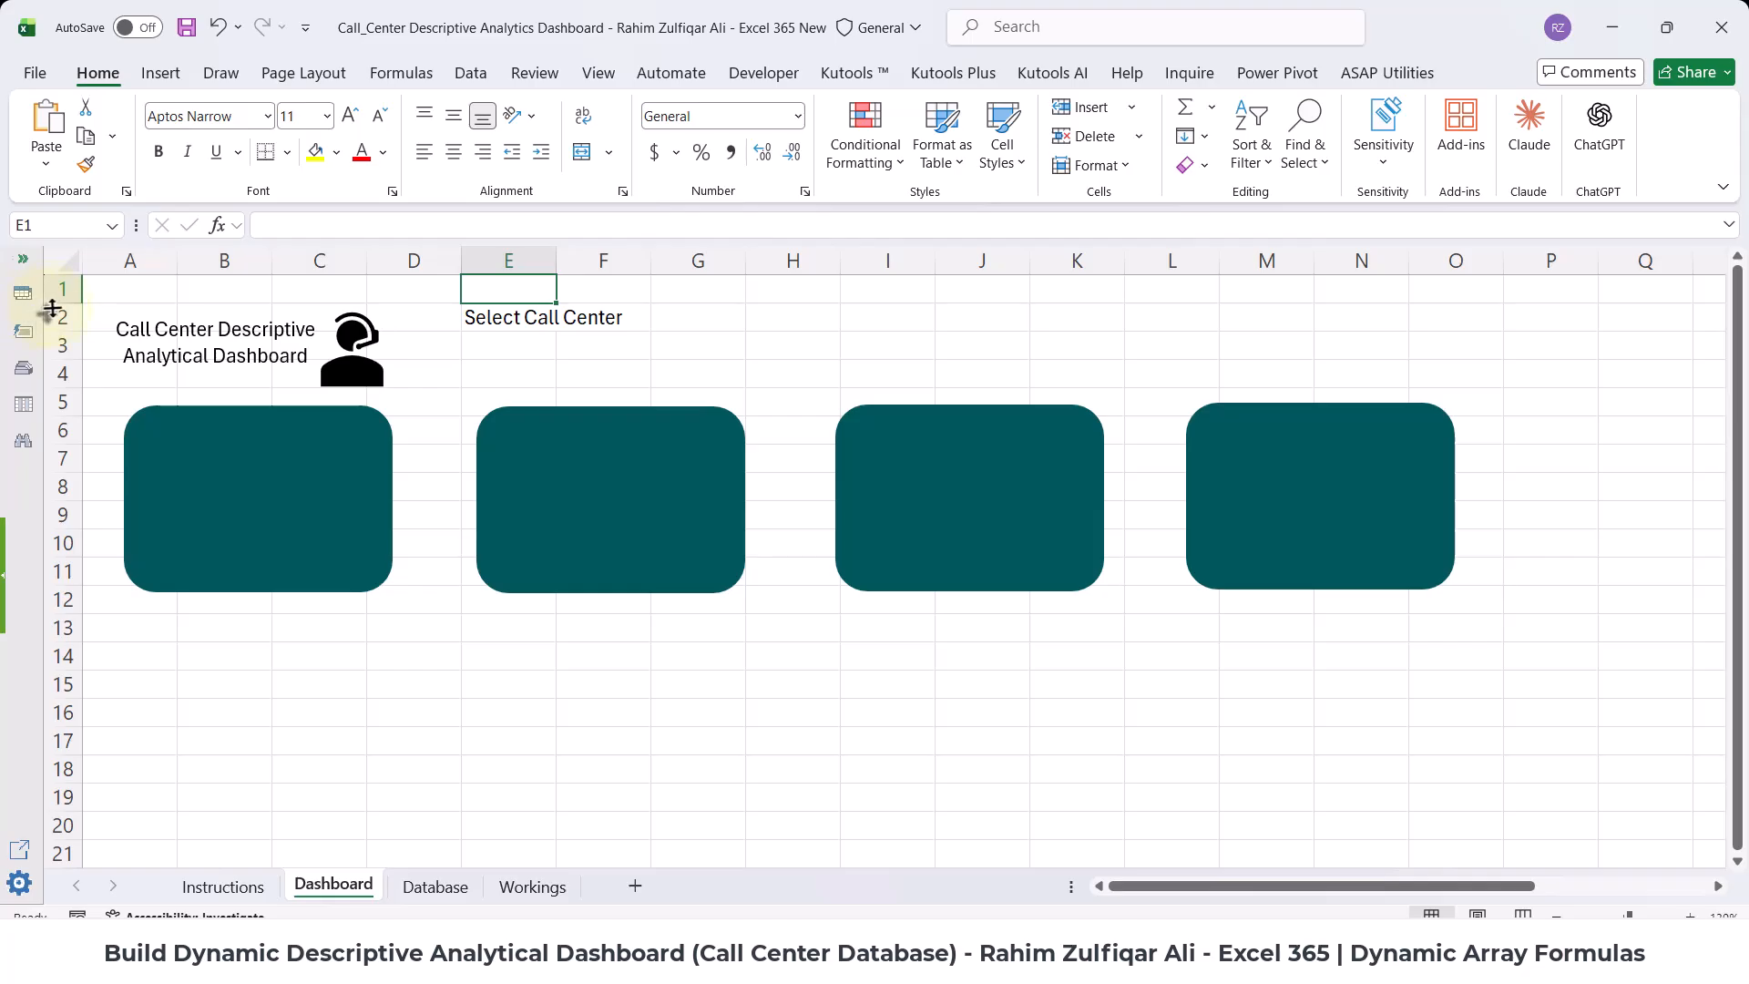
pyautogui.moveTo(57, 303)
pyautogui.mouseDown()
pyautogui.moveTo(57, 278)
pyautogui.moveTo(56, 295)
pyautogui.mouseUp()
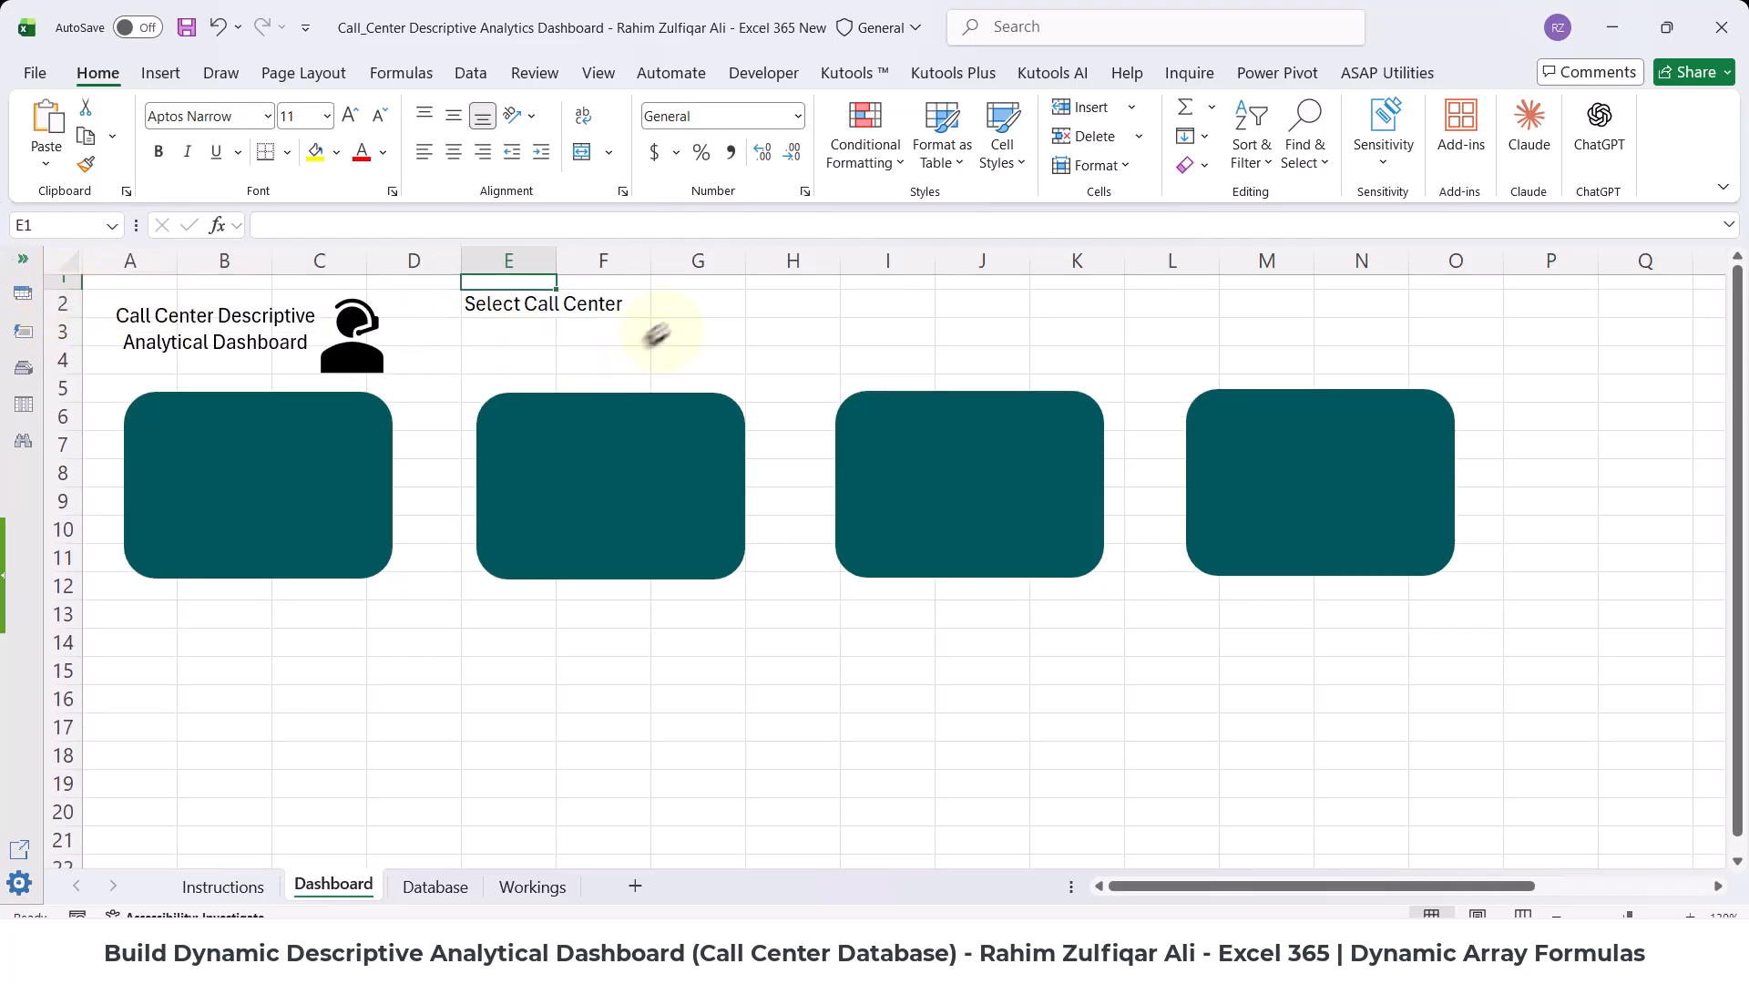
# - Merge and center cells E3:F3 below the Select Call Center label
pyautogui.click(681, 311)
pyautogui.moveTo(510, 330); pyautogui.dragTo(581, 336)
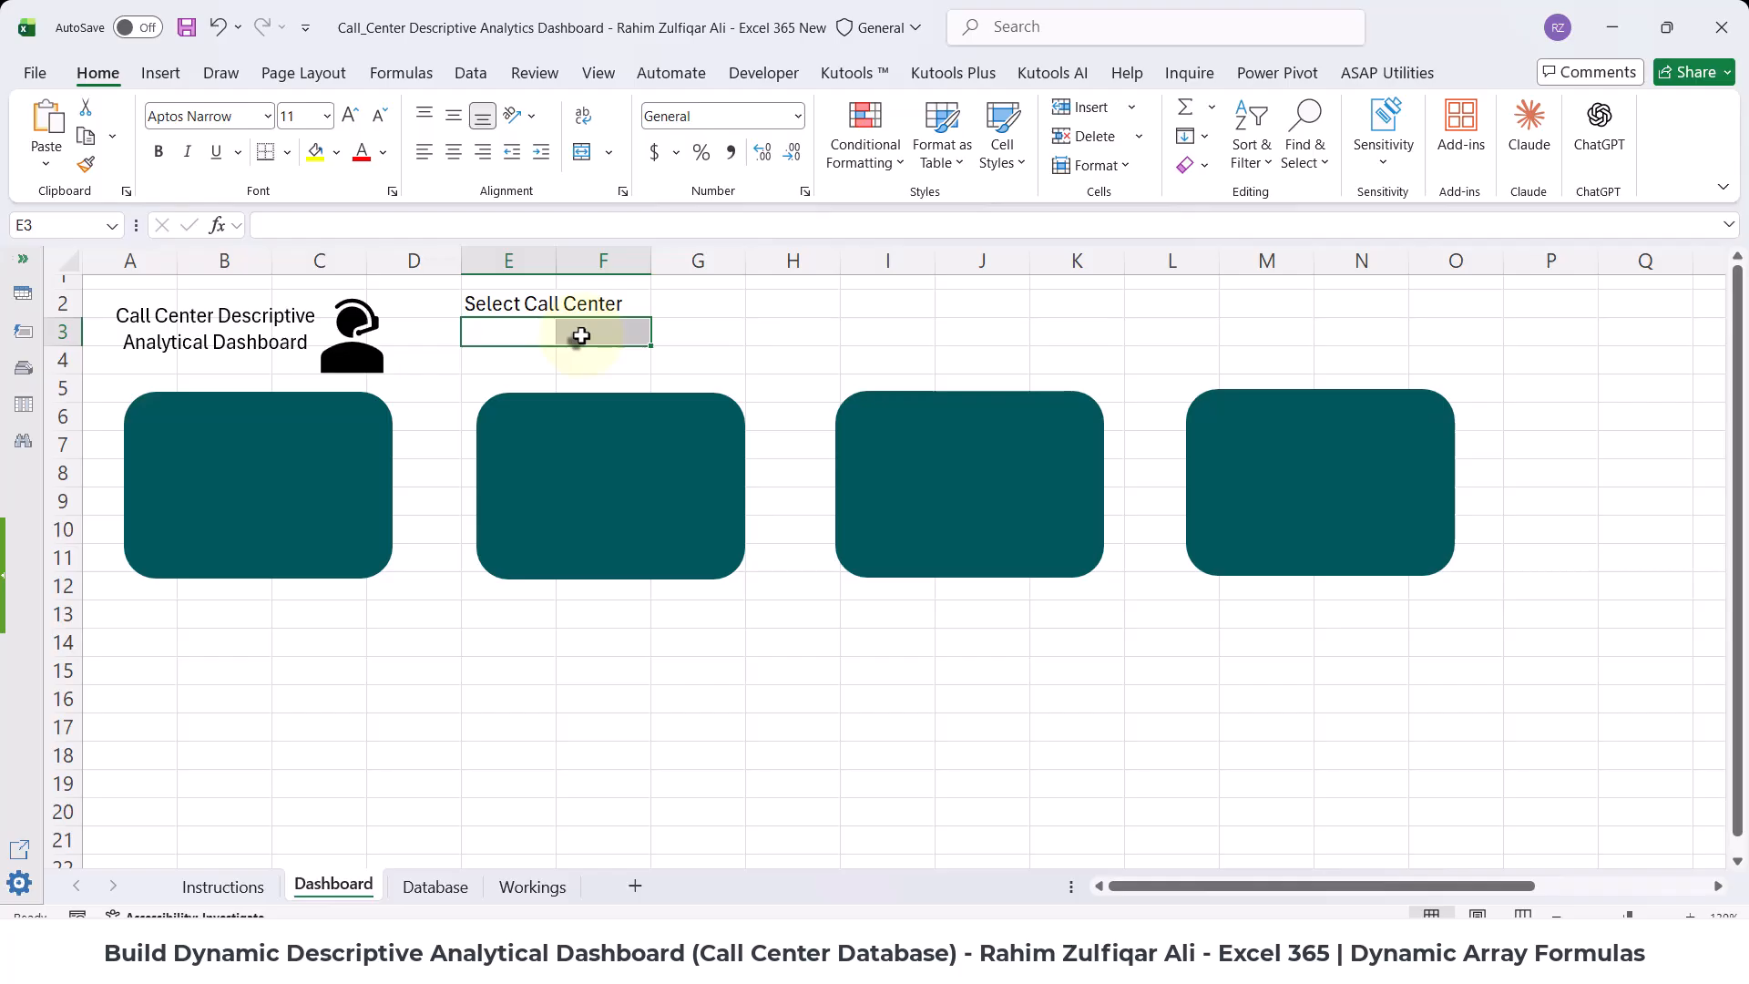
pyautogui.click(584, 158)
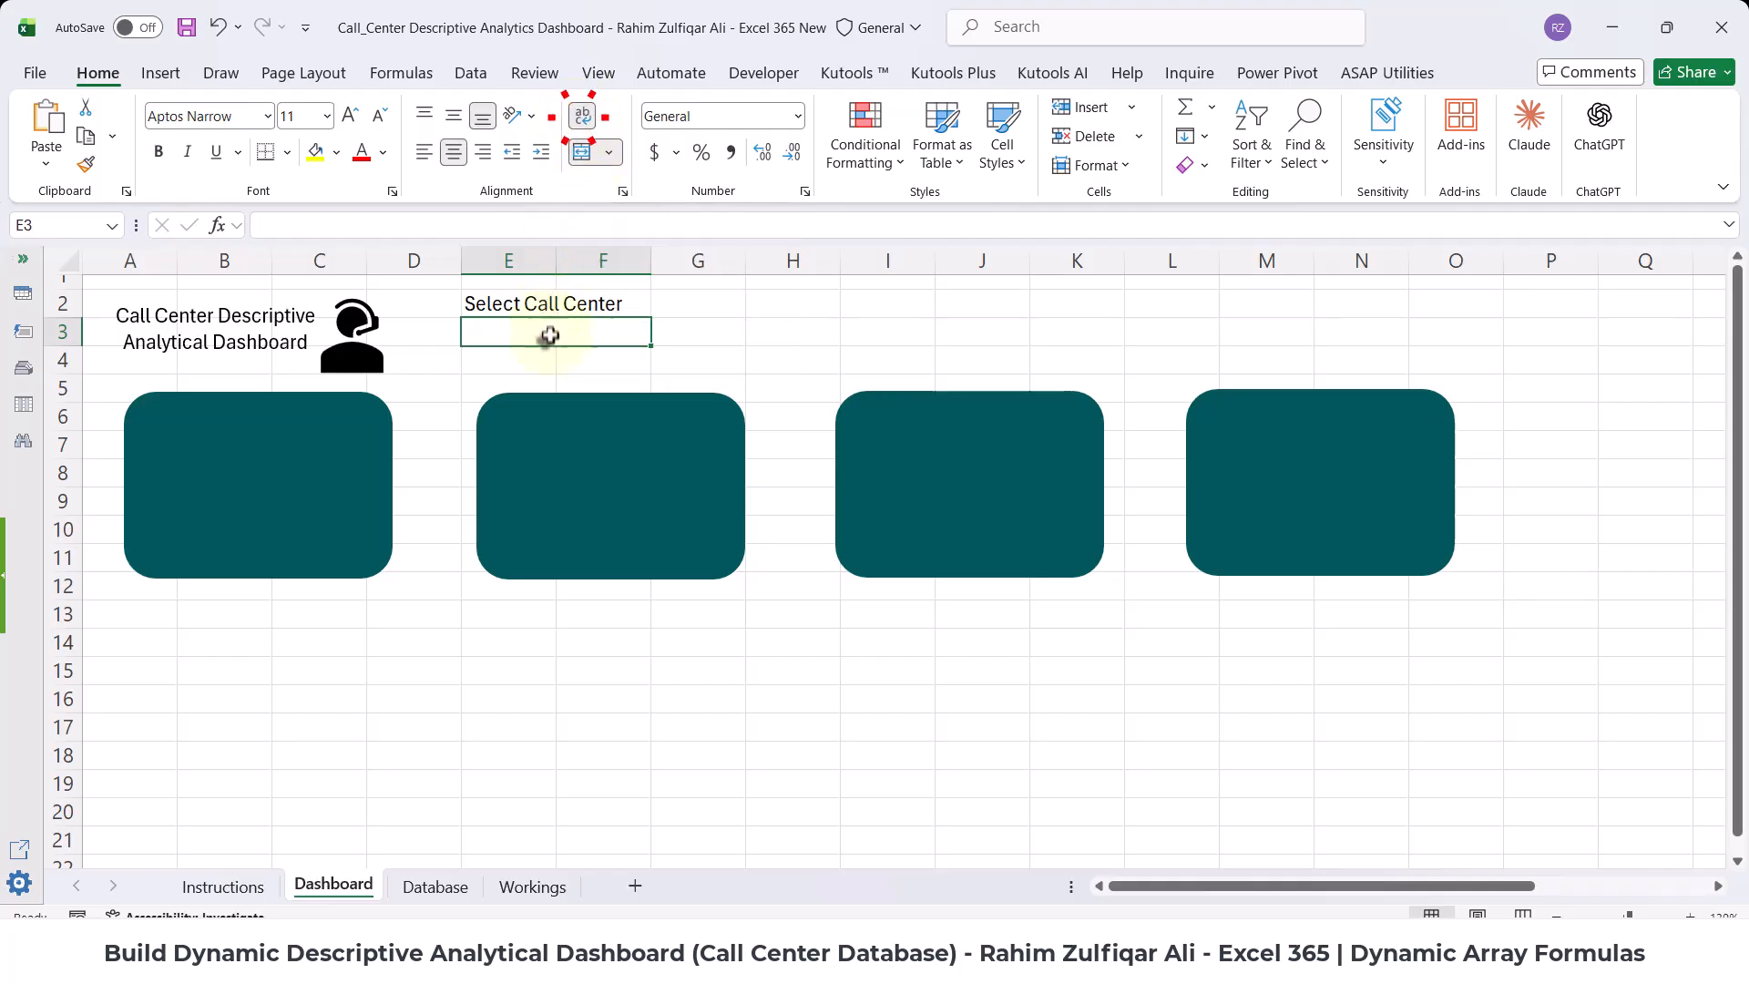
pyautogui.click(777, 339)
pyautogui.click(605, 333)
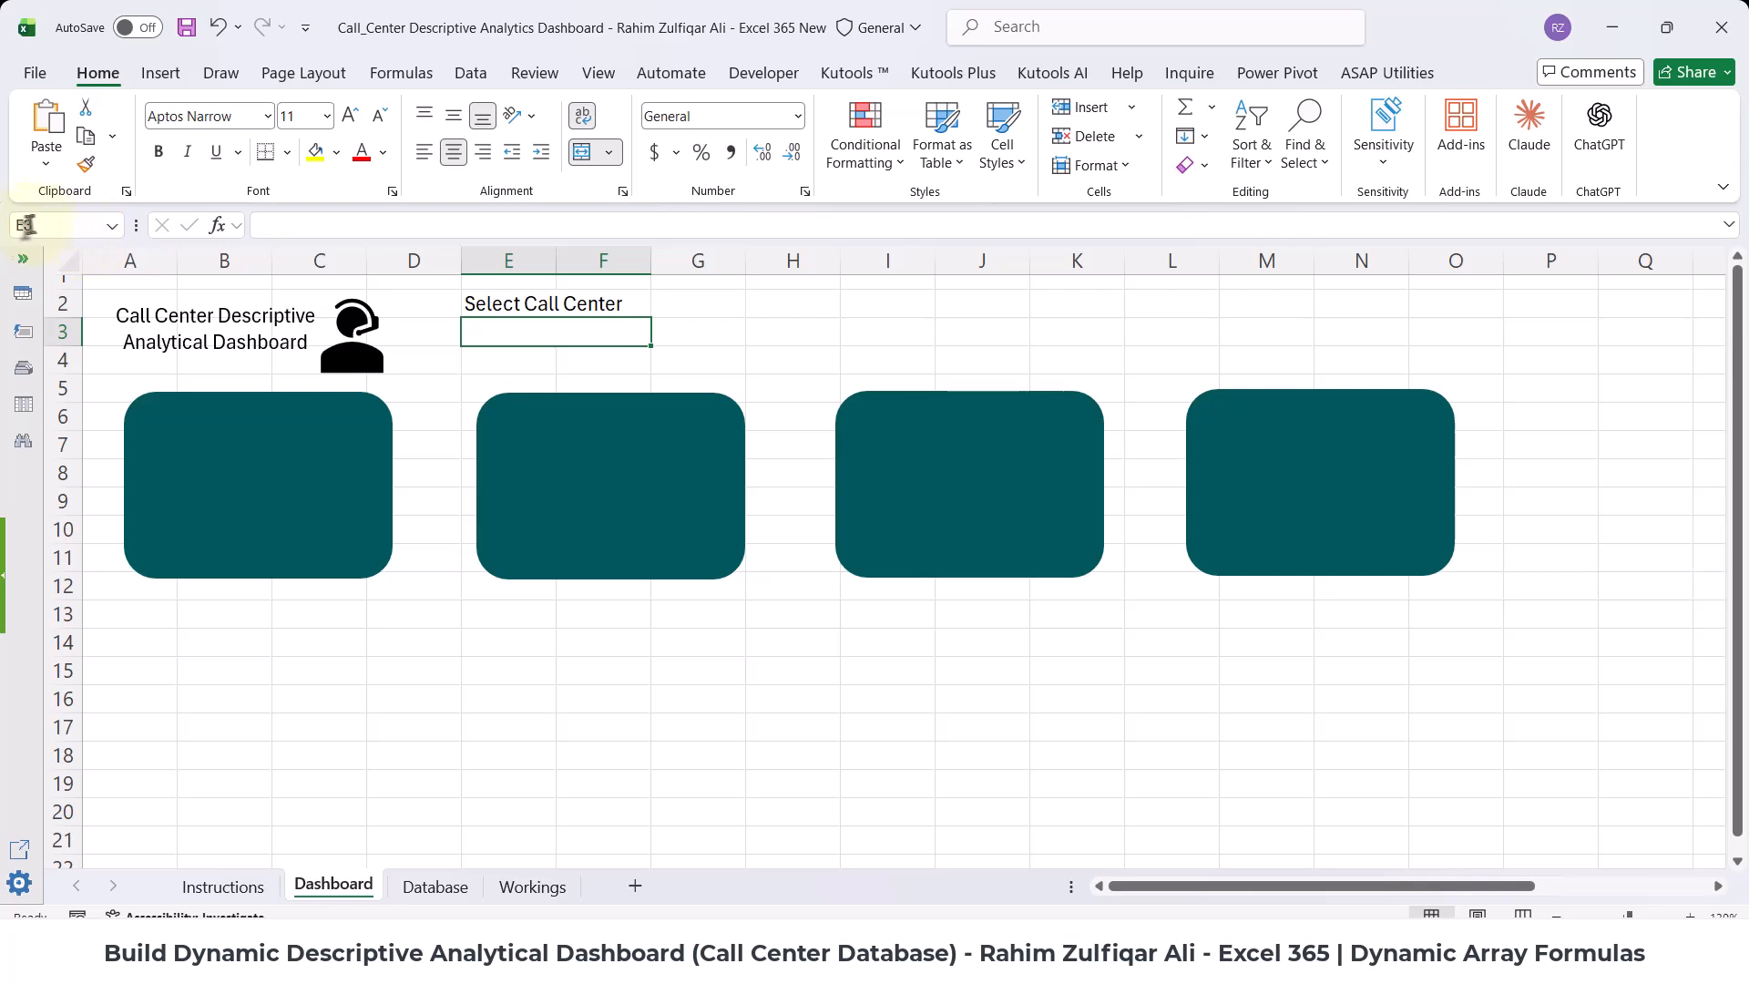
pyautogui.click(520, 886)
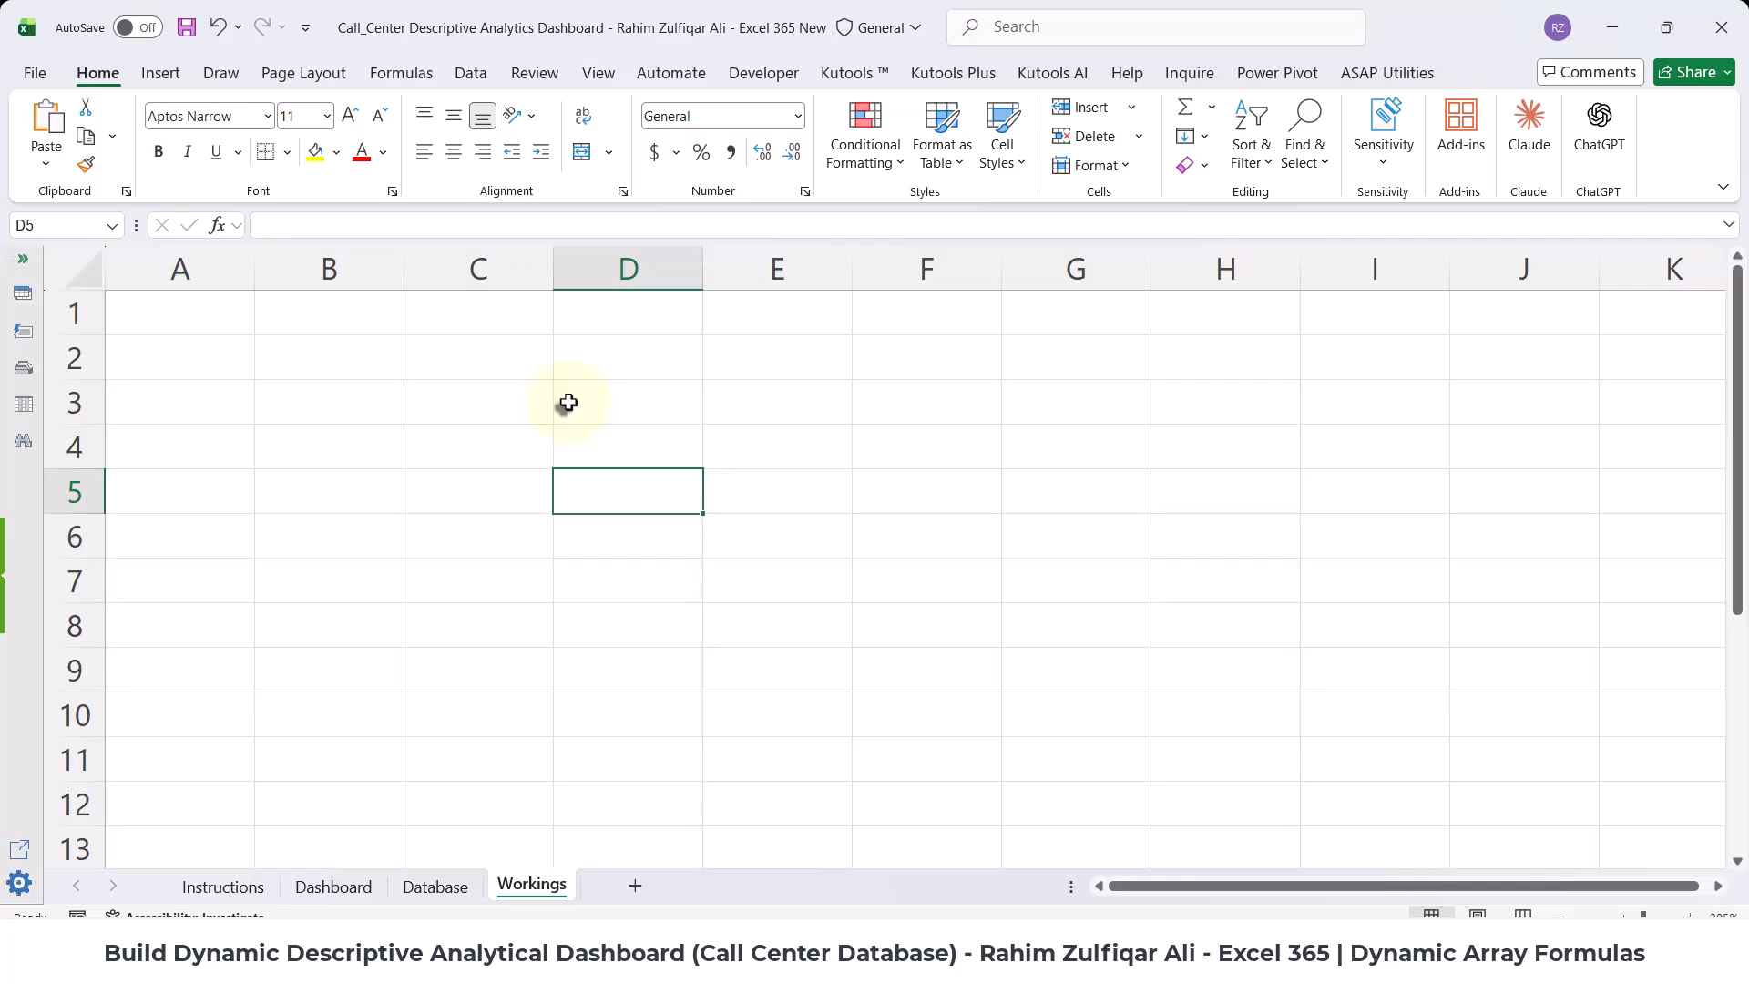
pyautogui.click(335, 886)
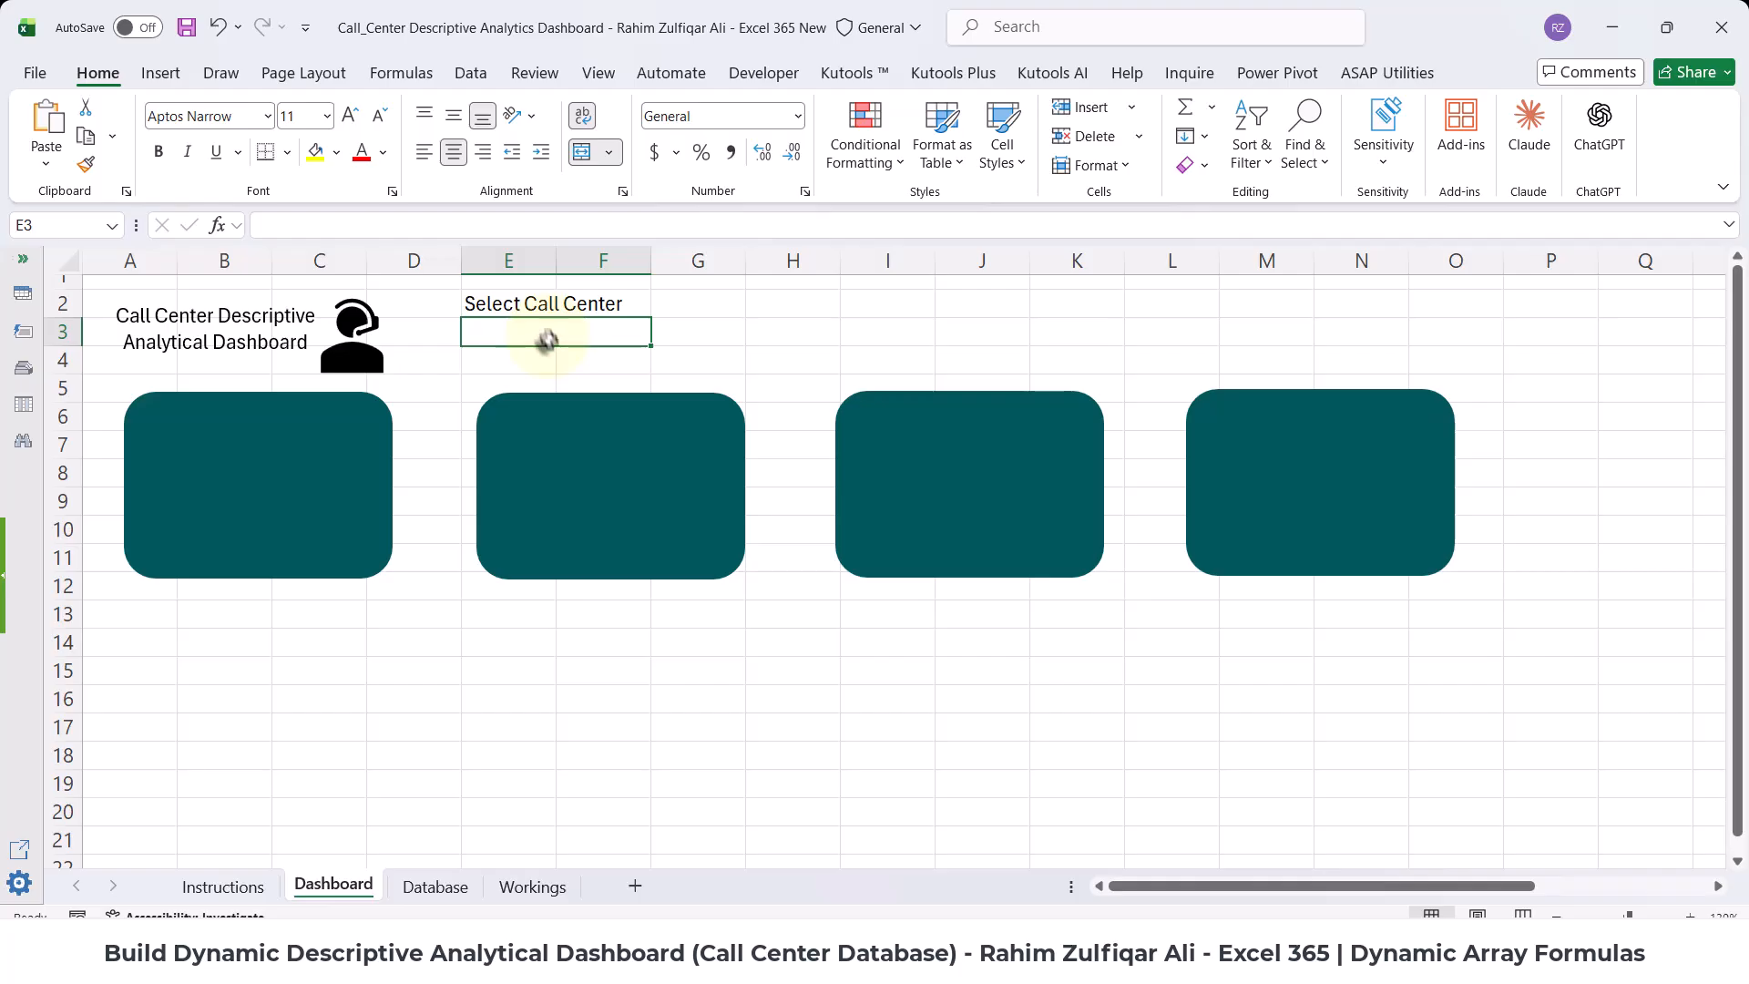
pyautogui.click(544, 891)
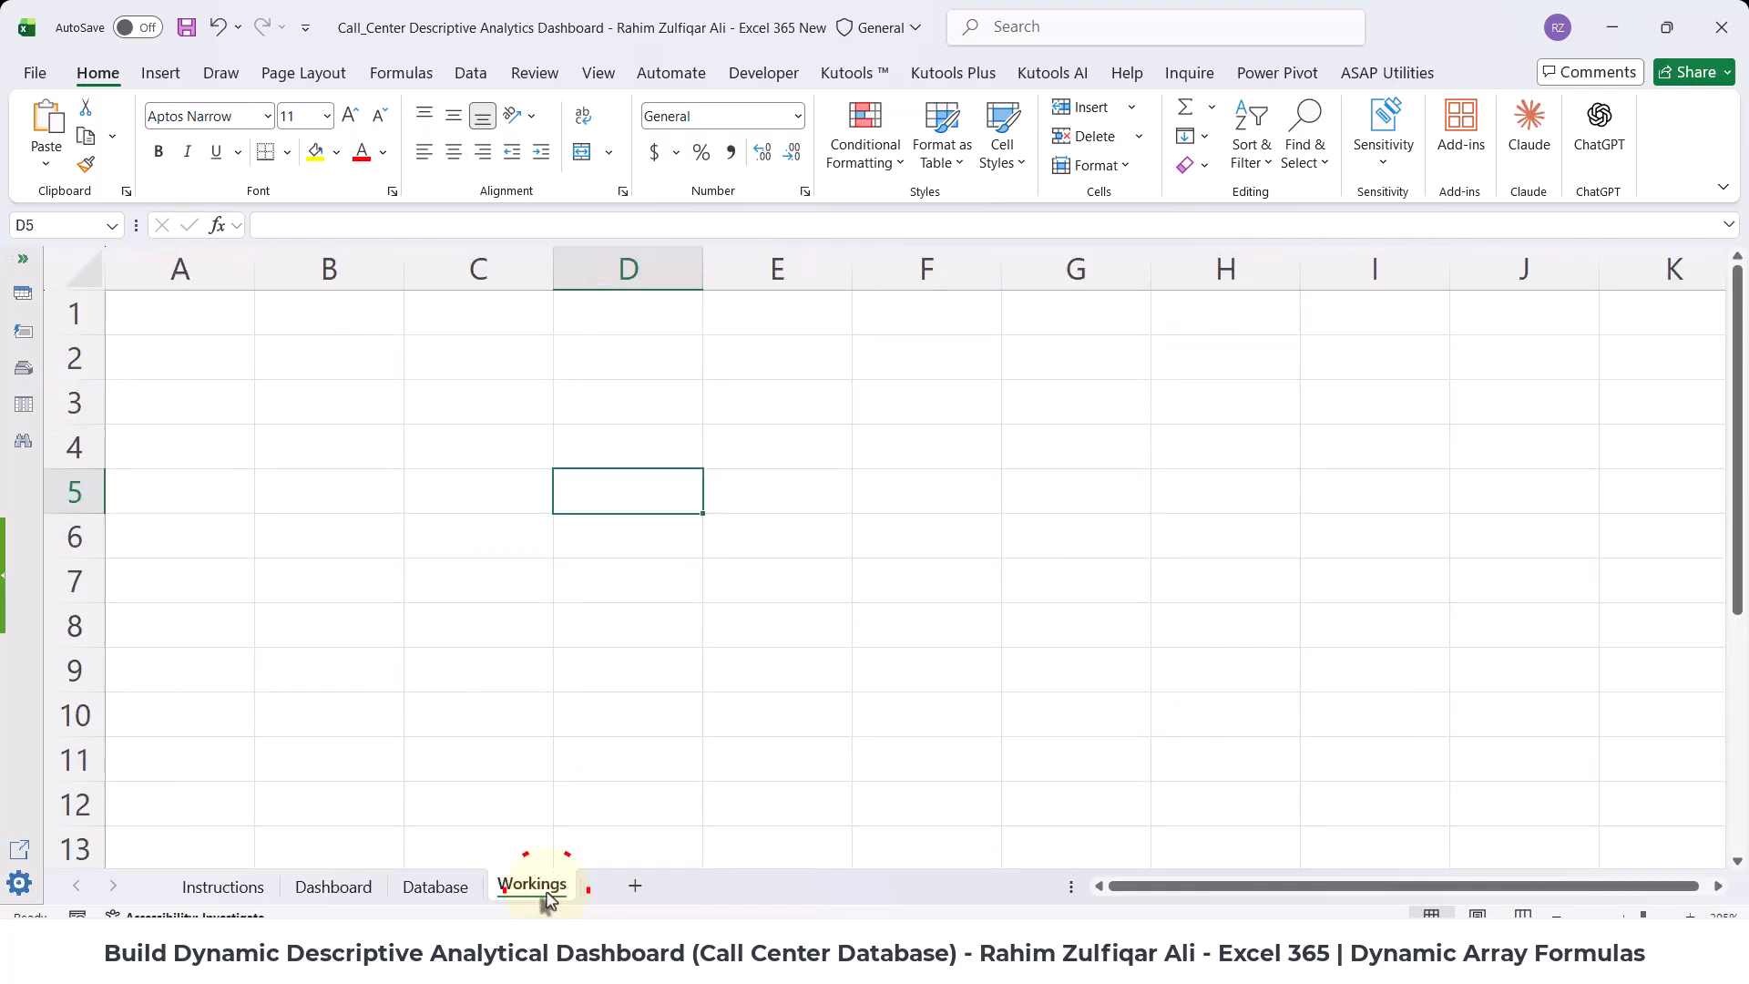
pyautogui.click(583, 407)
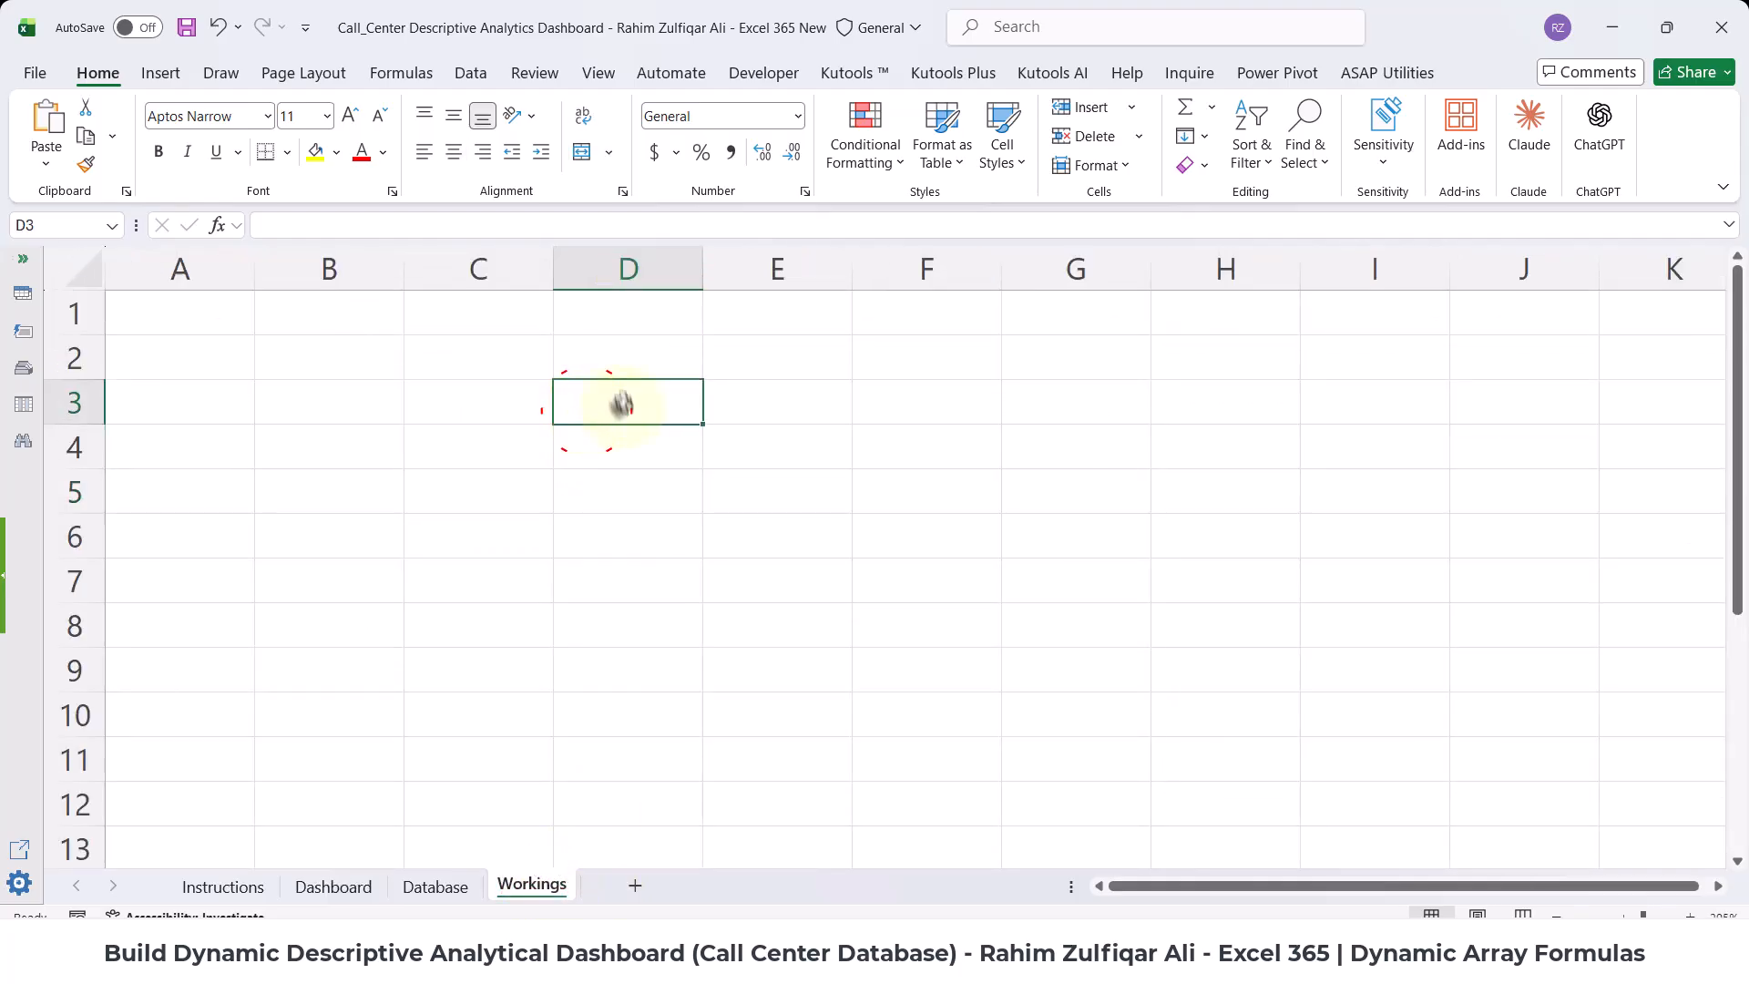
pyautogui.click(359, 883)
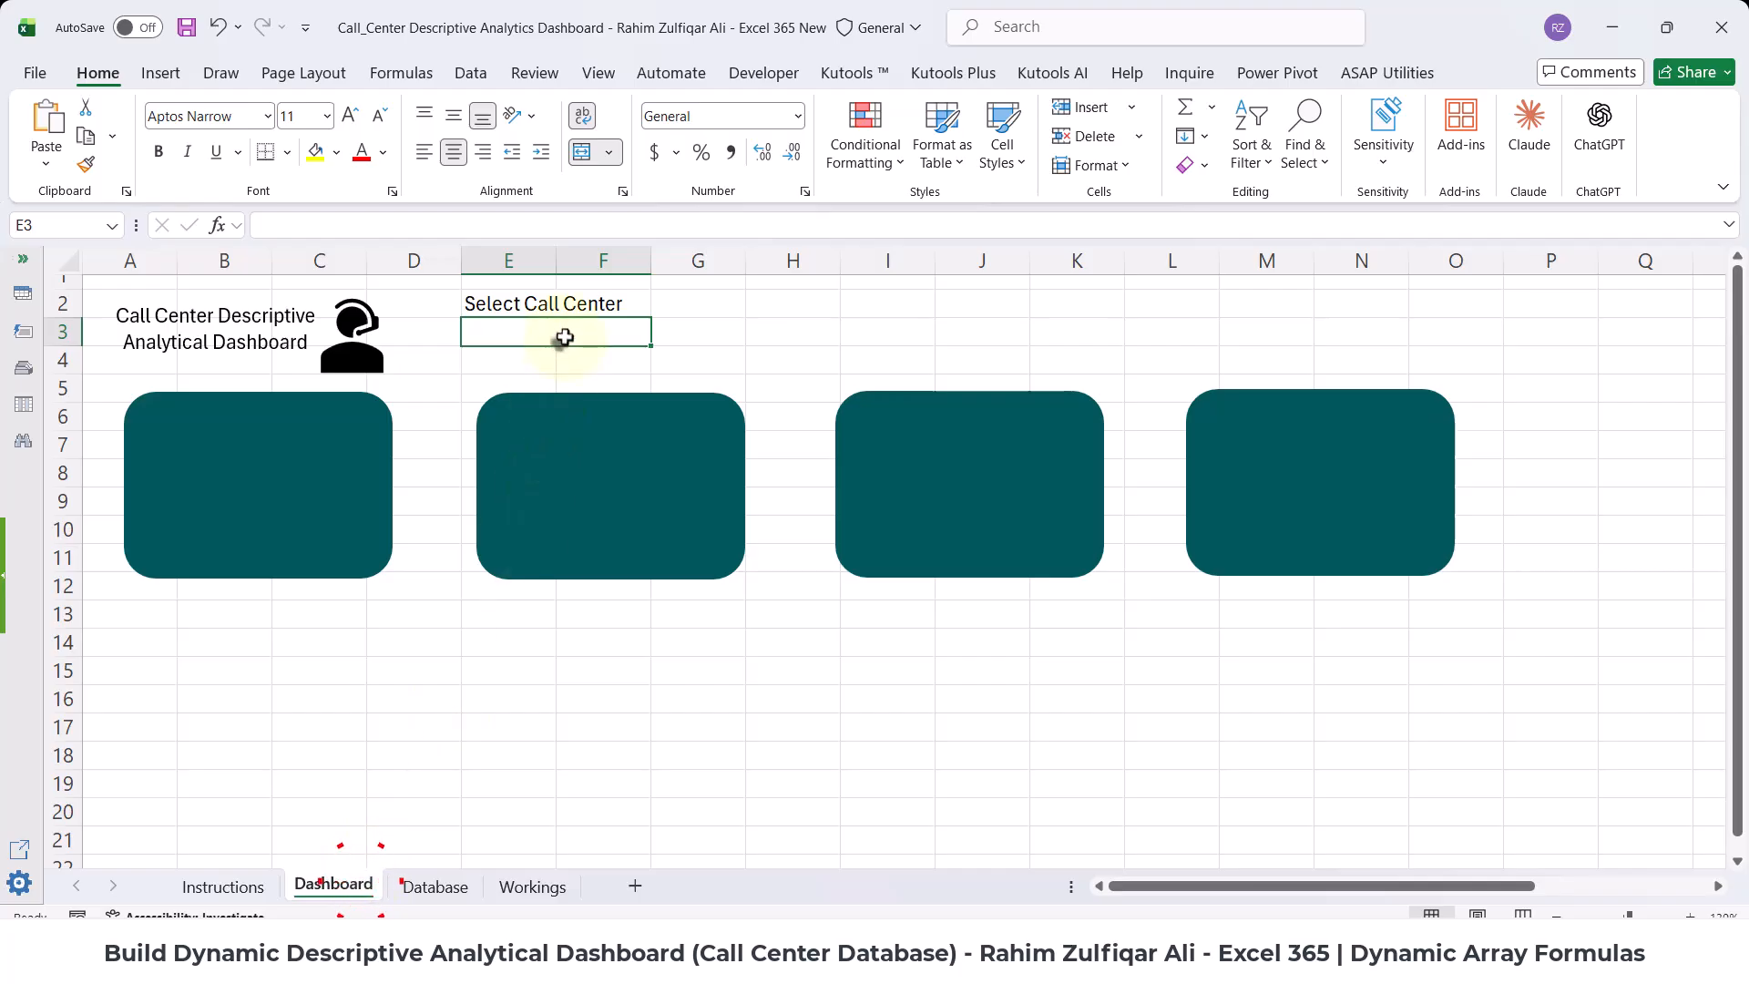
pyautogui.click(544, 888)
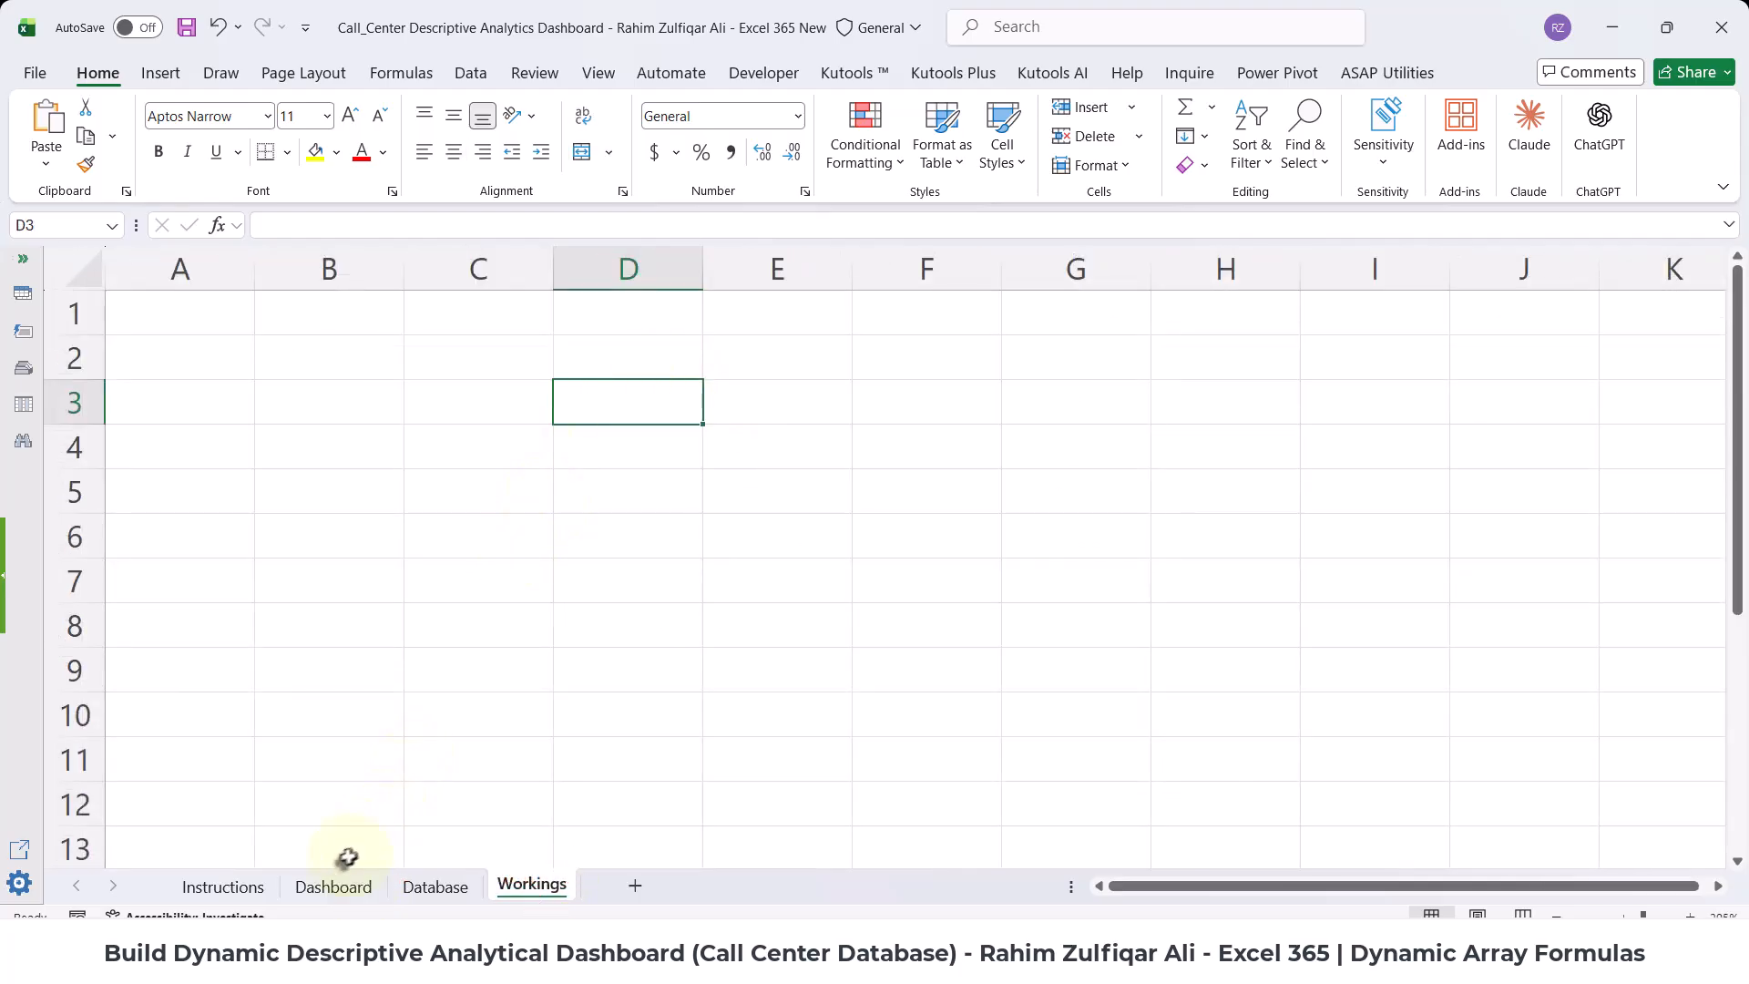
pyautogui.click(337, 884)
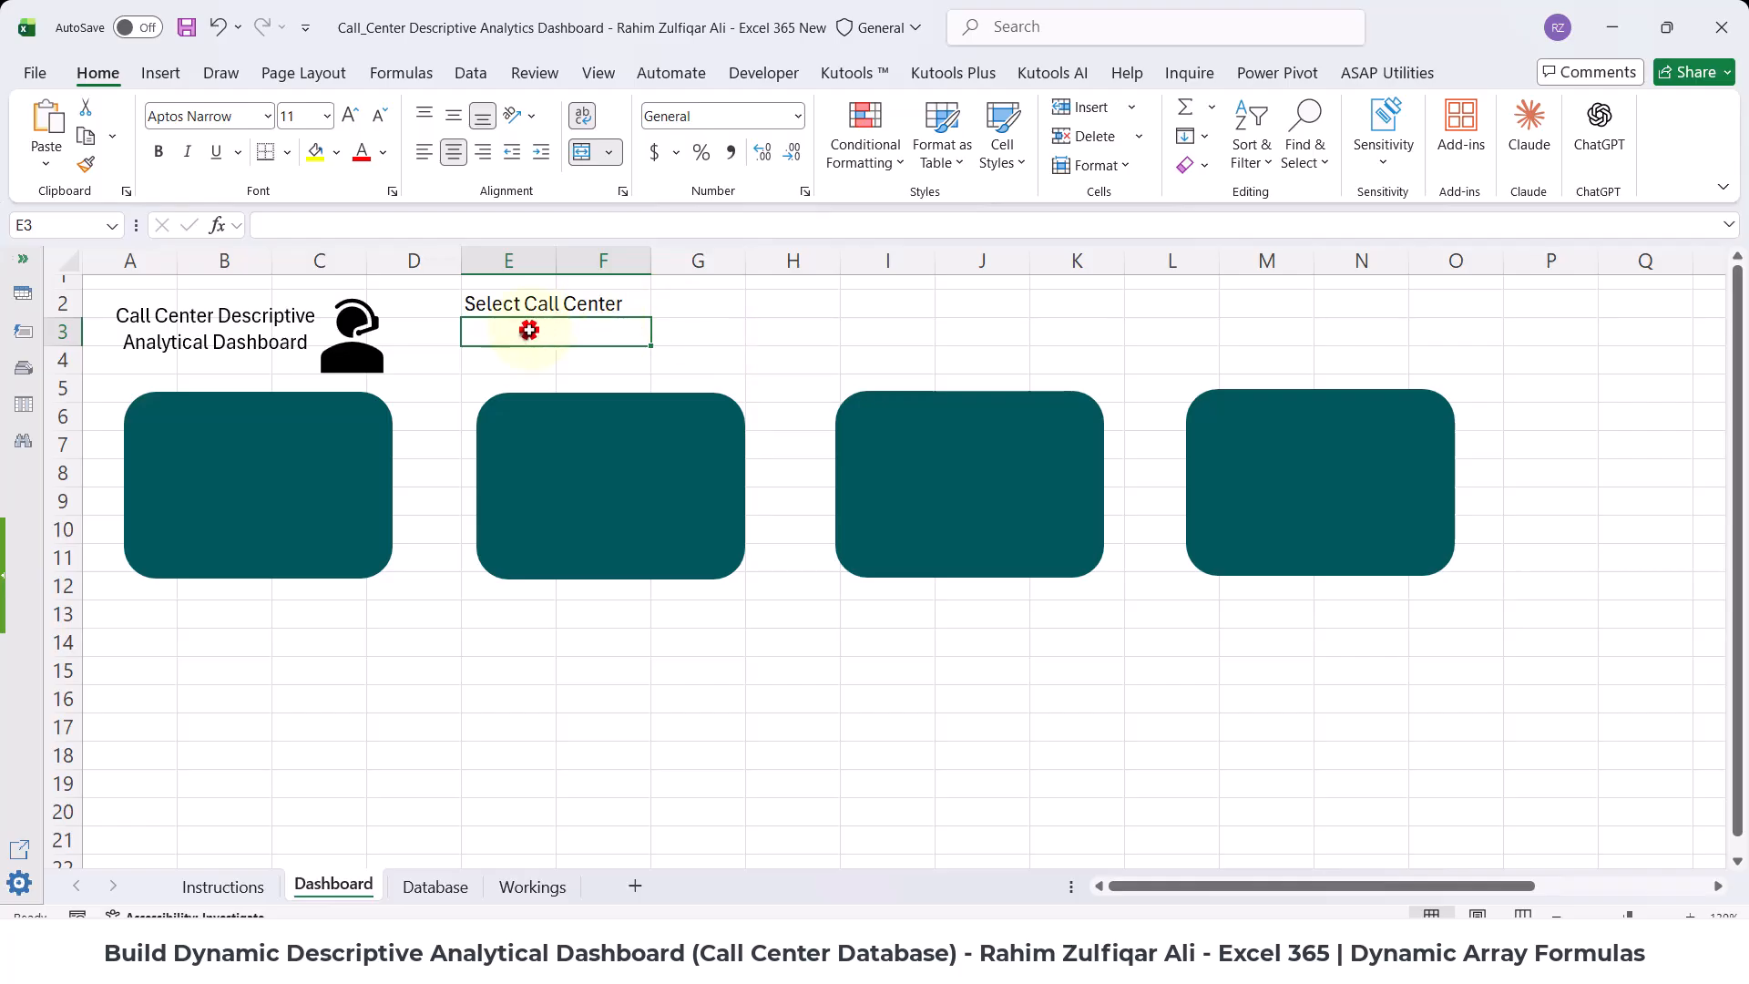
# - Name the merged cell below the Select Call Center label Select_CallCenter
pyautogui.click(43, 227)
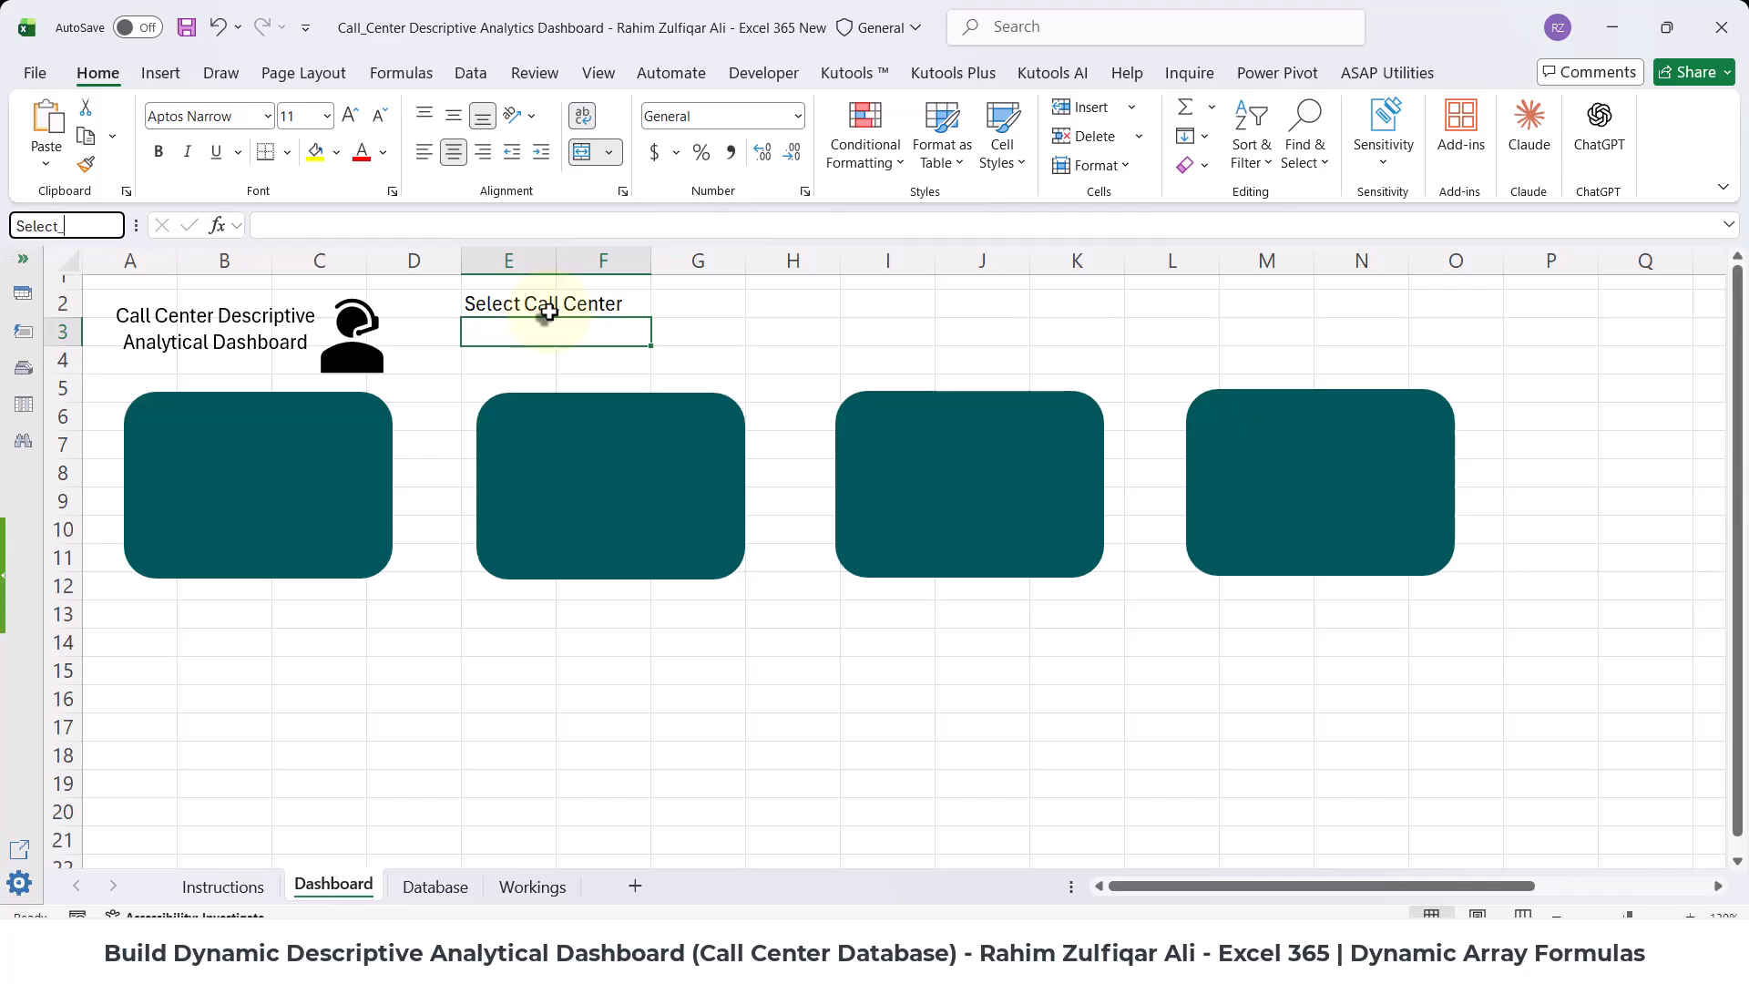
pyautogui.write('Select_CallCenter')
pyautogui.press('Return')
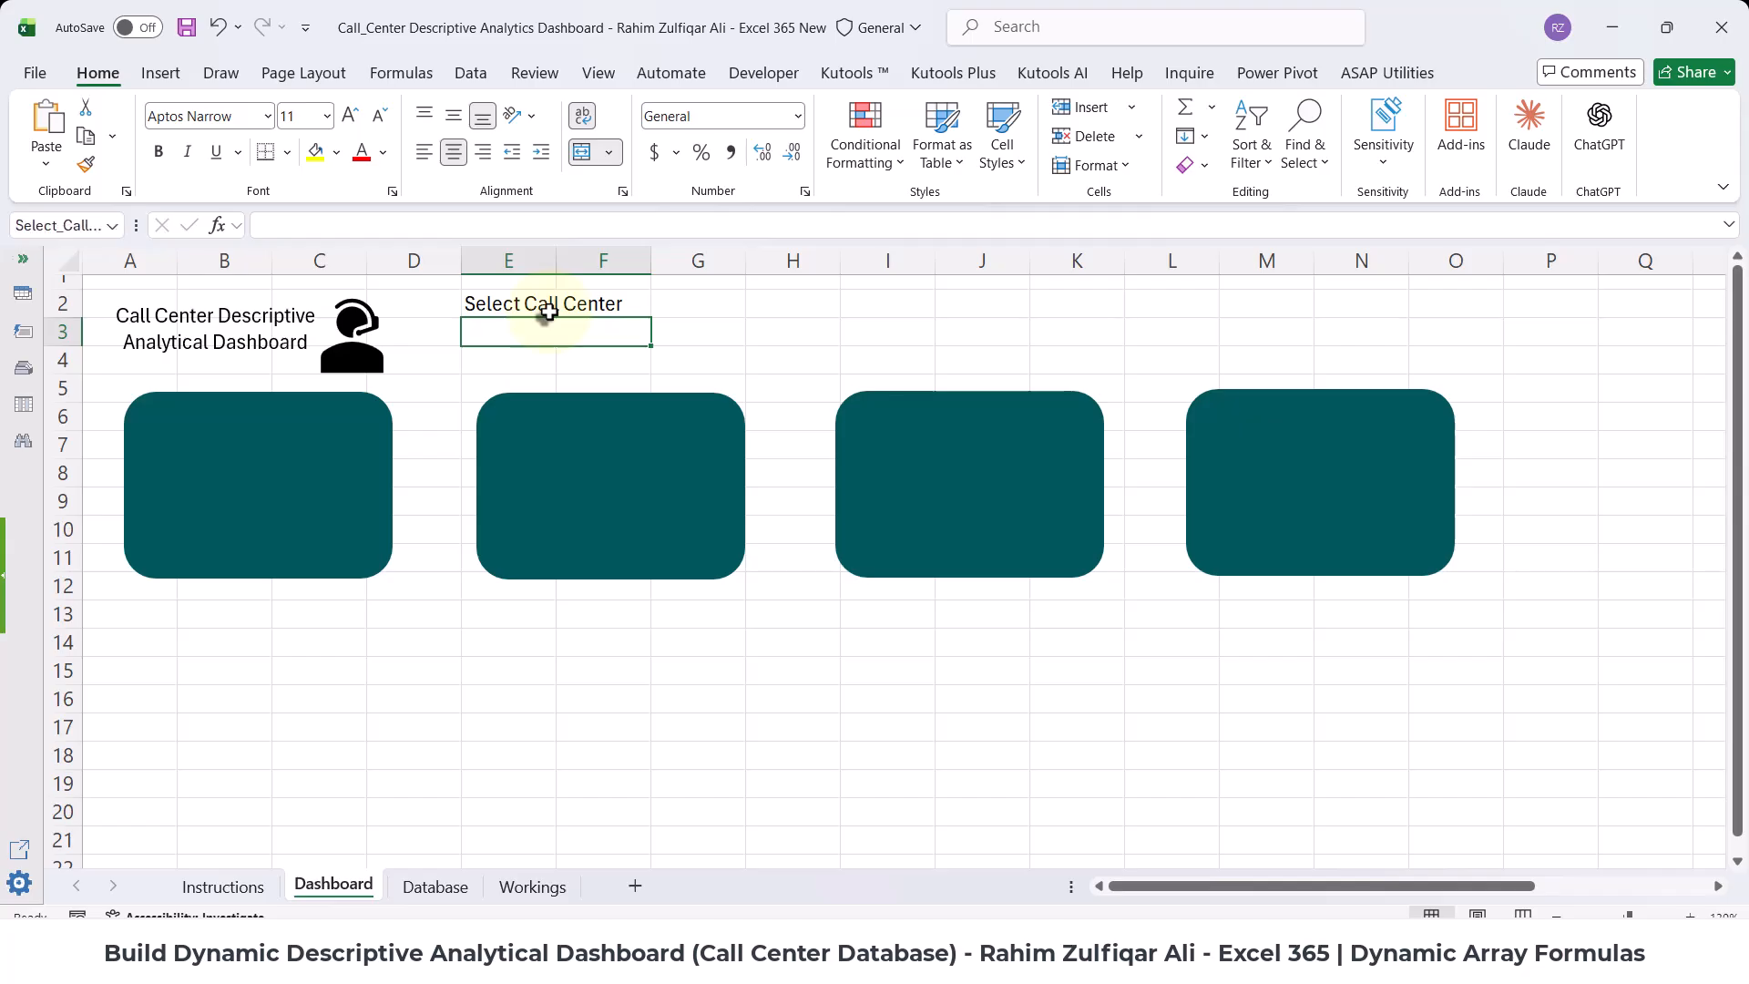
# - Enter the label Select Month in H2, and merge and center cells H3:I3 below it
pyautogui.click(792, 304)
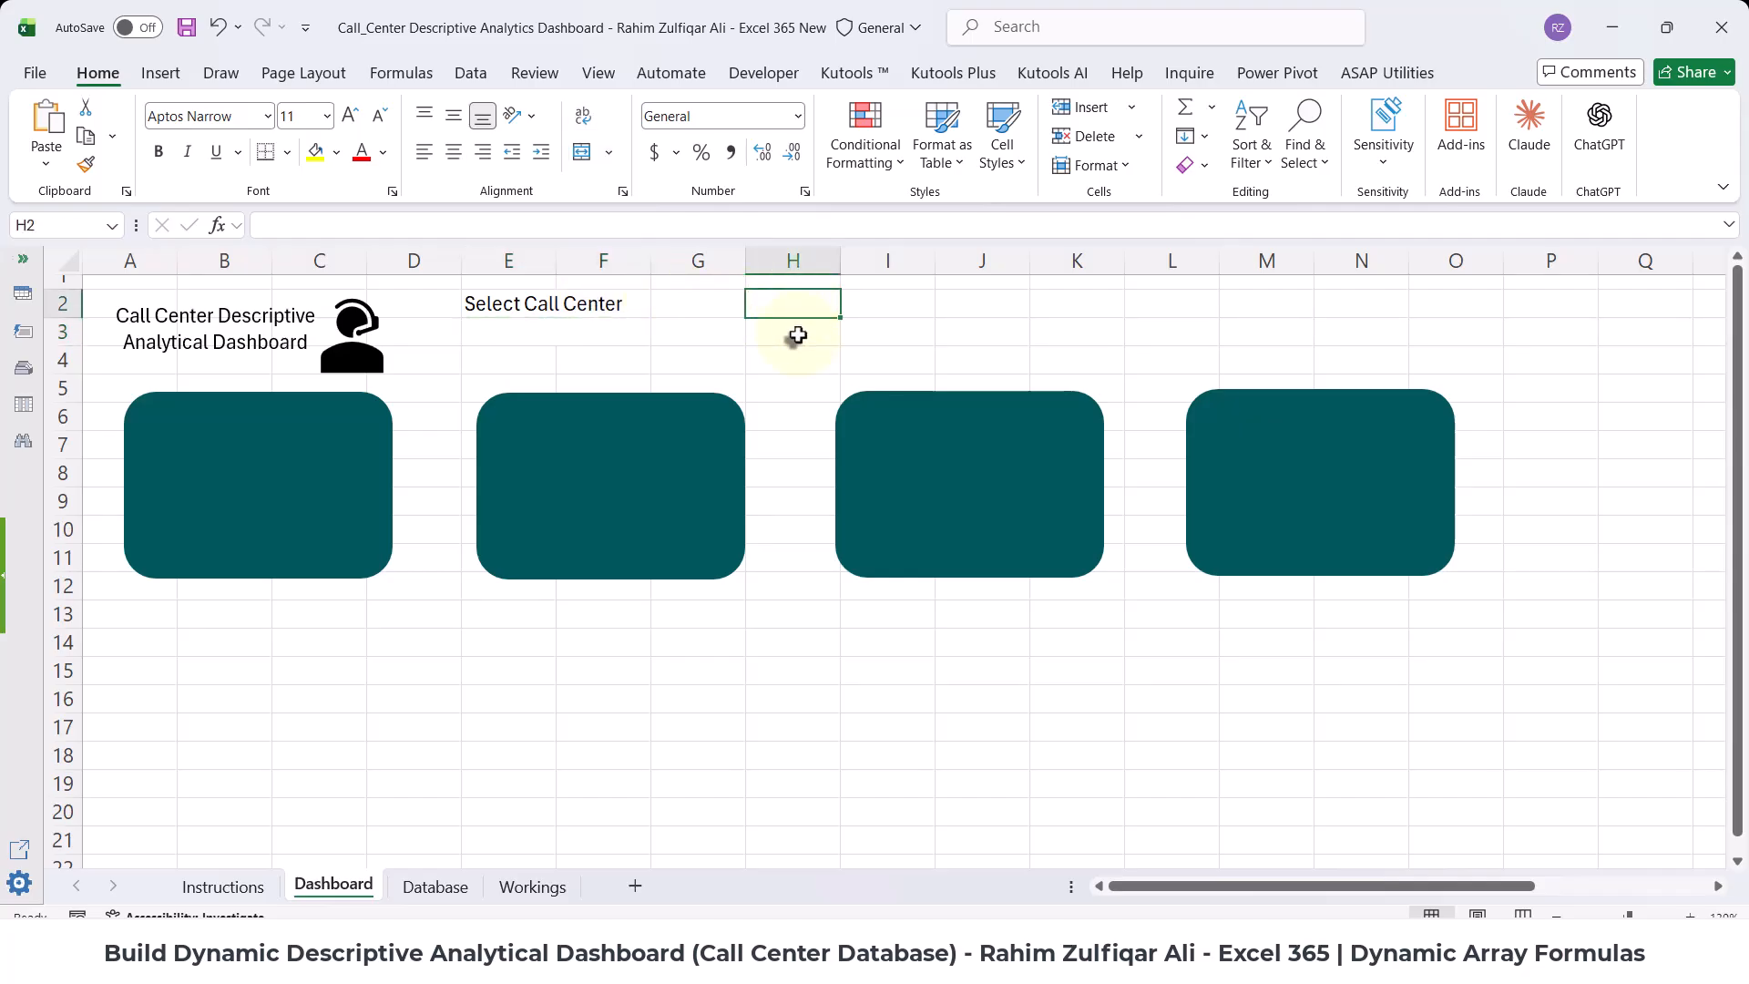
pyautogui.write('Select')
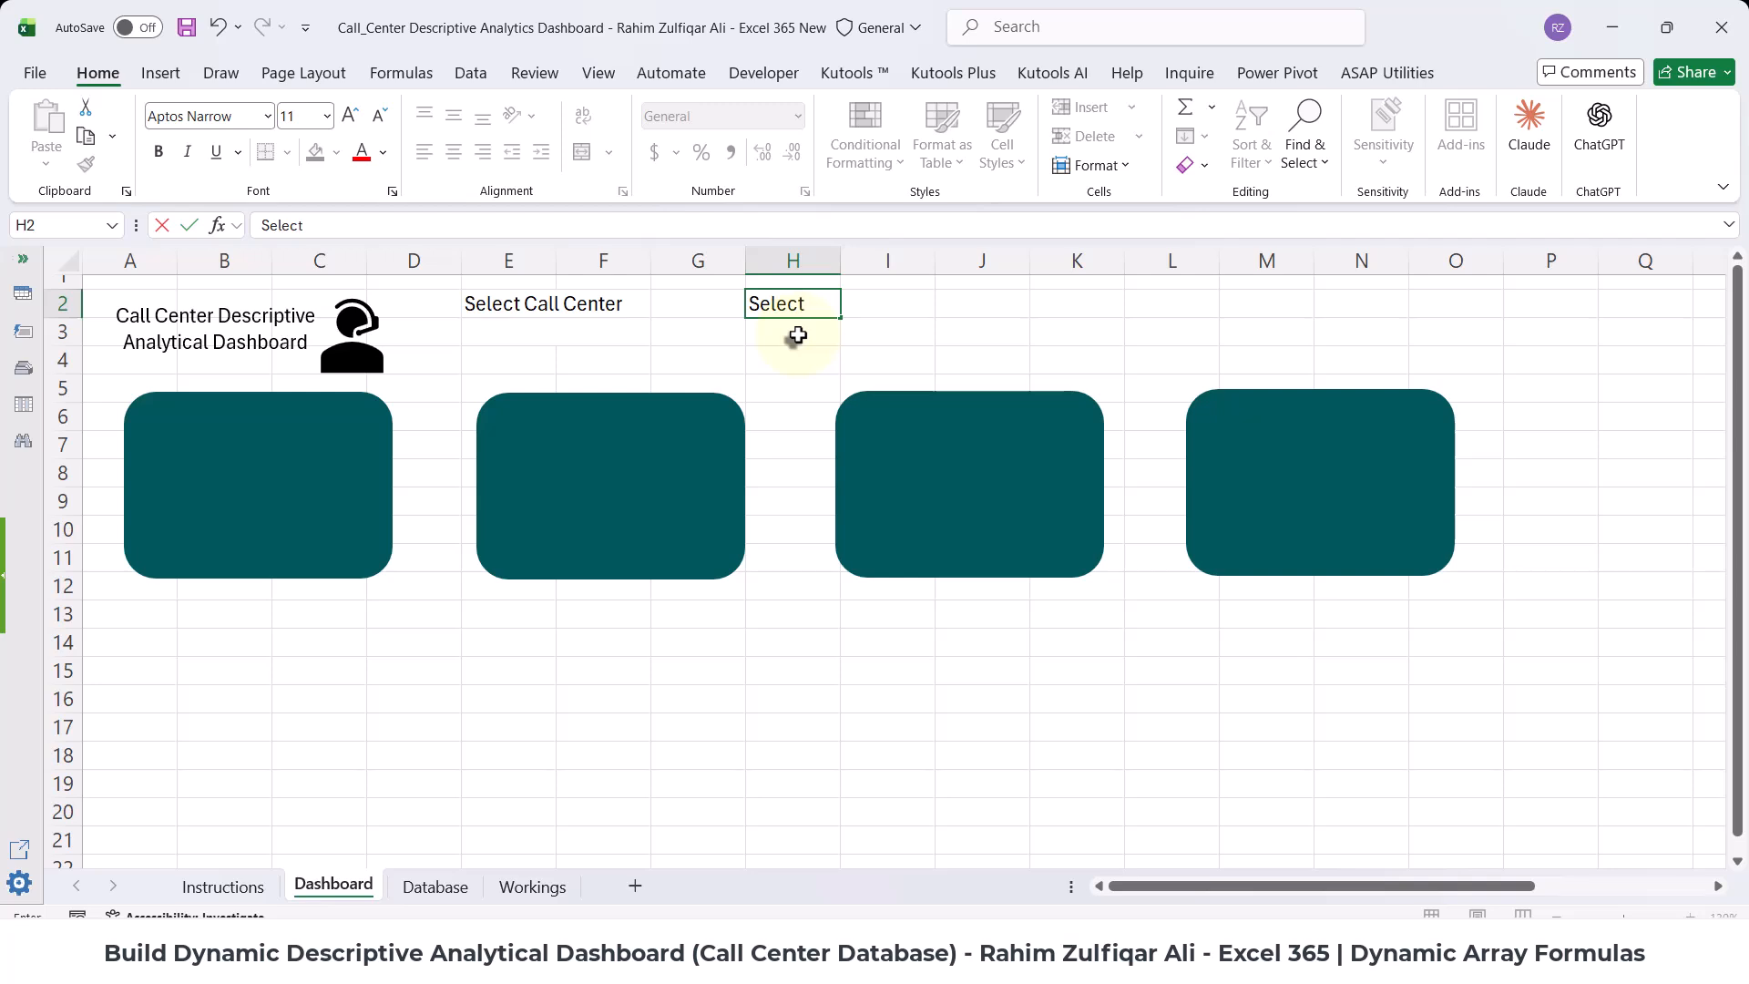
pyautogui.write(' Month')
pyautogui.click(797, 335)
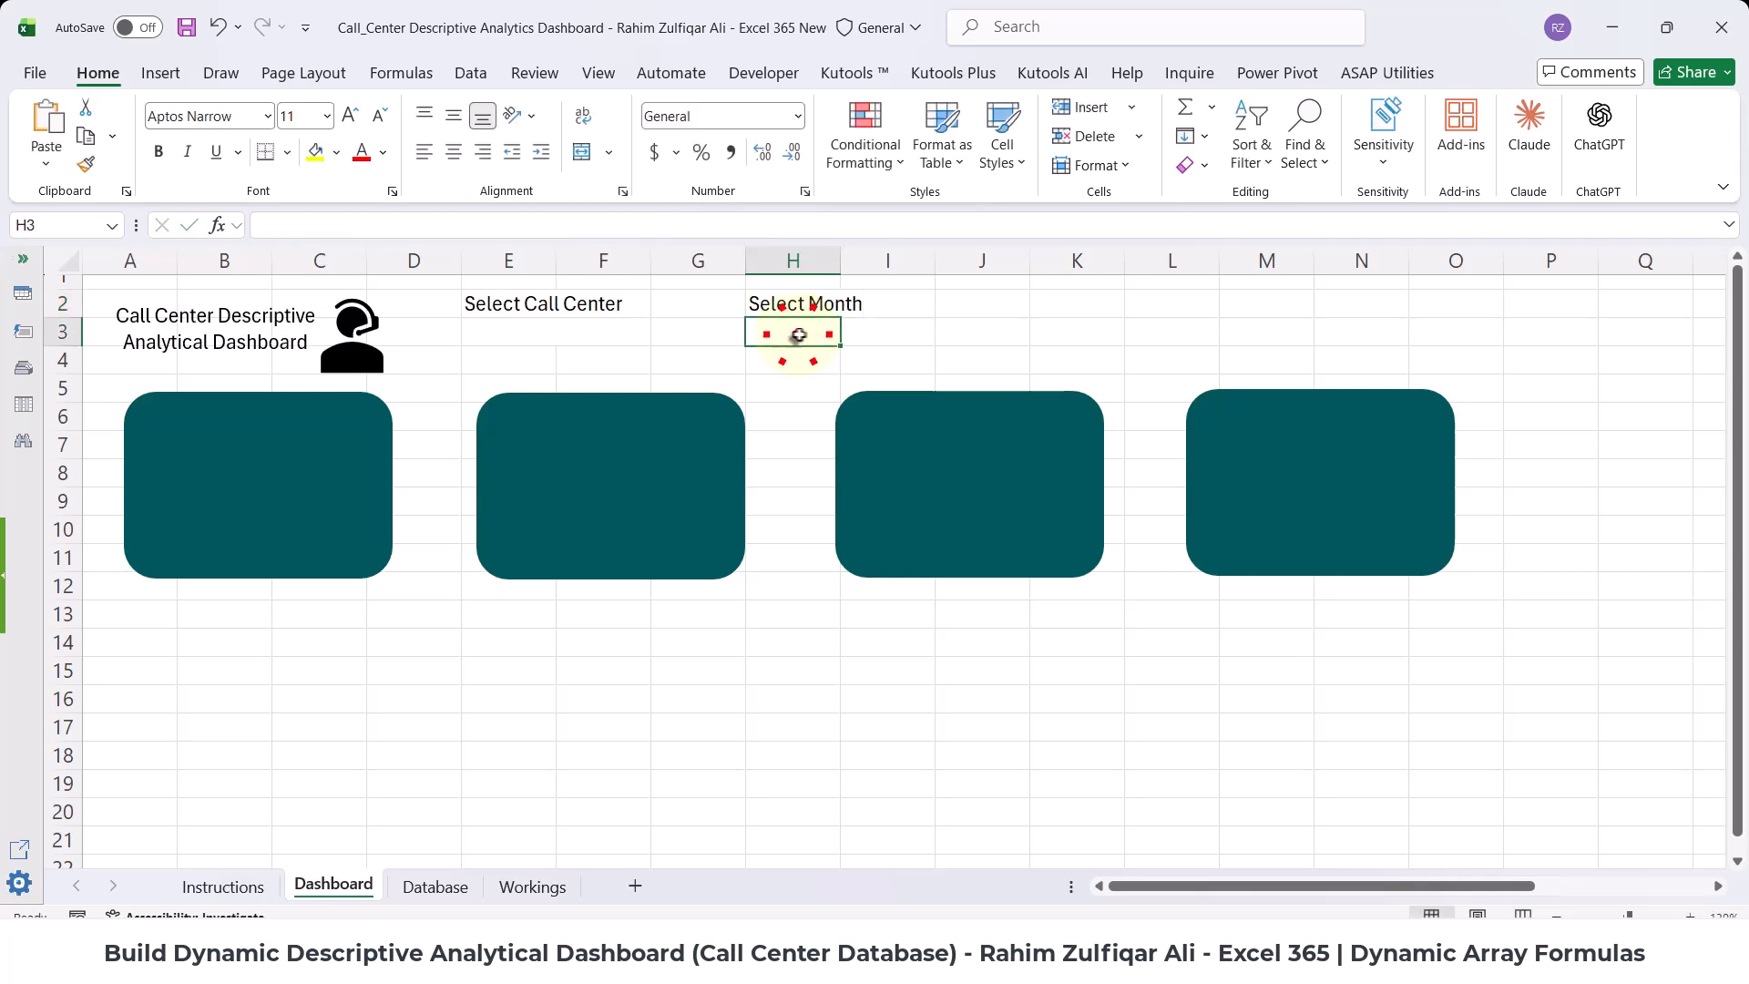
pyautogui.moveTo(797, 335); pyautogui.dragTo(879, 333)
pyautogui.click(574, 151)
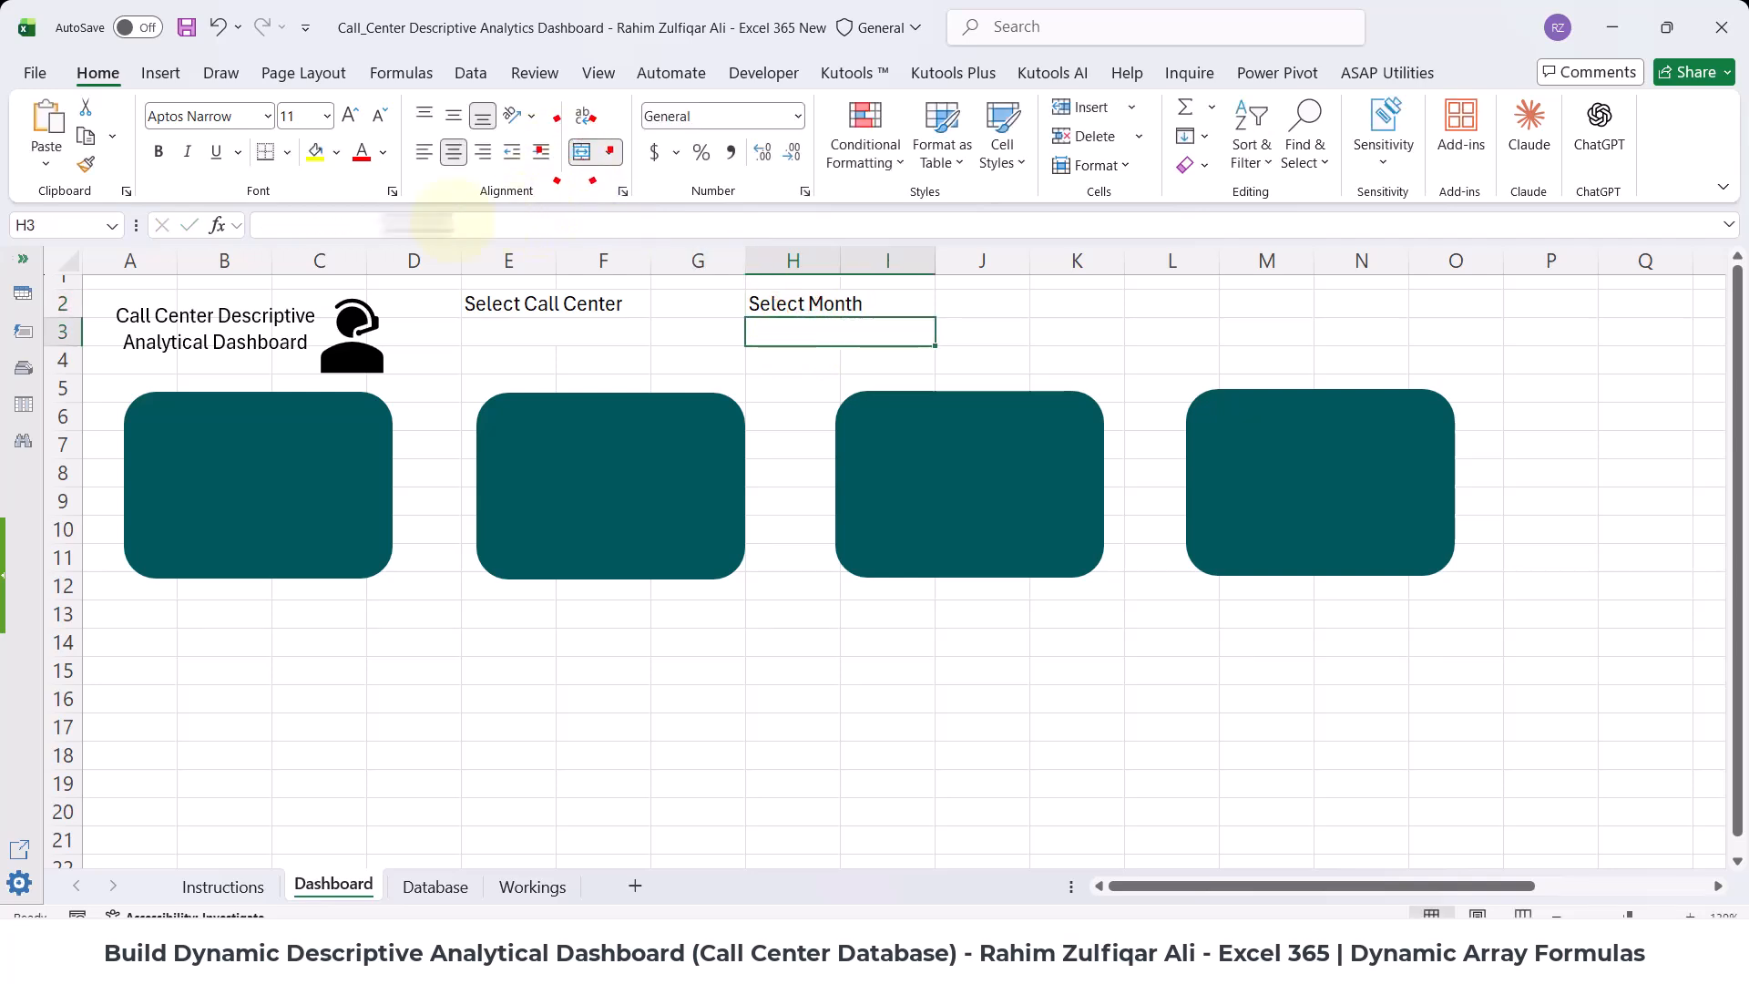
# - Name the merged cell below the Select Month label Select_Month
pyautogui.click(76, 224)
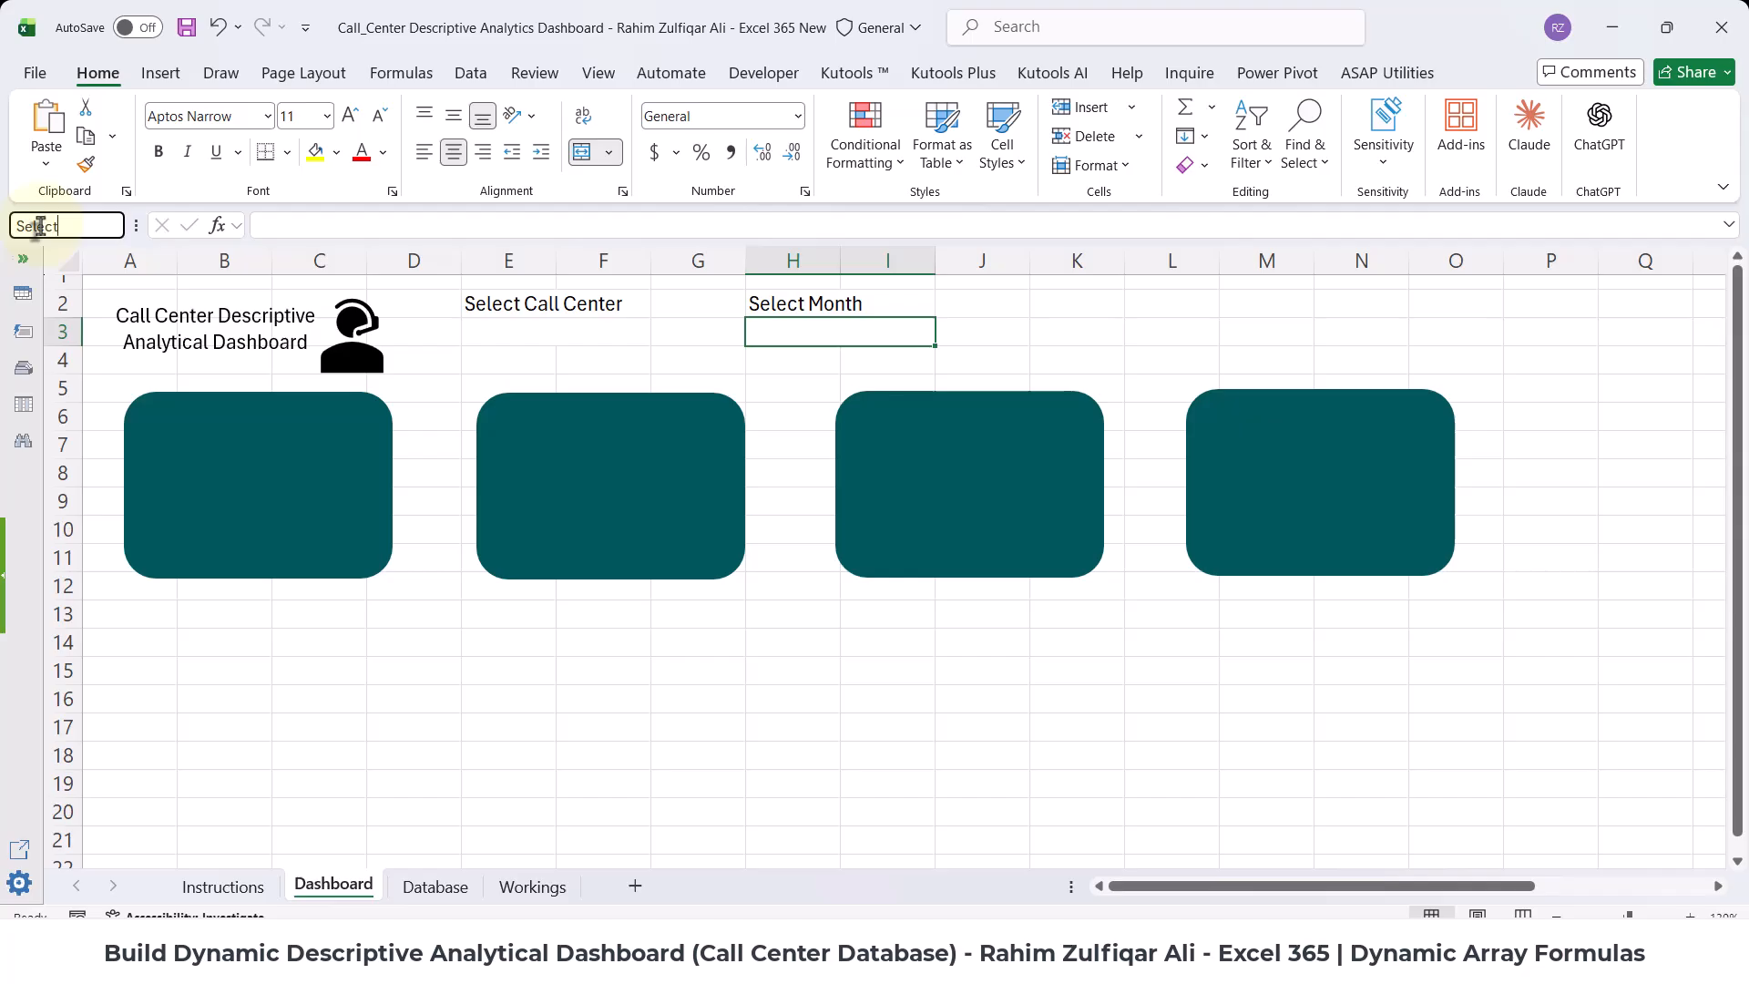
pyautogui.write('onth')
pyautogui.press('Return')
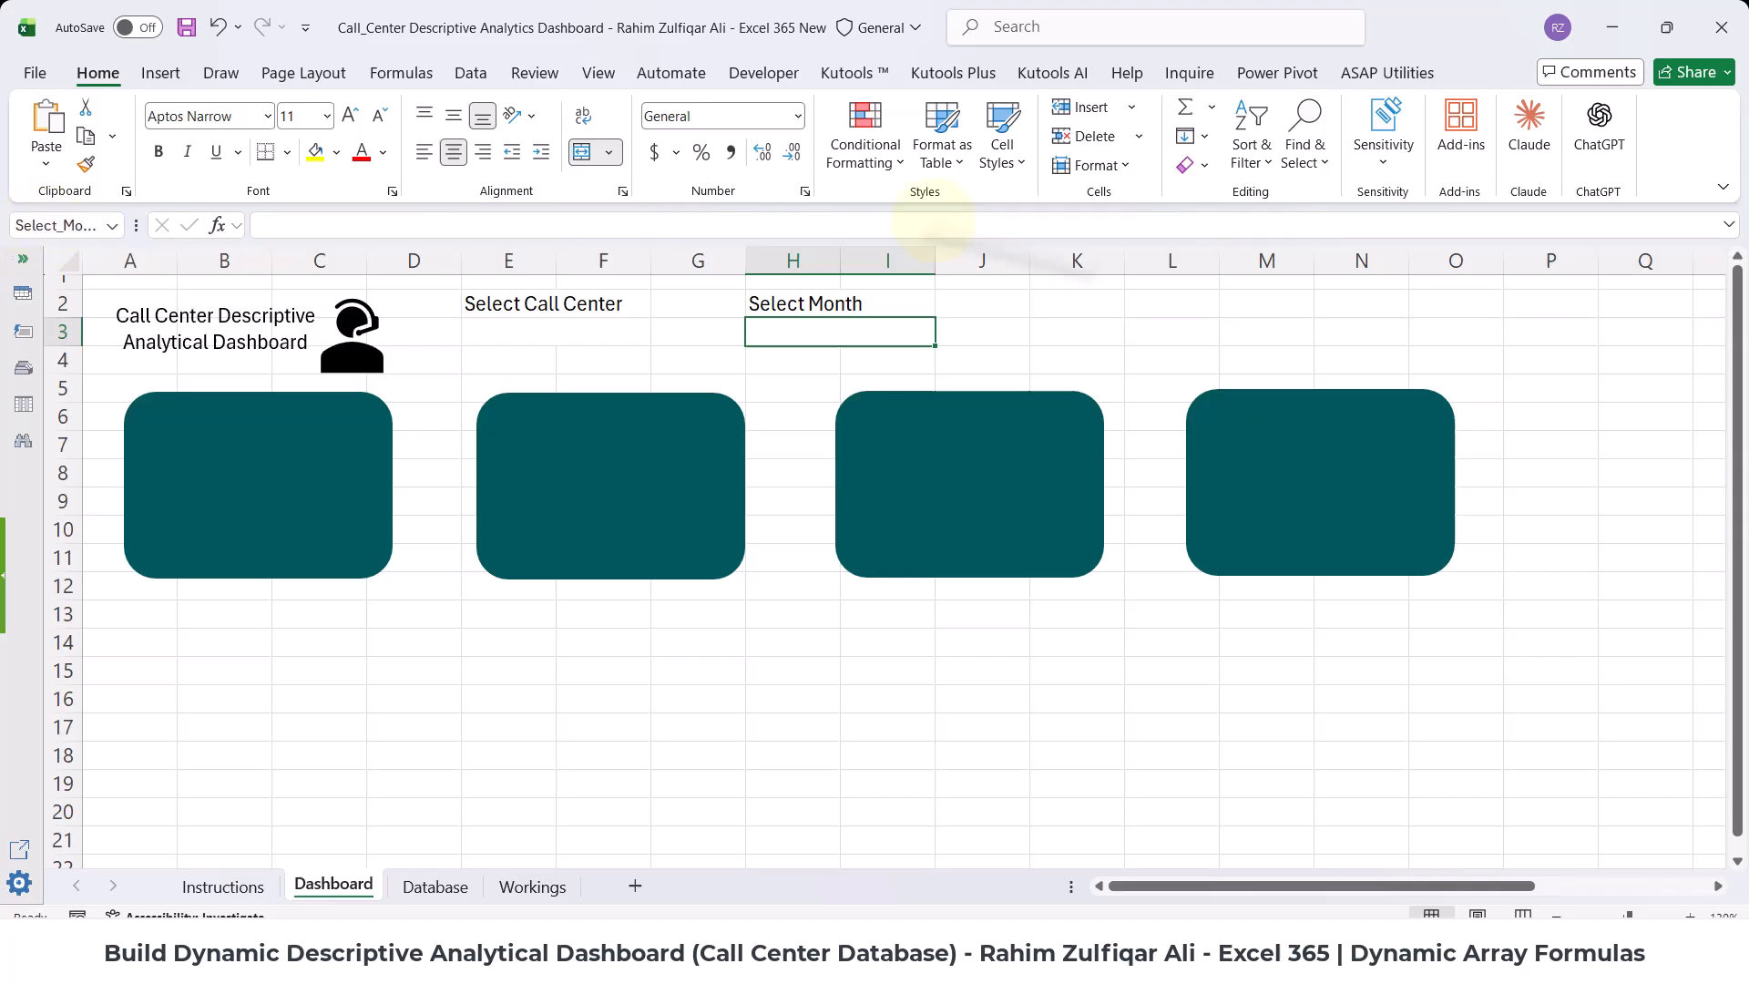
# - Enter the label Select Year in cell K2, correcting its spelling
pyautogui.click(1057, 303)
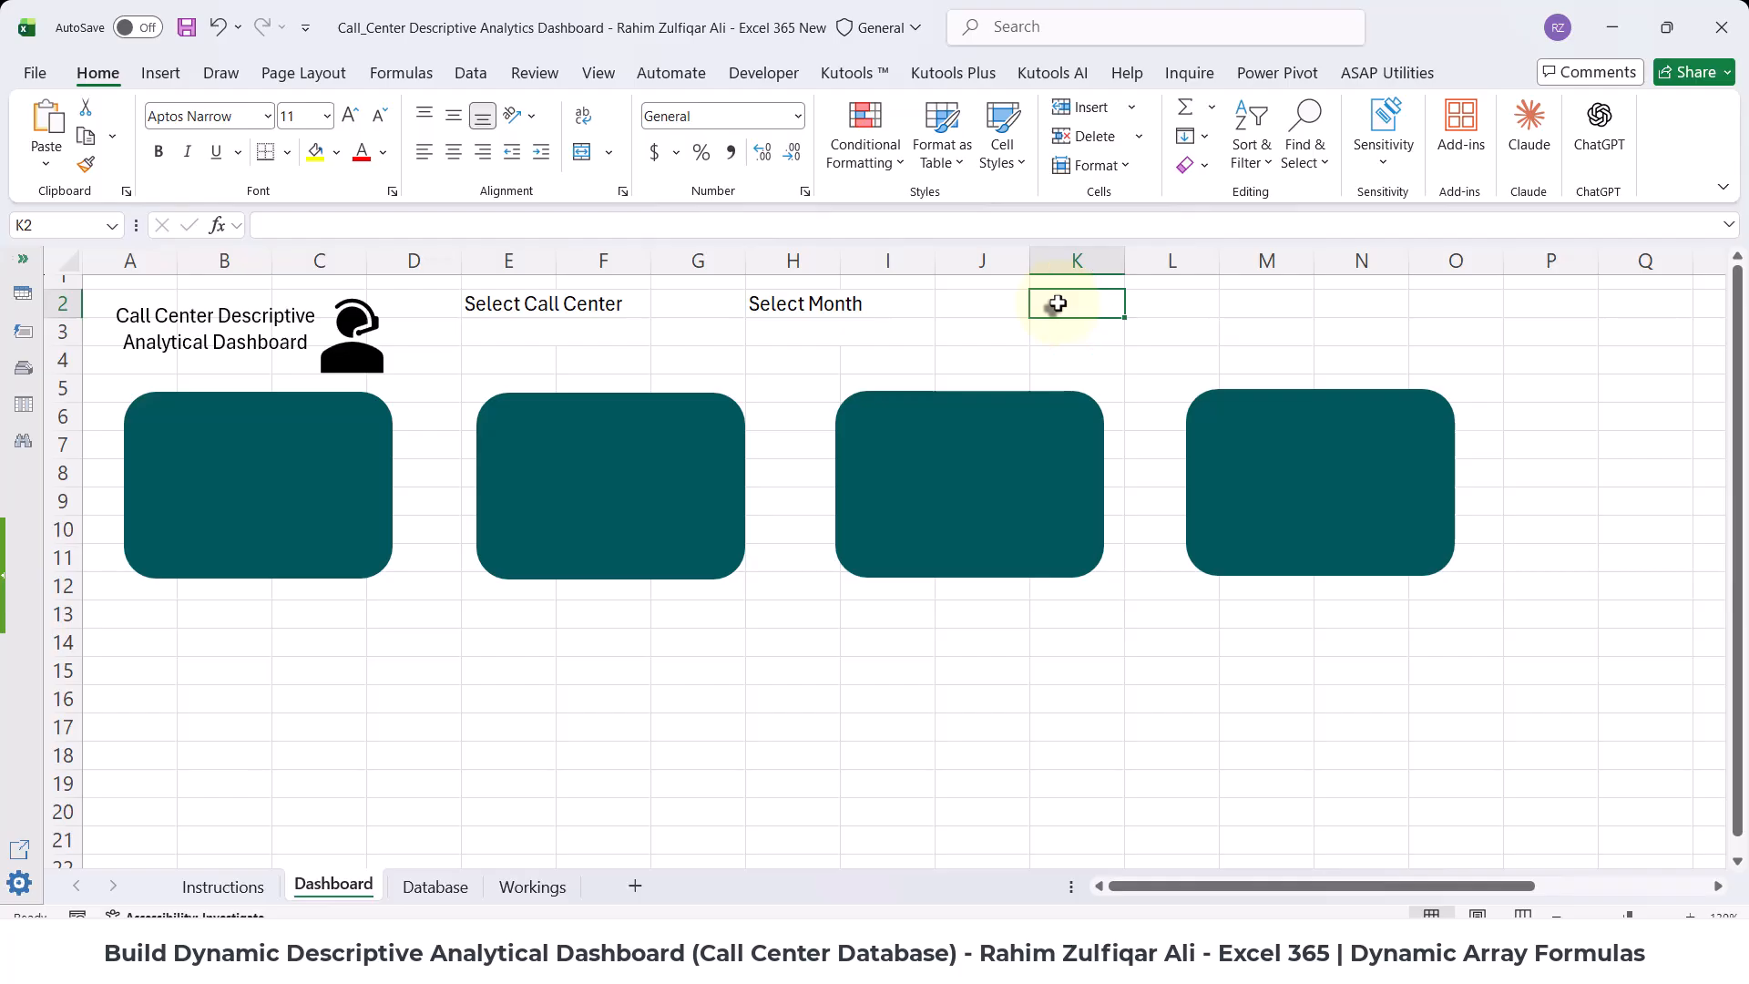
pyautogui.write('Selc')
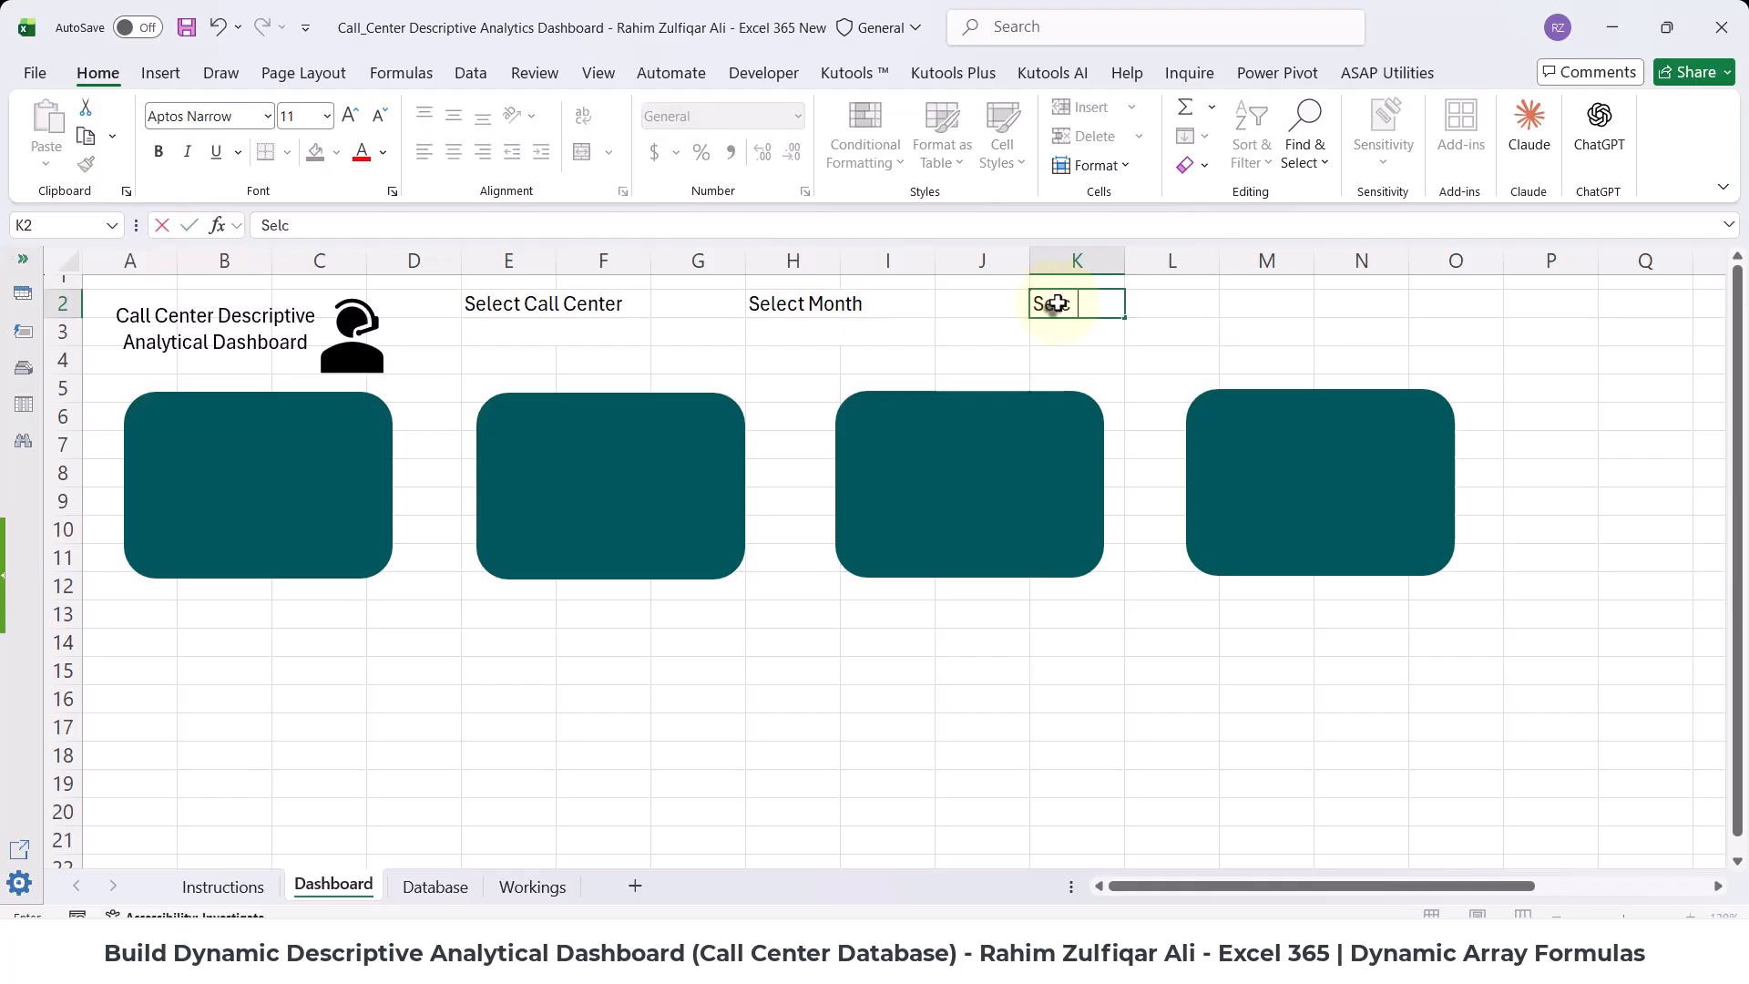
pyautogui.write('t Year')
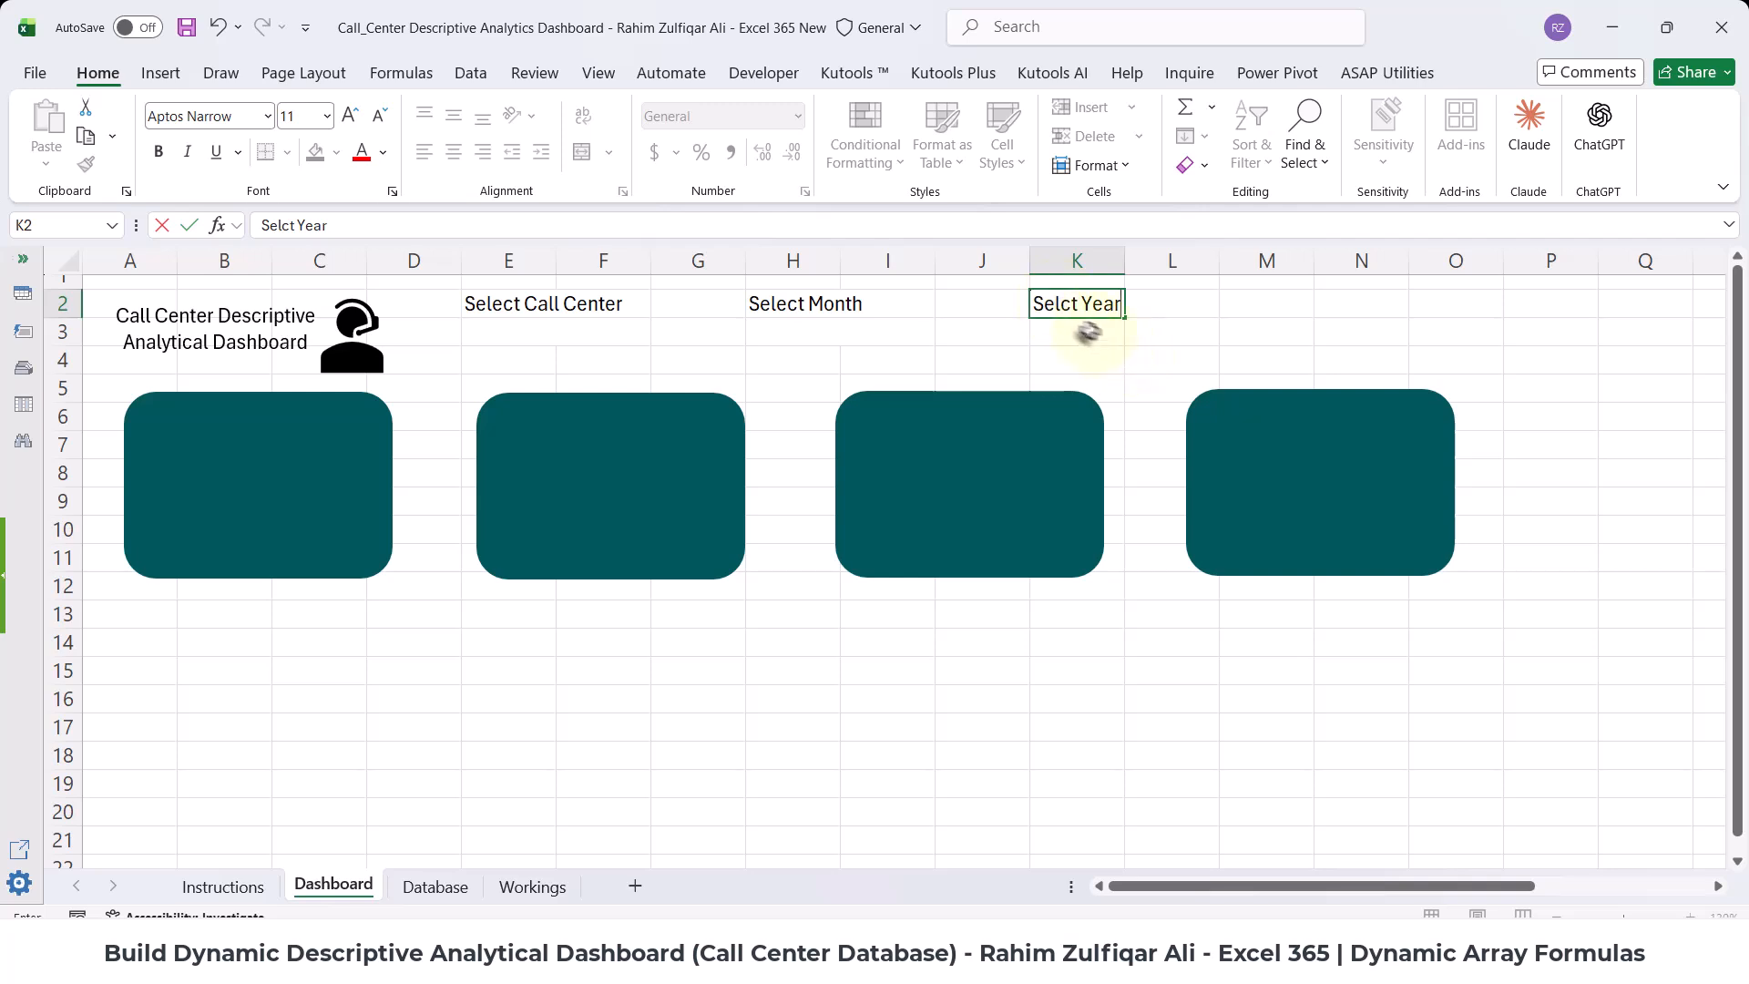
pyautogui.click(1056, 303)
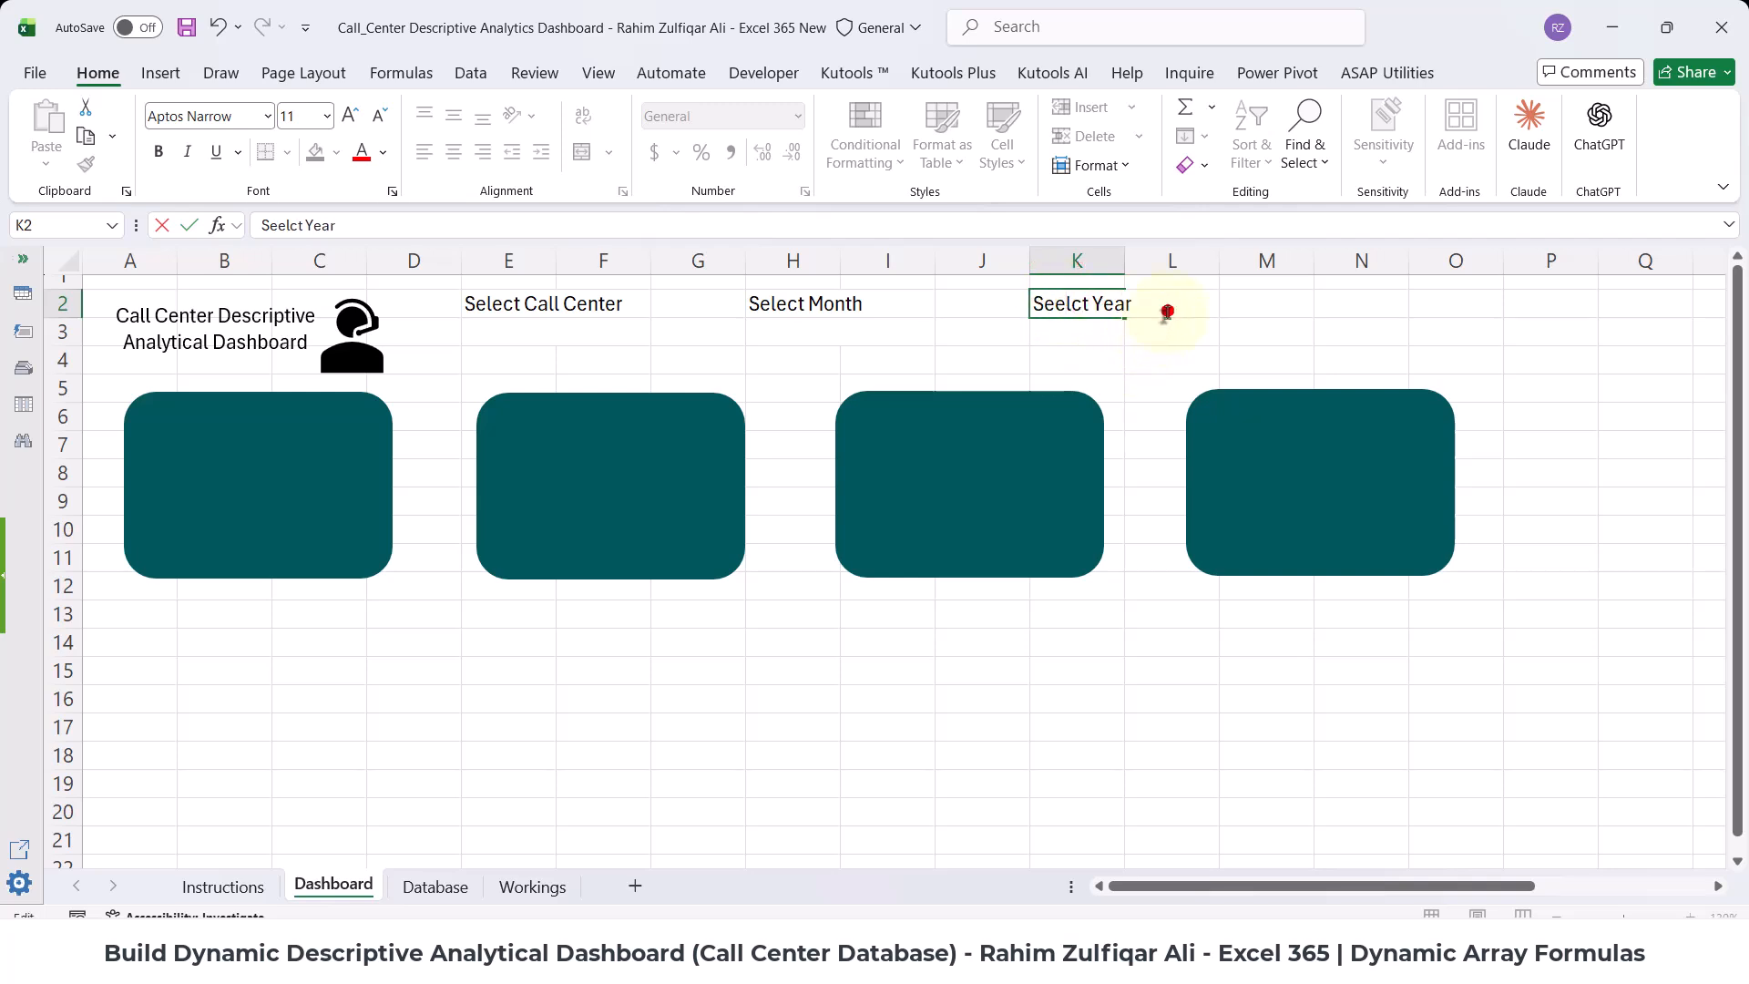
pyautogui.click(1150, 337)
pyautogui.doubleClick(1066, 301)
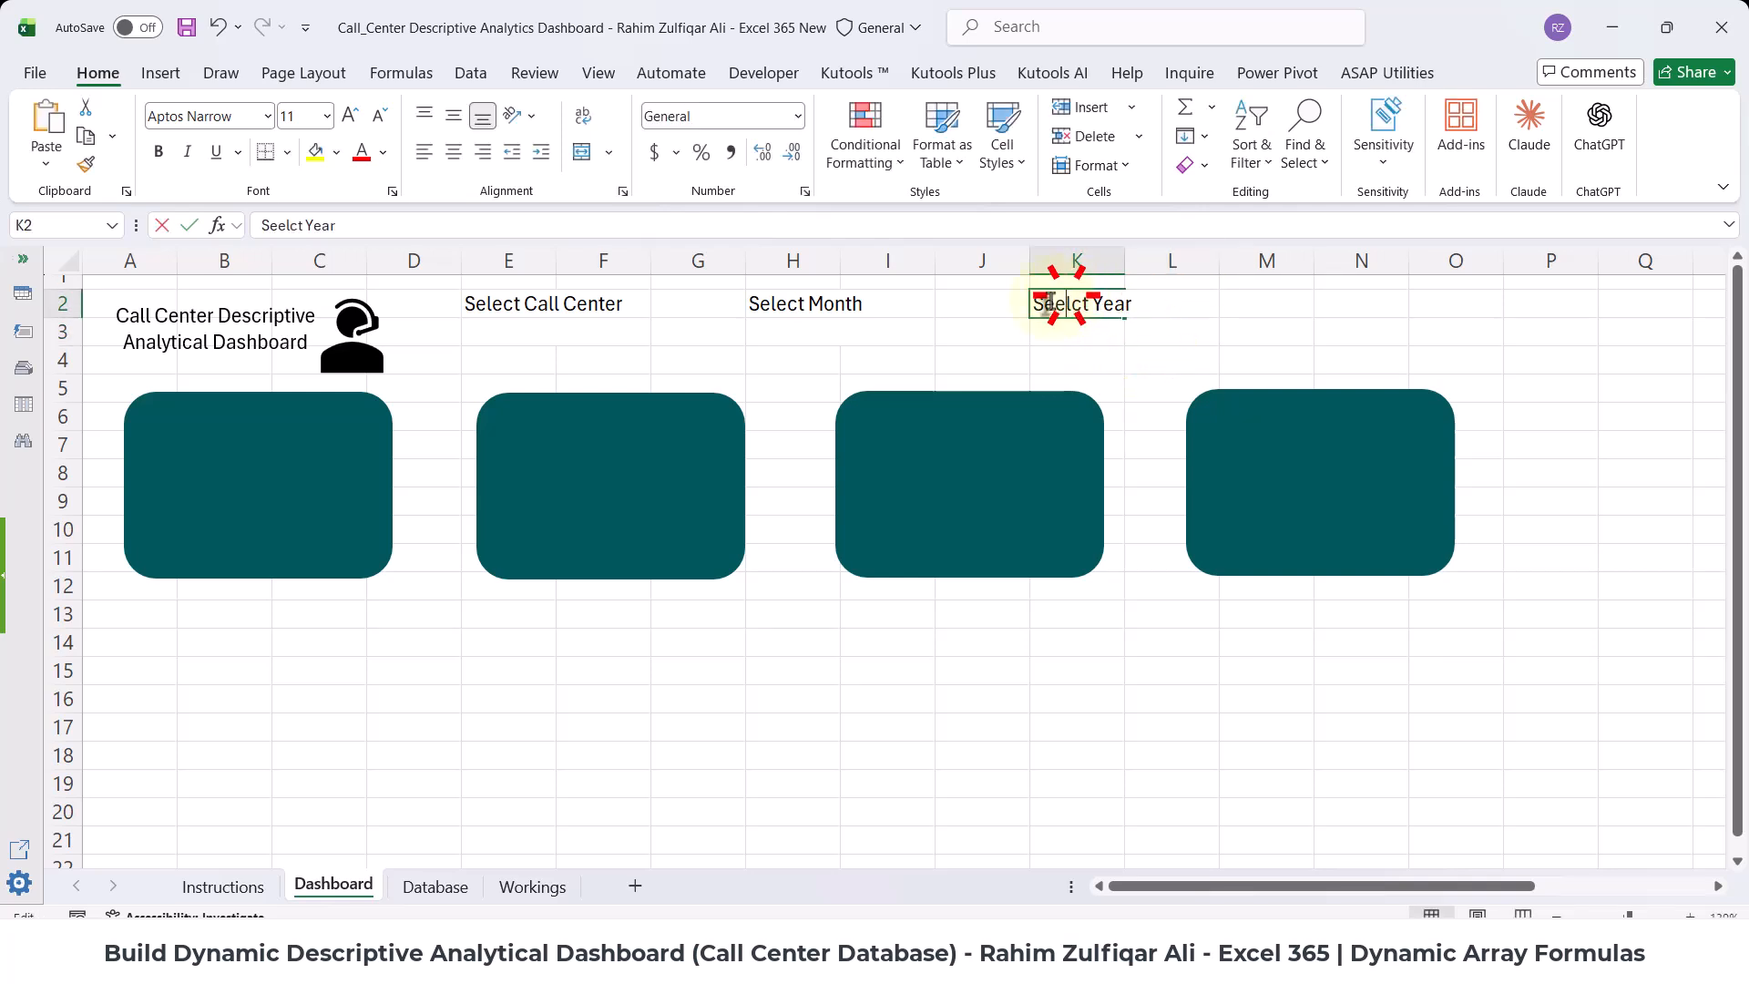
pyautogui.moveTo(1034, 301); pyautogui.dragTo(1176, 288)
pyautogui.write('S')
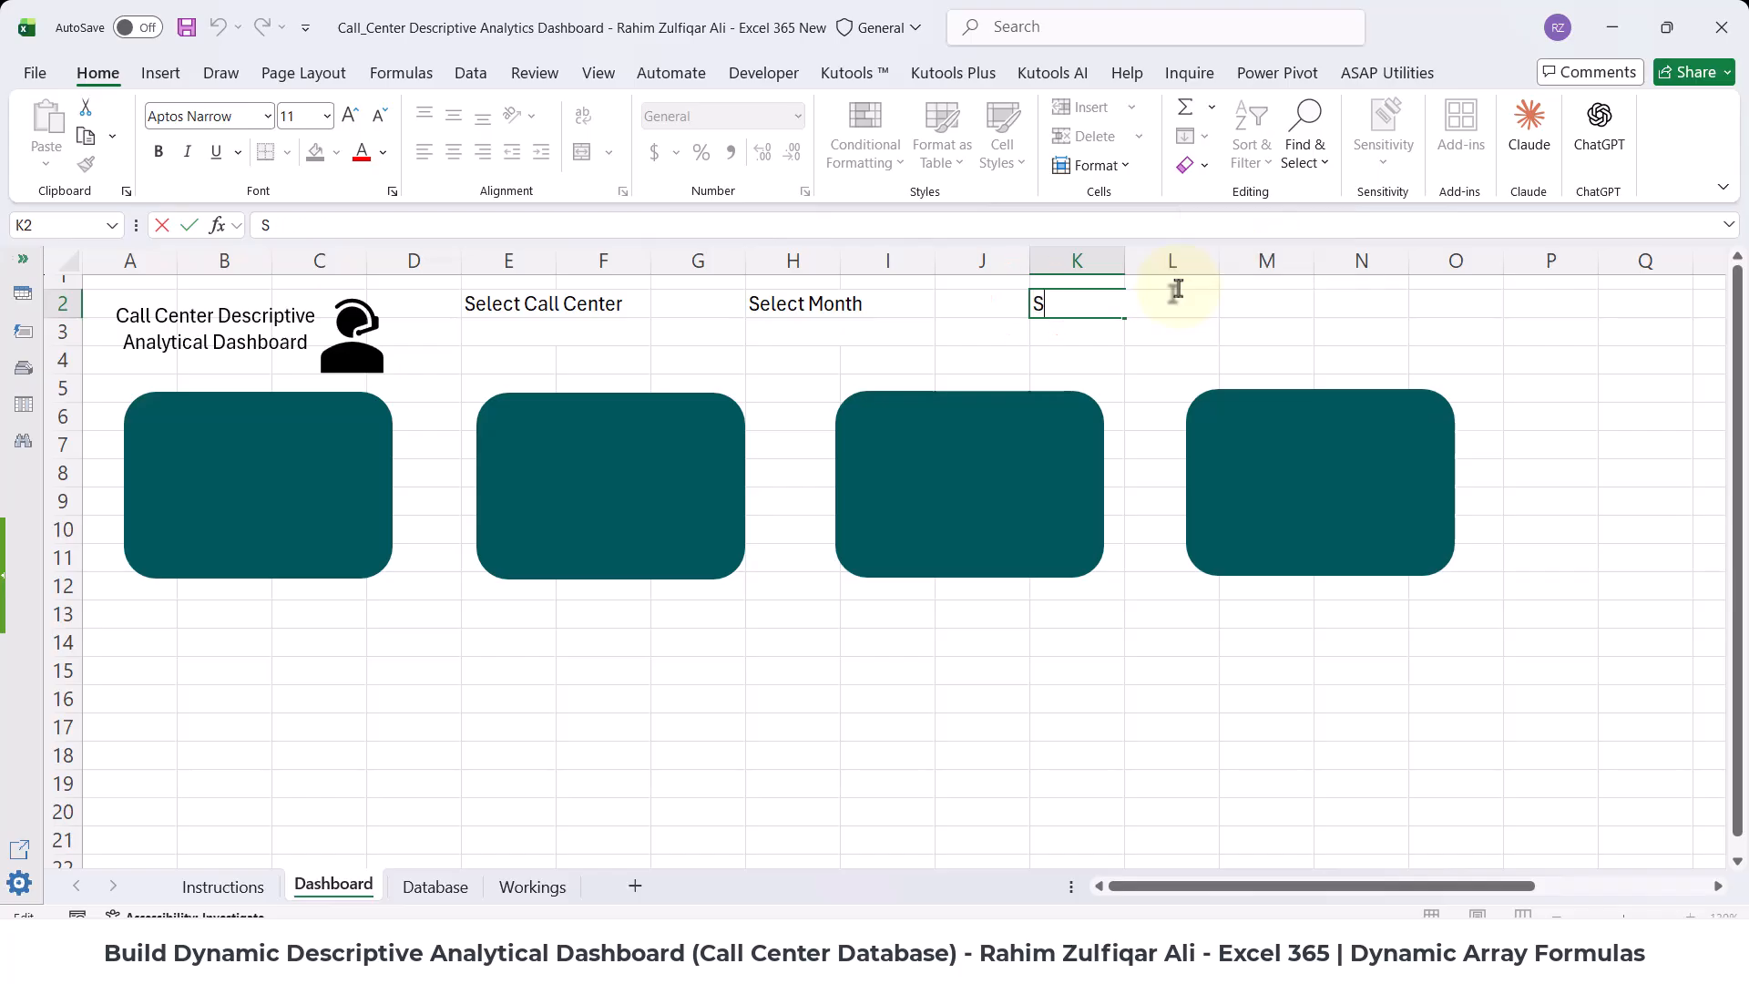
pyautogui.write('elect Year')
pyautogui.press('Return')
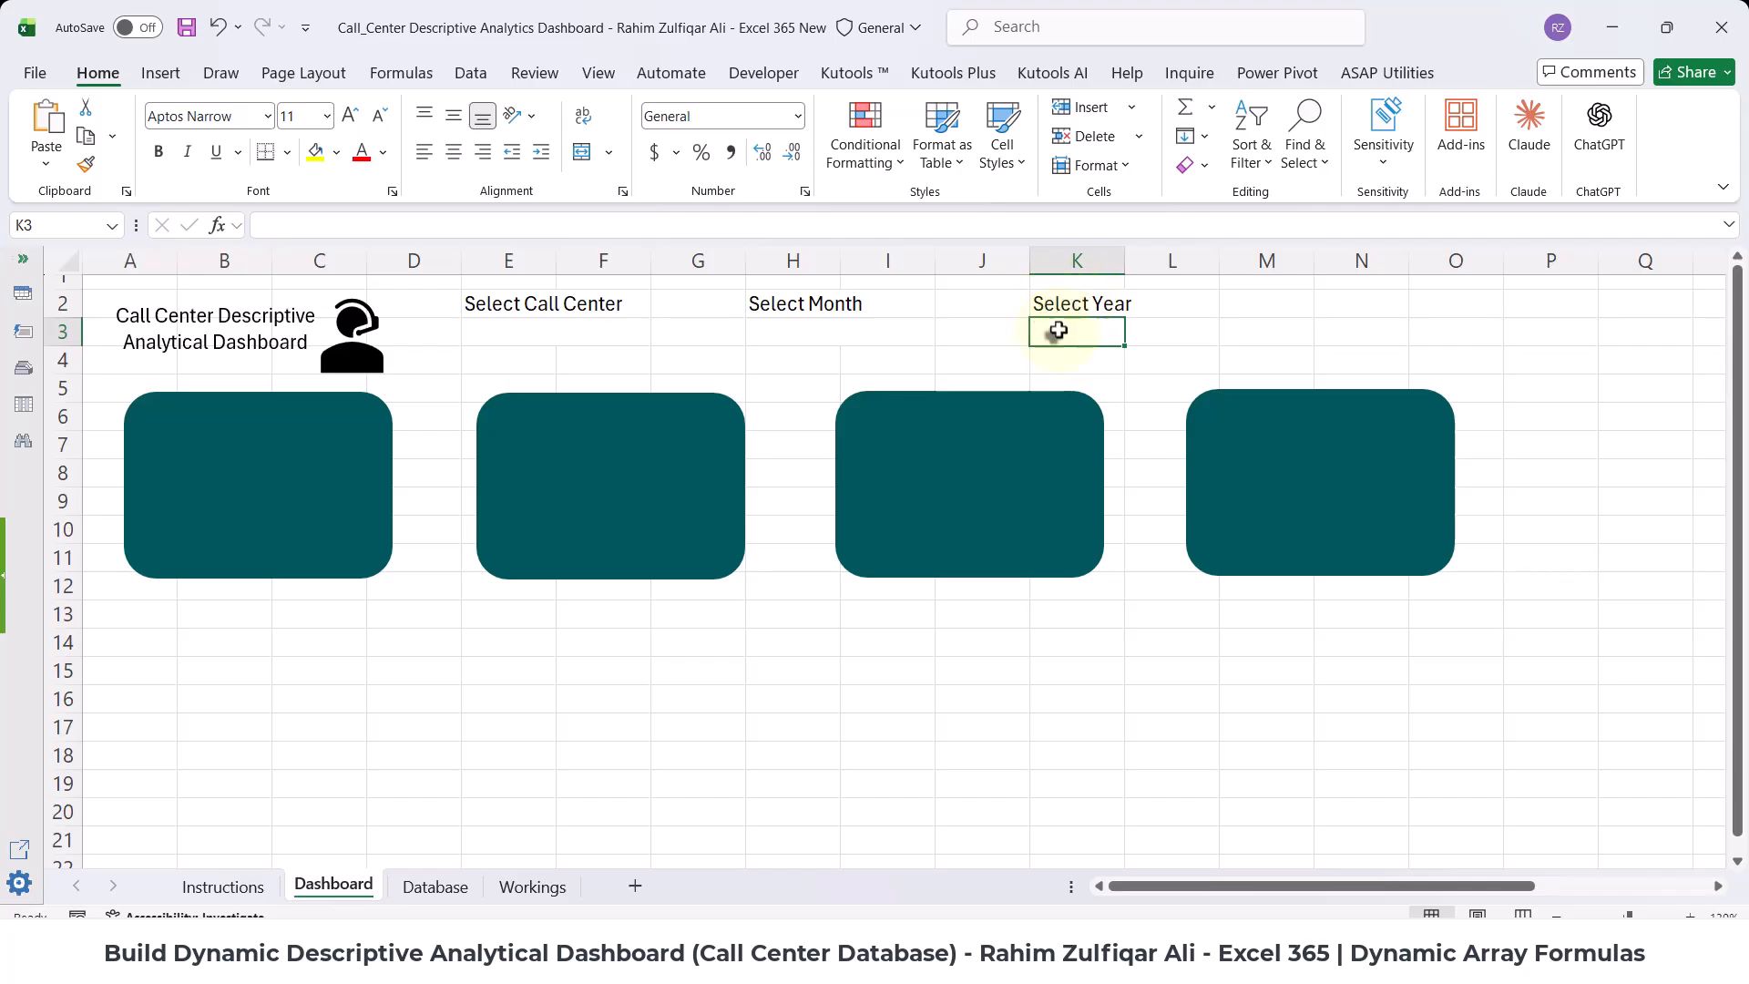
# - Check the Month and Year columns on the Database sheet, then return to the Dashboard sheet
pyautogui.click(433, 886)
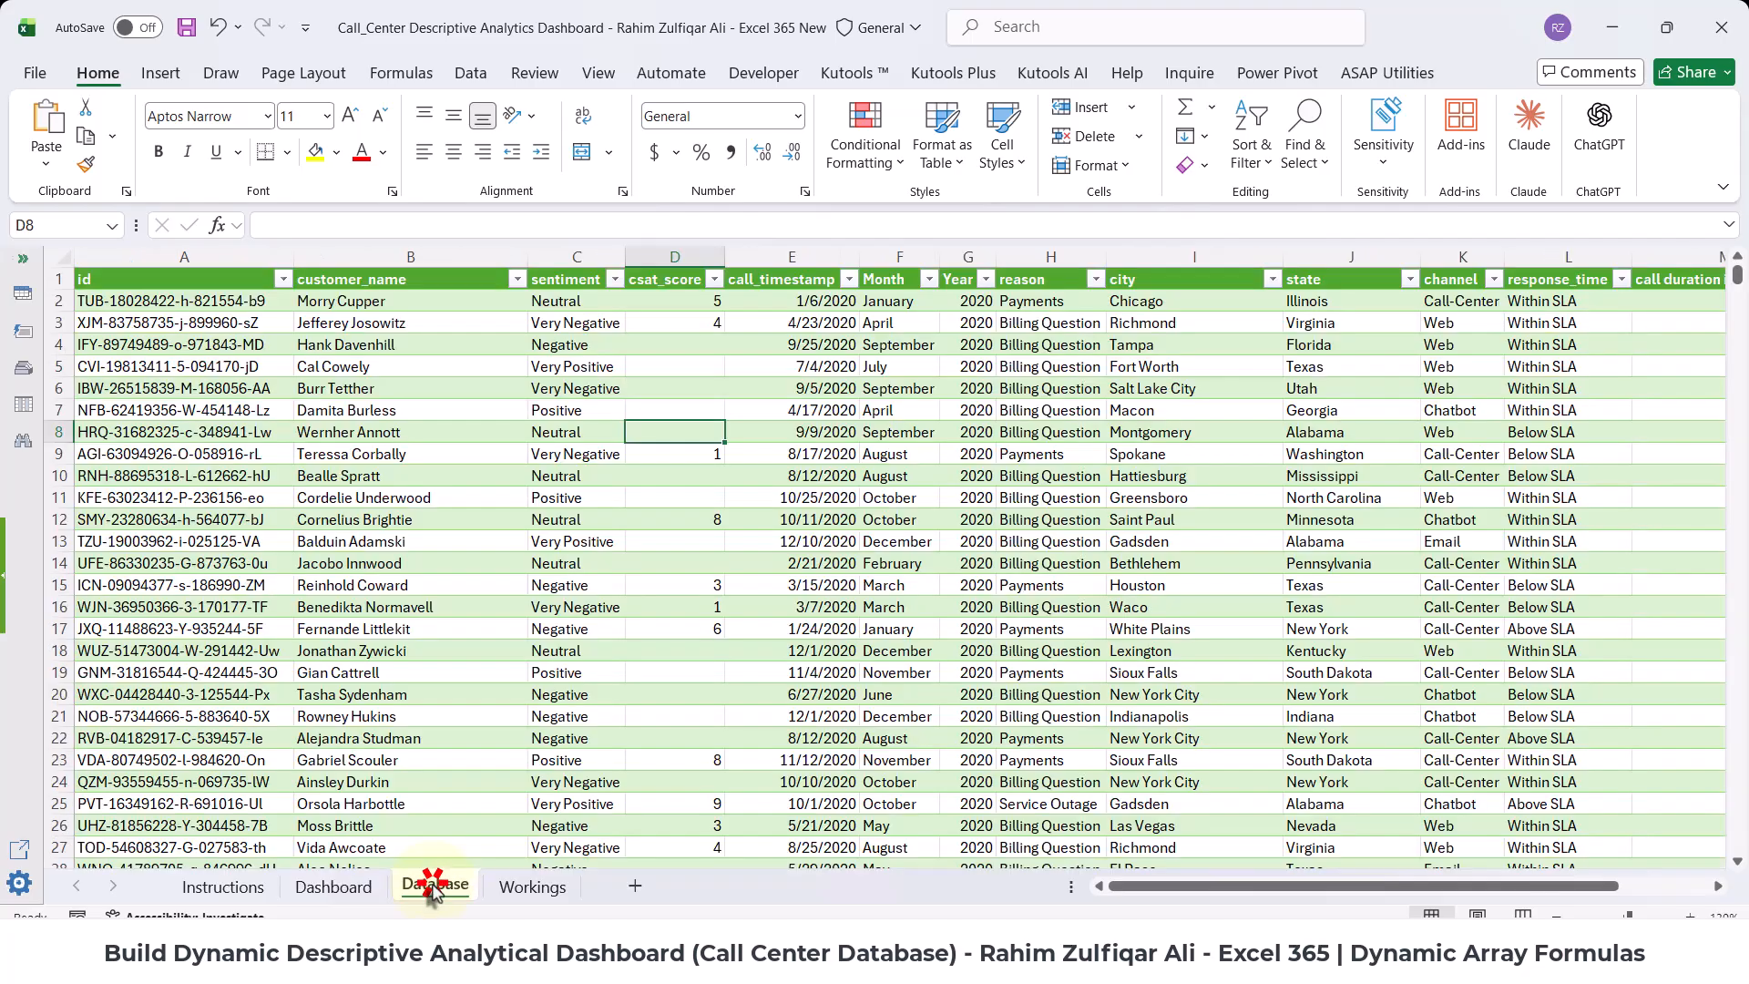
pyautogui.click(879, 585)
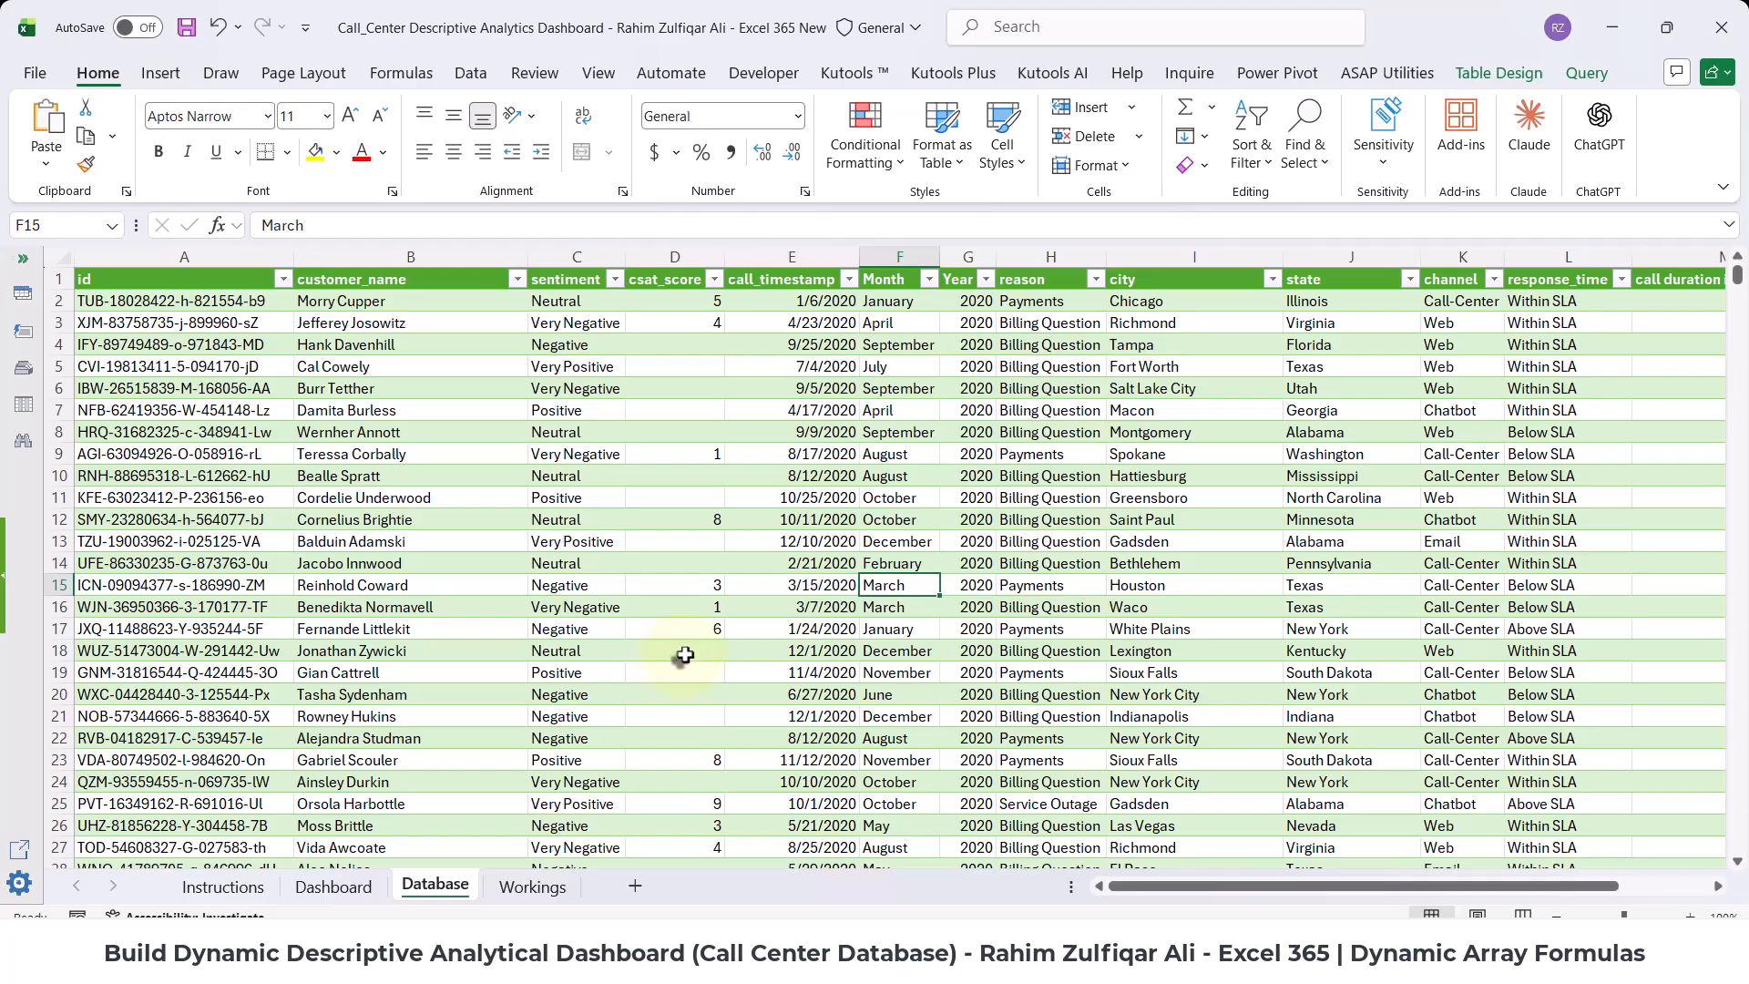
pyautogui.click(373, 883)
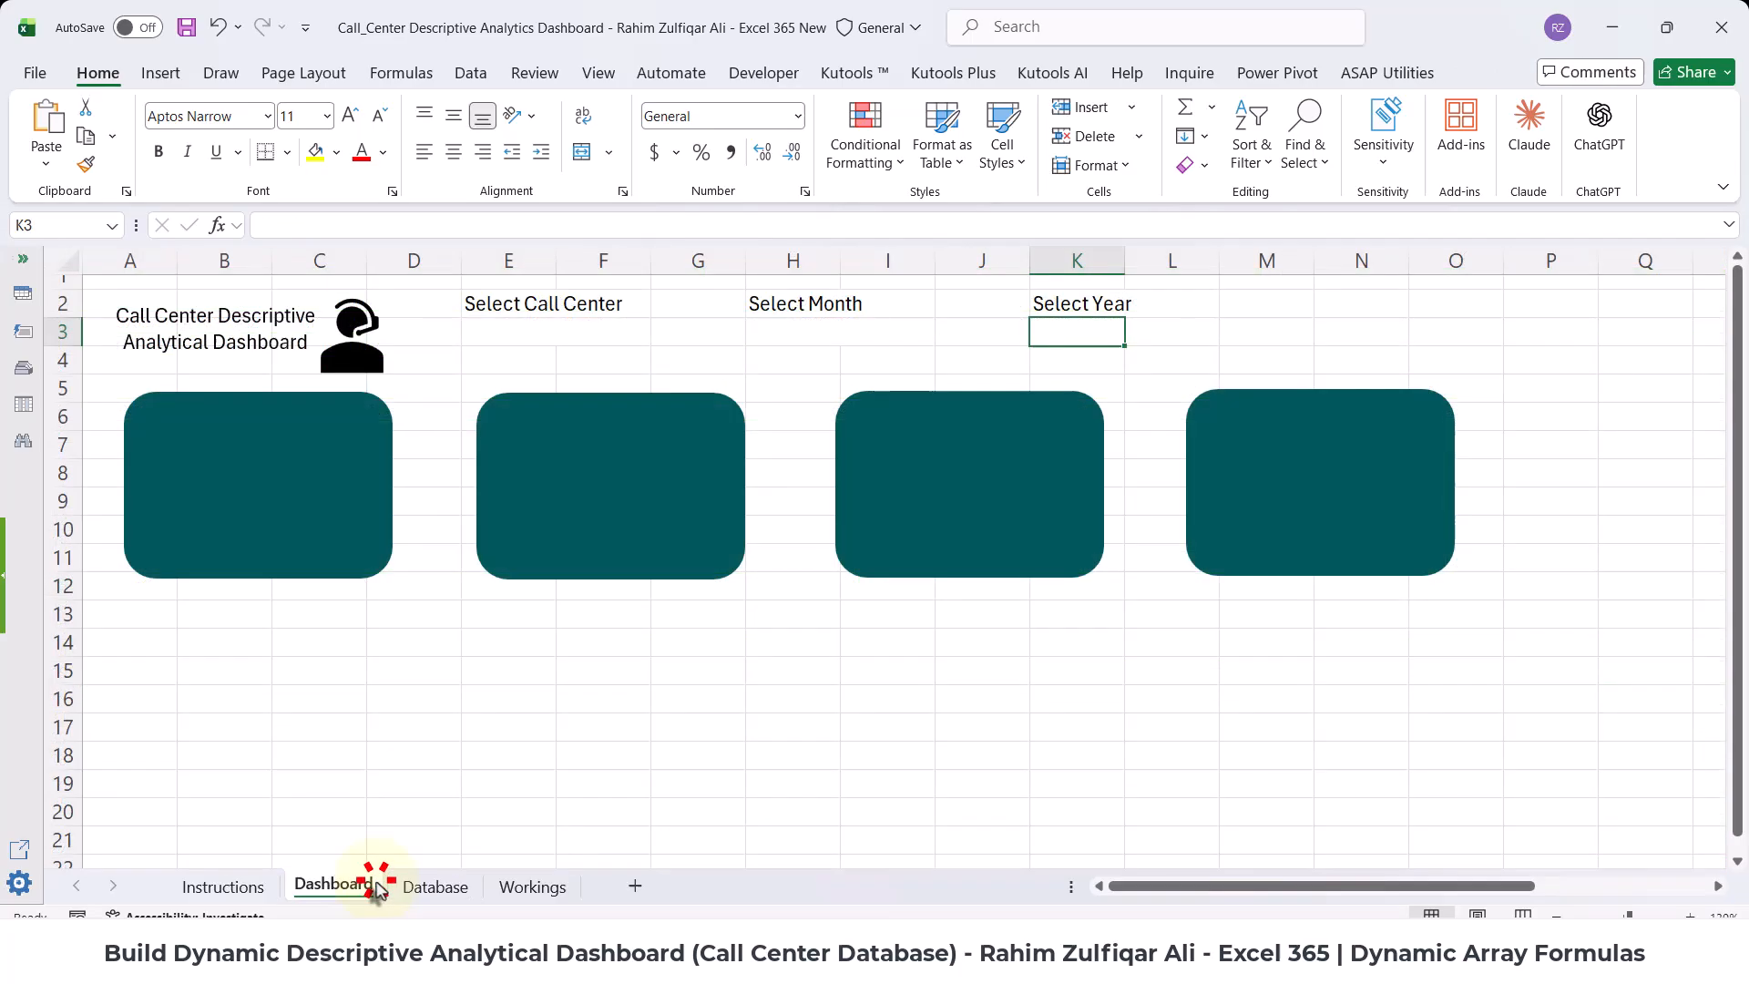
# - Change the label in cell K2 to Select Quarter
pyautogui.click(1036, 303)
pyautogui.press('F2')
pyautogui.press('BackSpace')
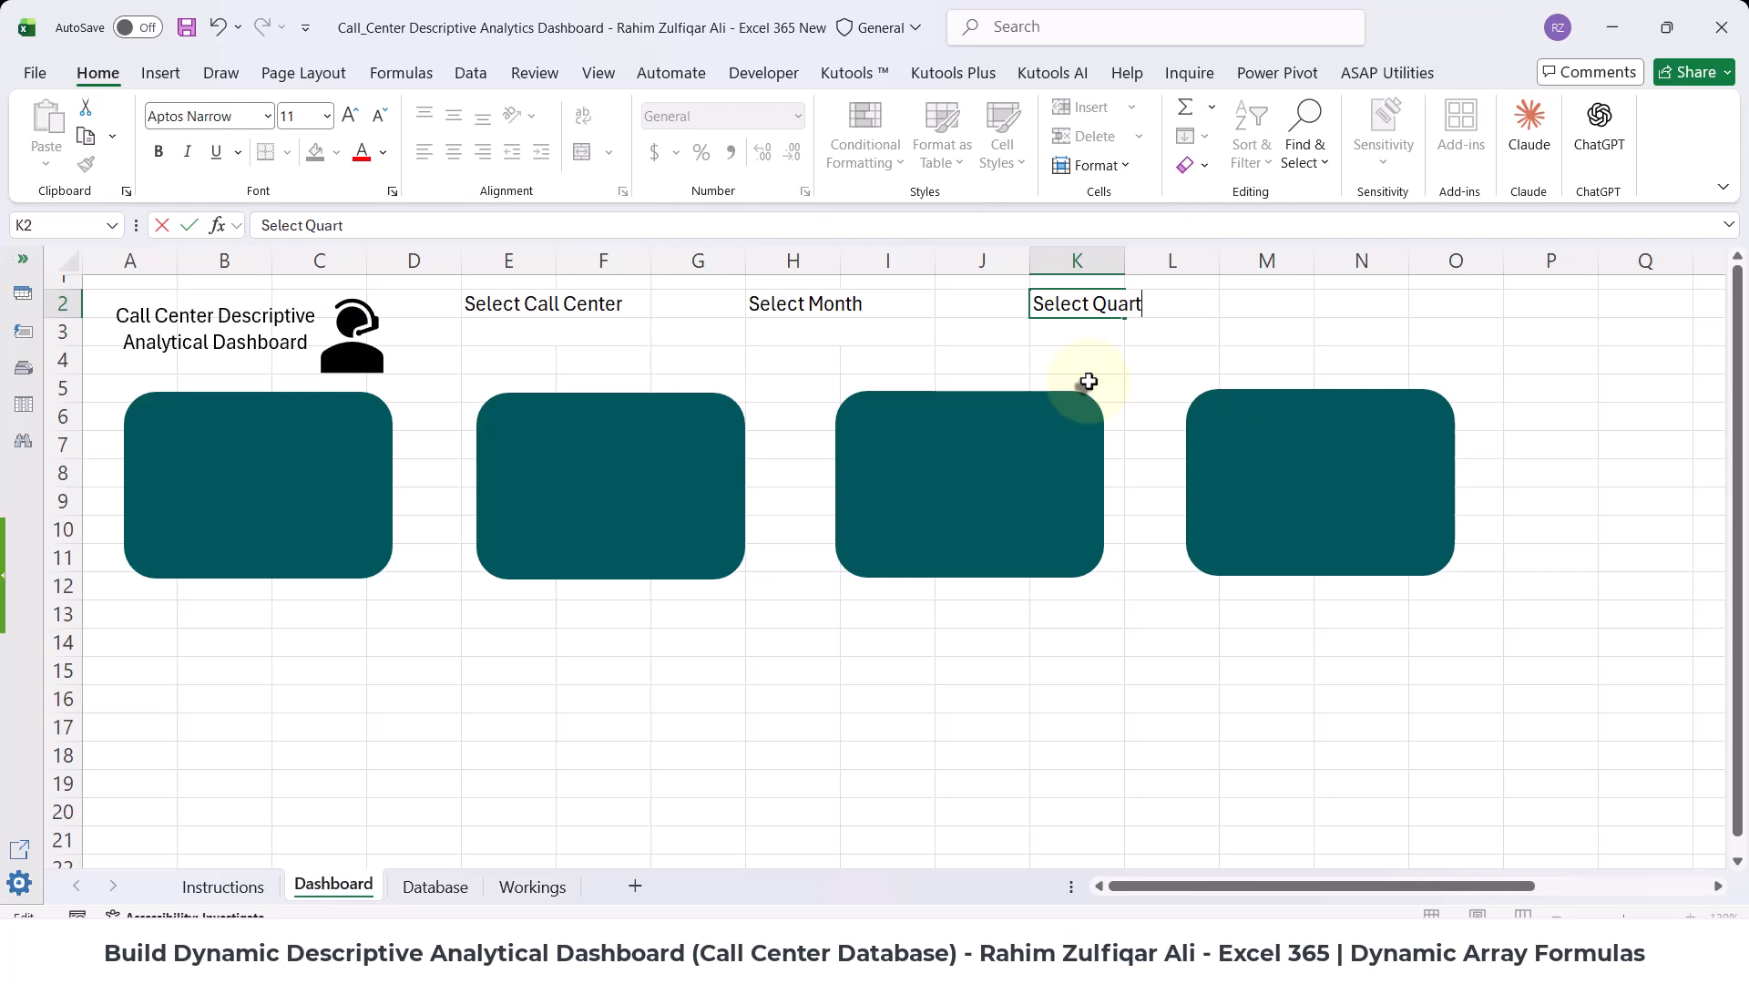
pyautogui.press('Return')
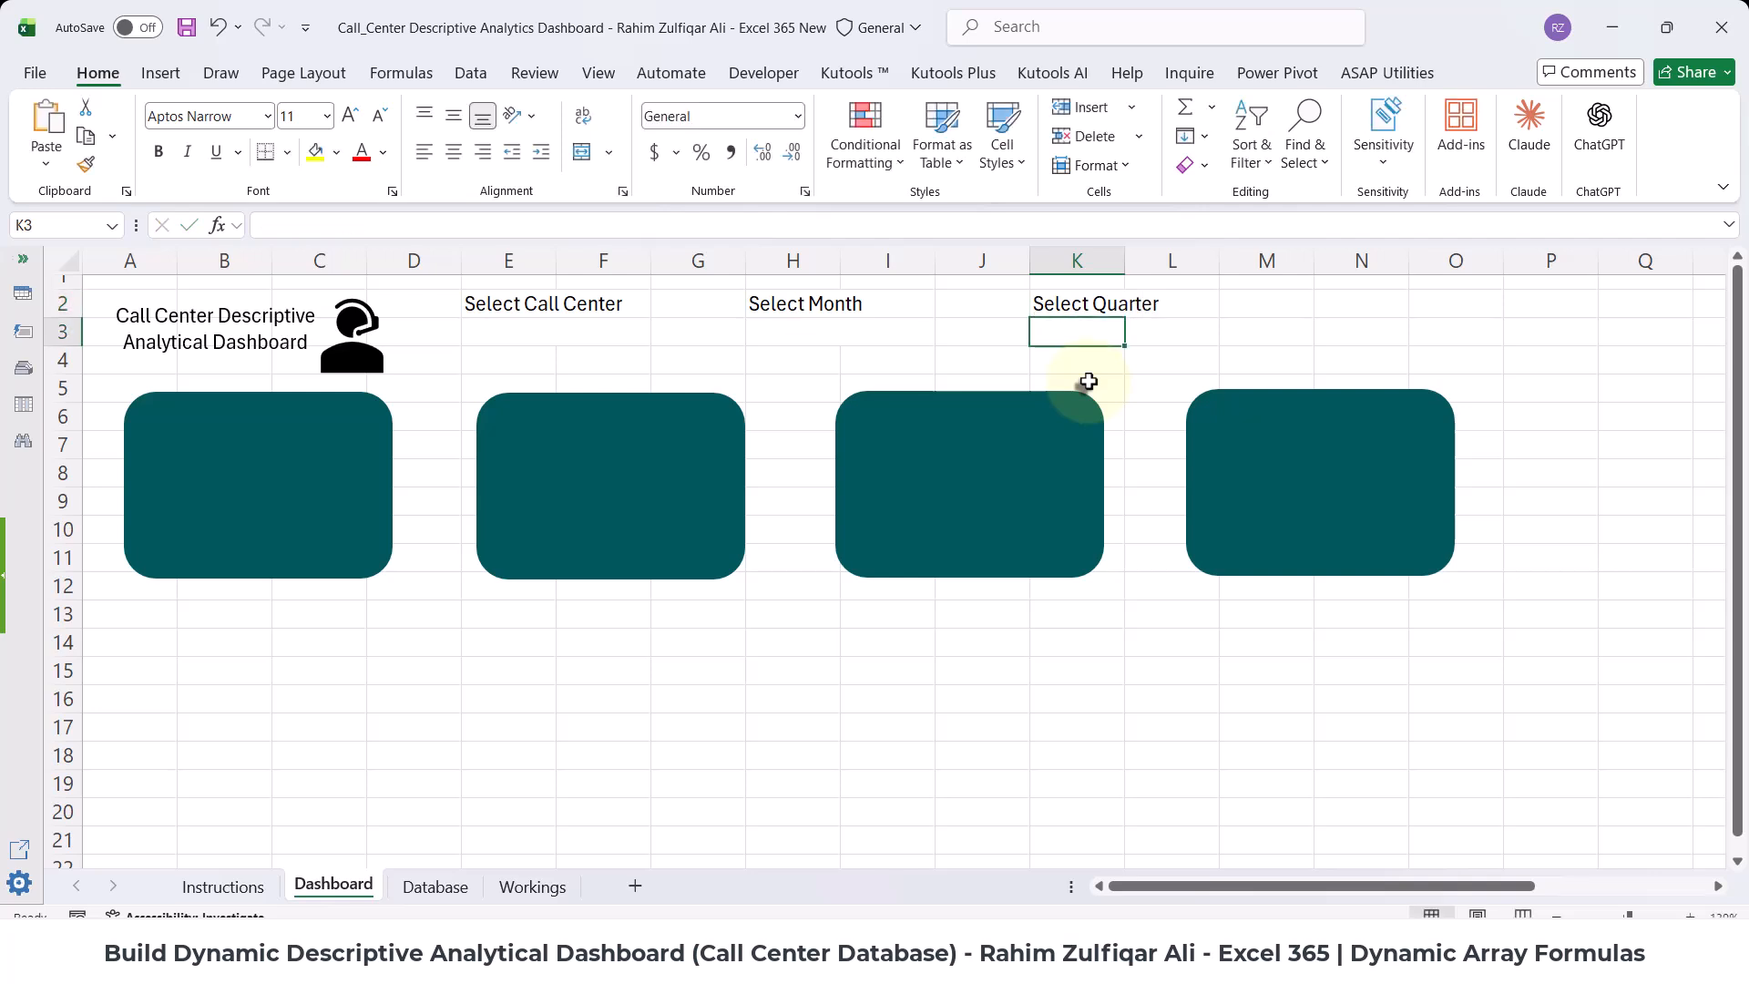
# - Name cell K3, below the Select Quarter label, Select_QTR
pyautogui.click(1085, 336)
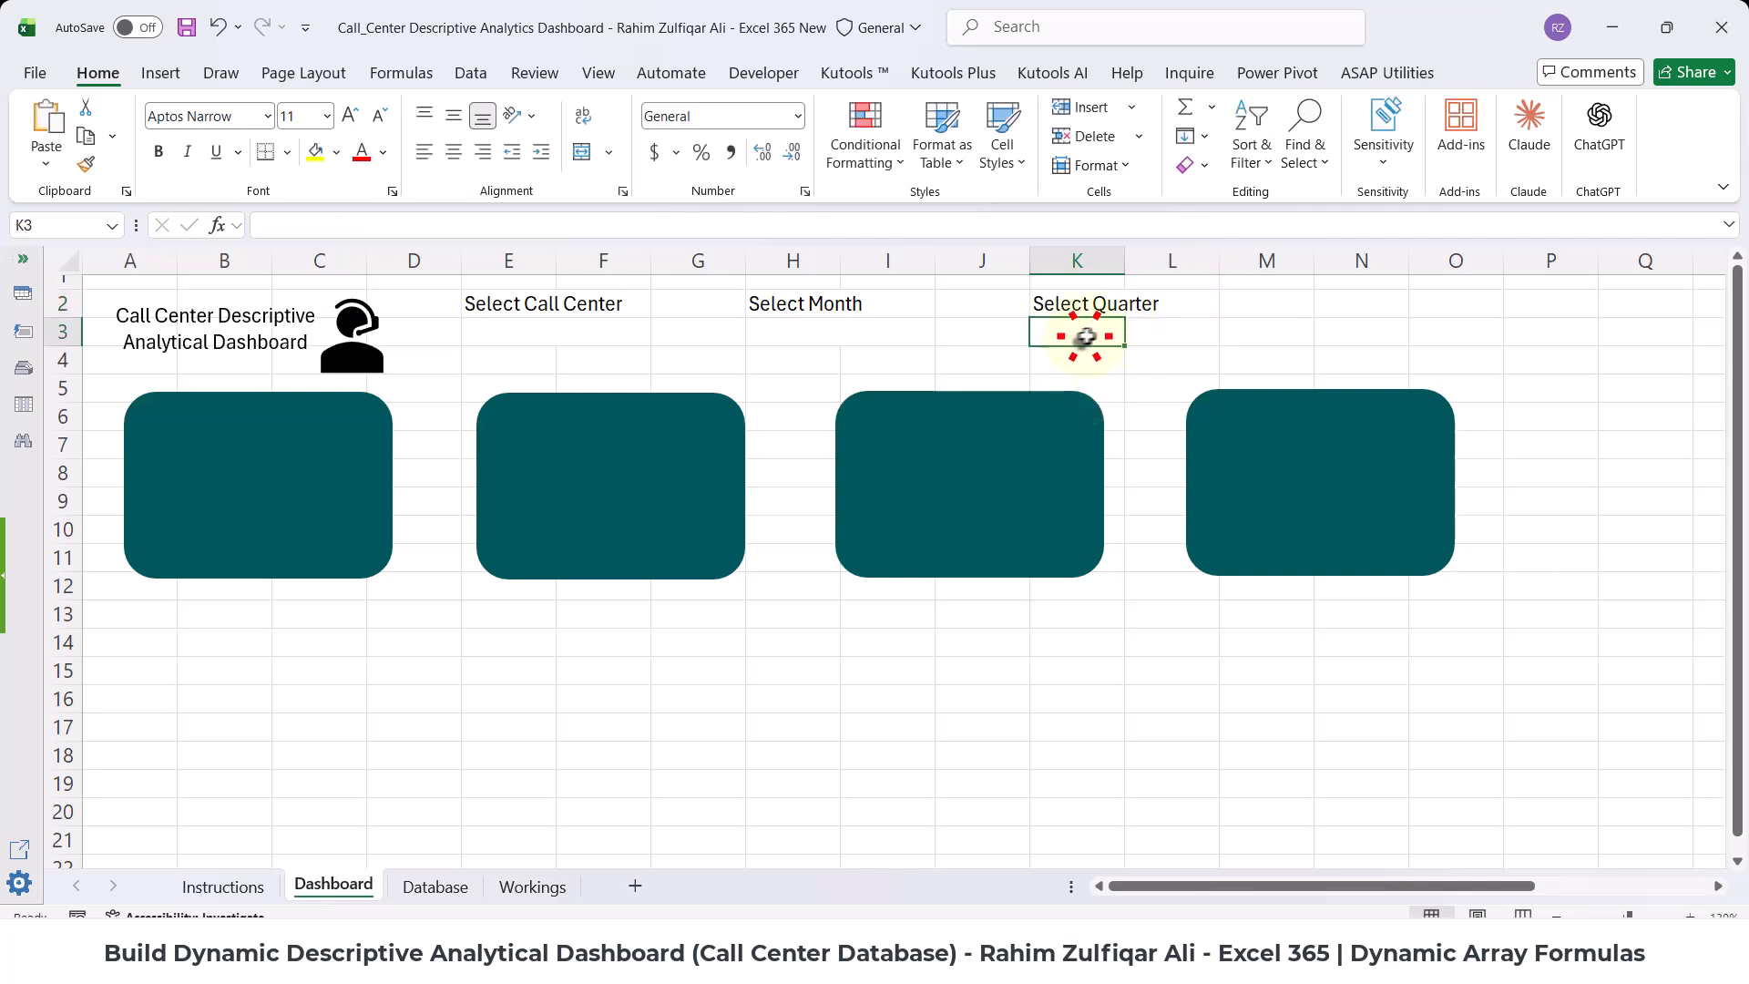
pyautogui.click(1134, 334)
pyautogui.moveTo(1083, 329); pyautogui.dragTo(1130, 331)
pyautogui.click(1073, 330)
pyautogui.click(69, 219)
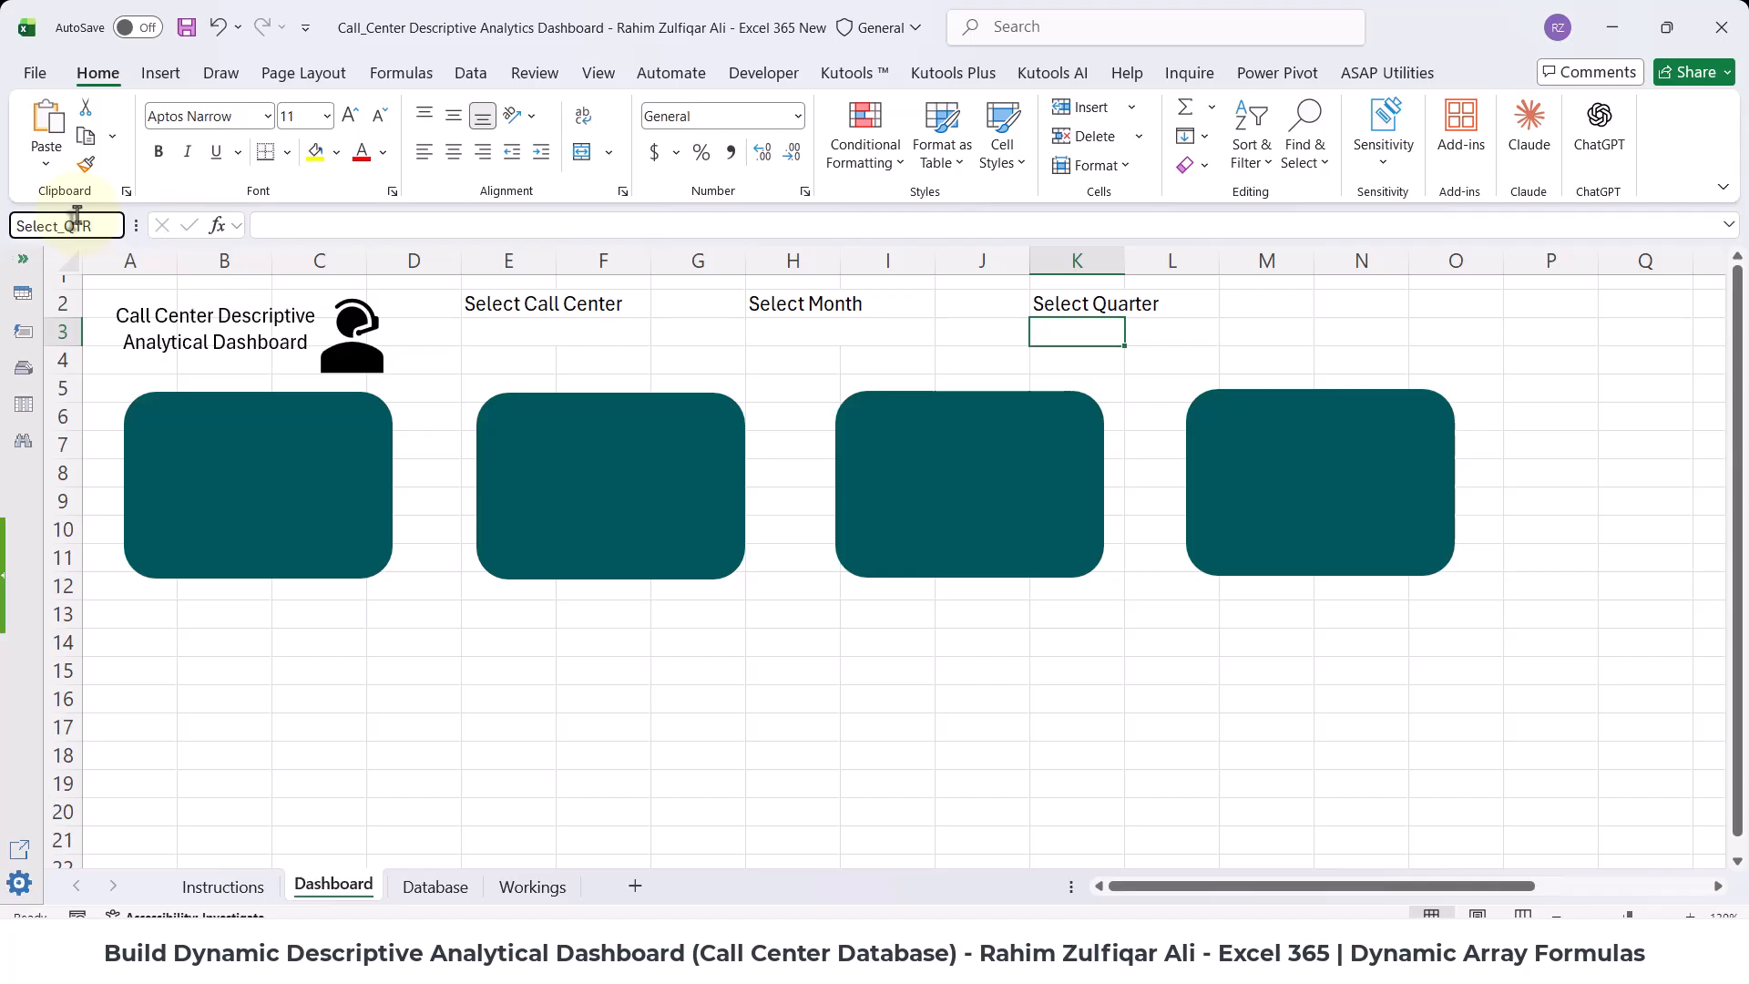
pyautogui.press('Return')
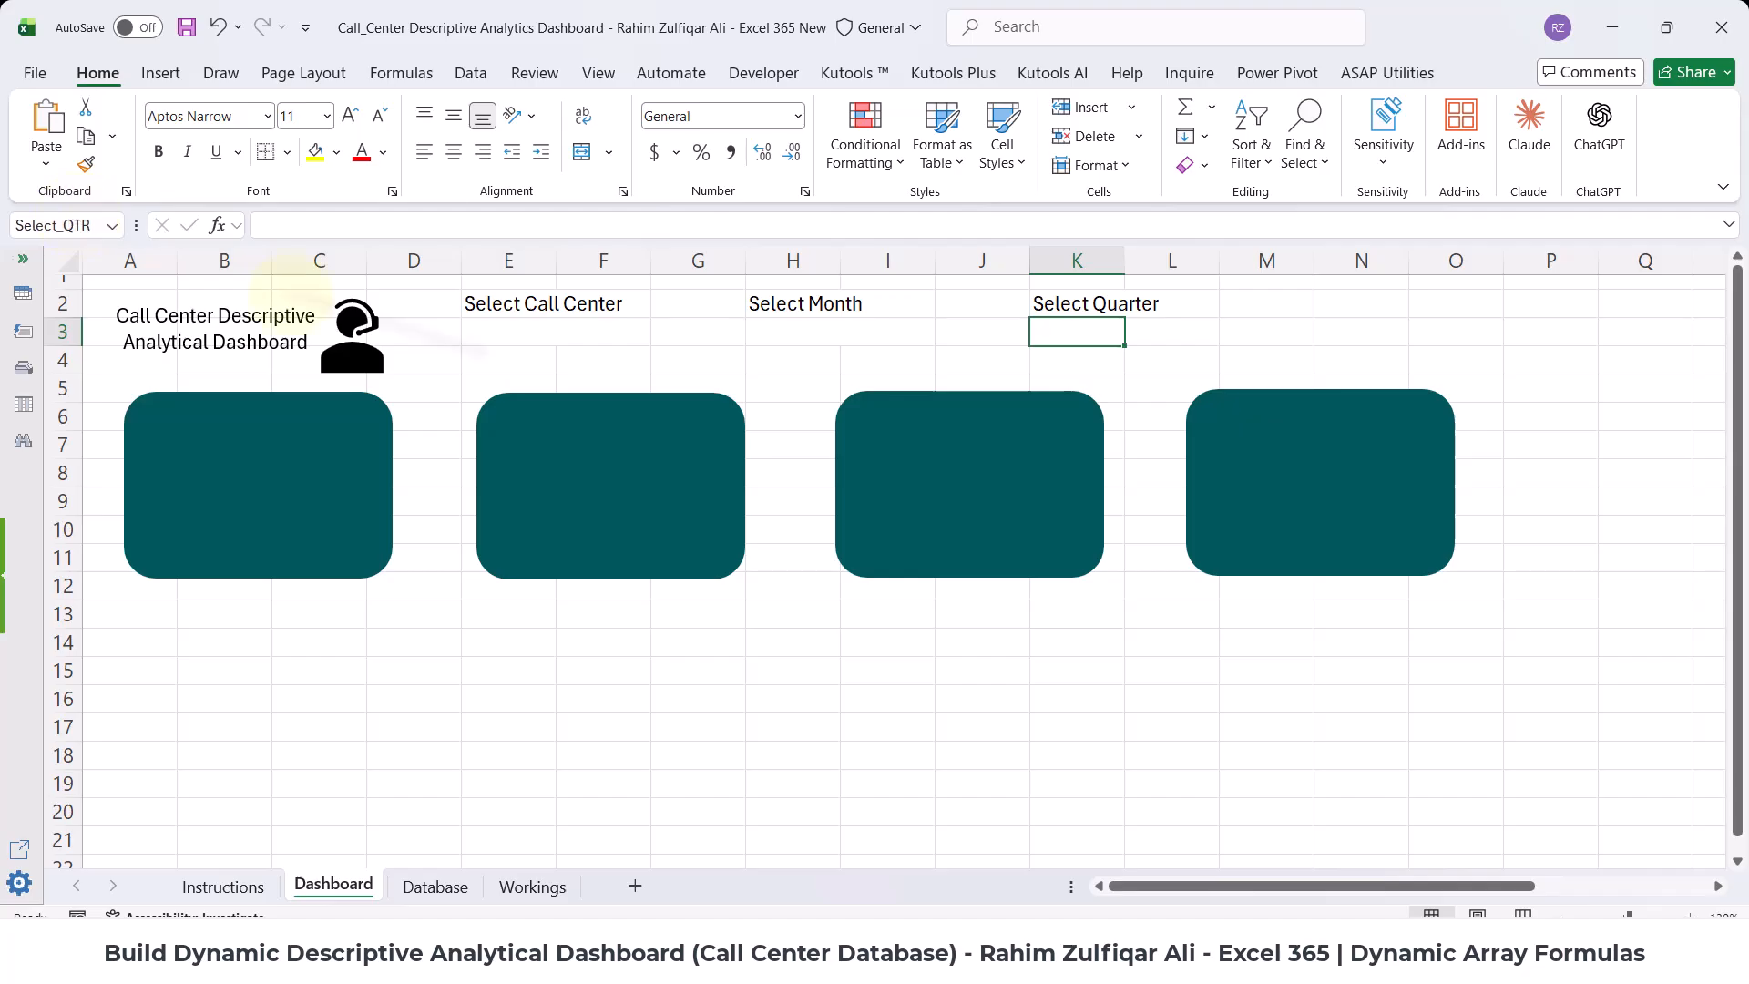
# - Enter the label Select Year in cell M2
pyautogui.click(1270, 308)
pyautogui.write('Select')
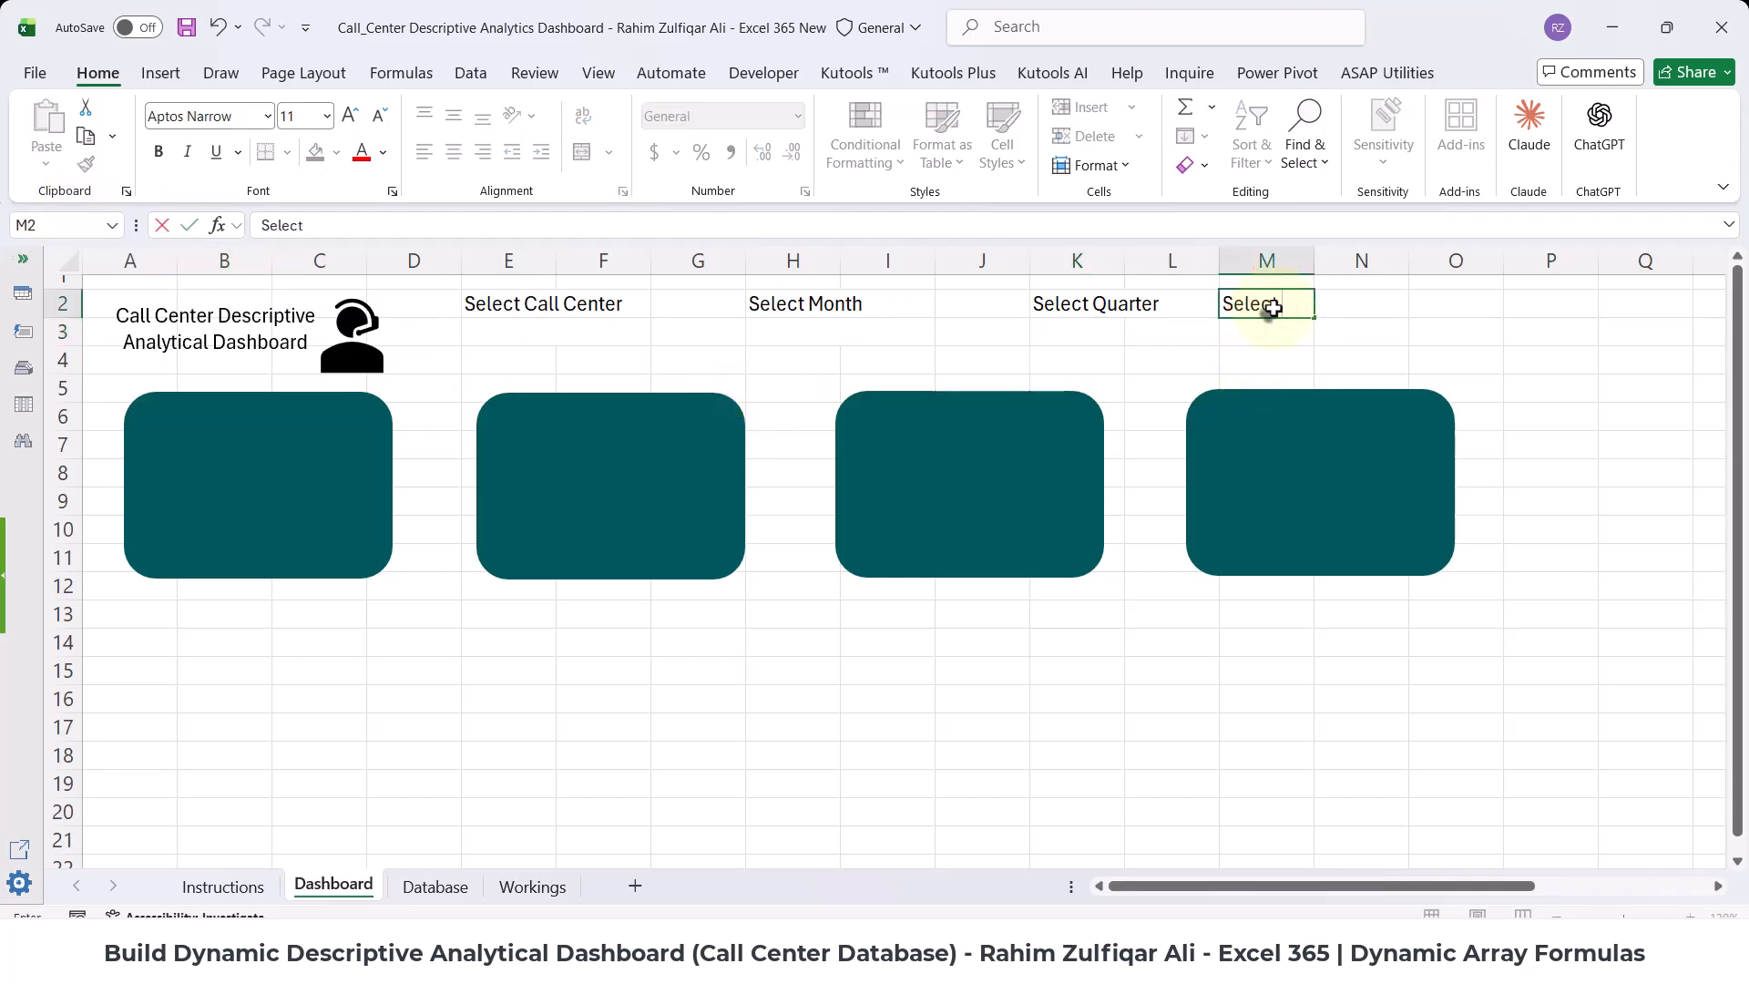
pyautogui.write(' Year')
pyautogui.press('Return')
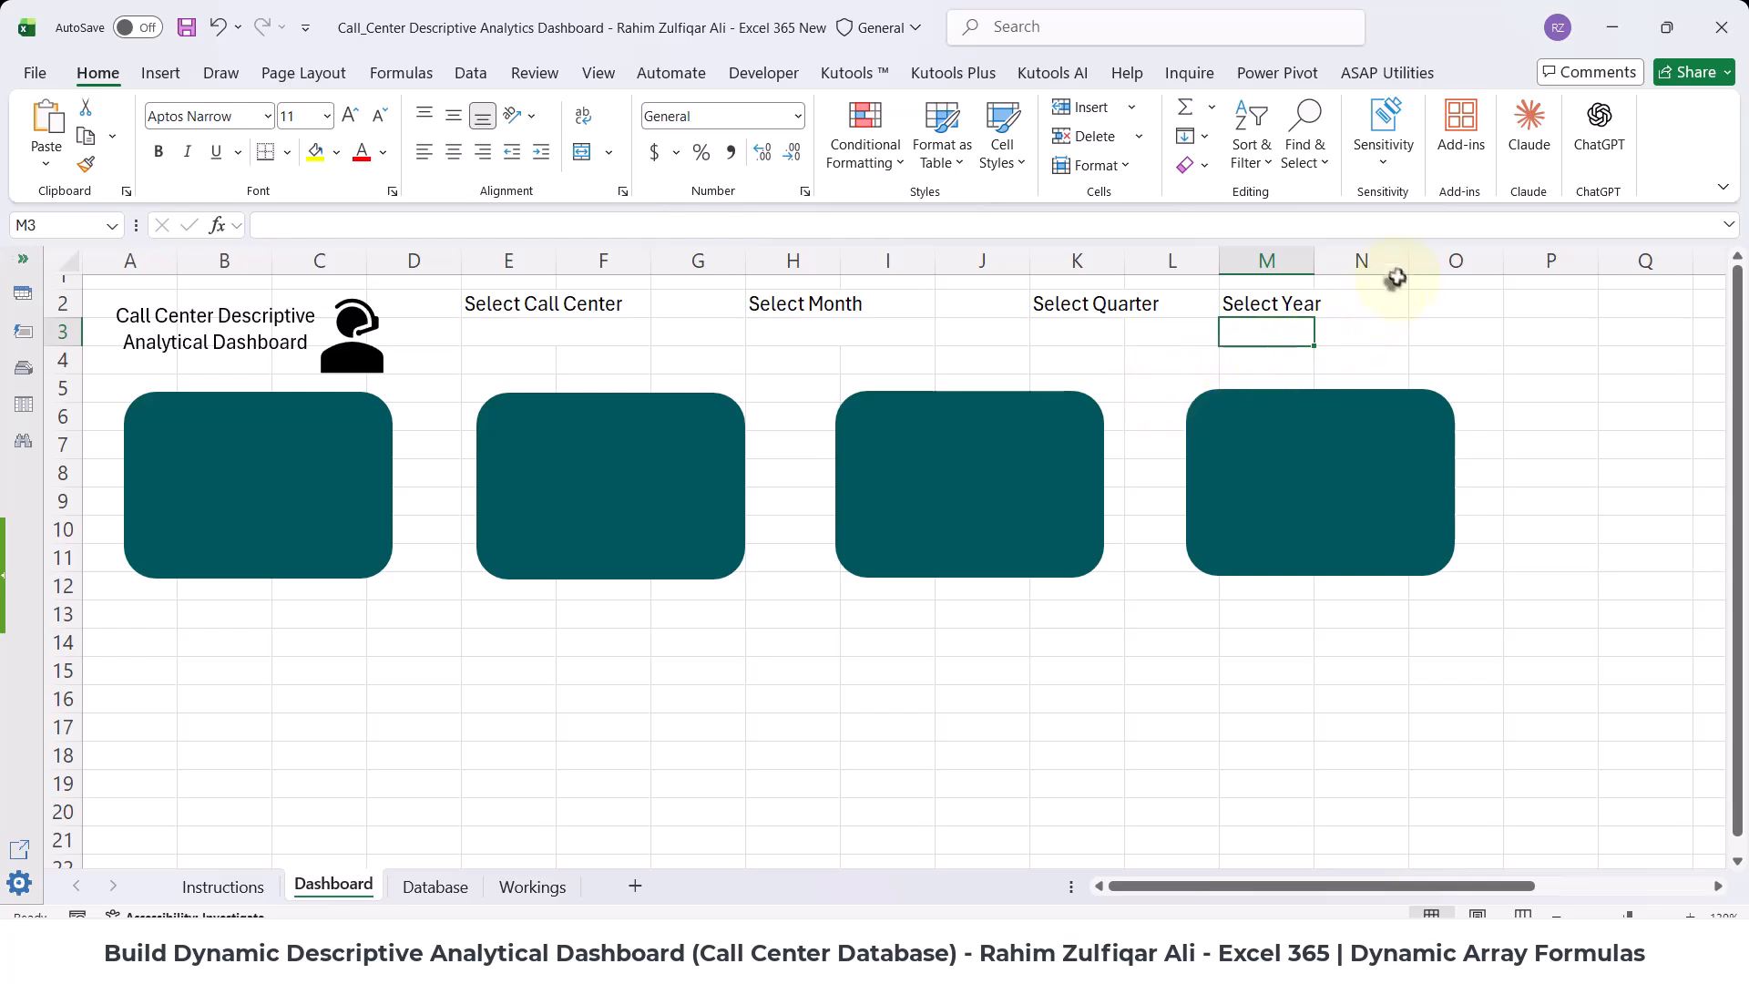
# - Name cell M3, below the Select Year label, Select_Year
pyautogui.click(1273, 335)
pyautogui.click(40, 227)
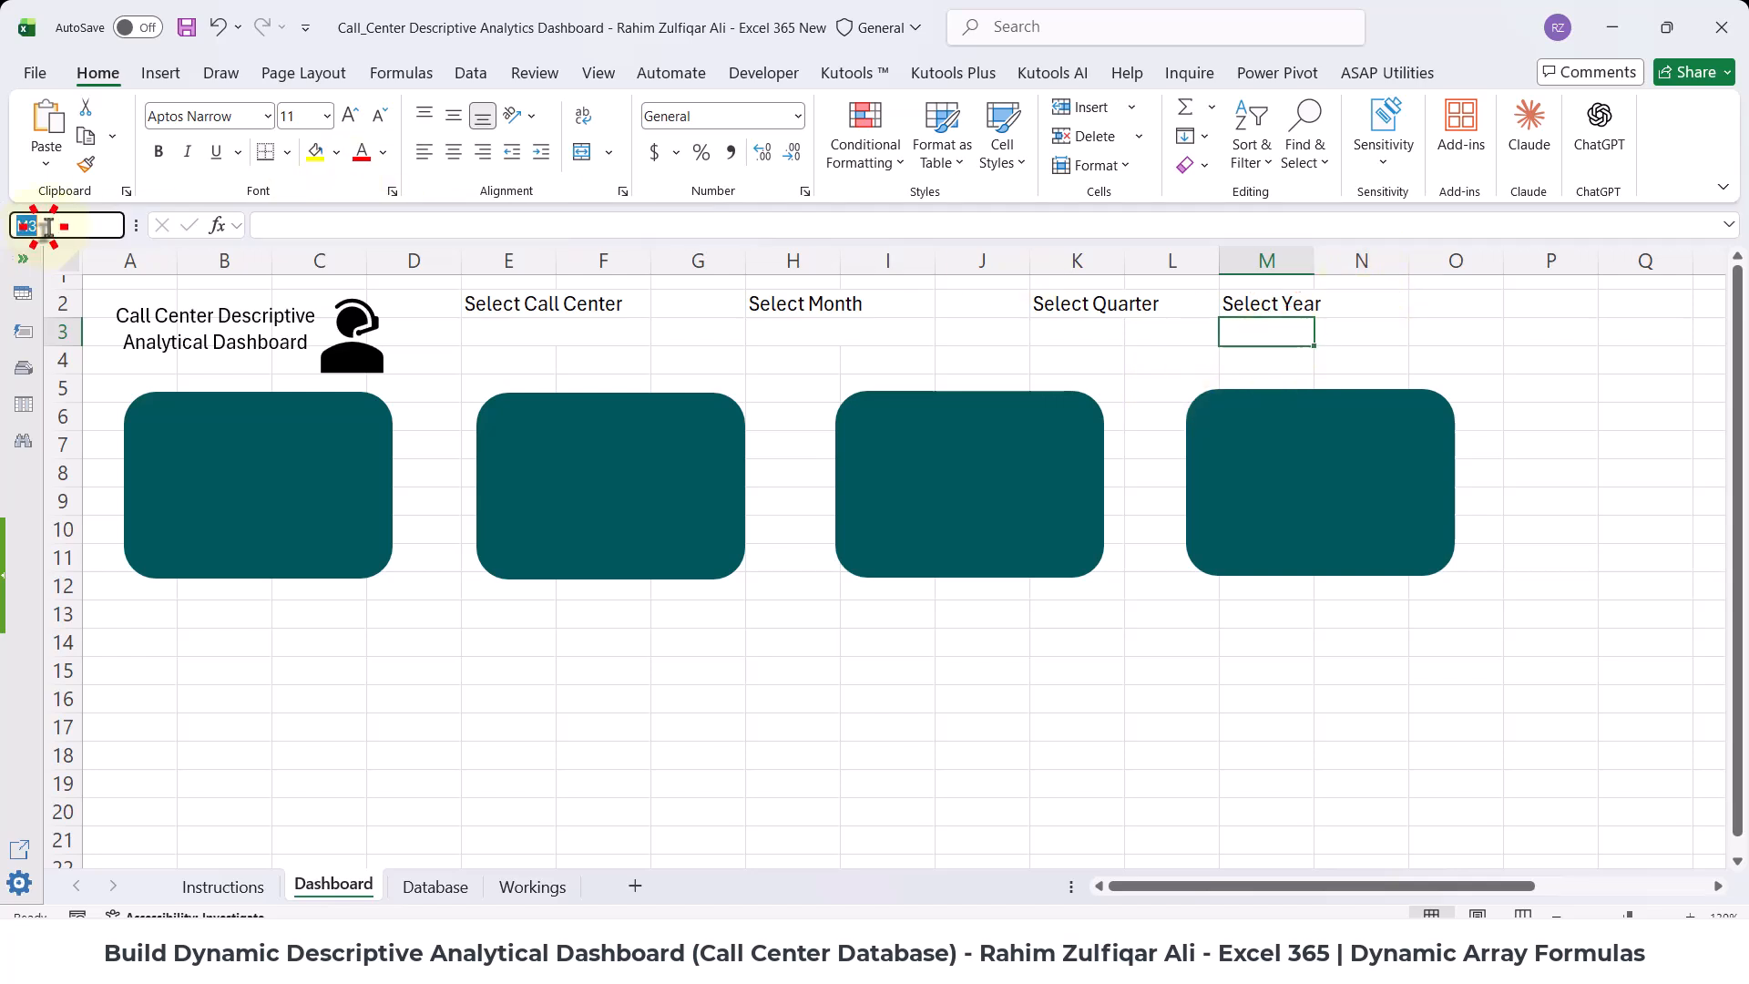
pyautogui.write('Sl')
pyautogui.press('Return')
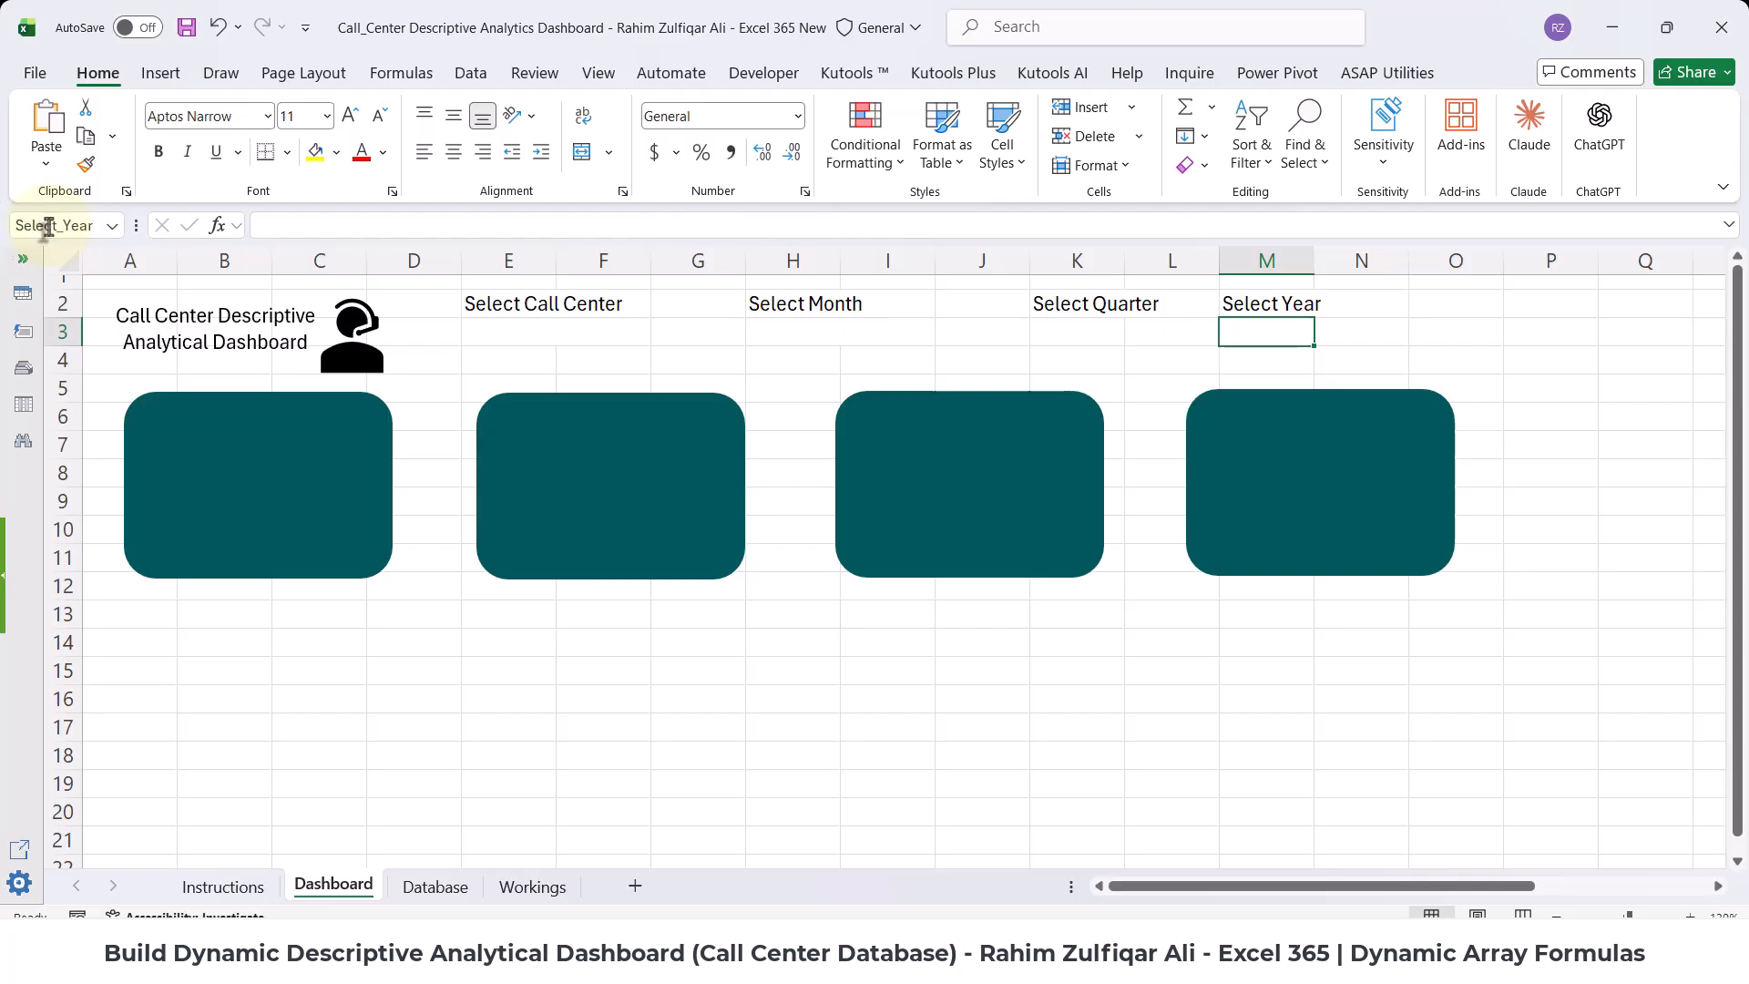
# - Make the four selector labels in E2:M2 bold and check the selector cells below them
pyautogui.moveTo(488, 304); pyautogui.dragTo(1266, 307)
pyautogui.hotkey('ctrl', 'b')
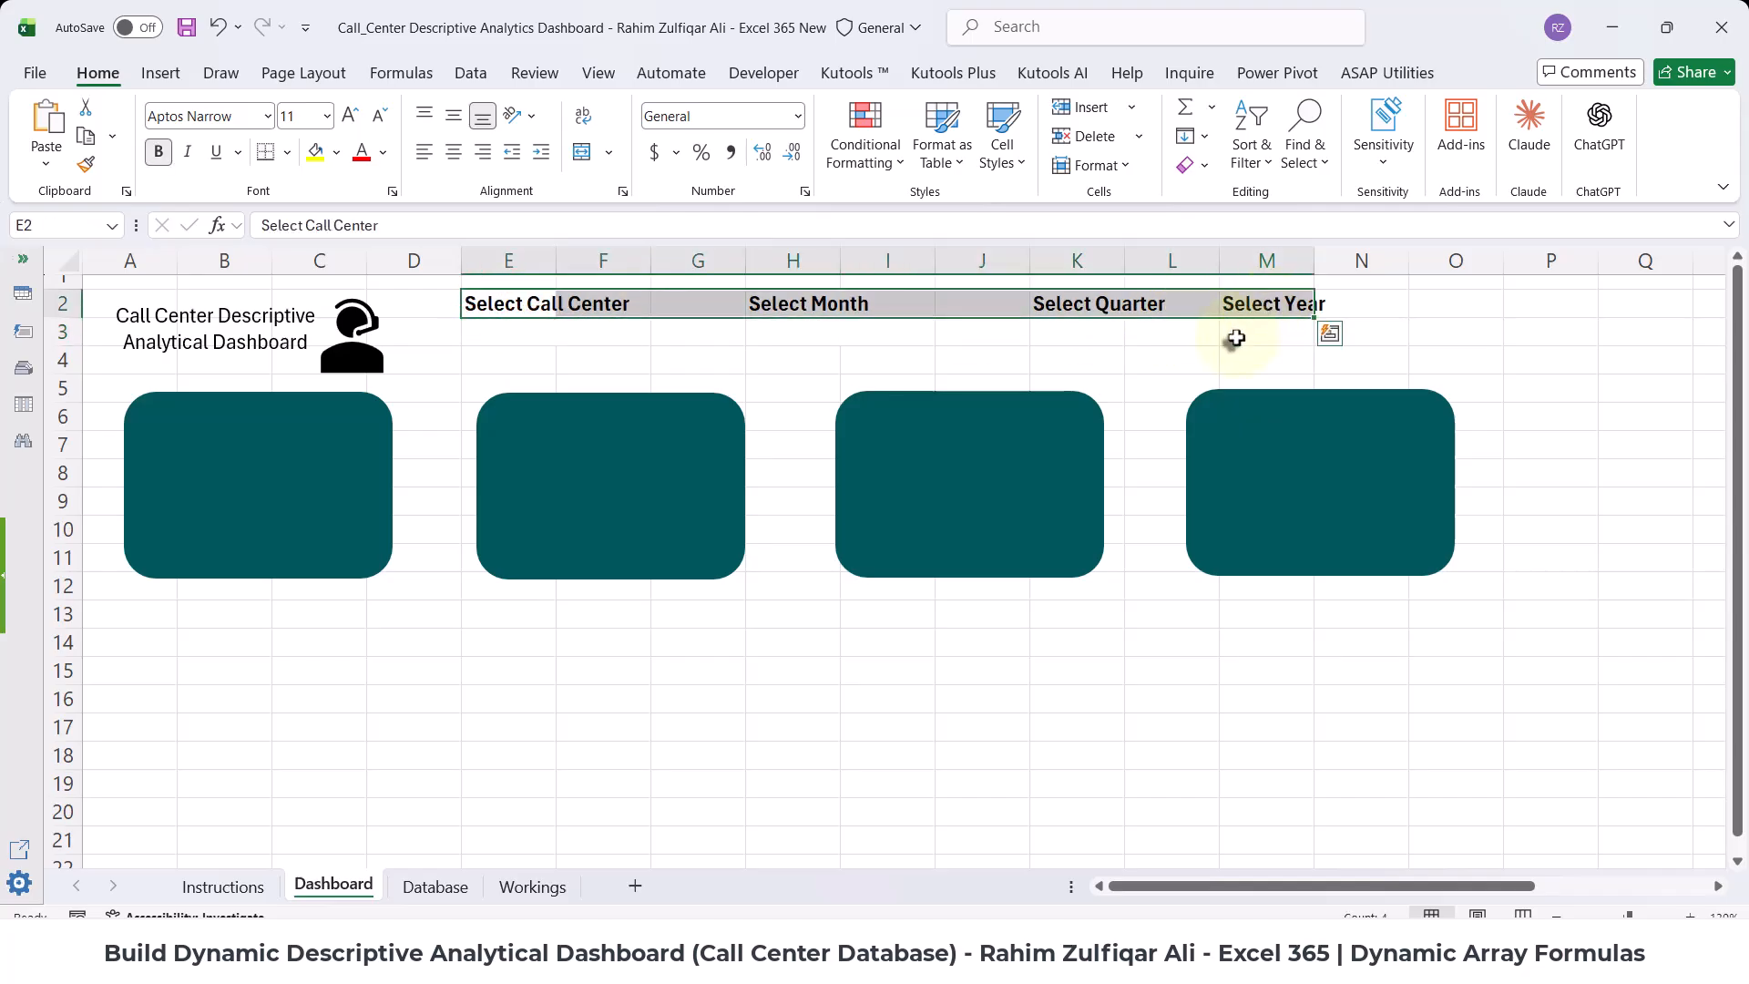
pyautogui.click(1236, 337)
pyautogui.click(1093, 339)
pyautogui.click(833, 336)
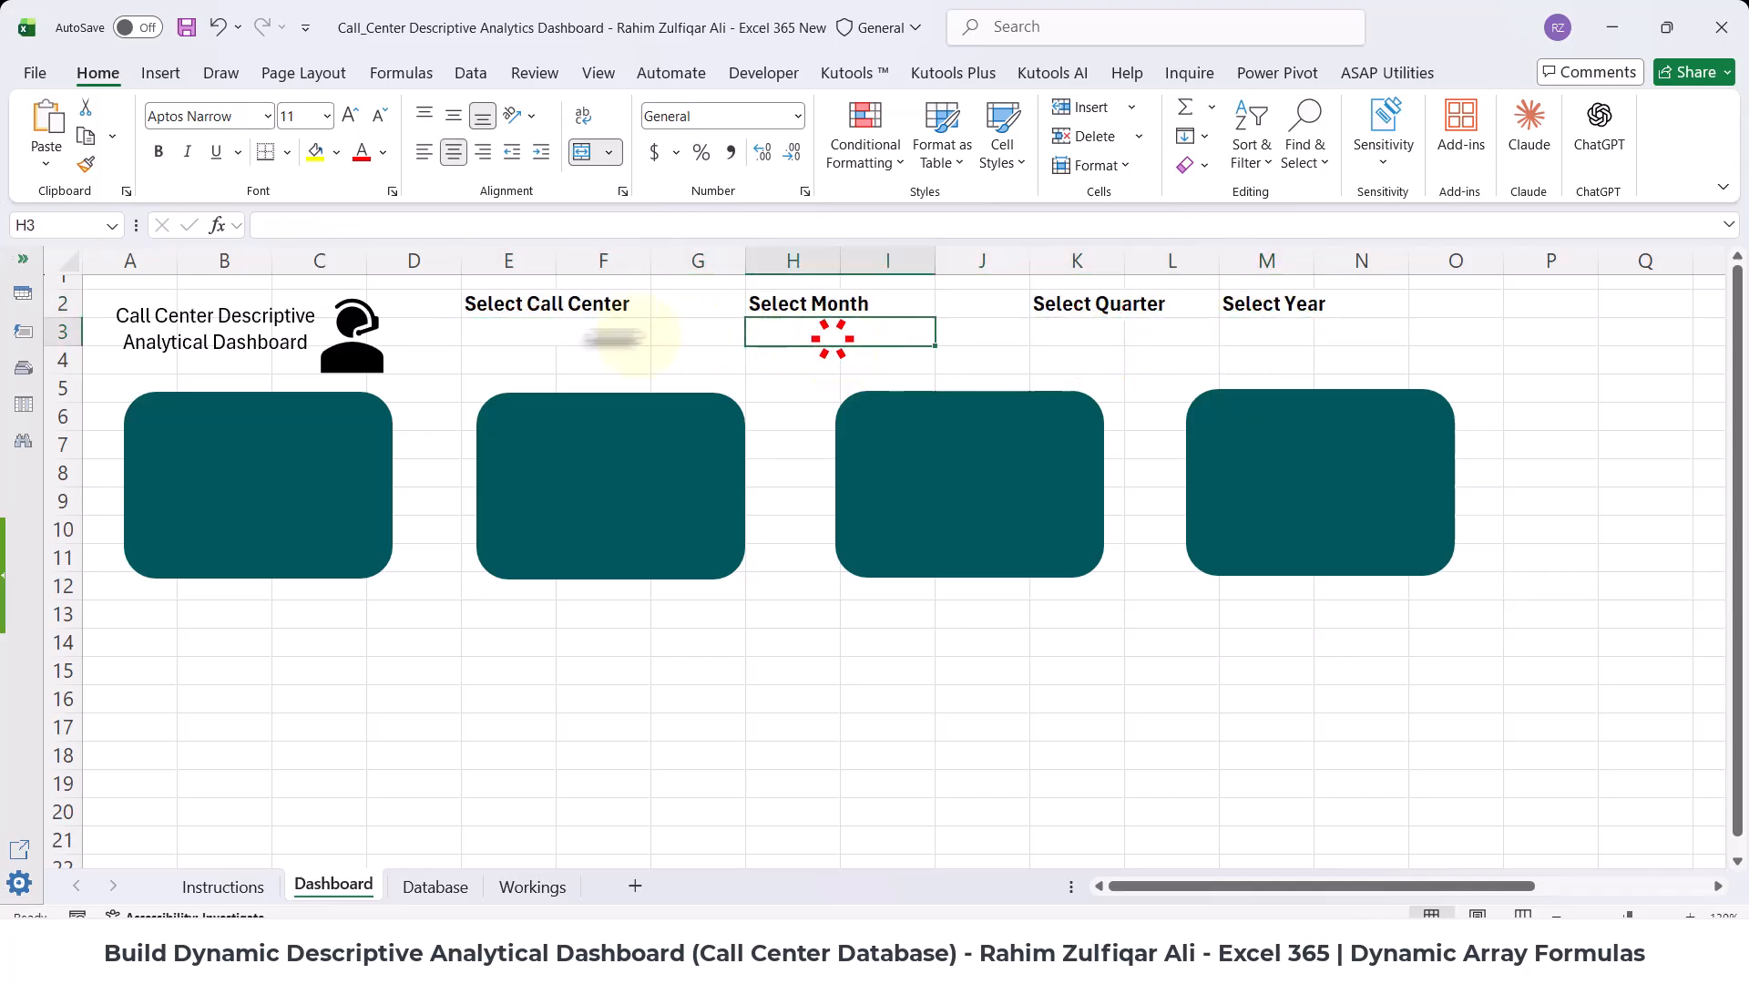
pyautogui.click(547, 332)
pyautogui.click(892, 333)
pyautogui.click(1077, 333)
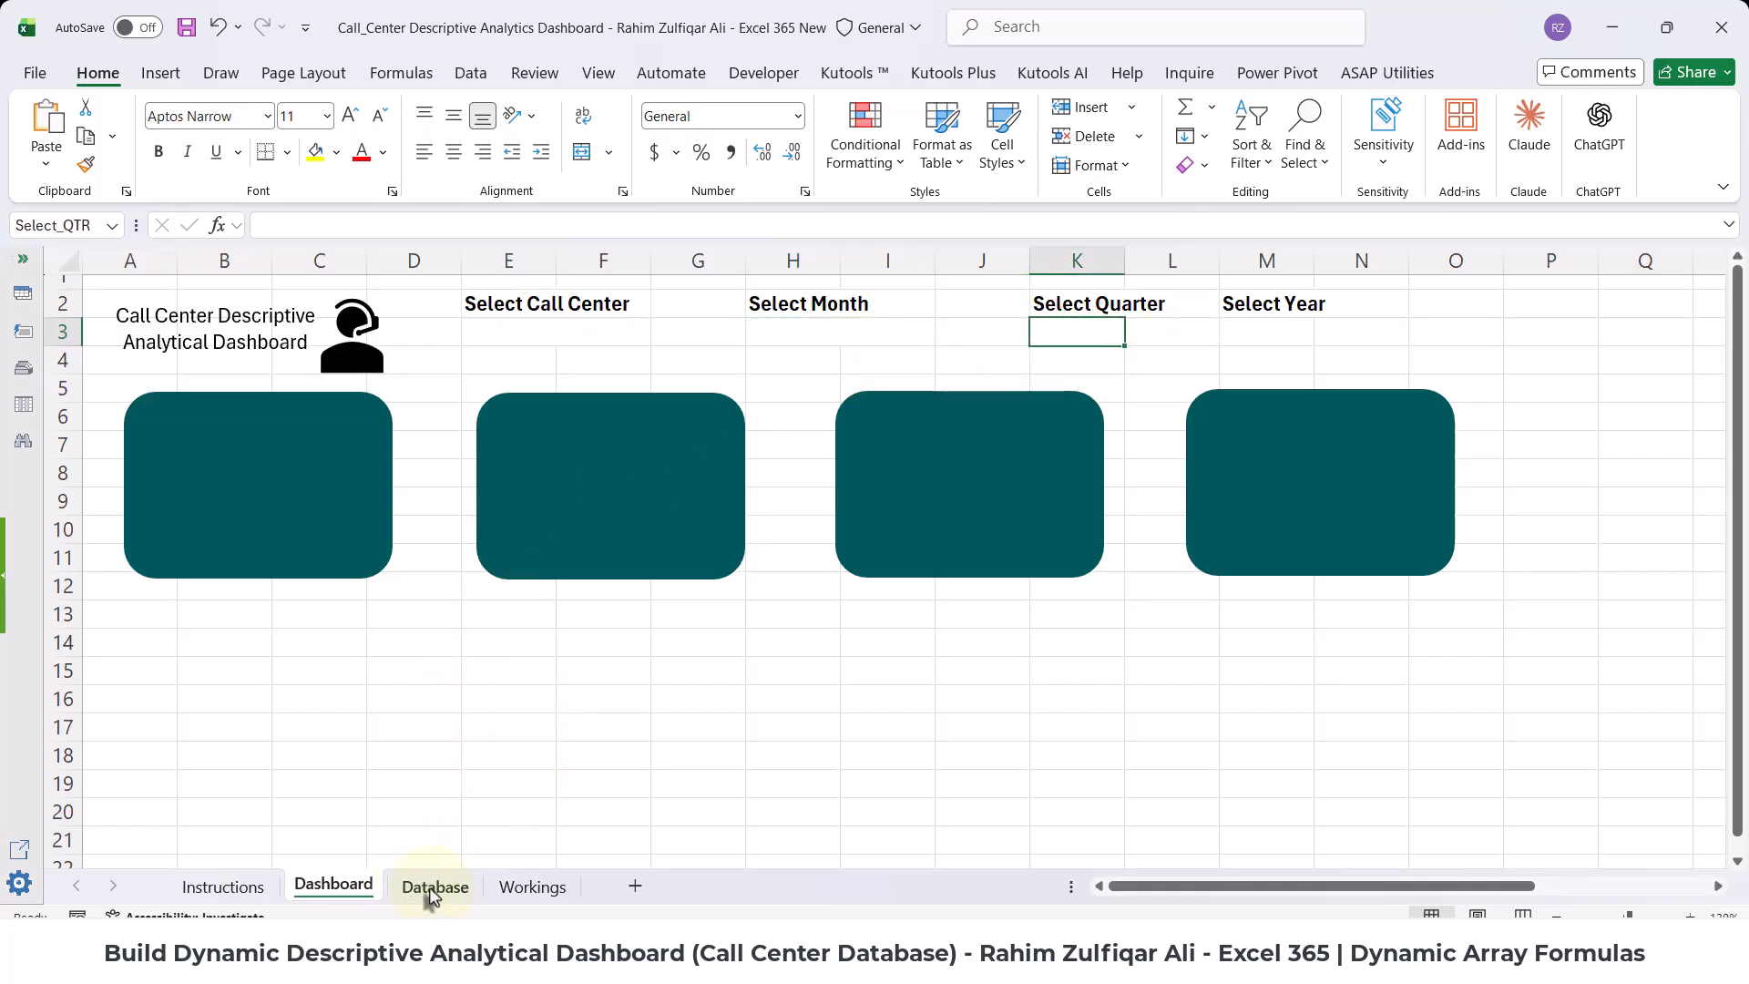
# - Add a new column with the header Quarter in cell O1, directly after call_center in the Database sheet's table
pyautogui.click(432, 888)
pyautogui.click(926, 389)
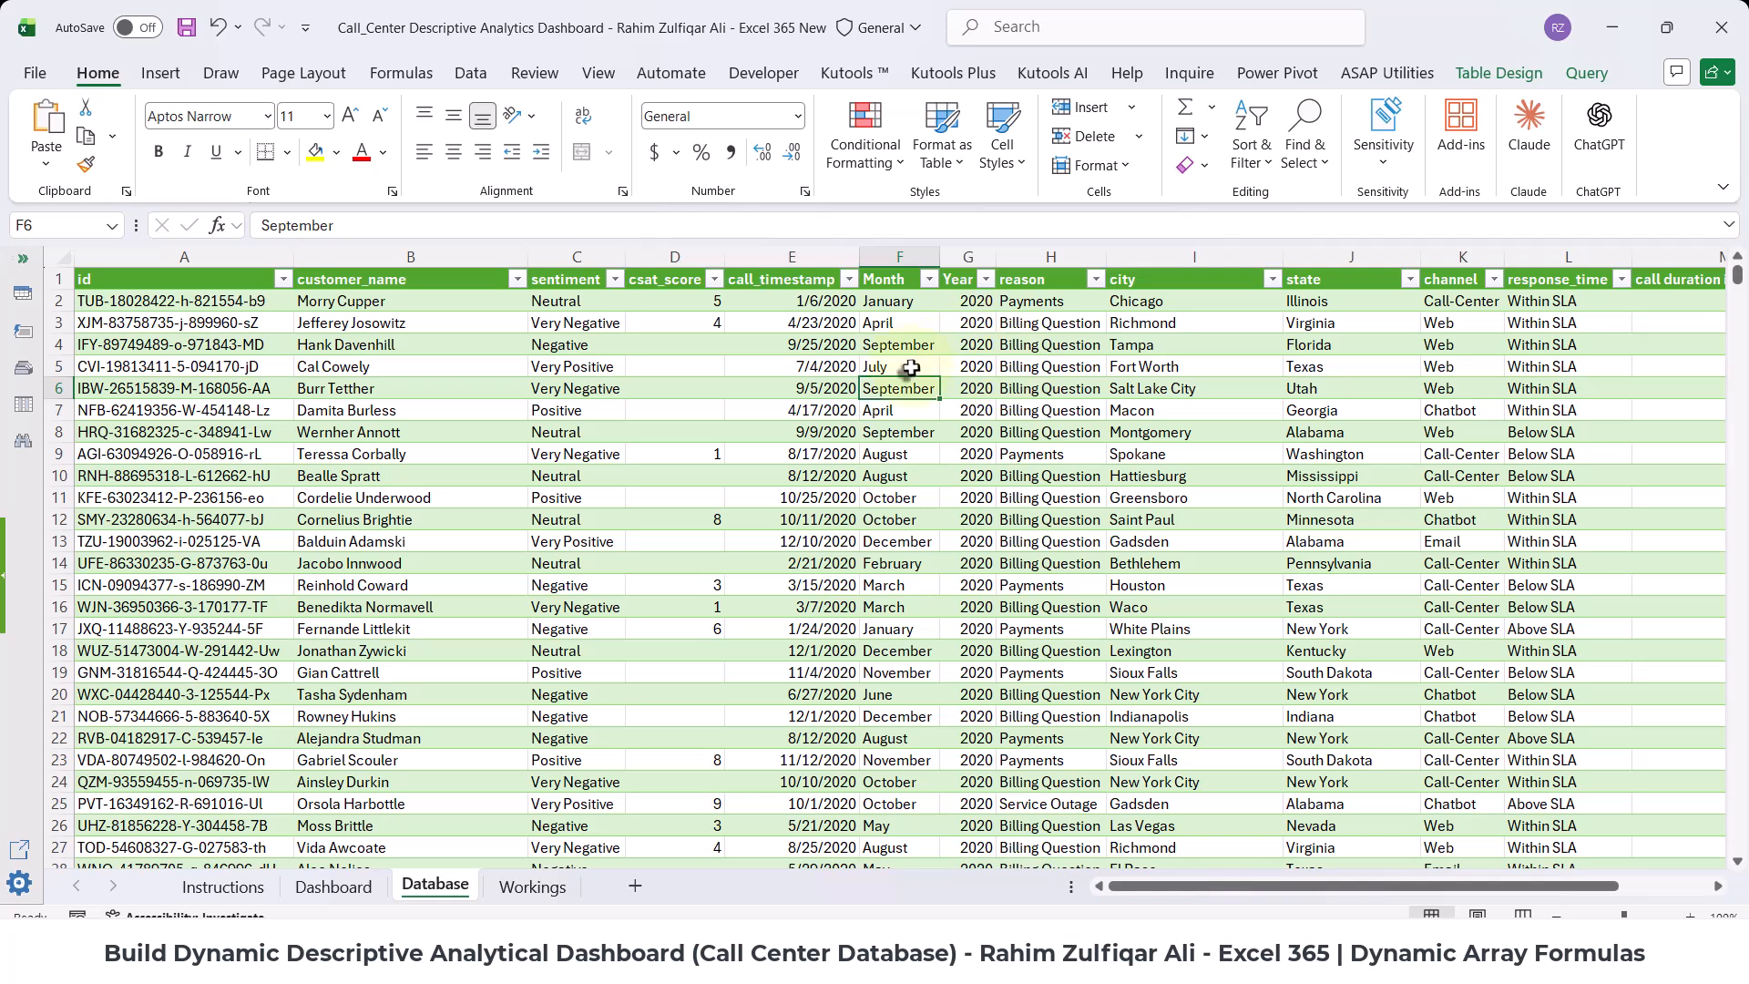
pyautogui.click(328, 888)
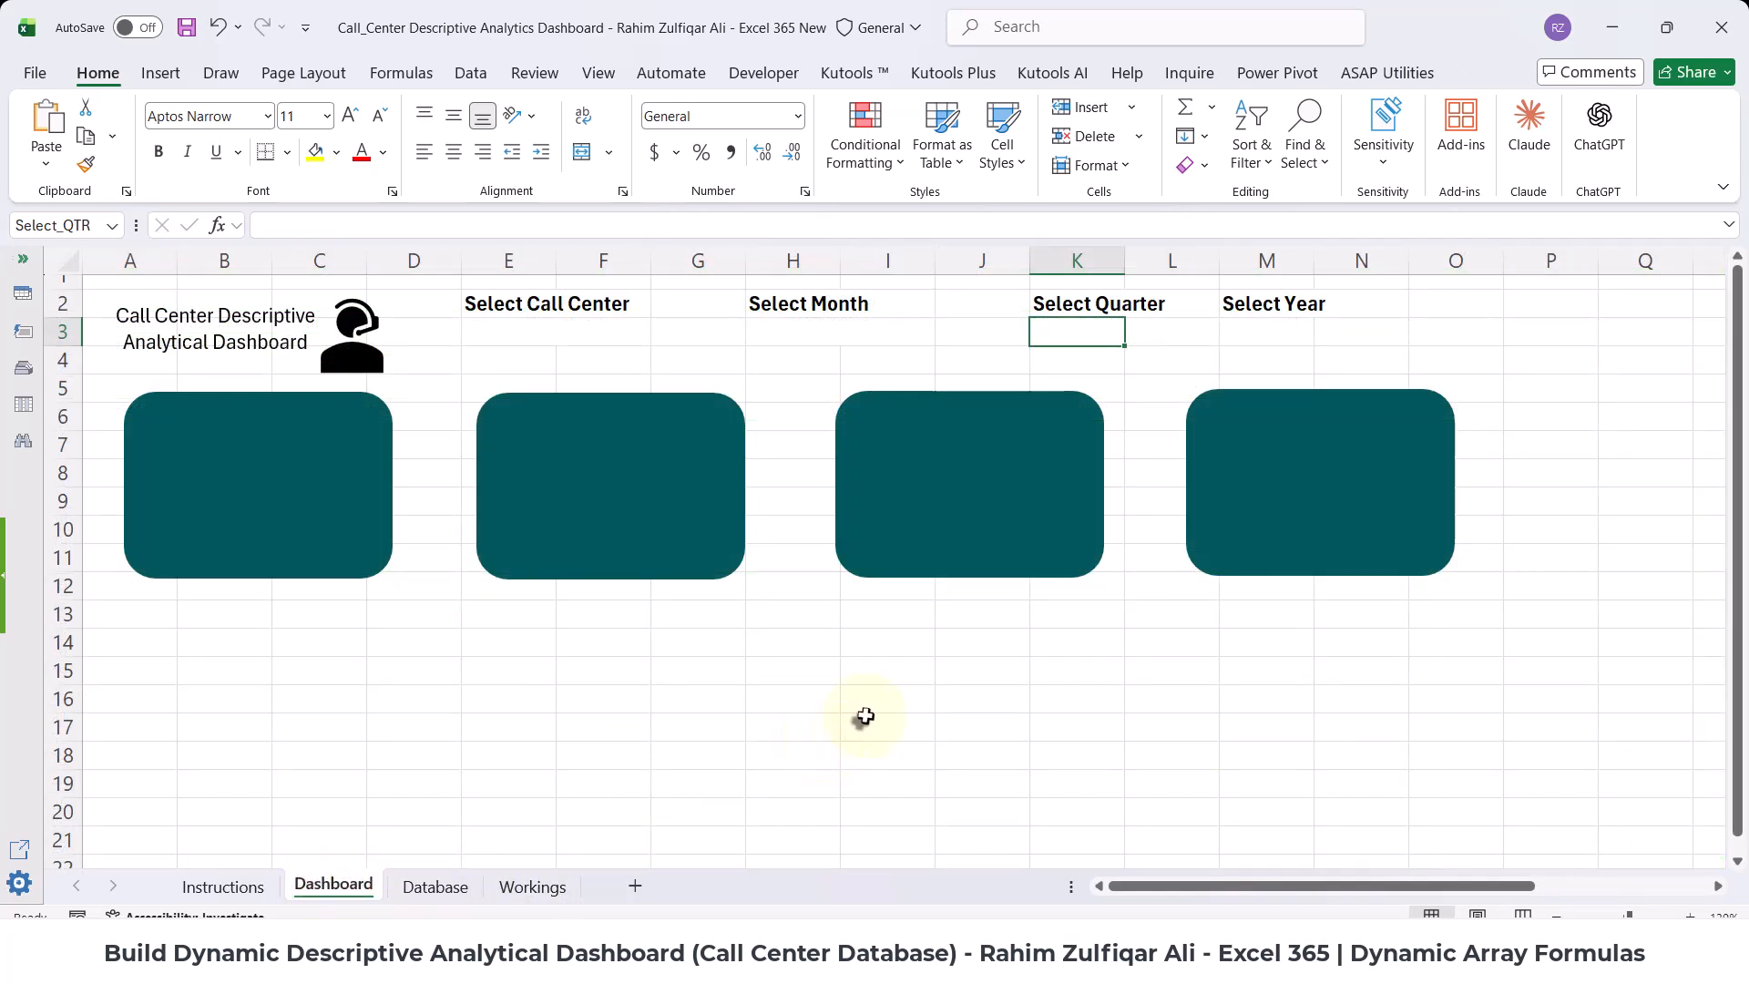
pyautogui.hotkey('ctrl', 'pagedown')
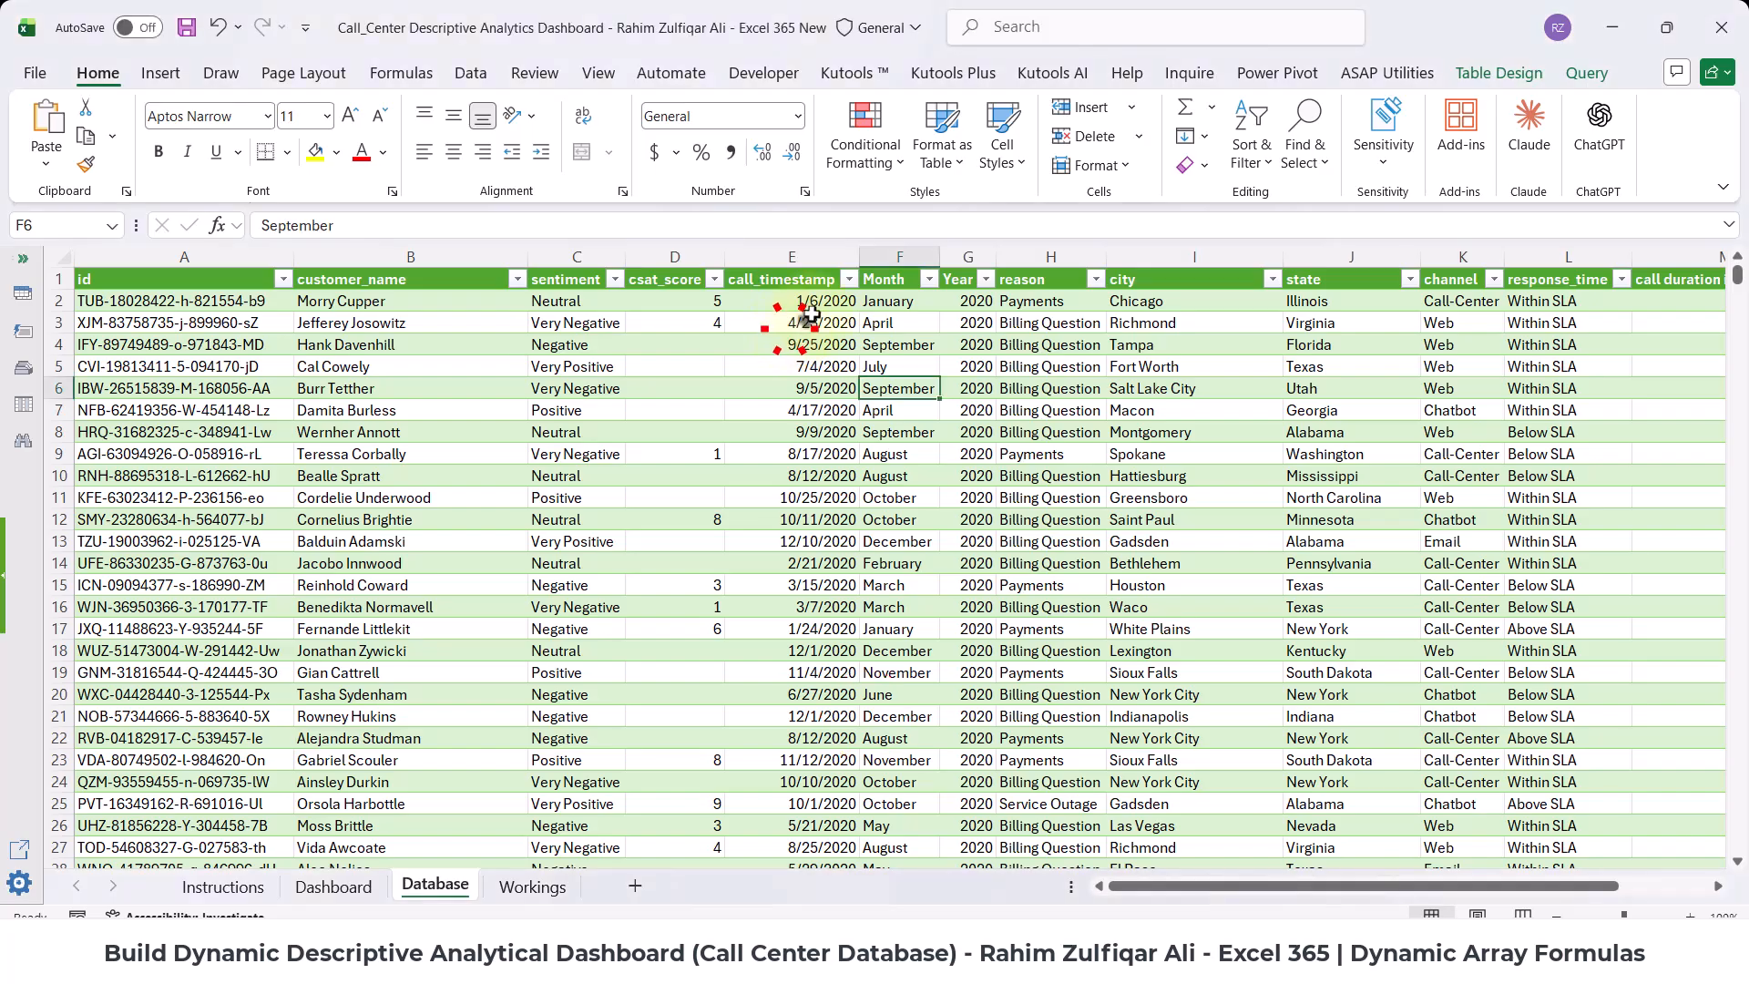
pyautogui.click(810, 319)
pyautogui.press('Up')
pyautogui.press('Up')
pyautogui.hotkey('ctrl', 'Right')
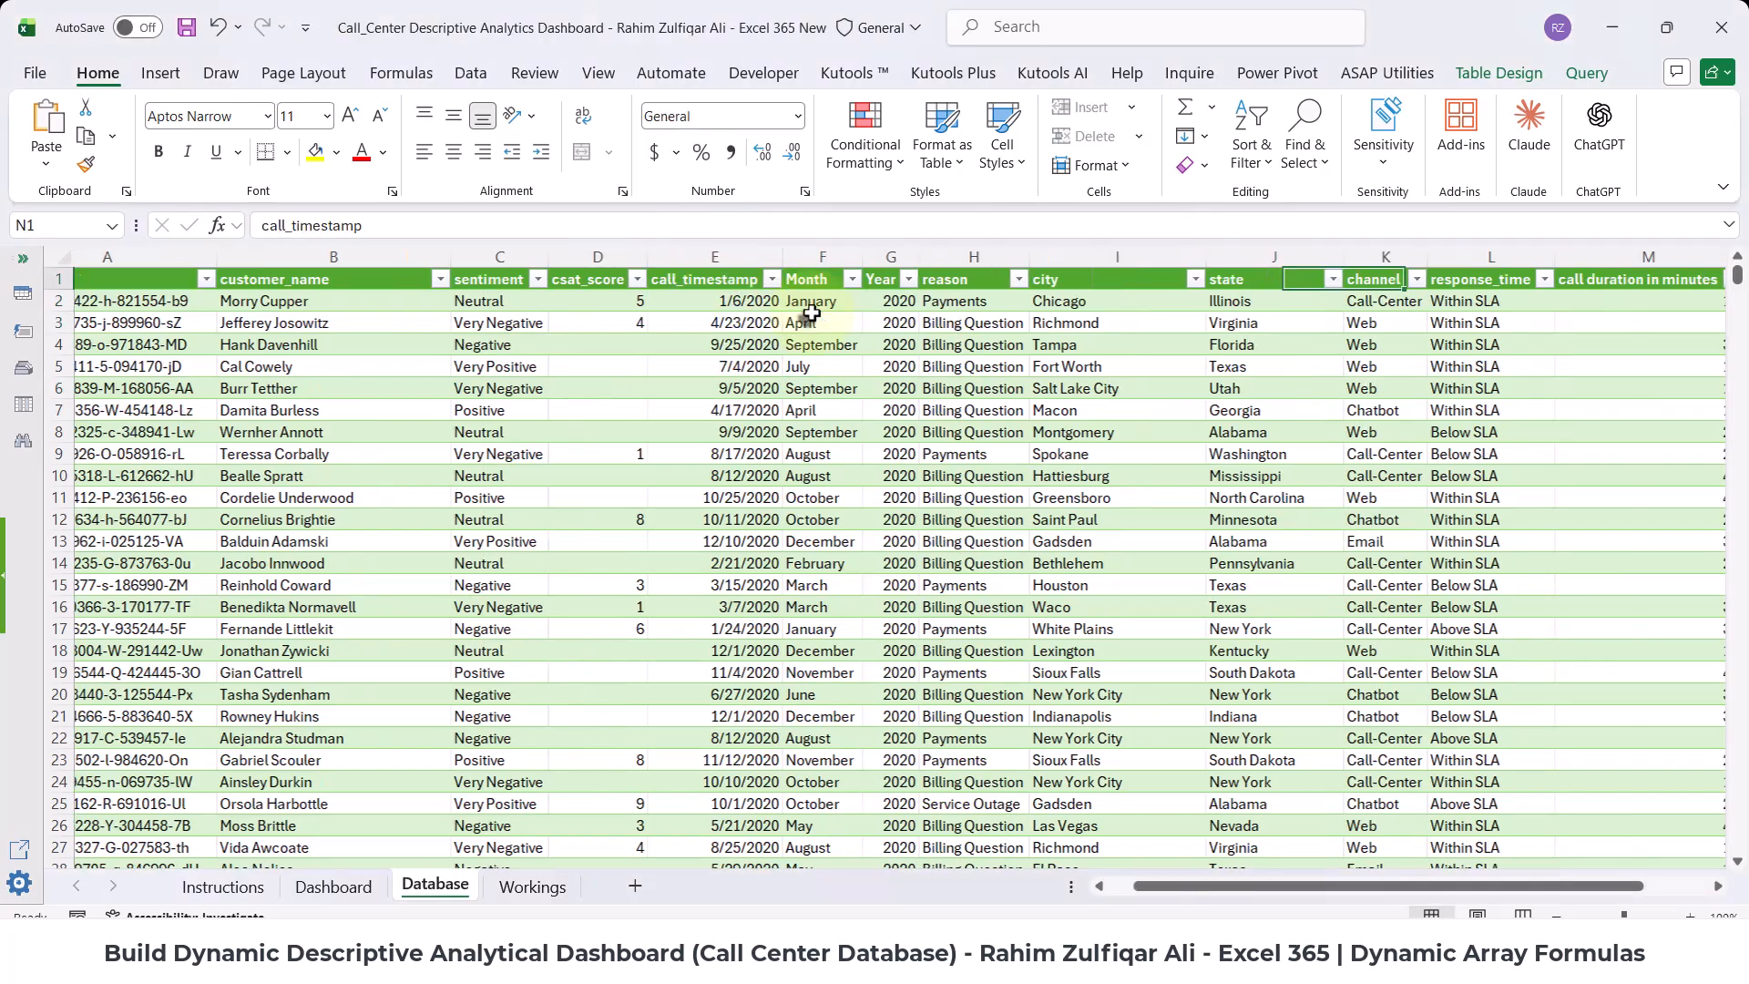
pyautogui.press('Right')
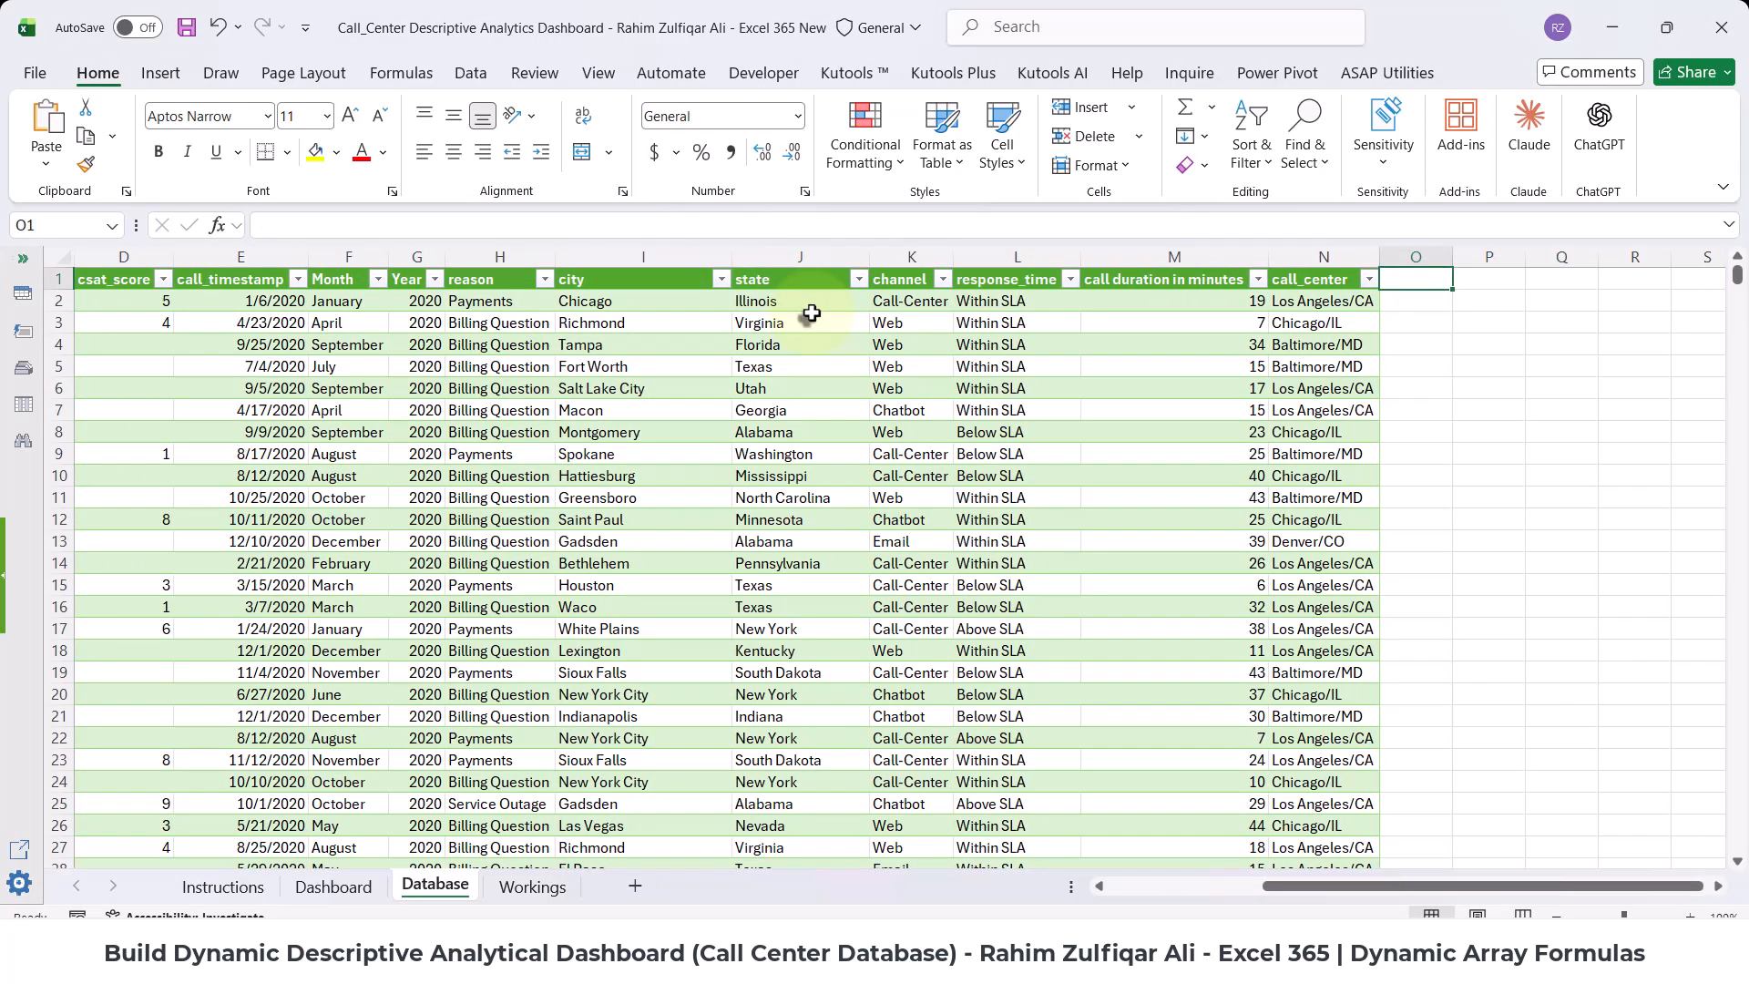
pyautogui.write('Quarter')
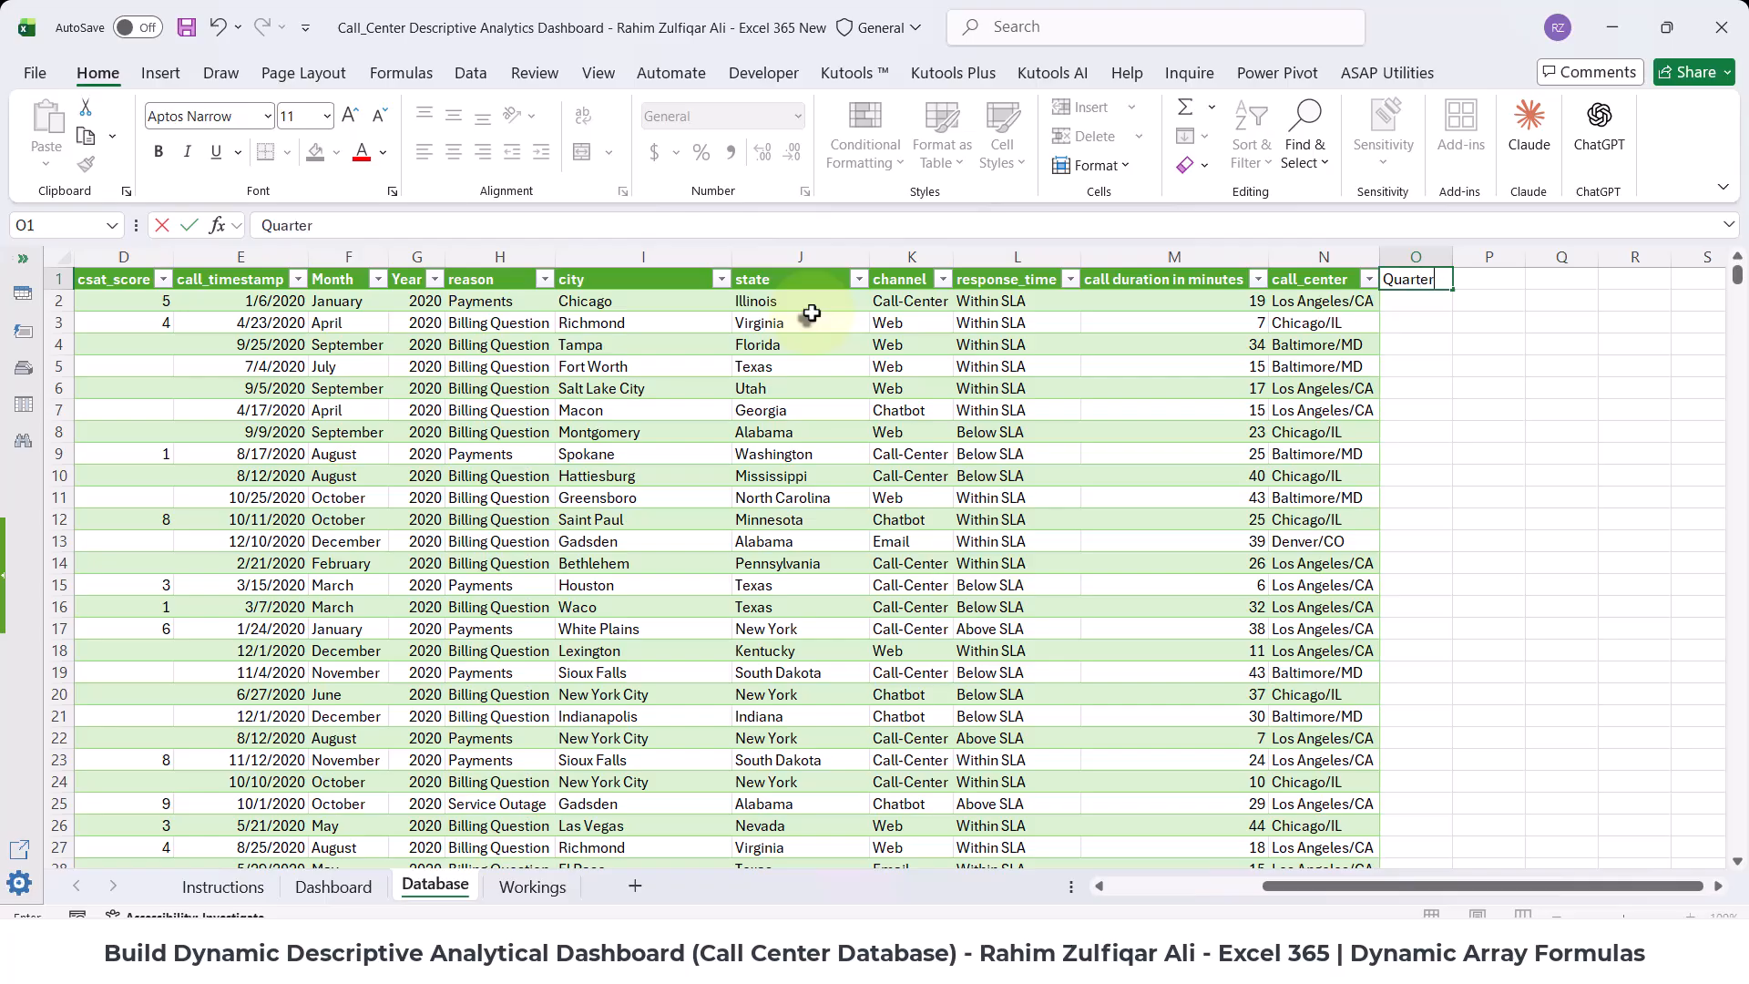
pyautogui.press('Return')
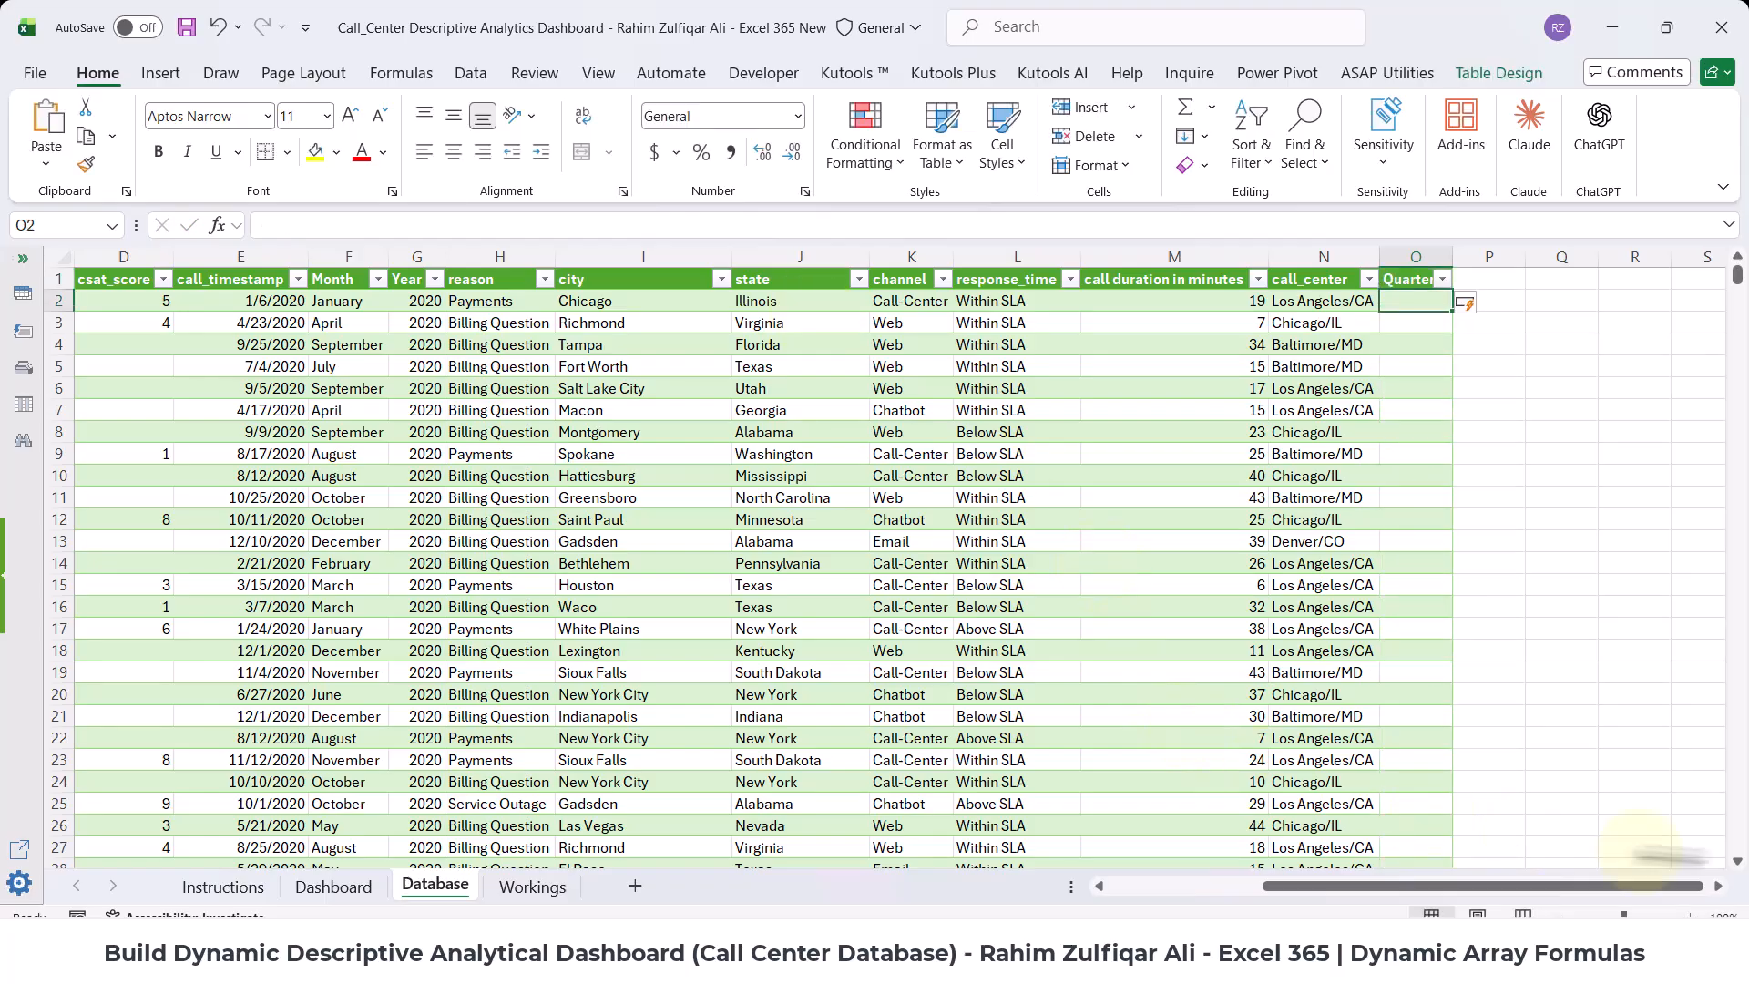
# - Fill the Quarter column with the month number of each call using =MONTH([@[call_timestamp]]) in cell O2
pyautogui.click(1710, 885)
pyautogui.click(1709, 885)
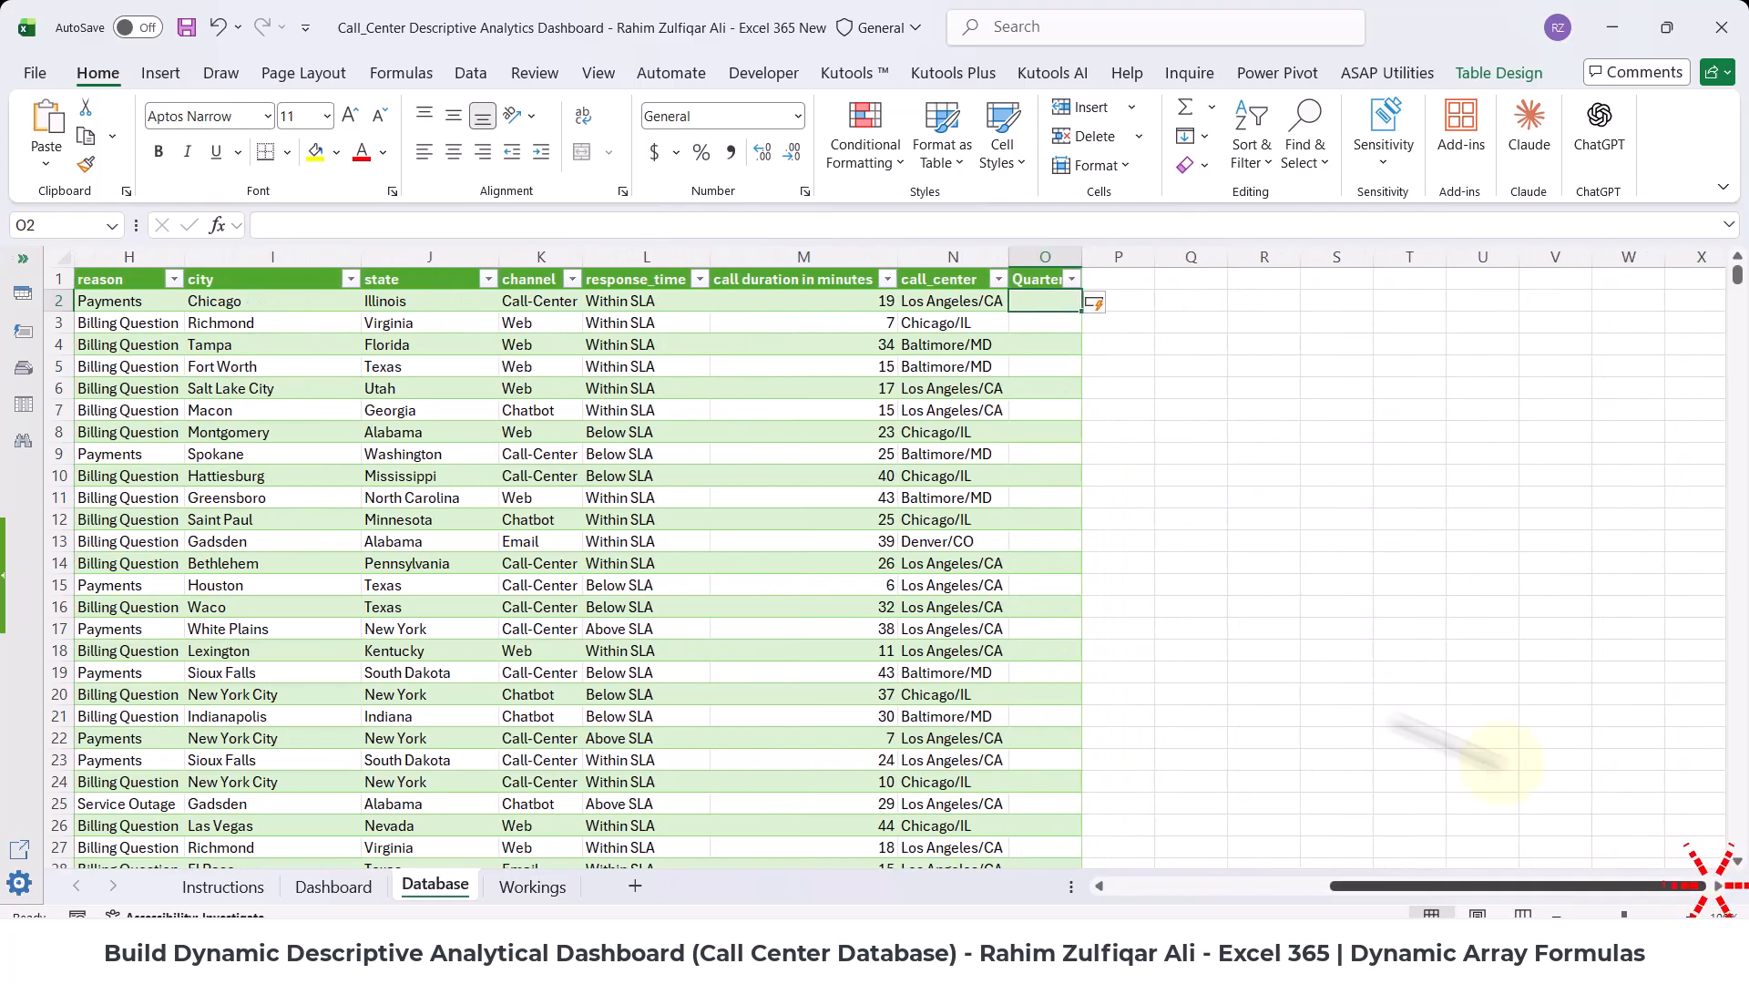
pyautogui.scroll(3, 1407, 683)
pyautogui.scroll(1, 1632, 737)
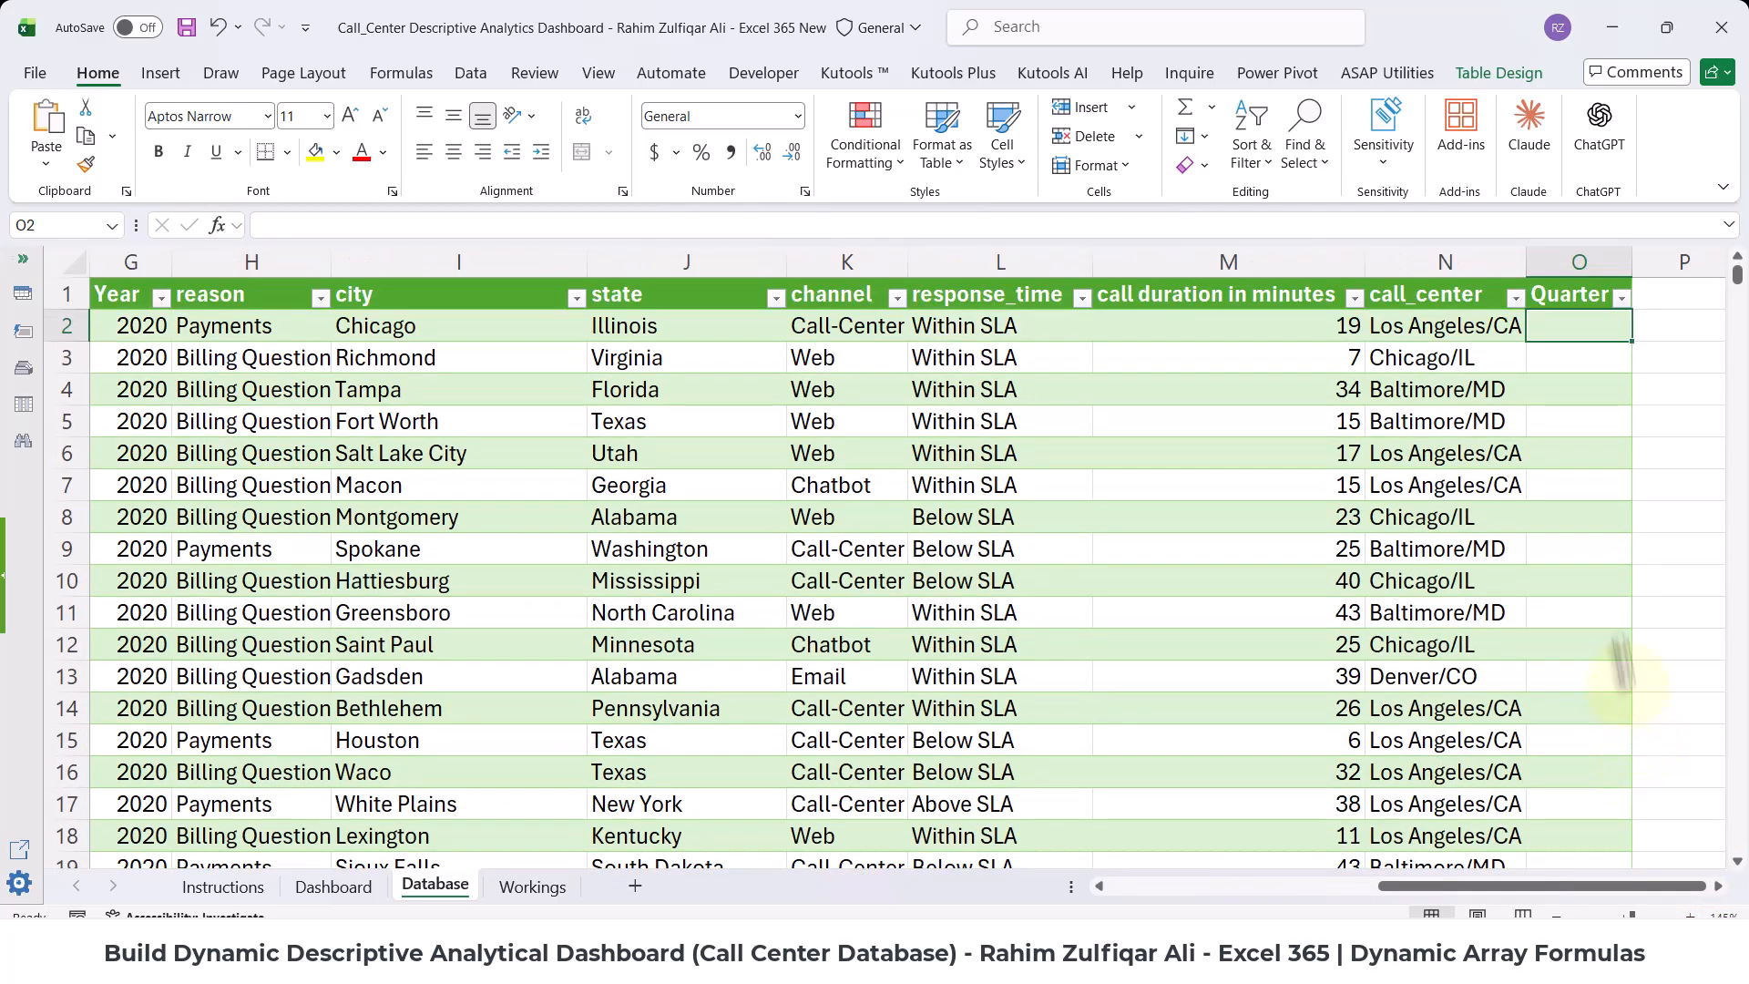
pyautogui.click(1717, 889)
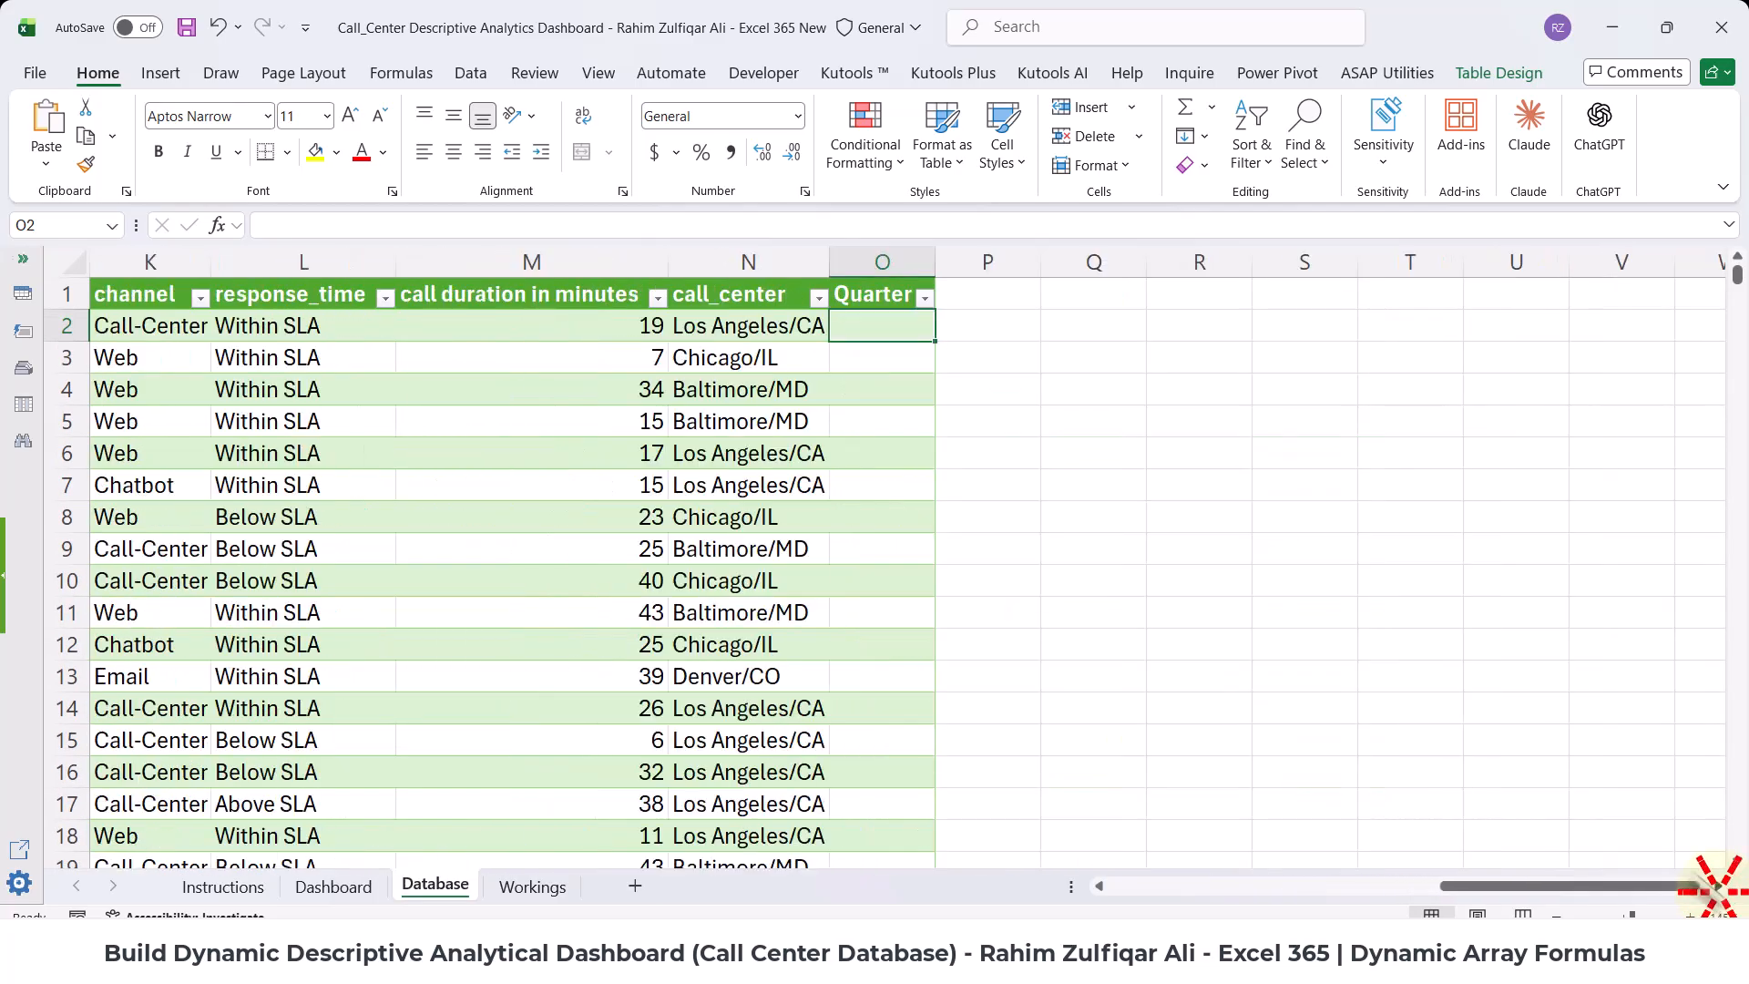
pyautogui.write('=month')
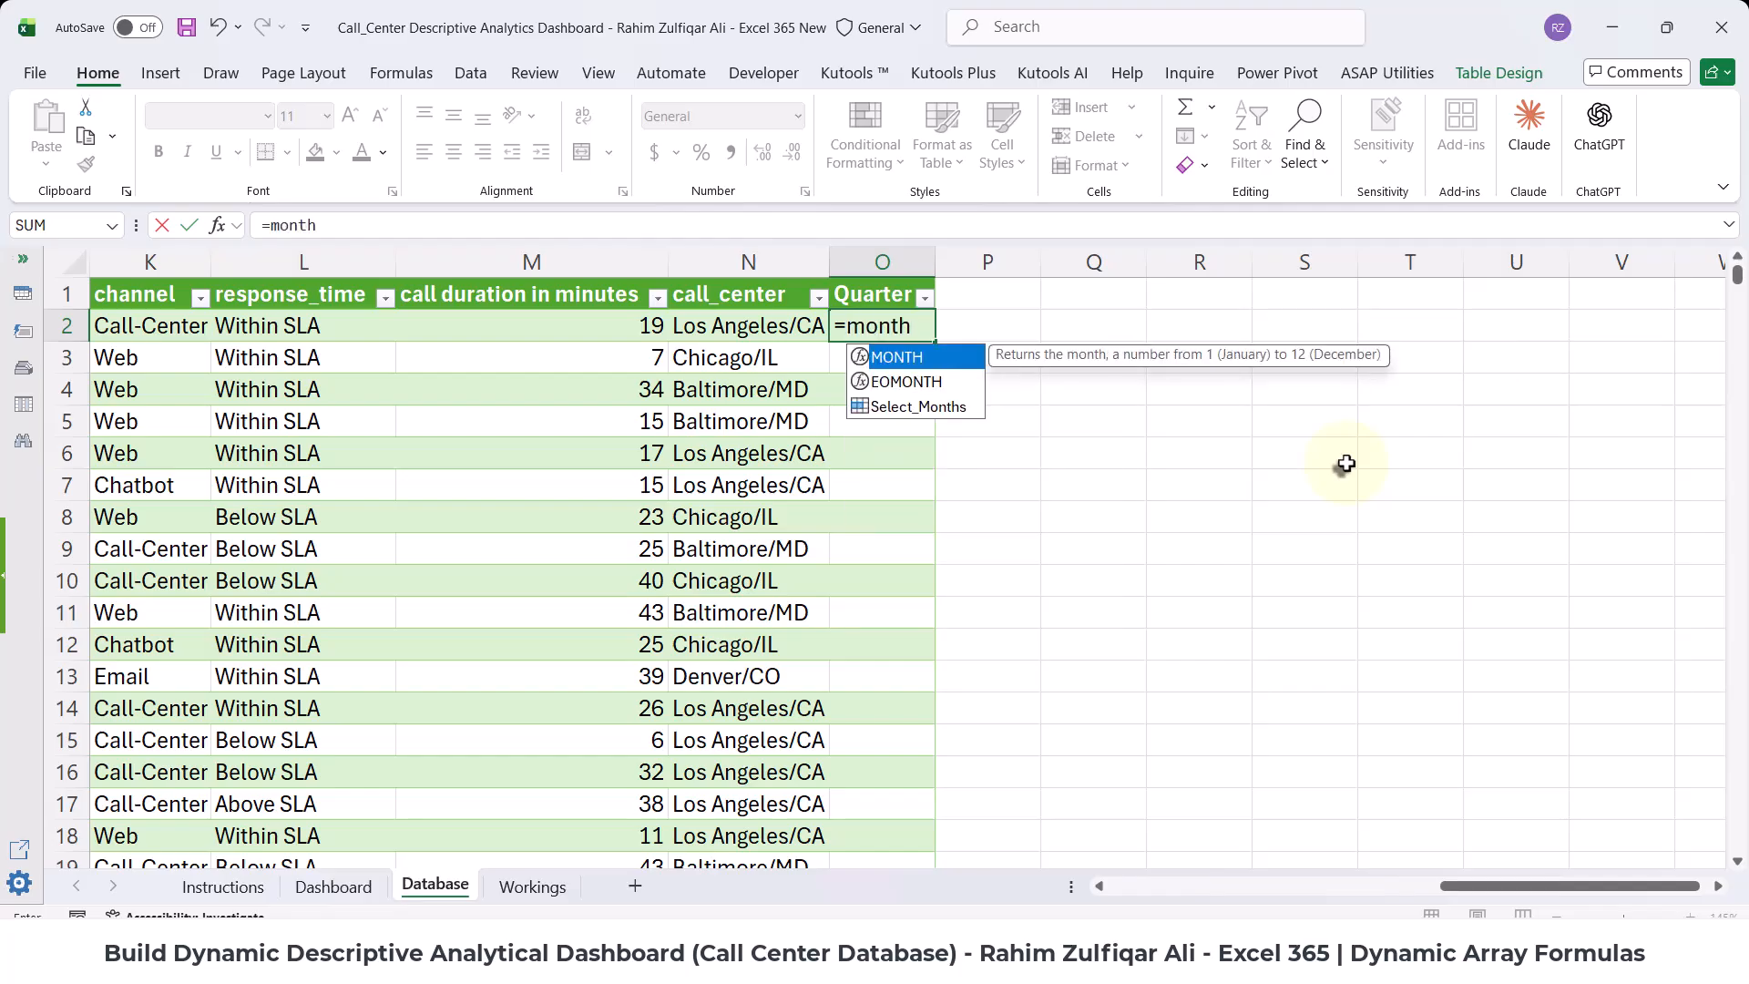
pyautogui.press('Tab')
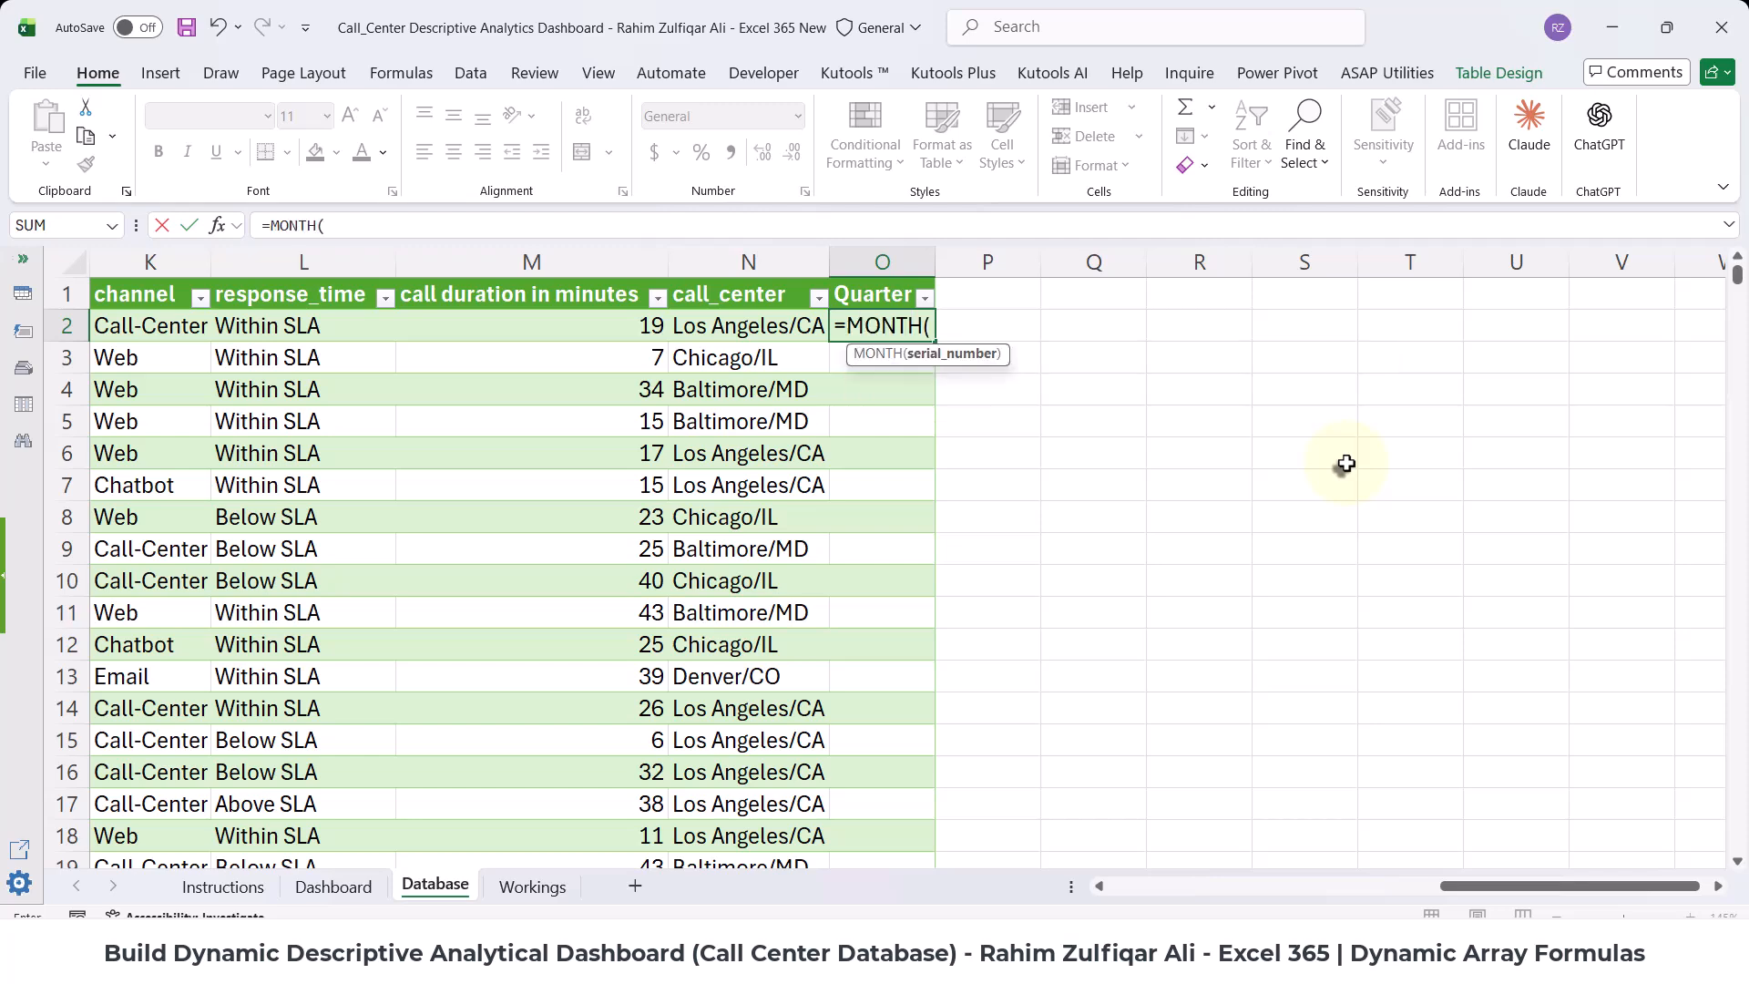
pyautogui.press('Left')
pyautogui.press('Left')
pyautogui.press('Left')
pyautogui.press('Left')
pyautogui.press('Left')
pyautogui.press('Left')
pyautogui.press('Left')
pyautogui.press('Left')
pyautogui.press('Left')
pyautogui.press('Left')
pyautogui.press('Left')
pyautogui.press('Left')
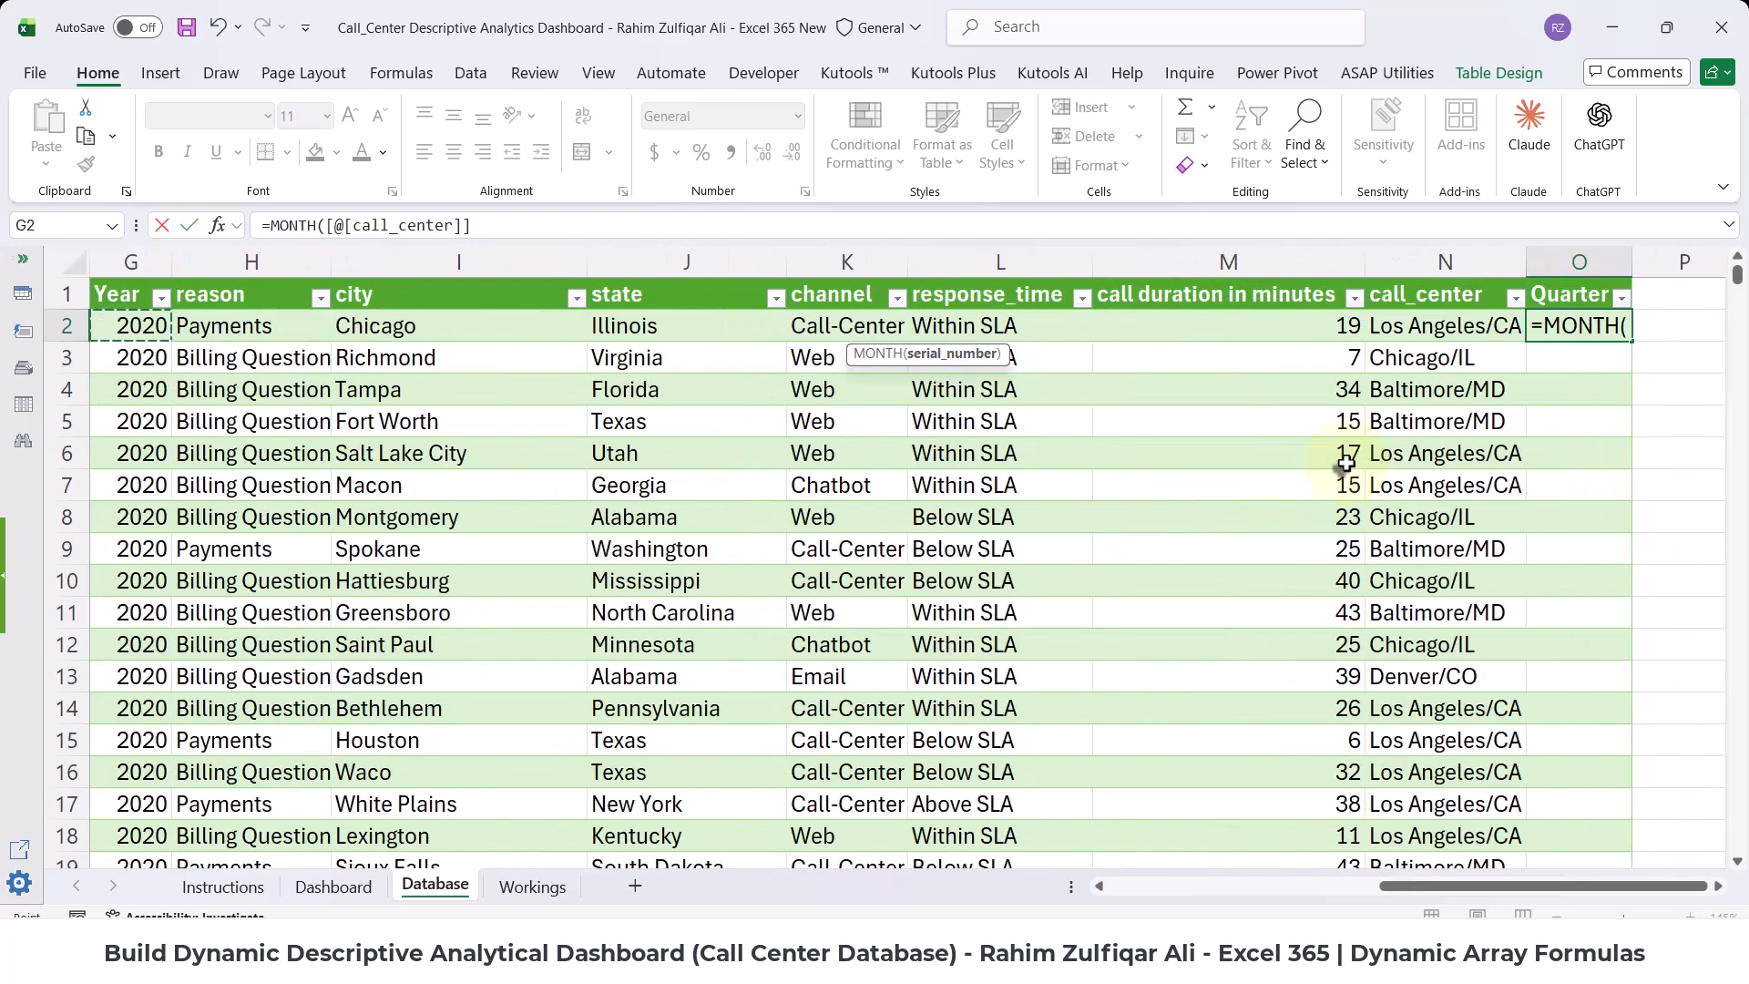
pyautogui.press('Right')
pyautogui.press('Right')
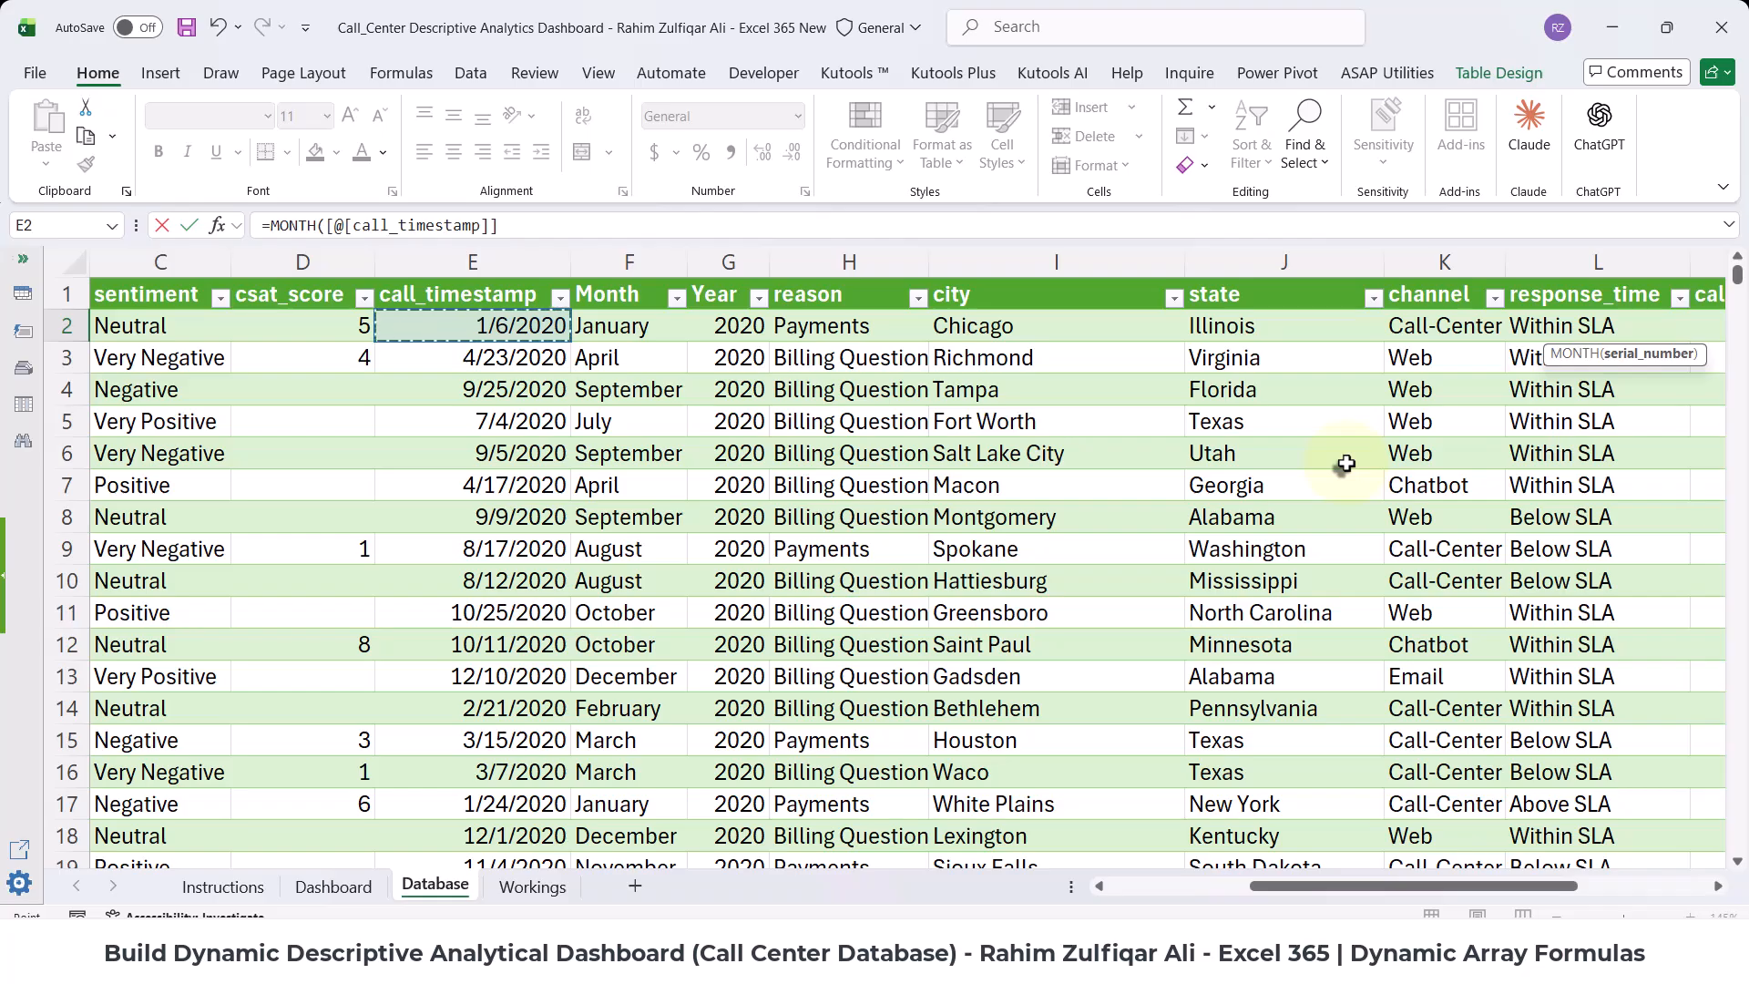
pyautogui.press('Return')
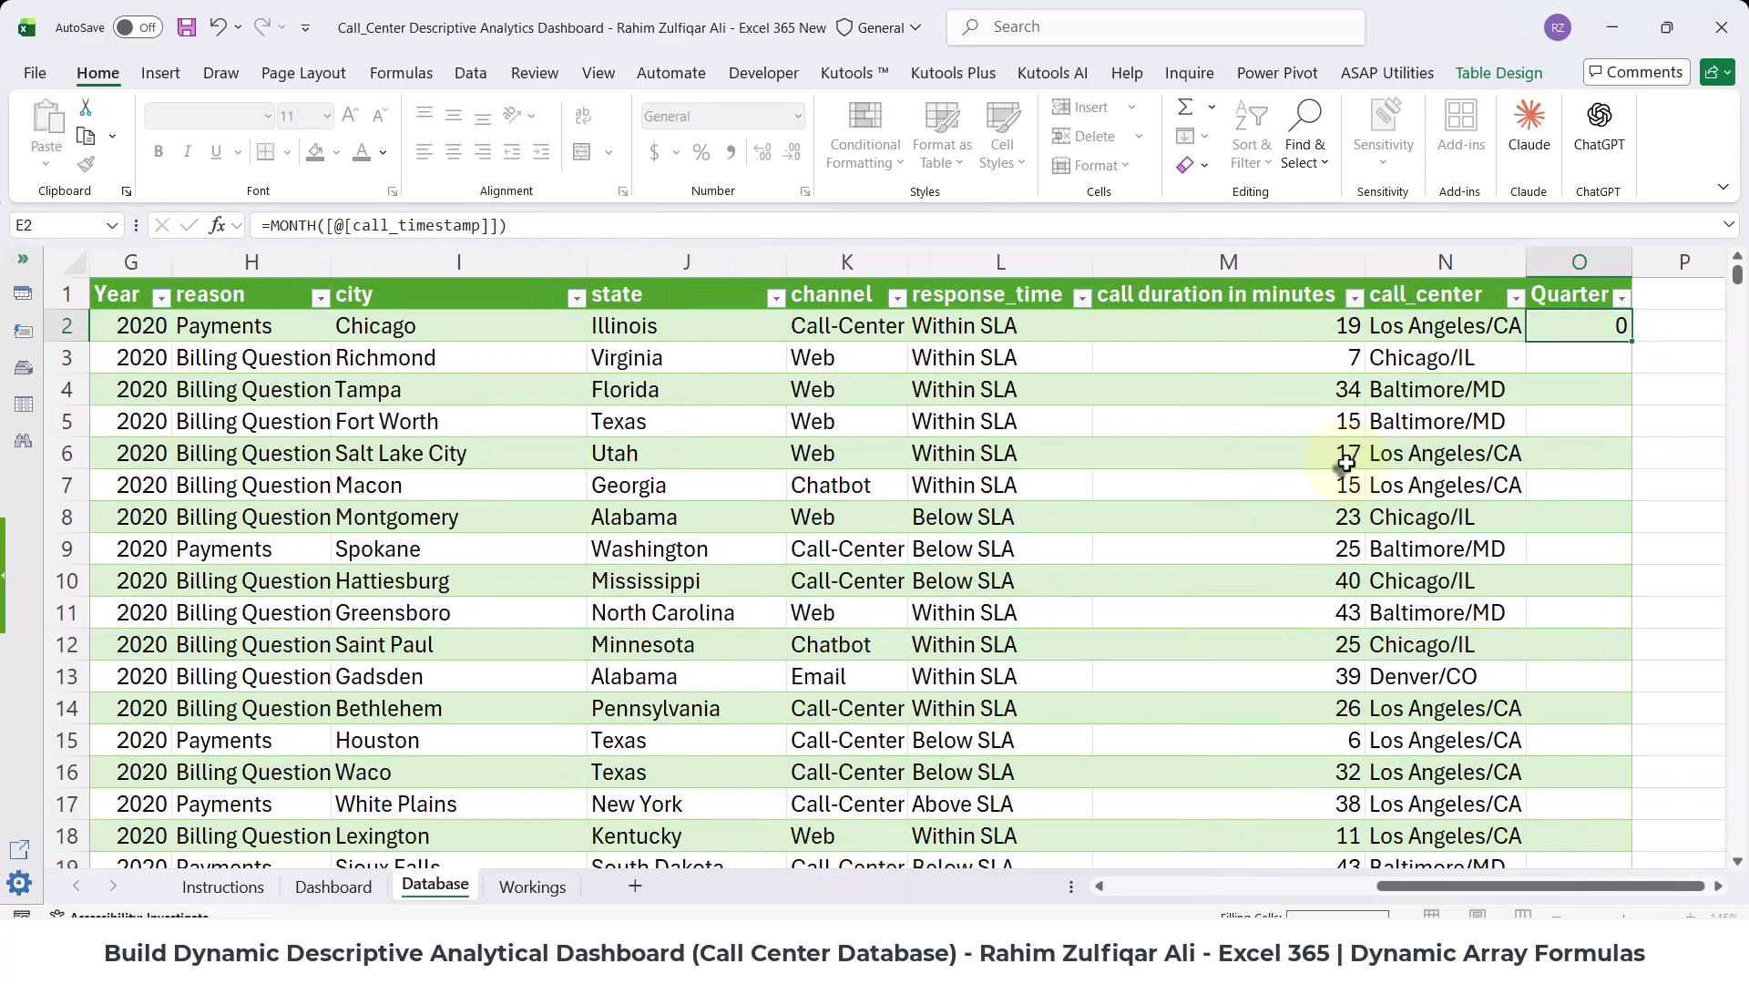
# - Examine the values calculated in the Quarter column and the MONTH formula in cell O2
pyautogui.press('Right')
pyautogui.press('Right')
pyautogui.press('Right')
pyautogui.press('Left')
pyautogui.press('Left')
pyautogui.press('Left')
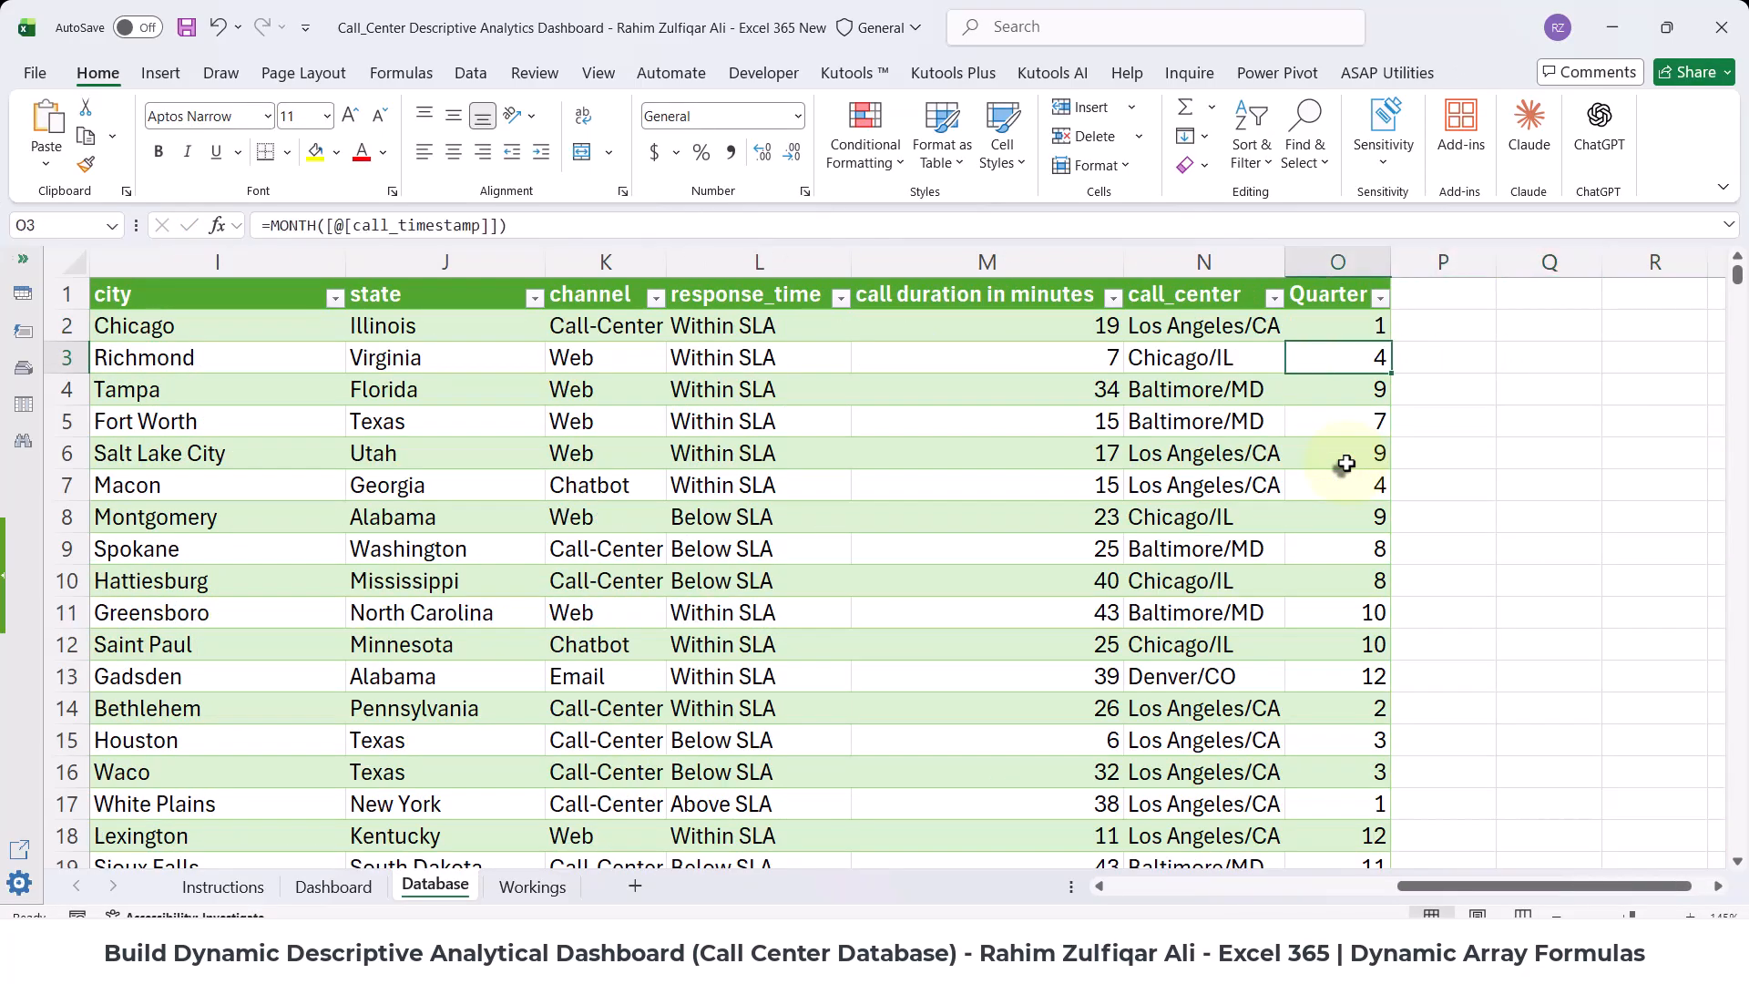
pyautogui.press('Up')
pyautogui.press('Down')
pyautogui.press('Down')
pyautogui.press('Up')
pyautogui.press('Up')
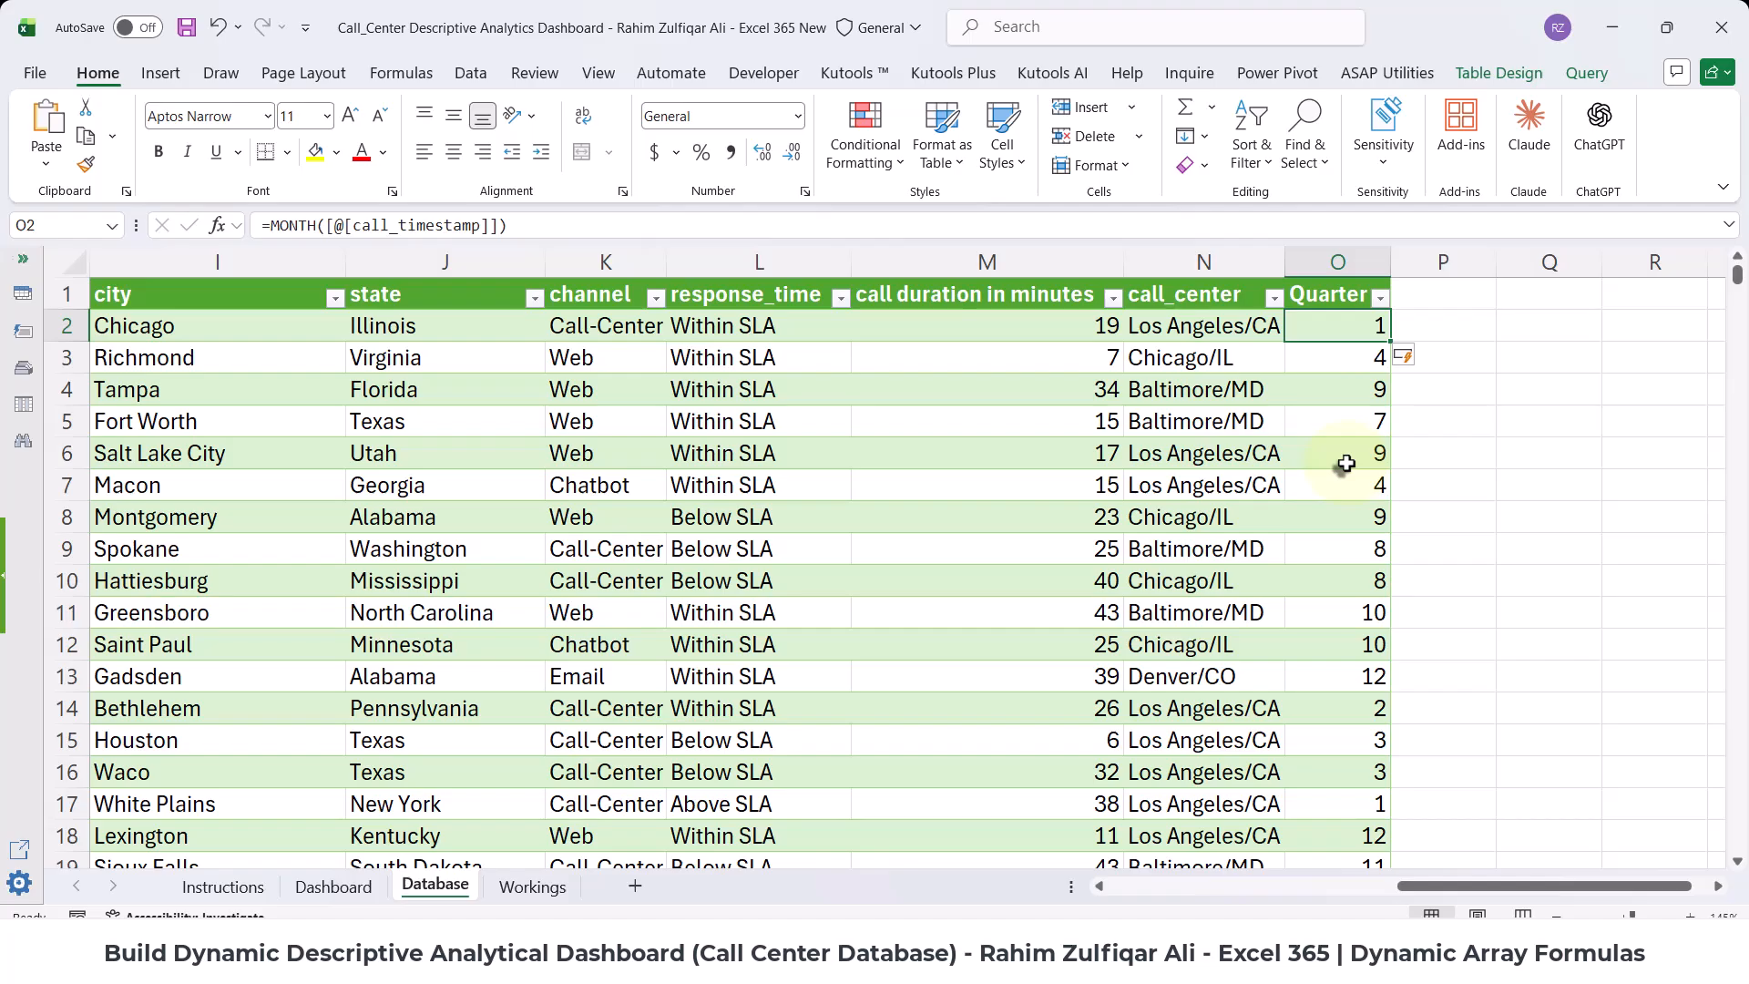
pyautogui.press('Down')
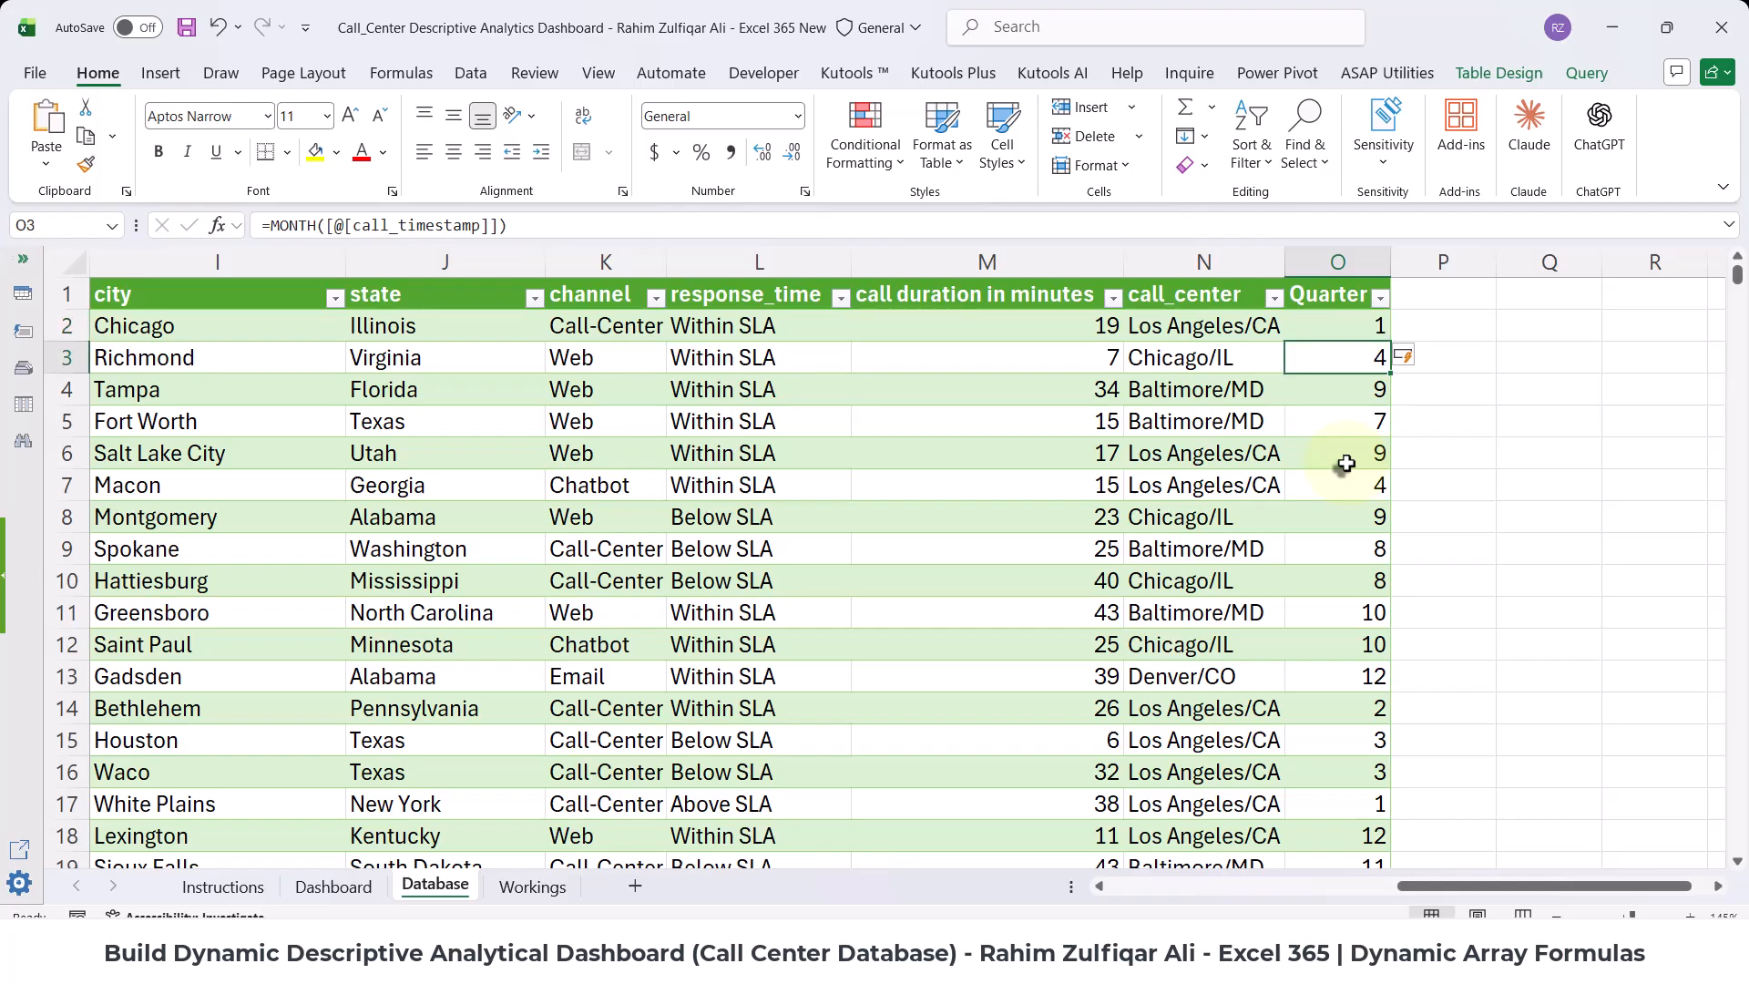
pyautogui.press('Down')
pyautogui.press('Down')
pyautogui.press('Down')
pyautogui.press('Down')
pyautogui.press('Down')
pyautogui.press('Down')
pyautogui.press('Up')
pyautogui.press('Up')
pyautogui.press('Up')
pyautogui.press('Up')
pyautogui.press('Up')
pyautogui.press('Up')
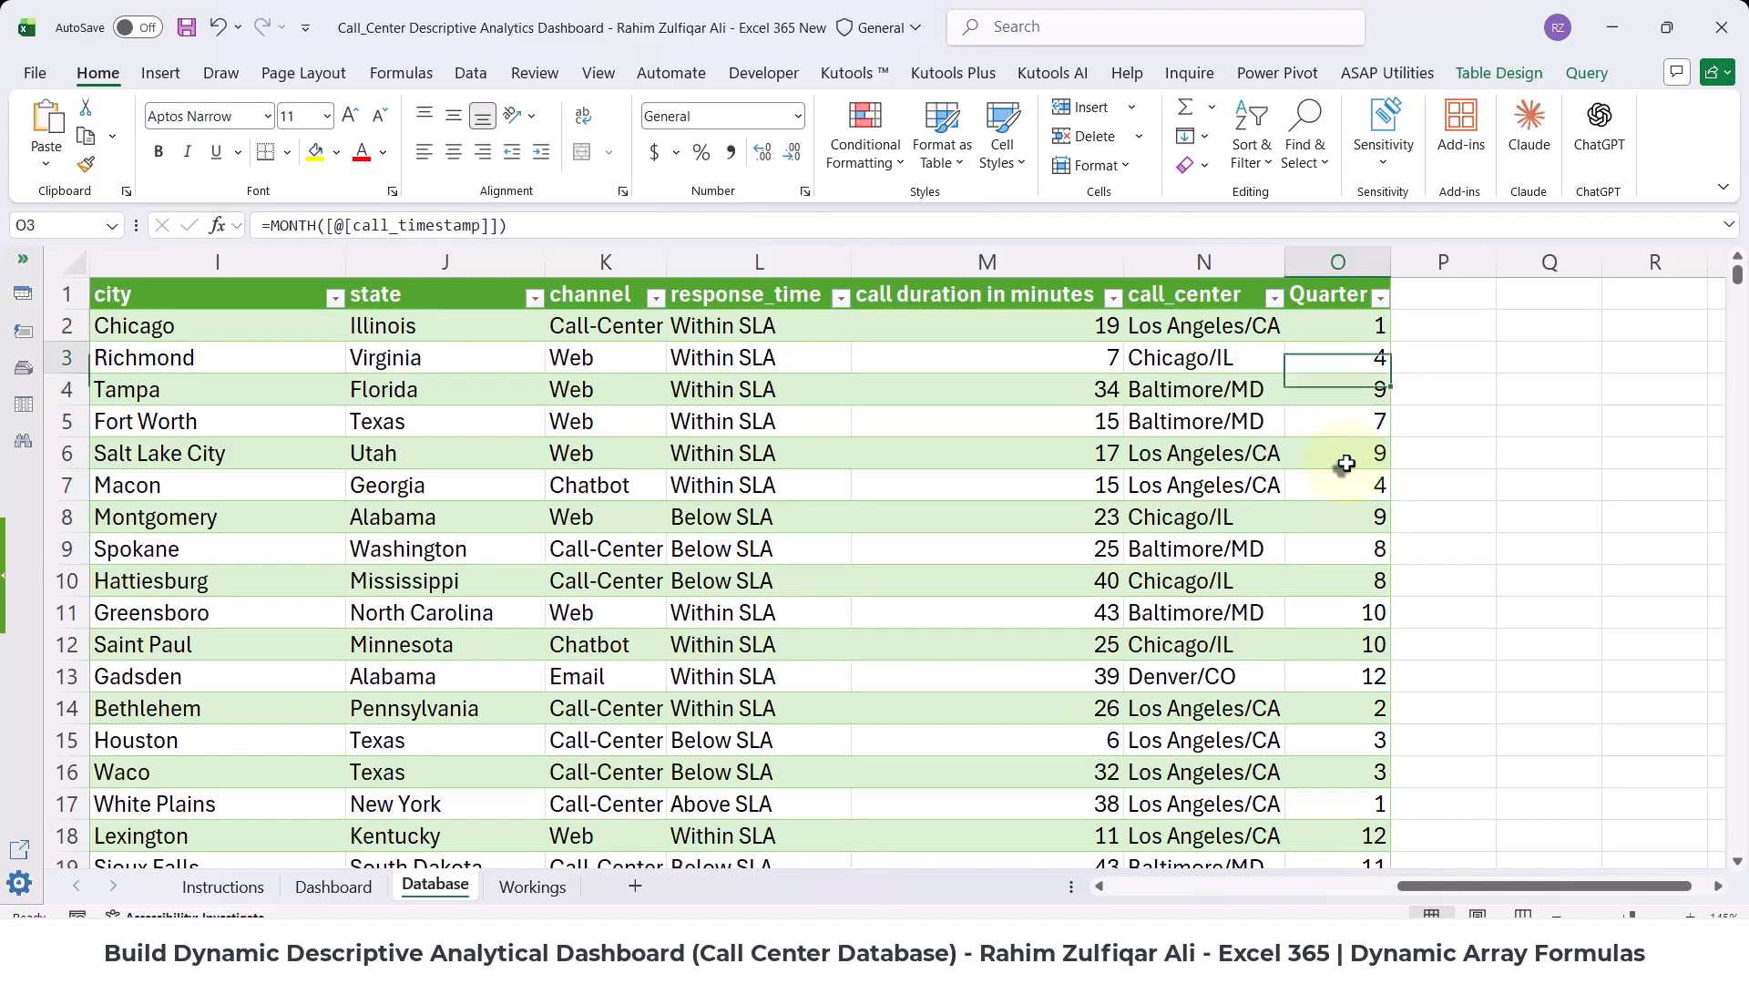
pyautogui.press('Up')
pyautogui.press('Right')
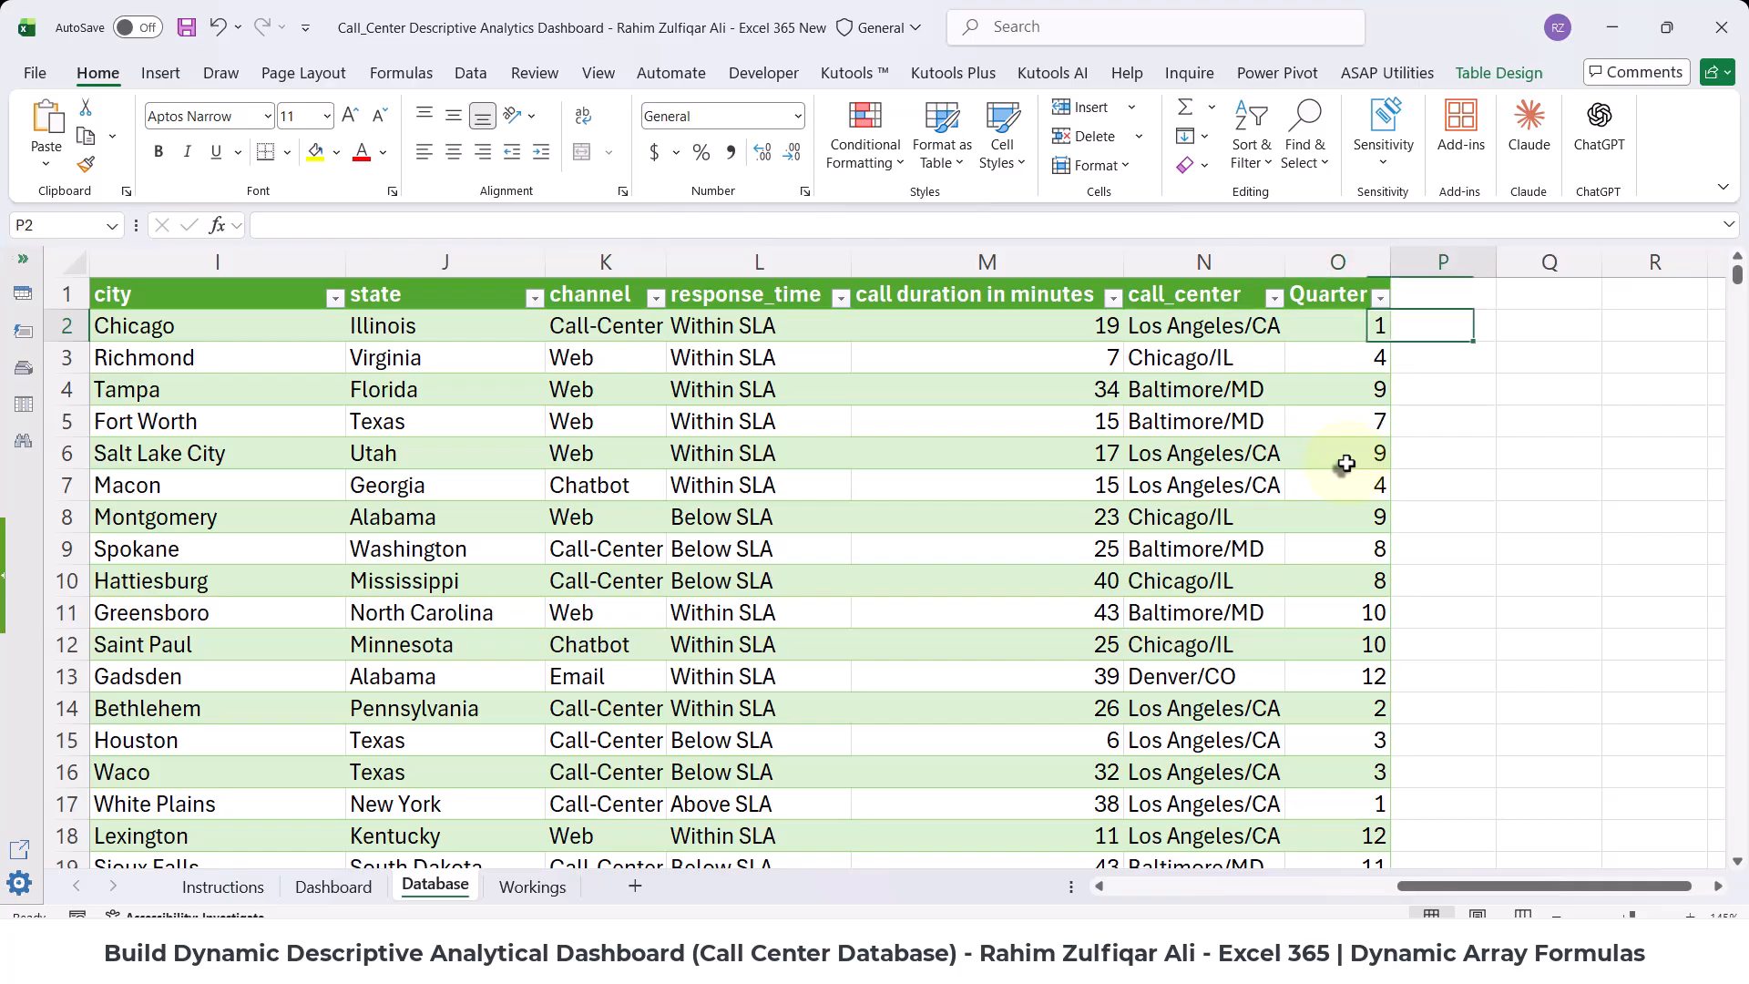
pyautogui.press('Right')
pyautogui.press('Right')
pyautogui.press('Right')
pyautogui.press('Right')
pyautogui.press('Left')
pyautogui.press('Left')
pyautogui.press('Left')
pyautogui.press('Left')
pyautogui.press('Left')
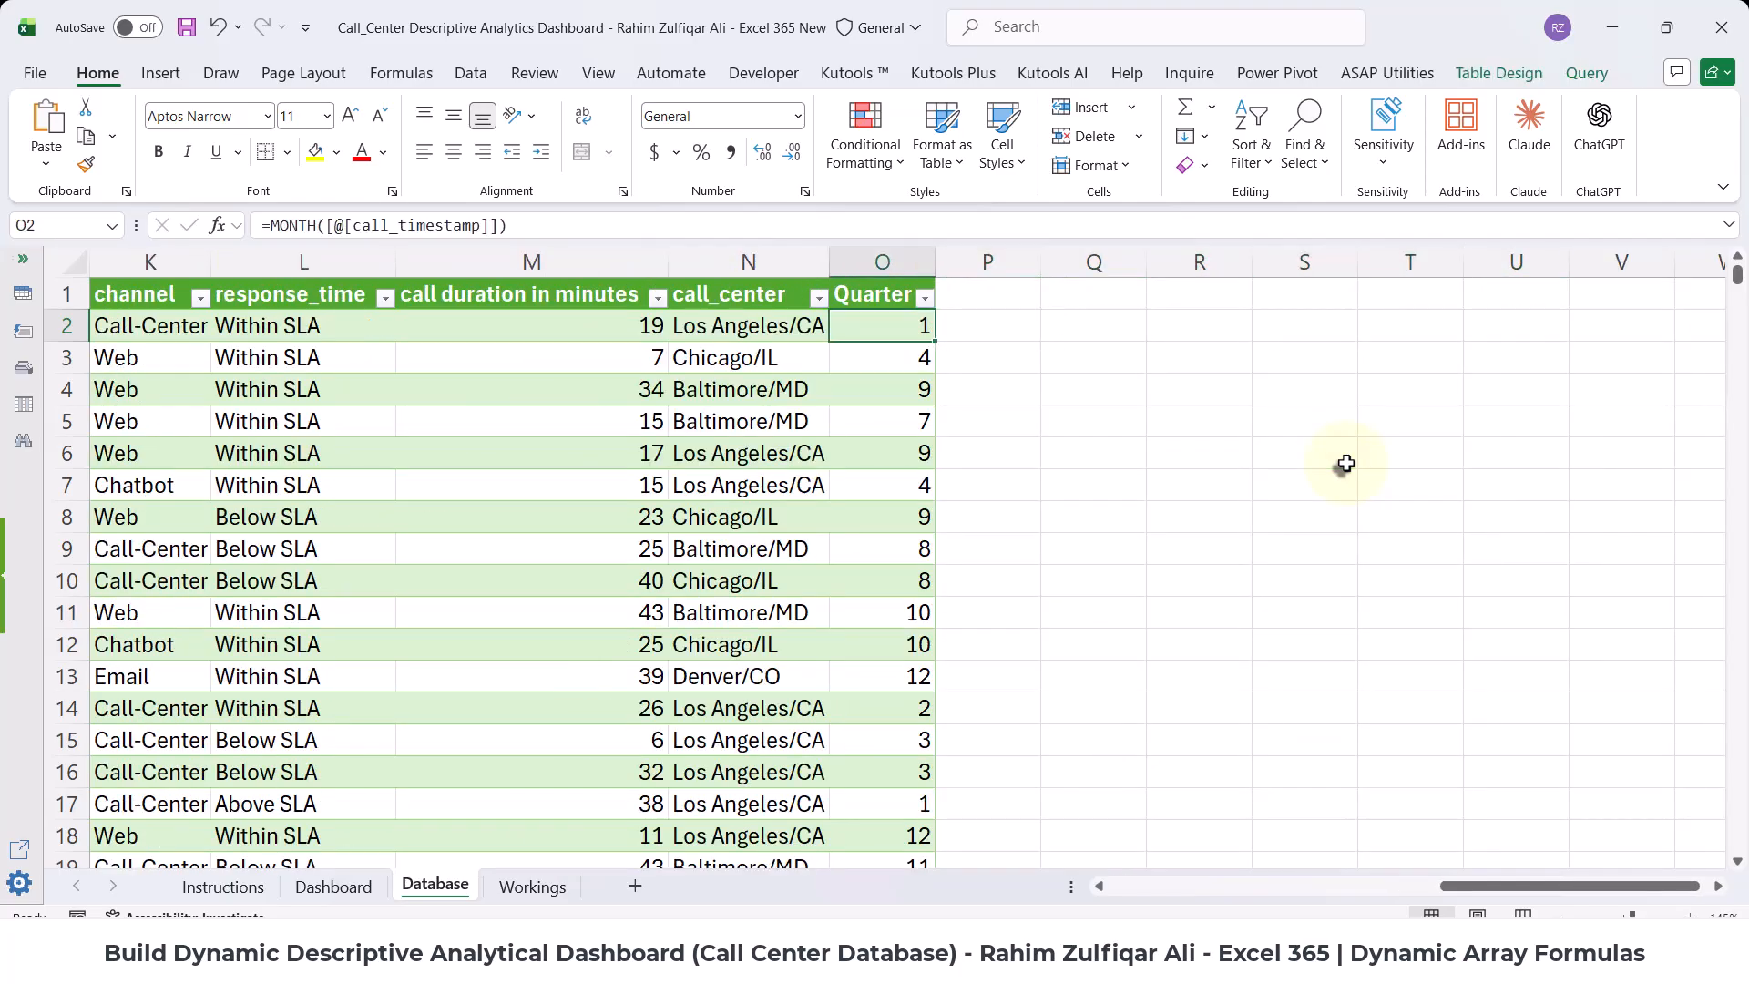
pyautogui.press('F2')
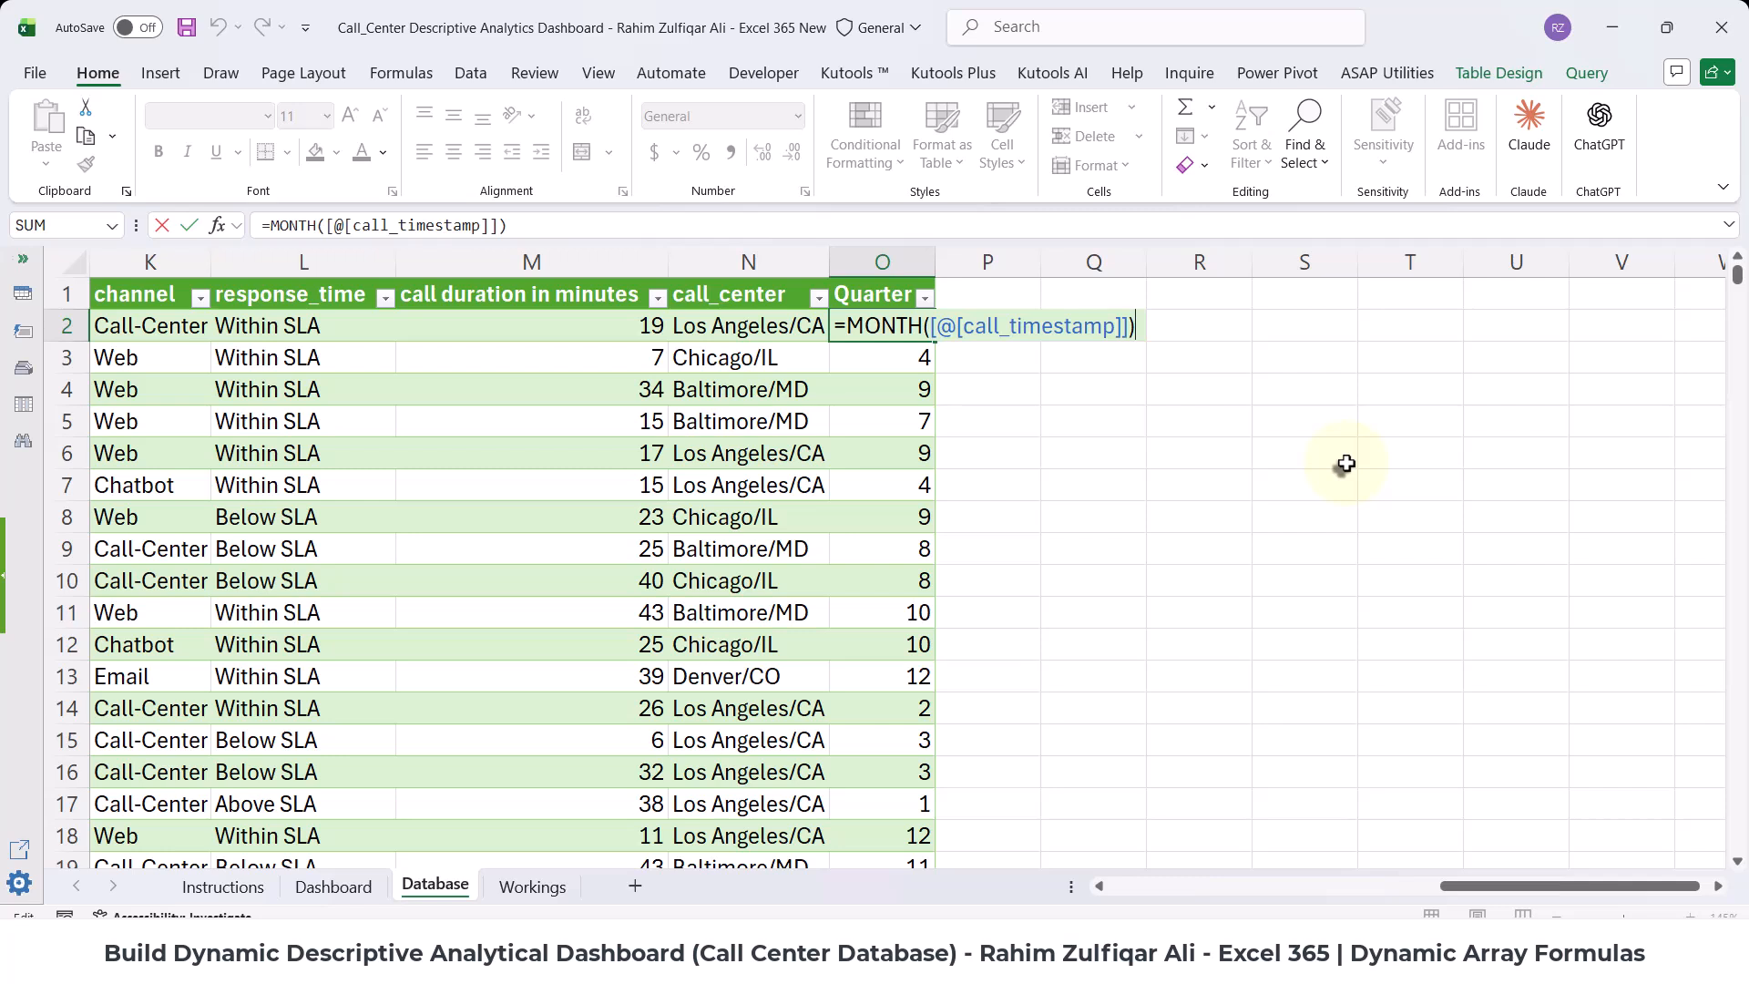
pyautogui.press('Escape')
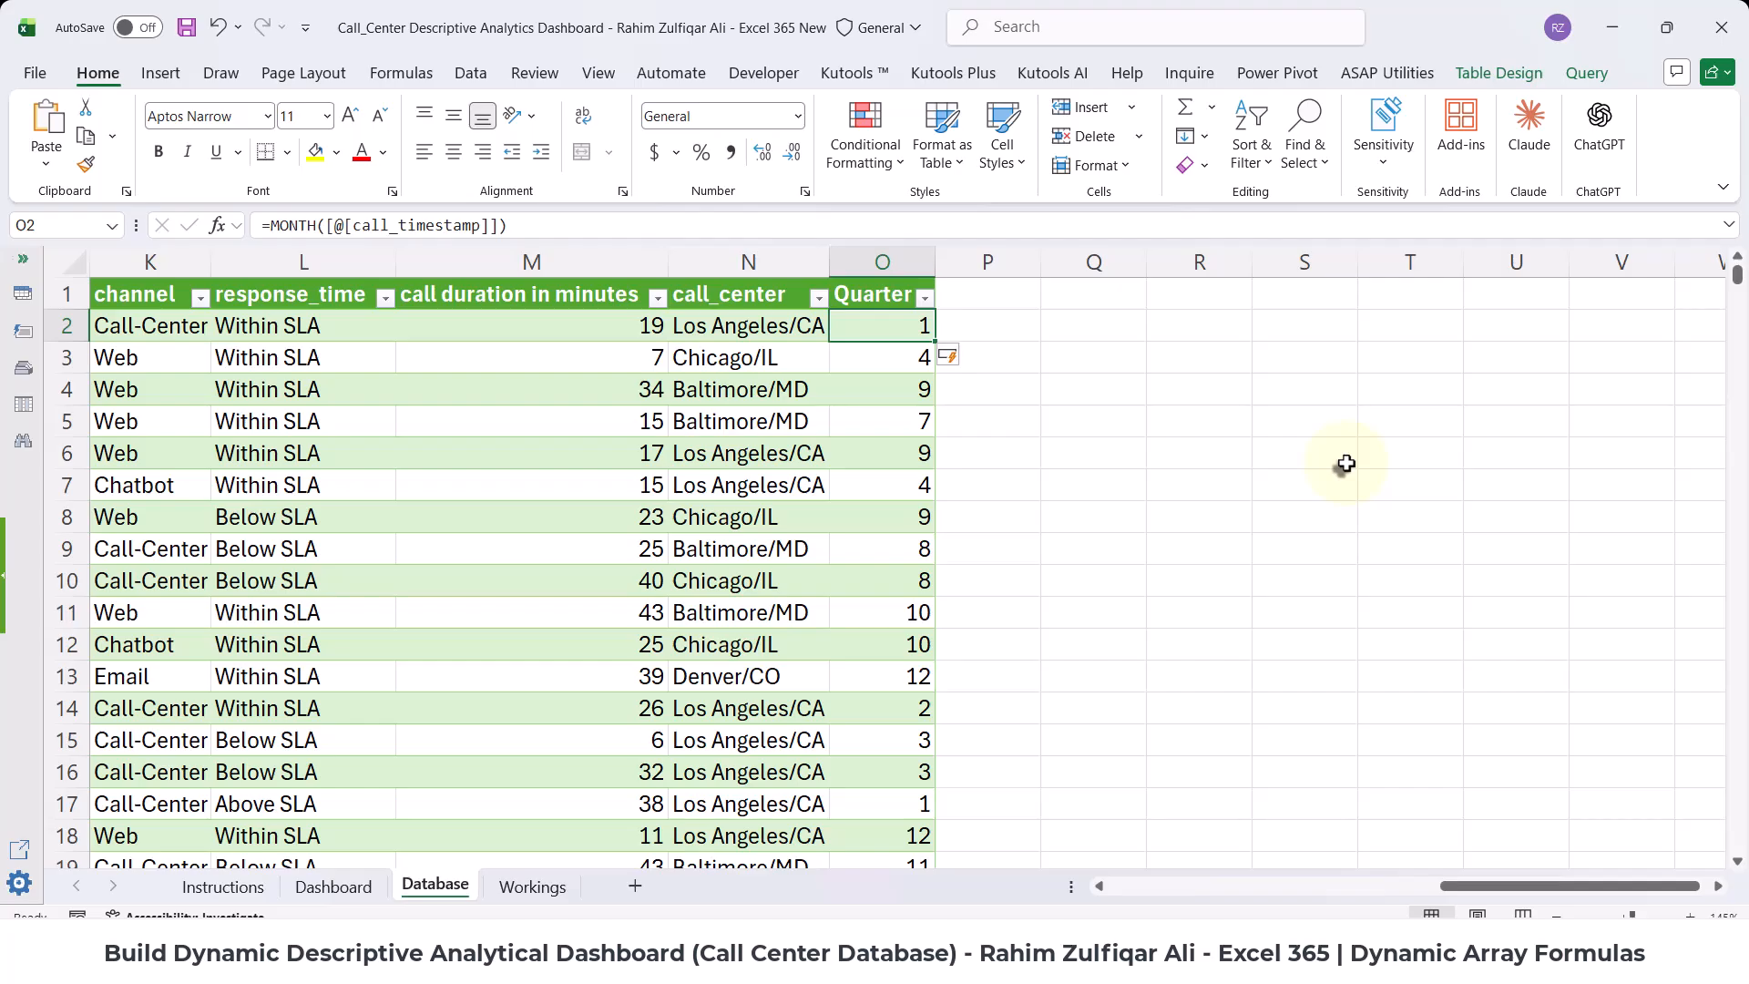
# - Divide the month number by 3 in the Quarter column's formula, making O2 read =MONTH([@[call_timestamp]])/3
pyautogui.press('F2')
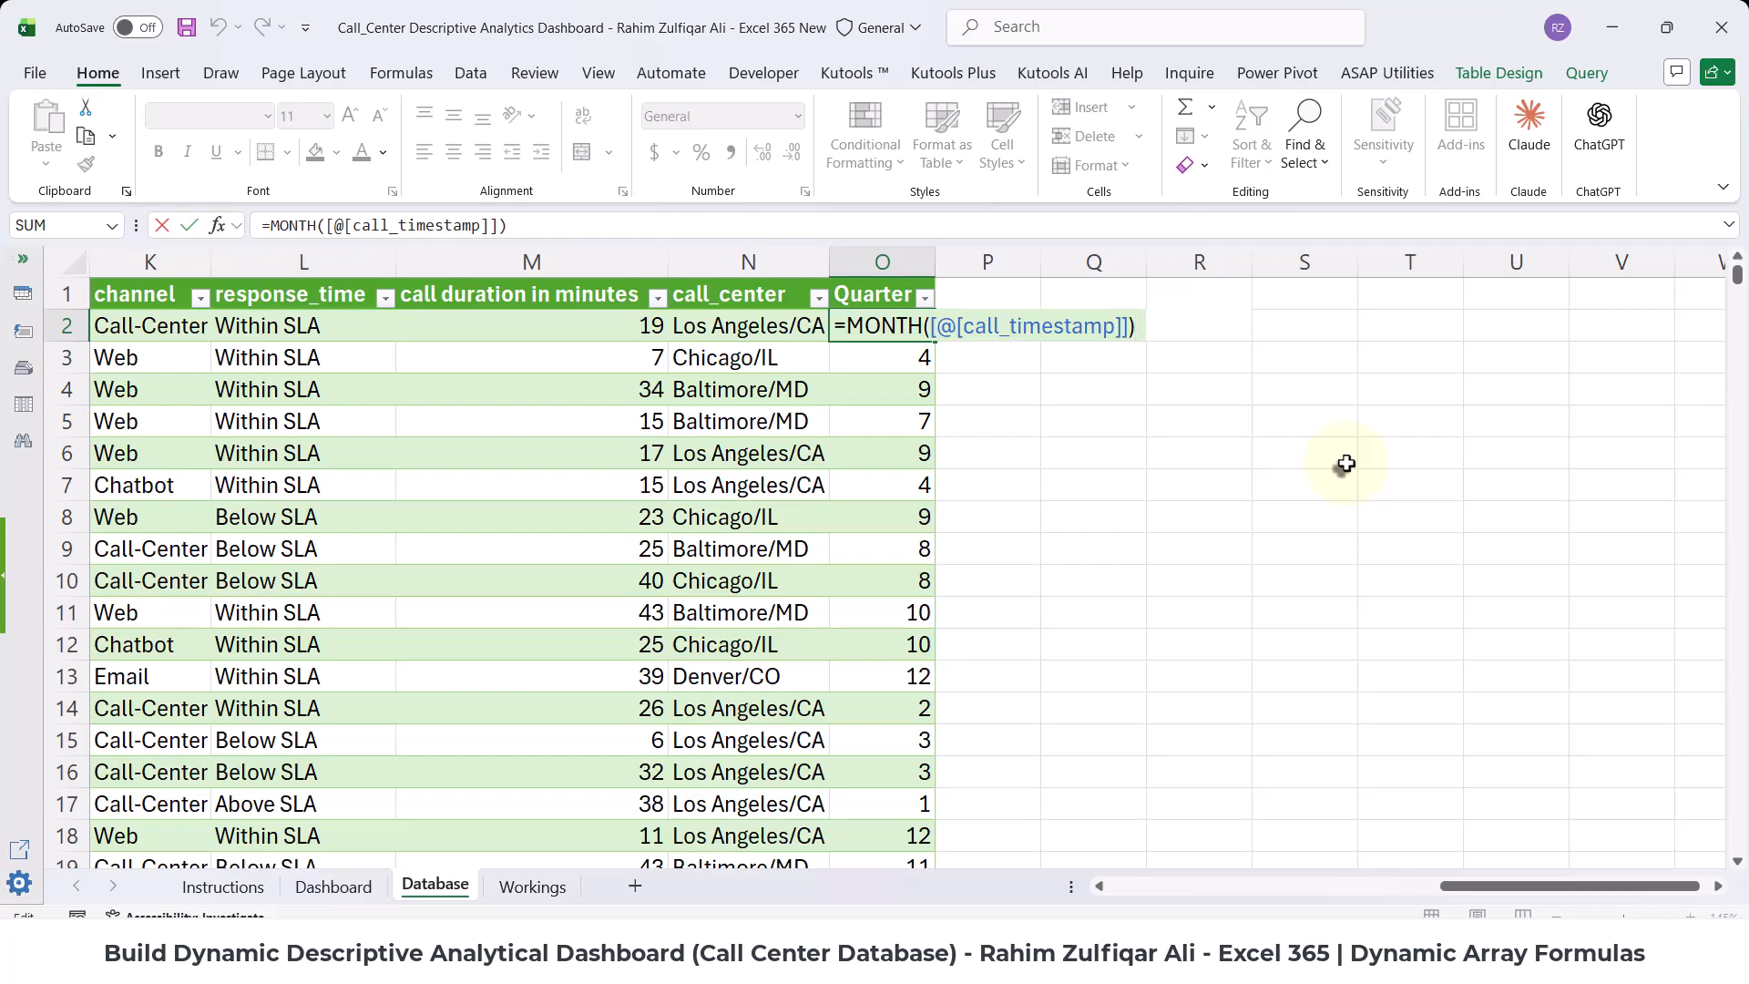
pyautogui.write('/3')
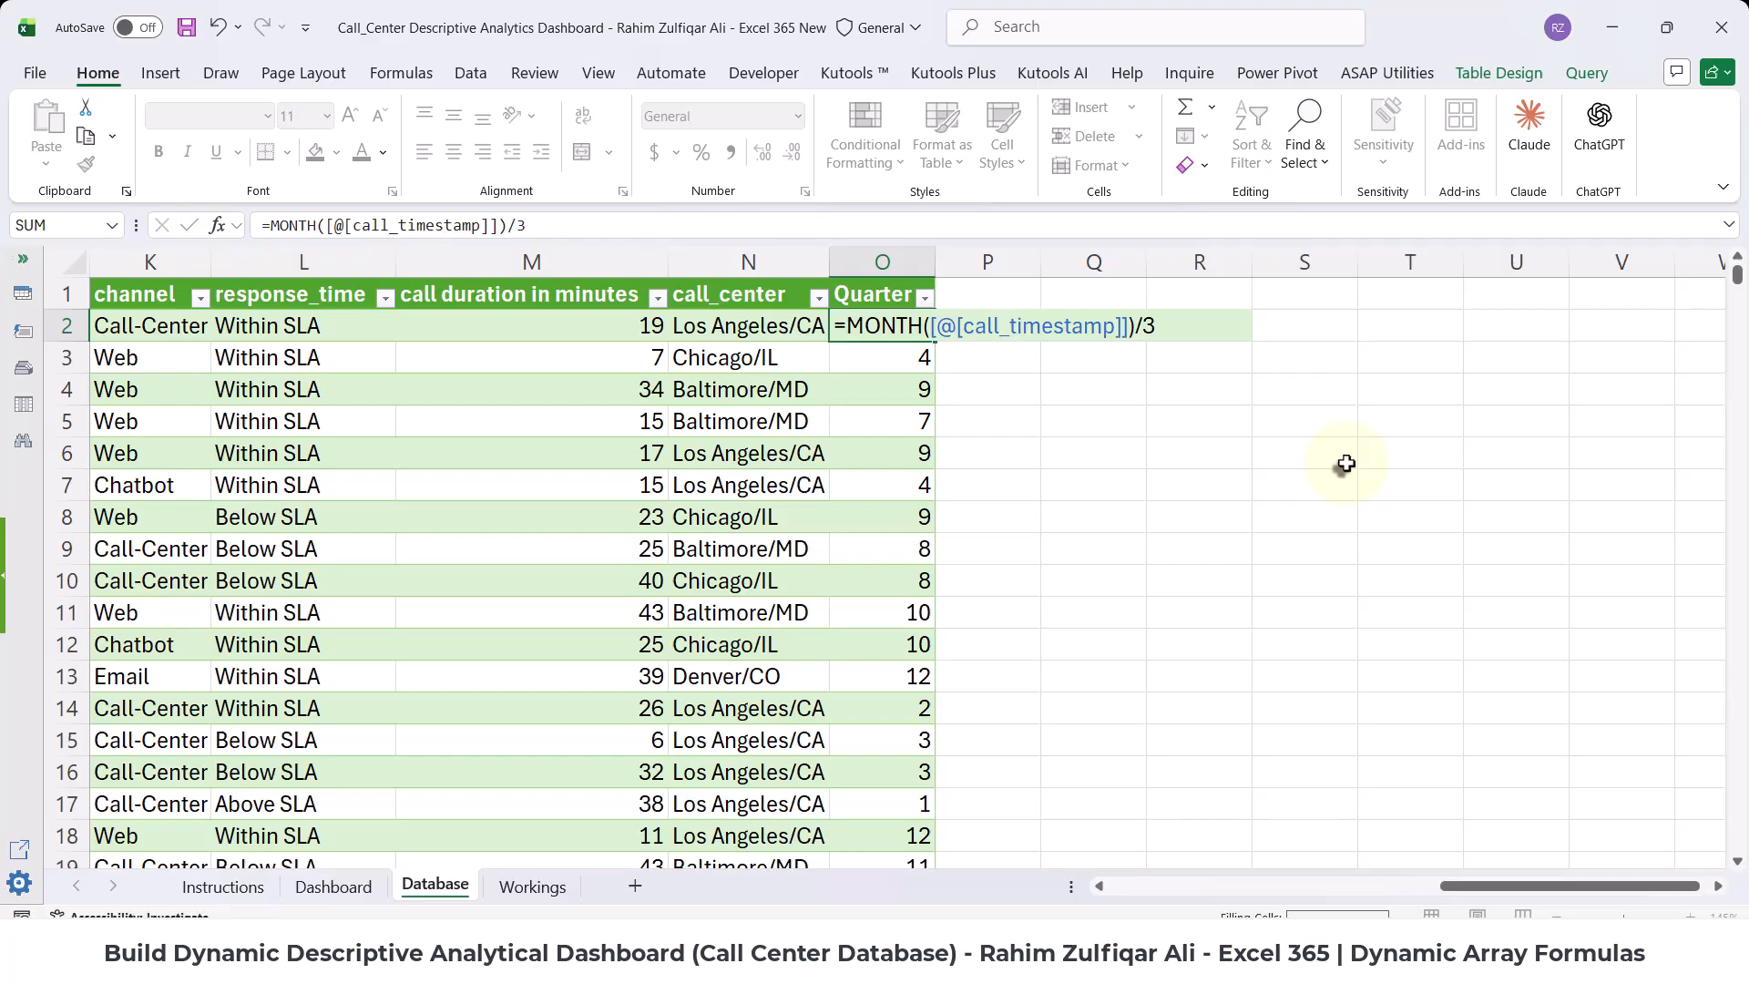
pyautogui.press('Return')
pyautogui.press('Up')
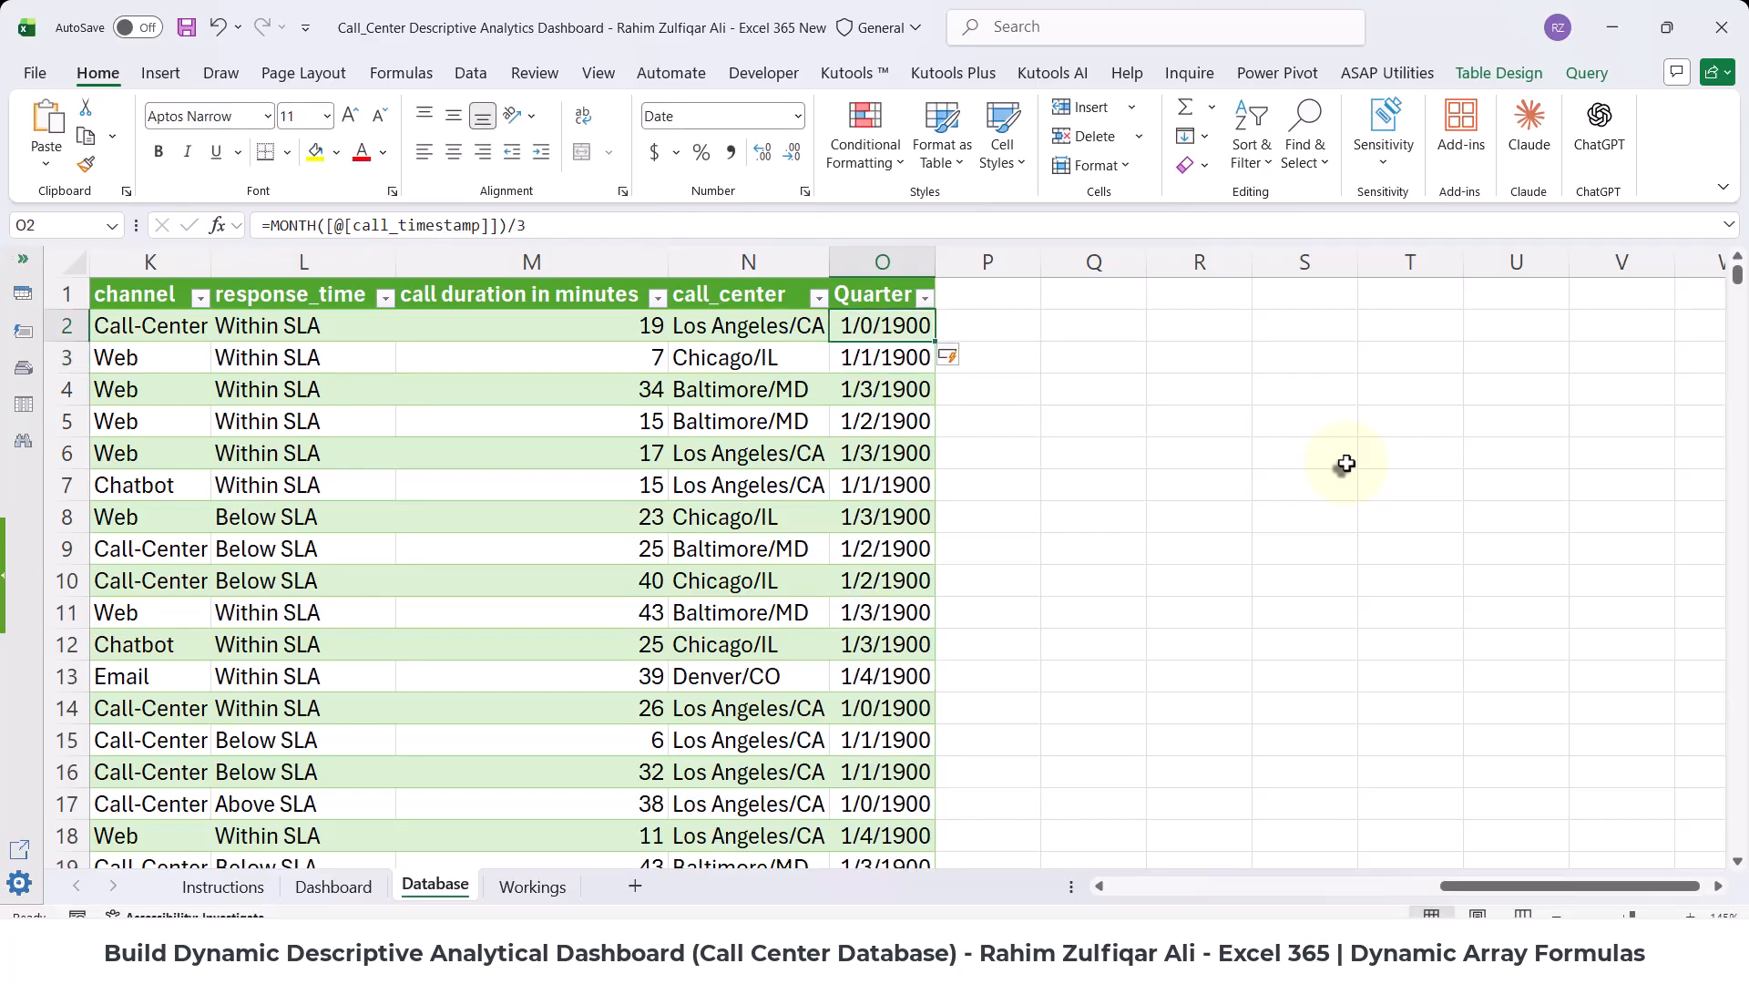
pyautogui.press('Down')
pyautogui.press('Down')
pyautogui.press('Up')
pyautogui.press('Up')
# - Format all Quarter column values in comma style and reduce them to one decimal place
pyautogui.hotkey('ctrl', 'shift', 'Down')
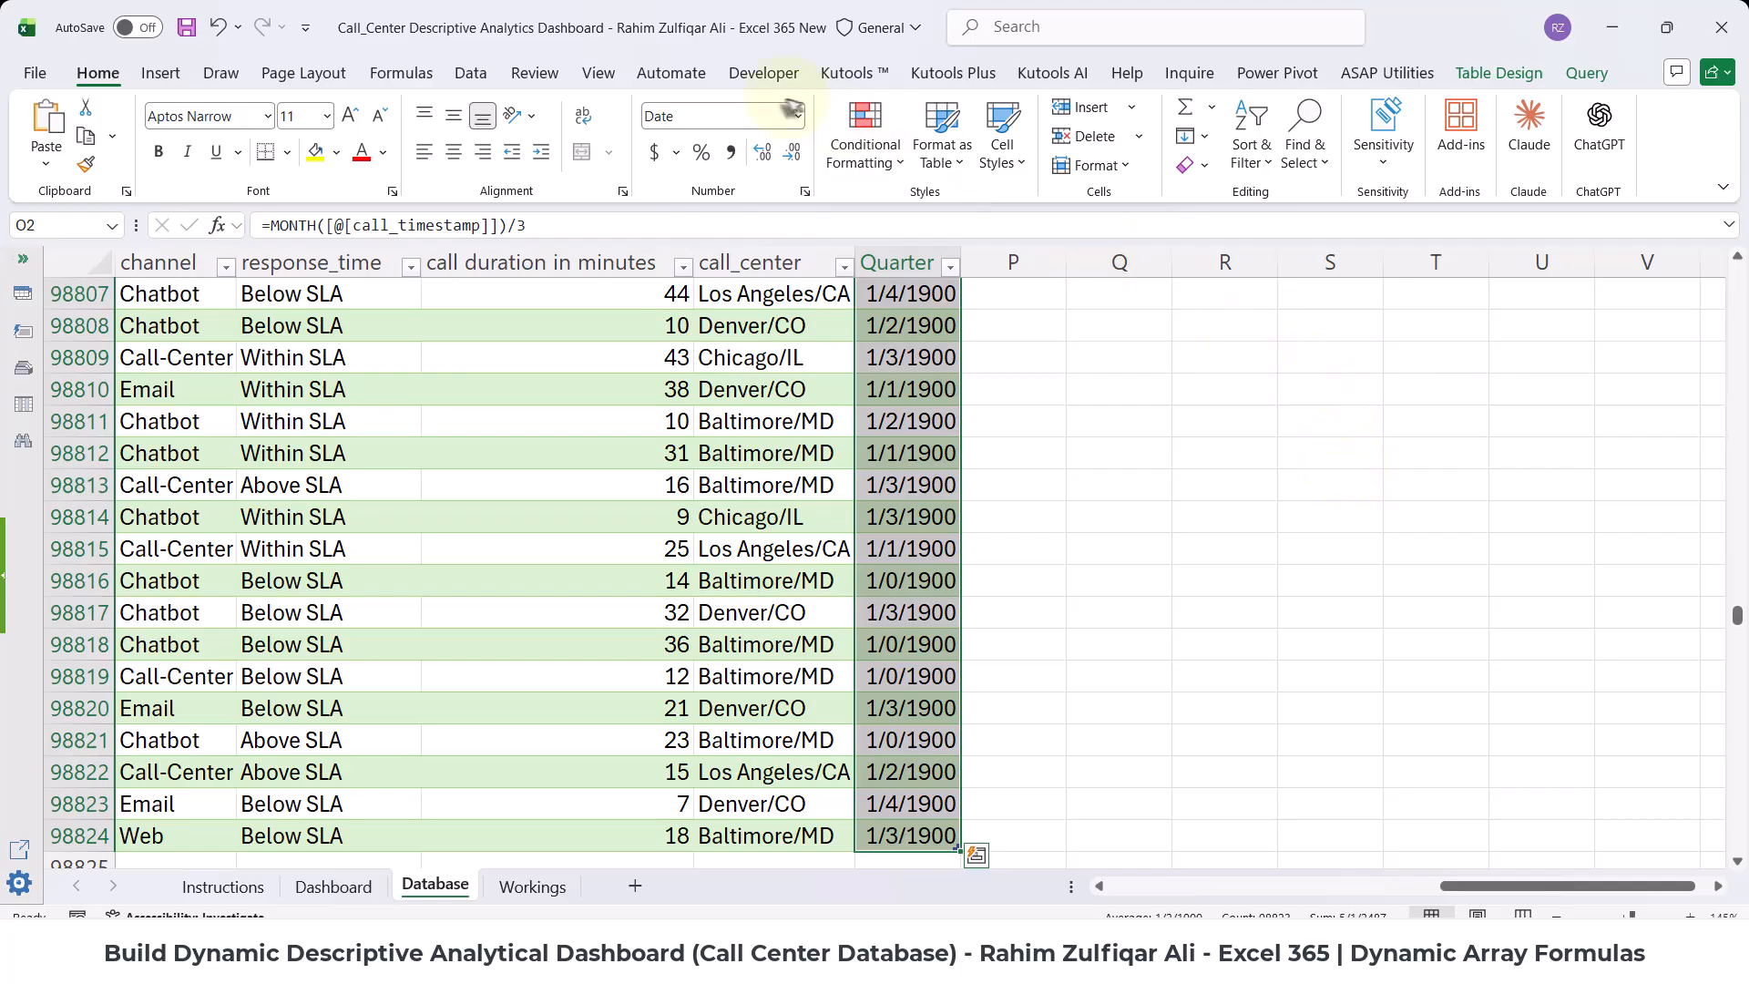
pyautogui.click(732, 154)
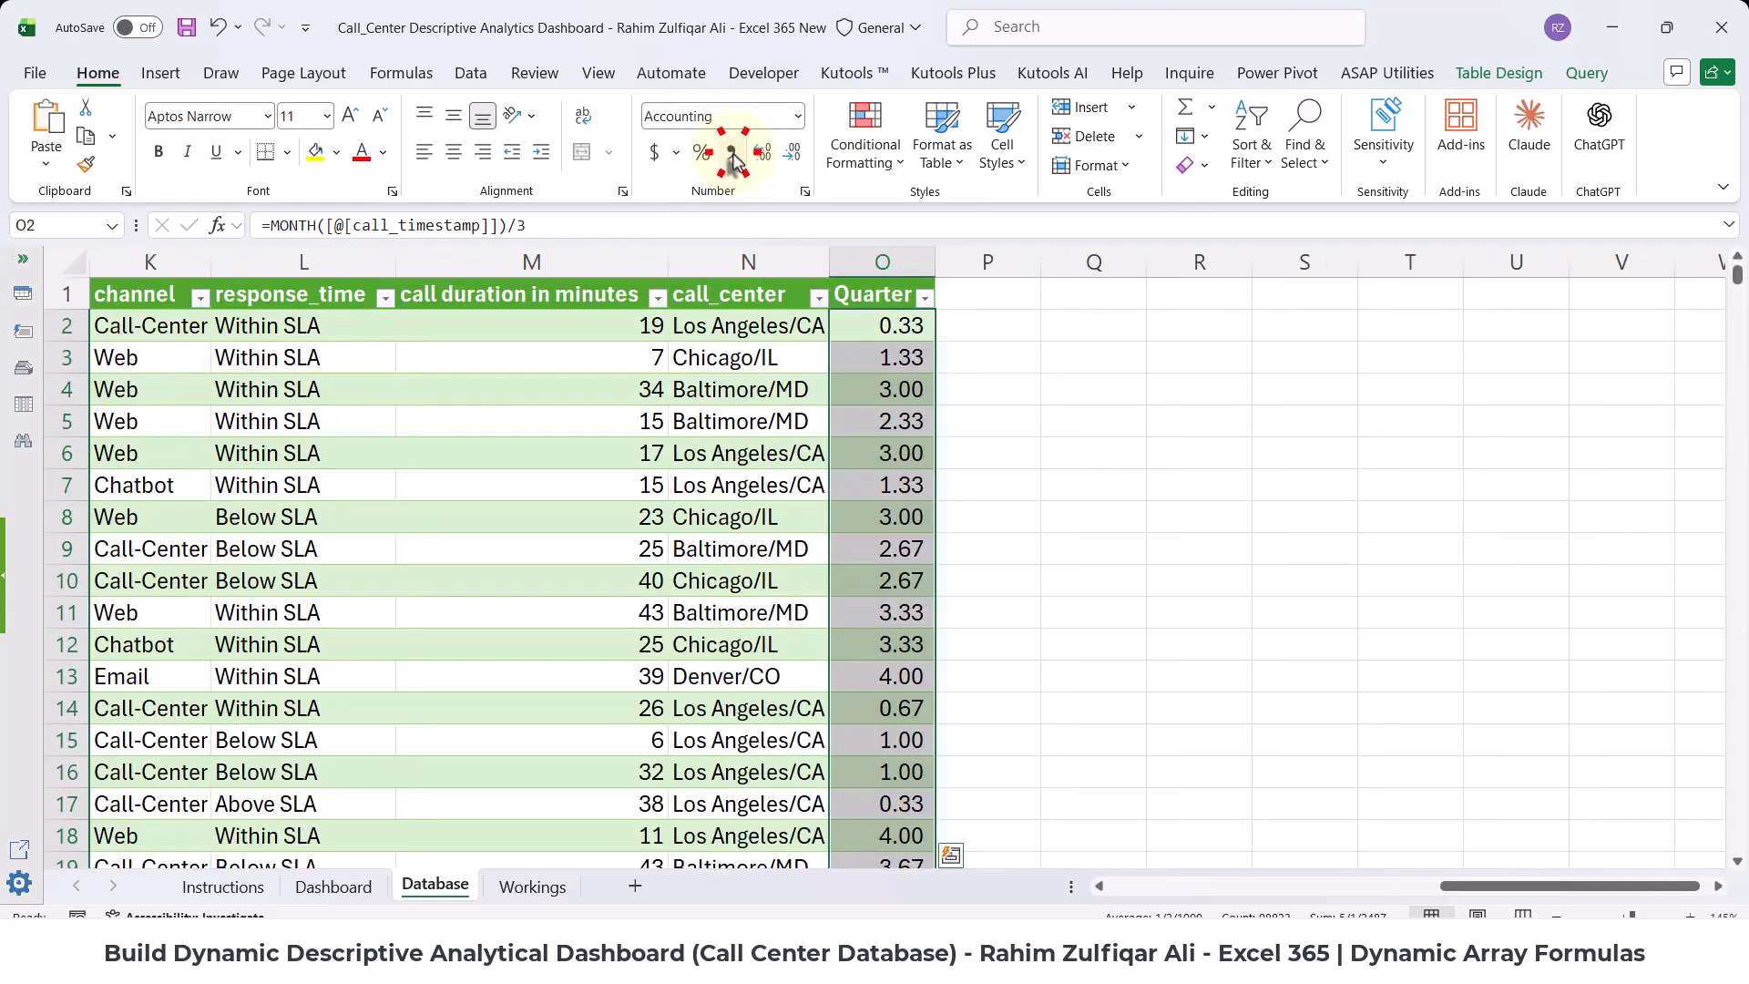
pyautogui.click(791, 162)
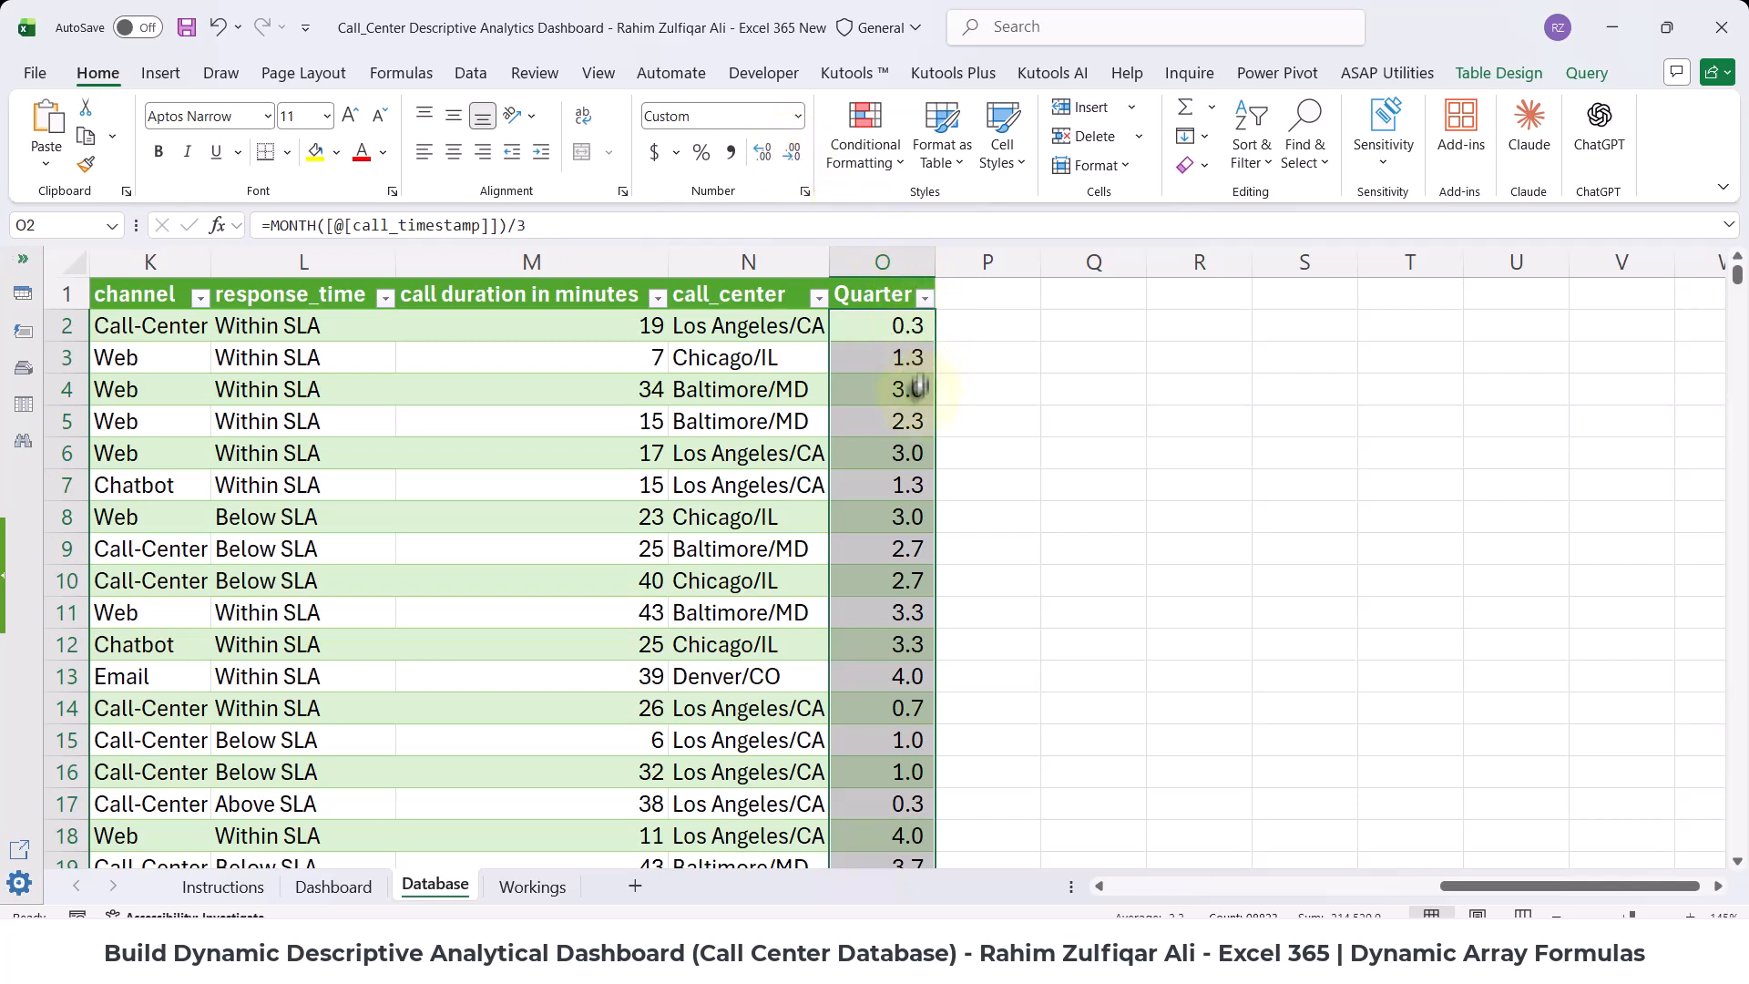
# - Try displaying the Quarter column without decimal places, check the formula in O2 and undo the decimal change
pyautogui.click(792, 153)
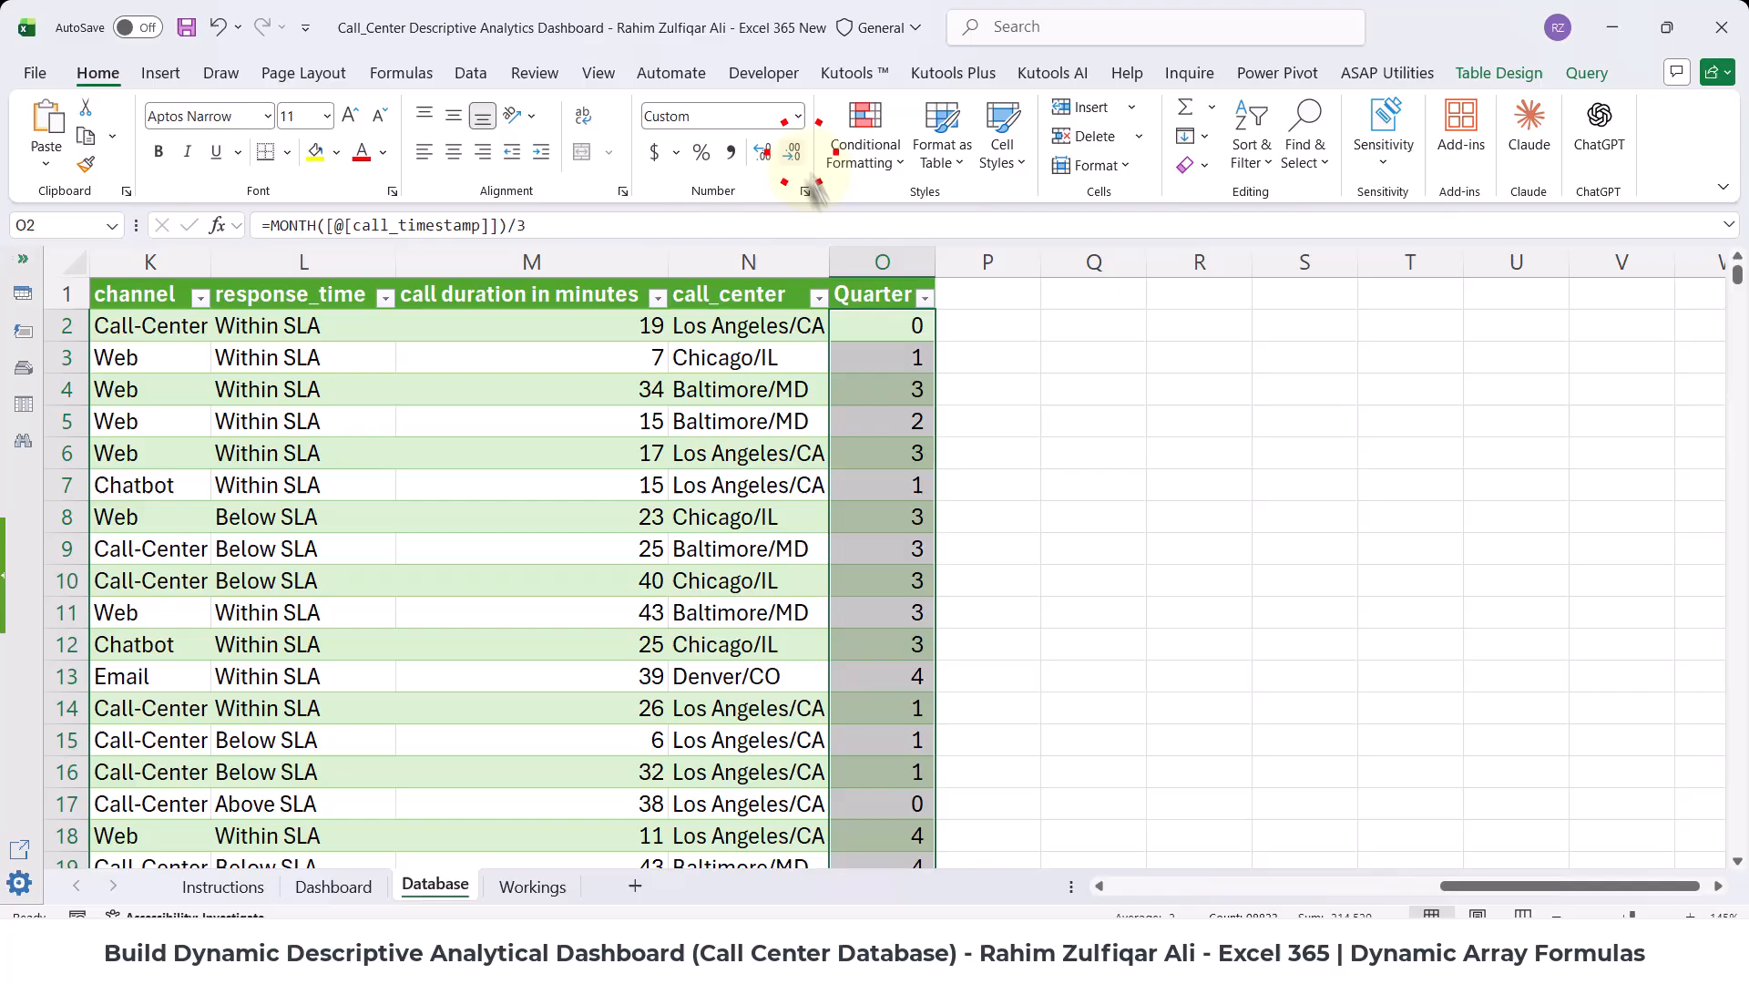
pyautogui.click(886, 331)
pyautogui.hotkey('ctrl', 'c')
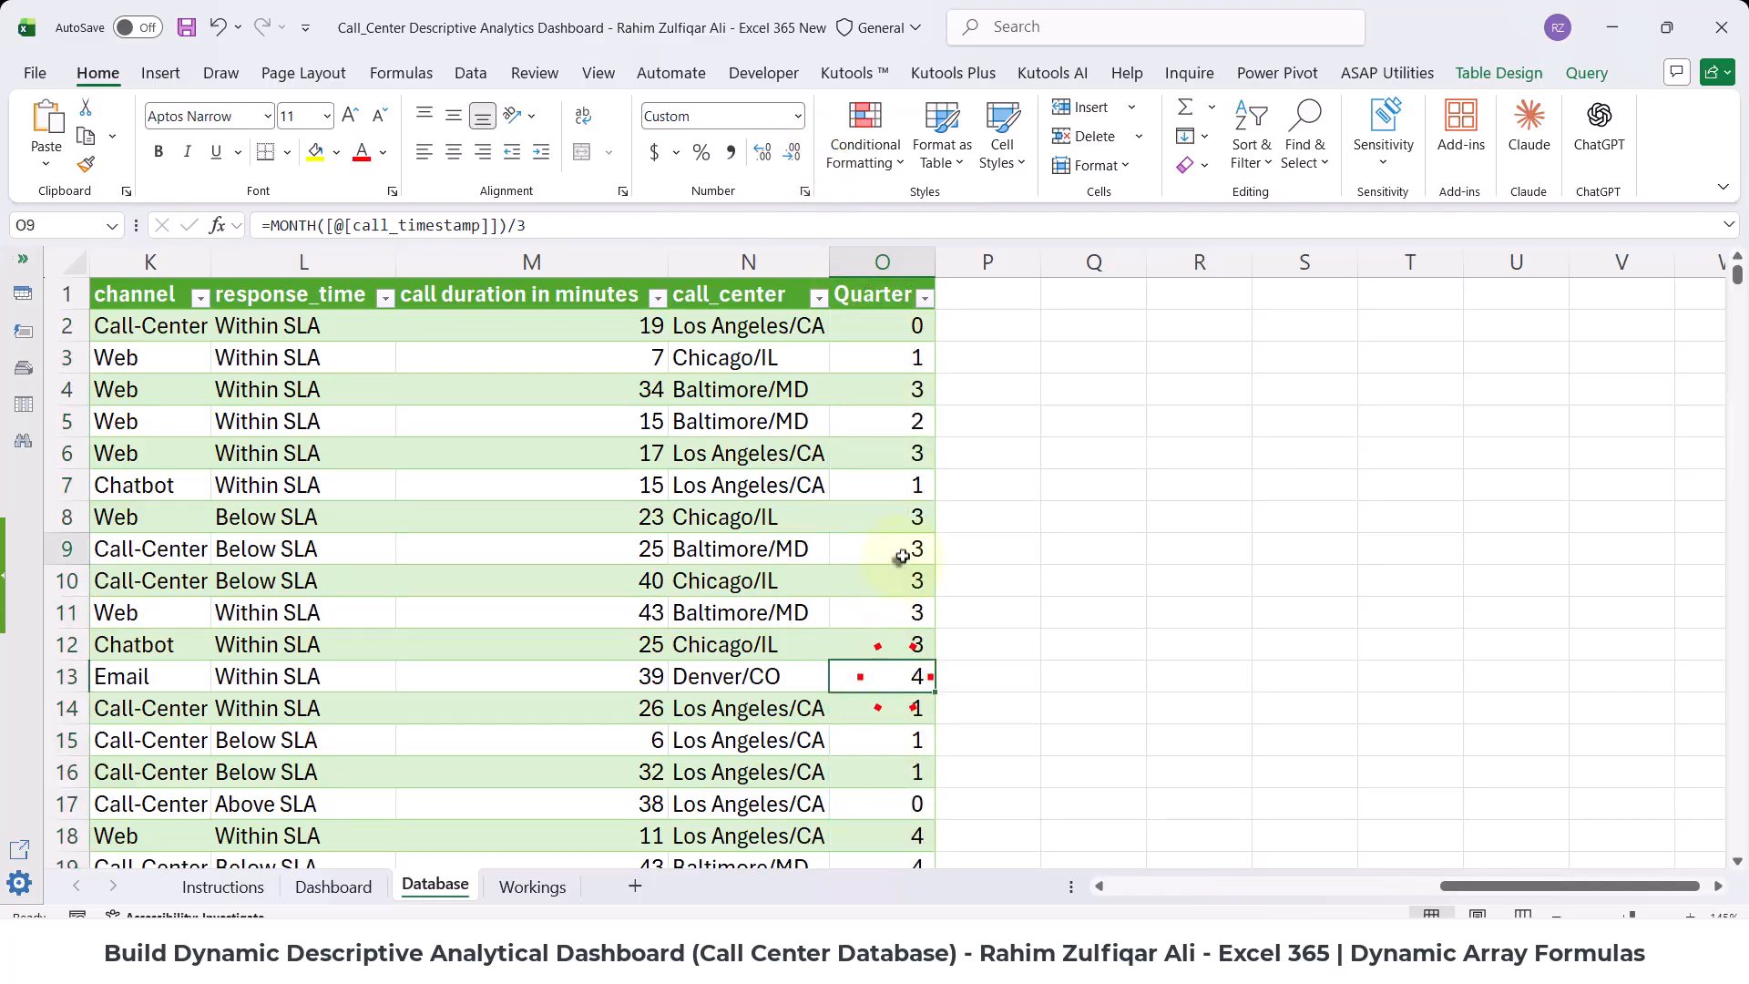
pyautogui.doubleClick(898, 325)
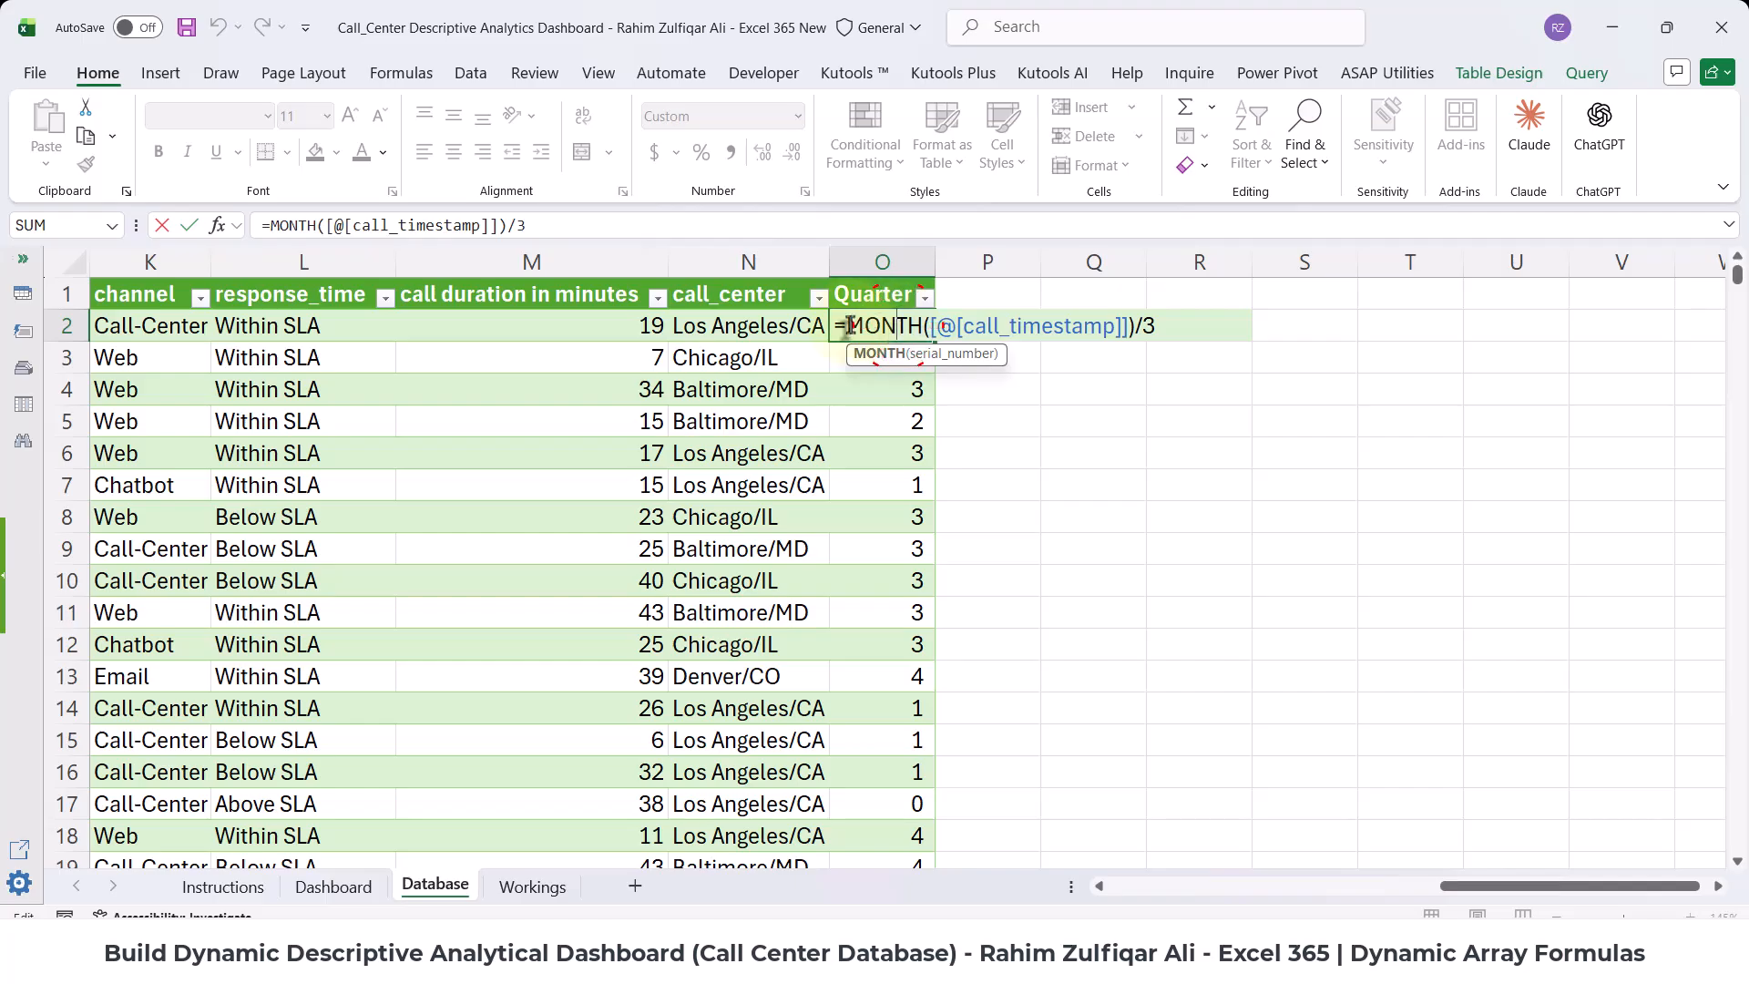
pyautogui.click(848, 324)
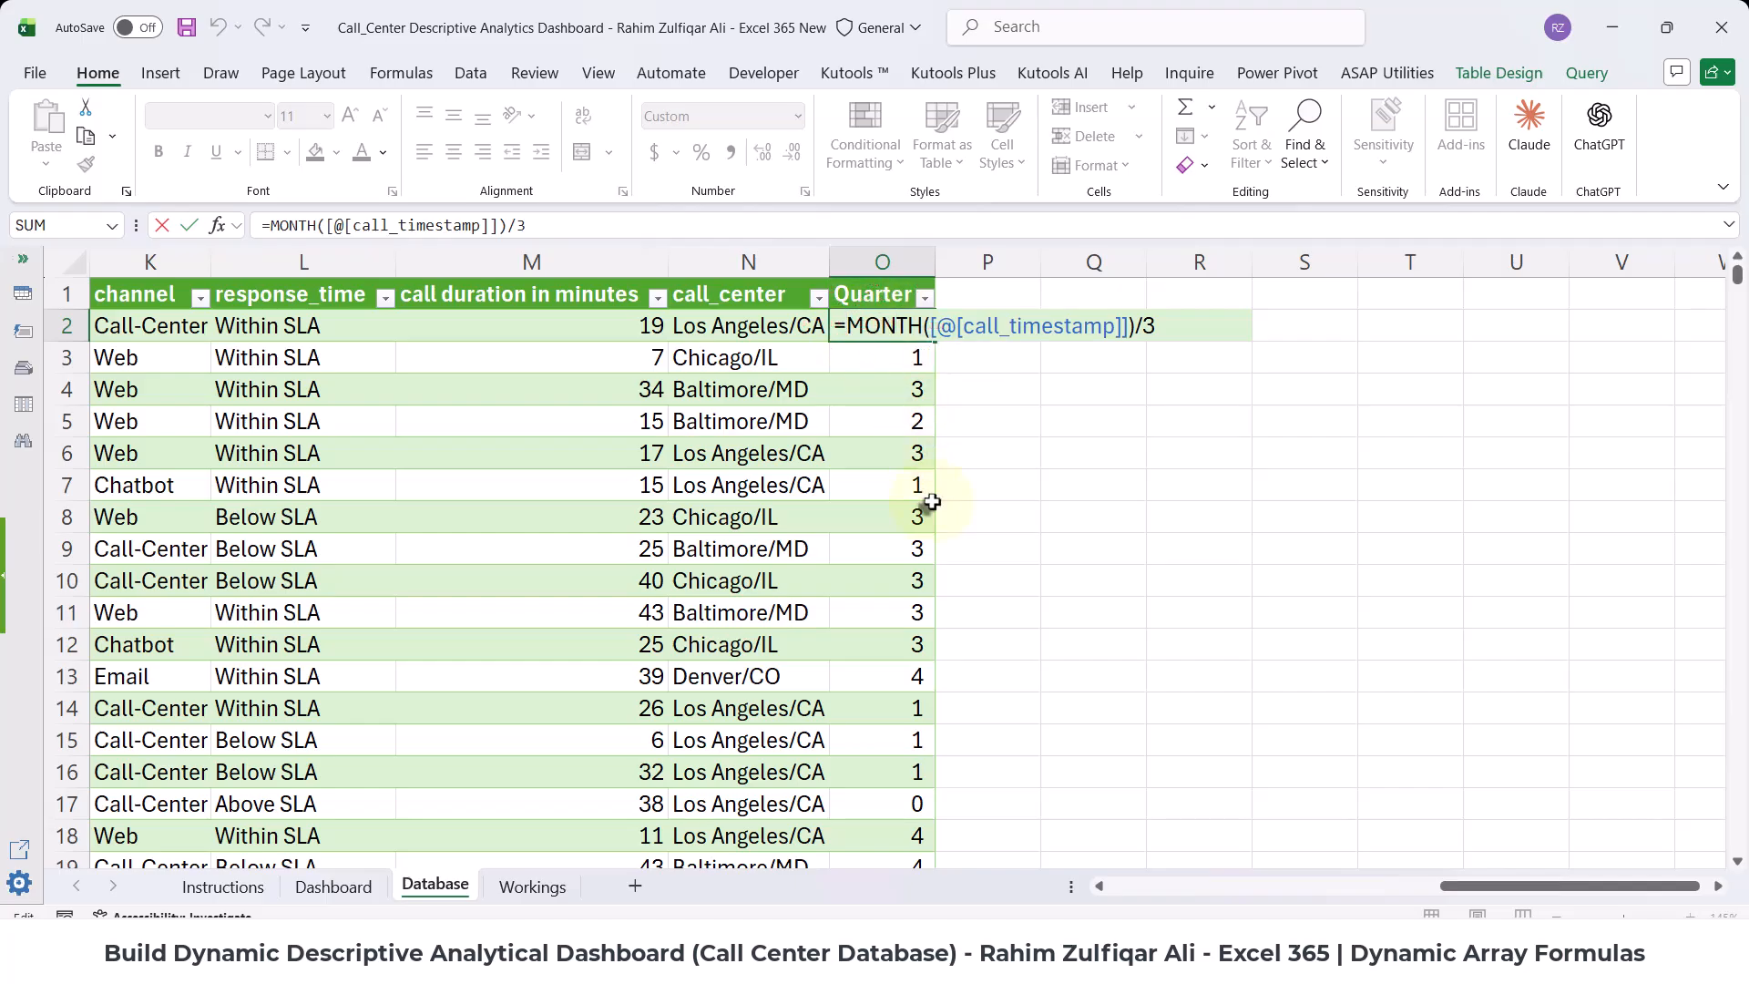
pyautogui.press('Escape')
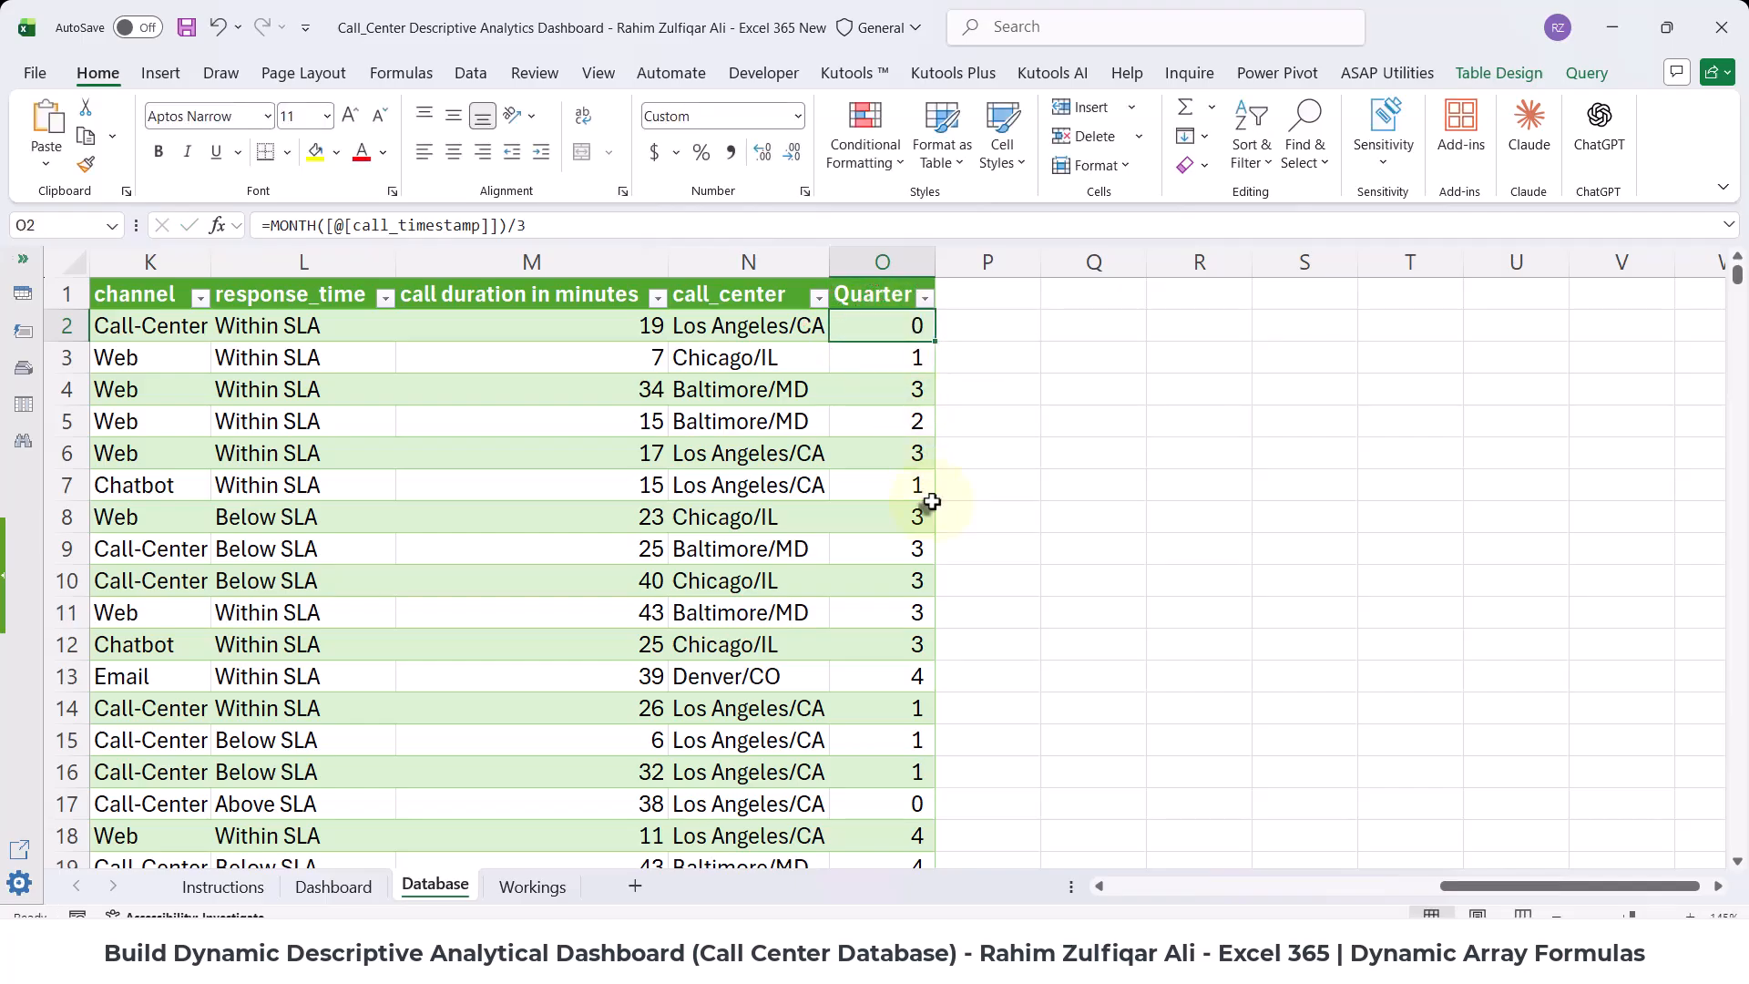
pyautogui.hotkey('ctrl', 'z')
# - Round the Quarter values up to whole numbers by changing O2 to =ROUNDUP(MONTH([@[call_timestamp]])/3,0)
pyautogui.click(891, 333)
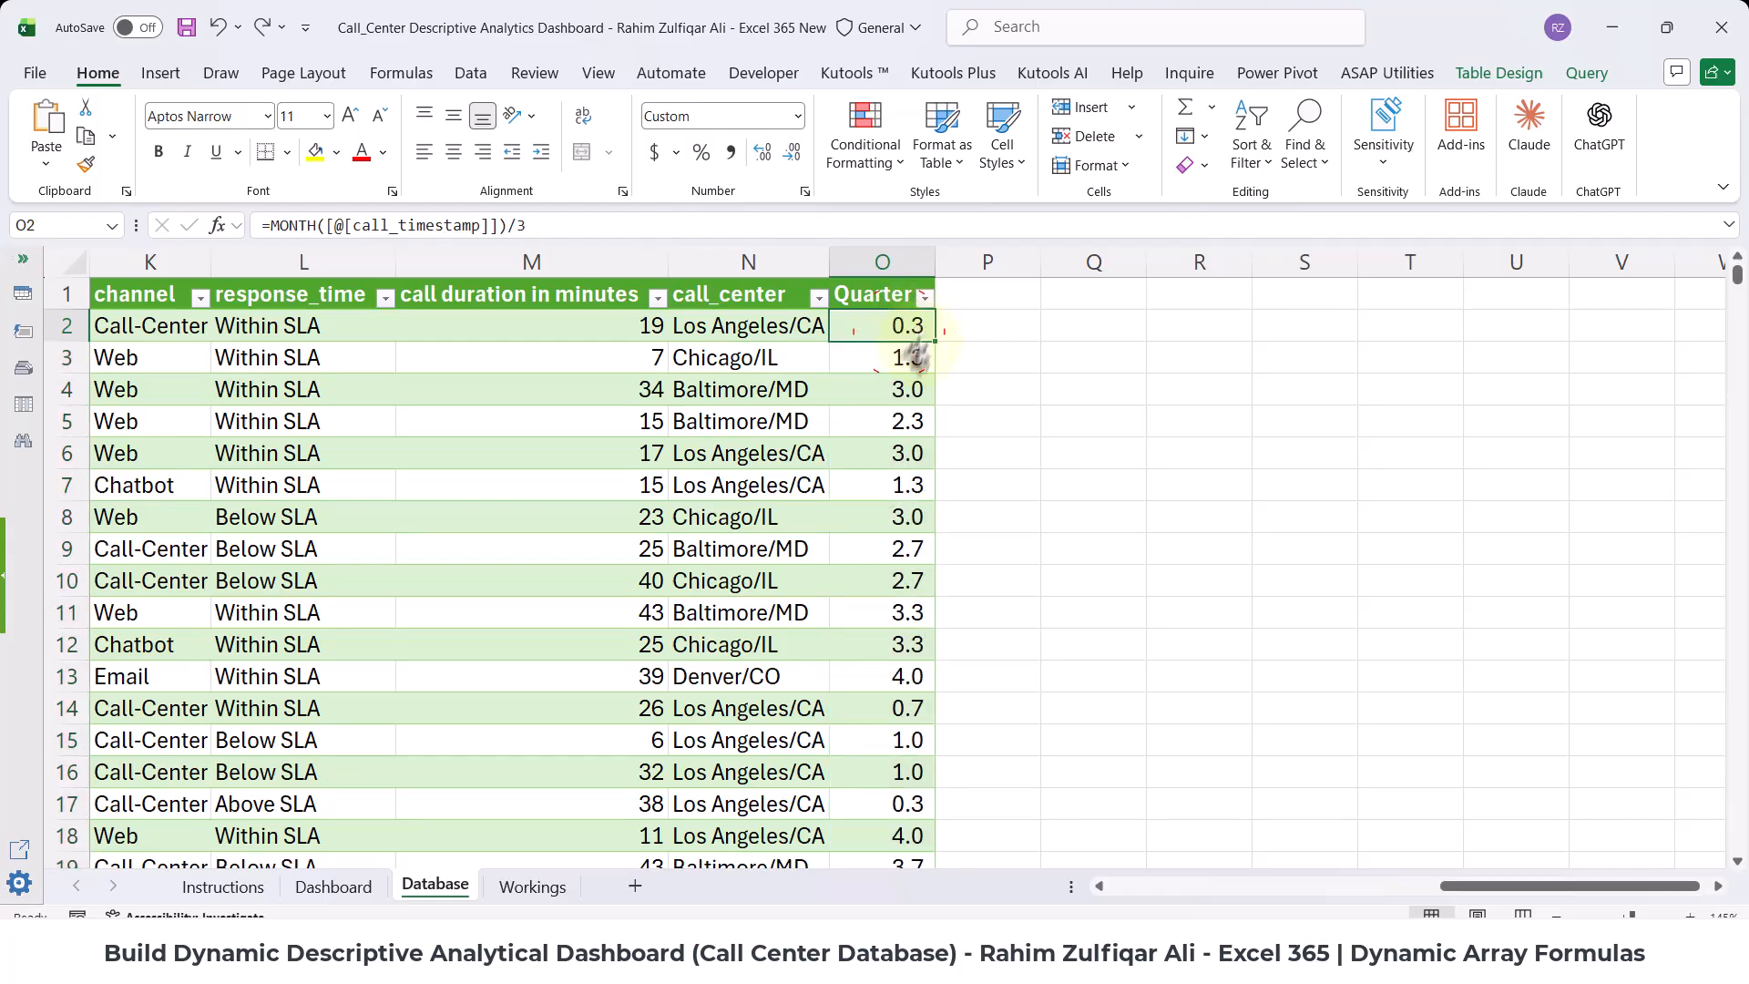
pyautogui.click(897, 362)
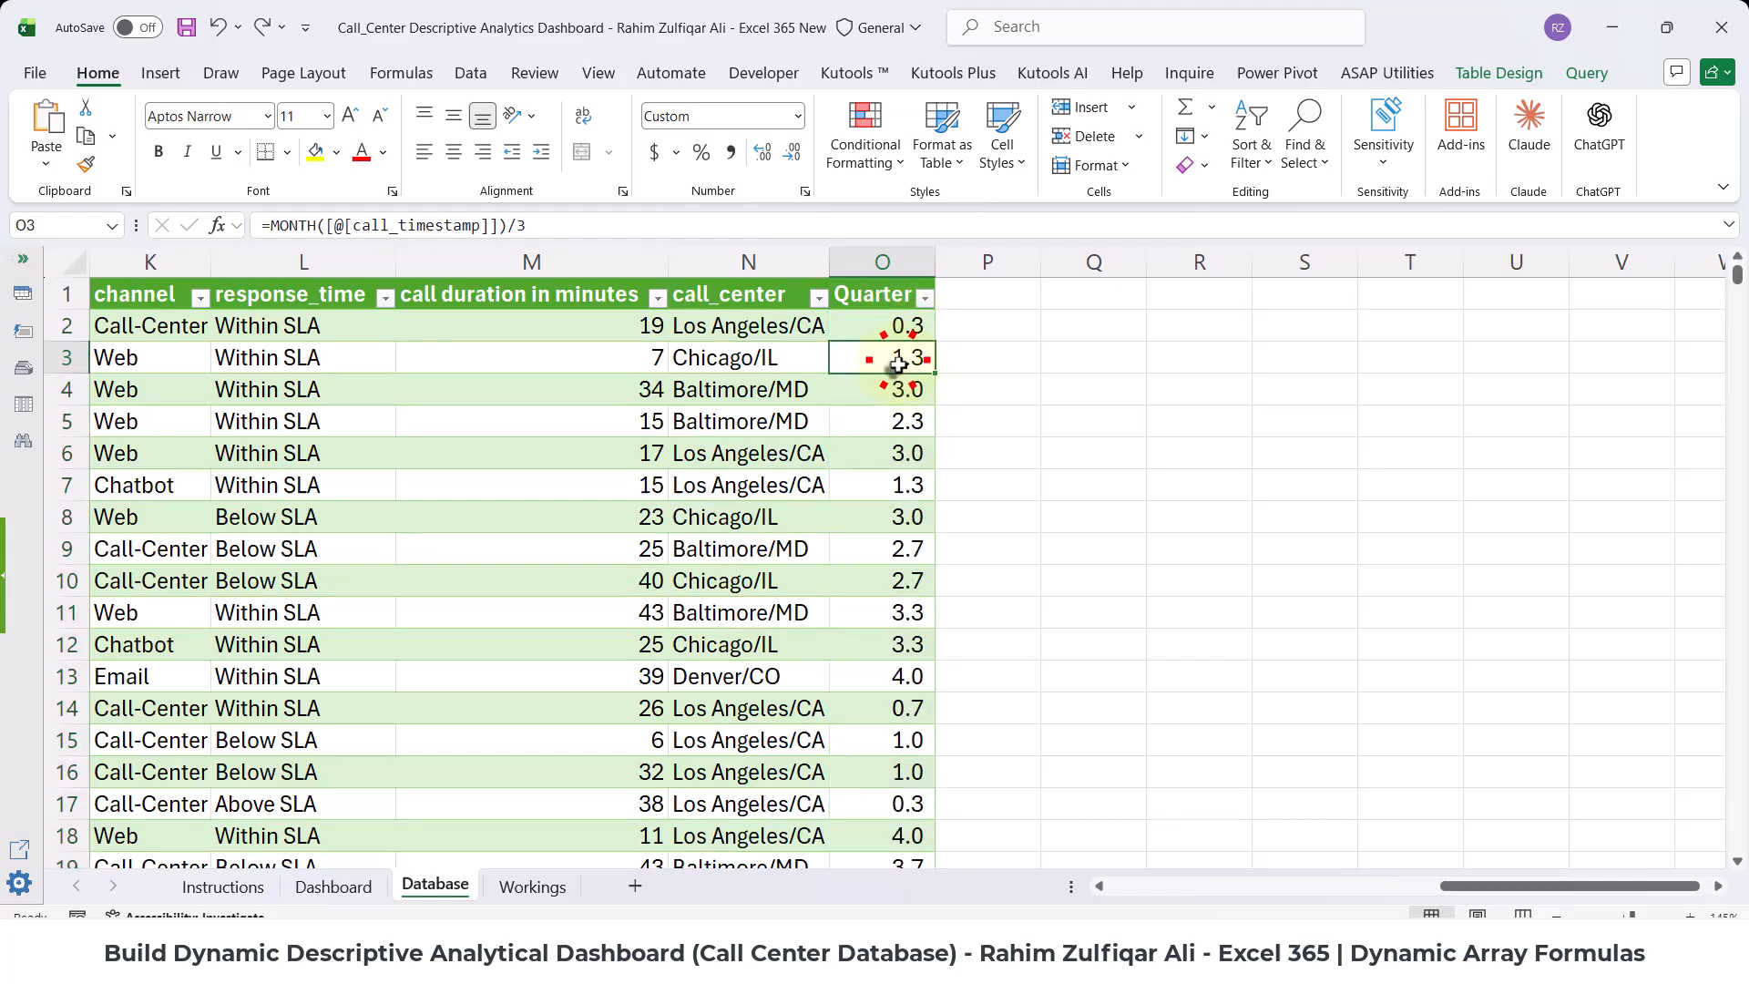
pyautogui.click(890, 421)
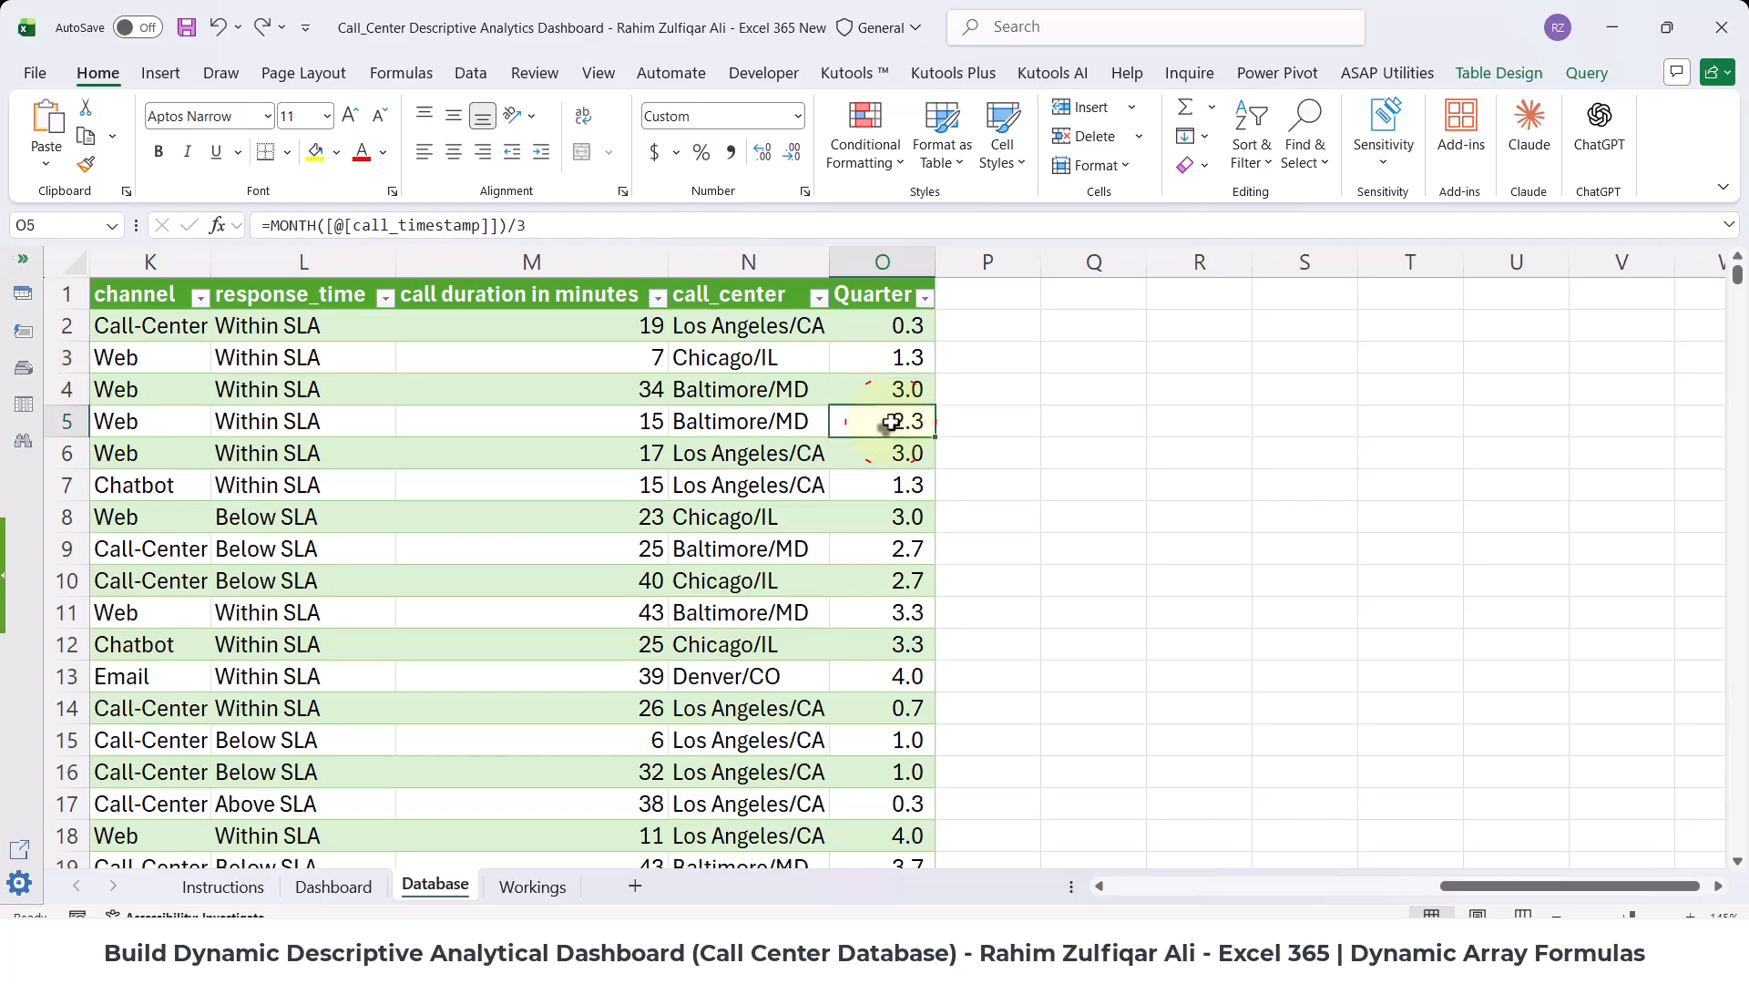
pyautogui.click(886, 326)
pyautogui.doubleClick(886, 325)
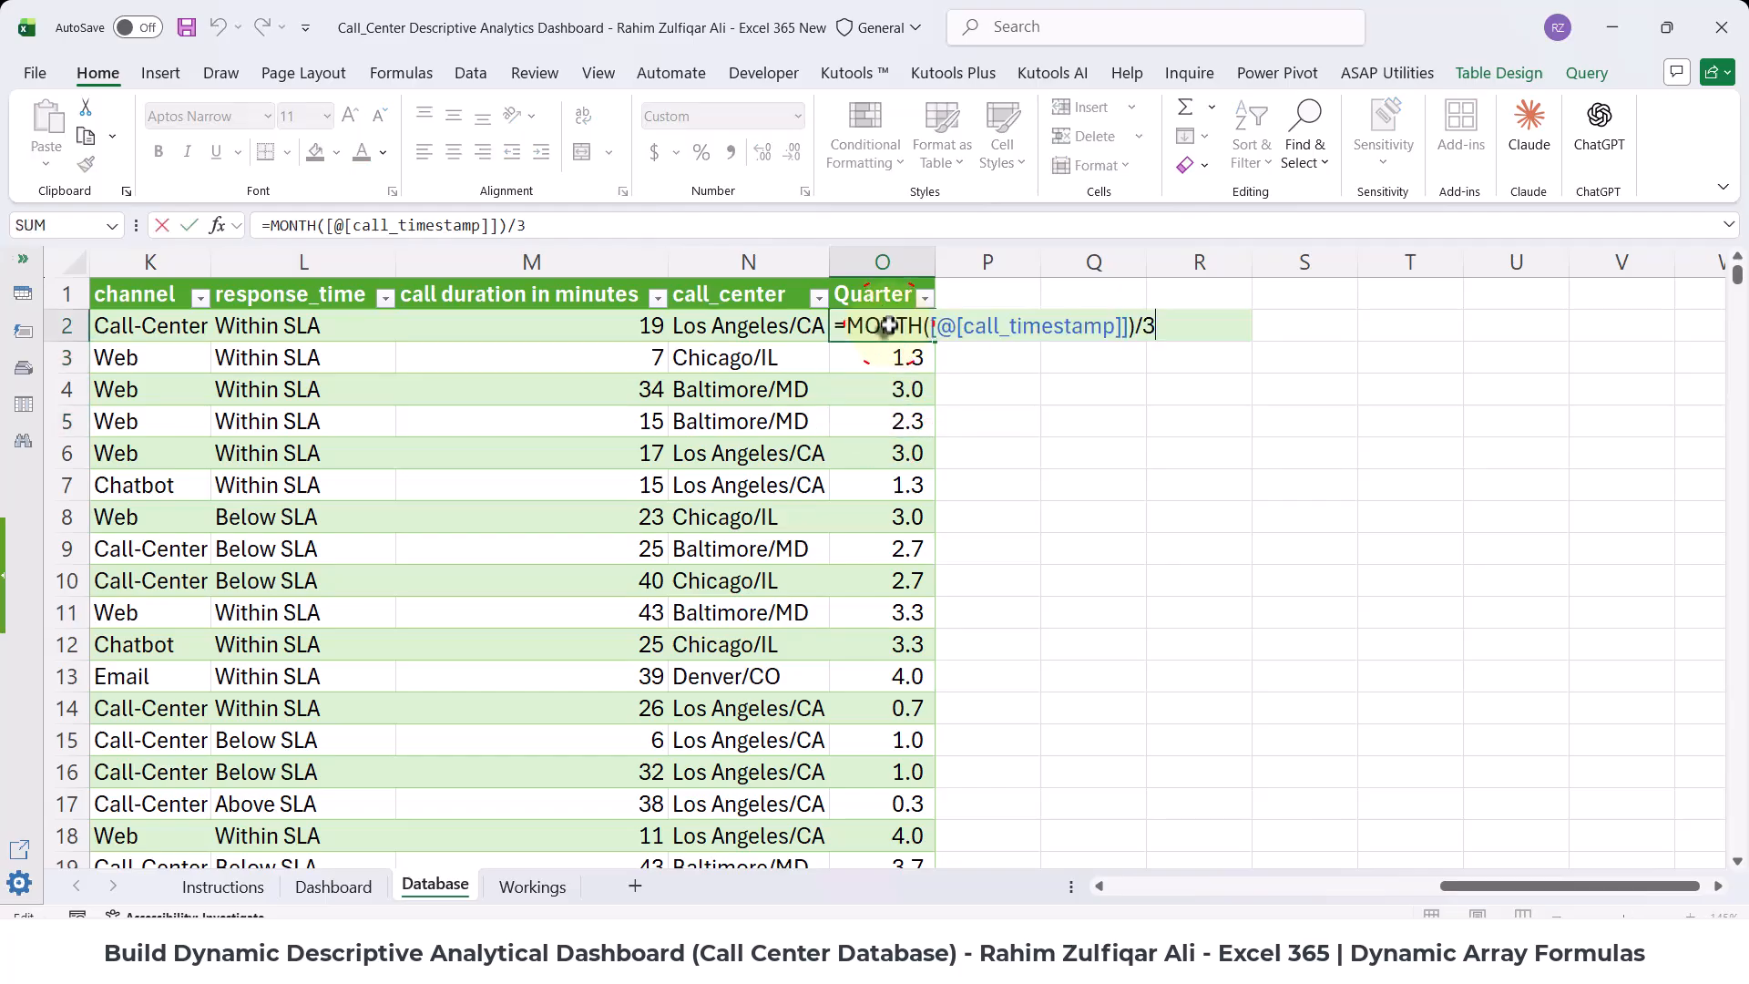
pyautogui.click(845, 327)
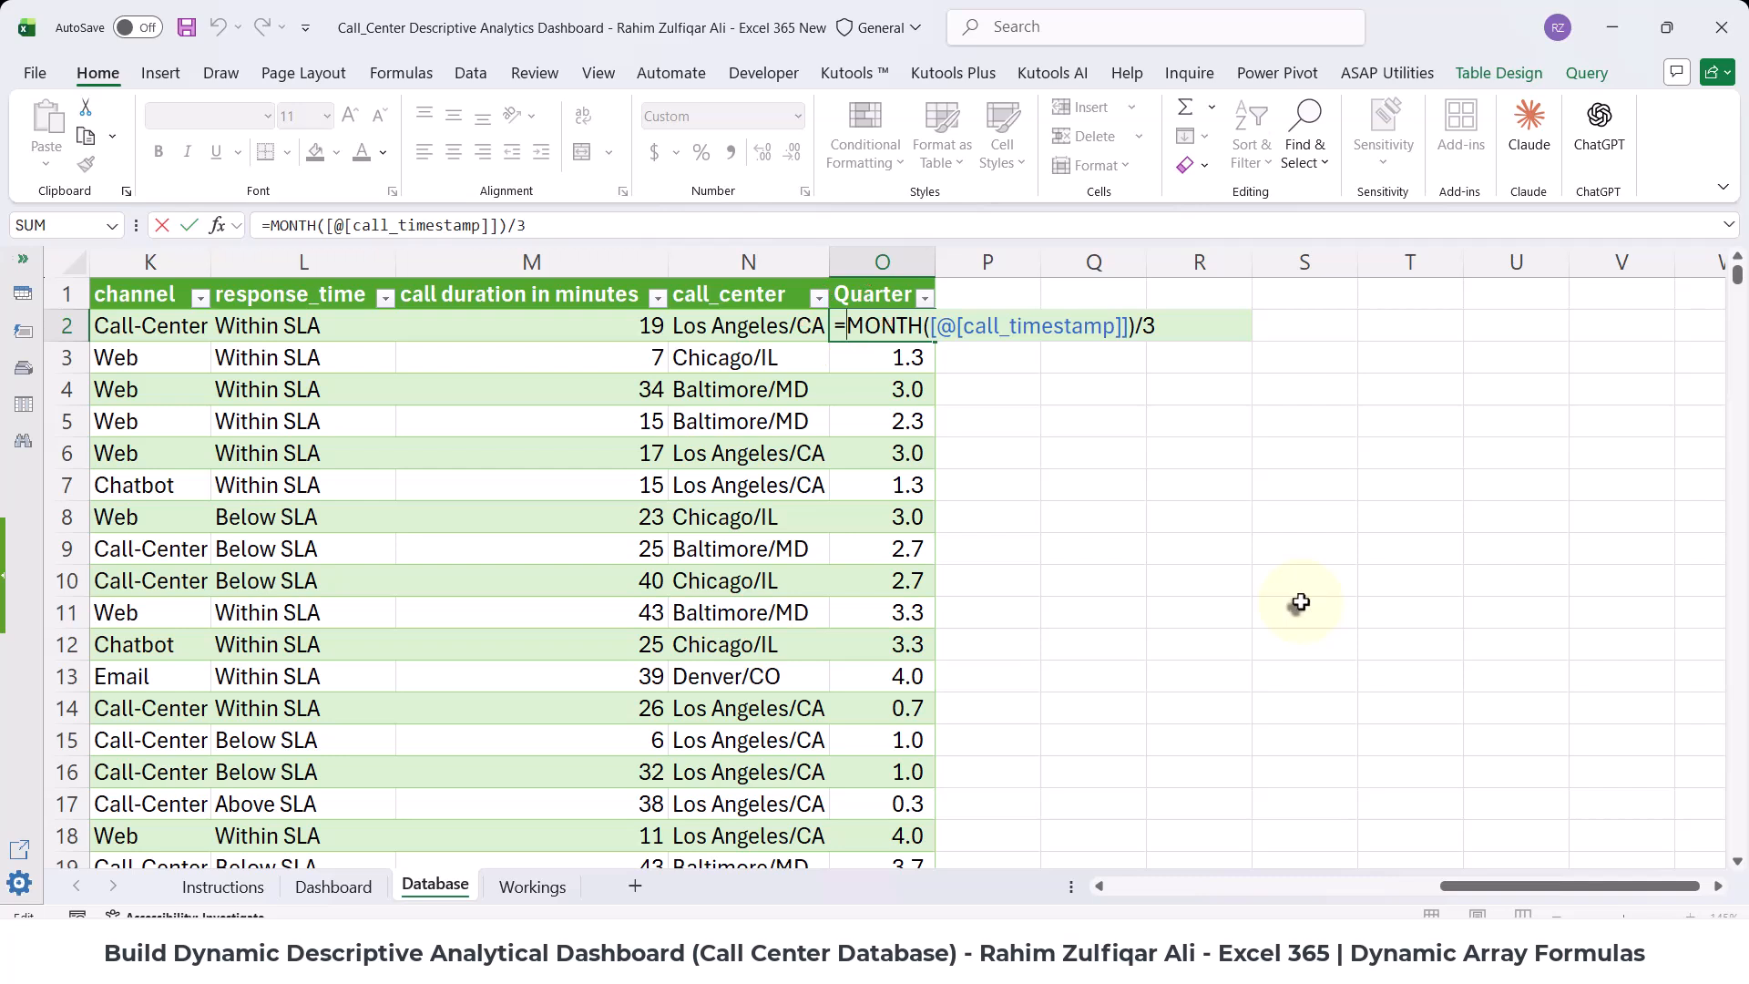
pyautogui.write('round')
pyautogui.press('Down')
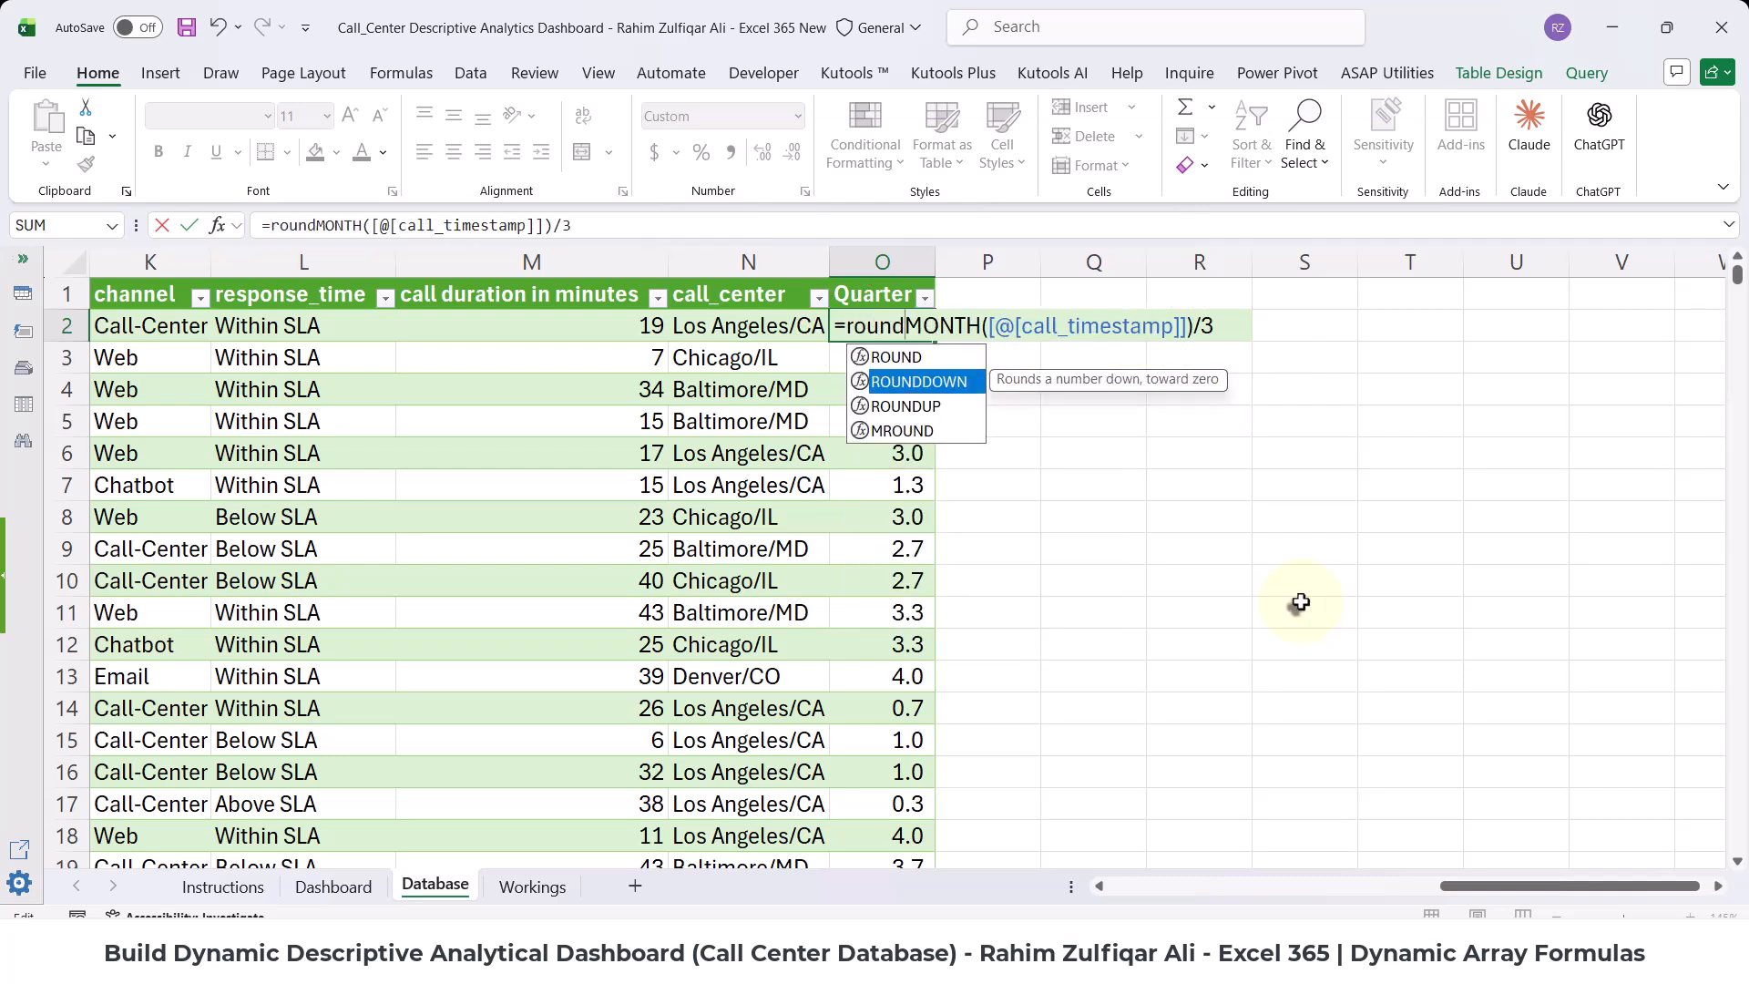
pyautogui.press('Down')
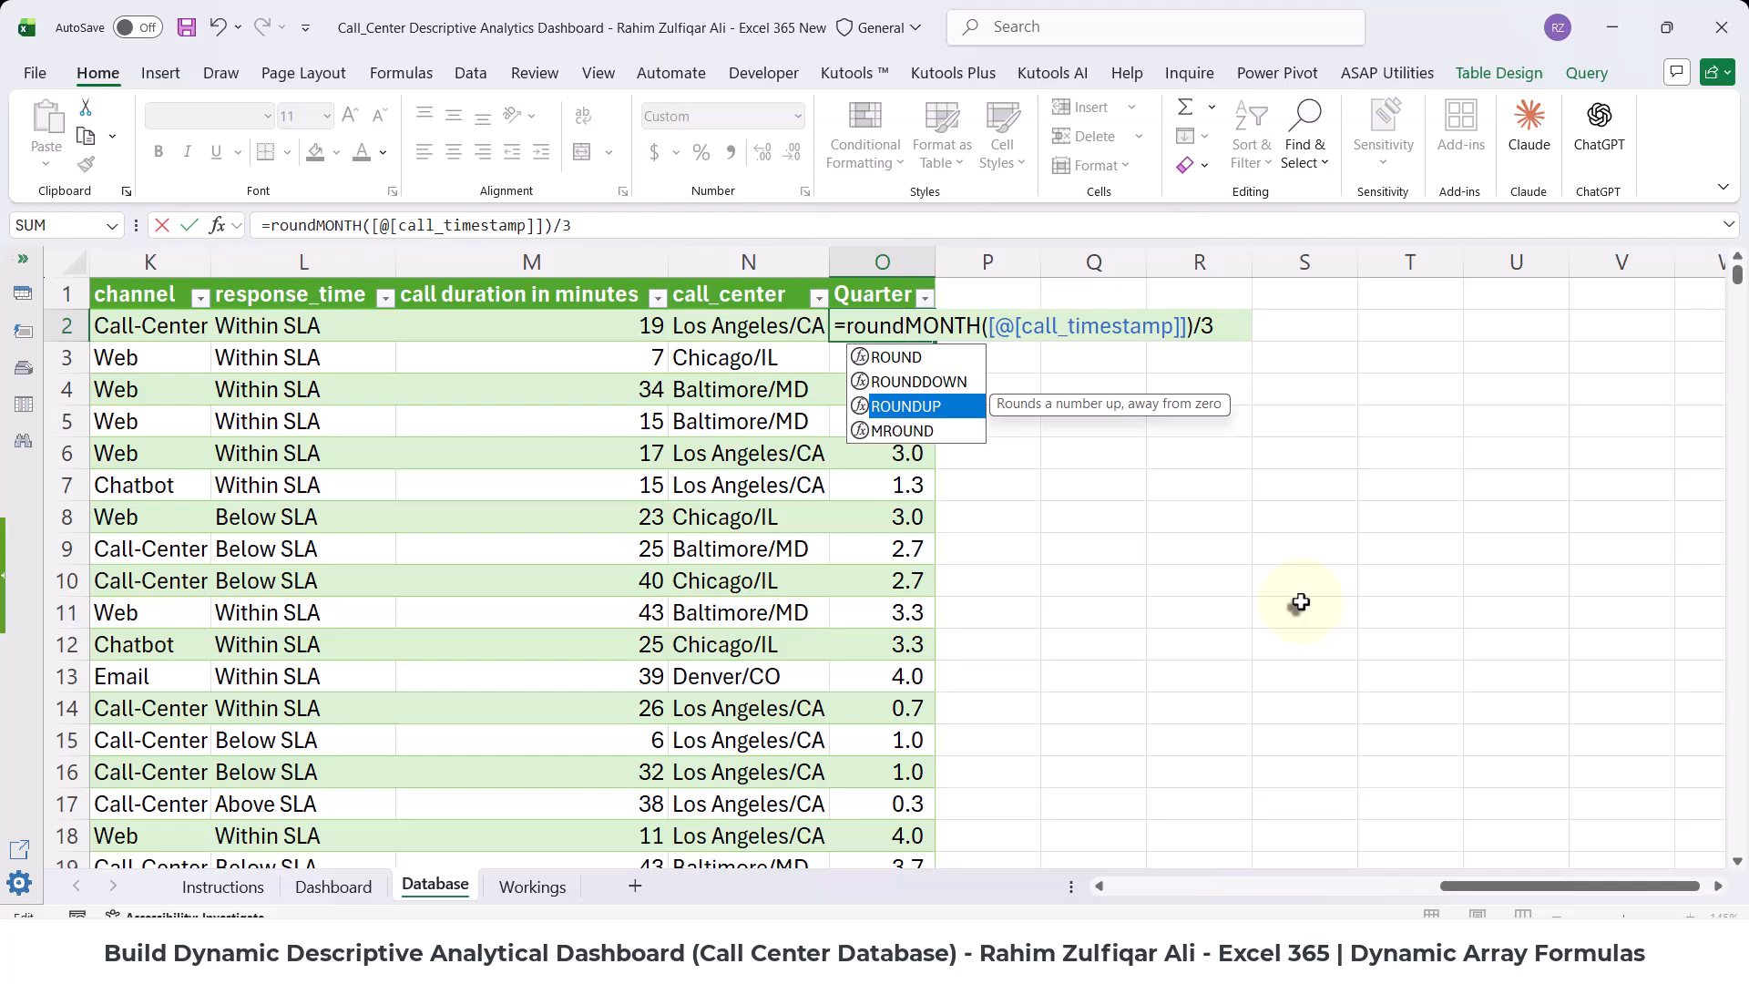
pyautogui.press('Tab')
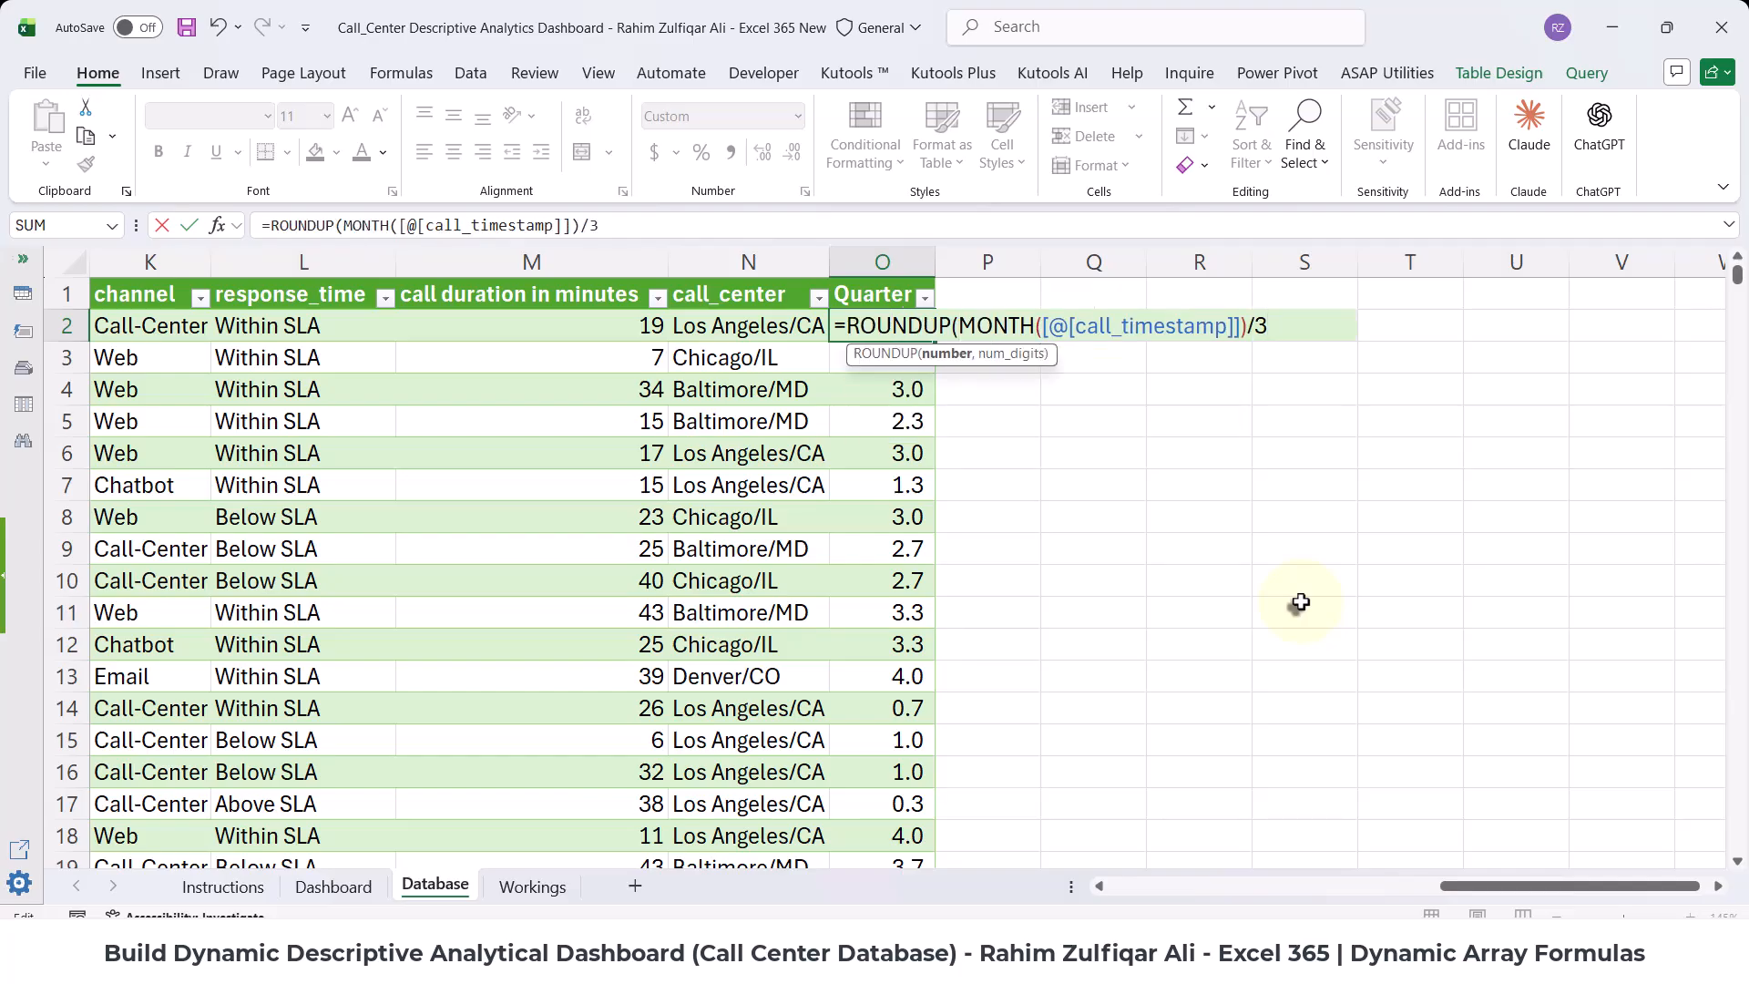
pyautogui.write(',)')
pyautogui.press('Left')
pyautogui.write('0')
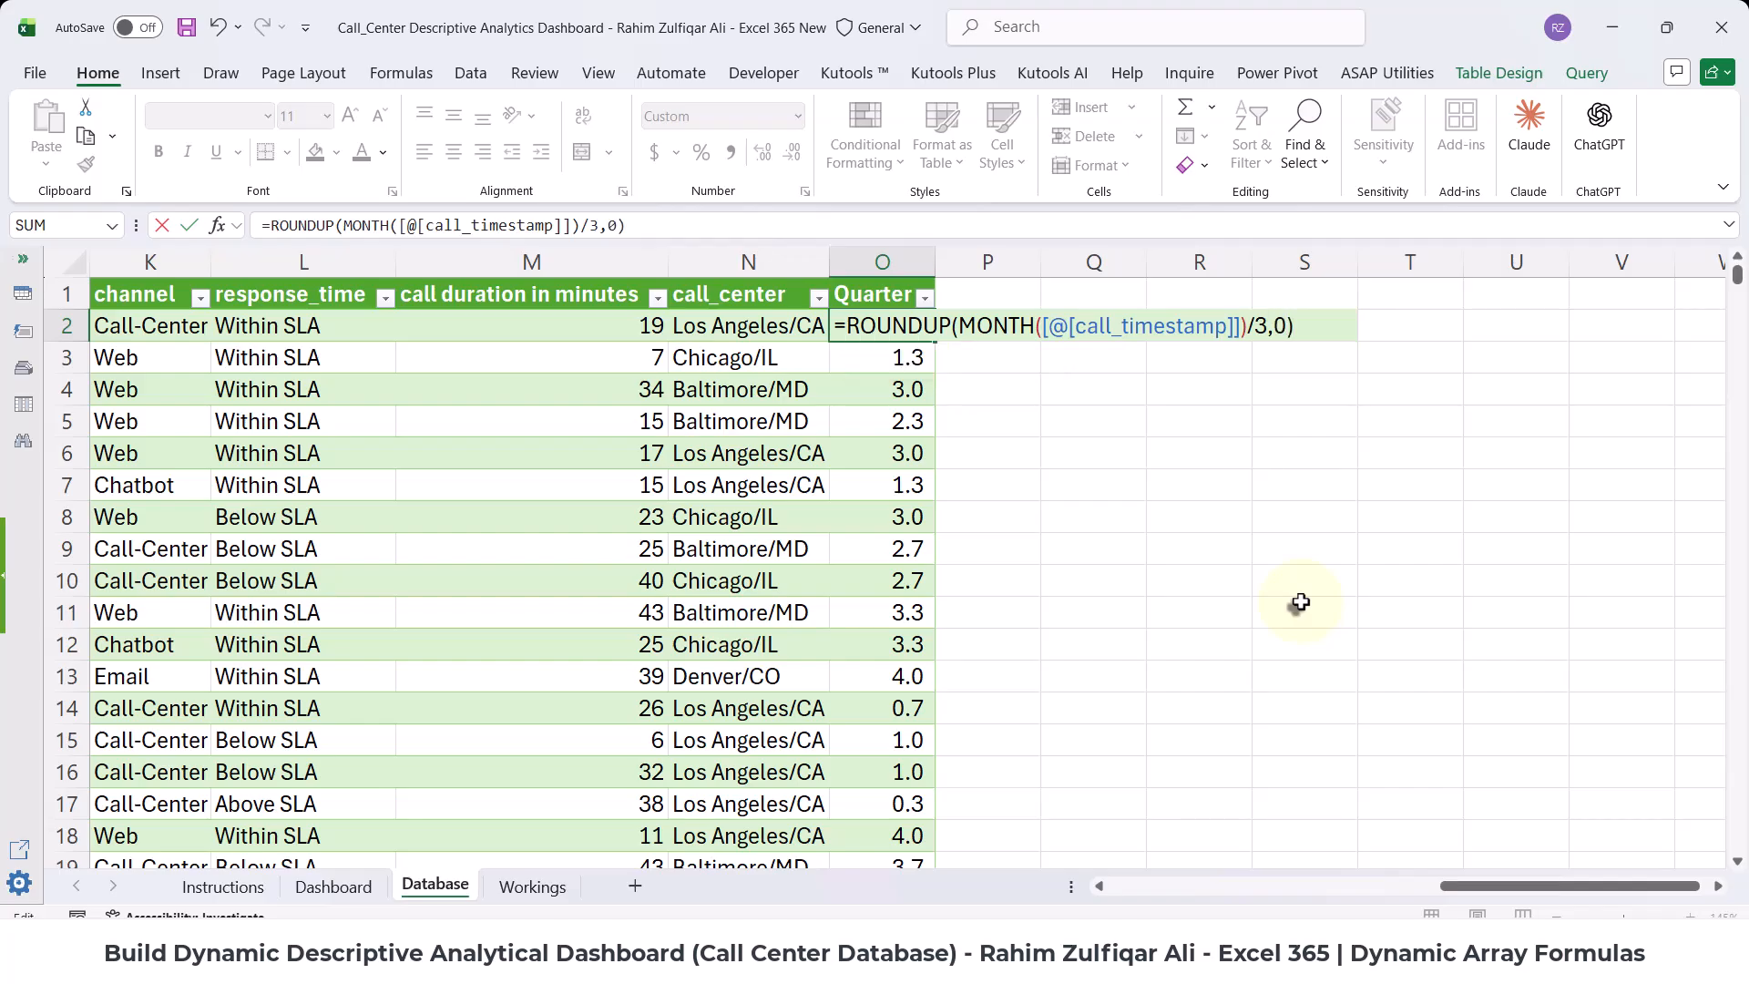
pyautogui.press('Return')
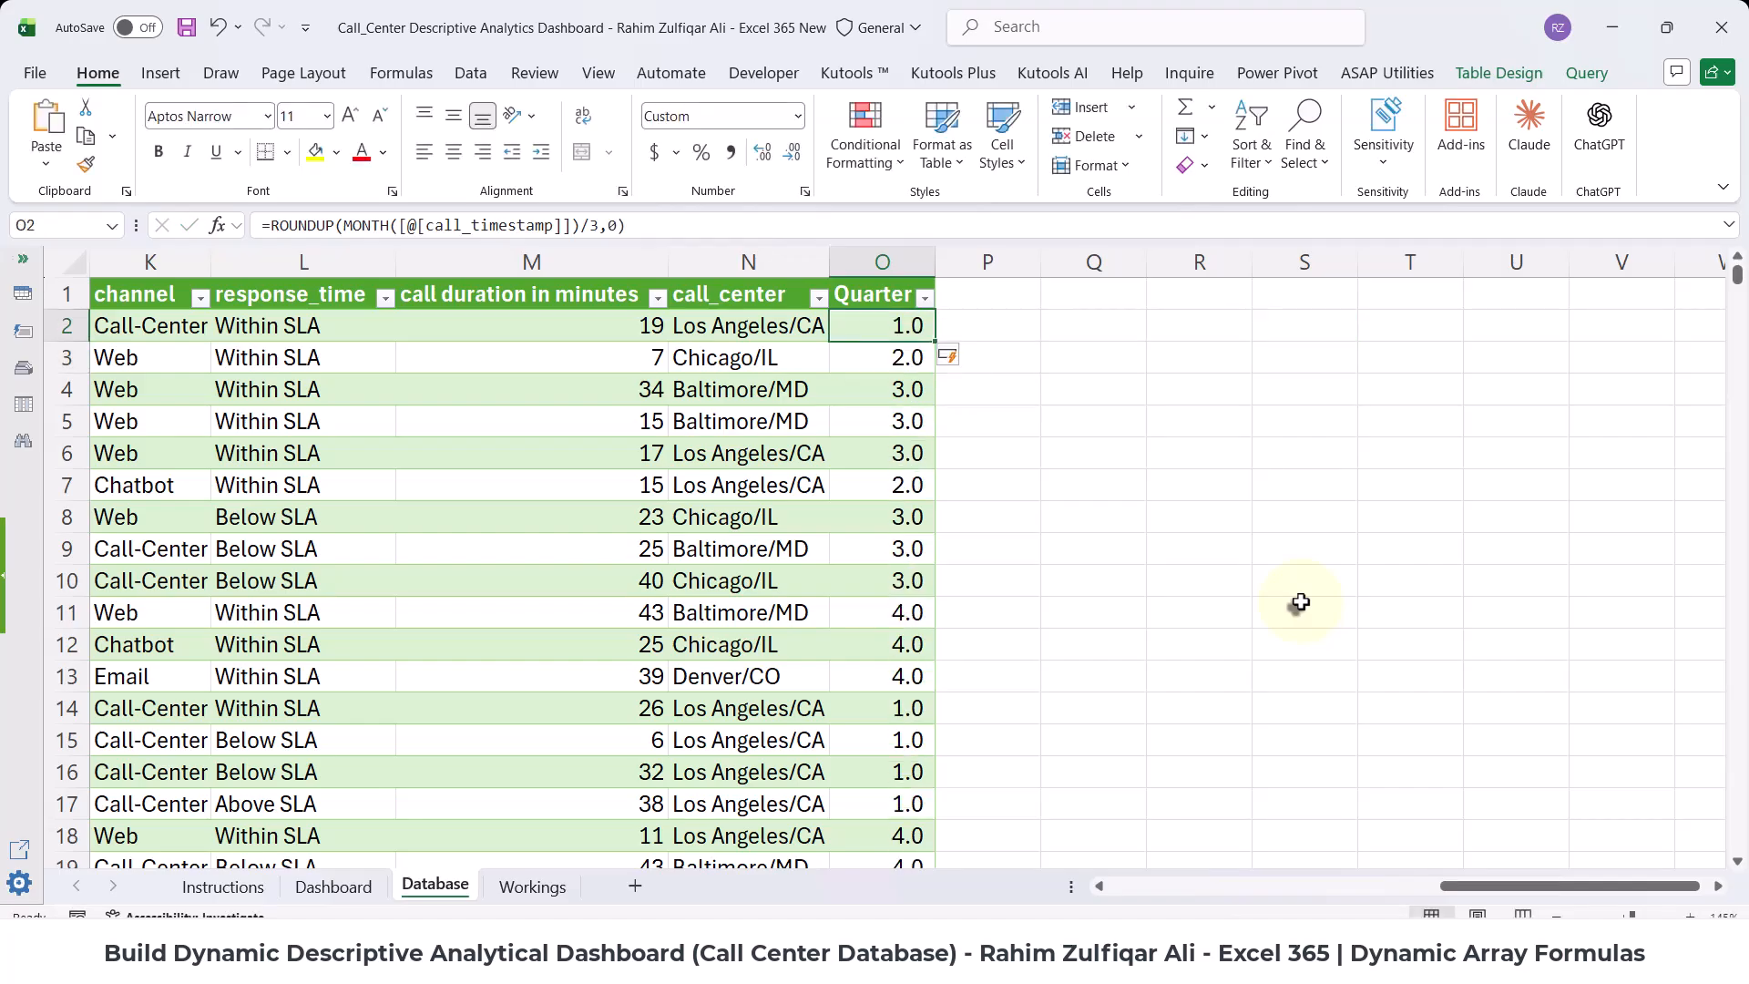
# - Prefix the rounded quarter numbers with Q by changing O2 to ="Q"&ROUNDUP(MONTH([@[call_timestamp]])/3,0)
pyautogui.click(856, 360)
pyautogui.click(858, 382)
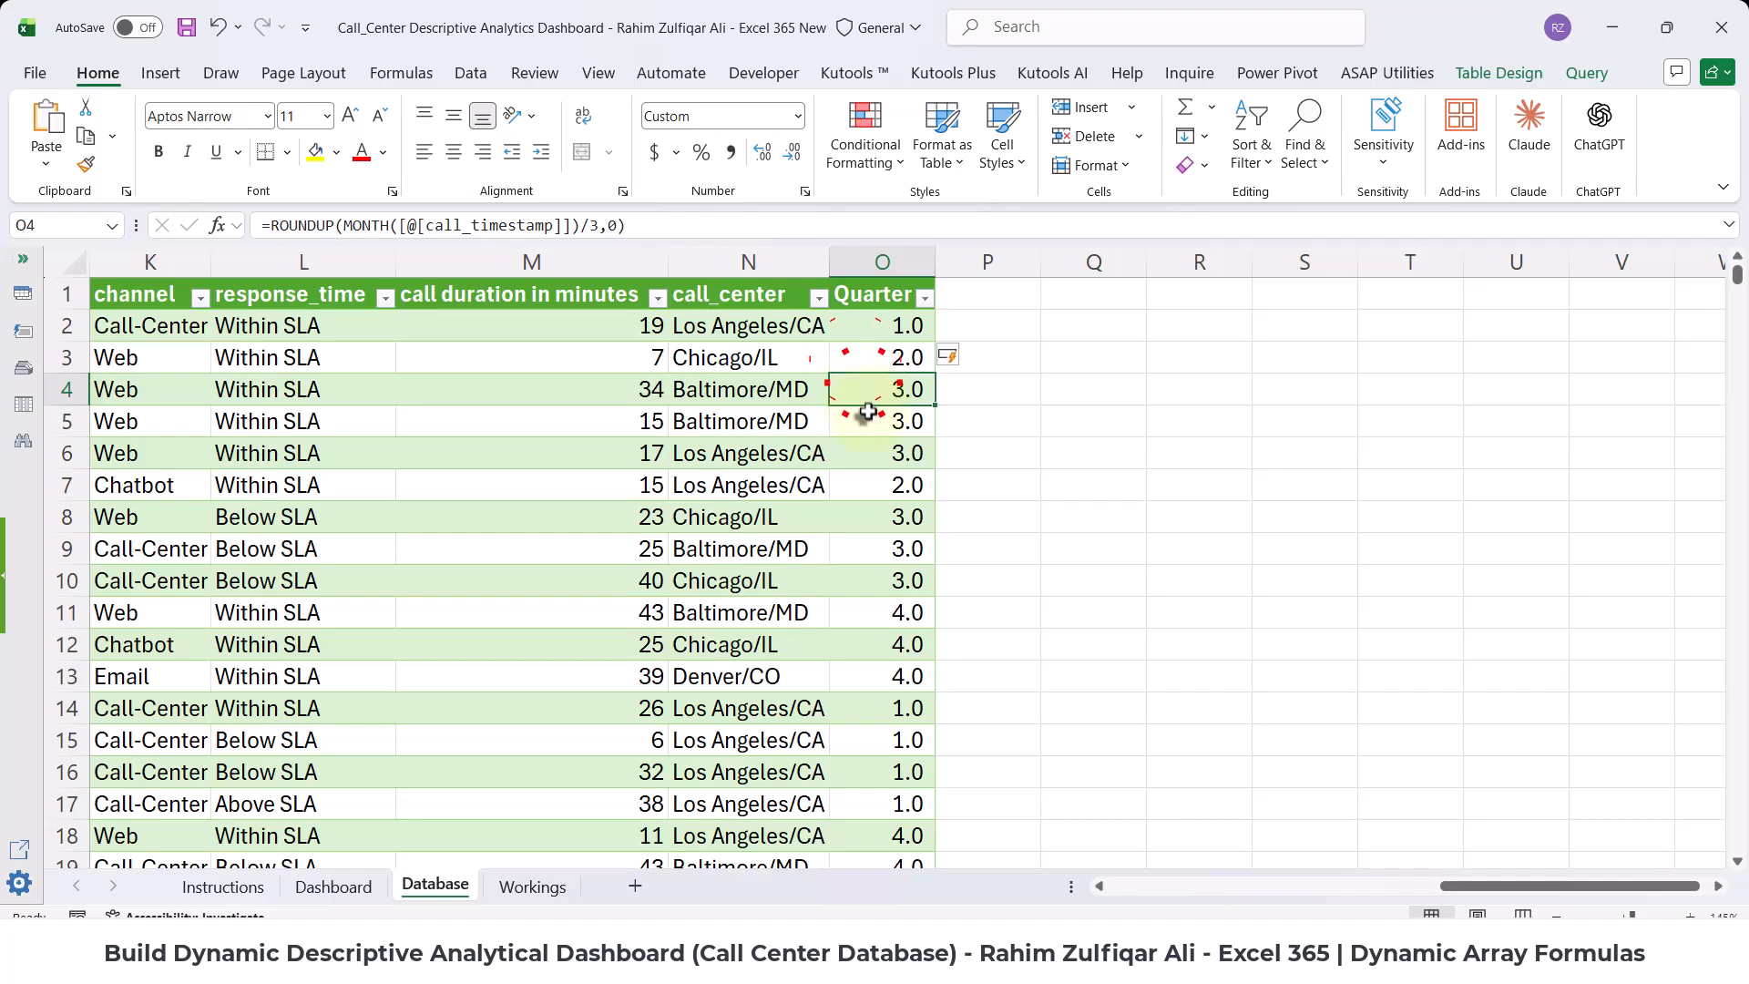
pyautogui.click(865, 419)
pyautogui.click(870, 446)
pyautogui.click(865, 419)
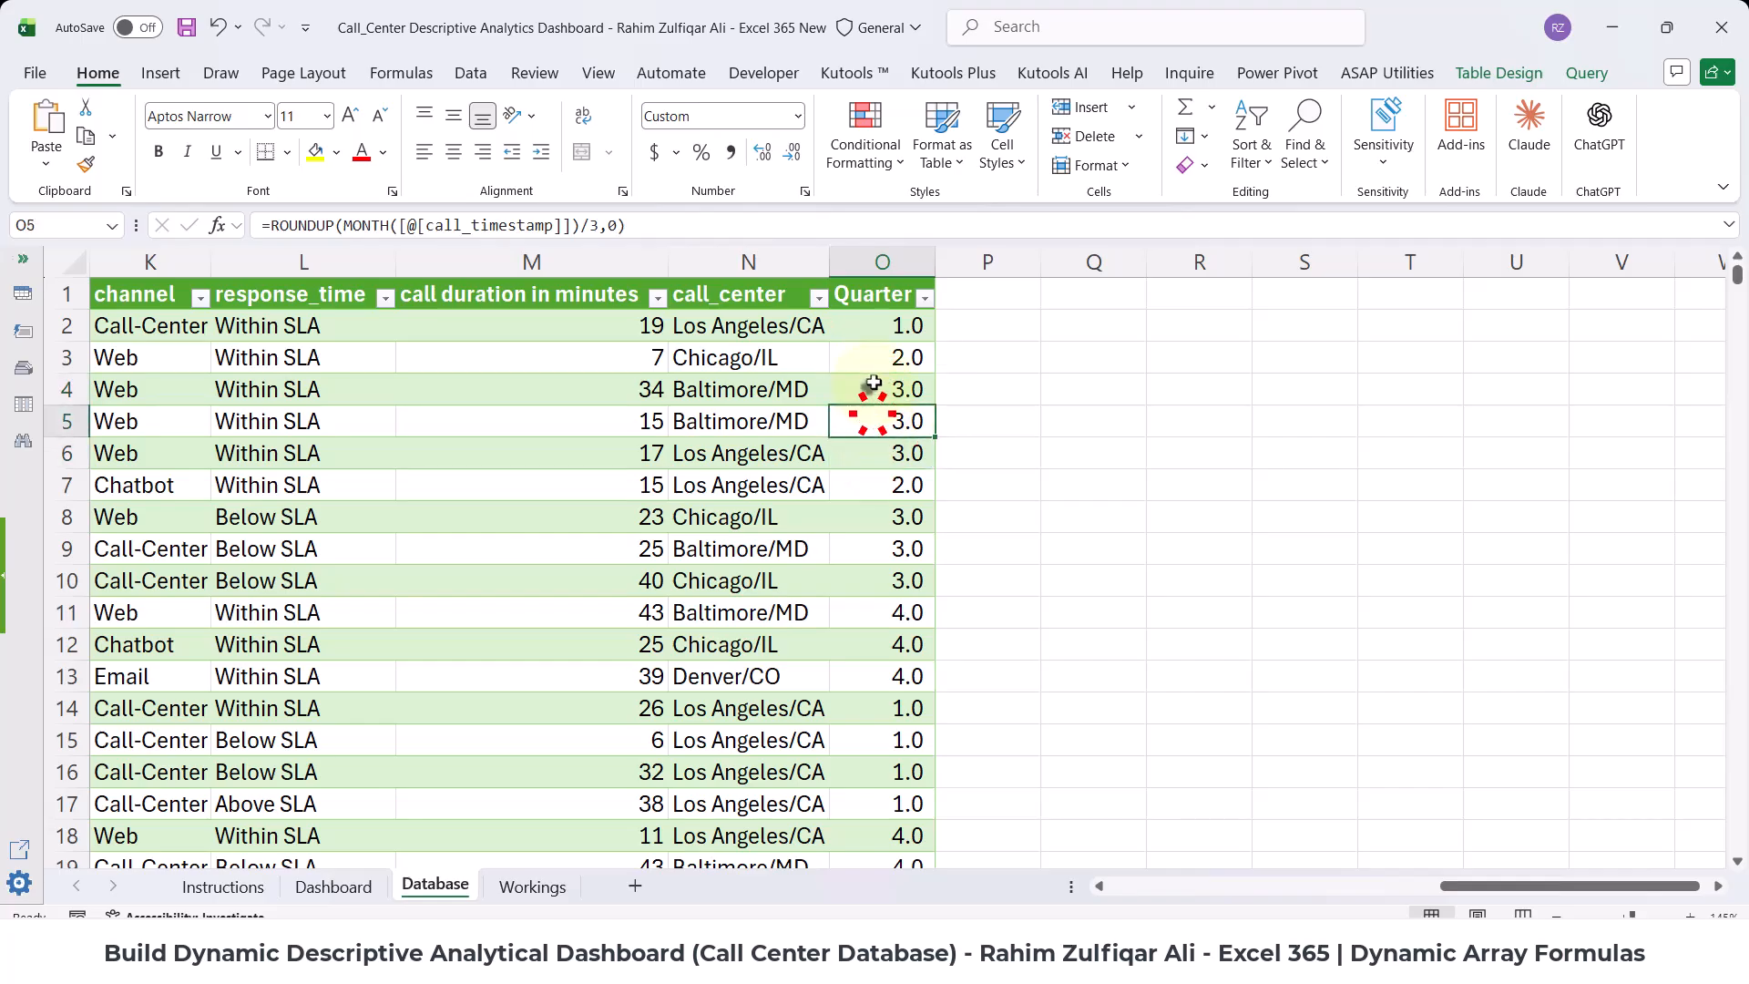
pyautogui.click(862, 388)
pyautogui.doubleClick(873, 328)
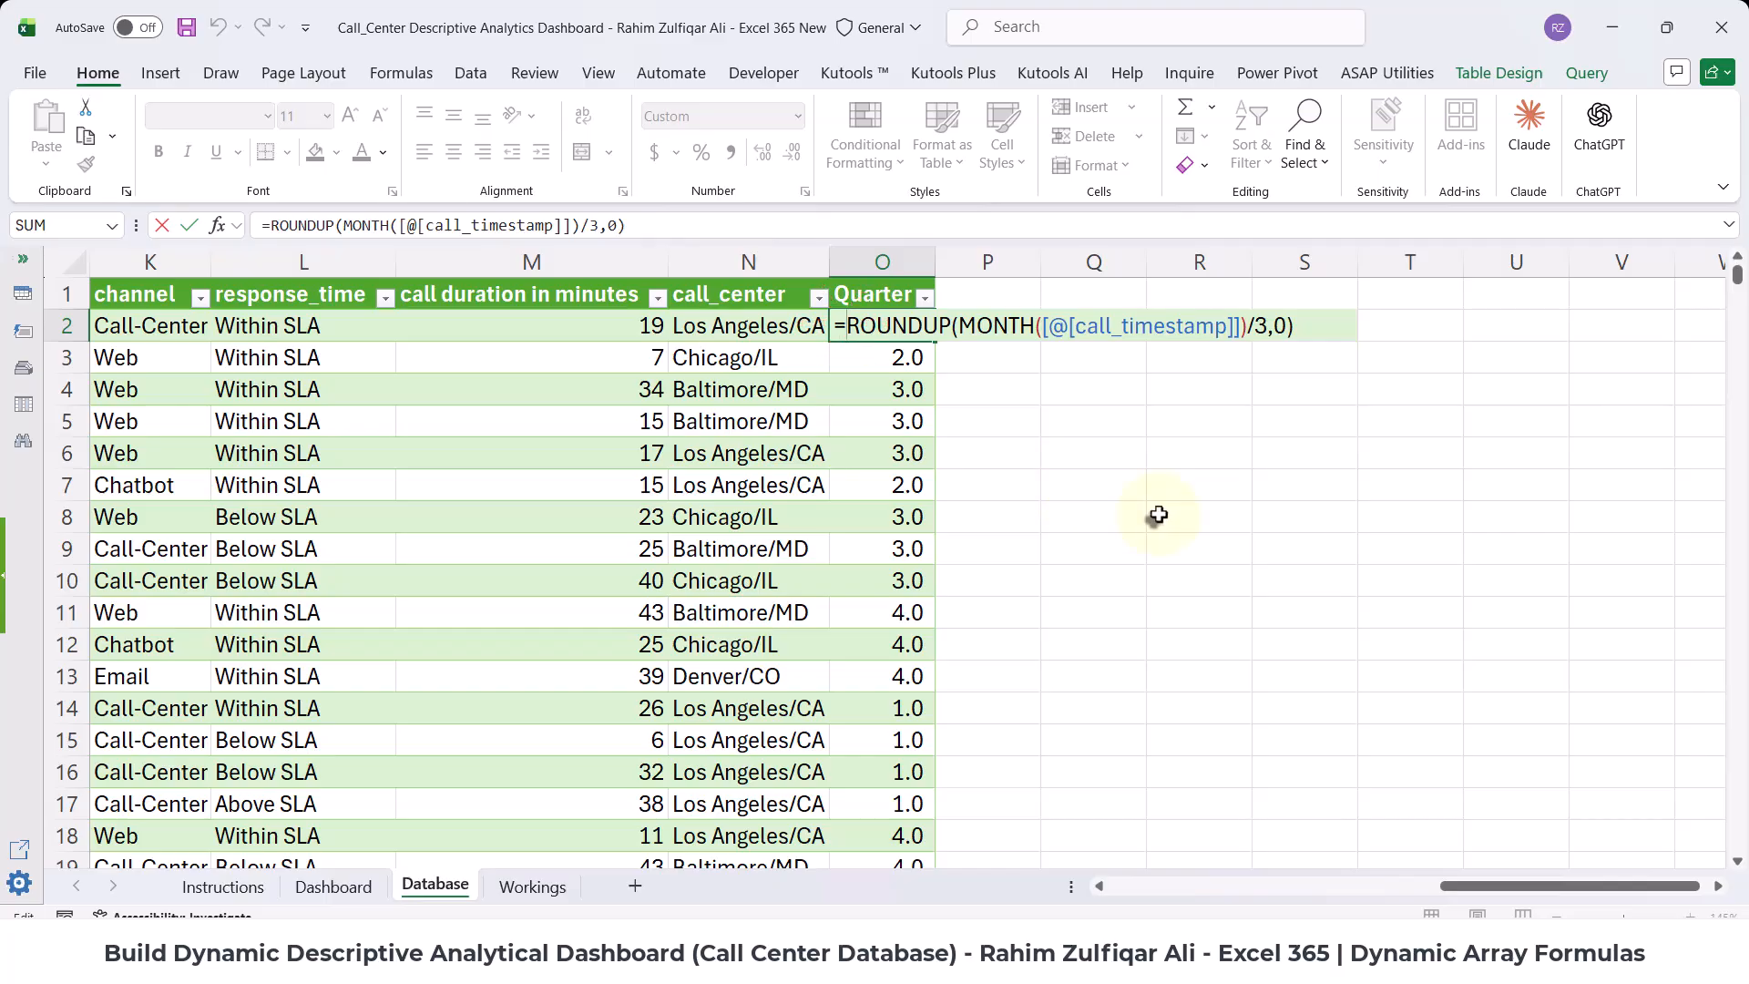
pyautogui.write('"')
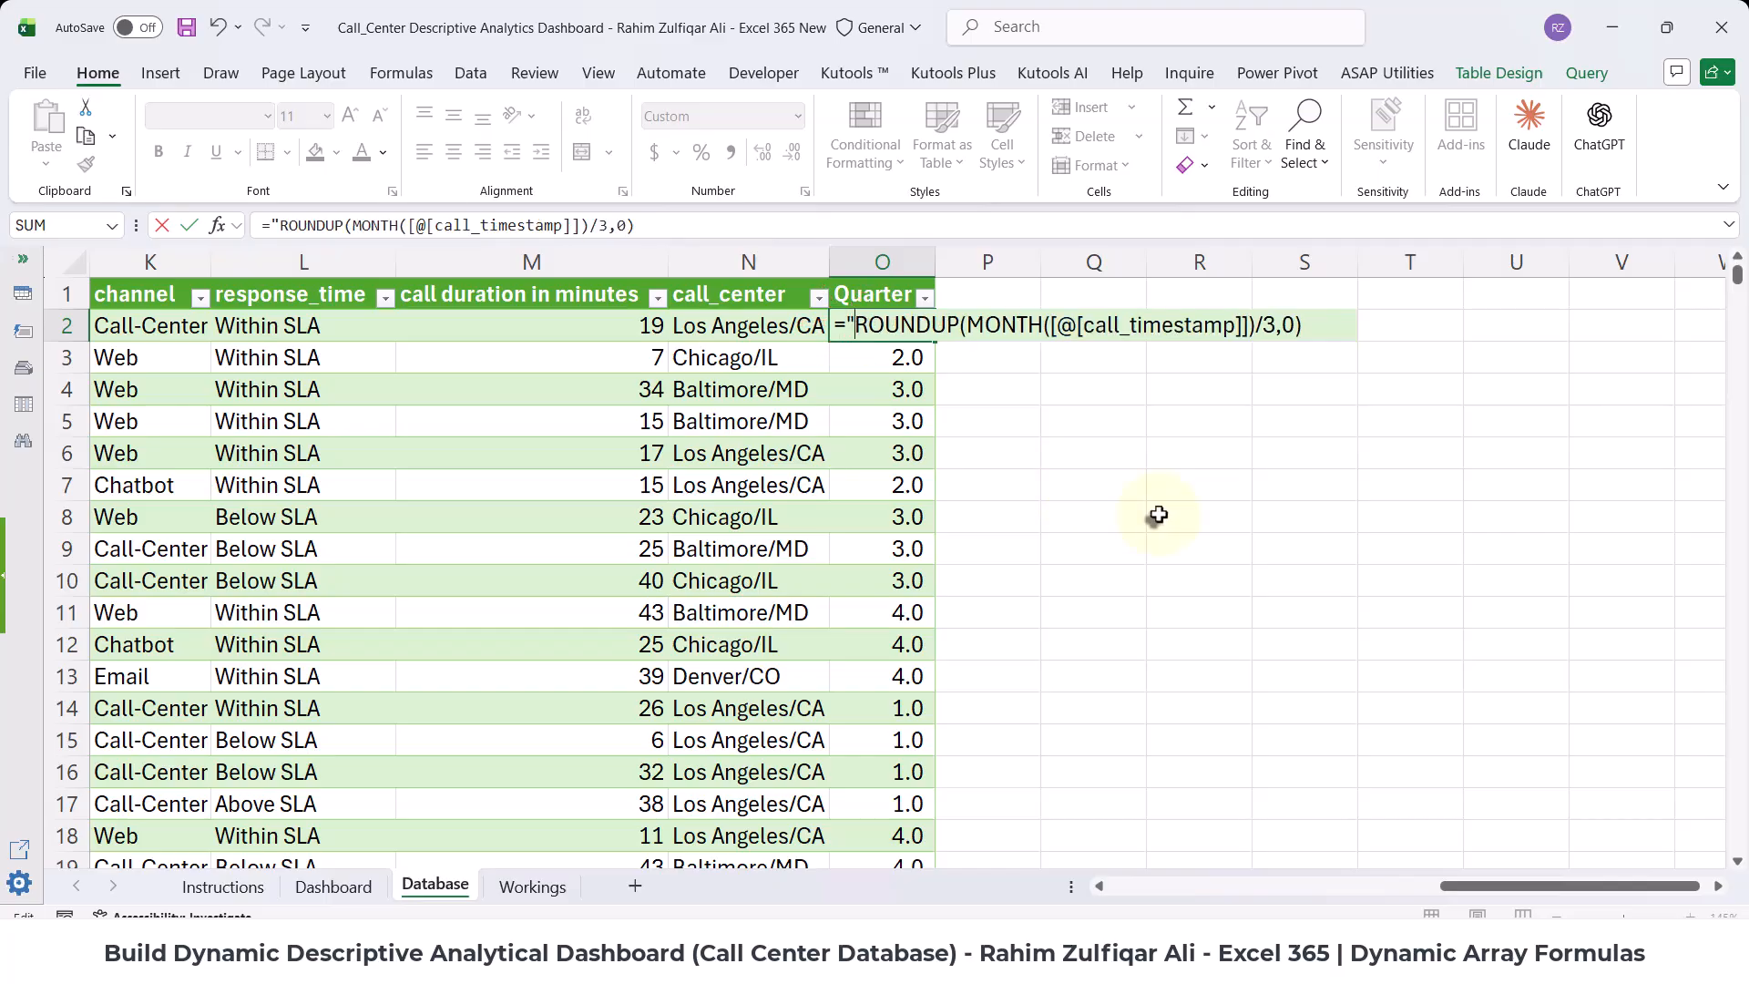
pyautogui.write('Q"')
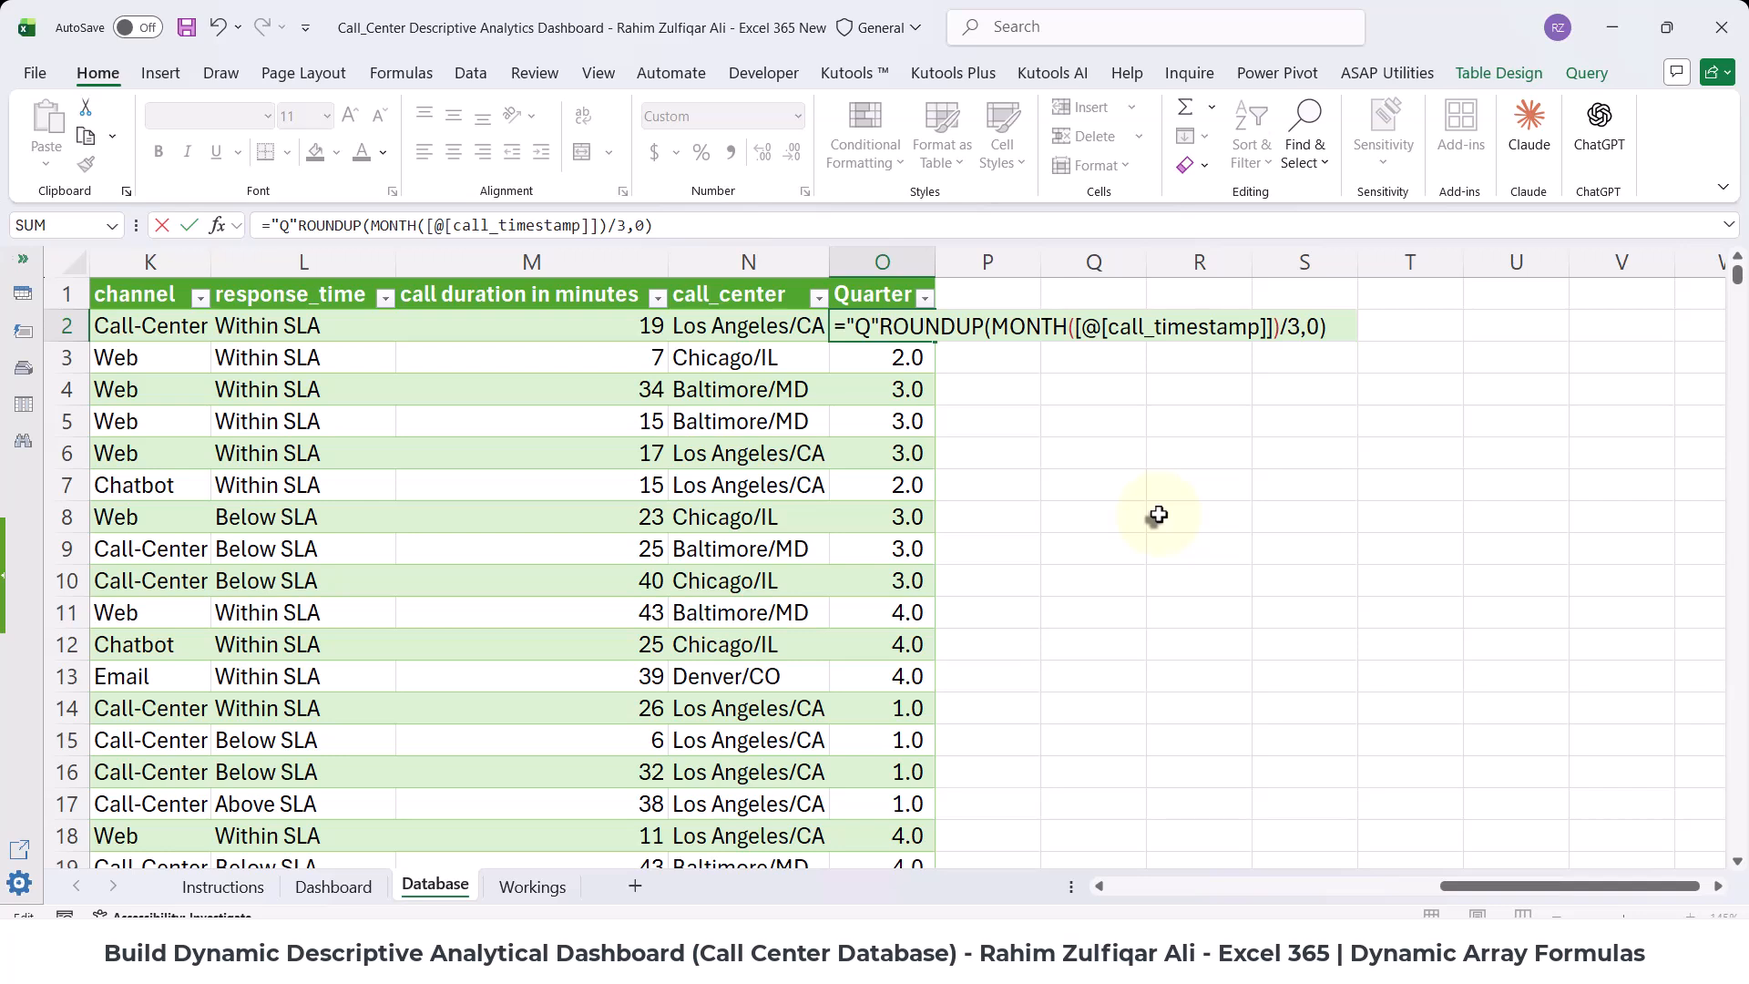
pyautogui.write('&')
pyautogui.hotkey('ctrl', 'Return')
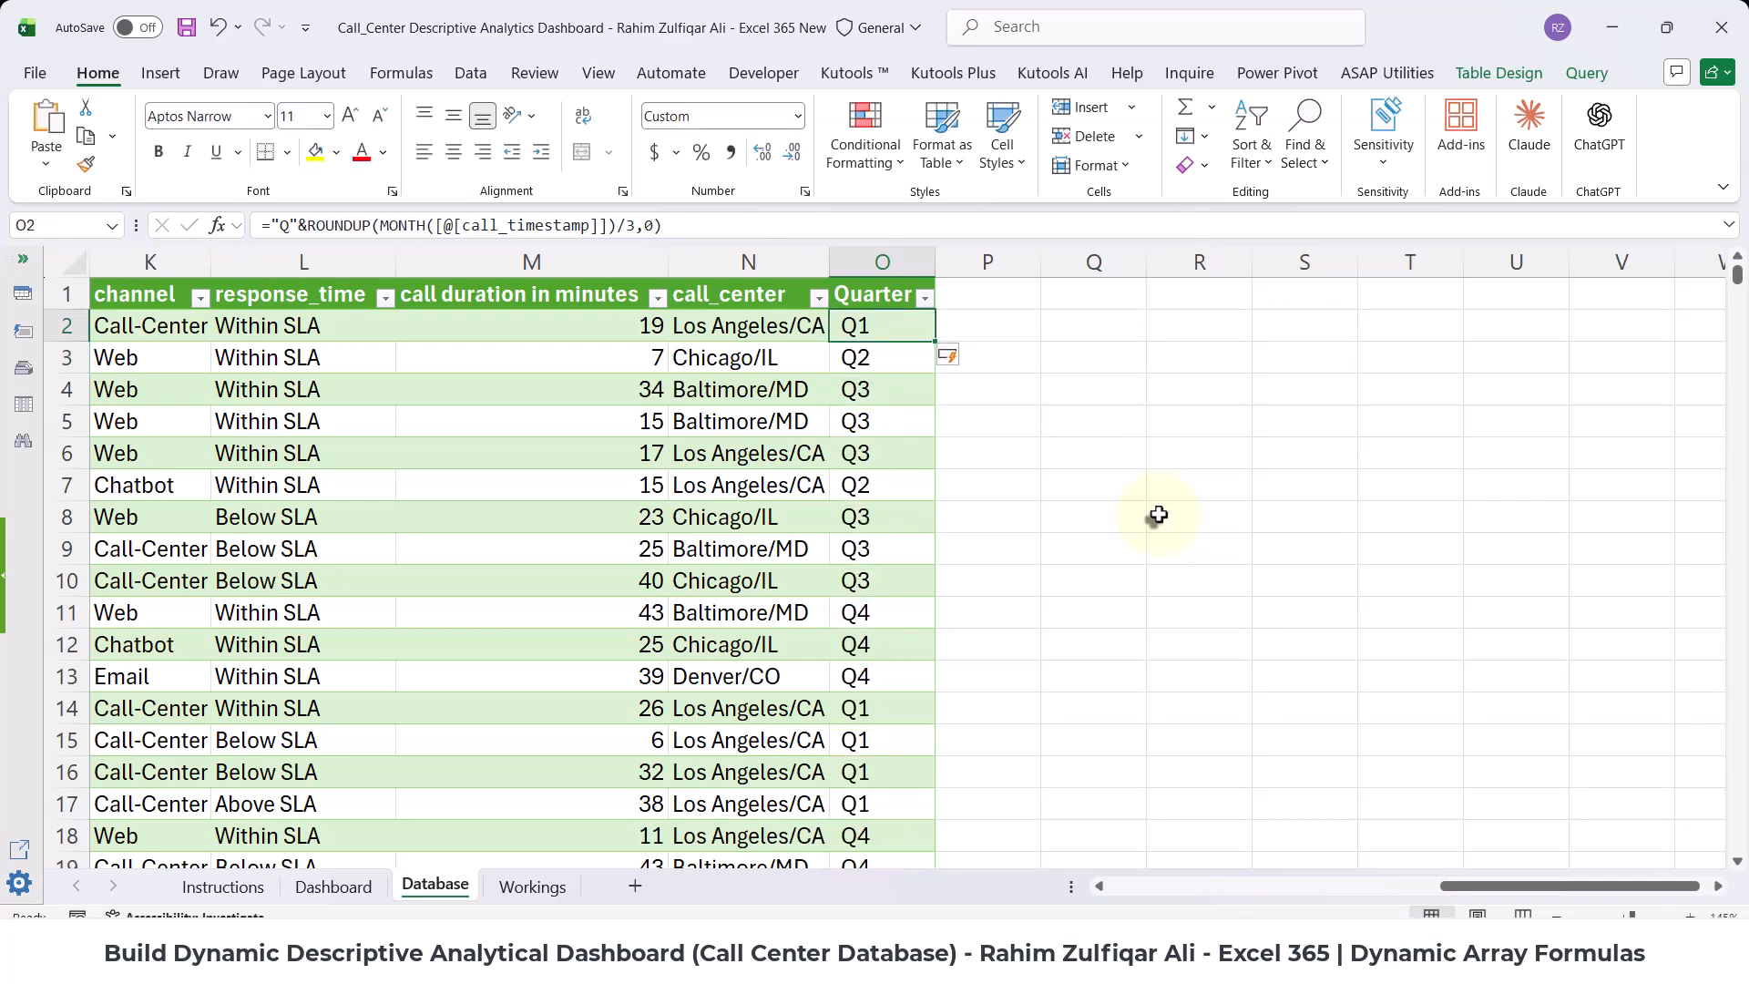
# - Examine the quarter labels down the Quarter column and review the complete formula in cell O2
pyautogui.press('Down')
pyautogui.press('Down')
pyautogui.press('Down')
pyautogui.press('Down')
pyautogui.press('Down')
pyautogui.press('Down')
pyautogui.press('Down')
pyautogui.press('Down')
pyautogui.press('Down')
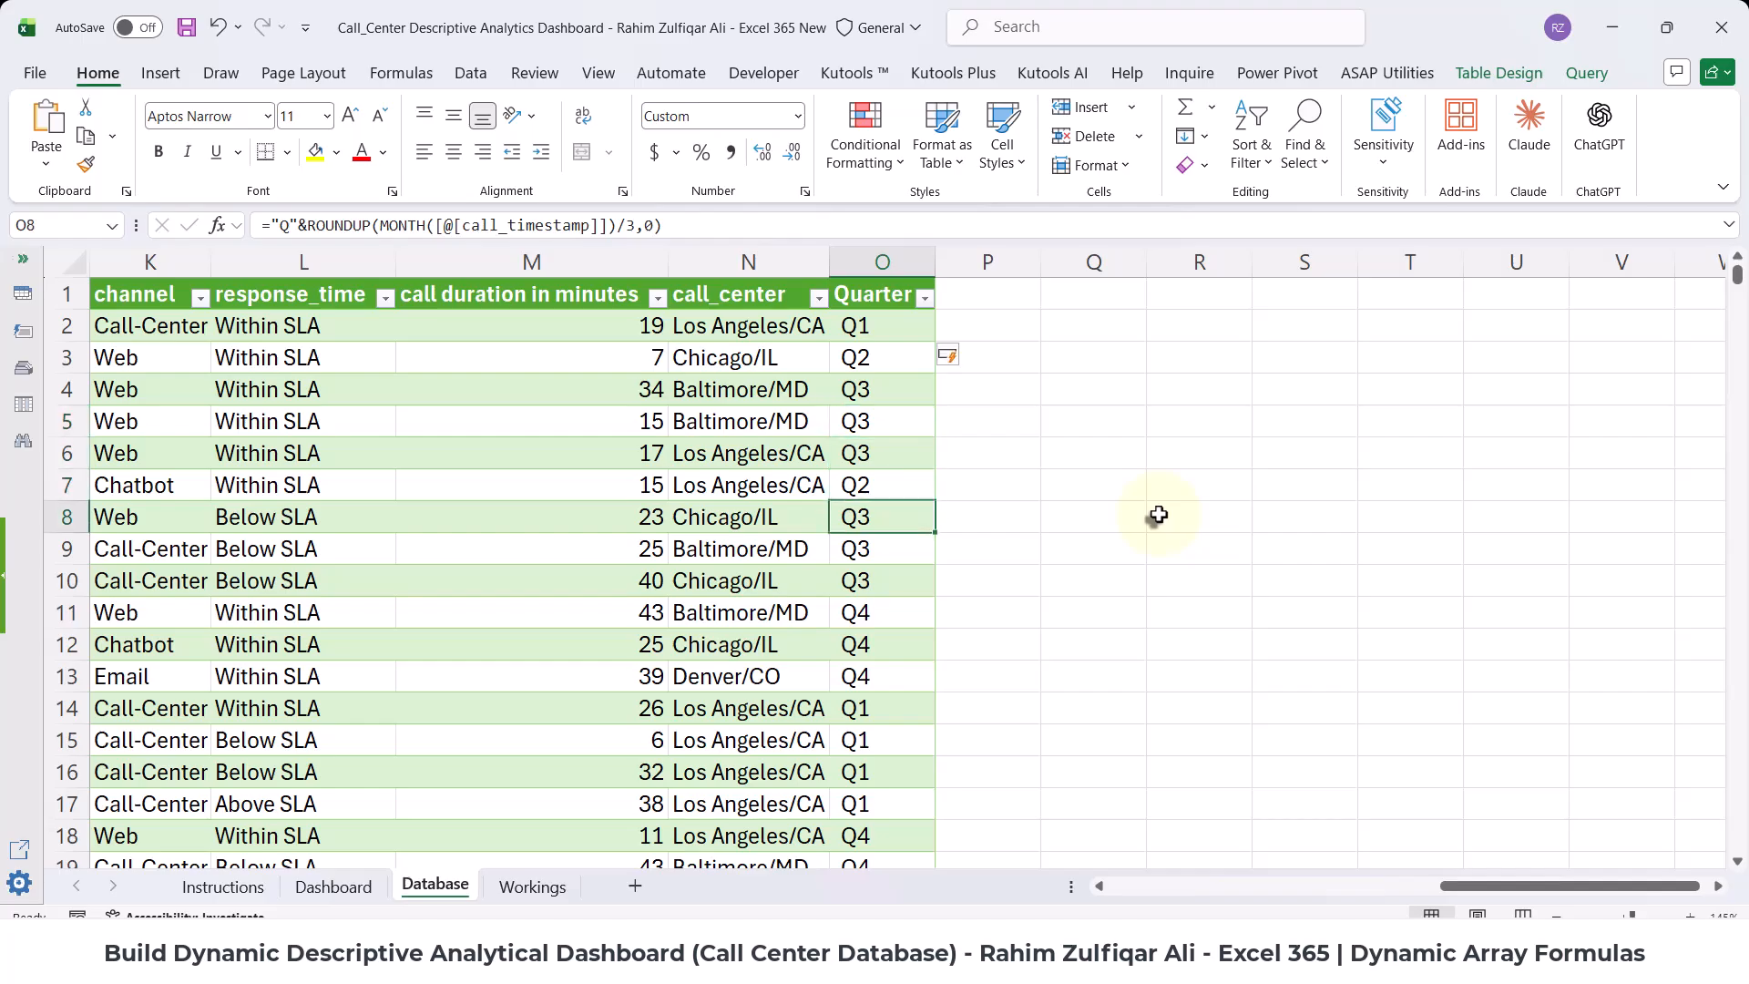
pyautogui.press('Down')
pyautogui.press('Down')
pyautogui.press('Up')
pyautogui.press('Up')
pyautogui.press('Up')
pyautogui.press('Up')
pyautogui.press('Up')
pyautogui.press('Up')
pyautogui.press('Up')
pyautogui.press('Up')
pyautogui.press('Up')
pyautogui.press('Up')
pyautogui.press('Up')
pyautogui.press('F2')
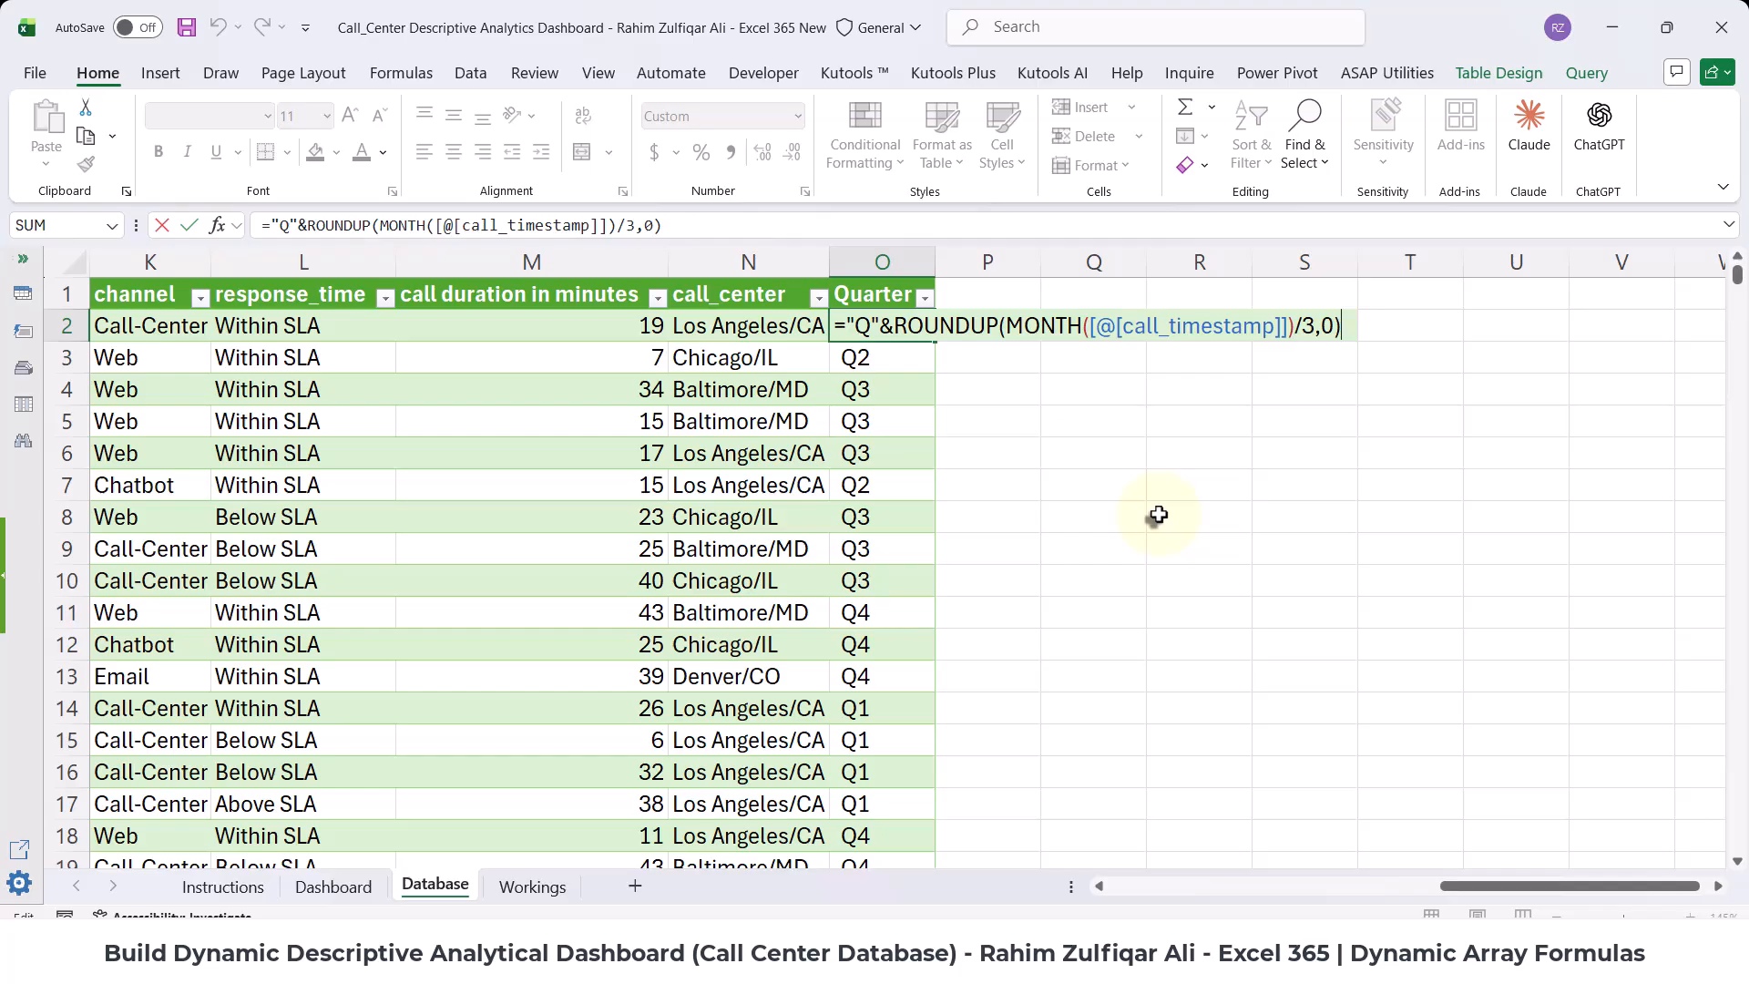
pyautogui.press('Return')
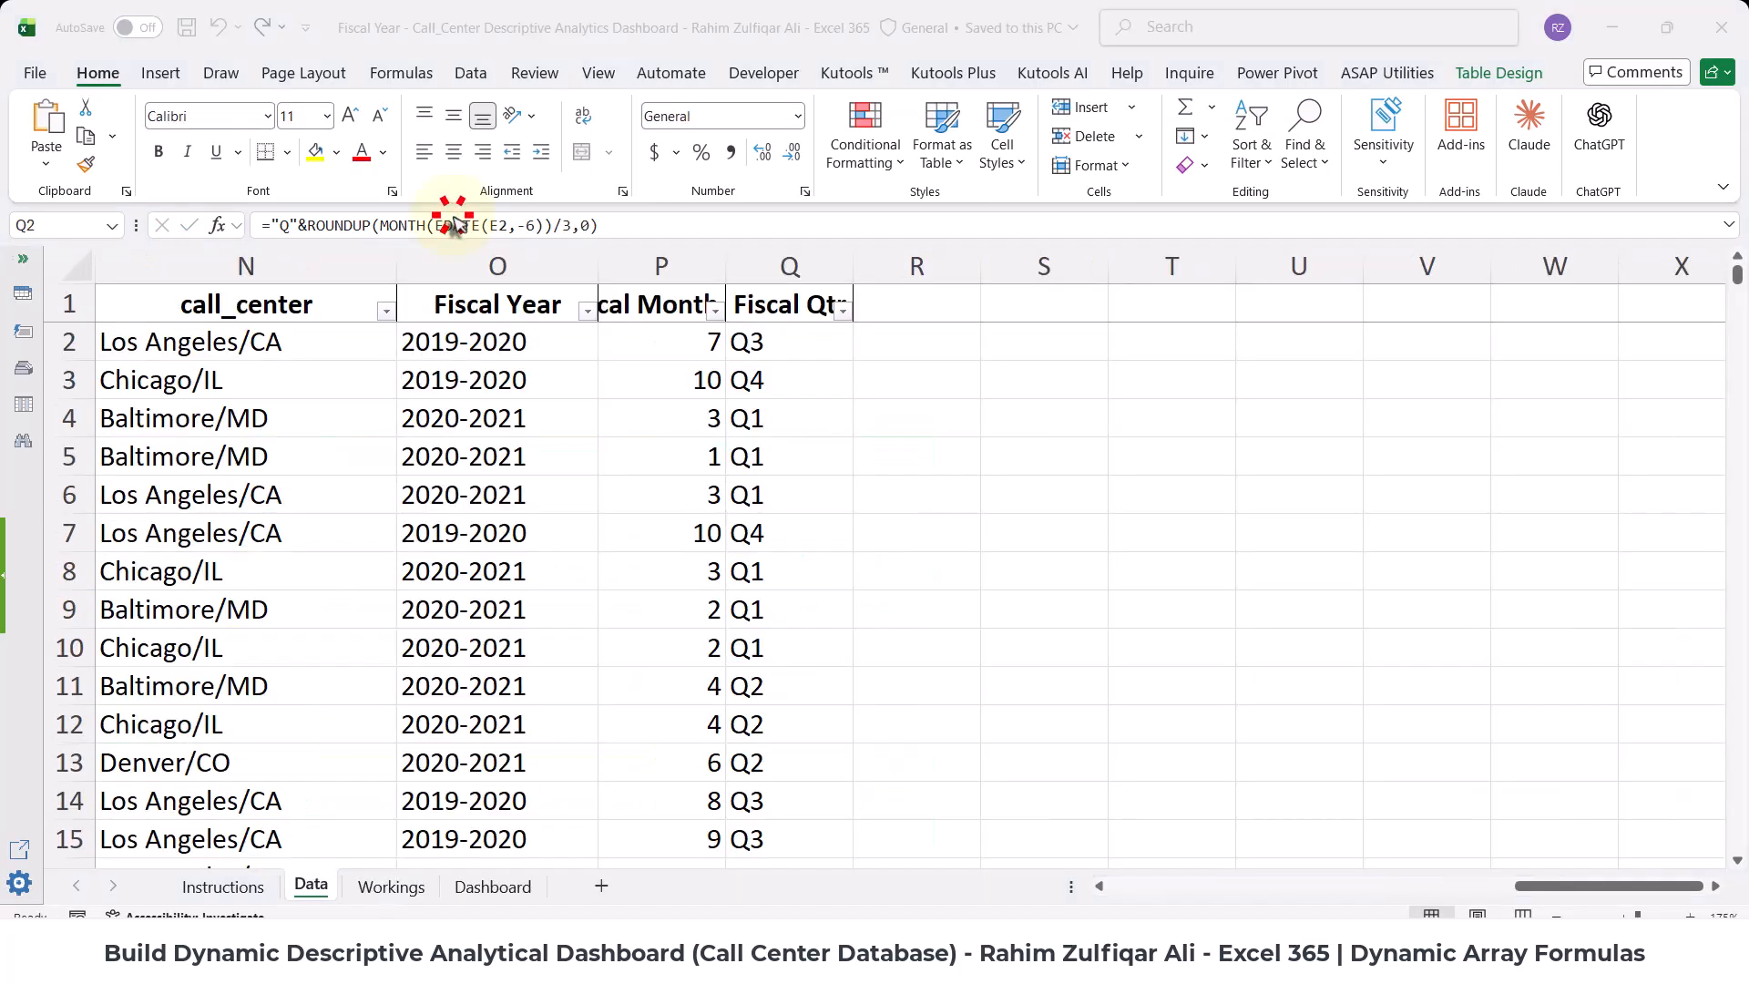
# - Examine the Fiscal Qtr formula in Q2 of the Fiscal Year workbook and return to the Quarter column in the dashboard workbook's Database sheet
pyautogui.click(745, 339)
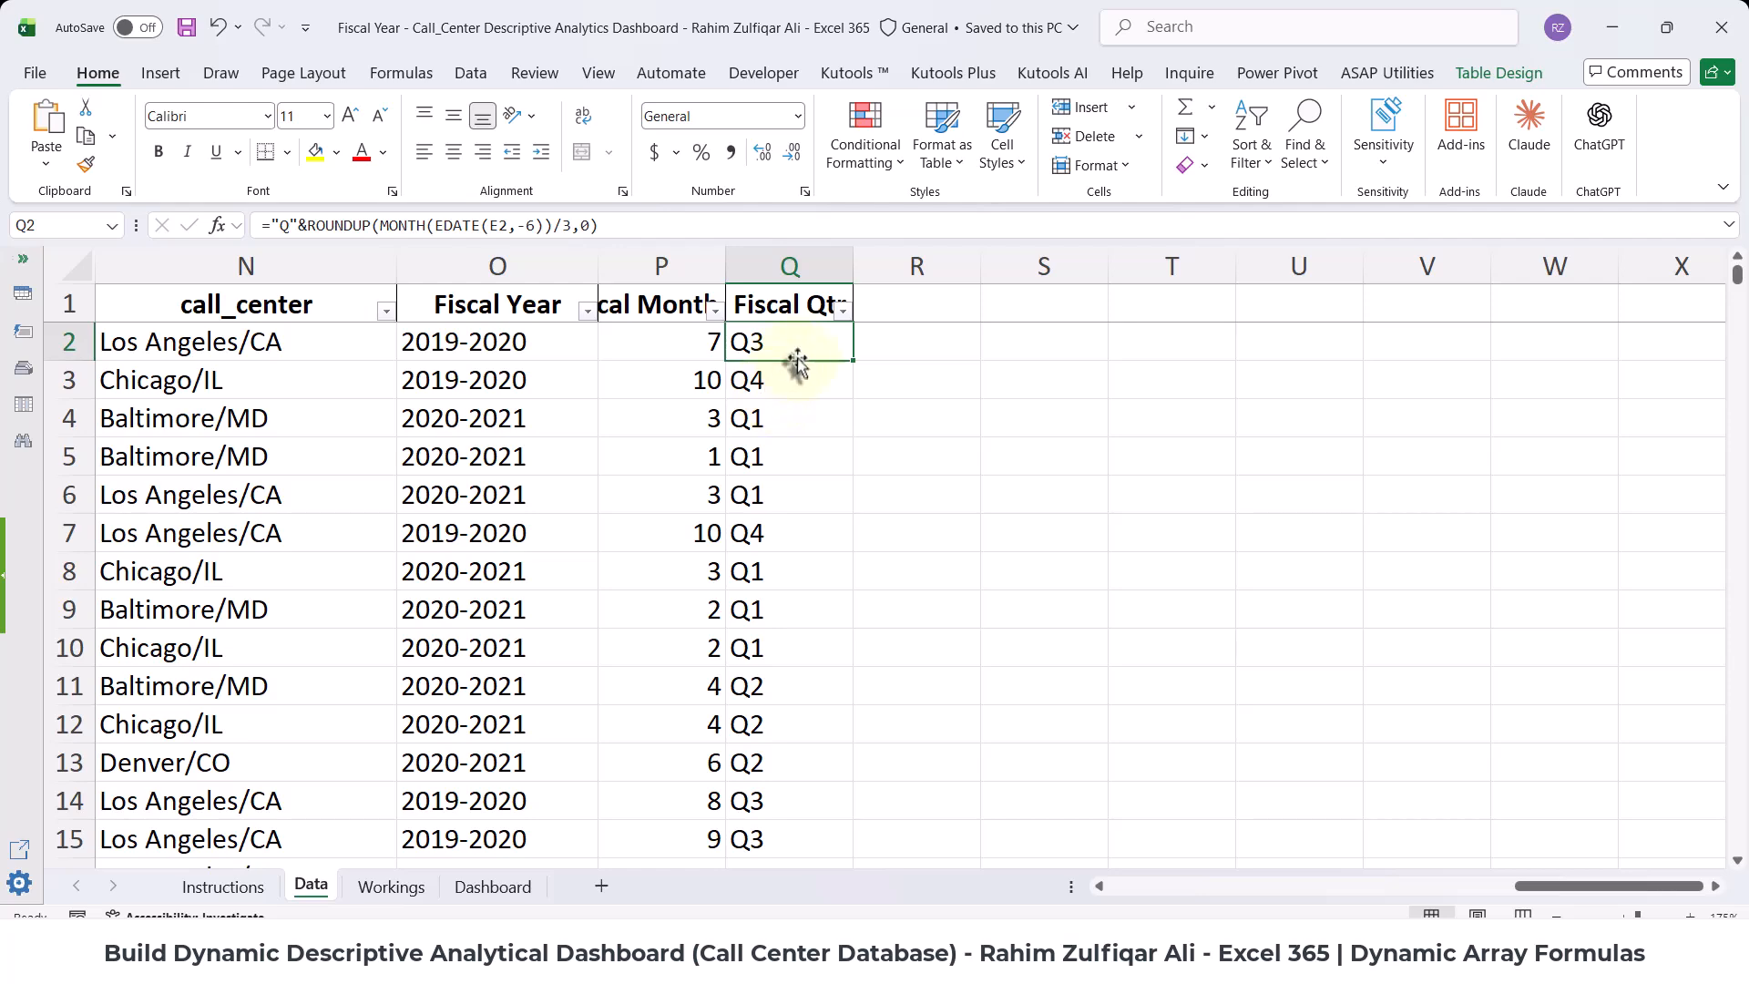
pyautogui.moveTo(1080, 914)
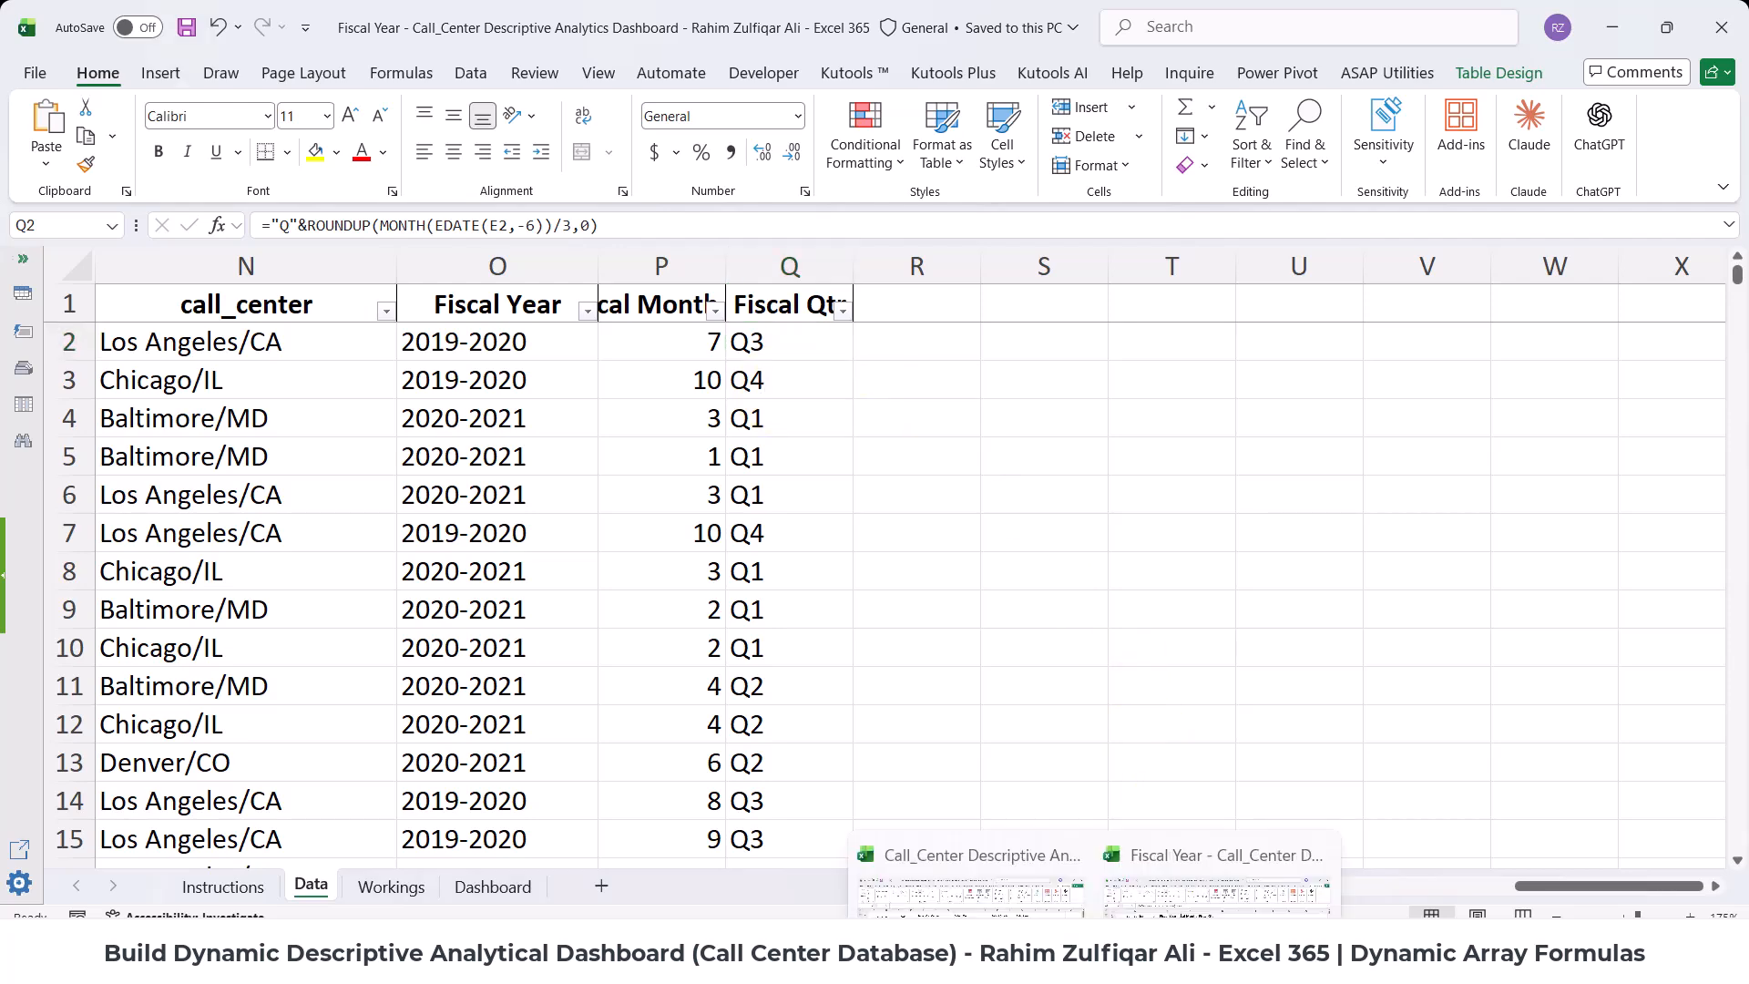
pyautogui.click(1054, 872)
pyautogui.click(469, 885)
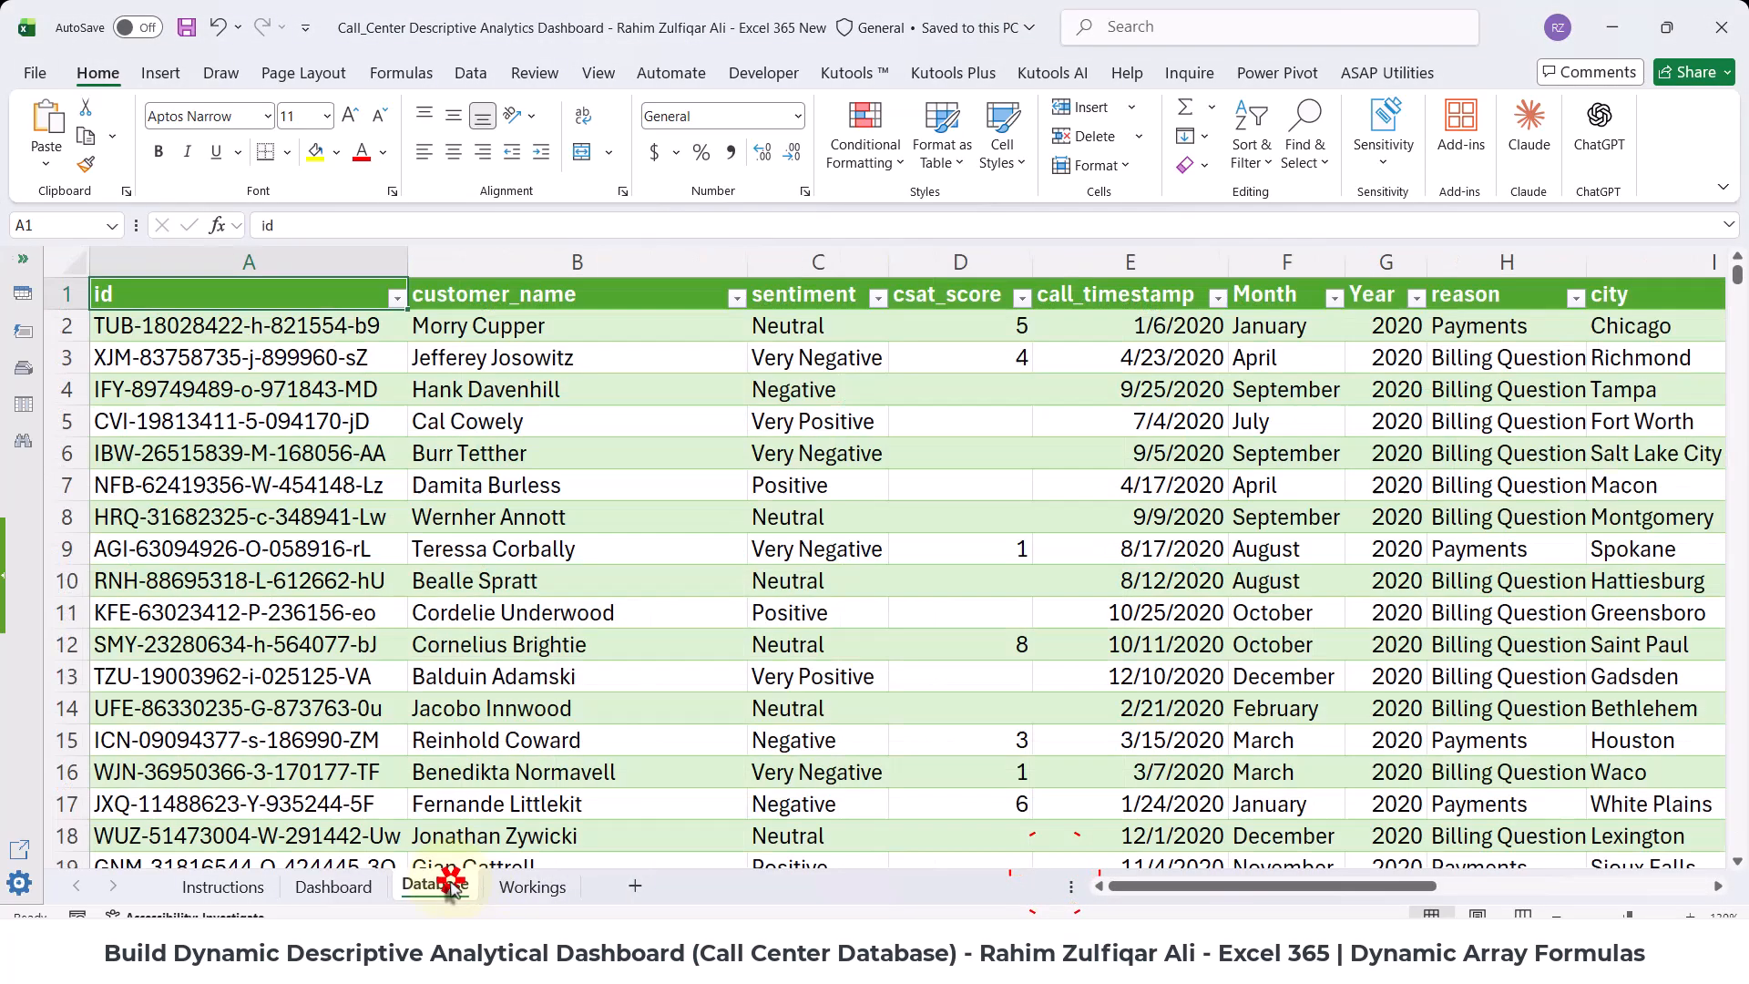
pyautogui.moveTo(1390, 885); pyautogui.dragTo(1676, 885)
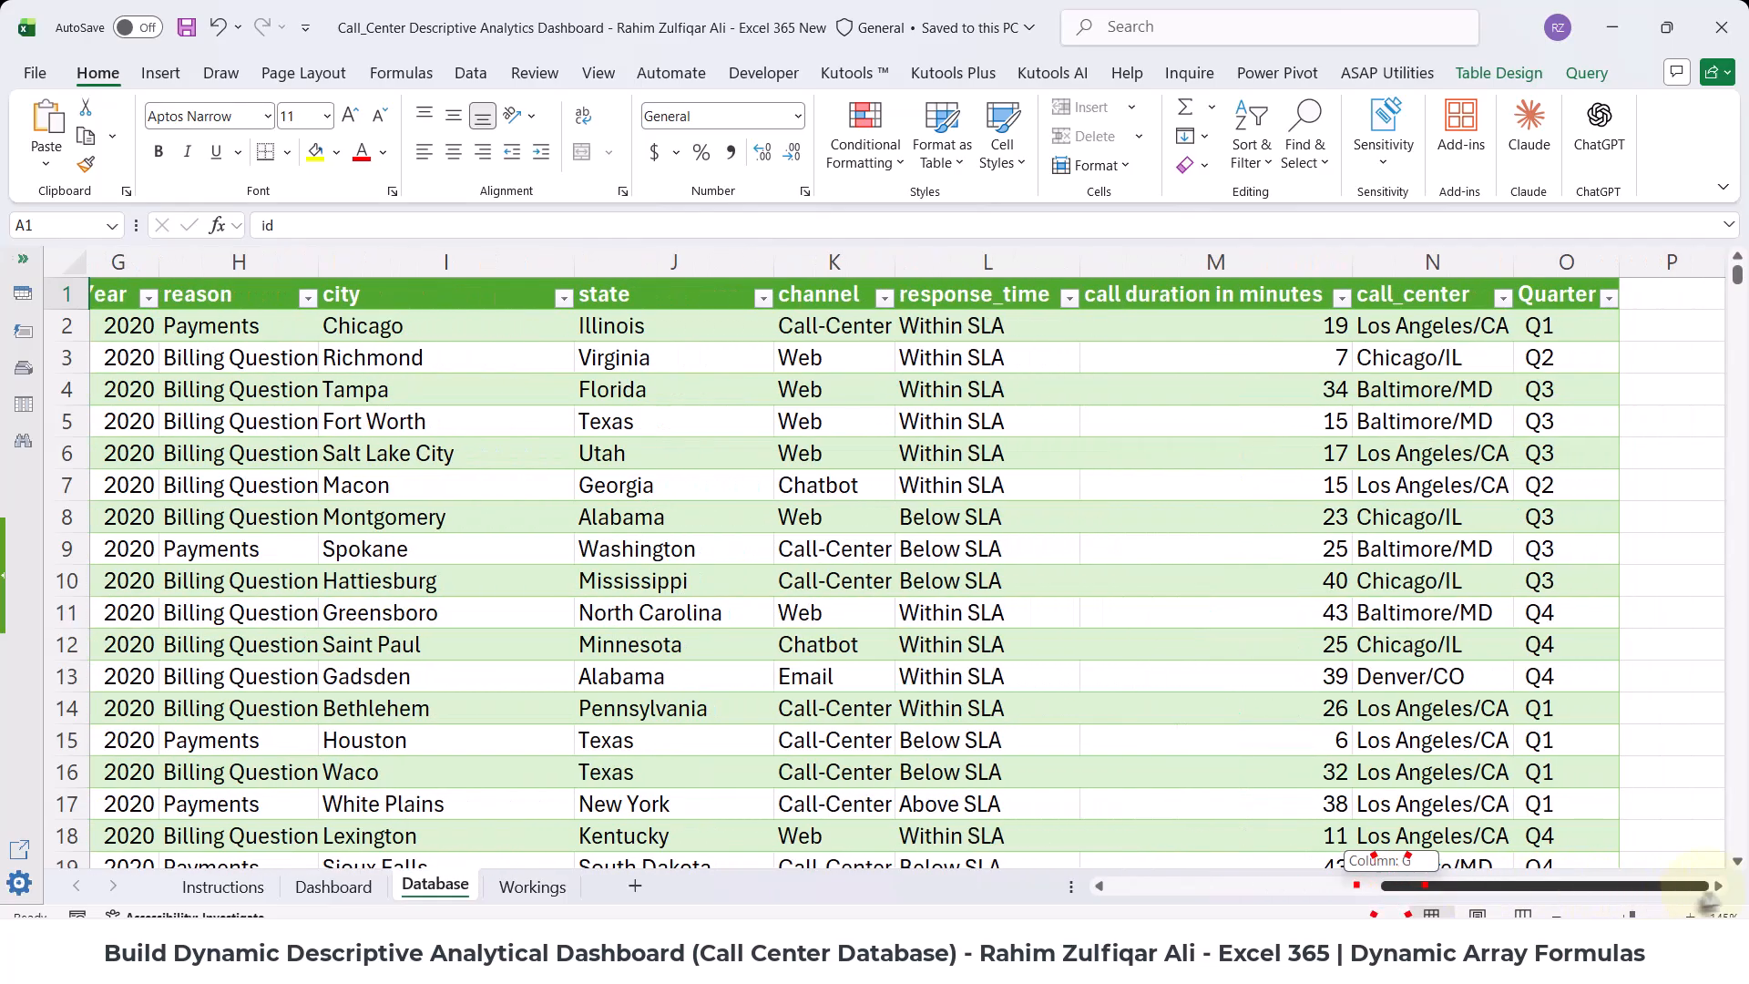
pyautogui.click(1717, 885)
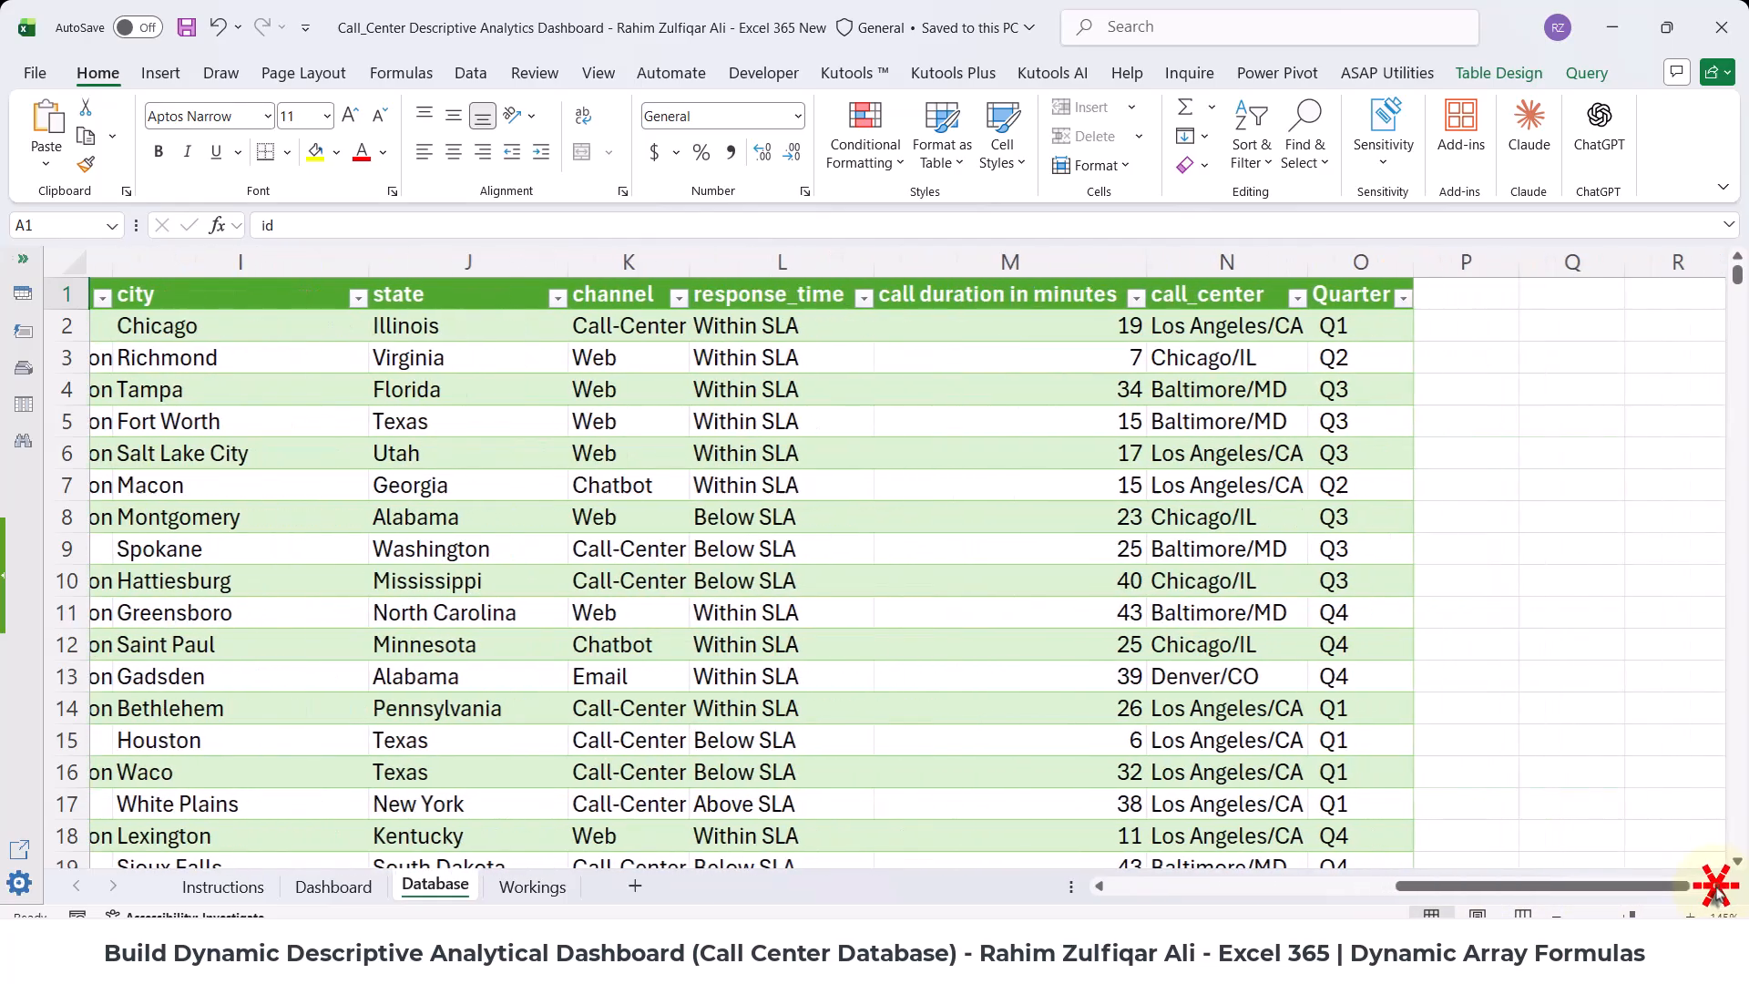
# - Examine the MONTH, divide-by-3, ROUNDUP and "Q" prefix parts of the Quarter formula in cell O2 of the Database sheet
pyautogui.click(1717, 886)
pyautogui.doubleClick(888, 328)
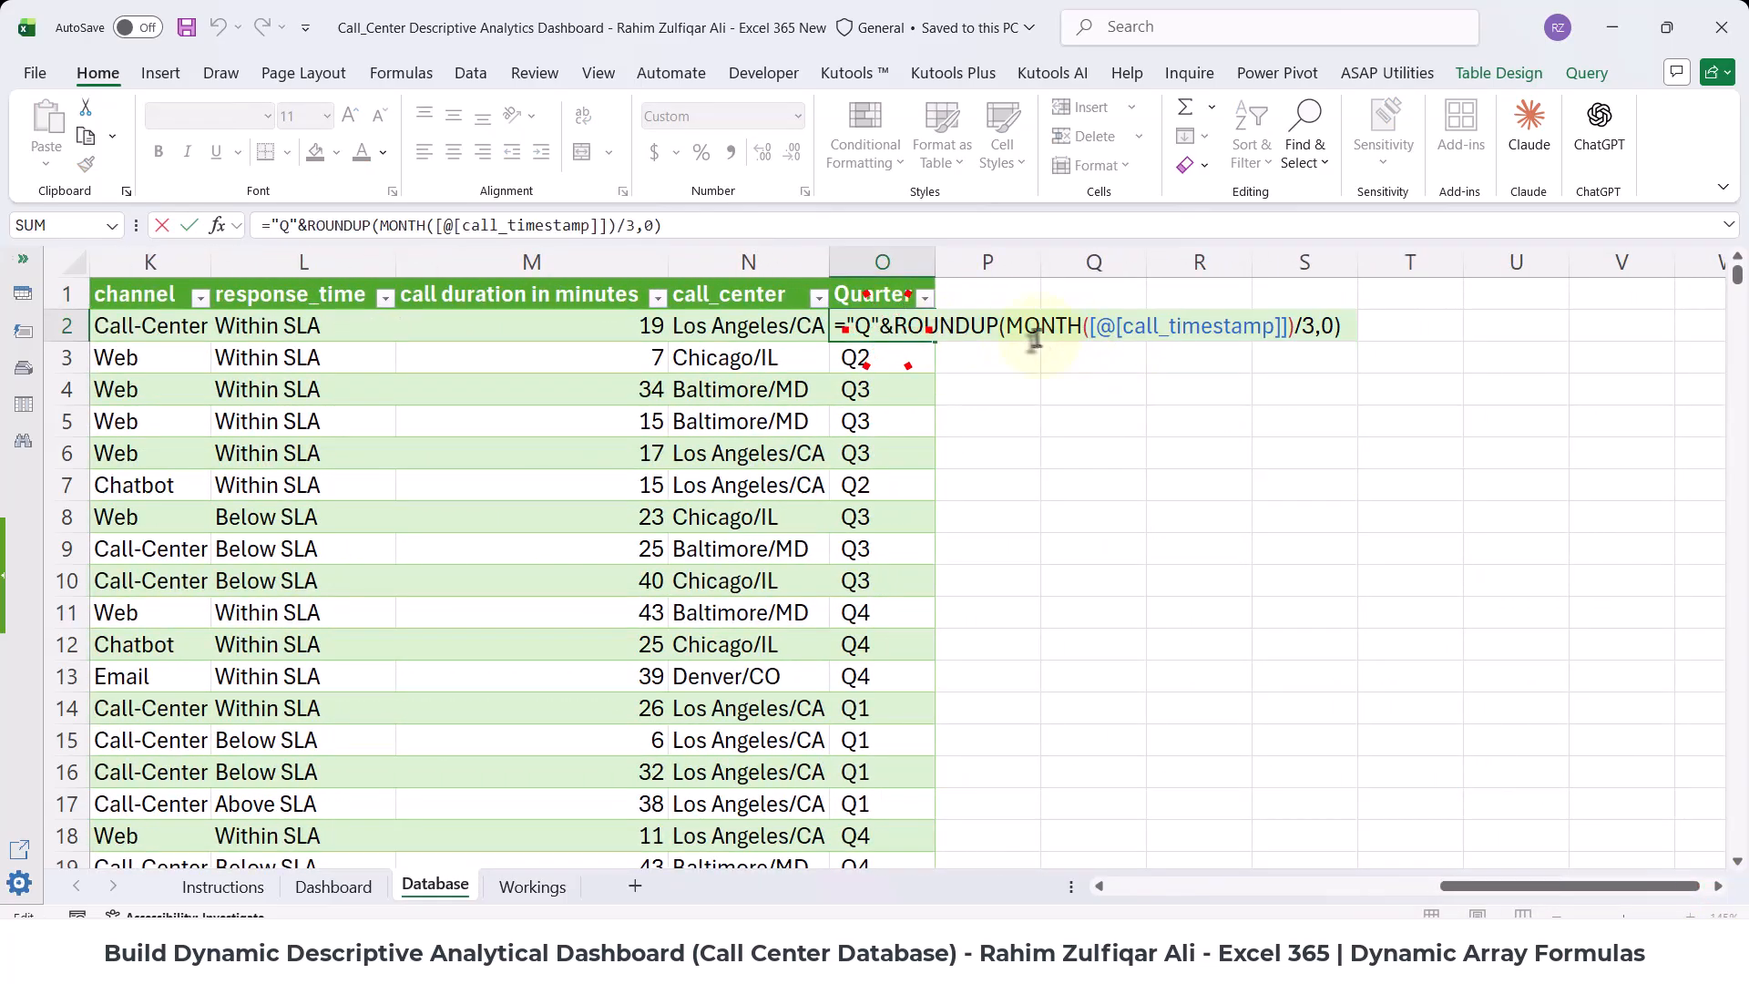
pyautogui.moveTo(1007, 325); pyautogui.dragTo(1077, 325)
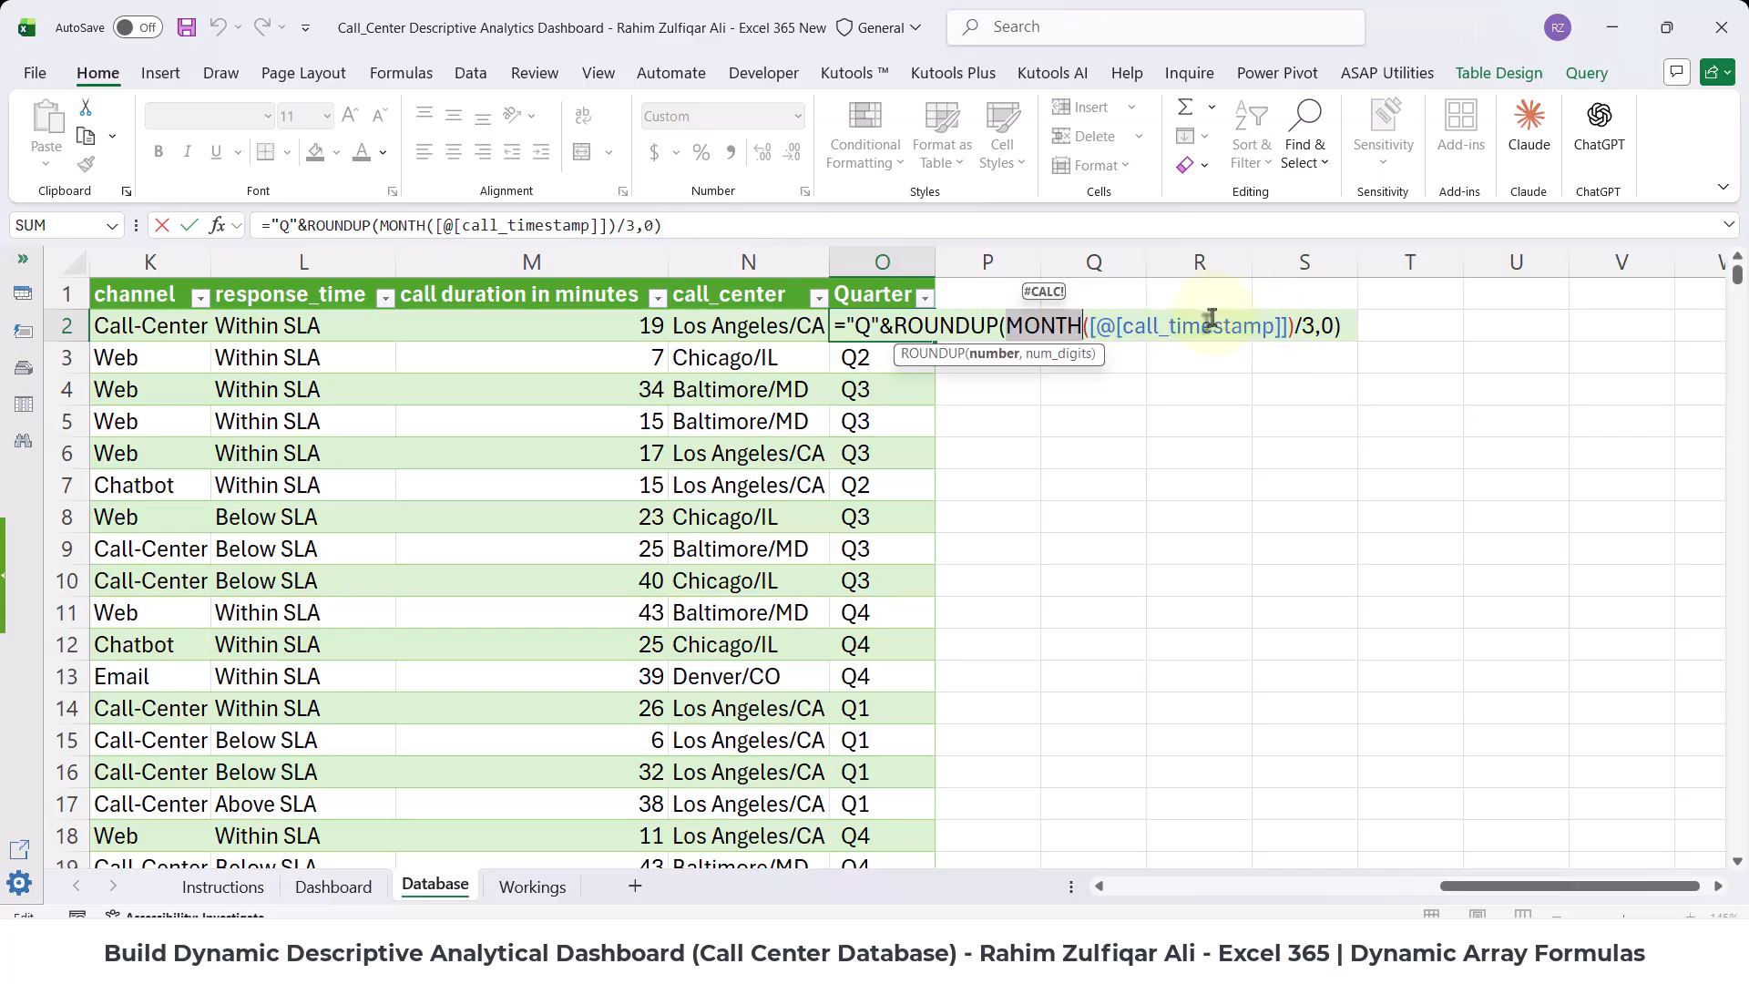
pyautogui.click(1299, 325)
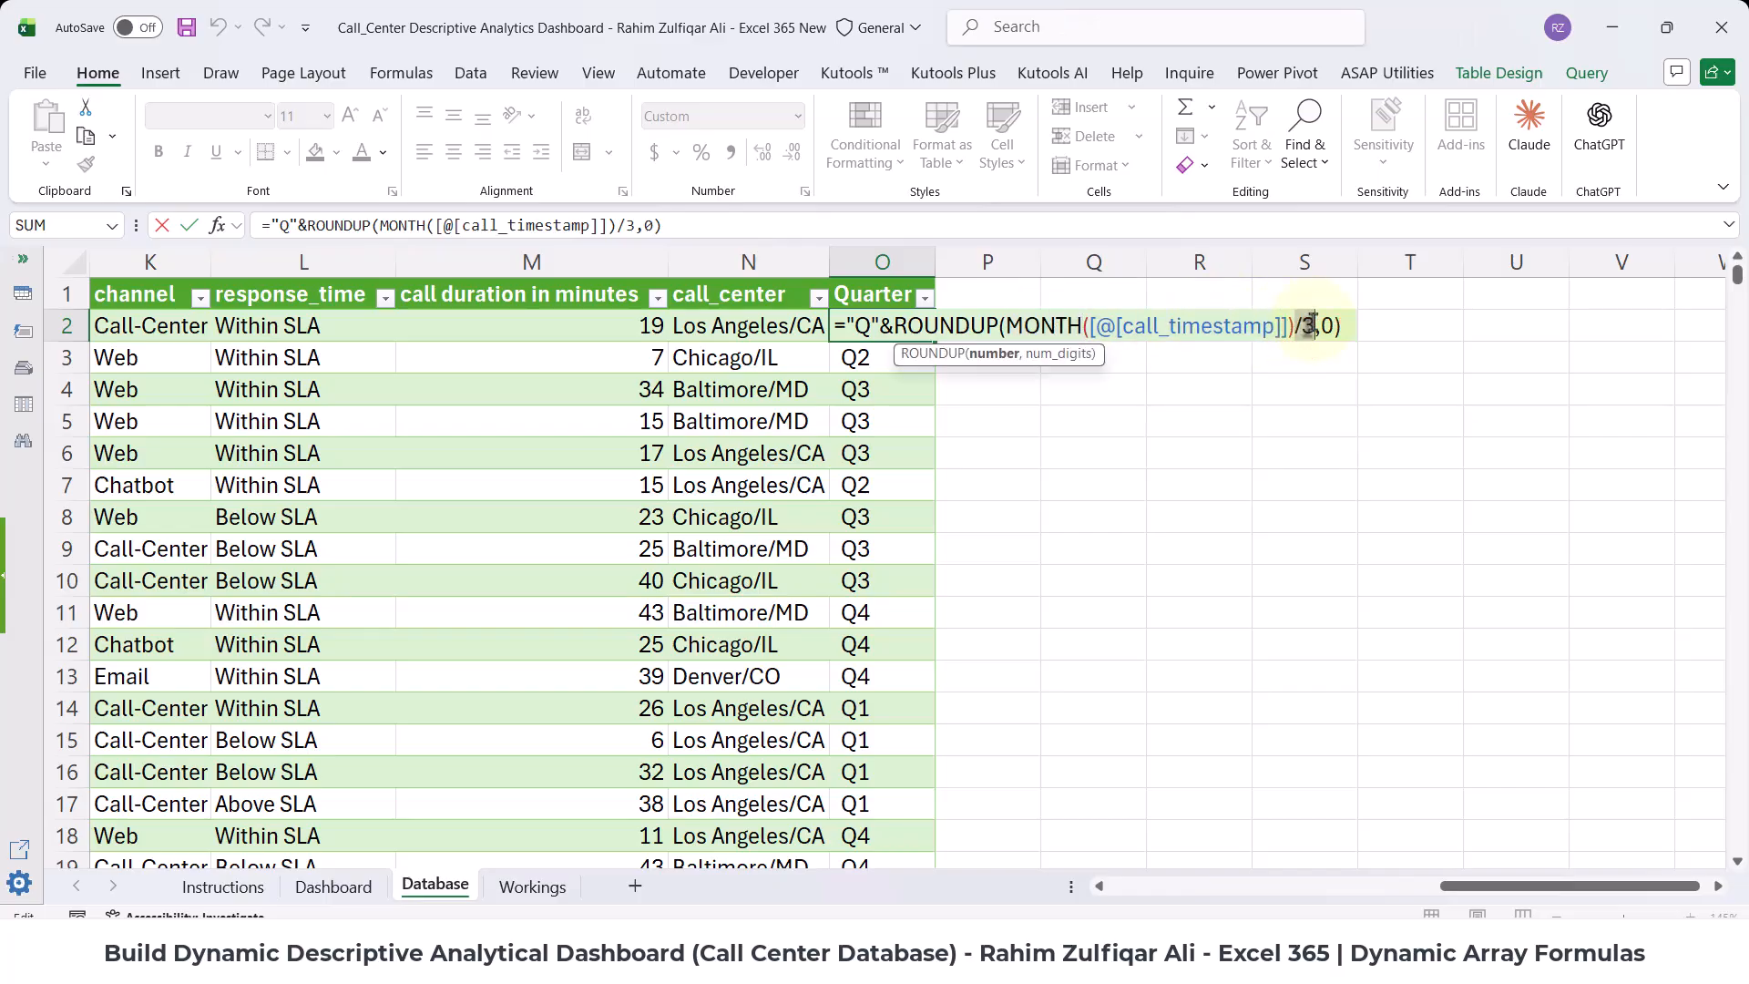
pyautogui.click(1031, 326)
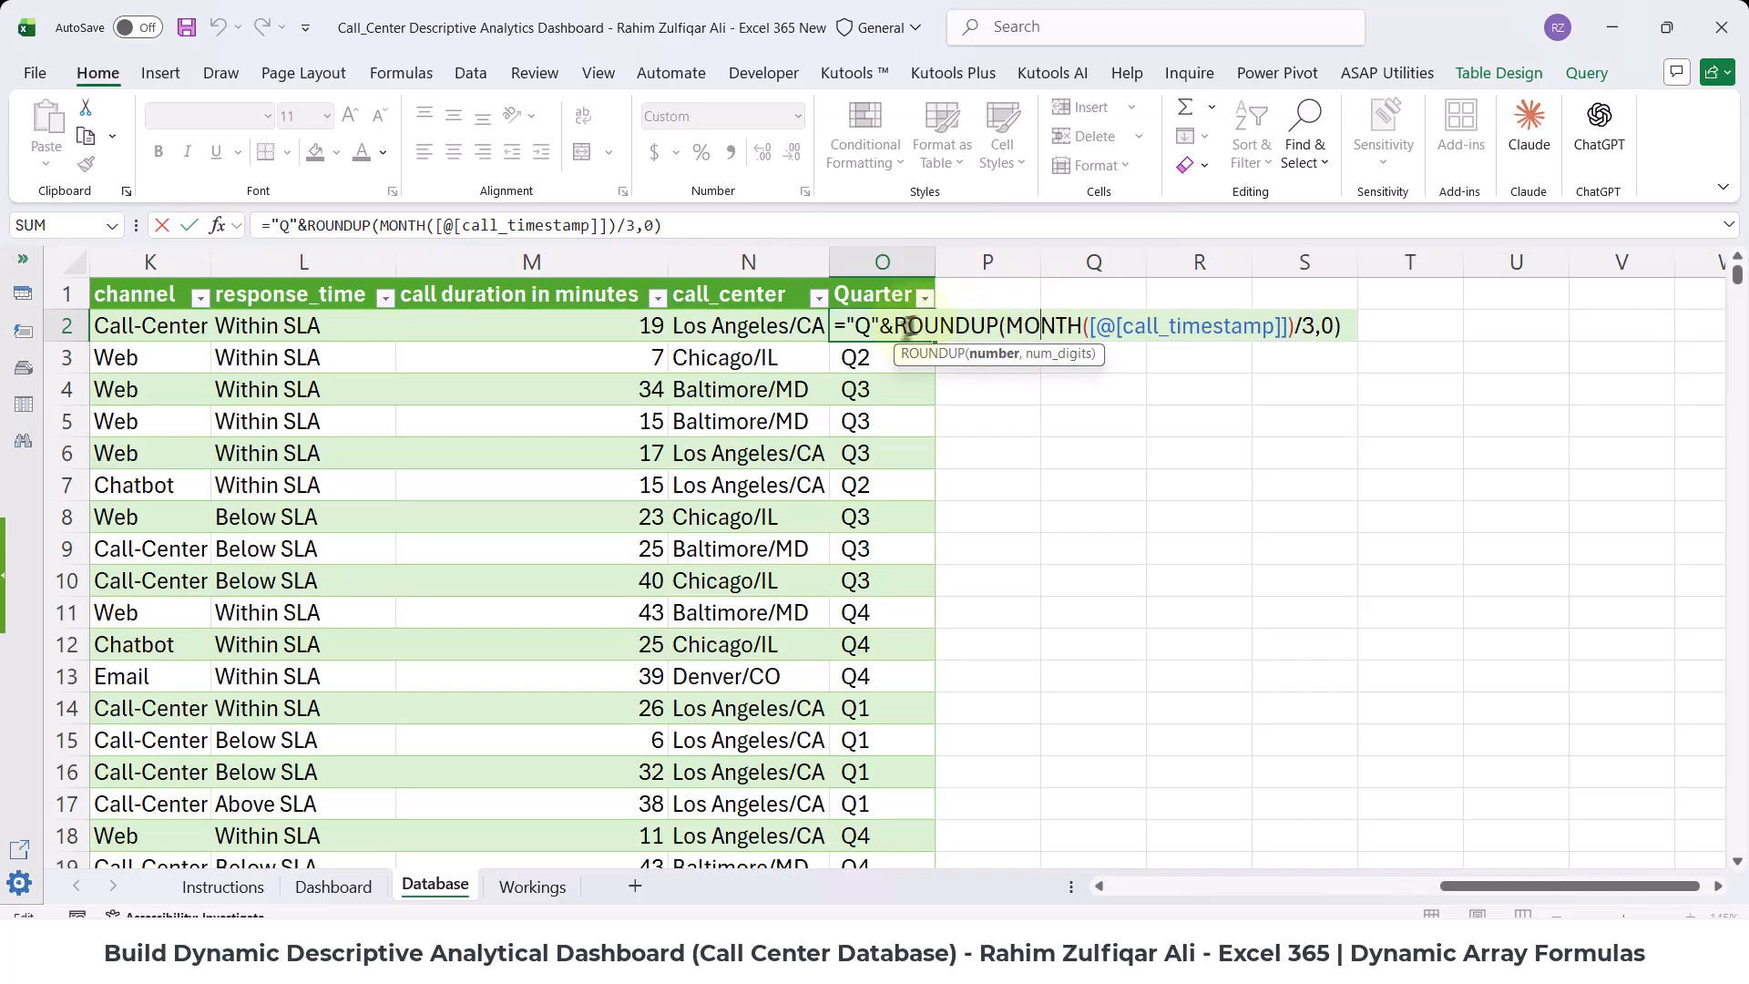
pyautogui.moveTo(894, 325); pyautogui.dragTo(997, 327)
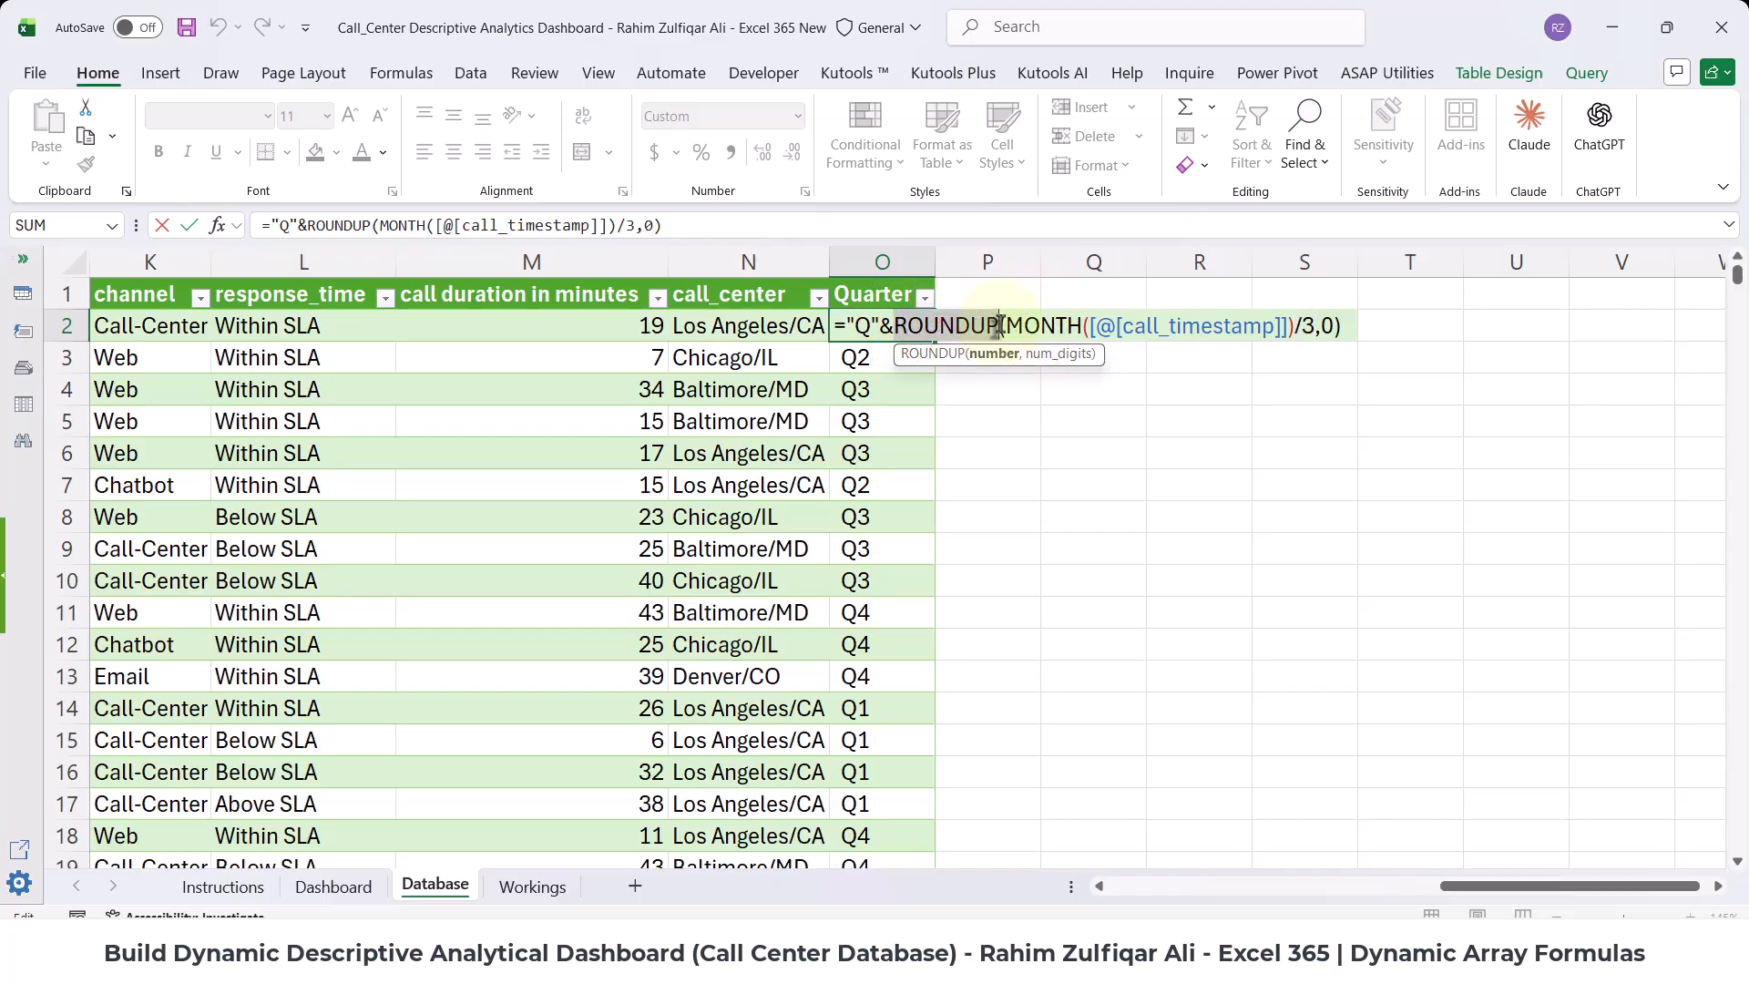
pyautogui.click(857, 325)
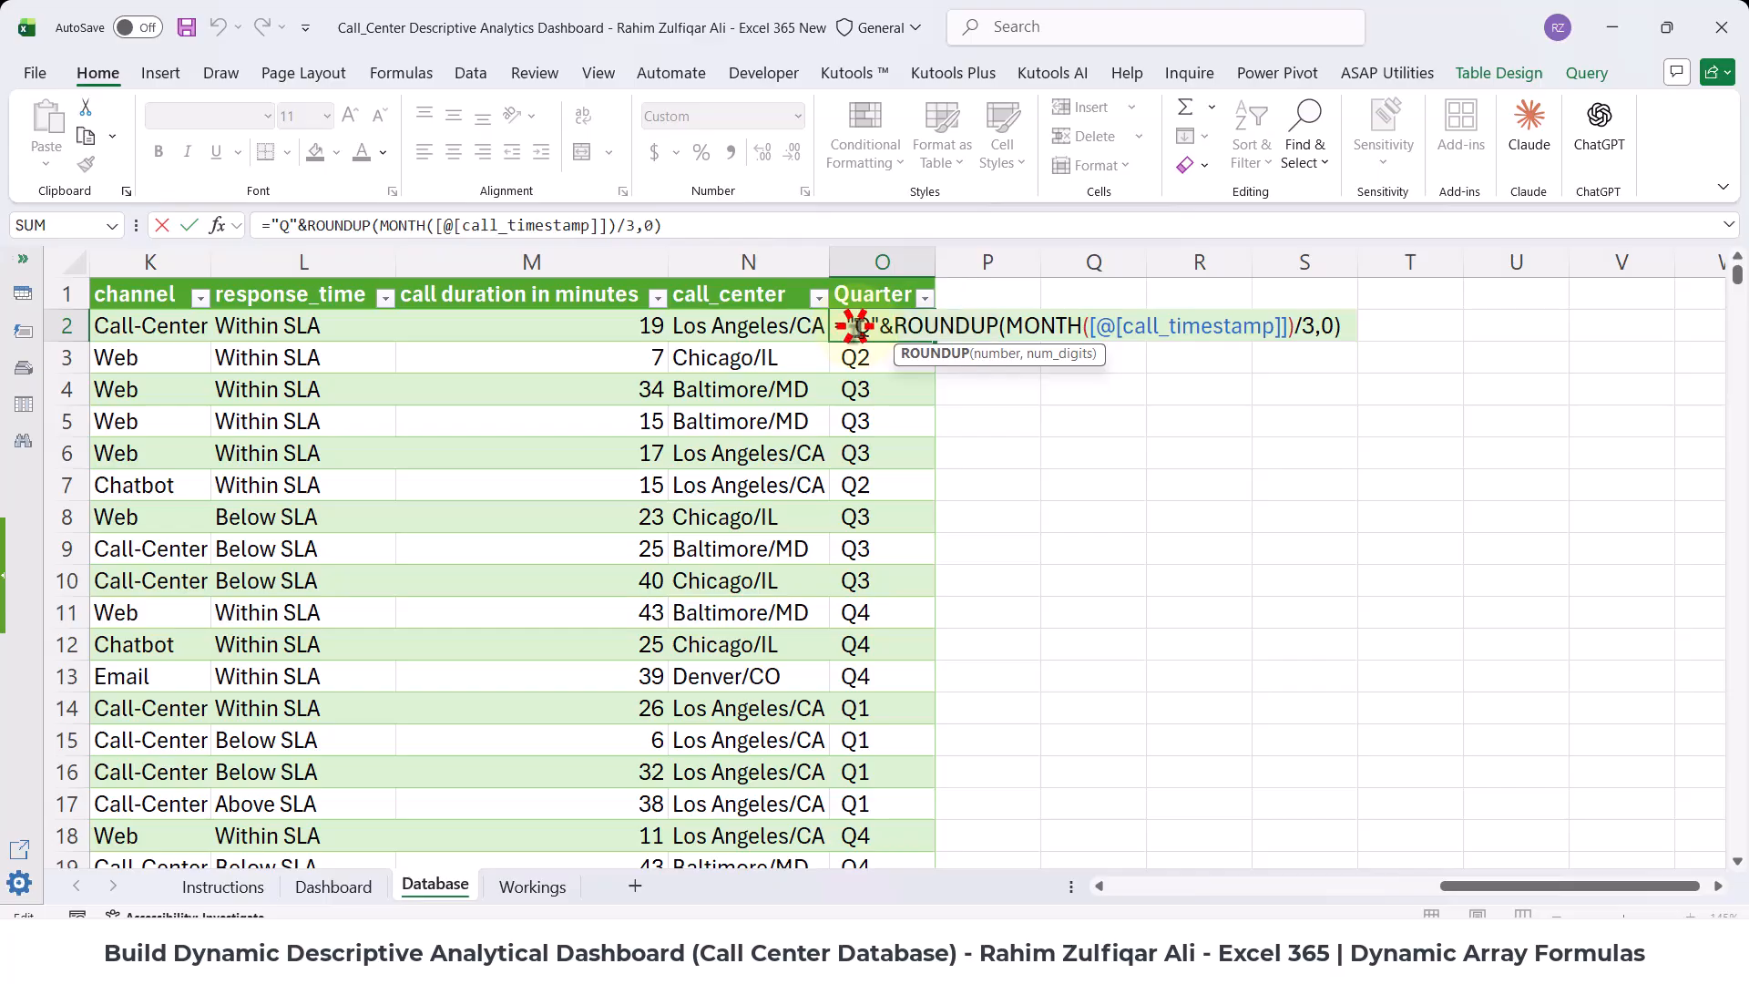
pyautogui.doubleClick(857, 325)
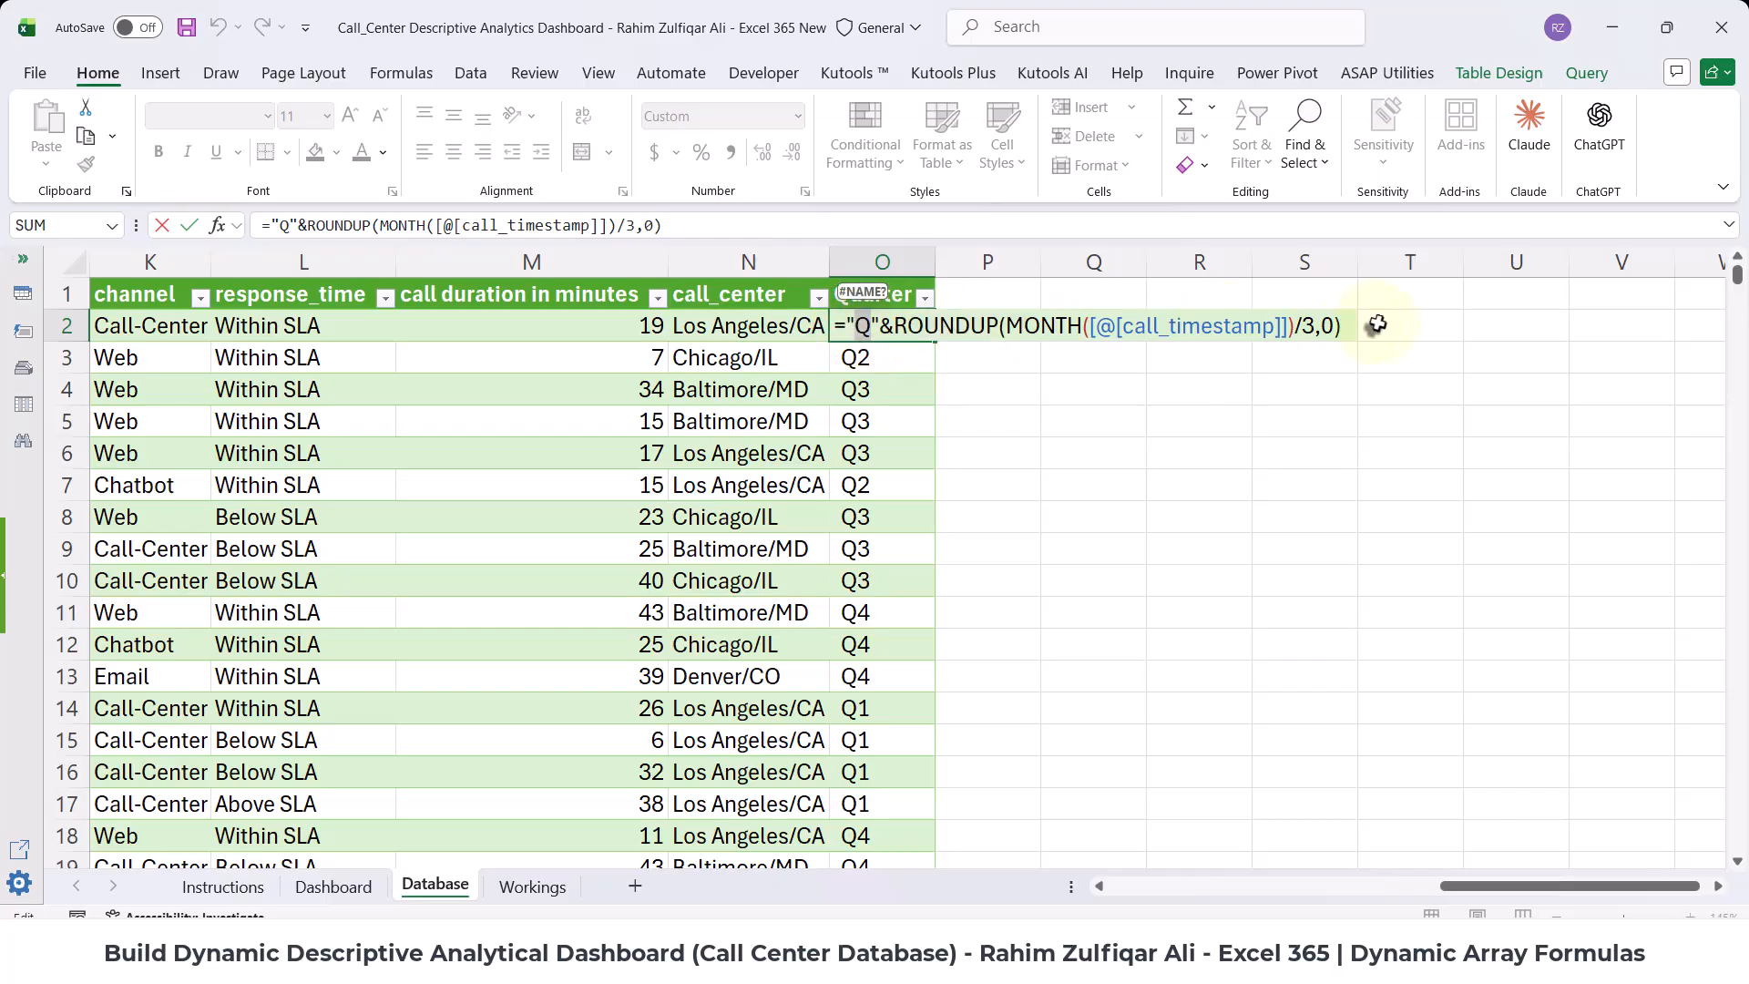
pyautogui.click(1294, 325)
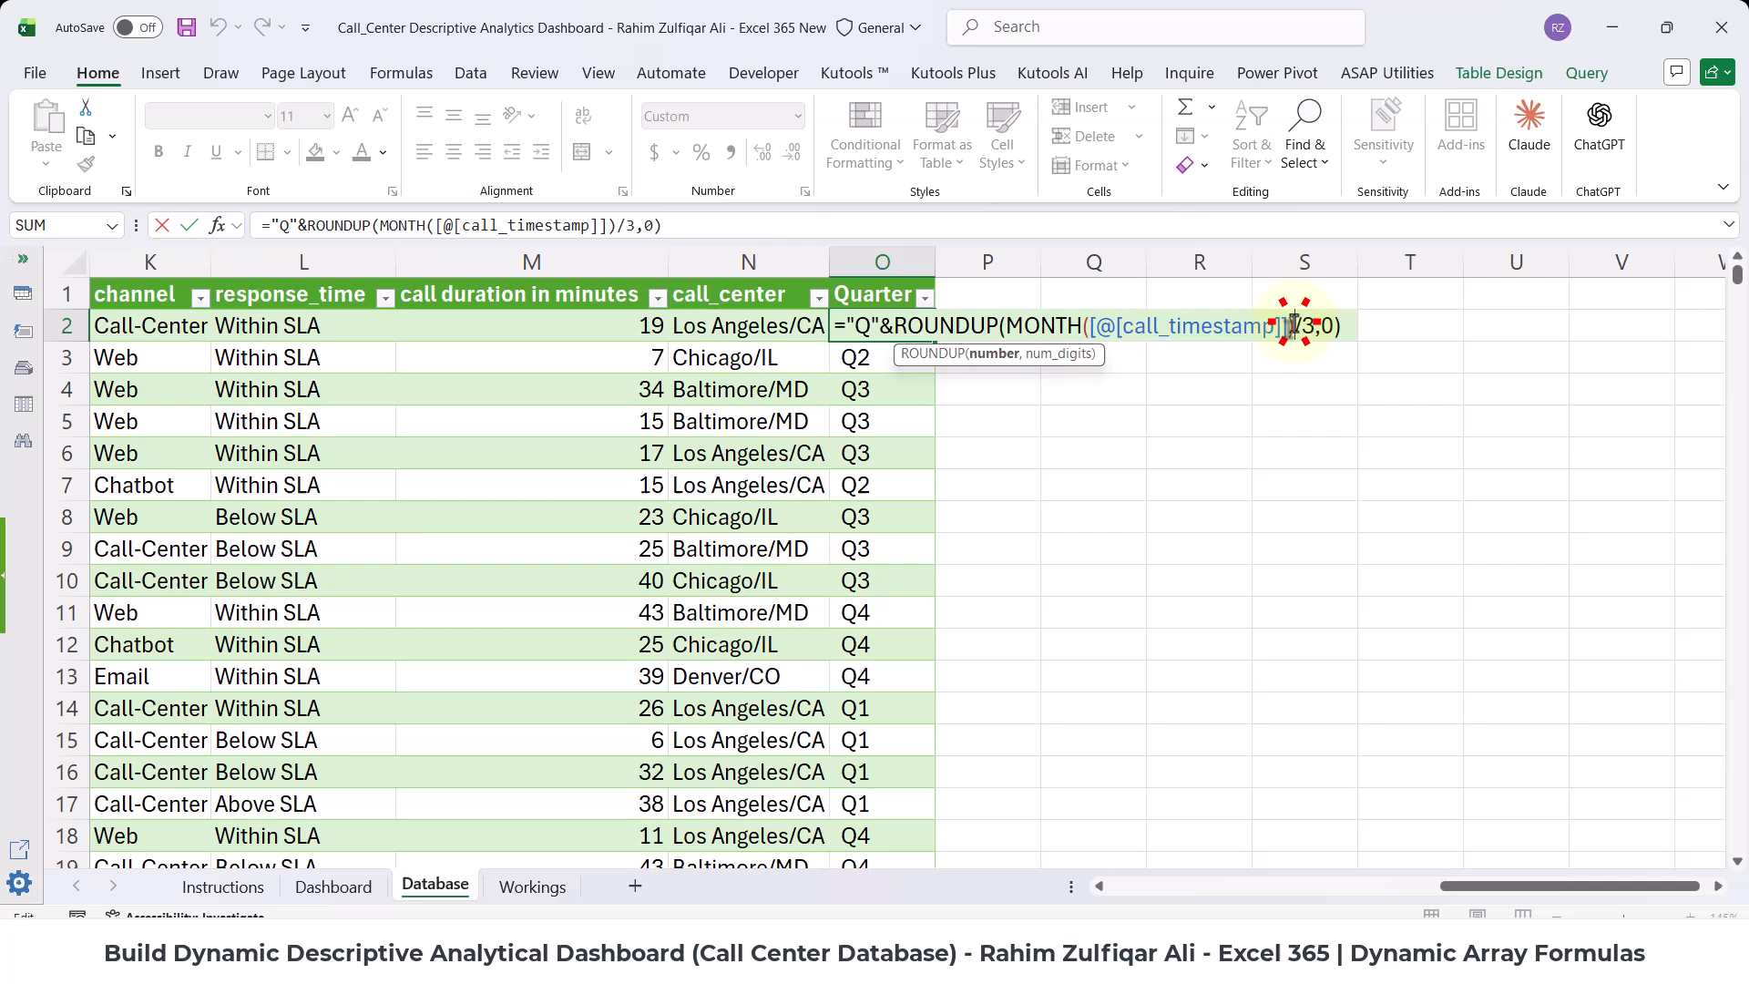
pyautogui.click(1084, 325)
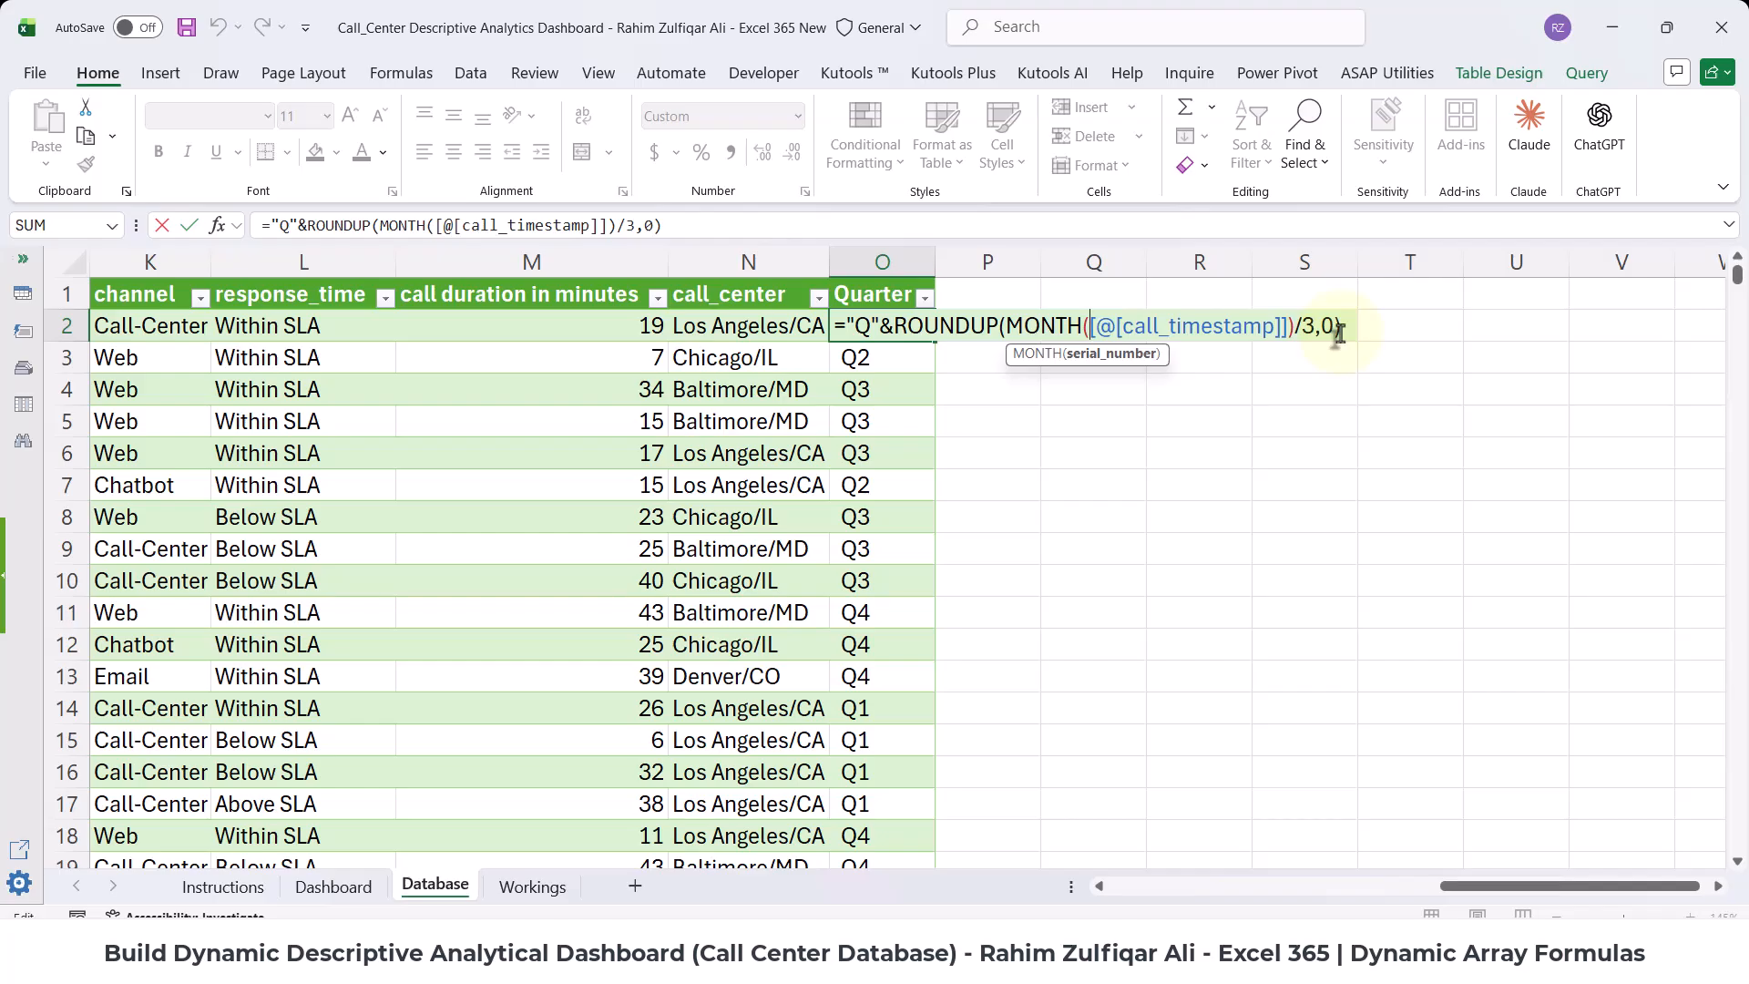
pyautogui.press('Escape')
# - Switch to the Fiscal Year workbook and widen column Q on the Data sheet to fit the Fiscal Qtr header
pyautogui.moveTo(1070, 902)
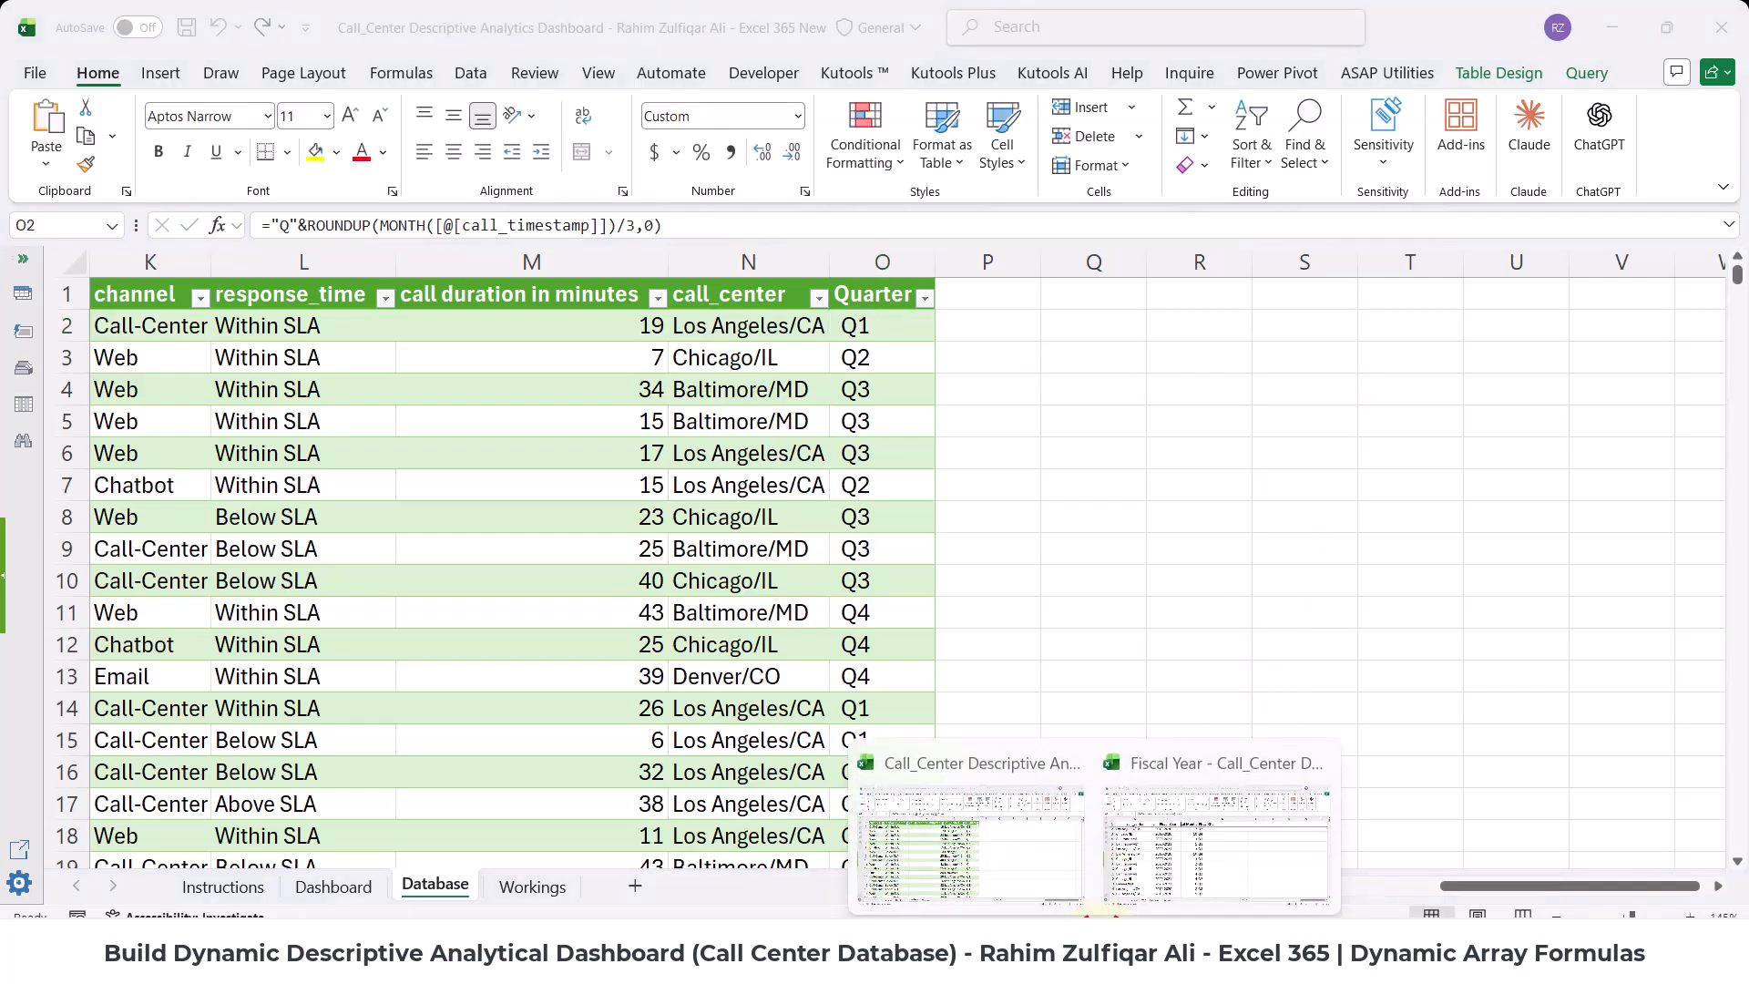
pyautogui.click(1191, 841)
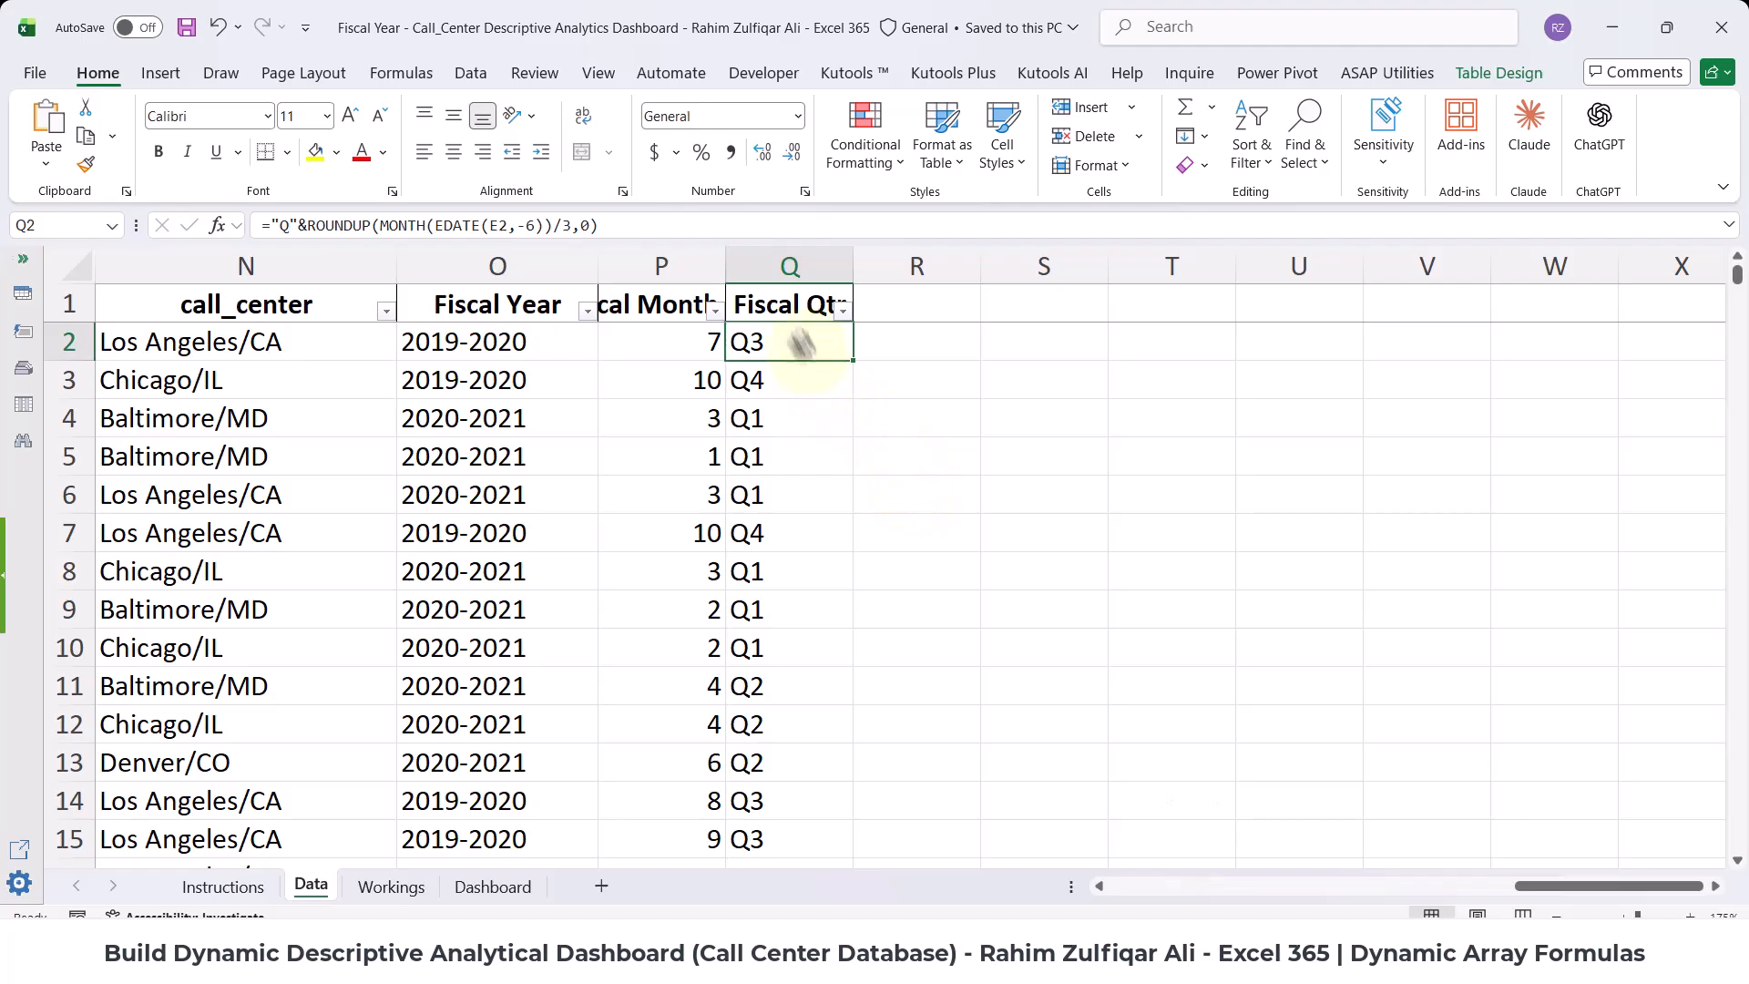
pyautogui.click(784, 305)
pyautogui.moveTo(853, 266); pyautogui.dragTo(886, 275)
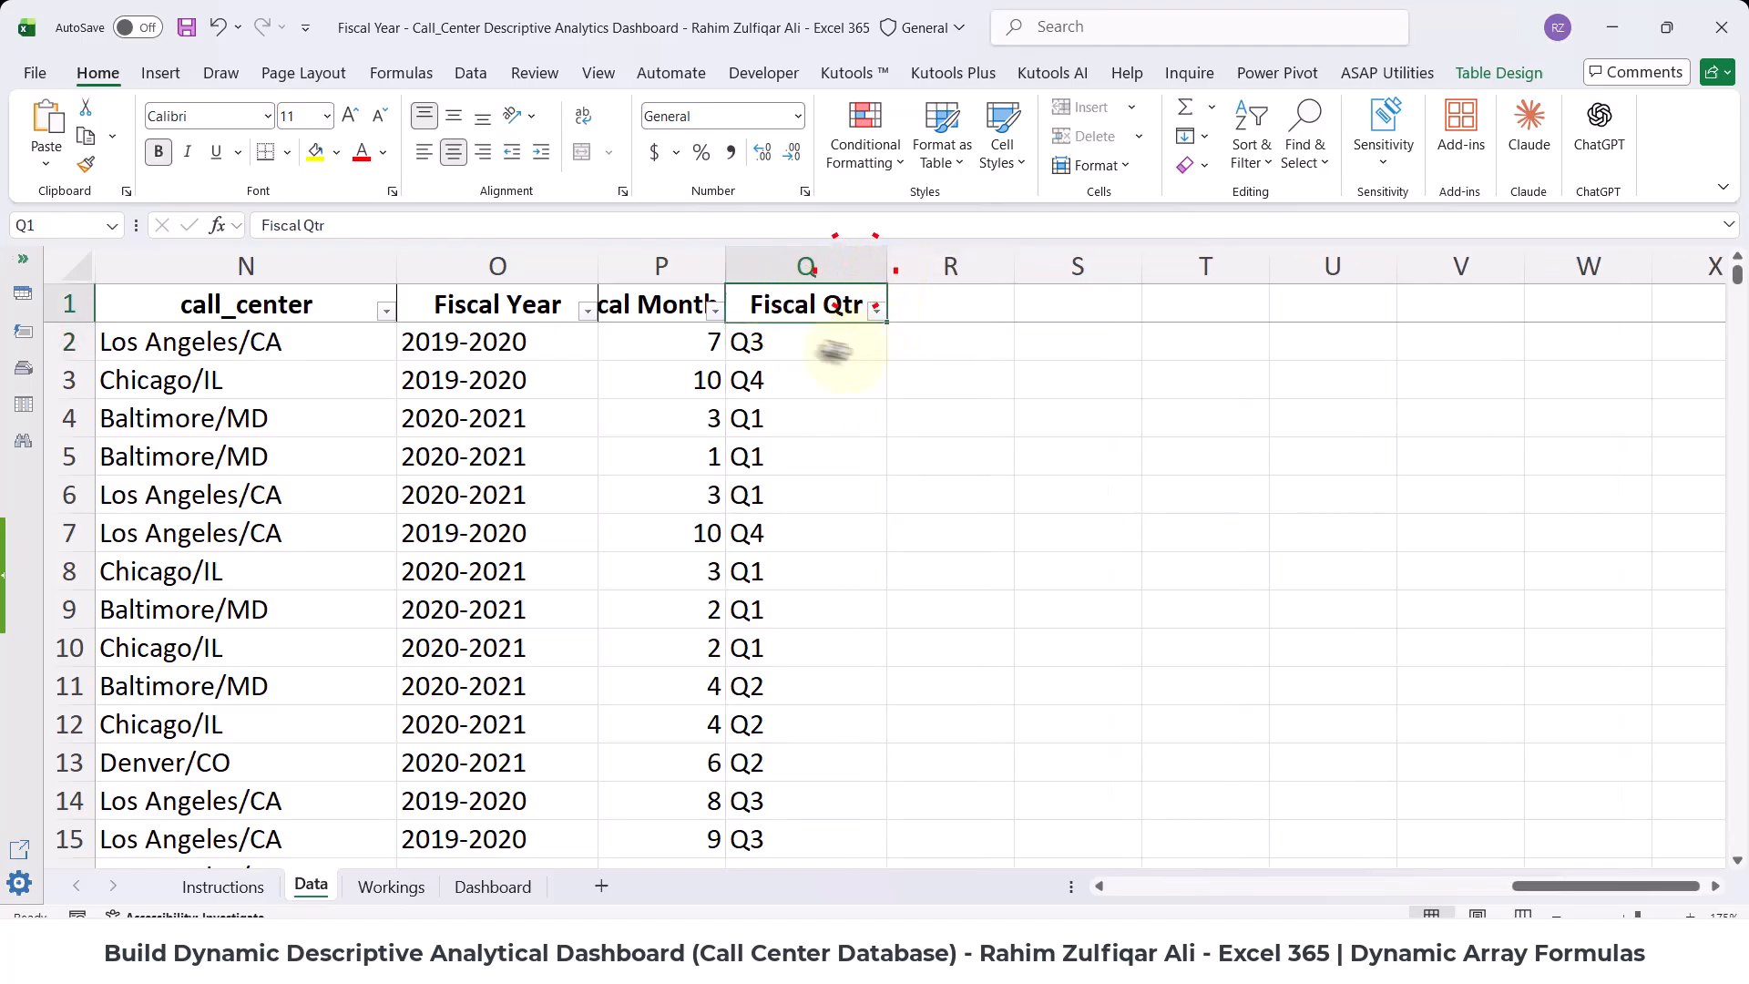
# - Examine the Fiscal Qtr formula in Q2, especially the EDATE function and its -6 month offset inside MONTH and ROUNDUP
pyautogui.click(816, 338)
pyautogui.doubleClick(824, 342)
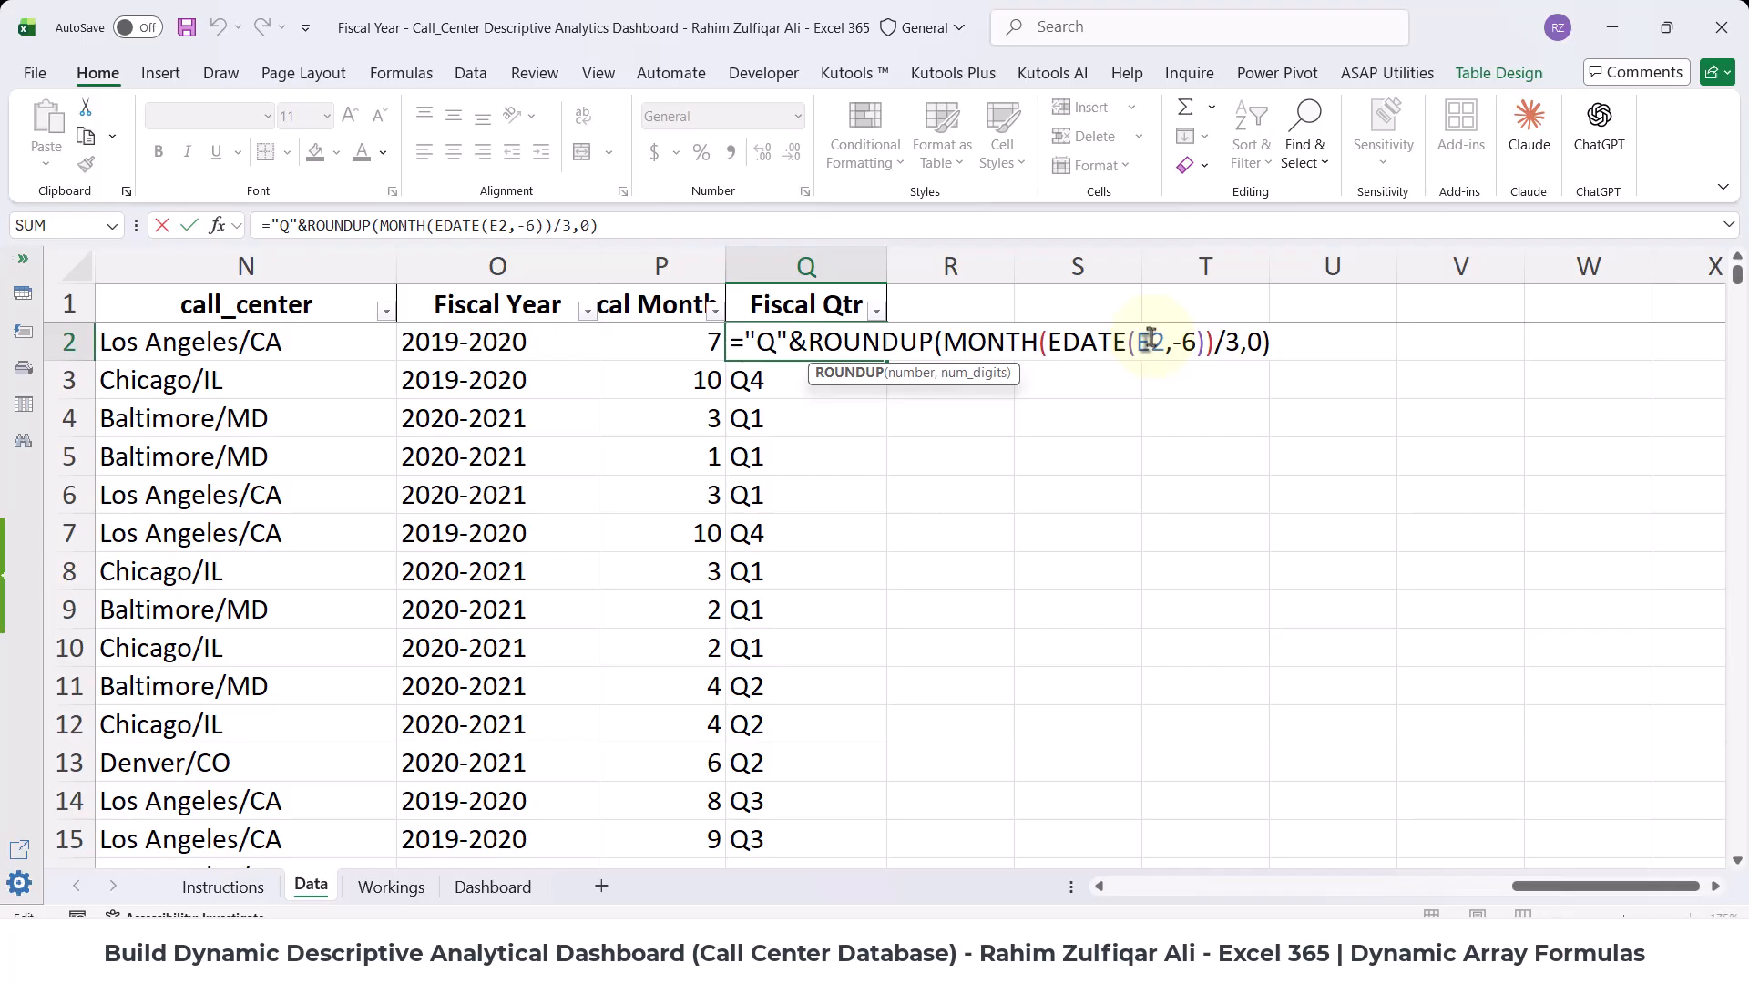
pyautogui.moveTo(1048, 342); pyautogui.dragTo(1128, 344)
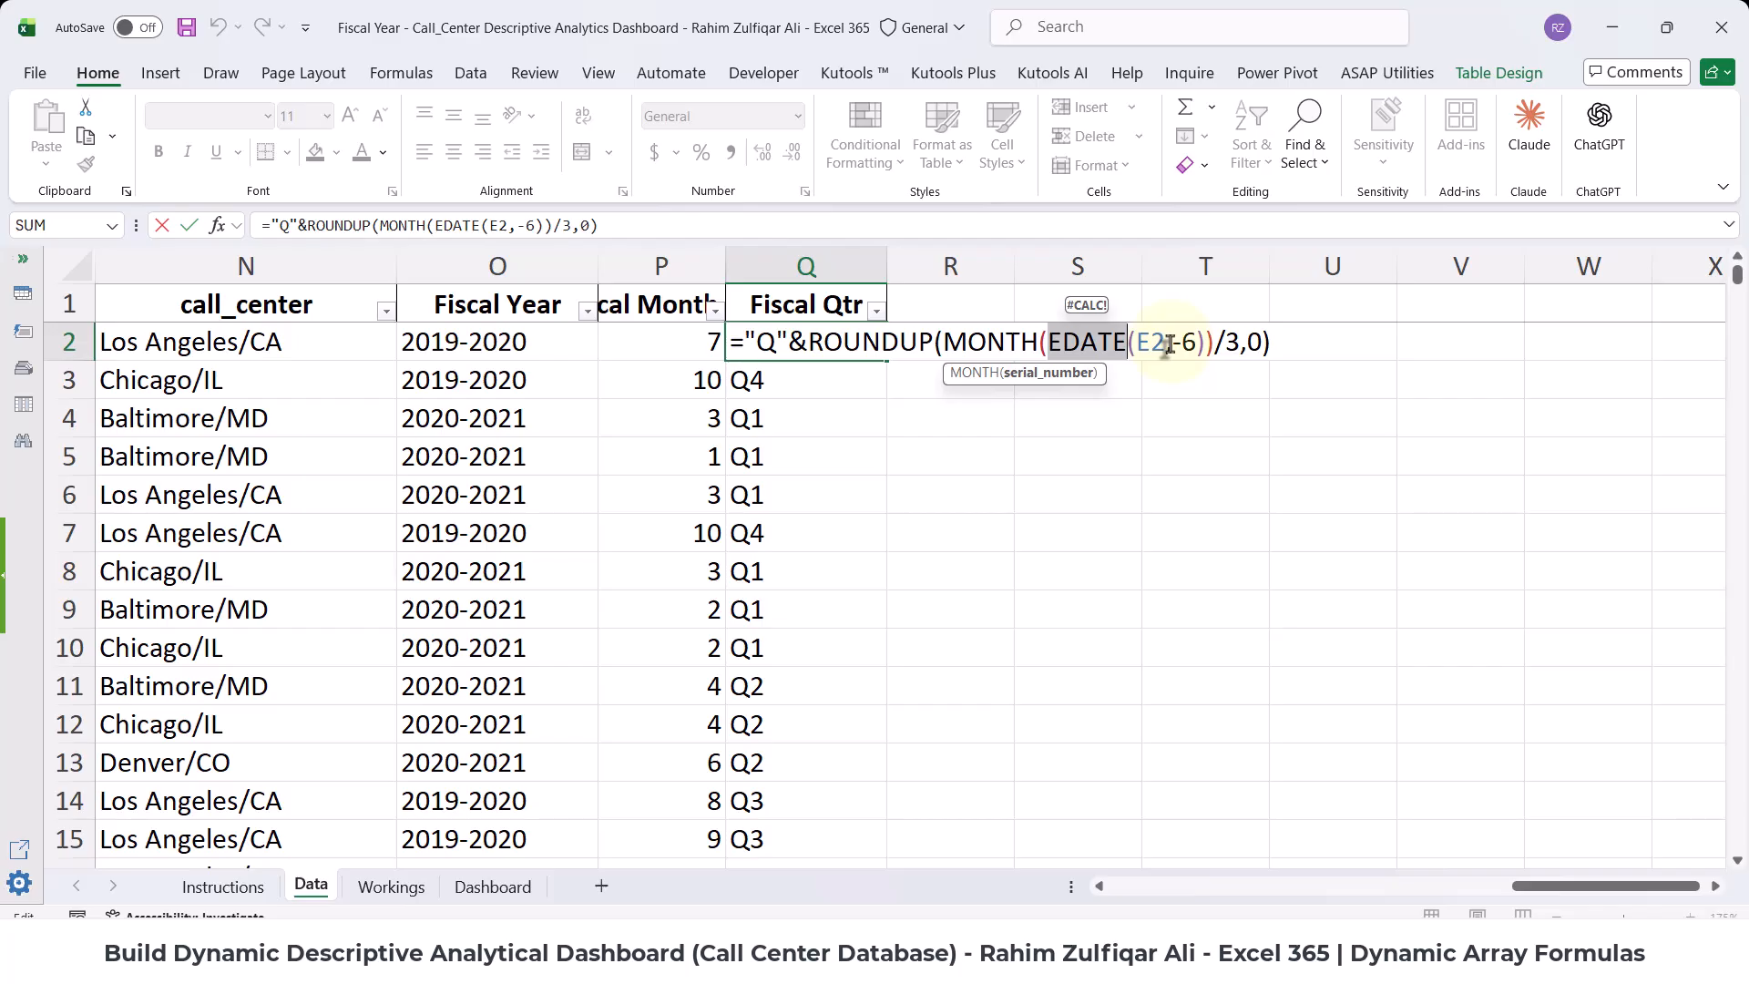
pyautogui.moveTo(1172, 344); pyautogui.dragTo(1192, 345)
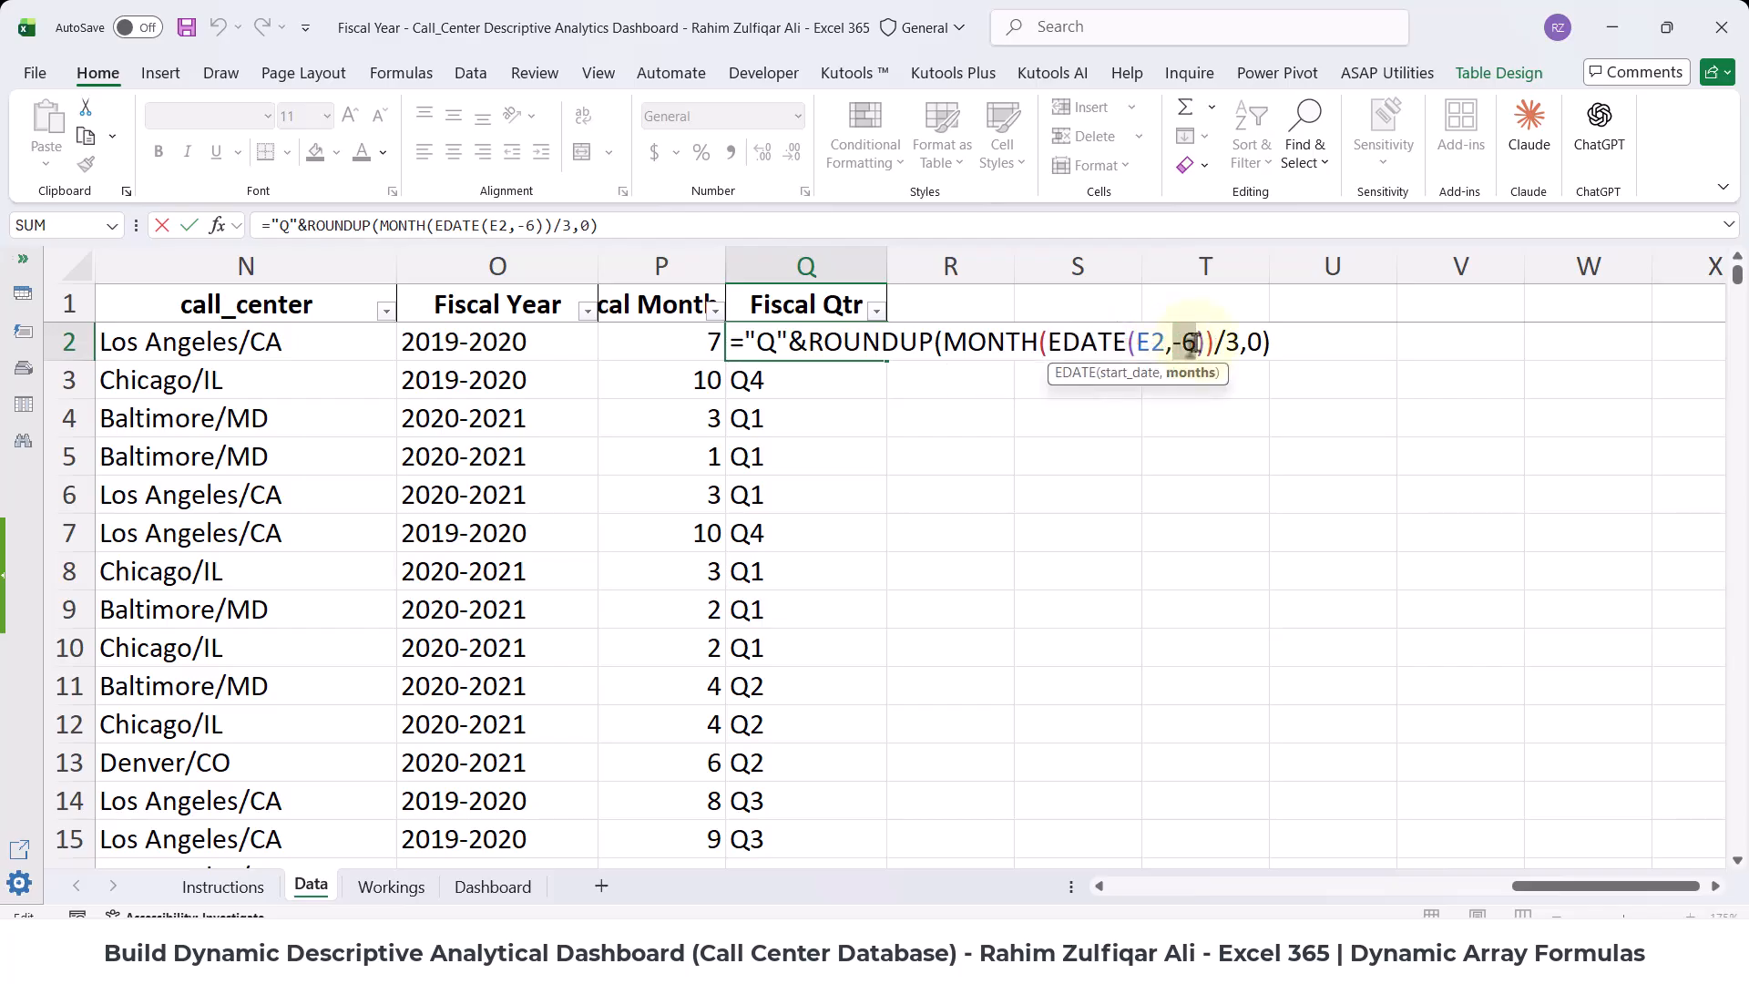
pyautogui.click(1180, 343)
pyautogui.moveTo(1172, 341); pyautogui.dragTo(1199, 342)
pyautogui.doubleClick(991, 342)
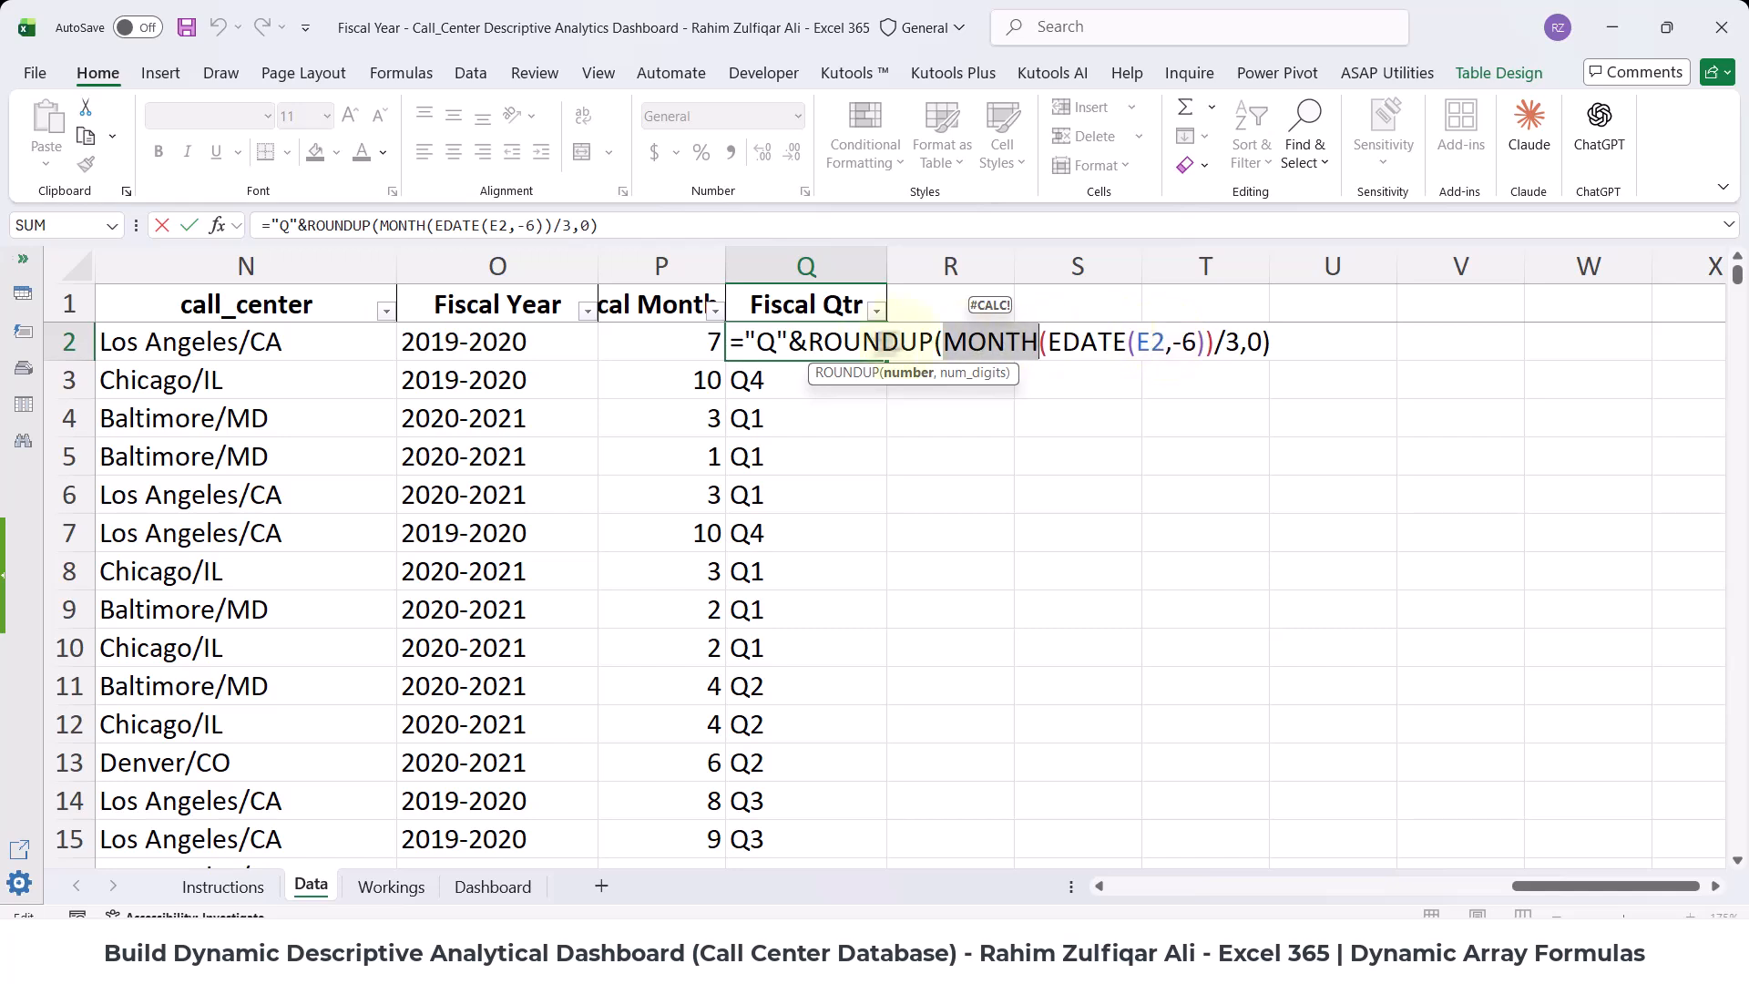
pyautogui.moveTo(759, 343); pyautogui.dragTo(1286, 343)
pyautogui.click(1250, 344)
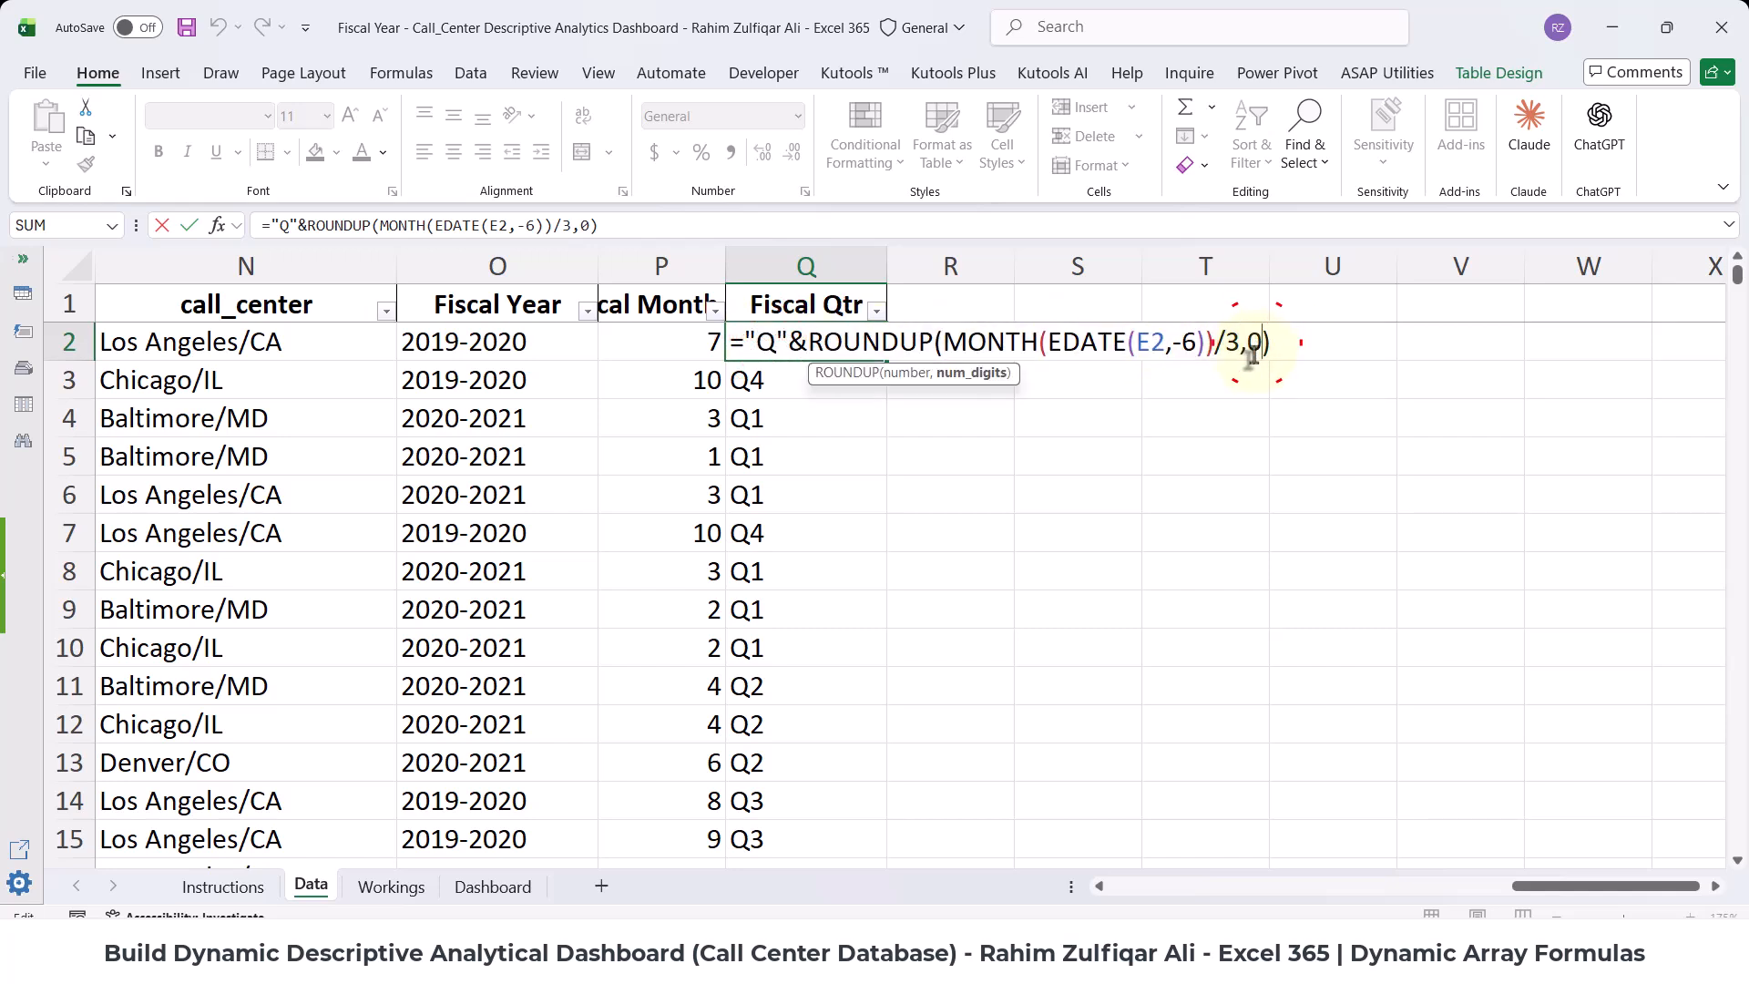
pyautogui.hotkey('ctrl', 'Return')
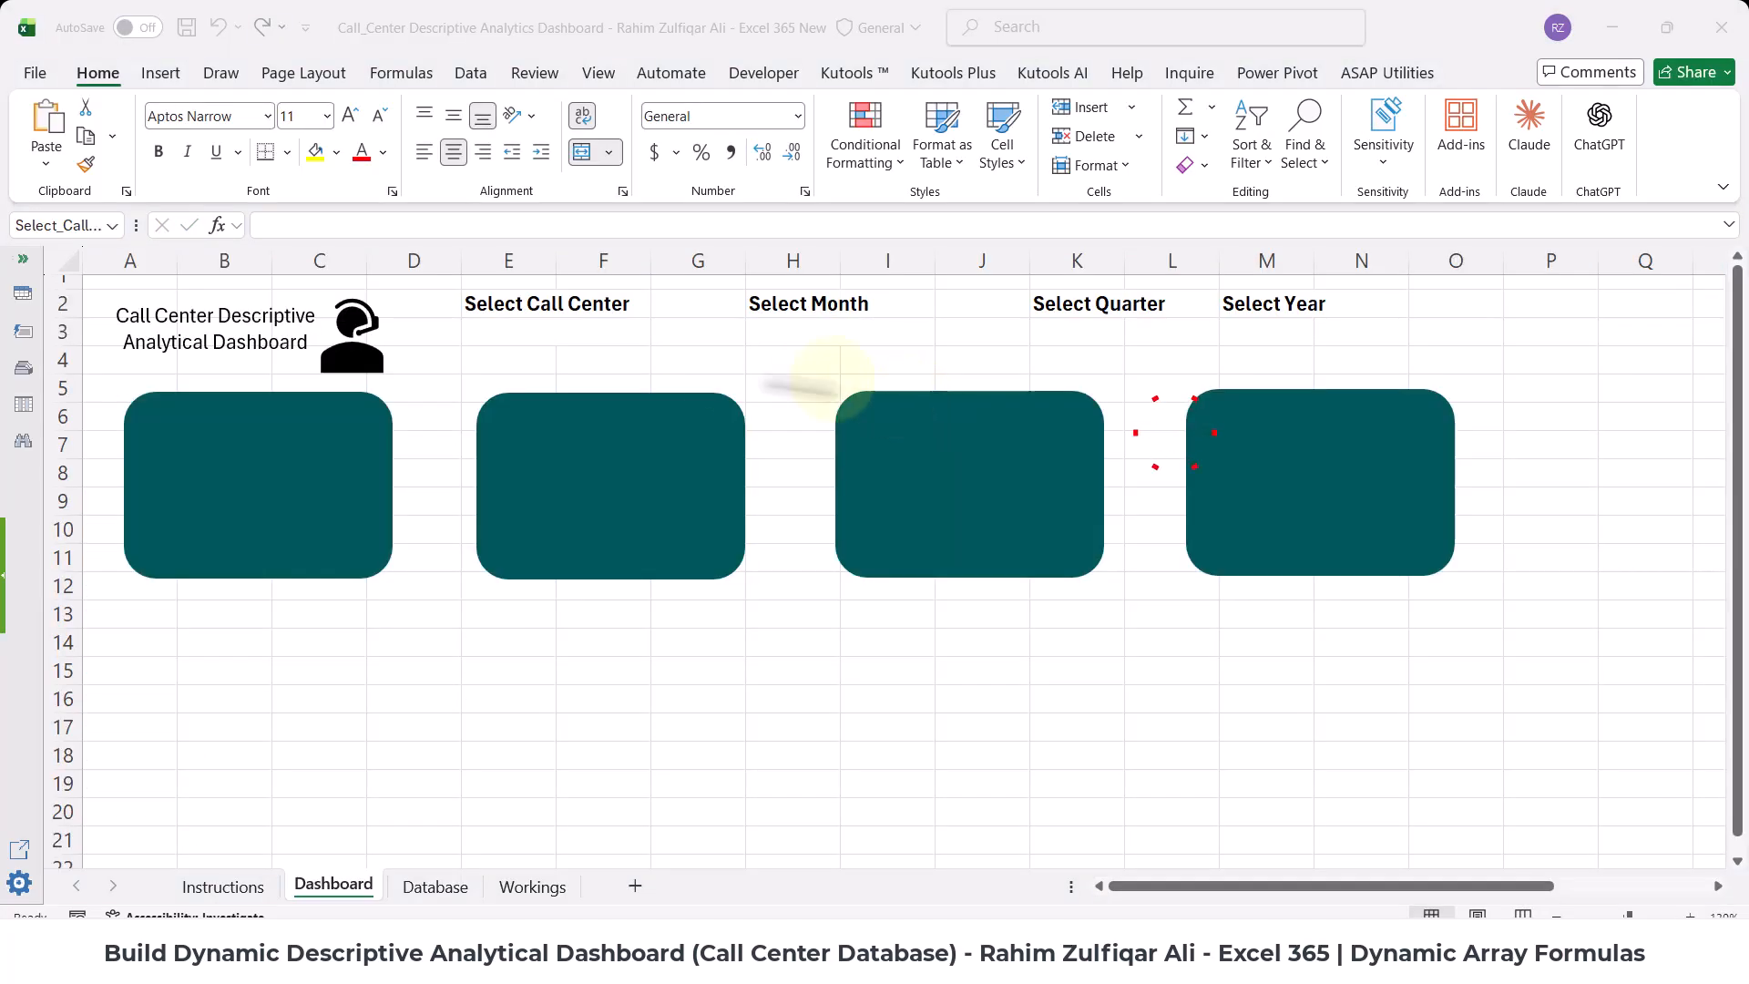
# - Review the call center, month, quarter and year selector cells in row 3 of the dashboard workbook's Dashboard sheet
pyautogui.click(612, 334)
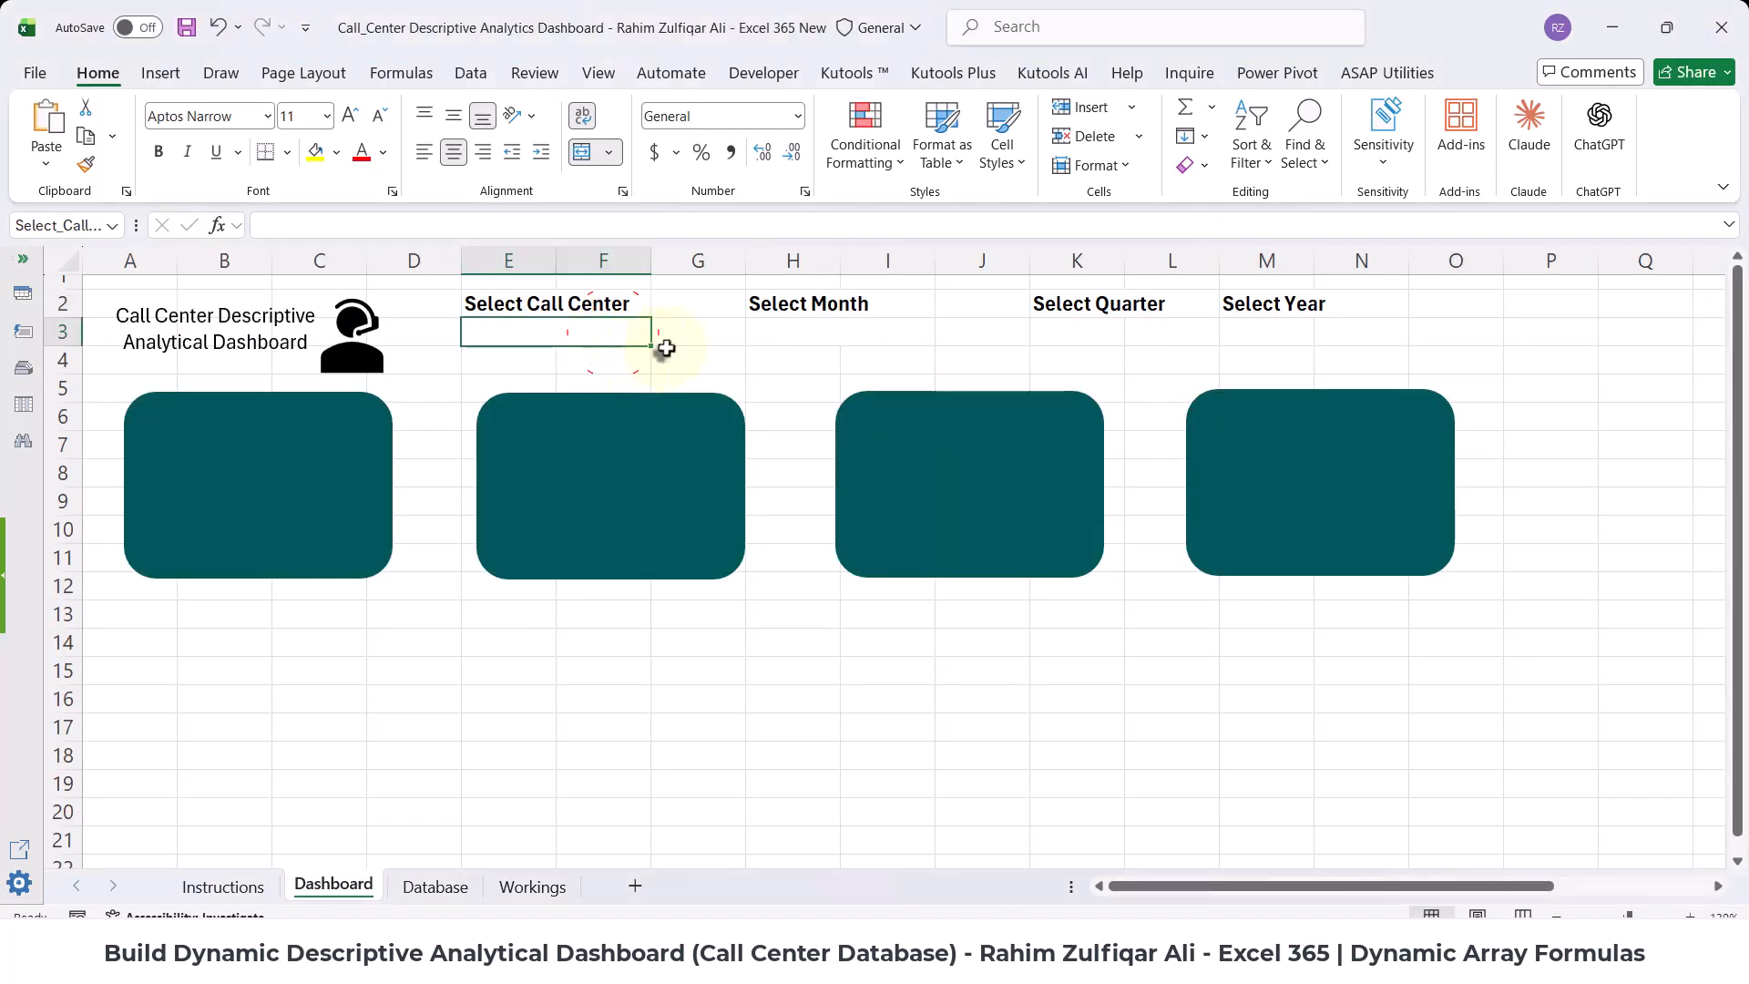
pyautogui.click(807, 331)
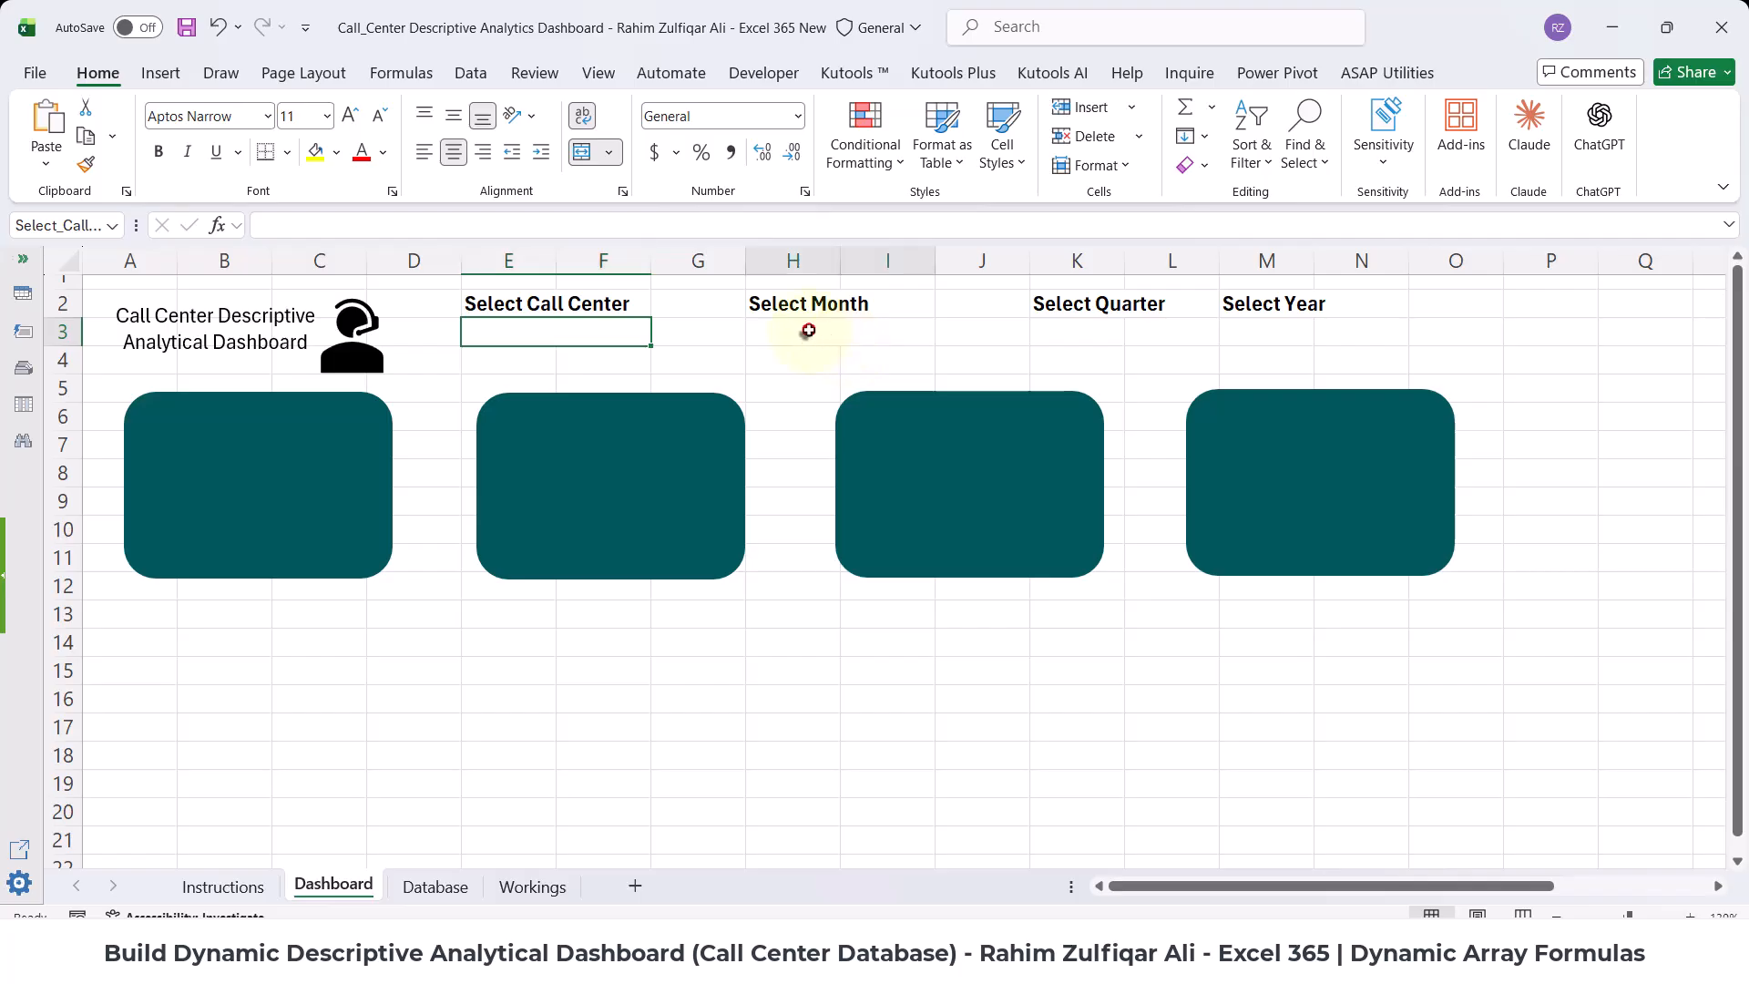
pyautogui.click(1043, 329)
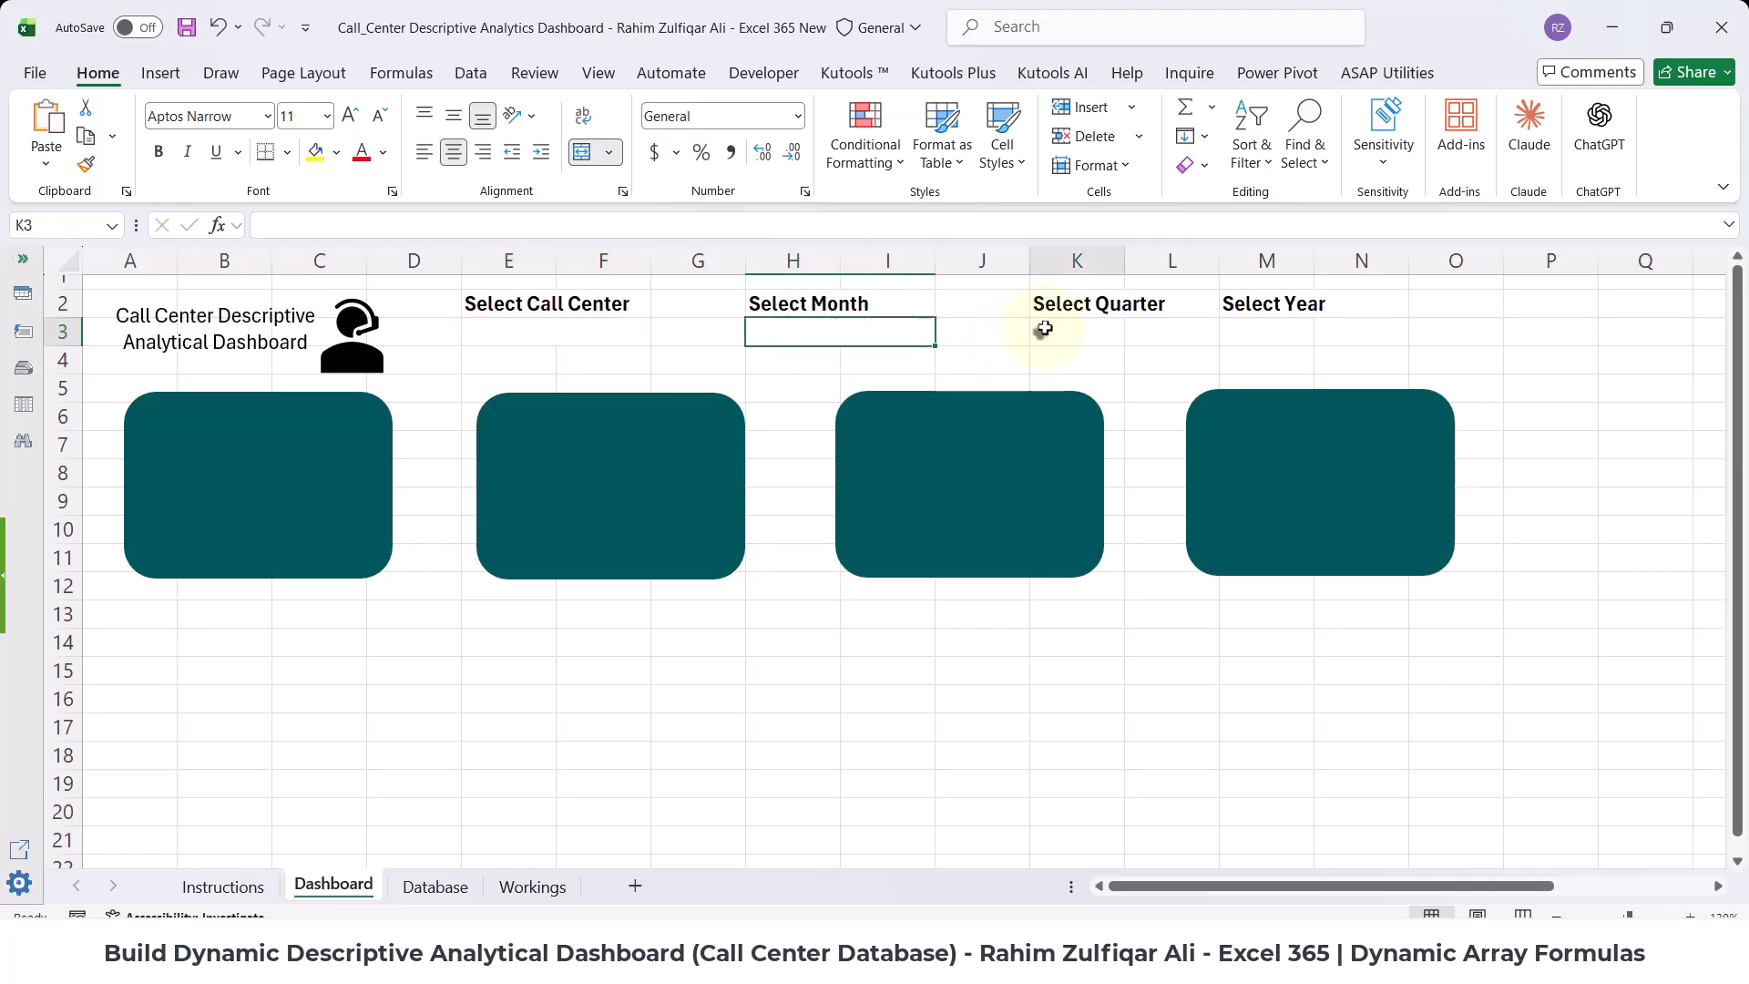
pyautogui.click(1262, 332)
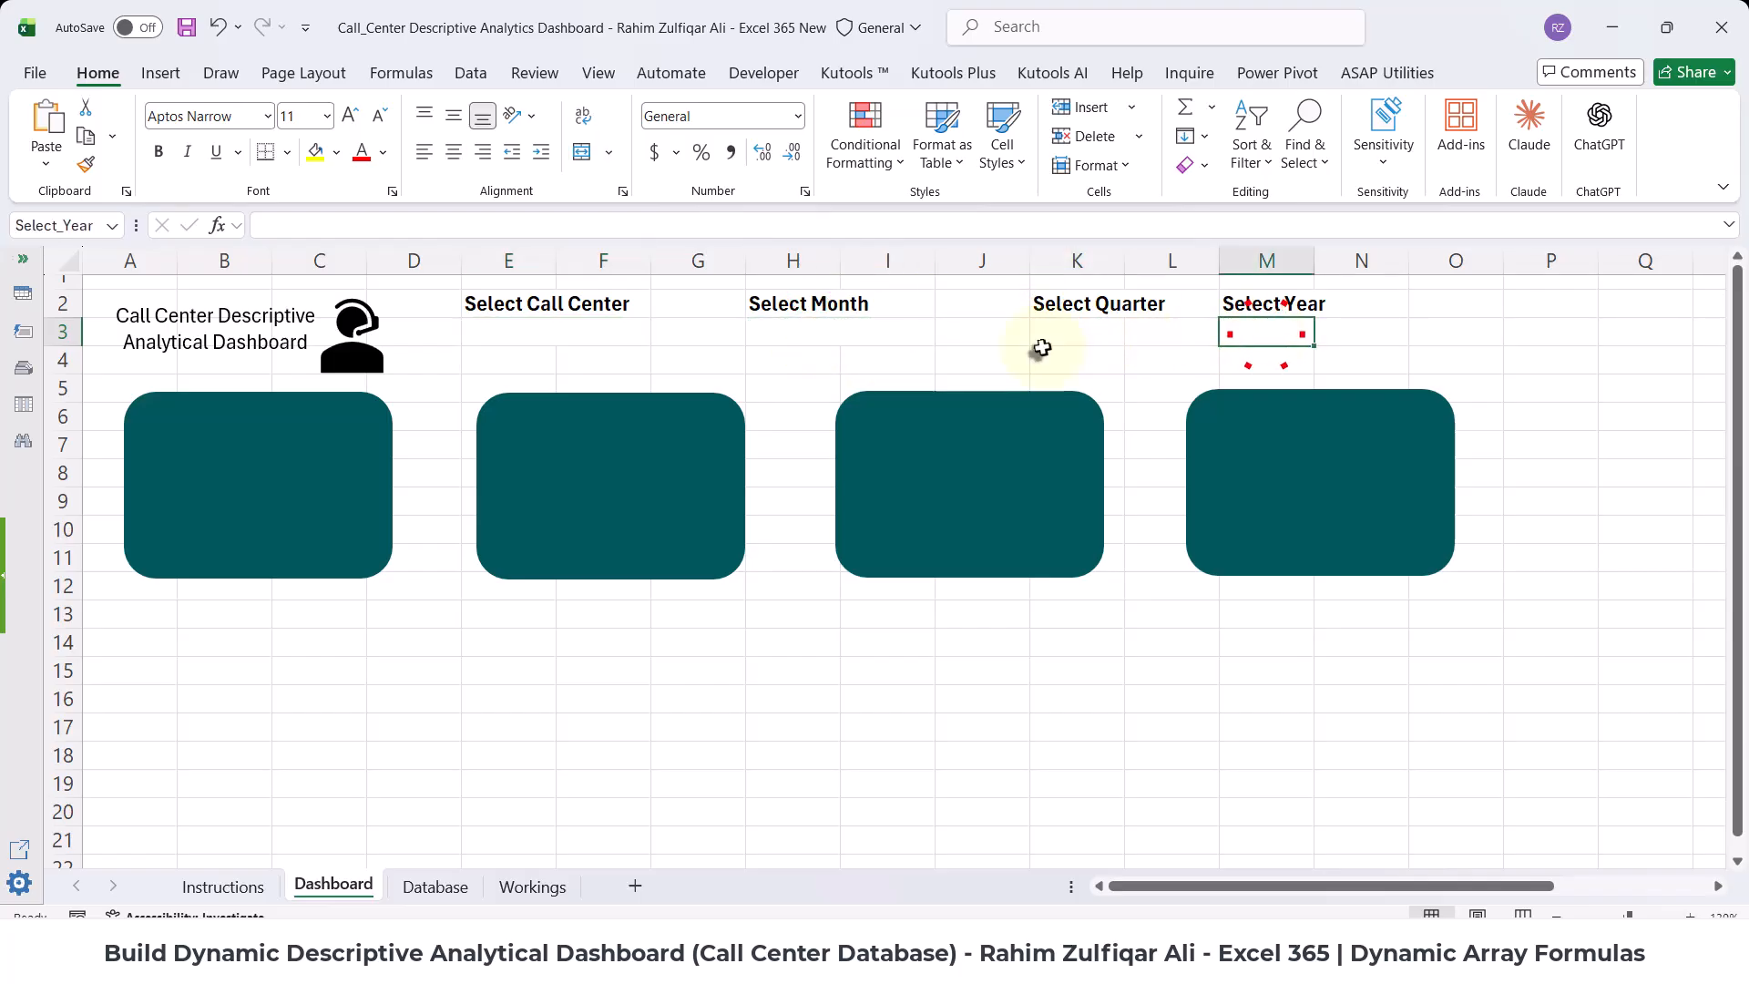
pyautogui.click(570, 332)
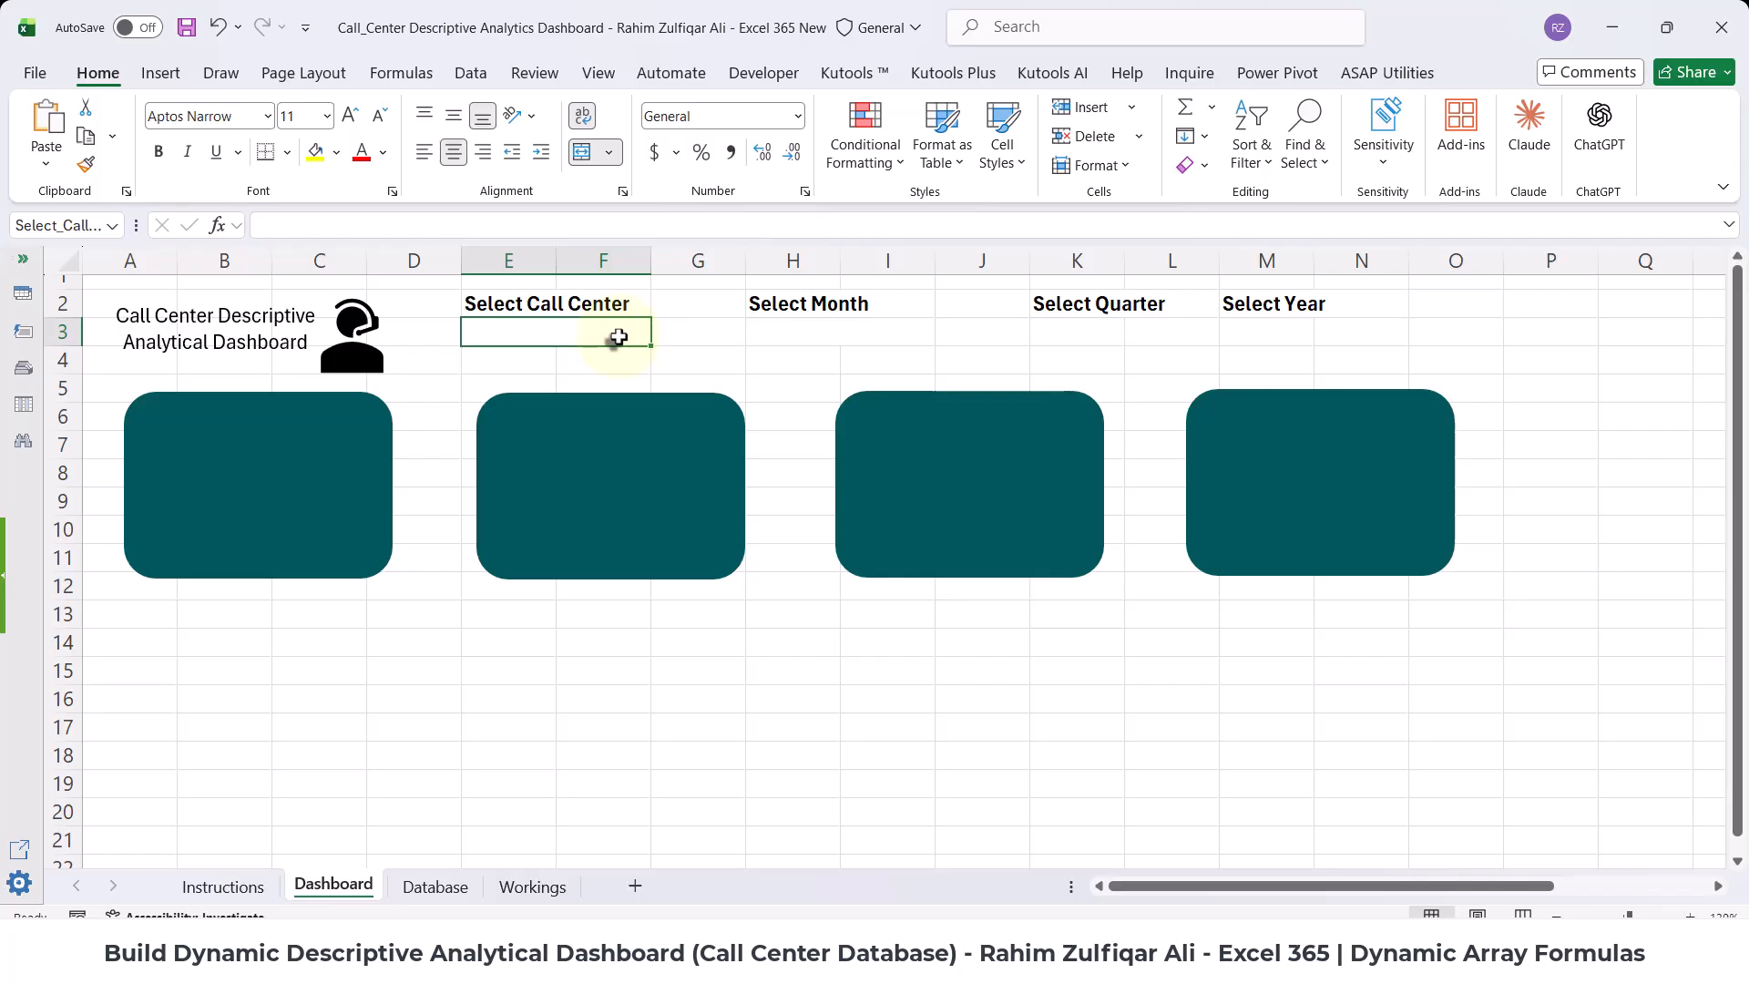
pyautogui.click(815, 338)
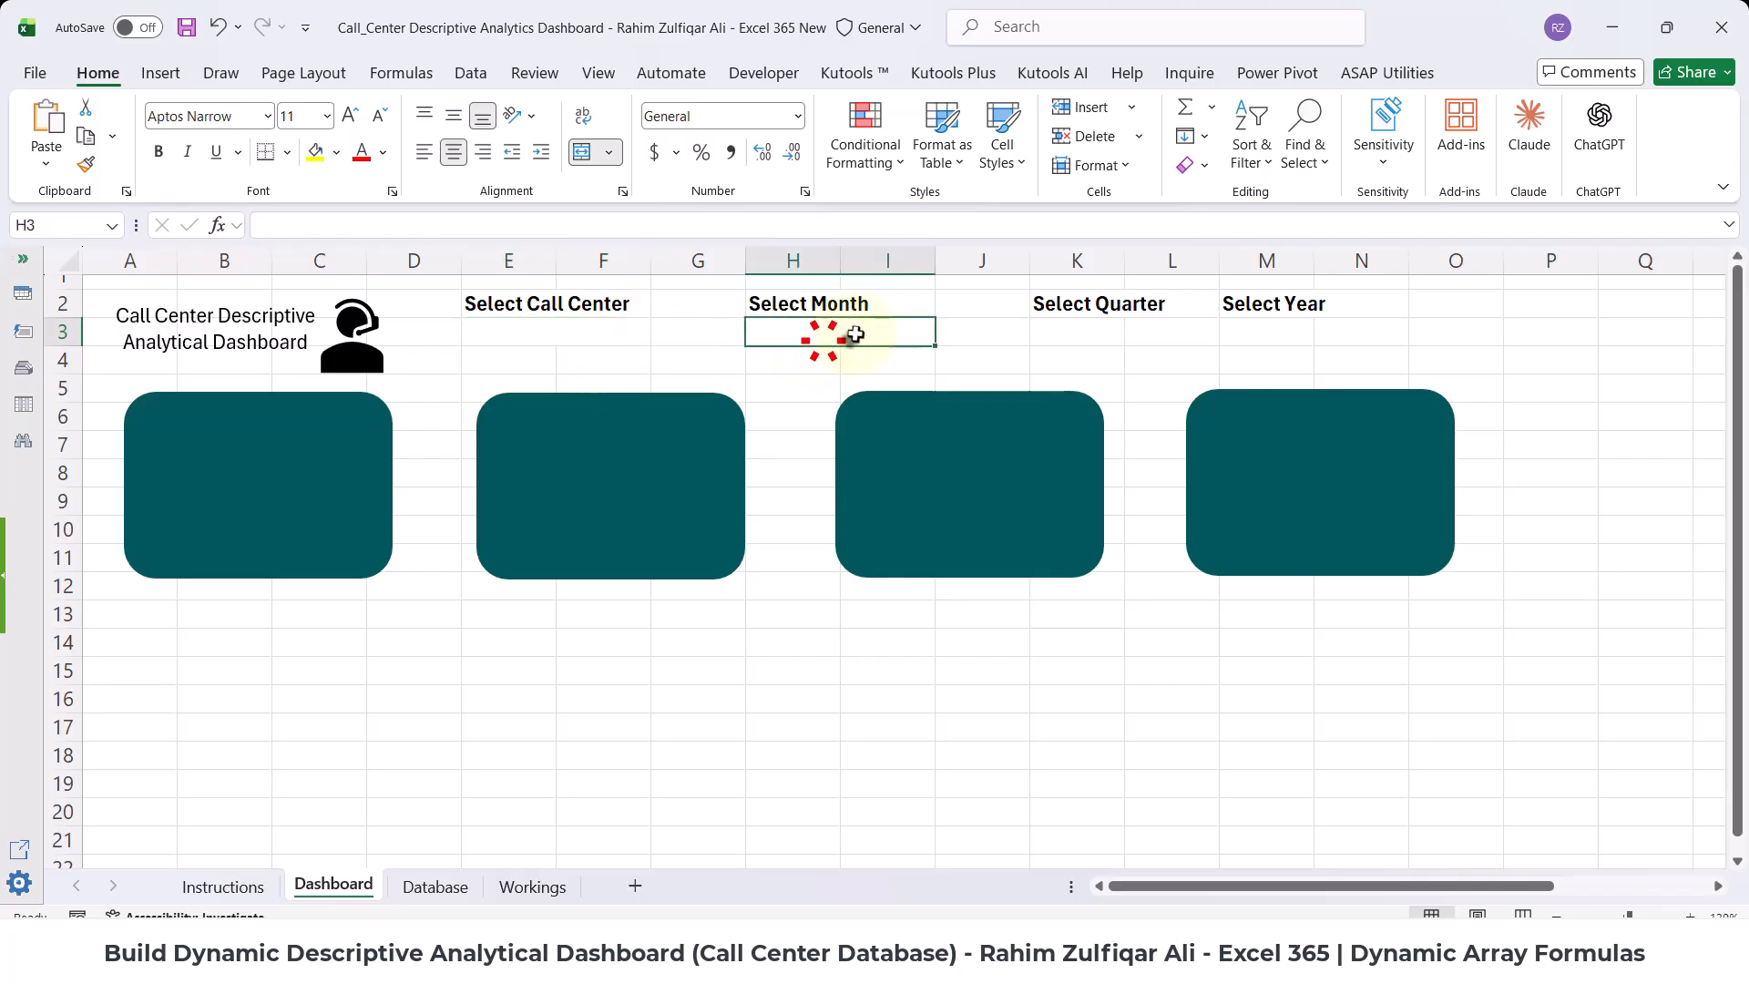
pyautogui.click(574, 334)
pyautogui.click(907, 330)
pyautogui.click(1054, 328)
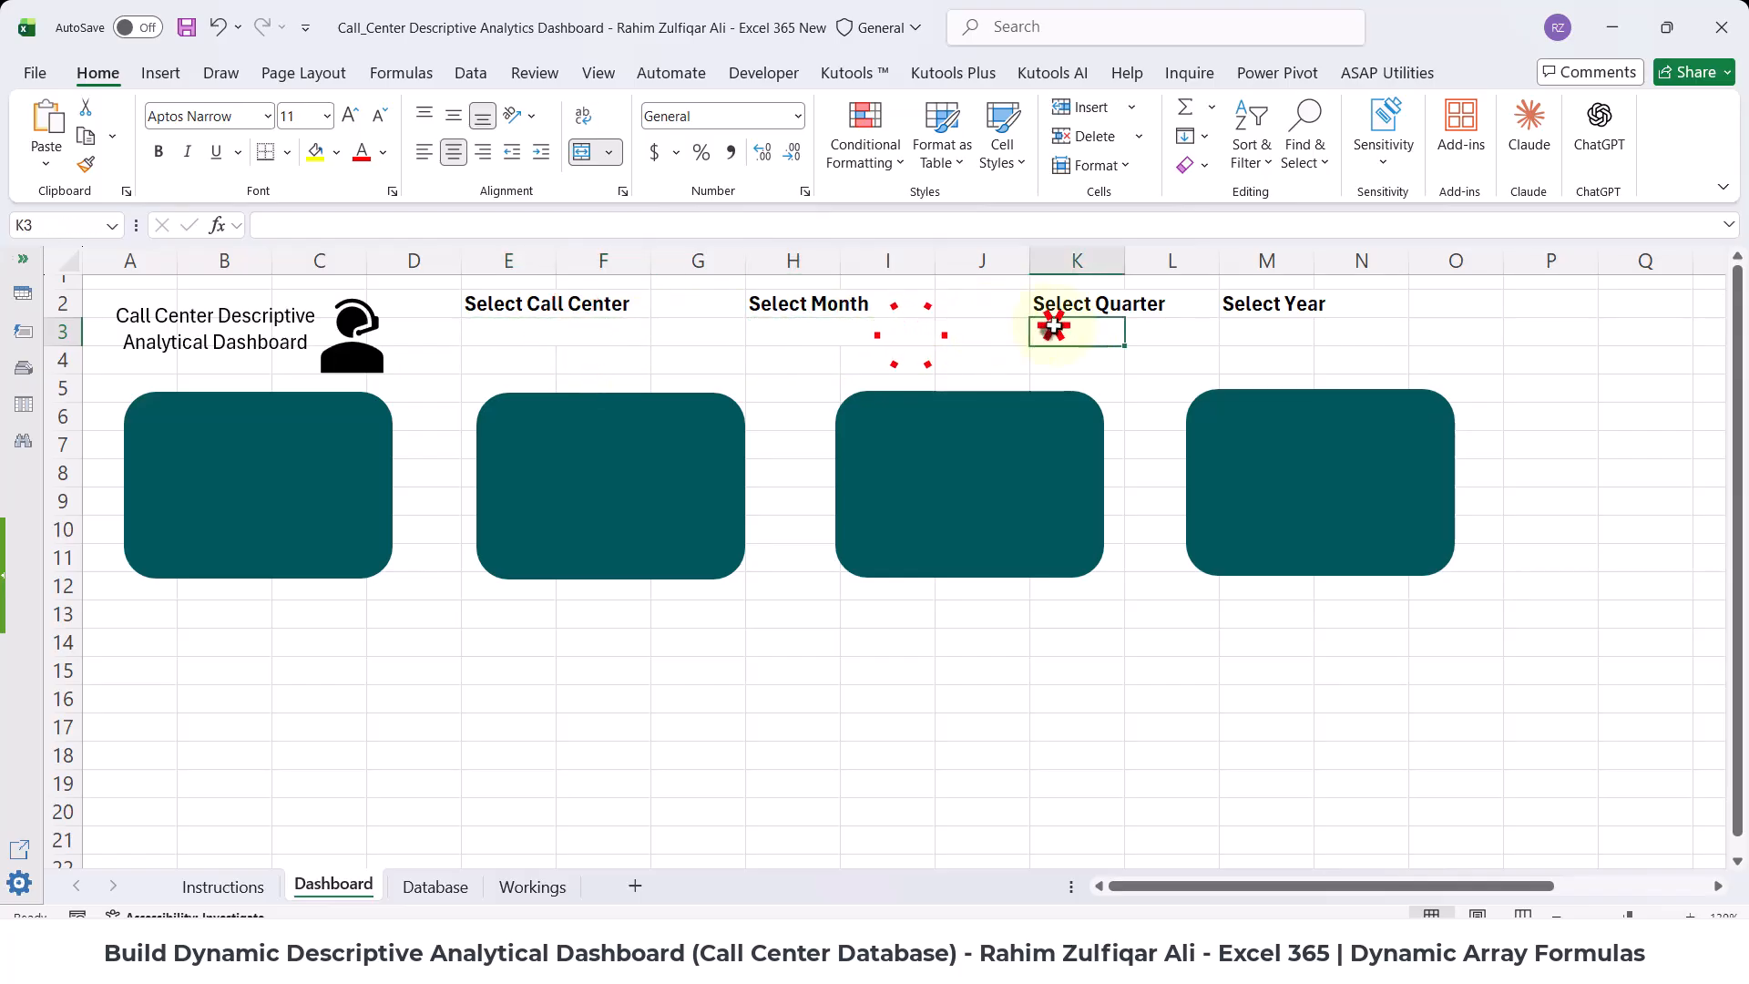
# - Look over the Workings and Dashboard sheets and review the KPI and visualization list on the Instructions sheet
pyautogui.click(543, 888)
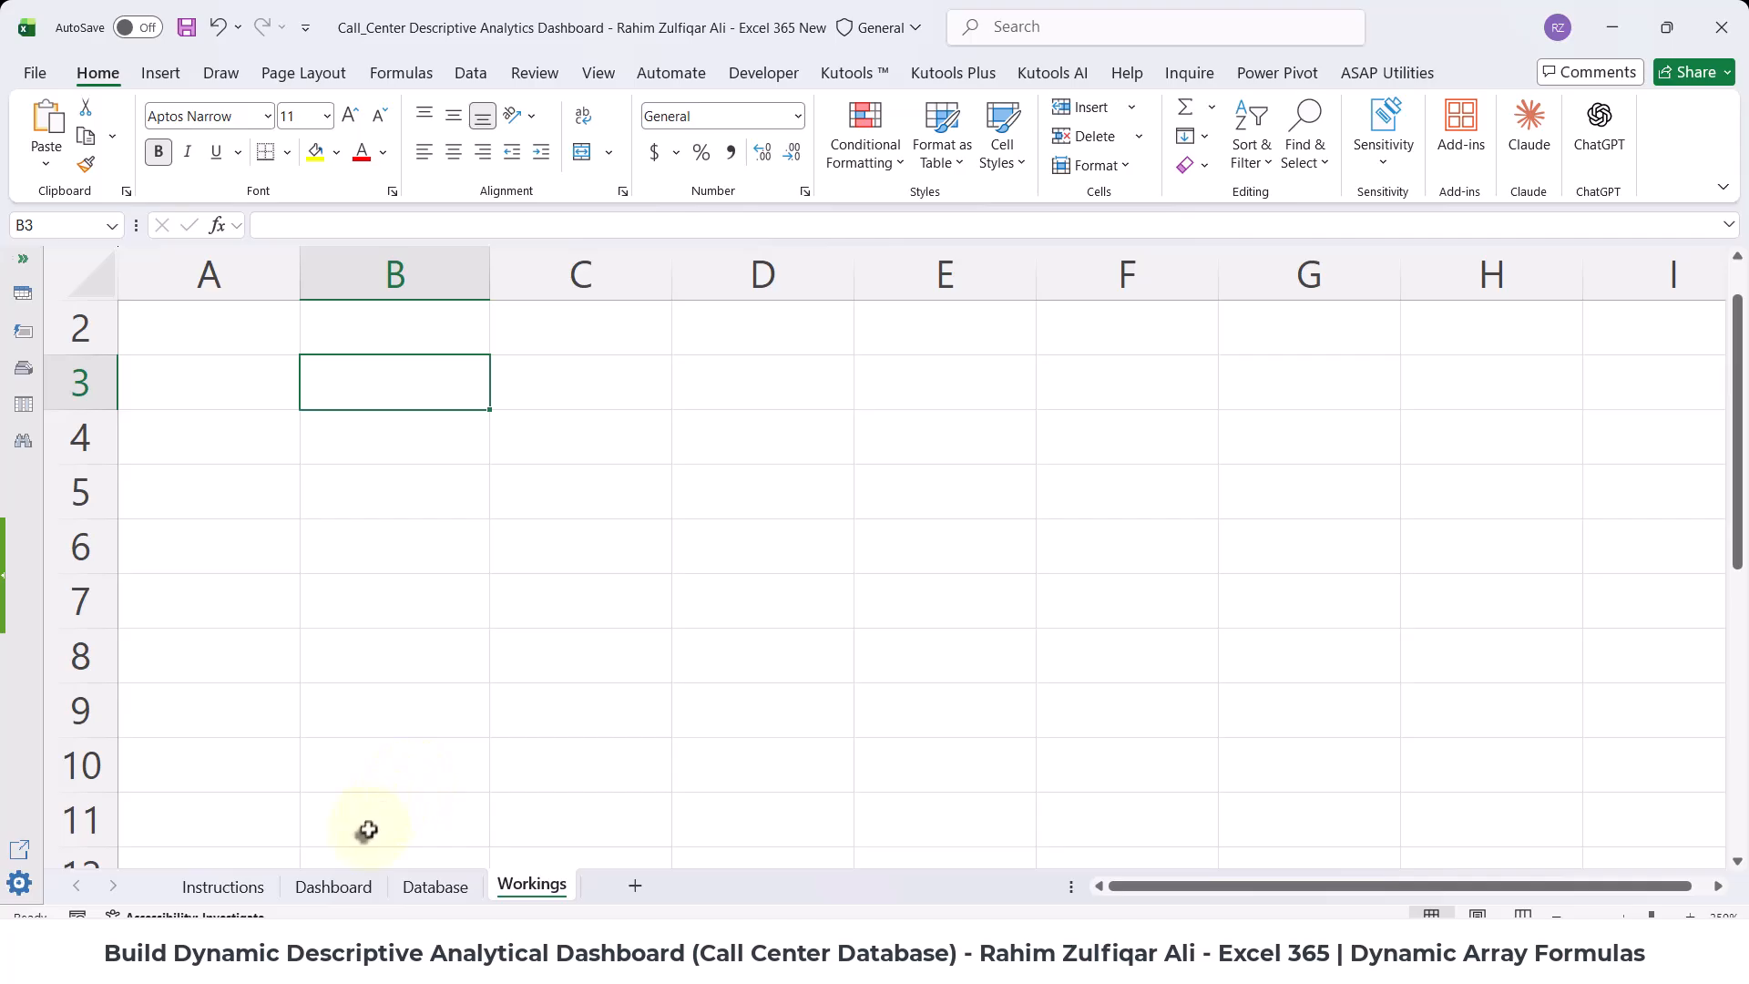
pyautogui.click(336, 888)
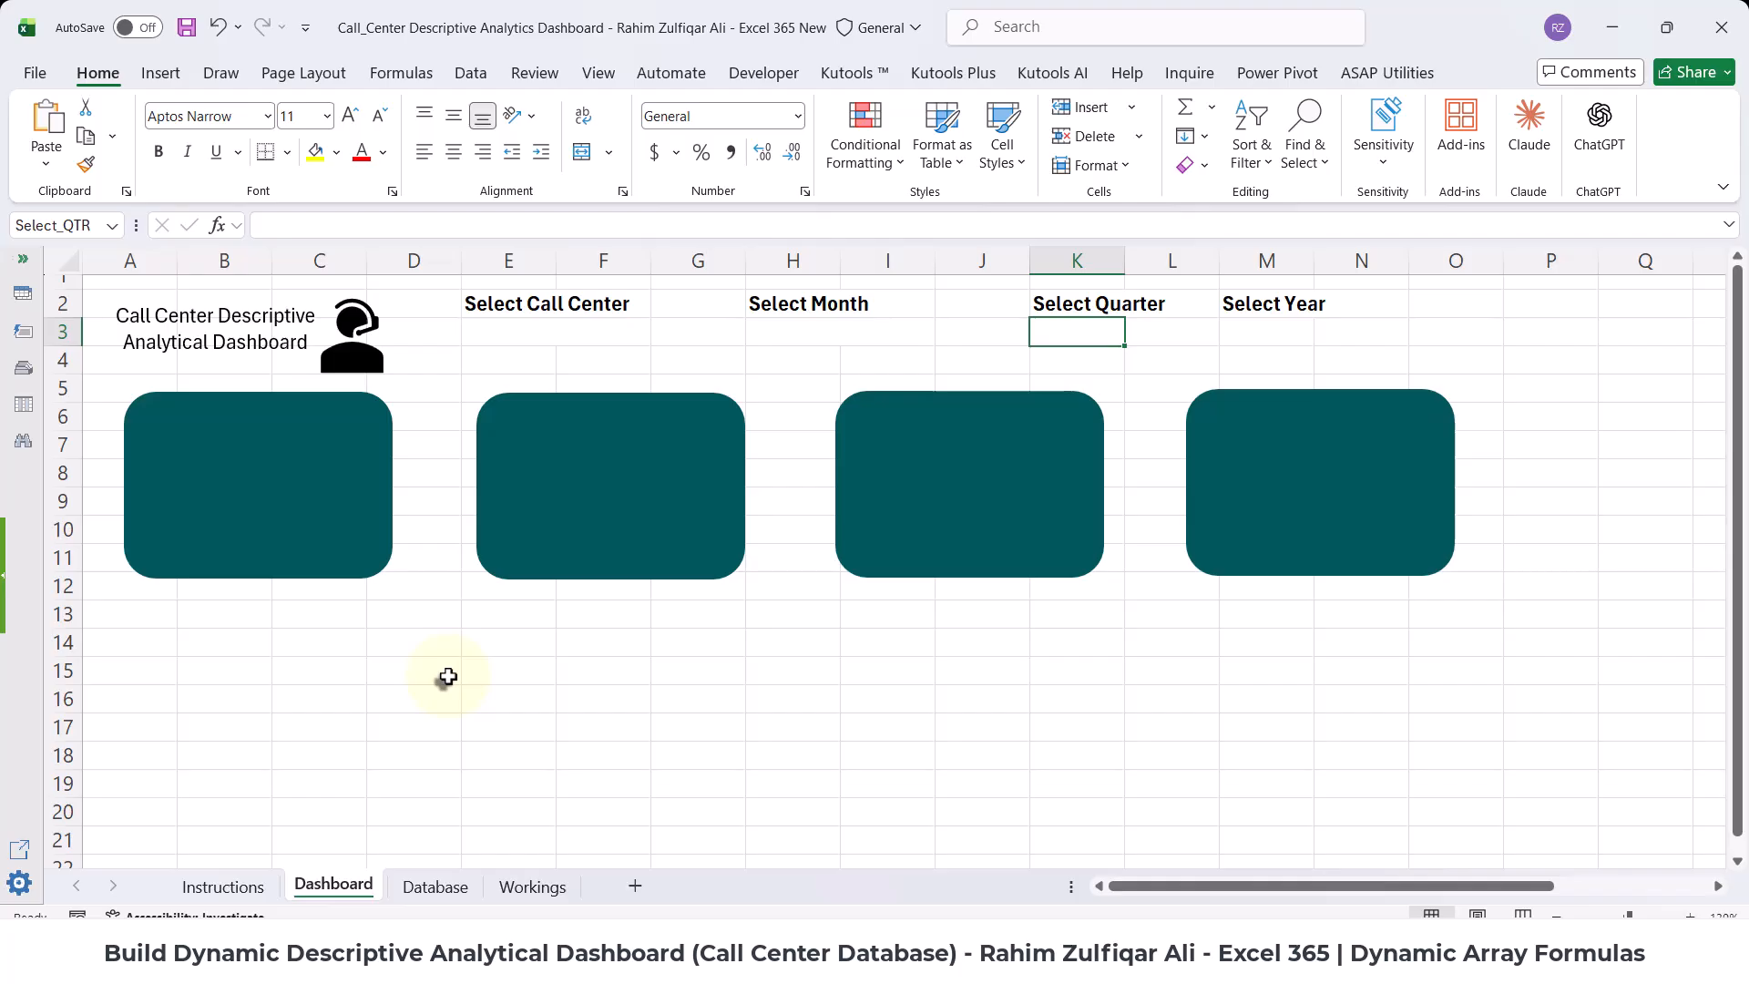
pyautogui.click(532, 885)
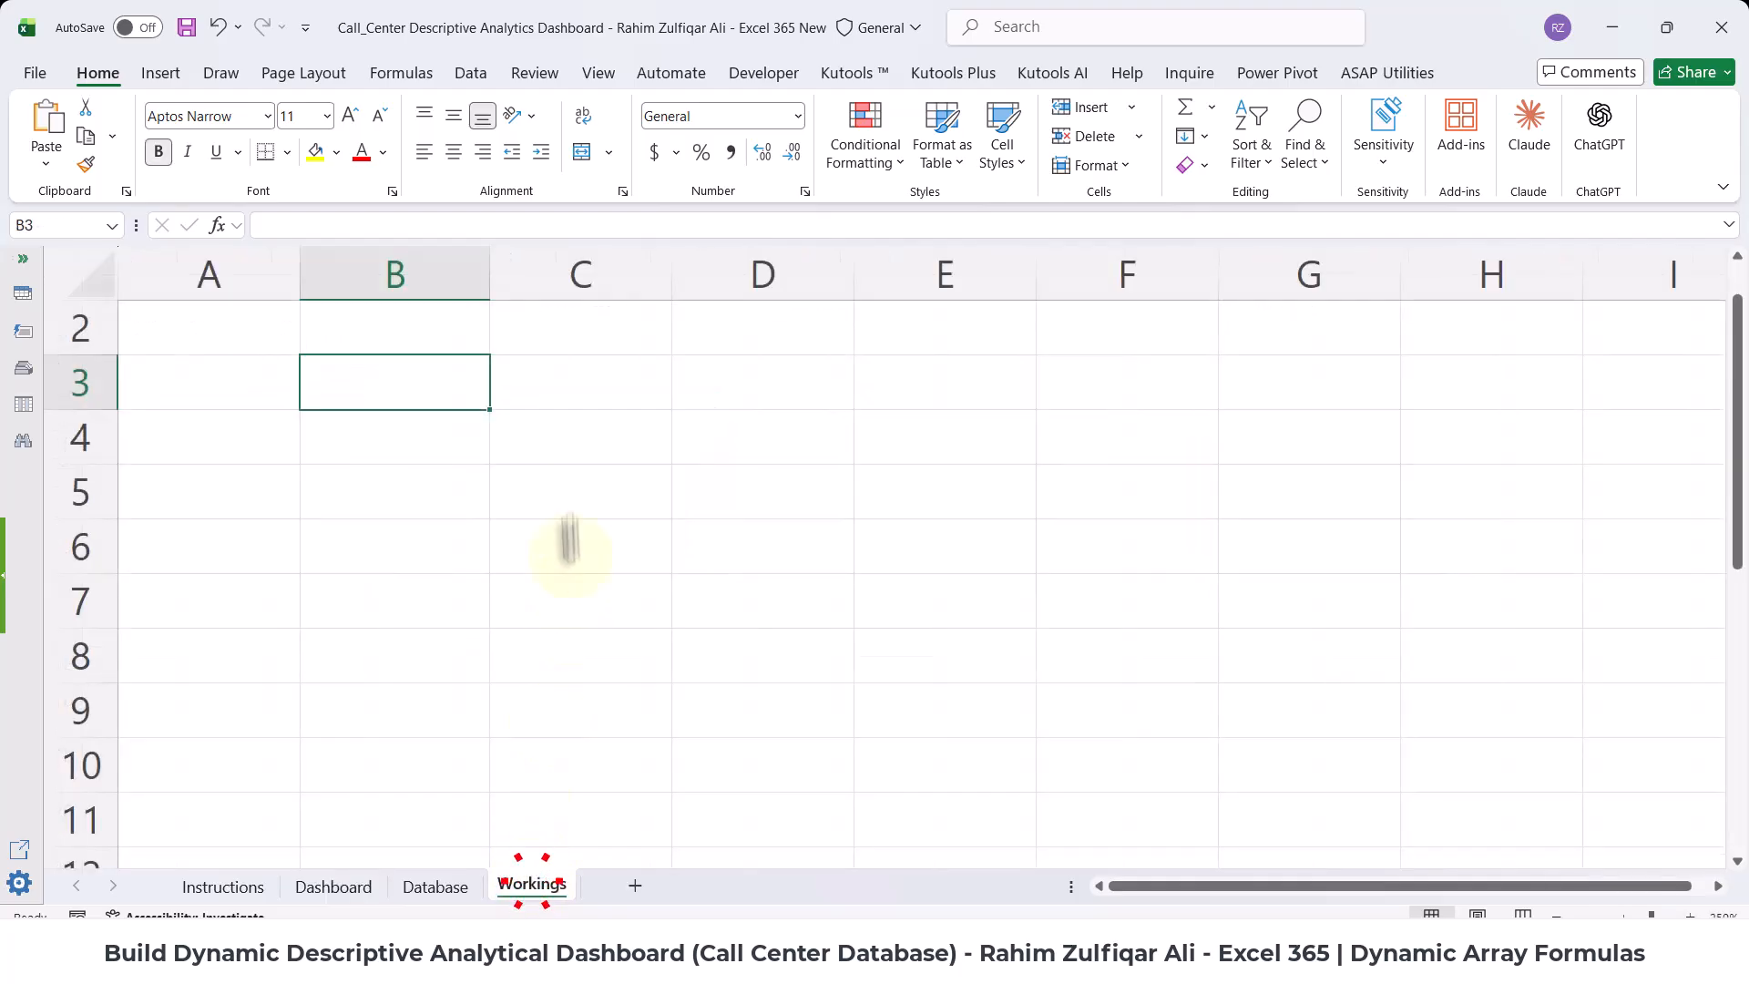
pyautogui.click(558, 449)
pyautogui.click(558, 378)
pyautogui.click(456, 374)
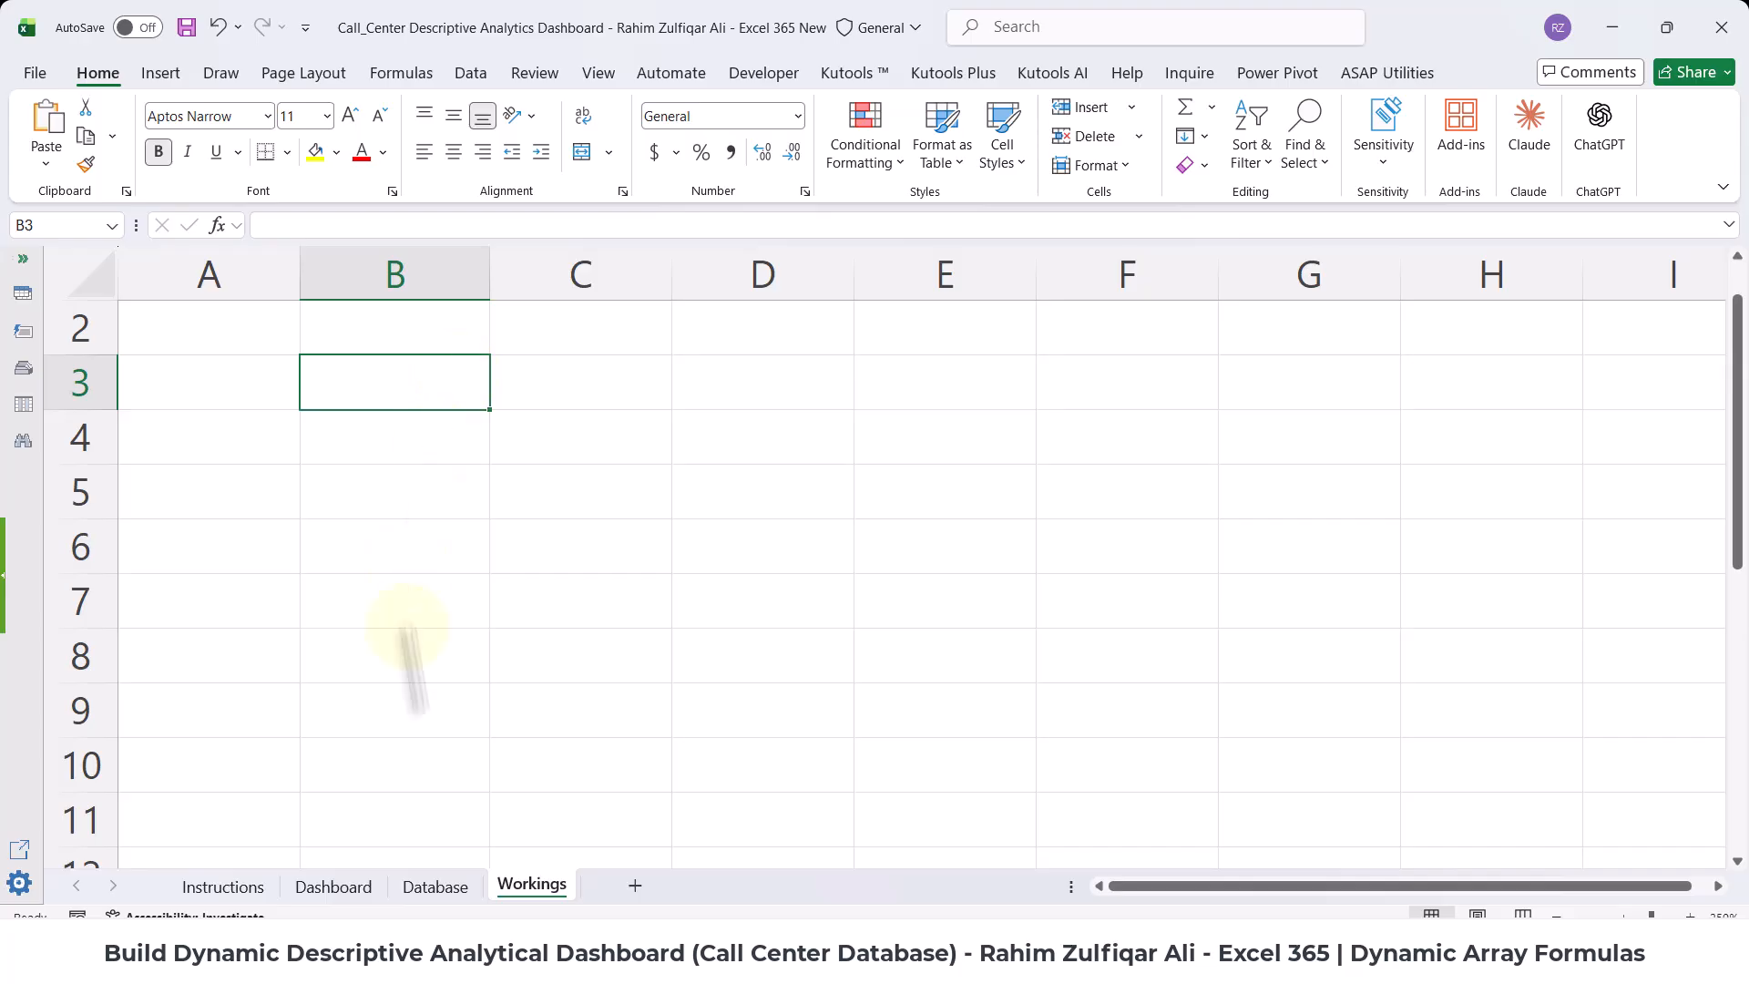
pyautogui.click(260, 883)
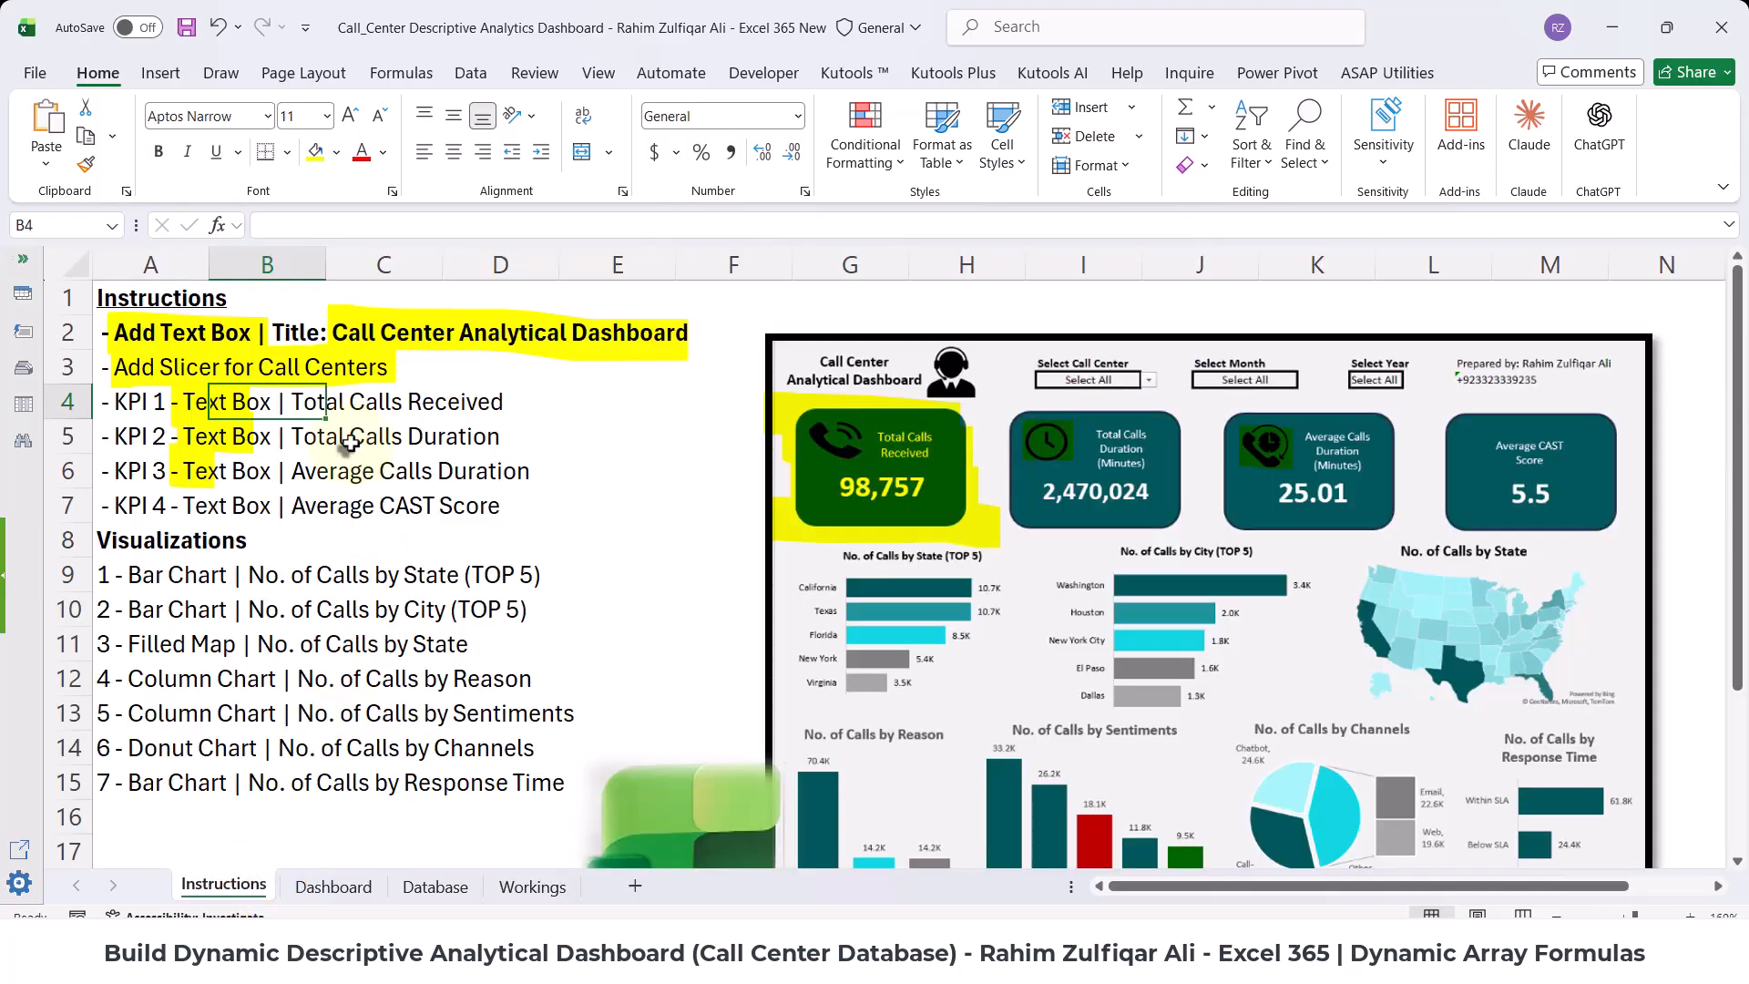
# - Enter the heading Drop Down Lists in cell B3 of the Workings sheet
pyautogui.click(532, 882)
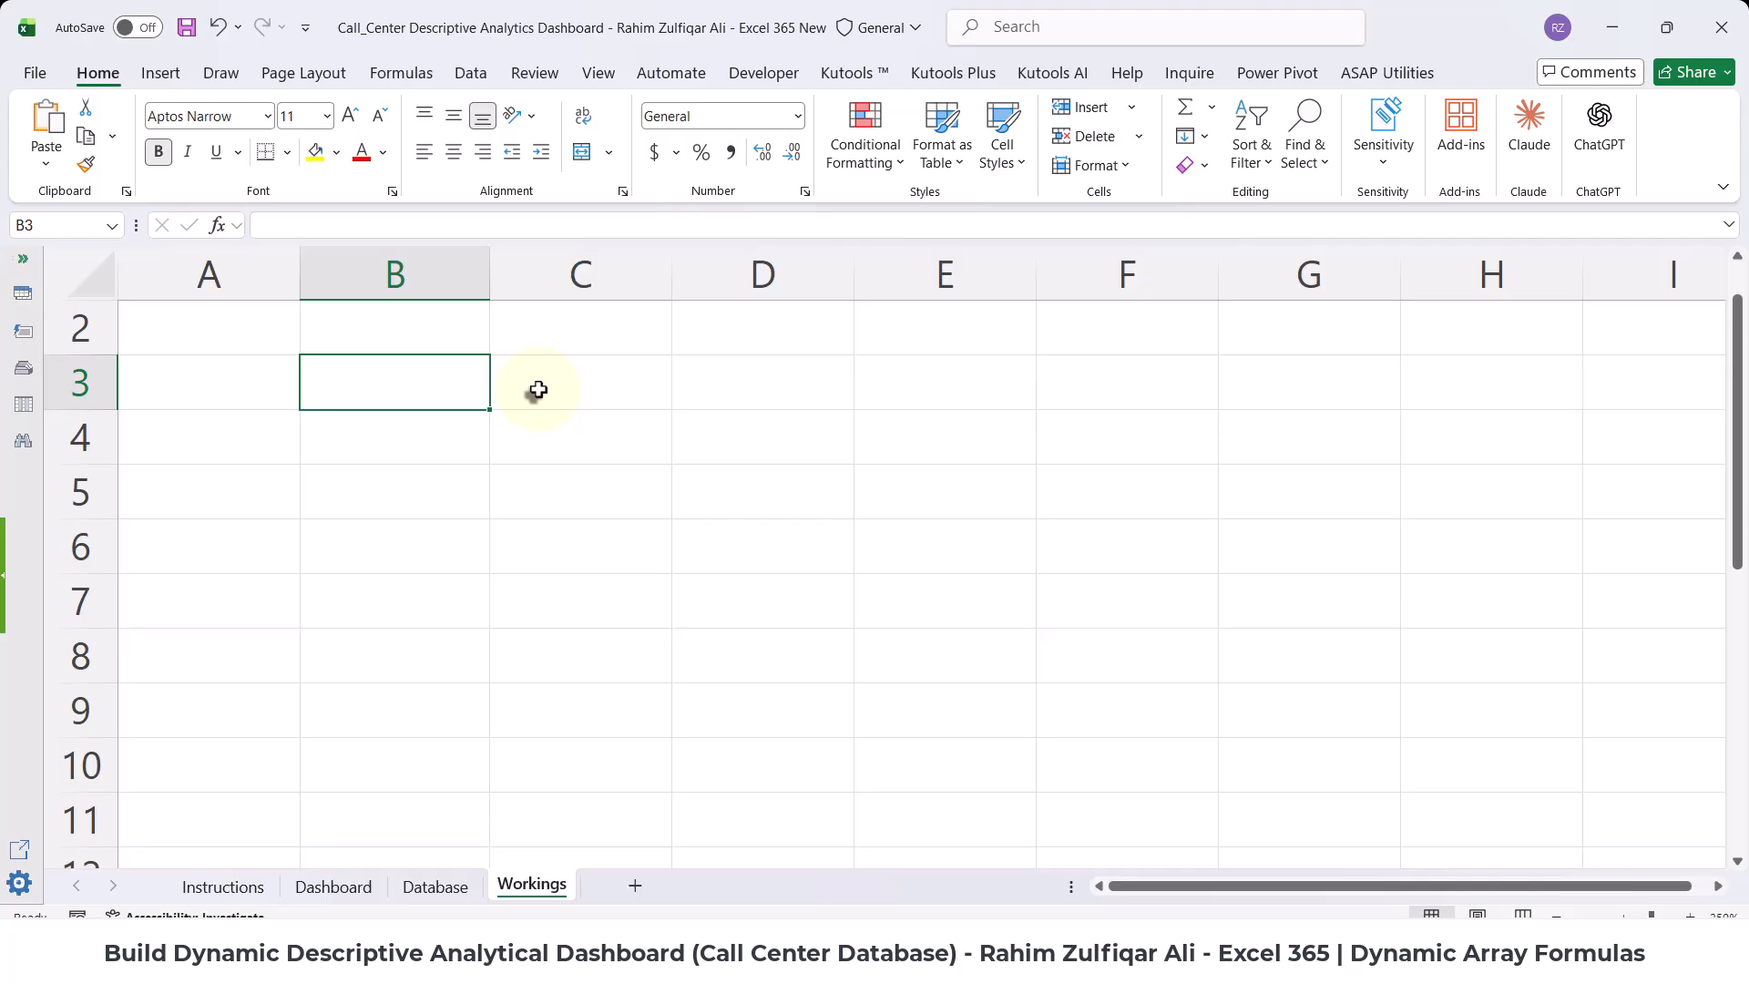
pyautogui.write('Drop D')
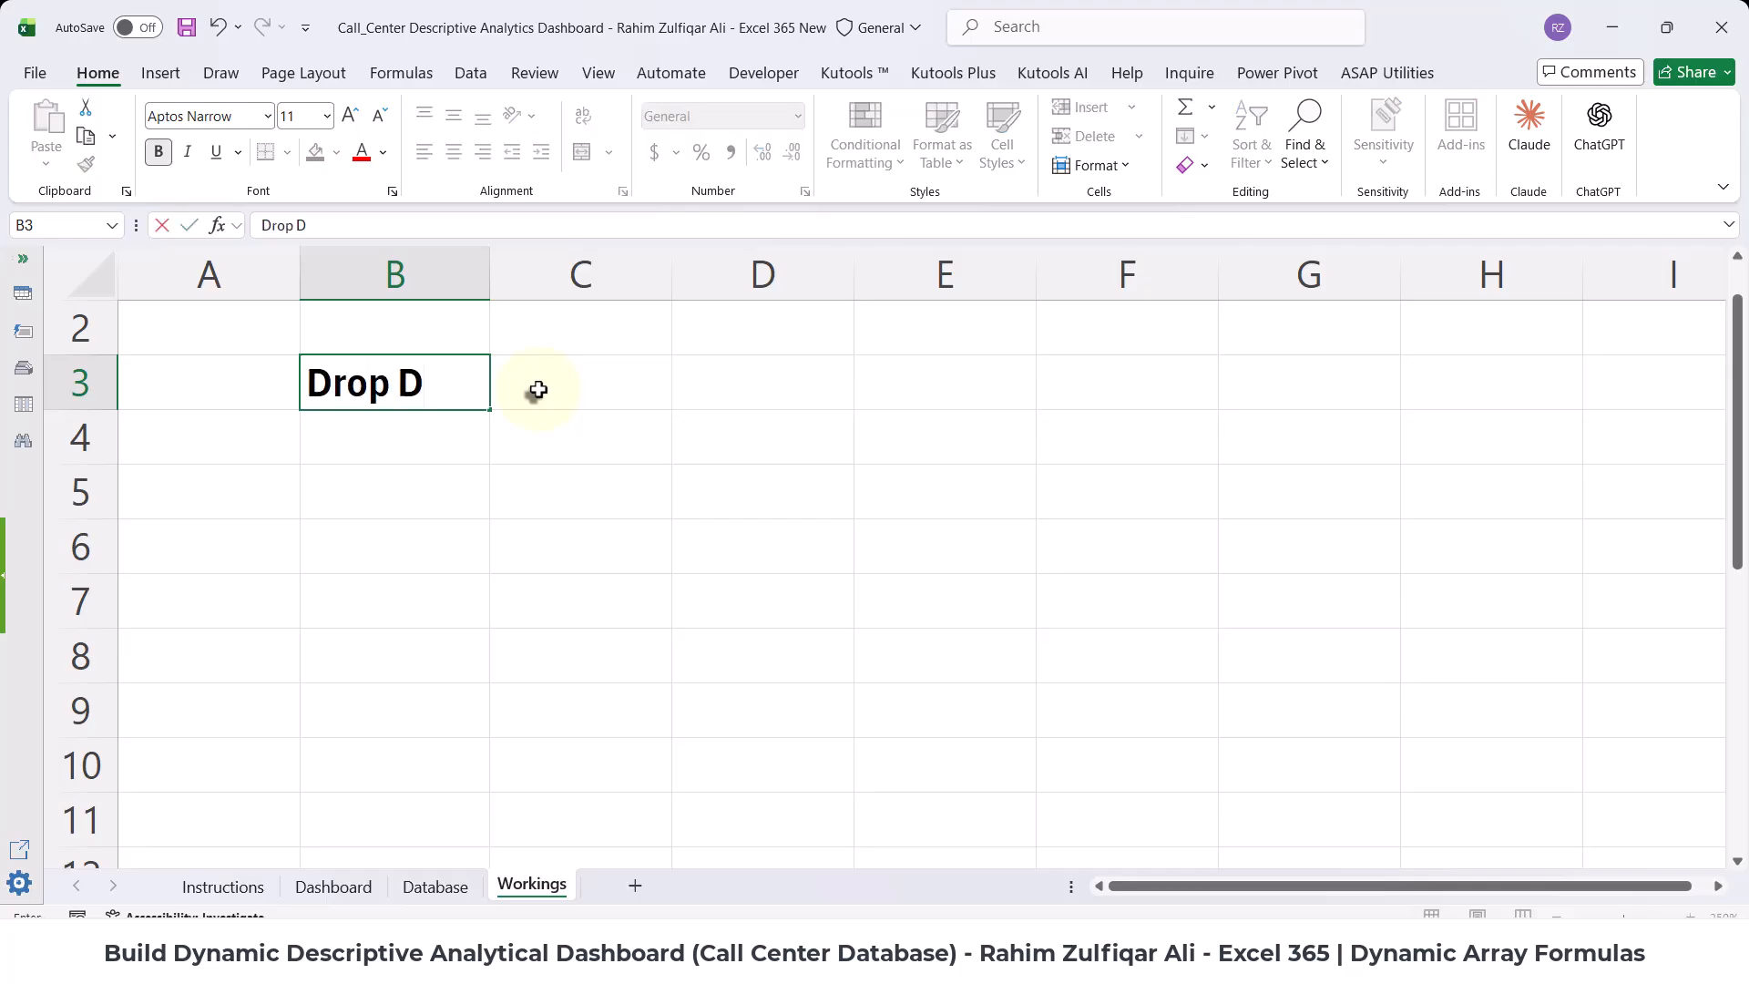
pyautogui.write('own Listrs')
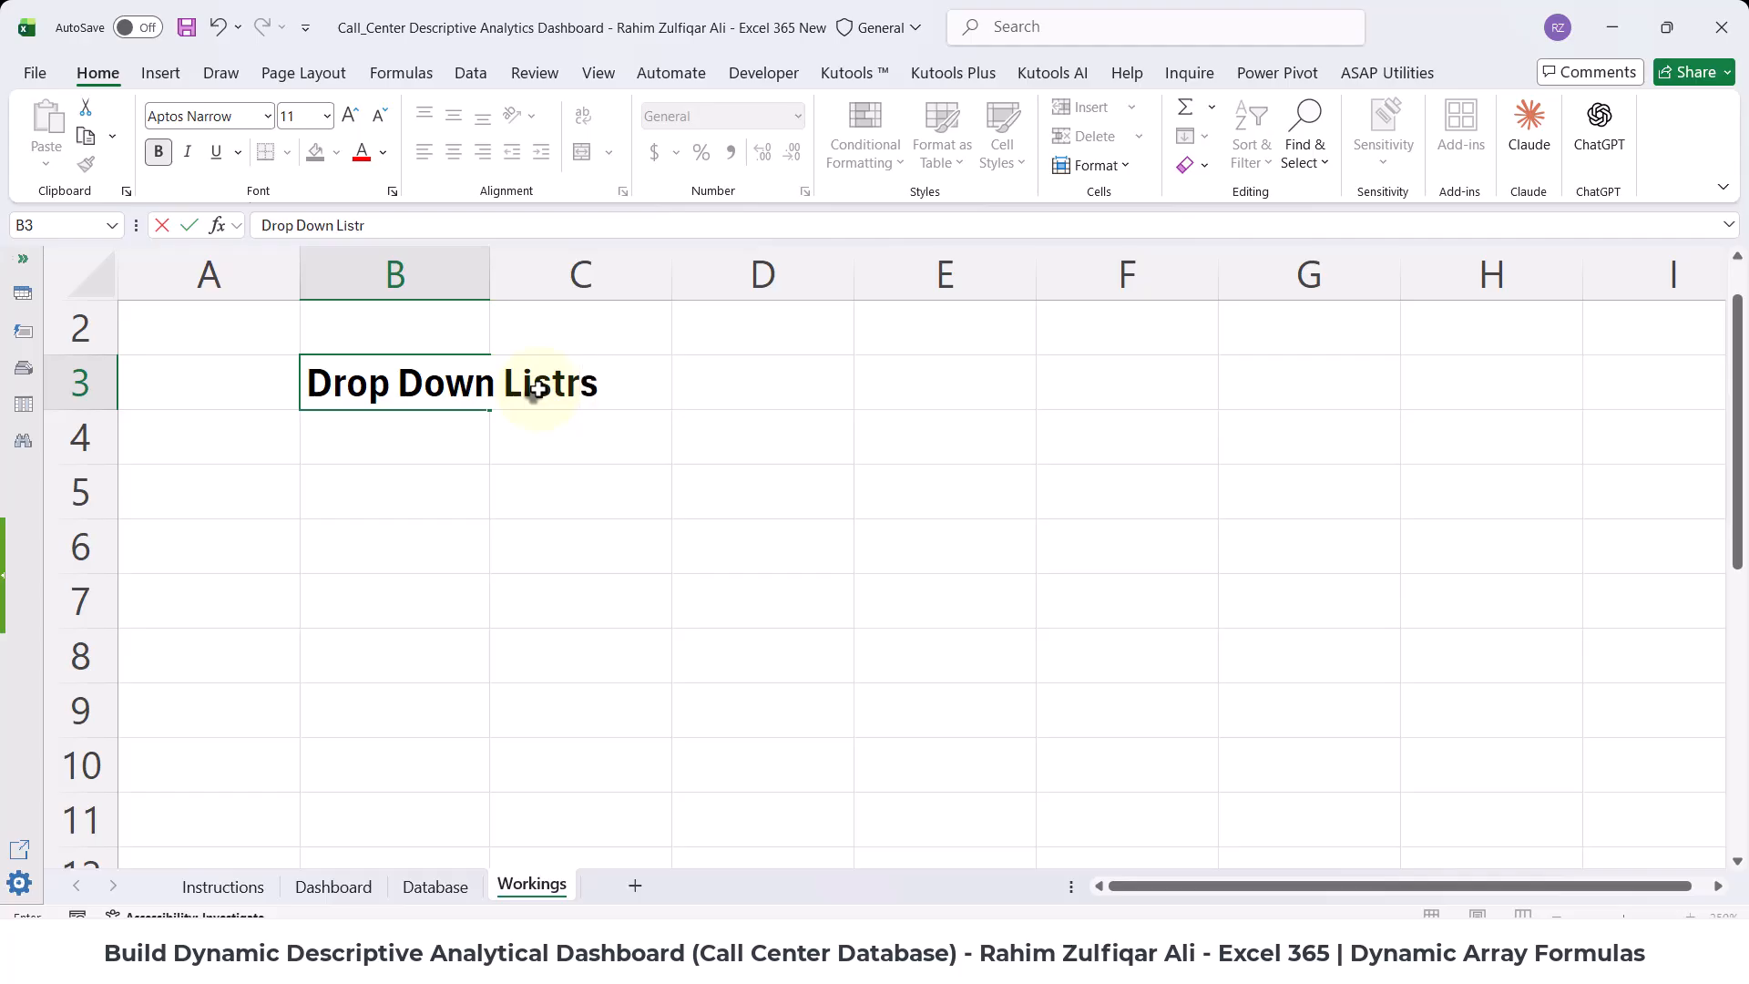
pyautogui.press('BackSpace')
pyautogui.press('BackSpace')
pyautogui.write('s')
pyautogui.press('Return')
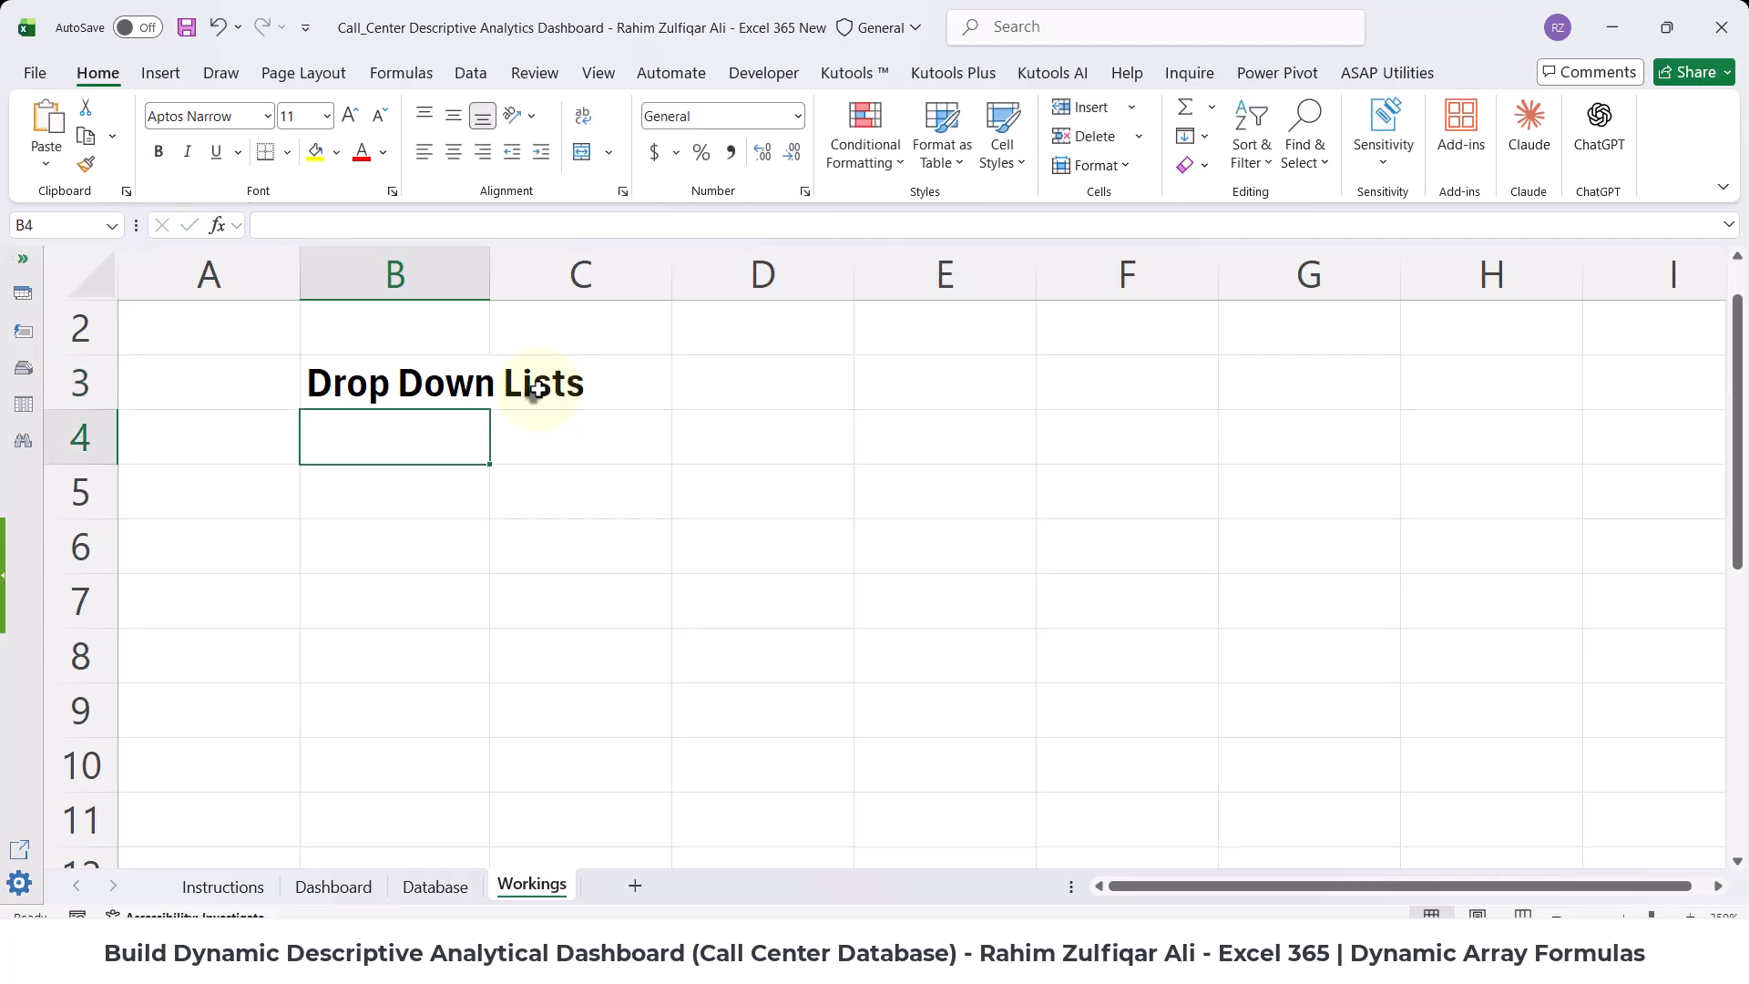
# - Enter the label Select Call Centers in cell B4 of the Workings sheet, and collapse the ribbon
pyautogui.write('Select ')
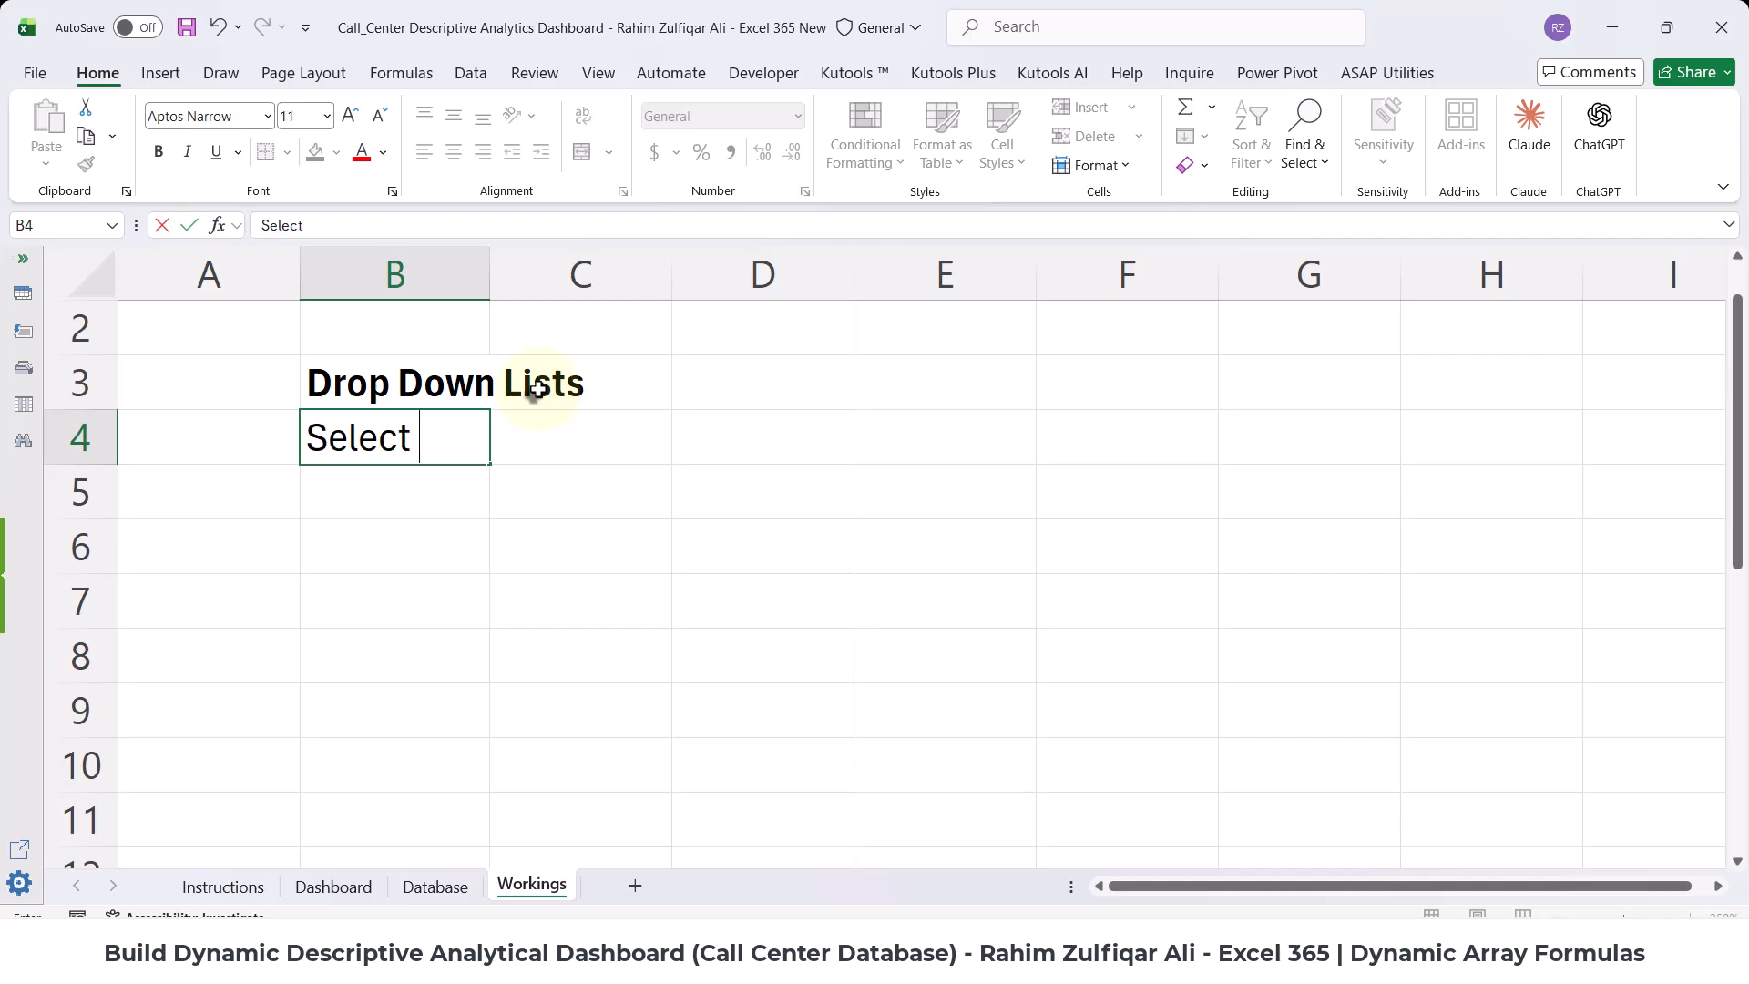
pyautogui.write('Call Center')
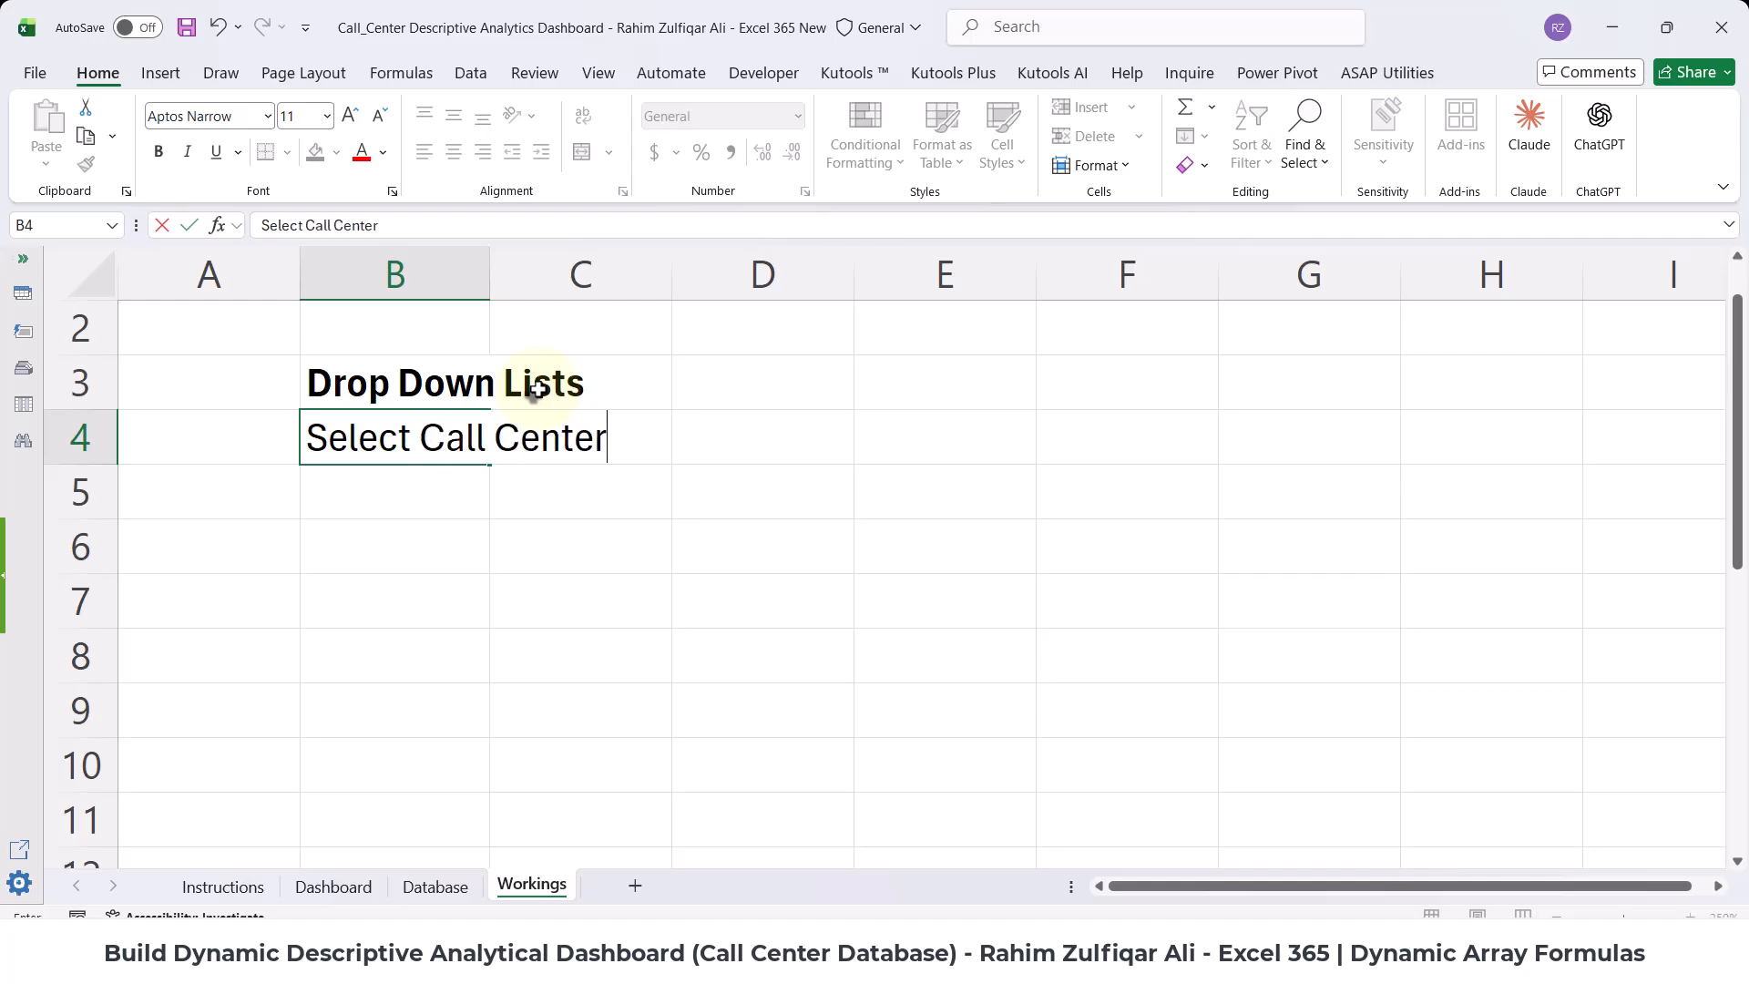
pyautogui.write('s')
pyautogui.press('Return')
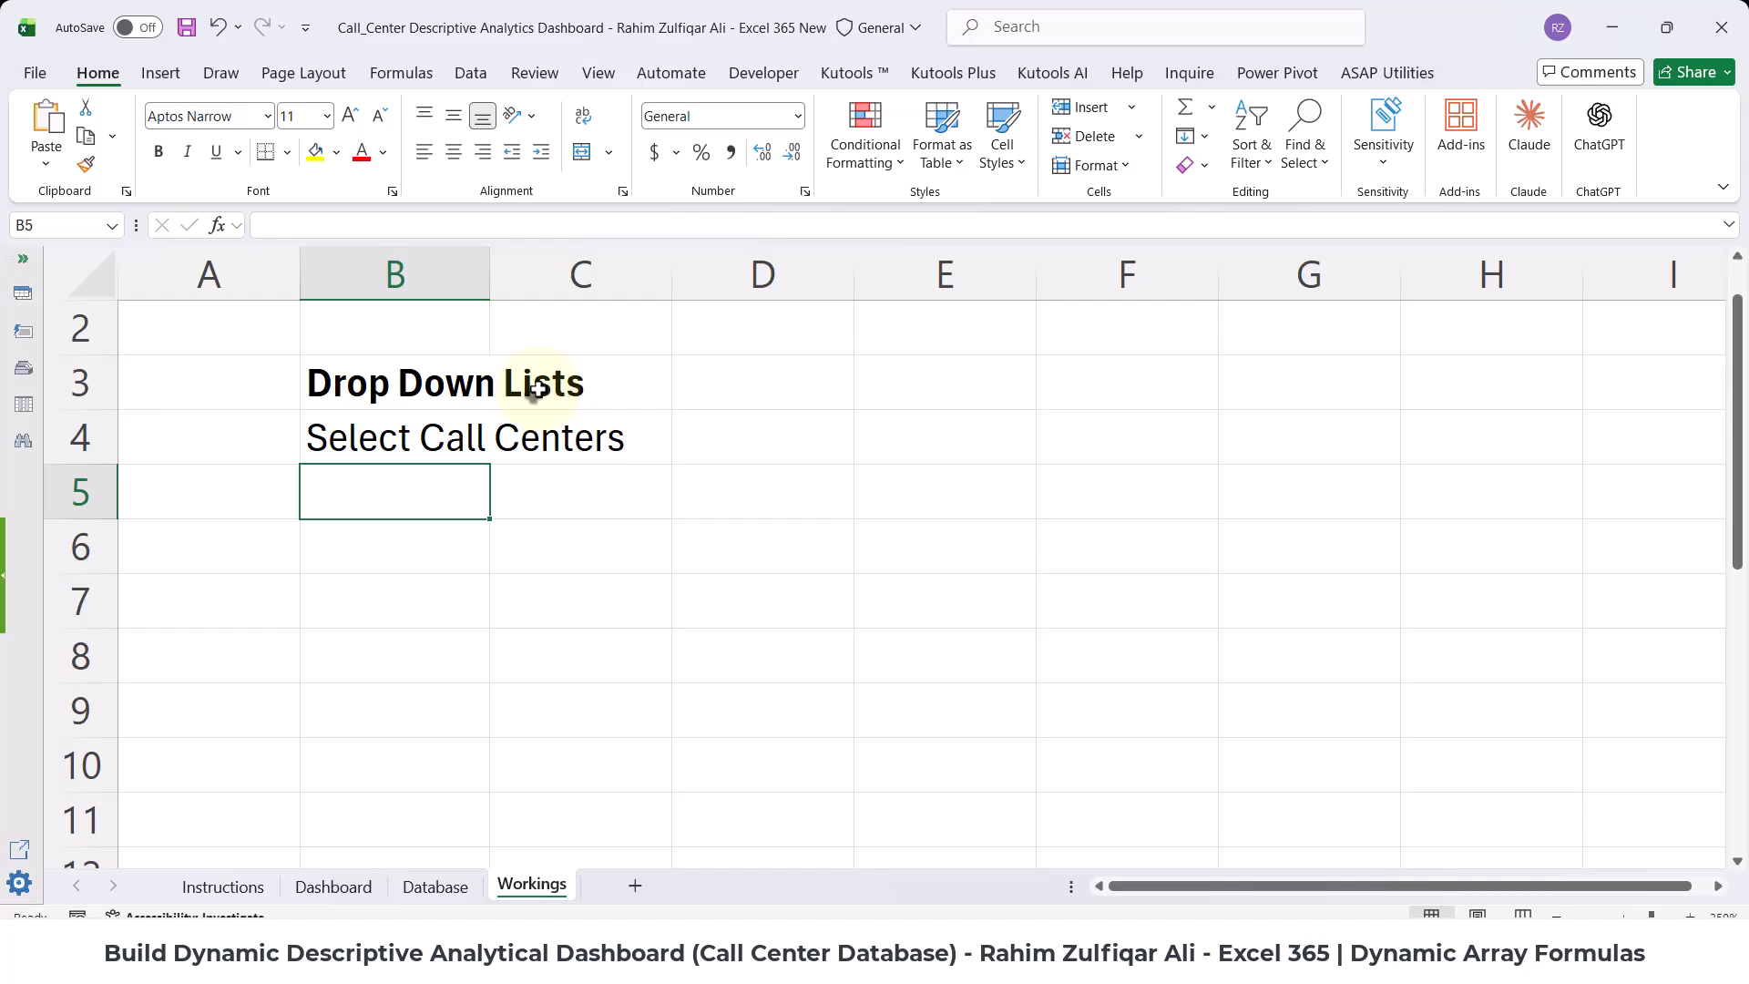
pyautogui.doubleClick(99, 73)
pyautogui.click(390, 452)
pyautogui.click(374, 379)
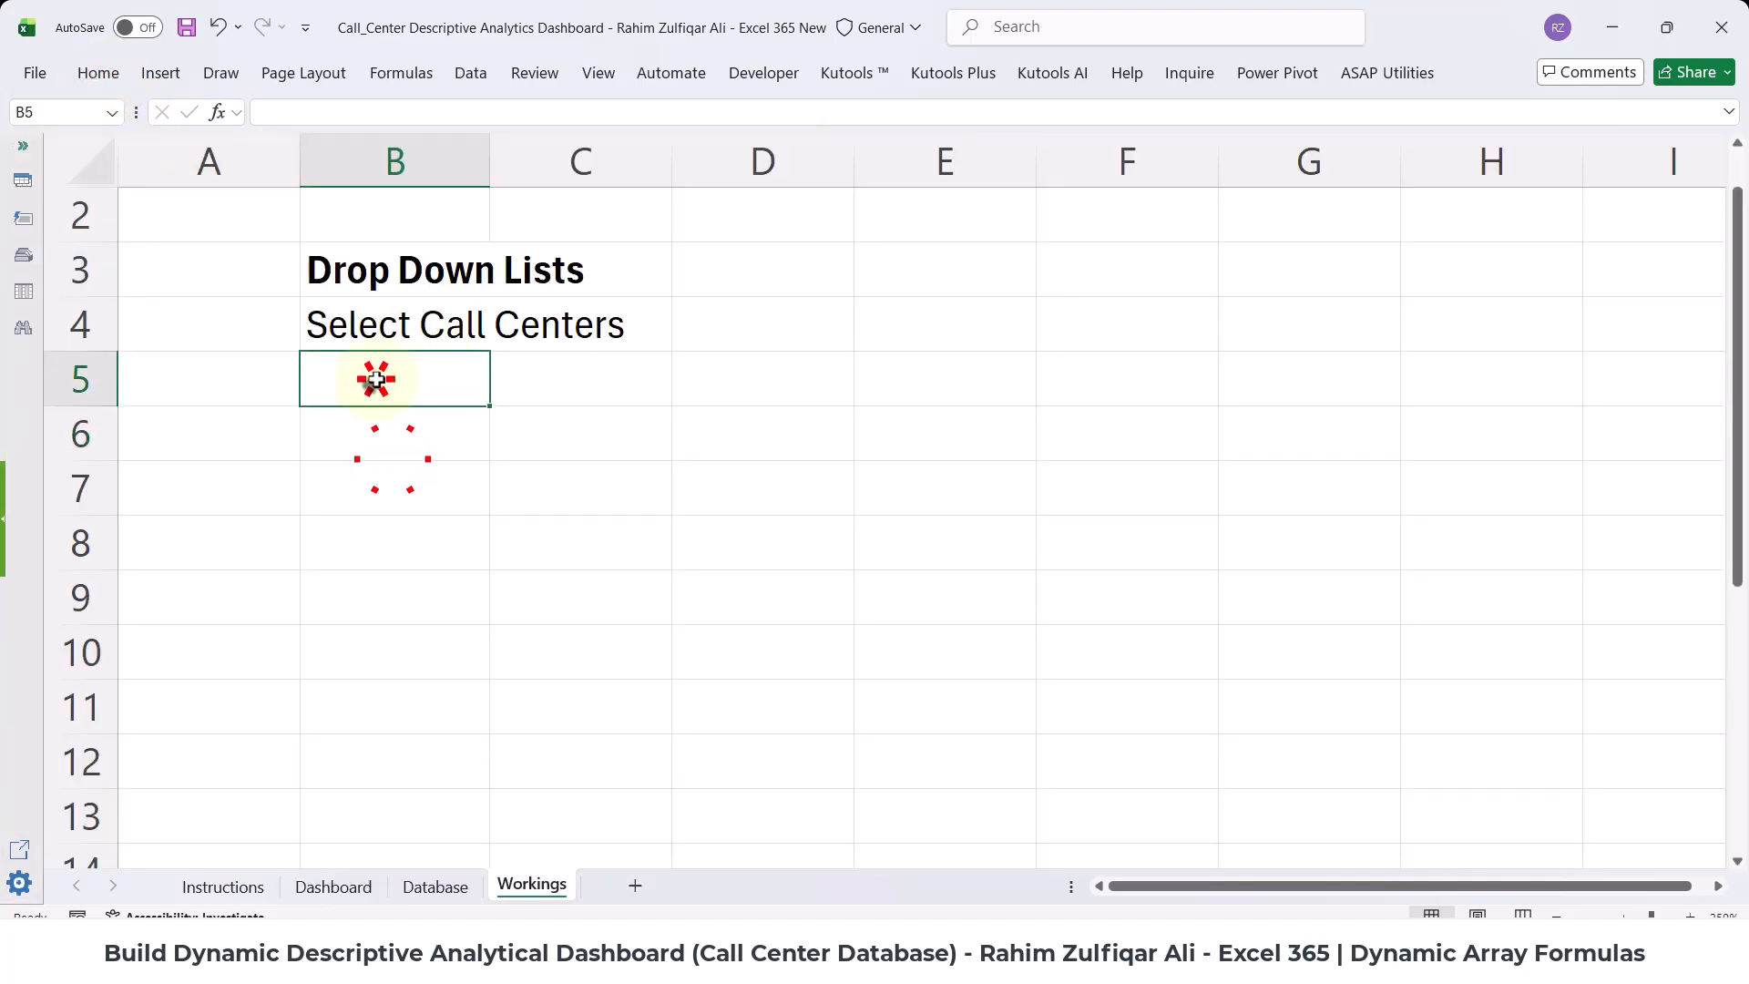
# - Review the call_center column of the Database sheet from its header down to the last record
pyautogui.hotkey('ctrl', 'pageup')
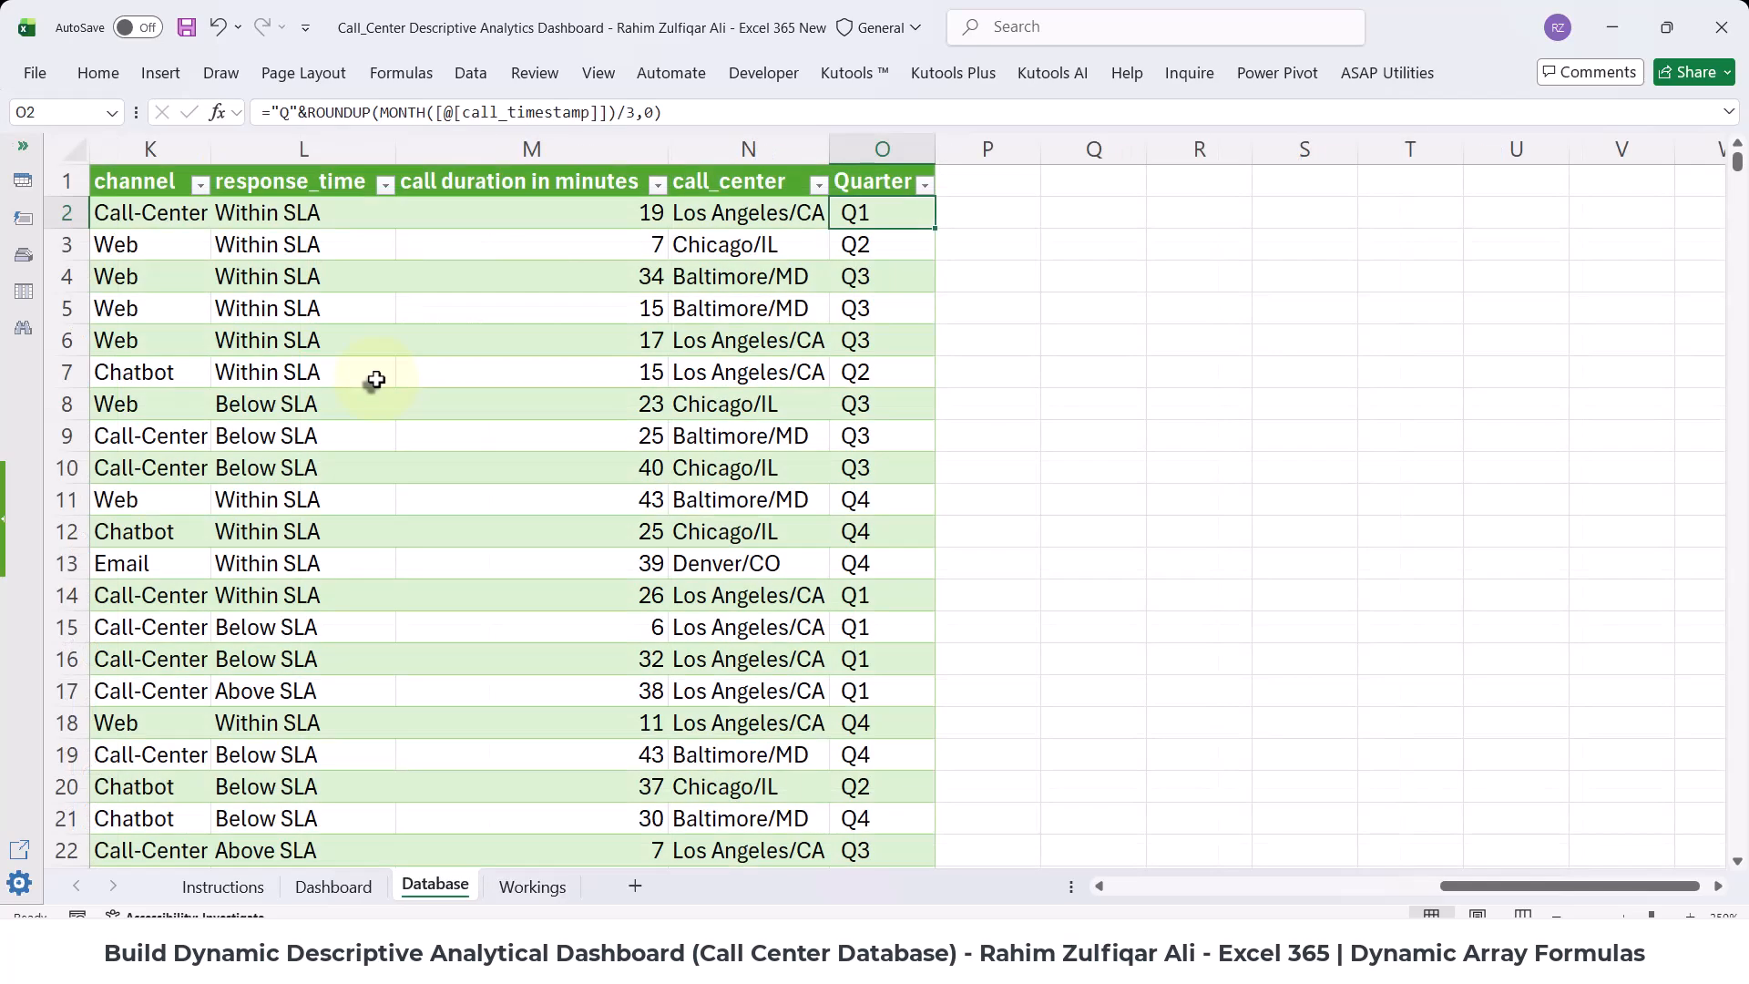
pyautogui.hotkey('ctrl', 'Home')
pyautogui.press('Right')
pyautogui.press('Right')
pyautogui.press('Right')
pyautogui.press('Right')
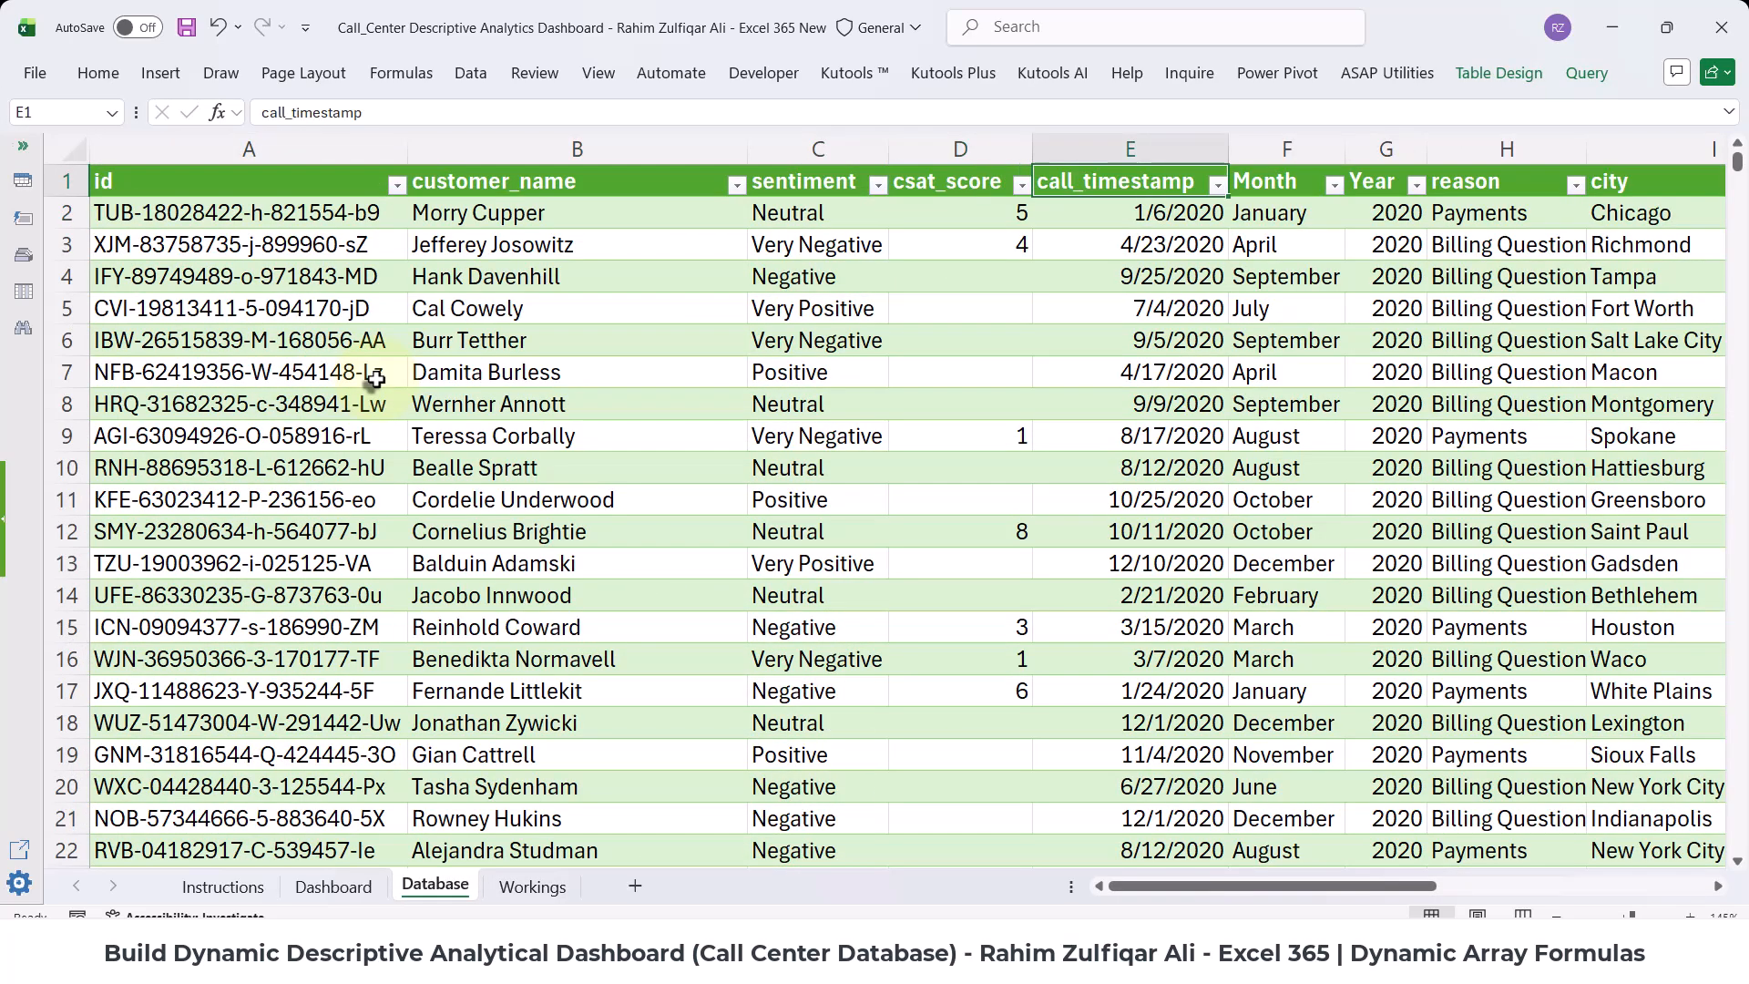
pyautogui.hotkey('ctrl', 'Right')
pyautogui.press('Left')
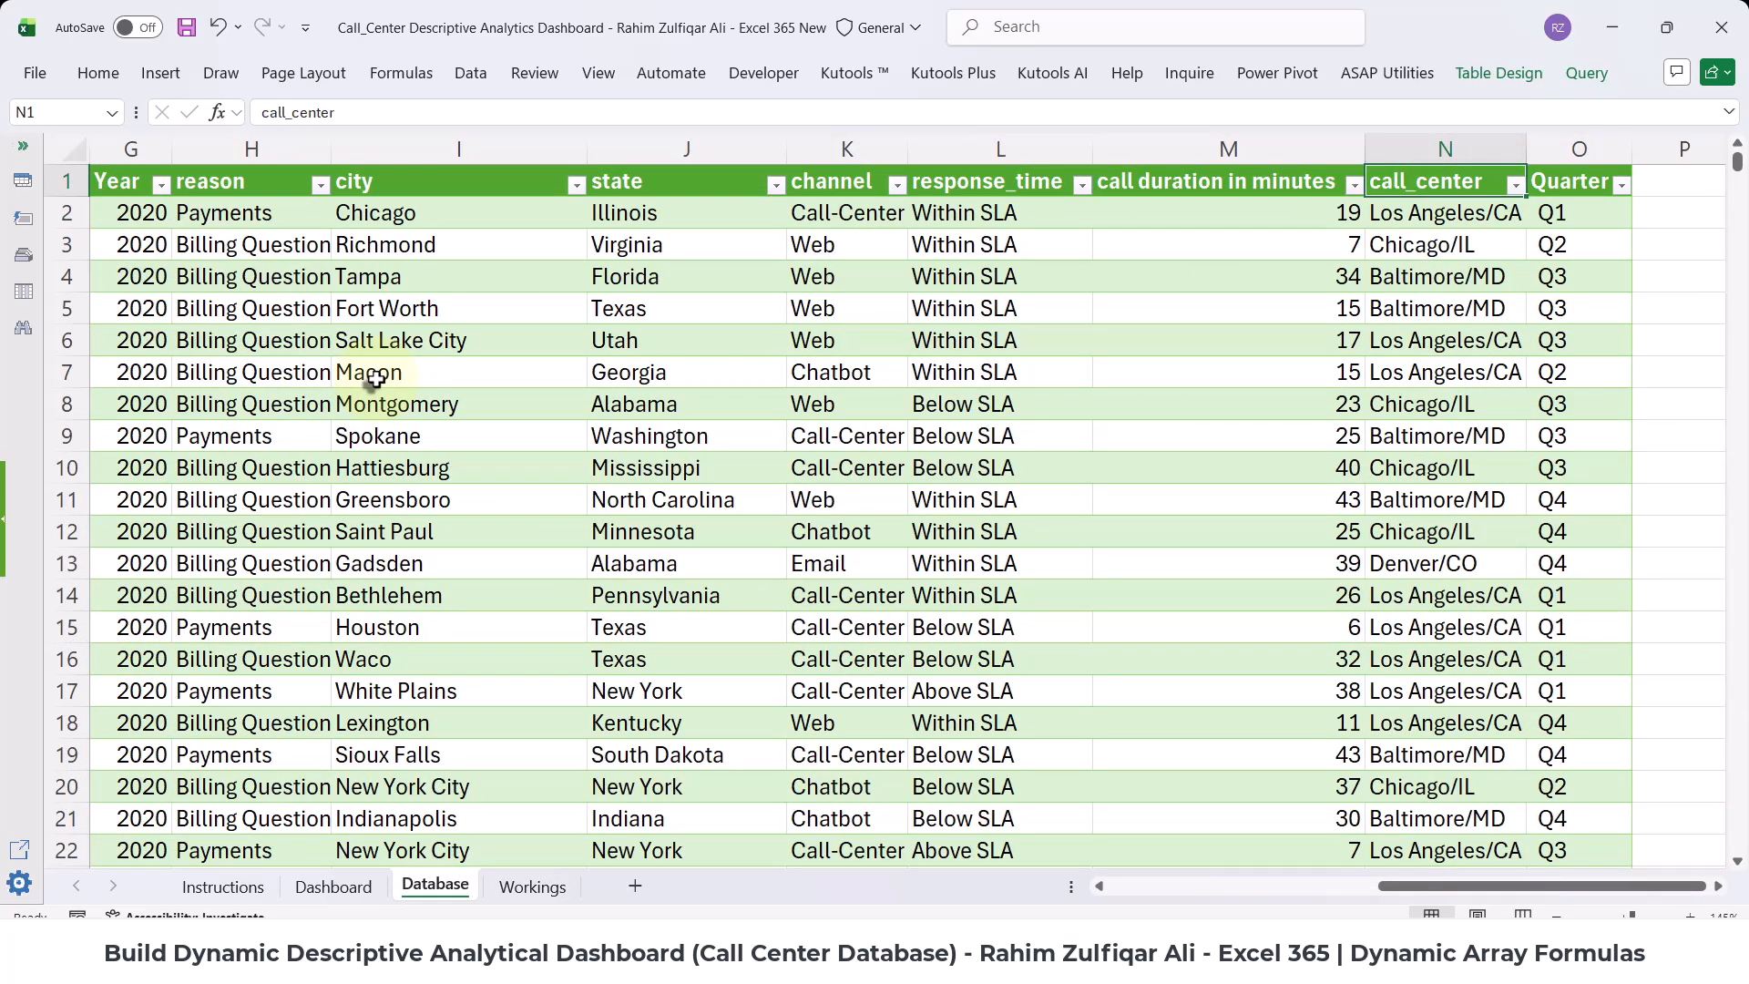
pyautogui.press('Down')
pyautogui.hotkey('ctrl', 'shift', 'Down')
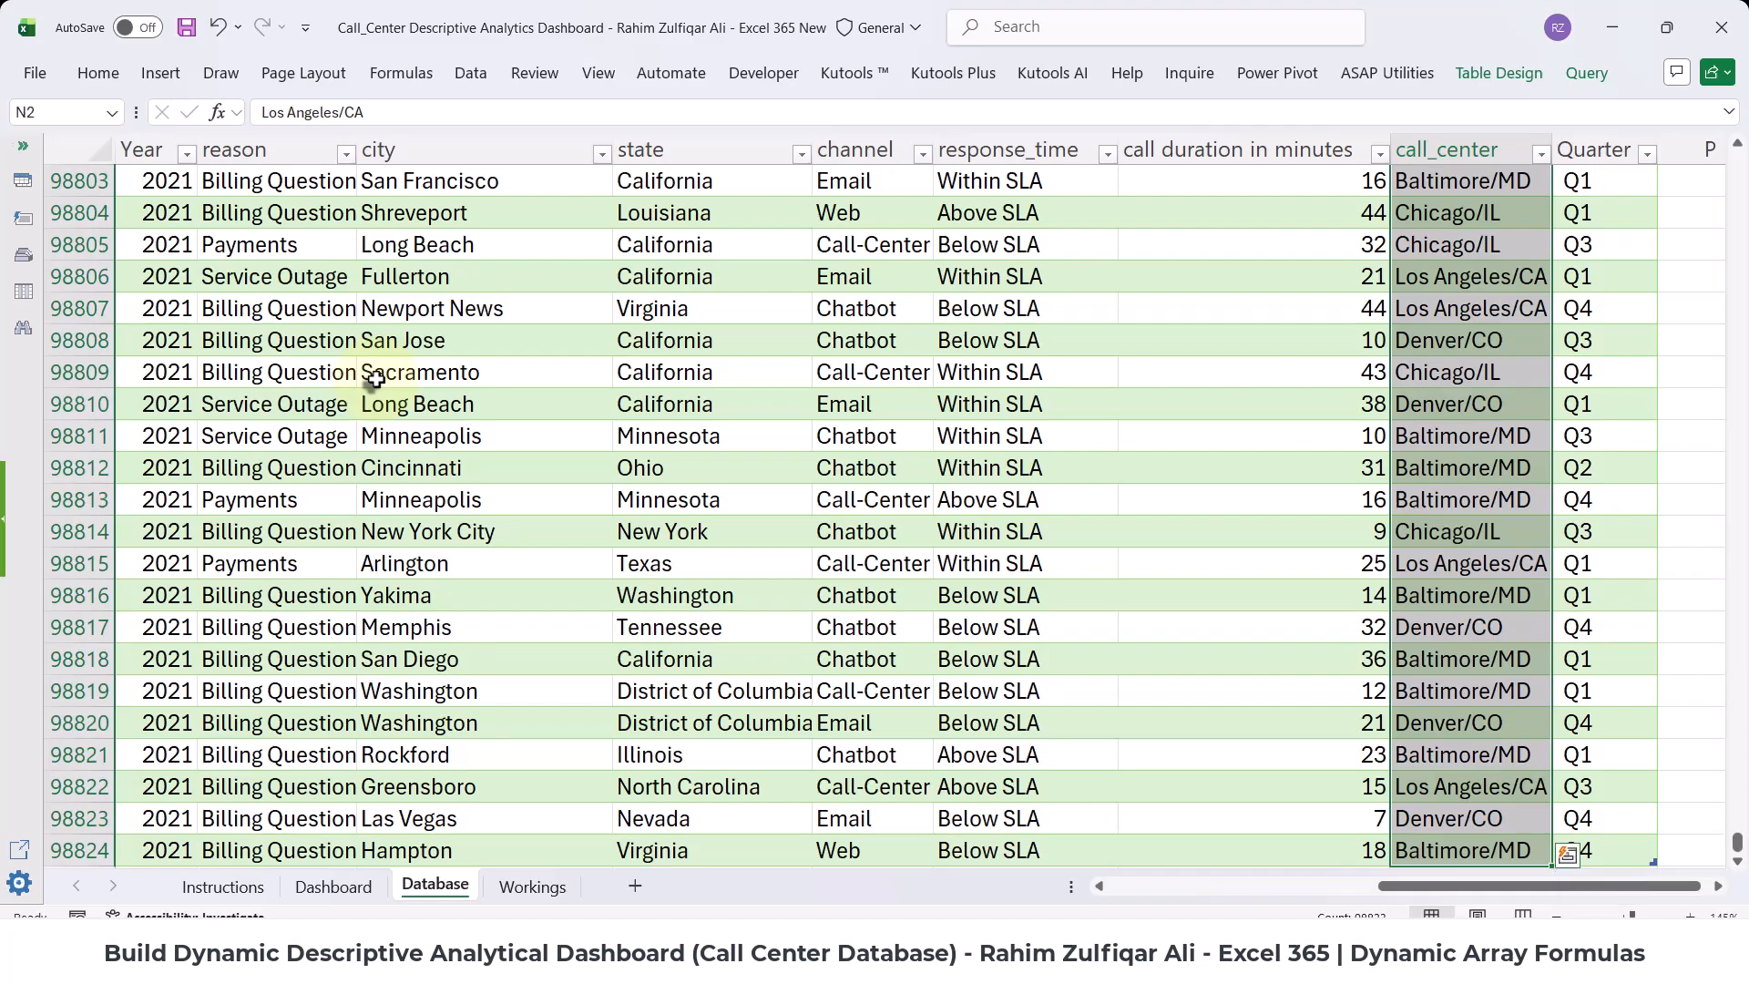
pyautogui.hotkey('ctrl', 'Up')
pyautogui.press('Down')
pyautogui.hotkey('ctrl', 'Down')
pyautogui.hotkey('ctrl', 'Up')
pyautogui.press('Down')
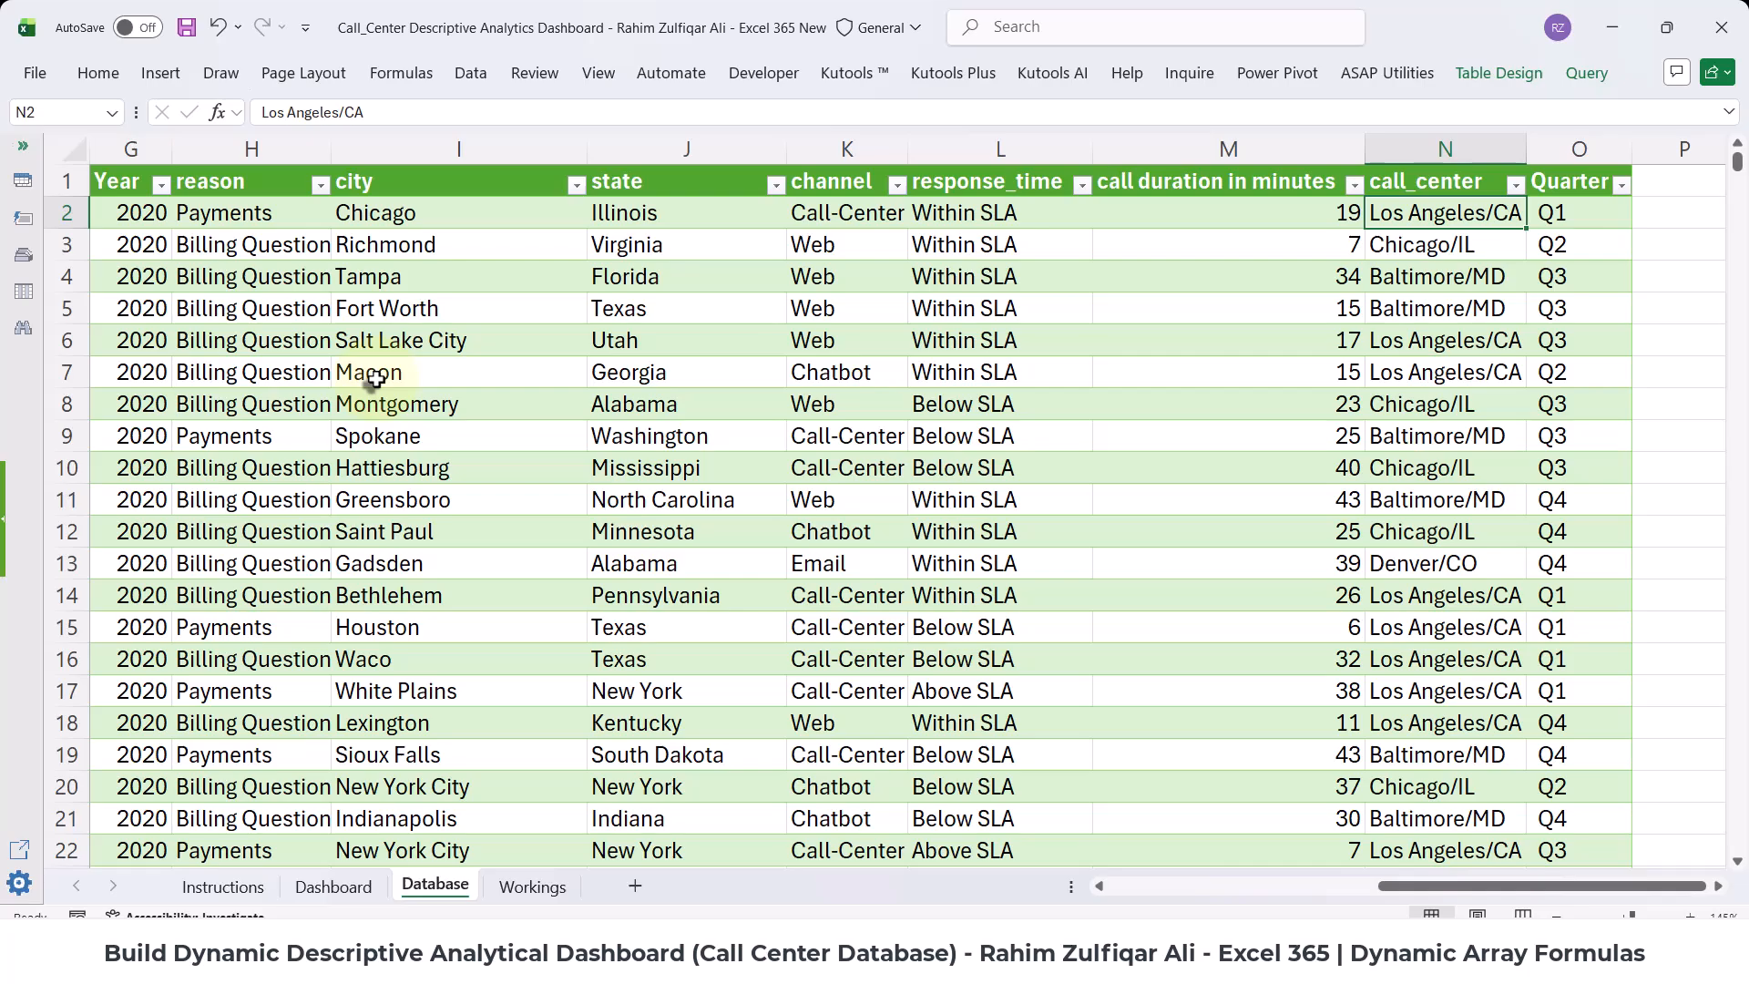
# - Enter =UNIQUE(Database[call_center]) in cell B5 of the Workings sheet to list the distinct call centers
pyautogui.hotkey('ctrl', 'pagedown')
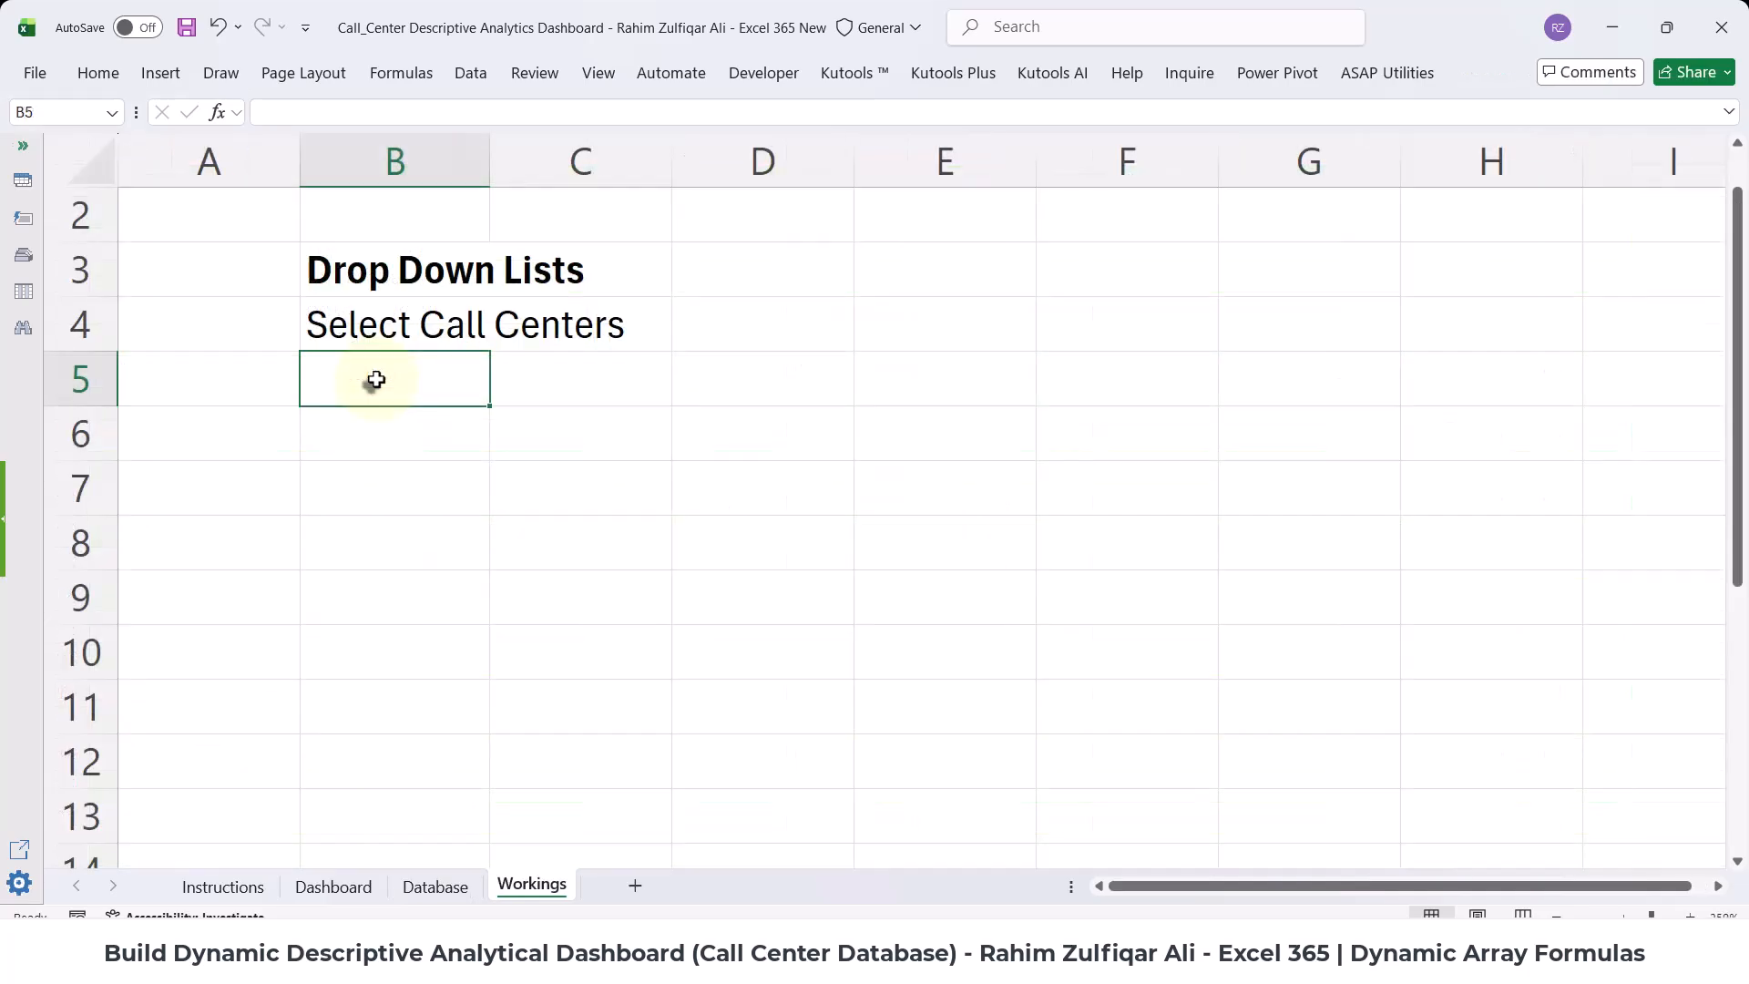
pyautogui.write('=uniq')
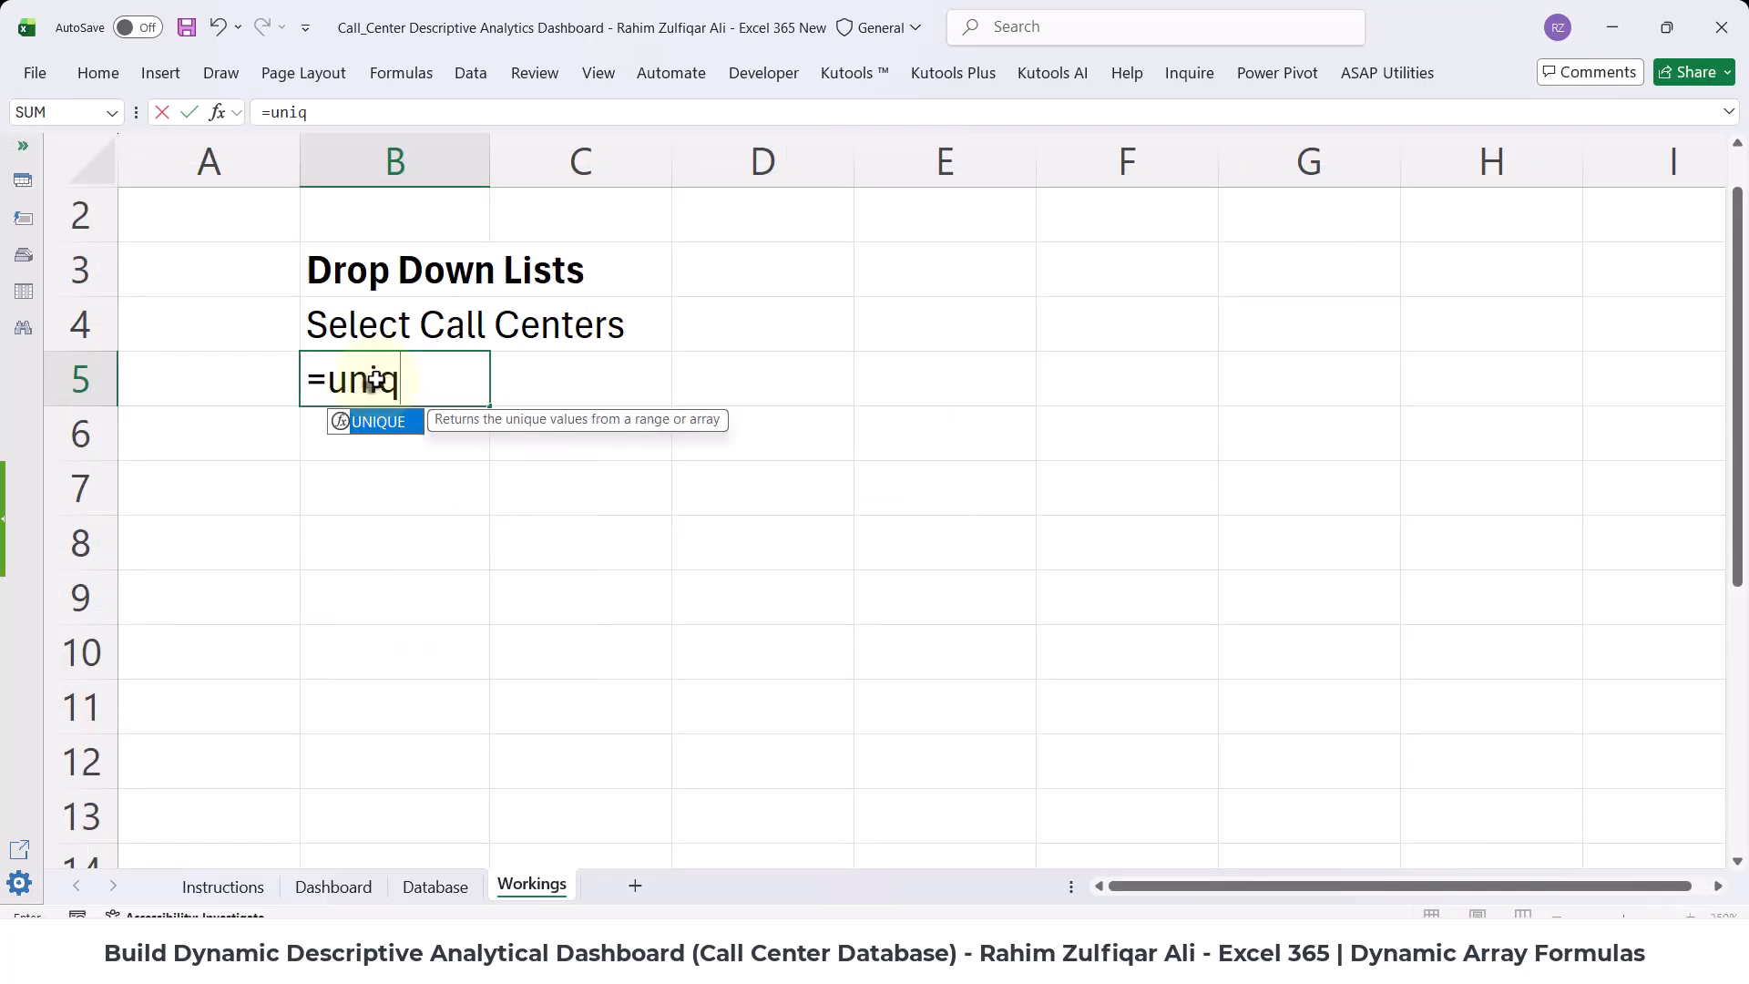
pyautogui.press('Tab')
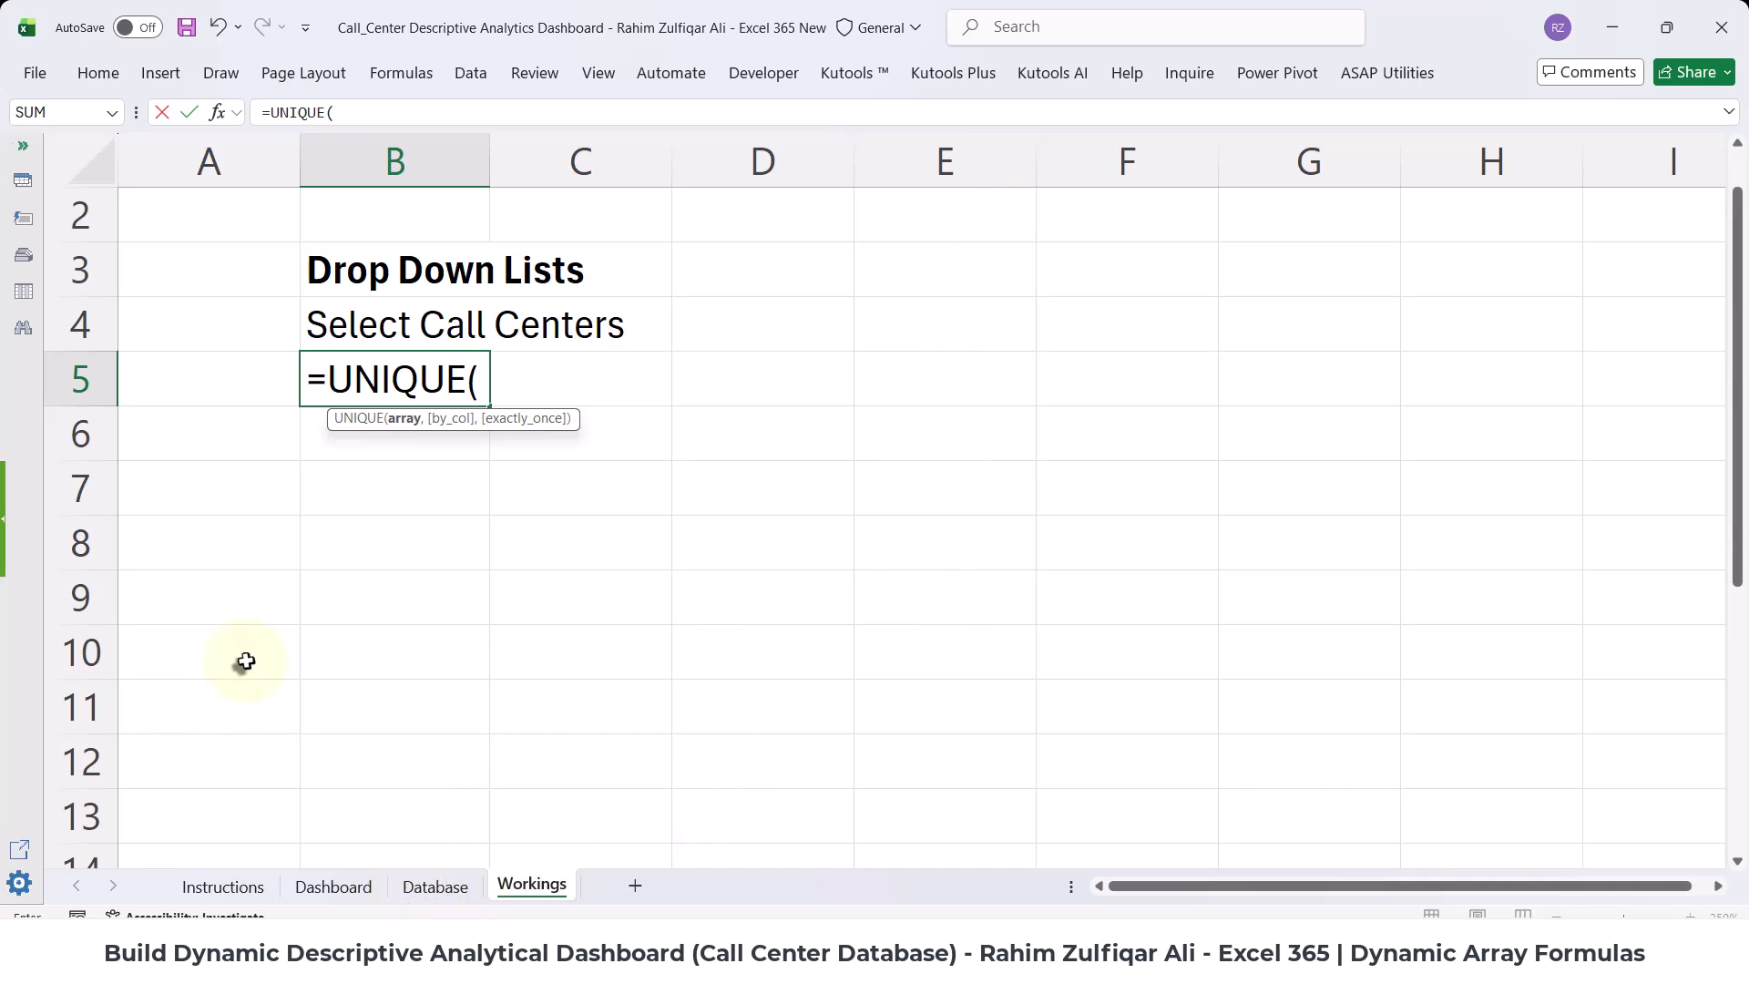
pyautogui.write('data')
pyautogui.press('Tab')
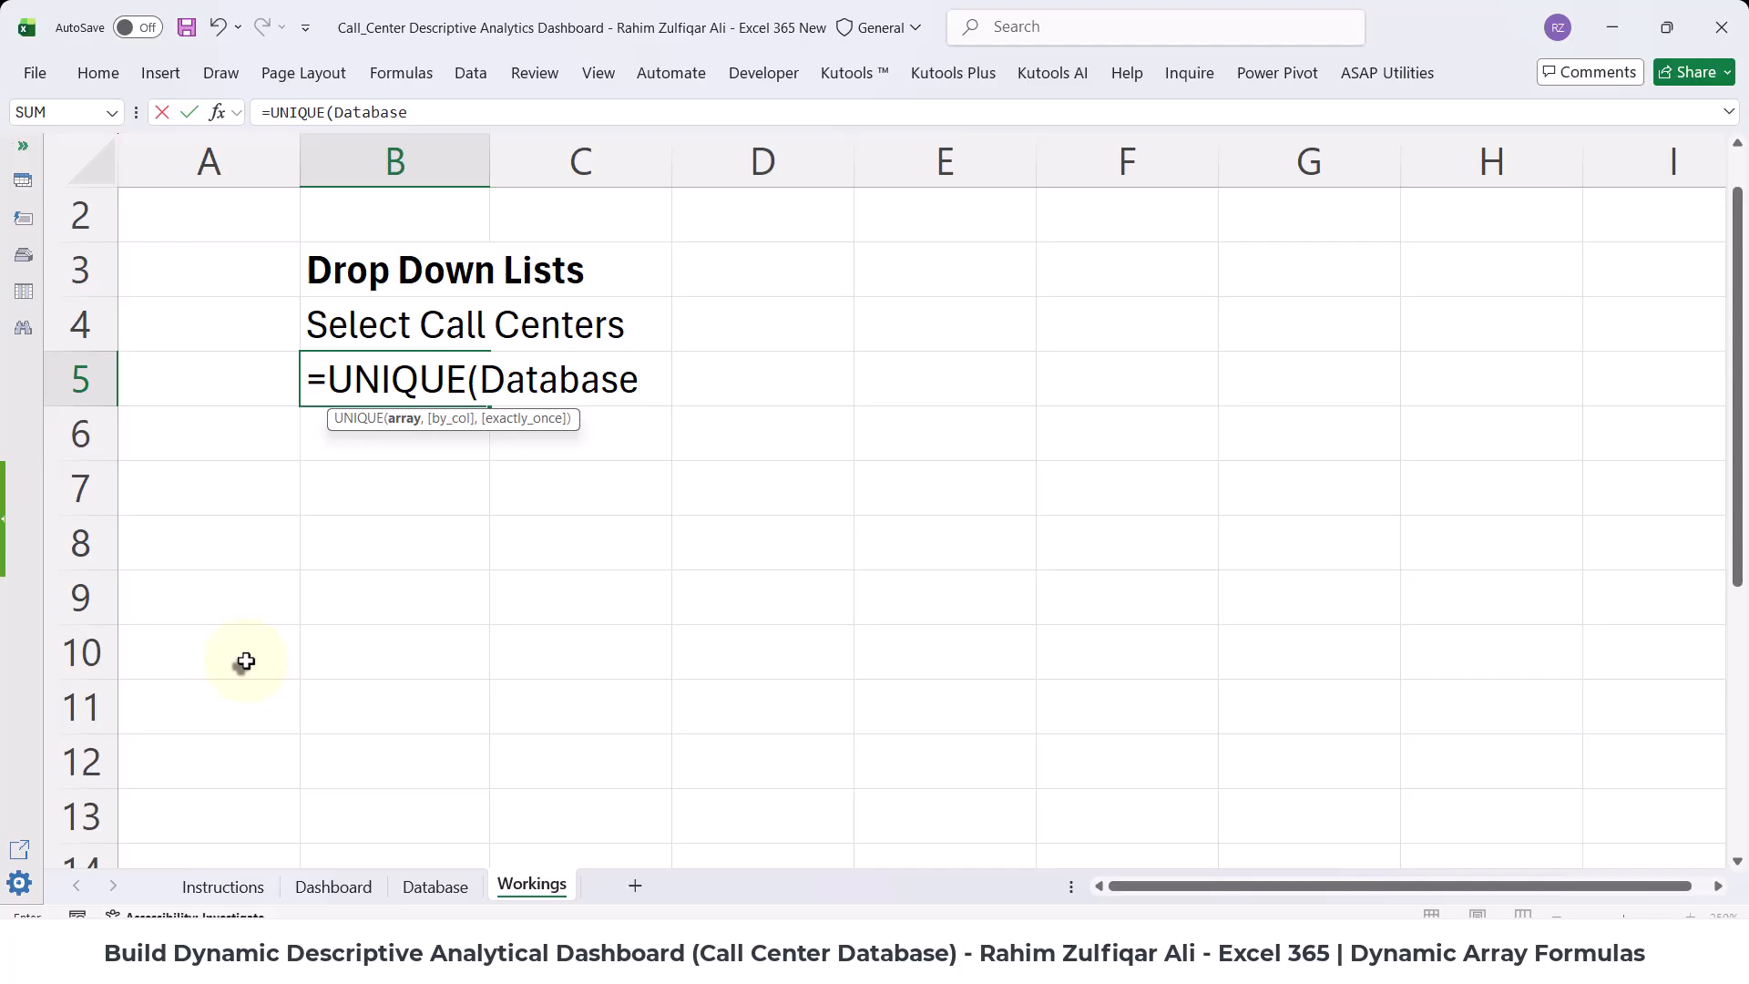
pyautogui.write('[')
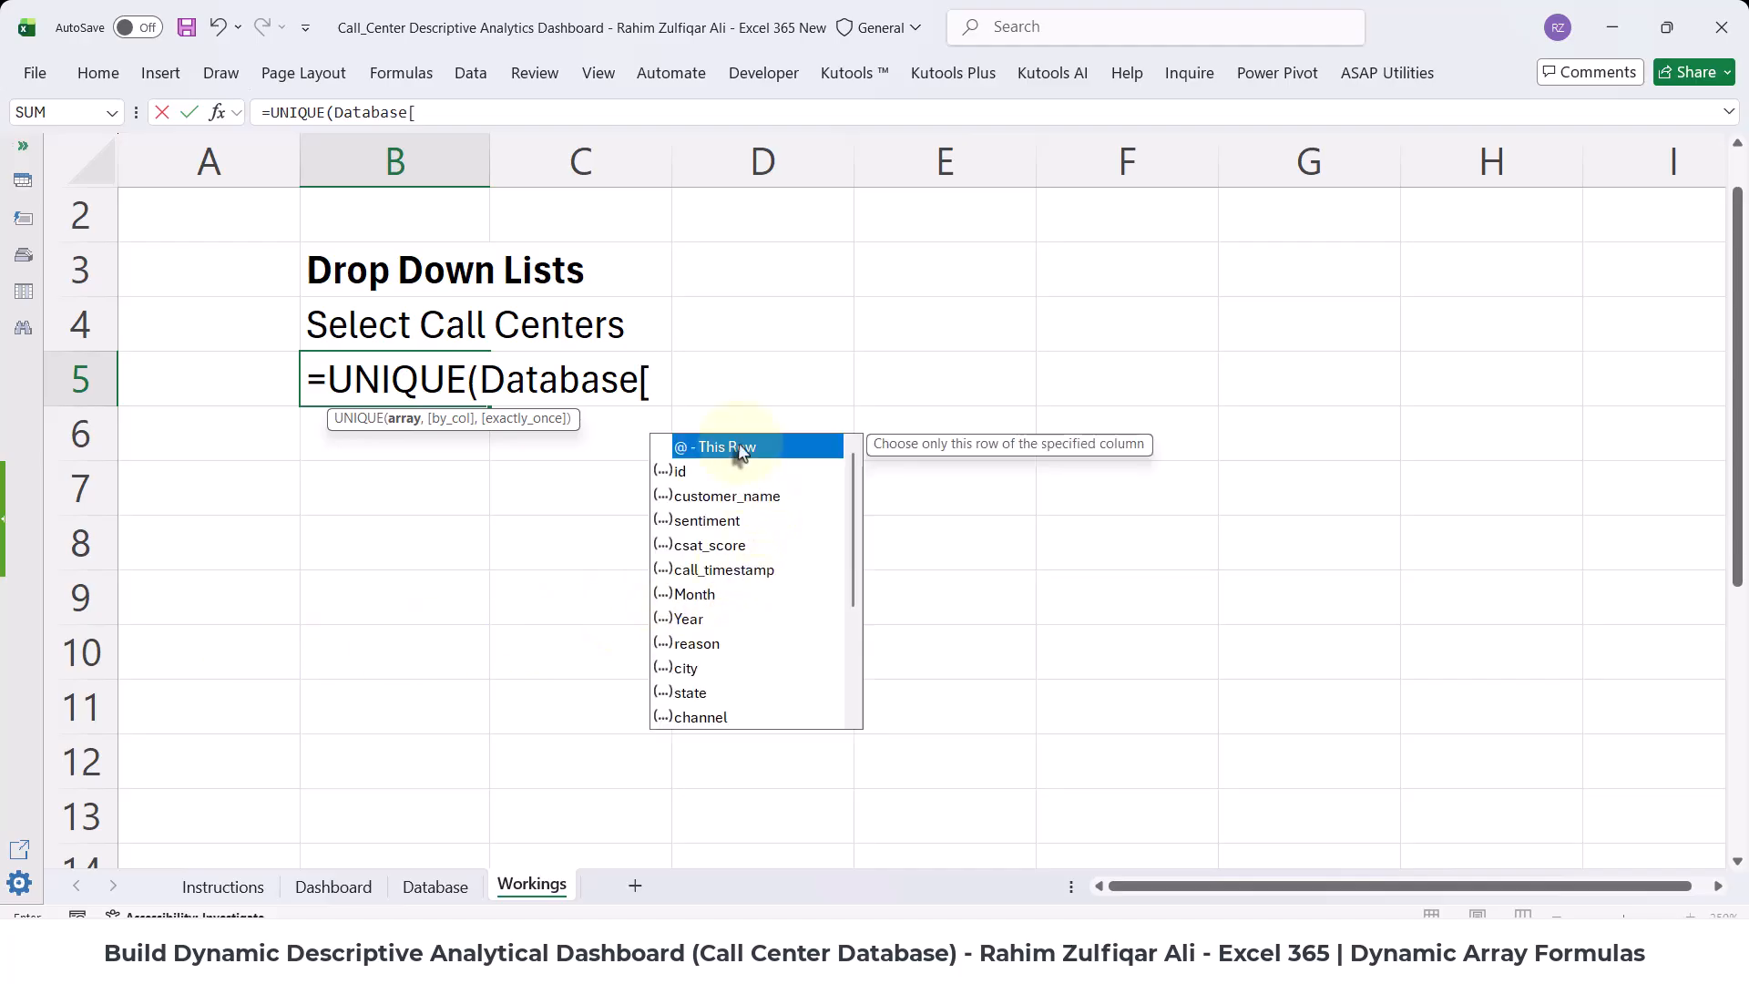
pyautogui.scroll(-2, 739, 633)
pyautogui.scroll(-1, 738, 632)
pyautogui.scroll(3, 734, 632)
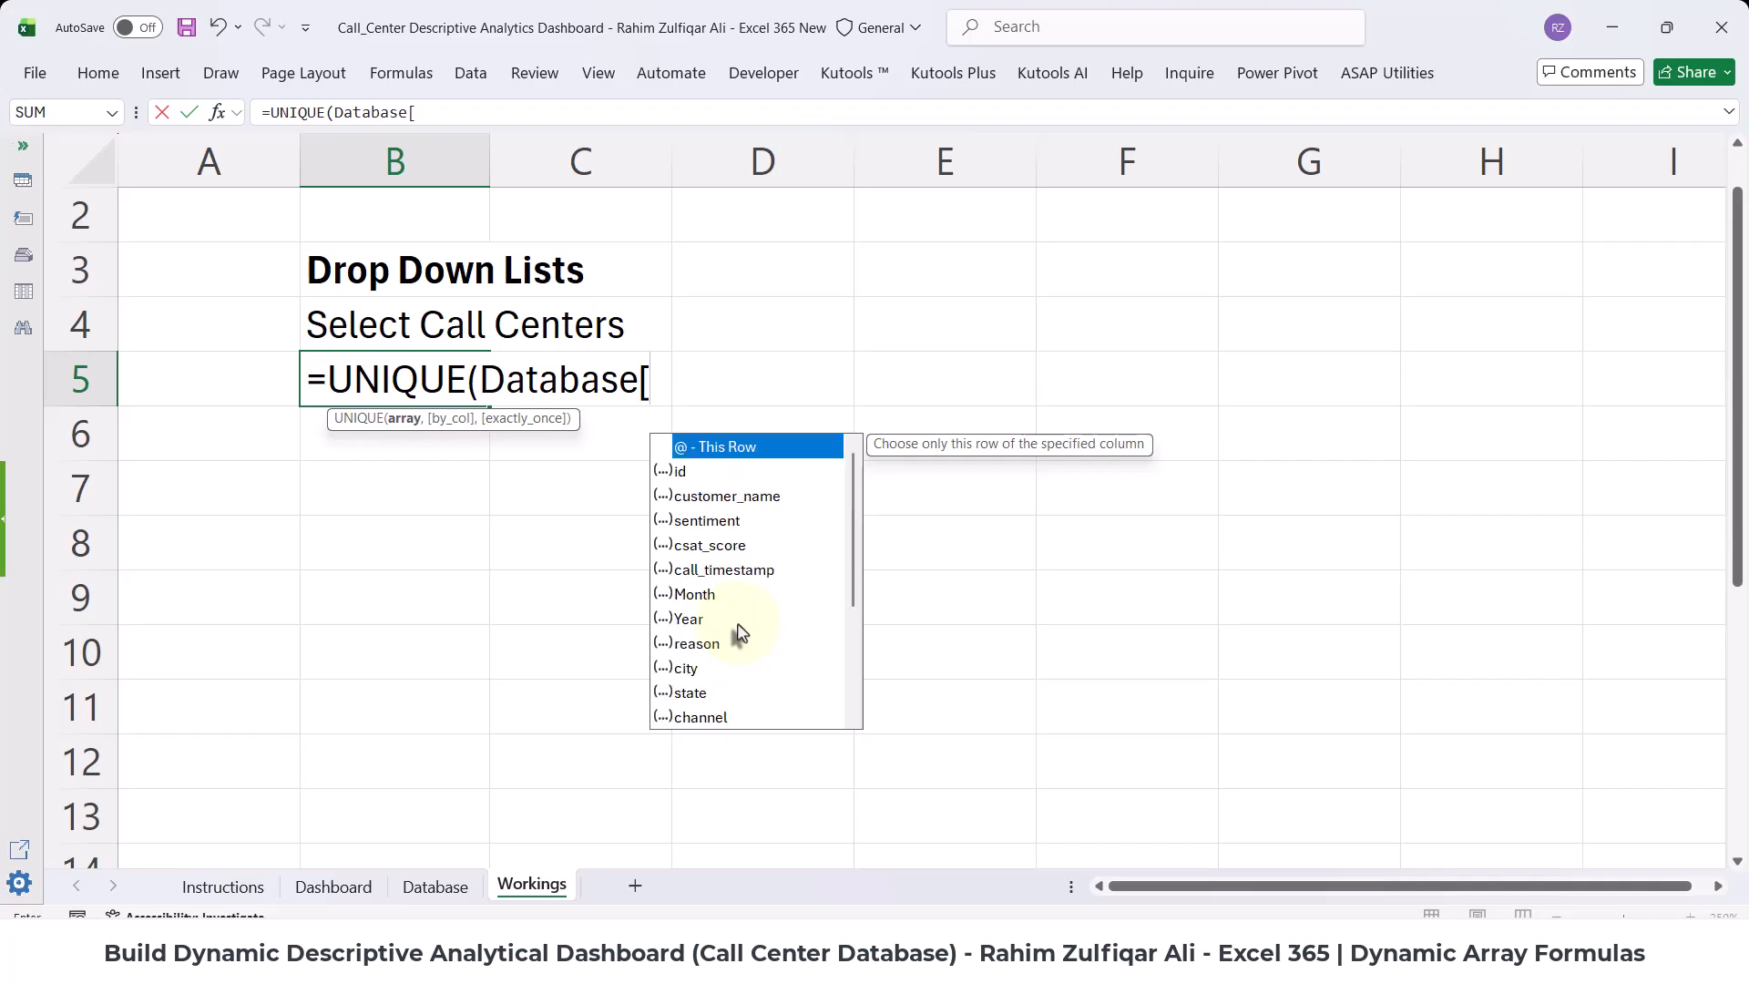
pyautogui.scroll(-2, 728, 646)
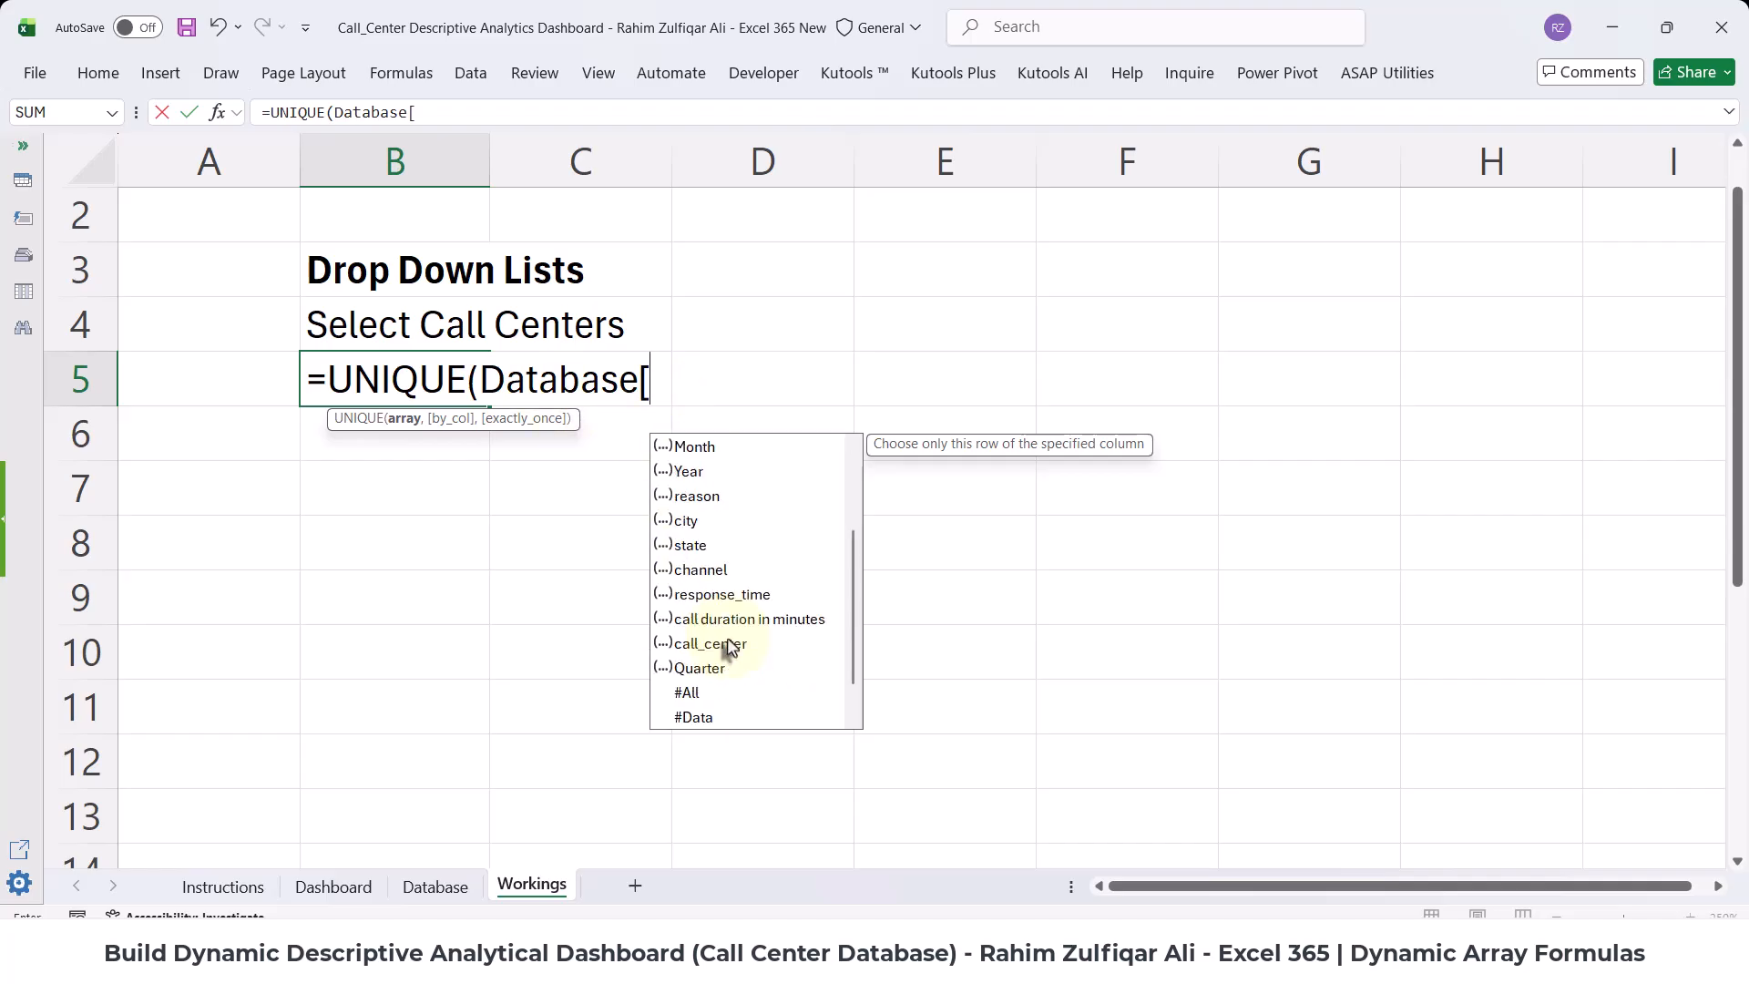
pyautogui.doubleClick(718, 644)
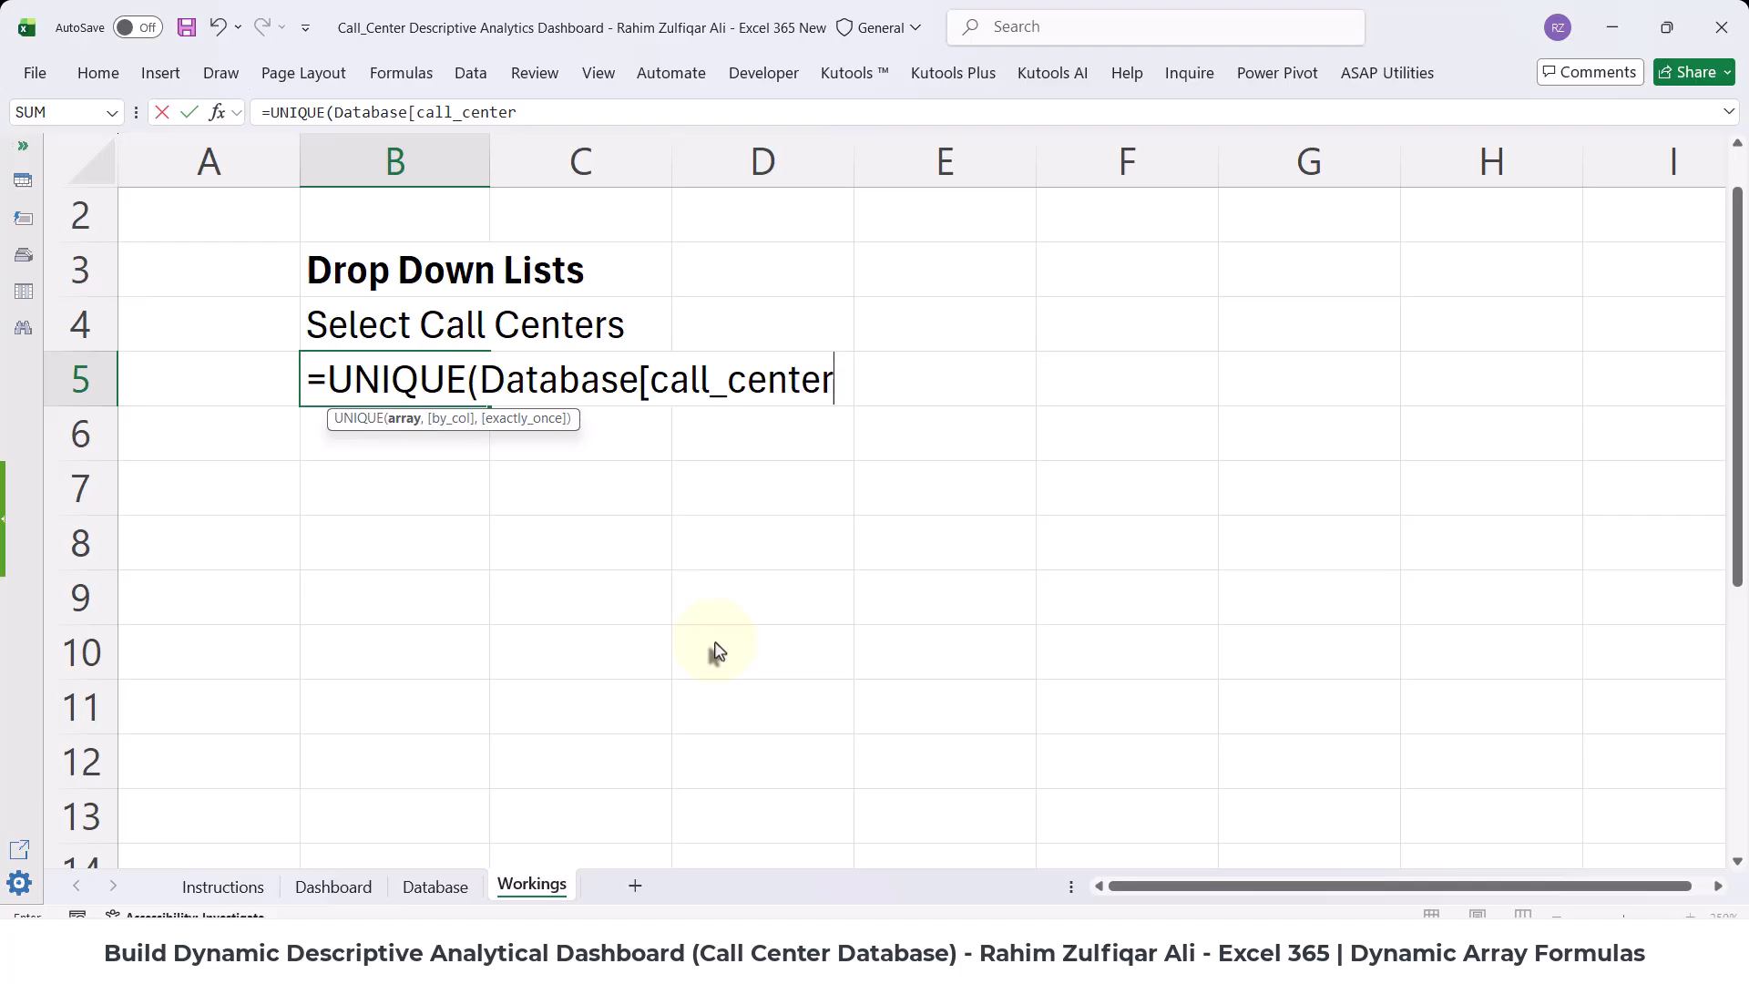
pyautogui.press('Return')
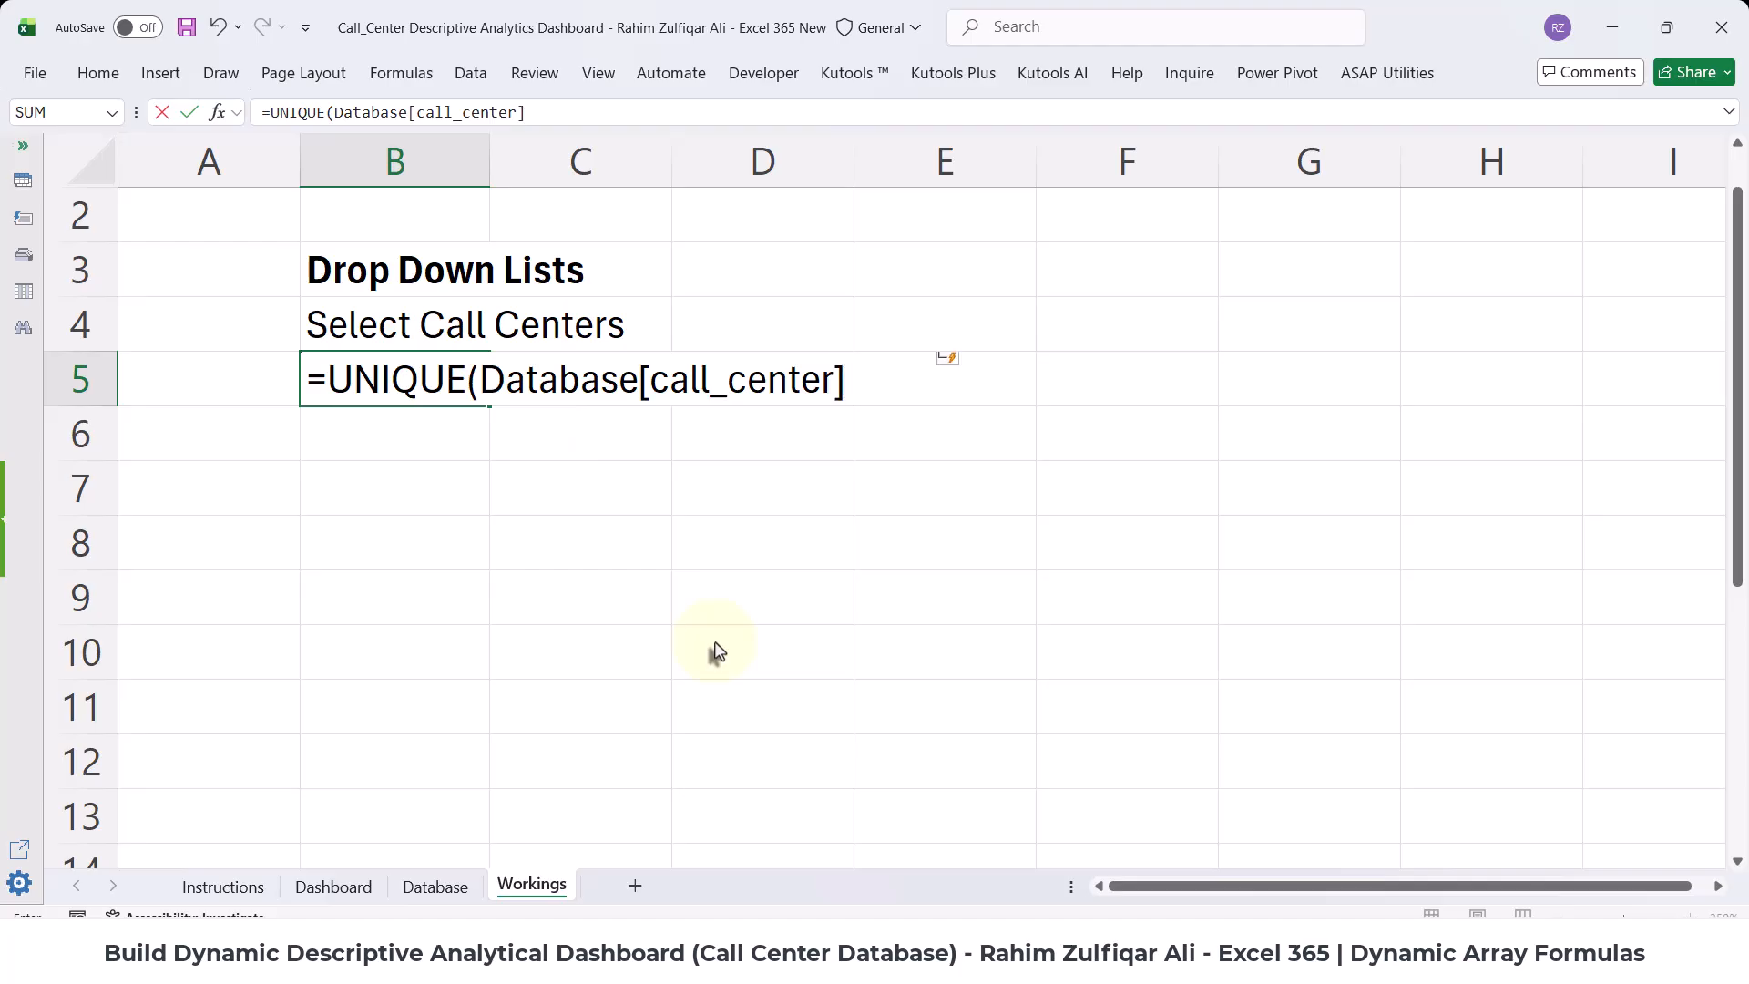
pyautogui.press('Return')
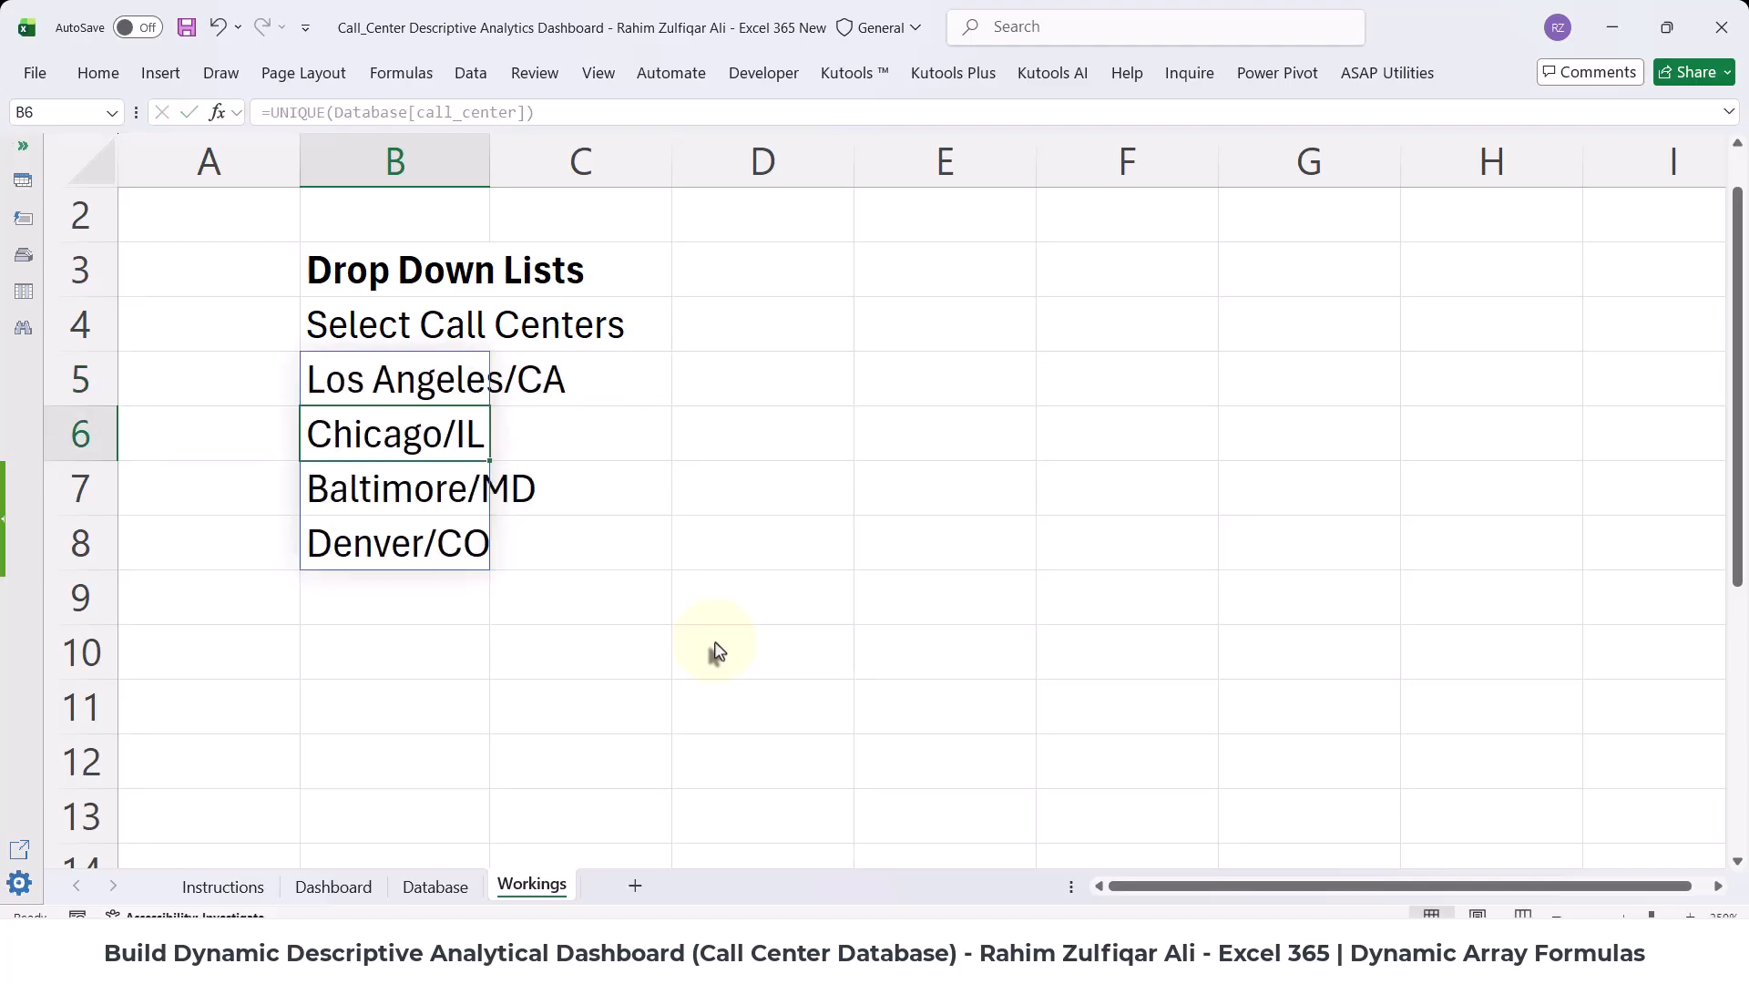
# - Check the spilled call center list in B5:B8 and the formula behind each of its cells
pyautogui.press('Up')
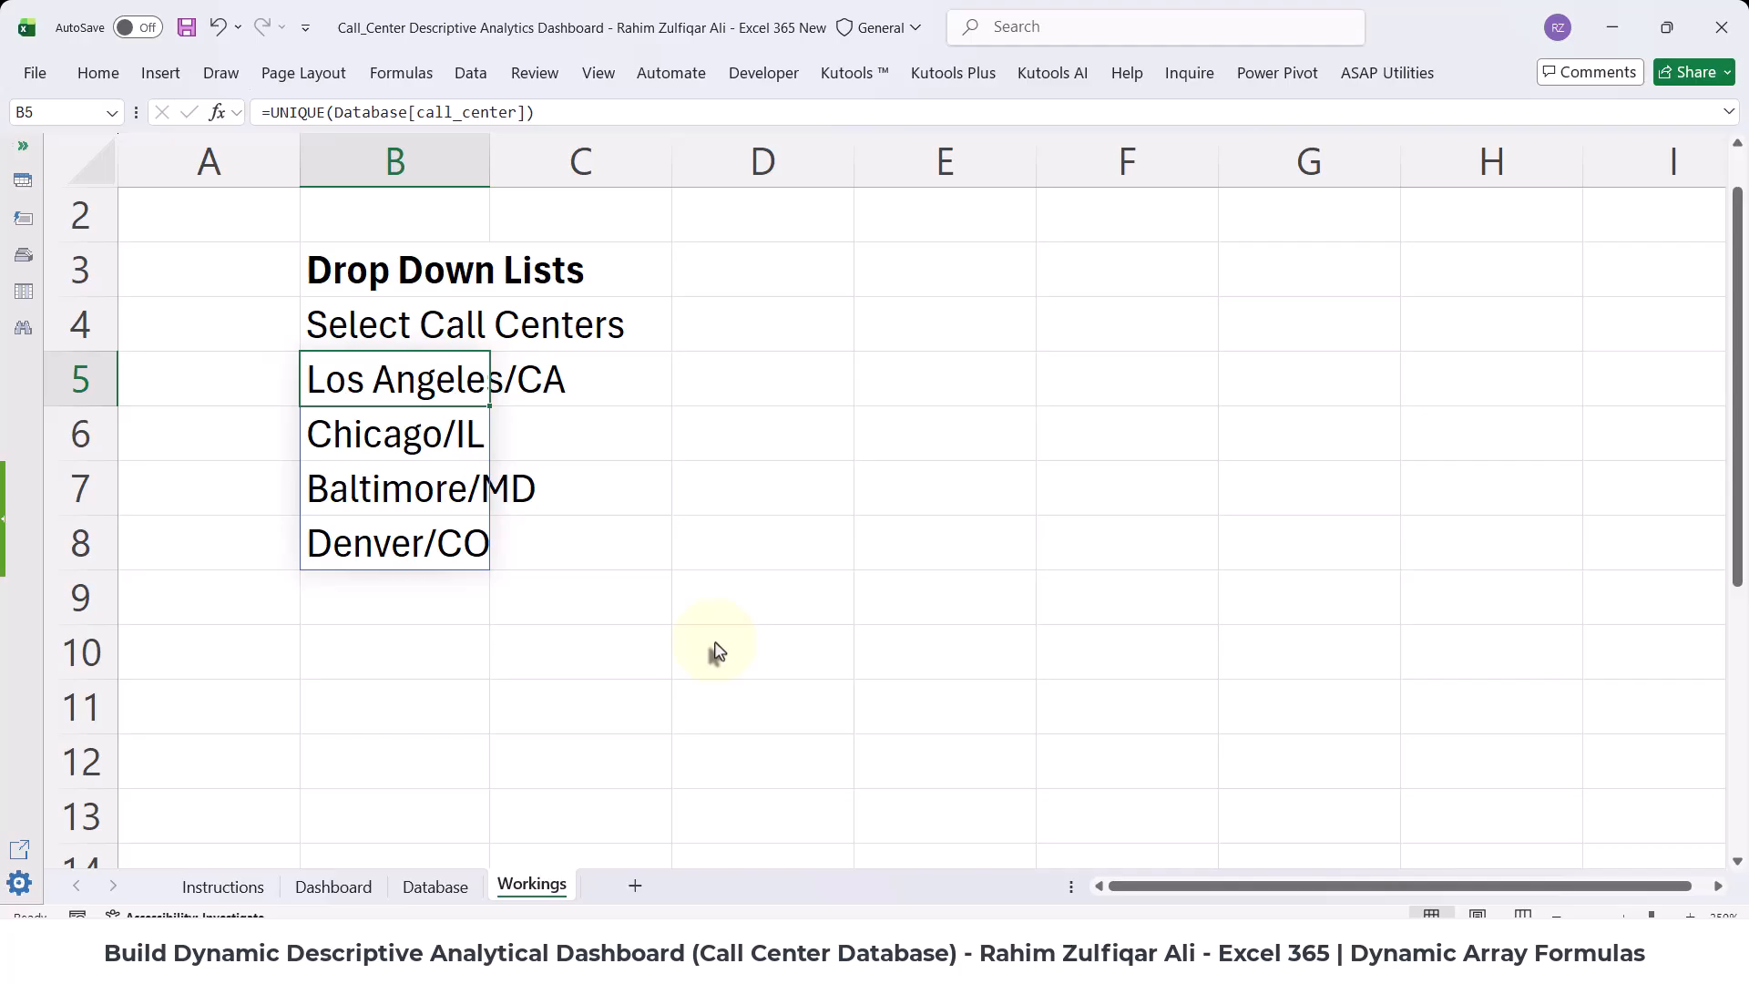
pyautogui.press('Down')
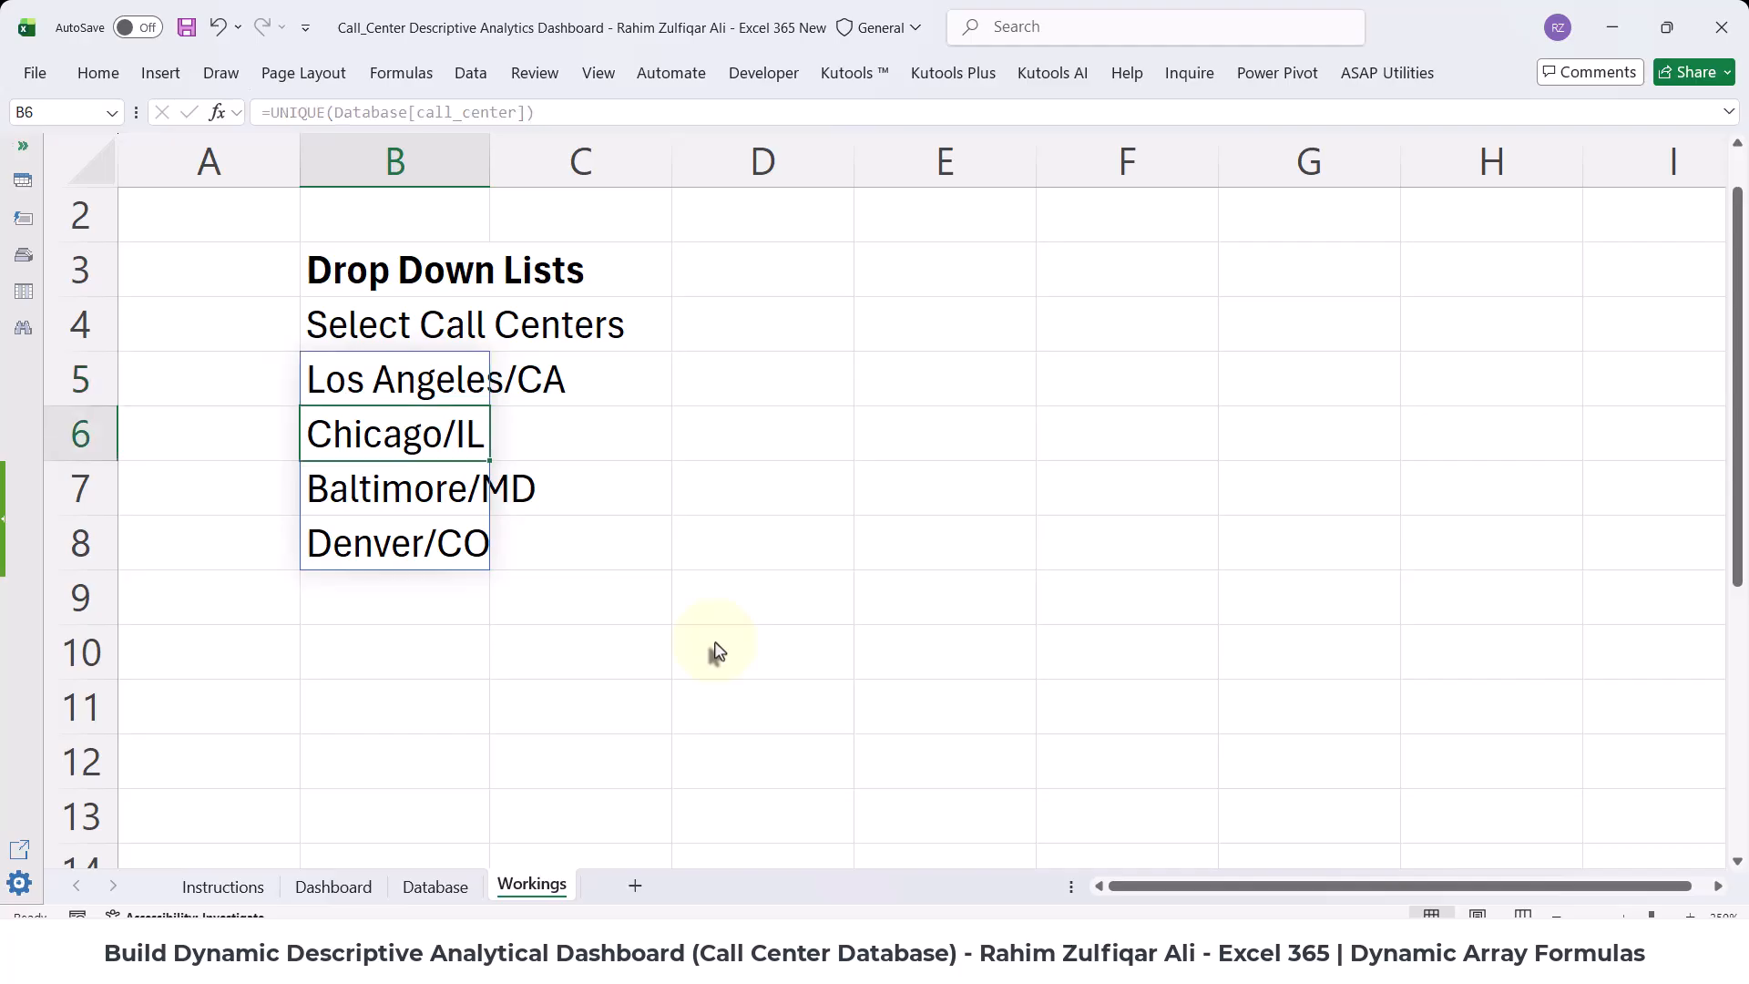
pyautogui.press('Down')
pyautogui.press('Down')
pyautogui.press('Up')
pyautogui.press('Up')
pyautogui.press('Up')
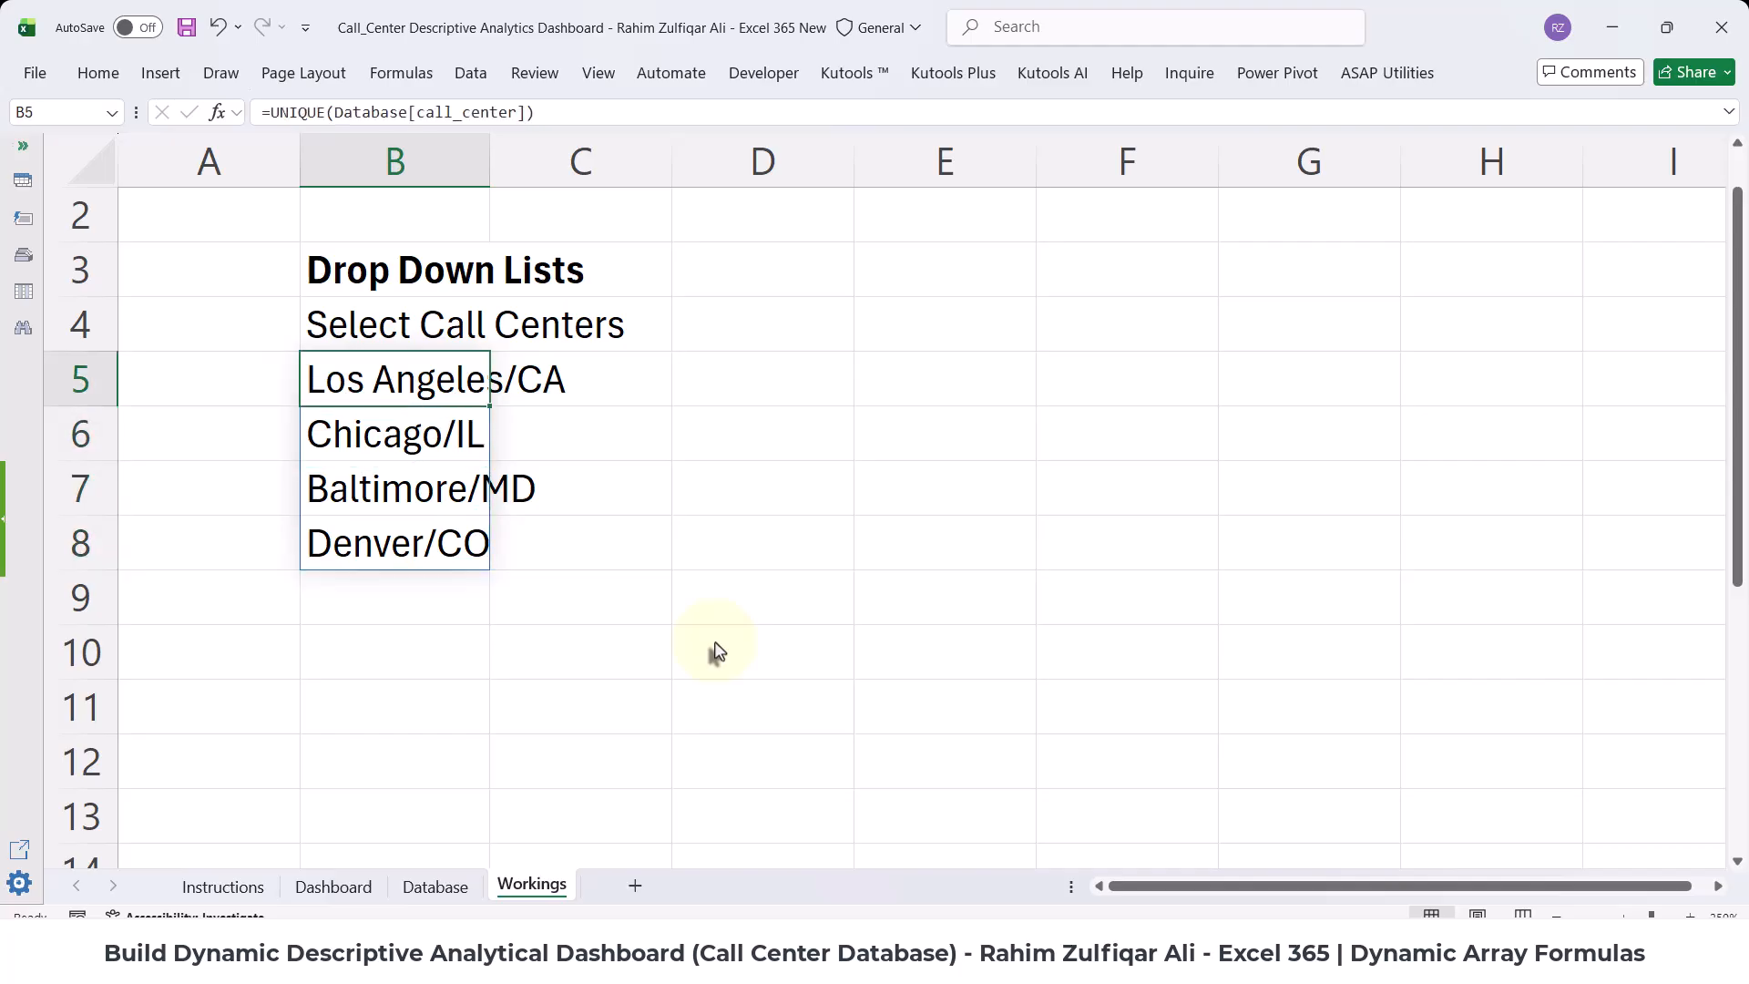
# - Wrap the B5 formula in SORT with sort index 1 and ascending order: =SORT(UNIQUE(Database[call_center]),1,1)
pyautogui.press('F2')
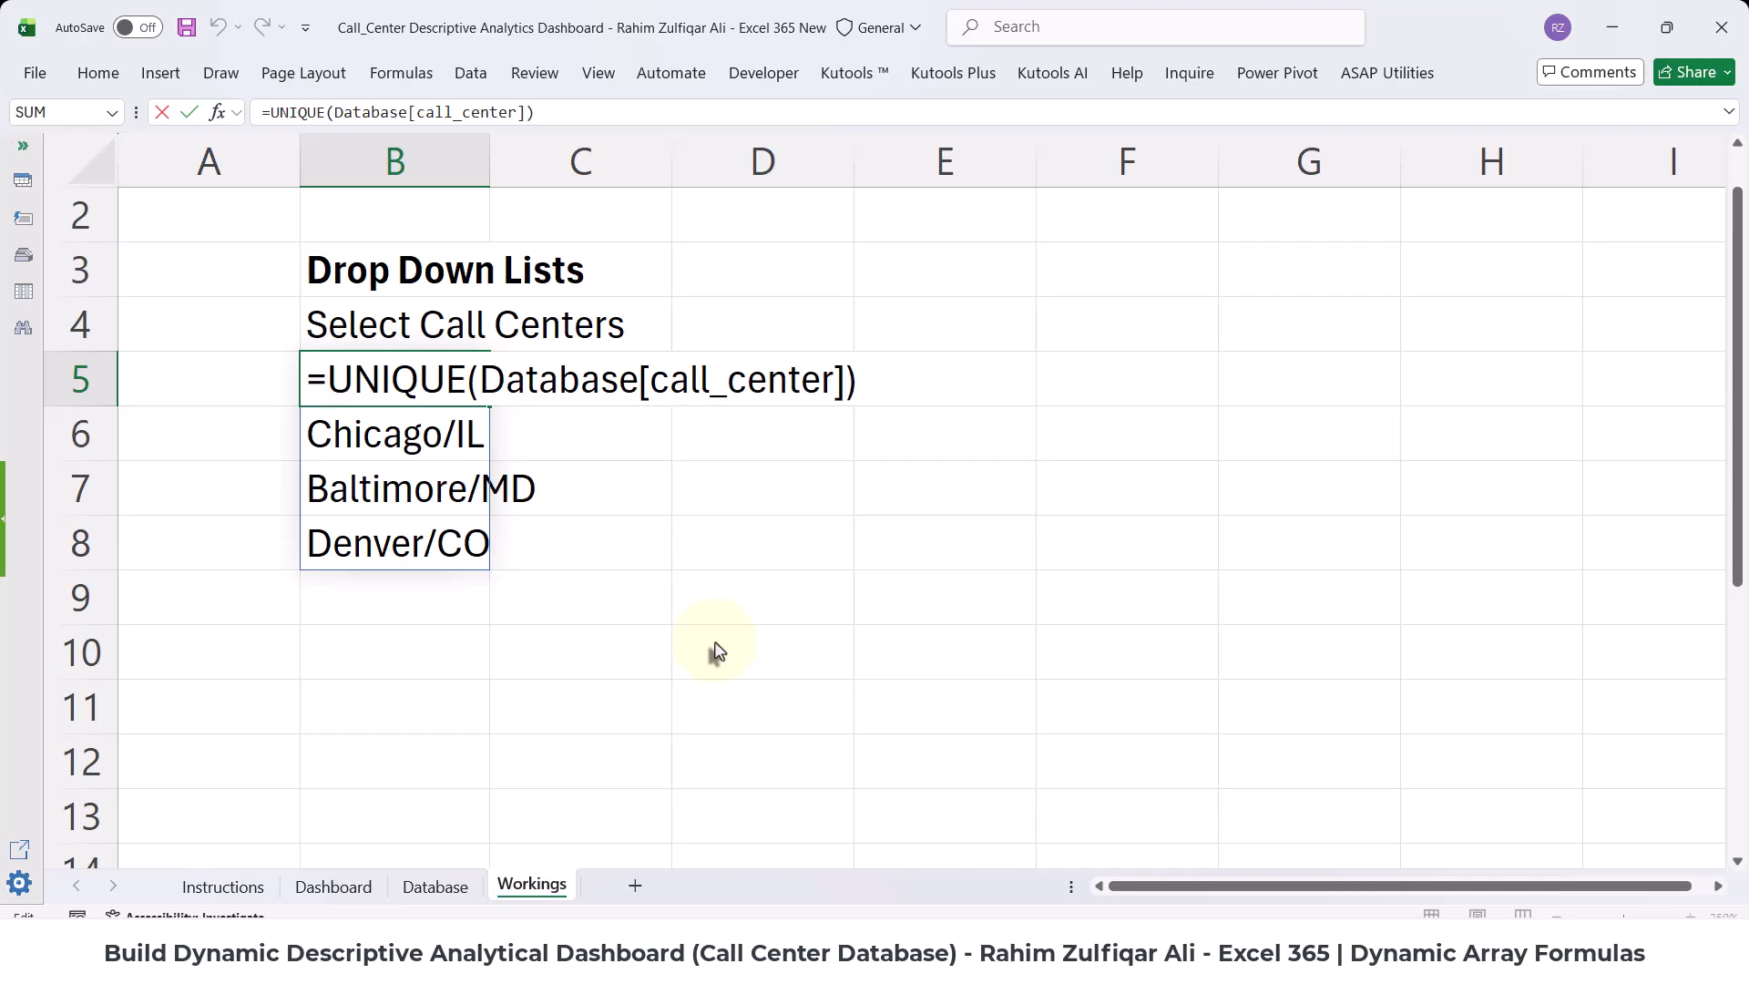
pyautogui.write('sort')
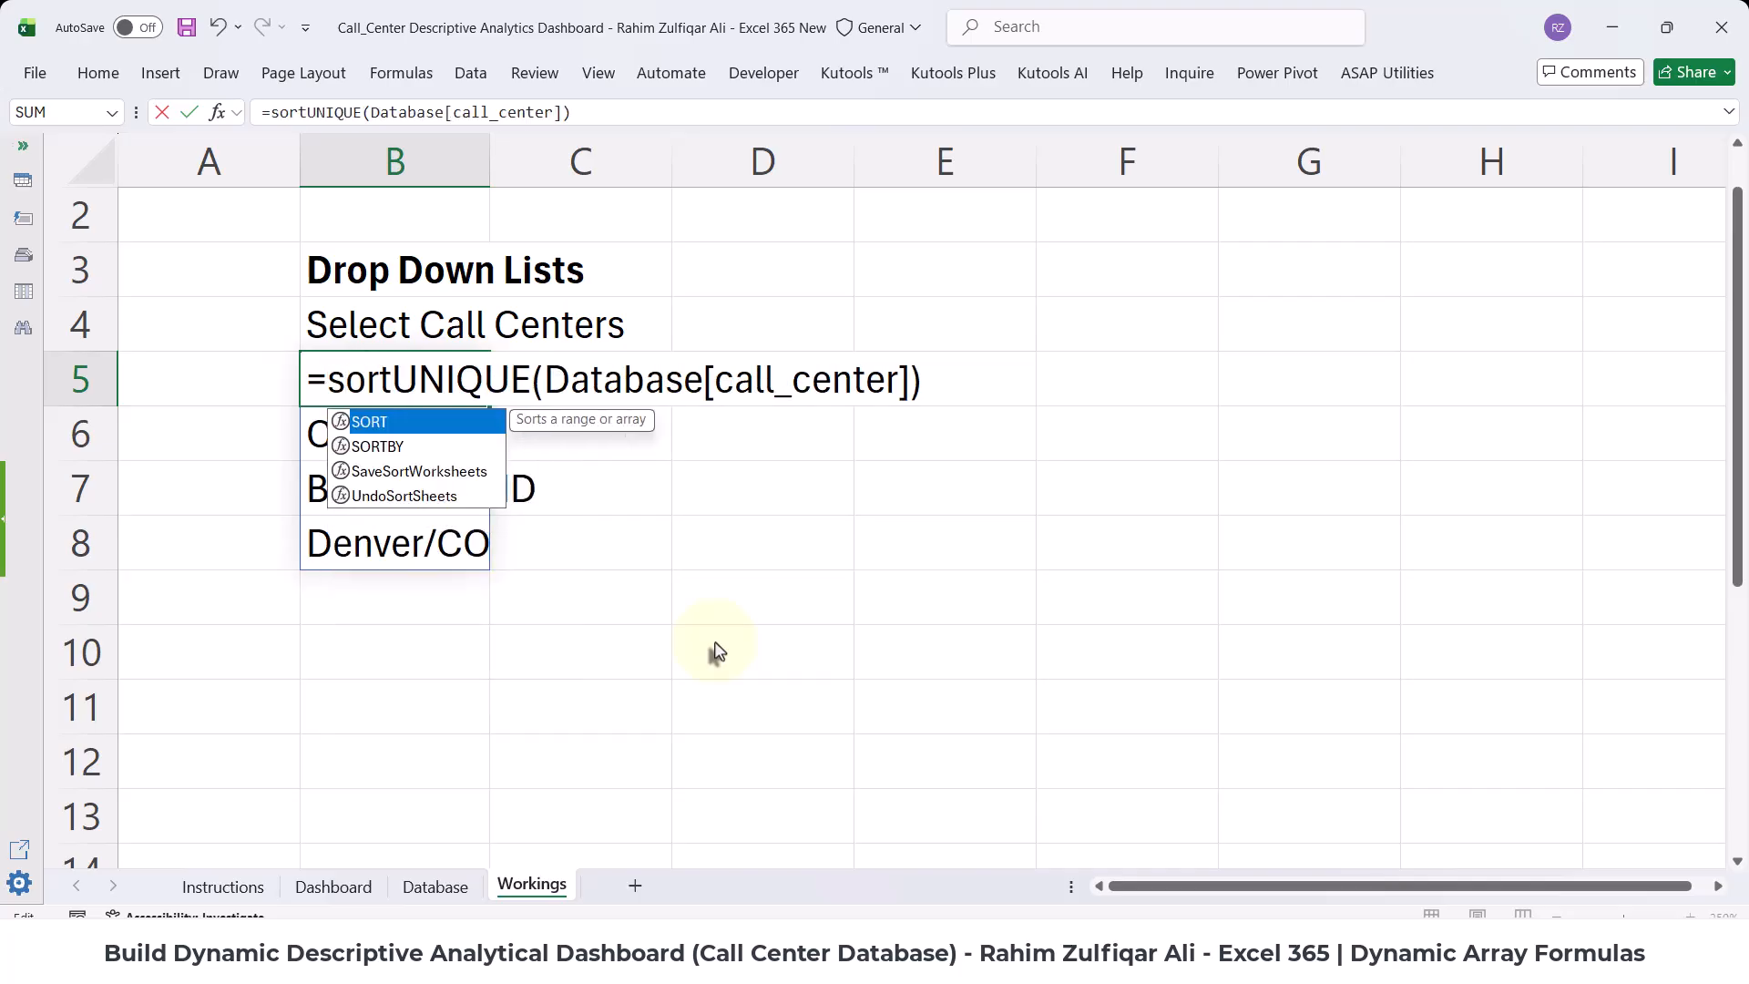
pyautogui.press('Tab')
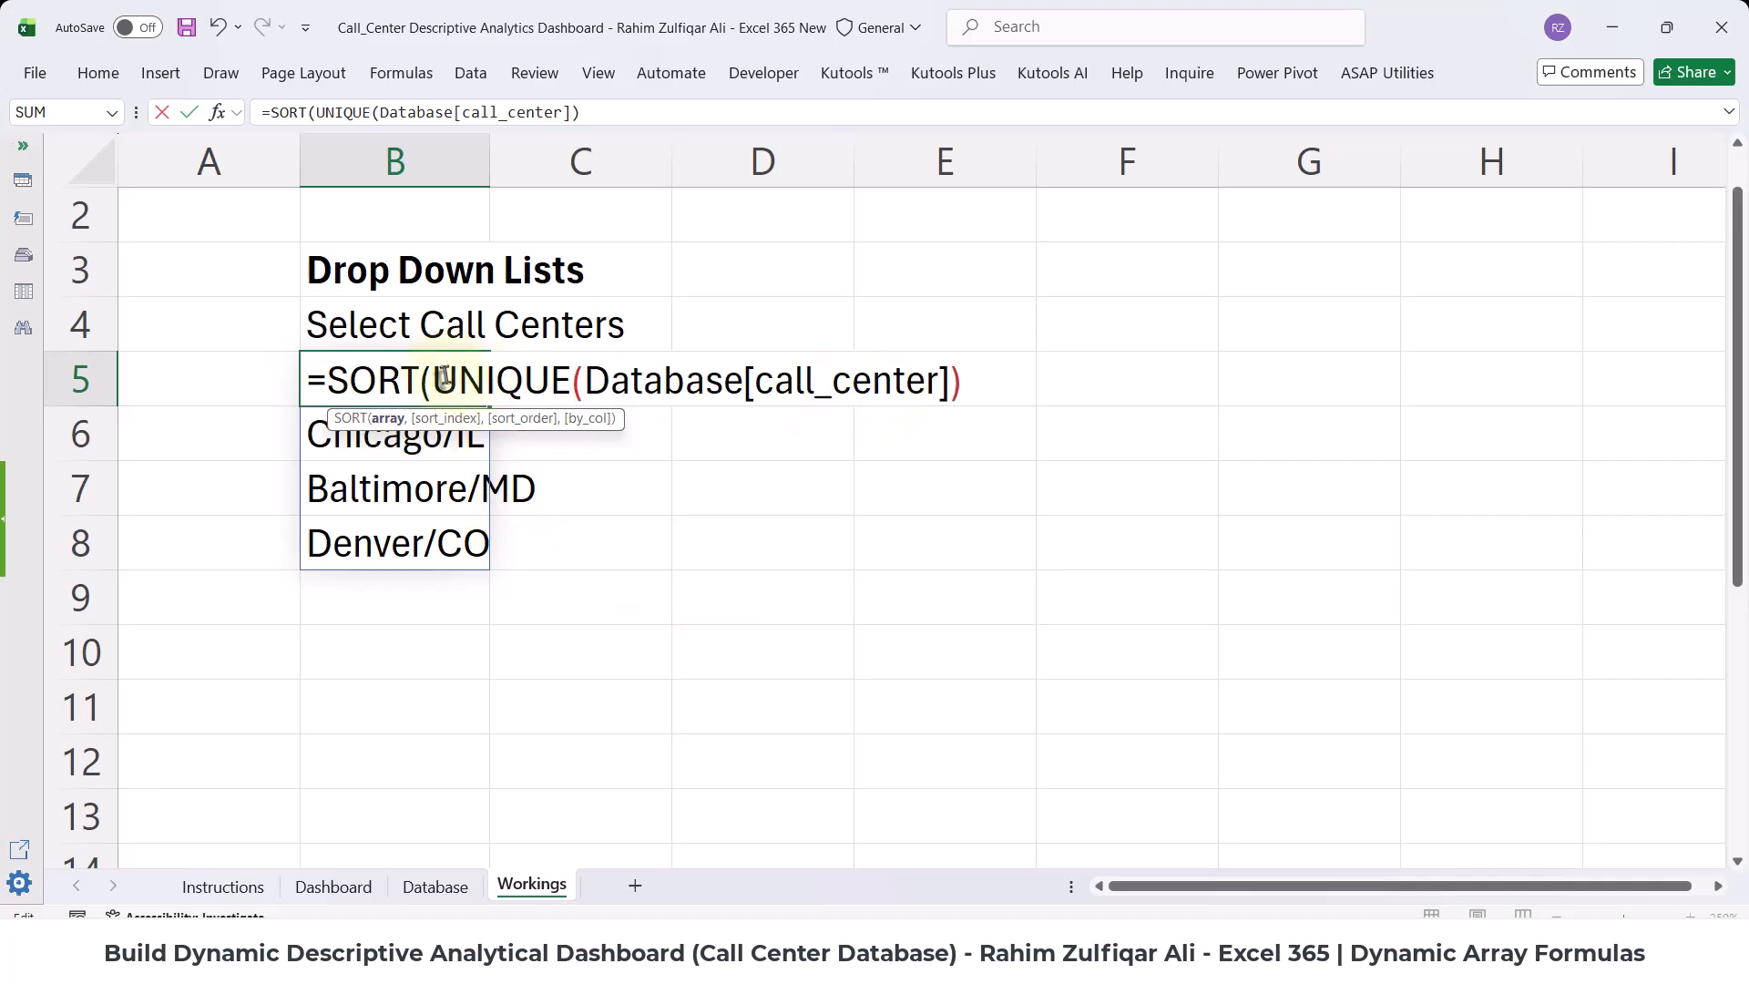
pyautogui.moveTo(431, 380); pyautogui.dragTo(968, 379)
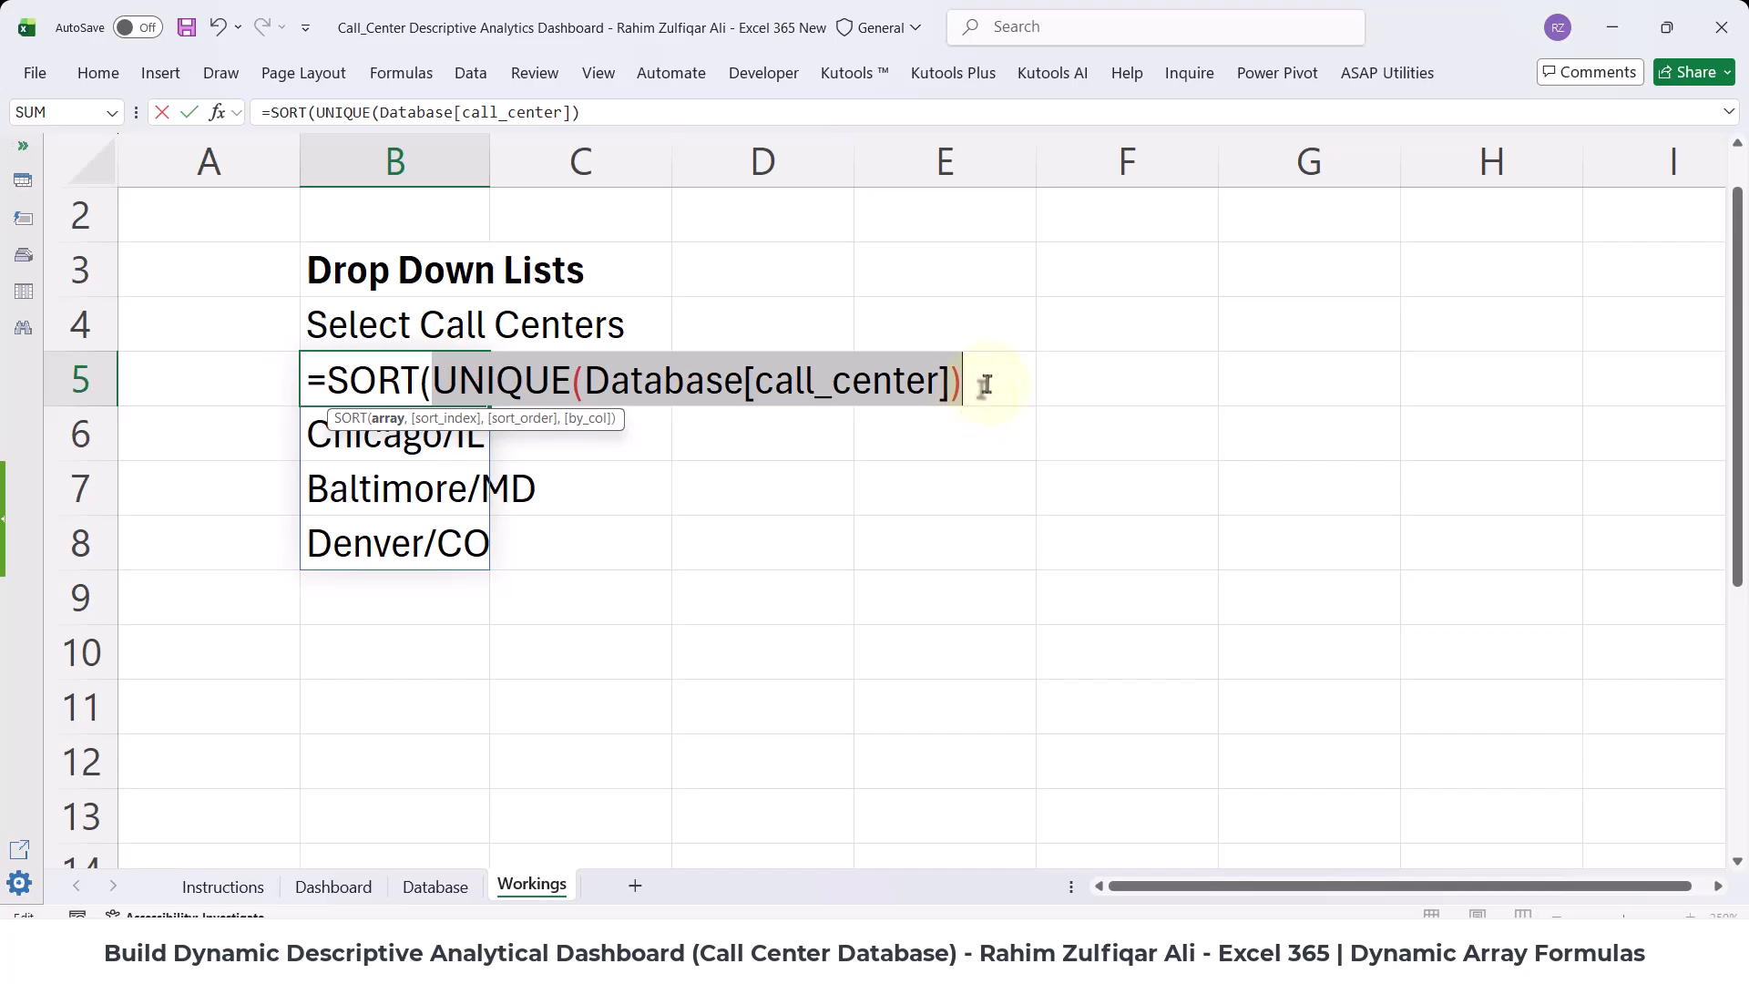
pyautogui.click(988, 379)
pyautogui.write(',')
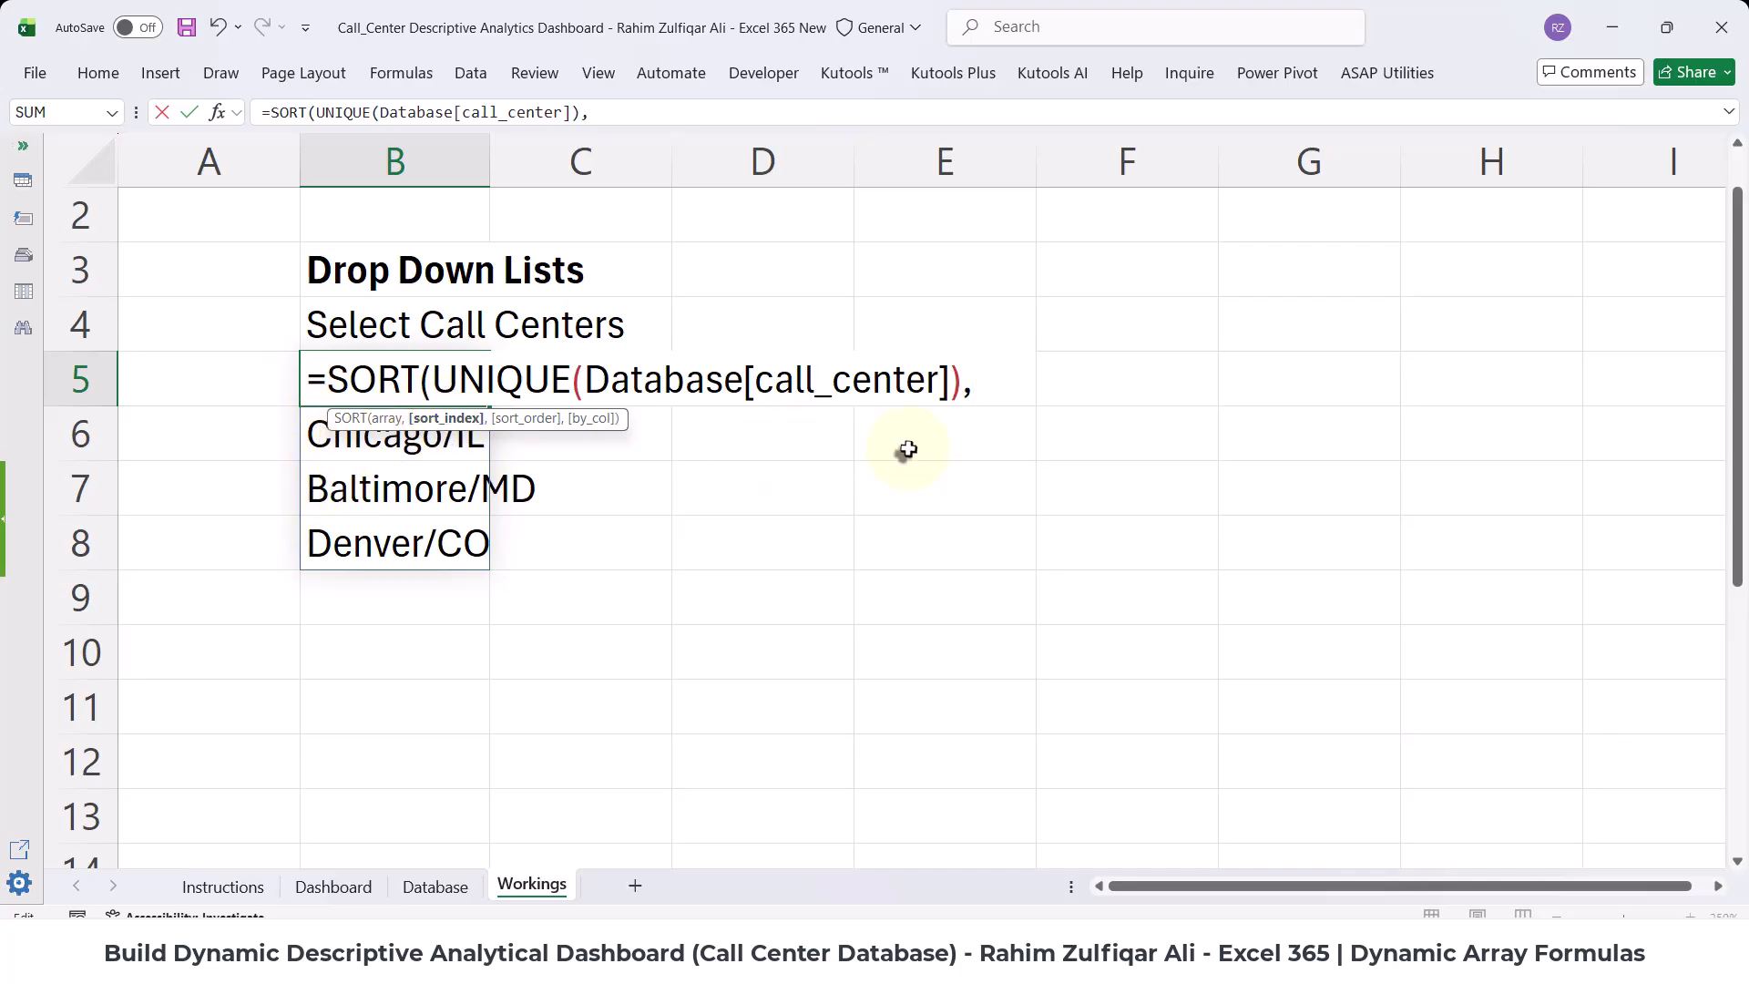
pyautogui.write('1,')
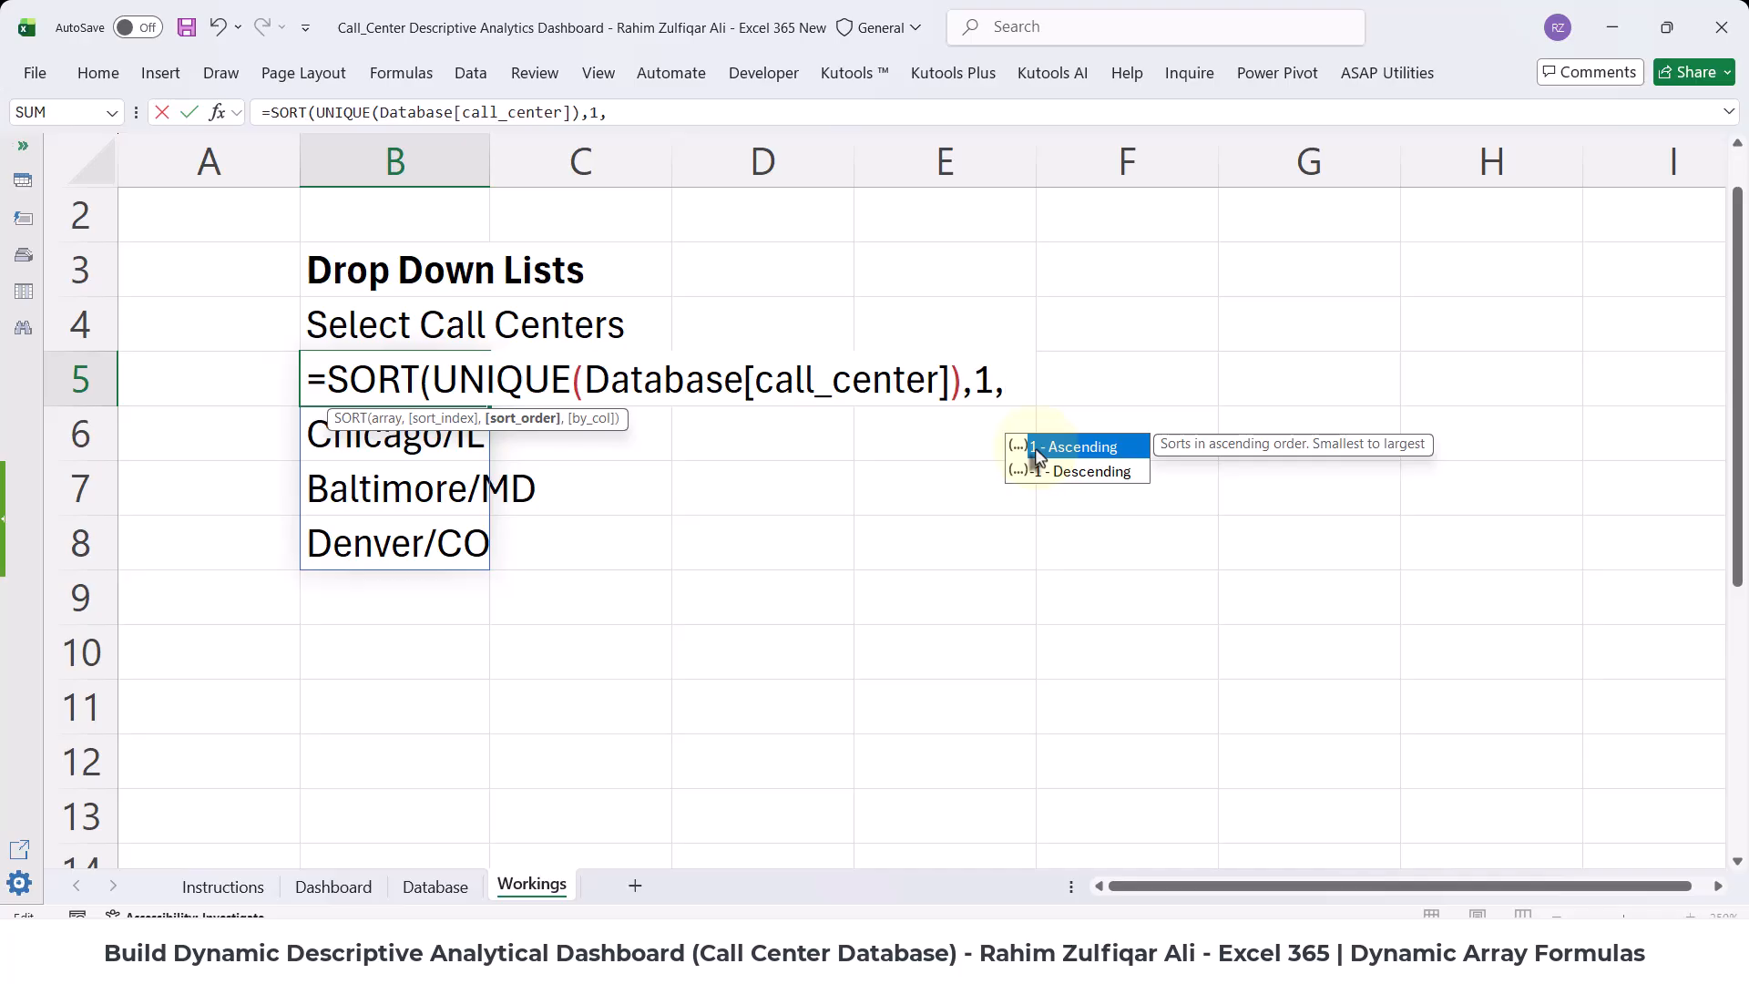
pyautogui.write('1')
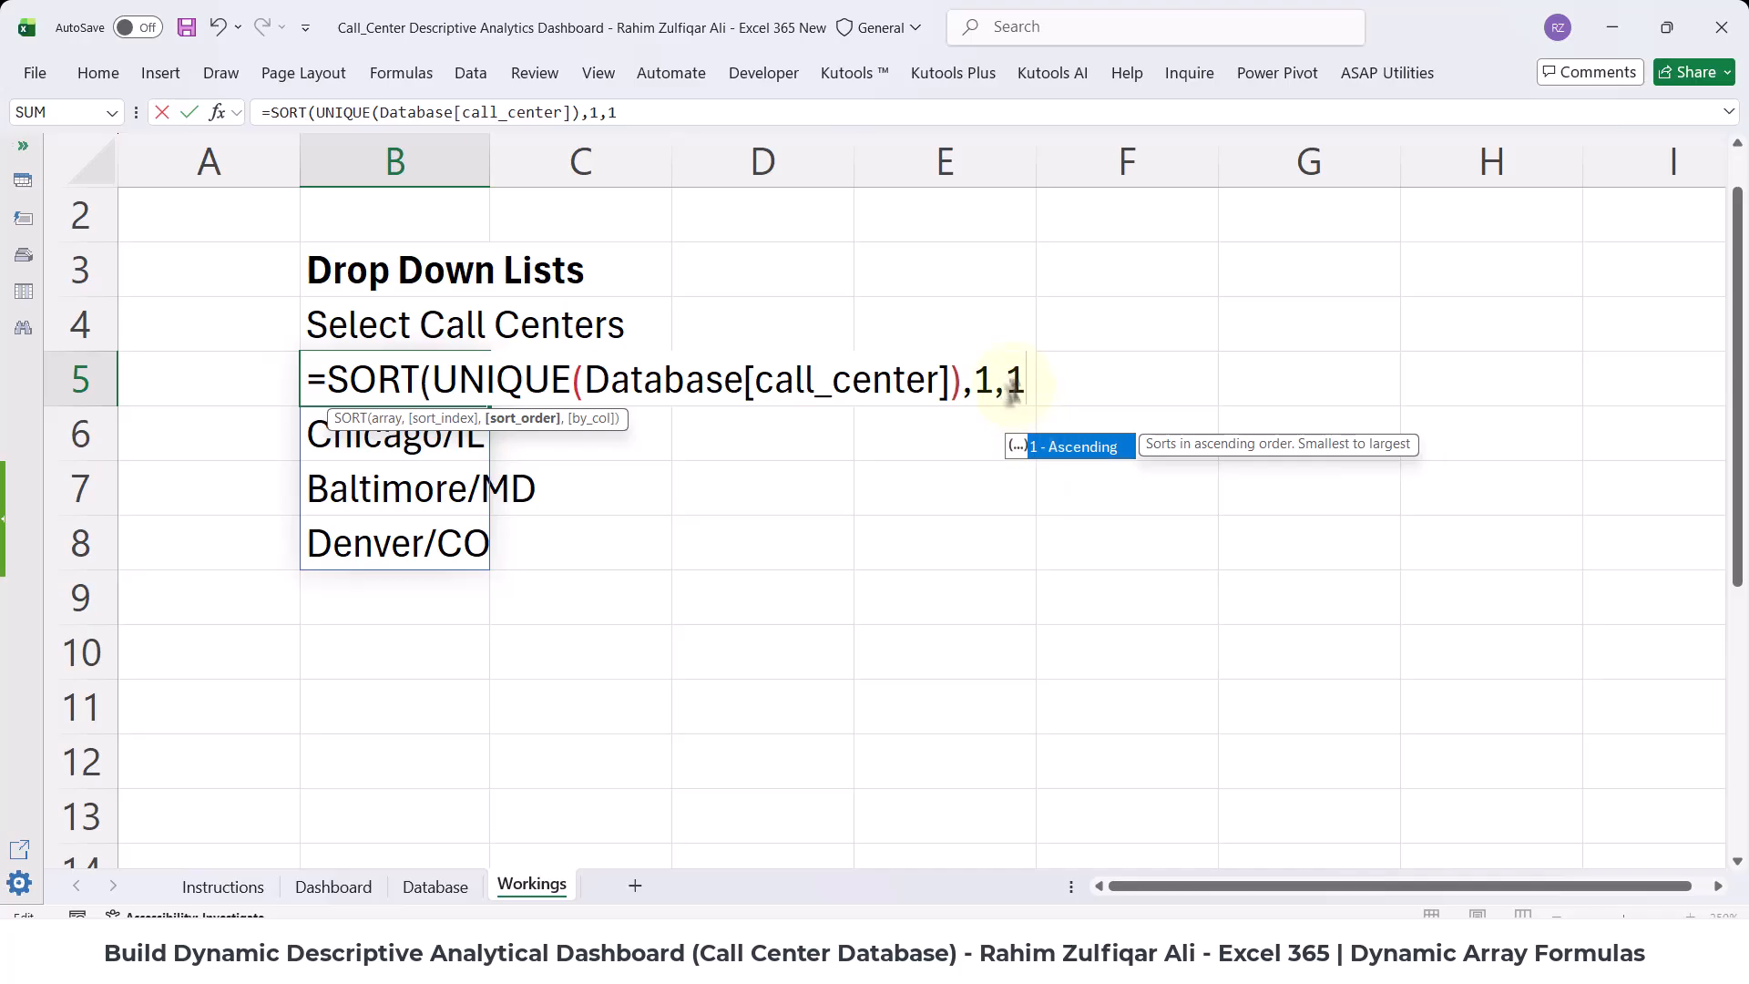
pyautogui.write(')')
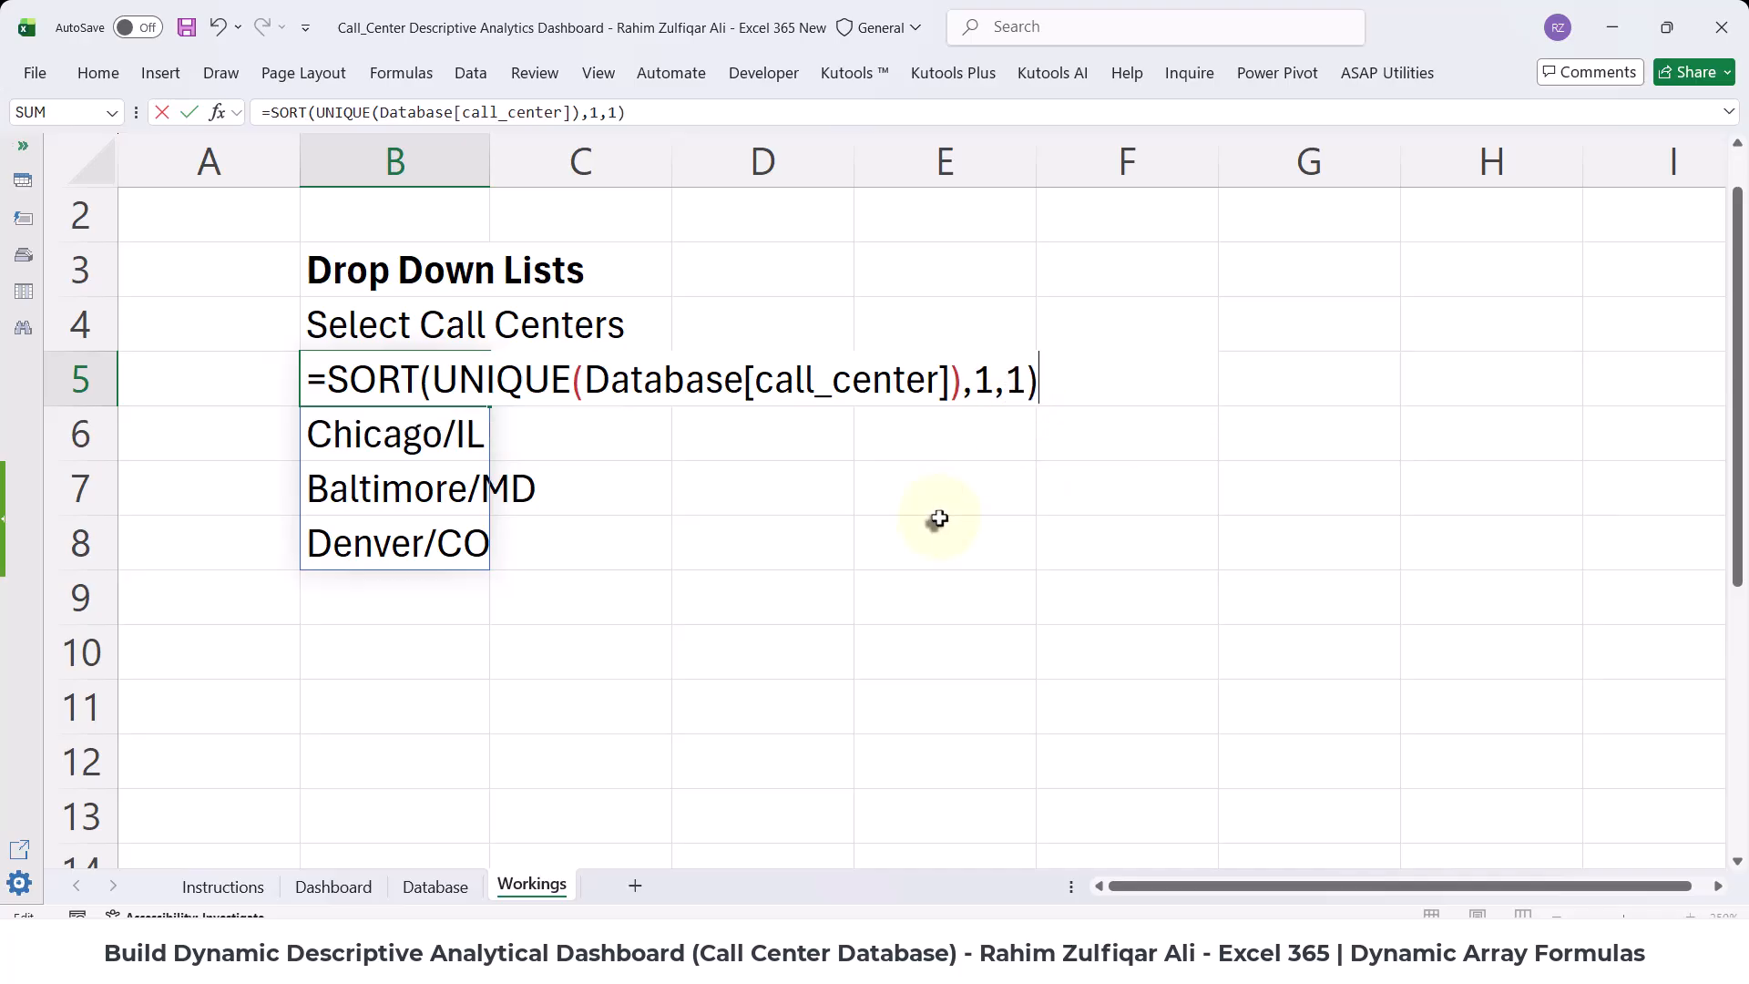
pyautogui.press('Return')
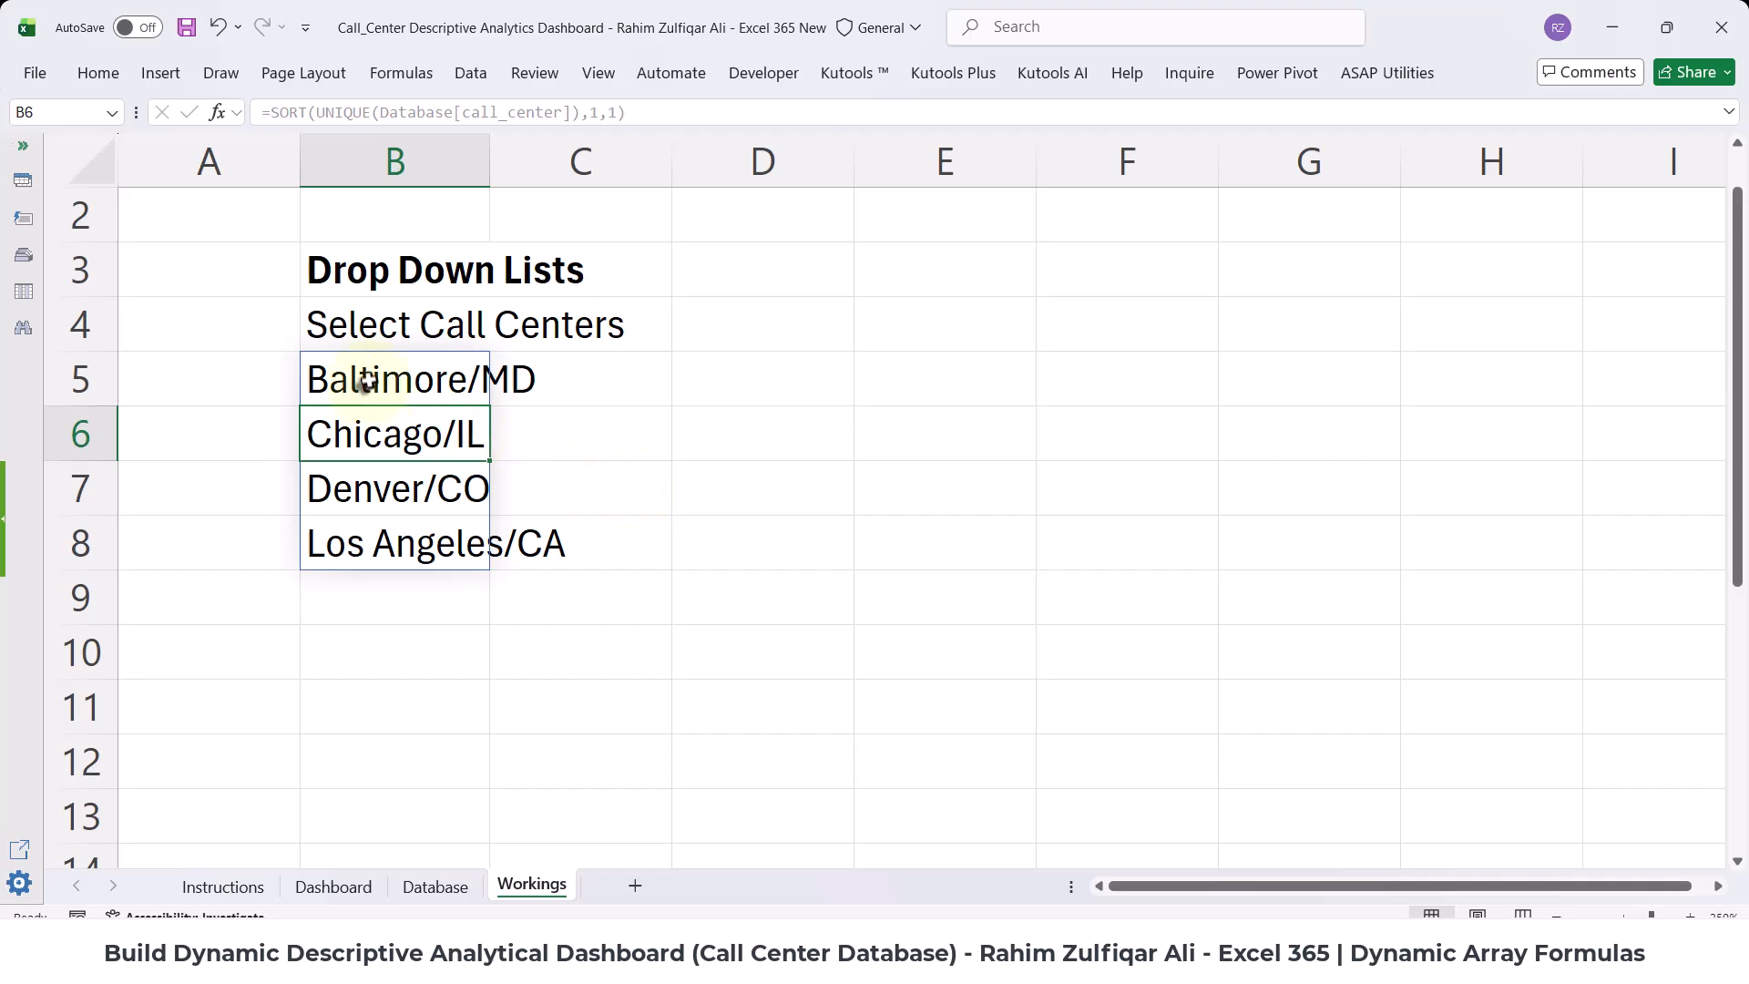
pyautogui.click(373, 378)
pyautogui.moveTo(385, 376); pyautogui.dragTo(390, 547)
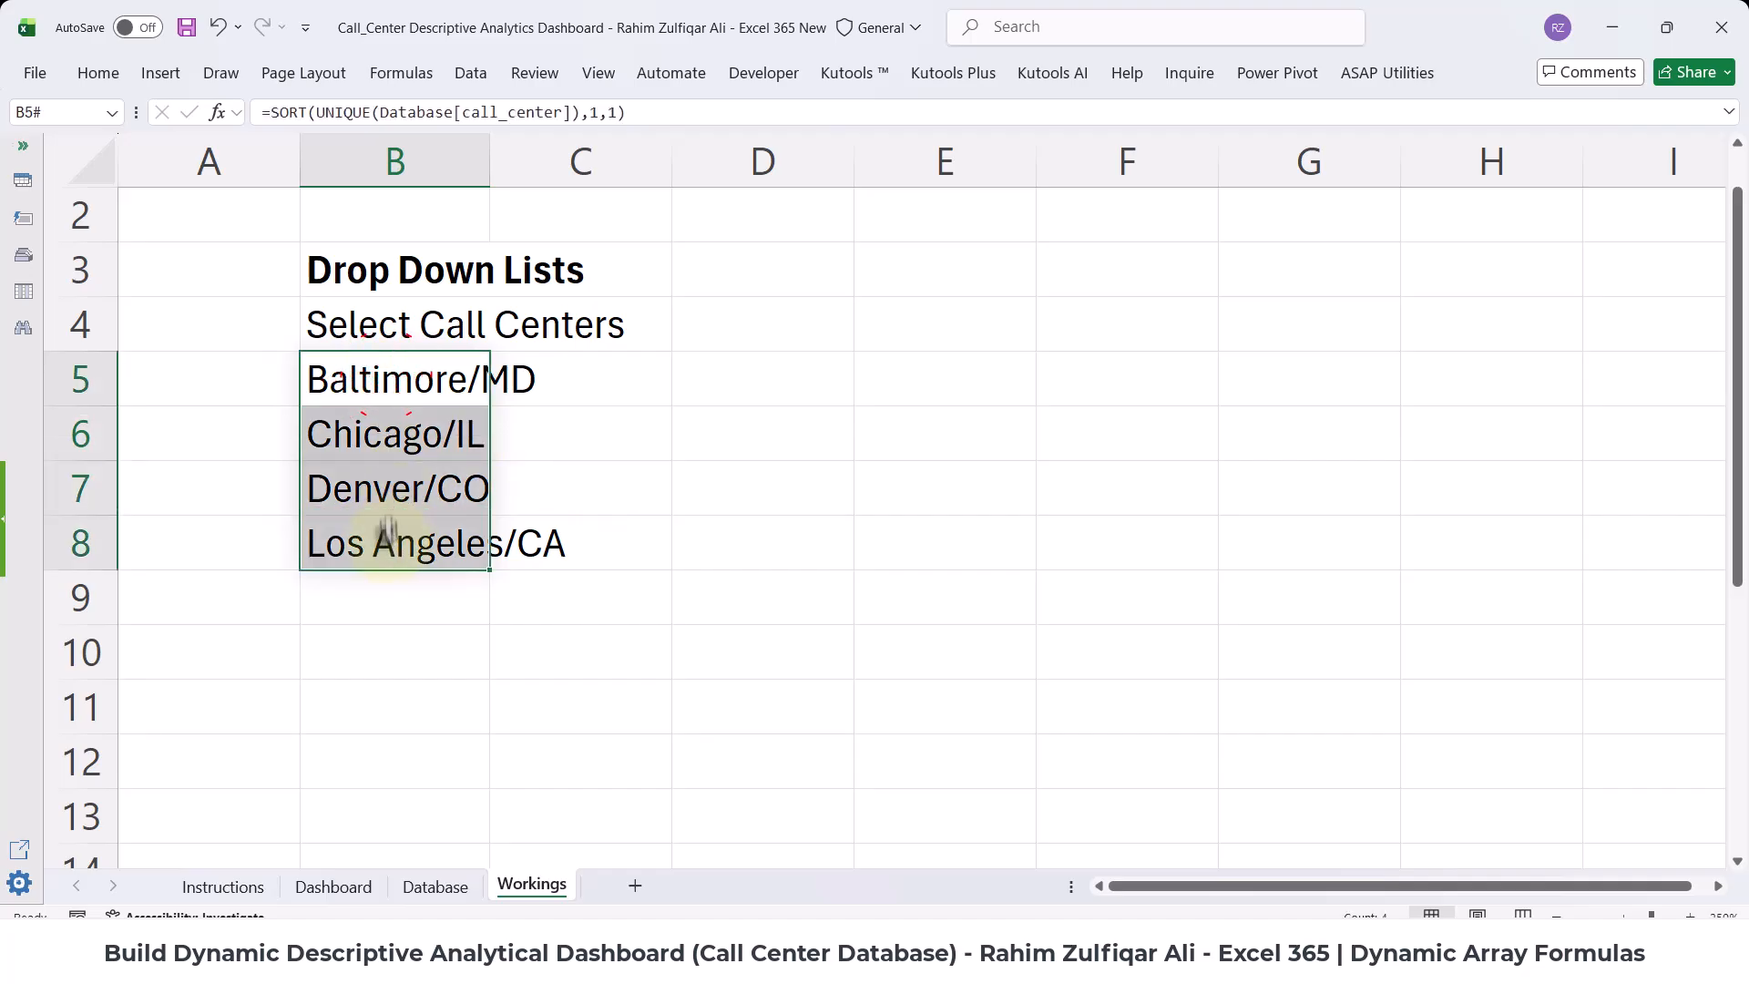
# - Change the sort order argument of the SORT formula in B5 to -1 for descending order
pyautogui.click(374, 390)
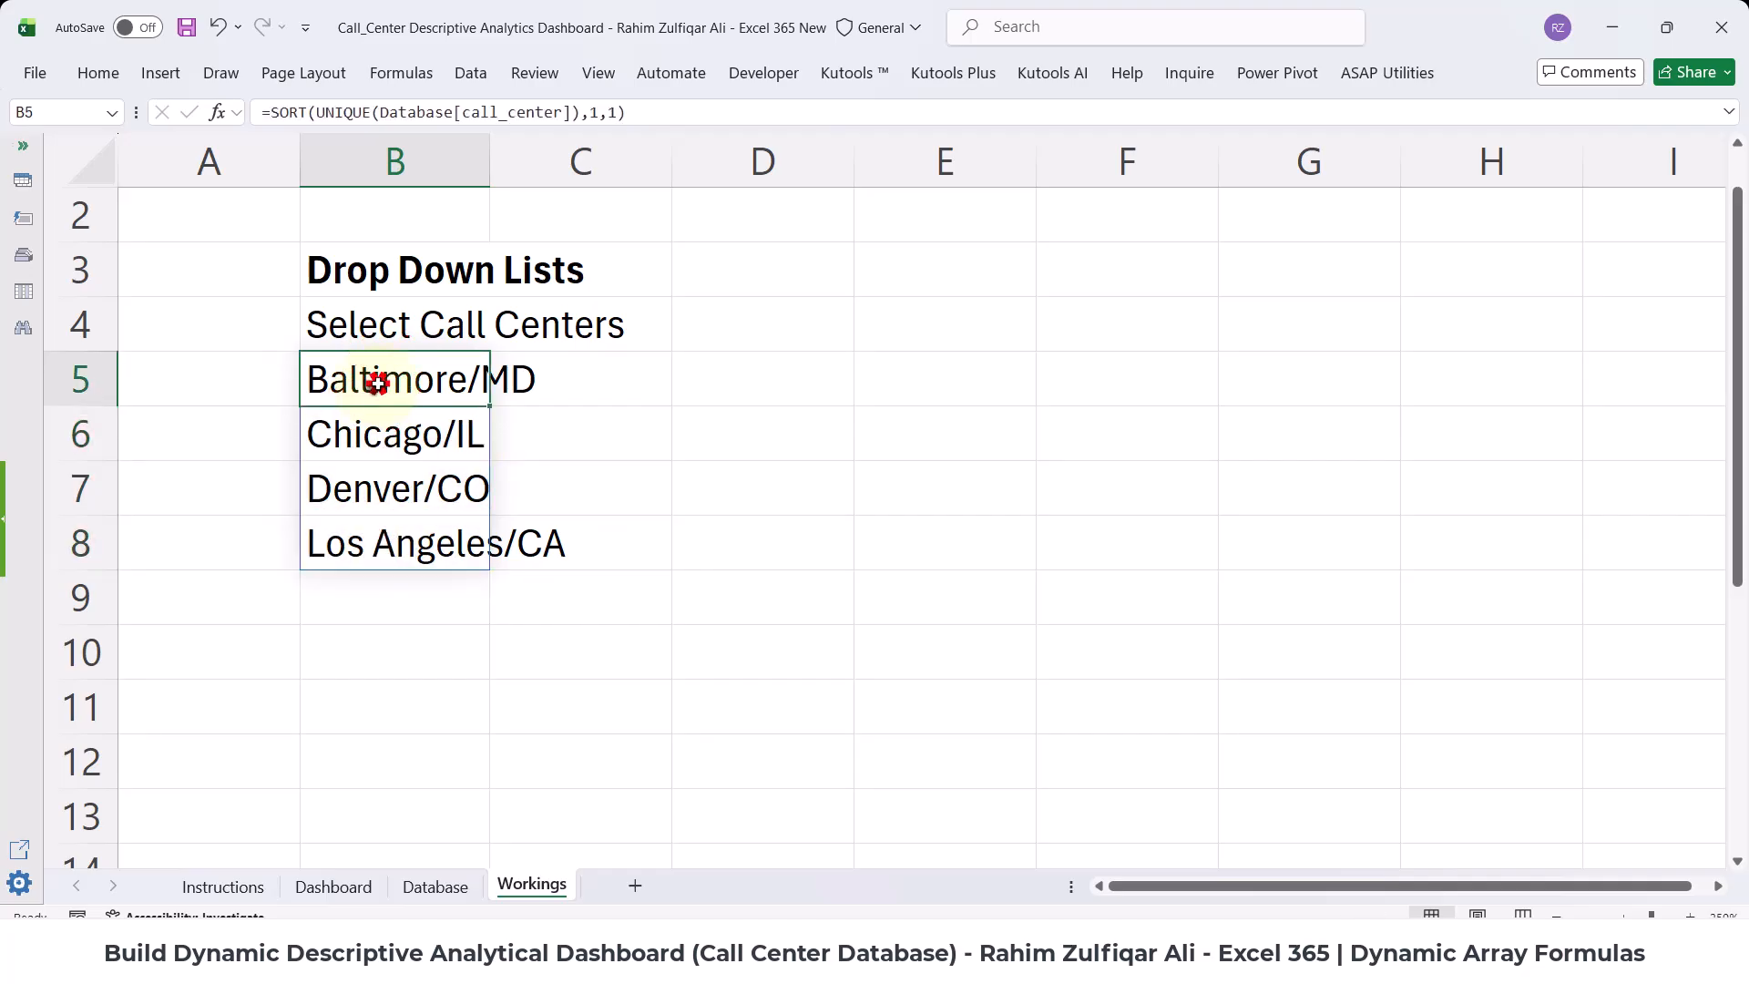
pyautogui.doubleClick(377, 383)
pyautogui.click(1011, 378)
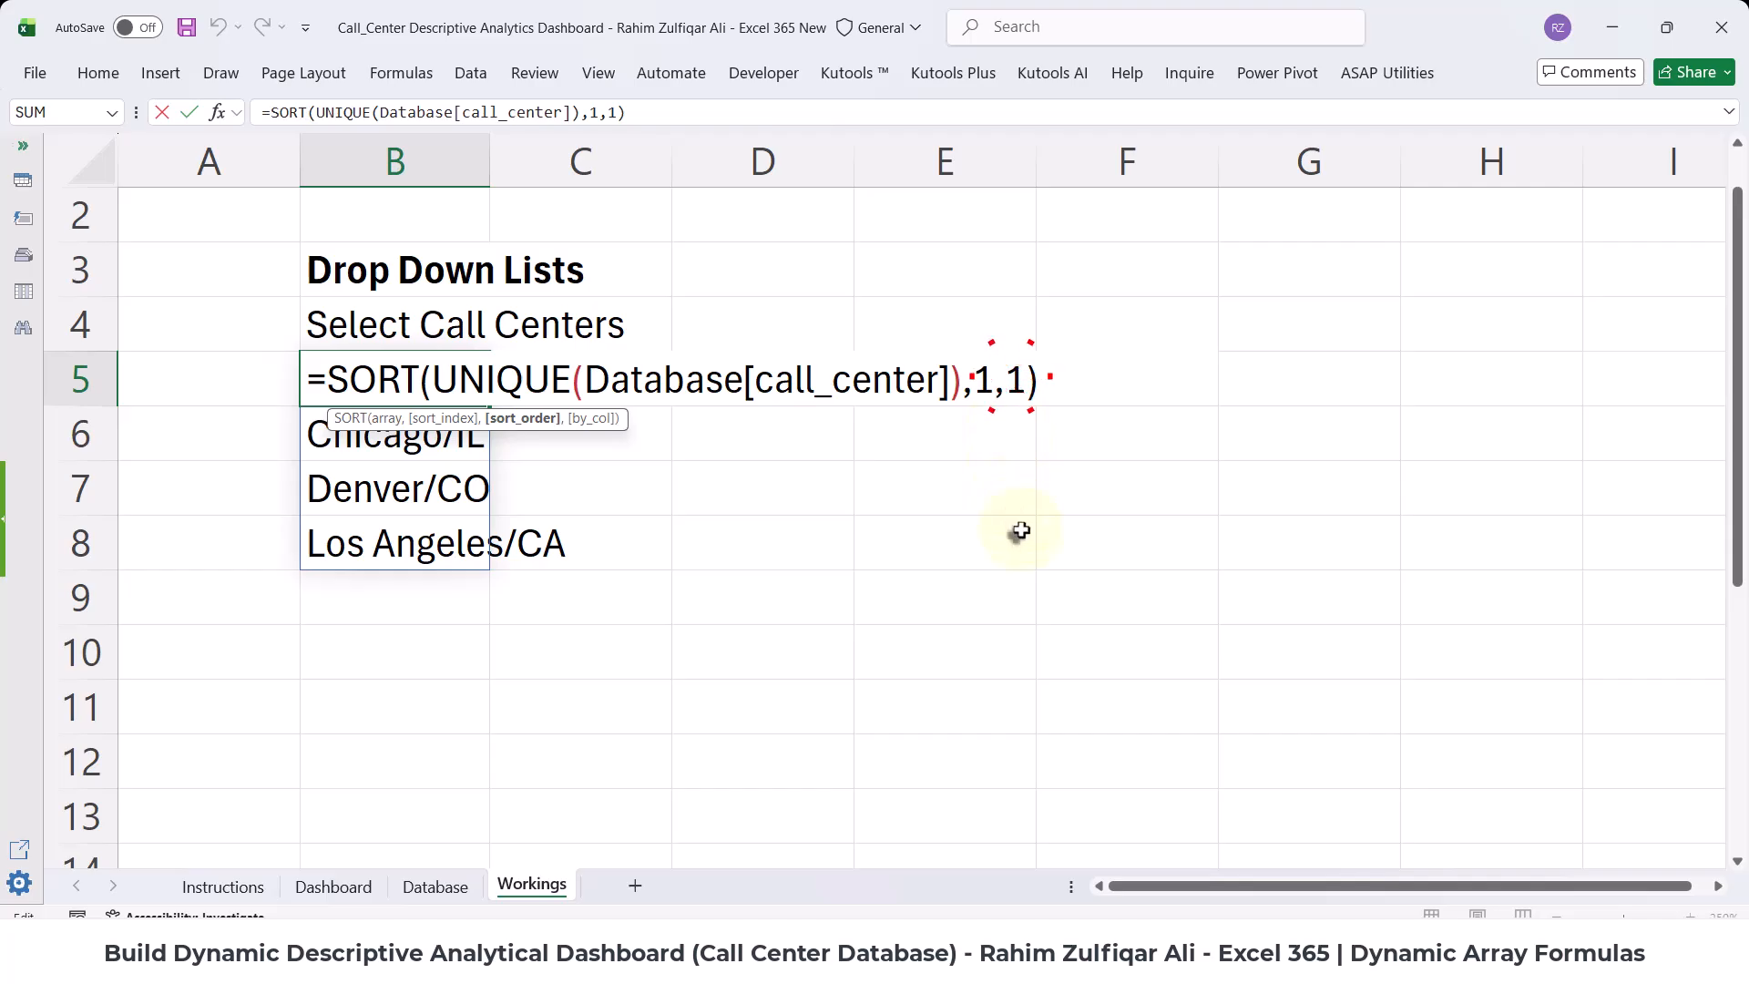
pyautogui.write('-')
pyautogui.press('Return')
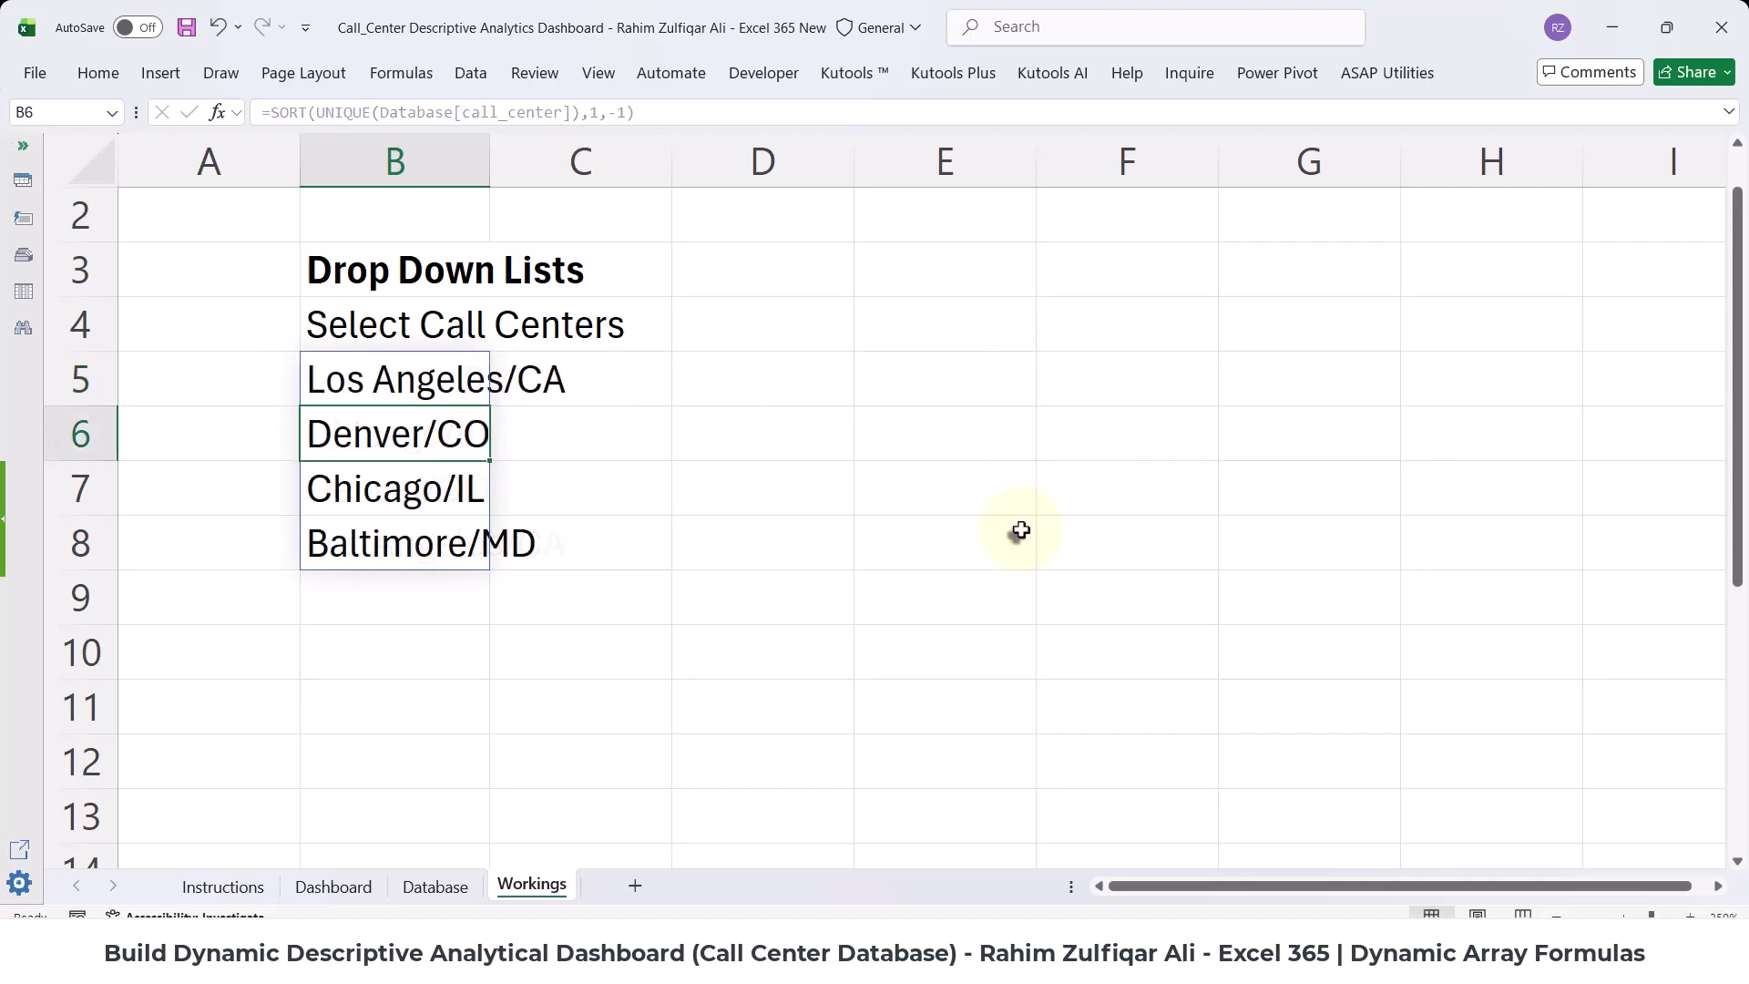
# - Change the sort order argument of the SORT formula in B5 to 1 for ascending order
pyautogui.doubleClick(414, 375)
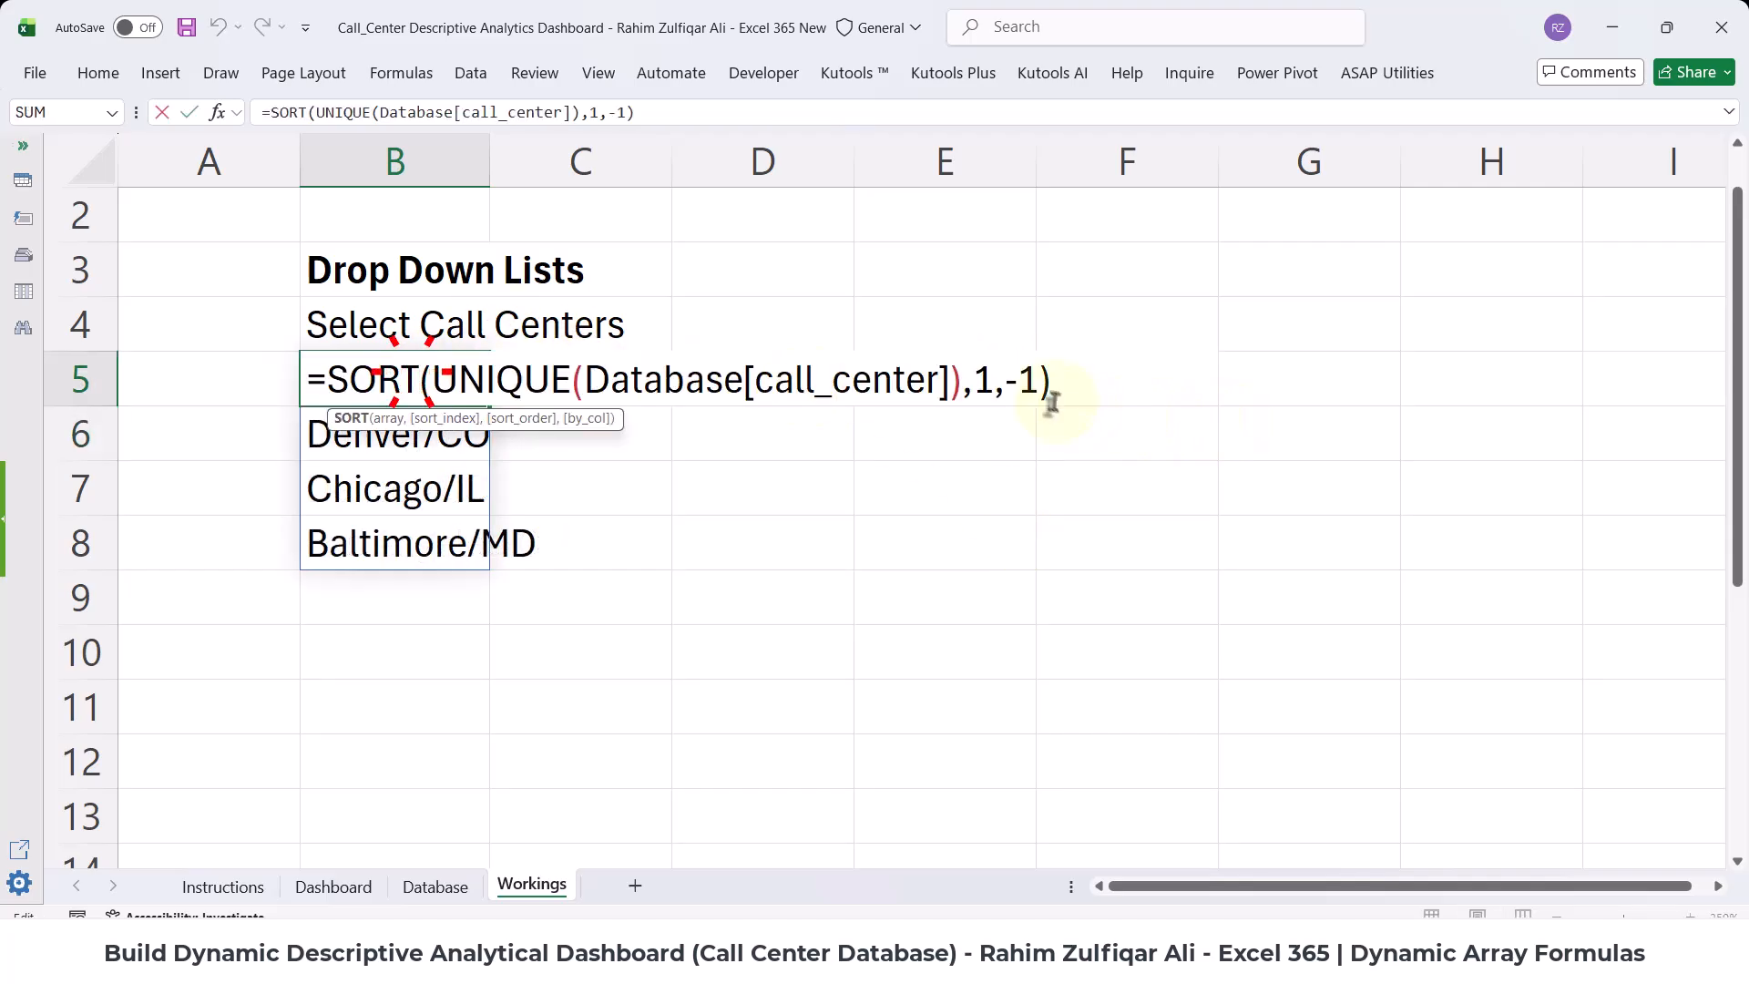
pyautogui.click(1020, 382)
pyautogui.press('BackSpace')
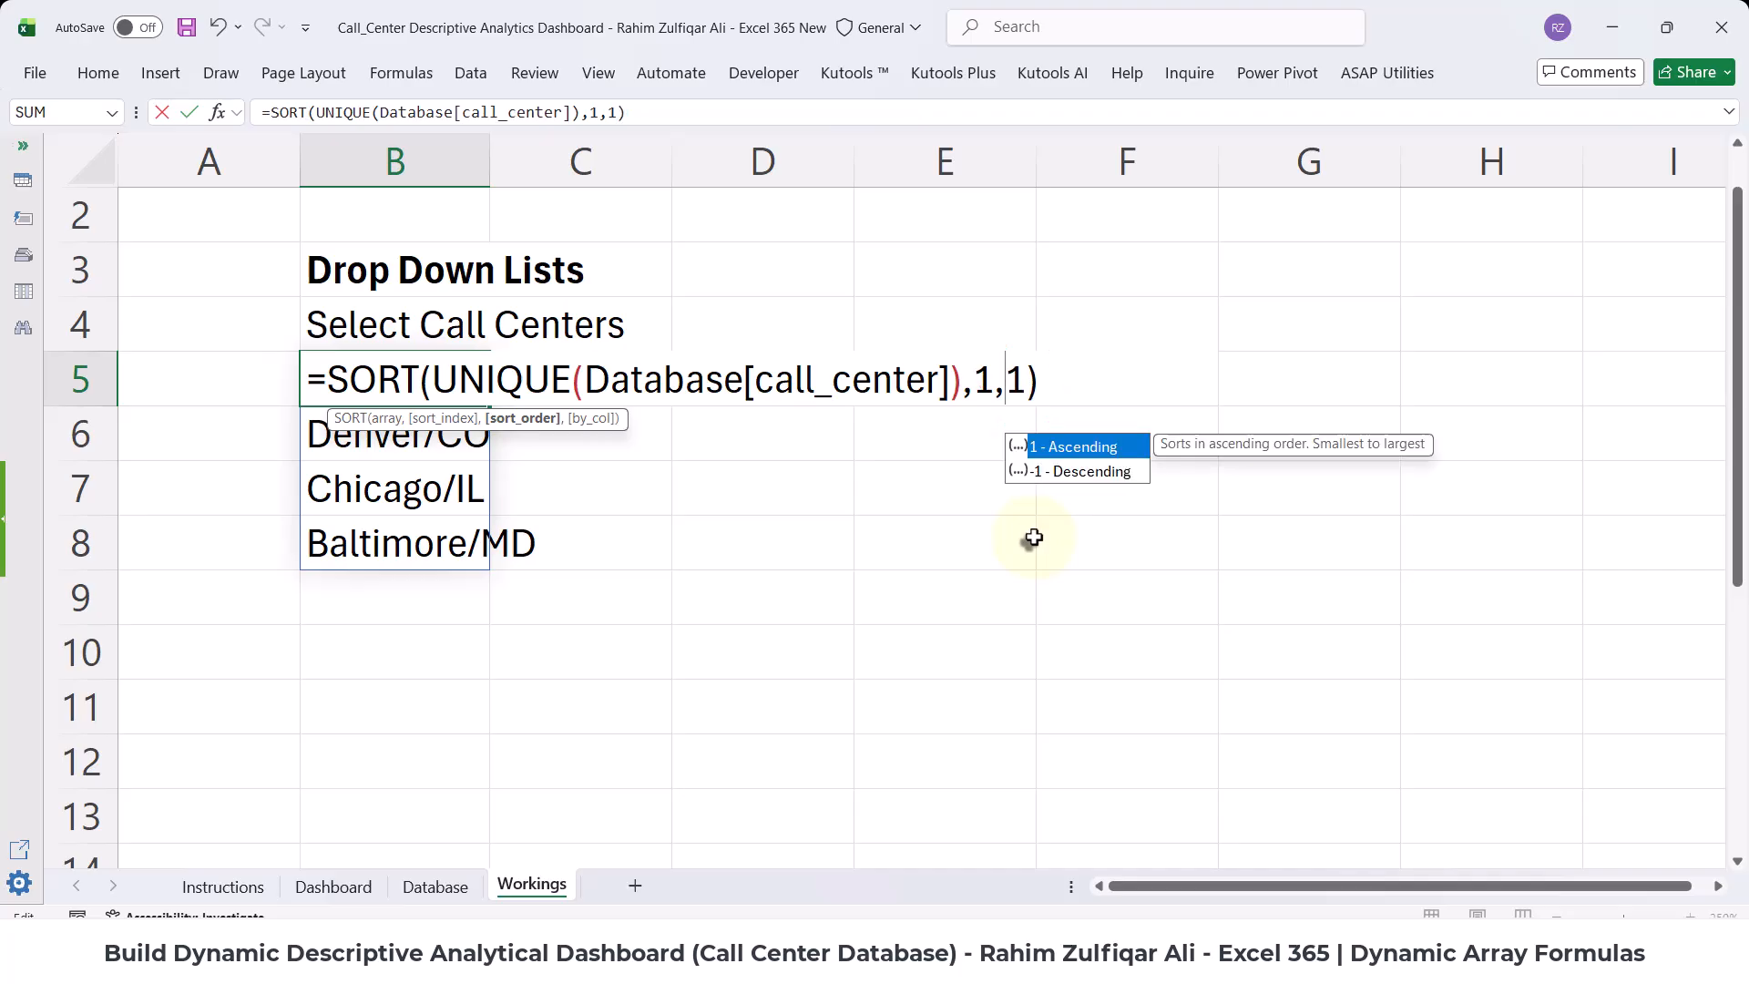
pyautogui.press('Return')
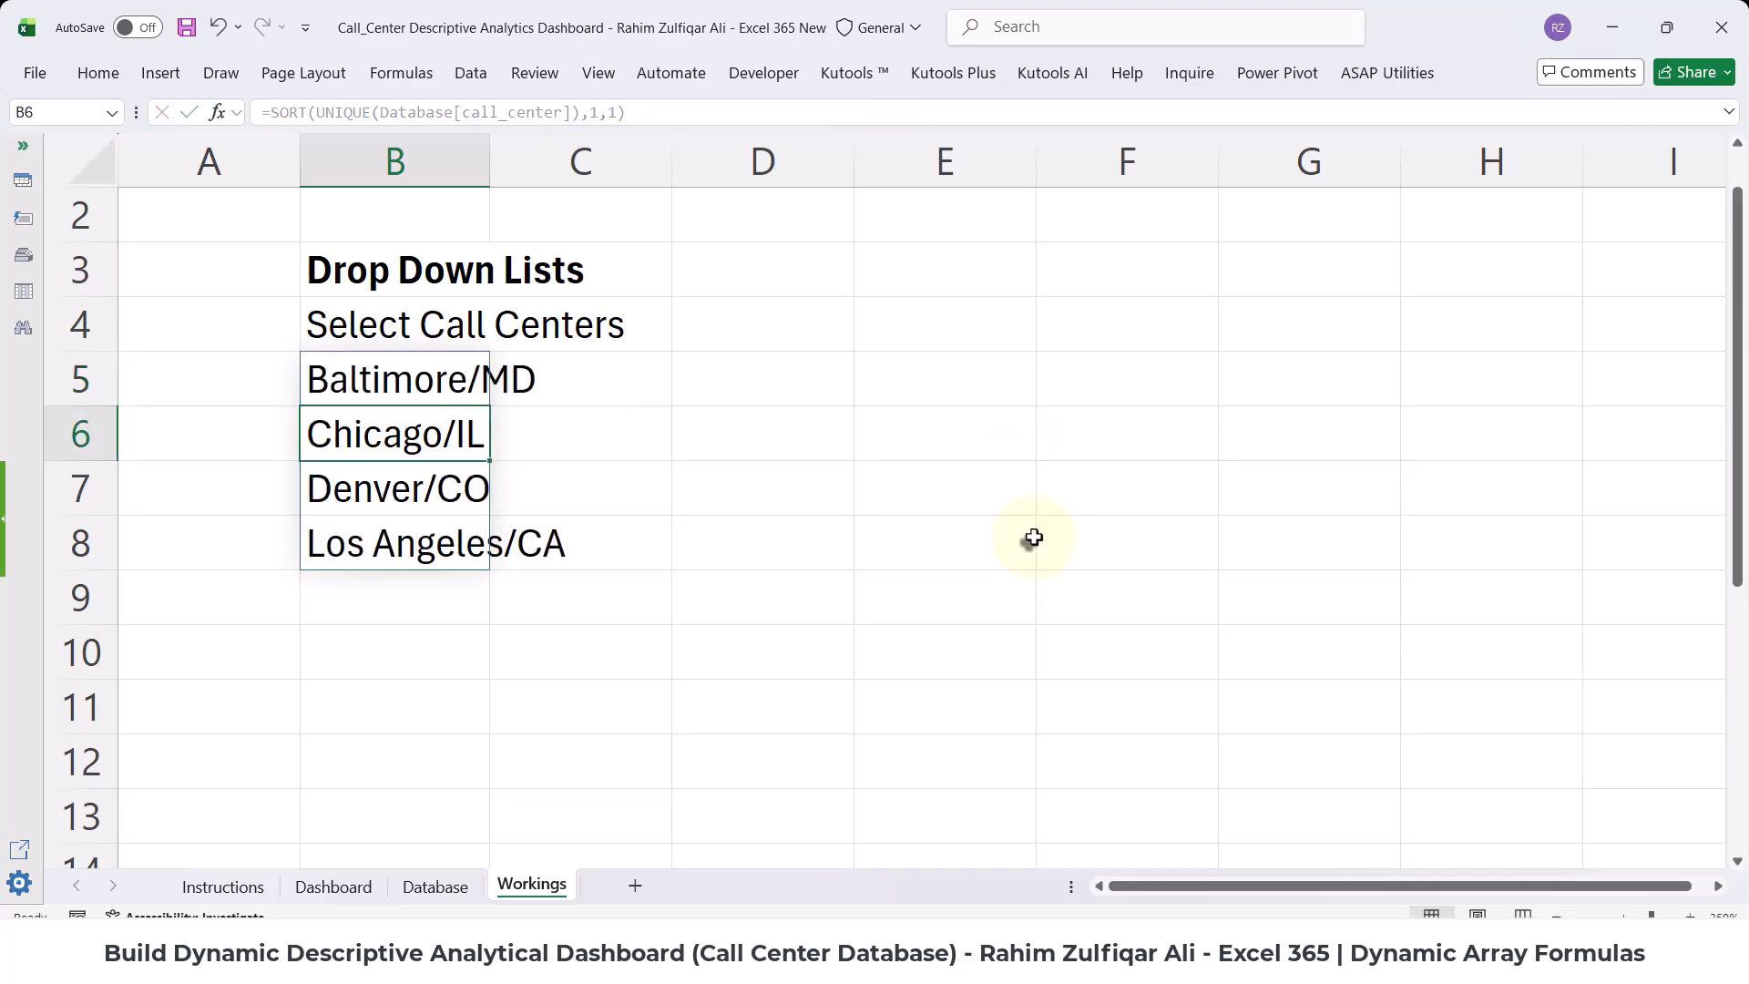
pyautogui.click(439, 386)
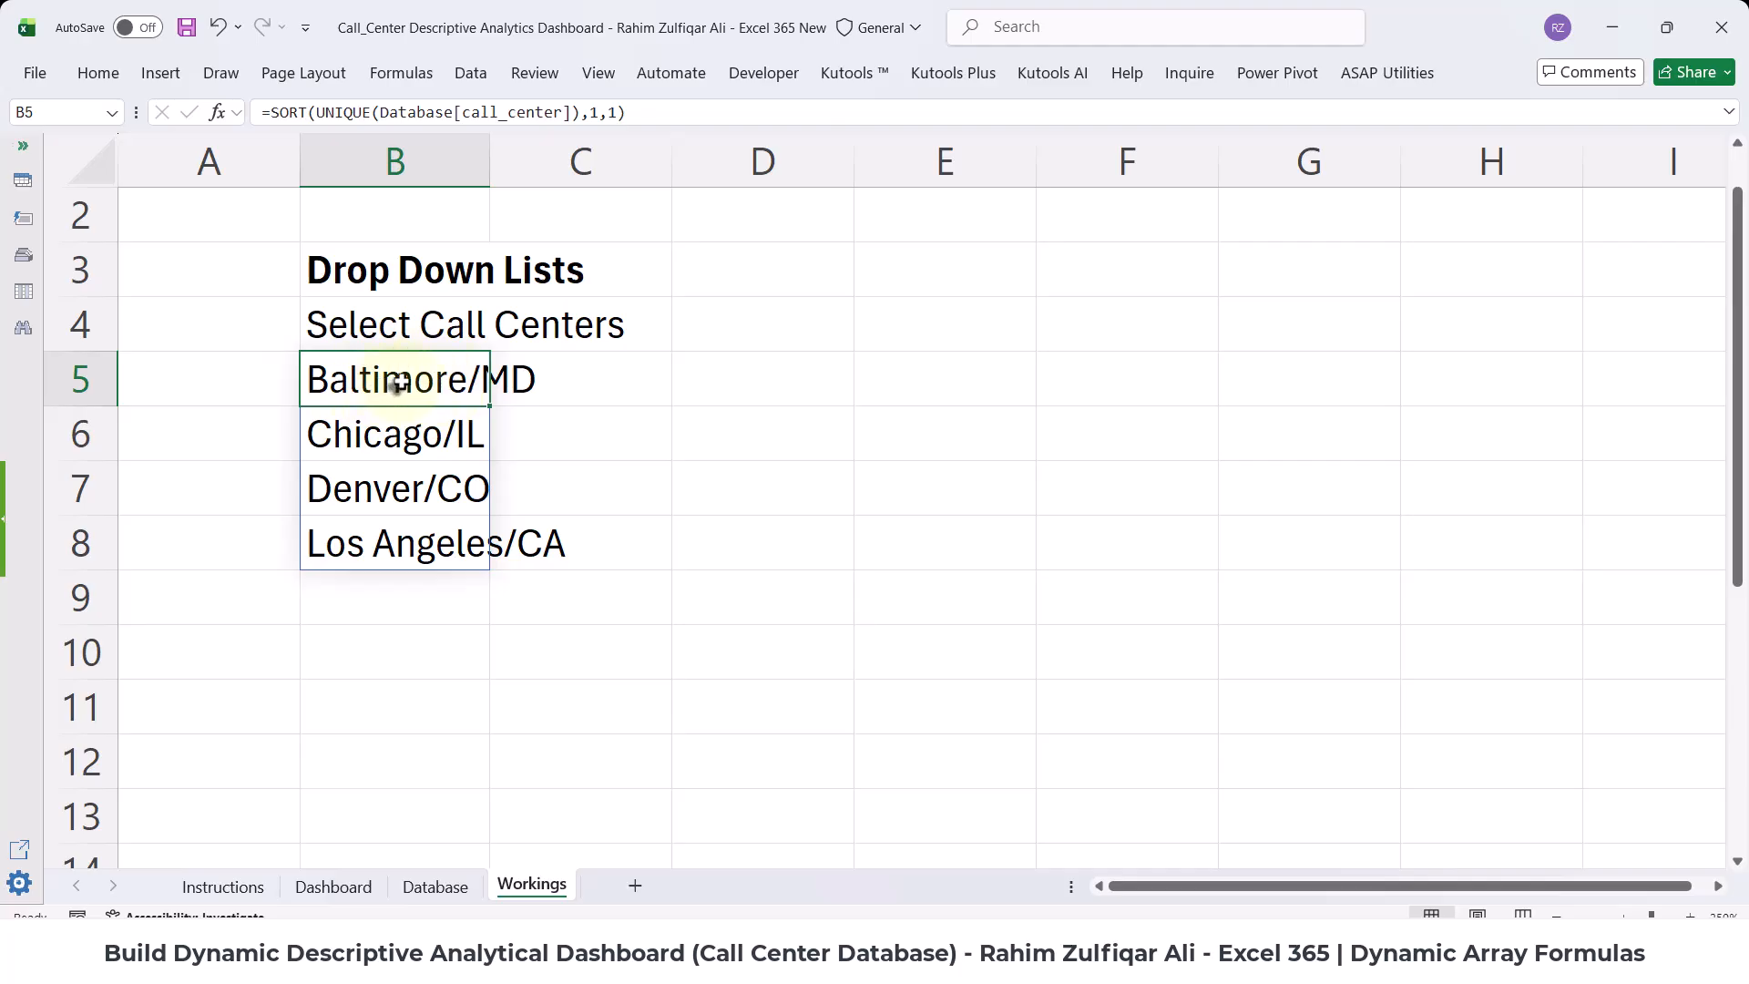
pyautogui.moveTo(405, 376); pyautogui.dragTo(410, 542)
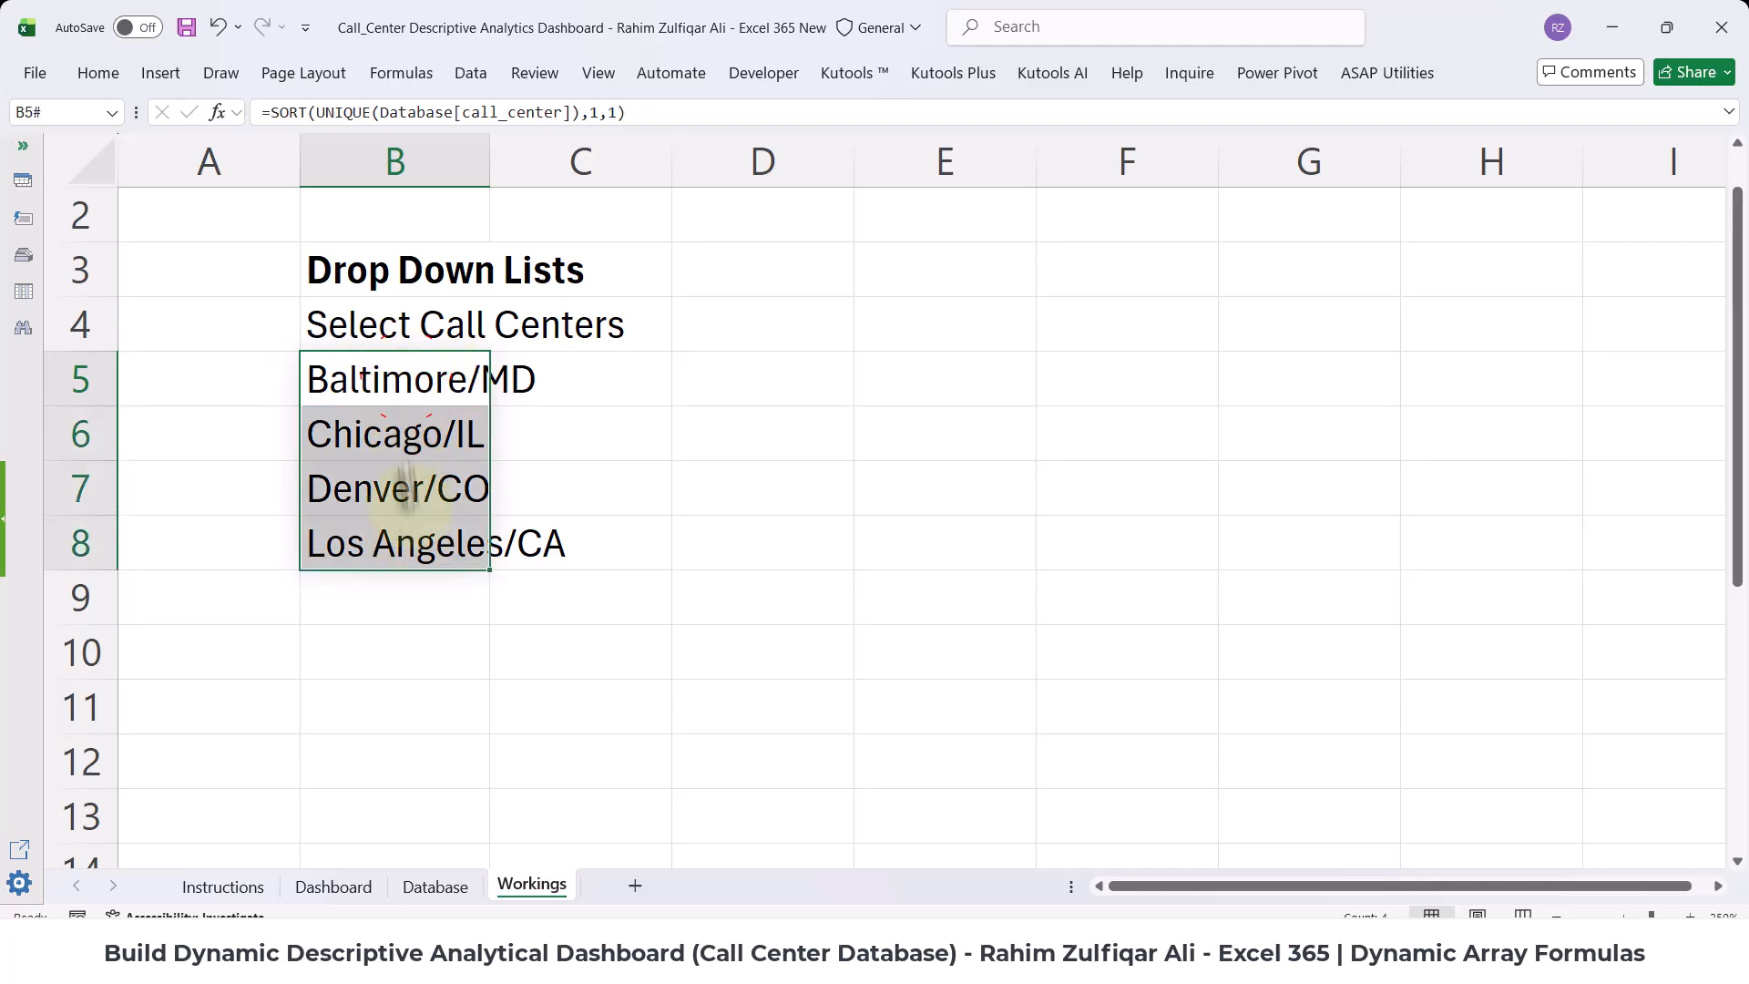
# - Wrap the B5 formula in VSTACK with "Select All" as the first item: =VSTACK("Select All",SORT(UNIQUE(Database[call_center]),1,1))
pyautogui.doubleClick(401, 378)
pyautogui.click(326, 378)
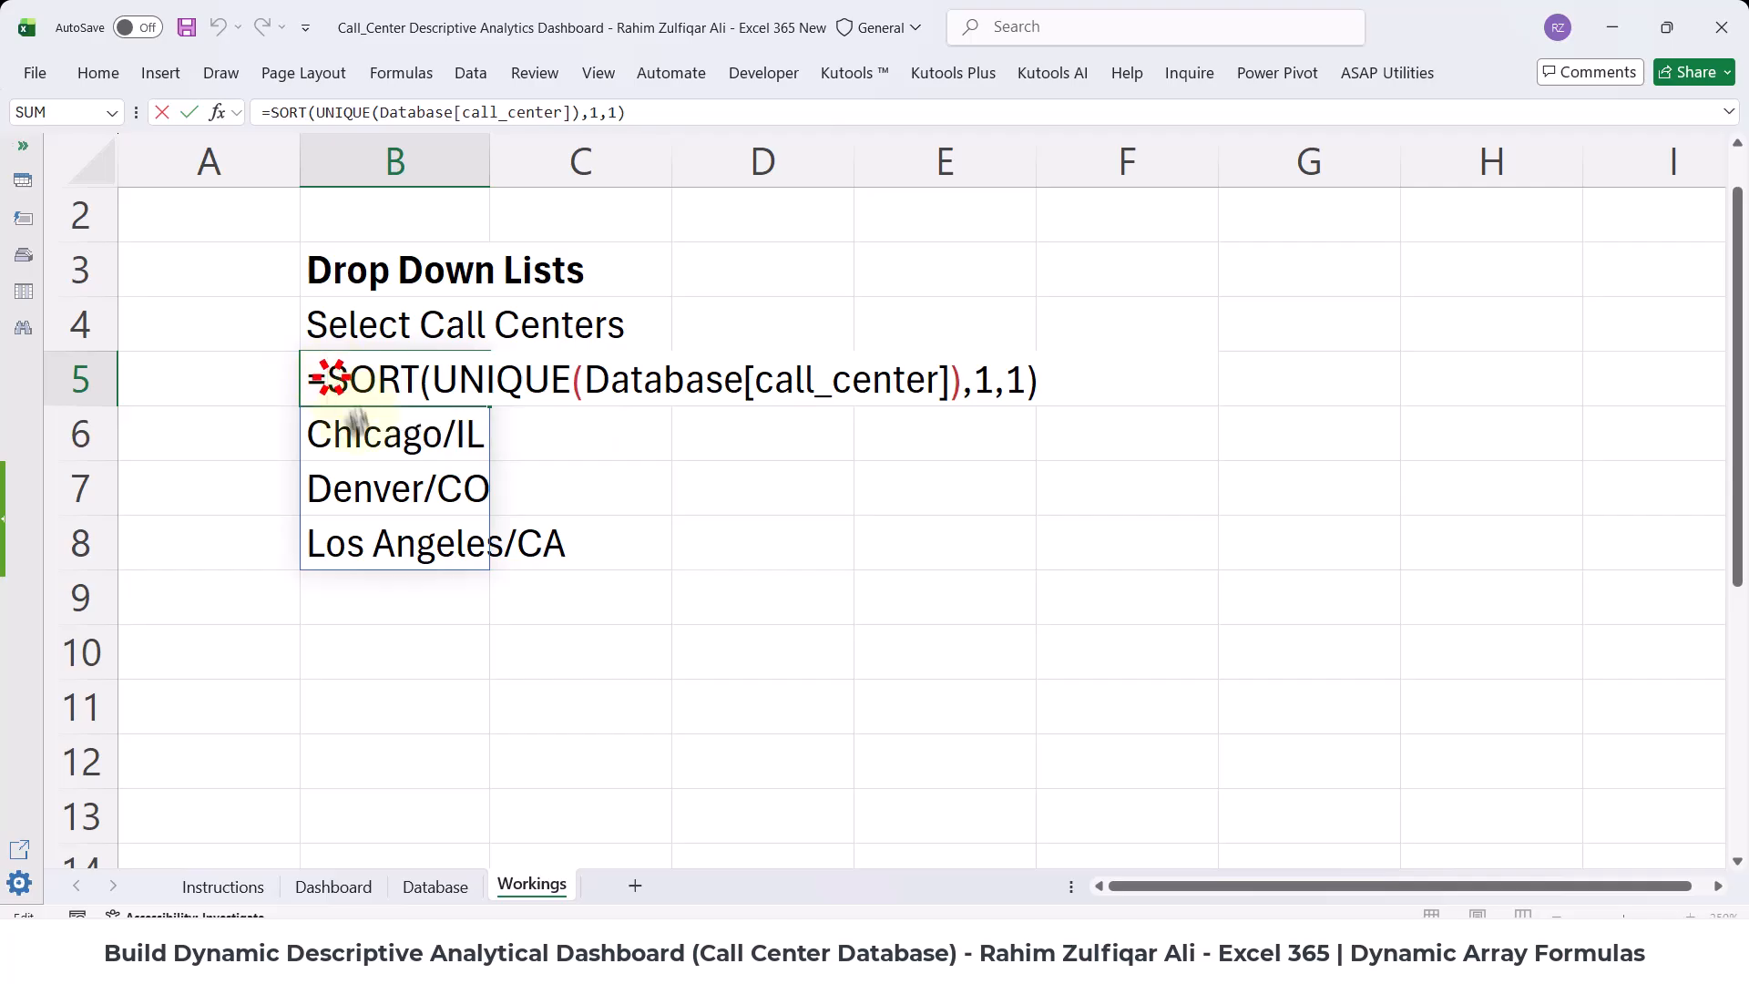
pyautogui.write('vst')
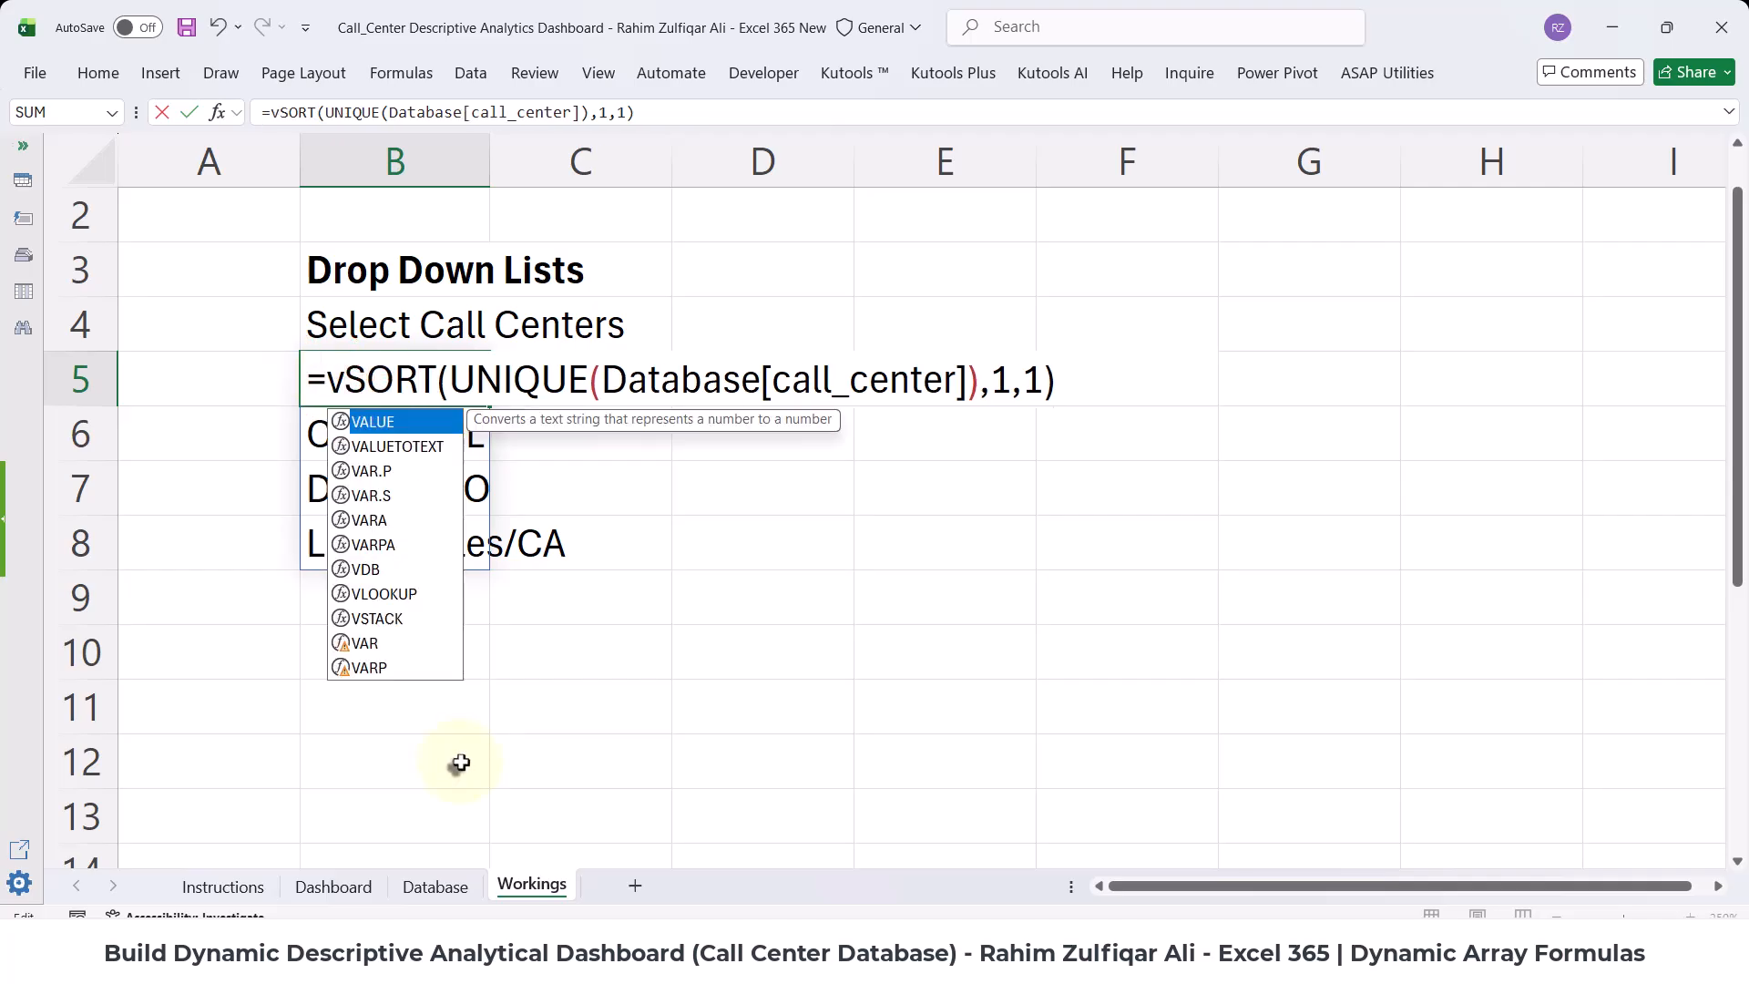
pyautogui.press('Tab')
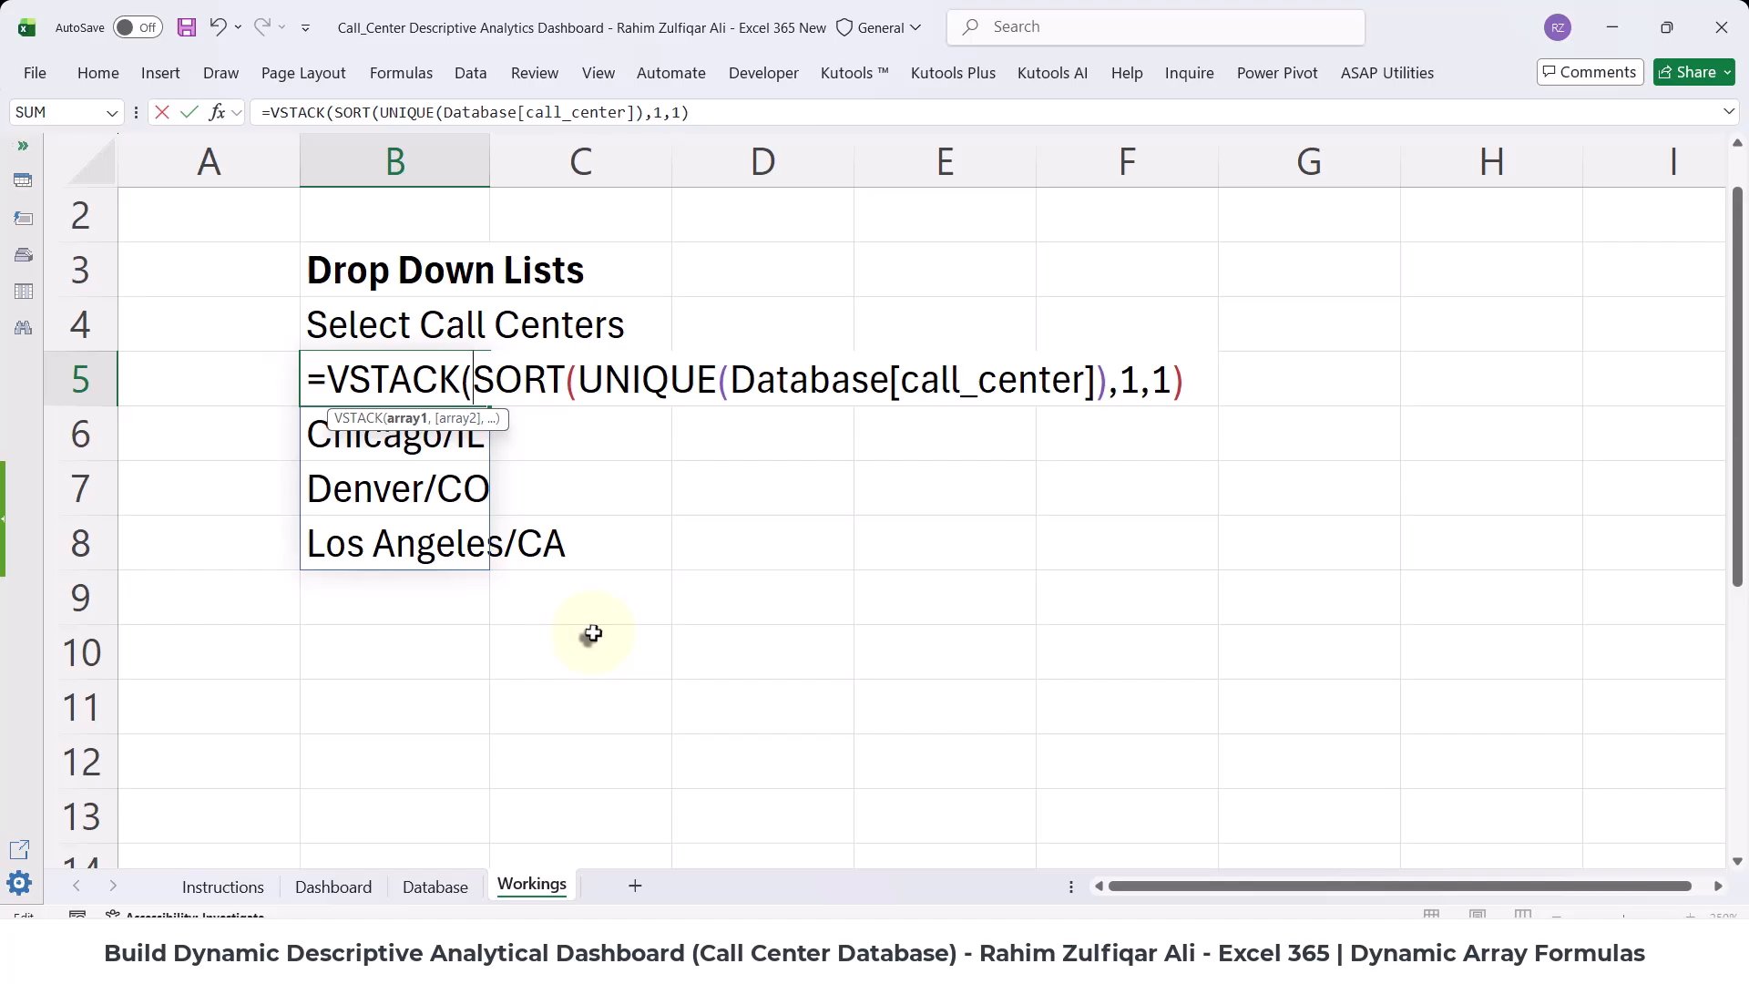
pyautogui.write('"')
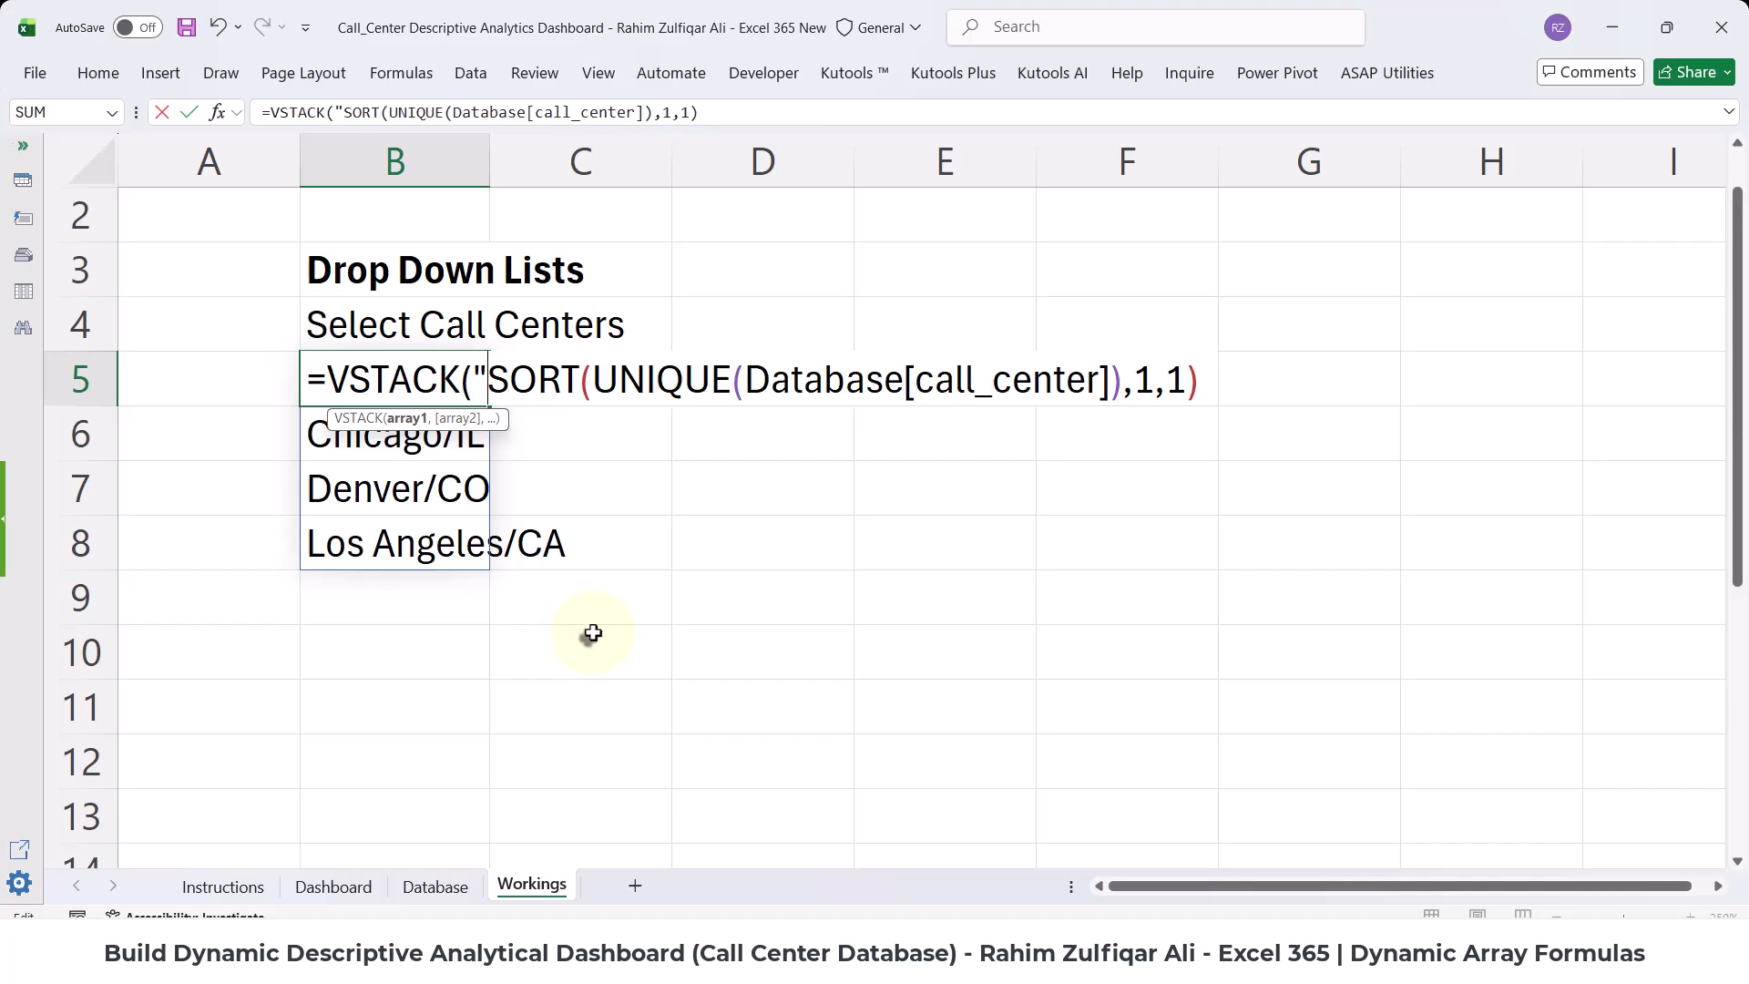
pyautogui.write('Selec')
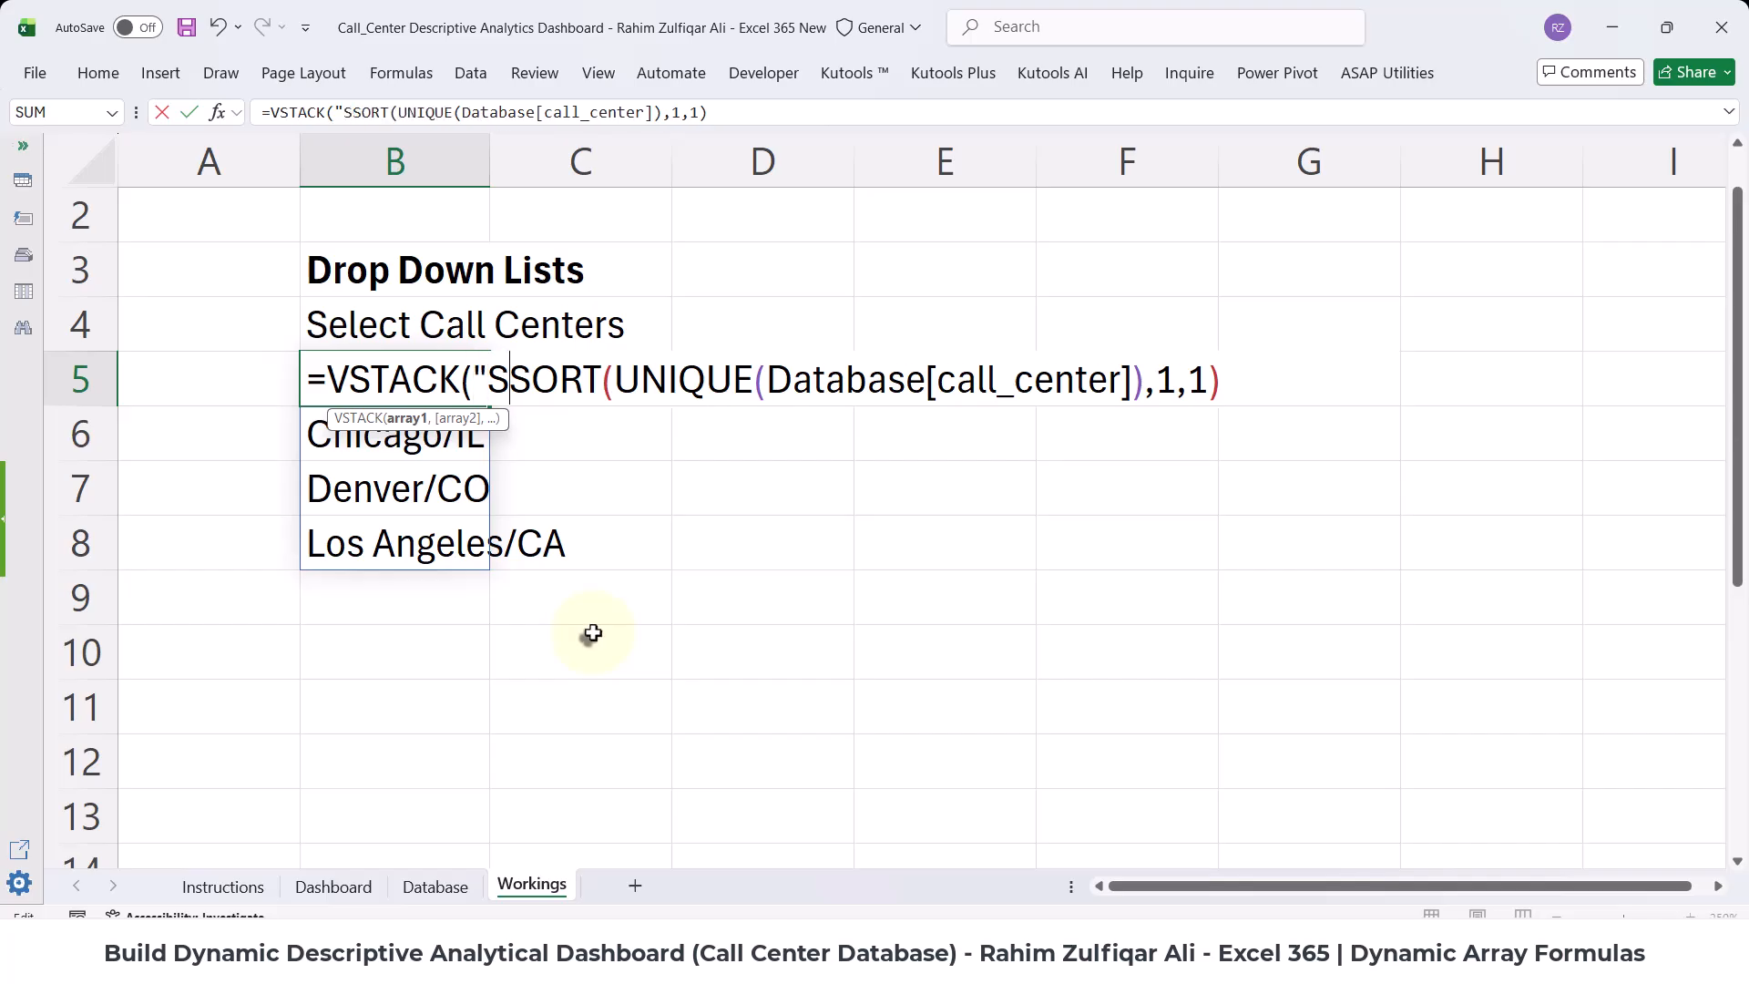
pyautogui.write('t All')
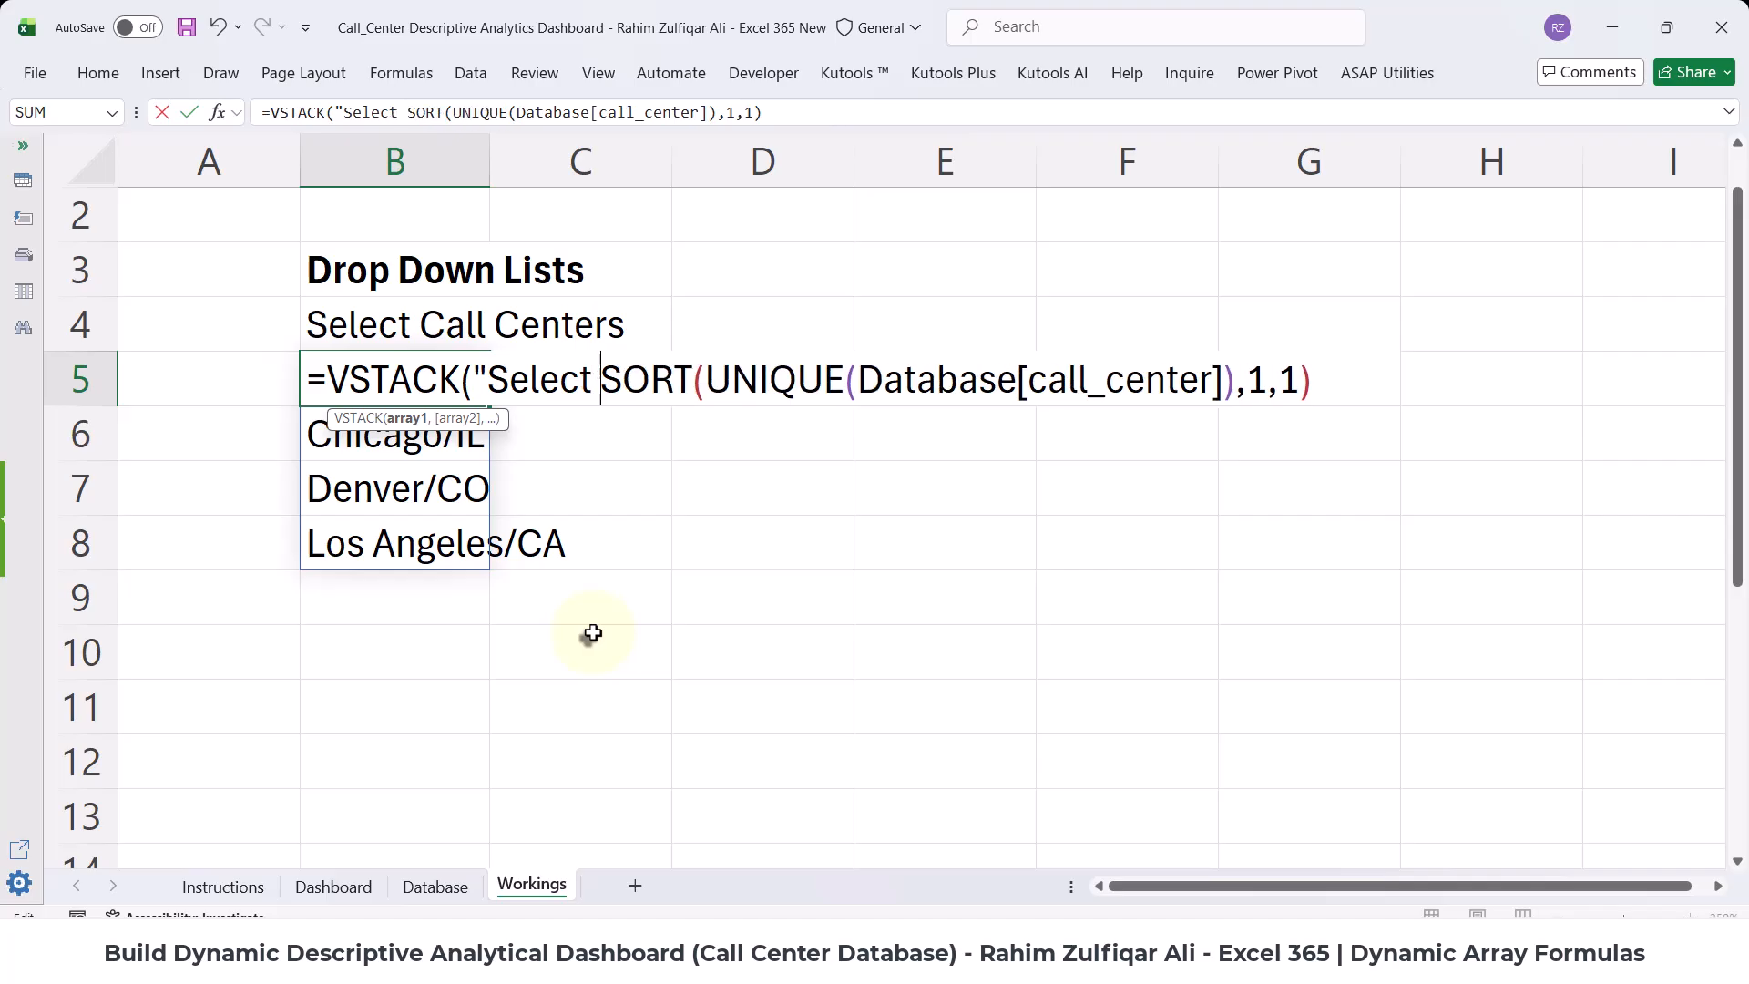
pyautogui.write('"')
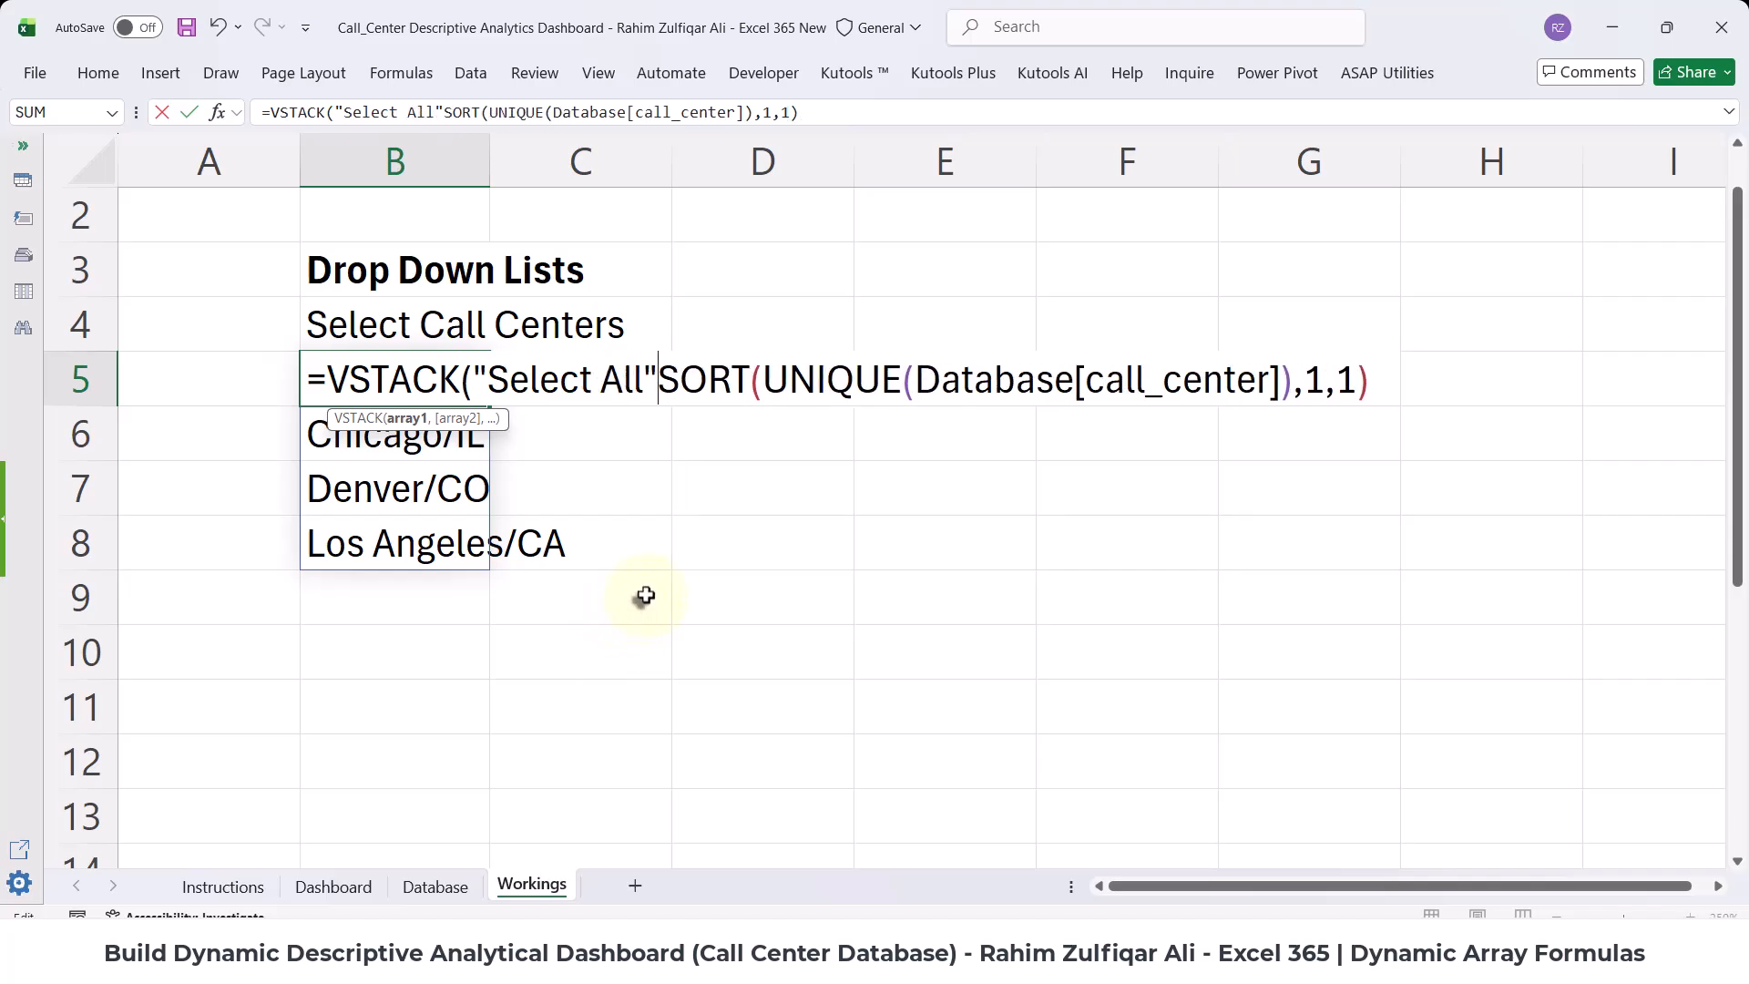
pyautogui.write(',')
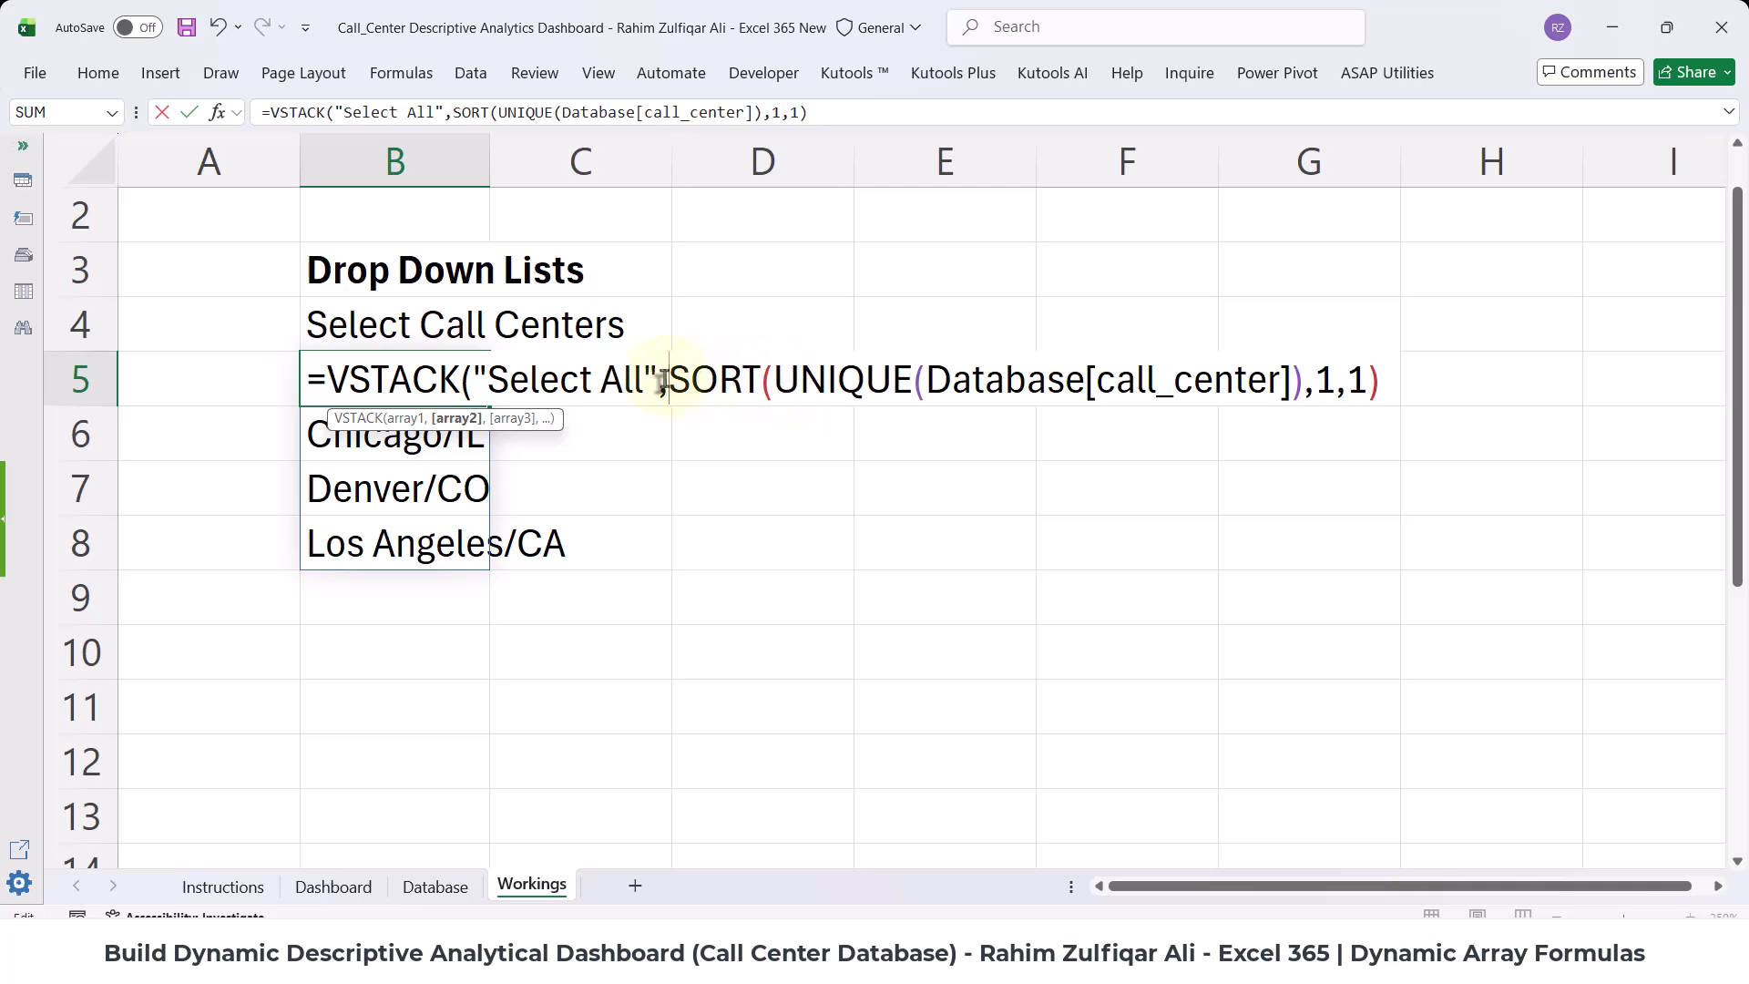
pyautogui.moveTo(669, 378); pyautogui.dragTo(1385, 378)
pyautogui.click(1380, 379)
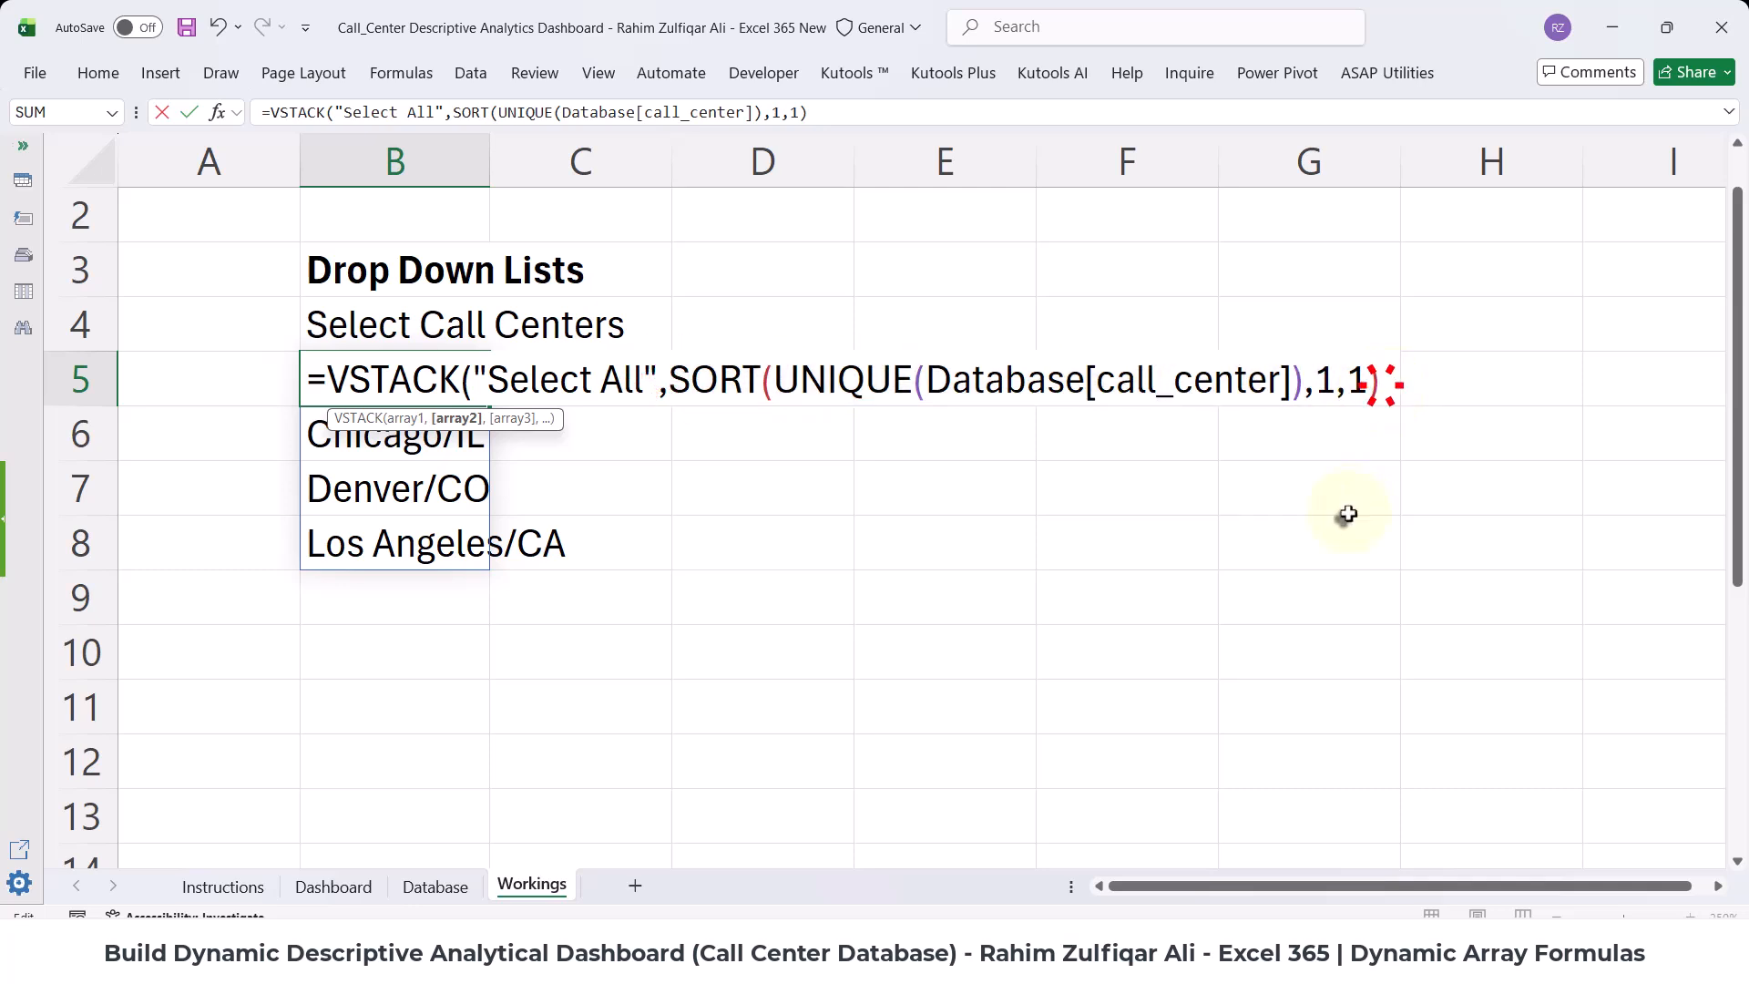
pyautogui.write(')')
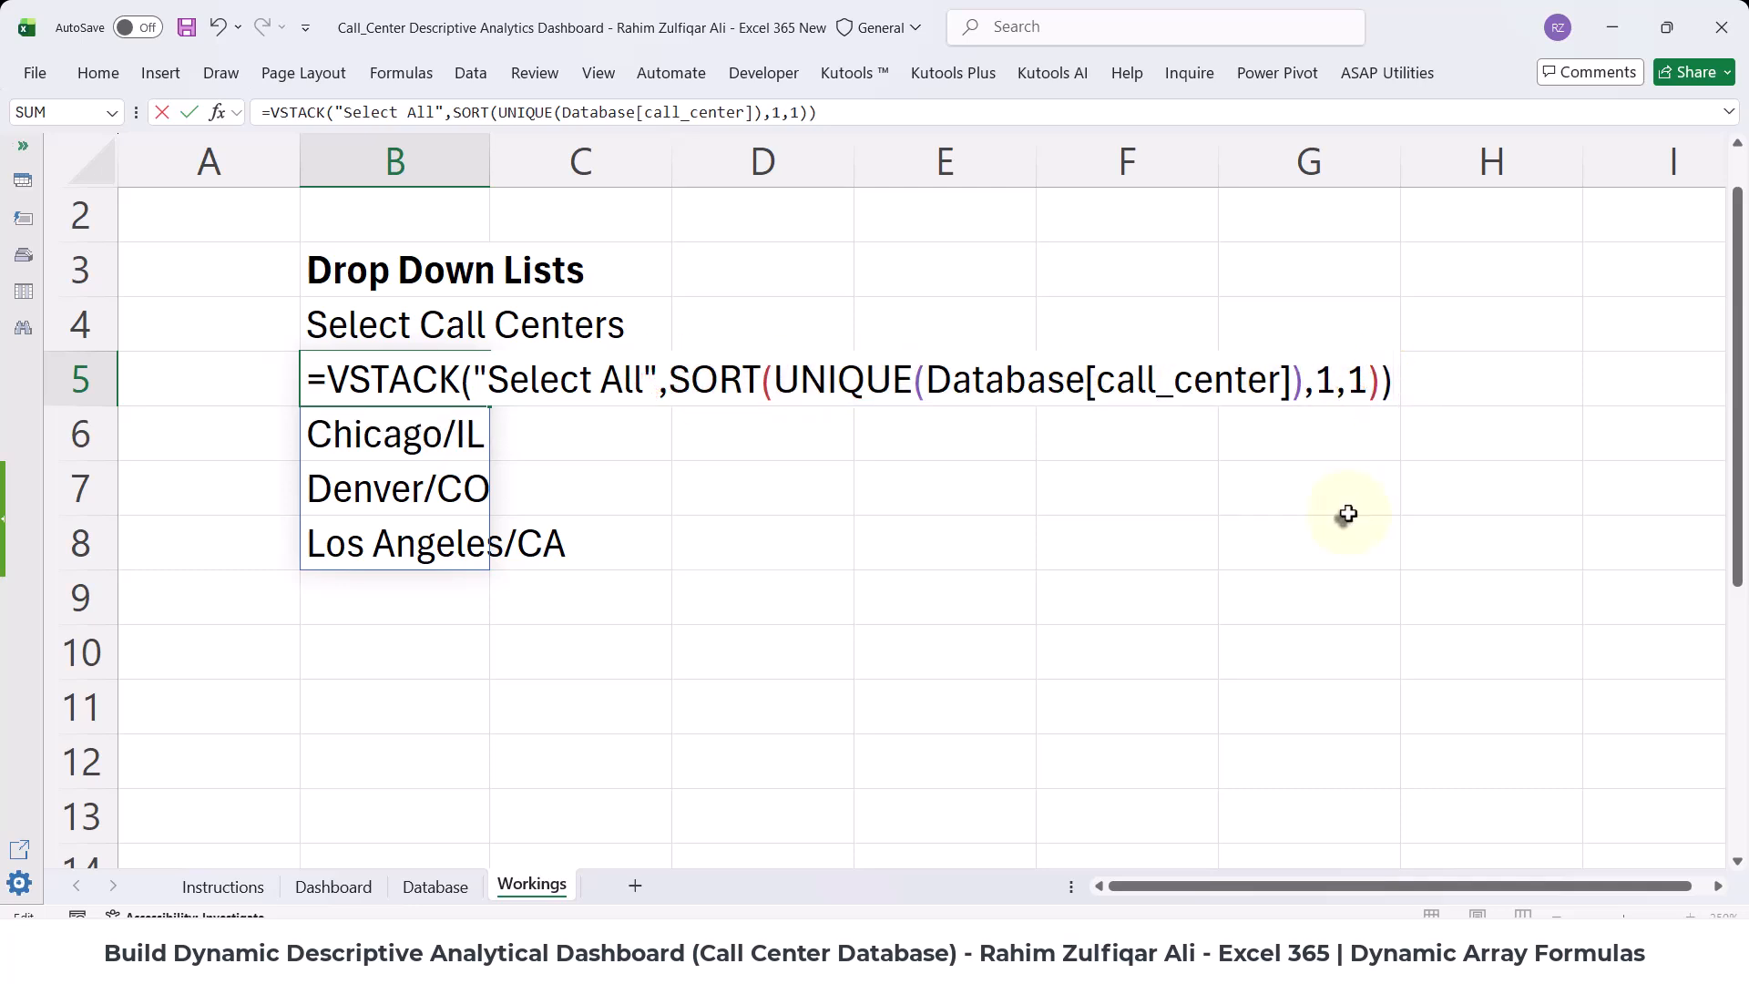
pyautogui.press('Return')
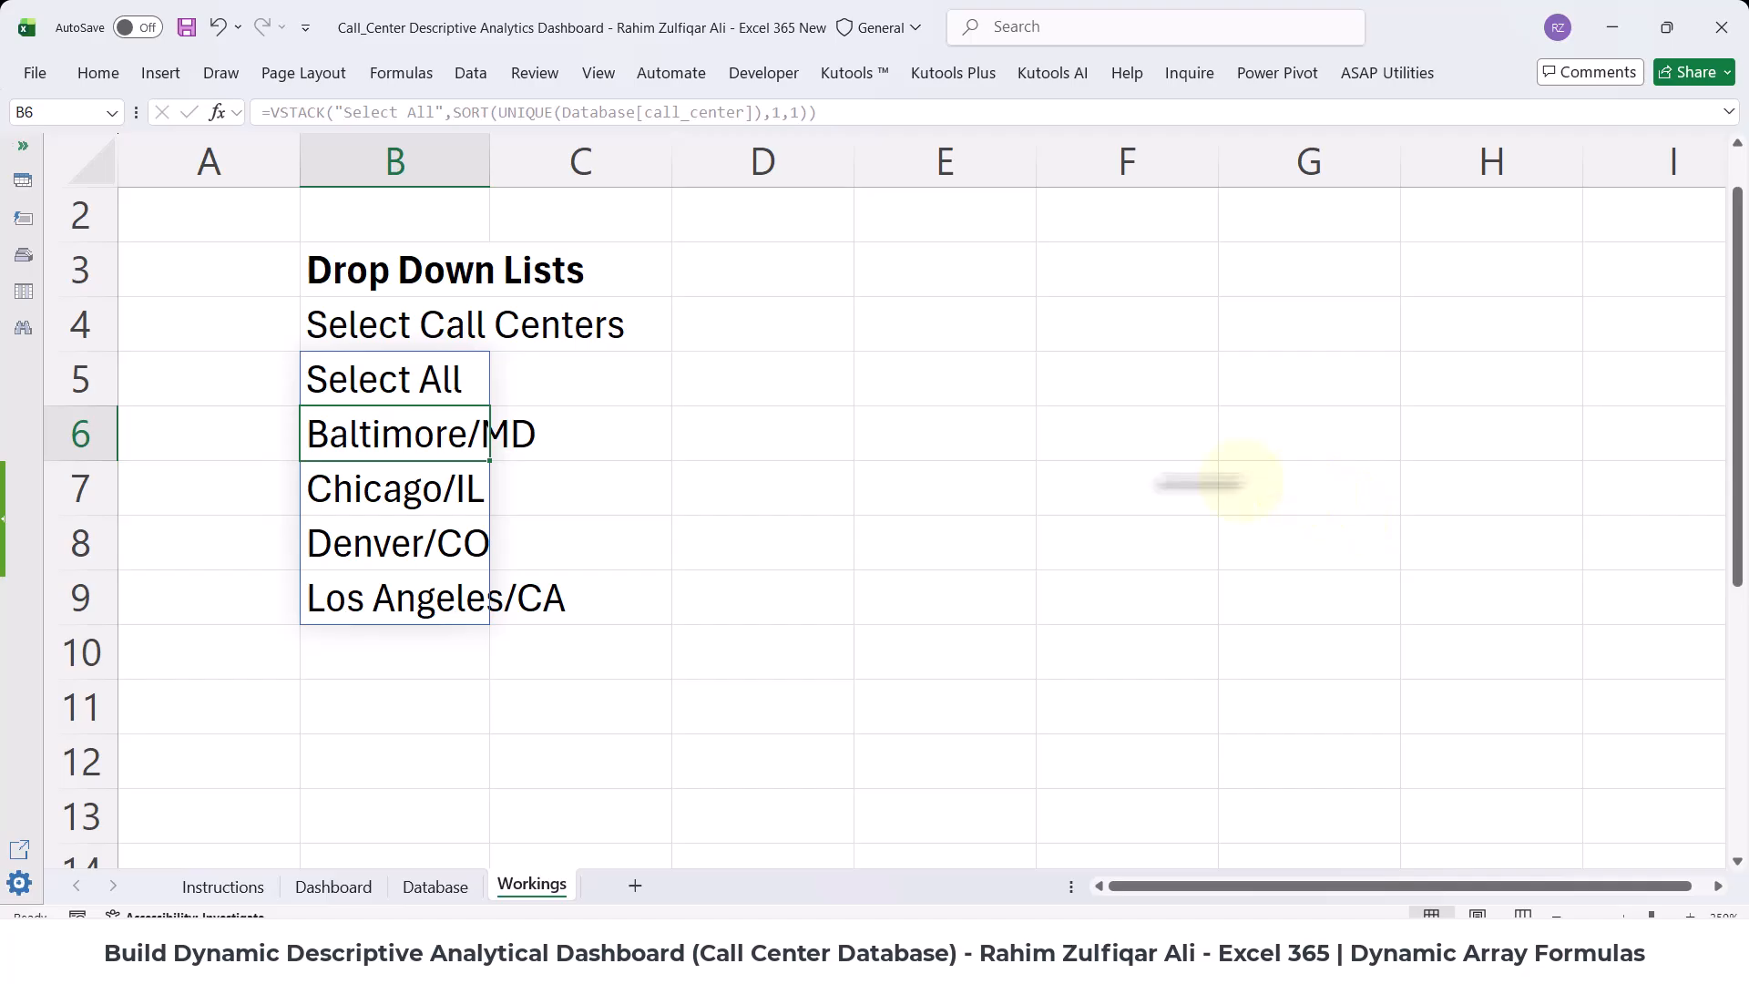
# - Examine the spilled list from B5 and the UNIQUE, SORT and VSTACK parts of its formula
pyautogui.click(441, 381)
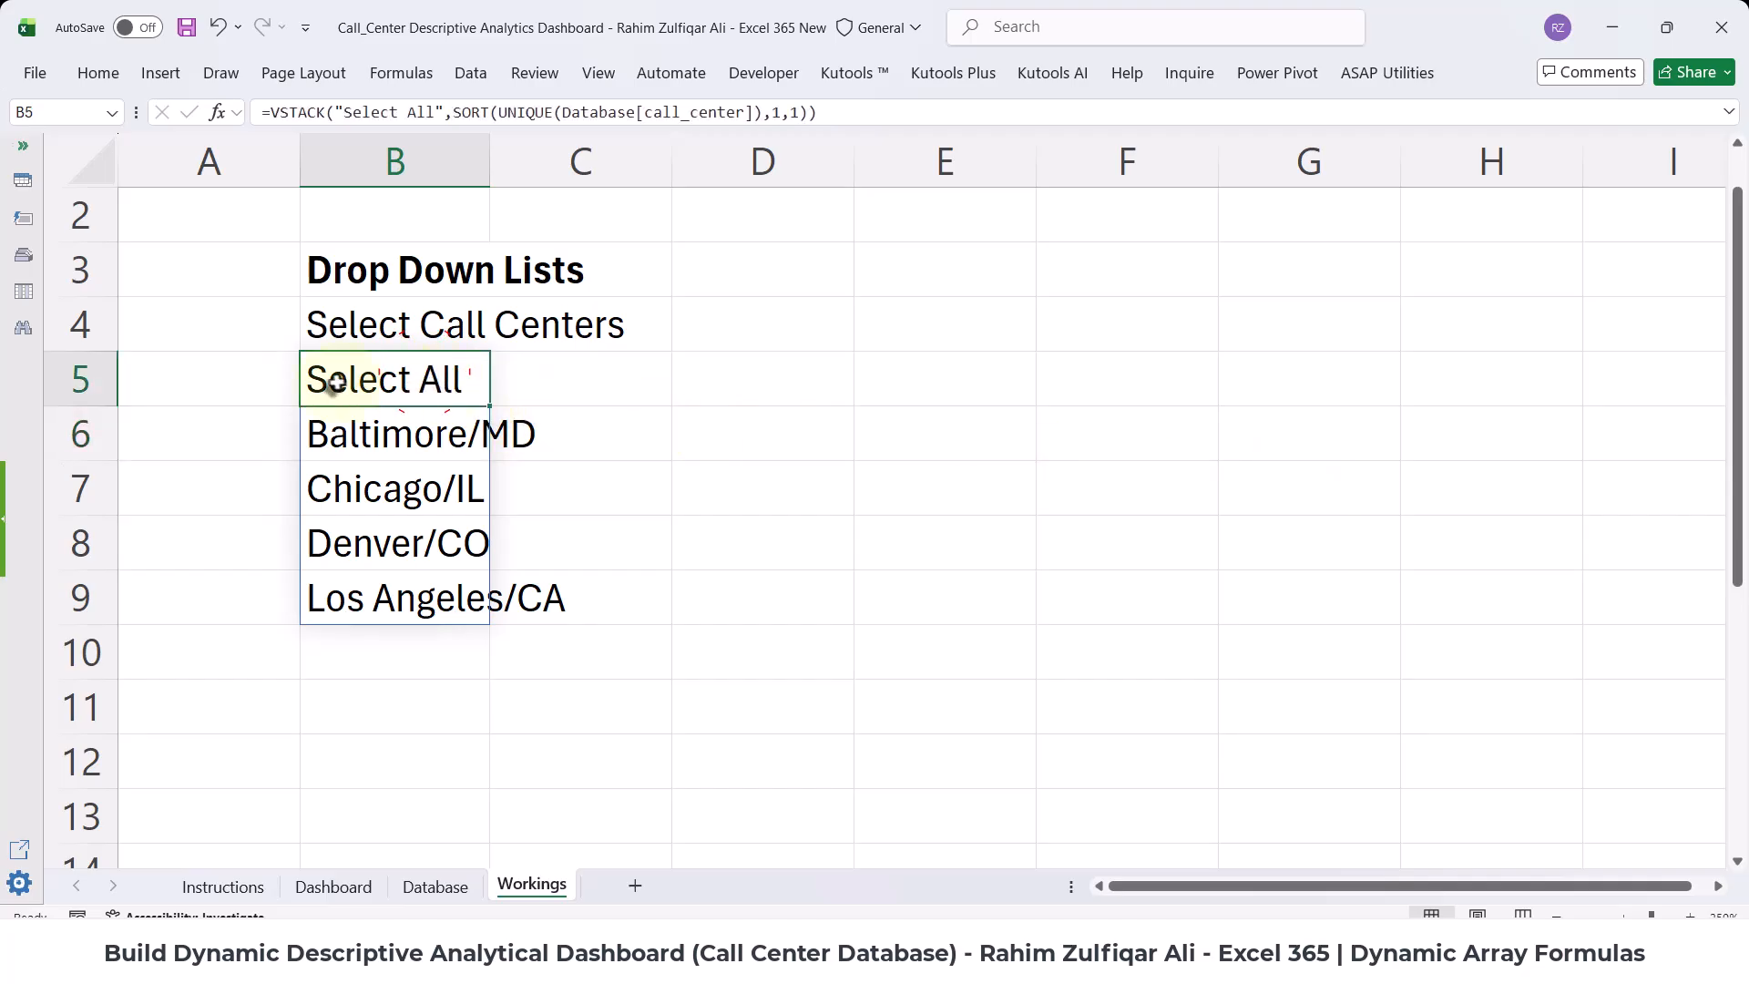
pyautogui.click(405, 439)
pyautogui.moveTo(406, 438); pyautogui.dragTo(401, 593)
pyautogui.doubleClick(411, 380)
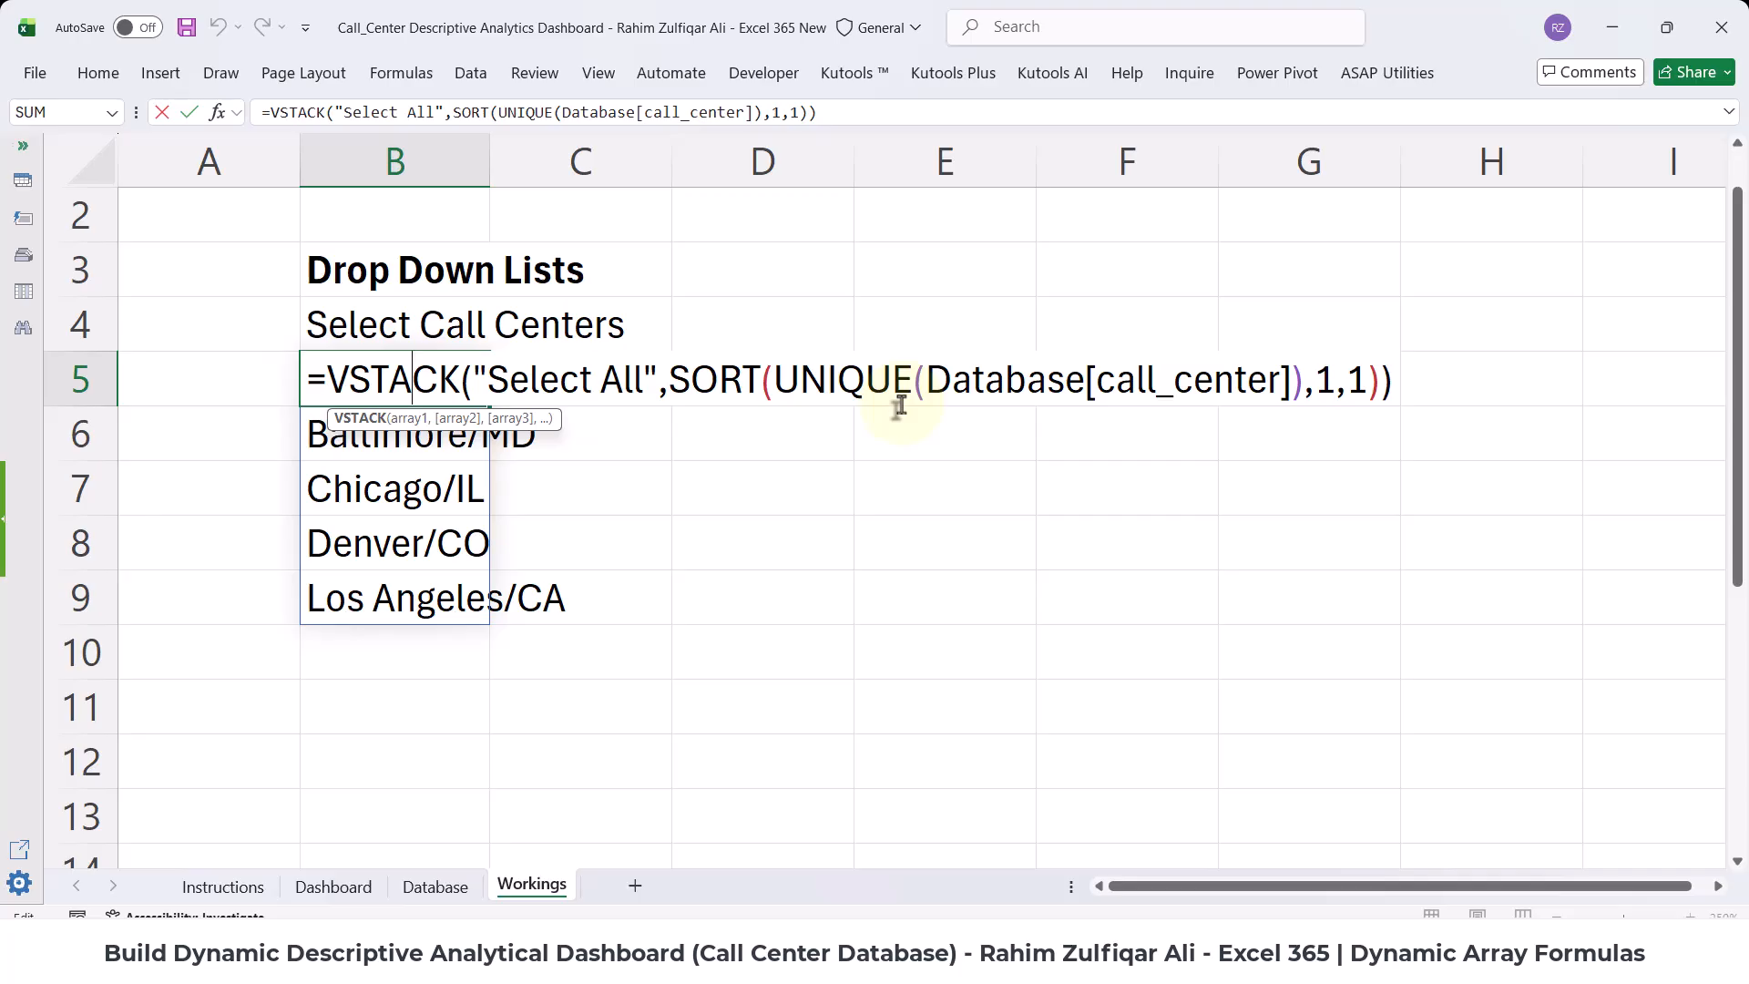
pyautogui.moveTo(774, 378); pyautogui.dragTo(912, 381)
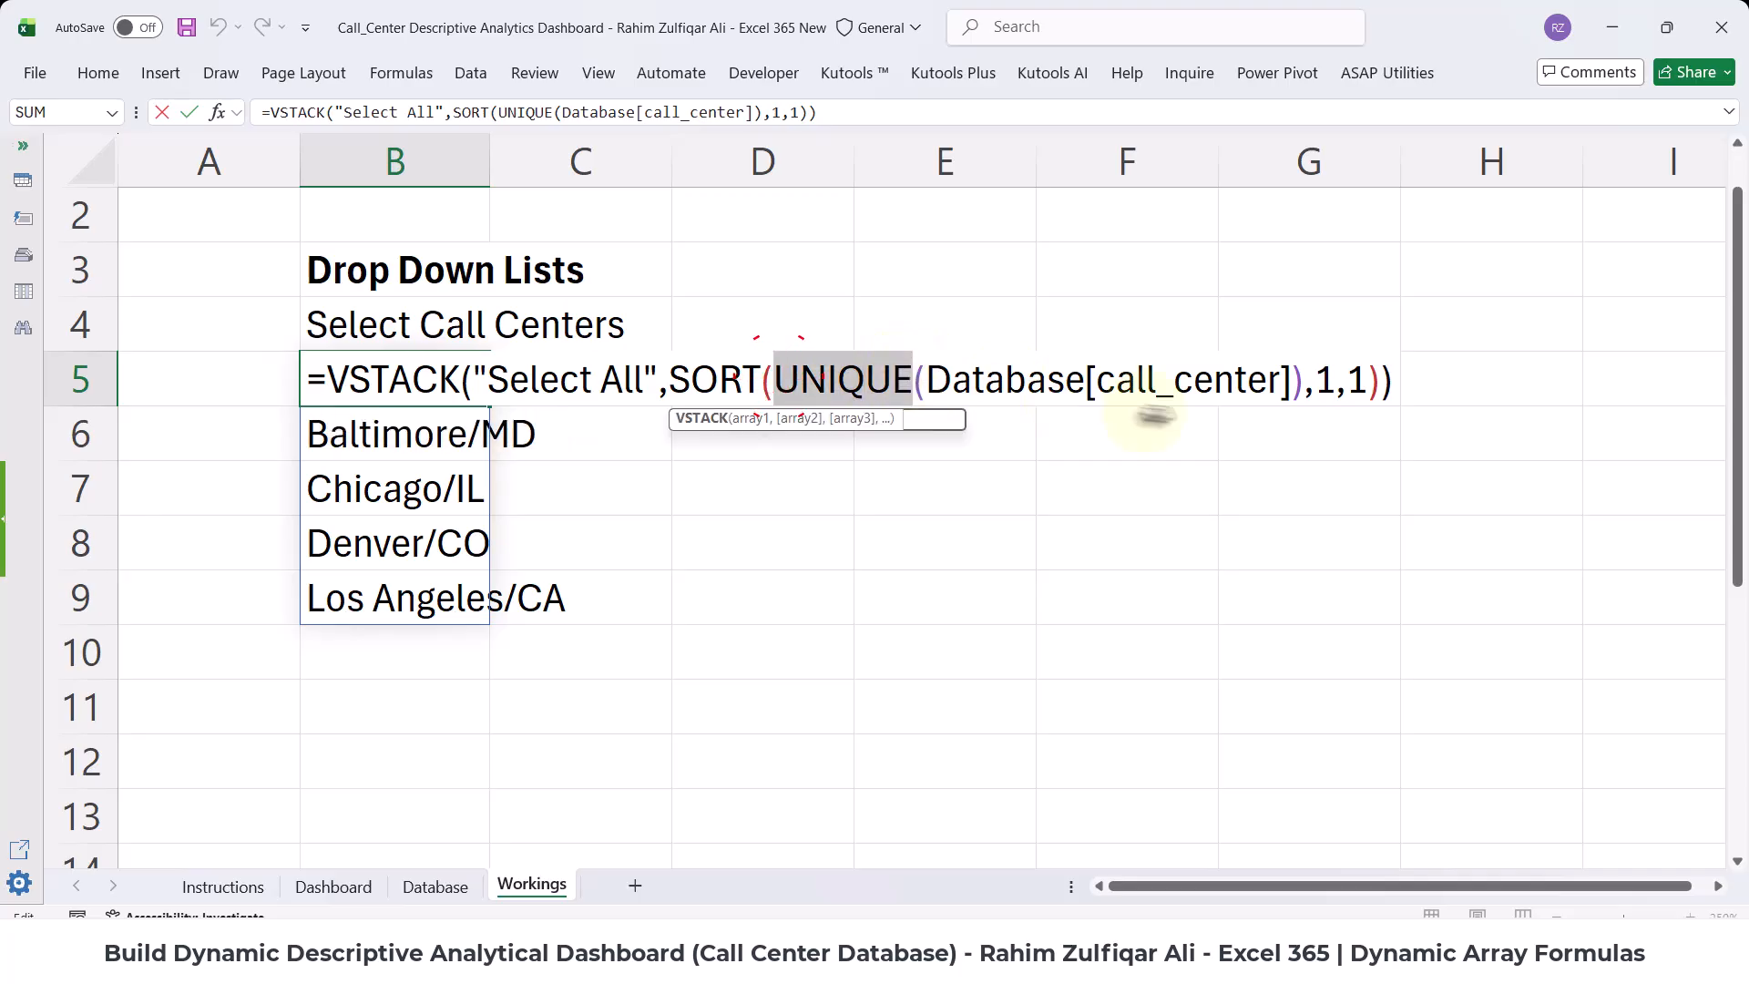
pyautogui.moveTo(1086, 378); pyautogui.dragTo(1280, 380)
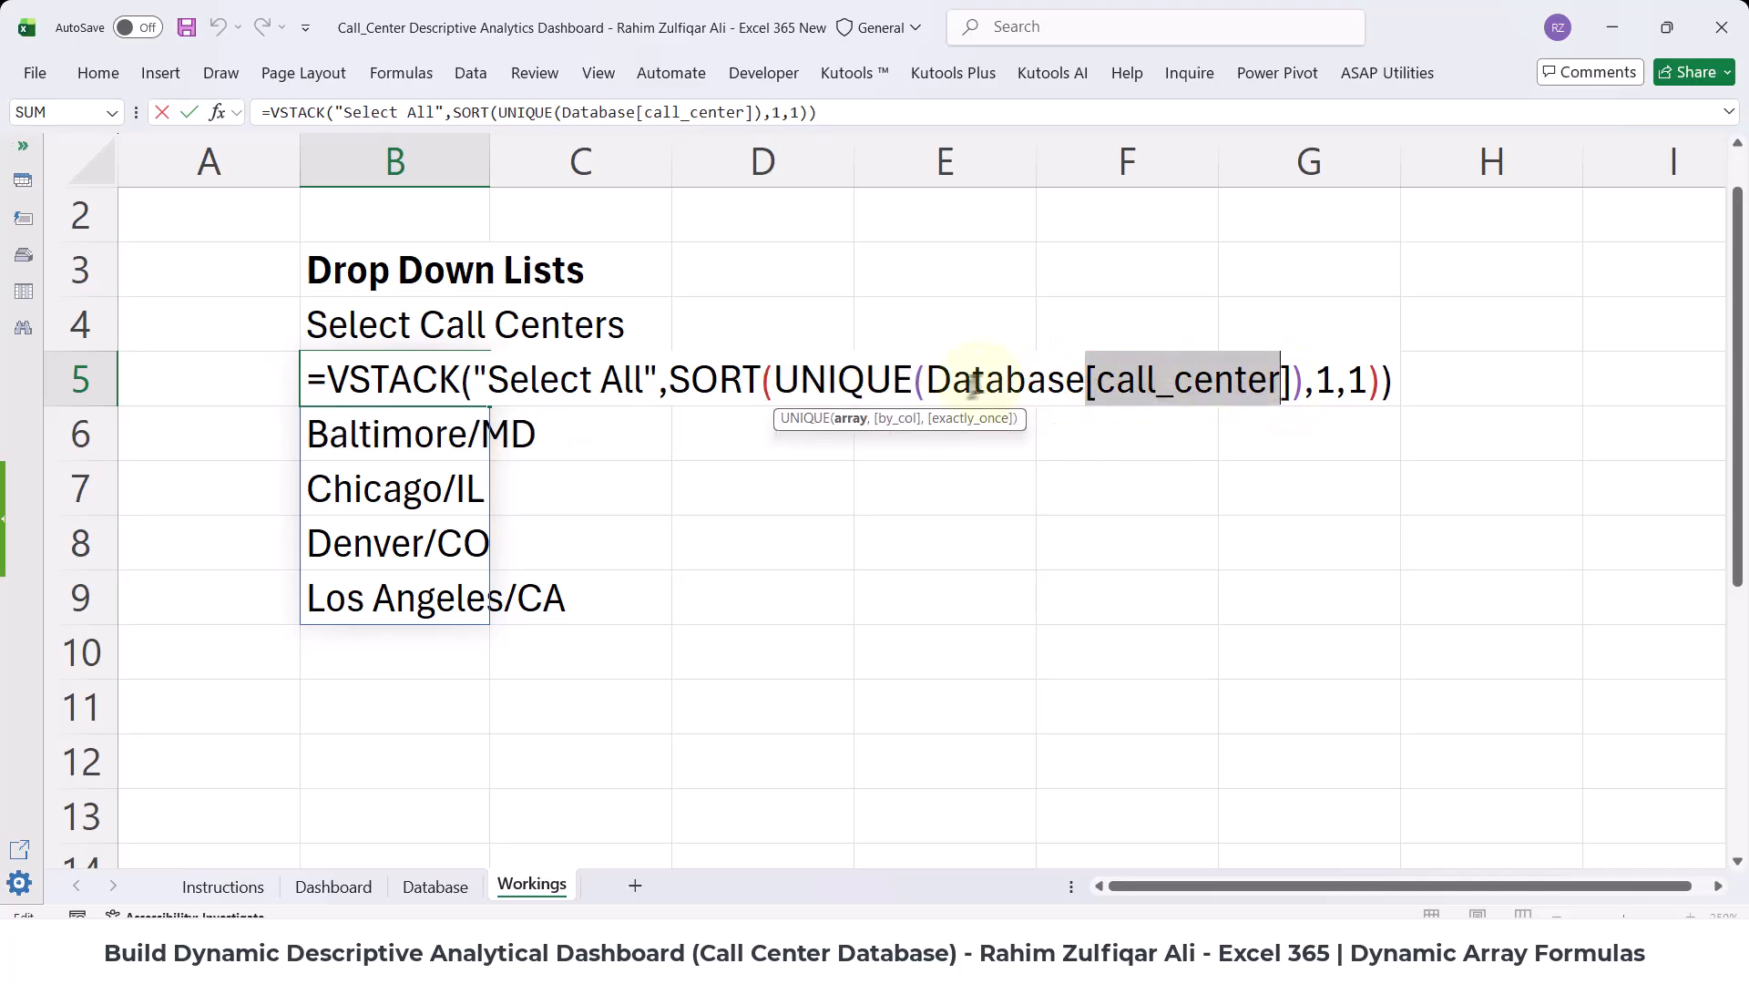
pyautogui.moveTo(926, 381); pyautogui.dragTo(1082, 381)
pyautogui.moveTo(669, 381); pyautogui.dragTo(758, 380)
pyautogui.moveTo(1348, 380); pyautogui.dragTo(1366, 381)
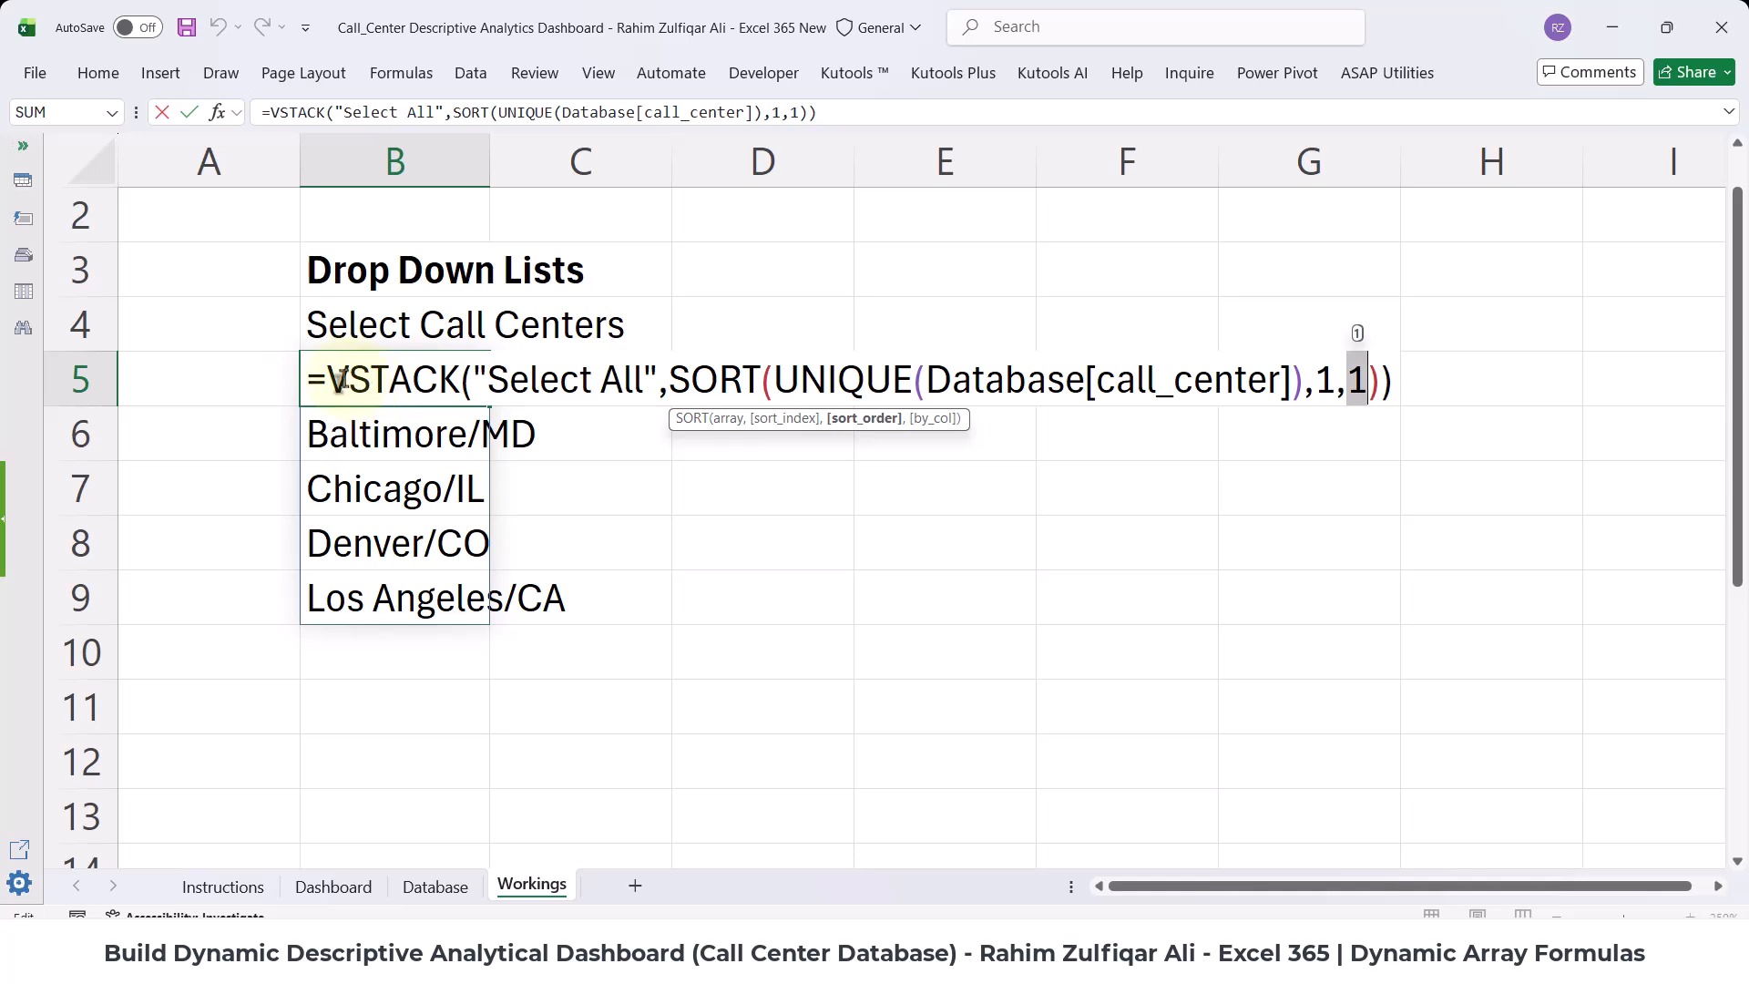
pyautogui.moveTo(329, 380); pyautogui.dragTo(661, 381)
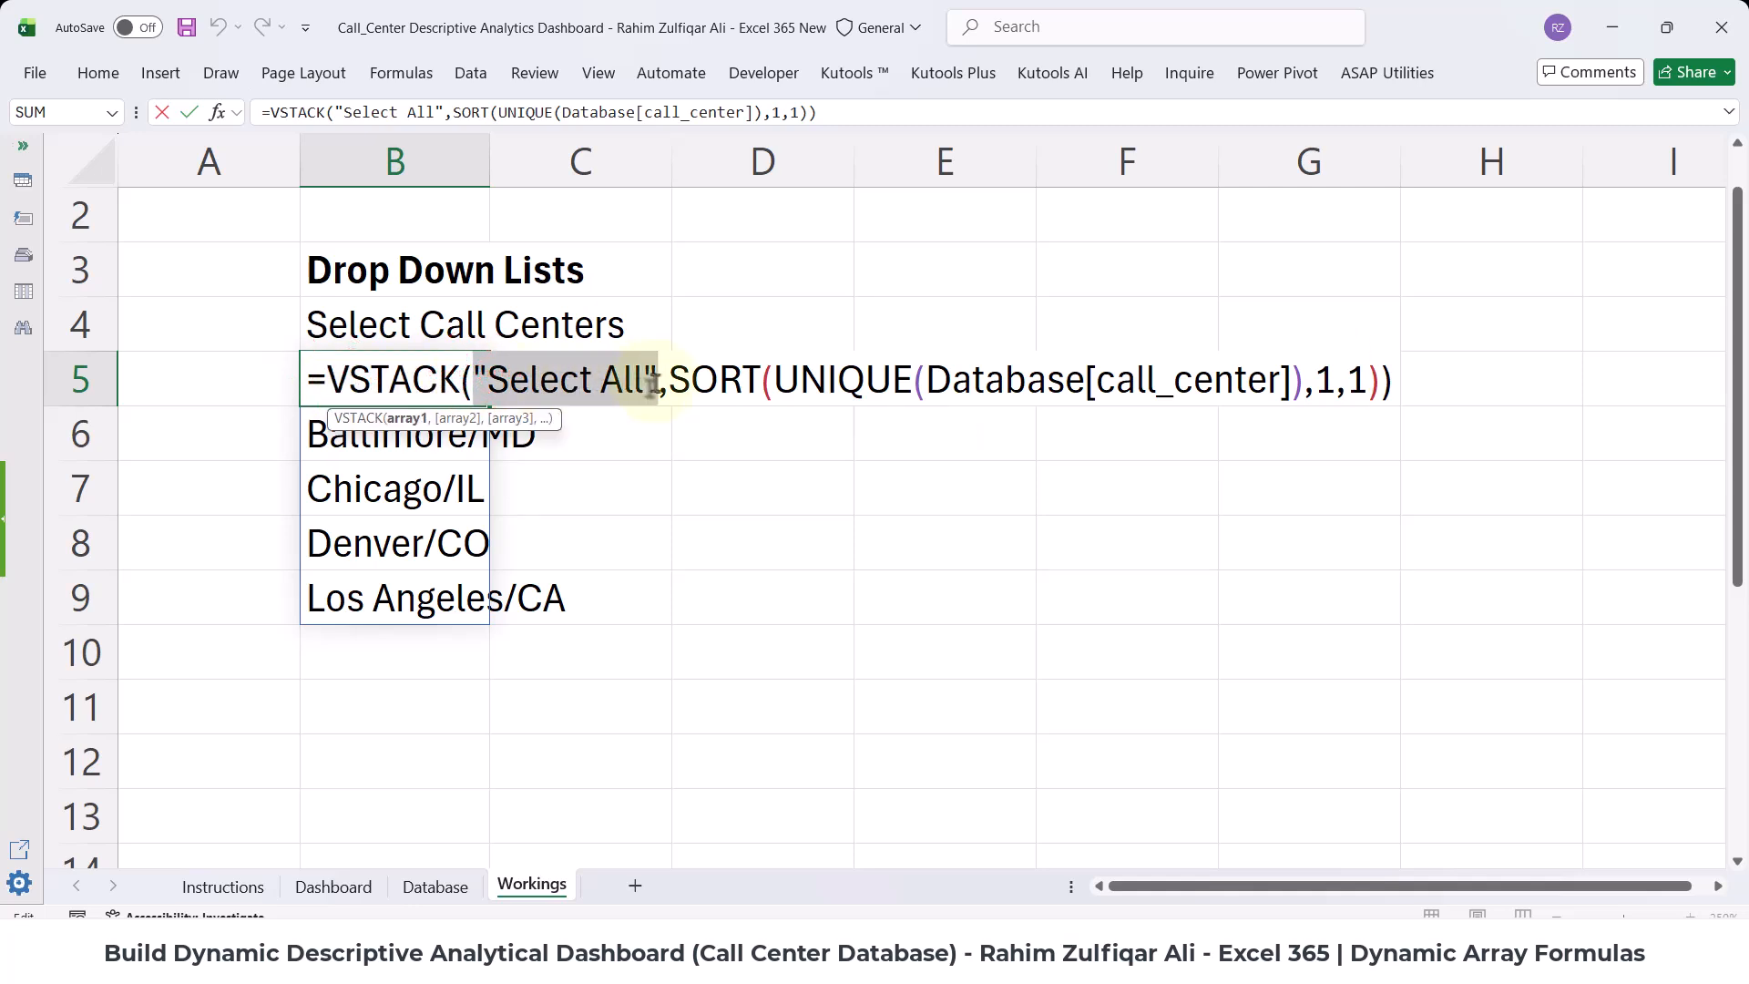
pyautogui.click(672, 379)
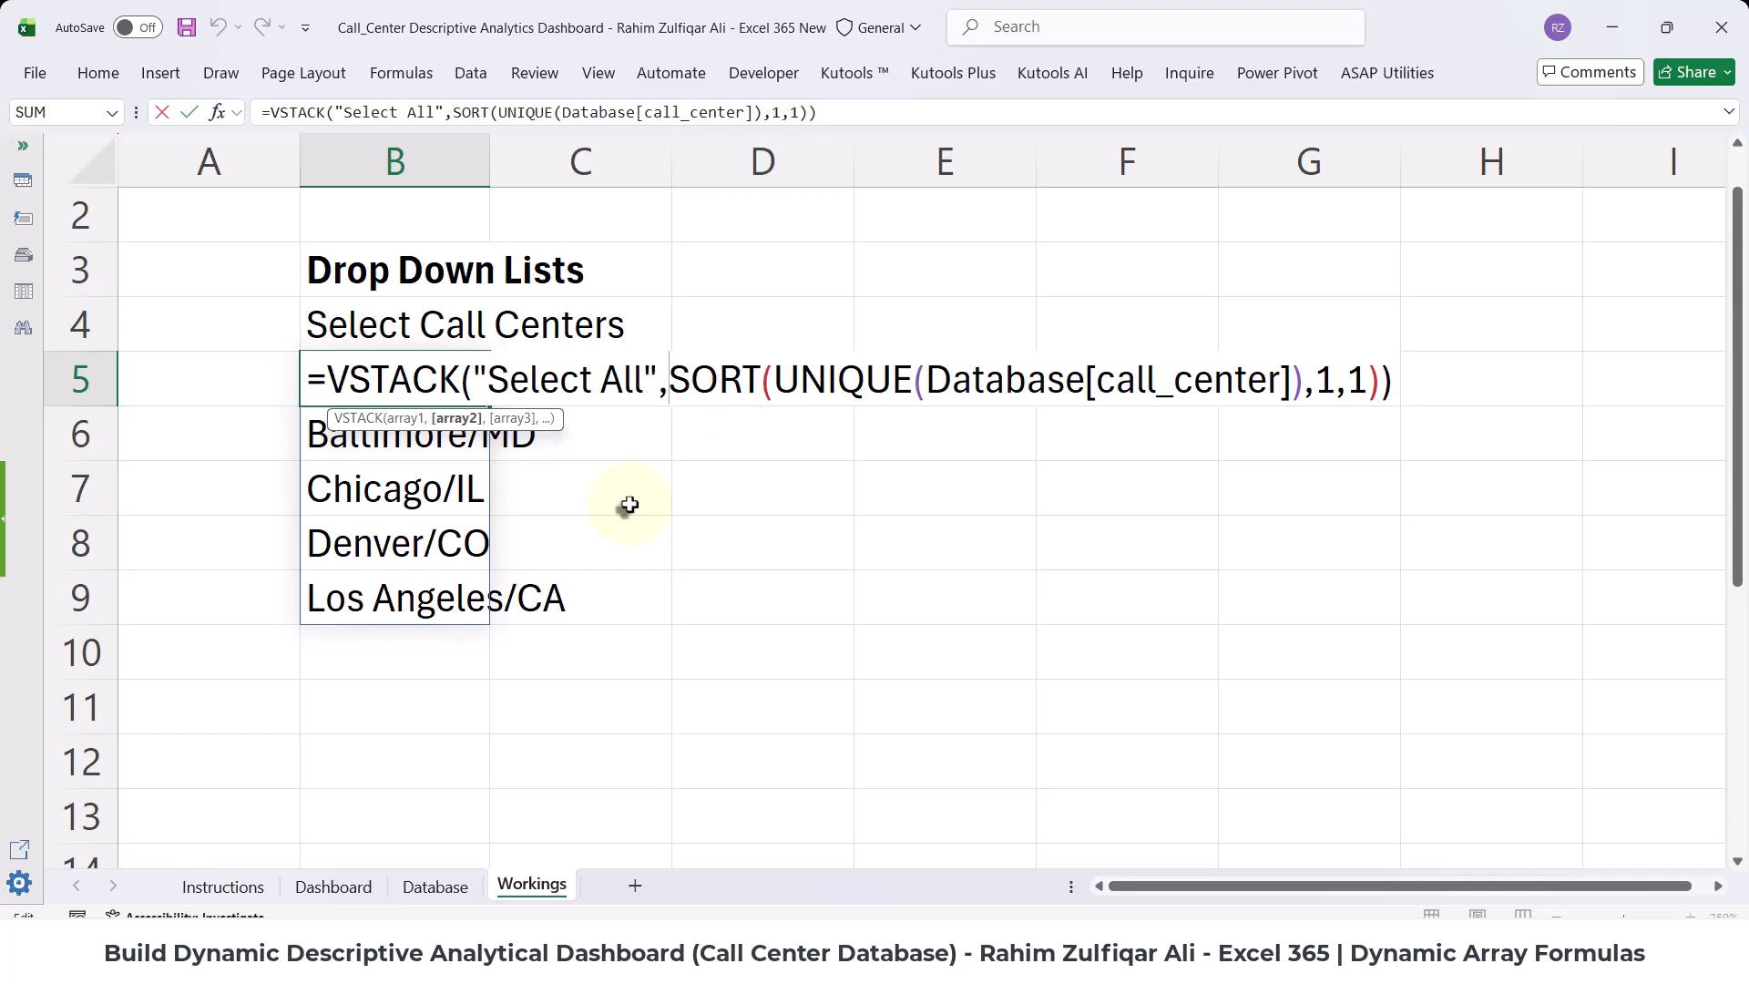
pyautogui.press('Return')
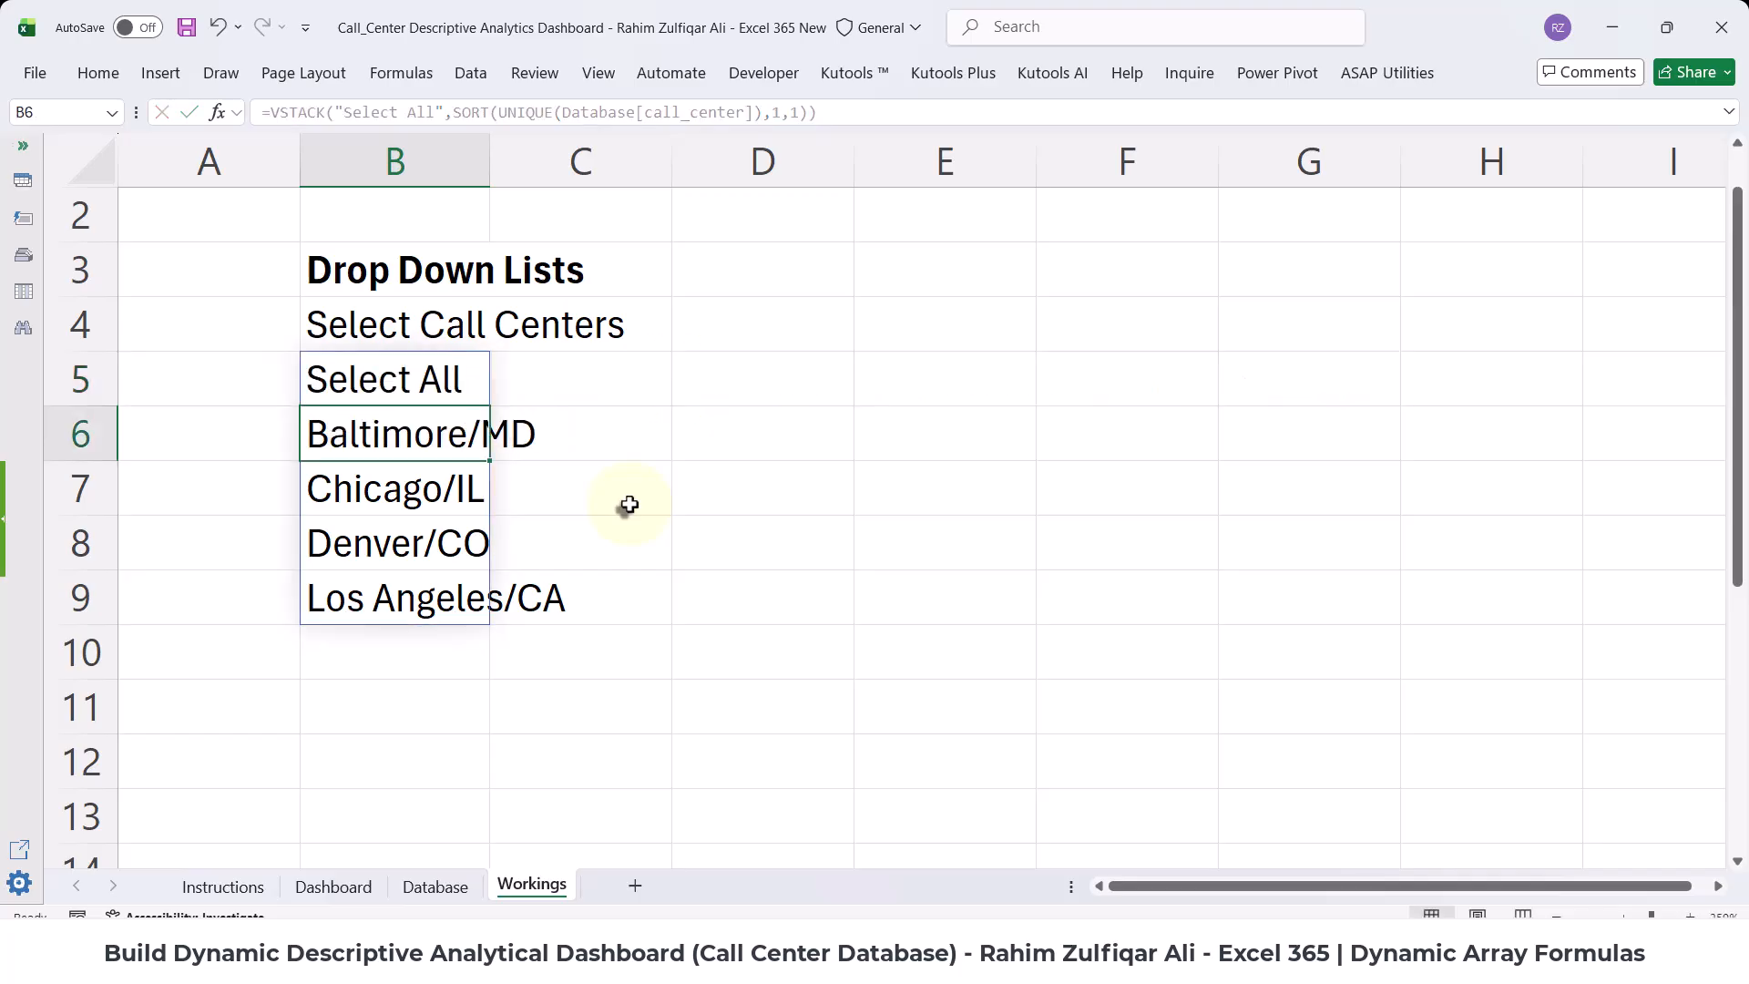
pyautogui.click(414, 383)
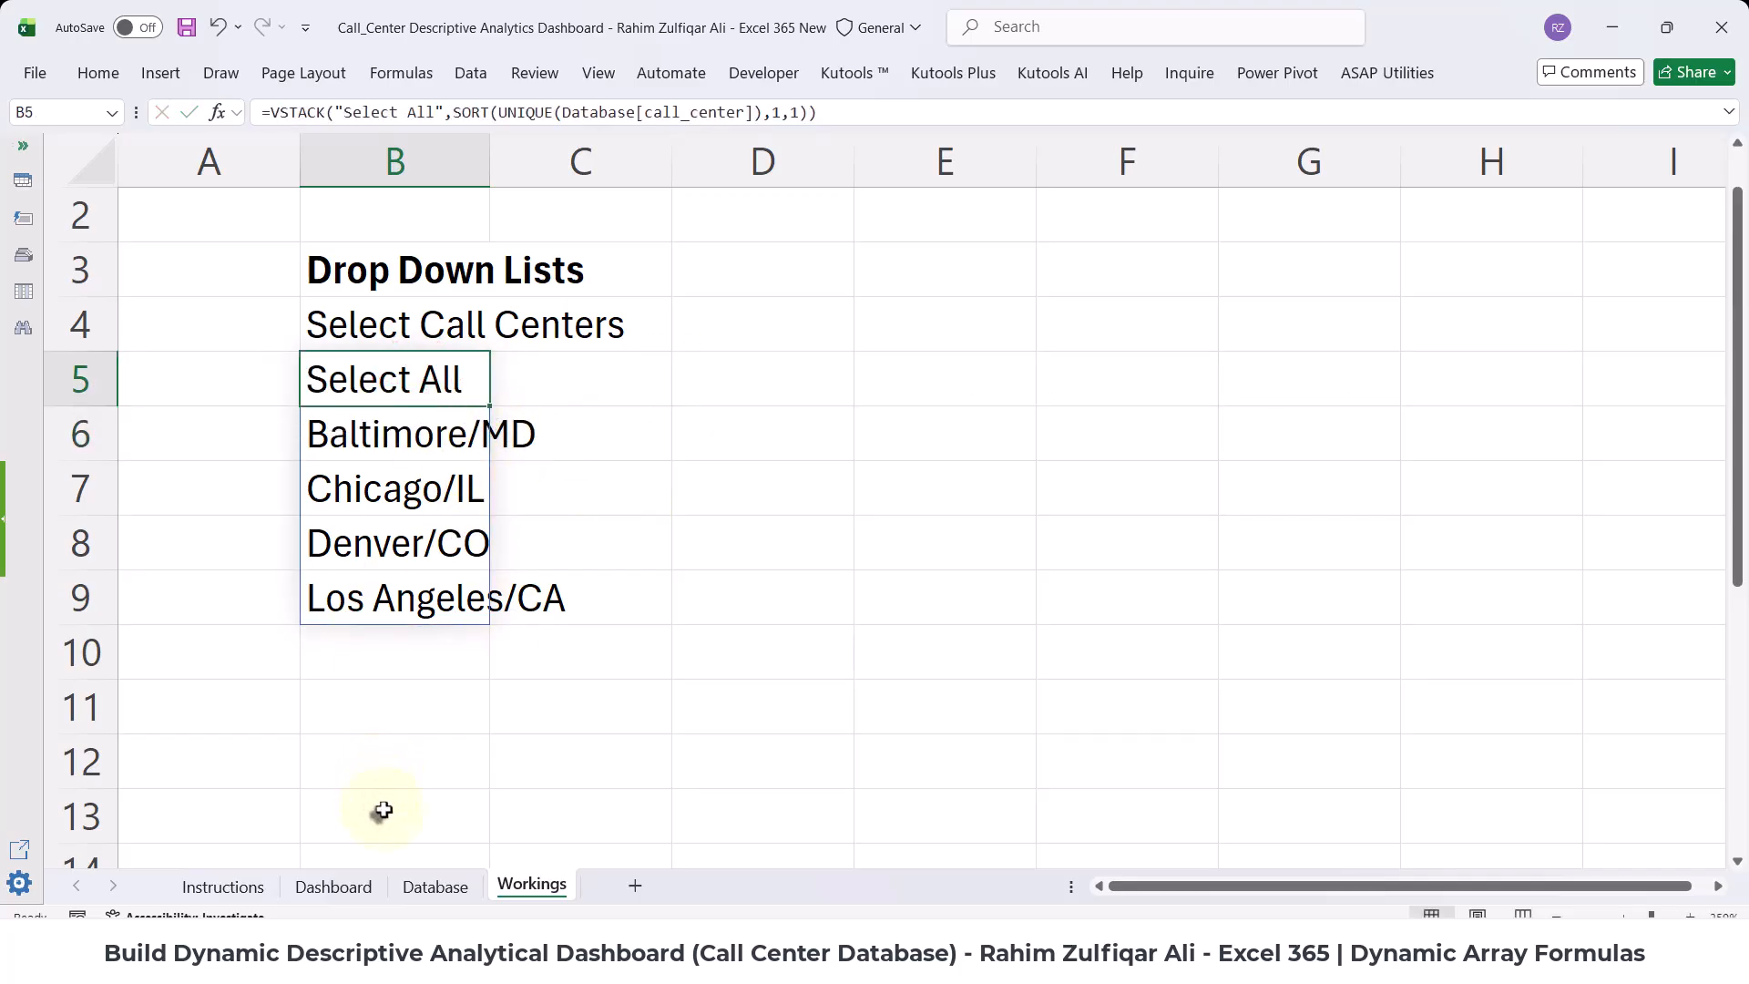
# - On the Dashboard sheet, set the data validation of the cell below Select Call Center to allow a List
pyautogui.click(323, 888)
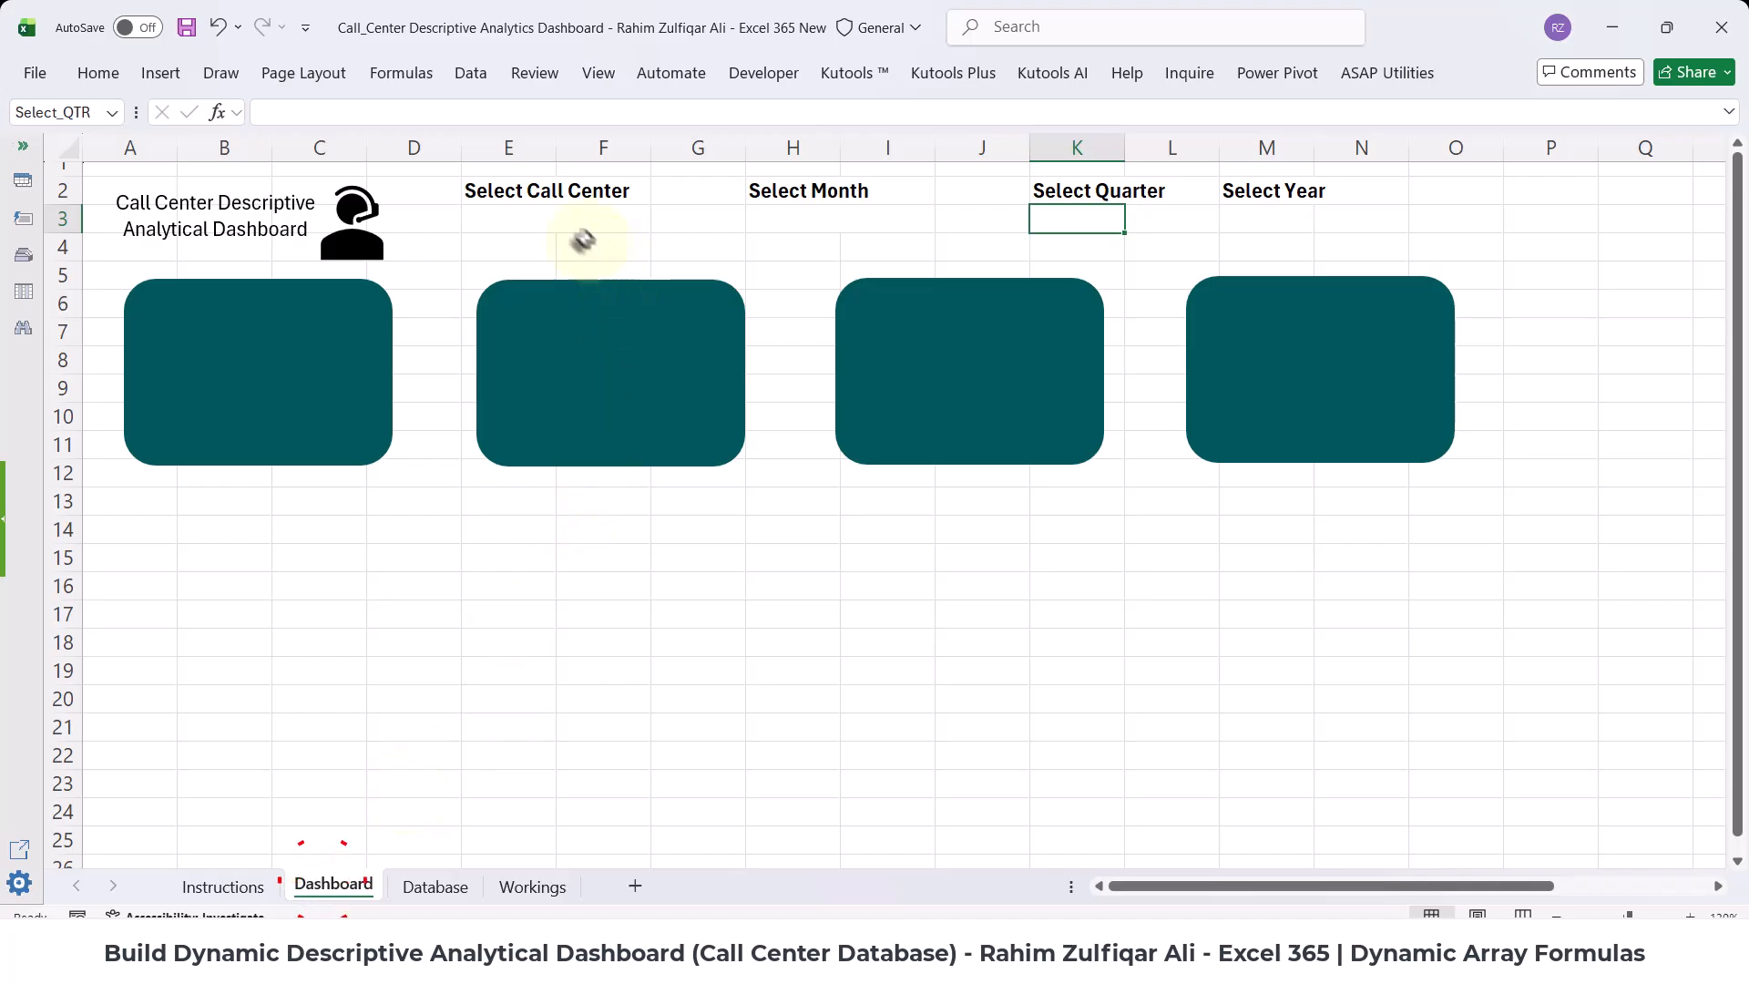
pyautogui.click(536, 217)
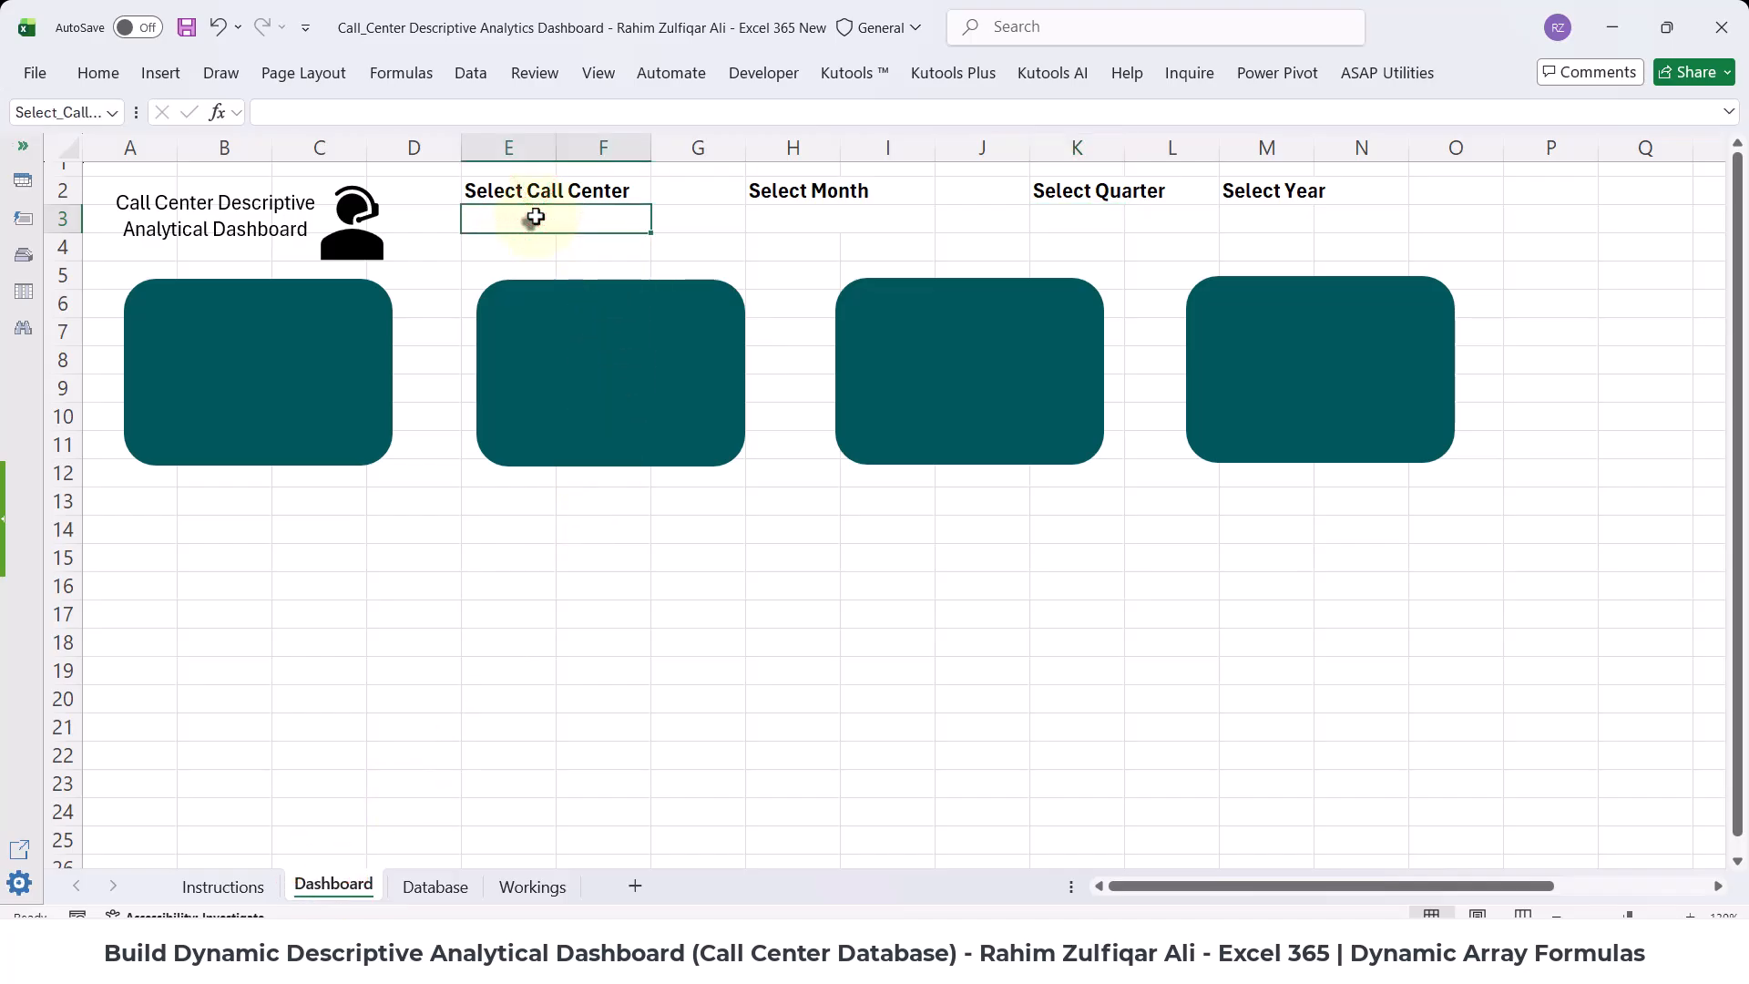
pyautogui.click(103, 72)
pyautogui.click(103, 73)
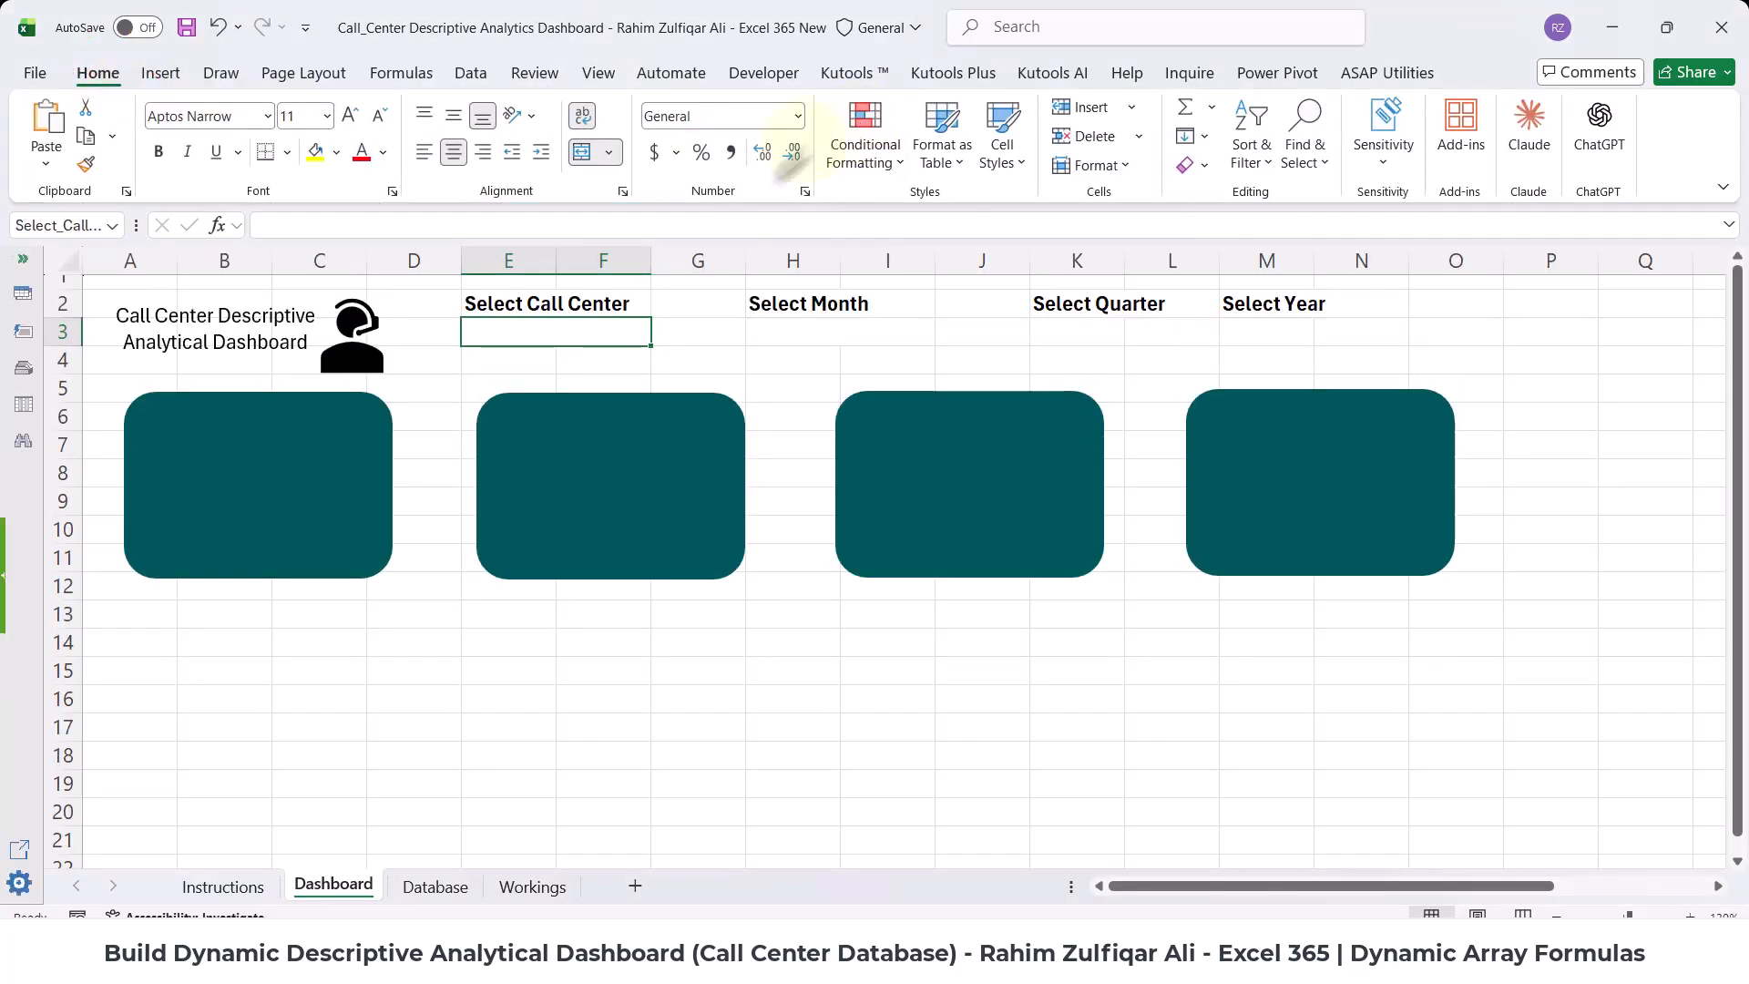
pyautogui.click(471, 74)
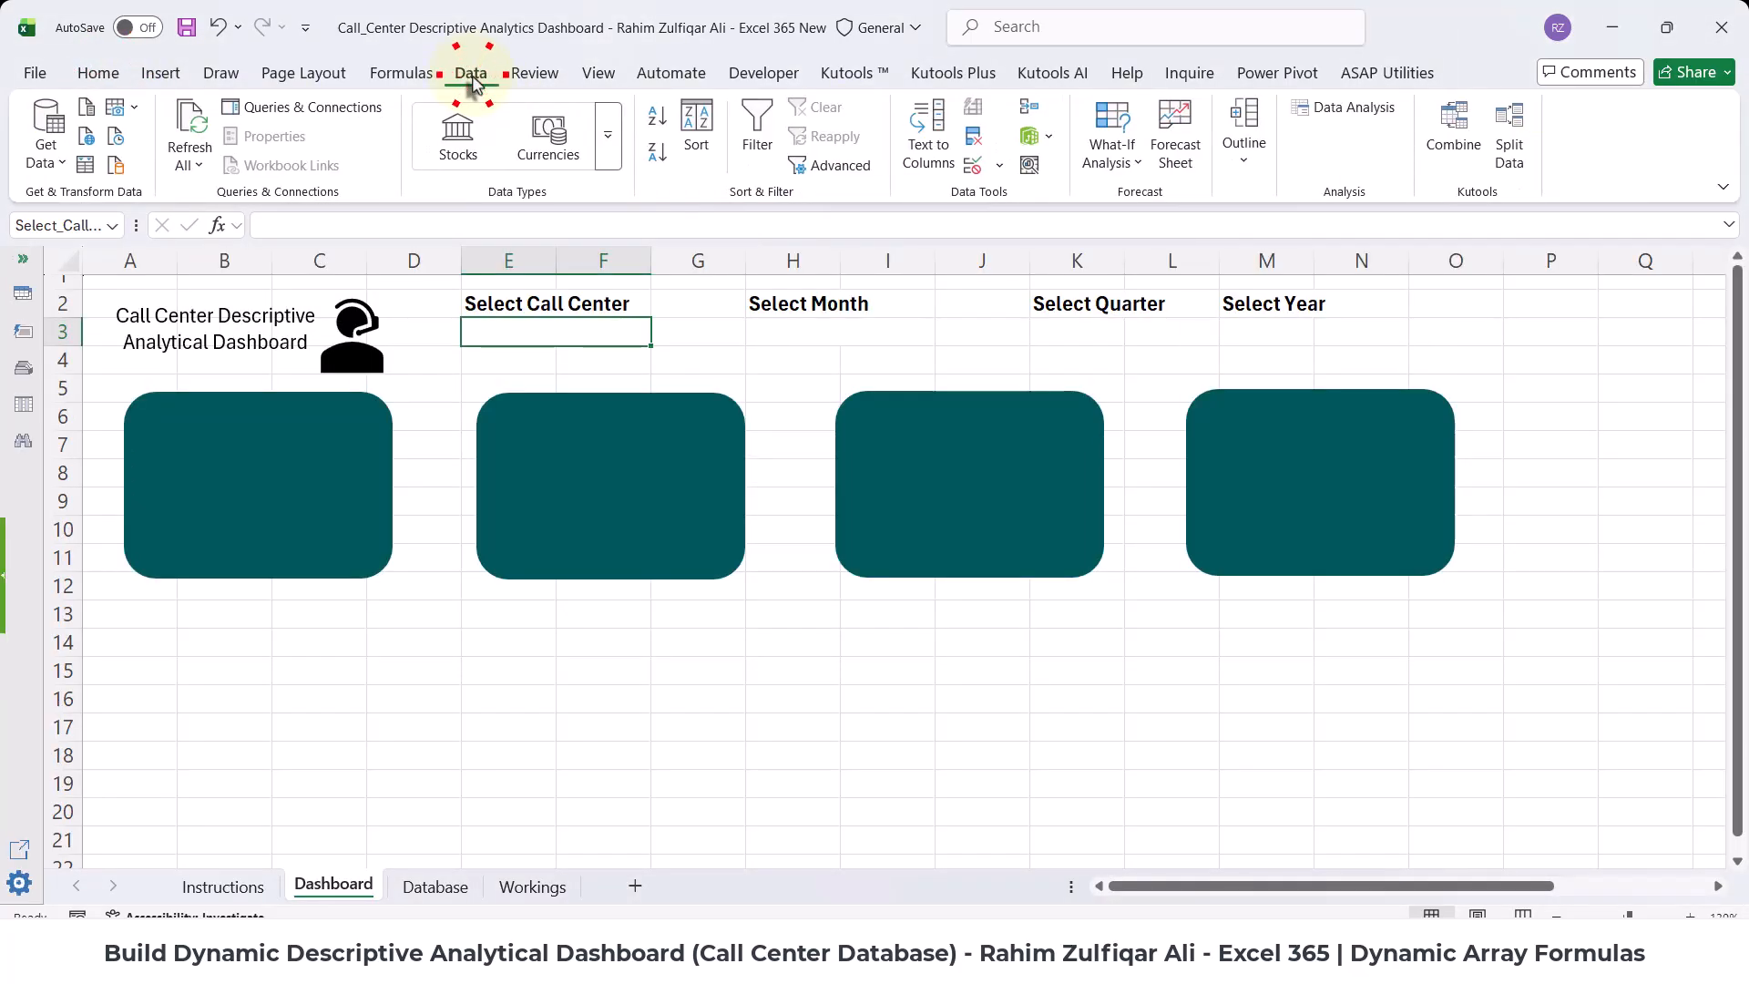
pyautogui.click(973, 166)
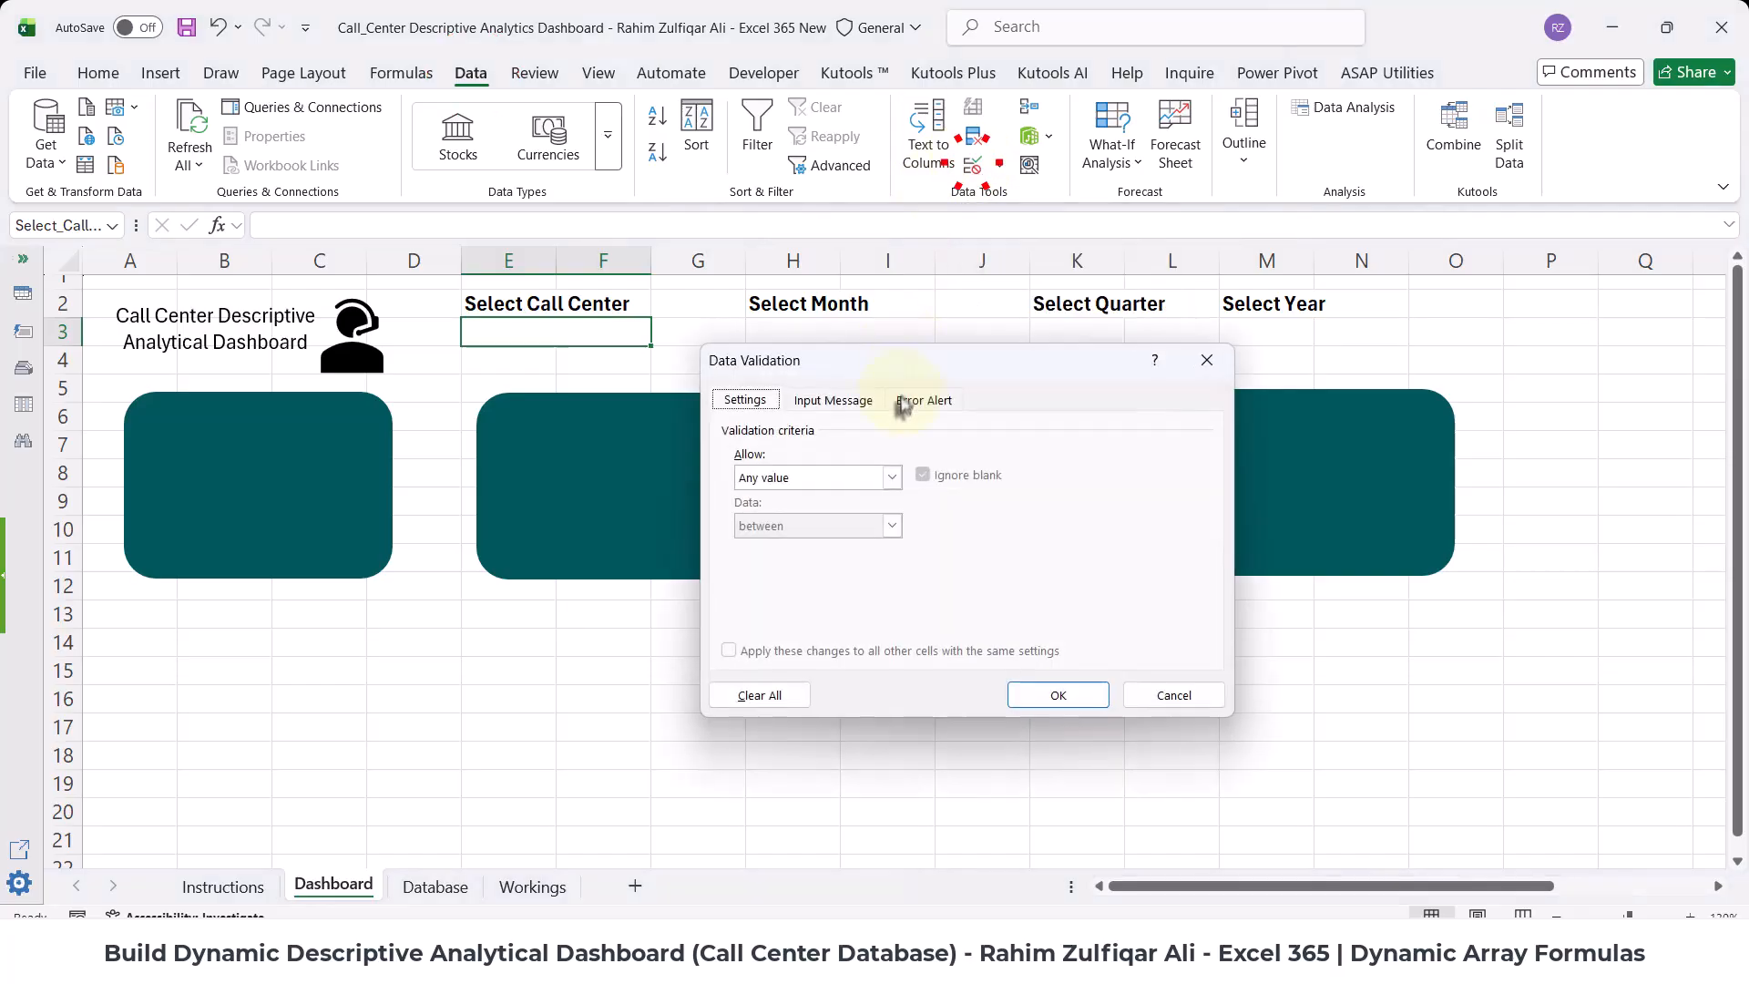
pyautogui.click(797, 478)
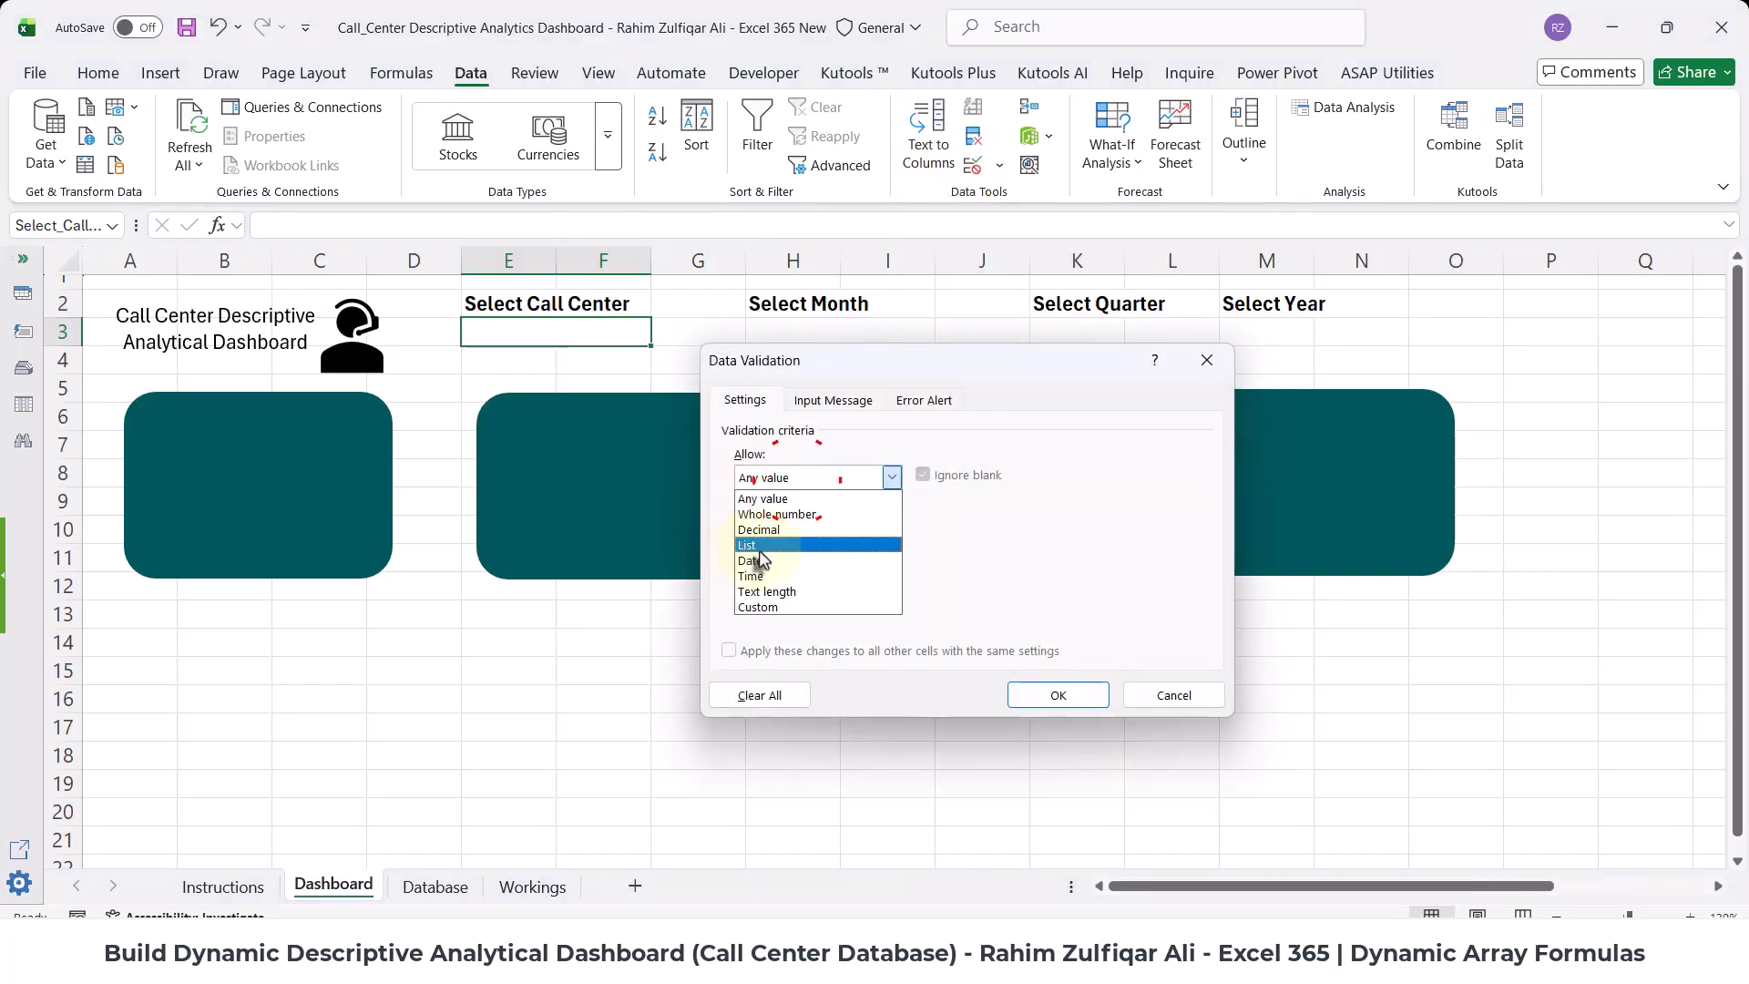
pyautogui.click(758, 549)
# - Point the validation list source to cell B5 of the Workings sheet: =Workings!$B$5
pyautogui.click(756, 568)
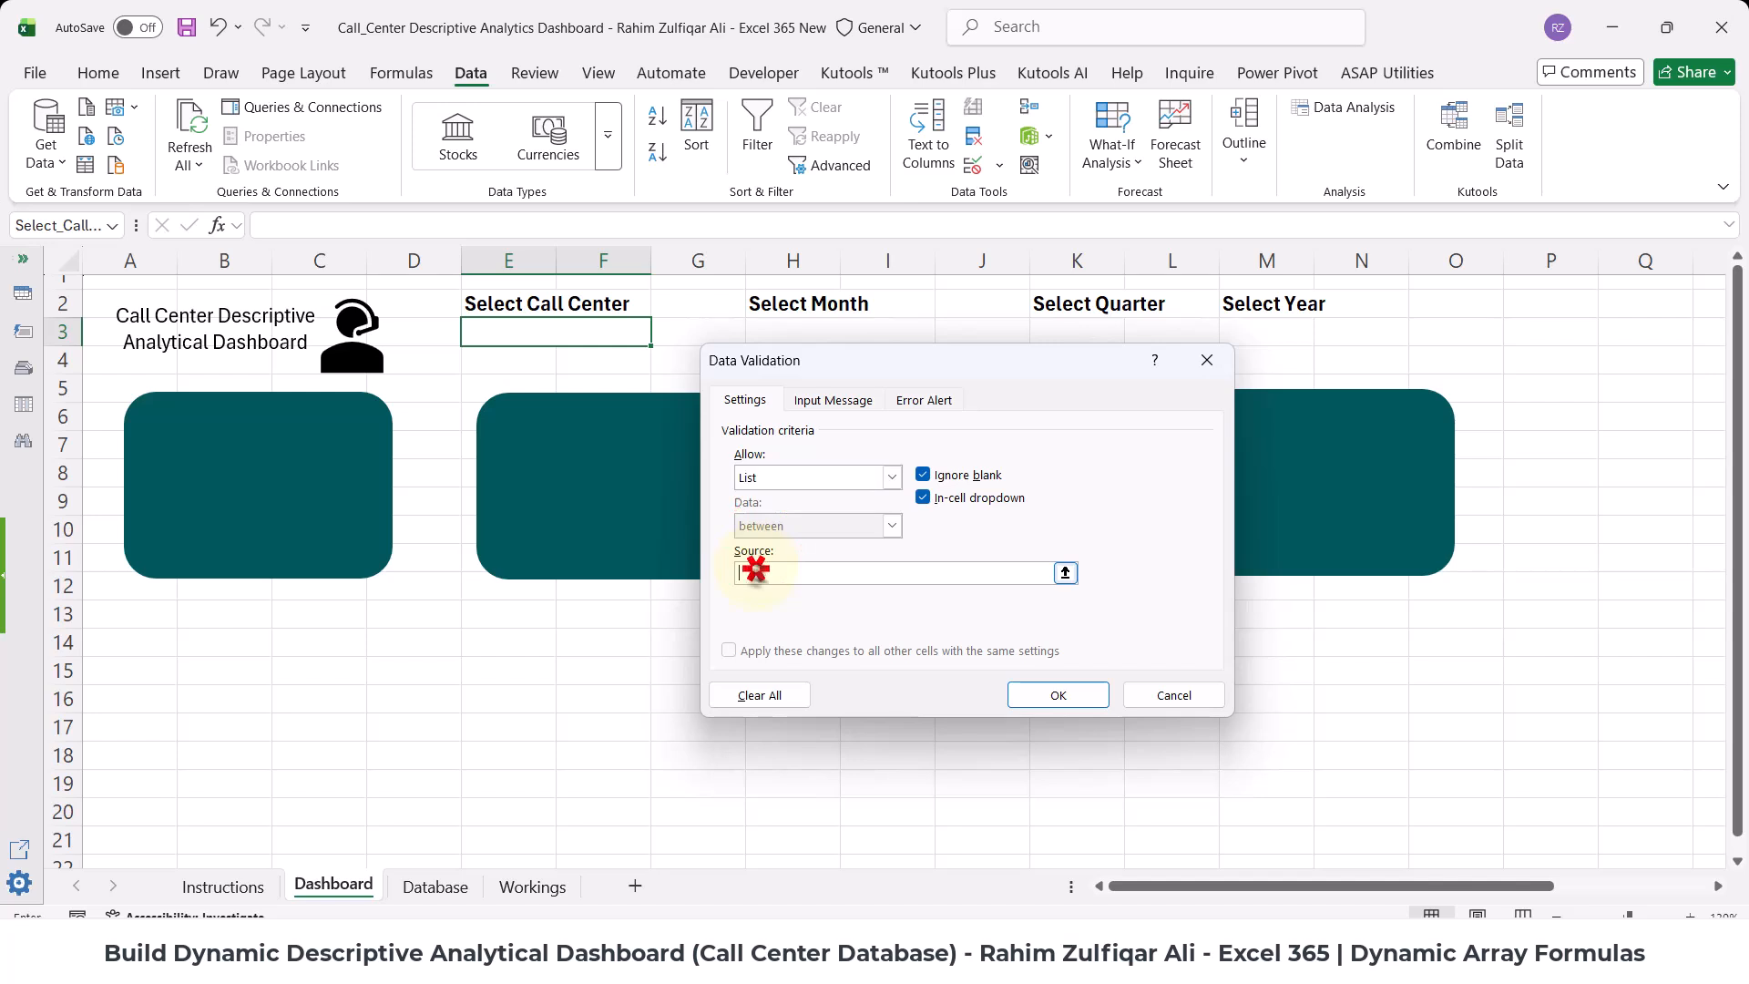
pyautogui.write('=')
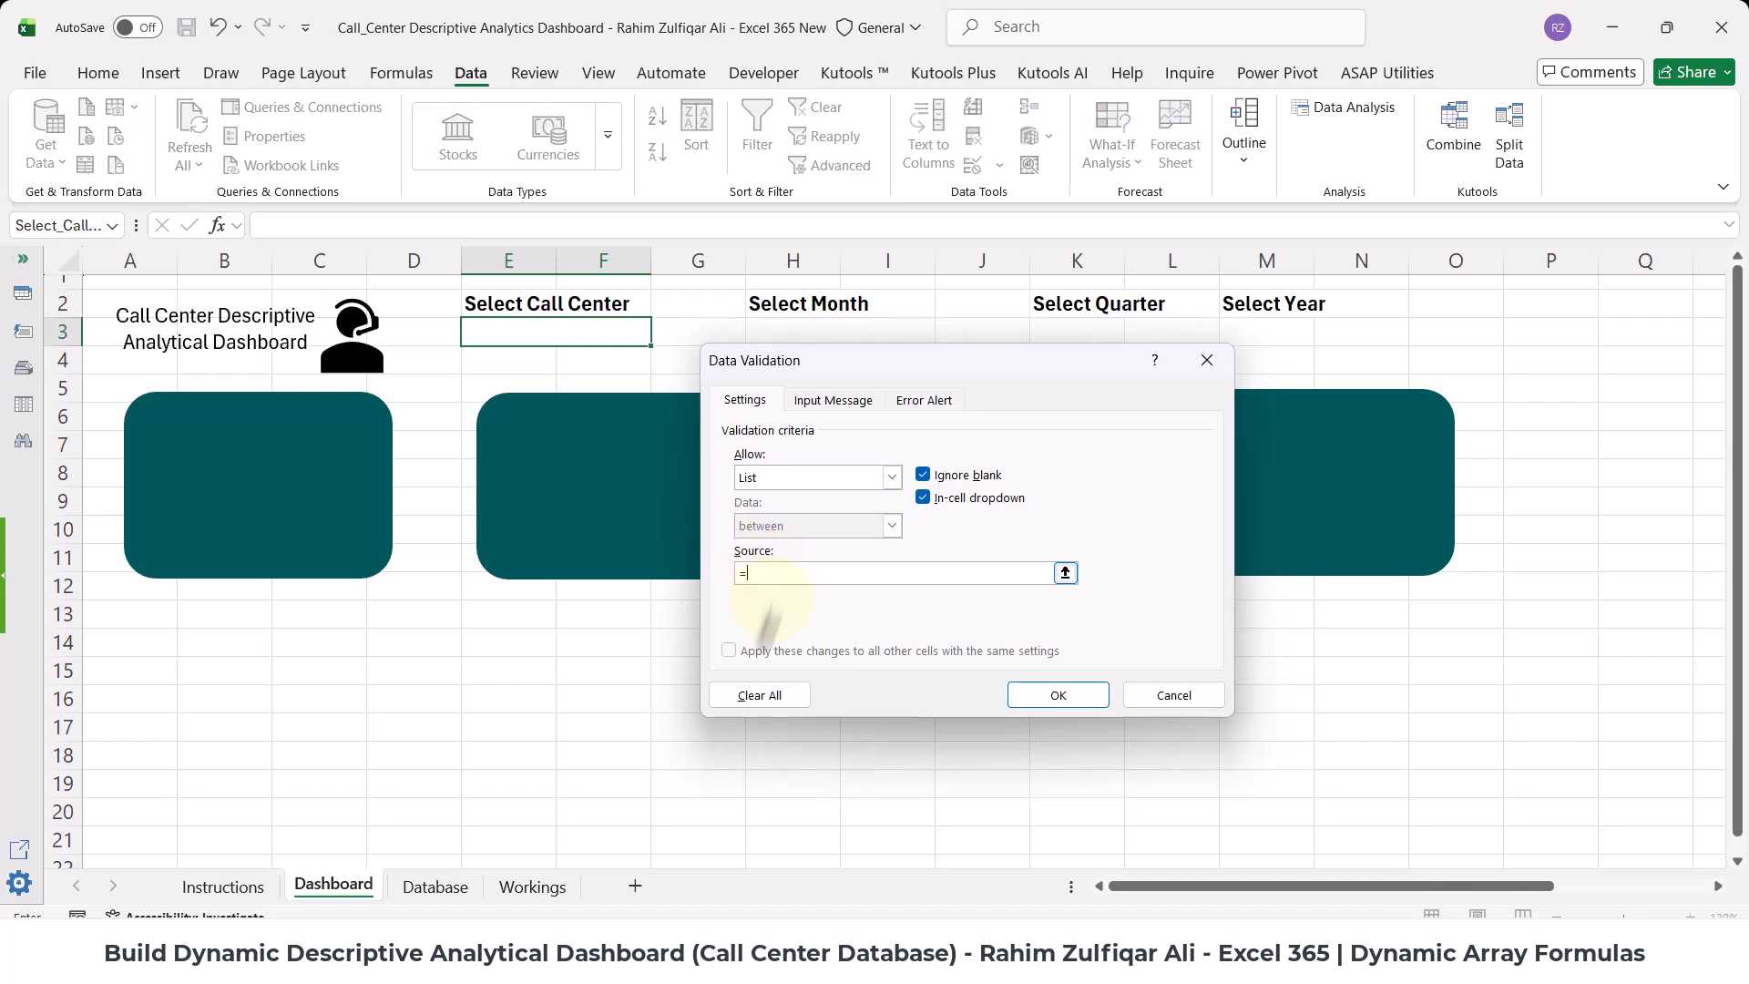
pyautogui.click(528, 888)
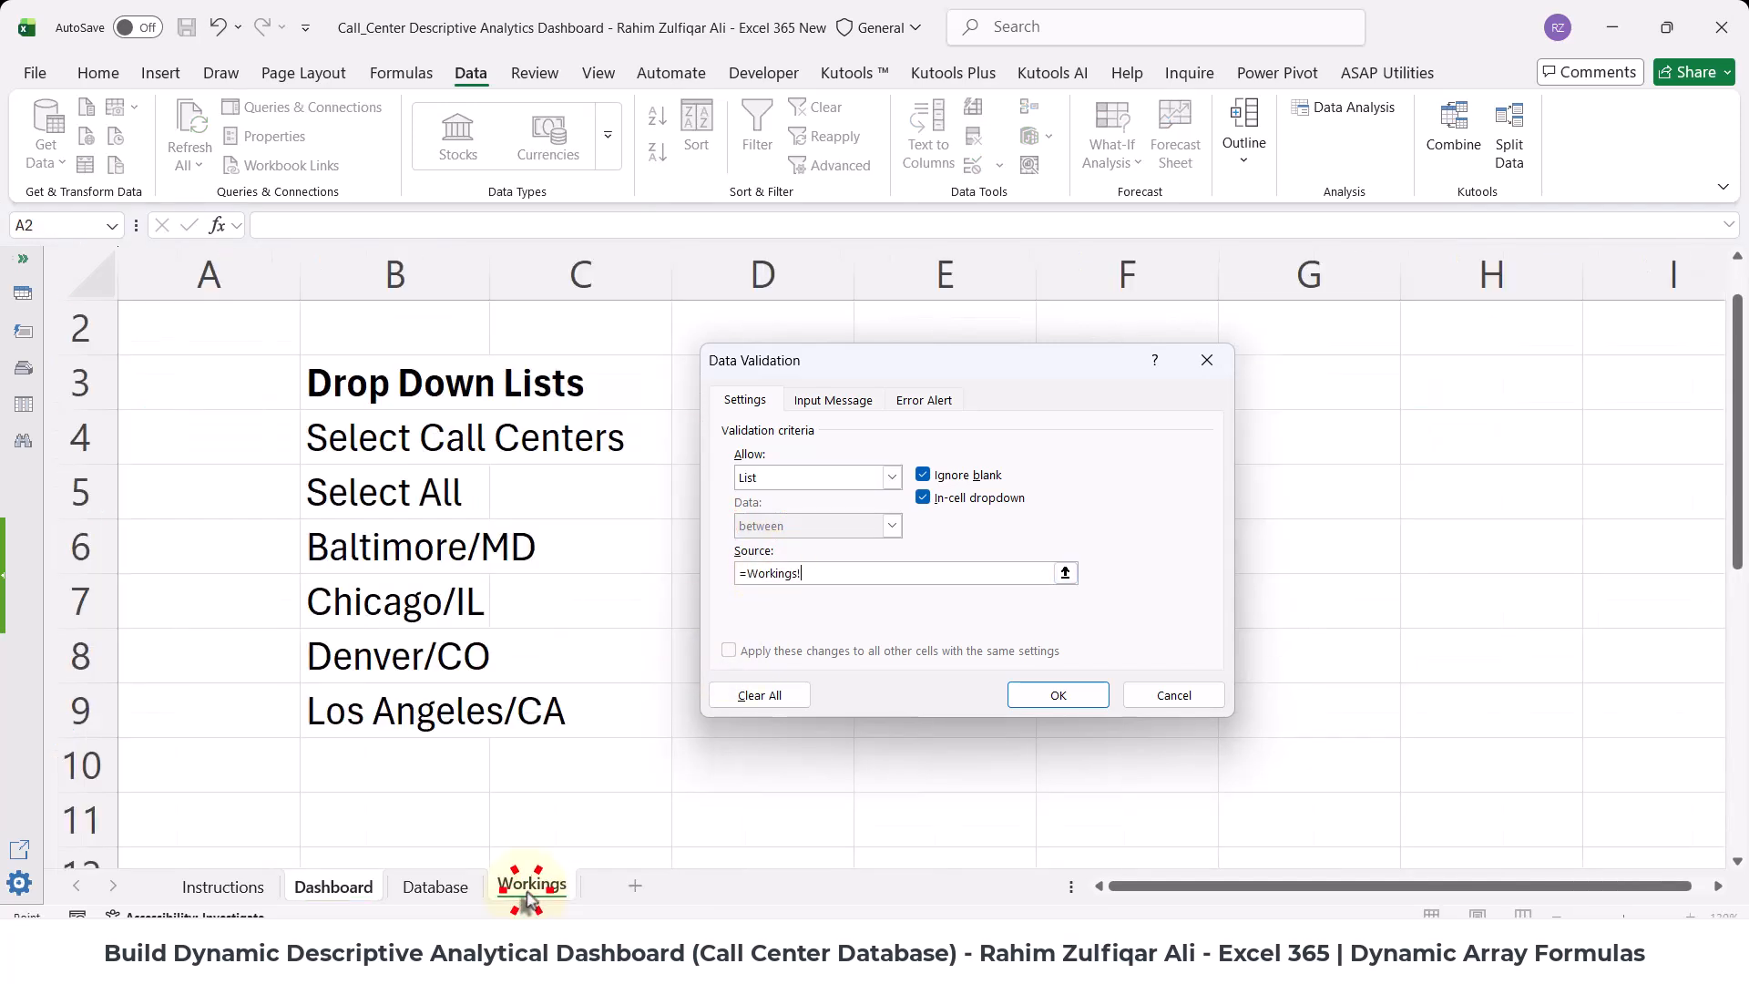
pyautogui.click(376, 499)
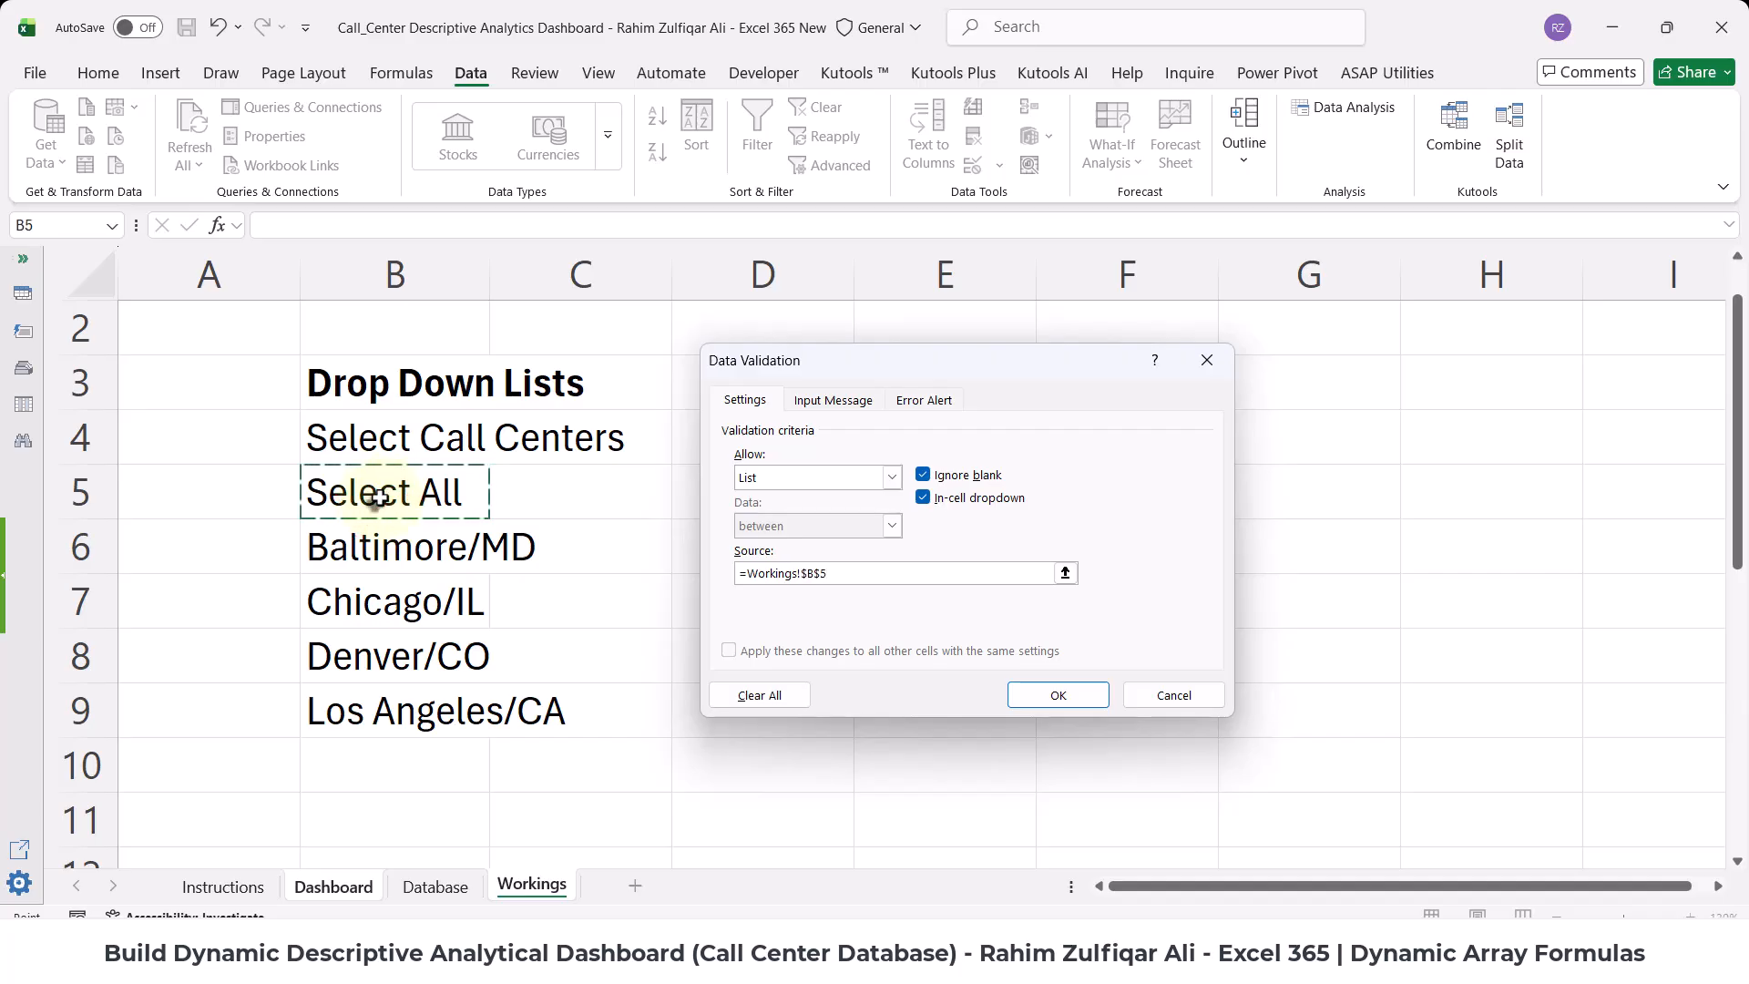
# - Set the list validation source to =Workings!$B$5# and choose Select All in the Dashboard's Select Call Center cell
pyautogui.write('#')
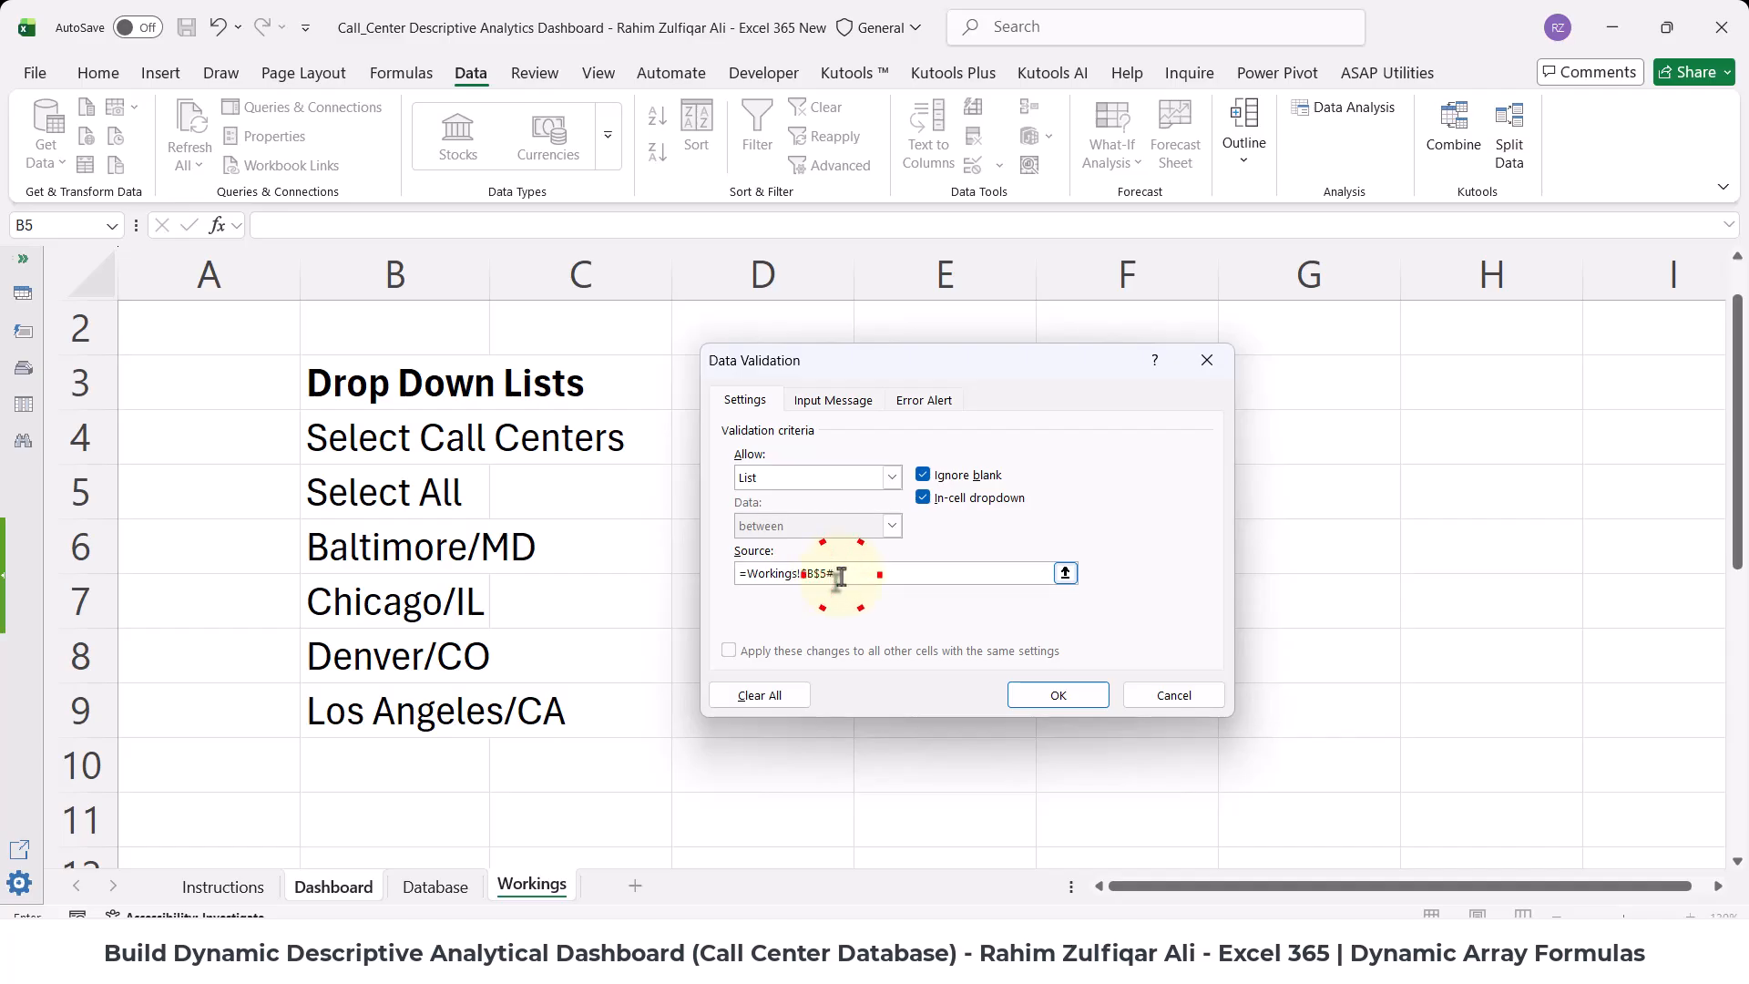
pyautogui.click(1029, 697)
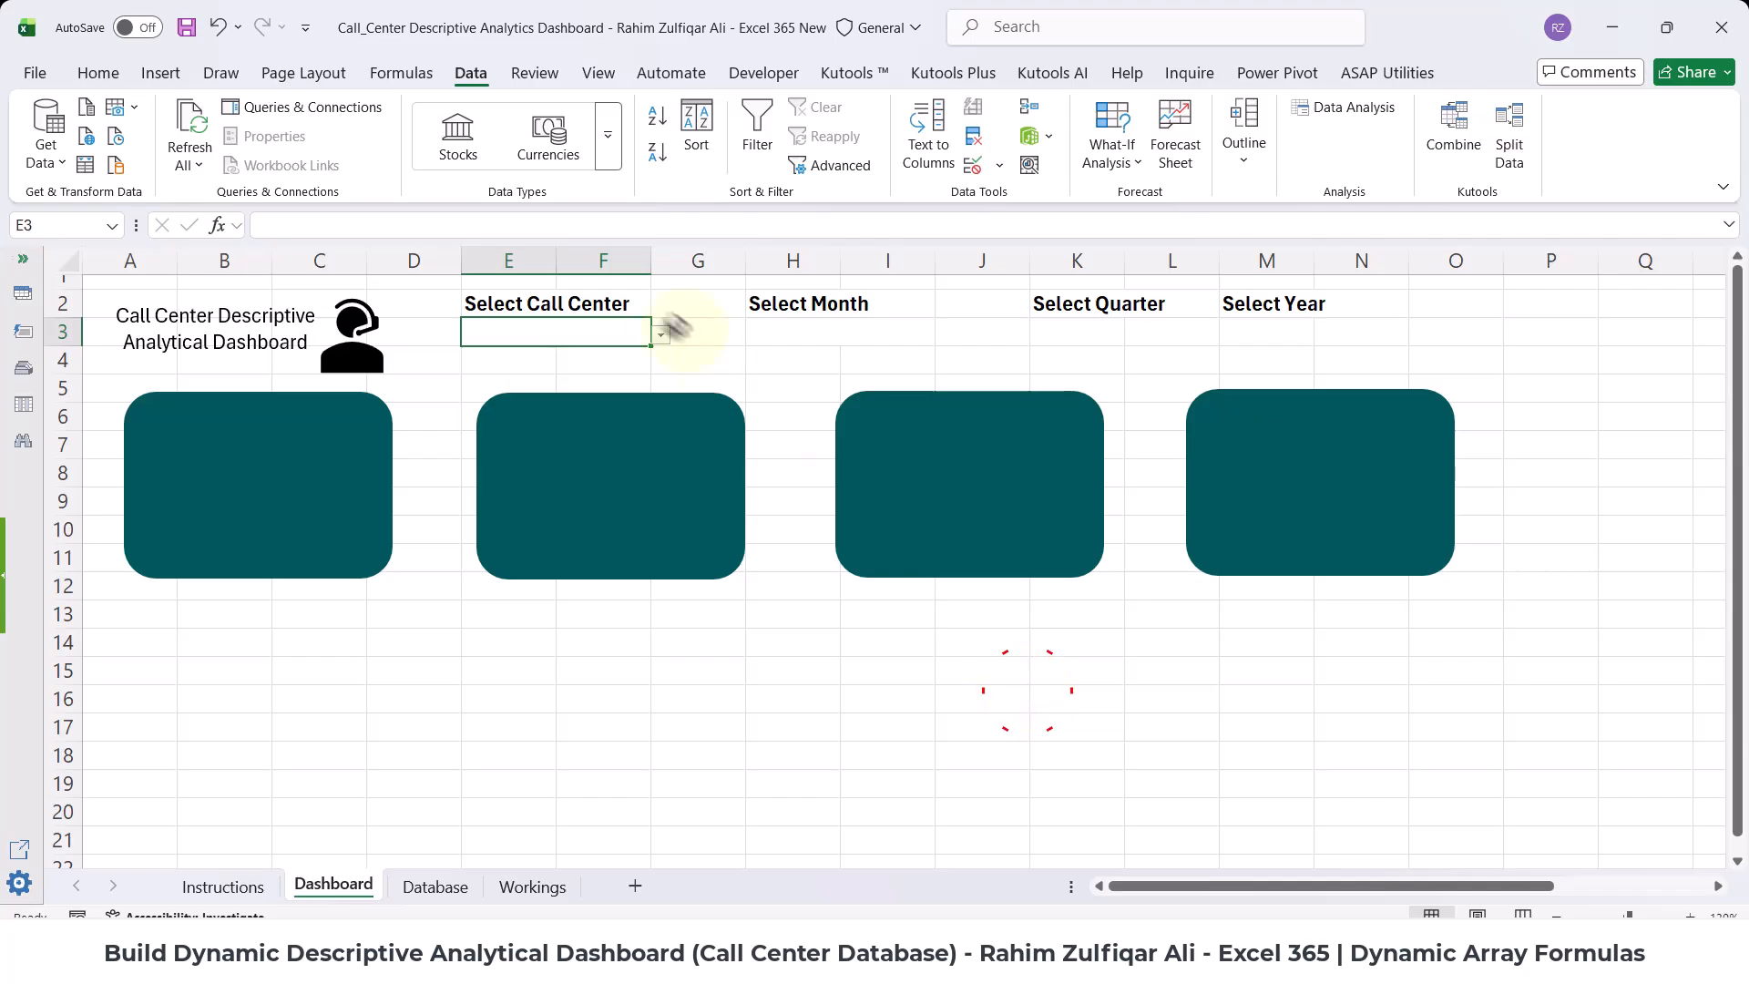
pyautogui.click(662, 338)
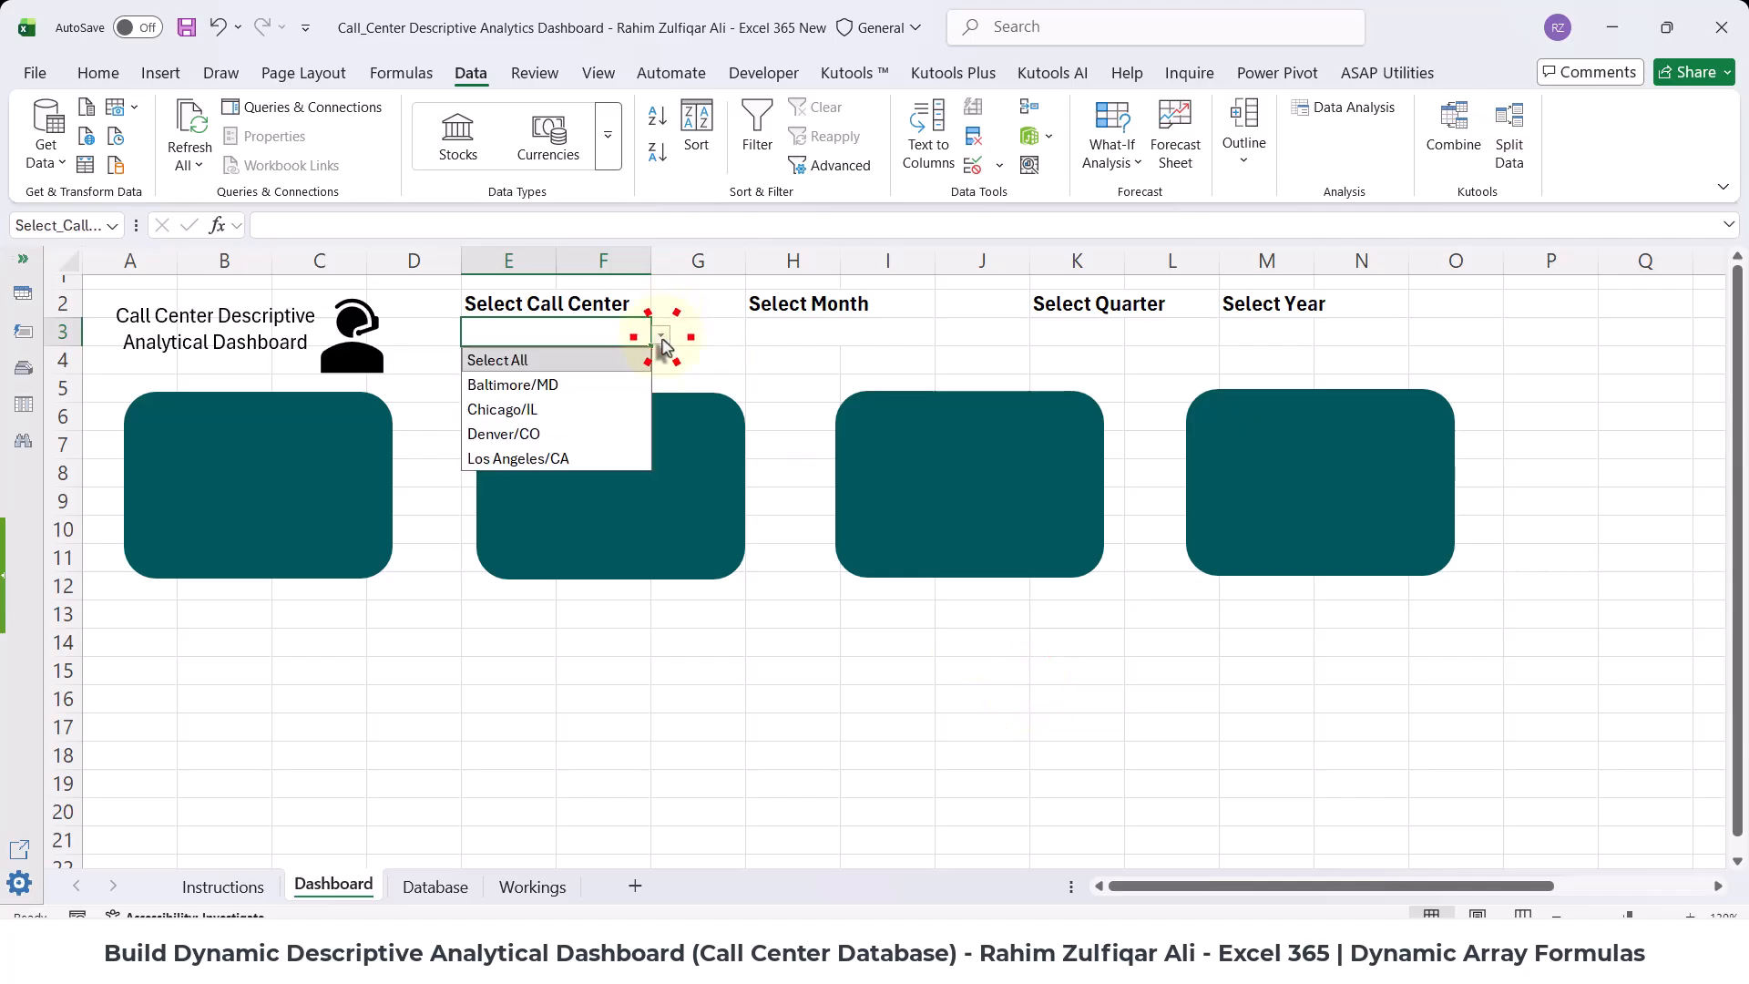
pyautogui.click(545, 355)
# - Try Chicago/IL, Denver/CO and Baltimore/MD in the Select Call Center drop-down, ending on Select All
pyautogui.click(661, 337)
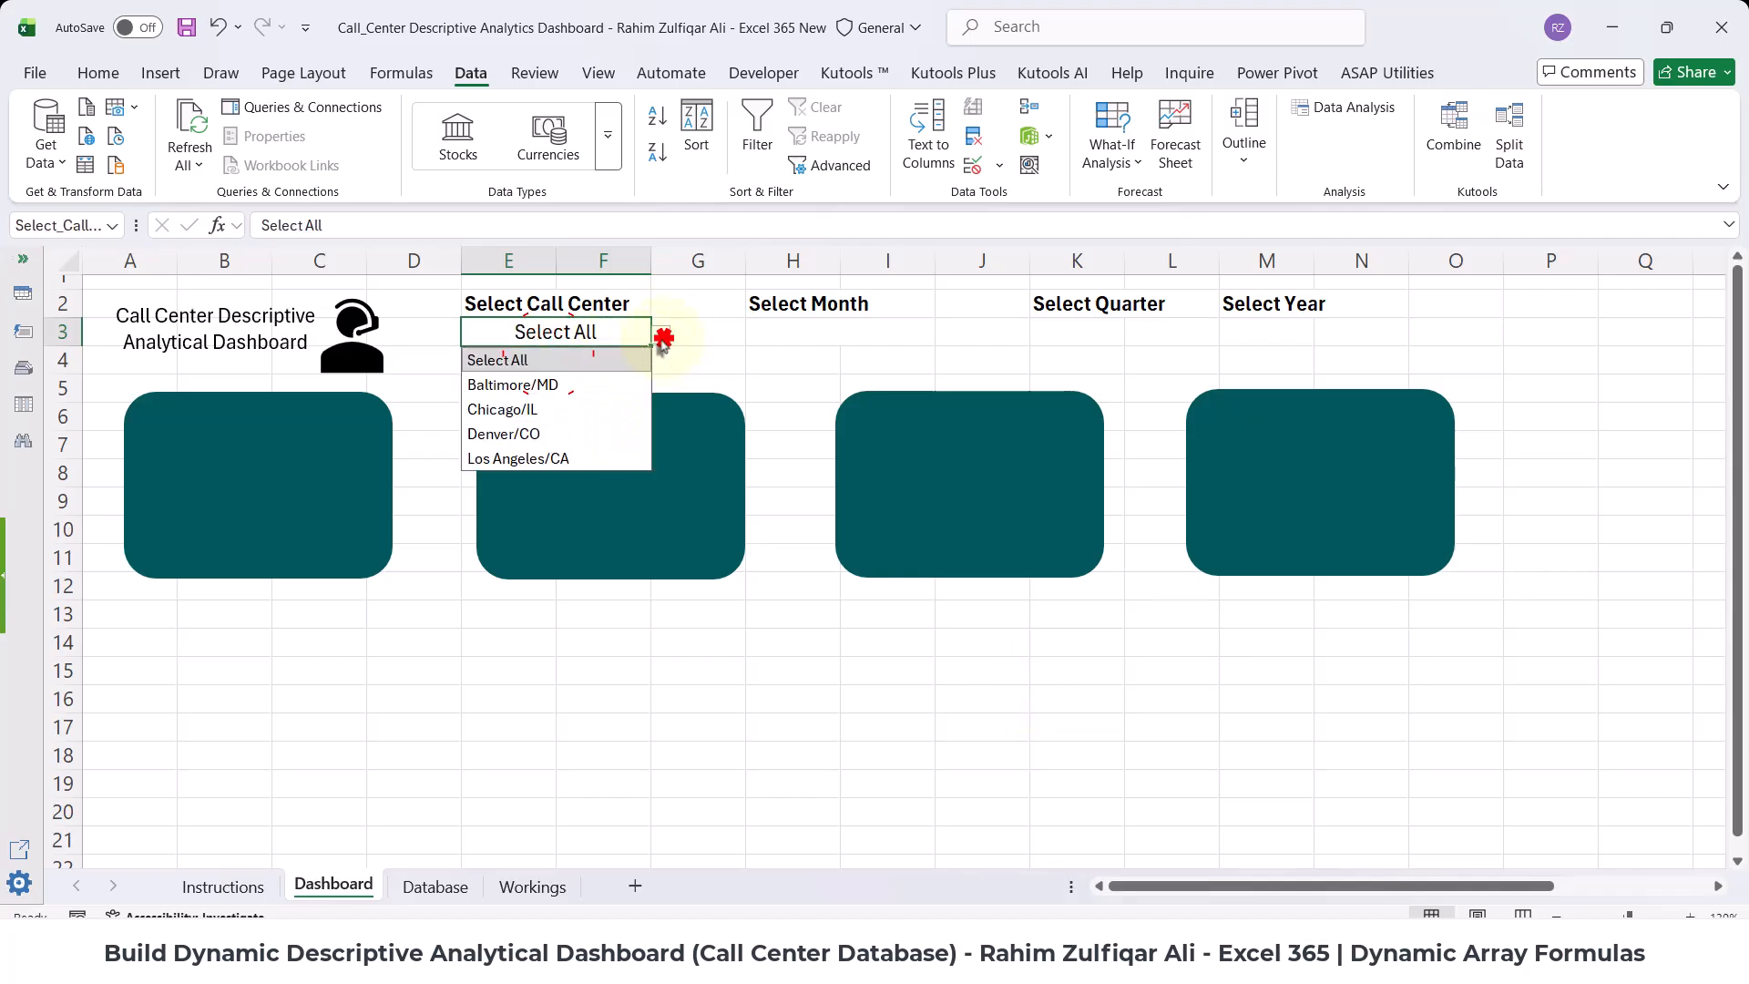
pyautogui.click(527, 405)
pyautogui.click(661, 337)
pyautogui.click(564, 432)
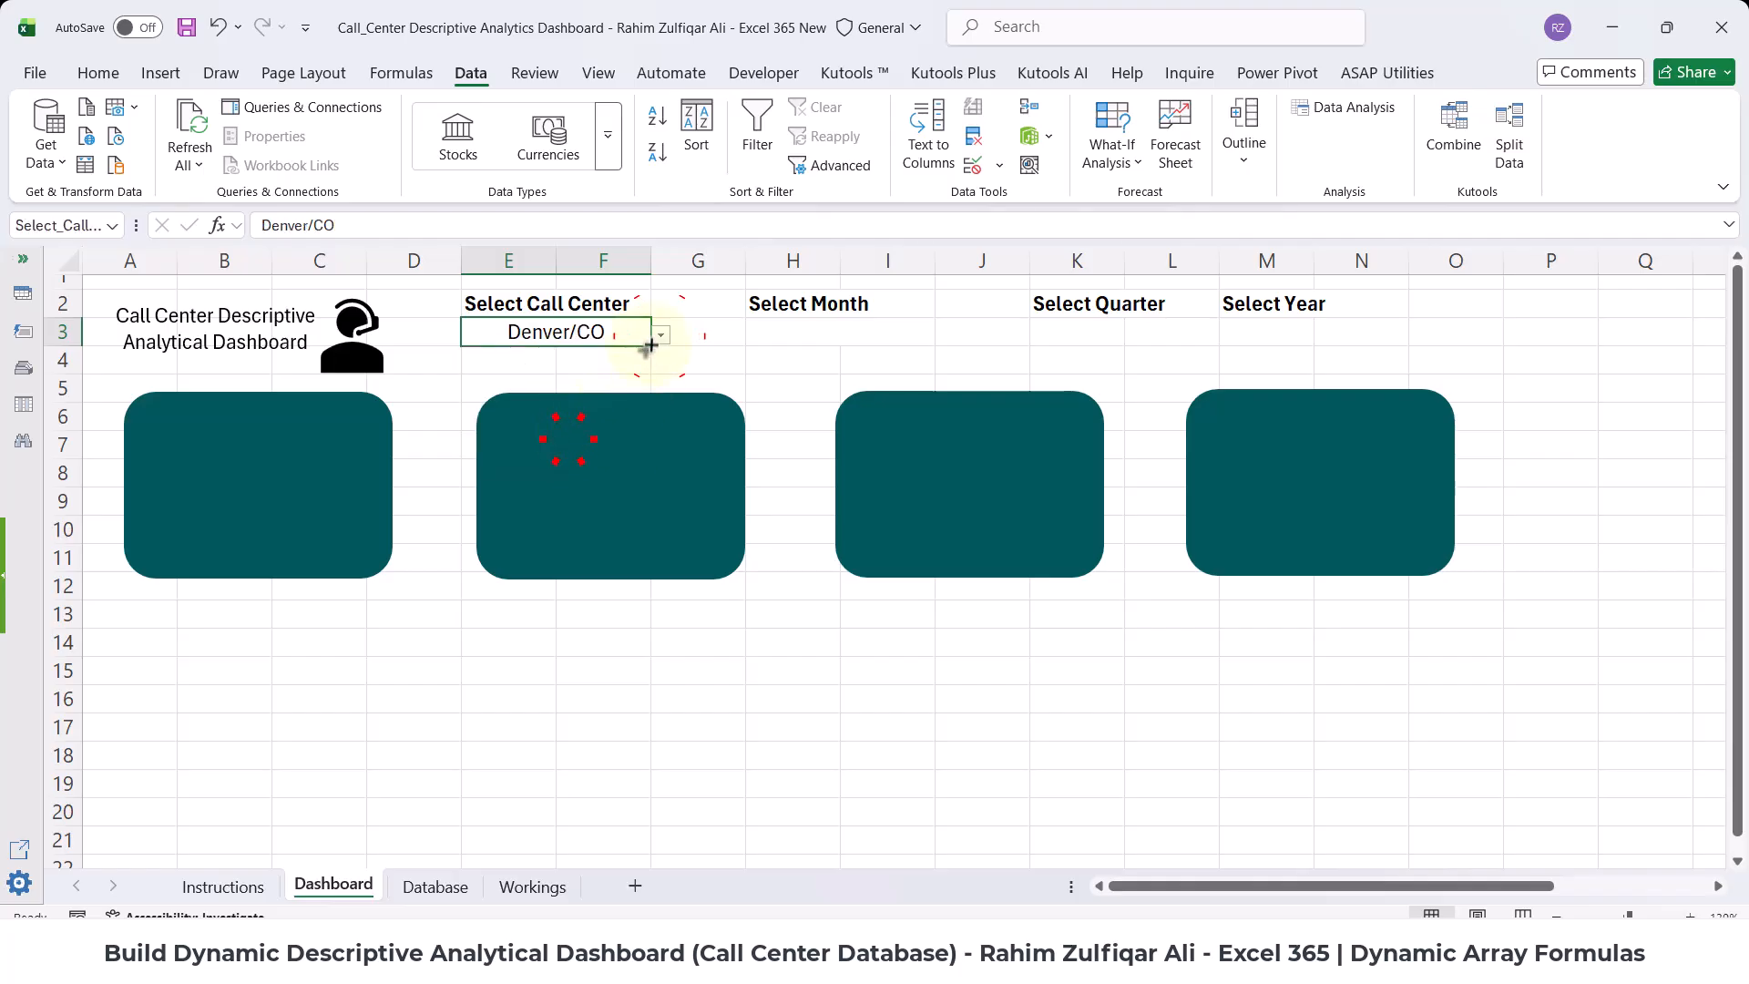
pyautogui.click(659, 336)
pyautogui.click(546, 407)
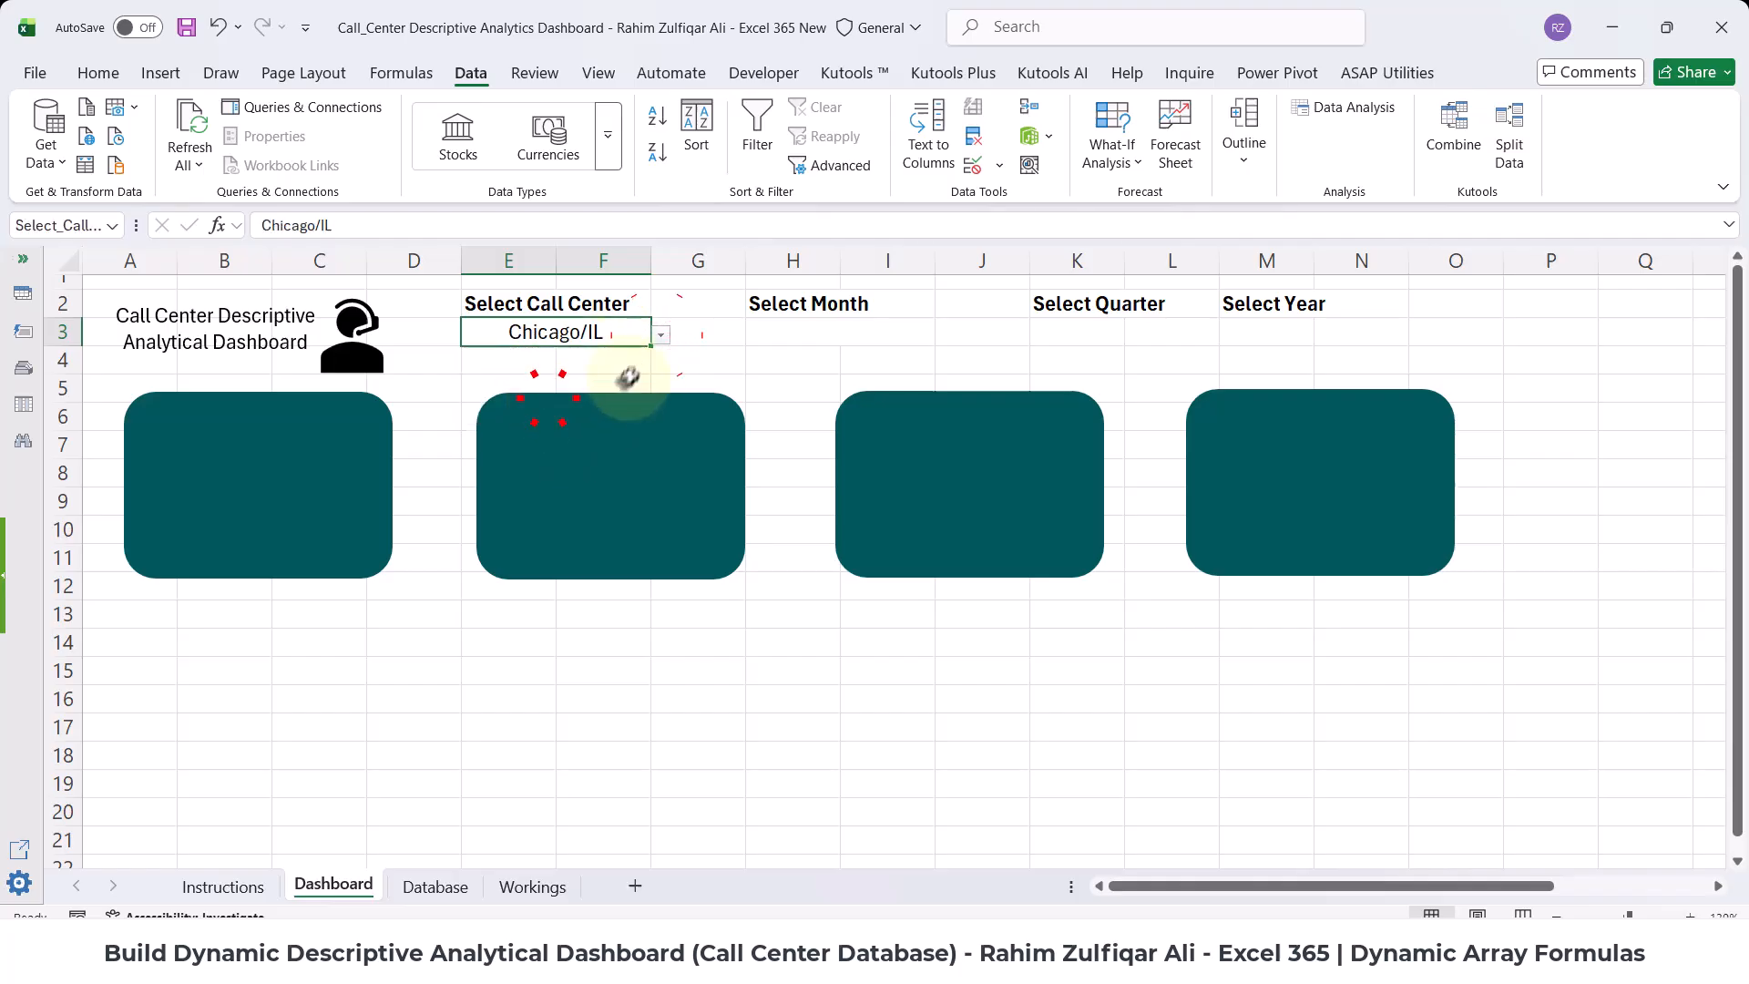
pyautogui.click(659, 335)
pyautogui.click(602, 383)
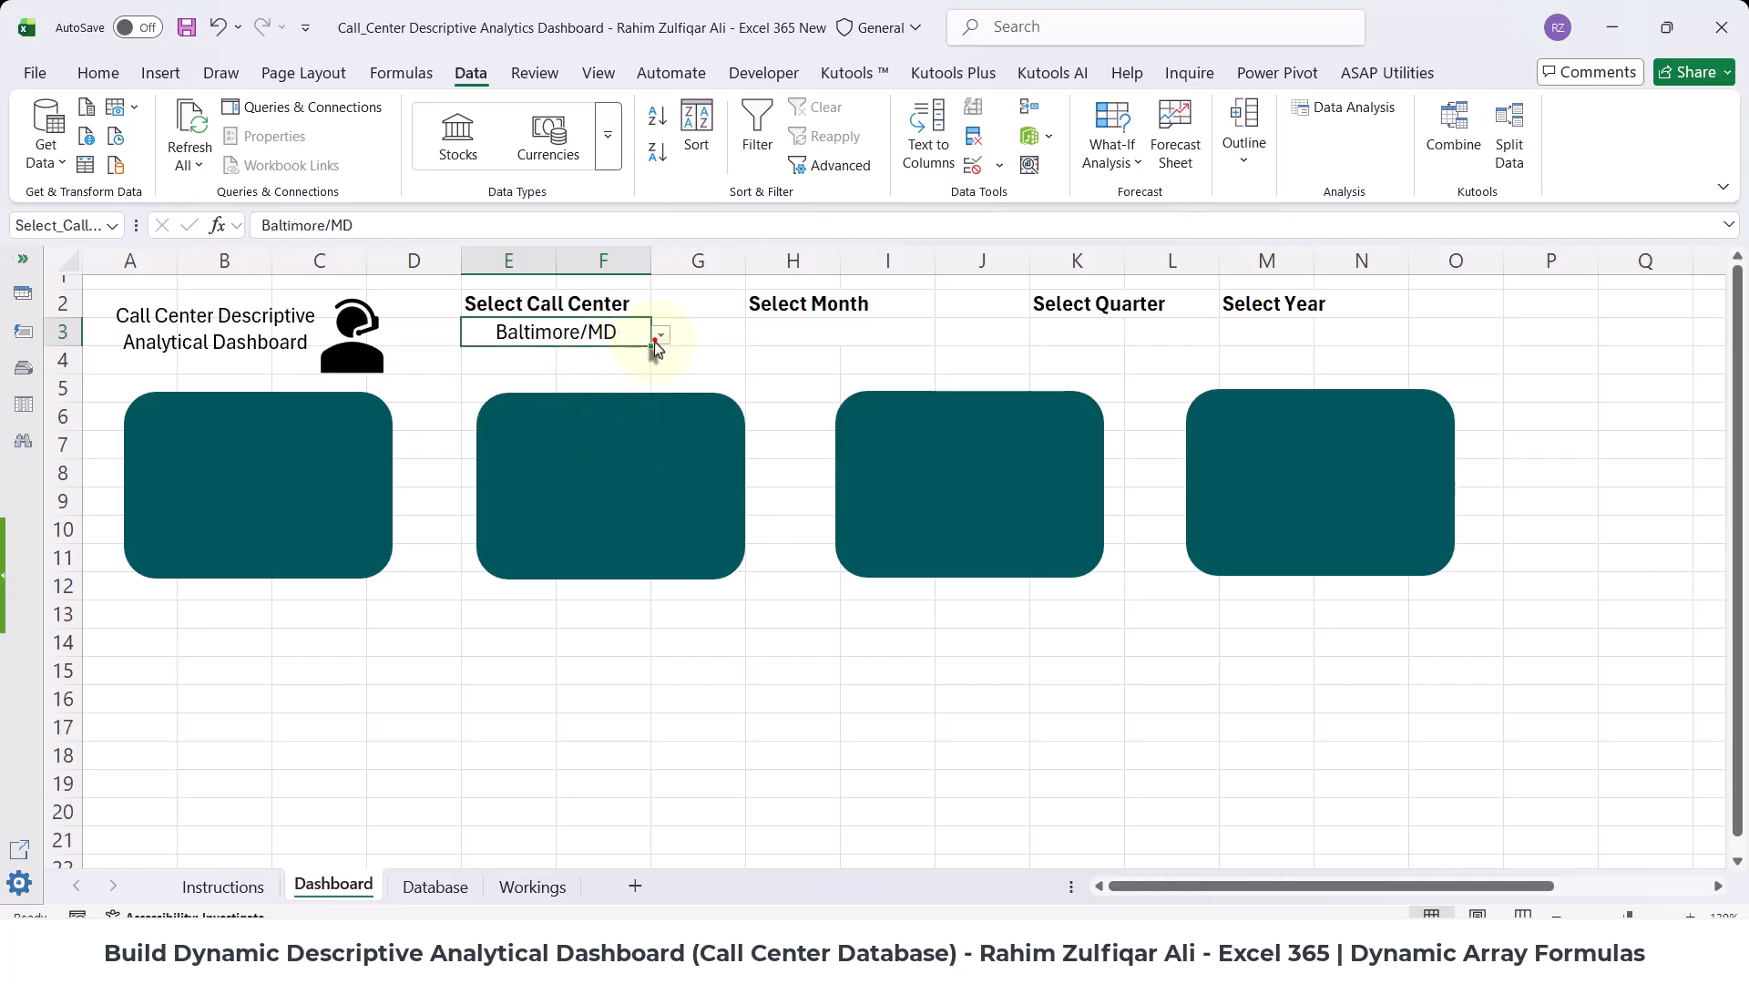
pyautogui.click(658, 337)
pyautogui.click(598, 362)
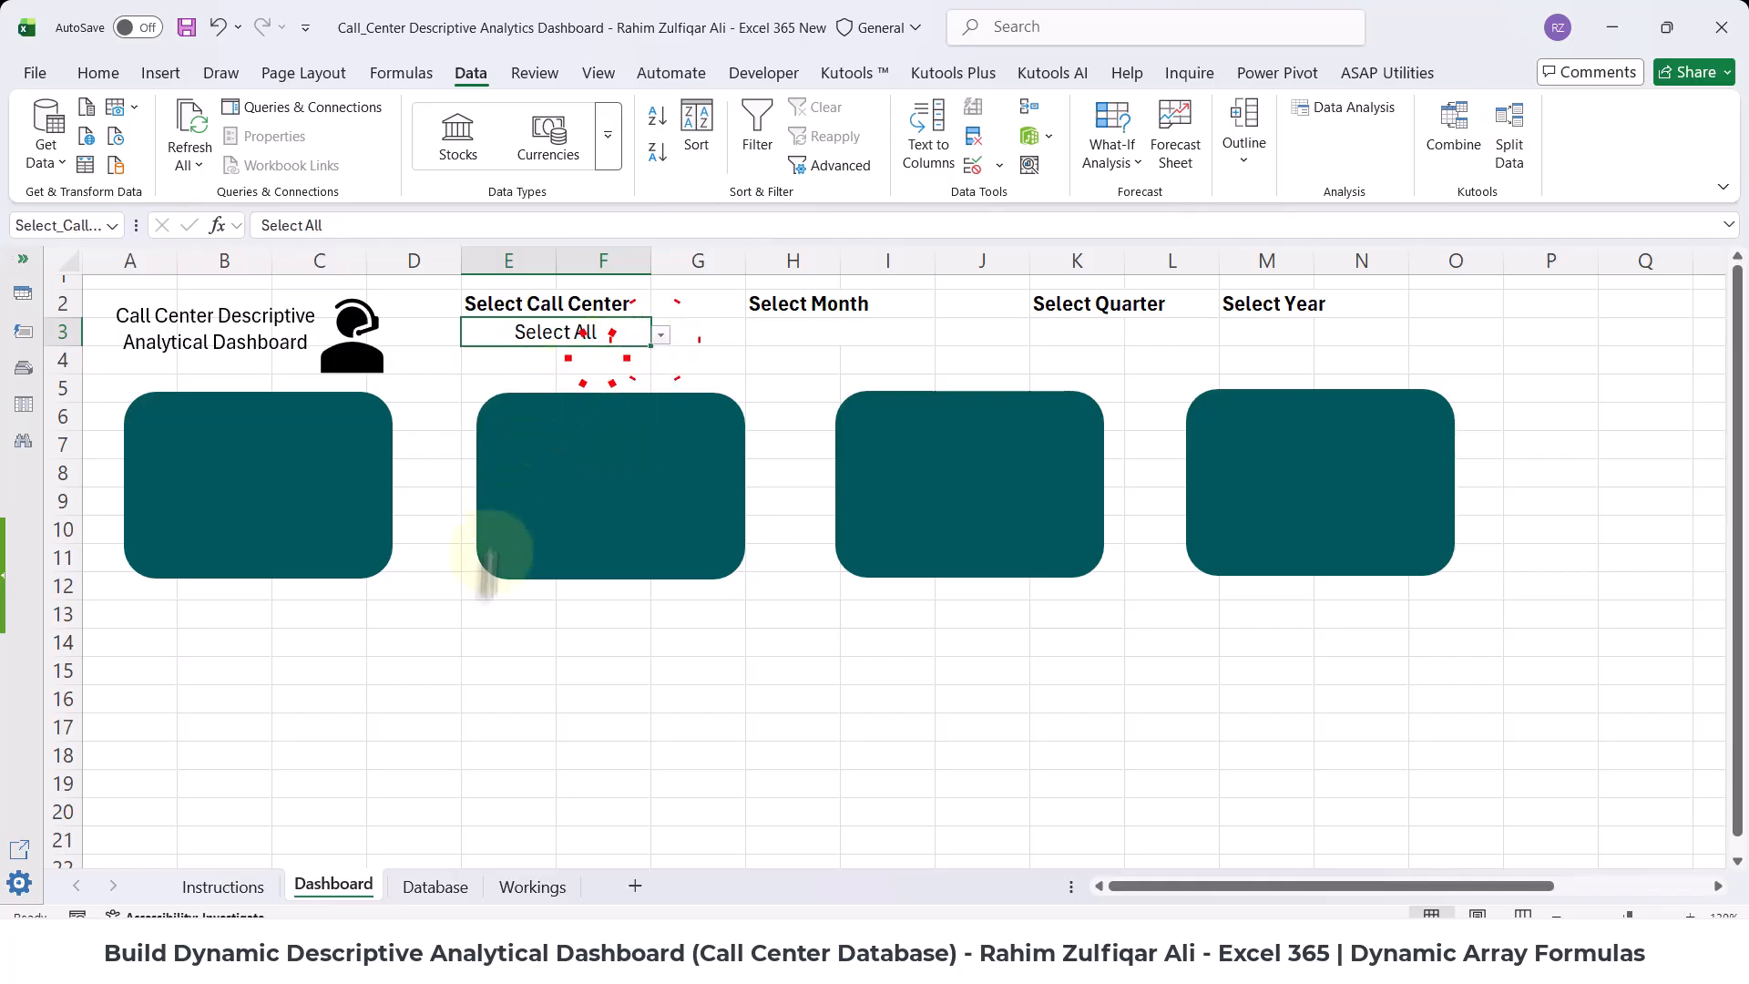
# - Fill cells N2:N5 of the call_center column on the Database sheet with Karachi
pyautogui.click(409, 889)
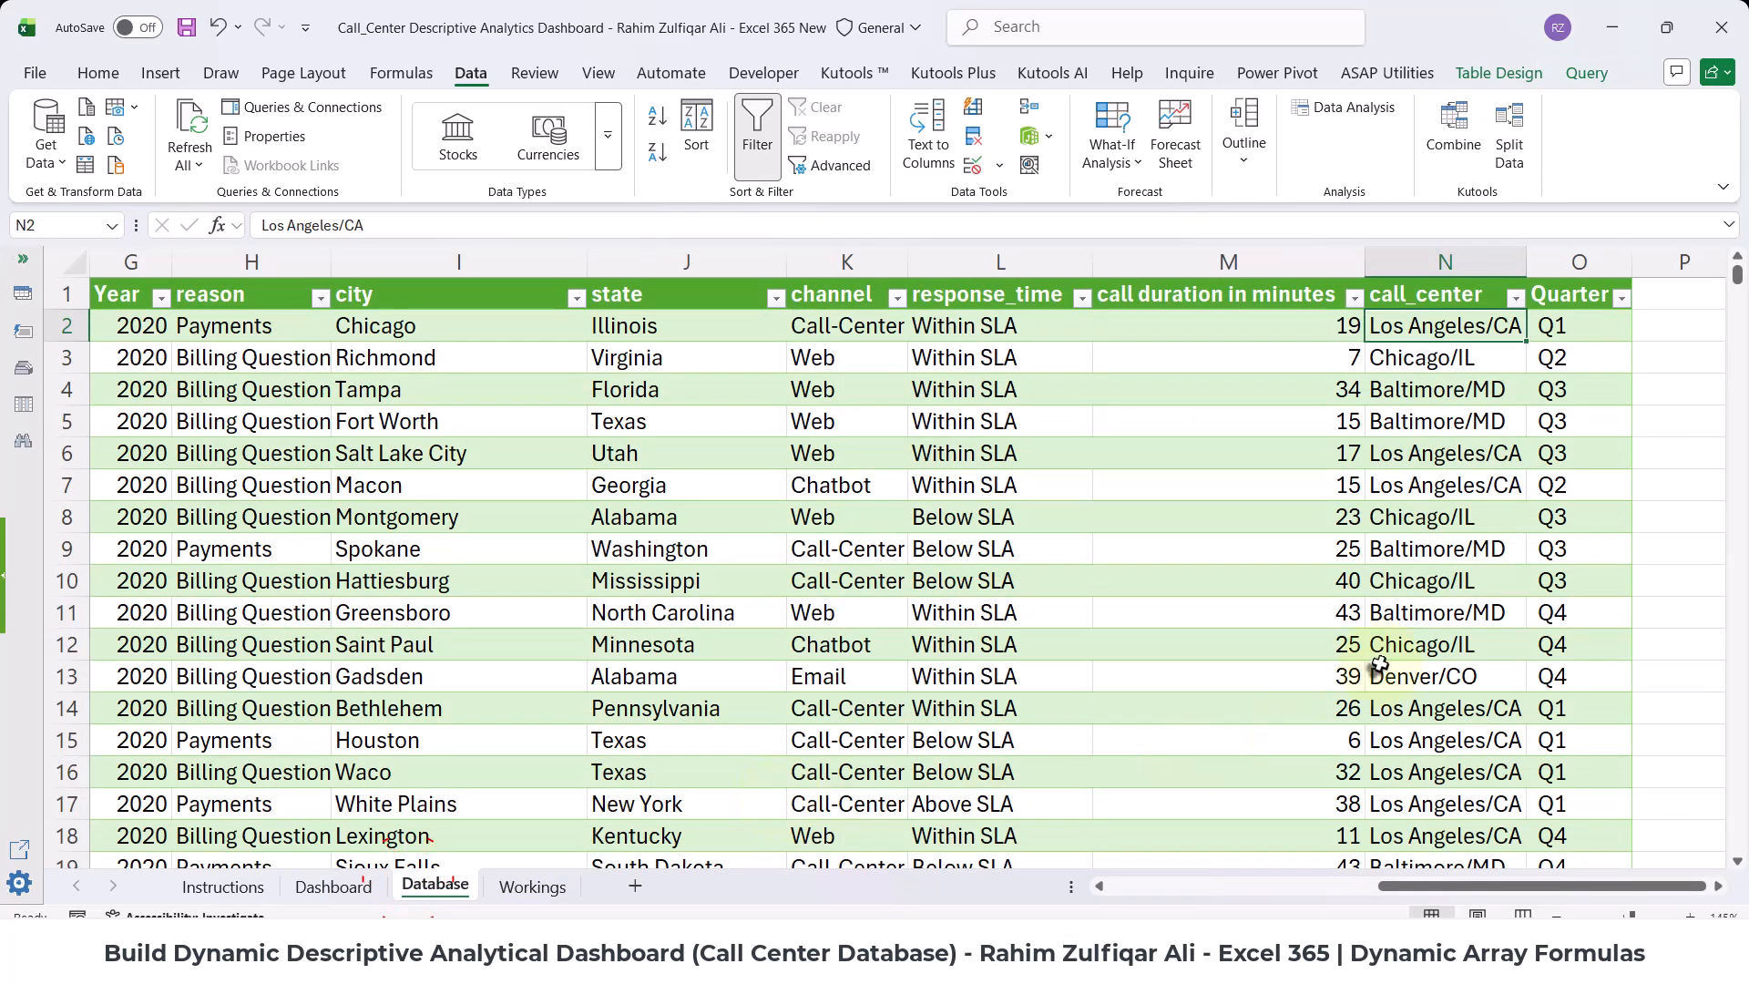
pyautogui.click(1421, 360)
pyautogui.click(1426, 337)
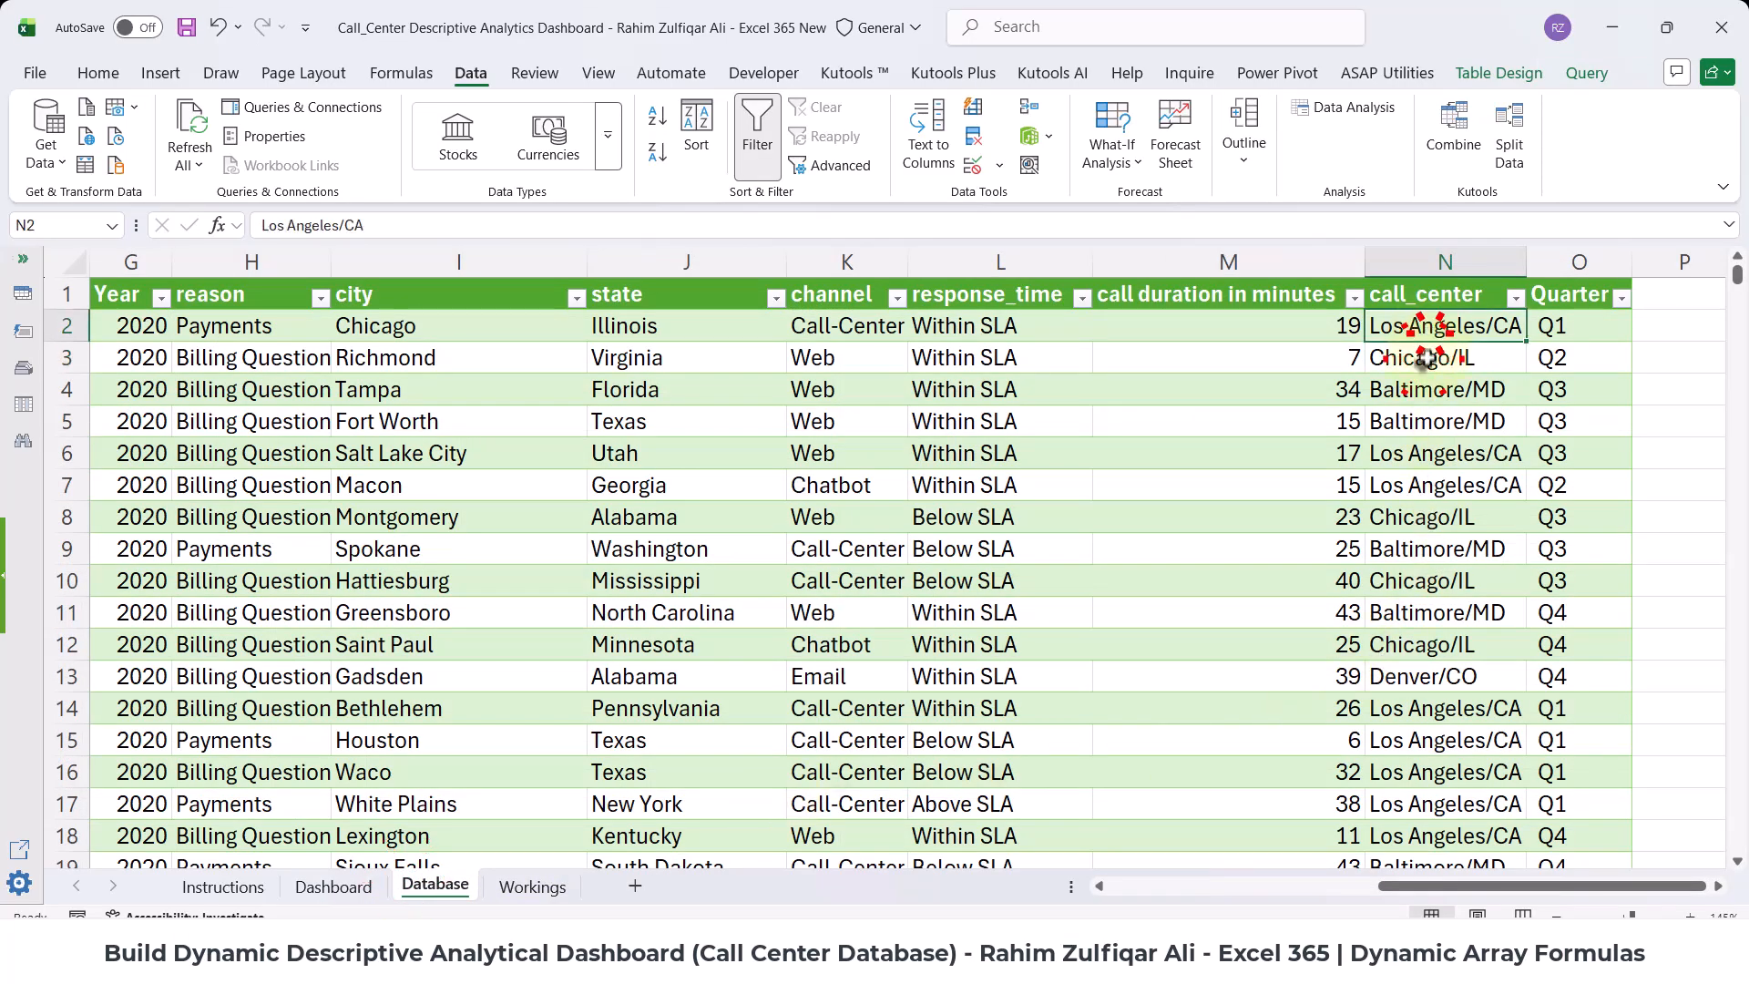
pyautogui.click(1426, 362)
pyautogui.moveTo(1424, 331); pyautogui.dragTo(1428, 410)
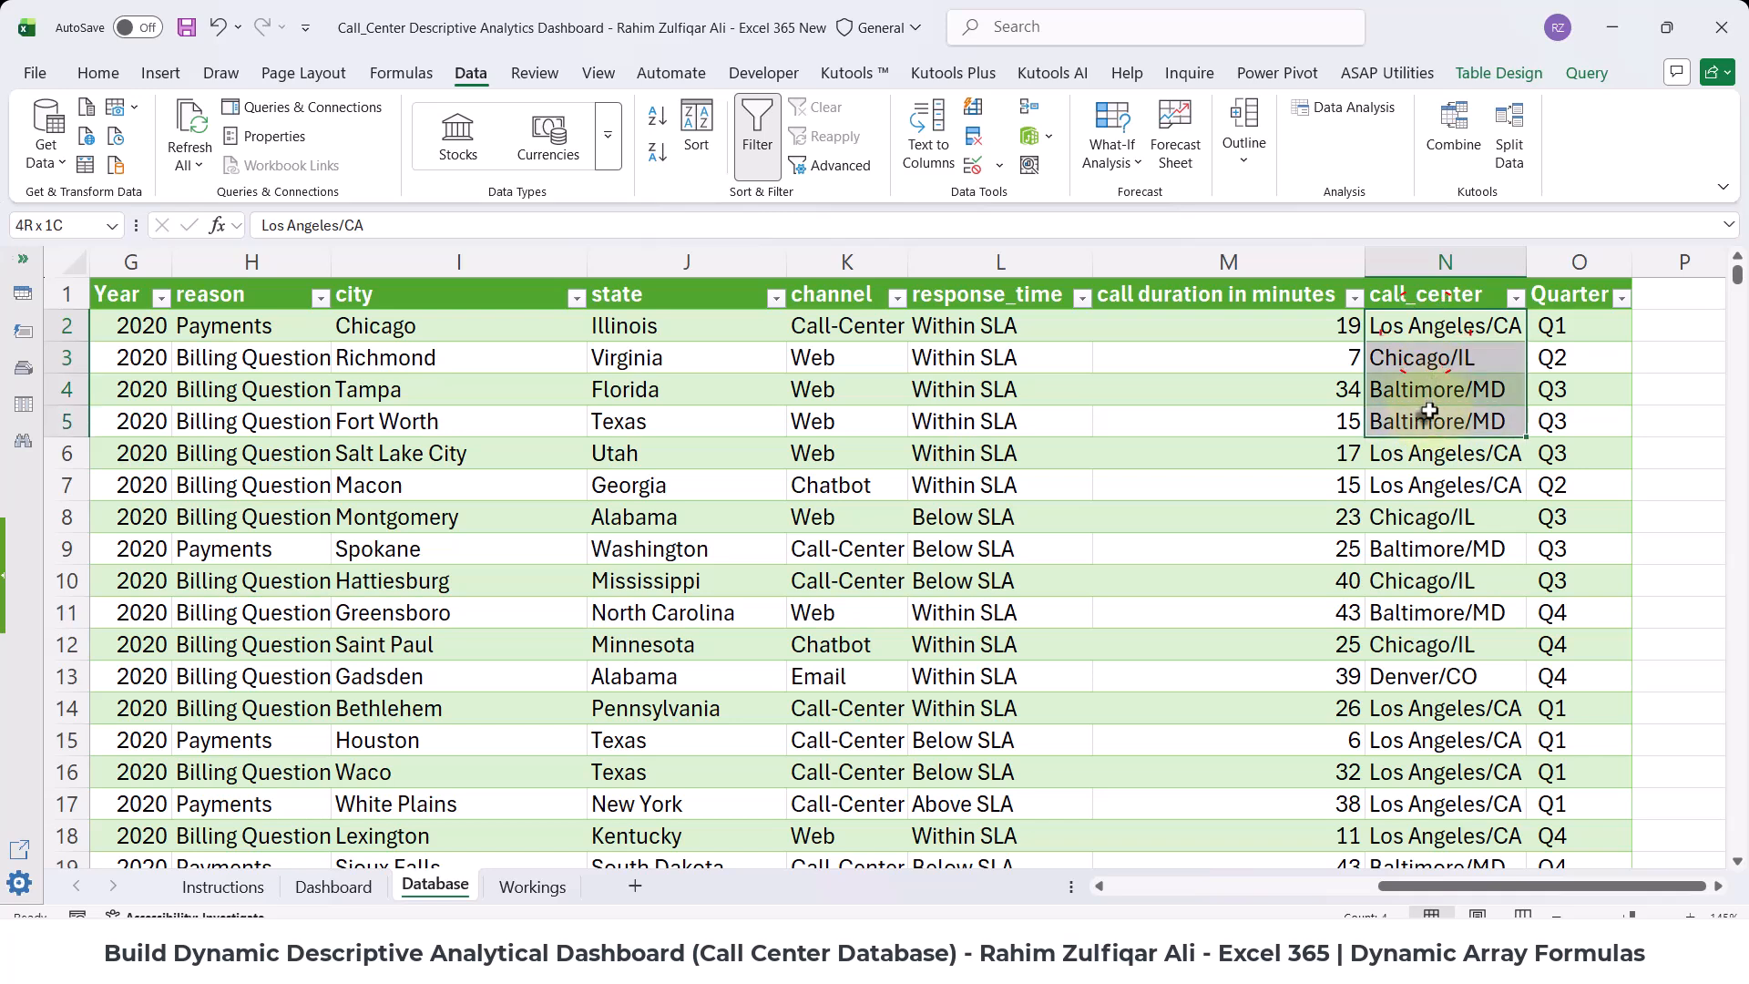
pyautogui.write('Karachi')
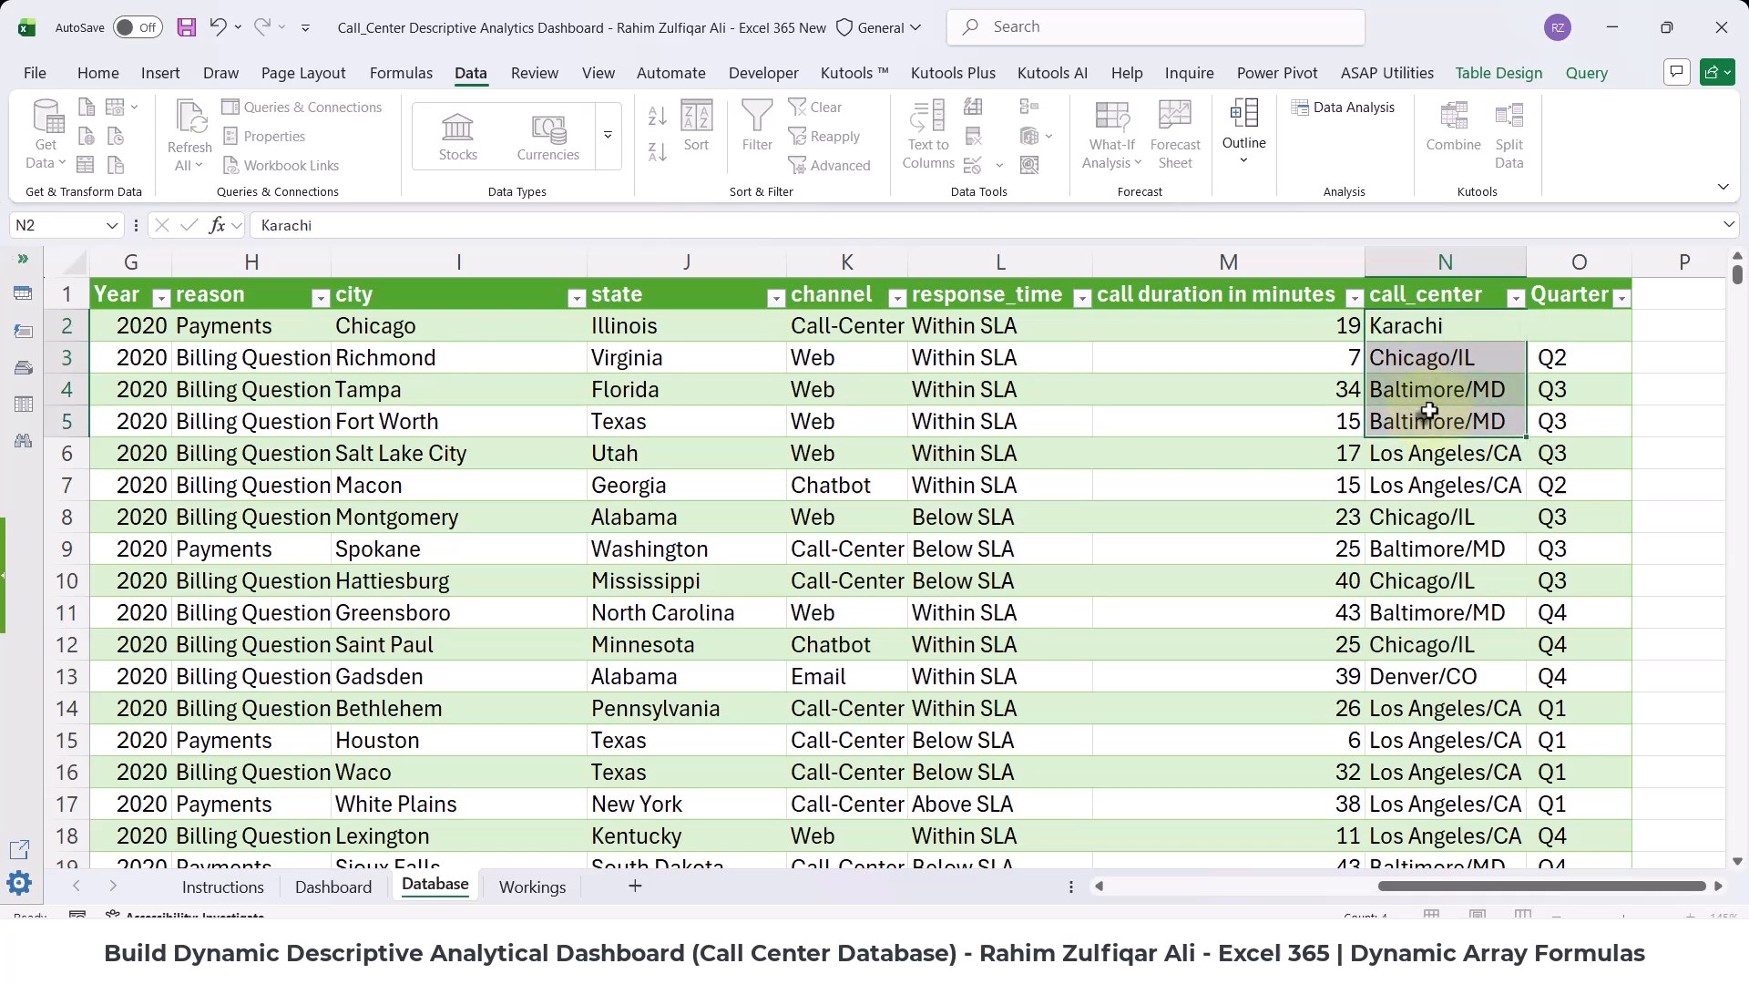
pyautogui.hotkey('ctrl', 'Return')
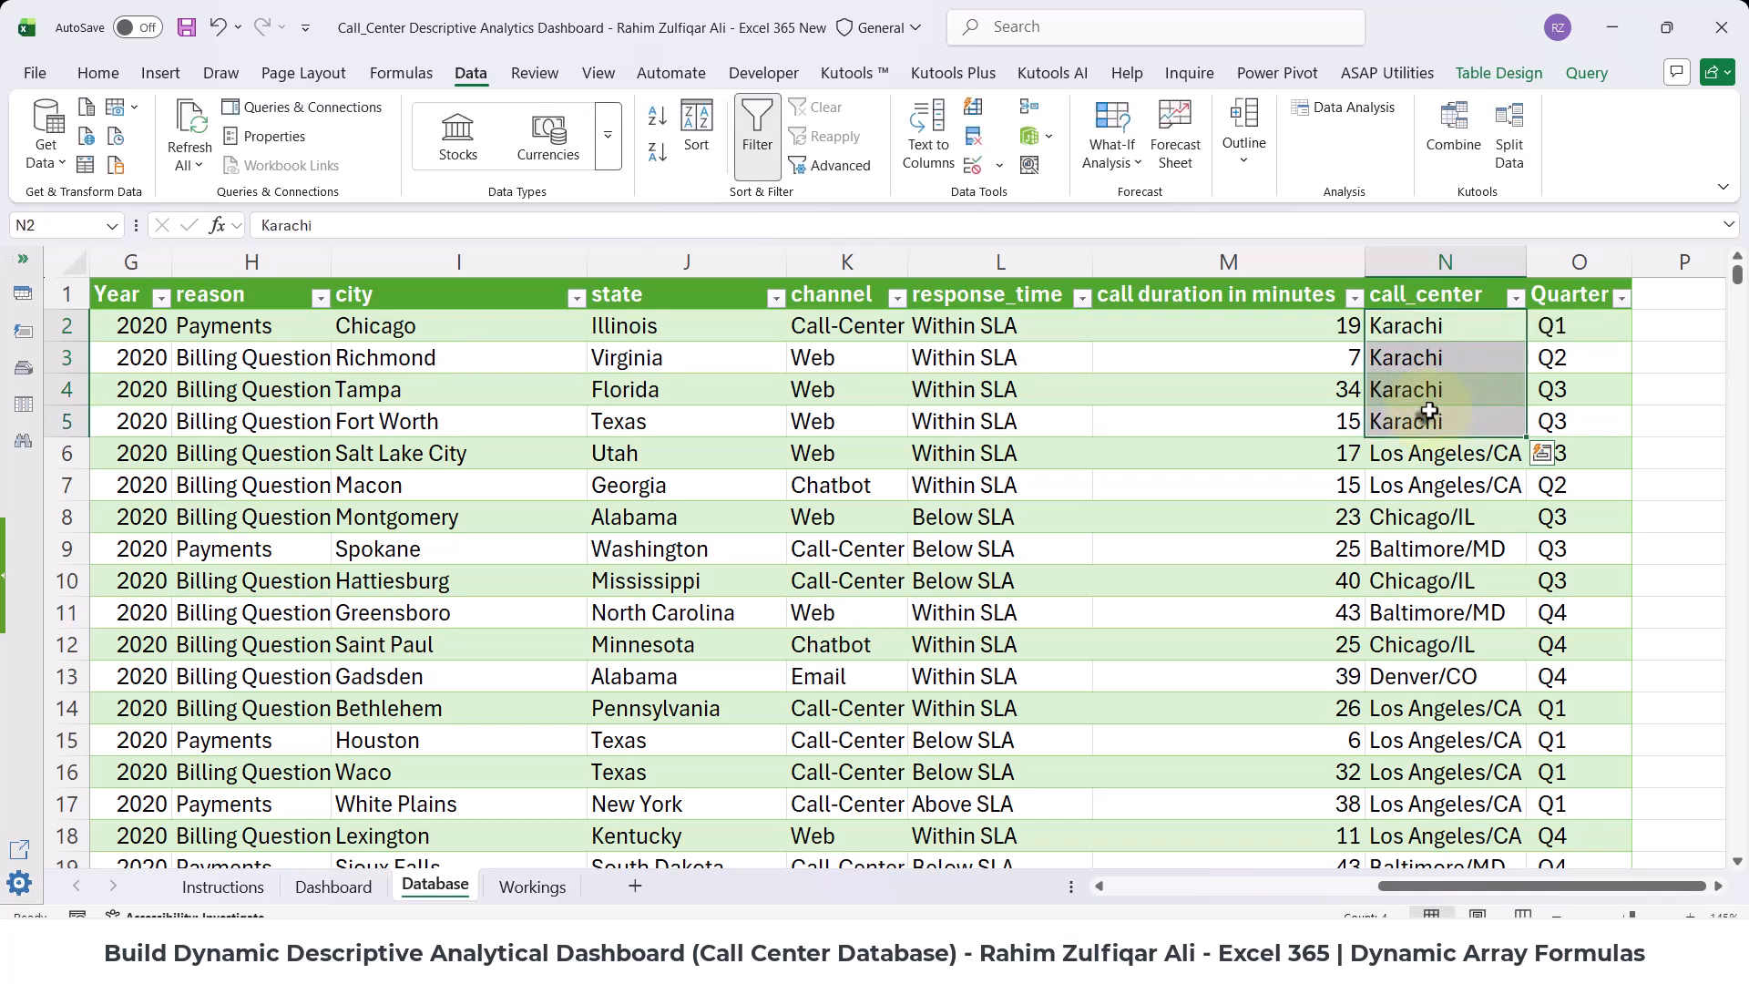
pyautogui.click(1428, 415)
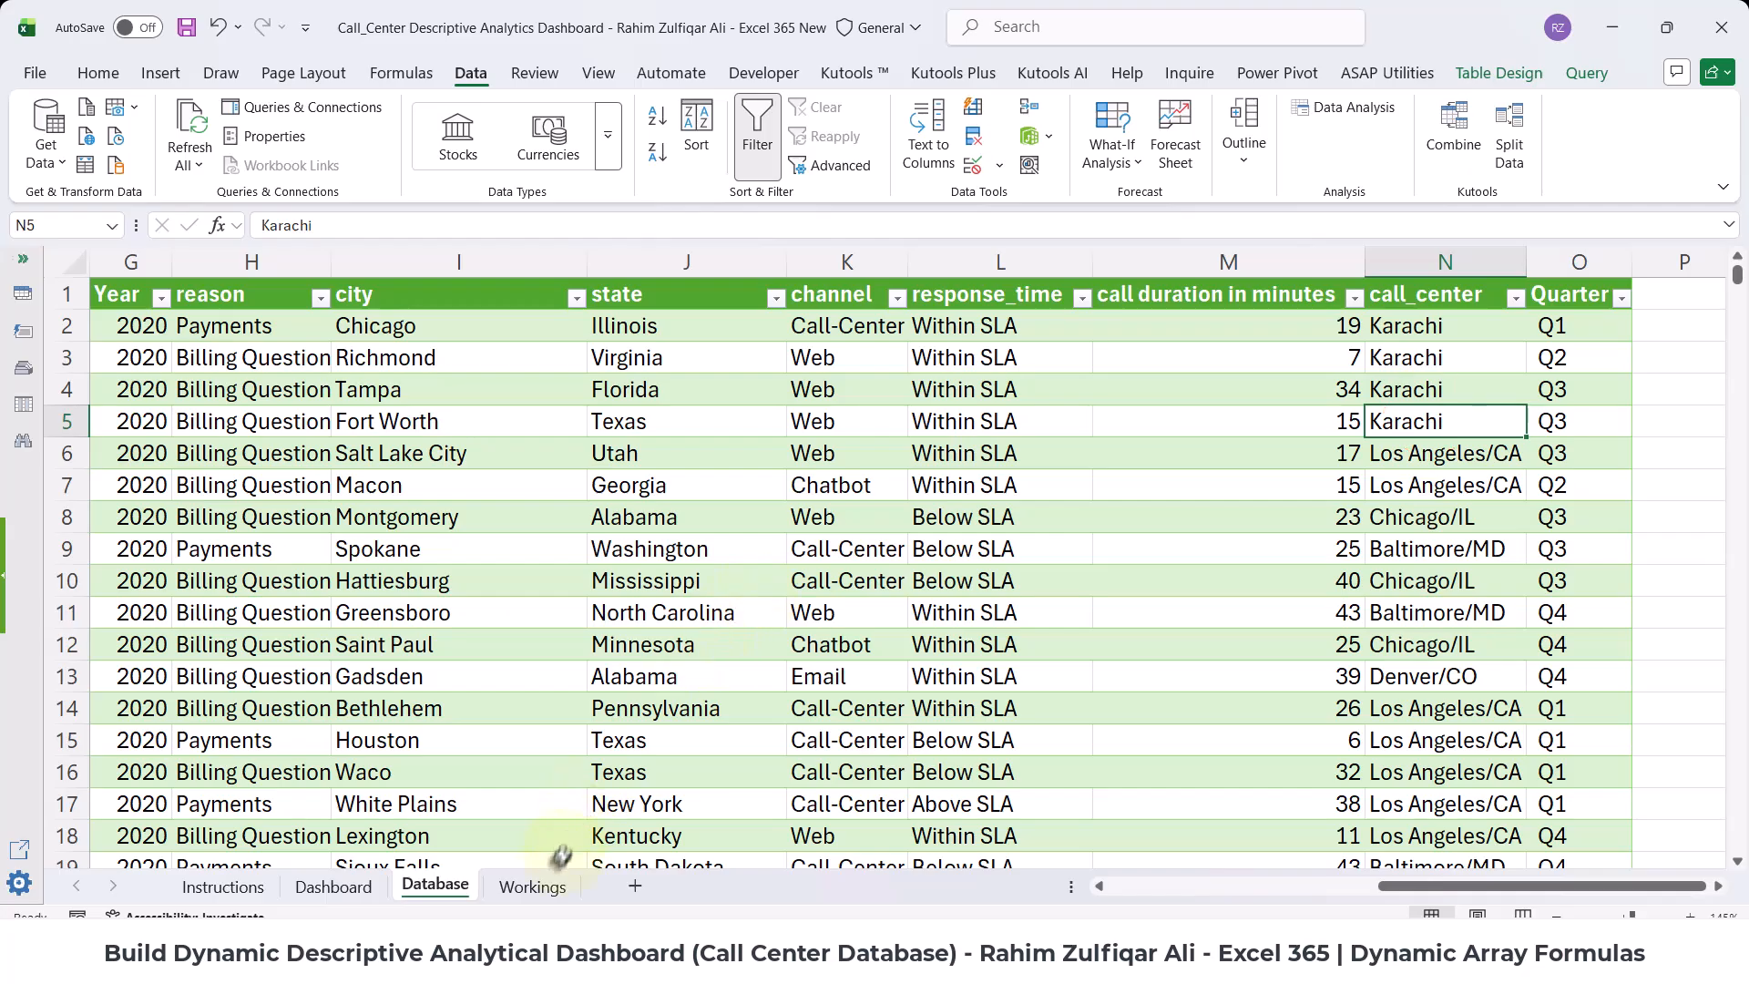
# - Check the Workings list for Karachi, then test that option in the Dashboard's Select Call Center drop-down and return to Select All
pyautogui.click(524, 887)
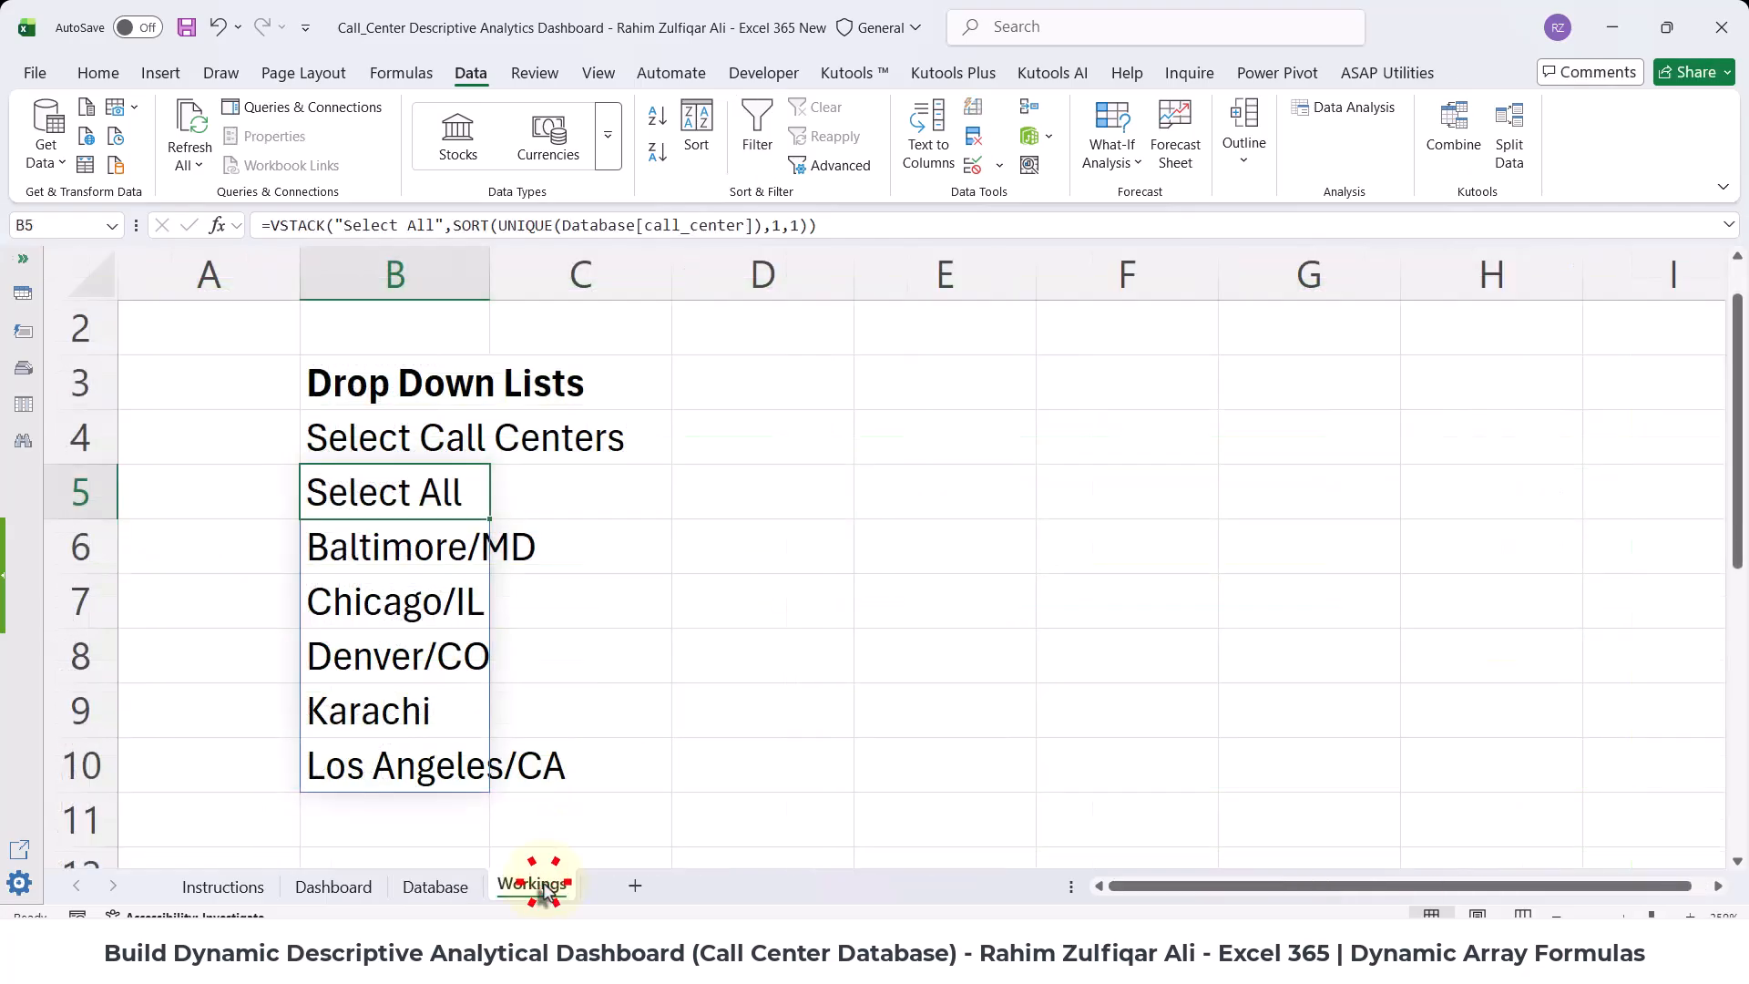
pyautogui.click(404, 712)
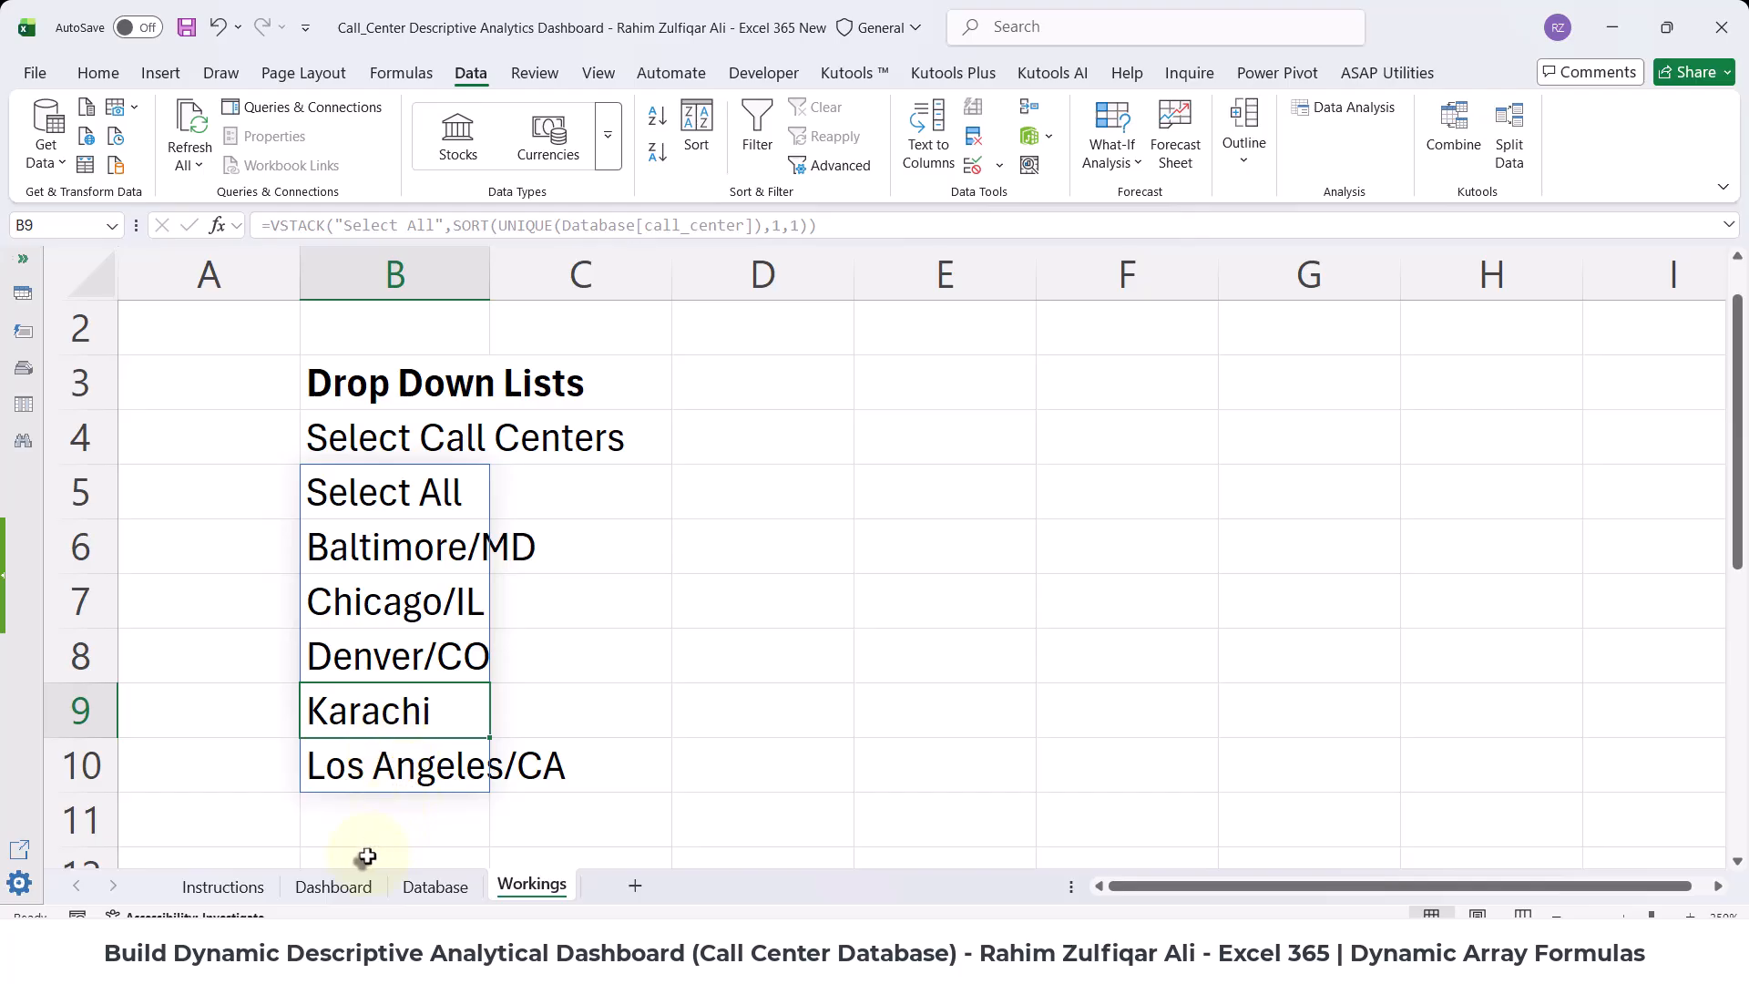
pyautogui.click(333, 886)
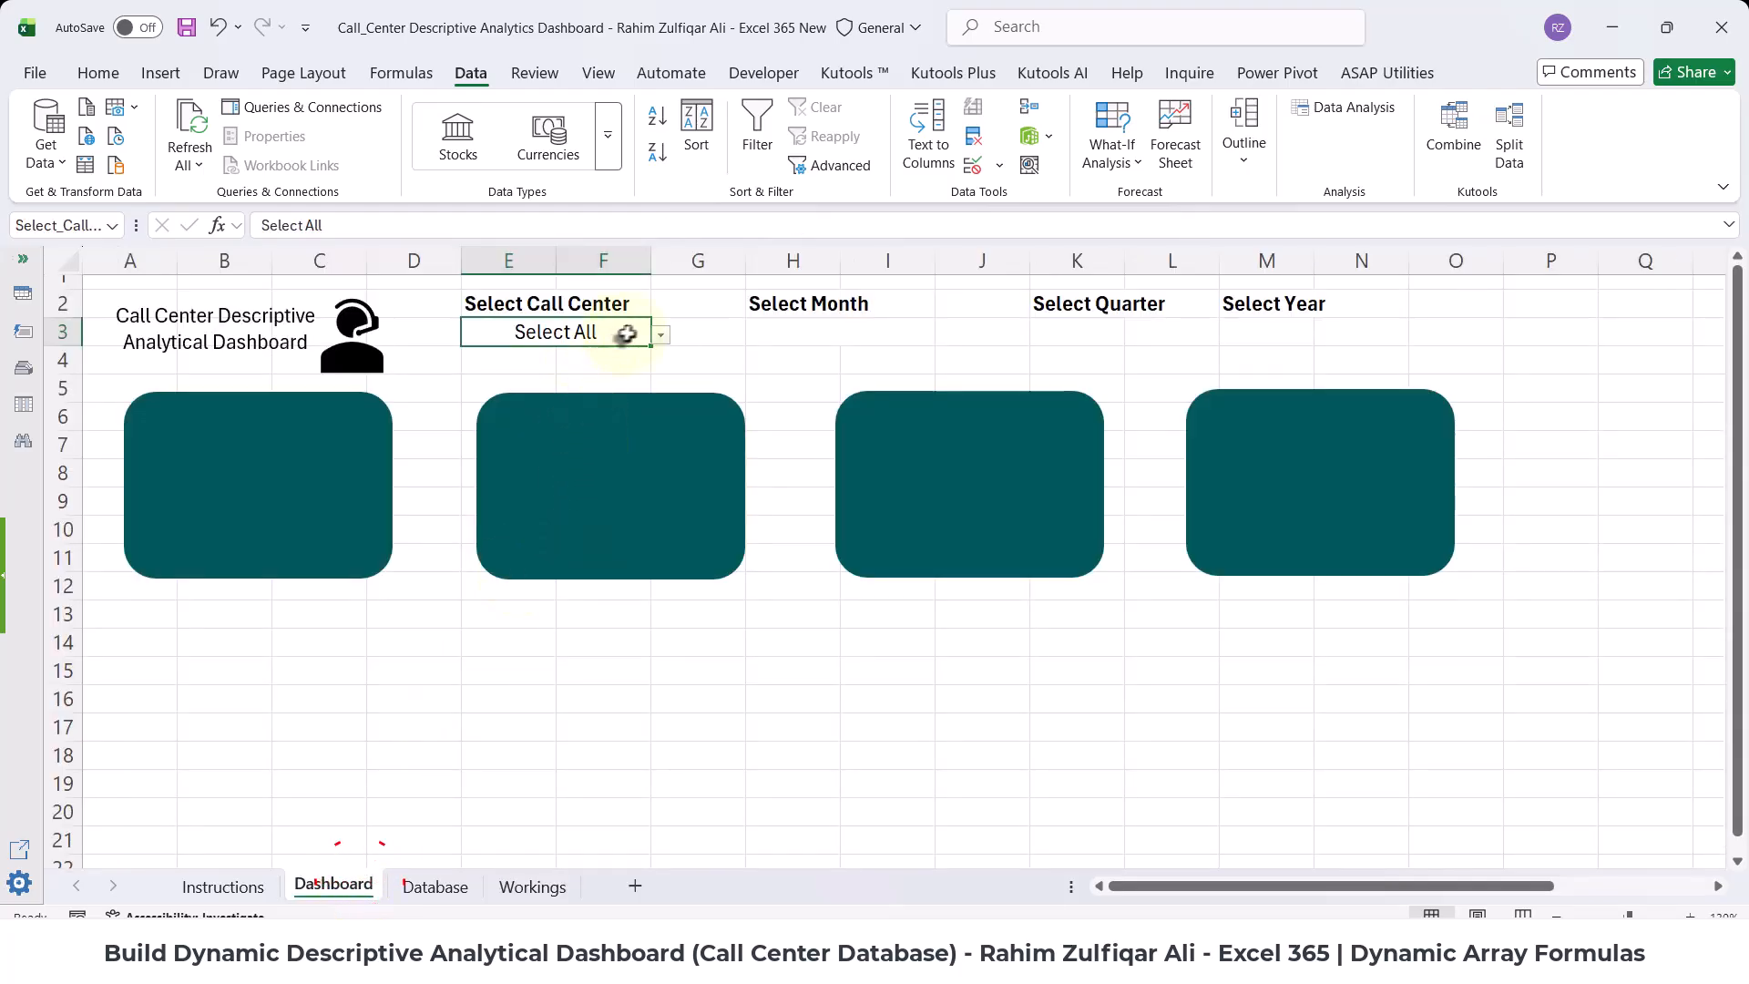
pyautogui.click(661, 334)
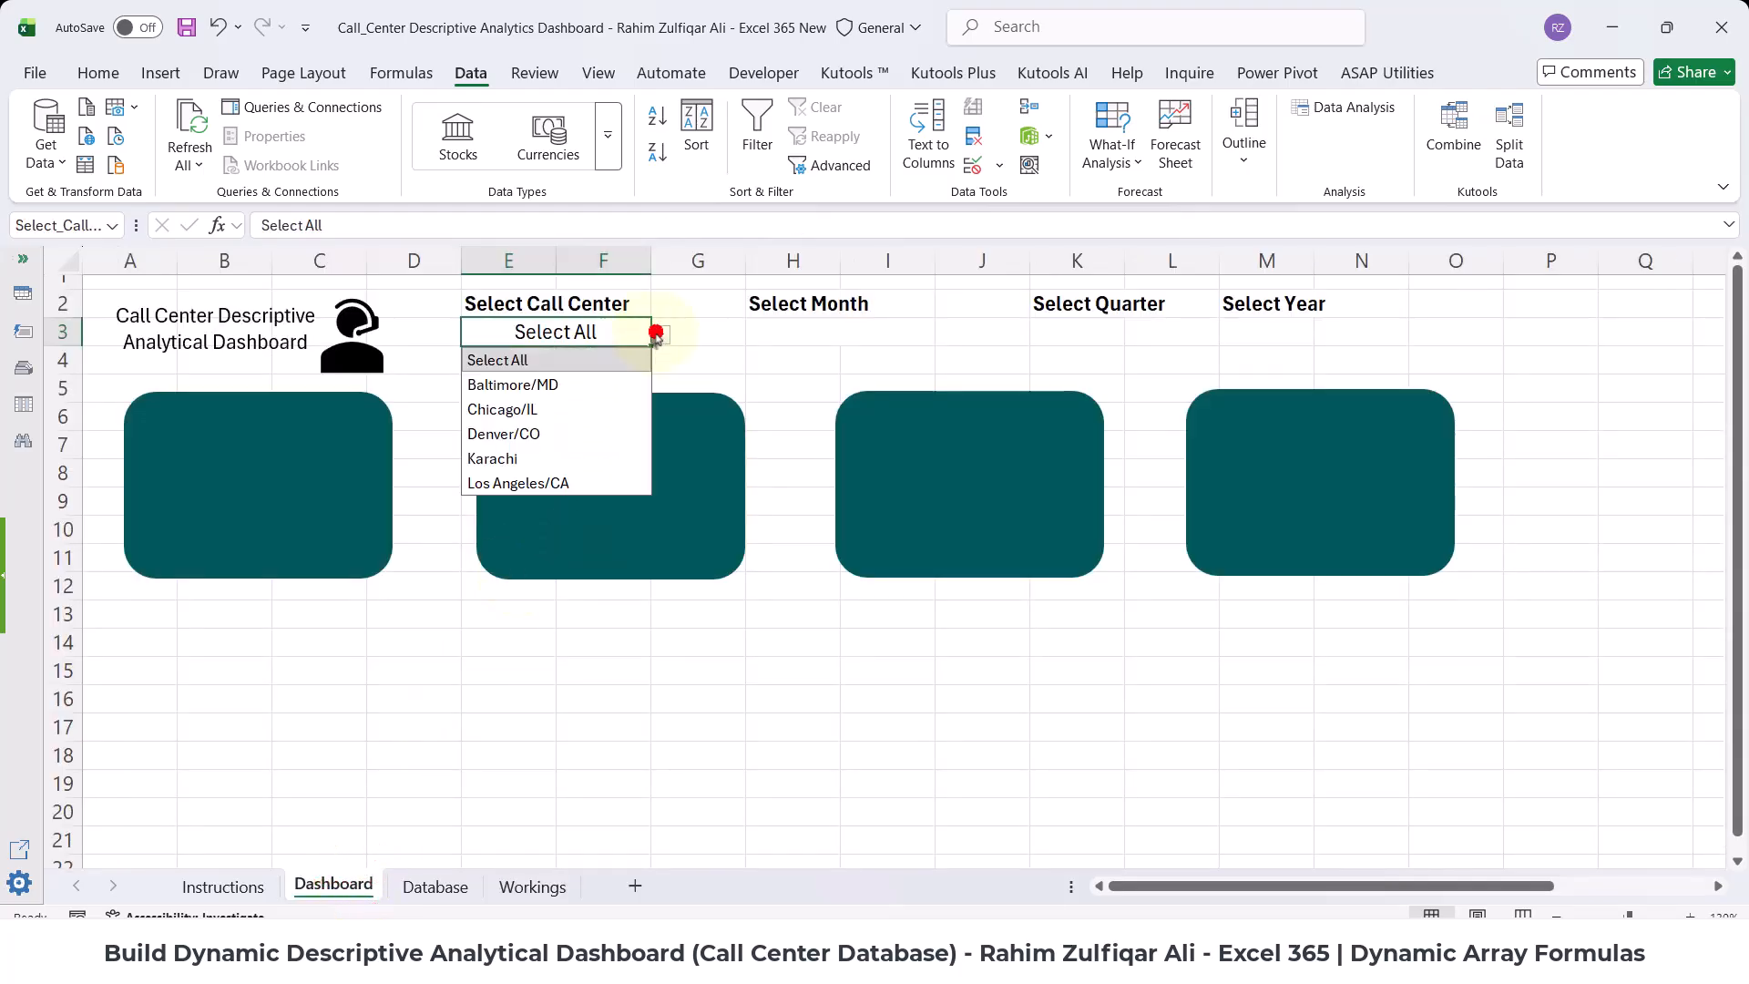
pyautogui.click(483, 458)
pyautogui.click(657, 339)
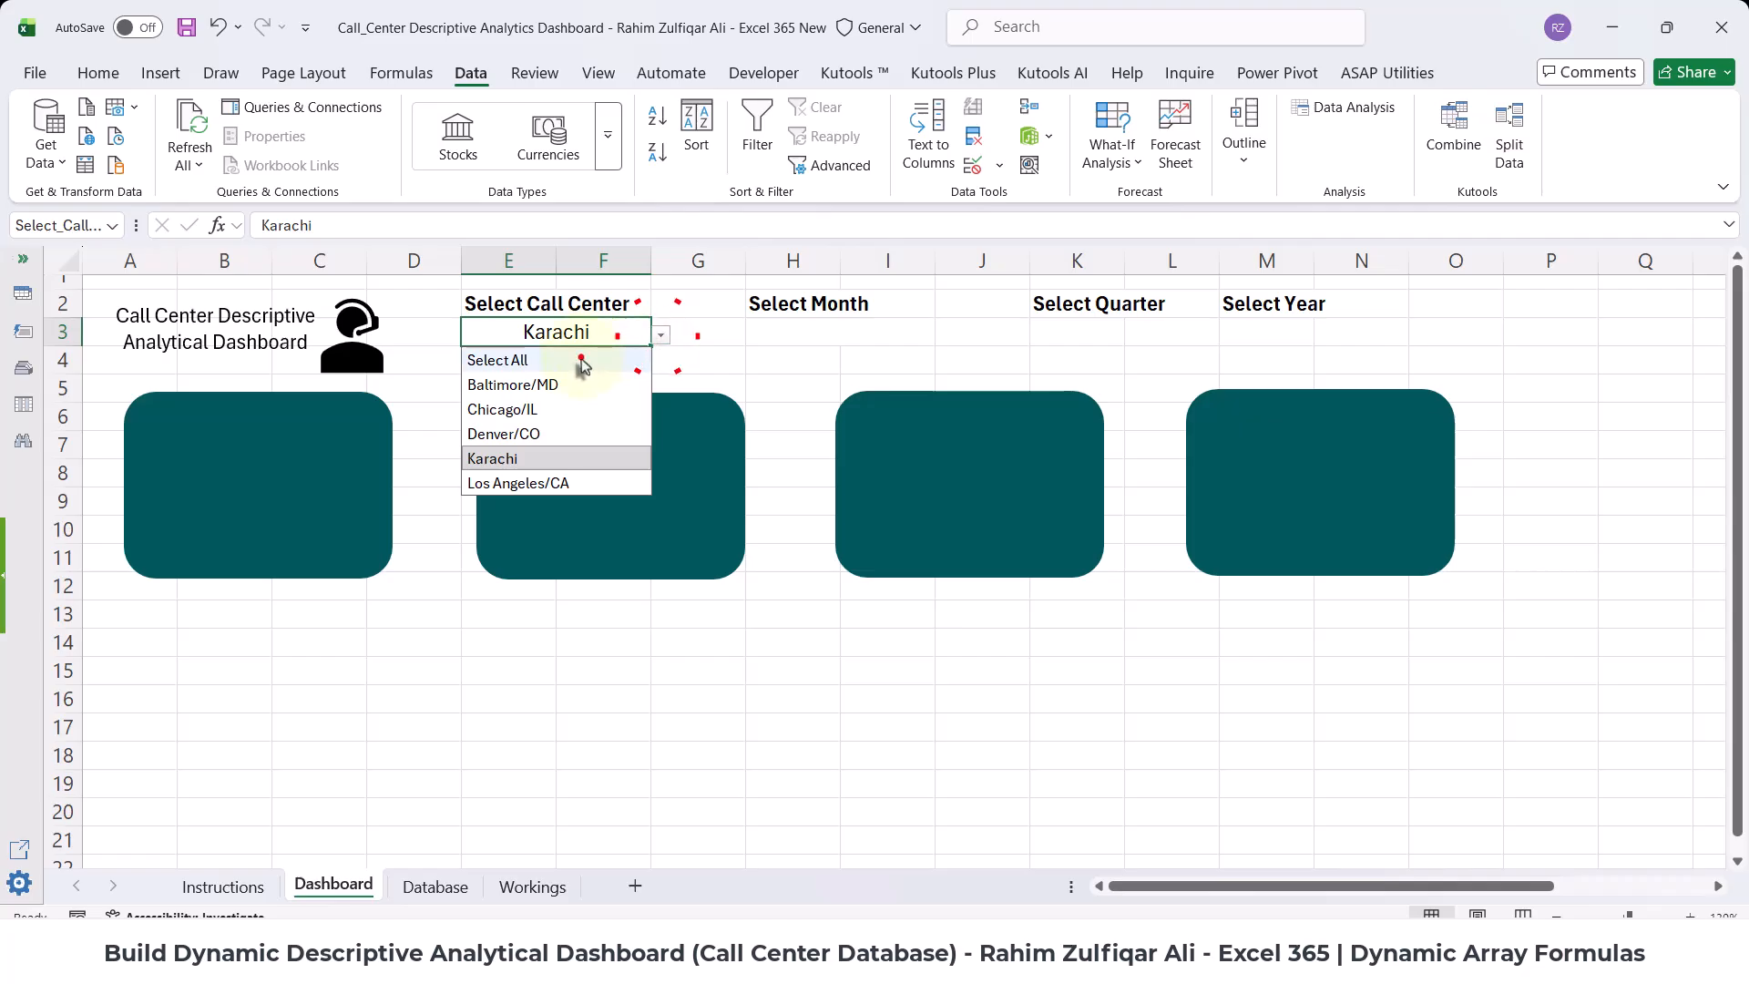
pyautogui.click(583, 360)
pyautogui.click(657, 335)
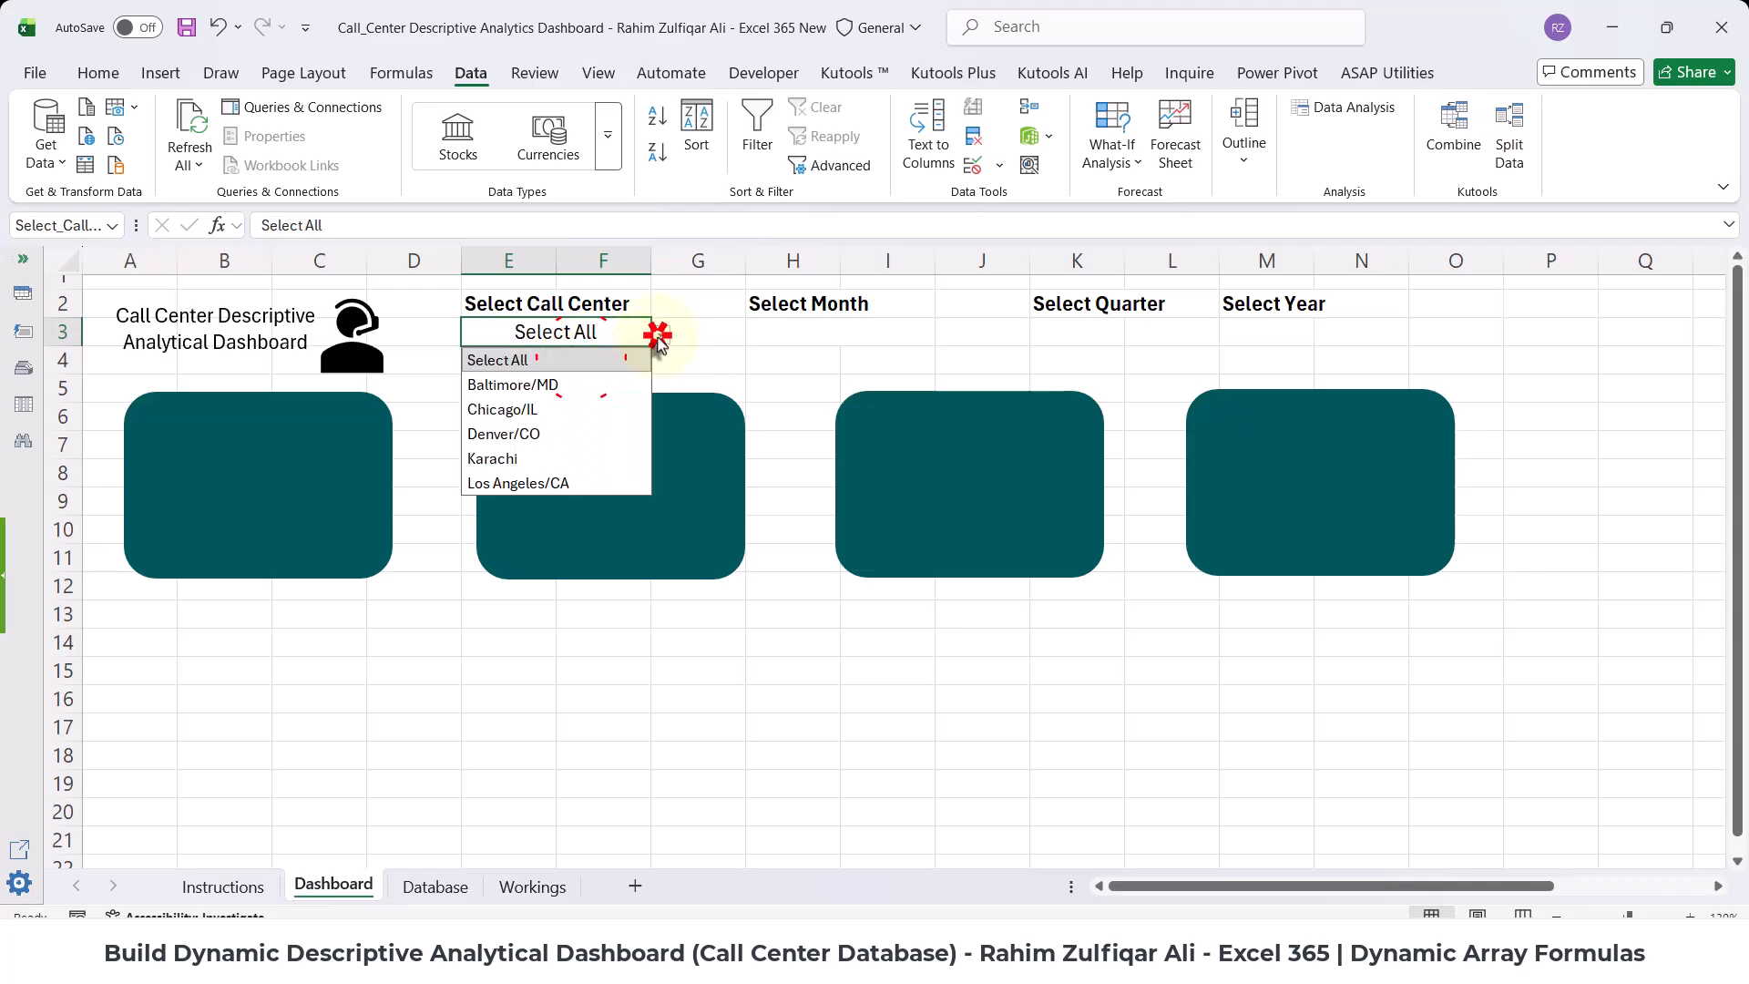
pyautogui.click(532, 457)
pyautogui.click(660, 336)
pyautogui.click(599, 361)
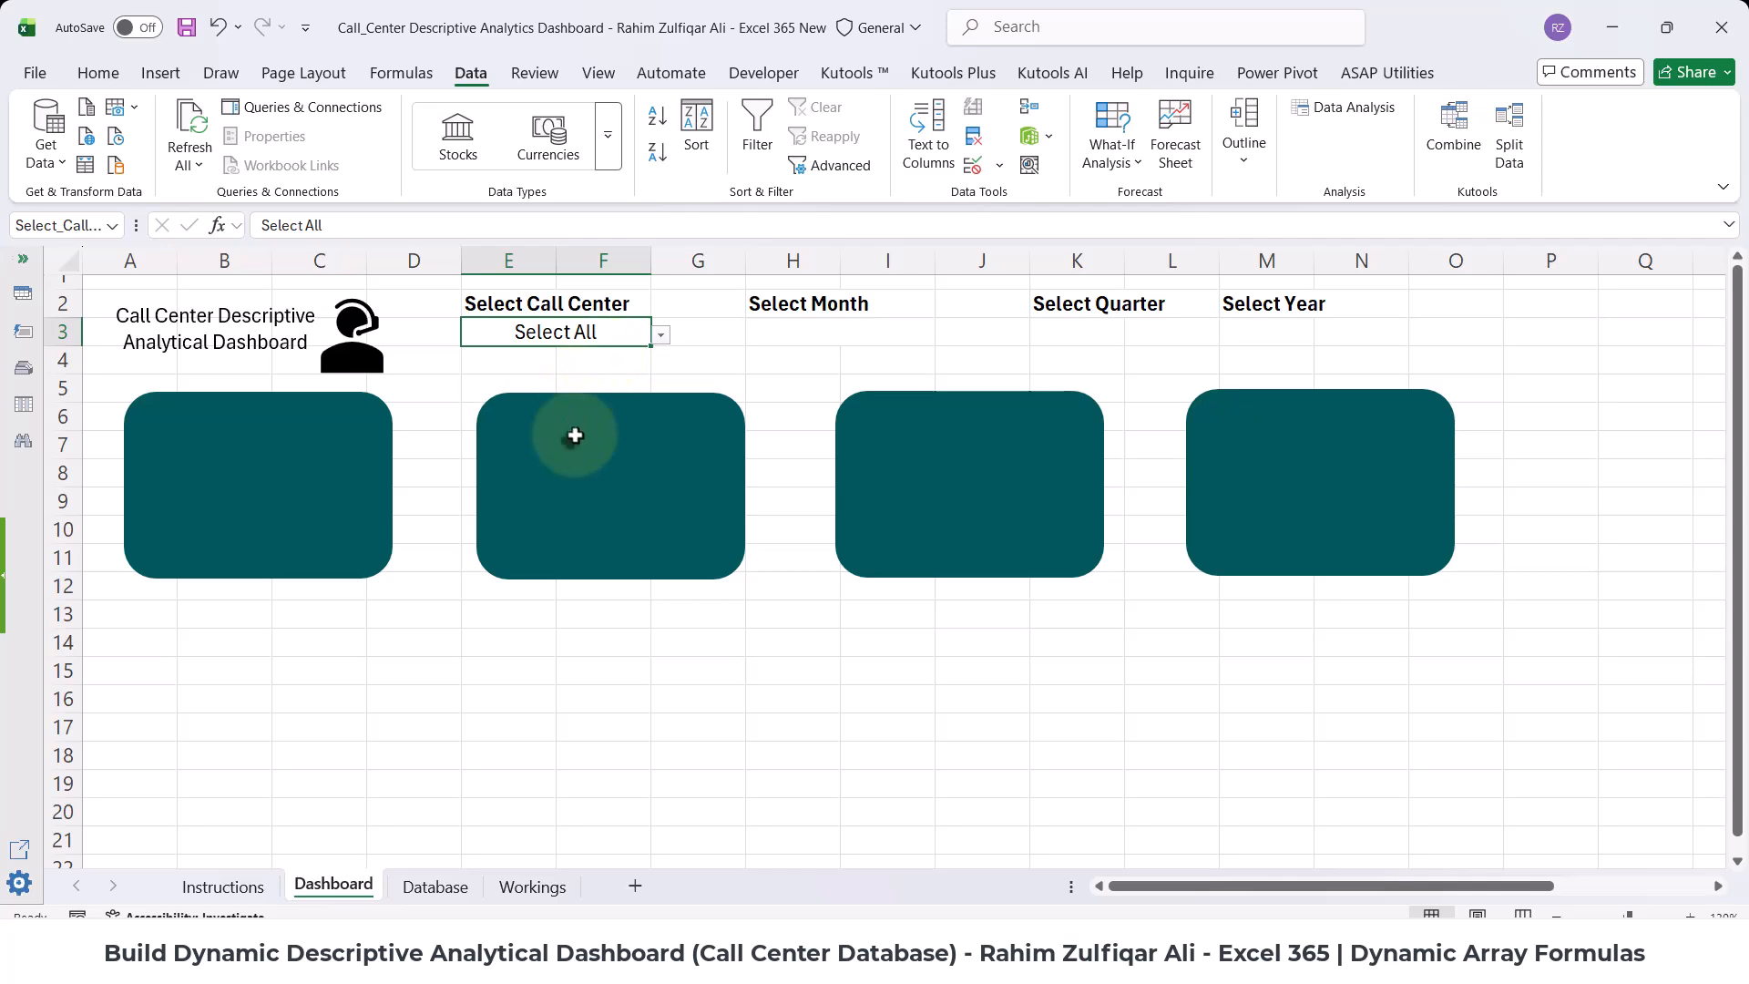
# - Add a list validation to cell D5 on the Workings sheet, using the spilled call center list starting at B5 as its source
pyautogui.click(530, 885)
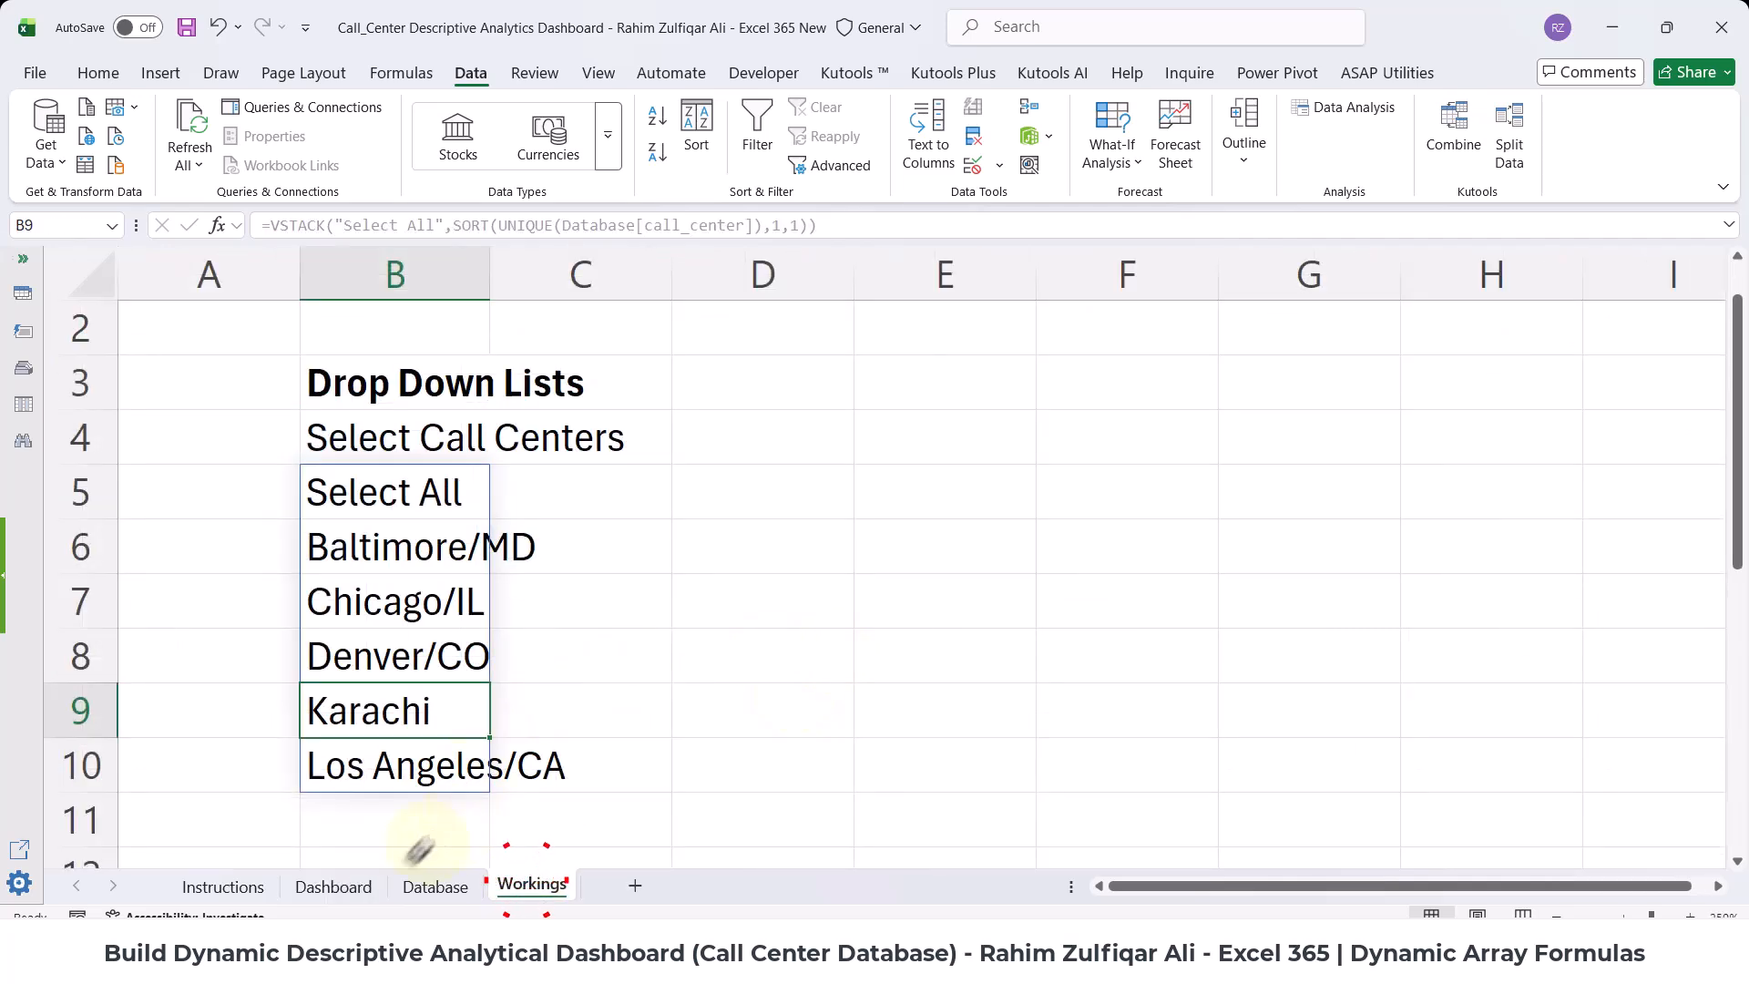
pyautogui.click(398, 508)
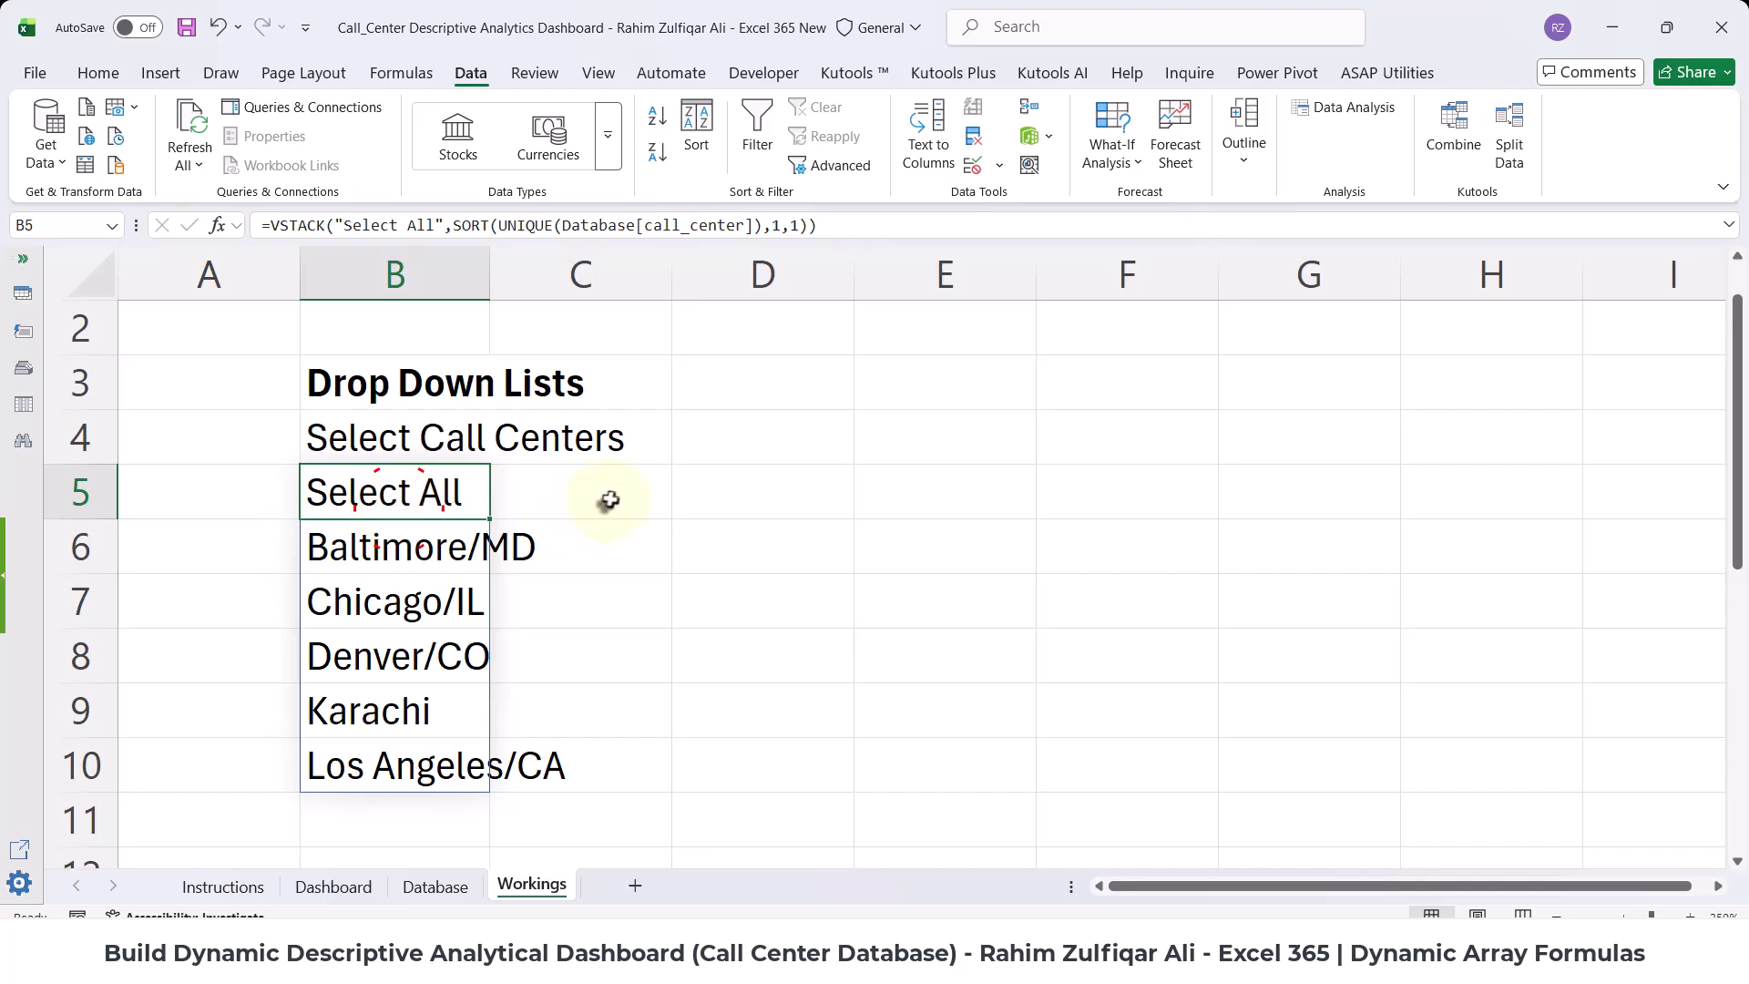
pyautogui.click(710, 492)
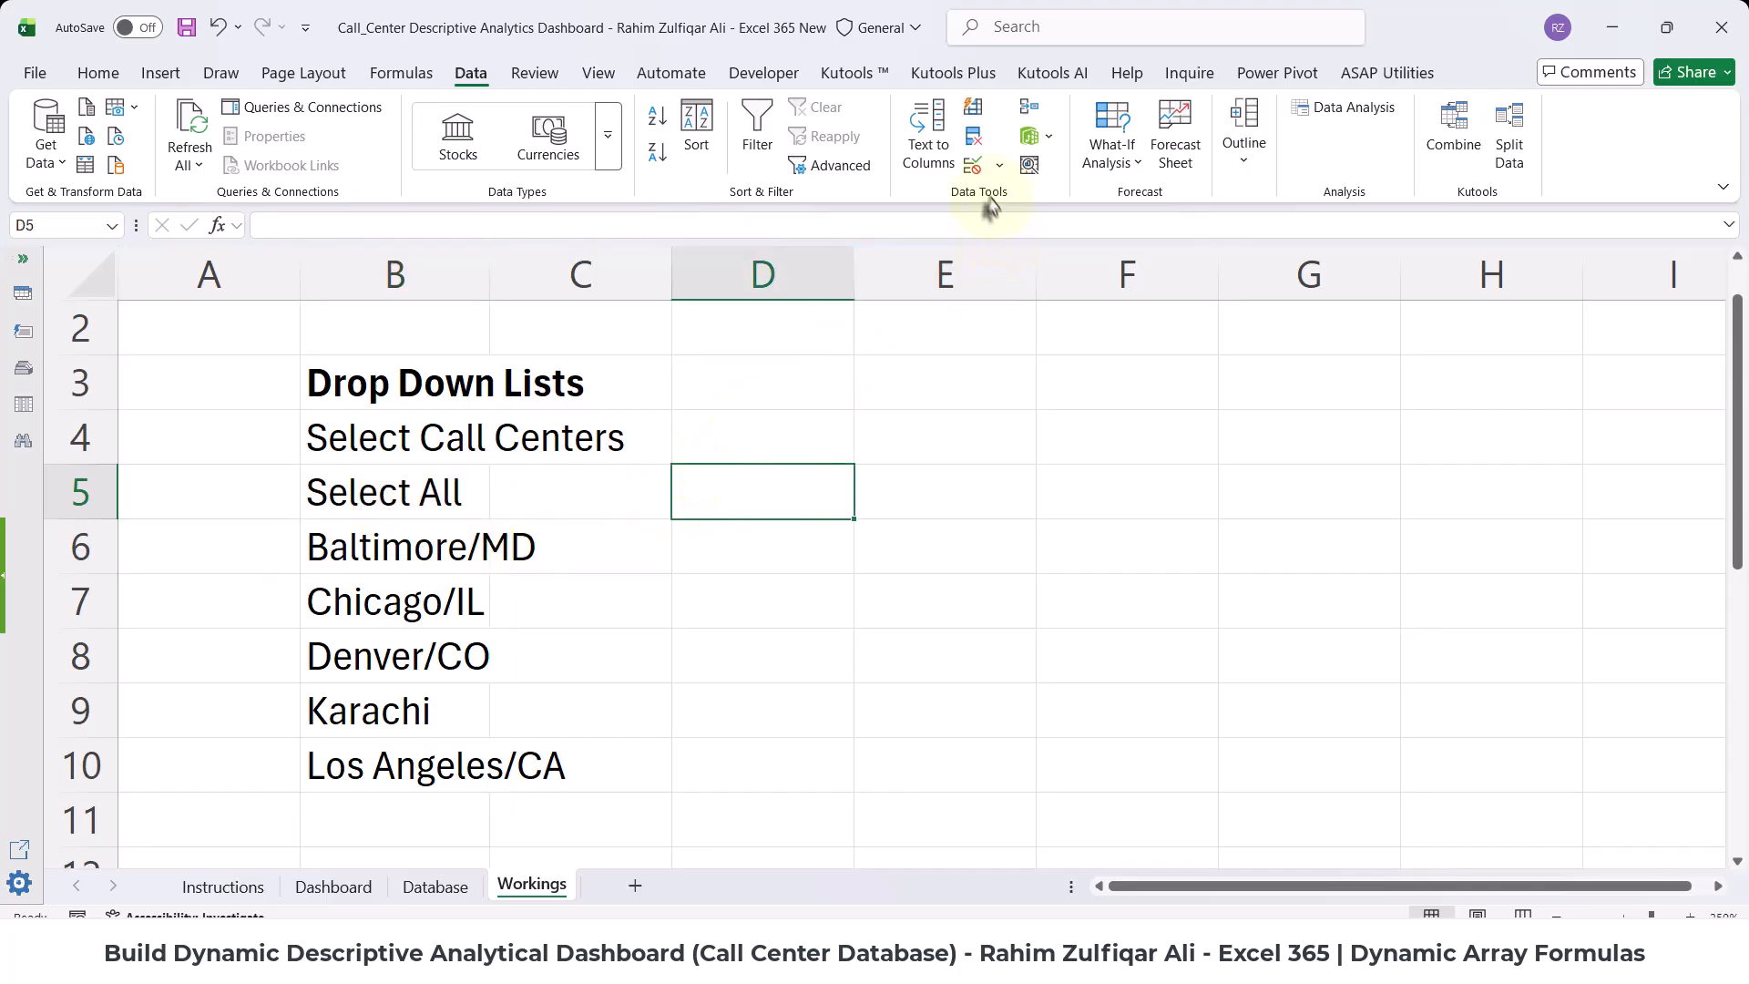
pyautogui.click(973, 167)
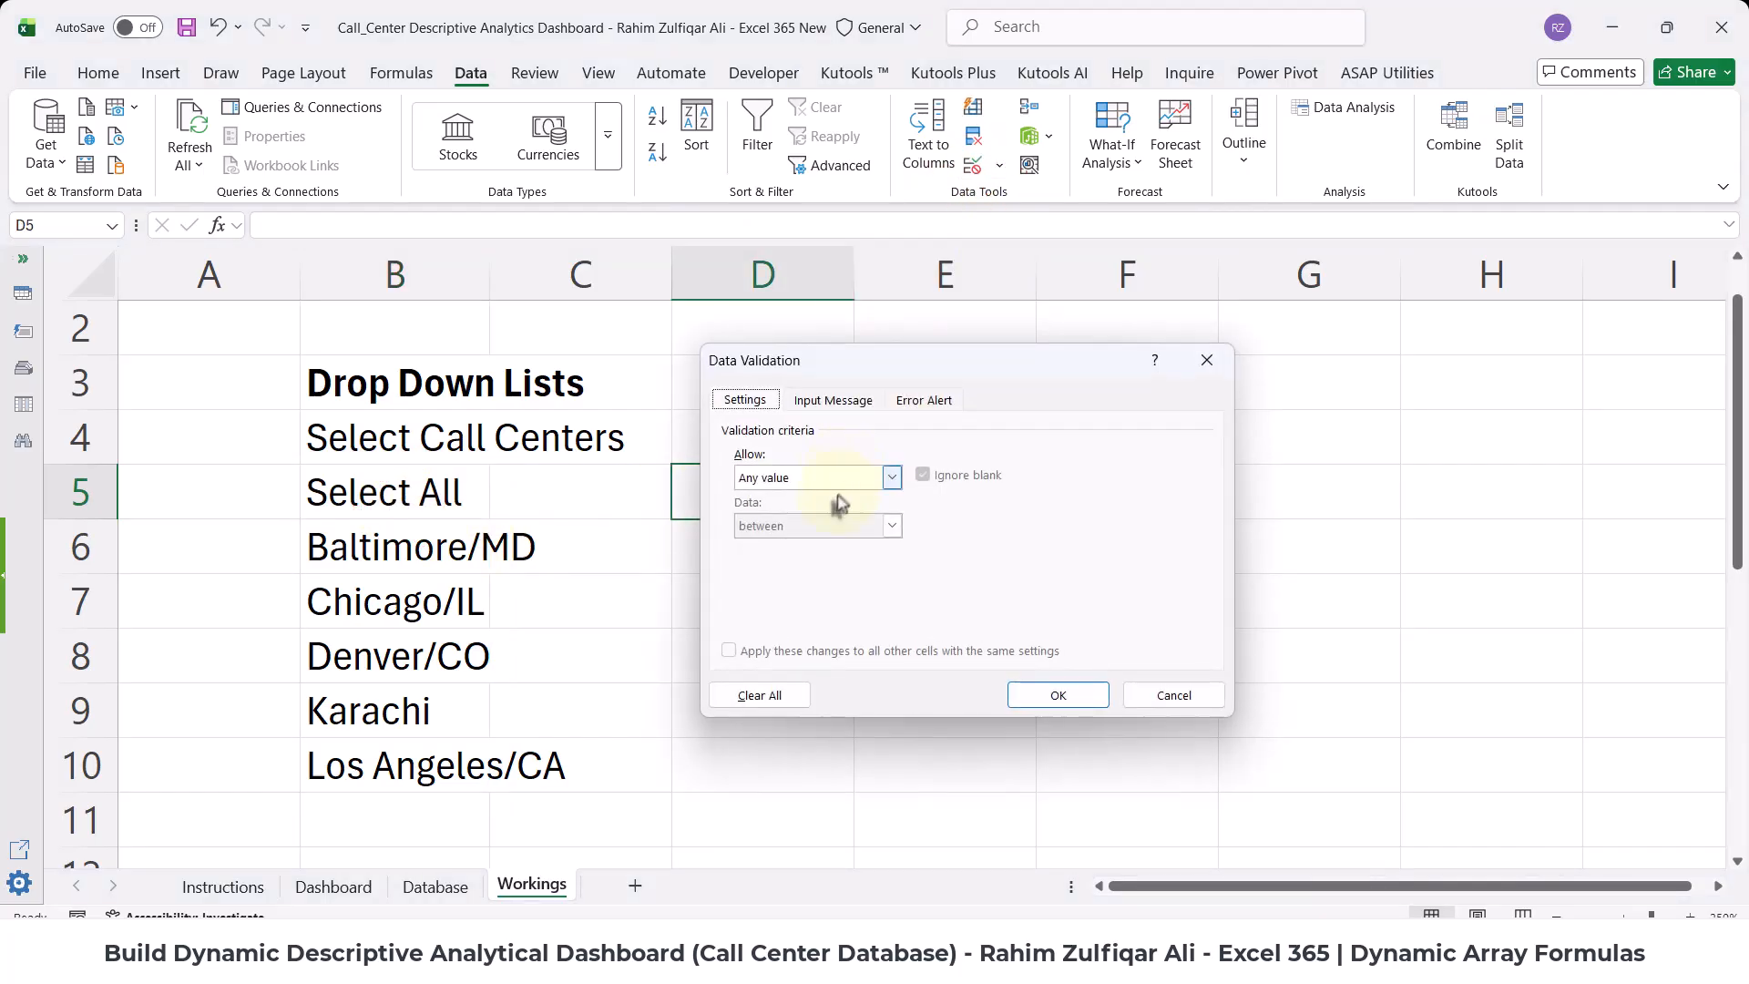
pyautogui.click(838, 499)
pyautogui.click(760, 544)
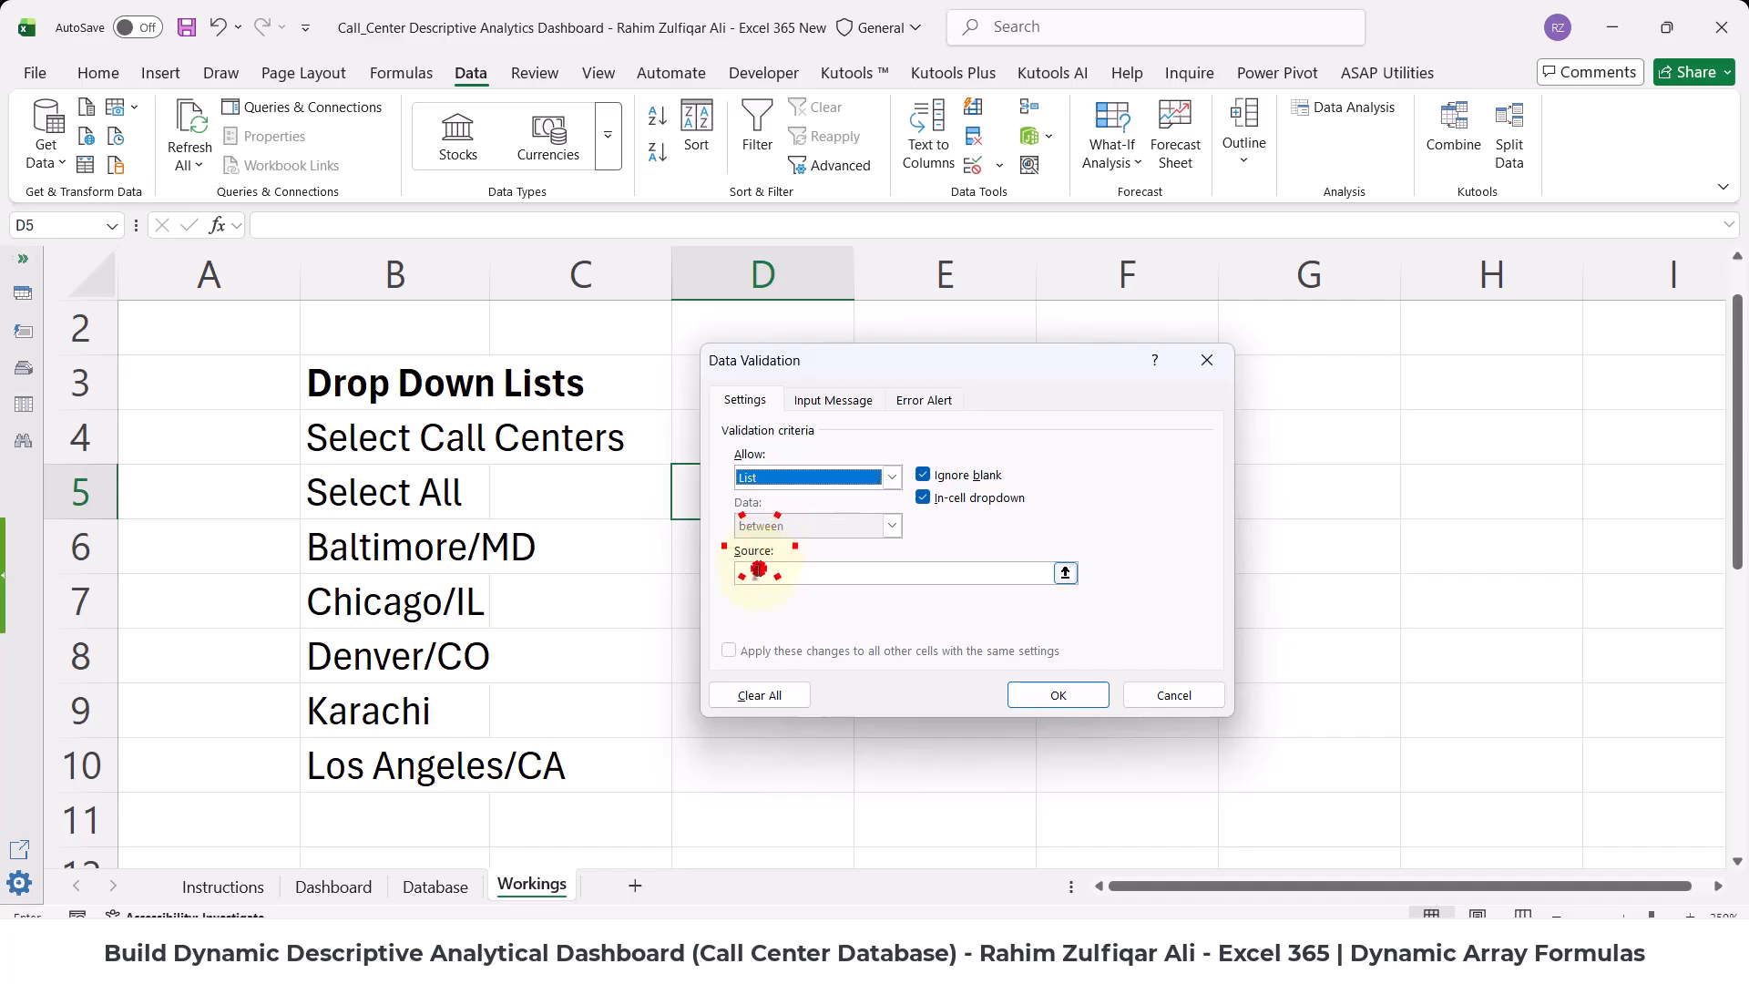
pyautogui.click(758, 569)
pyautogui.moveTo(399, 487); pyautogui.dragTo(417, 754)
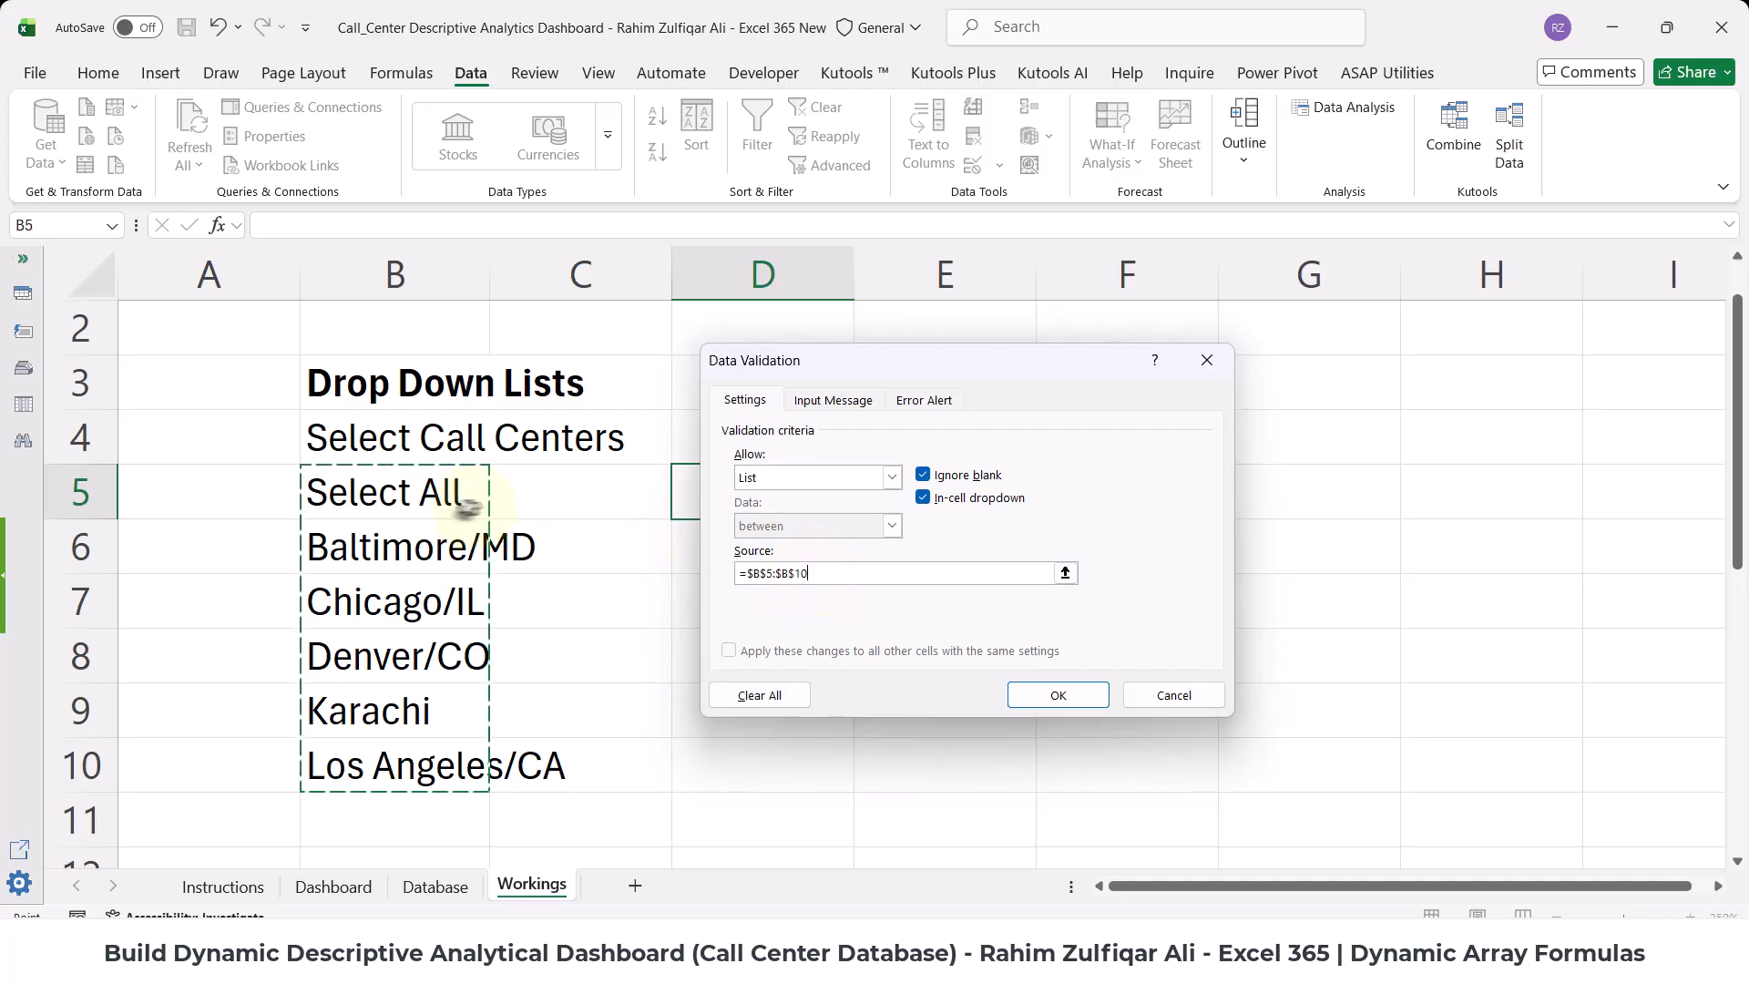
pyautogui.click(387, 494)
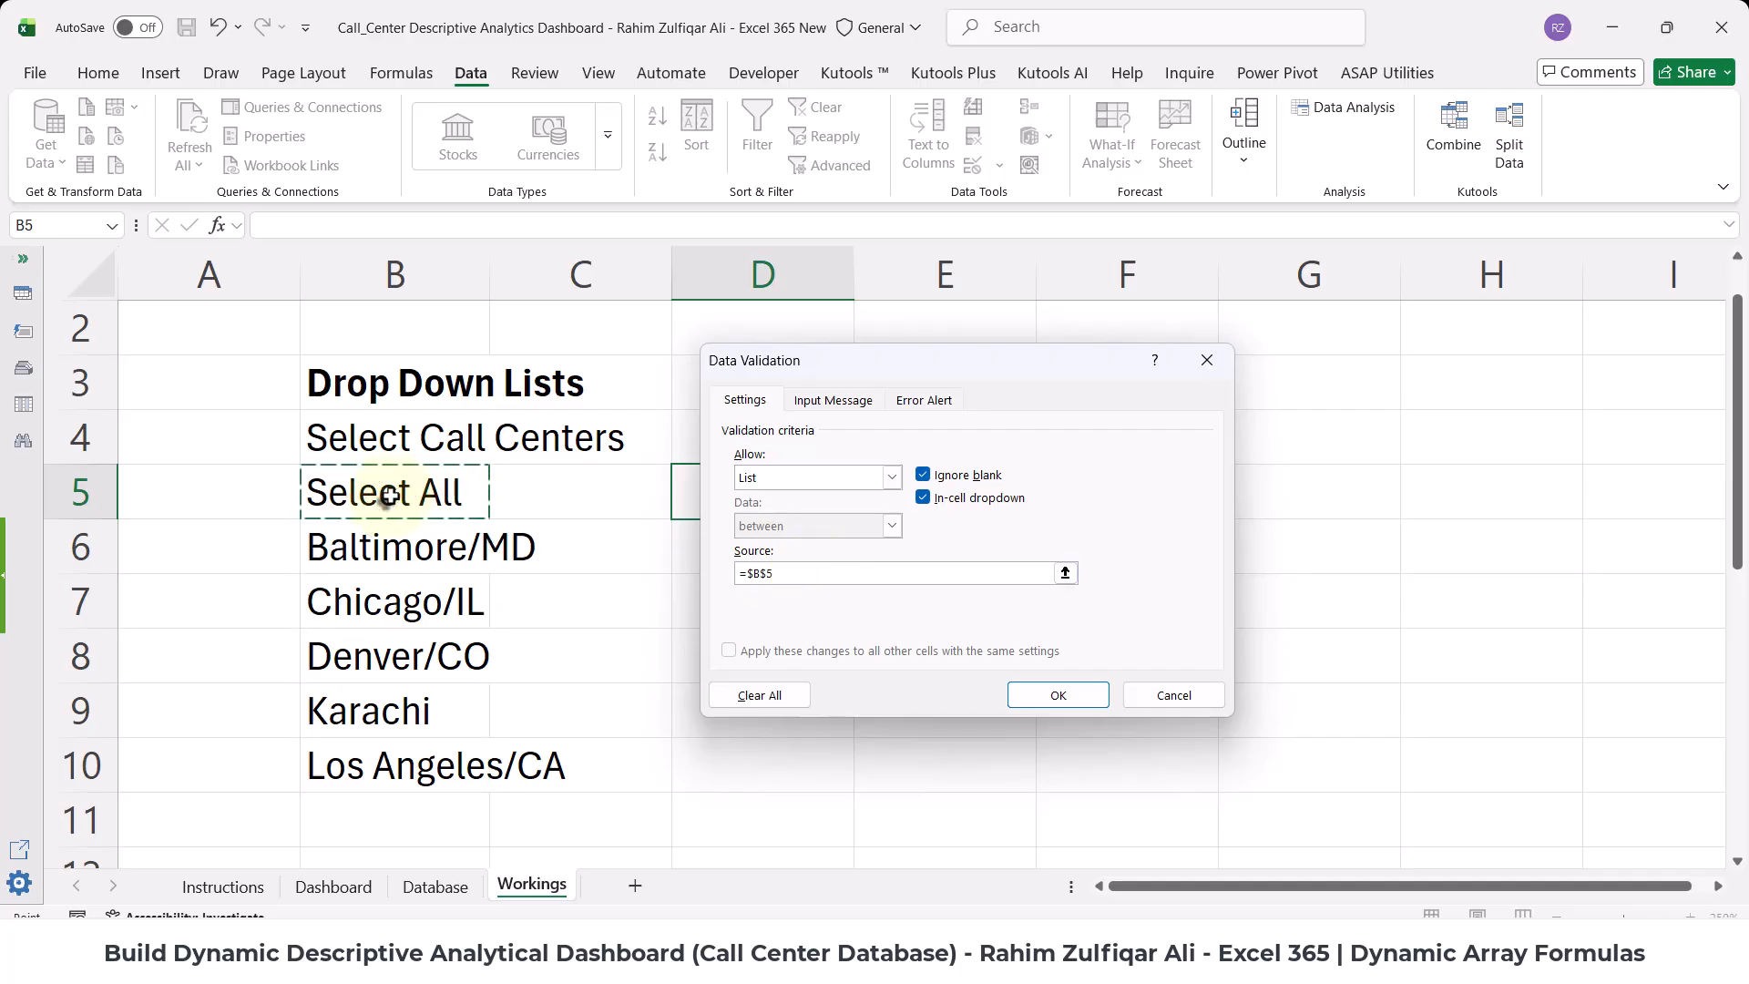
pyautogui.click(1074, 697)
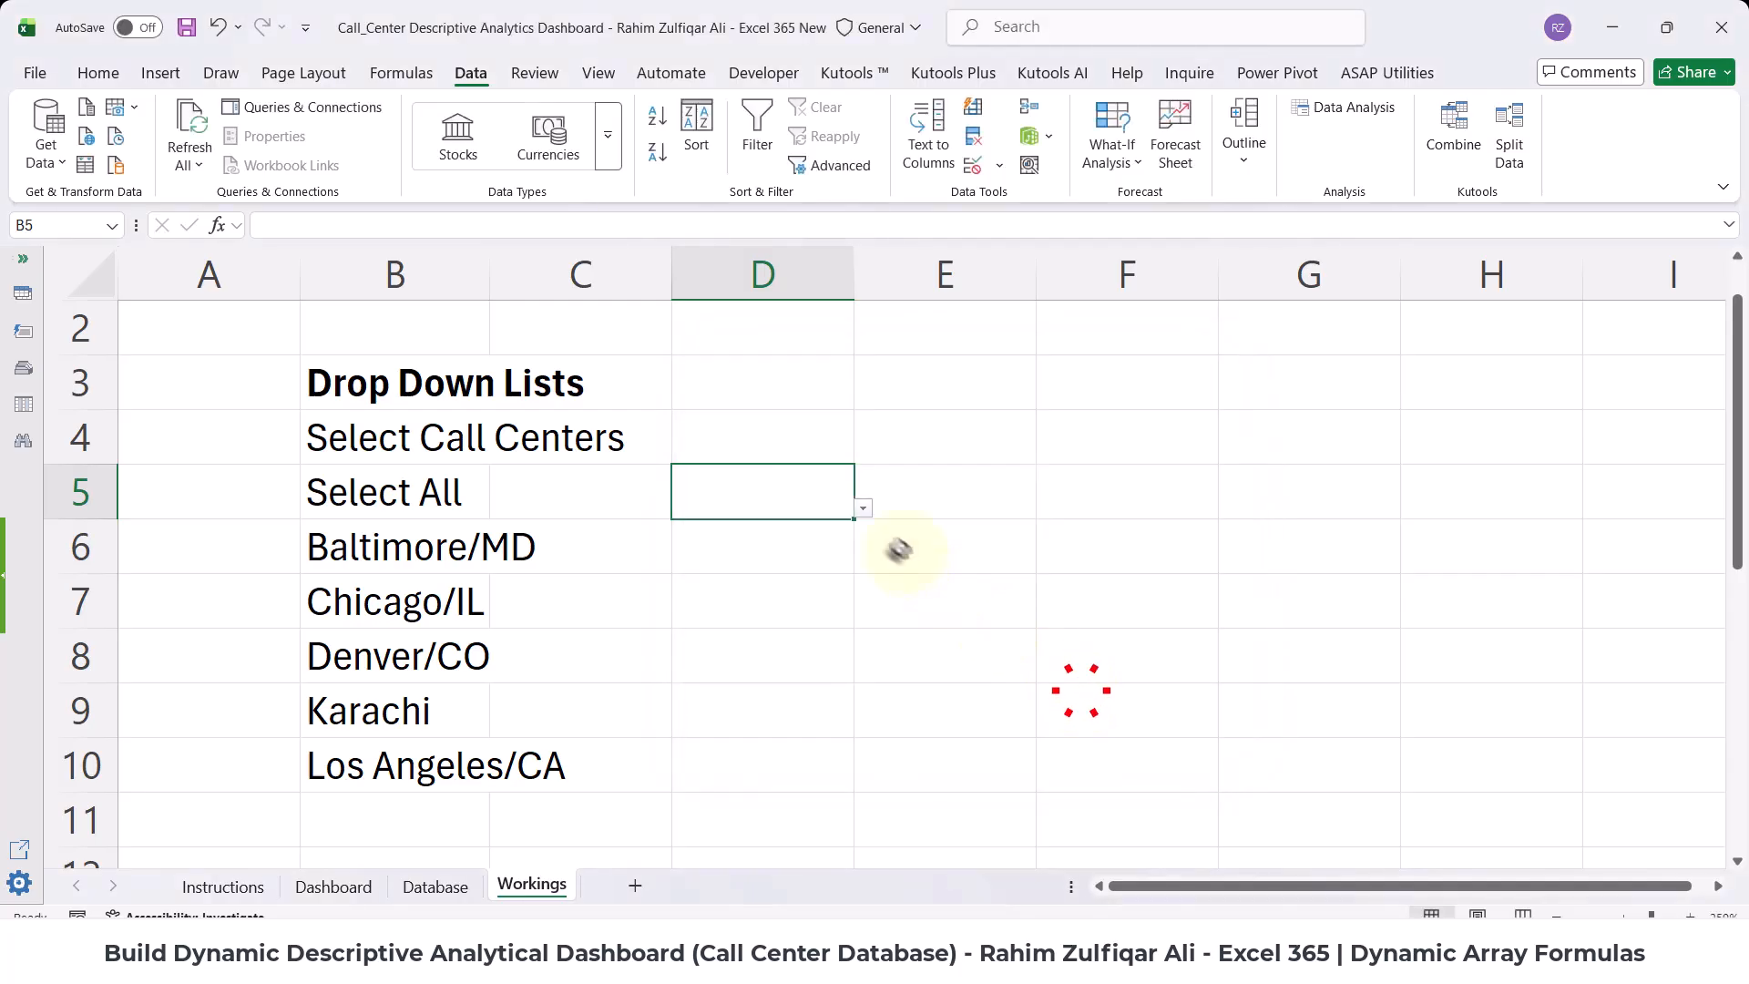
# - Compare the drop-down options in D5 with the source list in column B and choose Karachi
pyautogui.click(862, 508)
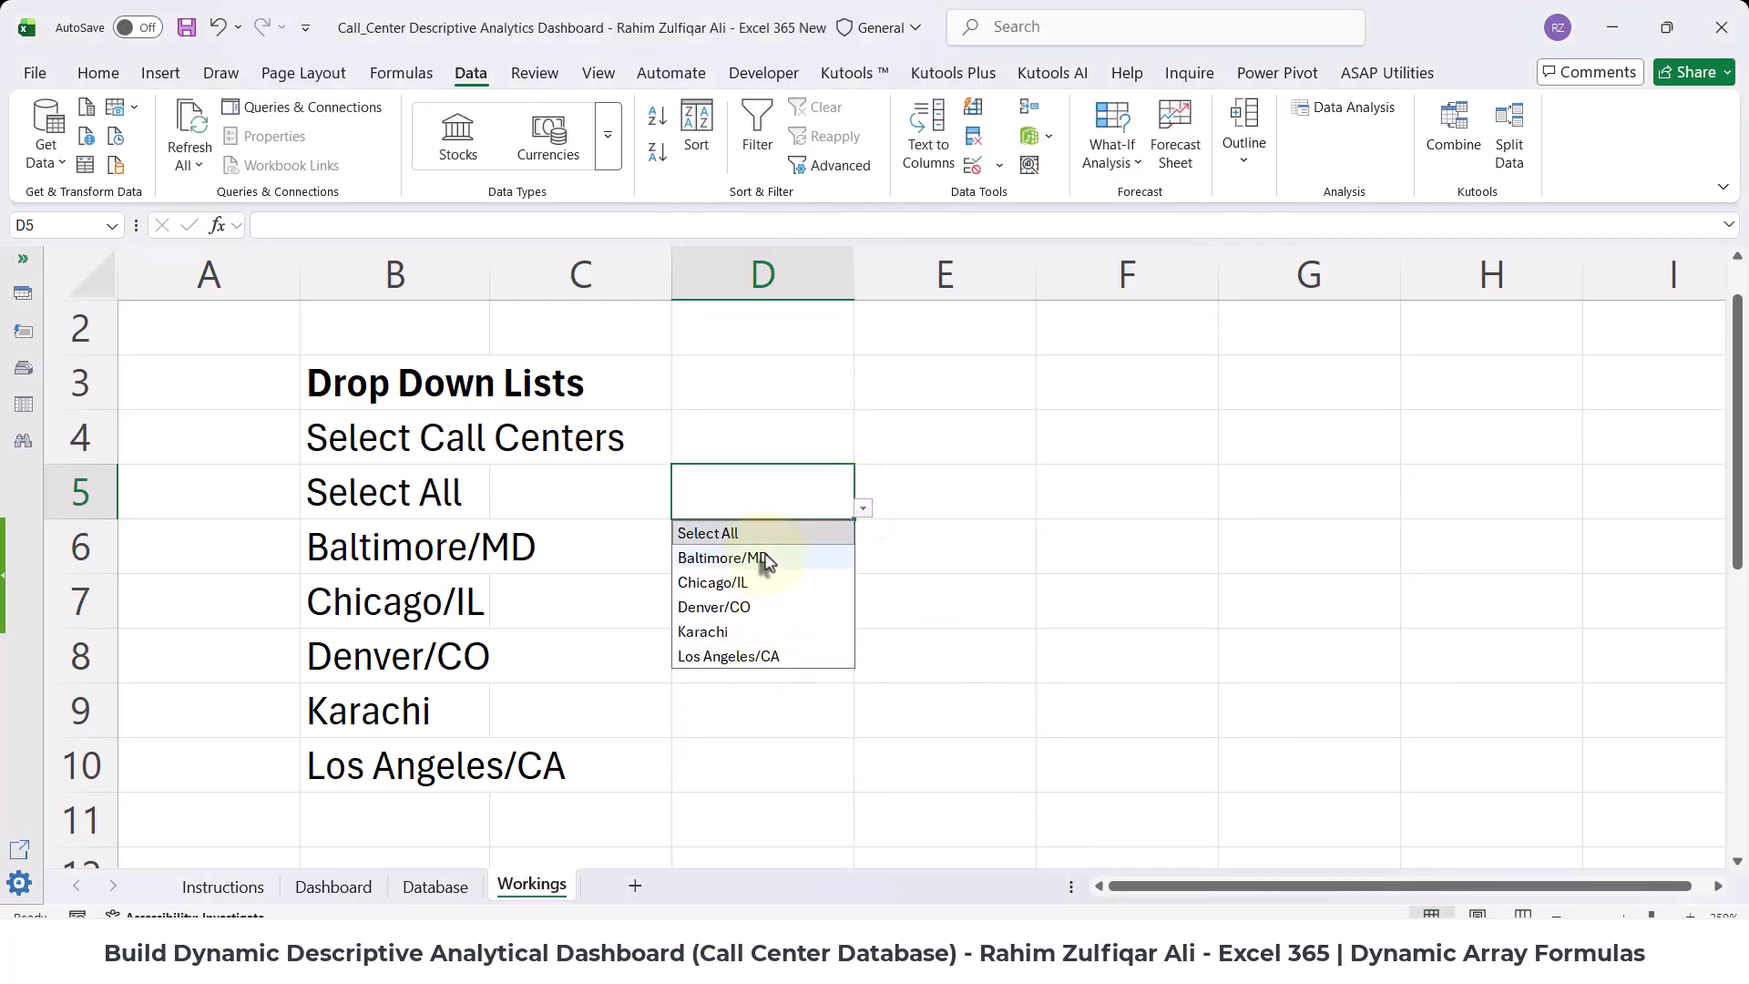
pyautogui.click(462, 548)
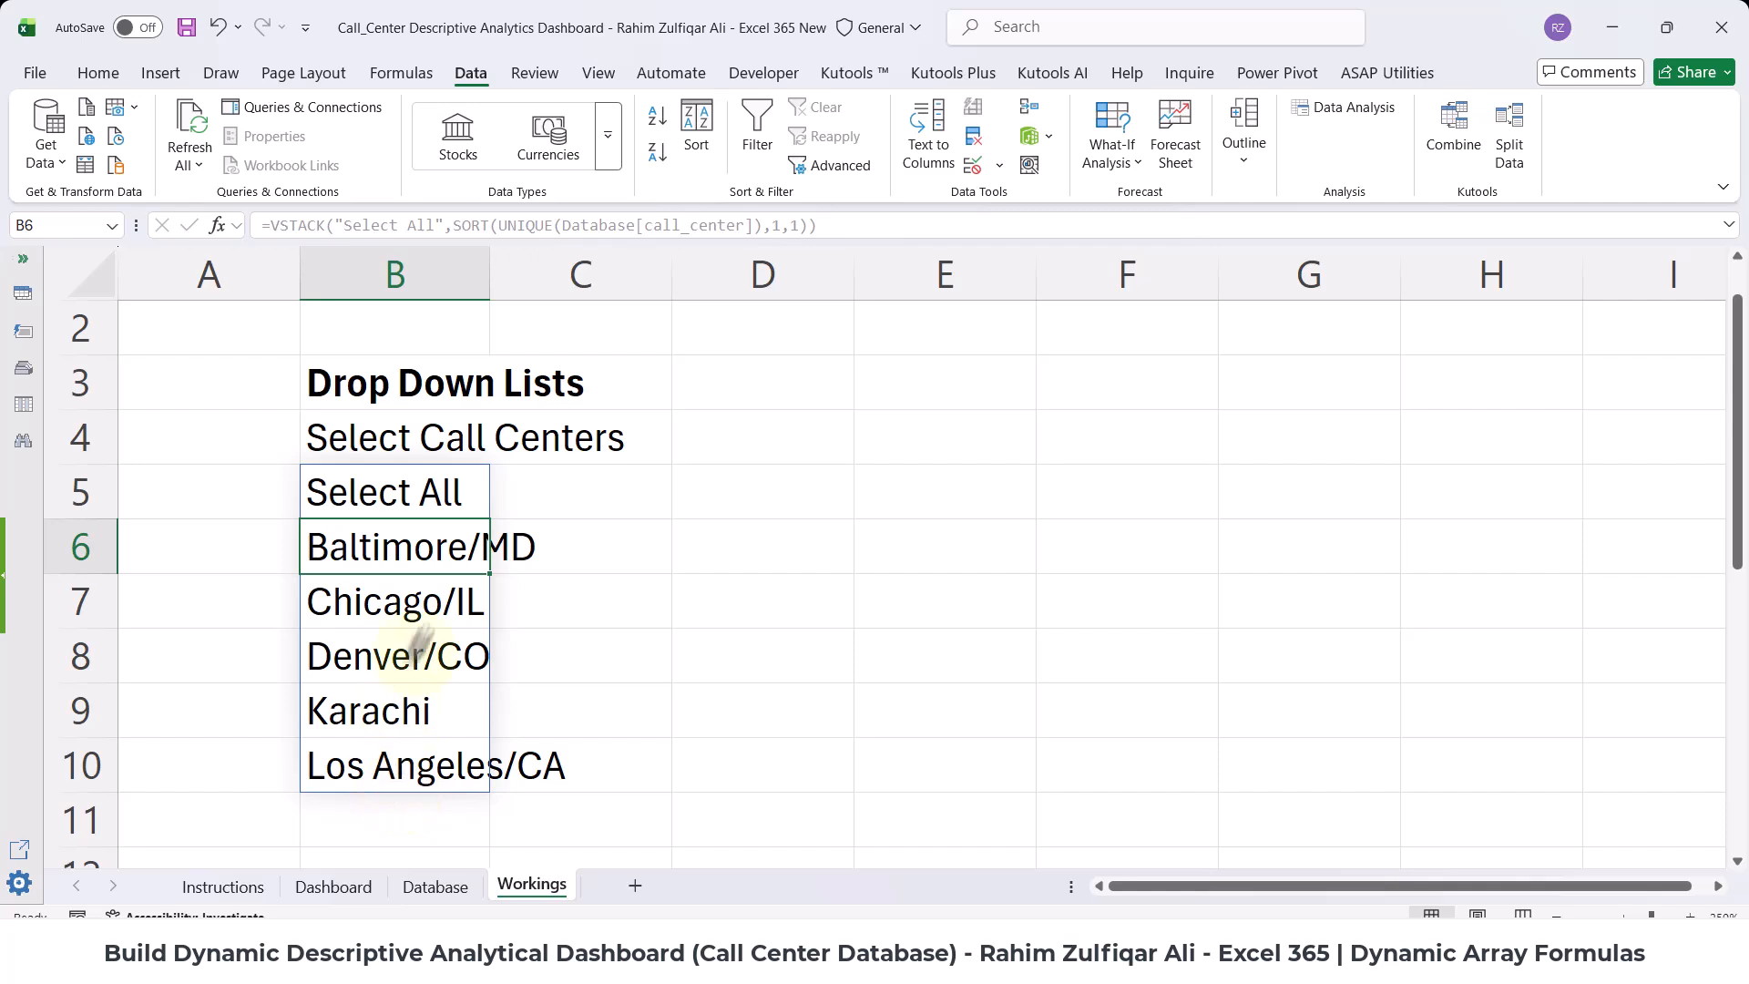
pyautogui.click(781, 492)
pyautogui.click(862, 508)
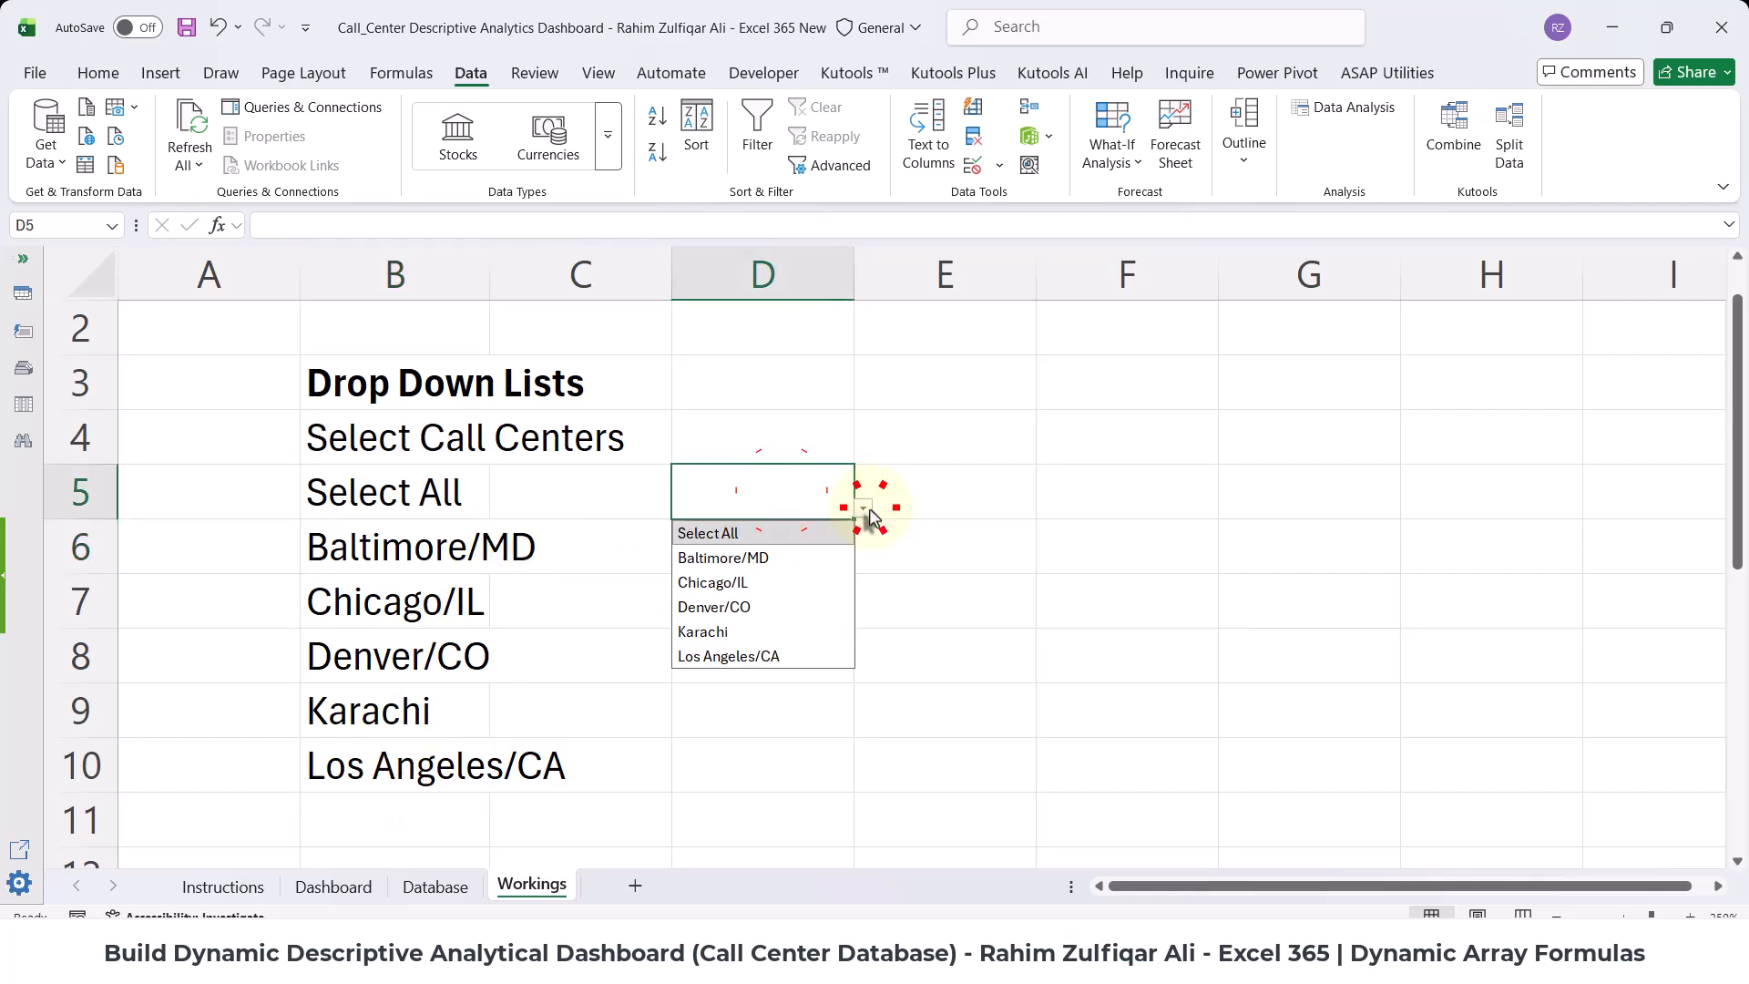
pyautogui.click(770, 638)
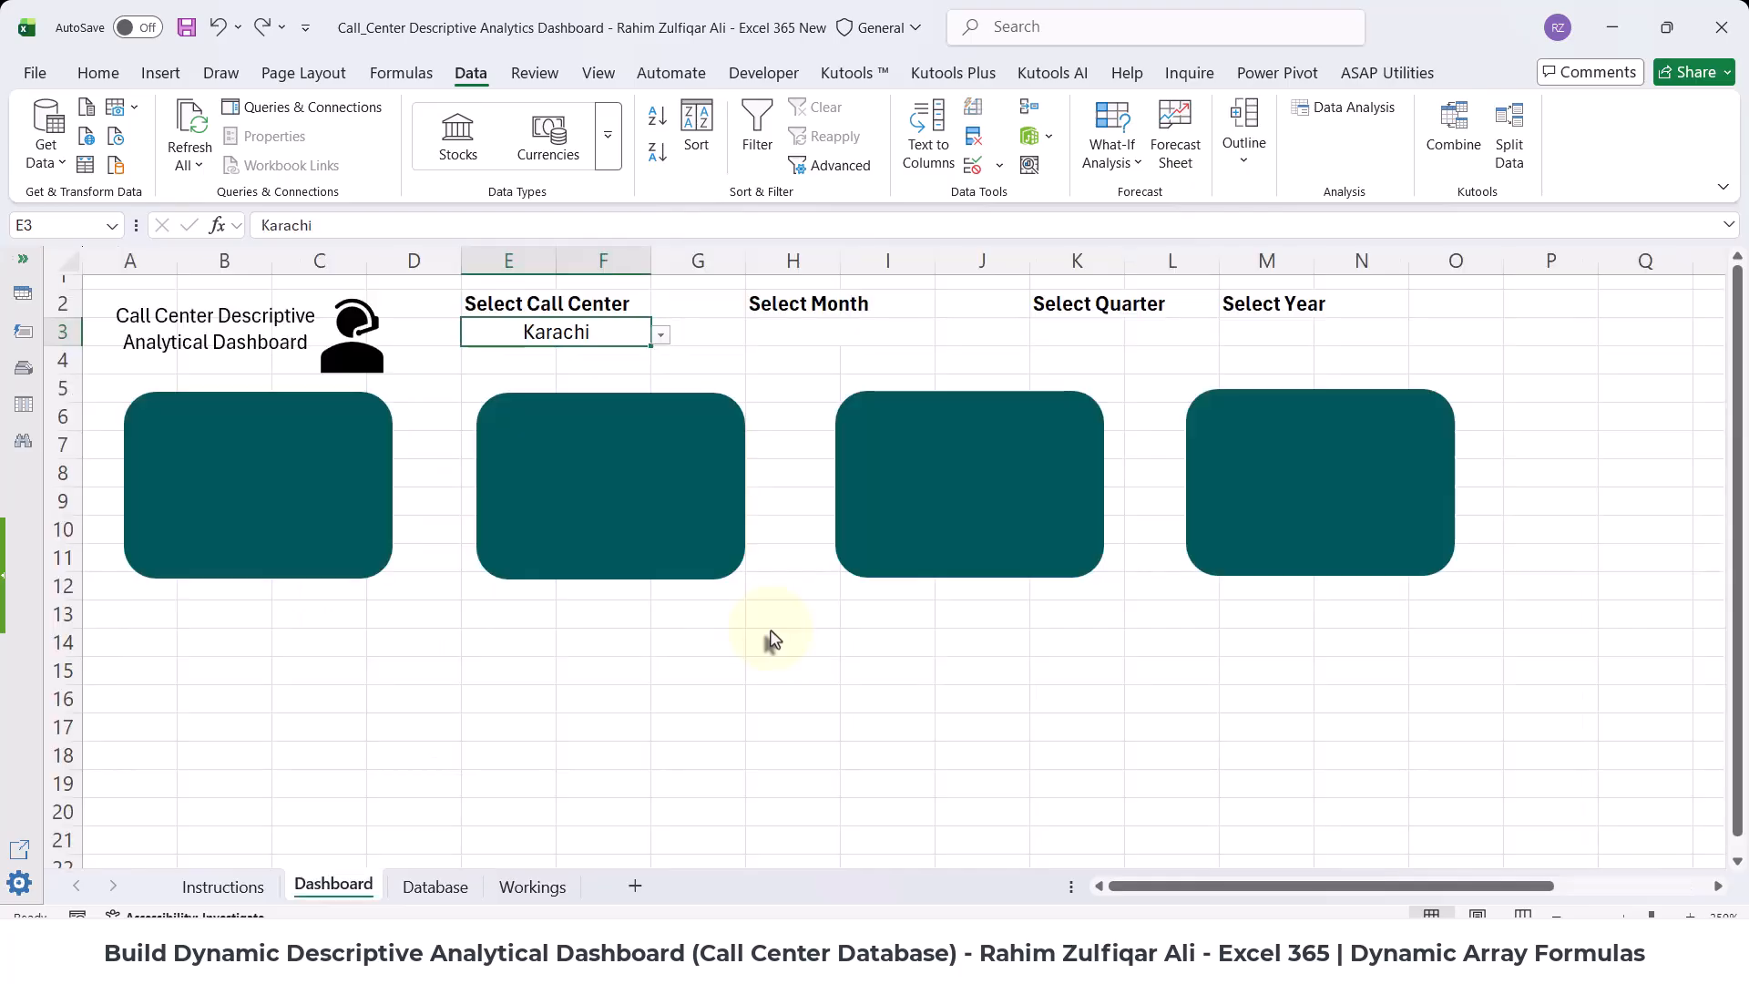
# - Undo the test changes back through the Dashboard selections and the Karachi entries in N2:N5 of the Database sheet
pyautogui.hotkey('ctrl', 'z')
pyautogui.hotkey('ctrl', 'y')
pyautogui.hotkey('ctrl', 'z')
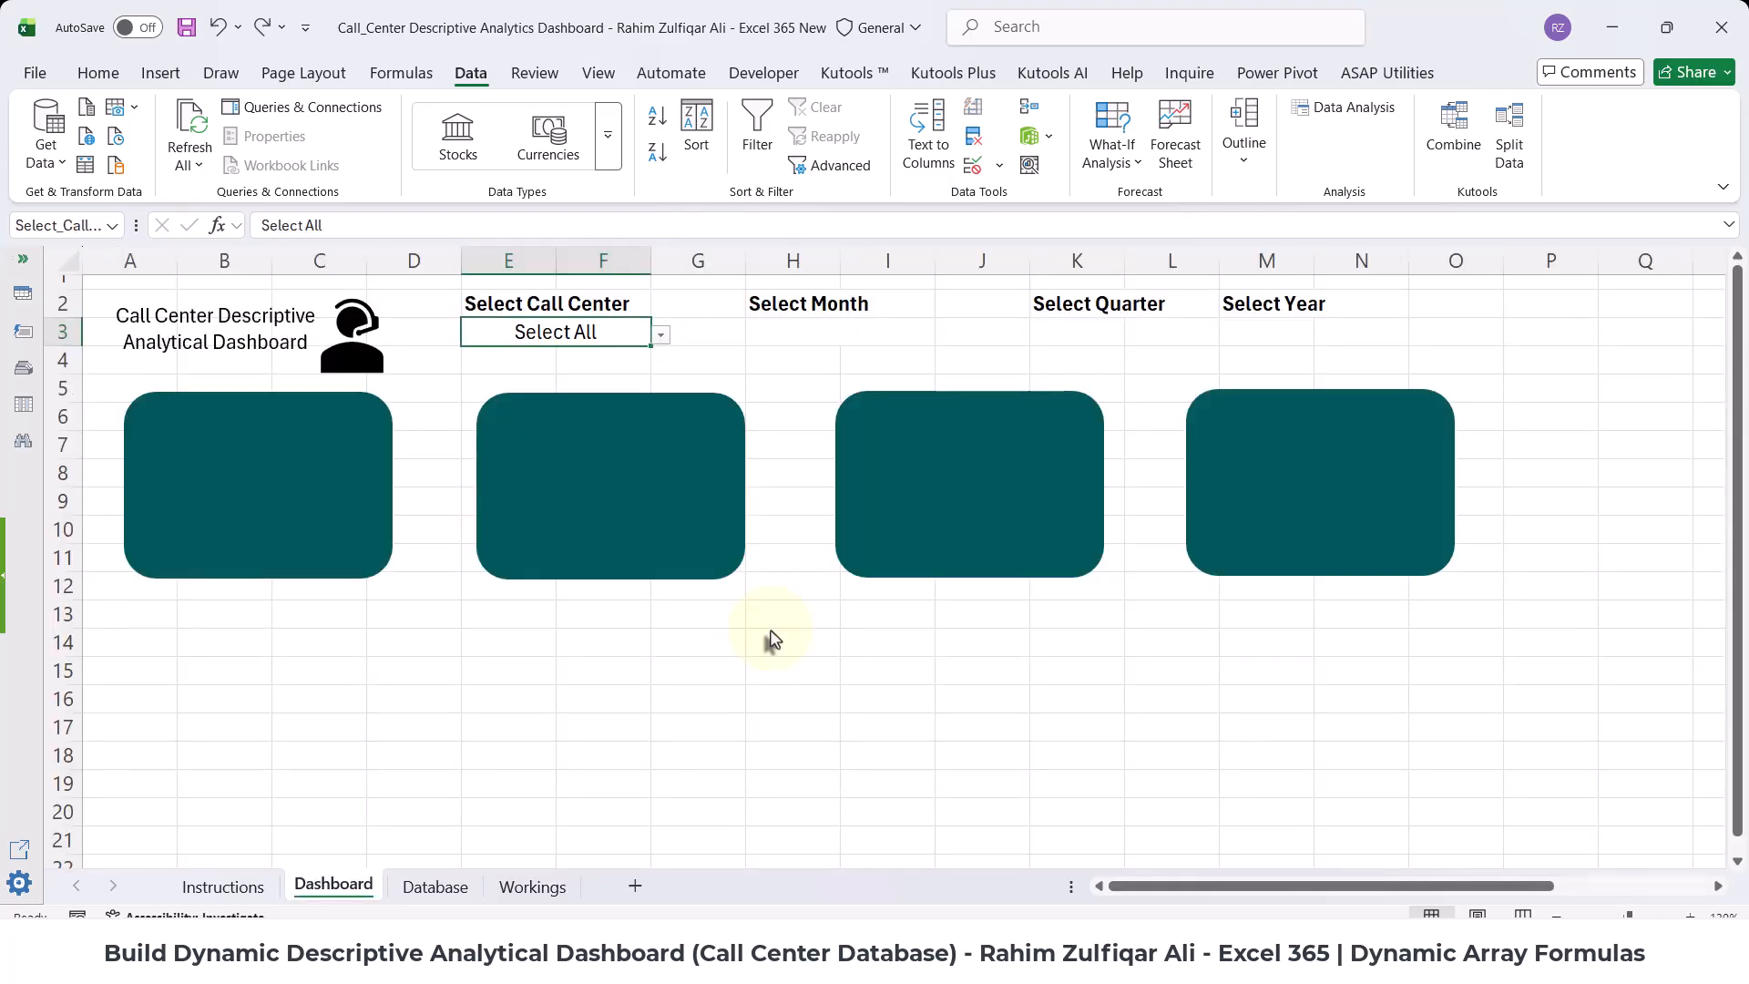
pyautogui.hotkey('ctrl', 'pagedown')
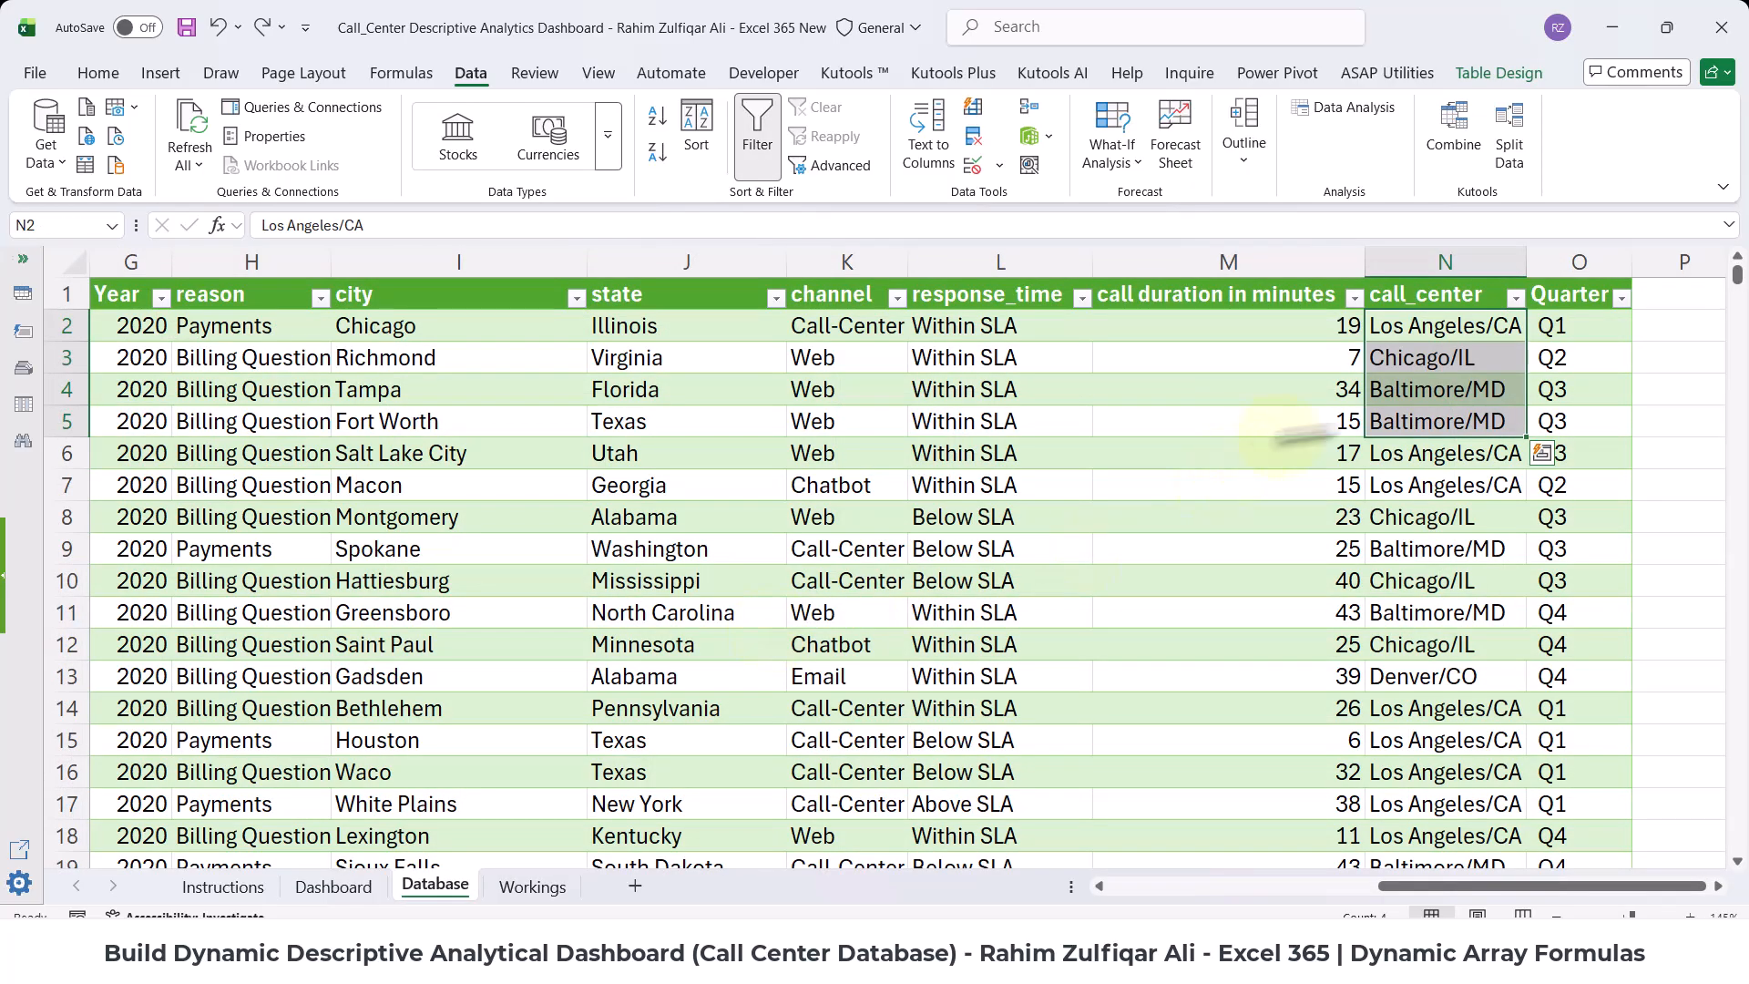
# - Check the options in the Dashboard's Select Call Center drop-down against the restored Database entries
pyautogui.click(1407, 424)
pyautogui.click(334, 888)
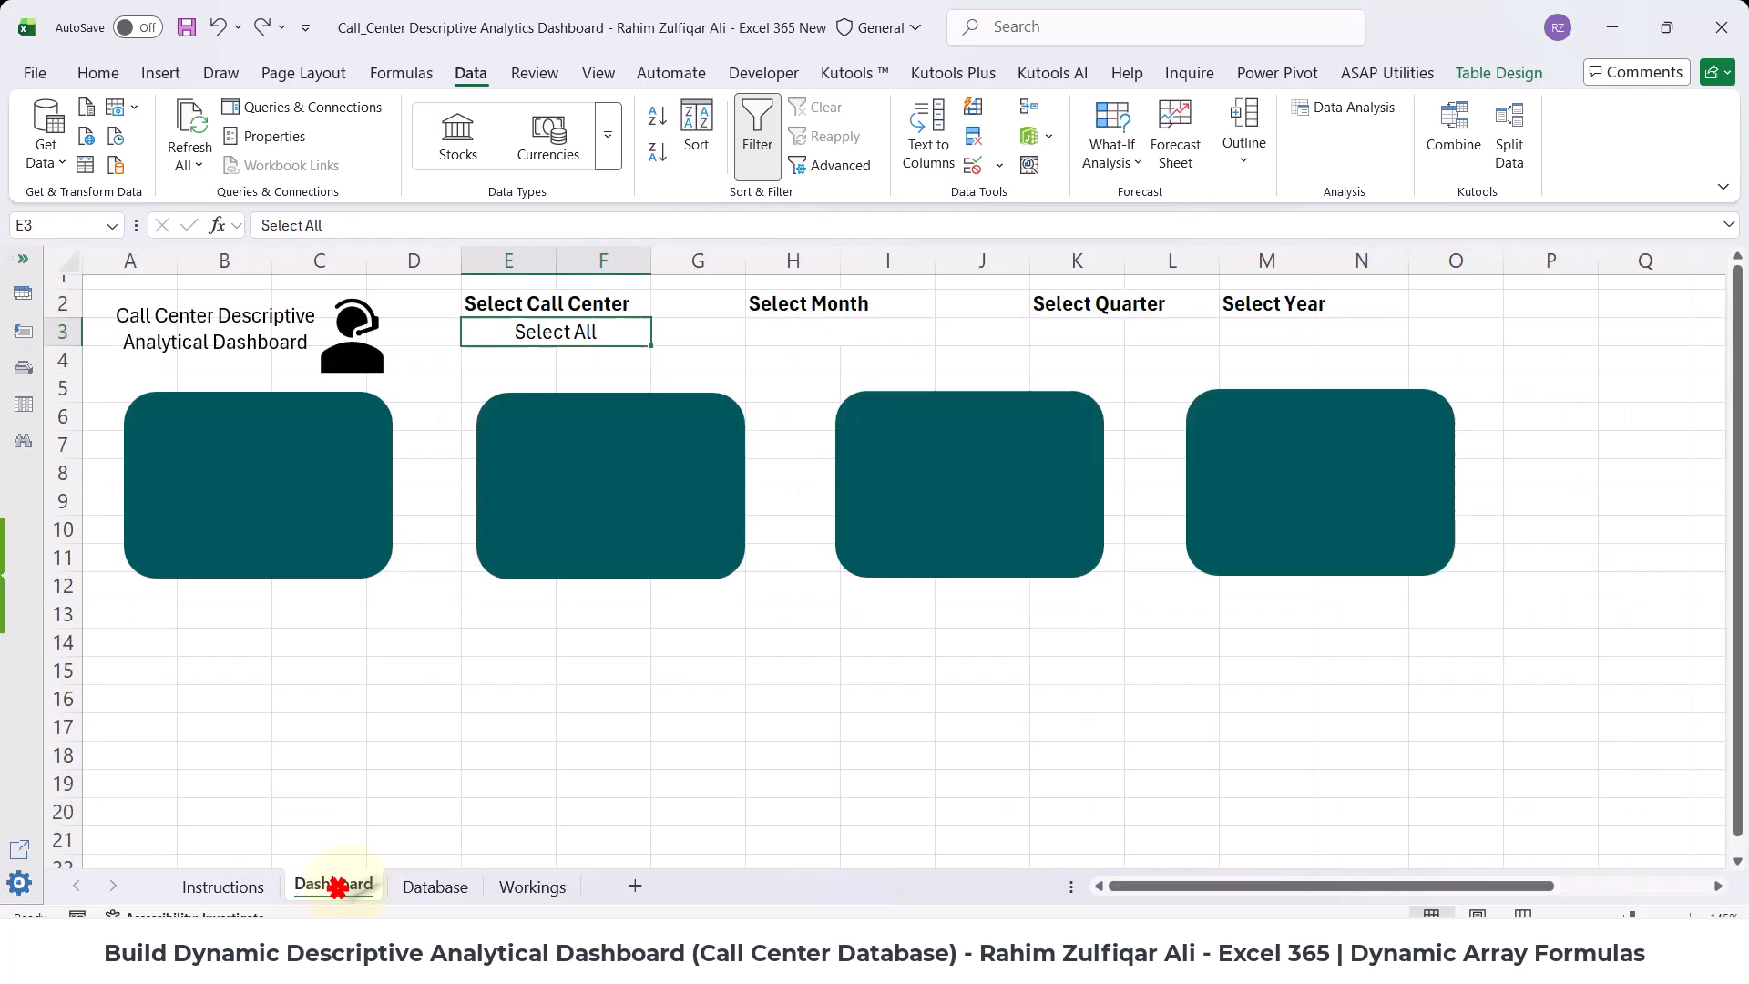
pyautogui.click(658, 337)
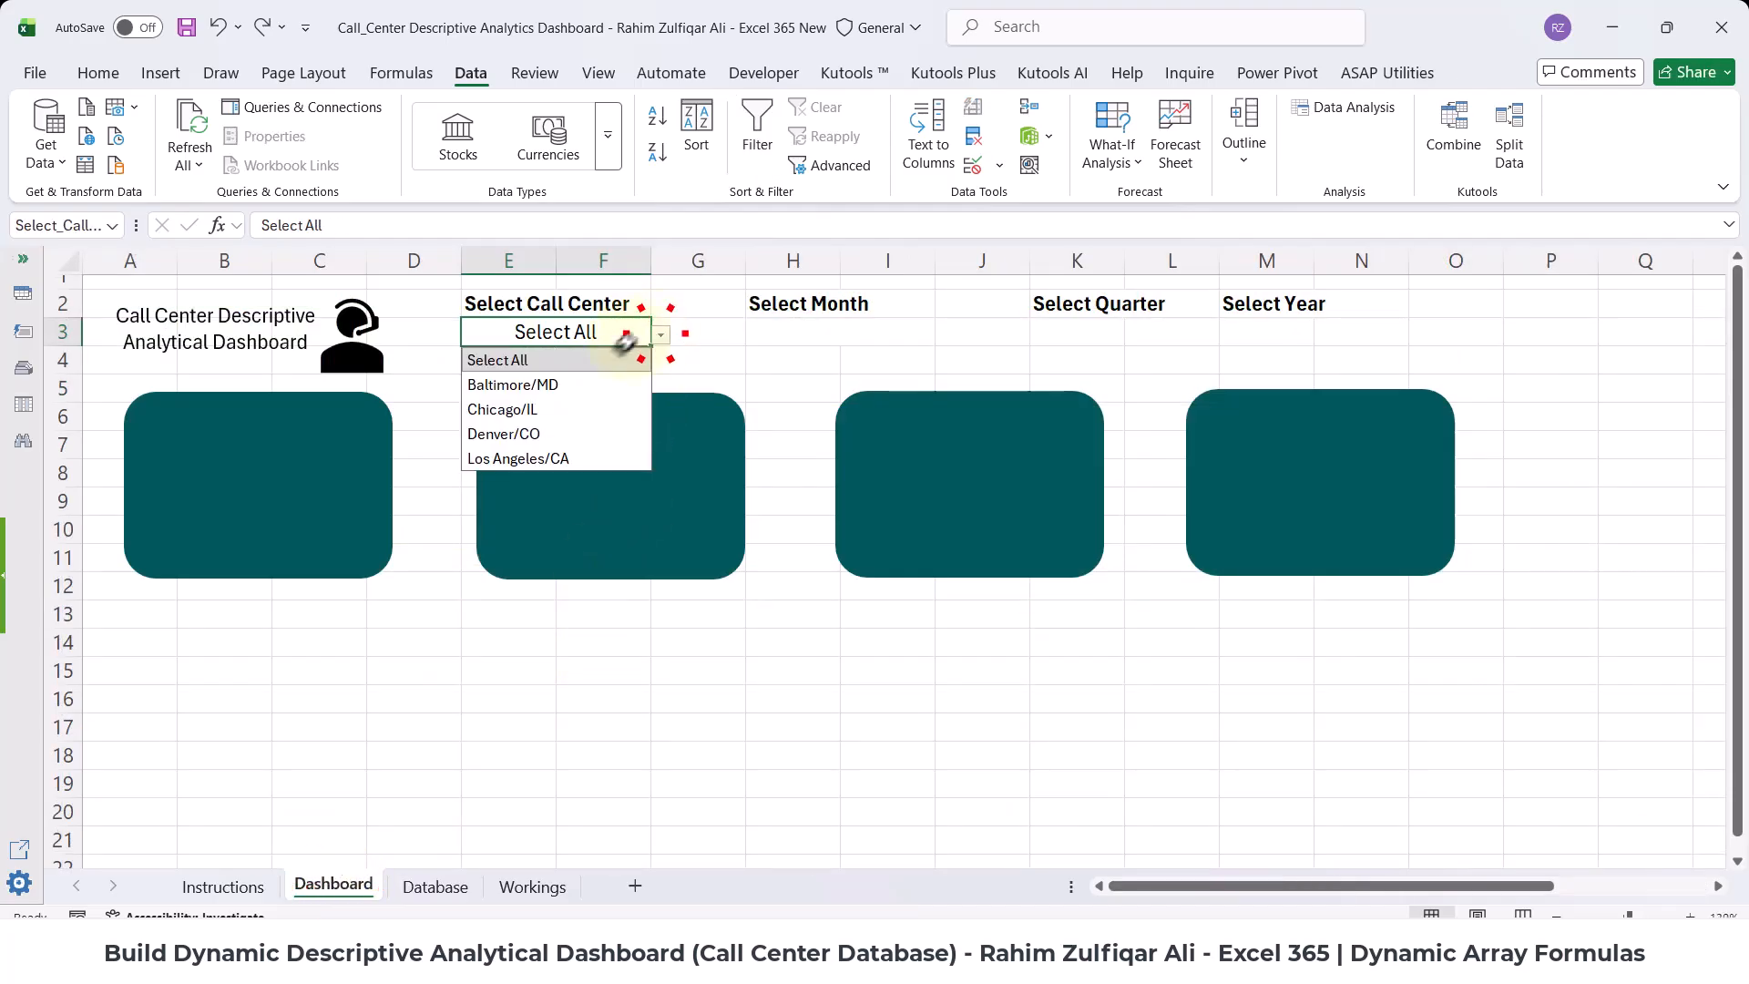
pyautogui.click(616, 330)
# - Review the UNIQUE, SORT and VSTACK parts of the call center list formula in B5 on the Workings sheet
pyautogui.click(496, 888)
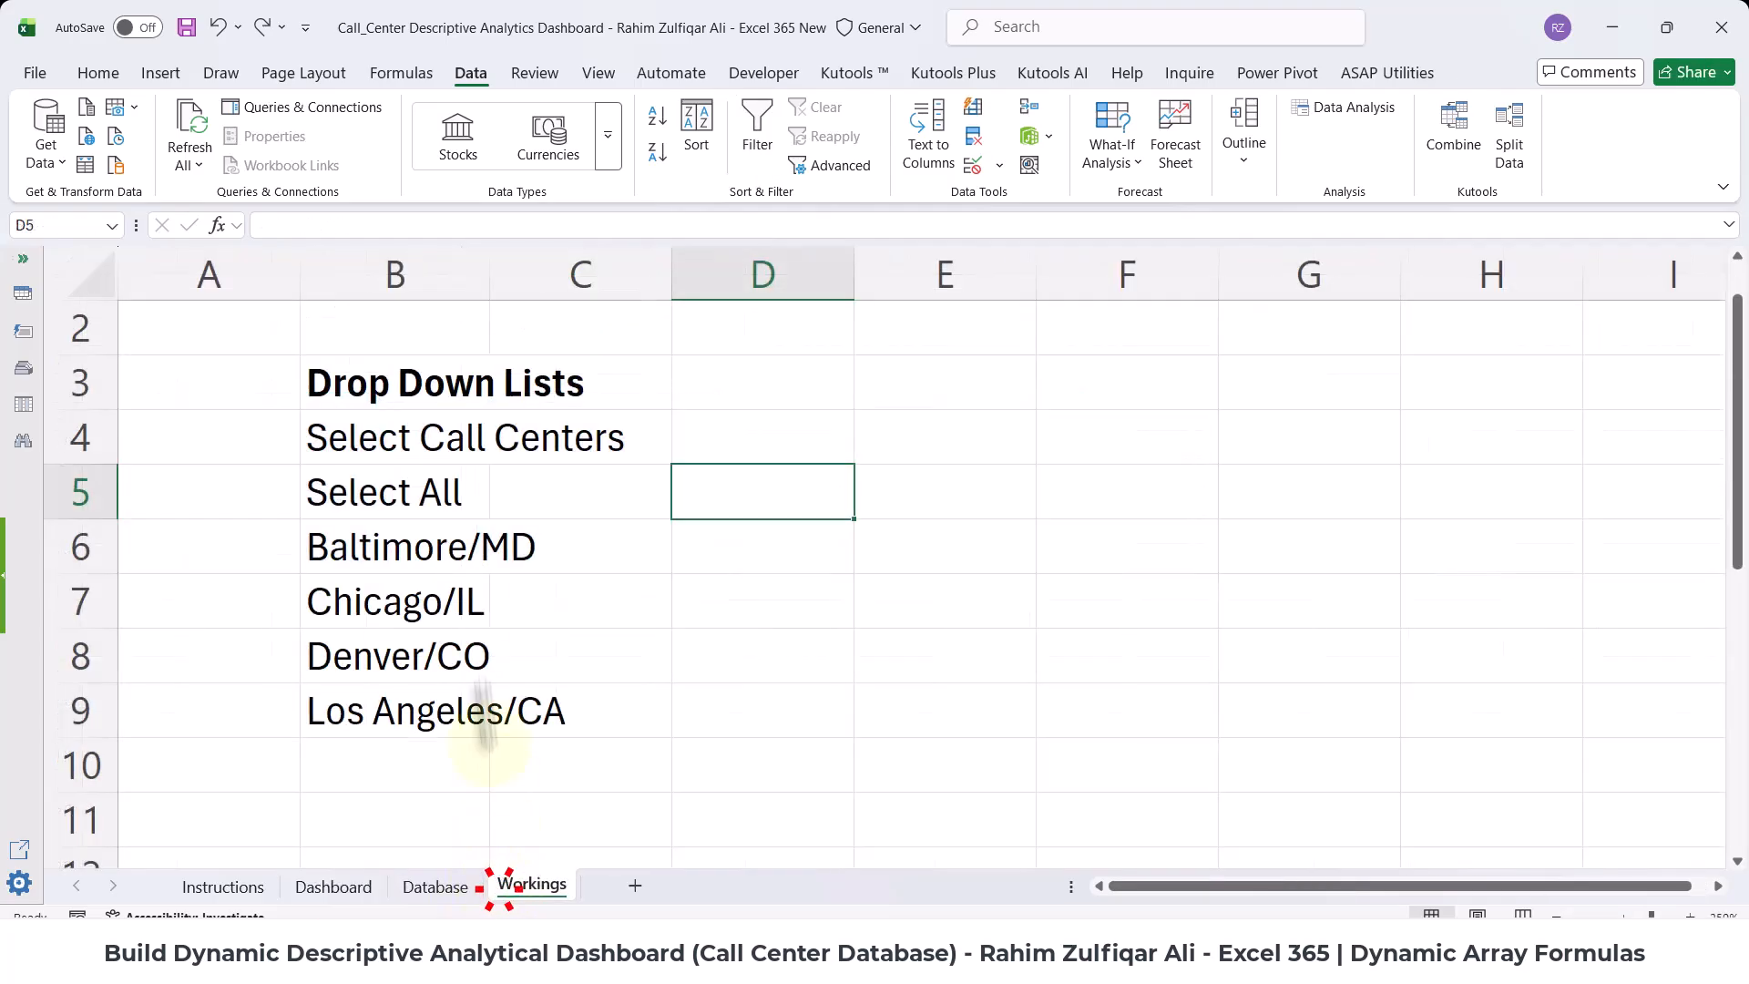
pyautogui.click(401, 487)
pyautogui.doubleClick(392, 492)
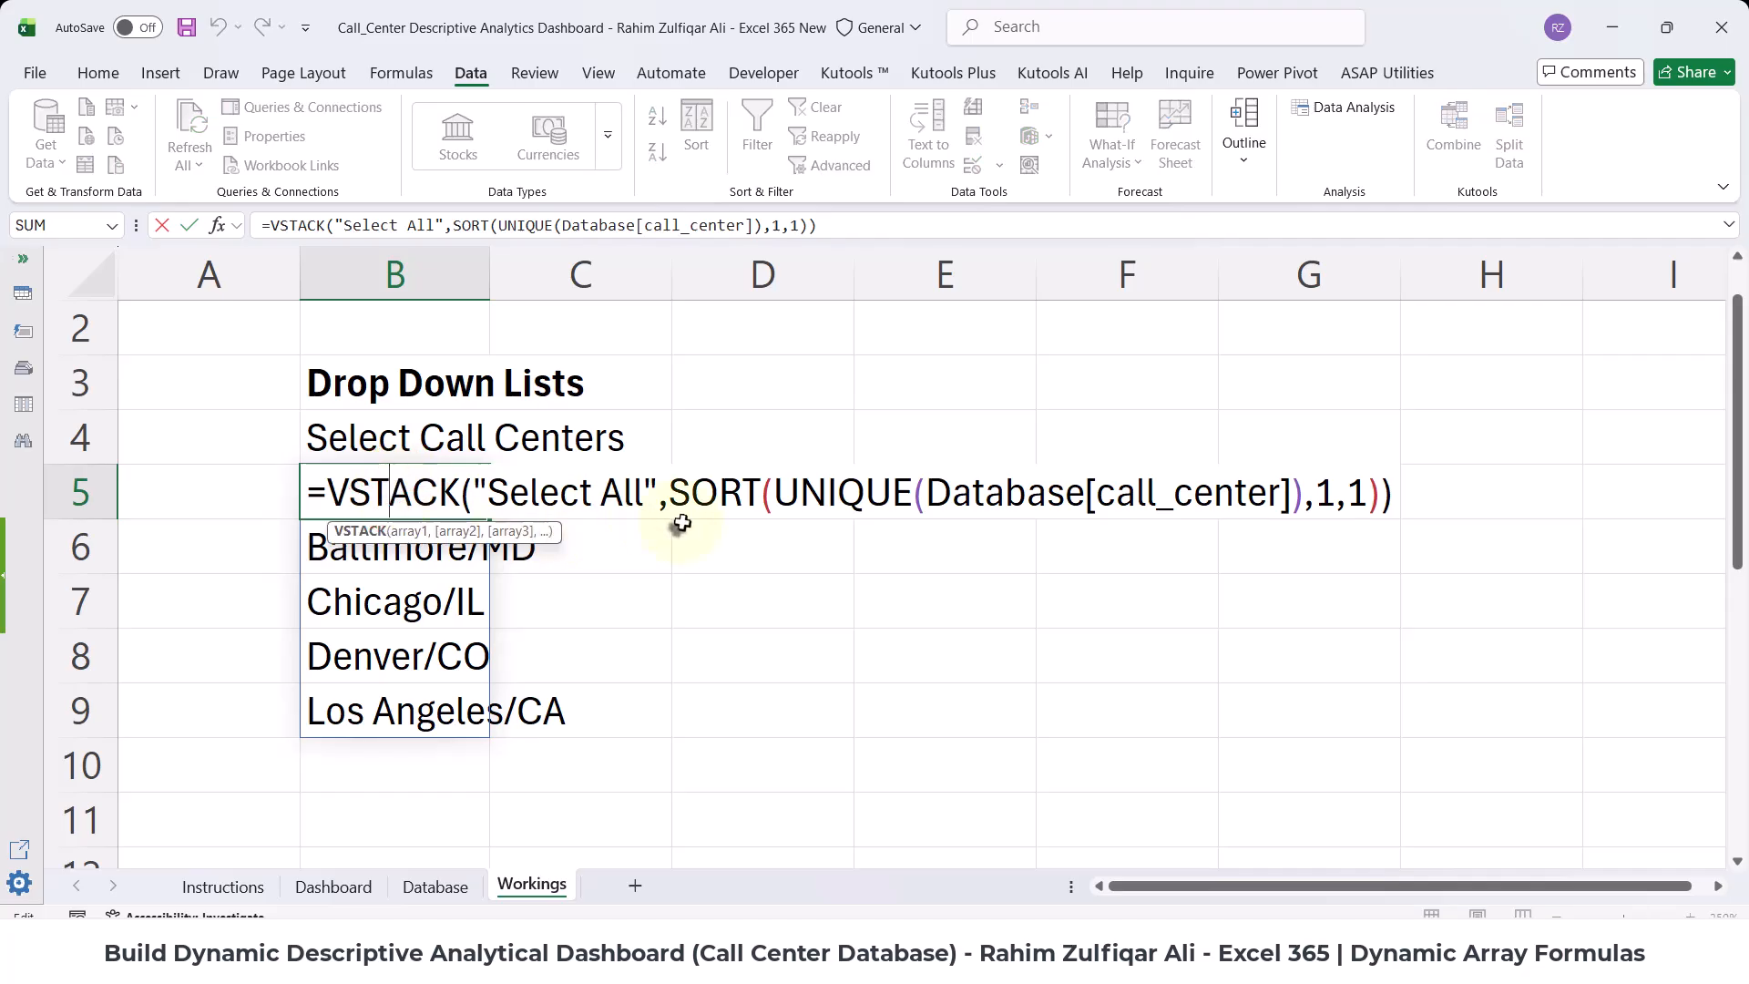
pyautogui.moveTo(774, 492); pyautogui.dragTo(913, 492)
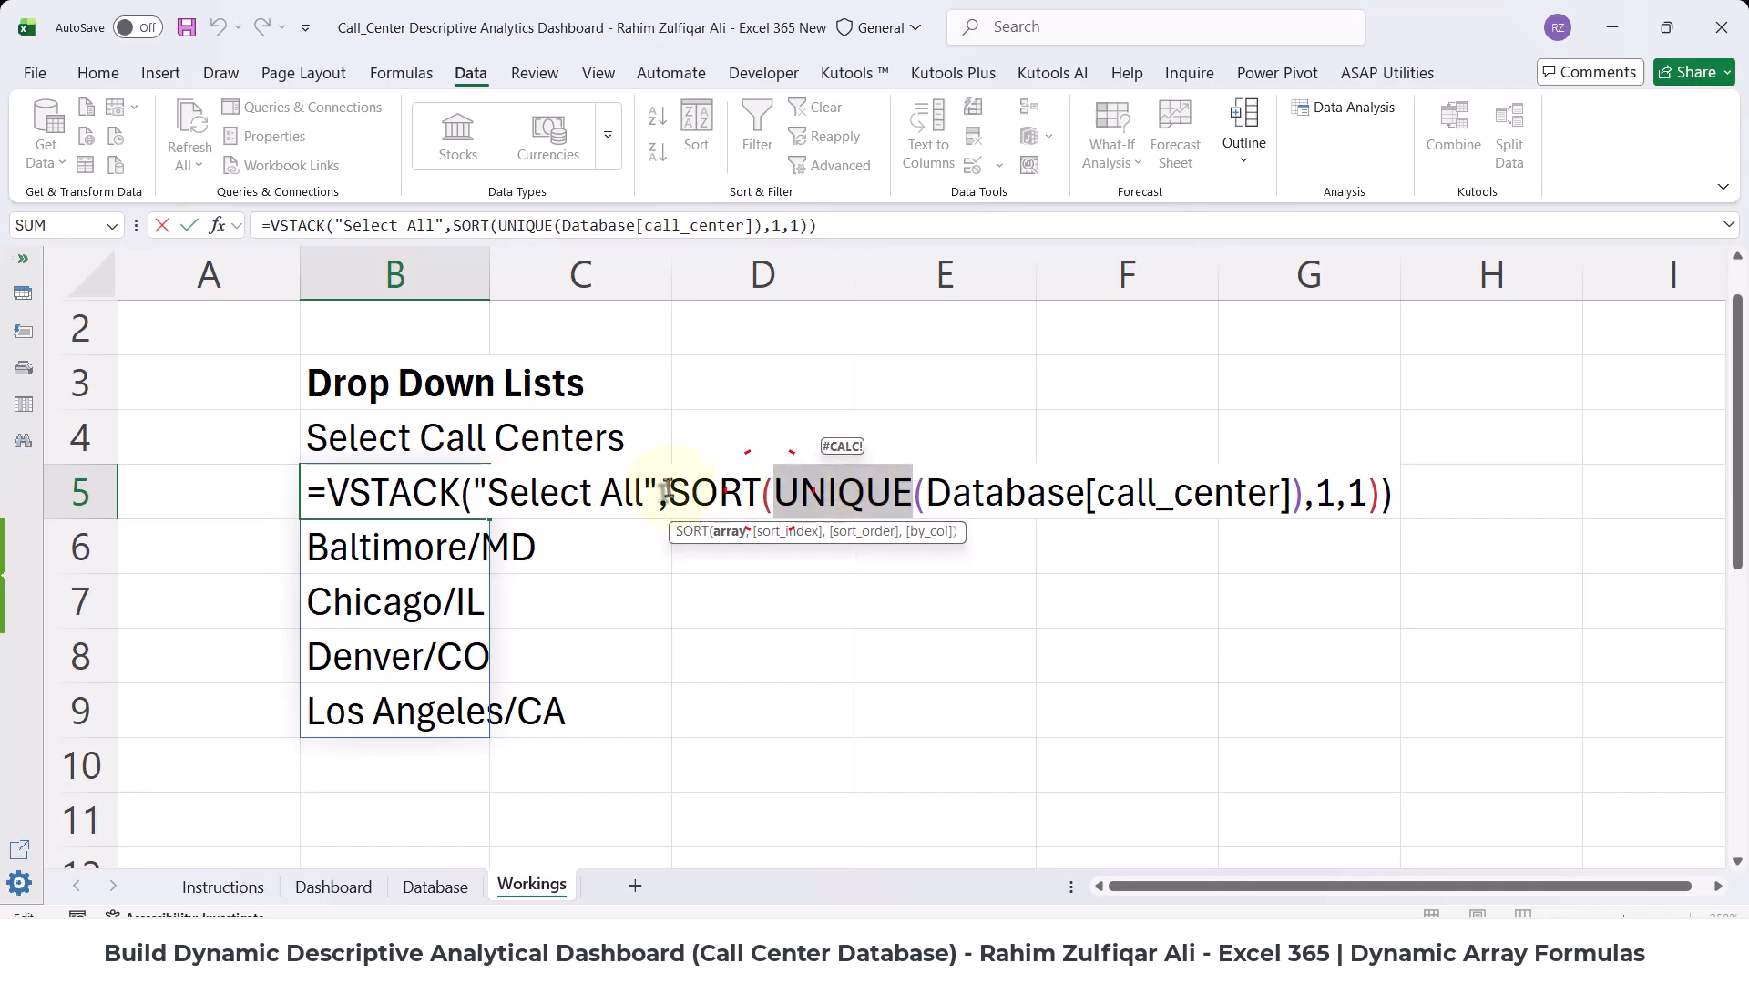
pyautogui.moveTo(669, 492); pyautogui.dragTo(763, 492)
pyautogui.moveTo(349, 492); pyautogui.dragTo(440, 492)
pyautogui.press('Escape')
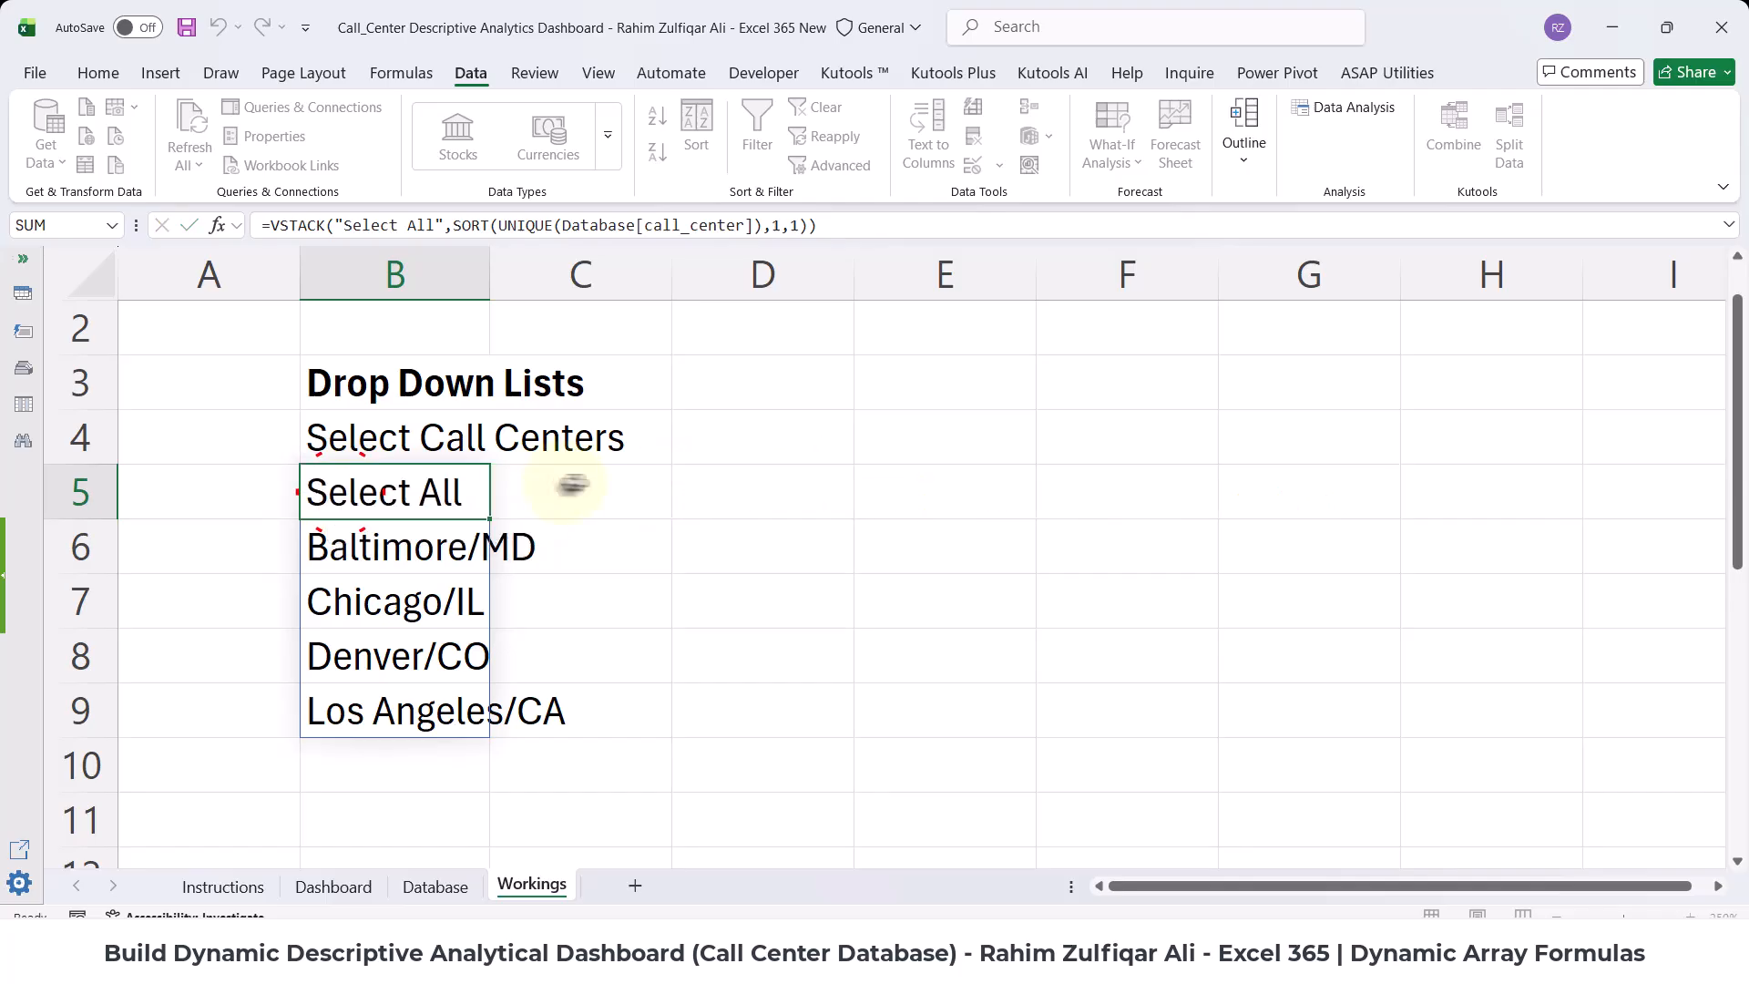
# - Enter the list headings Select Months in D4, Select Quarters in F4 and Select Years in H4 on the Workings sheet
pyautogui.click(817, 443)
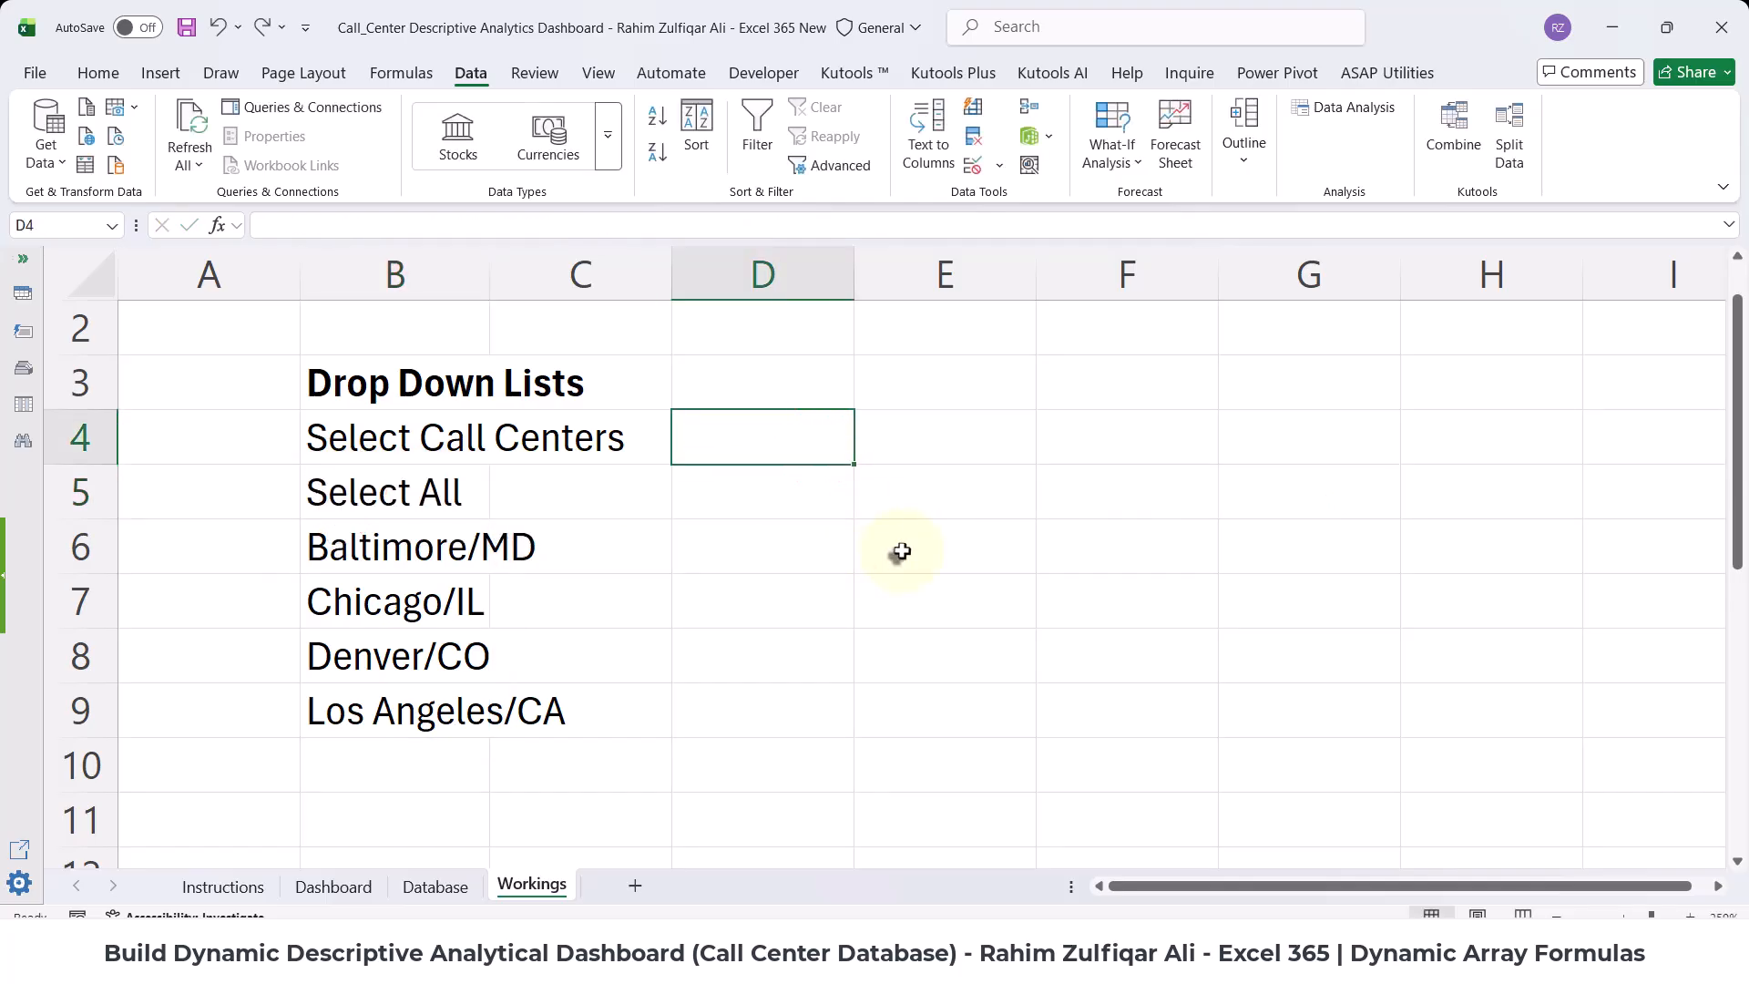
pyautogui.write('Selec')
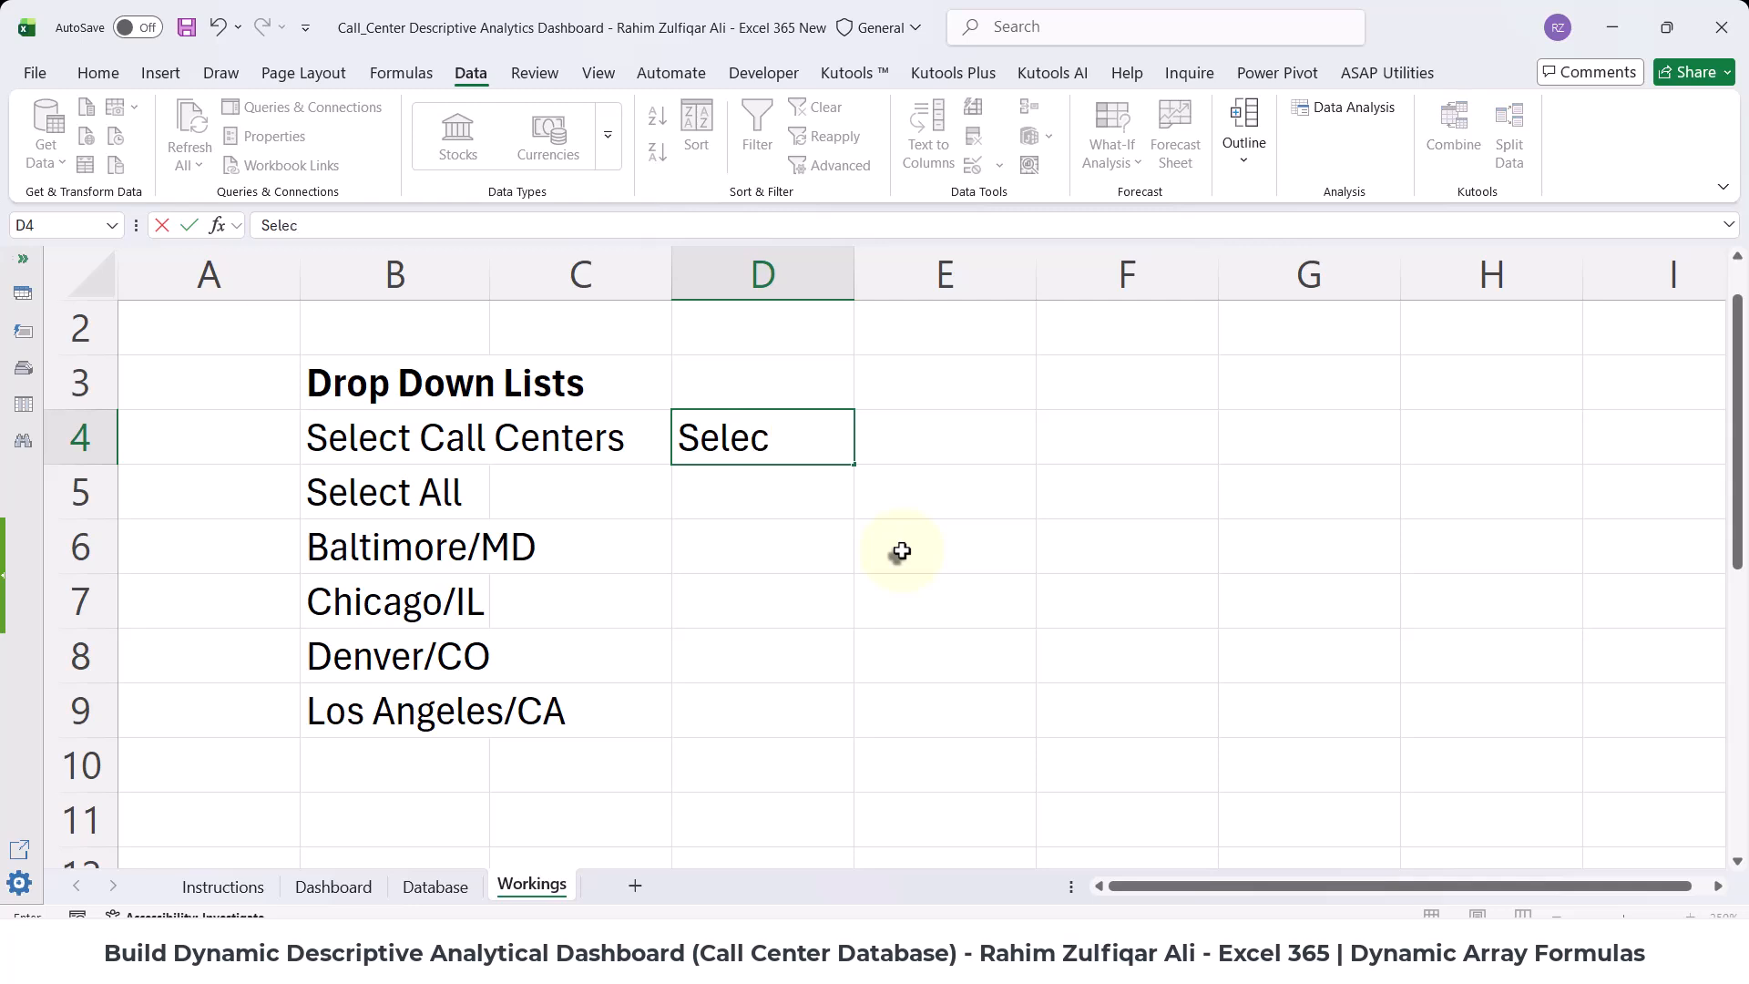
pyautogui.write('t MOnths')
pyautogui.press('Tab')
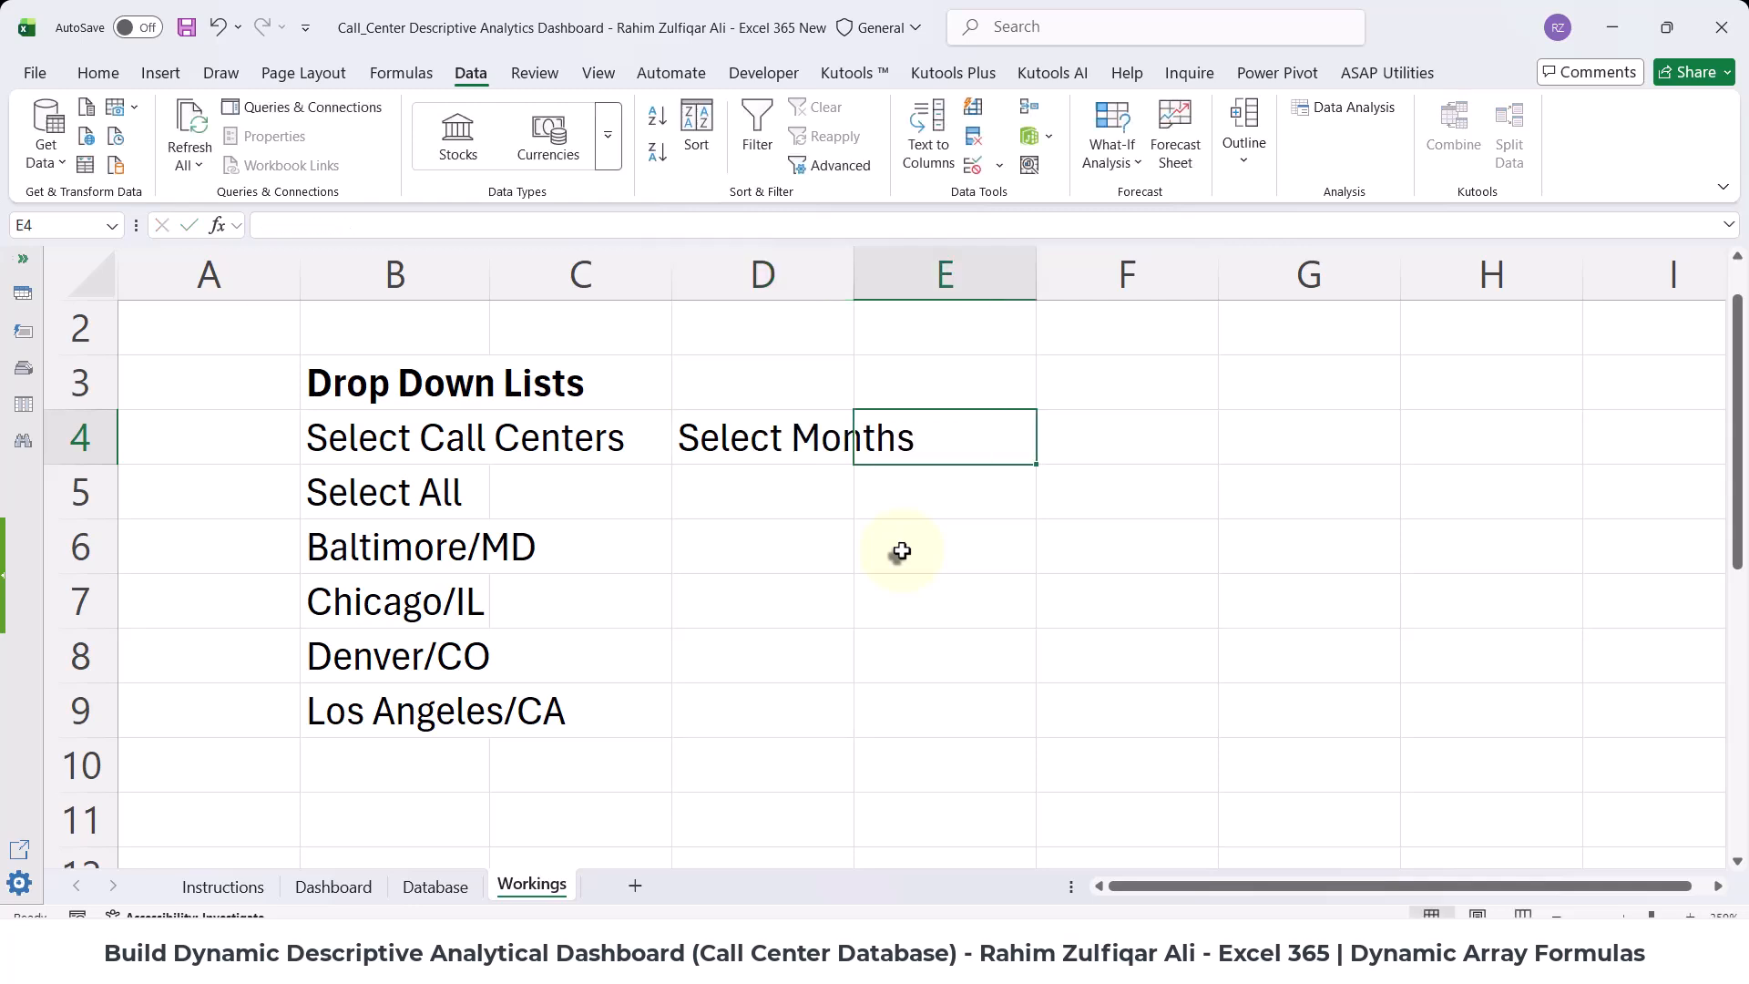
pyautogui.press('Tab')
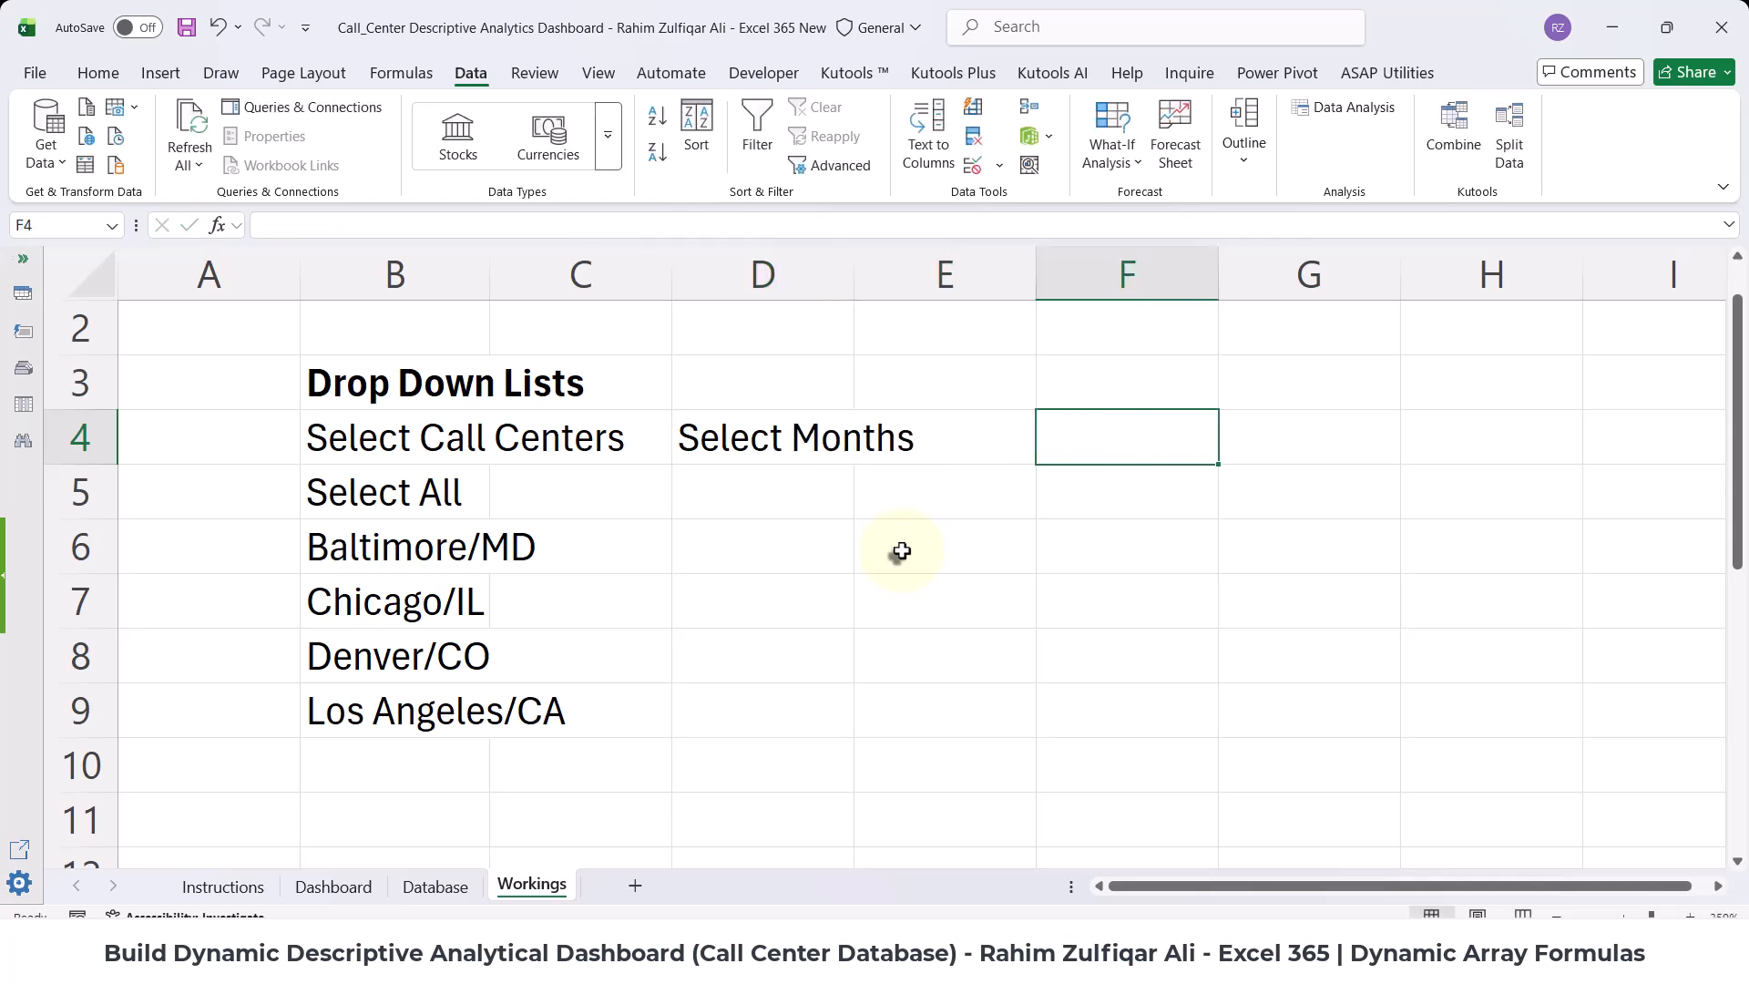
pyautogui.write('Select')
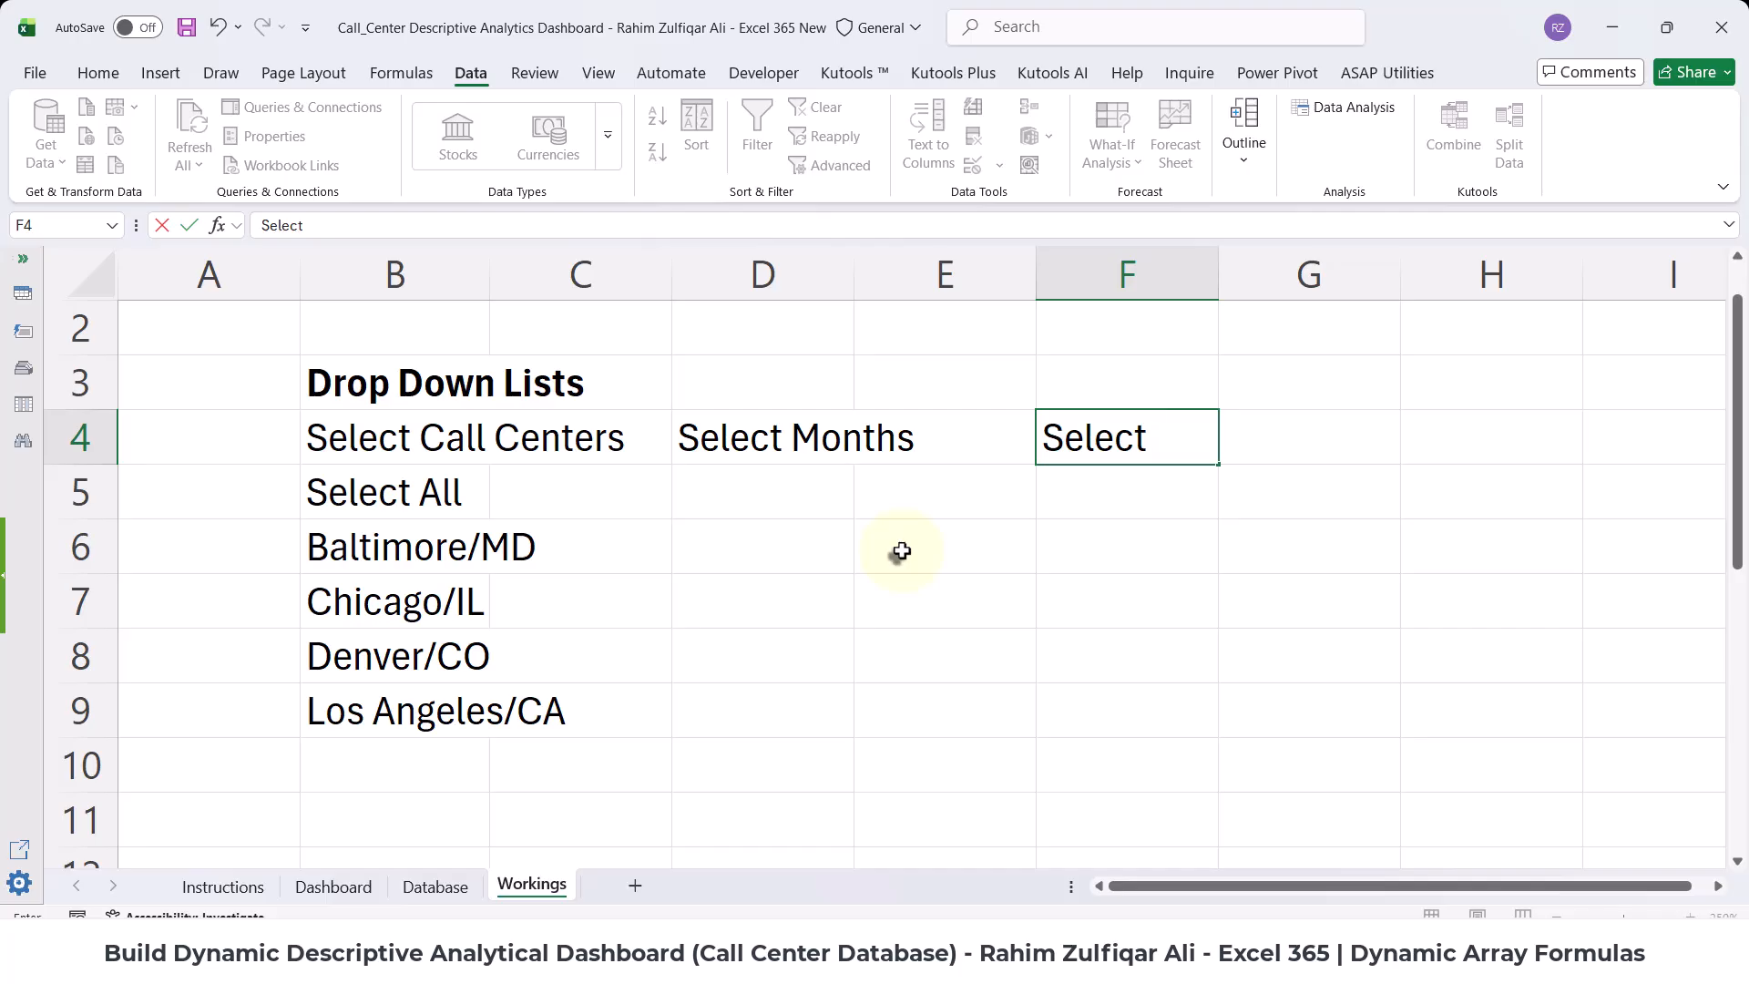
pyautogui.write(' Qu')
pyautogui.press('Tab')
pyautogui.press('Tab')
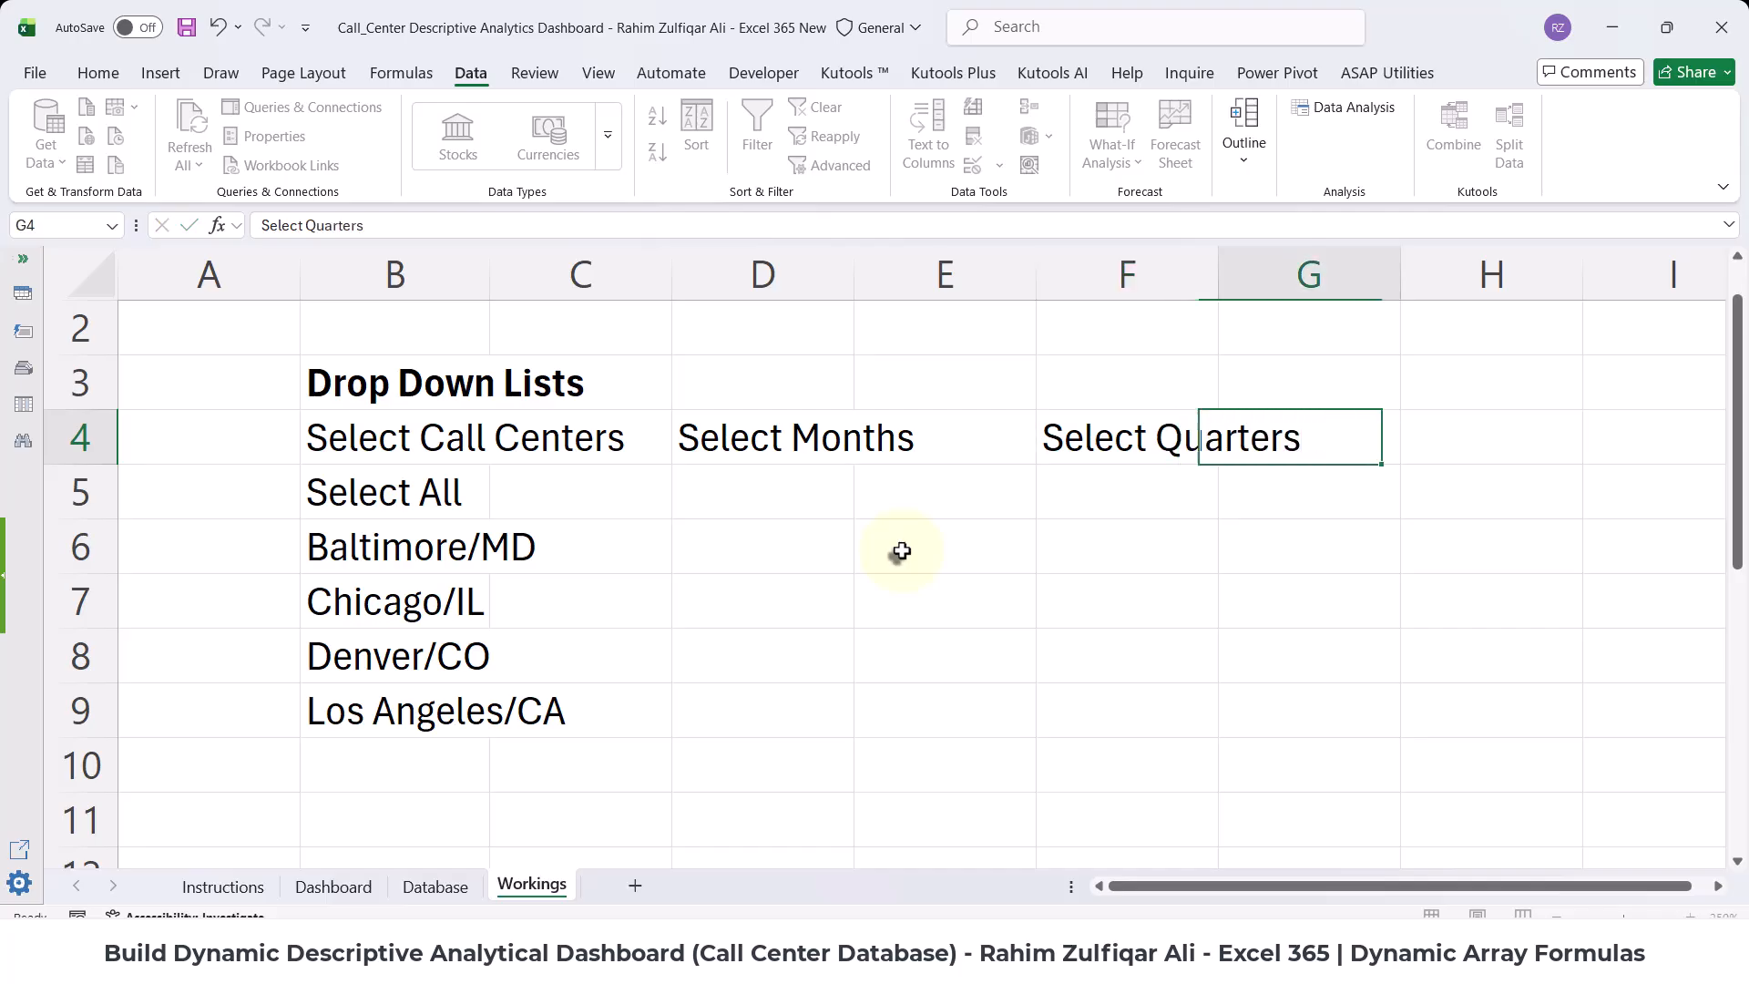
pyautogui.write('Select ')
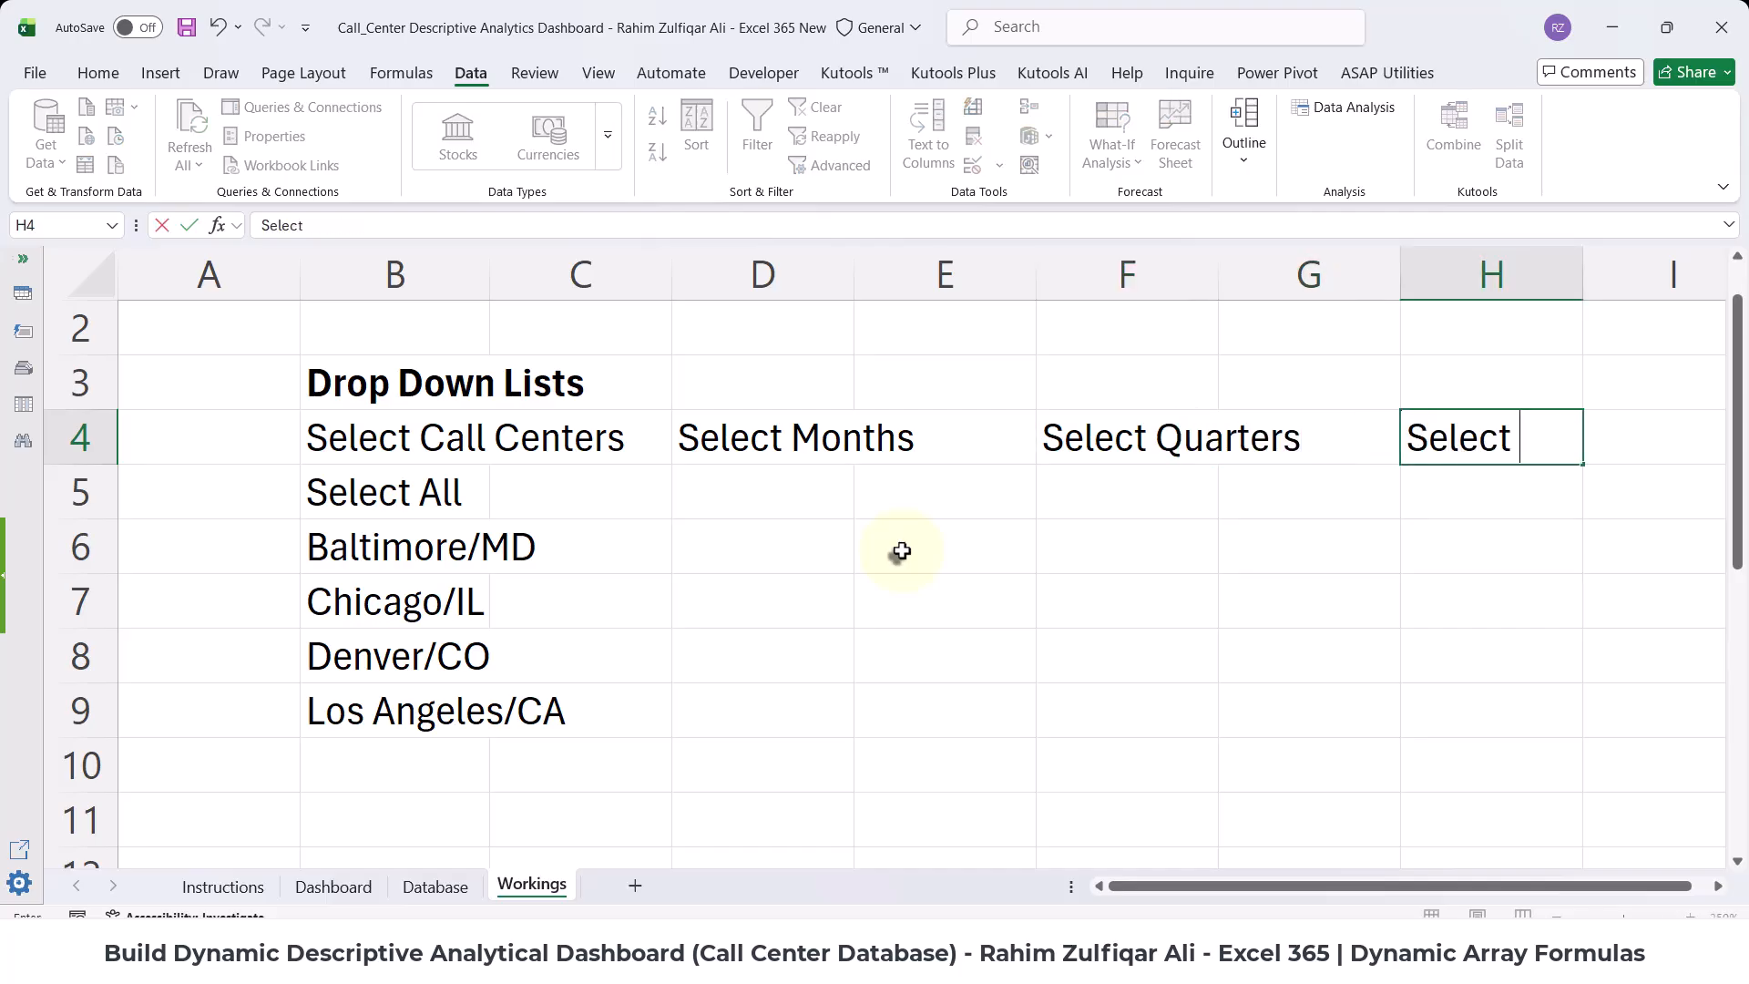
pyautogui.write('Years')
pyautogui.press('Return')
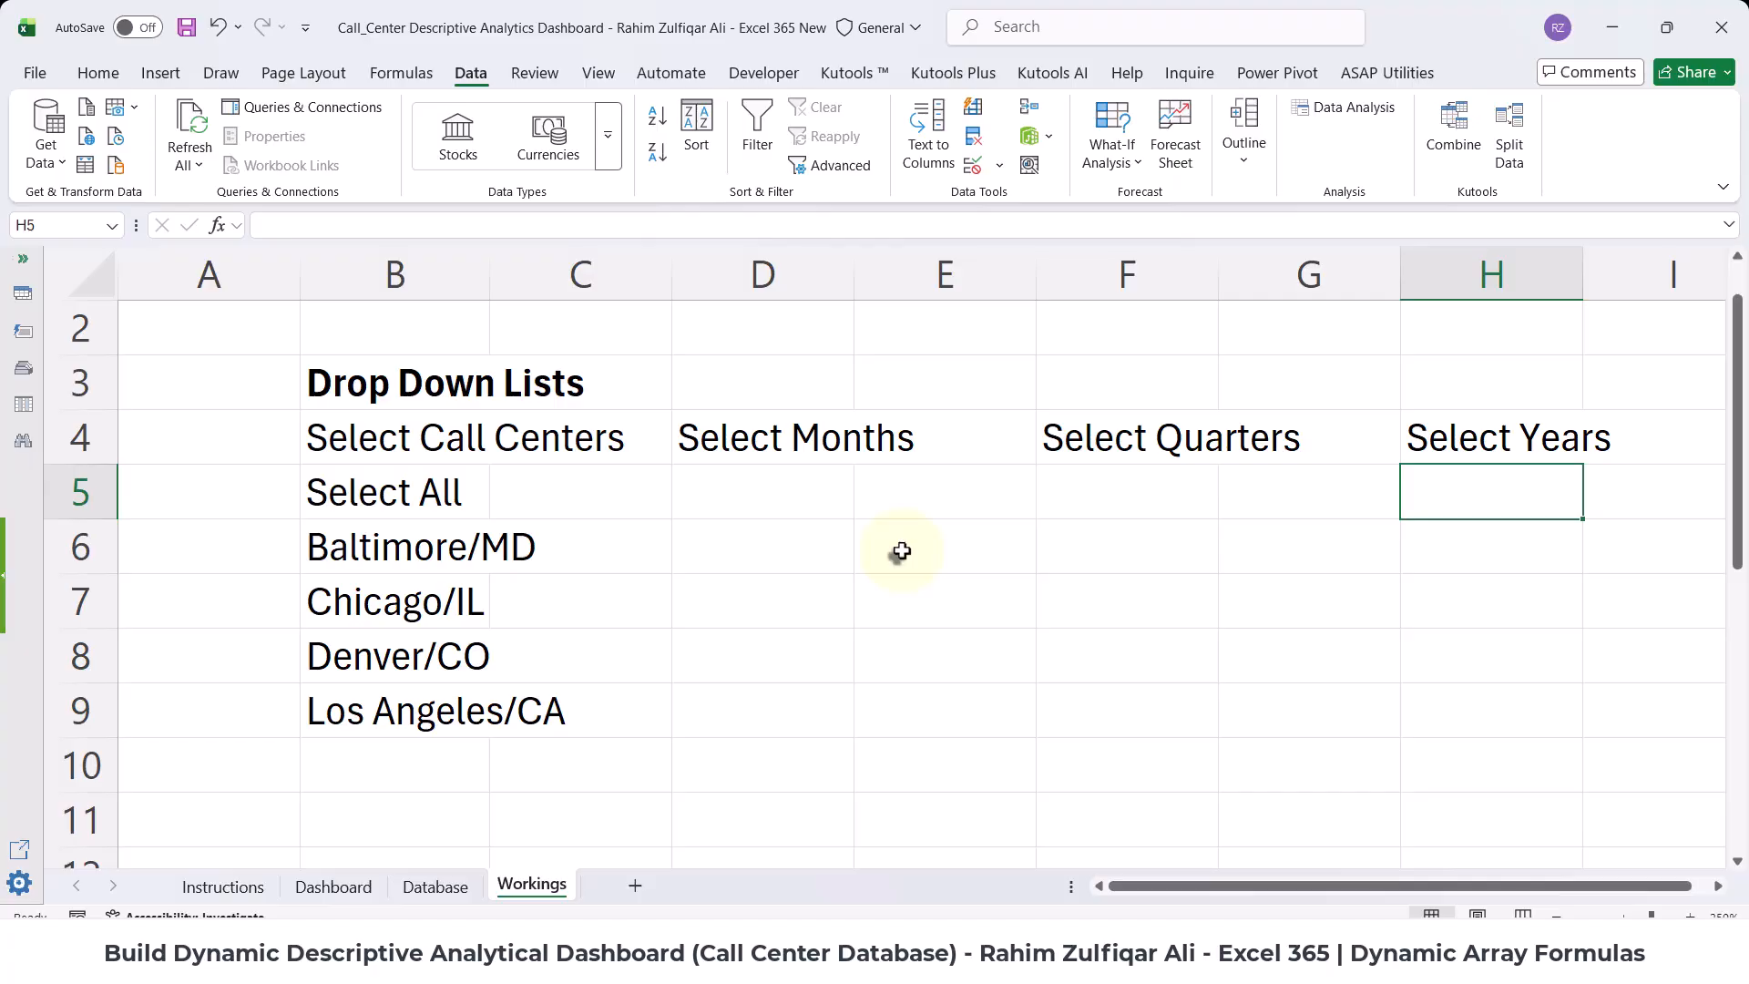
# - Examine the Dashboard's empty selection cells under Select Month, Select Quarter and Select Year
pyautogui.click(779, 495)
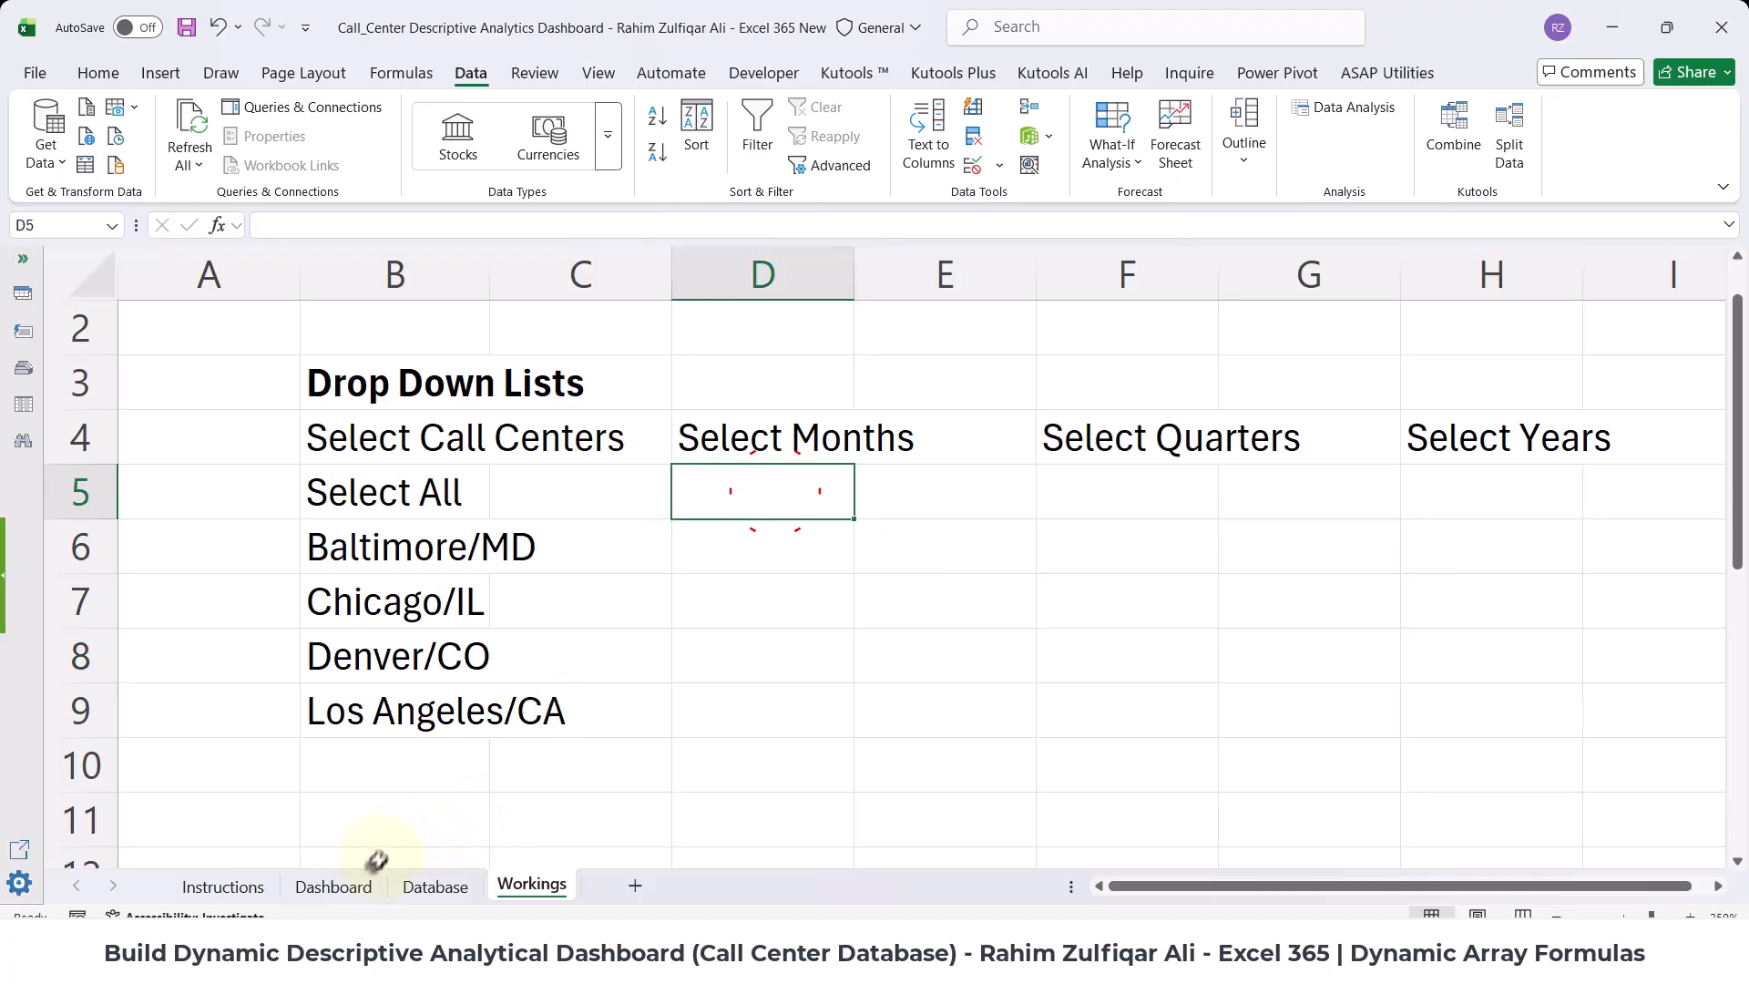
pyautogui.click(361, 881)
pyautogui.click(817, 328)
pyautogui.click(1132, 328)
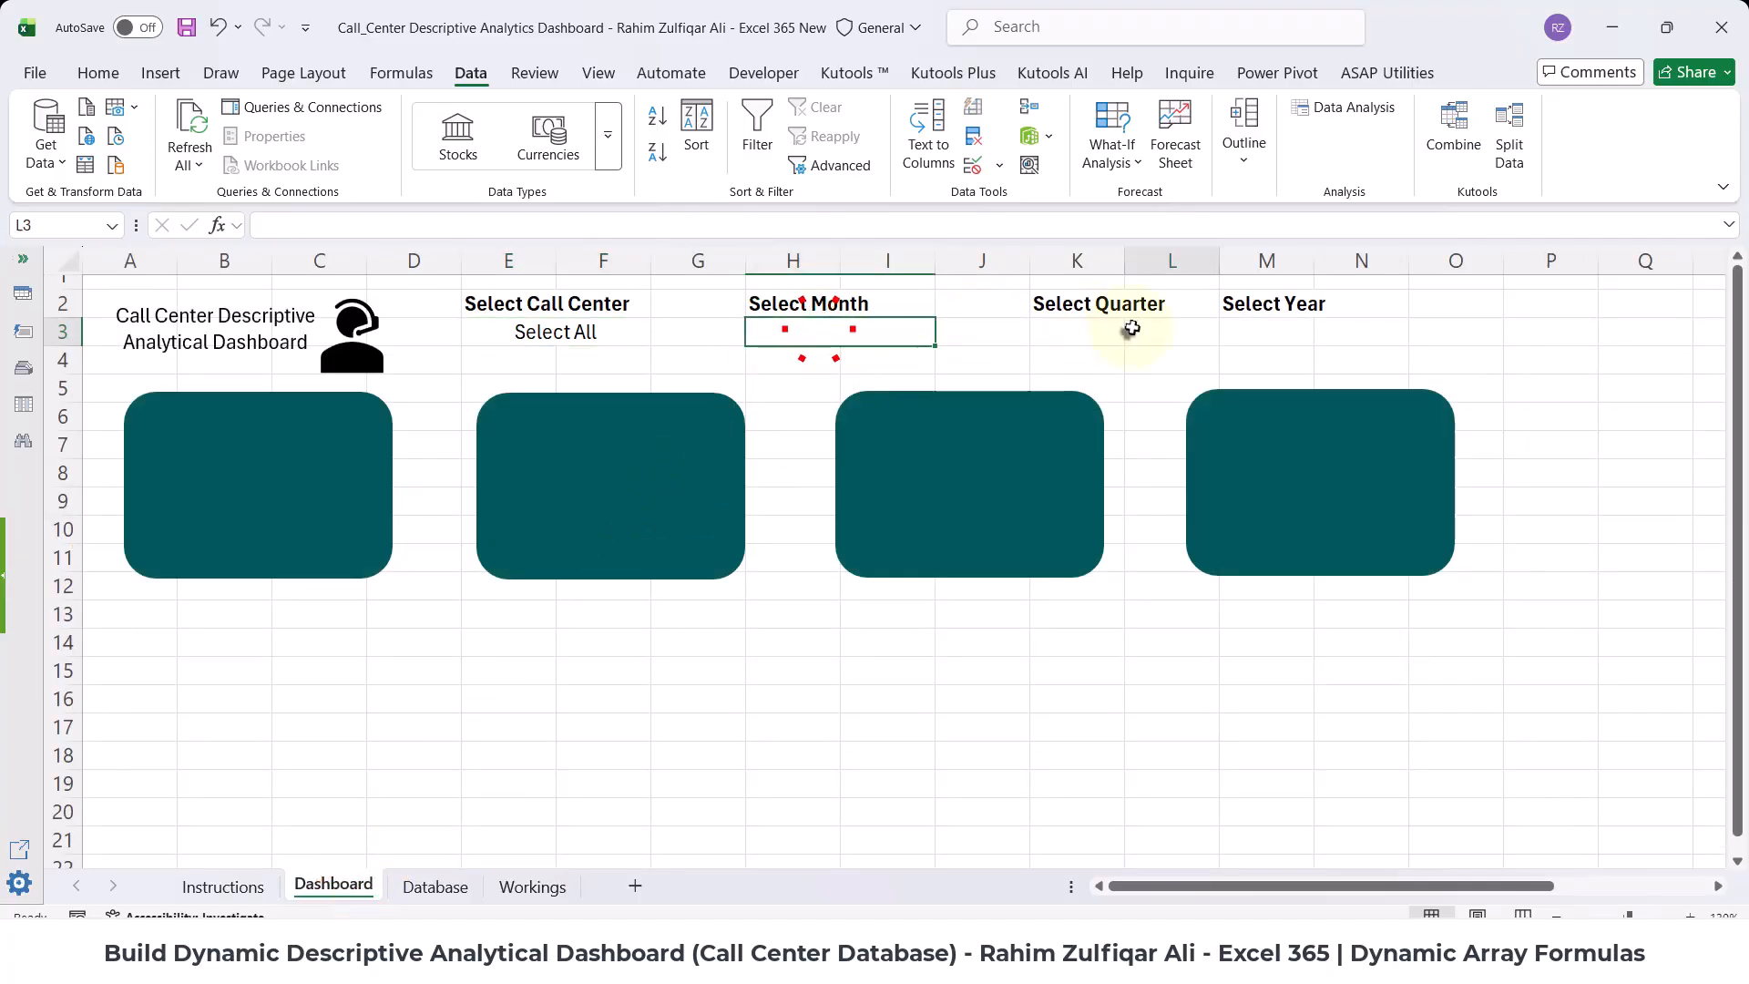
pyautogui.click(1286, 347)
pyautogui.click(1095, 332)
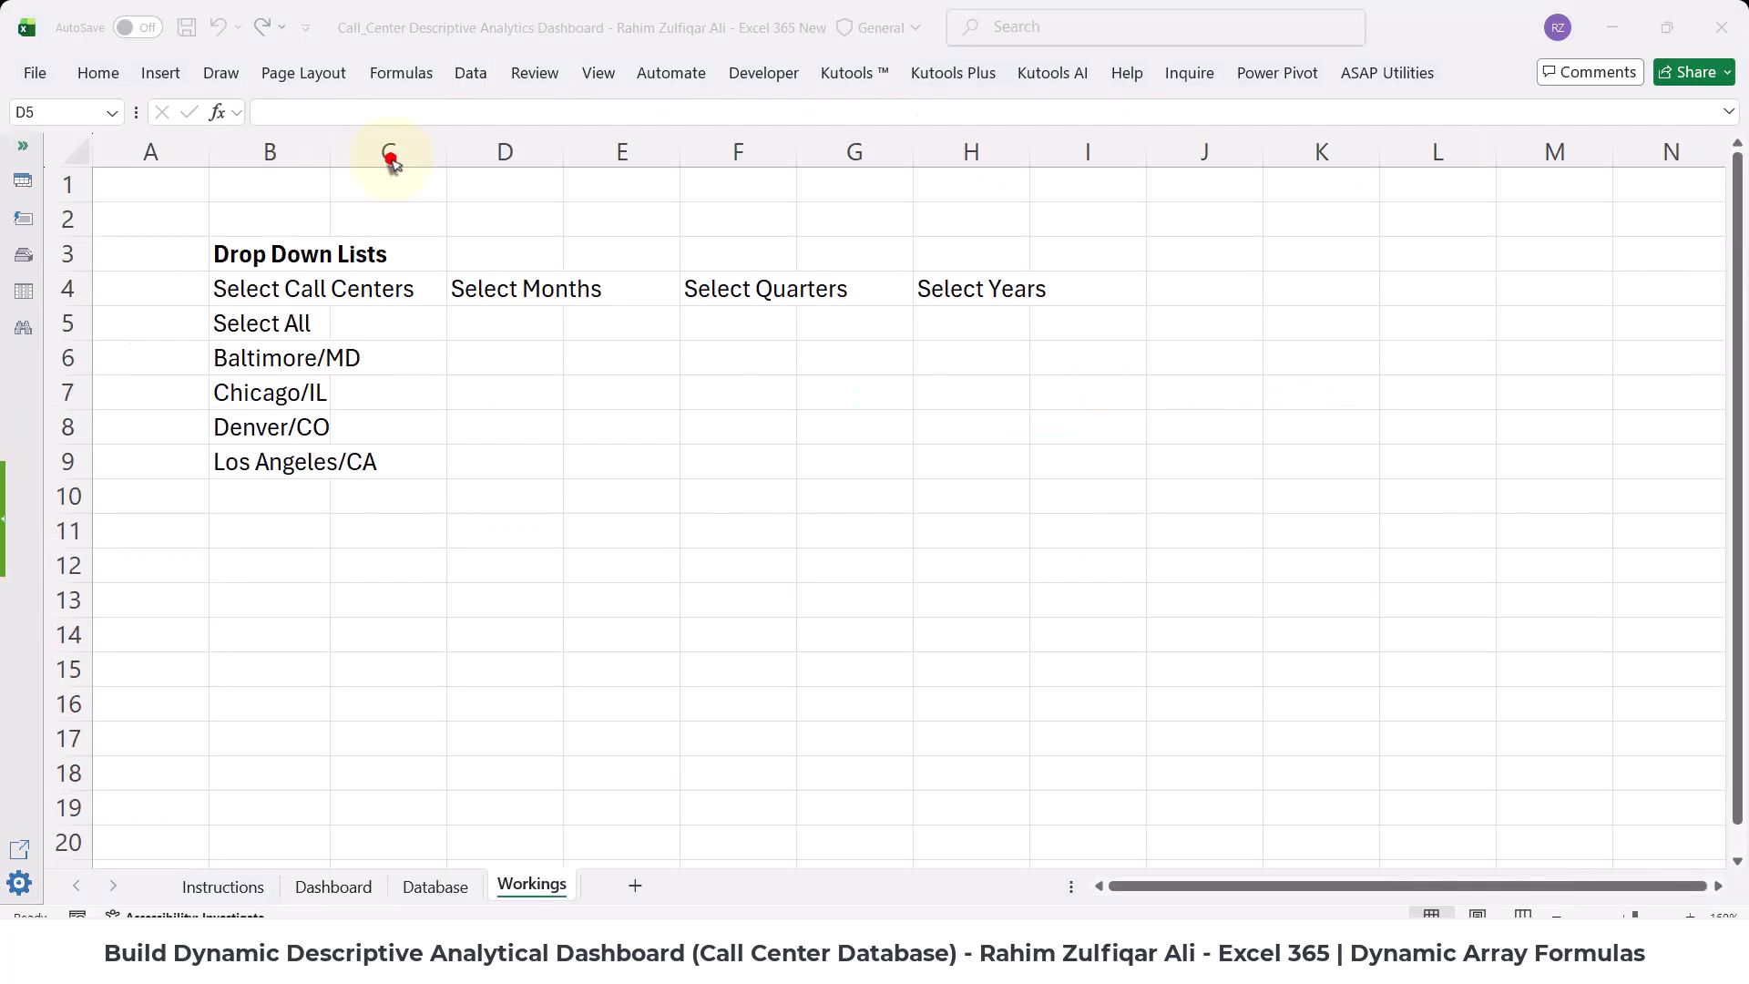
# - Enter =UNIQUE(Database[Month]) in cell D5 of the Workings sheet to list the distinct months
pyautogui.click(481, 325)
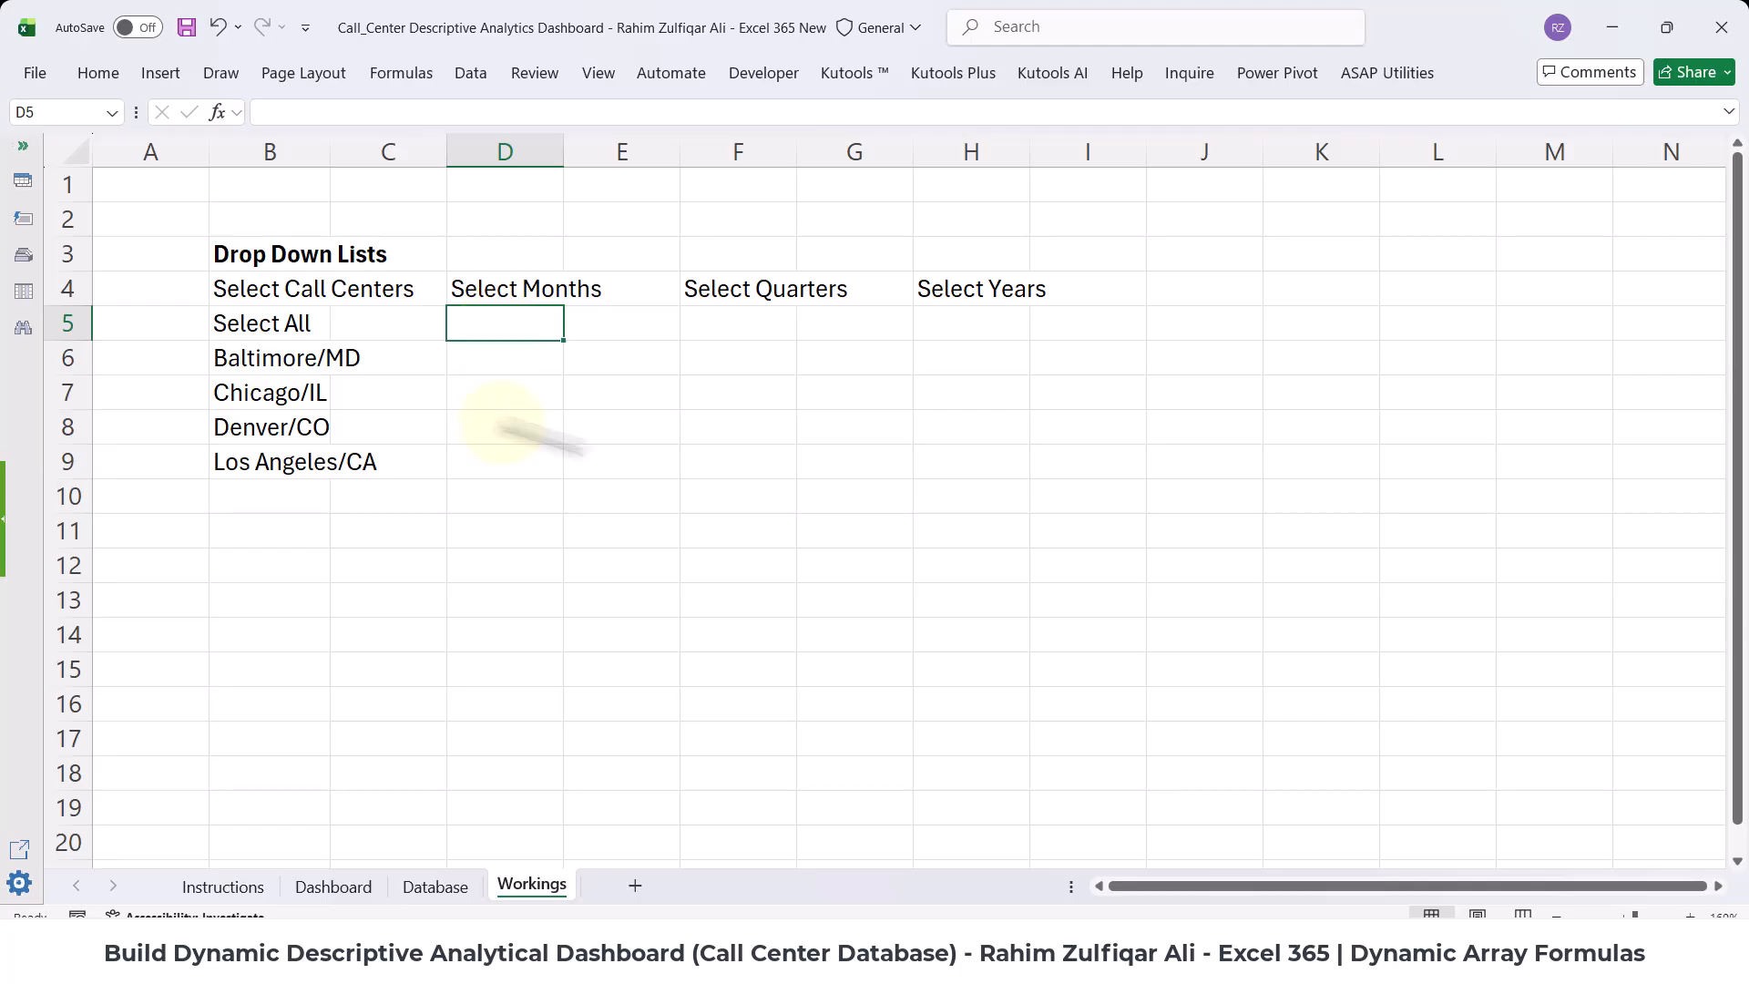
pyautogui.write('=uniq')
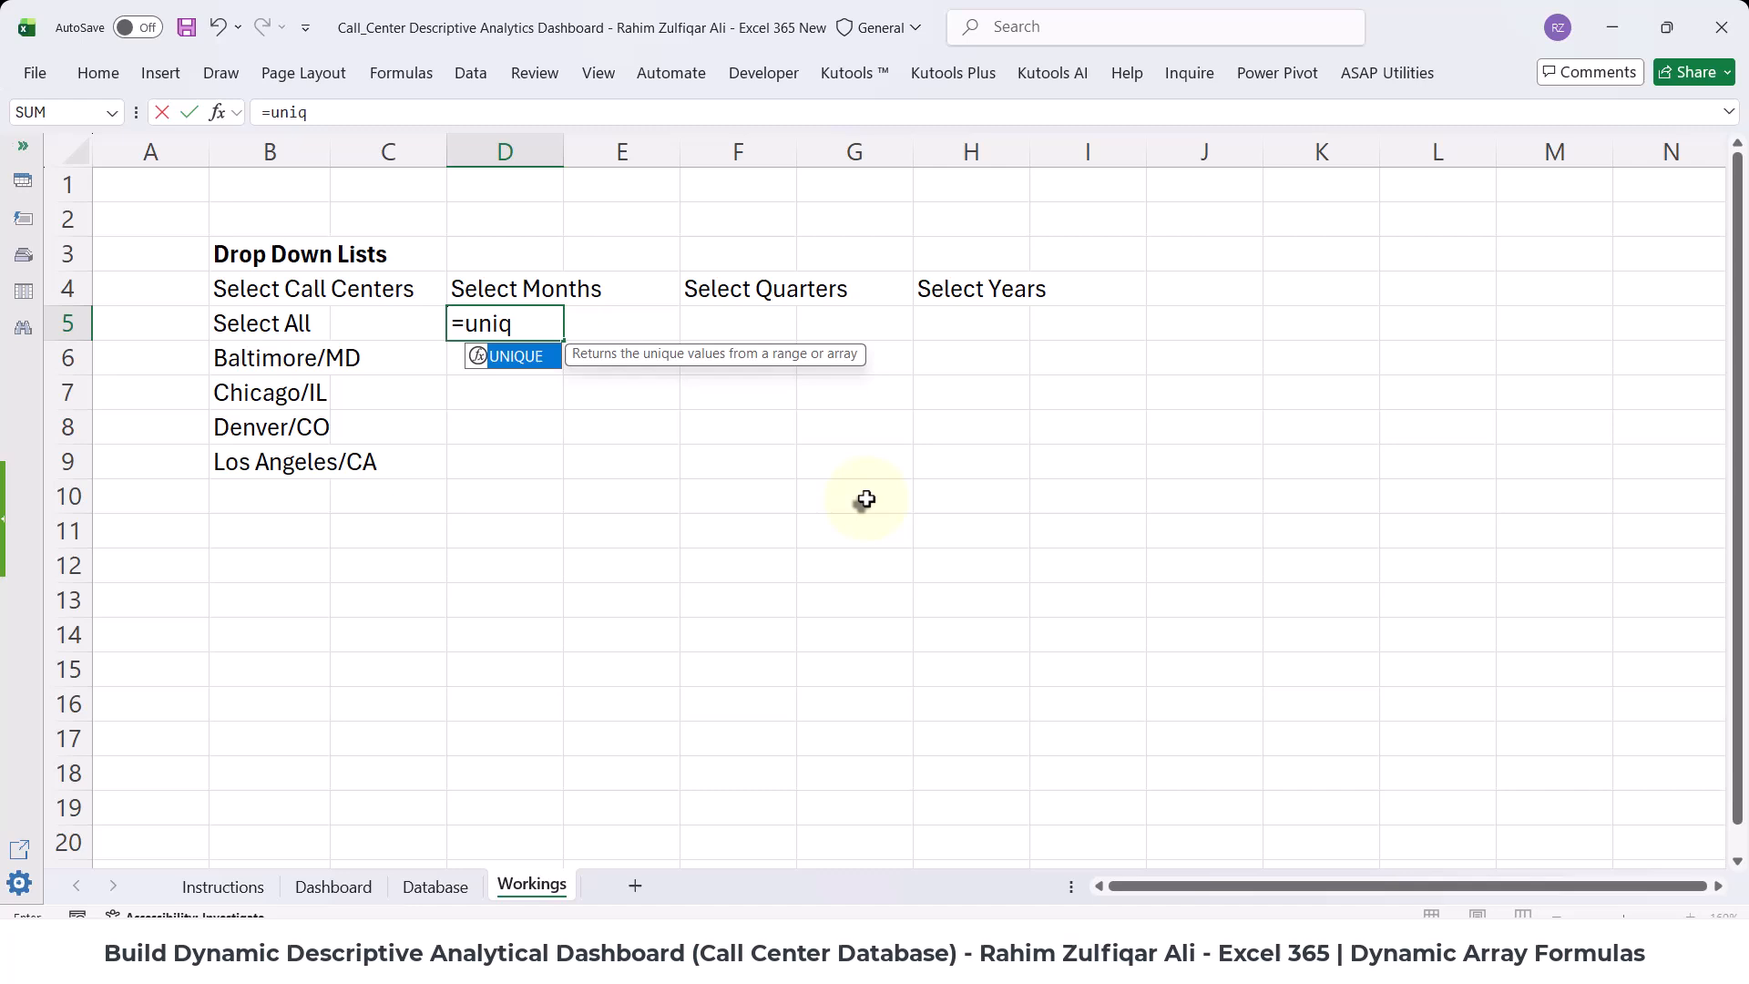
pyautogui.press('Tab')
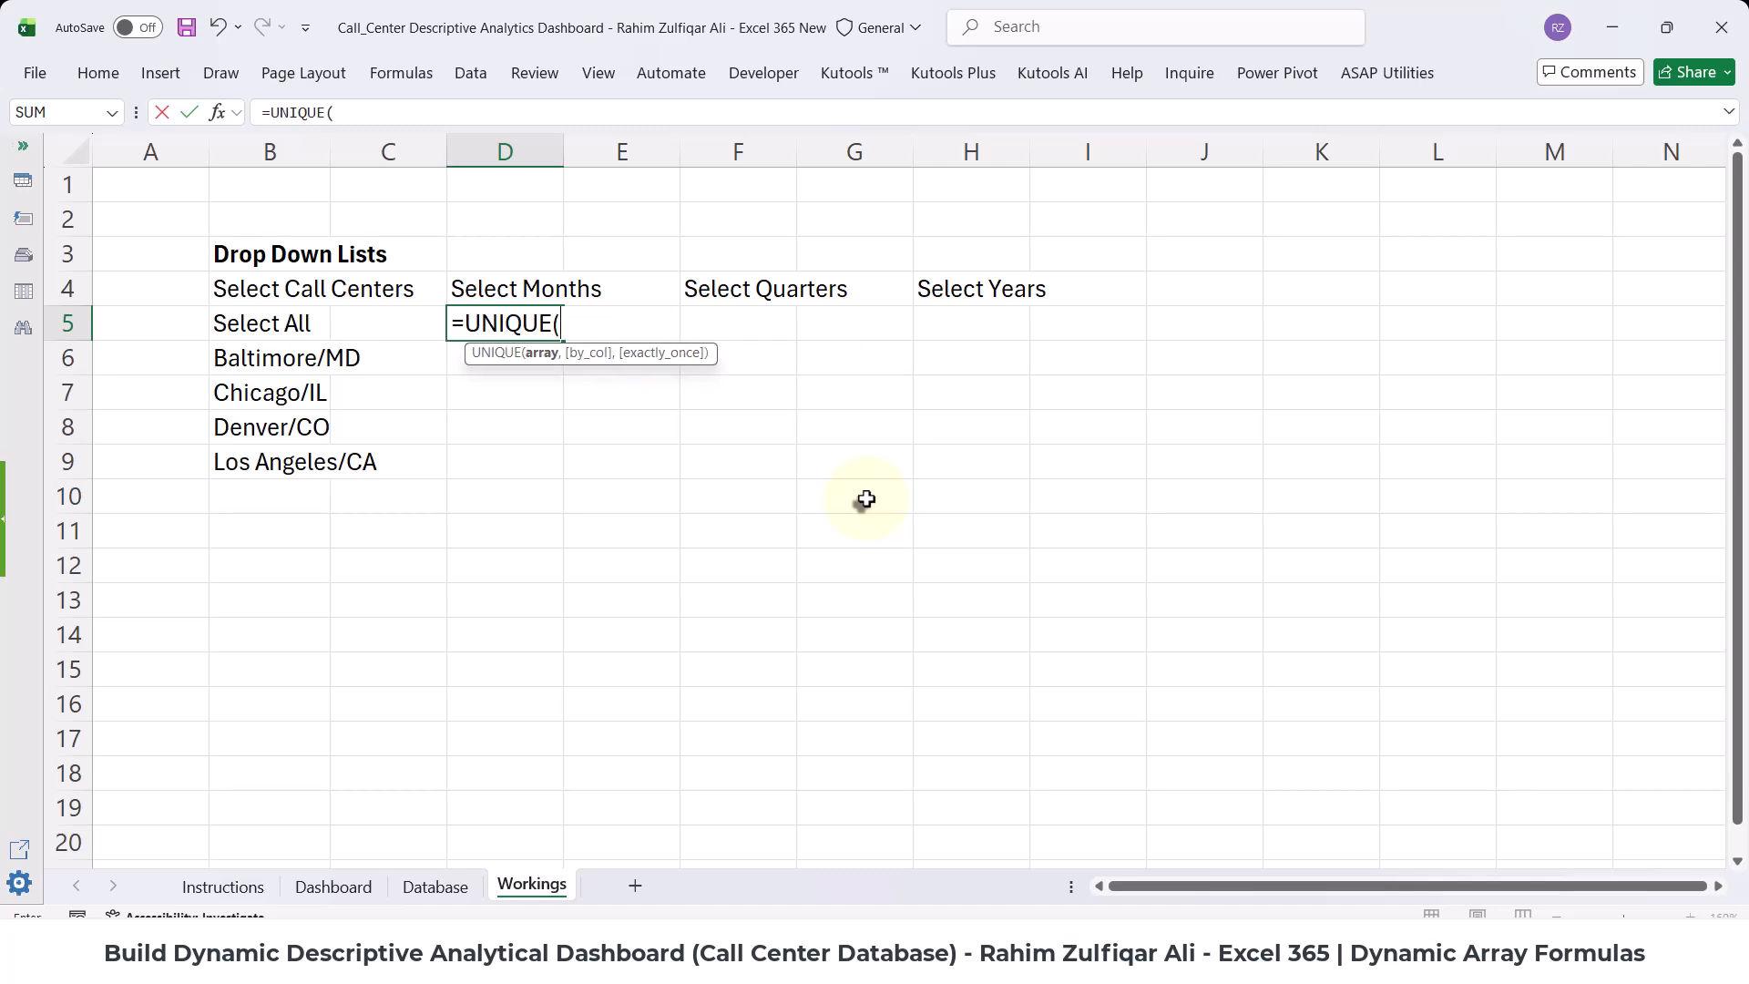
pyautogui.write('data')
pyautogui.press('Tab')
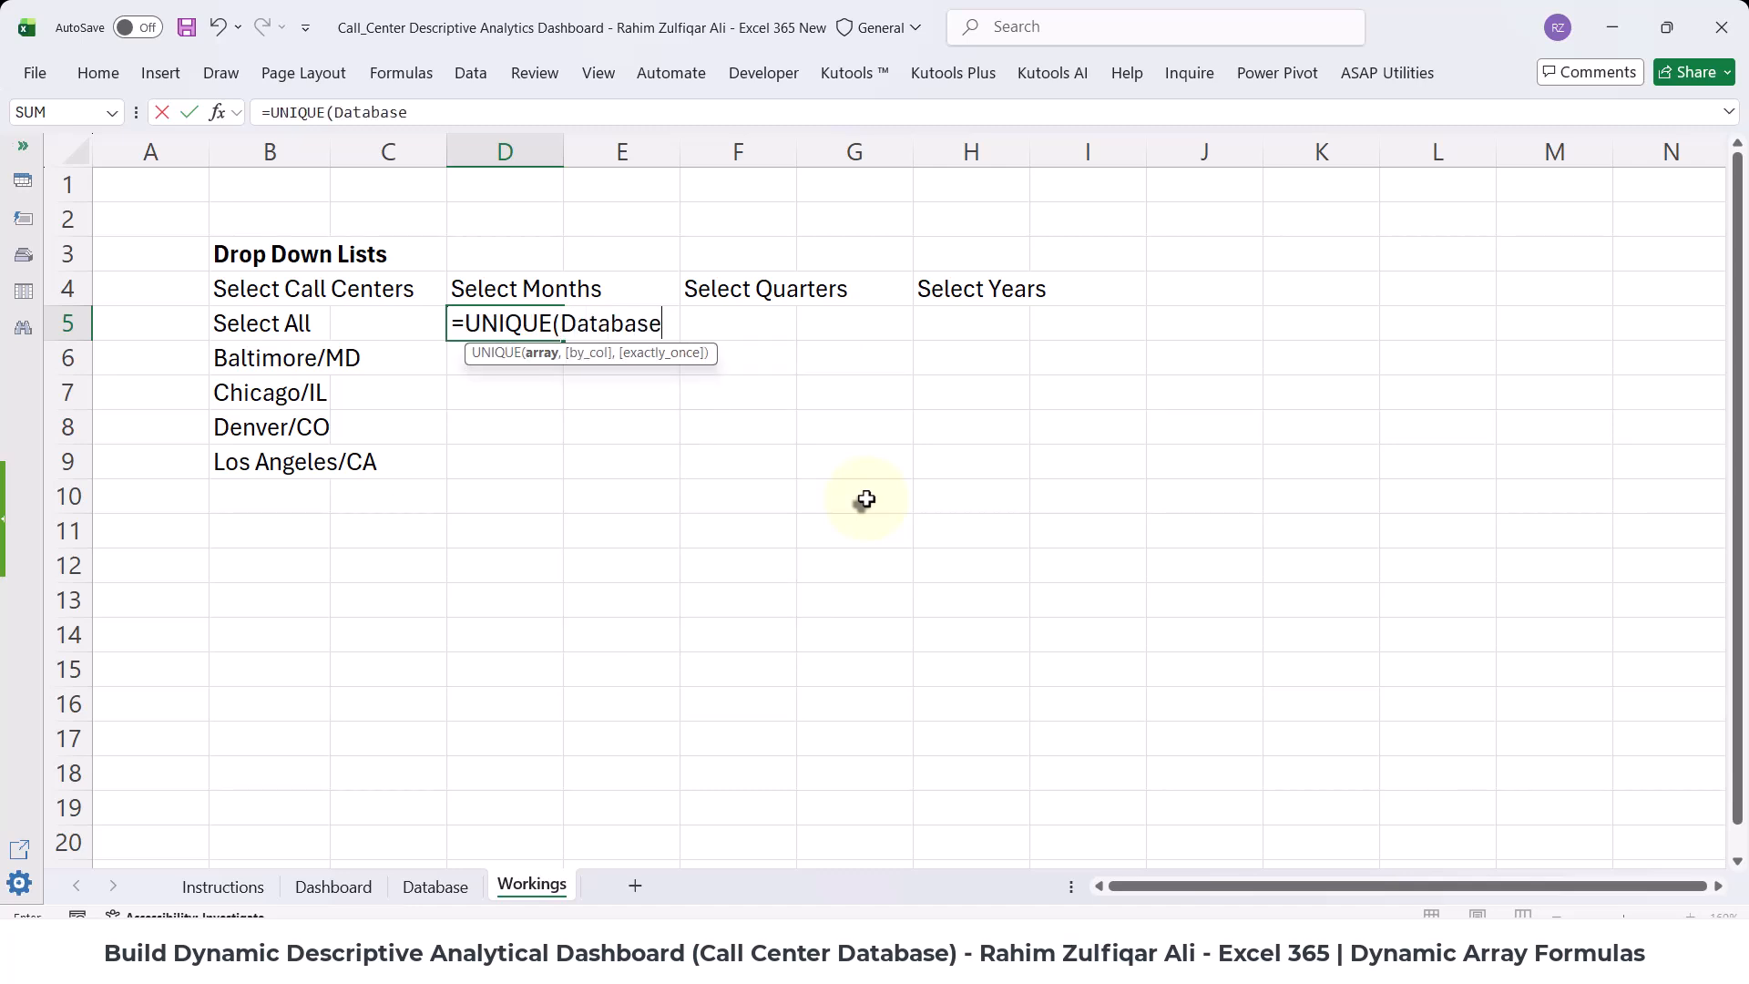
pyautogui.write('[')
pyautogui.press('Down')
pyautogui.press('Down')
pyautogui.press('Down')
pyautogui.press('Down')
pyautogui.press('Down')
pyautogui.press('Down')
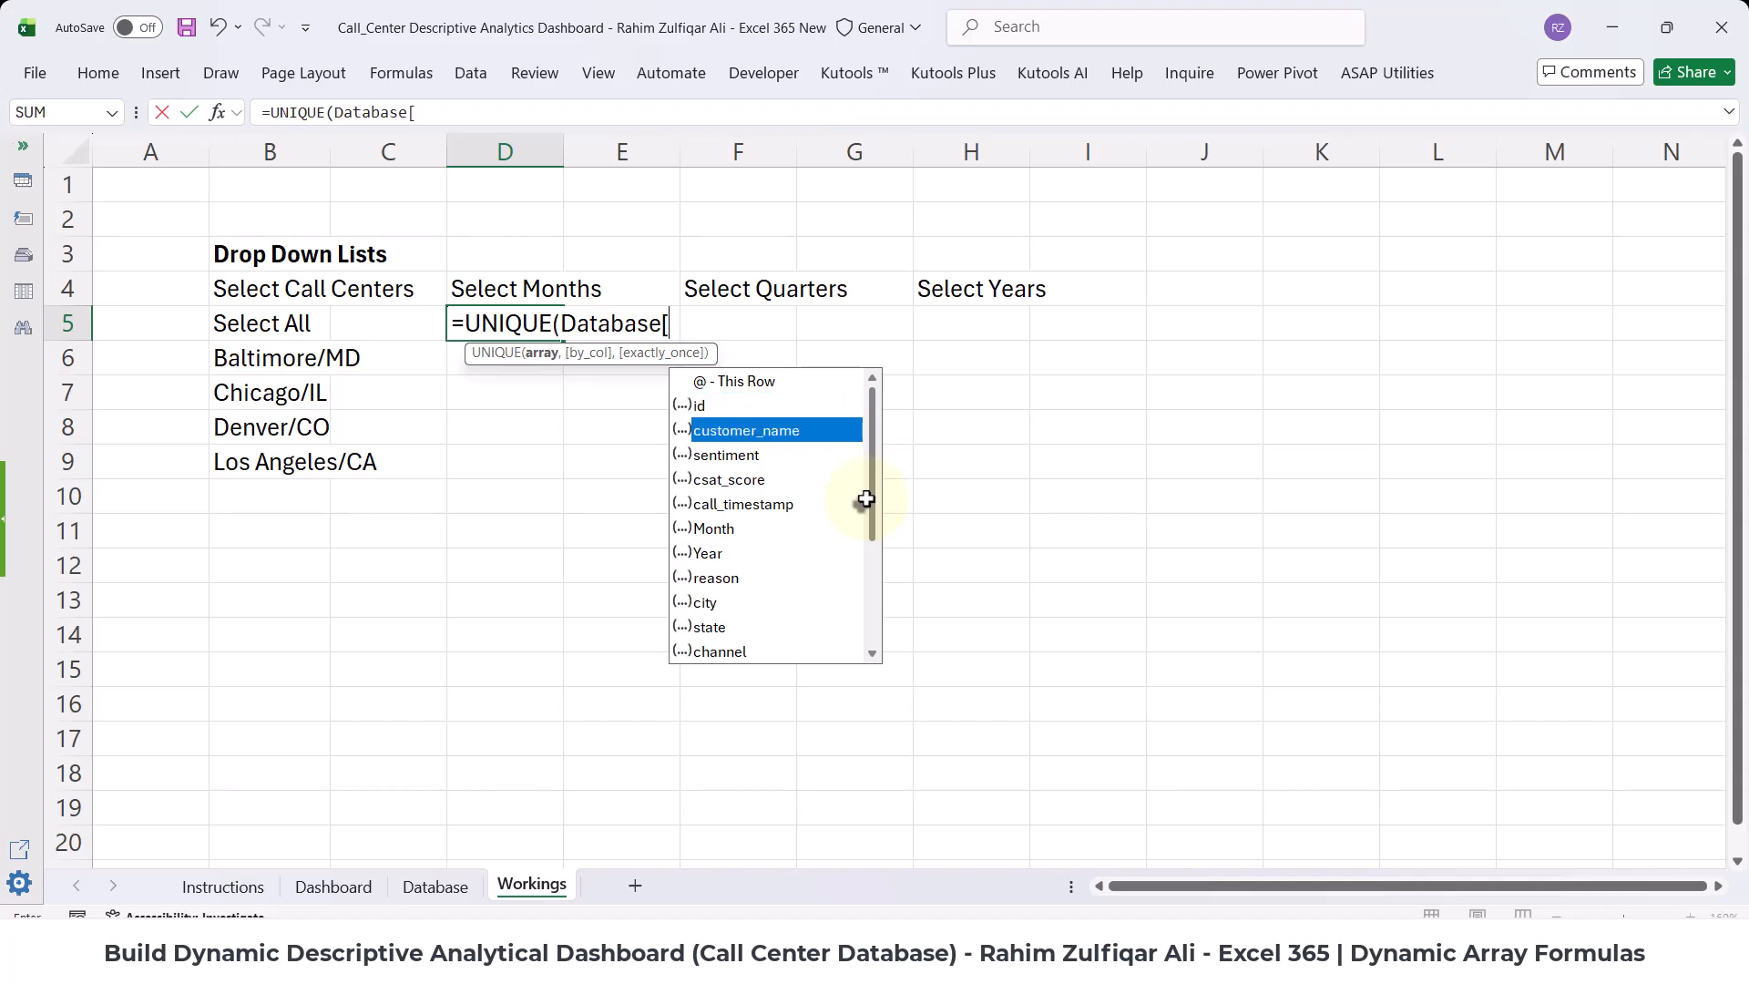
pyautogui.press('Tab')
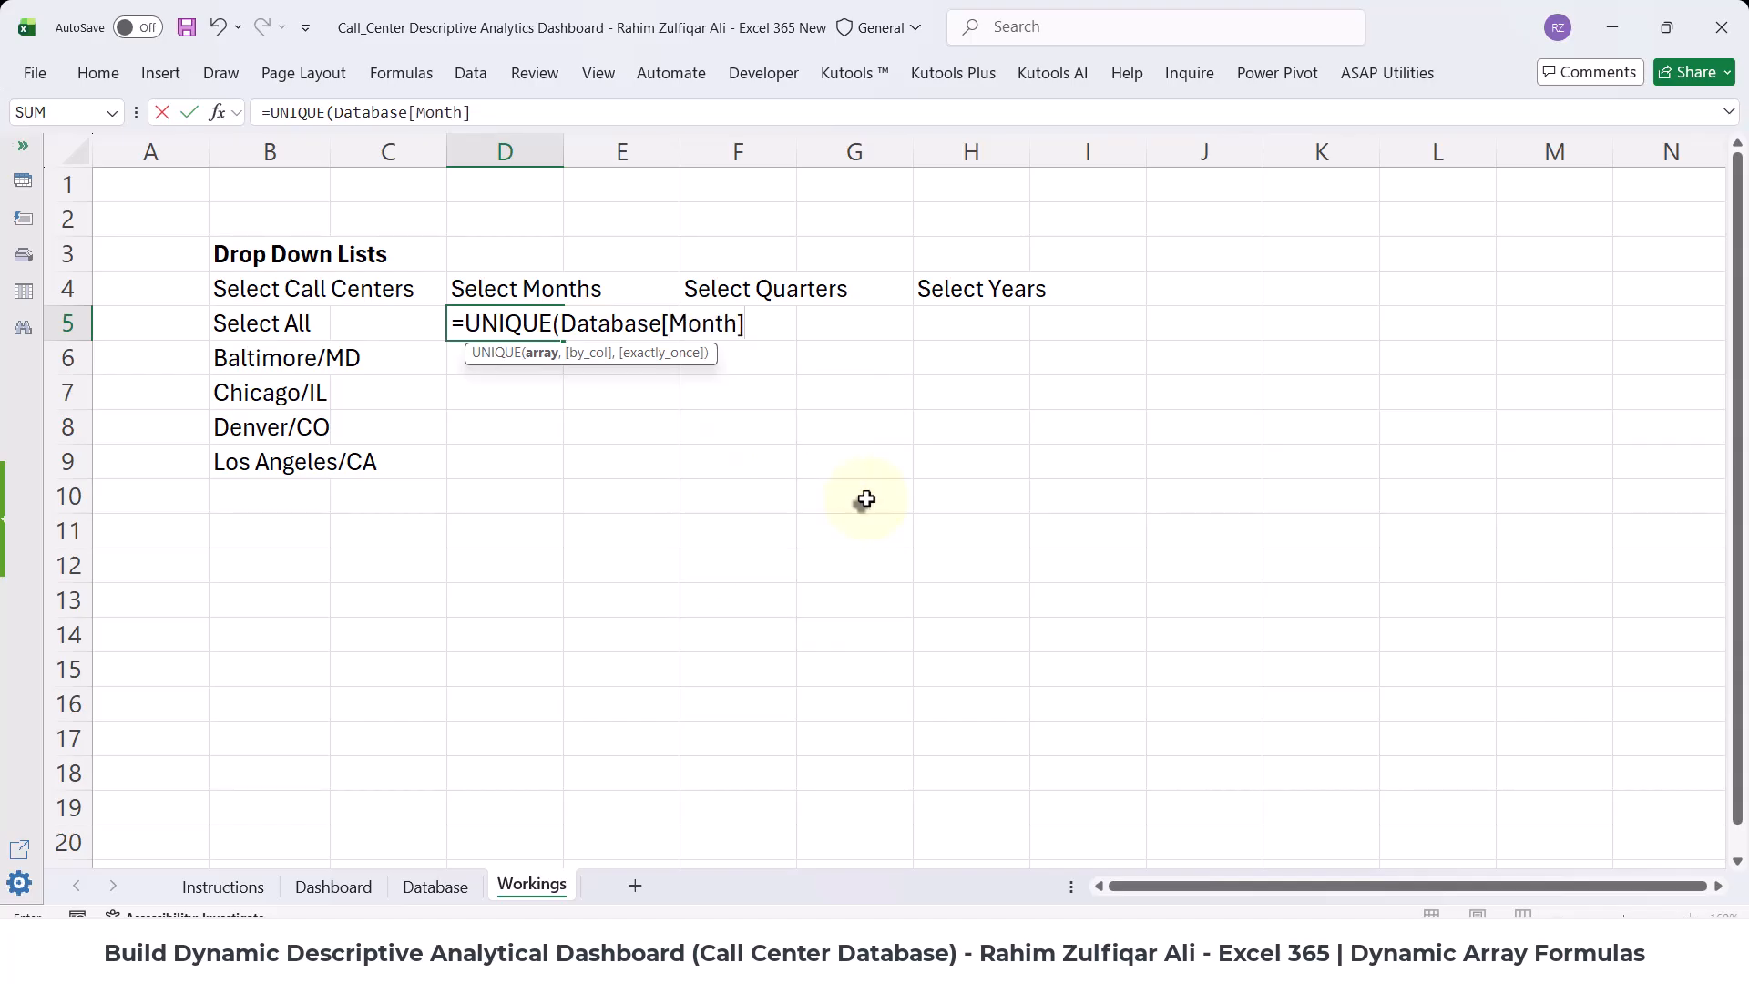
pyautogui.write(')')
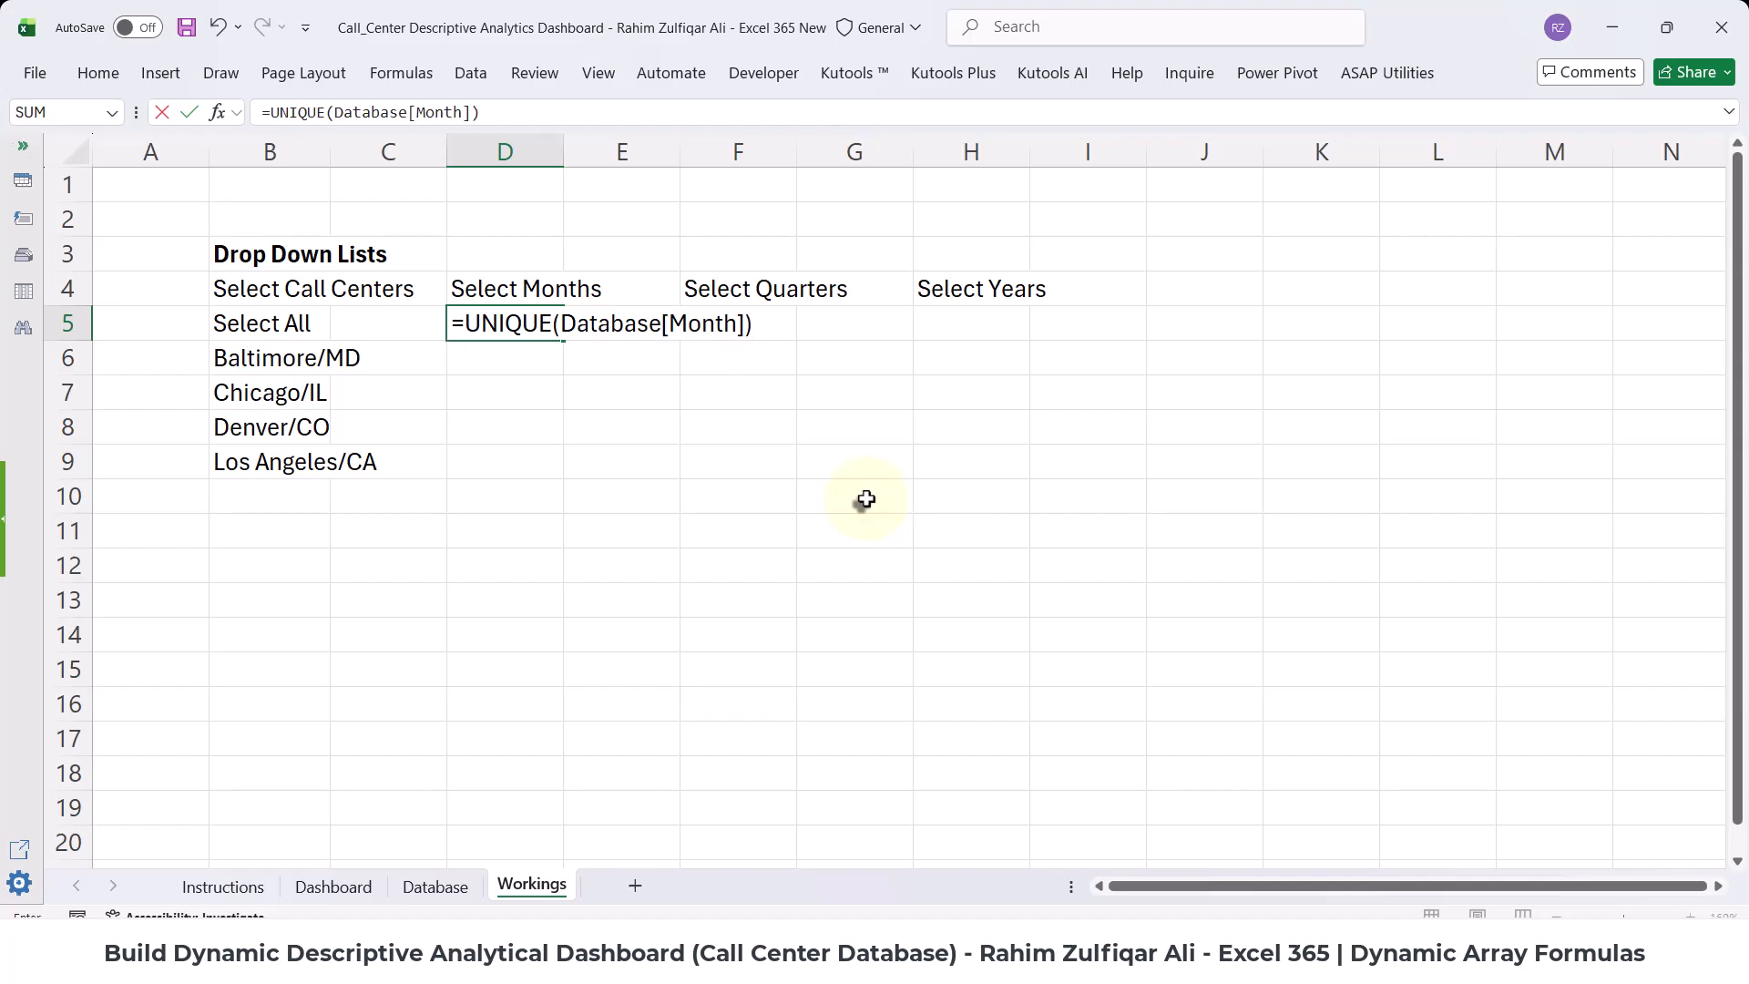
pyautogui.press('Return')
pyautogui.press('Up')
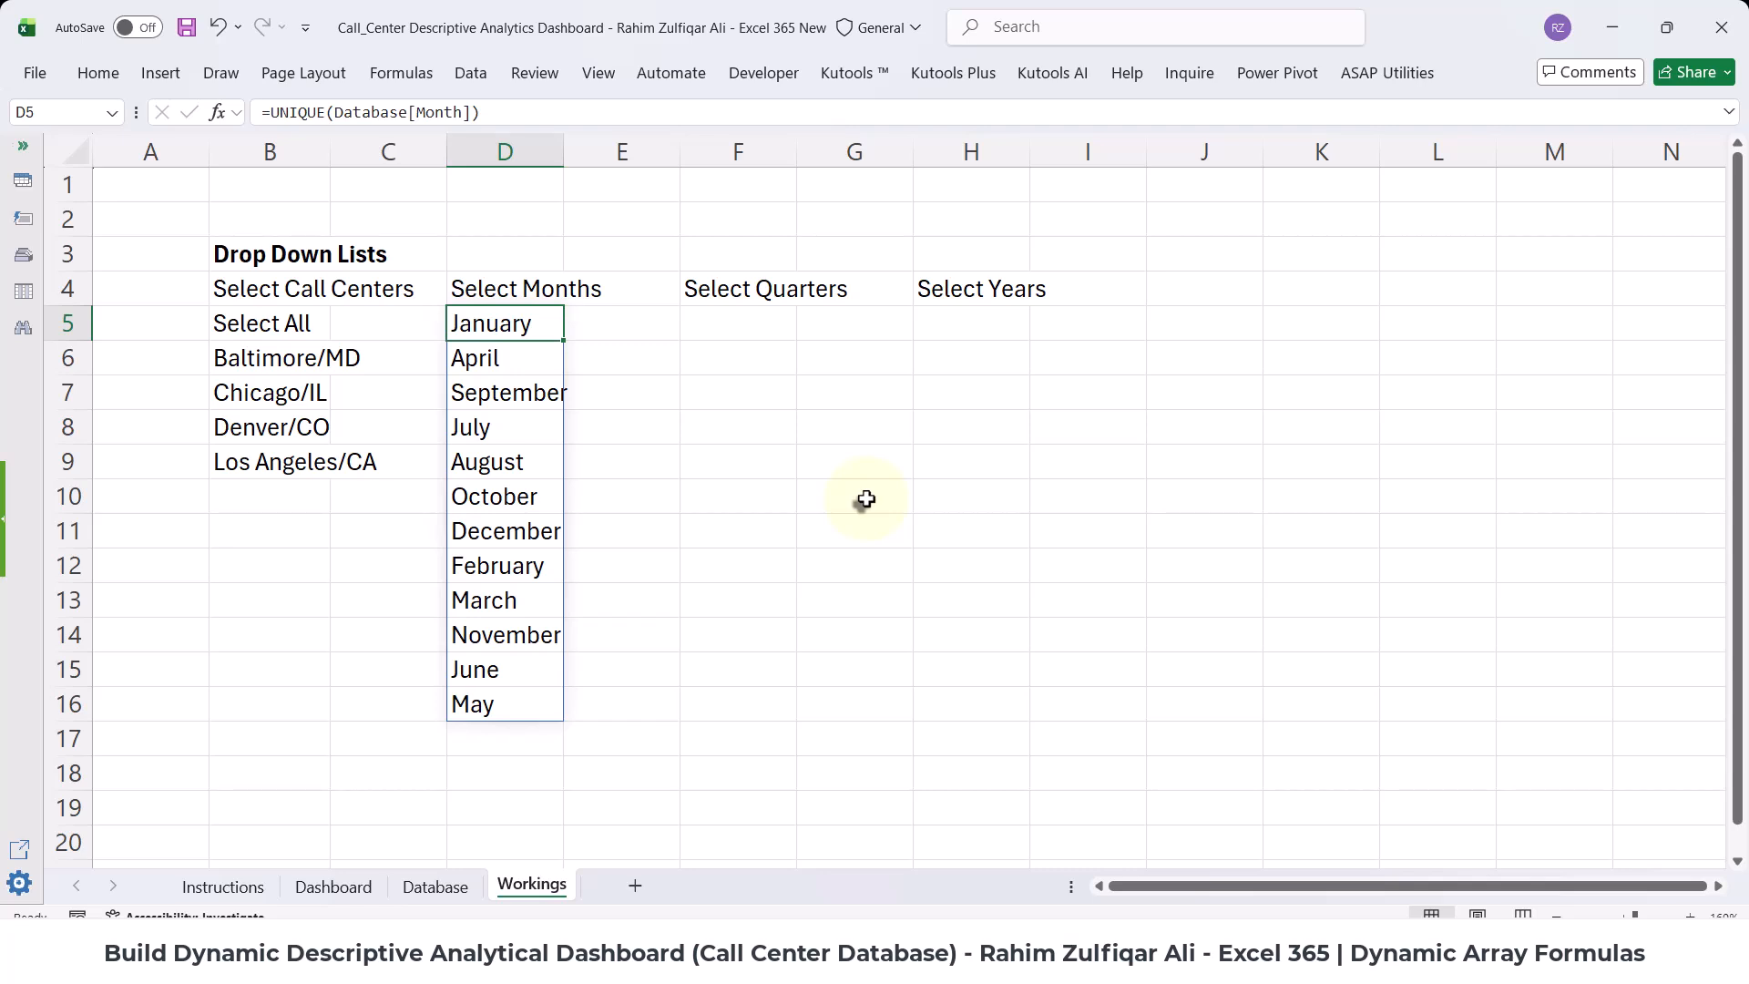
# - Review the Database[Month] argument of the UNIQUE formula in D5 and the order of the spilled months
pyautogui.press('F2')
pyautogui.press('Escape')
pyautogui.scroll(3, 860, 505)
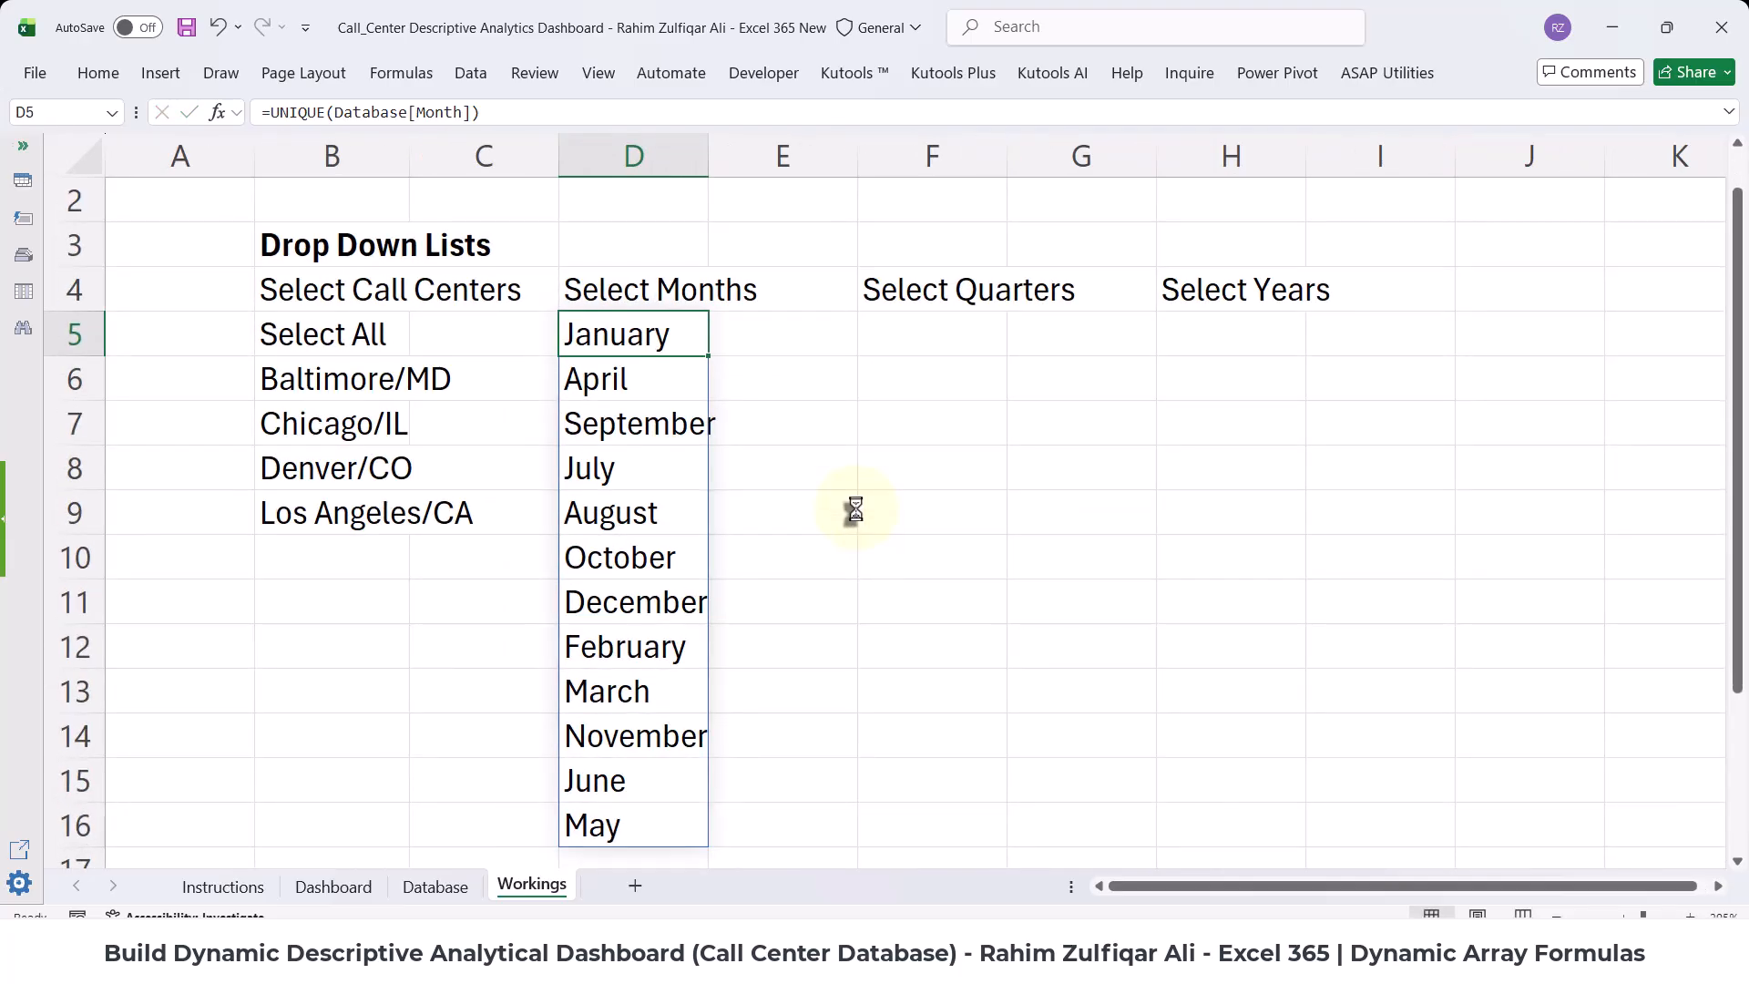
pyautogui.press('F2')
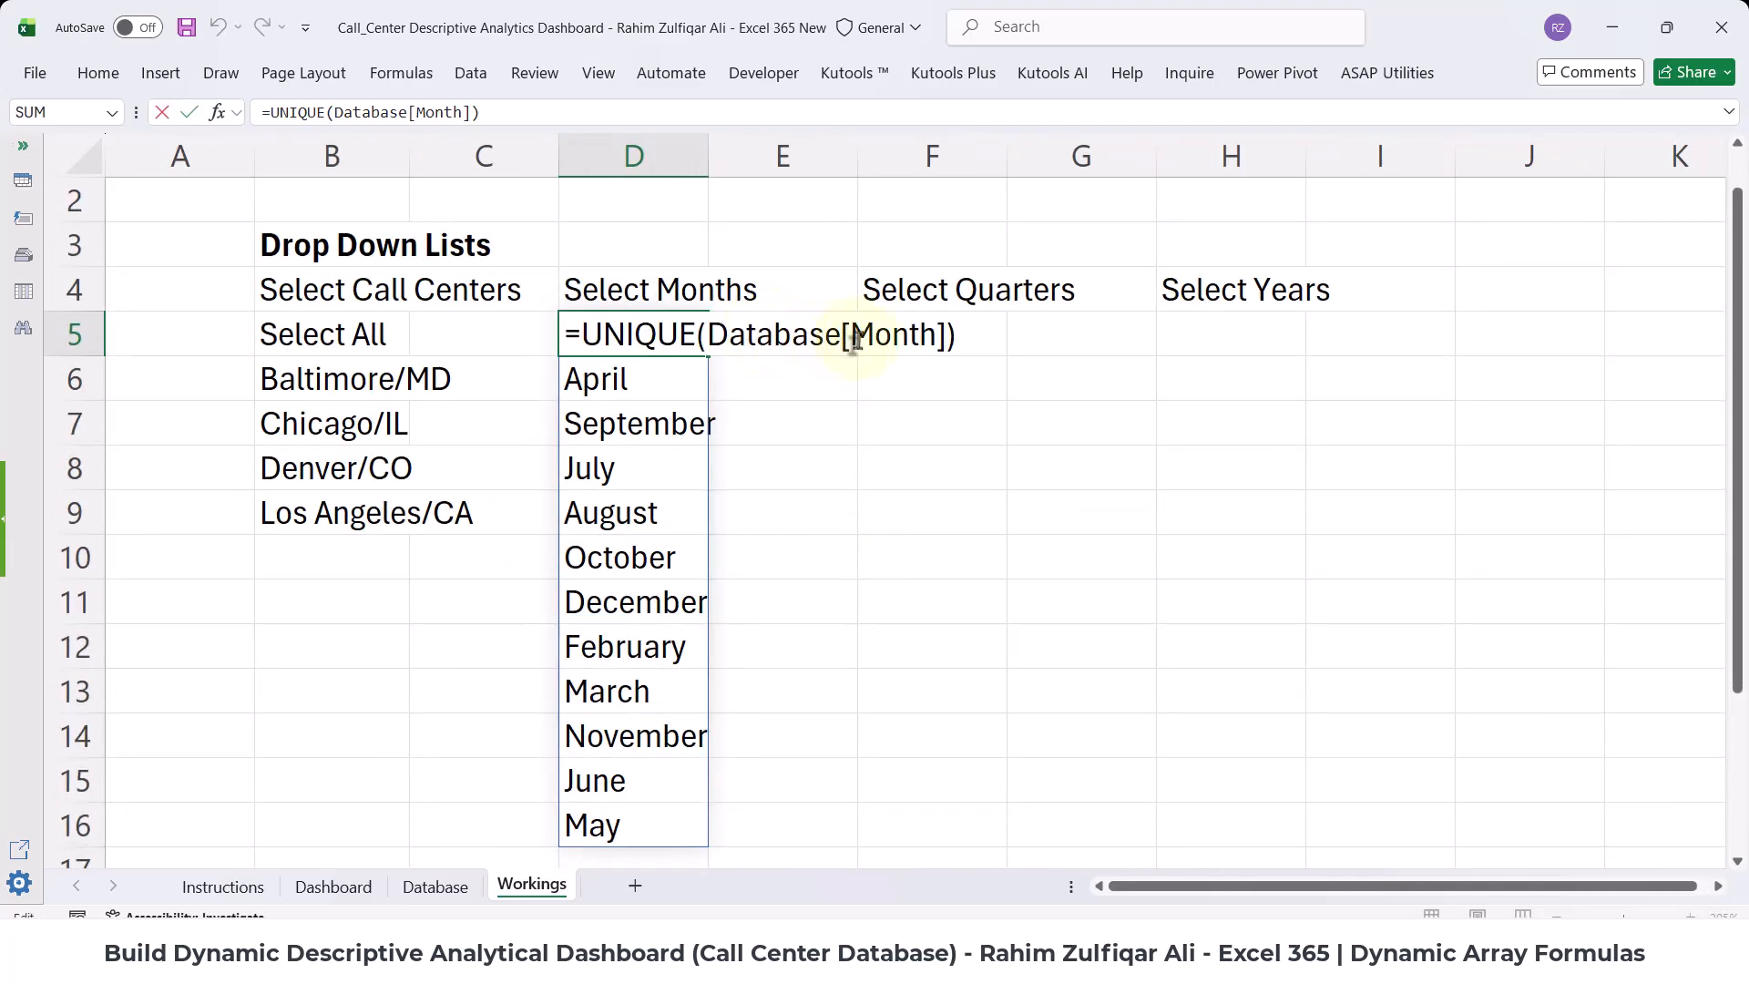
pyautogui.moveTo(709, 335); pyautogui.dragTo(948, 337)
pyautogui.click(912, 337)
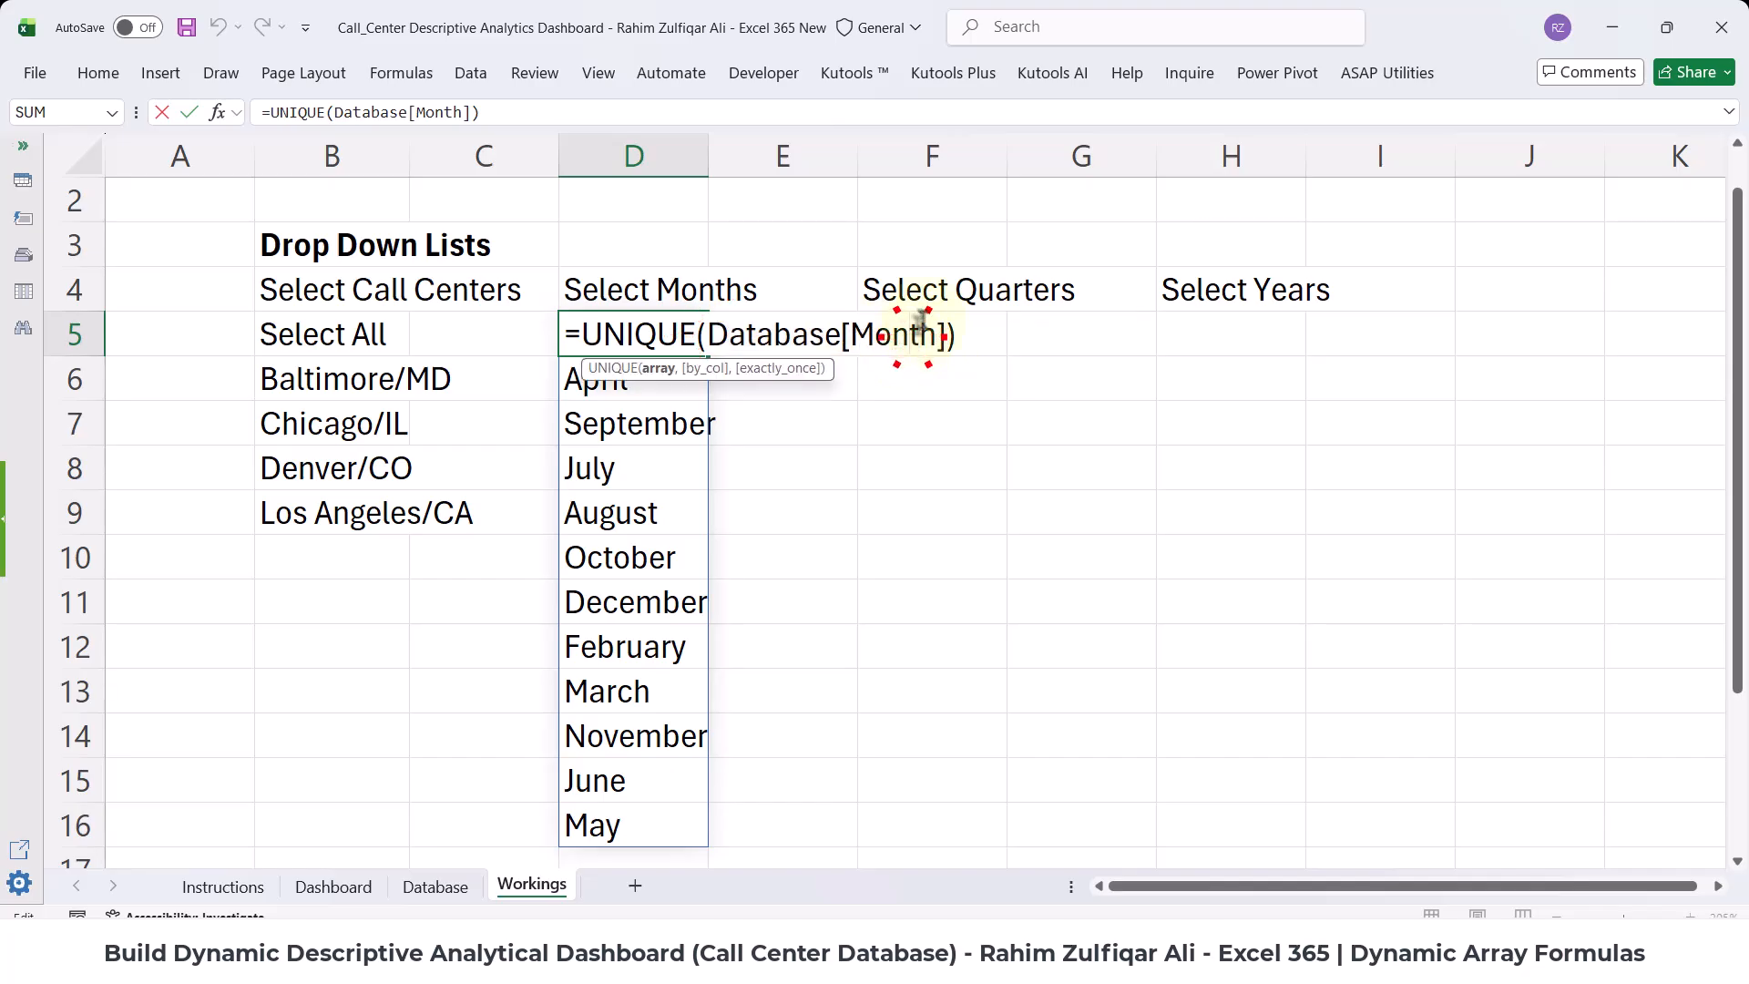
pyautogui.press('Escape')
pyautogui.scroll(-1, 694, 516)
pyautogui.scroll(1, 678, 455)
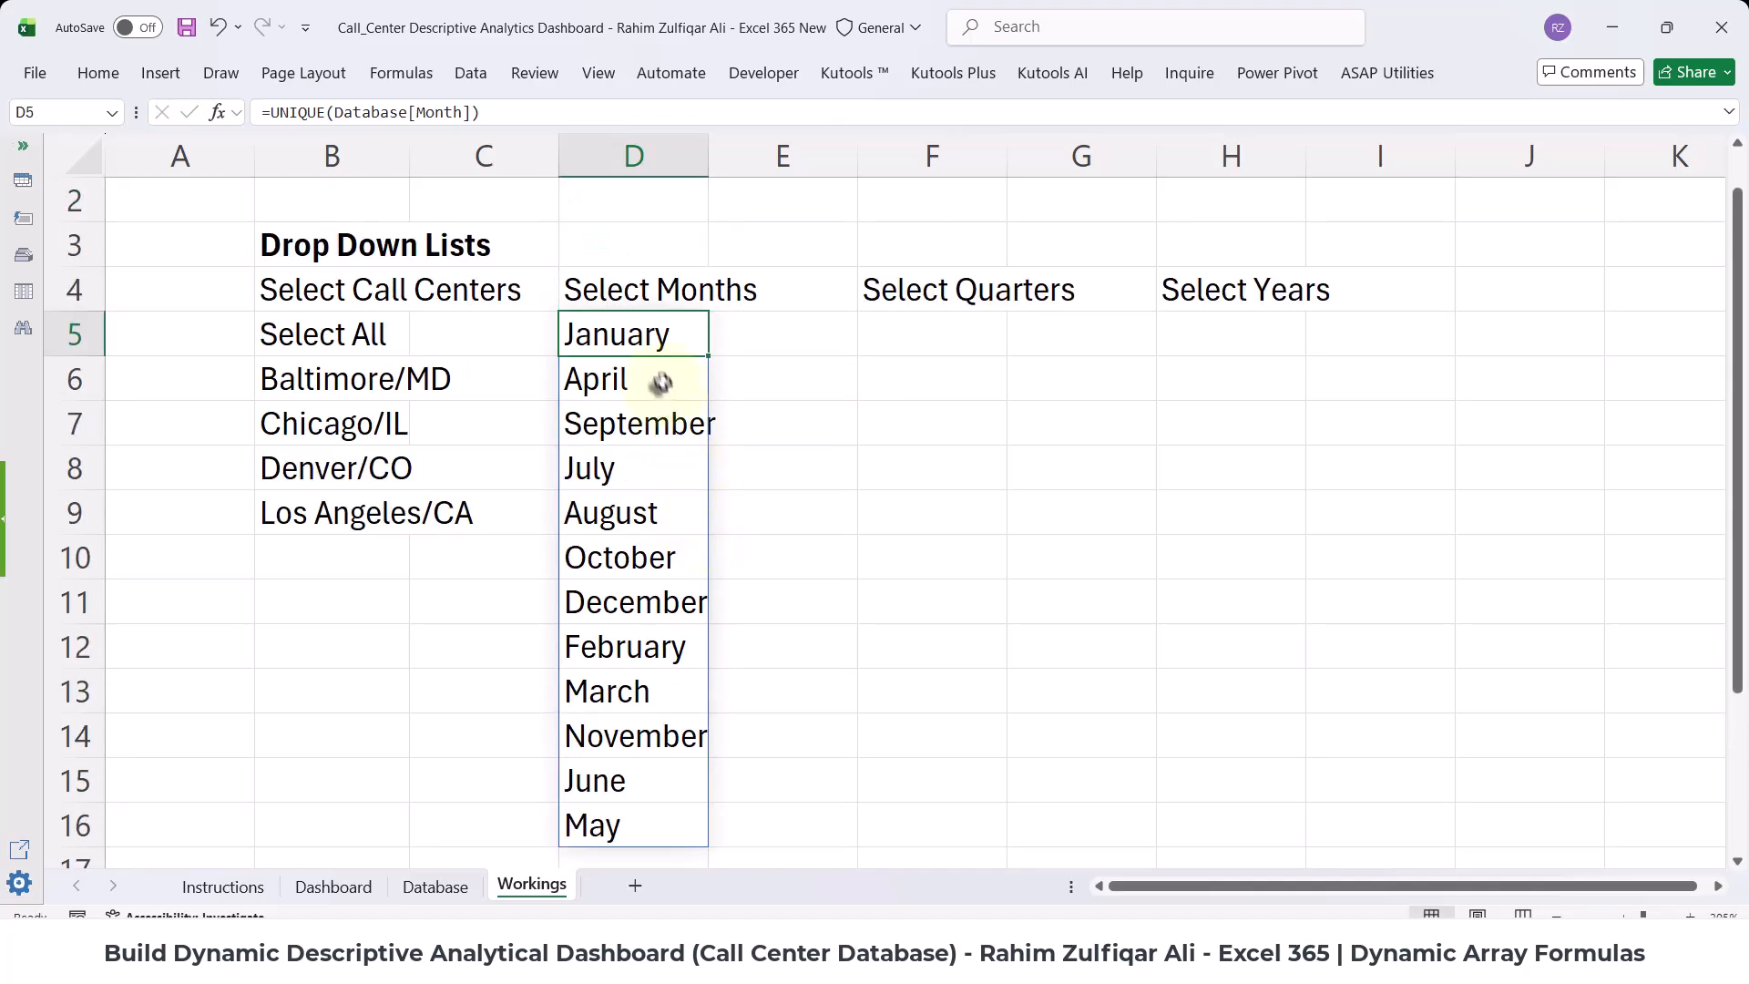
# - Wrap the months formula in D5 in SORT, with sort index 1 and ascending order: =SORT(UNIQUE(Database[Month]),1,1)
pyautogui.doubleClick(583, 334)
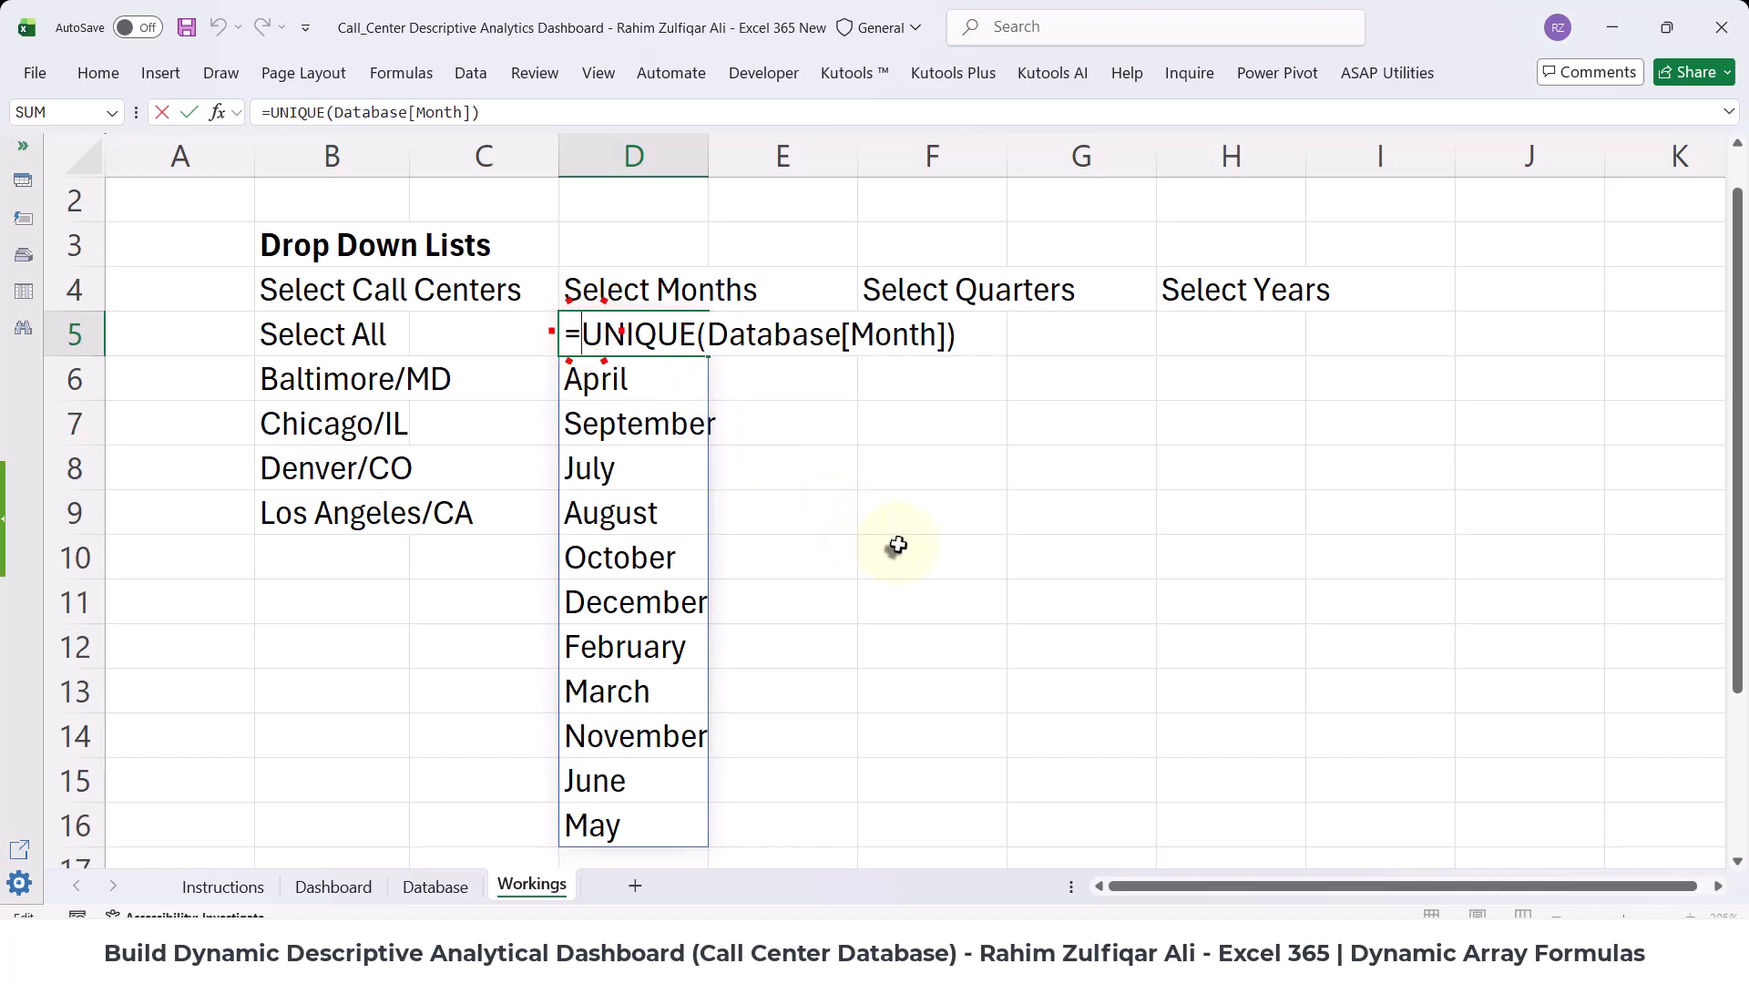
pyautogui.write('sort(')
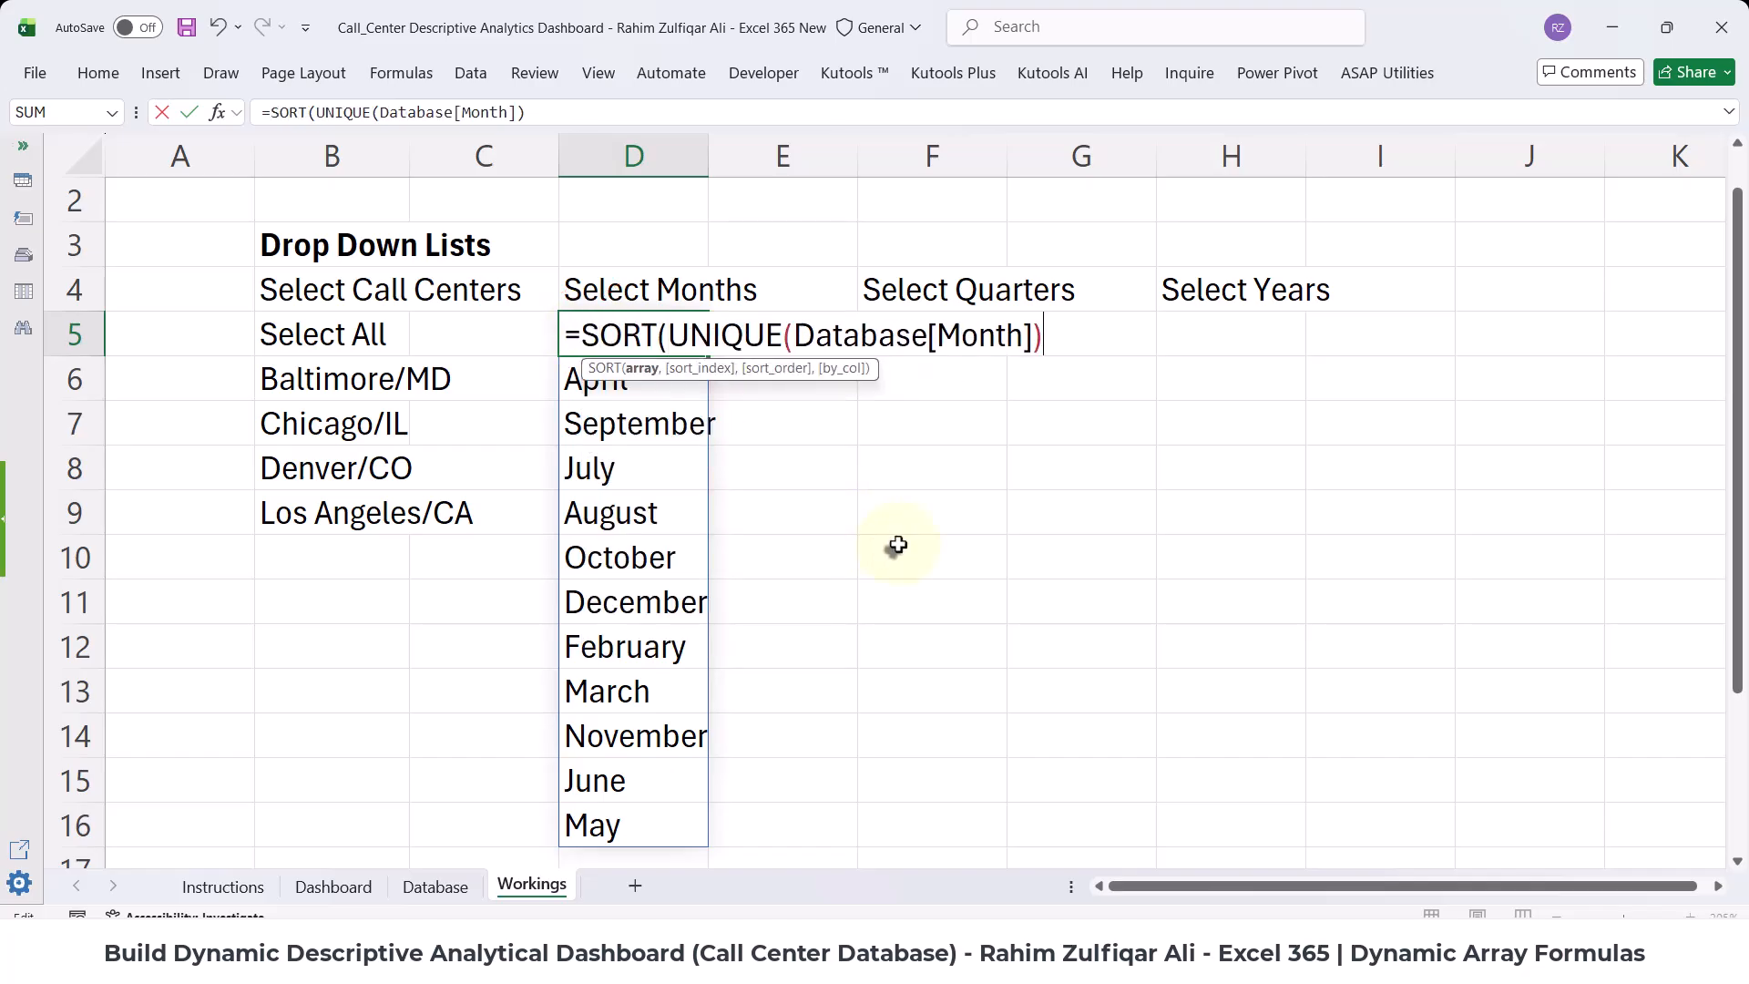
pyautogui.write(',')
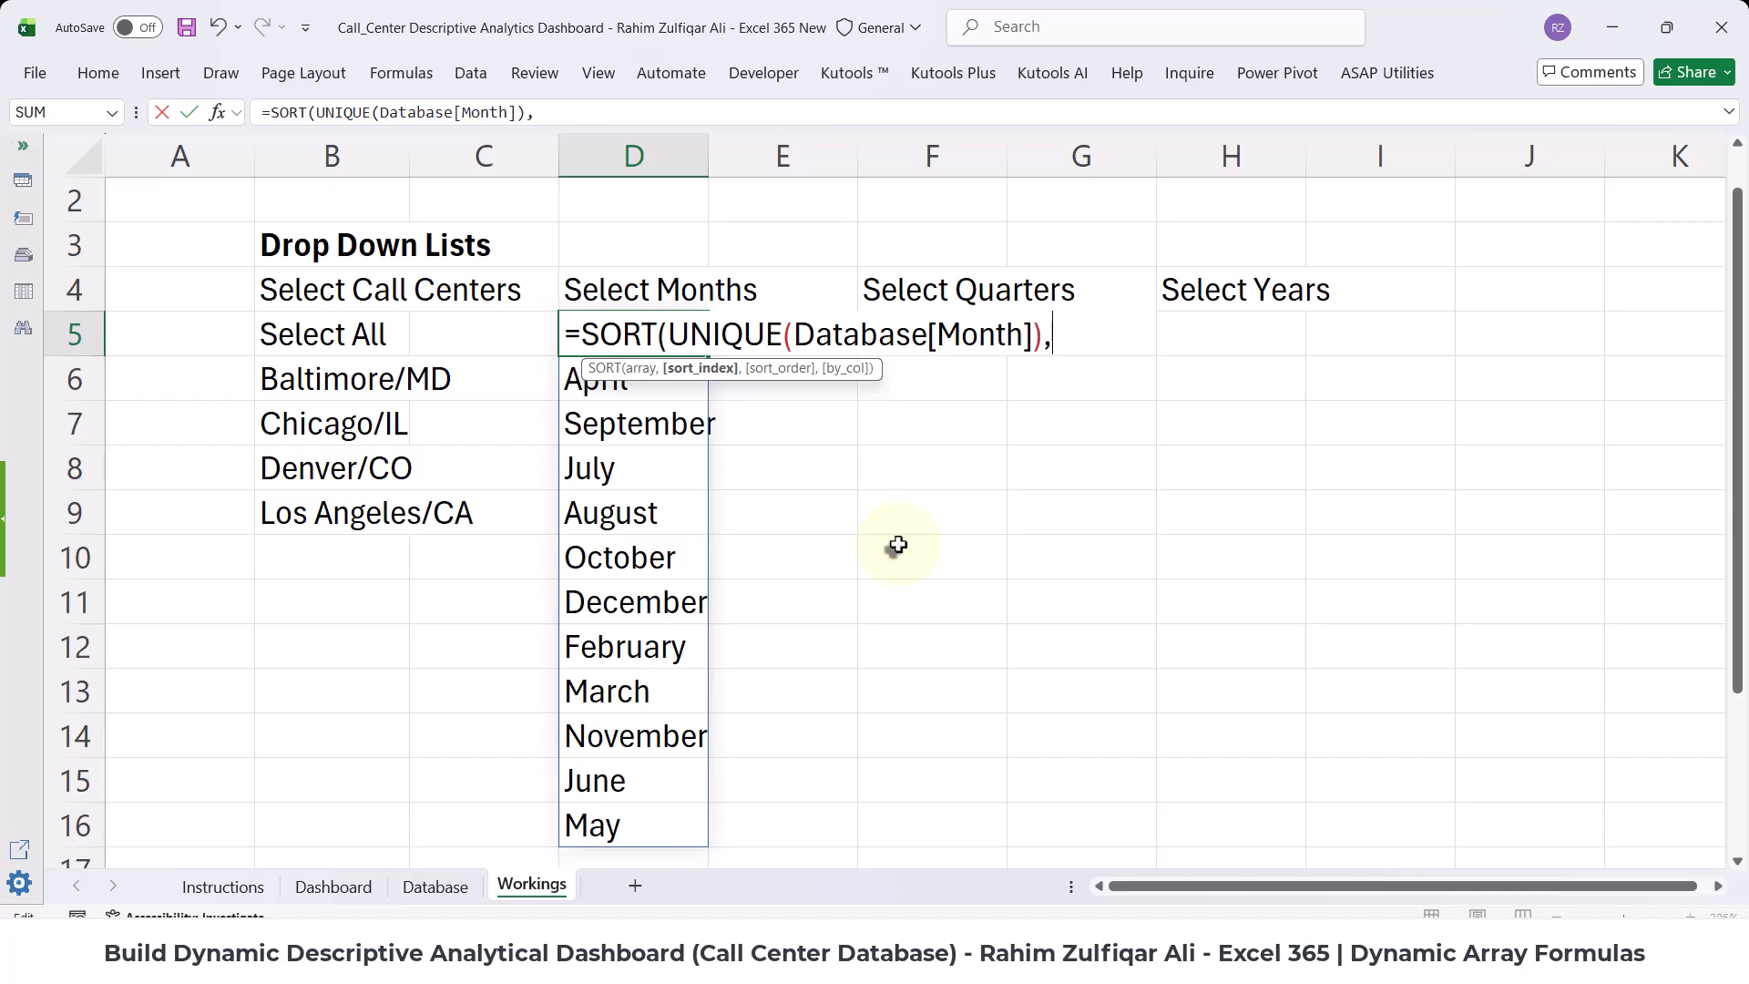
pyautogui.write('1,')
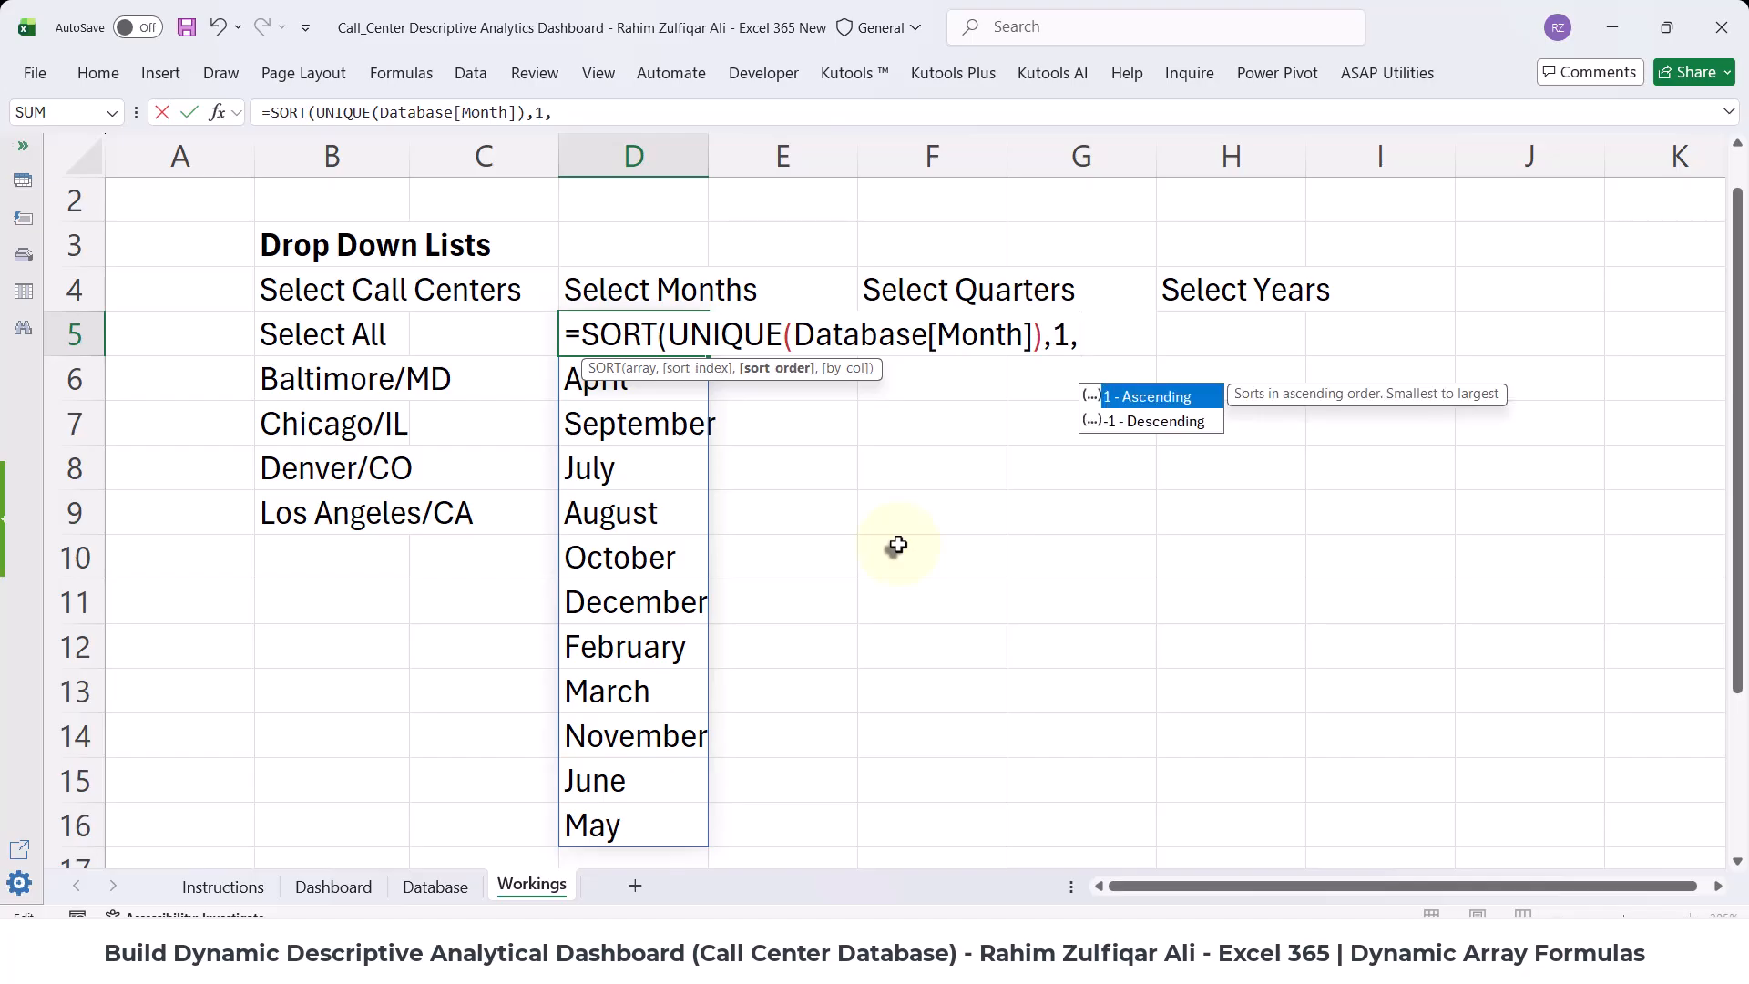
pyautogui.write('1)')
pyautogui.press('Return')
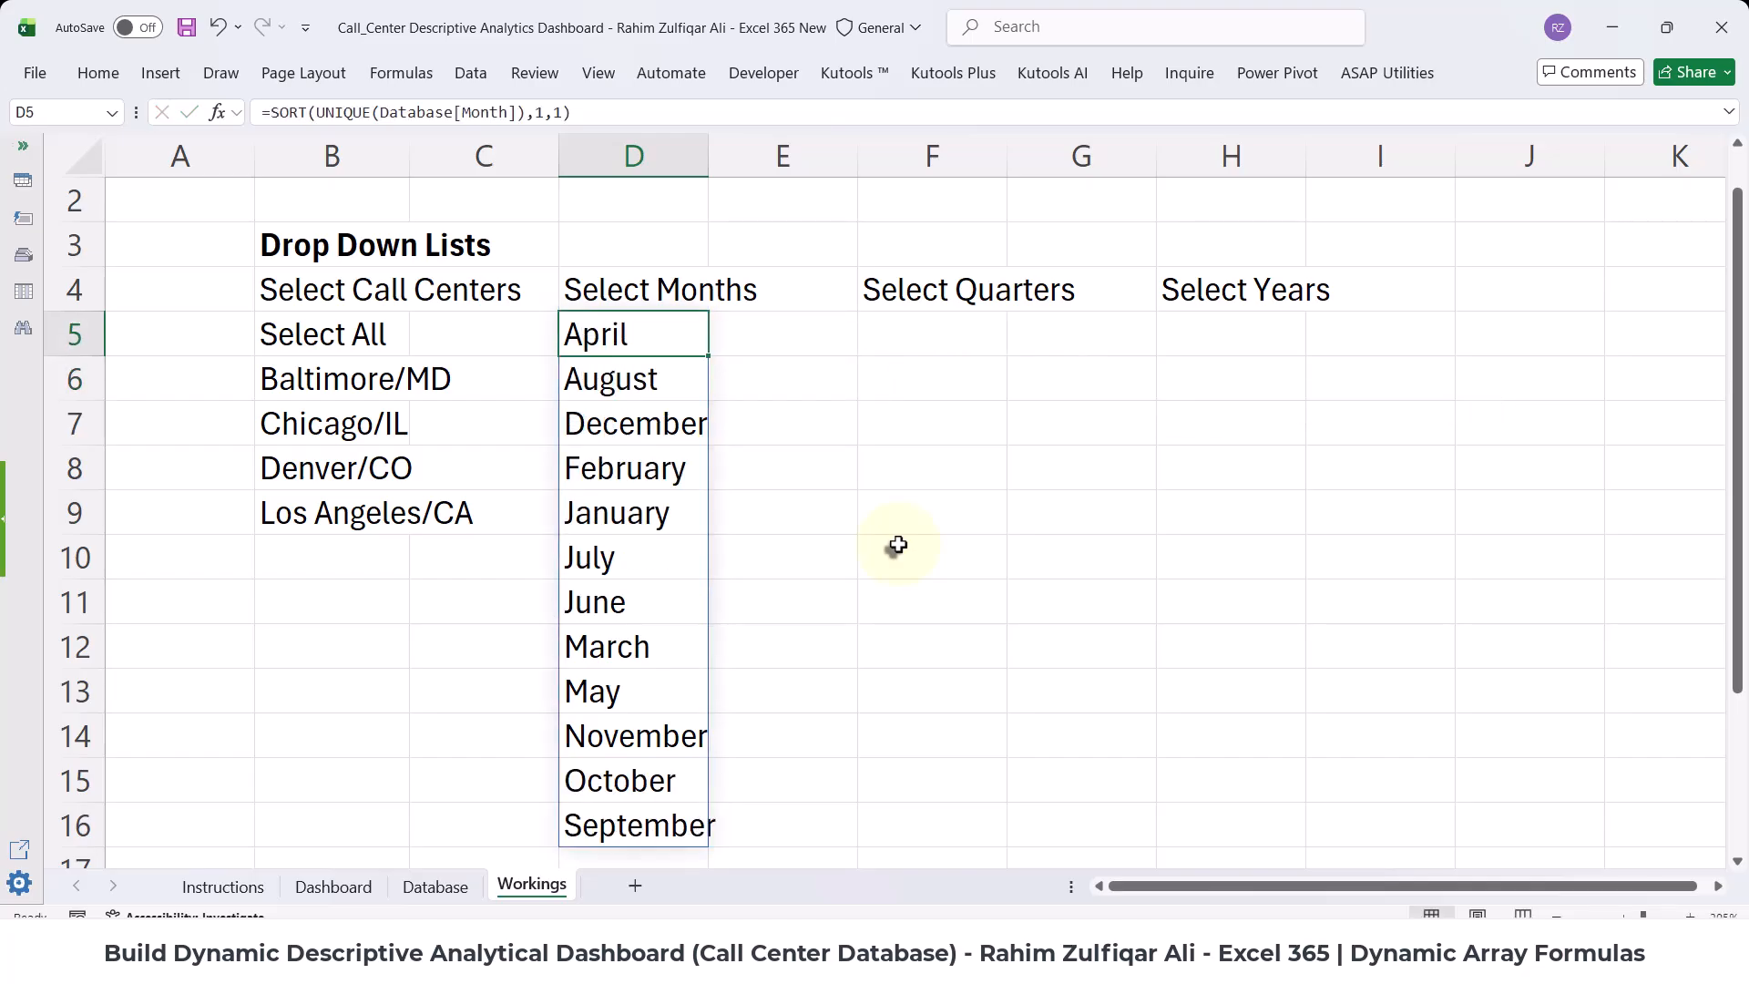
# - Change the sort order of the months formula in D5 to descending: =SORT(UNIQUE(Database[Month]),1,-1)
pyautogui.doubleClick(653, 333)
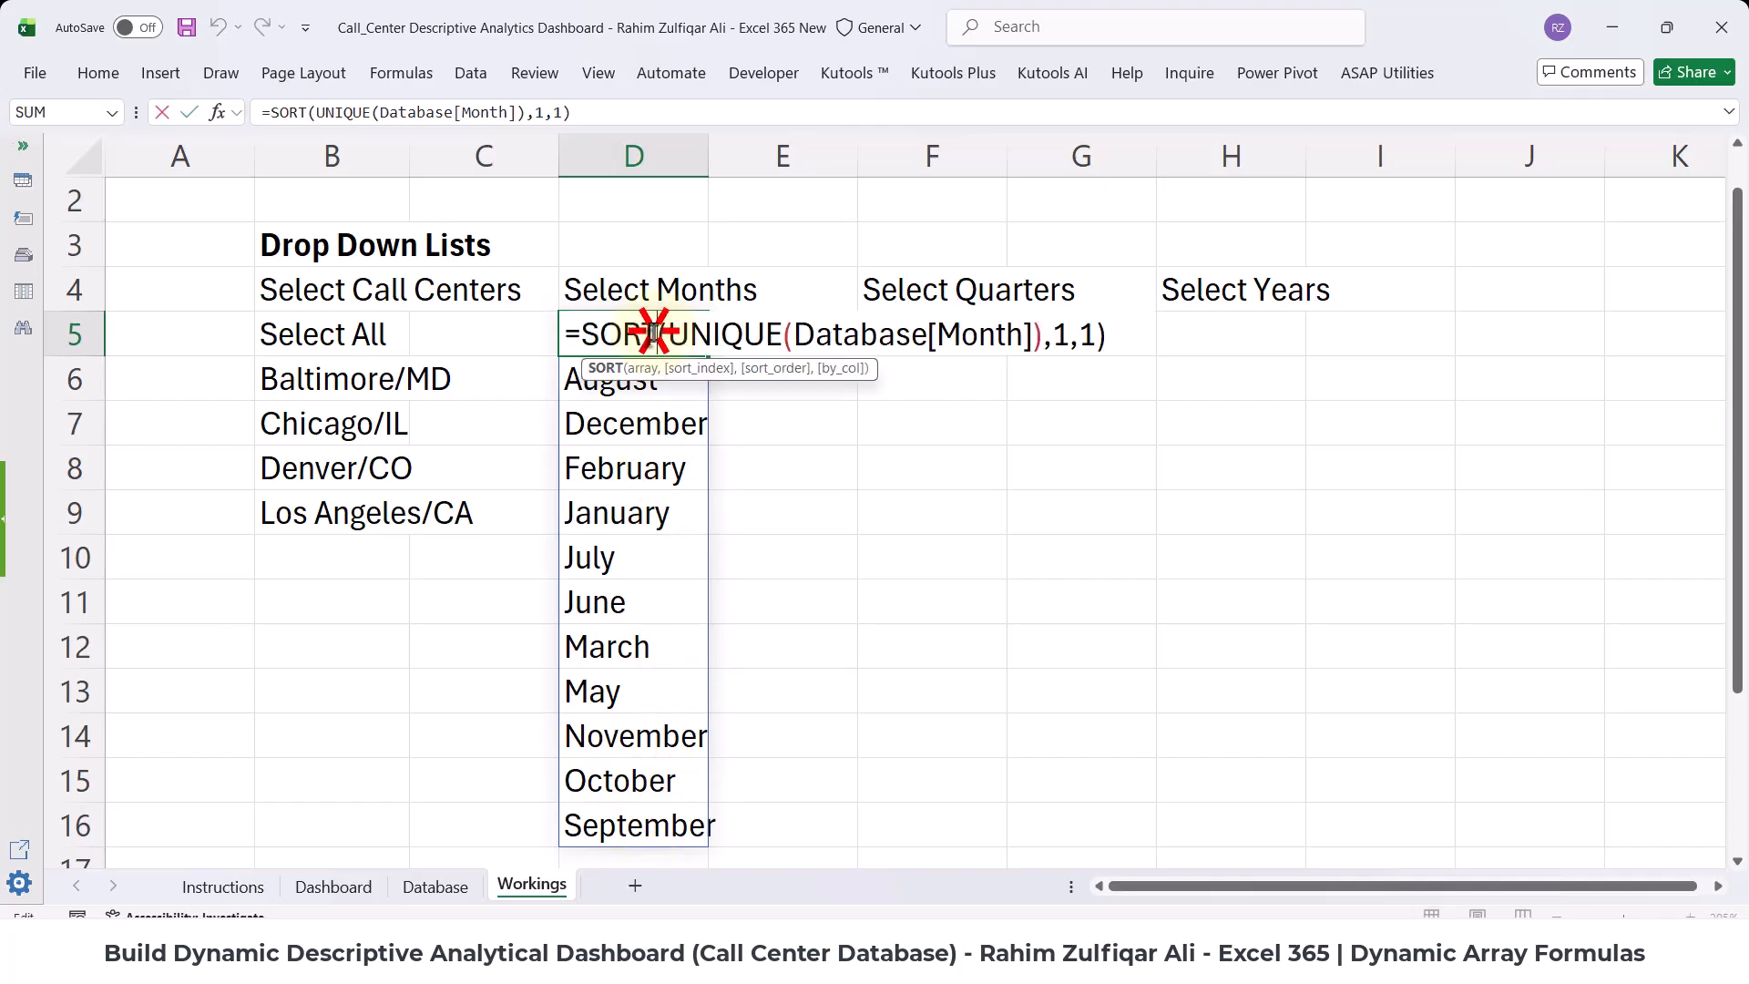
pyautogui.click(1080, 337)
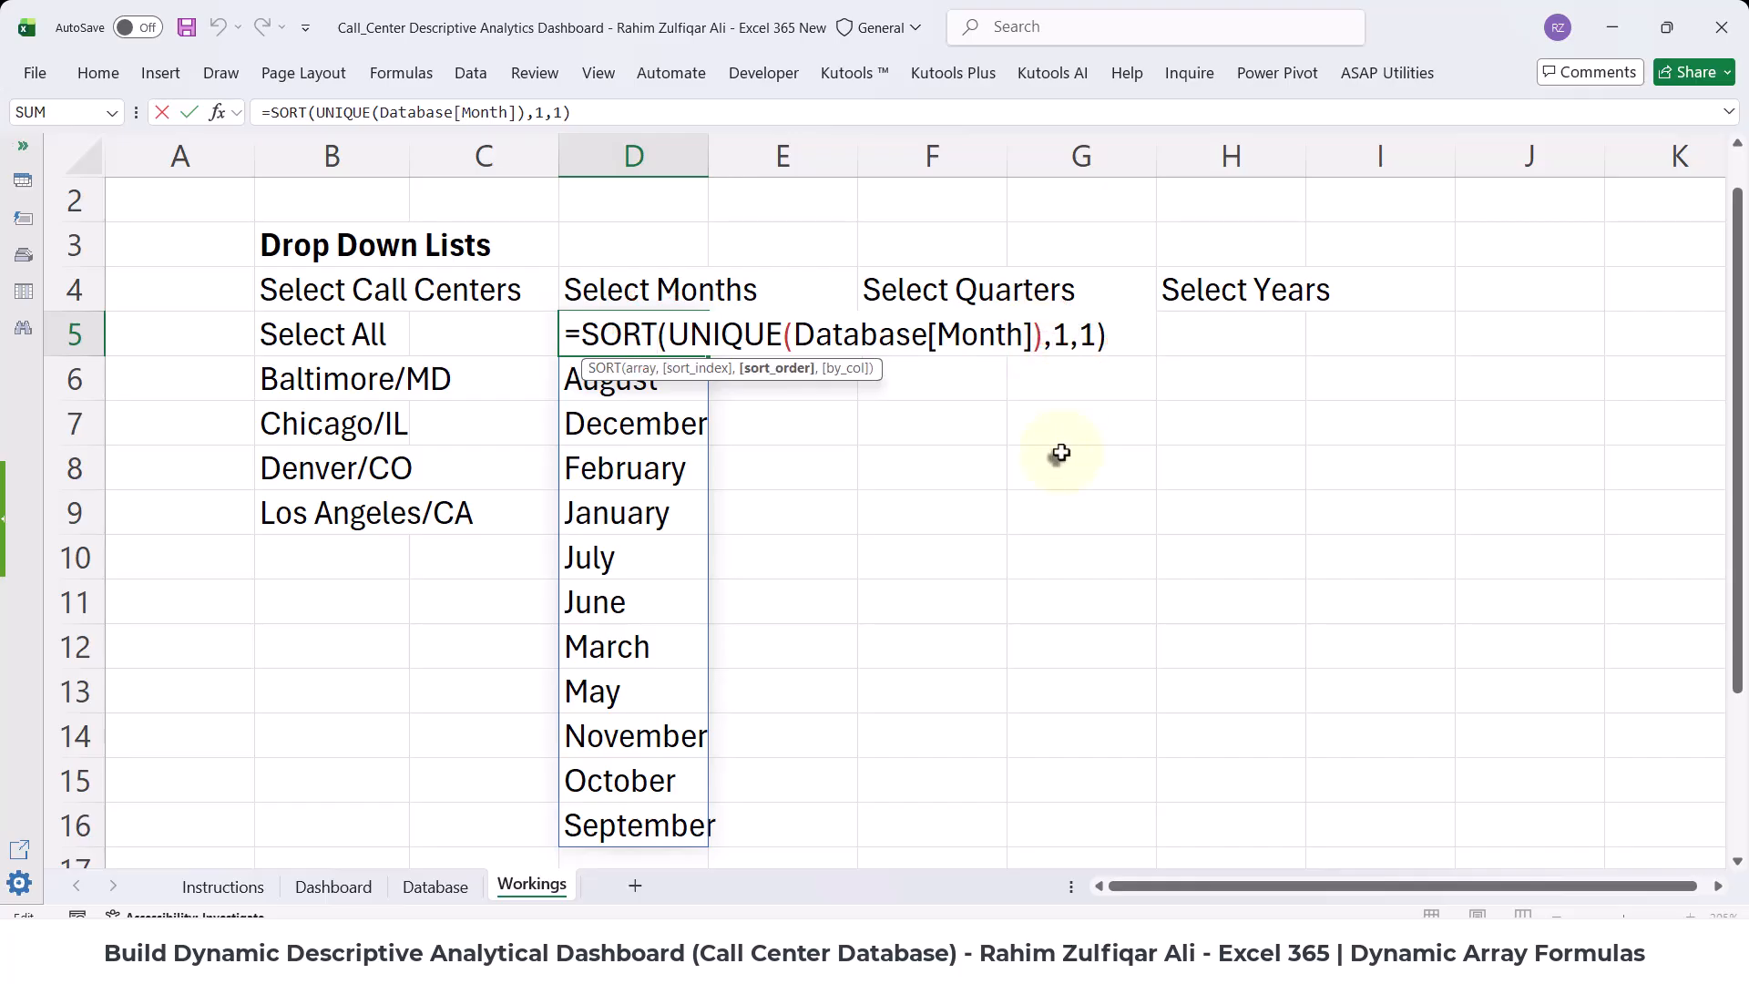
pyautogui.write('-')
pyautogui.press('Return')
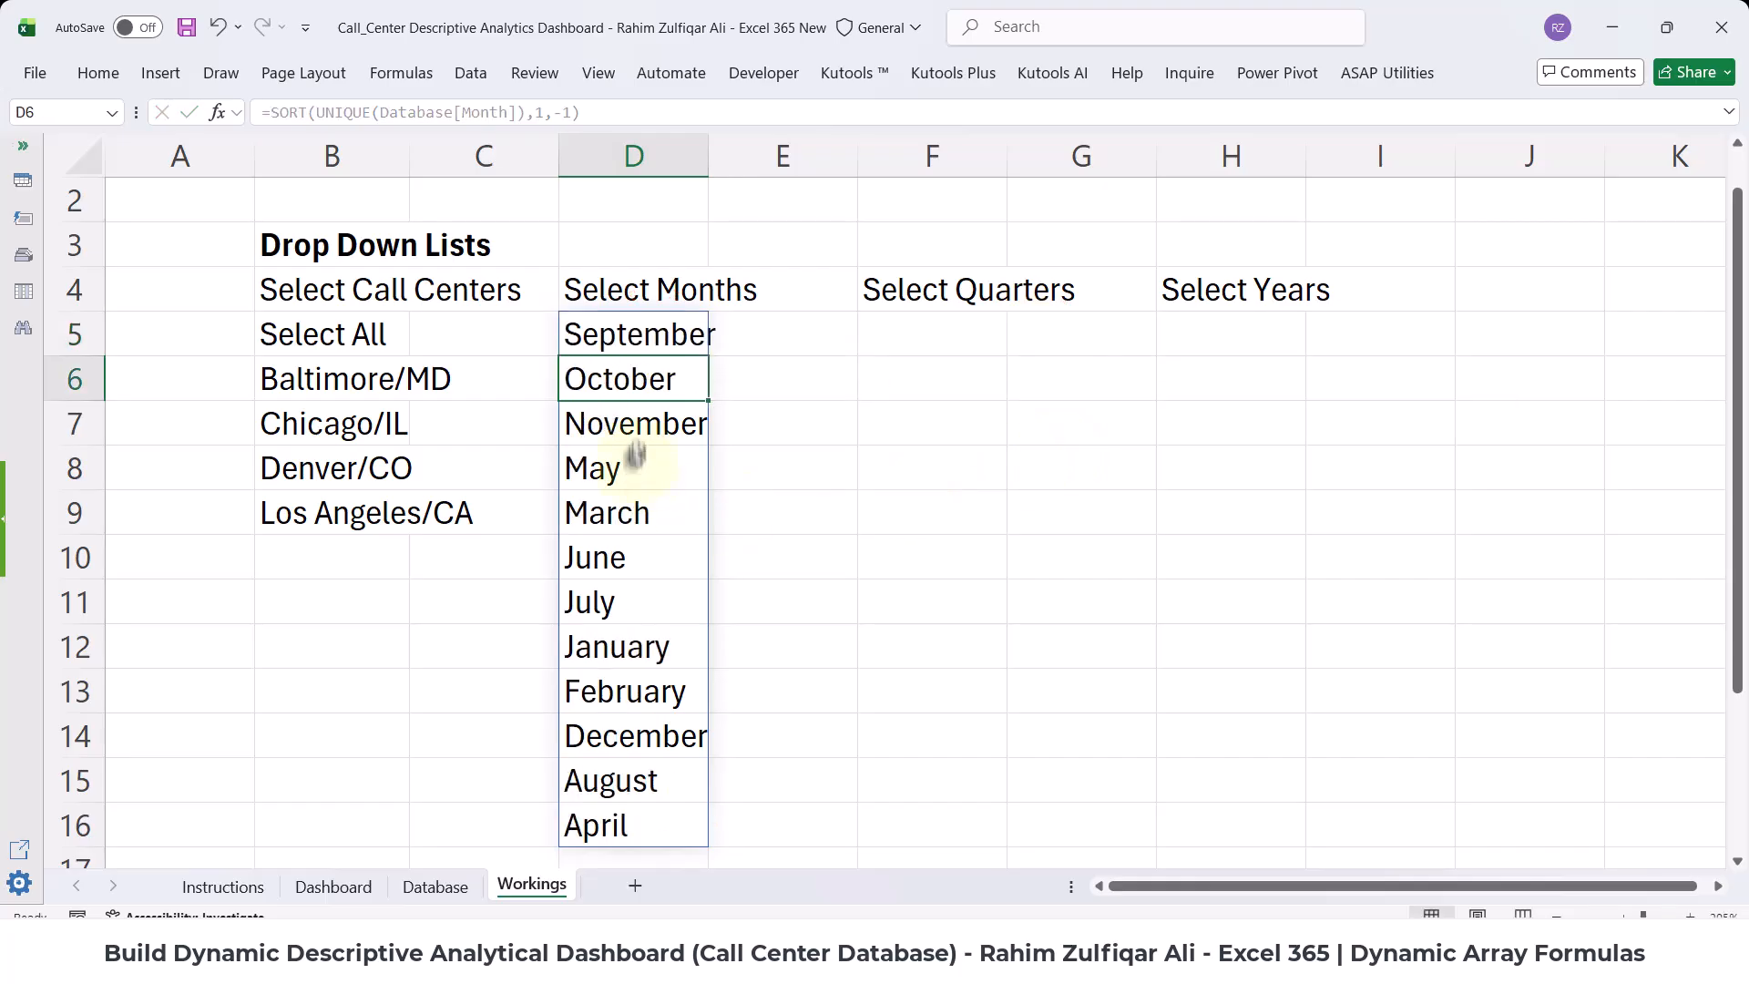
pyautogui.moveTo(623, 333); pyautogui.dragTo(625, 811)
pyautogui.doubleClick(612, 335)
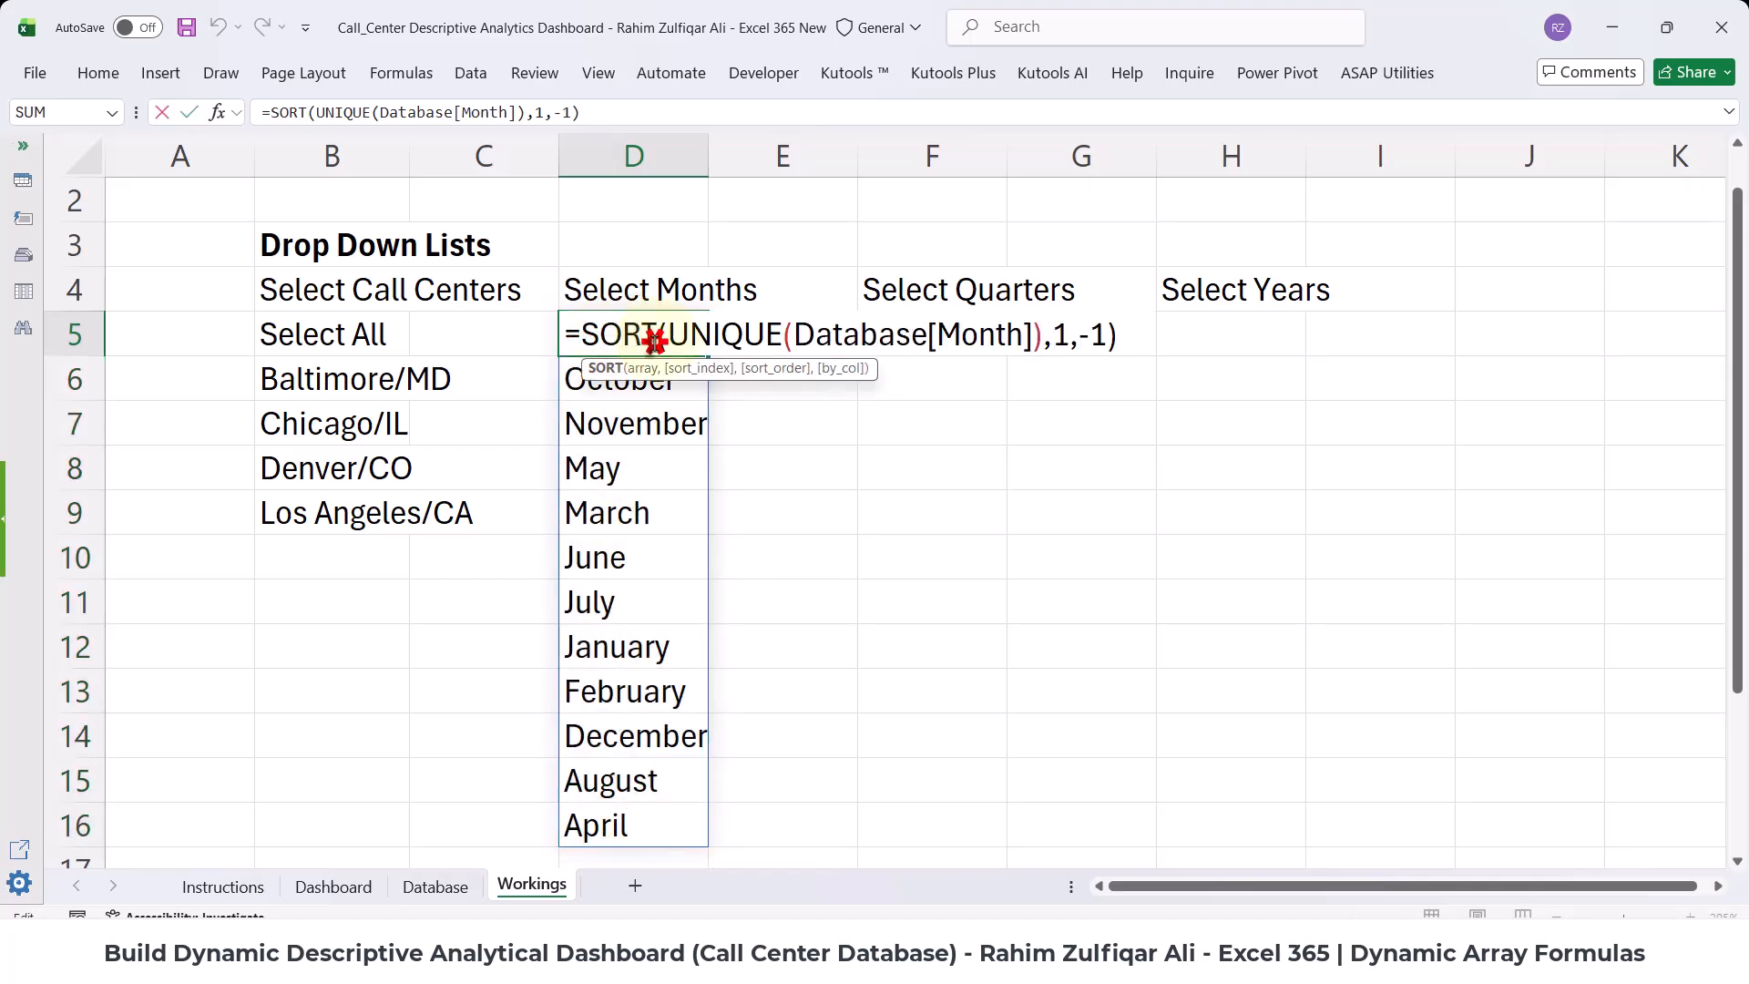
pyautogui.moveTo(577, 334); pyautogui.dragTo(654, 339)
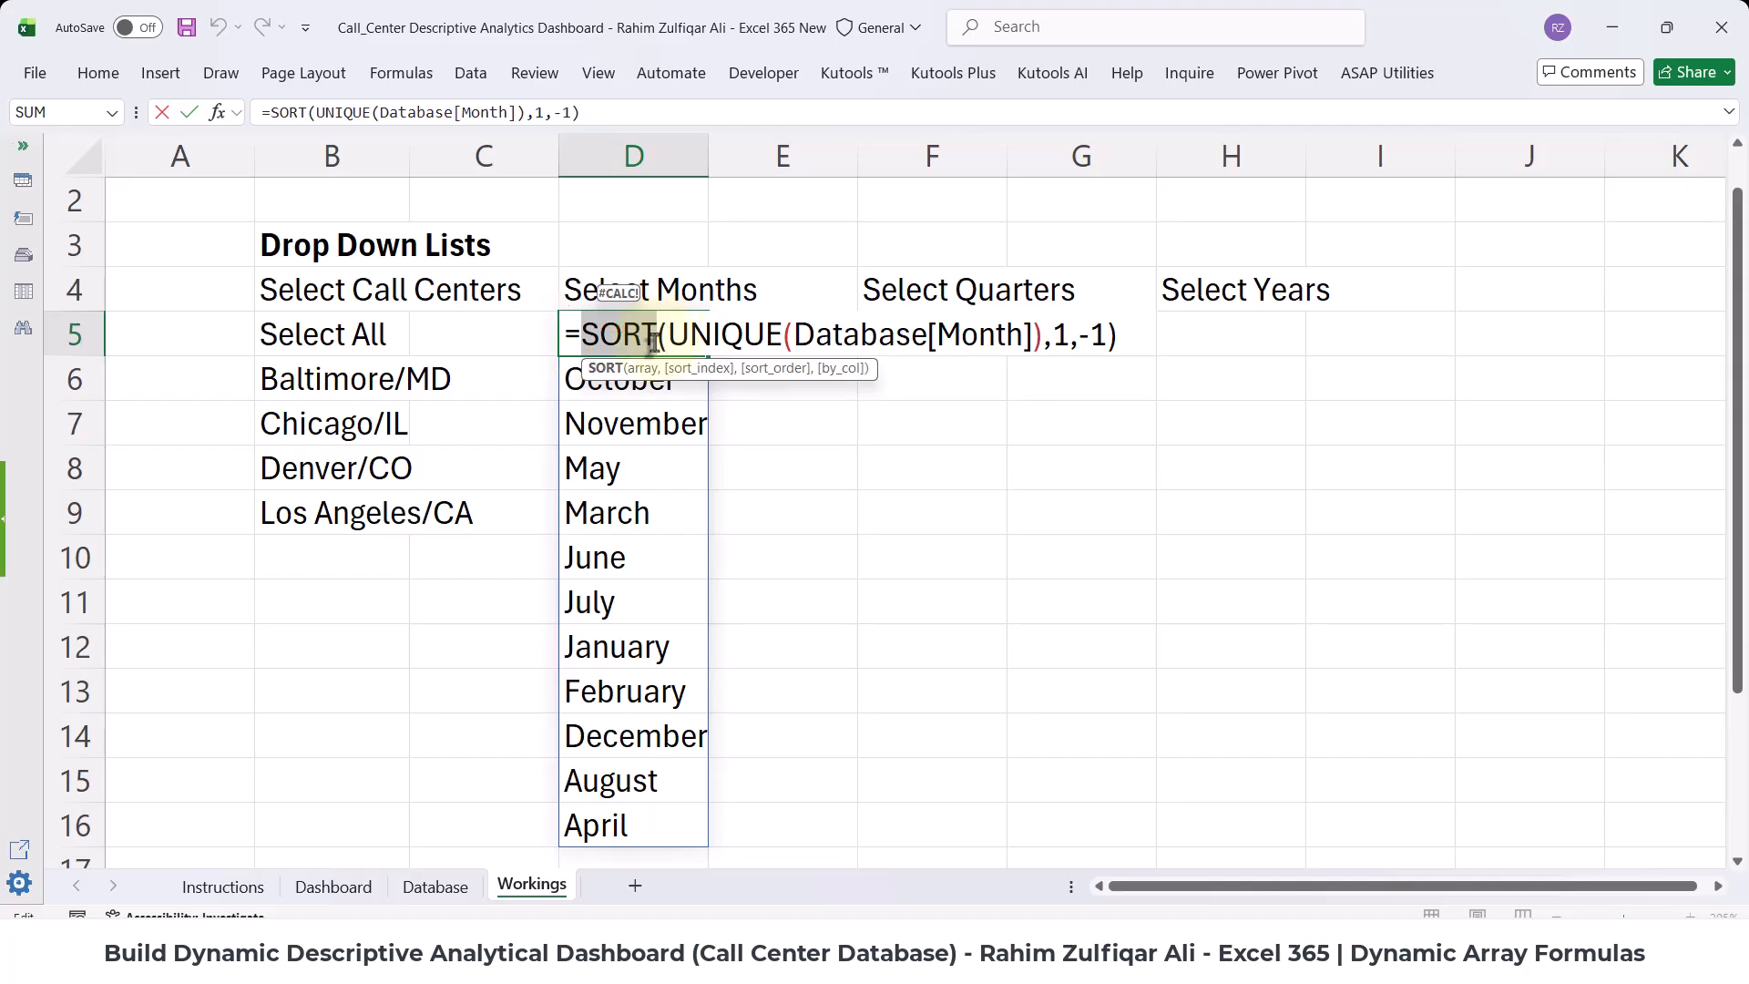
pyautogui.click(654, 338)
pyautogui.write('by')
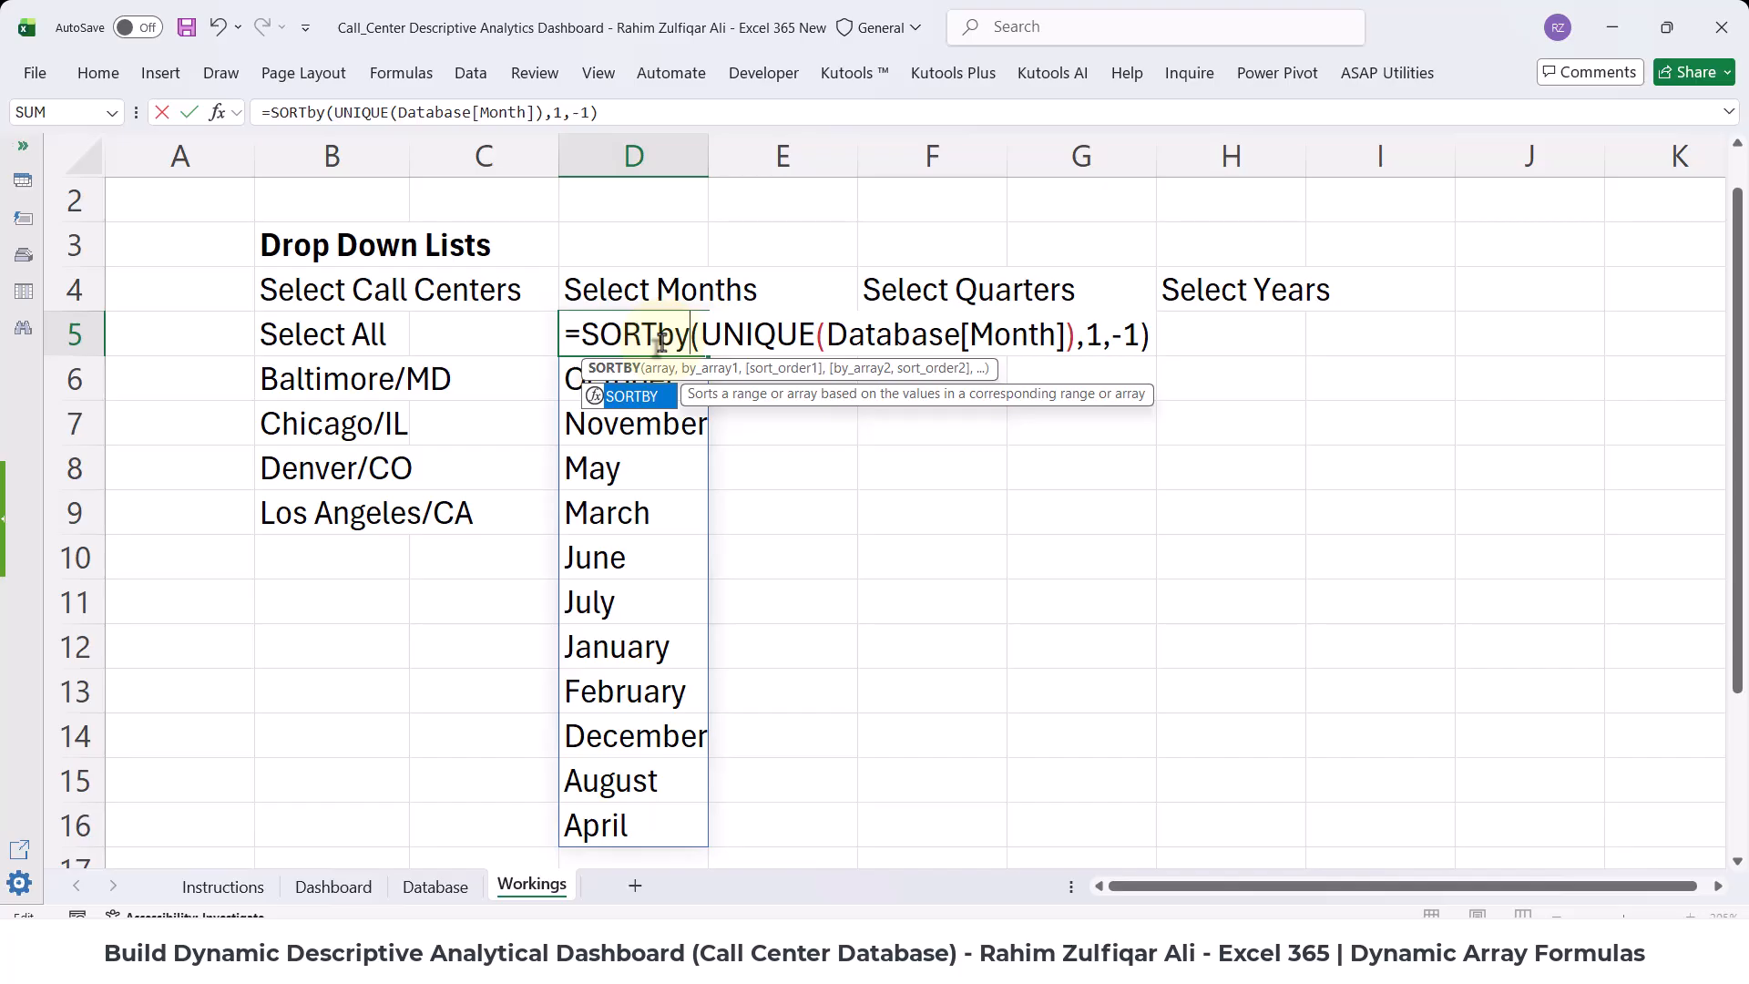
pyautogui.press('Escape')
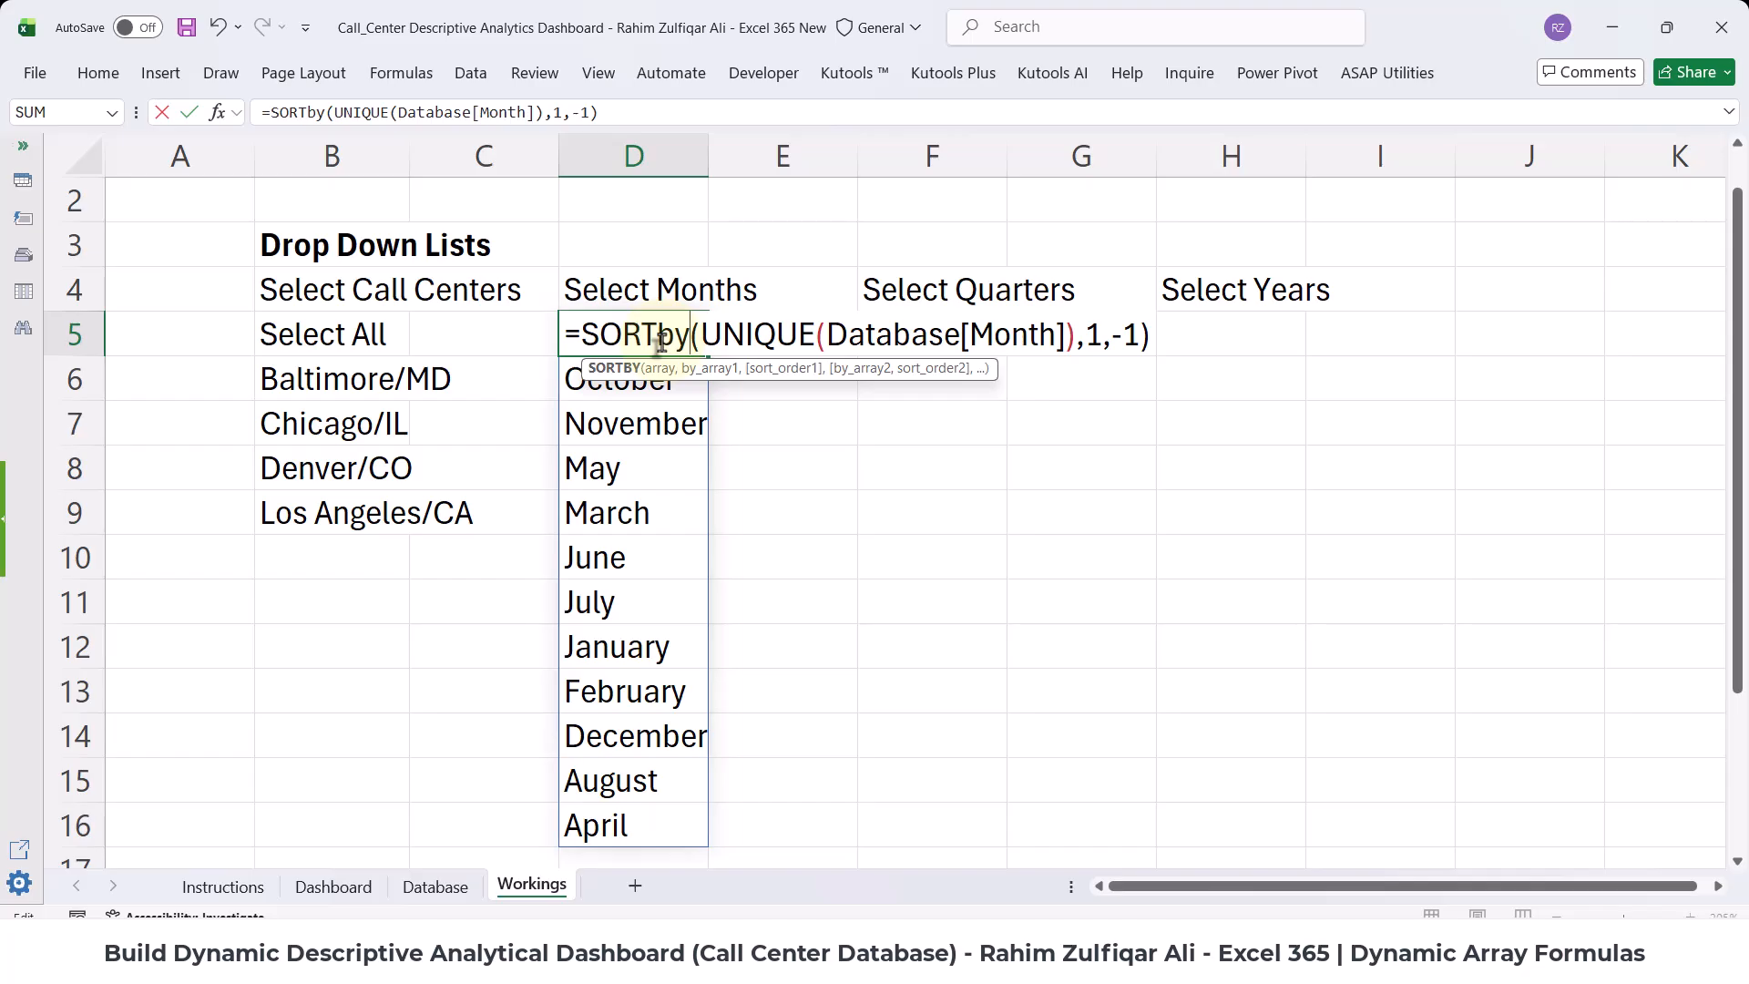
pyautogui.press('BackSpace')
pyautogui.press('BackSpace')
pyautogui.hotkey('ctrl', 'Return')
# - Review the spilled months and the SORT function and sort_order argument of the formula in D5
pyautogui.hotkey('ctrl', 'shift', 'Down')
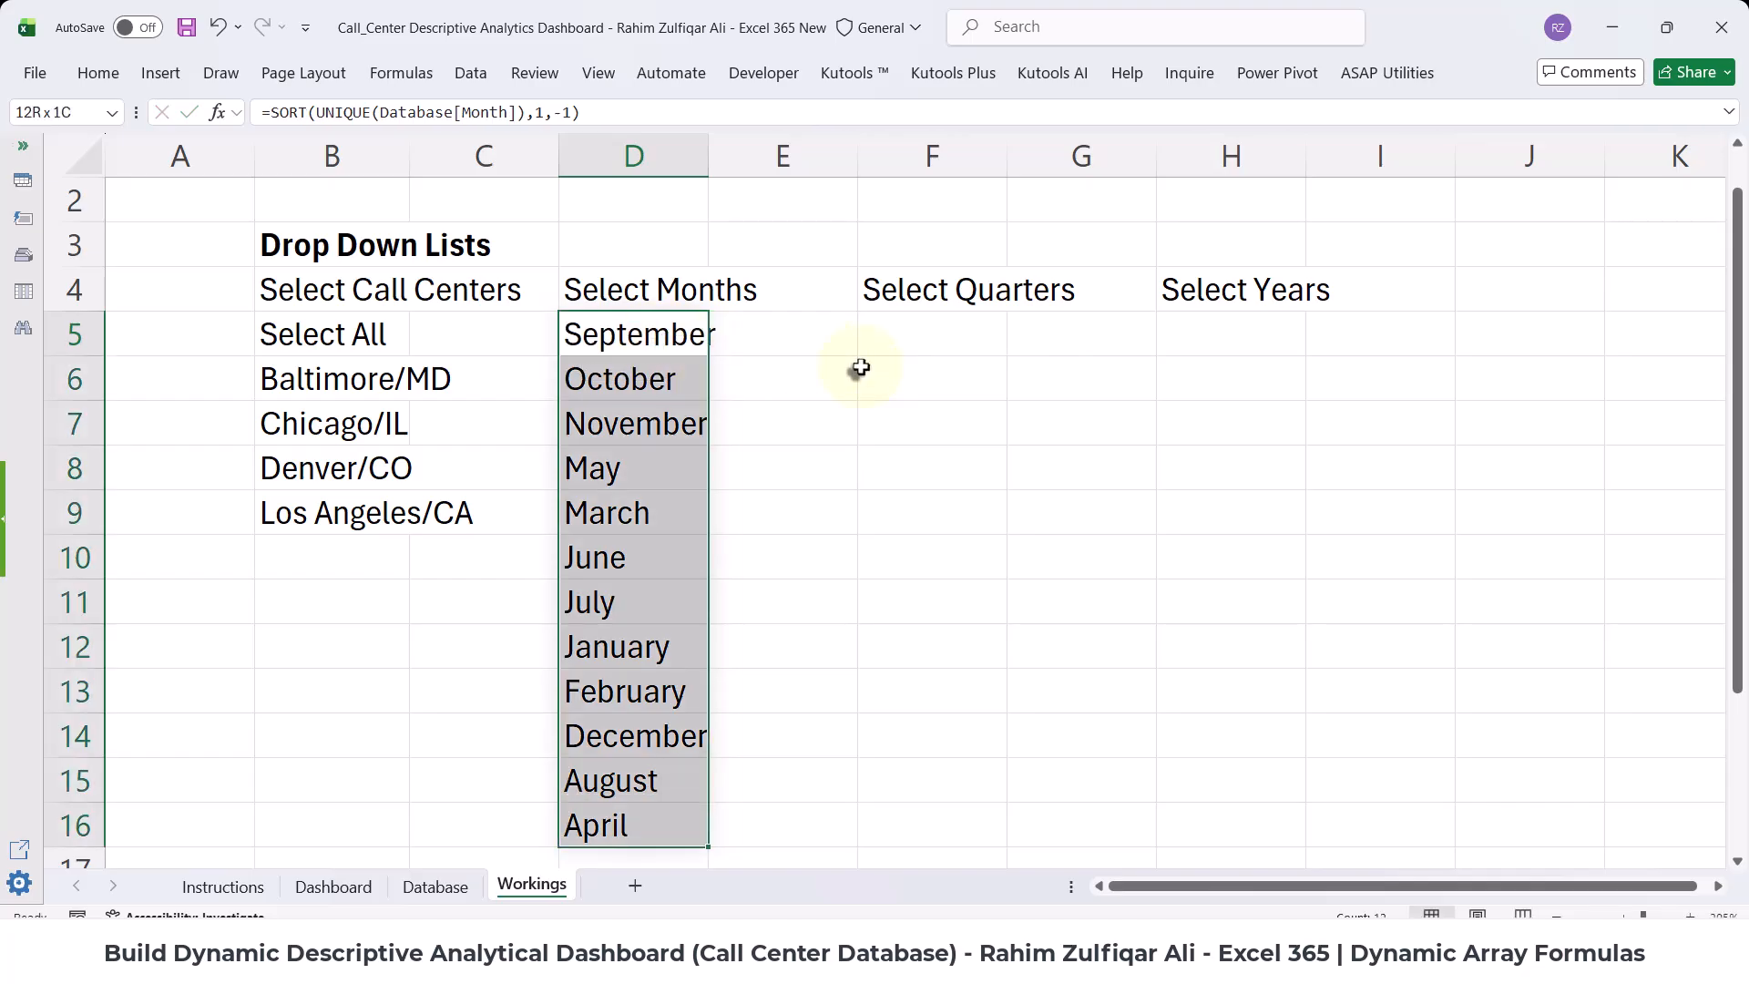
pyautogui.press('Up')
pyautogui.press('Down')
pyautogui.press('F2')
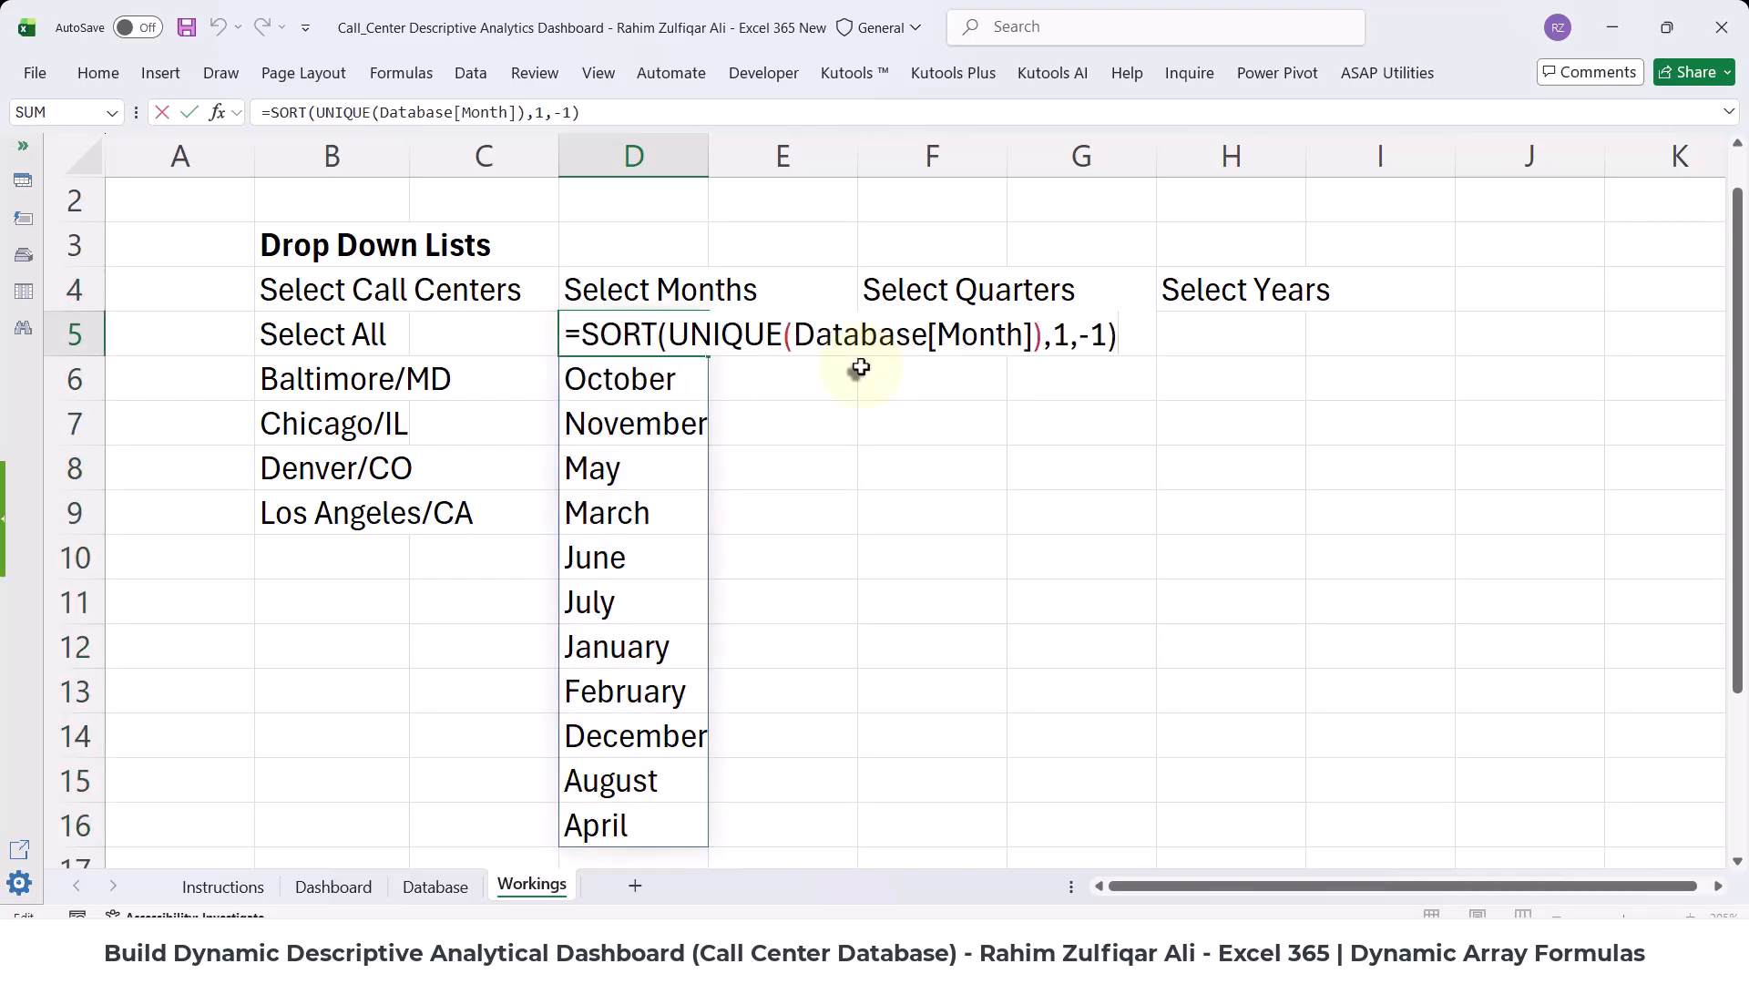
pyautogui.moveTo(583, 335); pyautogui.dragTo(652, 335)
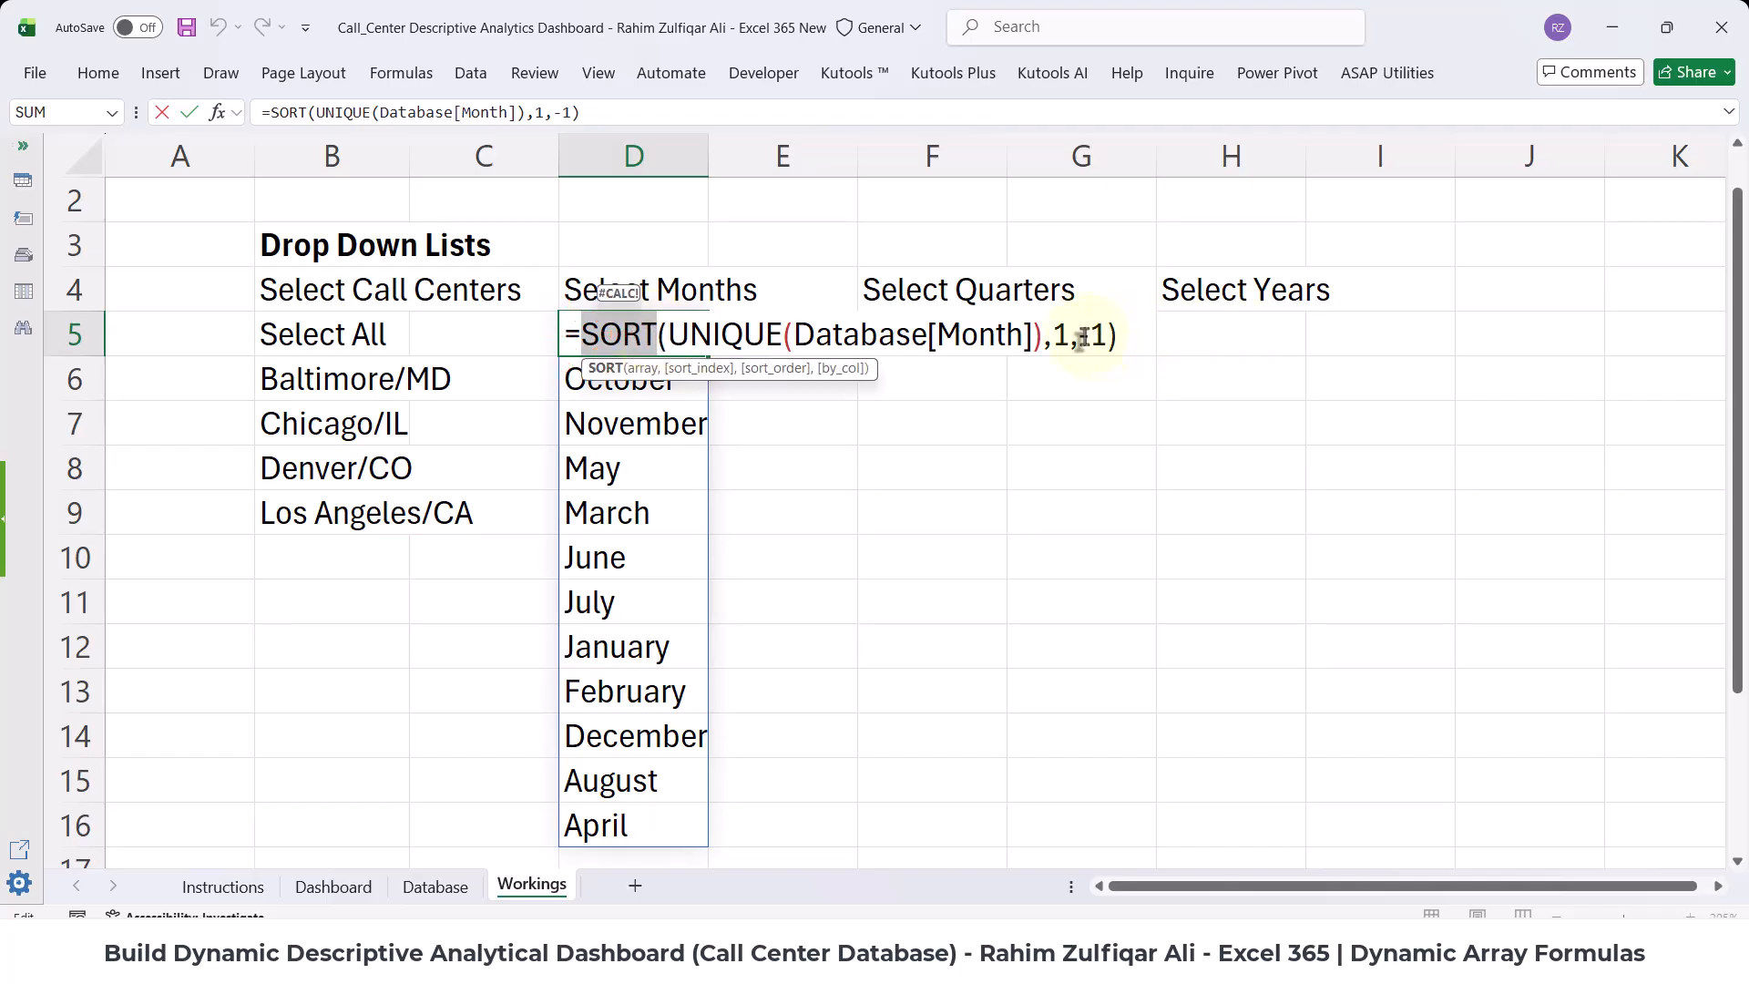
pyautogui.moveTo(1077, 335); pyautogui.dragTo(1107, 335)
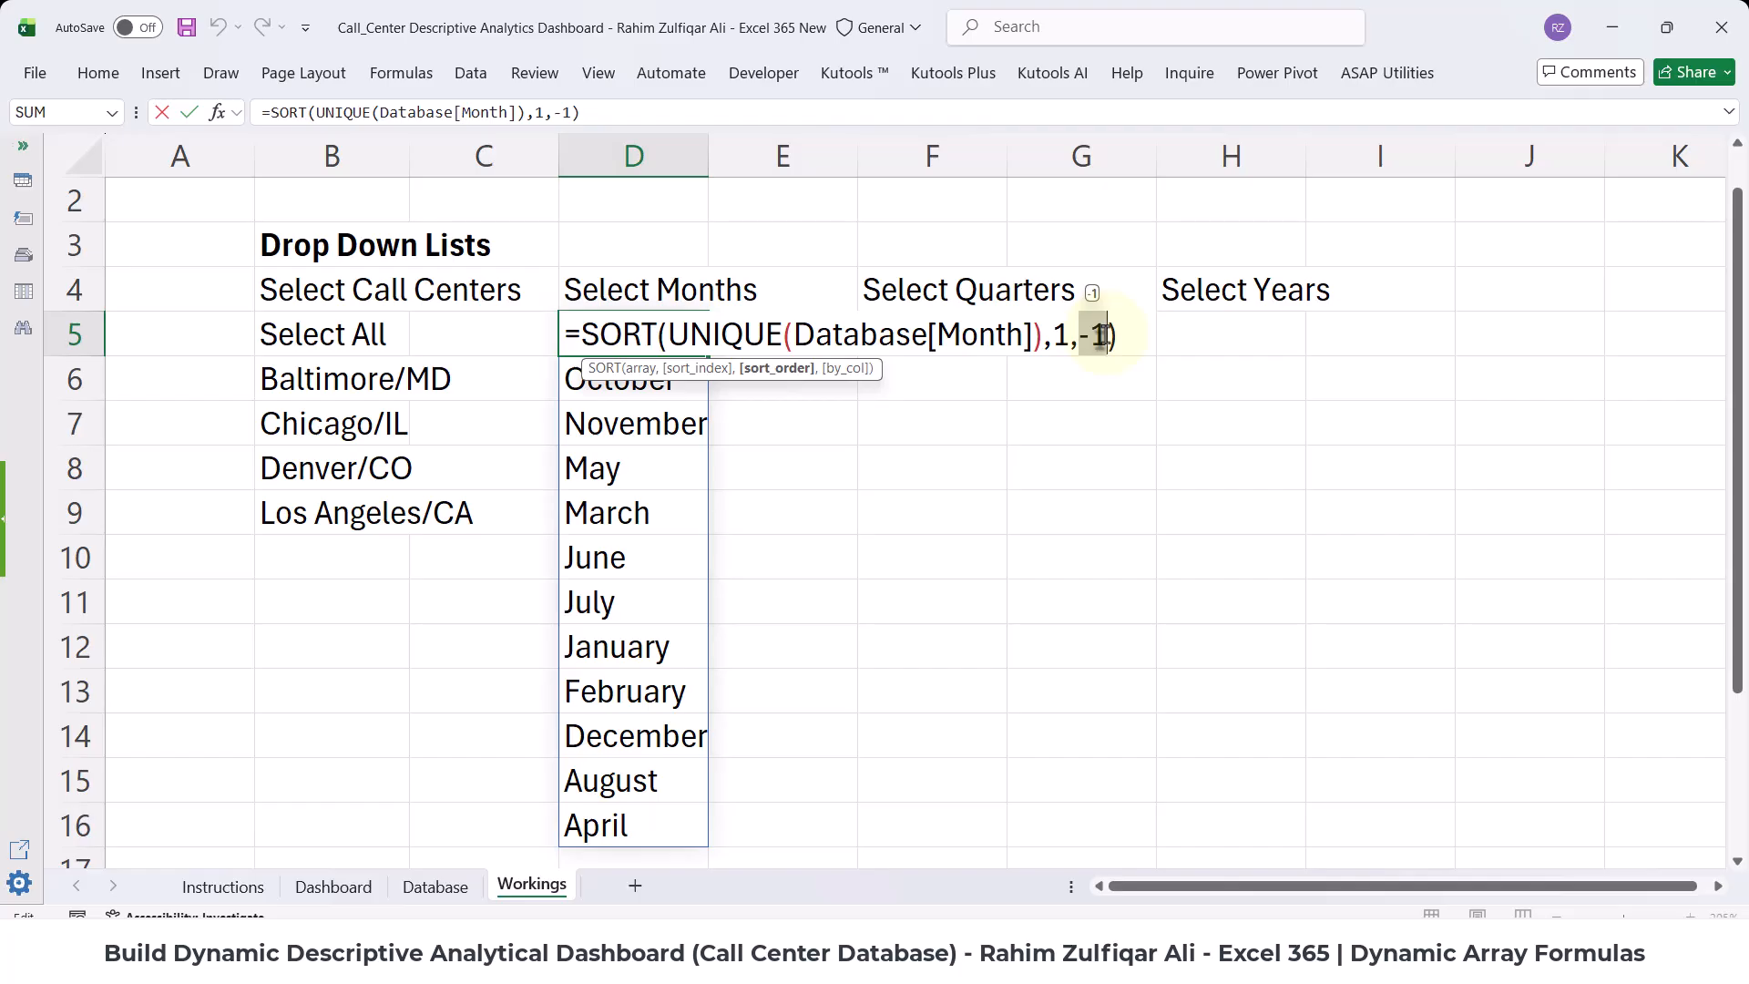
pyautogui.hotkey('ctrl', 'Return')
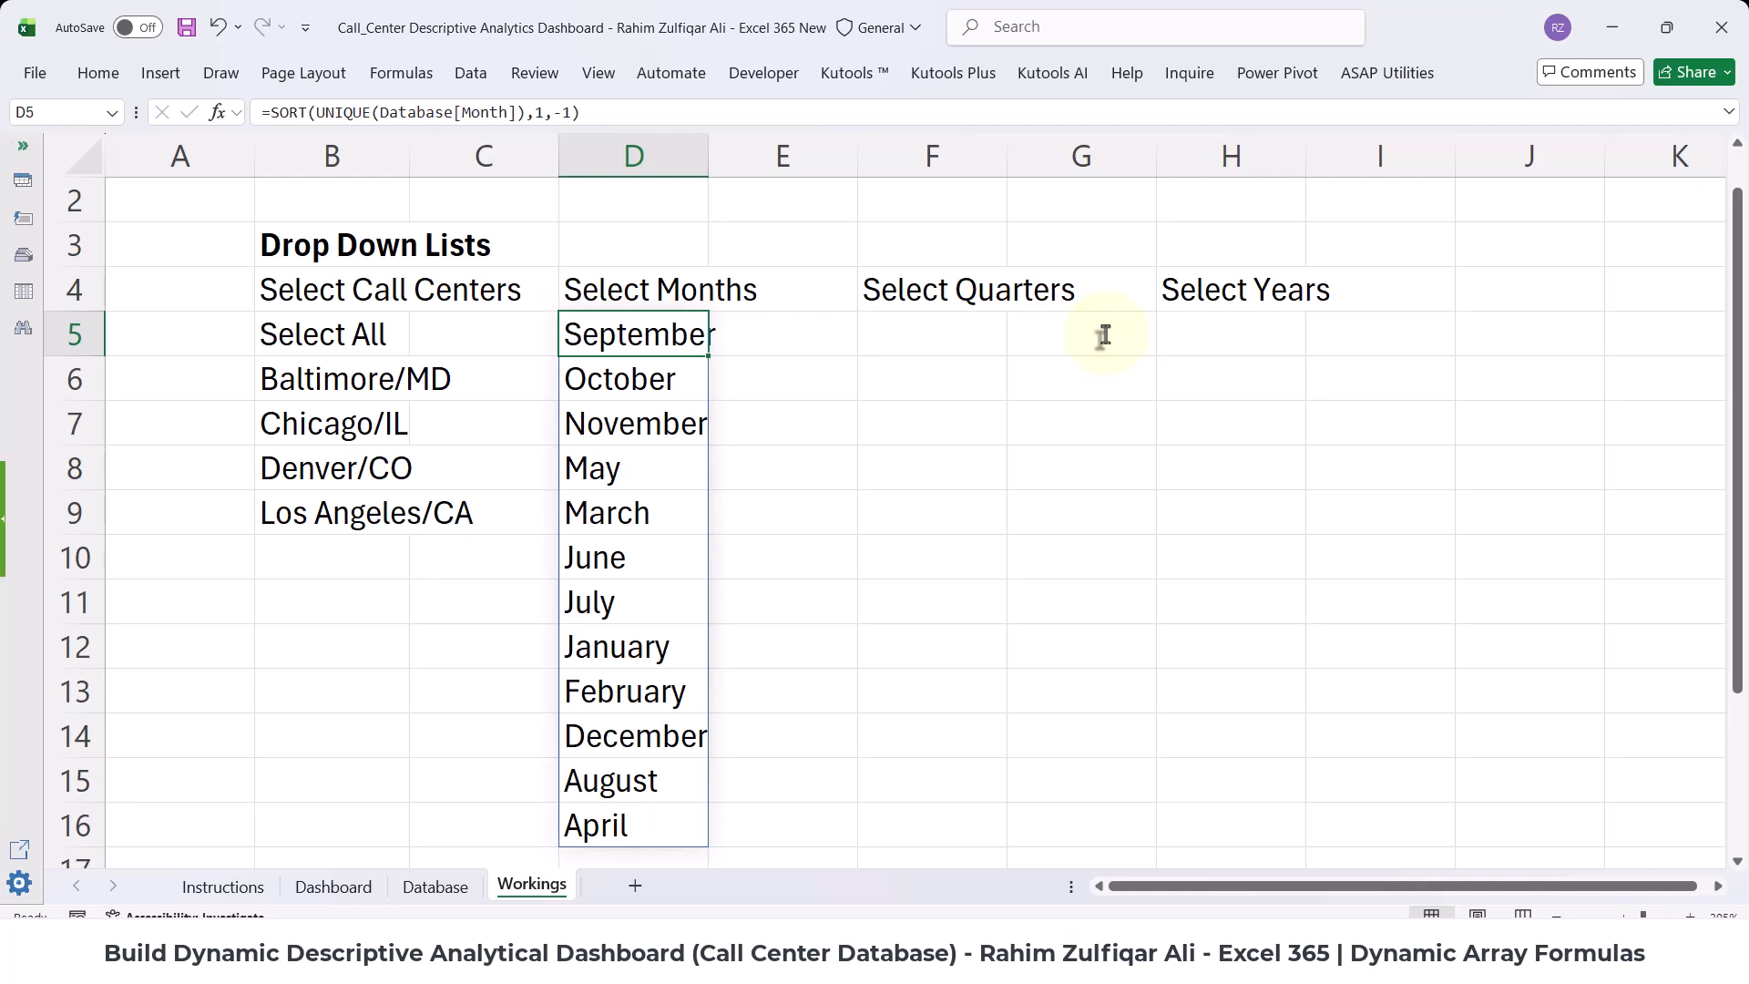
# - Clear the SORT formula and its spilled months from the Select Months column, starting at D5
pyautogui.write('=')
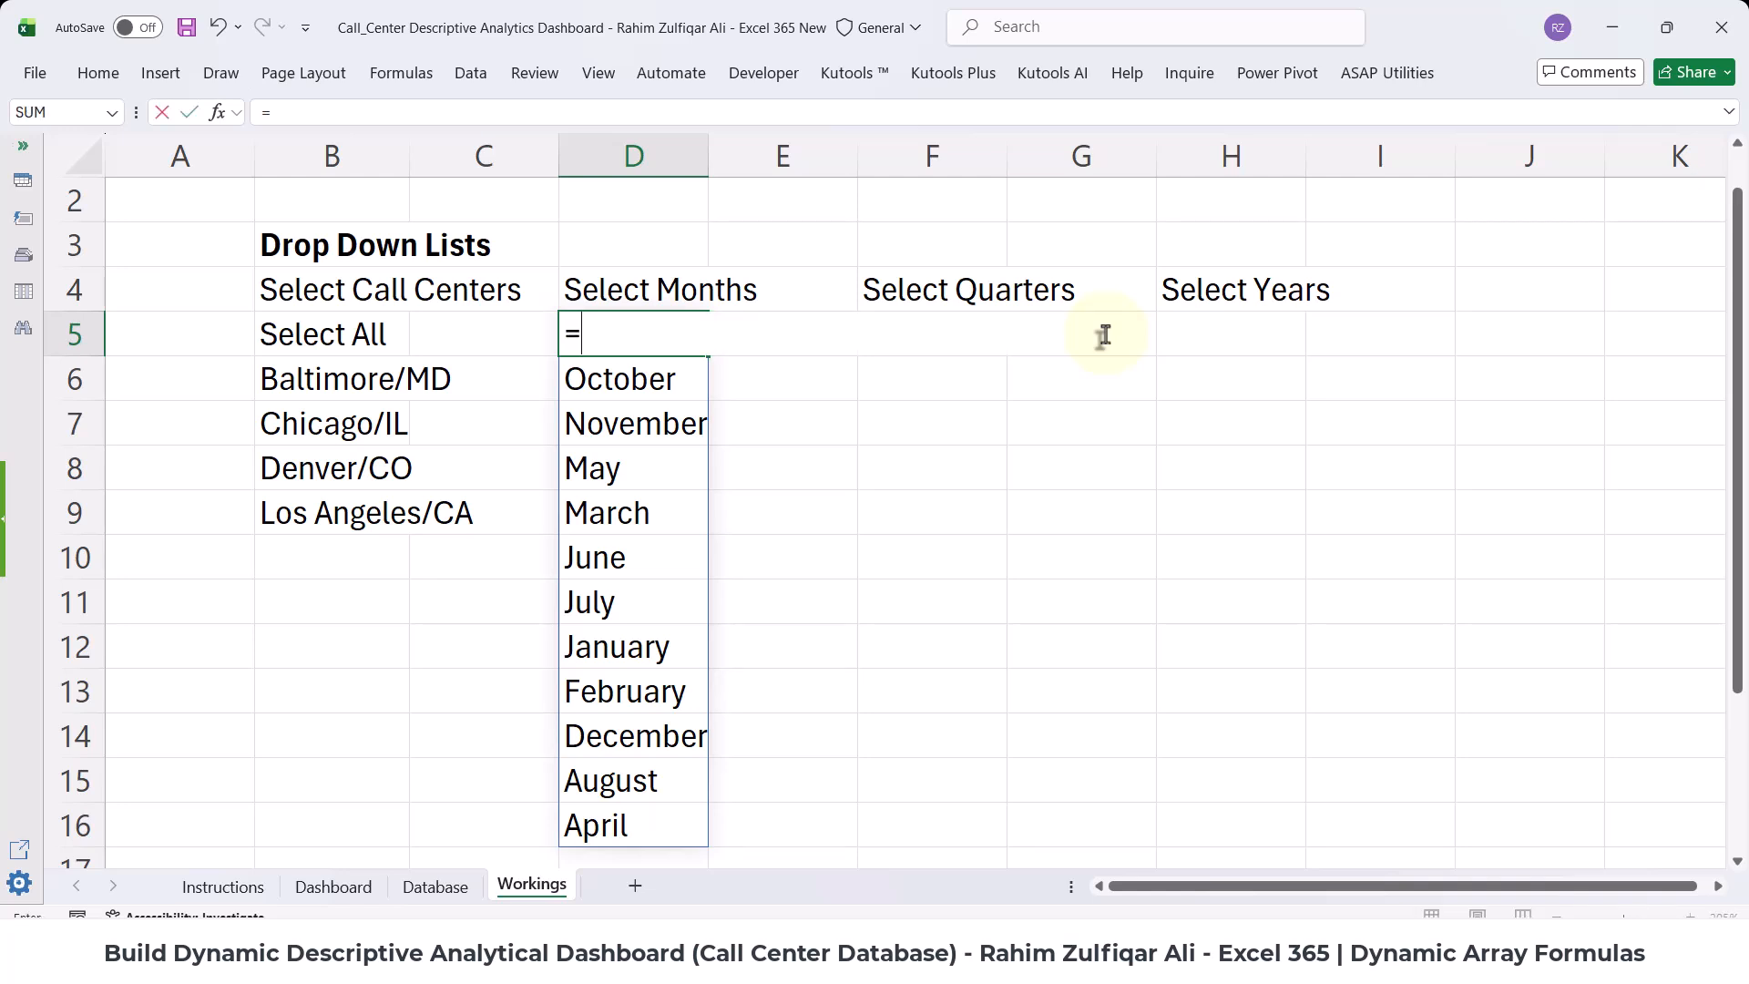
pyautogui.press('Escape')
pyautogui.hotkey('ctrl', 'shift', 'Down')
pyautogui.press('Delete')
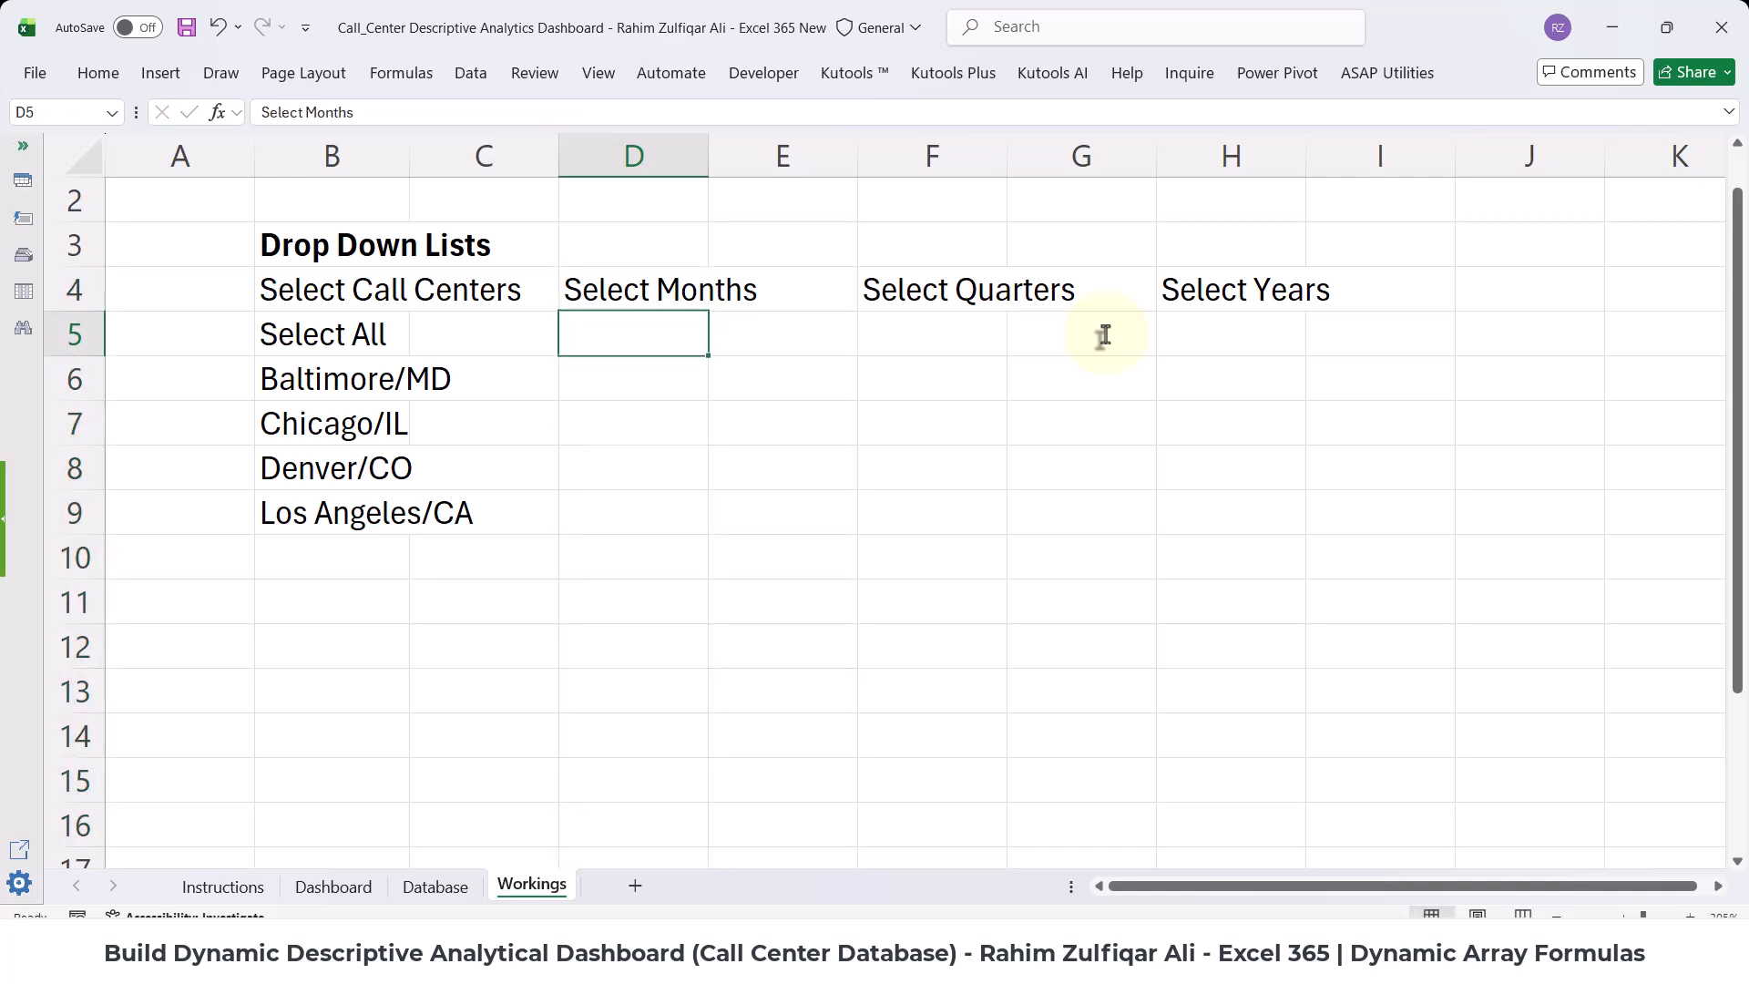
# - Start a SORTBY formula in D5 with UNIQUE(Database[Month]) as the array to sort
pyautogui.write('=so')
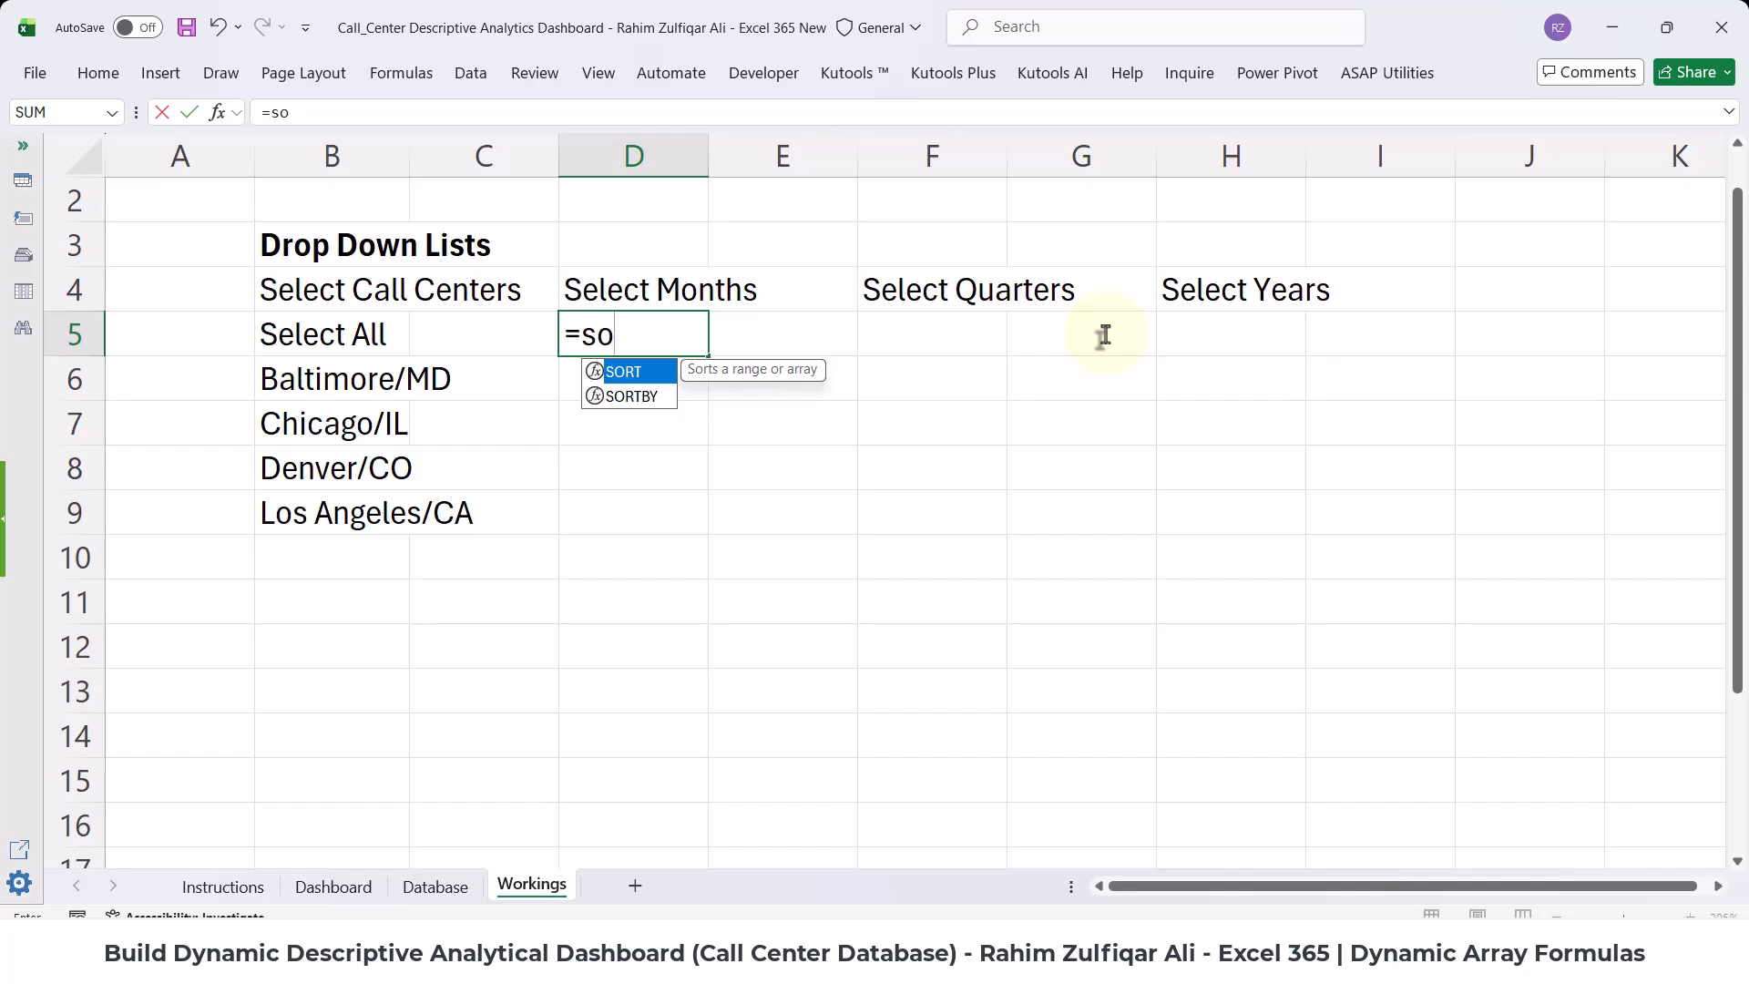
pyautogui.press('Down')
pyautogui.press('Tab')
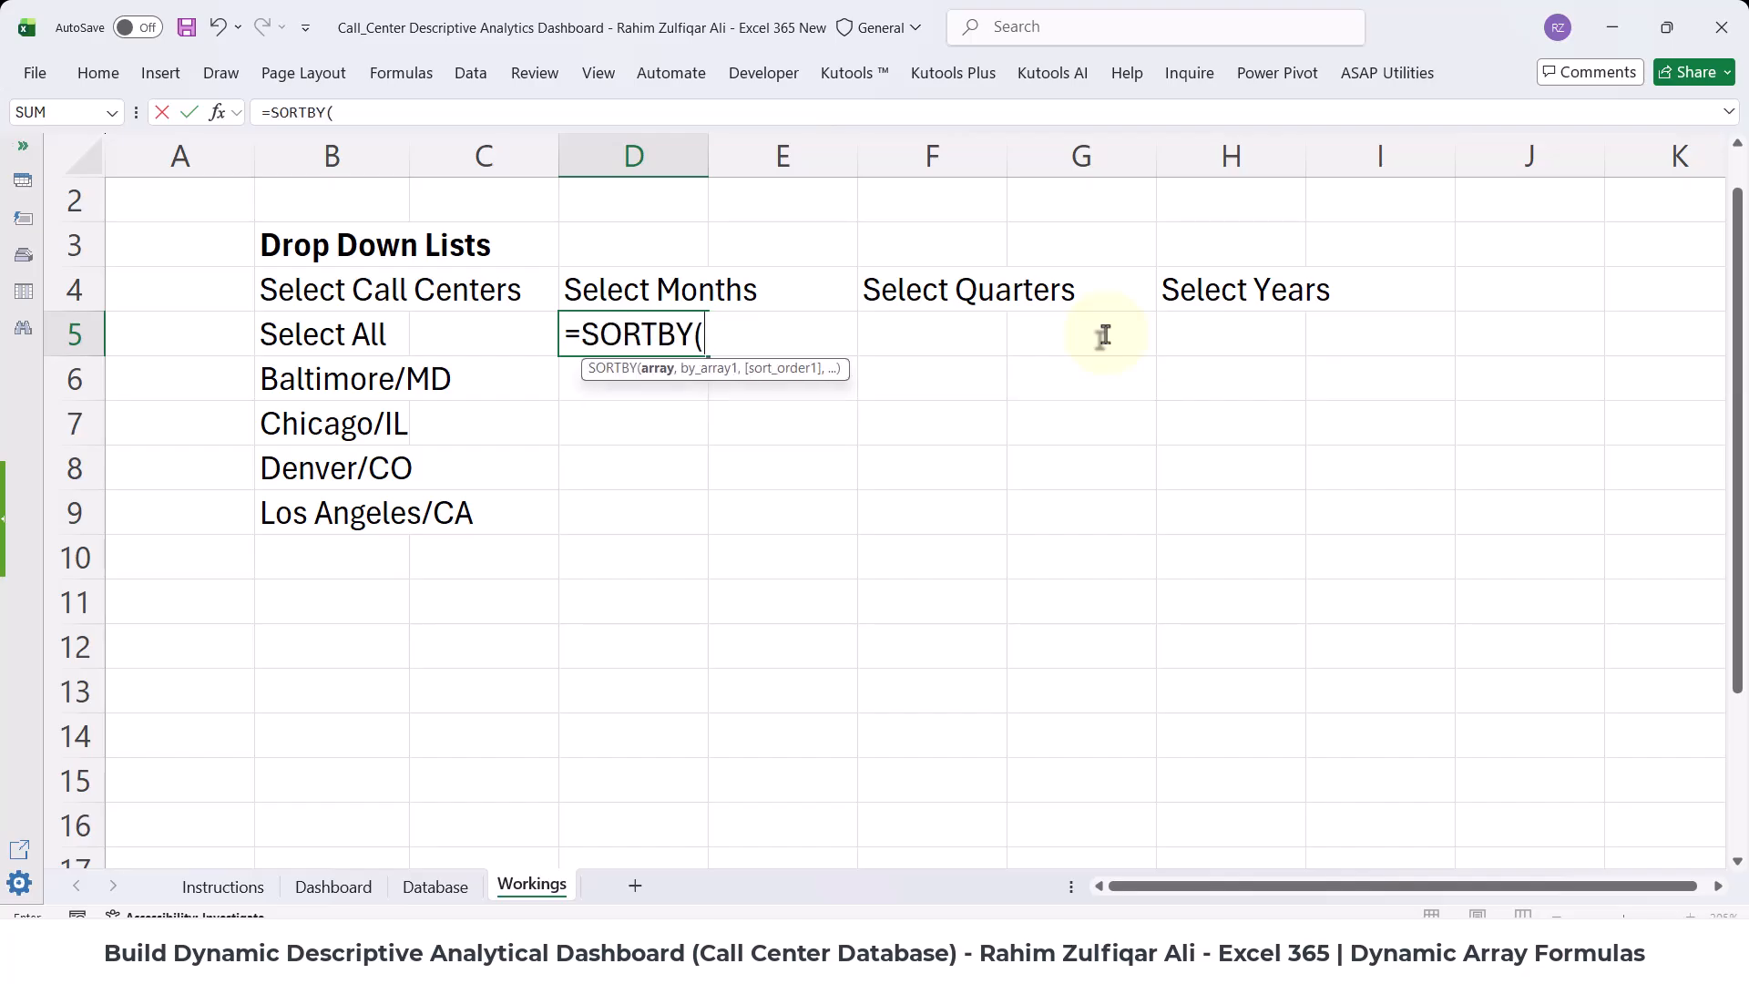
pyautogui.write('uniq')
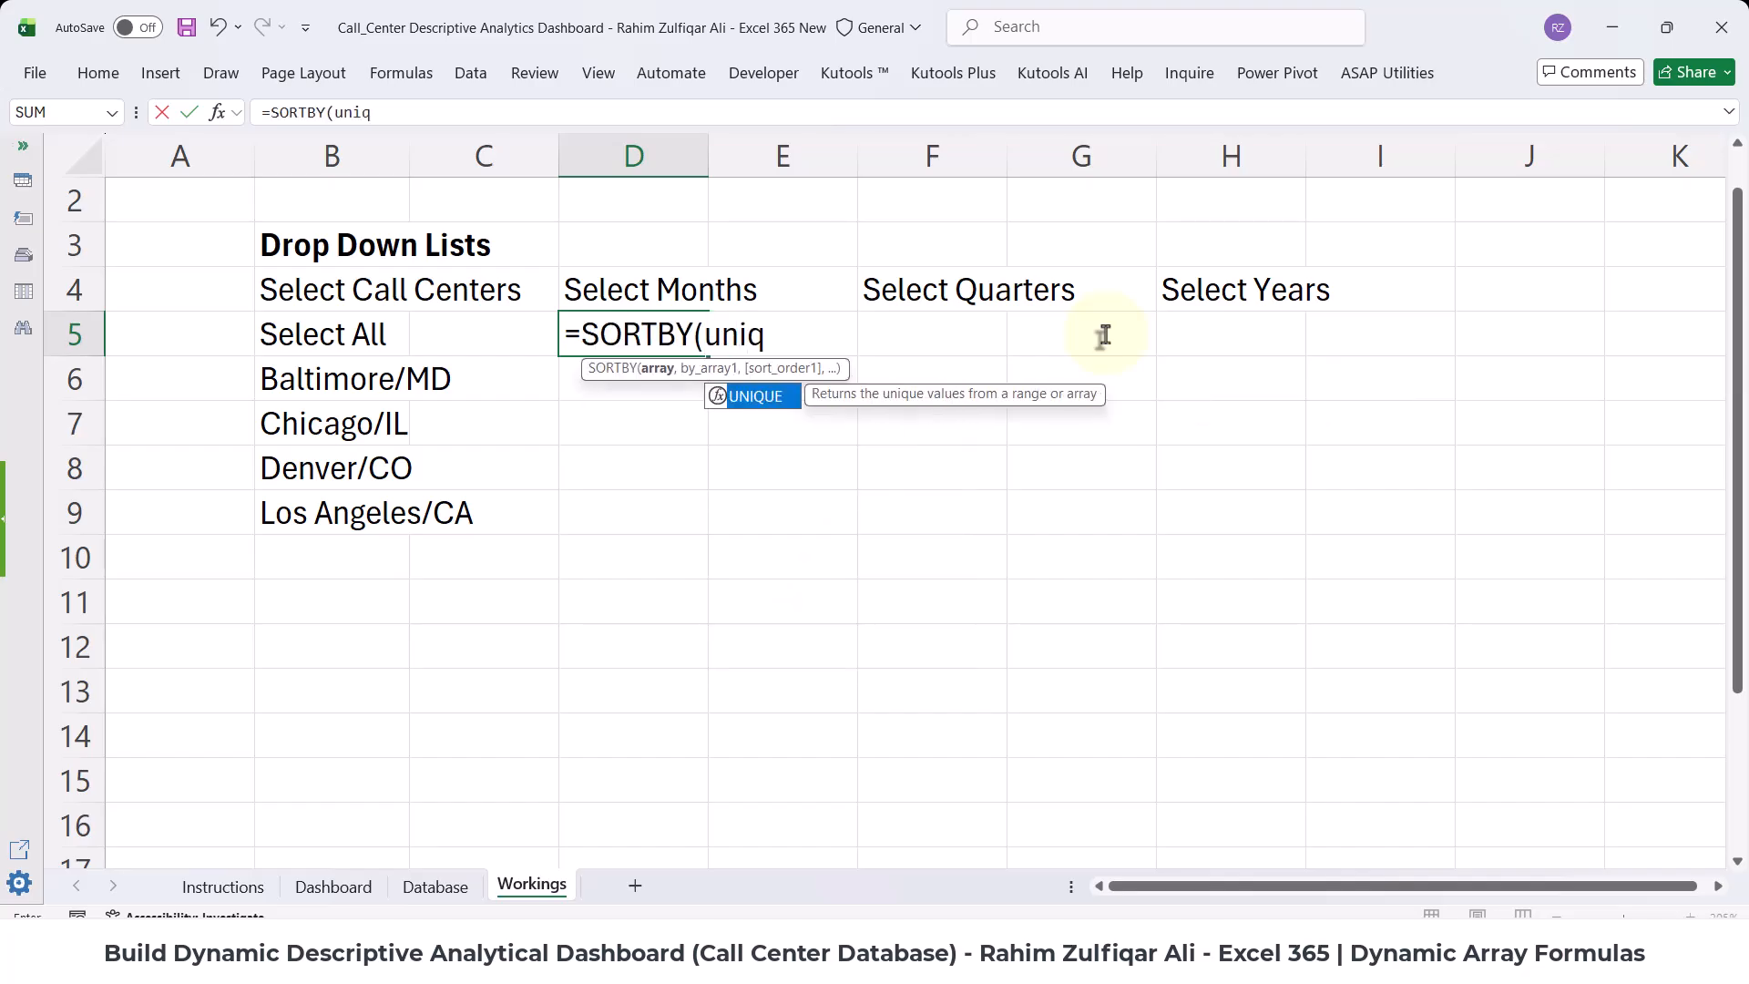
pyautogui.press('Tab')
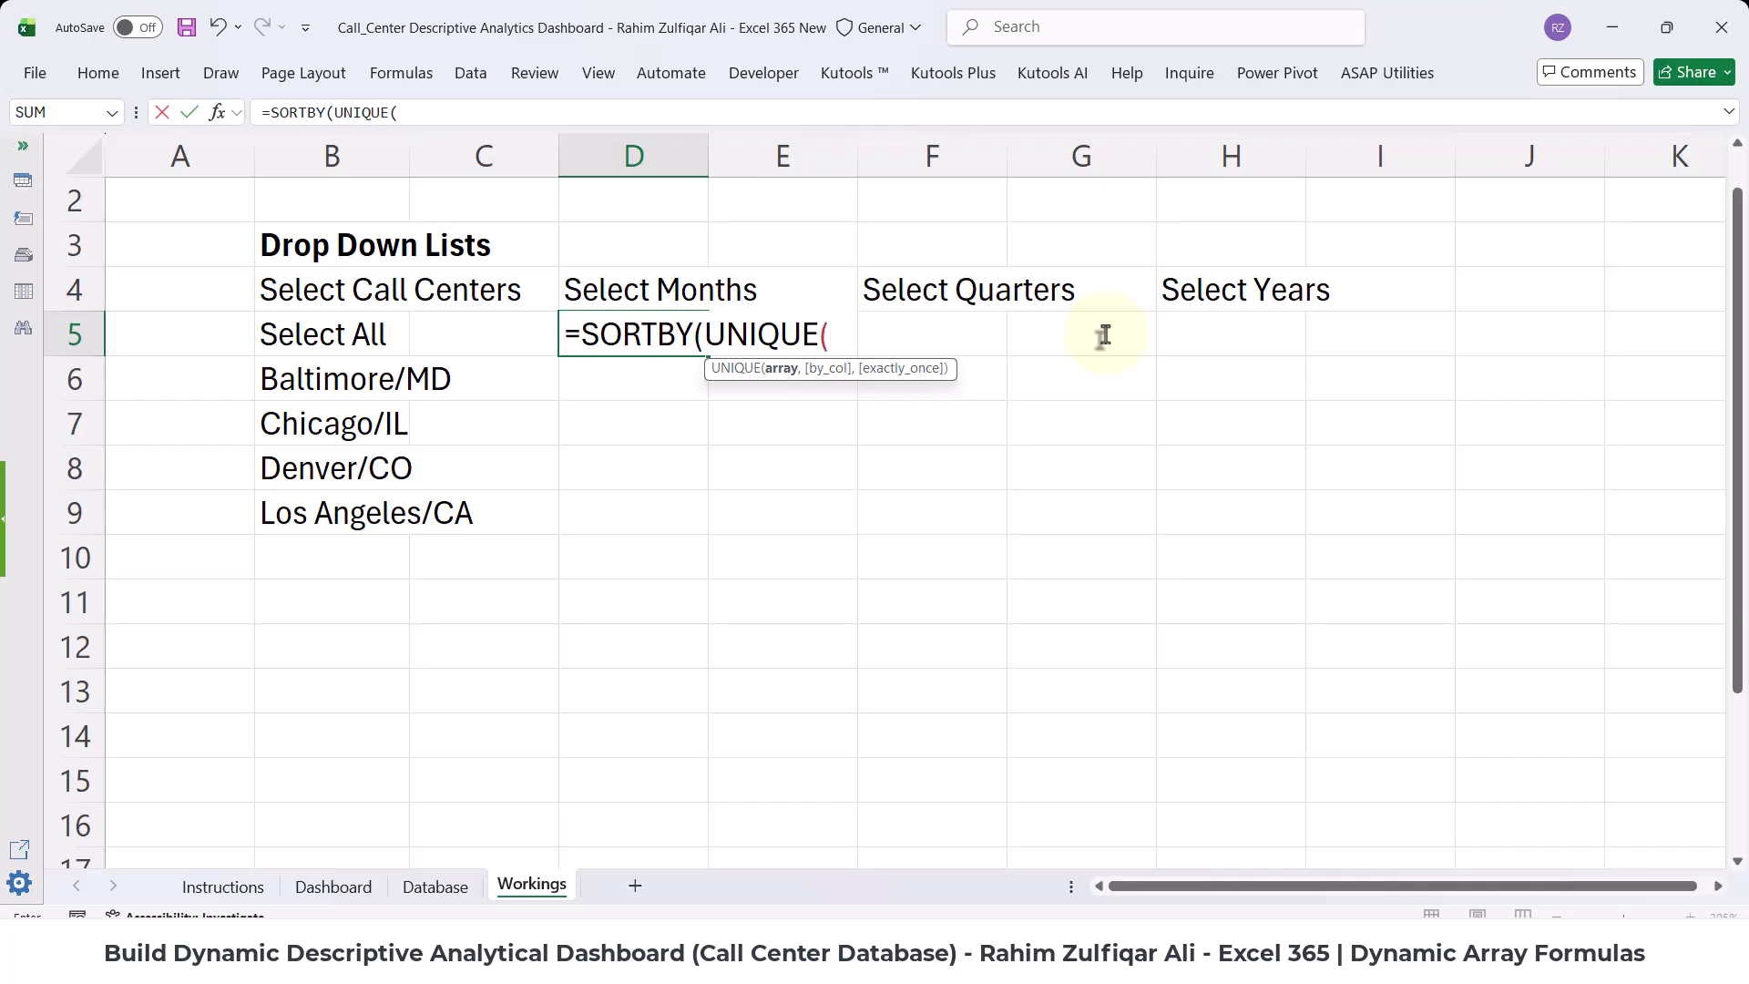
pyautogui.write('data')
pyautogui.press('Tab')
pyautogui.write('[')
pyautogui.press('Down')
pyautogui.press('Down')
pyautogui.press('Down')
pyautogui.press('Down')
pyautogui.press('Down')
pyautogui.press('Down')
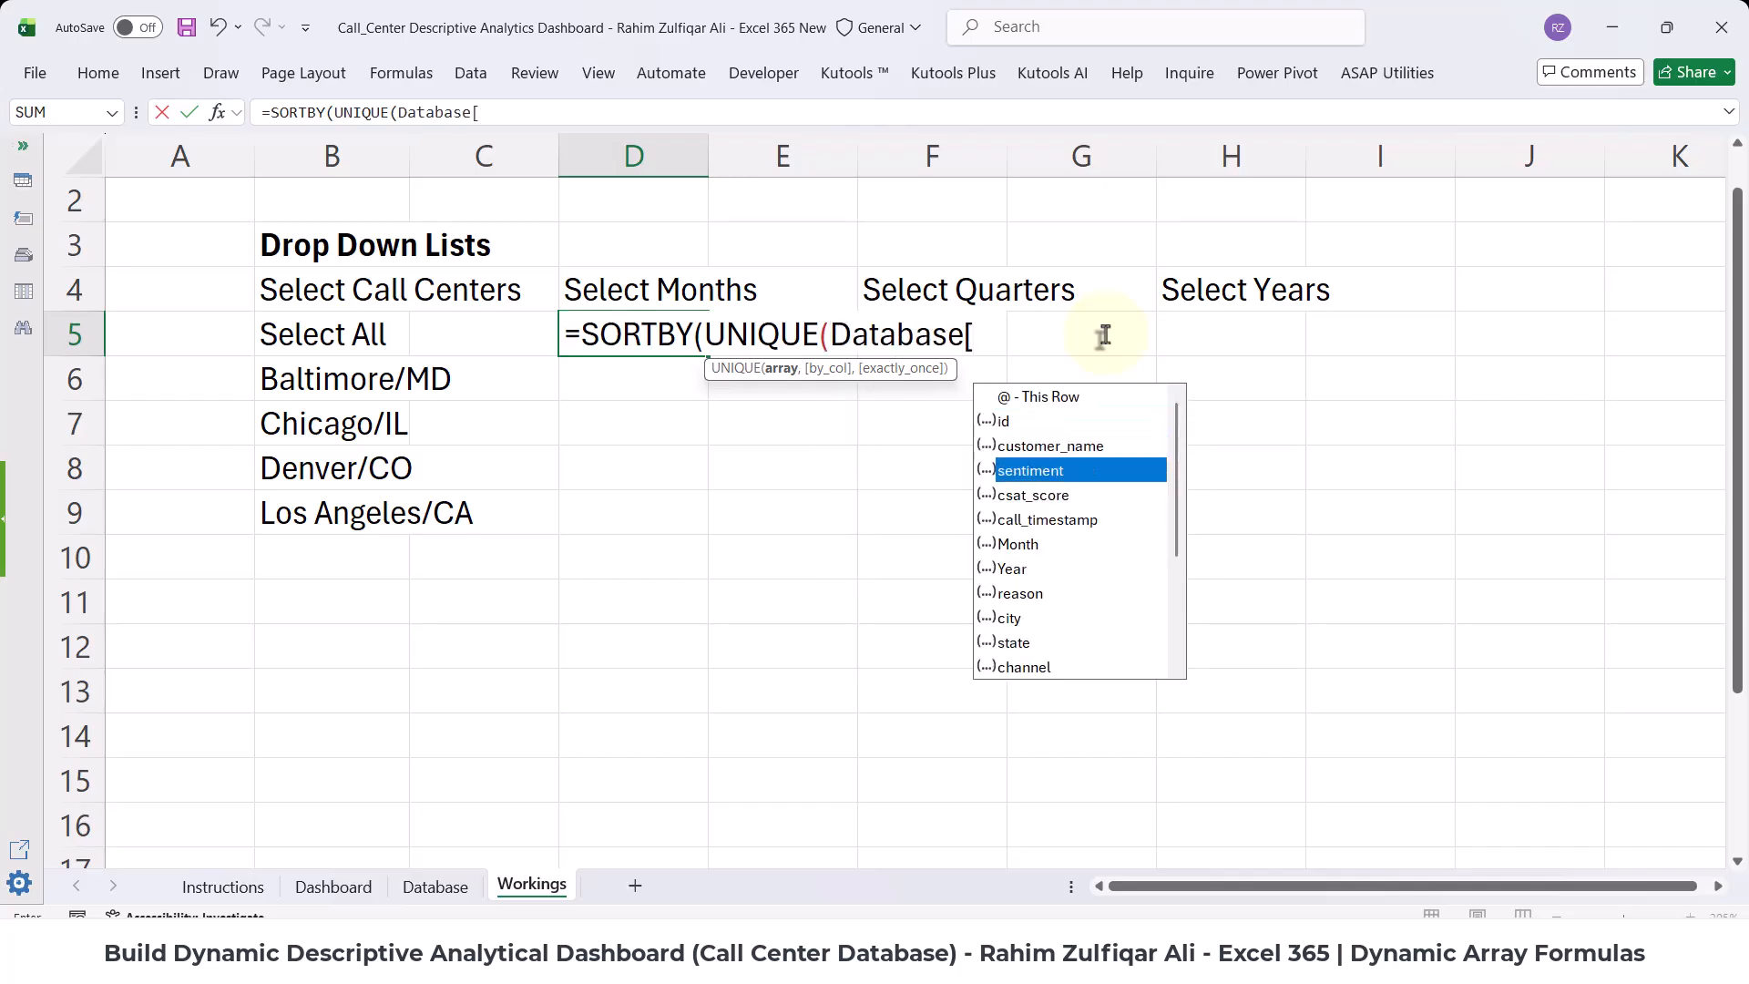
pyautogui.press('Tab')
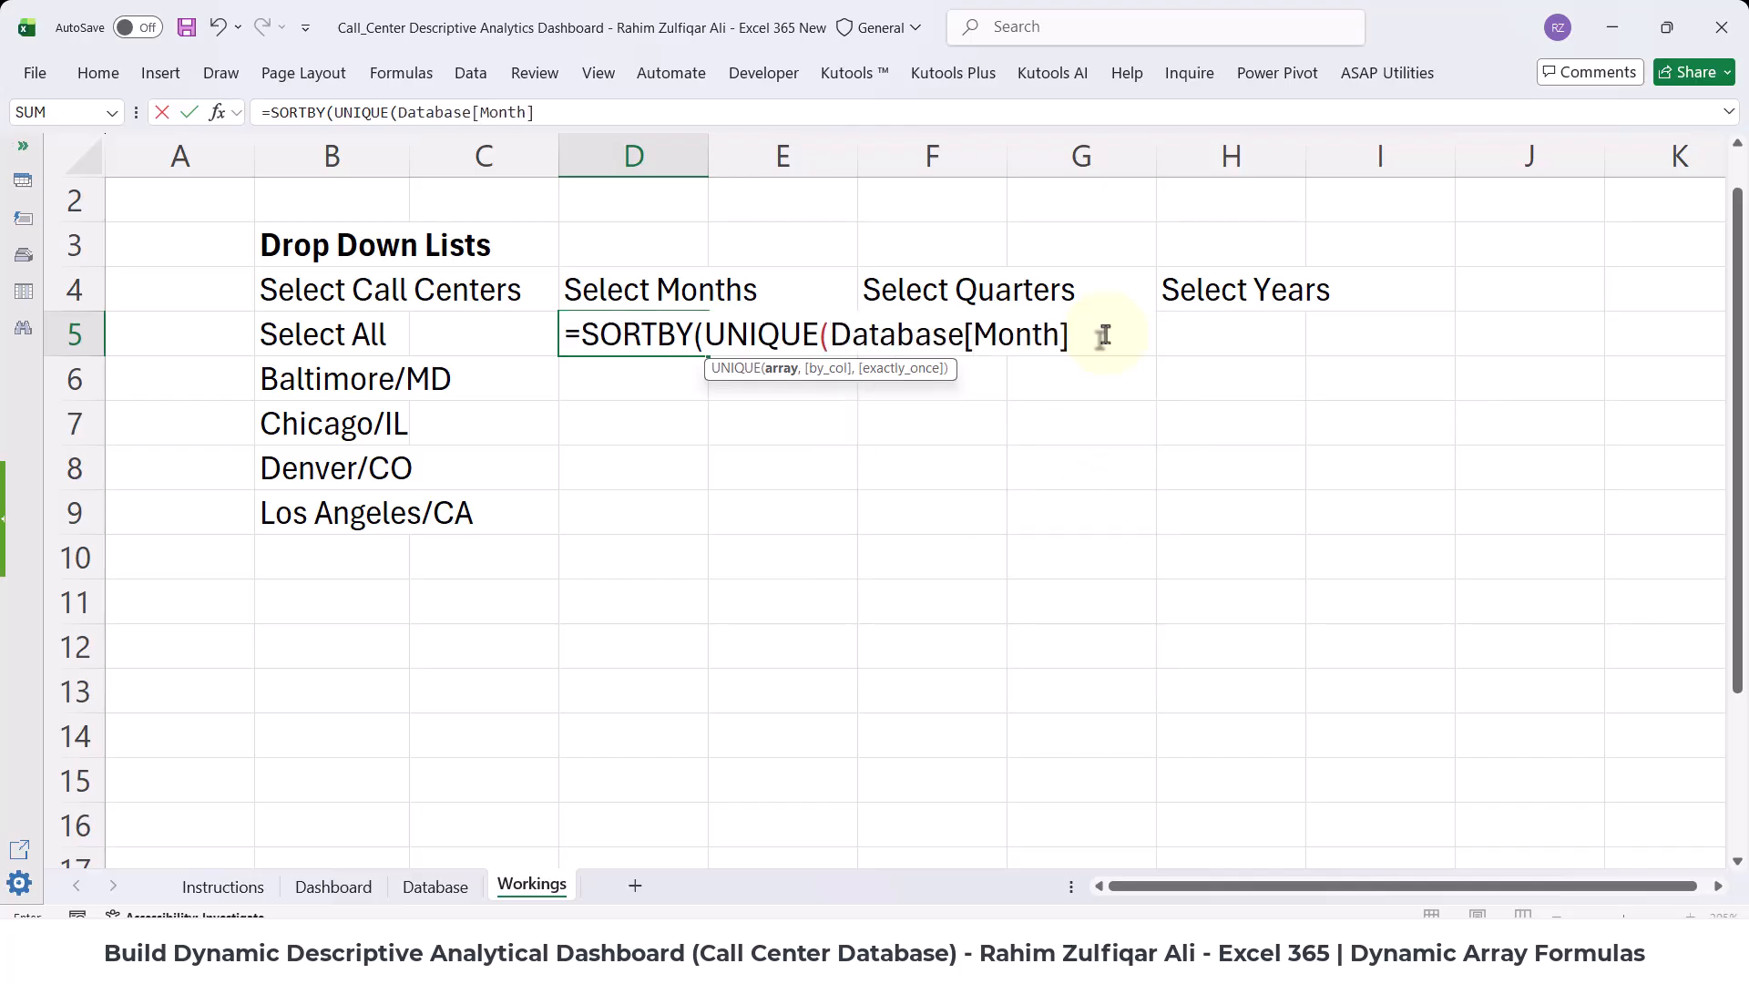
pyautogui.write('),')
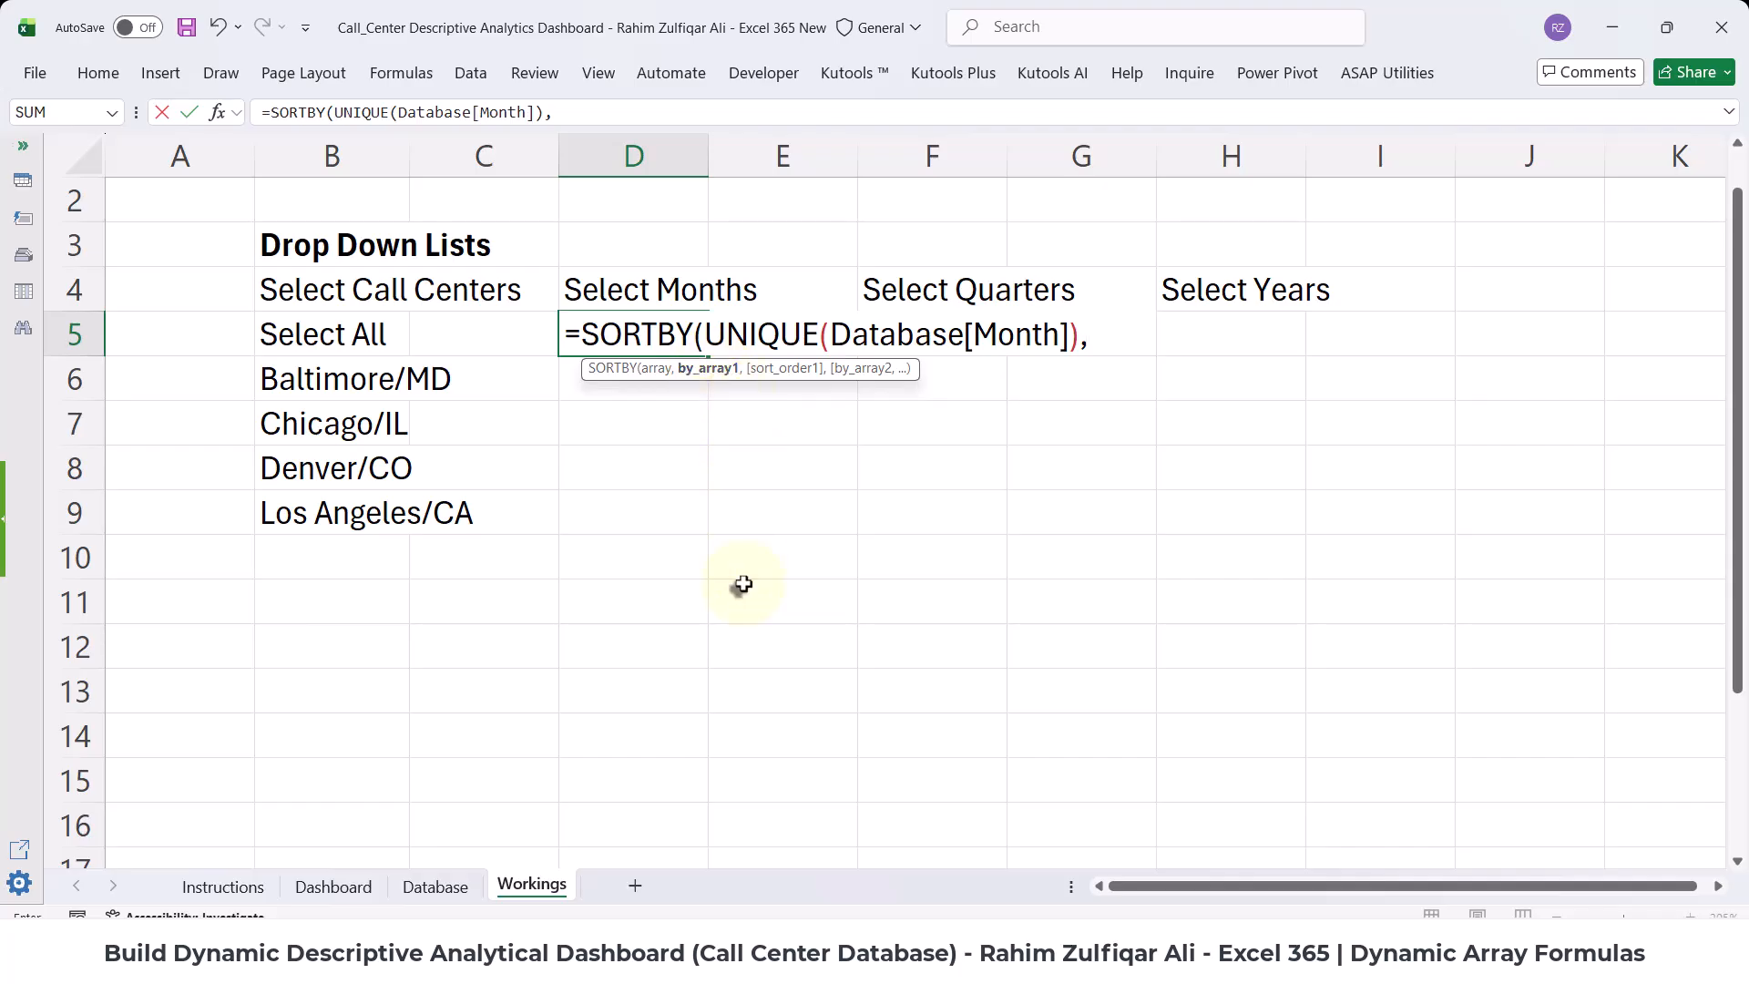
# - Add XMATCH( as the by_array1 argument and store the incomplete D5 formula as text with a leading space
pyautogui.write('xmatch')
pyautogui.press('Tab')
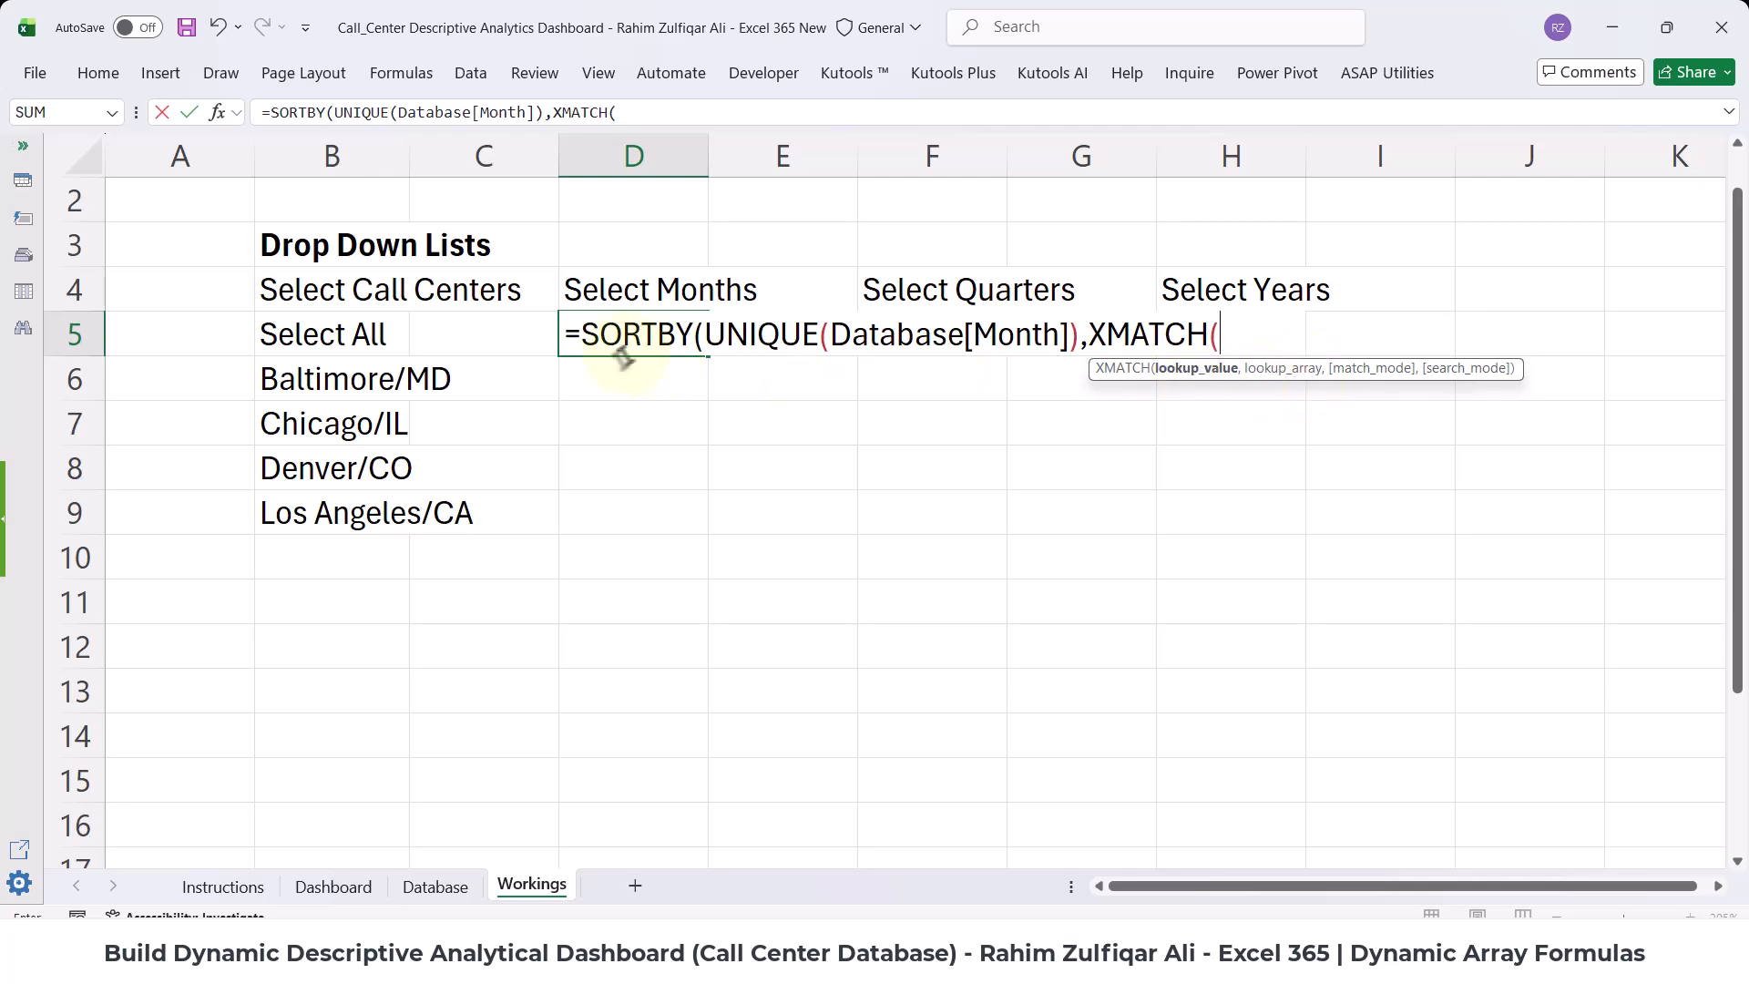
pyautogui.click(566, 334)
pyautogui.click(674, 418)
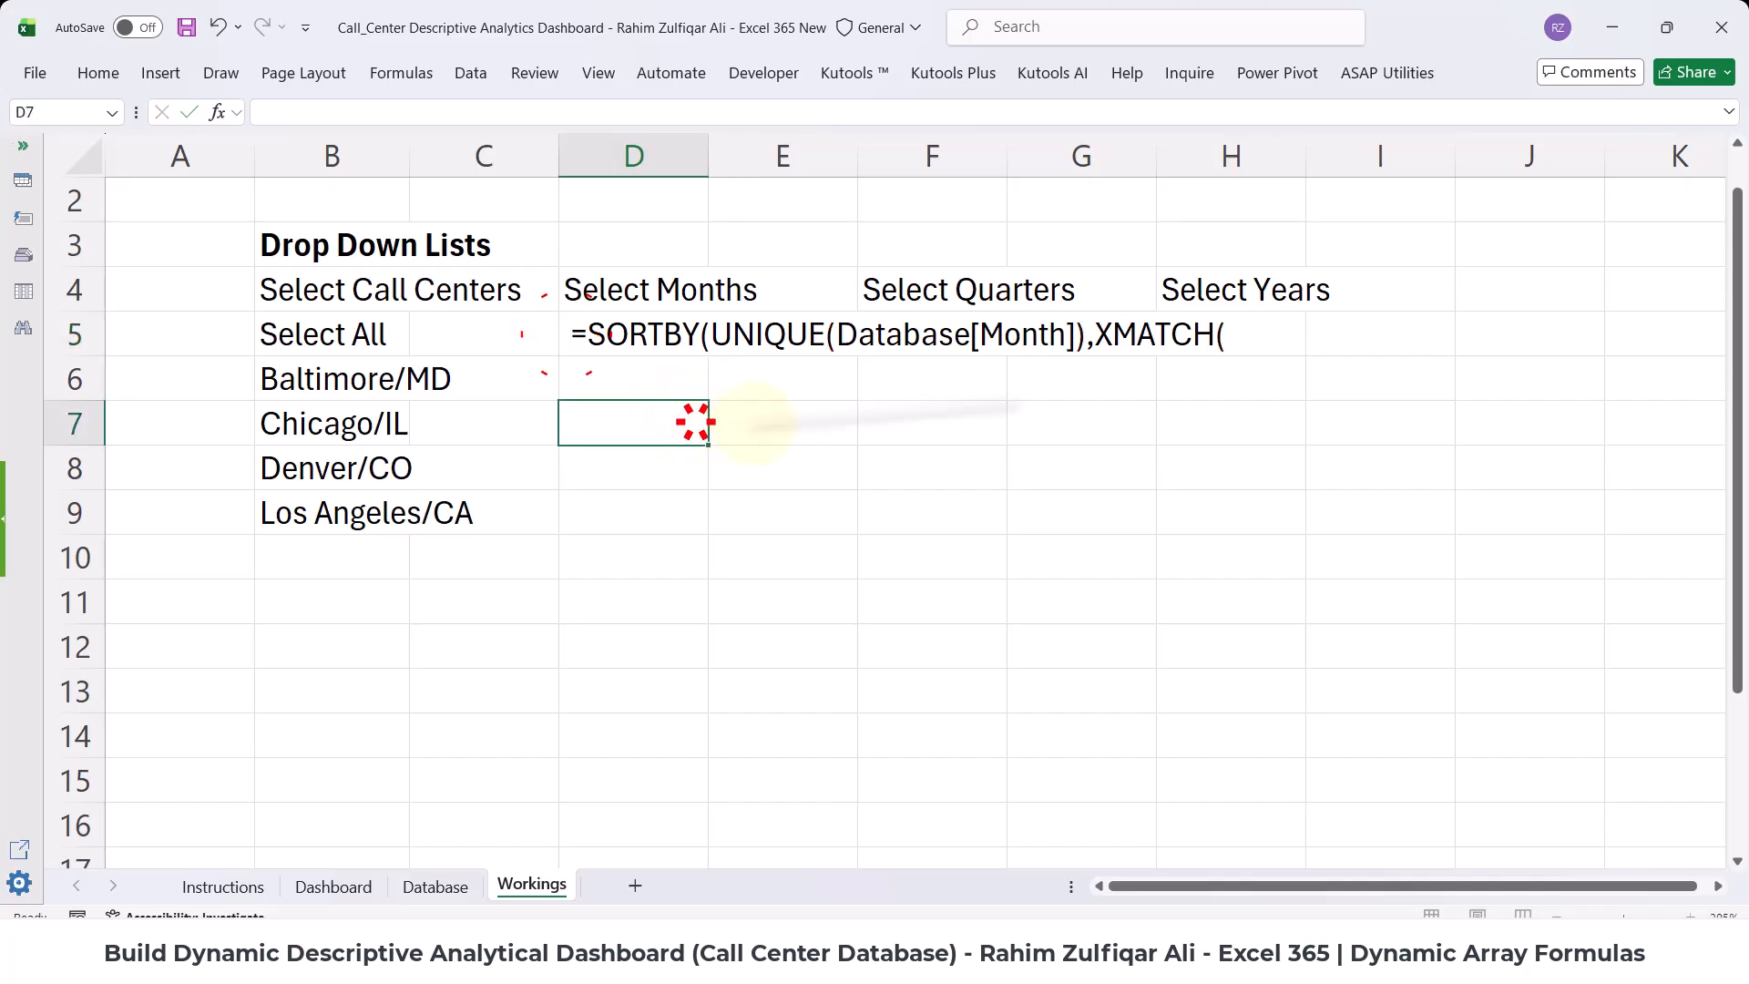
# - Enter January in I5 and fill the month series down to December in I16
pyautogui.click(1389, 344)
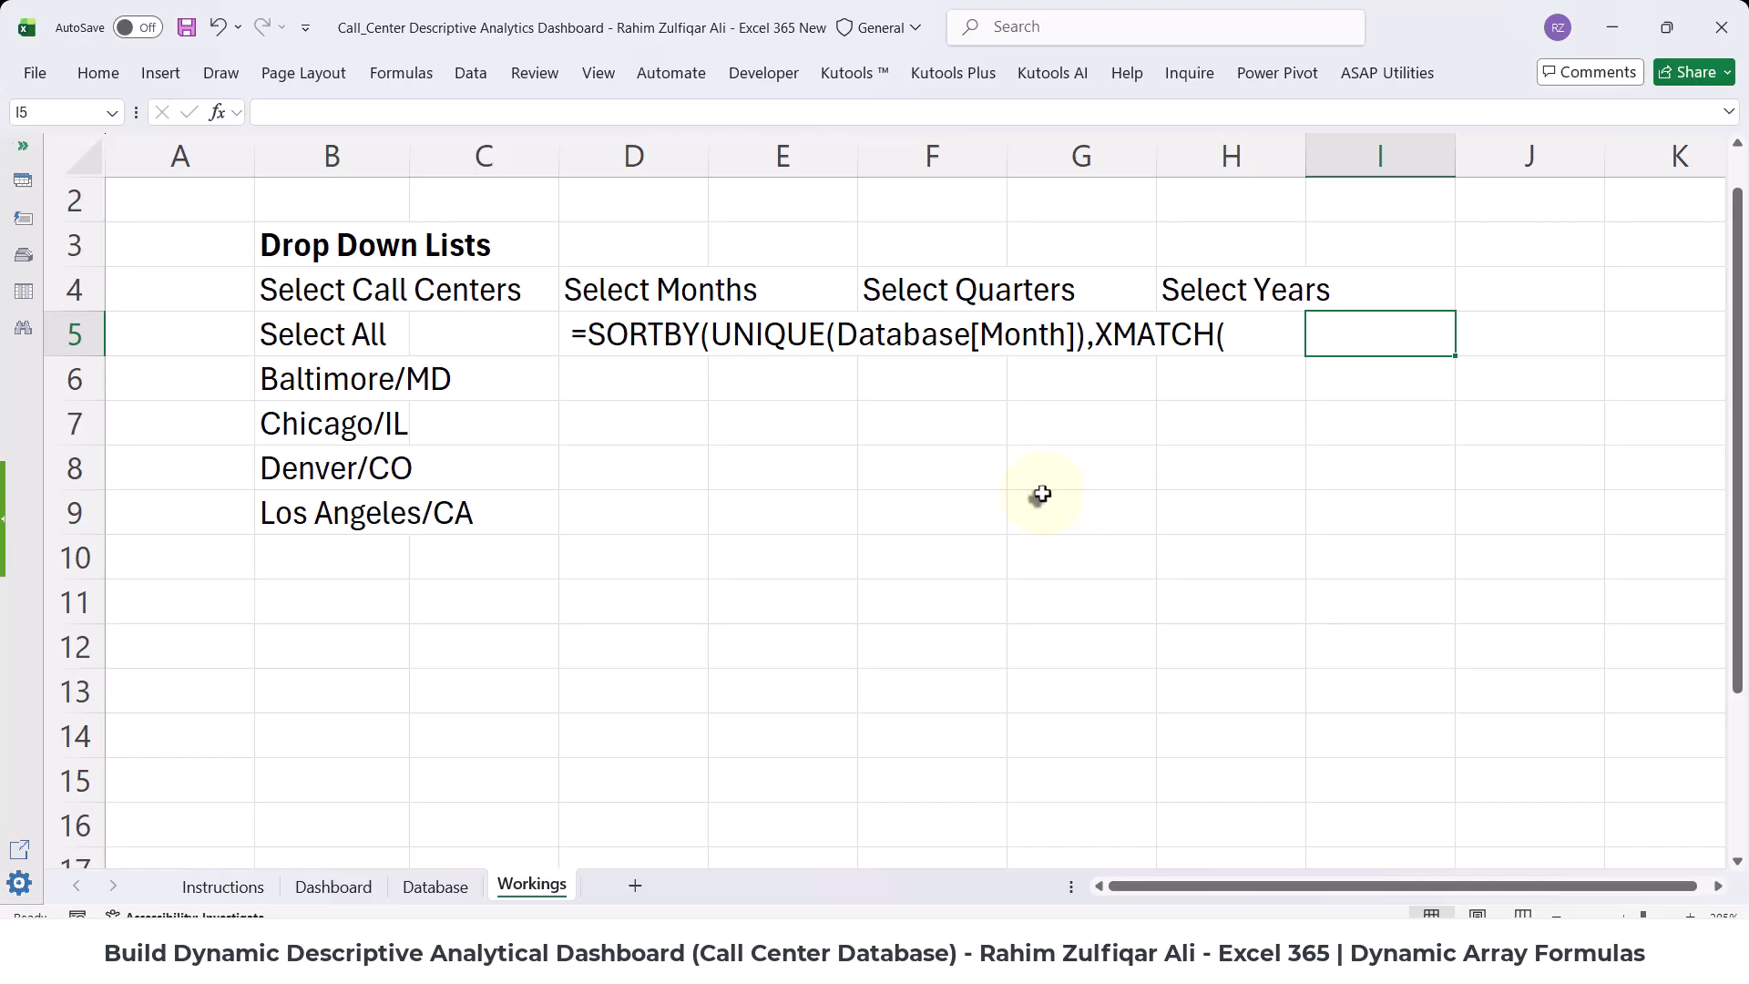
pyautogui.write('Jan')
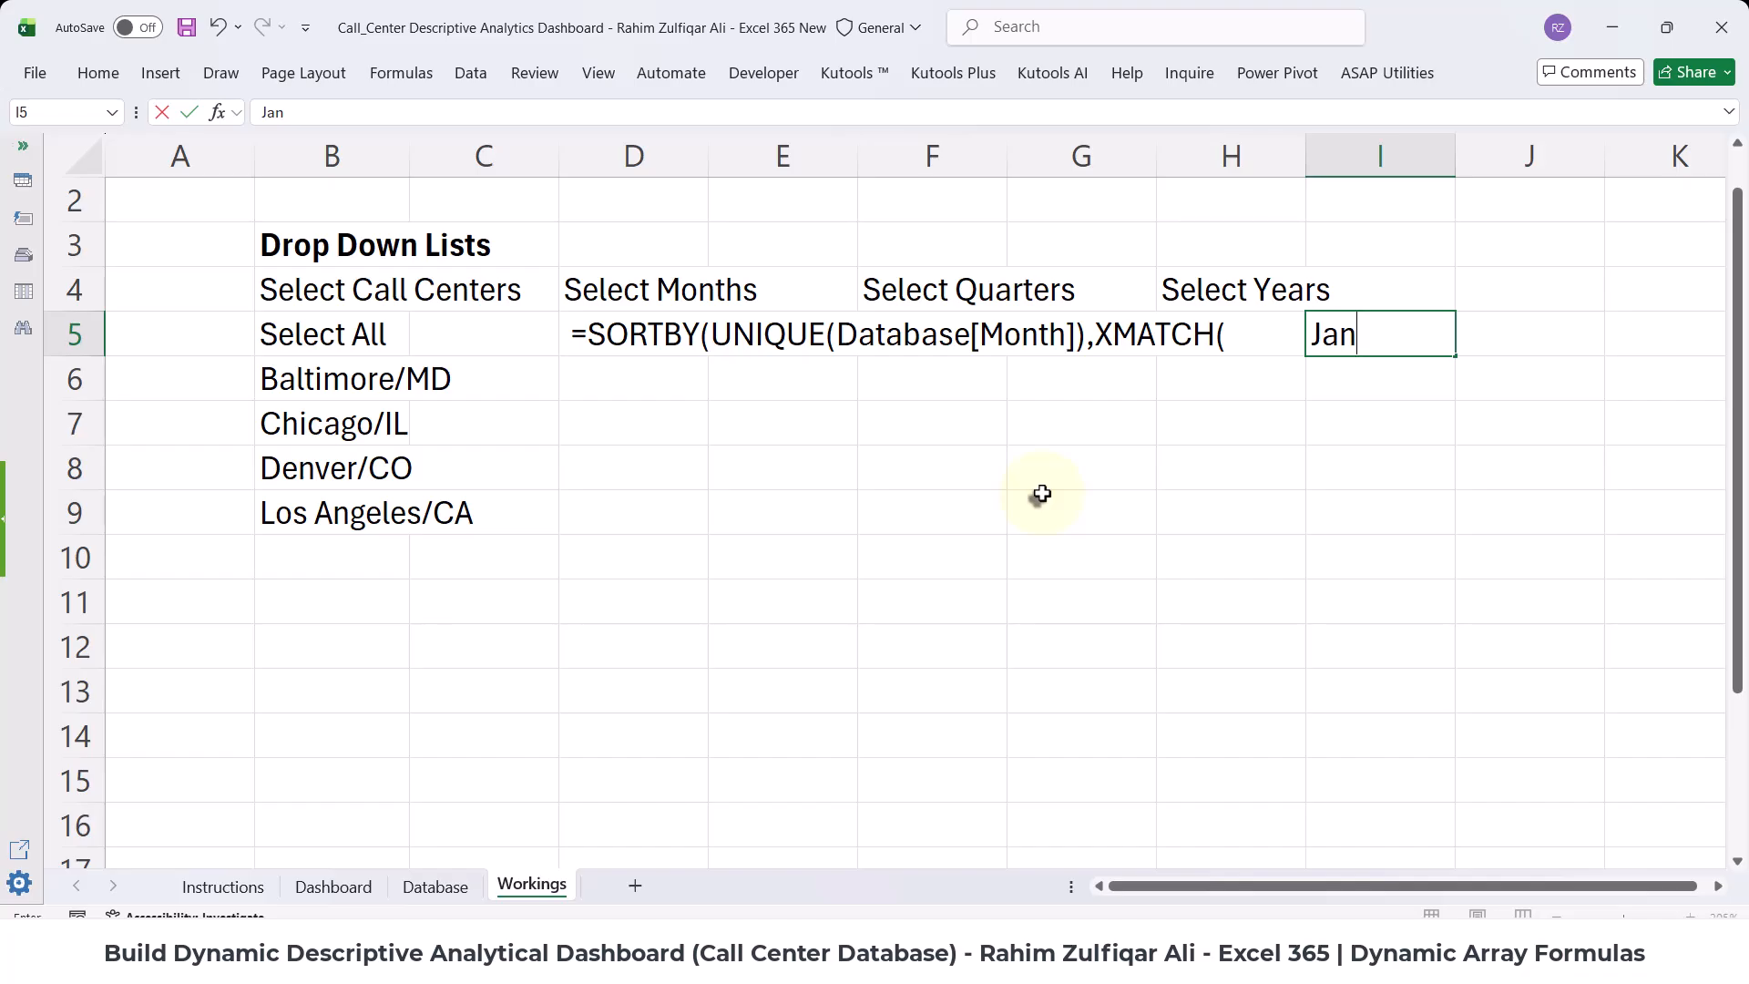
pyautogui.write('uary')
pyautogui.press('Return')
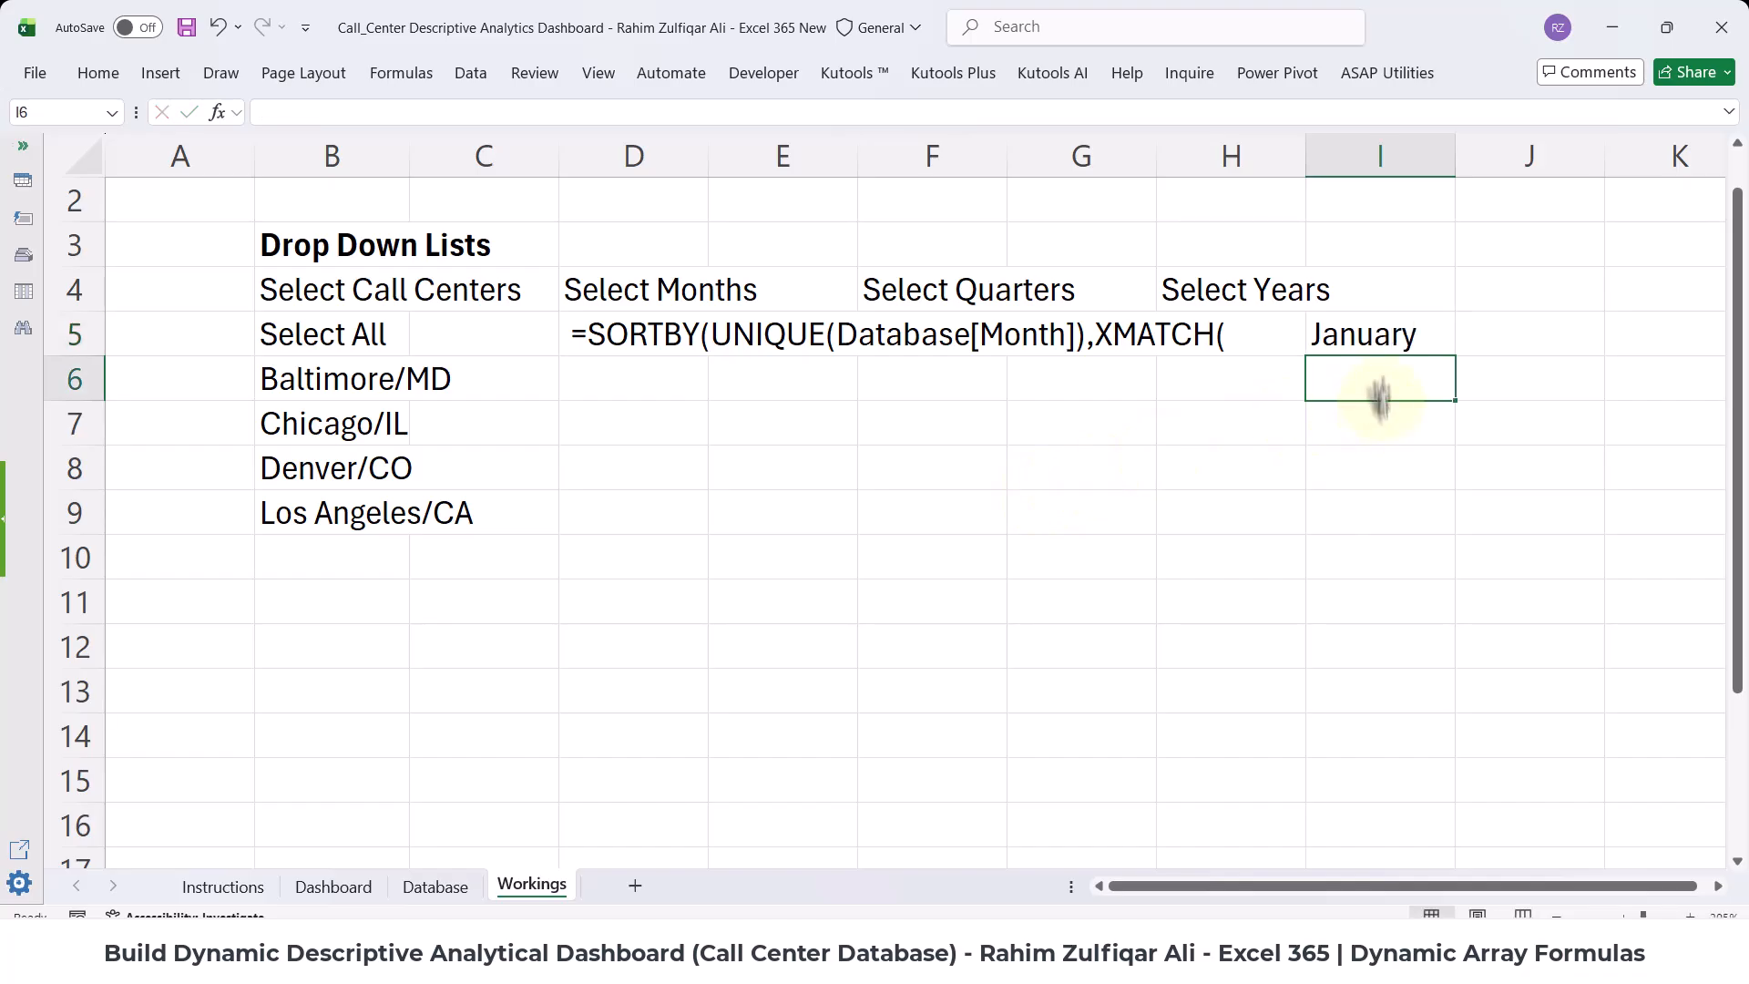
pyautogui.click(1386, 336)
pyautogui.moveTo(1454, 355); pyautogui.dragTo(1412, 828)
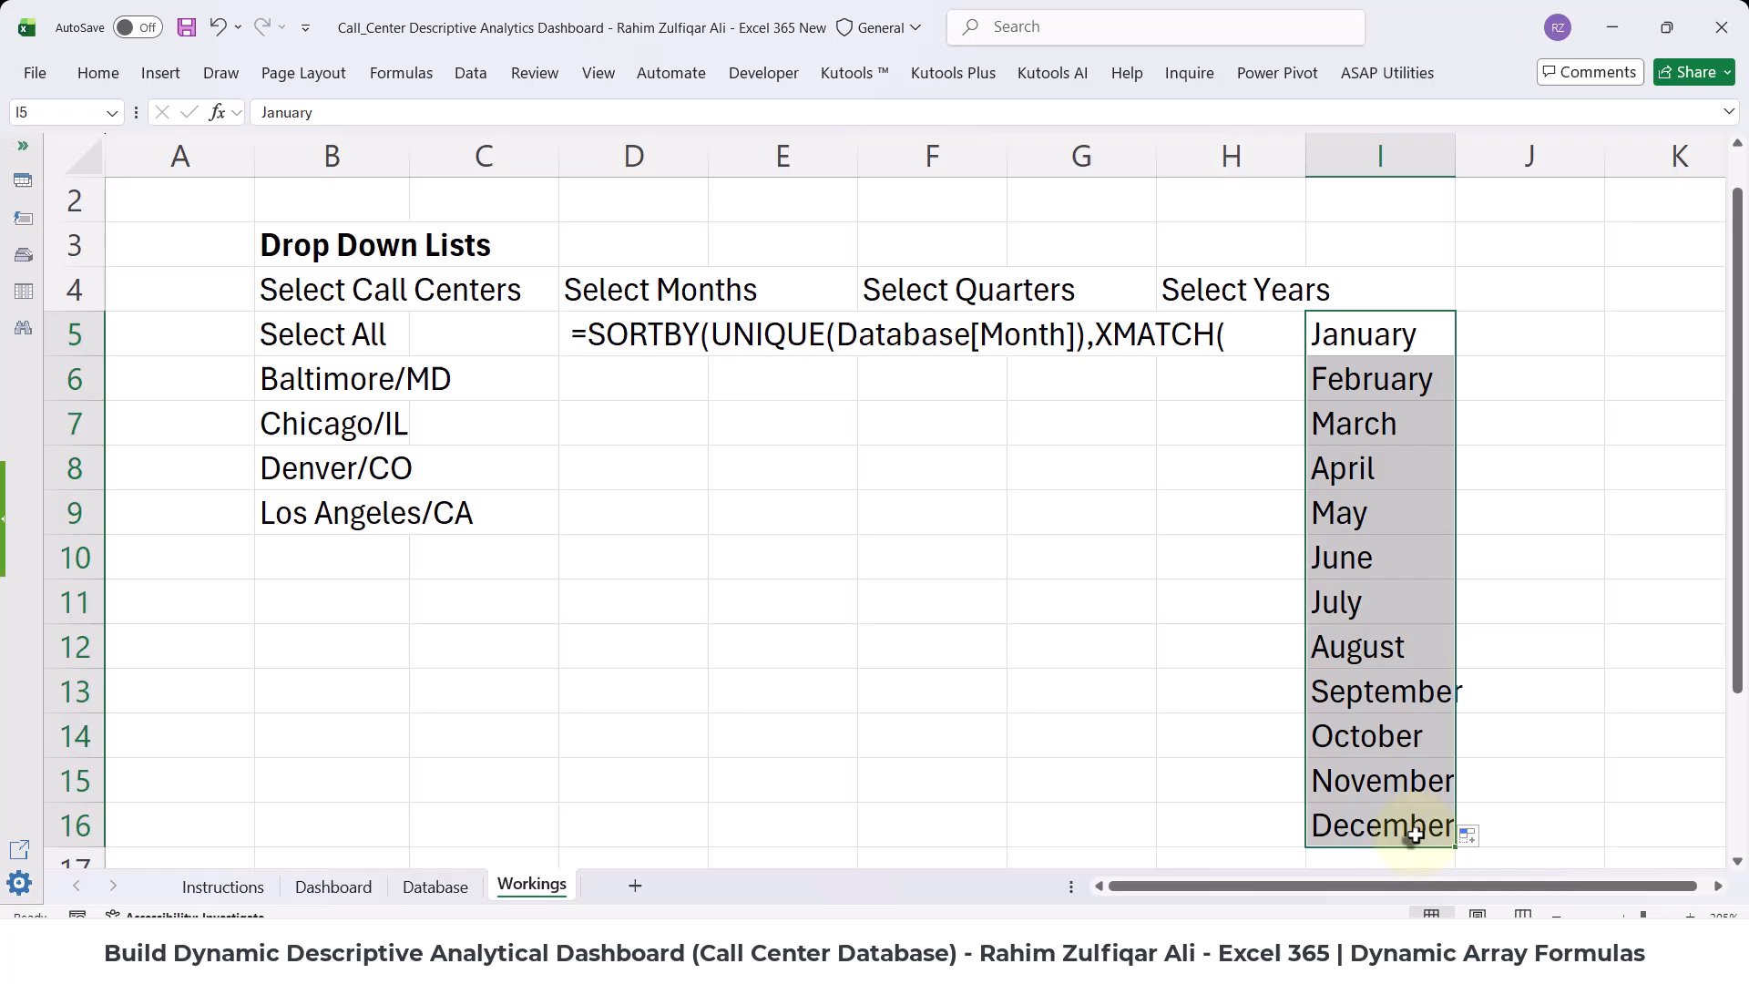
pyautogui.click(1385, 541)
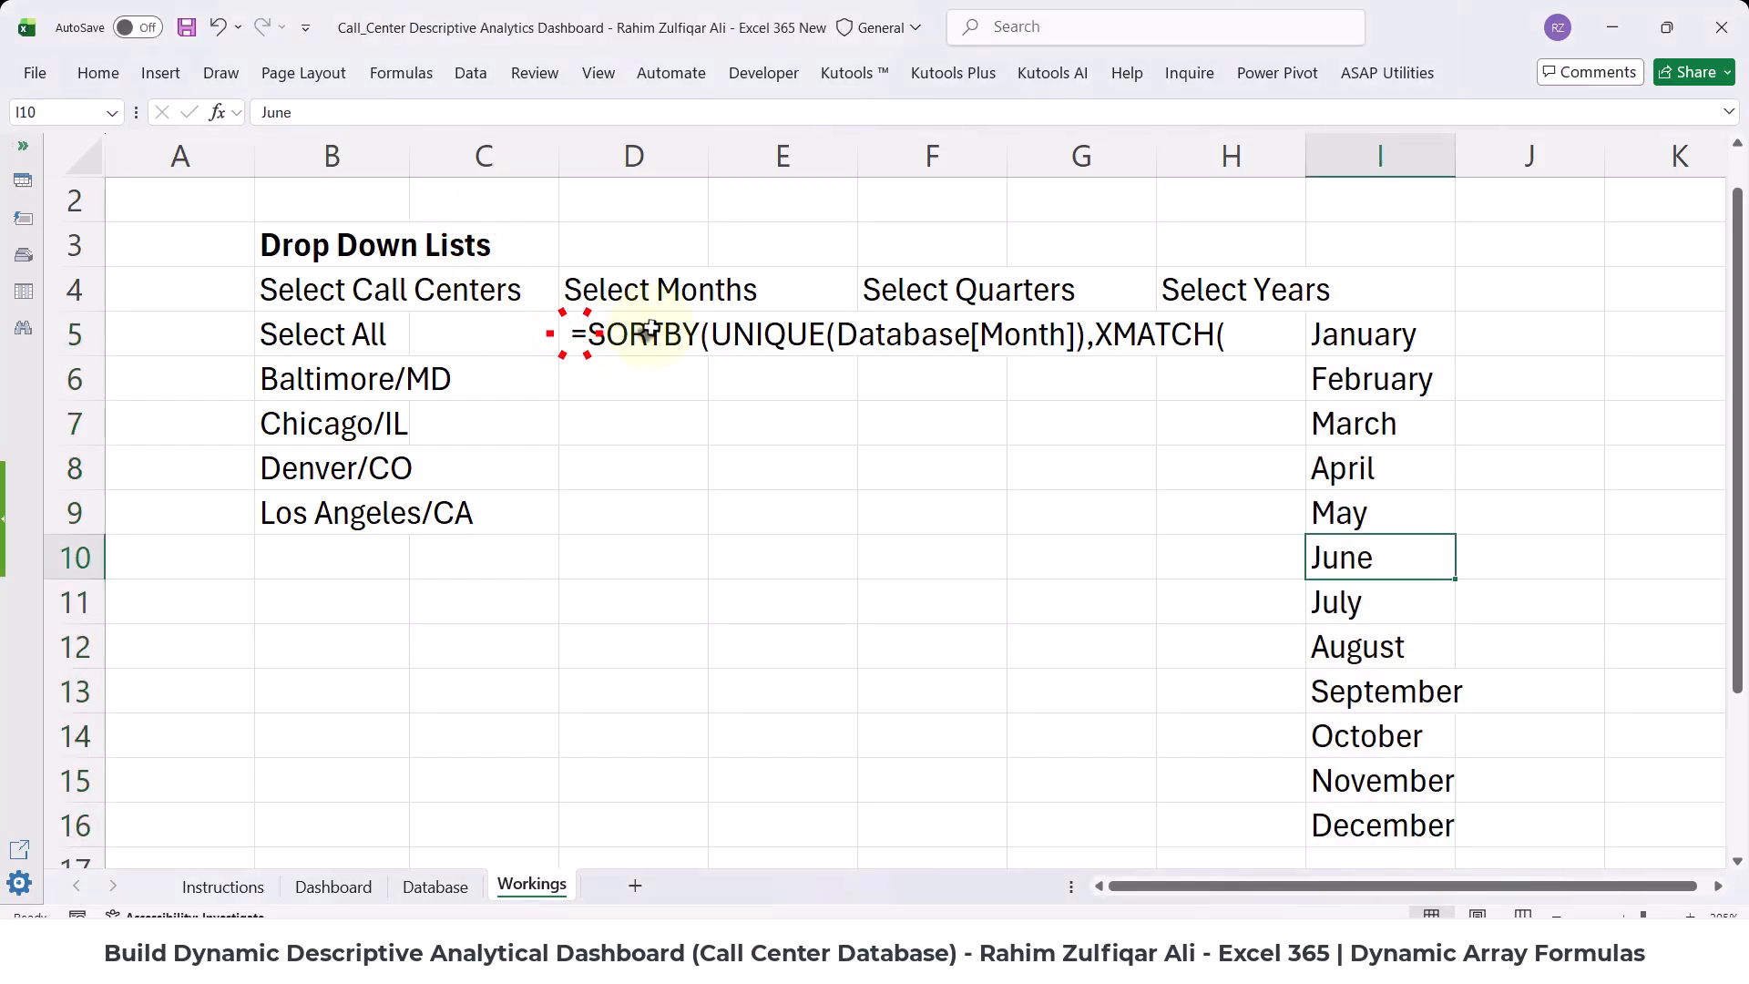
# - Reopen D5 and remove the leading space so the SORTBY text is a formula again
pyautogui.click(583, 333)
pyautogui.doubleClick(569, 333)
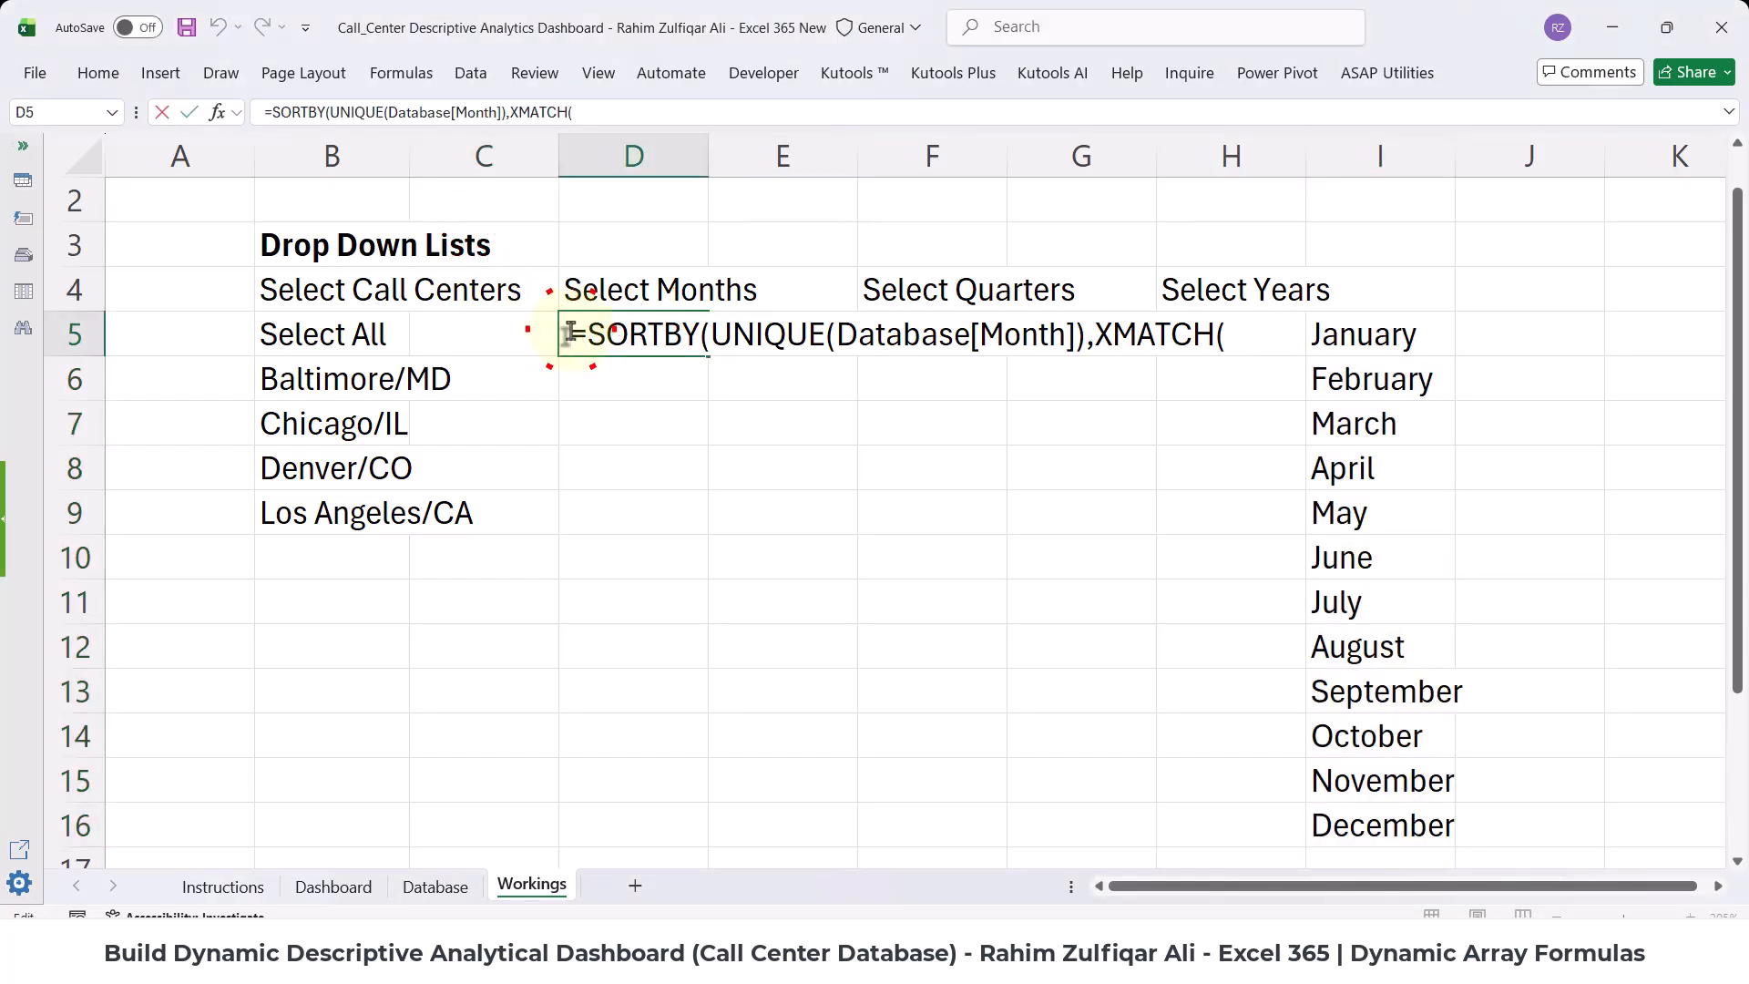
pyautogui.click(622, 335)
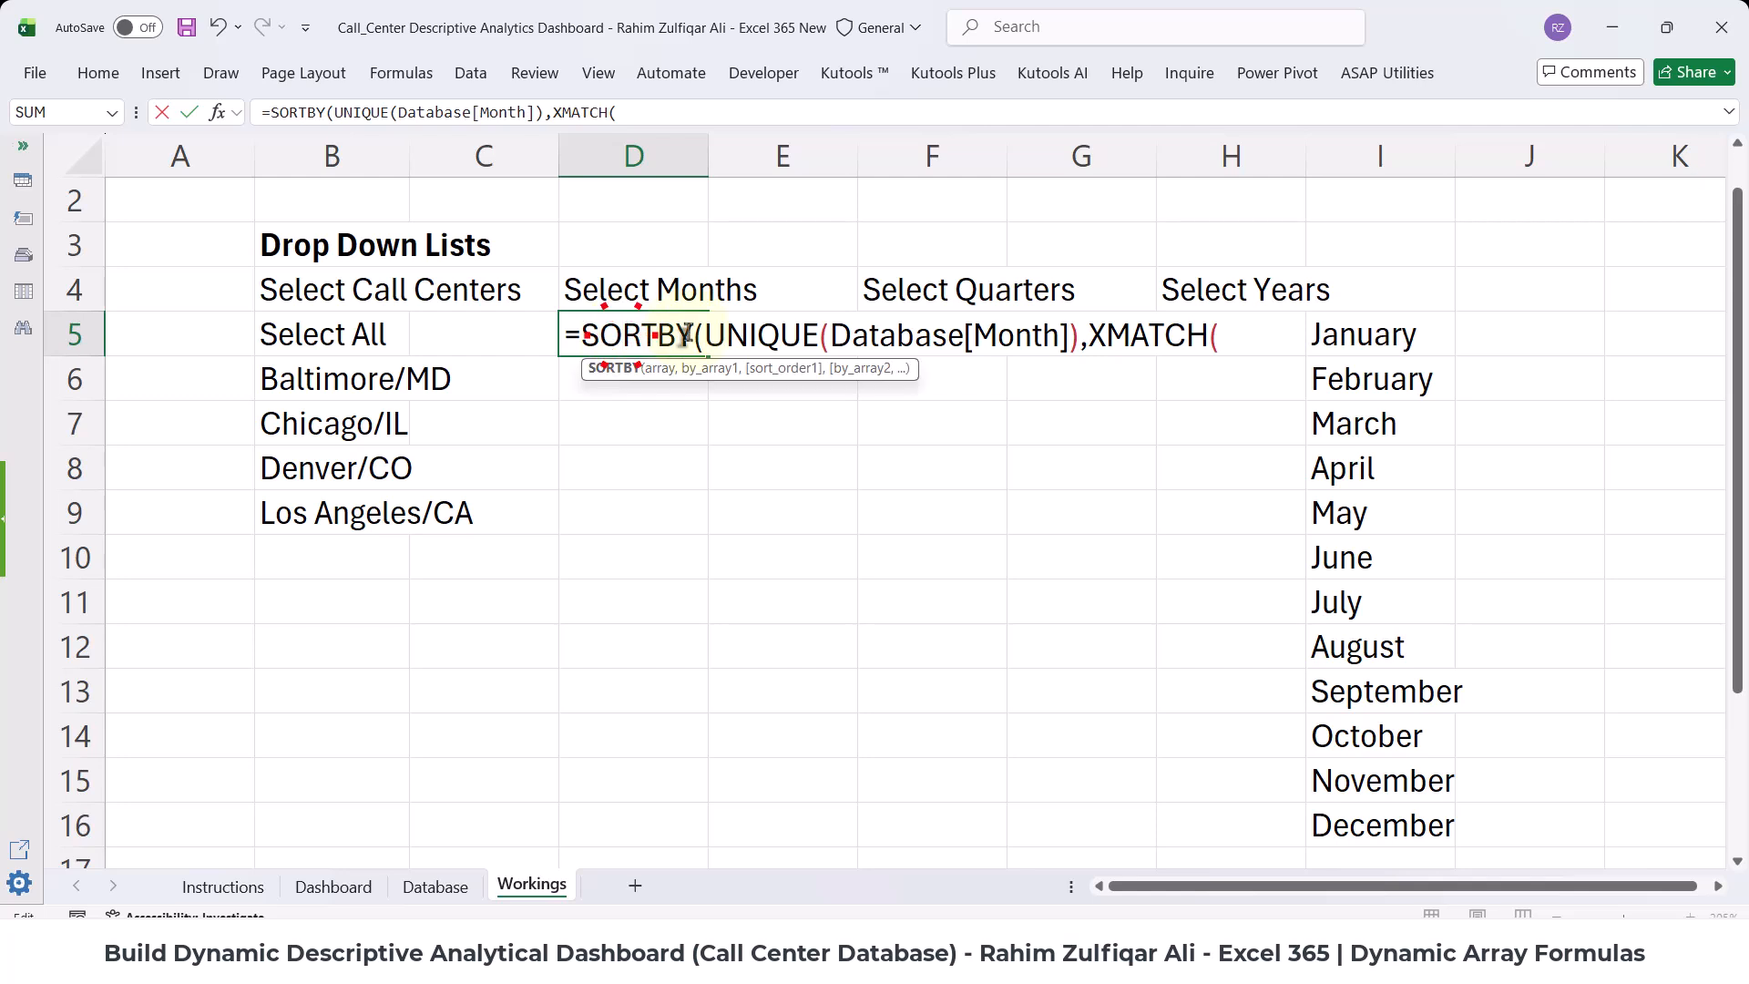
# - Check the UNIQUE array argument, put XMATCH( on its own line in the D5 formula, and place the cursor at its lookup_value
pyautogui.moveTo(707, 335); pyautogui.dragTo(1075, 337)
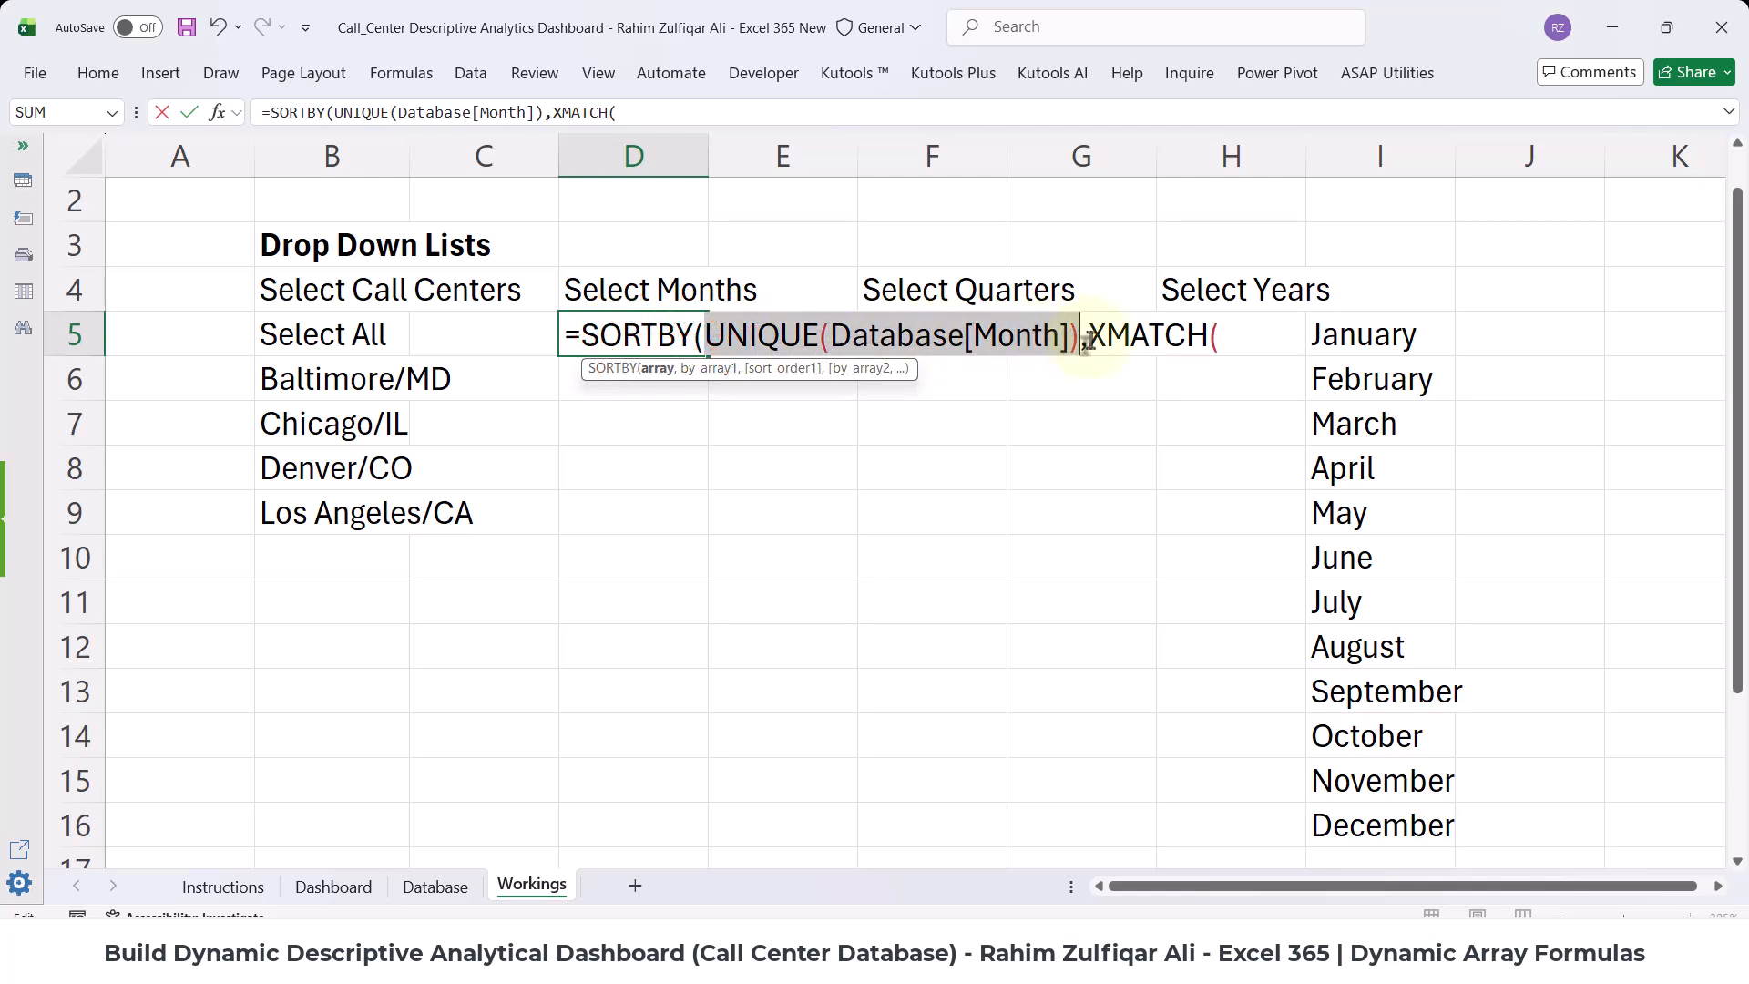
pyautogui.click(1084, 337)
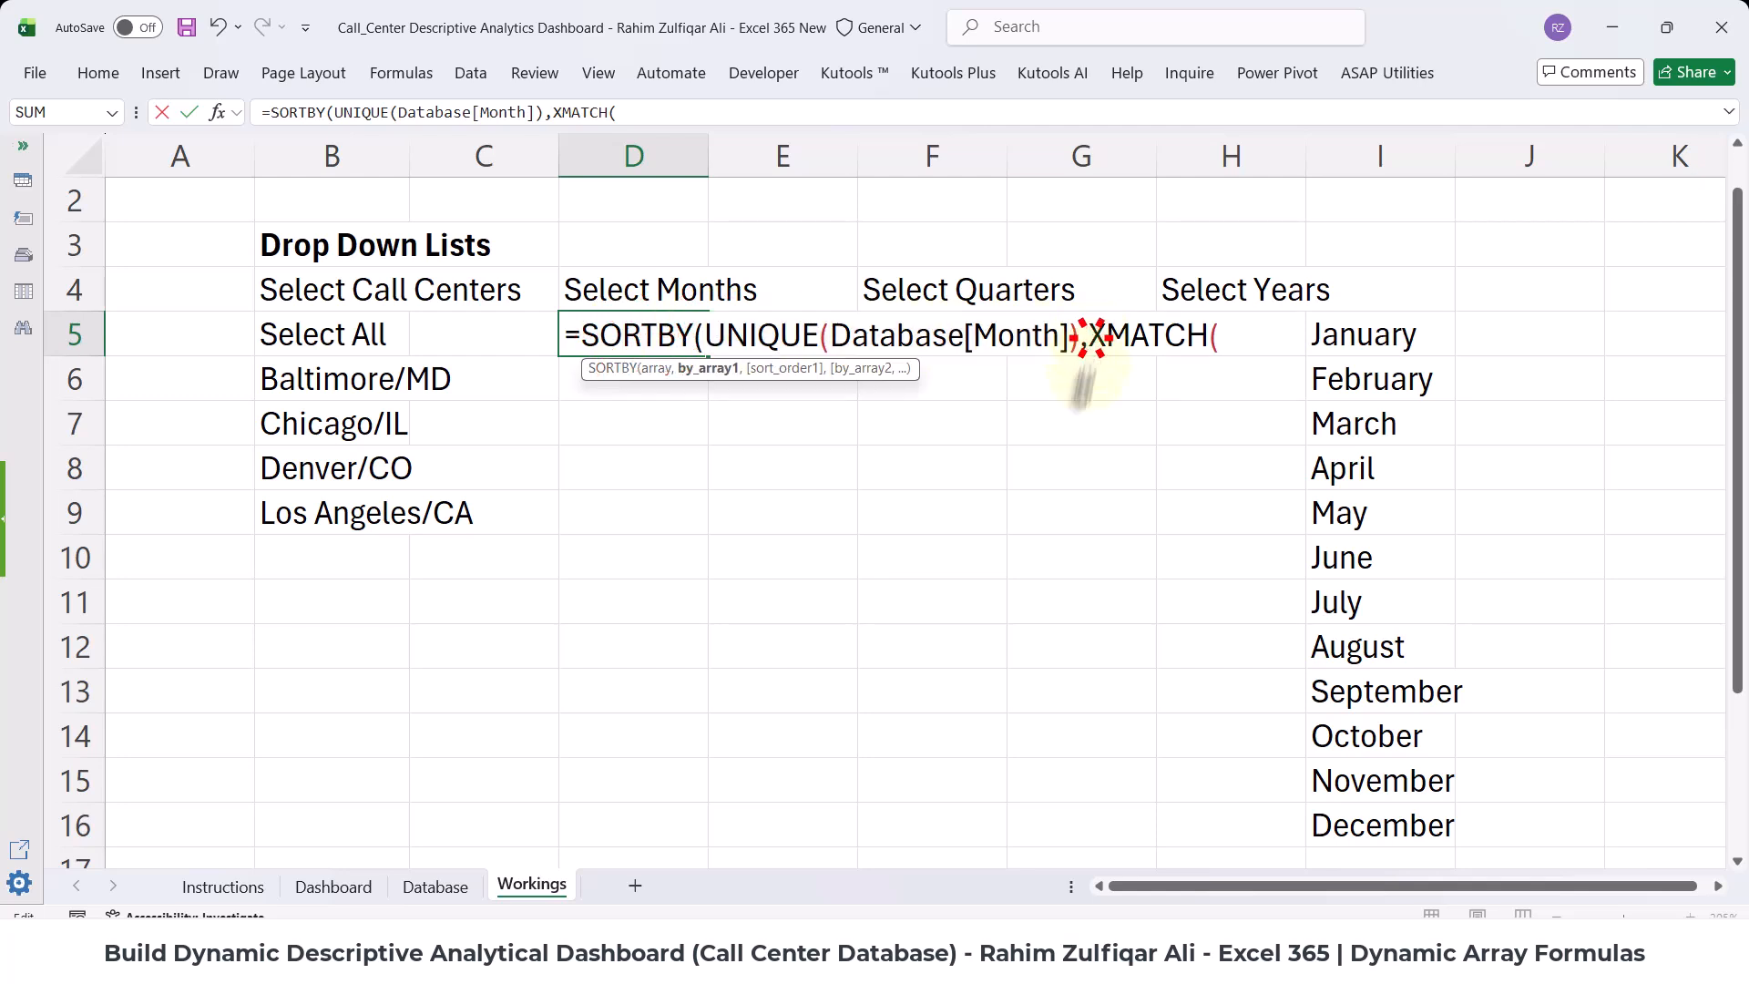
pyautogui.click(948, 337)
pyautogui.click(1088, 336)
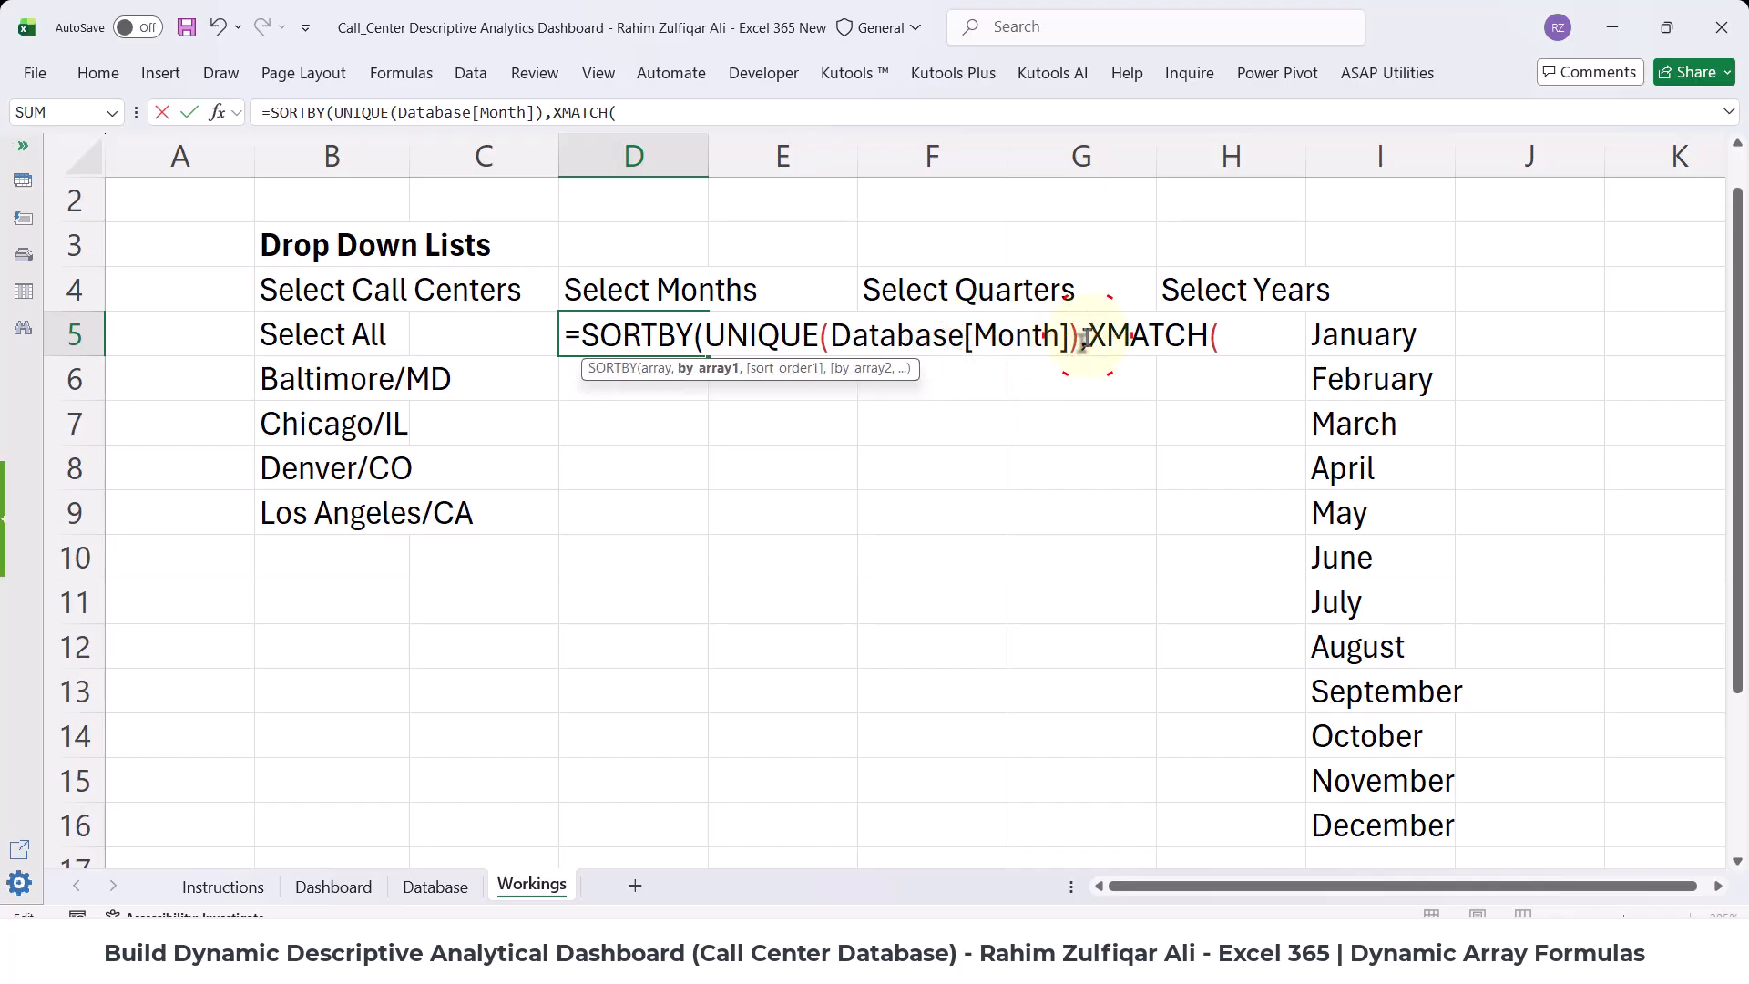
pyautogui.hotkey('alt', 'Return')
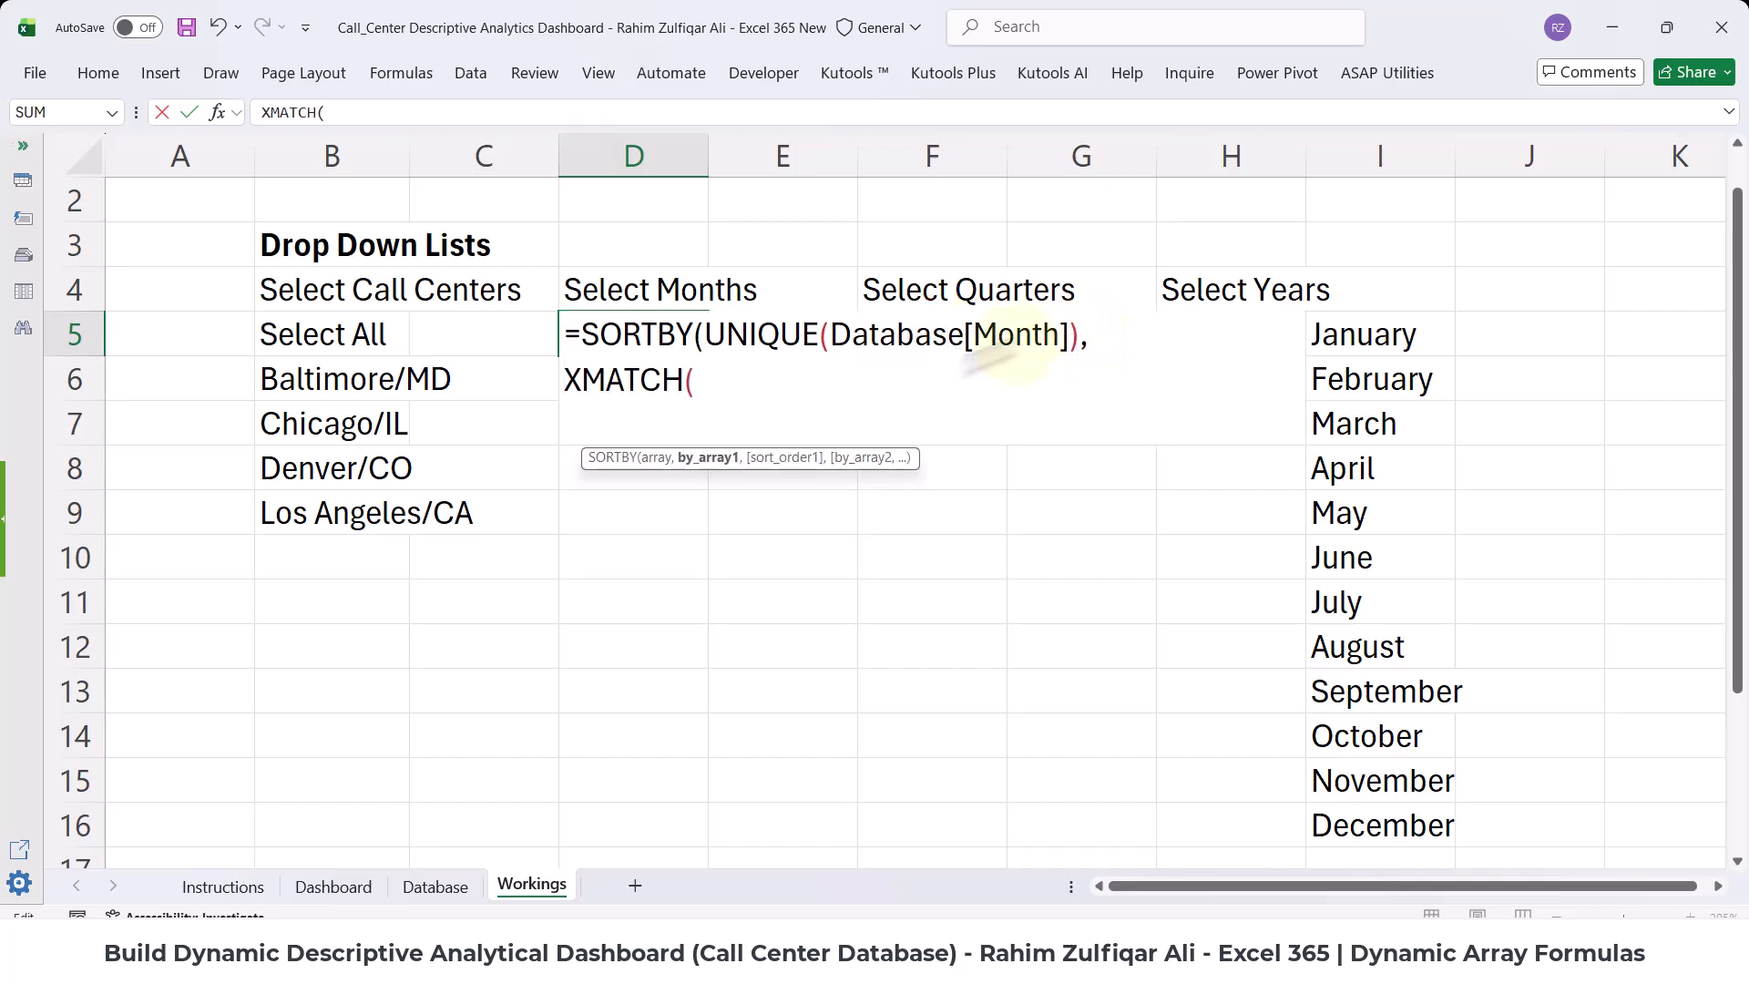
pyautogui.click(720, 377)
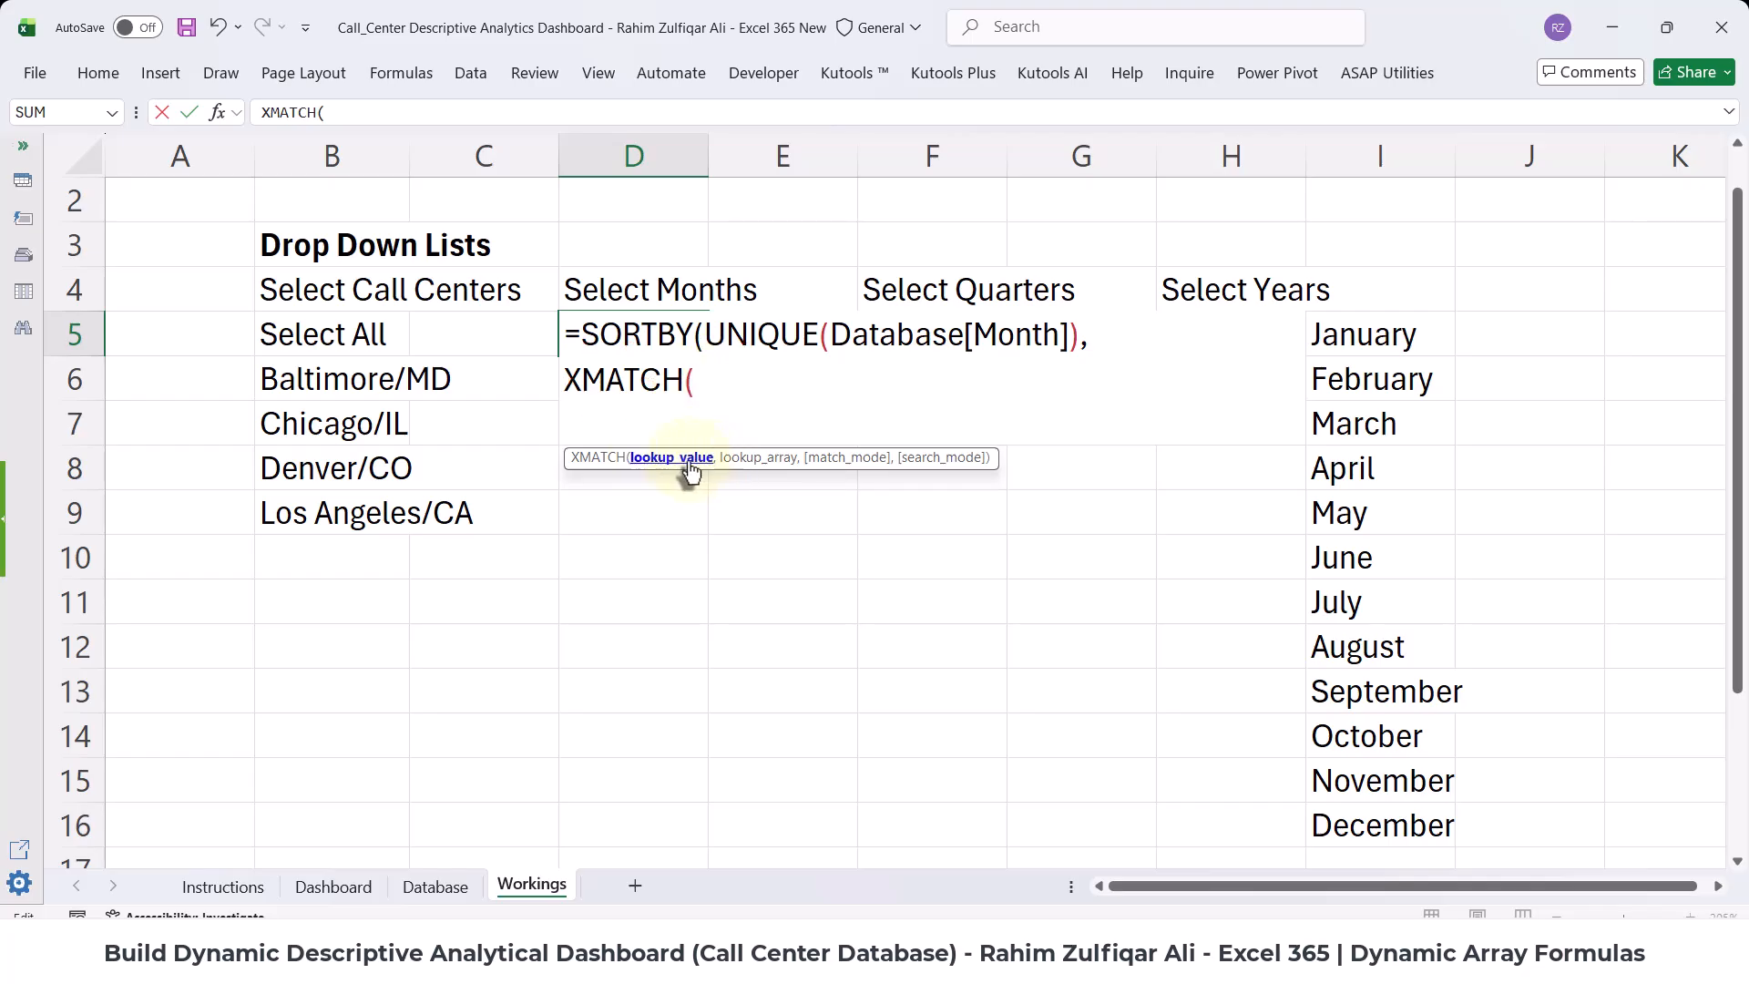
# - Copy UNIQUE(Database[Month]) from the SORTBY array in D5 into XMATCH as its lookup_value, closing its parenthesis
pyautogui.click(706, 334)
pyautogui.moveTo(706, 334); pyautogui.dragTo(1066, 334)
pyautogui.hotkey('ctrl', 'c')
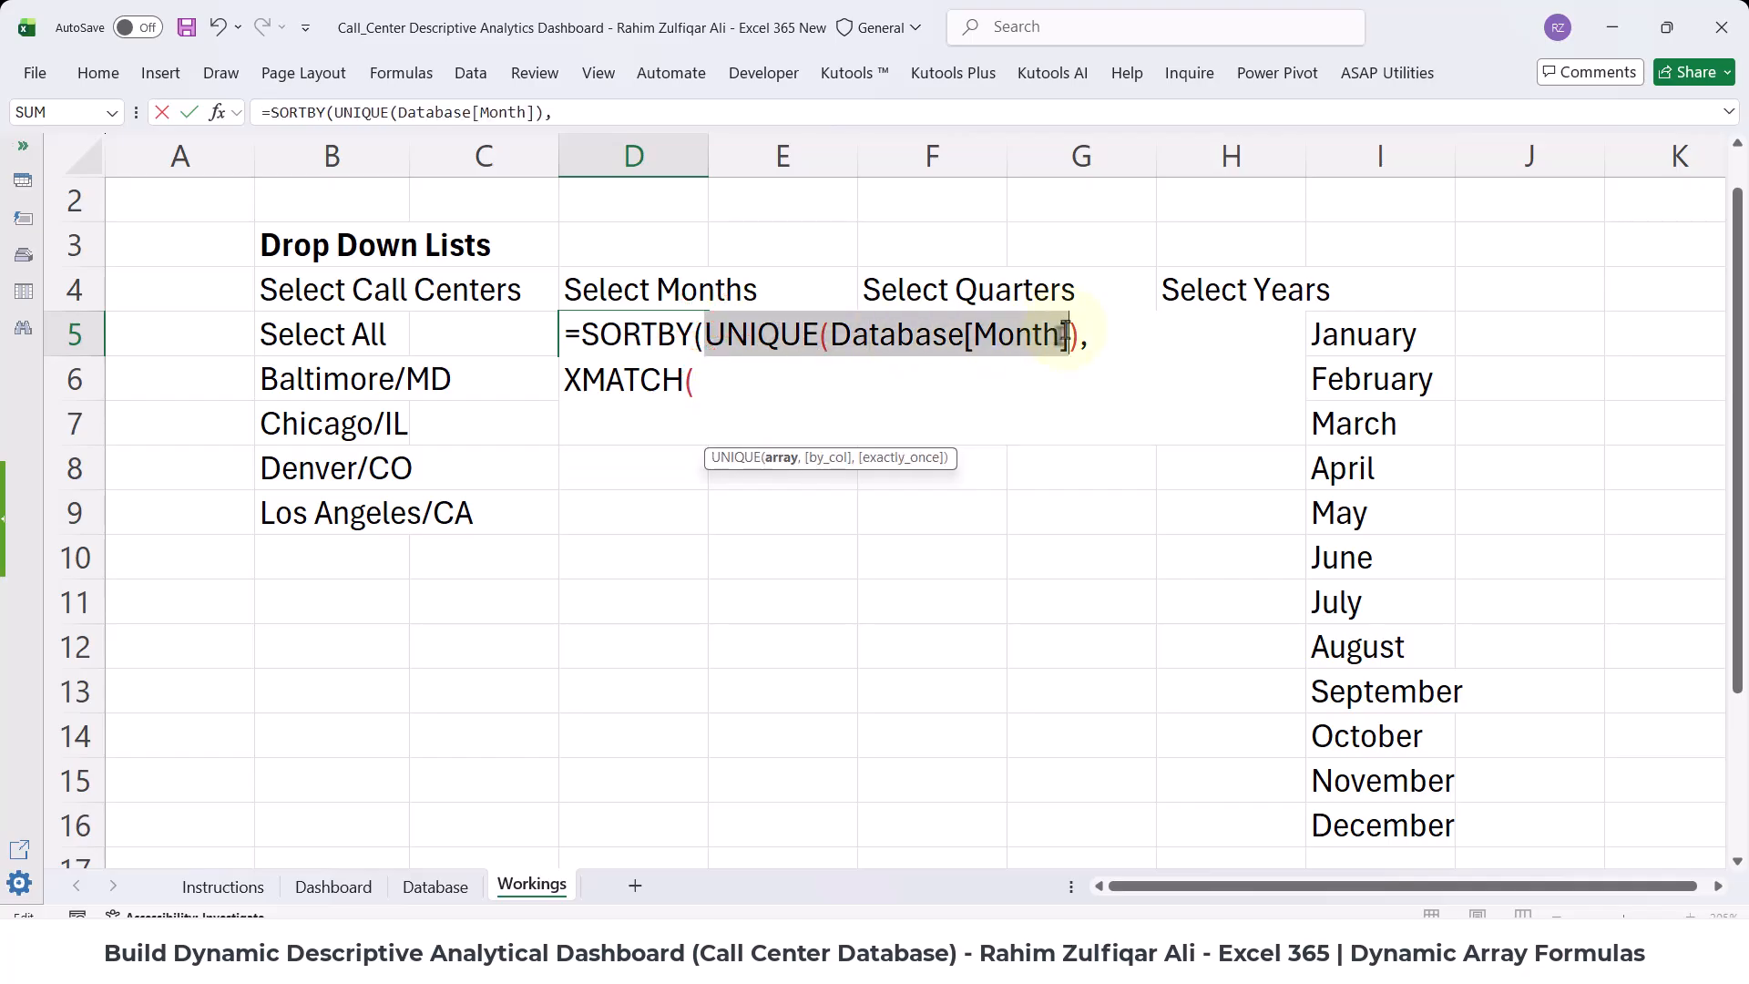
pyautogui.click(719, 383)
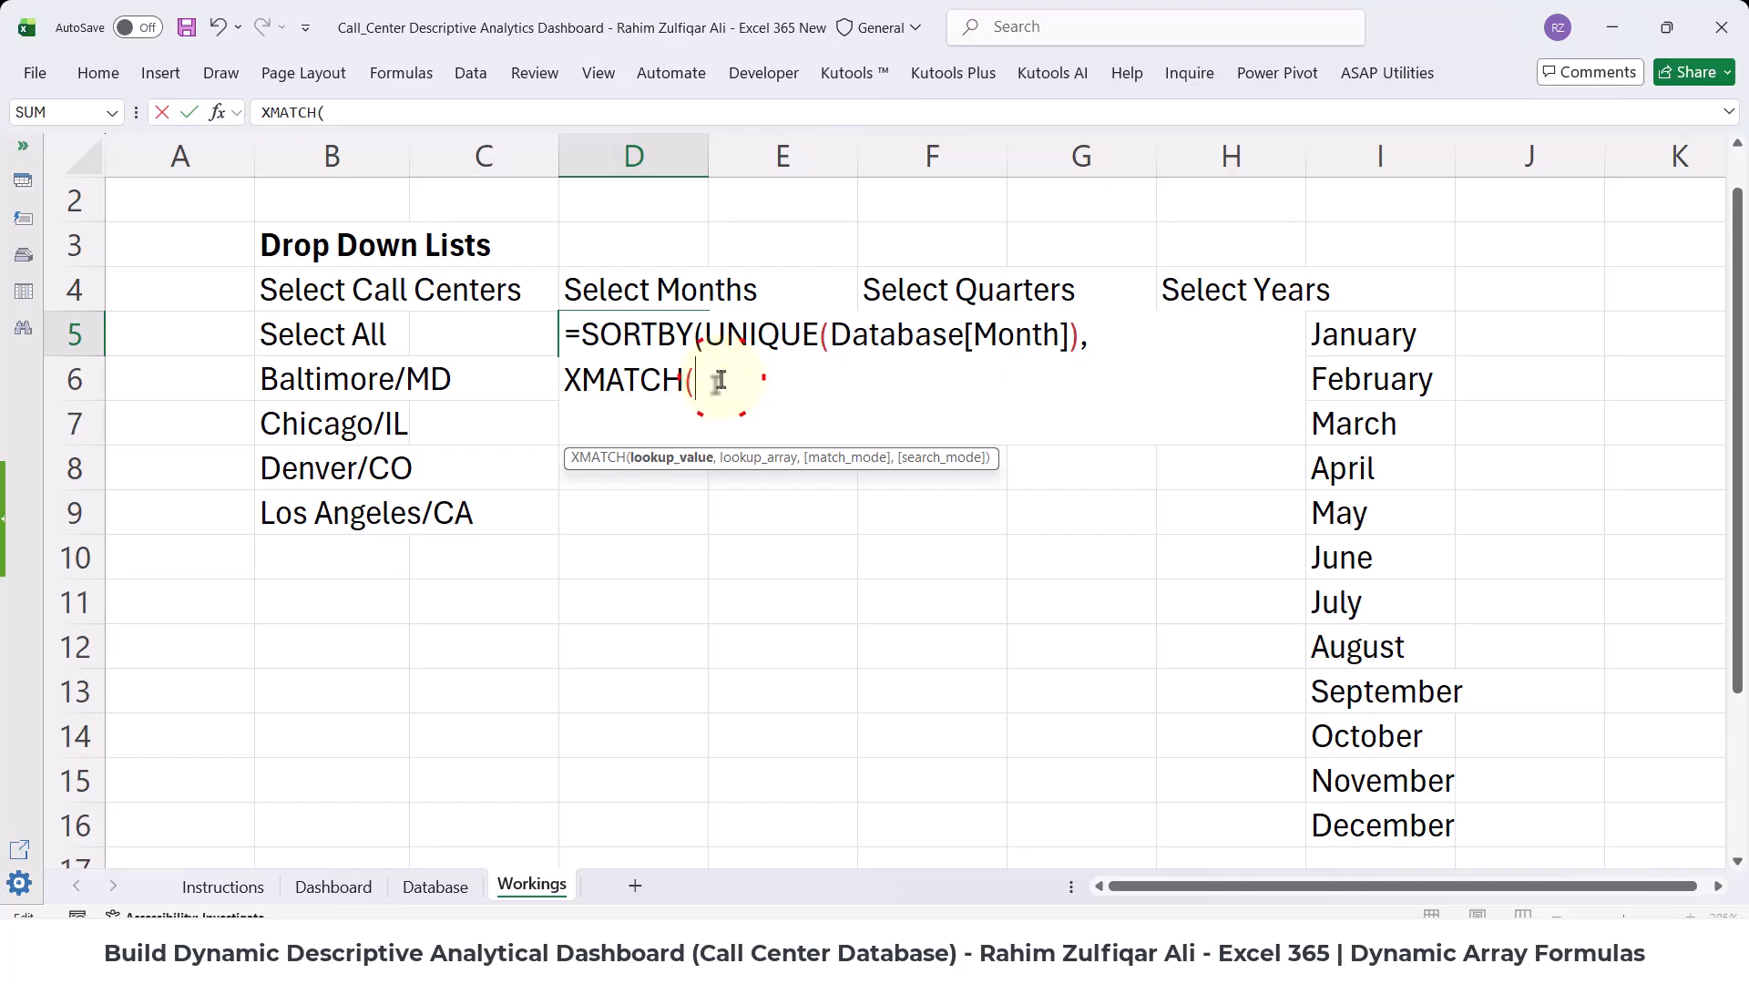
pyautogui.hotkey('ctrl', 'v')
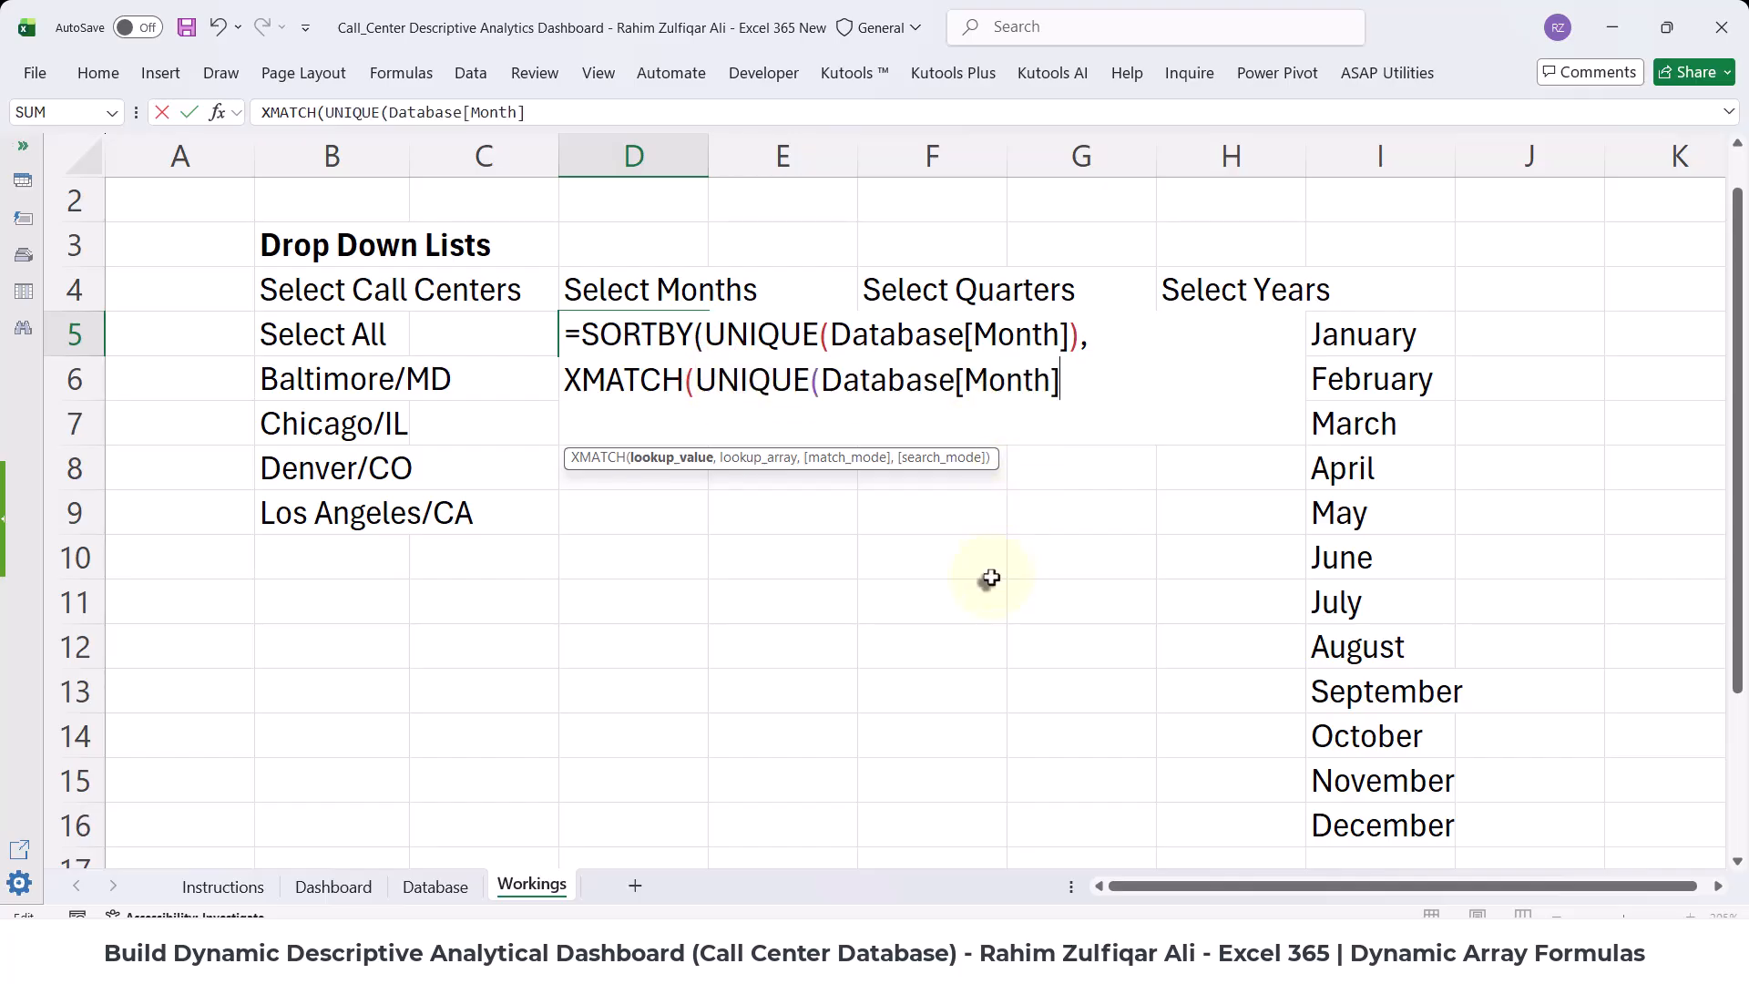
pyautogui.write(')')
pyautogui.write(',')
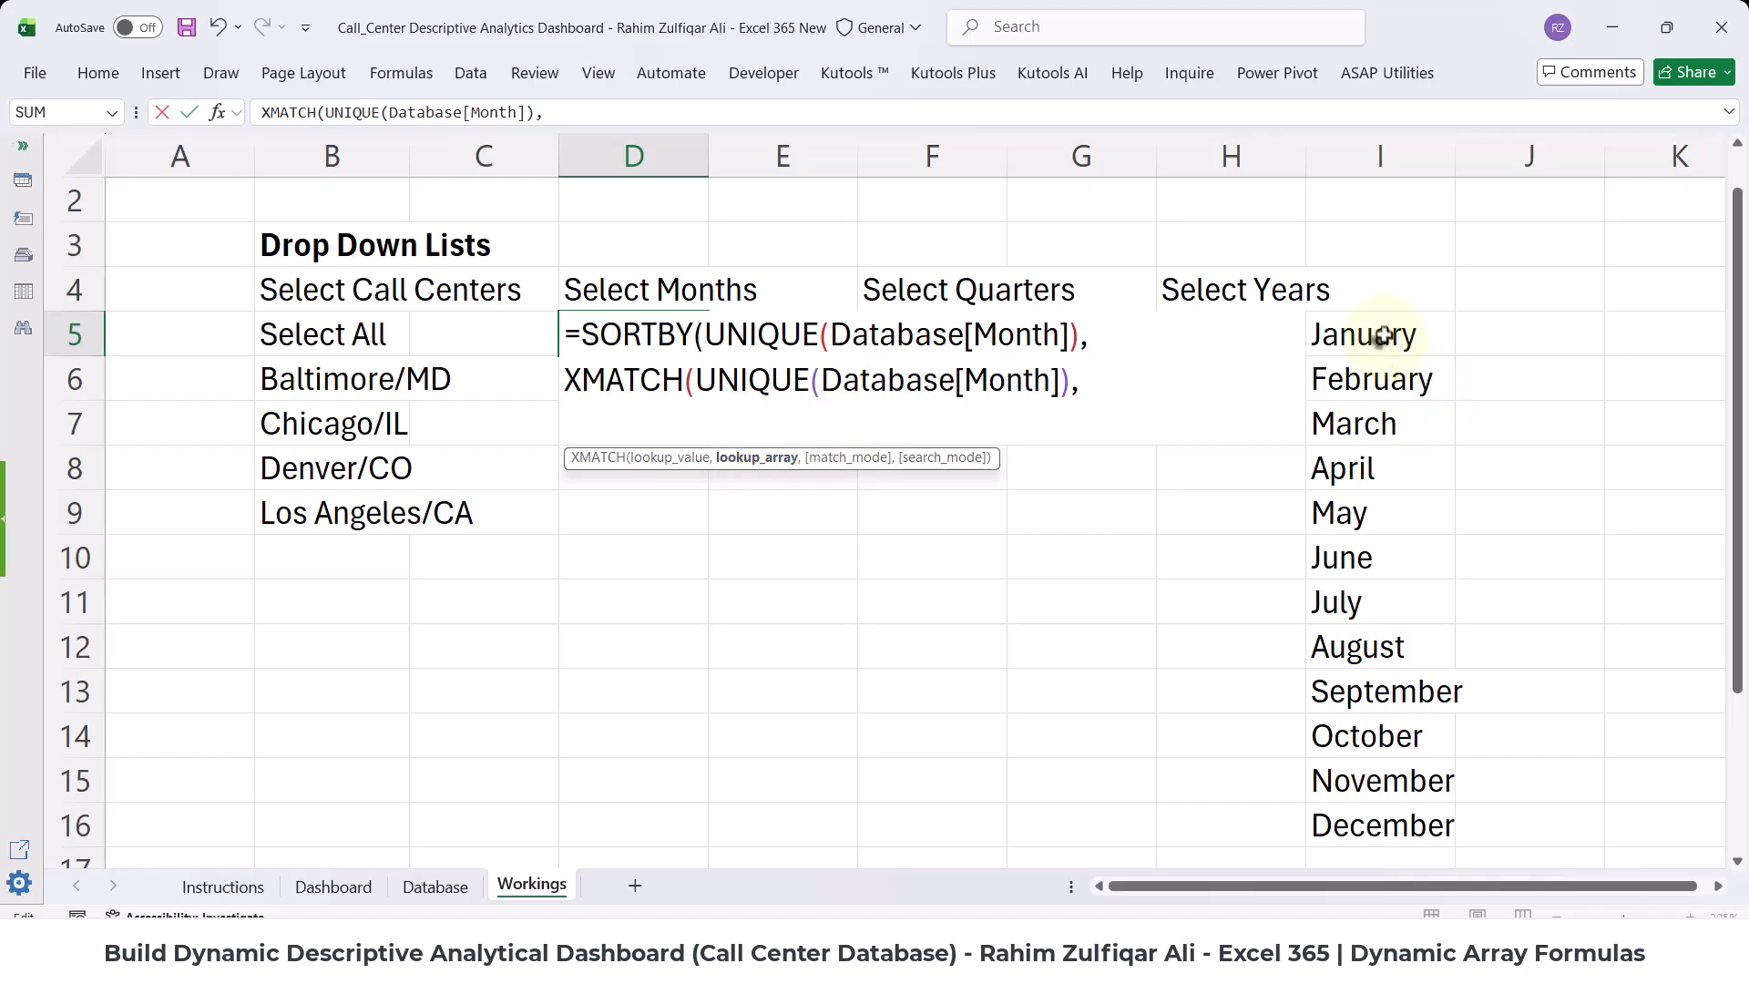
# - Use I5:I16 as the XMATCH lookup_array with match mode 0 (exact match), and close the XMATCH function
pyautogui.moveTo(1386, 339); pyautogui.dragTo(1385, 822)
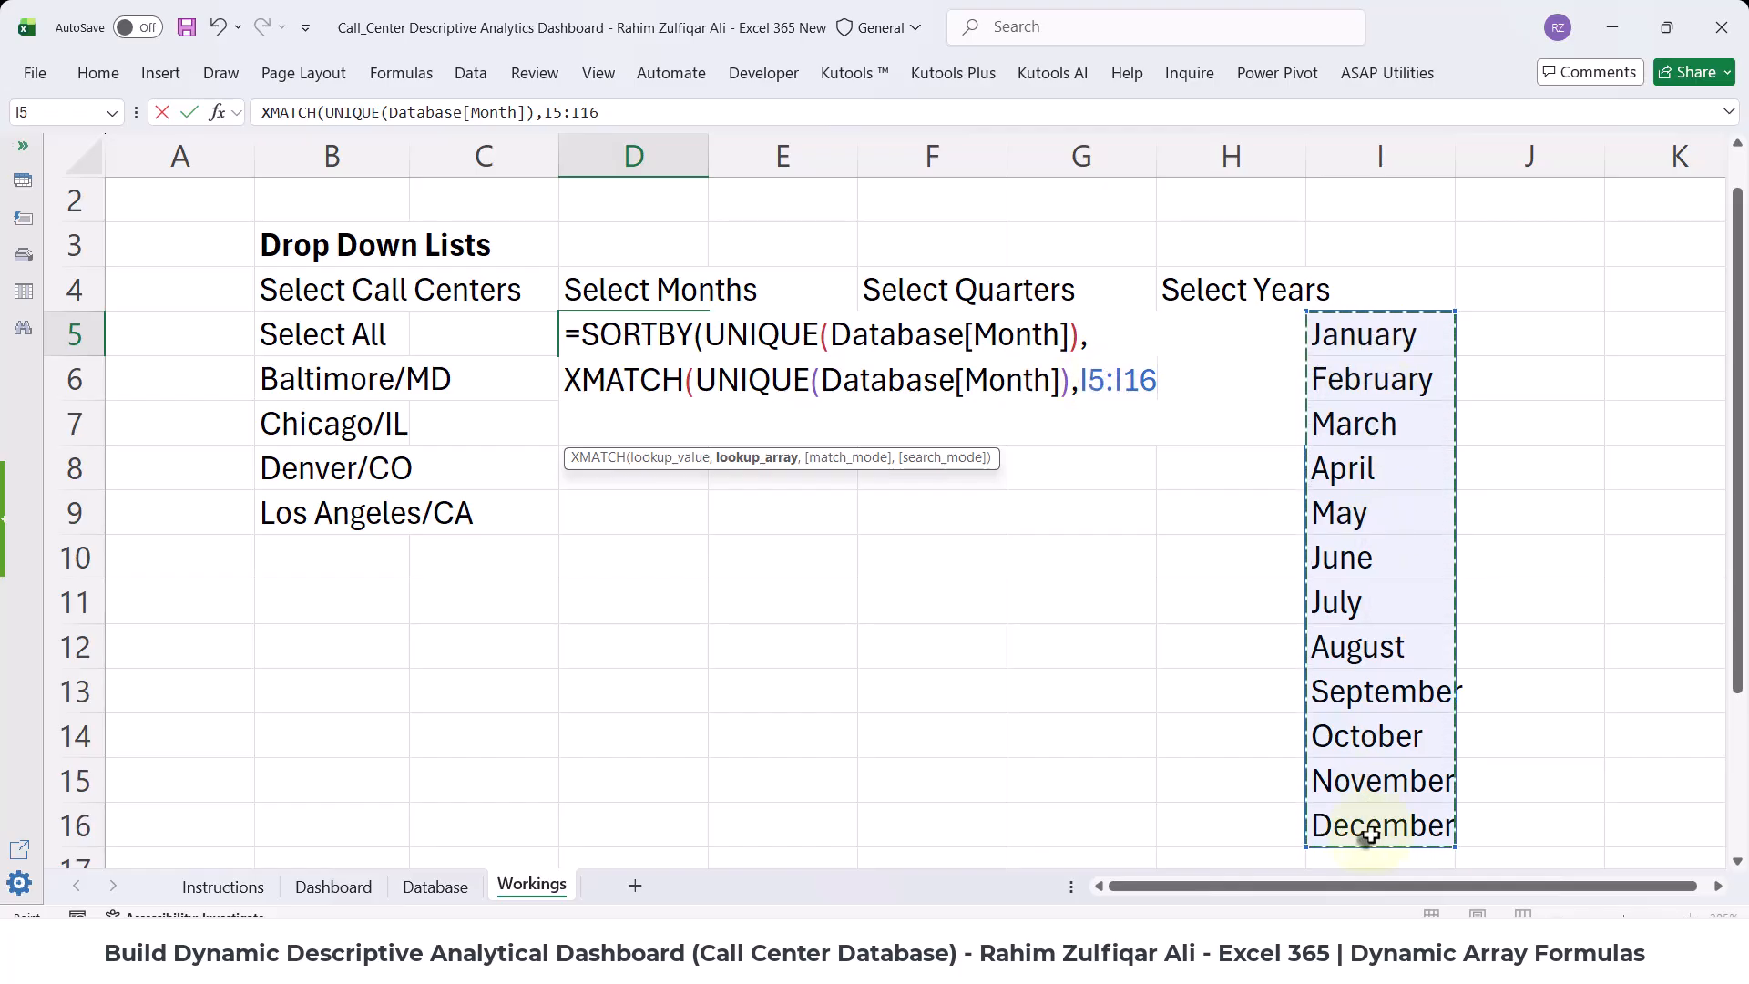
pyautogui.write(',')
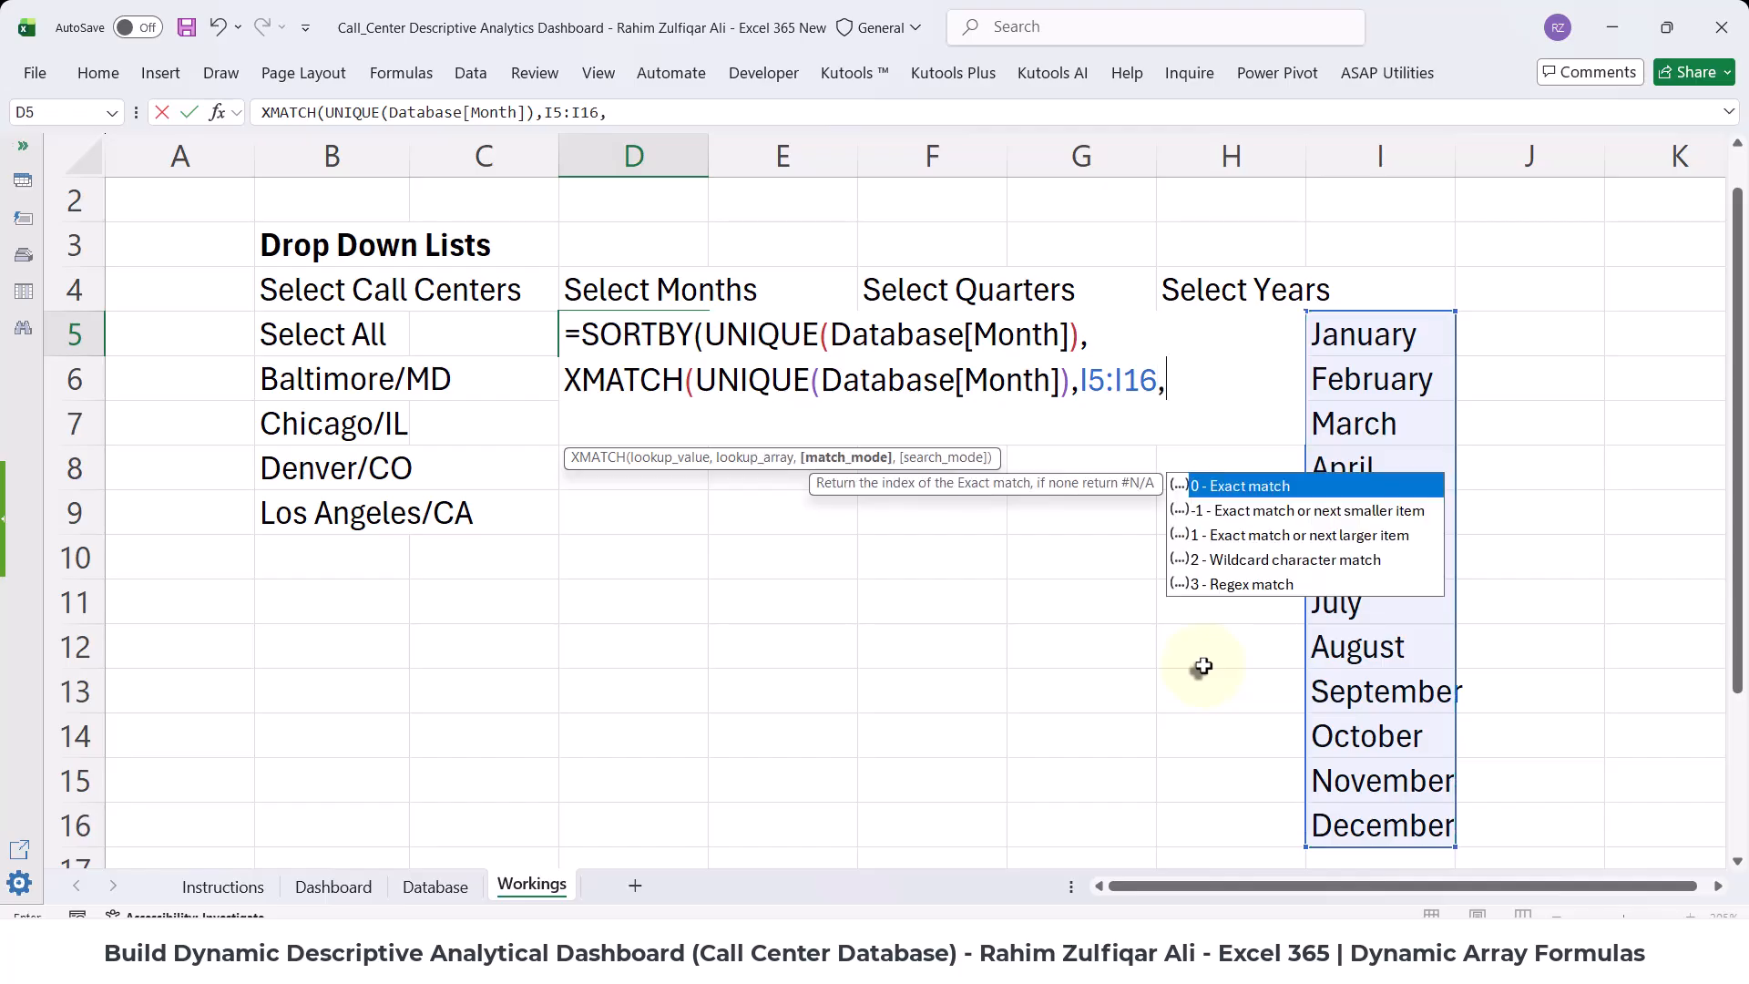
pyautogui.write('0')
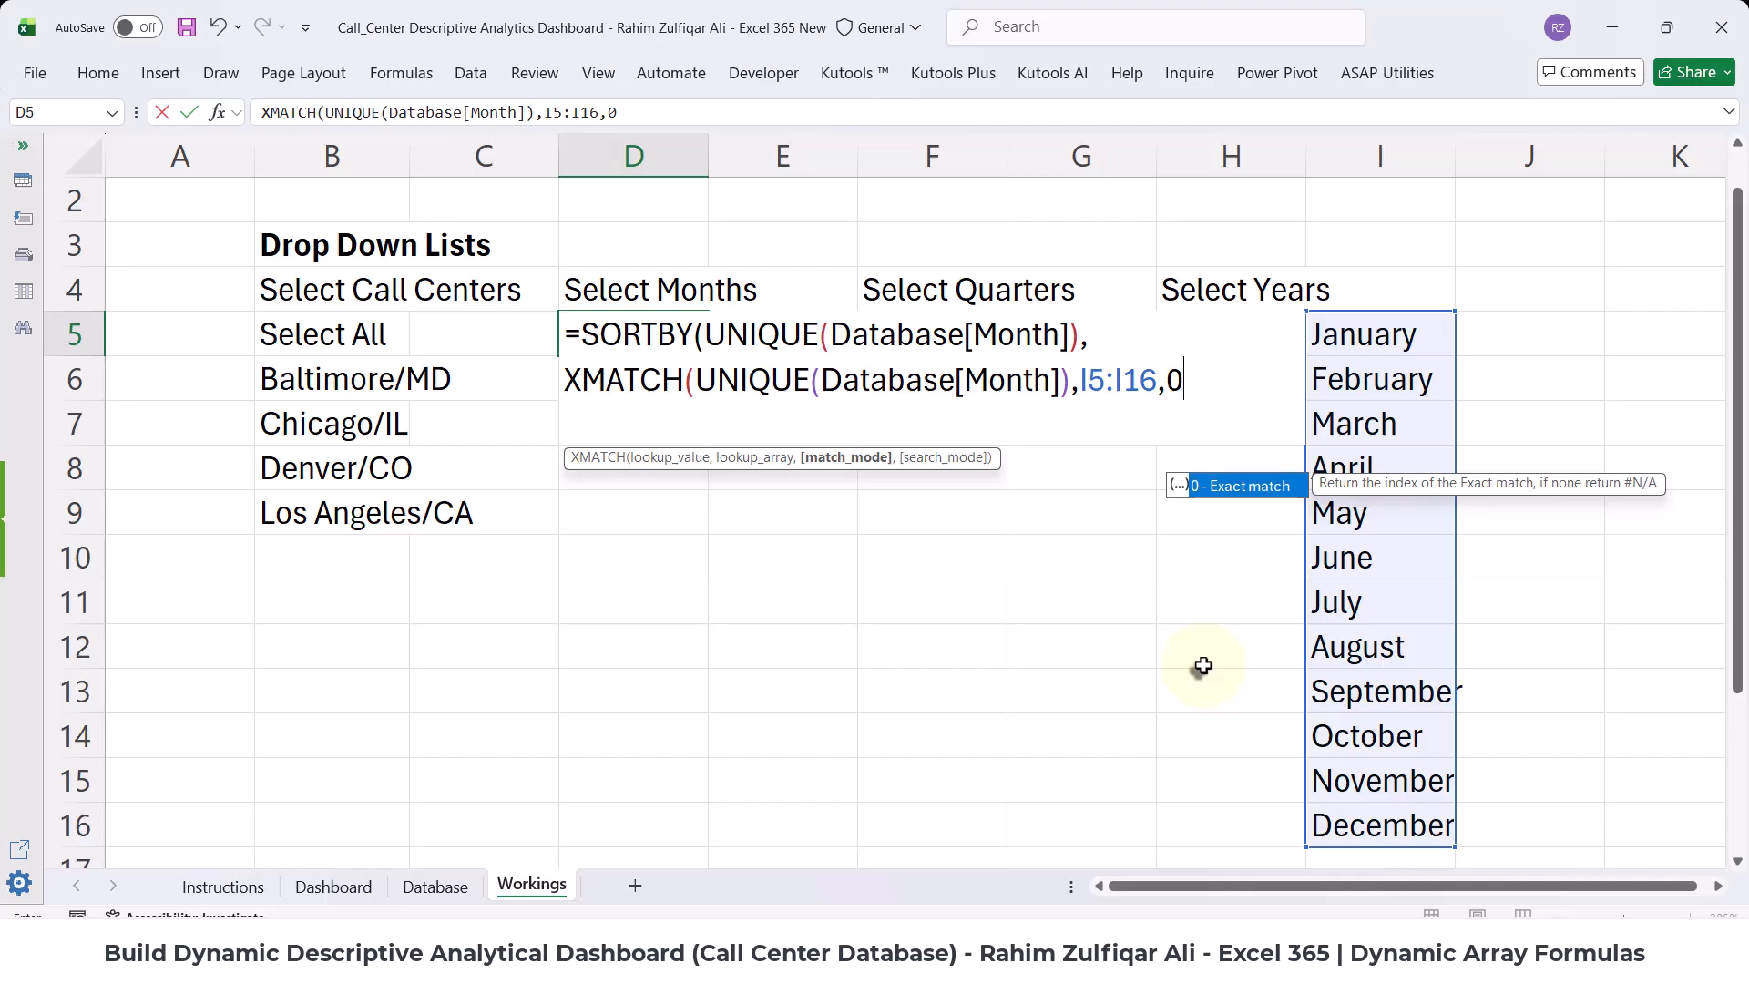
pyautogui.write(')')
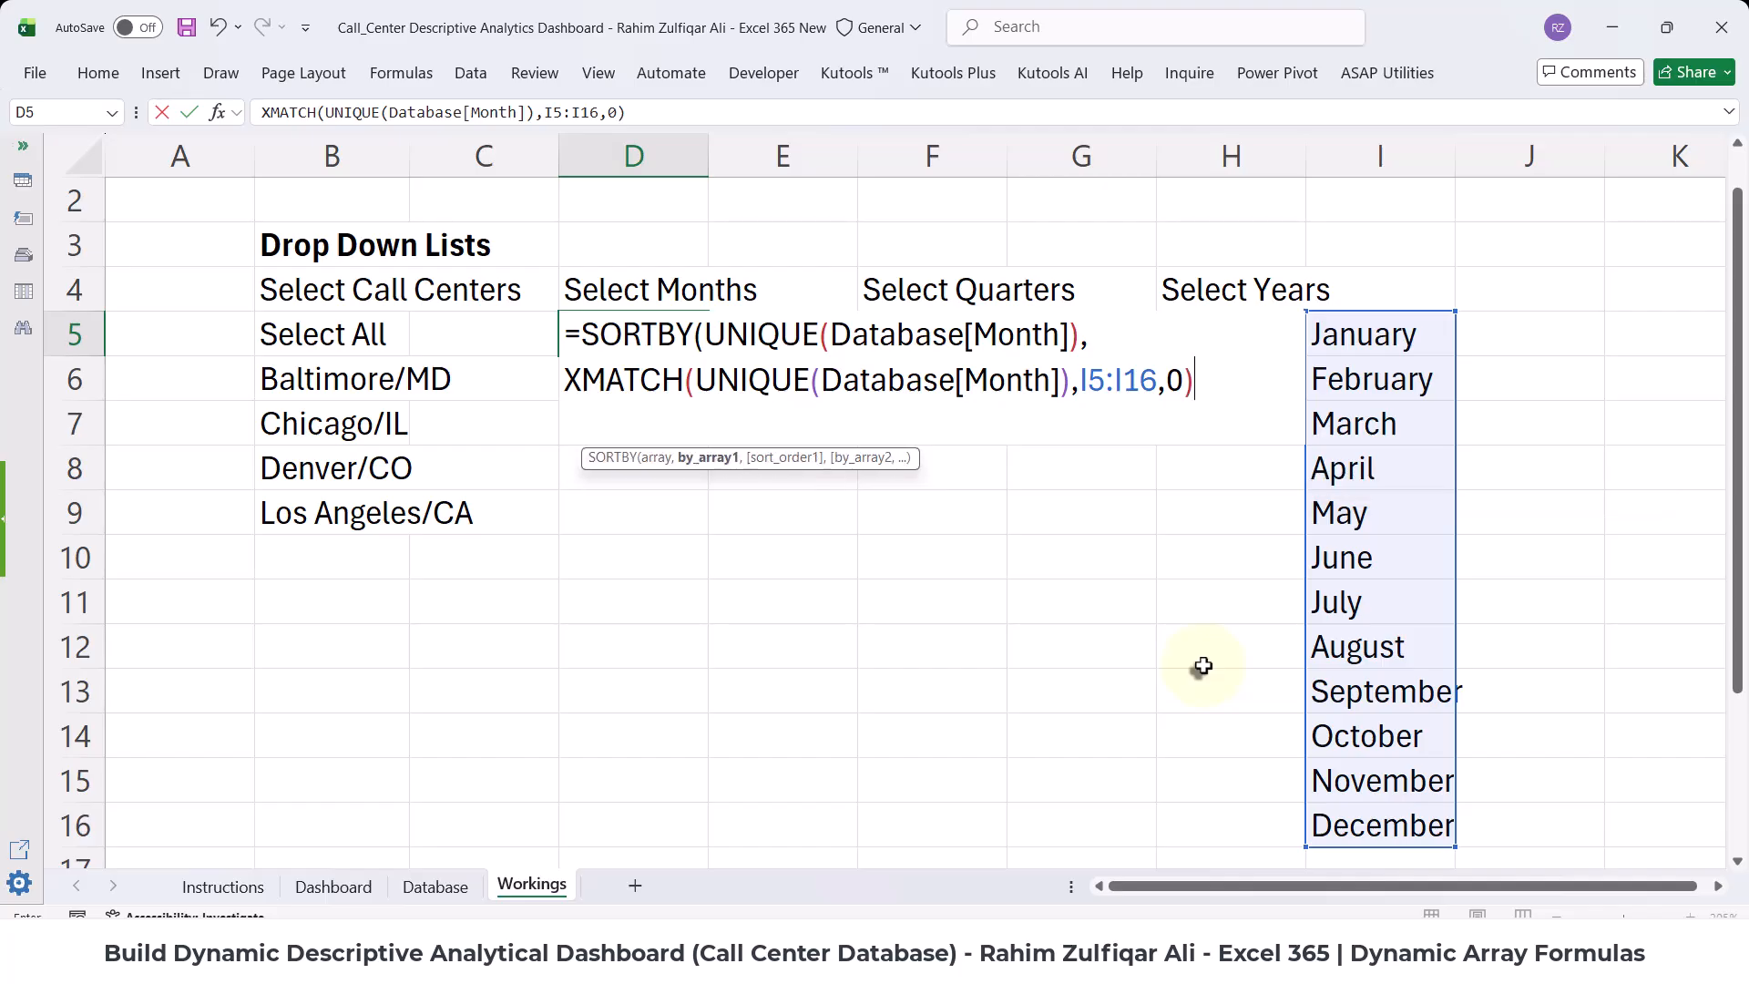
# - Set SORTBY's sort_order1 to 1 (ascending), commit the D5 formula after reviewing its arguments, and check the spilled months
pyautogui.write(',')
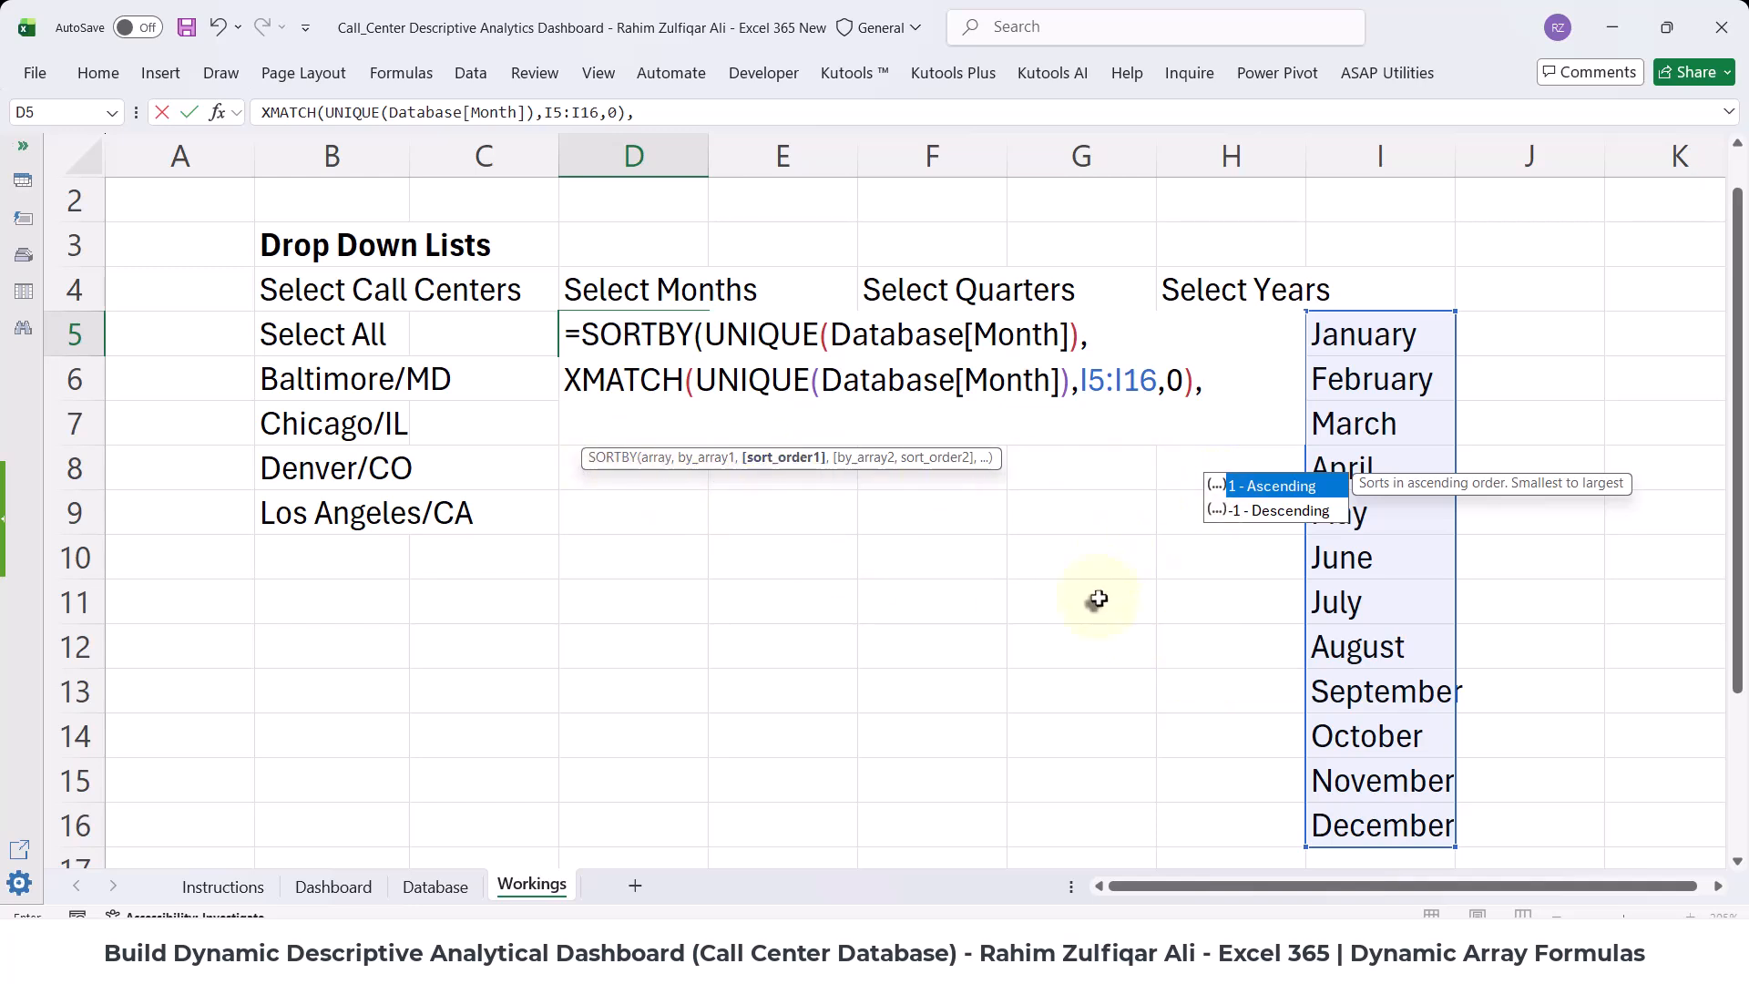
pyautogui.write('1')
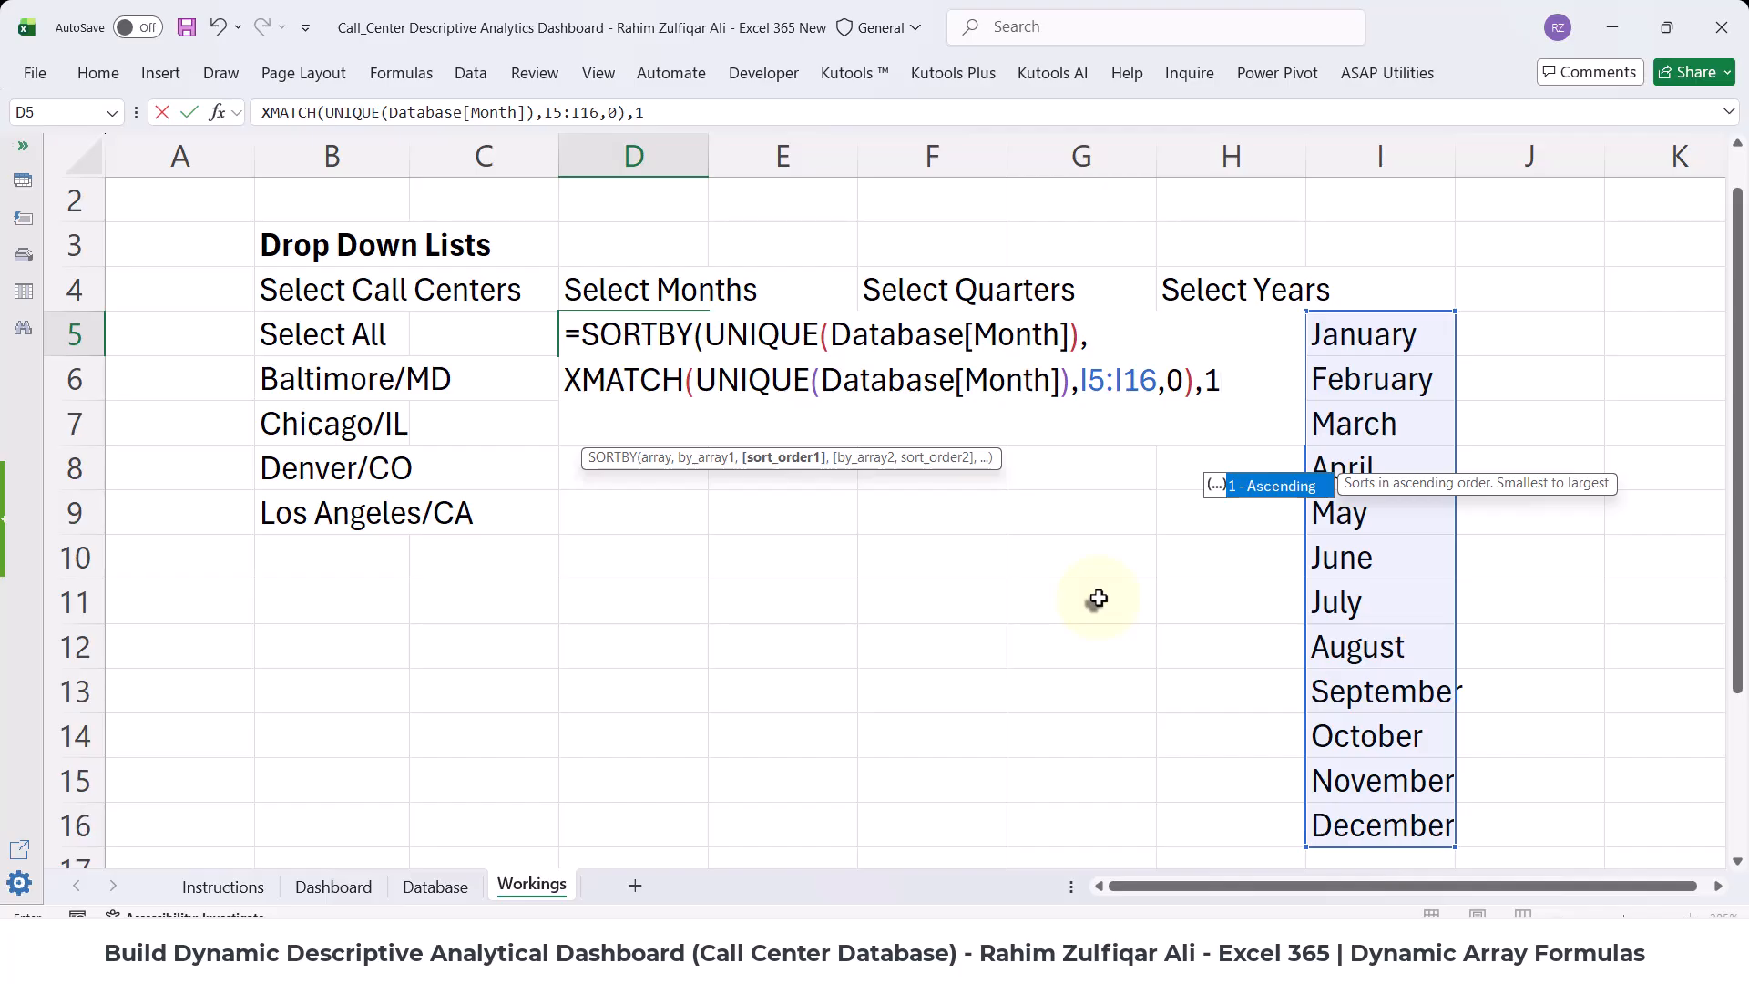
pyautogui.write(')')
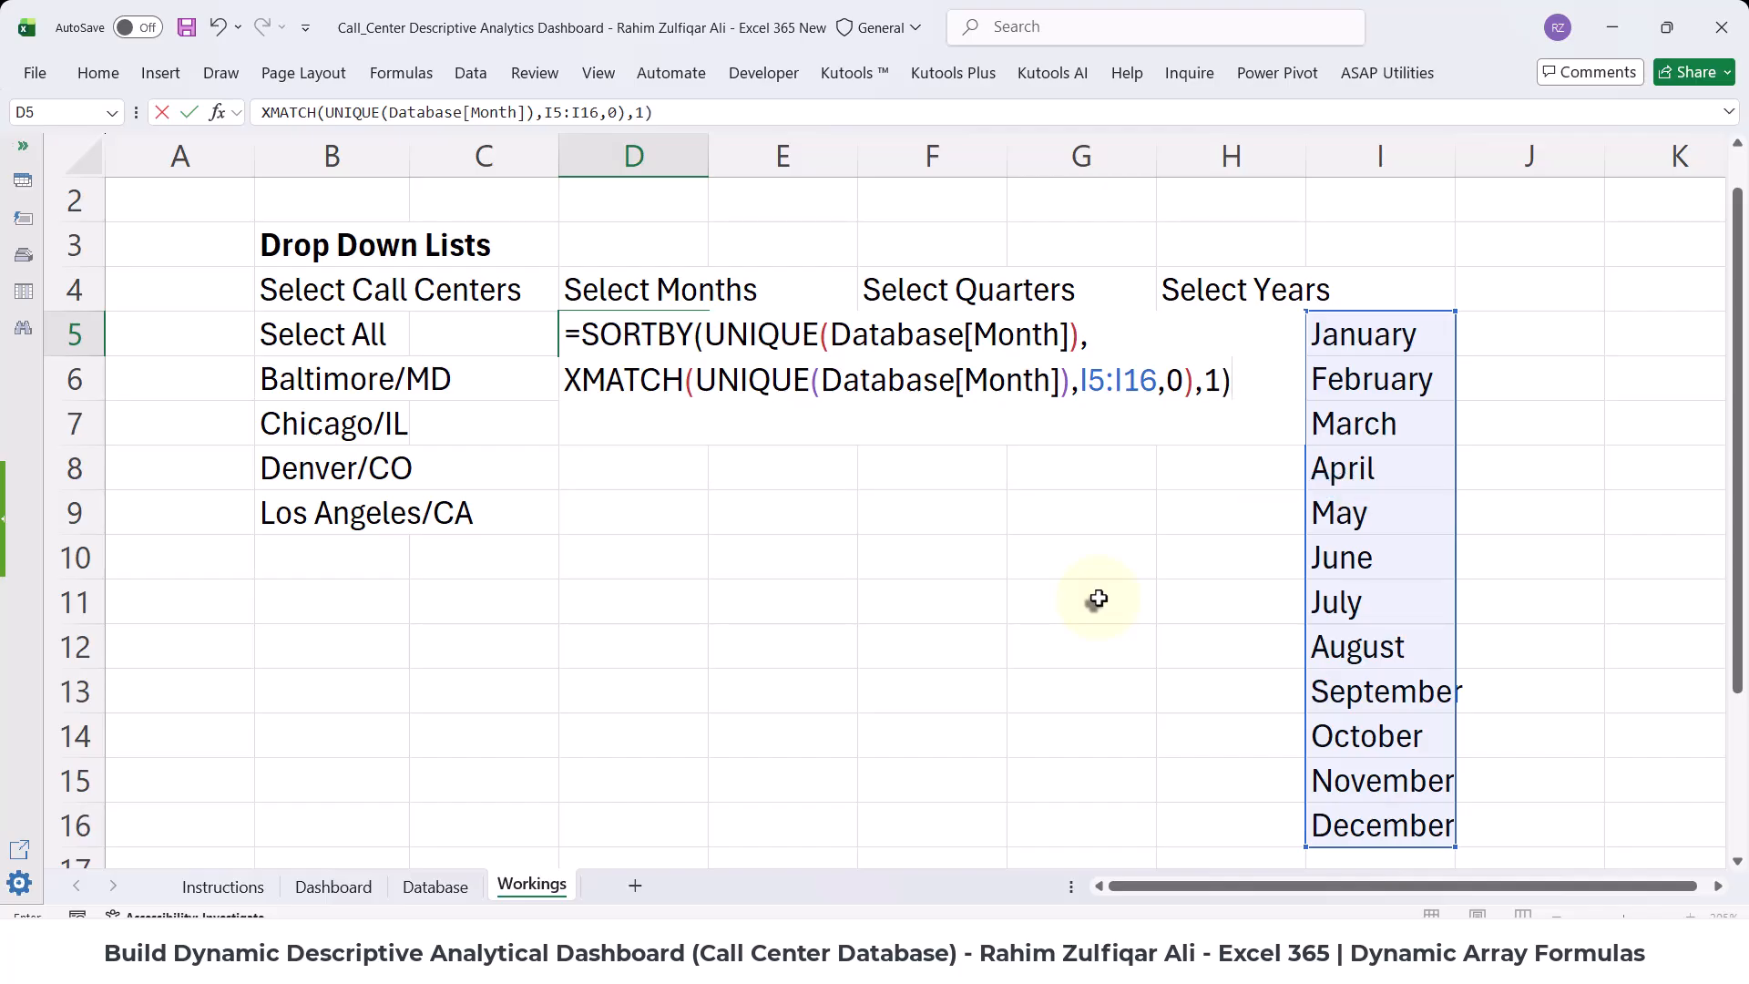
pyautogui.click(636, 381)
pyautogui.click(924, 383)
pyautogui.click(1115, 380)
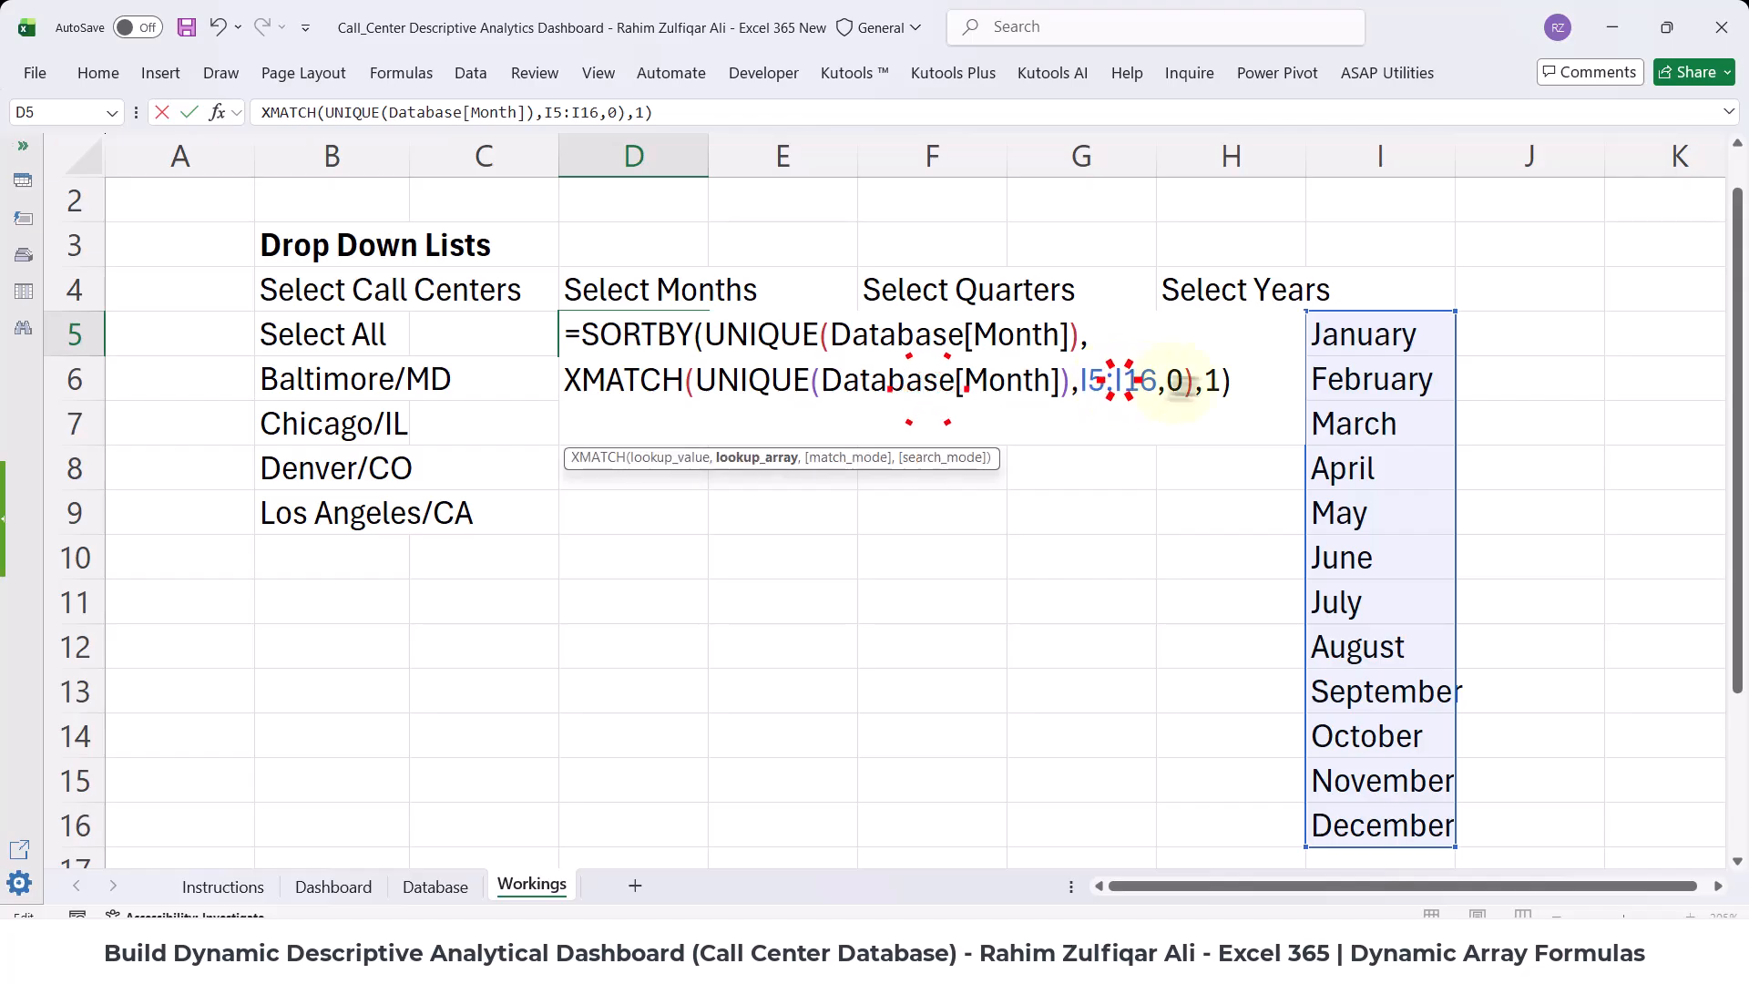
pyautogui.click(1207, 380)
pyautogui.press('Return')
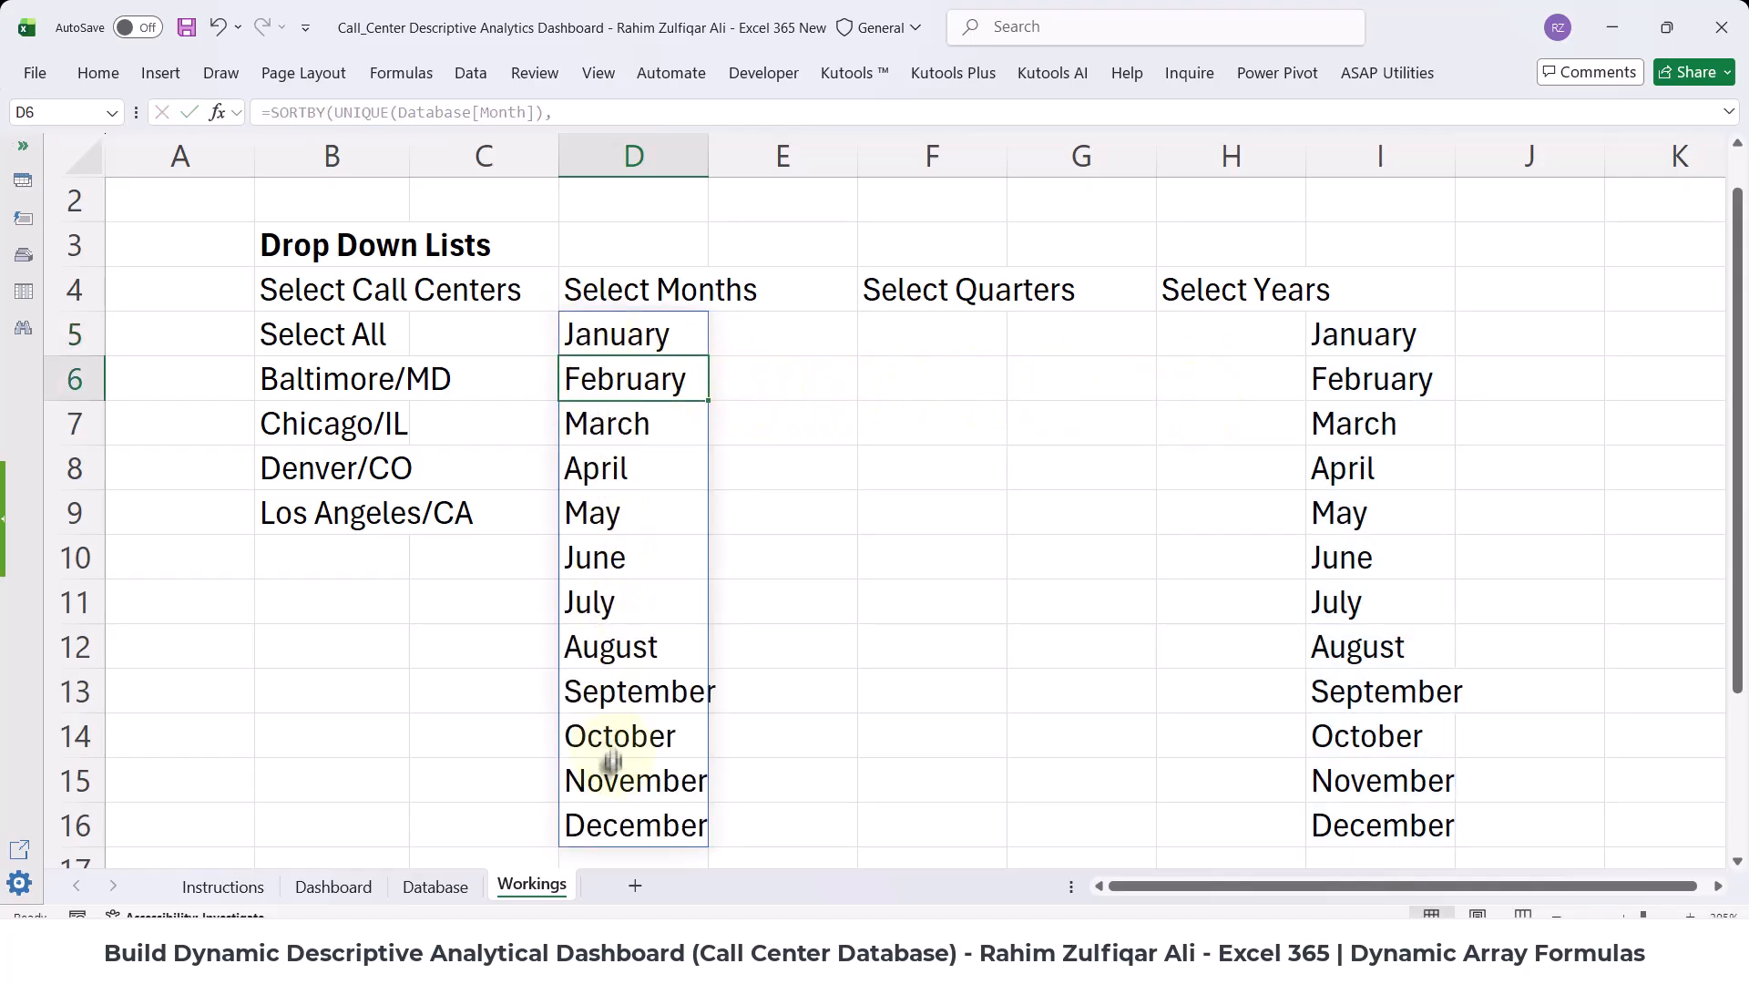
pyautogui.click(605, 334)
pyautogui.click(658, 838)
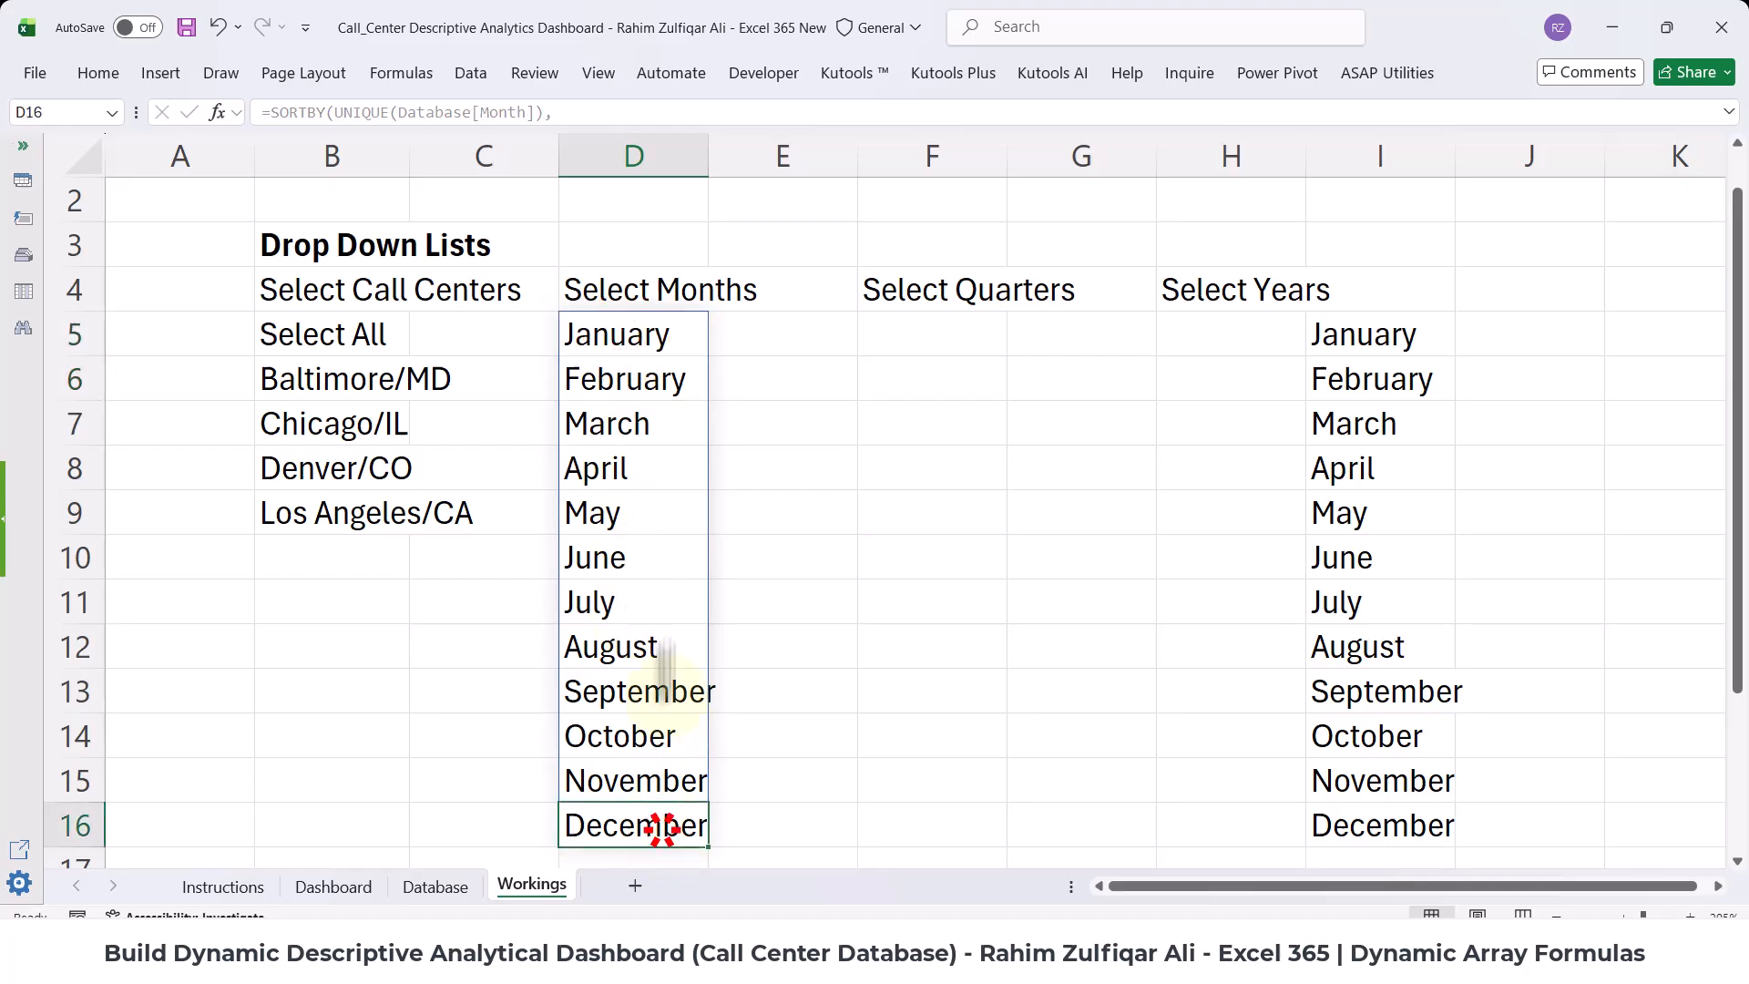
pyautogui.click(630, 342)
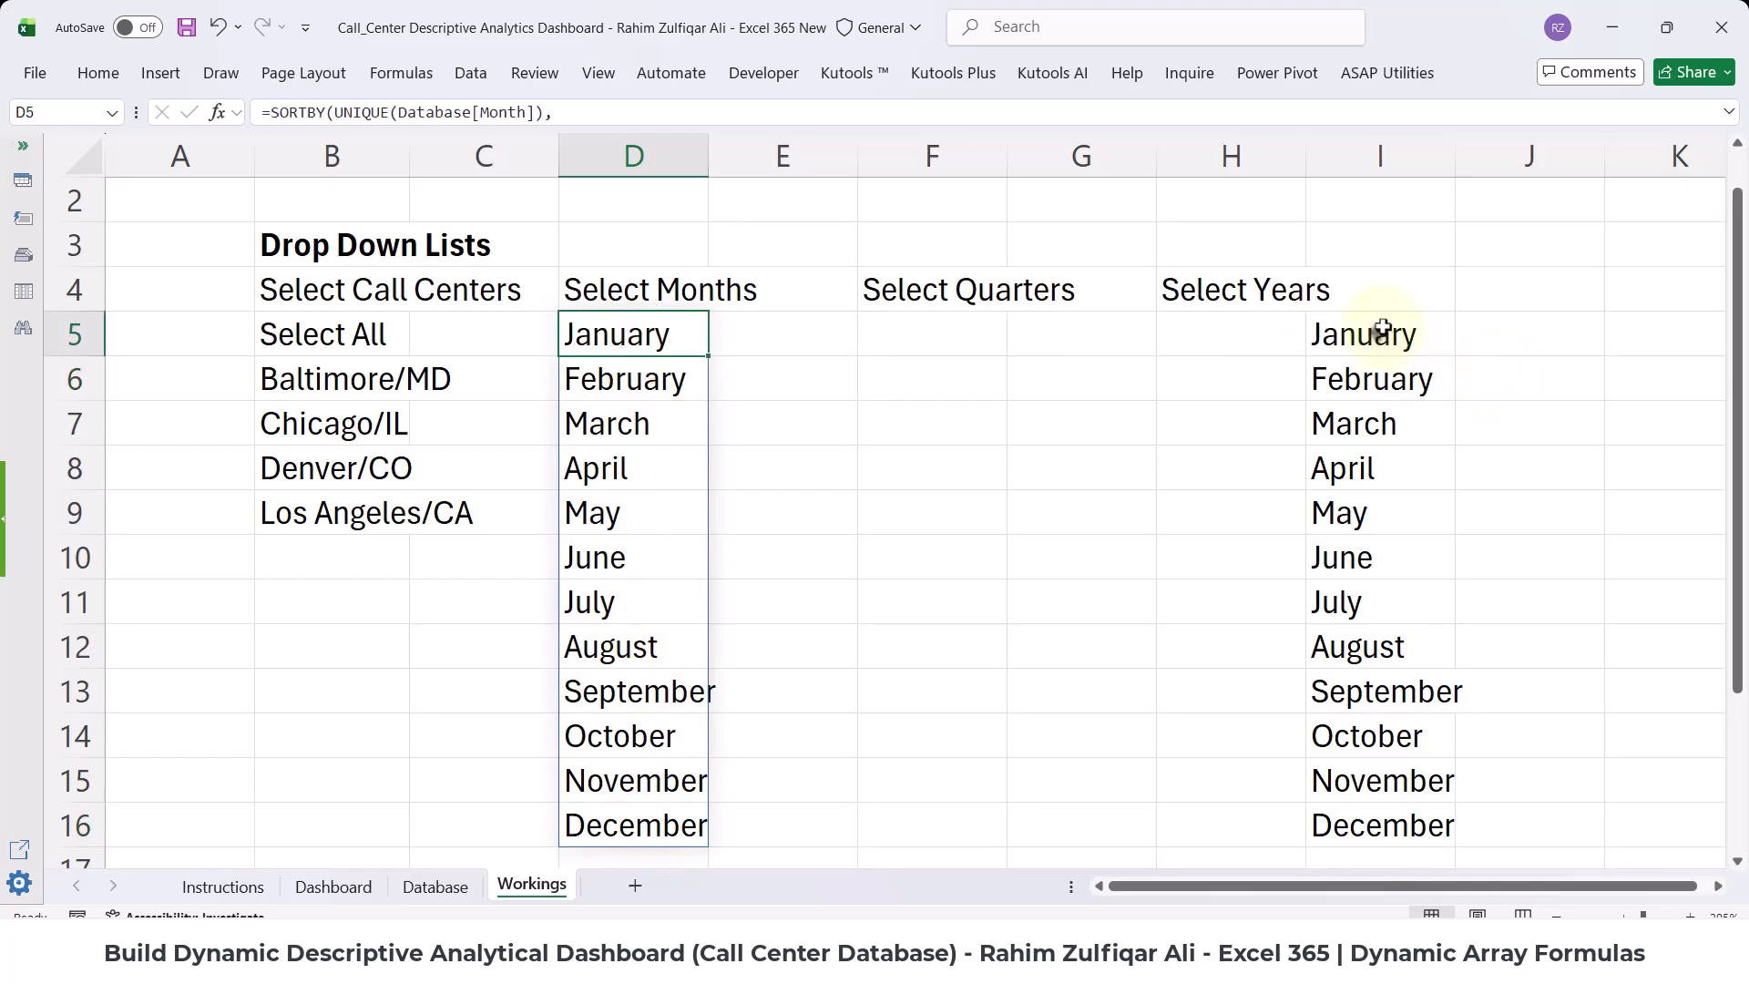
# - Try clearing the helper months in I5:I16 to test the spilled list in column D, and undo the deletion
pyautogui.moveTo(1385, 334); pyautogui.dragTo(1385, 800)
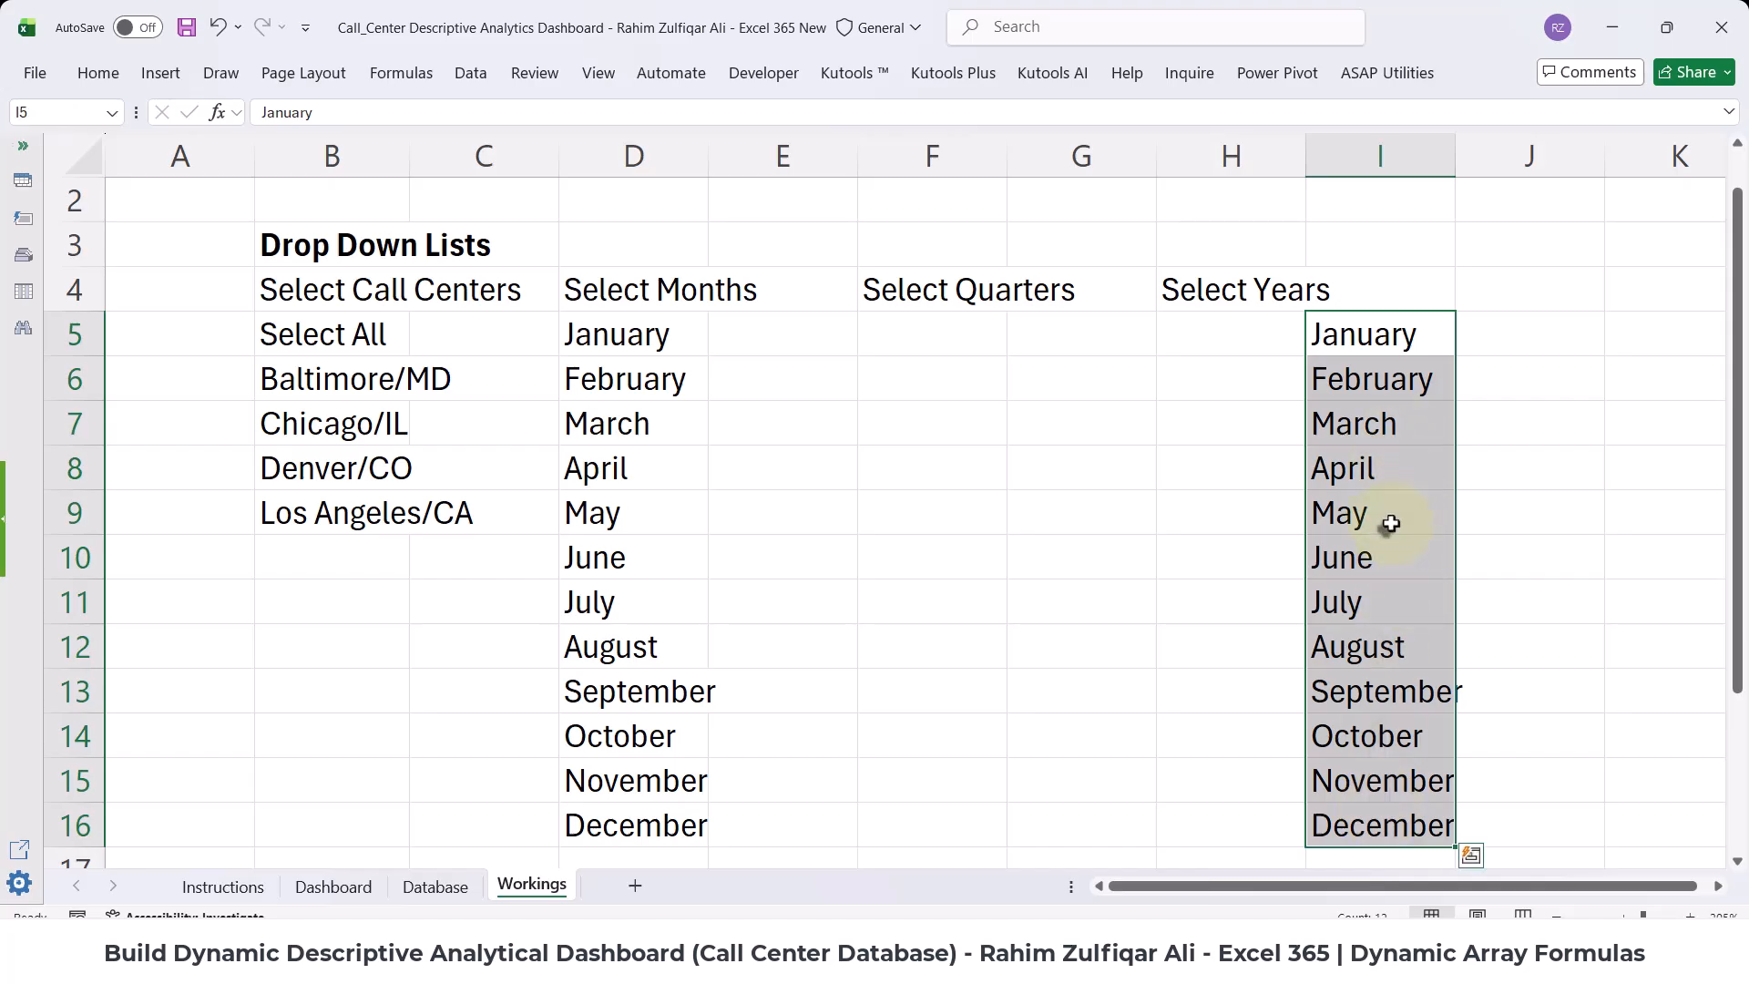
pyautogui.press('Delete')
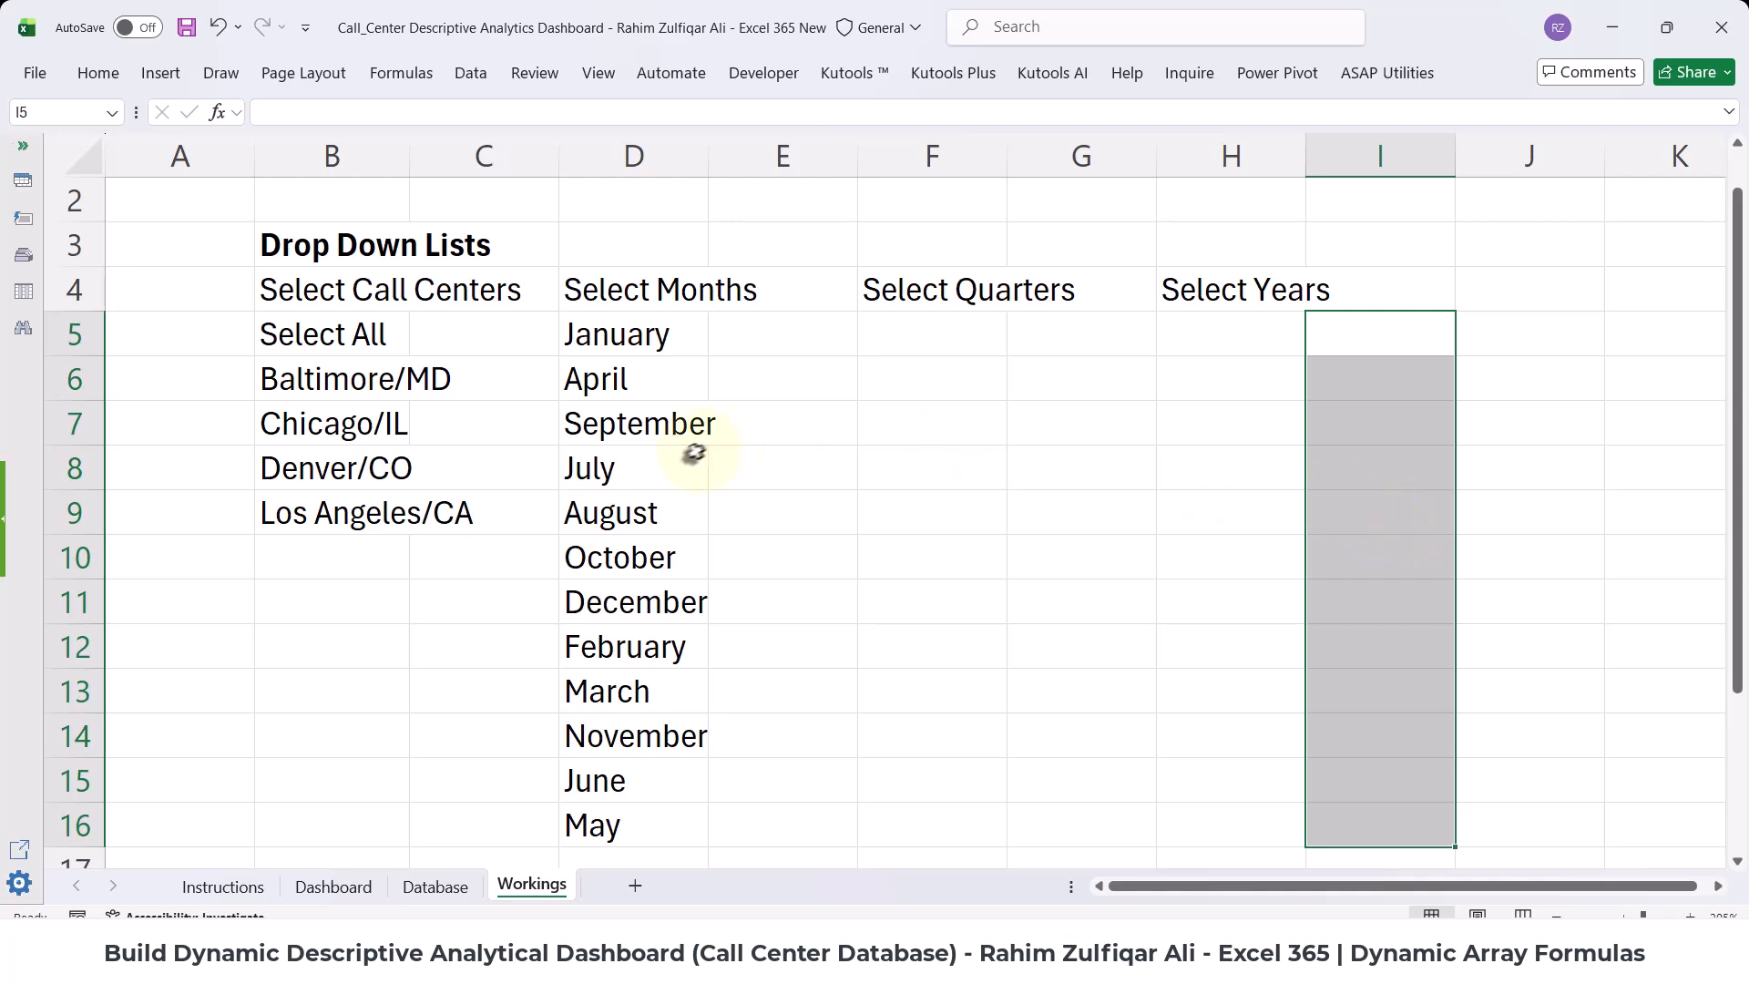
pyautogui.moveTo(631, 340); pyautogui.dragTo(614, 824)
pyautogui.click(648, 439)
pyautogui.click(625, 335)
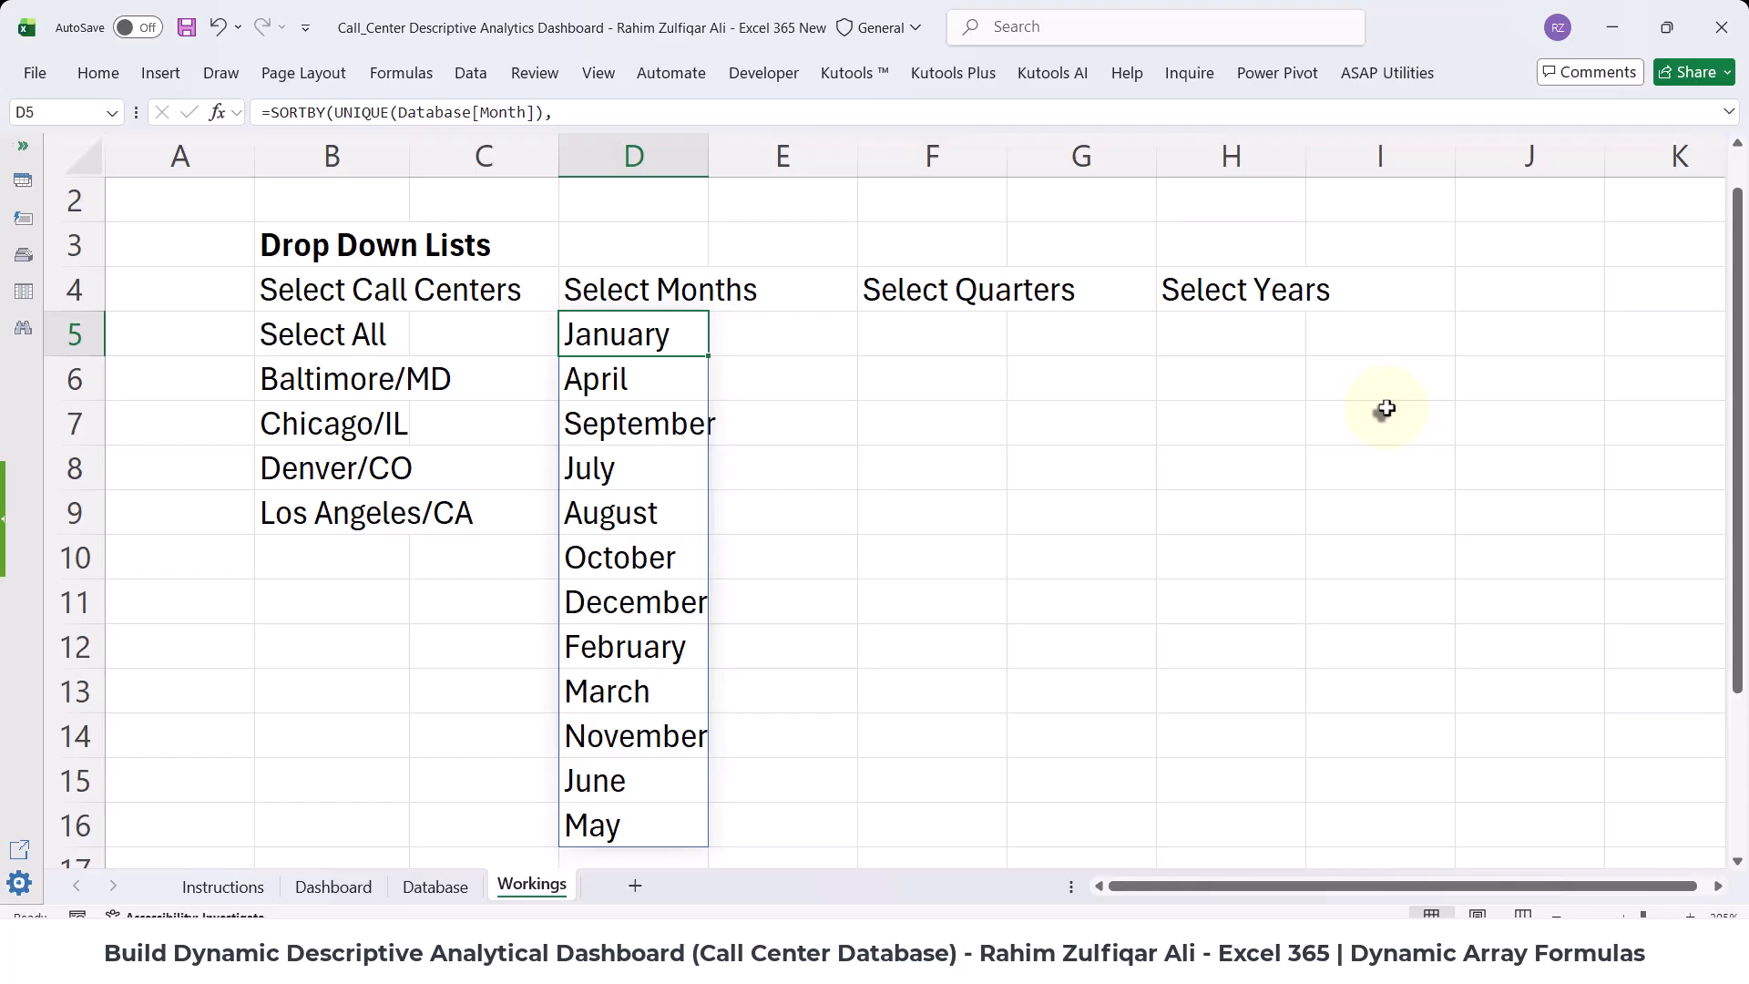
pyautogui.hotkey('ctrl', 'z')
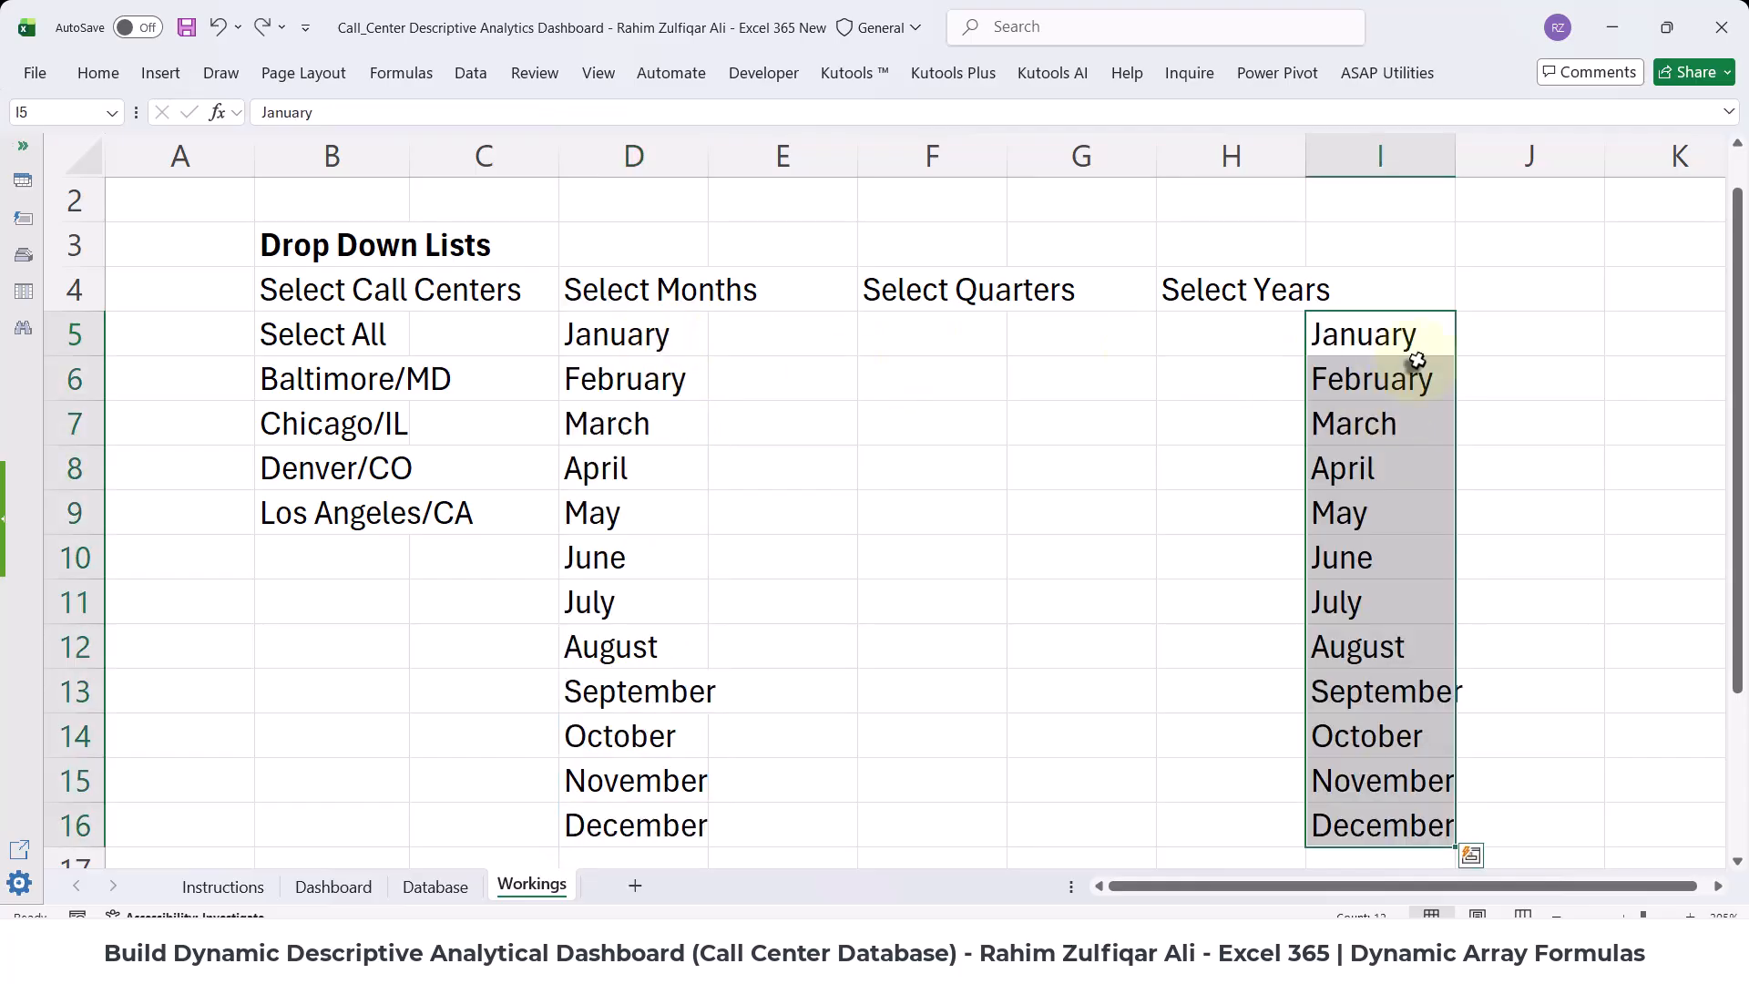
pyautogui.click(1403, 337)
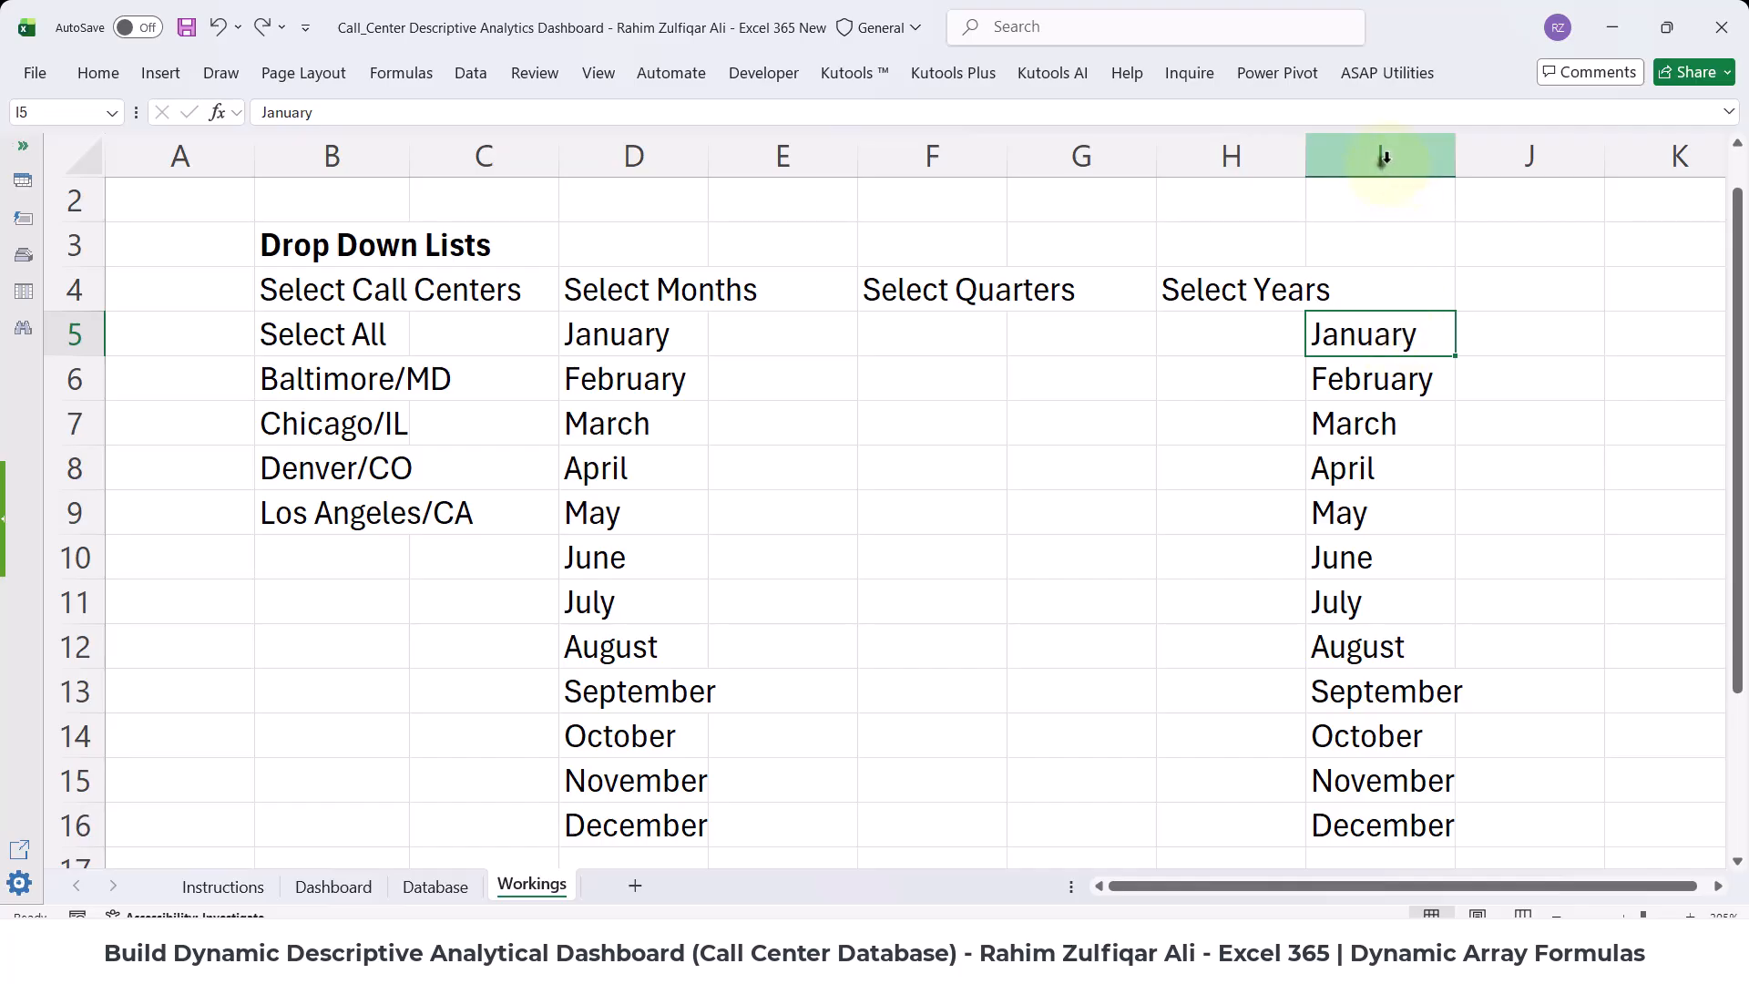
pyautogui.click(1384, 158)
pyautogui.rightClick(1384, 158)
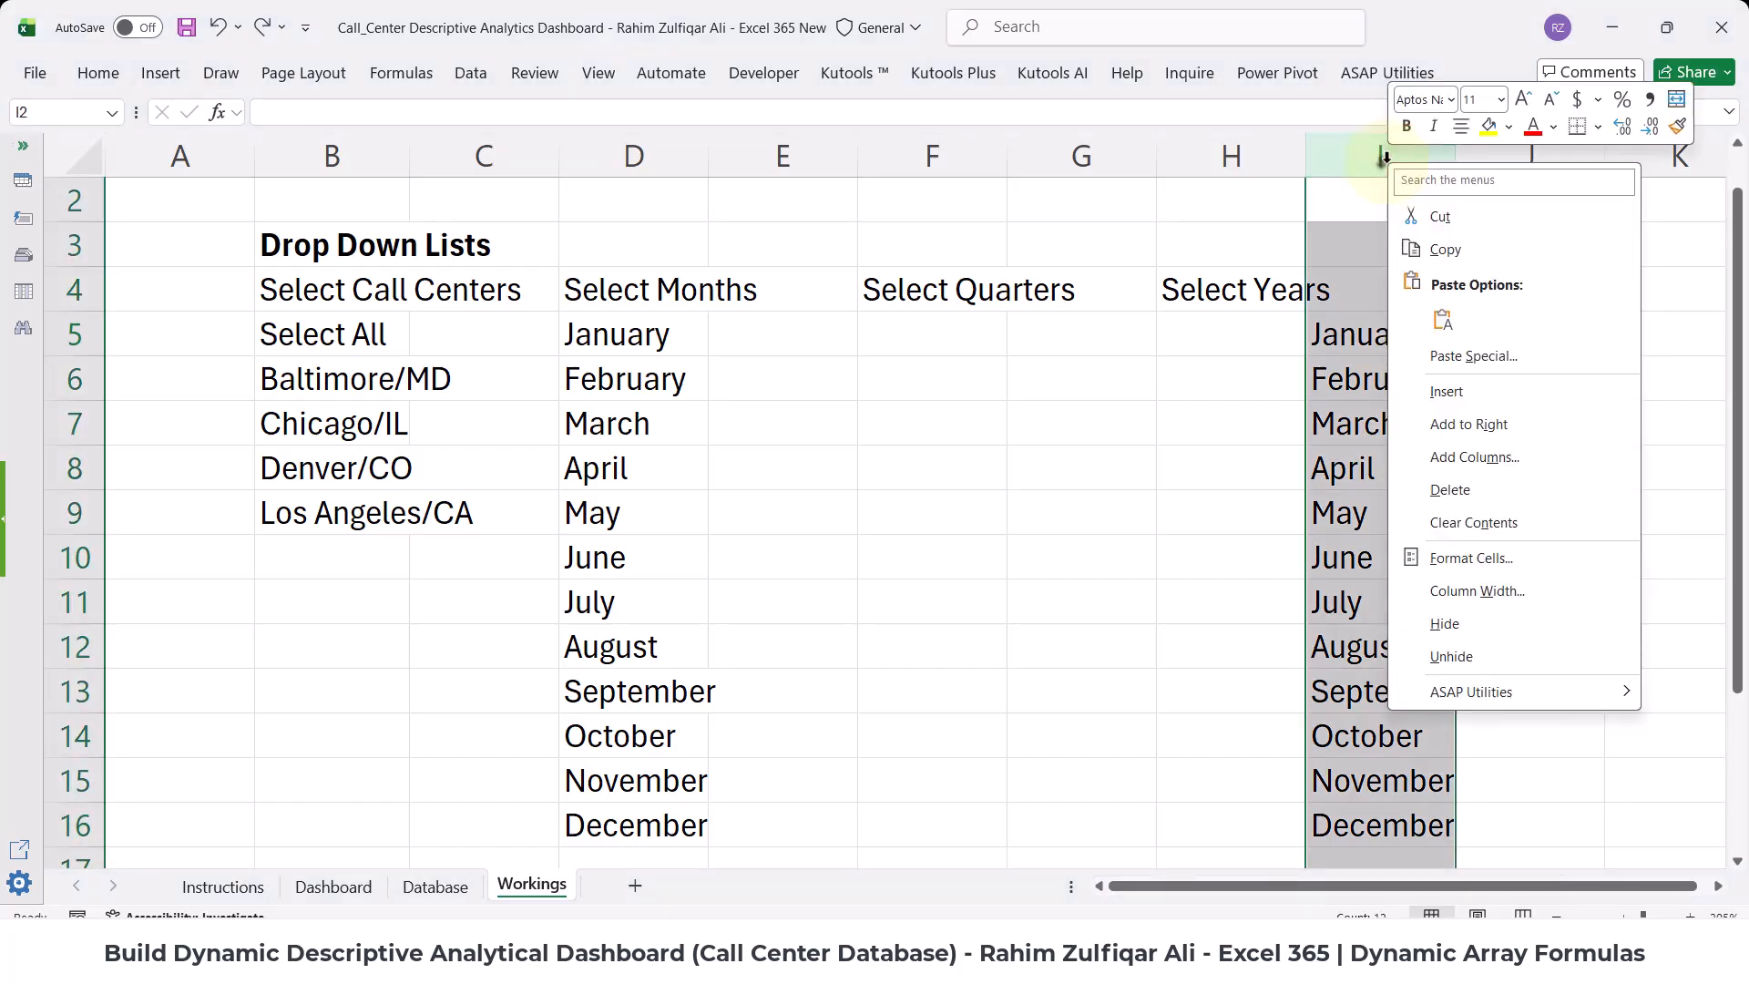
pyautogui.moveTo(1331, 343); pyautogui.dragTo(1347, 825)
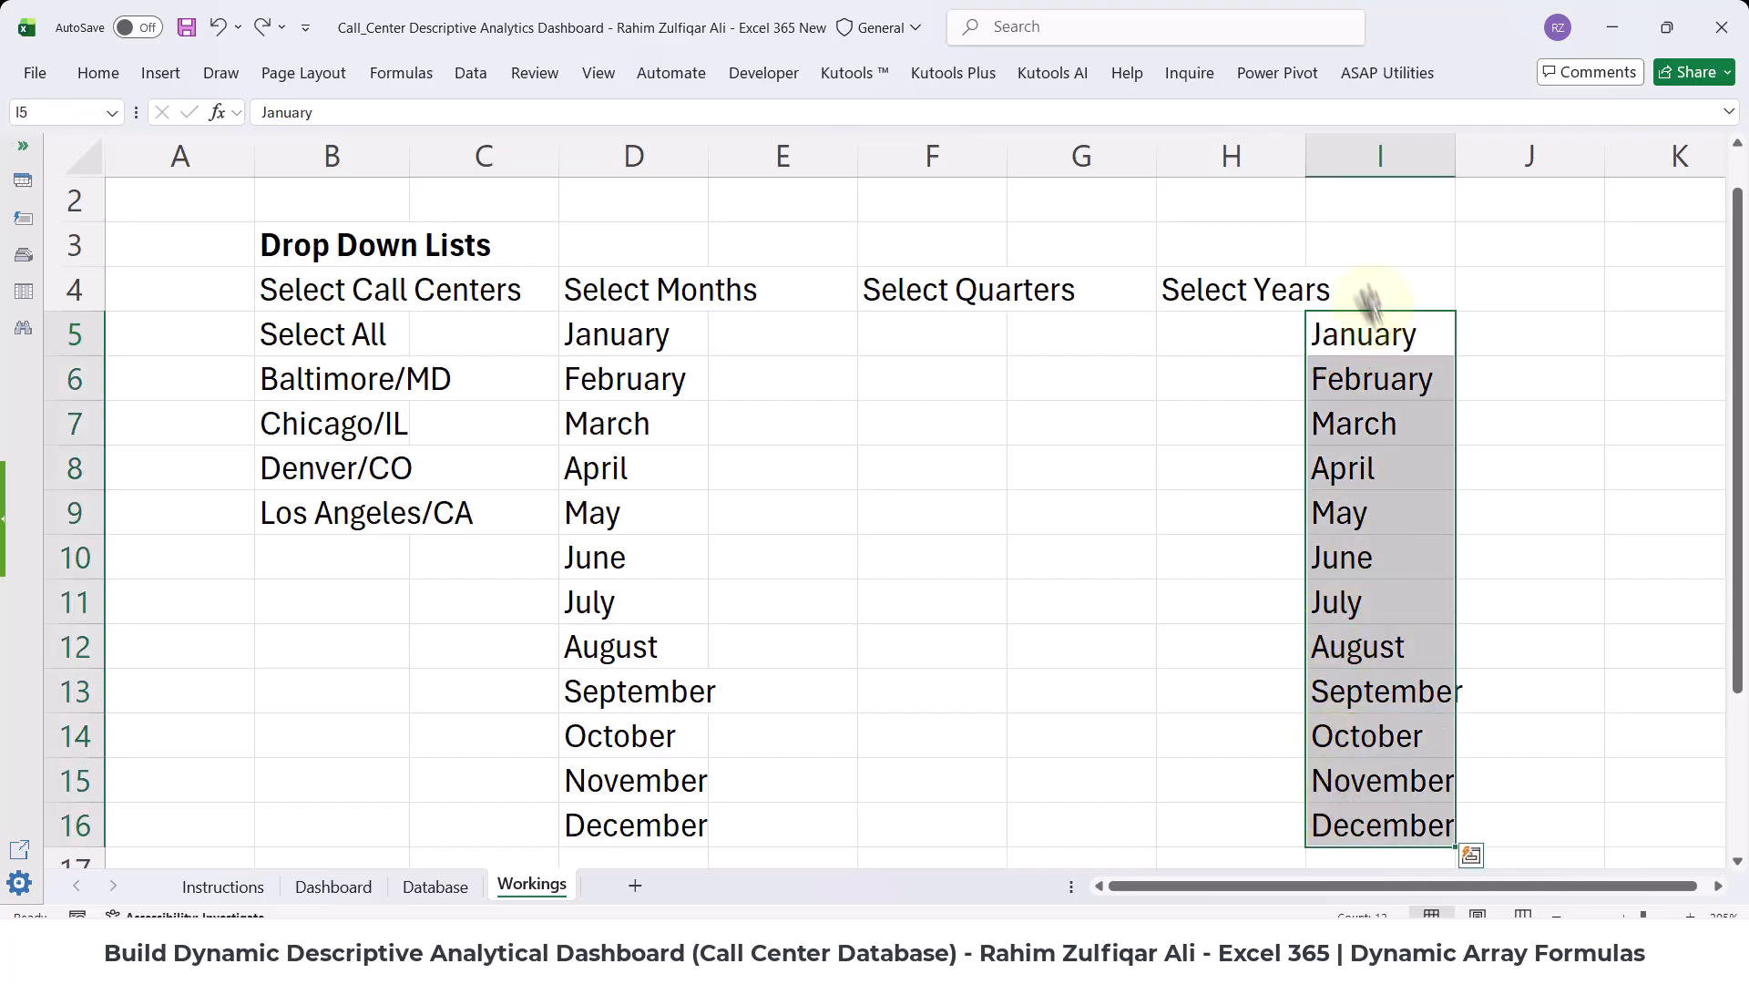
pyautogui.click(1361, 166)
pyautogui.rightClick(1364, 159)
pyautogui.press('Escape')
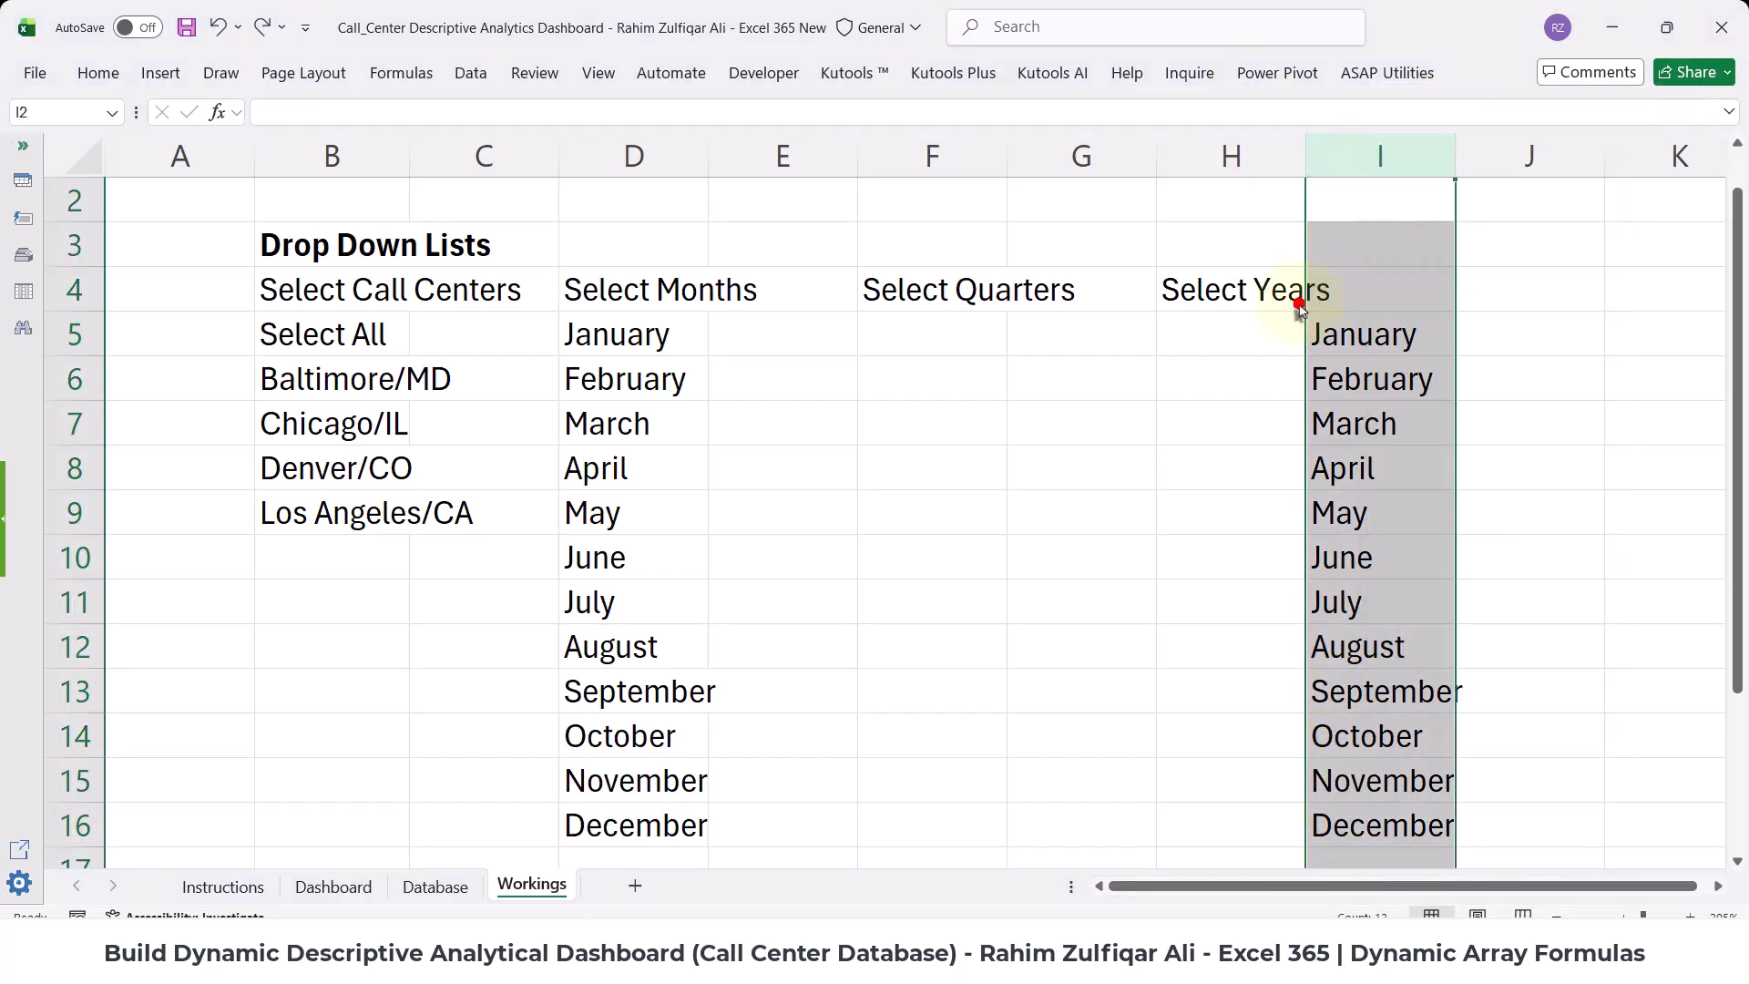
pyautogui.click(623, 337)
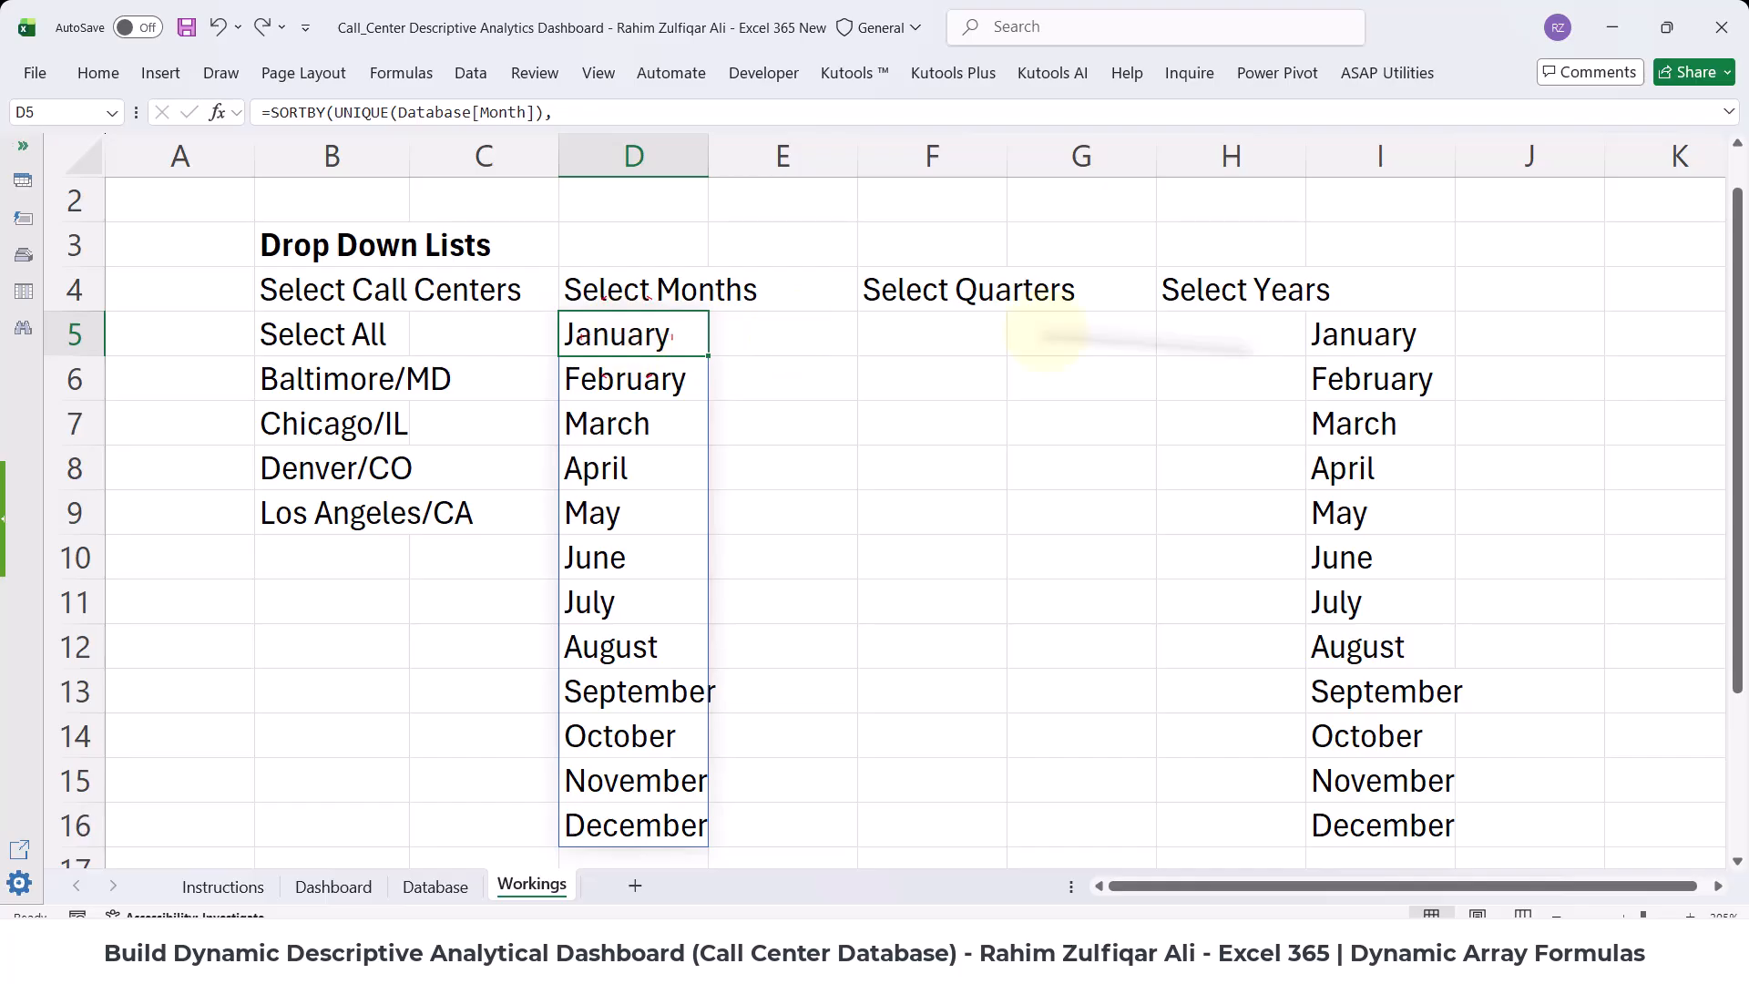
pyautogui.click(1400, 337)
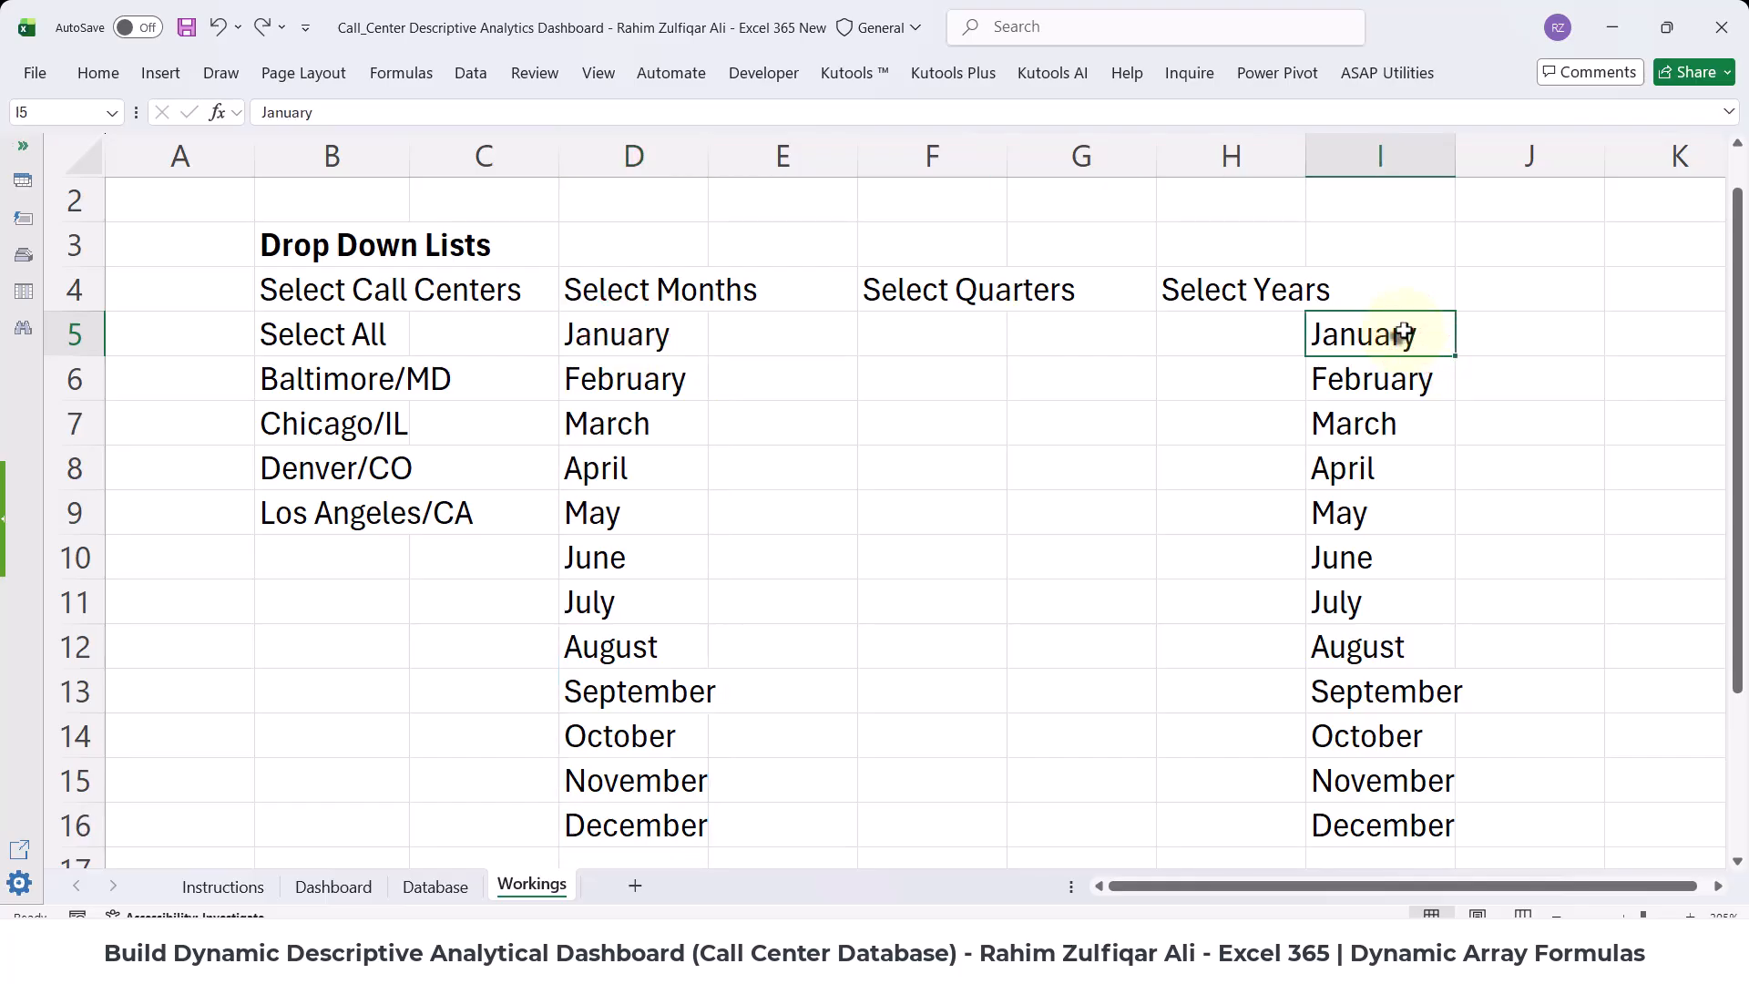
pyautogui.moveTo(1402, 334); pyautogui.dragTo(1380, 824)
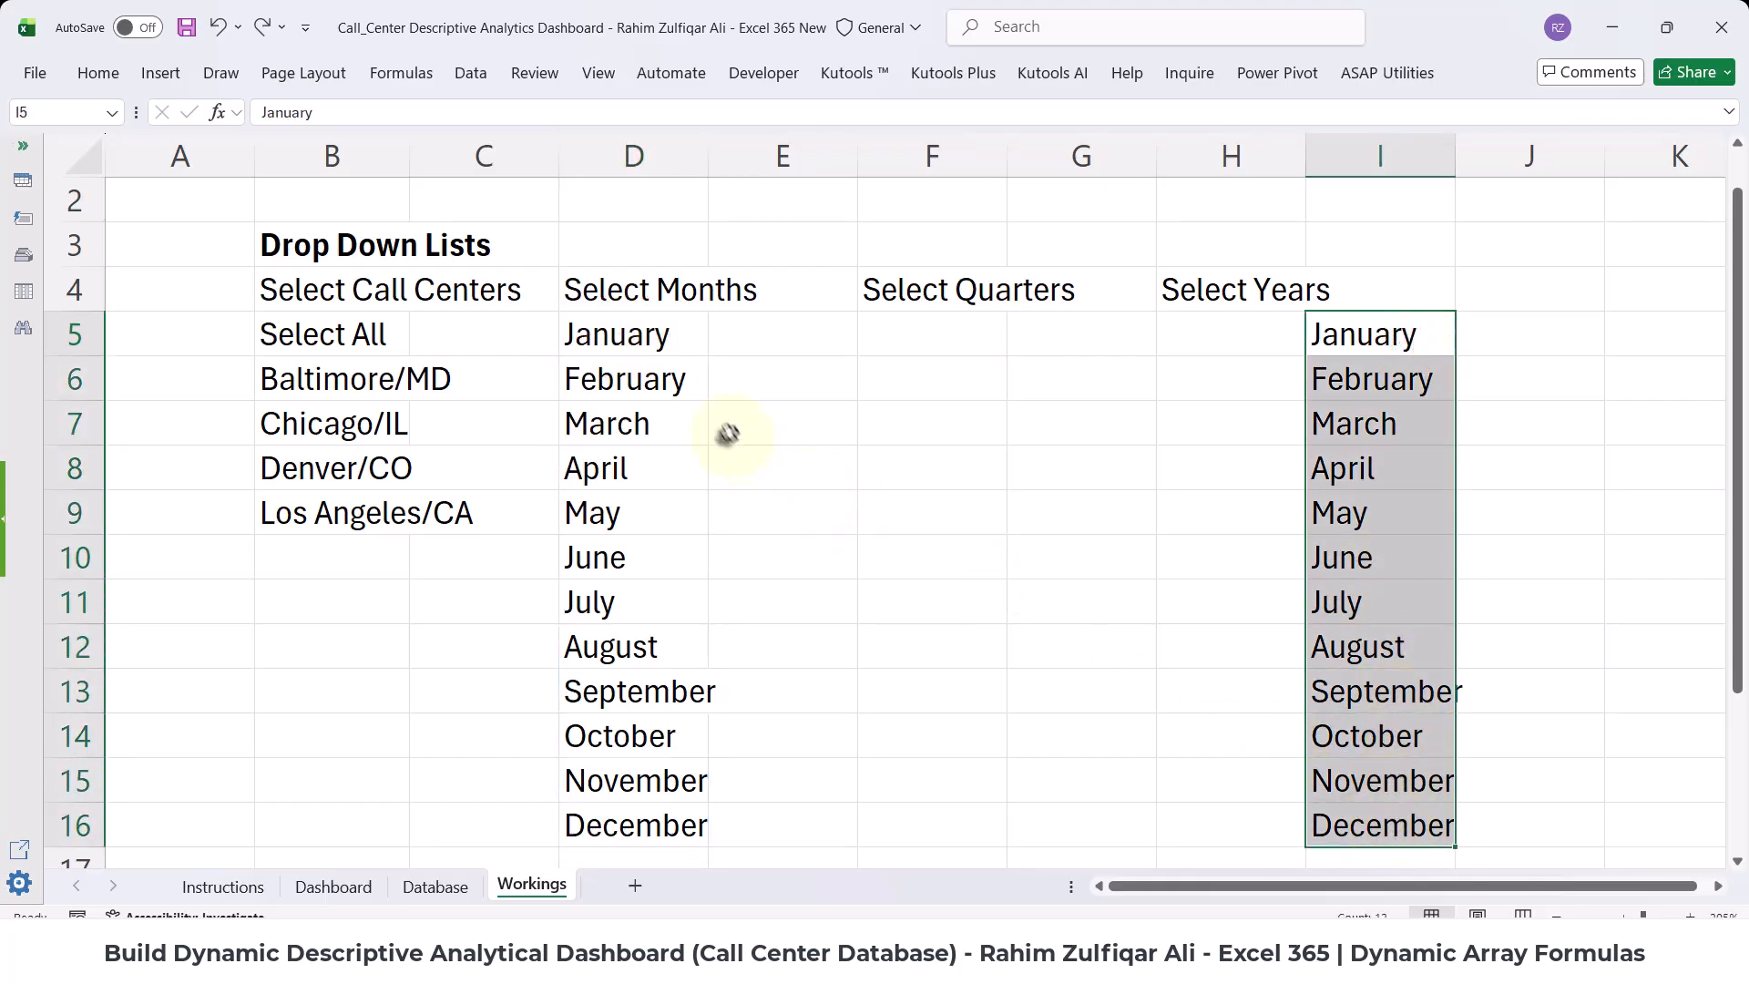
# - Convert the I5:I16 reference in the D5 formula into a hardcoded array of its month names and commit it
pyautogui.doubleClick(593, 334)
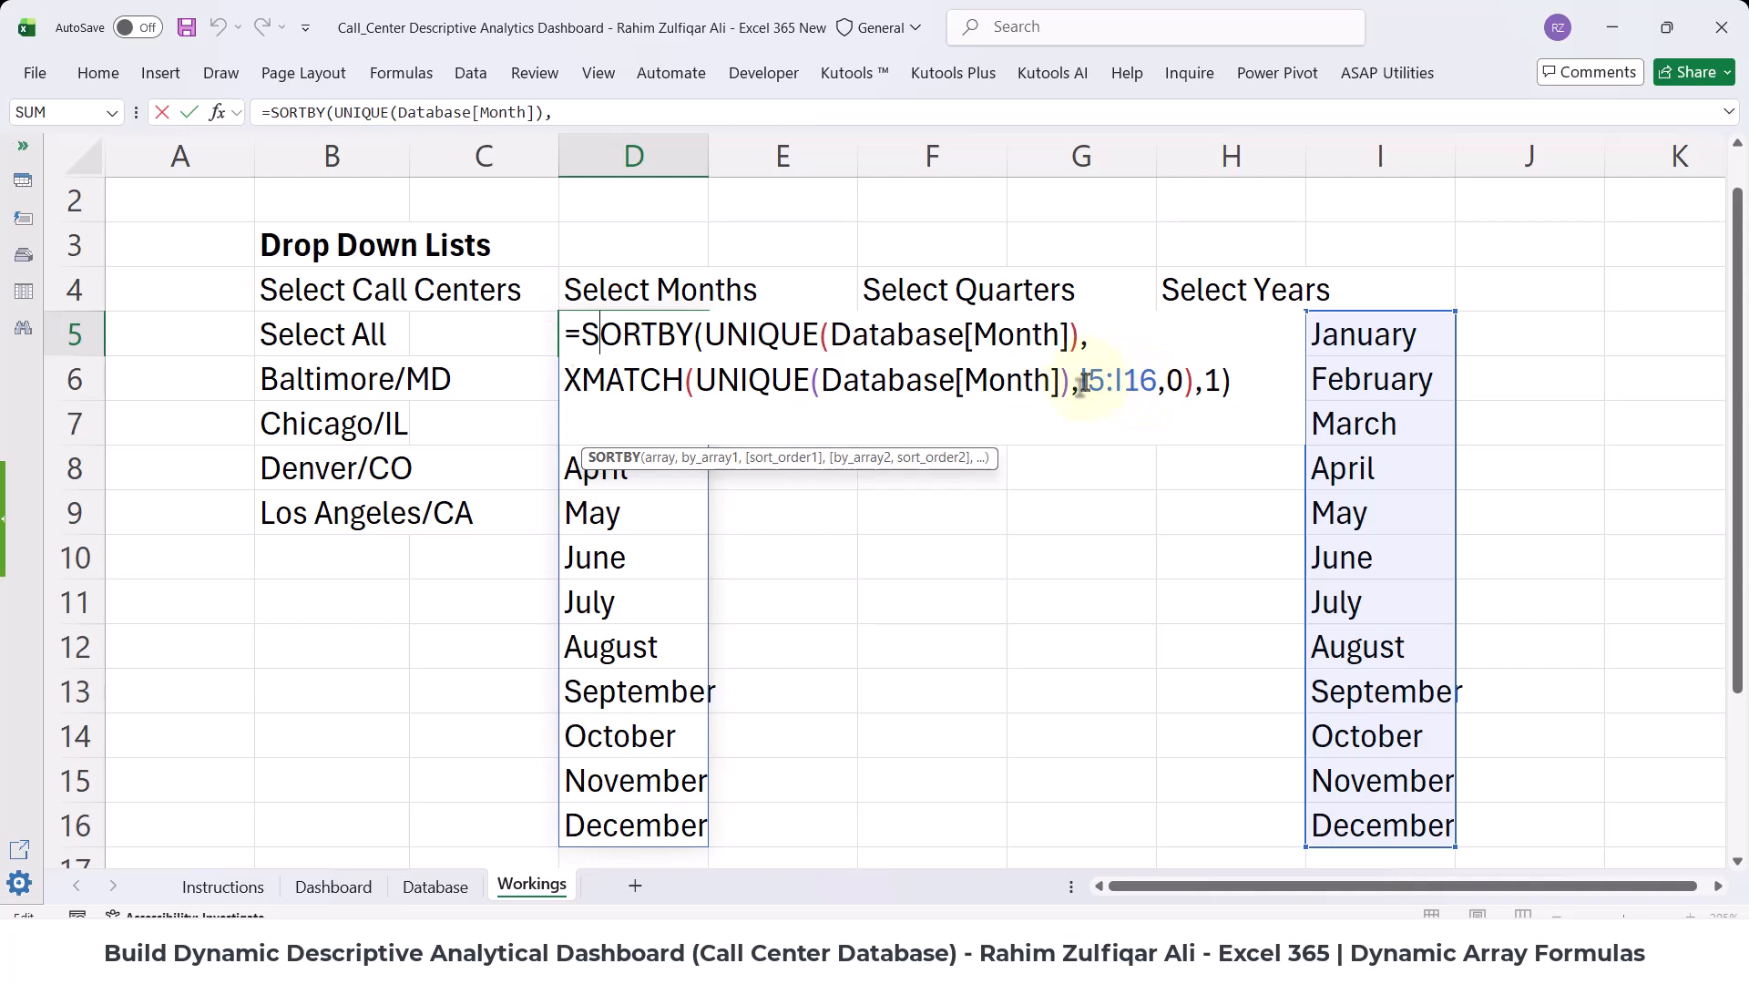
pyautogui.moveTo(1082, 381); pyautogui.dragTo(1157, 381)
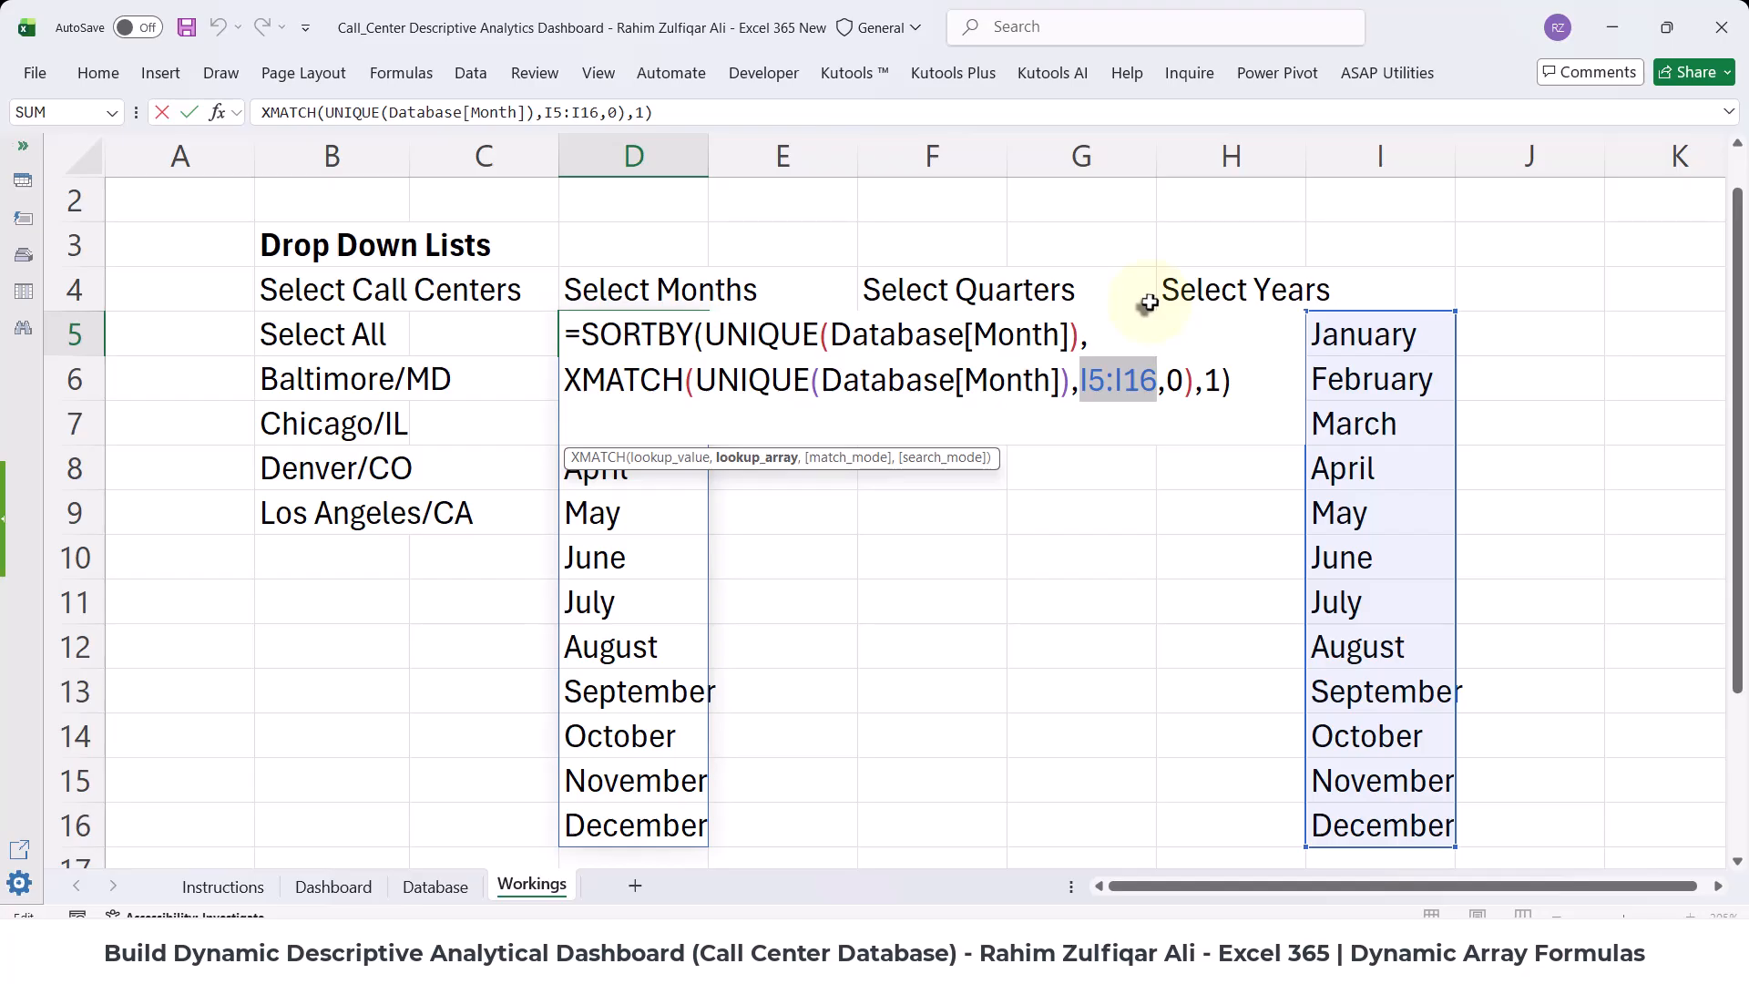
pyautogui.click(1129, 375)
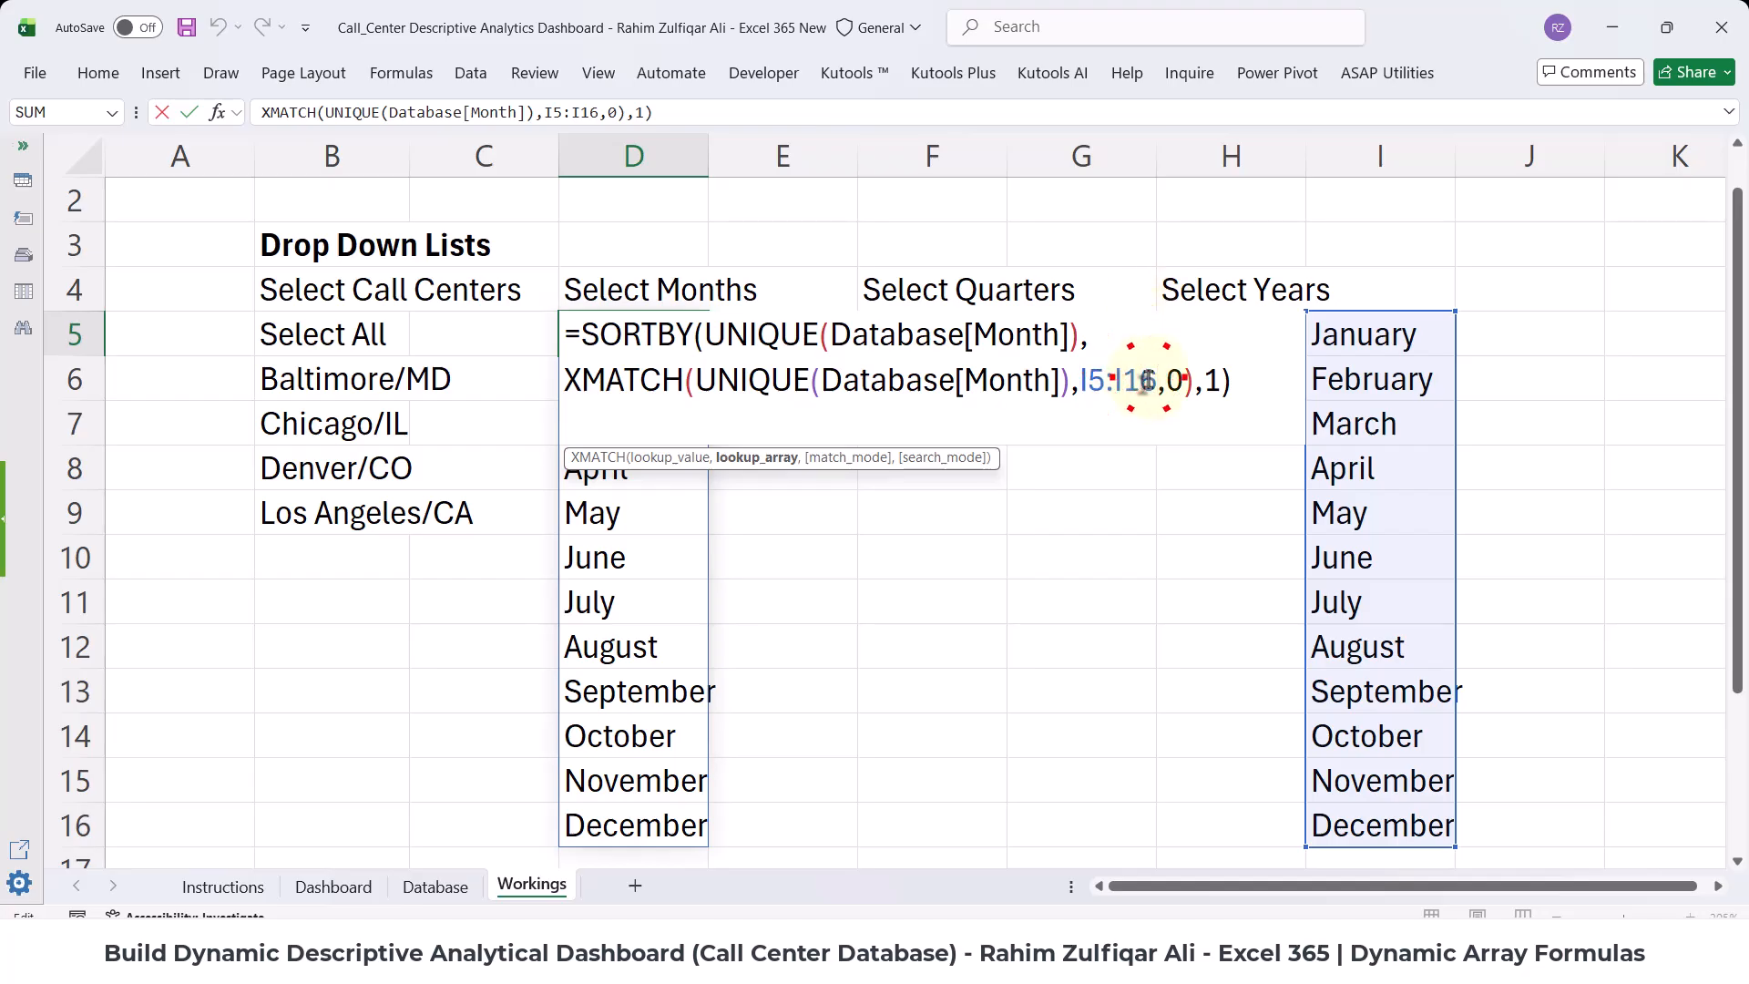
pyautogui.doubleClick(1148, 379)
pyautogui.press('F9')
pyautogui.press('Return')
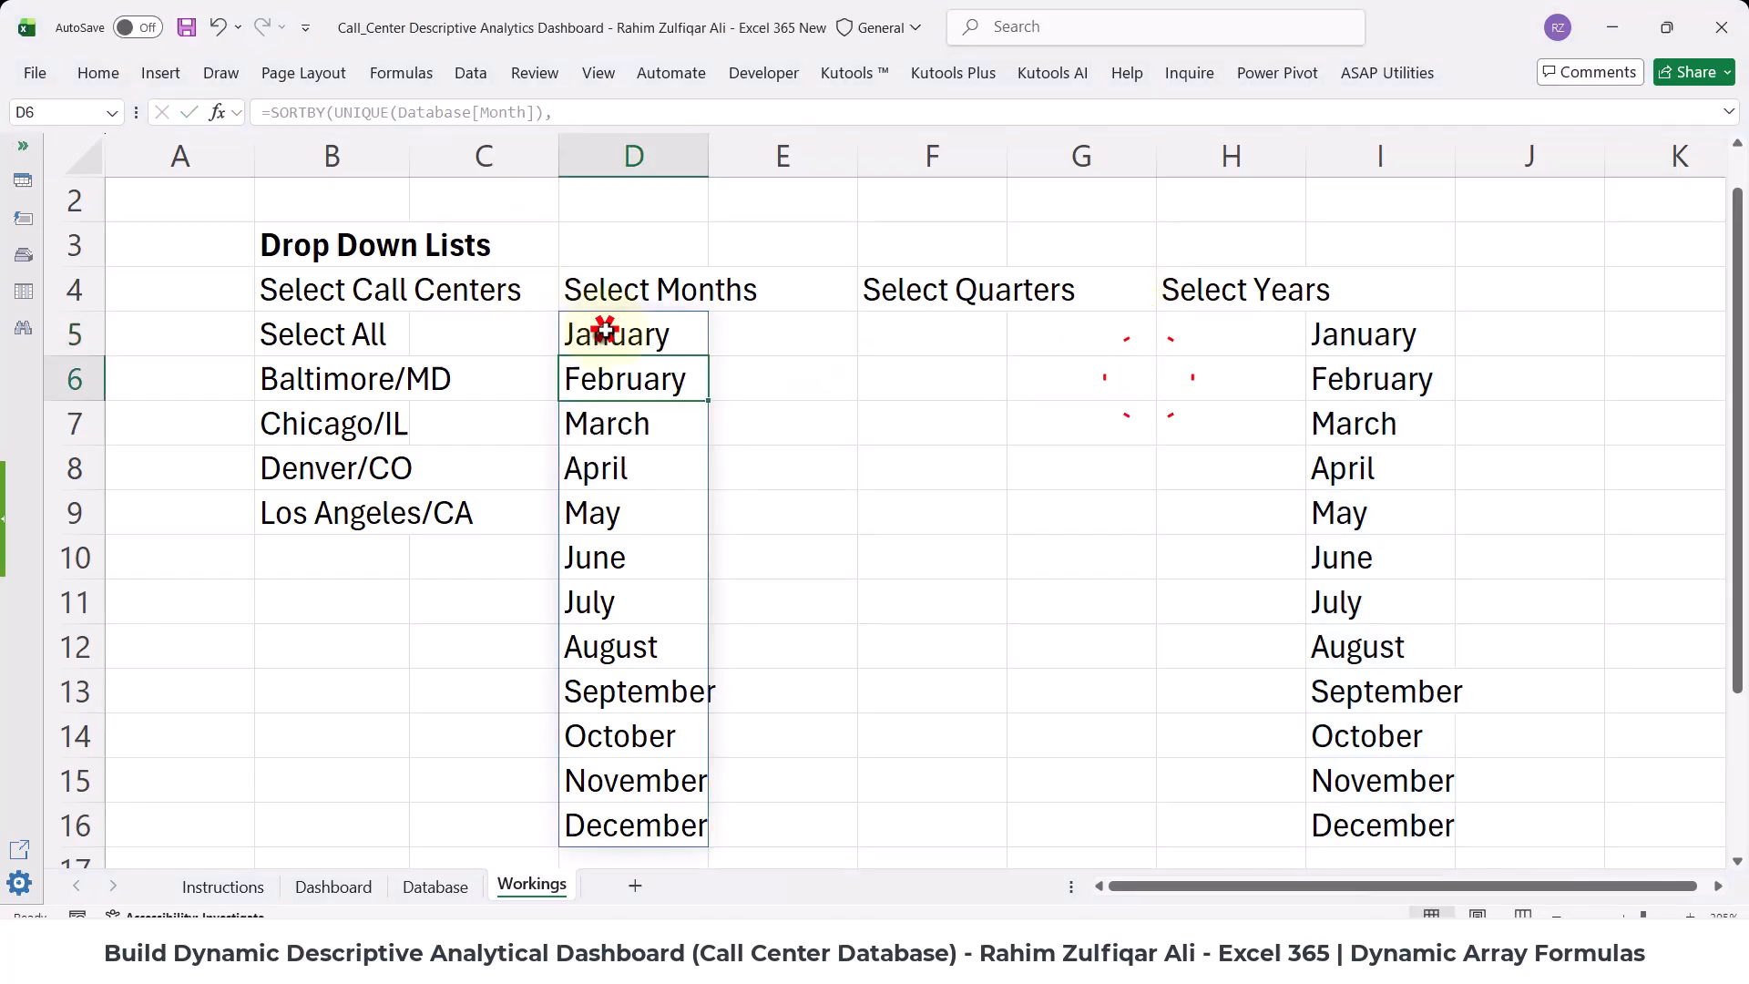
# - Review the hardcoded January-to-December array used as XMATCH's lookup_array in the D5 formula
pyautogui.doubleClick(608, 331)
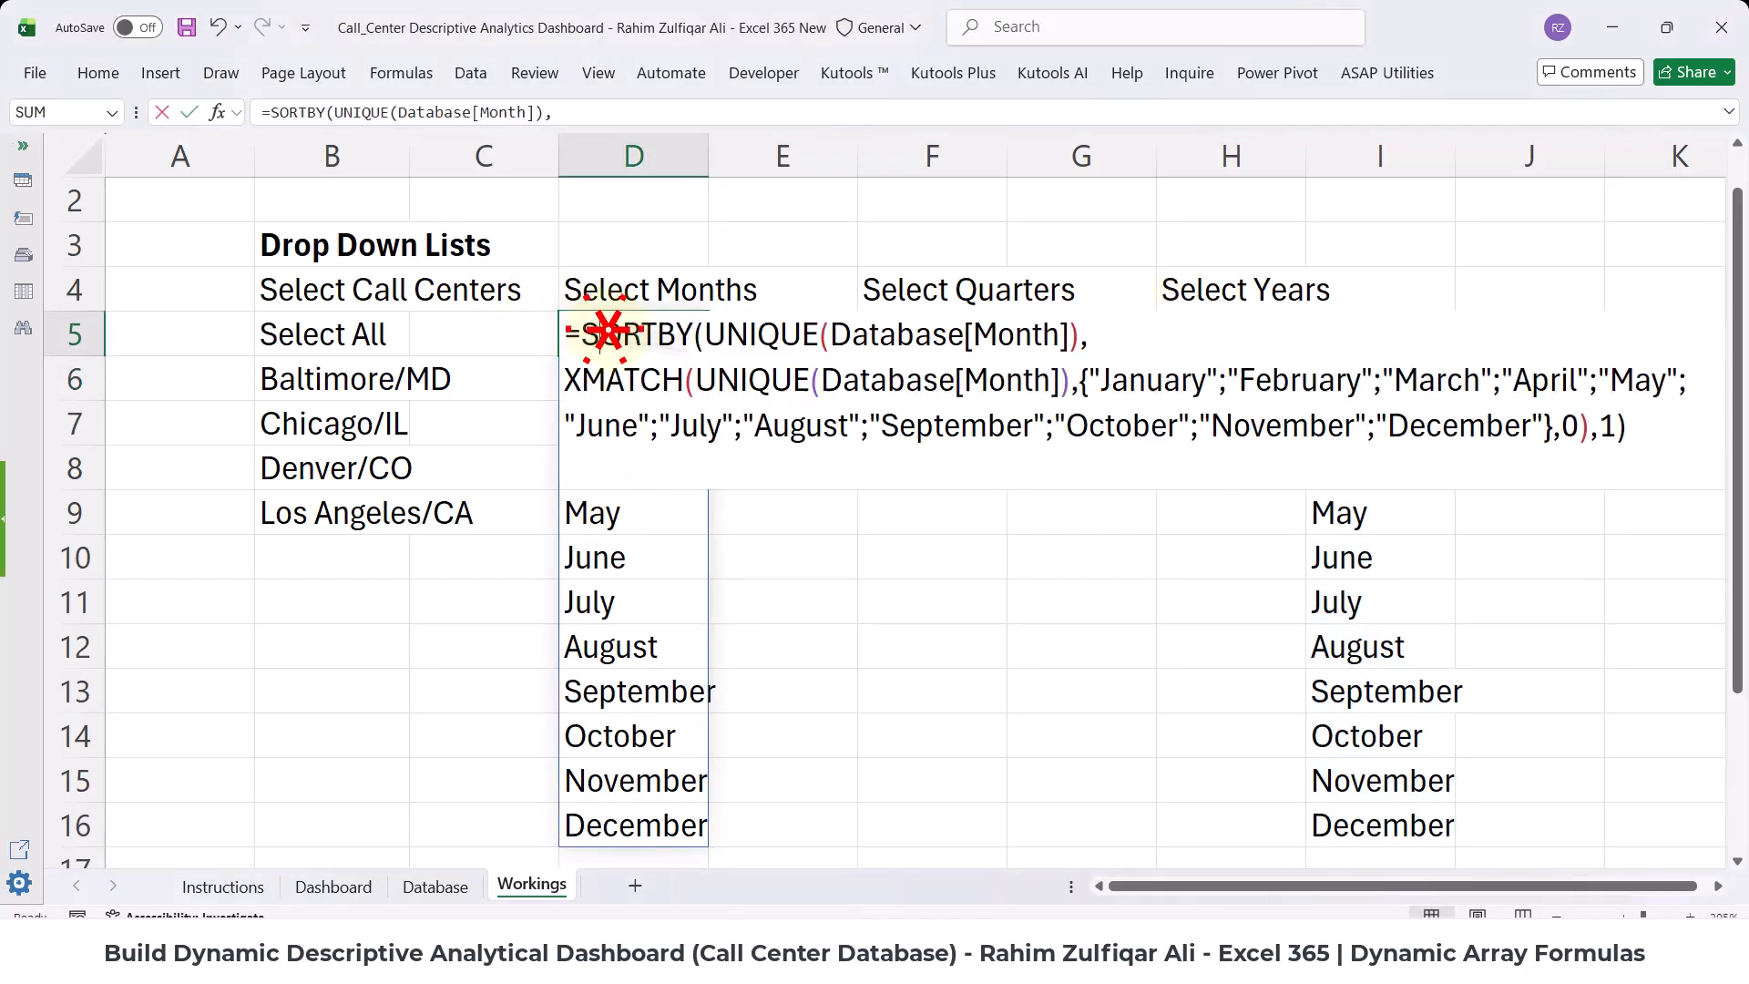
pyautogui.moveTo(1080, 378); pyautogui.dragTo(1554, 425)
pyautogui.moveTo(1218, 381)
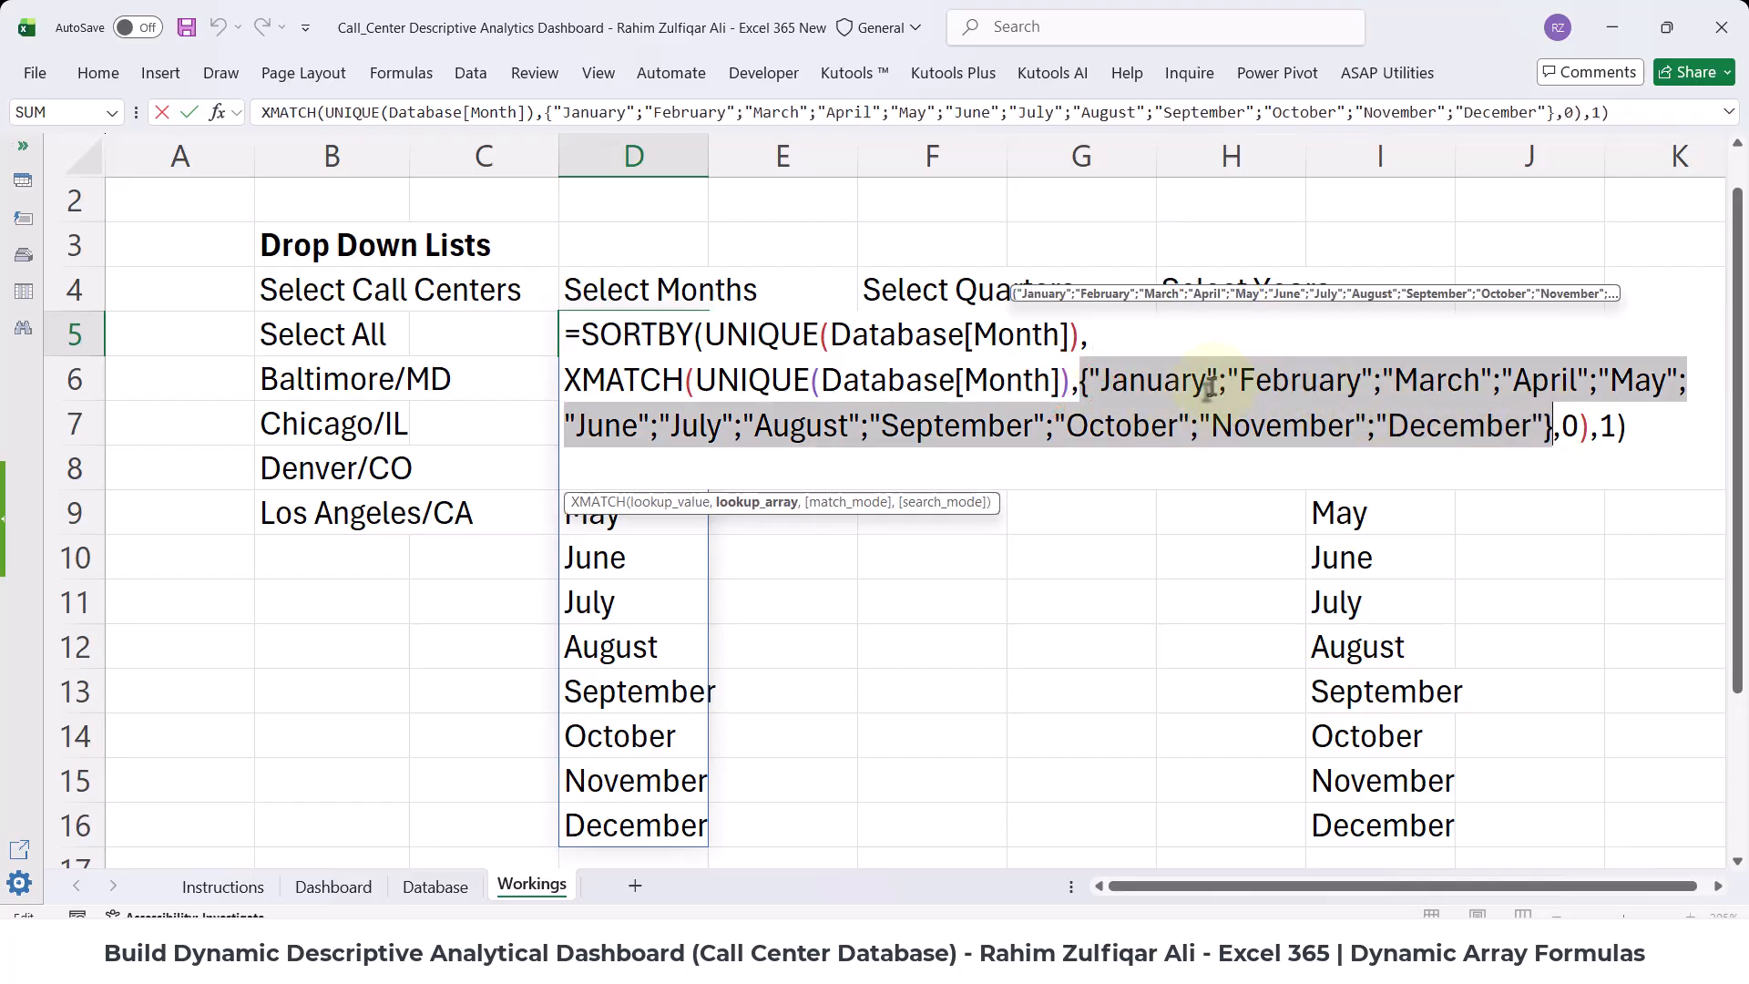
pyautogui.click(1093, 378)
pyautogui.moveTo(1082, 379); pyautogui.dragTo(1558, 425)
pyautogui.click(1268, 379)
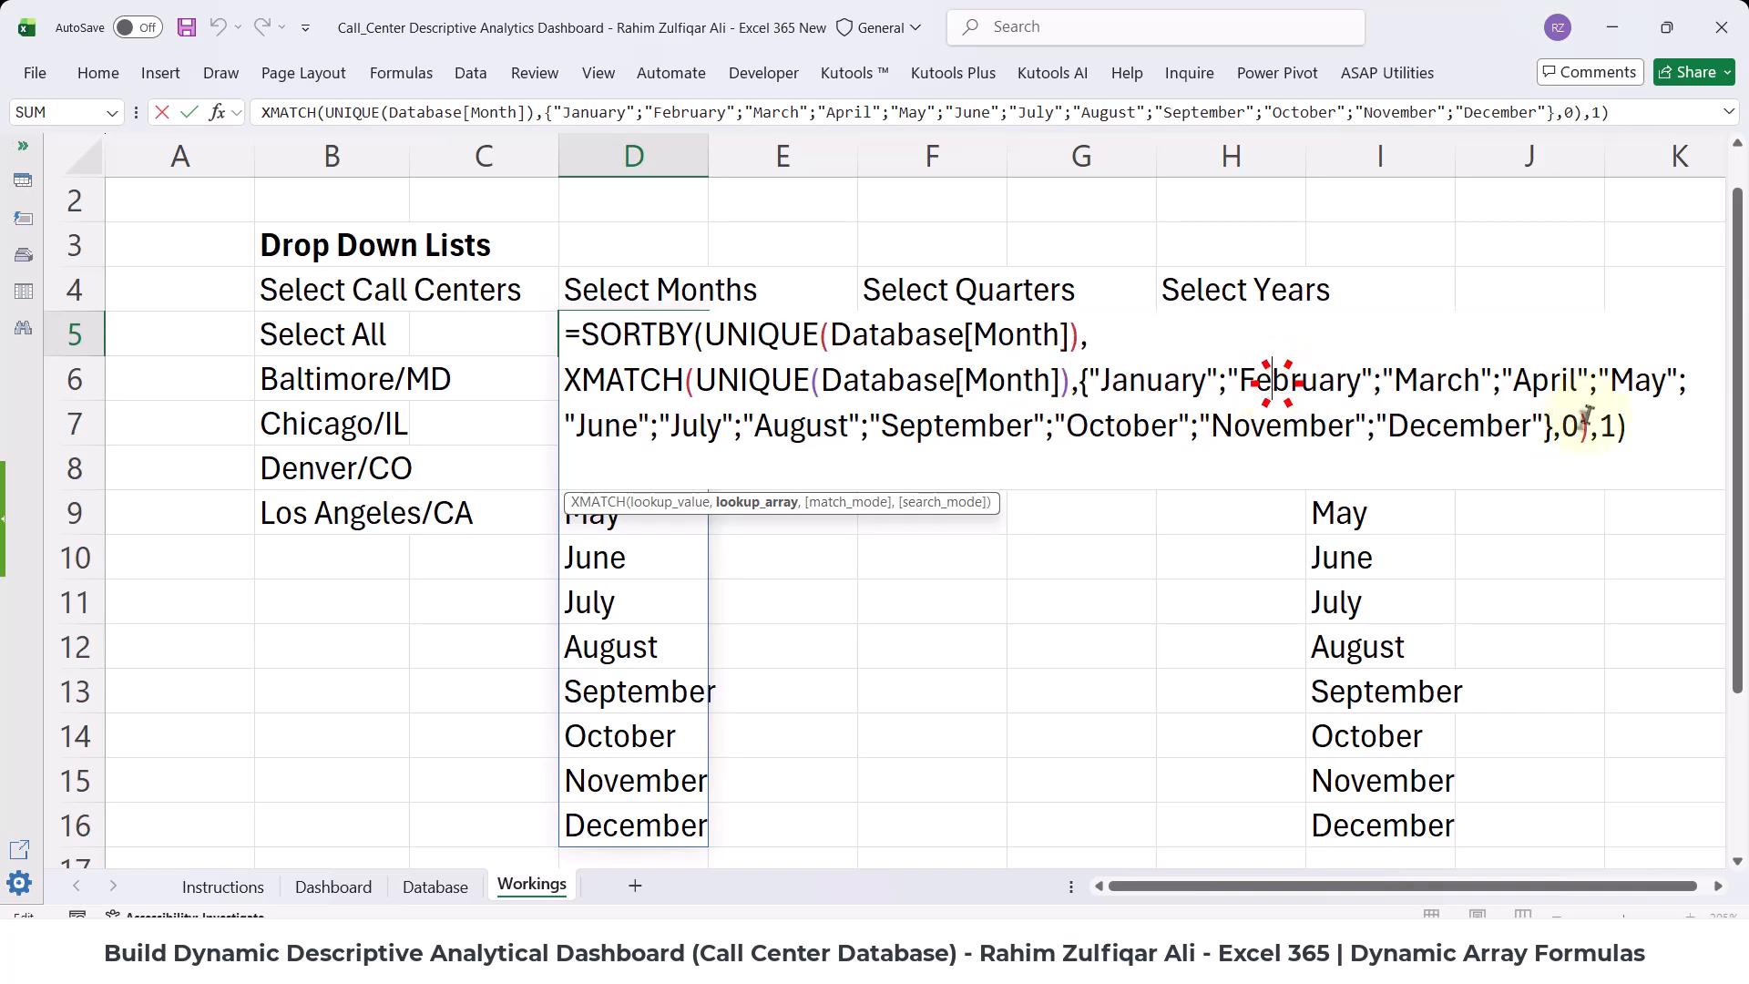
# - Try setting SORTBY's sort_order1 to -1 (descending) in the D5 formula and check the spilled month order
pyautogui.click(1608, 426)
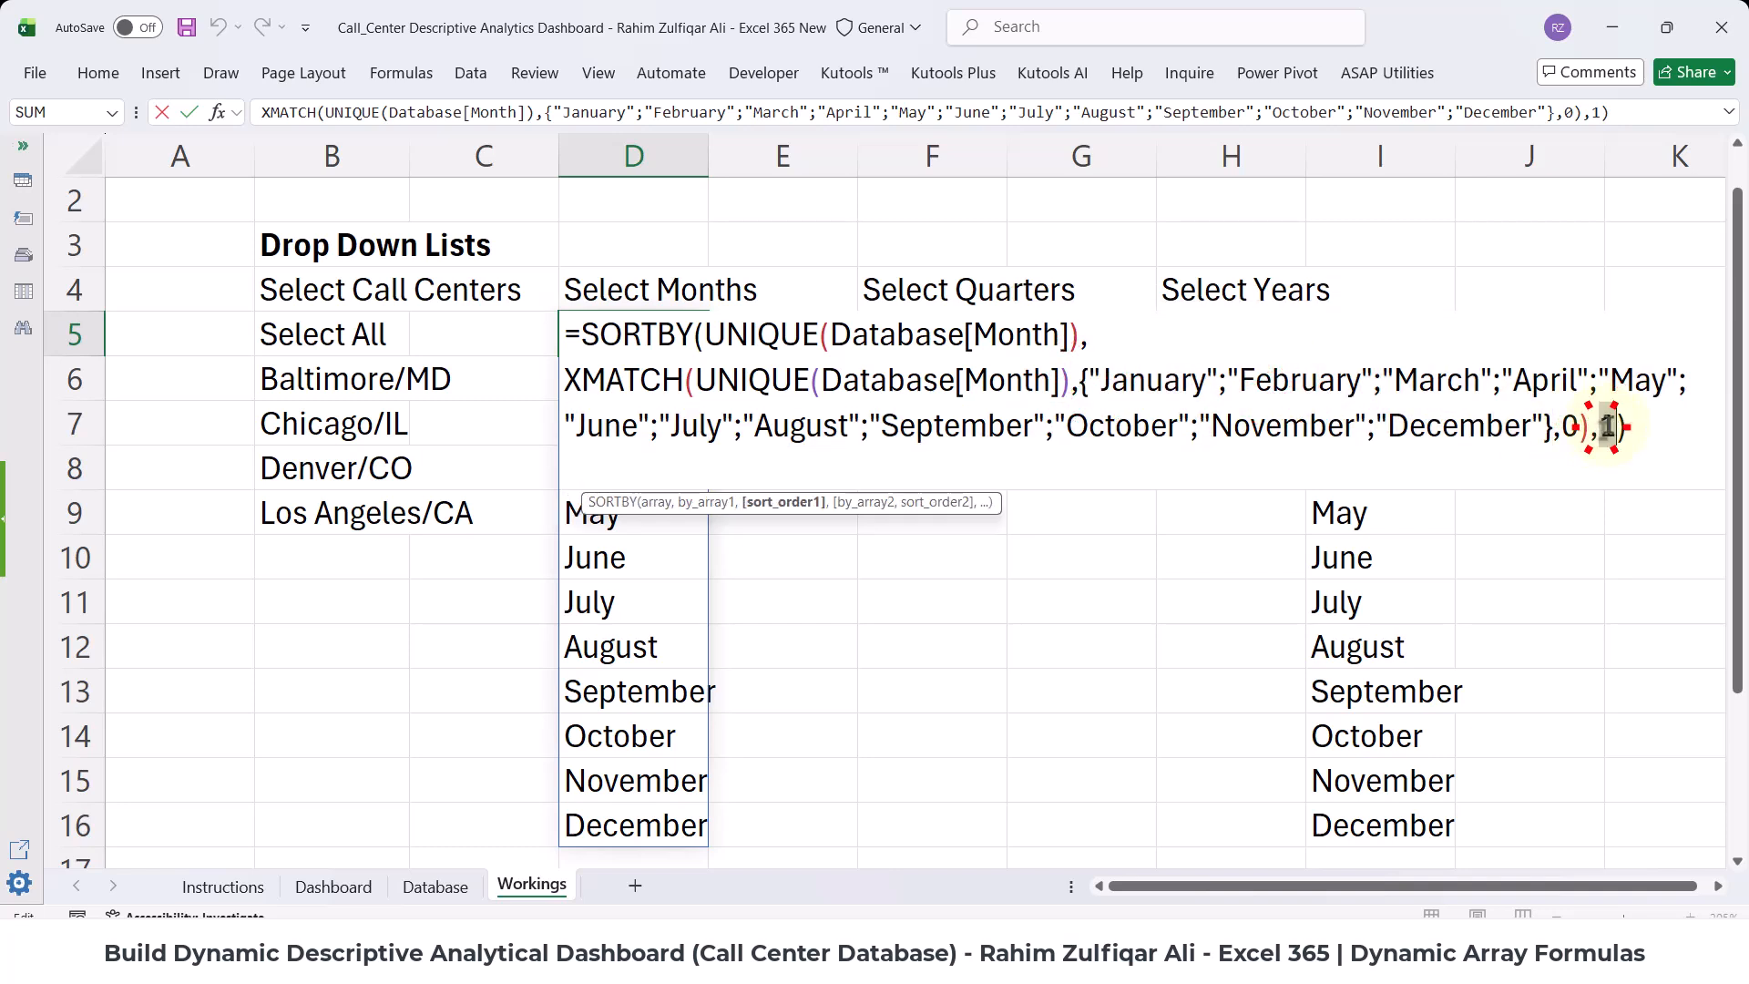
pyautogui.doubleClick(1608, 426)
pyautogui.write('-1')
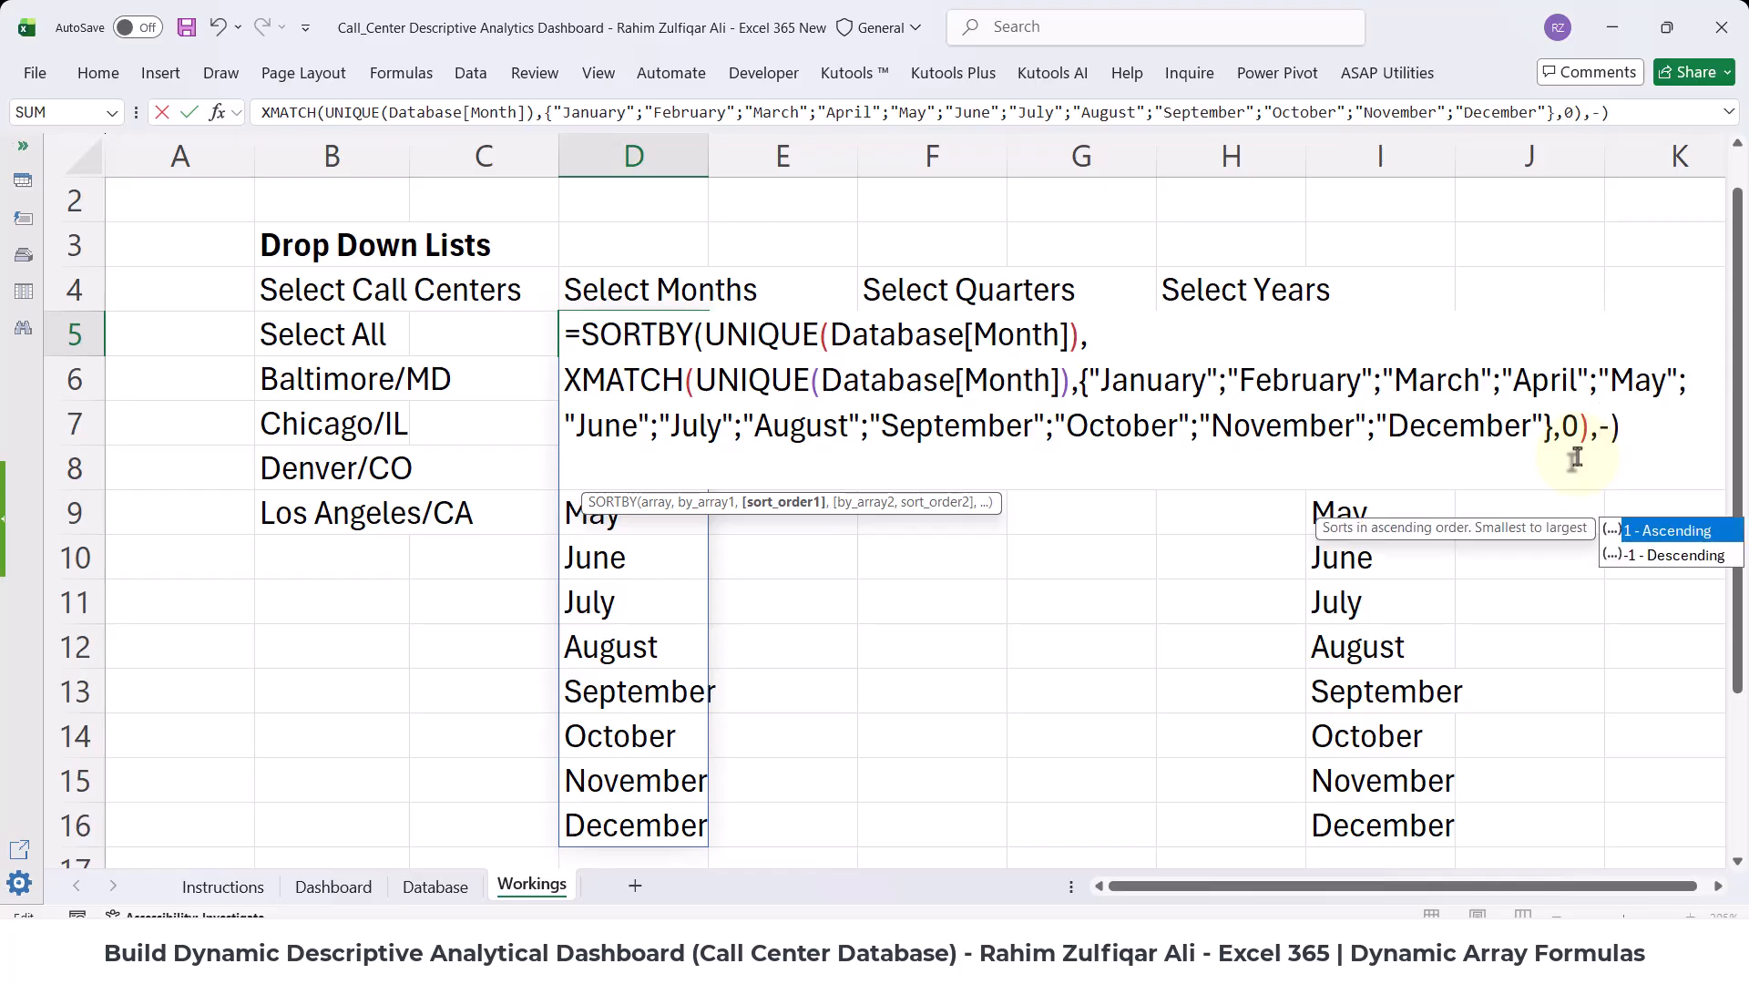
pyautogui.press('Return')
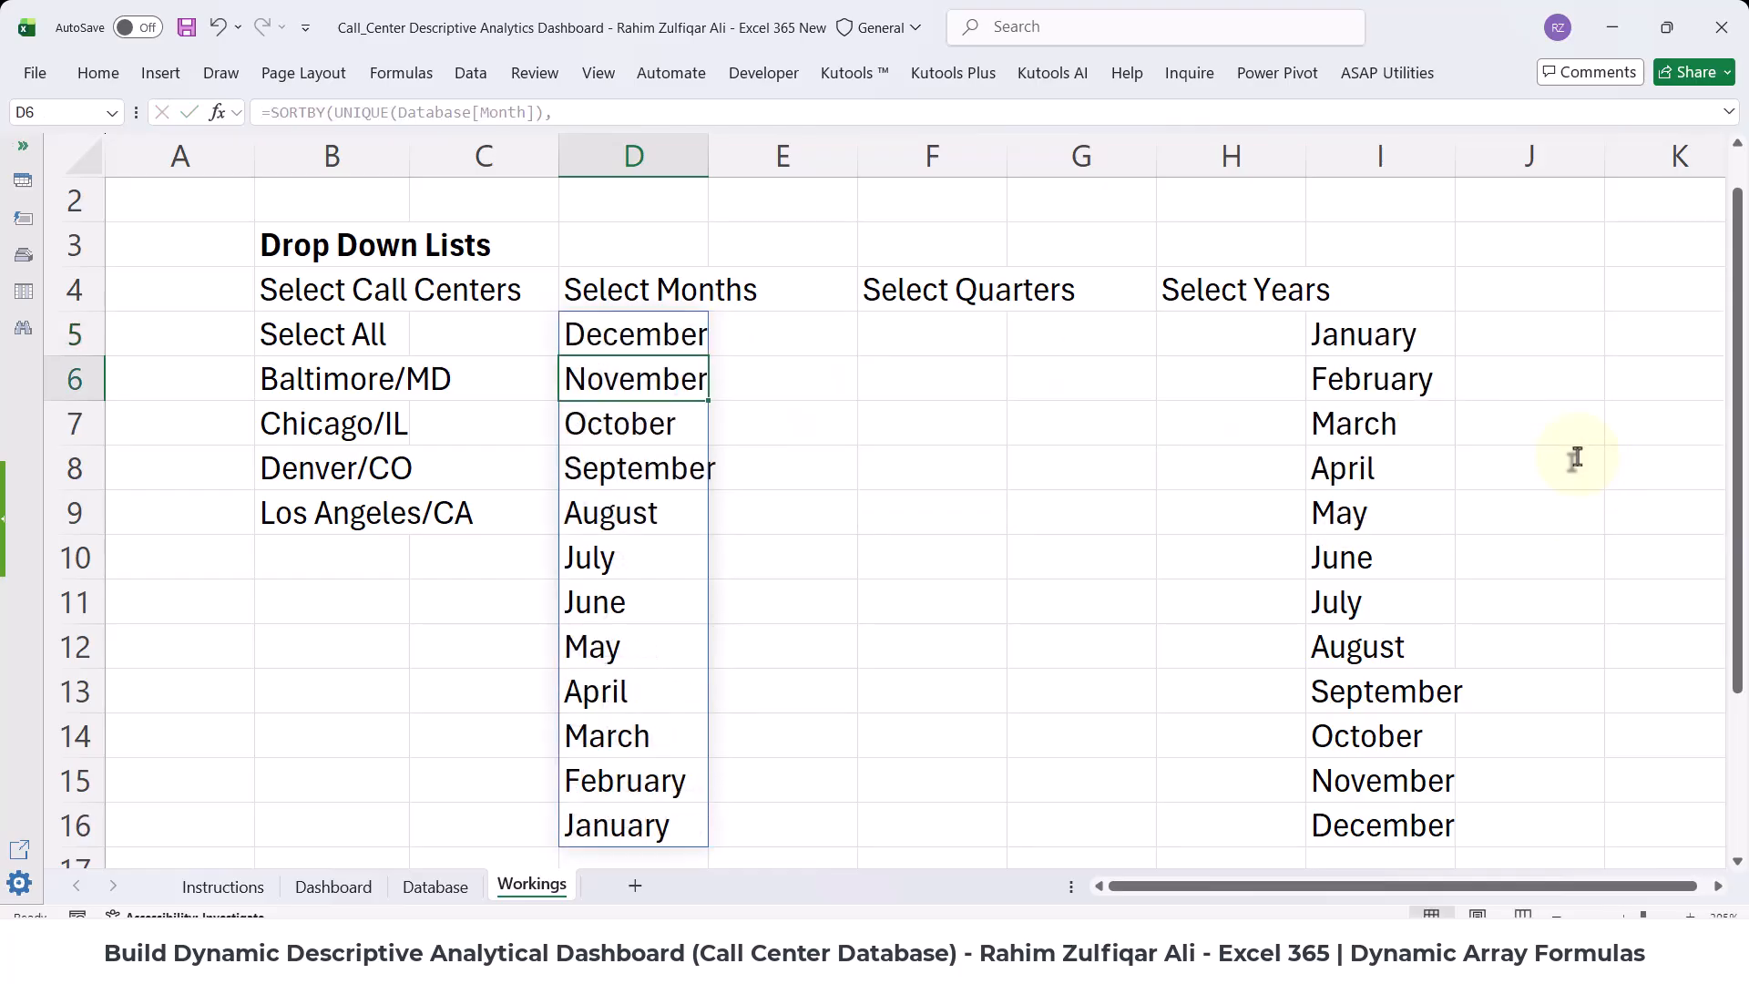
pyautogui.click(573, 333)
pyautogui.click(646, 827)
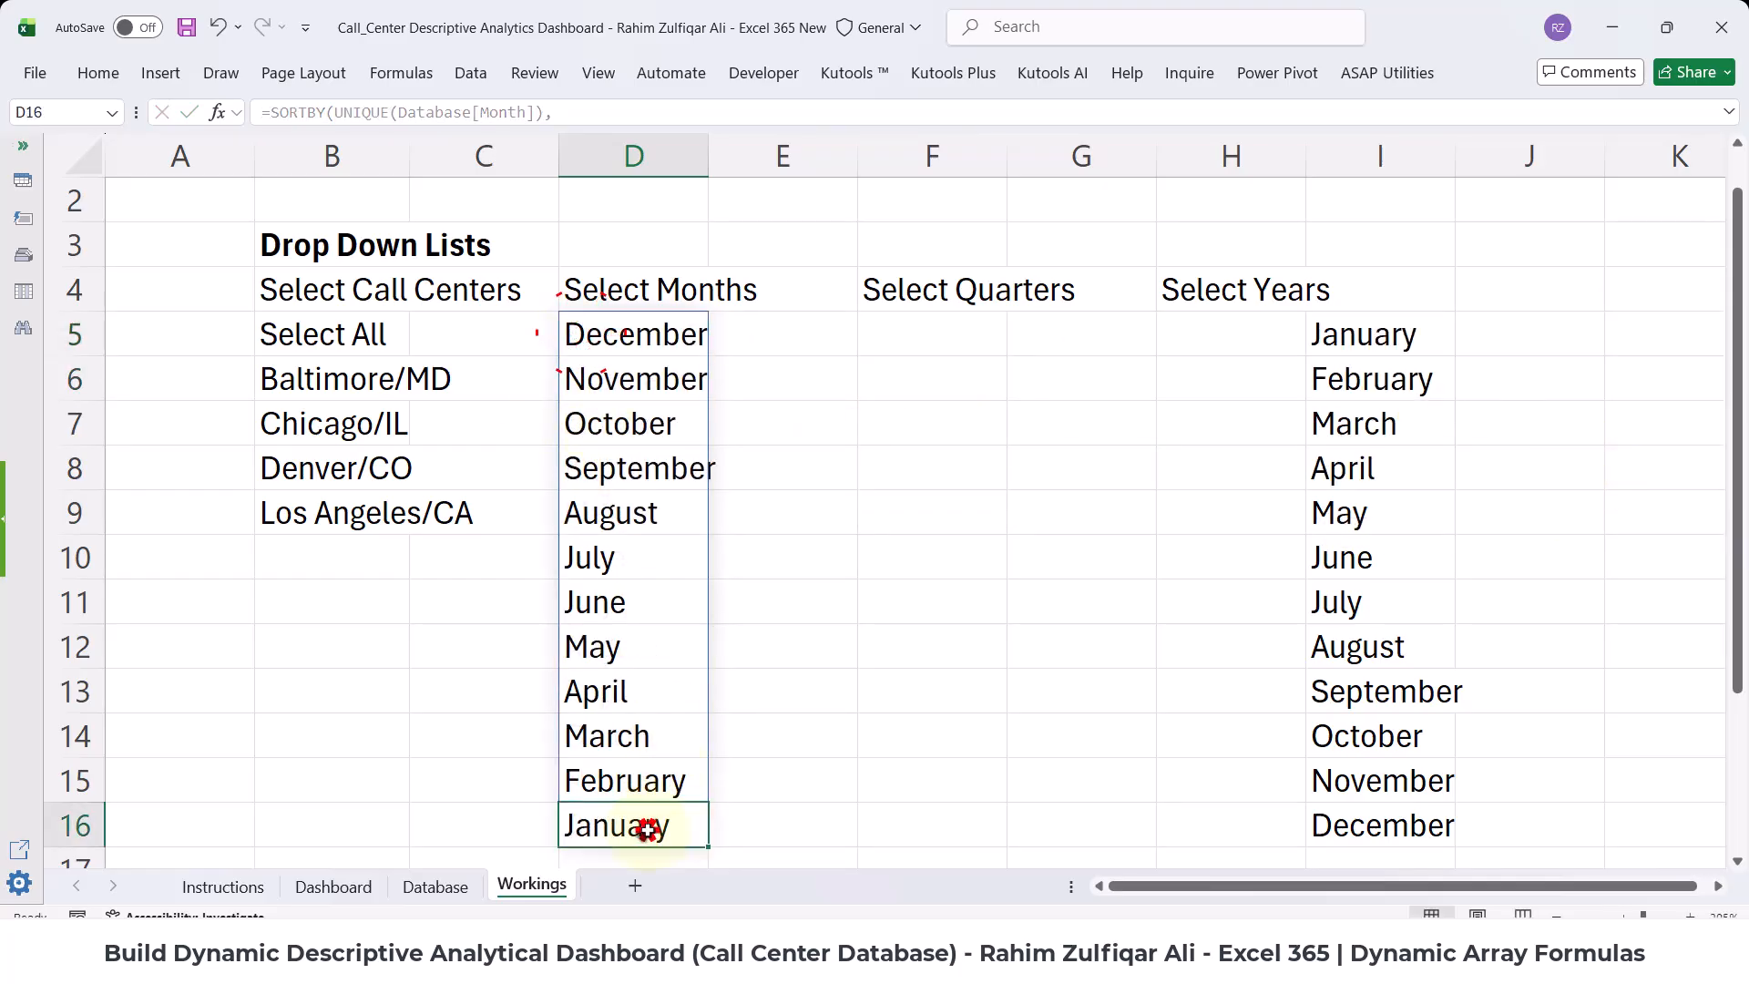
pyautogui.click(628, 337)
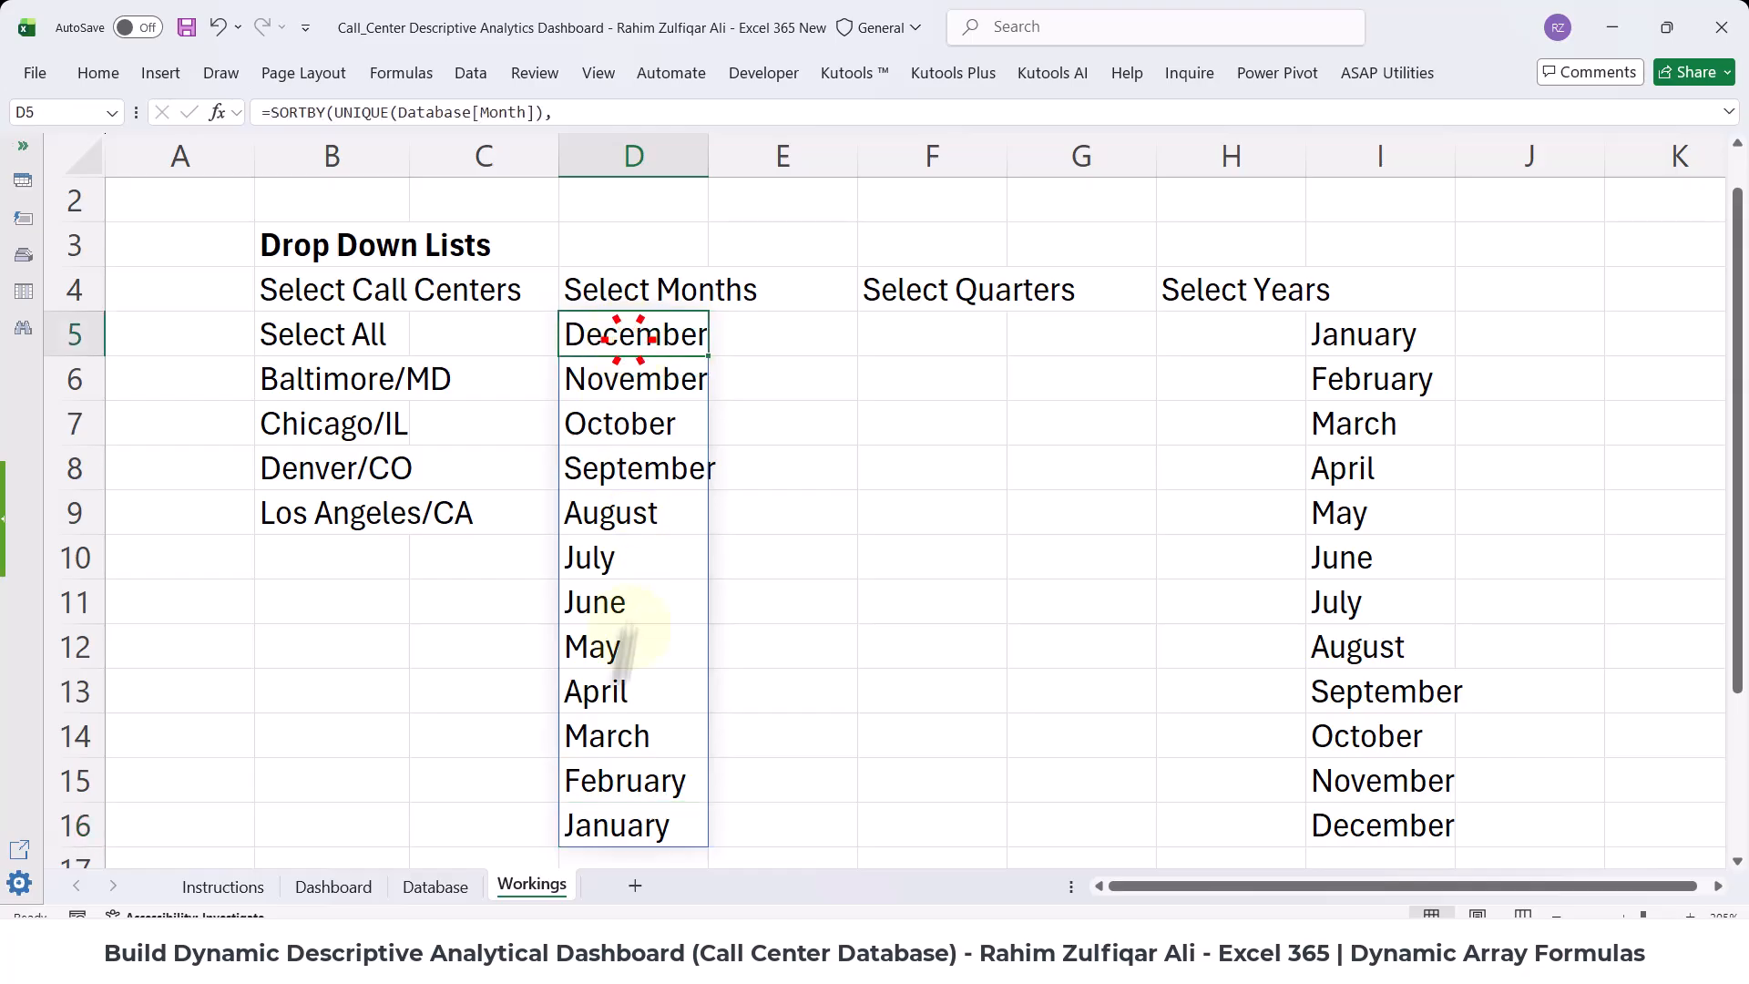
pyautogui.click(625, 822)
pyautogui.doubleClick(601, 361)
pyautogui.click(603, 341)
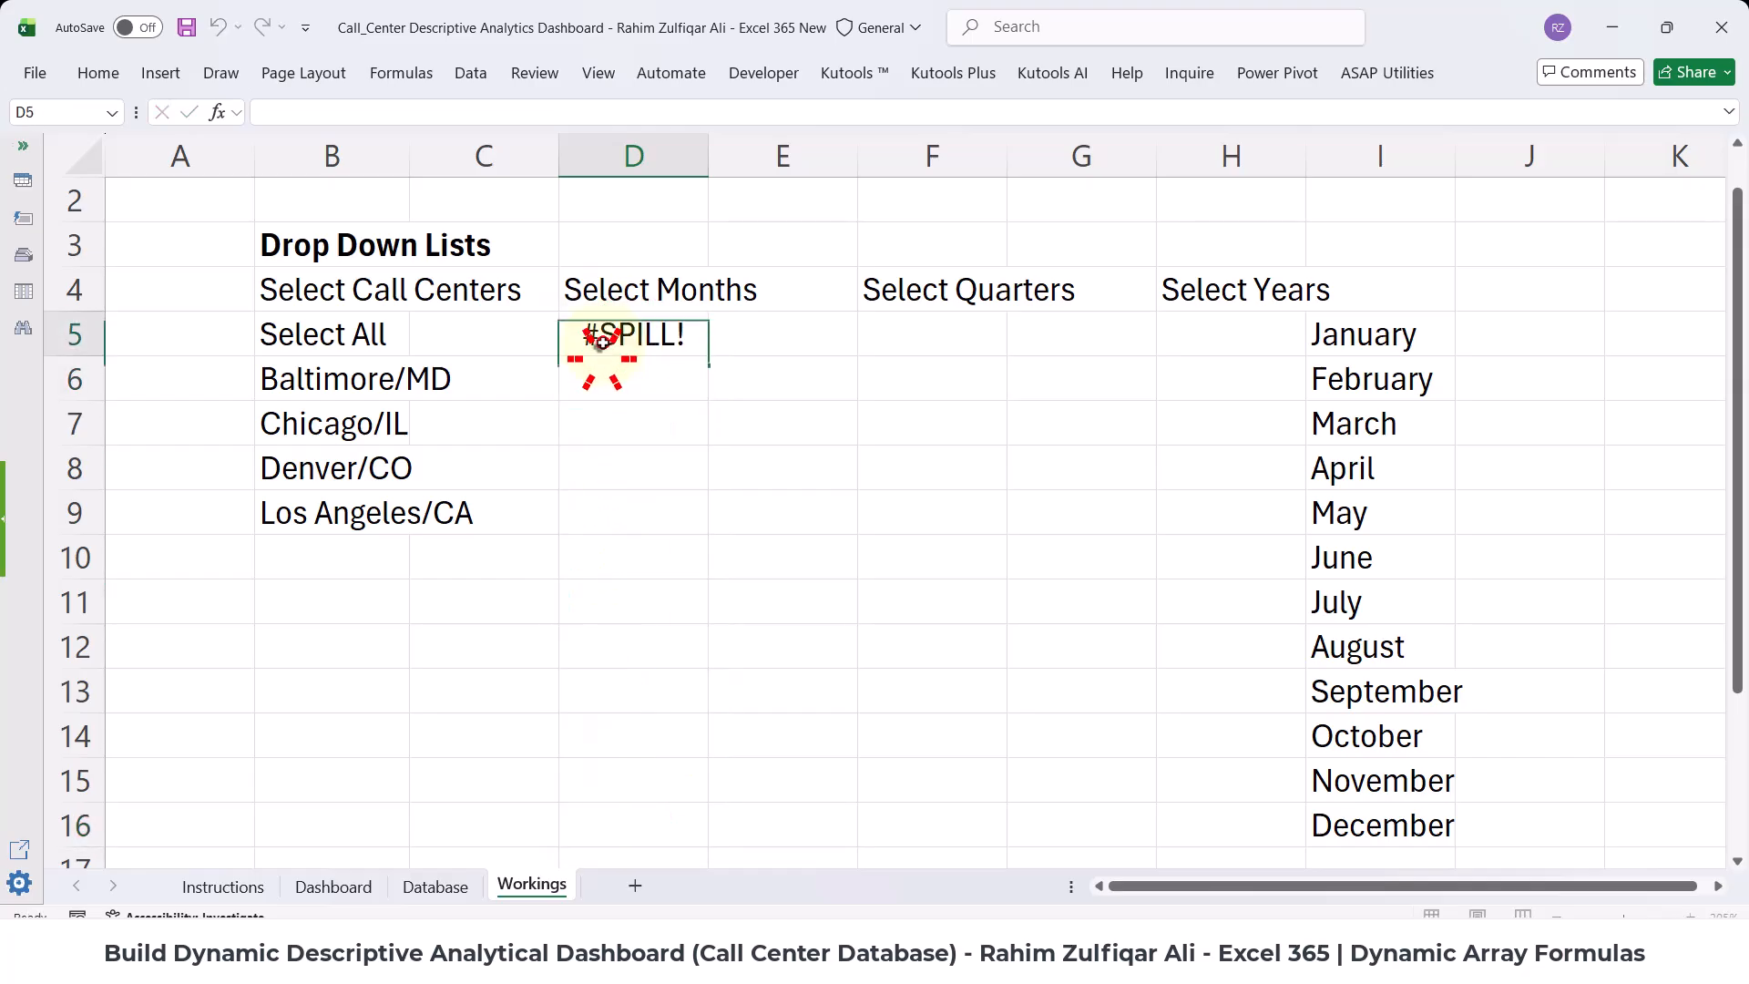
# - Set SORTBY's sort_order1 in the D5 formula to 1 (ascending), commit it, and check the first and last months
pyautogui.doubleClick(606, 332)
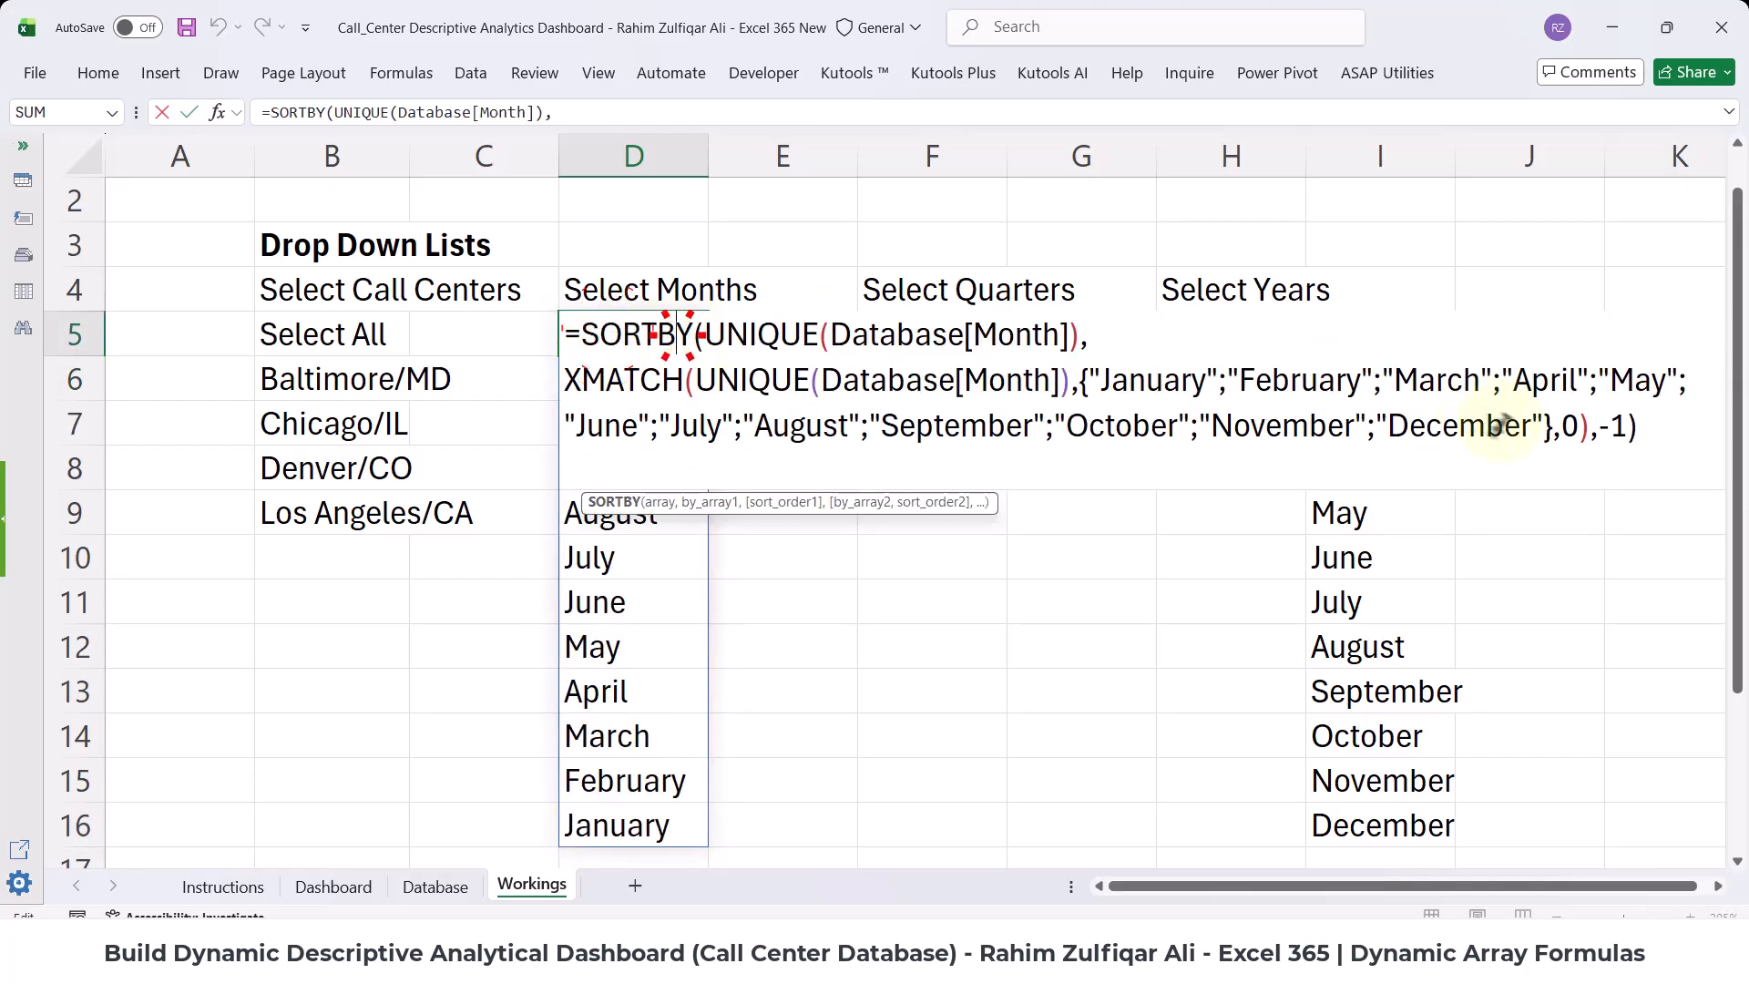
pyautogui.click(1613, 428)
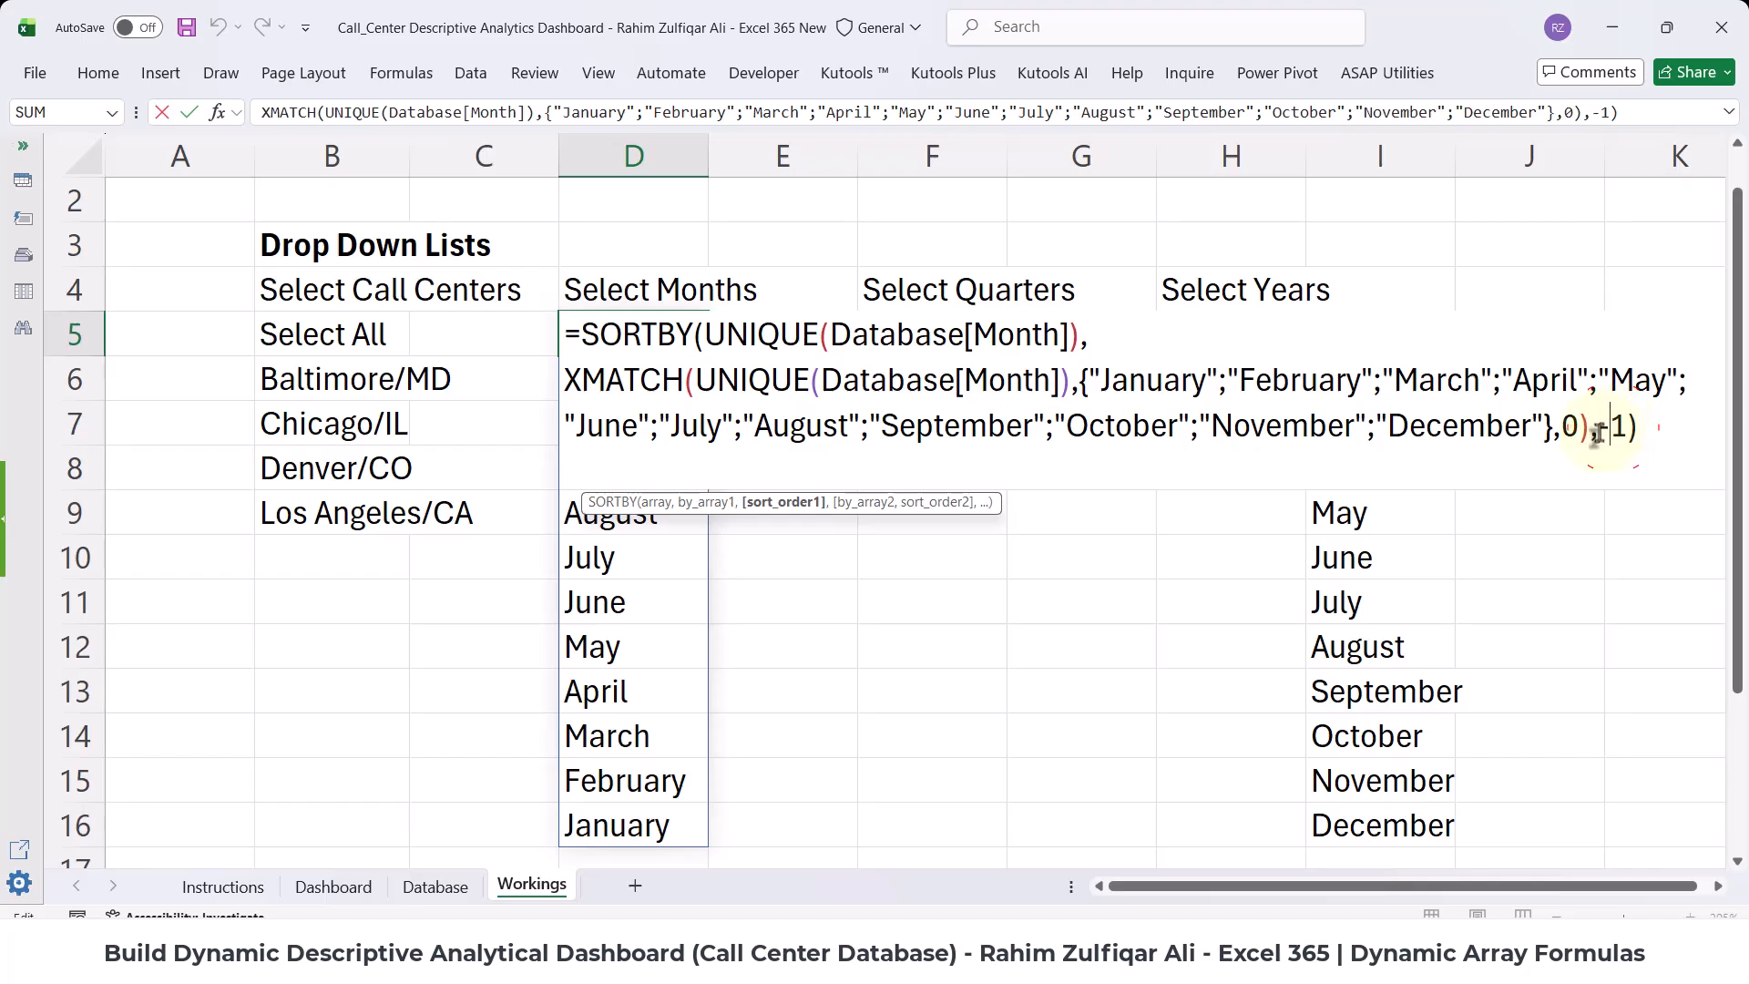
pyautogui.doubleClick(1607, 427)
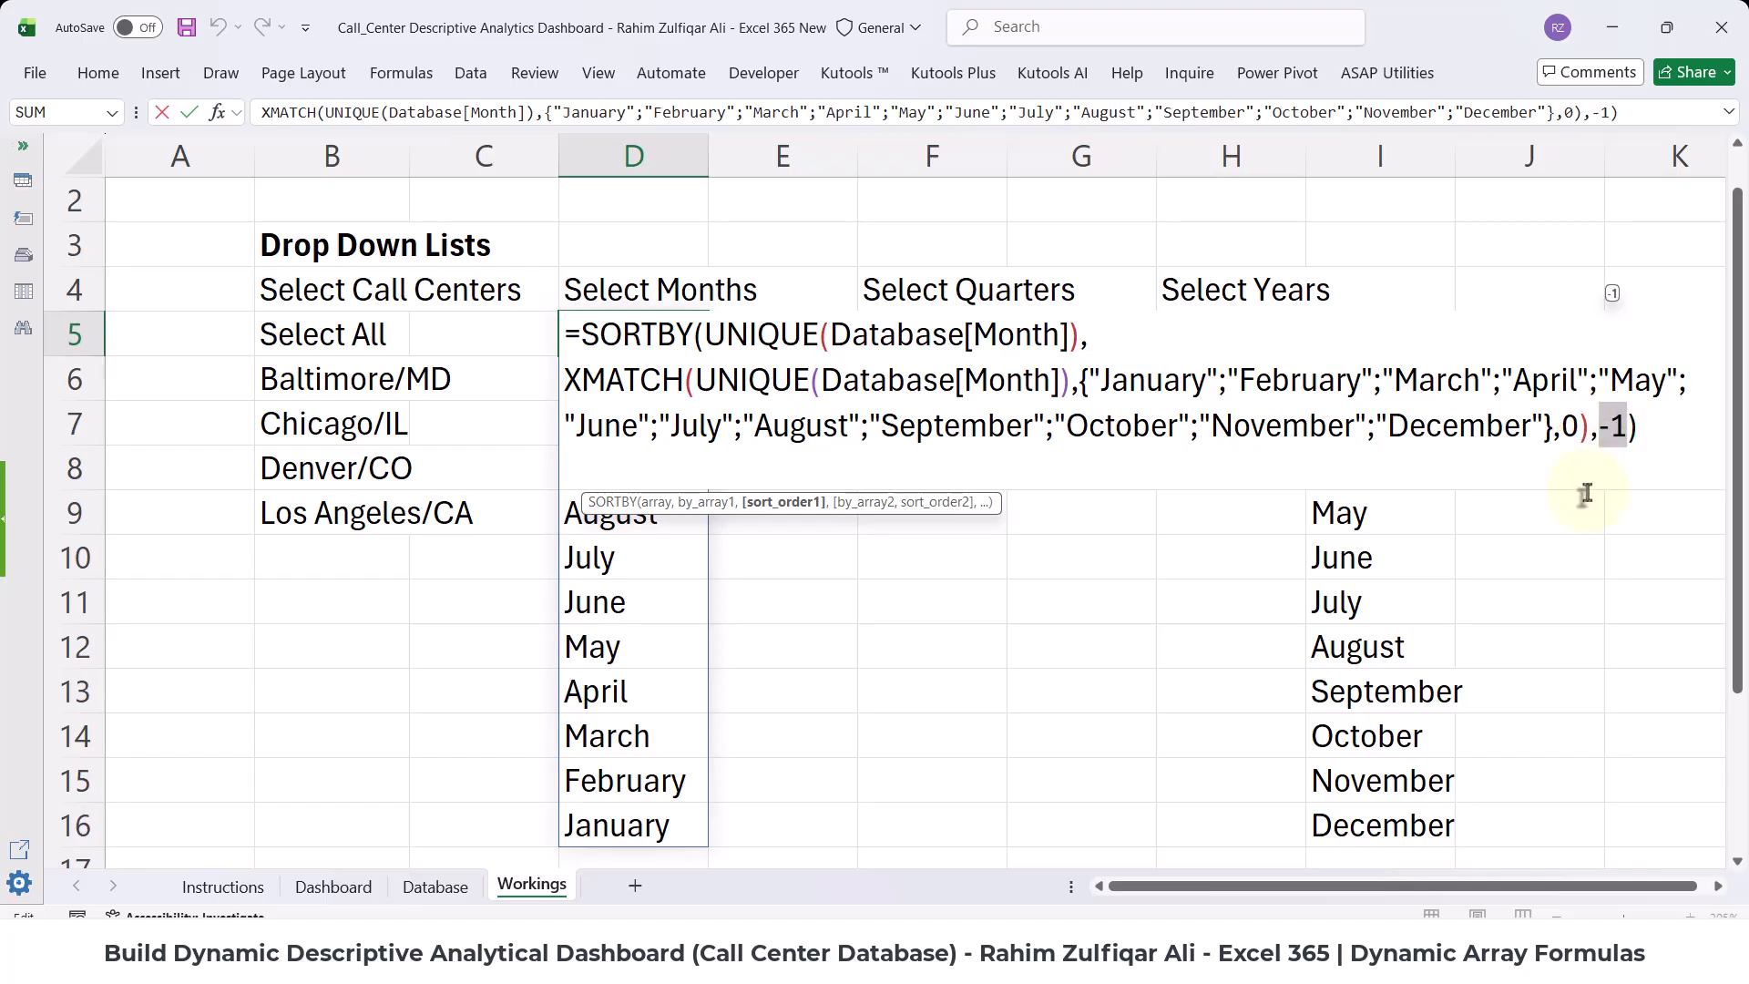
pyautogui.write('1')
pyautogui.press('Return')
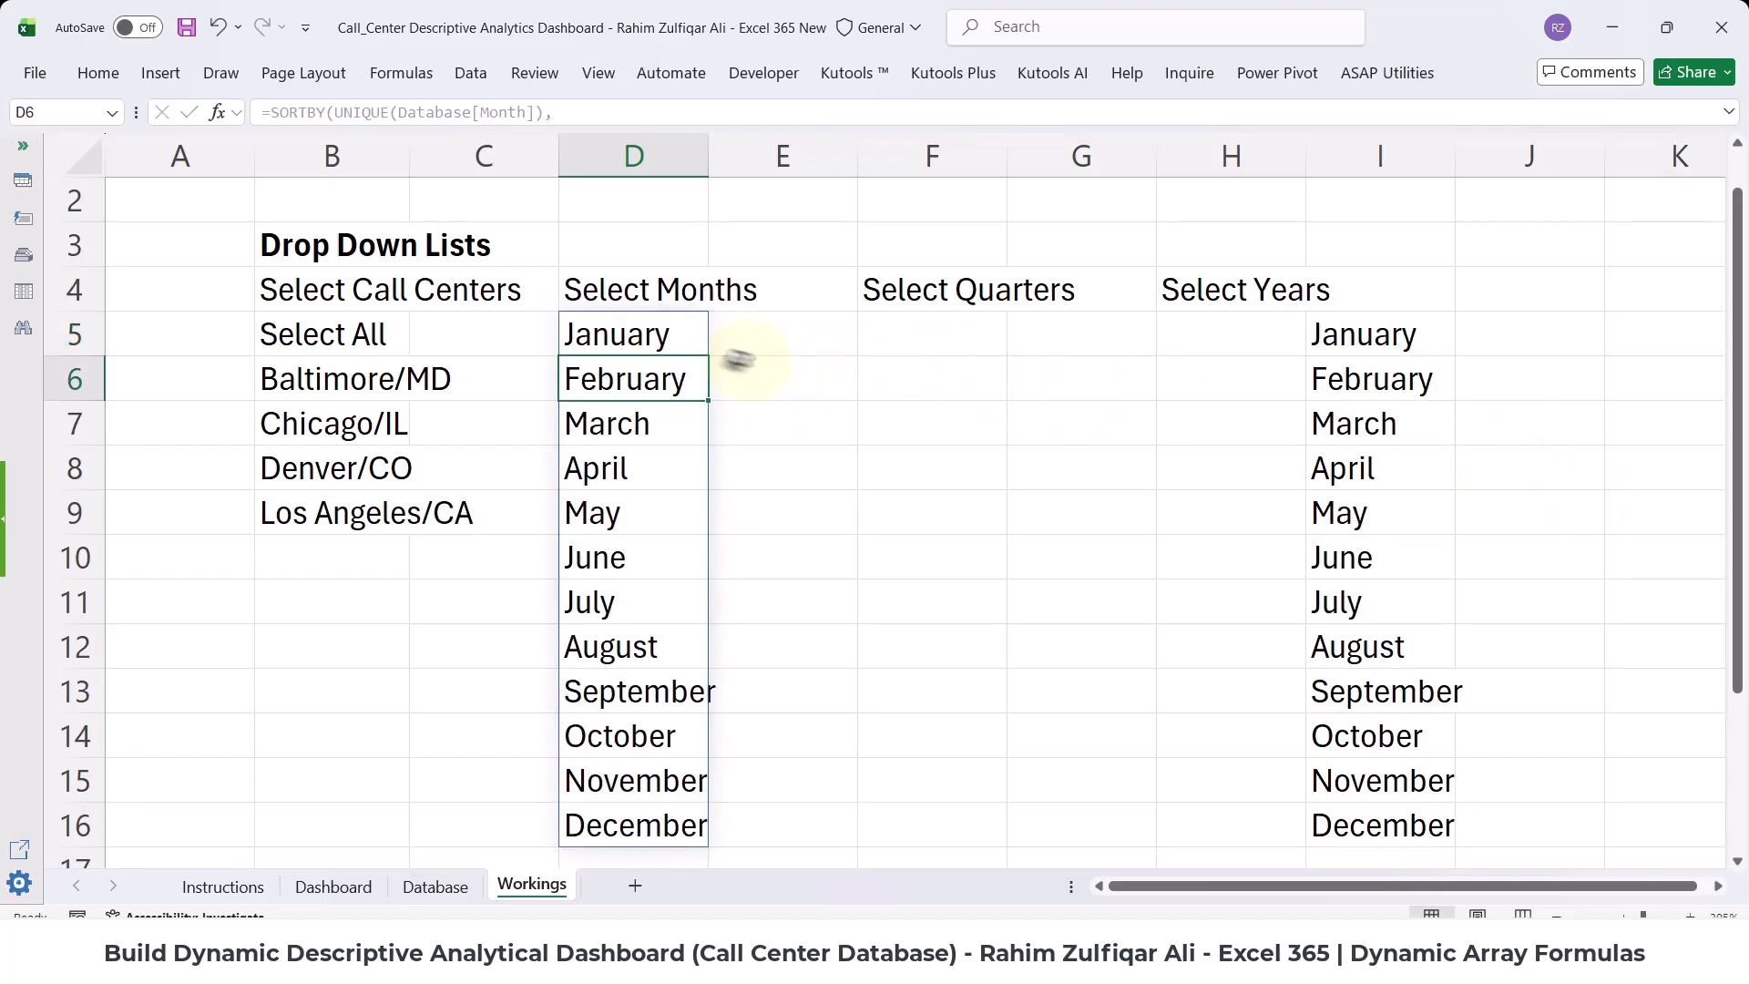
pyautogui.click(664, 333)
pyautogui.click(670, 825)
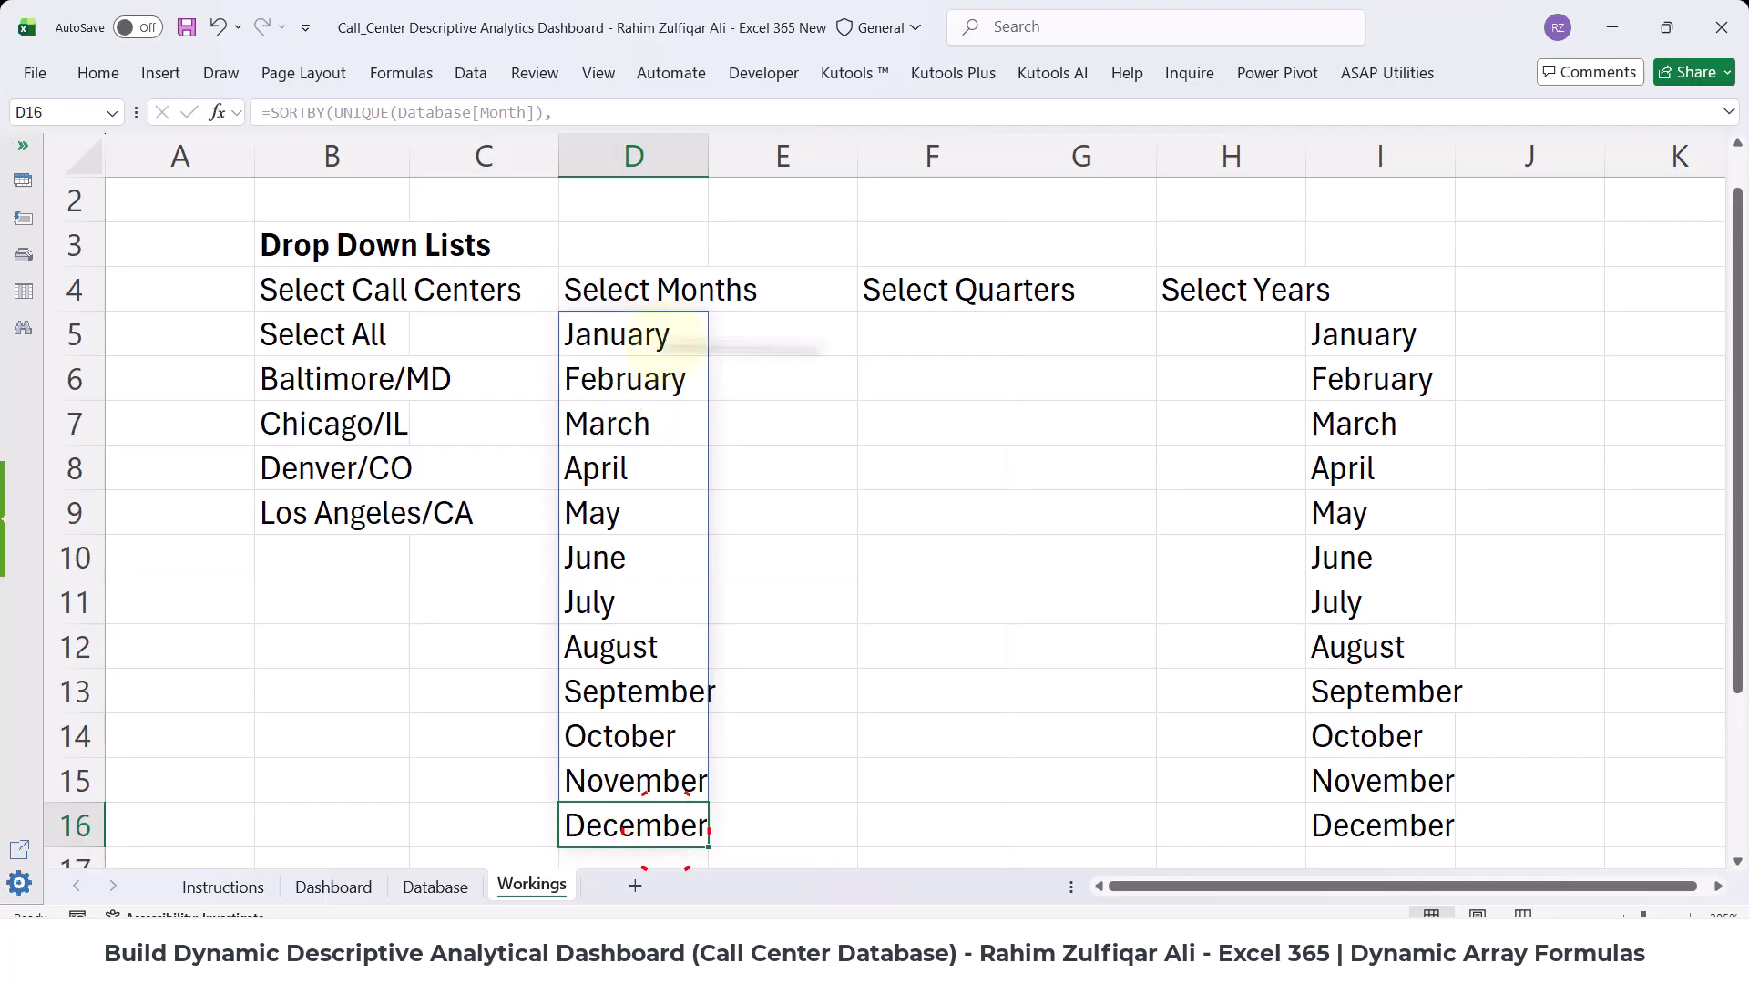
# - Delete the helper months in I5:I16 and review the D5 formula without changing it
pyautogui.moveTo(1371, 334); pyautogui.dragTo(1380, 814)
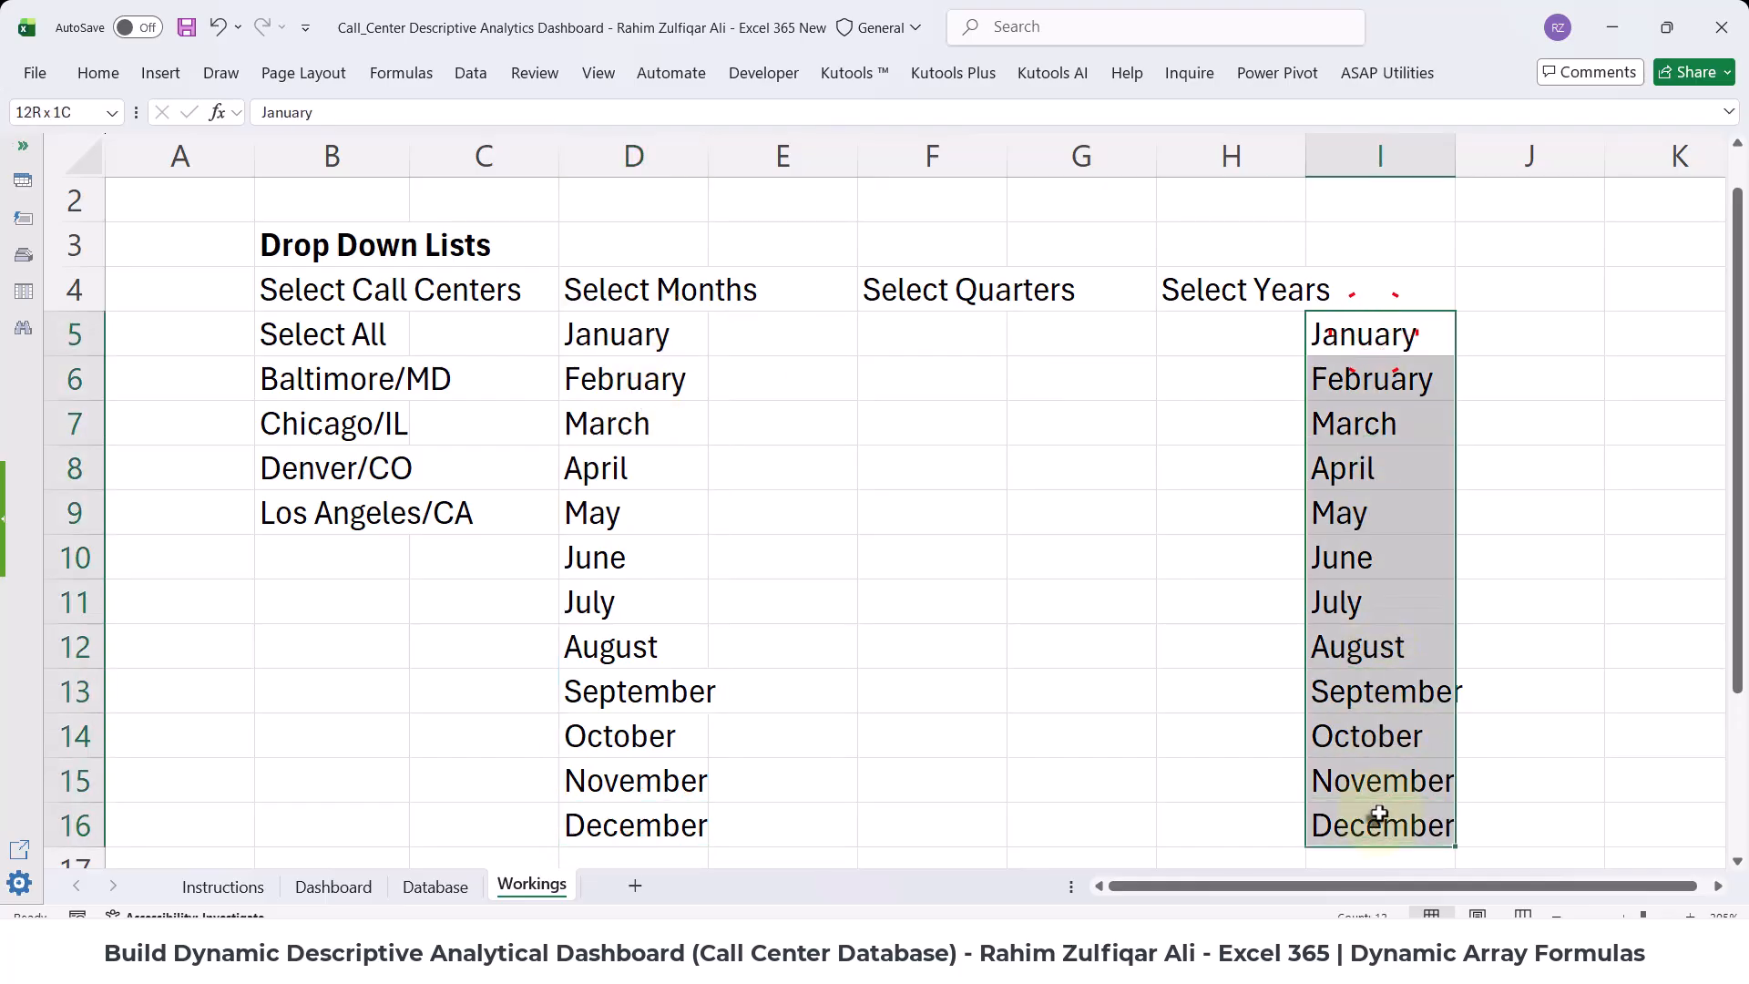
pyautogui.press('Delete')
pyautogui.click(619, 338)
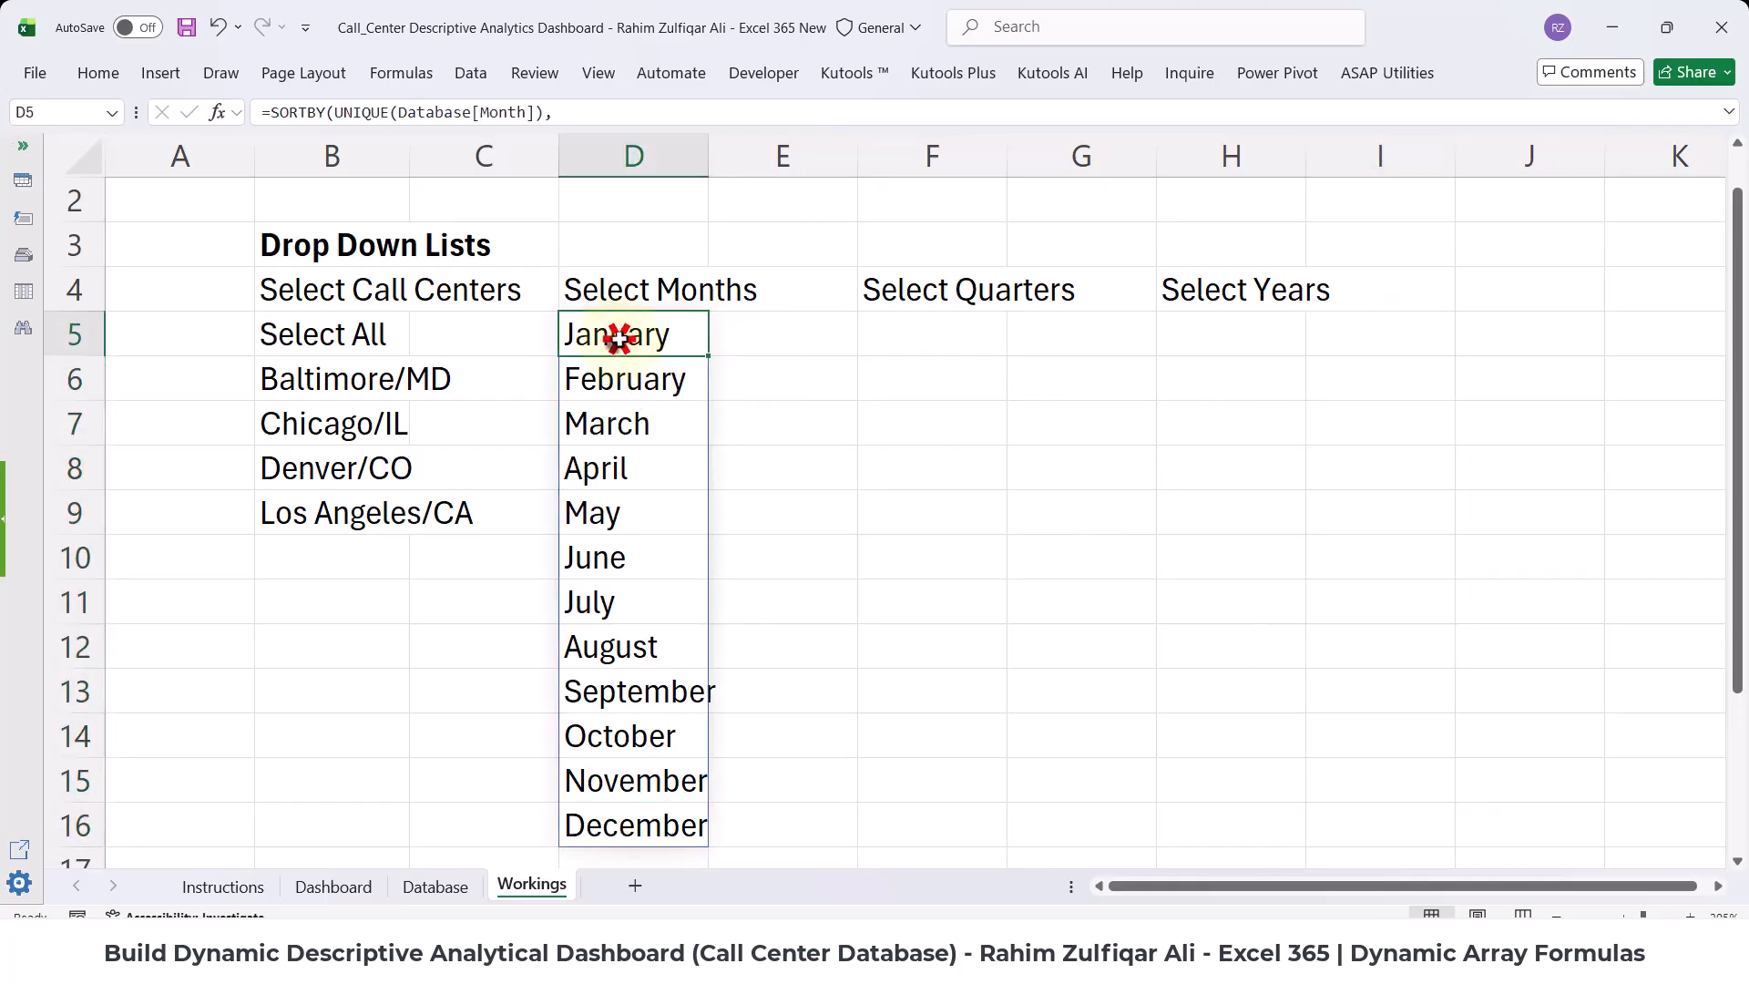
pyautogui.doubleClick(620, 339)
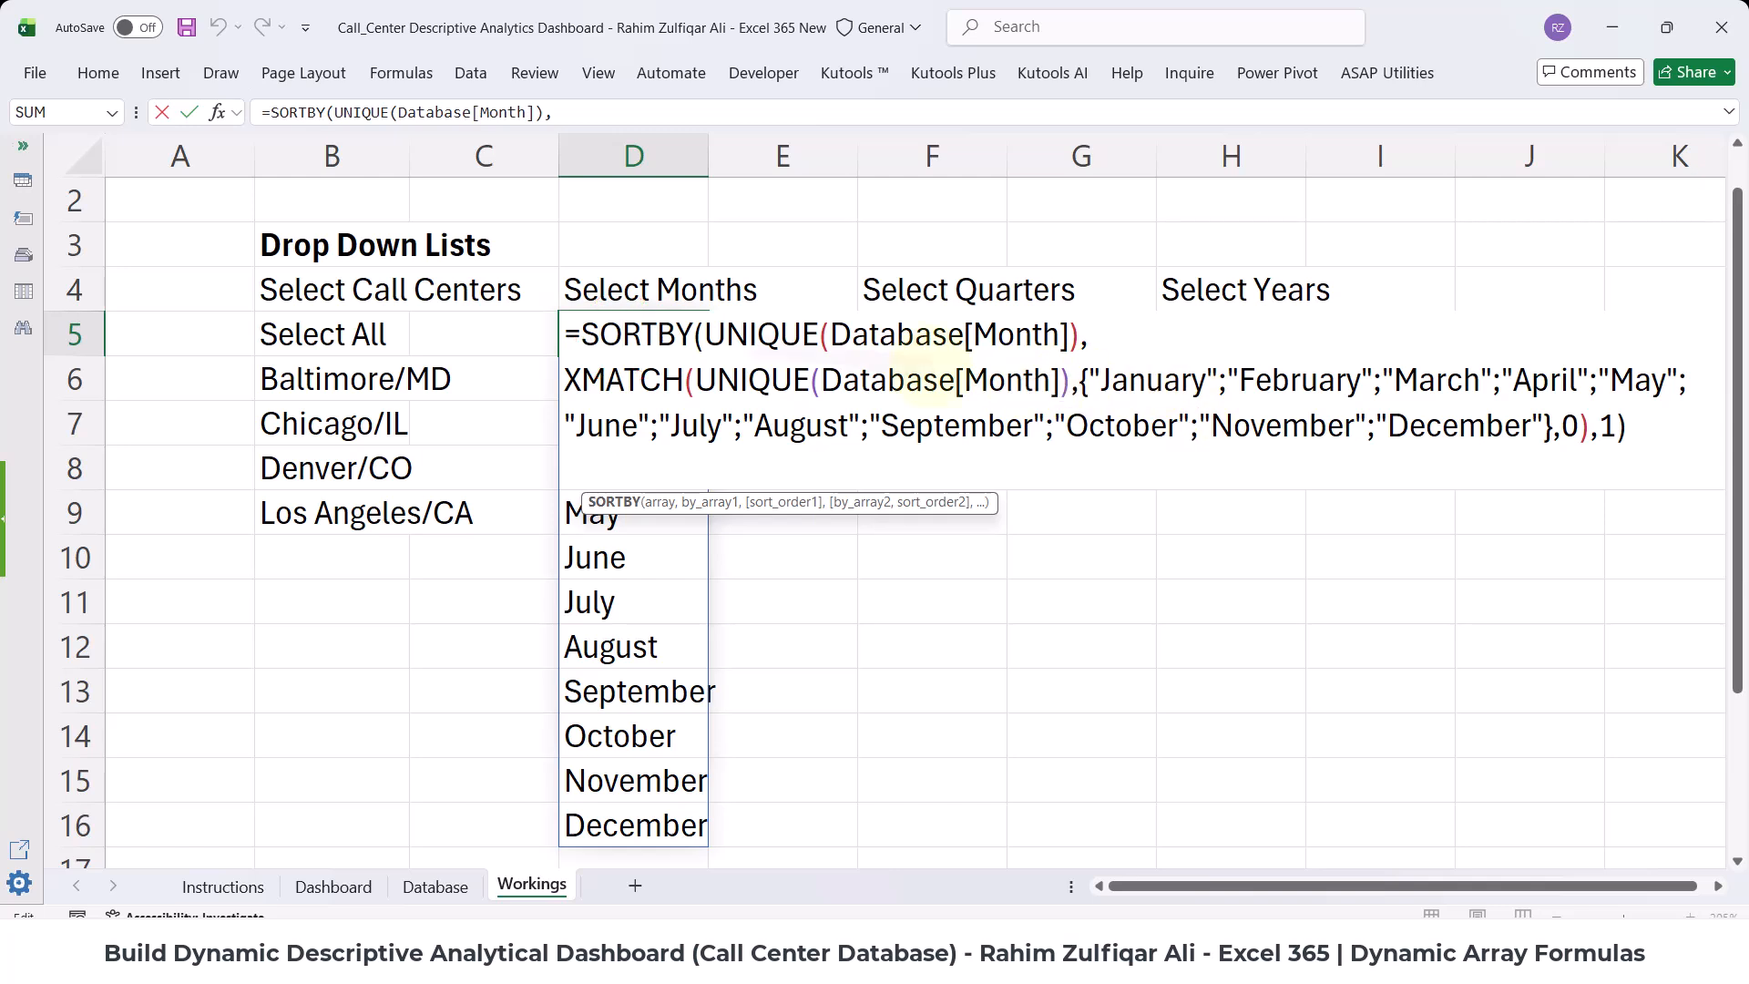
pyautogui.press('Escape')
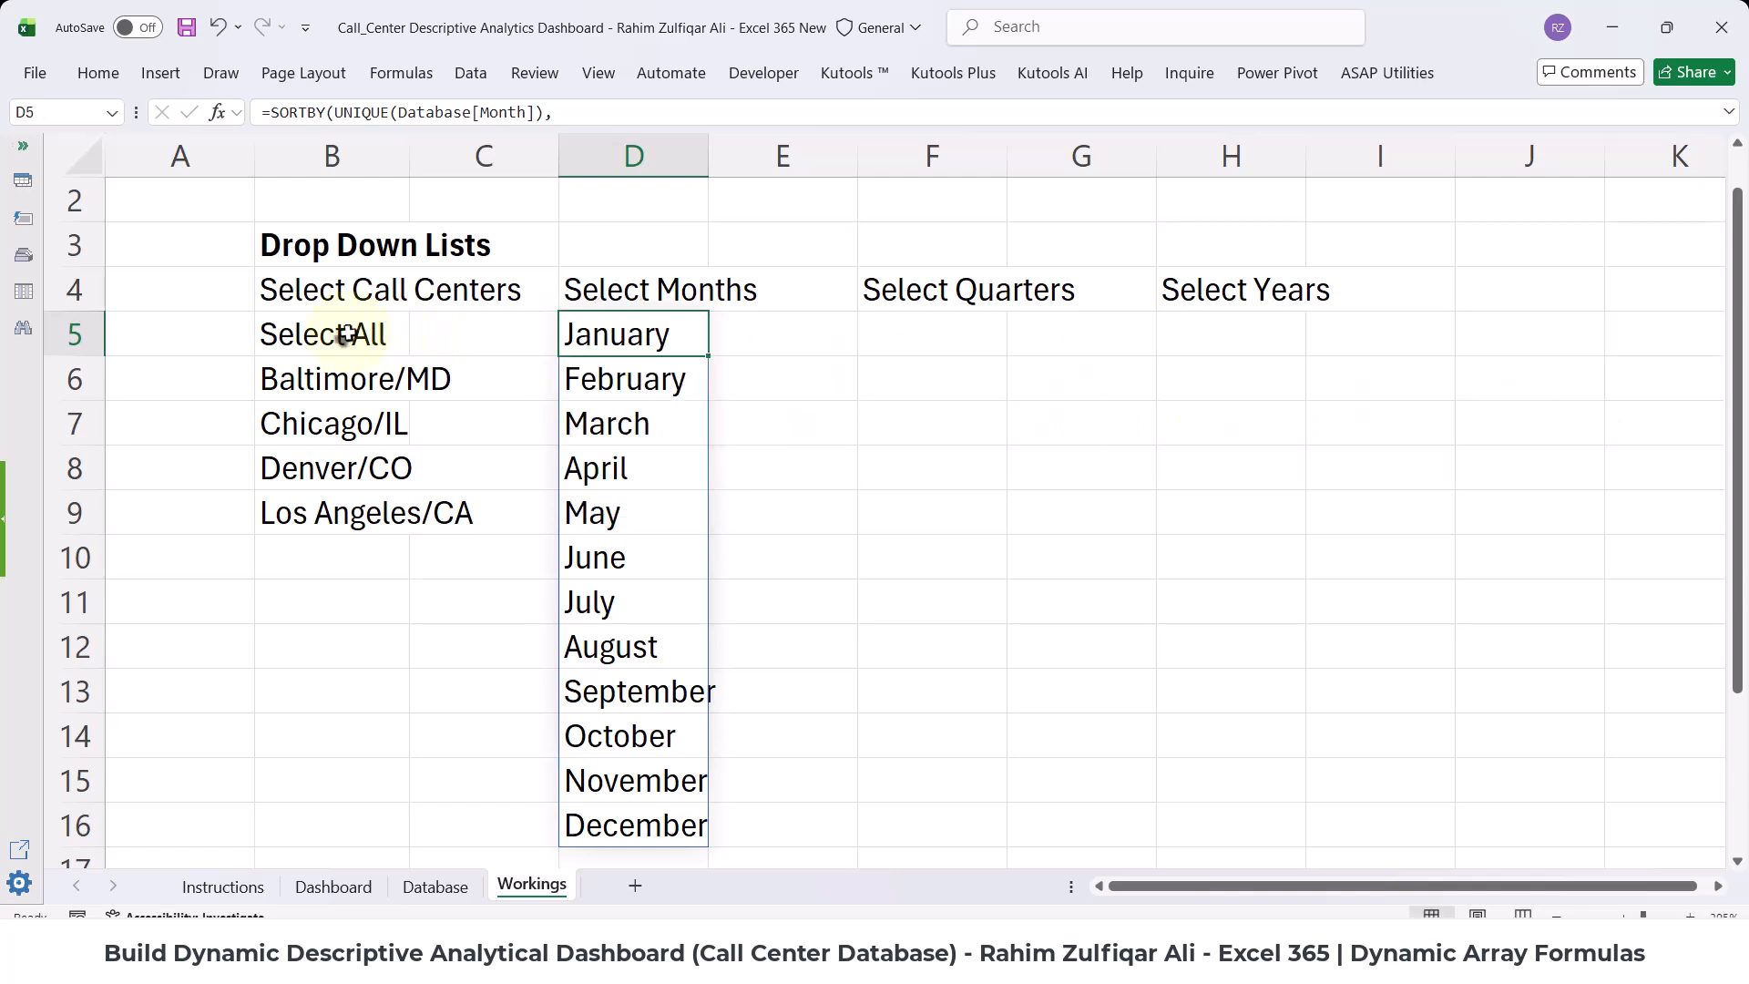
# - Wrap the D5 SORTBY formula in VSTACK with "Select All" as array1 and SORTBY on a new line as array2, and commit it
pyautogui.click(350, 337)
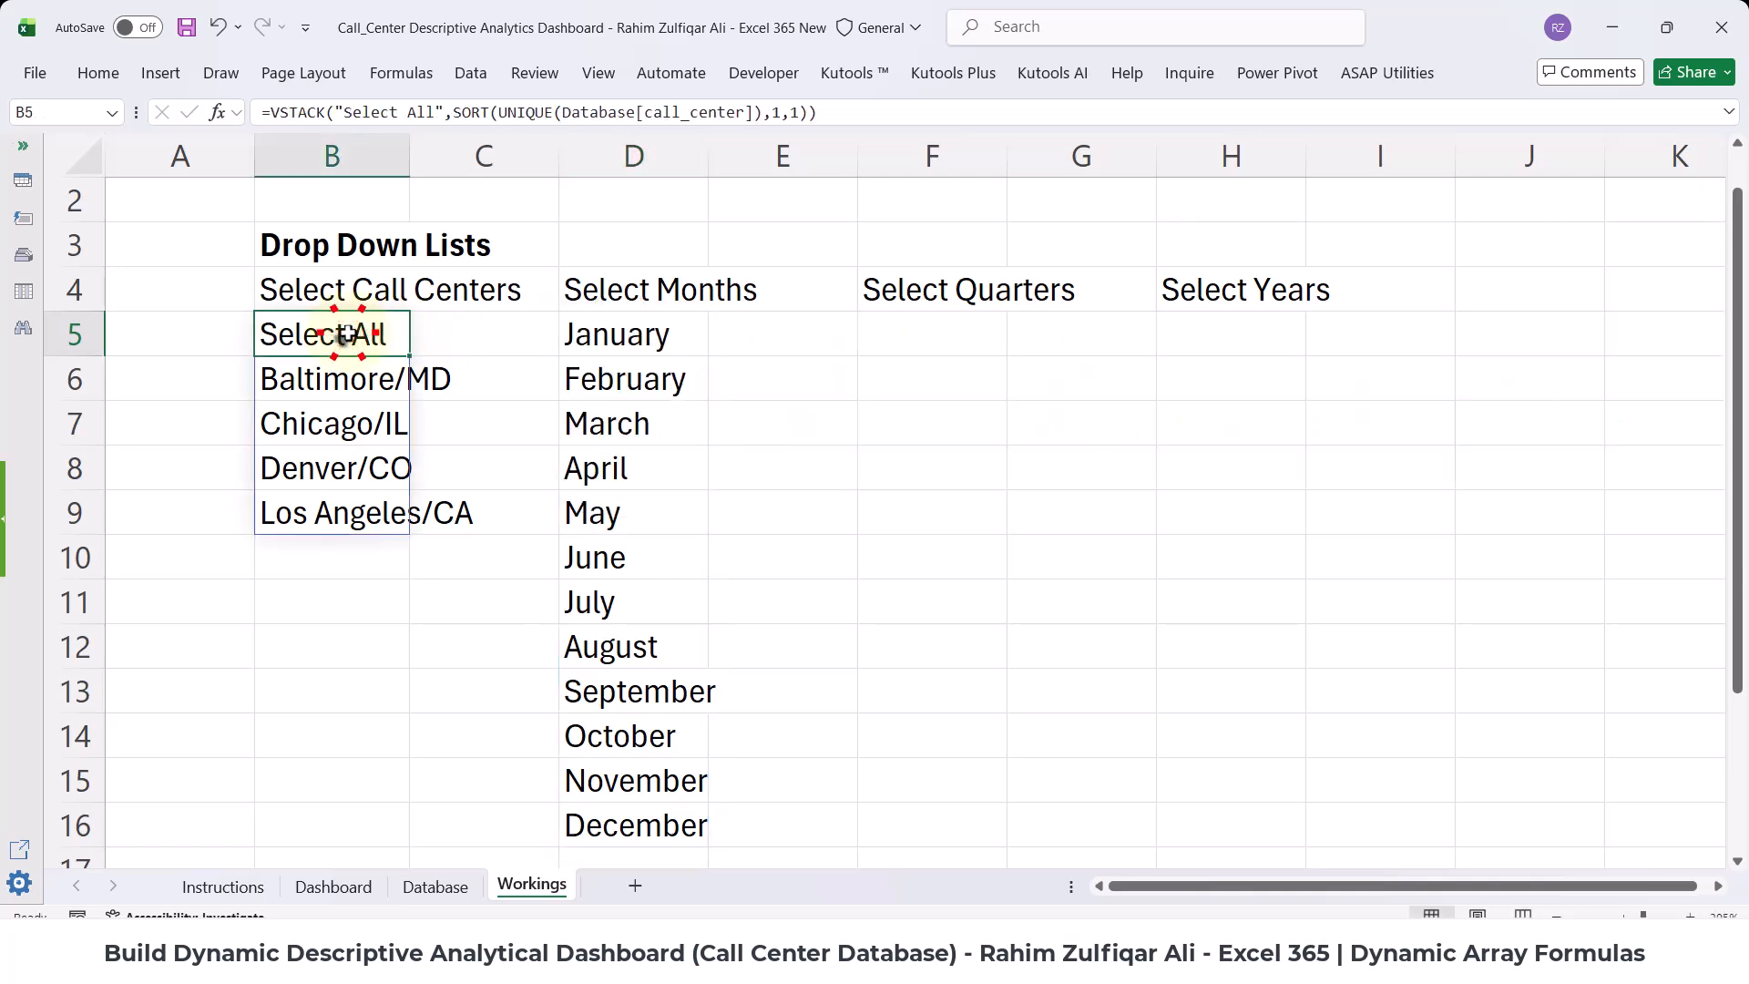
pyautogui.doubleClick(608, 332)
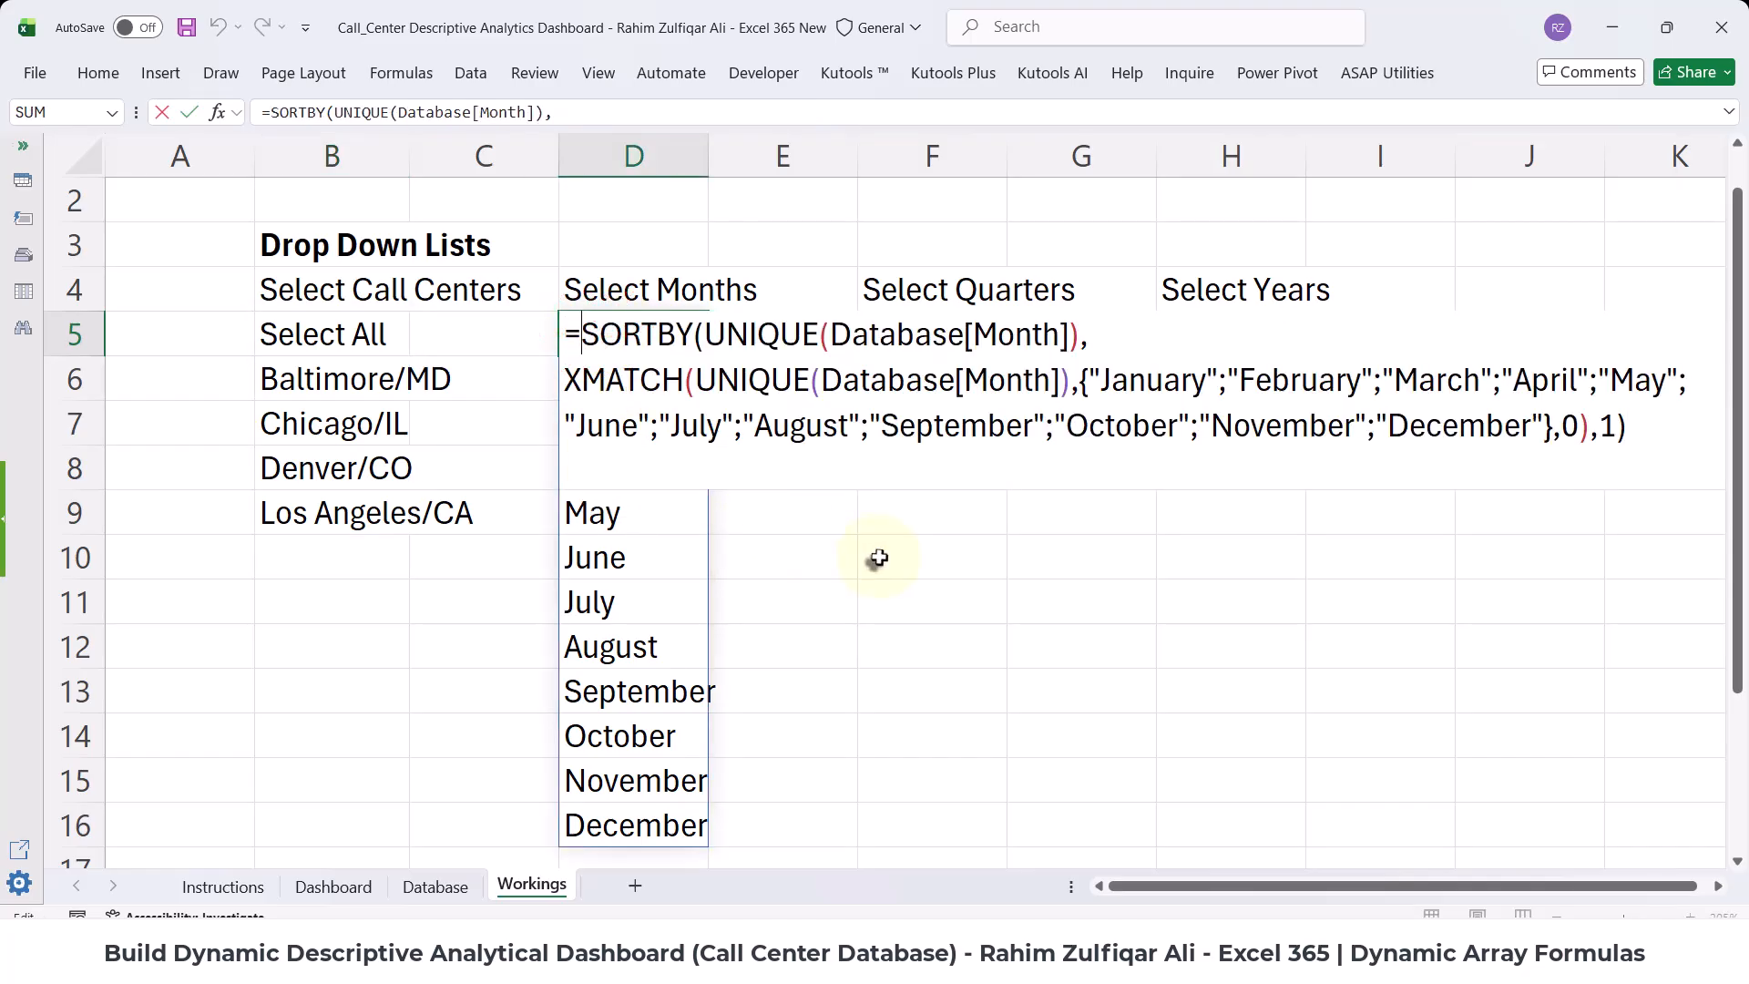
pyautogui.write('vstack')
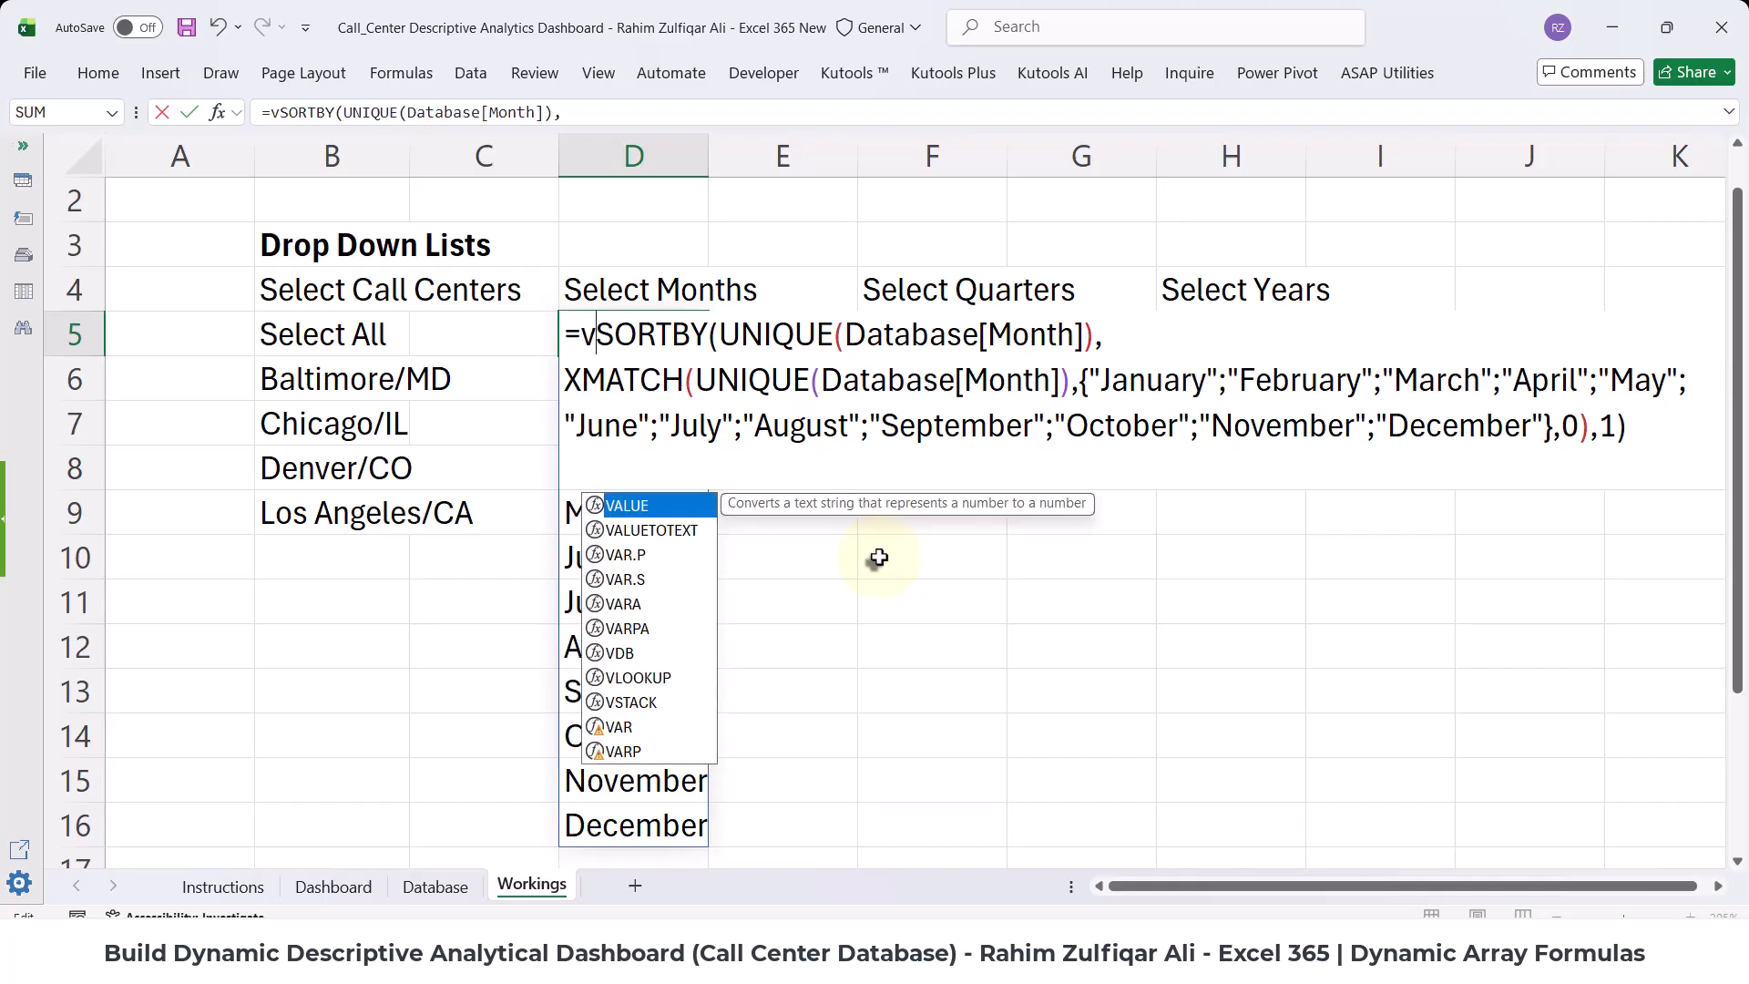
pyautogui.press('Tab')
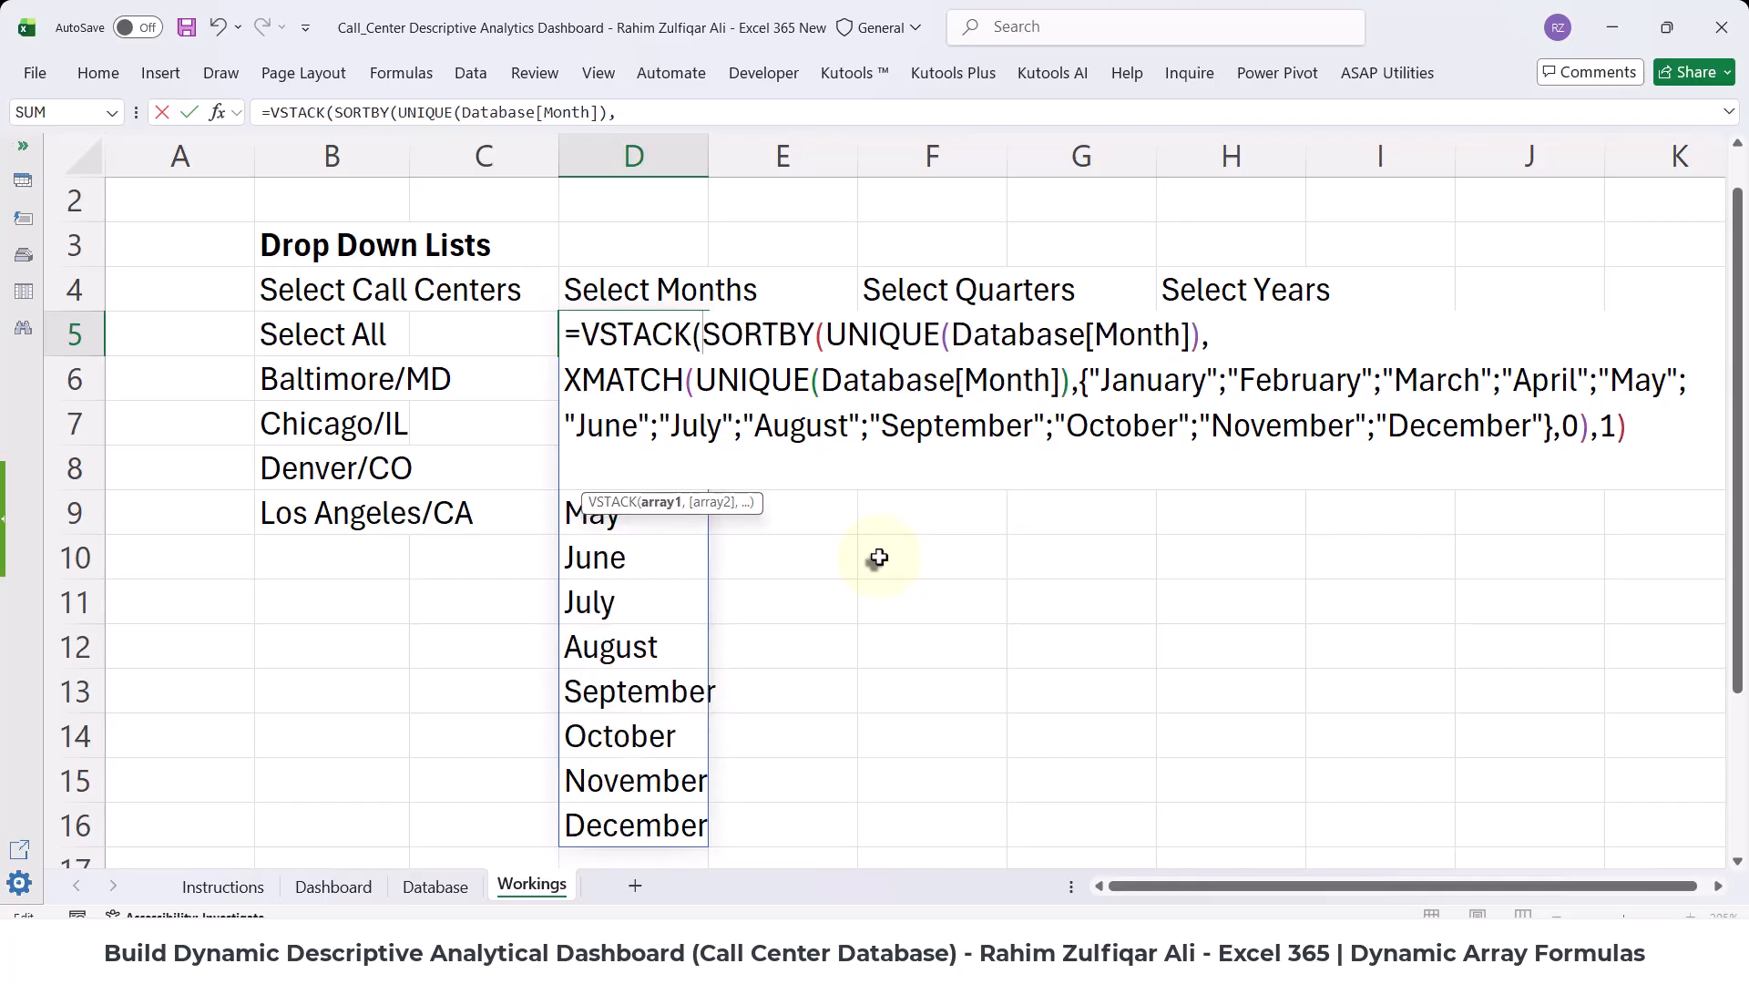
pyautogui.write('"')
pyautogui.write('Select All')
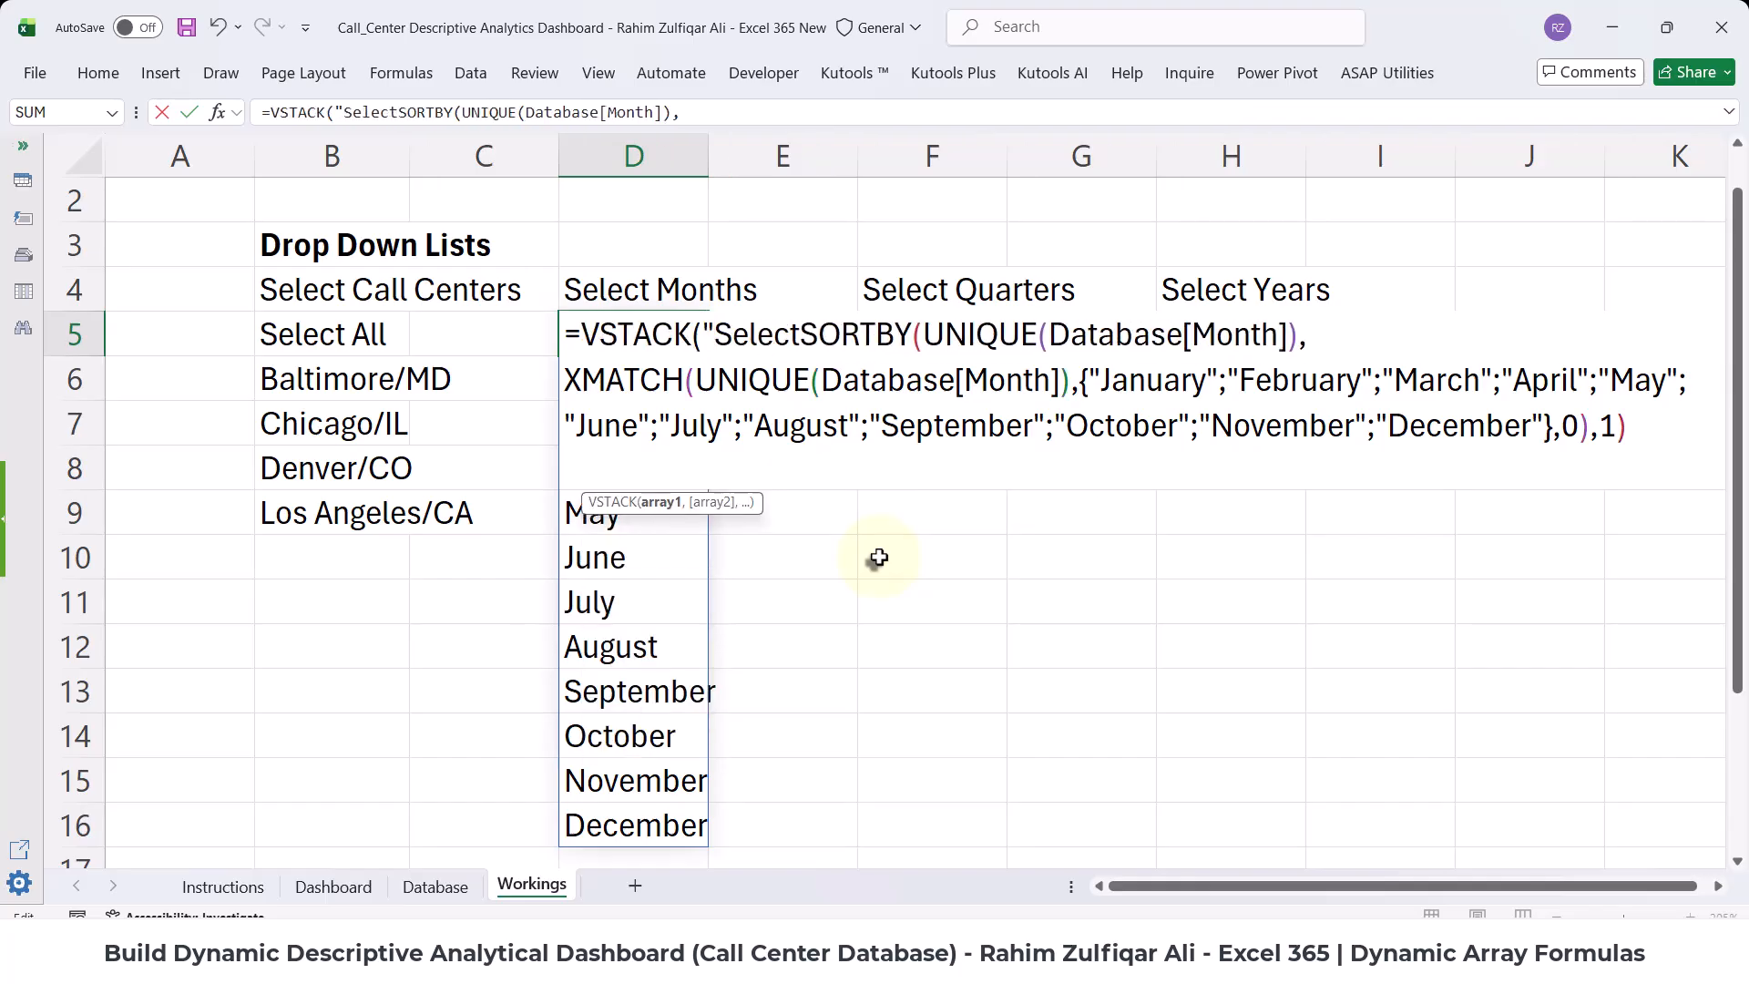
pyautogui.write('",')
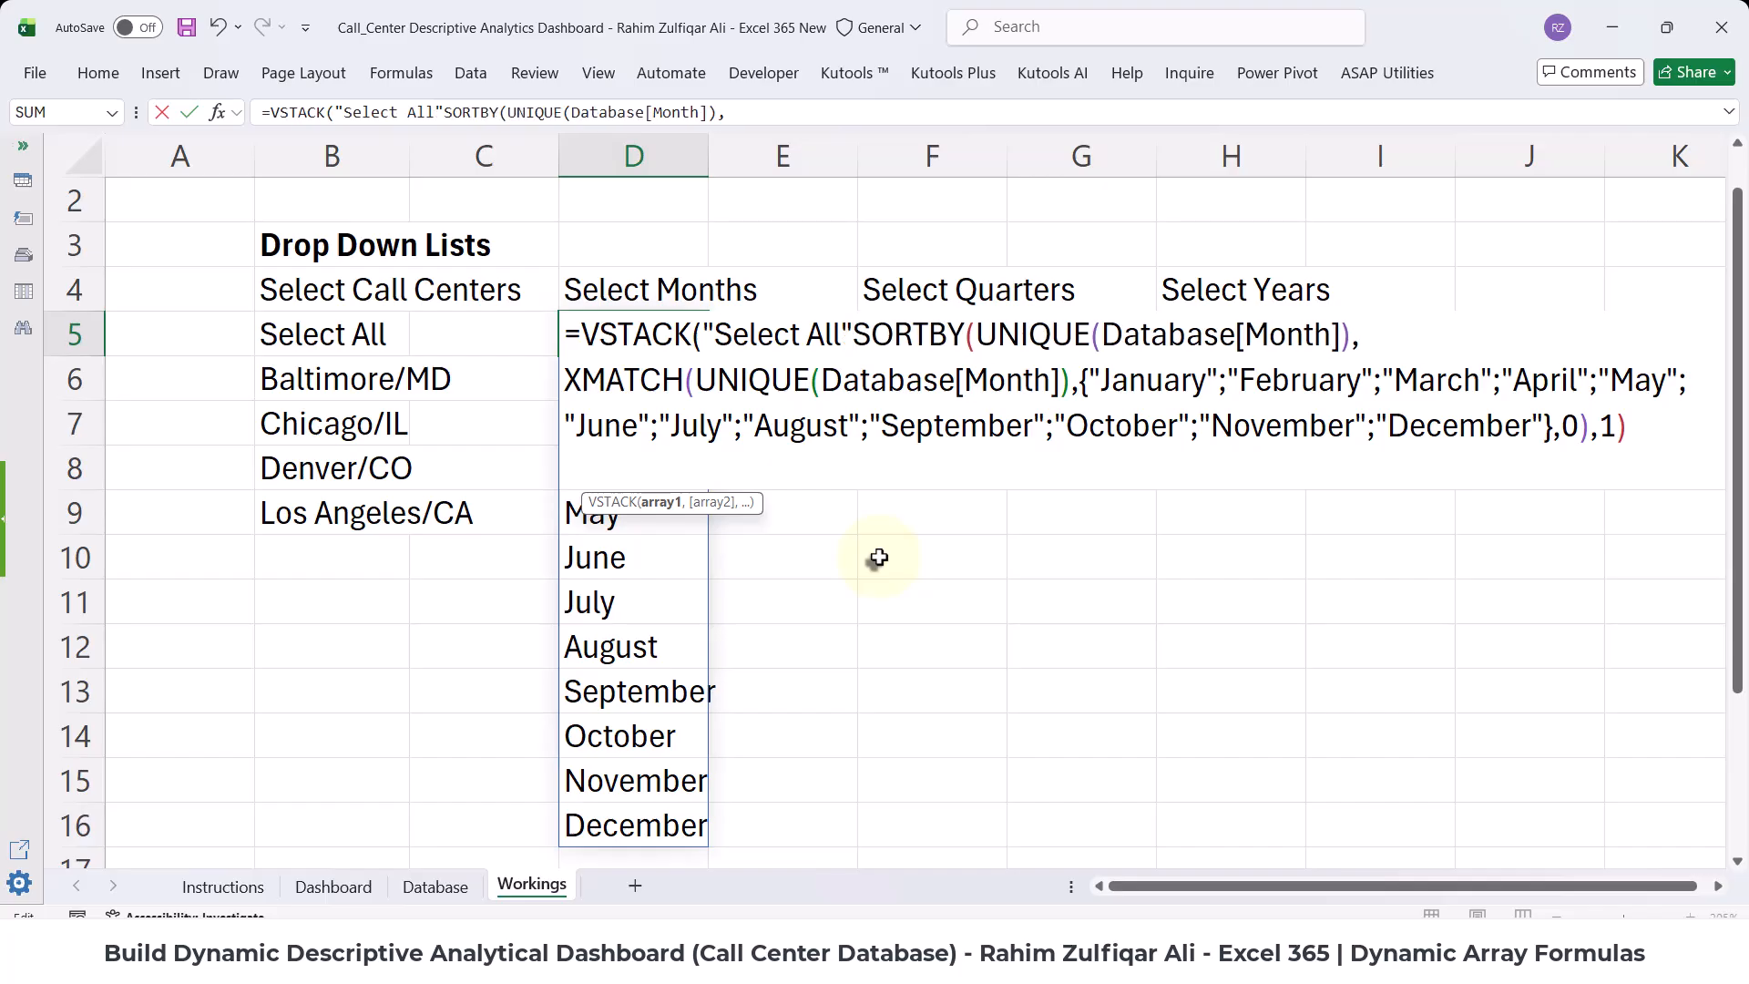
pyautogui.hotkey('alt', 'Return')
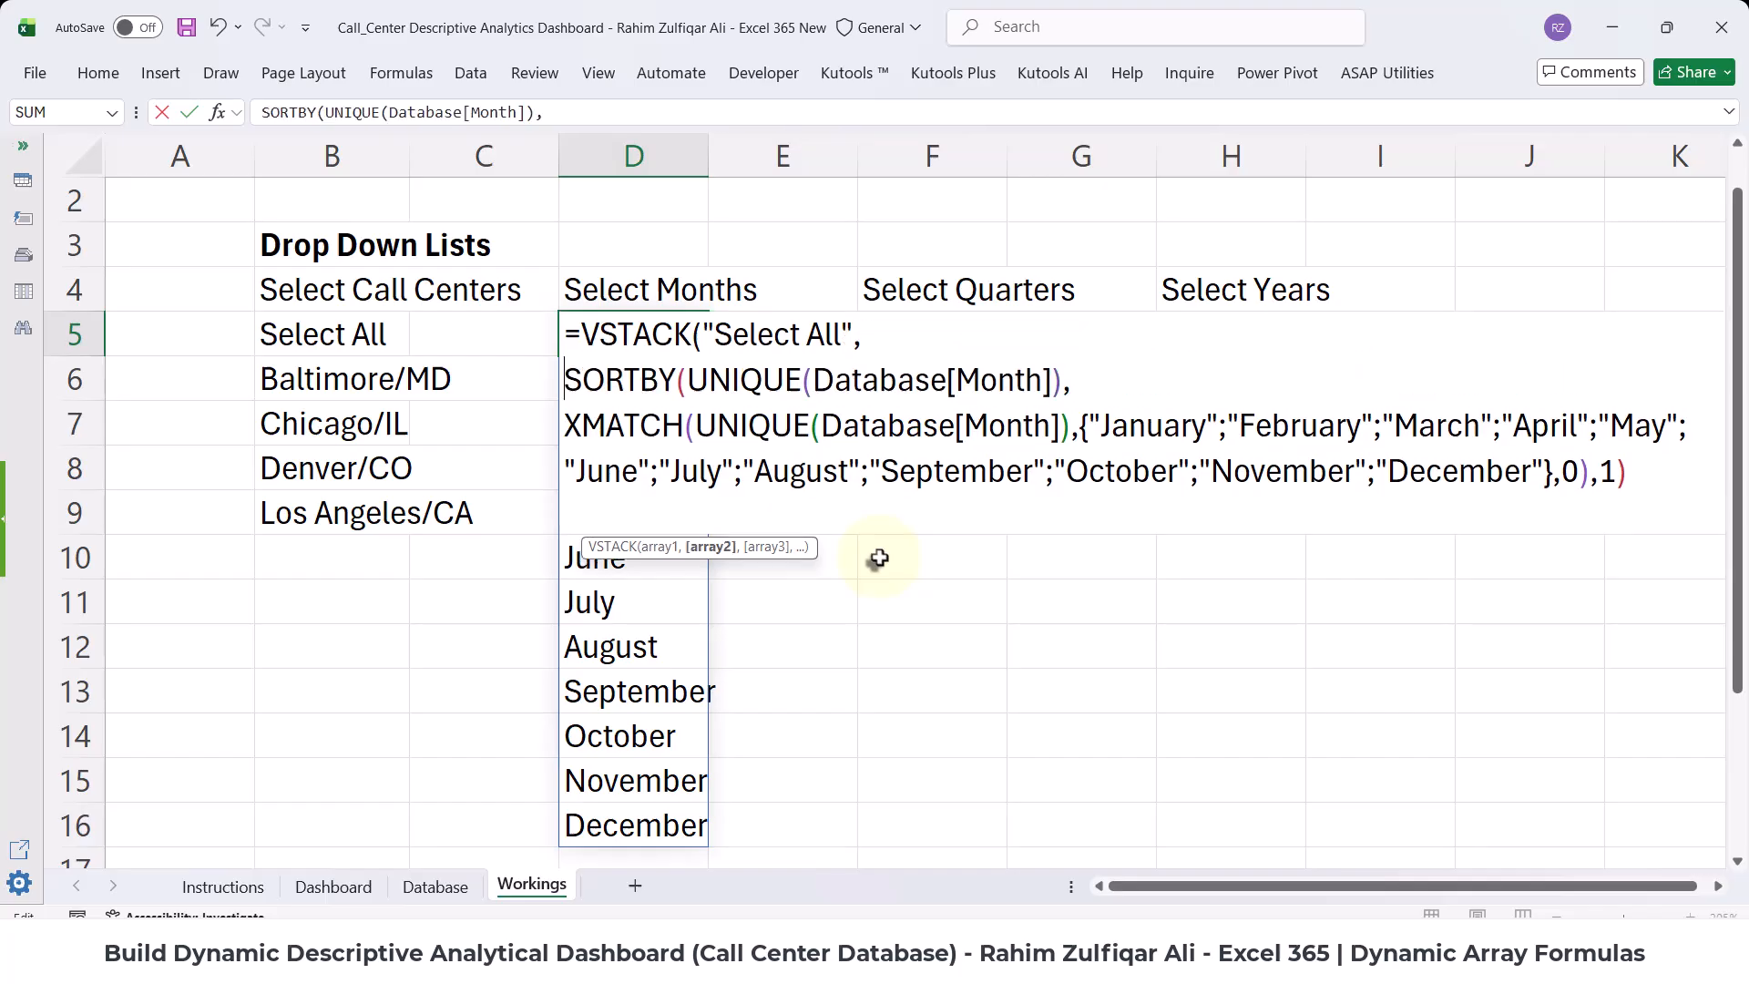
pyautogui.click(1639, 470)
pyautogui.write(')')
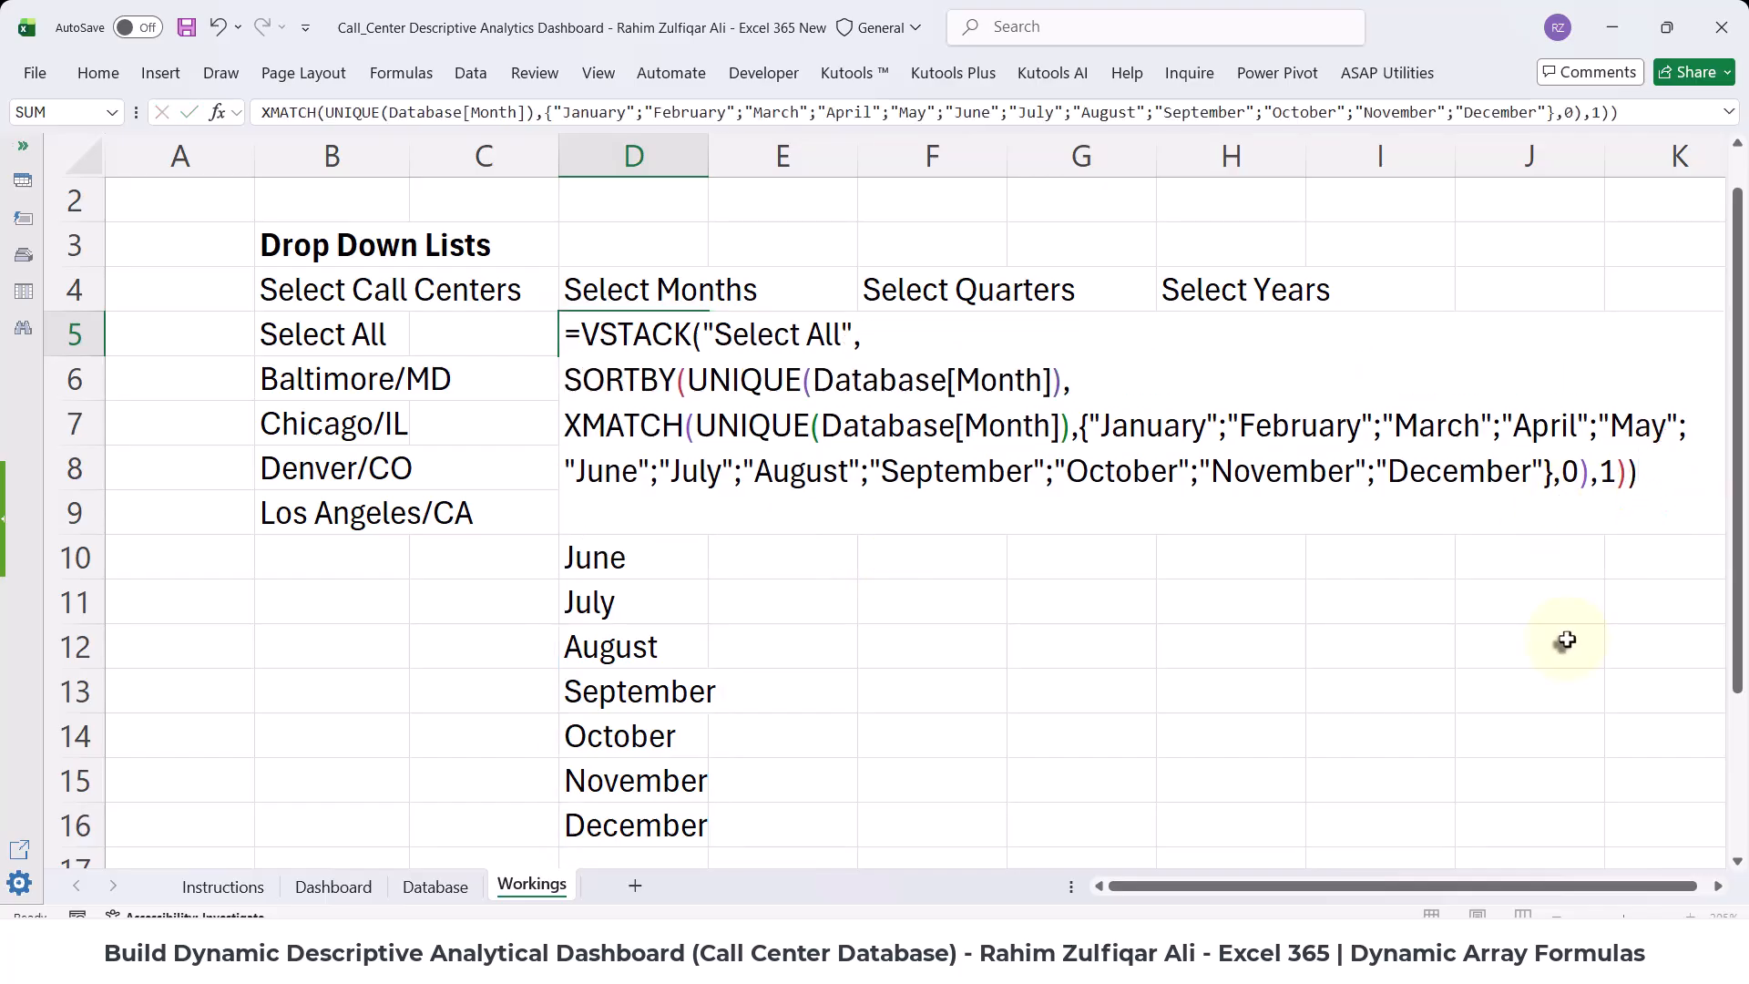
pyautogui.press('Return')
# - Examine the spilled month list in column D and the nested VSTACK, SORTBY and XMATCH functions in the D5 formula
pyautogui.click(658, 337)
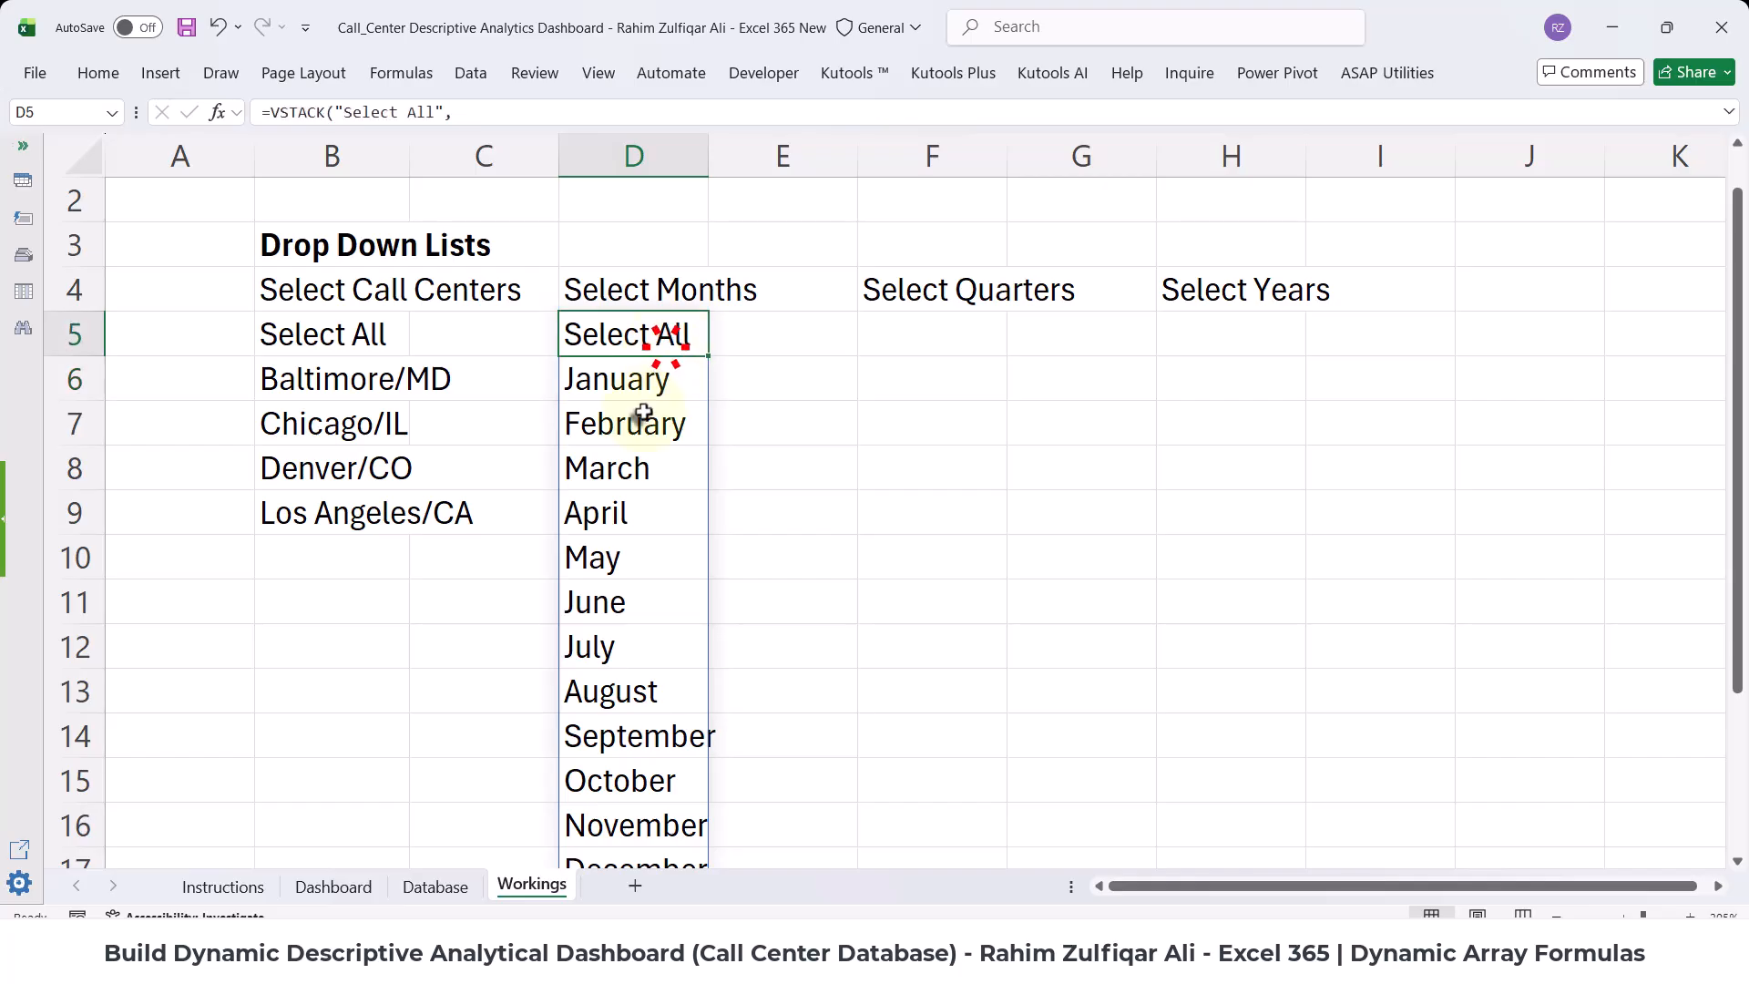
pyautogui.click(638, 384)
pyautogui.moveTo(637, 384); pyautogui.dragTo(635, 825)
pyautogui.click(613, 474)
pyautogui.scroll(-1, 663, 526)
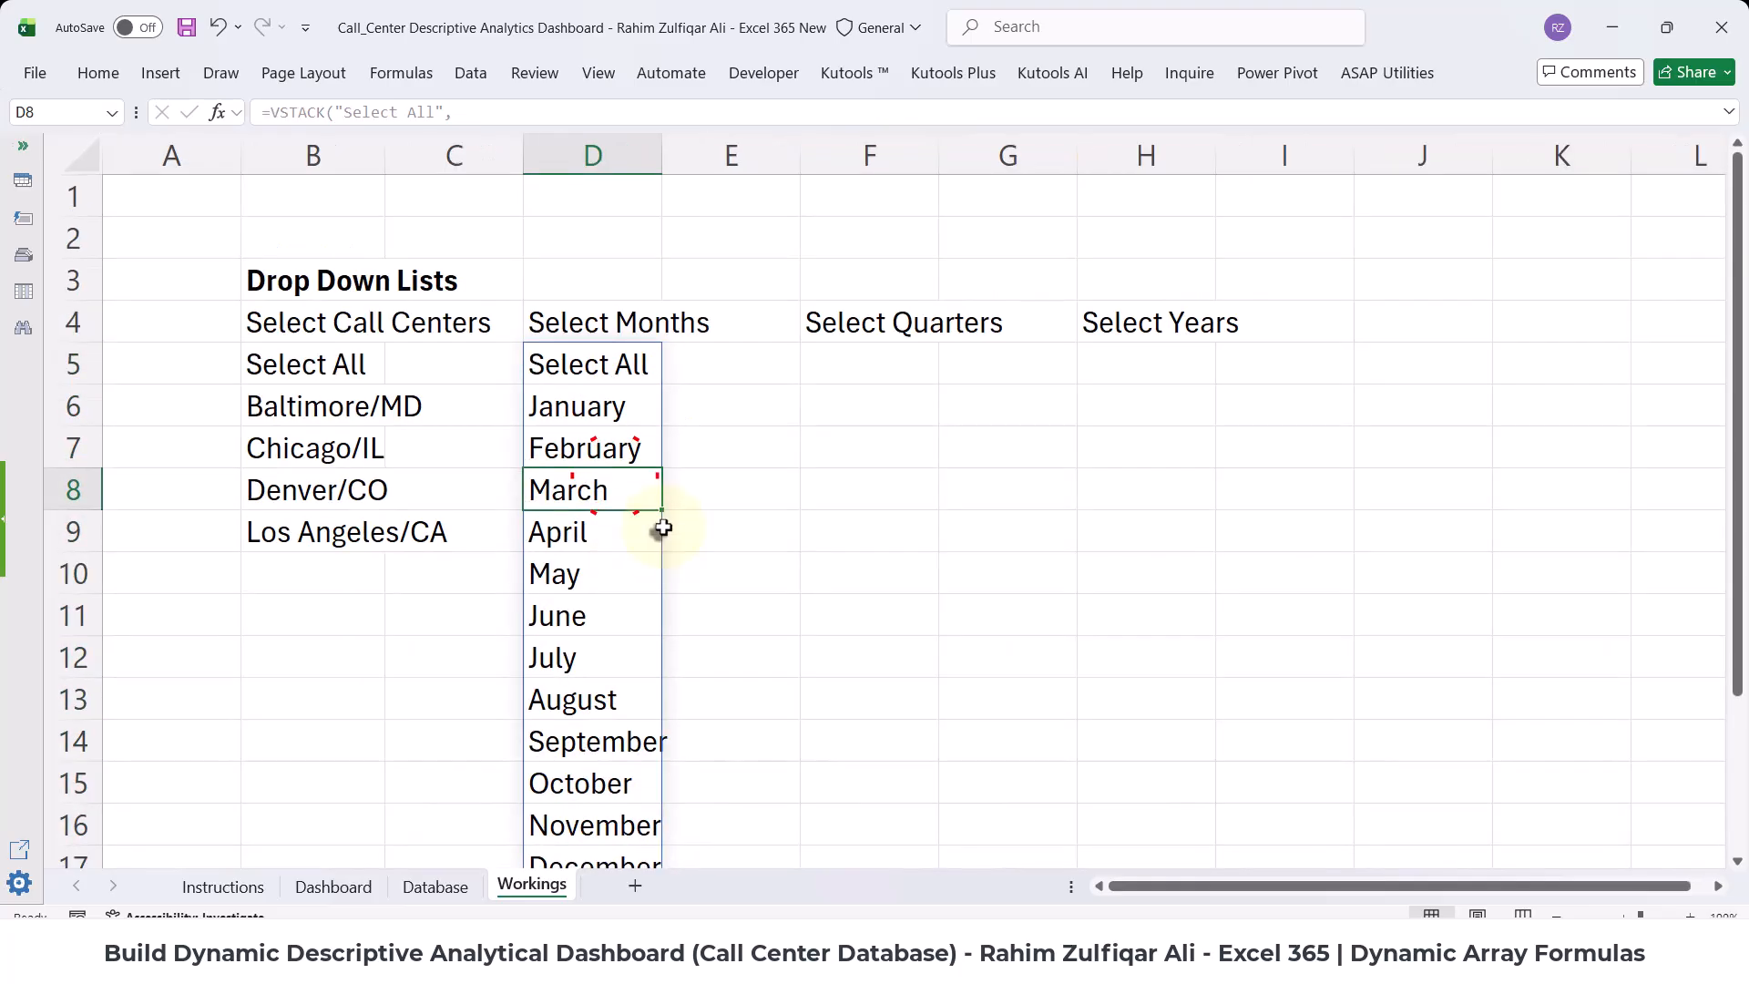
pyautogui.scroll(-2, 662, 527)
pyautogui.scroll(2, 662, 526)
pyautogui.doubleClick(590, 363)
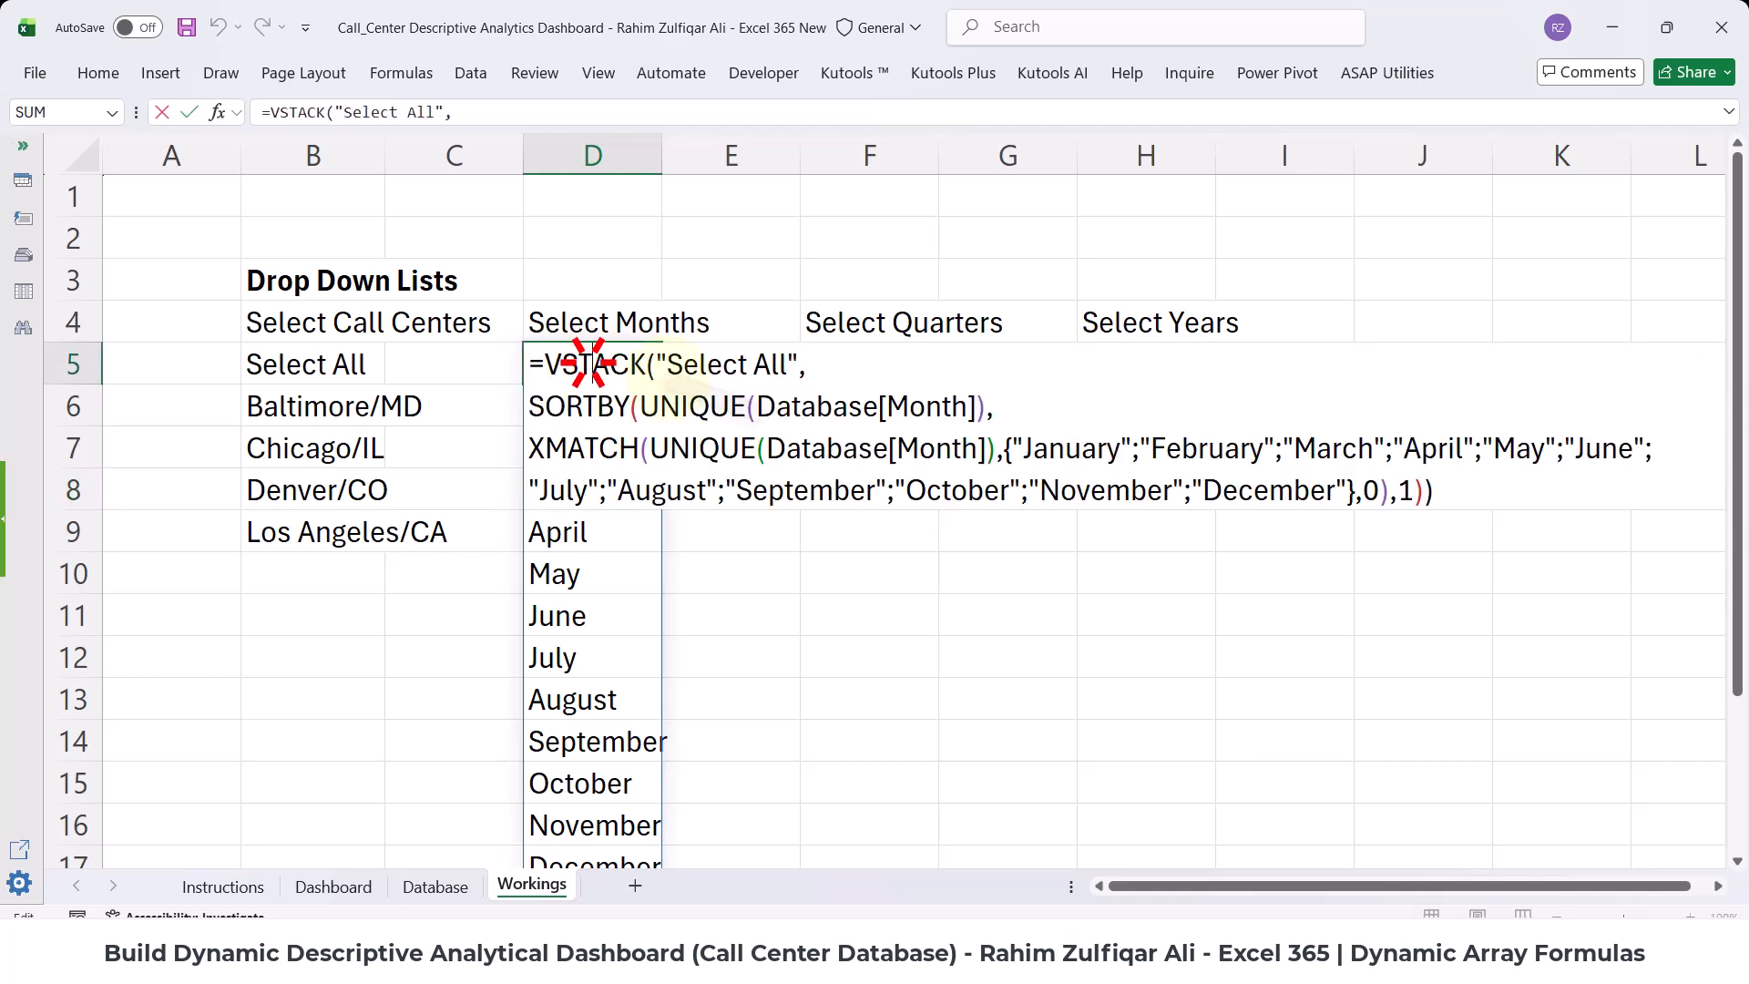
pyautogui.click(527, 406)
pyautogui.click(546, 451)
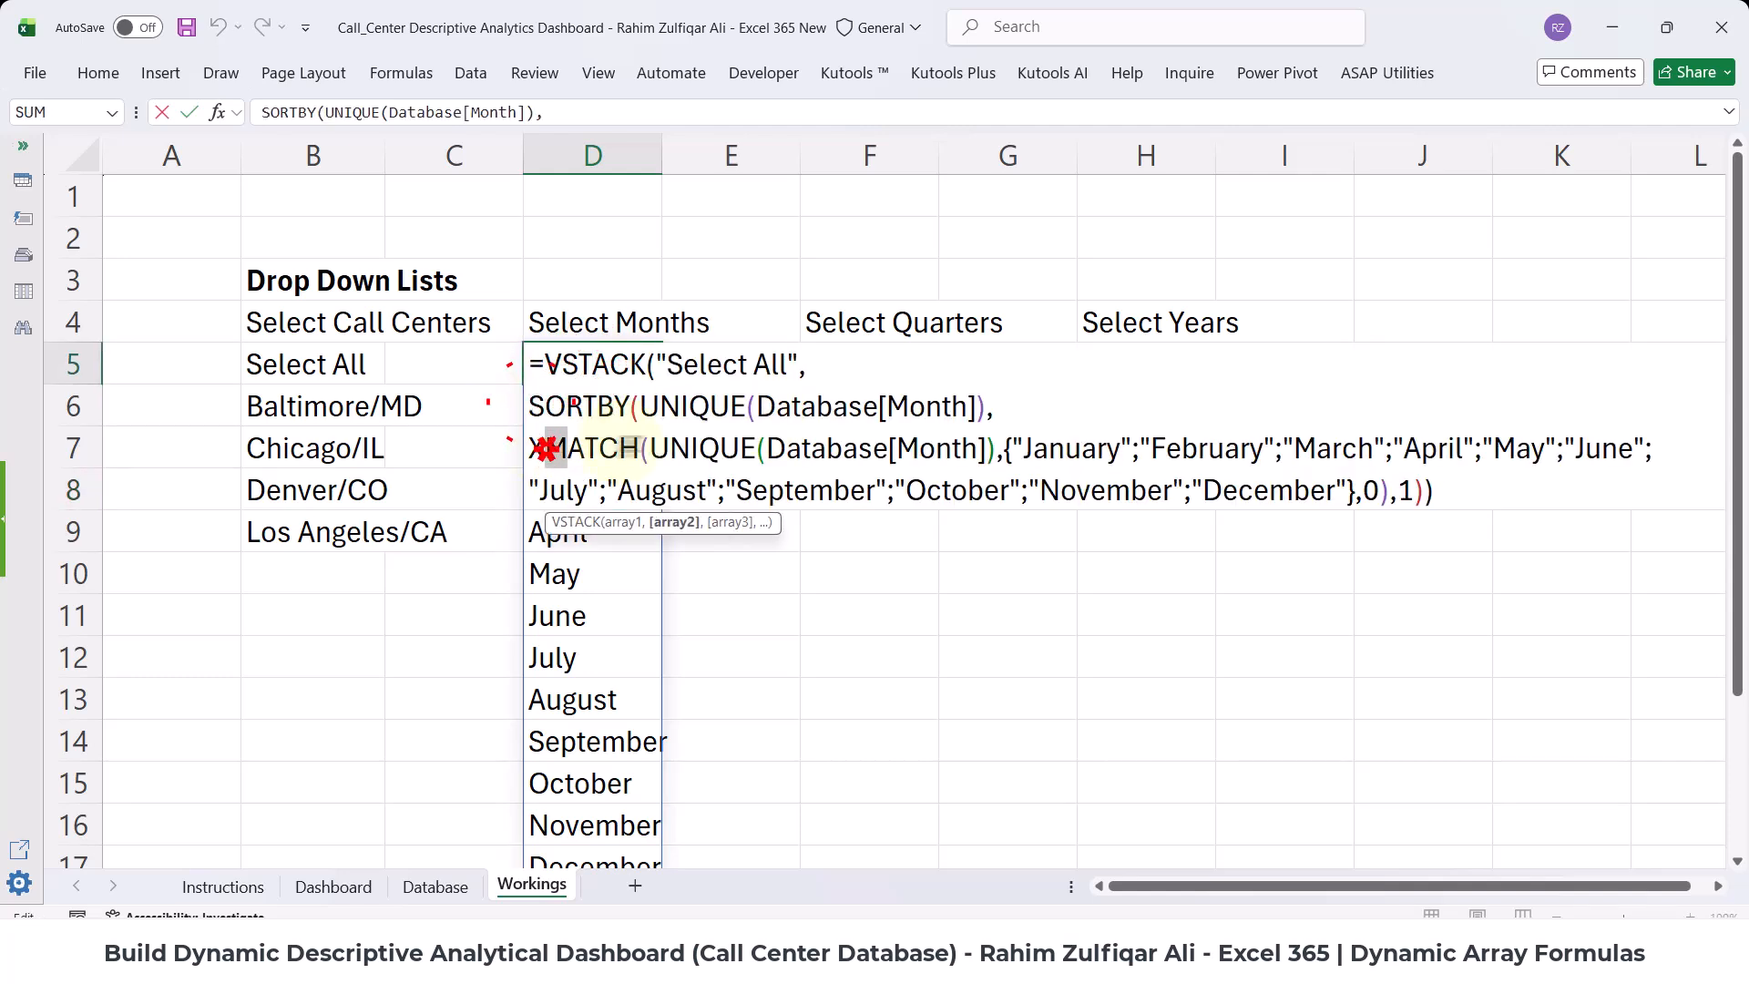
pyautogui.click(713, 443)
pyautogui.press('Escape')
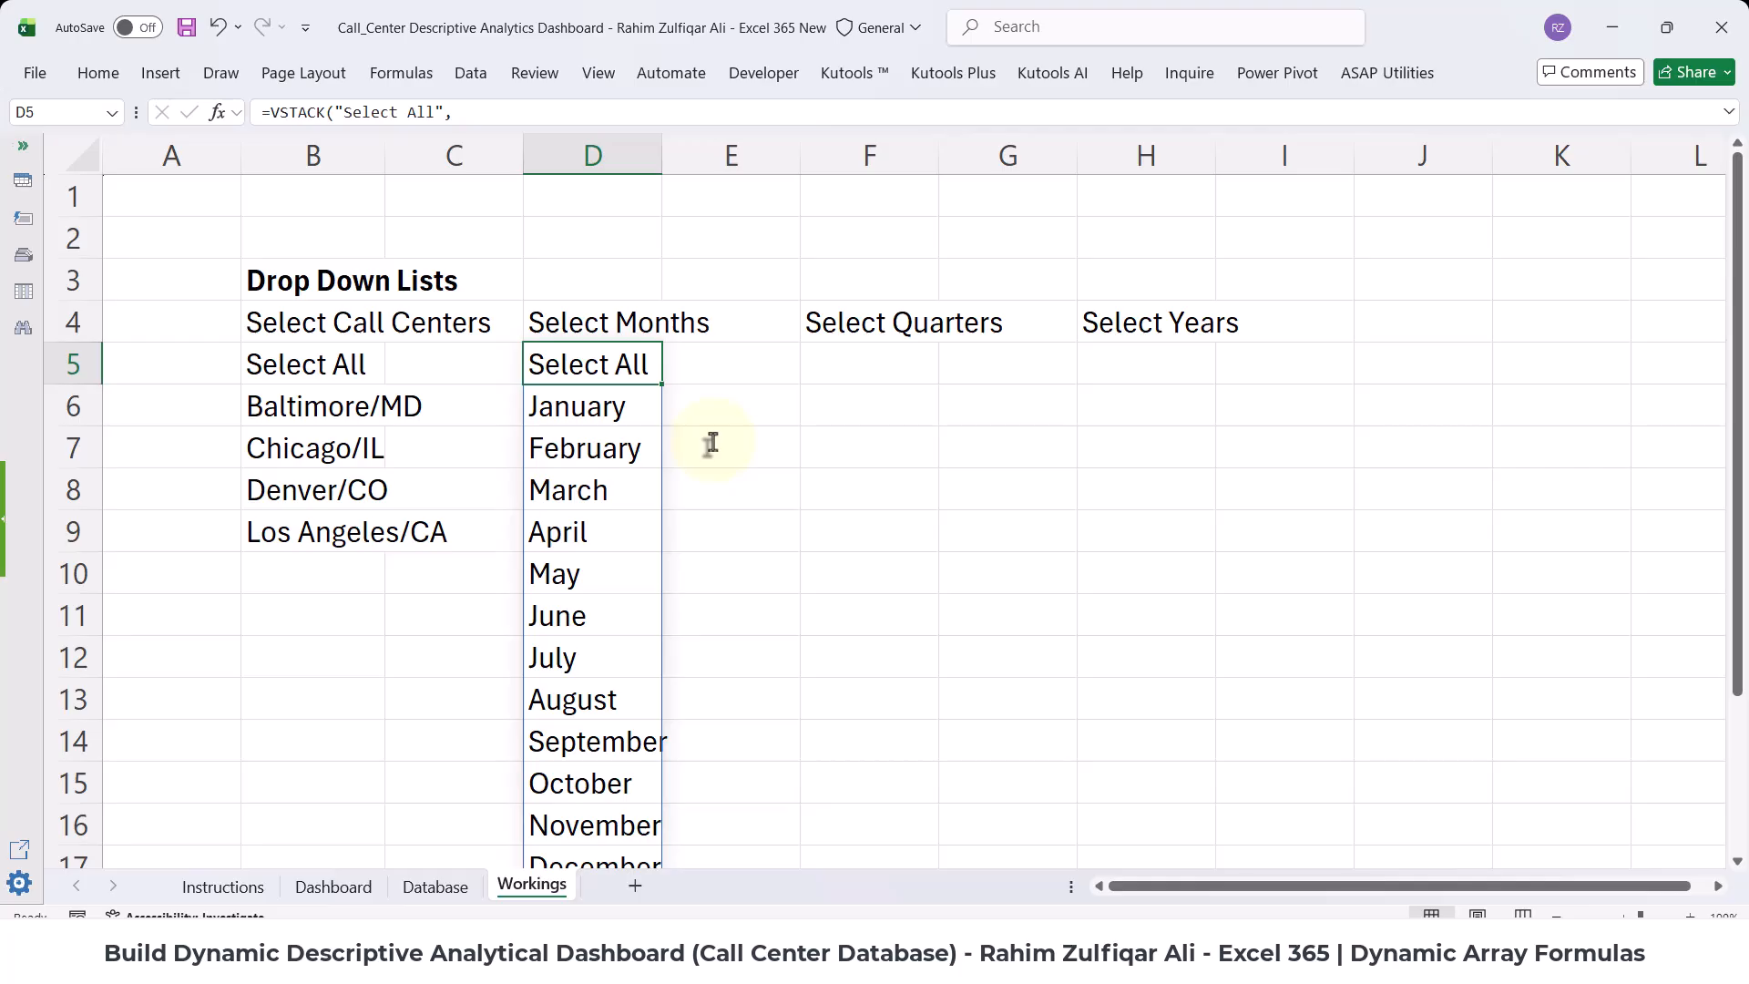
pyautogui.click(612, 410)
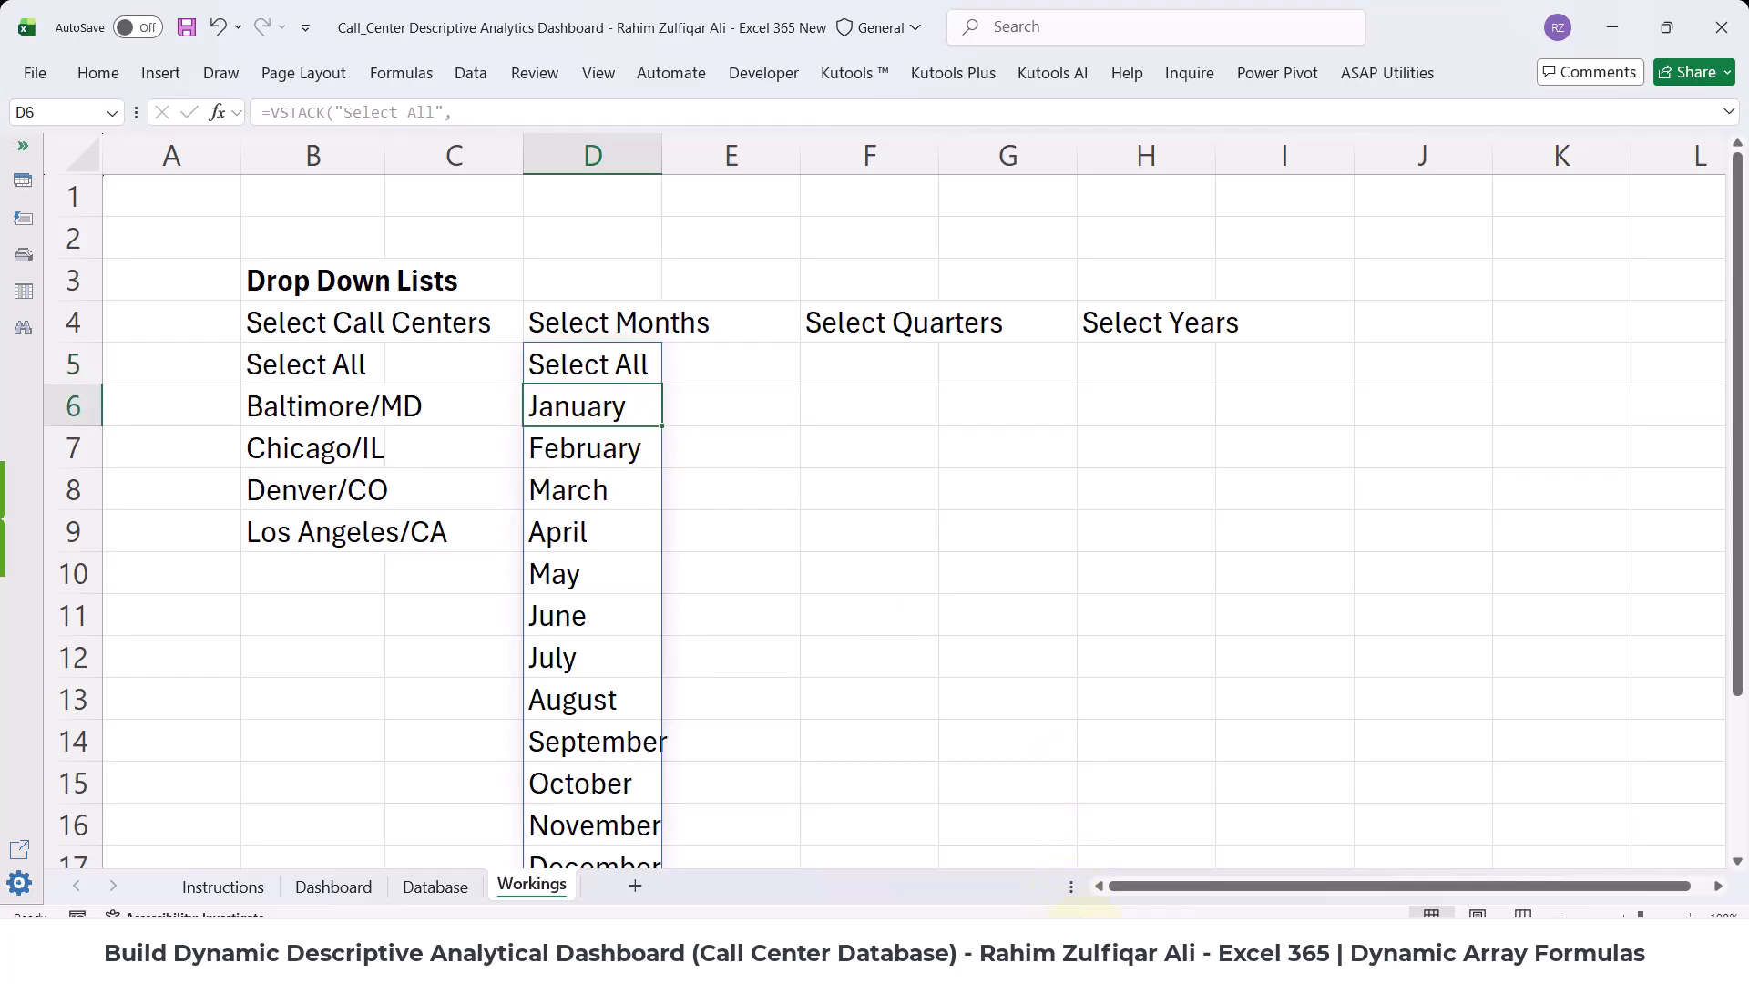
# - Switch to the Fiscal Year workbook and examine the July-to-June month array in the C11 formula on the Workings sheet
pyautogui.click(1086, 942)
pyautogui.click(1000, 857)
pyautogui.click(492, 447)
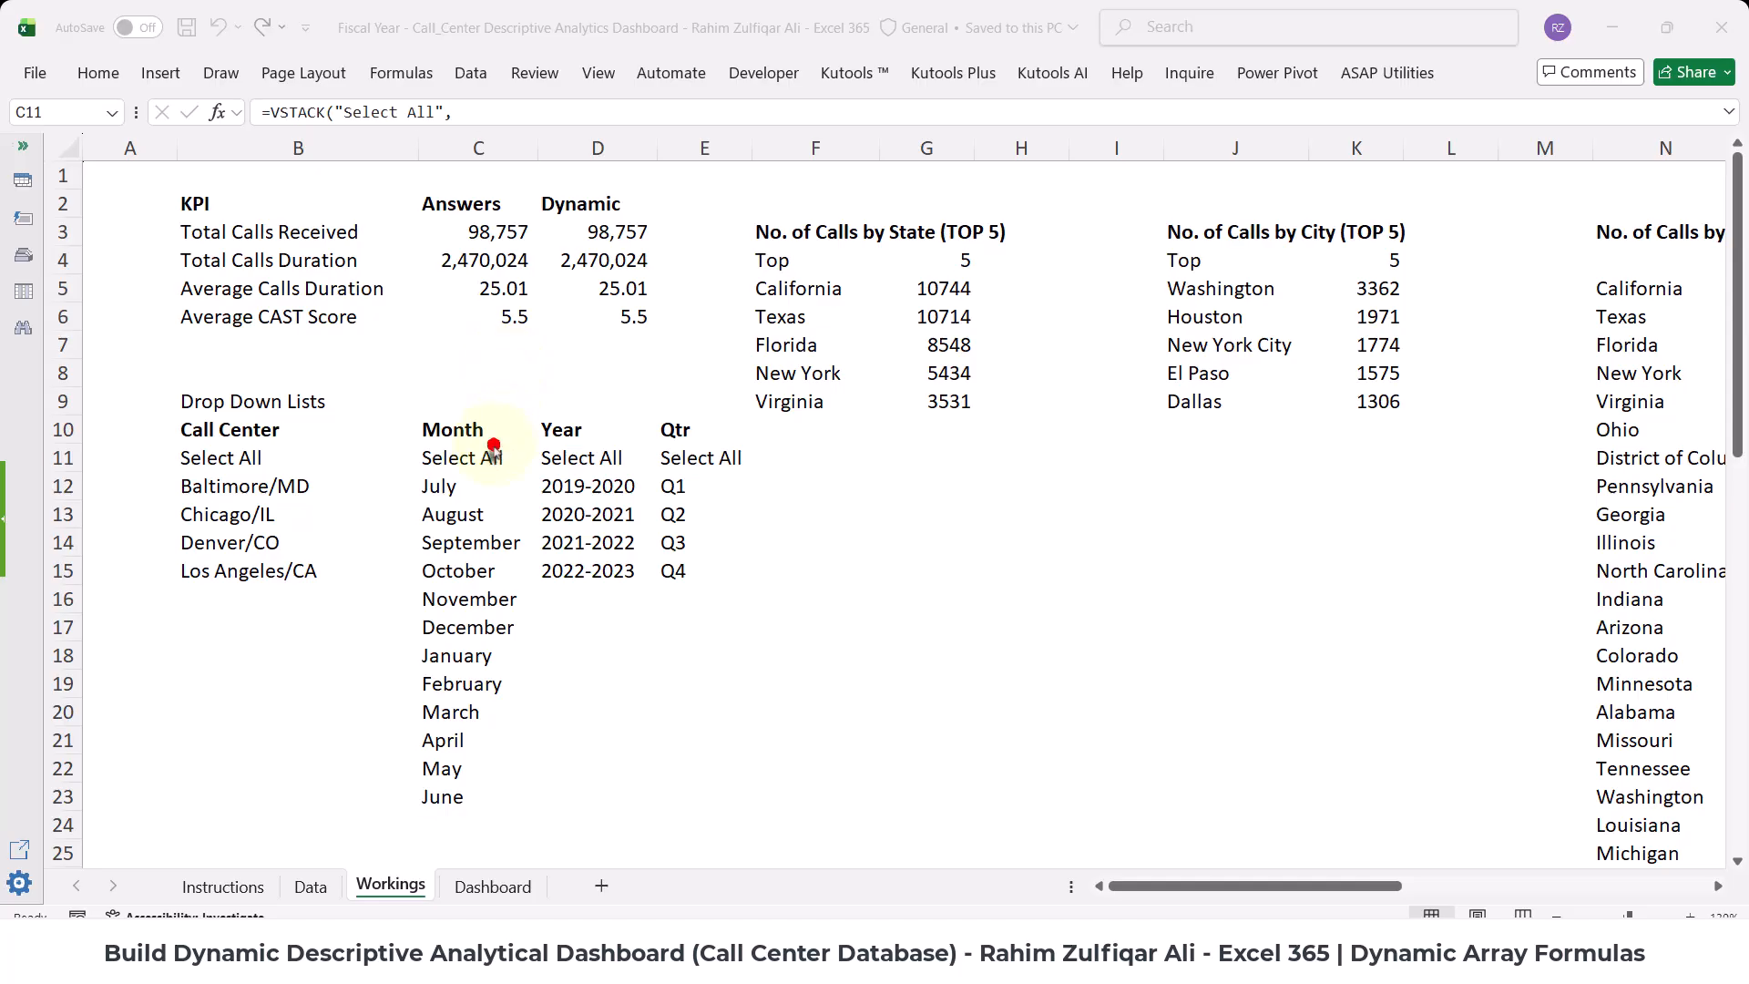
pyautogui.doubleClick(462, 453)
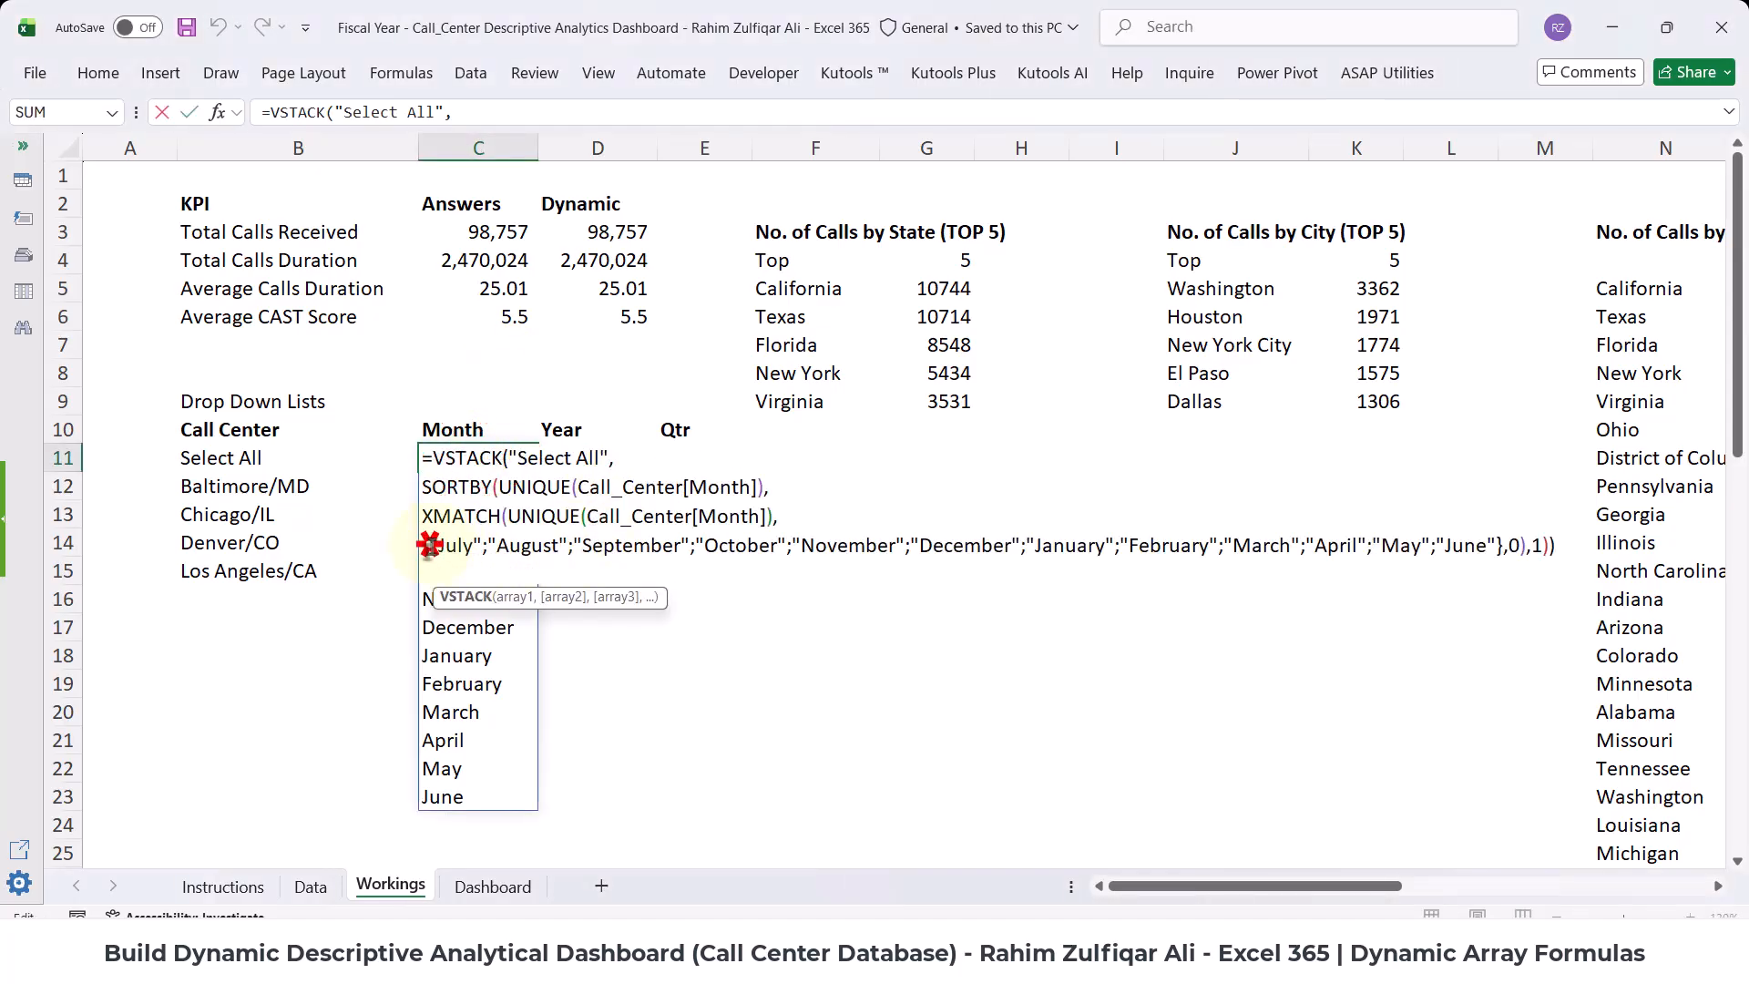
pyautogui.moveTo(429, 543); pyautogui.dragTo(1476, 553)
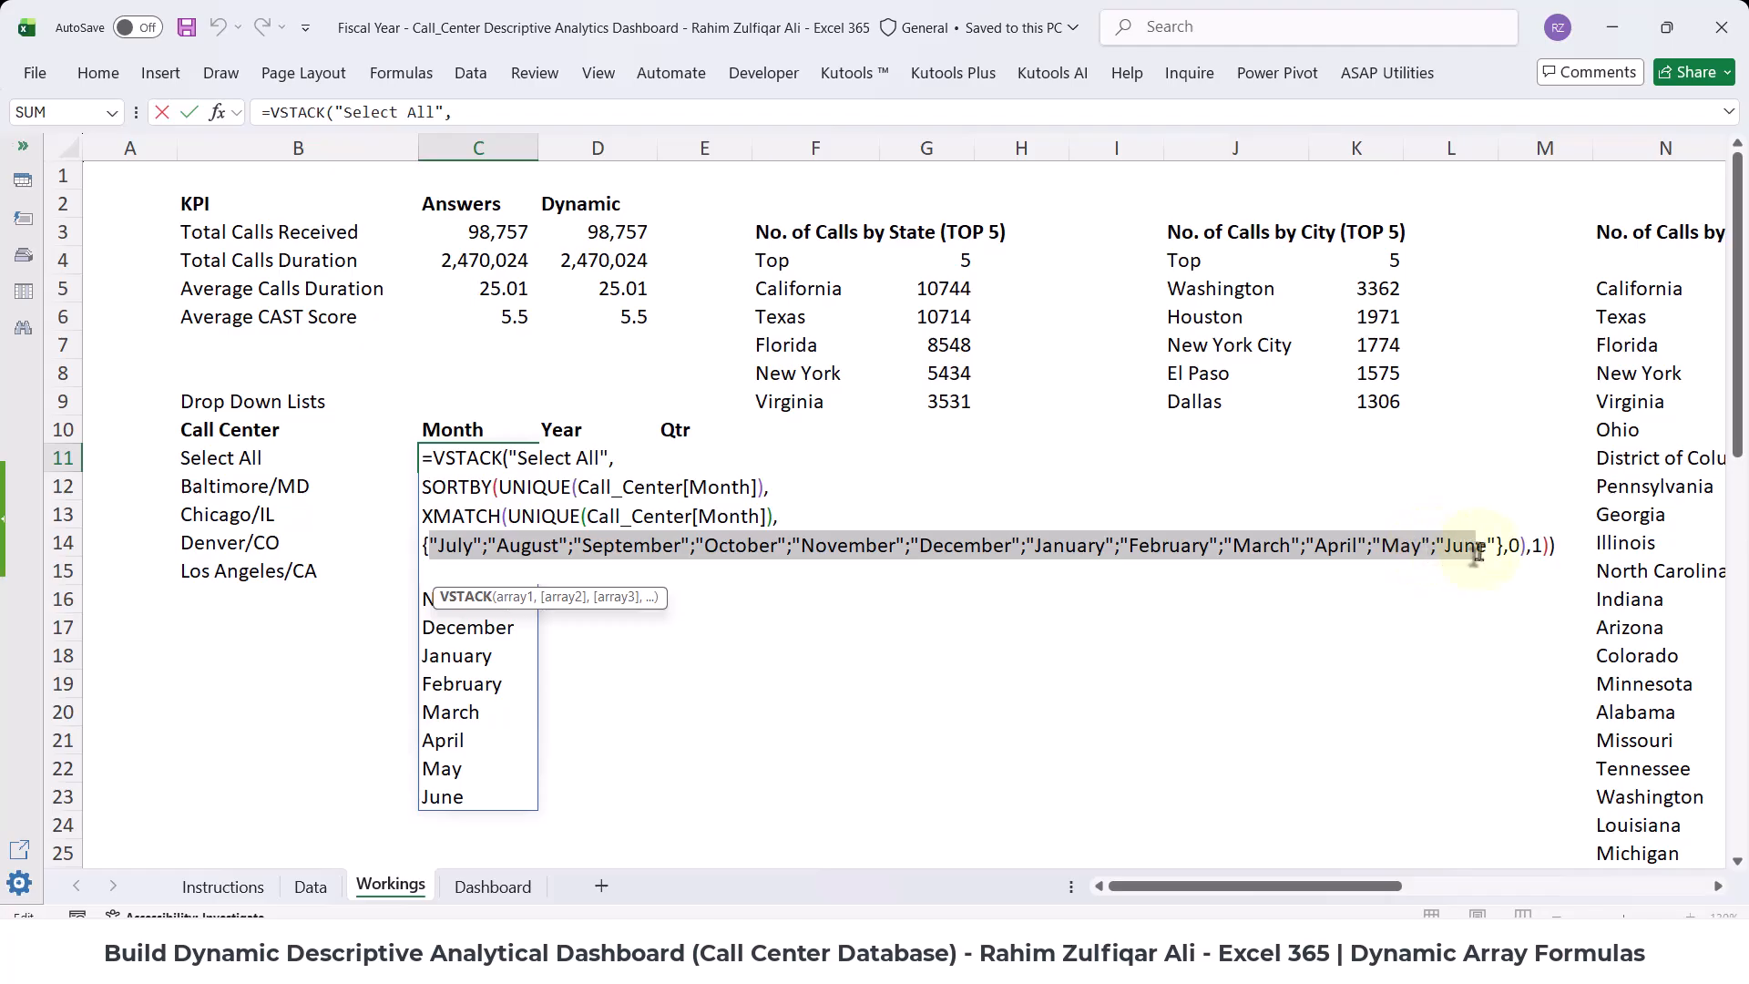
pyautogui.click(446, 545)
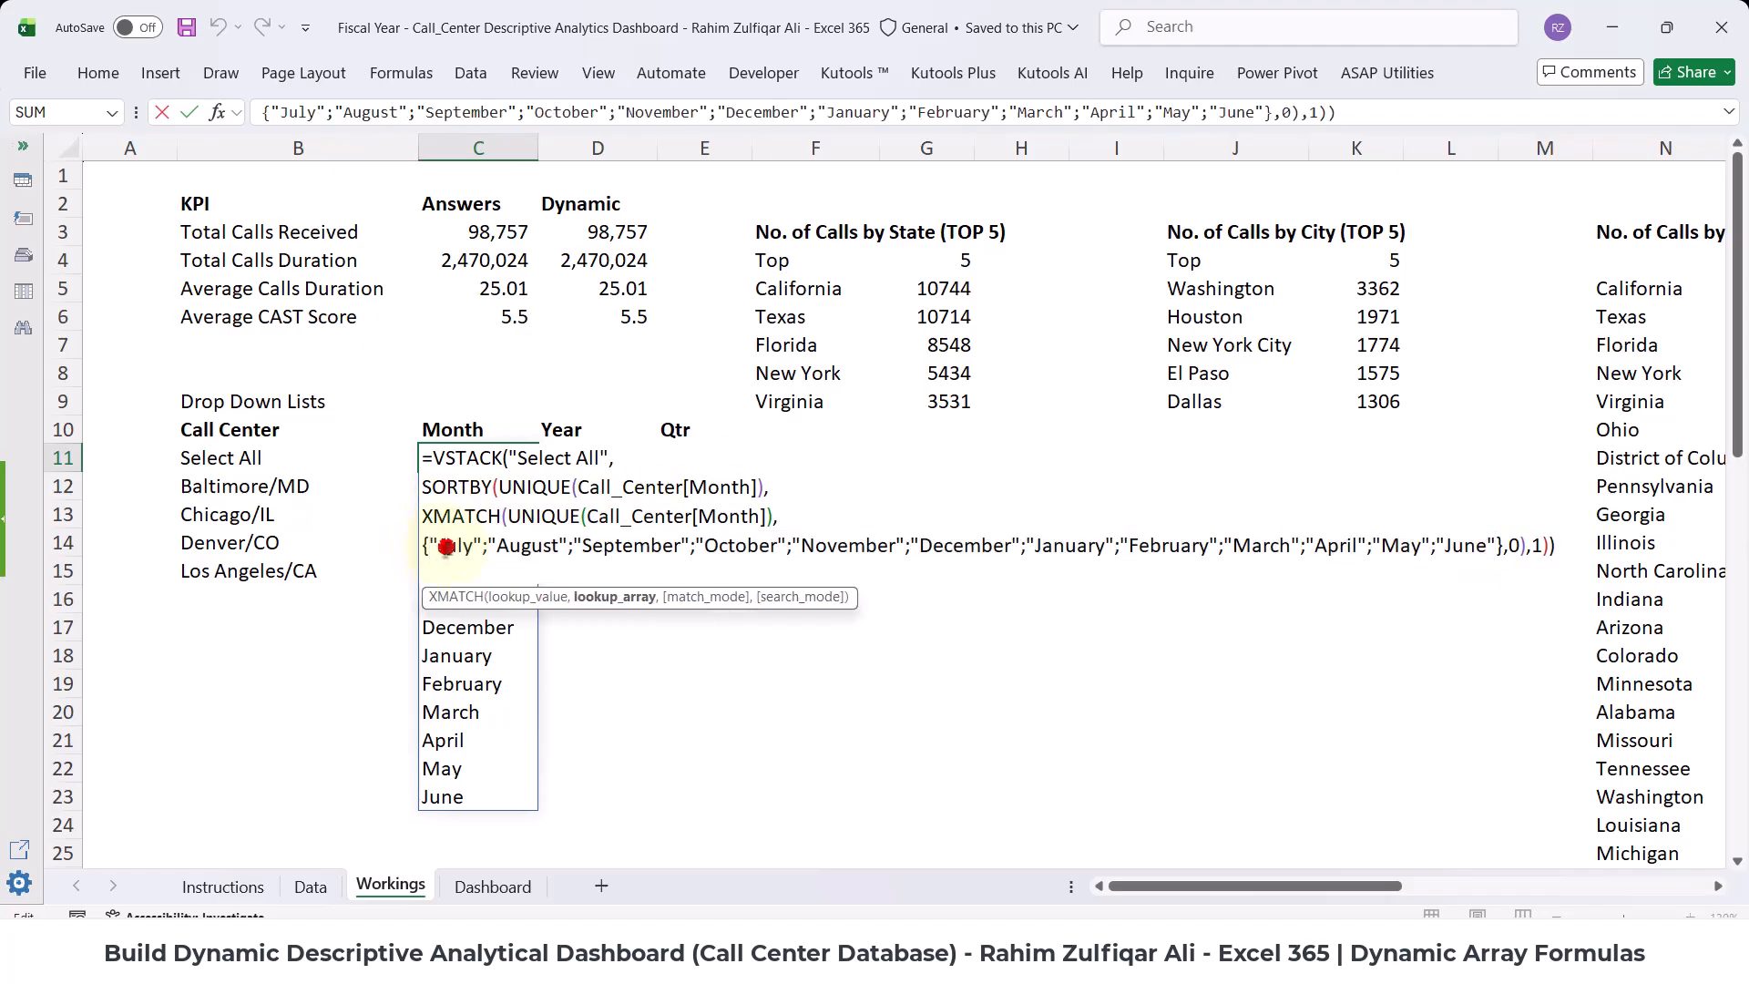
pyautogui.click(543, 544)
pyautogui.click(1464, 544)
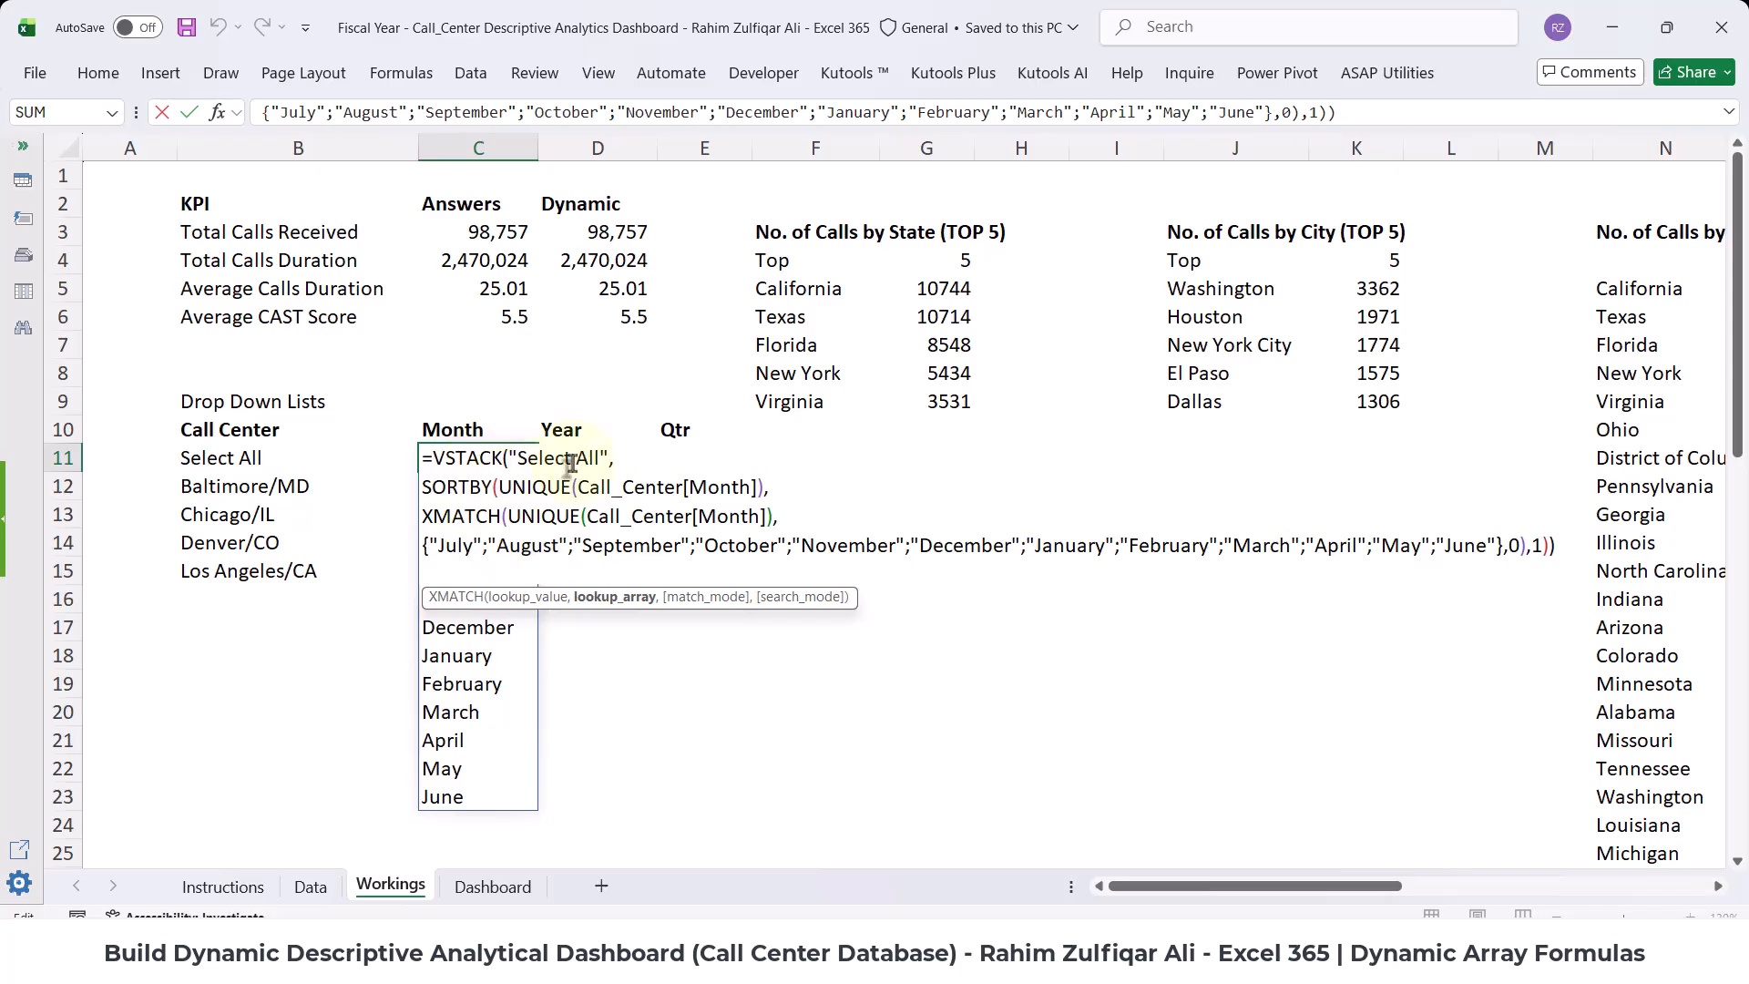
pyautogui.press('Return')
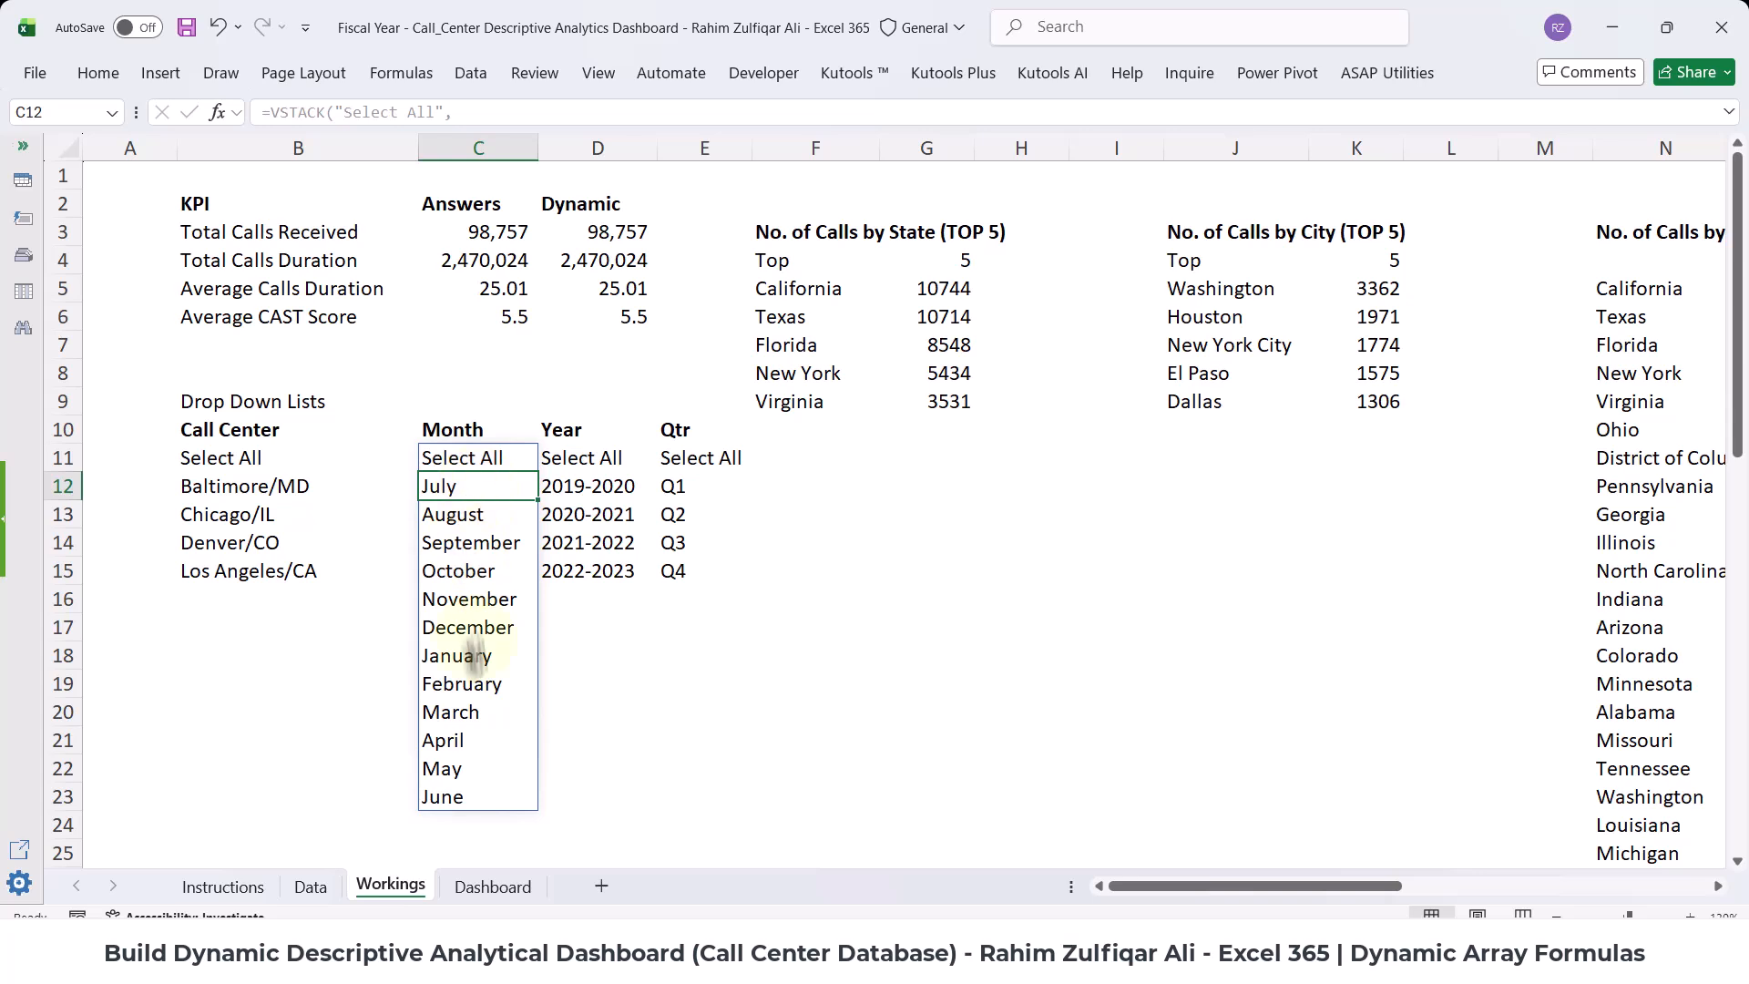
# - Review the nested VSTACK, SORTBY and XMATCH functions in the C11 formula without changing it
pyautogui.doubleClick(483, 455)
pyautogui.doubleClick(460, 457)
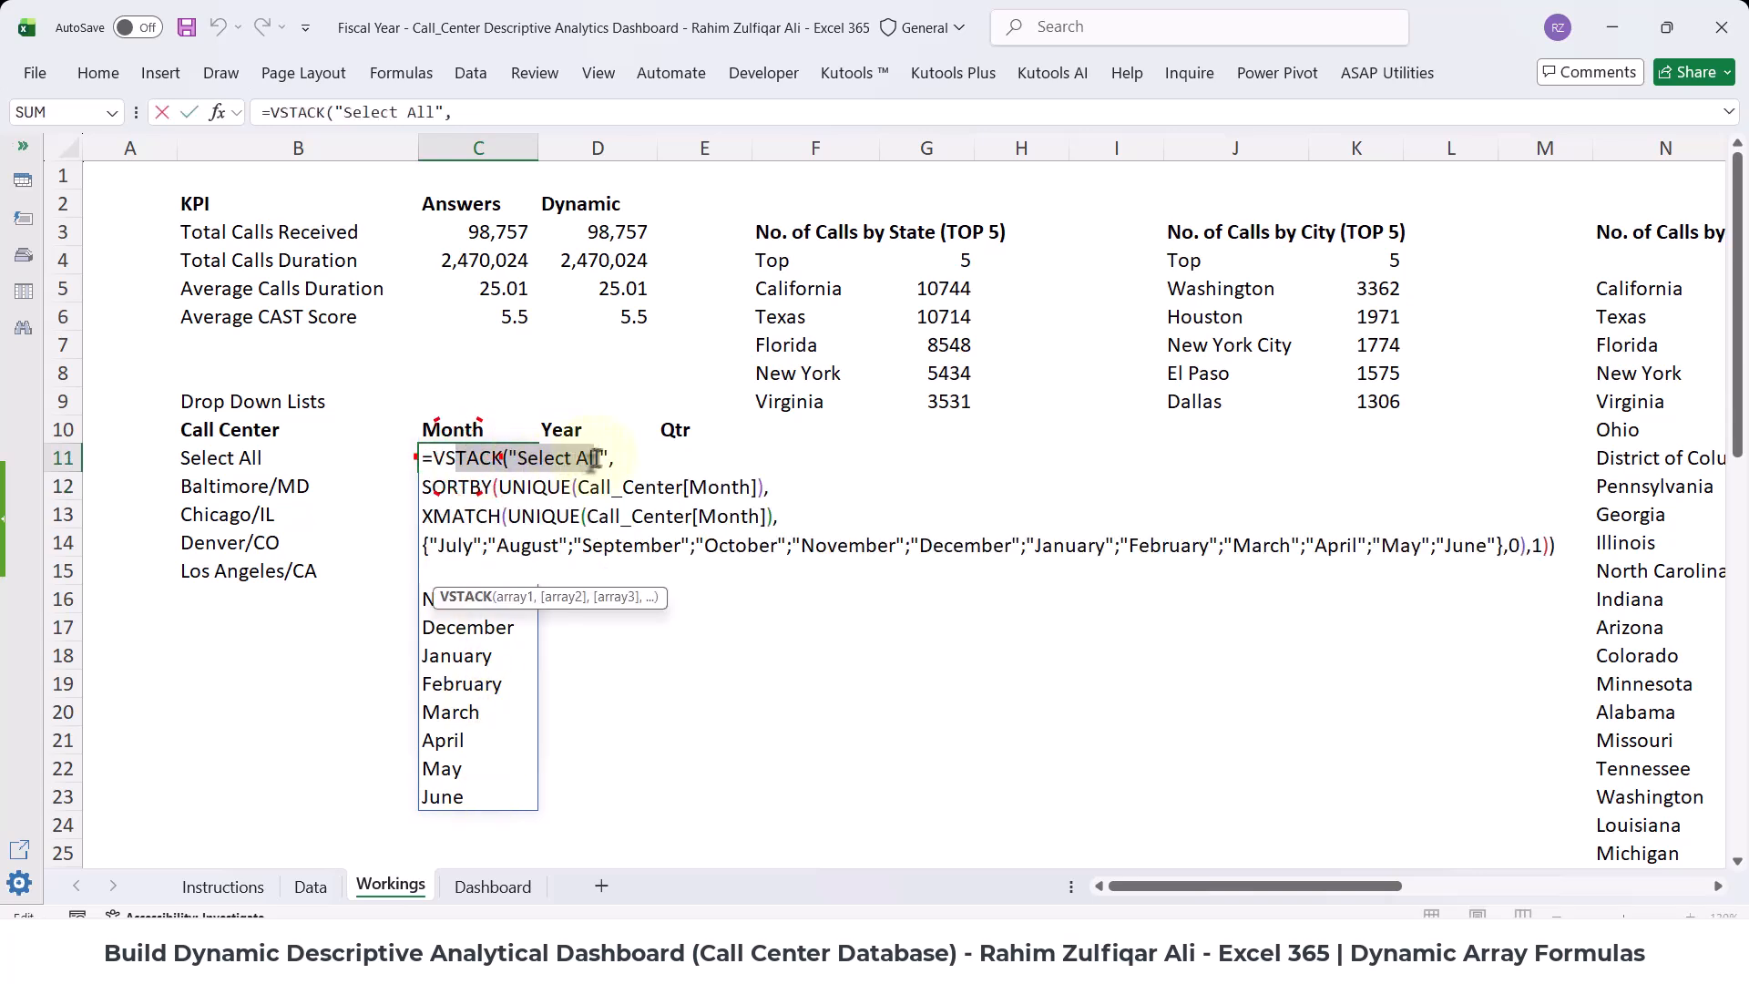
pyautogui.click(478, 487)
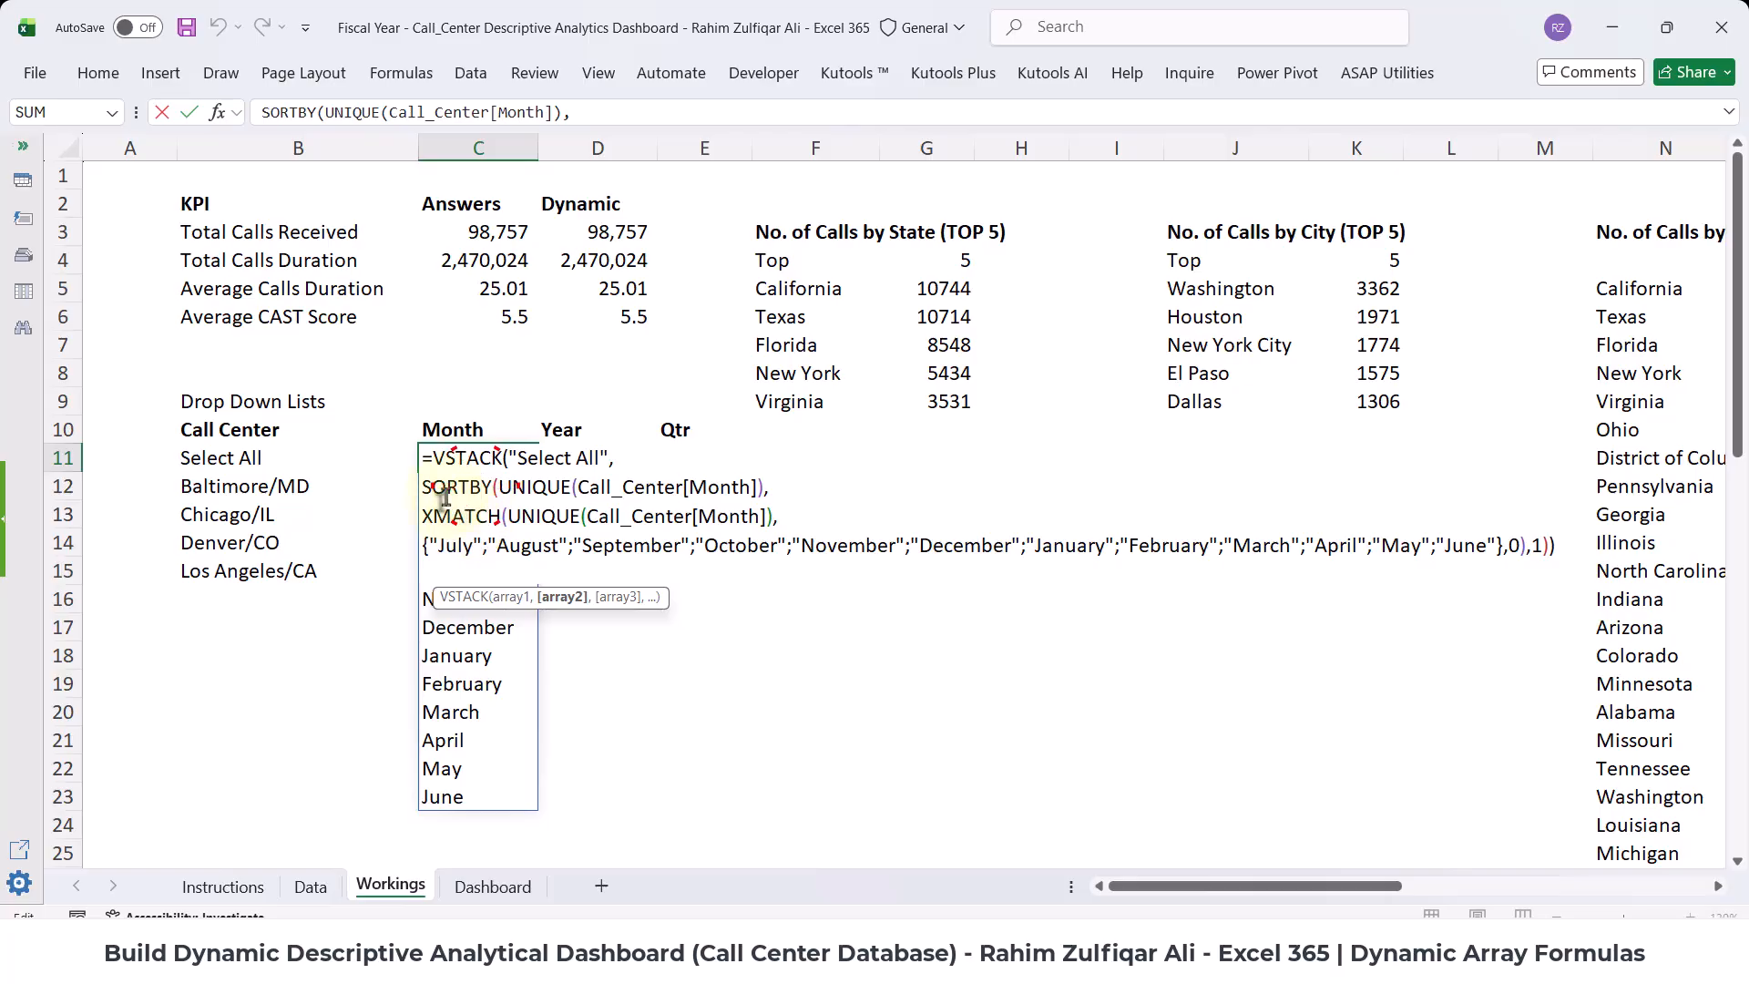
pyautogui.moveTo(423, 489); pyautogui.dragTo(479, 487)
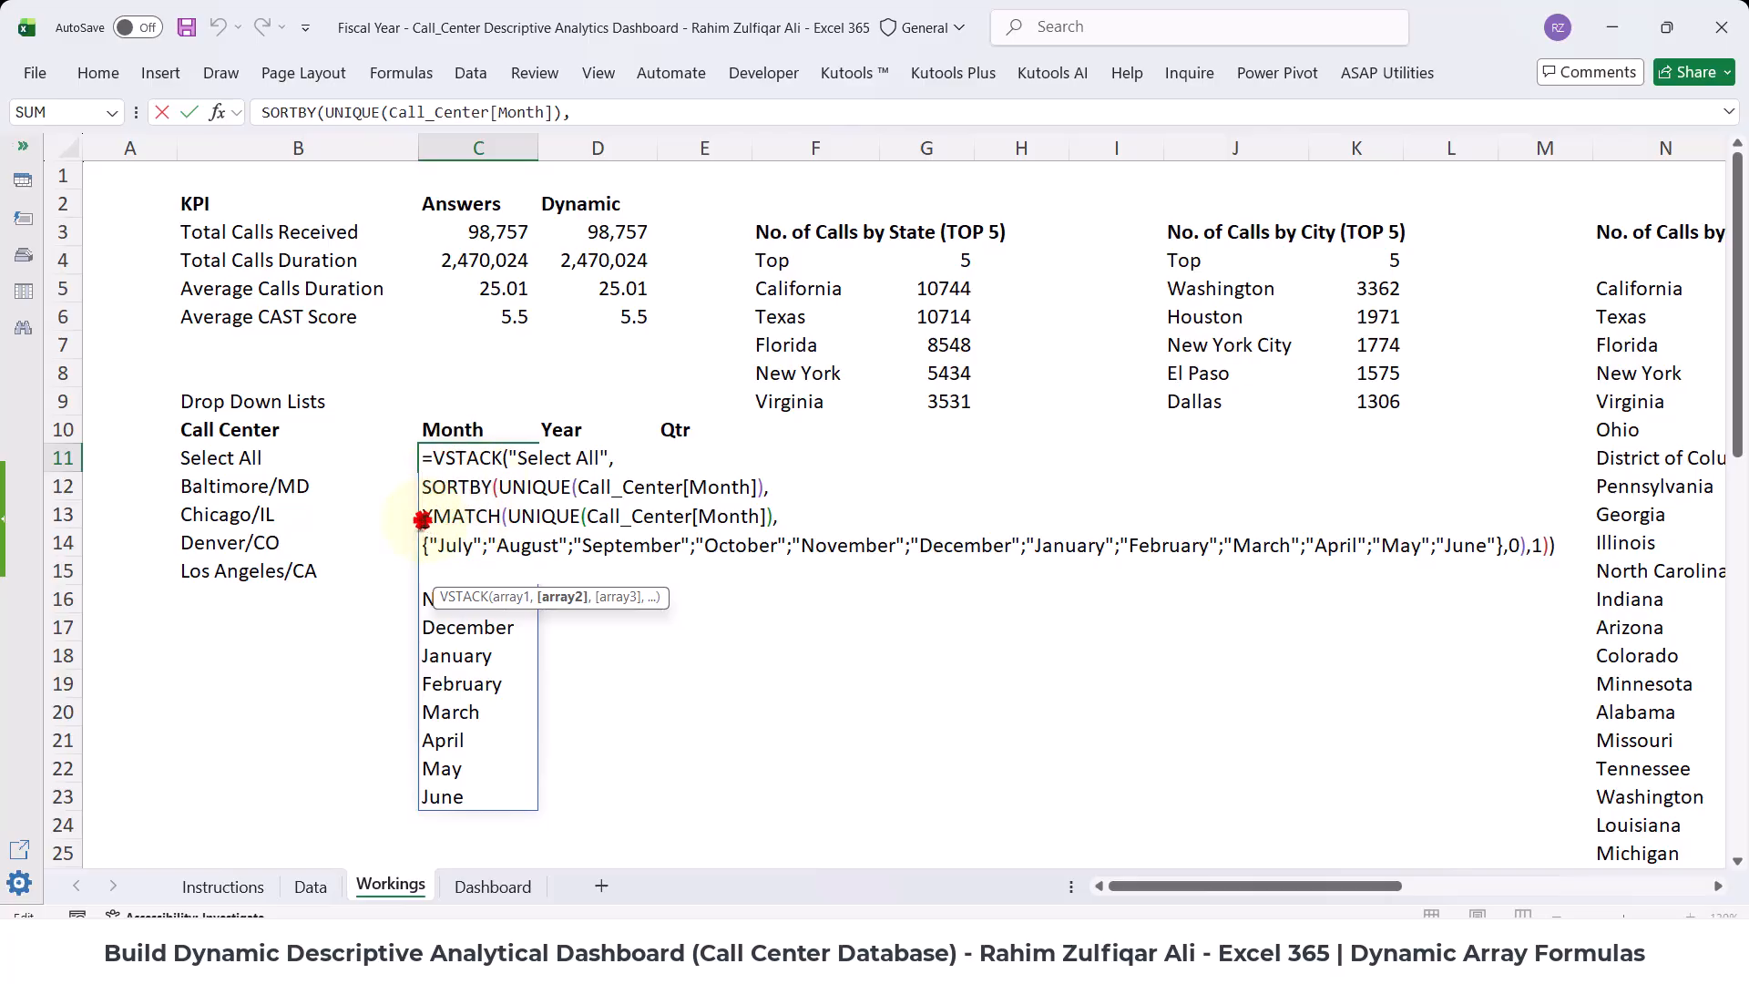
pyautogui.moveTo(422, 517); pyautogui.dragTo(499, 517)
pyautogui.click(560, 548)
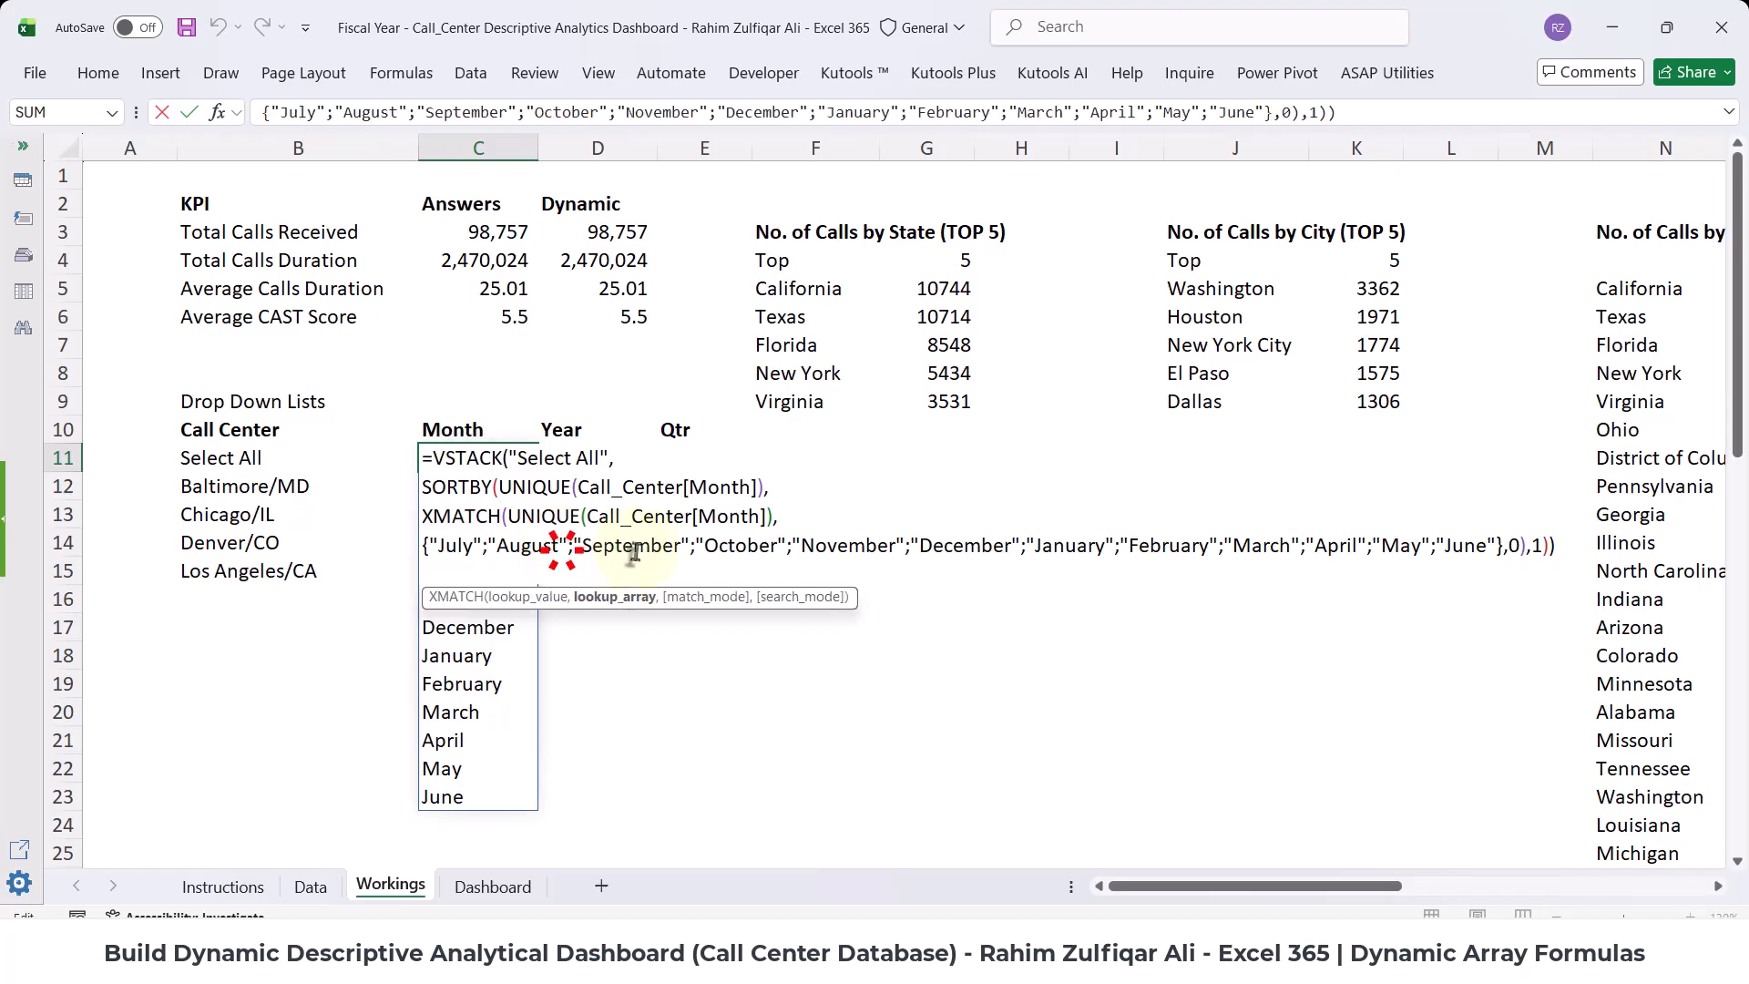
pyautogui.press('Return')
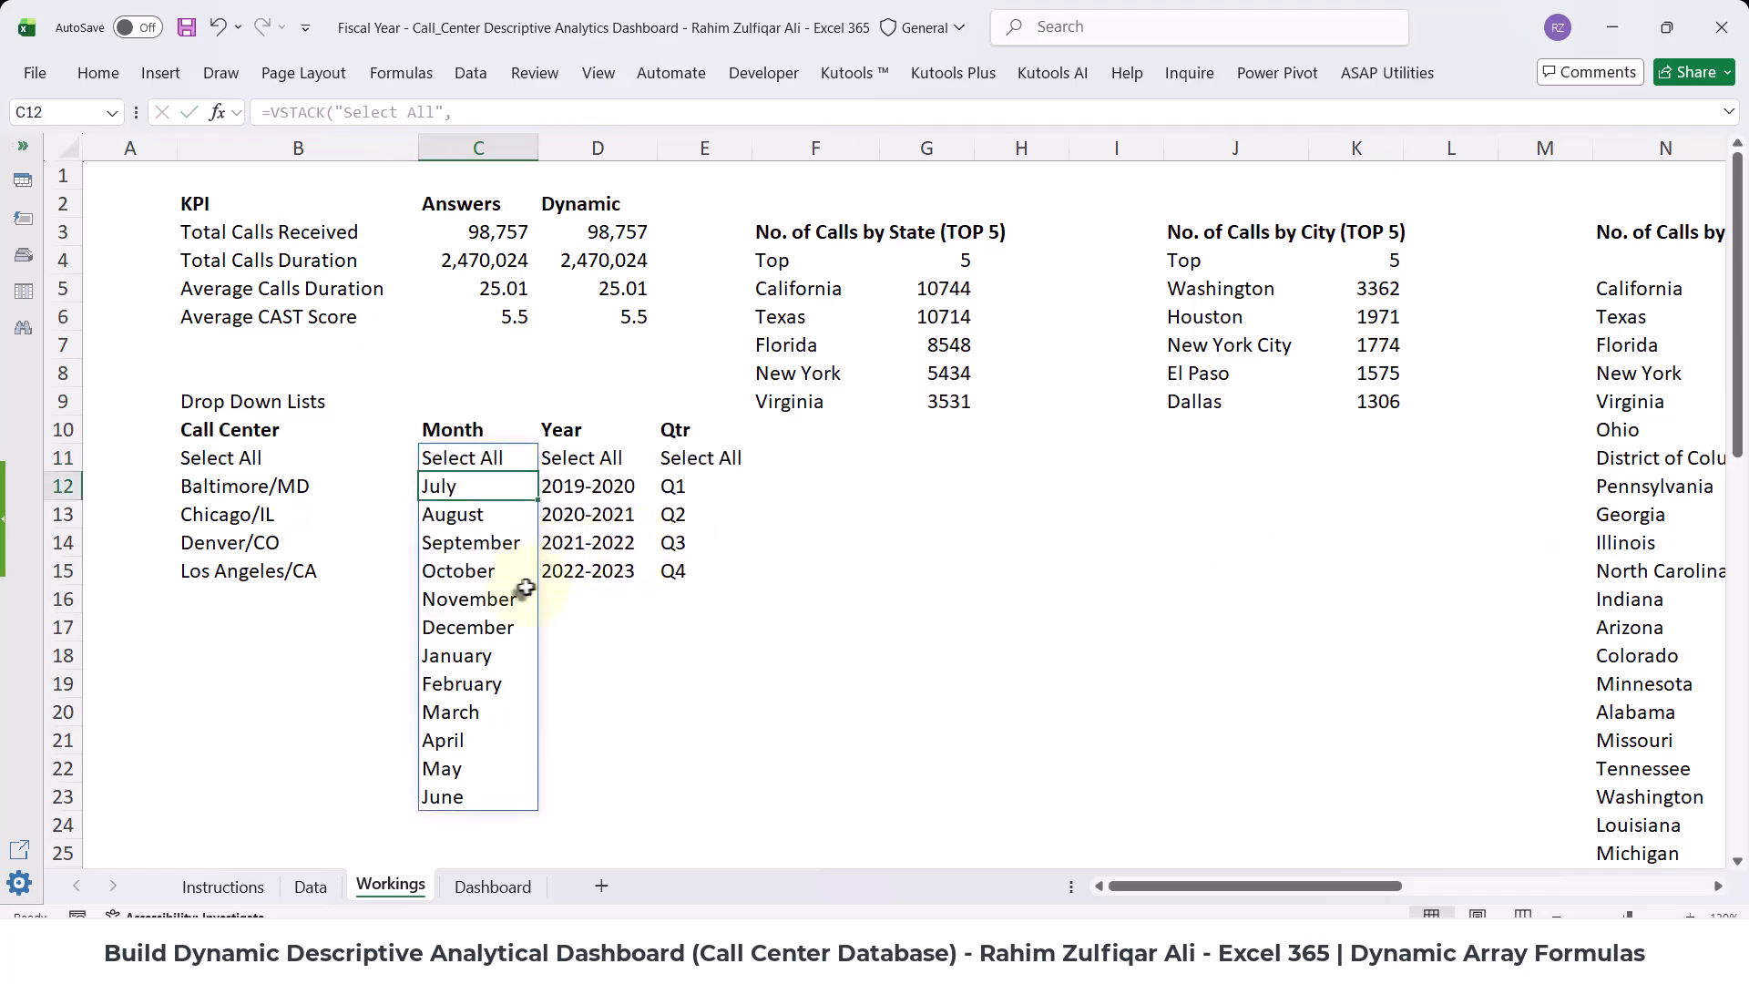
# - Set SORTBY's sort_order1 in the C11 formula to -1 (descending) and commit it
pyautogui.doubleClick(488, 457)
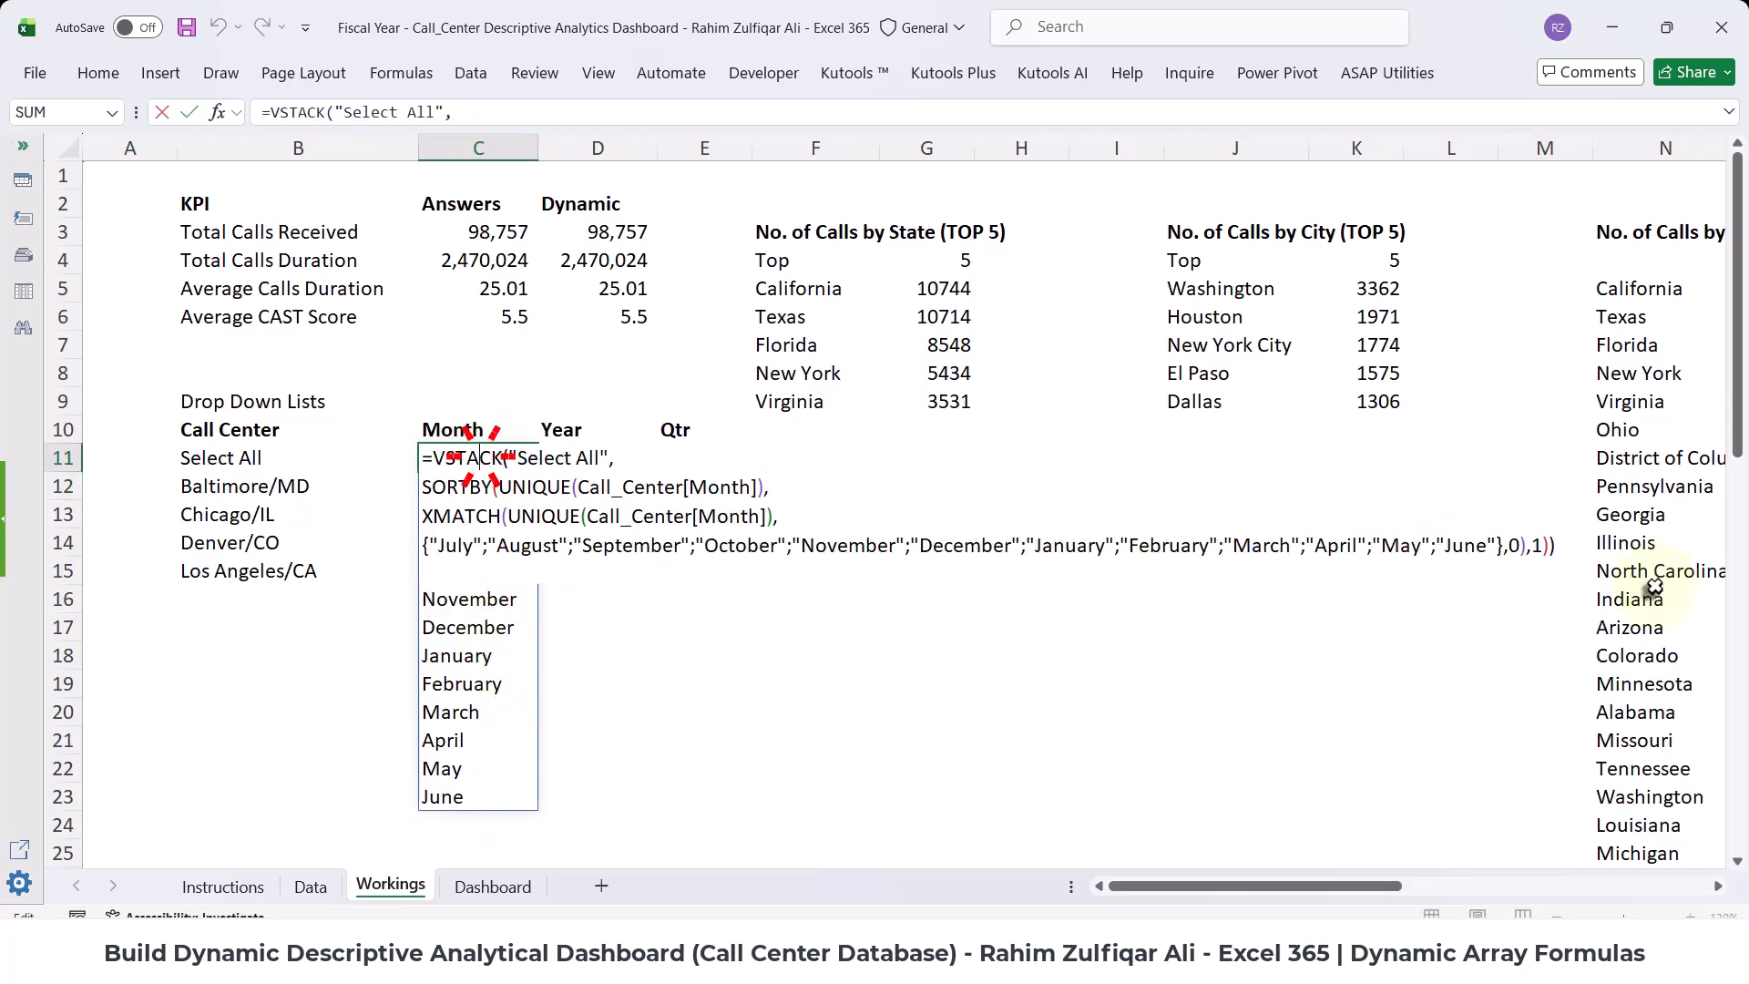
pyautogui.click(1533, 548)
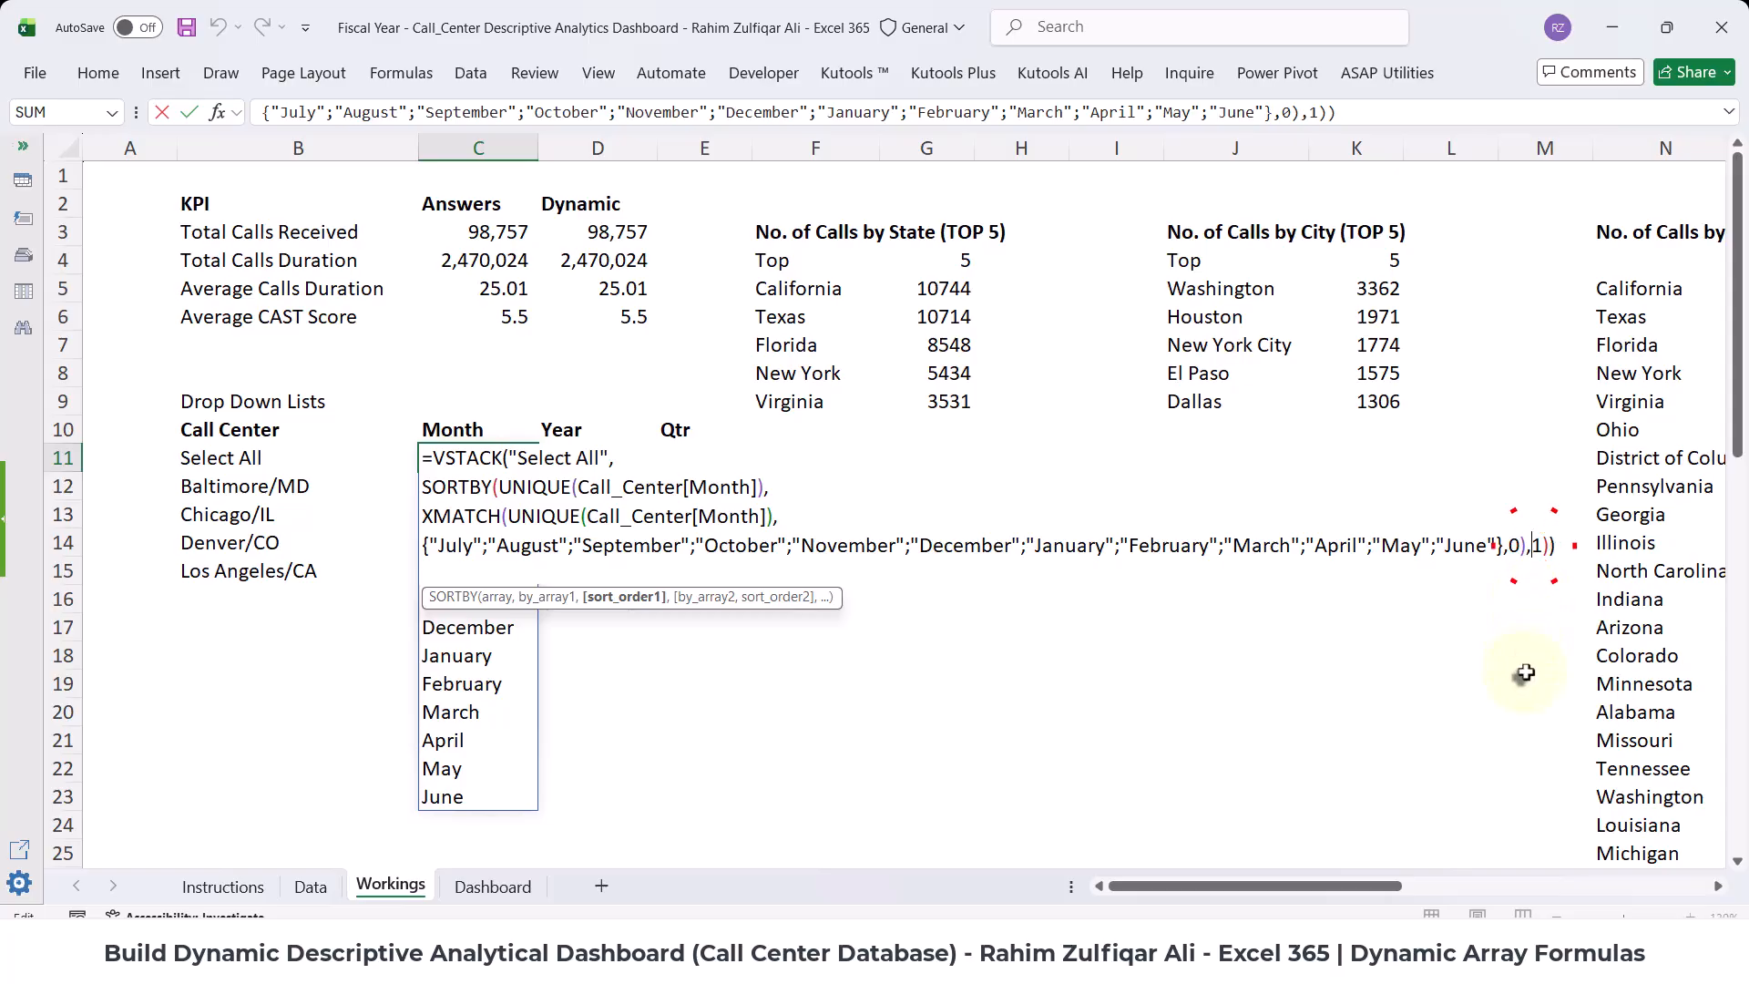
pyautogui.write('-')
pyautogui.press('Return')
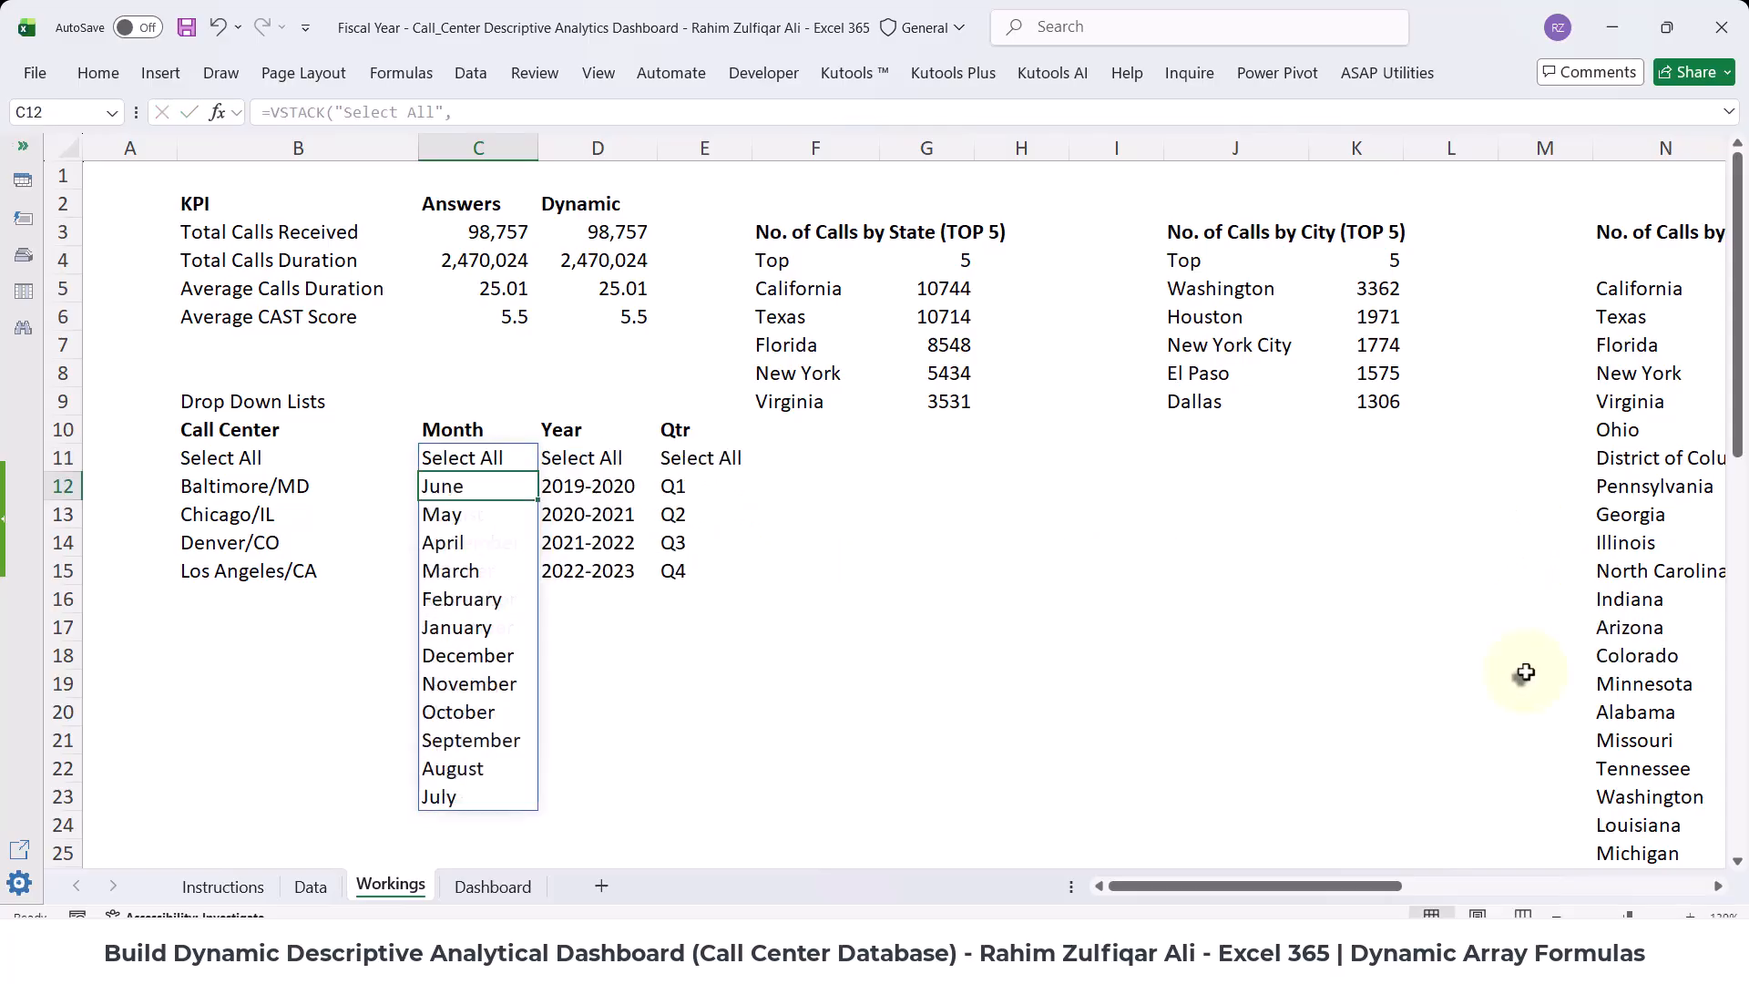
# - Restore SORTBY's sort_order1 in the C11 formula to 1 (ascending) and commit it
pyautogui.doubleClick(459, 462)
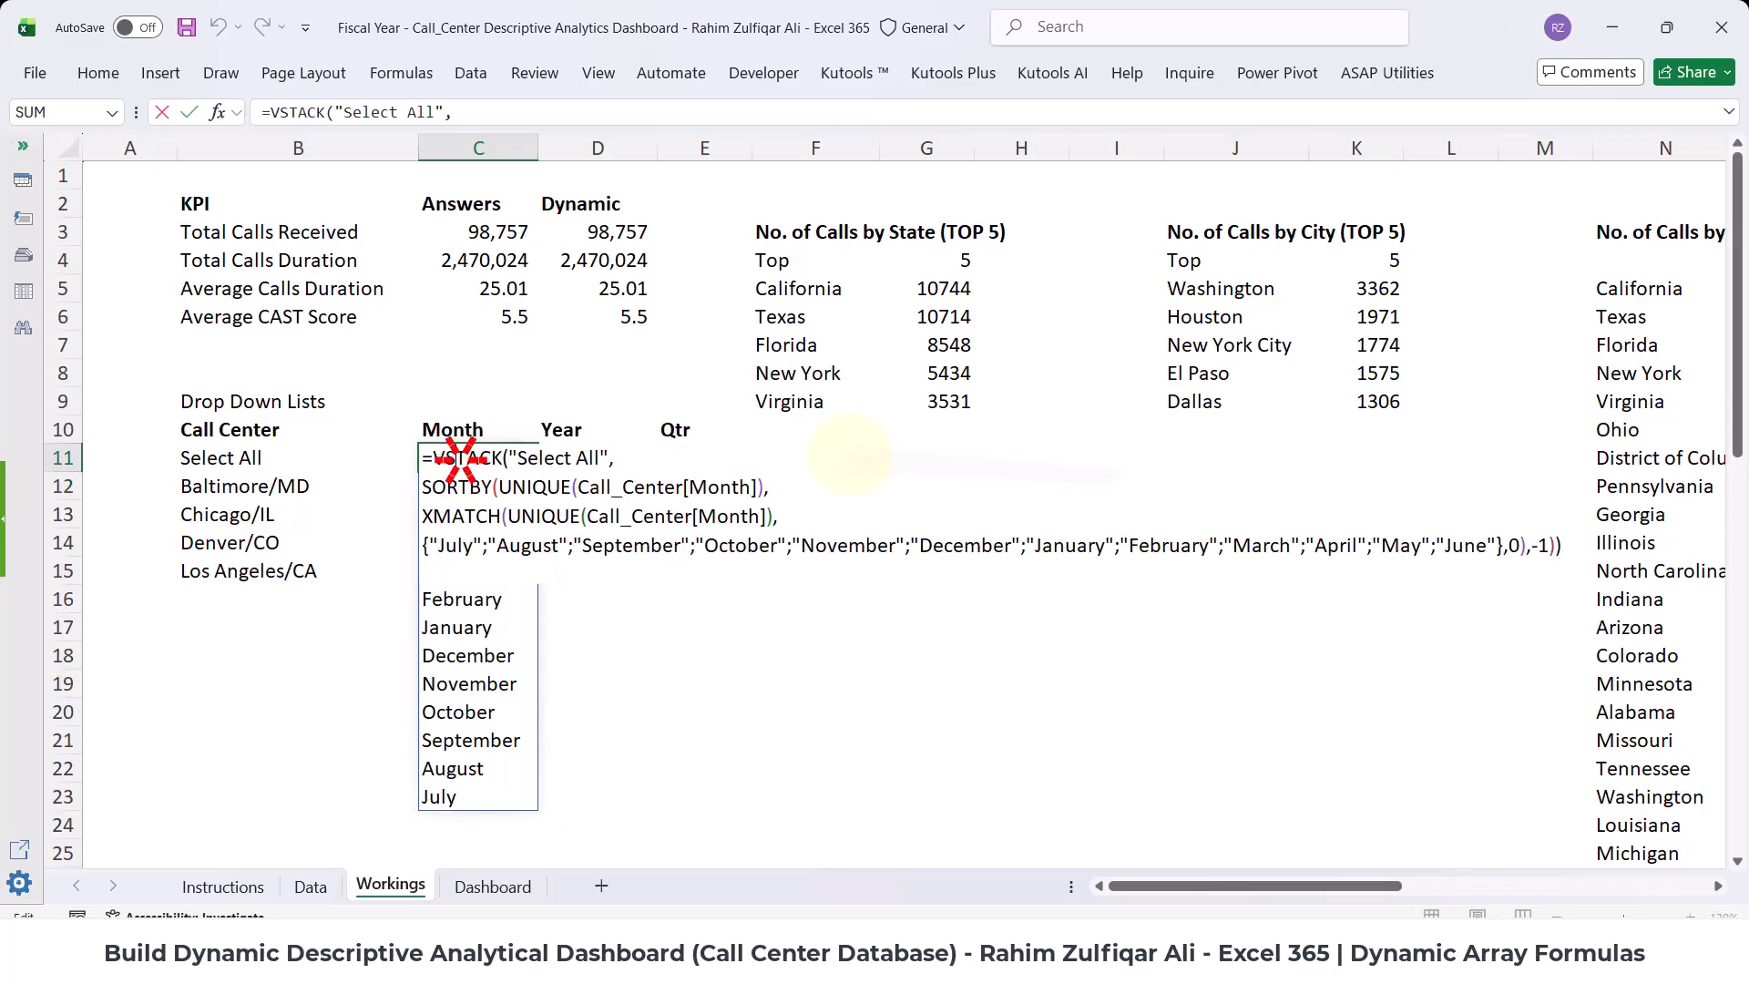
pyautogui.click(1536, 544)
pyautogui.press('BackSpace')
pyautogui.press('Return')
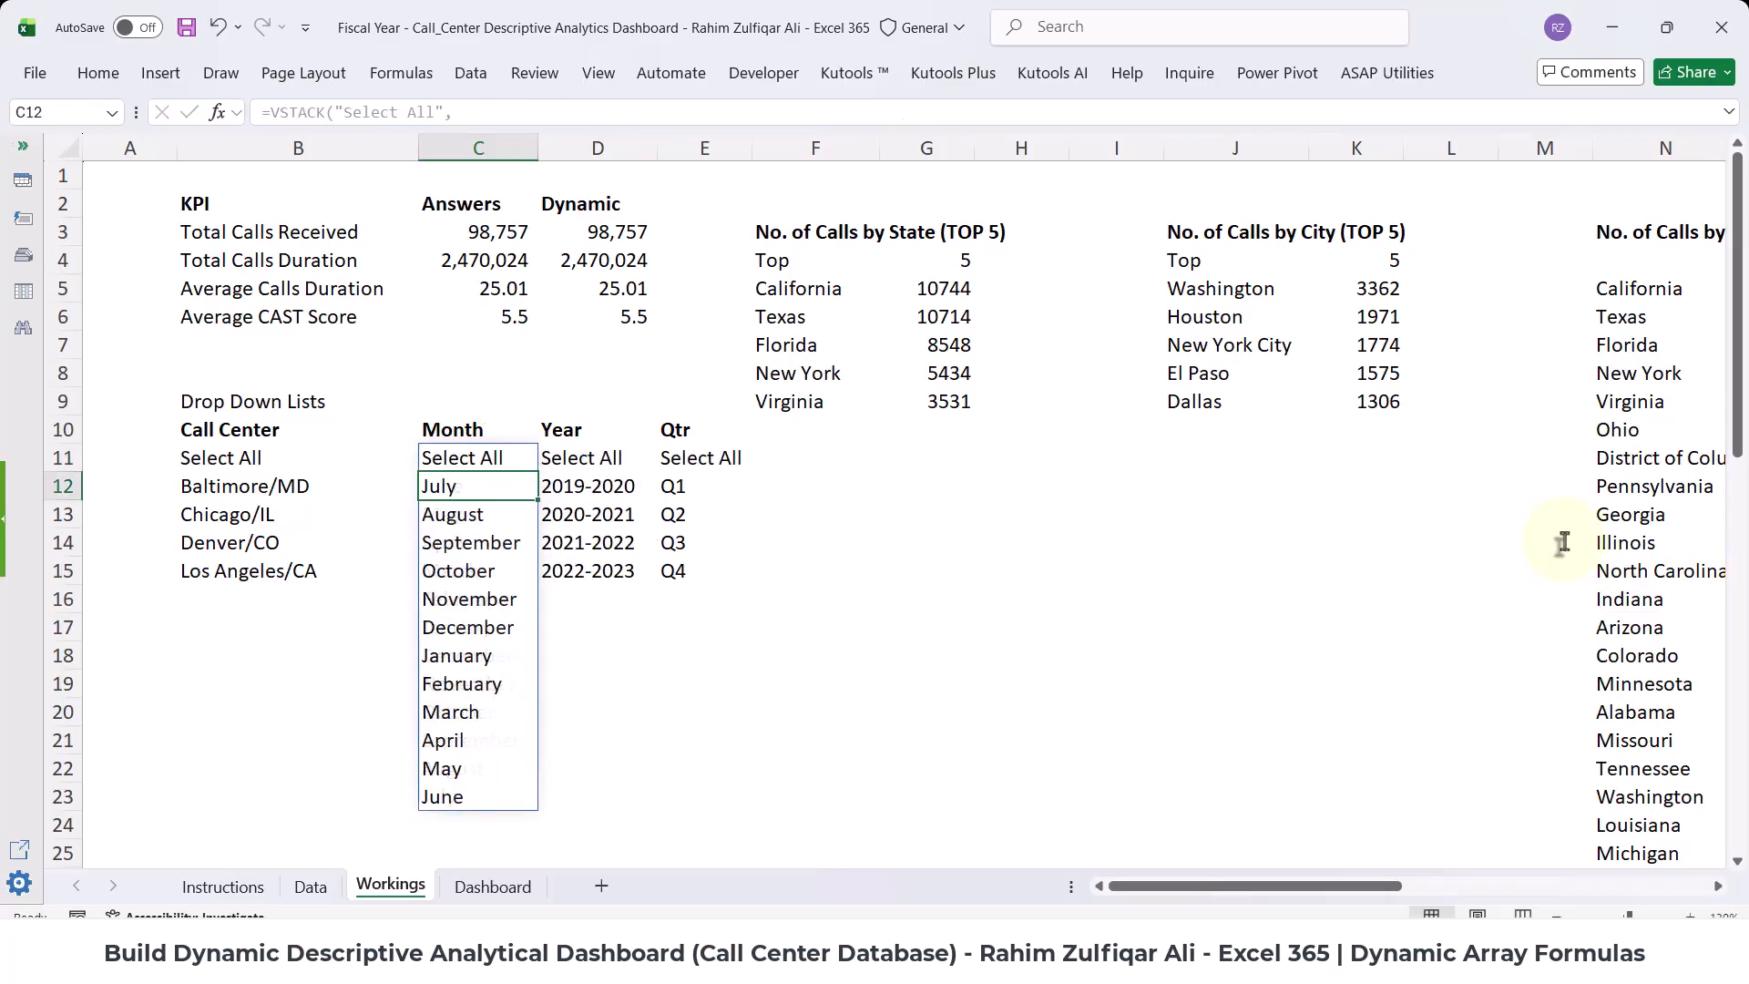
# - Return to the Call_Center Descriptive Analytics Dashboard workbook and review the D5 month formula and the empty quarter and year list cells
pyautogui.click(1101, 915)
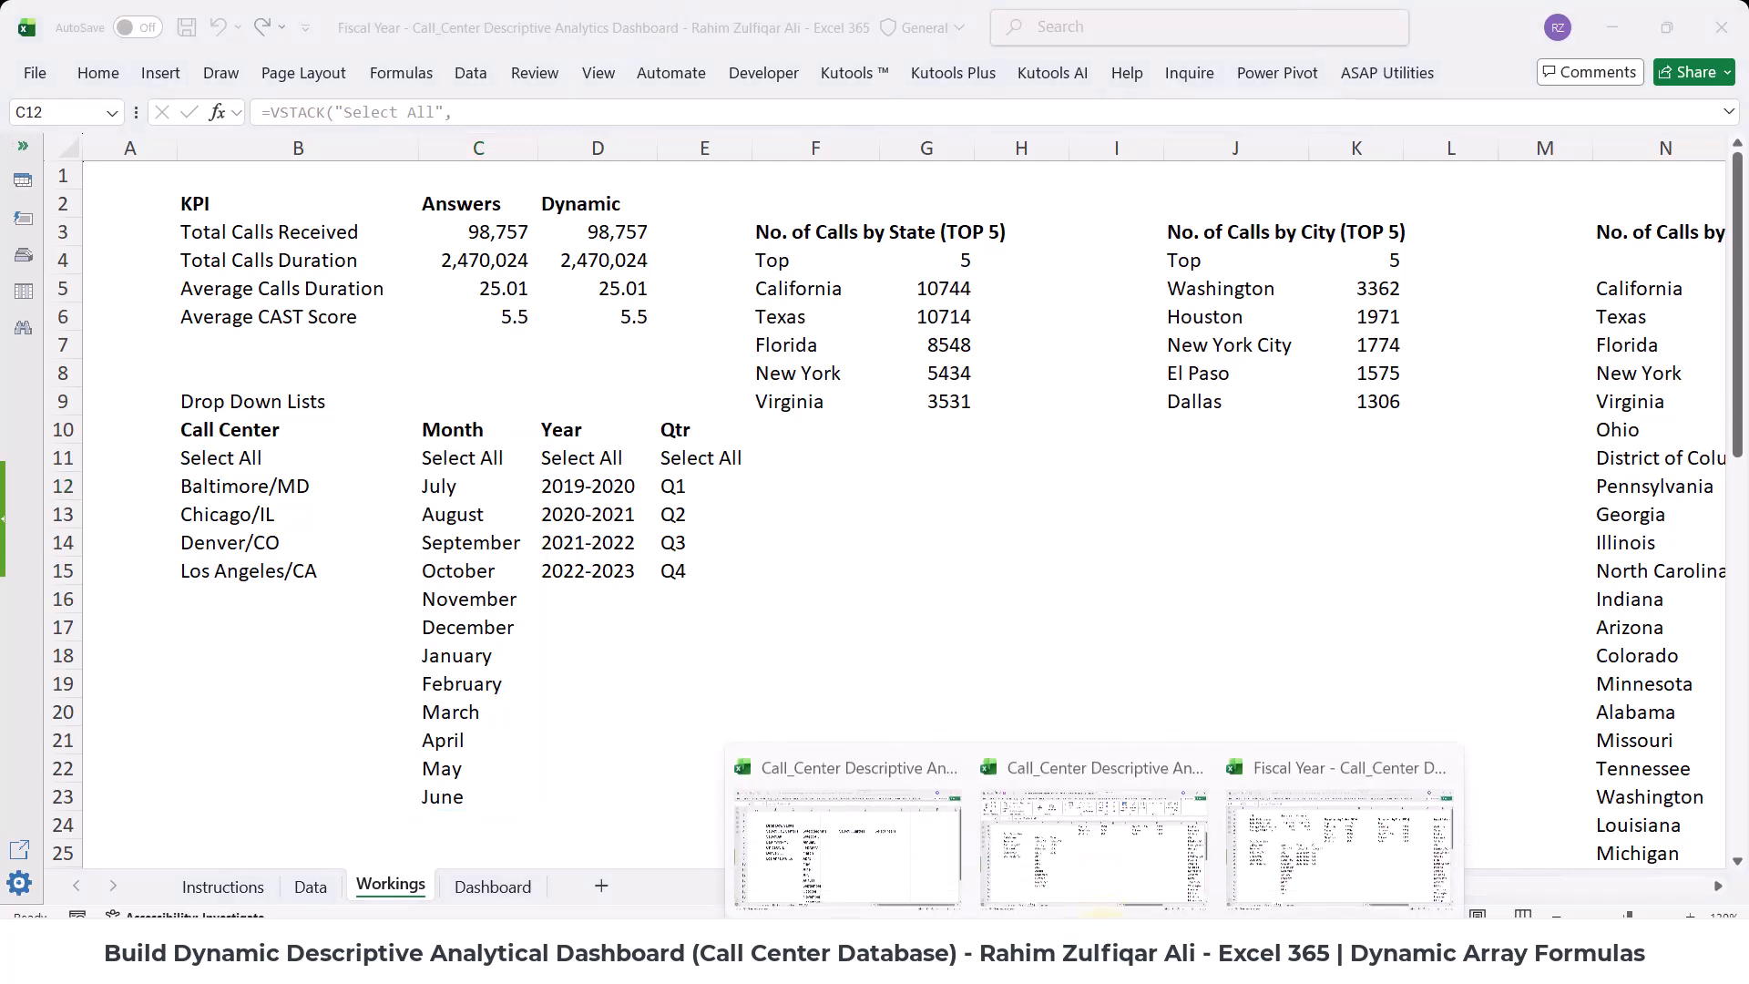
pyautogui.click(892, 849)
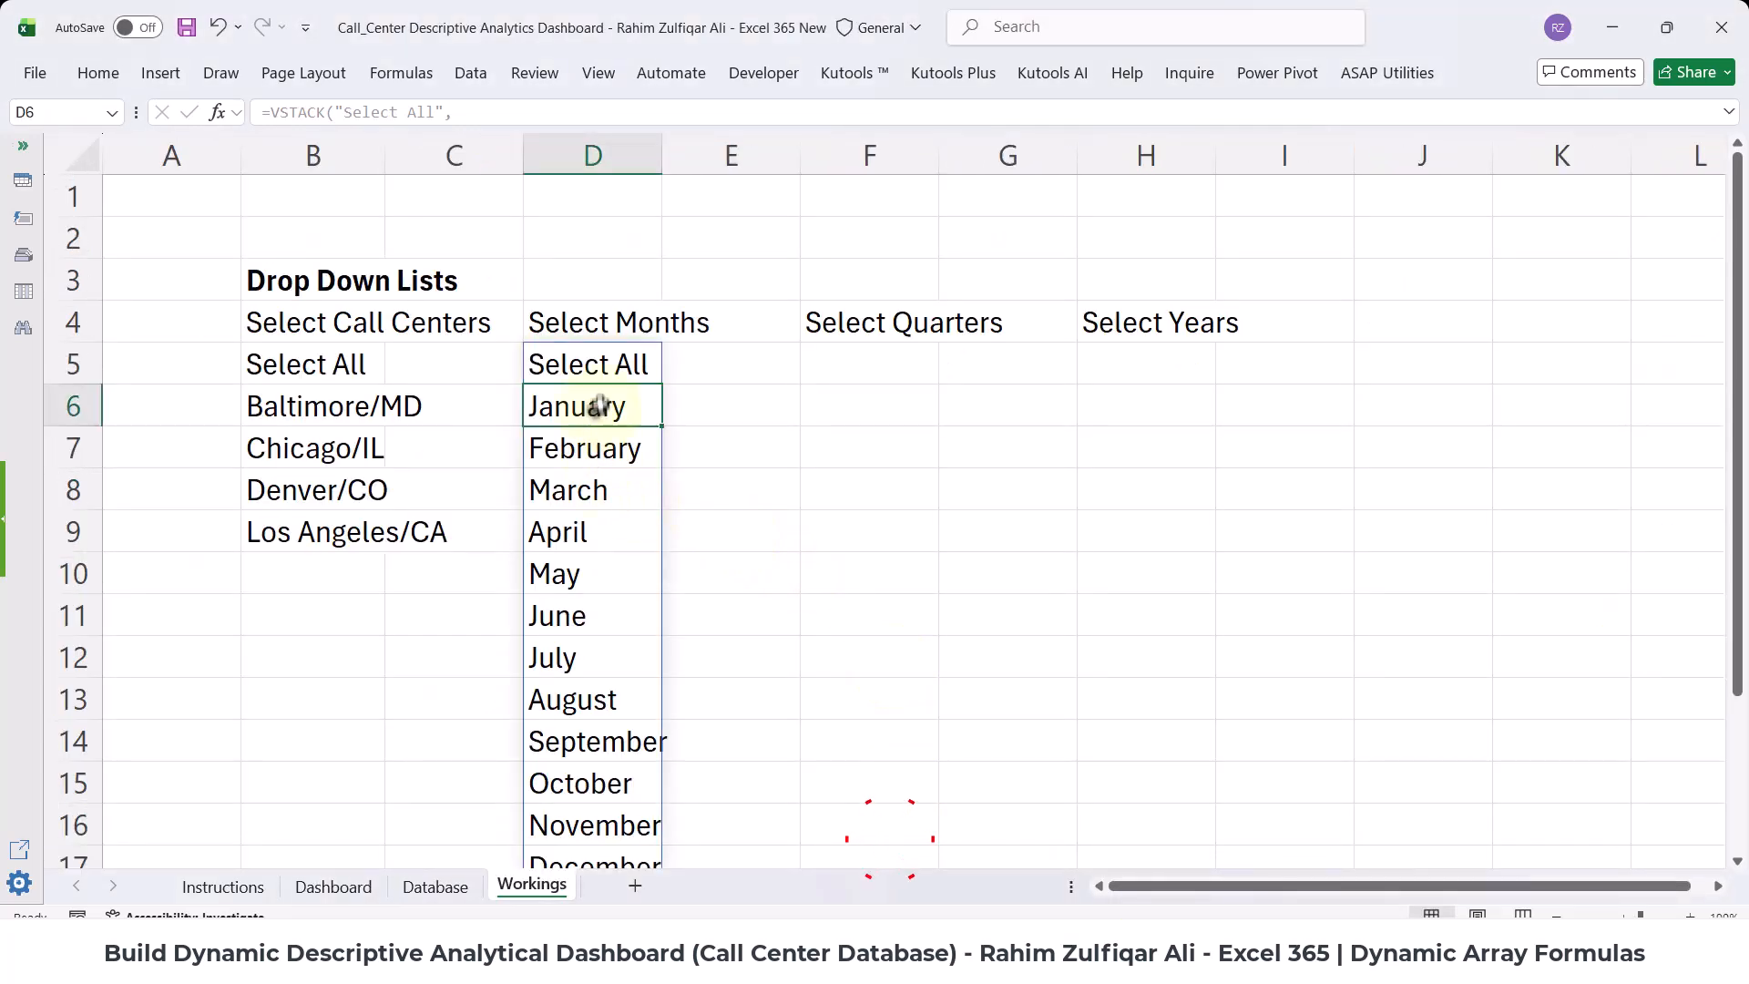
pyautogui.doubleClick(600, 365)
pyautogui.click(870, 441)
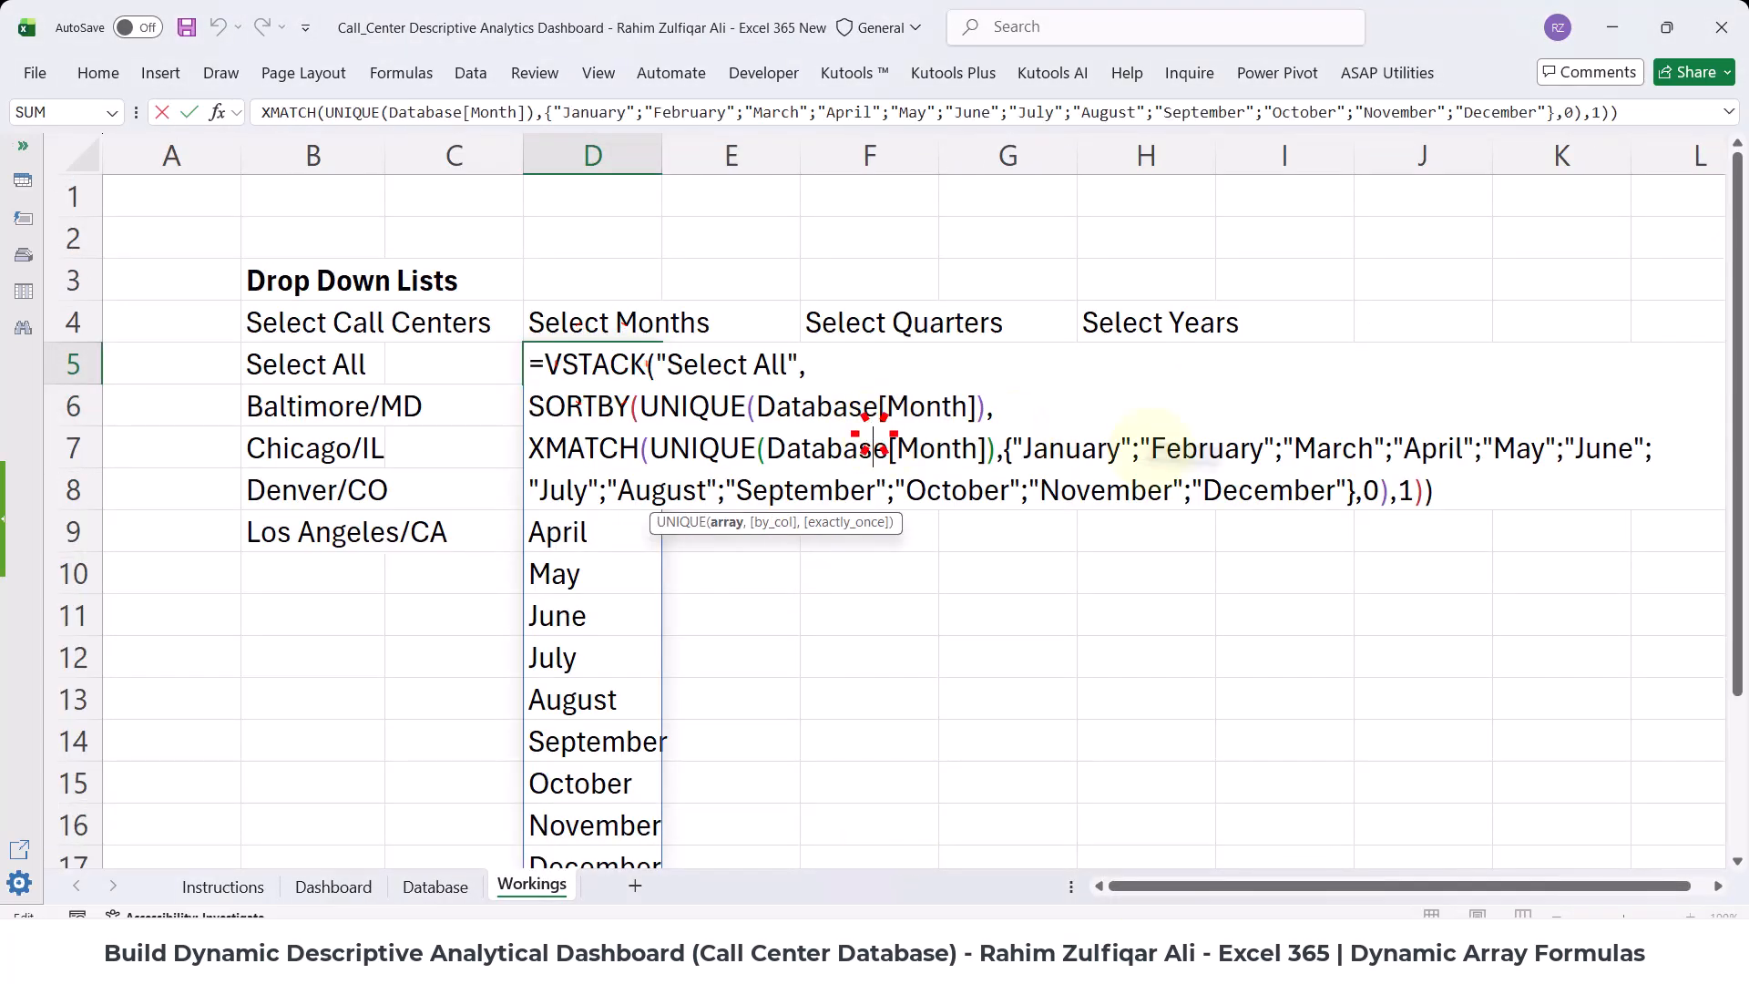
pyautogui.click(1434, 481)
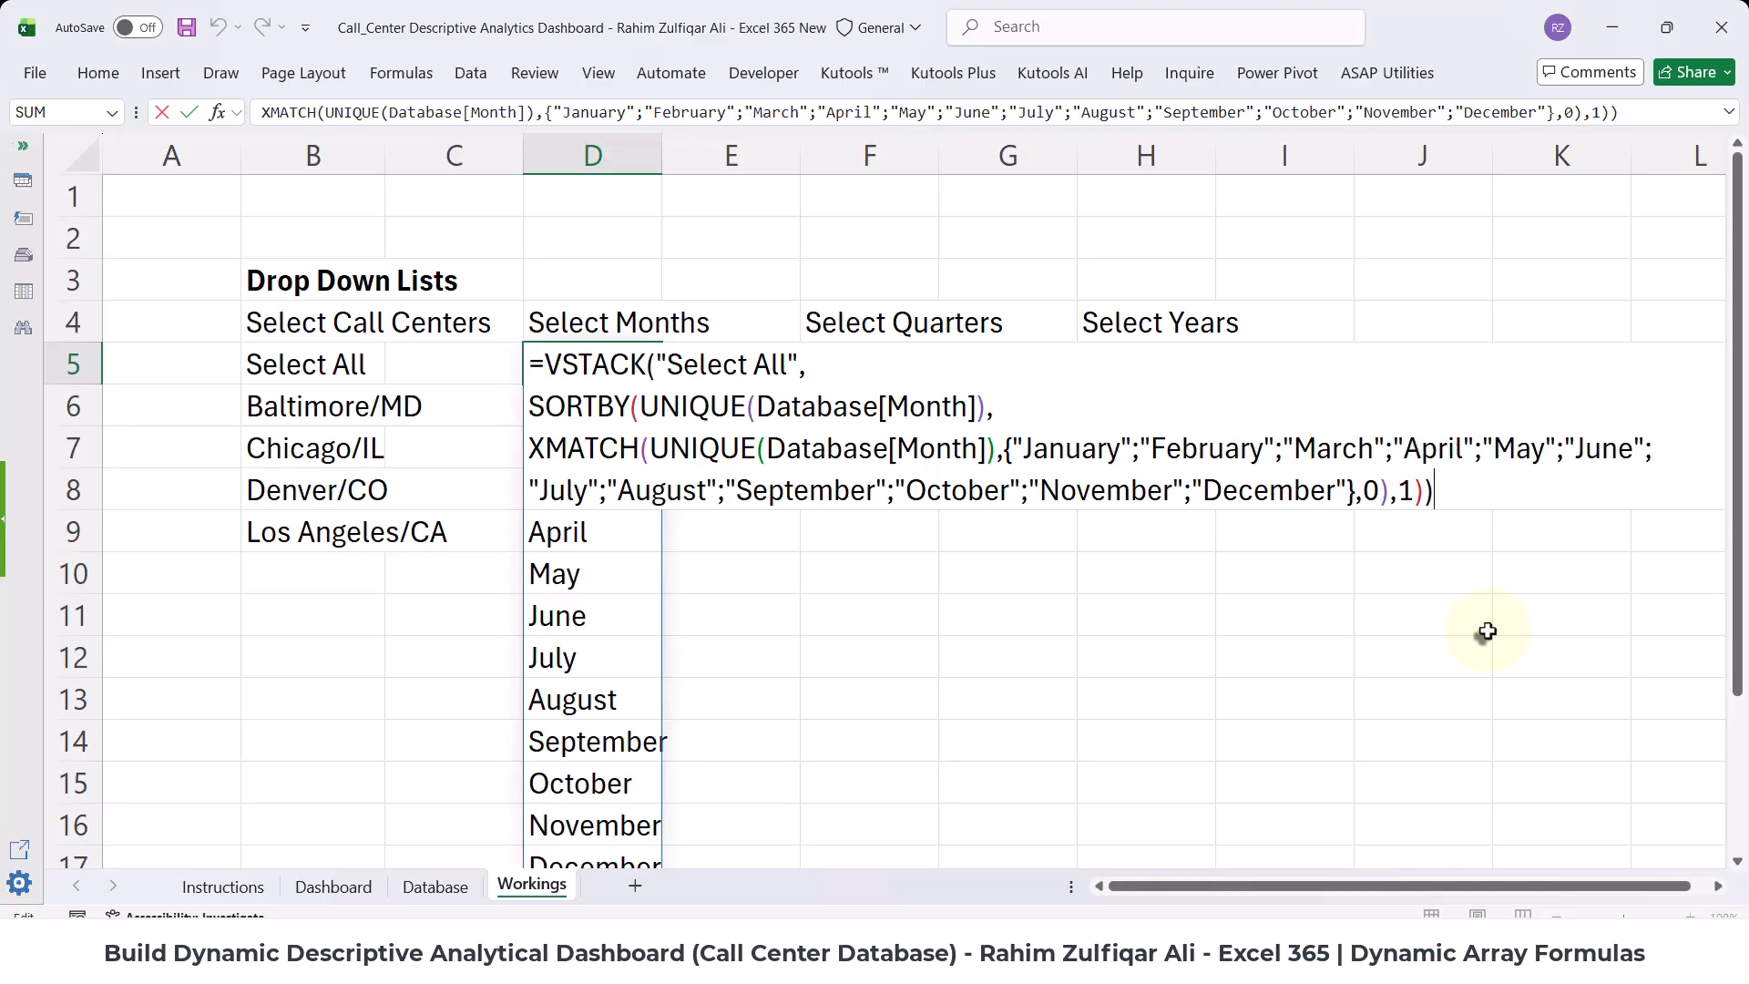
pyautogui.press('Return')
pyautogui.click(869, 361)
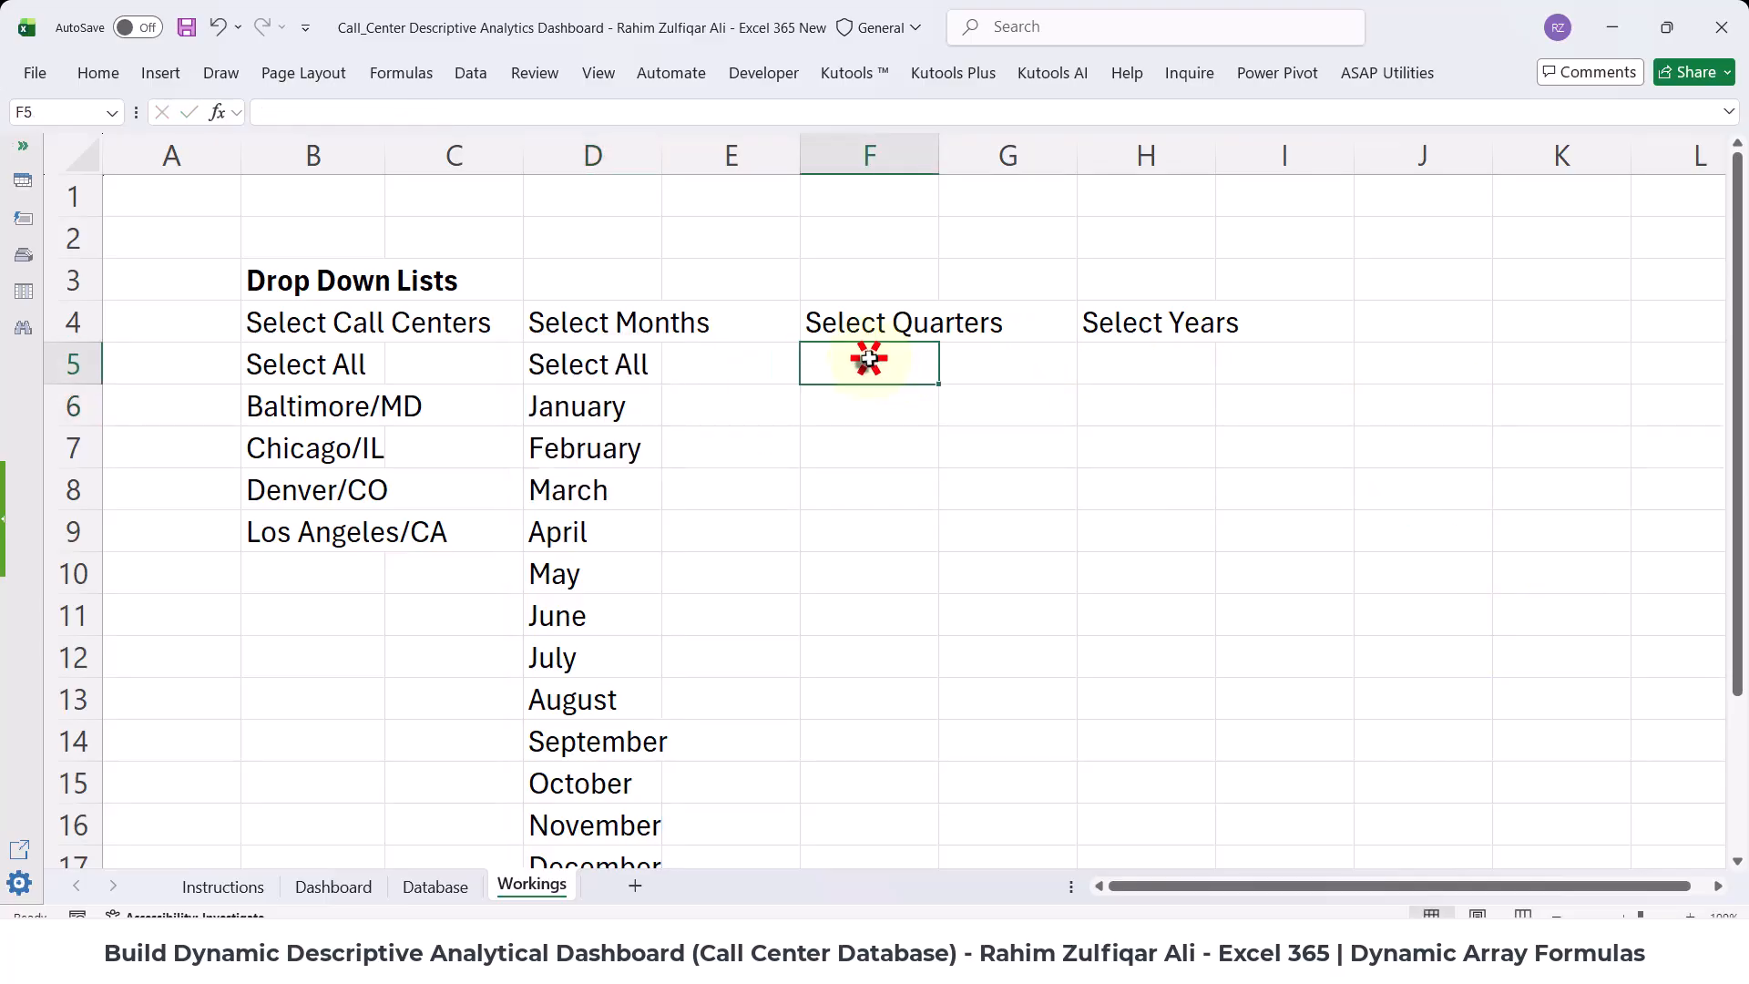
pyautogui.click(1119, 364)
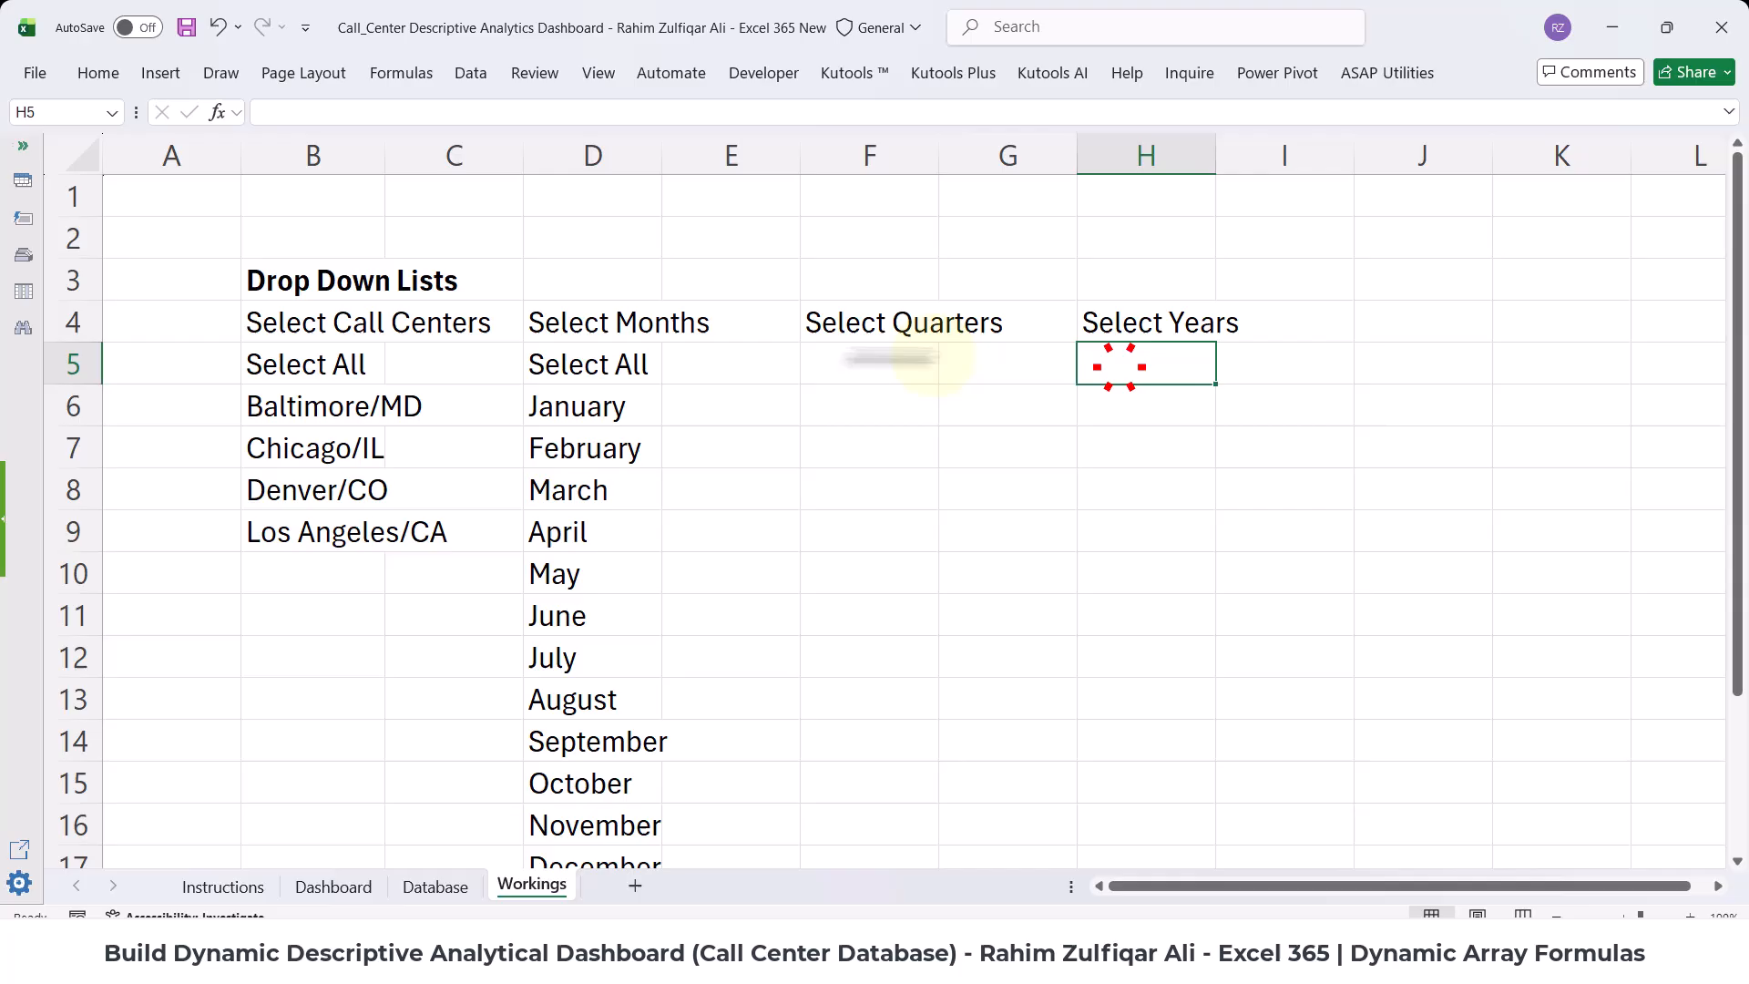
pyautogui.click(615, 365)
pyautogui.doubleClick(611, 364)
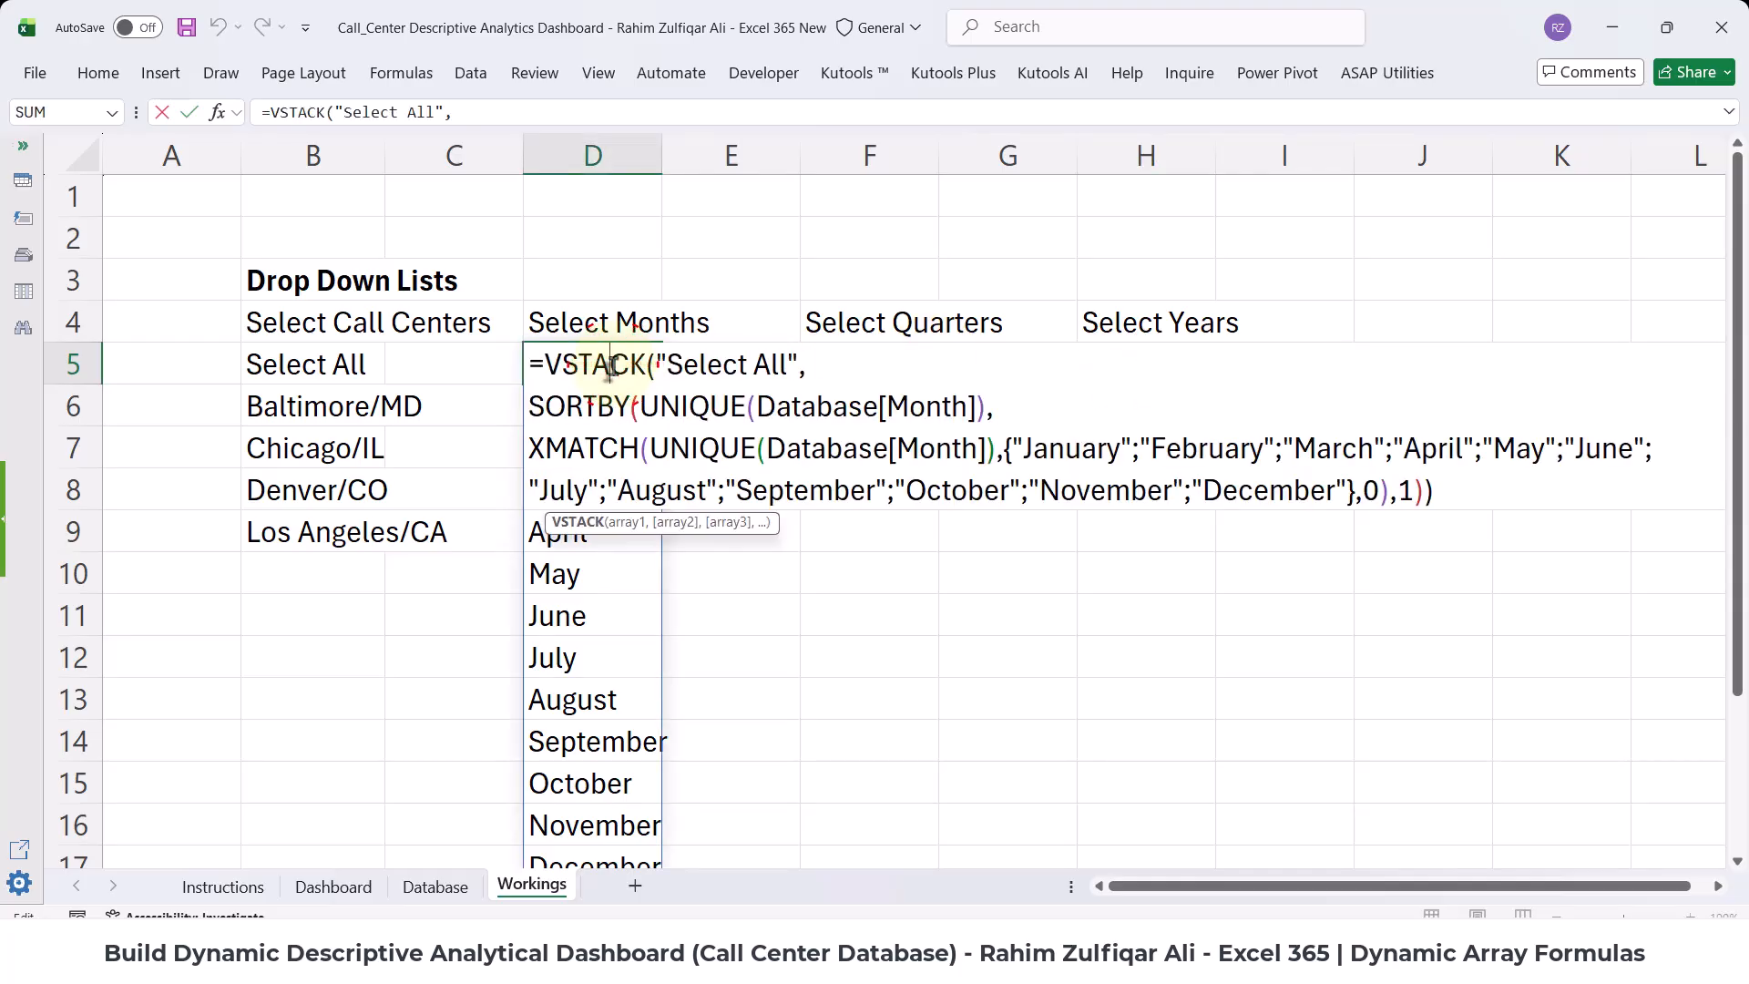
pyautogui.press('Return')
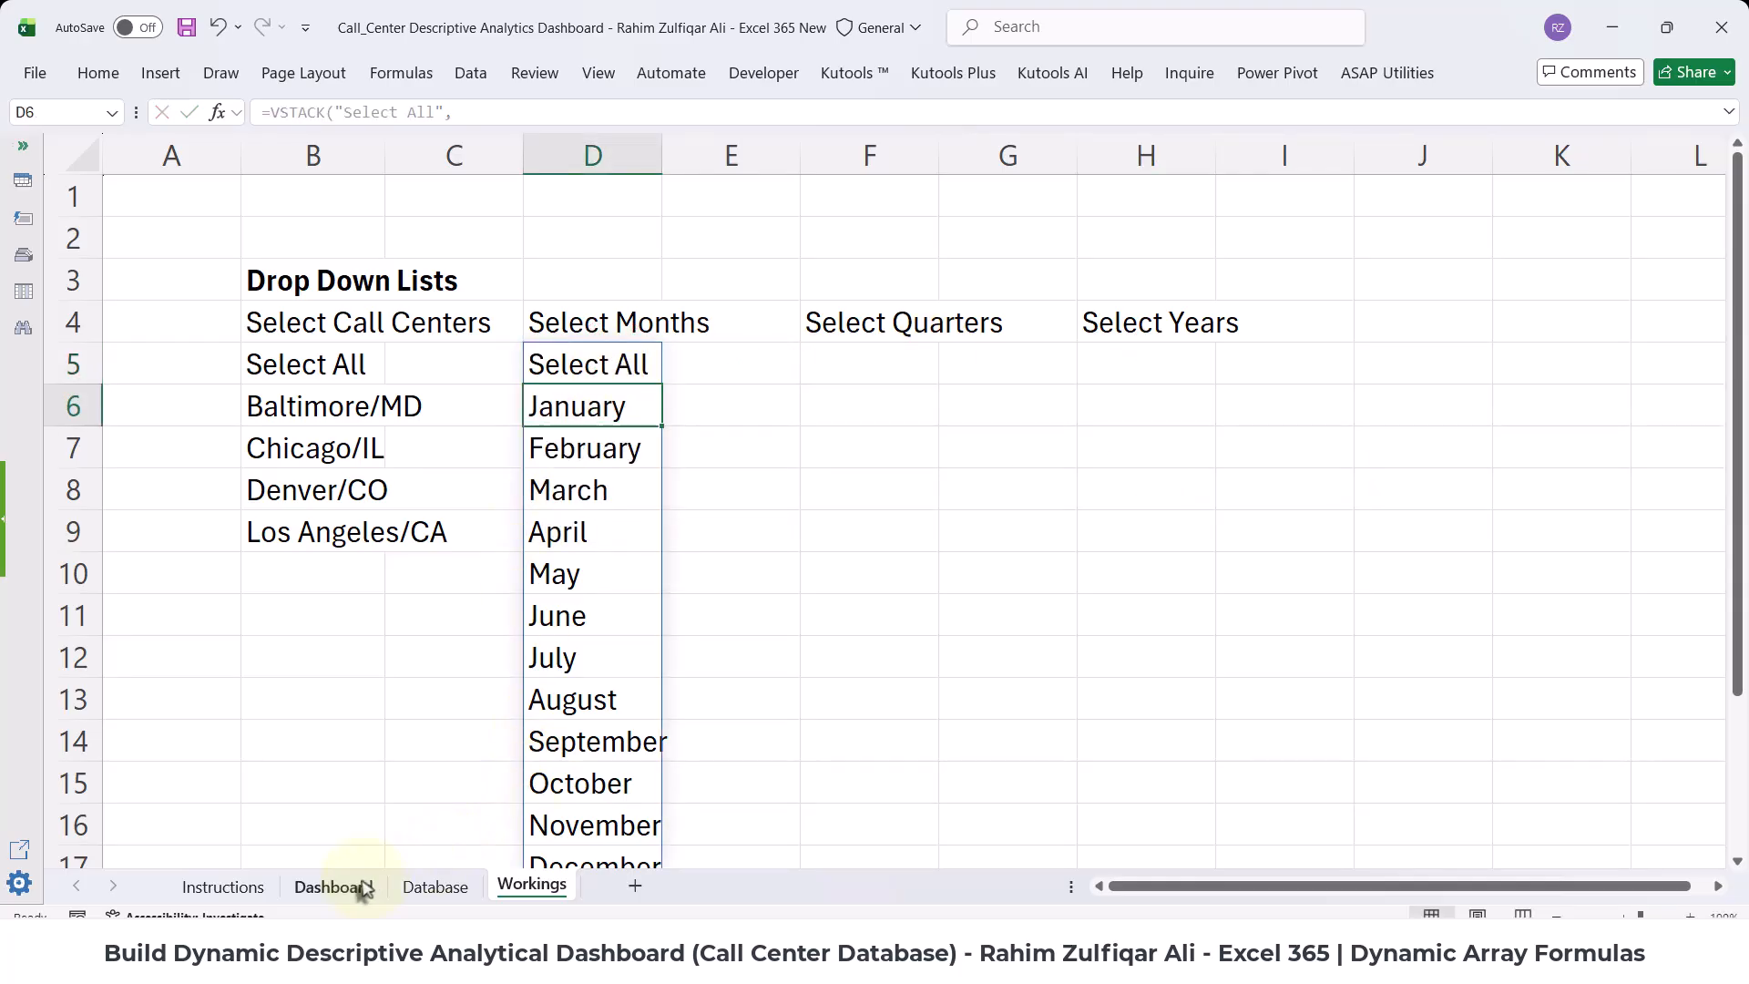
# - Start a Data Validation rule for the Select Month cell H3 on the Dashboard sheet and set it to allow a List
pyautogui.click(330, 886)
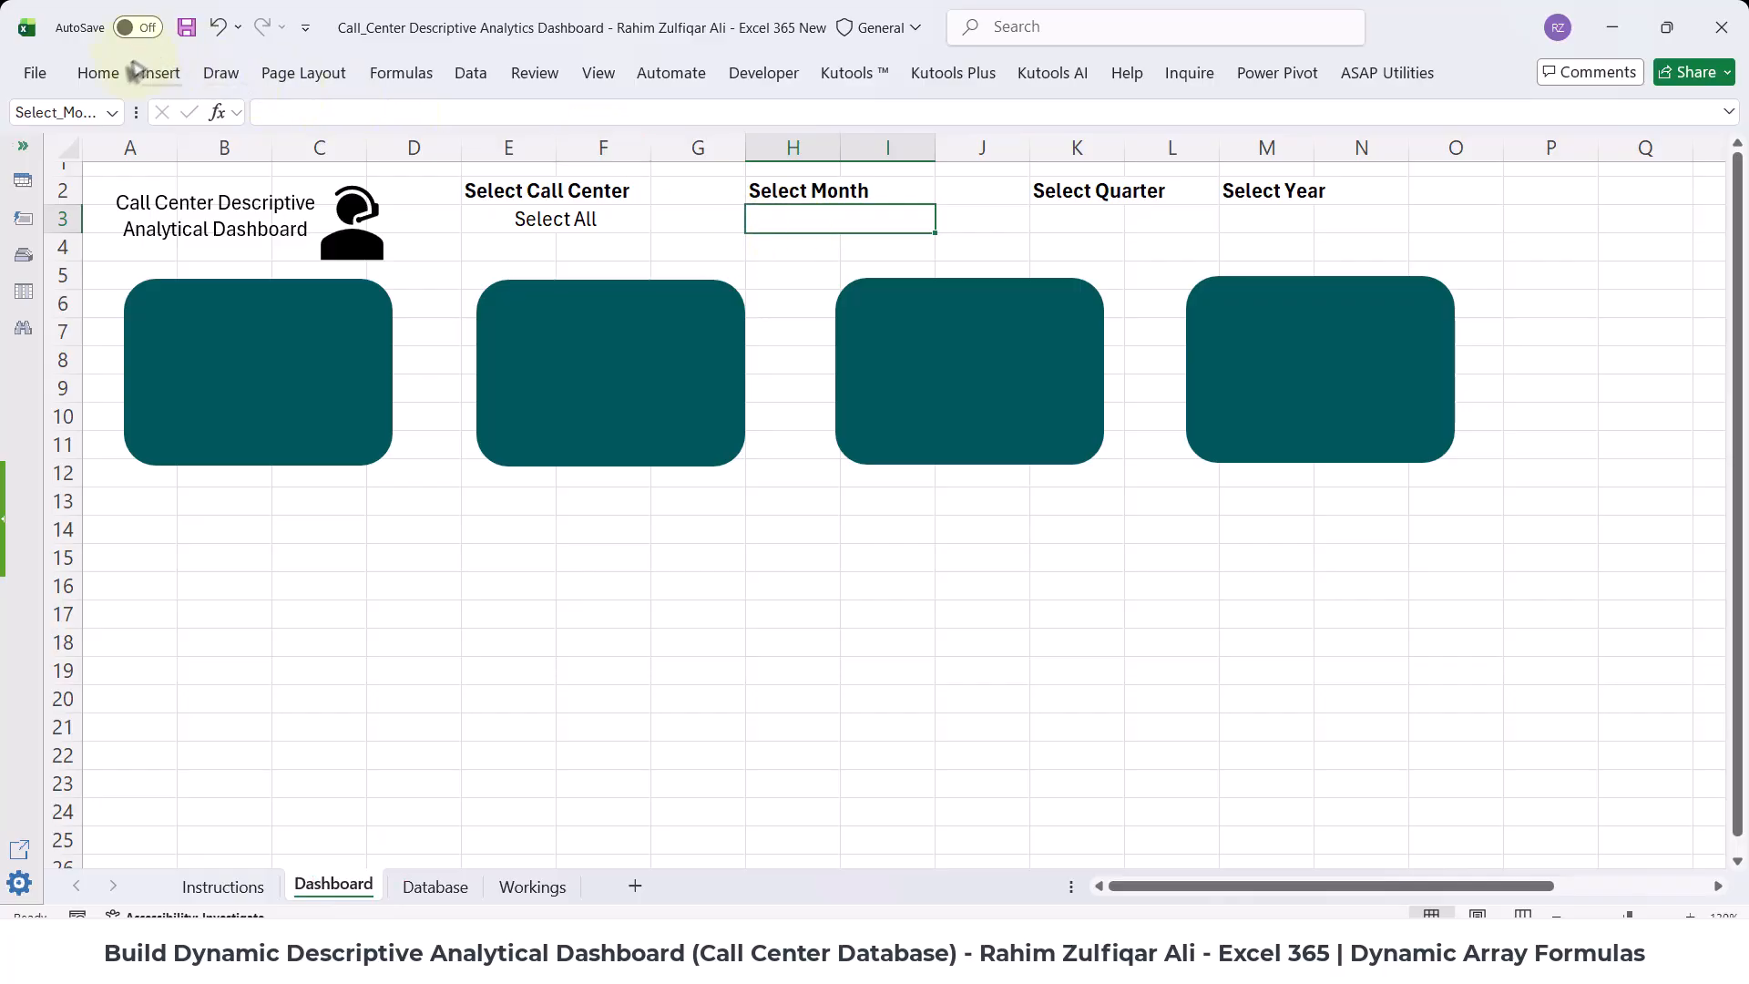
pyautogui.click(97, 73)
pyautogui.click(471, 75)
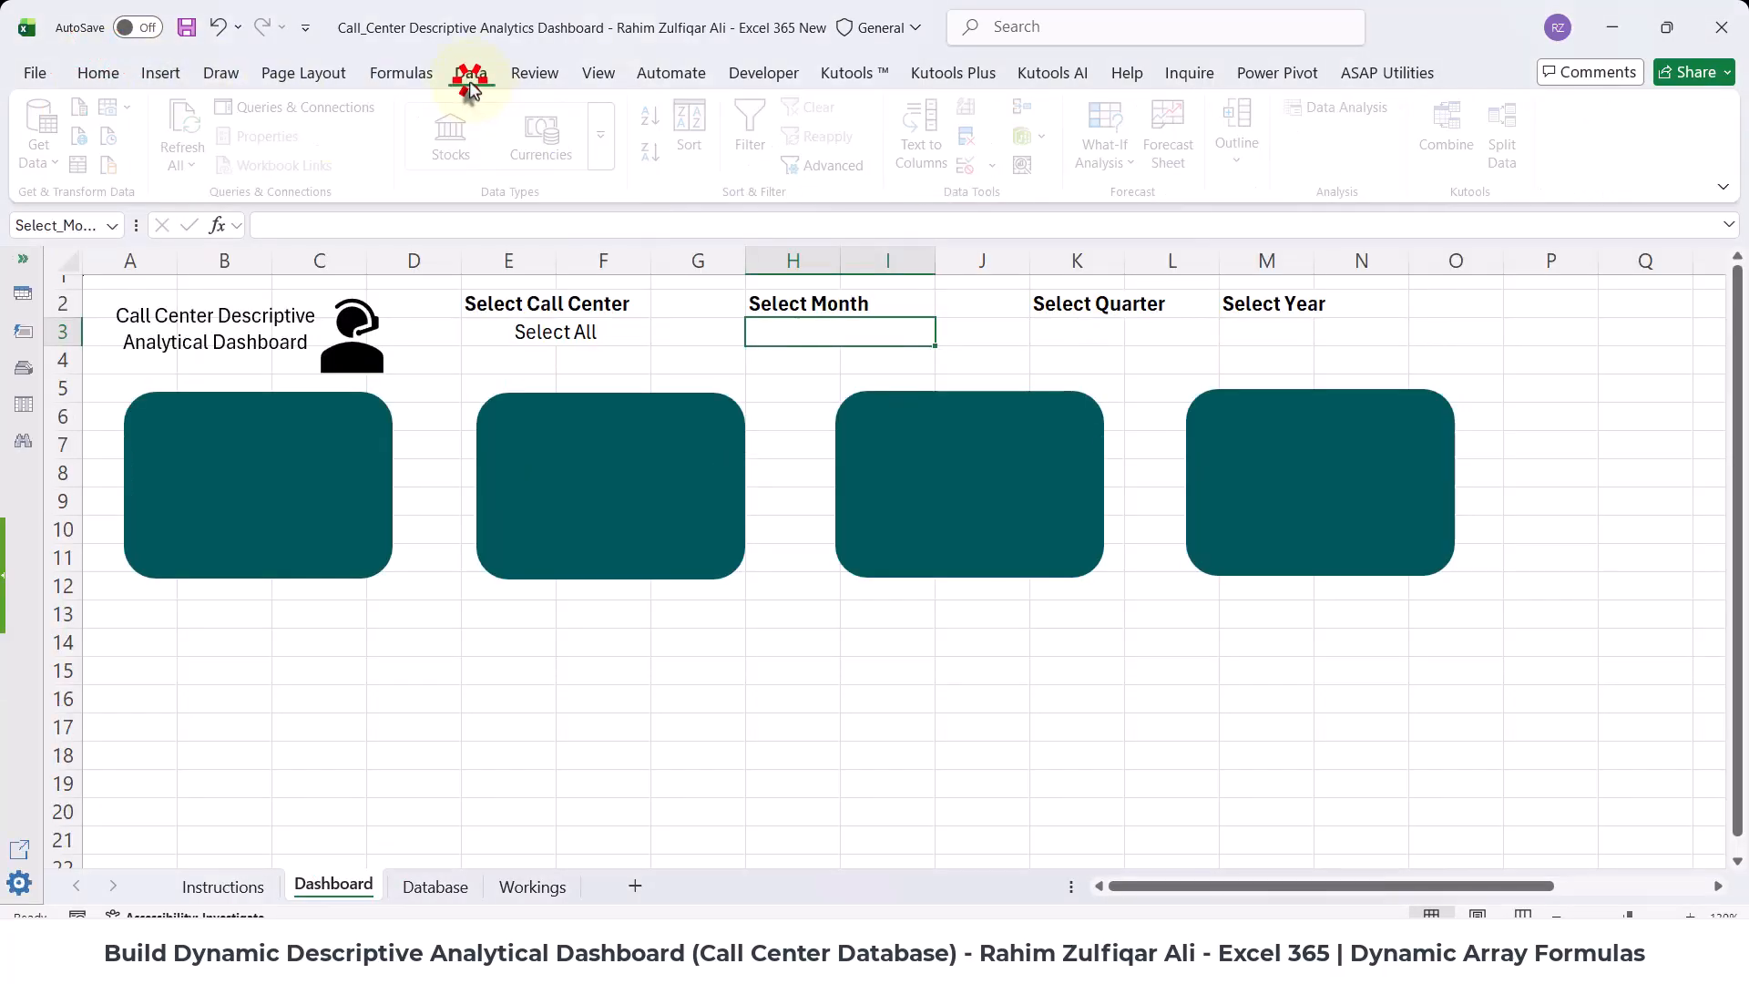
pyautogui.click(971, 167)
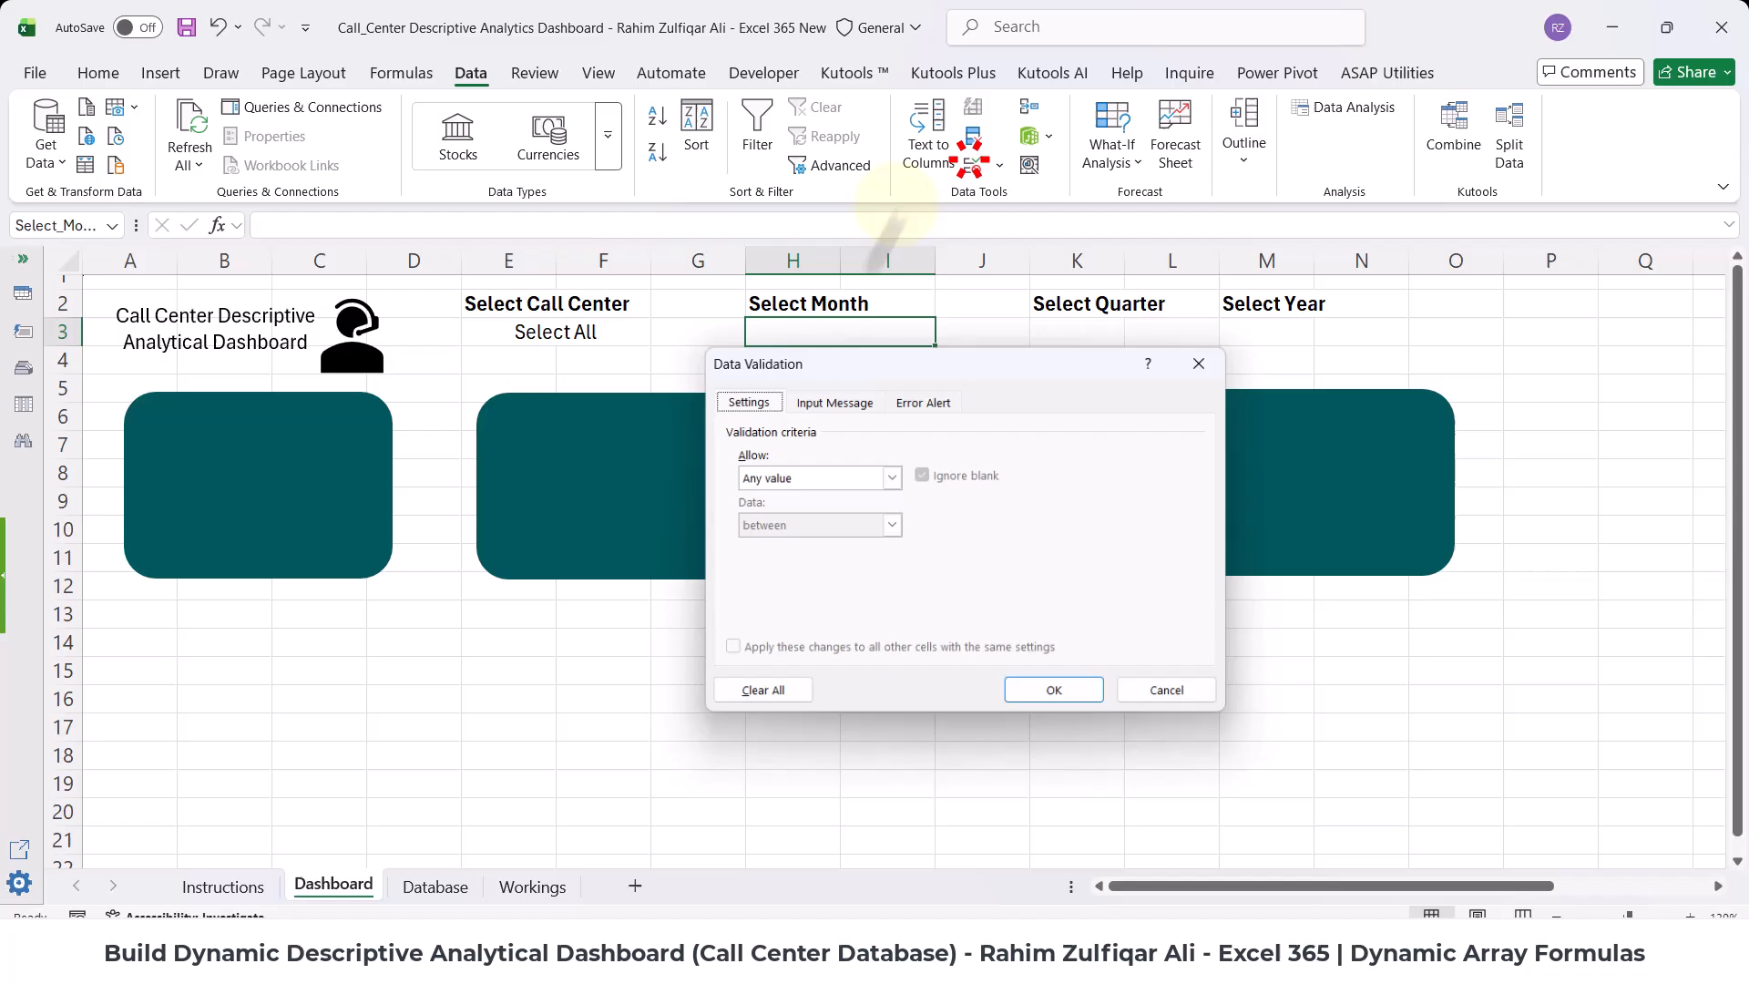
pyautogui.click(792, 477)
pyautogui.click(801, 546)
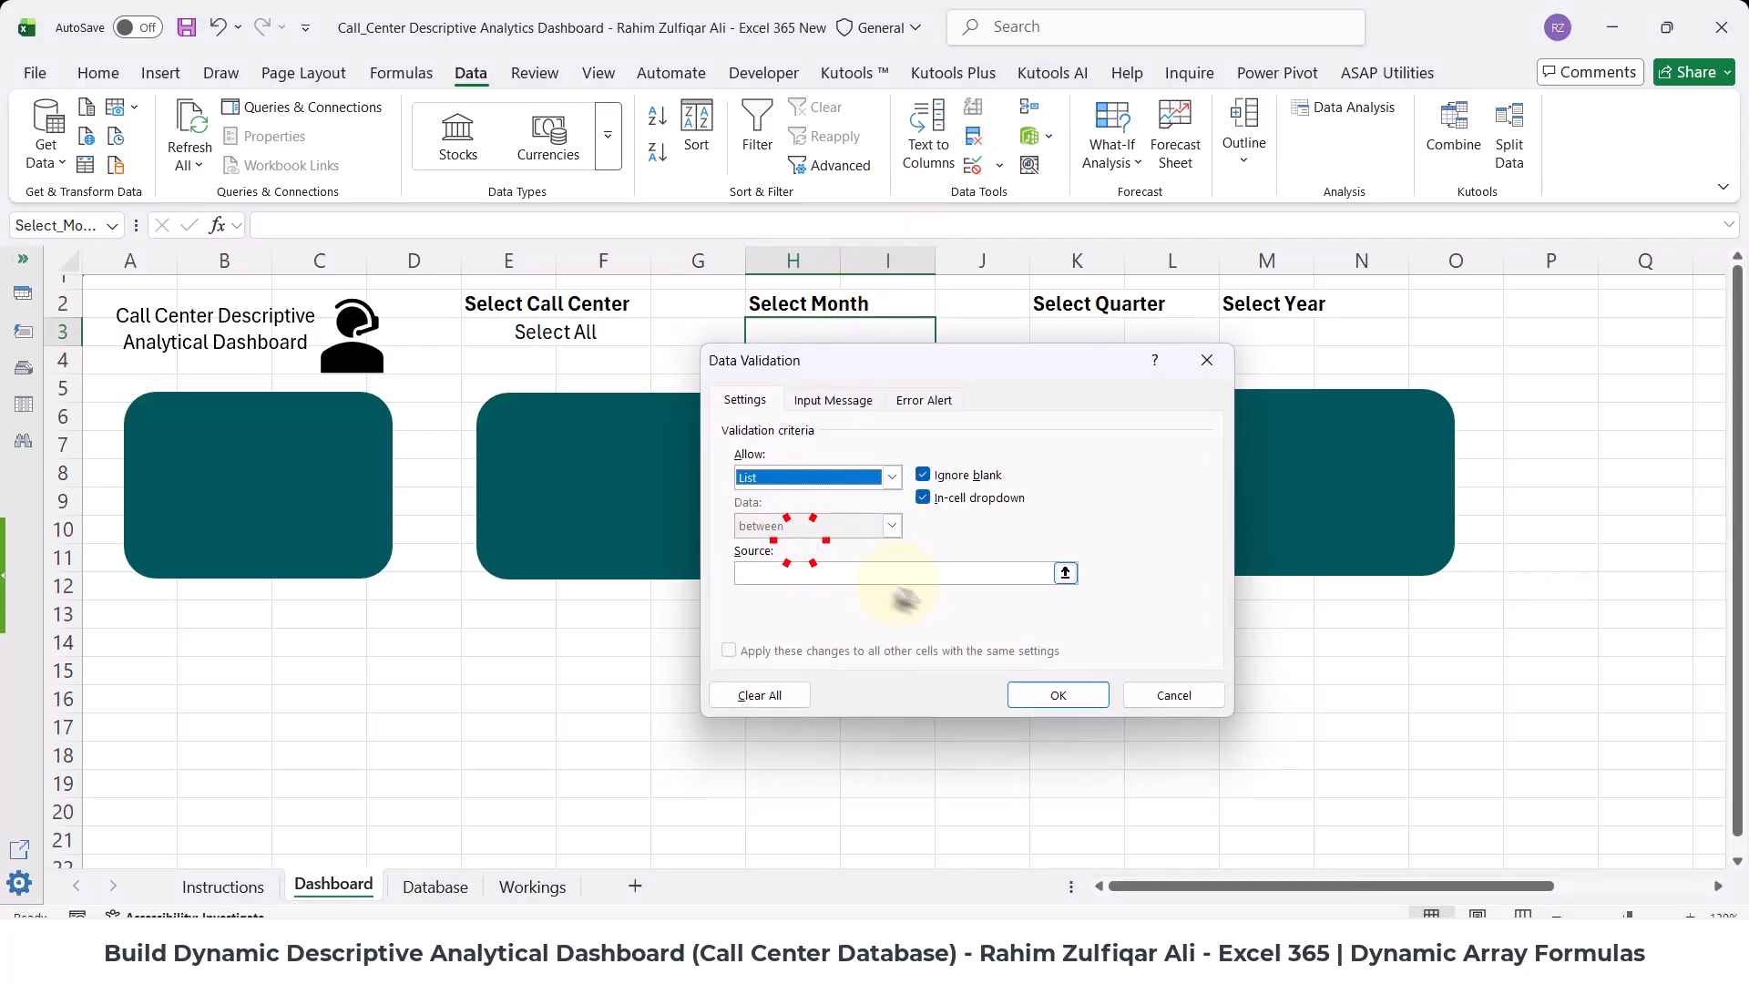
# - Set the validation source to the spilled month list =Workings!$D$5# and apply the rule
pyautogui.click(999, 573)
pyautogui.click(1065, 573)
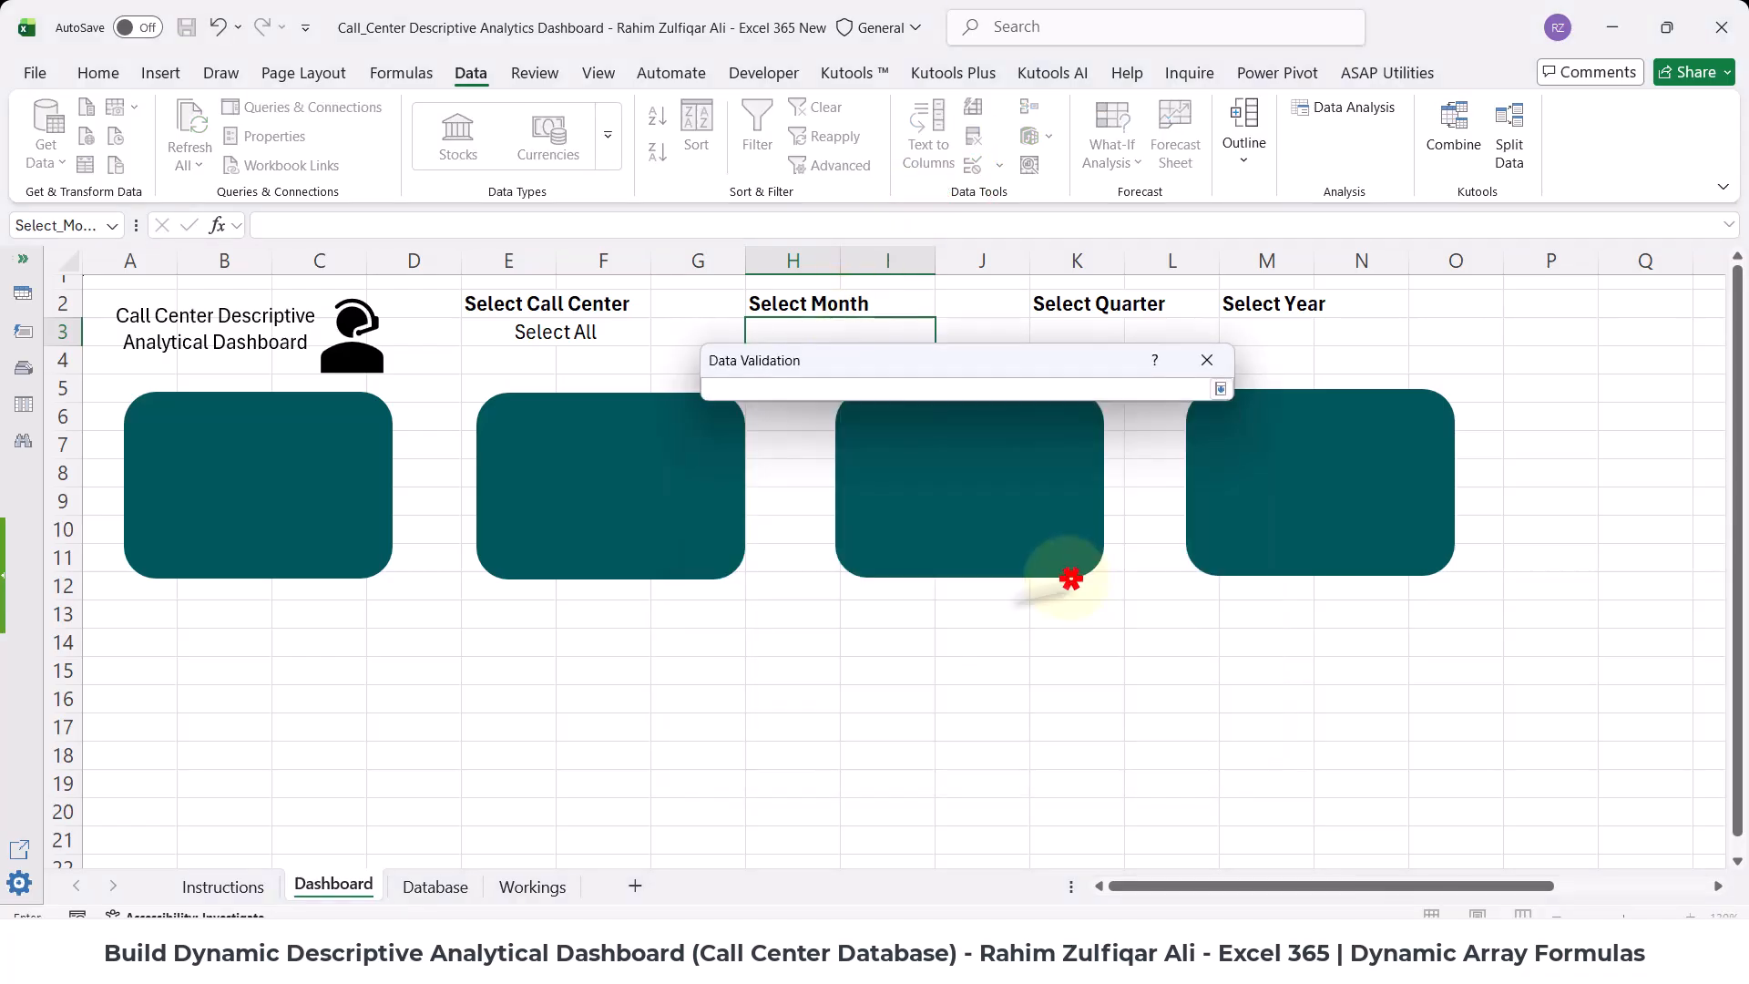
pyautogui.click(526, 885)
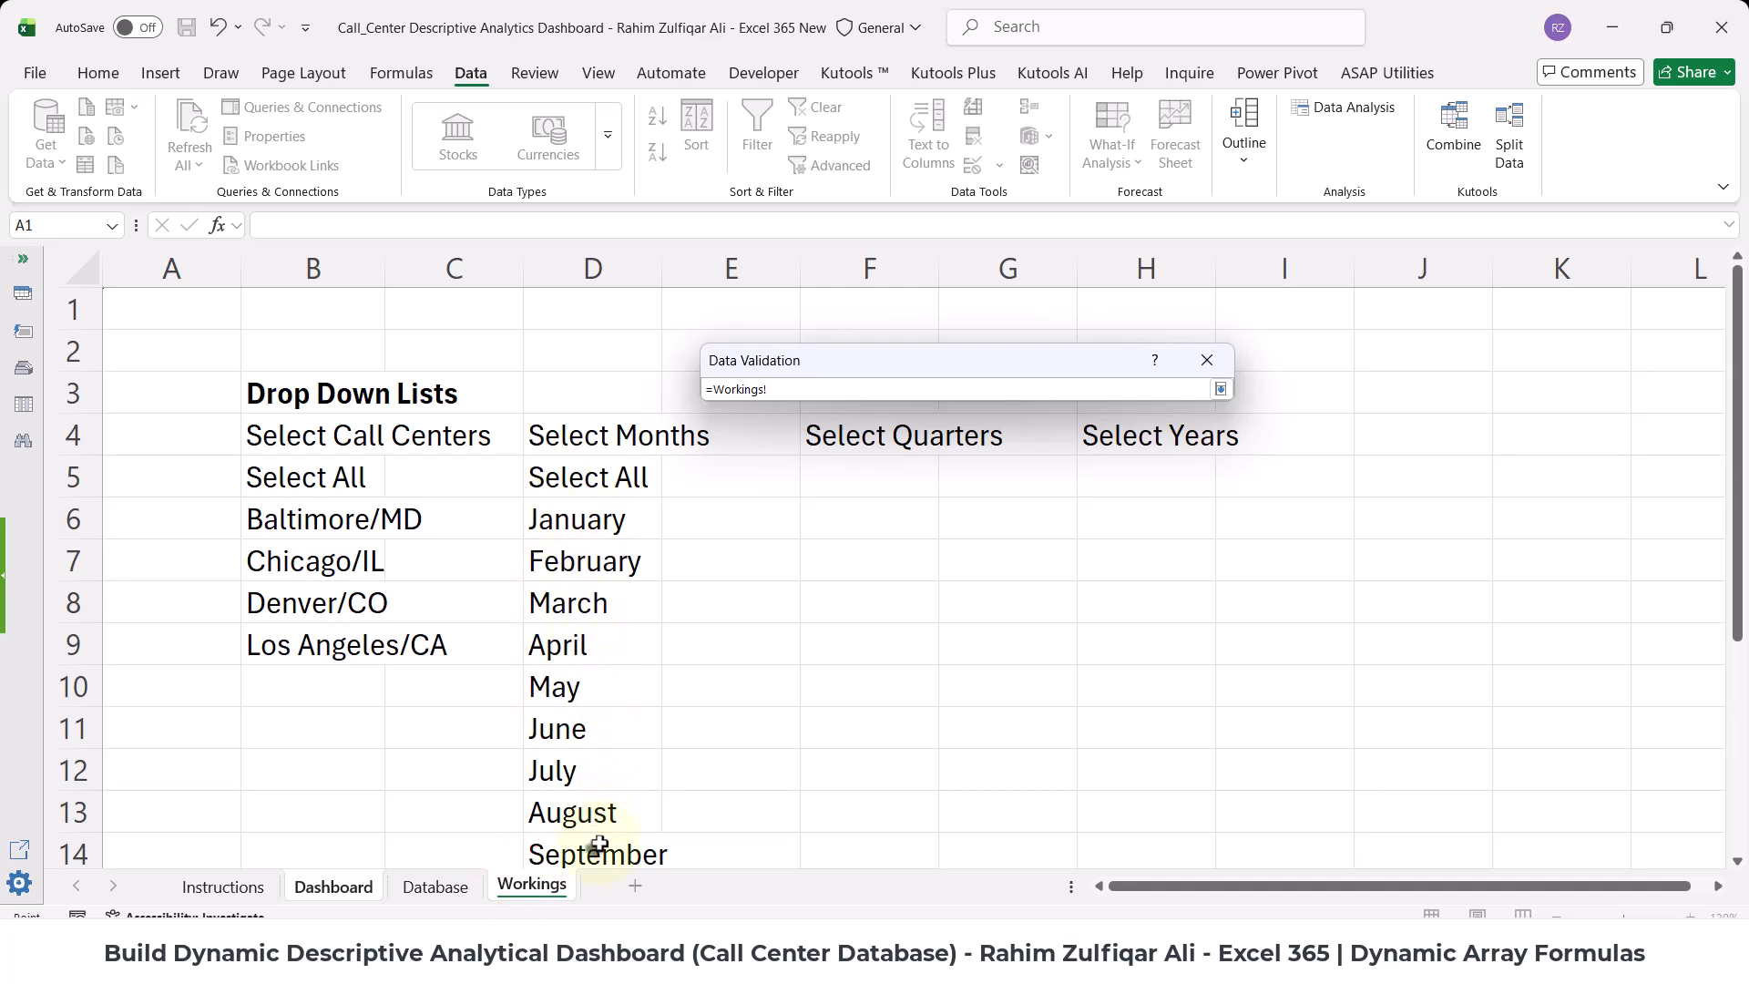
pyautogui.click(577, 481)
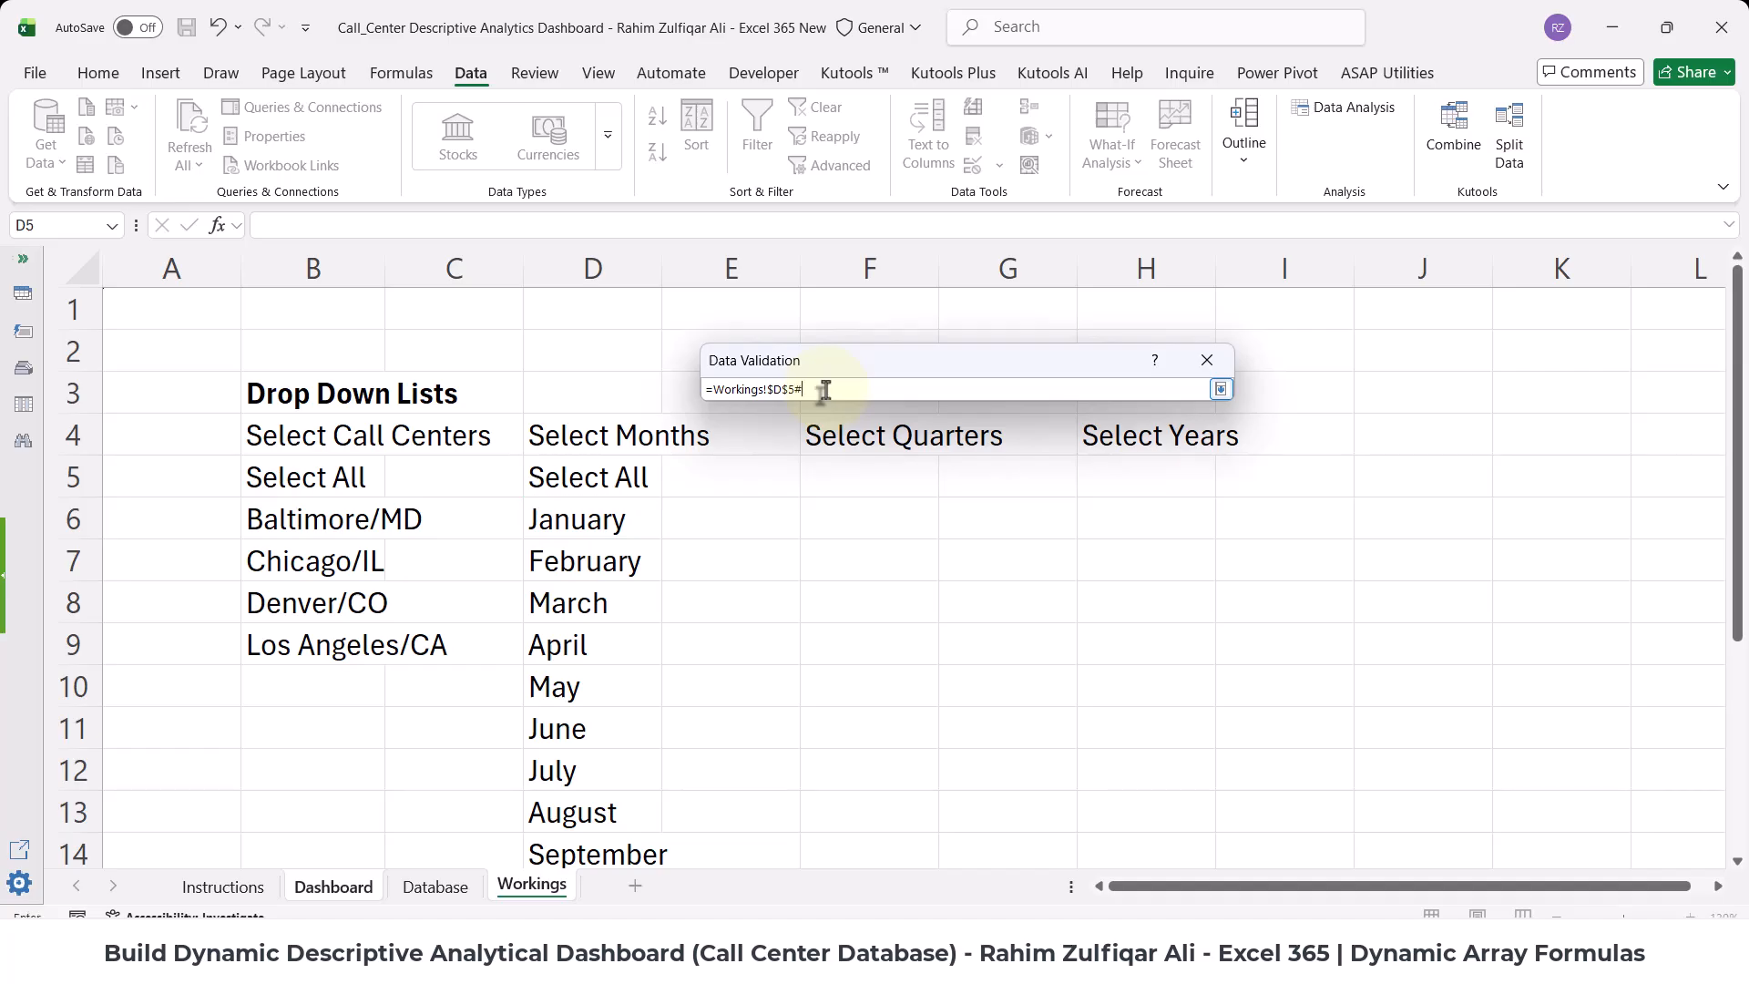
pyautogui.click(1217, 391)
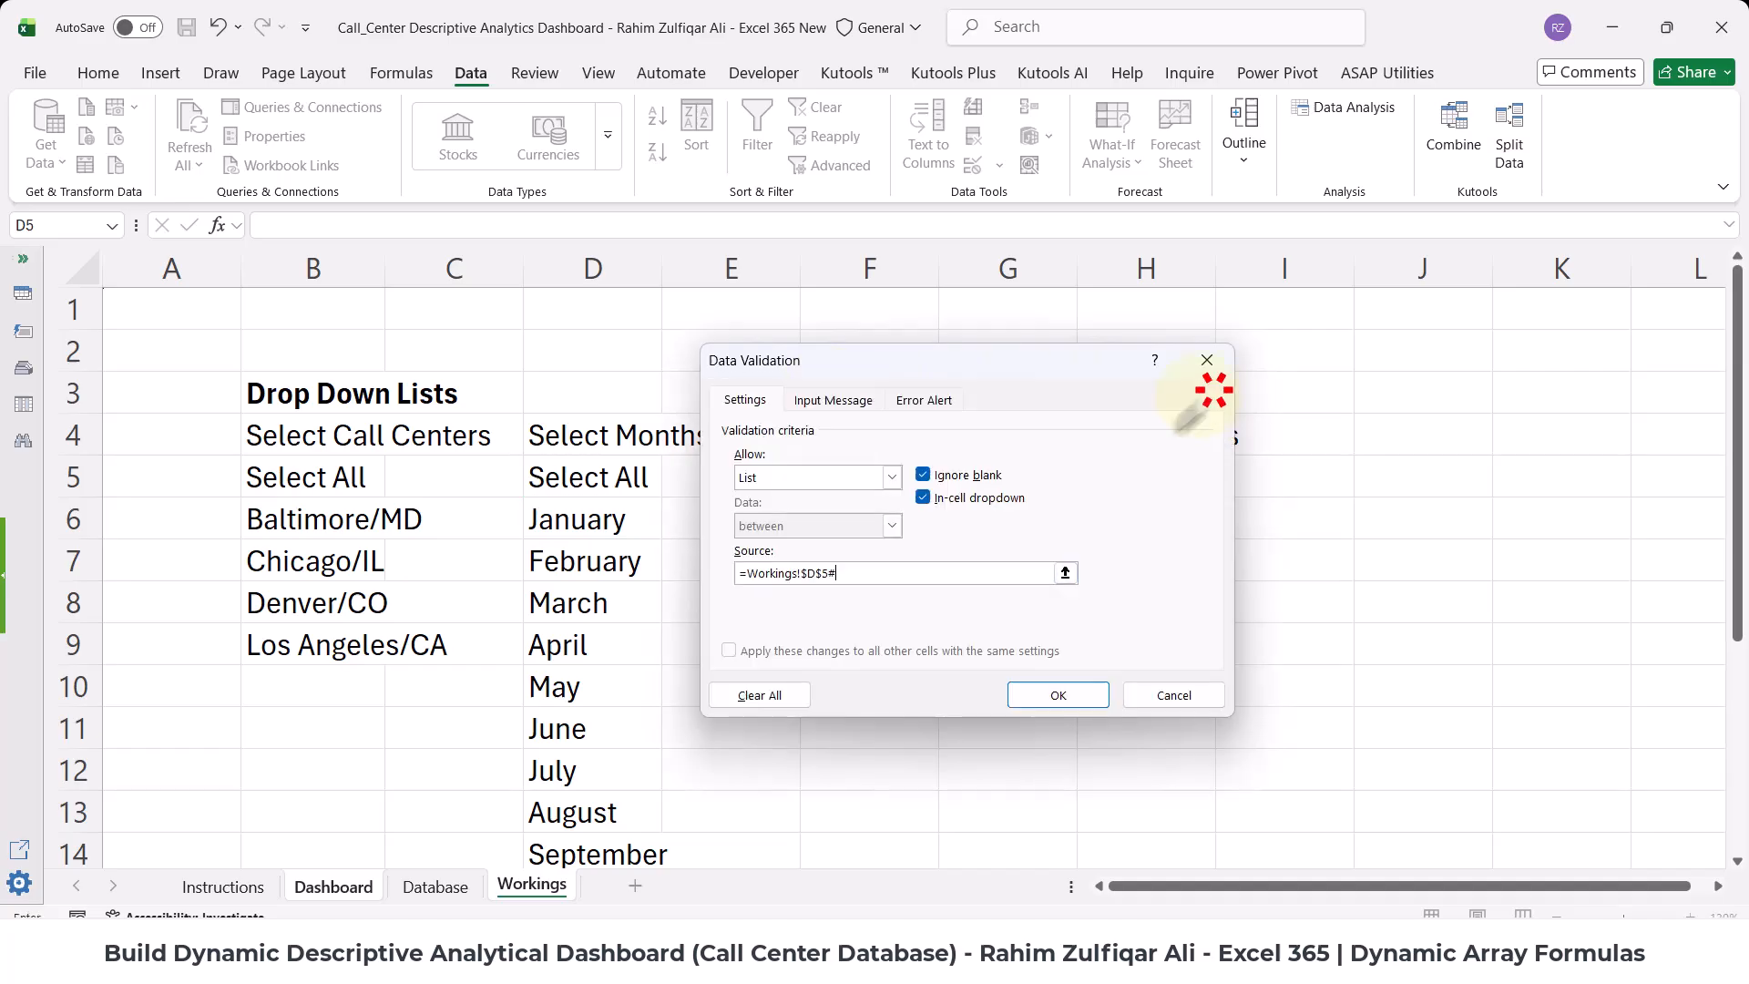
pyautogui.click(1068, 703)
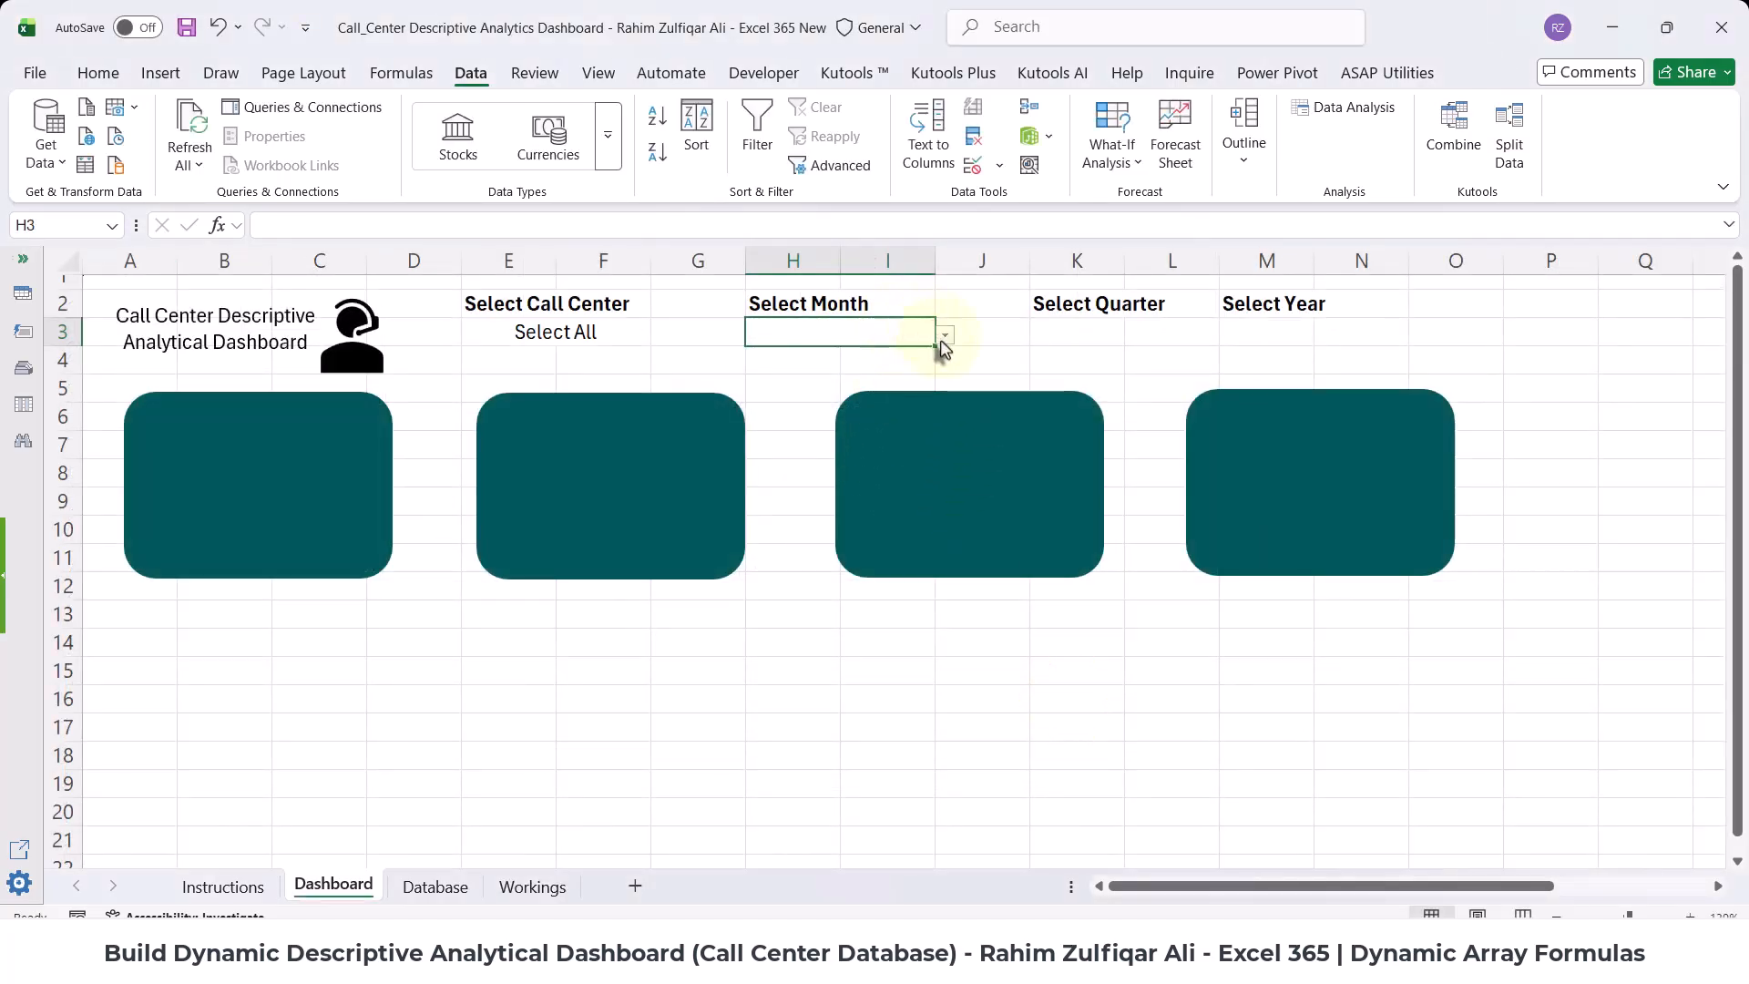
# - Try January and May in the Select Month drop-down in H3, and leave it set to Select All
pyautogui.click(944, 334)
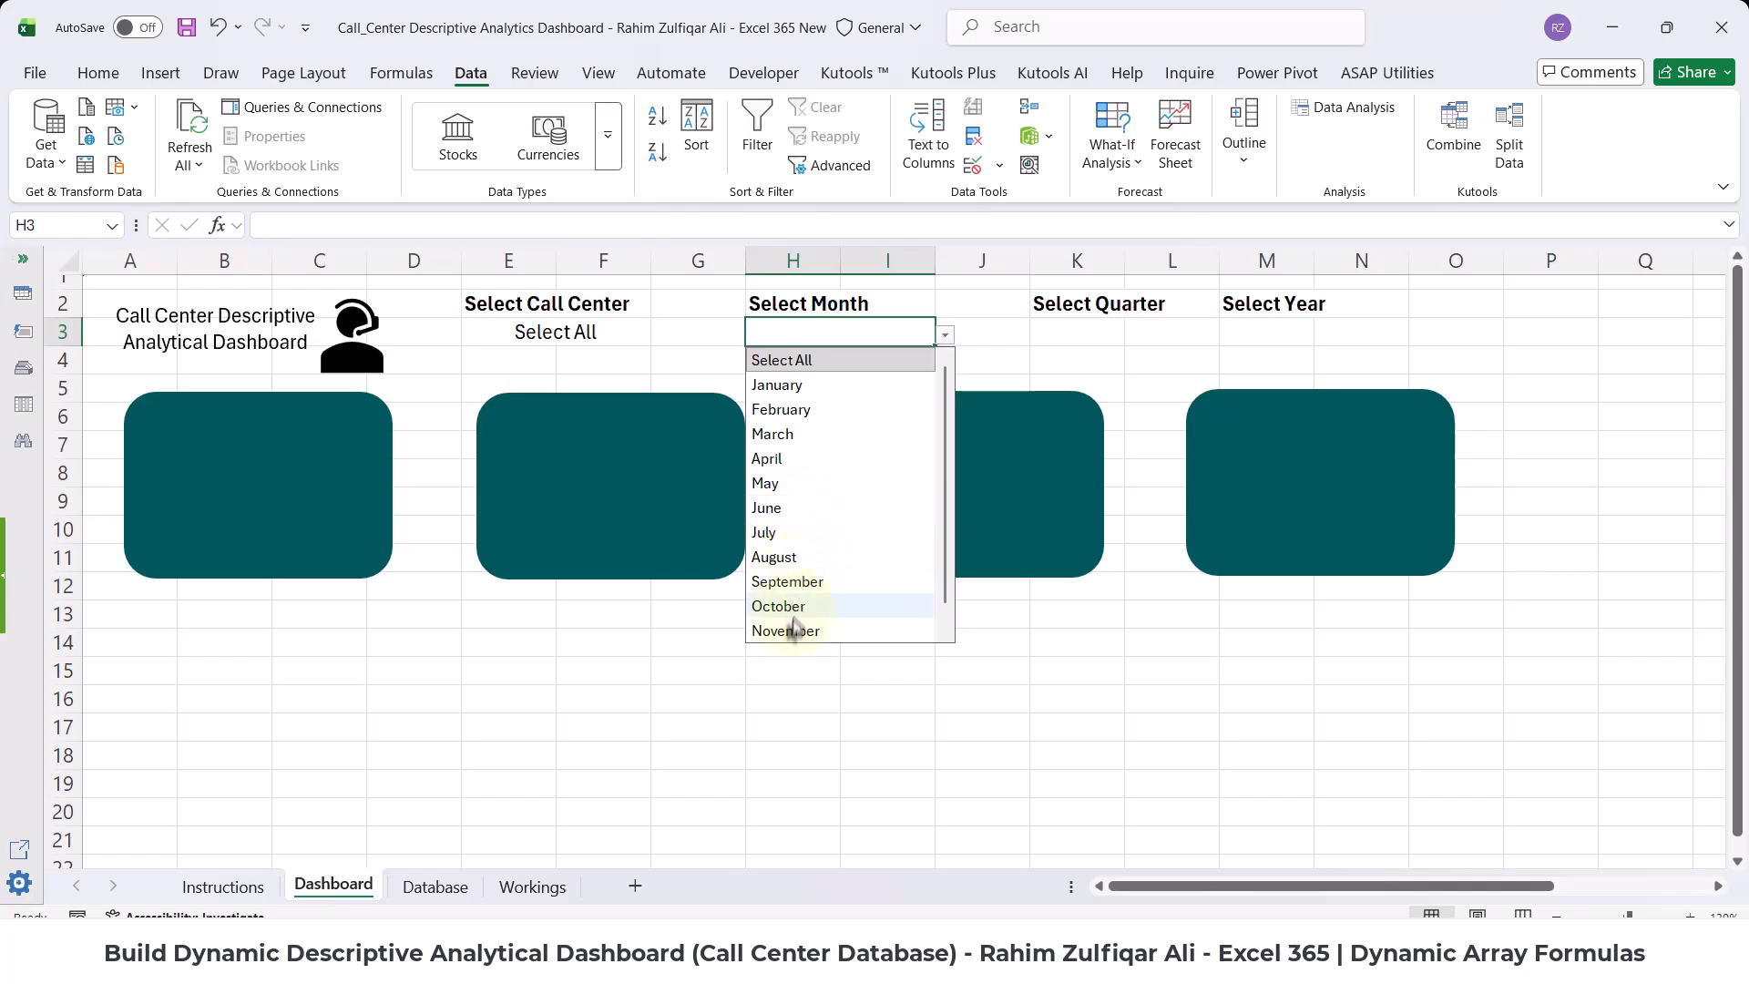
pyautogui.click(785, 384)
pyautogui.click(944, 335)
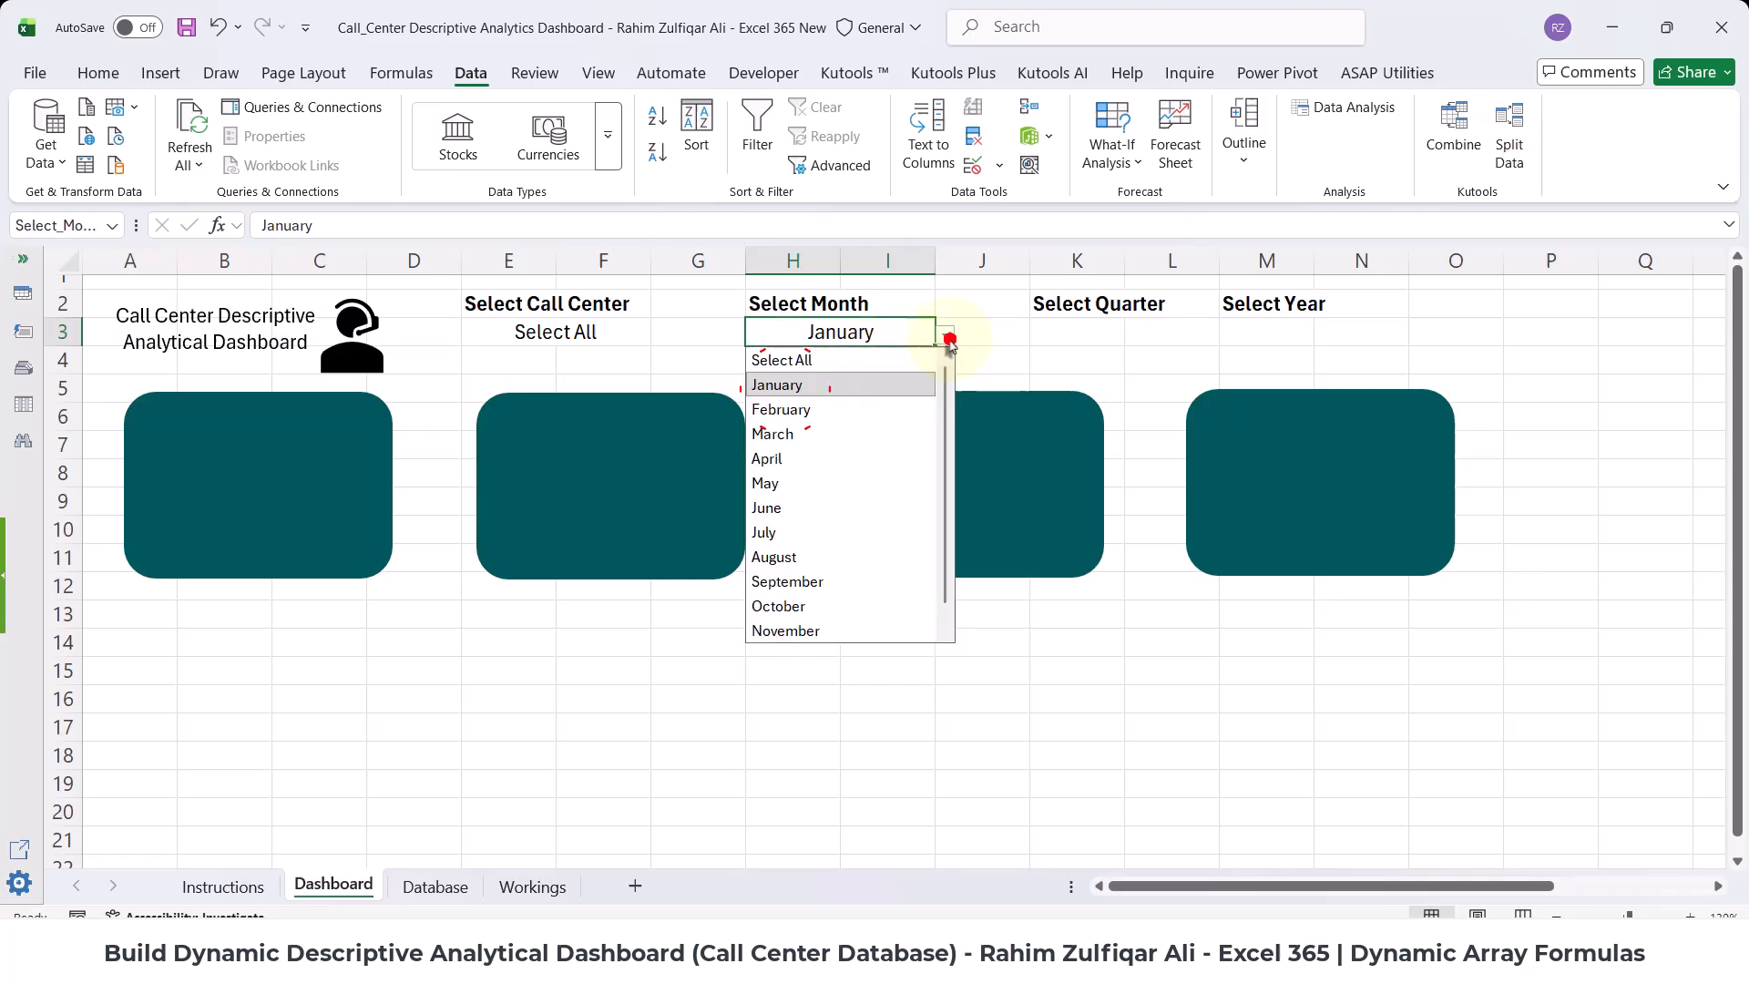
pyautogui.click(854, 489)
pyautogui.click(943, 336)
pyautogui.click(866, 358)
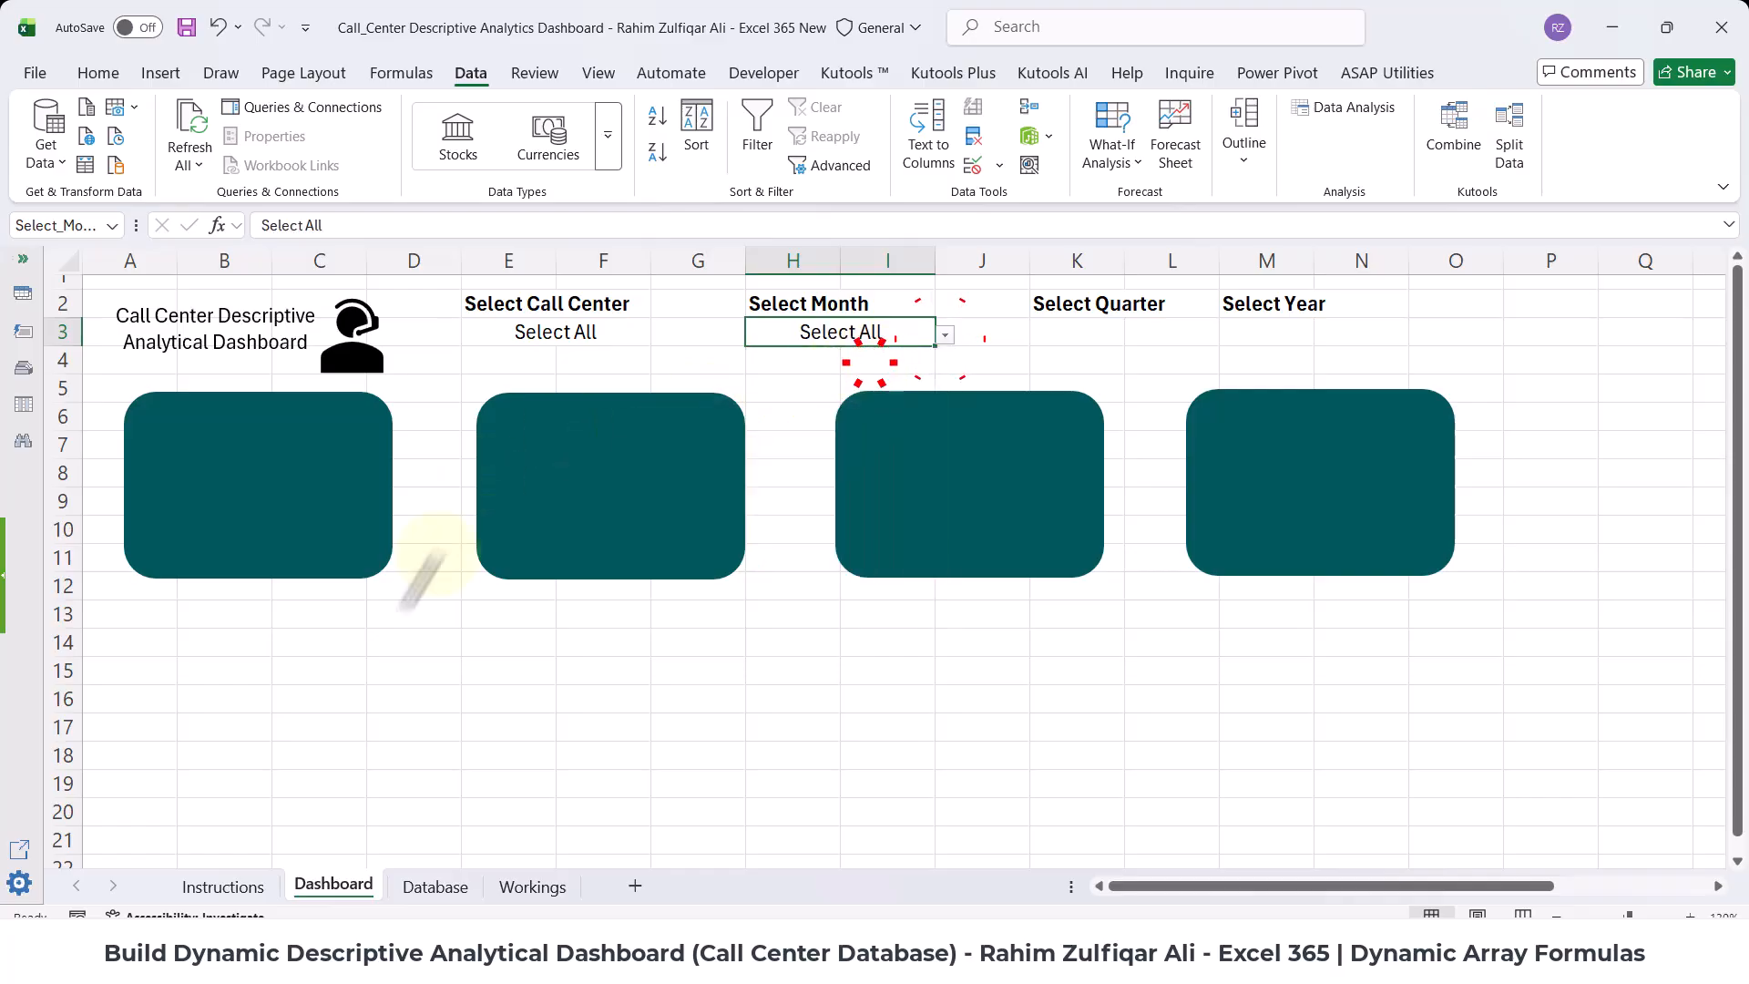
# - Review the month list formula in D5 on the Workings sheet and save the workbook with F5 selected
pyautogui.click(510, 886)
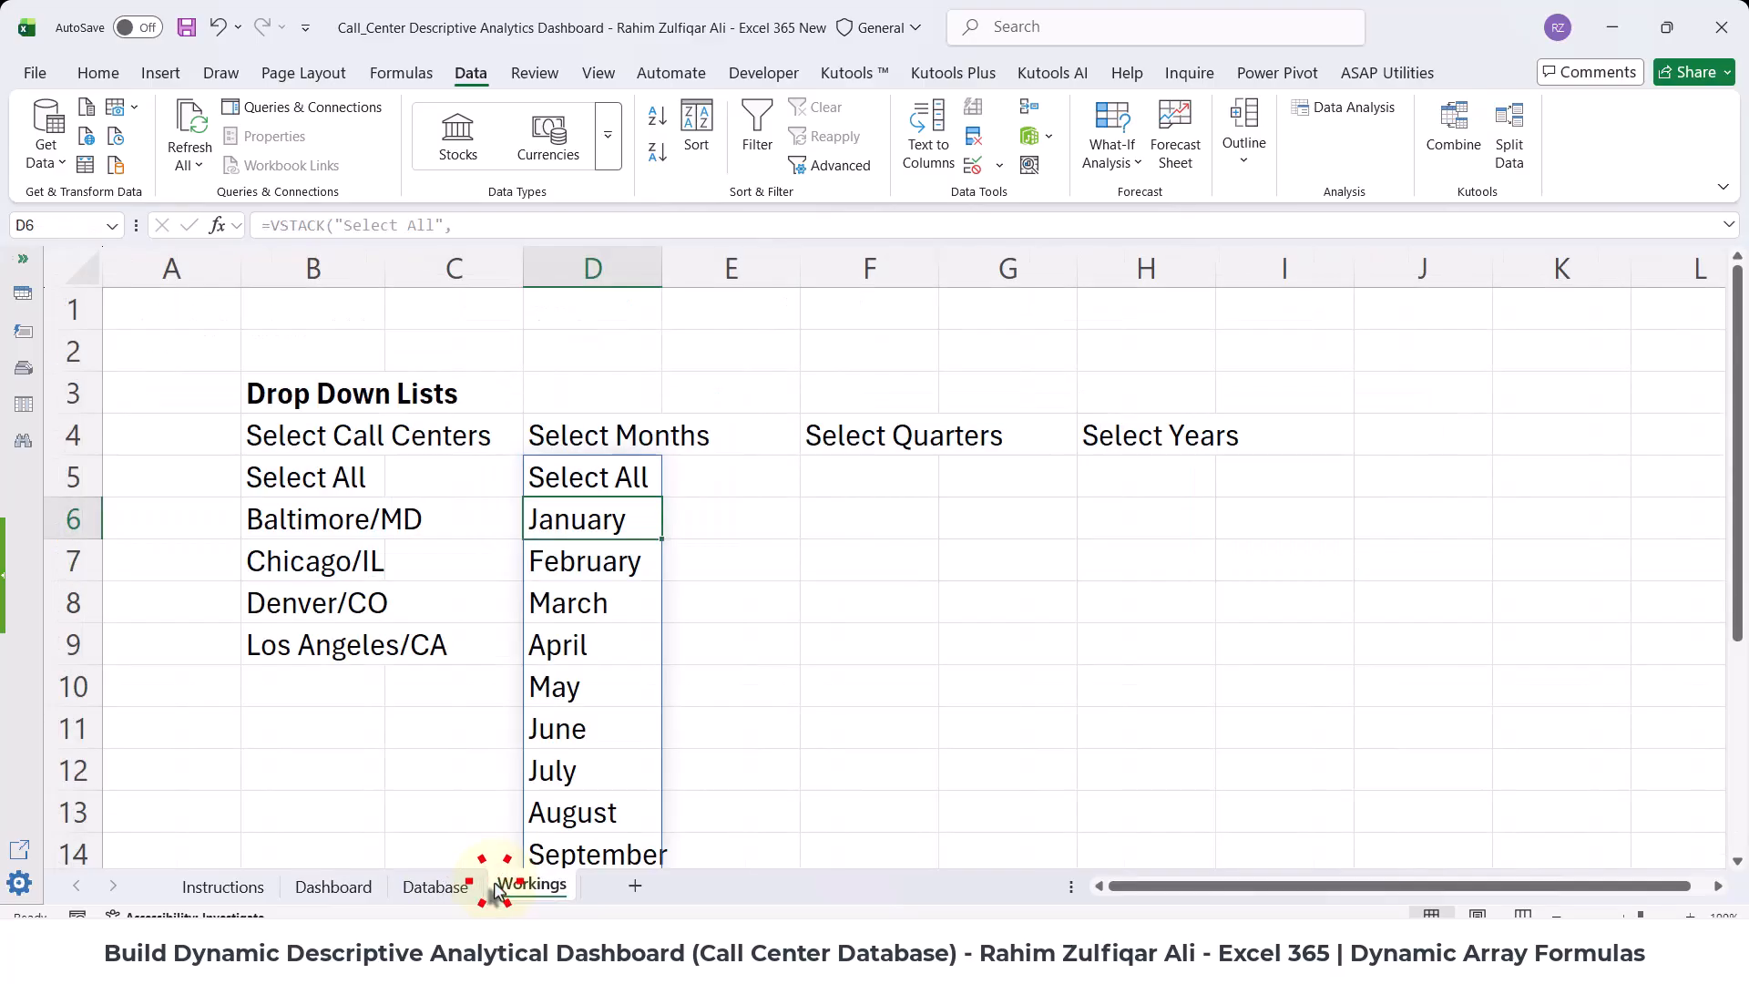
pyautogui.click(567, 476)
pyautogui.doubleClick(567, 475)
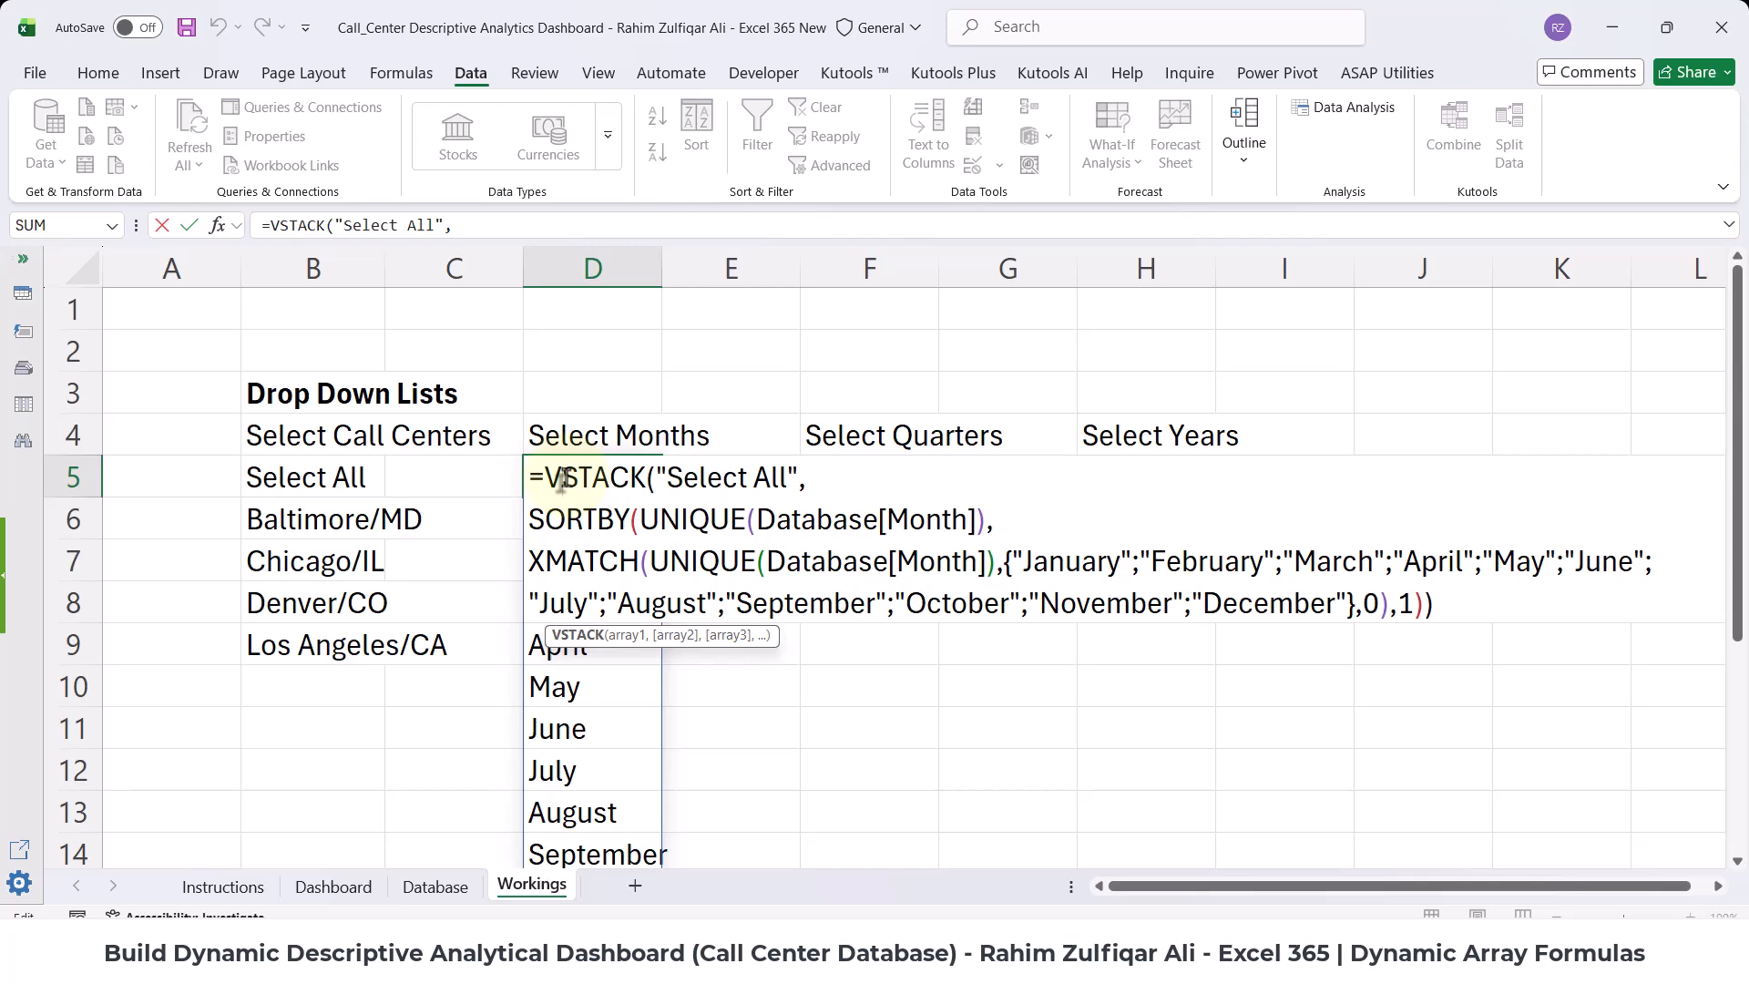
pyautogui.press('Escape')
pyautogui.hotkey('ctrl', 'F1')
pyautogui.click(838, 360)
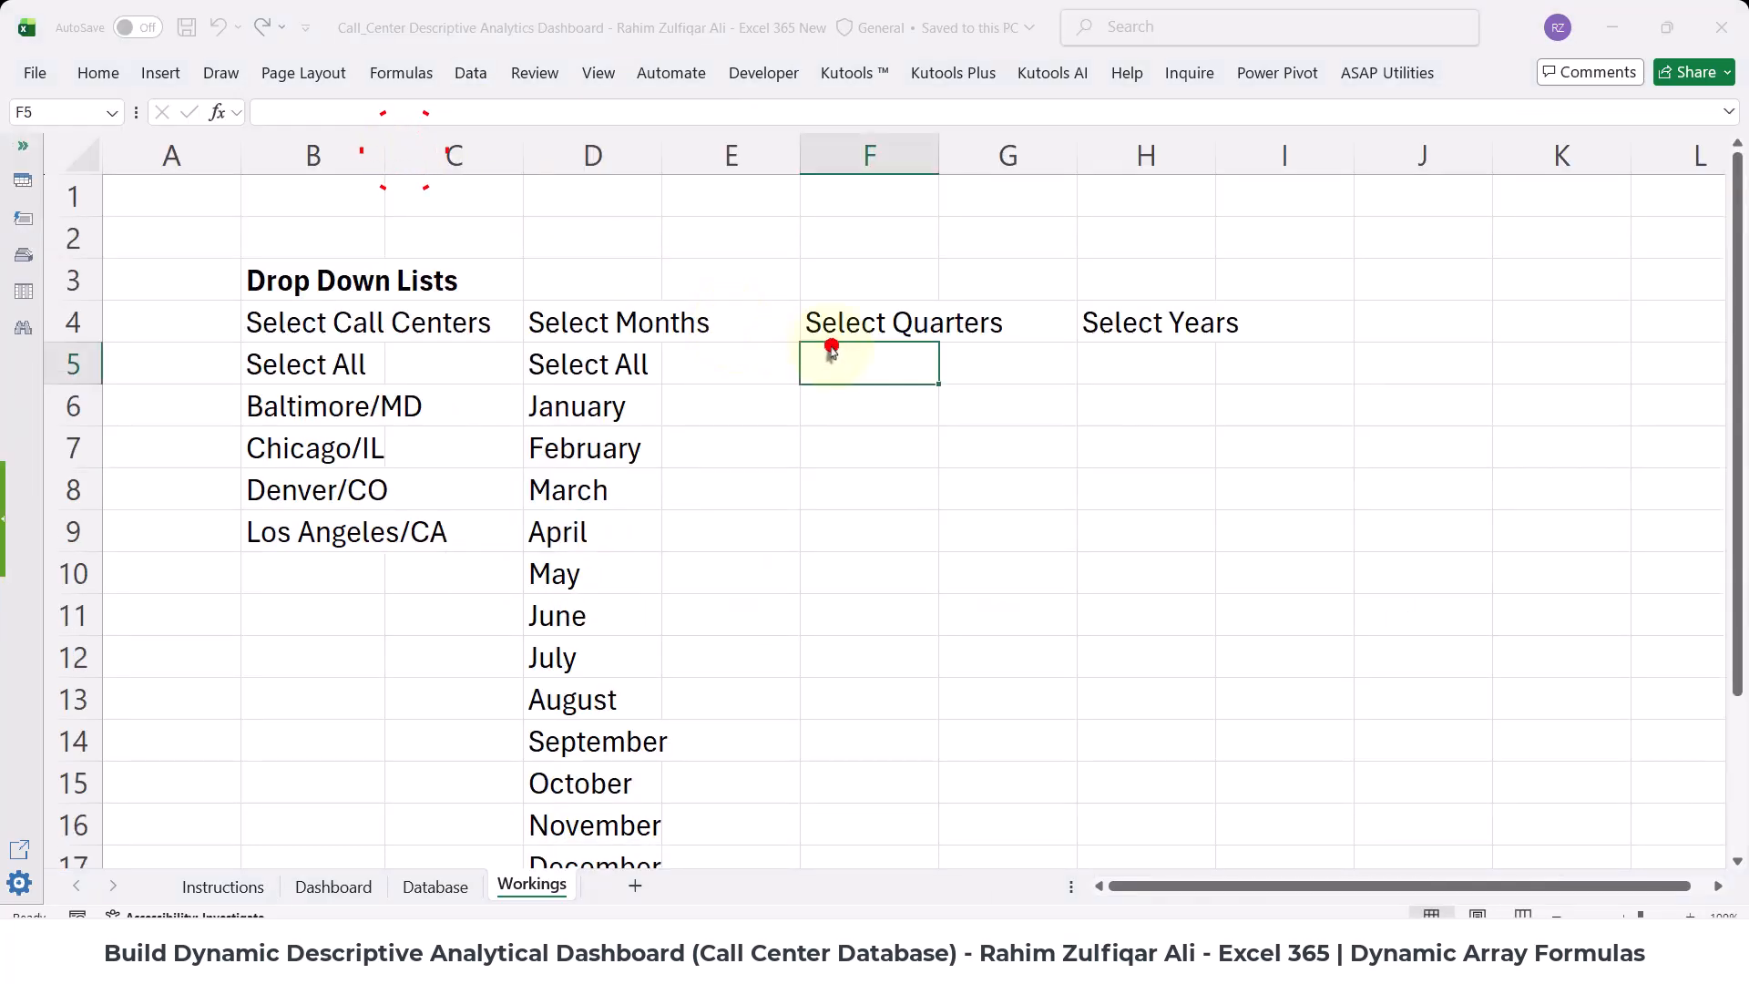
pyautogui.hotkey('ctrl', 's')
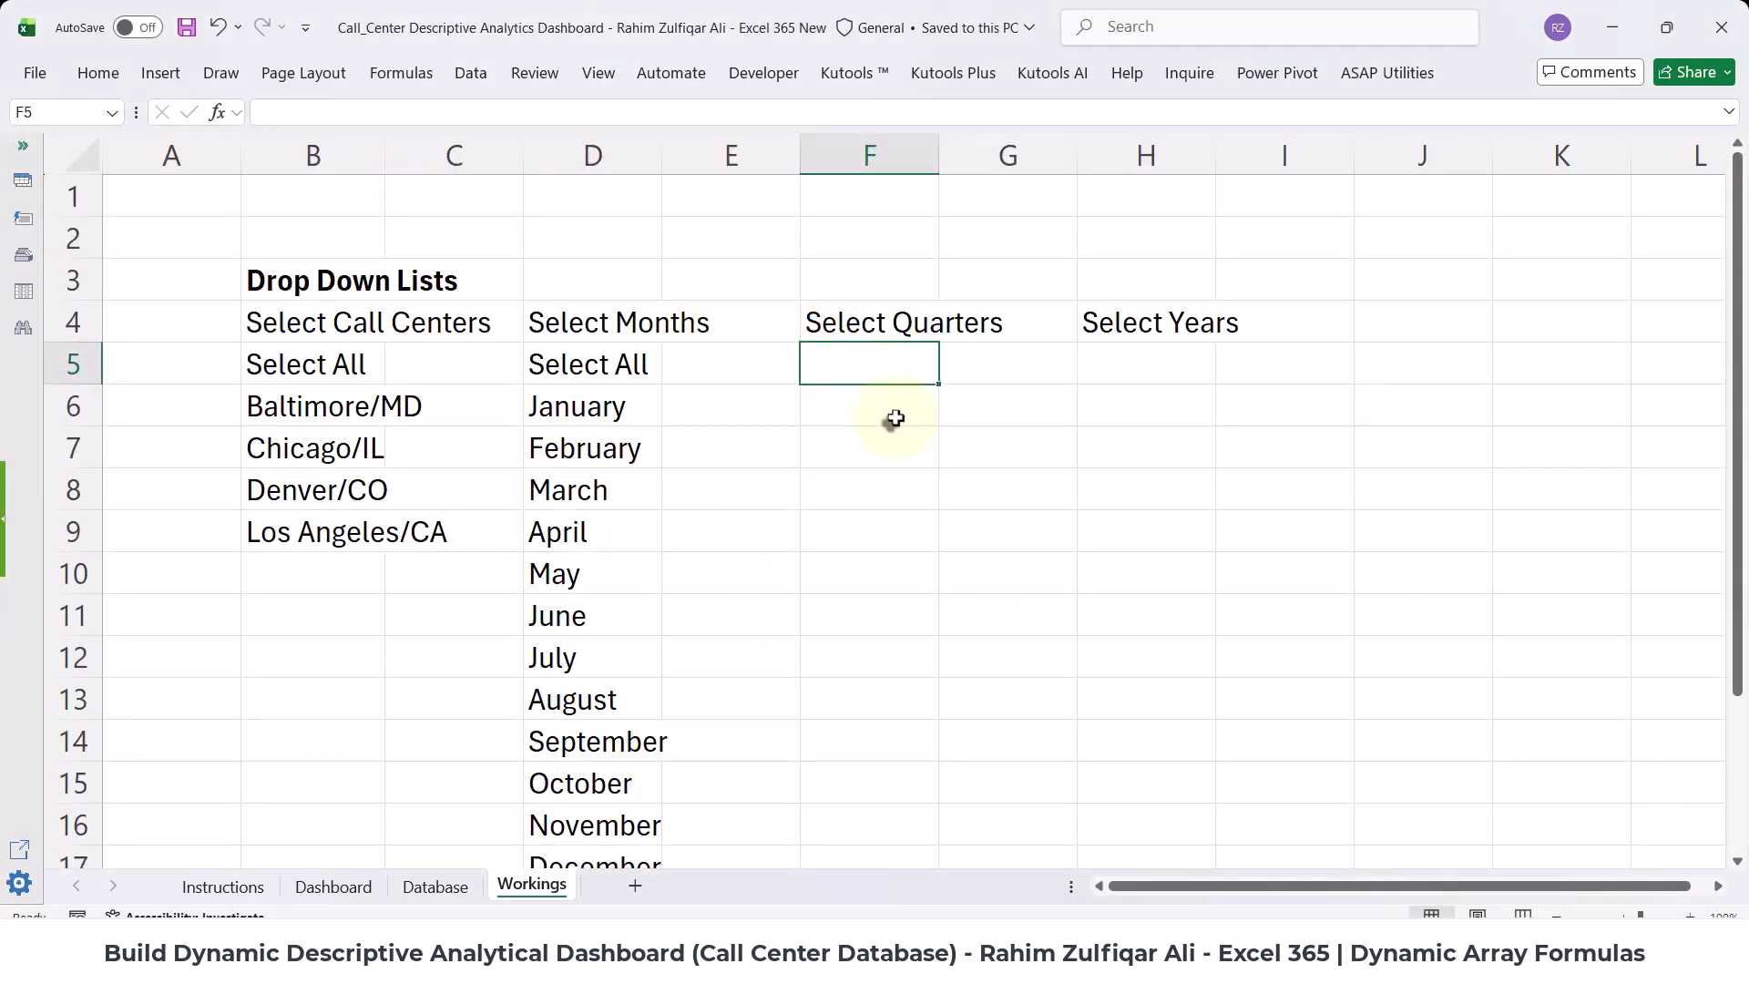
# - Enter =UNIQUE(Database[Quarter]) in F5 under Select Quarters and check the spilled list
pyautogui.write('=U')
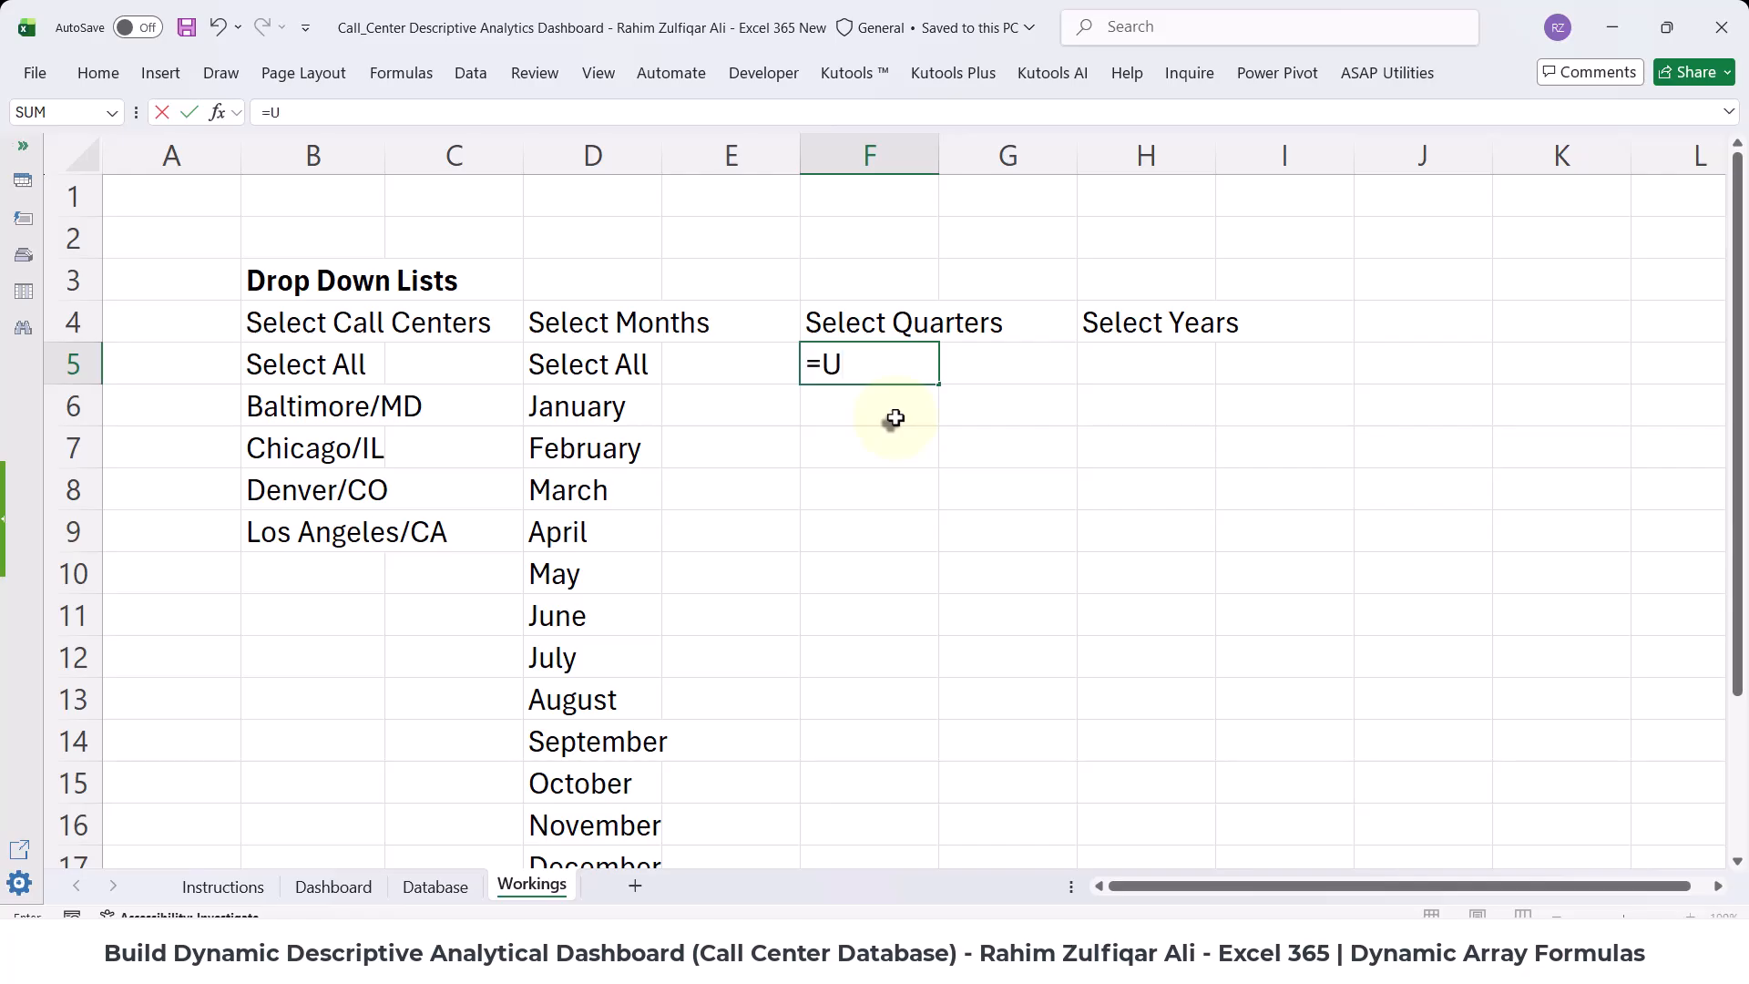
pyautogui.write('NIQUE(Database')
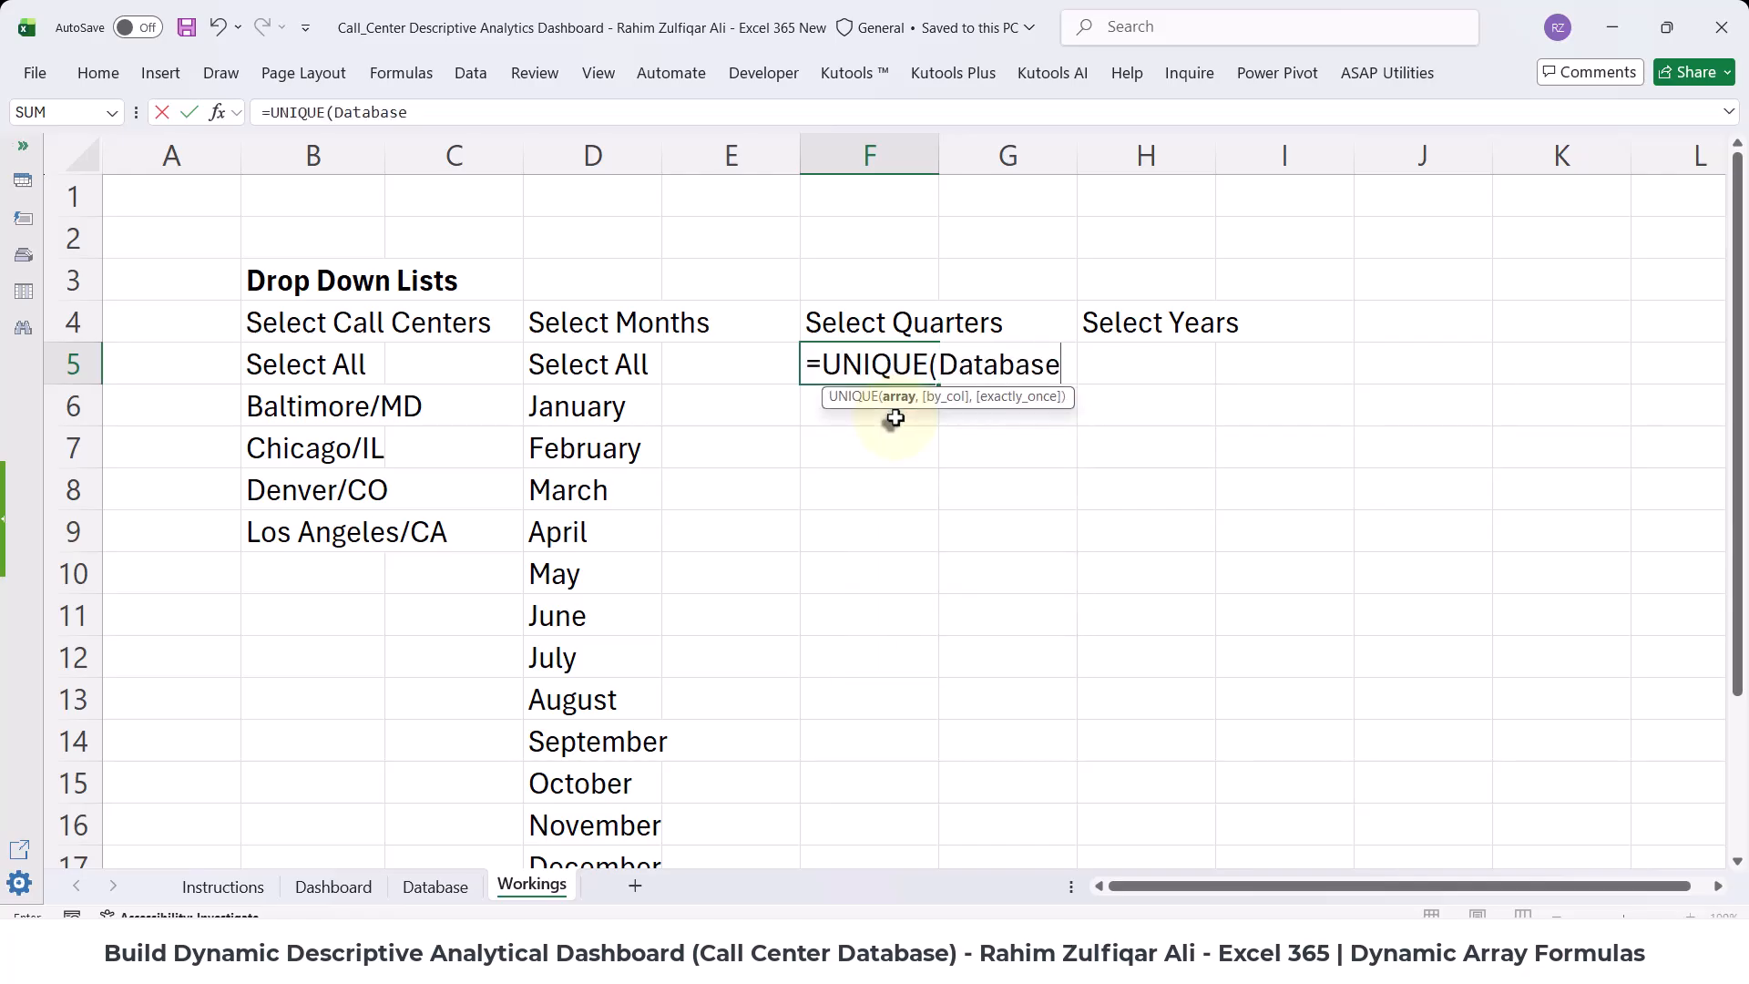
pyautogui.write('[')
pyautogui.press('Down')
pyautogui.press('Down')
pyautogui.press('Down')
pyautogui.press('Down')
pyautogui.press('Down')
pyautogui.press('Down')
pyautogui.press('Down')
pyautogui.press('Down')
pyautogui.press('Down')
pyautogui.press('Down')
pyautogui.press('Down')
pyautogui.press('Down')
pyautogui.press('Down')
pyautogui.press('Down')
pyautogui.press('Down')
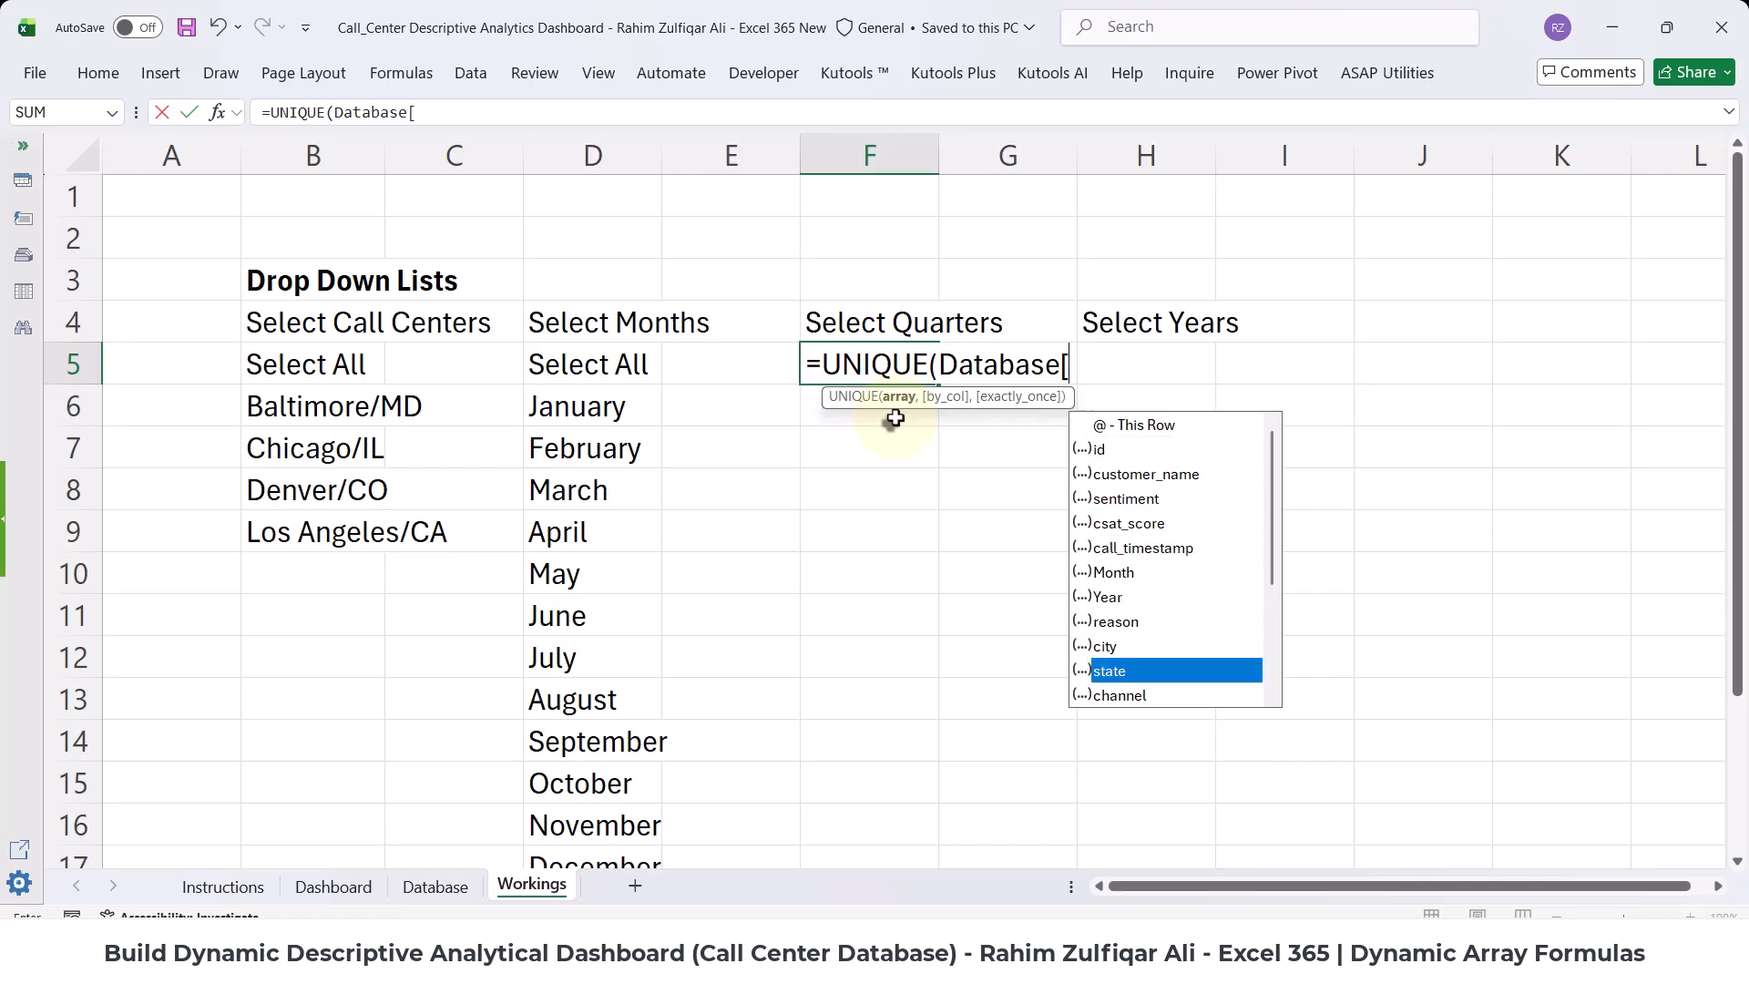
pyautogui.press('Tab')
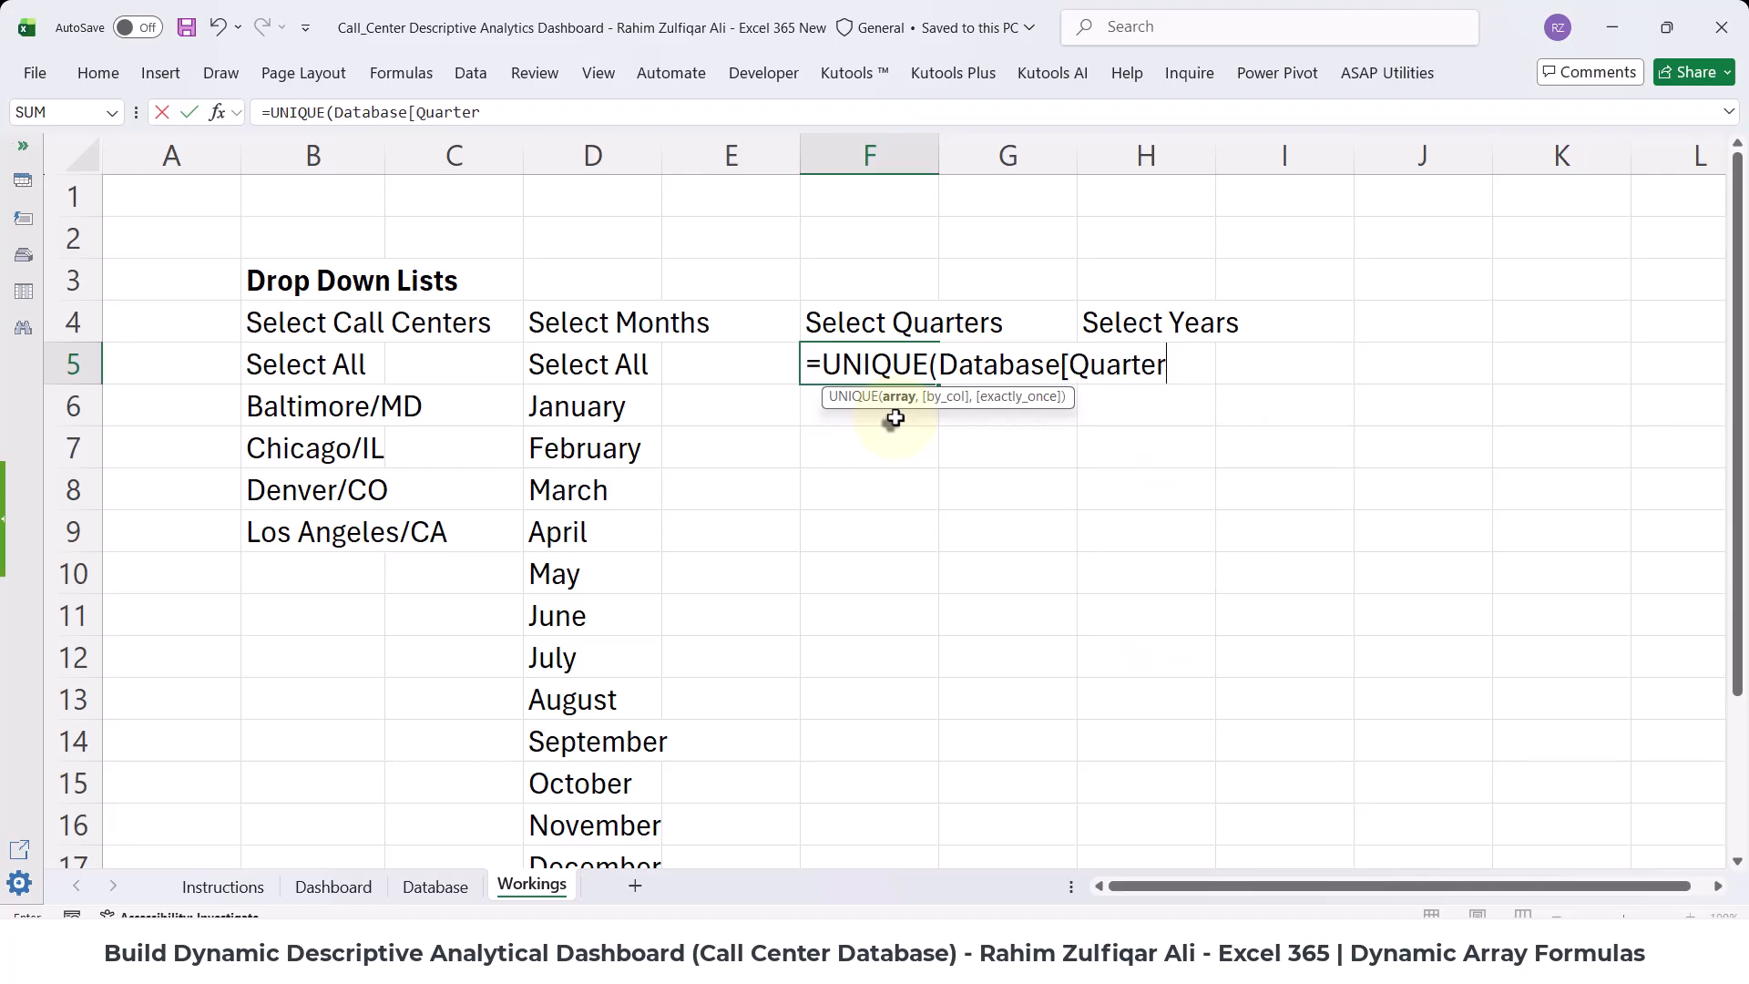
pyautogui.write('])')
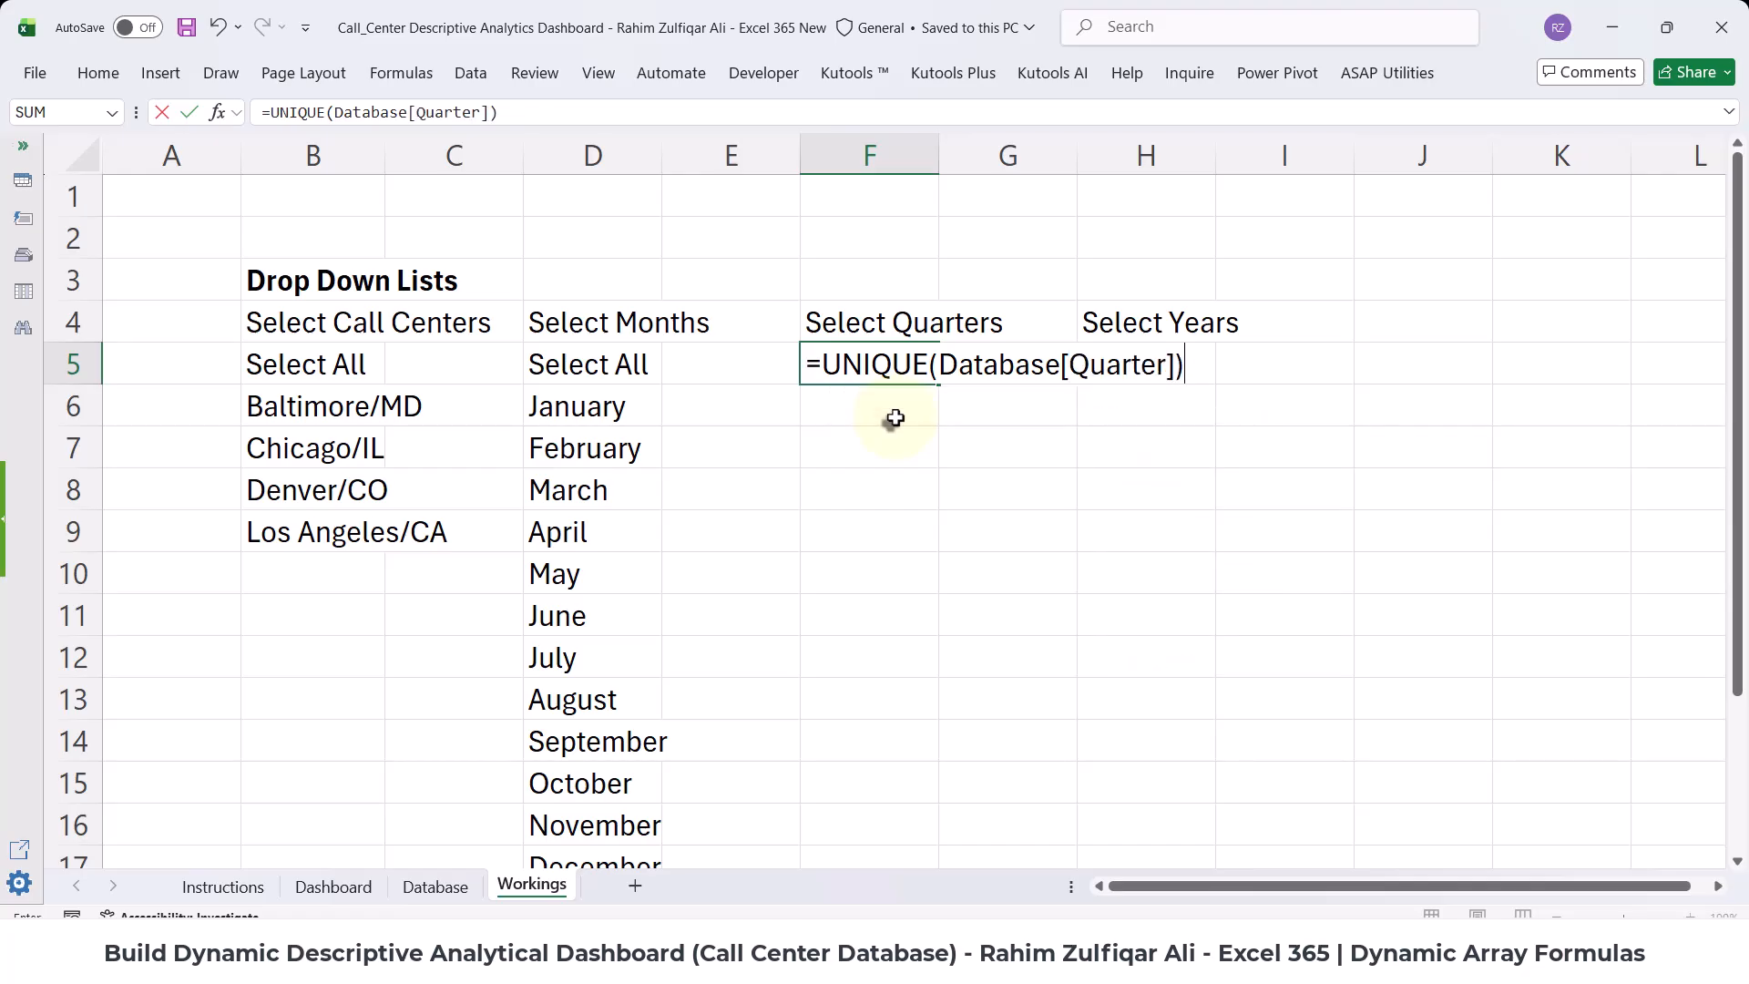
pyautogui.hotkey('ctrl', 'Return')
pyautogui.press('Down')
pyautogui.press('Down')
pyautogui.press('Down')
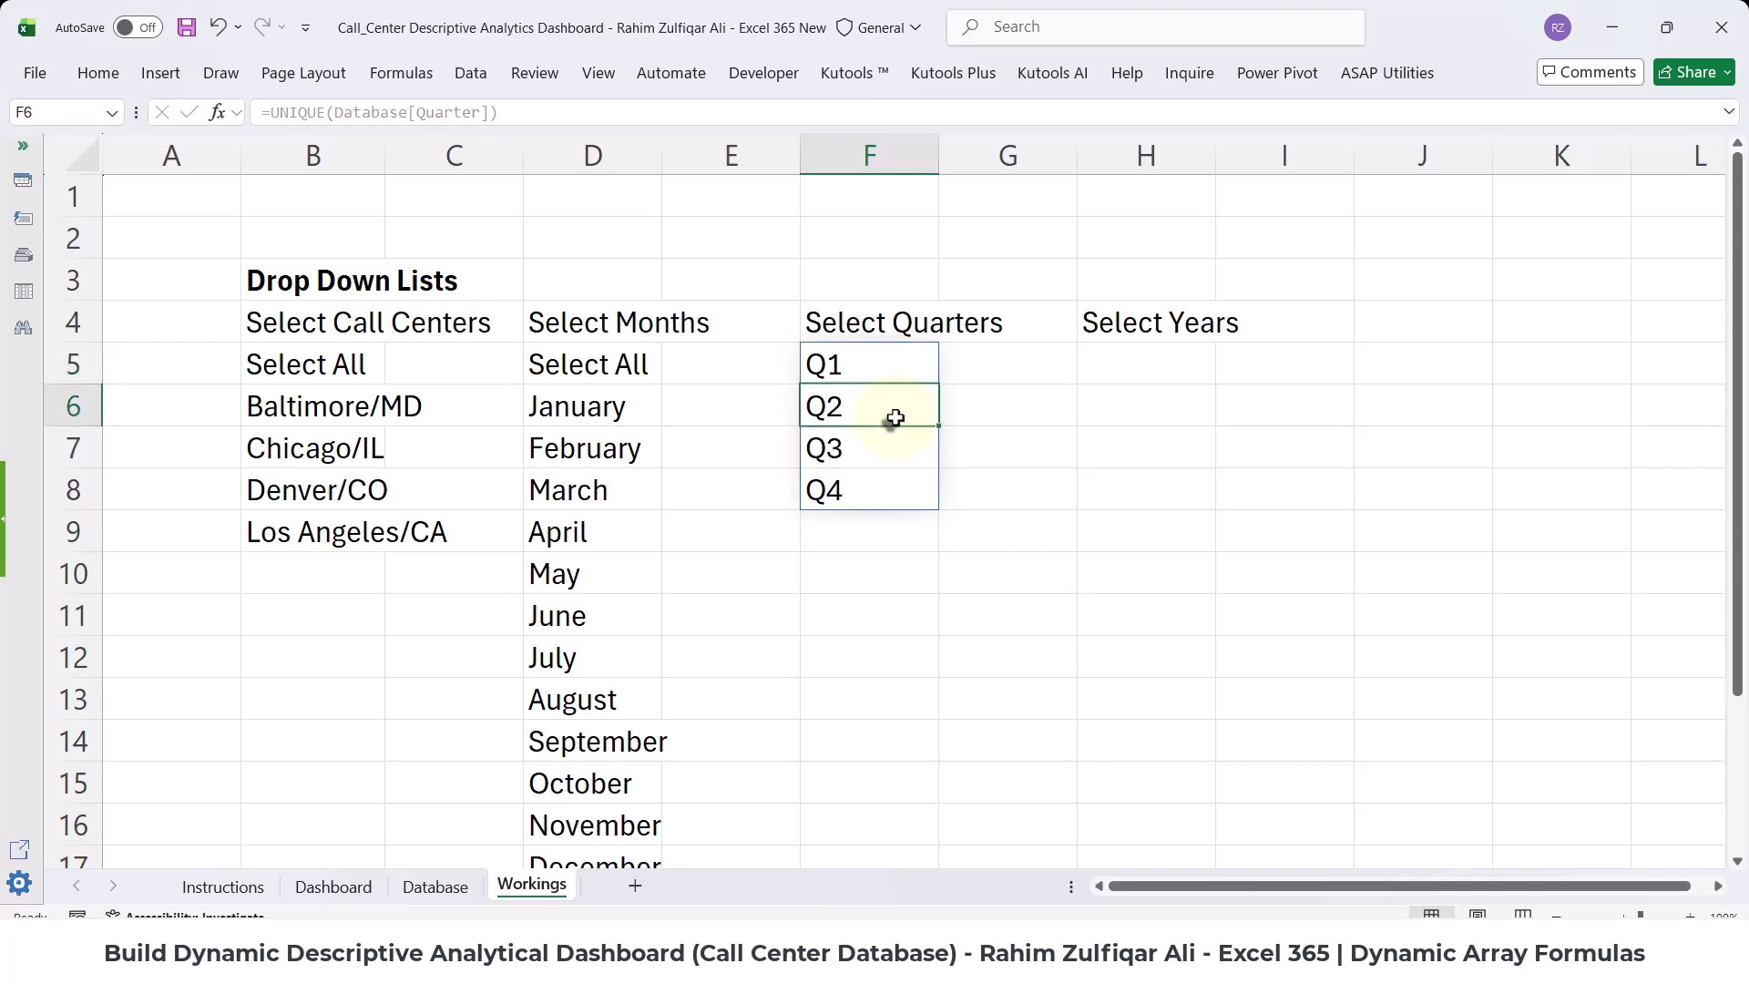
# - Wrap the F5 quarter formula in VSTACK with "Select All" as the first item: =VSTACK("Select All",UNIQUE(Database[Quarter]))
pyautogui.press('Up')
pyautogui.press('Up')
pyautogui.press('Up')
pyautogui.press('F2')
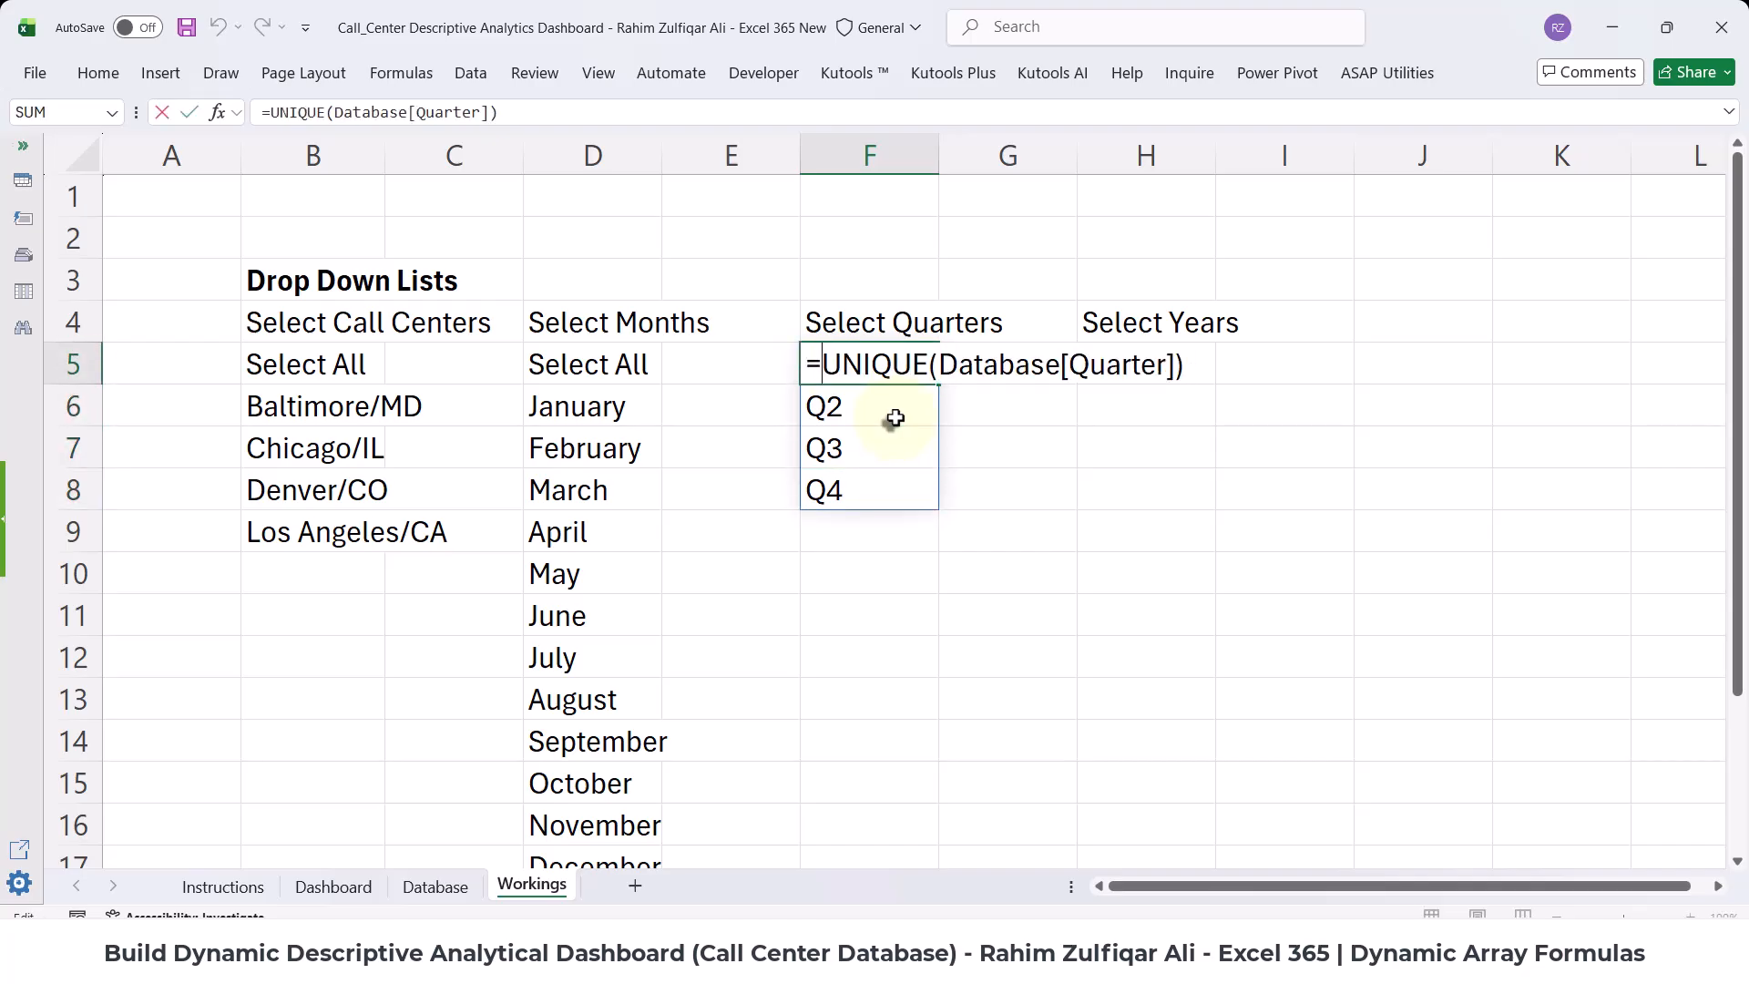
pyautogui.write('VST')
pyautogui.press('Tab')
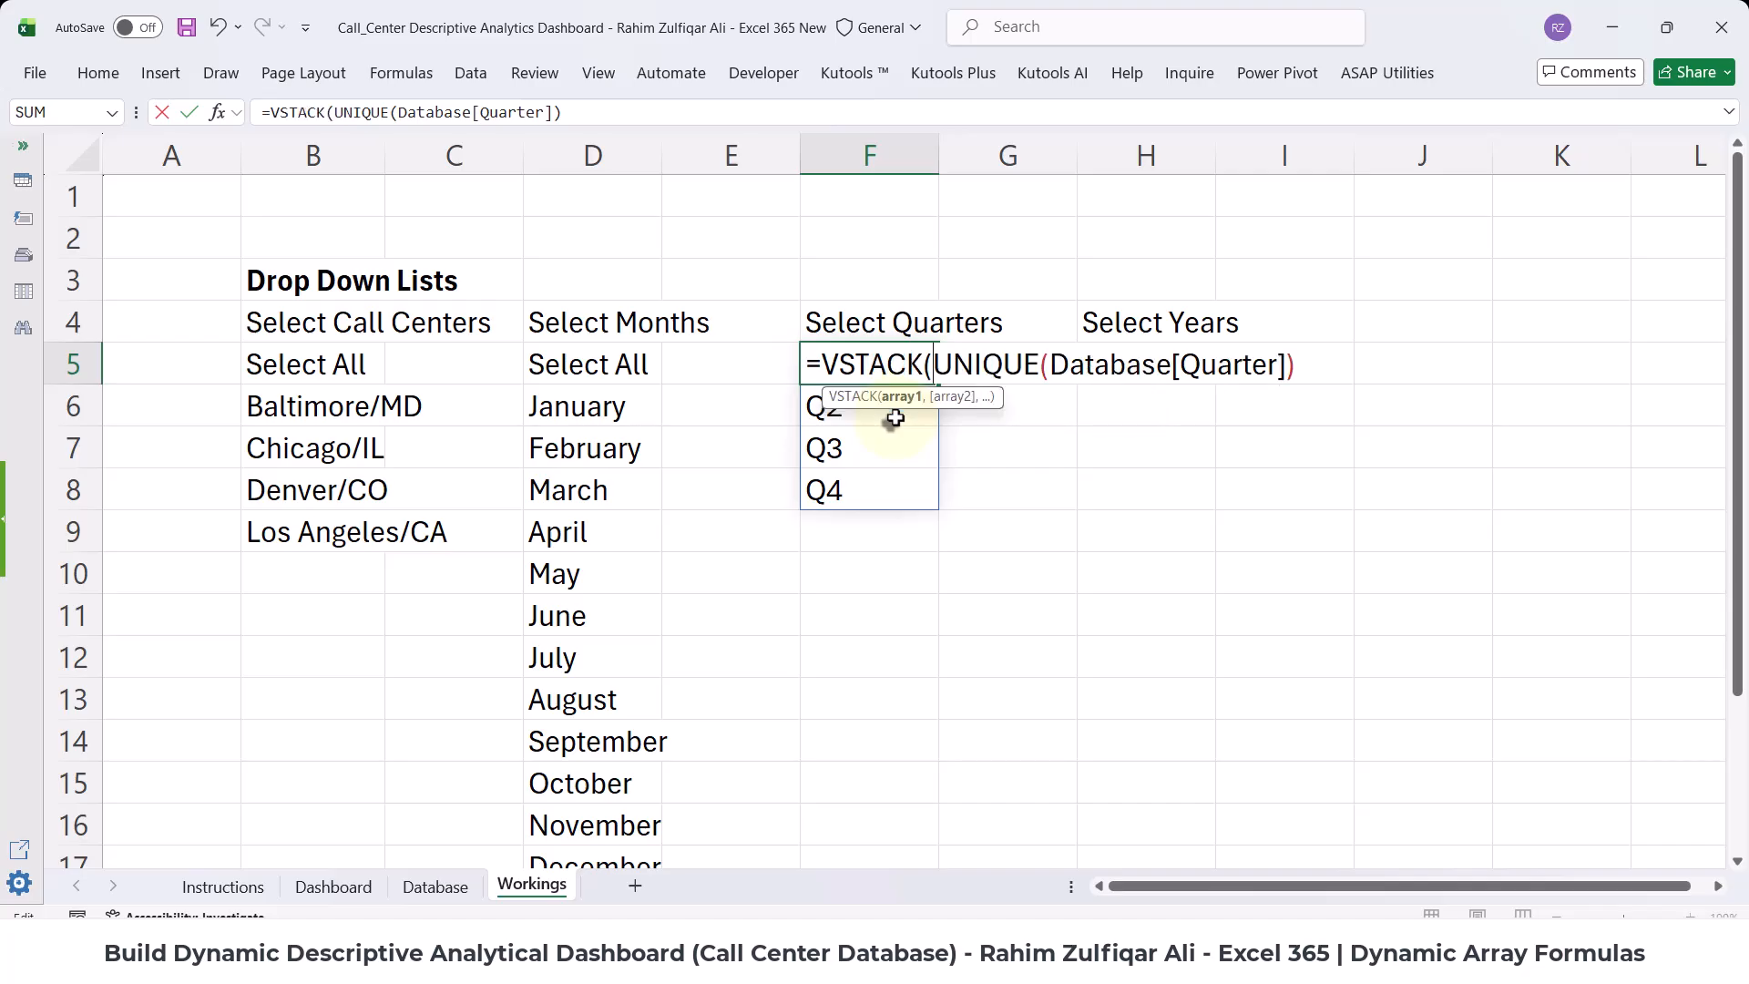
pyautogui.write('"Select All')
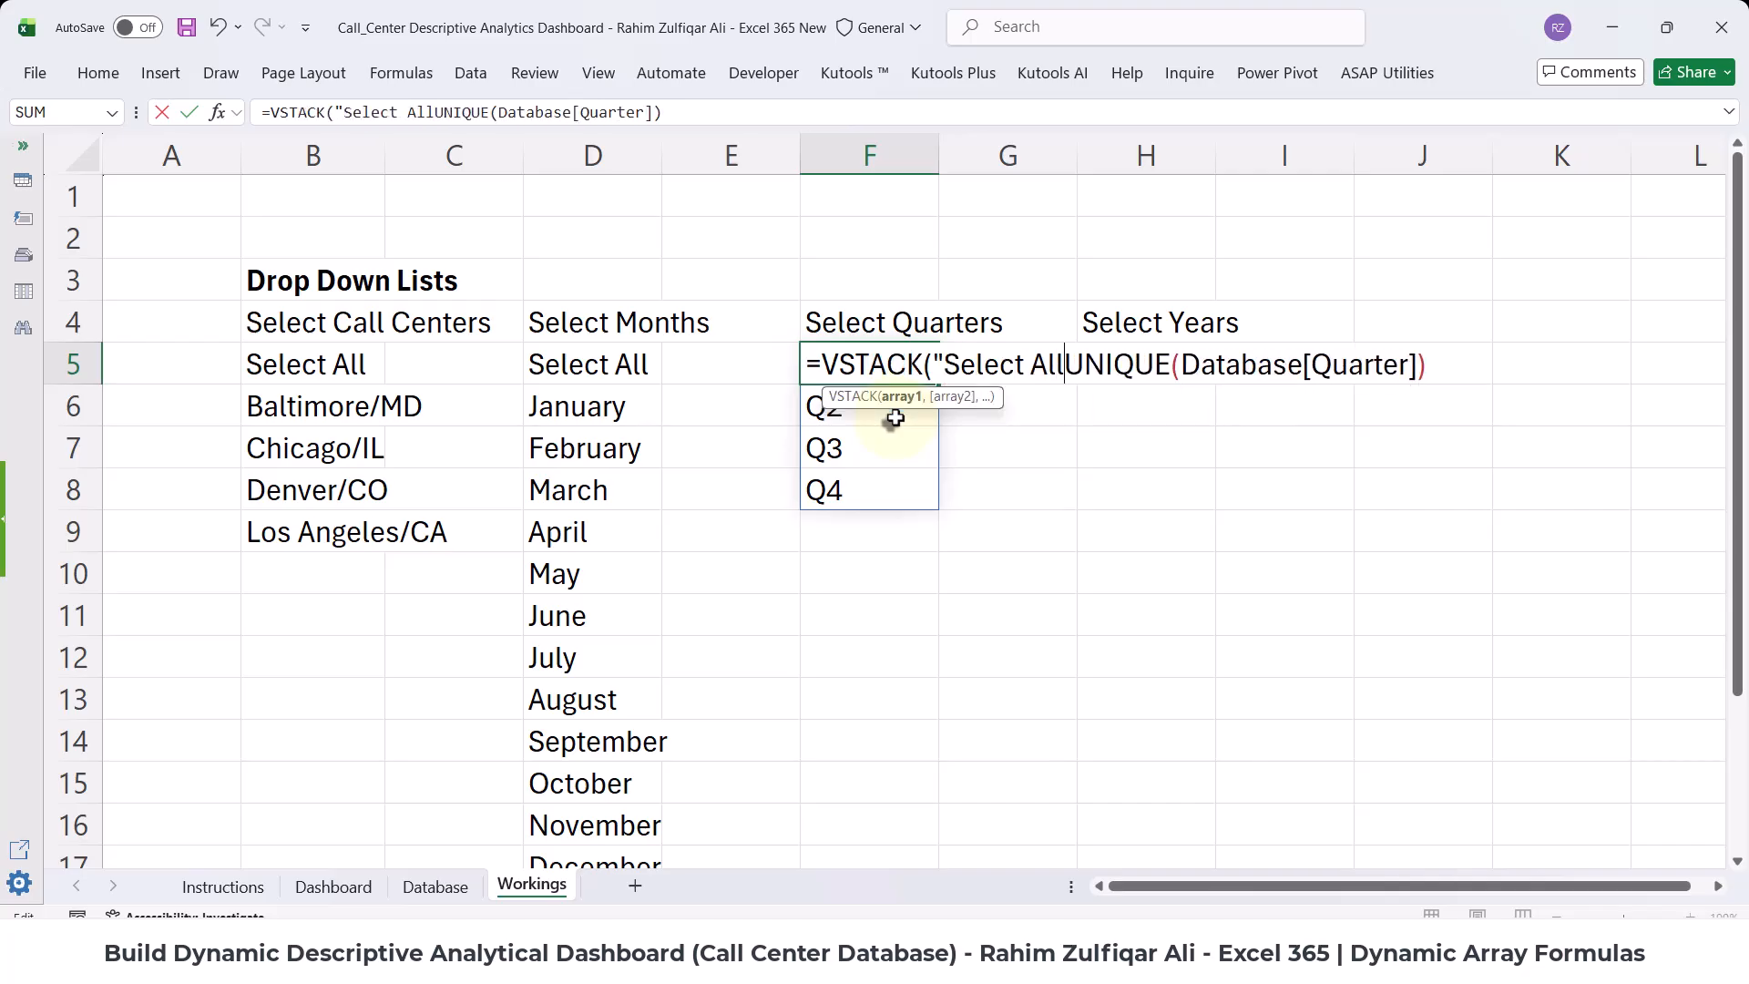
pyautogui.write('",')
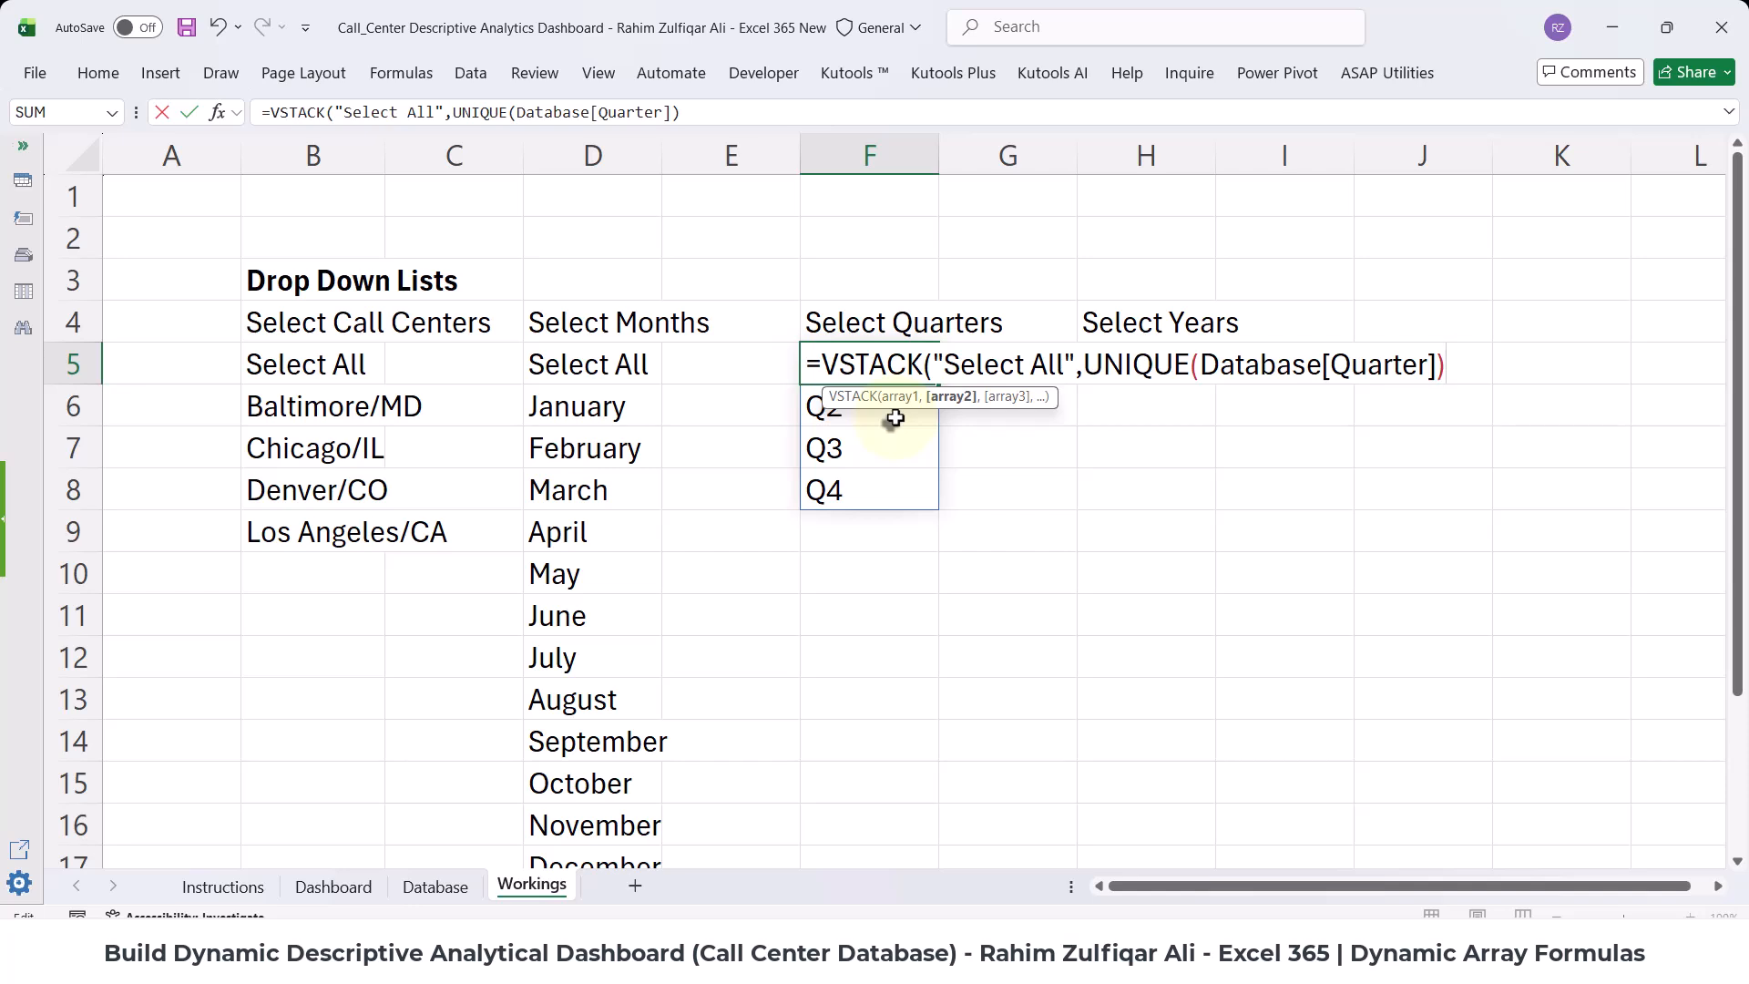
pyautogui.press('Return')
pyautogui.press('Up')
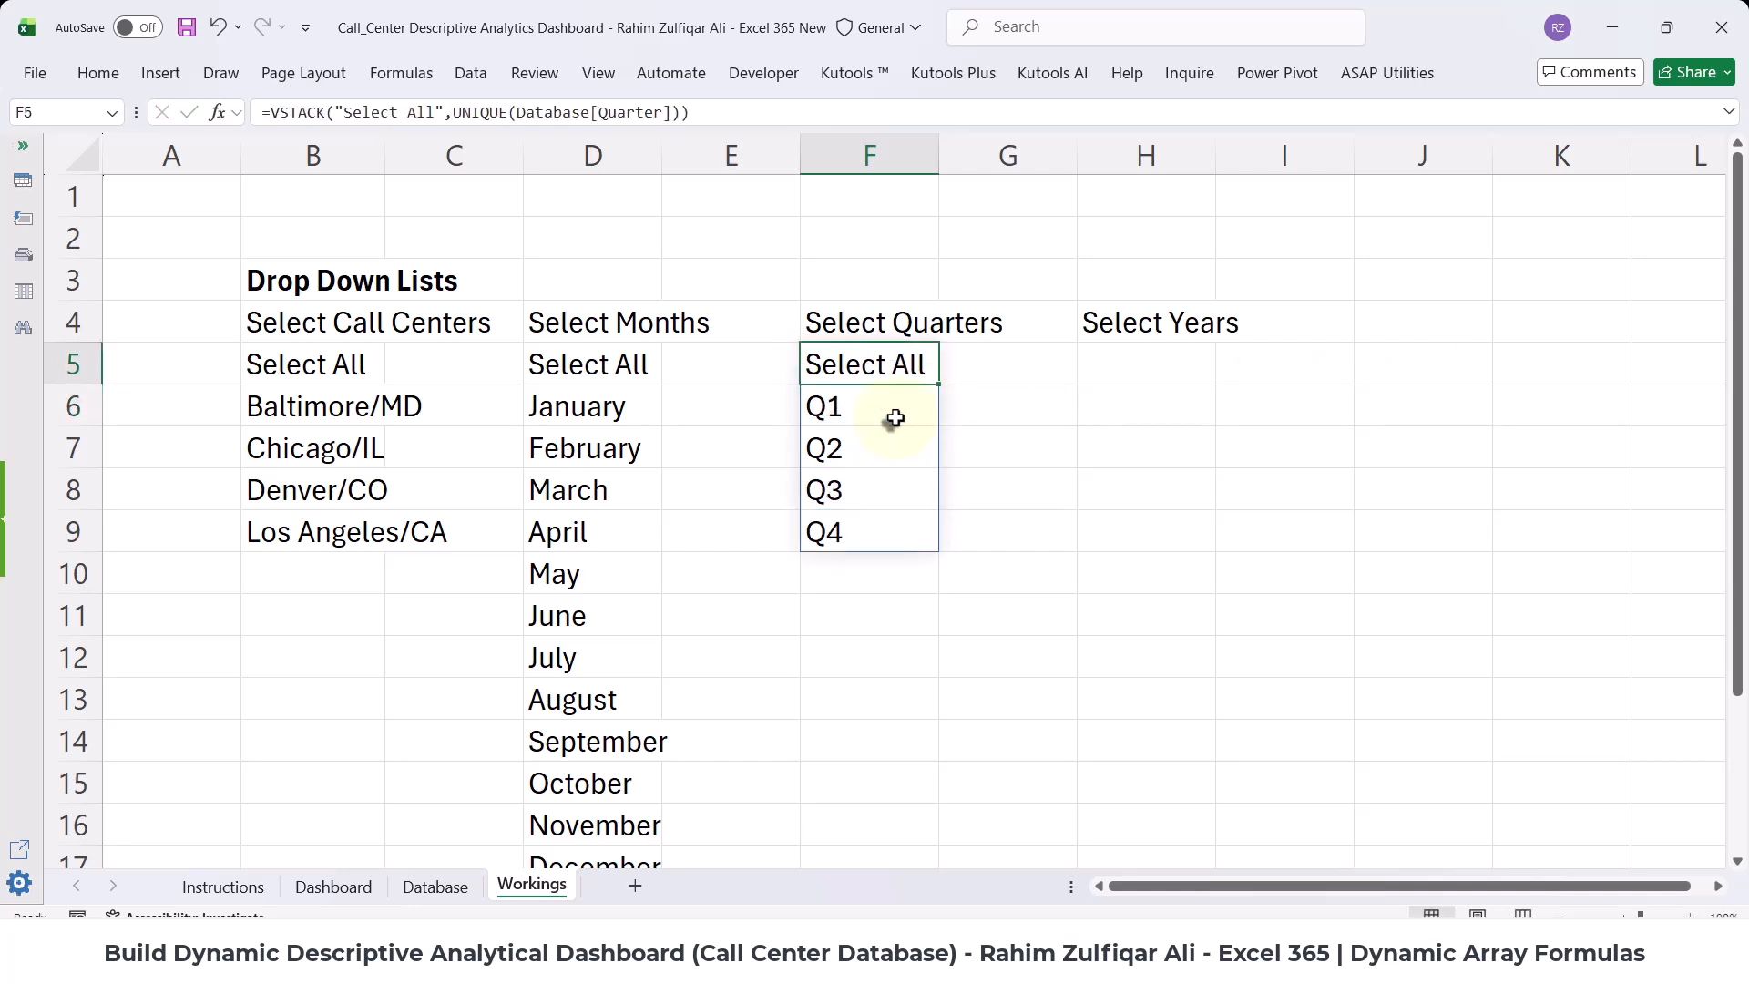
# - Enter =UNIQUE(Database[Year]) in H5 under Select Years and check the spilled list
pyautogui.press('Right')
pyautogui.press('Right')
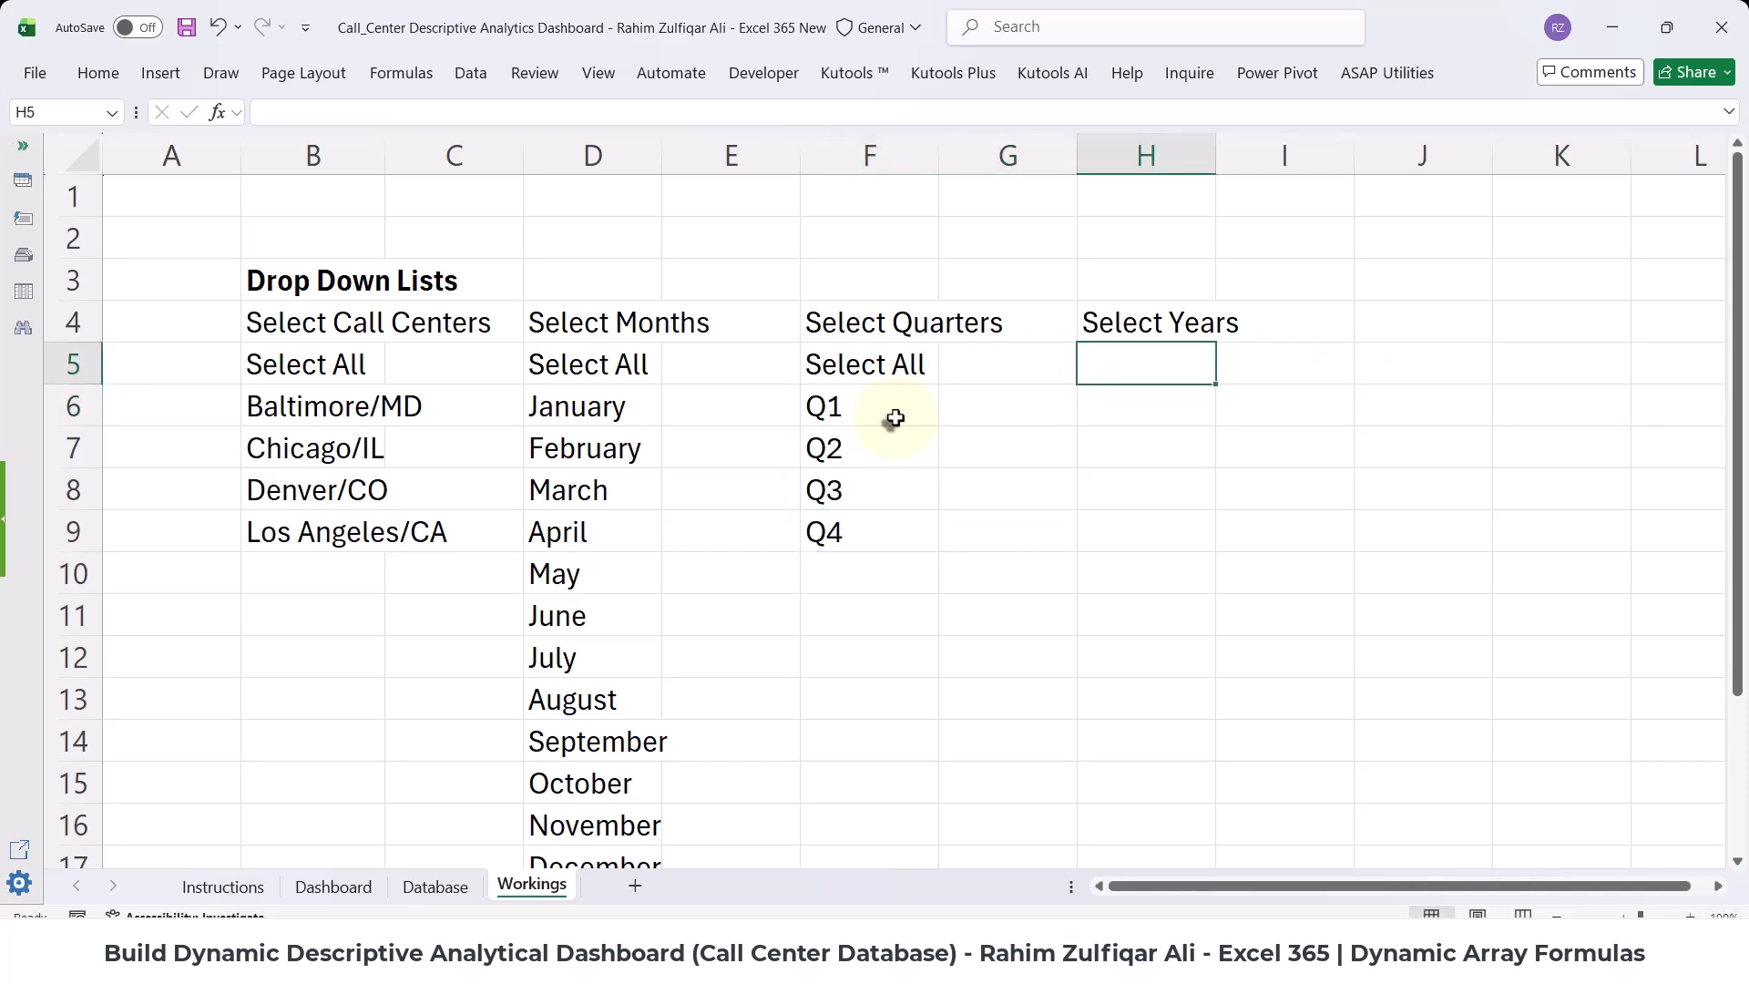
pyautogui.write('=uniq')
pyautogui.press('Tab')
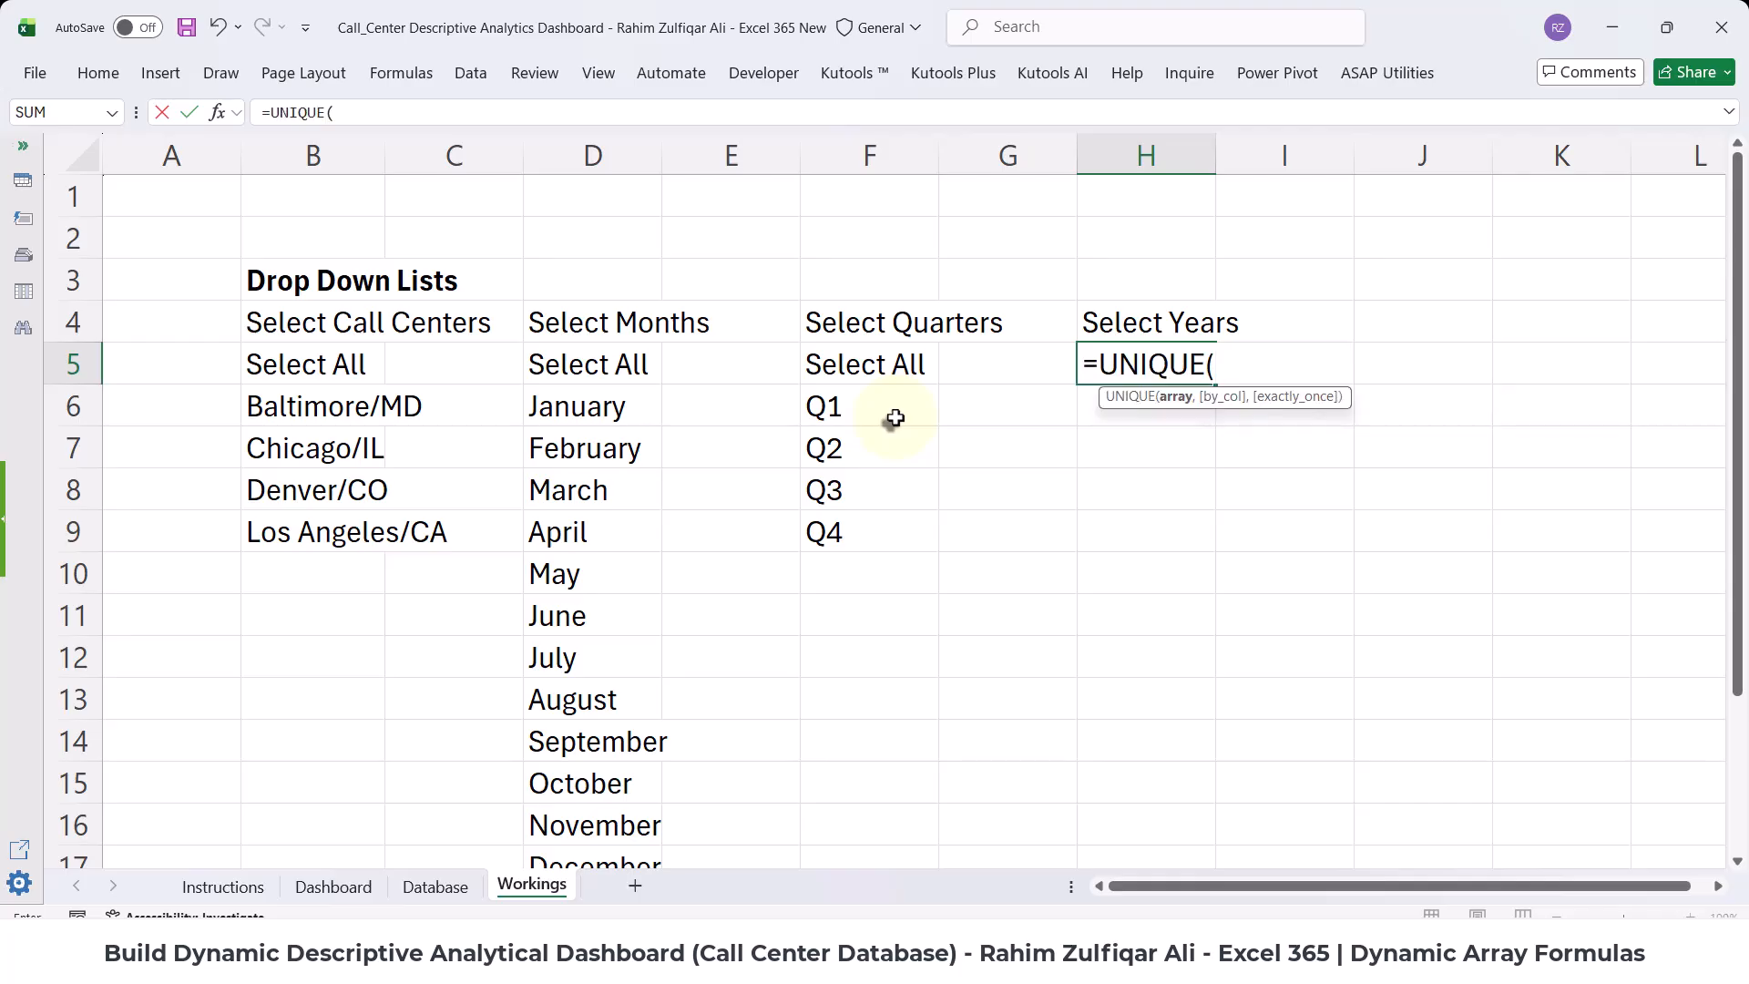
pyautogui.write('data')
pyautogui.press('Tab')
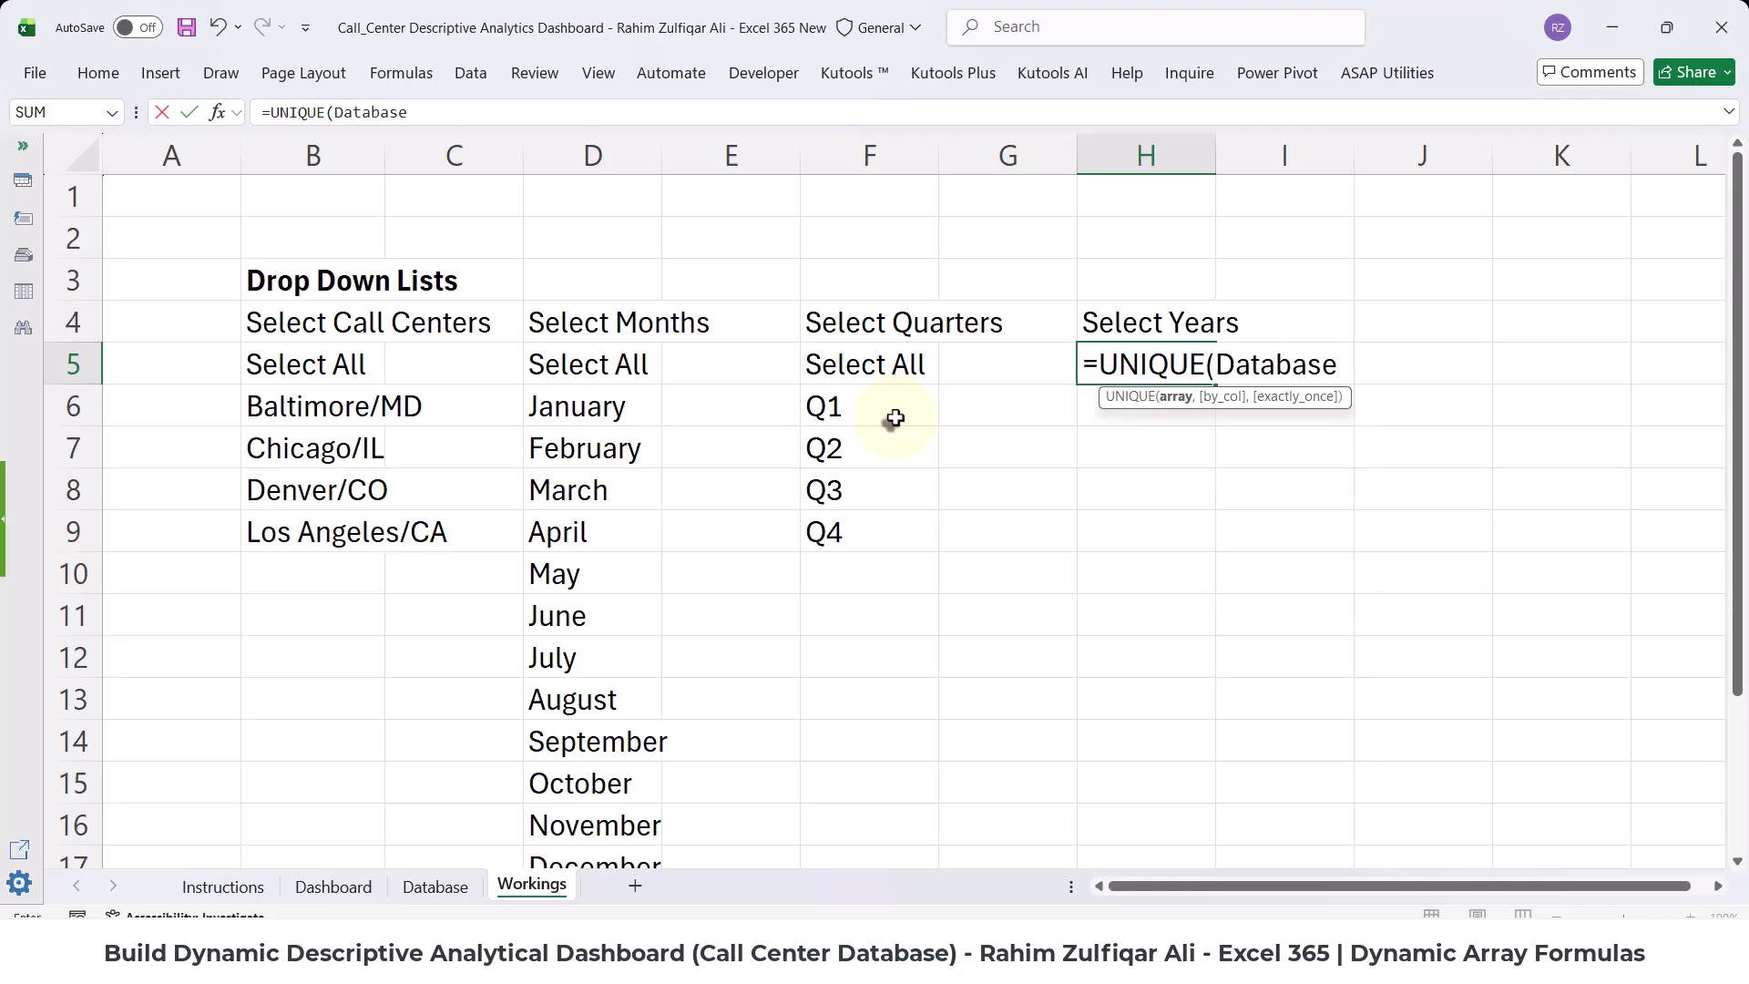
pyautogui.write('[')
pyautogui.press('Down')
pyautogui.press('Down')
pyautogui.press('Down')
pyautogui.press('Down')
pyautogui.press('Down')
pyautogui.press('Down')
pyautogui.press('Down')
pyautogui.press('Tab')
pyautogui.press('Return')
pyautogui.press('Up')
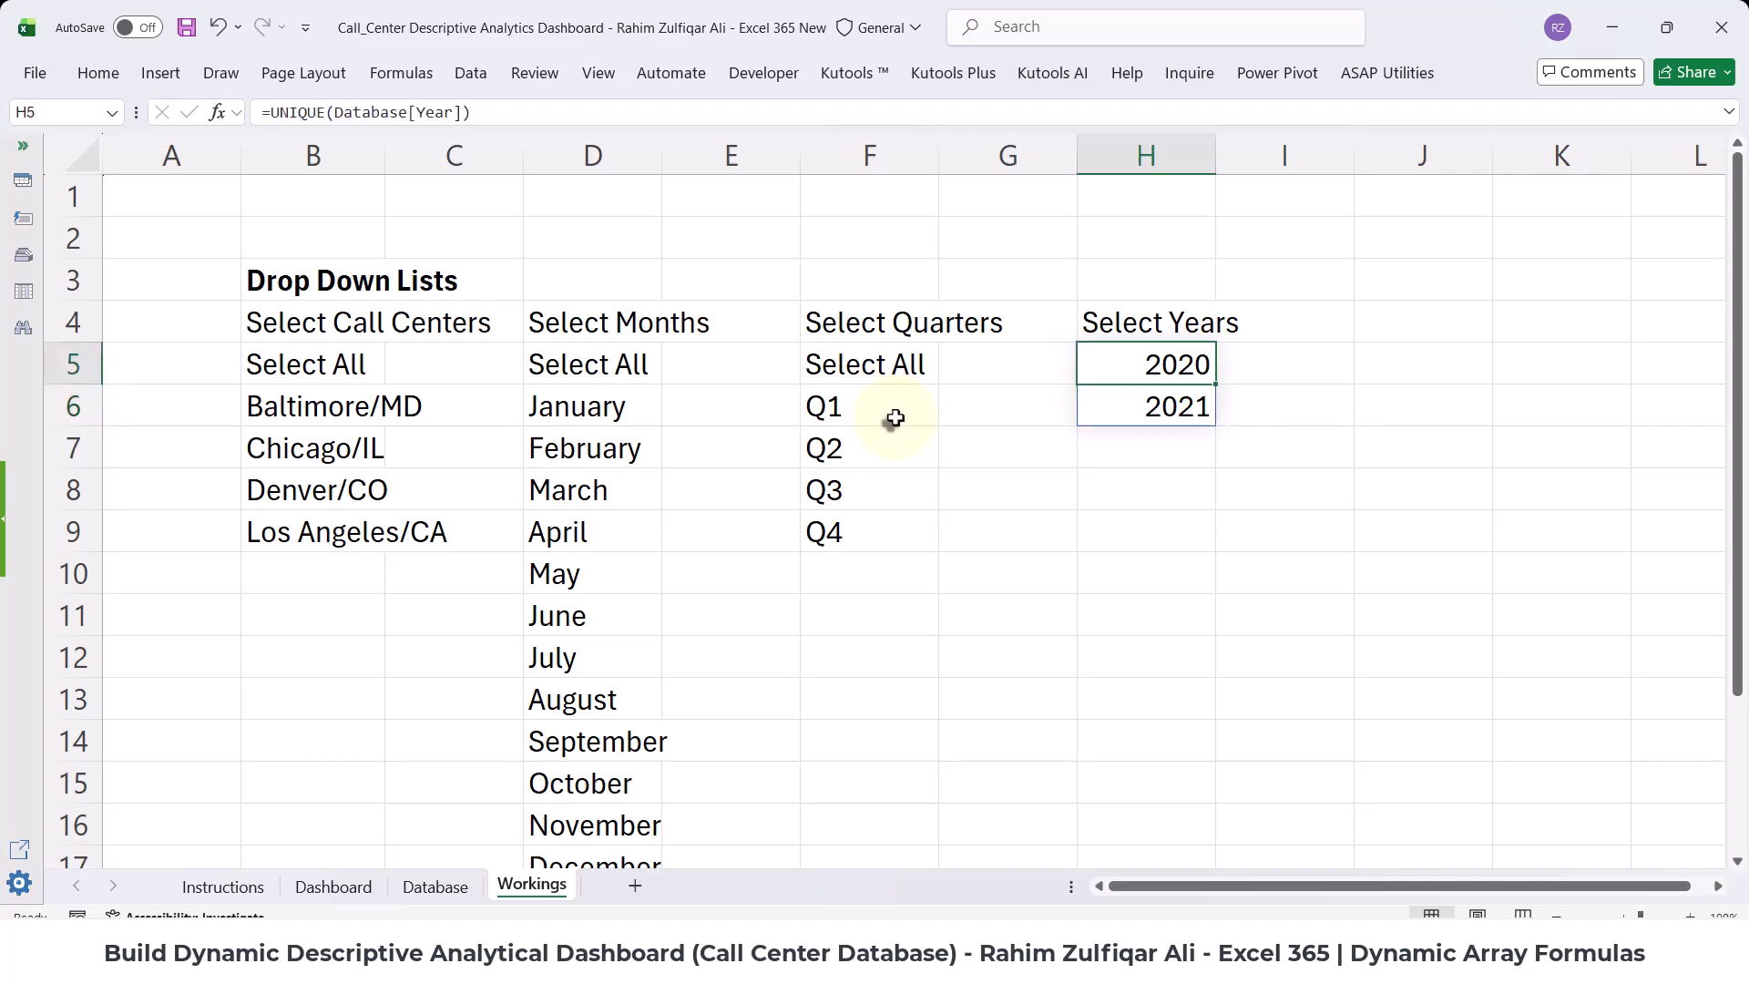
pyautogui.press('Down')
pyautogui.press('Up')
pyautogui.press('Down')
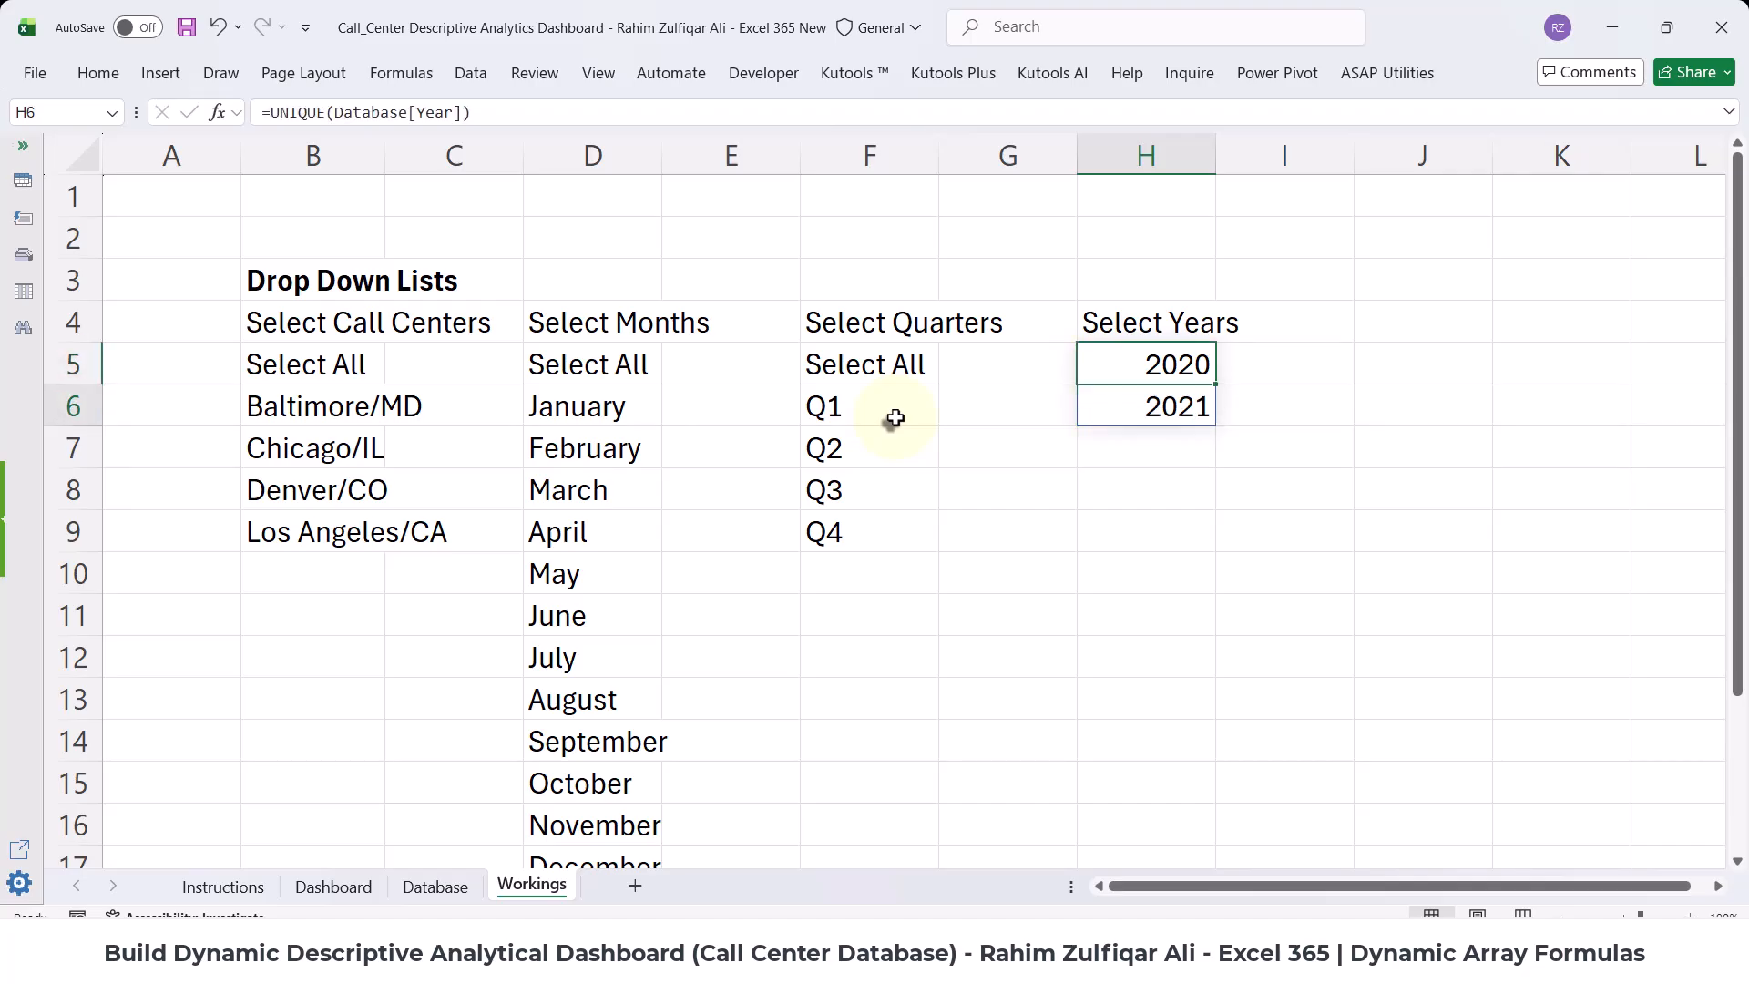
pyautogui.press('Up')
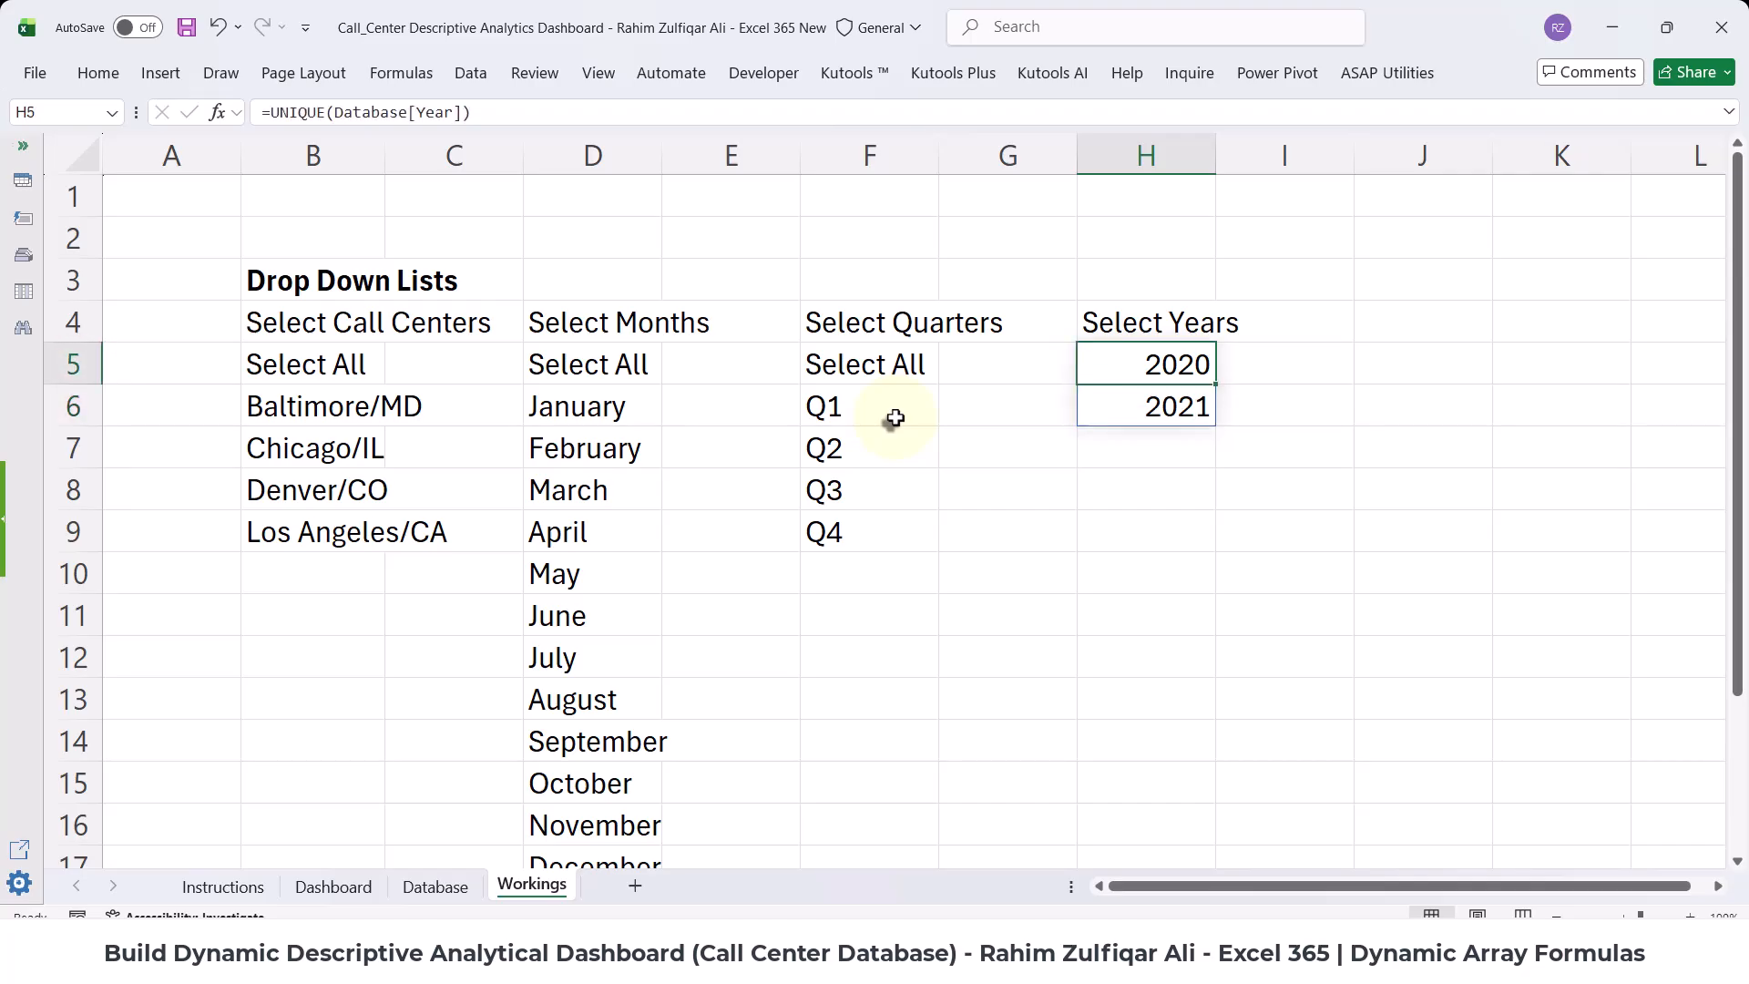
# - Wrap the H5 year formula in VSTACK with "Select All" as the first item: =VSTACK("Select All",UNIQUE(Database[Year]))
pyautogui.press('F2')
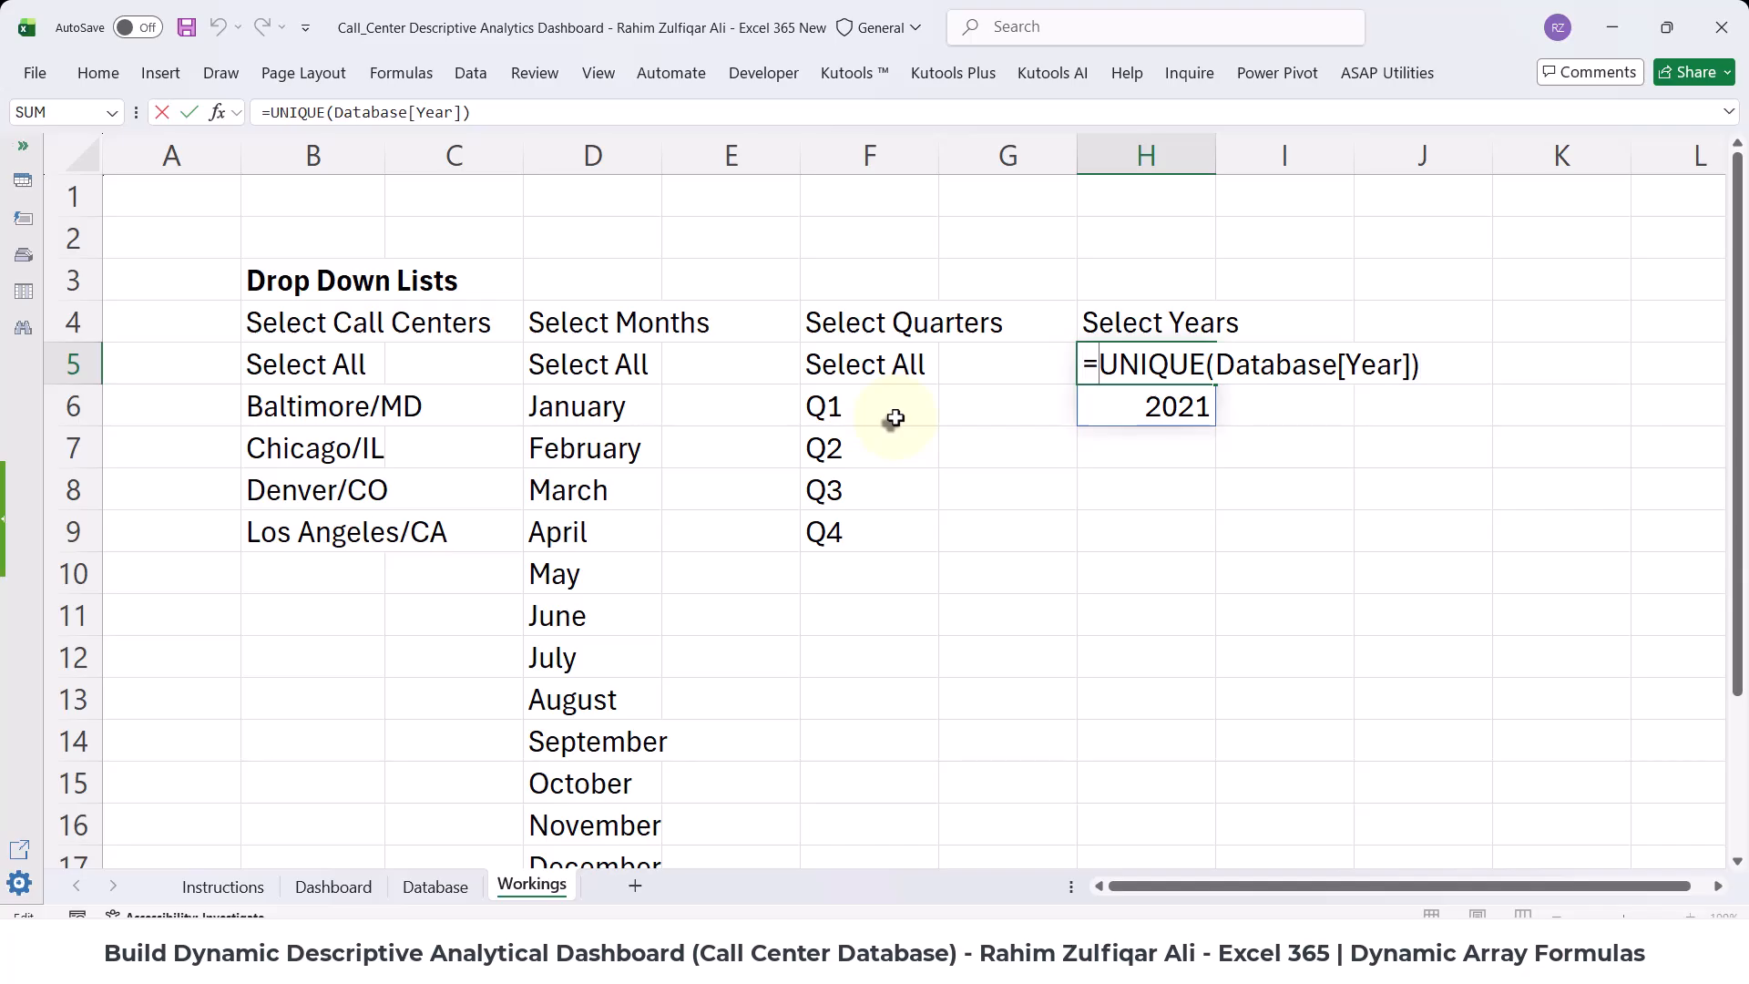
pyautogui.write('vsta')
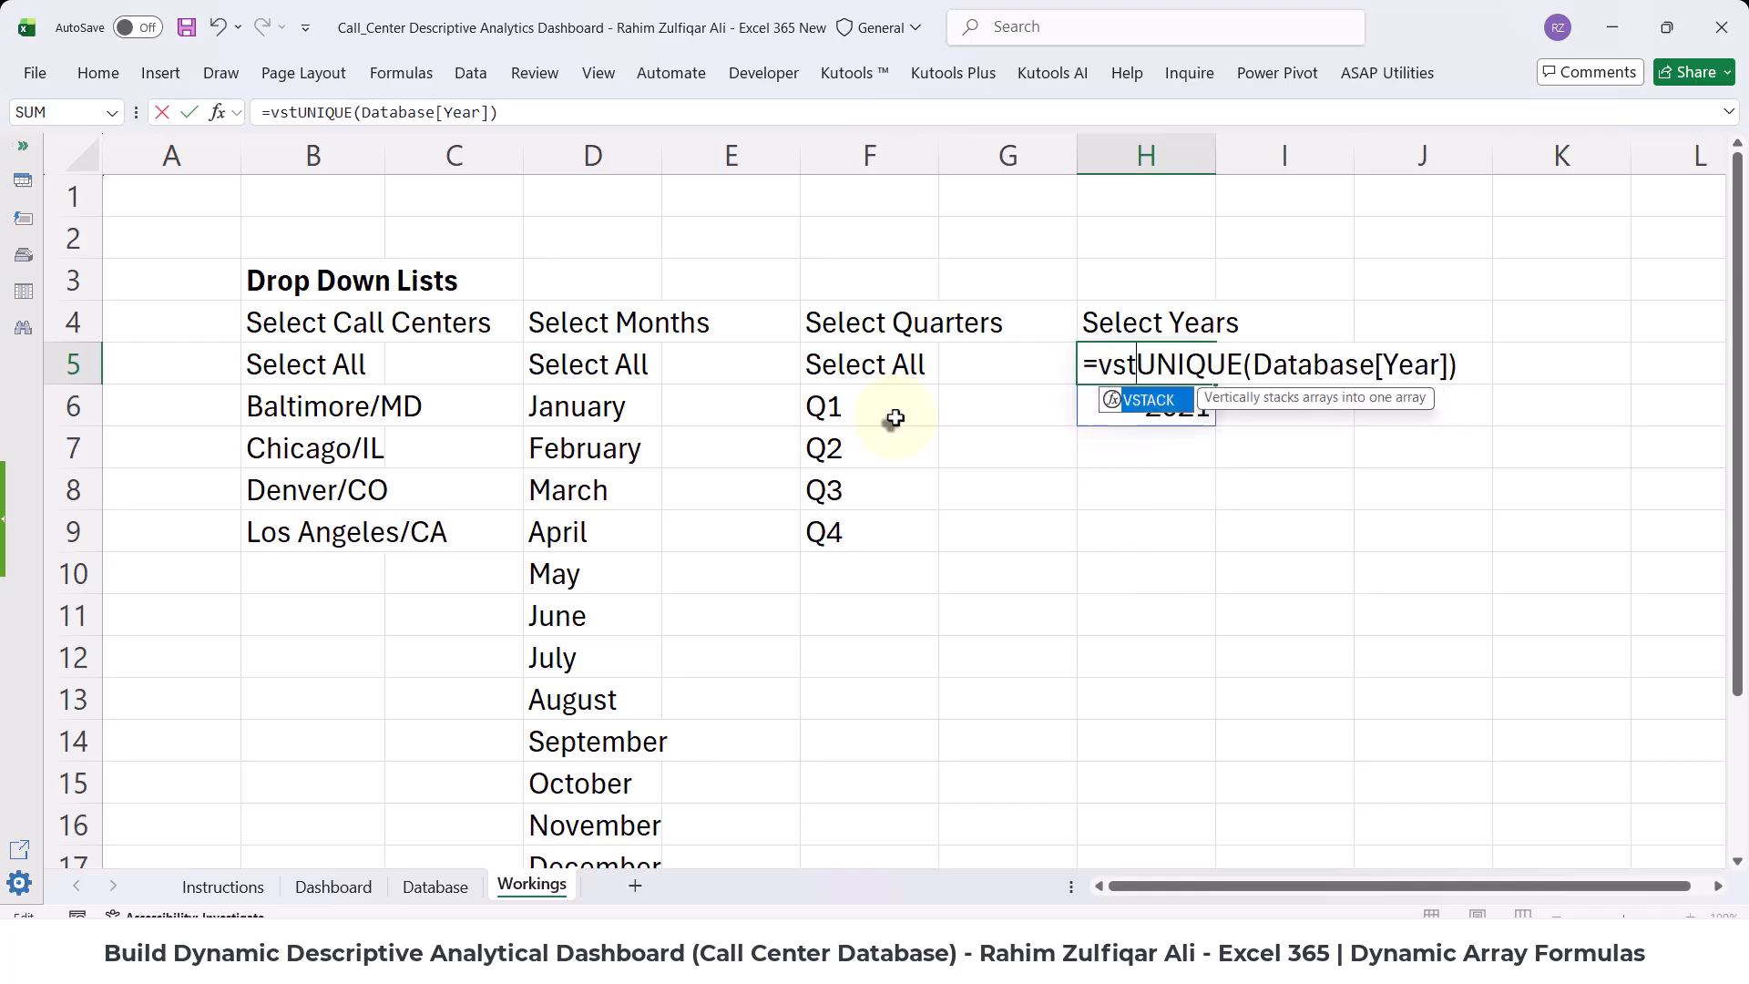
pyautogui.press('Tab')
pyautogui.write('"Select A')
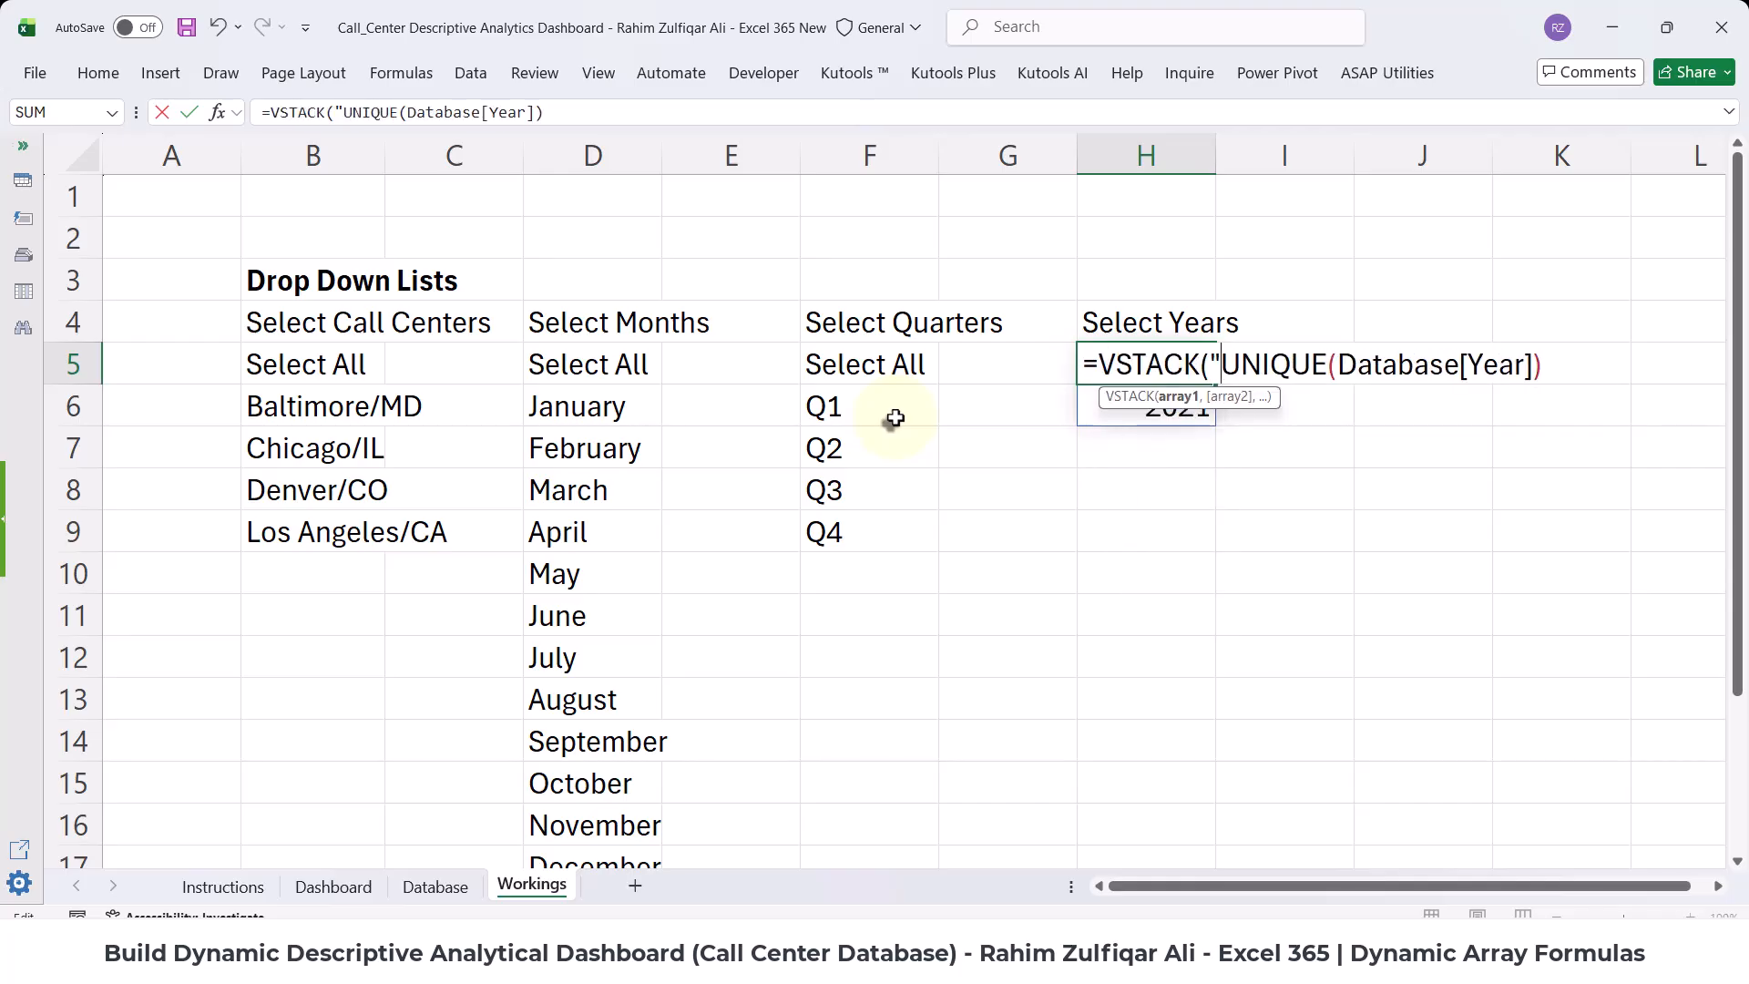
pyautogui.write('ll",')
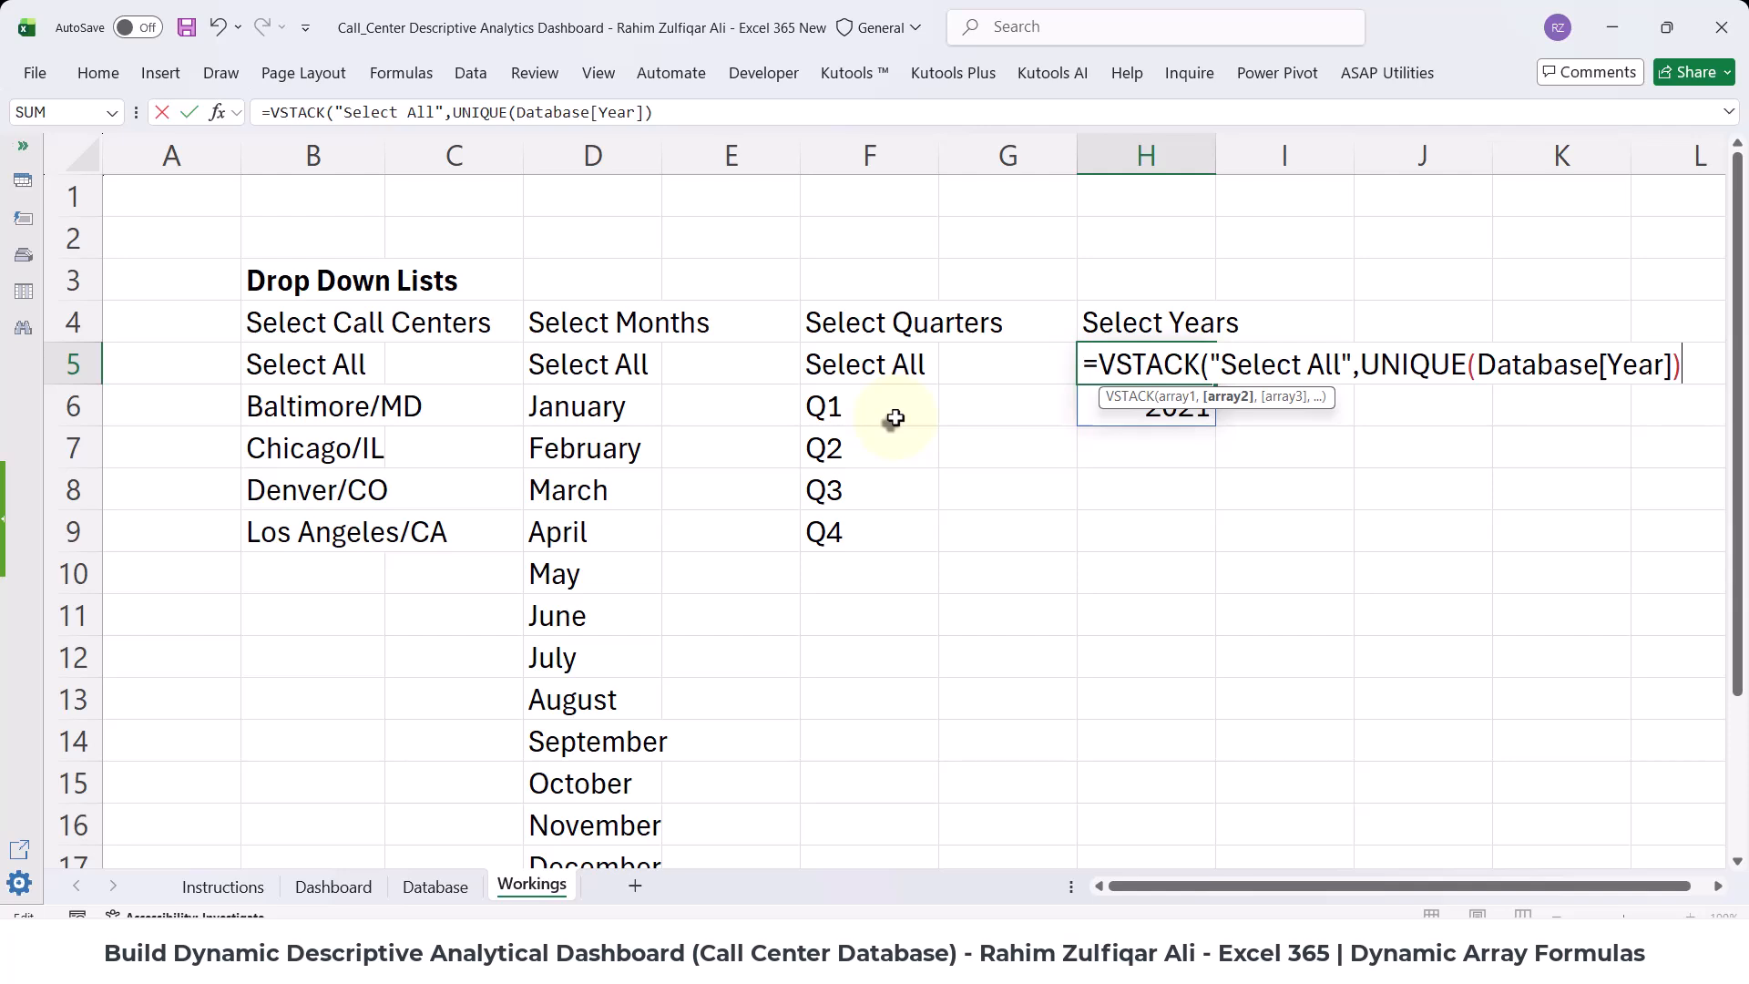
pyautogui.write(')')
pyautogui.press('Return')
pyautogui.press('Up')
pyautogui.press('Left')
pyautogui.press('Left')
pyautogui.press('Left')
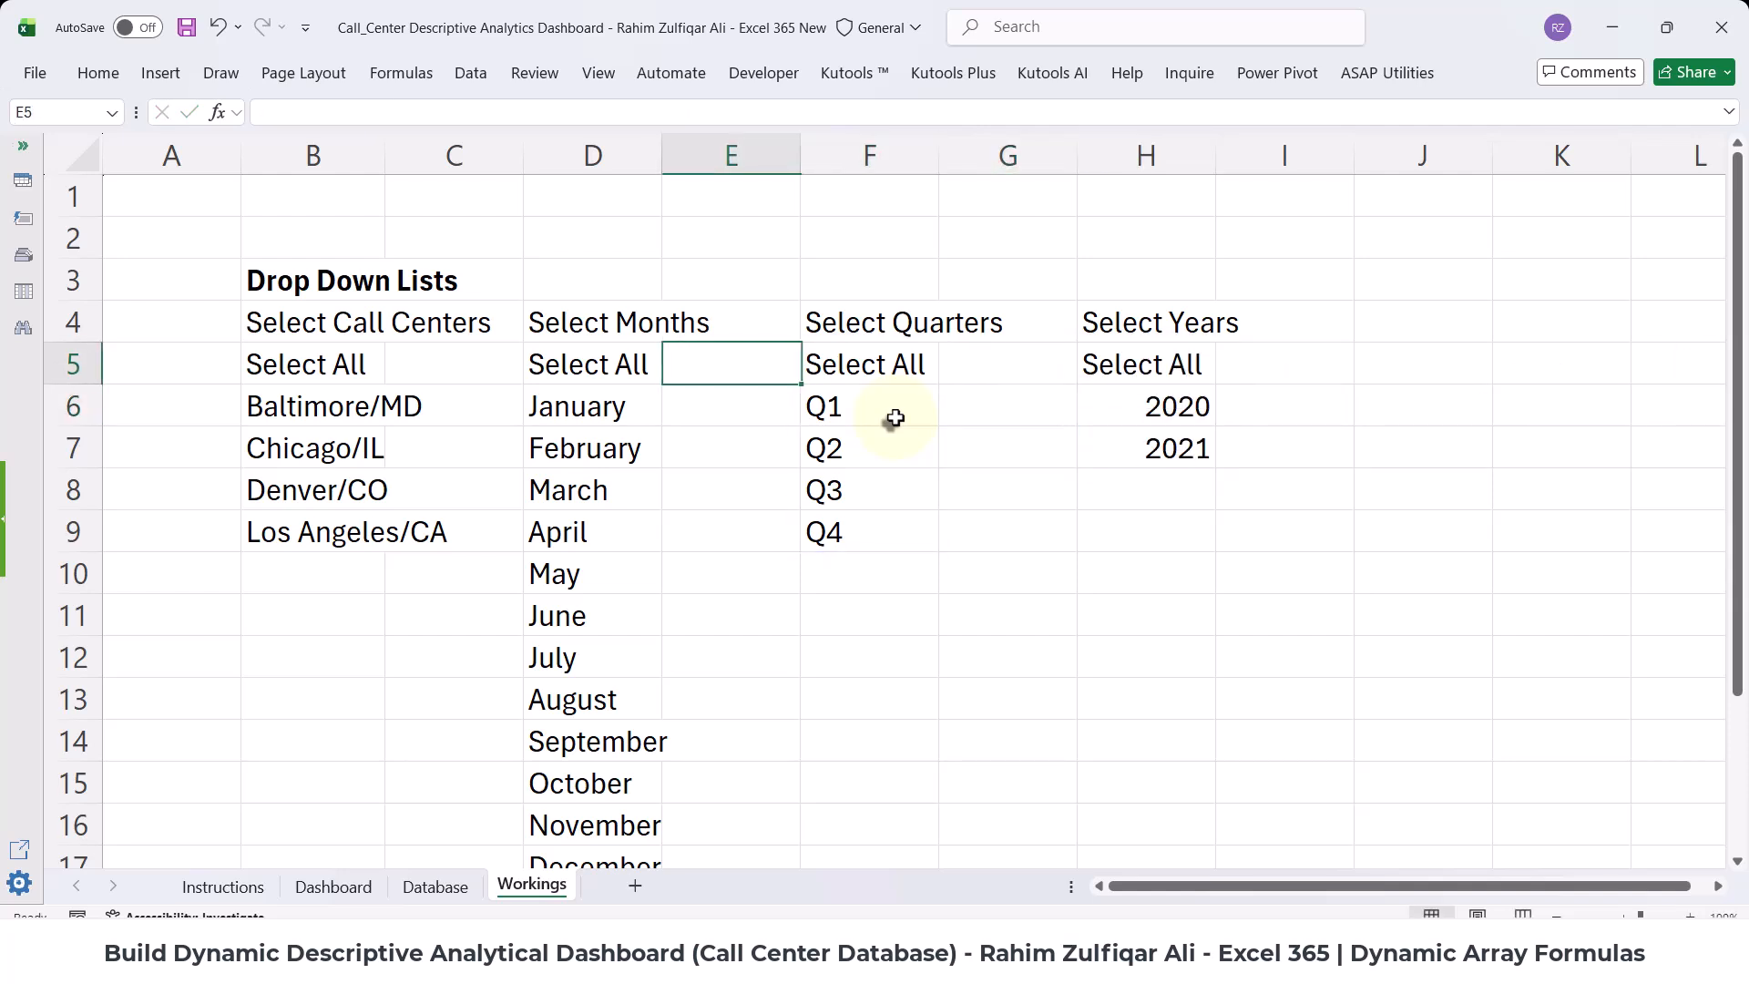
# - Select the Select Quarter cell K3 on the Dashboard sheet and save the workbook
pyautogui.click(355, 887)
pyautogui.click(1064, 220)
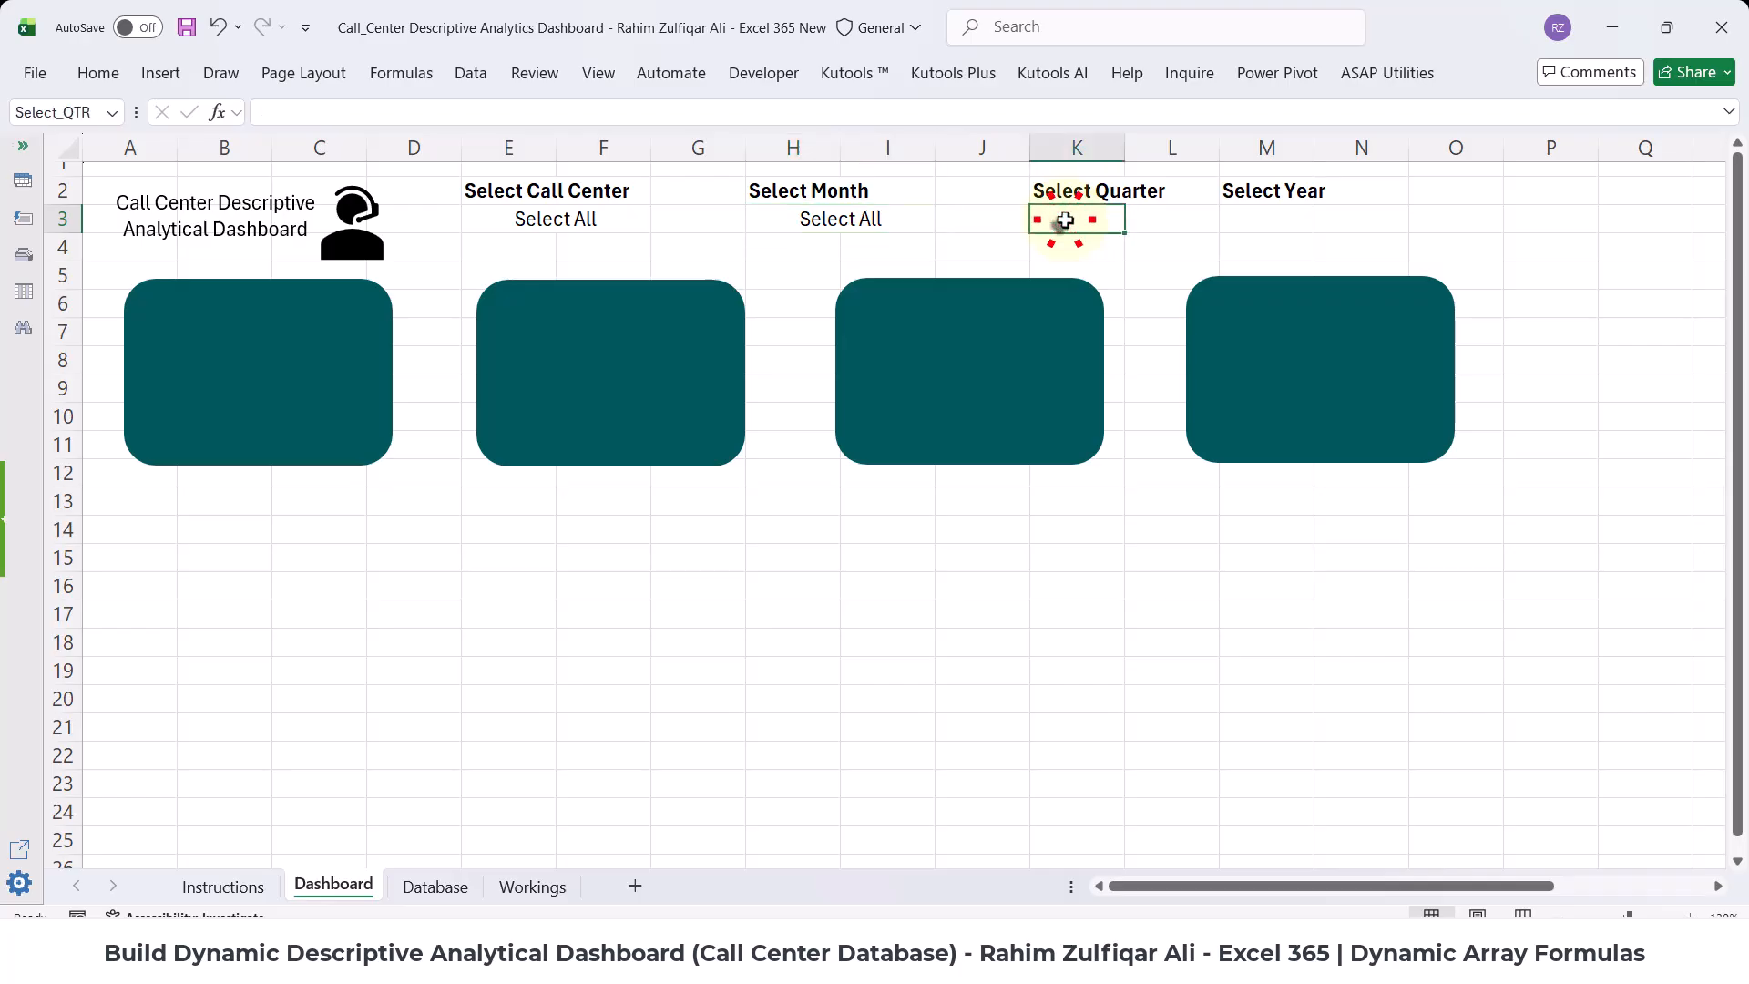
pyautogui.click(1268, 220)
pyautogui.click(1100, 219)
pyautogui.click(1234, 219)
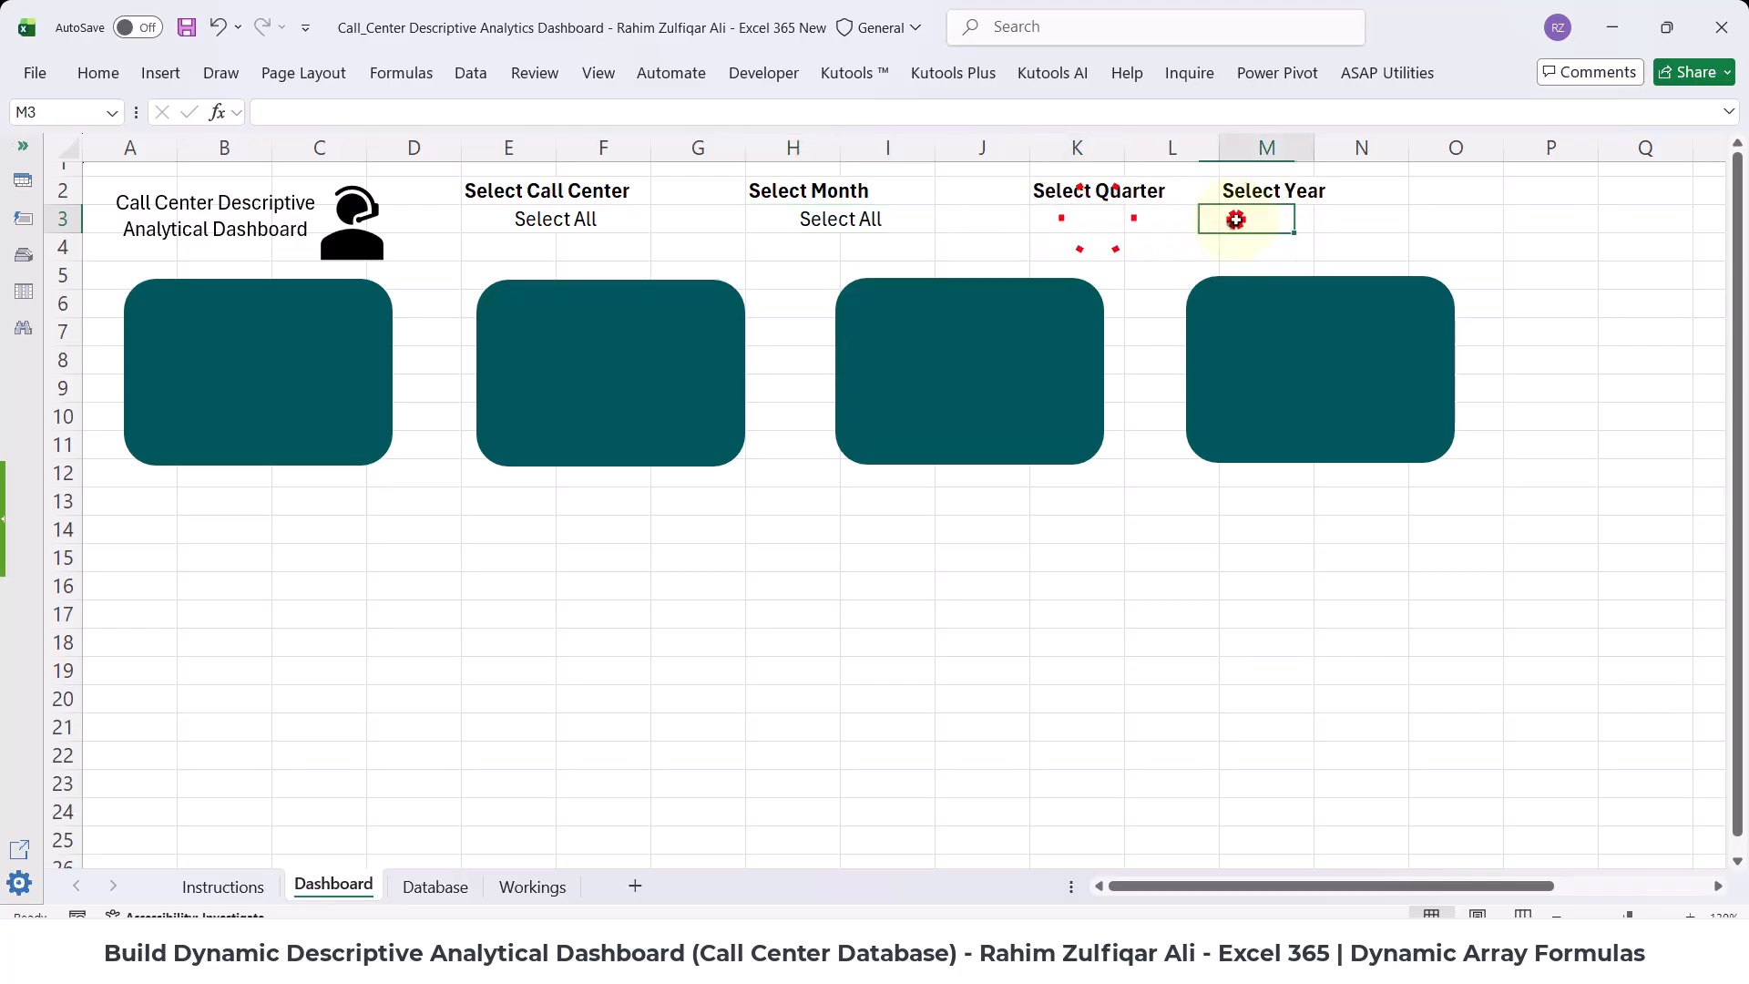
pyautogui.click(1076, 220)
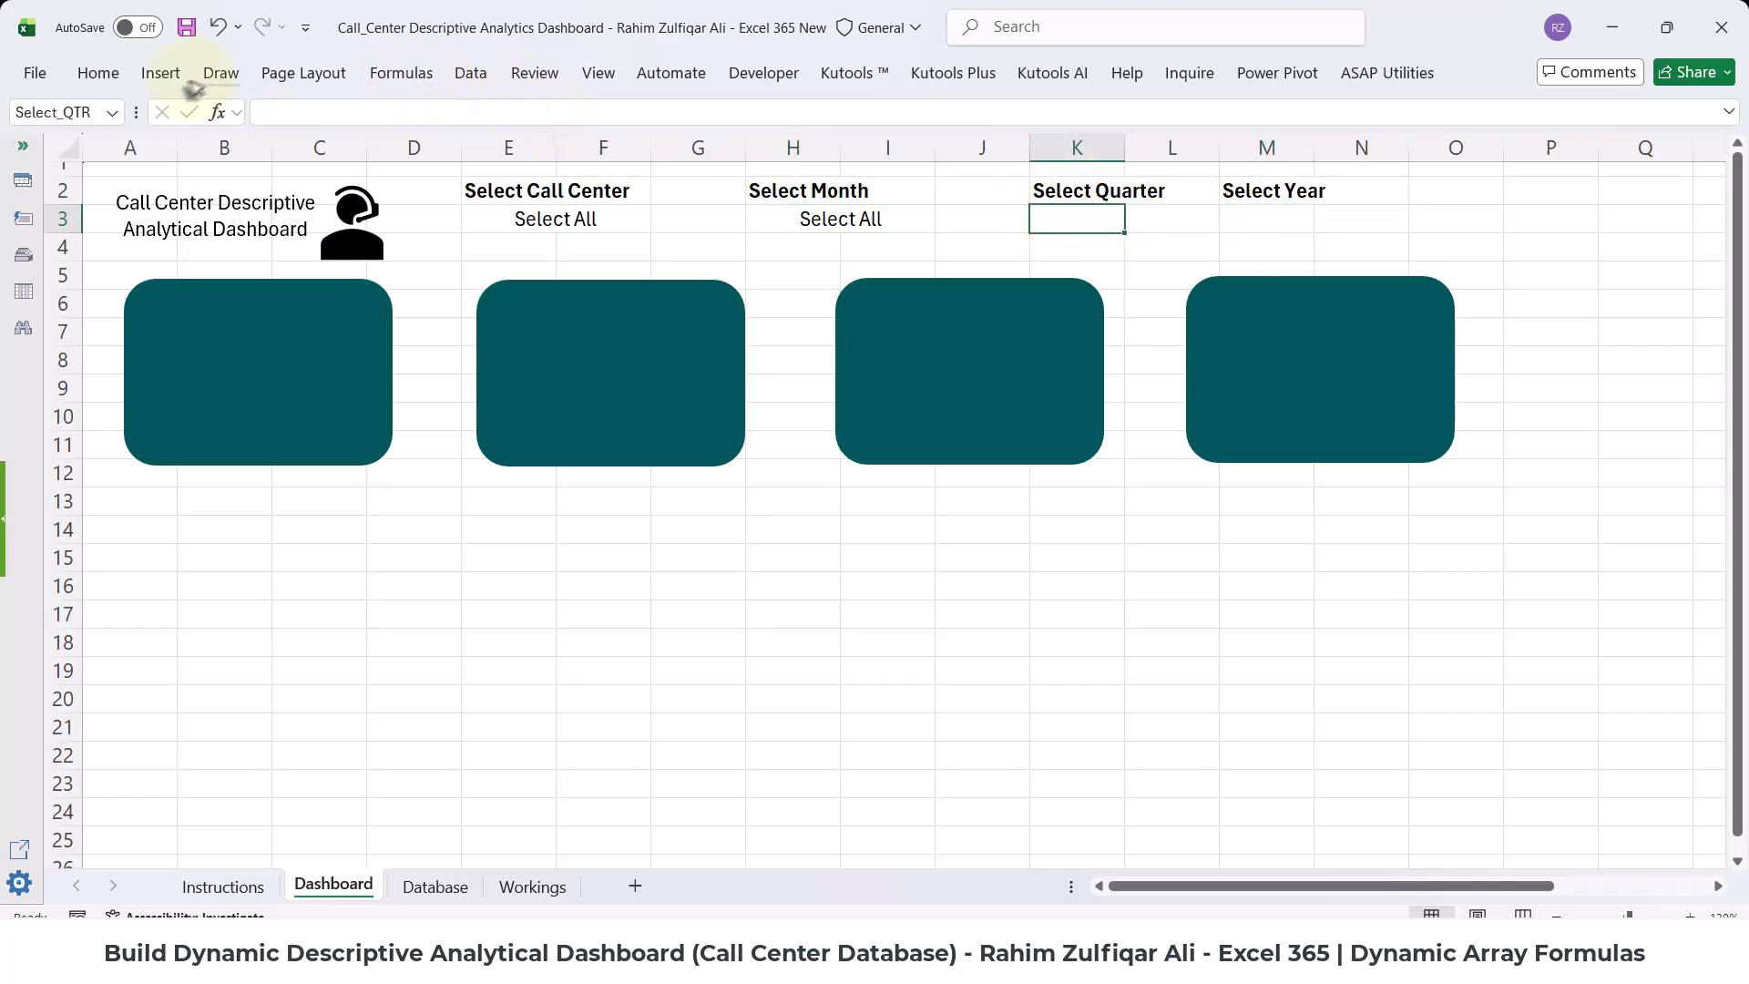
pyautogui.click(107, 74)
pyautogui.hotkey('ctrl', 'F1')
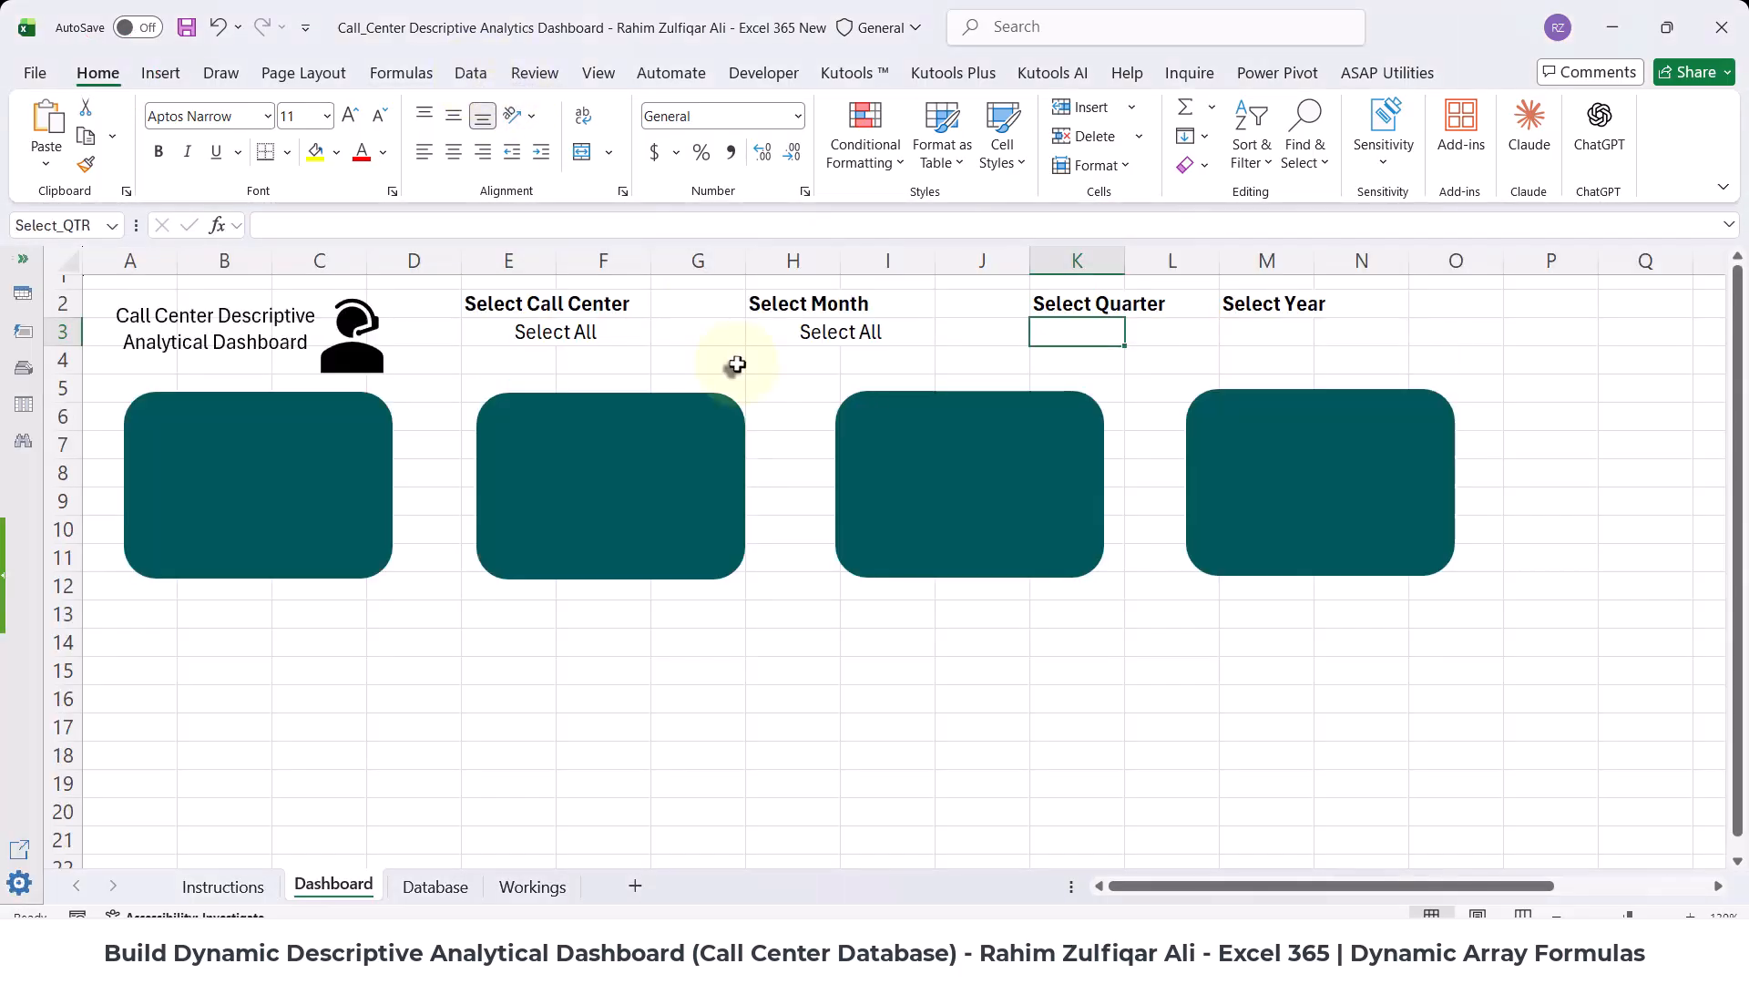
pyautogui.hotkey('ctrl', 's')
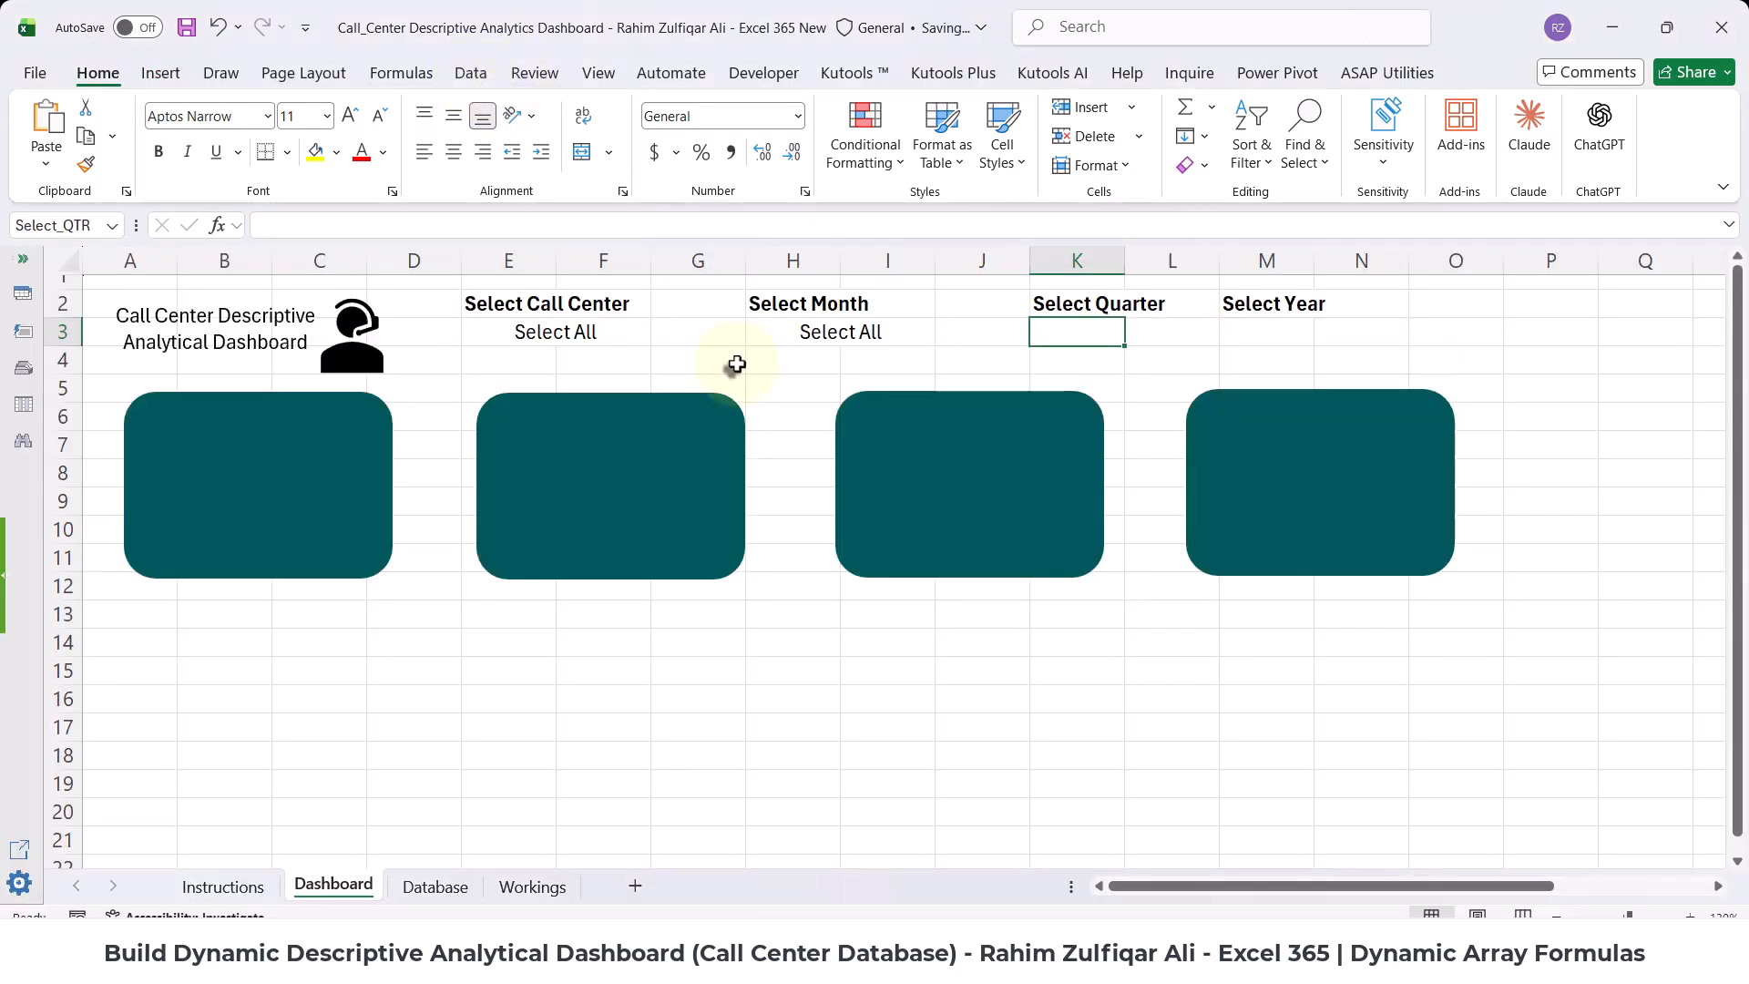
# - Give the Select Quarter cell K3 a list validation sourced from =Workings!$F$5# and choose Select All
pyautogui.click(472, 75)
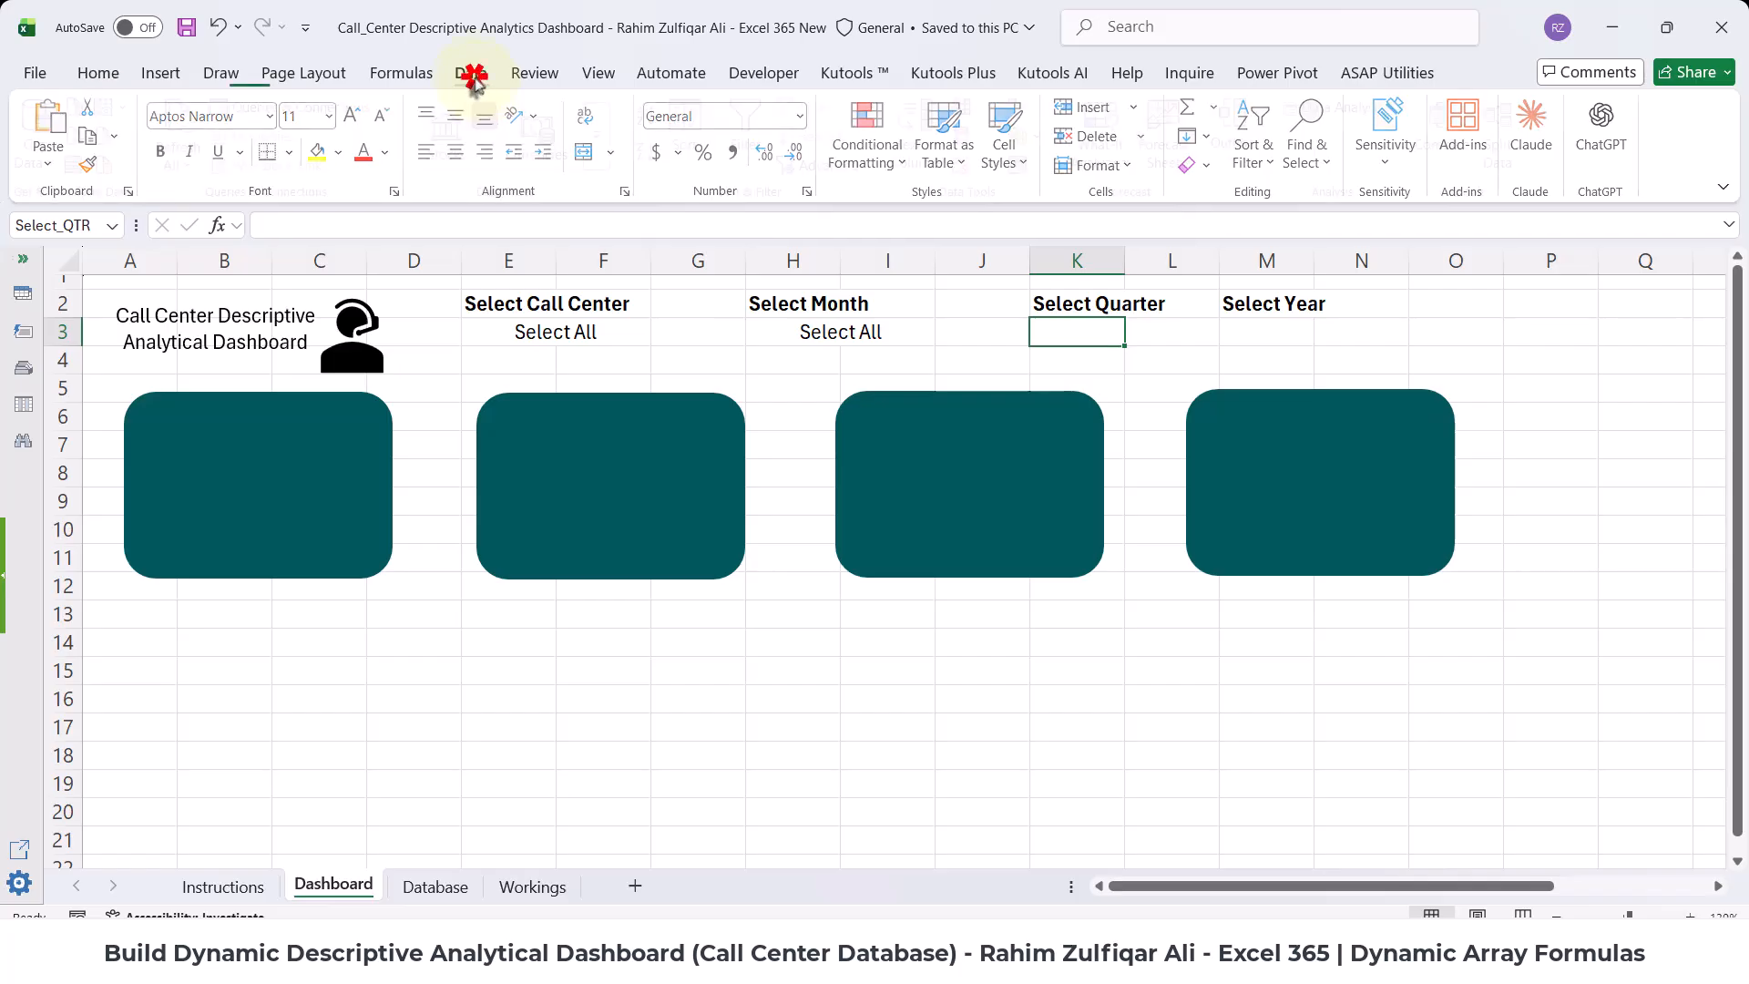
pyautogui.click(973, 166)
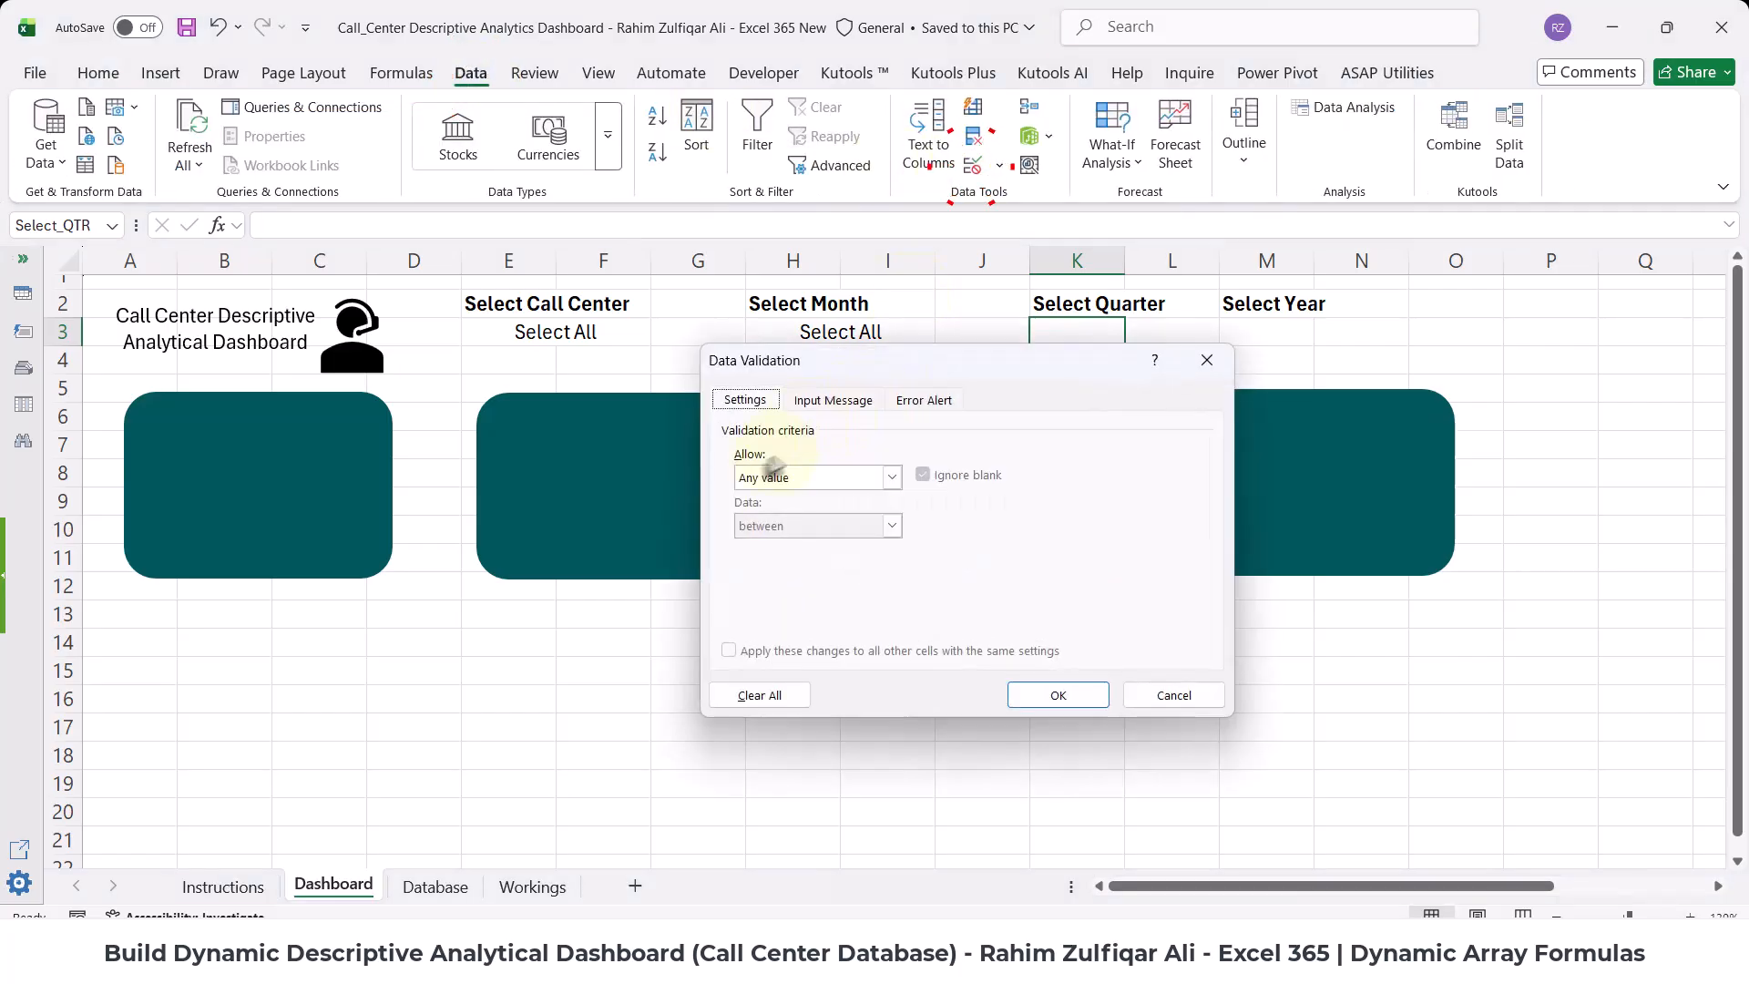
pyautogui.click(772, 469)
pyautogui.click(806, 539)
pyautogui.click(1060, 570)
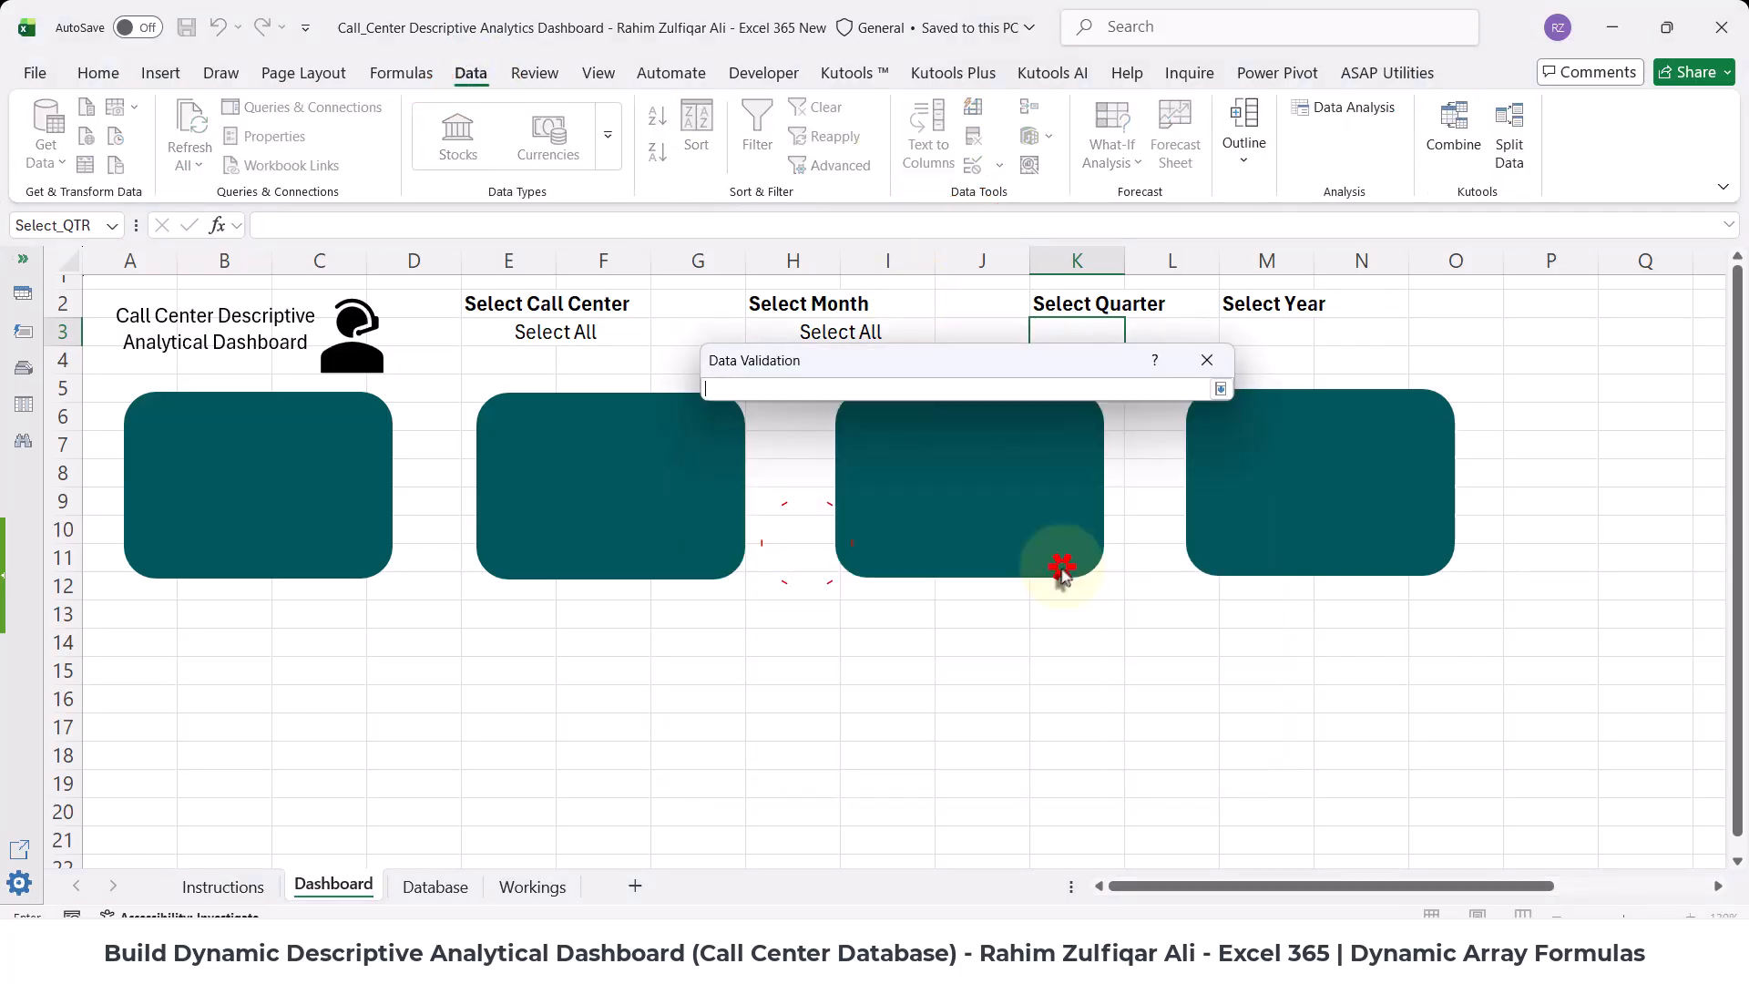
pyautogui.click(531, 886)
pyautogui.click(843, 475)
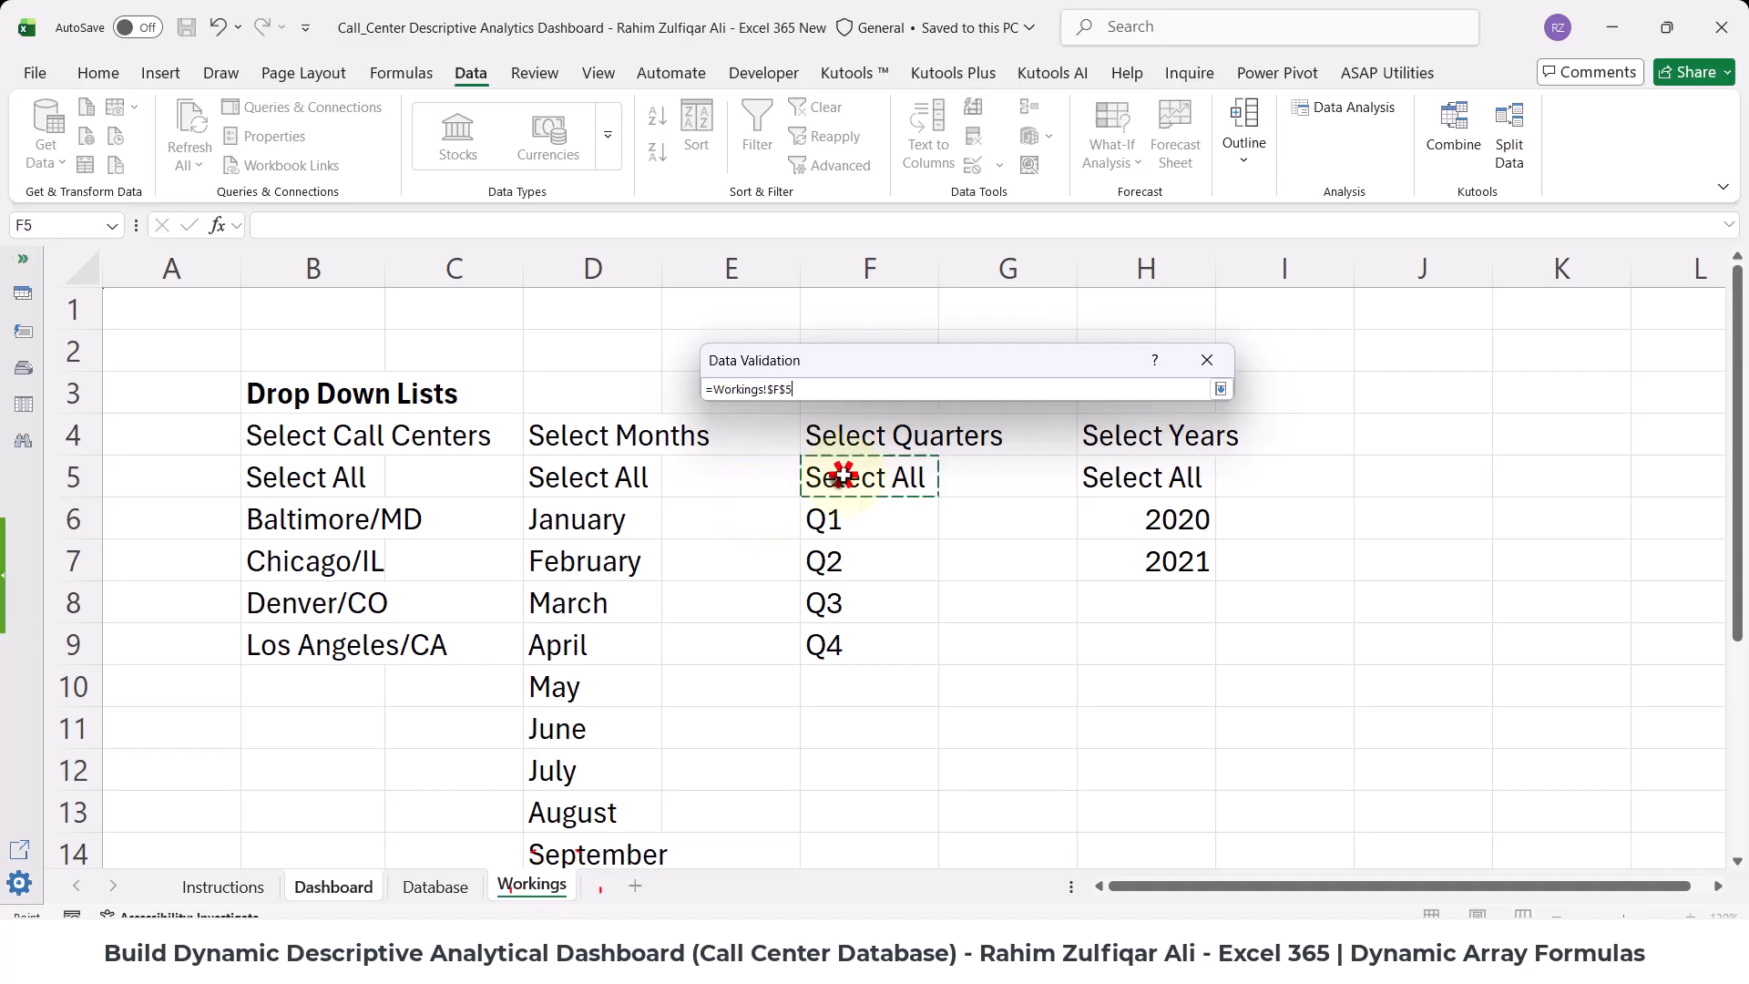
pyautogui.click(1220, 389)
pyautogui.write('#')
pyautogui.click(1048, 692)
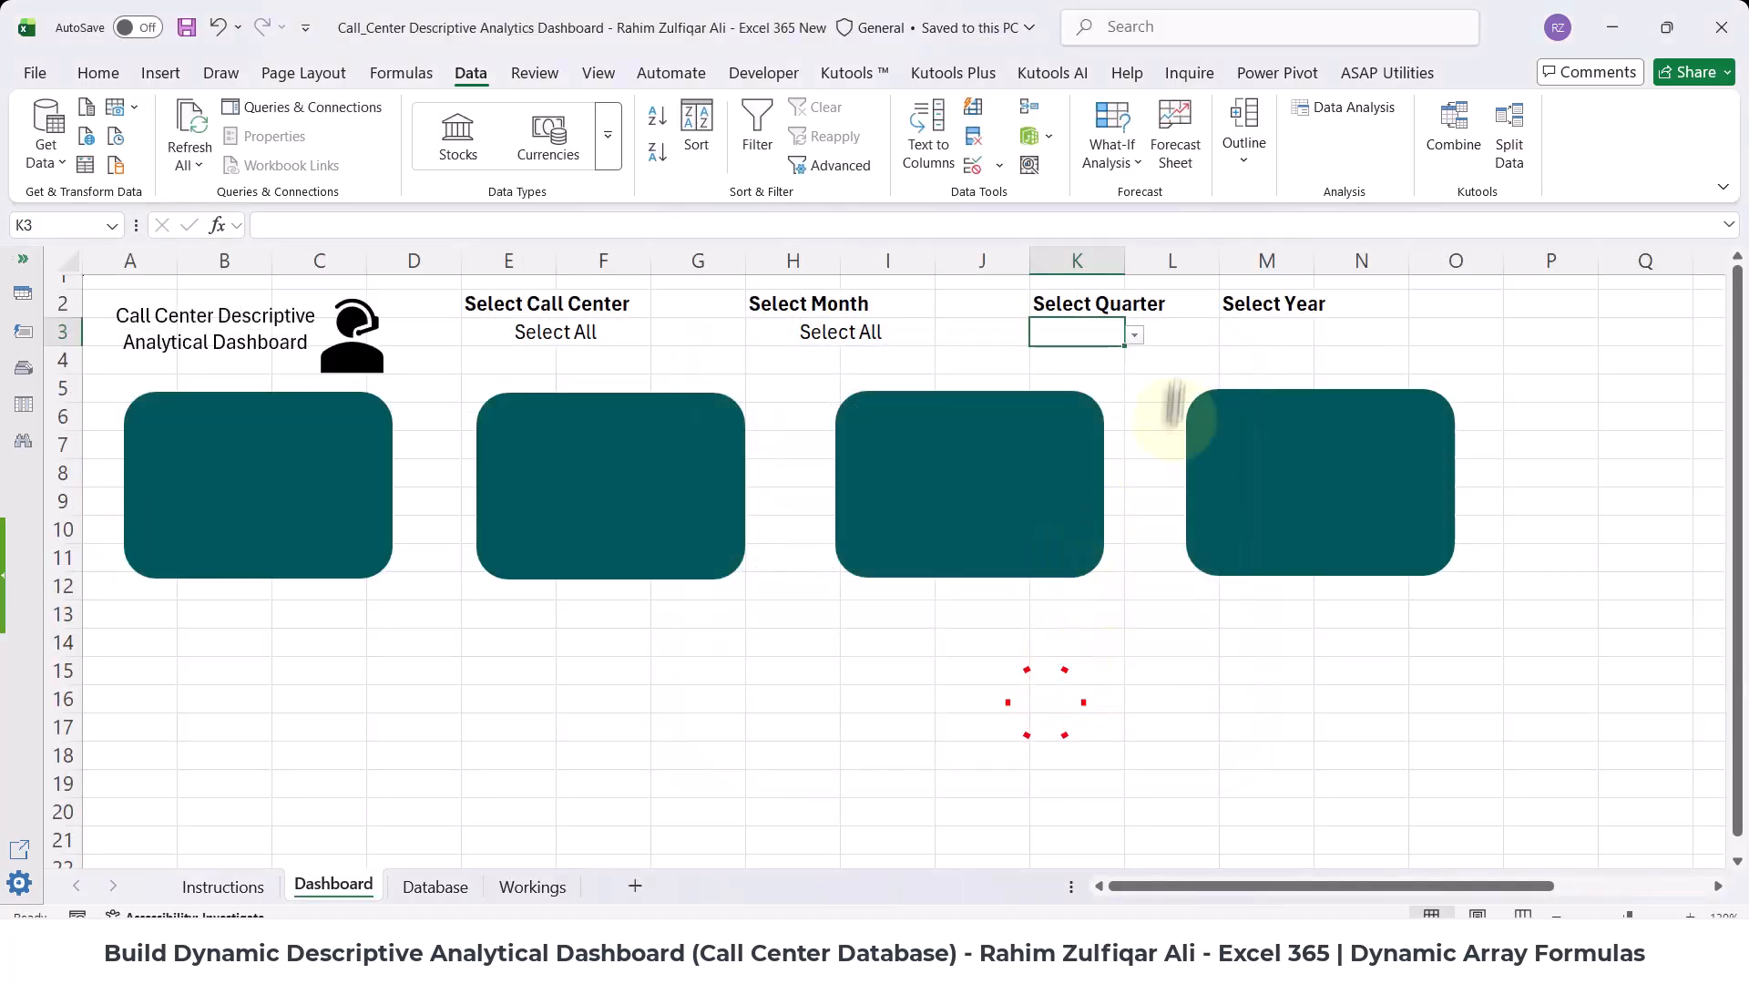
pyautogui.click(1134, 334)
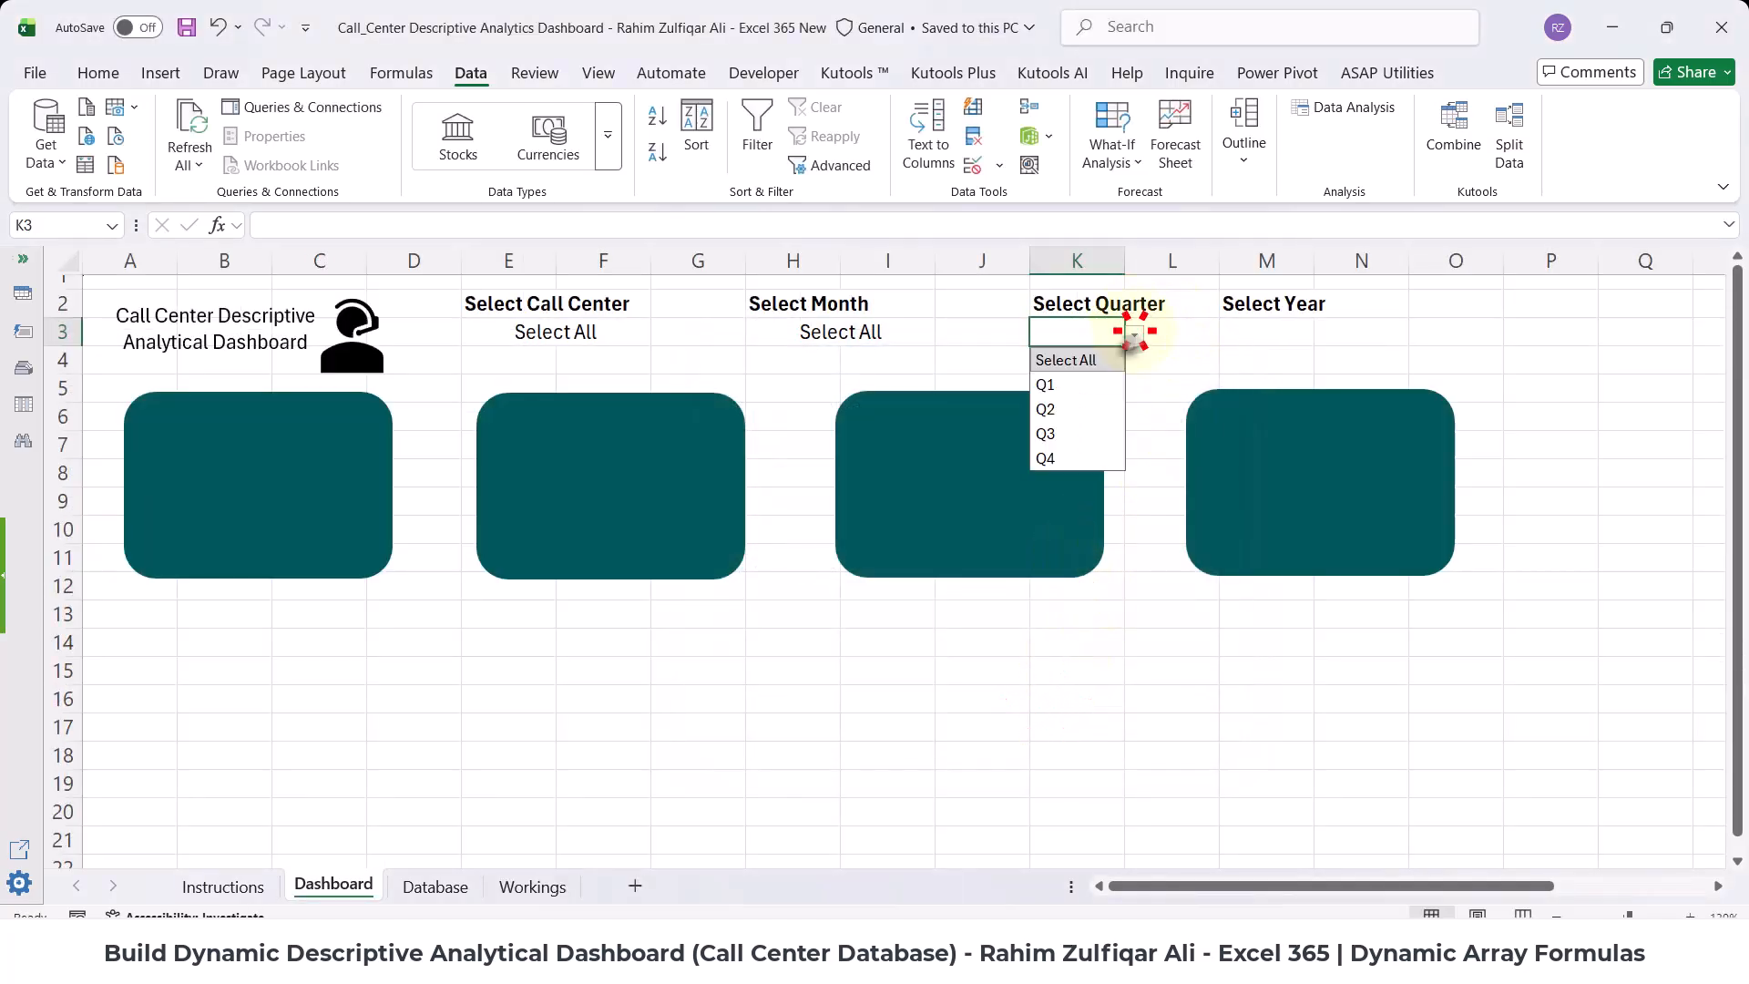
pyautogui.click(1067, 361)
# - Give the Select Year cell M3 a list validation sourced from =Workings!$H$5# and choose Select All
pyautogui.click(1263, 332)
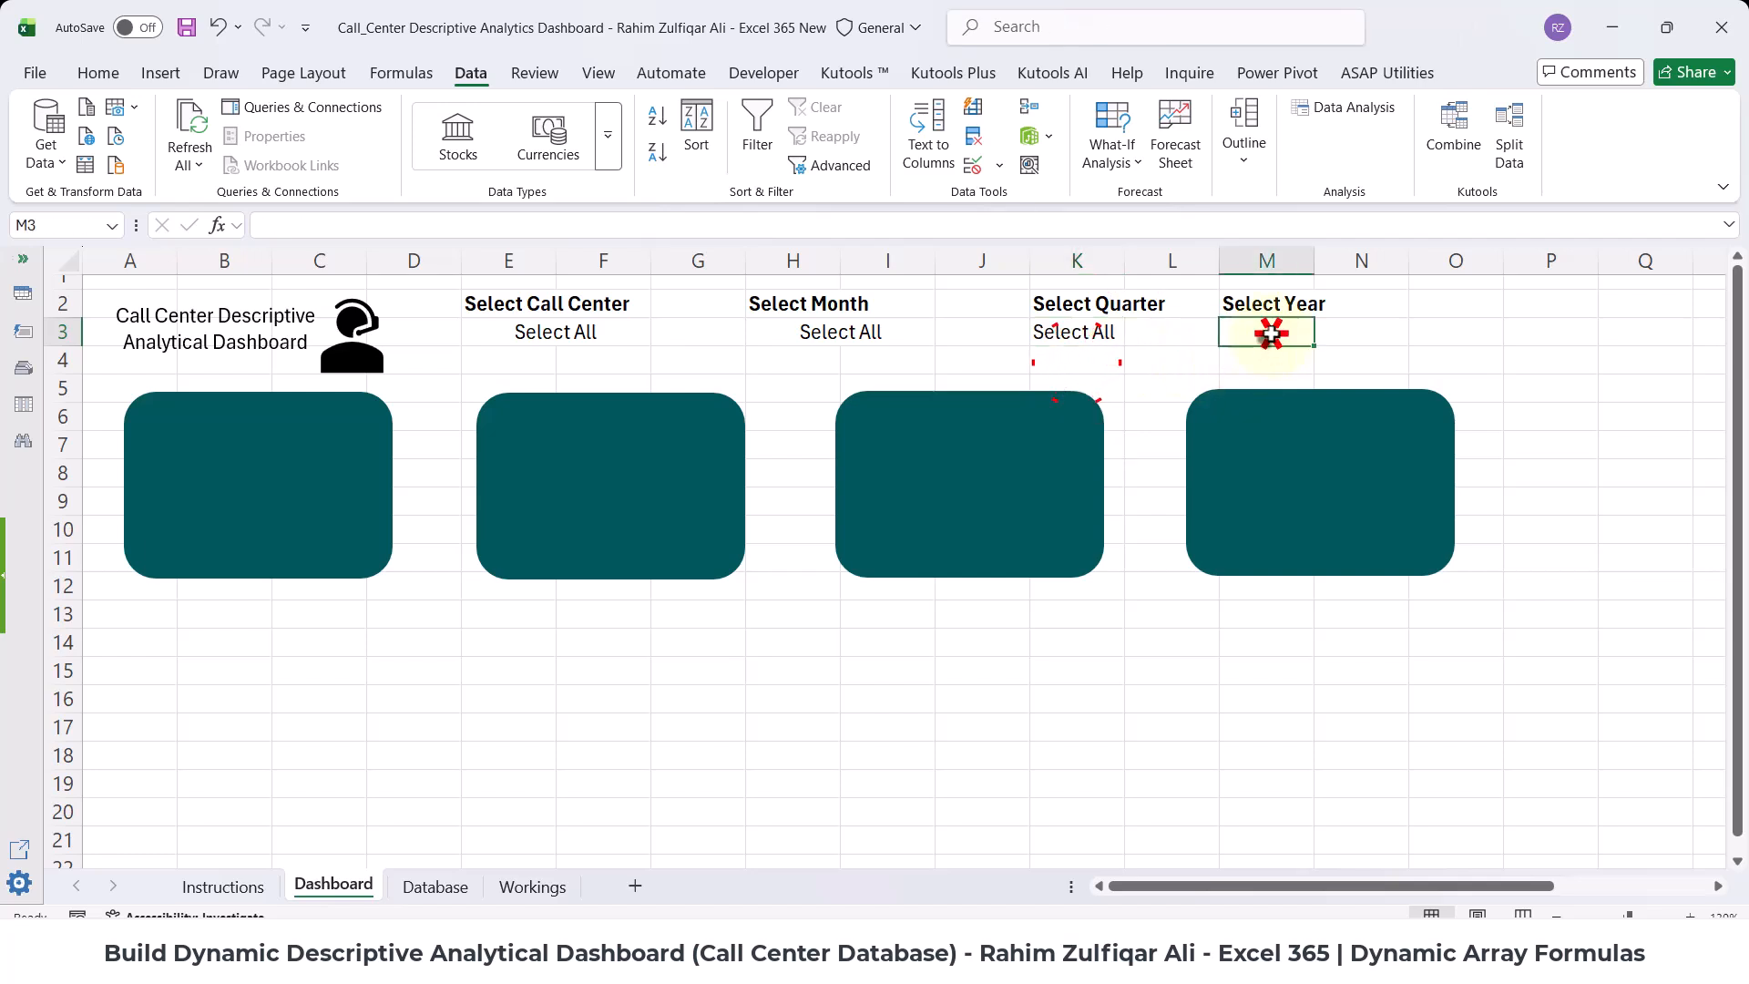
pyautogui.click(972, 165)
pyautogui.click(798, 480)
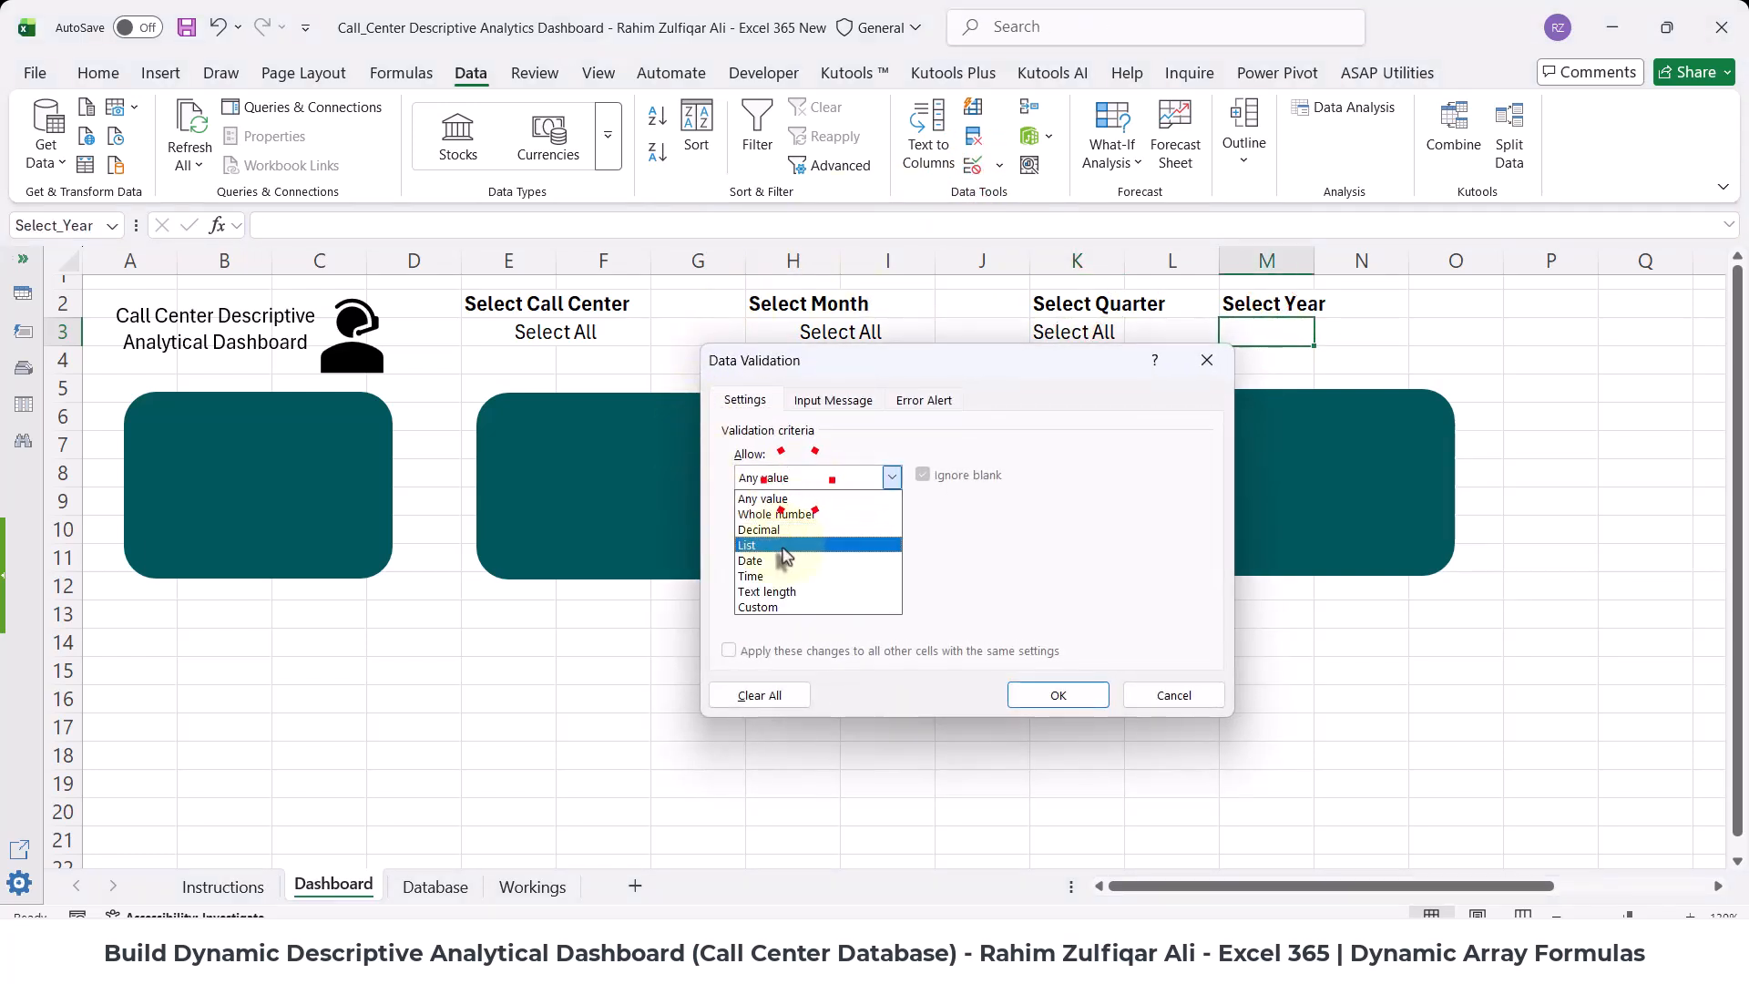
pyautogui.click(780, 538)
pyautogui.click(1021, 576)
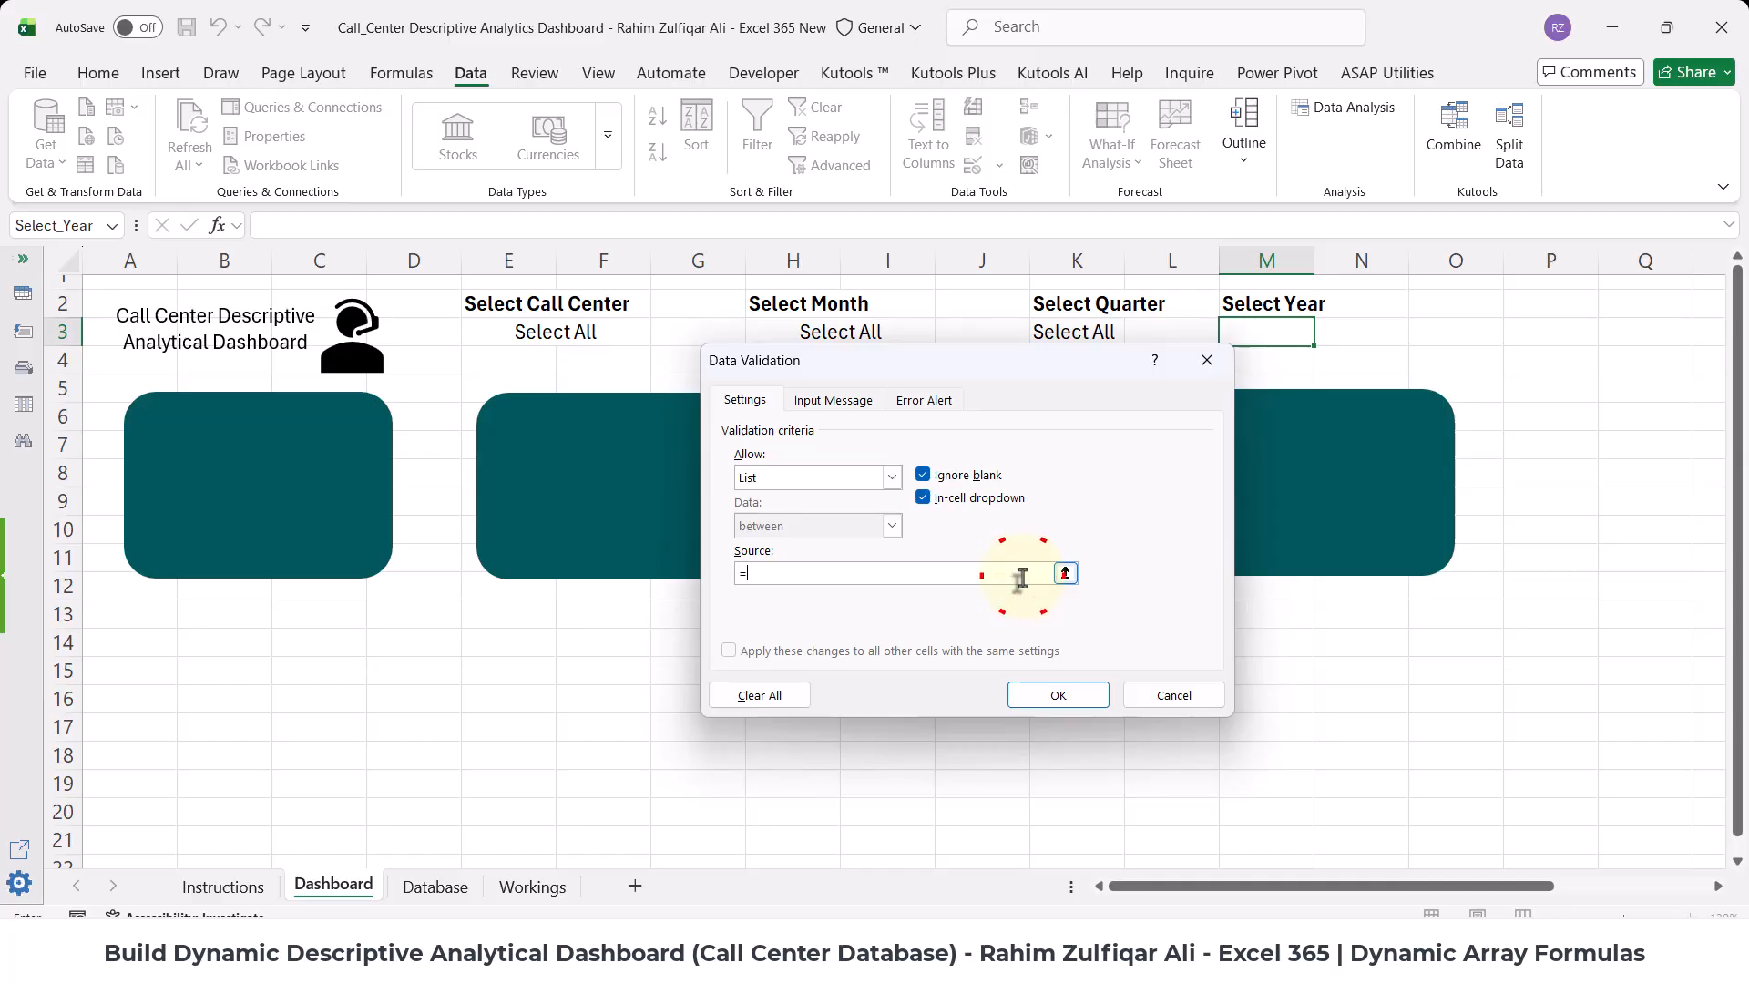
pyautogui.click(1065, 574)
pyautogui.click(535, 887)
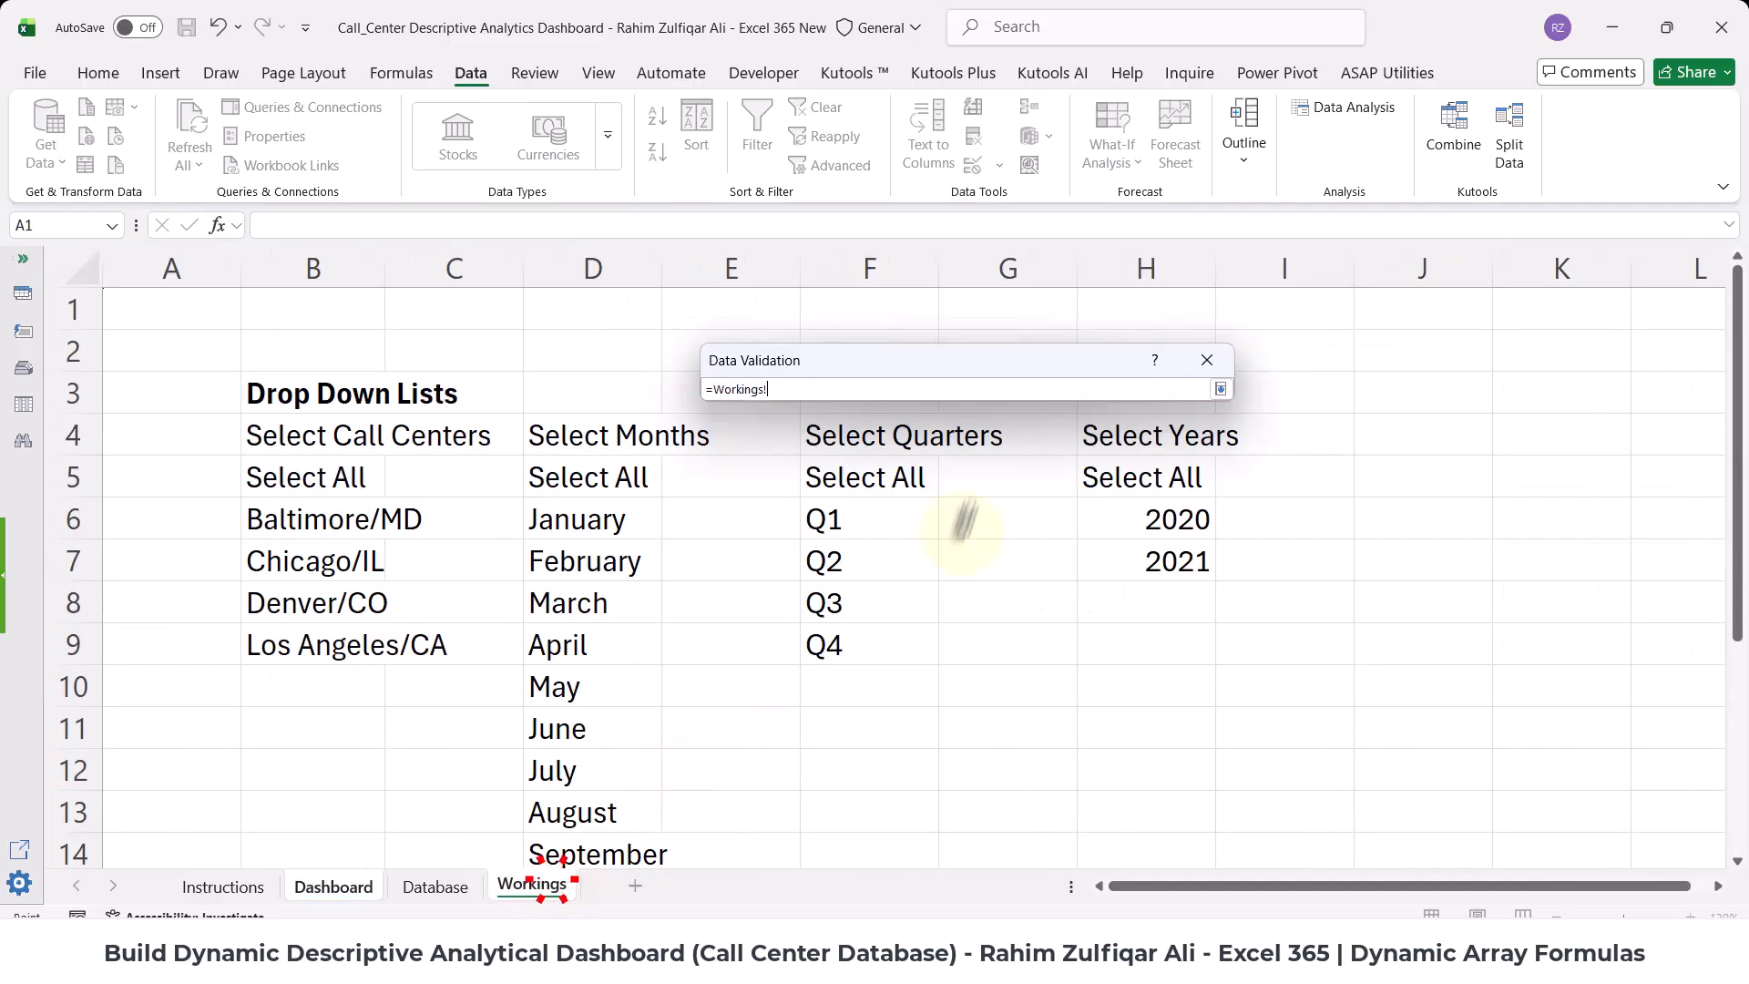
pyautogui.click(1094, 490)
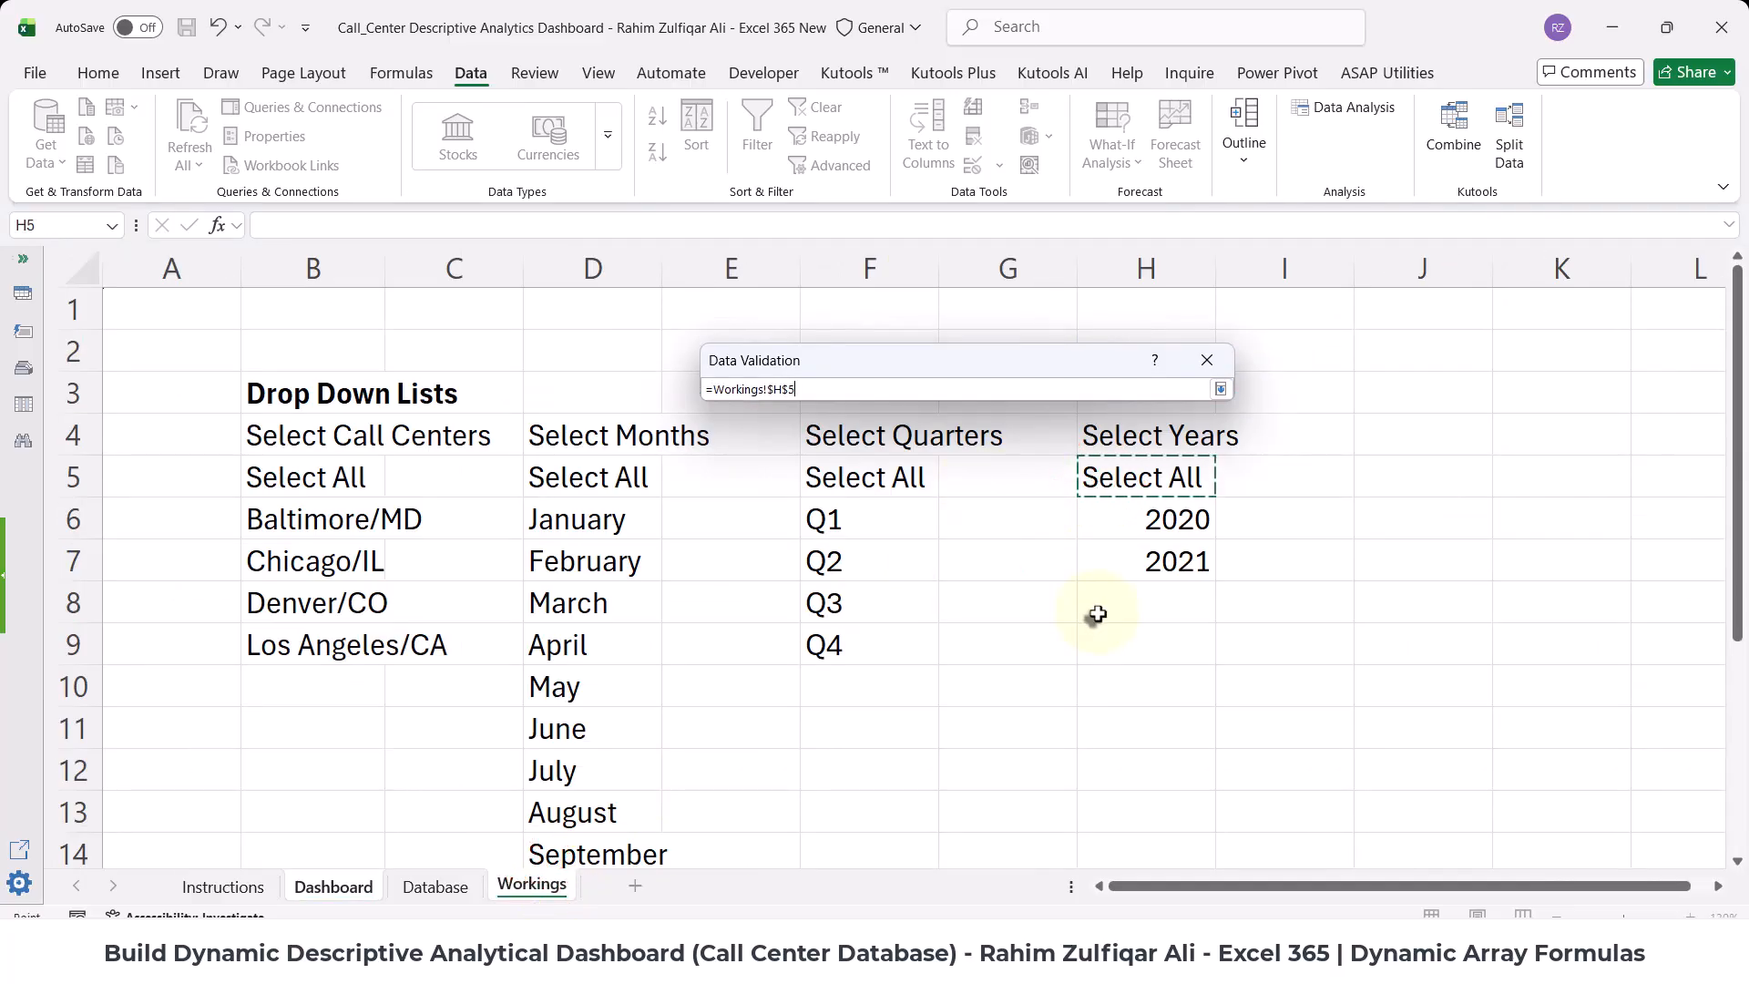
pyautogui.write('#')
pyautogui.click(1220, 390)
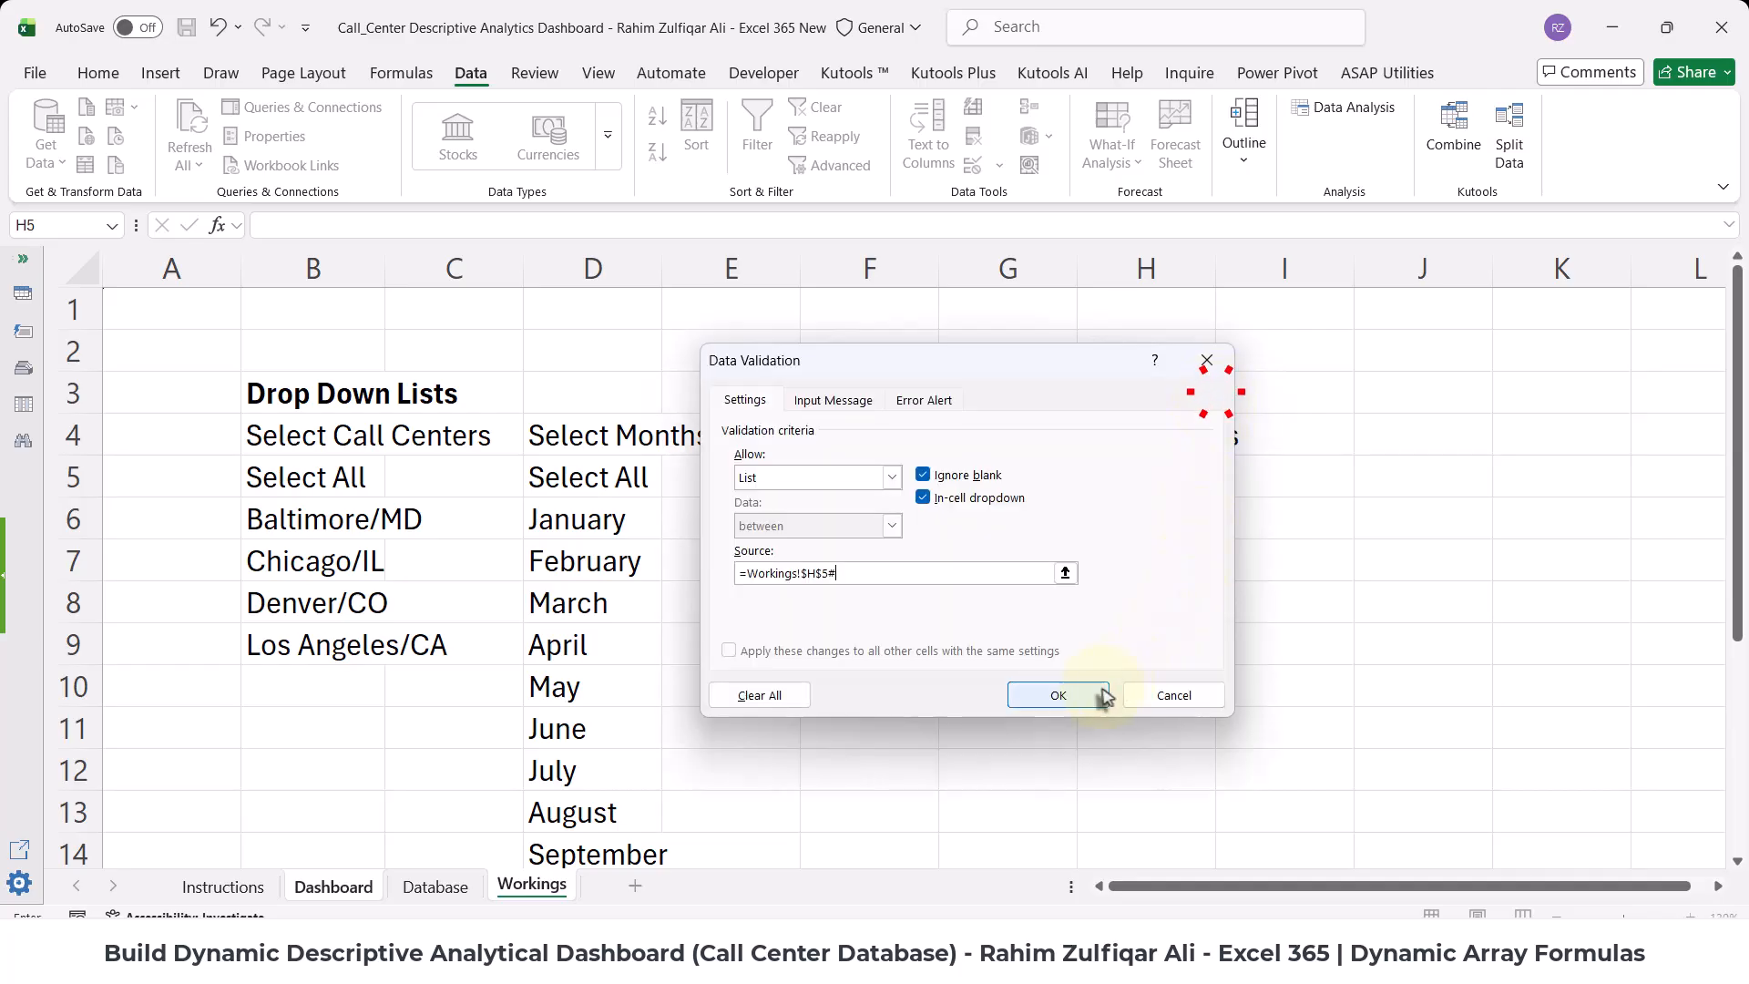
pyautogui.click(1058, 695)
pyautogui.click(1323, 335)
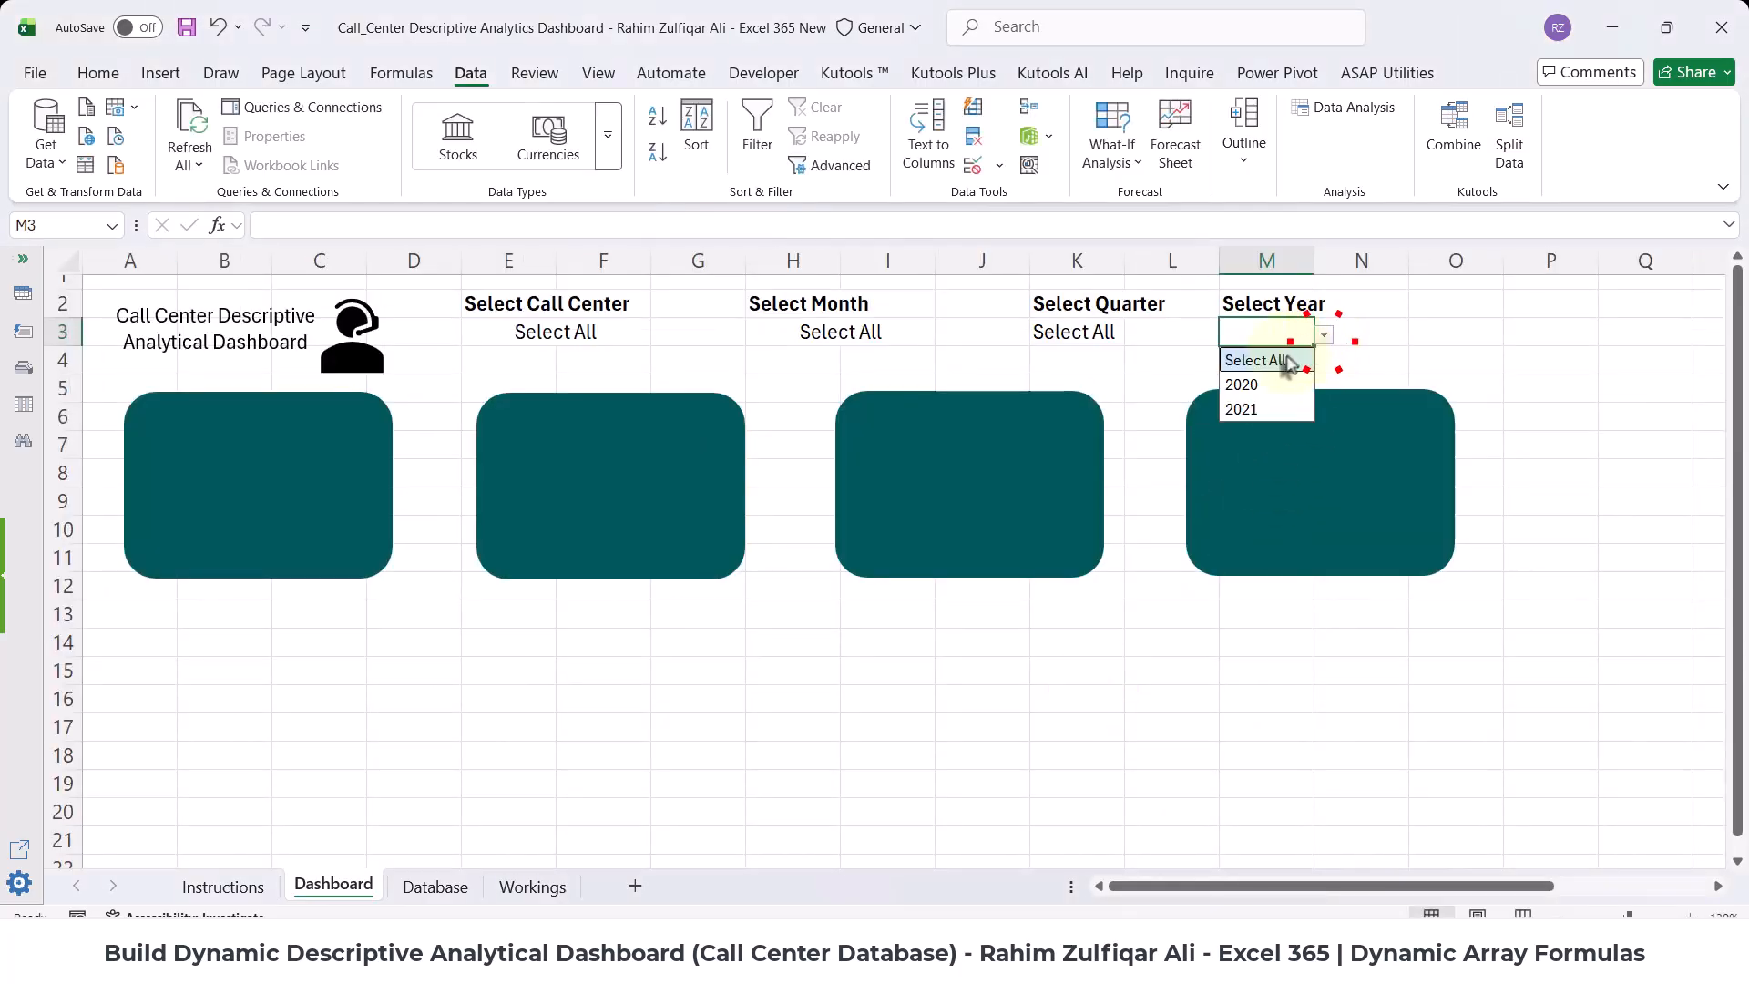
pyautogui.click(1287, 362)
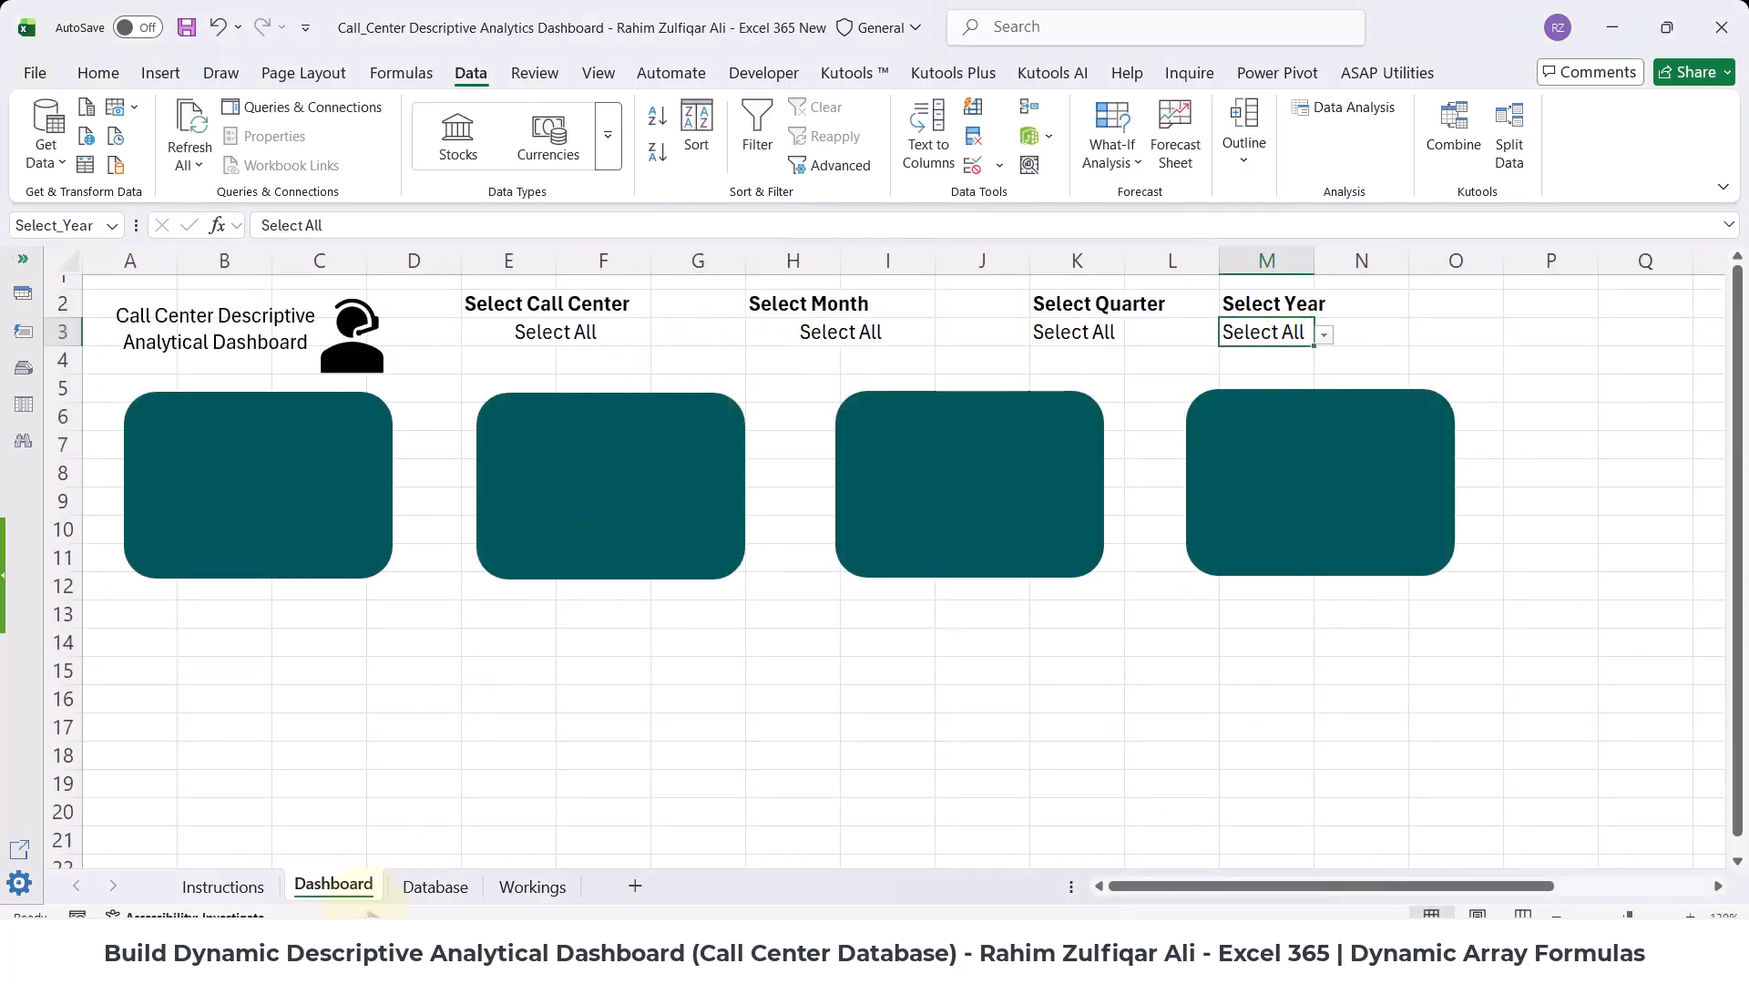
# - Inspect the drop-down list formulas in row 5 of the Workings sheet, and return to the Select Call Center cell on the Dashboard
pyautogui.click(223, 887)
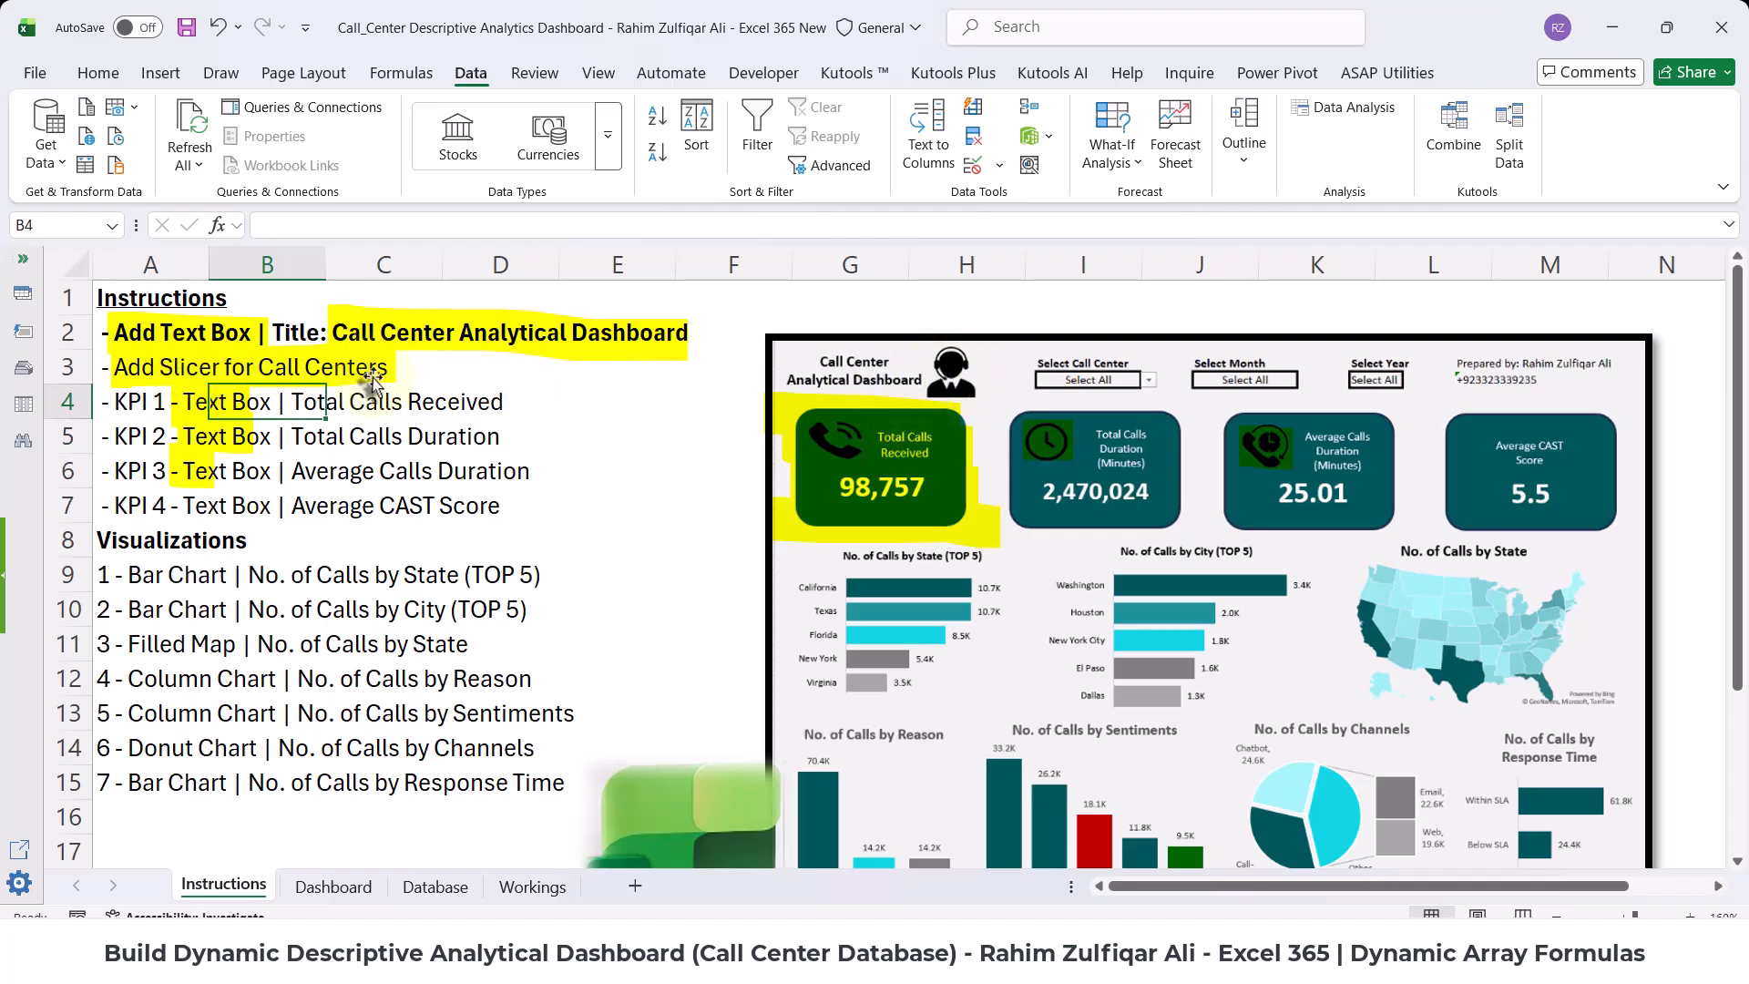
pyautogui.click(533, 884)
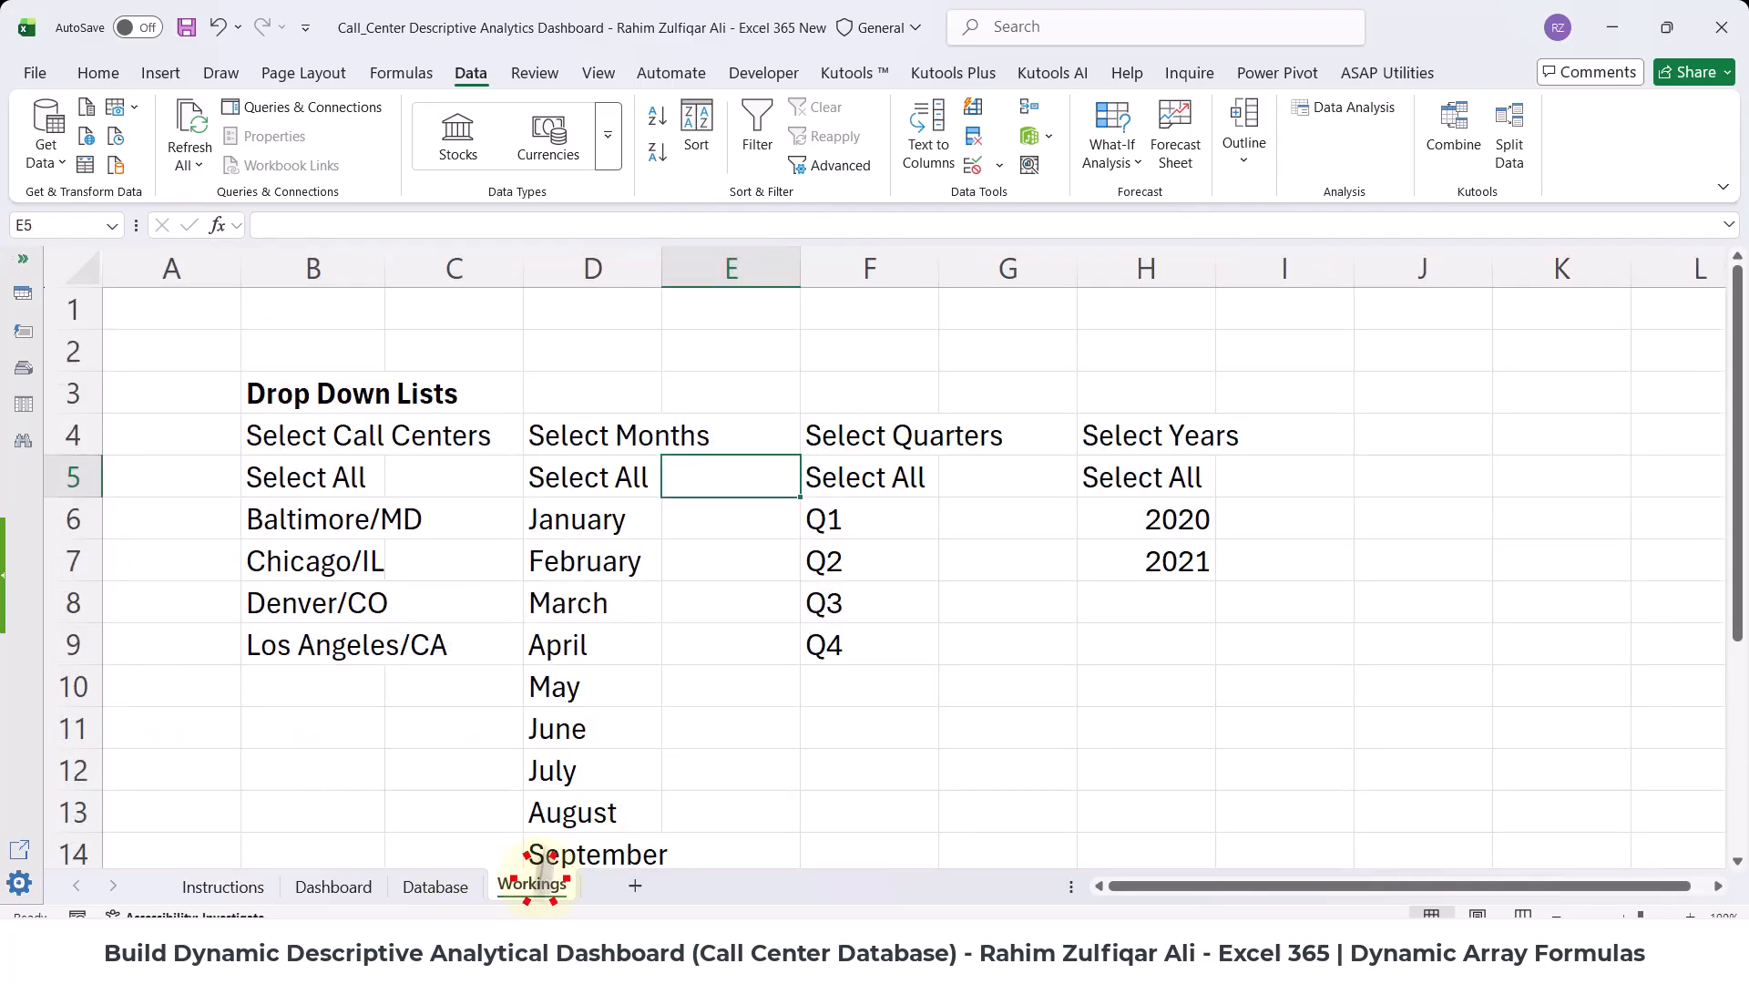
pyautogui.doubleClick(578, 476)
pyautogui.doubleClick(346, 474)
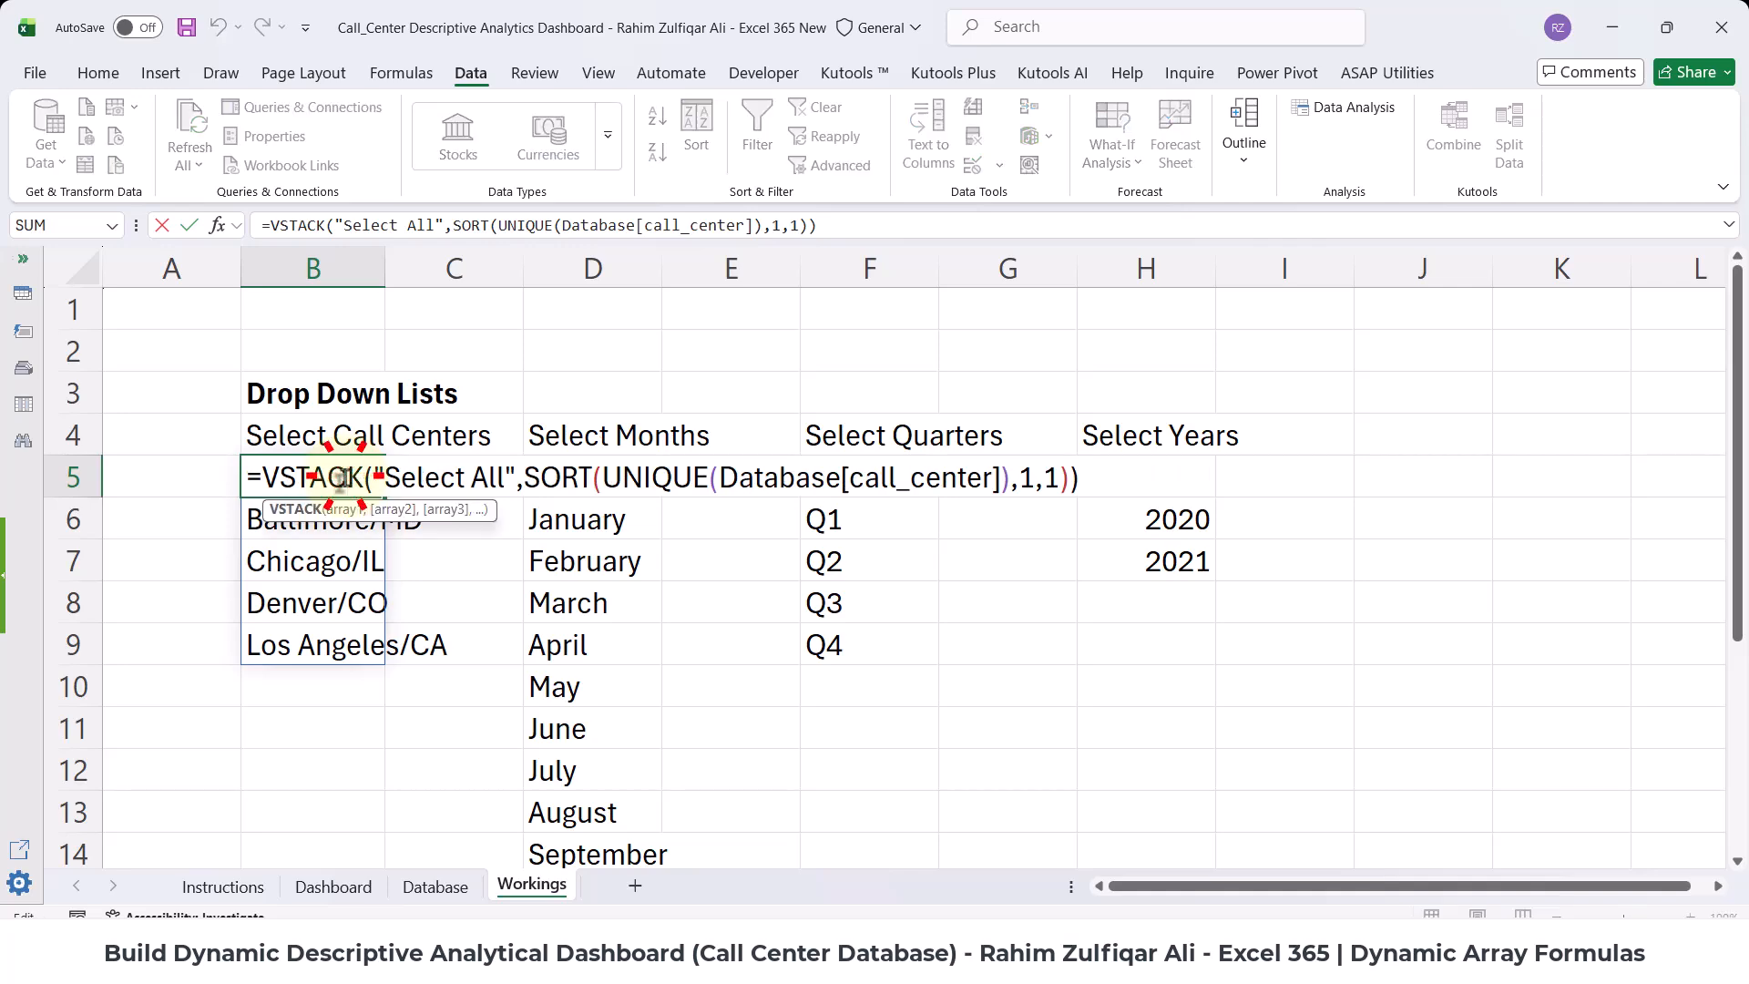
pyautogui.press('Escape')
pyautogui.doubleClick(829, 473)
pyautogui.press('Escape')
pyautogui.doubleClick(1150, 492)
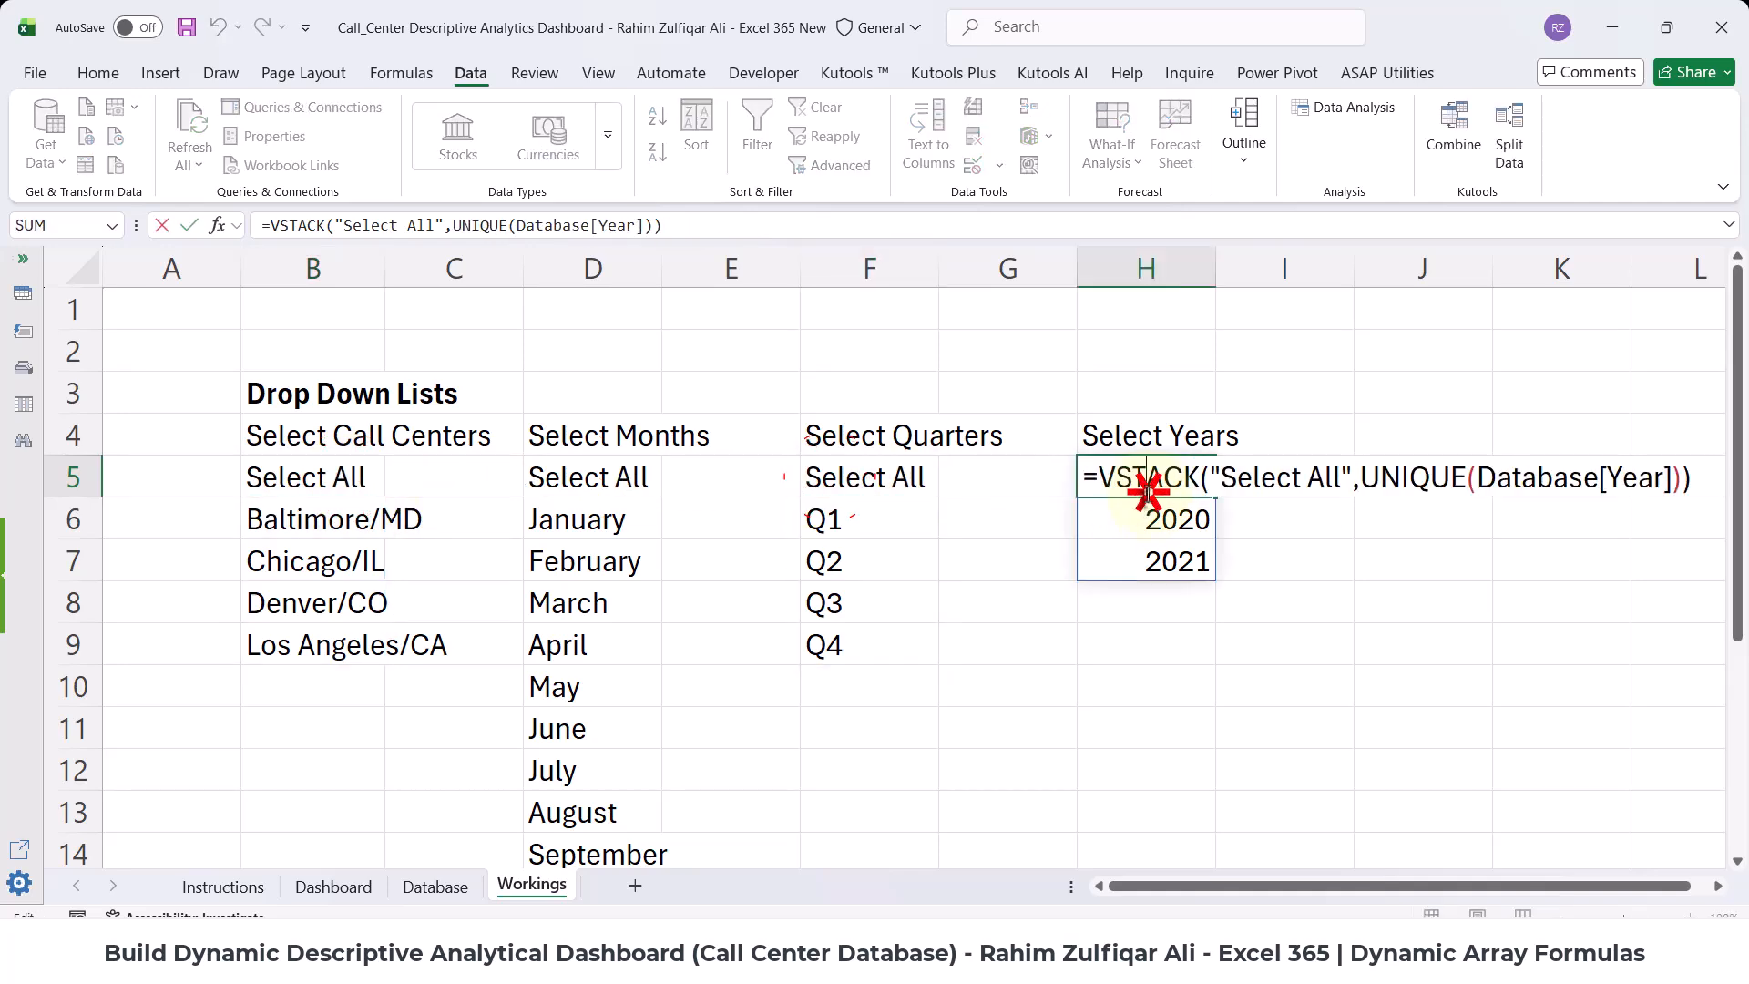
pyautogui.press('Escape')
pyautogui.click(333, 883)
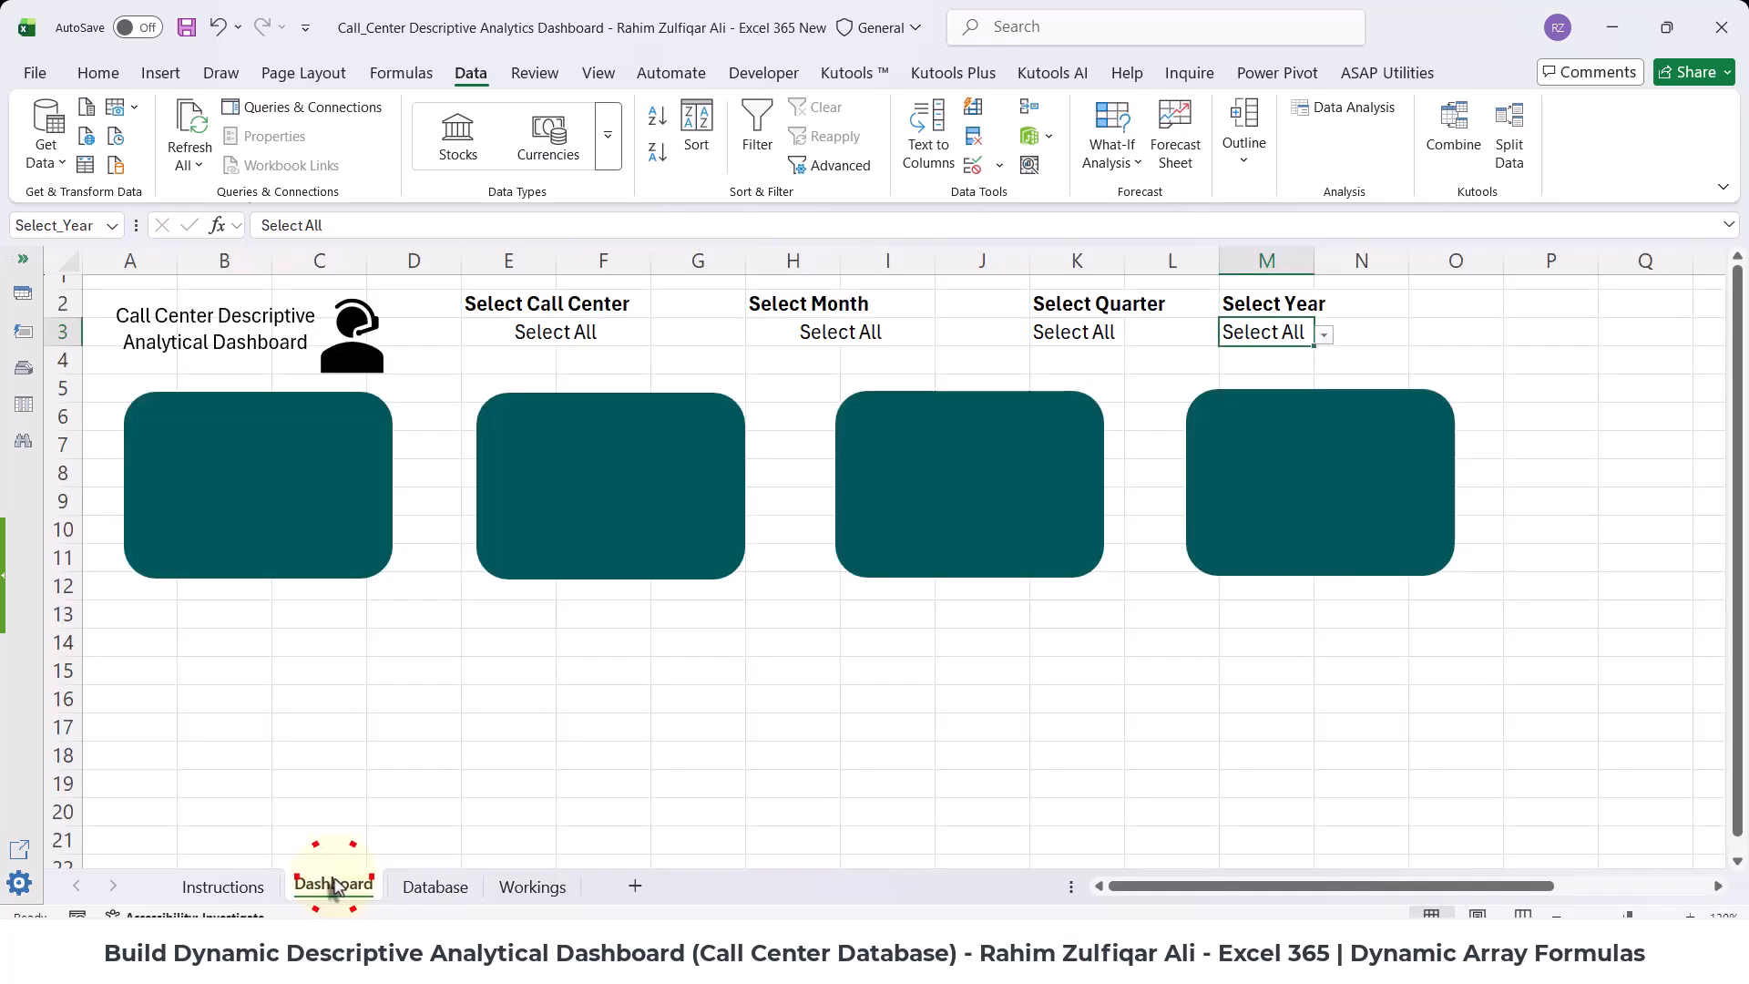
pyautogui.click(550, 333)
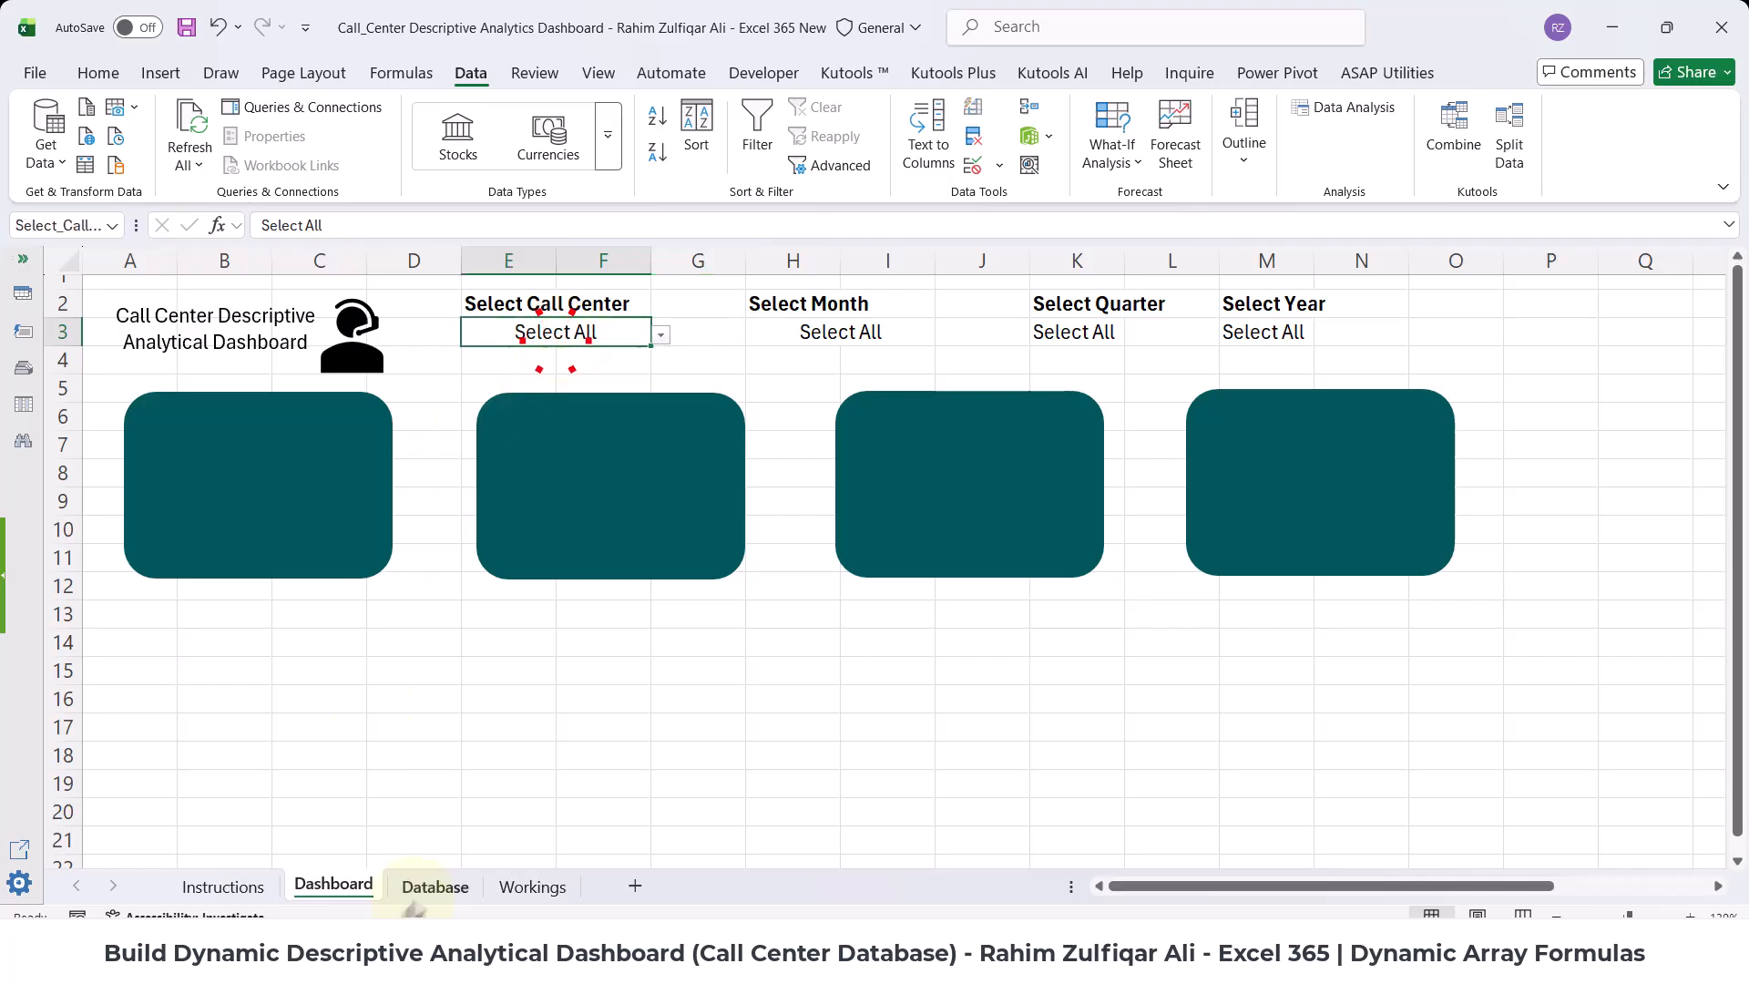
# - Correct the KPI 4 wording in A7 of the Instructions sheet to "Average CSAT Score"
pyautogui.click(258, 883)
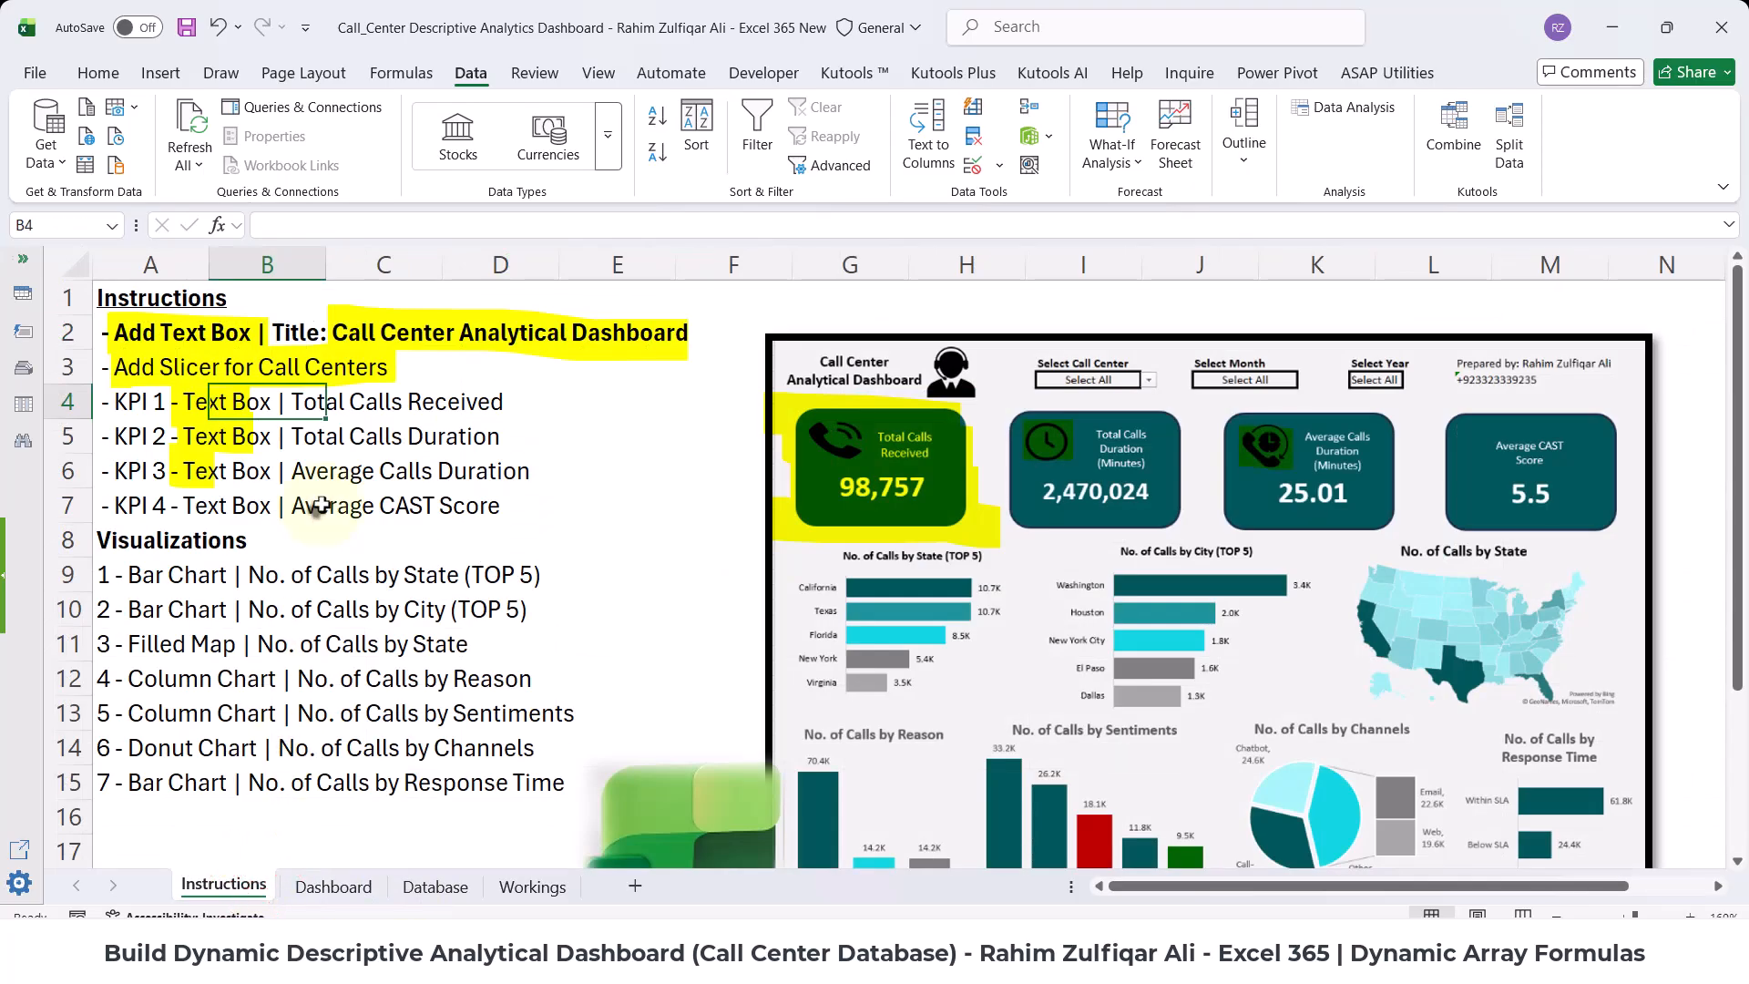
pyautogui.click(628, 533)
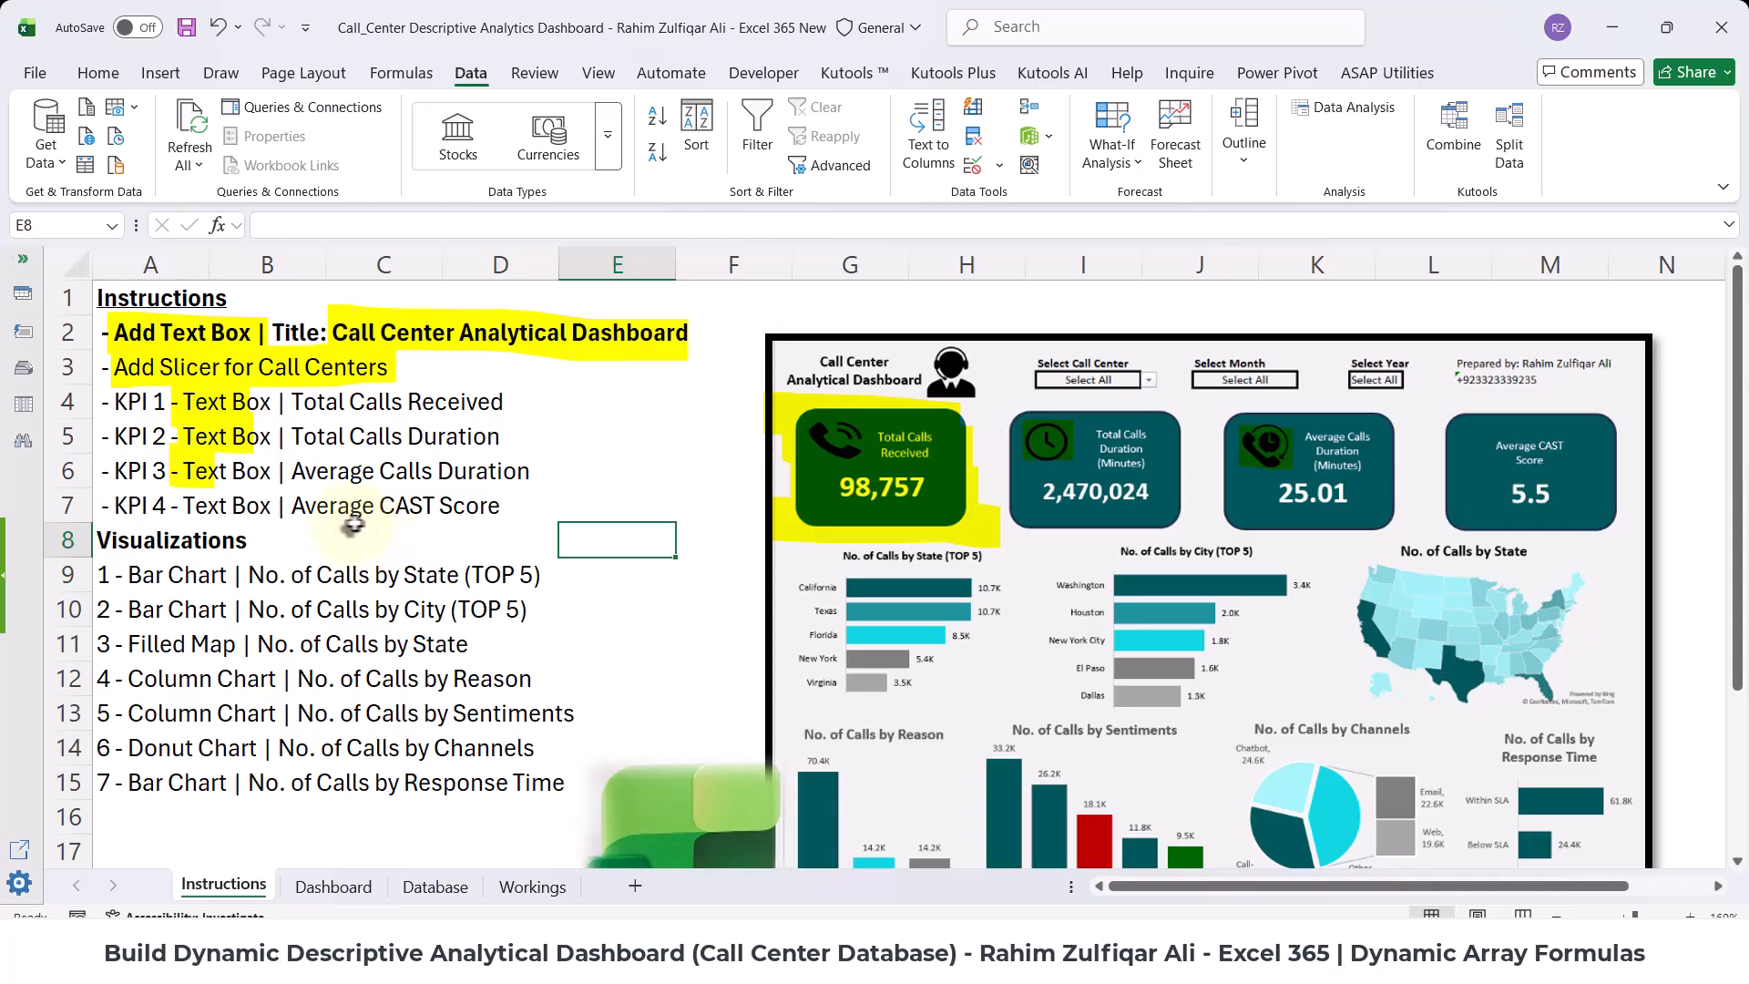
pyautogui.doubleClick(422, 511)
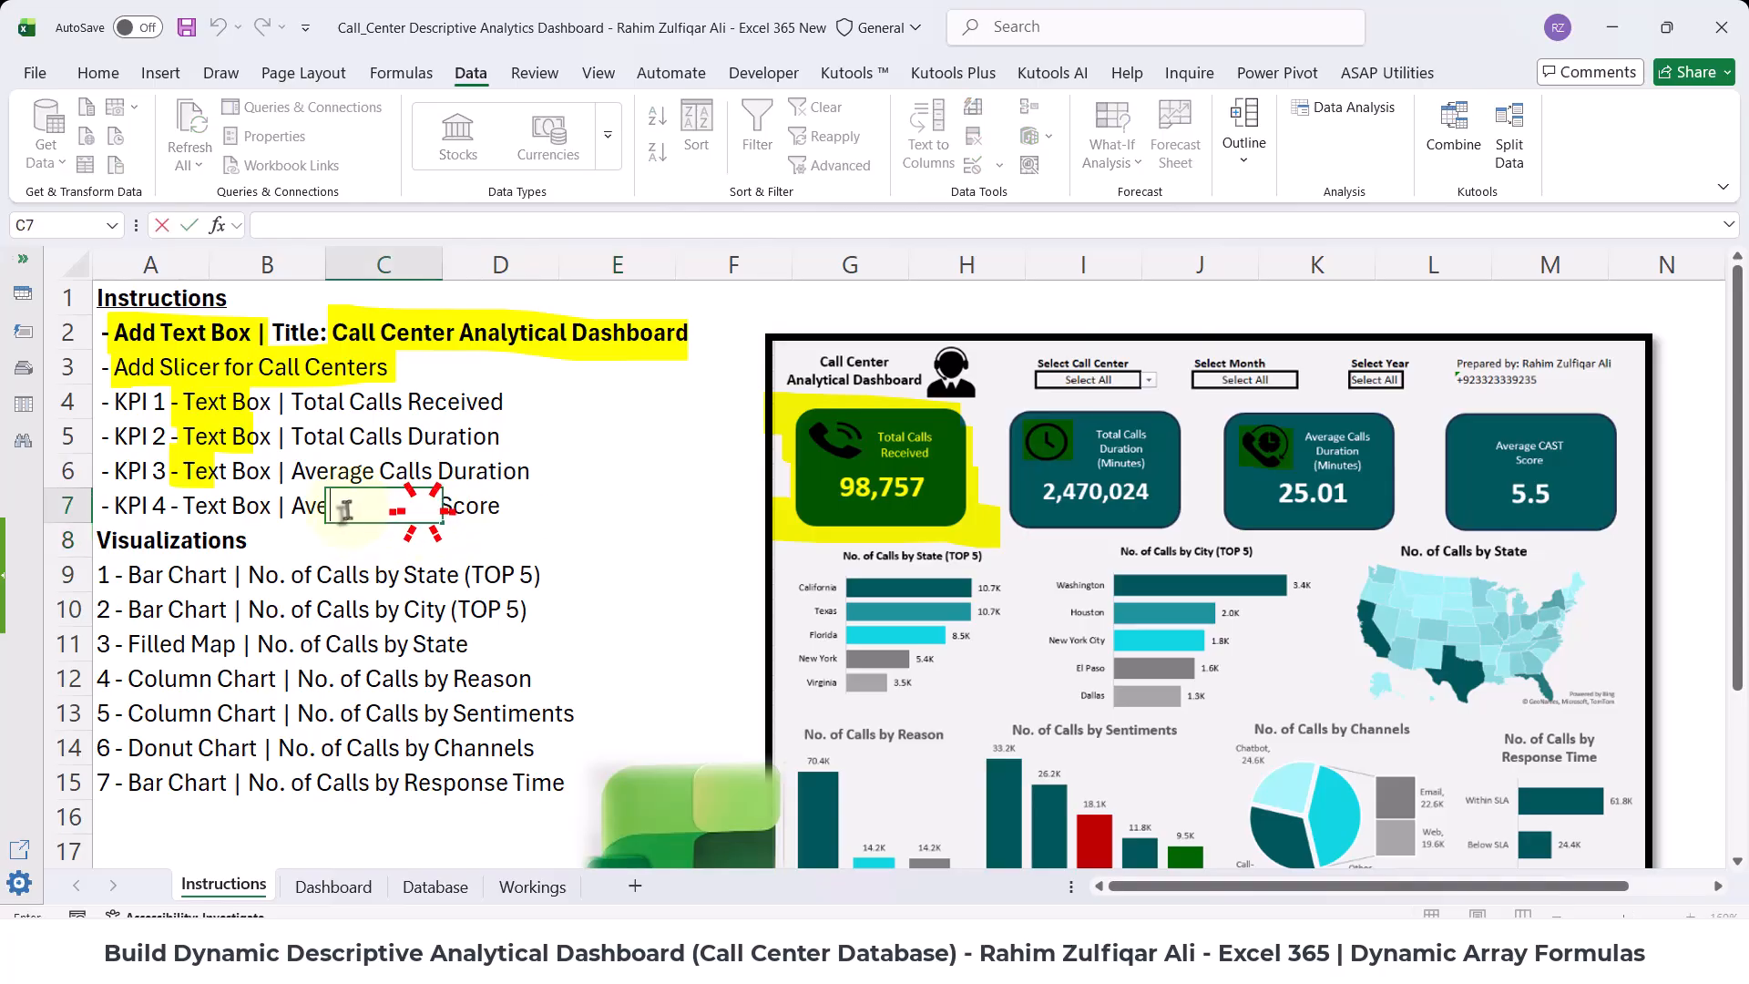
pyautogui.click(309, 508)
pyautogui.doubleClick(121, 507)
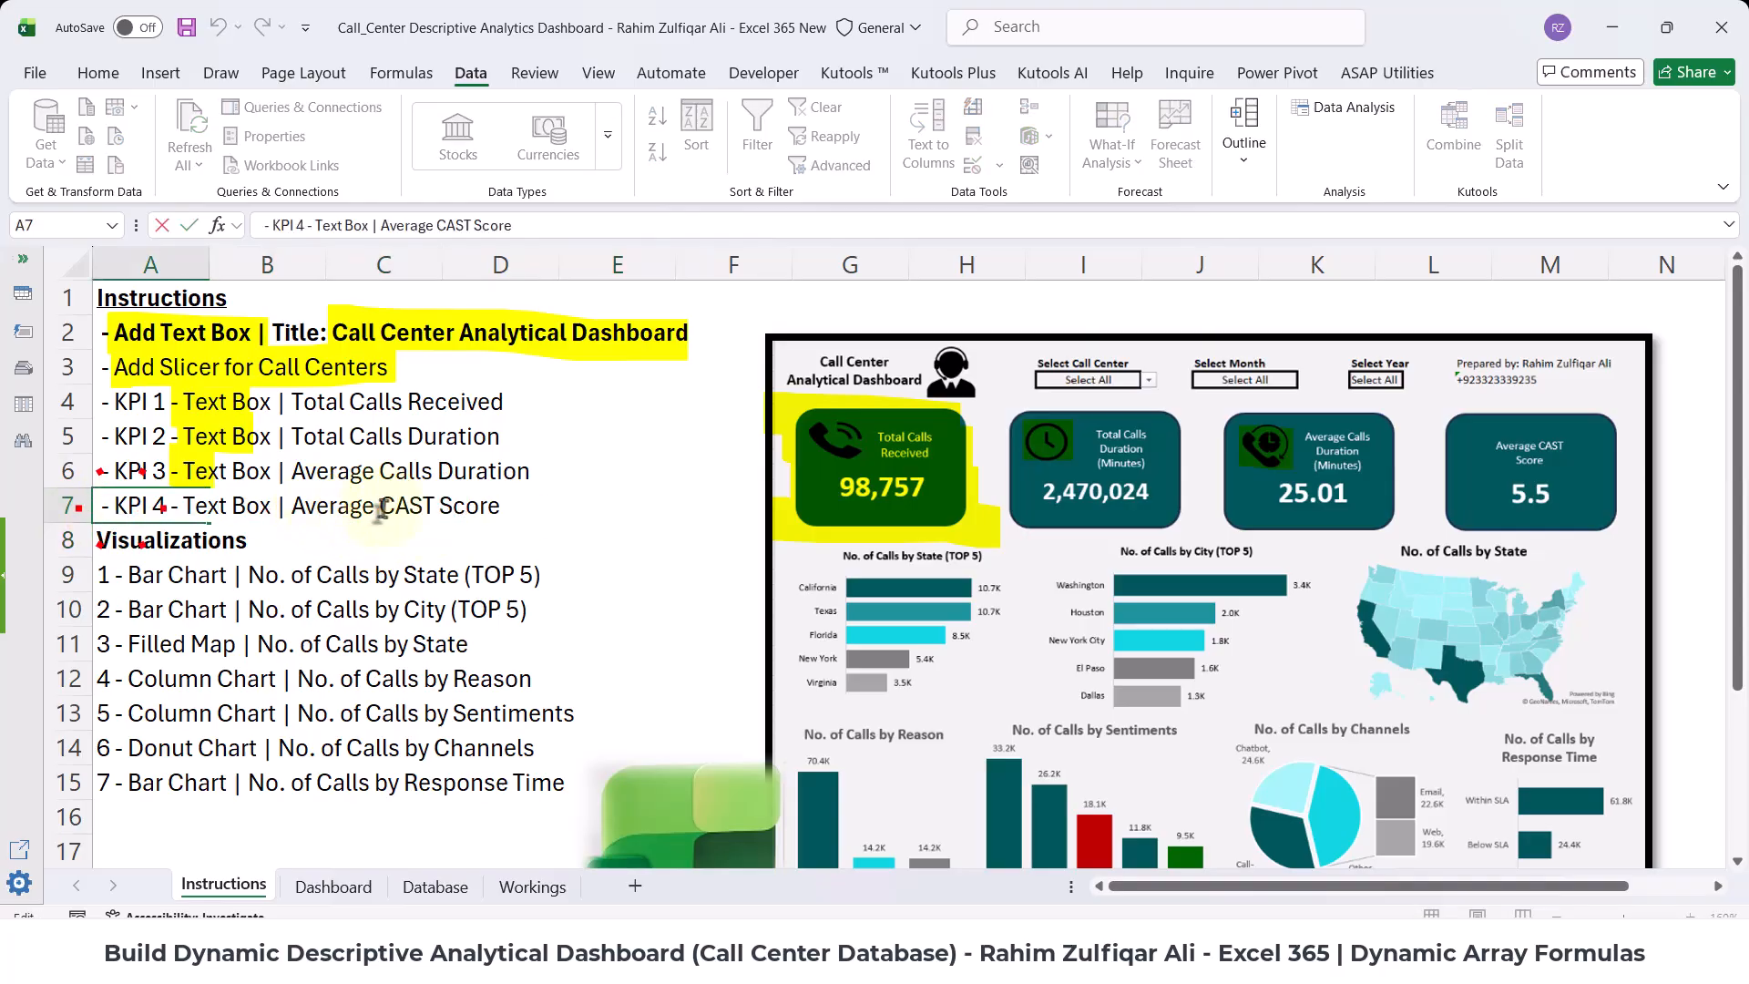
pyautogui.moveTo(409, 506); pyautogui.dragTo(418, 507)
pyautogui.write('SA')
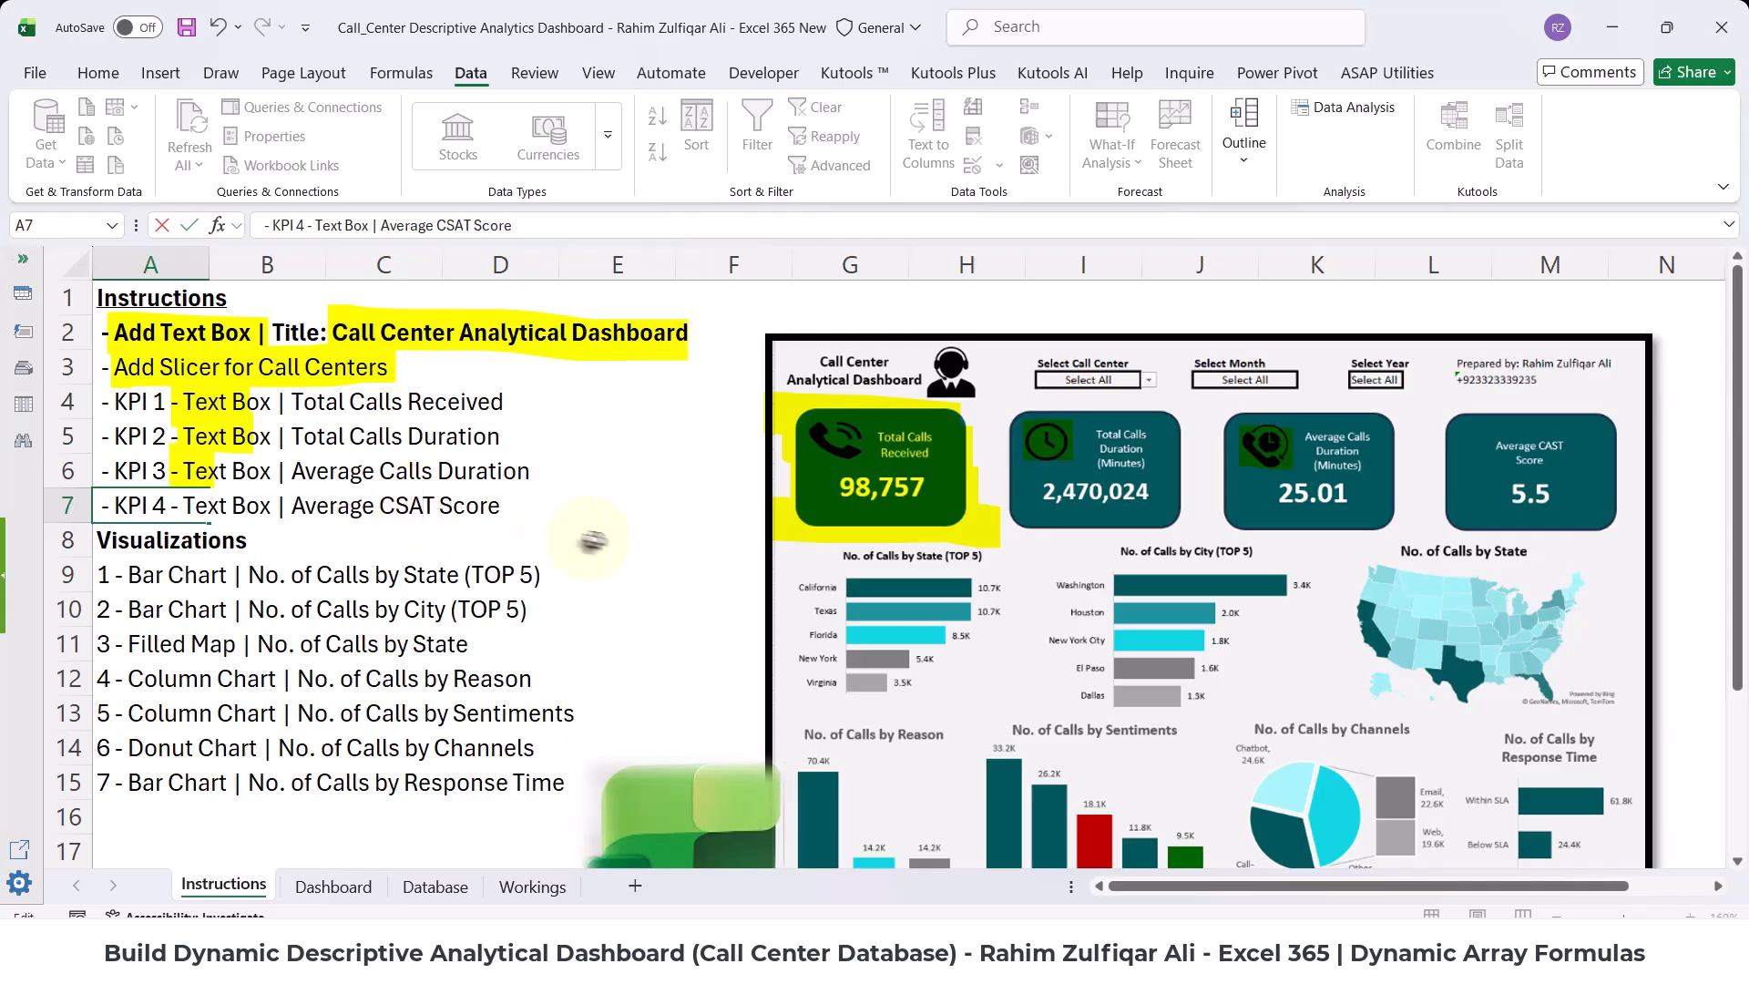
pyautogui.press('Return')
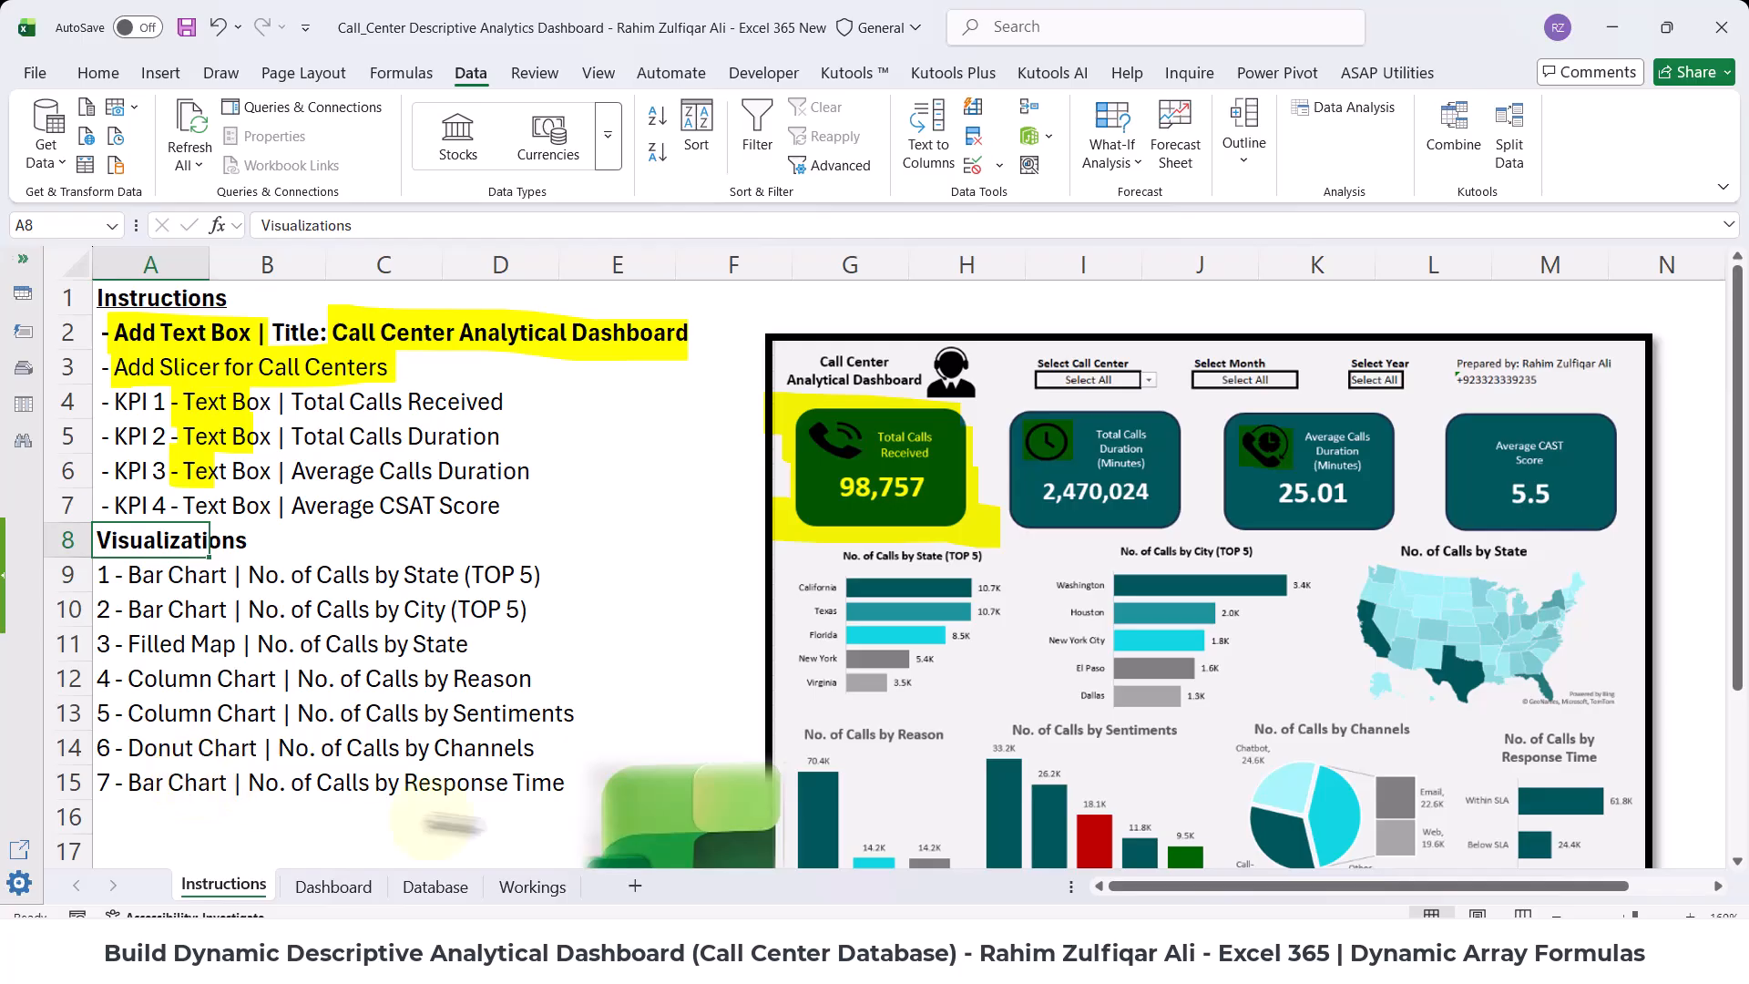
# - Review the four KPI labels in K4:K7 of the Workings sheet and go back to the Dashboard filters
pyautogui.click(532, 886)
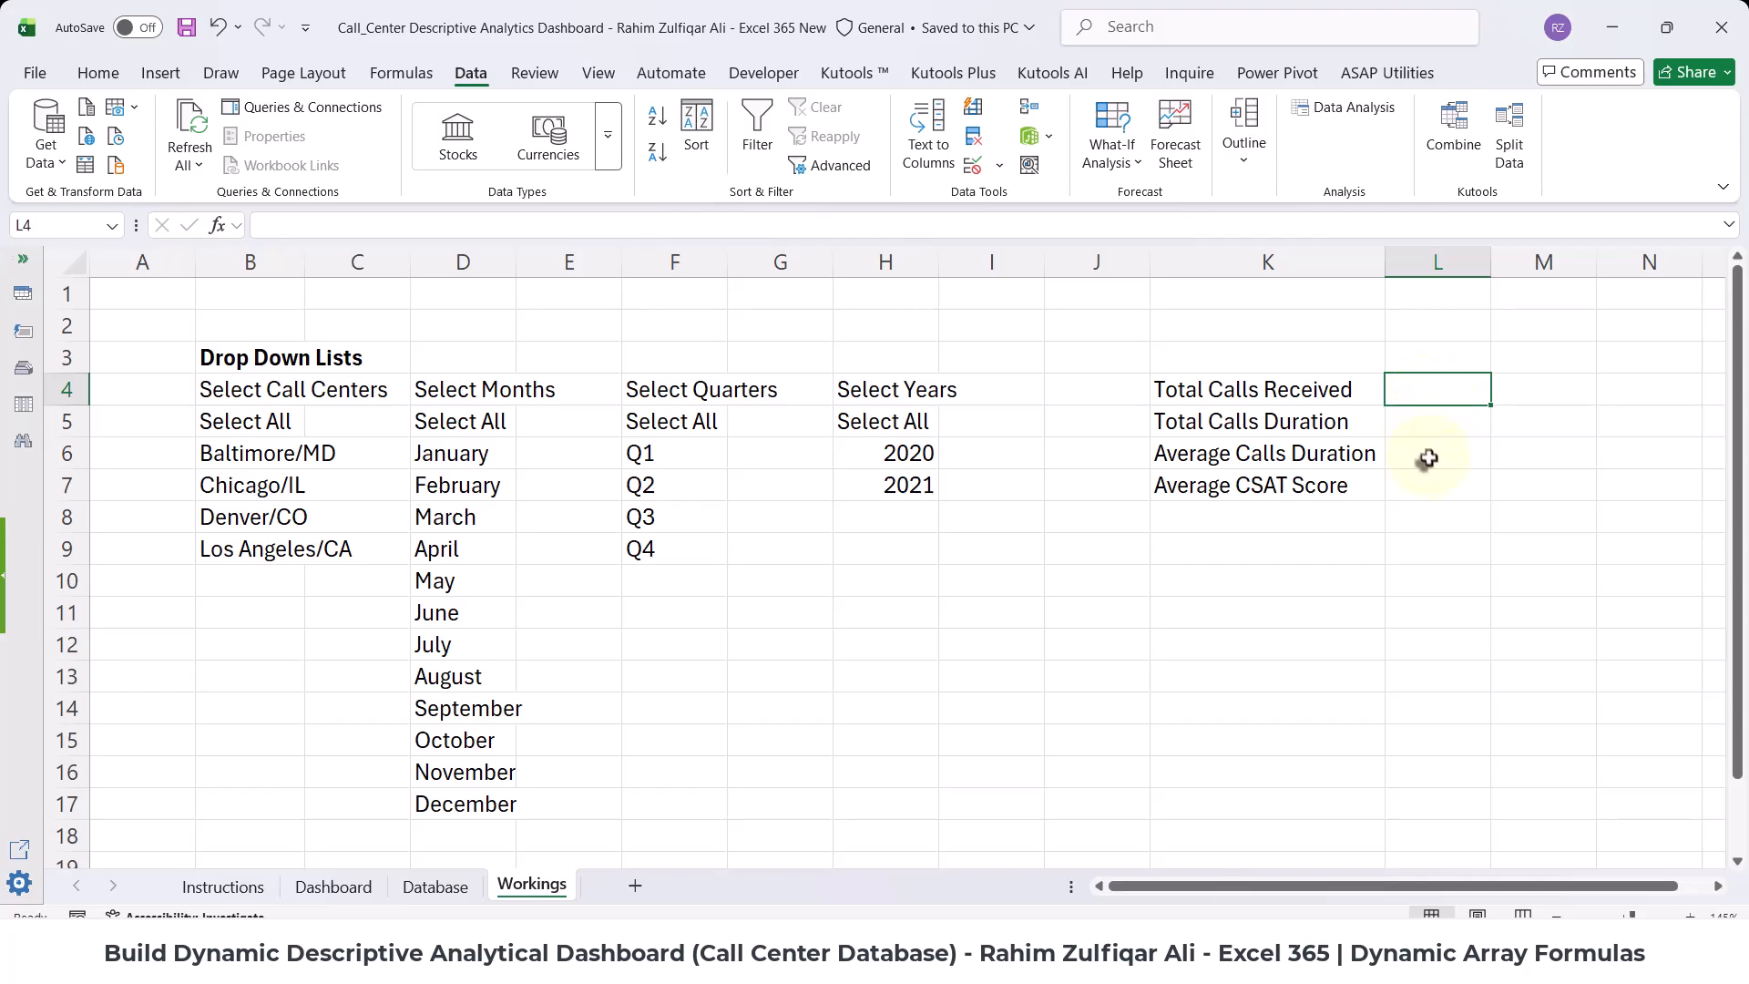
pyautogui.click(1182, 392)
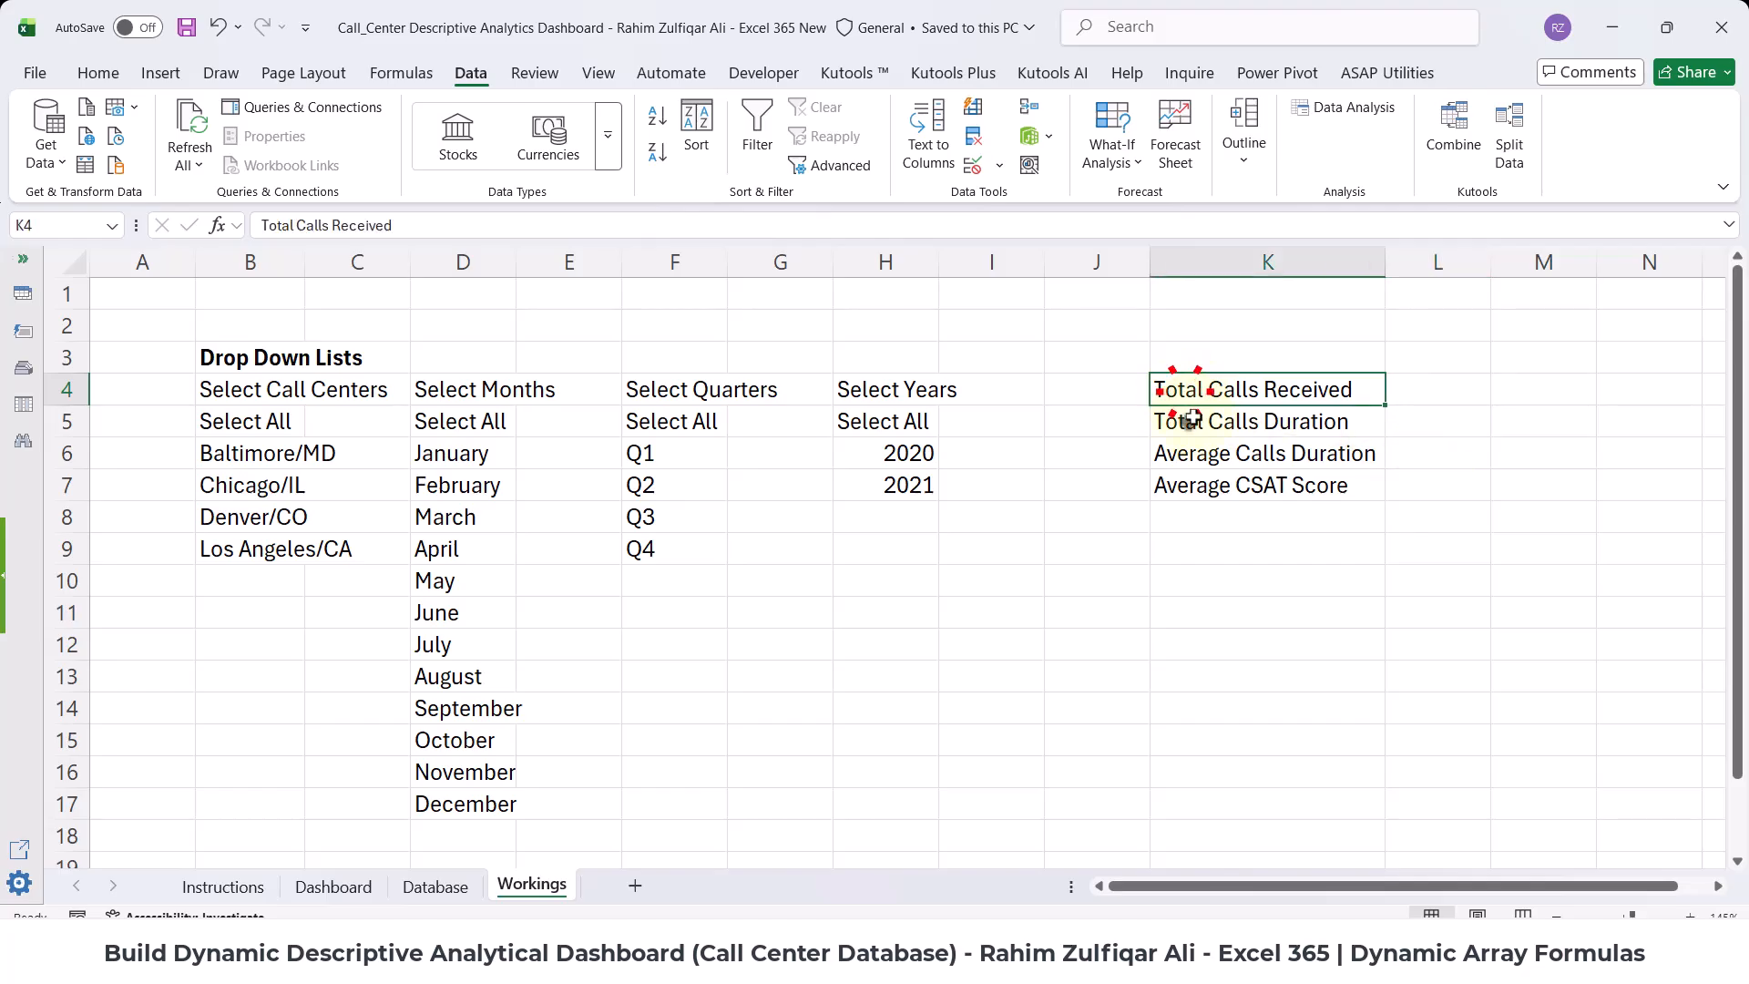
pyautogui.click(1193, 421)
pyautogui.click(1209, 453)
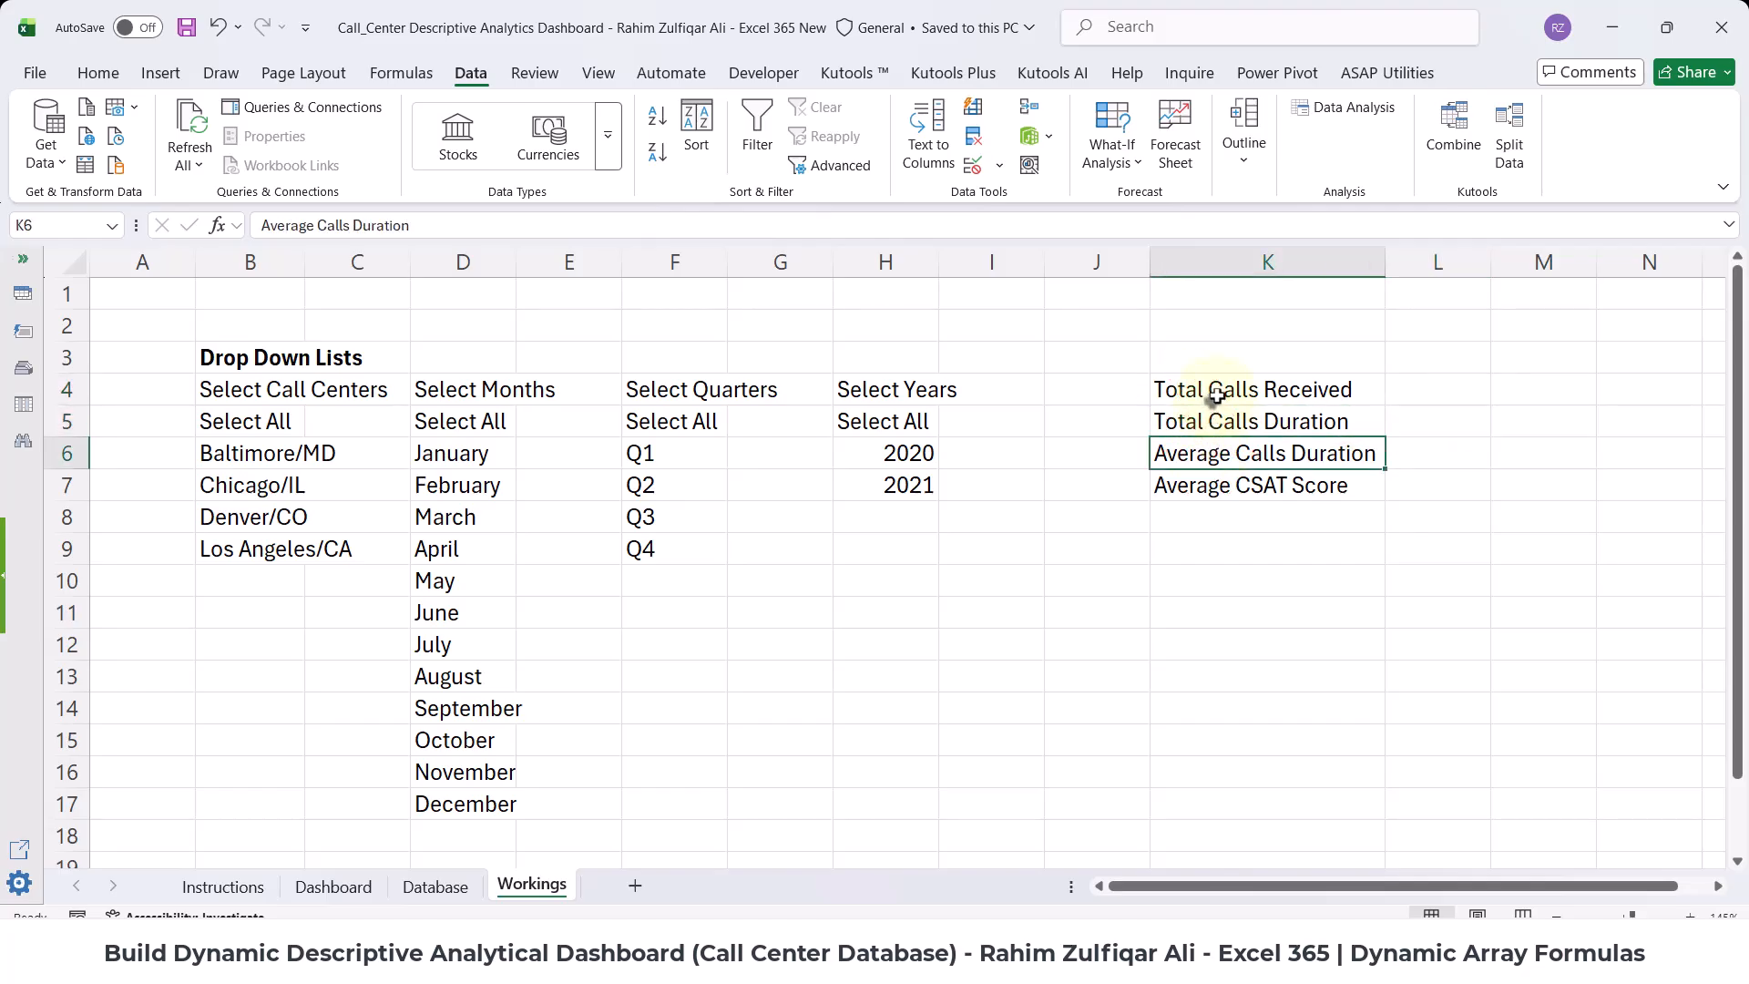
pyautogui.click(1215, 394)
pyautogui.click(1219, 423)
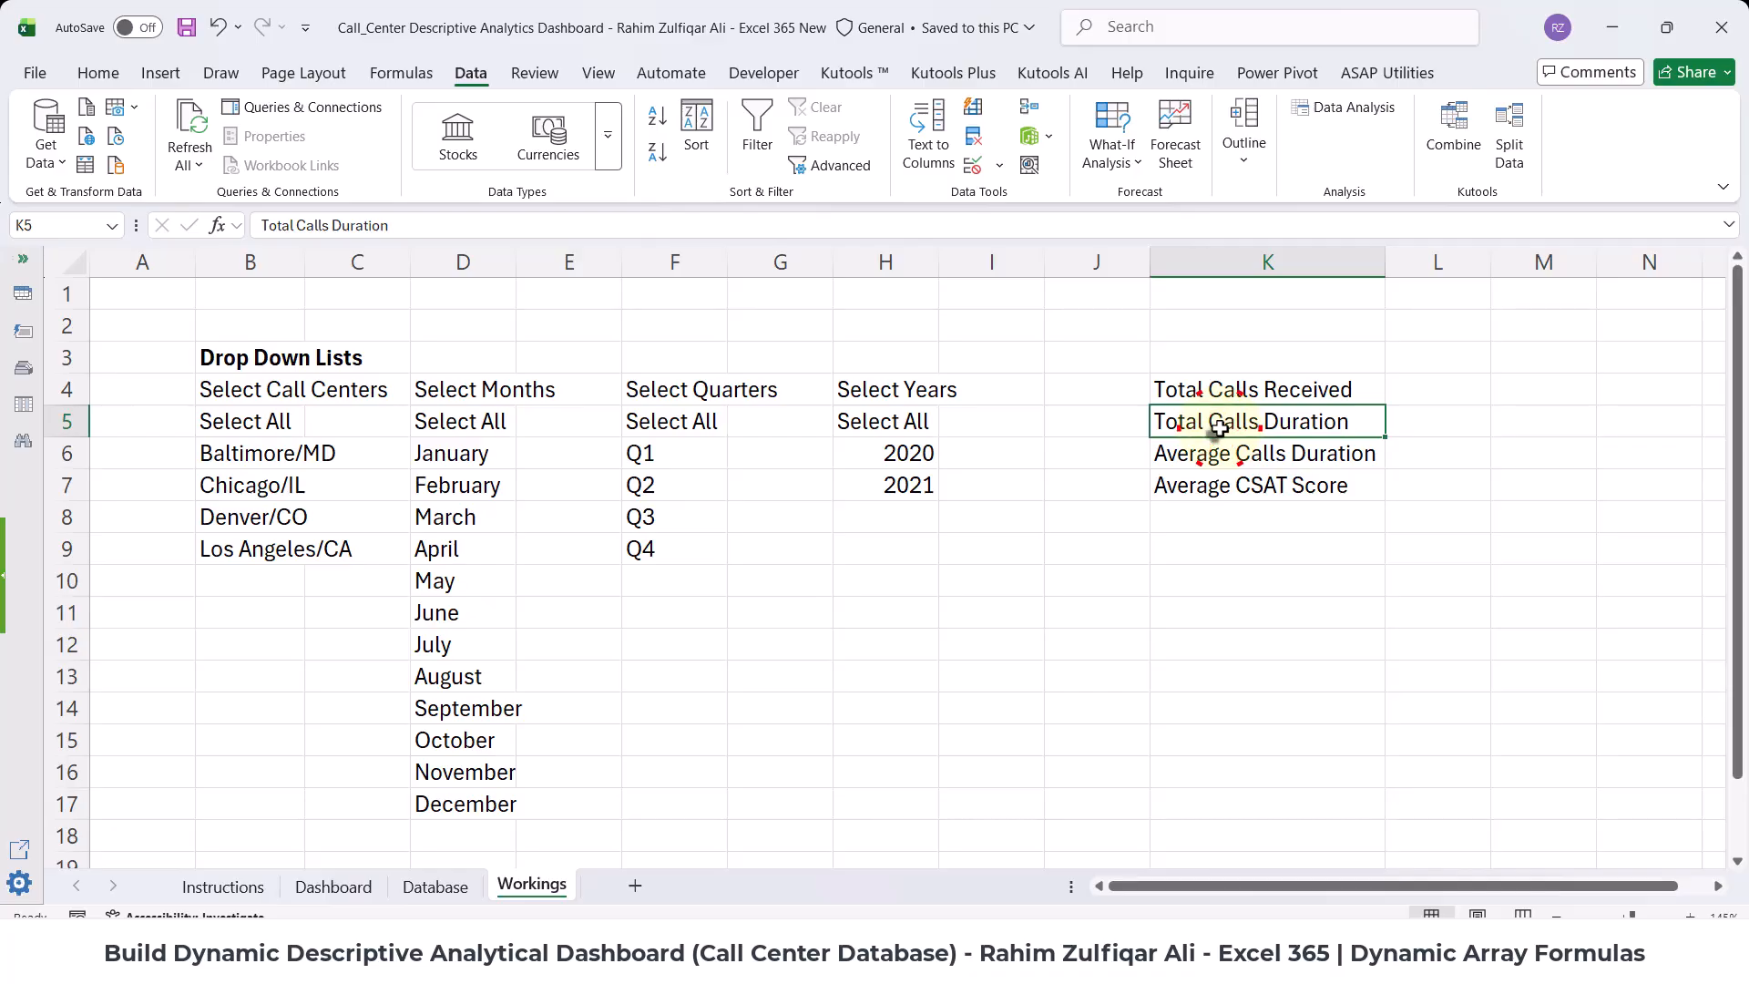
pyautogui.click(1216, 457)
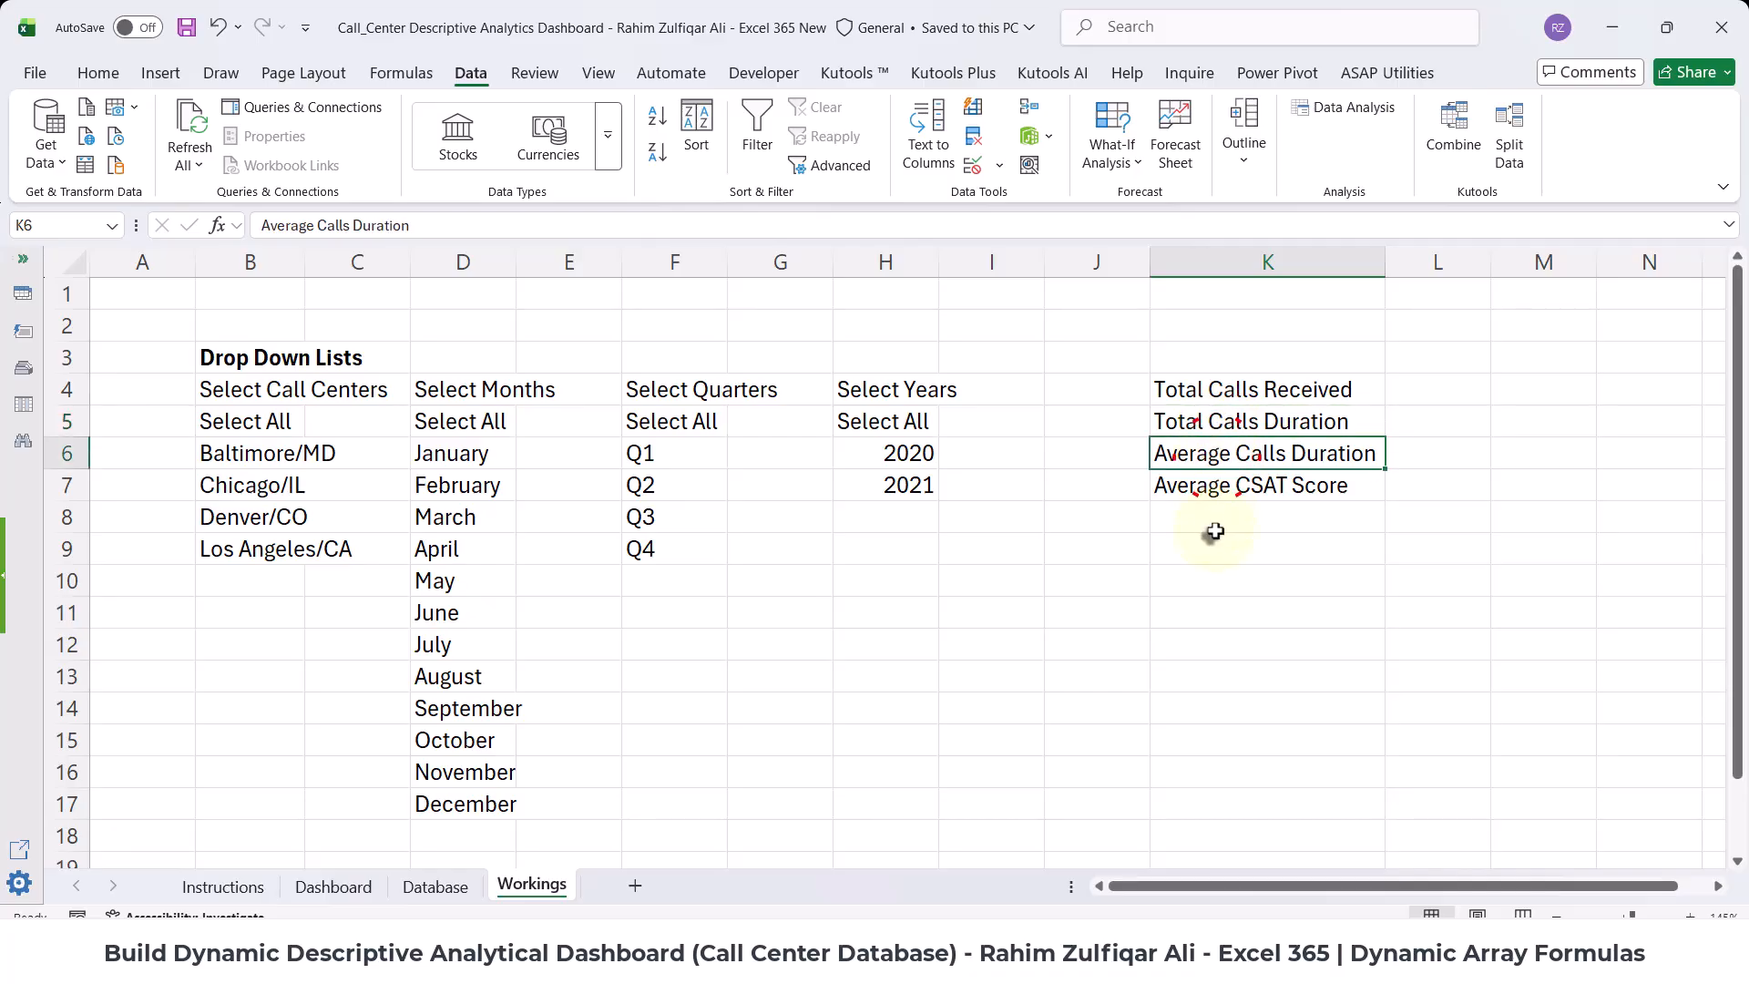
pyautogui.click(1216, 489)
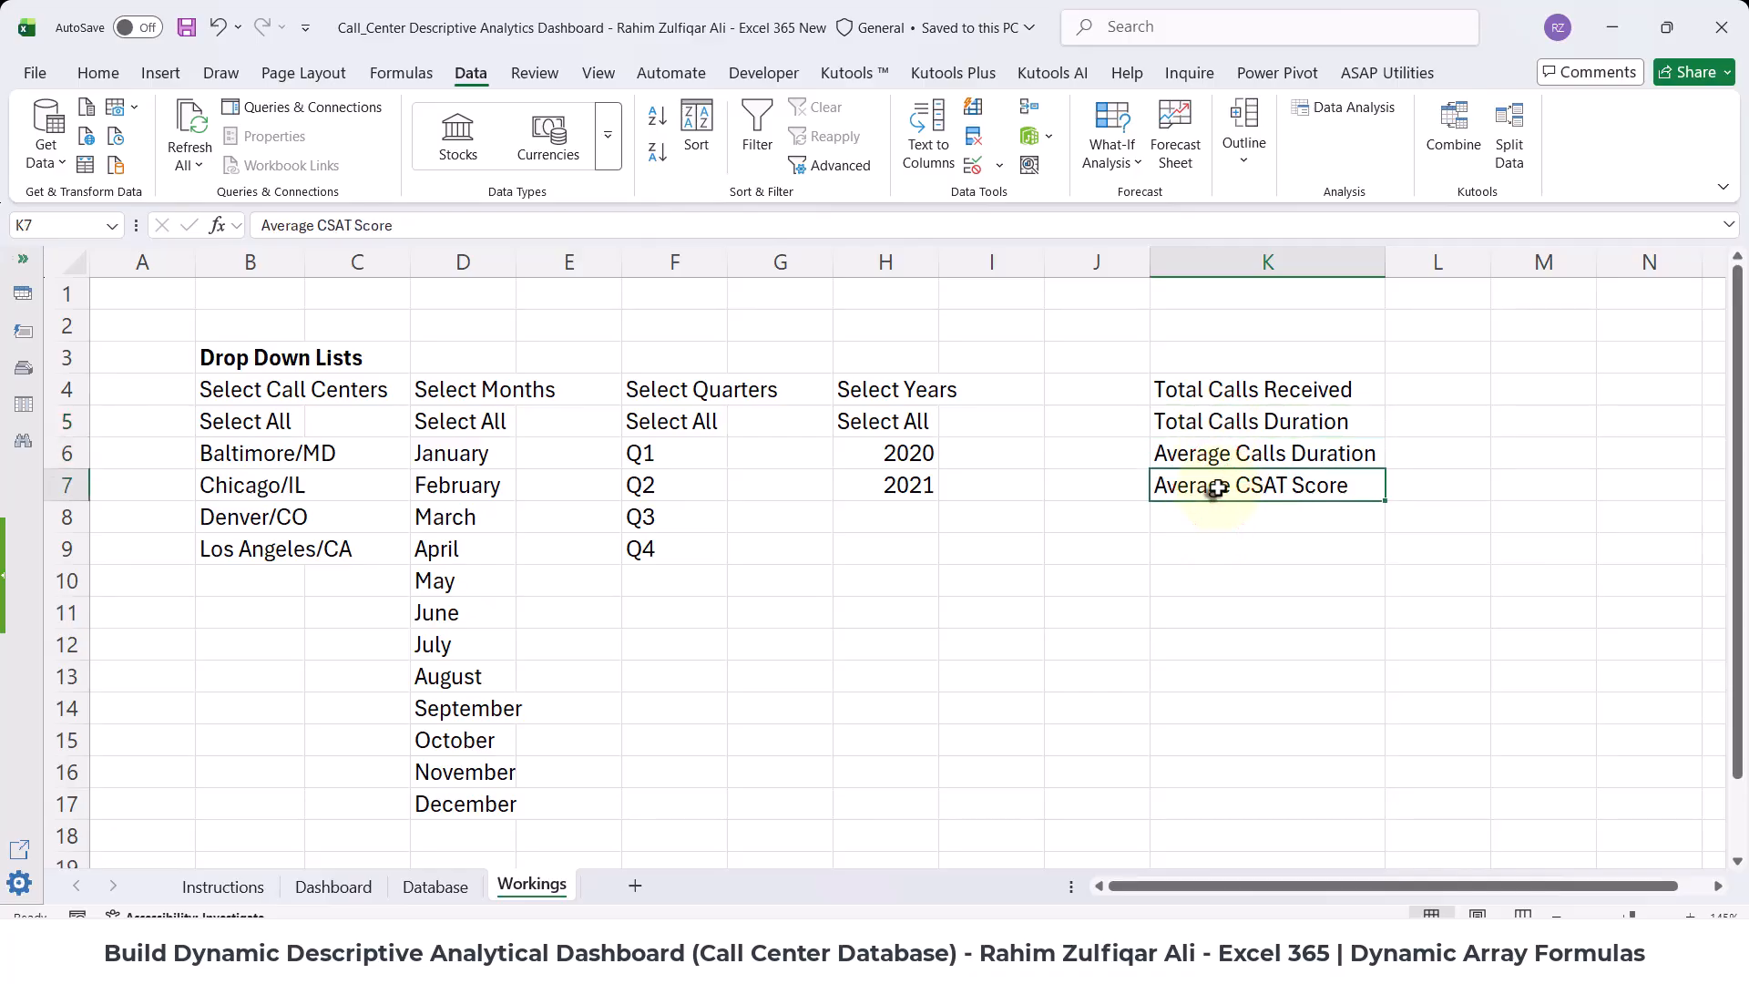
pyautogui.moveTo(1718, 887); pyautogui.dragTo(1718, 887)
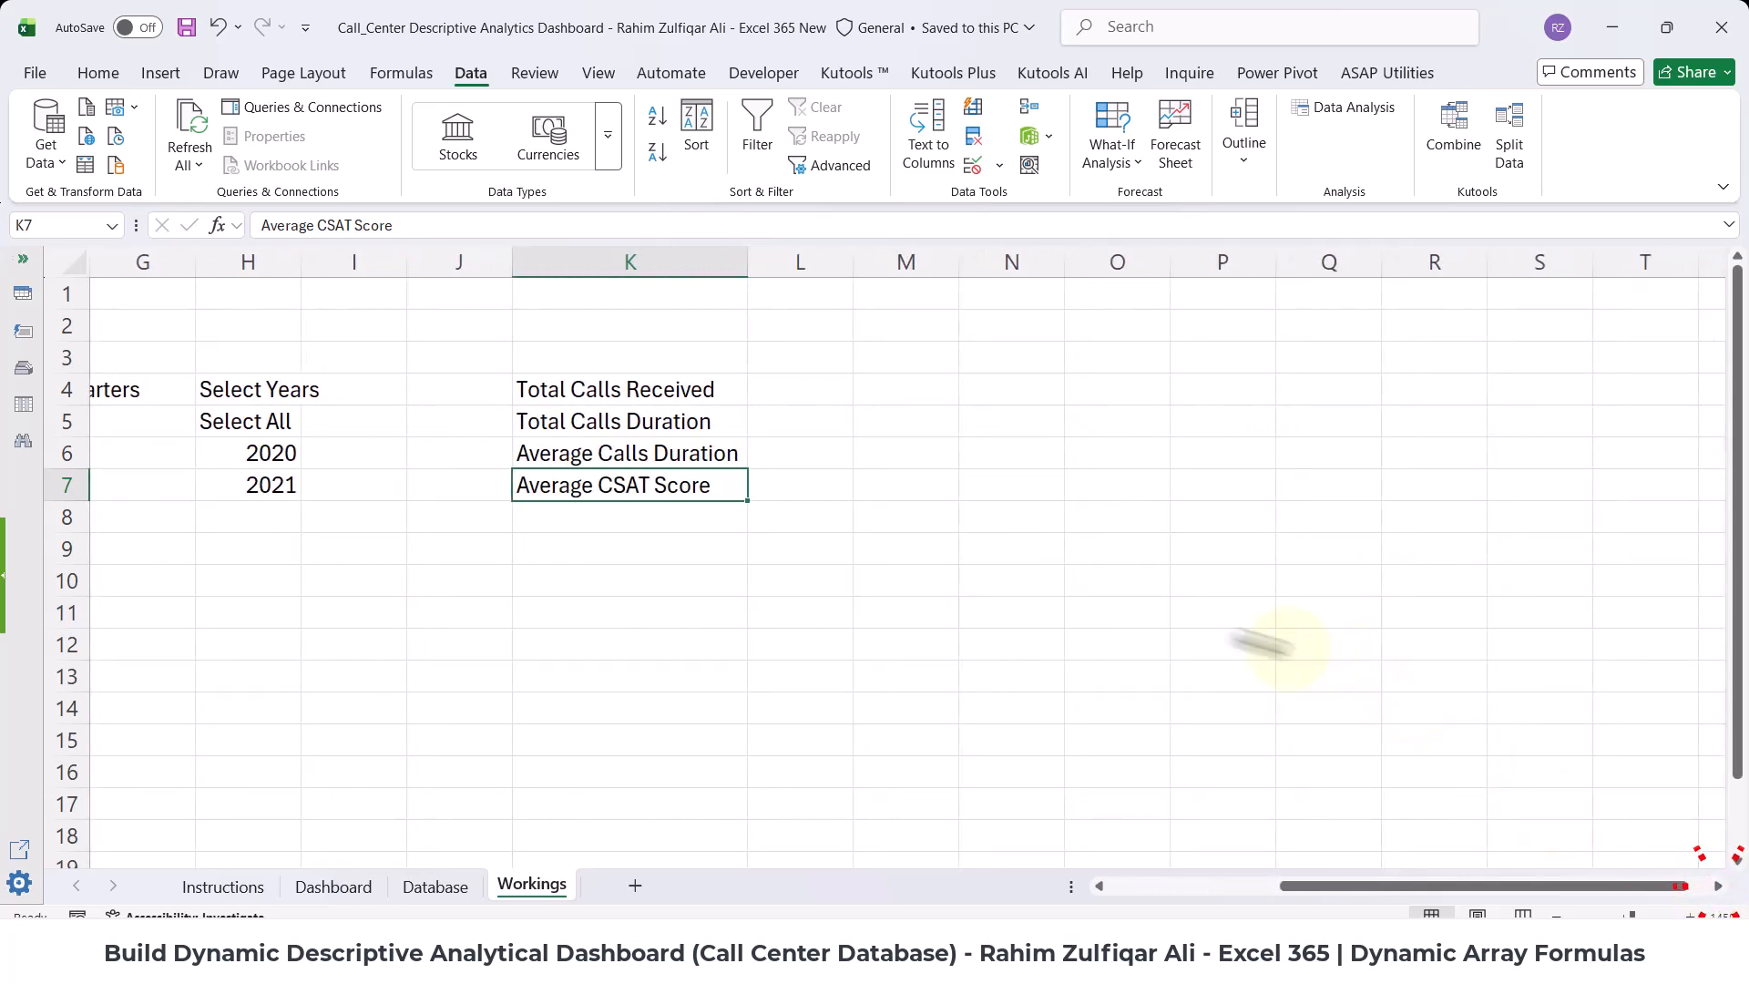
pyautogui.click(822, 369)
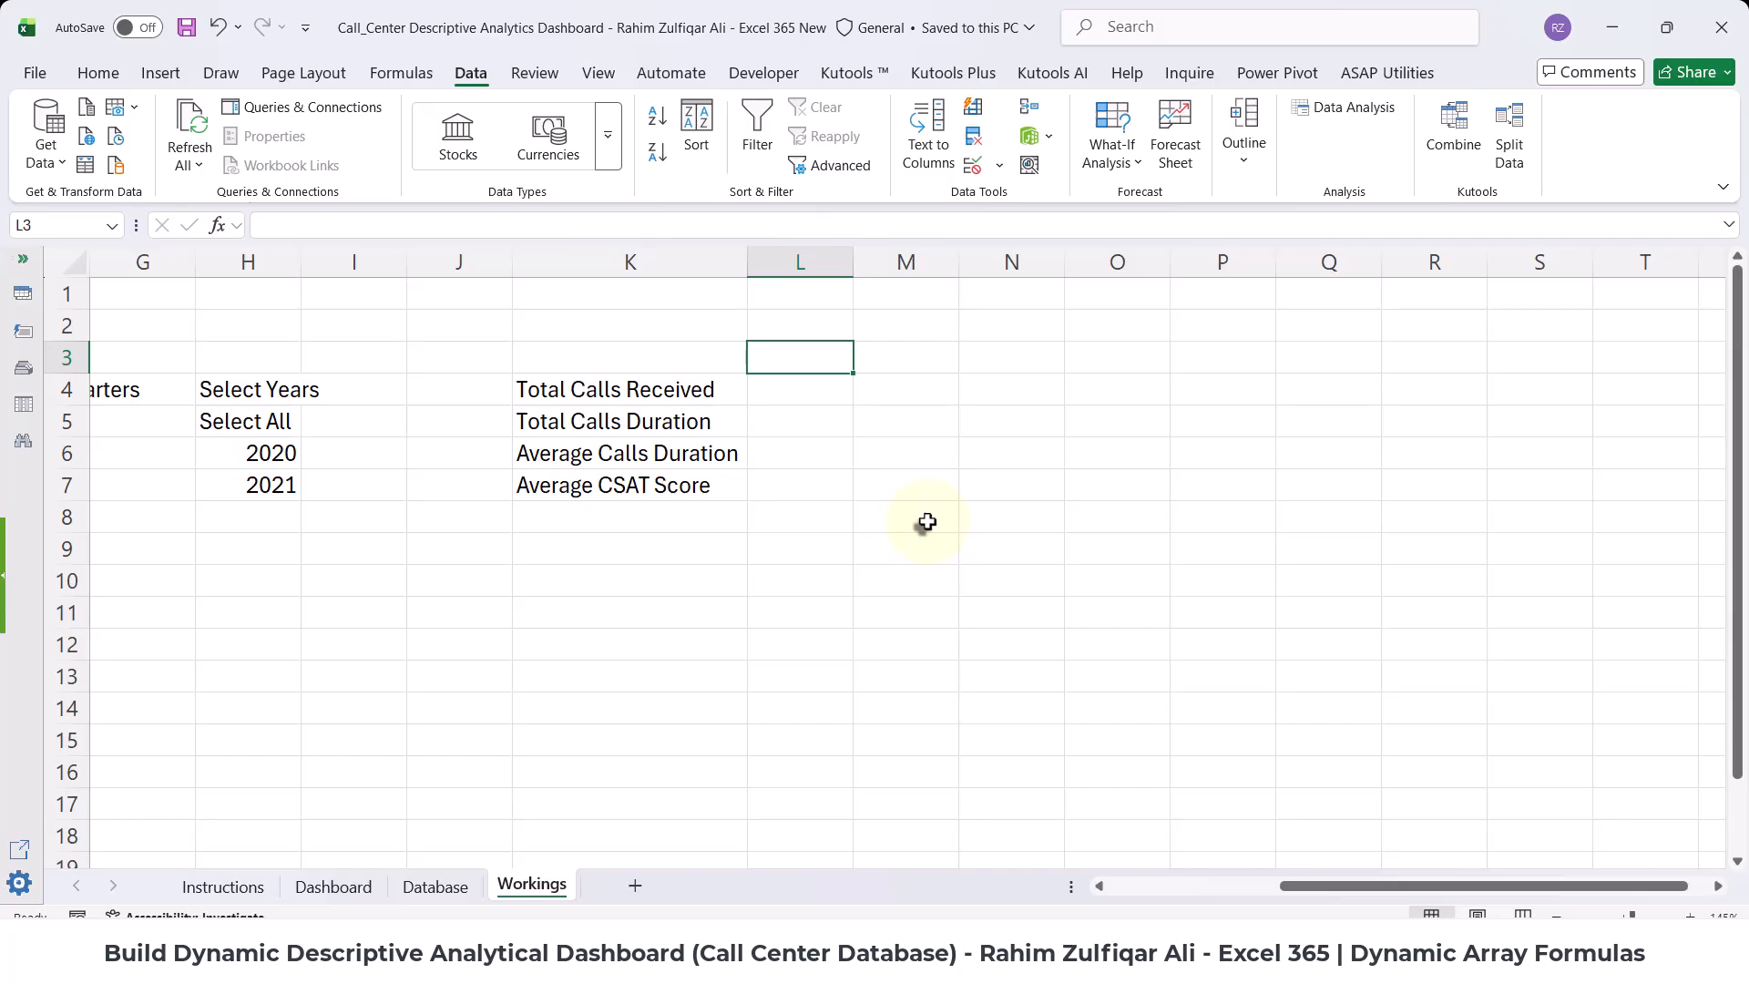
pyautogui.click(323, 884)
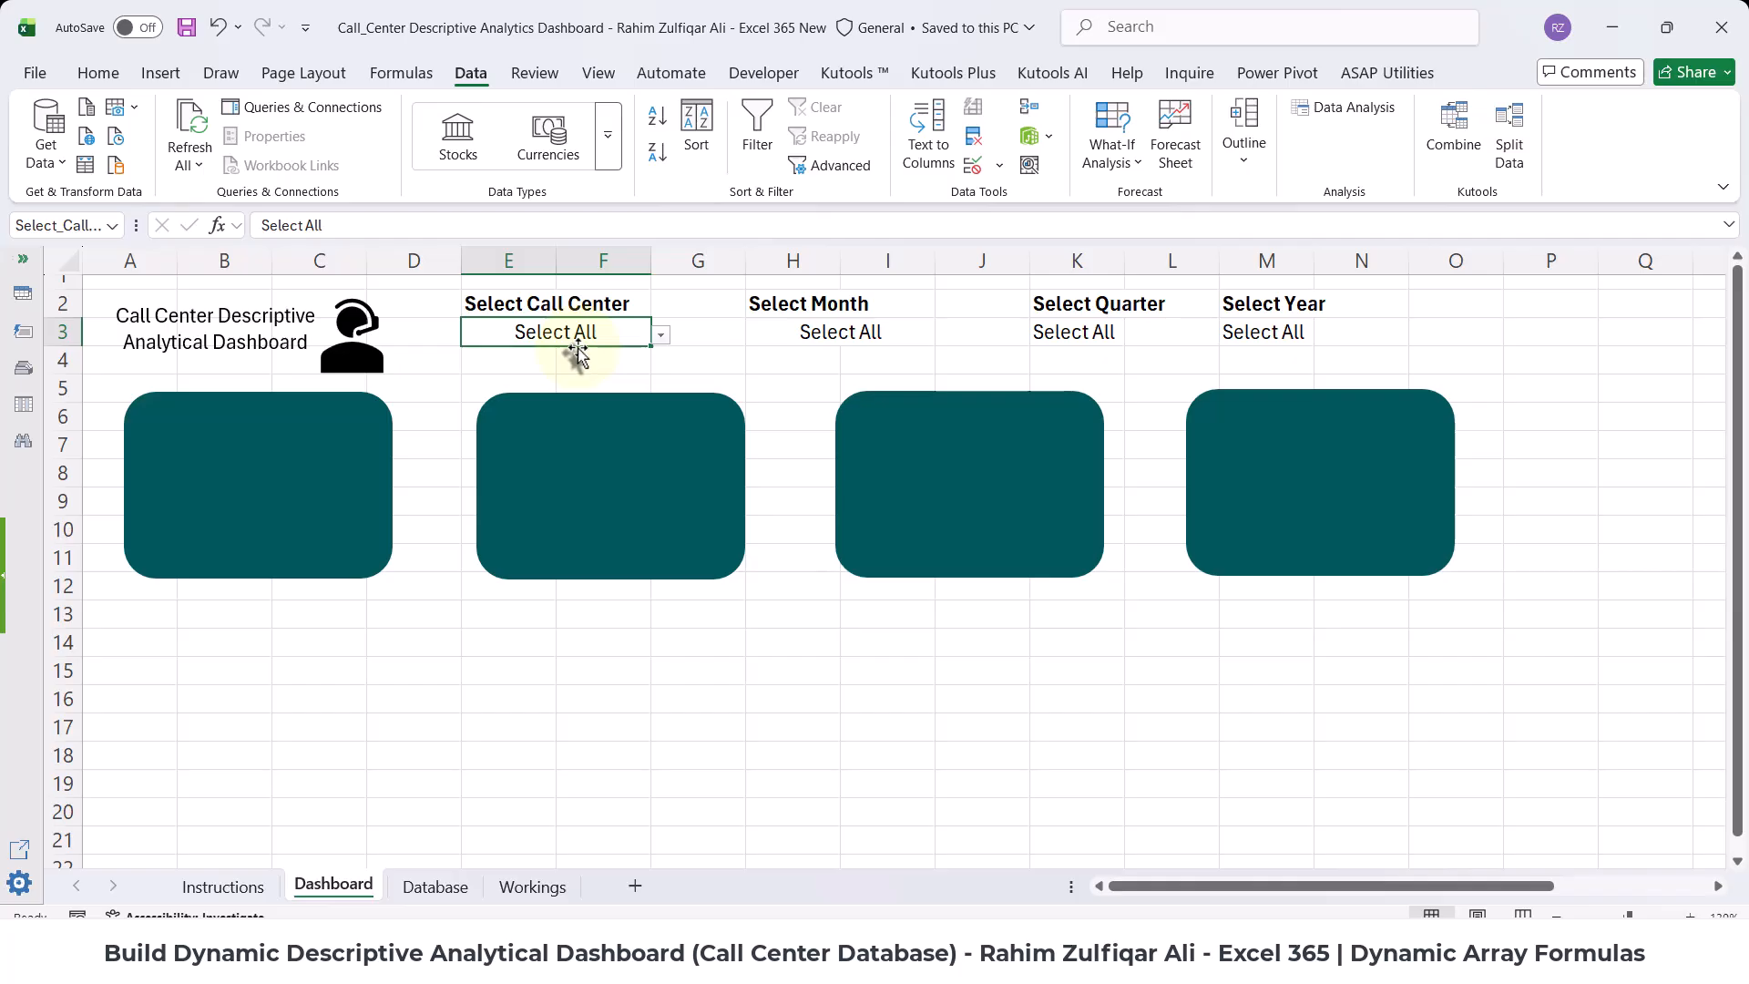
# - Add the headings "Static" in L3 and "Dynamic" in M3 of the Workings sheet, beside the KPI labels
pyautogui.click(527, 886)
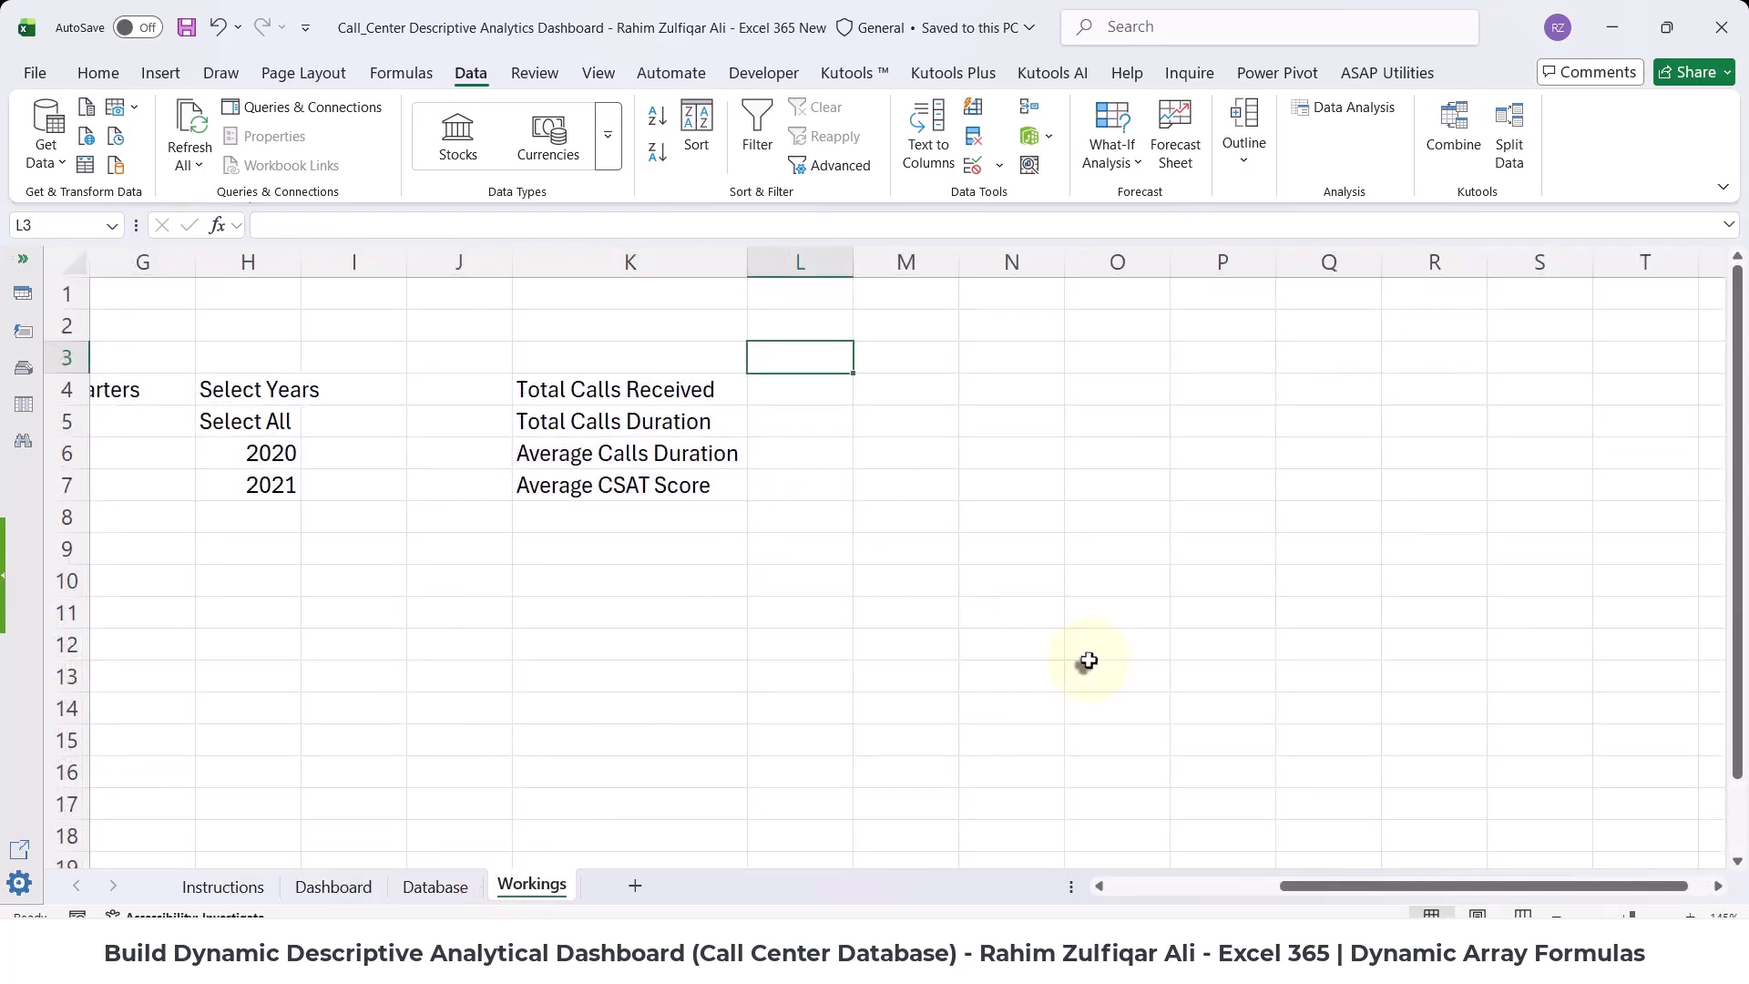
pyautogui.write('Sta')
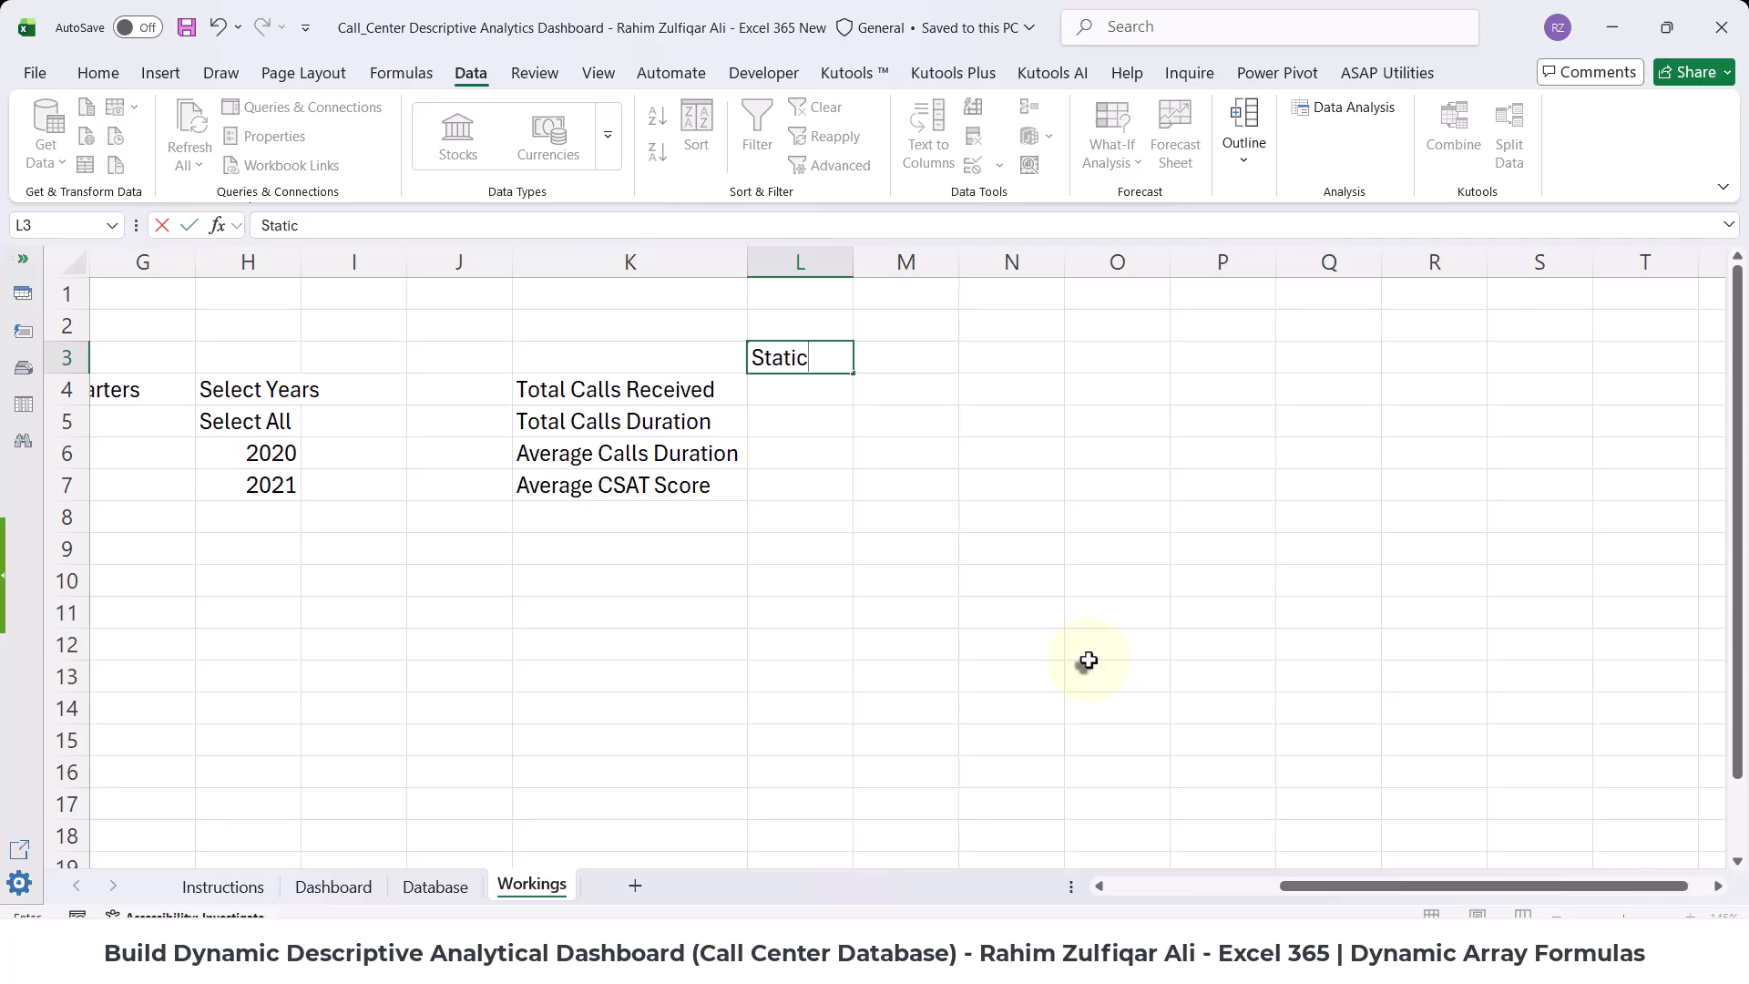
pyautogui.write('tic')
pyautogui.press('Tab')
pyautogui.write('Dynami')
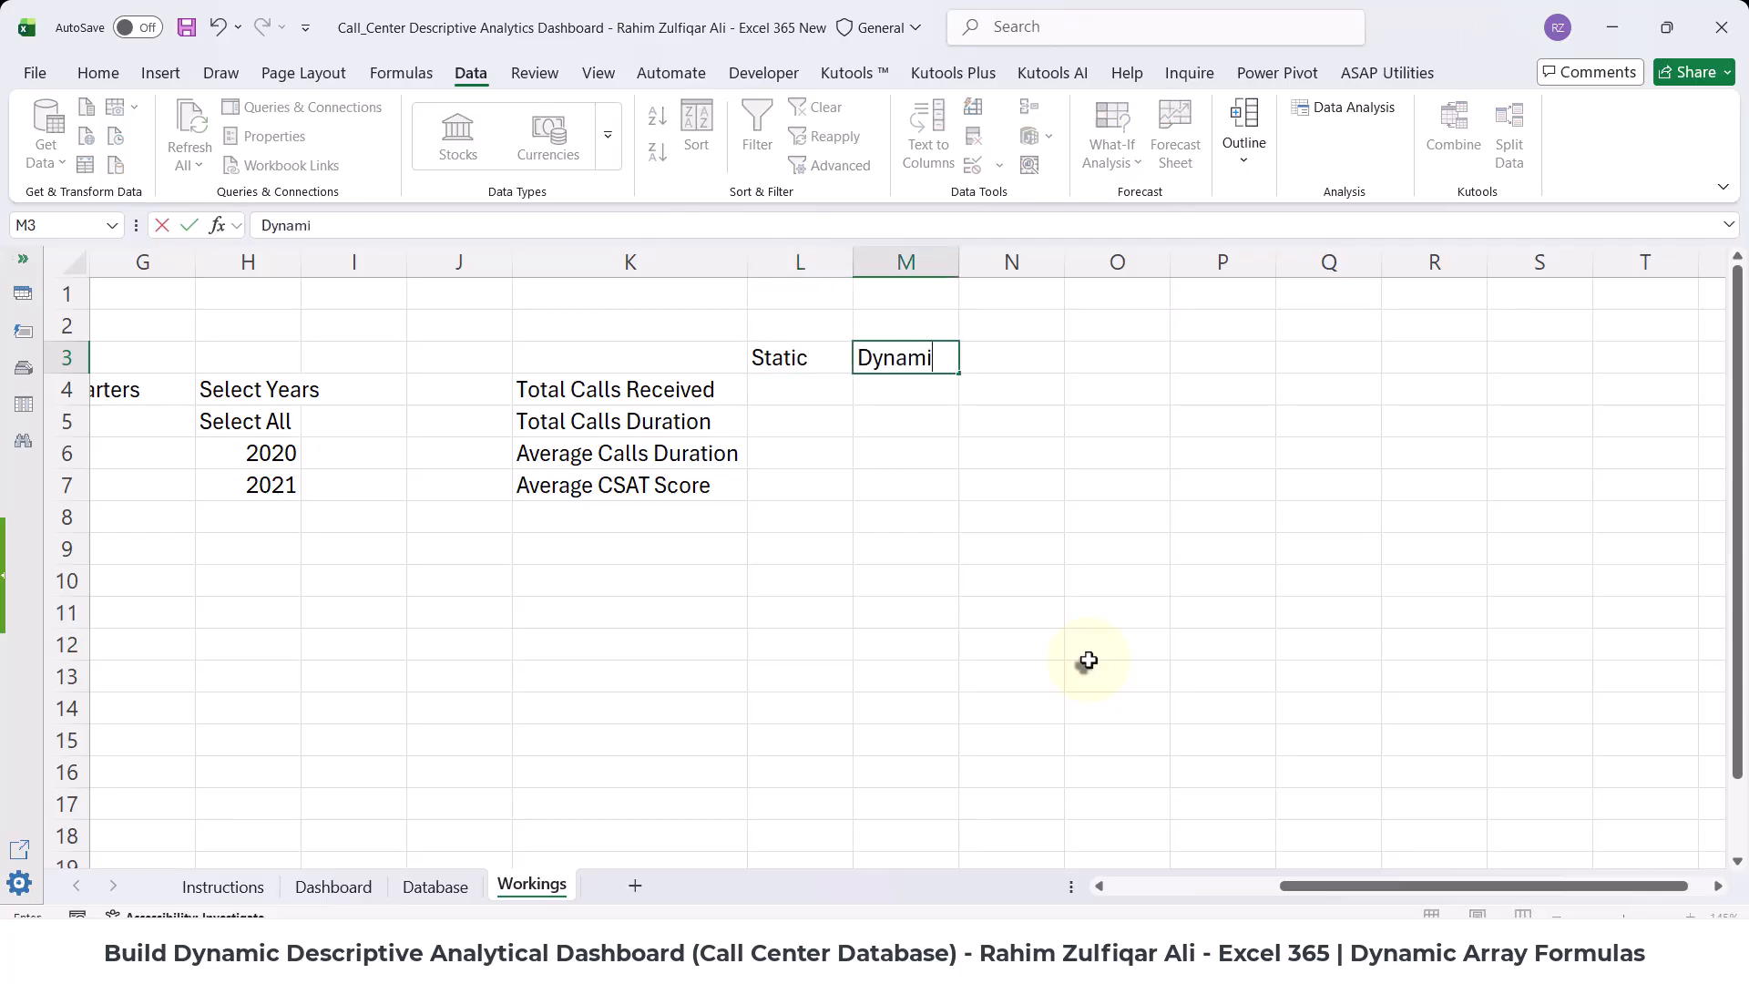
pyautogui.write('c')
pyautogui.press('Return')
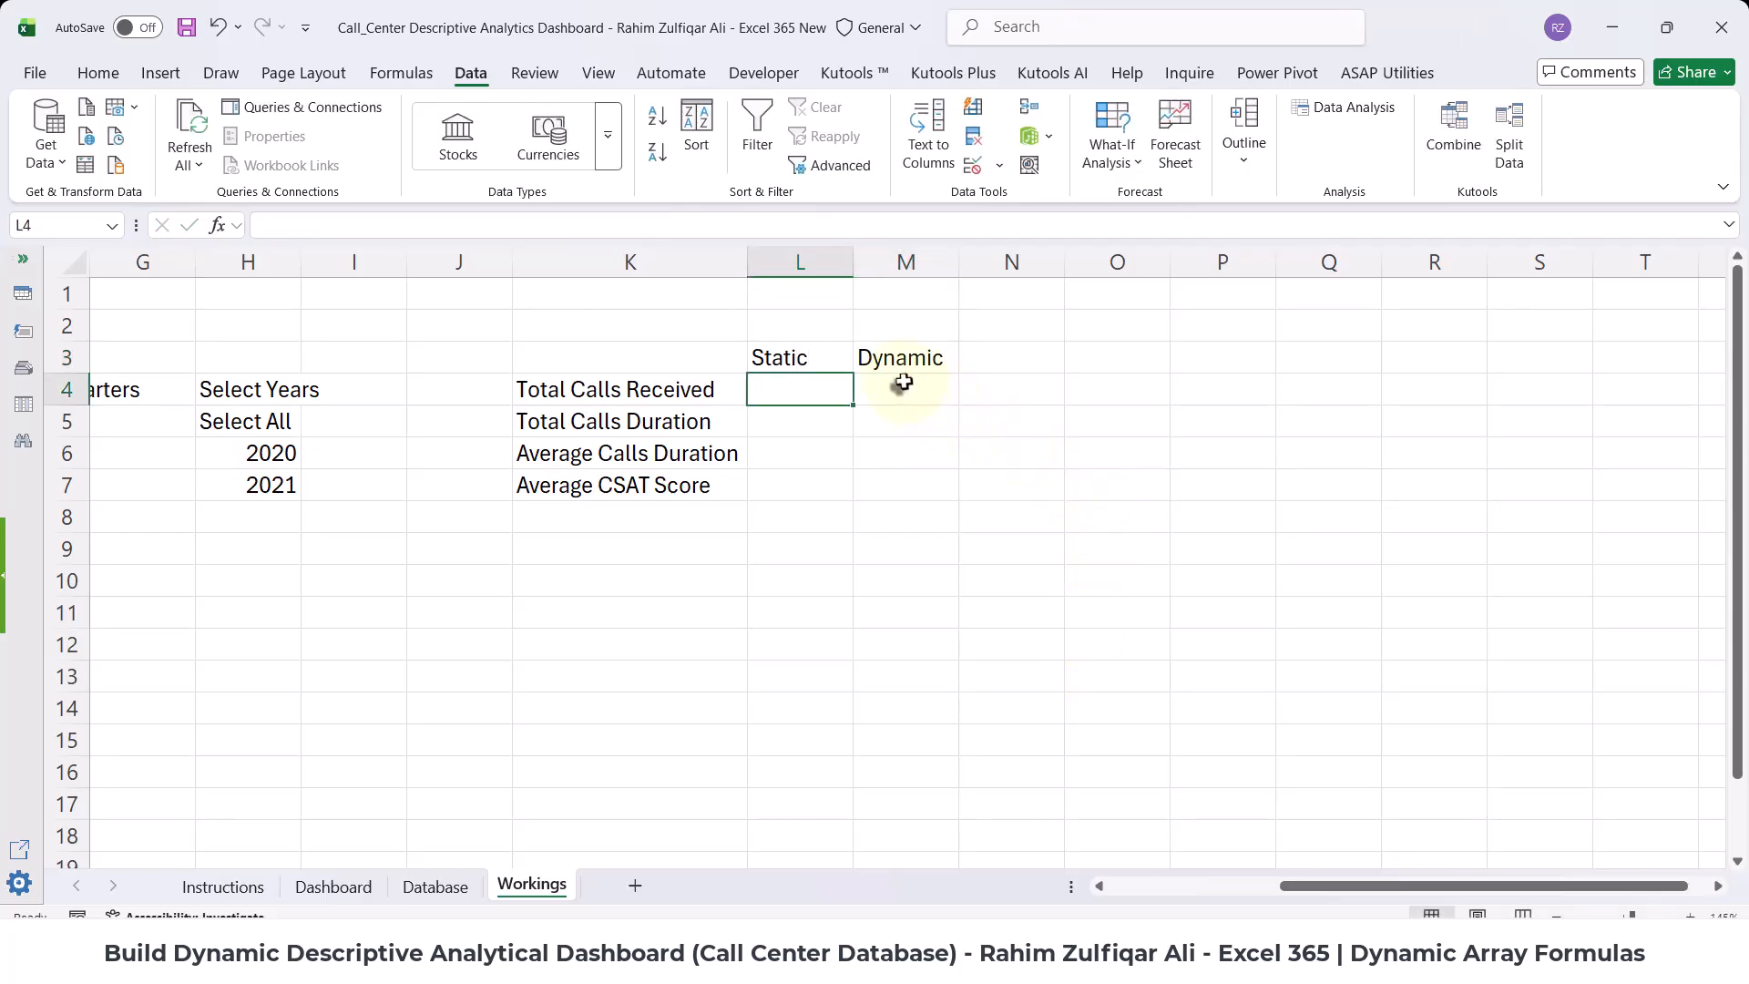
# - Calculate the static Total Calls Received in L4 with =COUNTA(Database[id])
pyautogui.moveTo(904, 383); pyautogui.dragTo(898, 484)
pyautogui.click(785, 388)
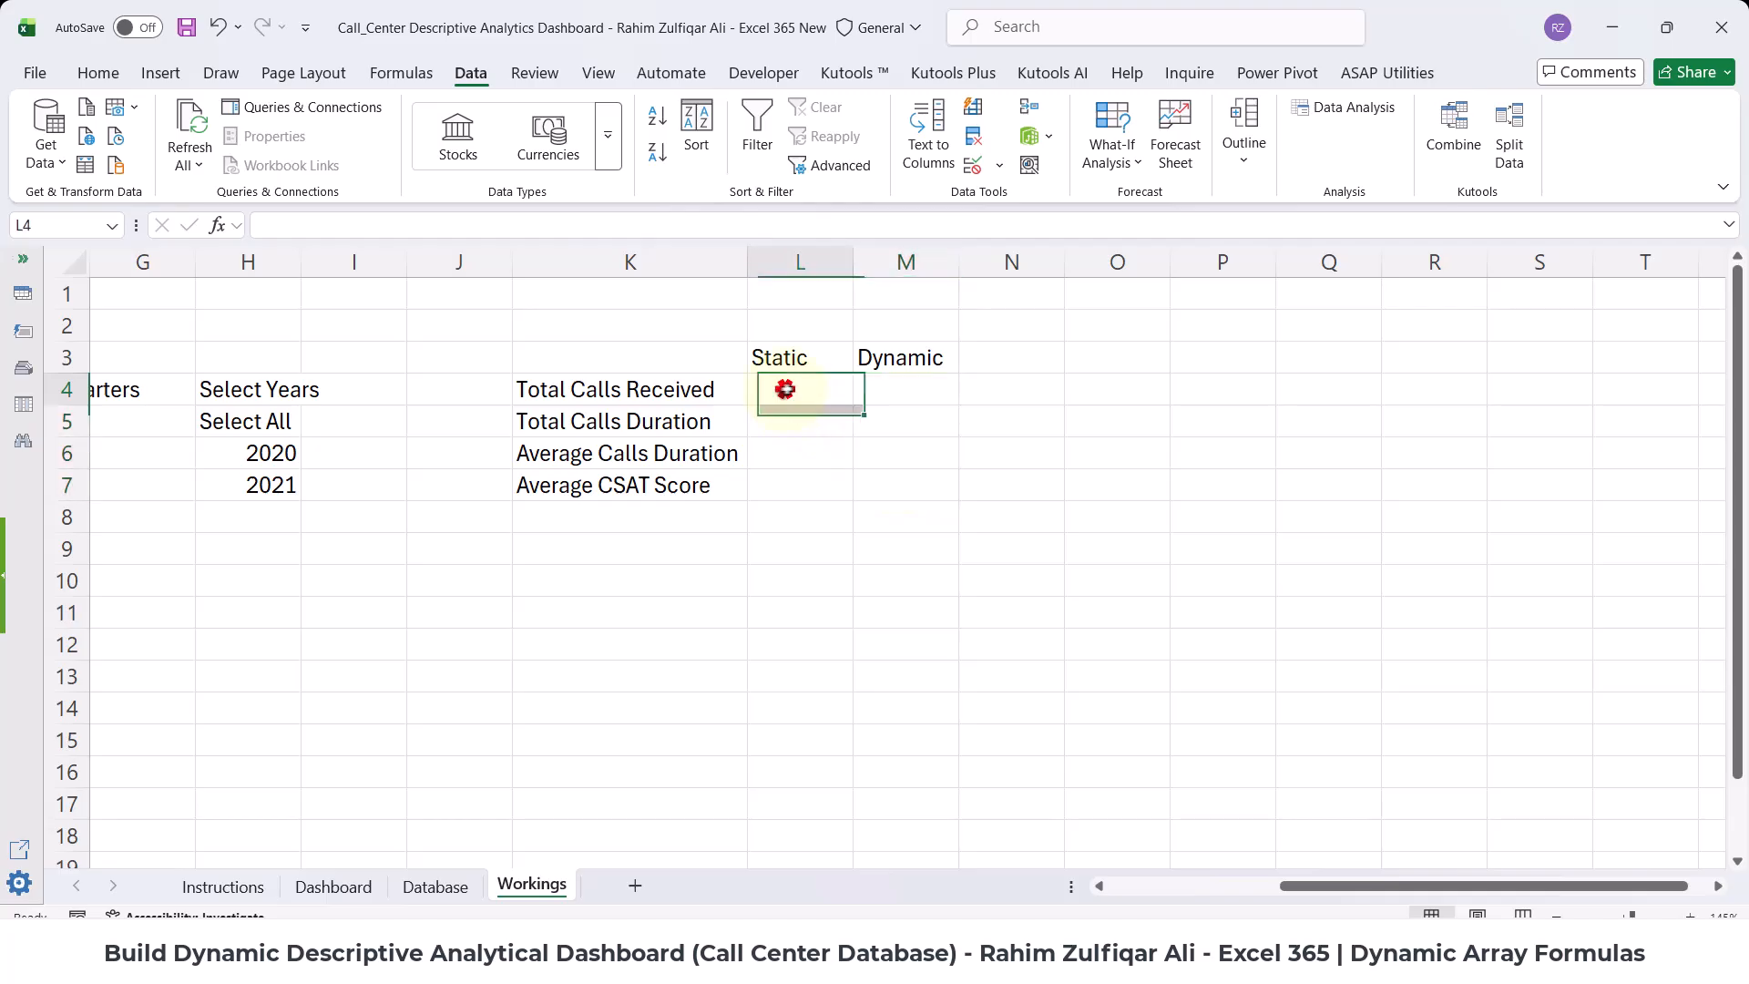
pyautogui.click(625, 386)
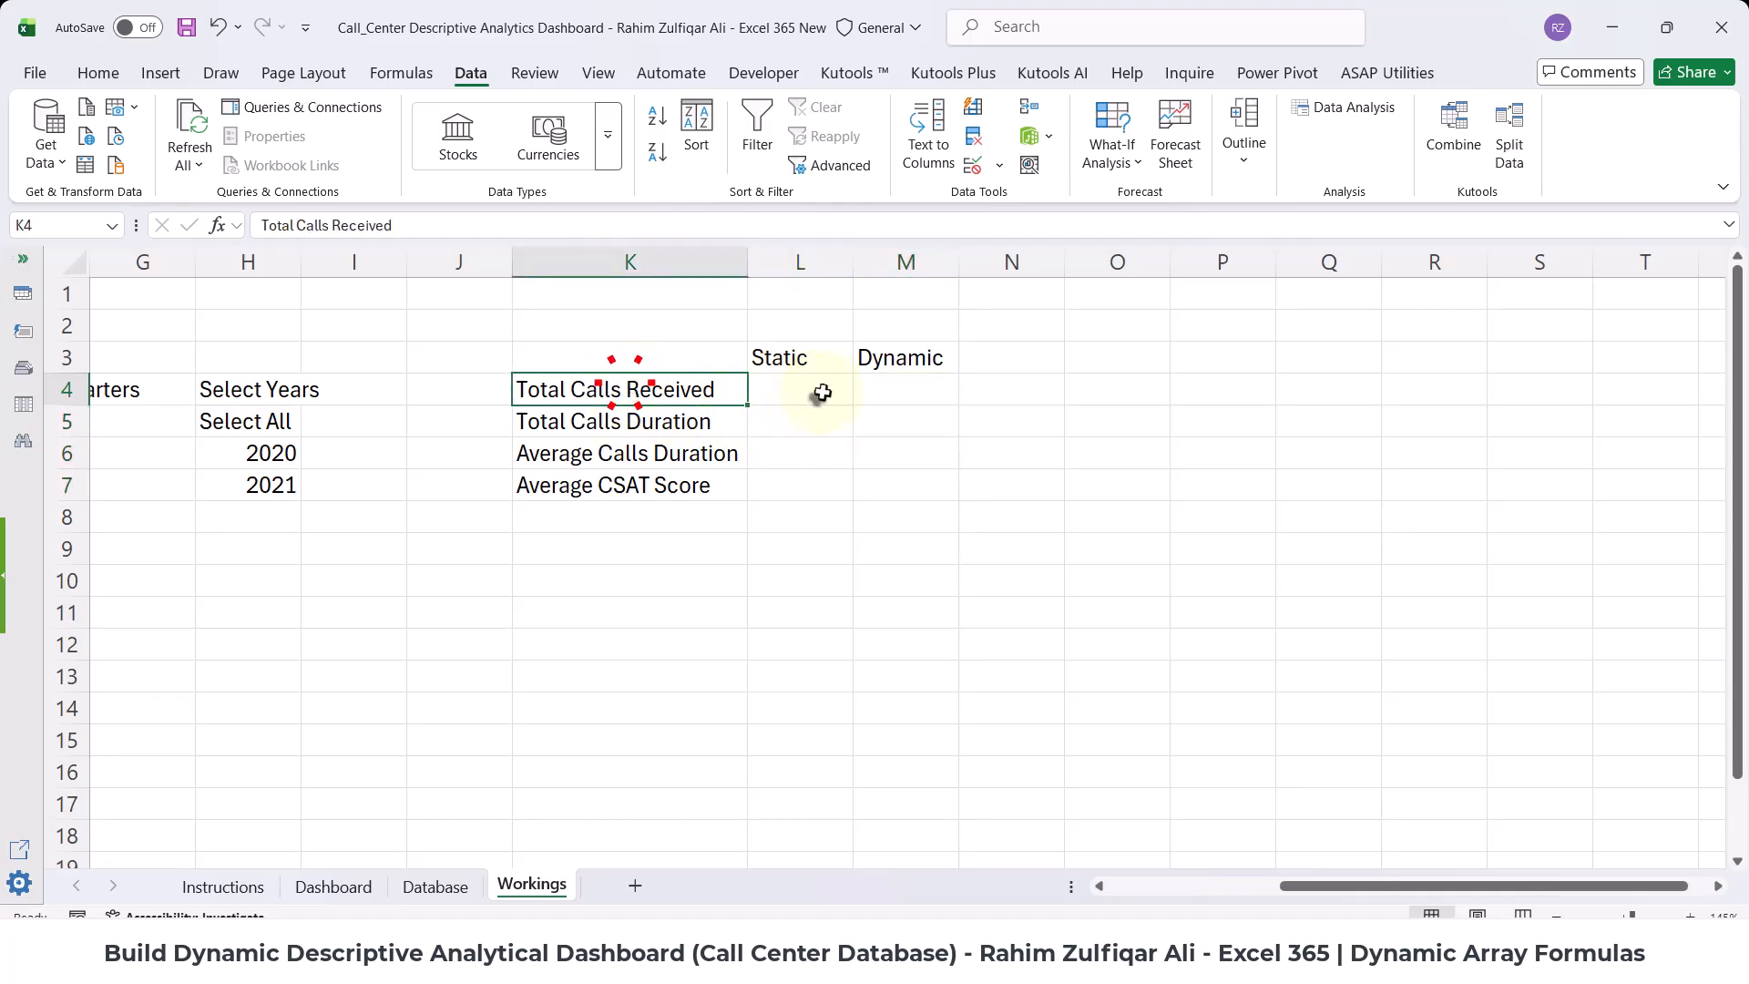
pyautogui.click(821, 393)
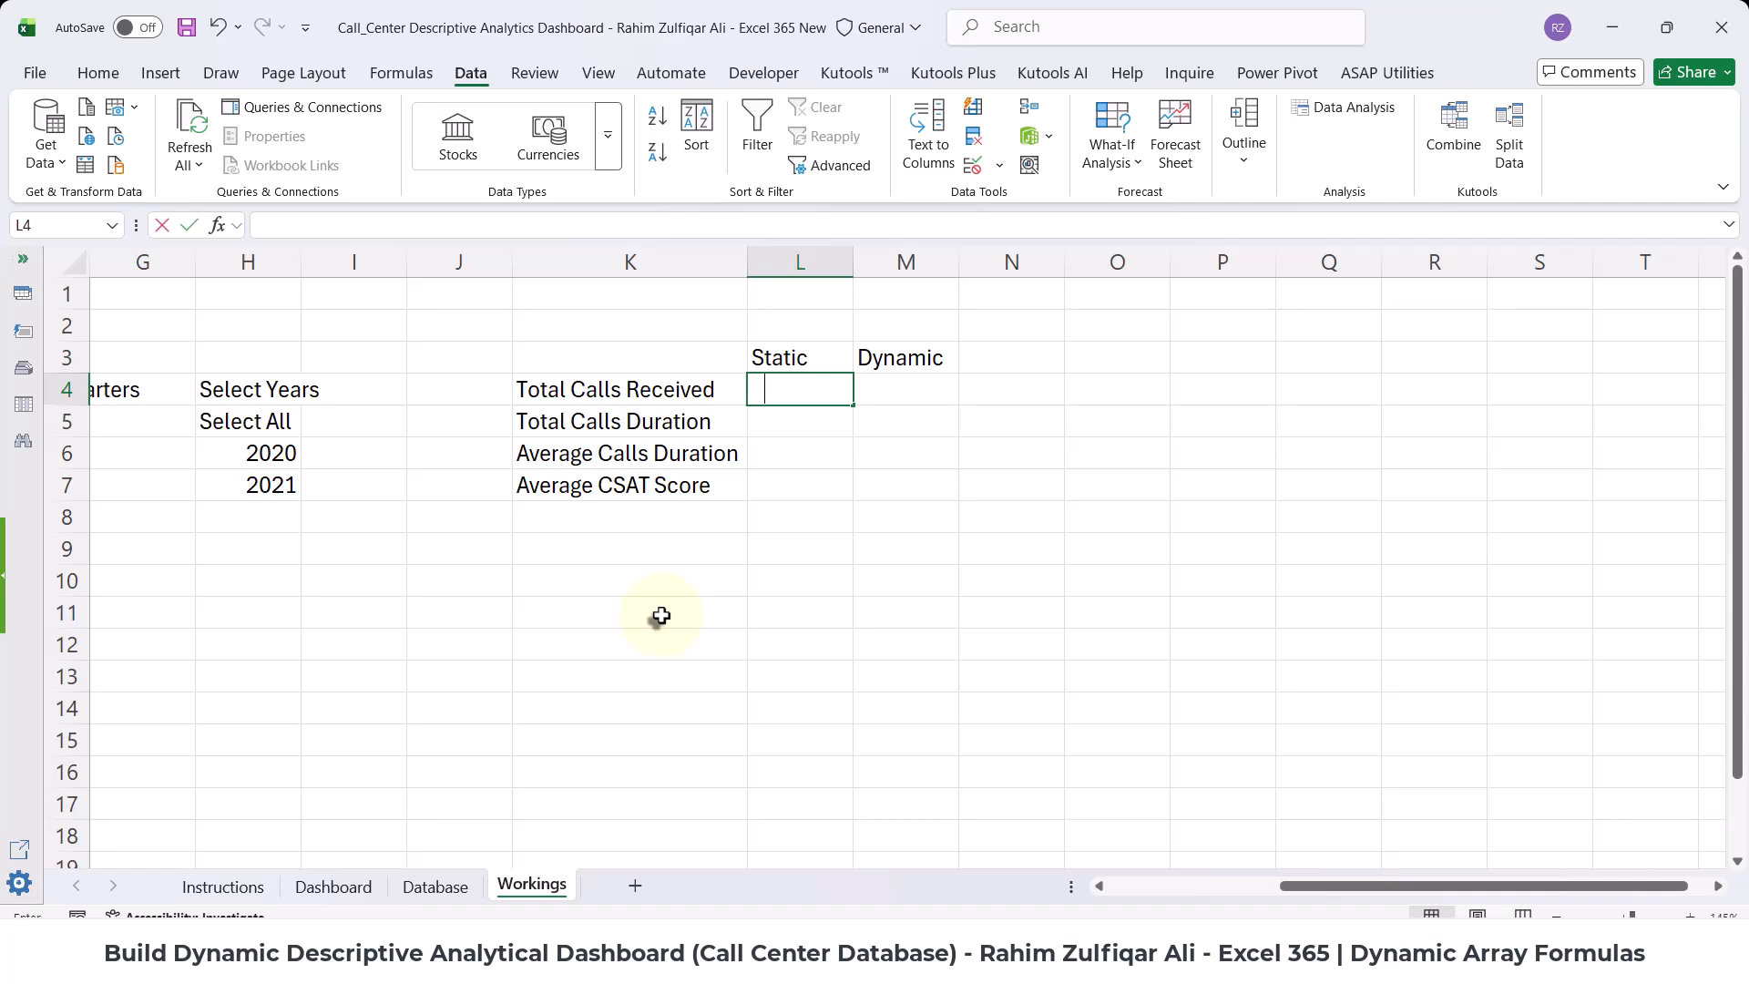
pyautogui.write('=COUNT')
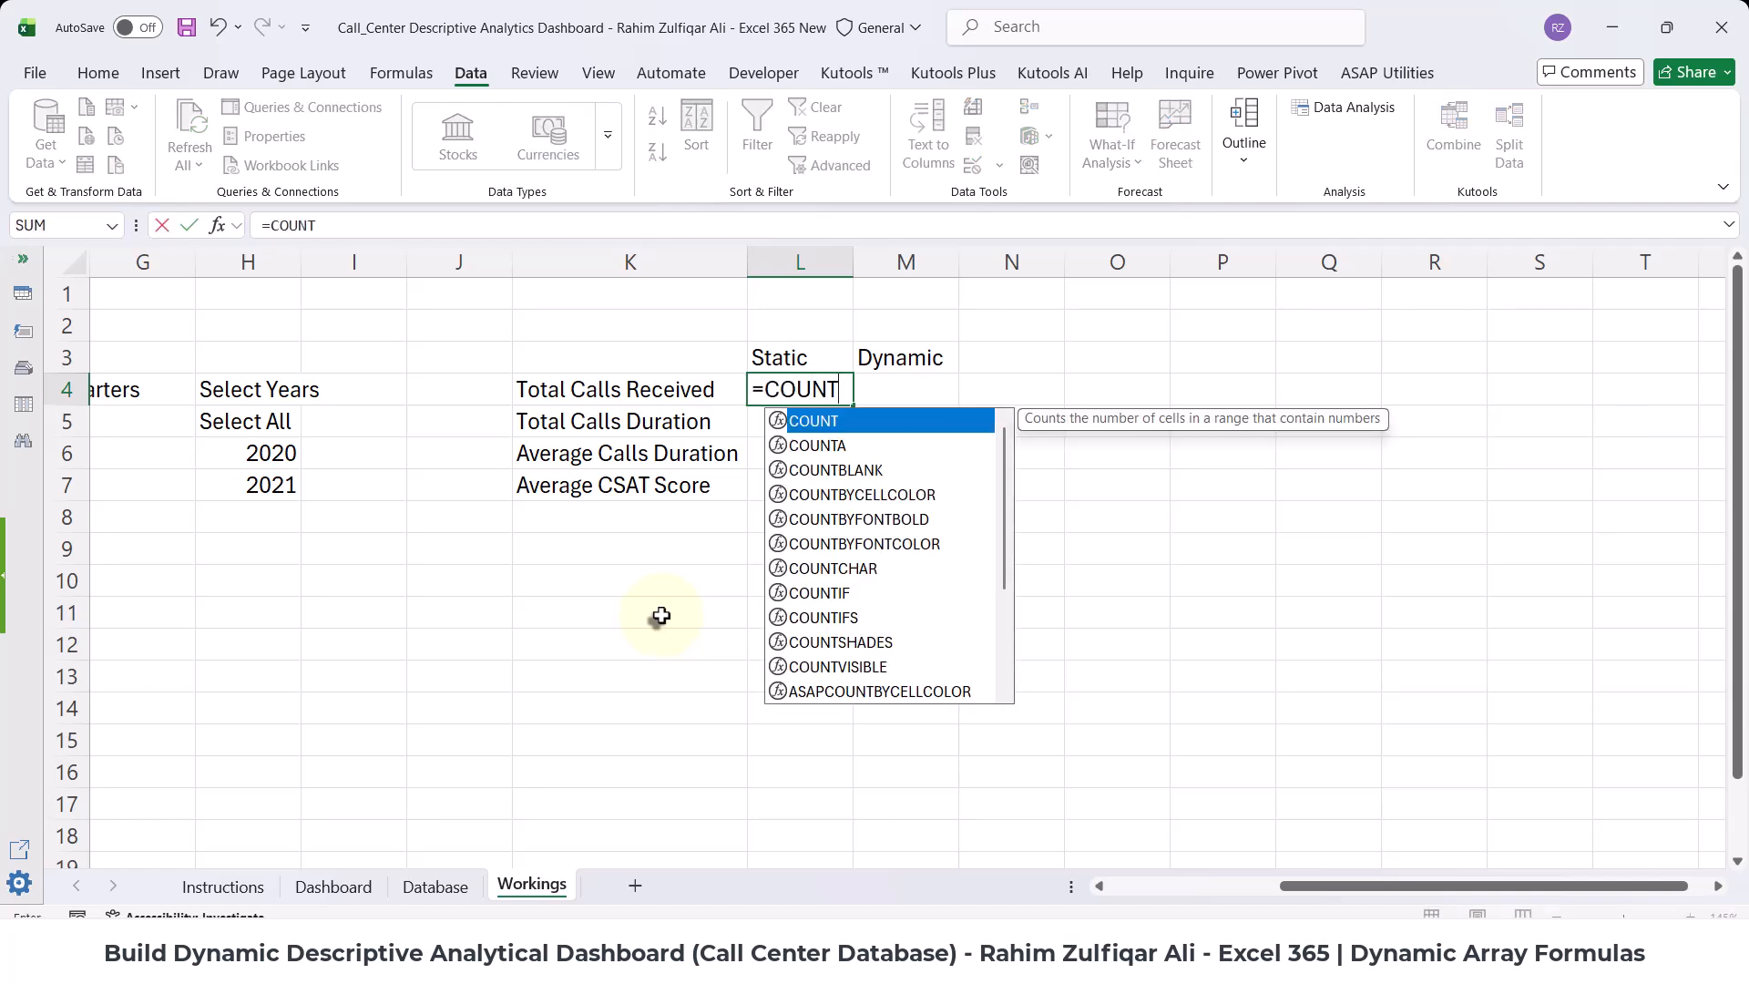
pyautogui.write('A(')
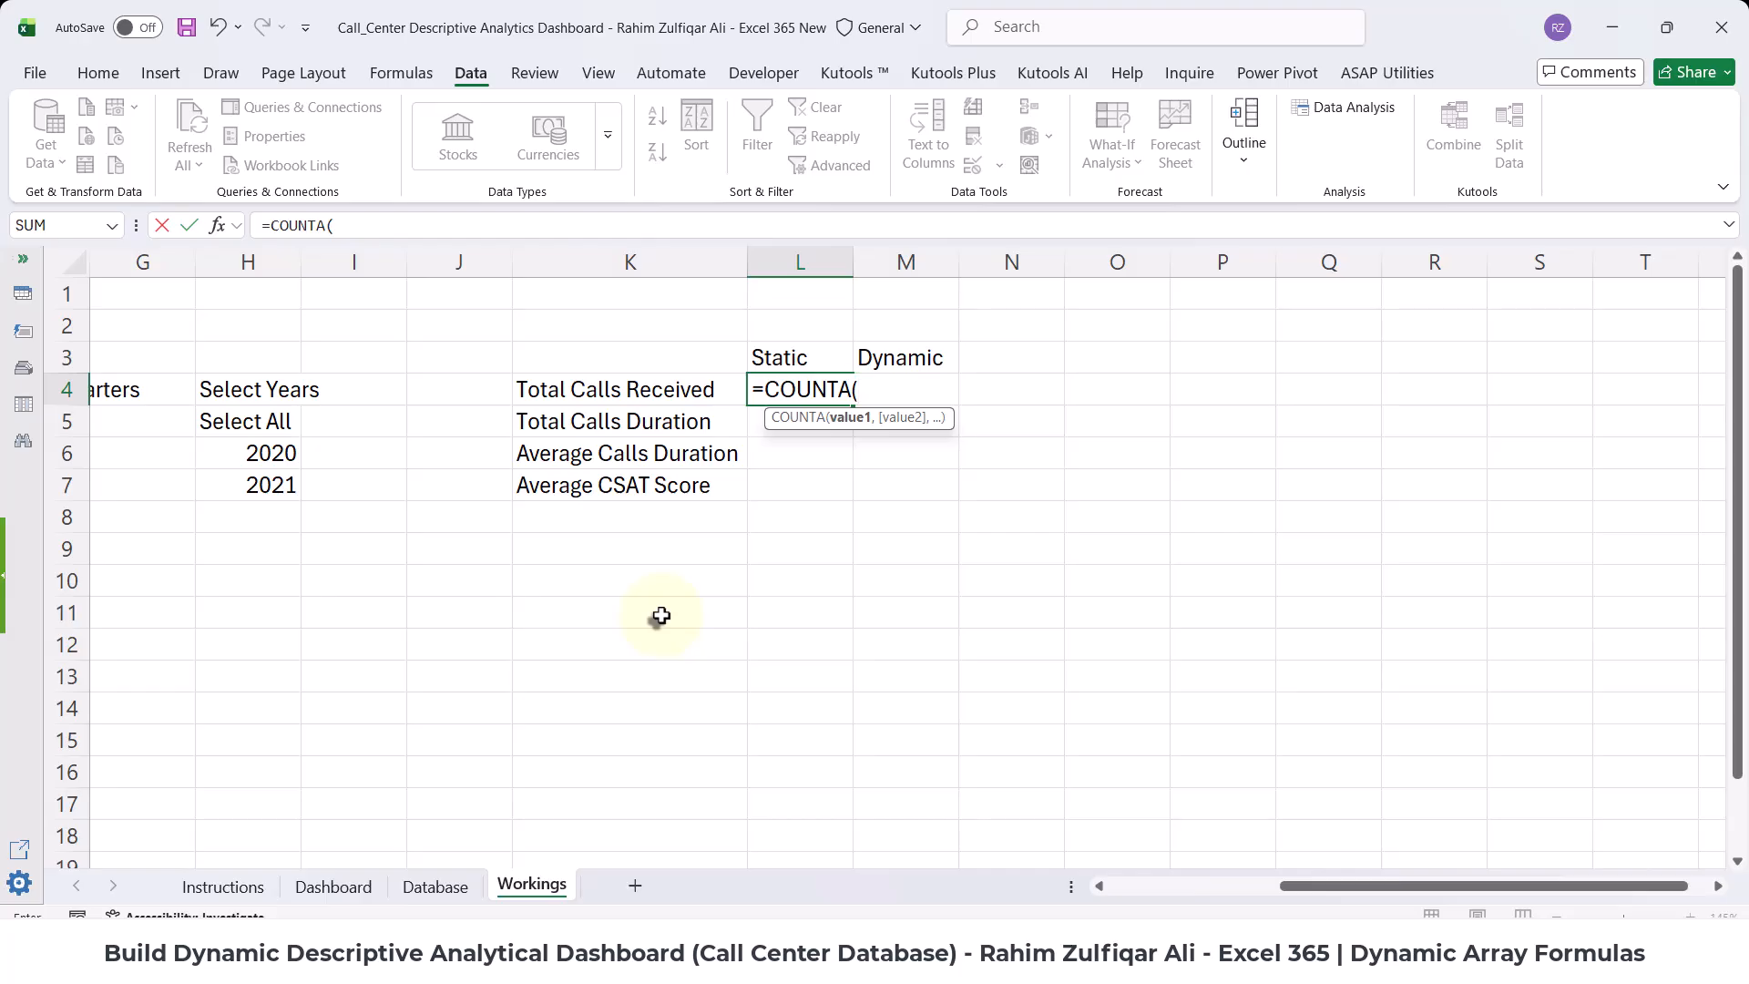
pyautogui.write('DATA')
pyautogui.press('Tab')
pyautogui.write('[')
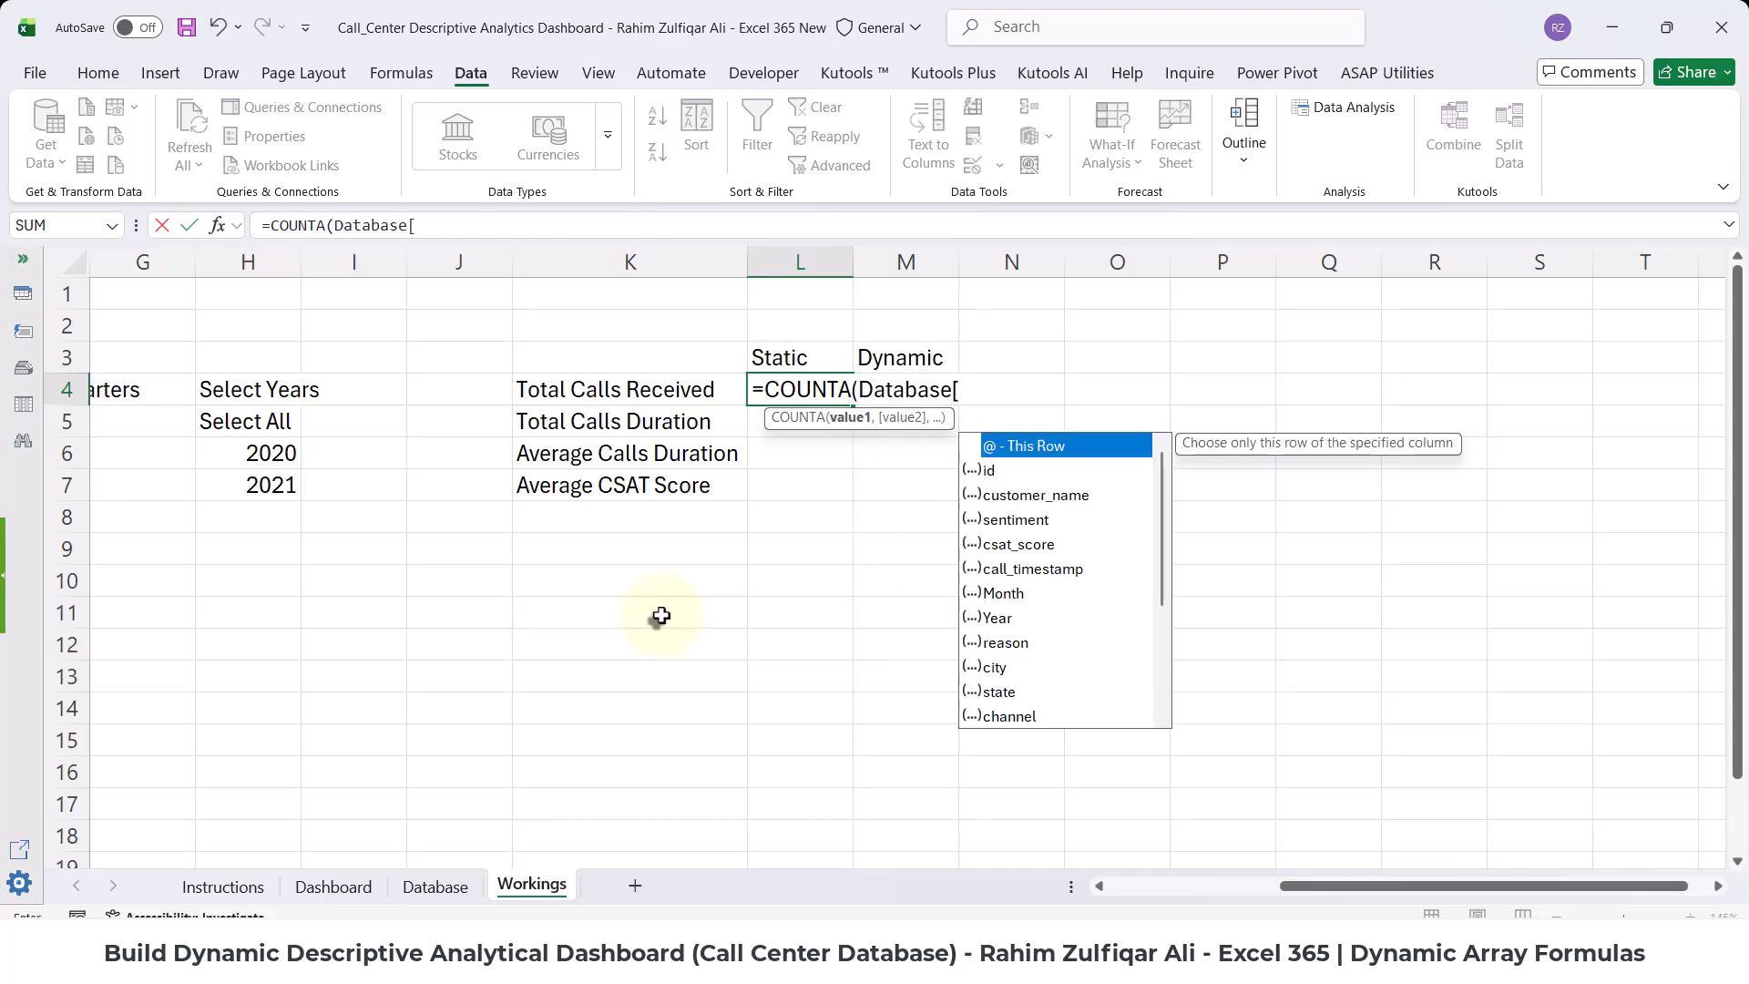
pyautogui.press('Down')
pyautogui.press('Tab')
pyautogui.write(')')
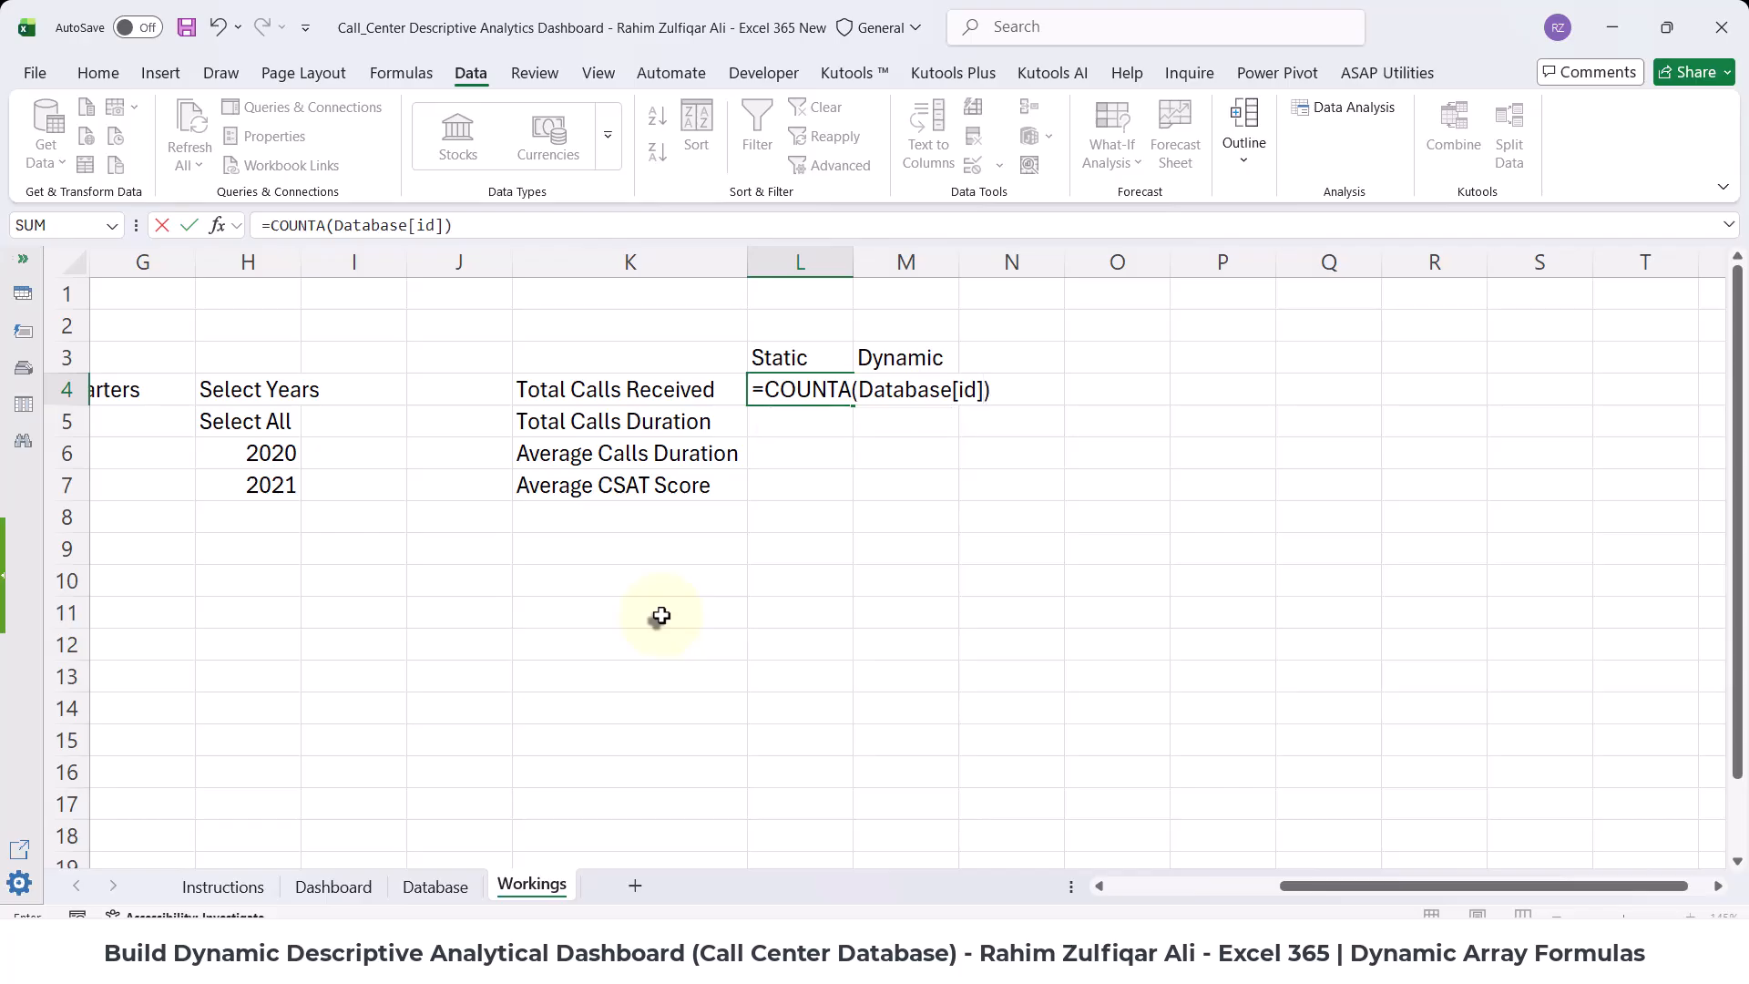
pyautogui.press('Return')
# - Format the Total Calls Received value in L4 with thousands separators and no decimals
pyautogui.click(799, 390)
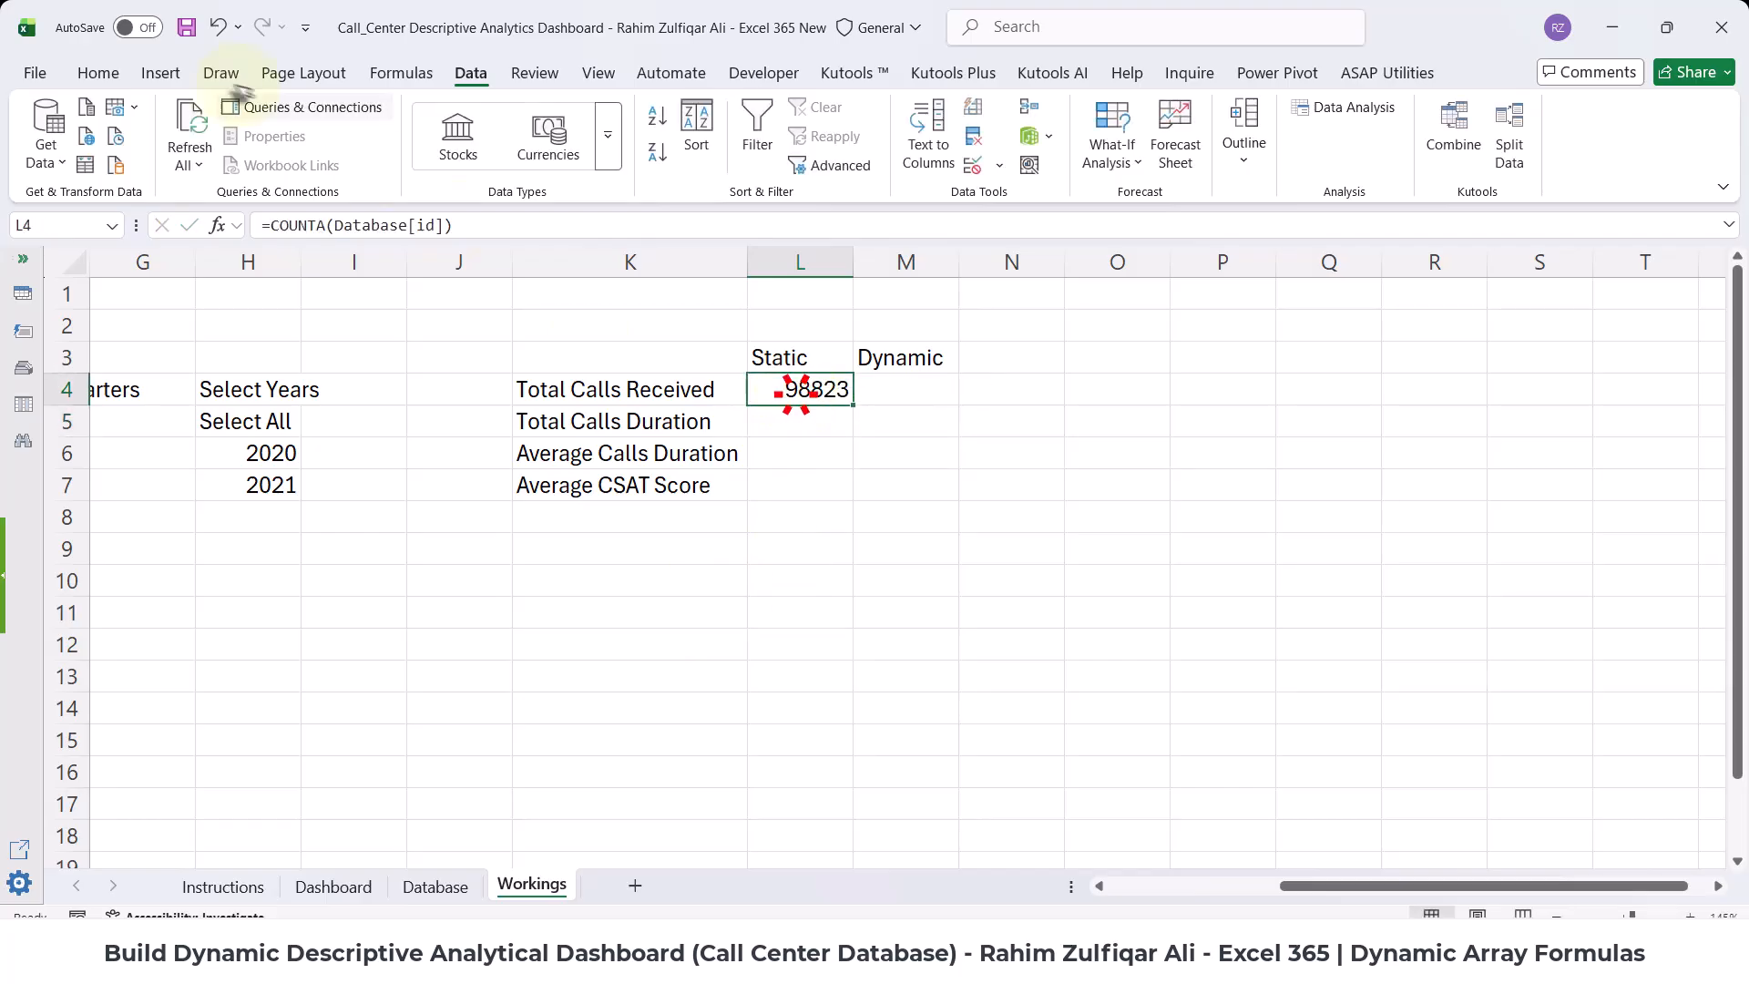
pyautogui.click(91, 72)
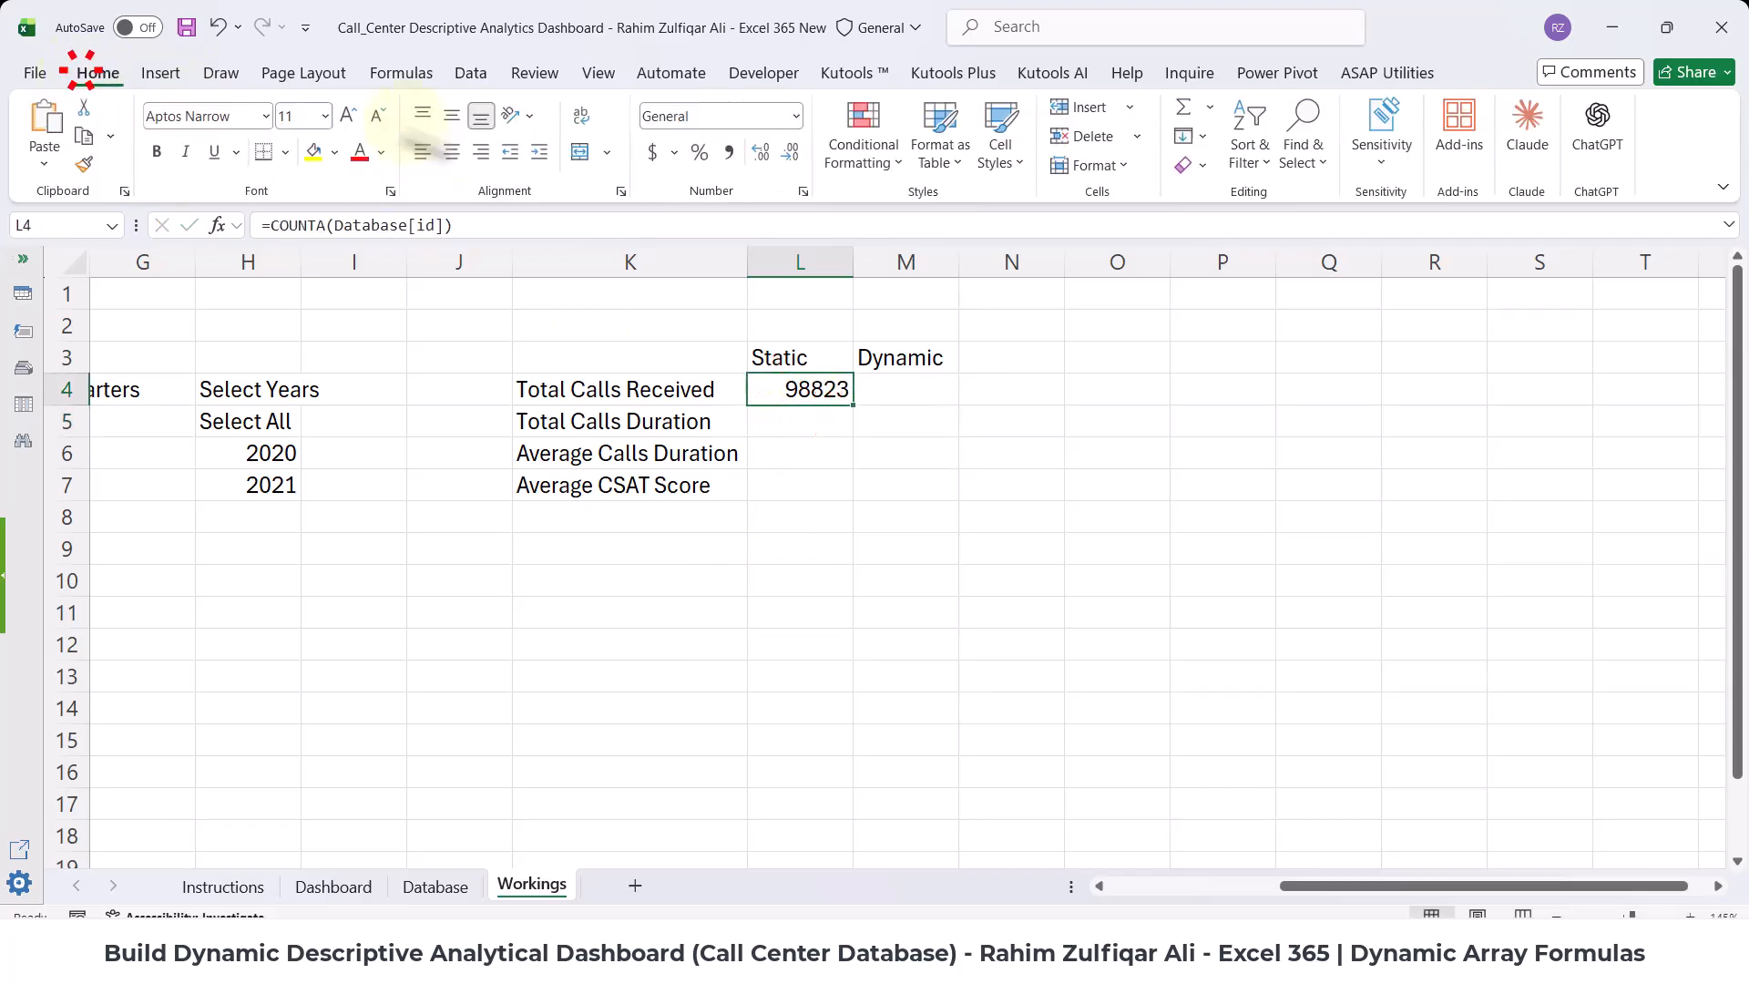
pyautogui.click(730, 152)
pyautogui.click(790, 155)
pyautogui.click(790, 155)
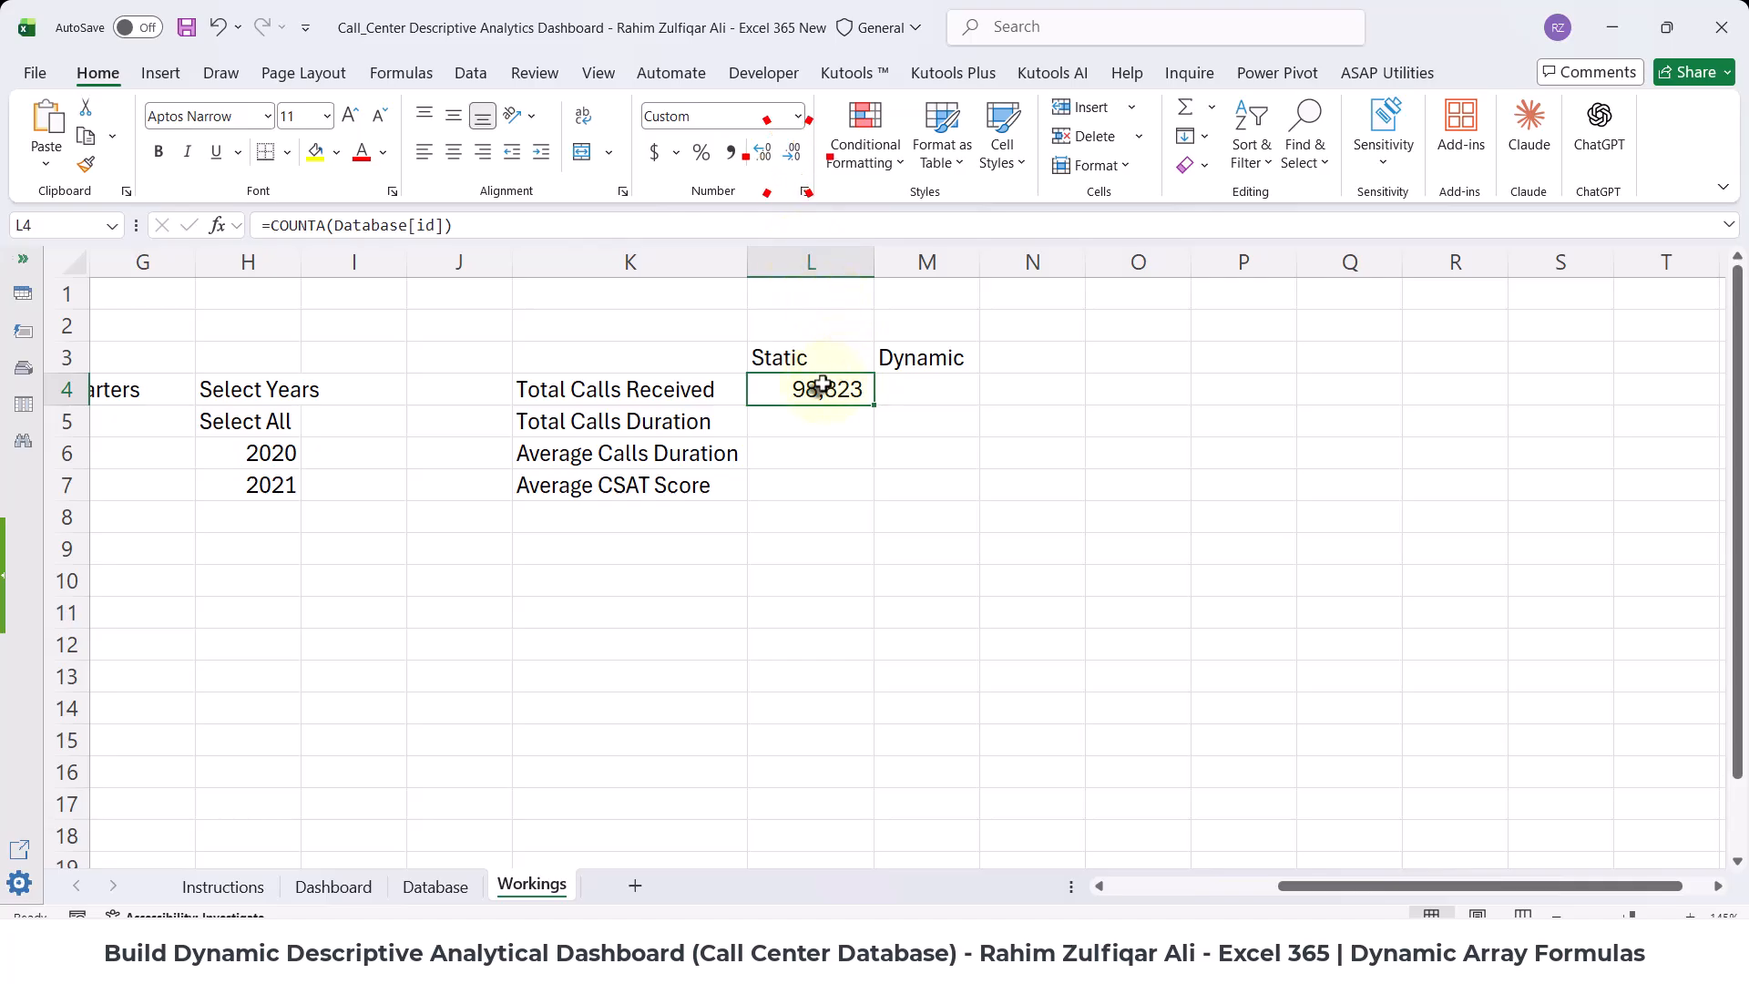
pyautogui.click(811, 416)
pyautogui.click(803, 390)
# - Calculate the static Total Calls Duration in L5 with =SUM(Database[call duration in minutes])
pyautogui.click(796, 418)
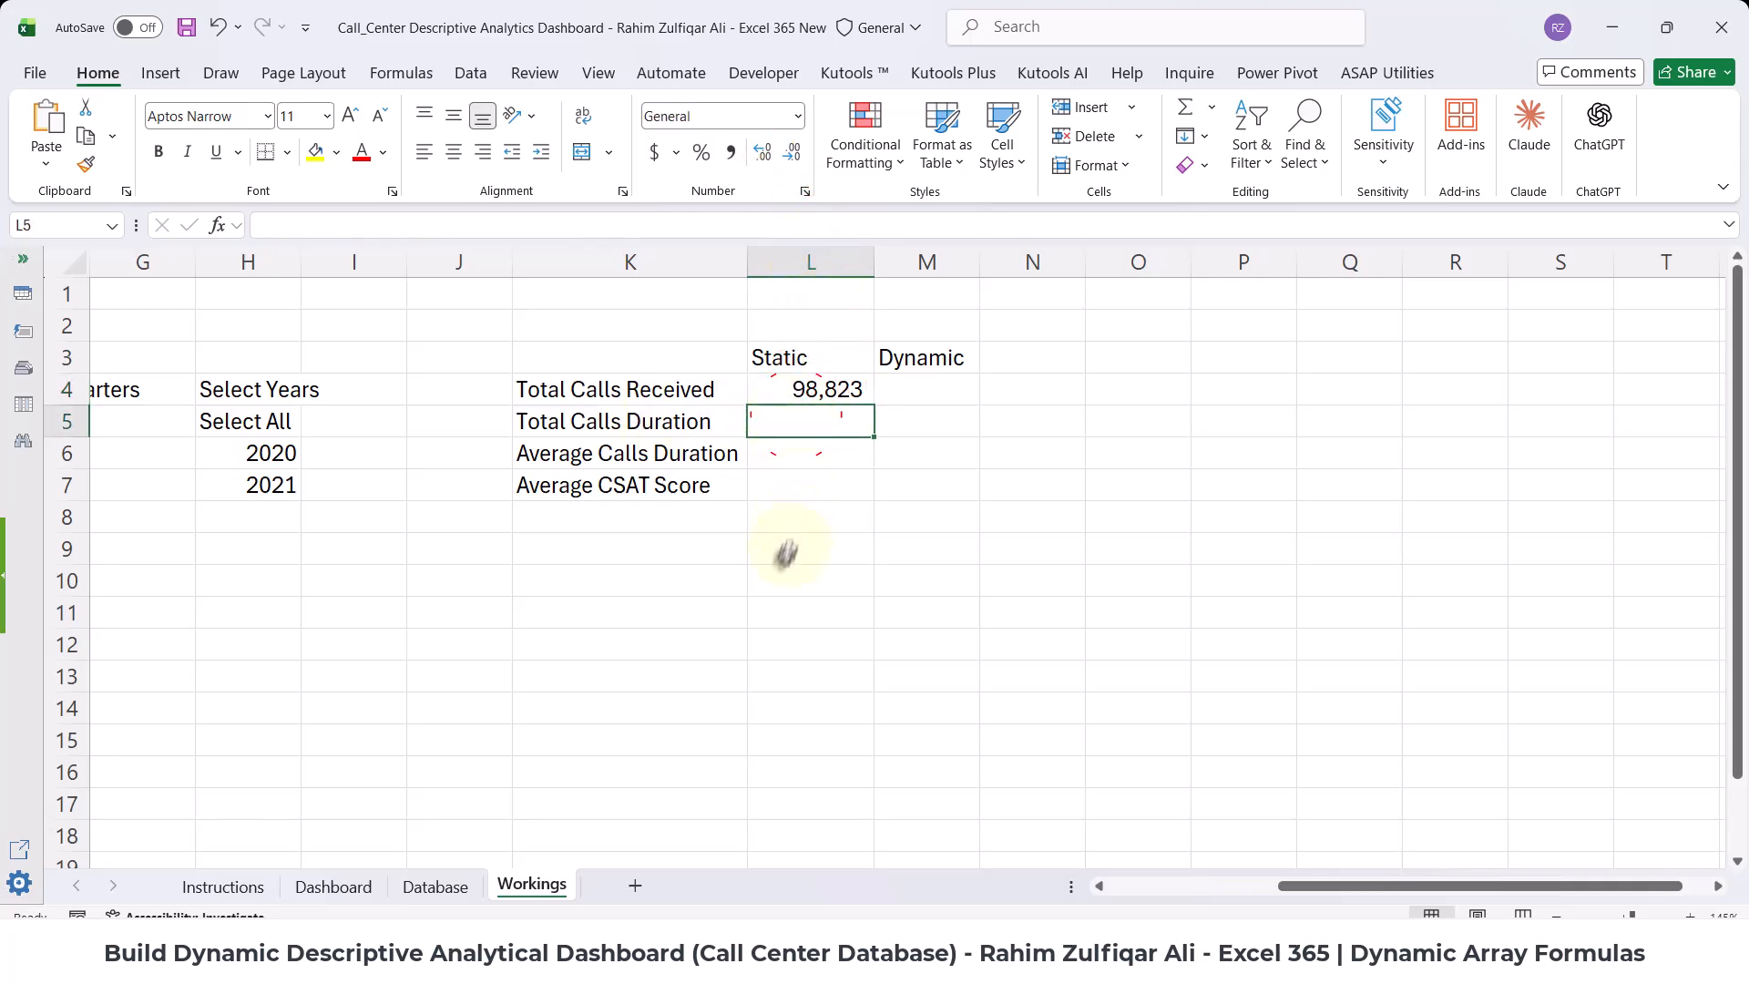
pyautogui.write('=SUM(')
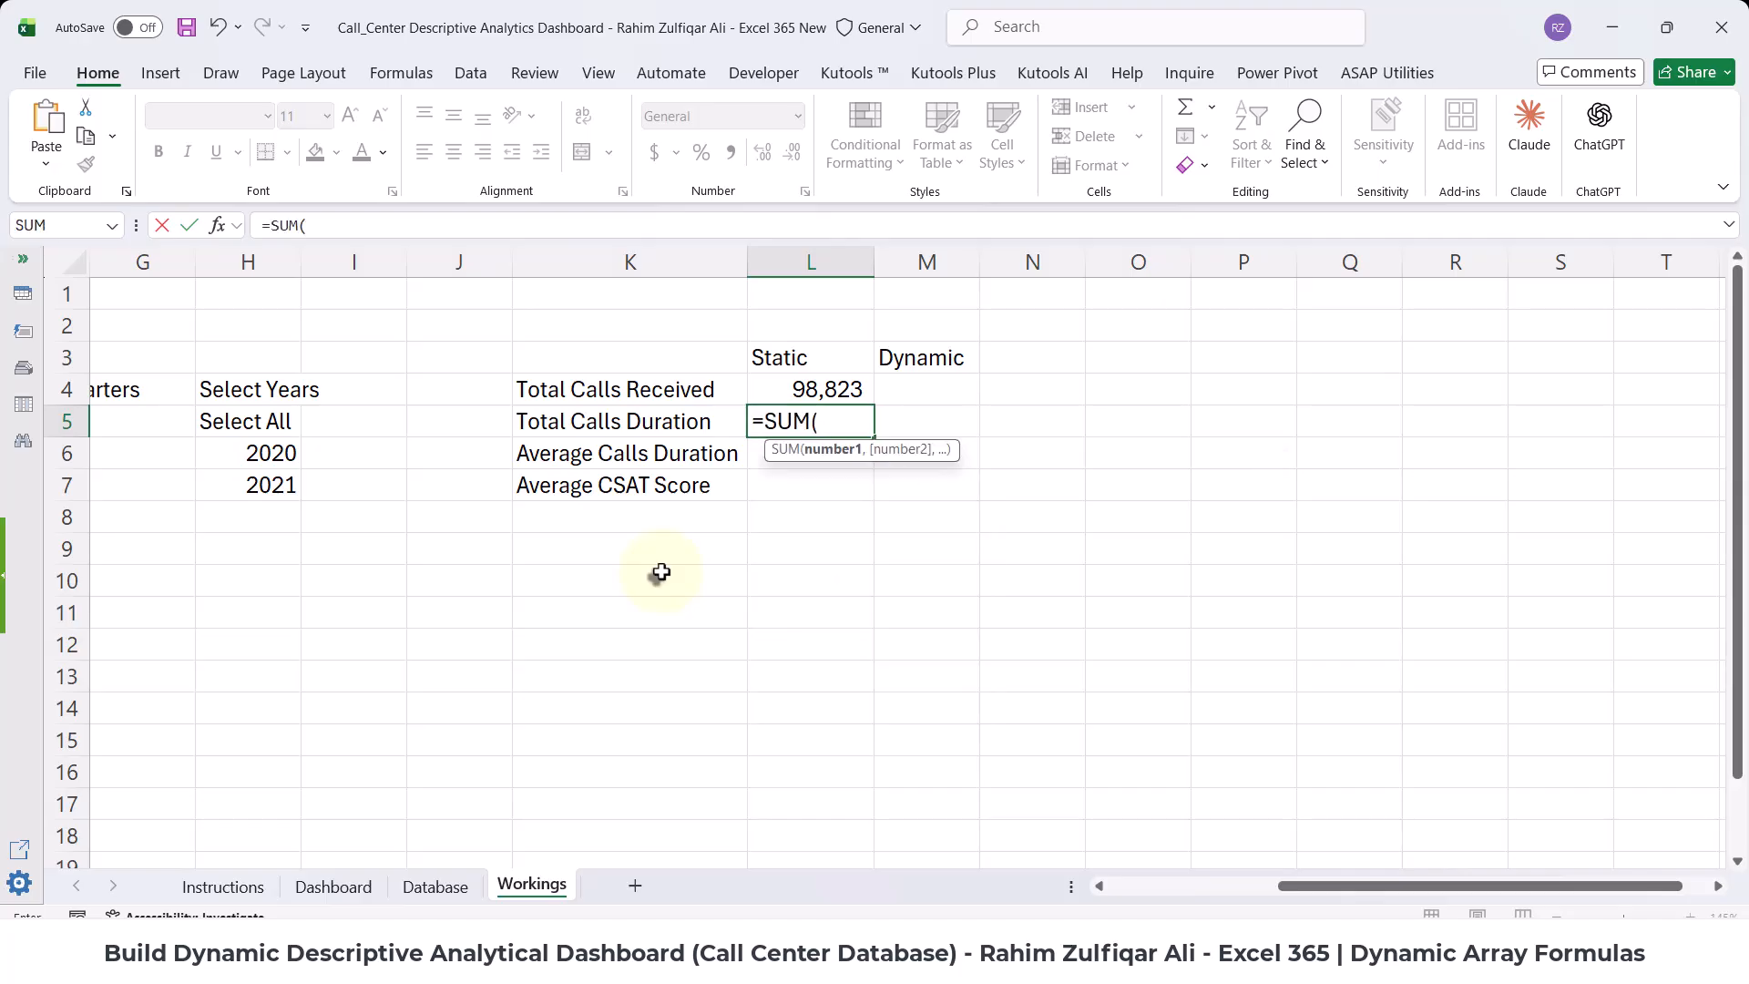
pyautogui.write('Data')
pyautogui.press('Tab')
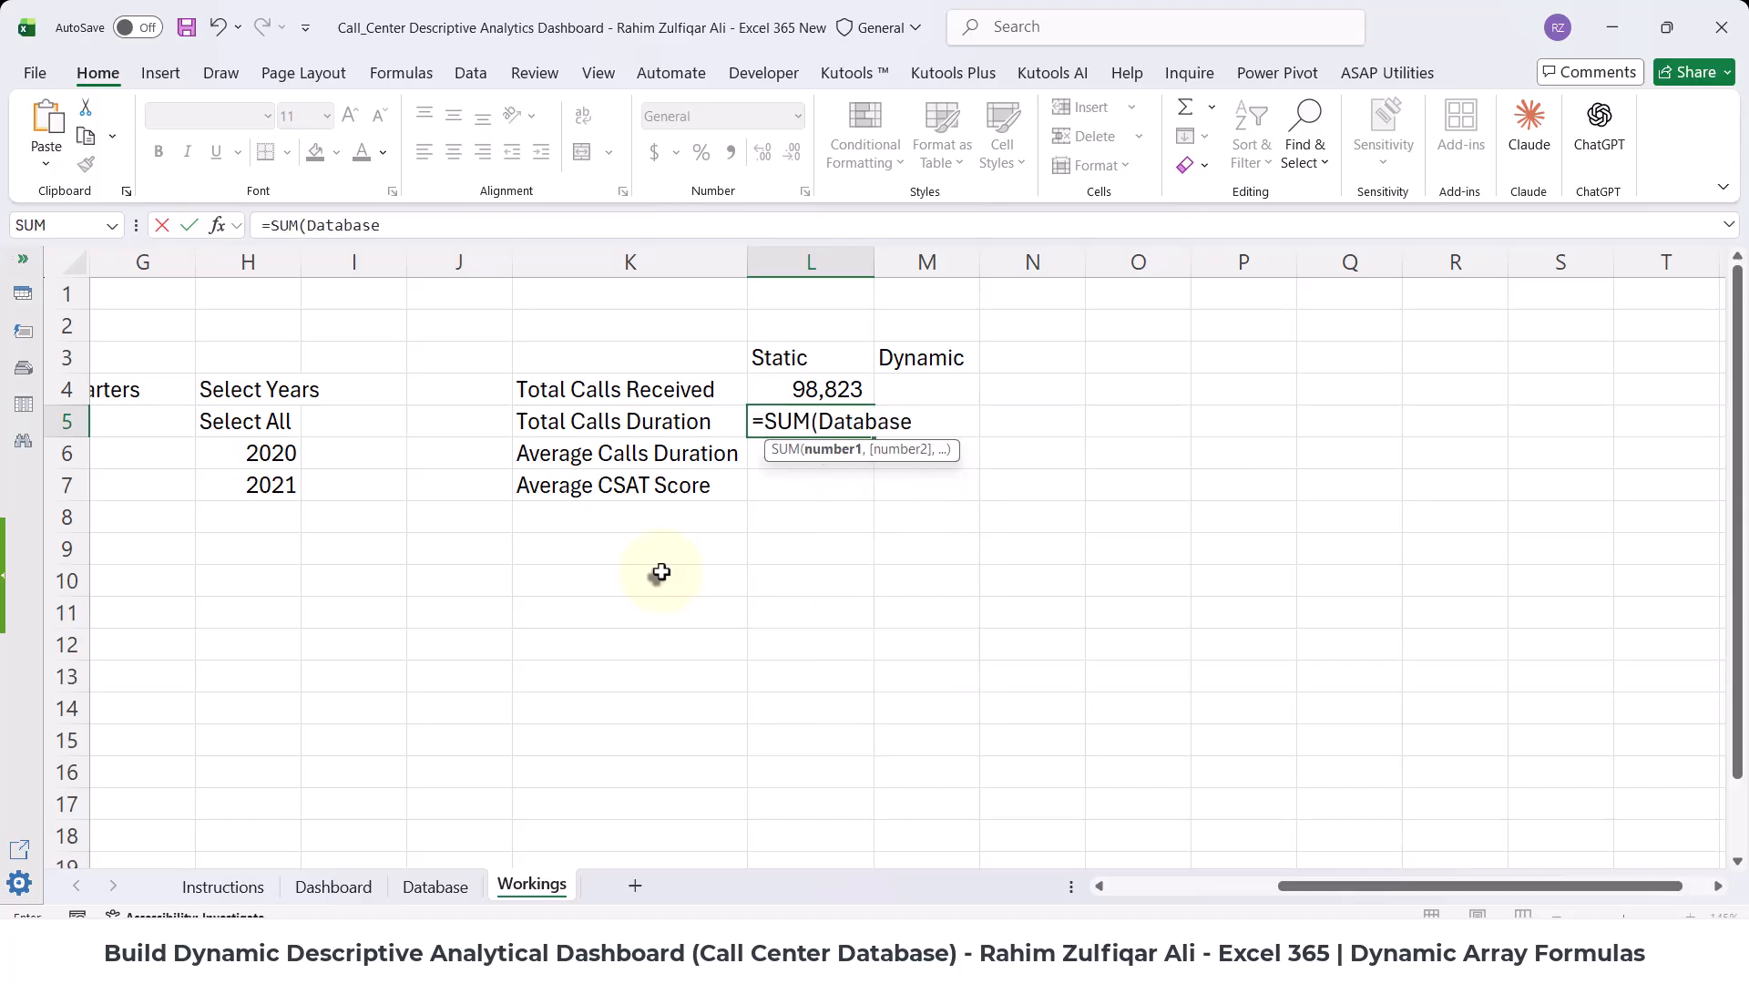
pyautogui.write('[')
pyautogui.press('Down')
pyautogui.press('Down')
pyautogui.press('Down')
pyautogui.press('Down')
pyautogui.press('Down')
pyautogui.press('Down')
pyautogui.press('Down')
pyautogui.press('Down')
pyautogui.press('Down')
pyautogui.press('Down')
pyautogui.press('Down')
pyautogui.press('Down')
pyautogui.press('Down')
pyautogui.press('Down')
pyautogui.press('Down')
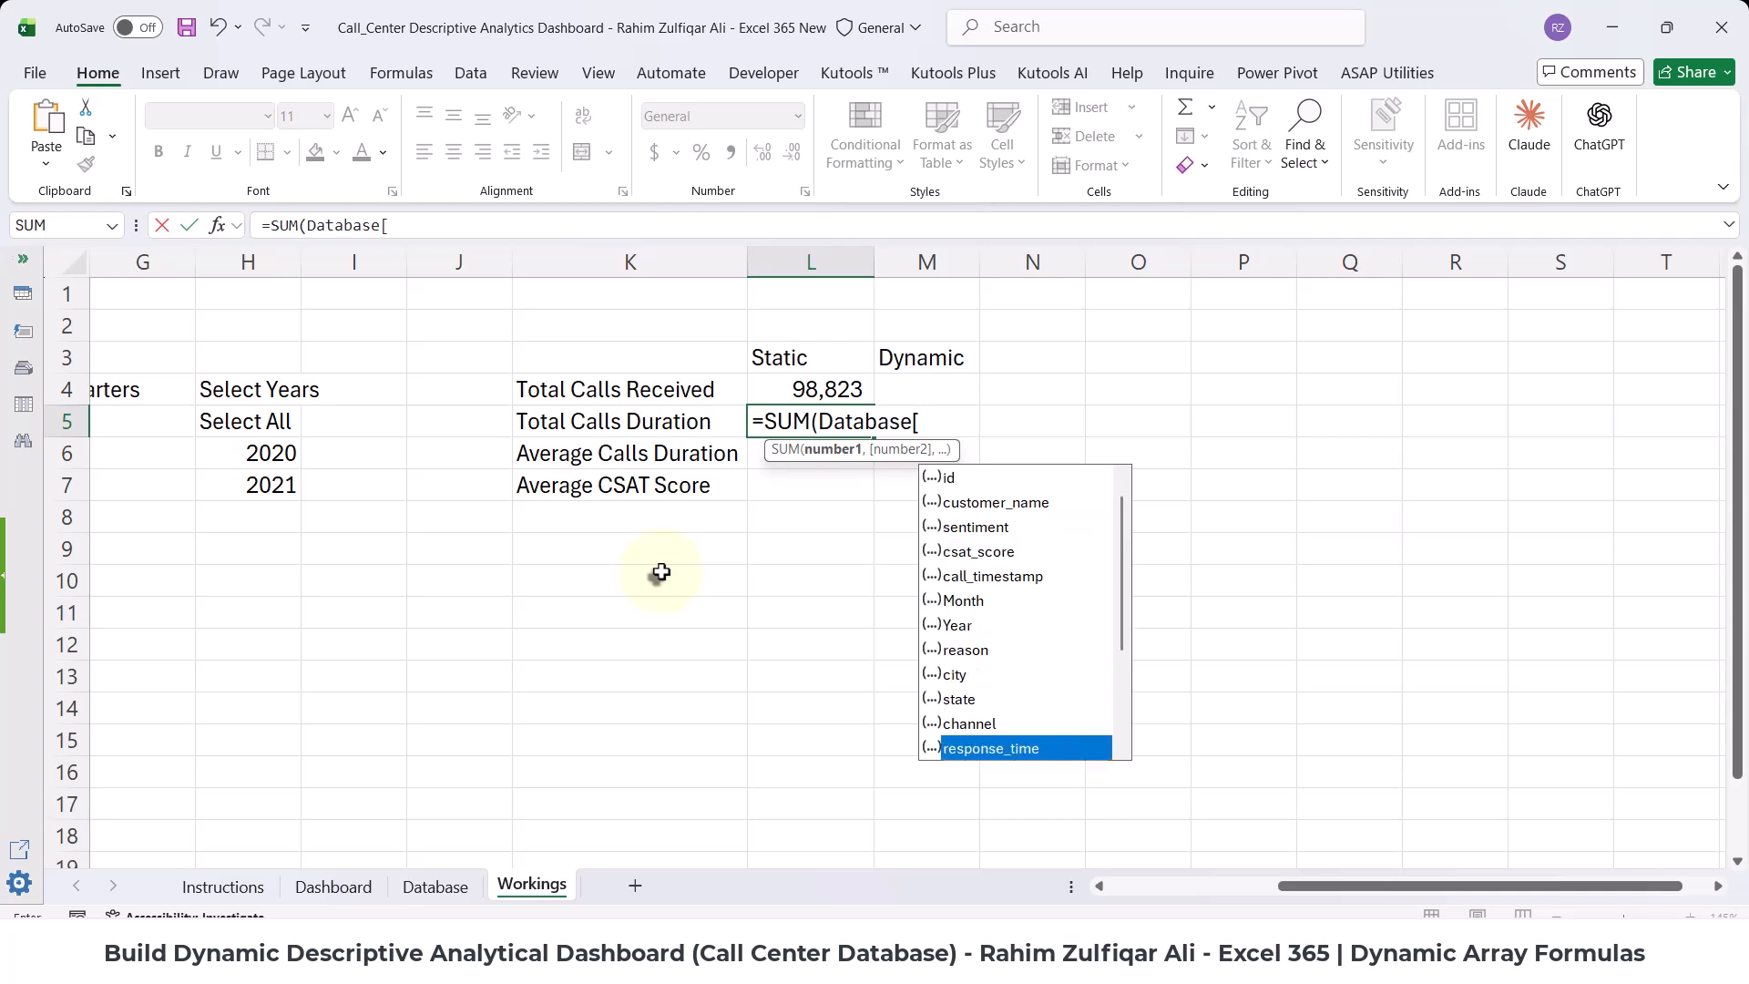
pyautogui.press('Up')
pyautogui.press('Up')
pyautogui.press('Tab')
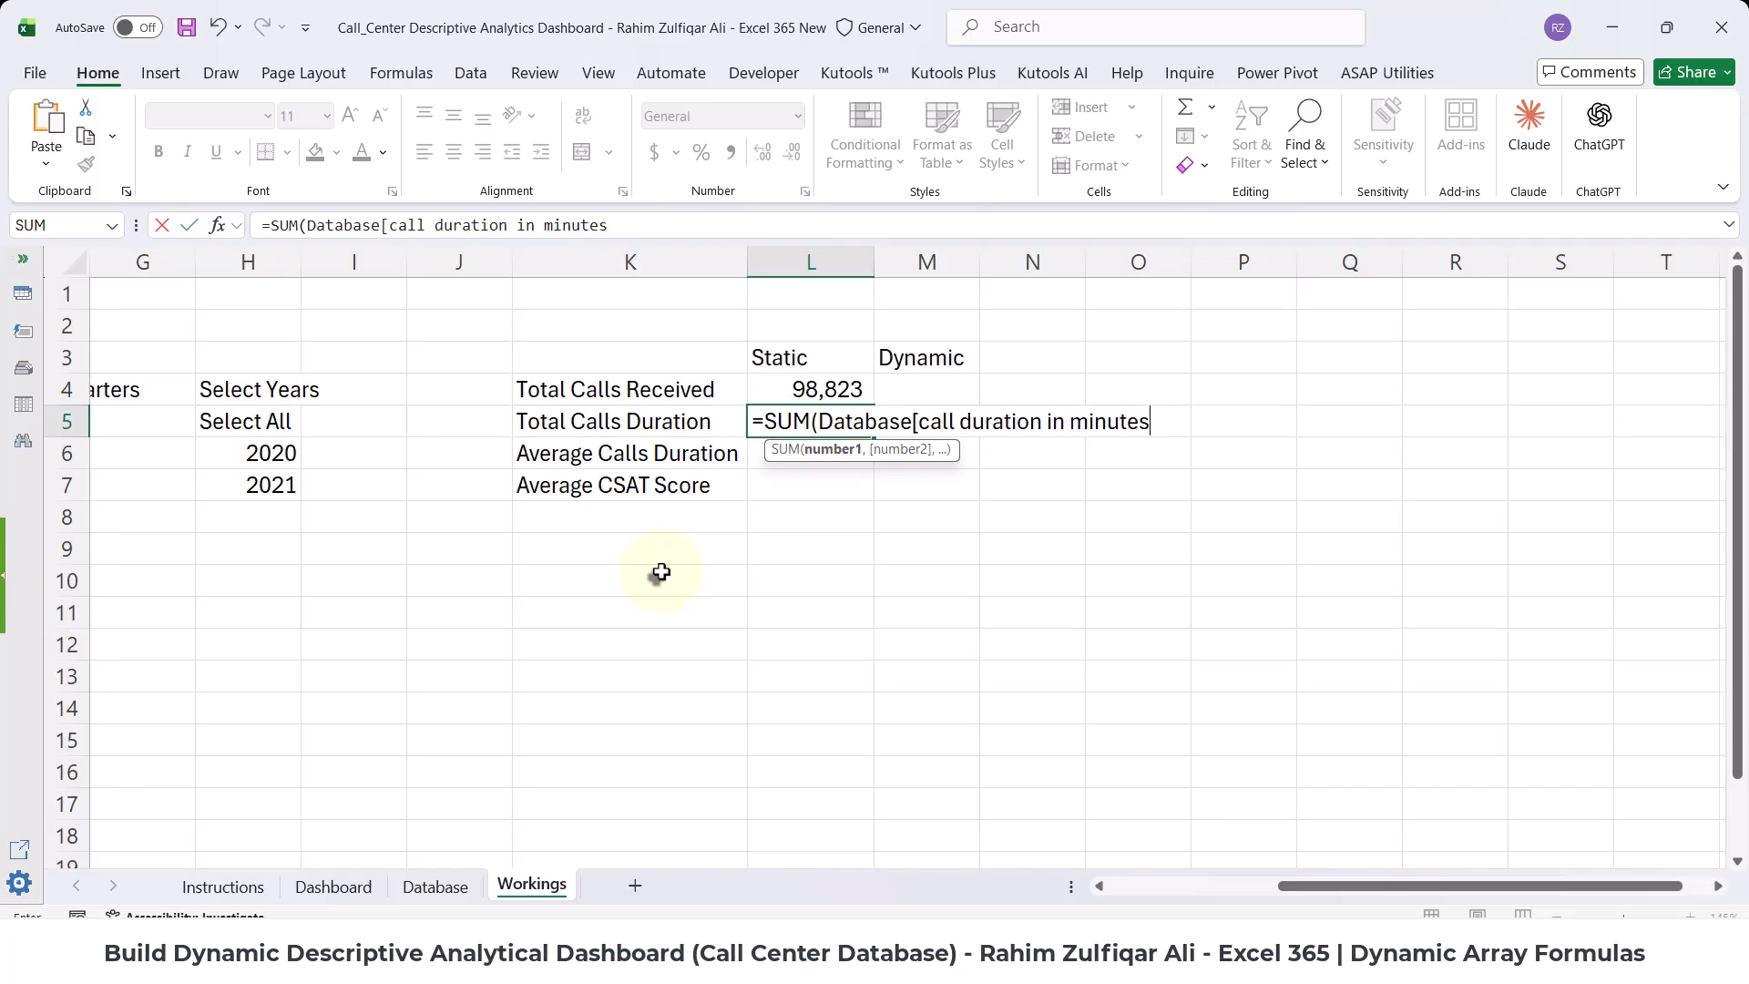
pyautogui.write(')')
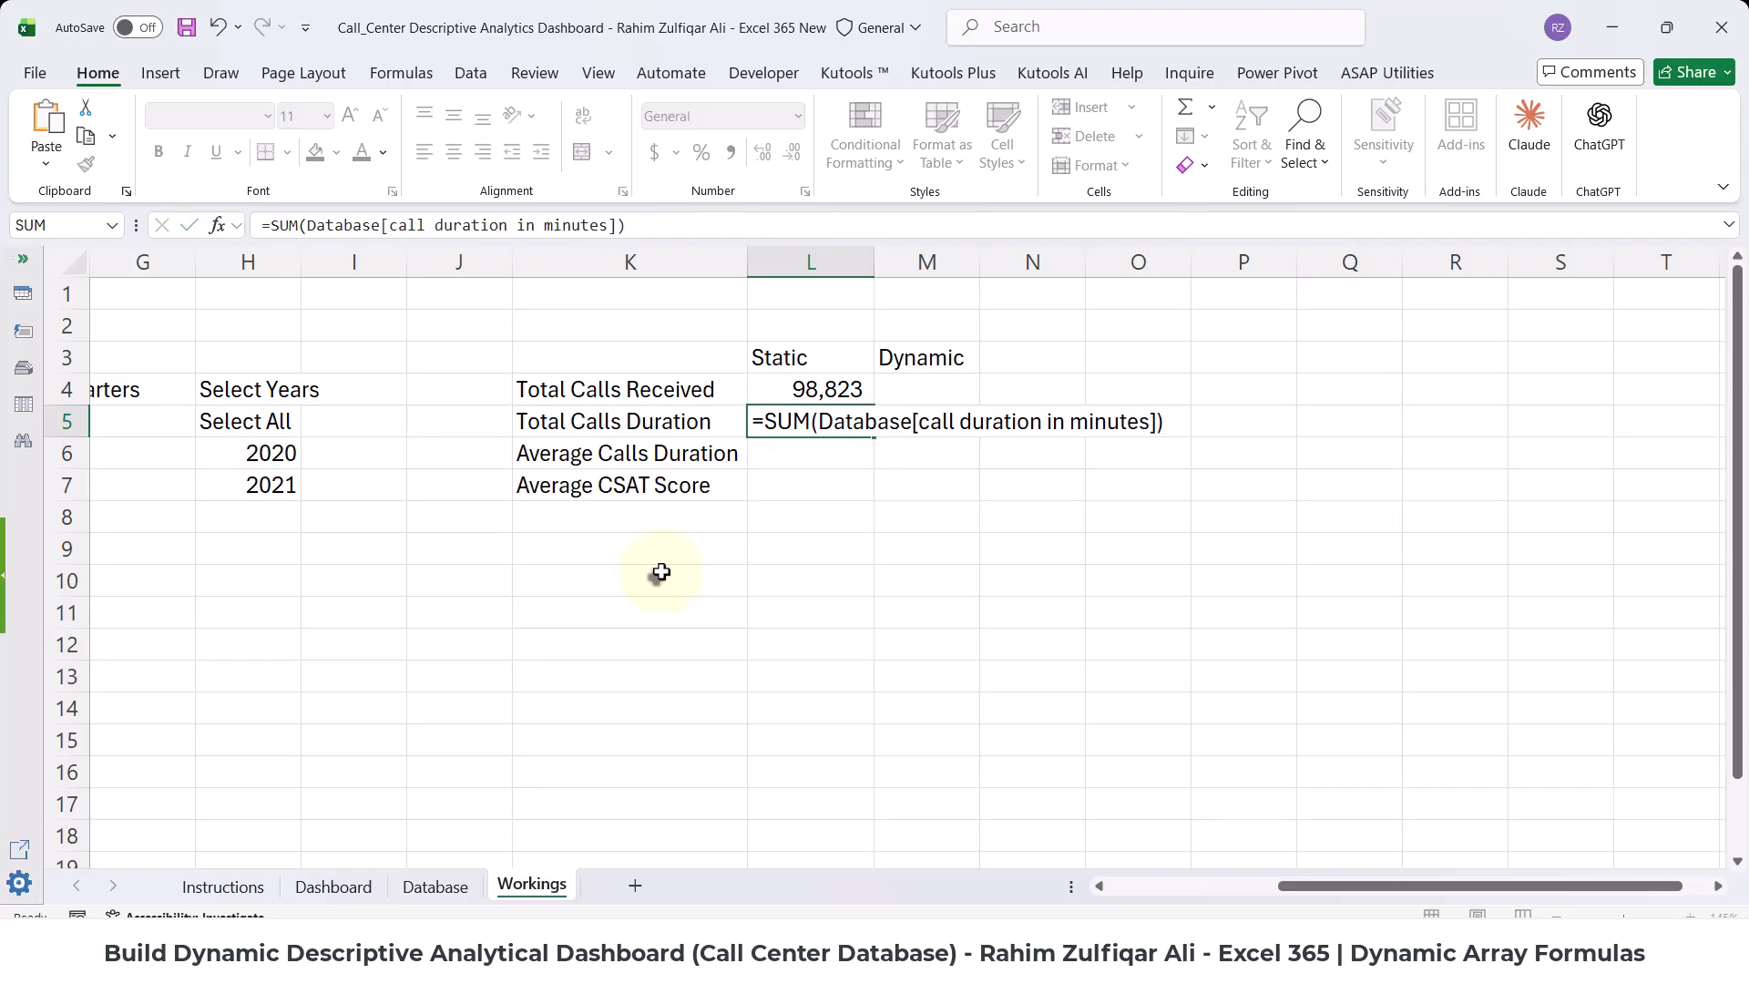
pyautogui.press('Return')
# - Format the Total Calls Duration value in L5 with thousands separators and no decimals
pyautogui.press('Up')
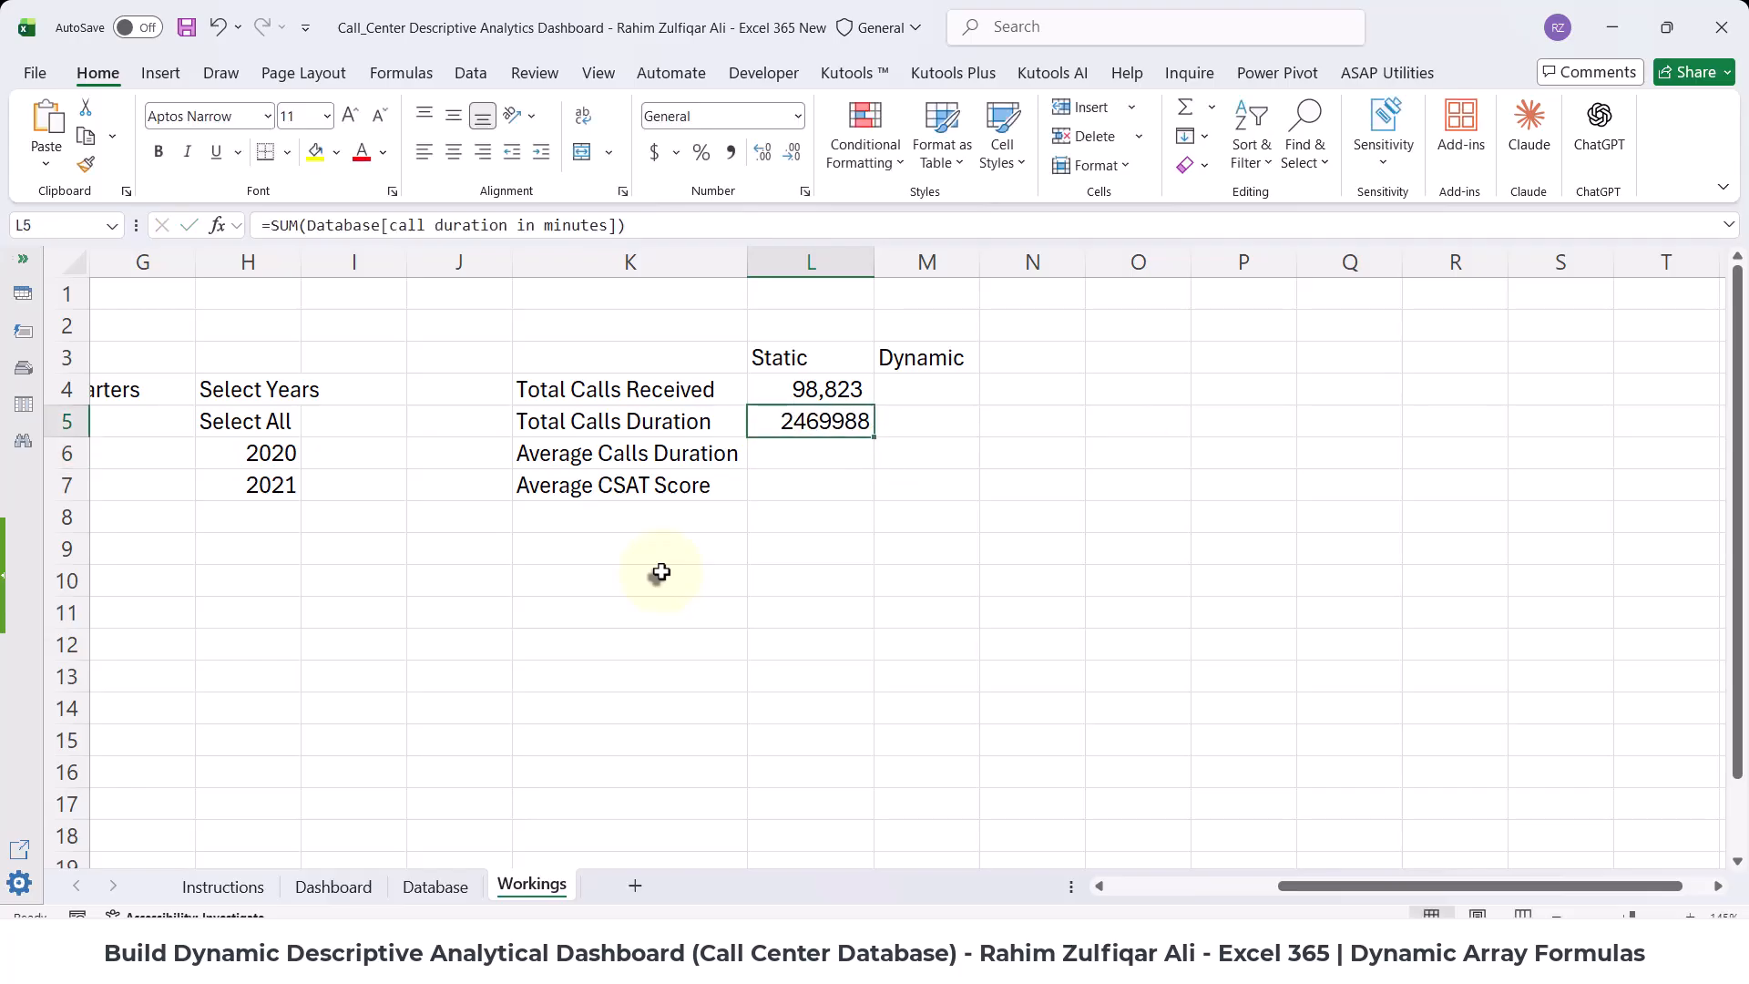
pyautogui.click(734, 160)
pyautogui.click(791, 152)
pyautogui.click(791, 152)
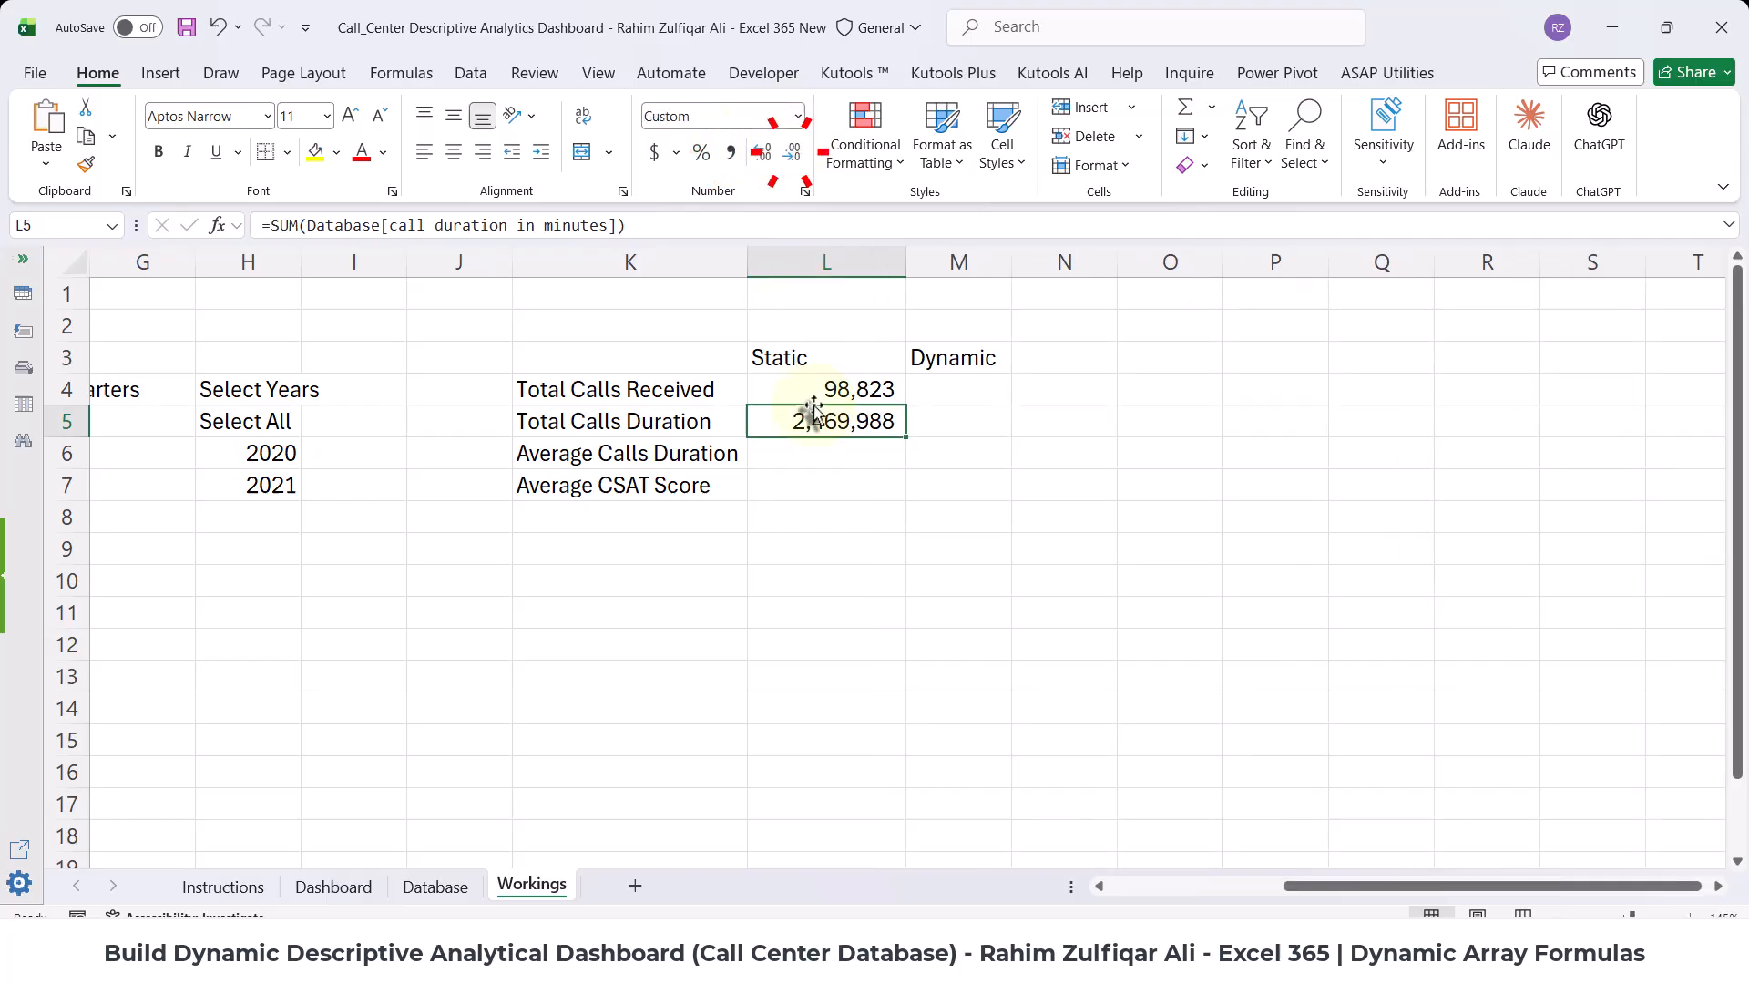
# - Calculate the static Average Calls Duration in L6 with =AVERAGE(Database[call duration in minutes]) and format it in comma style with two decimals
pyautogui.click(802, 453)
pyautogui.write('=AVERAGE(')
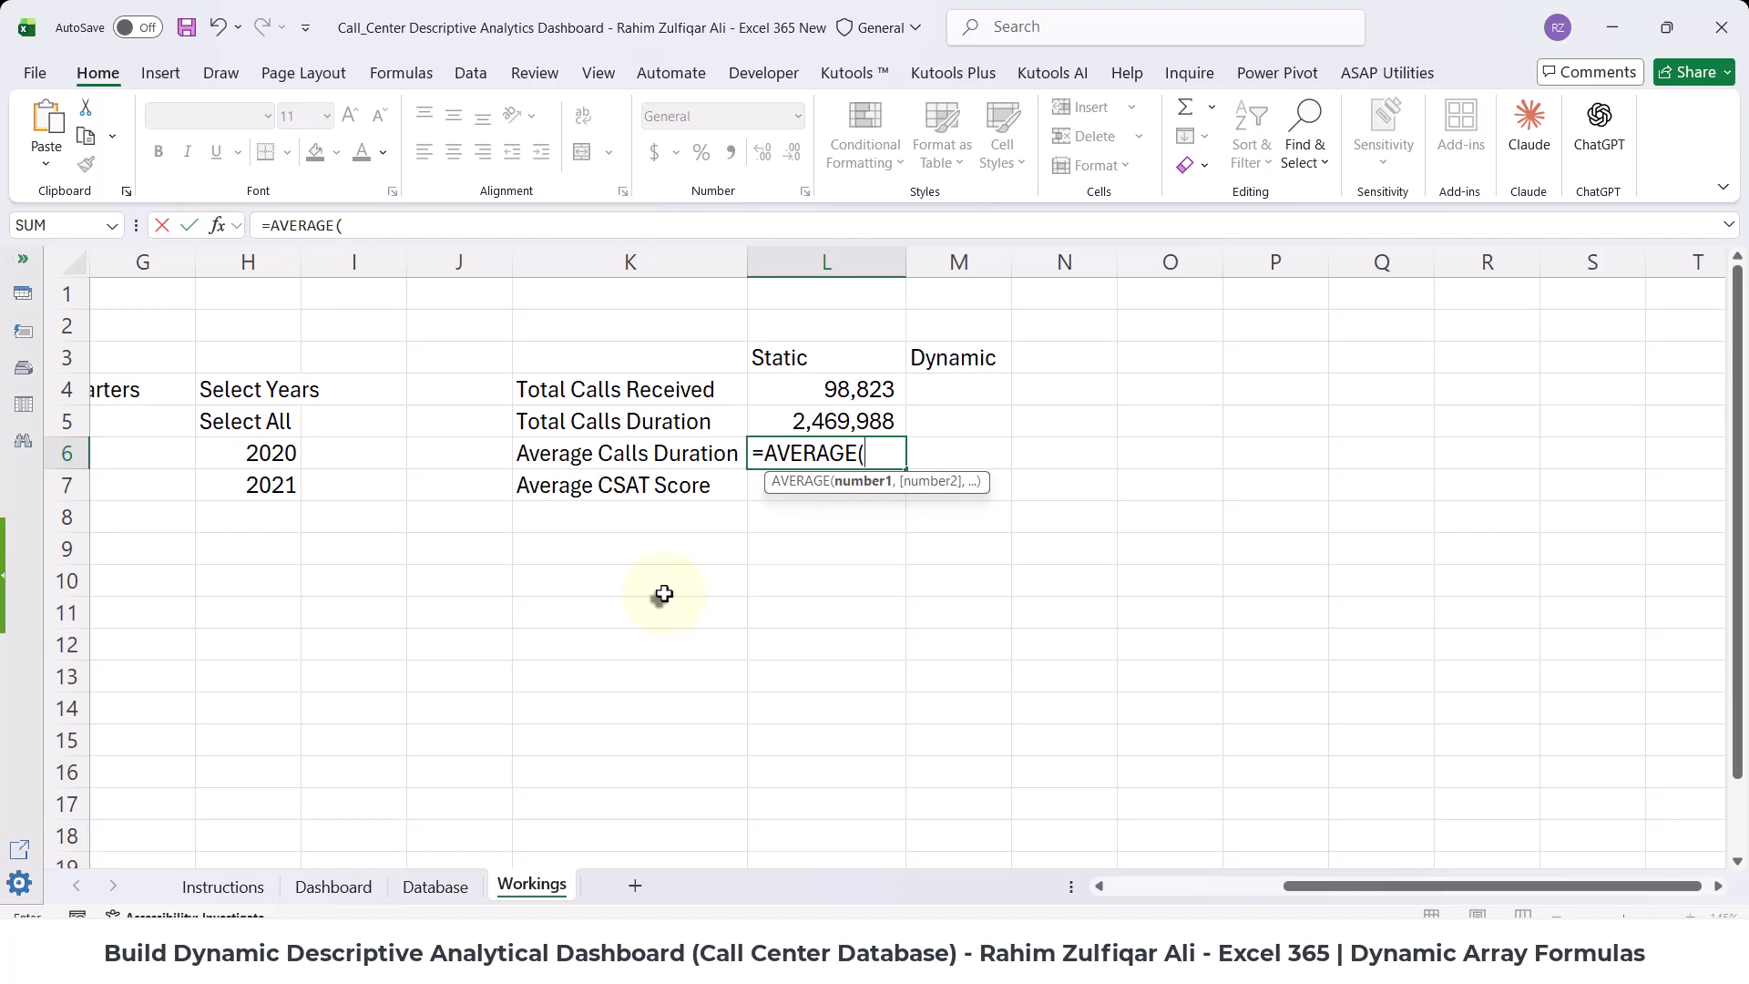
pyautogui.write('Database[')
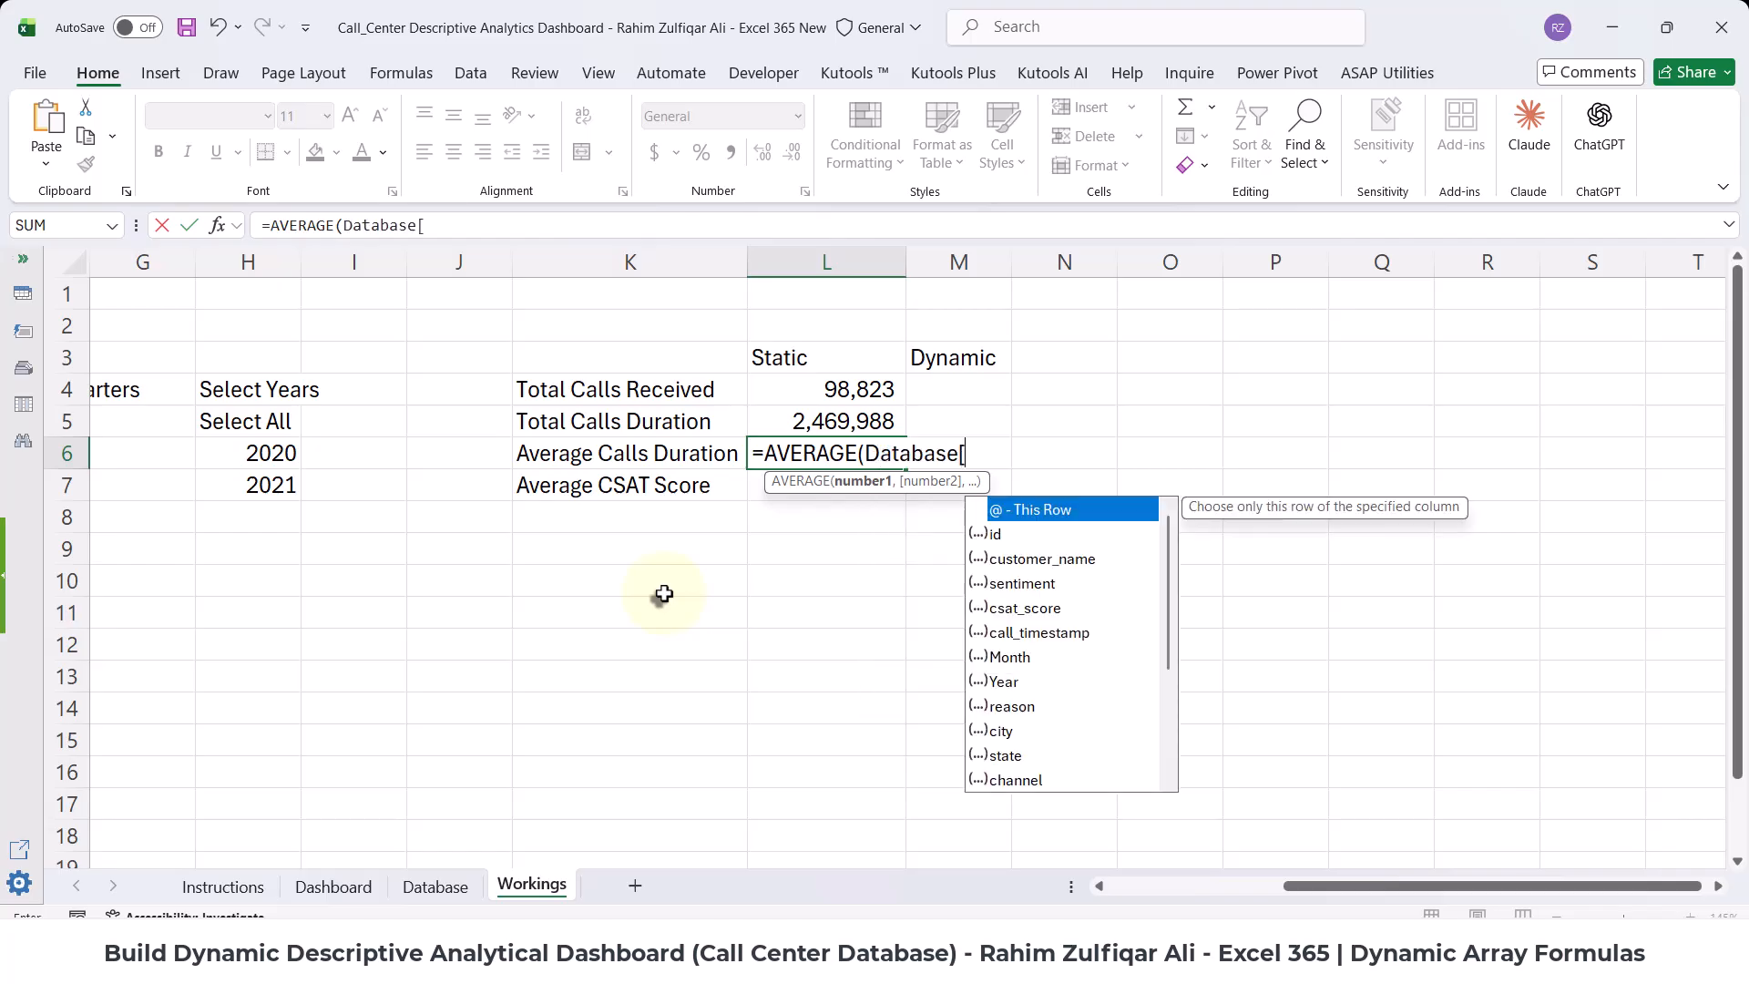
pyautogui.press('Down')
pyautogui.press('Down')
pyautogui.press('Down')
pyautogui.press('Down')
pyautogui.press('Down')
pyautogui.press('Down')
pyautogui.press('Down')
pyautogui.press('Down')
pyautogui.press('Down')
pyautogui.press('Down')
pyautogui.press('Down')
pyautogui.press('Down')
pyautogui.press('Down')
pyautogui.press('Down')
pyautogui.press('Up')
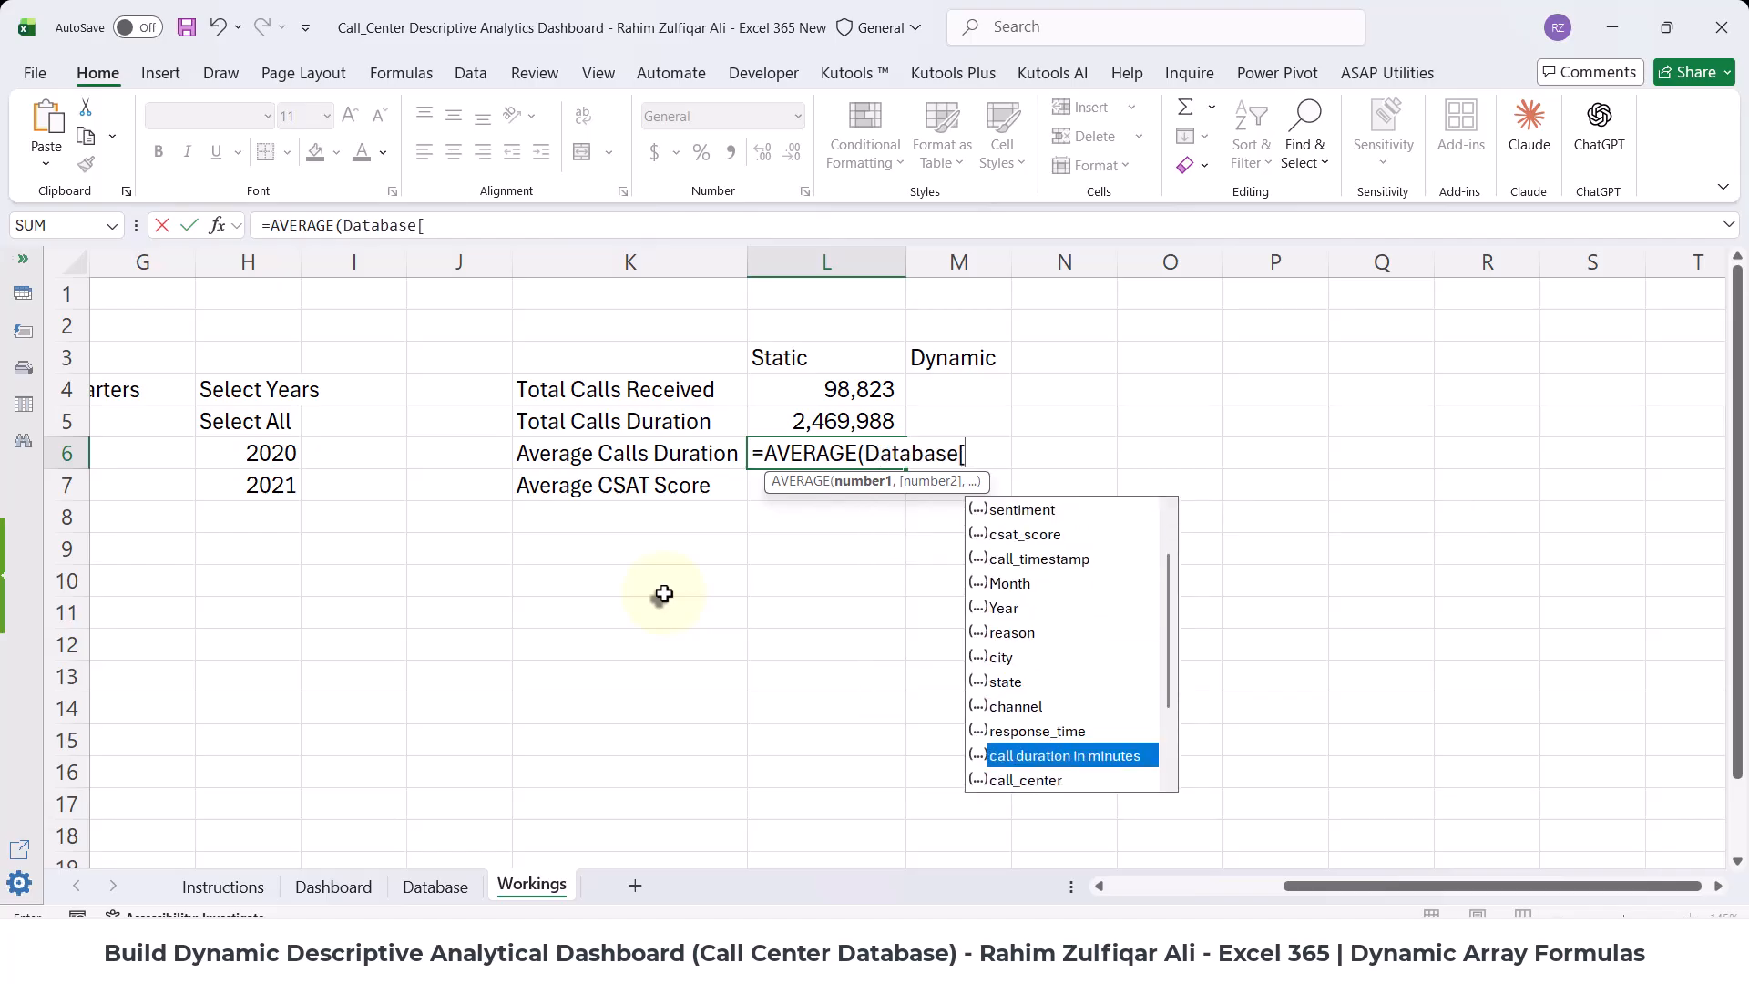
pyautogui.press('Tab')
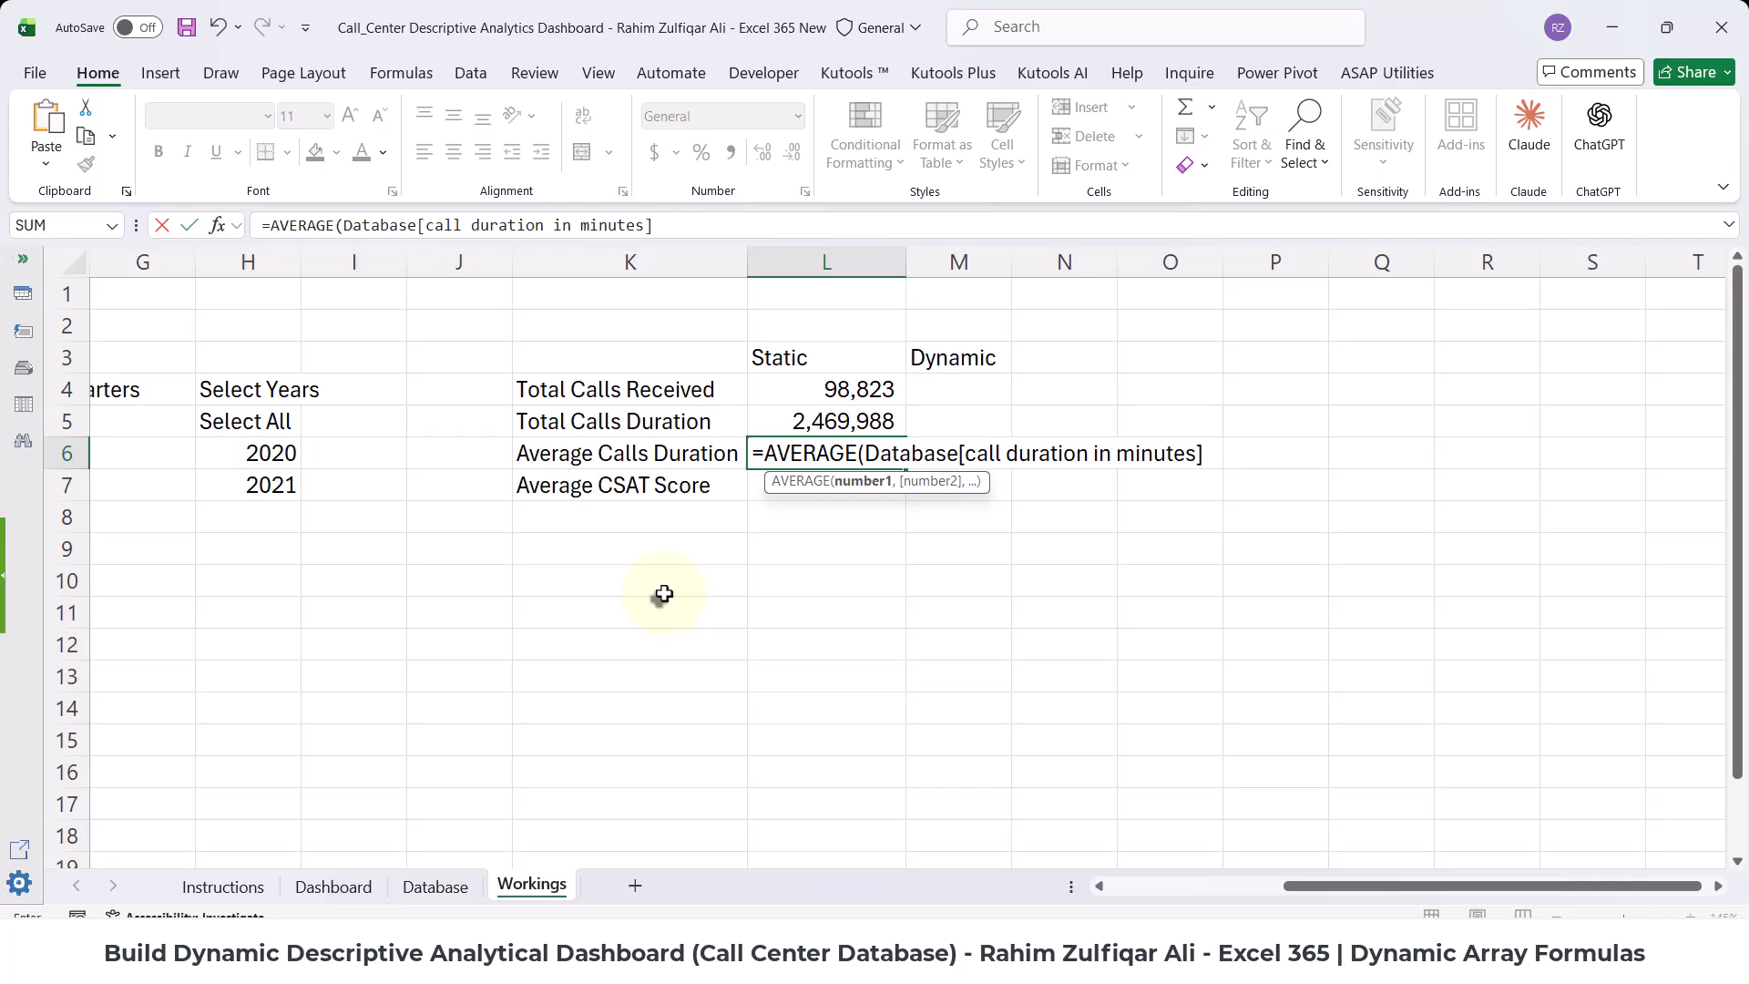
pyautogui.press('Return')
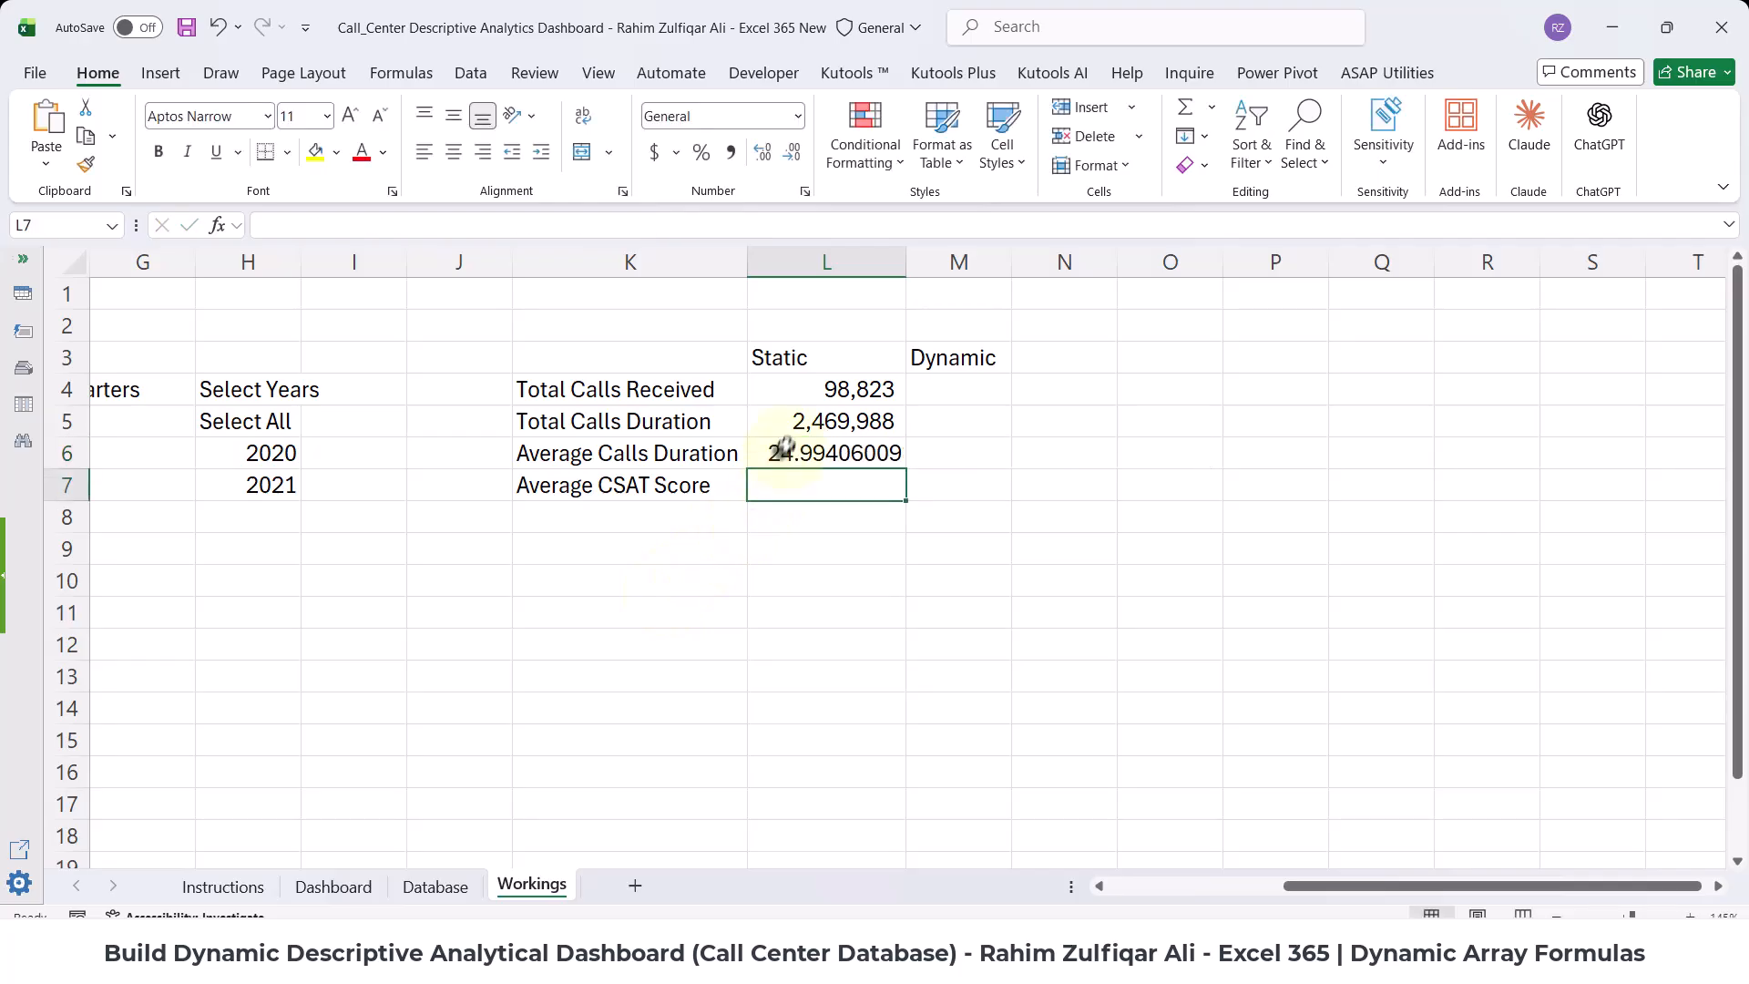
pyautogui.click(785, 446)
pyautogui.click(730, 152)
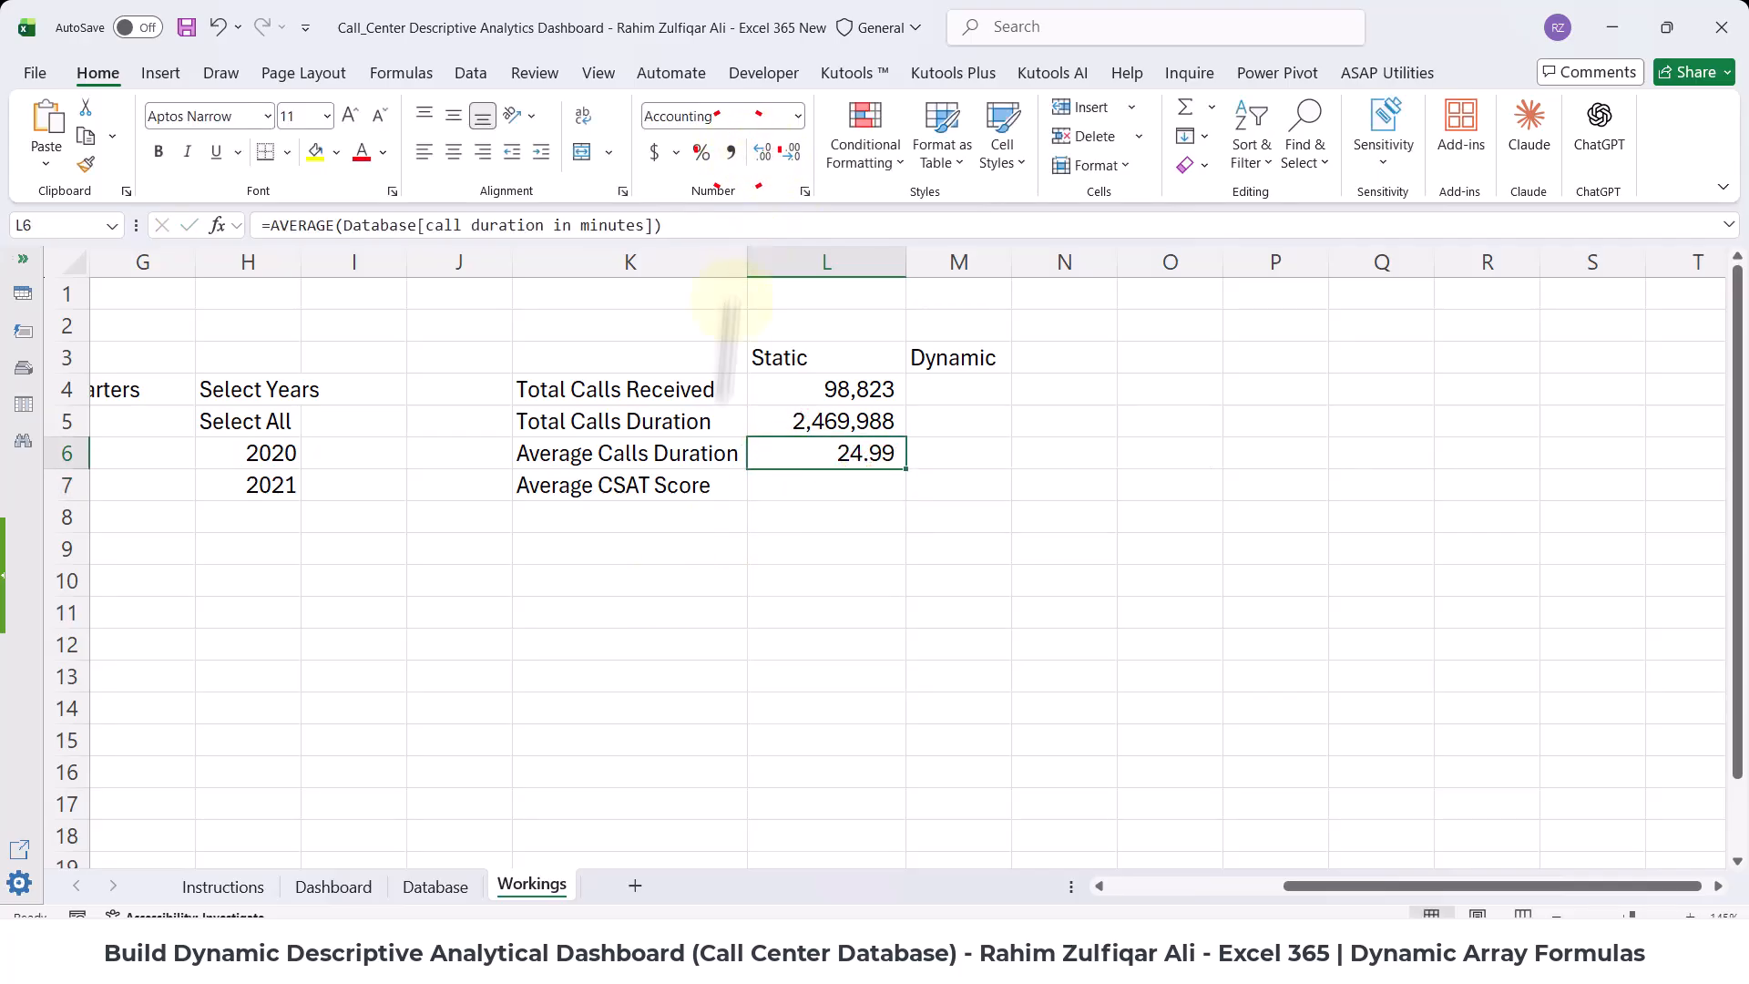
# - Calculate the static Average CSAT Score in L7 with =AVERAGE(Database[csat_score]) and format it in comma style with two decimals
pyautogui.click(625, 488)
pyautogui.click(780, 489)
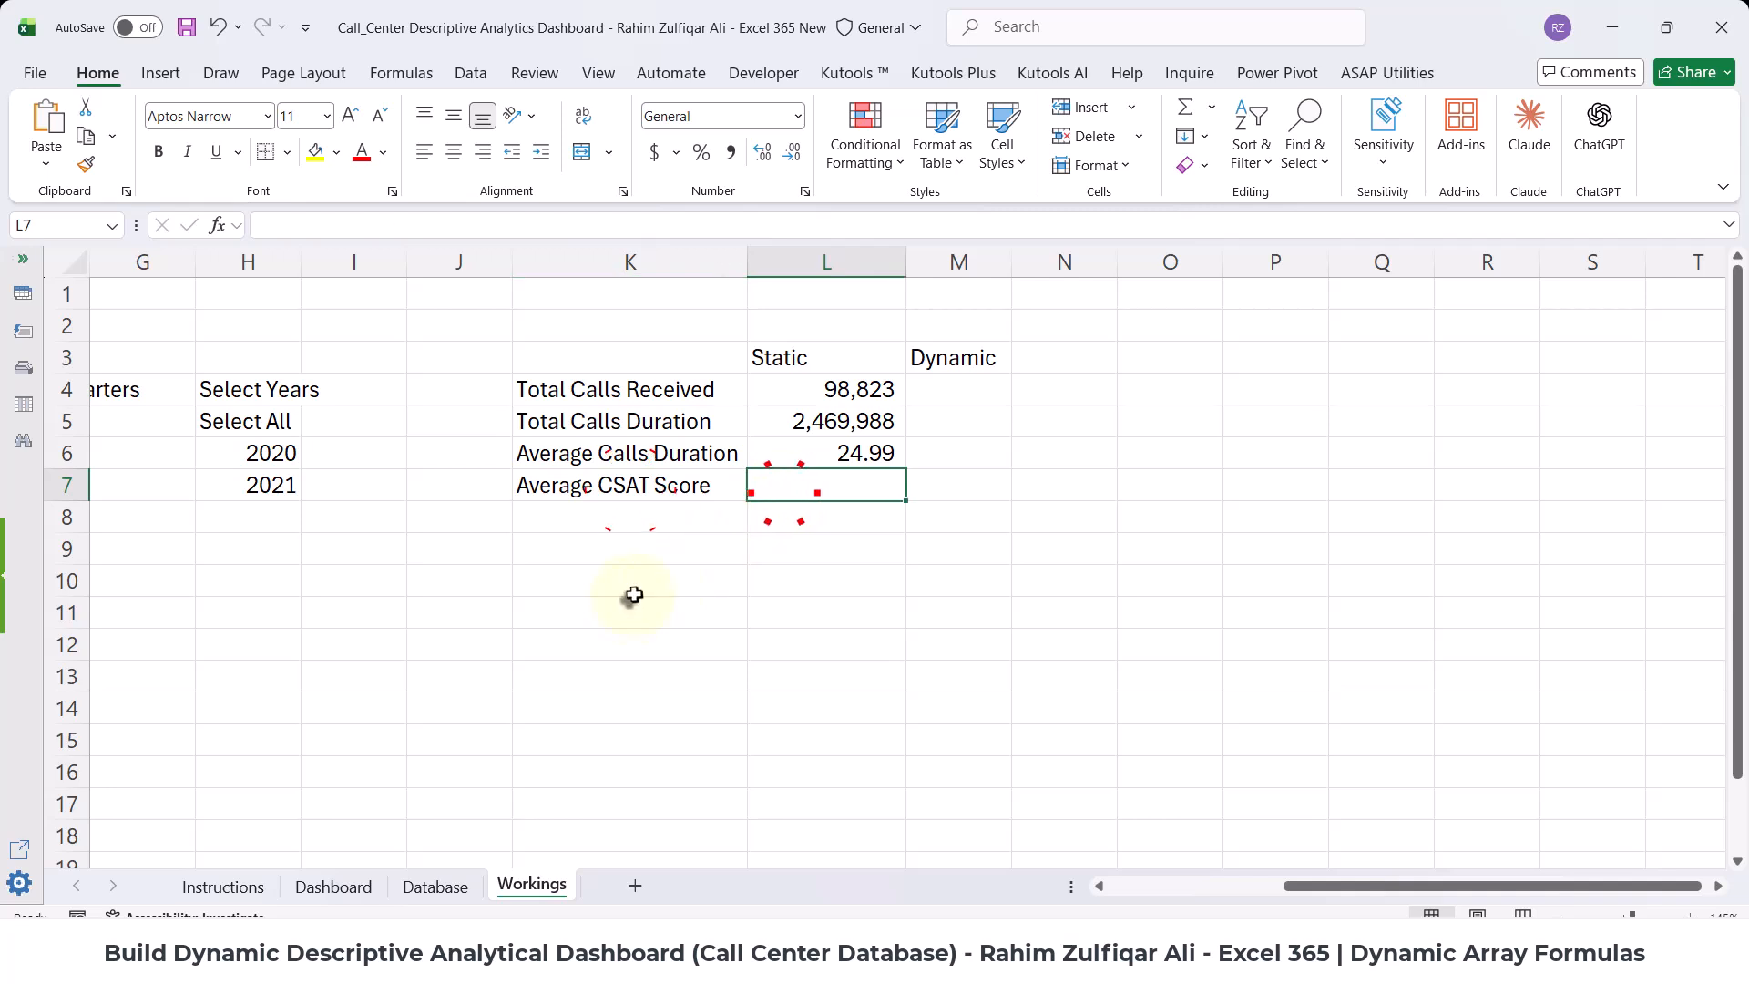
pyautogui.write('=AS')
pyautogui.press('BackSpace')
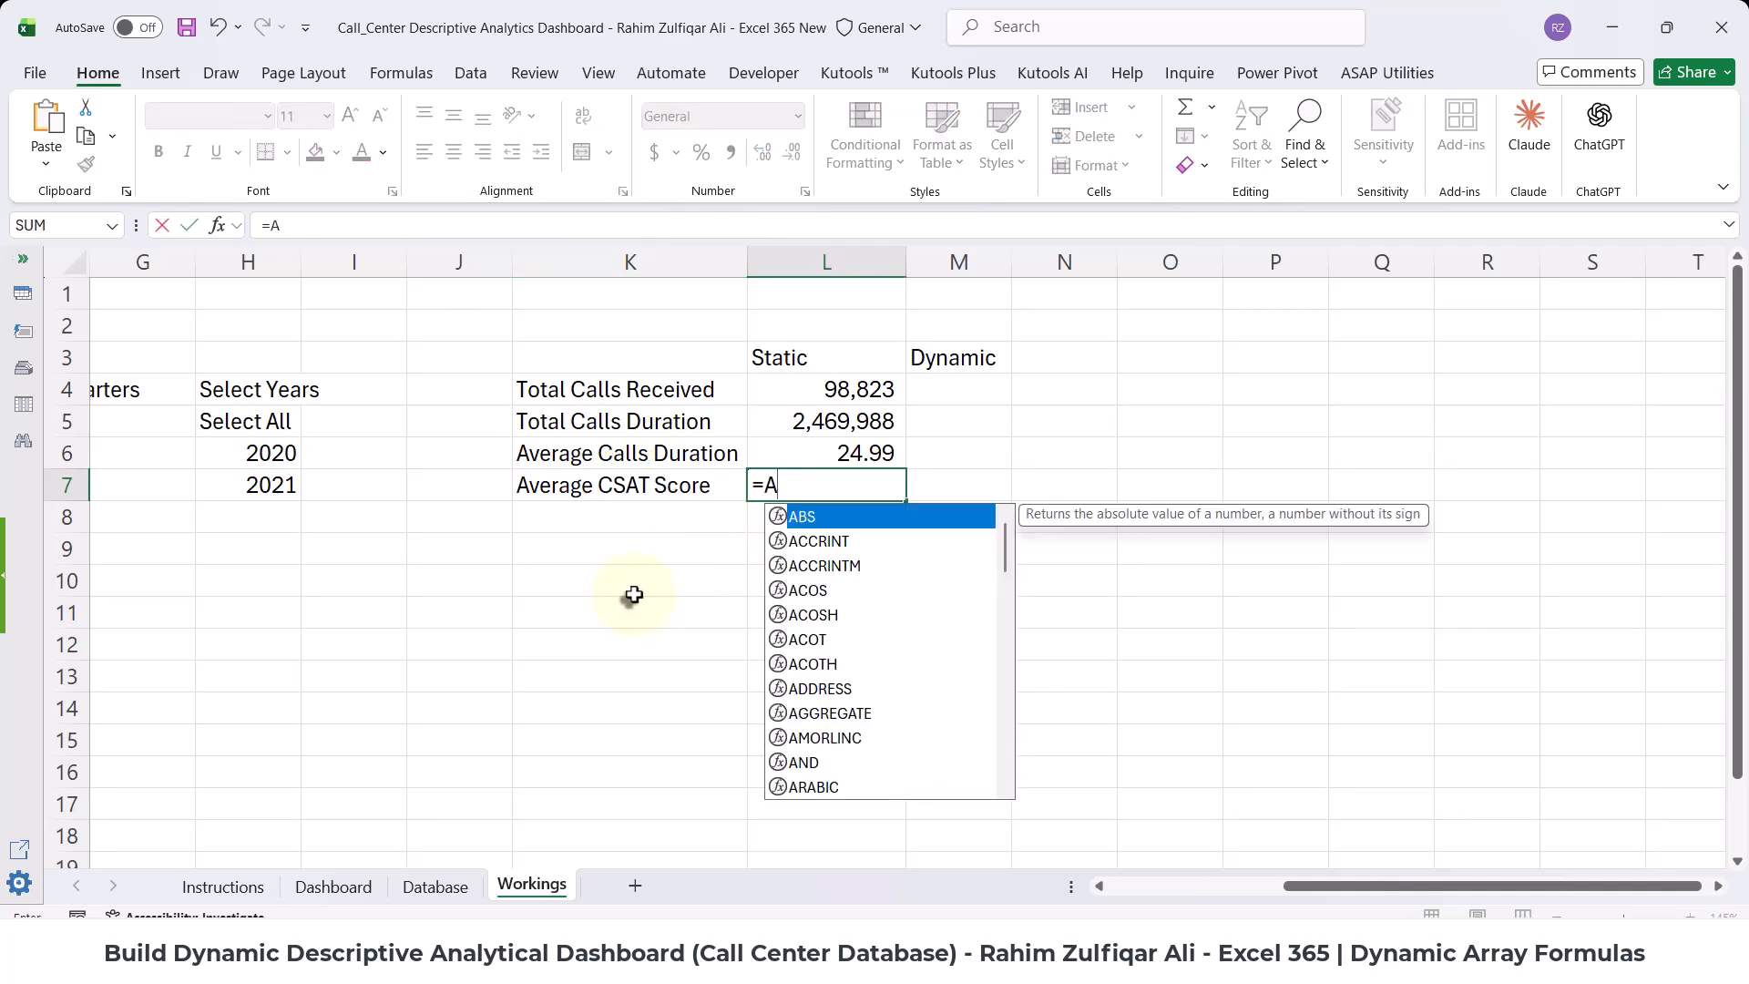
pyautogui.write('VER')
pyautogui.press('Tab')
pyautogui.write('DATA')
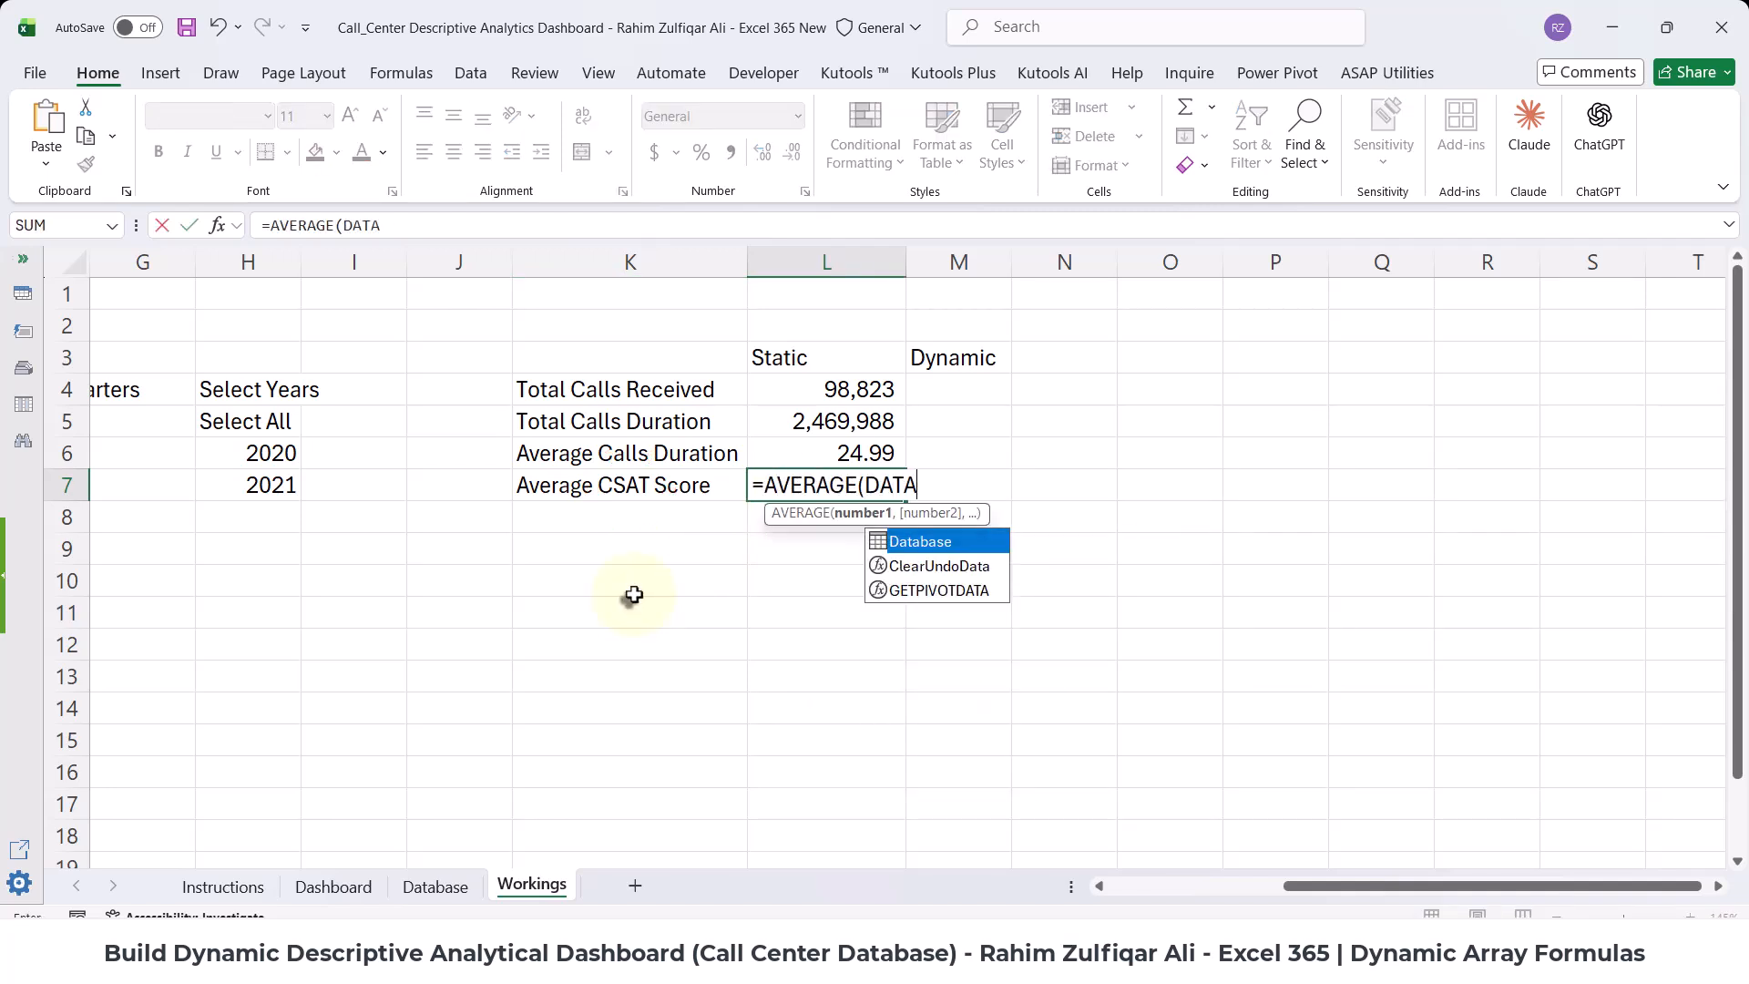
pyautogui.press('Tab')
pyautogui.write('[')
pyautogui.press('Down')
pyautogui.press('Down')
pyautogui.press('Down')
pyautogui.press('Down')
pyautogui.press('Down')
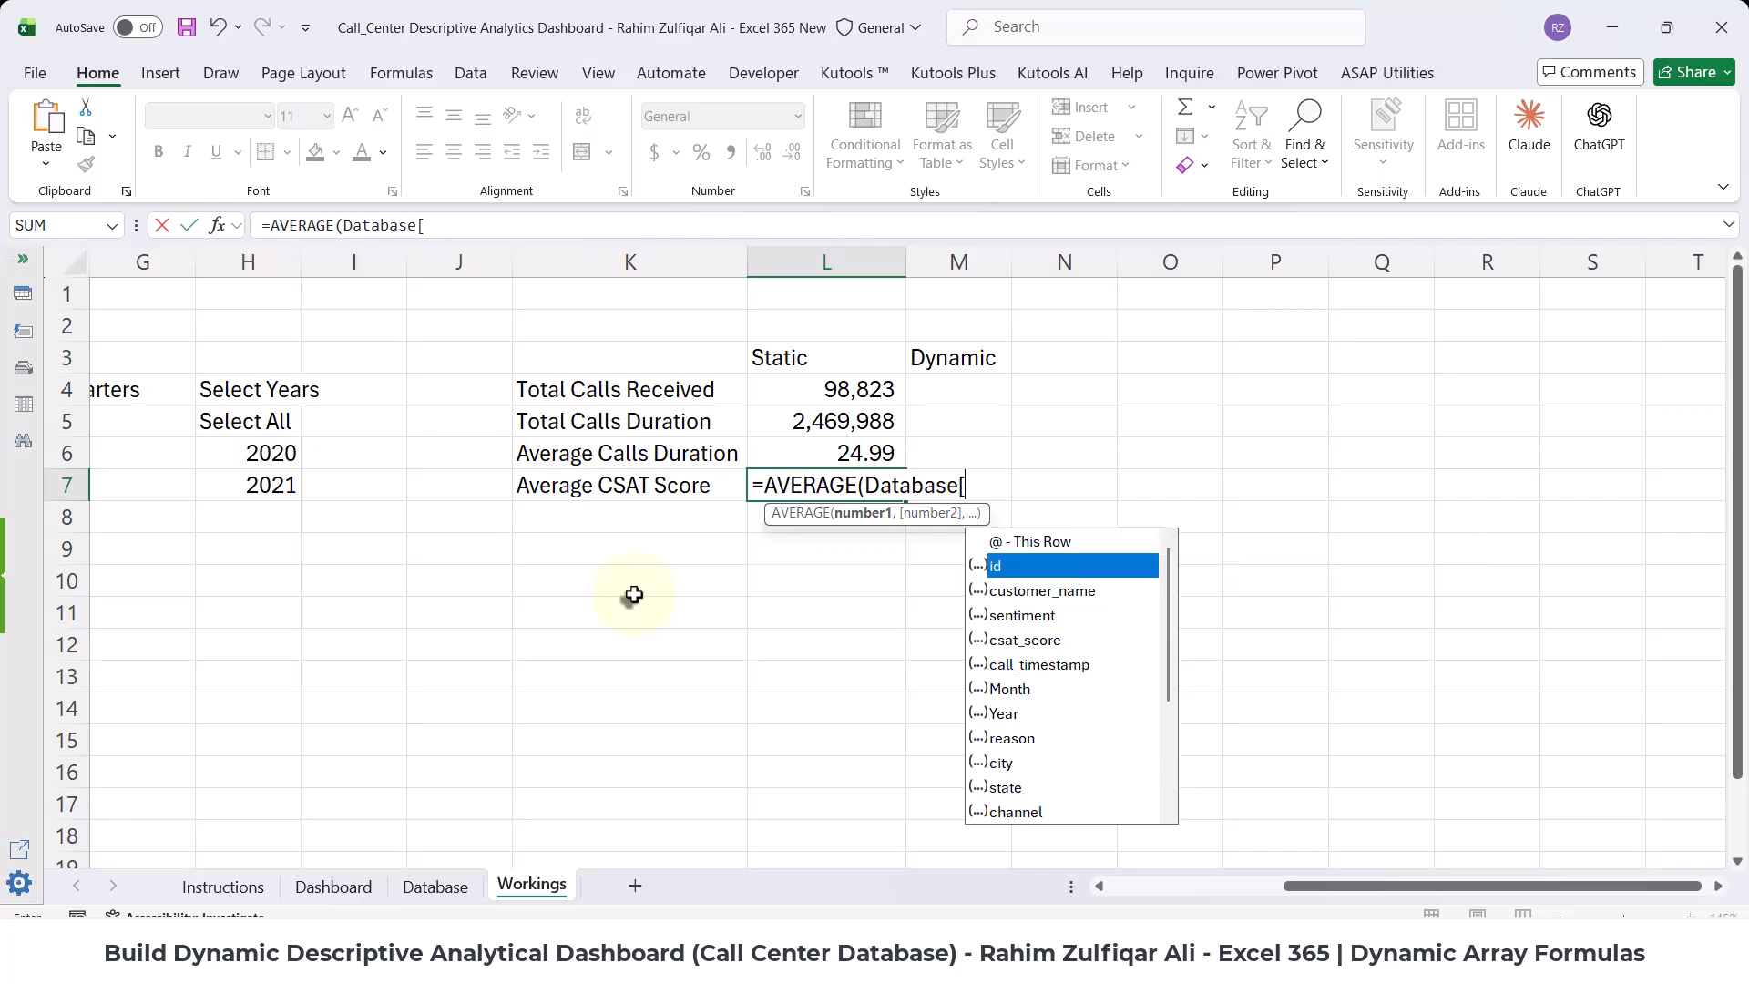
pyautogui.press('Up')
pyautogui.press('Tab')
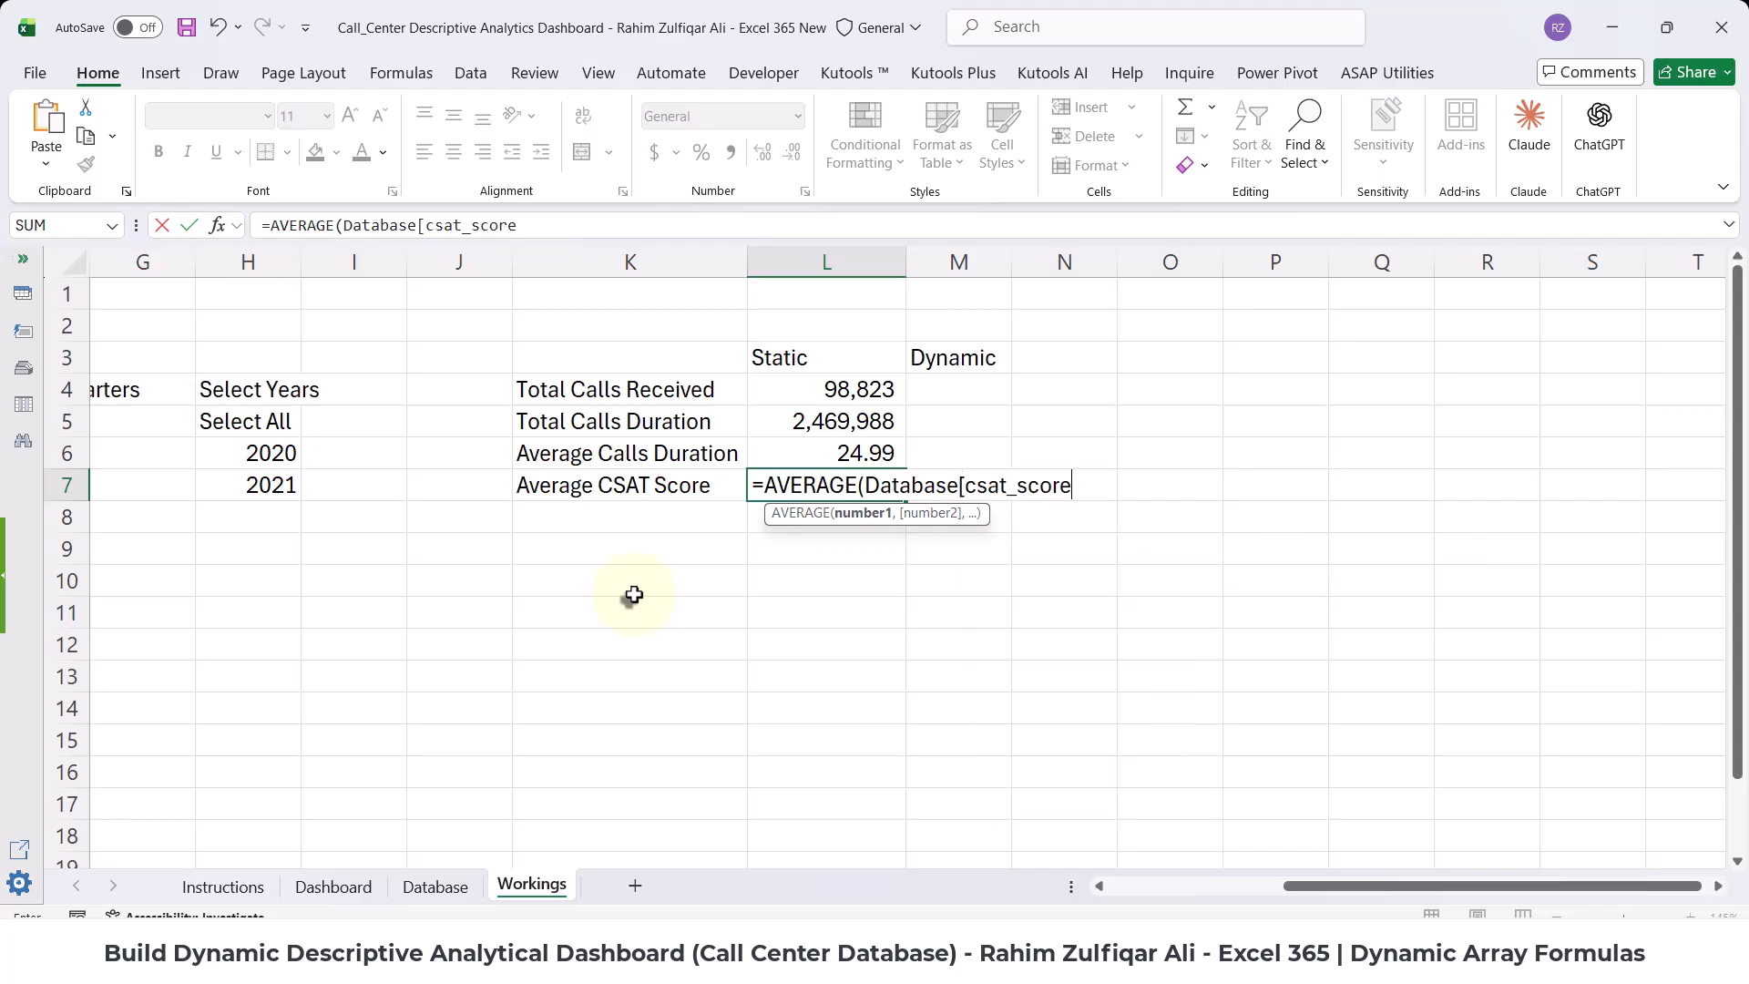
pyautogui.press('Return')
pyautogui.press('Up')
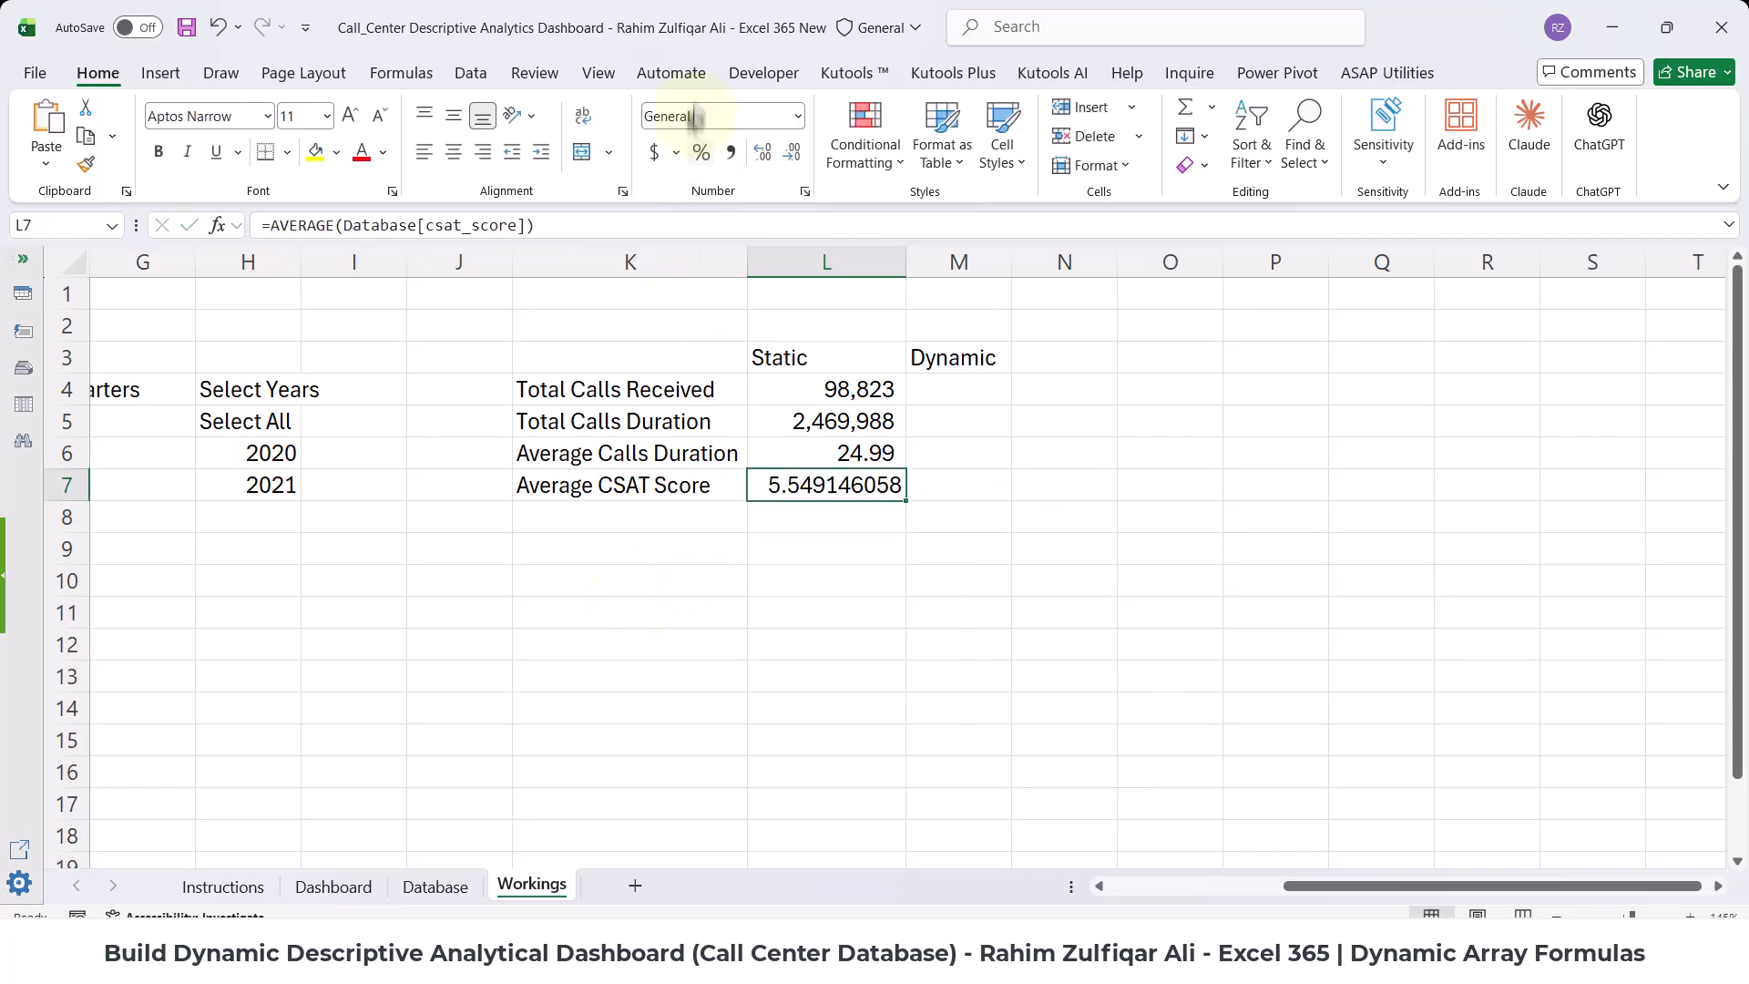
pyautogui.click(724, 155)
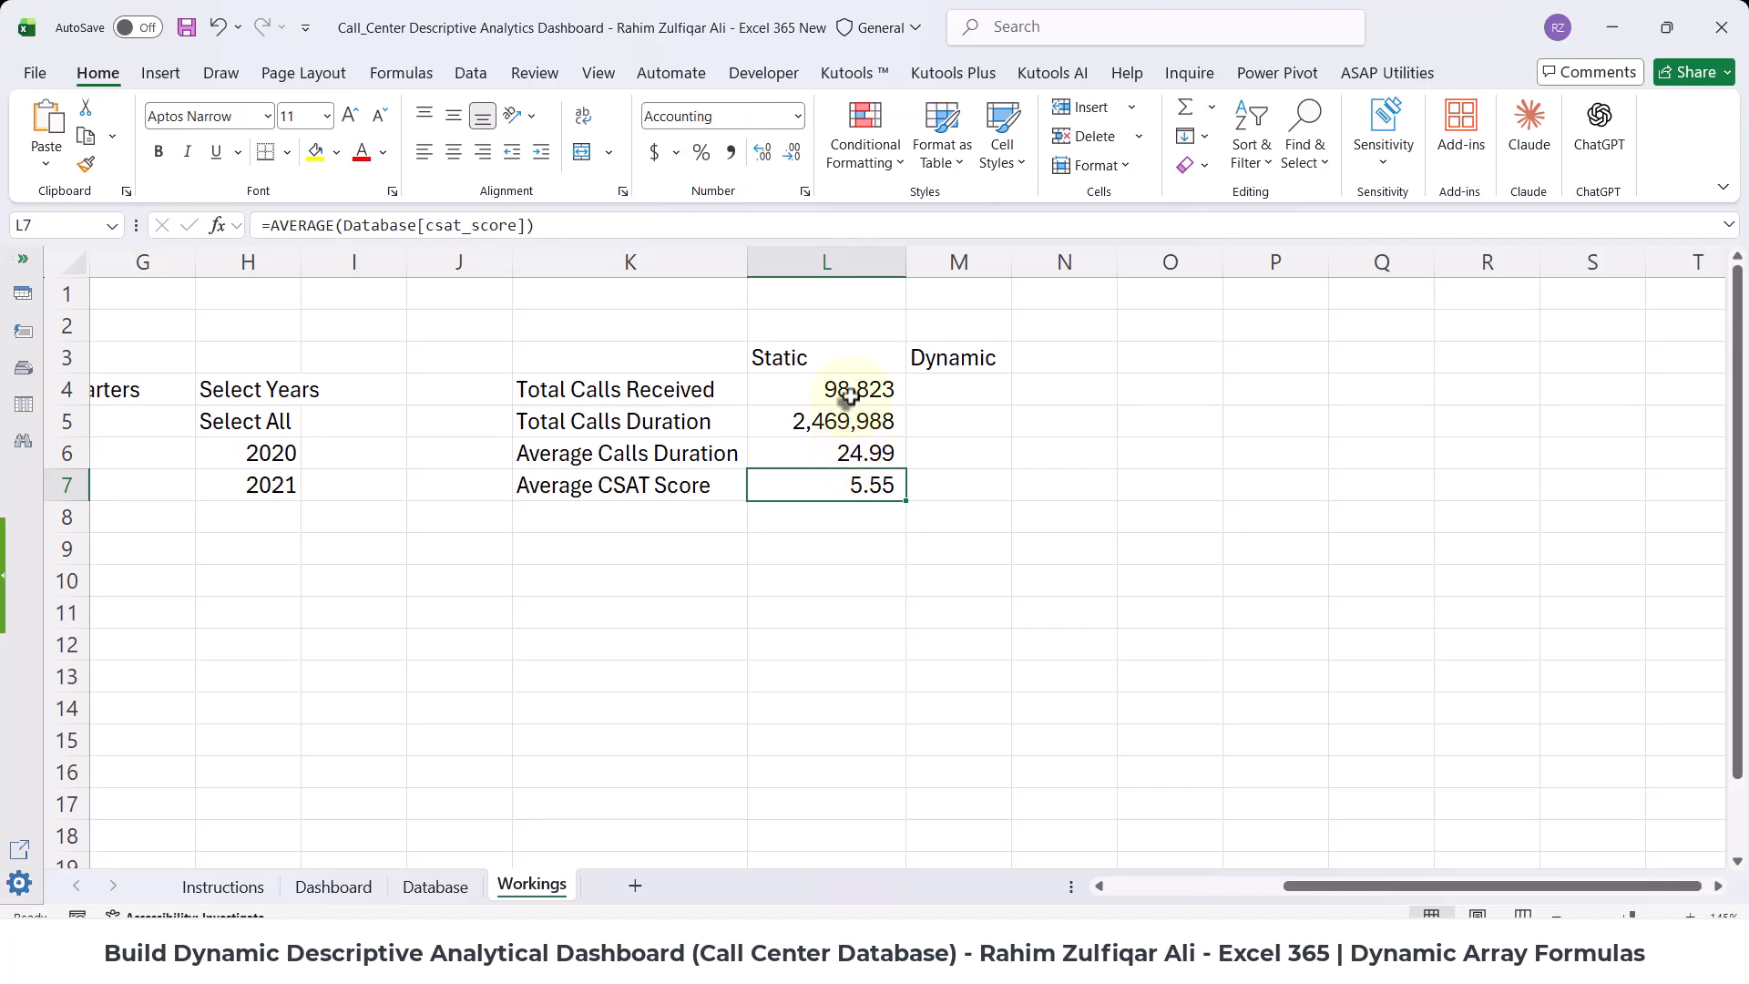
# - Review the static KPI formulas in L4 to L7 one by one without changing them
pyautogui.doubleClick(795, 389)
pyautogui.press('Escape')
pyautogui.doubleClick(795, 420)
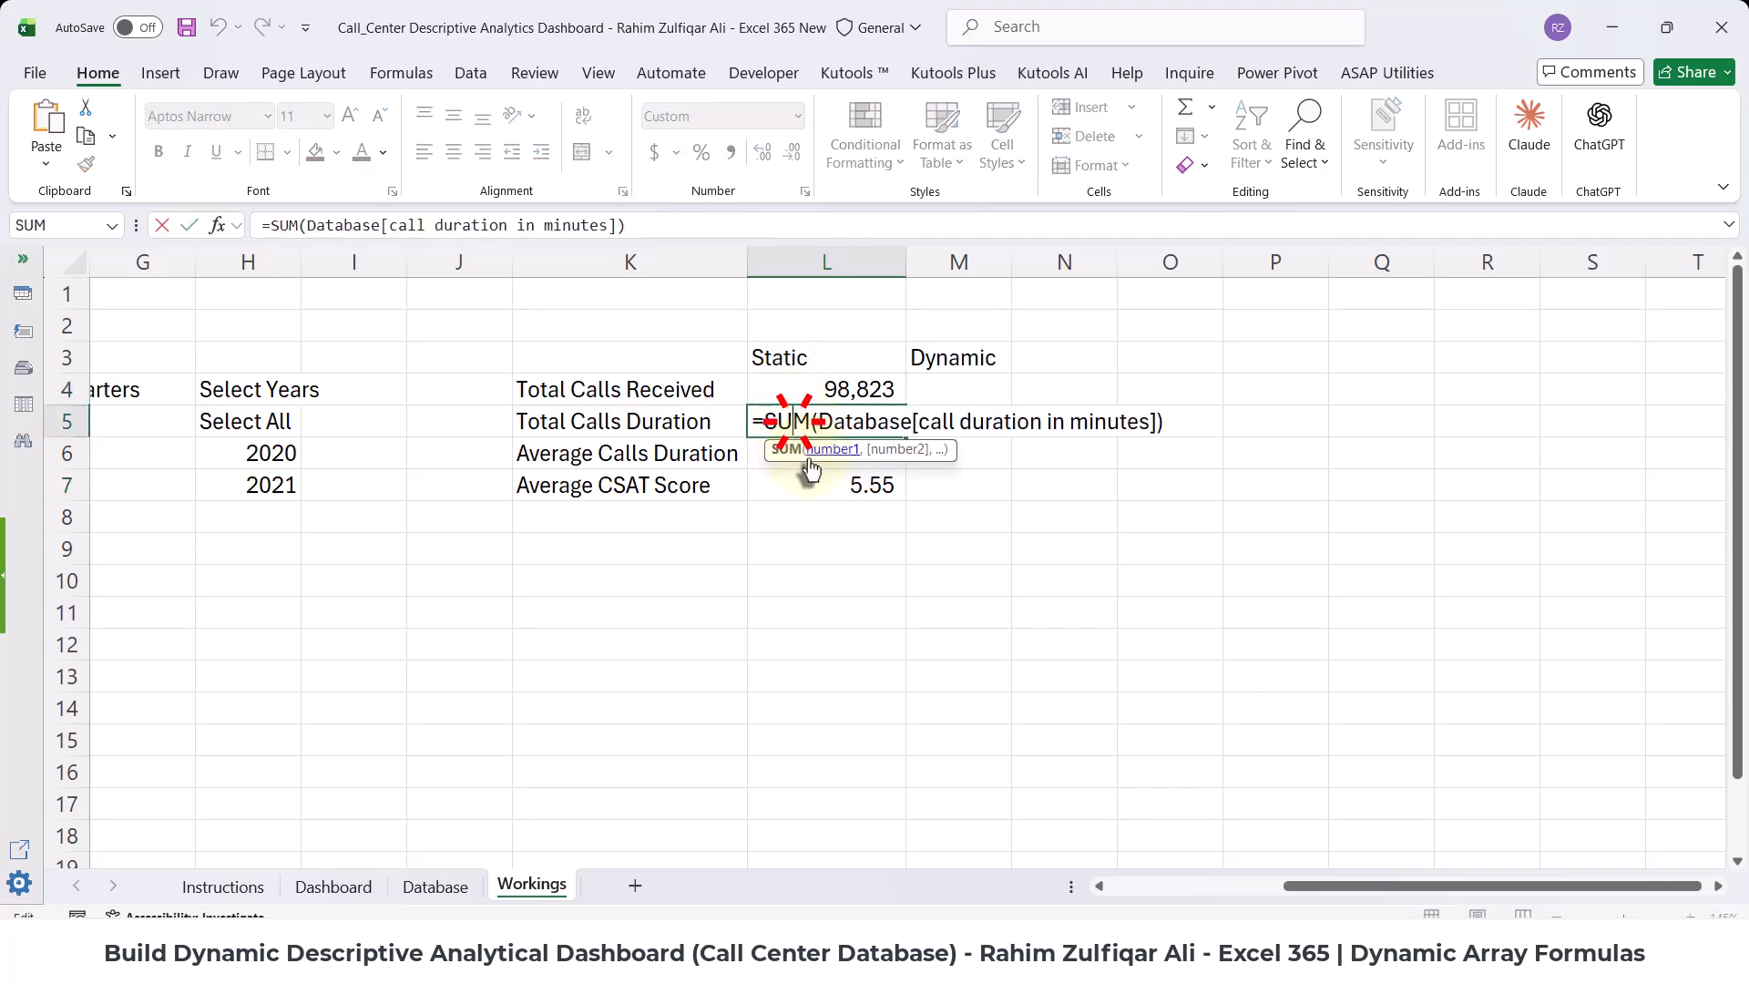
pyautogui.press('Escape')
pyautogui.doubleClick(803, 452)
pyautogui.press('Escape')
pyautogui.doubleClick(801, 485)
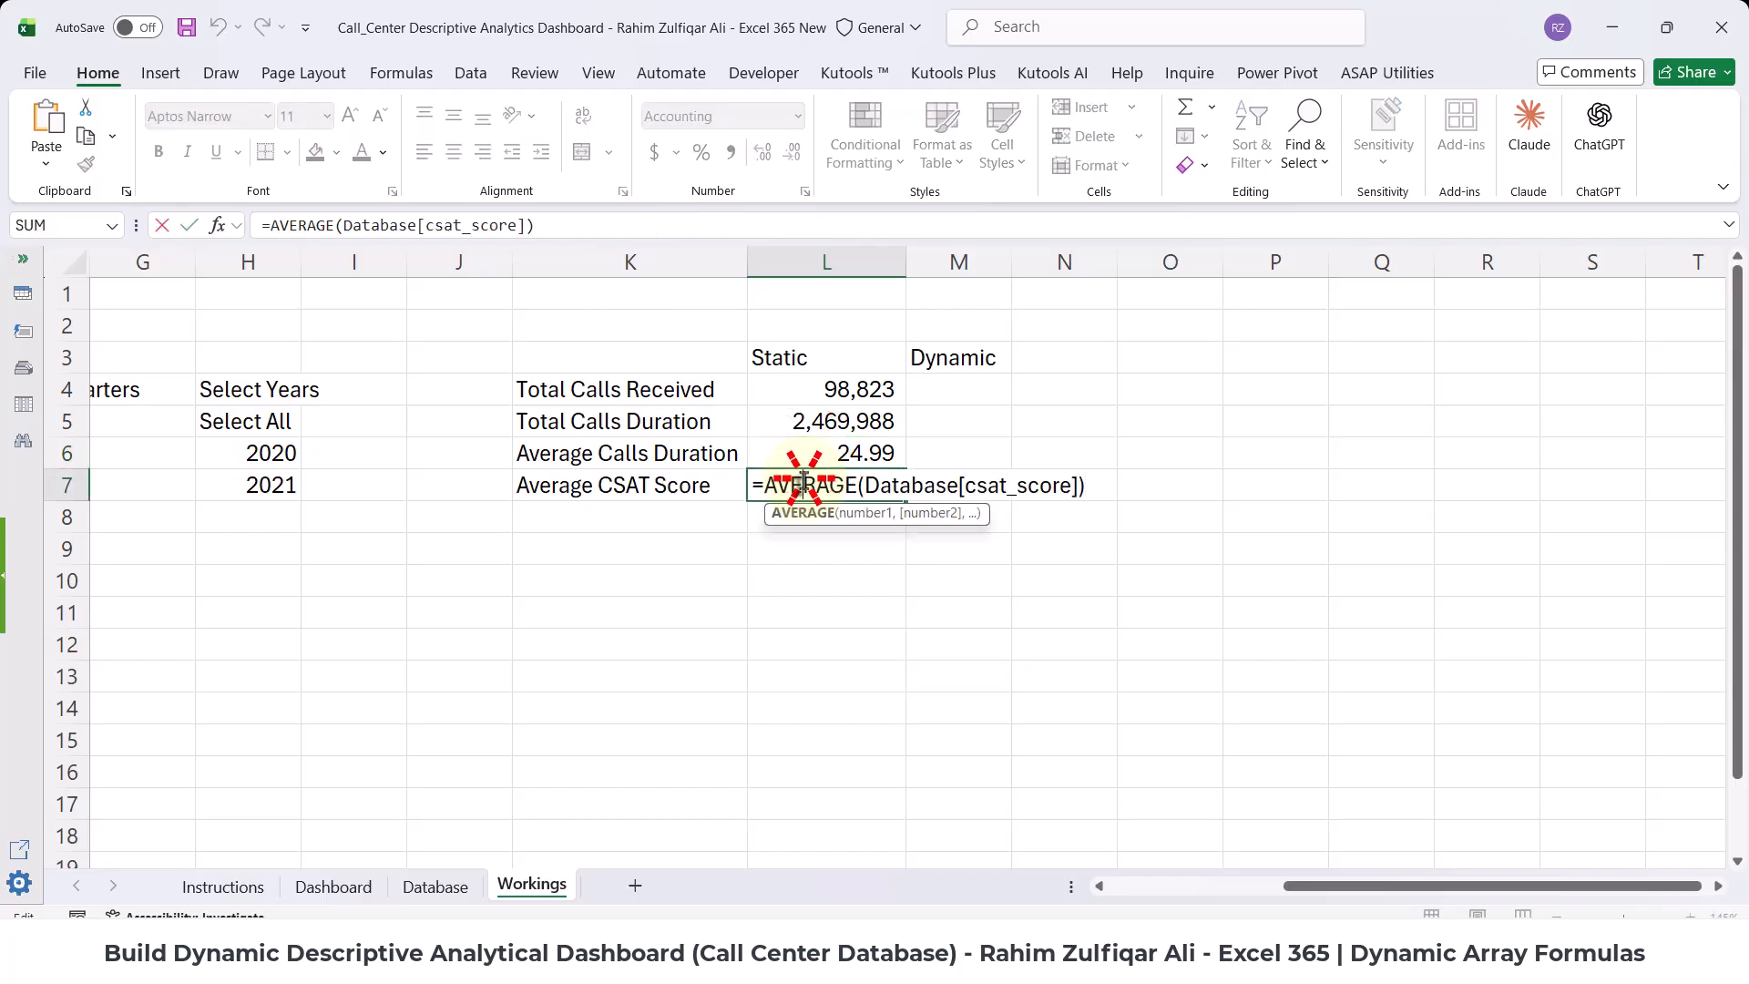
pyautogui.press('Escape')
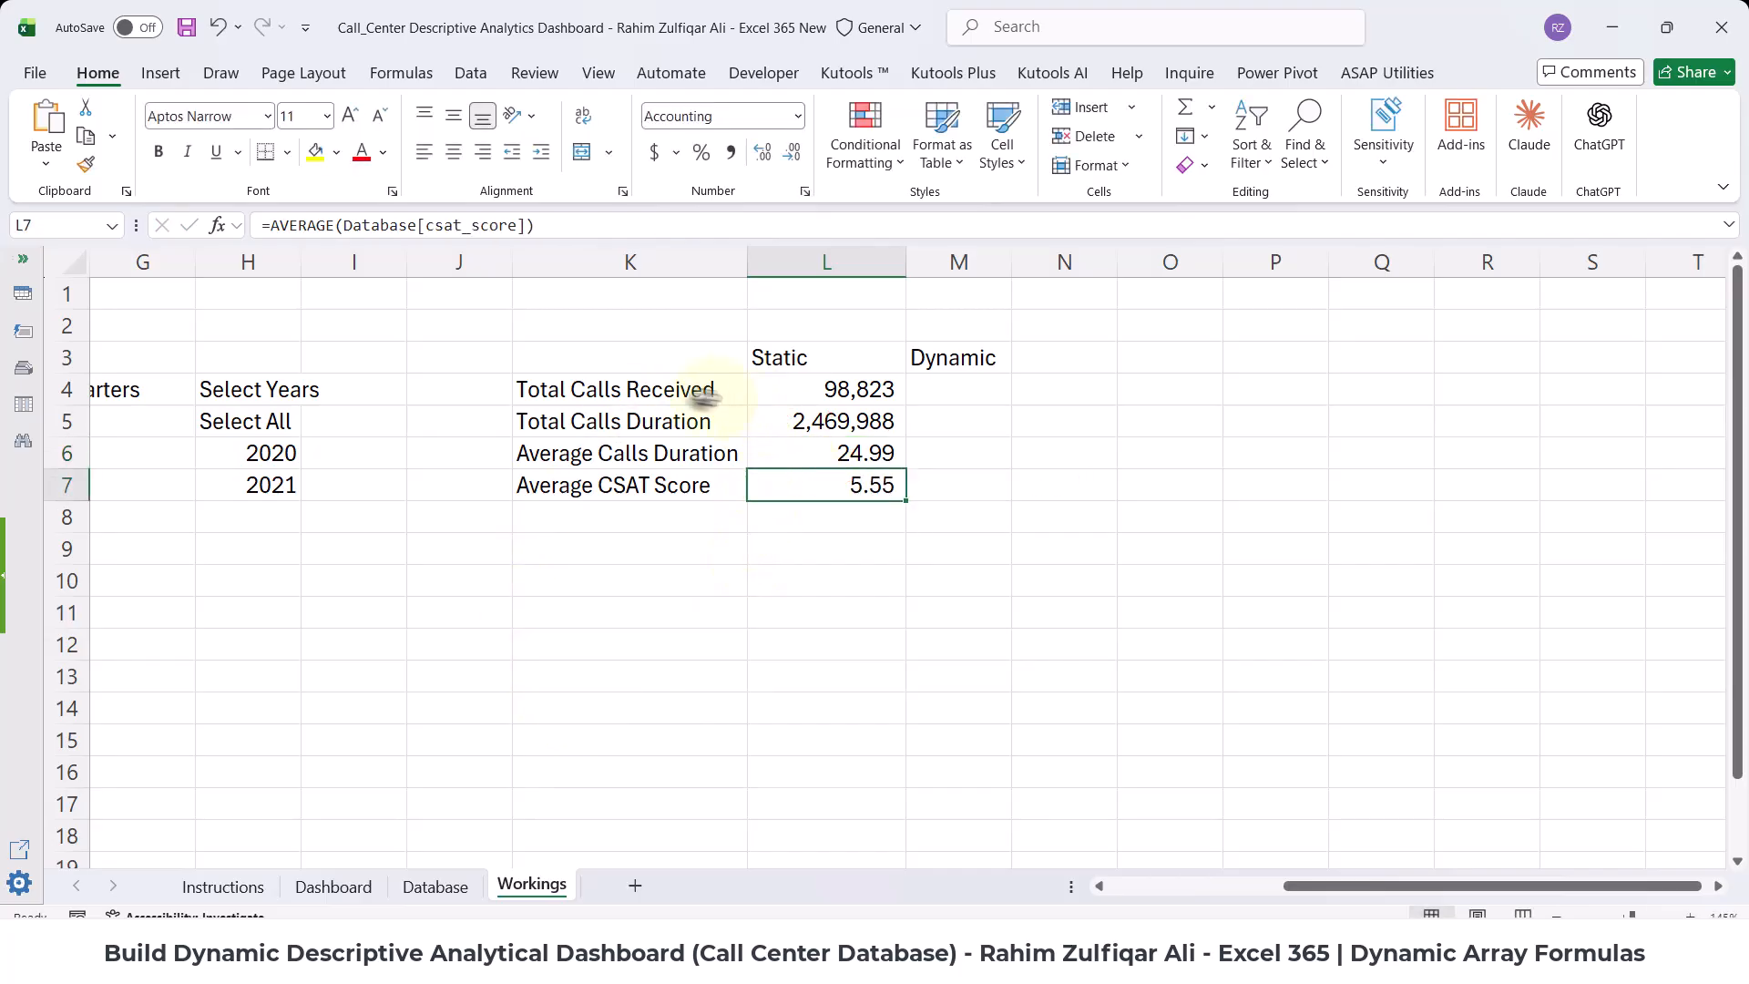
pyautogui.click(330, 886)
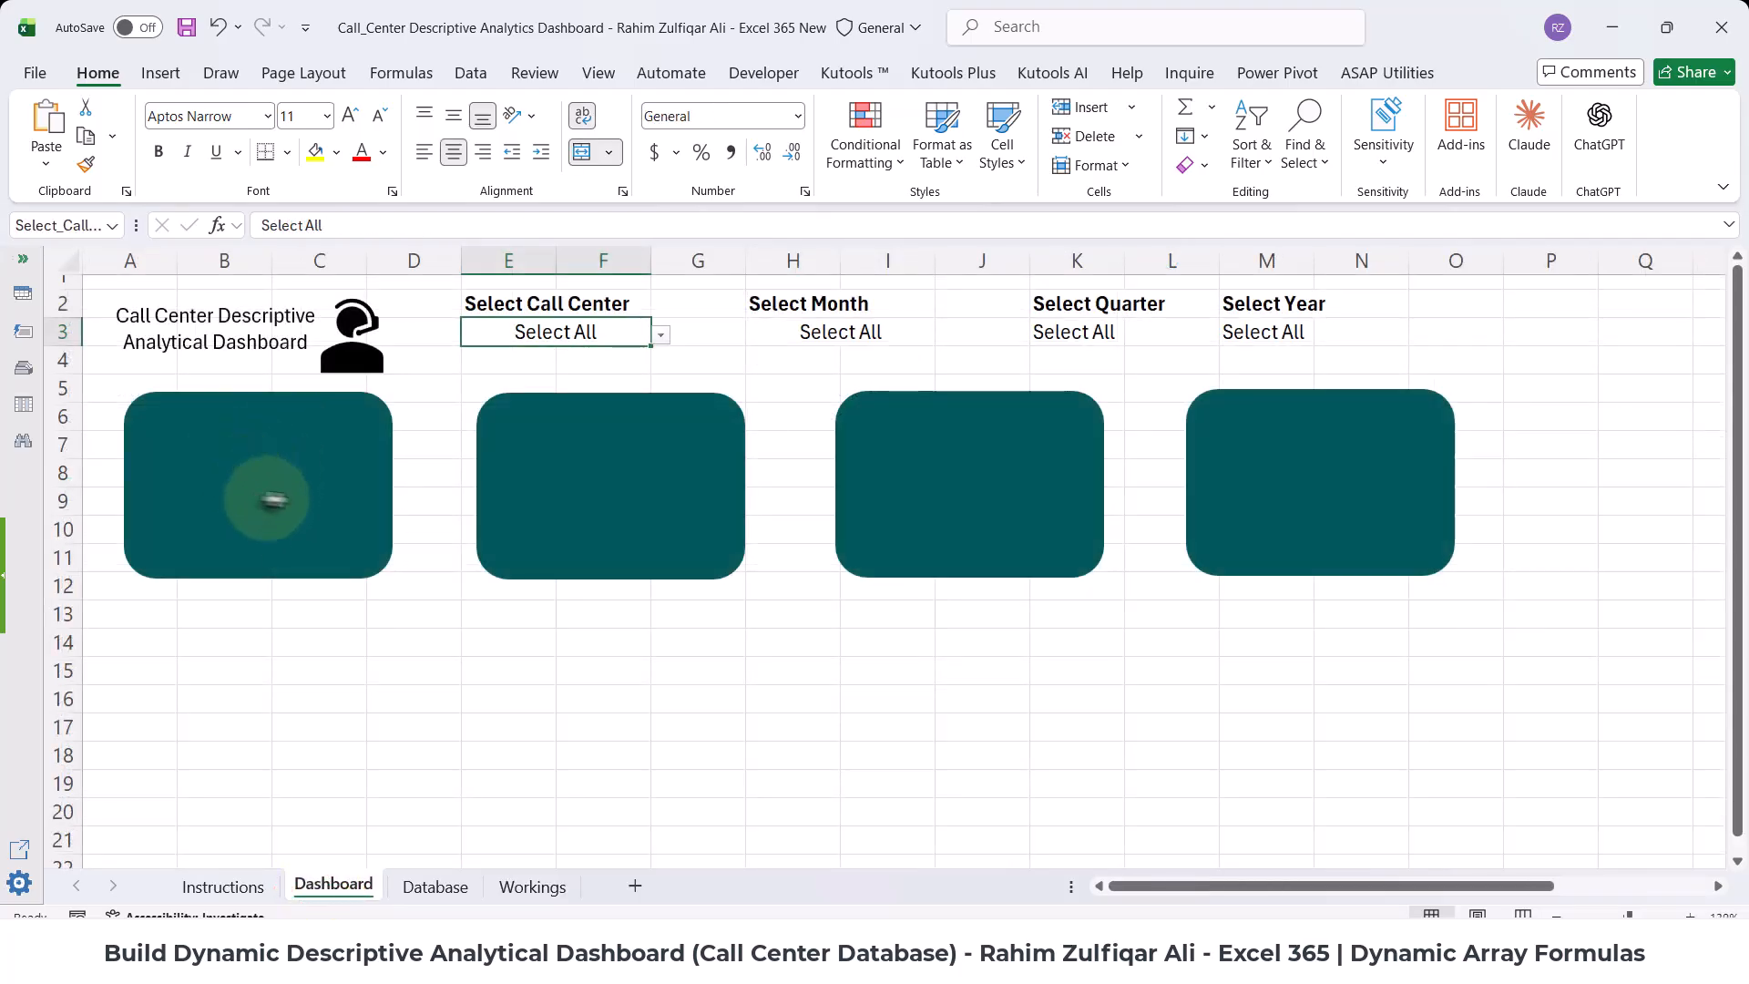
pyautogui.click(449, 726)
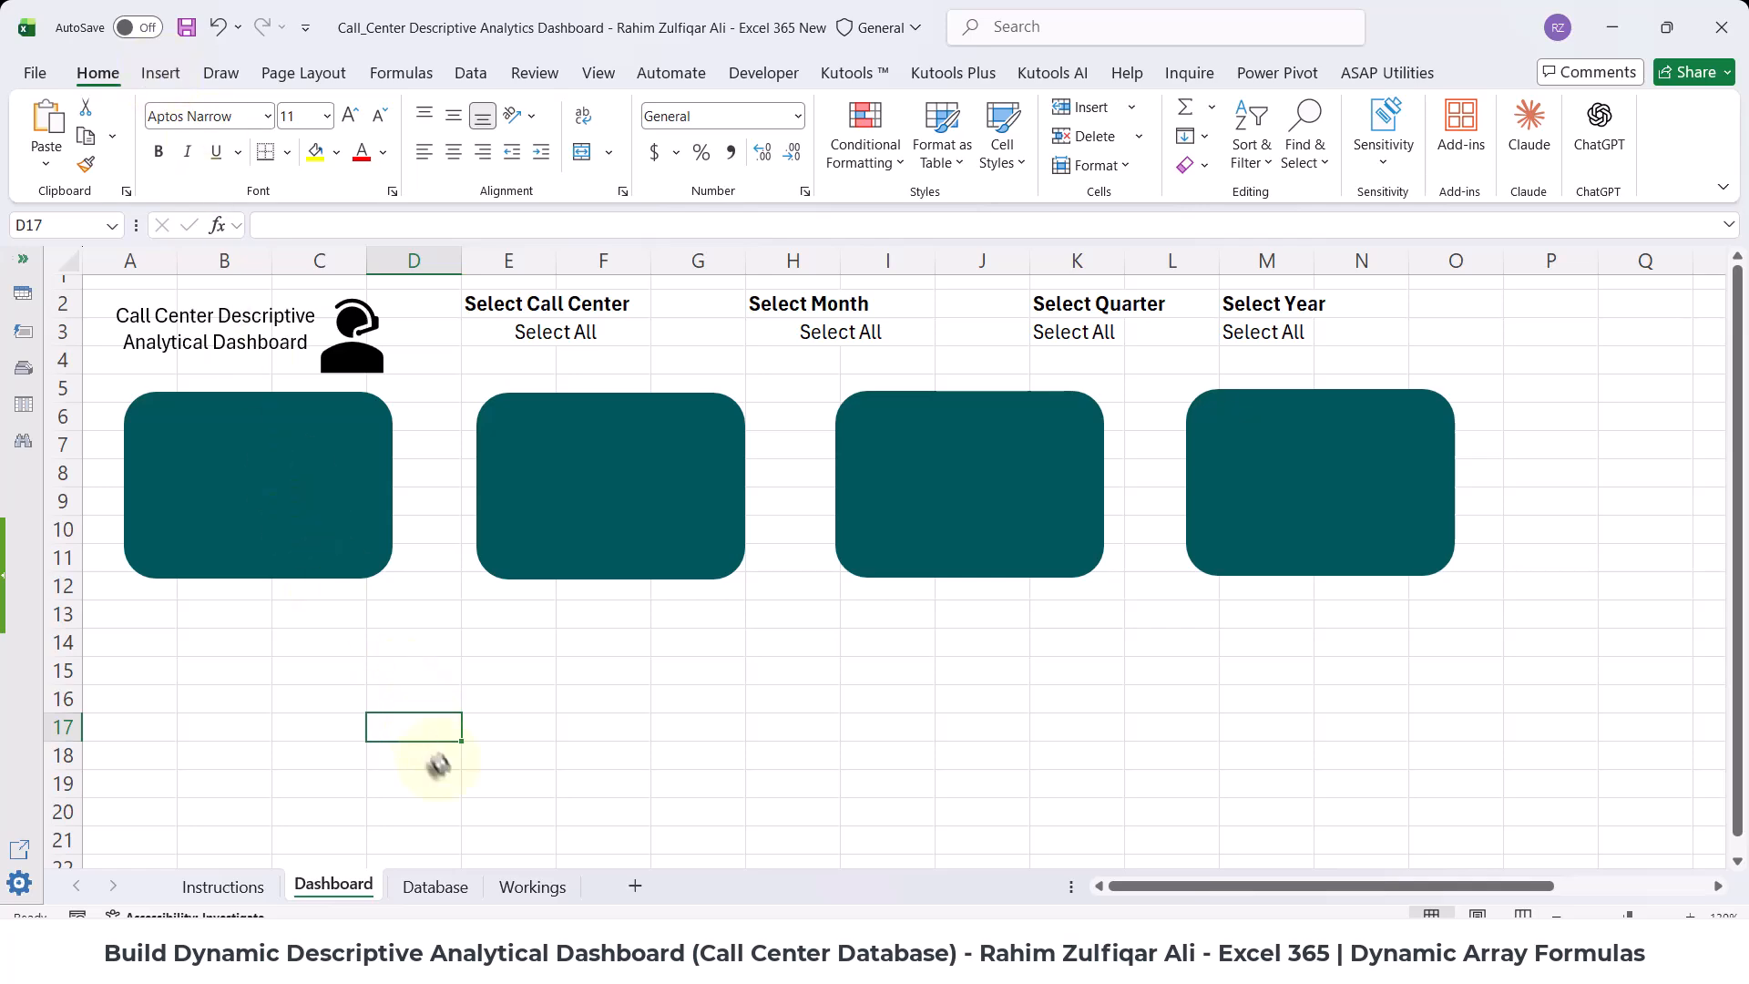
pyautogui.click(514, 886)
pyautogui.moveTo(982, 386); pyautogui.dragTo(977, 486)
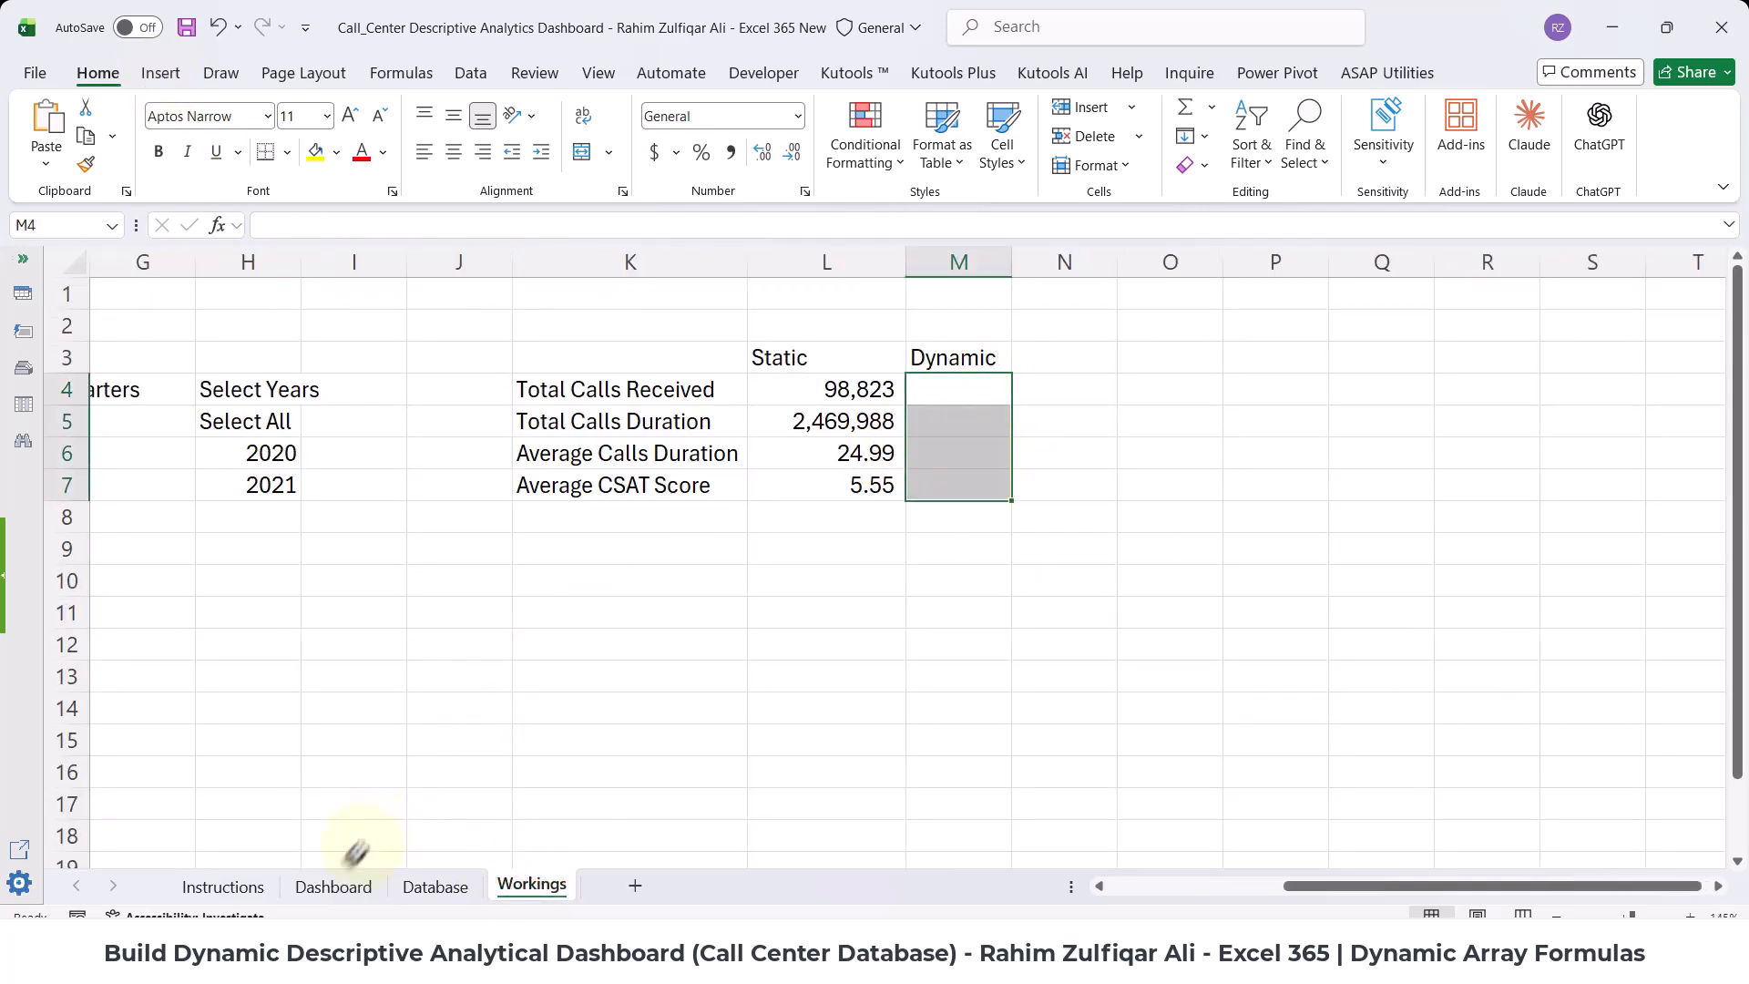
# - Draw a text box across the upper part of the first KPI card on the Dashboard sheet
pyautogui.click(335, 886)
pyautogui.click(362, 639)
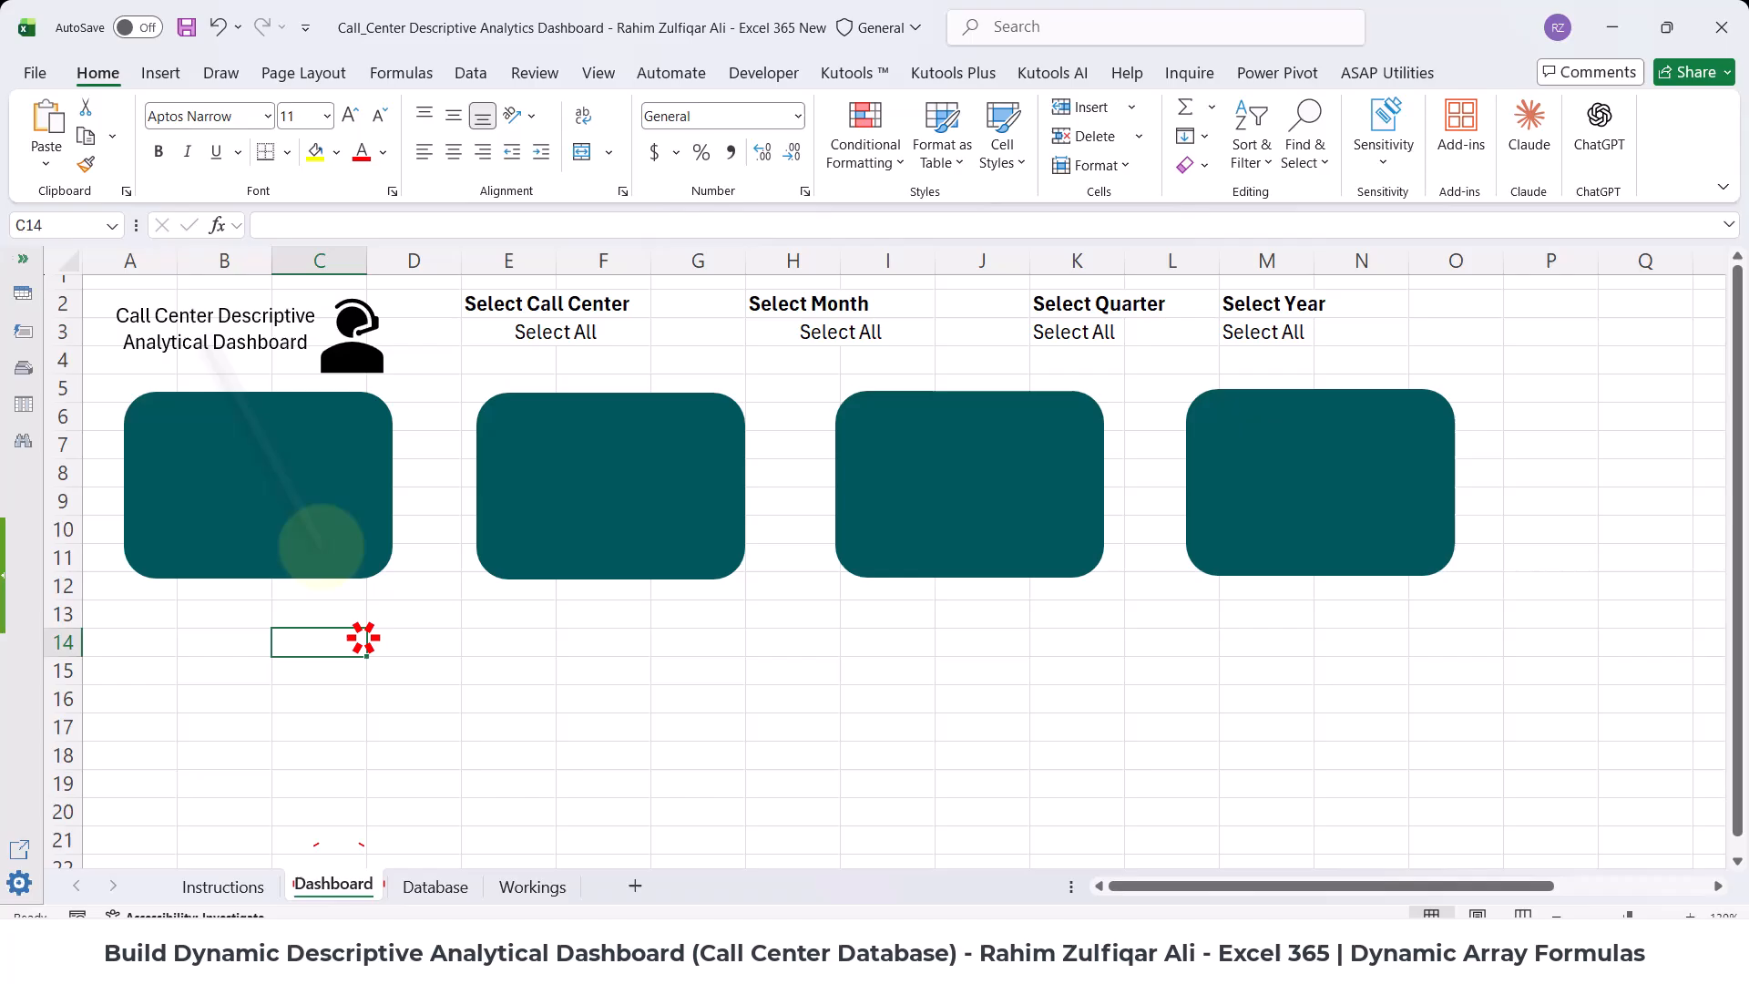
pyautogui.click(151, 77)
pyautogui.click(318, 174)
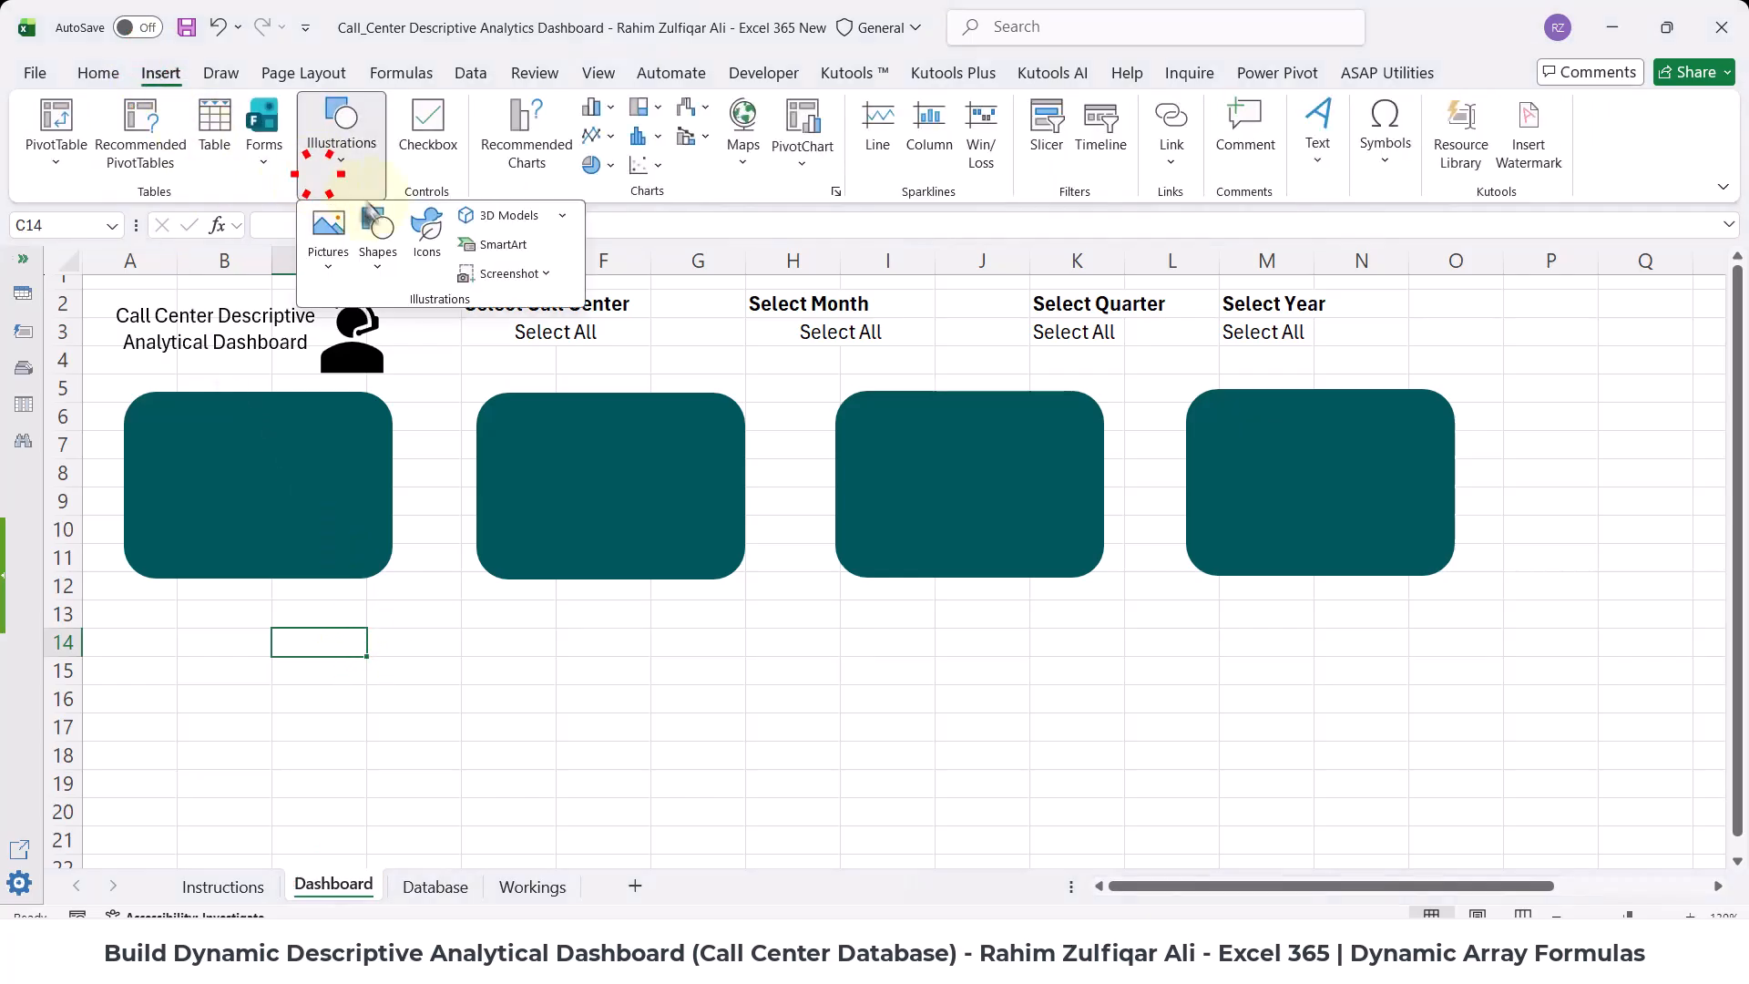
pyautogui.click(378, 244)
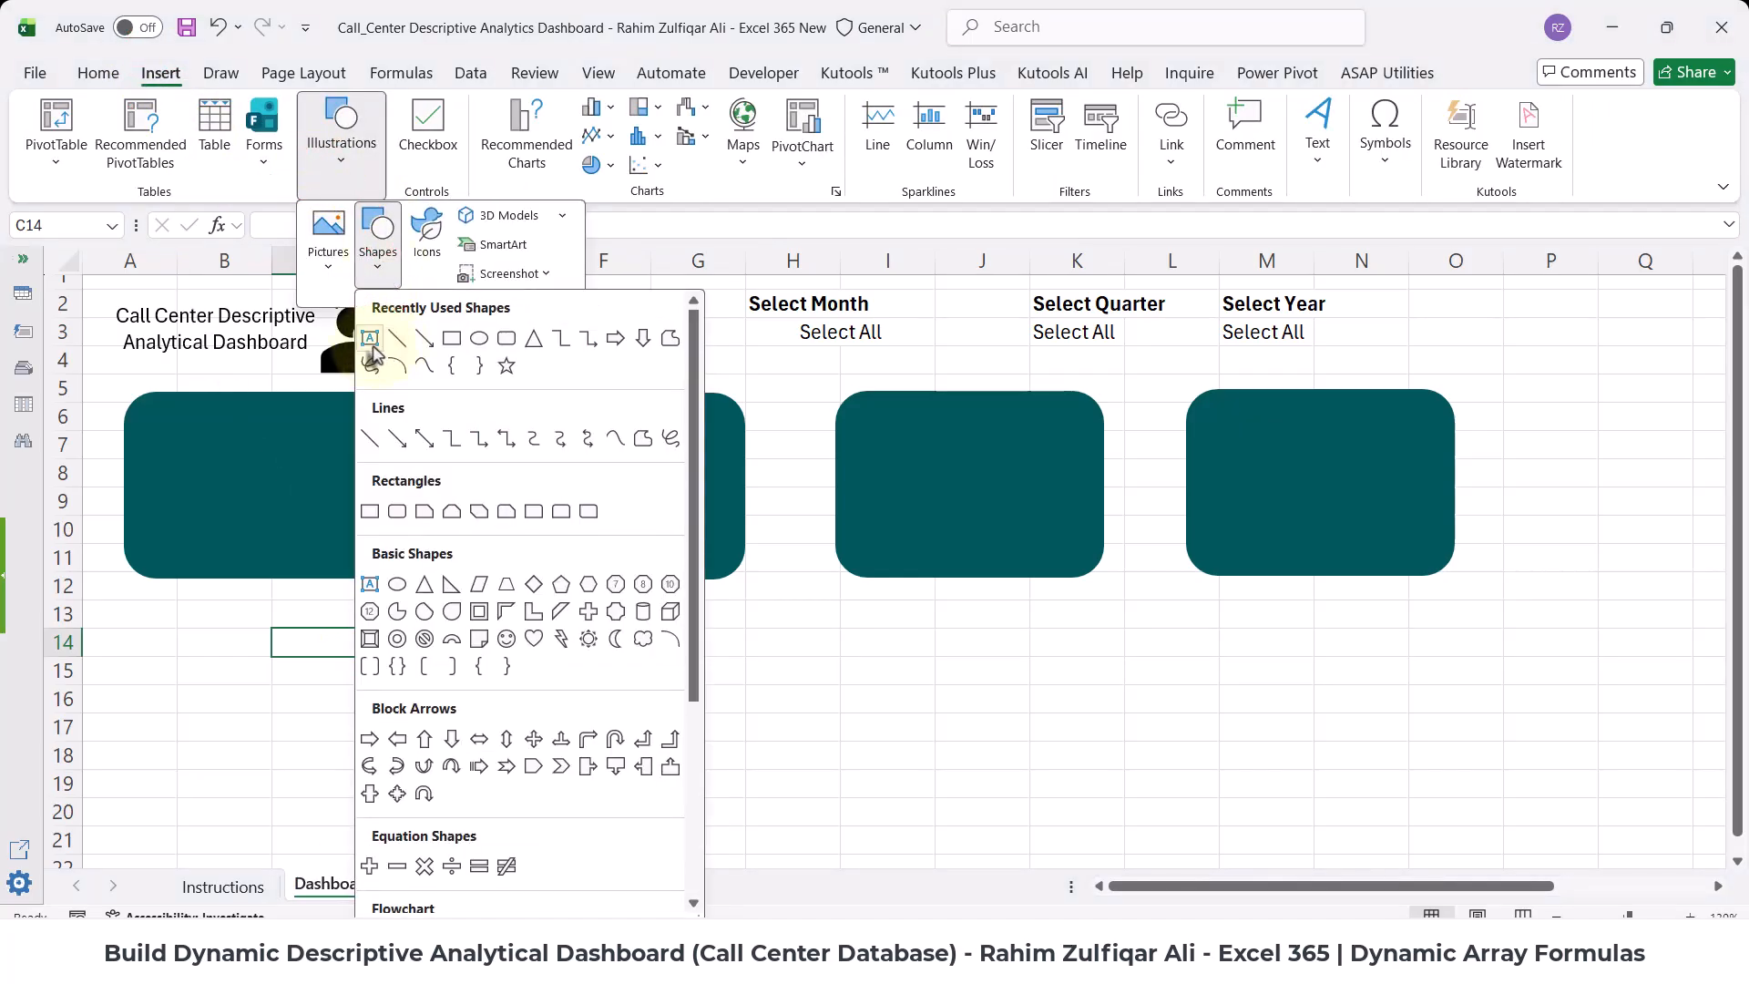
pyautogui.click(366, 344)
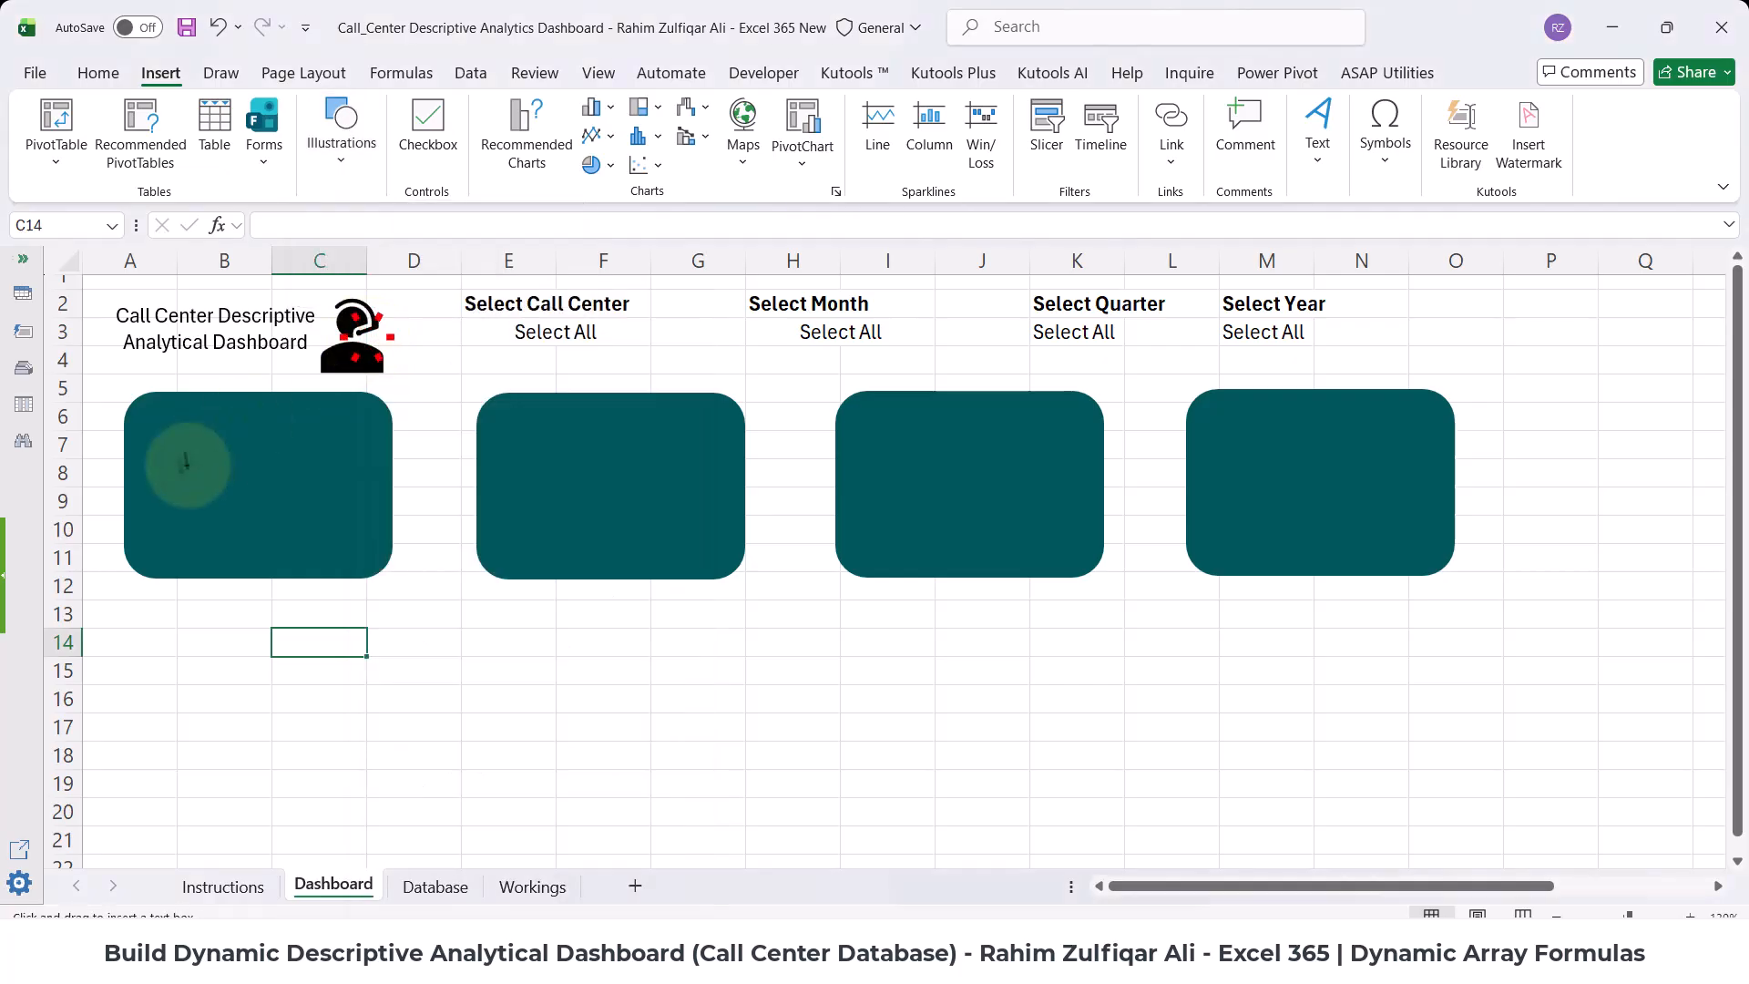
pyautogui.moveTo(175, 420); pyautogui.dragTo(344, 477)
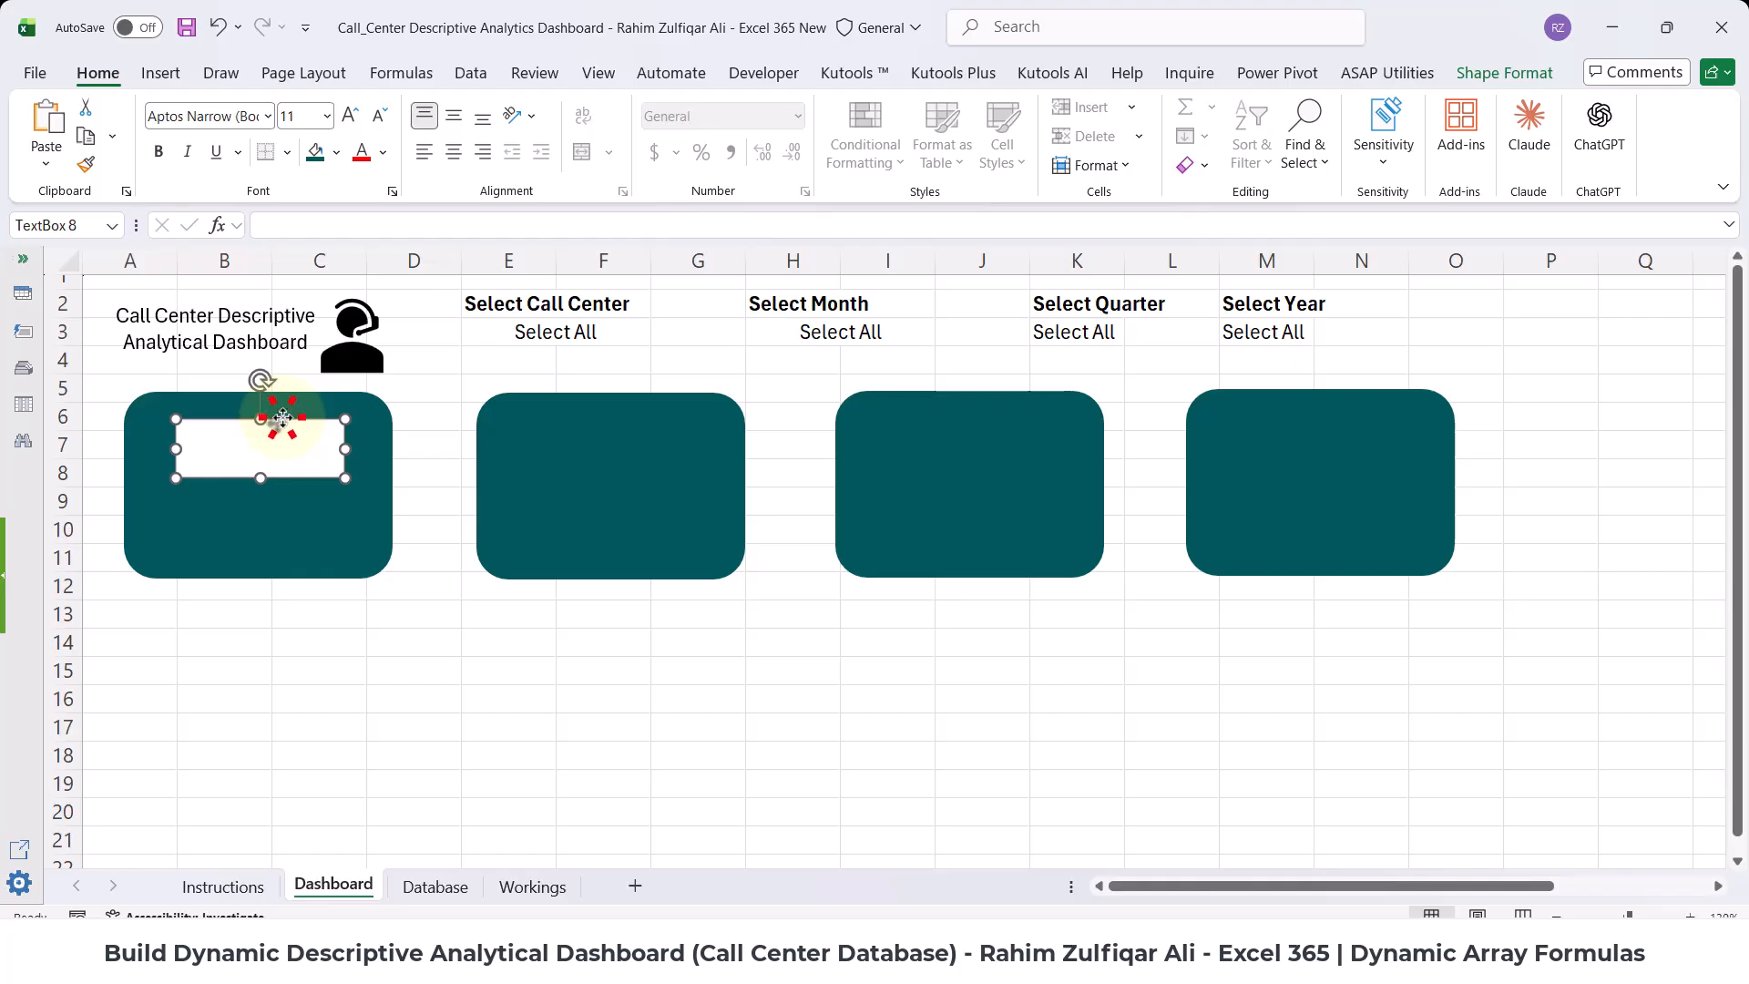
# - Link the text box to the label cell with =Workings!K4 and enlarge it to fit the full label
pyautogui.click(274, 226)
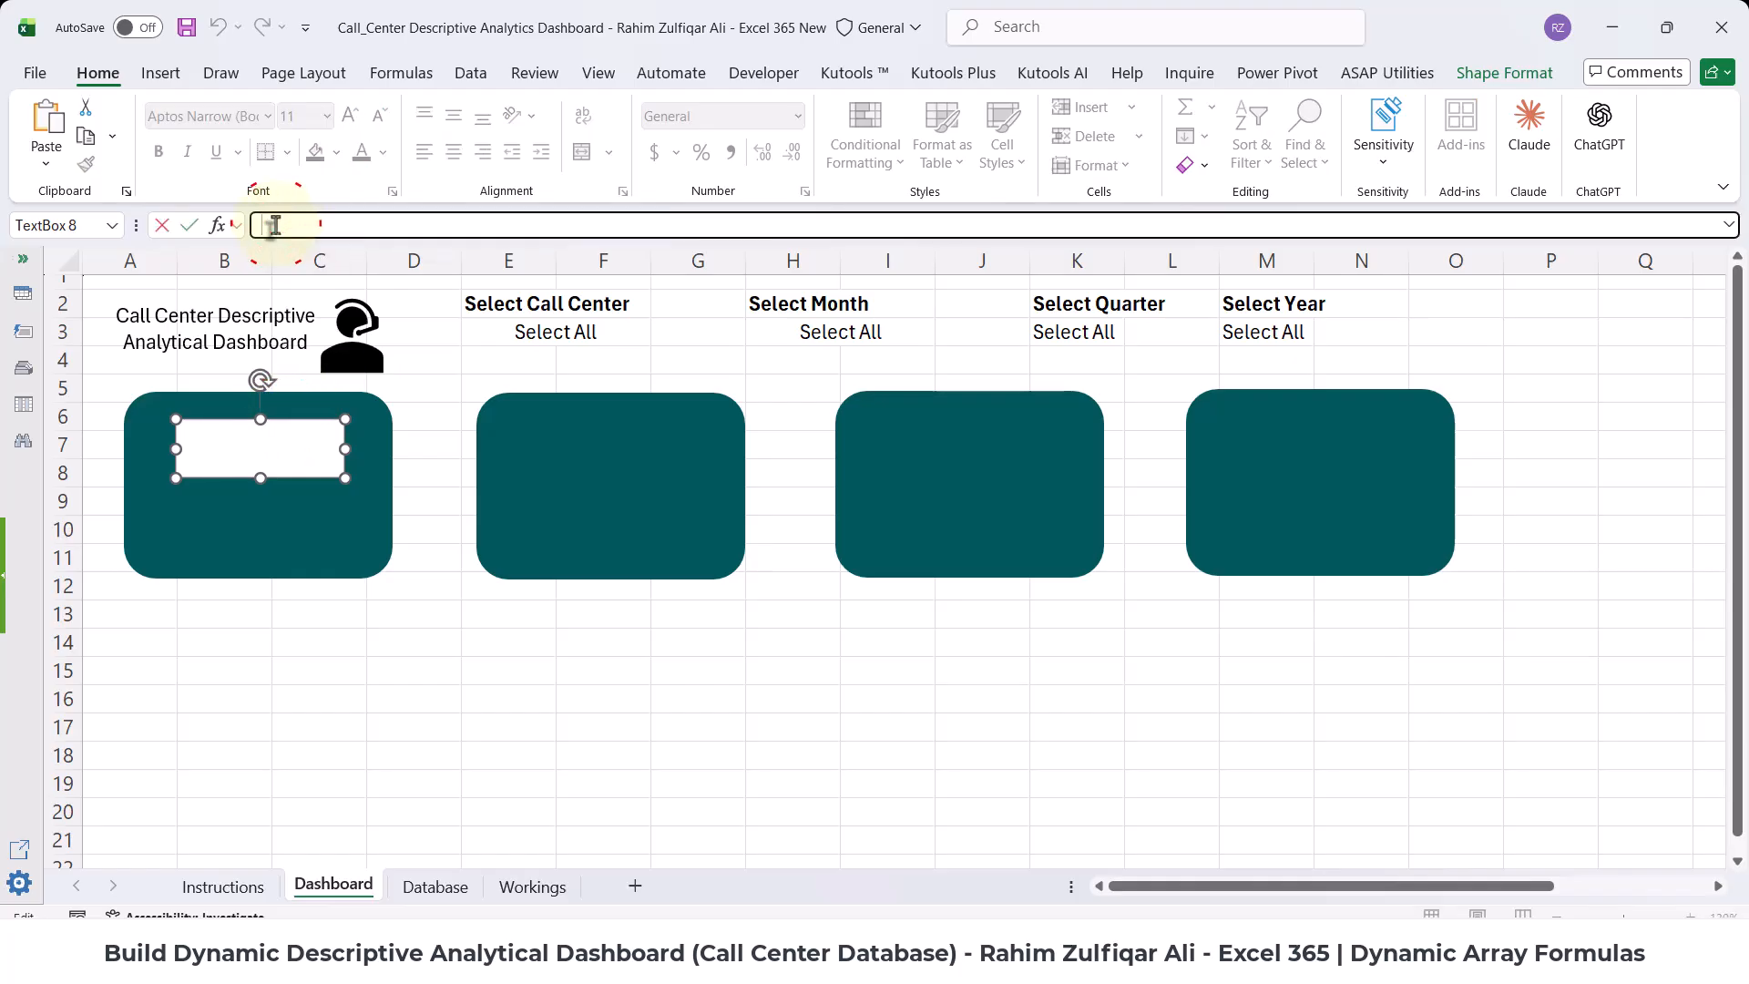
pyautogui.write('=')
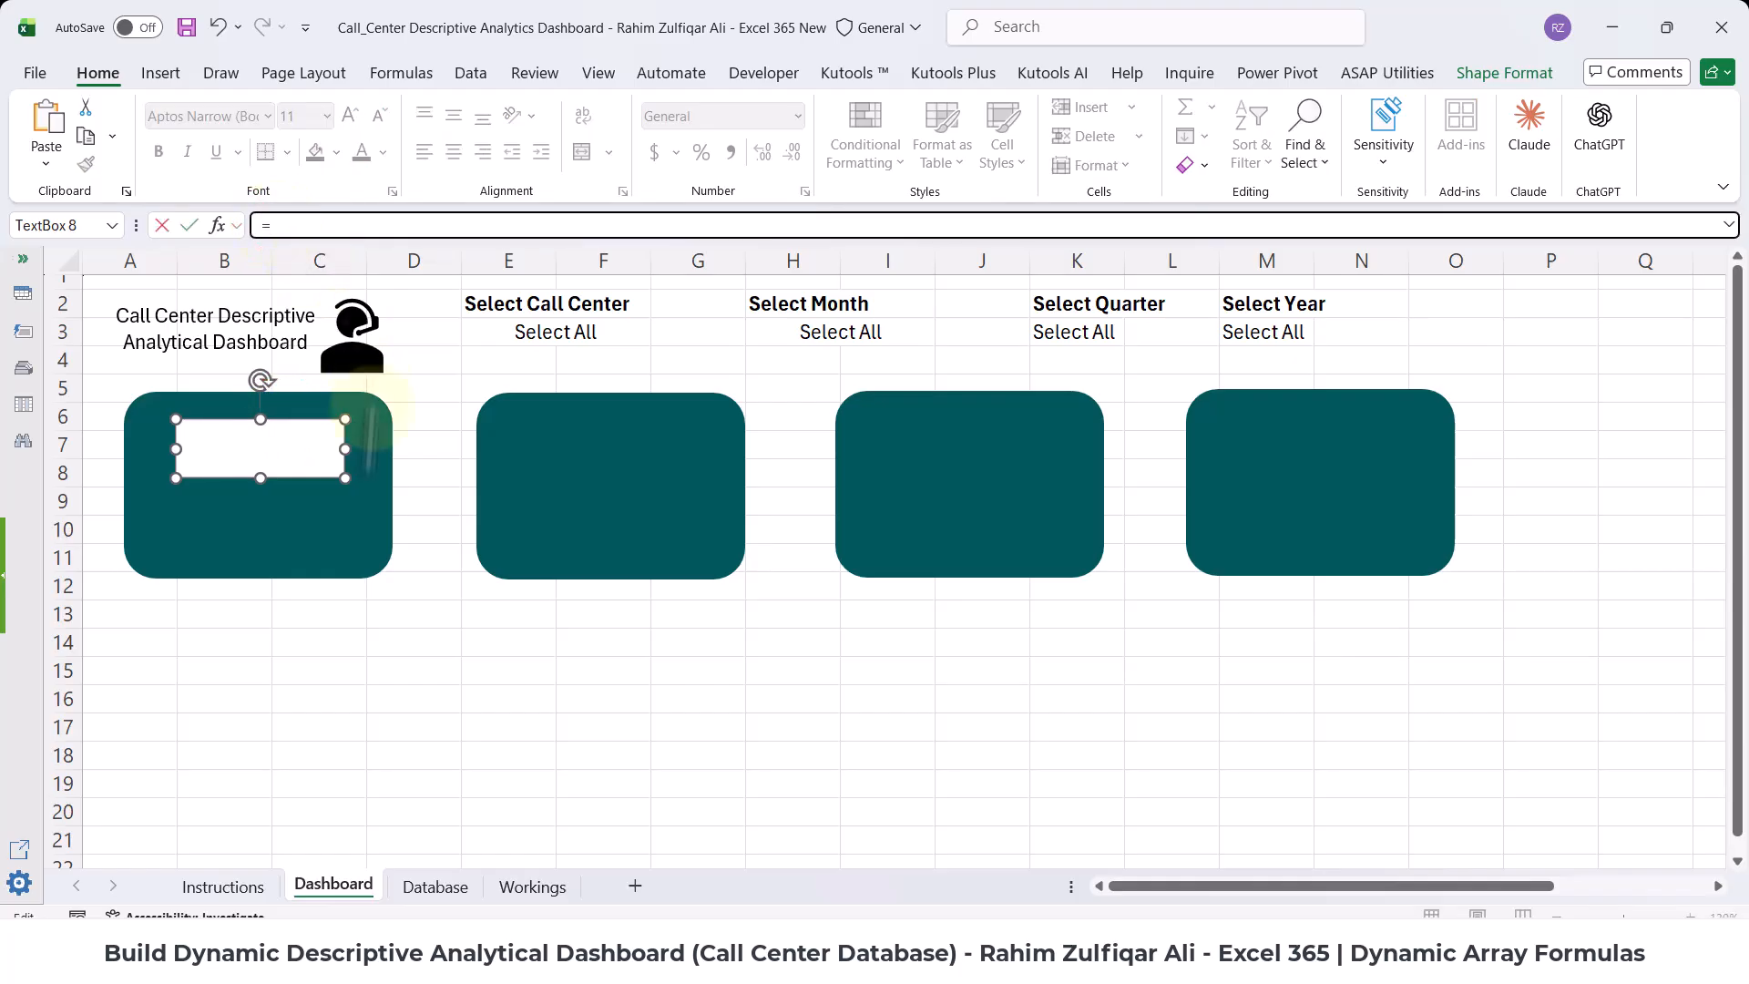
pyautogui.click(508, 888)
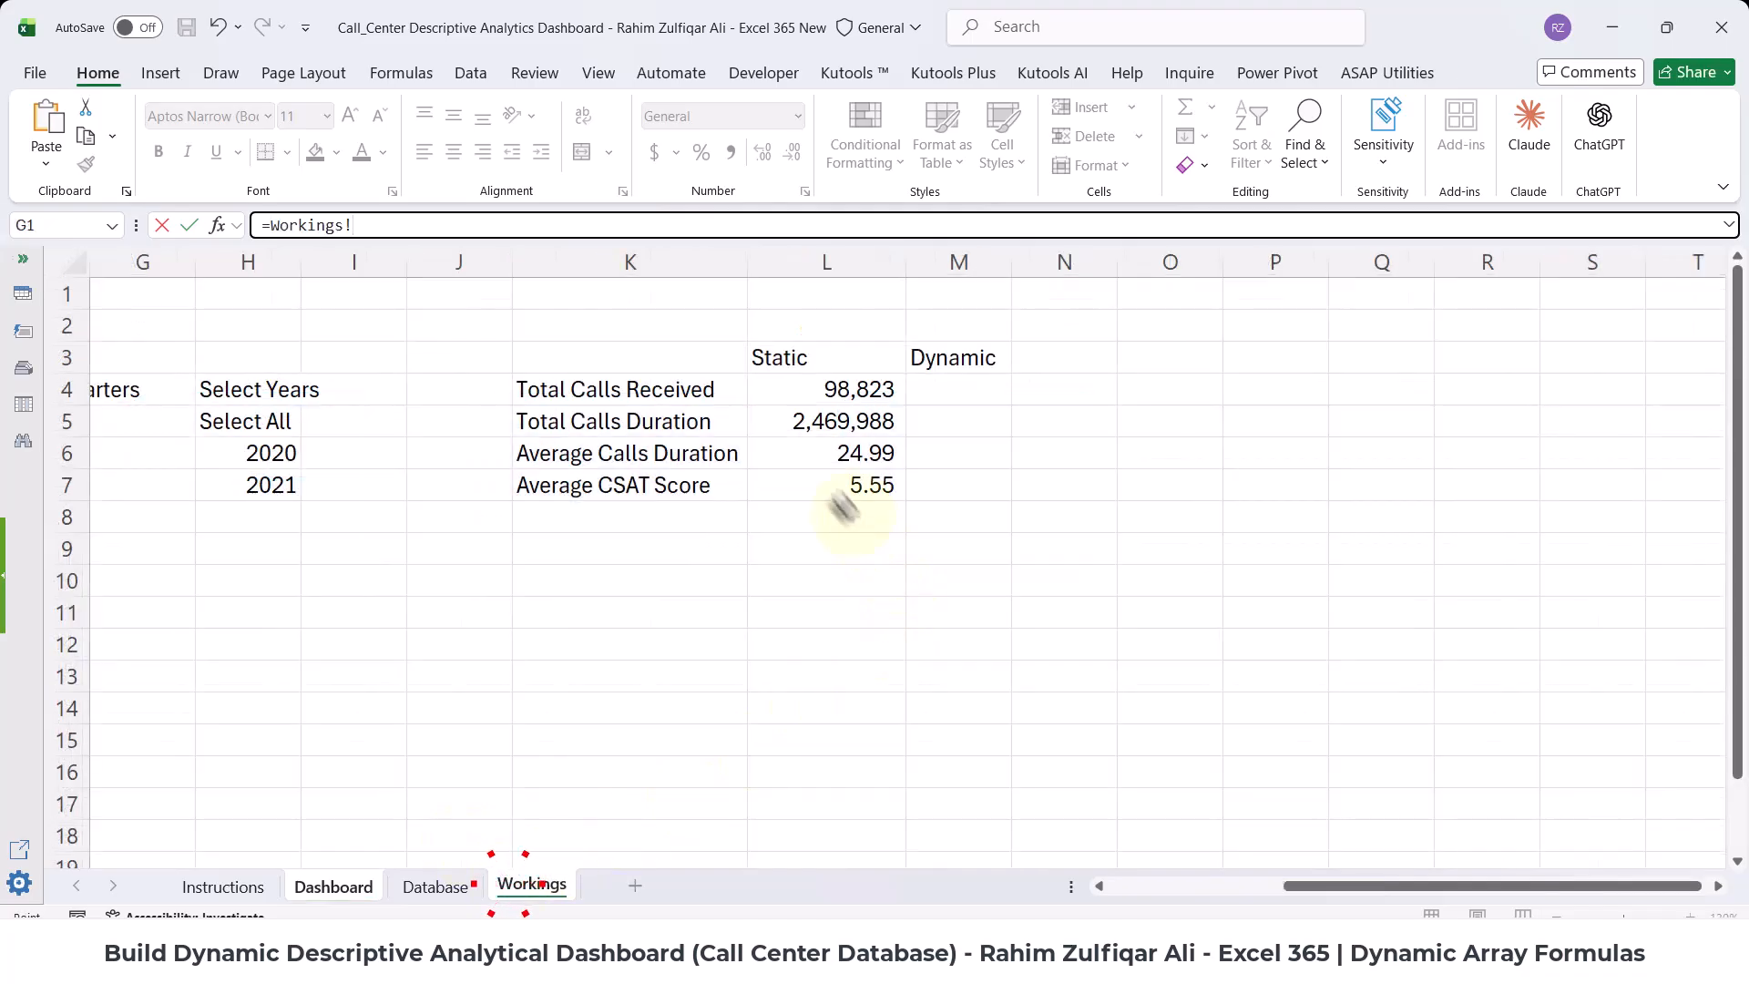
pyautogui.click(632, 390)
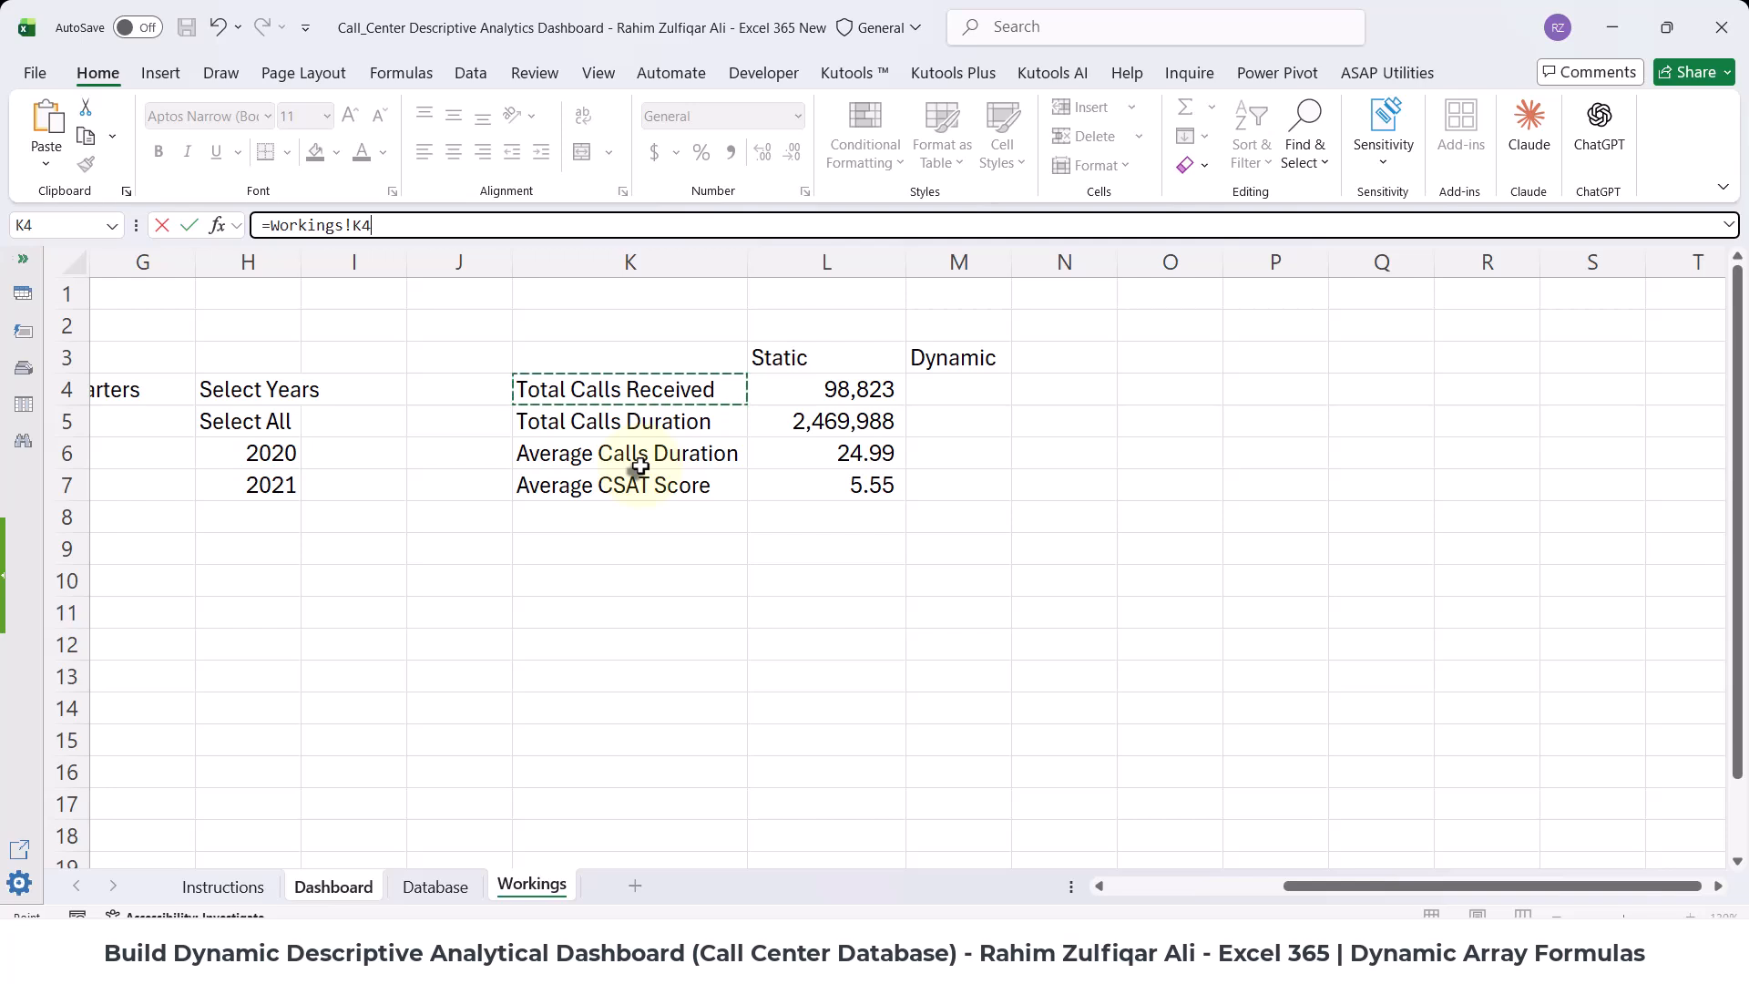
pyautogui.press('Return')
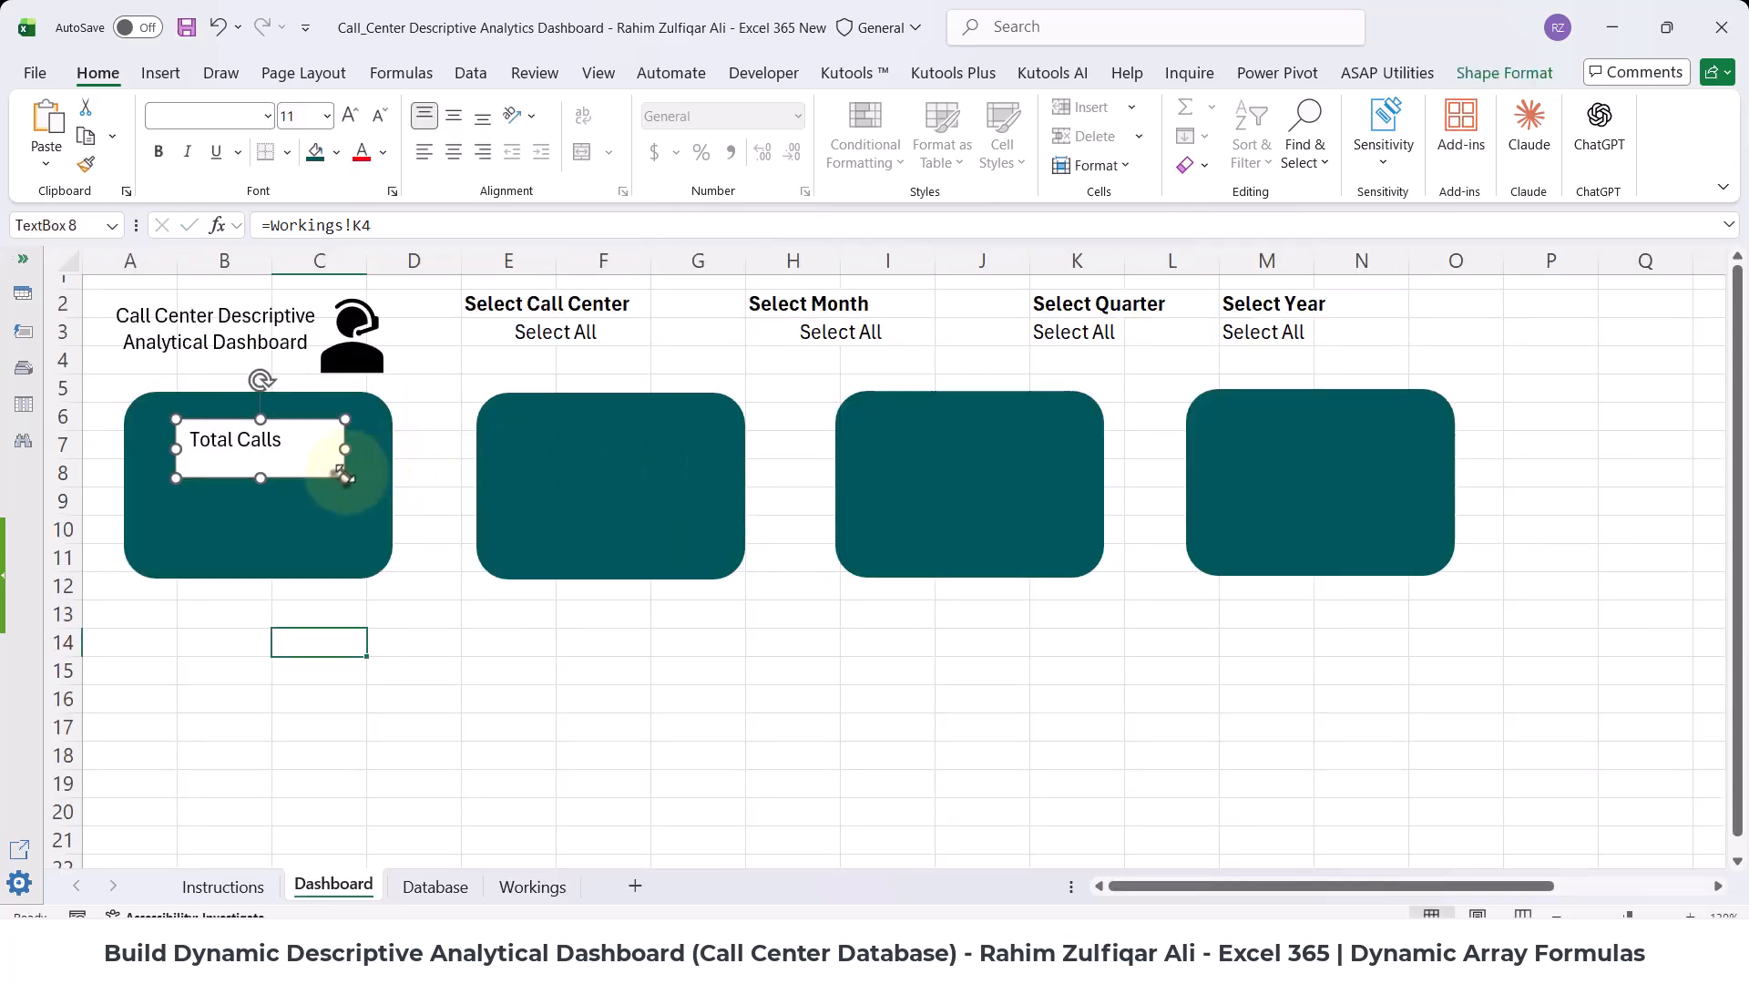
pyautogui.moveTo(344, 477); pyautogui.dragTo(356, 497)
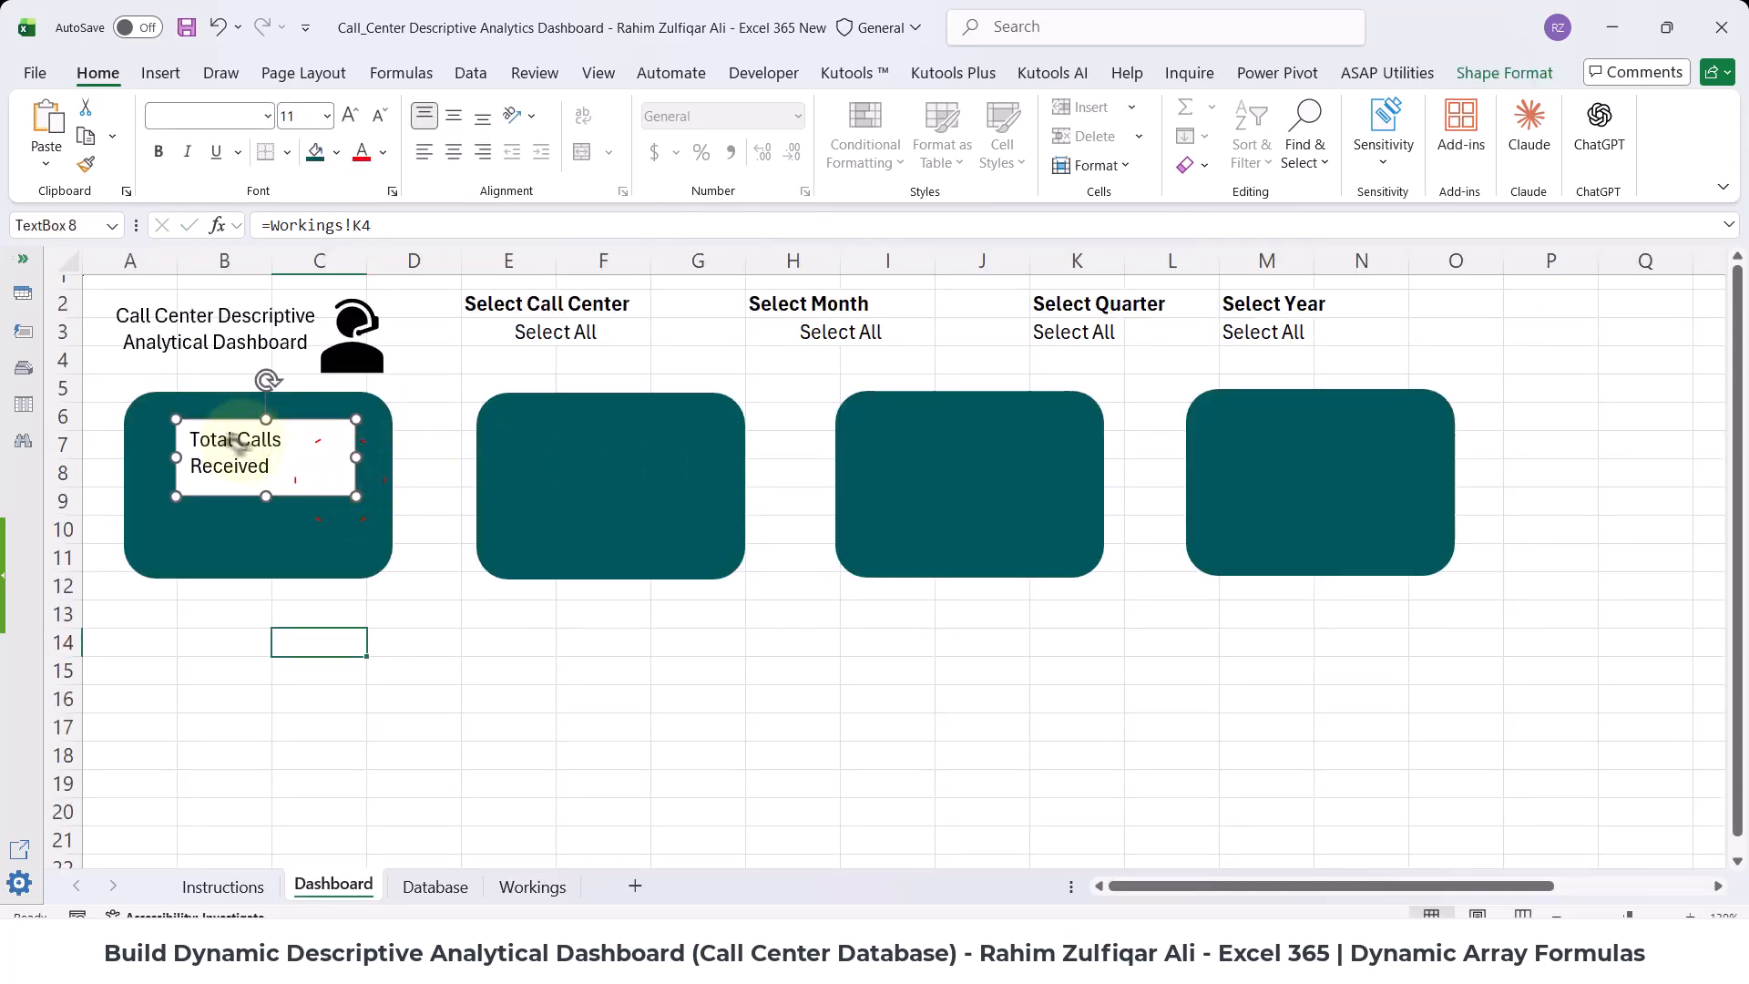
# - Test the text box link by replacing the K4 label on Workings with a name, check the Dashboard card, and undo the change
pyautogui.click(434, 892)
pyautogui.click(532, 886)
pyautogui.click(631, 396)
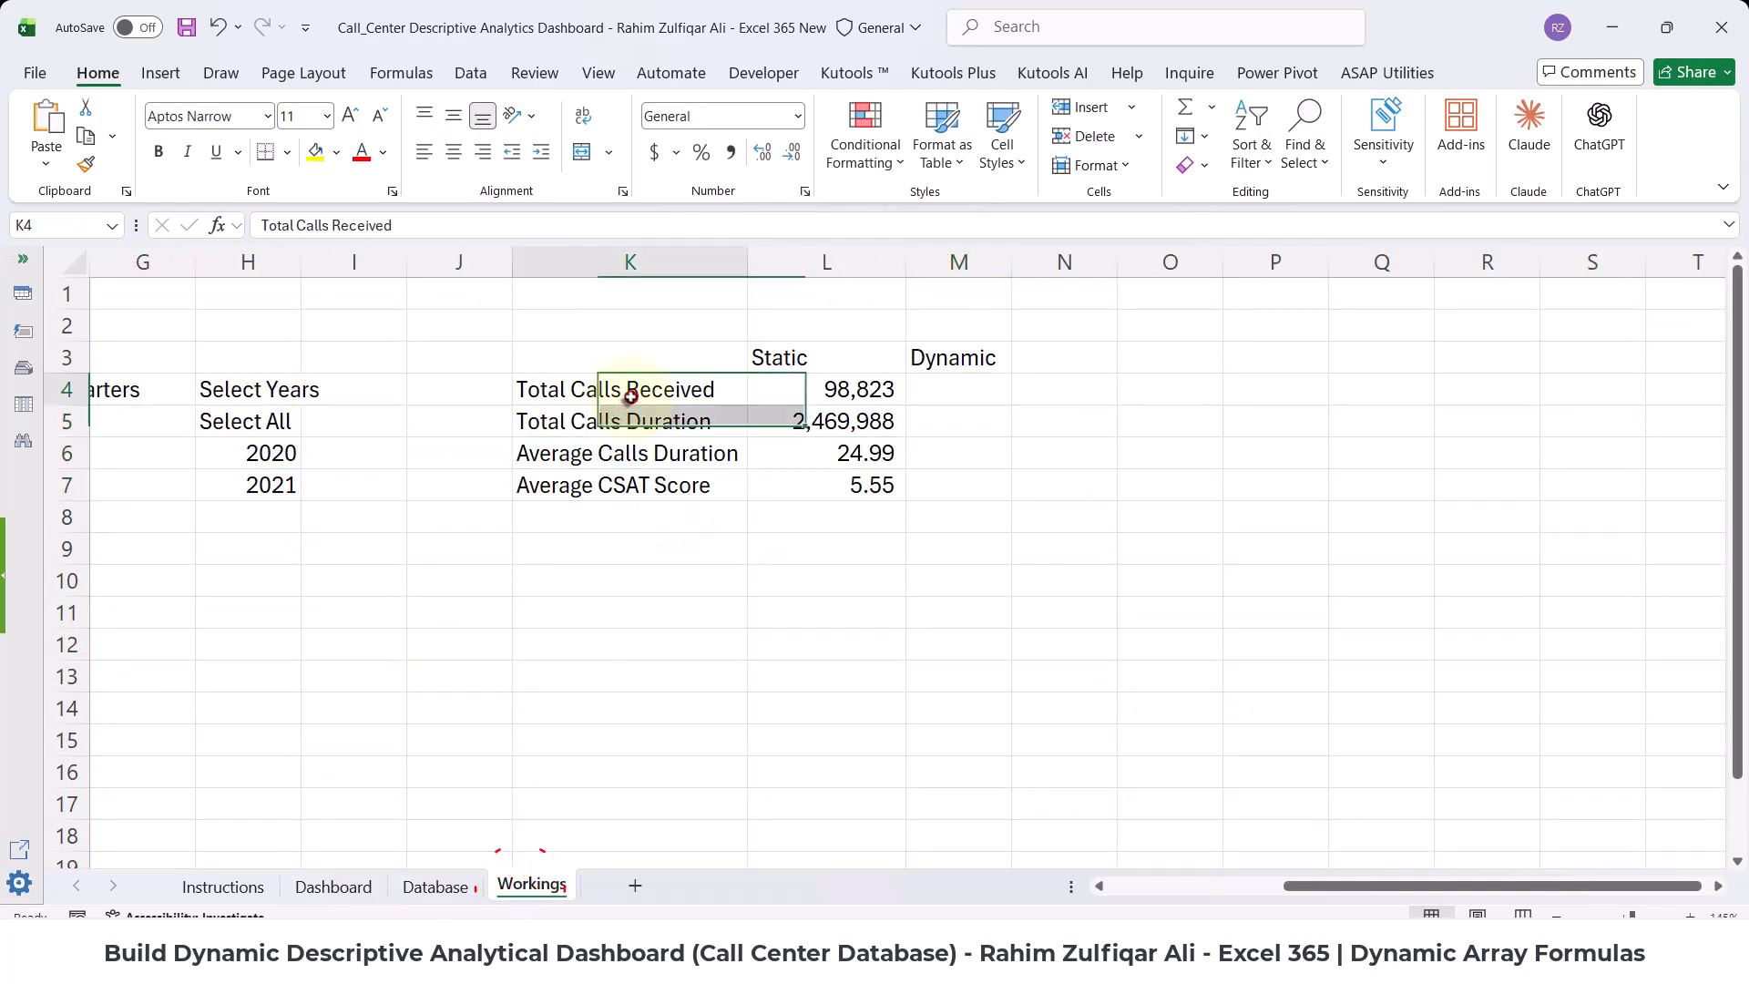
pyautogui.write('rAHI')
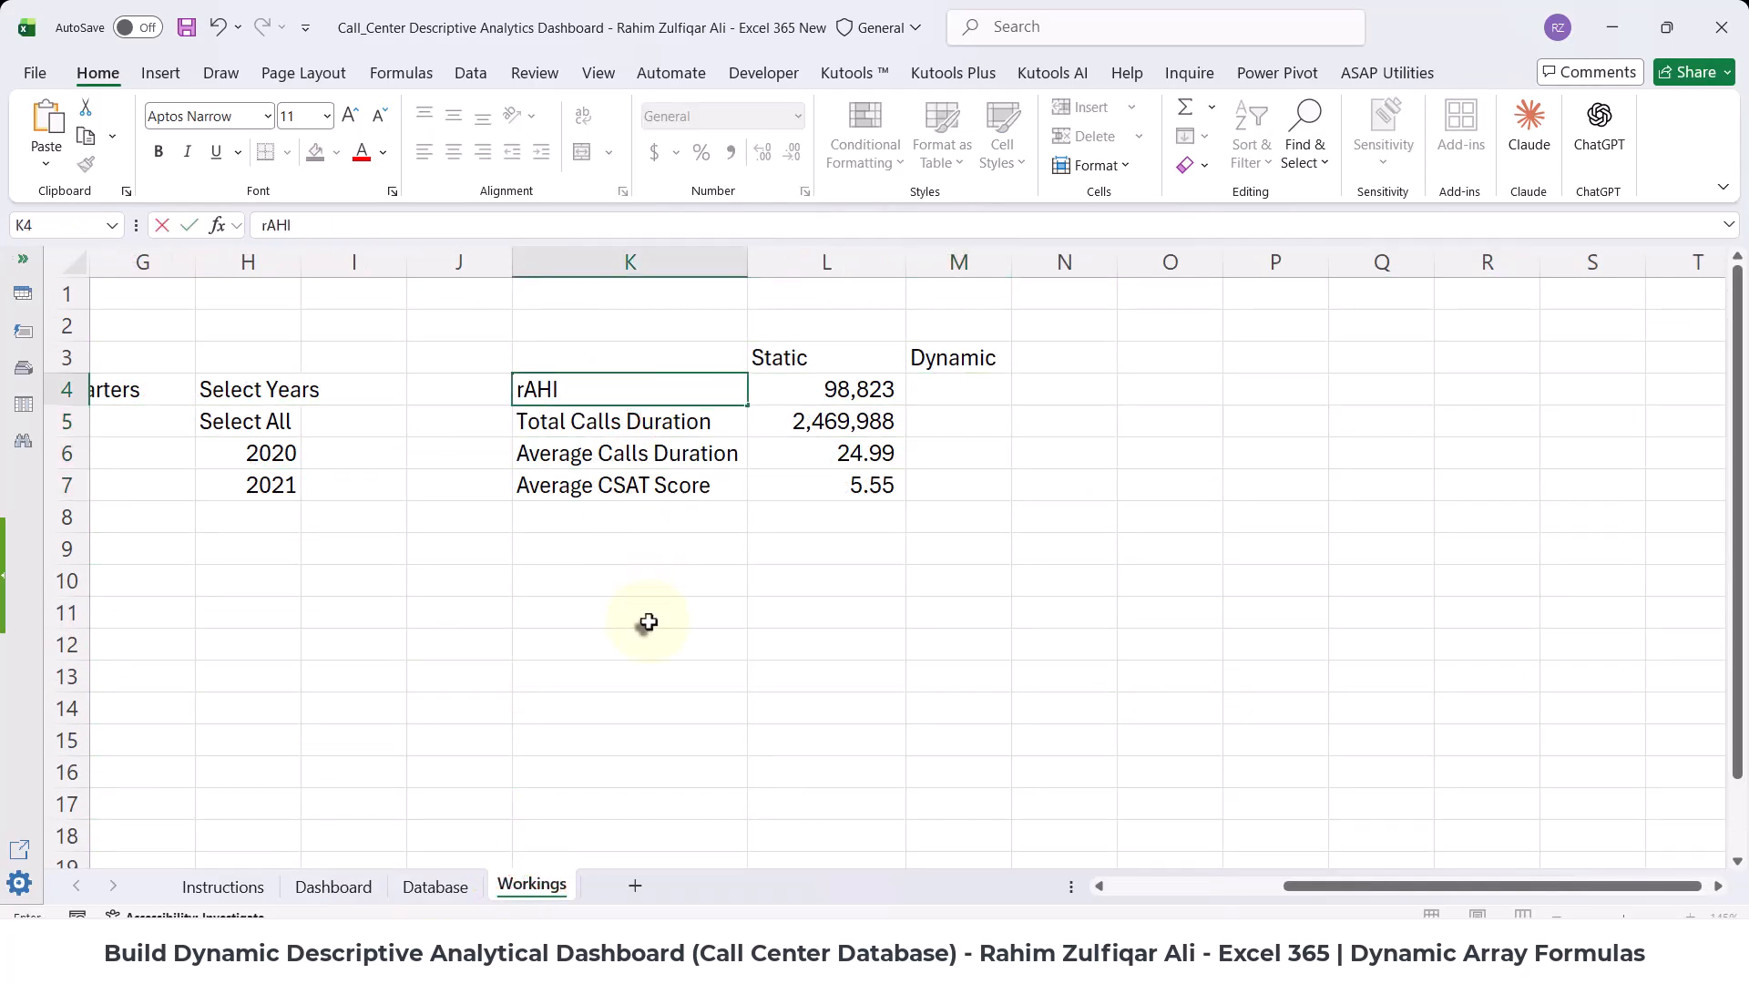
pyautogui.write('M')
pyautogui.press('Return')
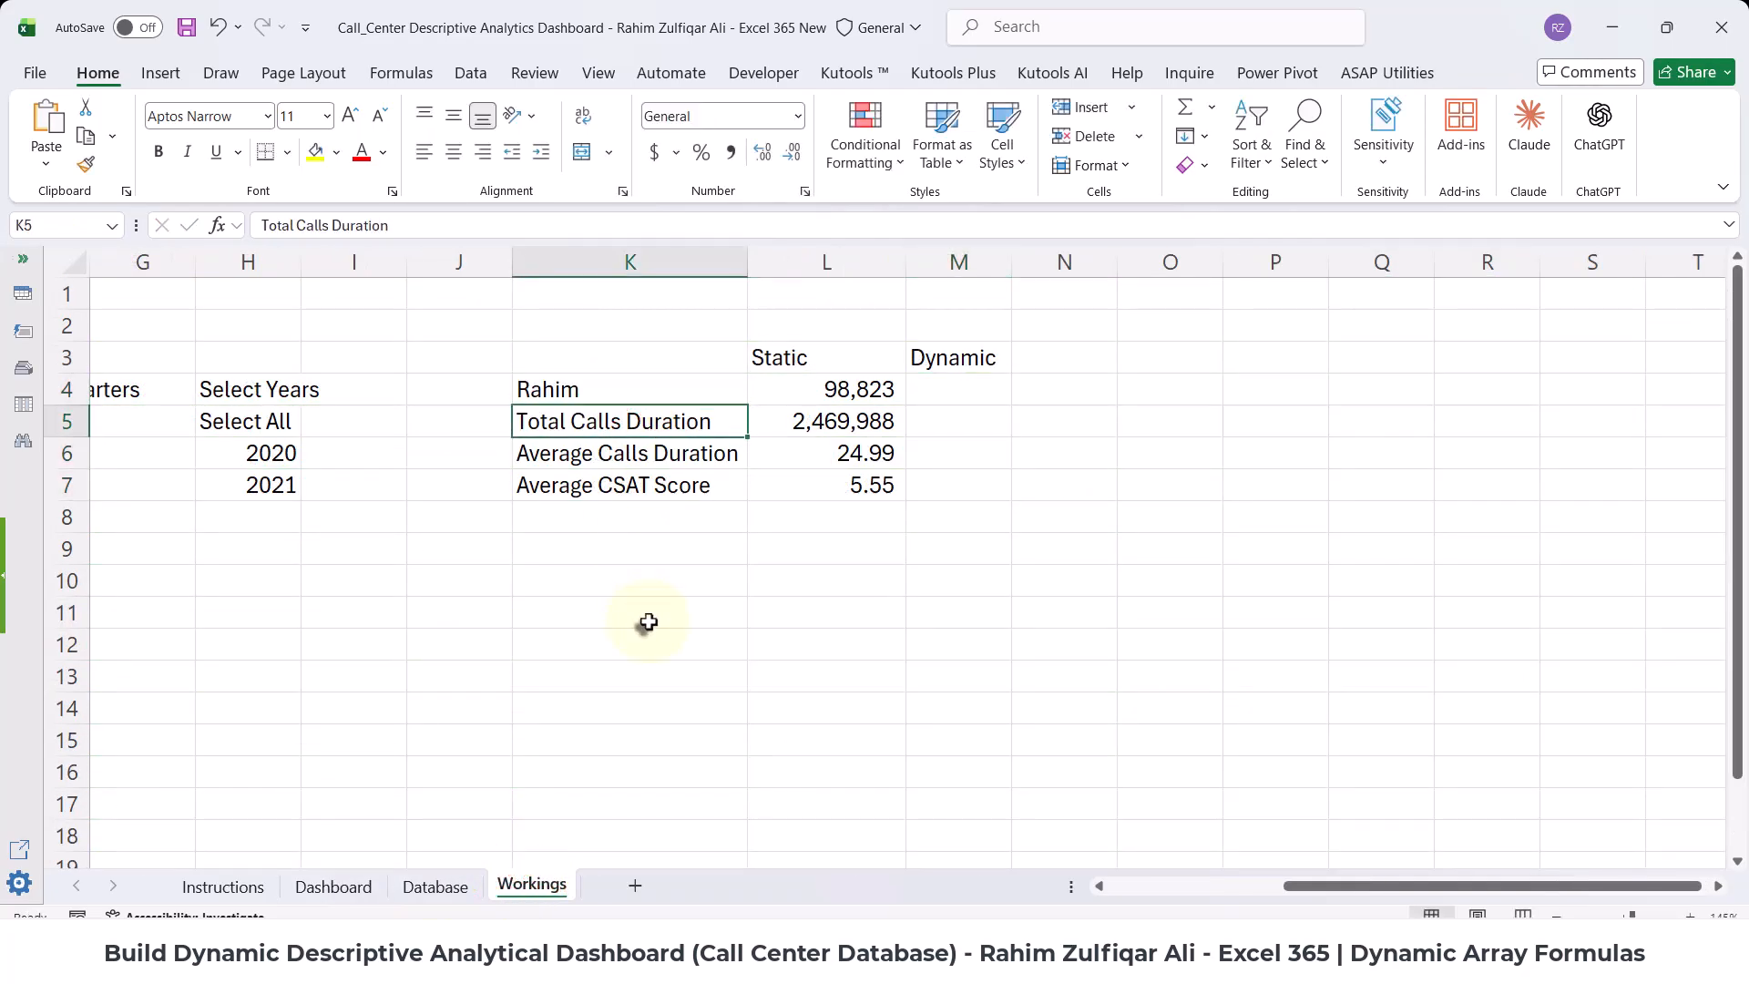
pyautogui.click(339, 876)
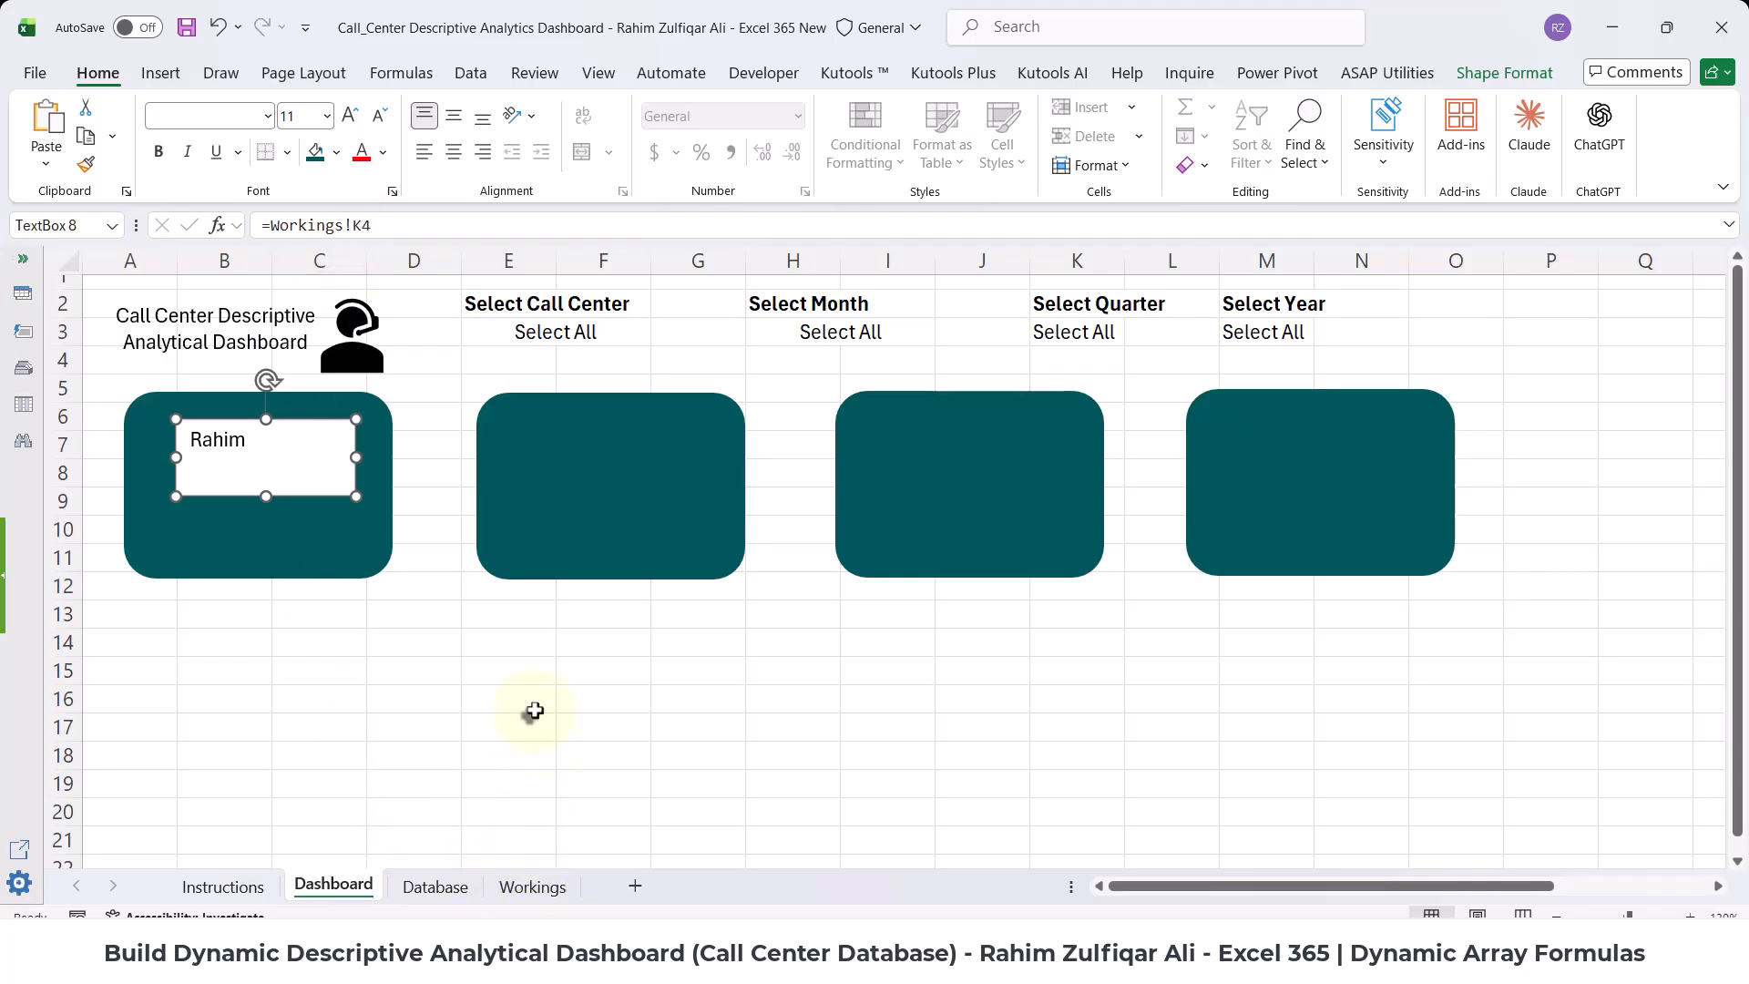
pyautogui.hotkey('ctrl', 'z')
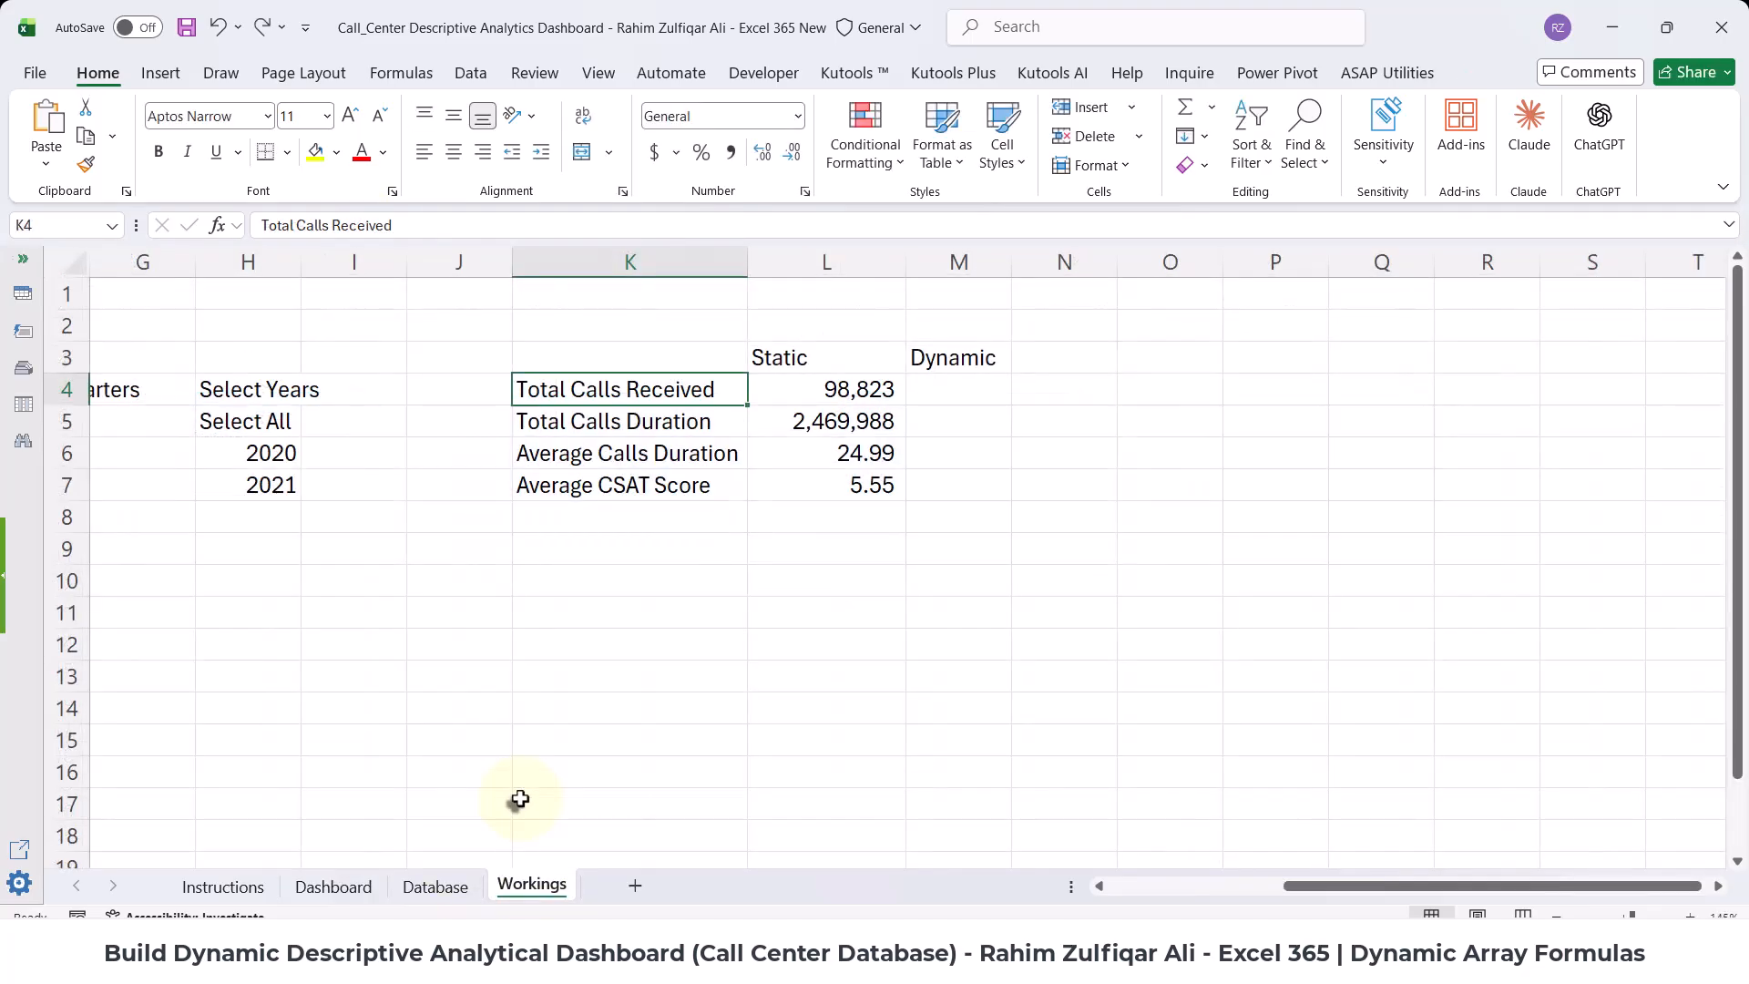
pyautogui.click(312, 874)
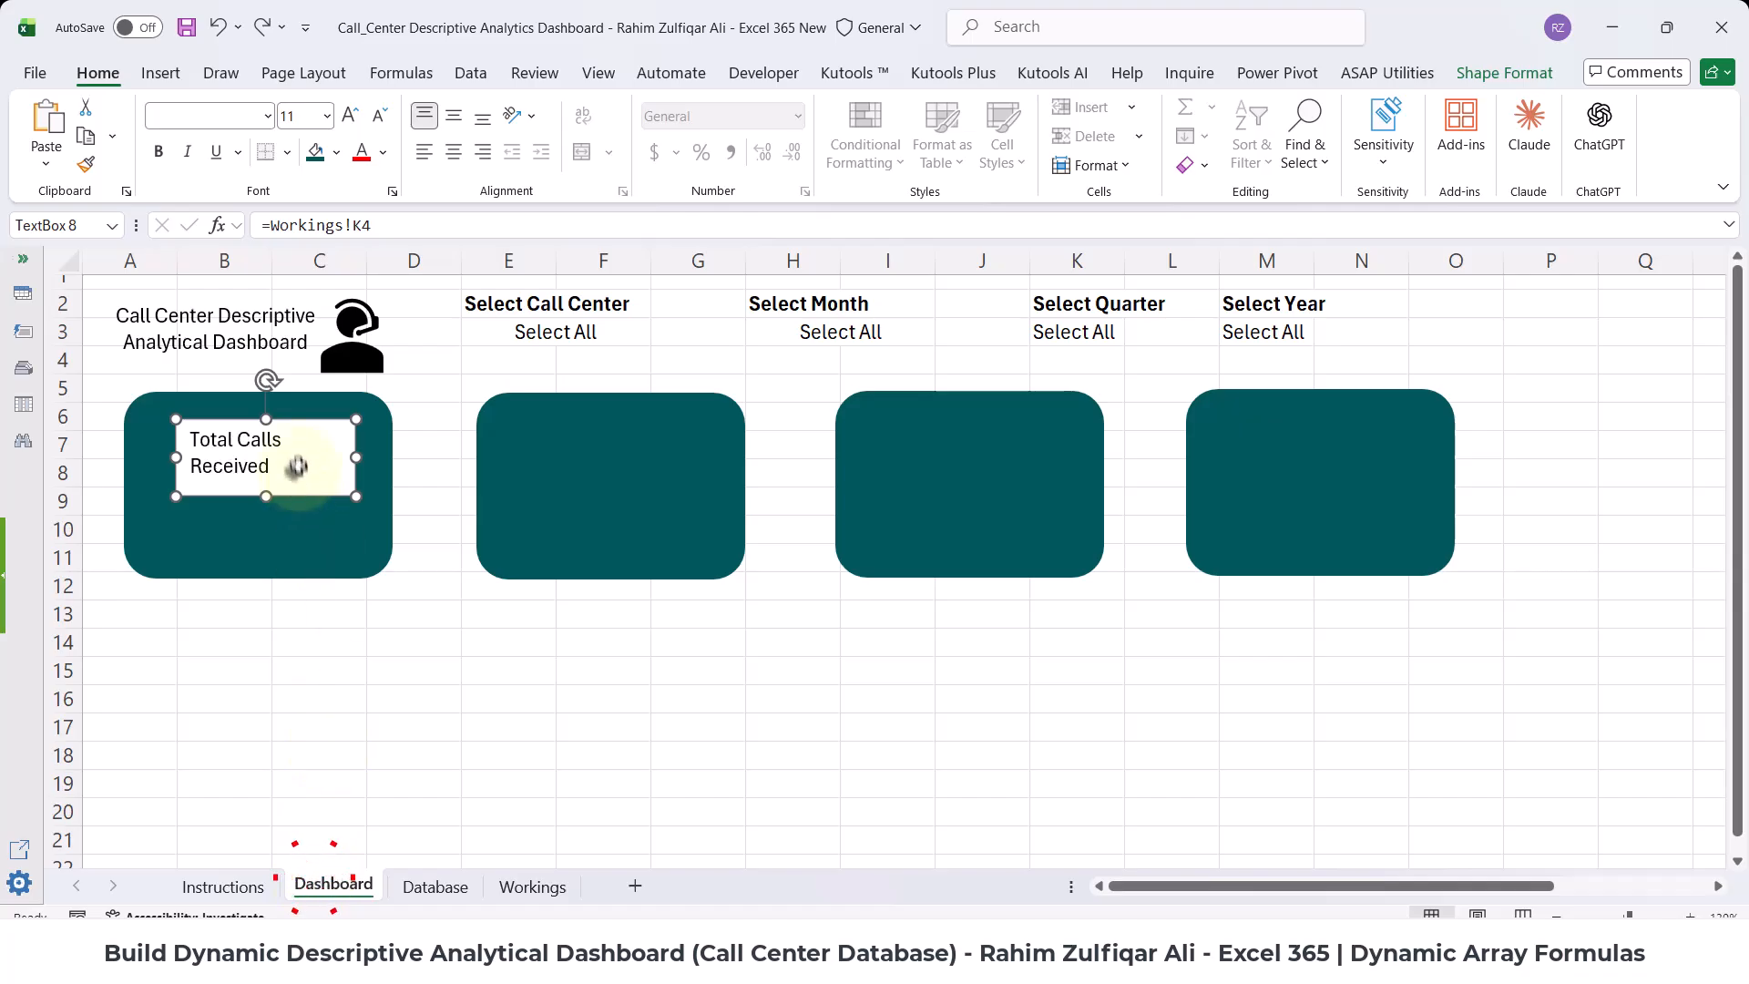
# - Shift the linked text box slightly within the first card and centre its text horizontally and vertically
pyautogui.moveTo(312, 422); pyautogui.dragTo(299, 416)
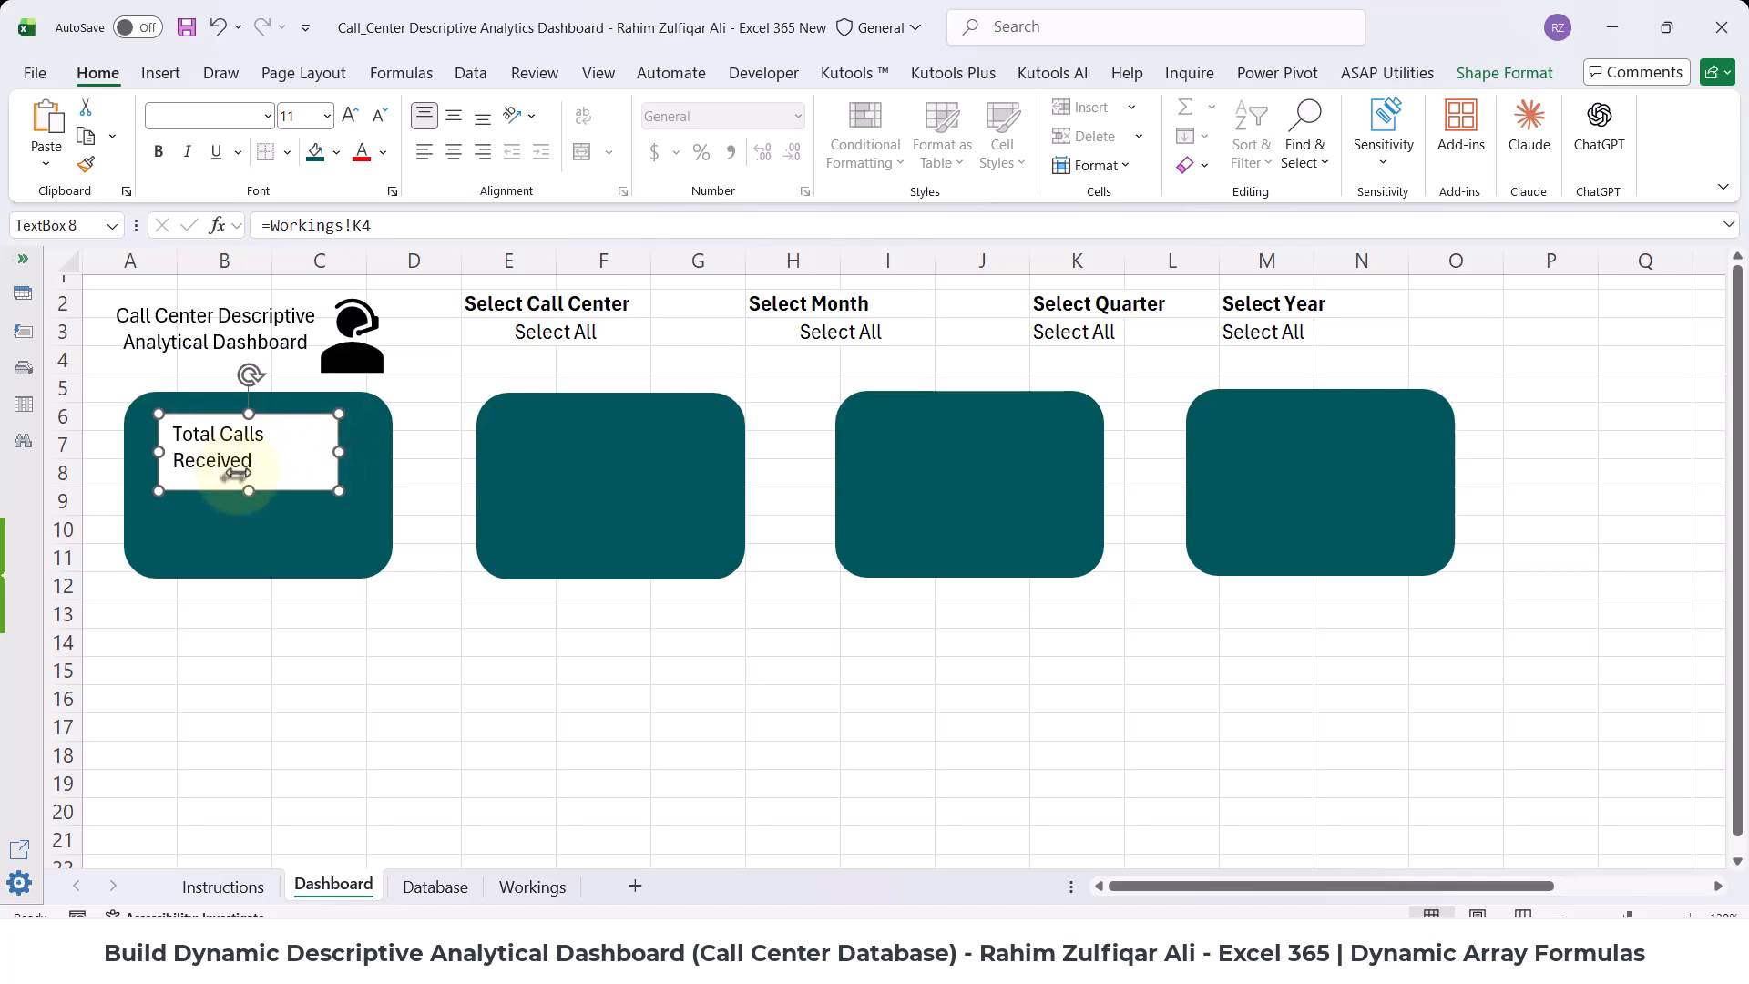
pyautogui.click(451, 118)
pyautogui.click(452, 152)
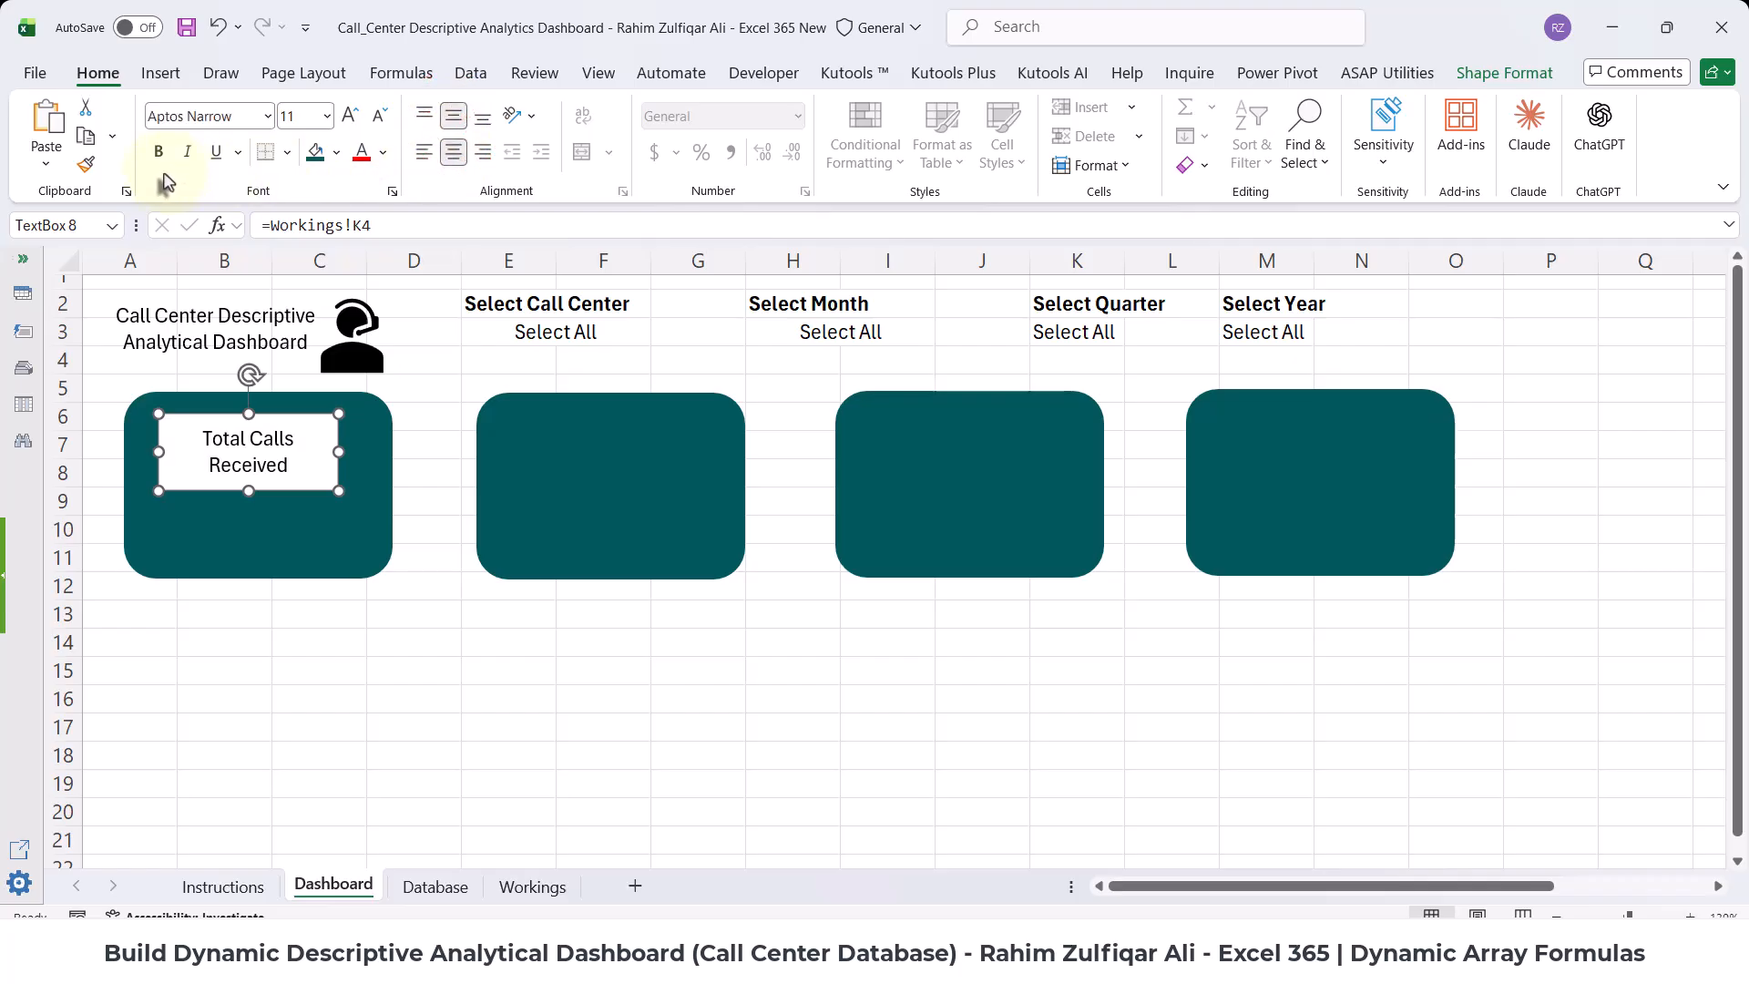
# - Remove the fill and outline from the Total Calls Received text box
pyautogui.click(1481, 74)
pyautogui.click(638, 107)
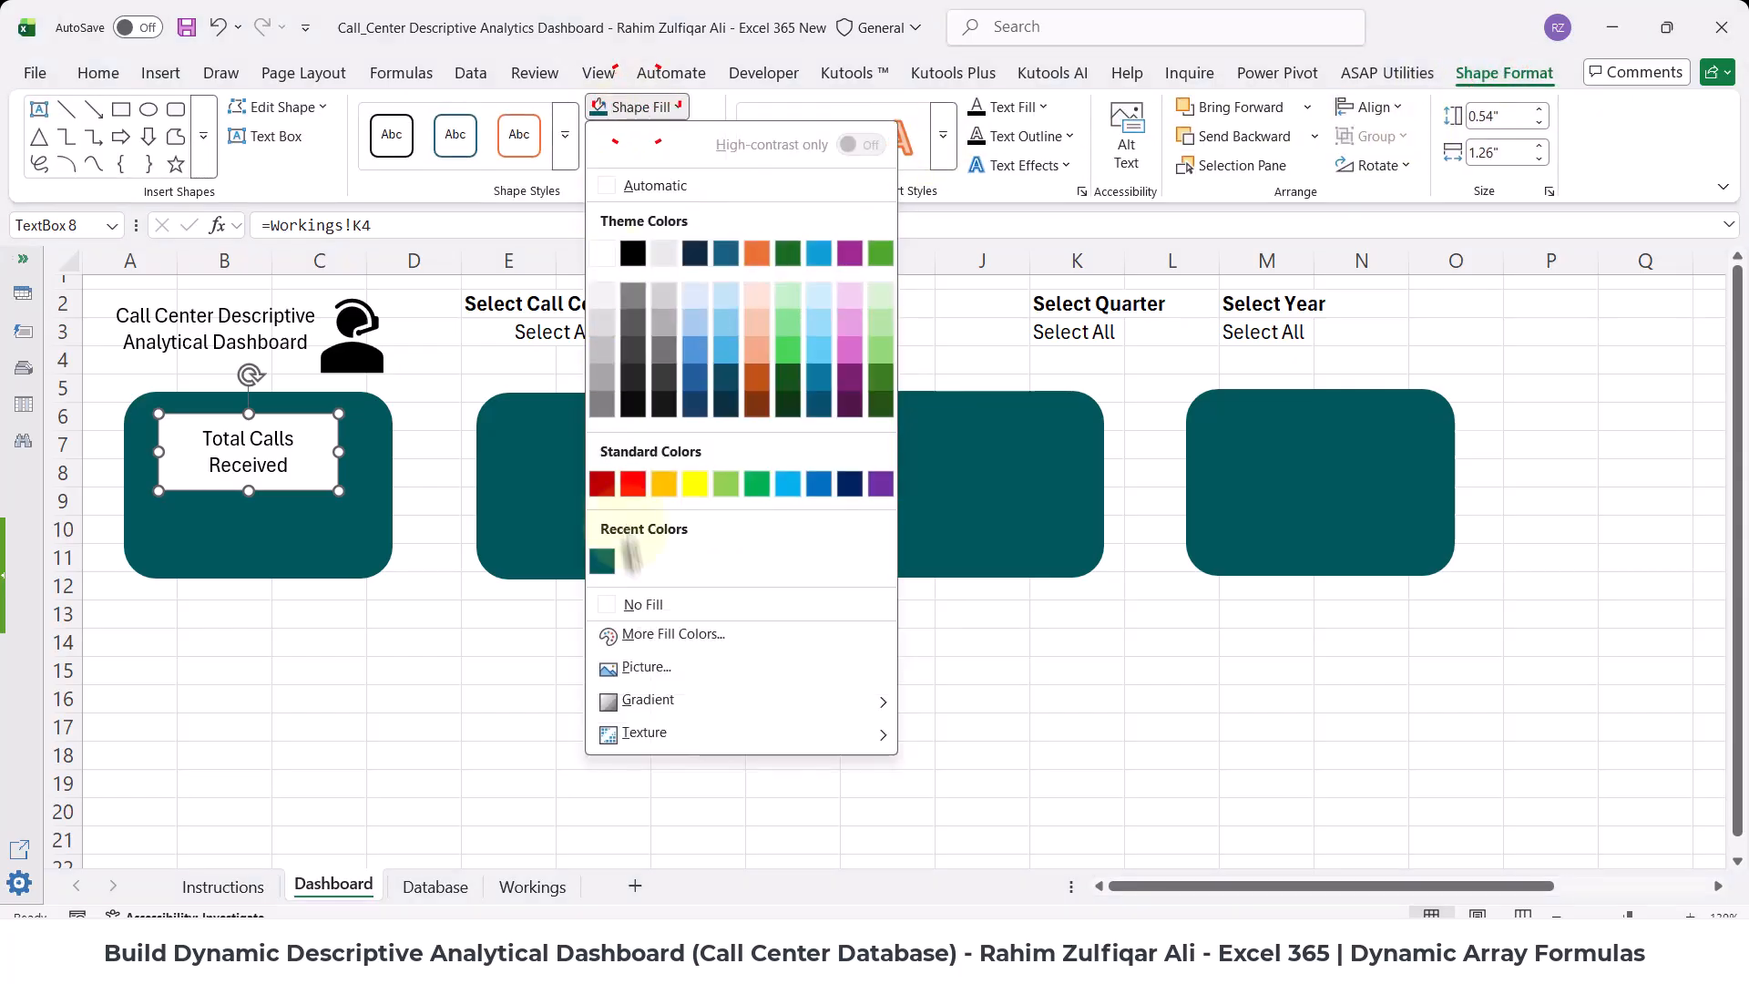
pyautogui.click(638, 604)
pyautogui.click(640, 136)
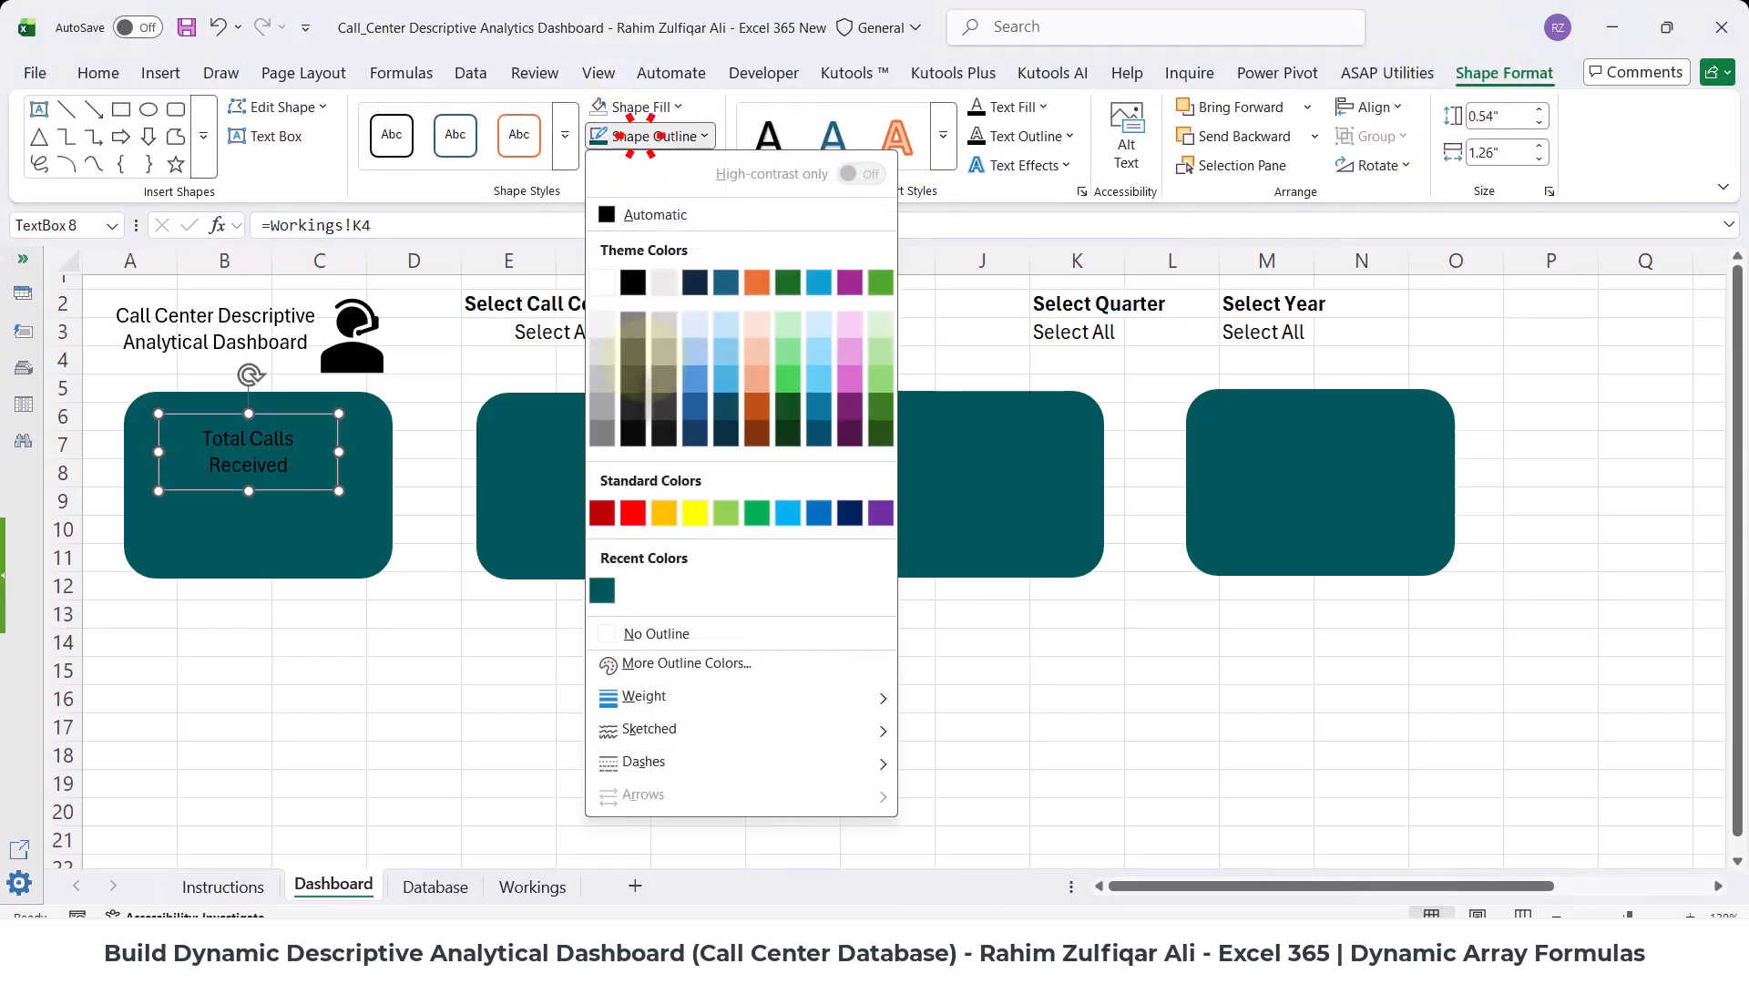
pyautogui.click(644, 633)
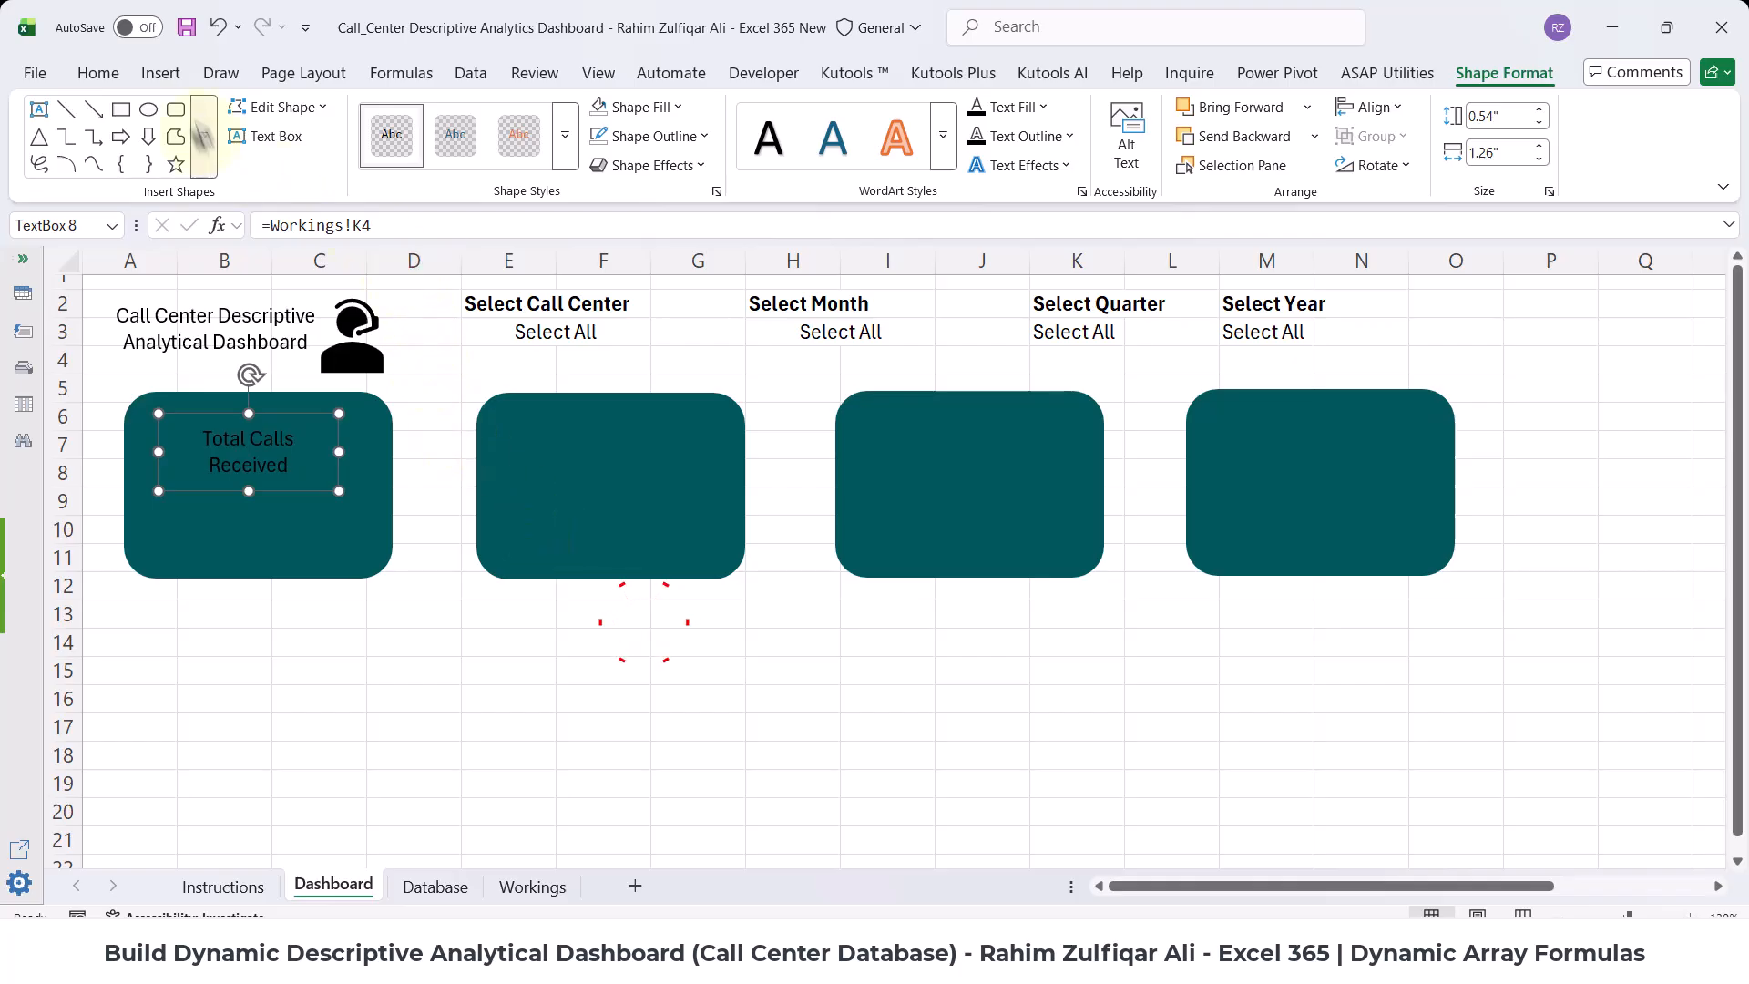
# - Format the Total Calls Received label in white, bold, 16-point text
pyautogui.click(121, 77)
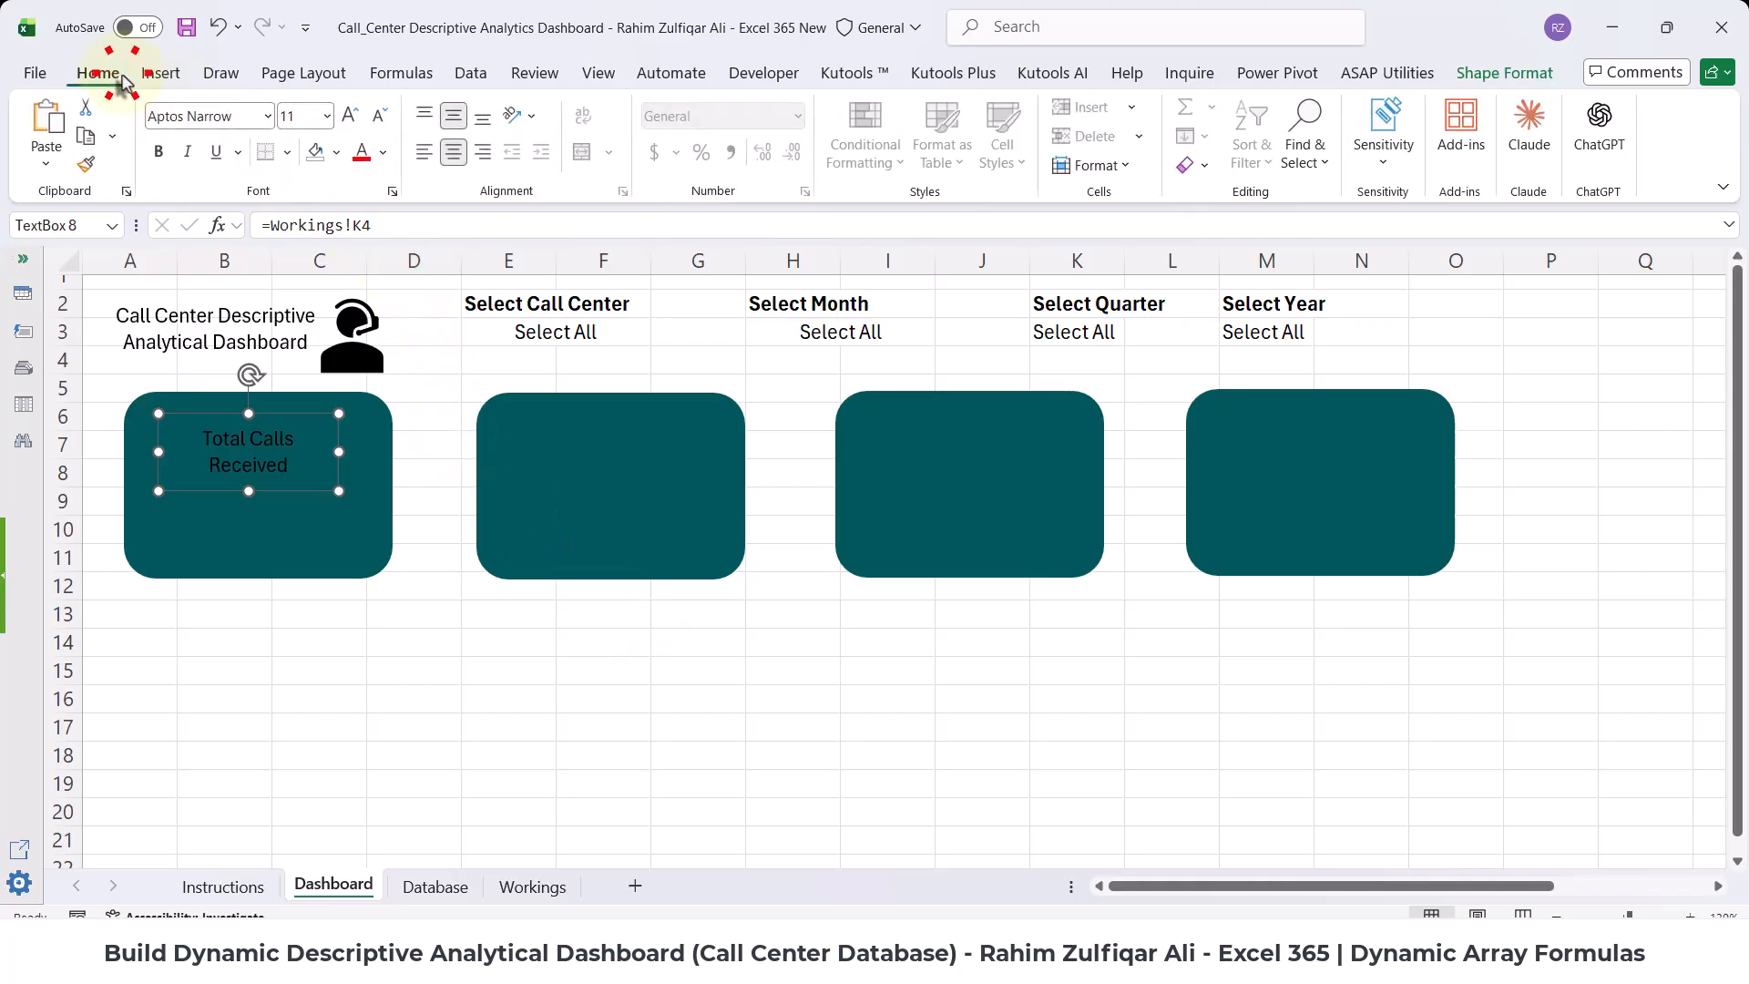
pyautogui.click(382, 160)
pyautogui.click(391, 292)
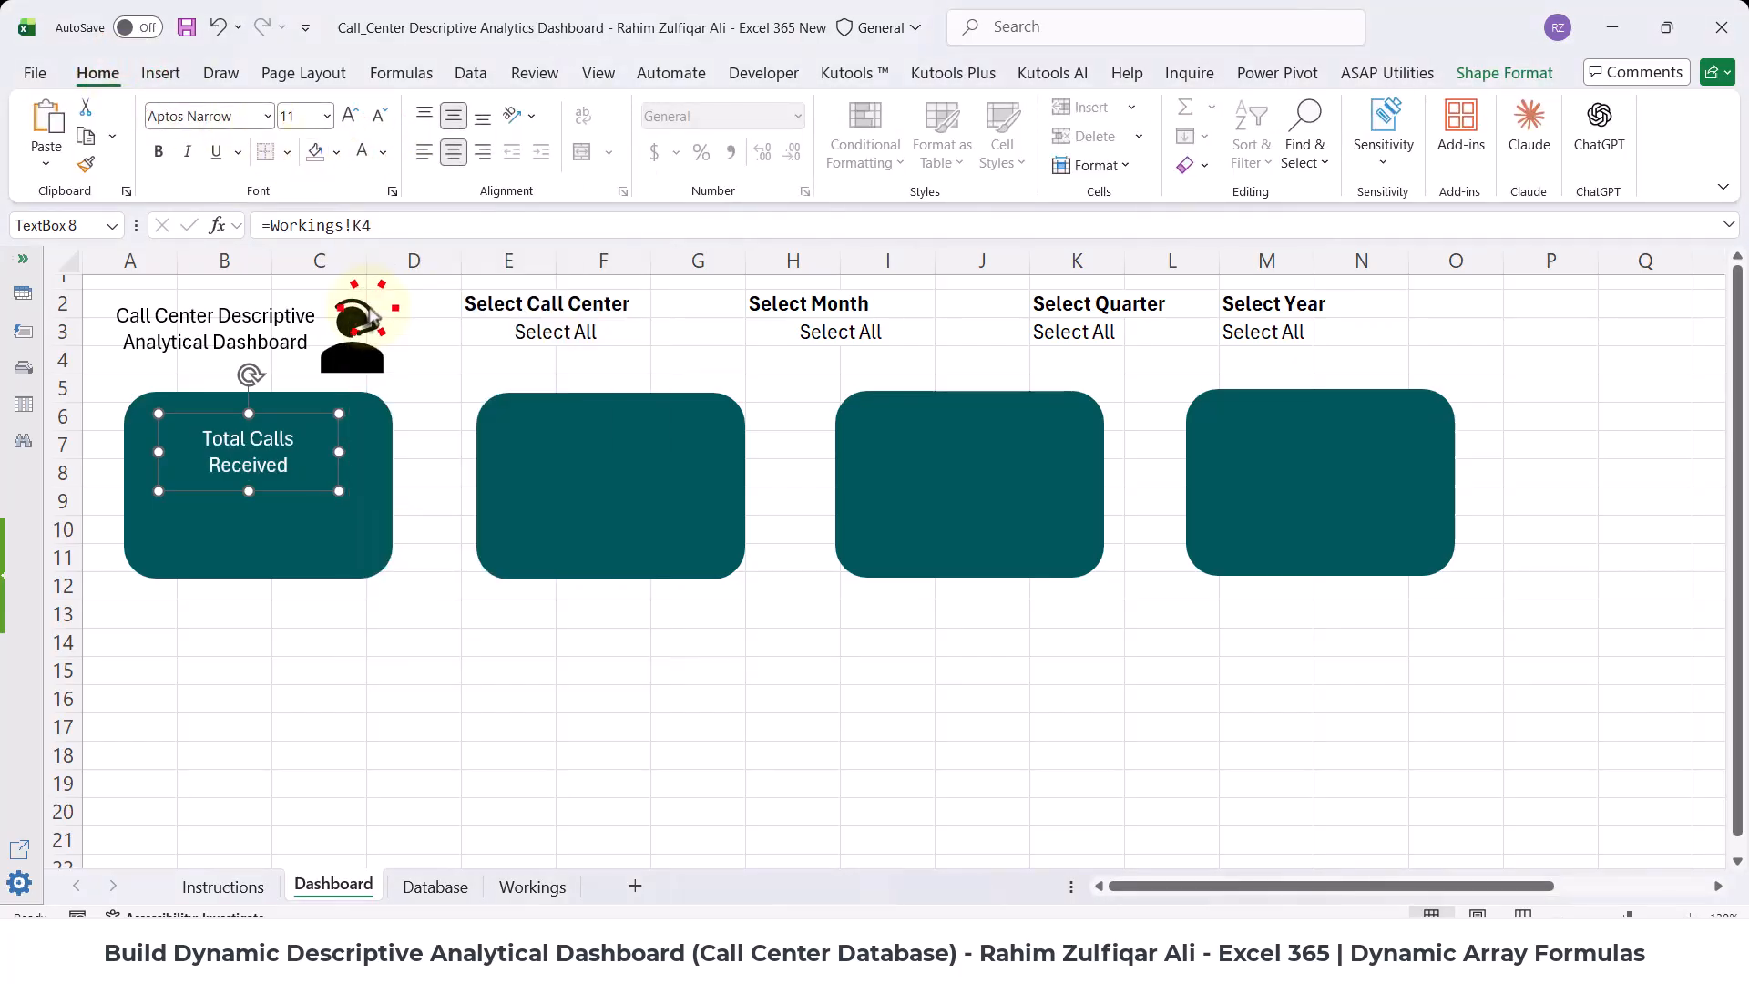
pyautogui.click(158, 155)
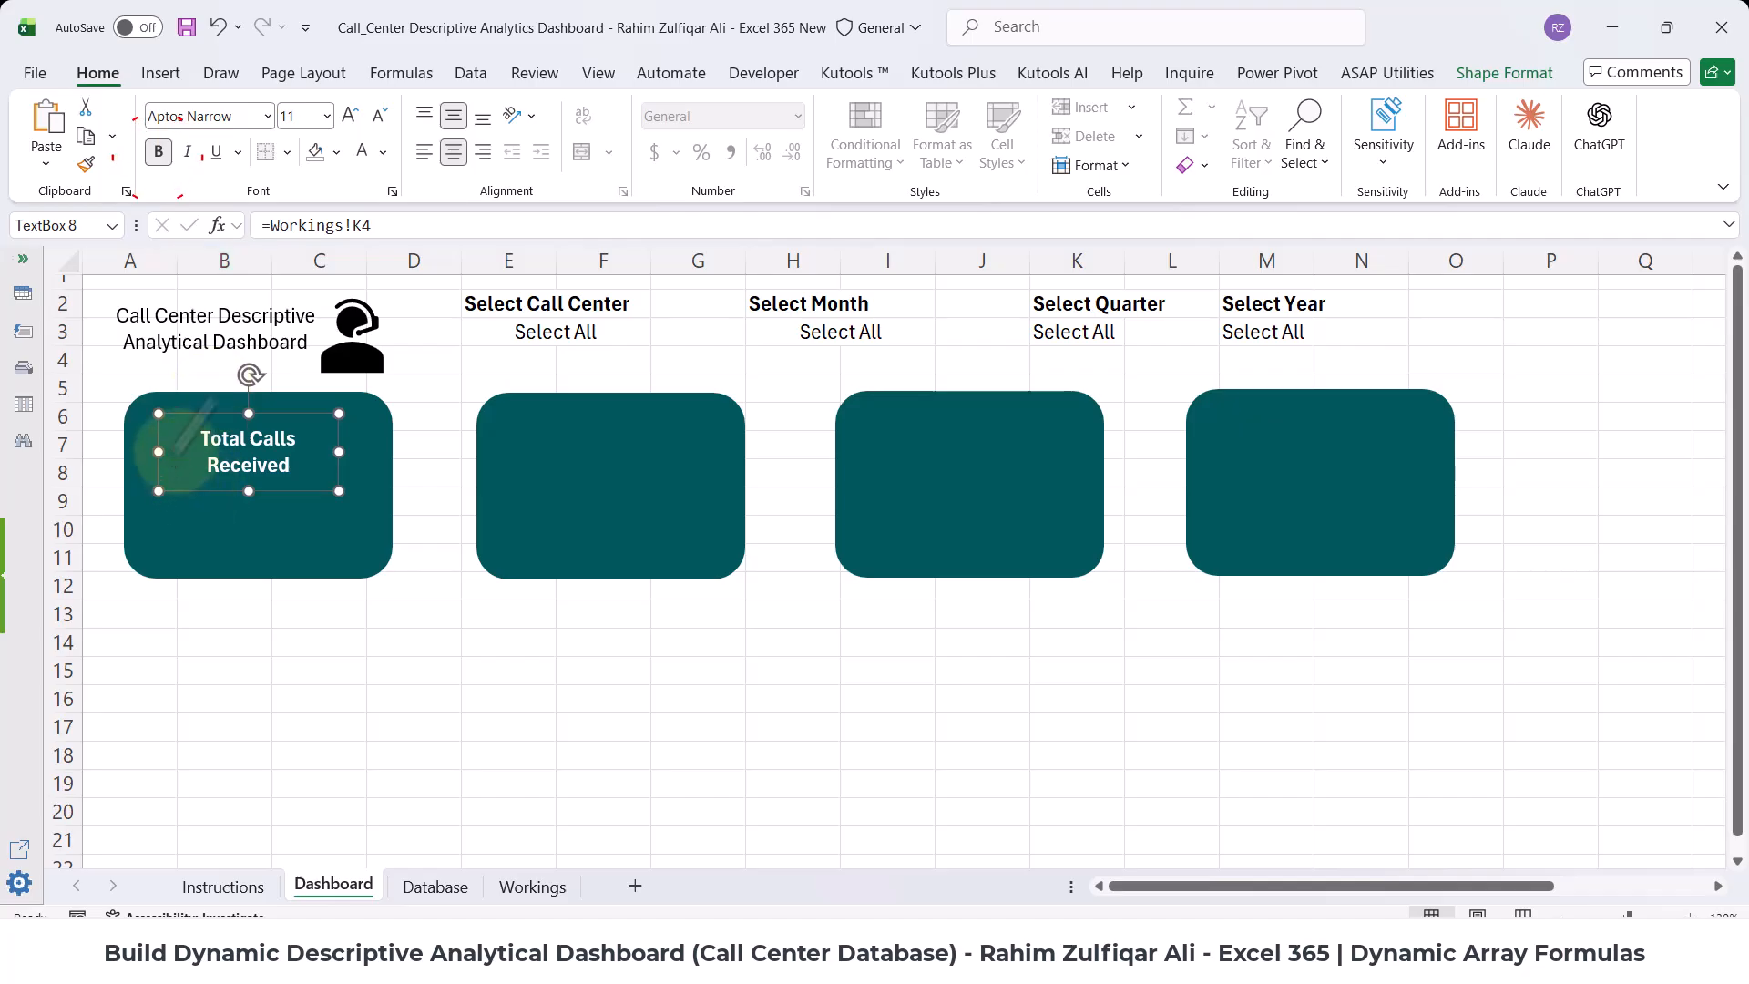
pyautogui.click(349, 116)
pyautogui.click(349, 116)
pyautogui.click(349, 115)
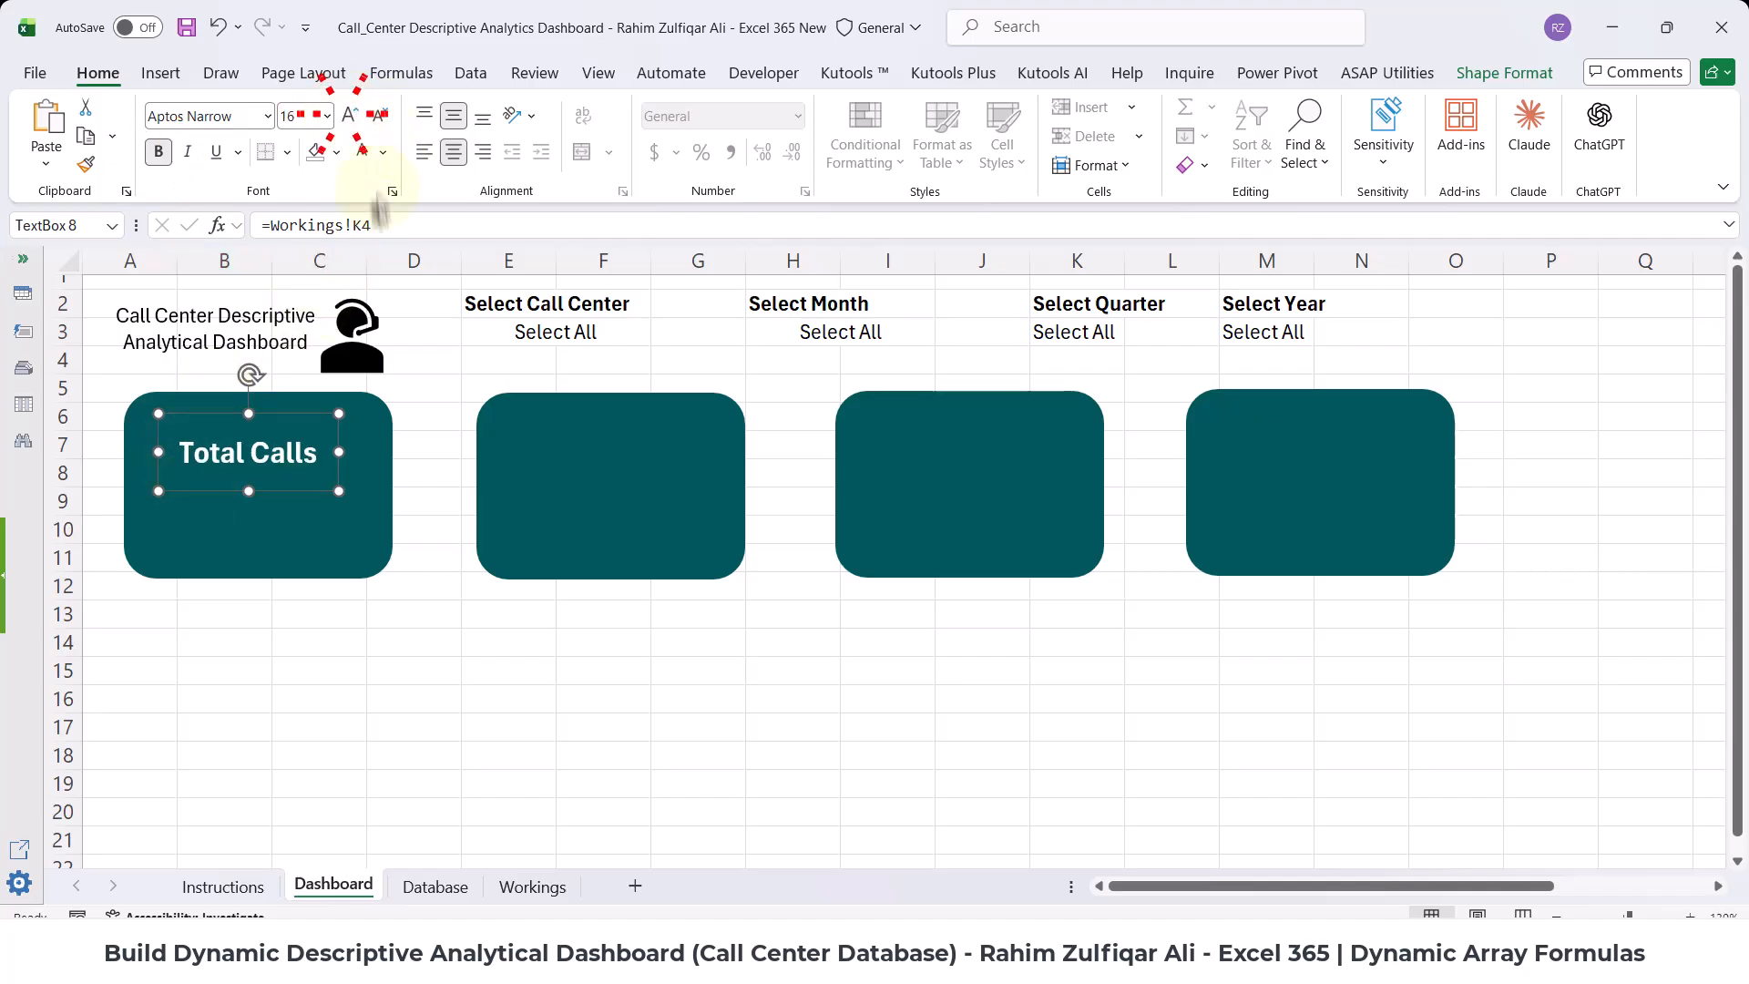
# - Resize the Total Calls Received text box so the whole label fits on two lines within the card
pyautogui.tripleClick(338, 456)
pyautogui.moveTo(341, 455); pyautogui.dragTo(369, 456)
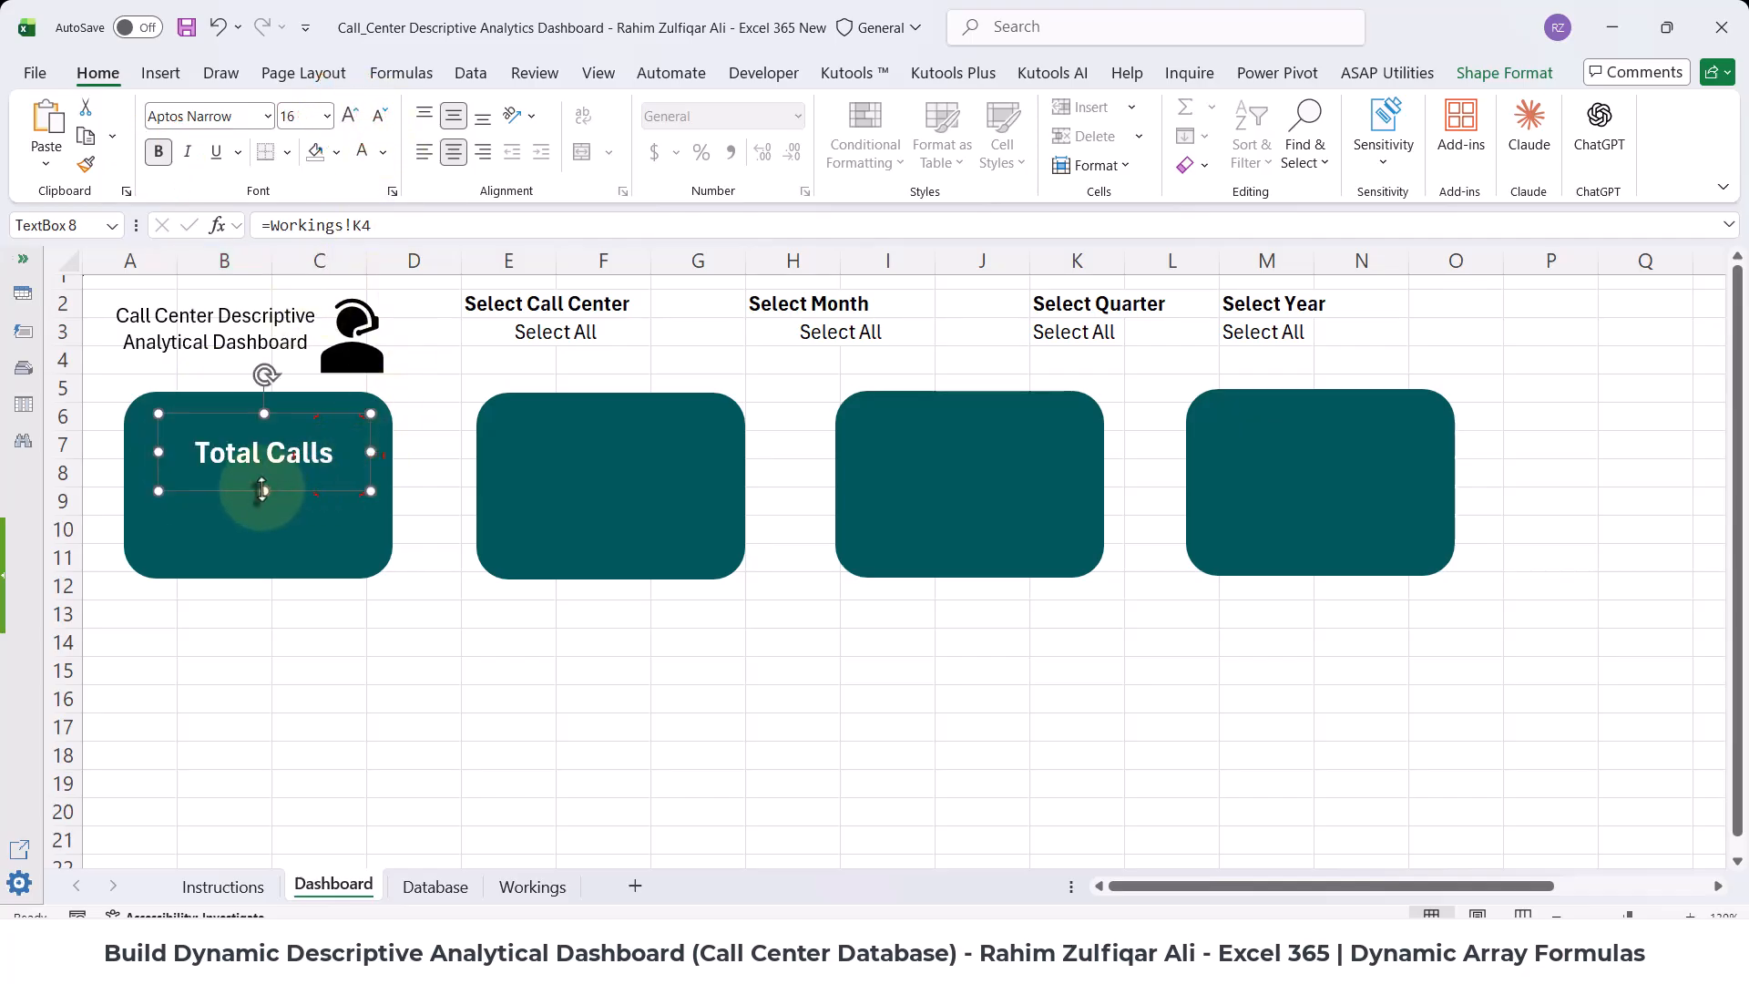
pyautogui.moveTo(263, 490); pyautogui.dragTo(306, 495)
pyautogui.click(497, 625)
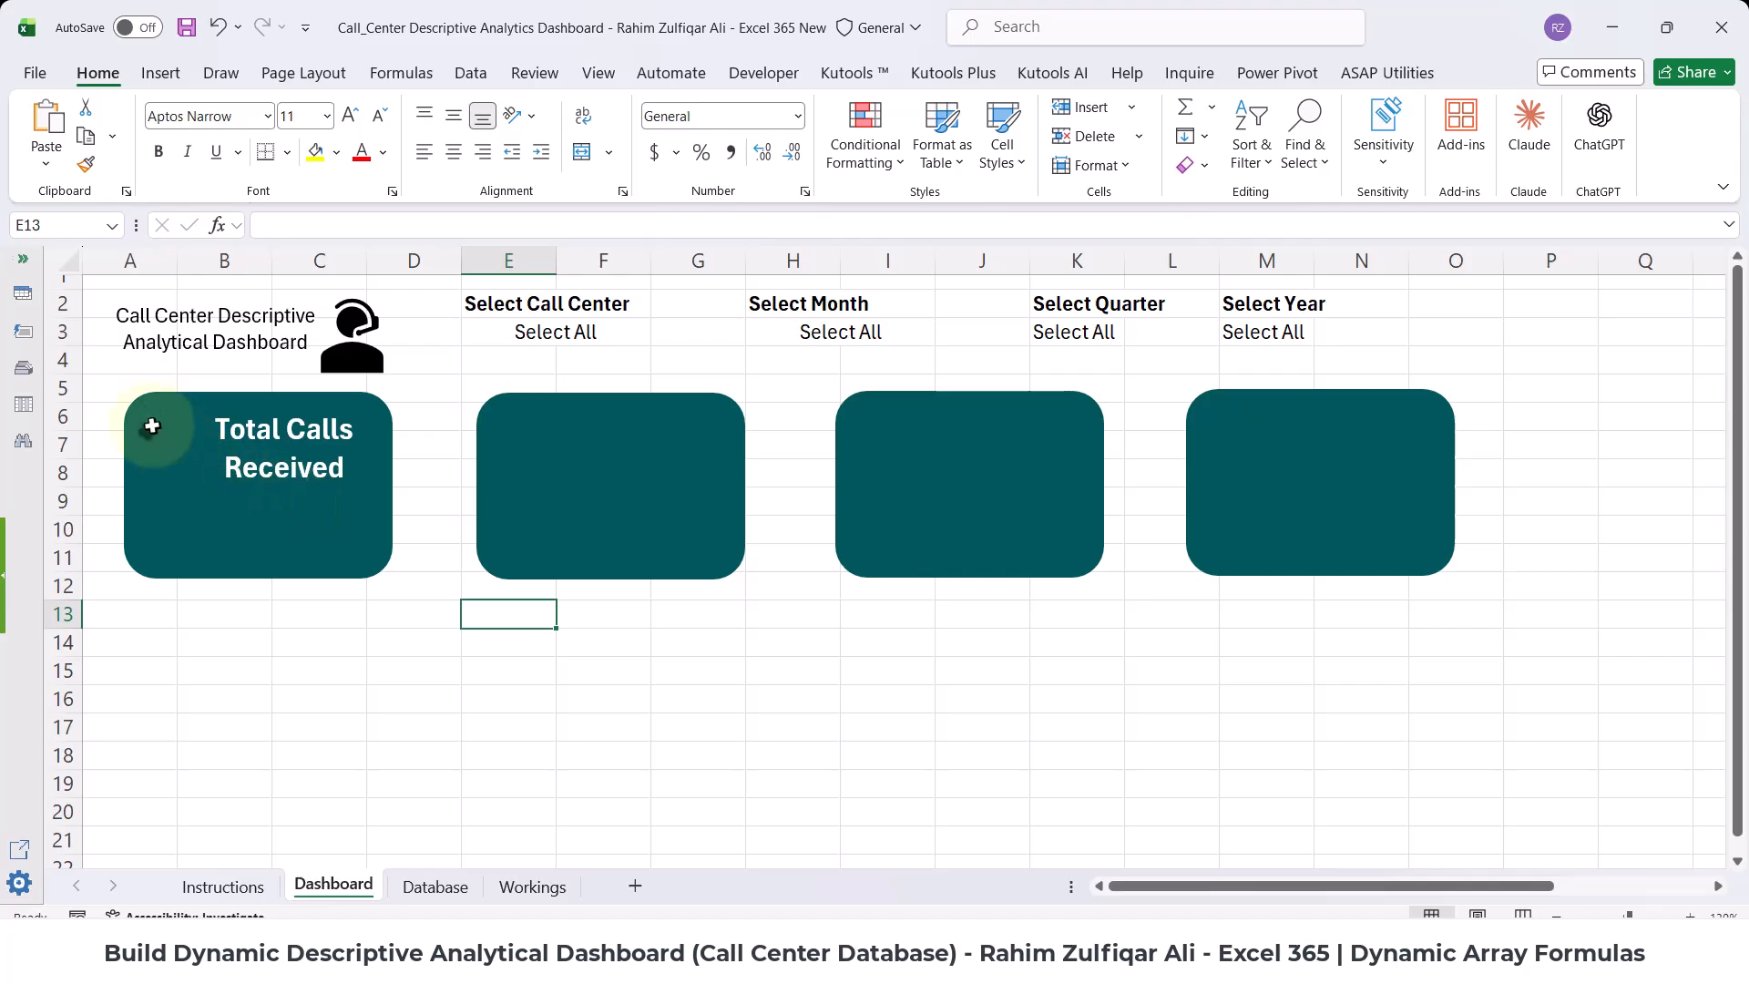
pyautogui.click(156, 80)
pyautogui.click(344, 171)
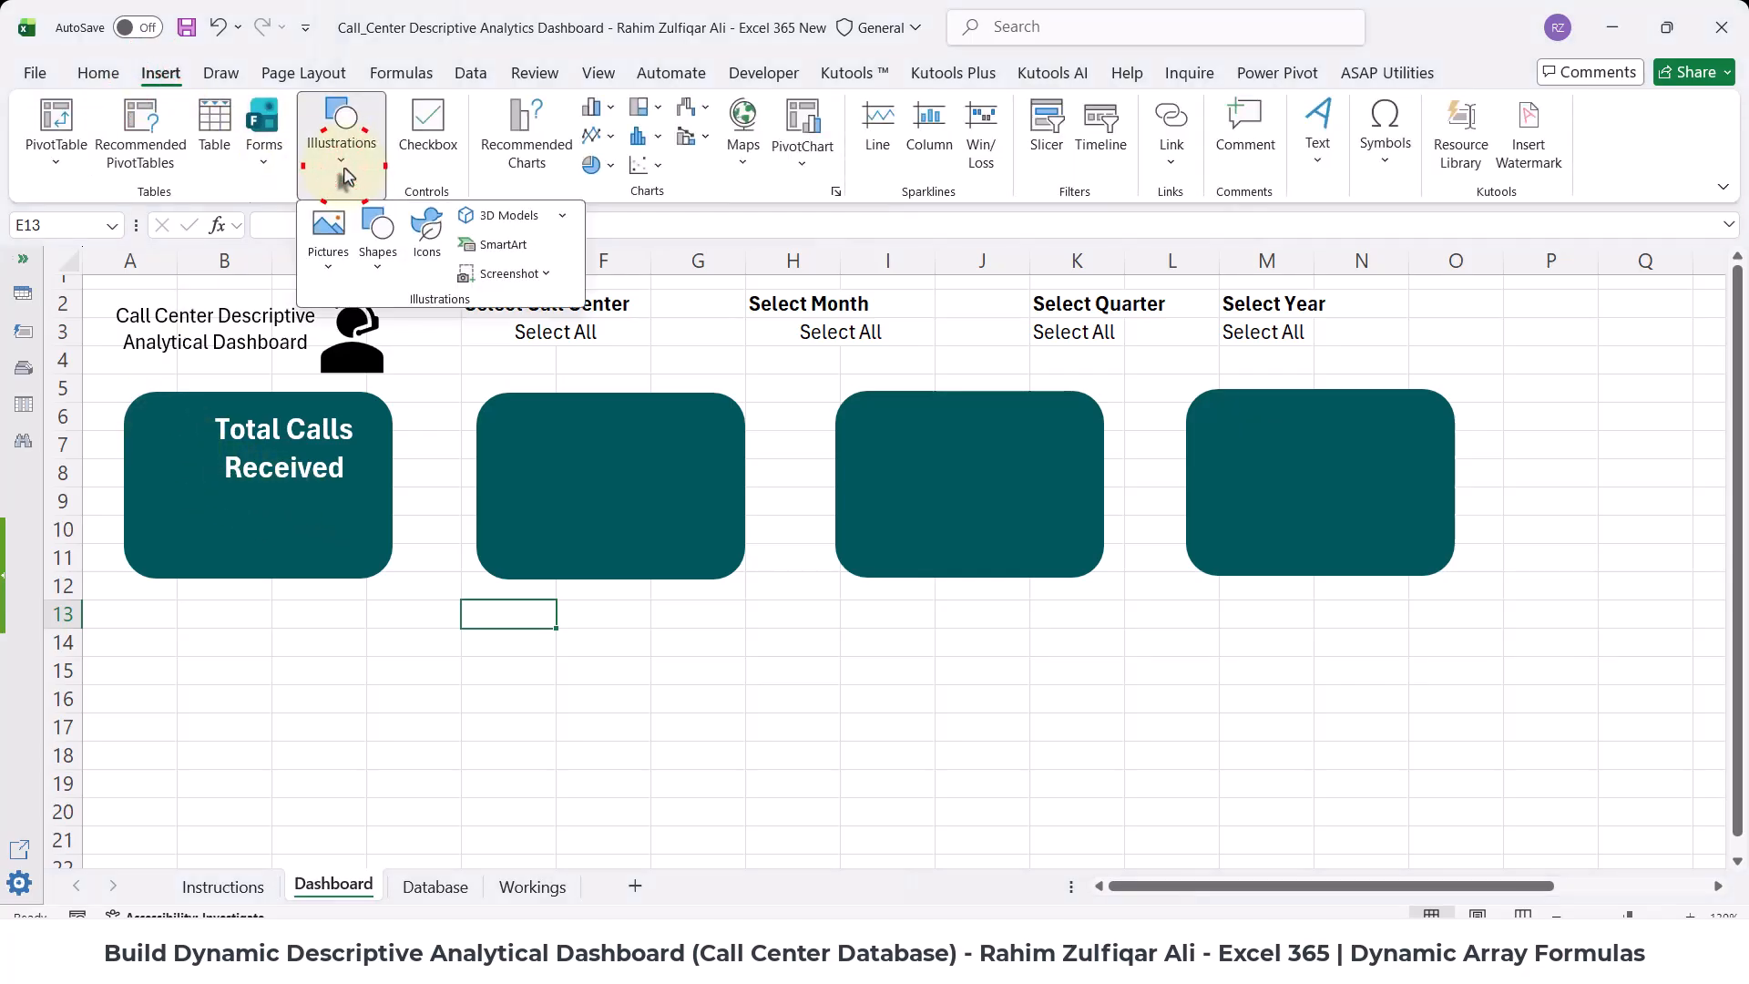
pyautogui.click(436, 271)
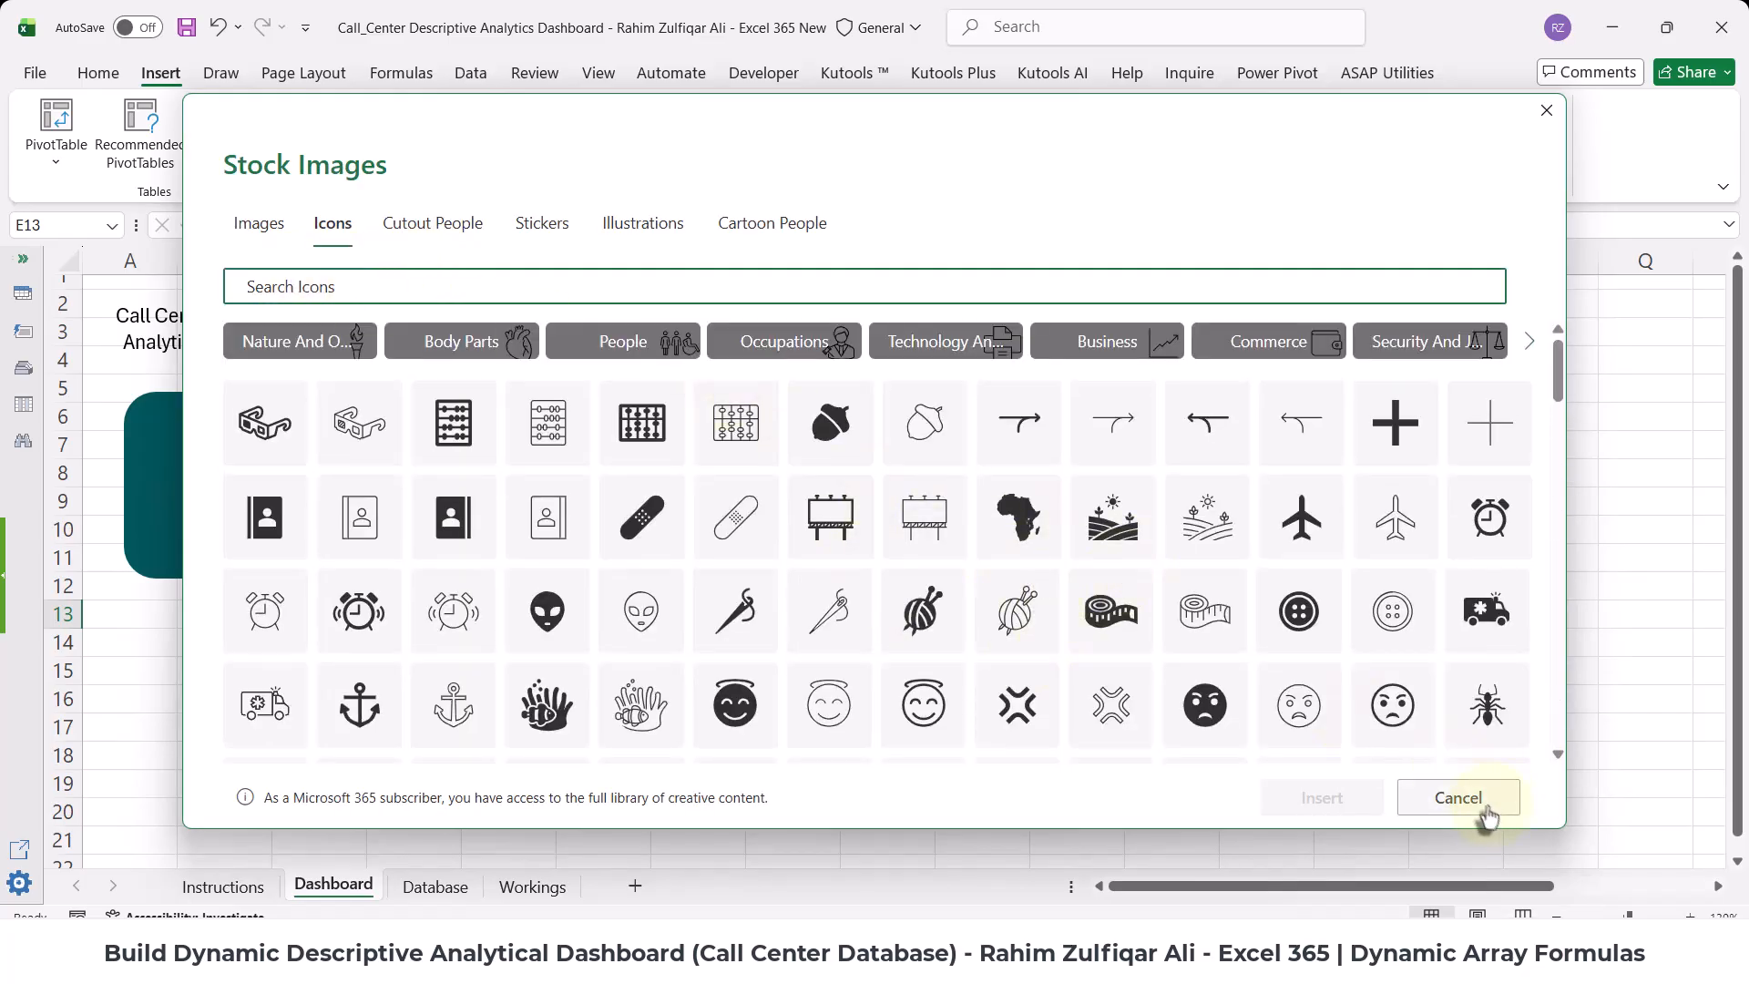
pyautogui.click(1457, 798)
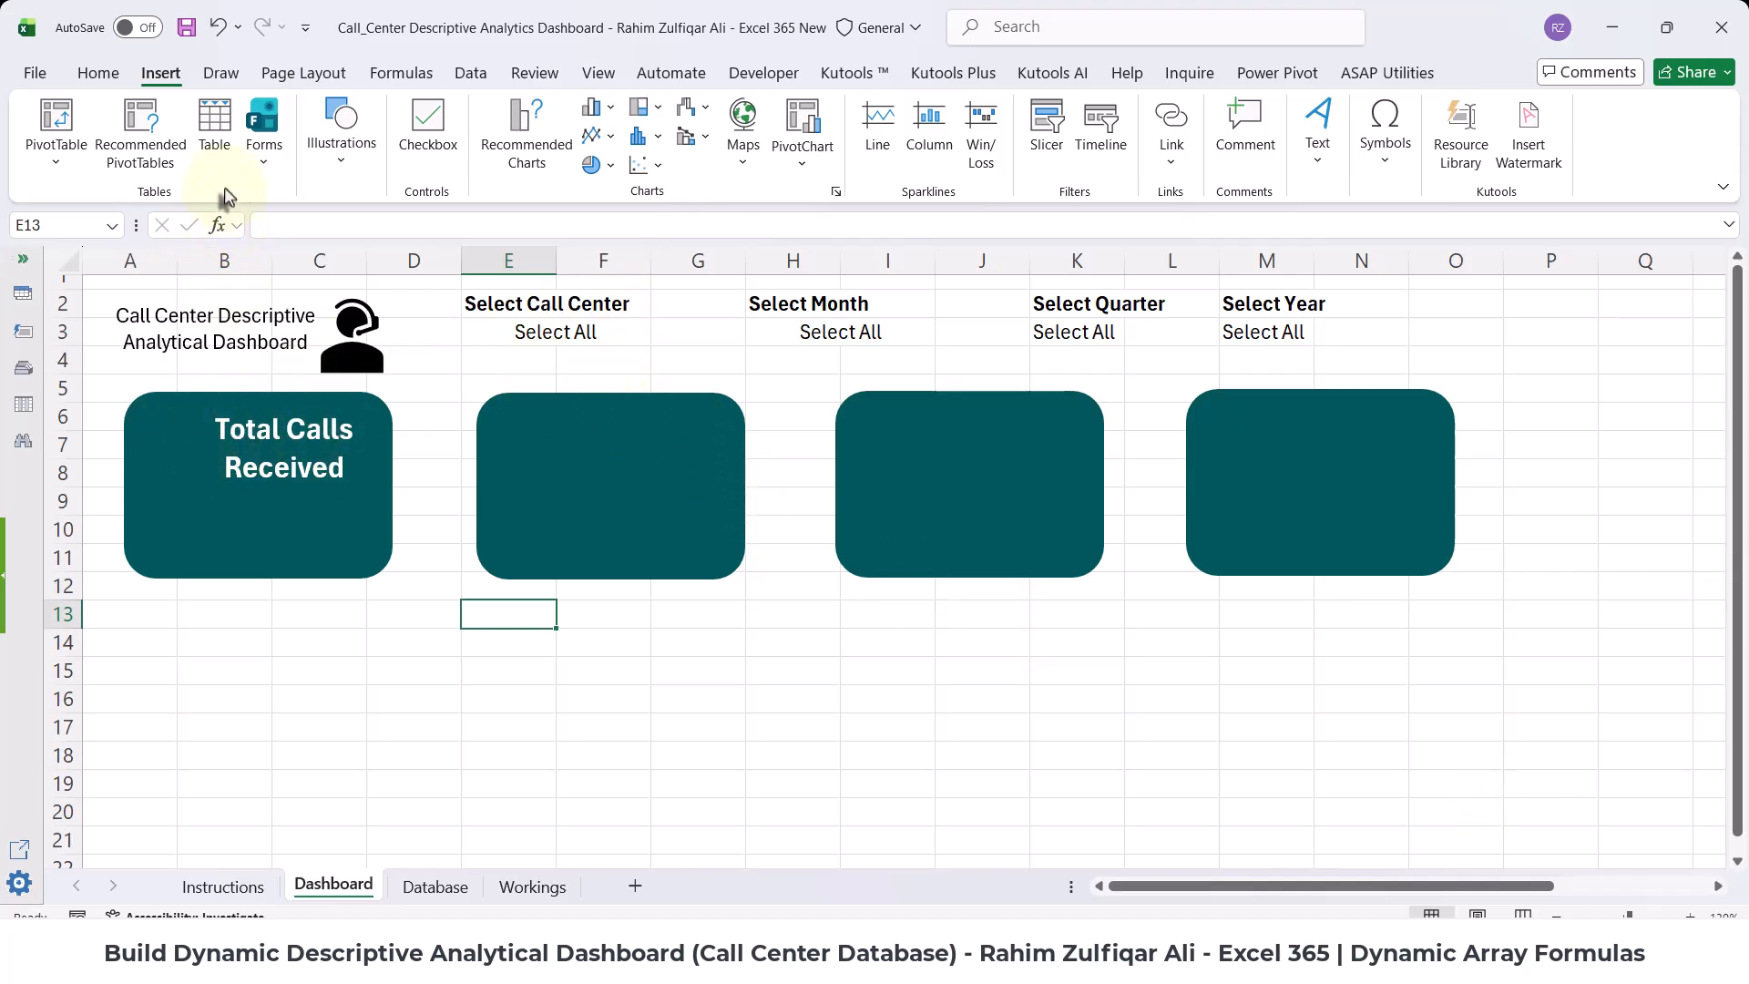
# - Start inserting a picture from this device, placed over the cells of the Dashboard sheet
pyautogui.click(342, 155)
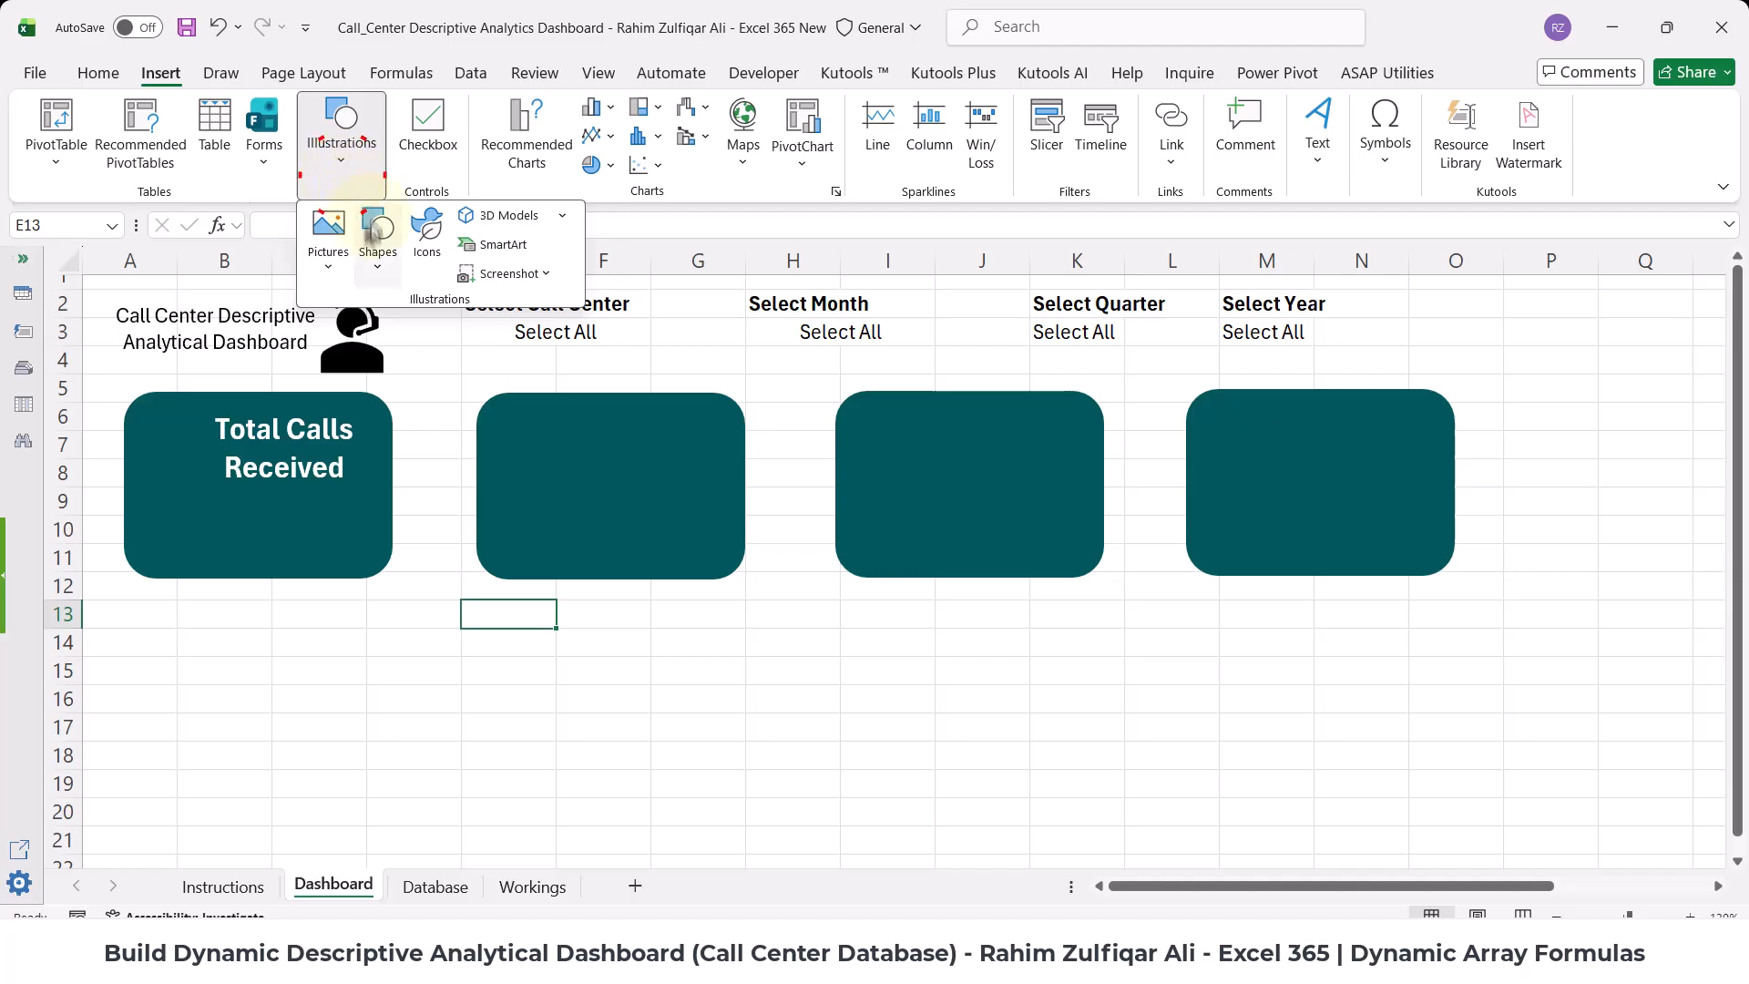
pyautogui.click(326, 260)
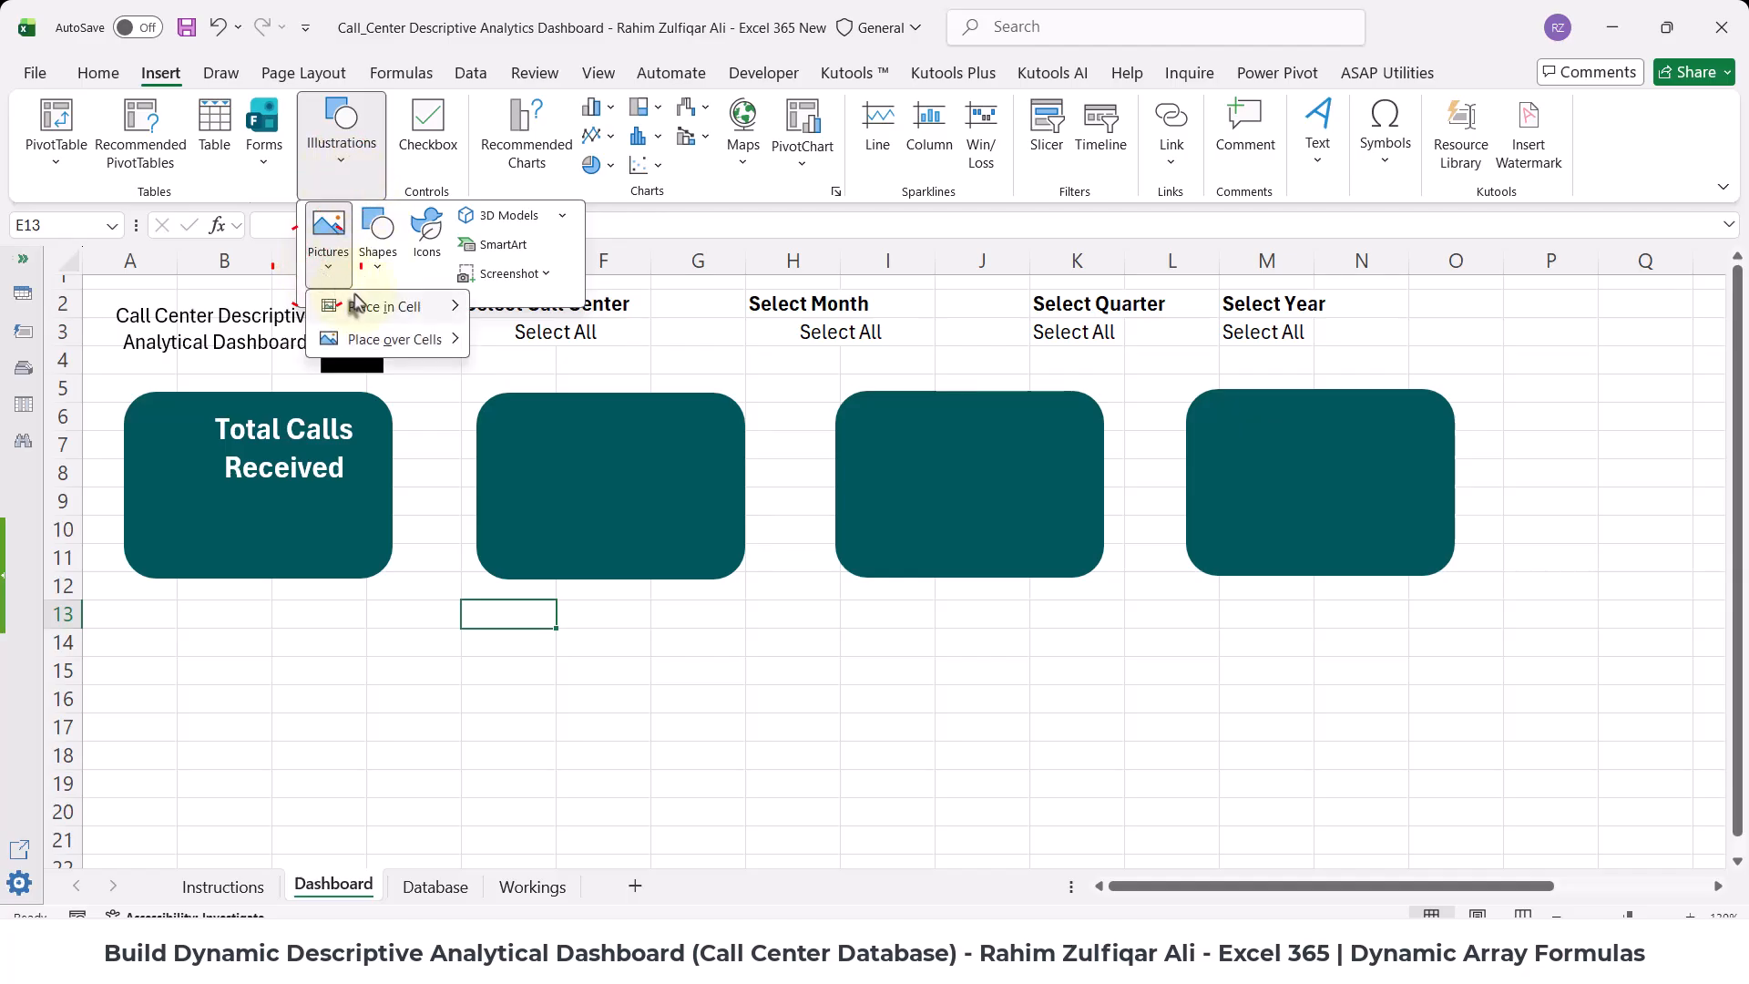
pyautogui.moveTo(361, 312)
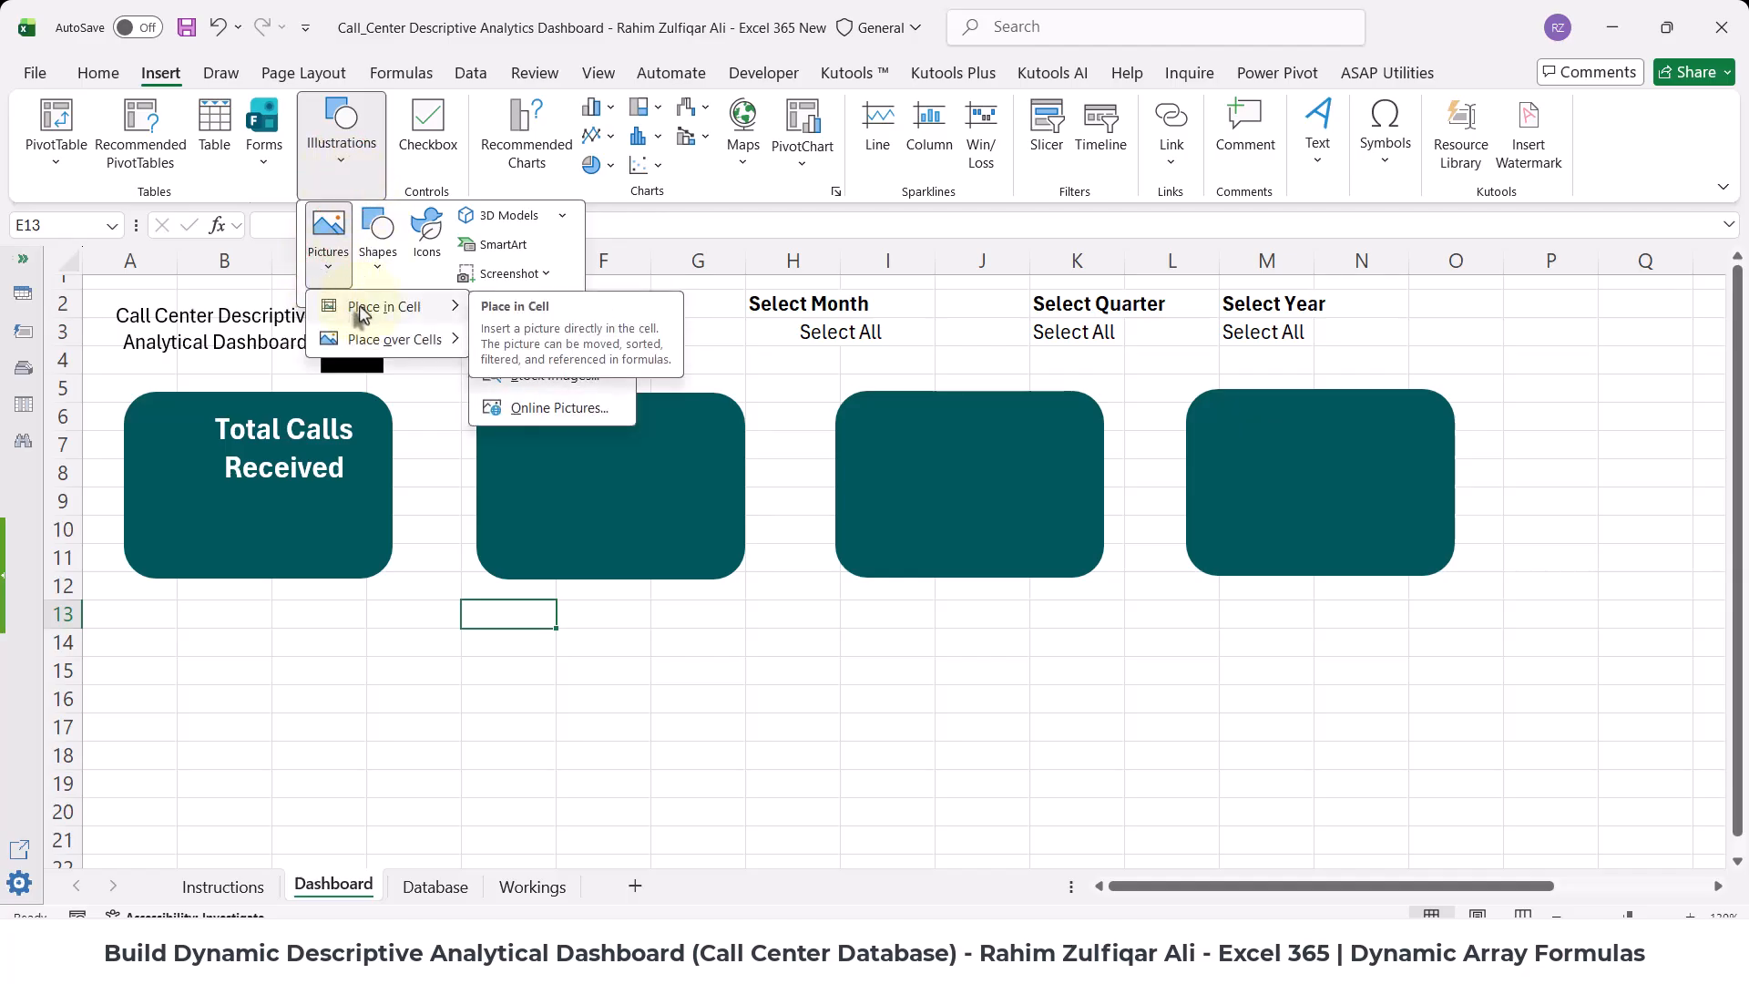
pyautogui.moveTo(376, 345)
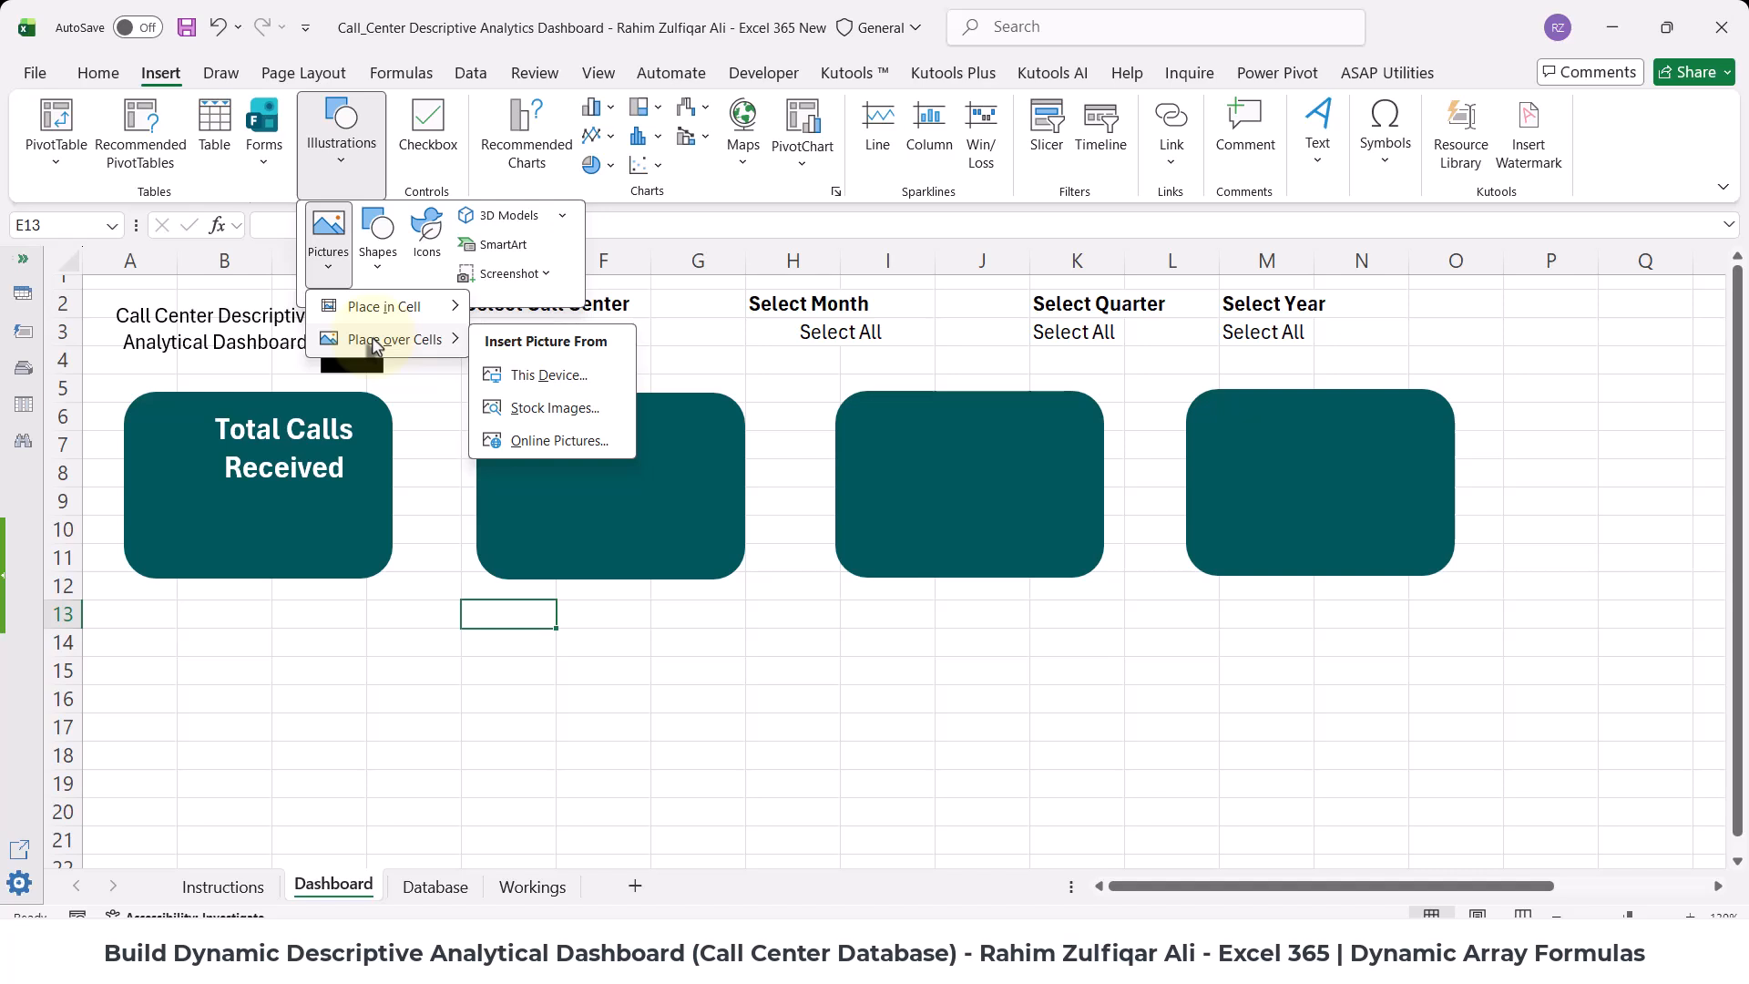
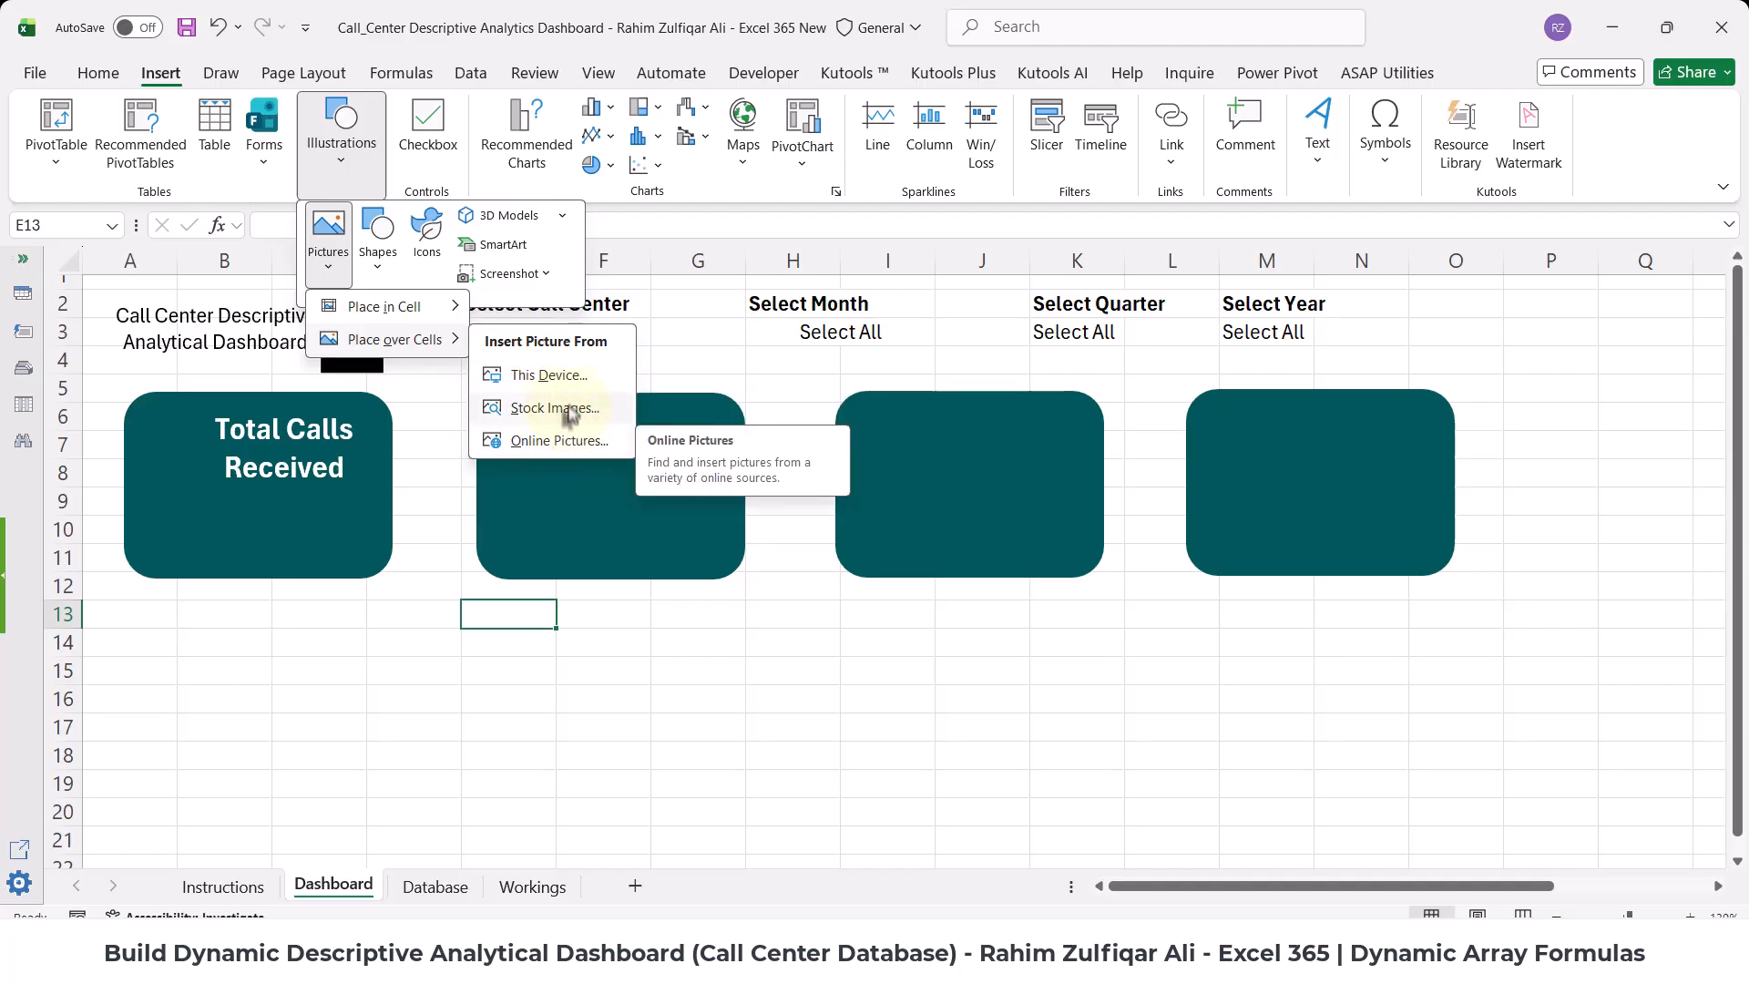
pyautogui.click(565, 380)
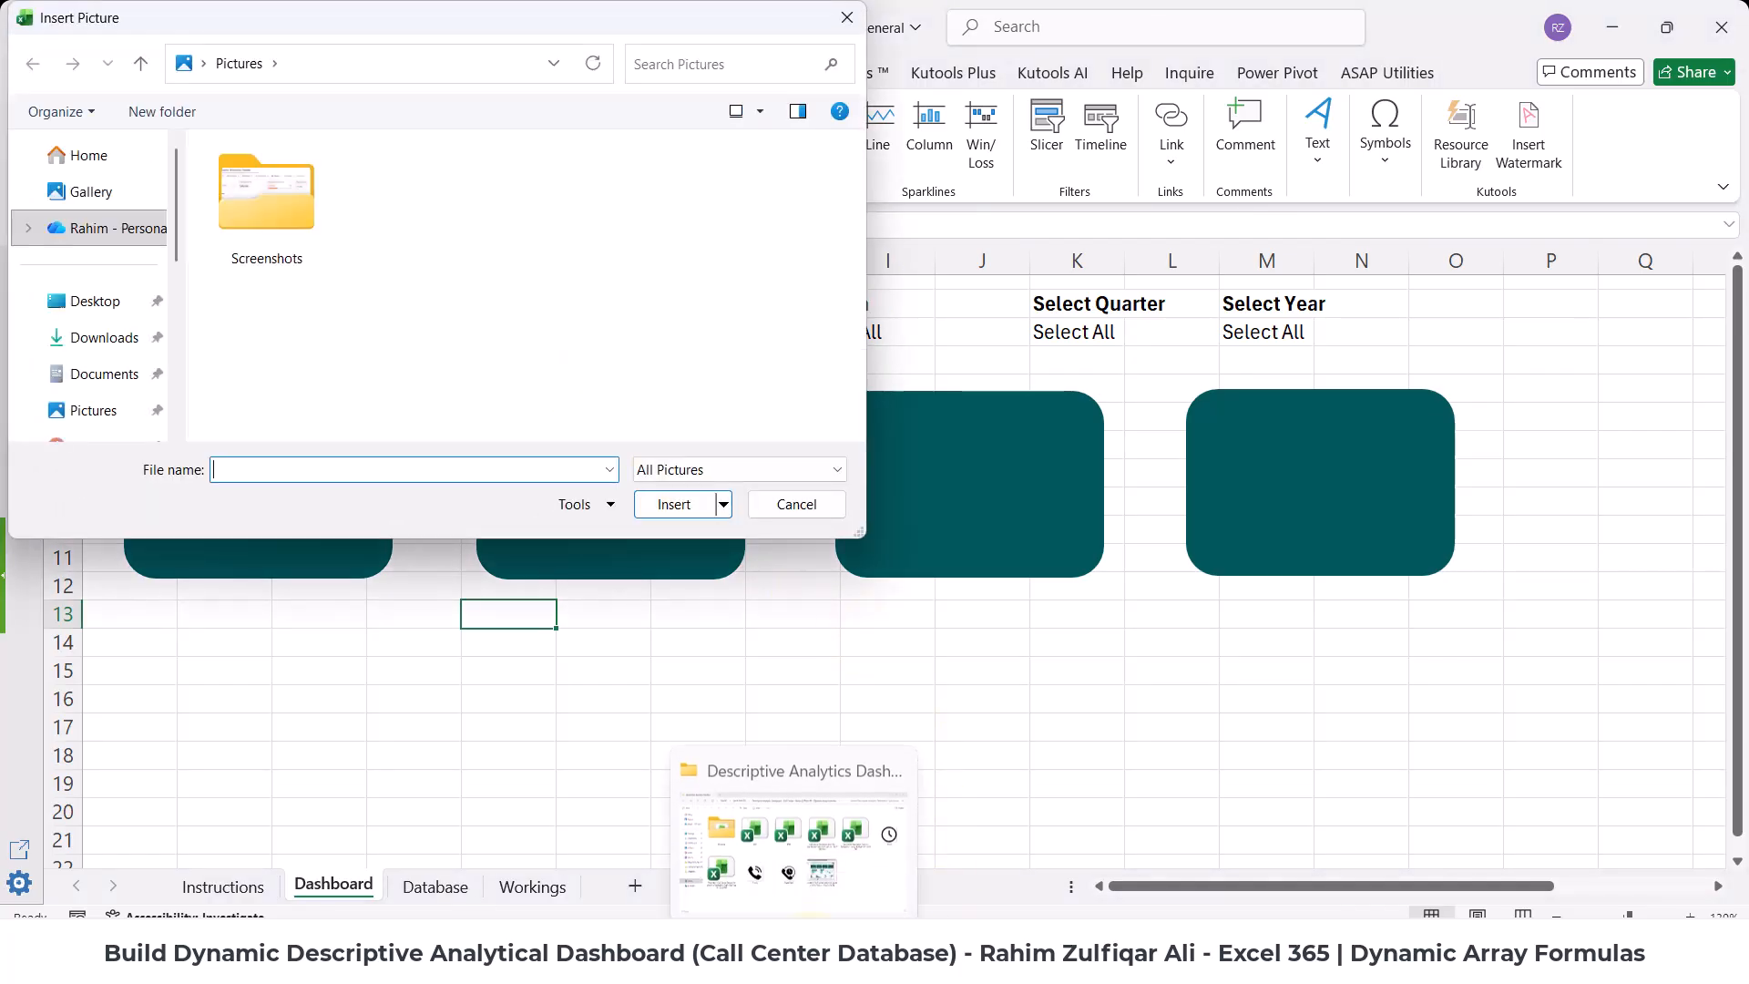
# - Switch to File Explorer and copy the full path of the Descriptive Analytics Dashboard folder
pyautogui.click(809, 943)
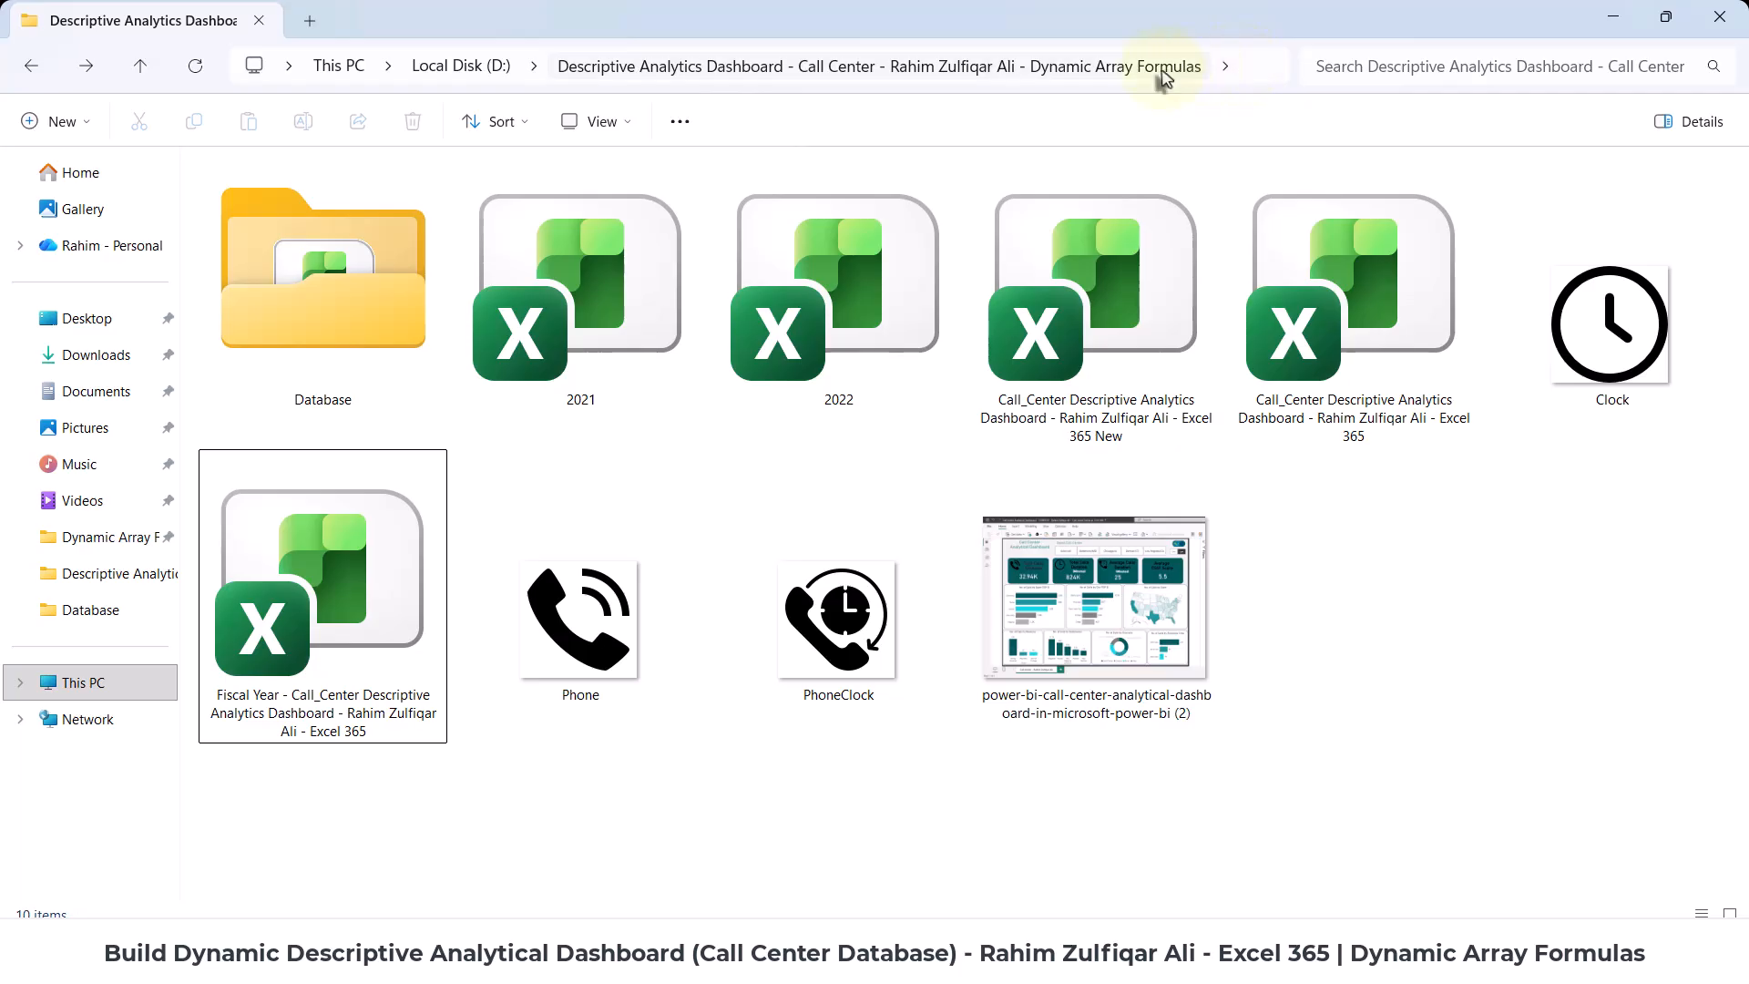
pyautogui.click(1230, 67)
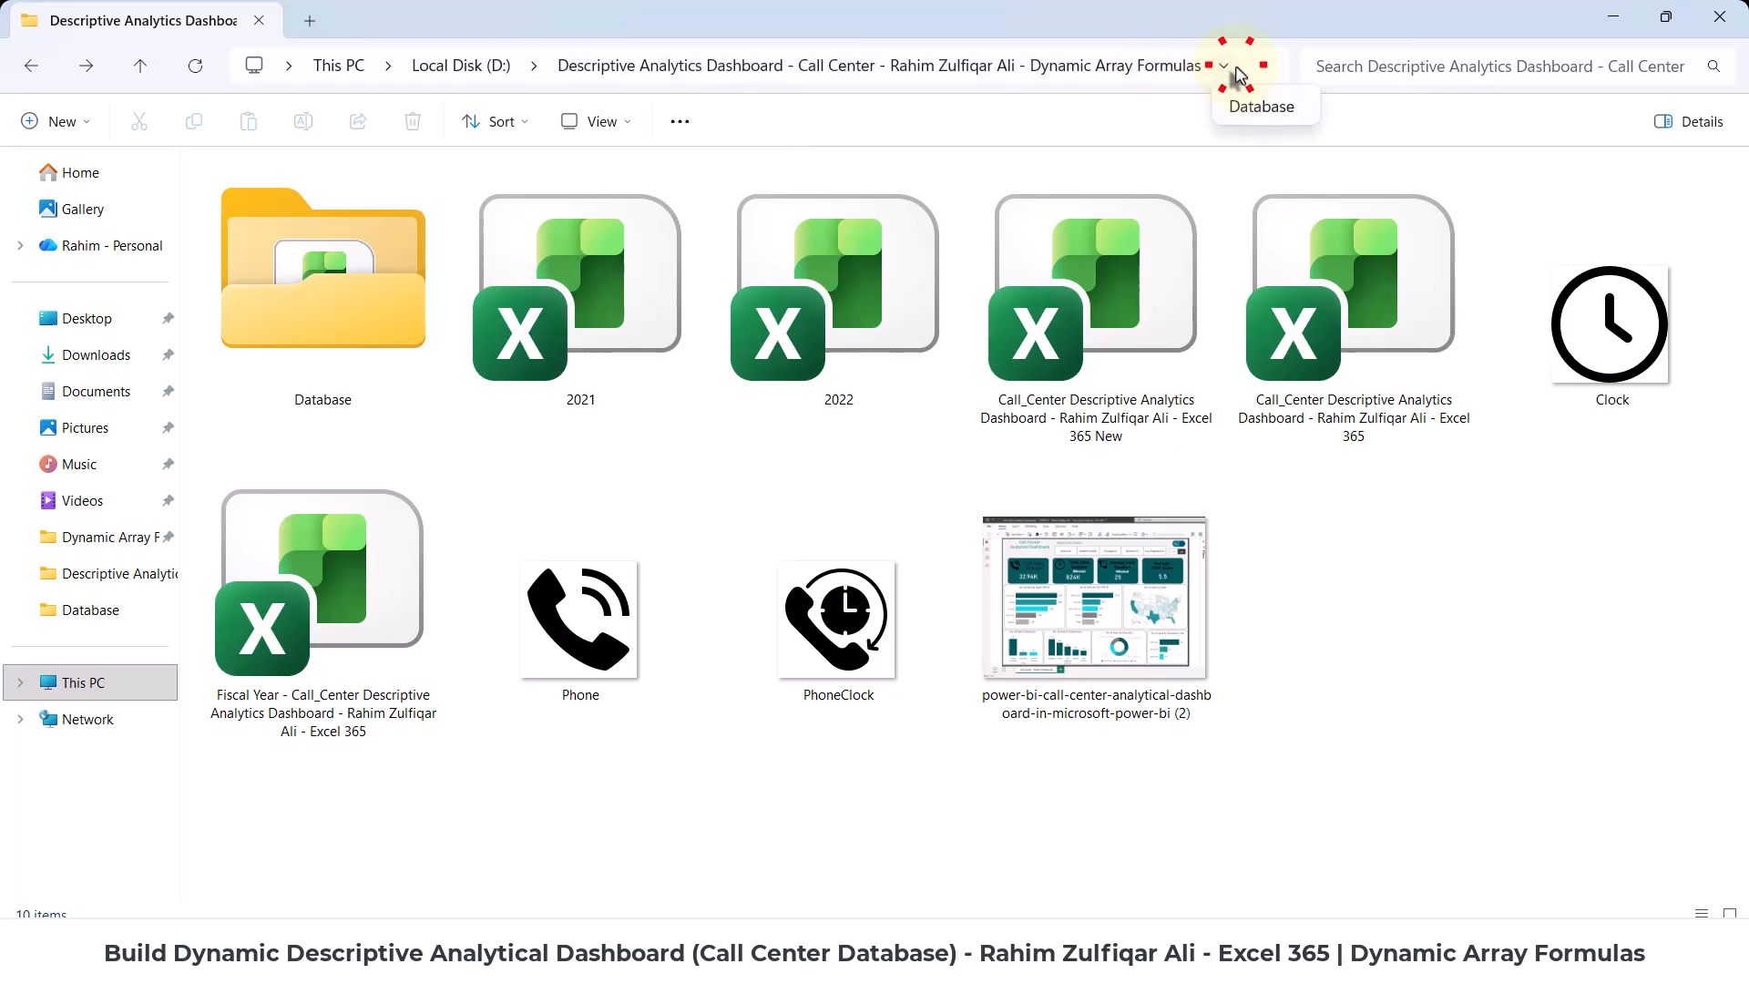
pyautogui.click(1226, 69)
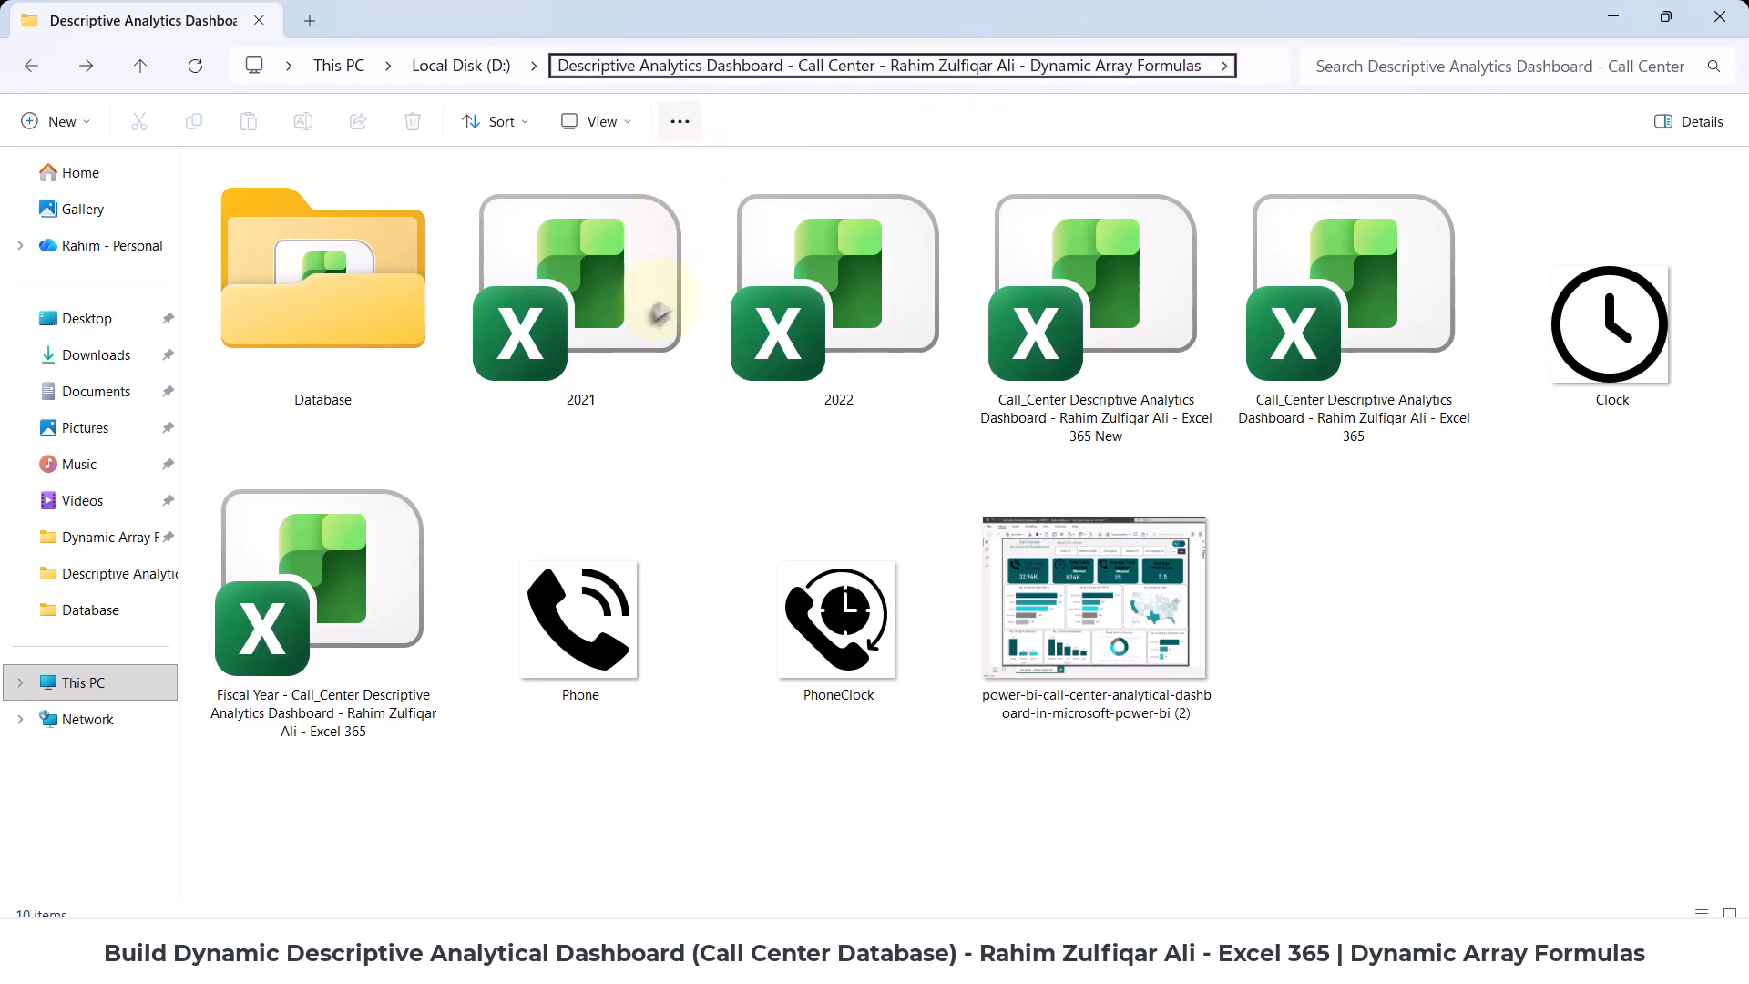
pyautogui.click(1257, 55)
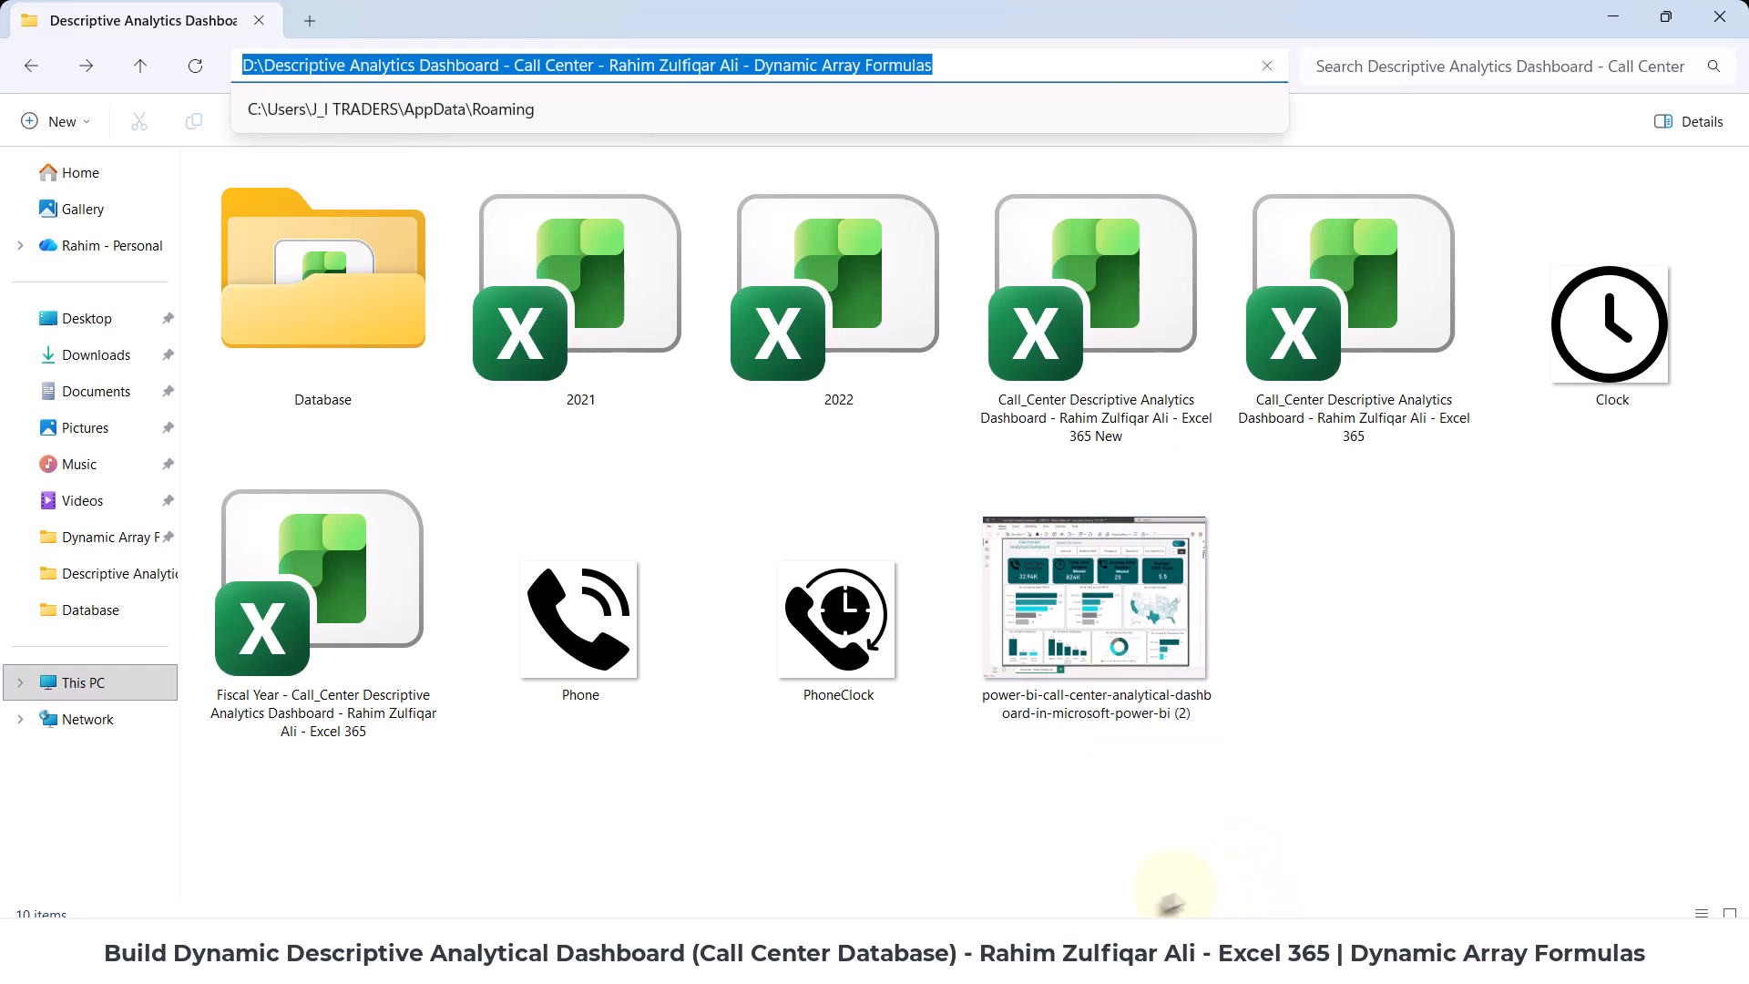
# - Return to Excel's picture selection, open the folder at the copied path and insert the Phone picture
pyautogui.moveTo(1102, 911)
pyautogui.click(883, 852)
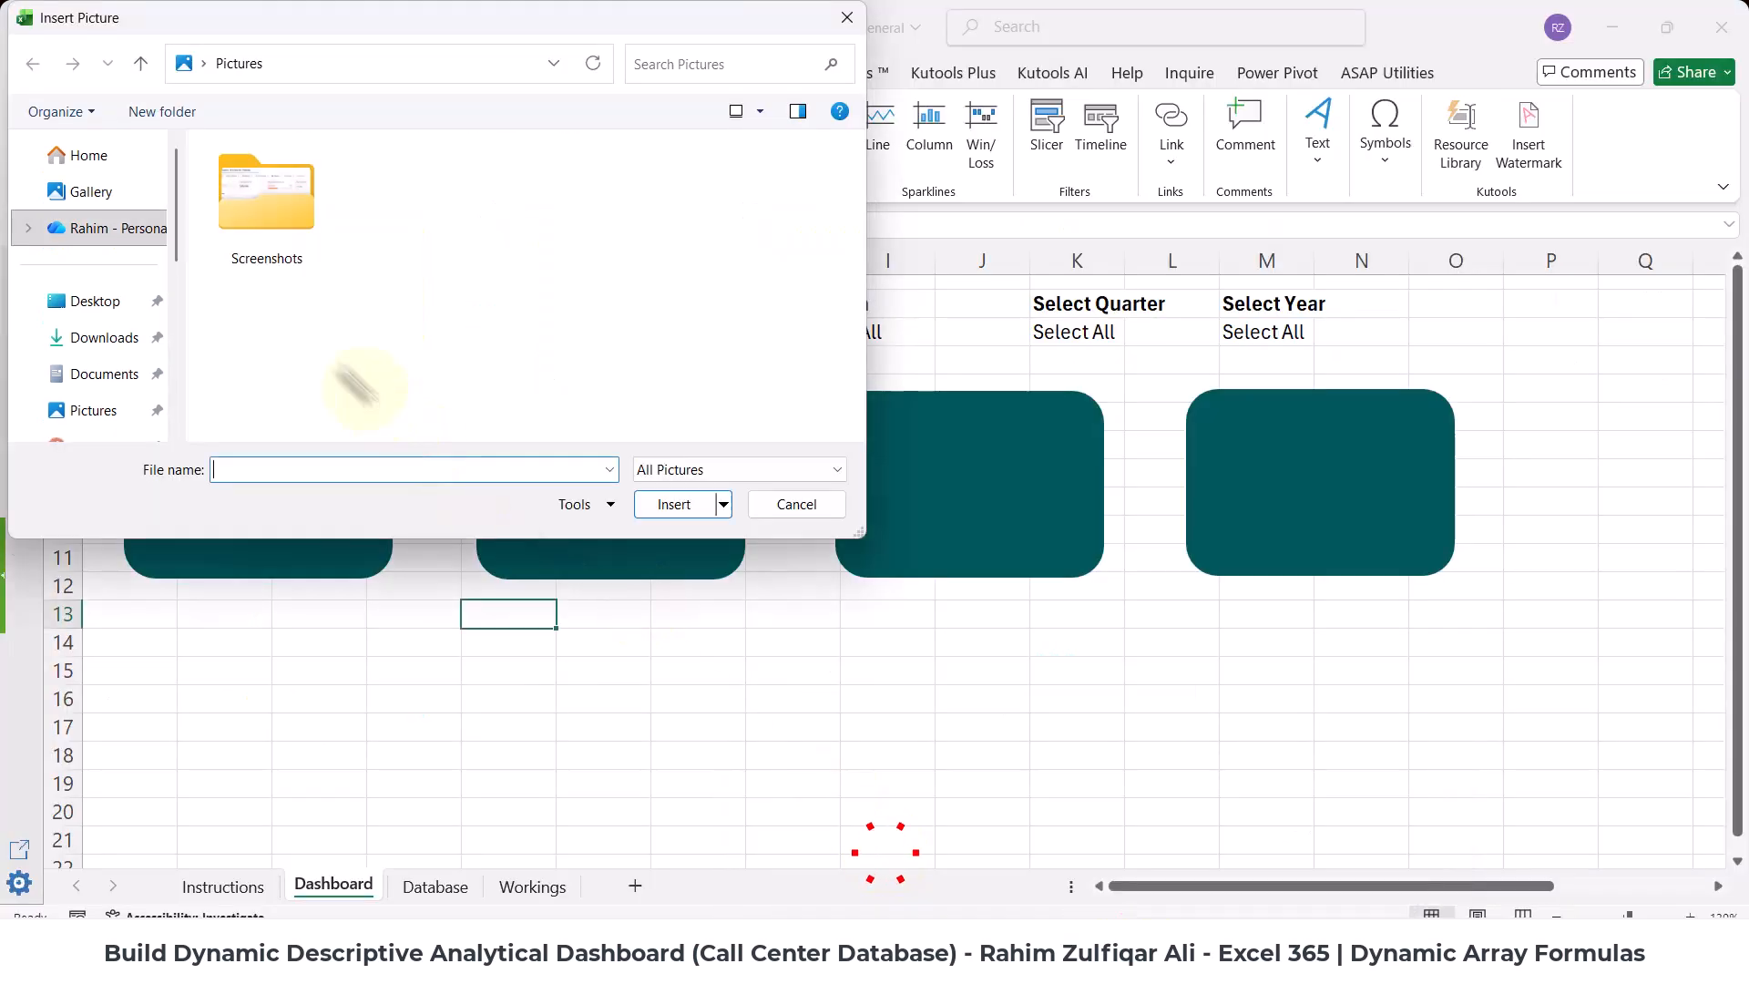
pyautogui.hotkey('ctrl', 'v')
pyautogui.press('Return')
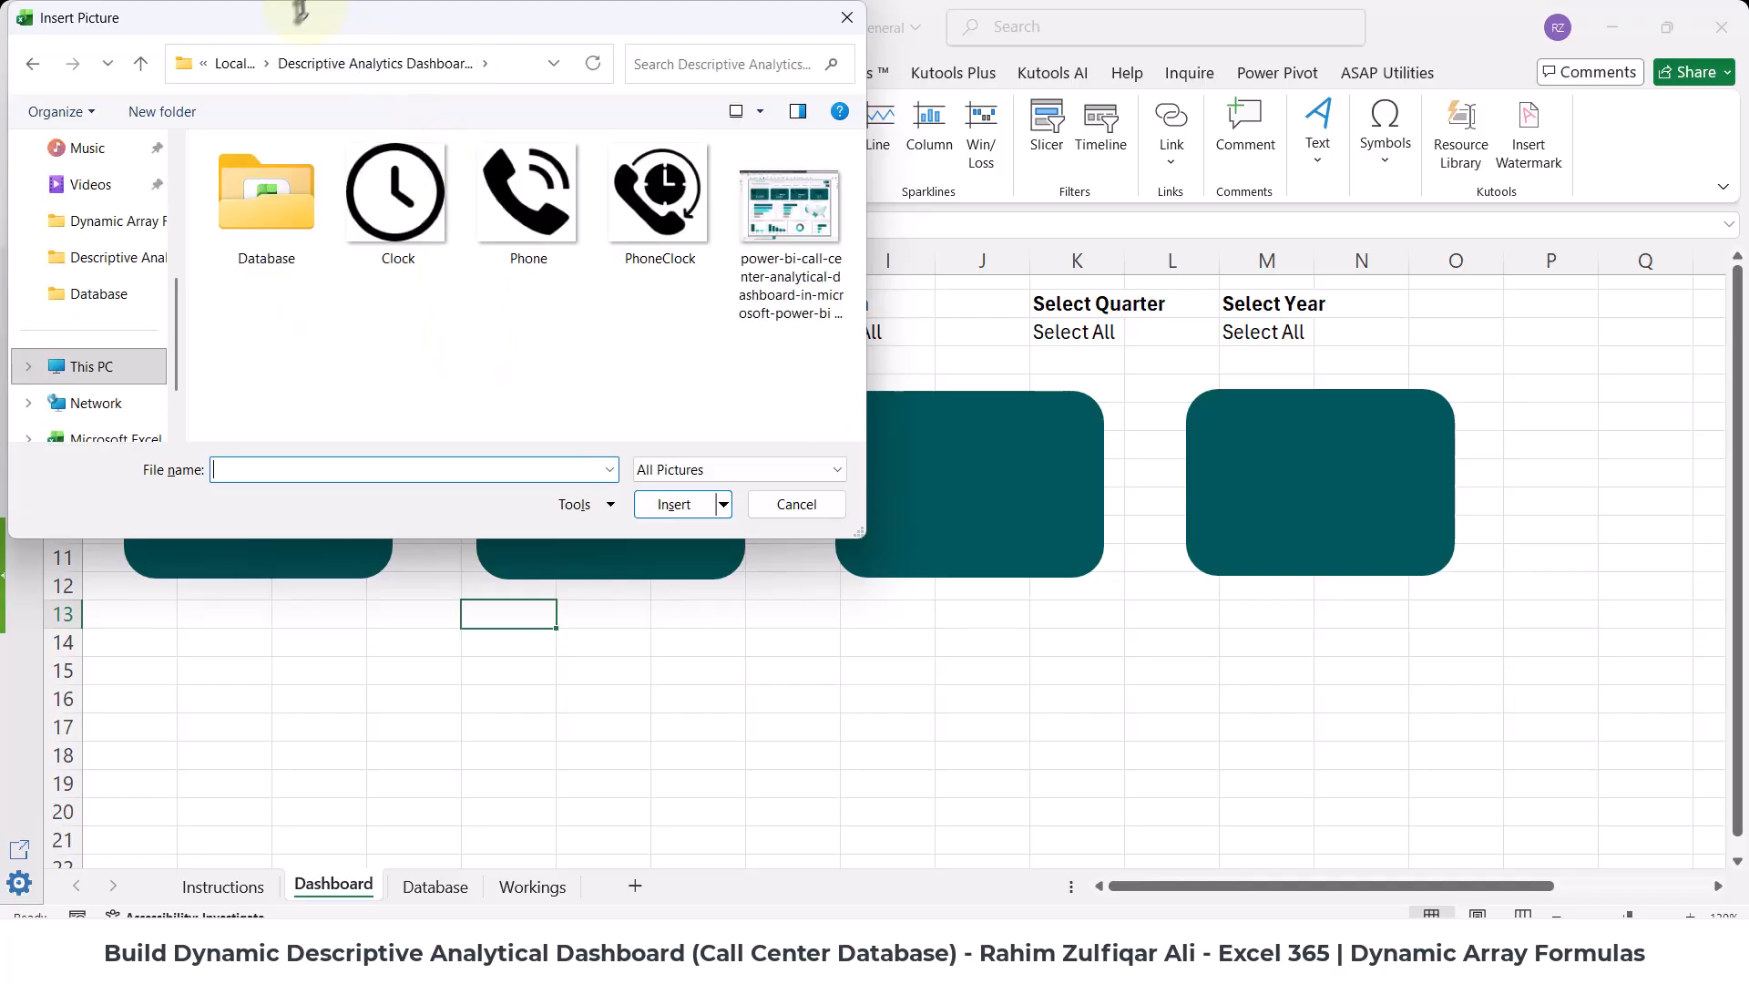
pyautogui.moveTo(293, 22); pyautogui.dragTo(852, 138)
pyautogui.click(1087, 310)
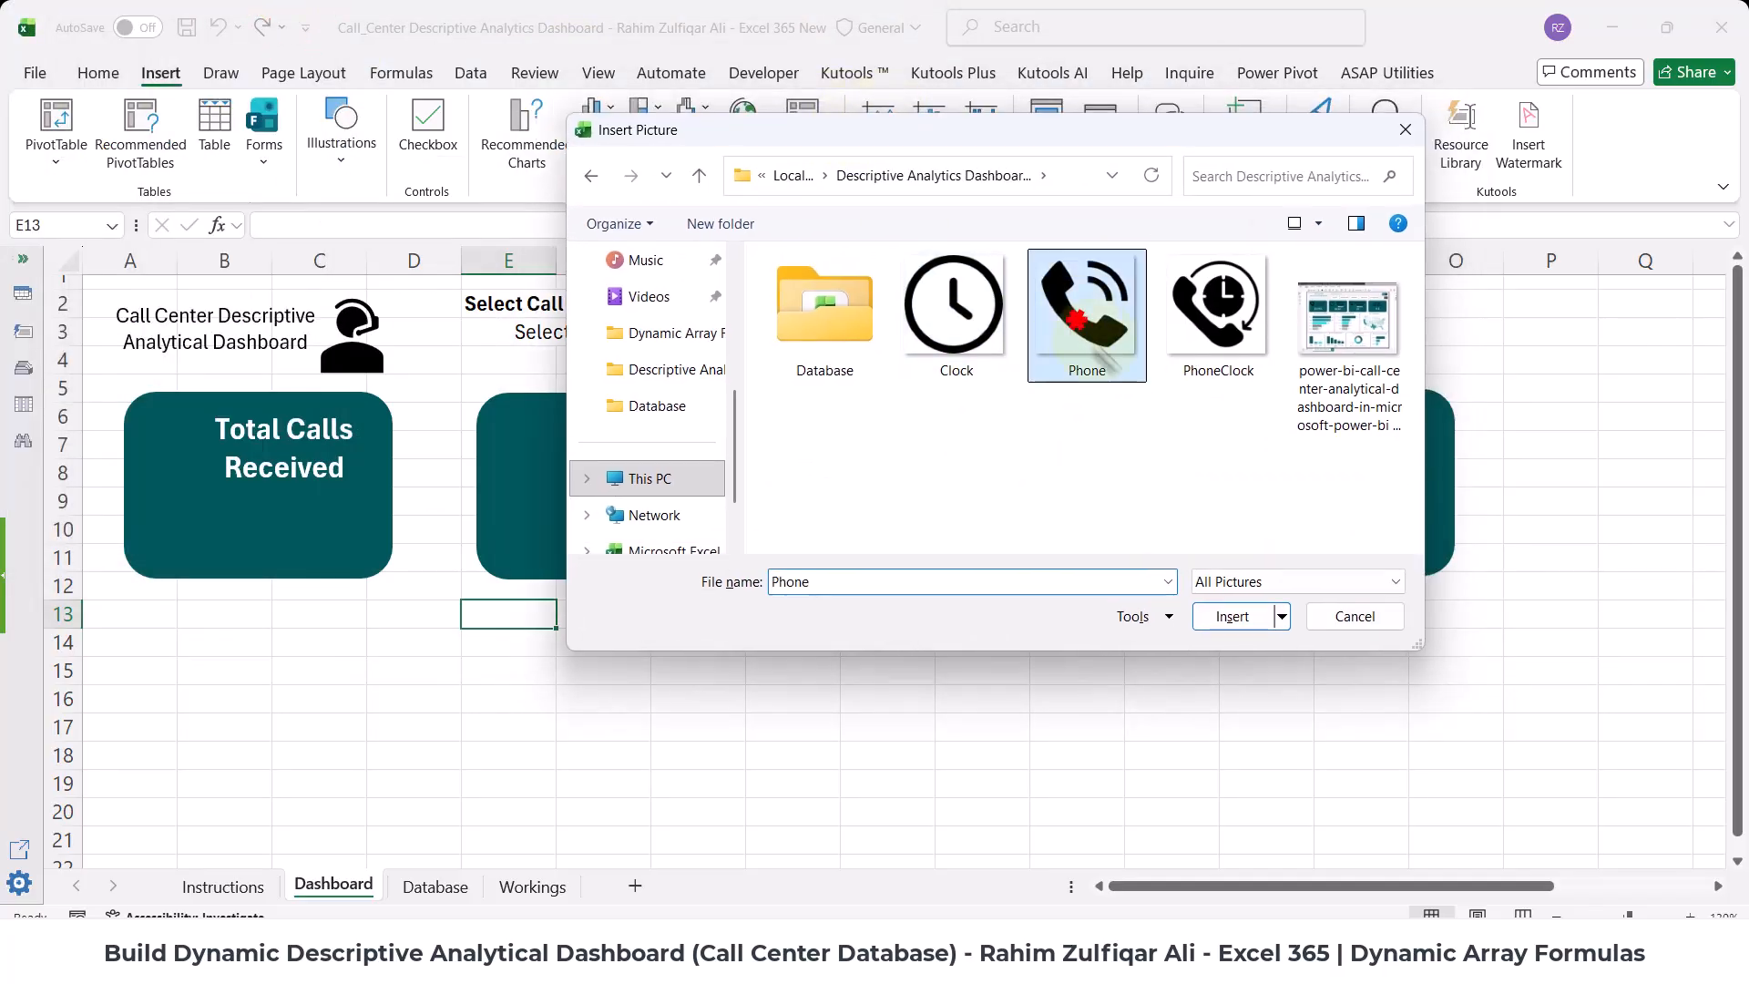
pyautogui.click(1220, 623)
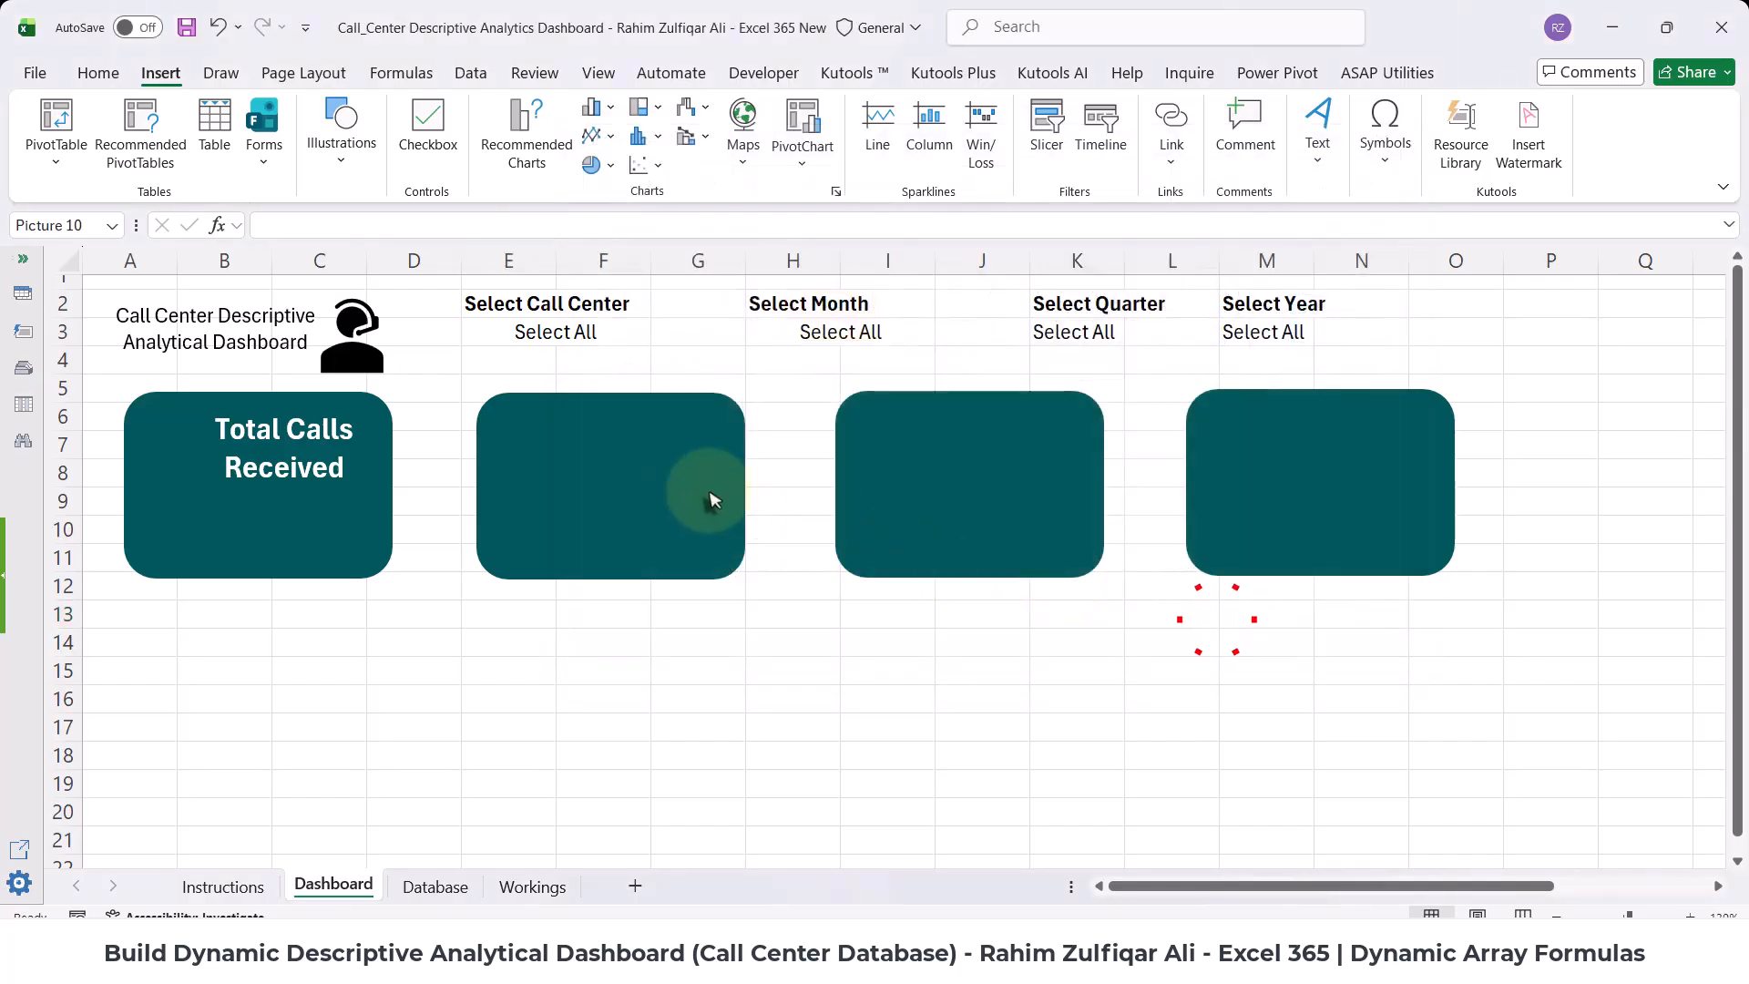
# - Shrink the phone picture to icon size and place it beside the Total Calls Received label in the first card
pyautogui.moveTo(701, 642); pyautogui.dragTo(669, 317)
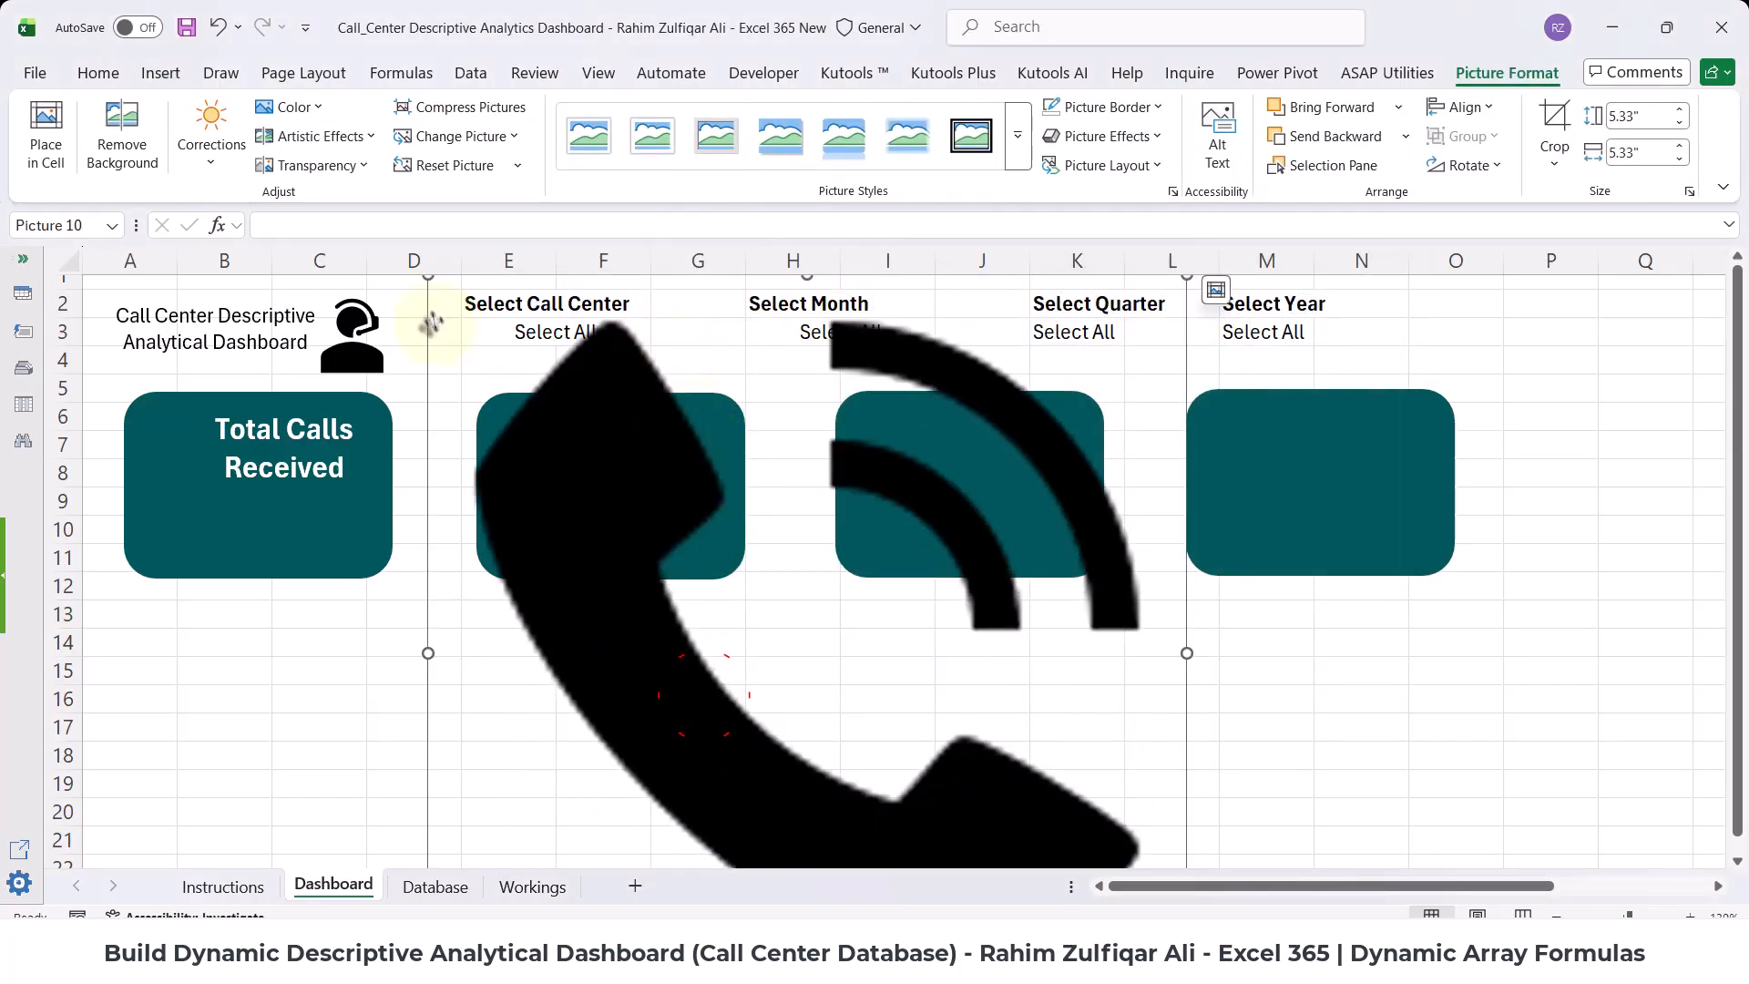
pyautogui.moveTo(428, 278); pyautogui.dragTo(847, 690)
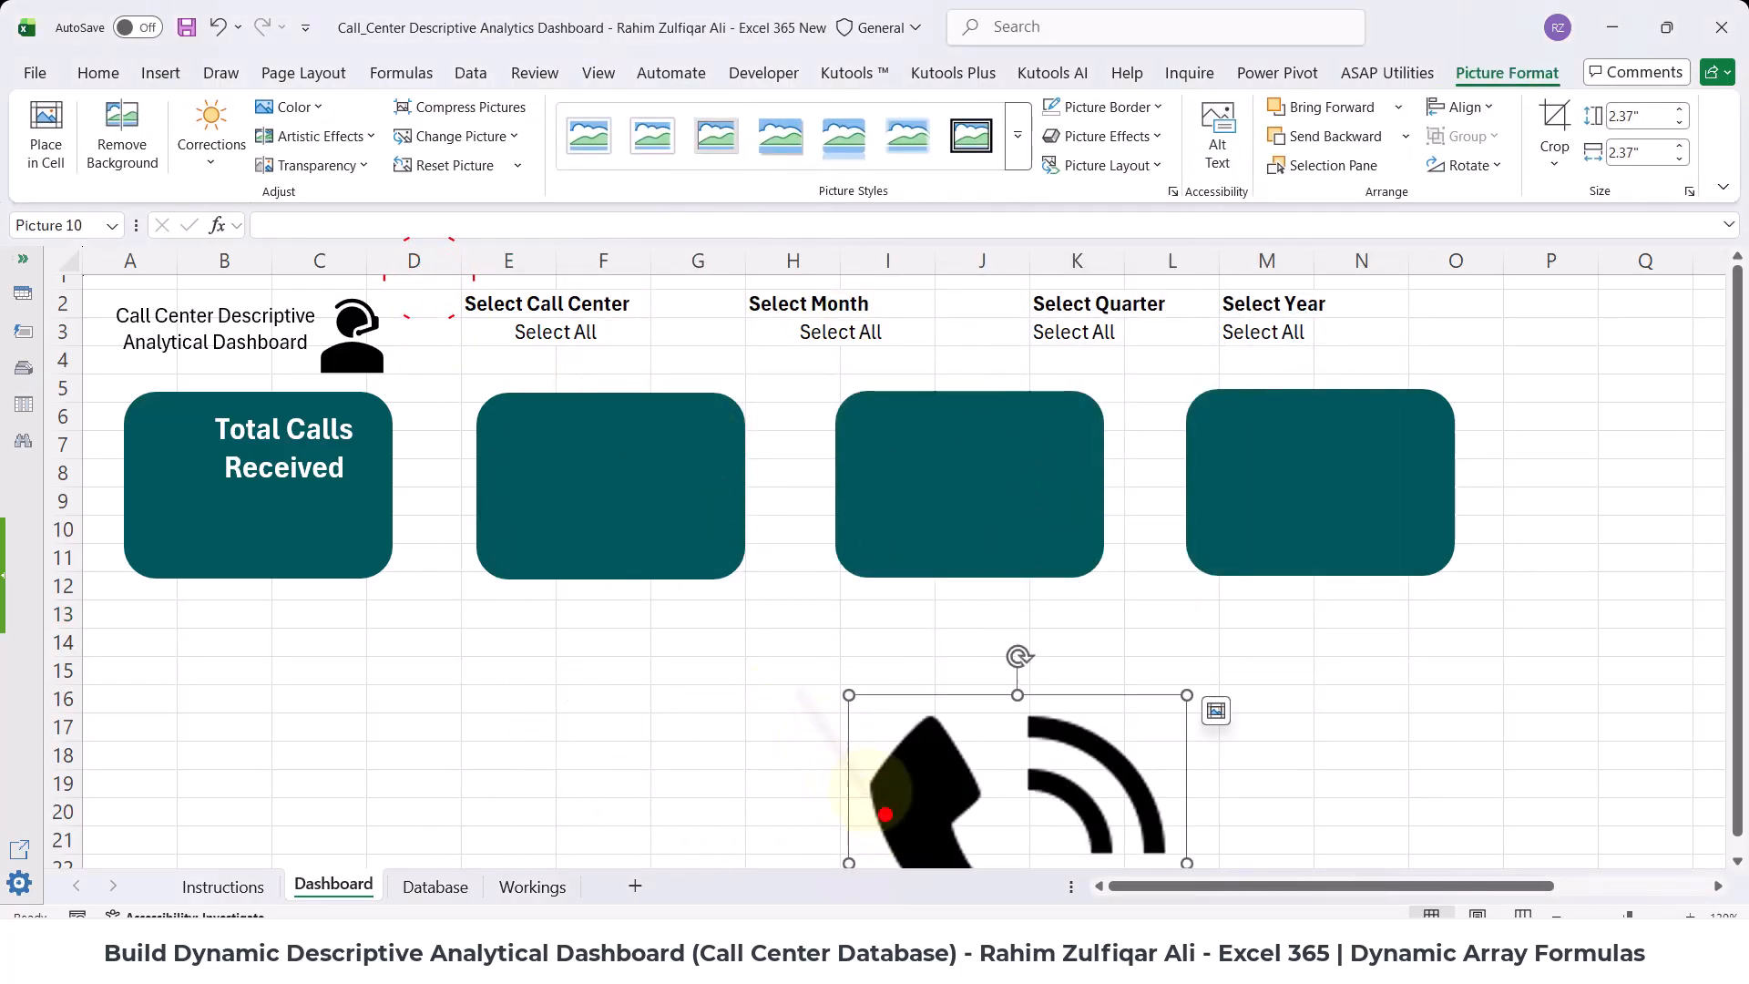
pyautogui.moveTo(884, 813); pyautogui.dragTo(583, 479)
pyautogui.moveTo(546, 357); pyautogui.dragTo(779, 588)
pyautogui.moveTo(816, 648); pyautogui.dragTo(150, 456)
pyautogui.moveTo(224, 501)
pyautogui.mouseDown()
pyautogui.moveTo(173, 439)
pyautogui.moveTo(209, 482)
pyautogui.mouseUp()
pyautogui.click(334, 664)
# - Duplicate the Total Calls Received text box, place the copy below the label in the card and link it to =Workings!L4
pyautogui.click(290, 466)
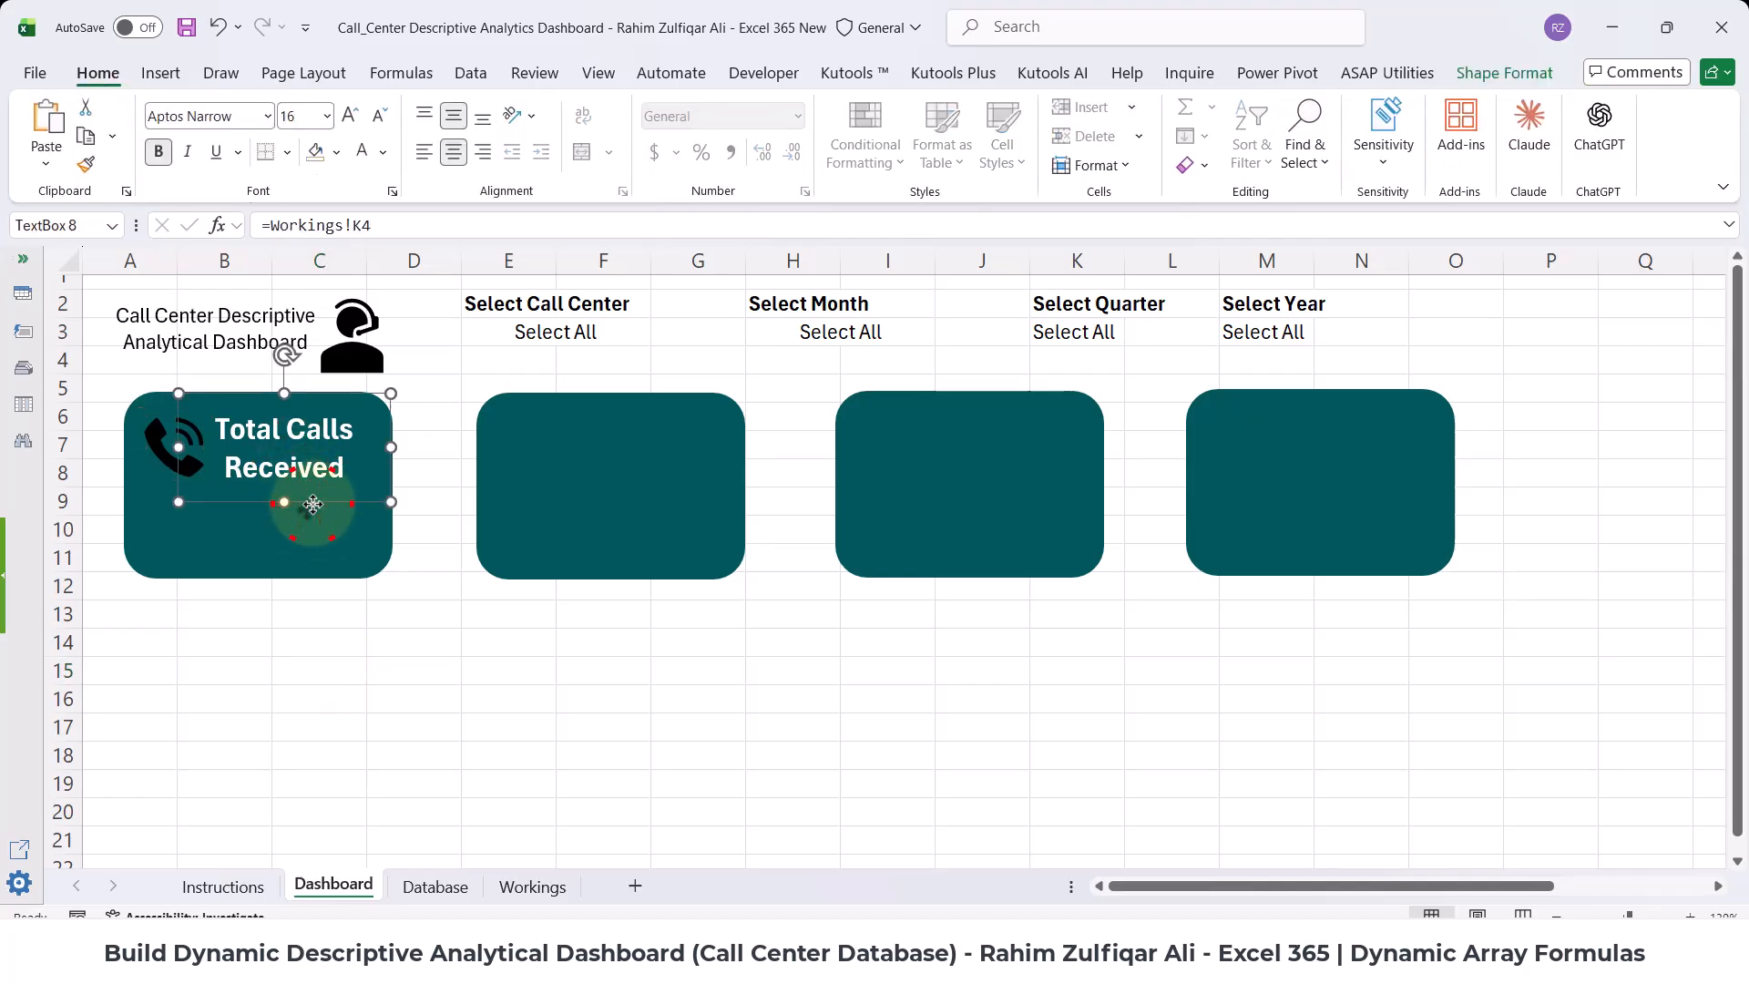
pyautogui.hotkey('ctrl', 'd')
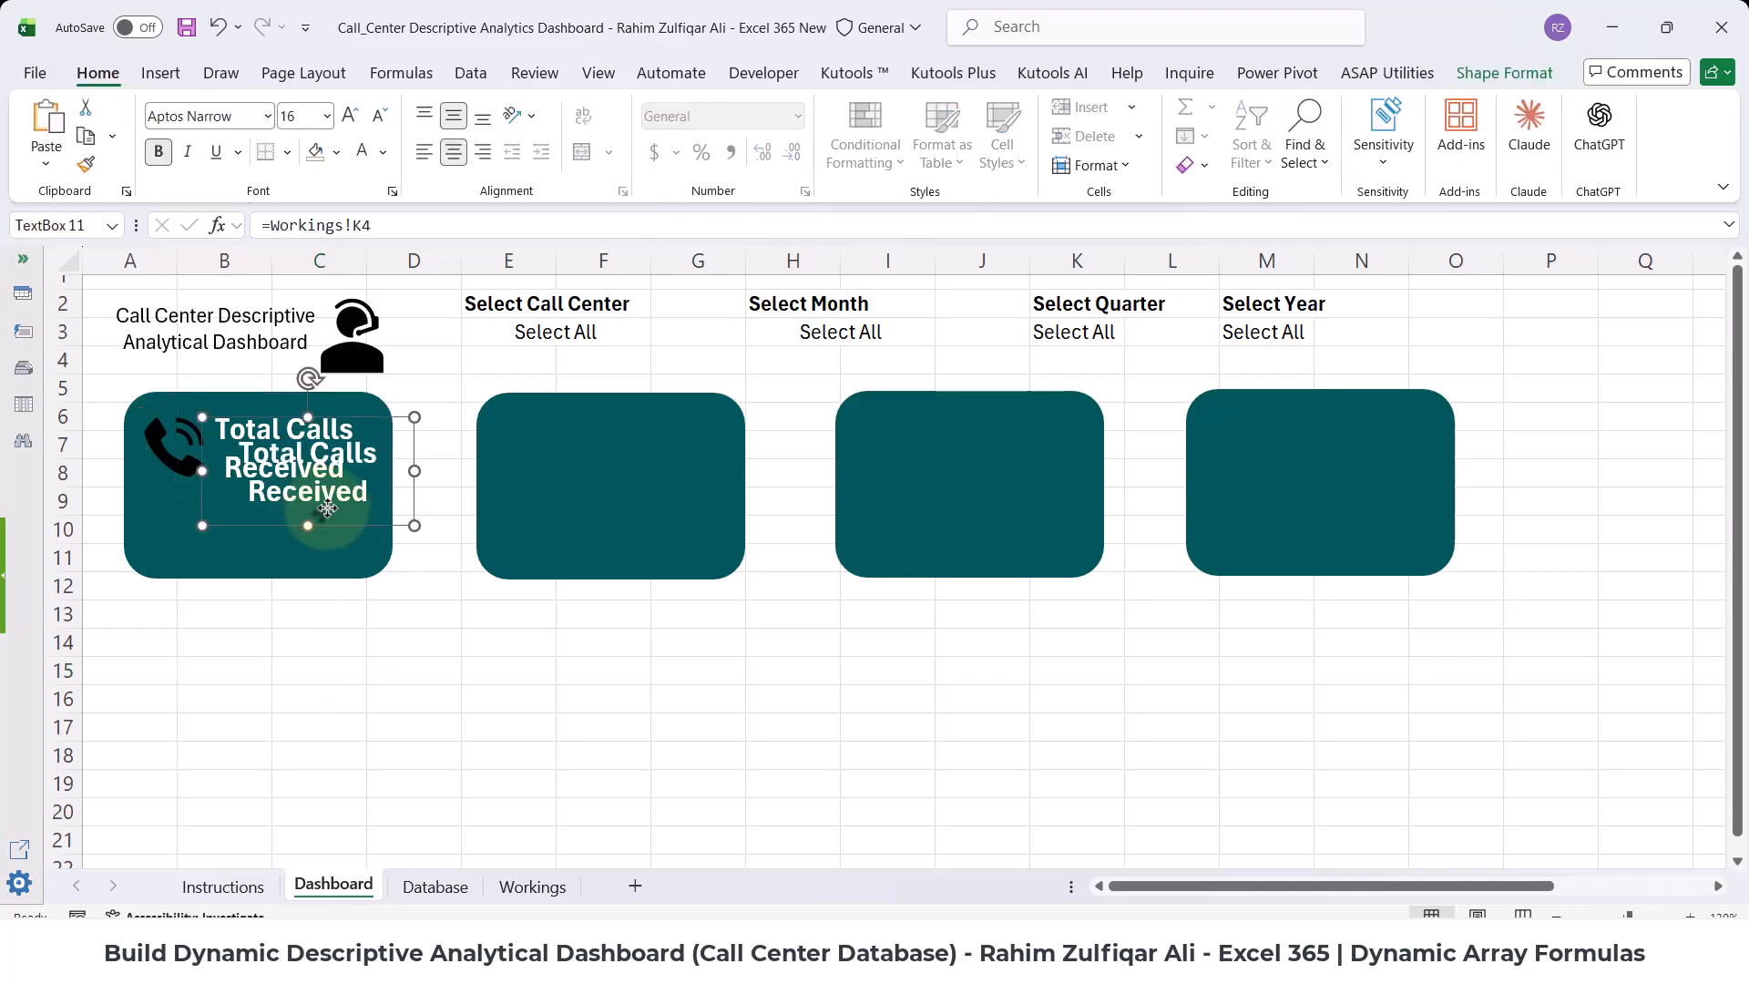
pyautogui.moveTo(312, 504); pyautogui.dragTo(277, 580)
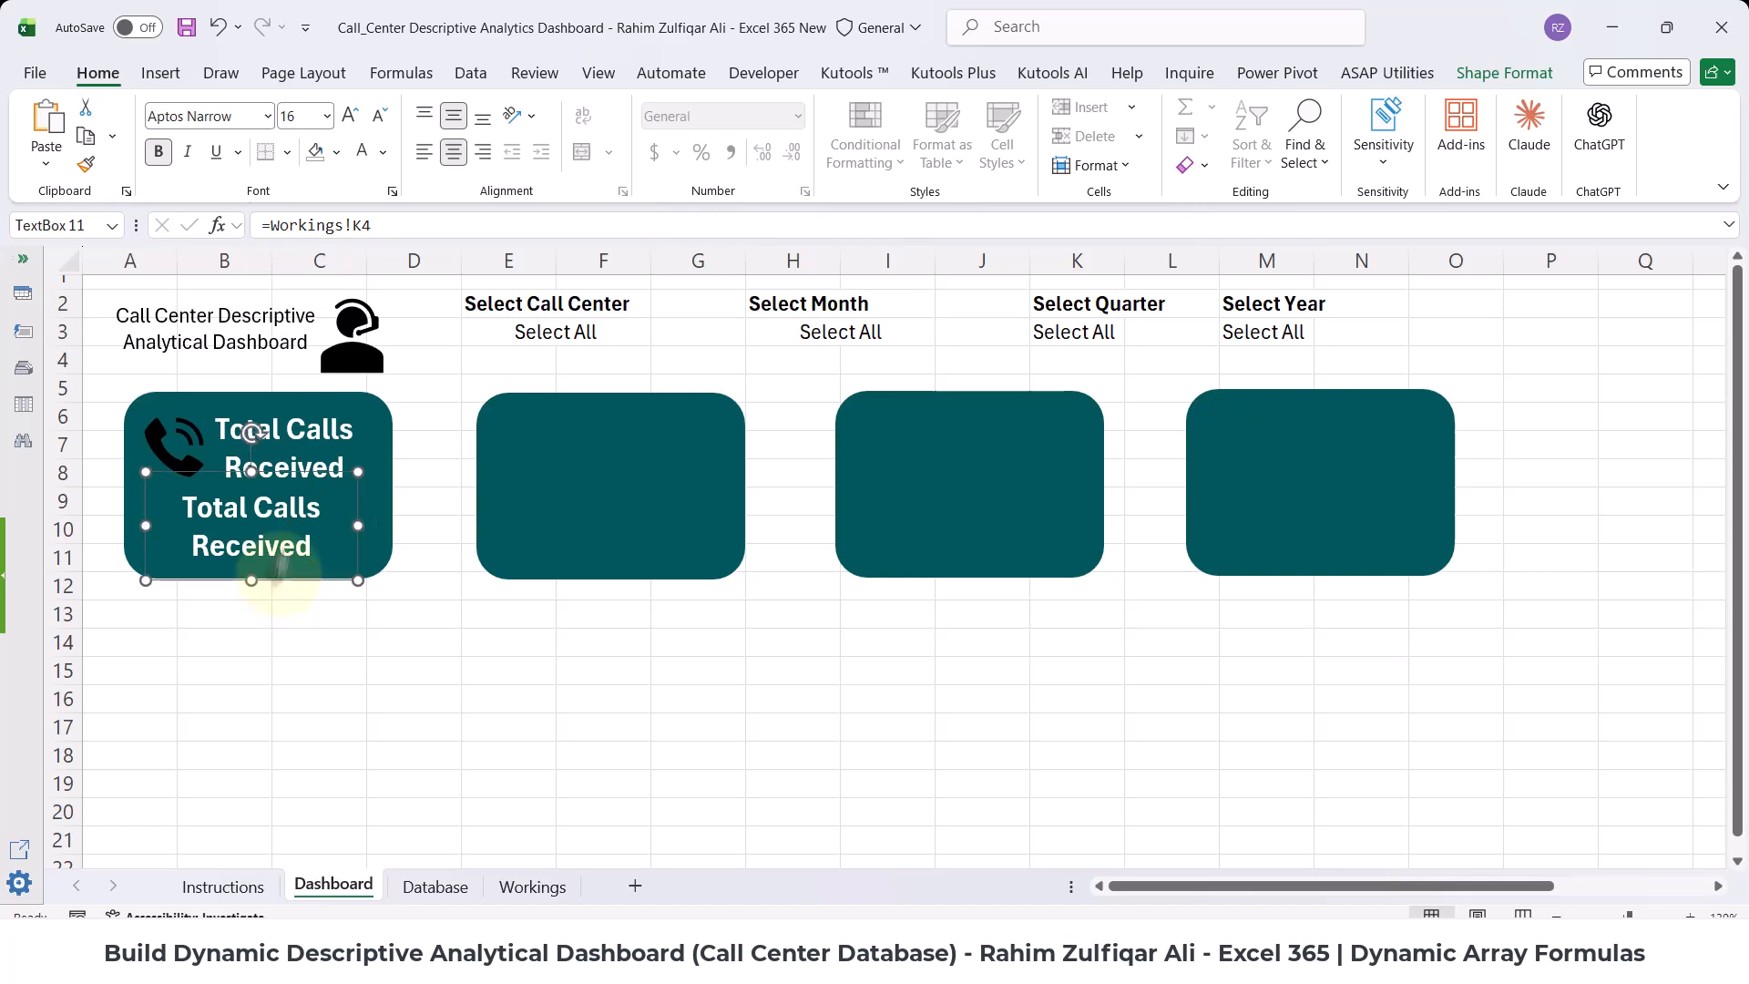
pyautogui.doubleClick(361, 225)
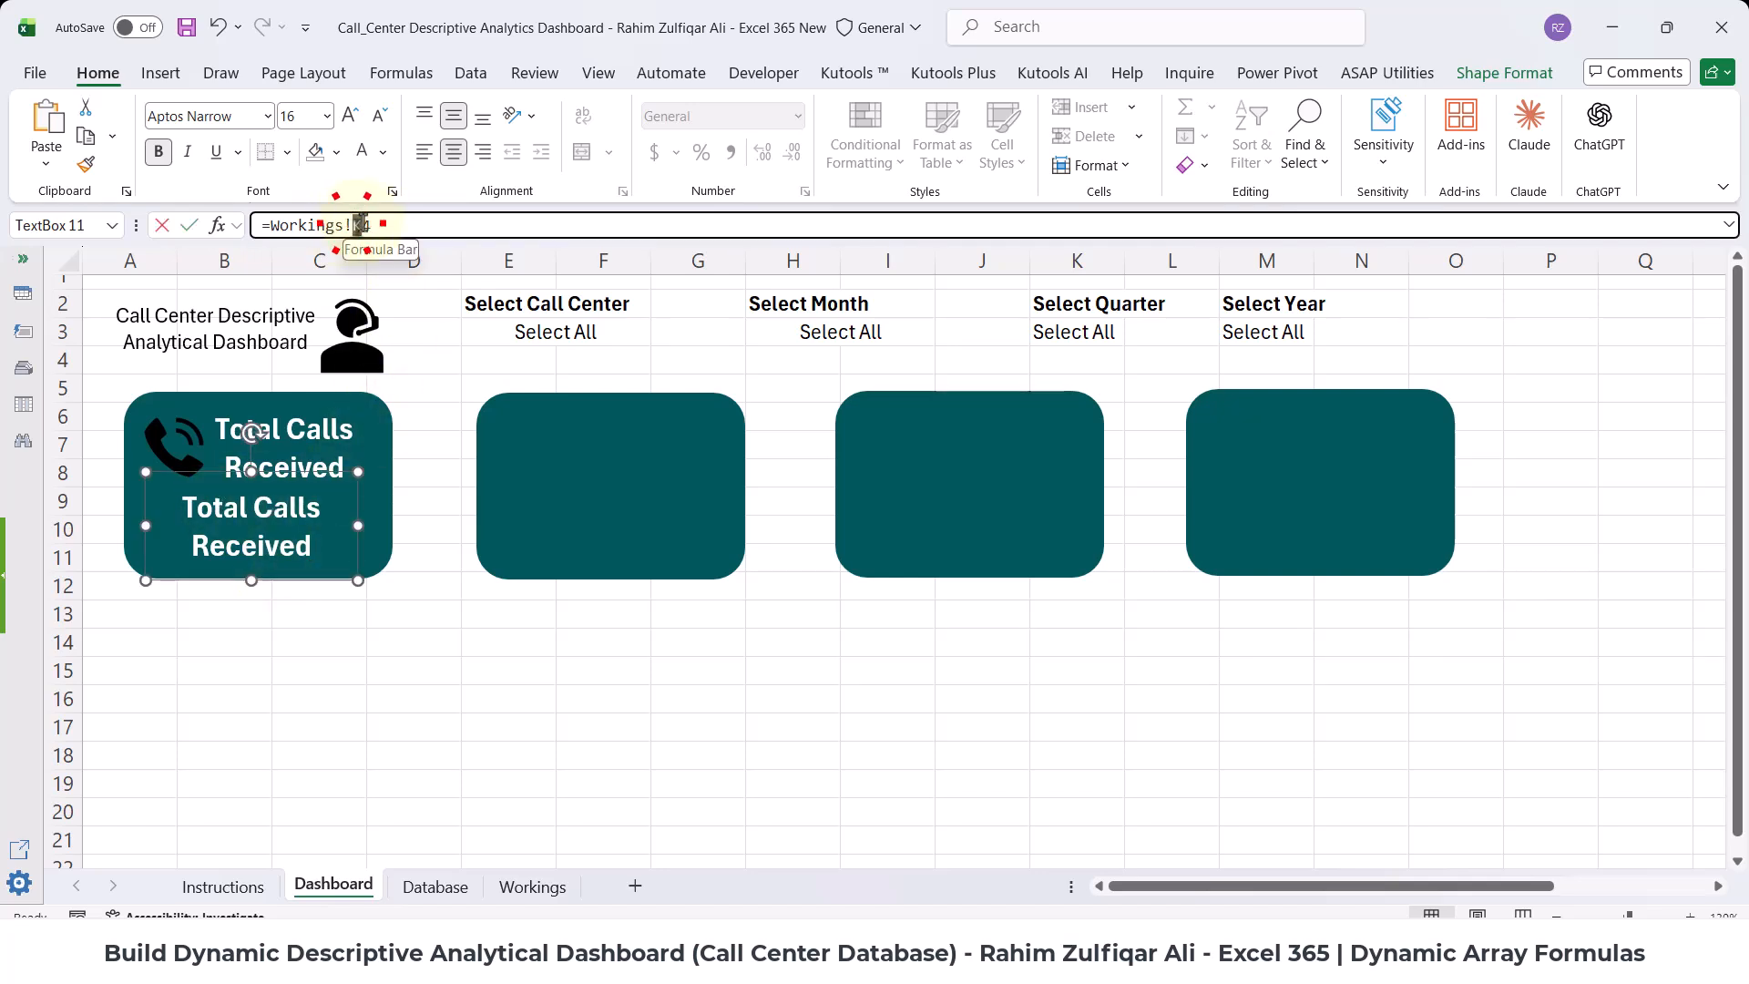
pyautogui.write('l4')
pyautogui.click(390, 227)
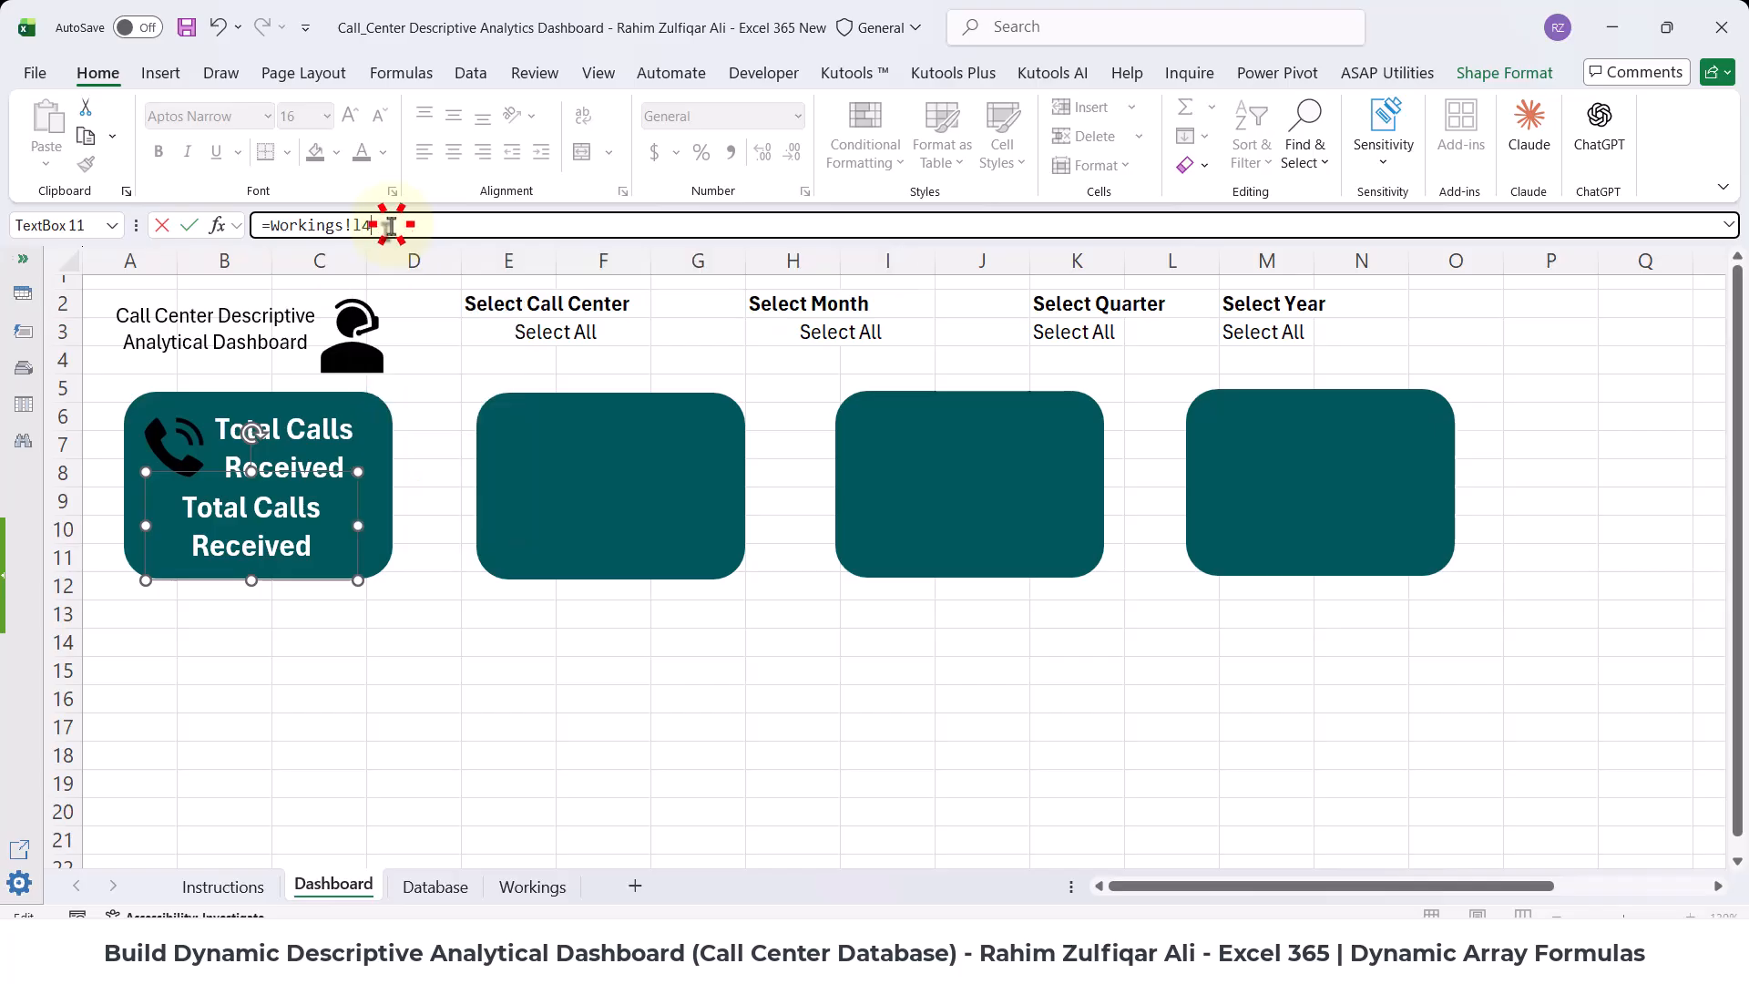
pyautogui.press('Return')
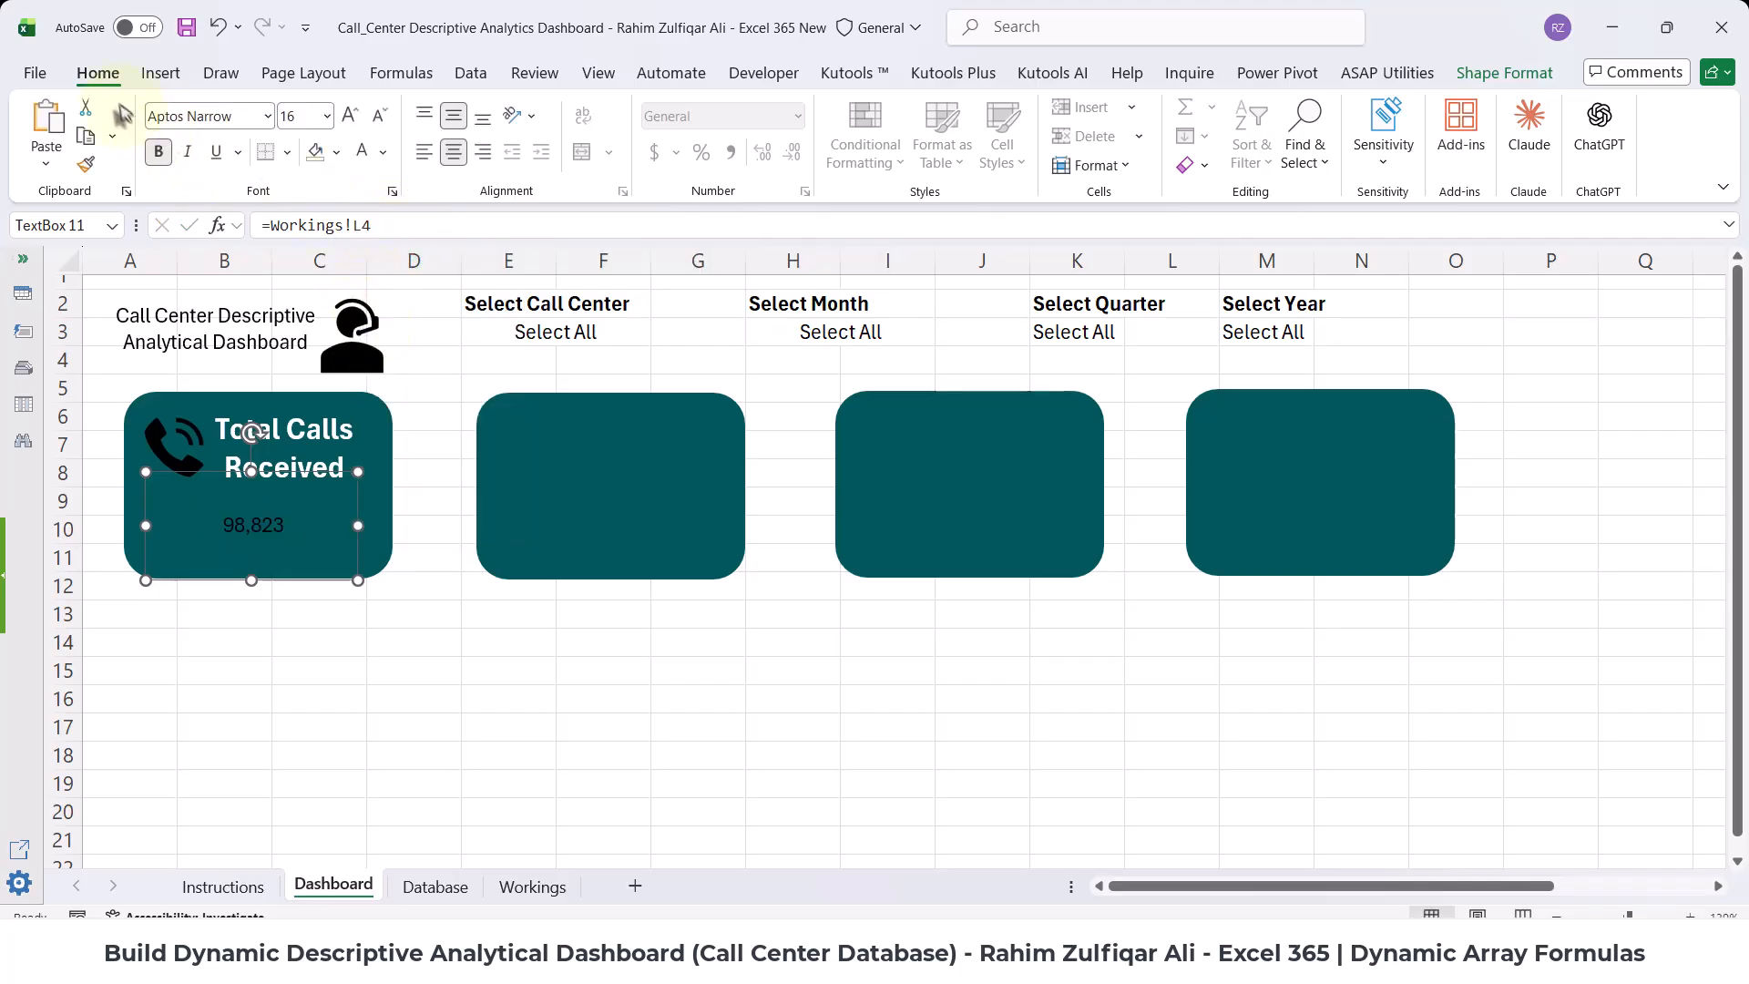
# - Format the linked total in white, bold, 24-point text and nudge its text box slightly up within the card
pyautogui.click(350, 117)
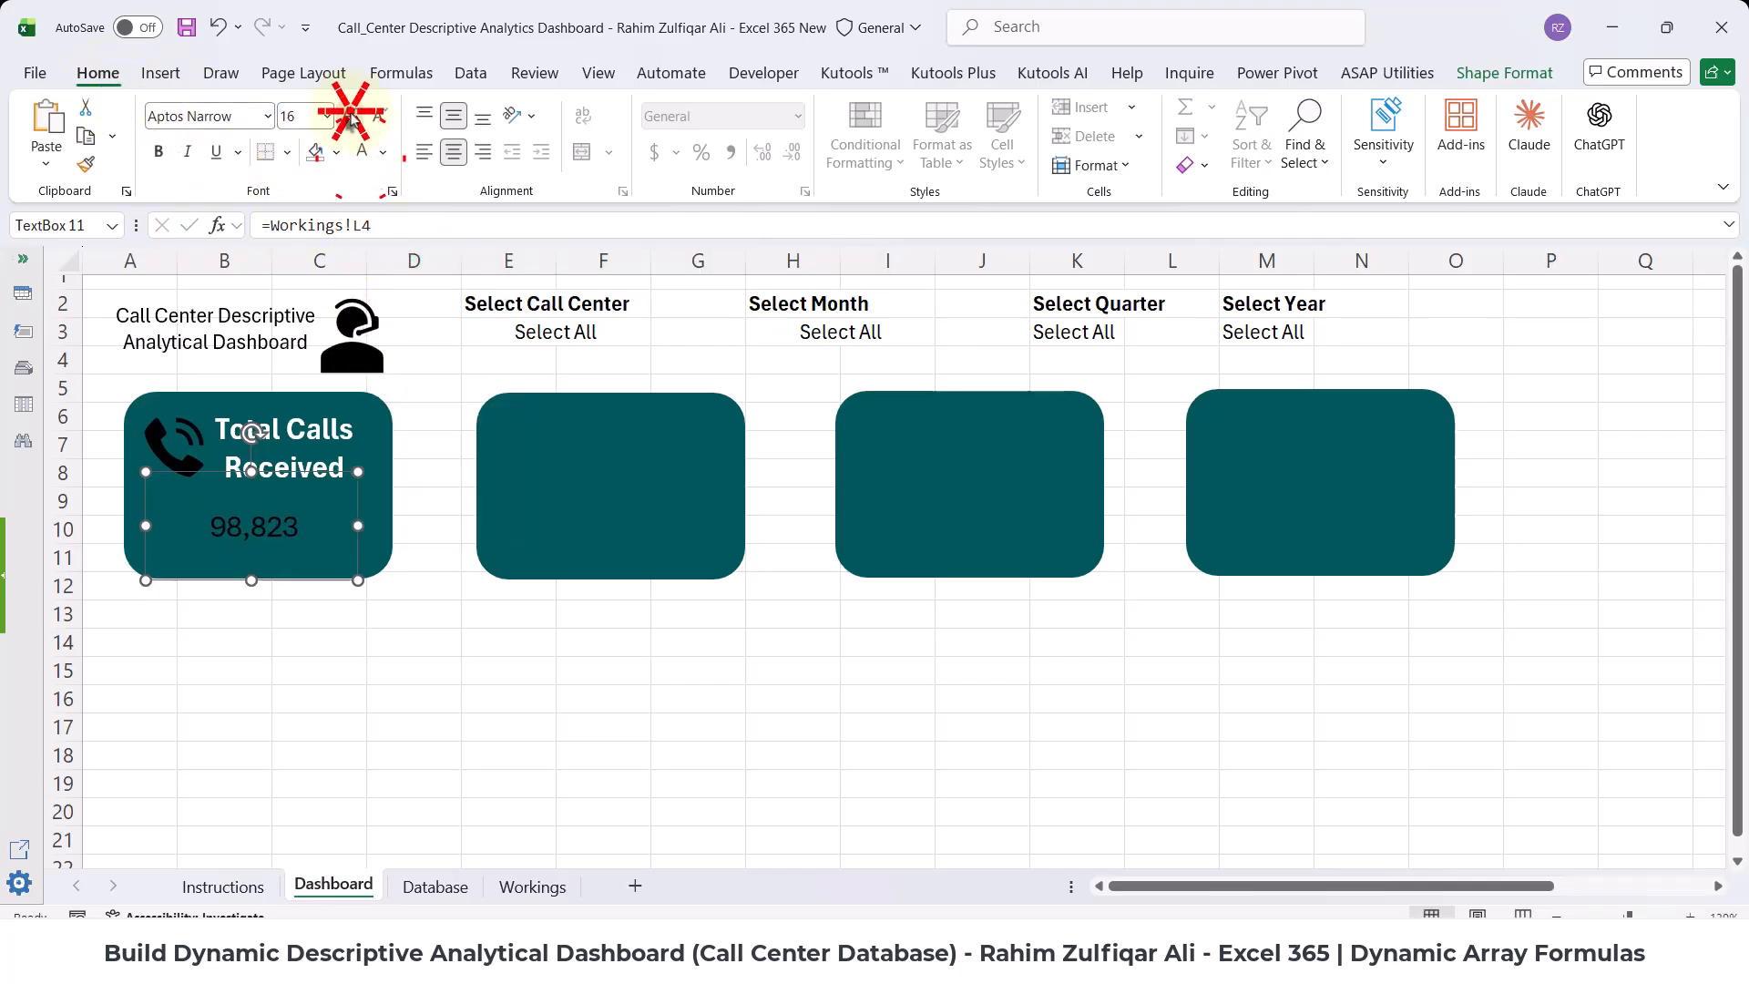
pyautogui.click(361, 148)
pyautogui.click(351, 117)
pyautogui.click(350, 116)
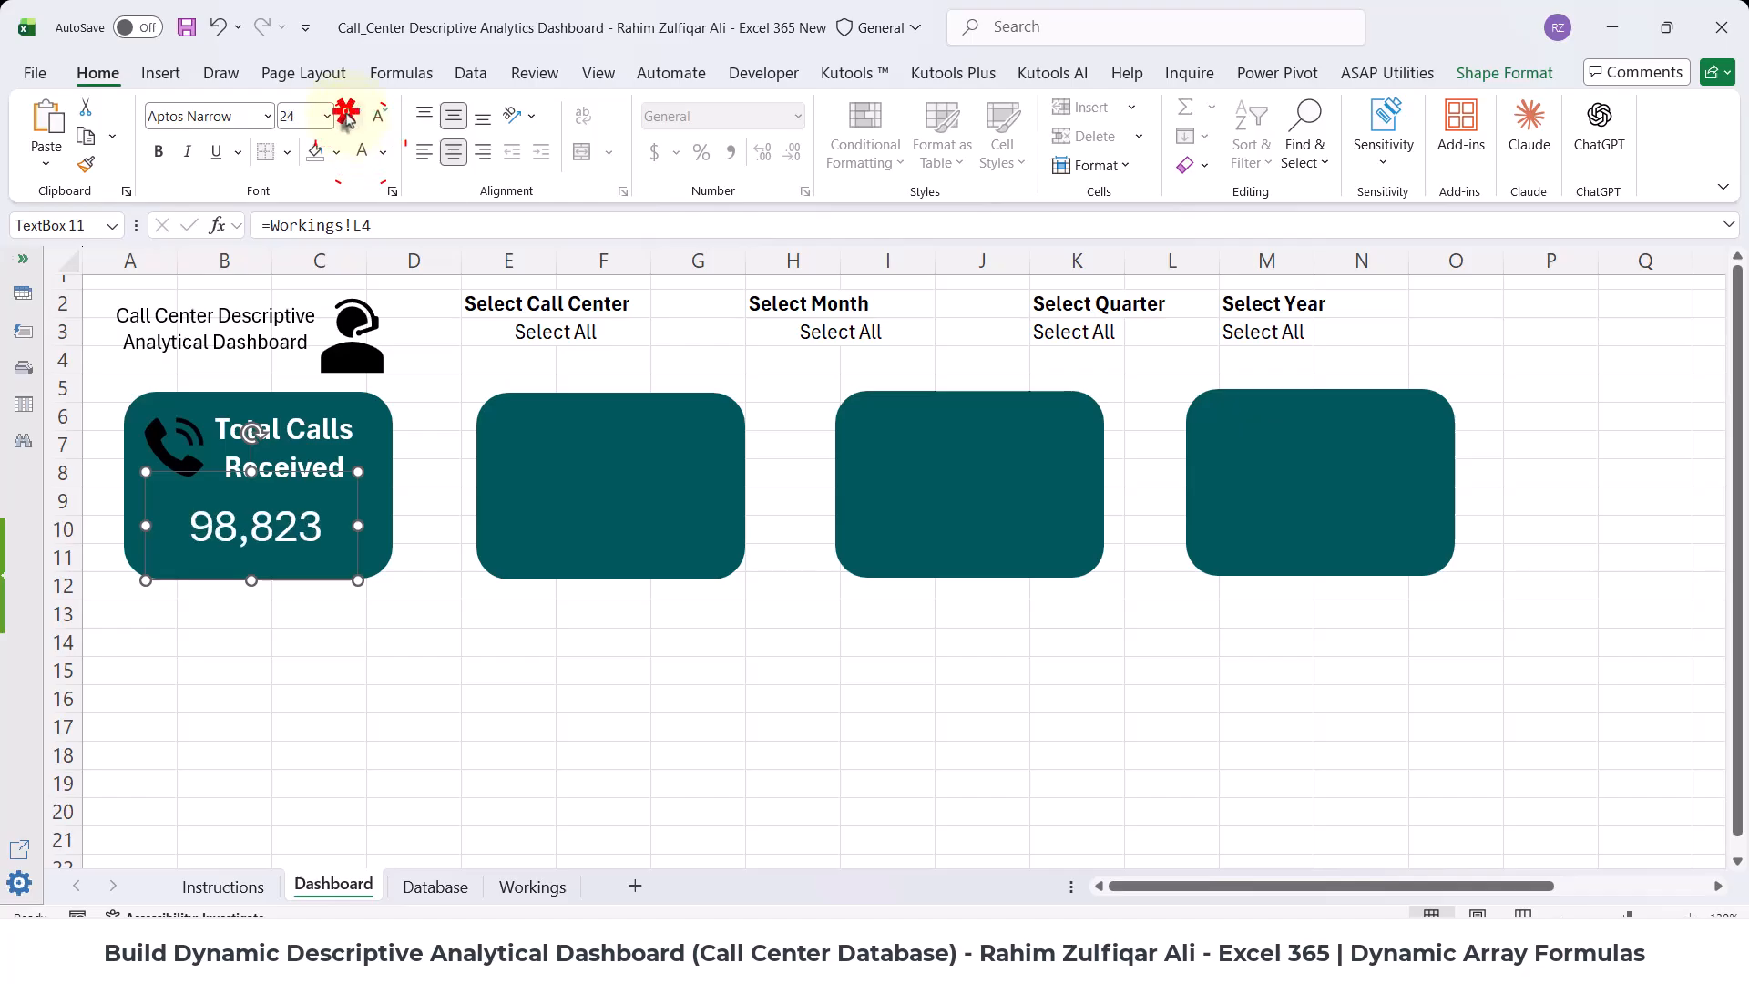
pyautogui.click(350, 117)
pyautogui.click(350, 116)
pyautogui.click(160, 152)
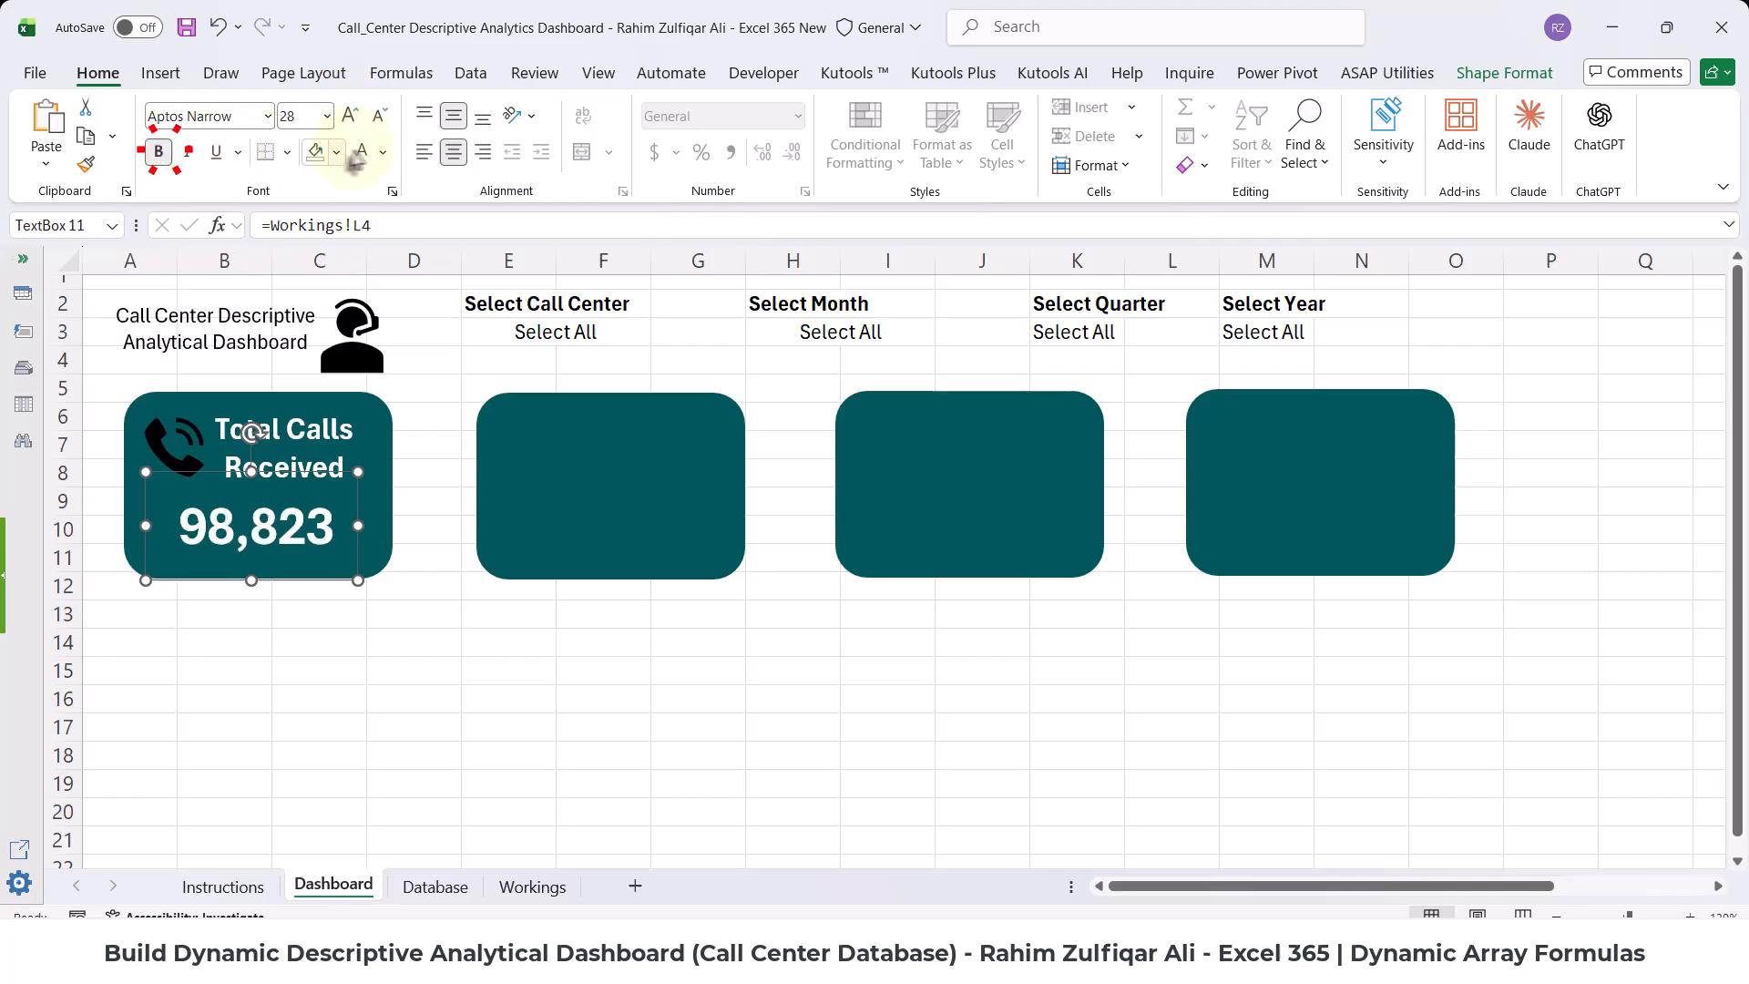
pyautogui.click(379, 116)
pyautogui.click(380, 117)
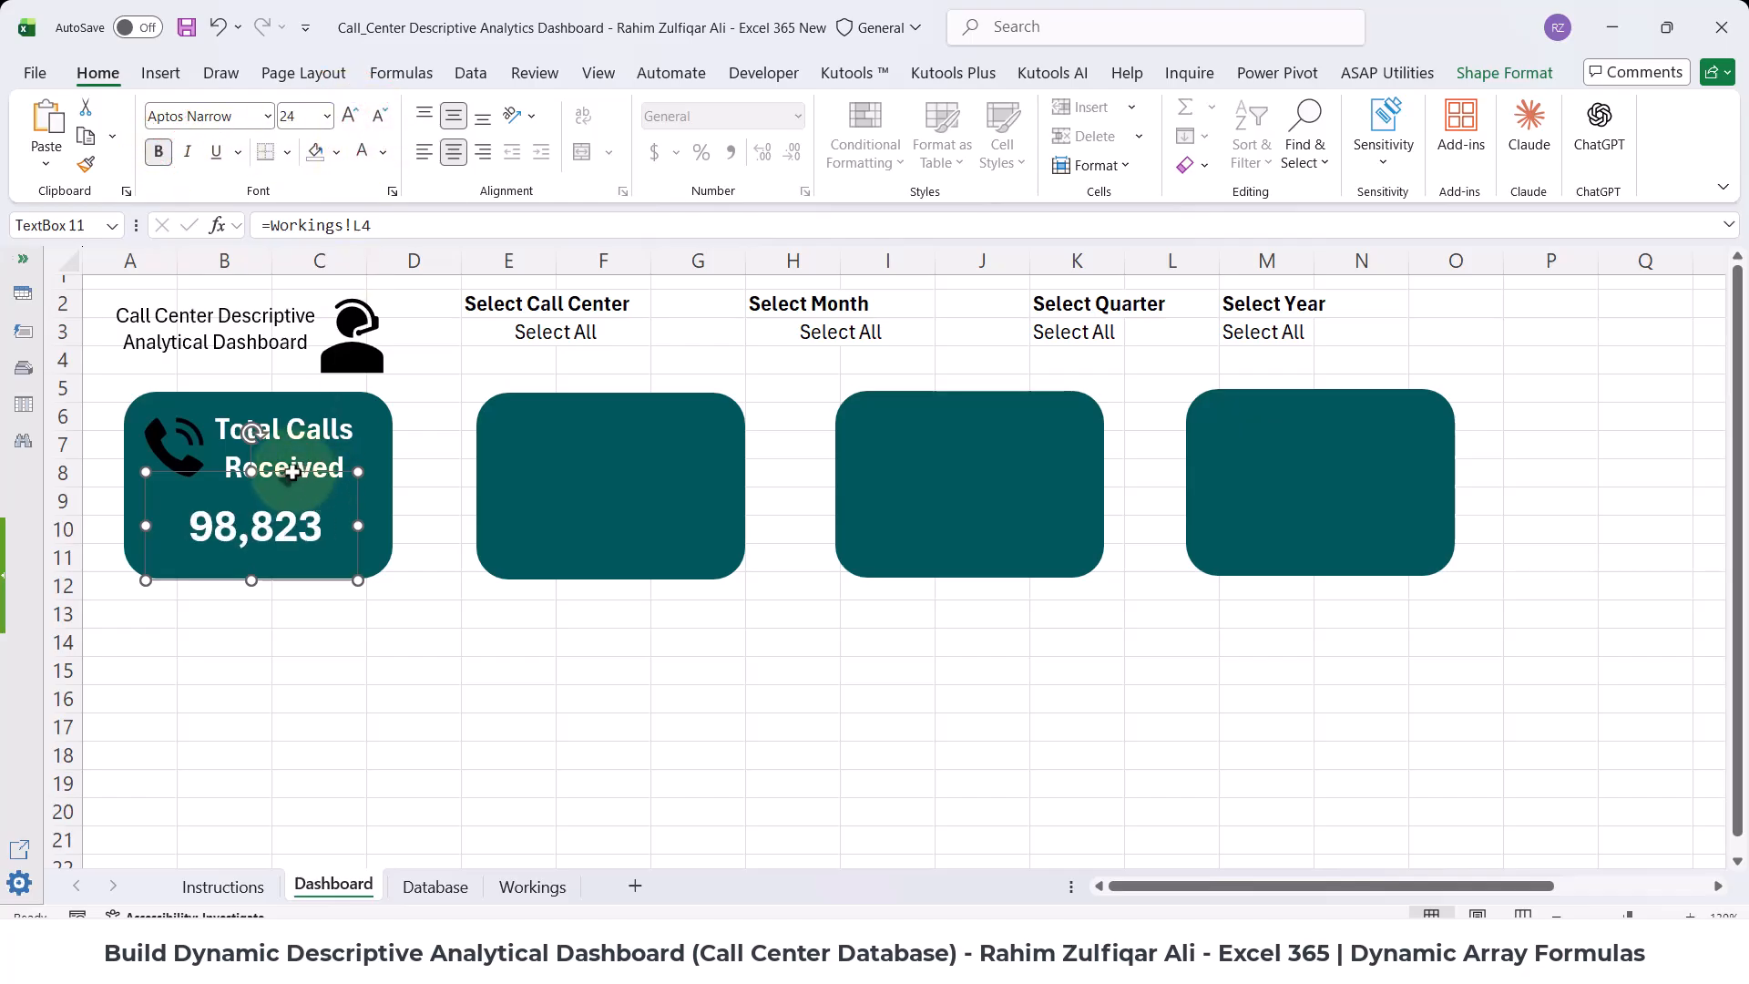
pyautogui.moveTo(292, 471); pyautogui.dragTo(290, 466)
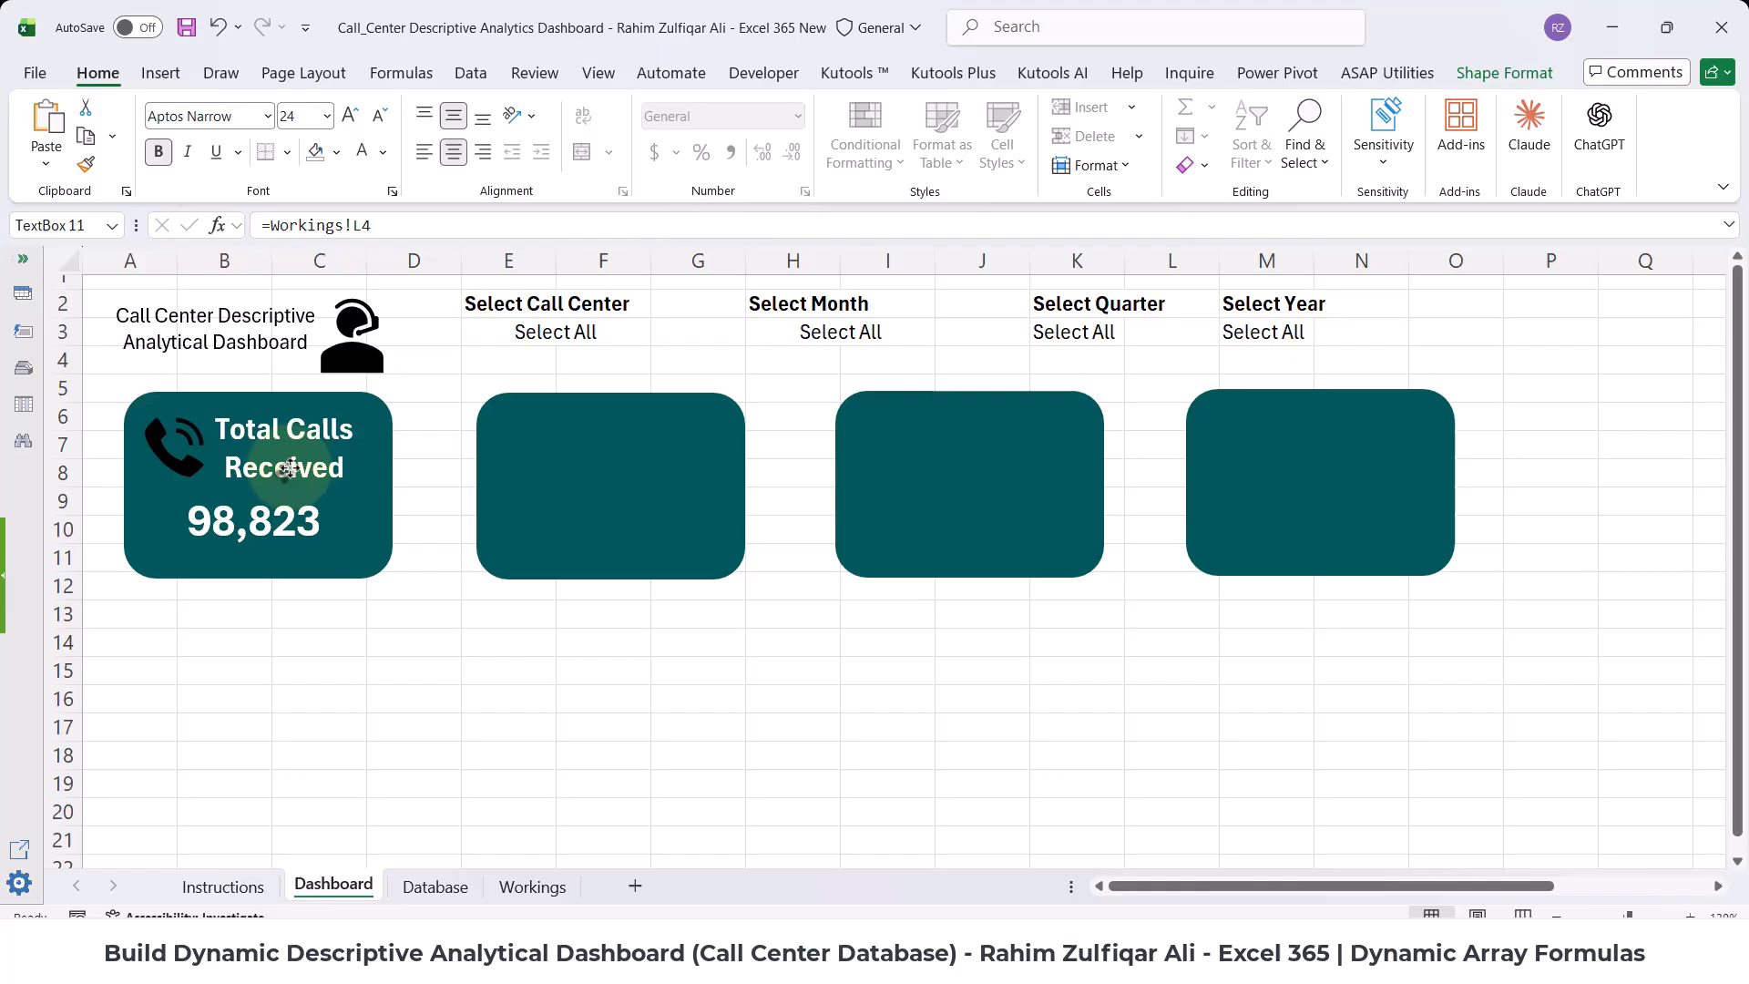
pyautogui.click(584, 679)
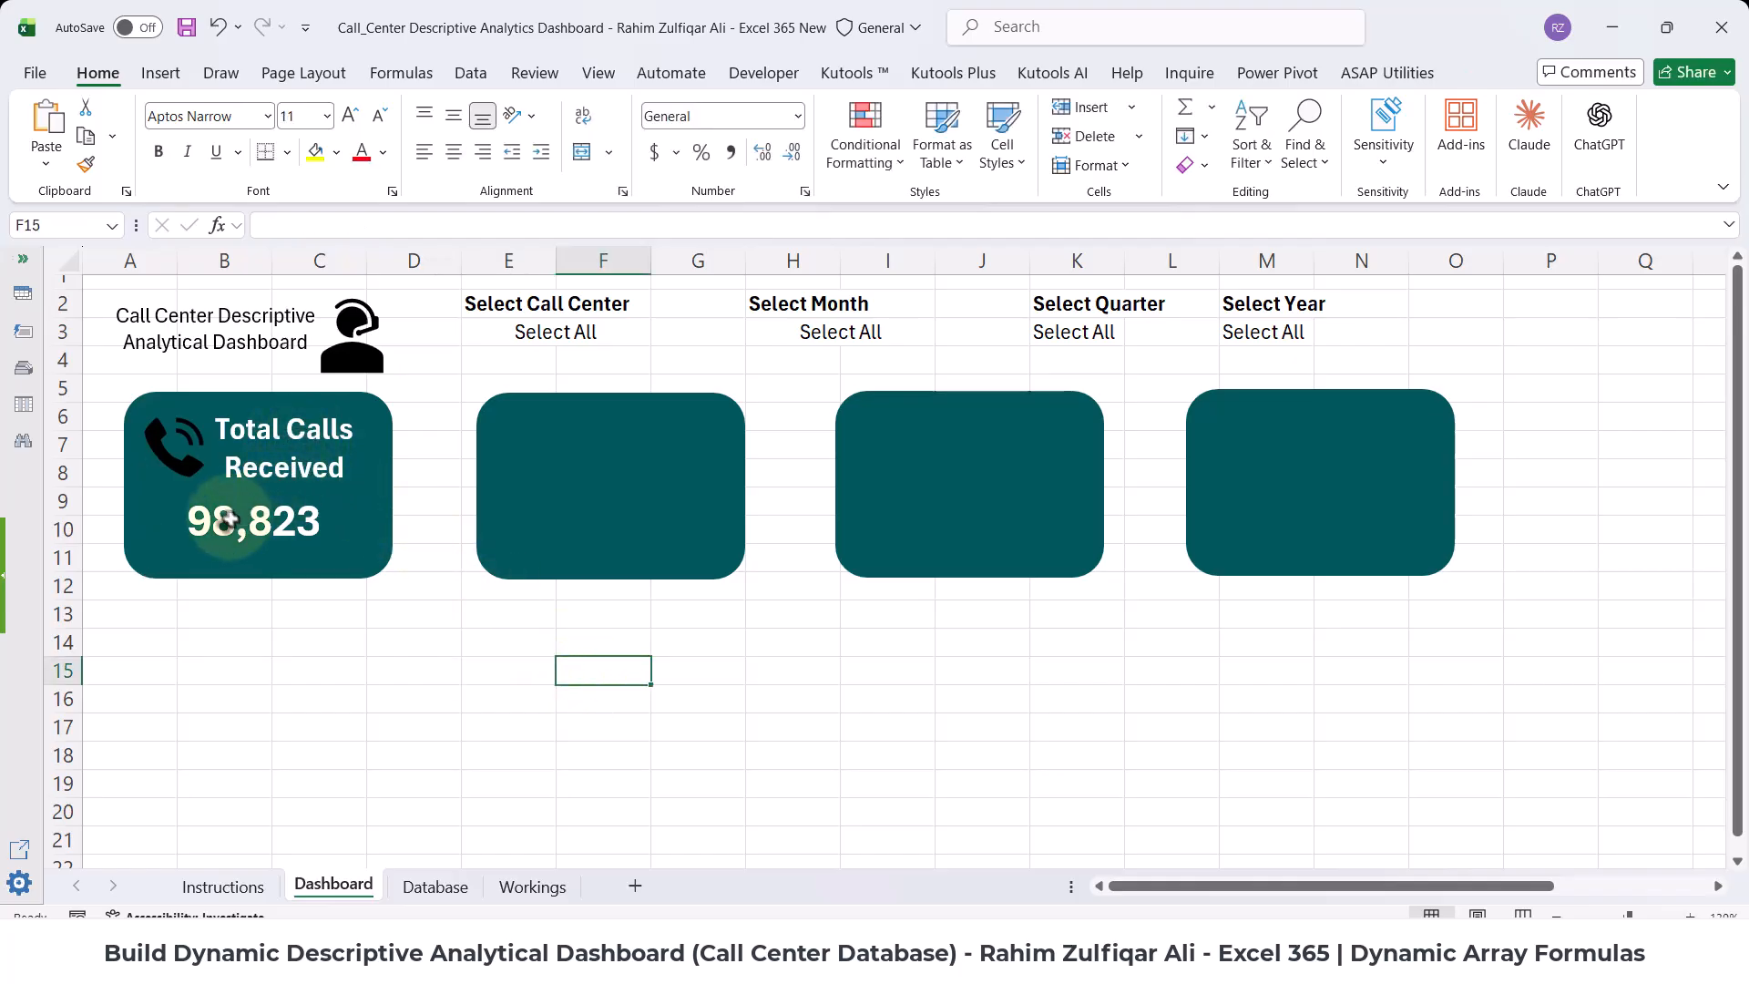
# - Try Chicago/IL and Denver/CO as the Select Call Center choice on the Dashboard to test the Total Calls Received card
pyautogui.click(562, 334)
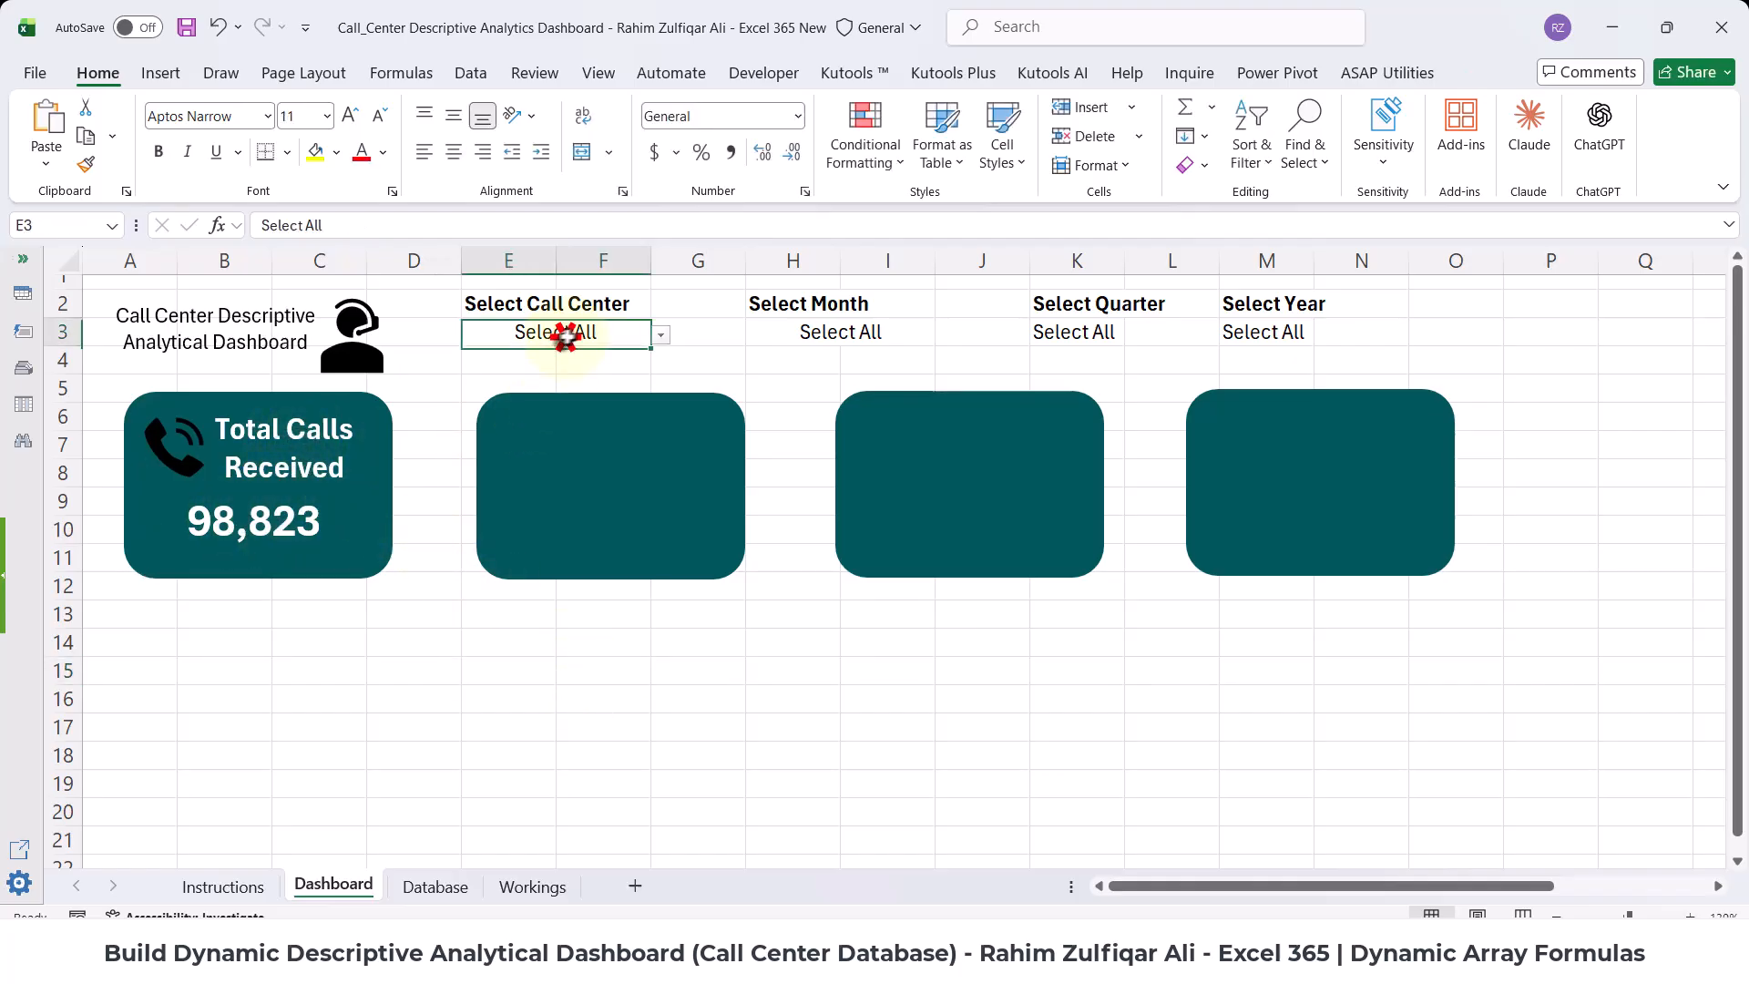
pyautogui.click(661, 339)
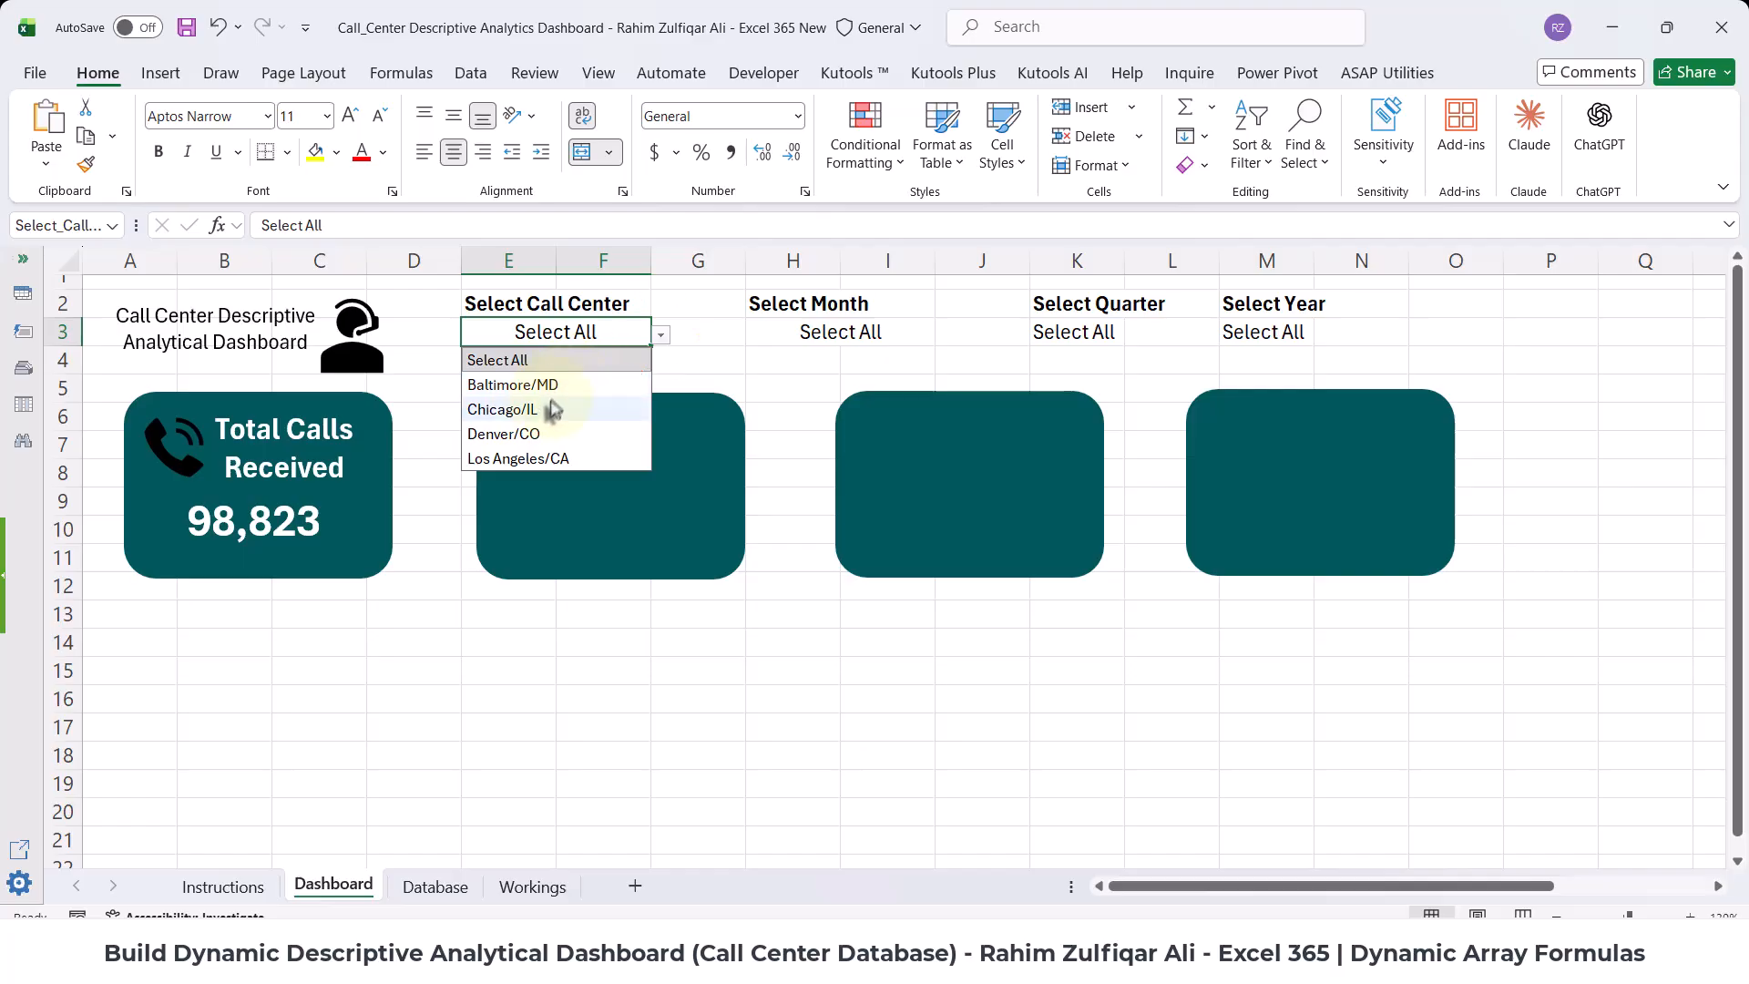
pyautogui.click(546, 403)
pyautogui.click(660, 335)
pyautogui.click(556, 428)
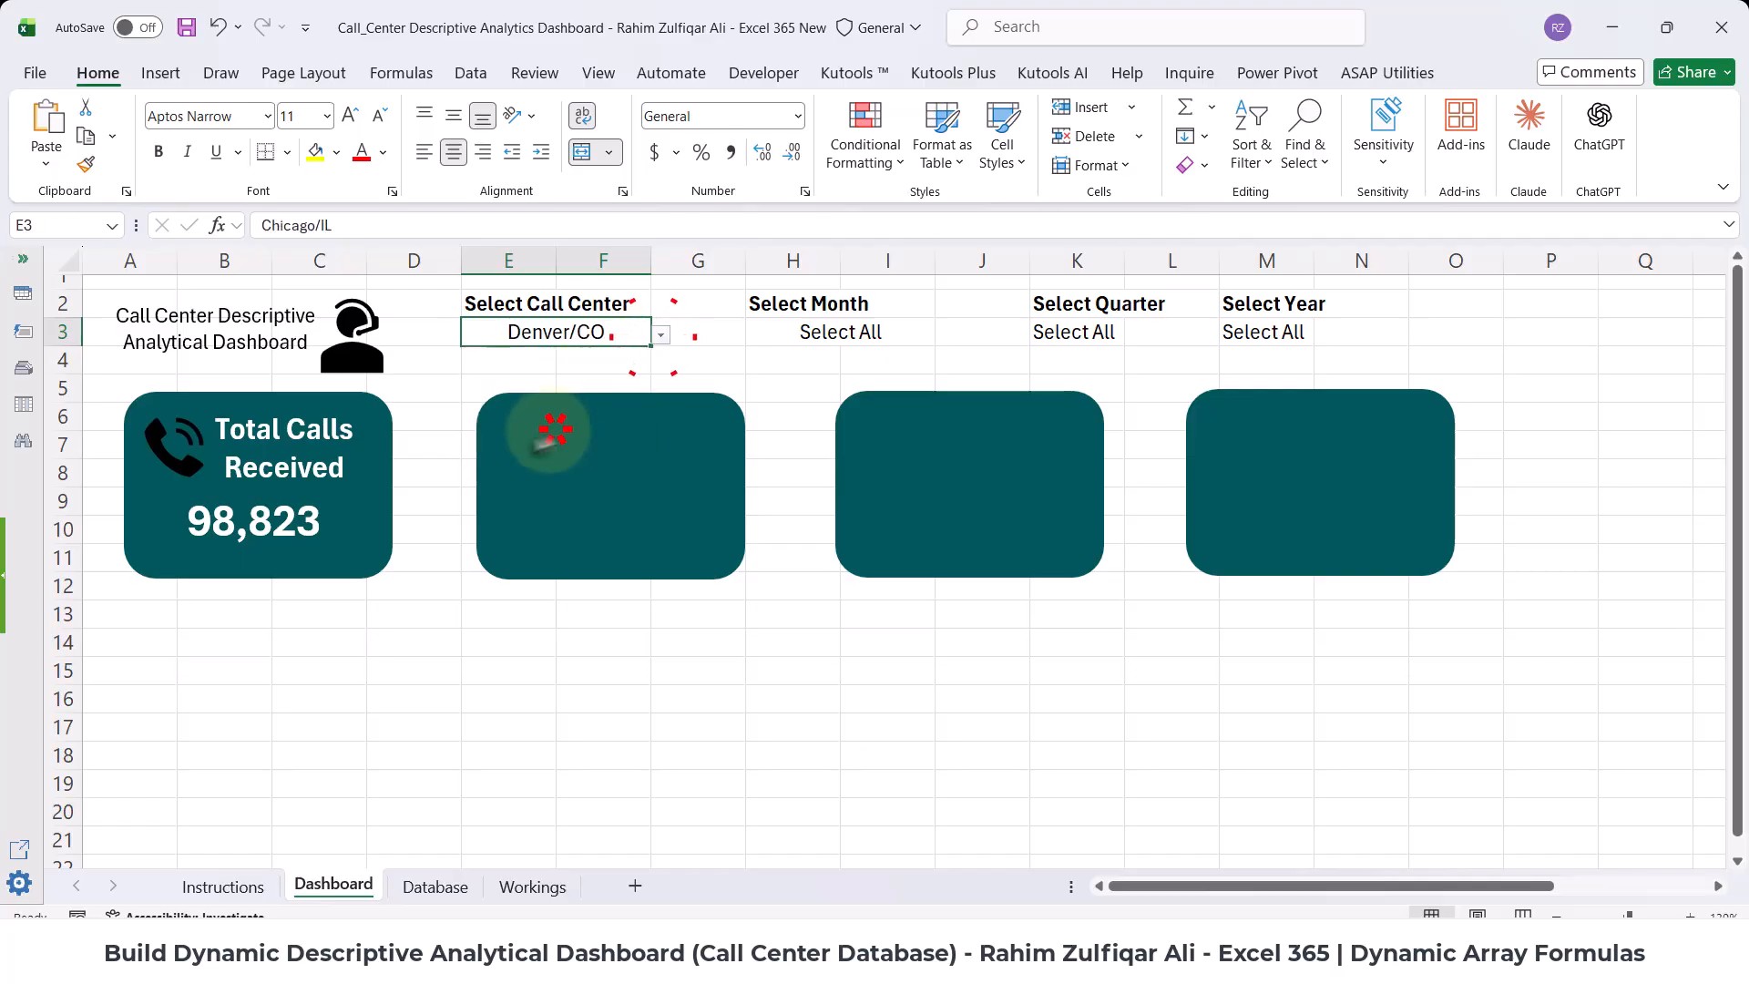
# - Try March and June as the Select Month choice, leaving it on June, and set Select Quarter to Q2
pyautogui.click(839, 335)
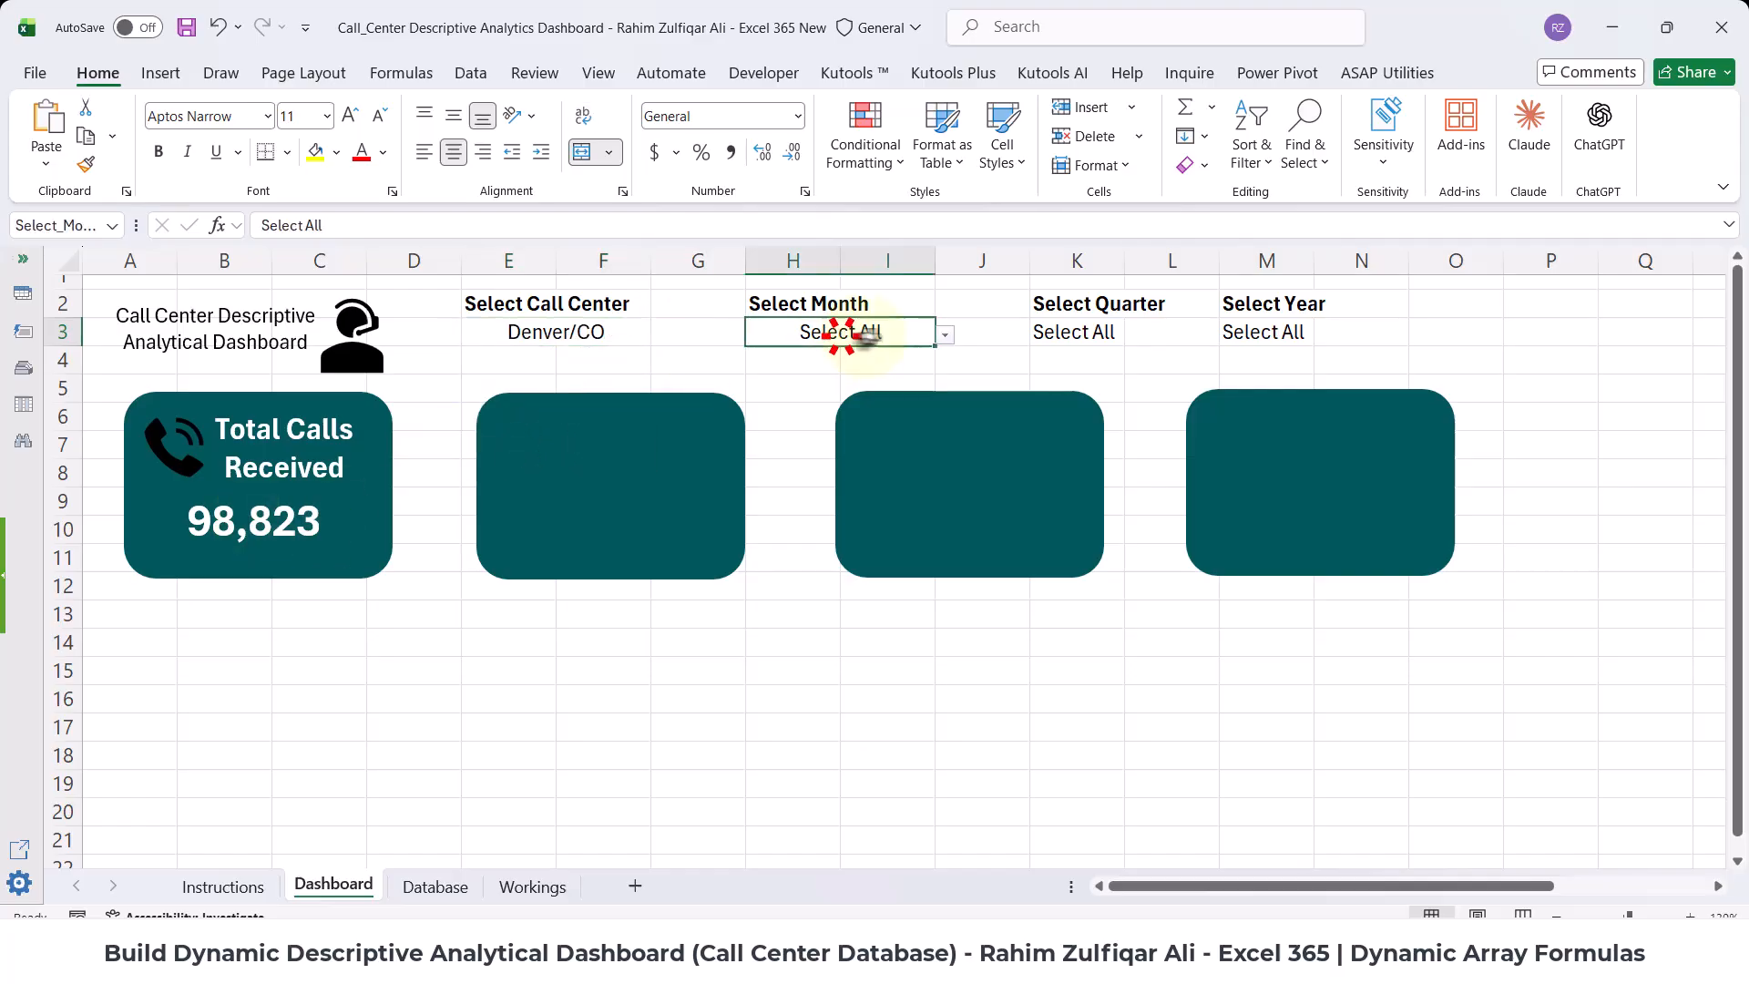
pyautogui.click(944, 335)
pyautogui.click(843, 434)
pyautogui.click(944, 335)
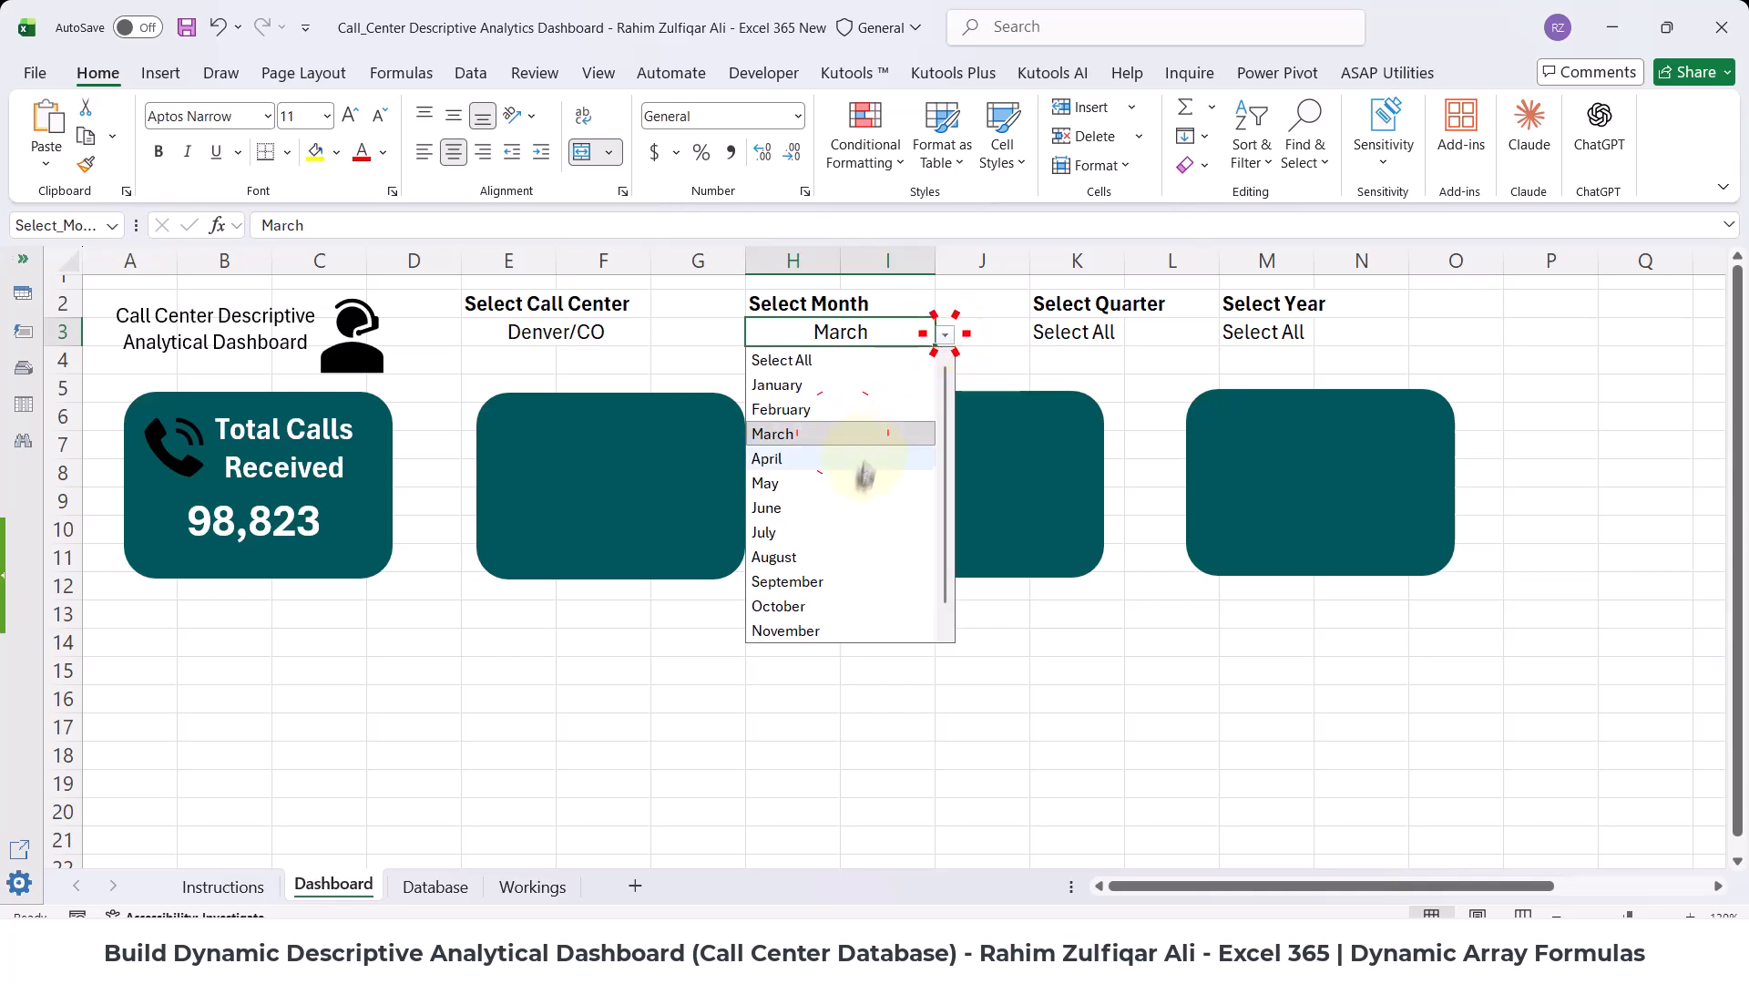
pyautogui.click(856, 507)
pyautogui.click(1103, 336)
pyautogui.click(1132, 336)
pyautogui.click(1073, 408)
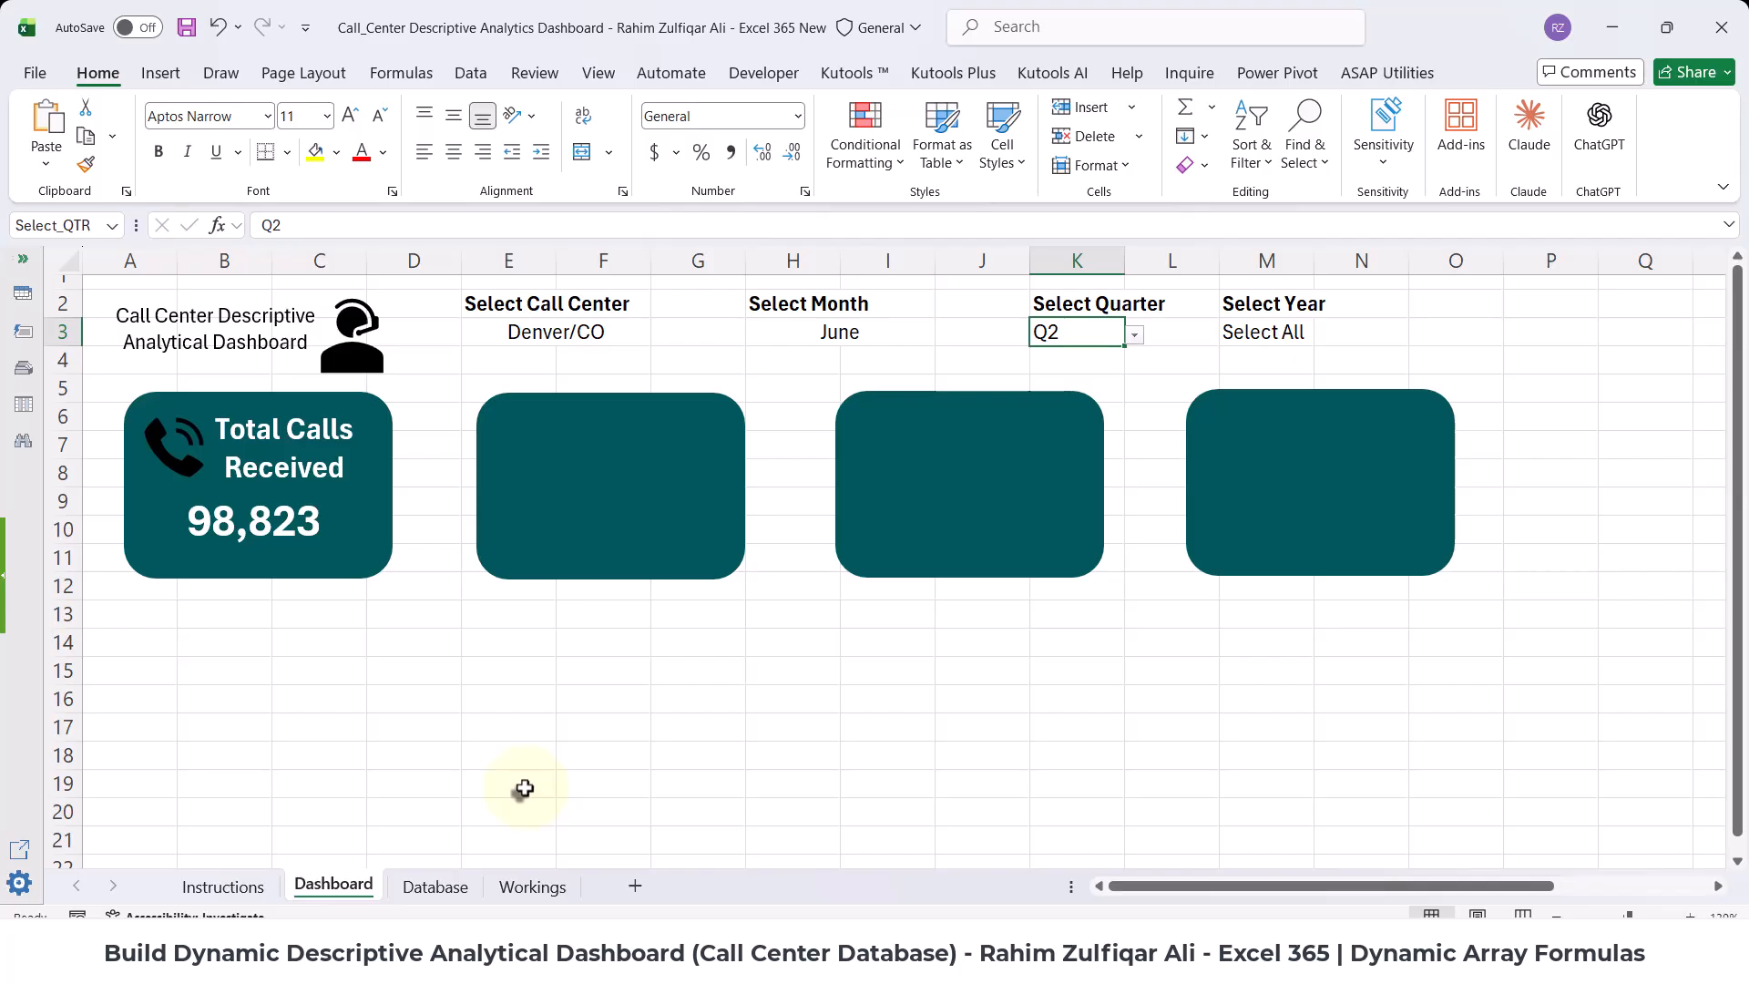
# - Inspect the static Total Calls Received formula in cell L4 of the Workings sheet without changing it
pyautogui.click(532, 891)
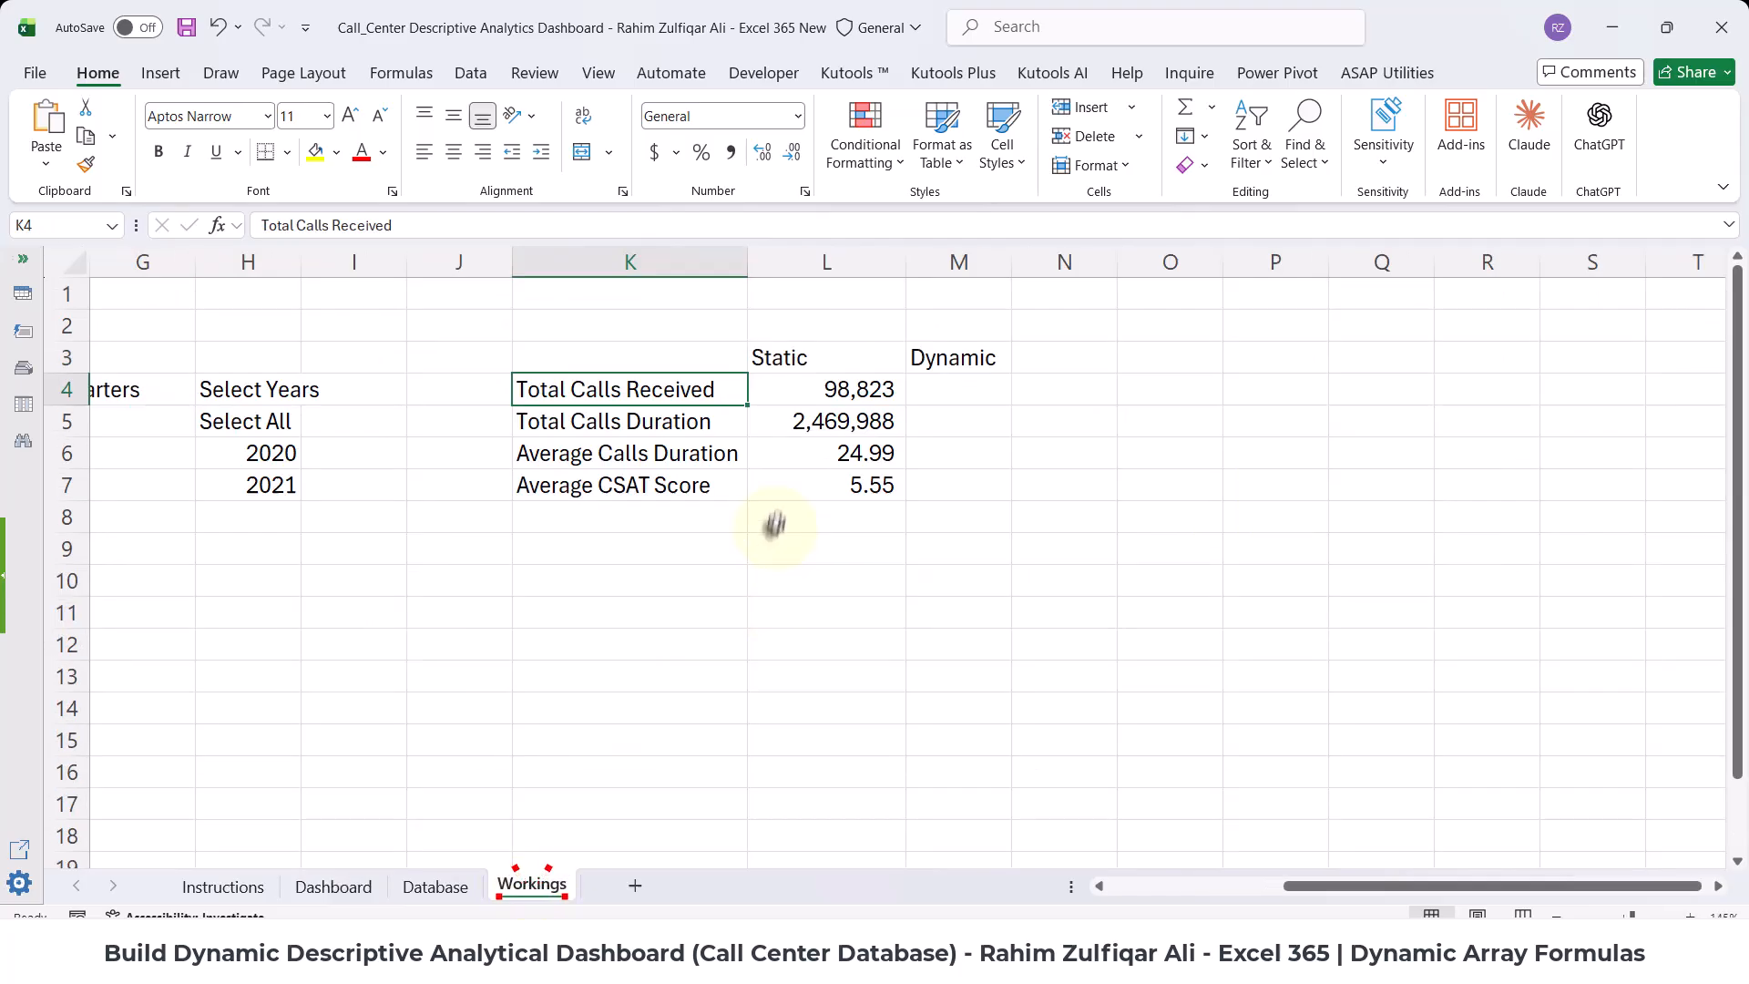
pyautogui.doubleClick(794, 399)
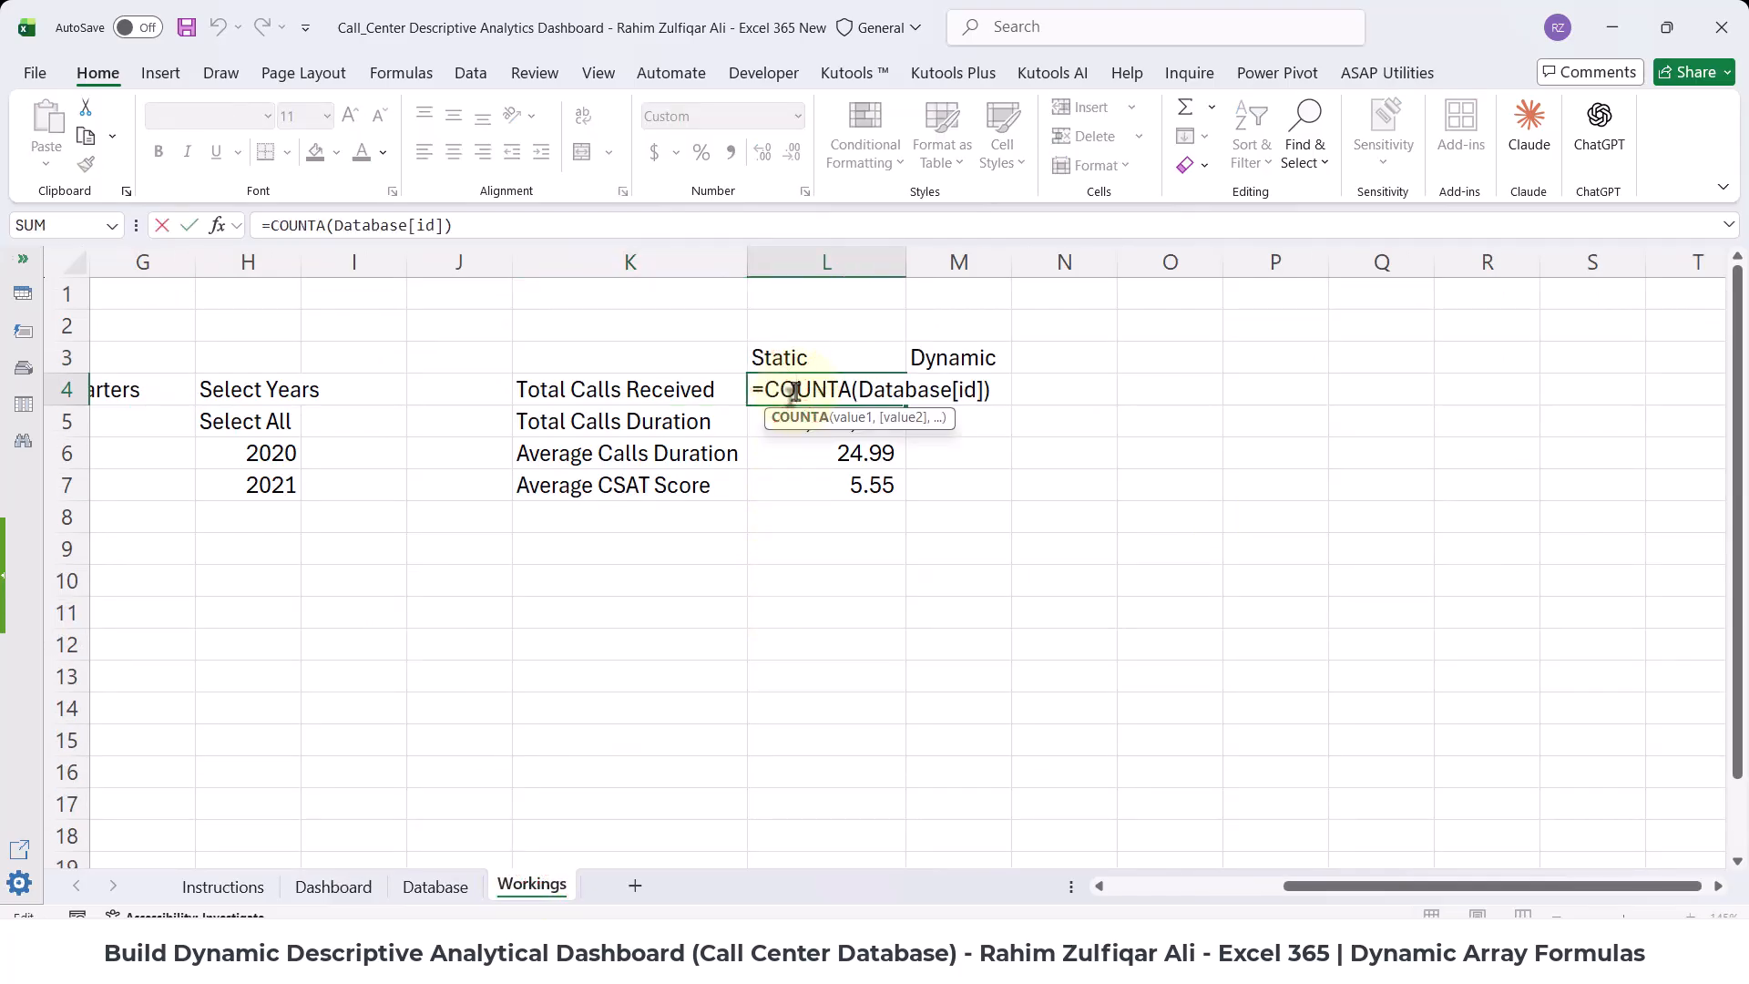
pyautogui.press('Escape')
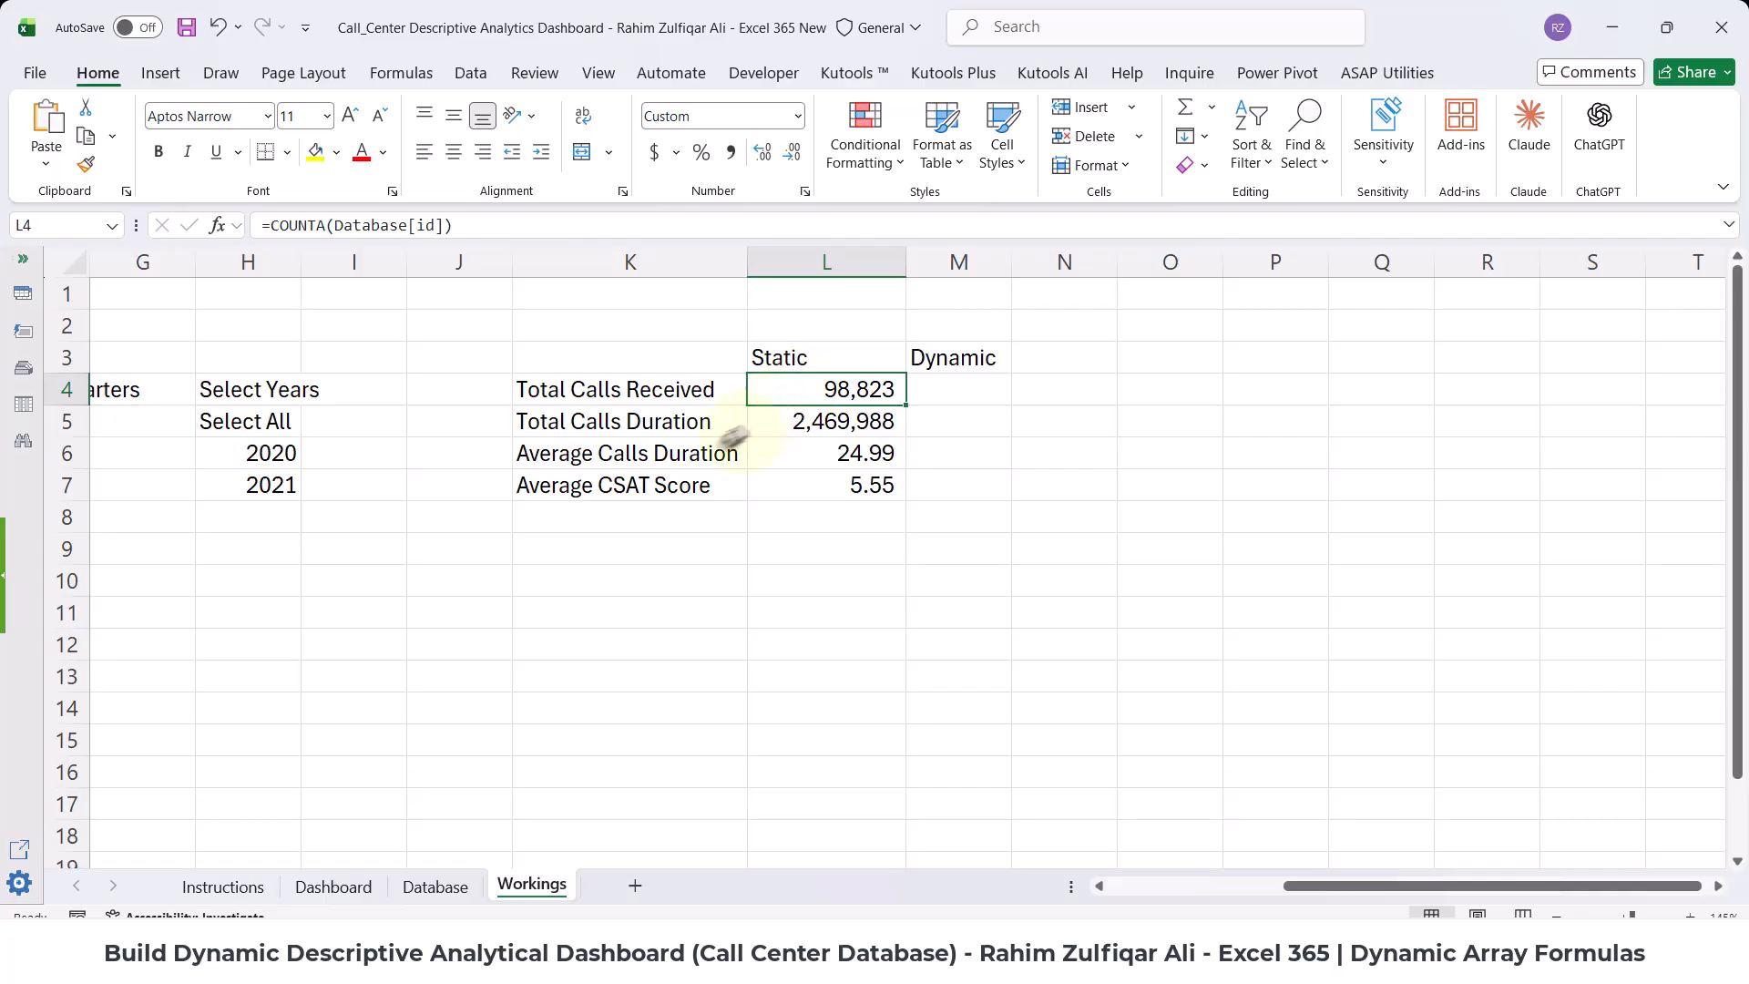
# - Return to the Dashboard, test the call center filter with Chicago/IL and Baltimore/MD, and reset it to Select All
pyautogui.click(303, 887)
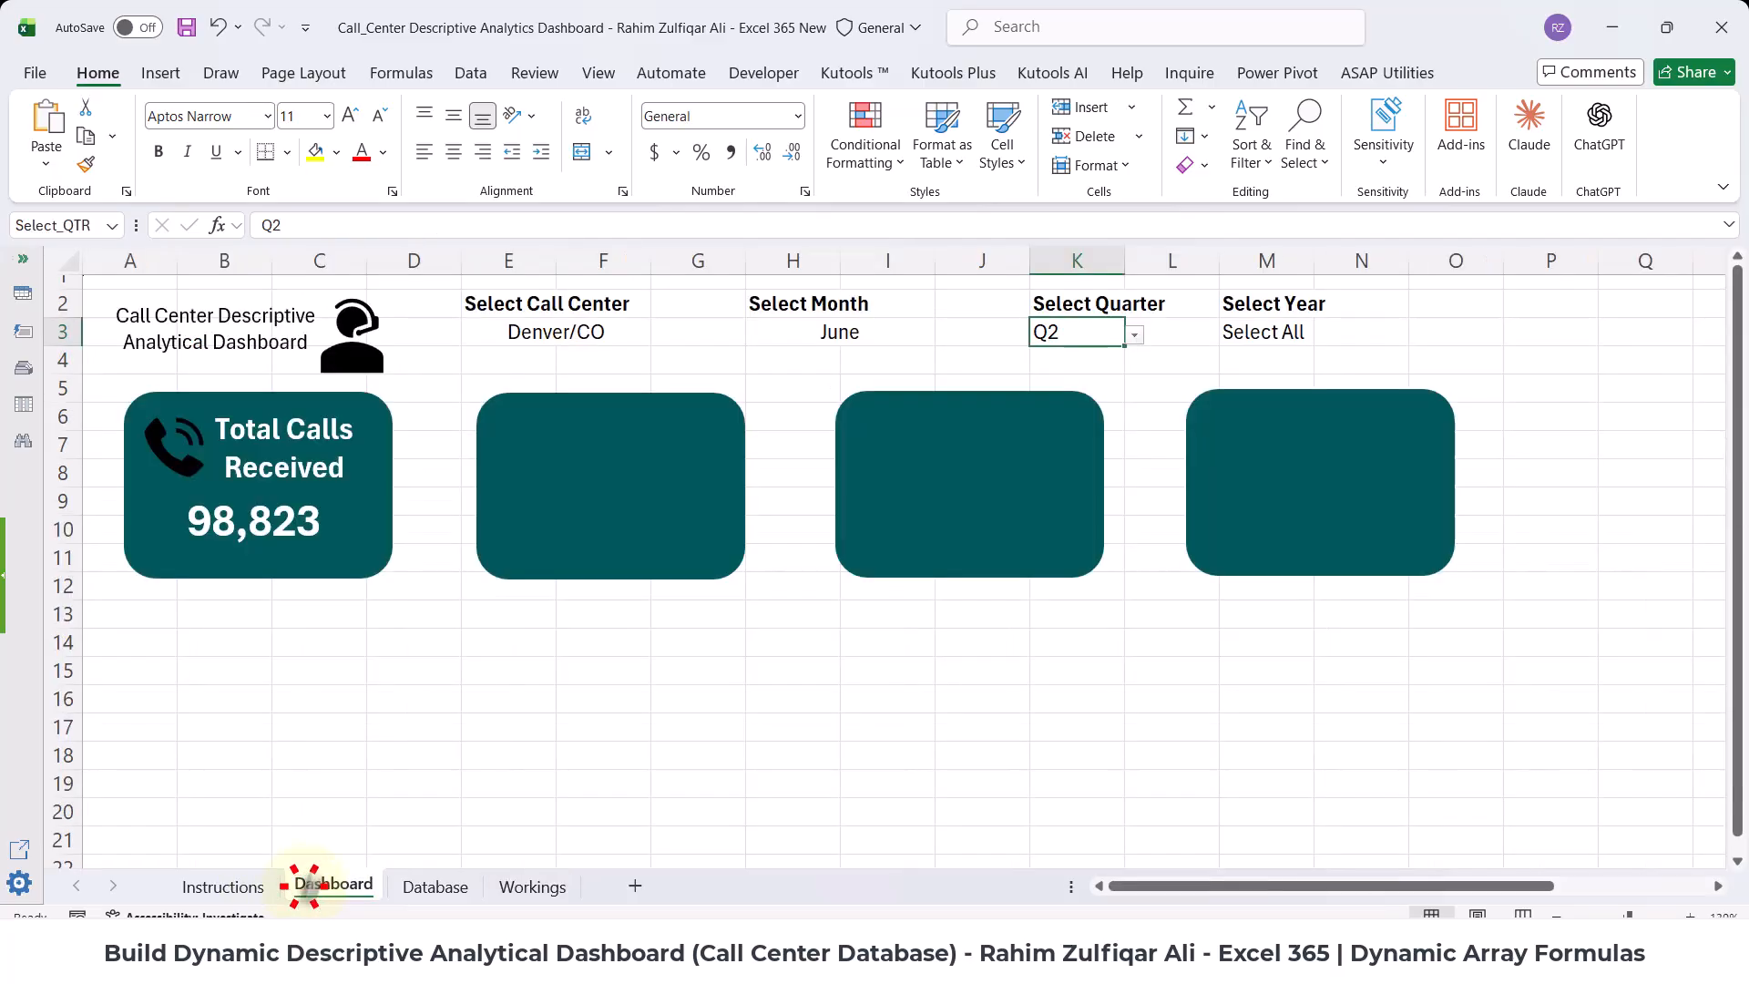
pyautogui.click(545, 332)
pyautogui.click(661, 337)
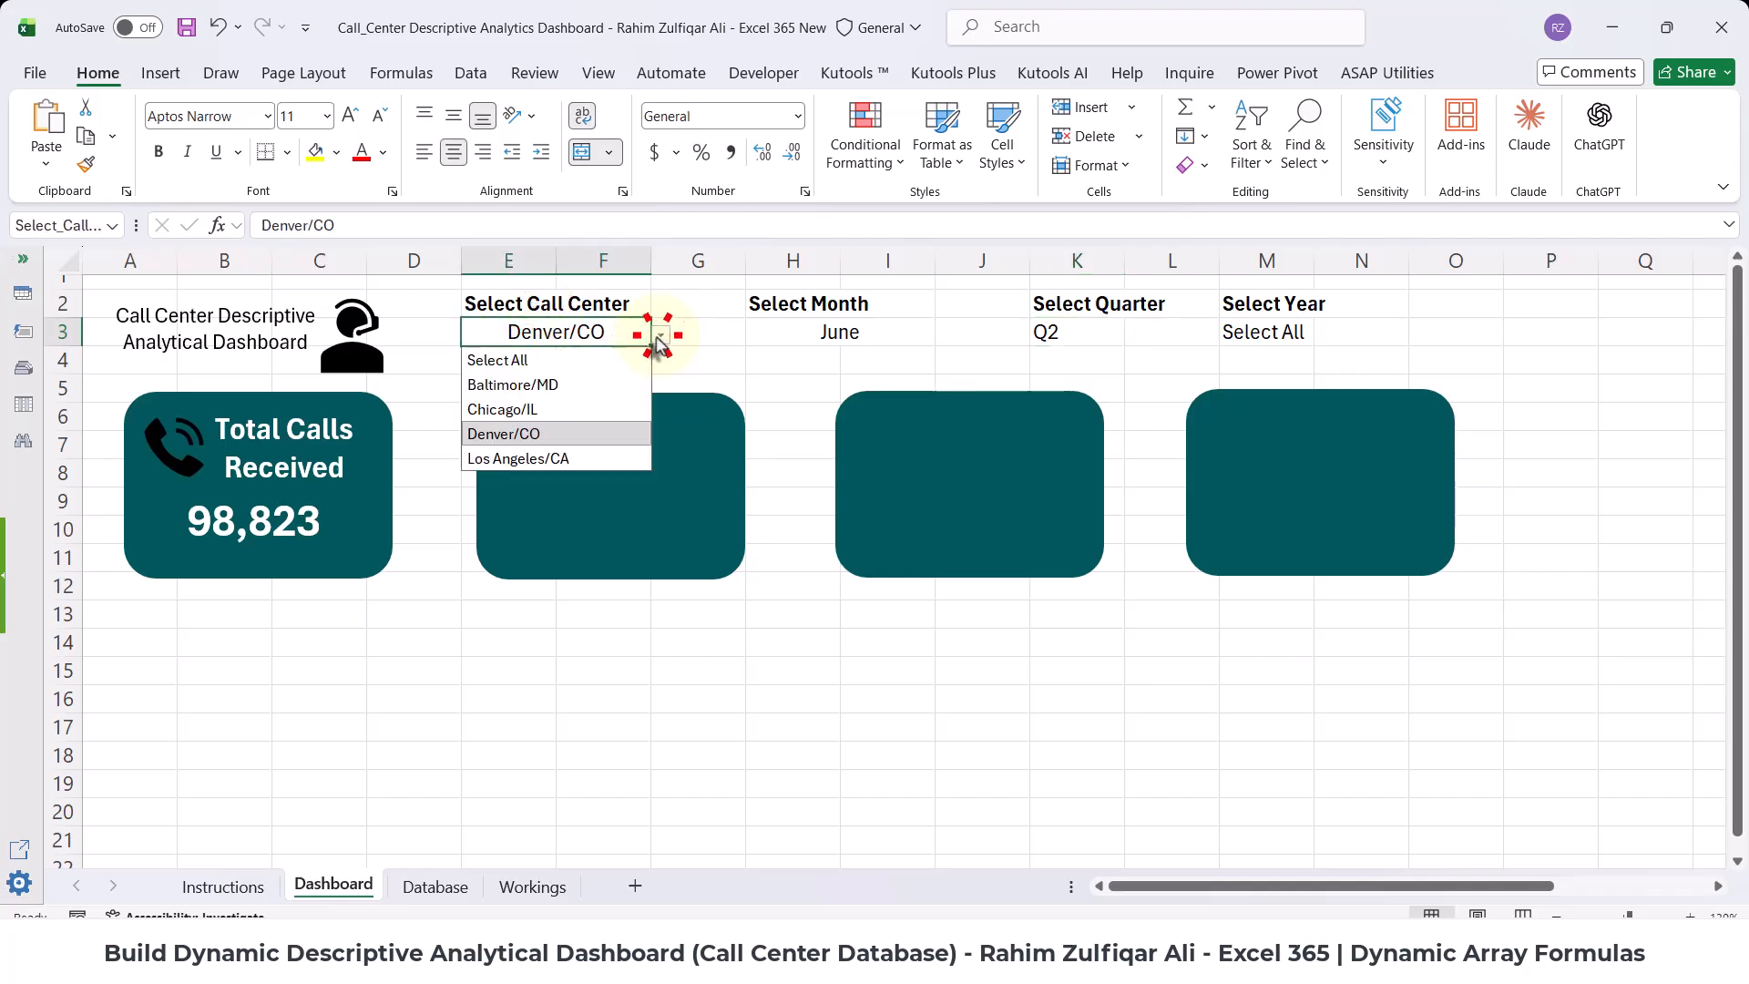
pyautogui.click(519, 407)
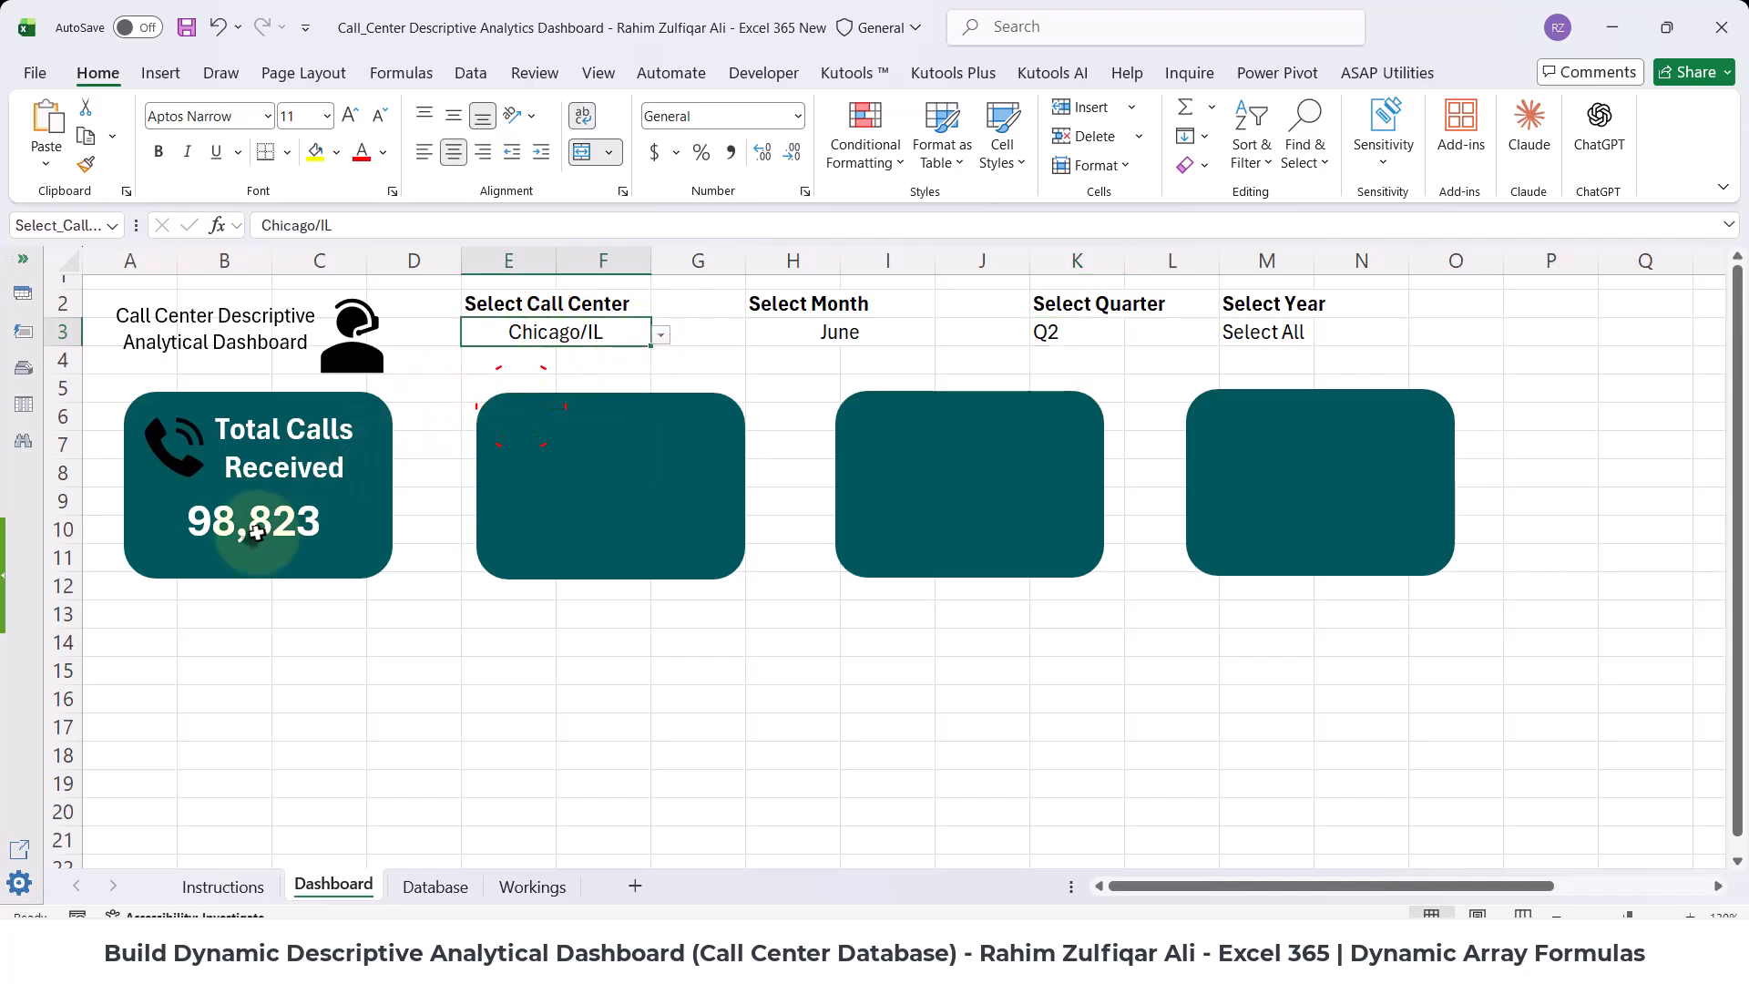
pyautogui.click(660, 335)
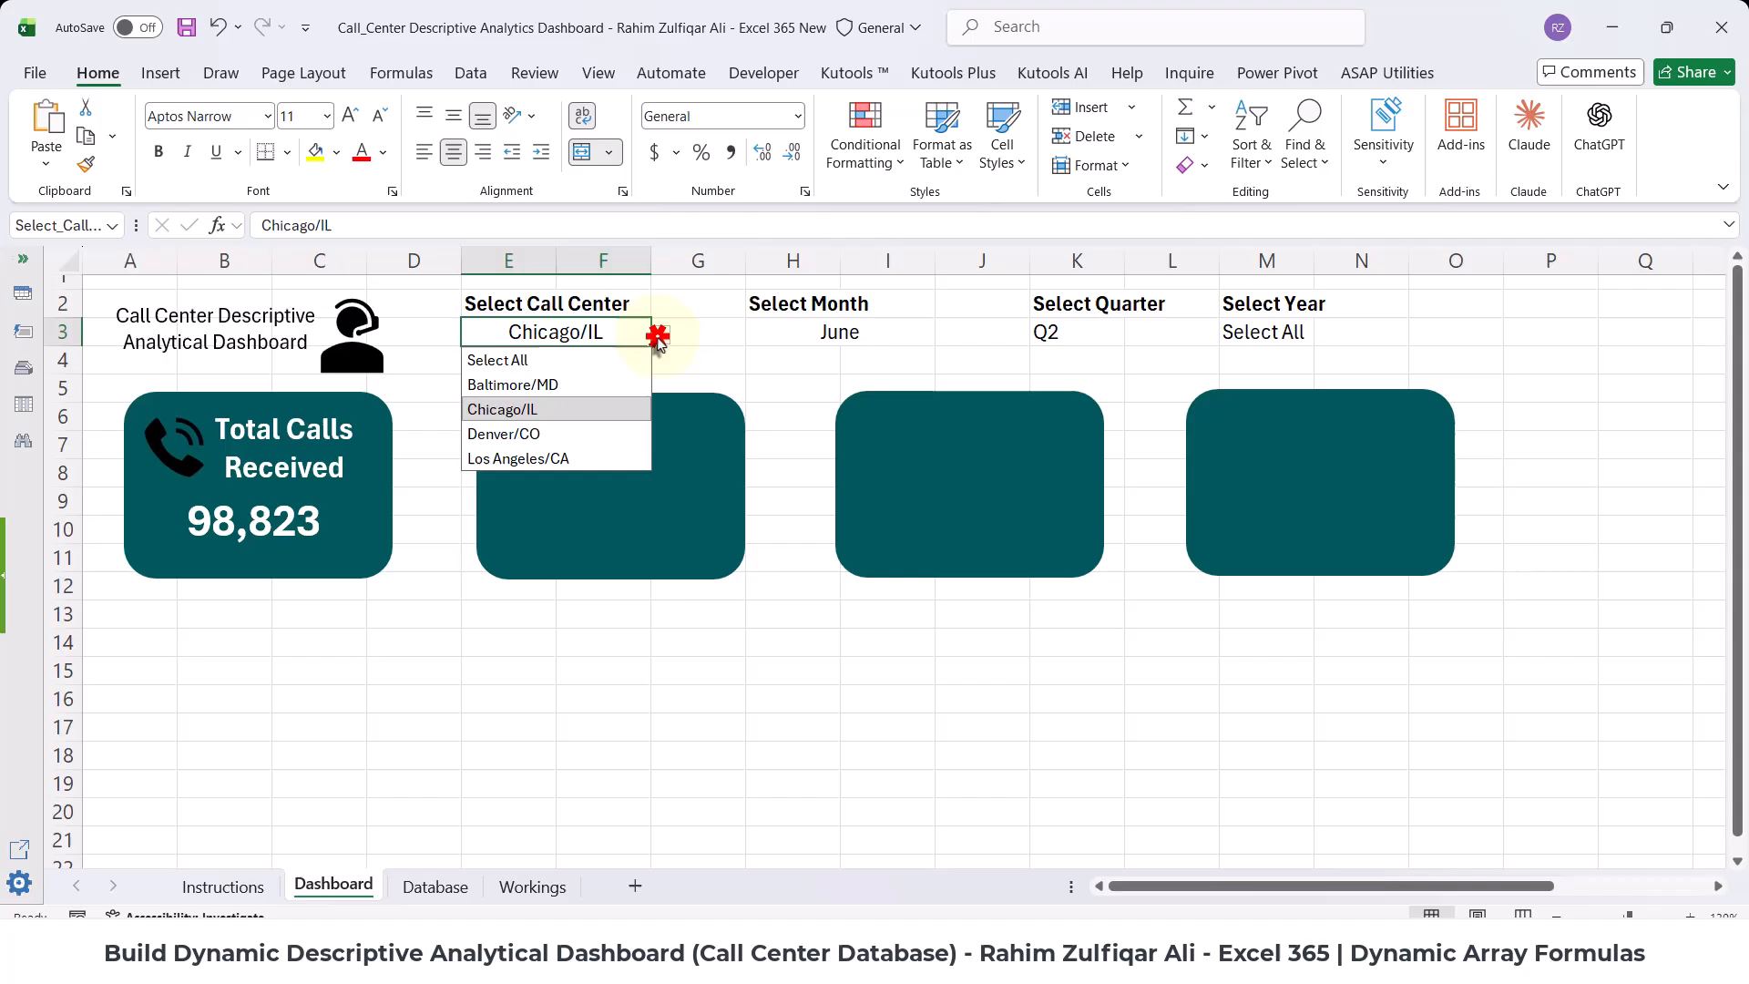
pyautogui.click(557, 383)
pyautogui.click(660, 337)
pyautogui.click(603, 357)
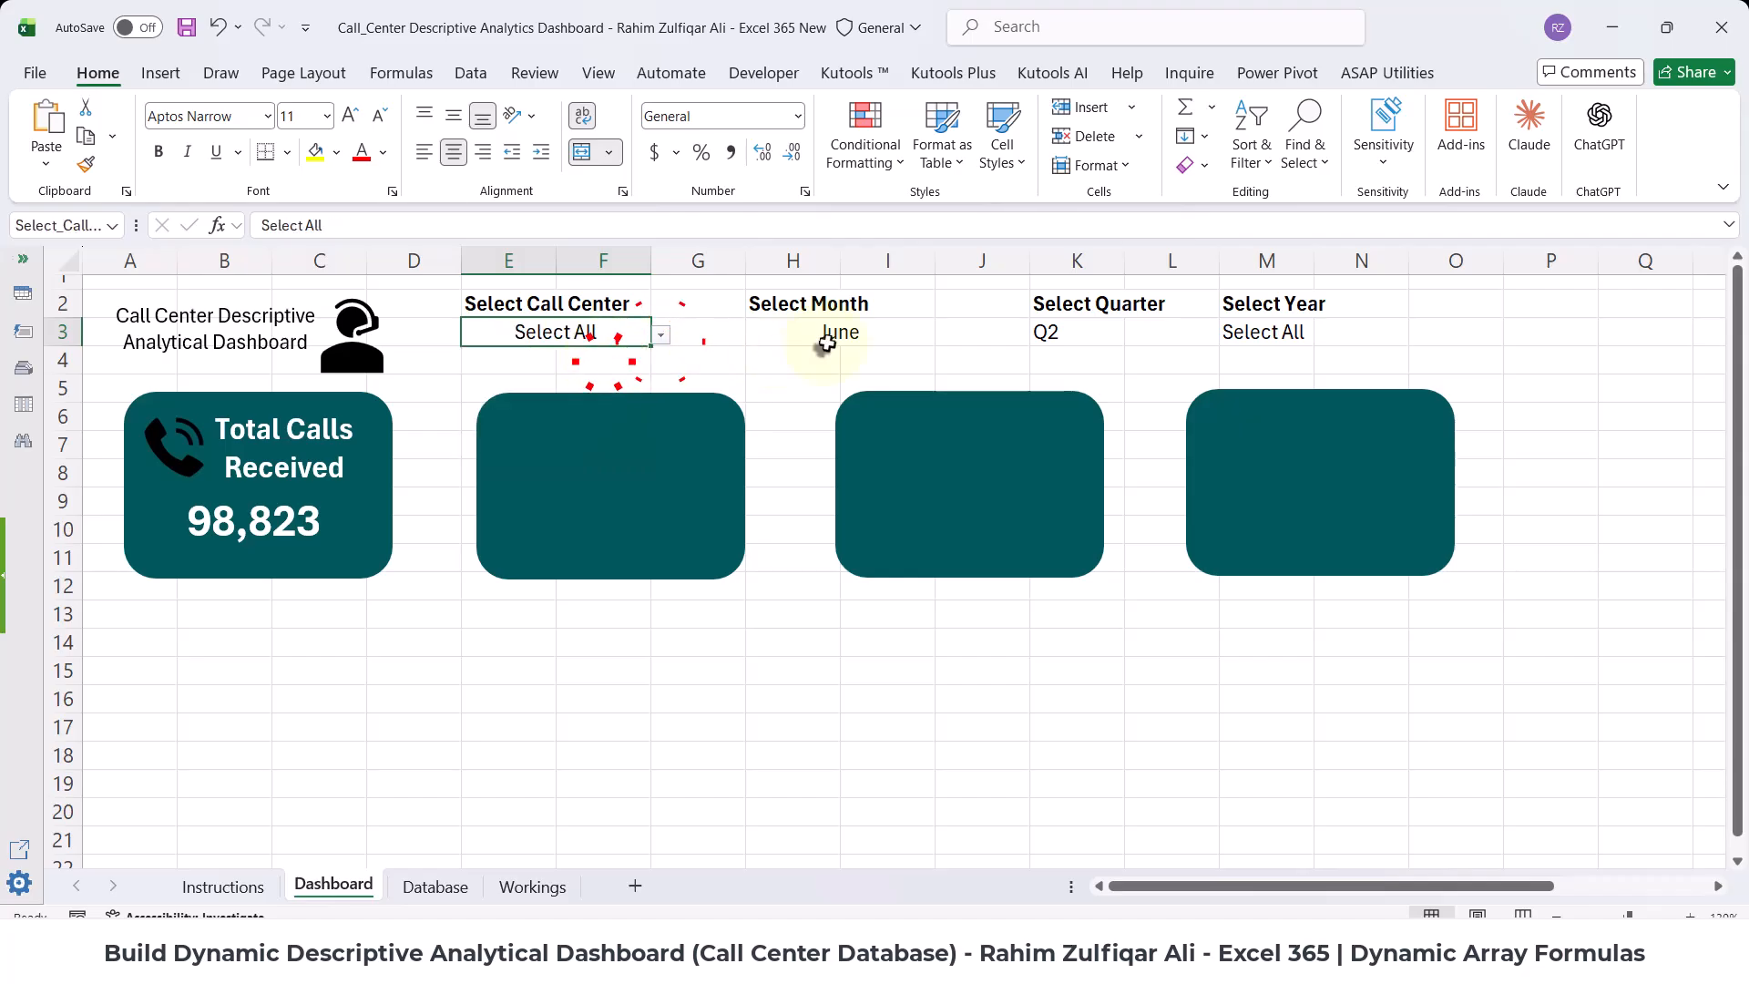
# - Reset the Select Month and Select Quarter filters on the dashboard to Select All
pyautogui.click(827, 338)
pyautogui.click(942, 338)
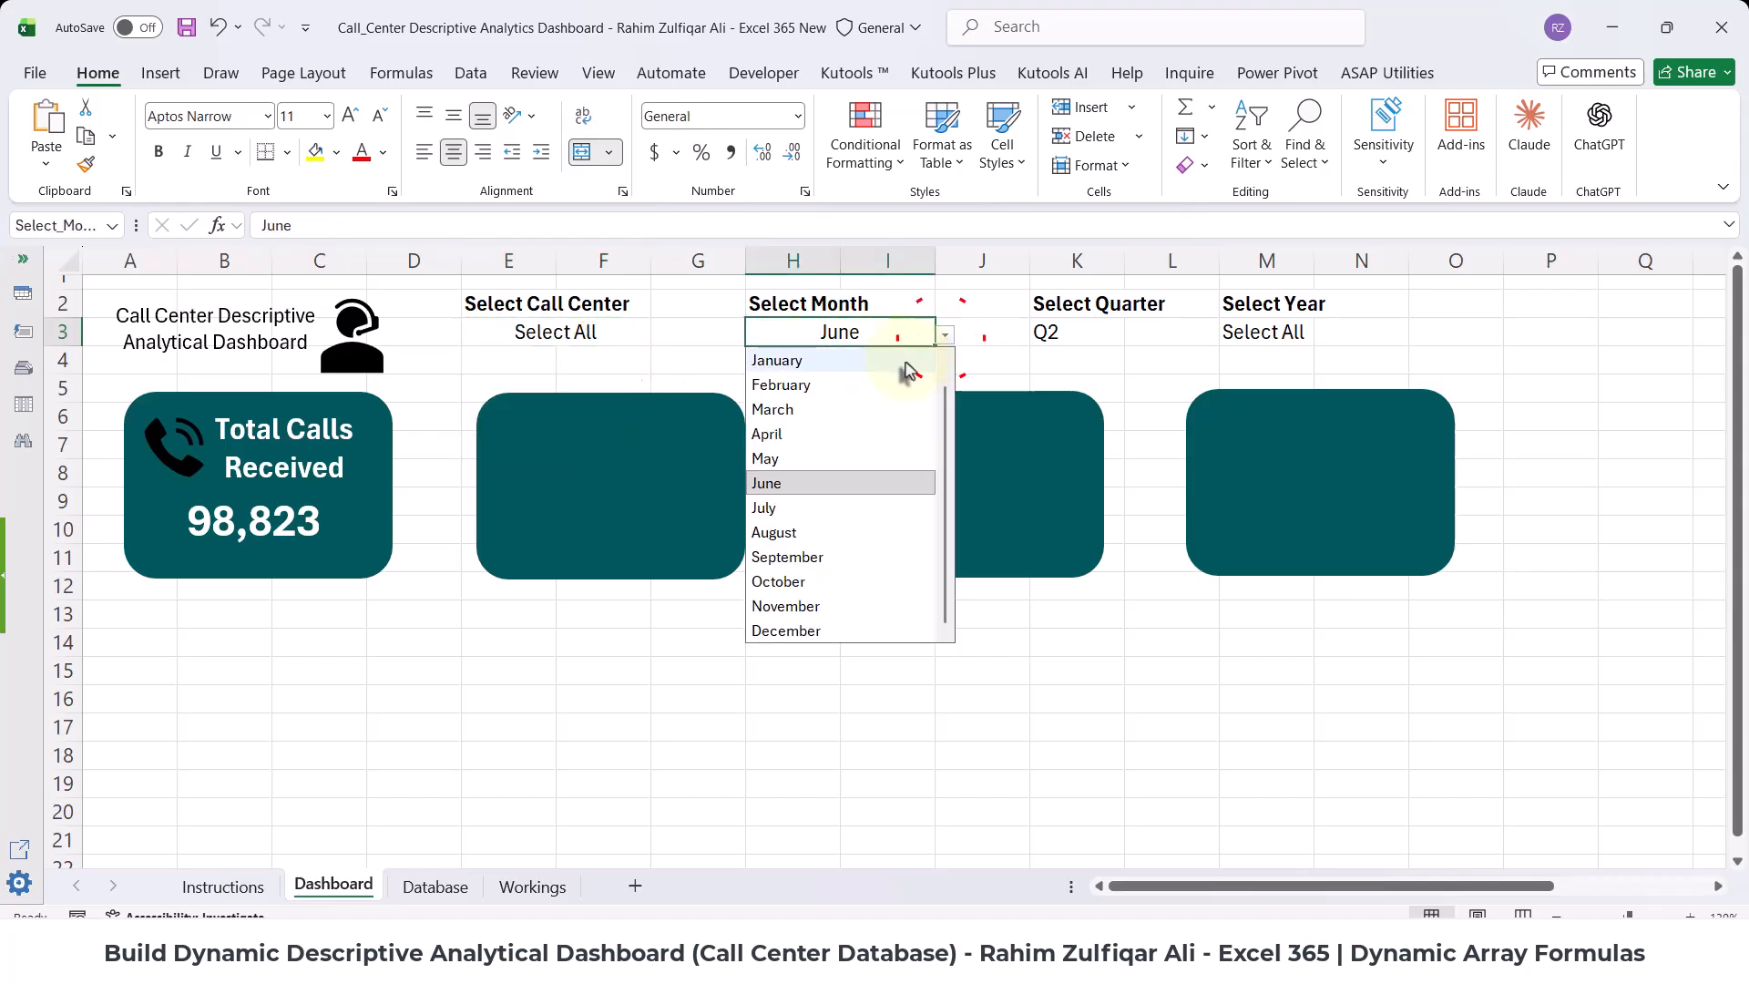
pyautogui.scroll(1, 906, 371)
pyautogui.click(865, 361)
pyautogui.click(1057, 333)
pyautogui.click(1135, 335)
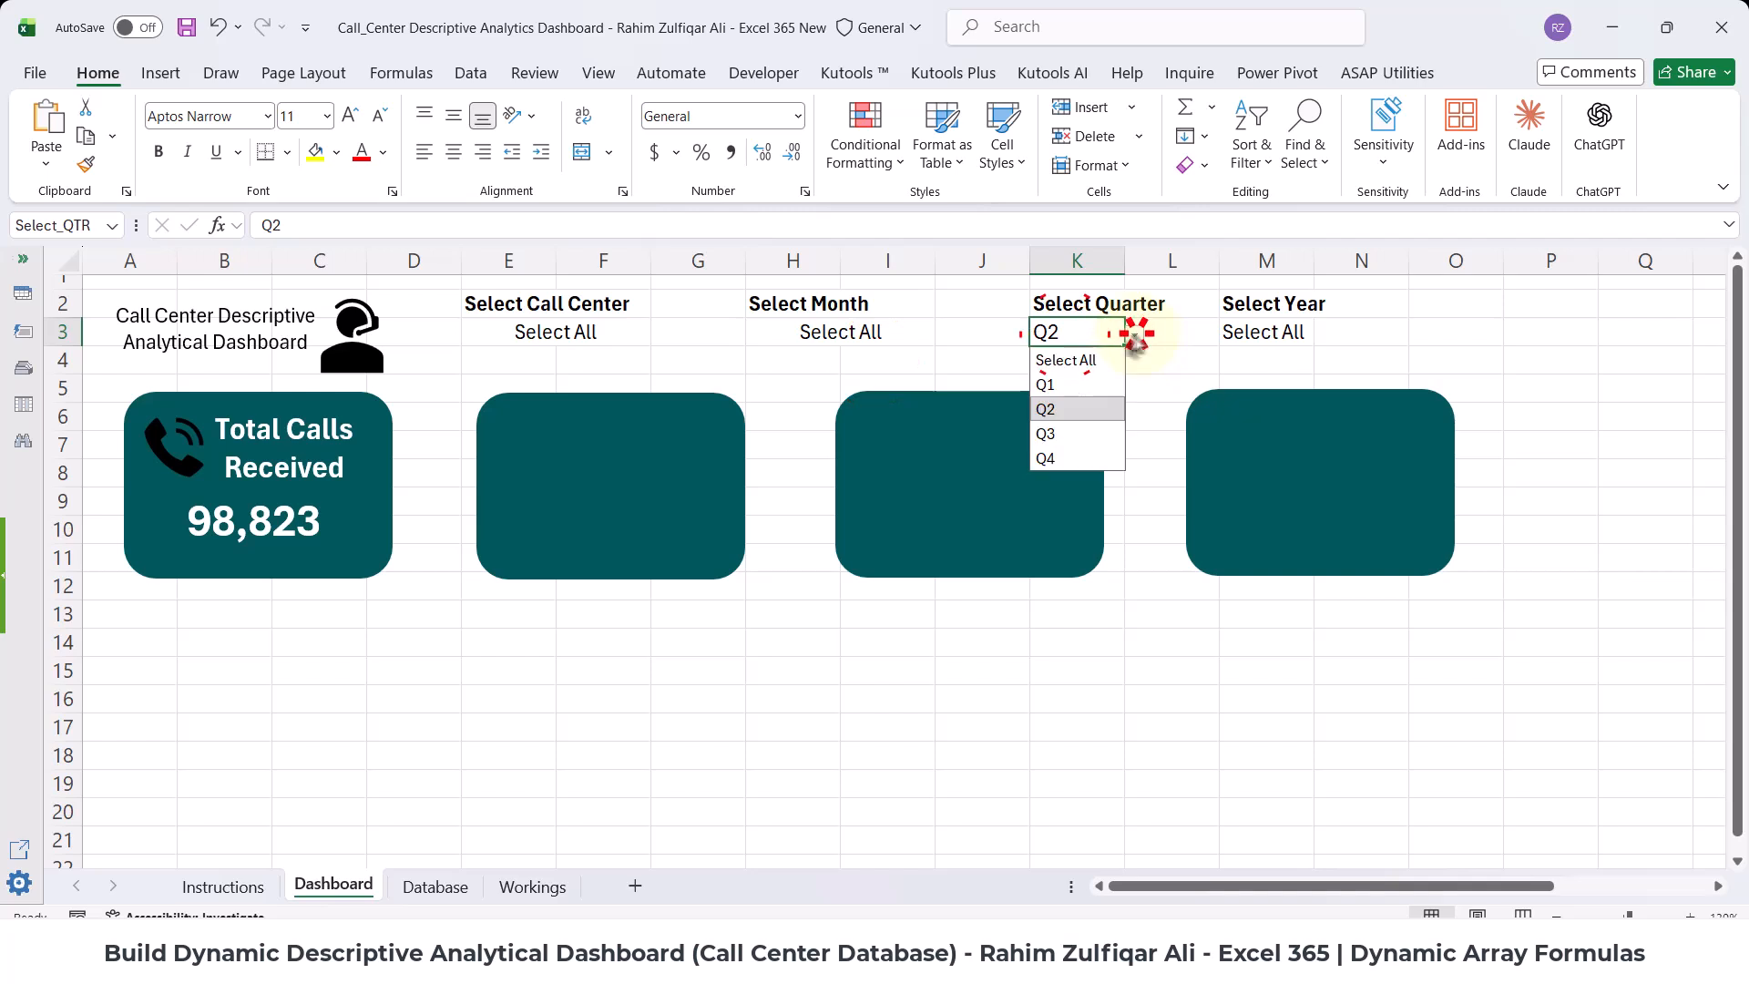
pyautogui.click(1066, 361)
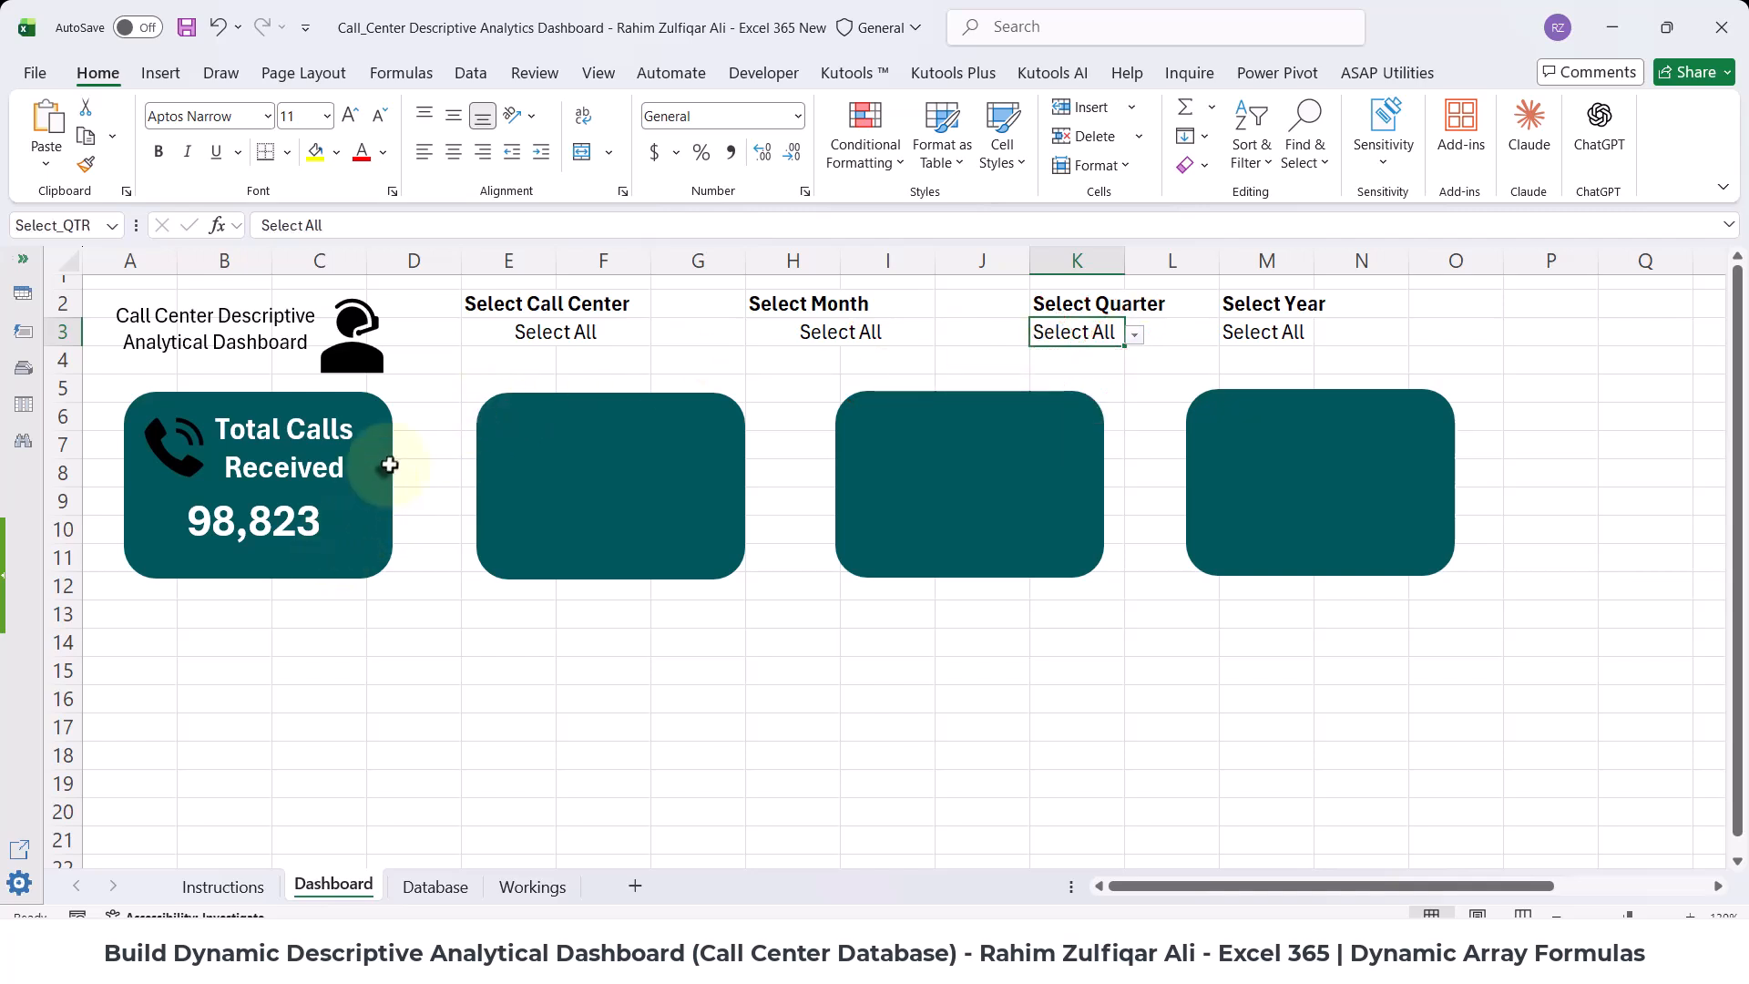
pyautogui.click(423, 441)
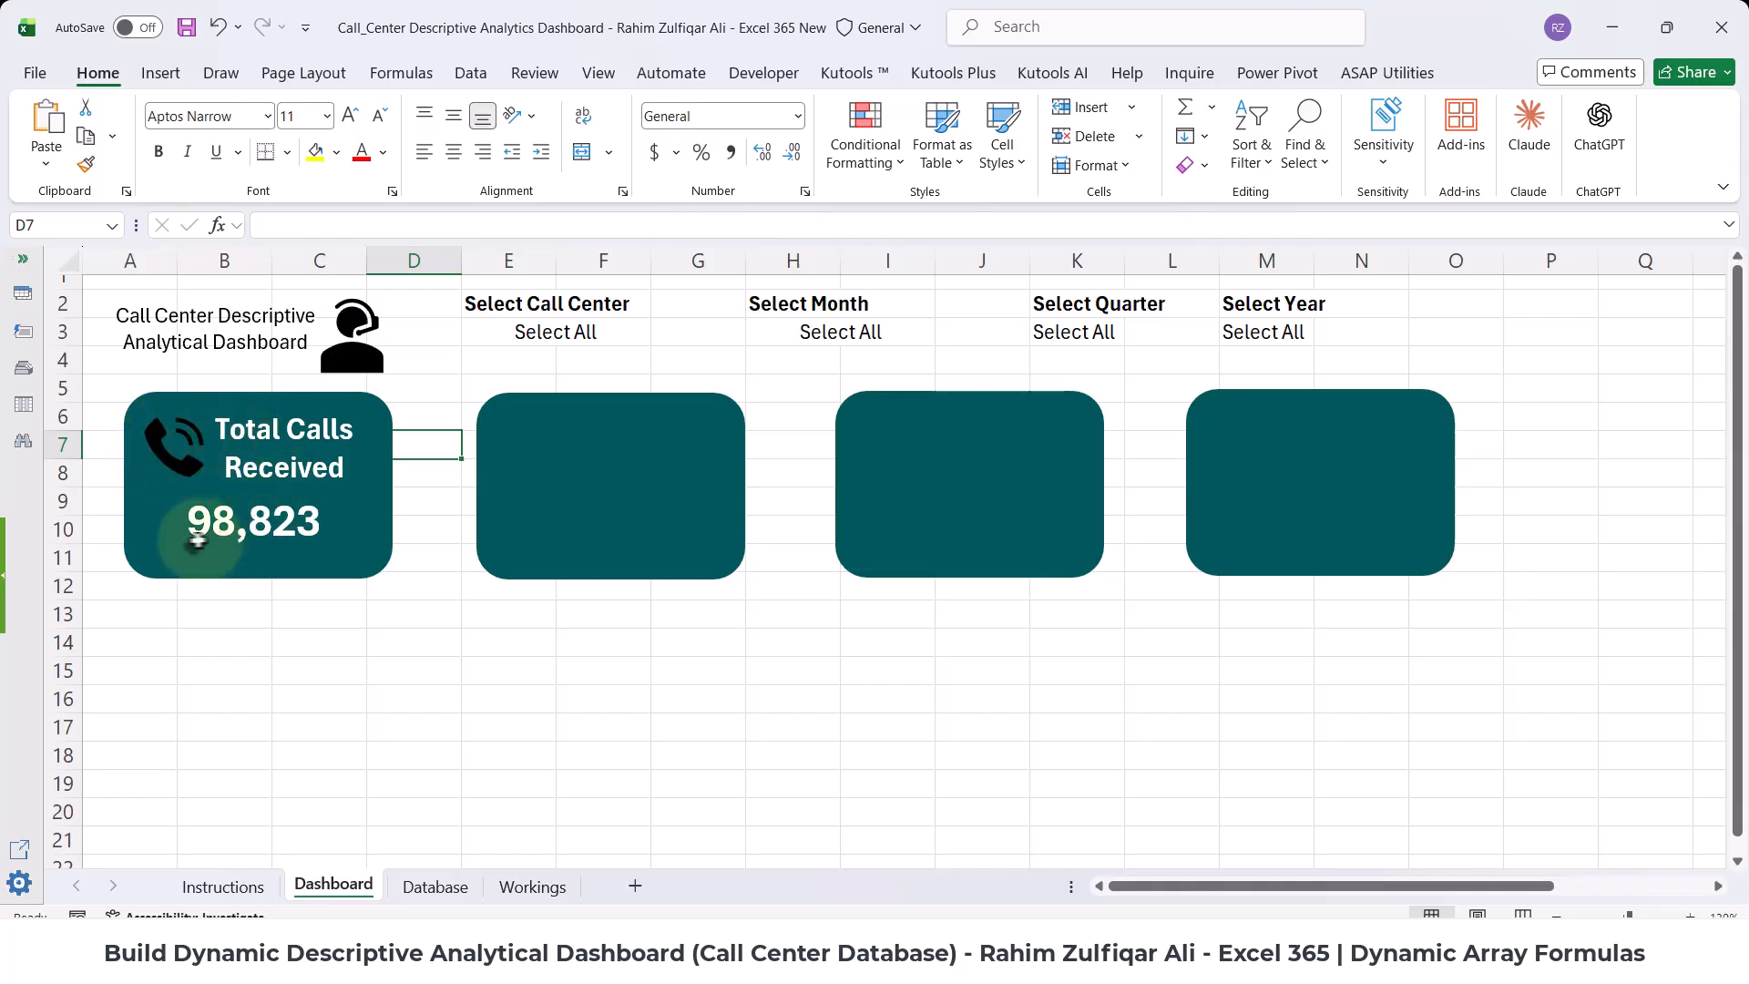
pyautogui.click(584, 671)
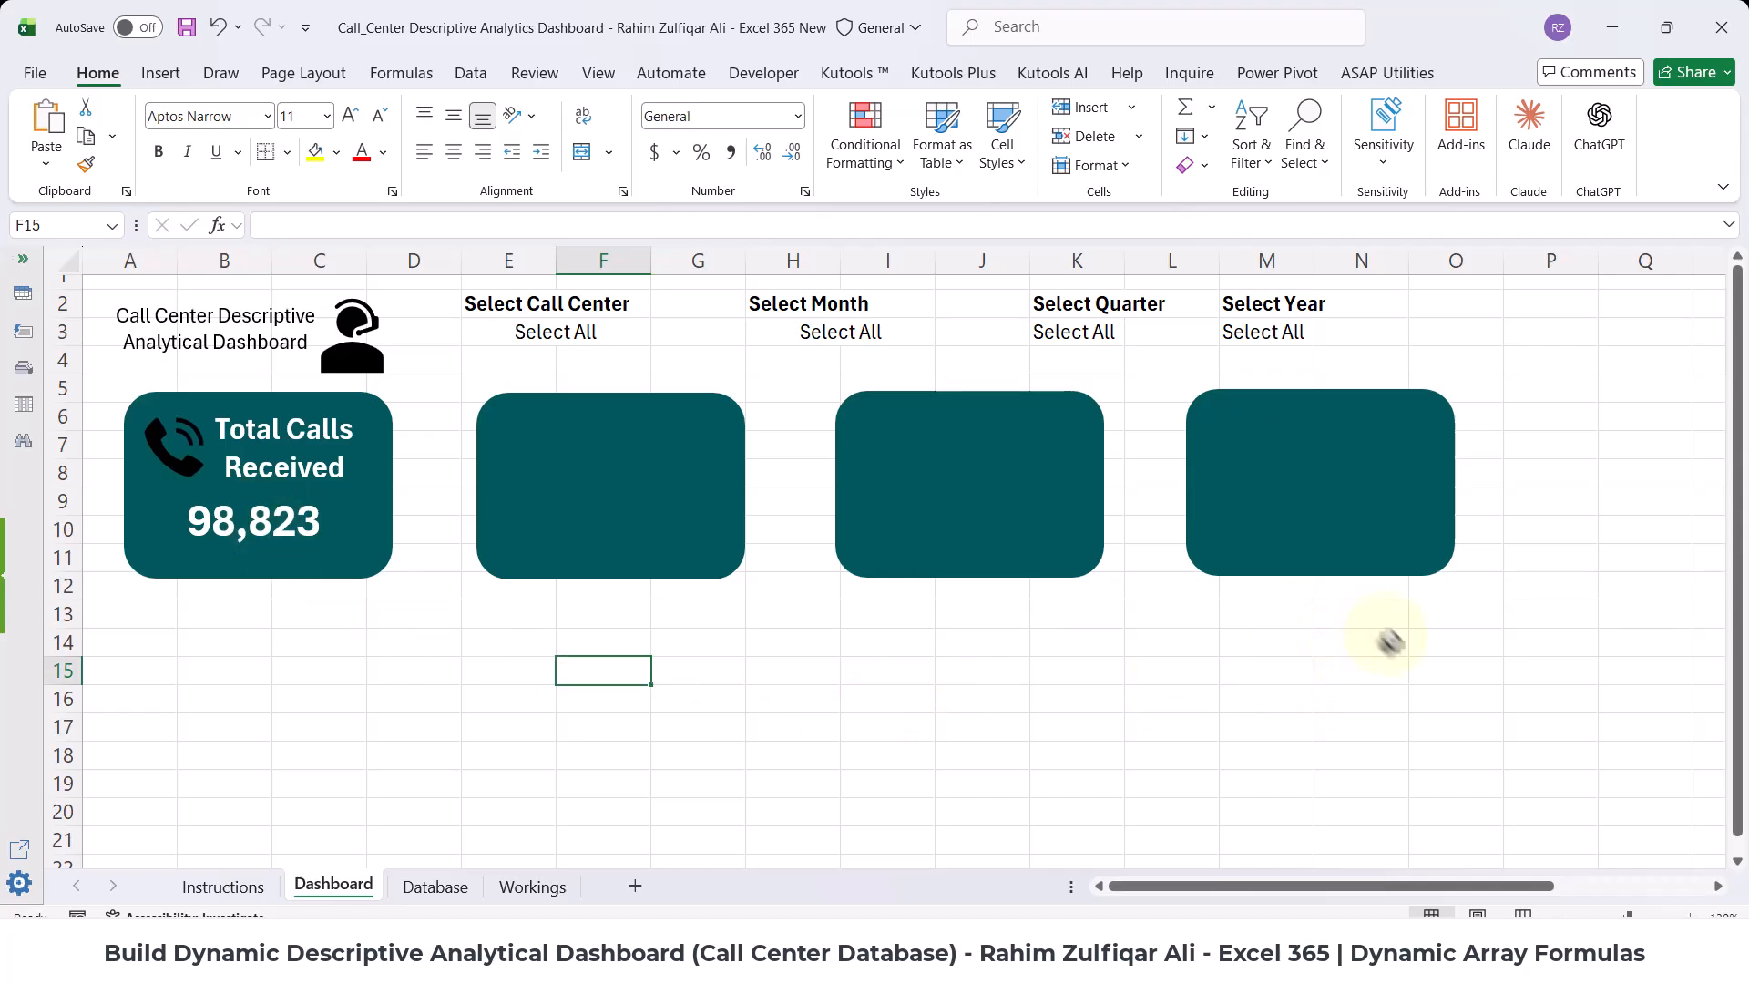
# - Try to move the teal background shape of the Total Calls Received card separately from its contents, undoing the move
pyautogui.click(236, 428)
pyautogui.click(173, 459)
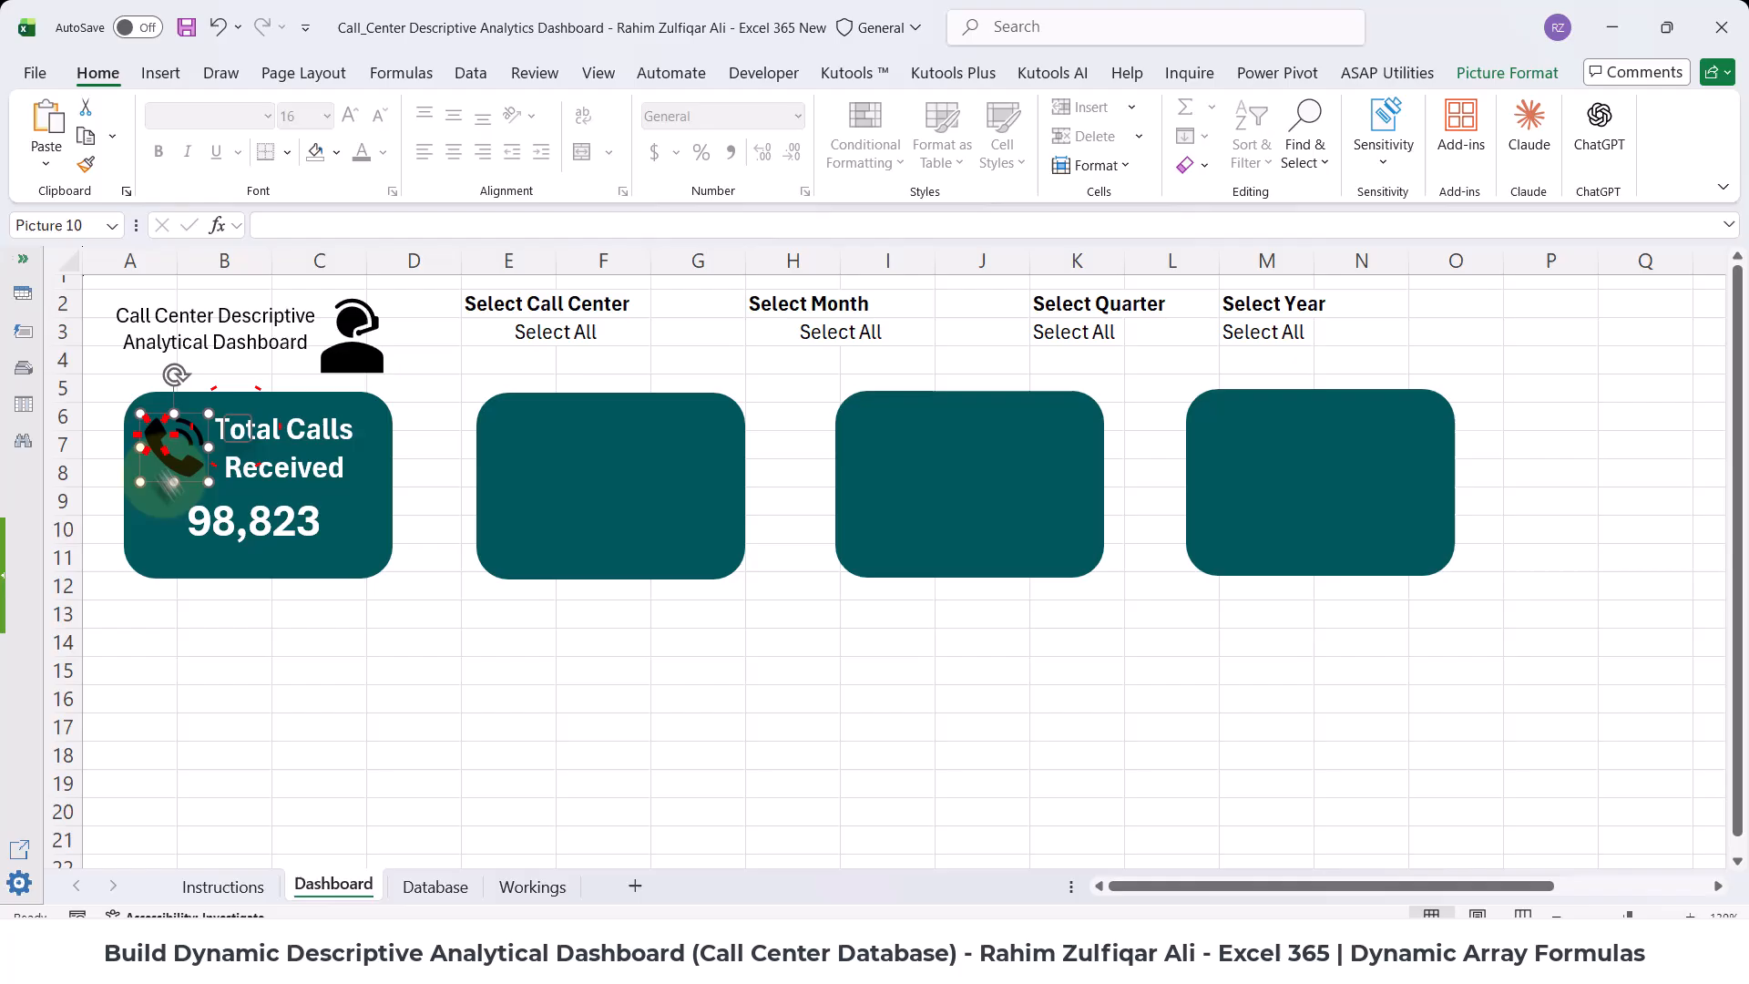
pyautogui.click(231, 510)
pyautogui.click(141, 402)
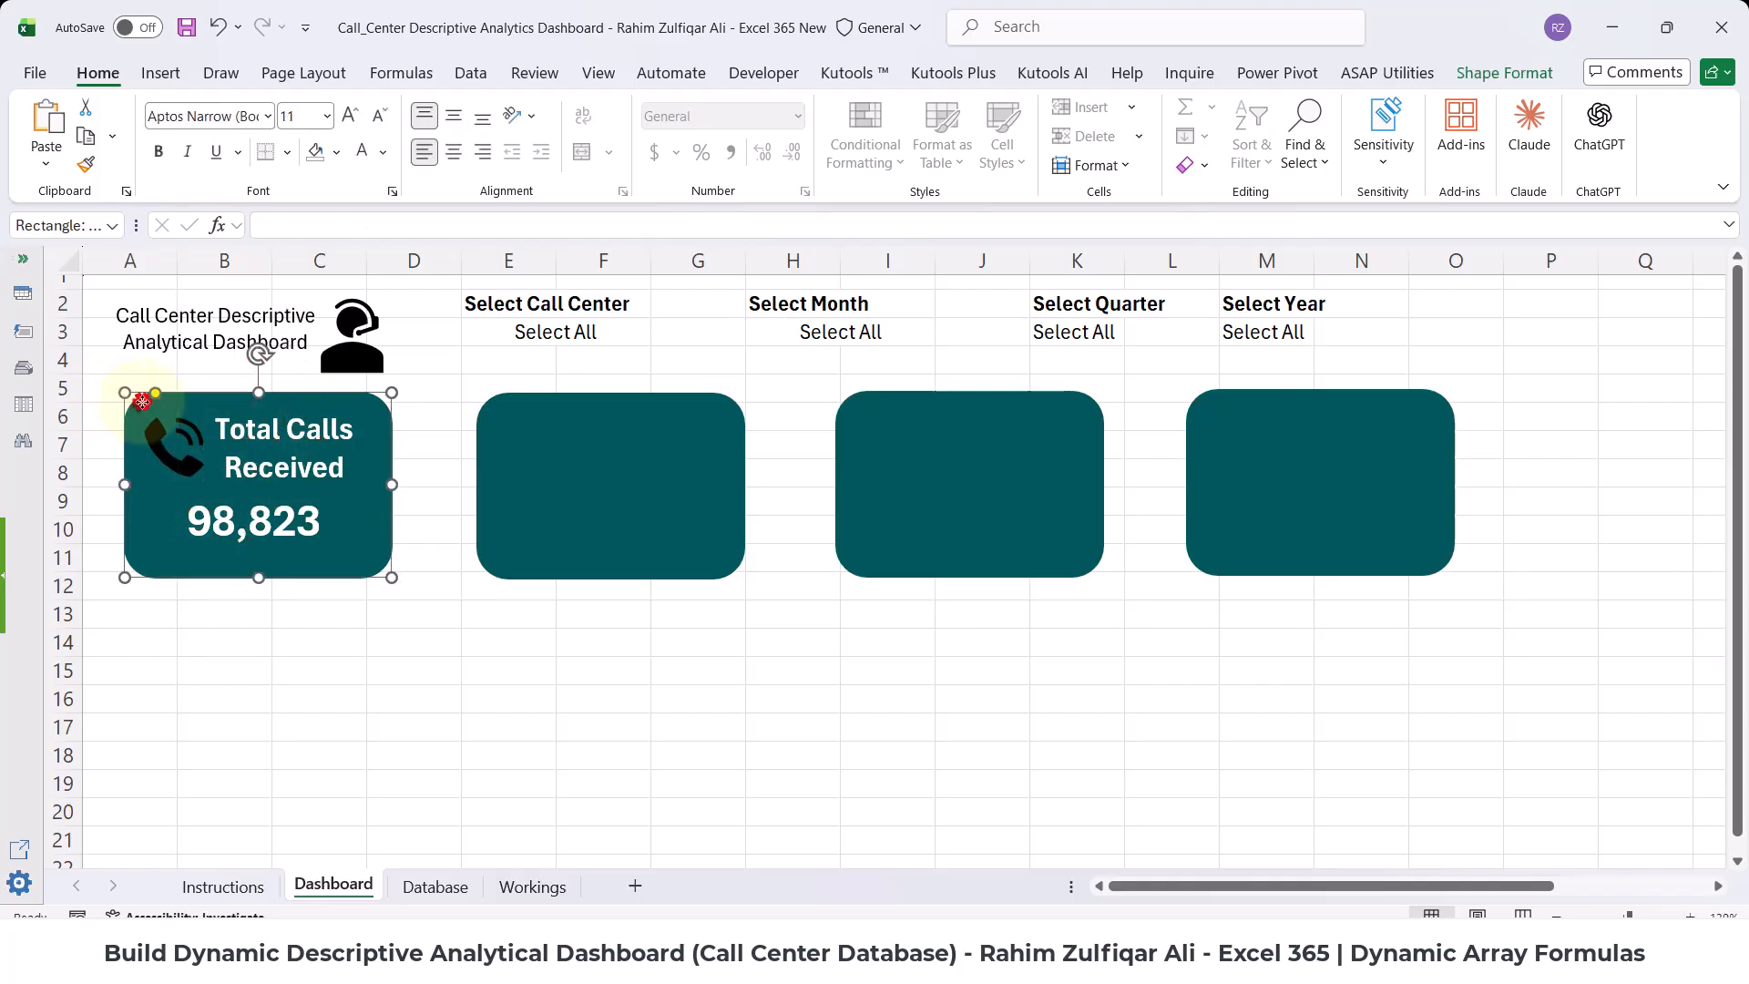
pyautogui.moveTo(132, 402); pyautogui.dragTo(938, 659)
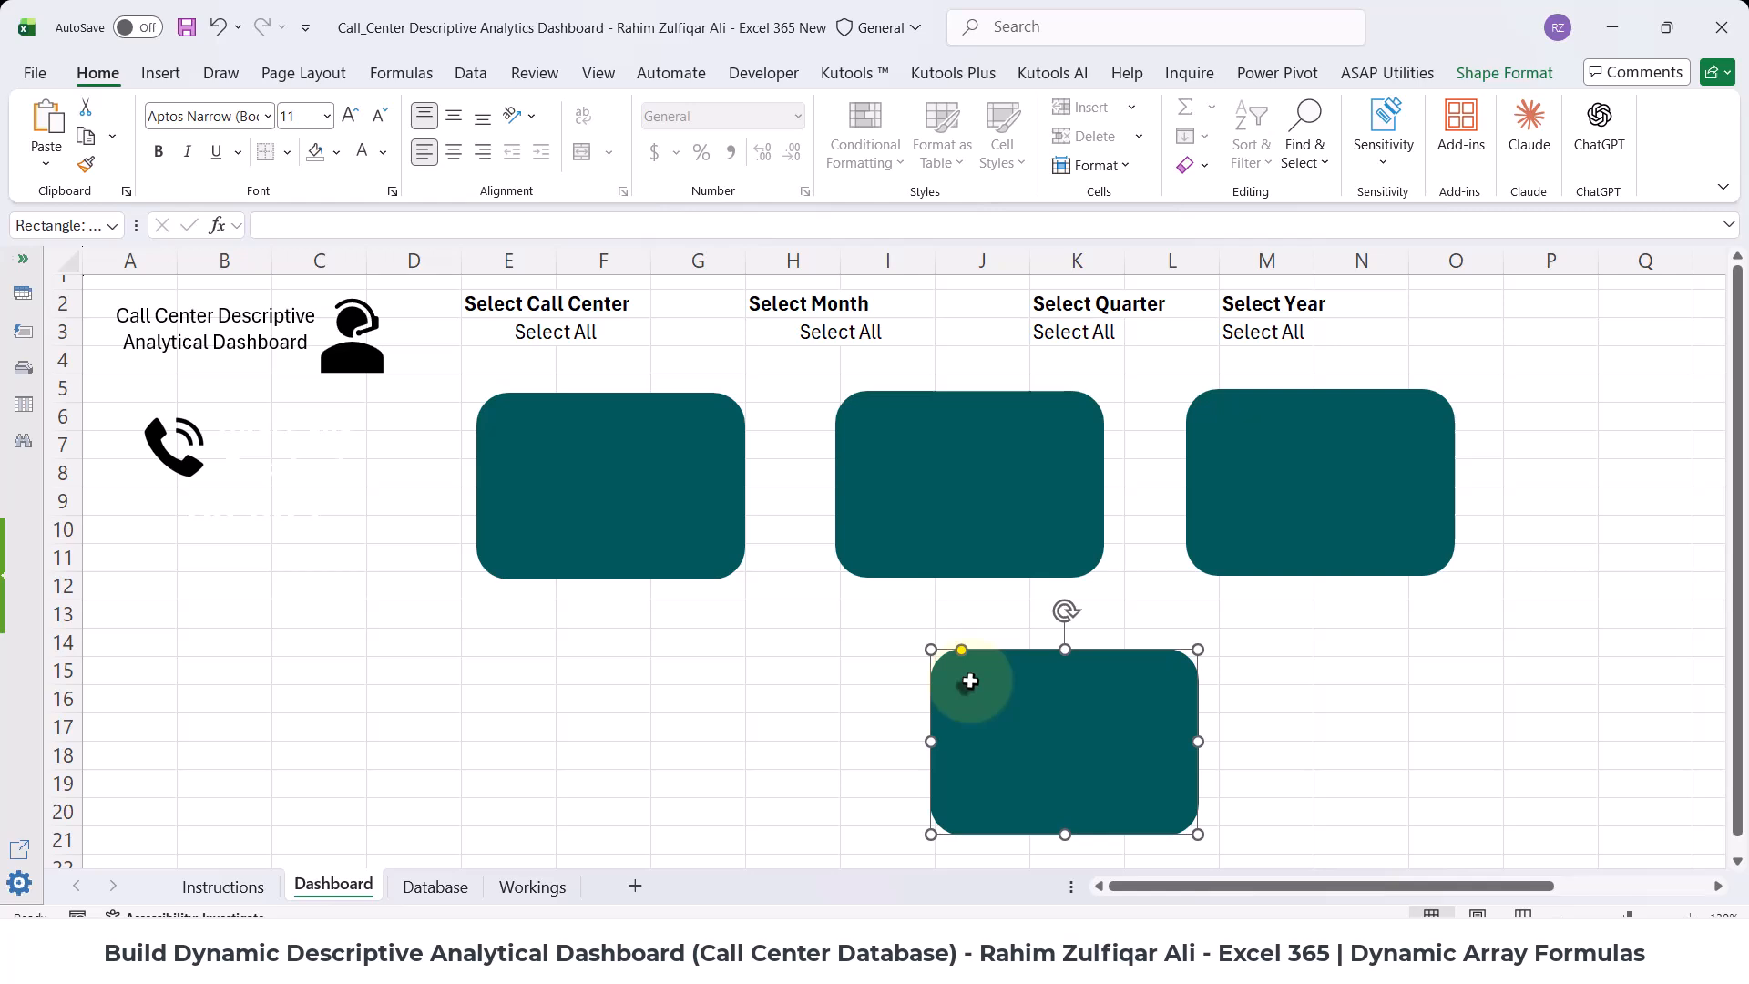
pyautogui.hotkey('ctrl', 'z')
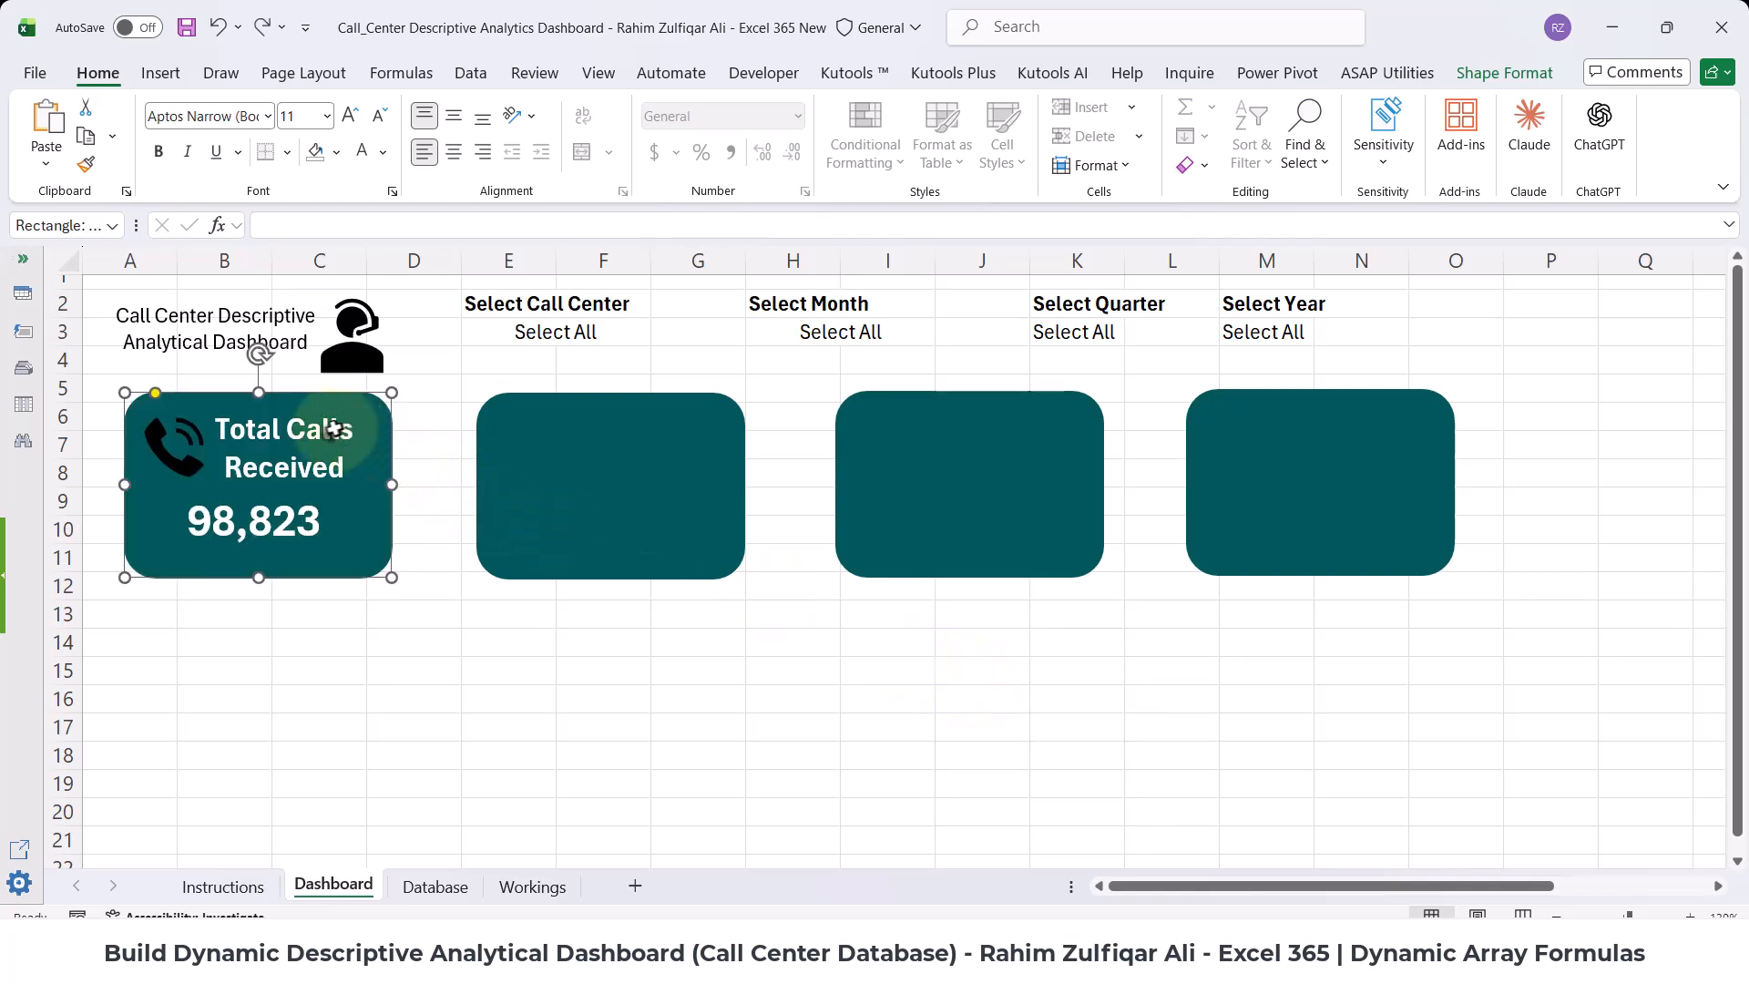
# - Group the Total Calls Received label, its number, the phone icon and the teal background shape into one object
pyautogui.click(294, 437)
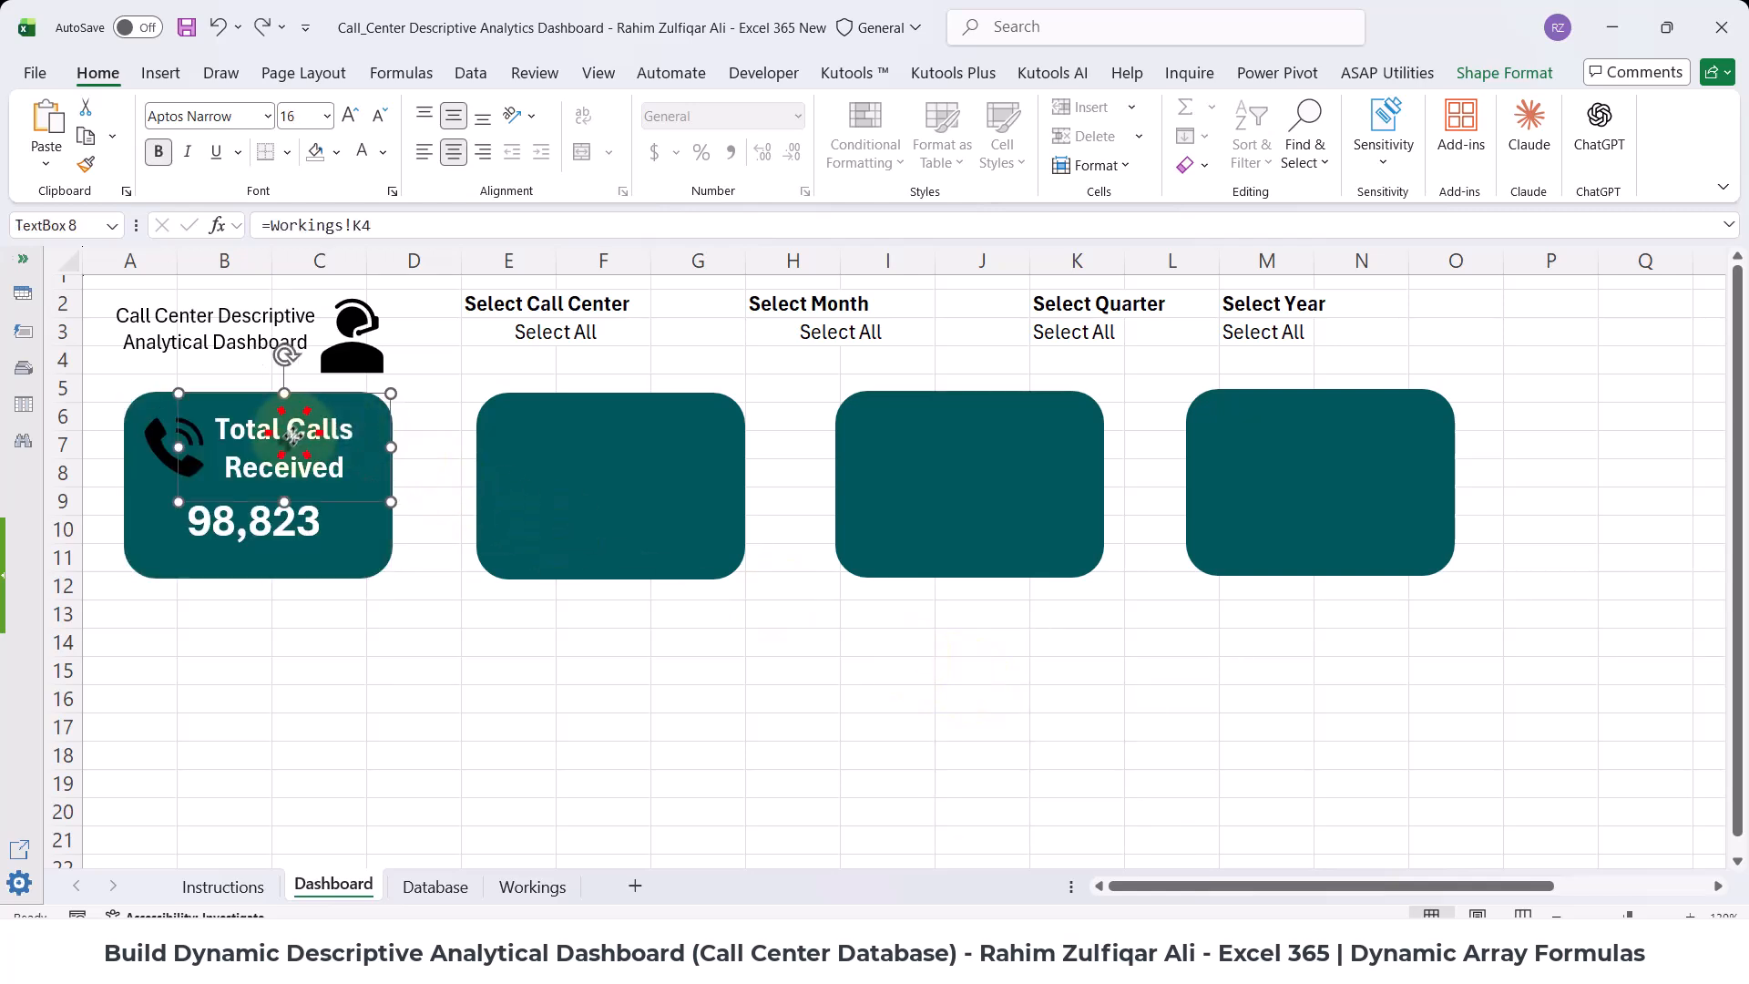
pyautogui.keyDown('ctrl'); pyautogui.click(258, 525); pyautogui.keyUp('ctrl')
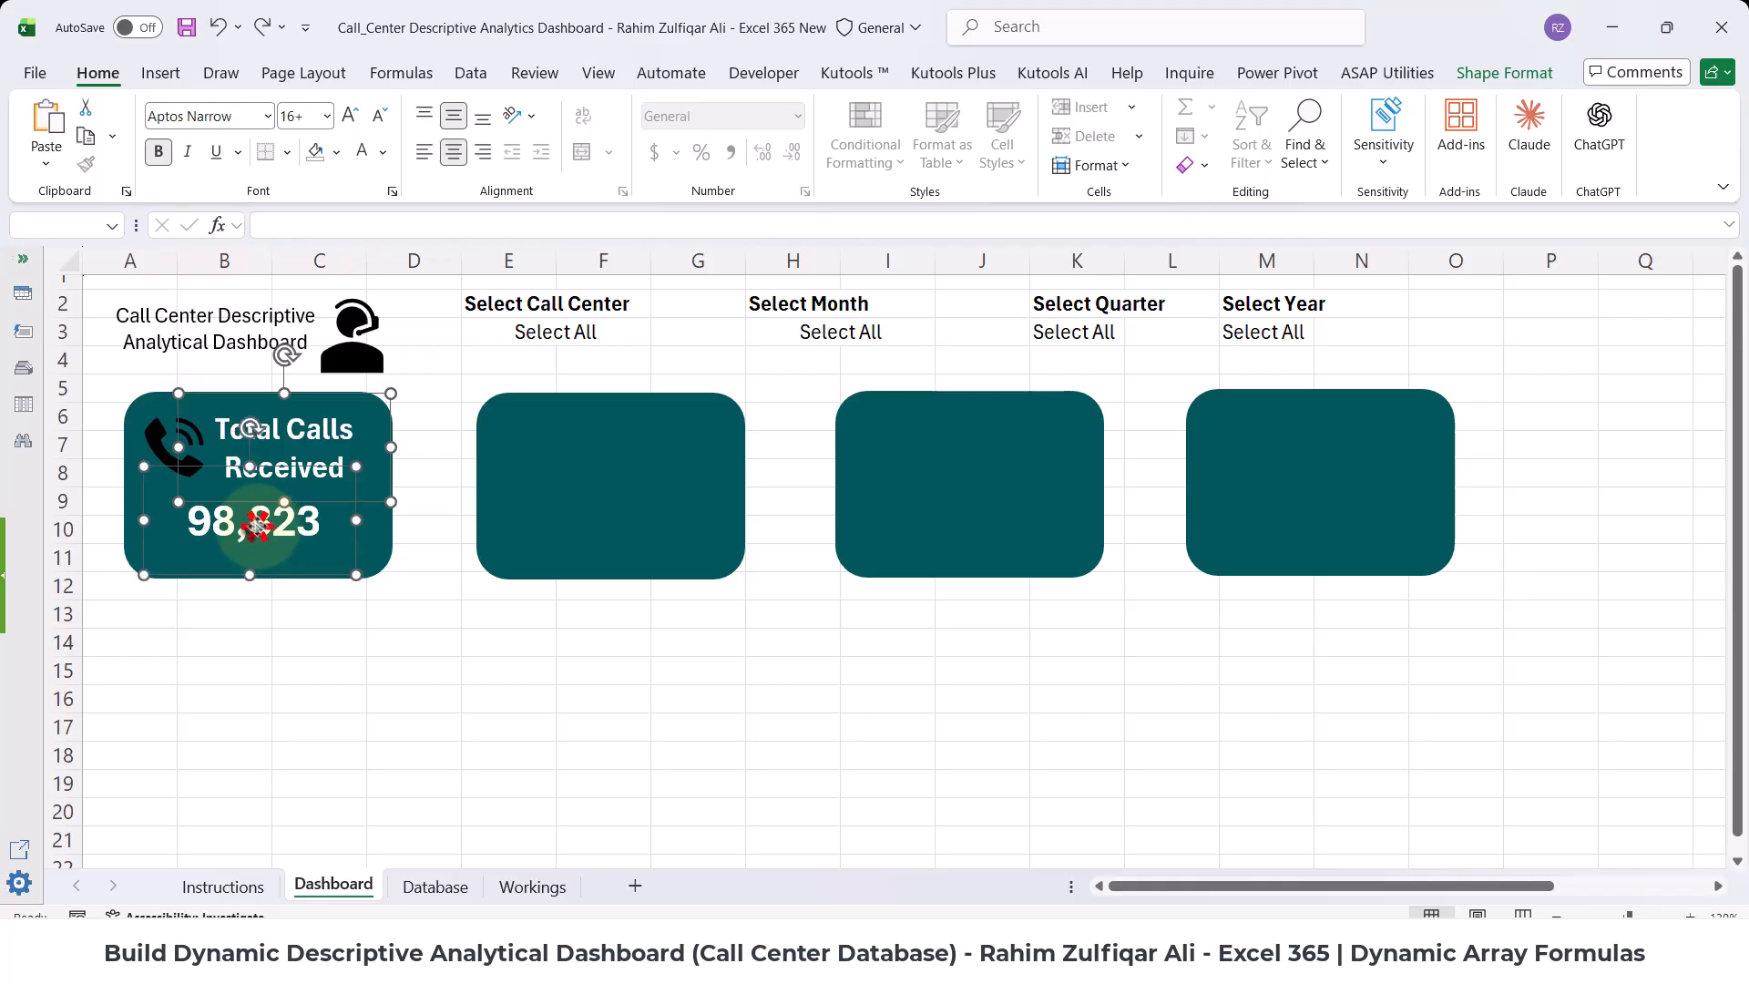
pyautogui.keyDown('ctrl'); pyautogui.click(167, 437); pyautogui.keyUp('ctrl')
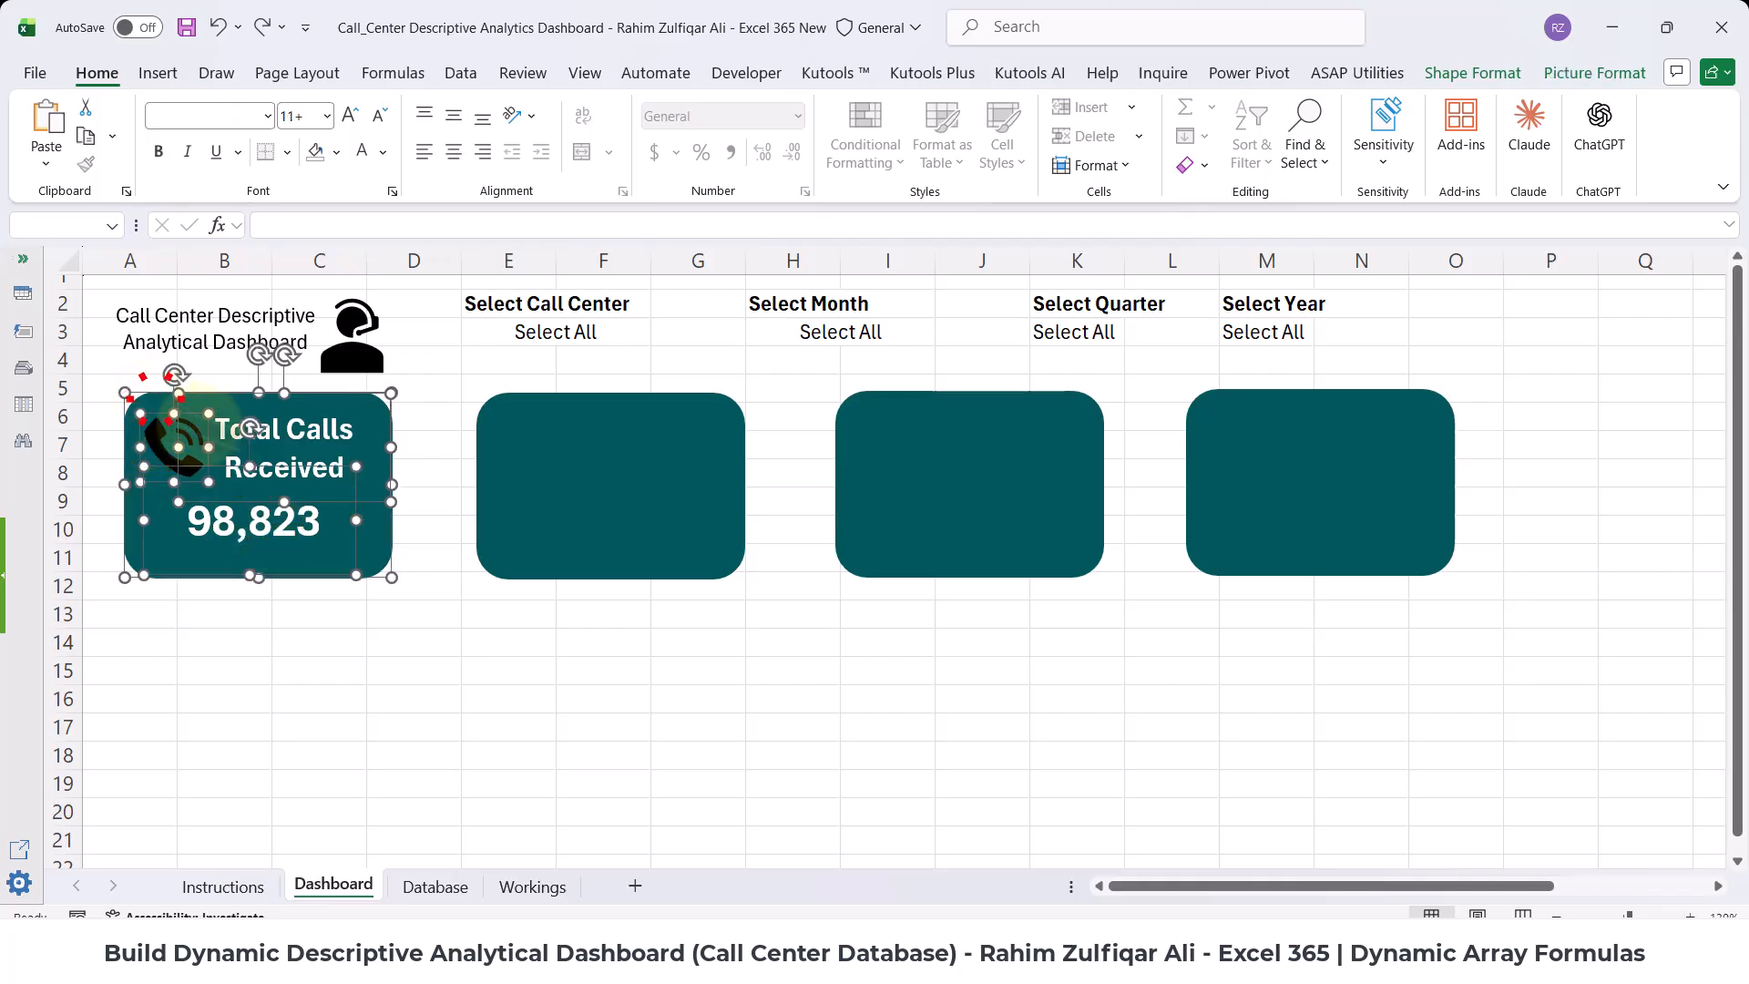
pyautogui.keyDown('ctrl'); pyautogui.click(333, 472); pyautogui.keyUp('ctrl')
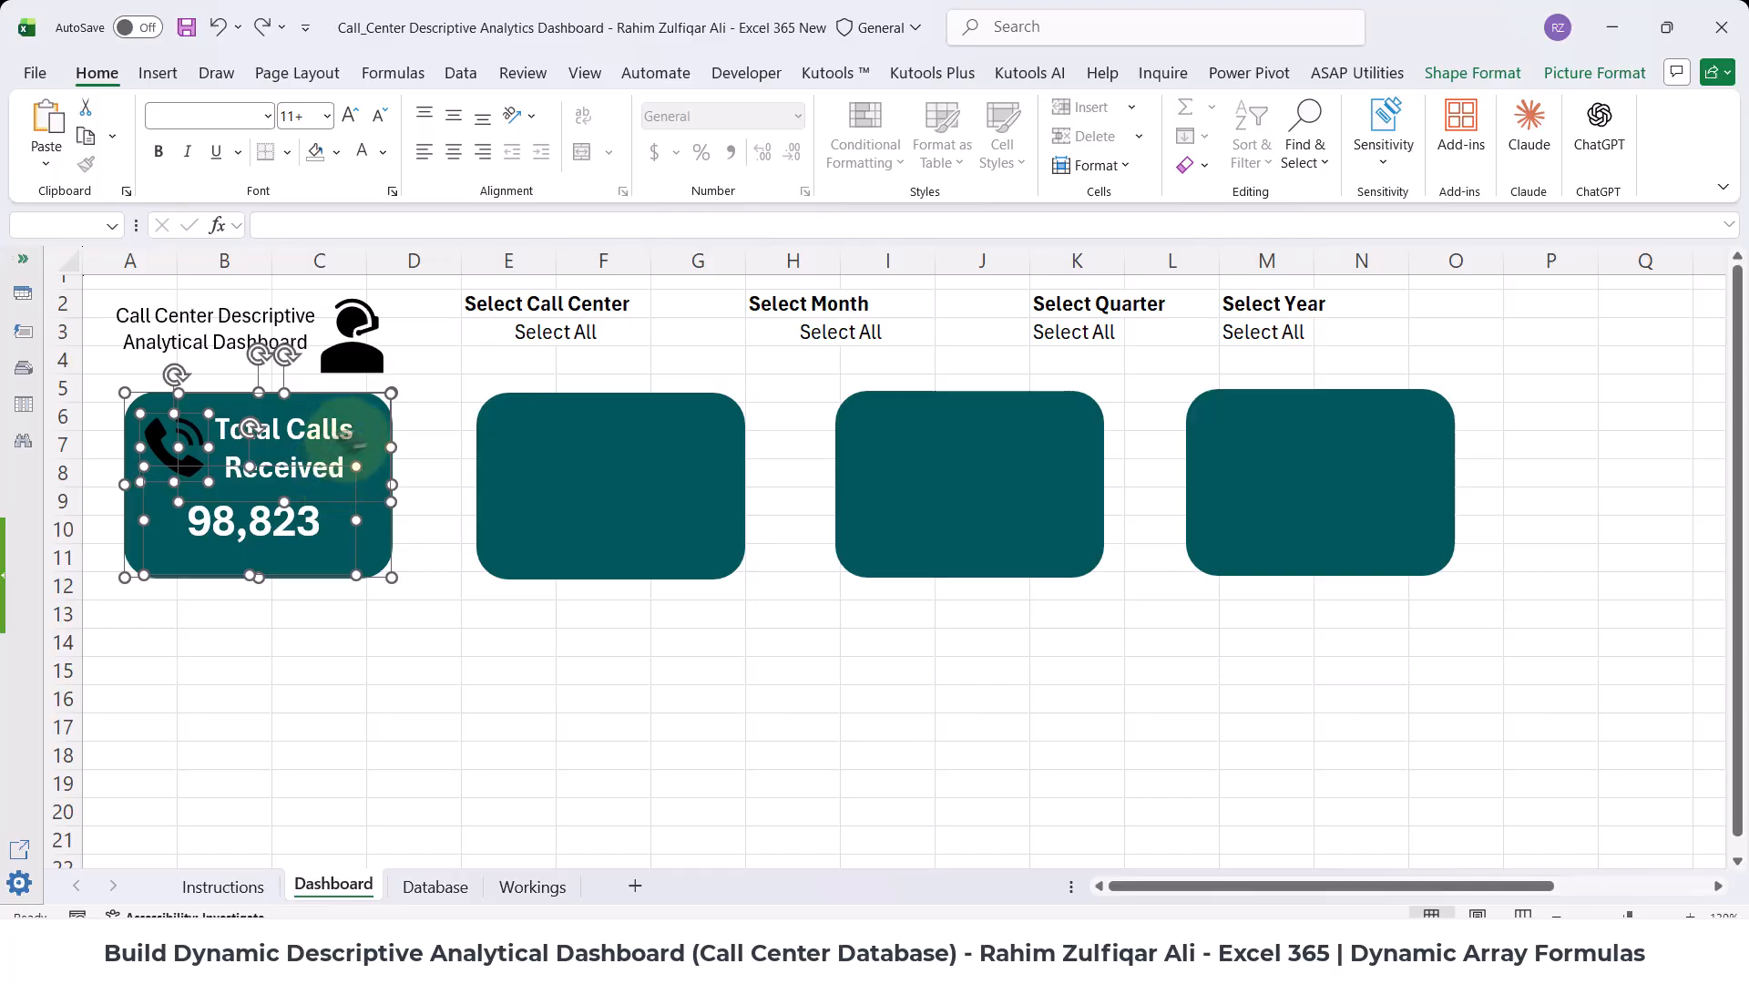
pyautogui.click(1549, 81)
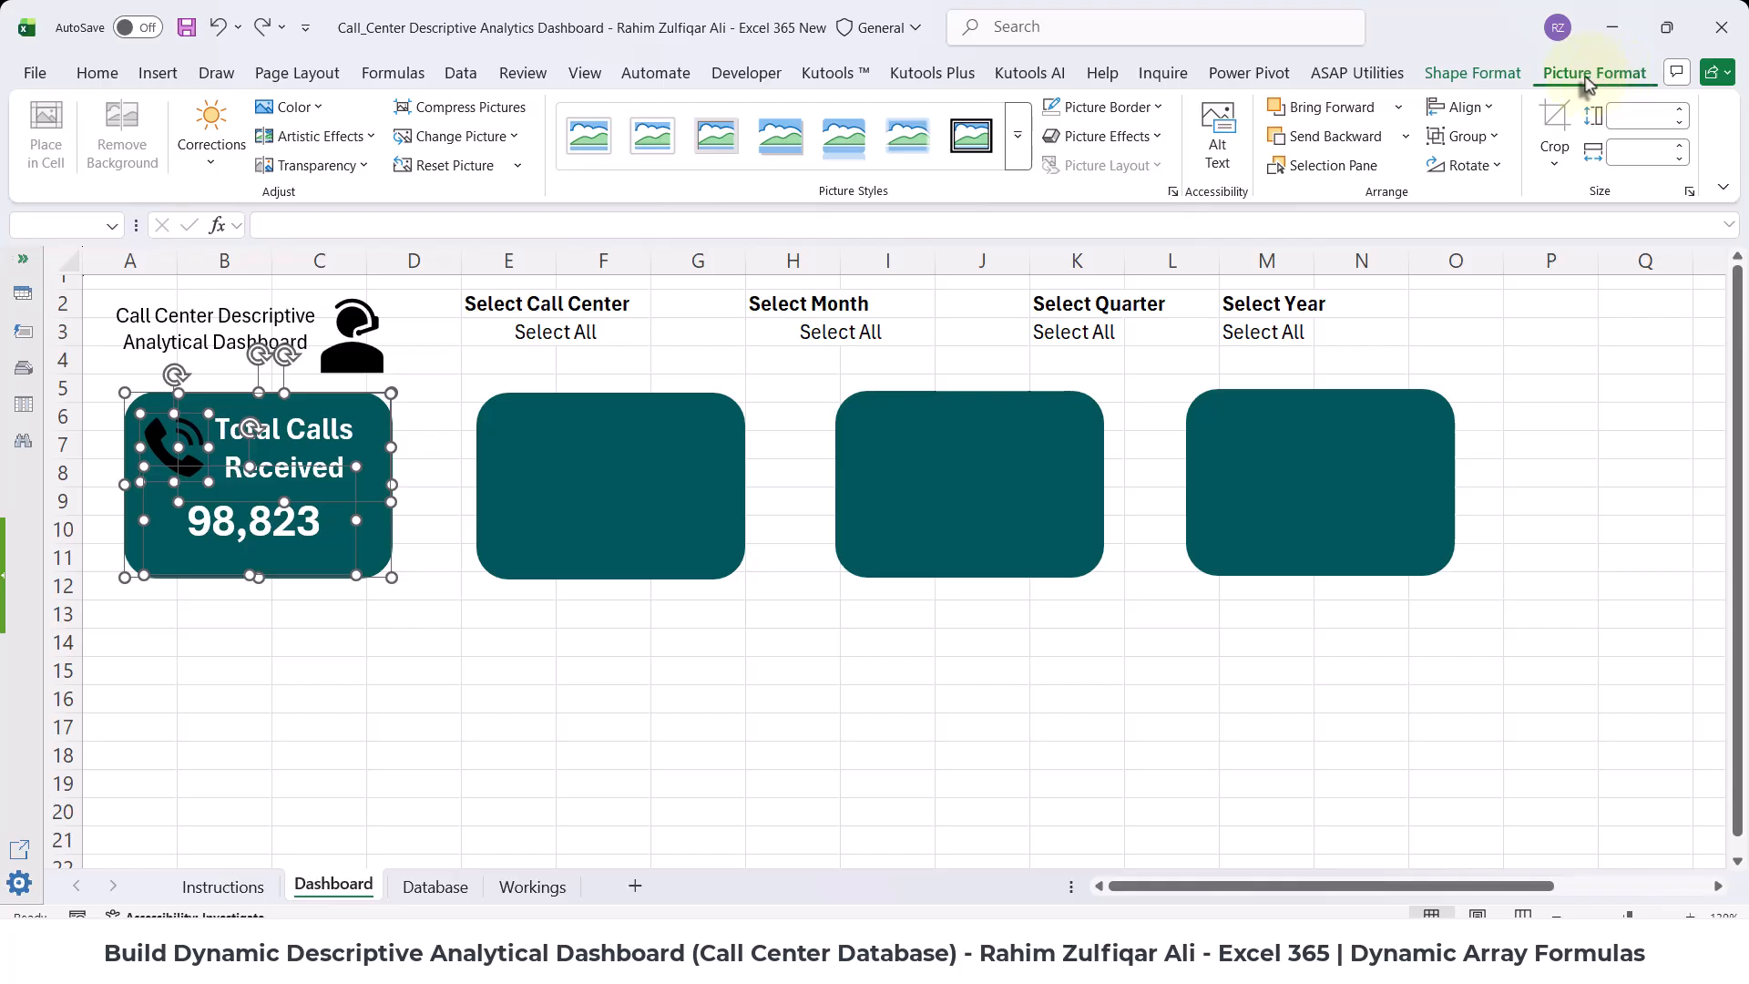
pyautogui.click(1460, 146)
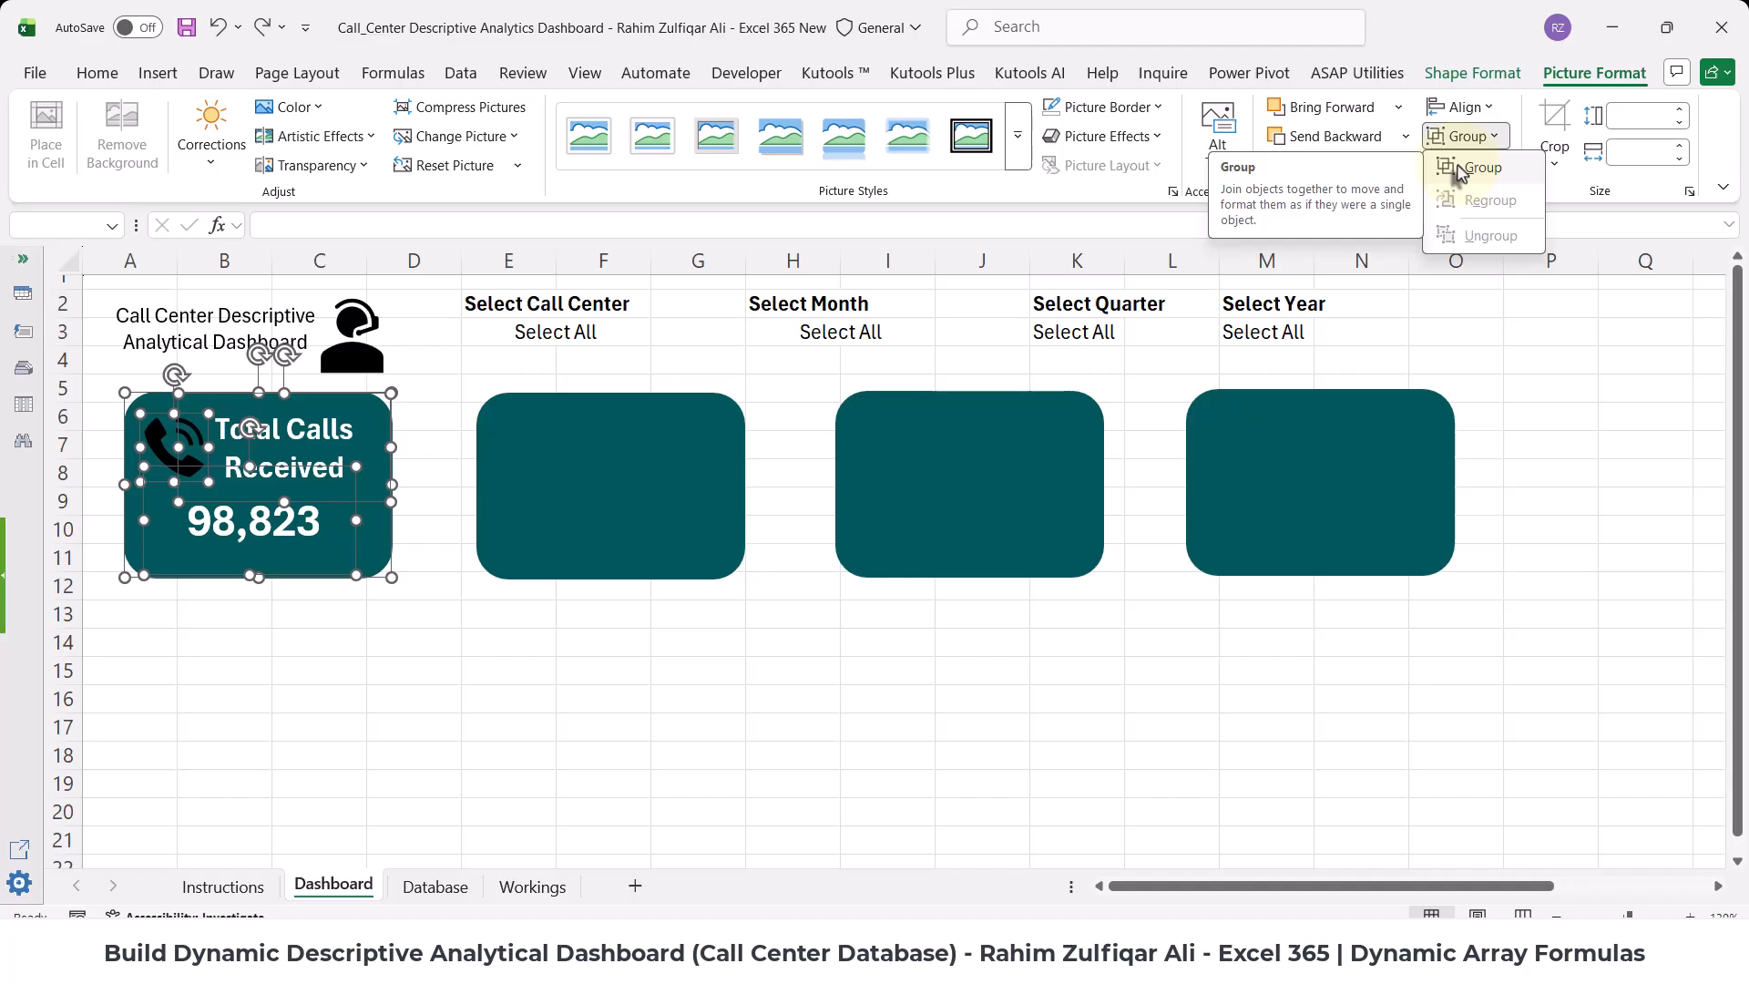
pyautogui.click(1458, 171)
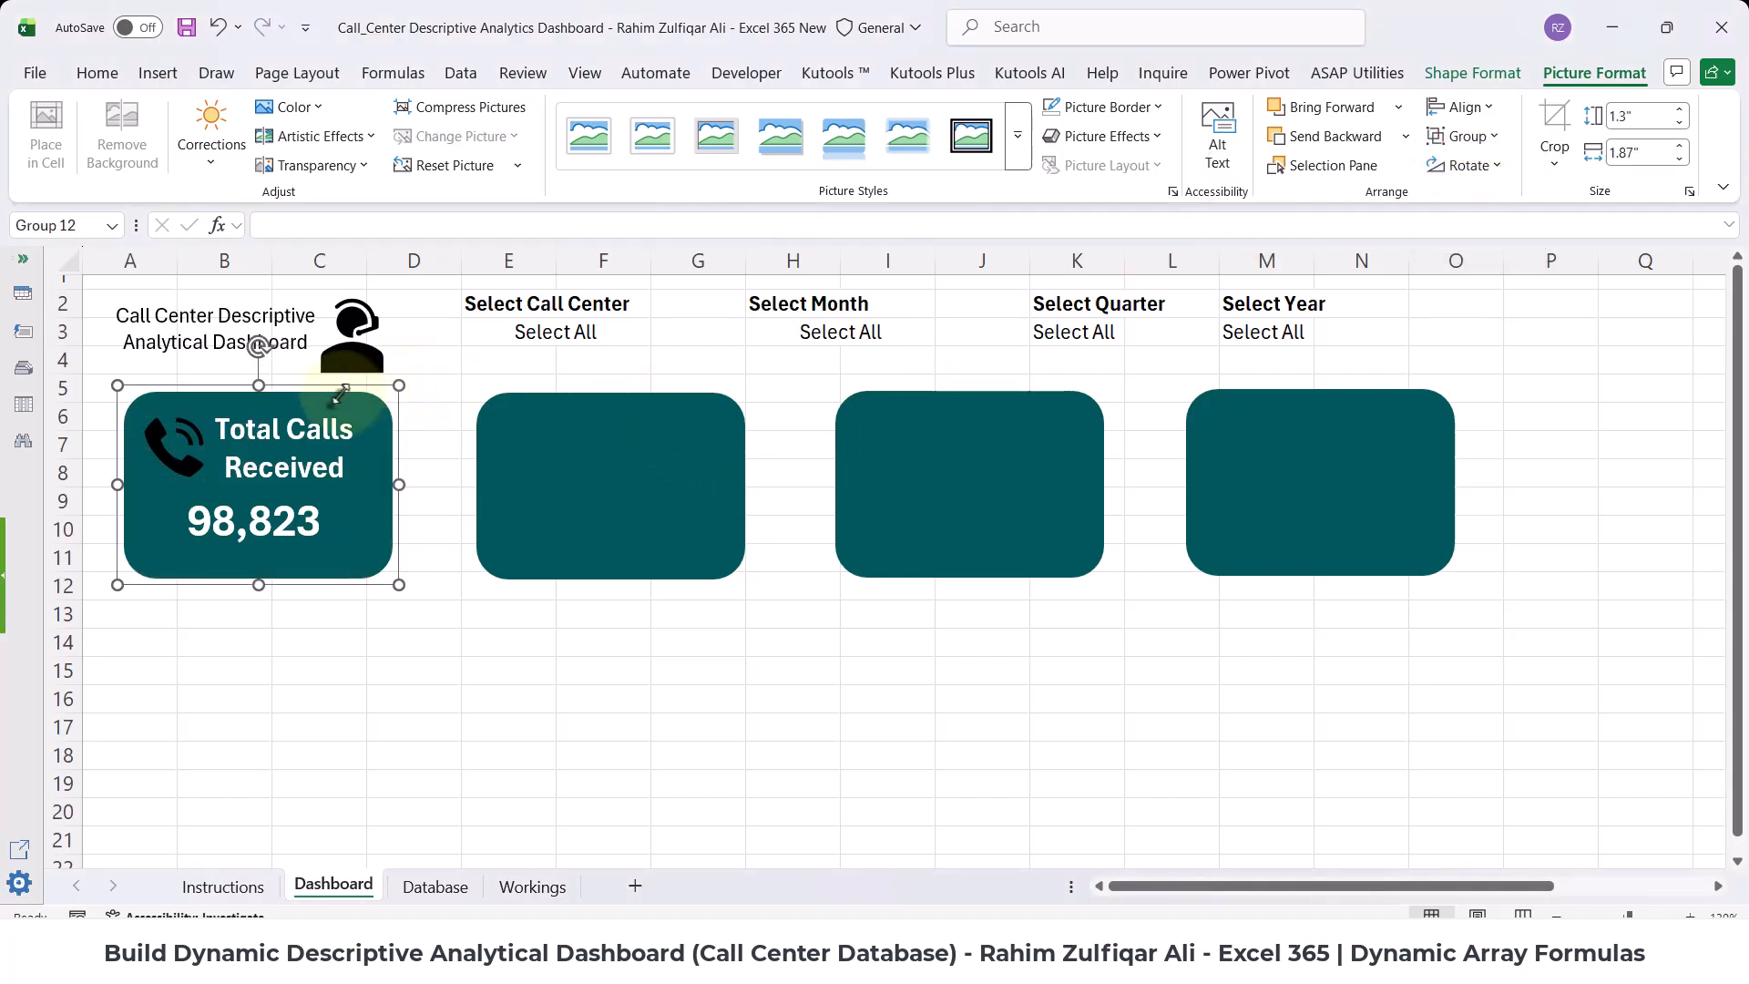
# - Move the grouped Total Calls Received card below the last blank card and ungroup it
pyautogui.moveTo(338, 387); pyautogui.dragTo(1442, 620)
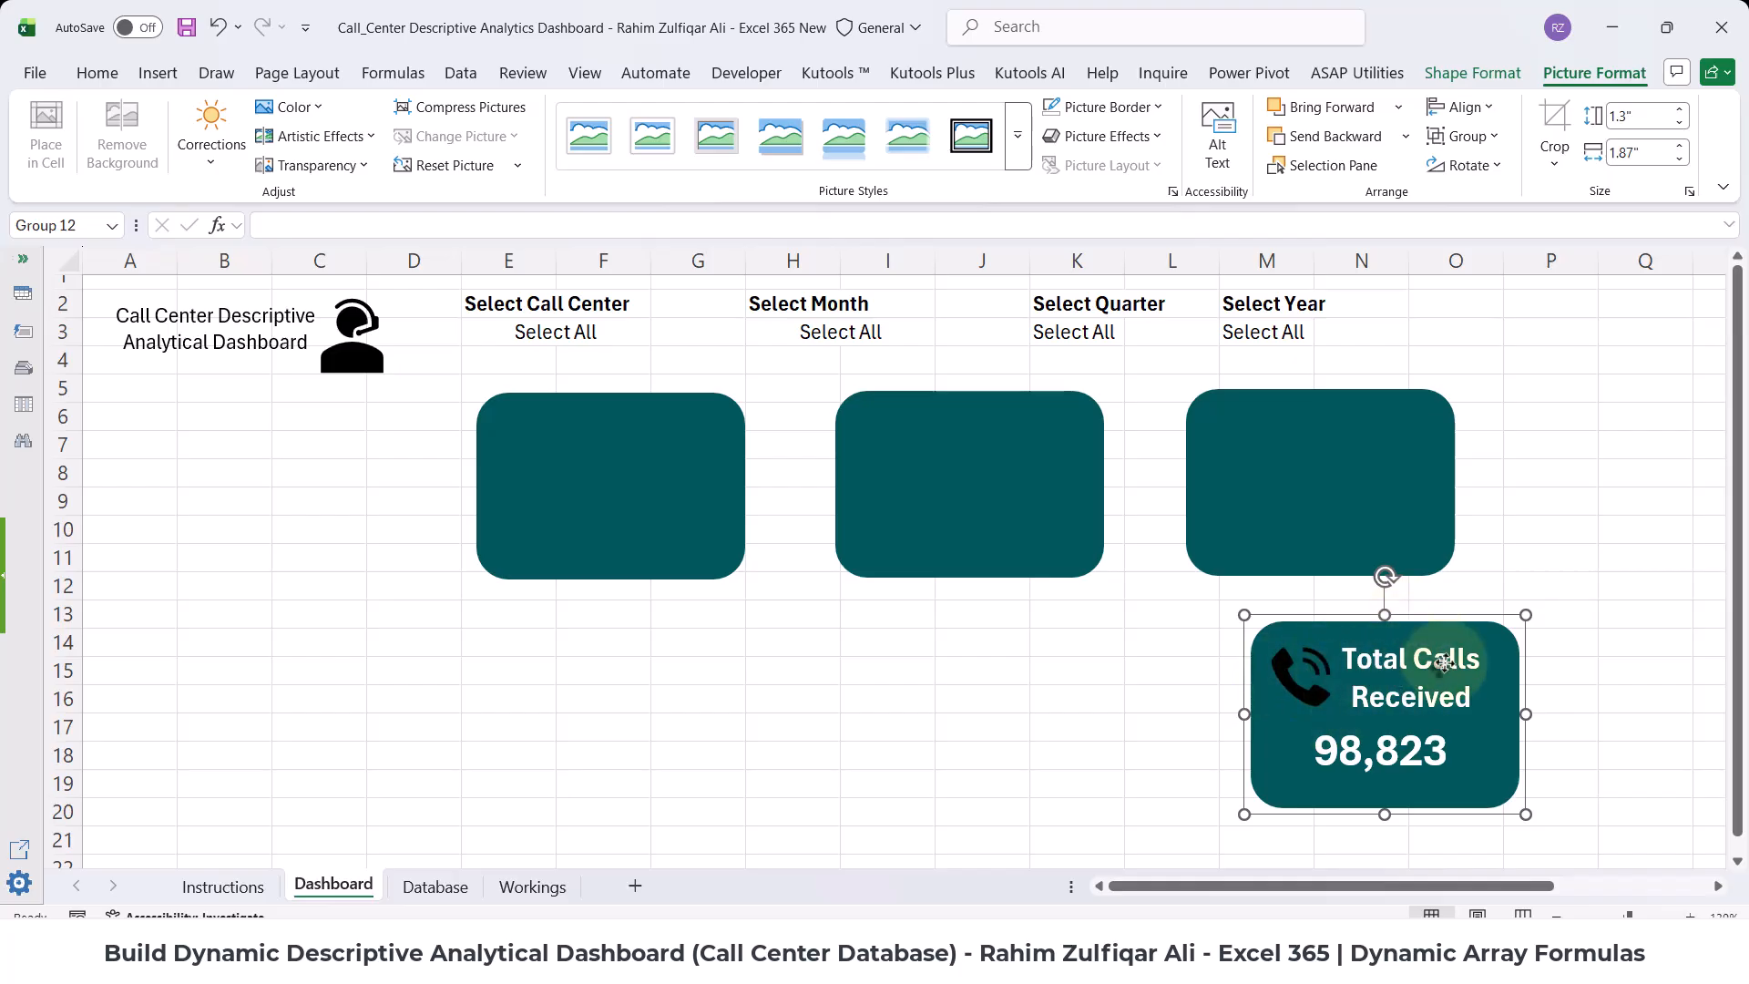
pyautogui.click(1463, 136)
pyautogui.click(1475, 239)
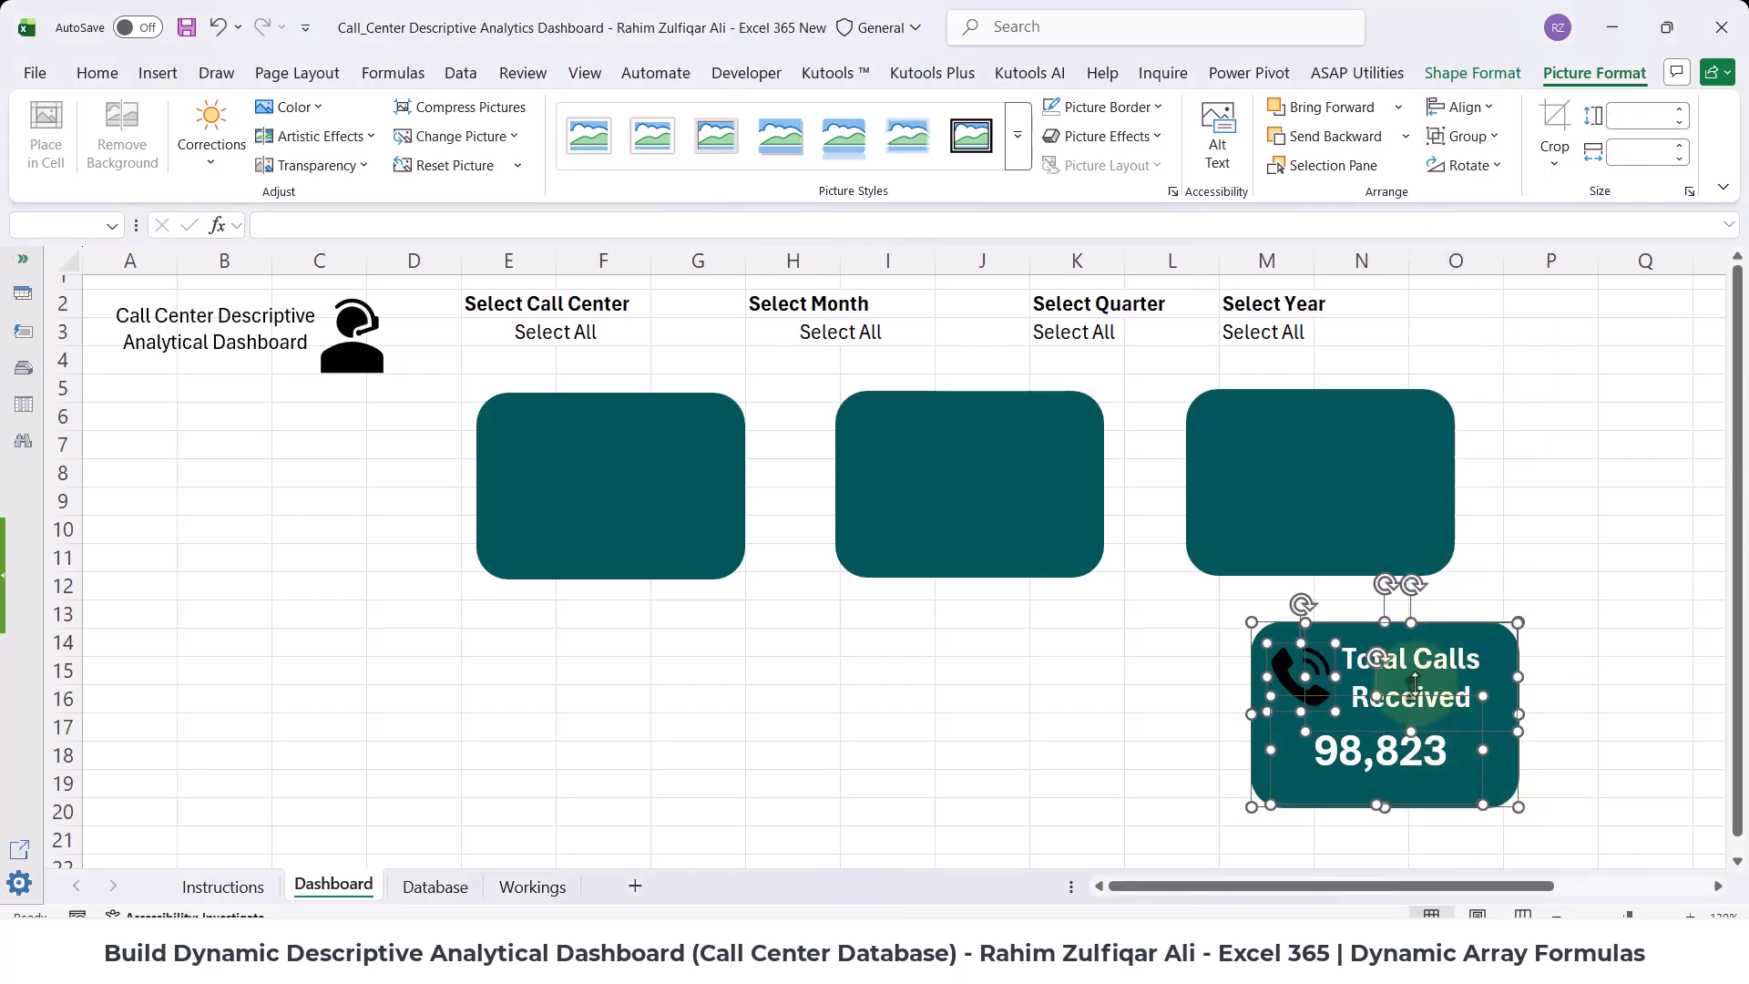
# - Group the Total Calls Received card's elements again and move the group back to its place beneath the dashboard title
pyautogui.click(1476, 137)
pyautogui.click(1471, 180)
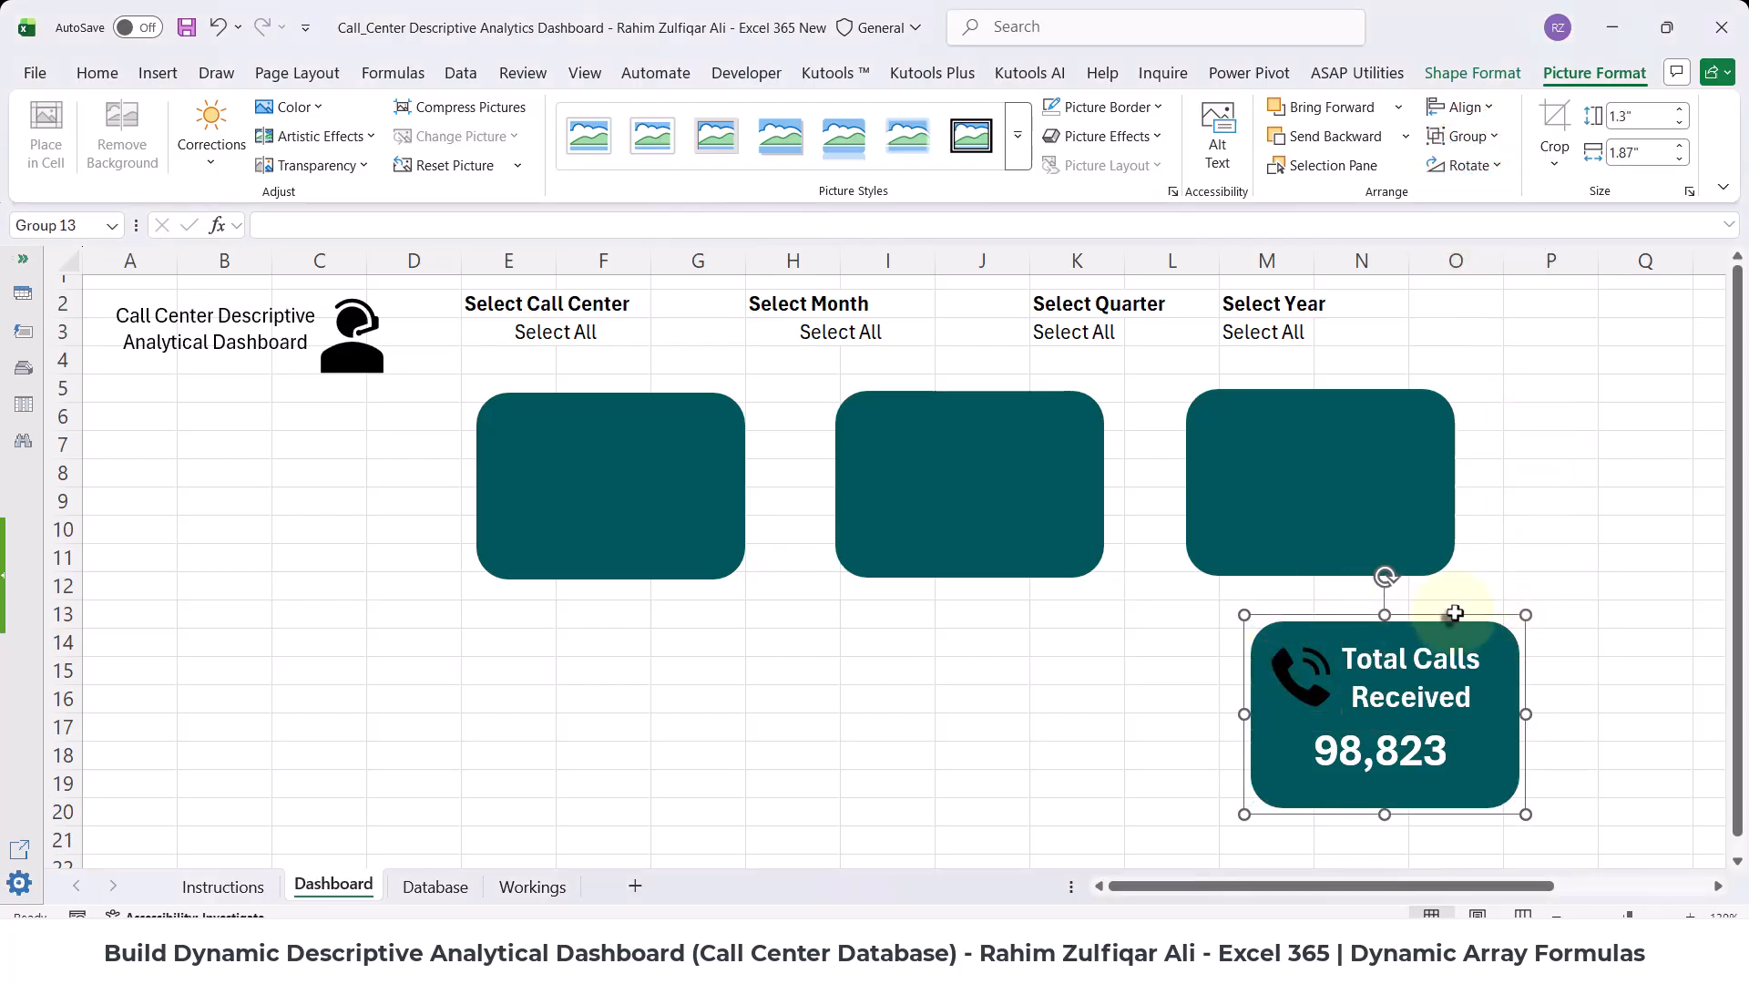
pyautogui.moveTo(1452, 616); pyautogui.dragTo(324, 386)
pyautogui.click(418, 509)
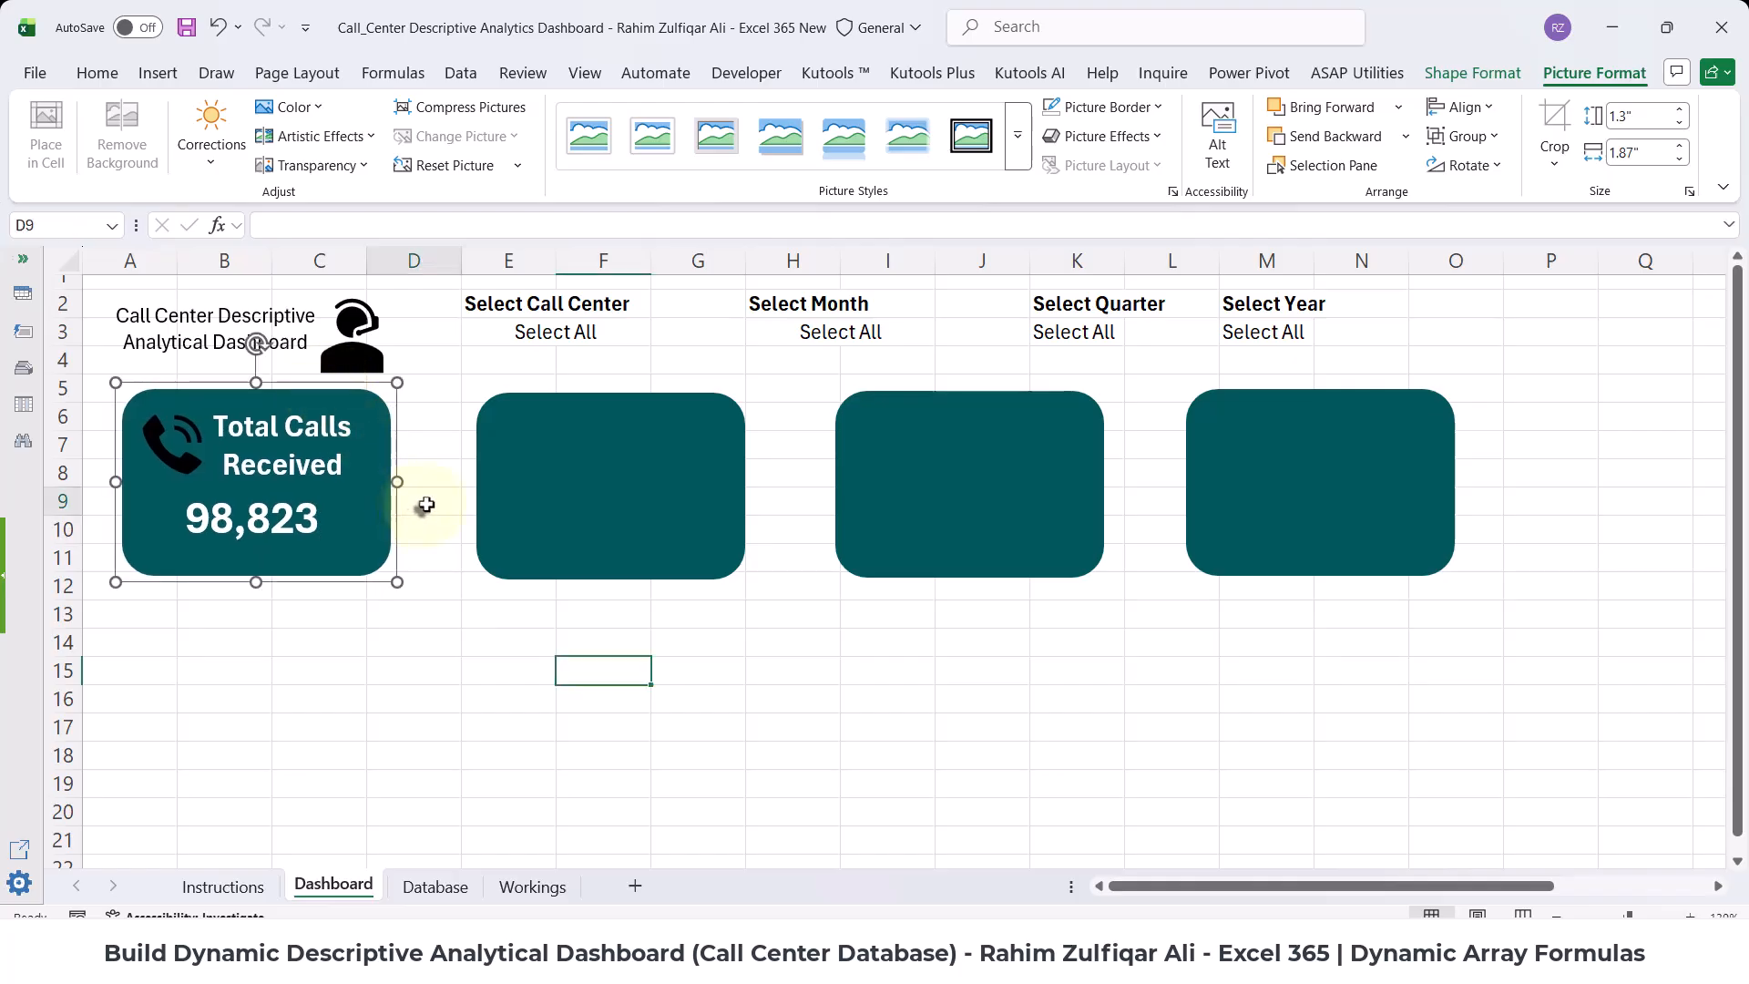
pyautogui.click(428, 617)
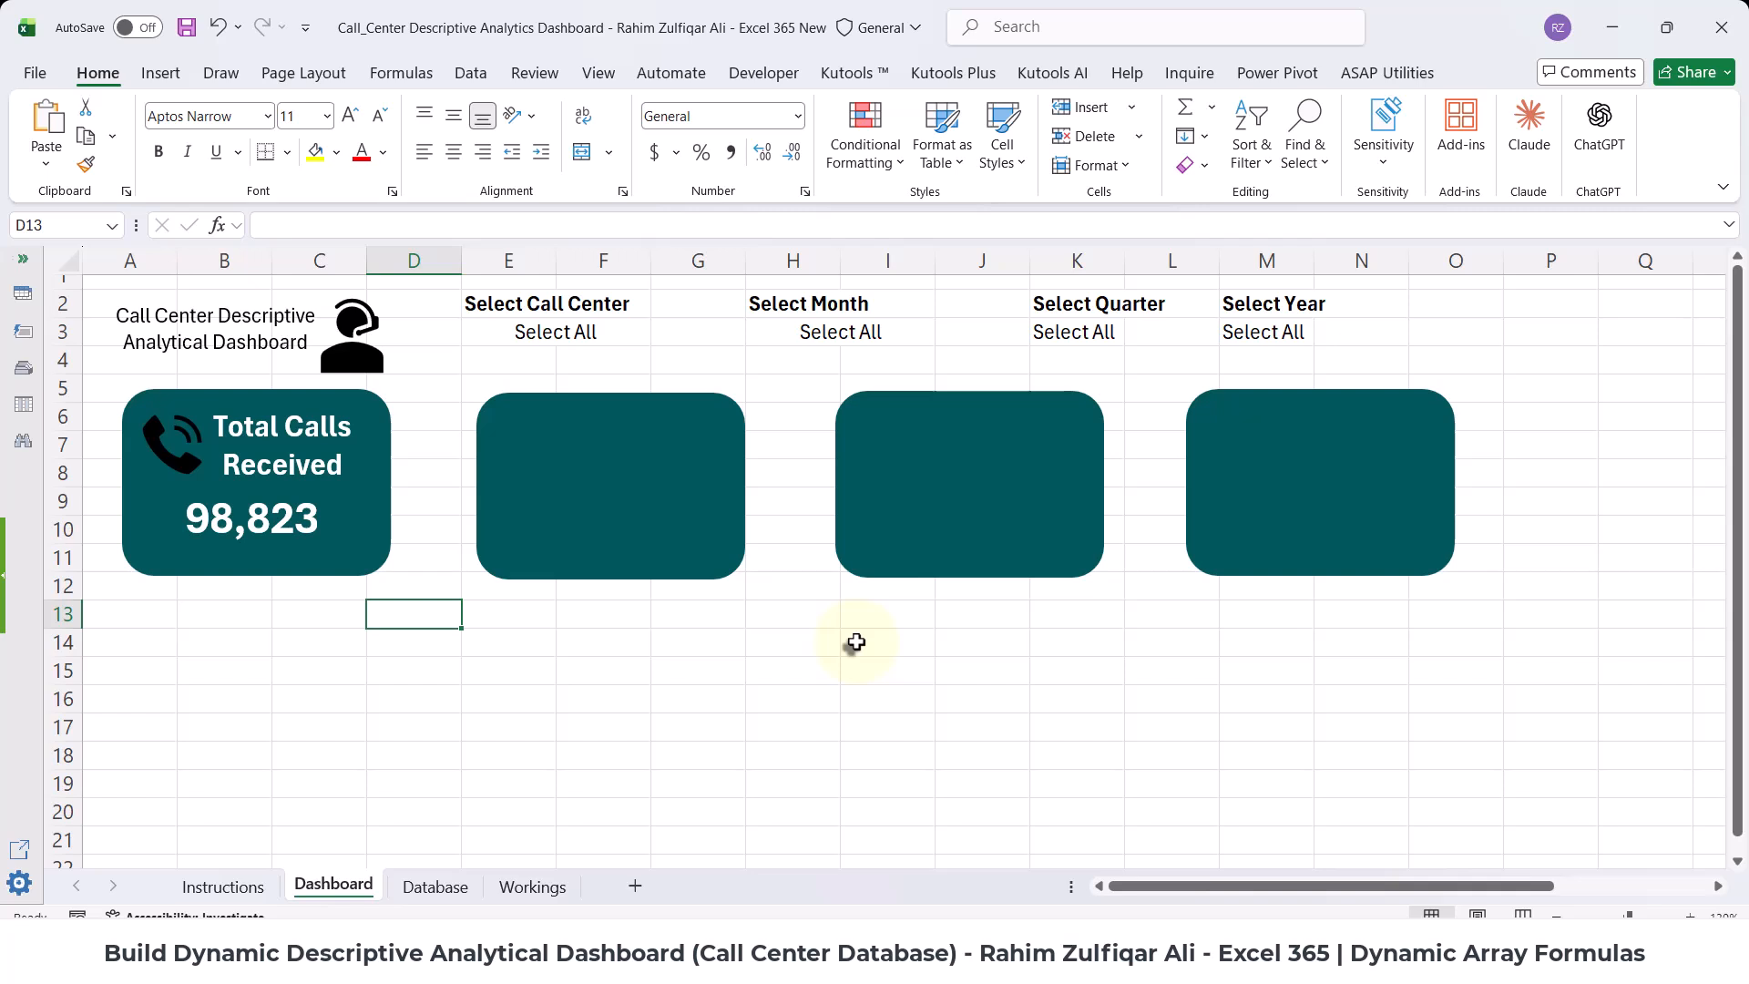
pyautogui.click(252, 505)
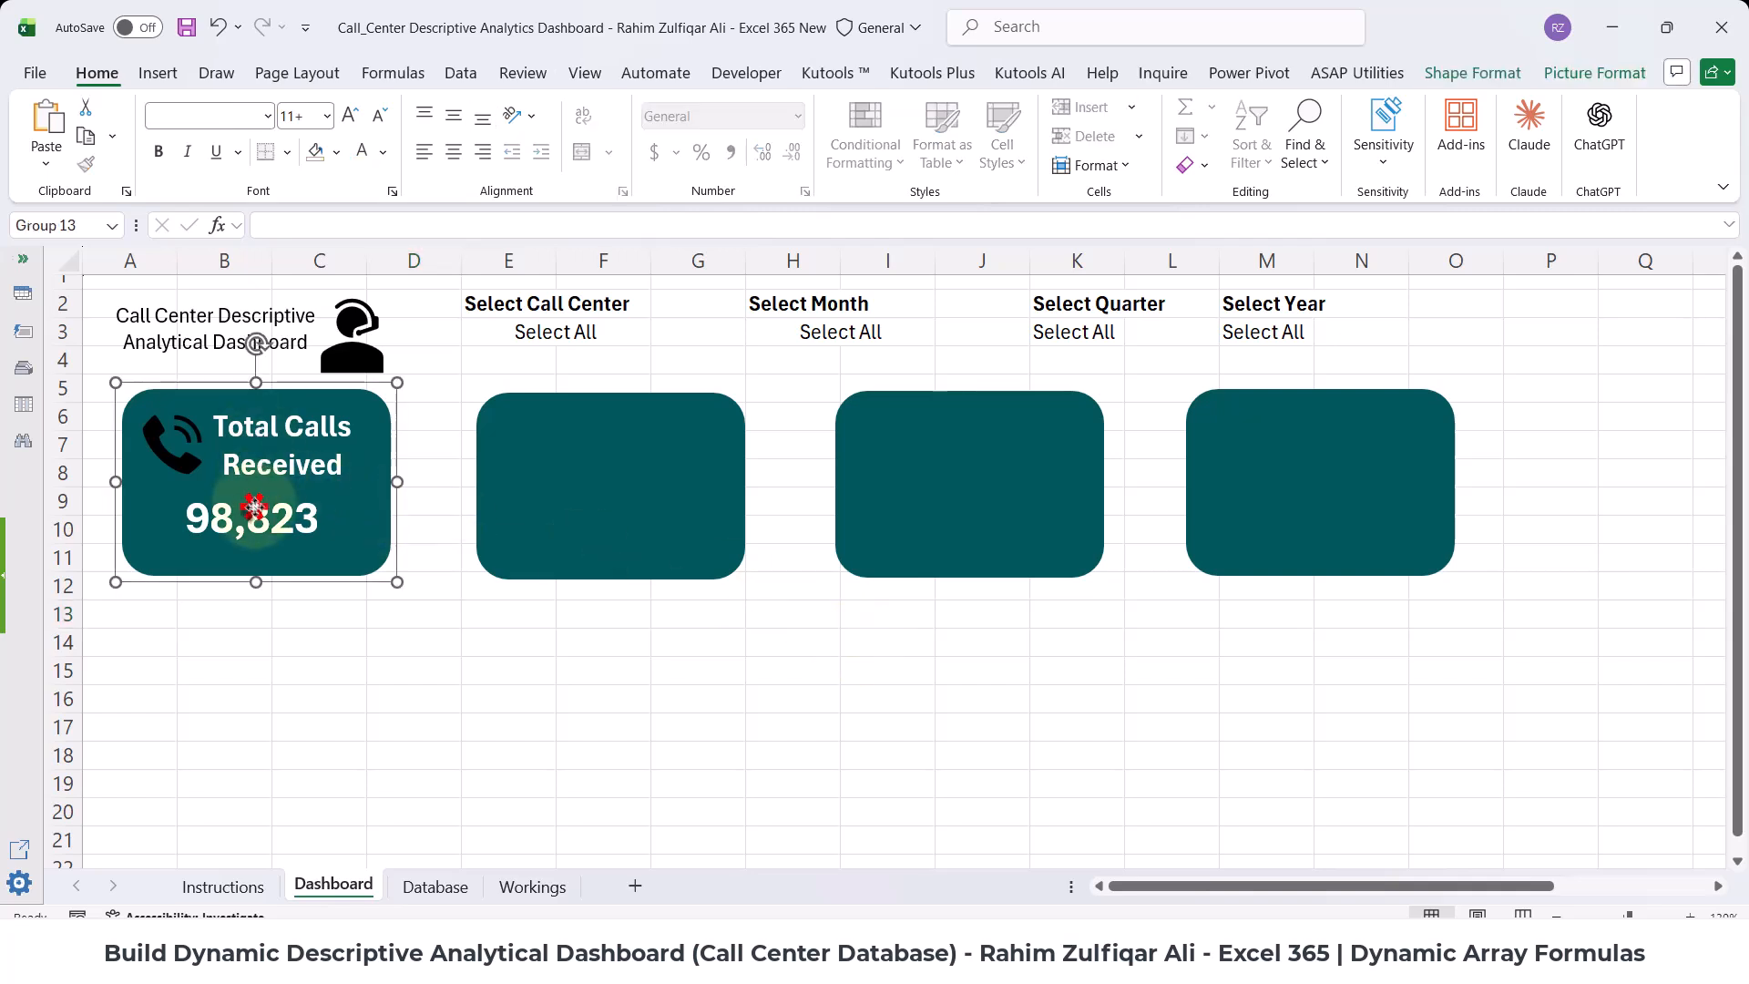
pyautogui.click(420, 500)
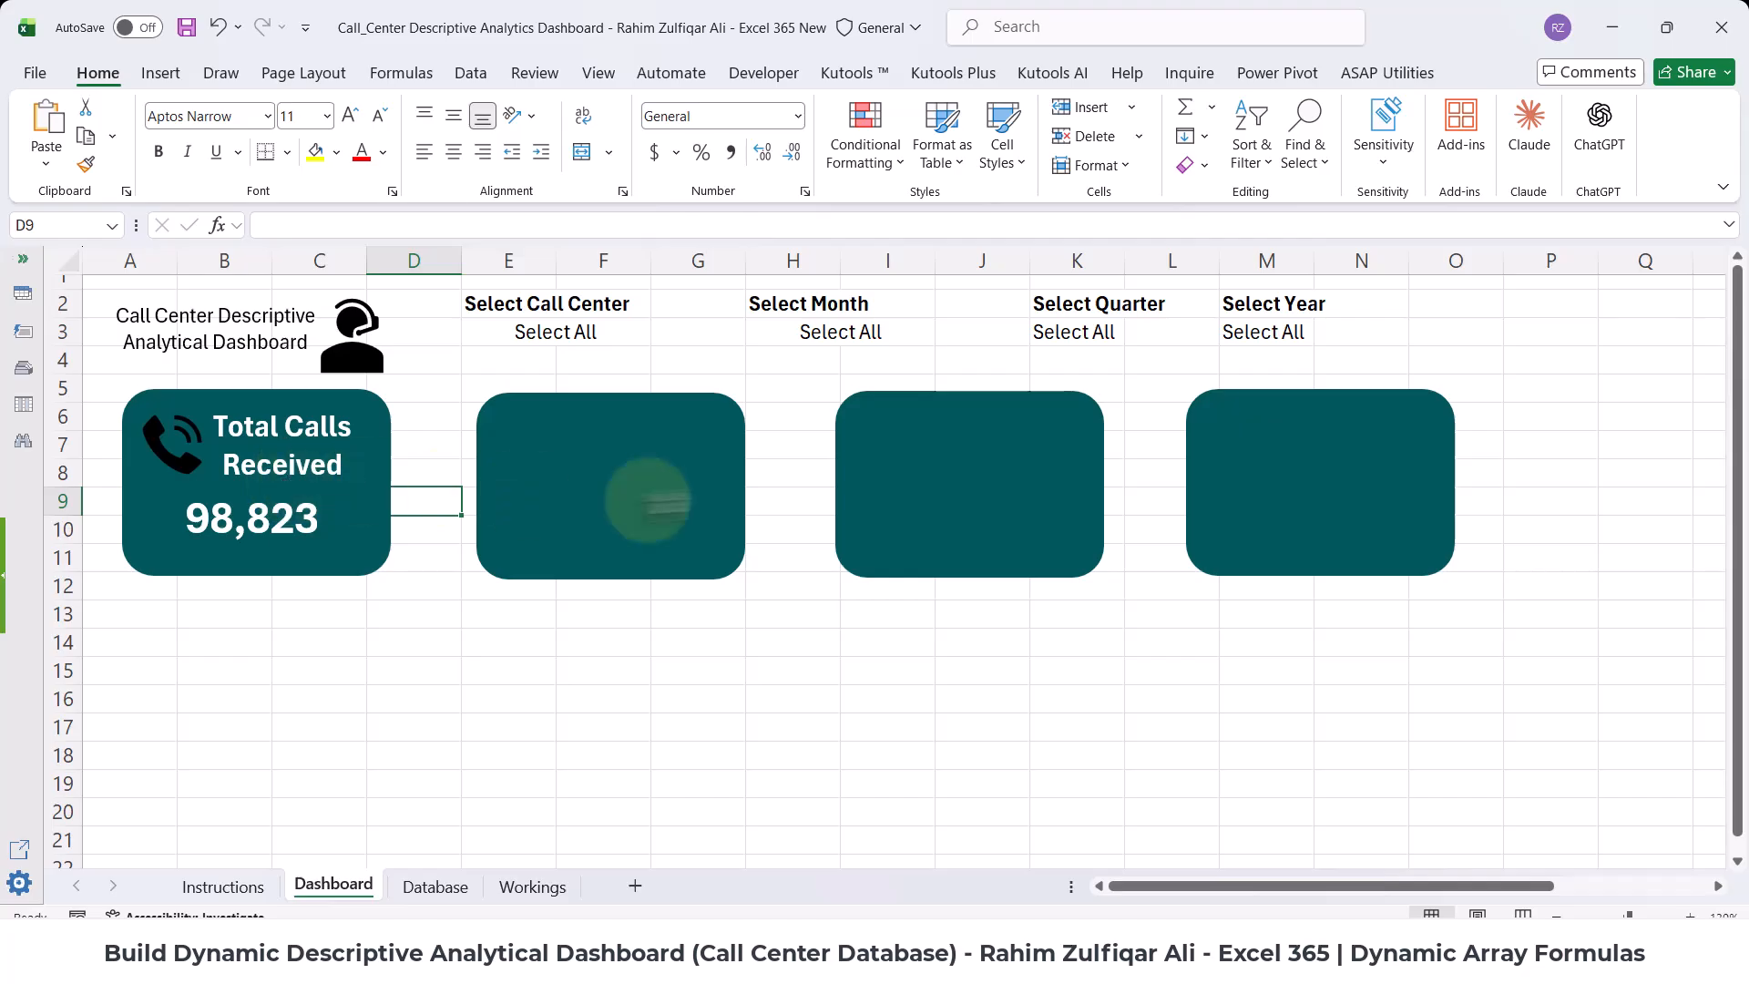
pyautogui.click(686, 474)
pyautogui.click(937, 456)
pyautogui.click(1335, 449)
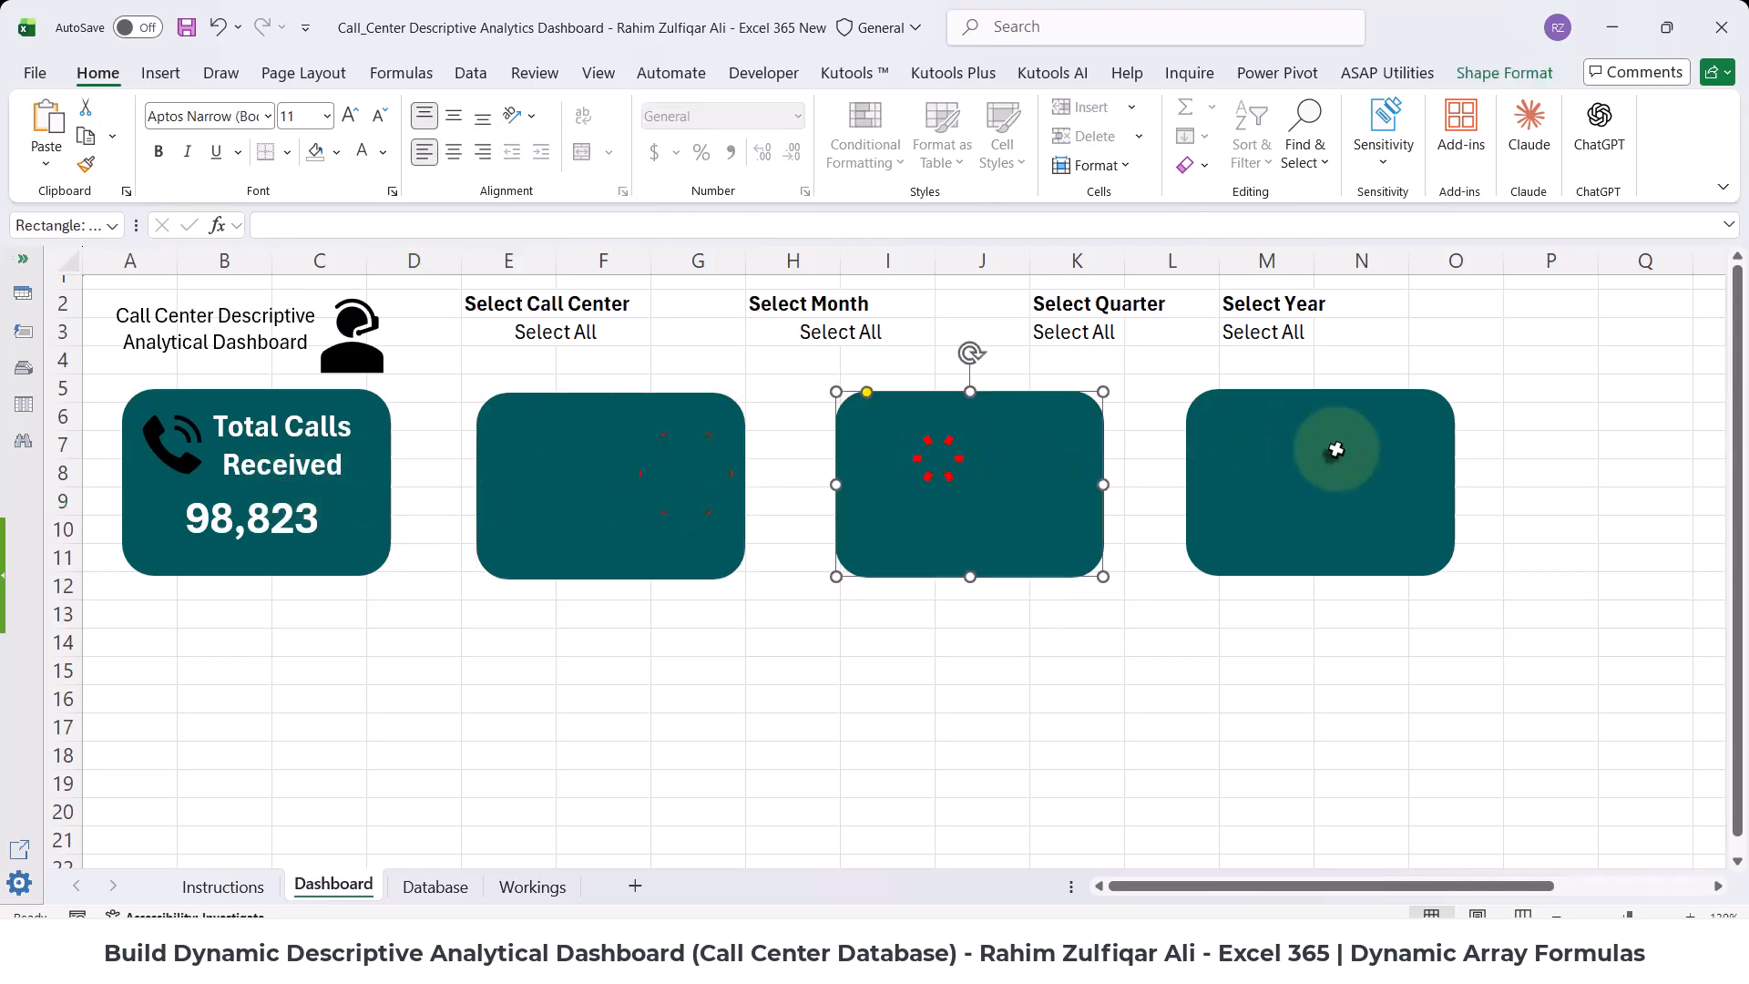
pyautogui.click(1043, 706)
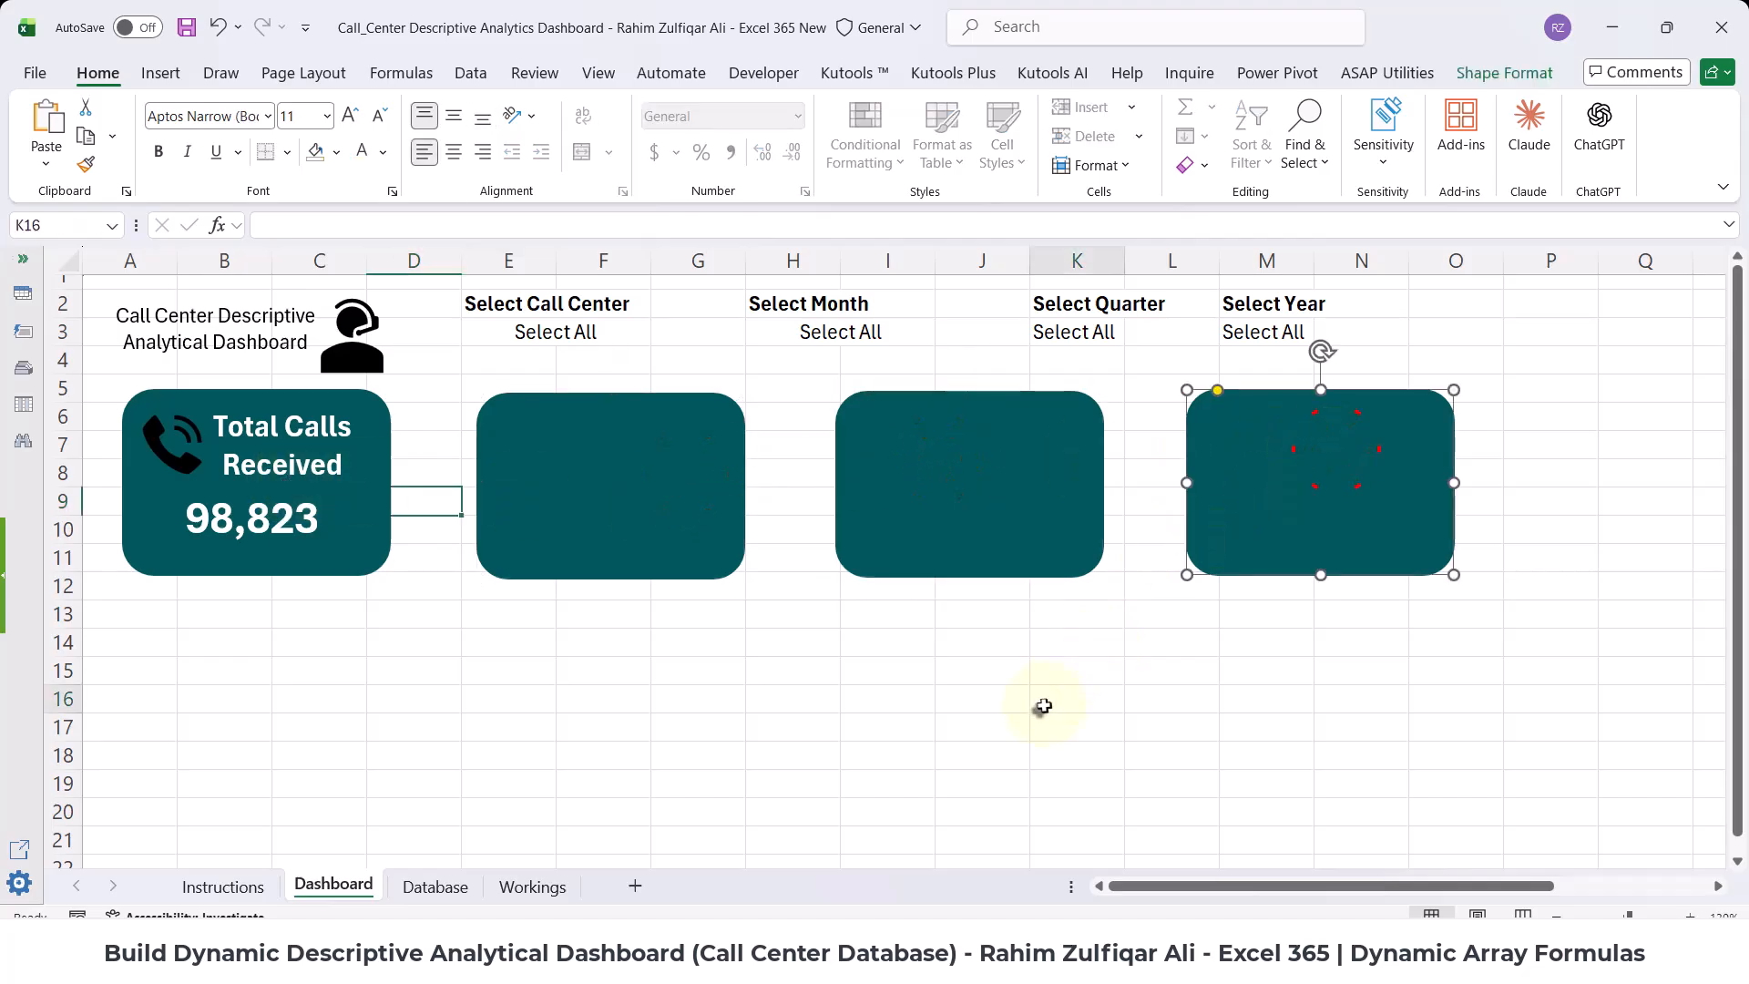
# - Check the Dynamic column cells M4:M7 on the Workings sheet and return to the Dashboard sheet
pyautogui.click(526, 883)
pyautogui.moveTo(957, 392); pyautogui.dragTo(962, 490)
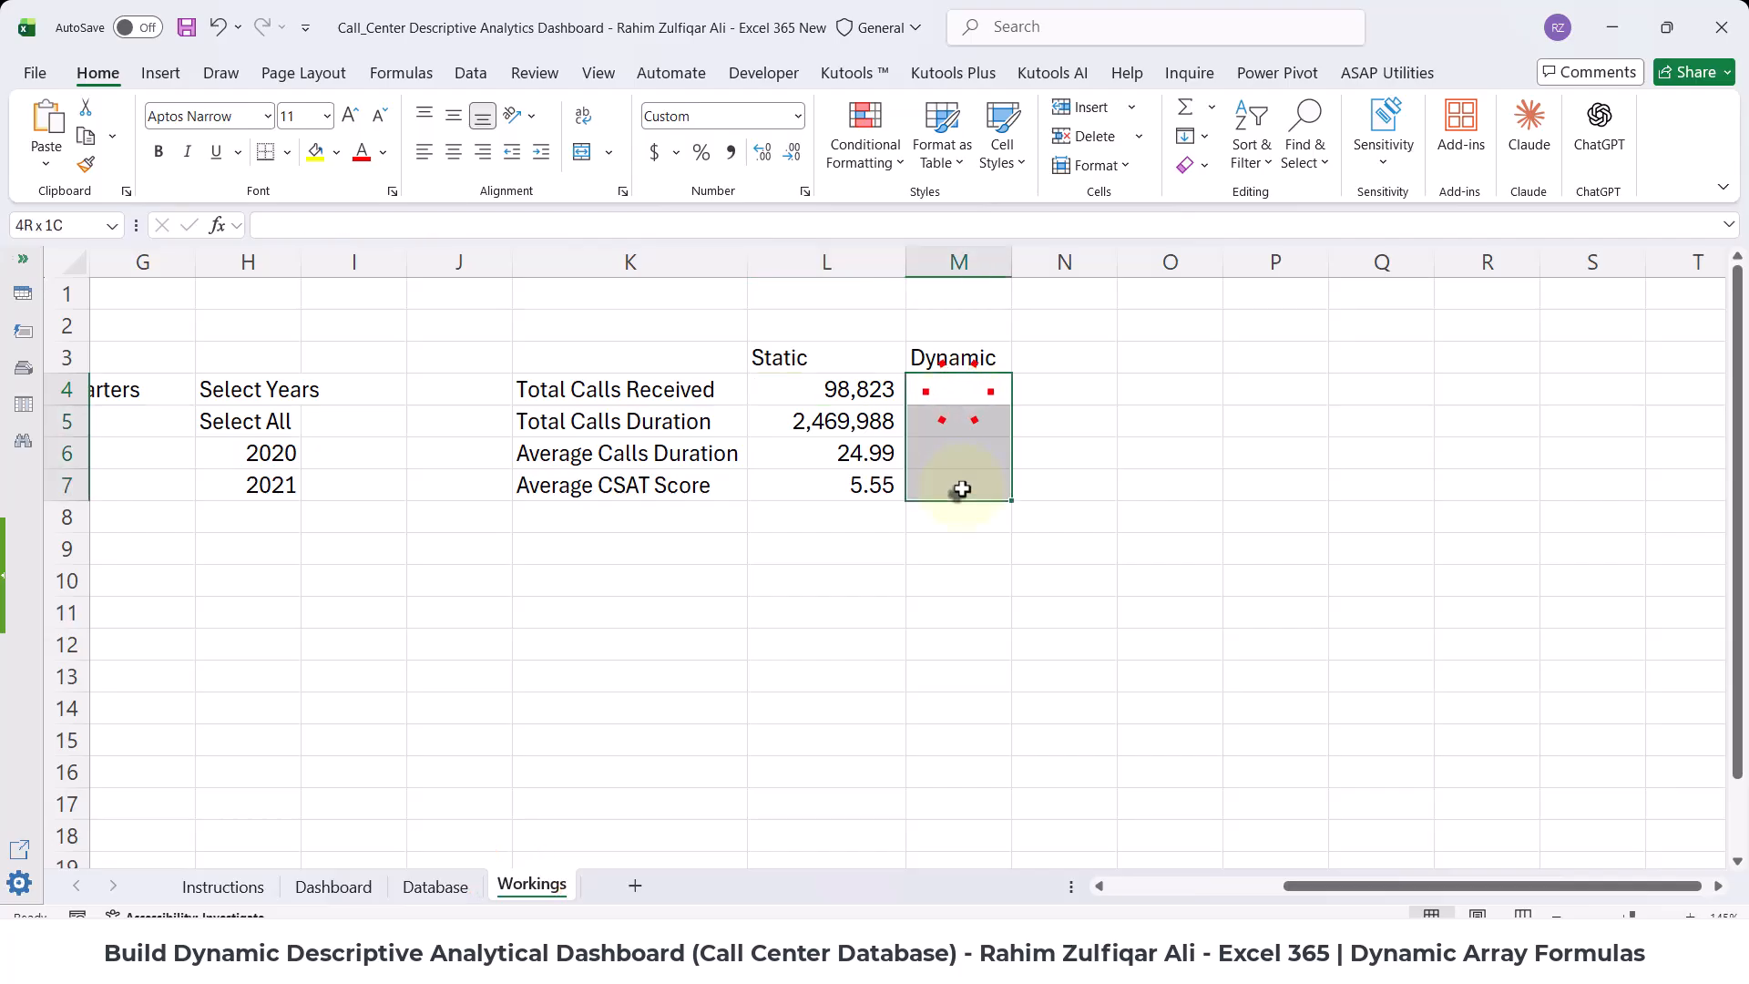
pyautogui.click(331, 888)
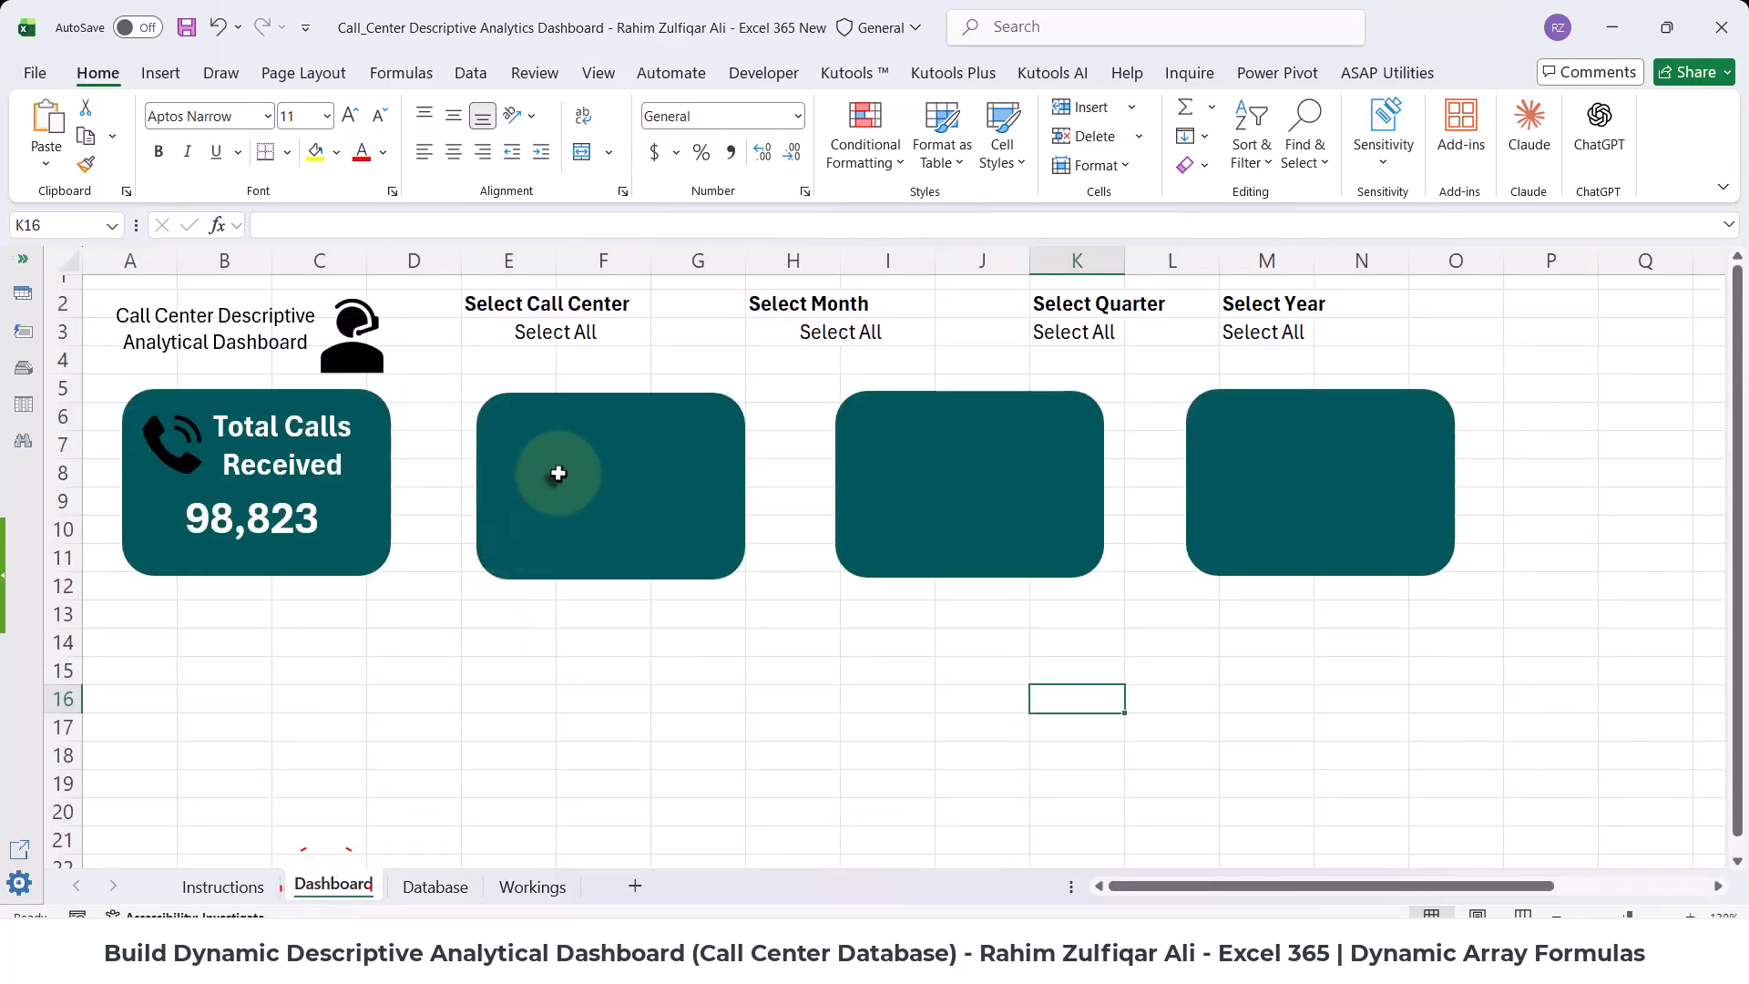
# - Ungroup the Total Calls Received card into its separate elements
pyautogui.click(346, 458)
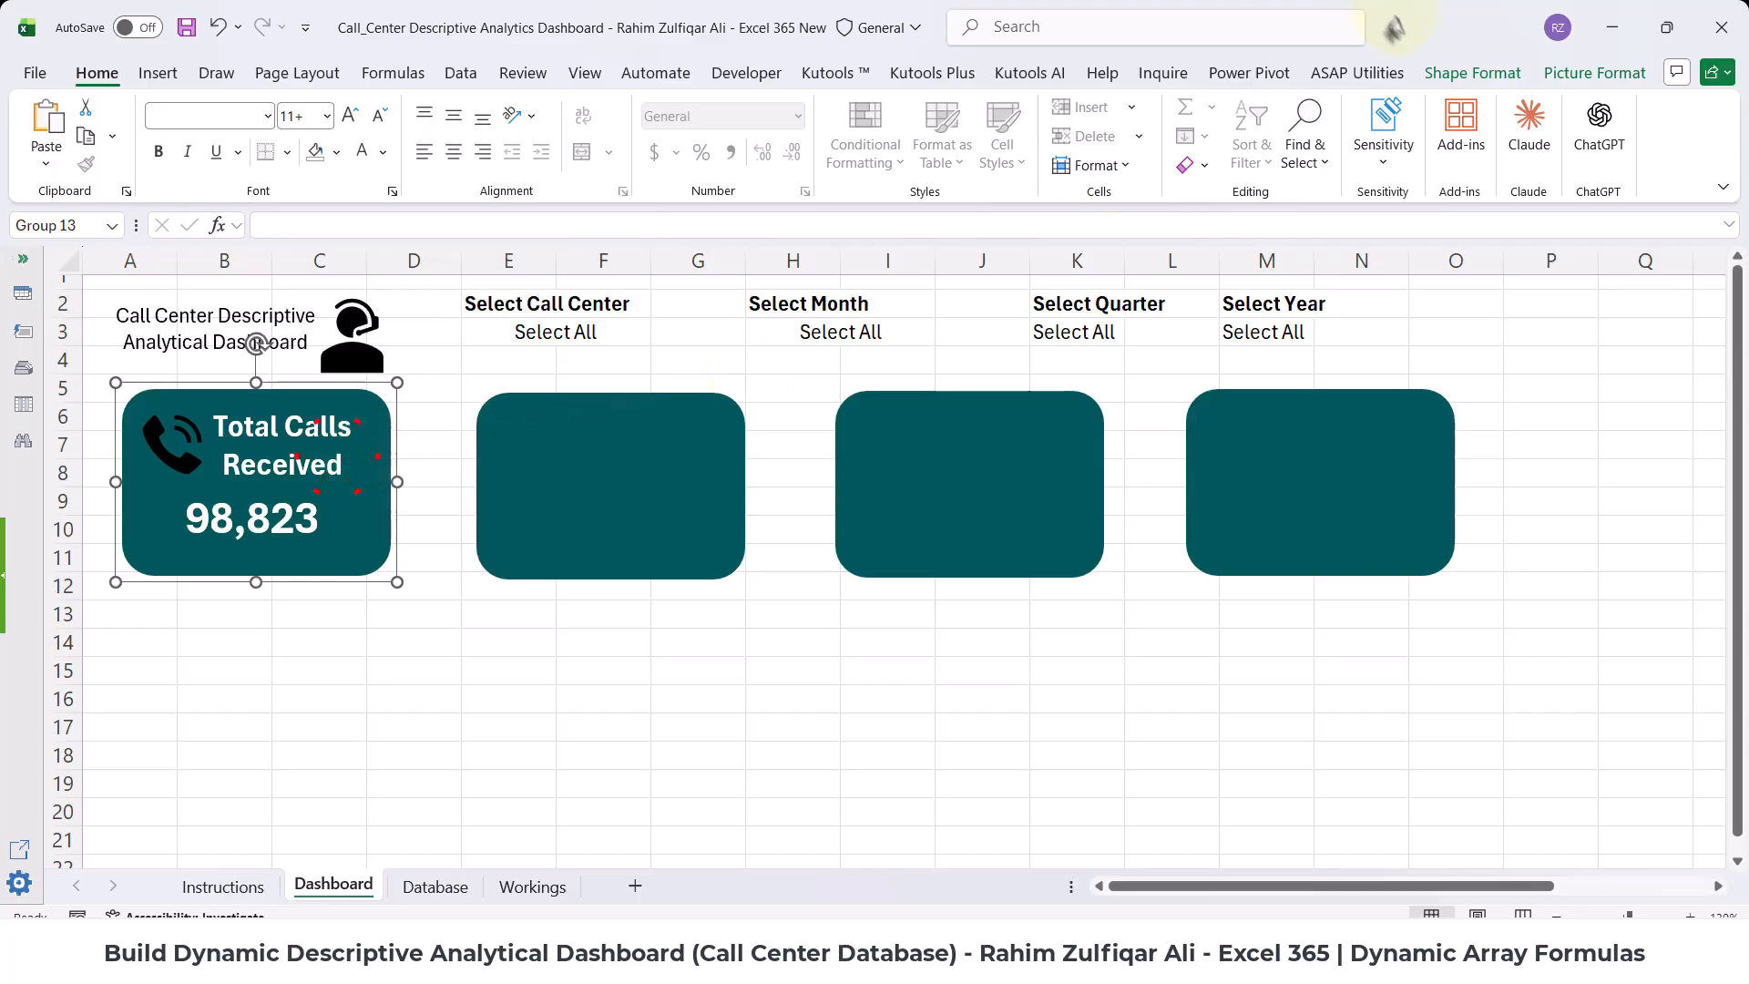
pyautogui.click(1576, 74)
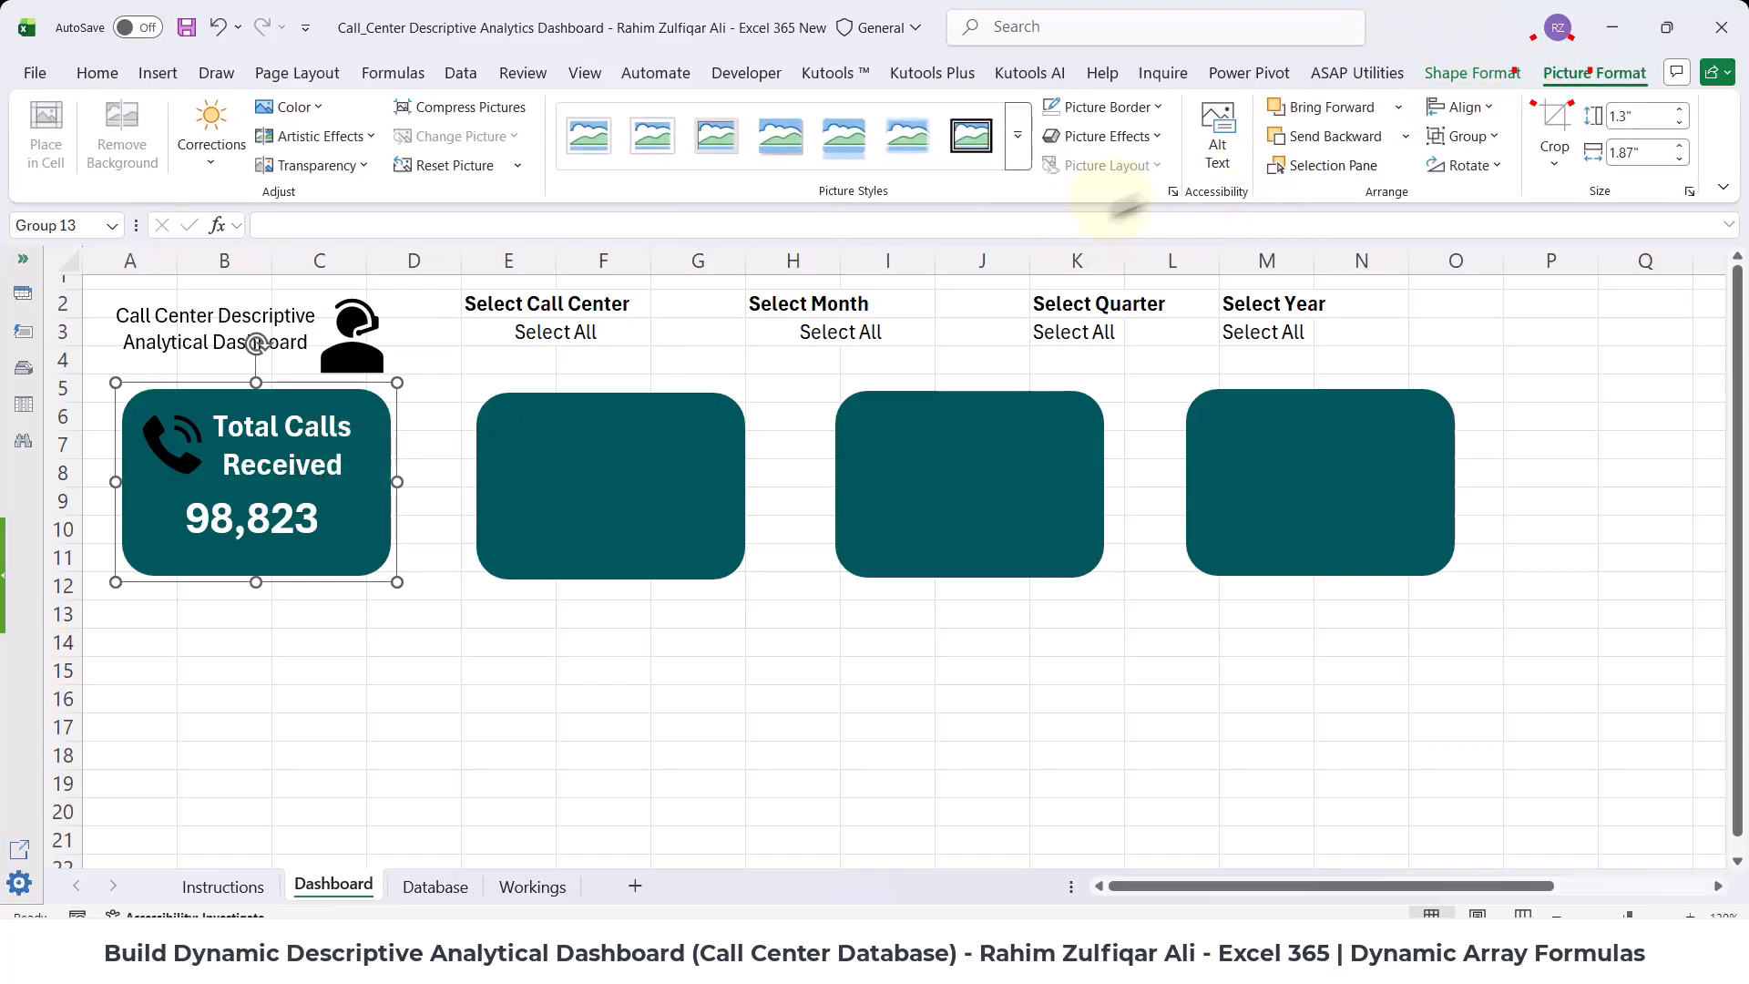
pyautogui.click(1467, 138)
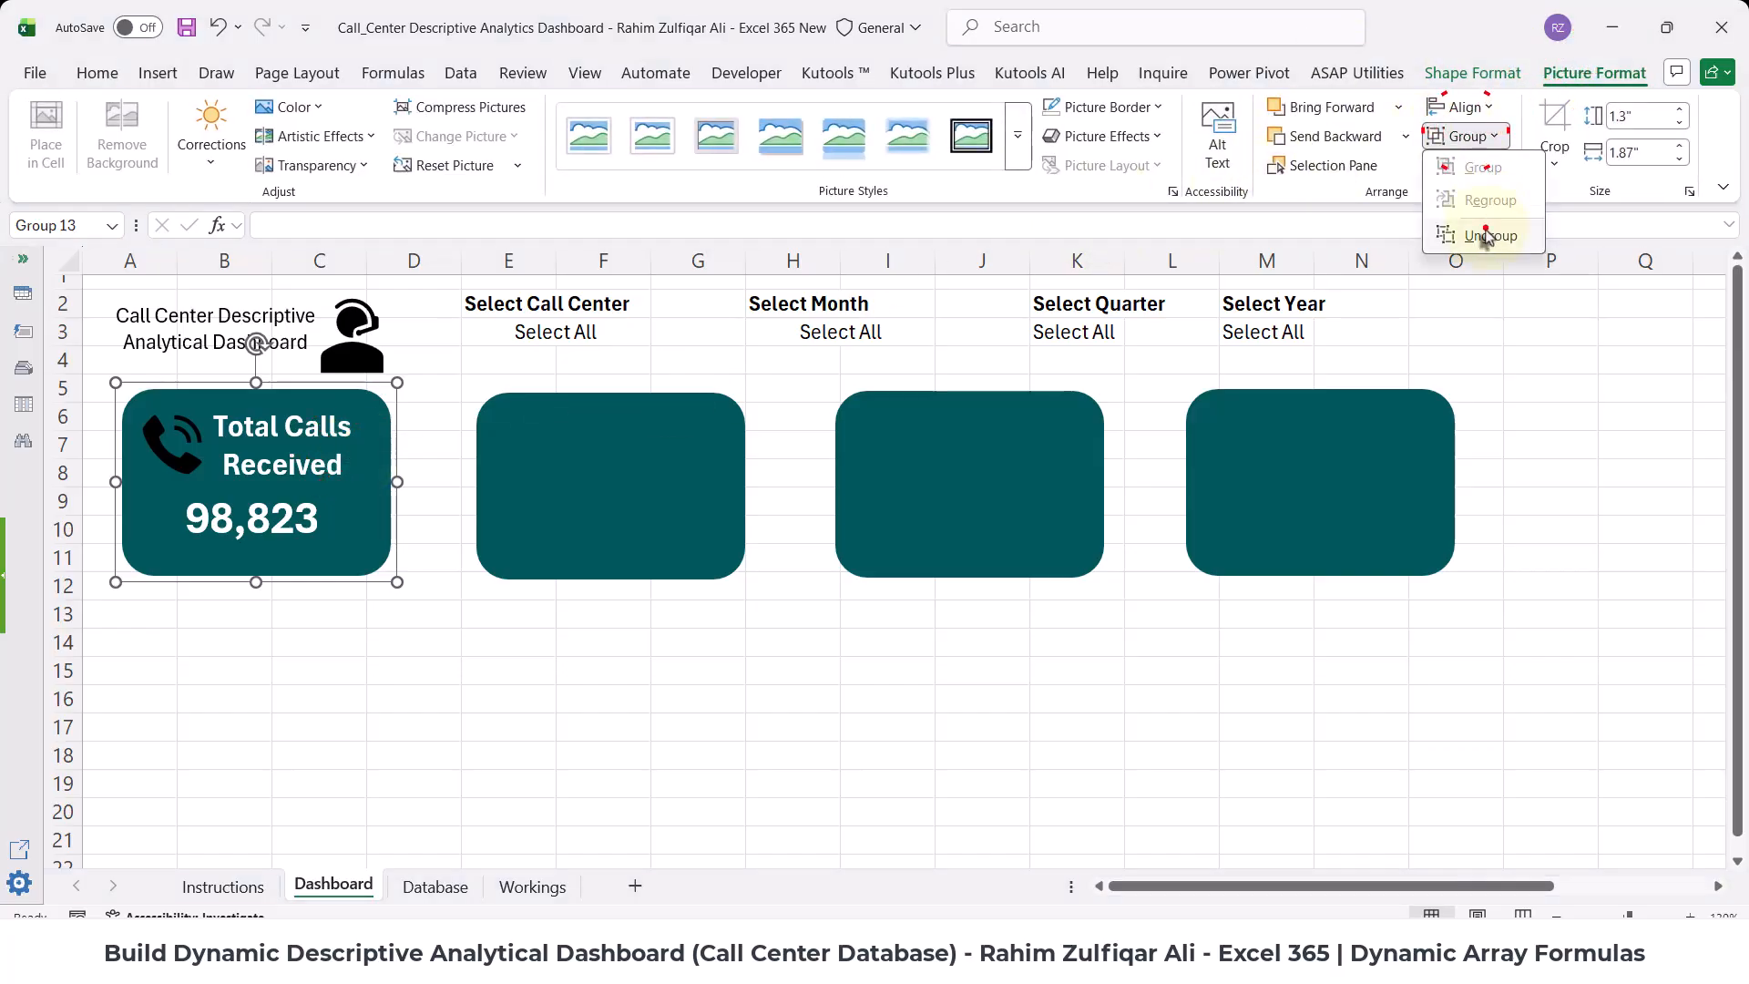
pyautogui.click(1487, 237)
pyautogui.click(373, 646)
# - Copy the Total Calls Received label text box onto the second card and link the copy to =Workings!K5
pyautogui.click(351, 492)
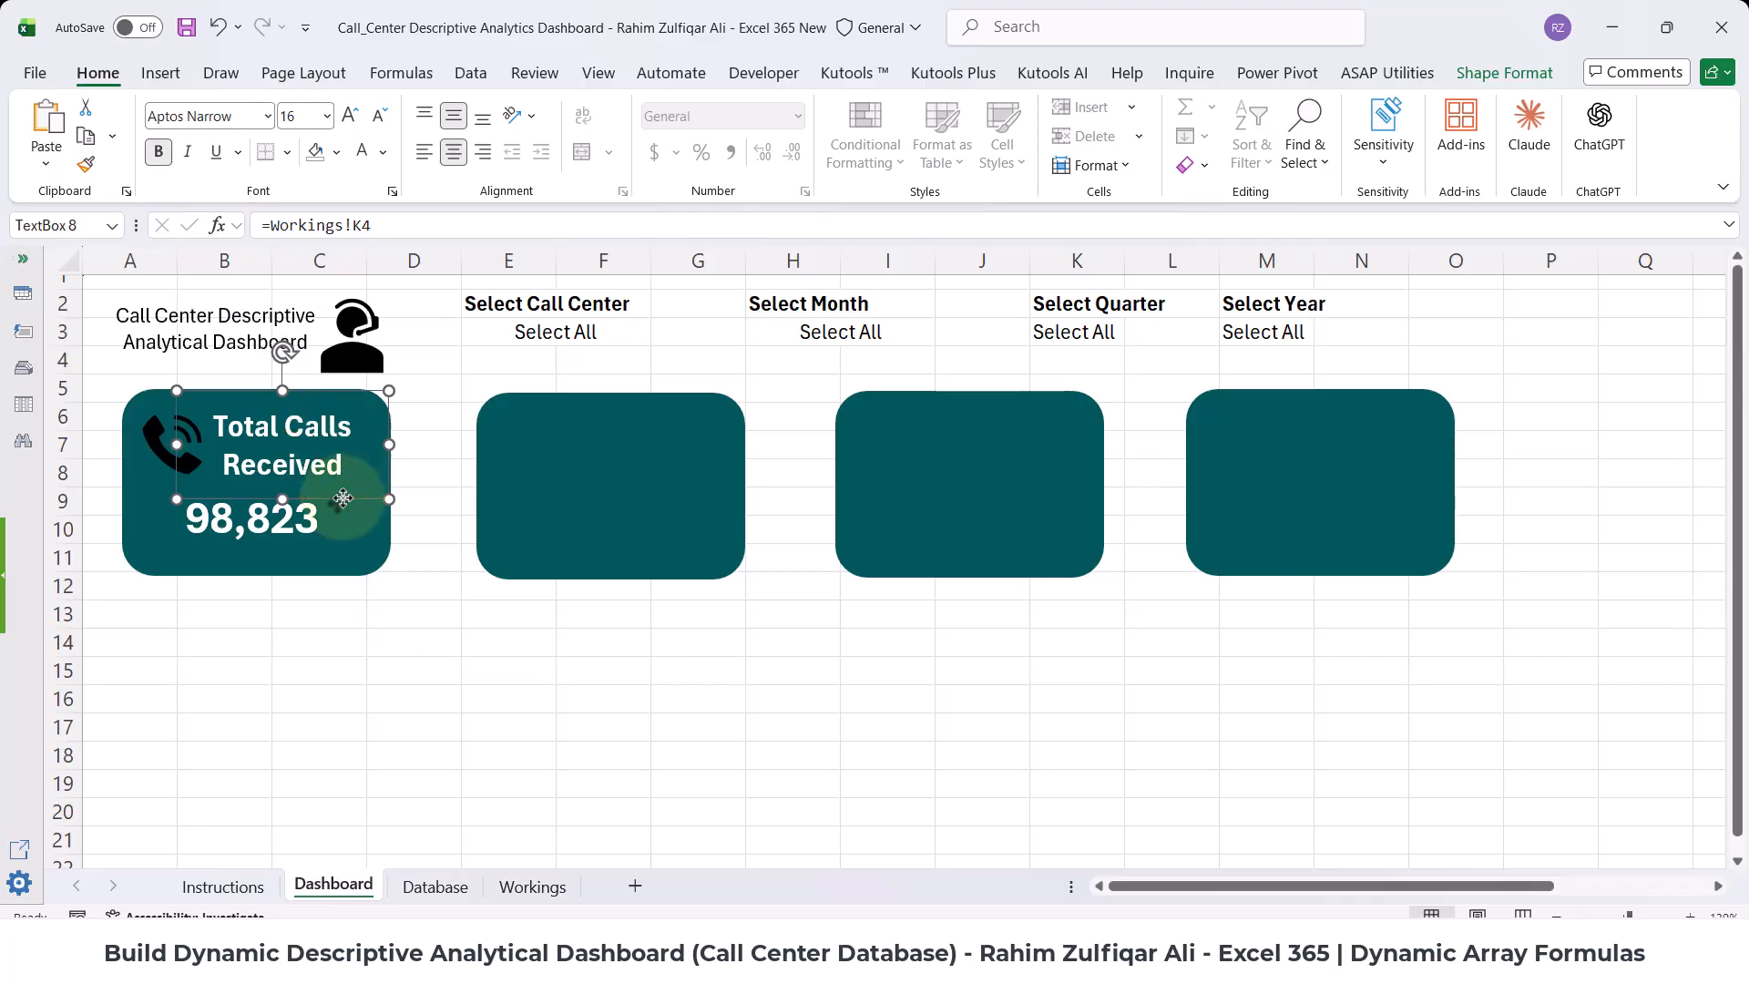
pyautogui.moveTo(342, 498); pyautogui.dragTo(690, 510)
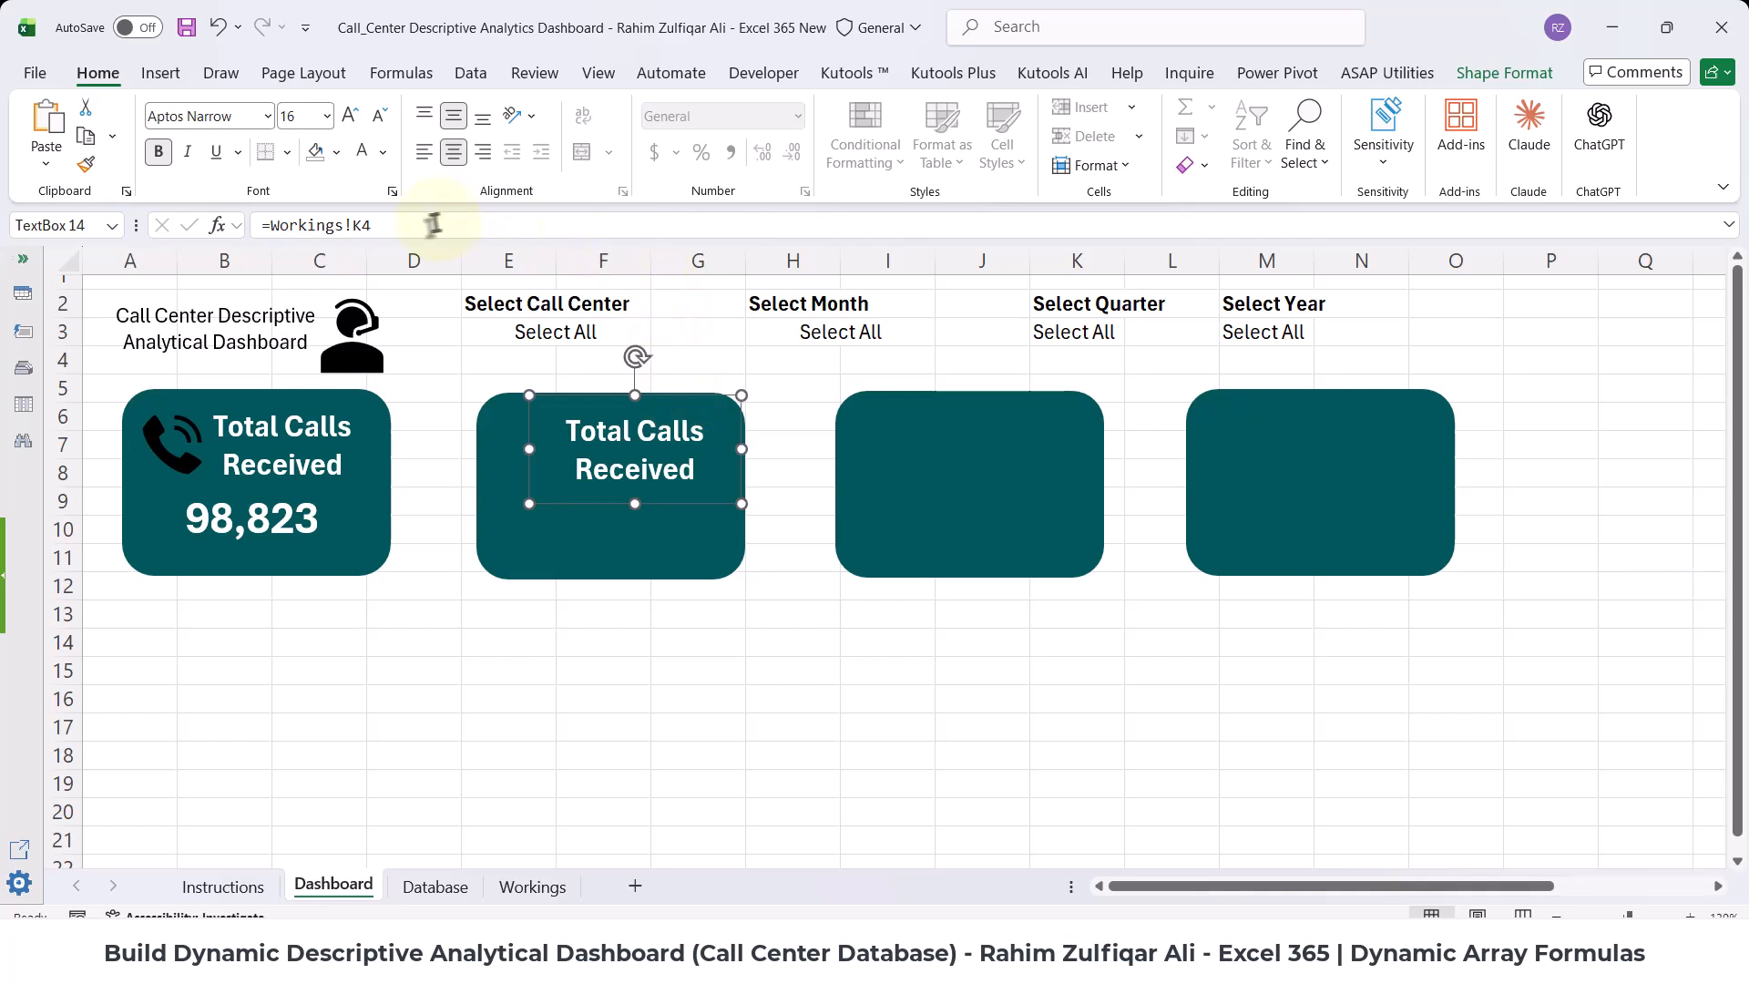
pyautogui.moveTo(361, 227); pyautogui.dragTo(423, 234)
pyautogui.write('5')
pyautogui.press('Return')
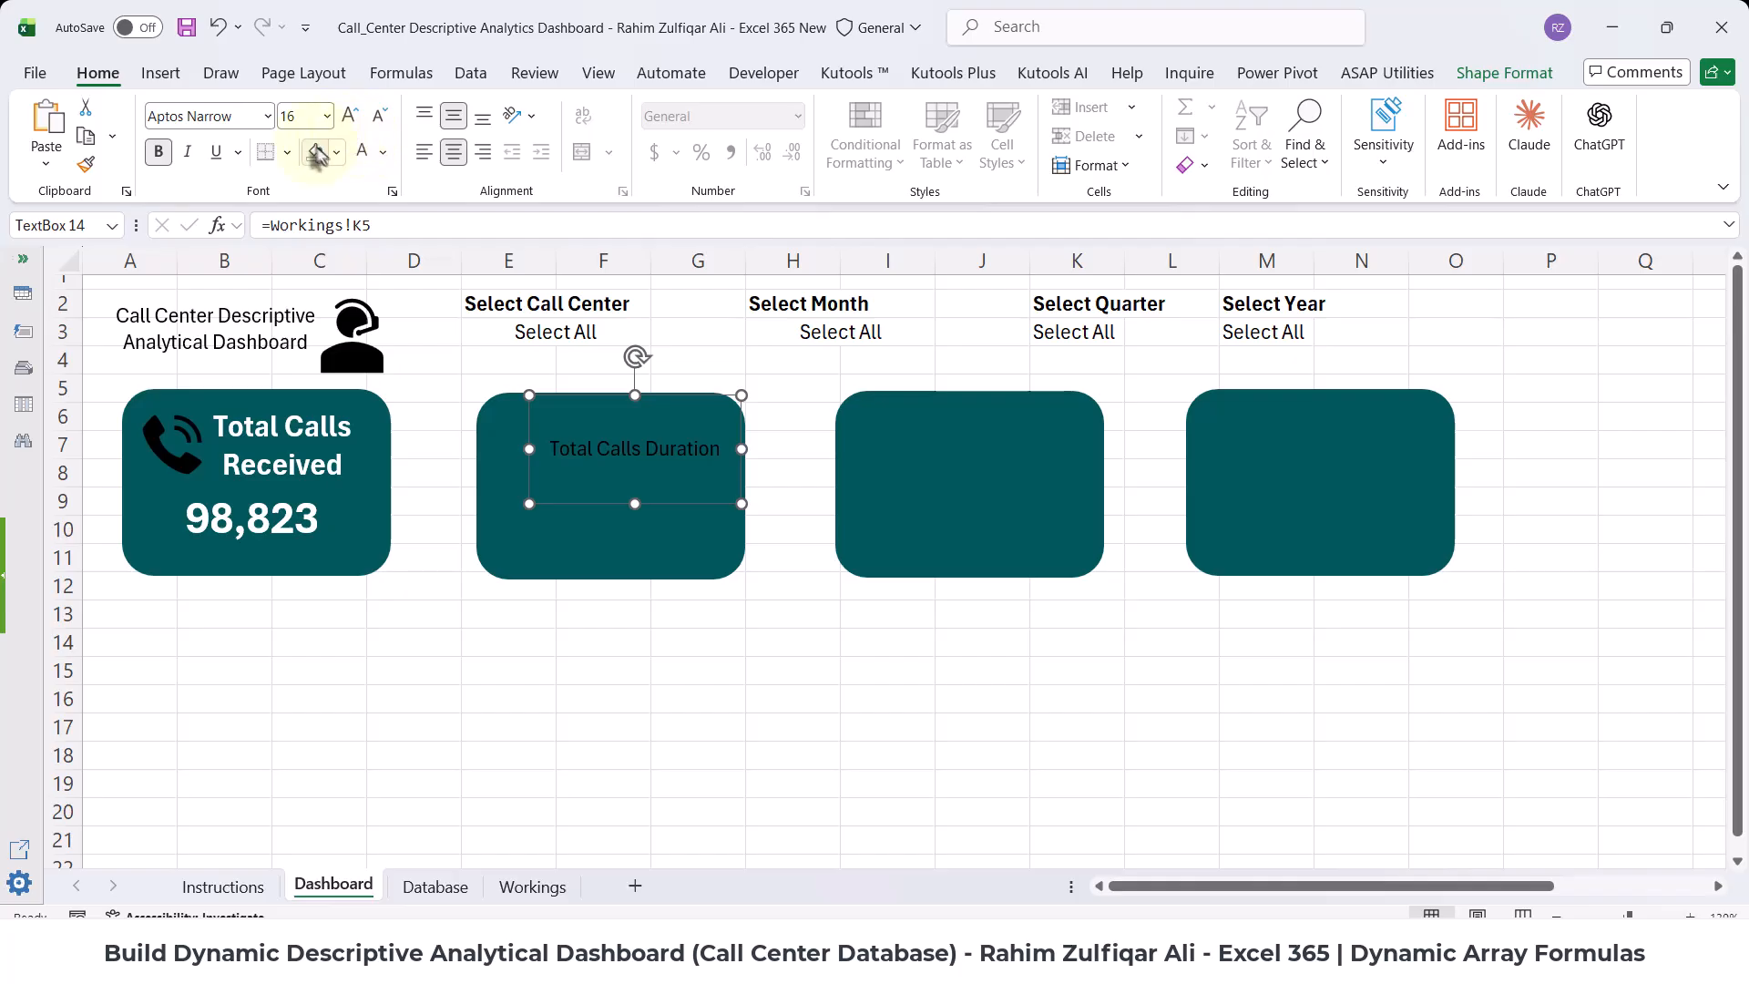
# - Format the second card's label text box with white font at size 16
pyautogui.click(351, 115)
pyautogui.click(363, 151)
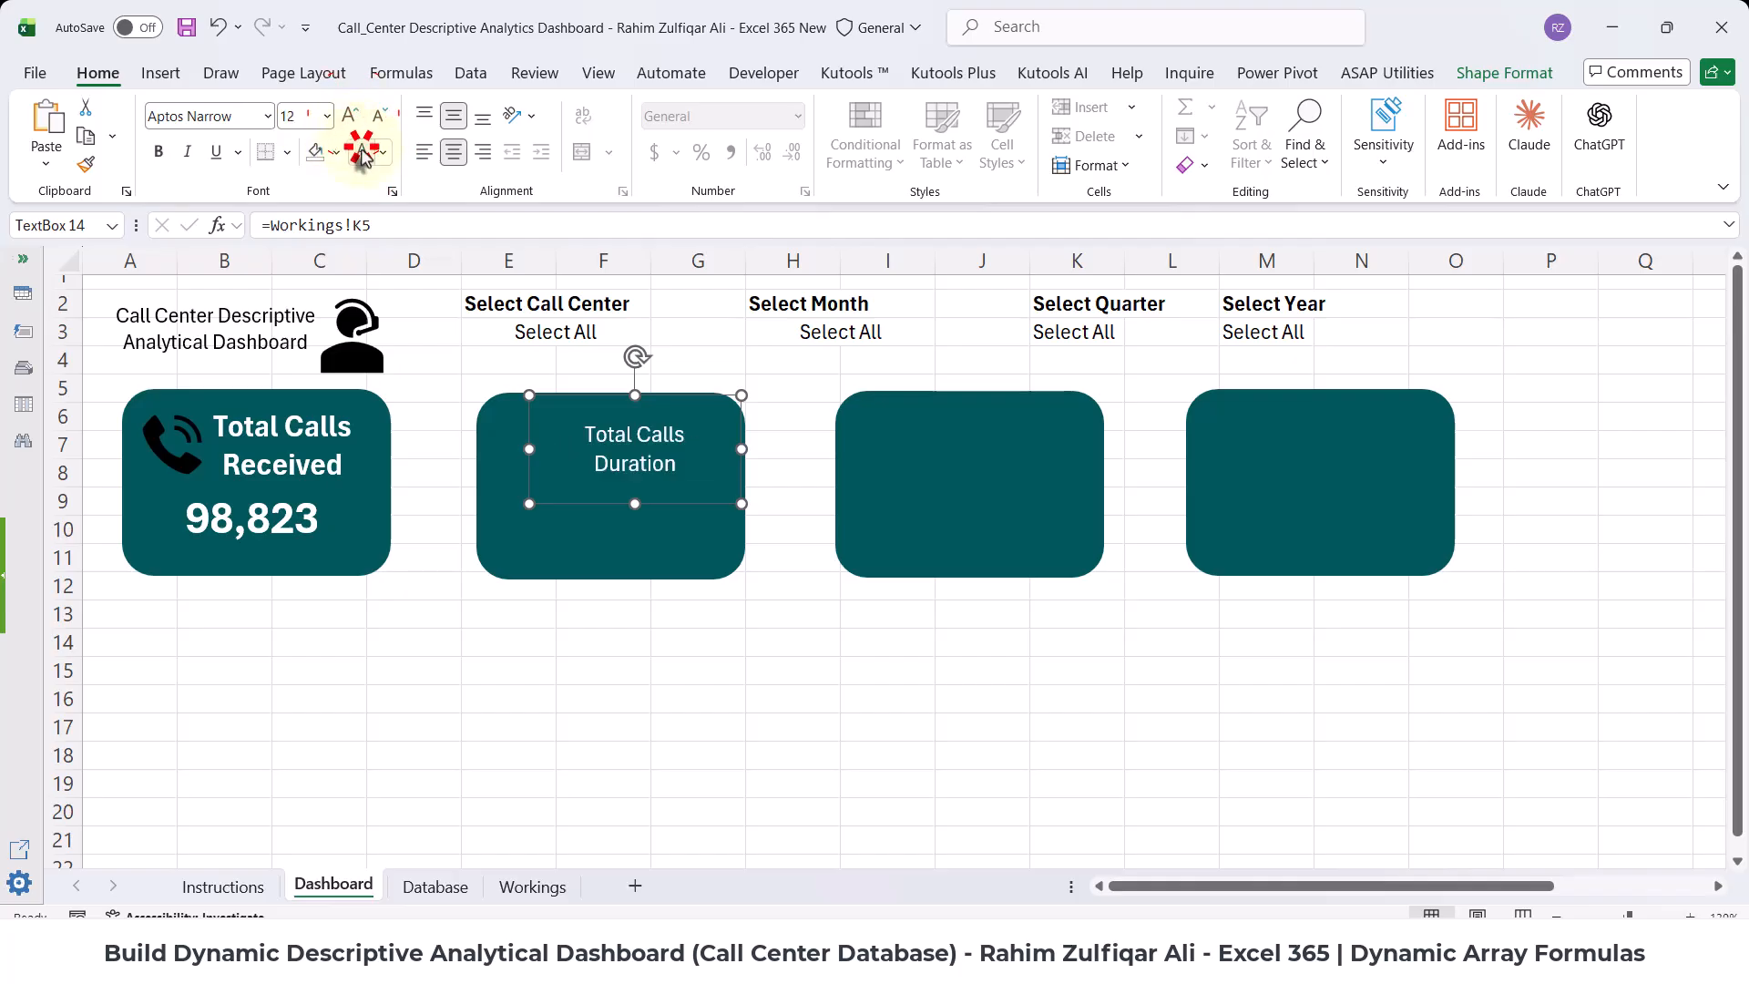
pyautogui.click(348, 116)
pyautogui.click(349, 116)
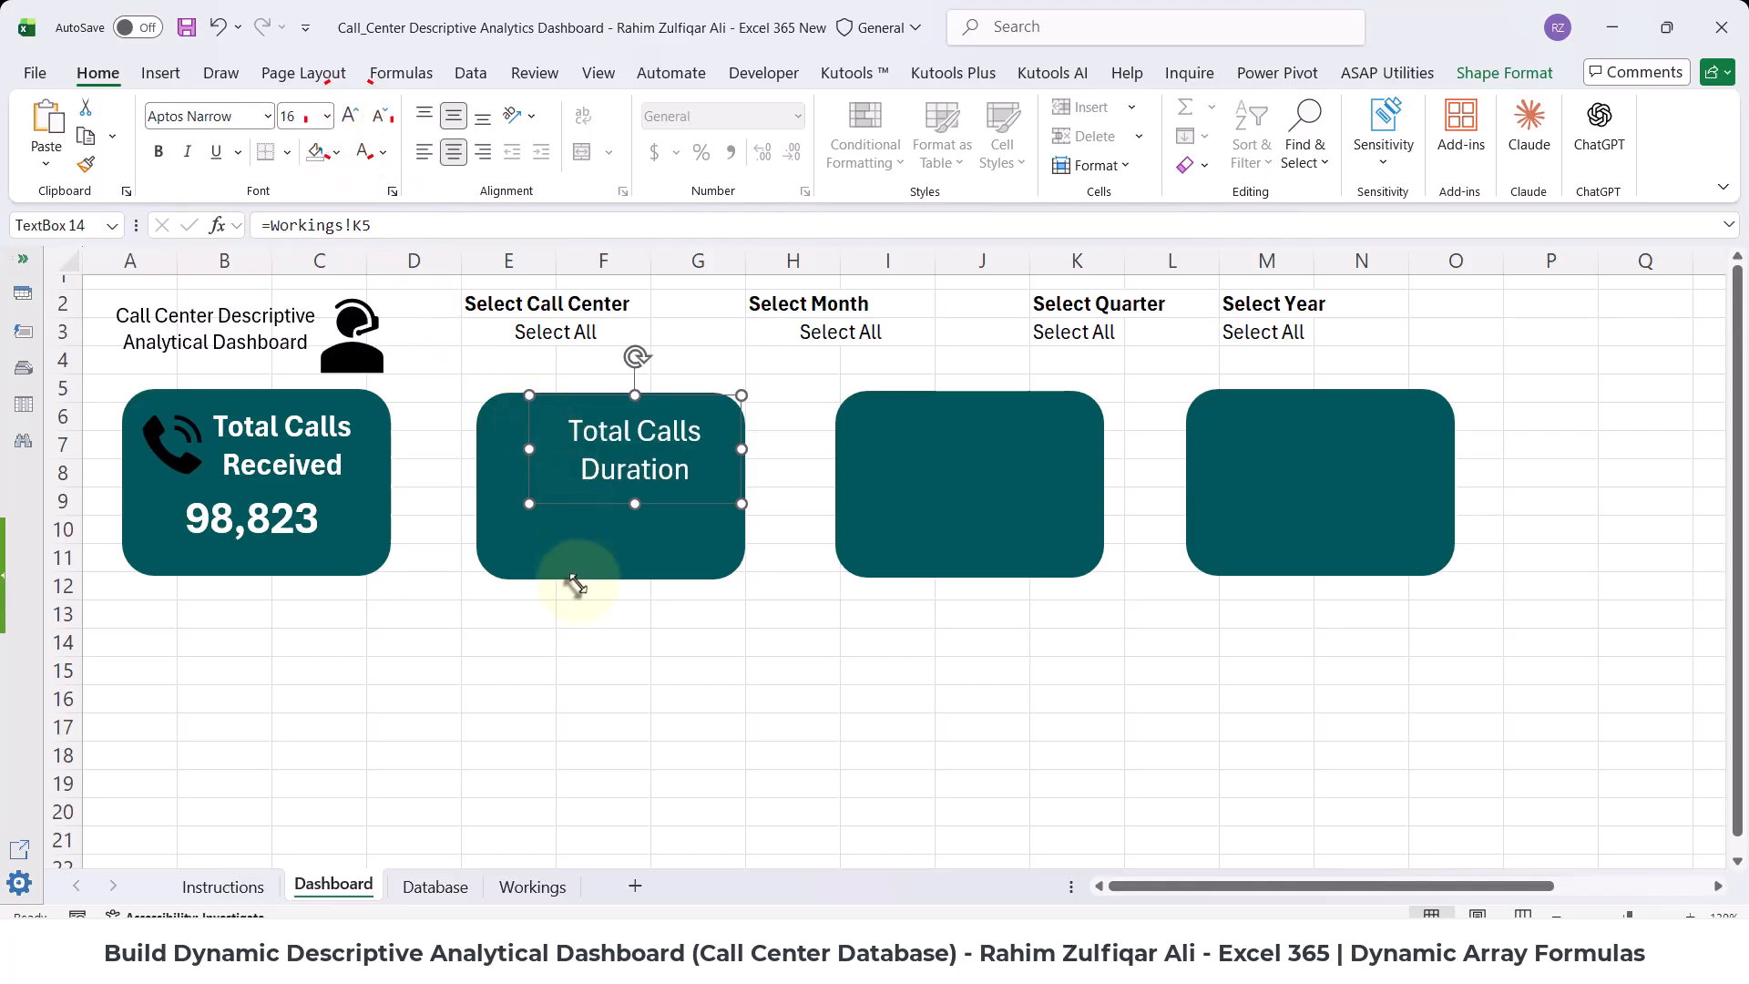
# - Copy the first card's value text box onto the second card and link the copy to =Workings!L5
pyautogui.click(263, 538)
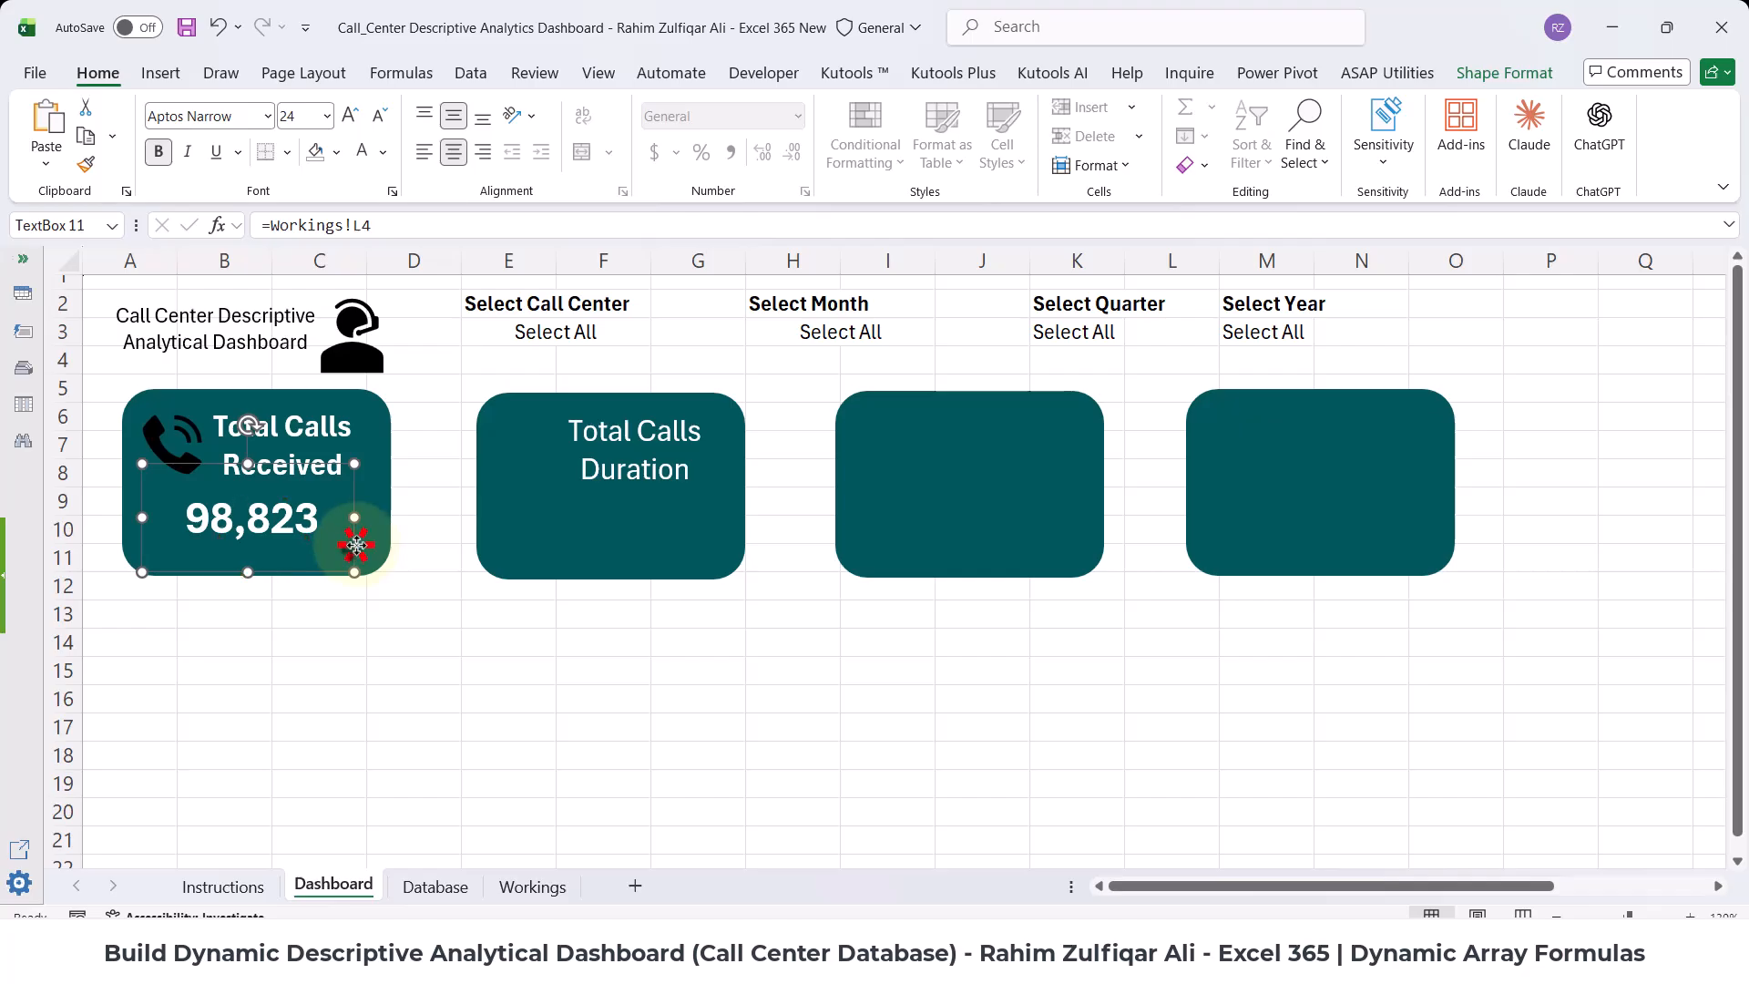
pyautogui.hotkey('ctrl', 'd')
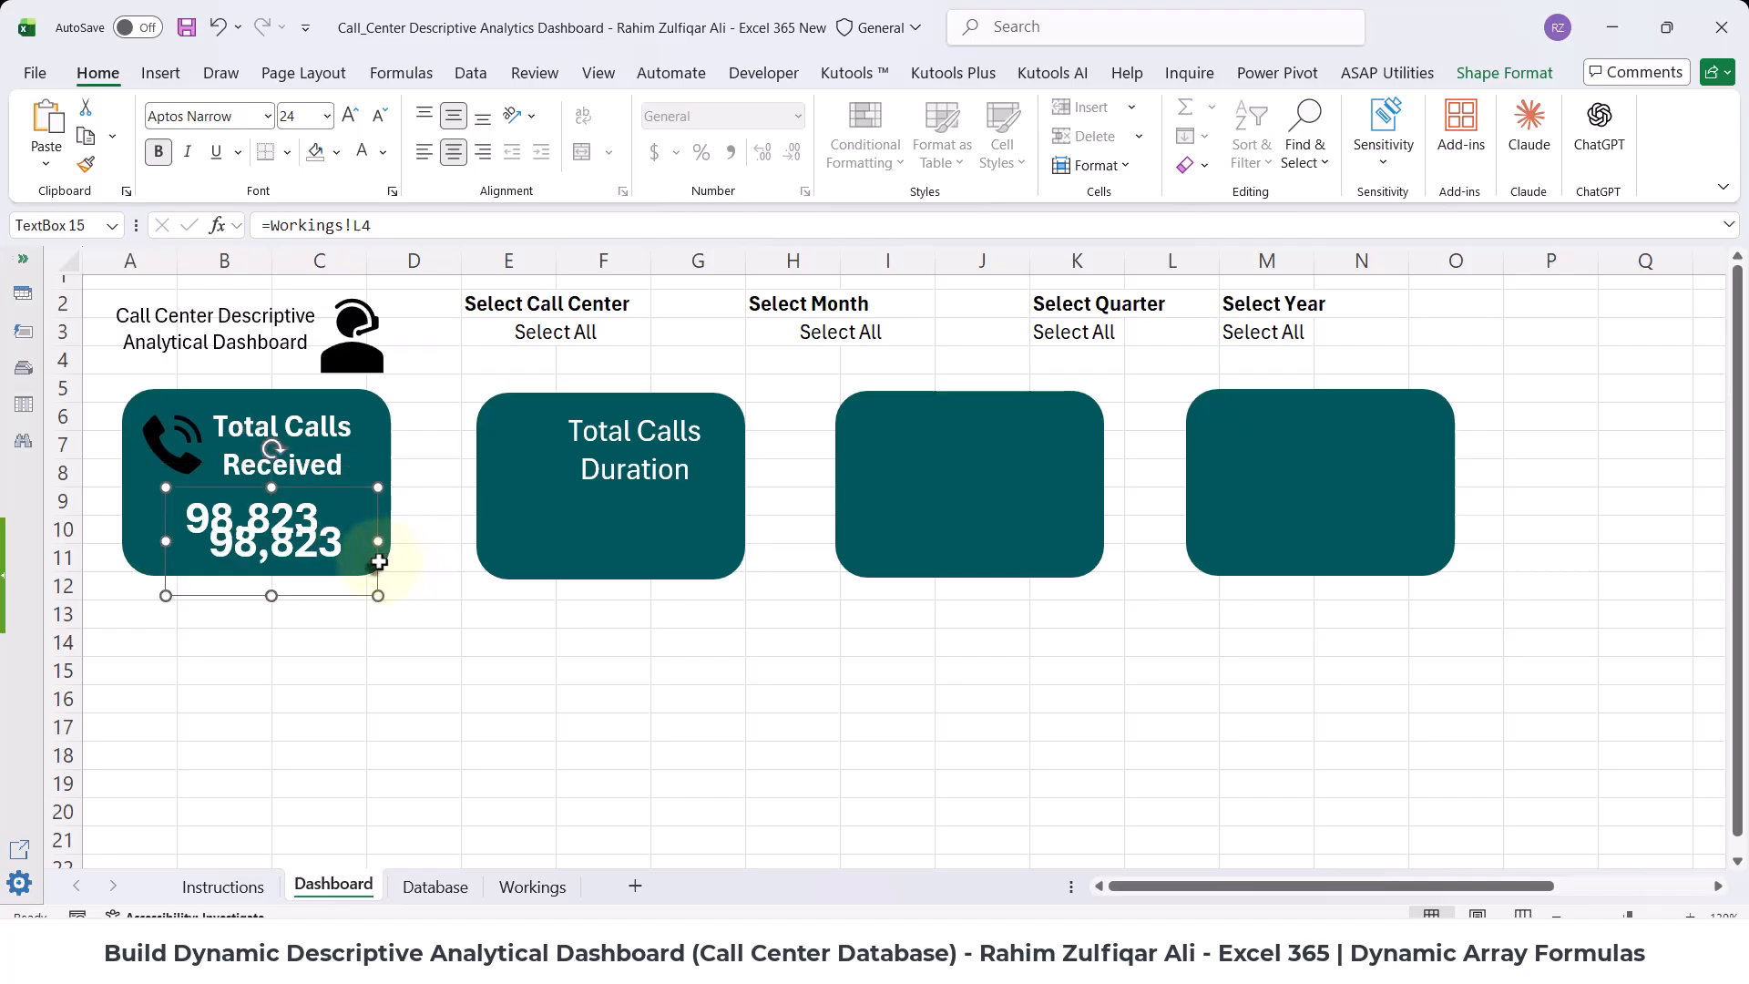
pyautogui.moveTo(378, 562); pyautogui.dragTo(714, 552)
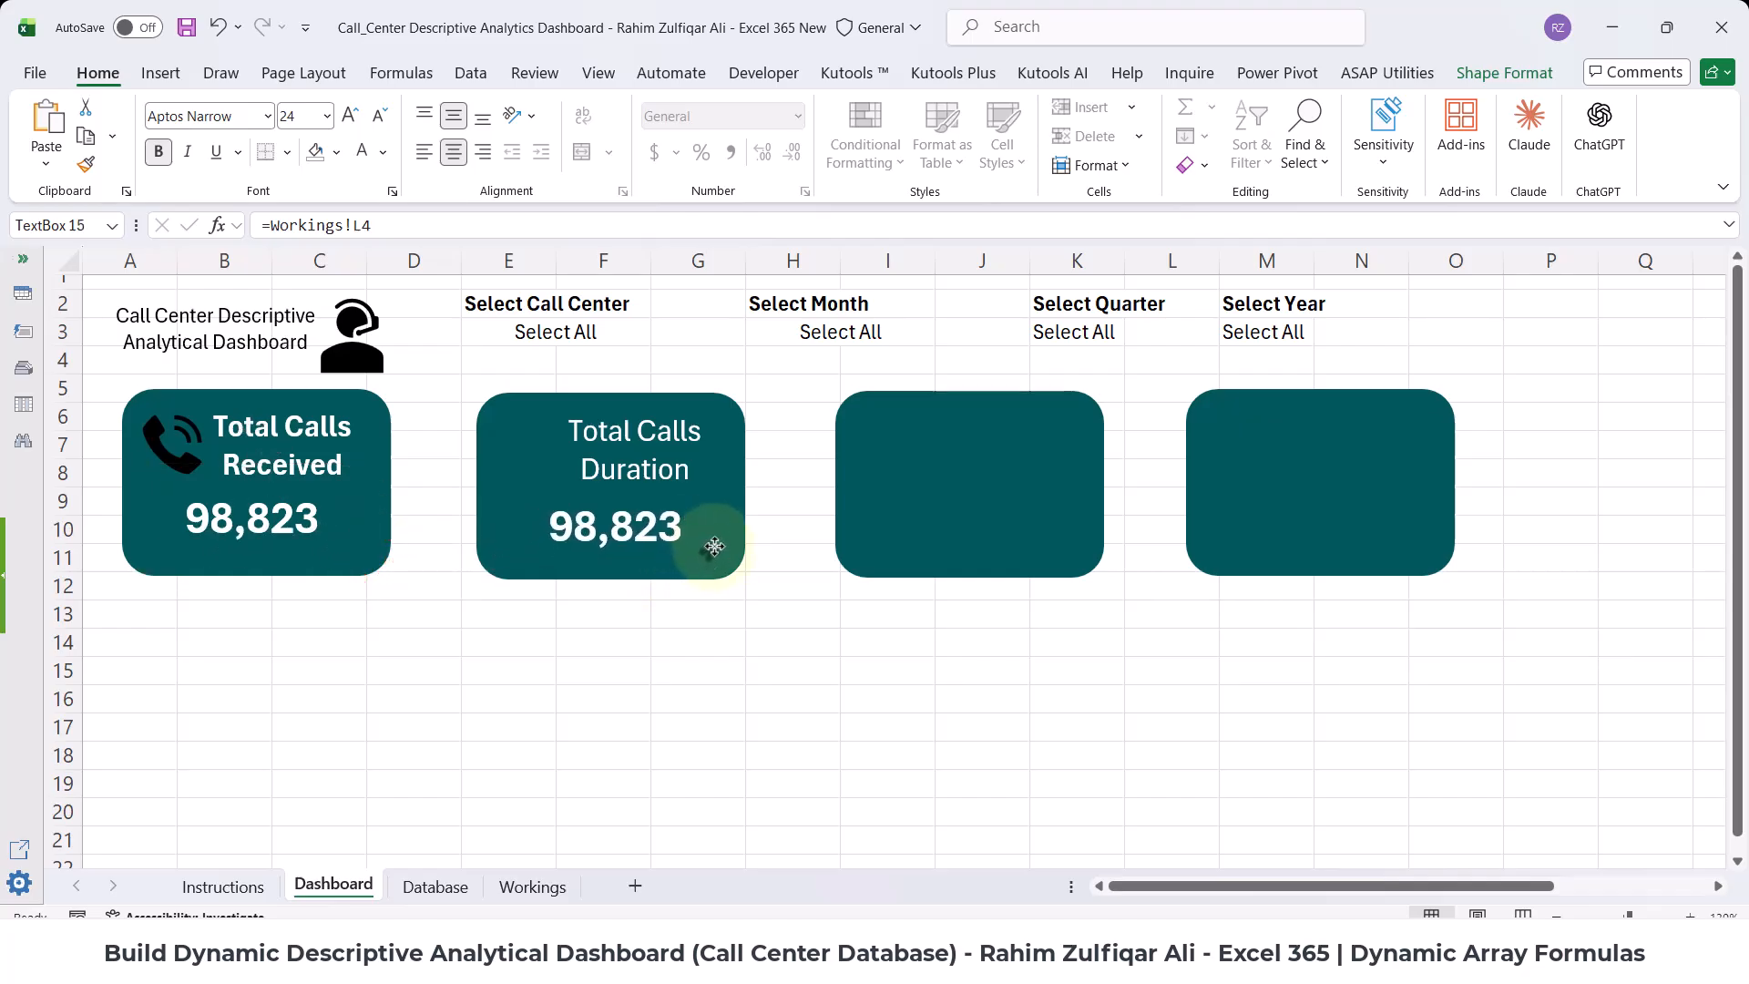
pyautogui.moveTo(362, 225); pyautogui.dragTo(379, 223)
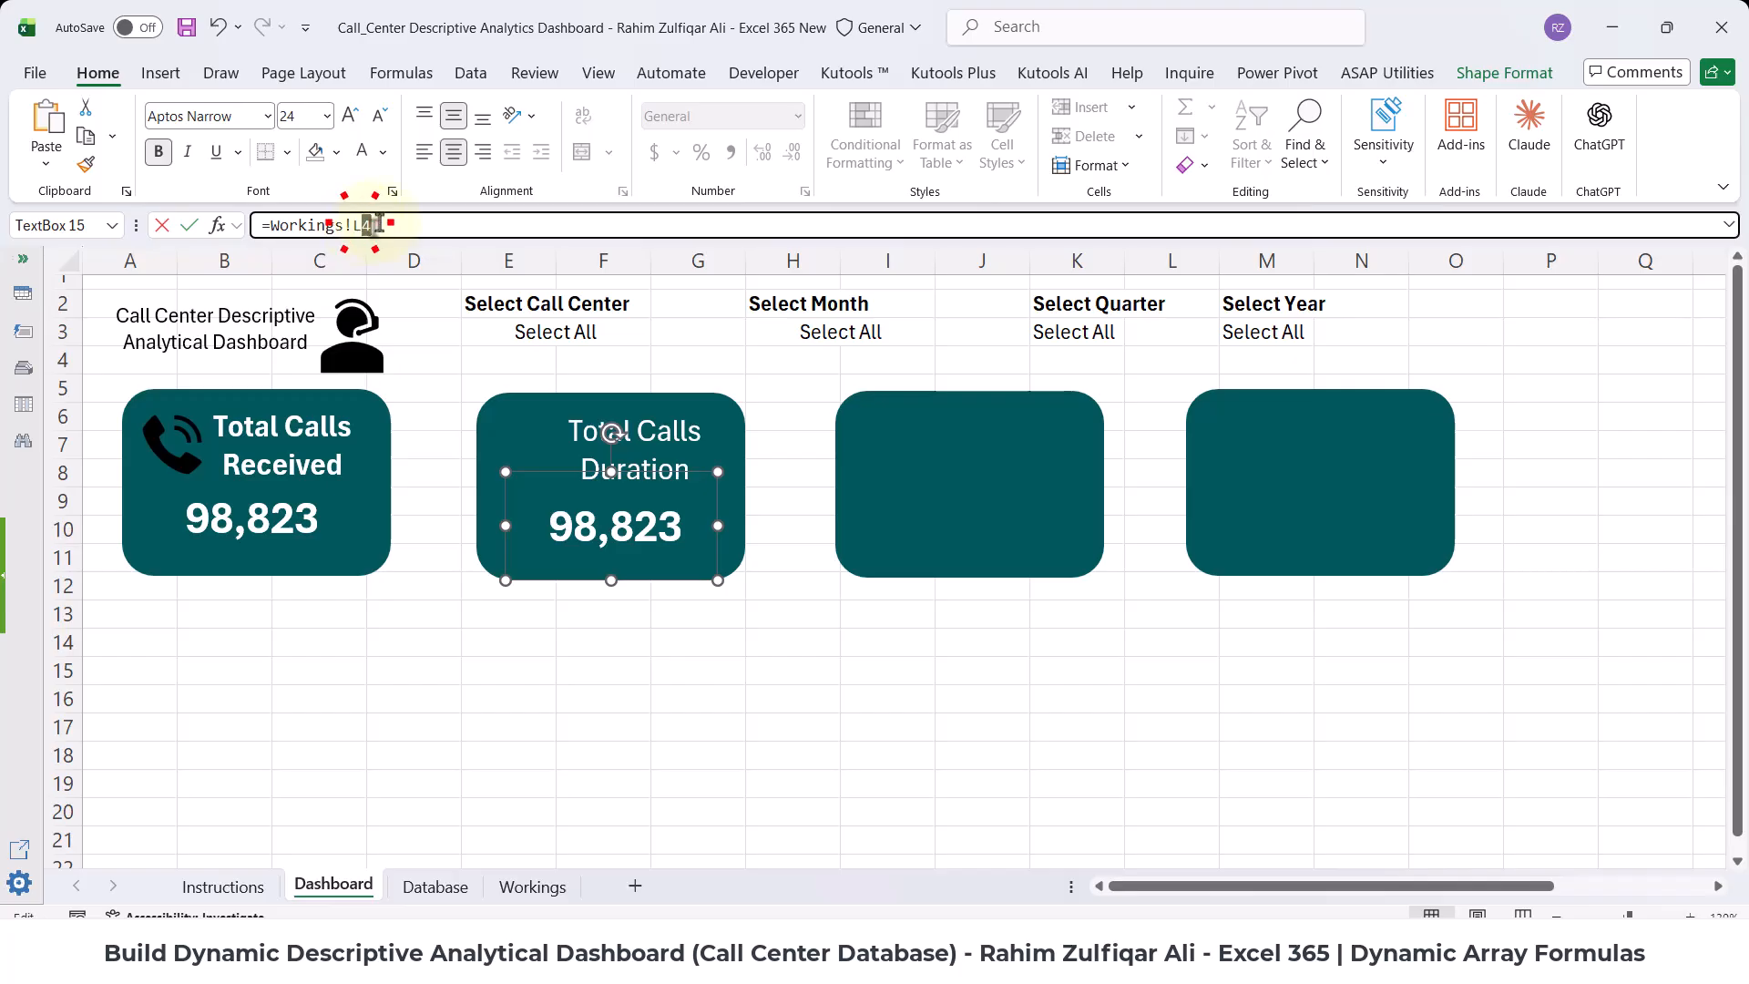
pyautogui.press('Return')
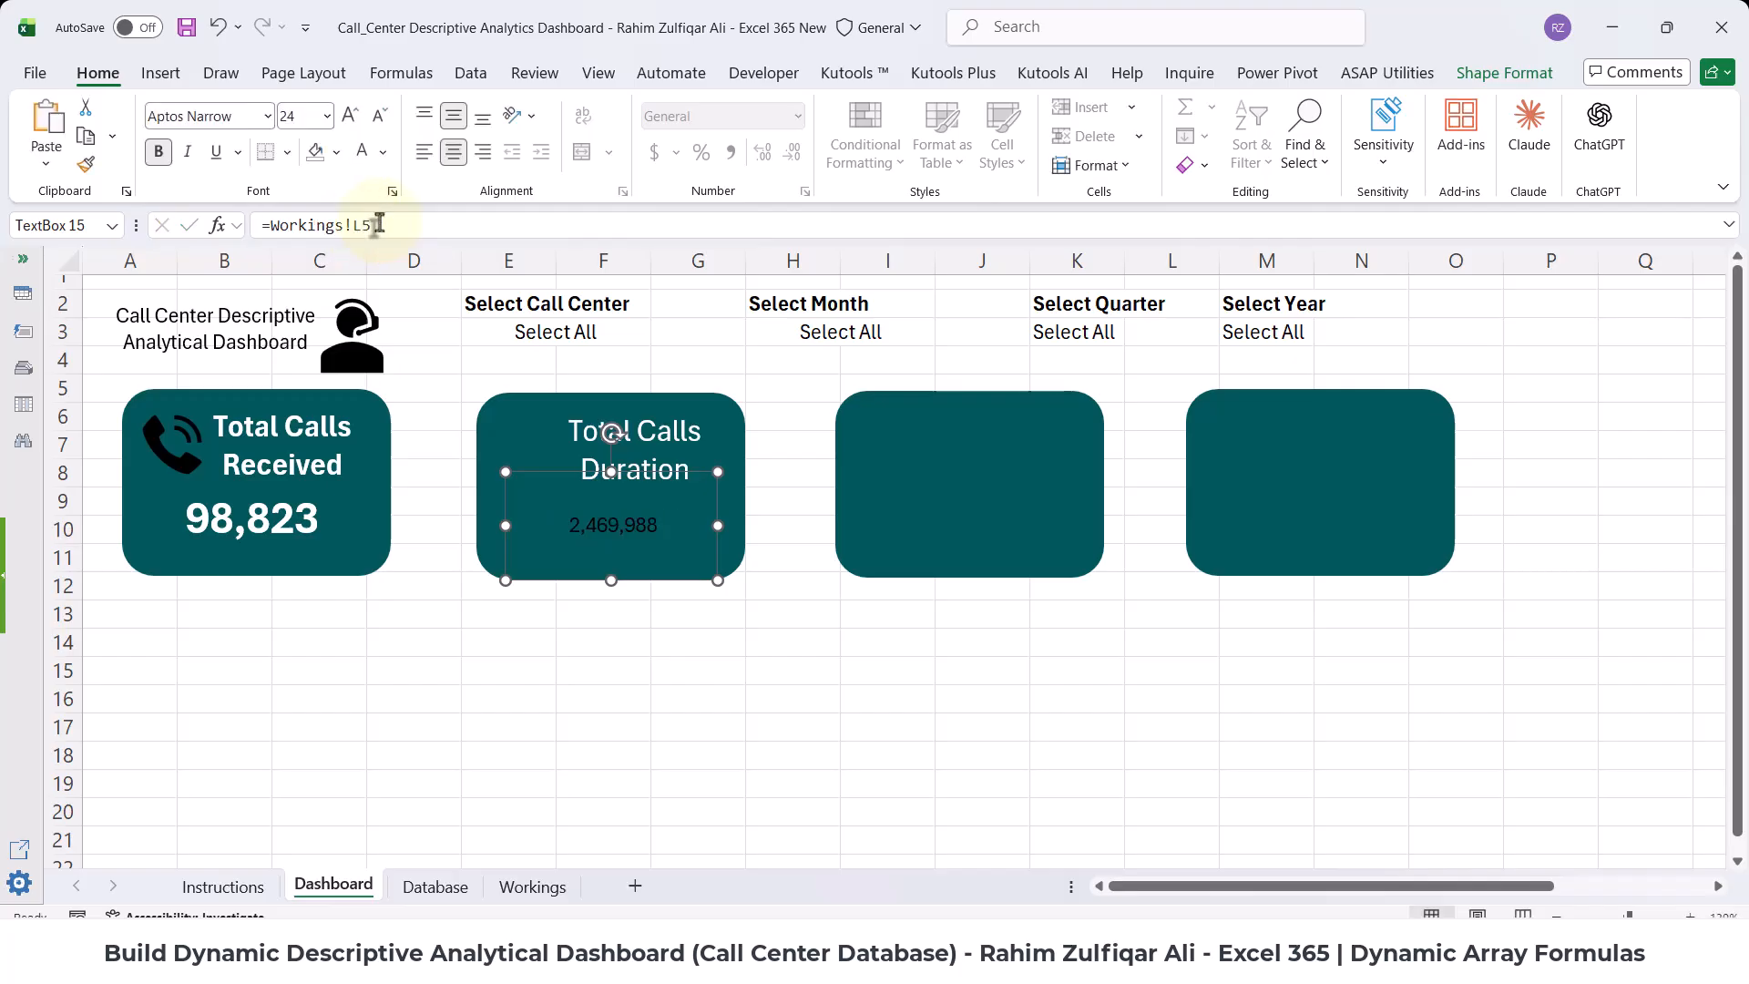
# - Format the second card's value text box with bold white font at size 18
pyautogui.click(349, 116)
pyautogui.click(349, 116)
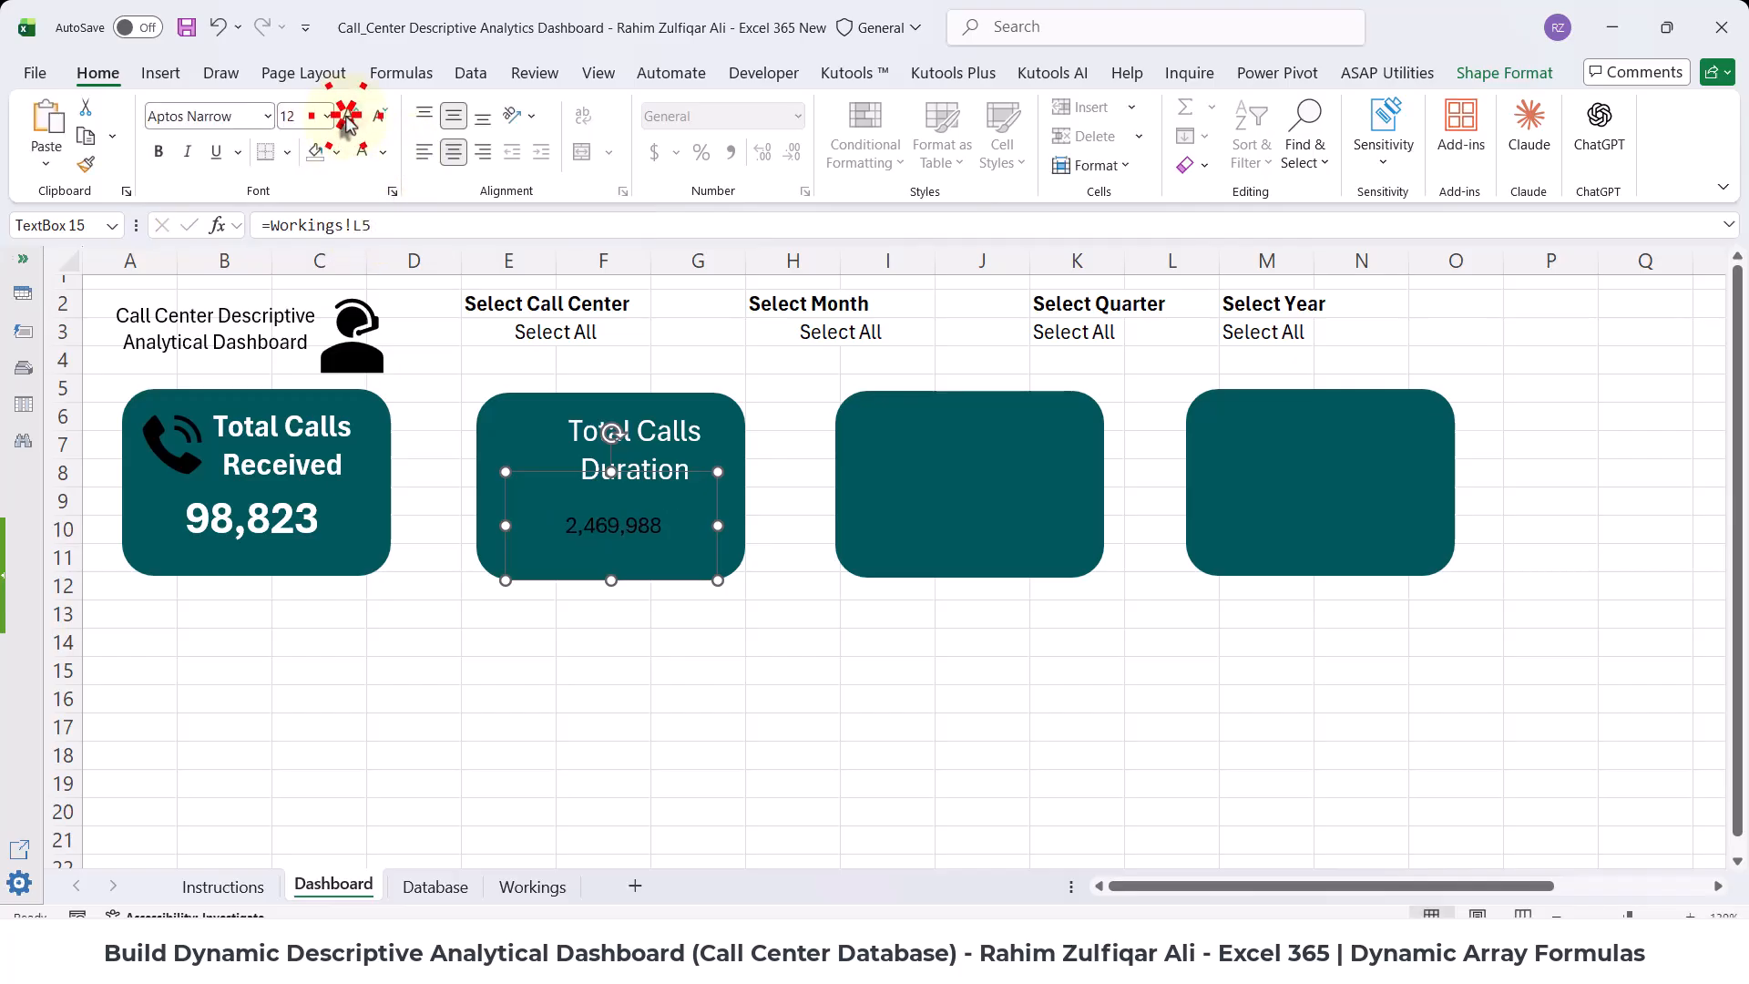
pyautogui.click(349, 115)
pyautogui.click(348, 117)
pyautogui.hotkey('ctrl', 'b')
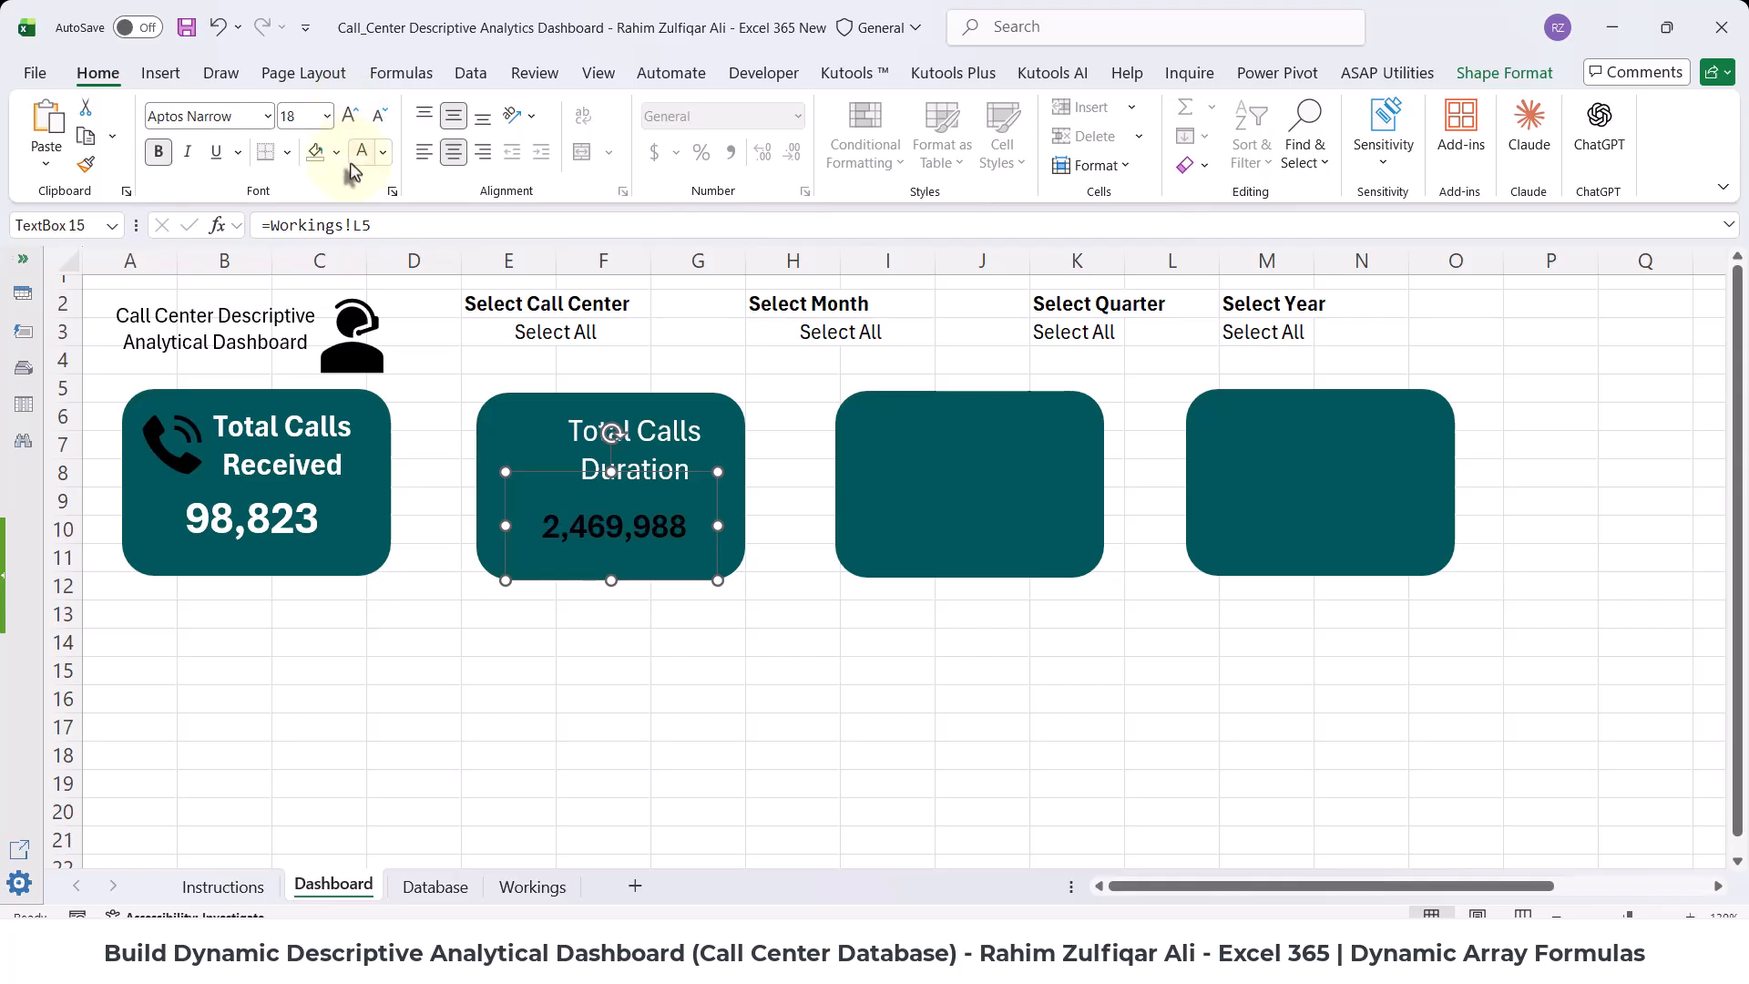
pyautogui.click(362, 152)
pyautogui.click(524, 675)
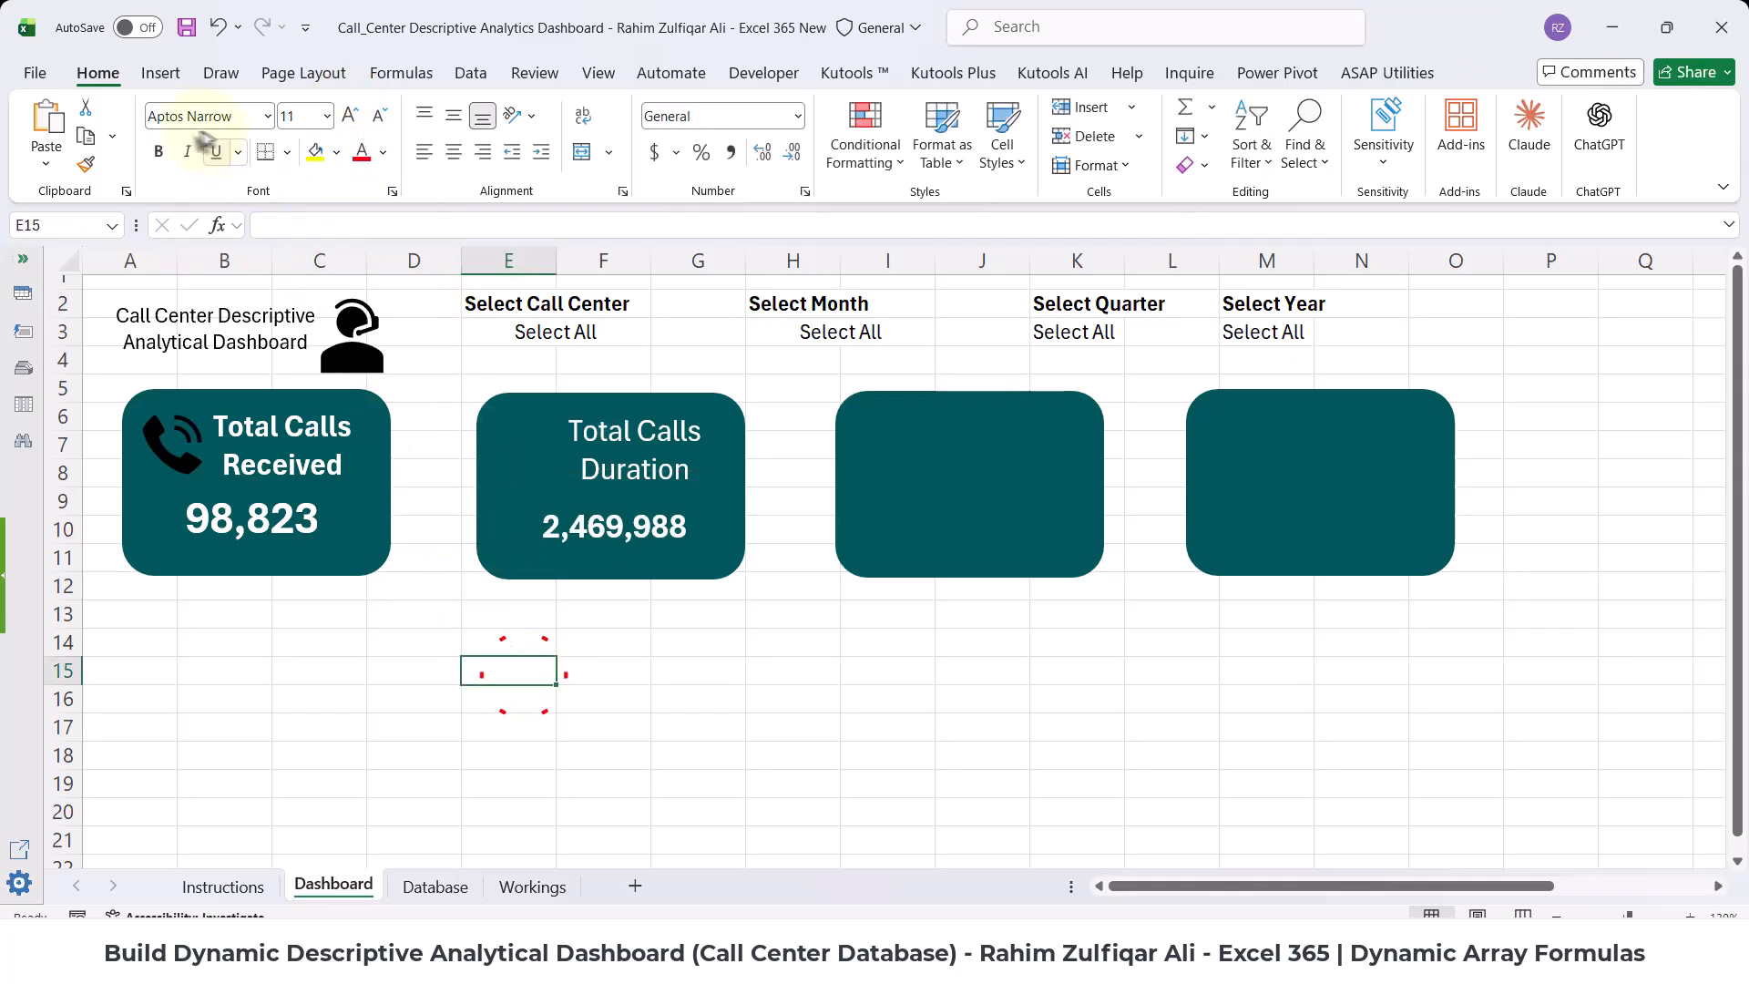
# - Insert the Clock picture from the Descriptive Analytics Dashboard folder, placed over the cells
pyautogui.click(160, 78)
pyautogui.click(351, 173)
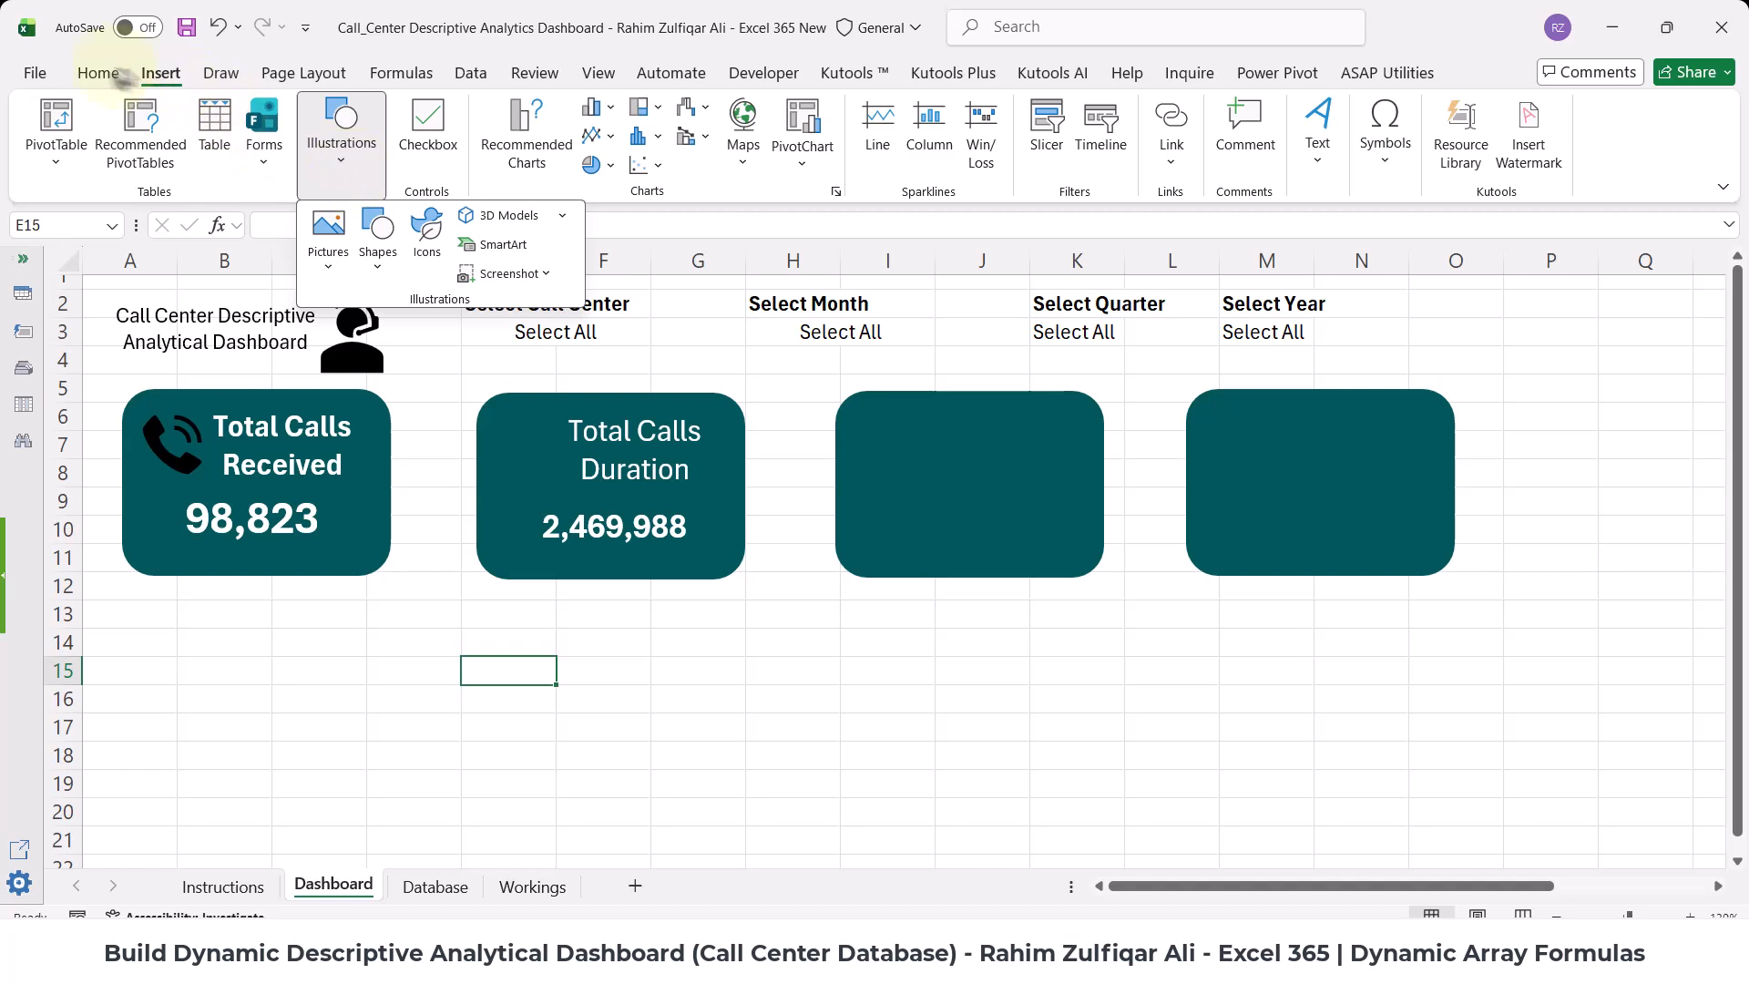
pyautogui.click(327, 238)
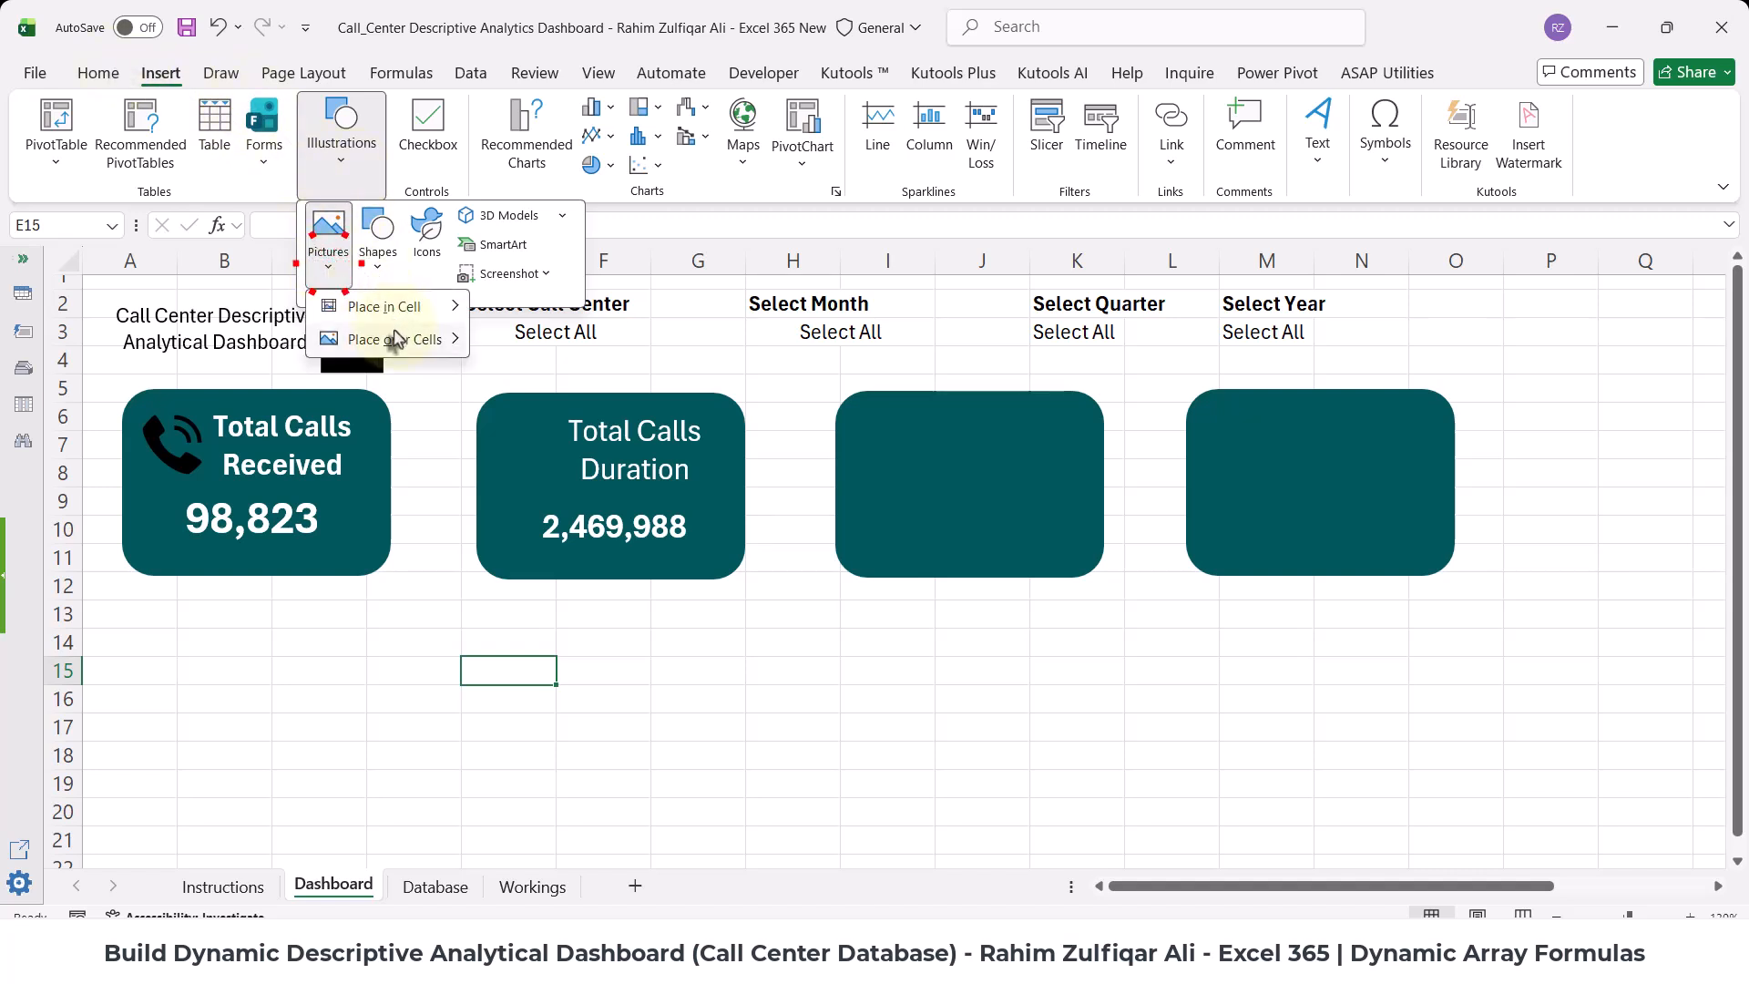
pyautogui.moveTo(417, 344)
pyautogui.click(543, 374)
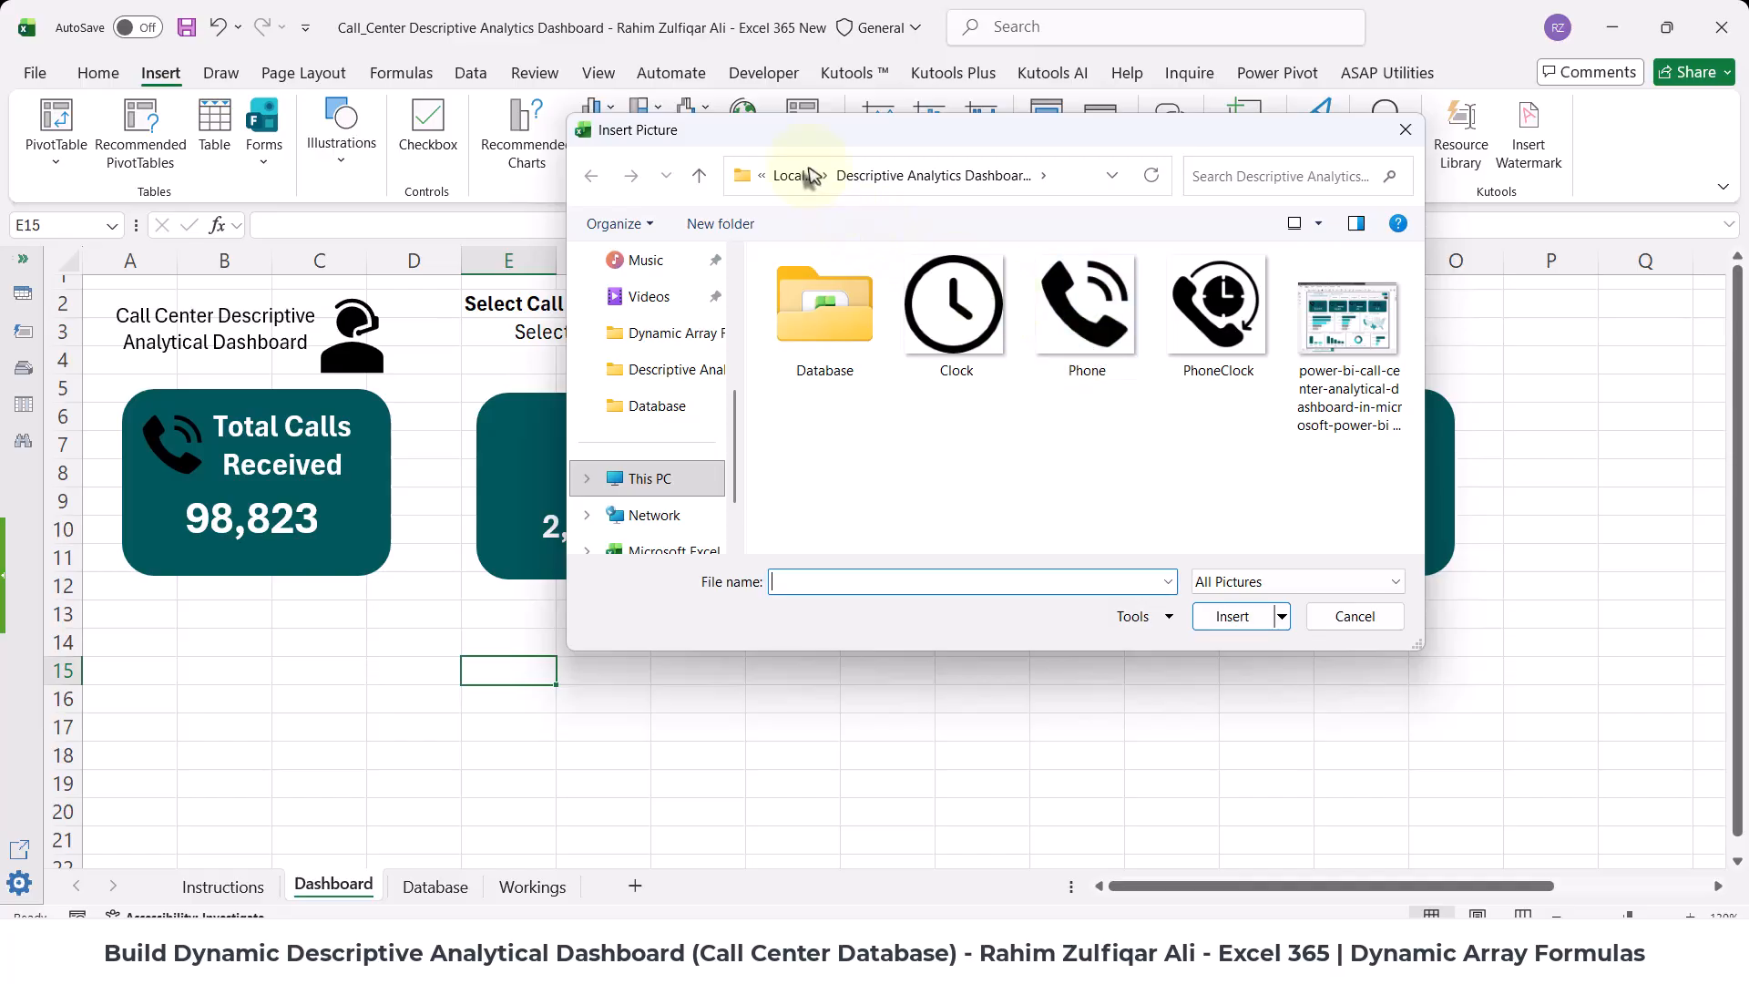
pyautogui.moveTo(793, 137); pyautogui.dragTo(997, 180)
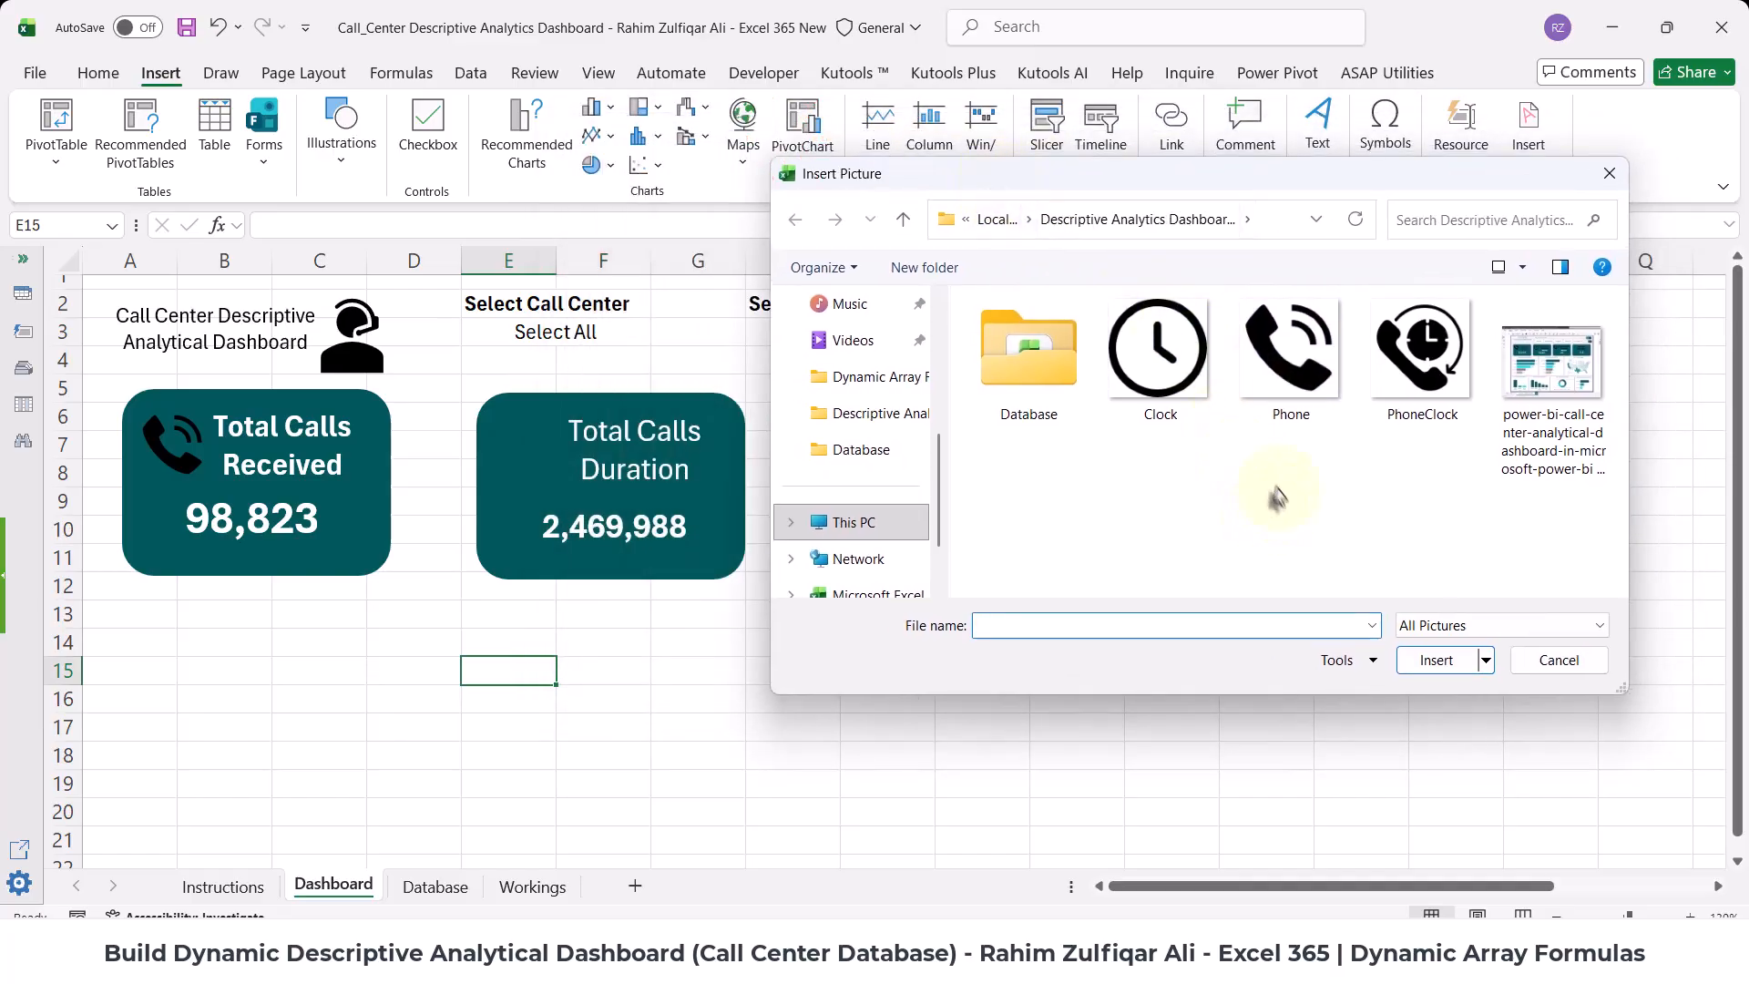
pyautogui.doubleClick(1156, 351)
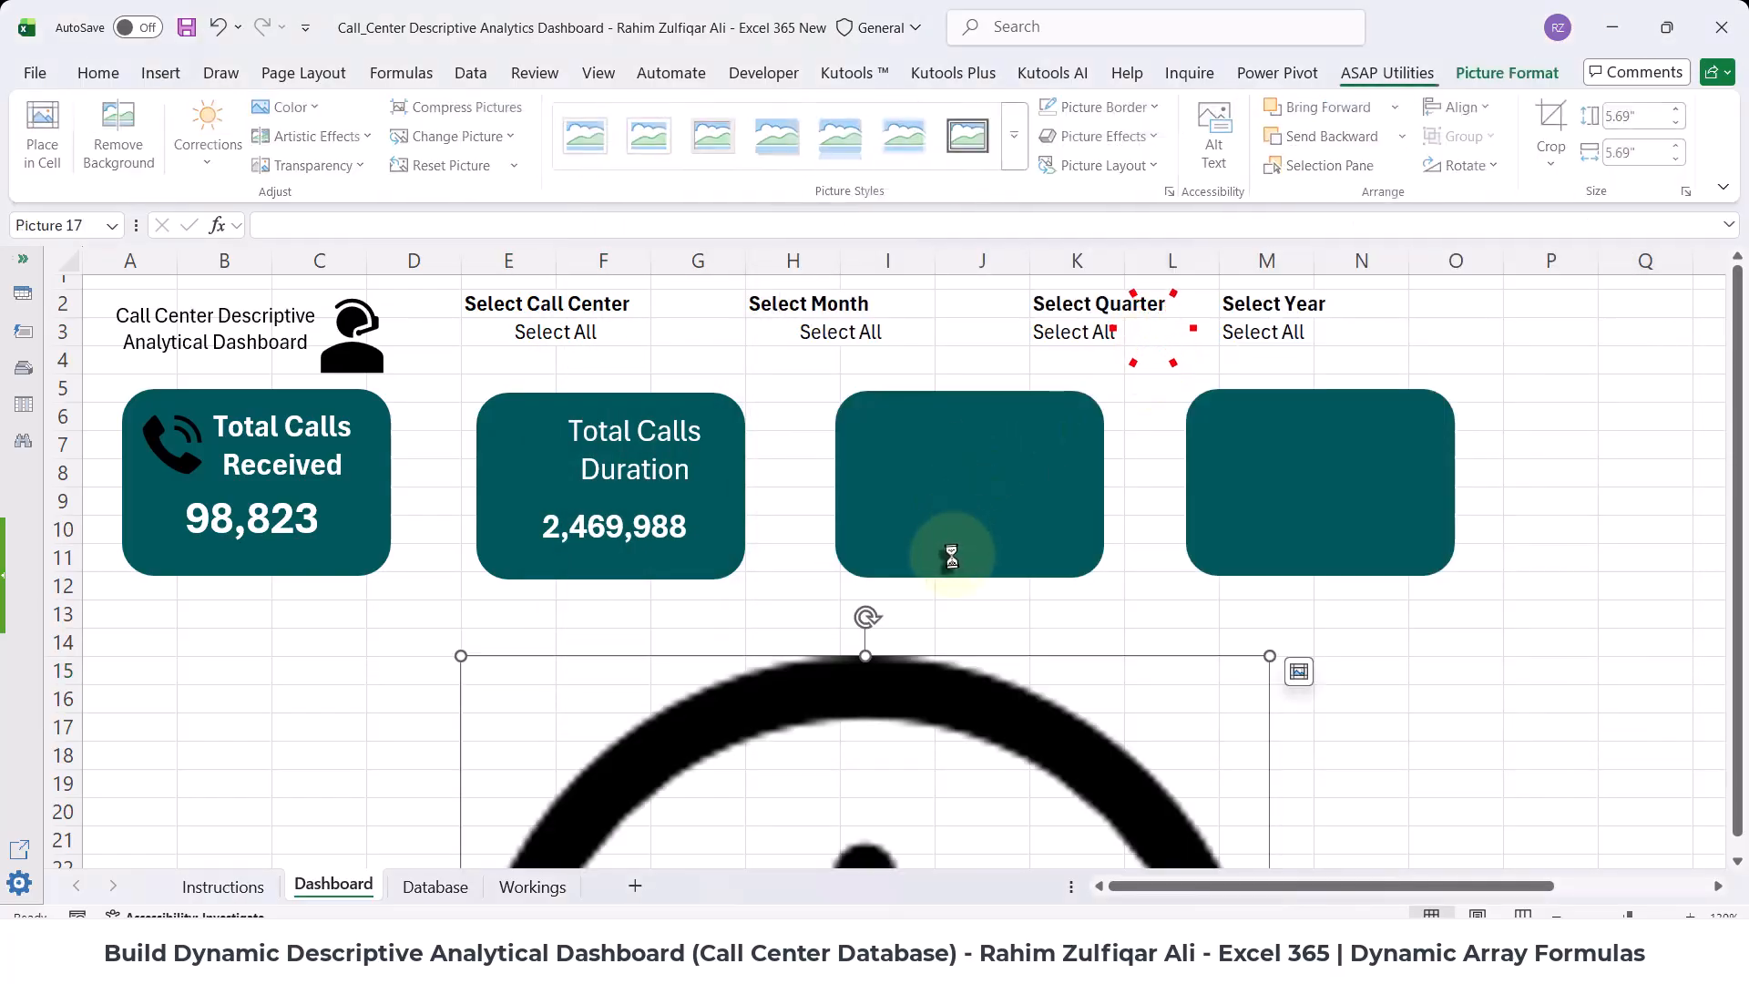
# - Shrink the clock picture to about 0.48" square and place it beside the Total Calls Duration label on the second card
pyautogui.moveTo(765, 666); pyautogui.dragTo(999, 751)
pyautogui.moveTo(1043, 799); pyautogui.dragTo(785, 399)
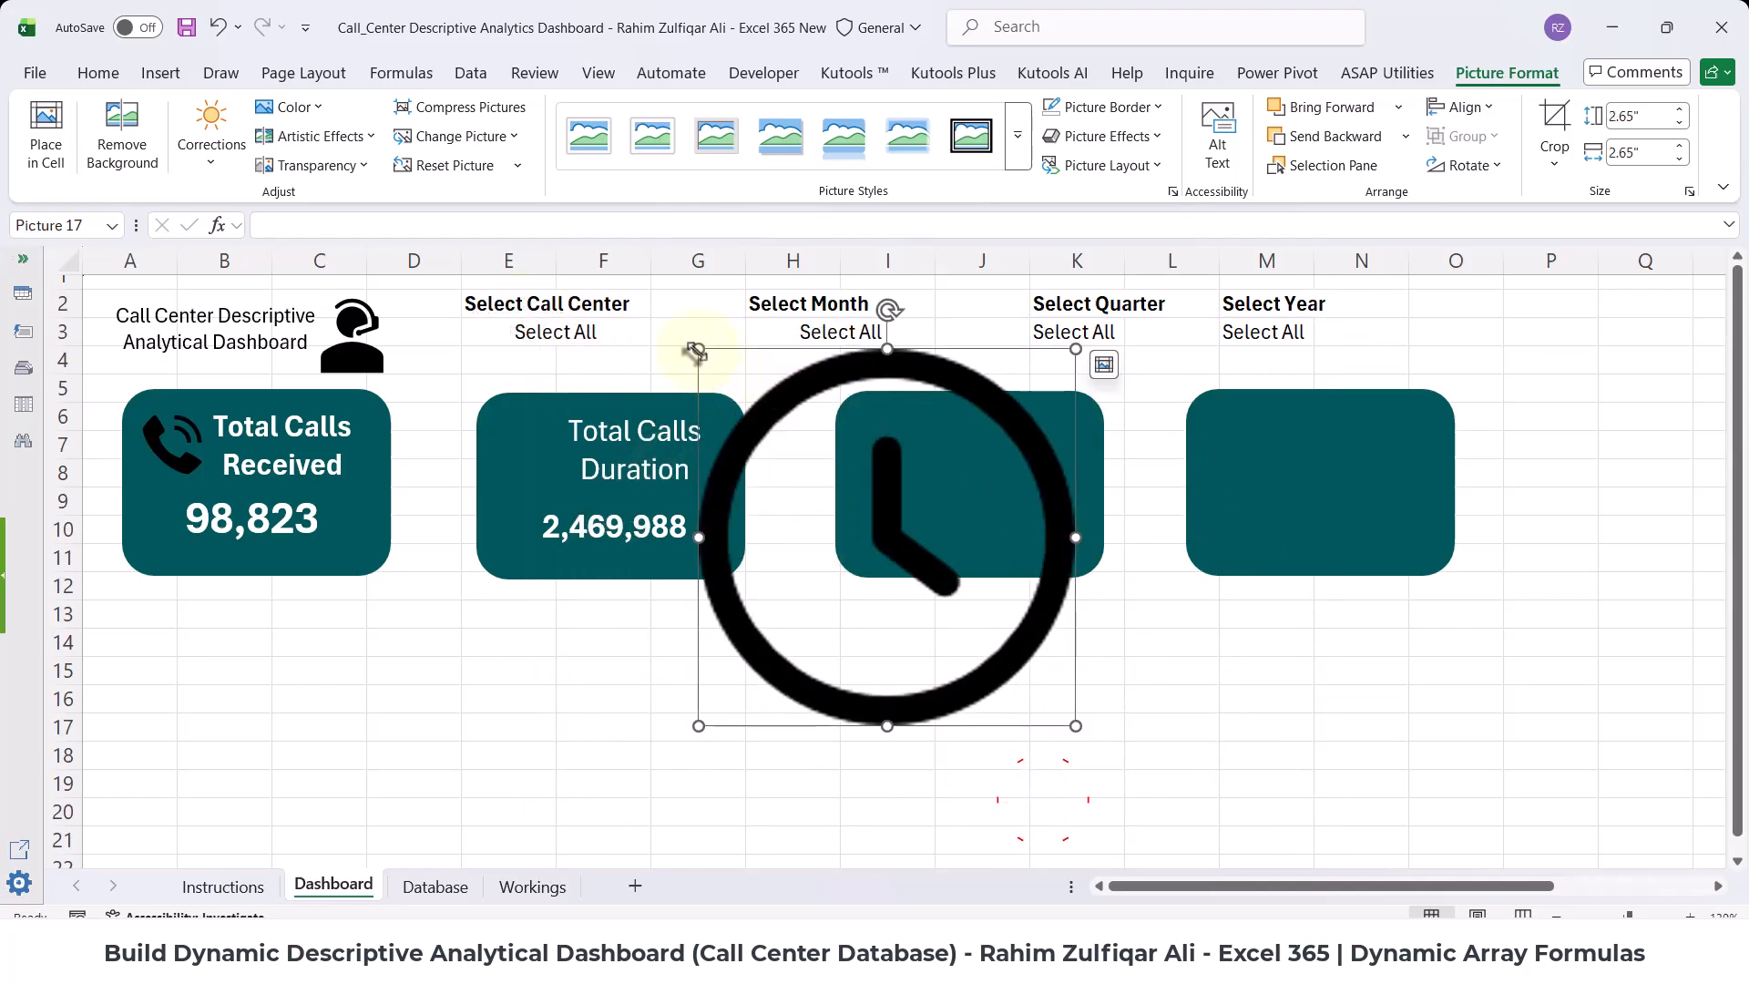
pyautogui.moveTo(695, 350); pyautogui.dragTo(529, 461)
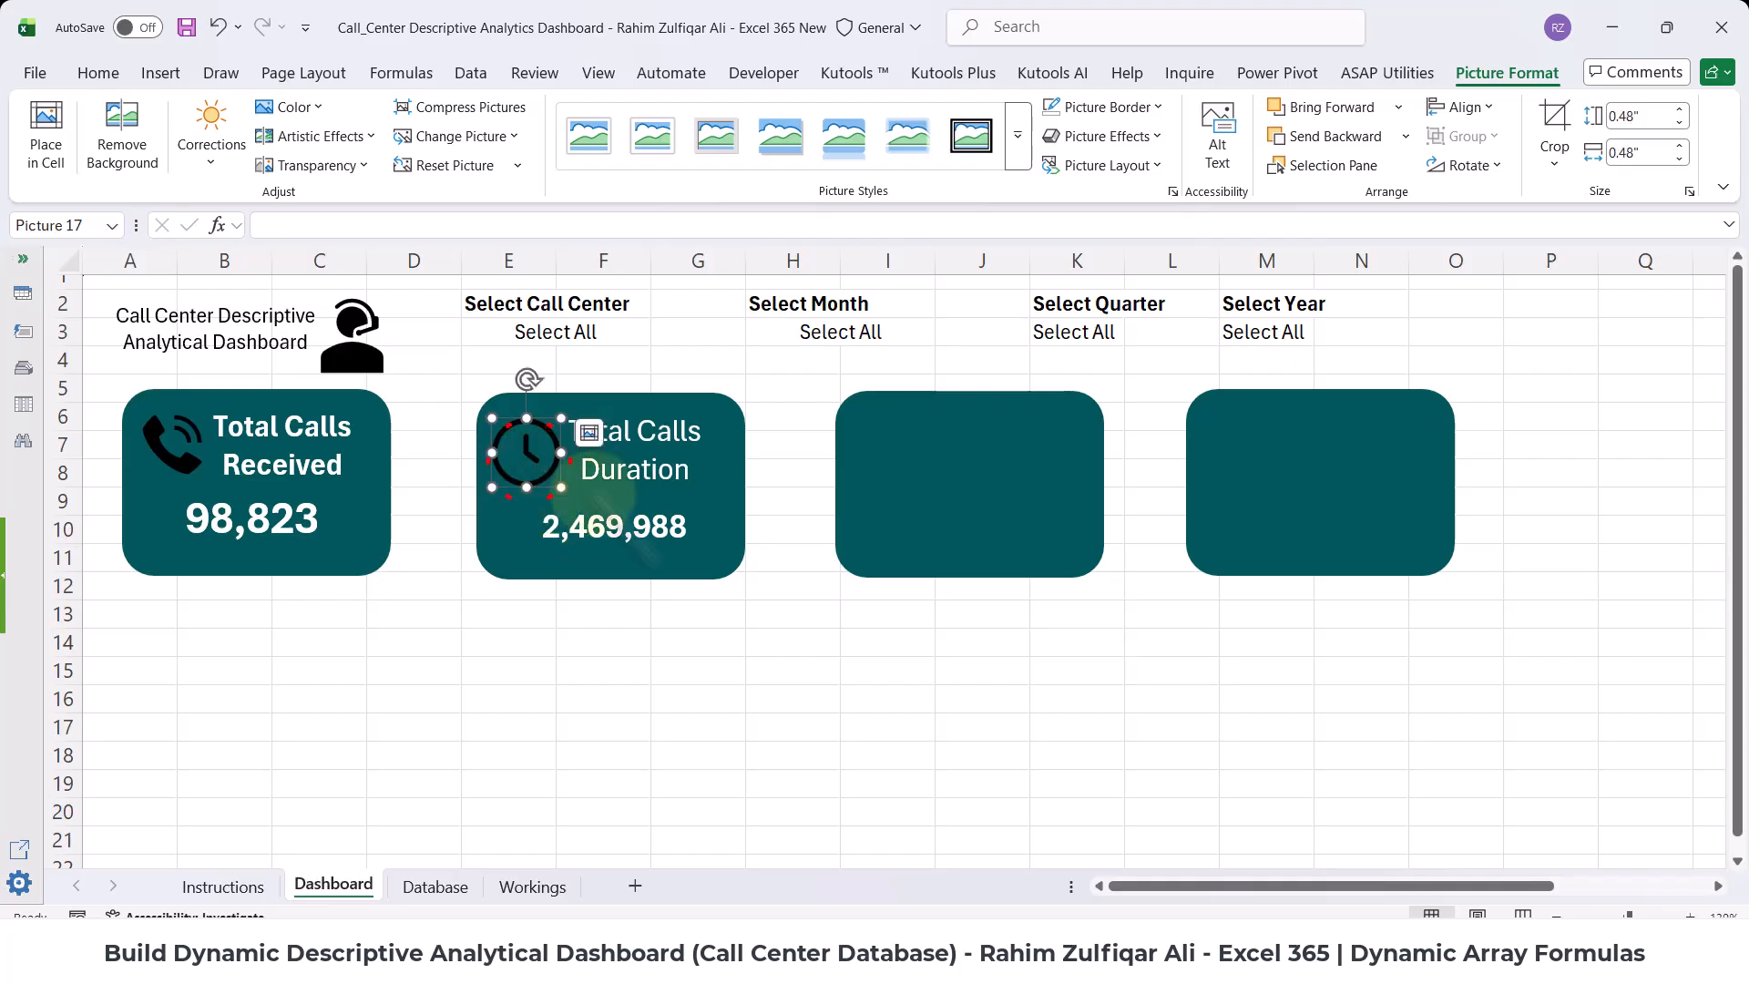
pyautogui.click(824, 695)
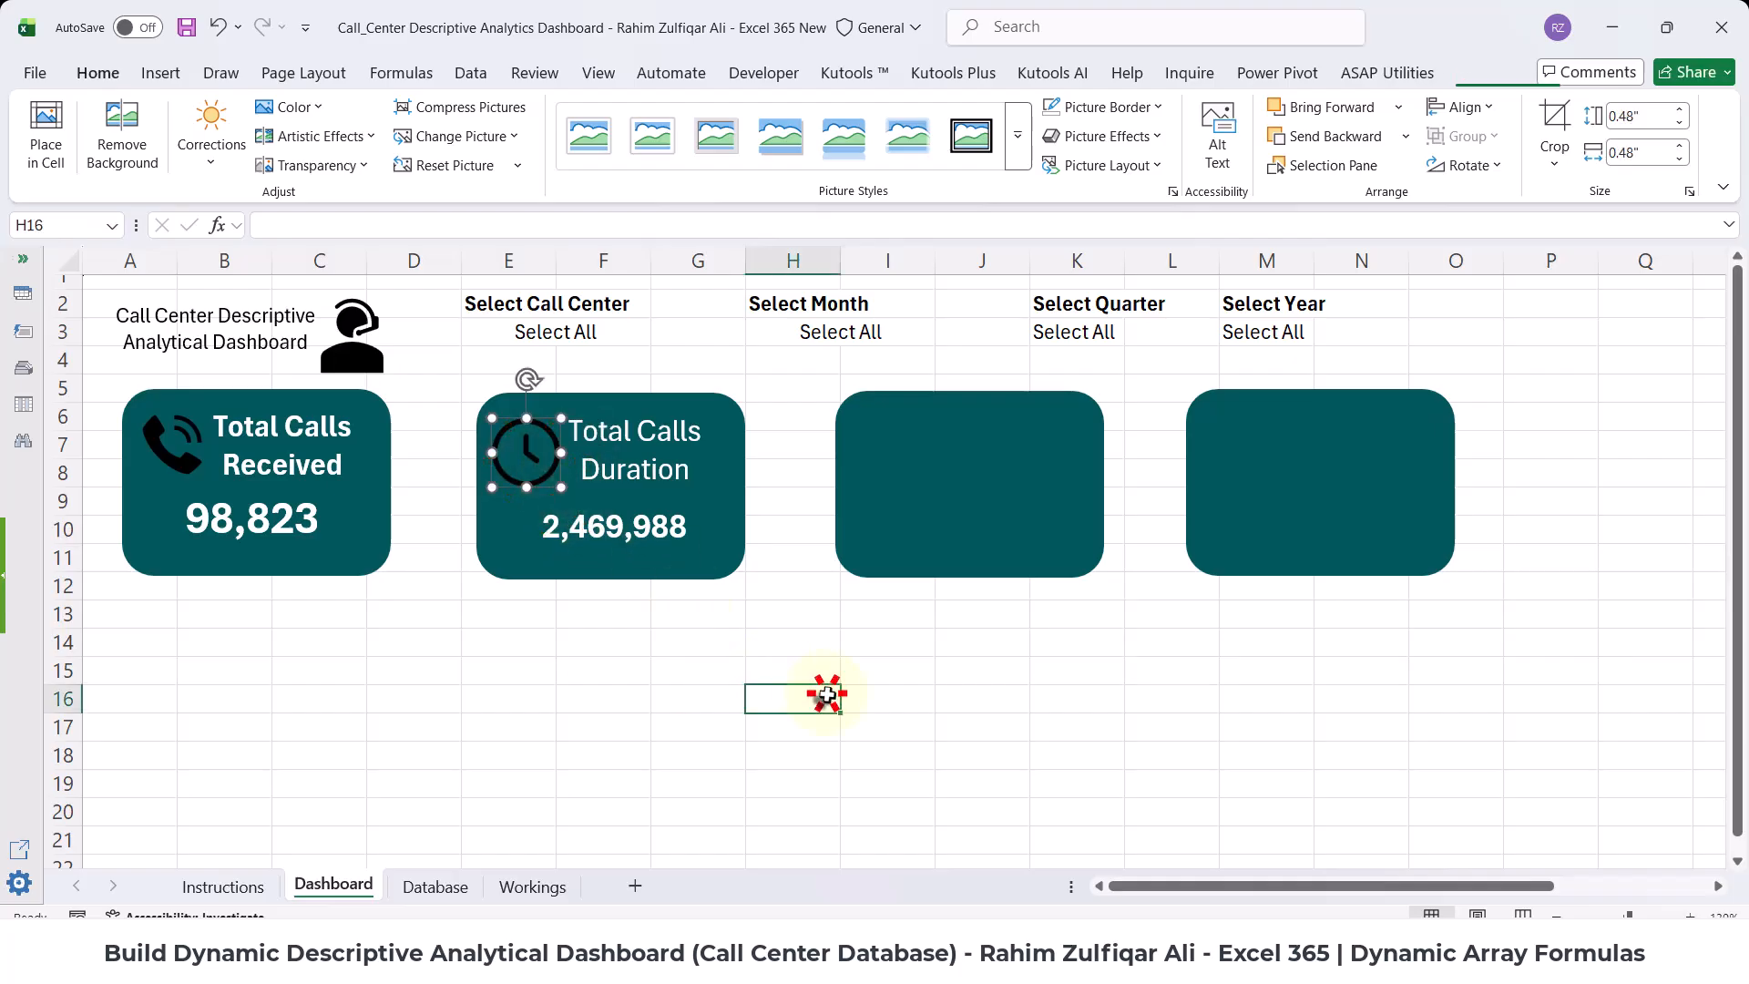
# - Duplicate the second card's label and value text boxes together onto the third and fourth cards
pyautogui.click(691, 508)
pyautogui.click(698, 441)
pyautogui.click(720, 502)
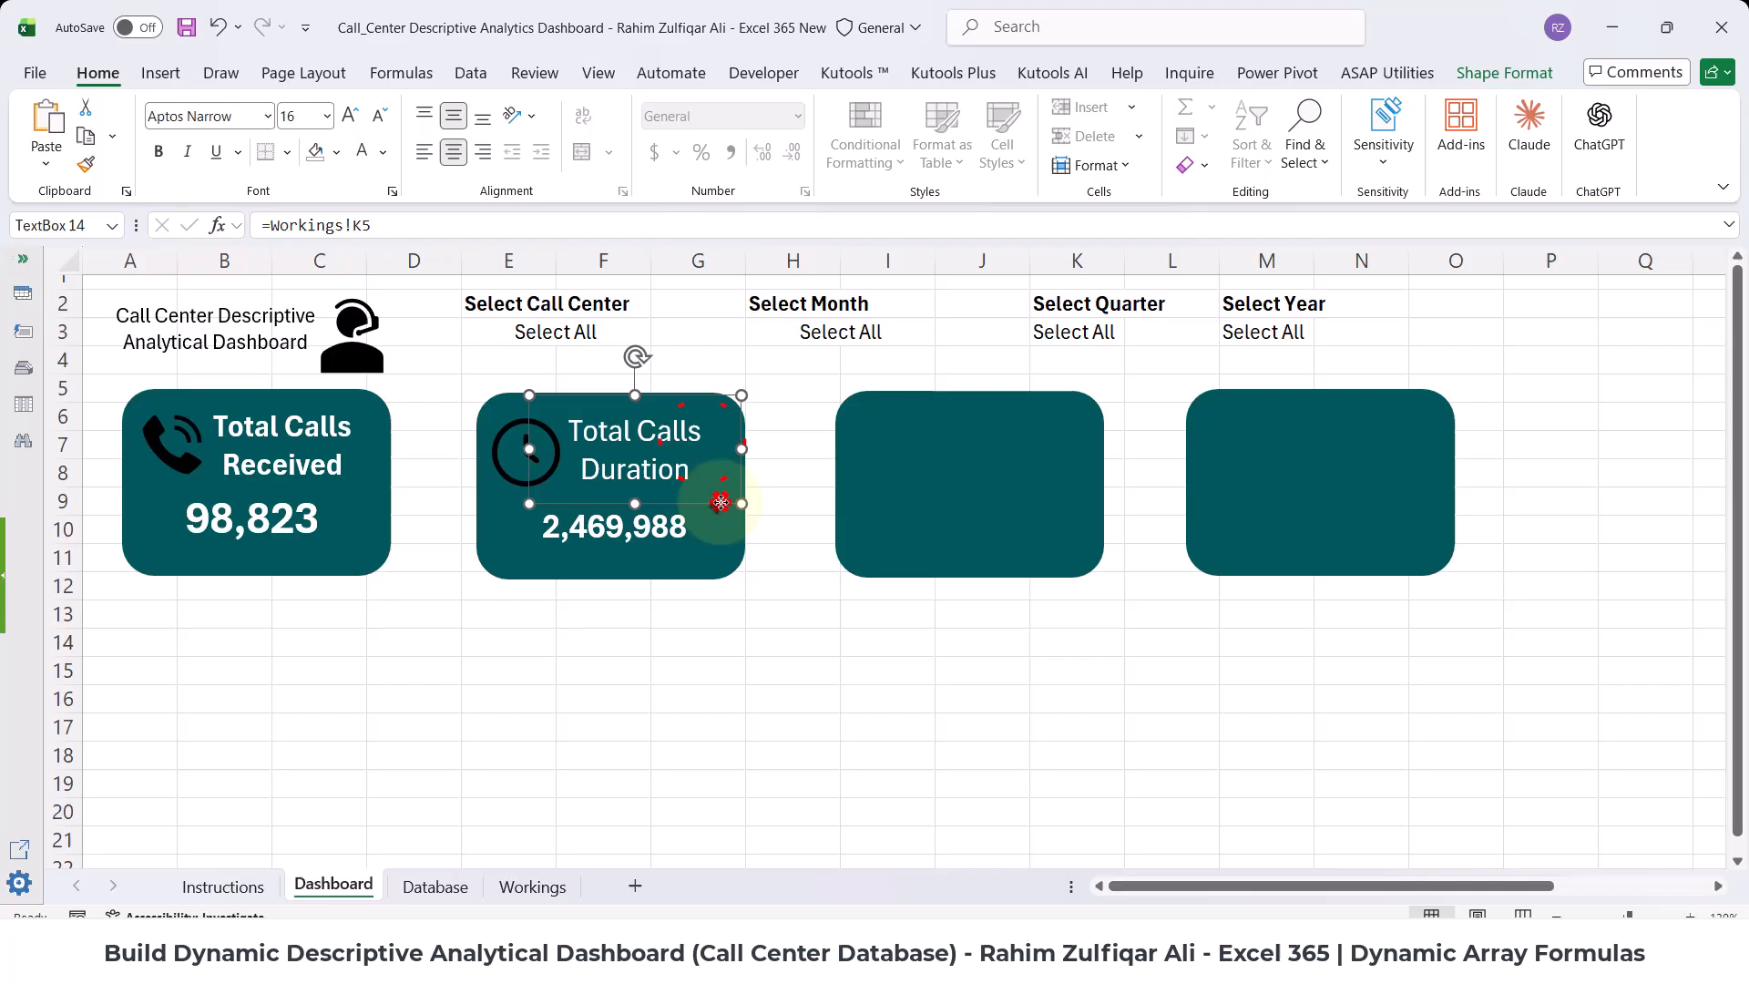
pyautogui.keyDown('ctrl'); pyautogui.click(655, 527); pyautogui.keyUp('ctrl')
pyautogui.hotkey('ctrl', 'd')
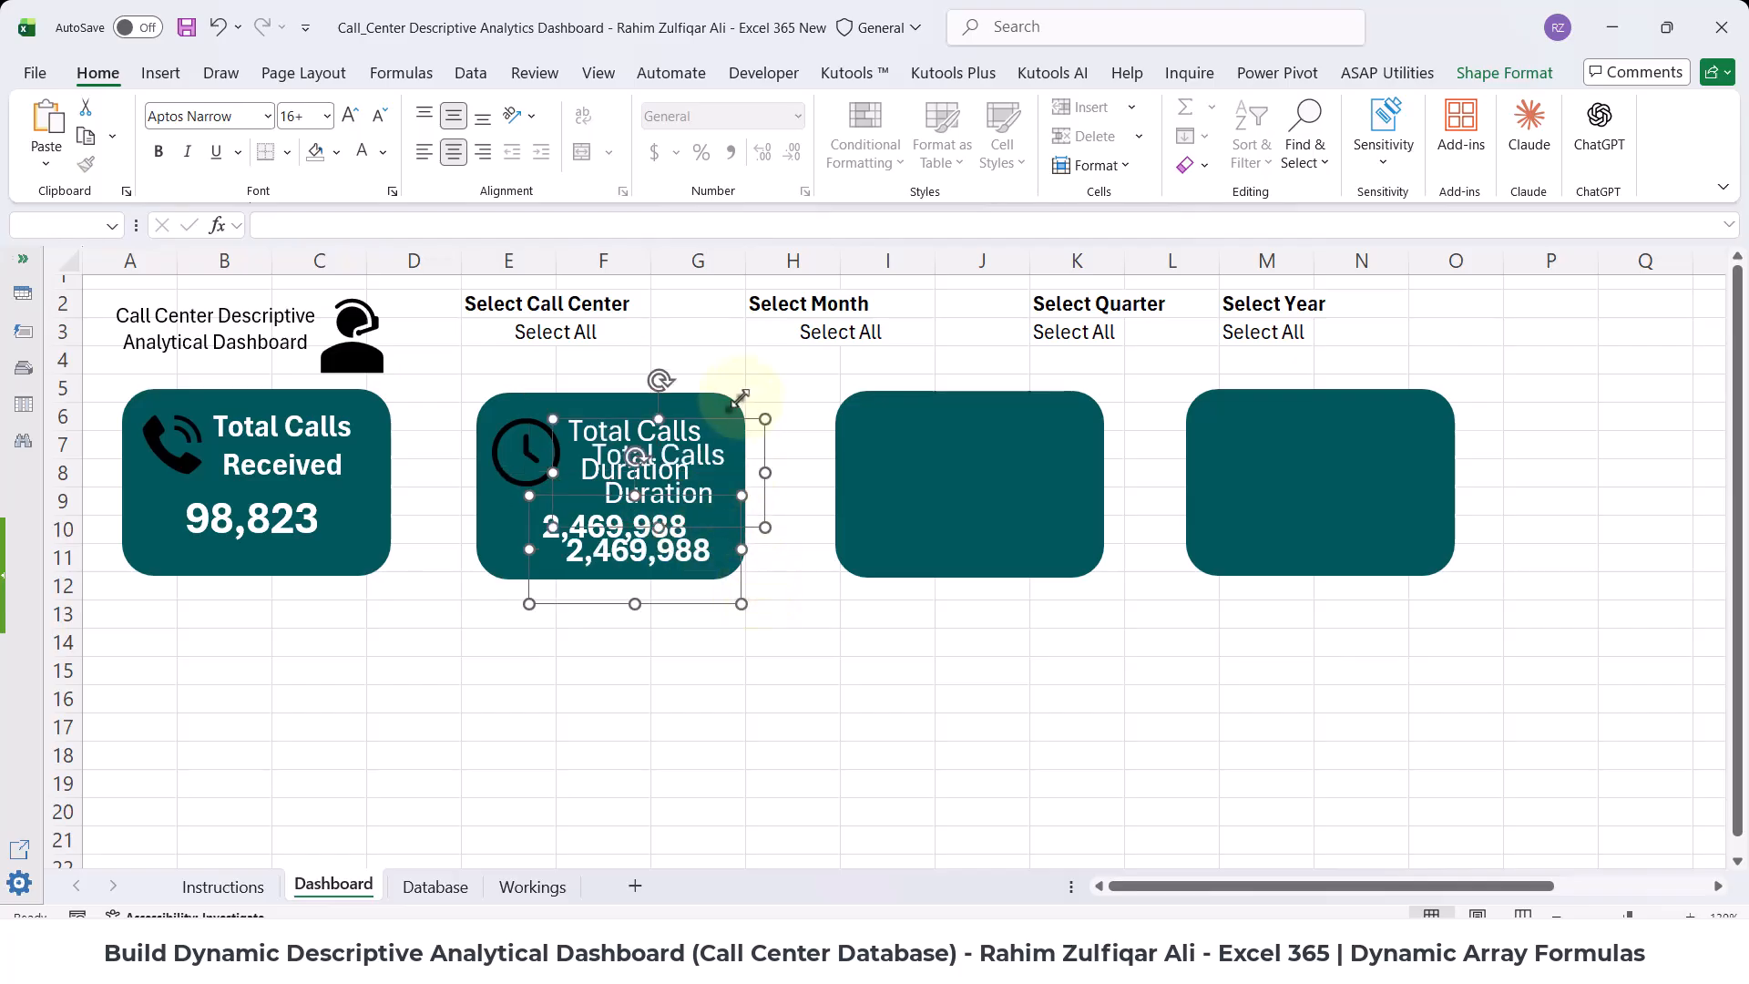
pyautogui.moveTo(739, 421); pyautogui.dragTo(1394, 397)
pyautogui.hotkey('ctrl', 'd')
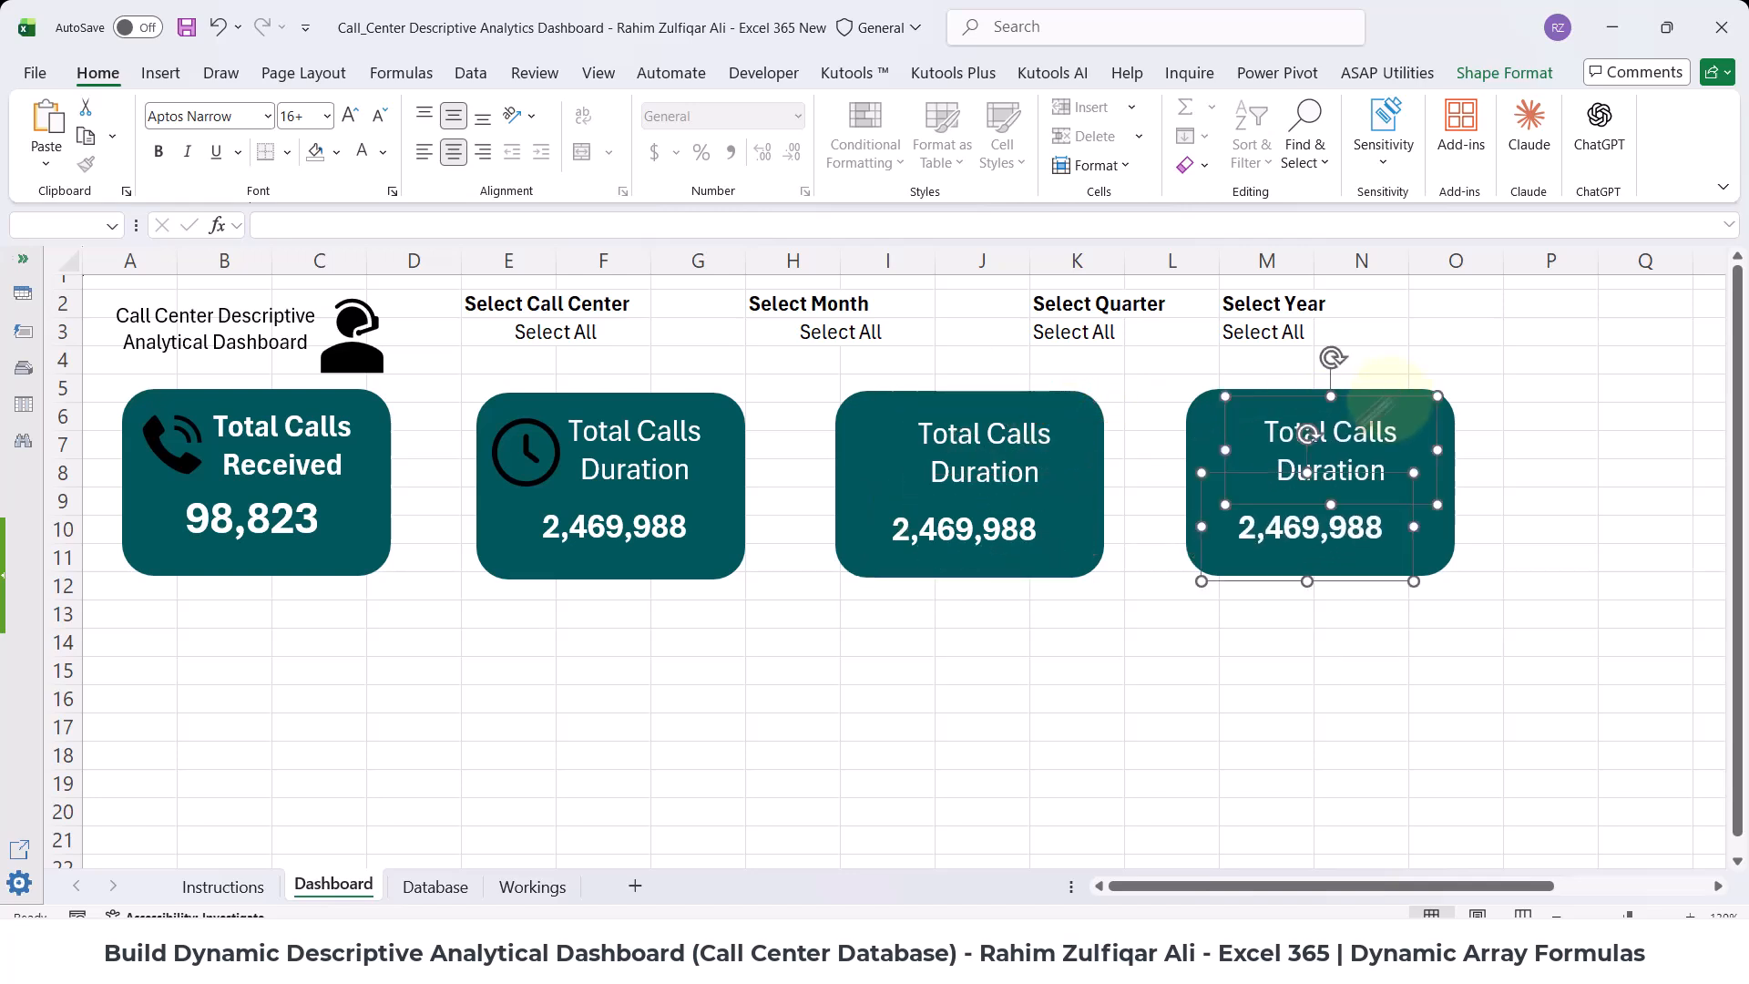
pyautogui.click(1078, 665)
# - Link the third card's label text box to =Workings!K6 and its value text box to =Workings!L6
pyautogui.click(976, 438)
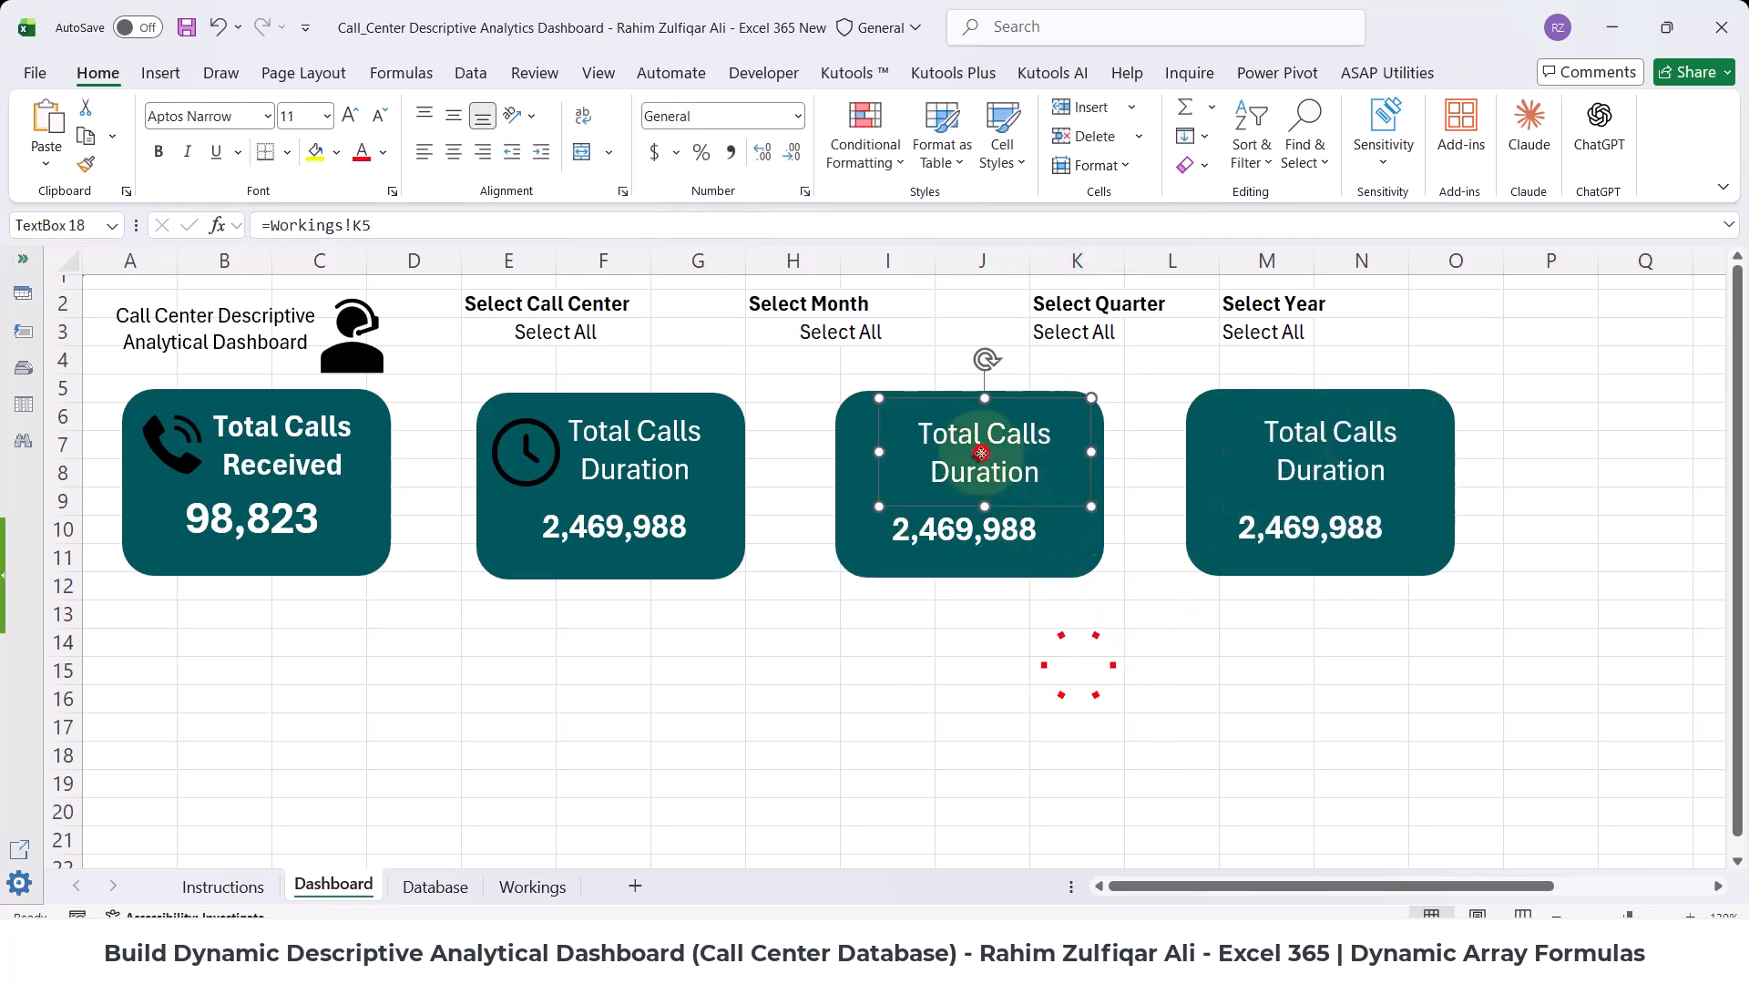
pyautogui.click(361, 226)
pyautogui.moveTo(361, 226); pyautogui.dragTo(388, 228)
pyautogui.write('6')
pyautogui.press('Return')
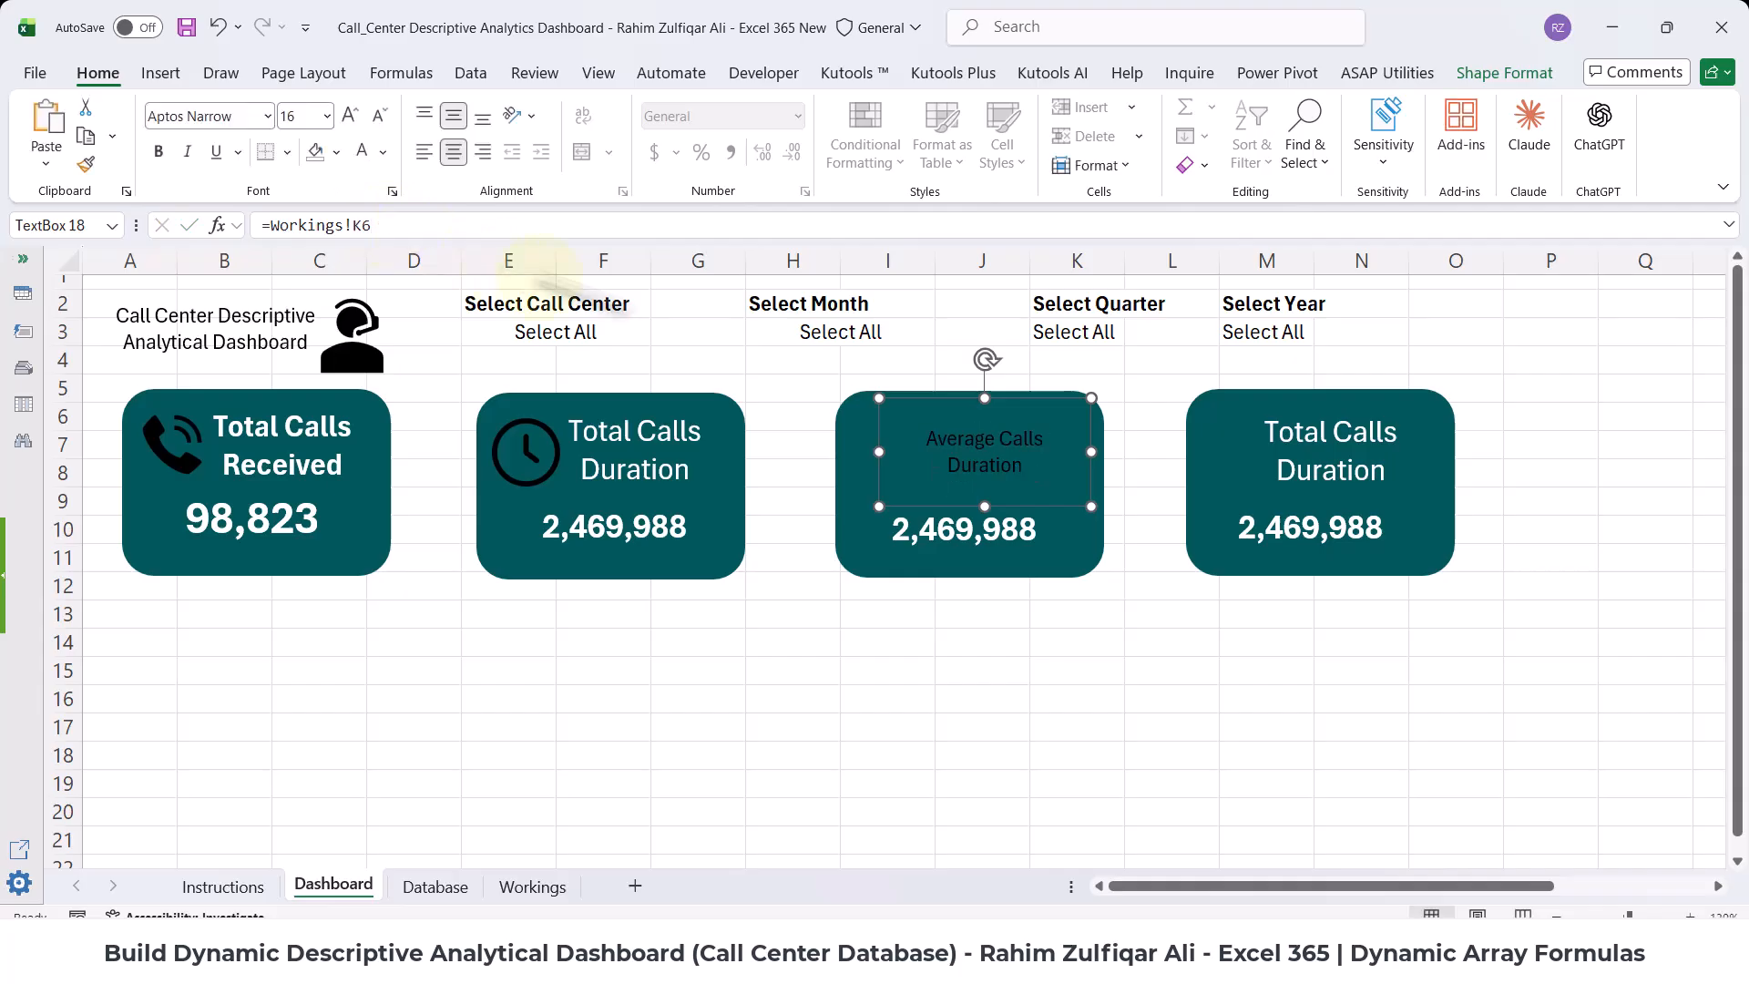
pyautogui.click(941, 539)
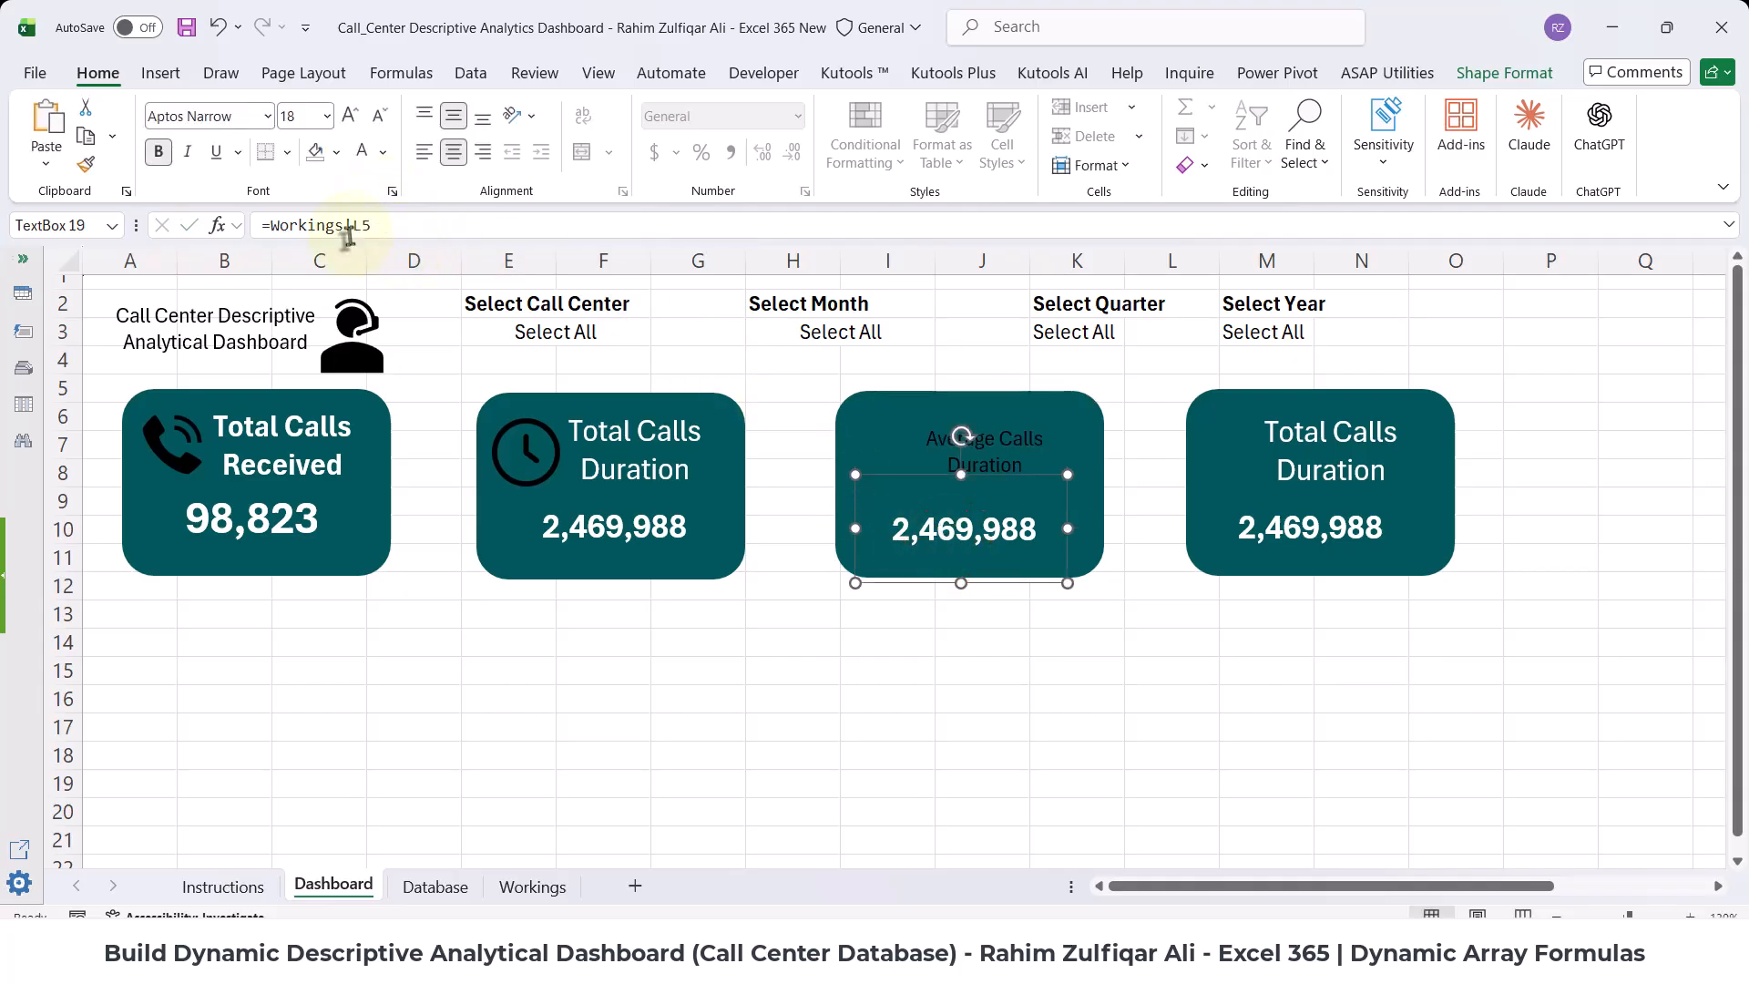
pyautogui.moveTo(362, 226); pyautogui.dragTo(378, 228)
pyautogui.write('6')
pyautogui.press('Return')
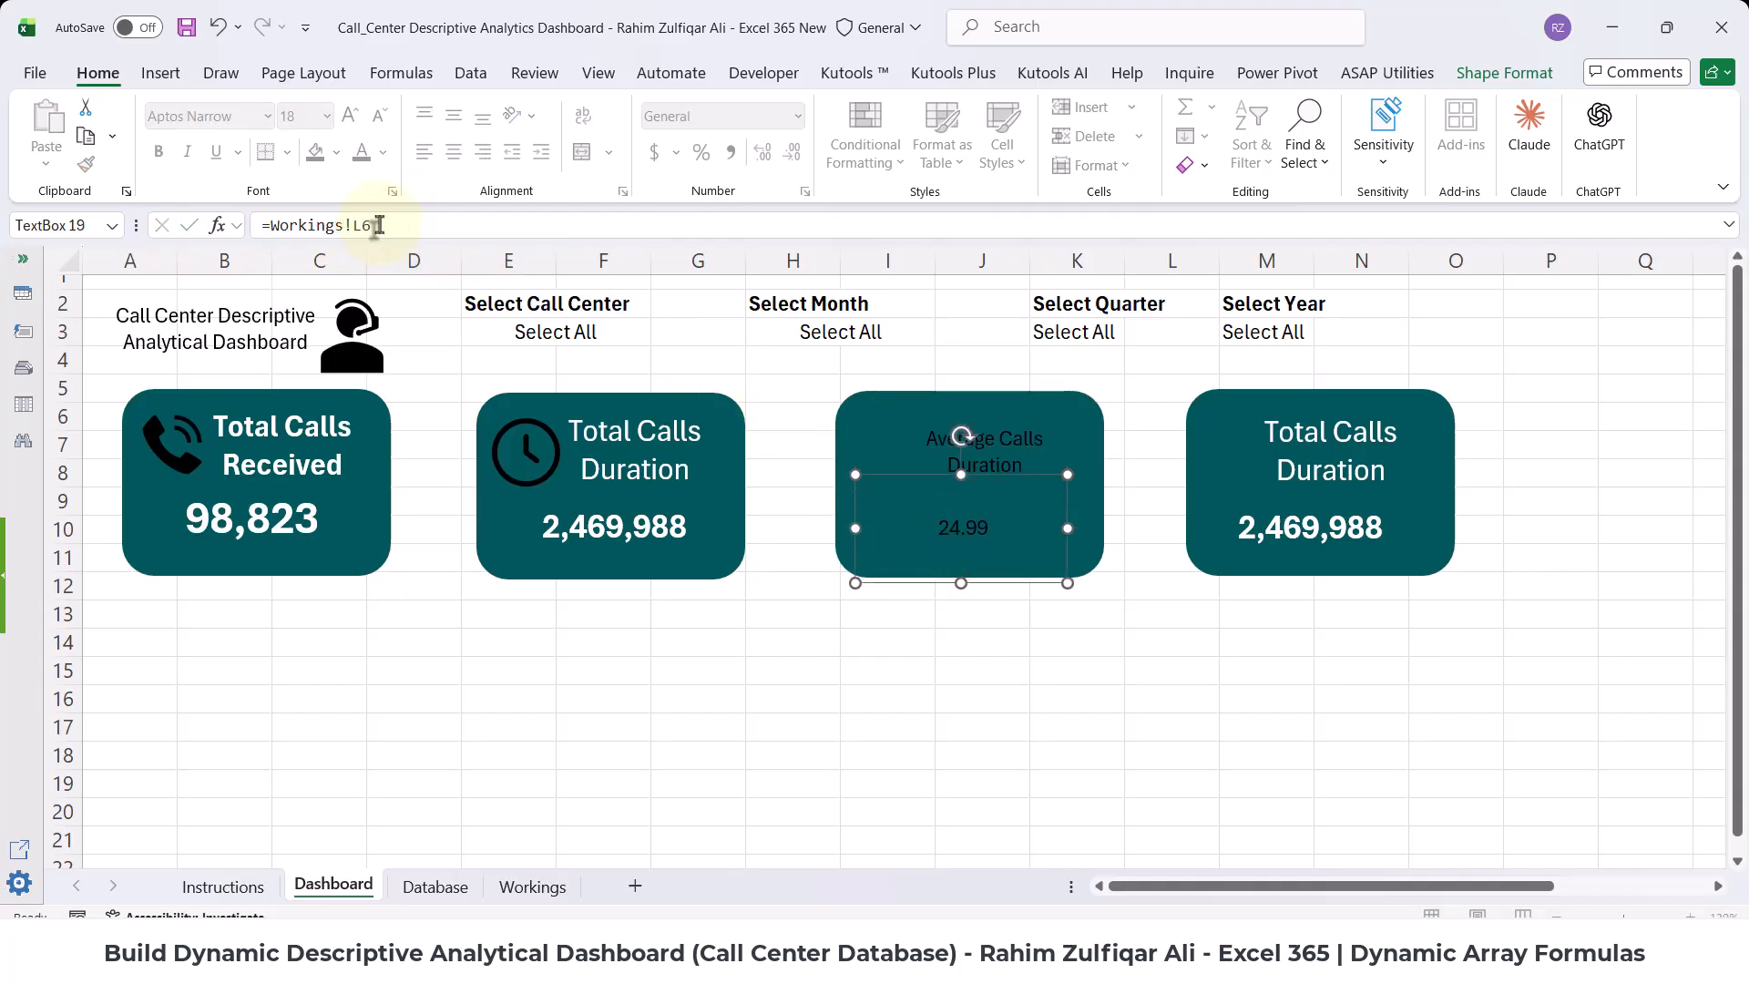
# - Format the third card's label text box with white font at size 14
pyautogui.click(949, 435)
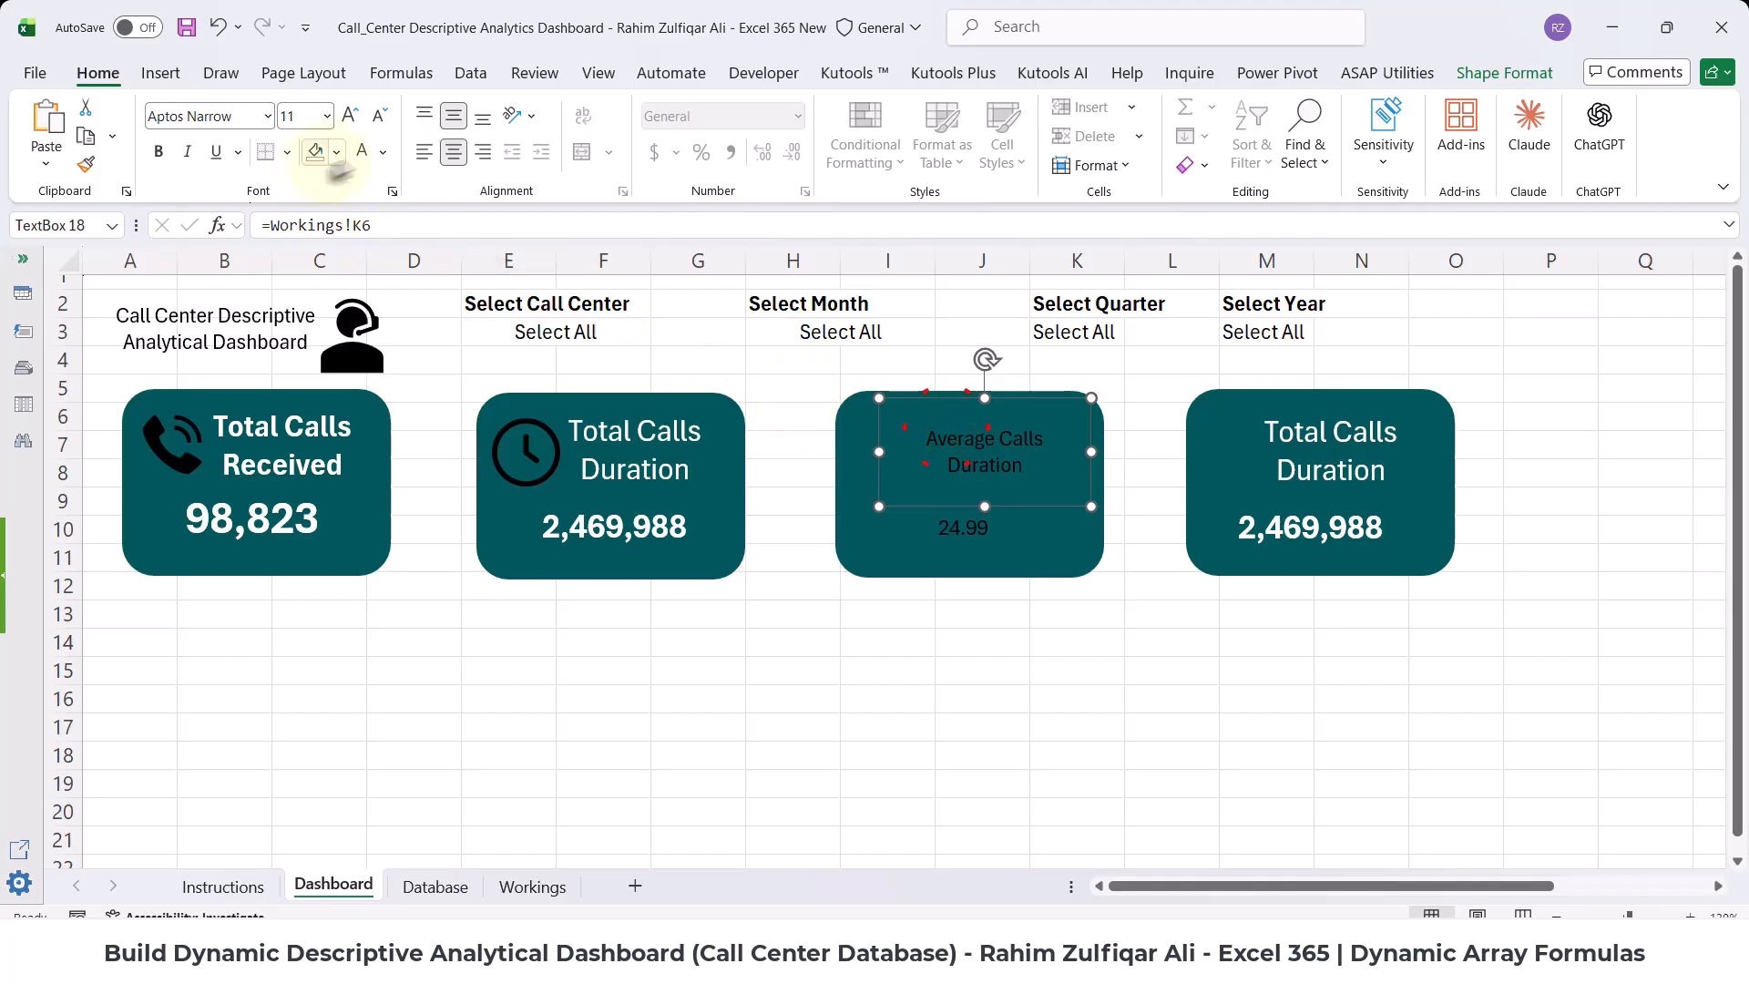
pyautogui.click(350, 115)
pyautogui.click(350, 115)
# - Format the third card's value text box with bold white font at size 18
pyautogui.click(960, 526)
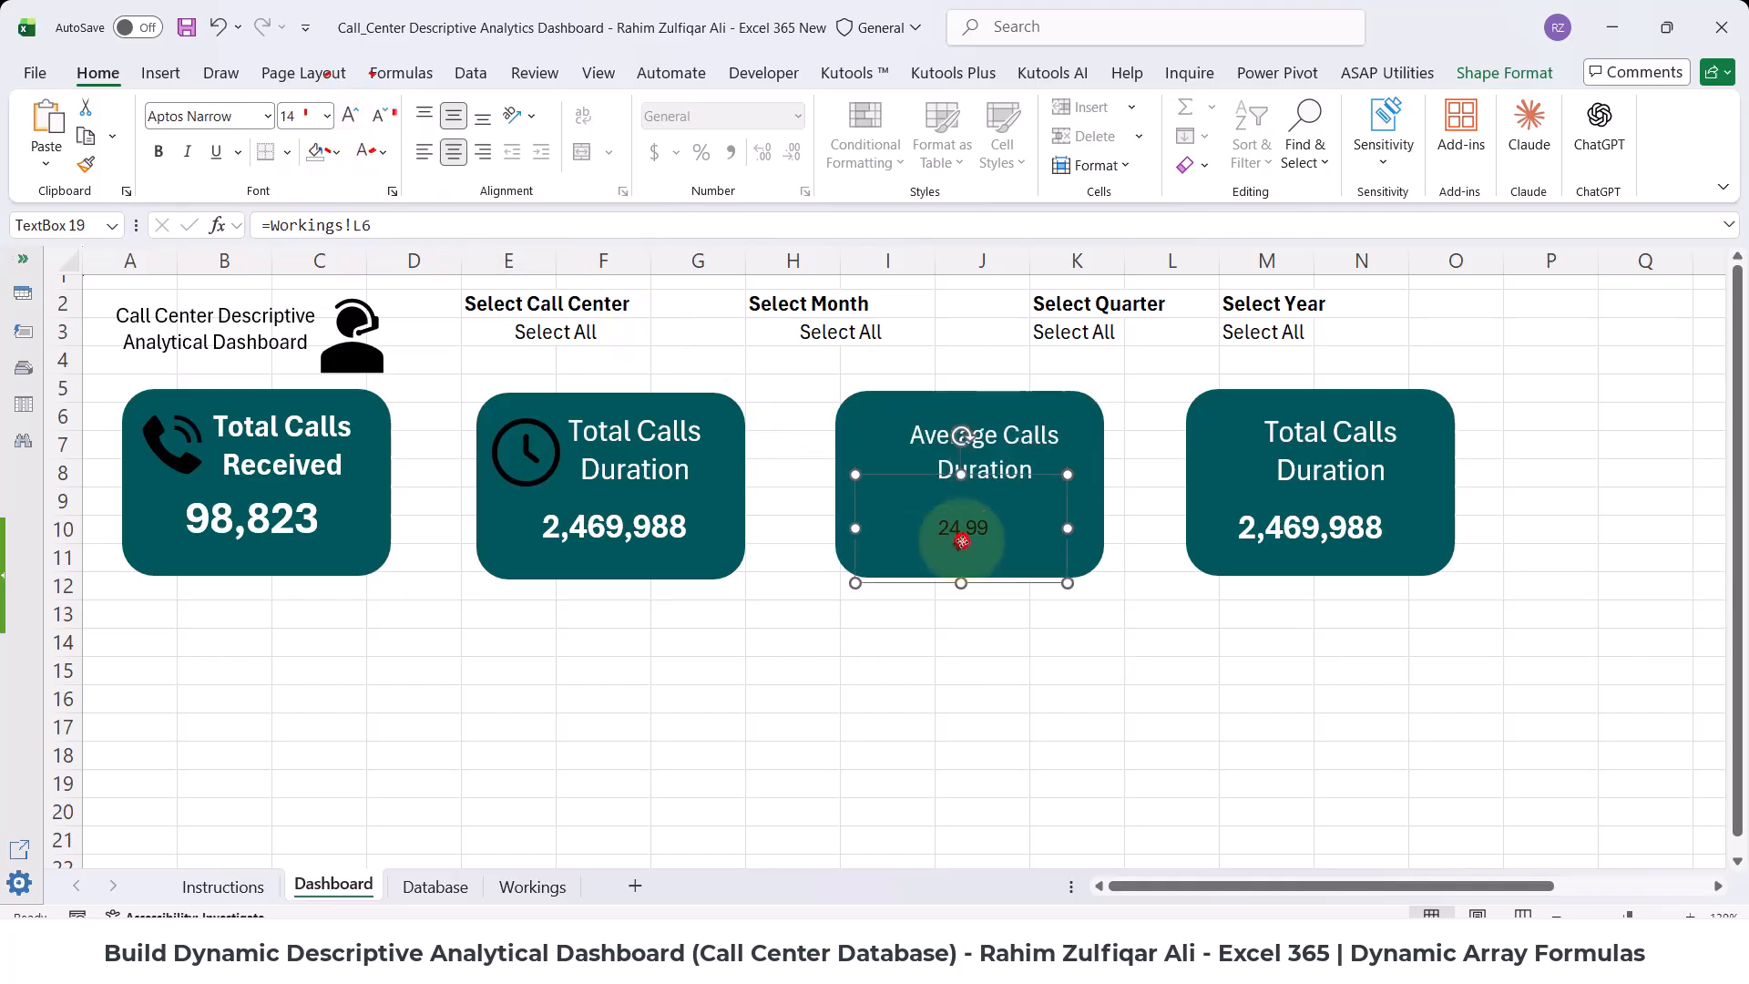
pyautogui.click(356, 157)
pyautogui.click(352, 116)
pyautogui.click(352, 116)
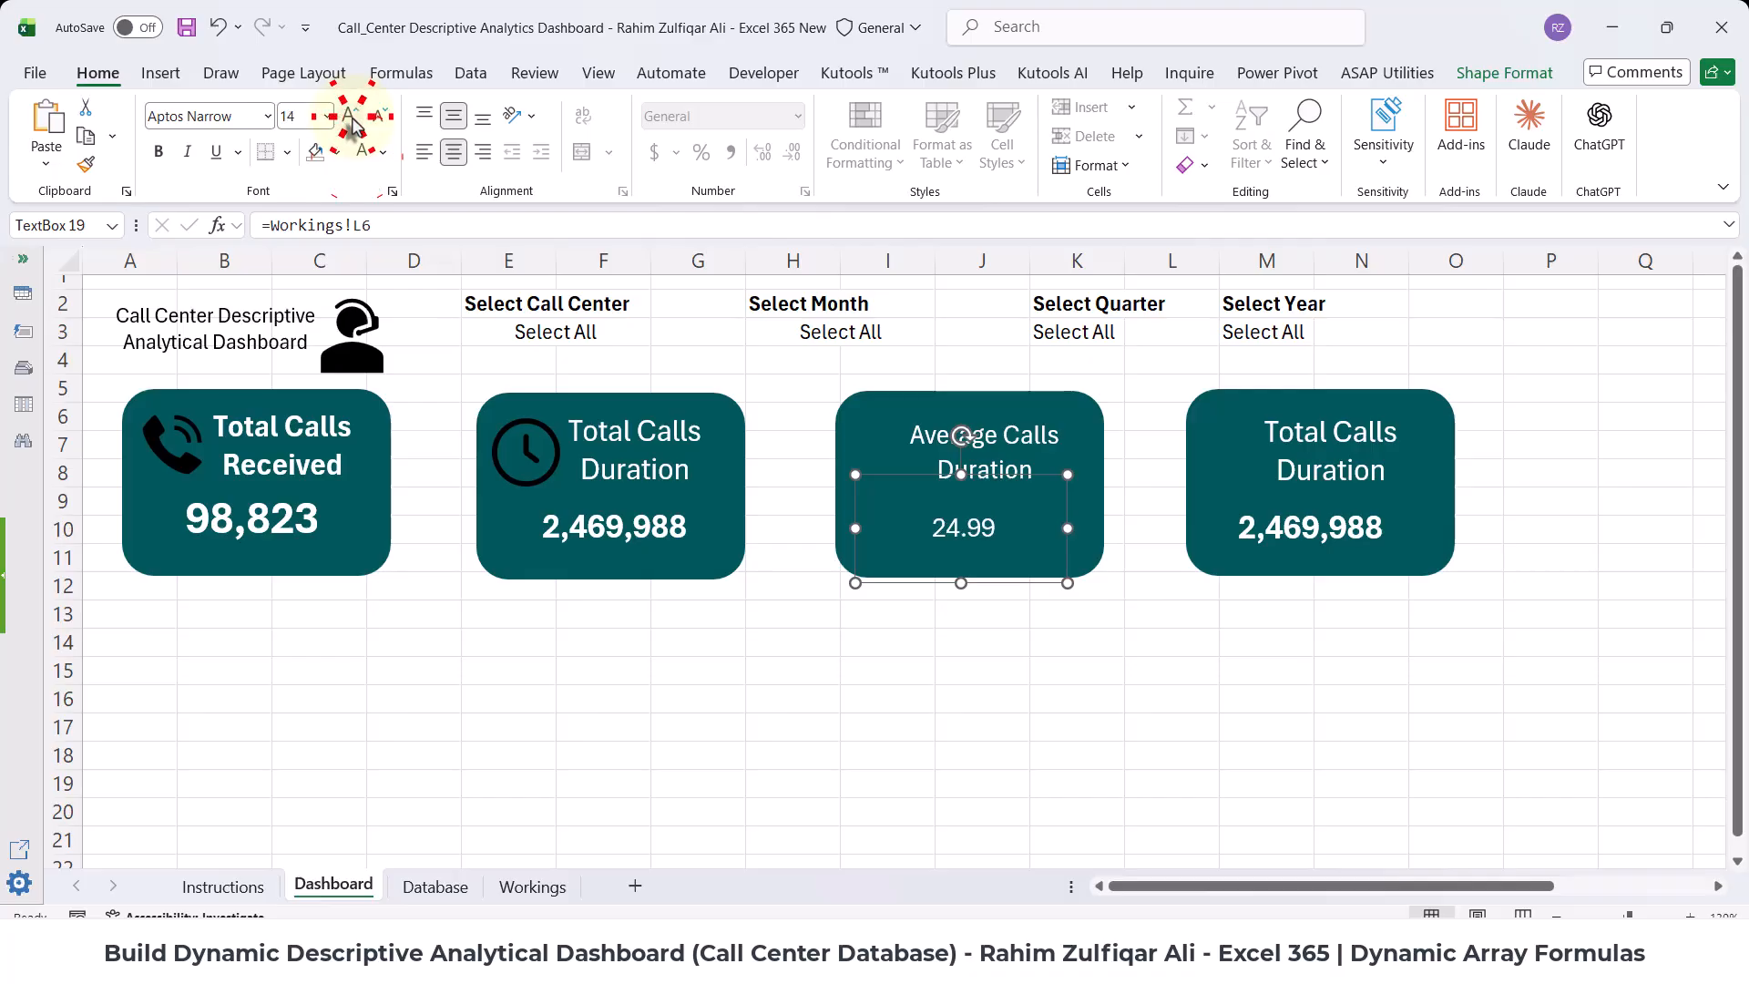
pyautogui.click(351, 116)
pyautogui.click(351, 116)
pyautogui.click(159, 151)
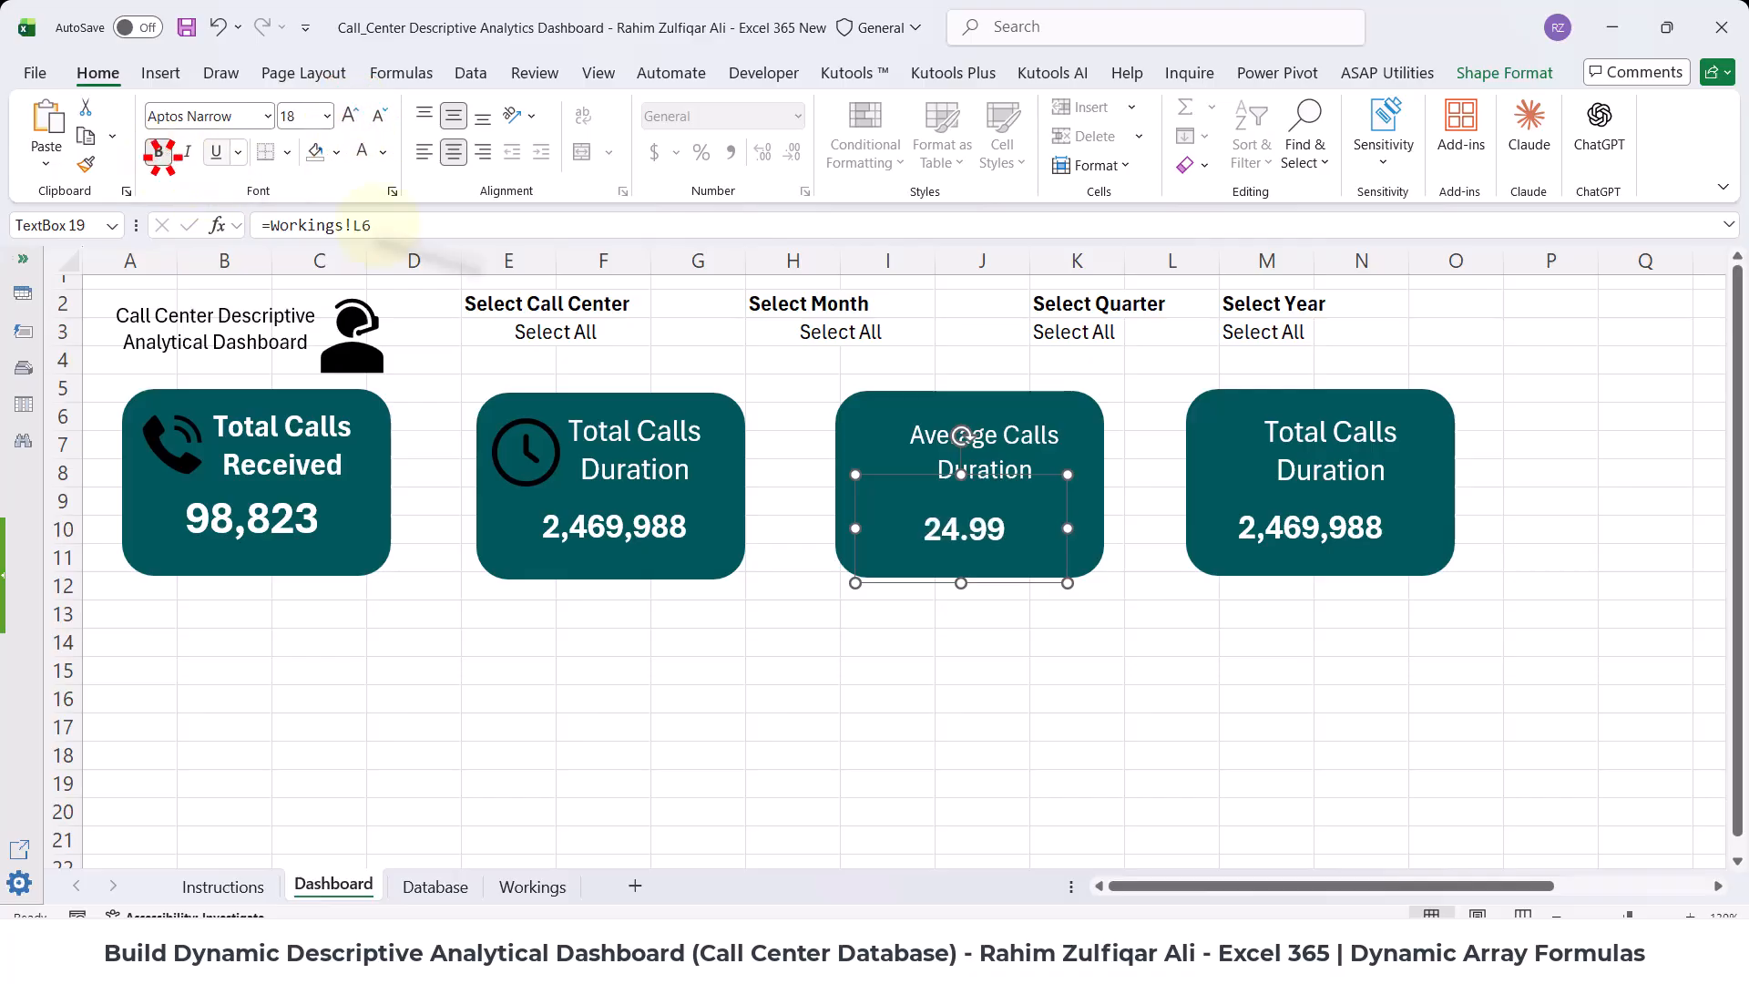
# - Link the fourth card's label text box to =Workings!K7 and its value text box to =Workings!L7
pyautogui.click(1288, 467)
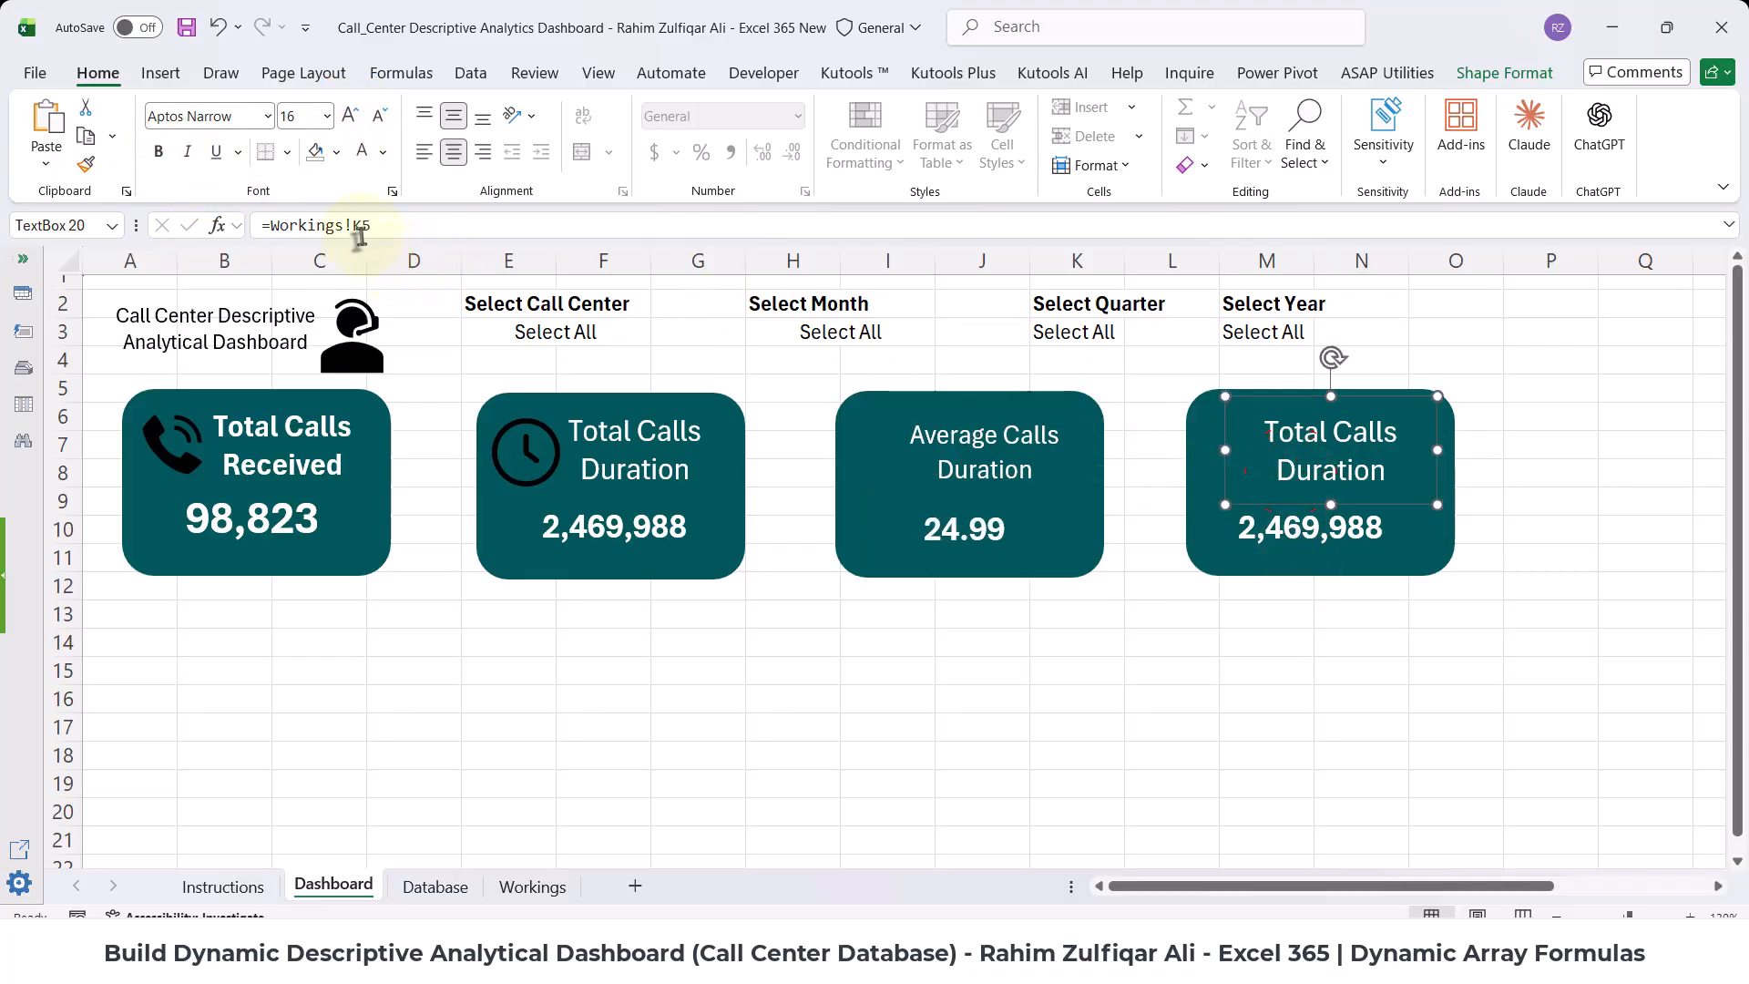
pyautogui.click(926, 432)
pyautogui.click(1315, 449)
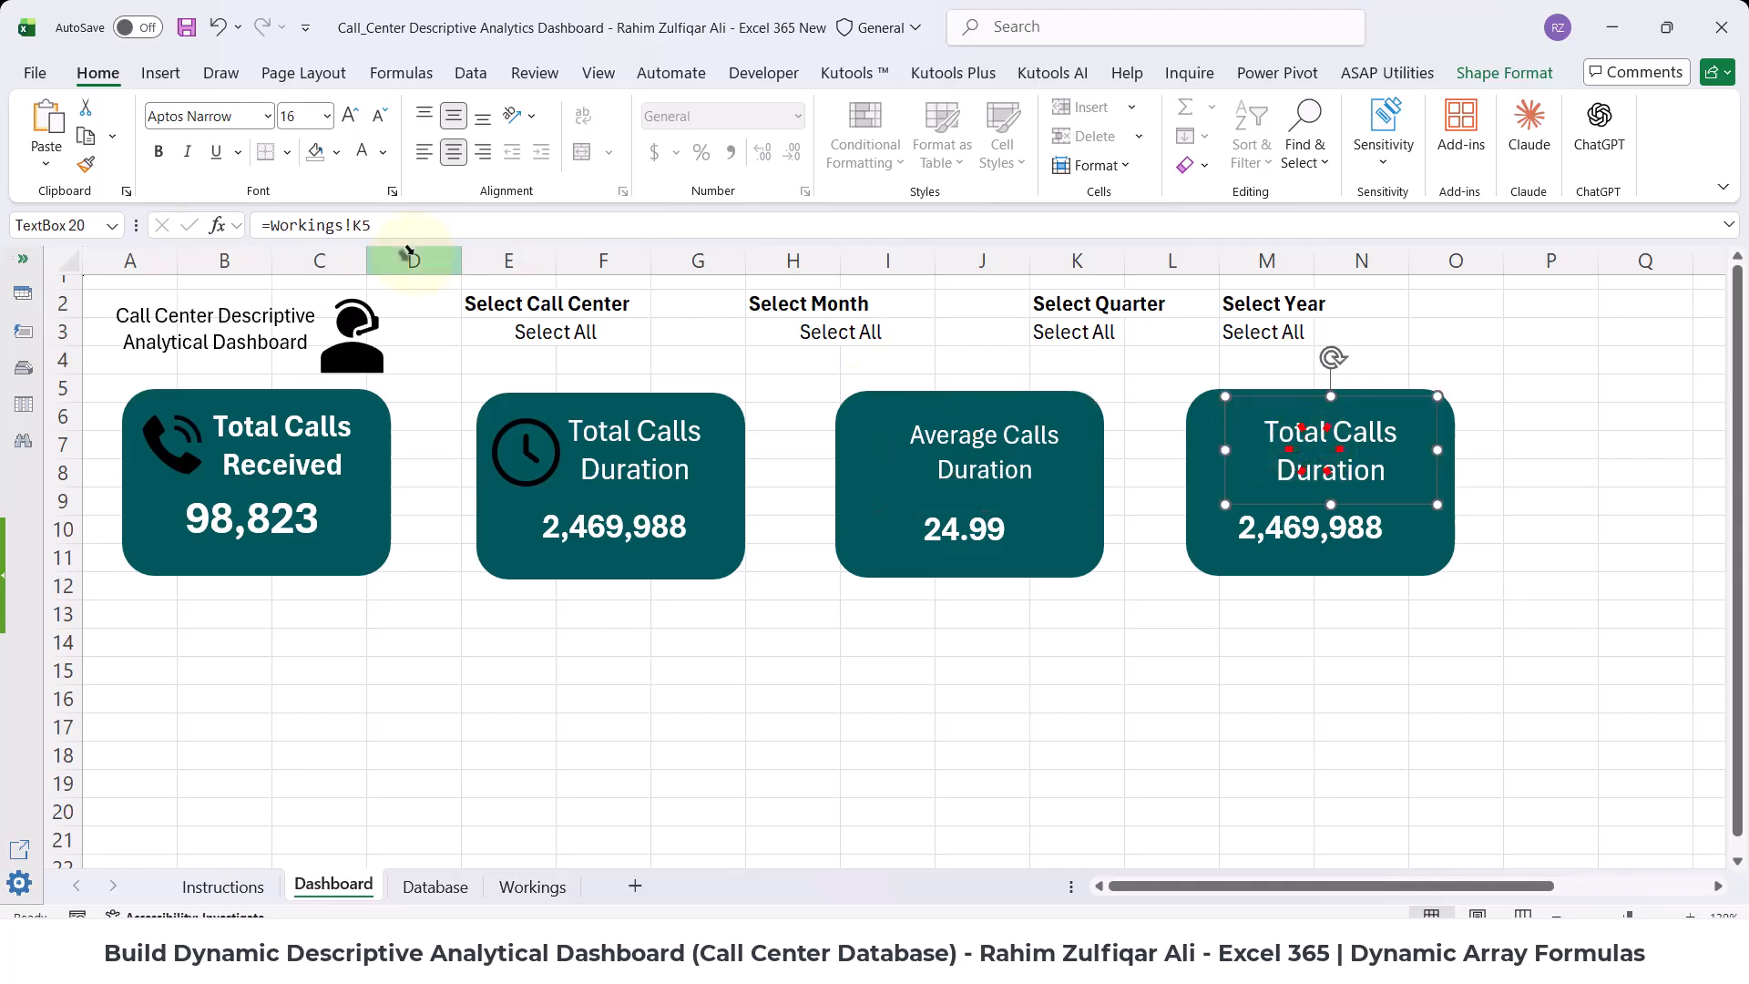
pyautogui.click(369, 227)
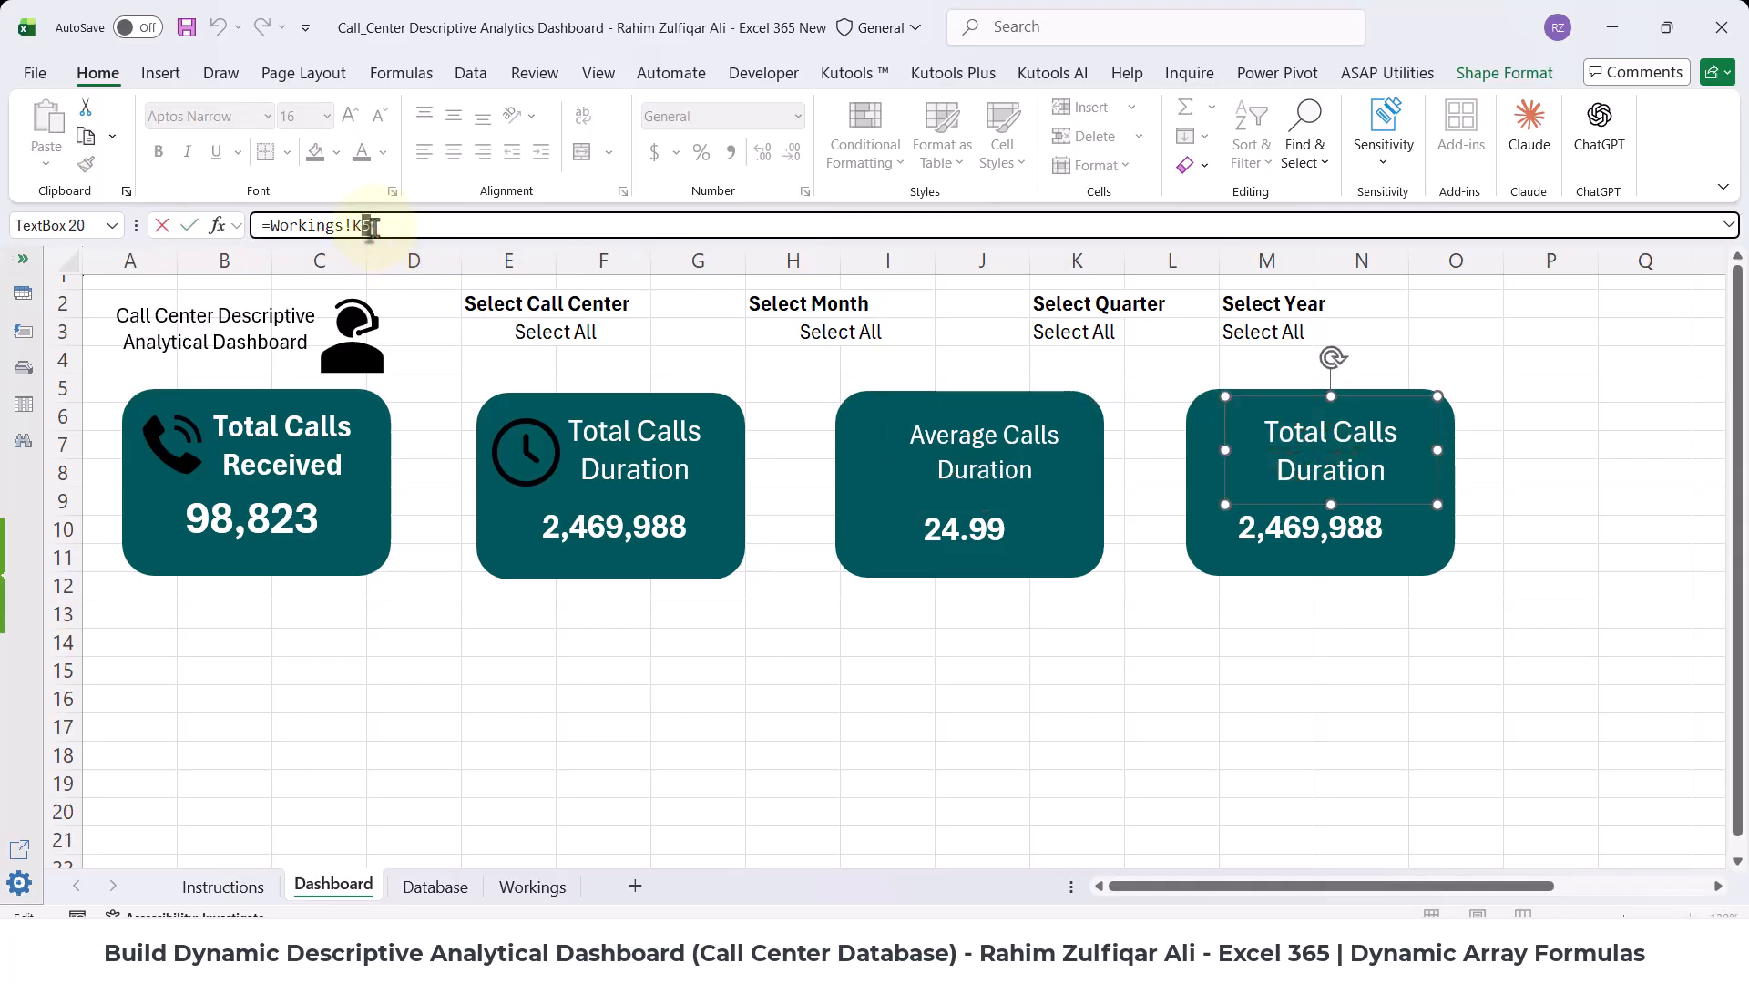
pyautogui.write('7')
pyautogui.press('Return')
pyautogui.click(1298, 534)
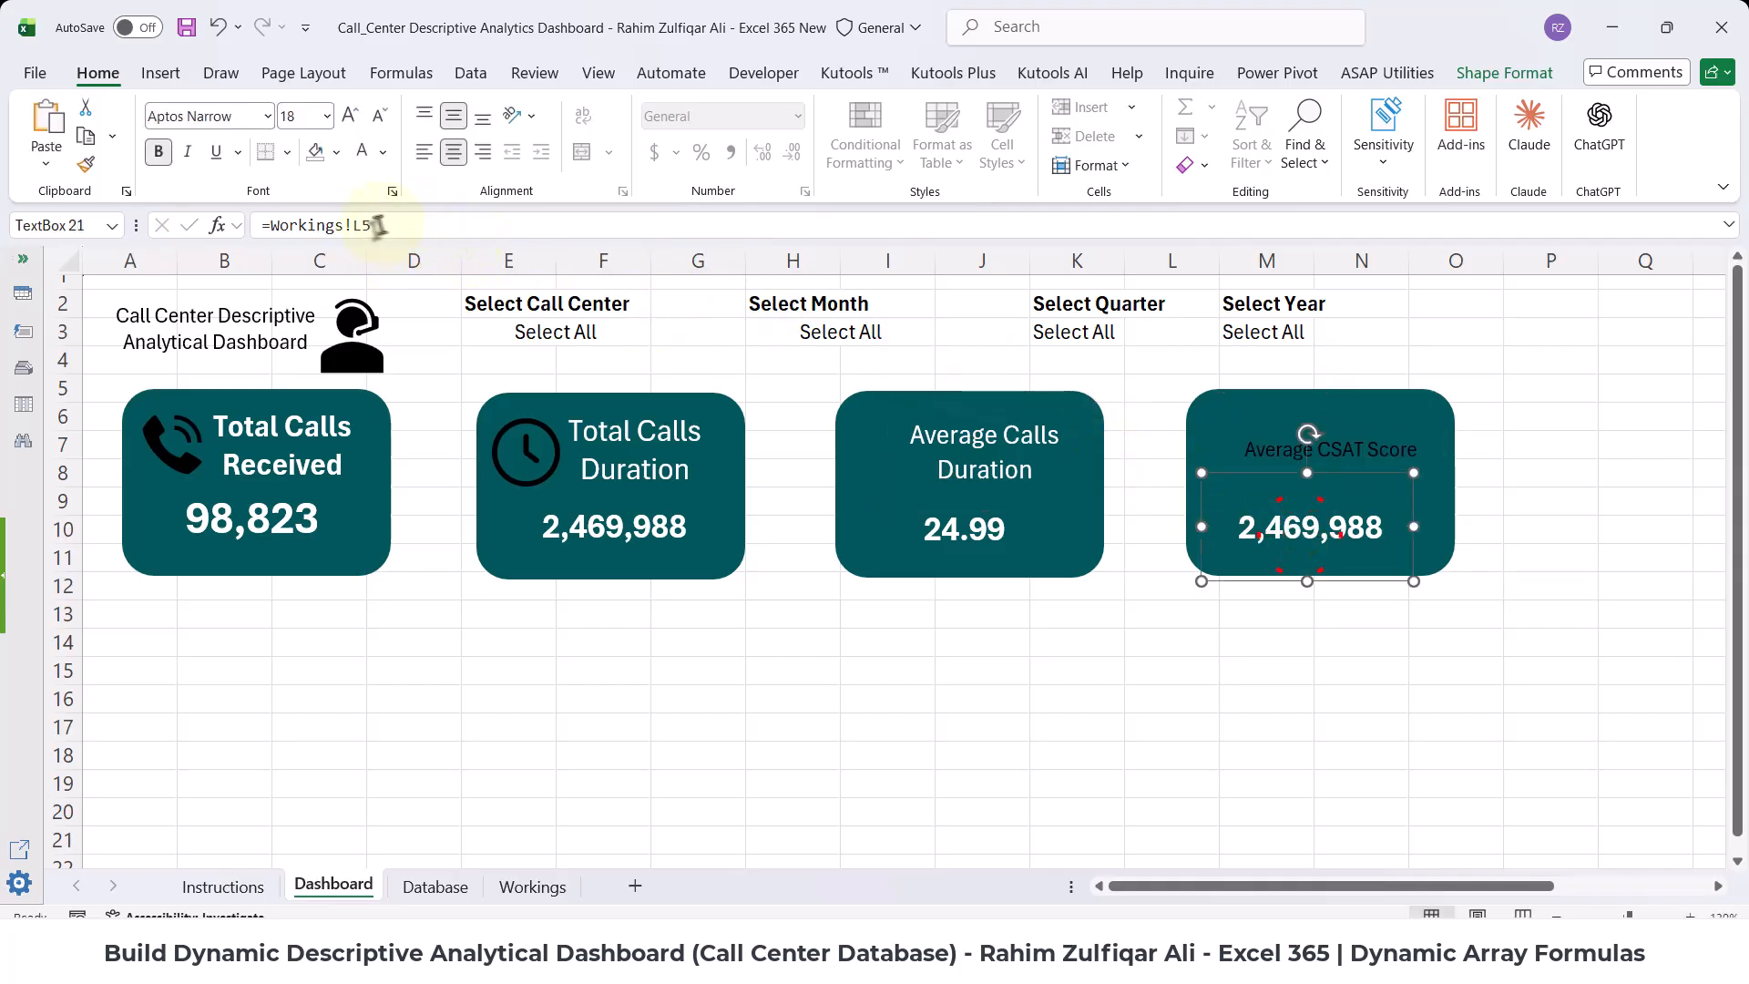
pyautogui.moveTo(361, 225); pyautogui.dragTo(374, 225)
pyautogui.press('Return')
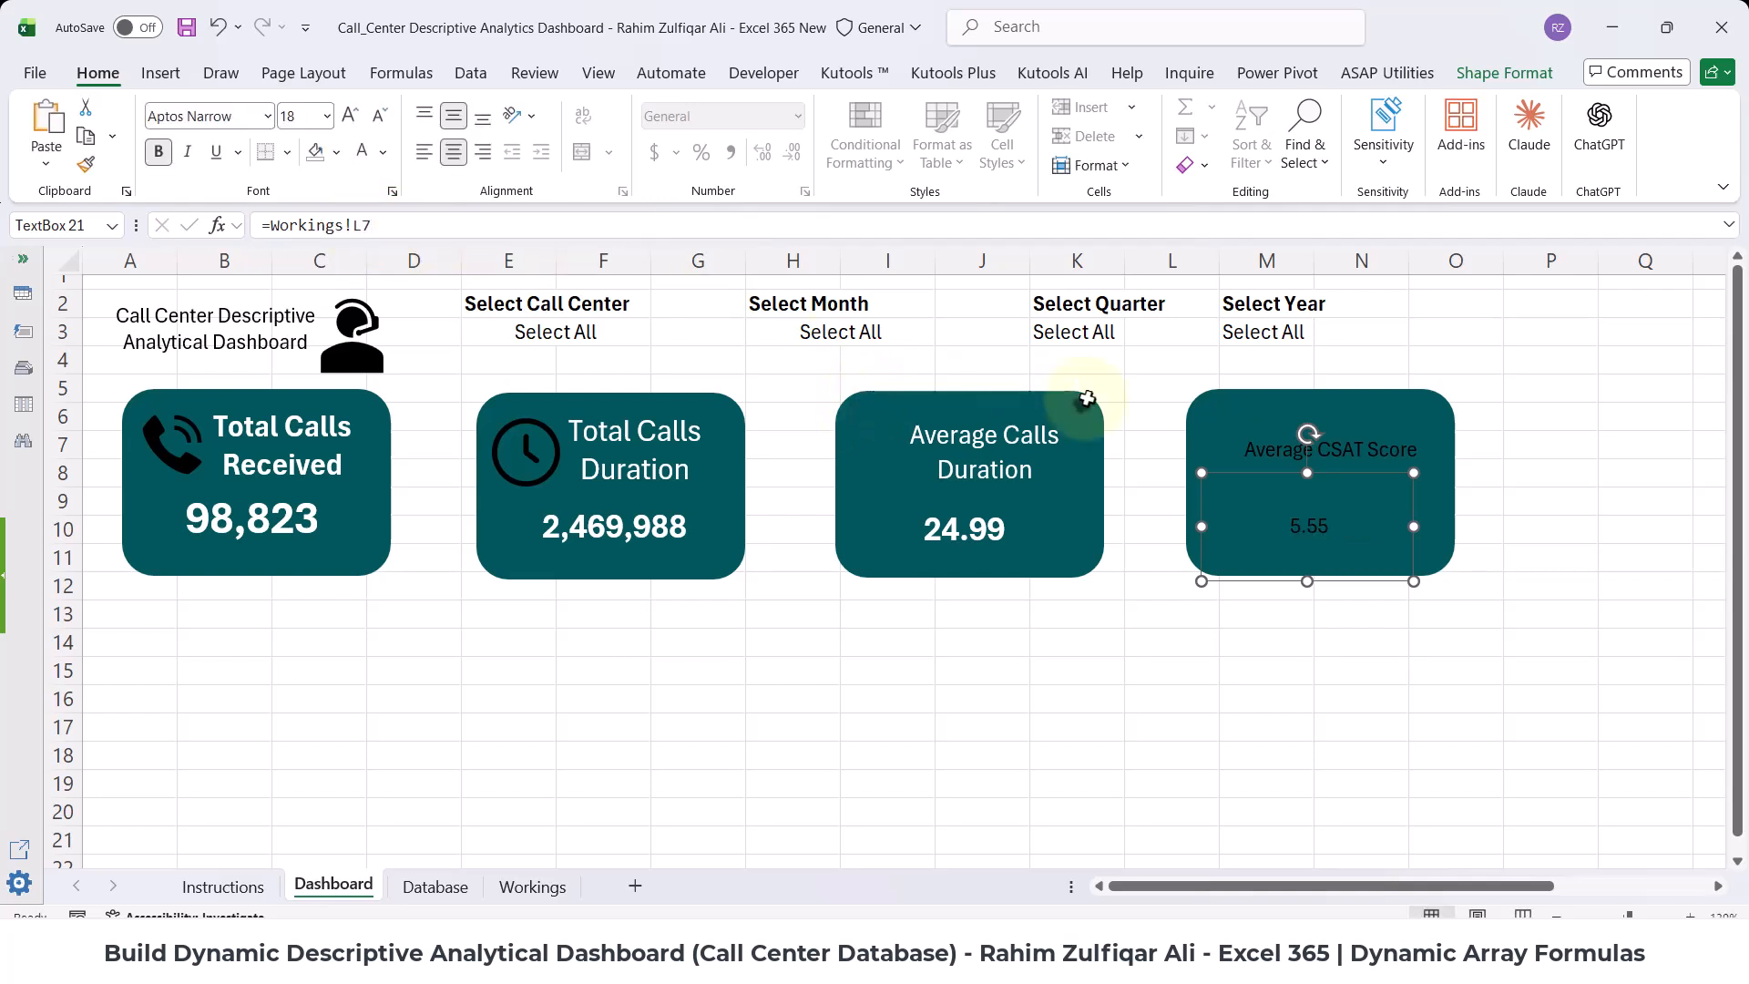
# - Format the fourth card's label text box with bold white font at size 14 and select the card's value text box
pyautogui.click(1217, 445)
pyautogui.click(1308, 447)
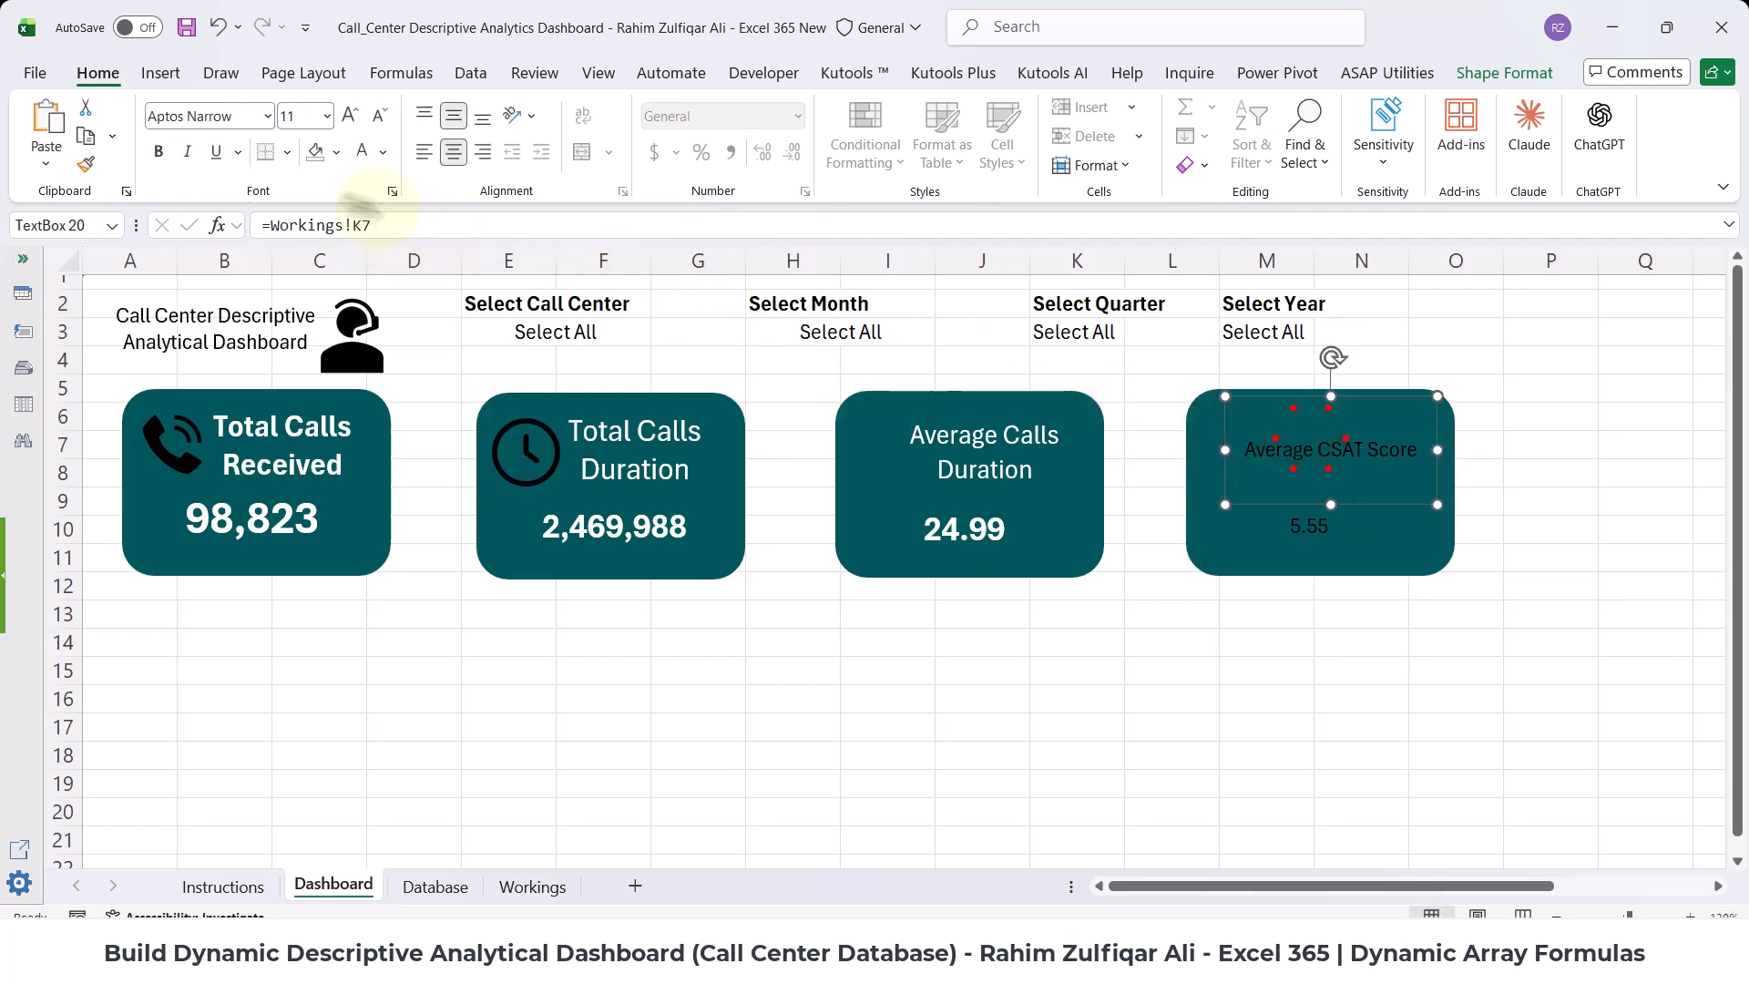
pyautogui.click(353, 118)
pyautogui.click(352, 113)
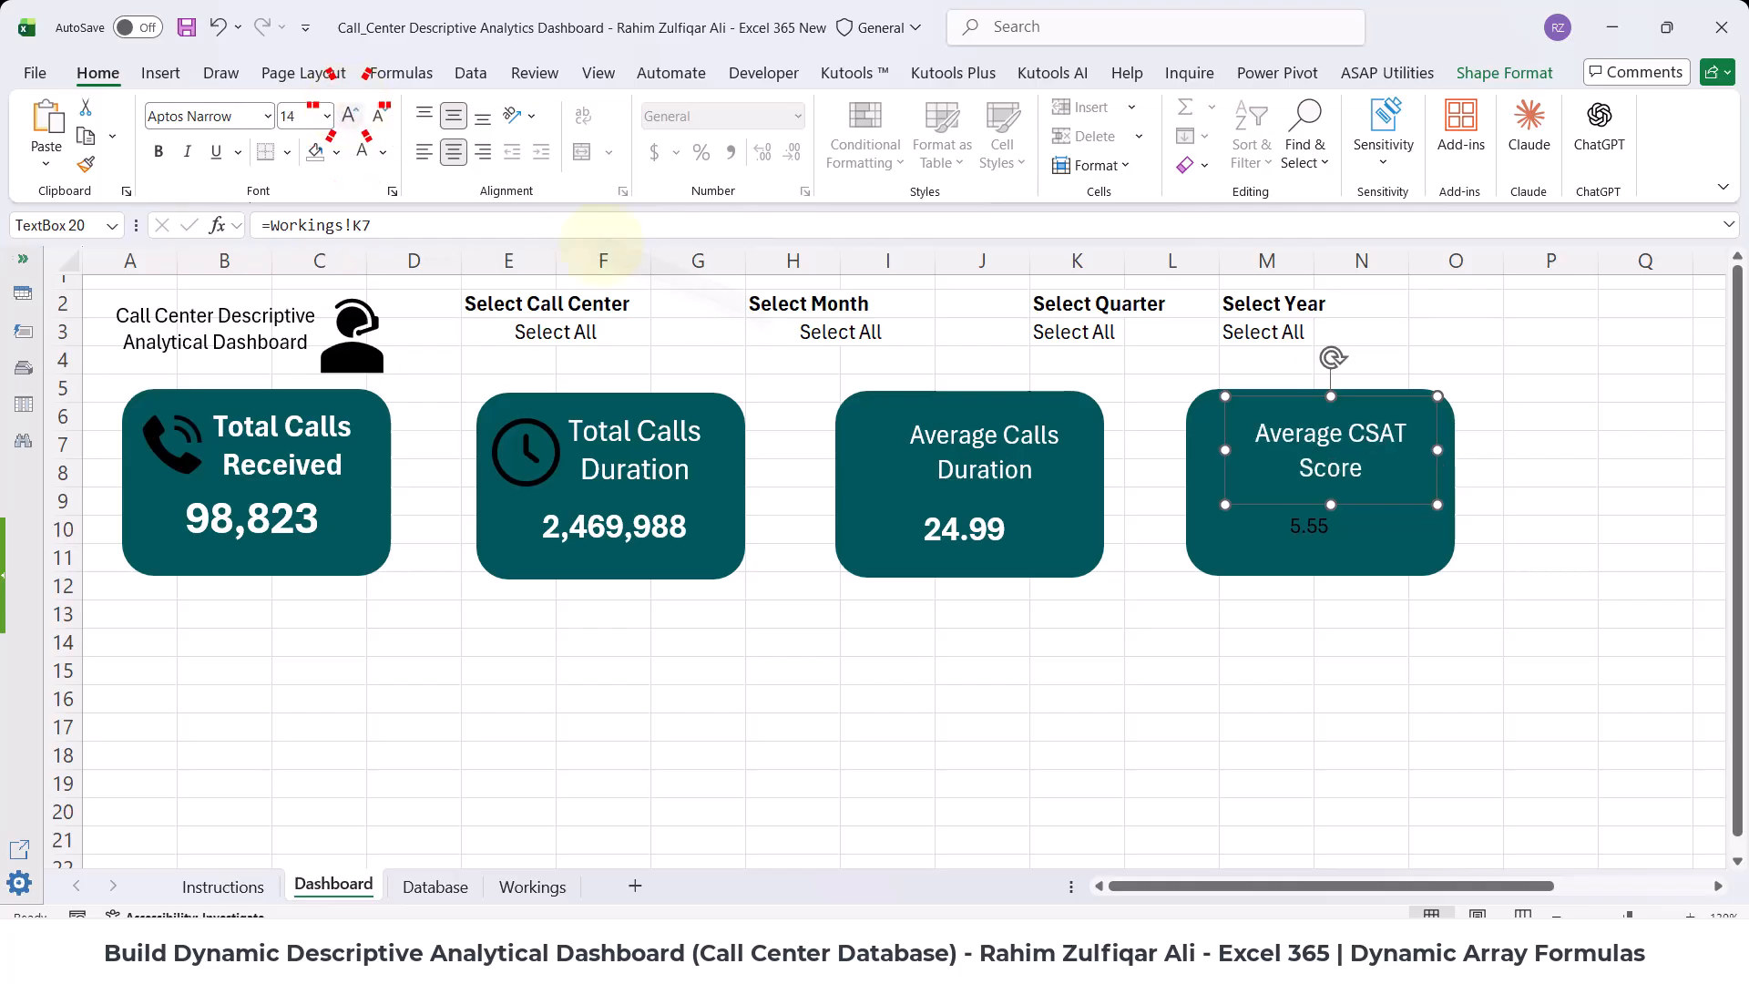
pyautogui.hotkey('ctrl', 'b')
pyautogui.click(1308, 528)
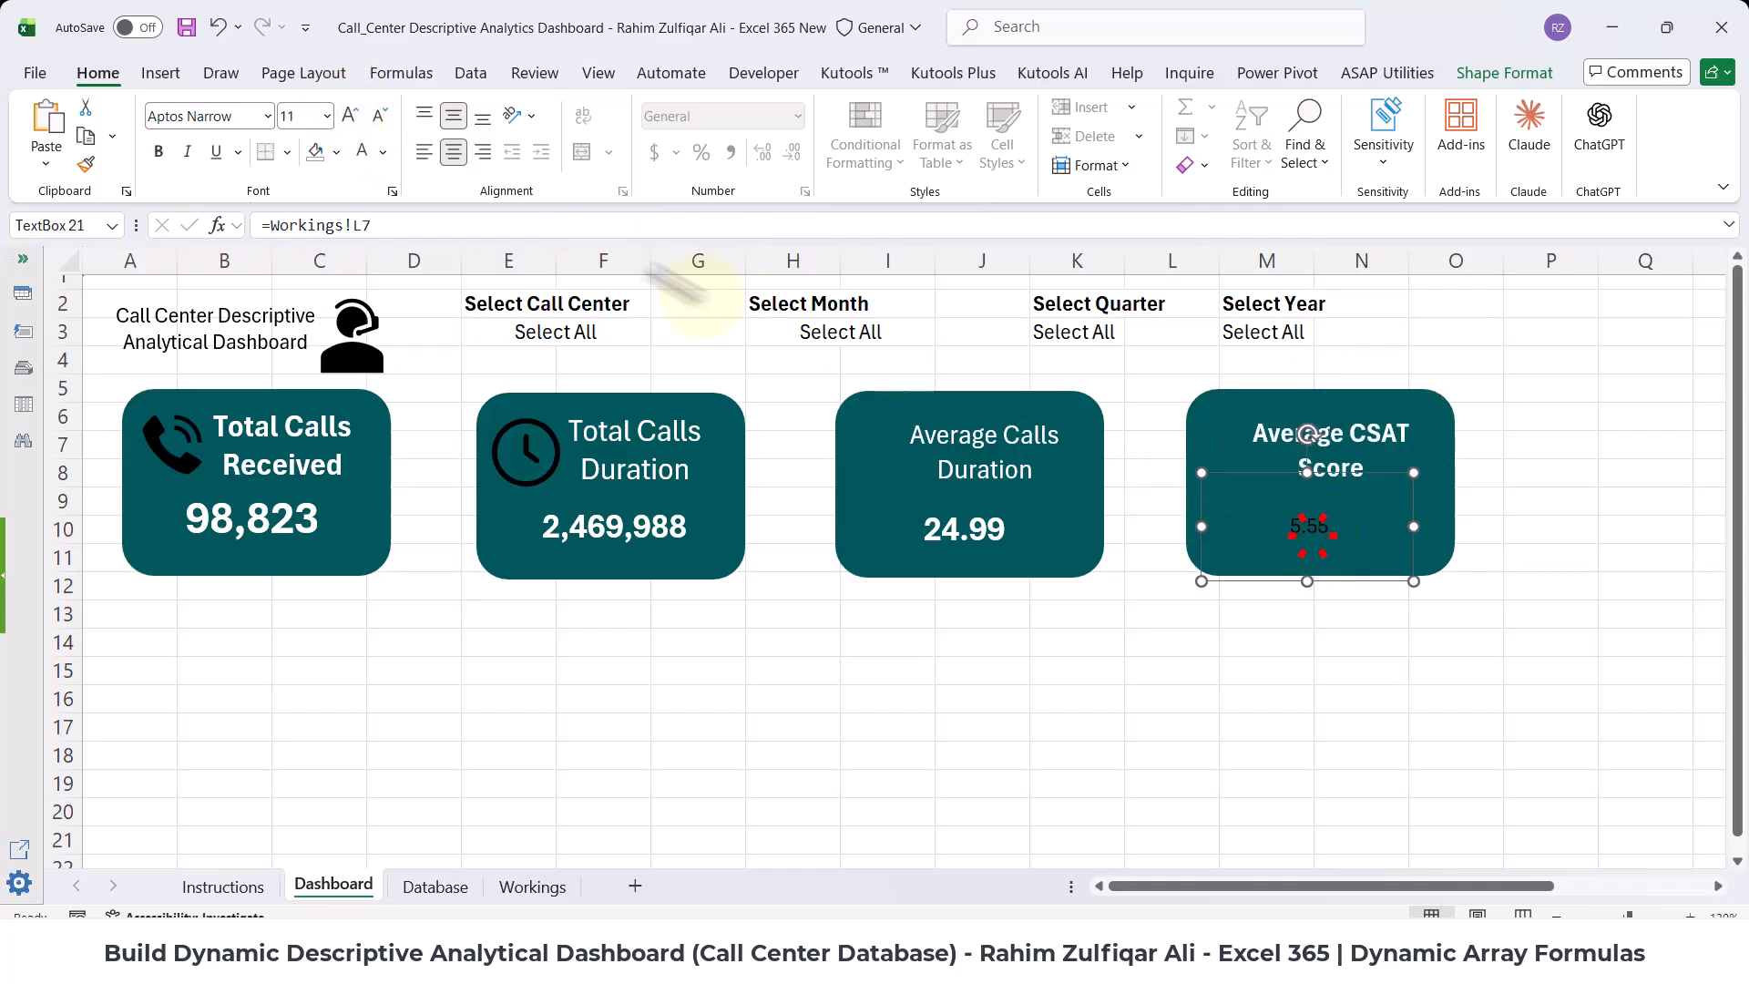
# - Format the fourth card's value text box with bold white font at size 18 and nudge it slightly to the right
pyautogui.click(357, 154)
pyautogui.click(350, 116)
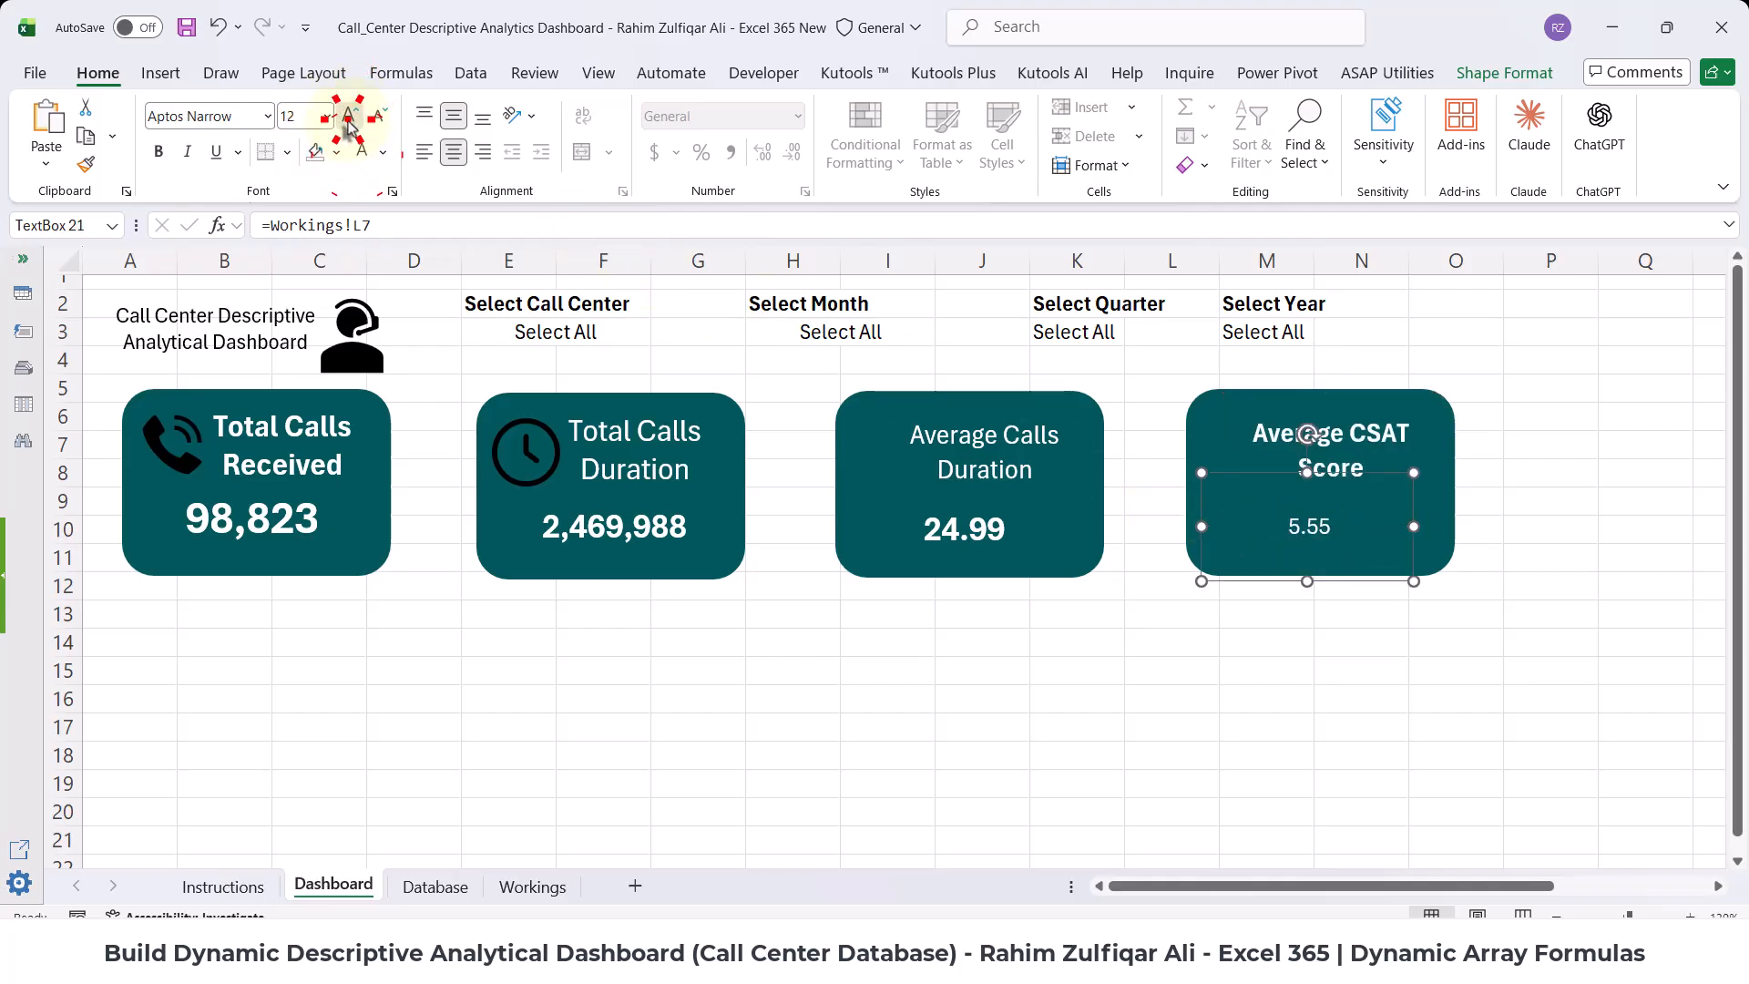
pyautogui.click(350, 116)
pyautogui.click(350, 115)
pyautogui.click(349, 116)
pyautogui.click(159, 151)
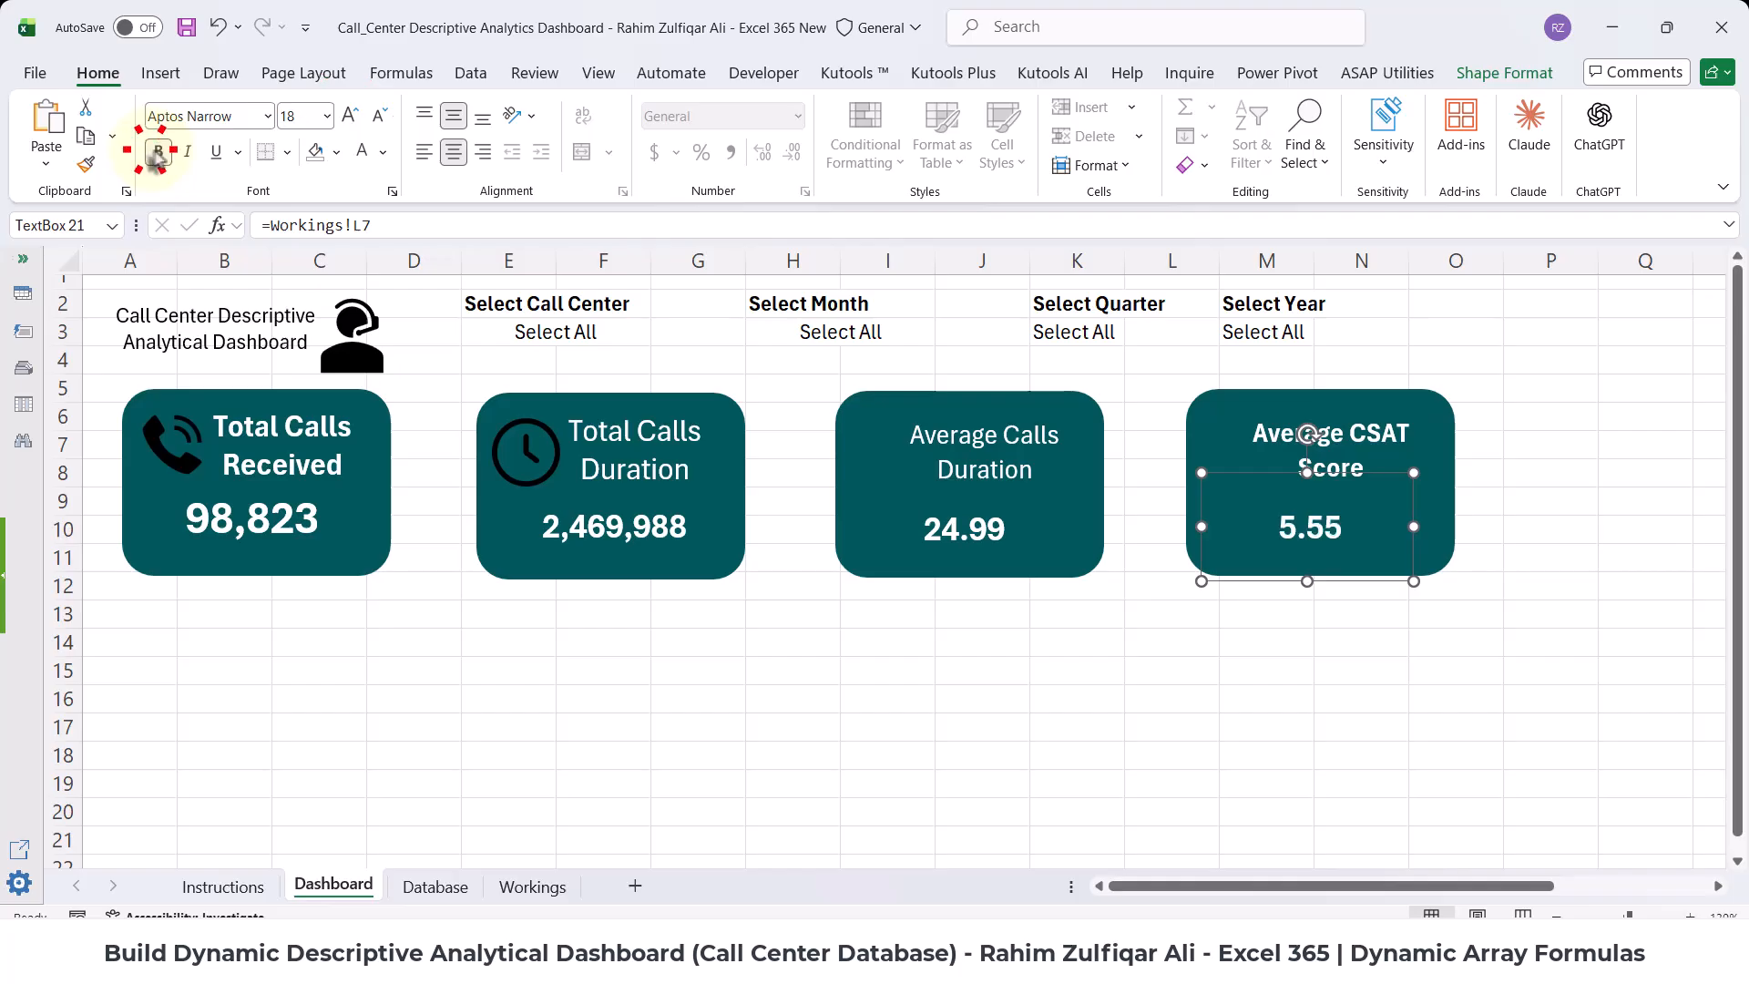
pyautogui.moveTo(1227, 475); pyautogui.dragTo(1245, 470)
pyautogui.click(864, 667)
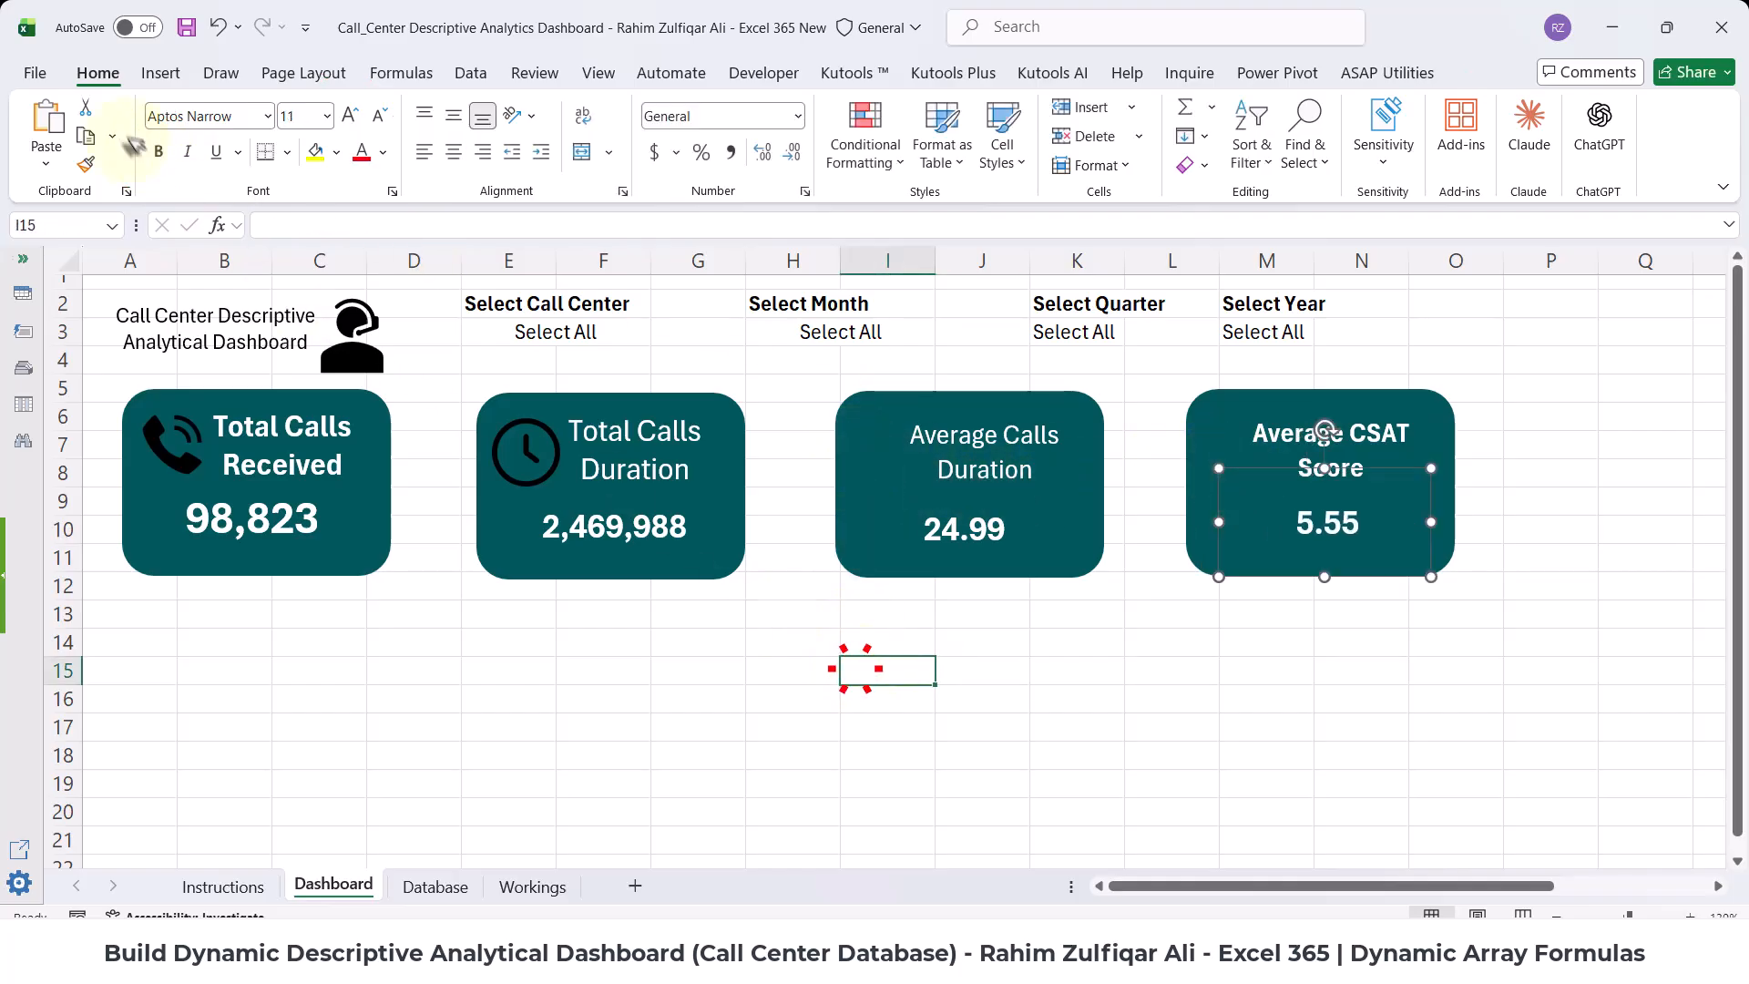
# - Insert the phone-with-clock icon picture from this device, placed over the cells
pyautogui.click(160, 73)
pyautogui.click(323, 173)
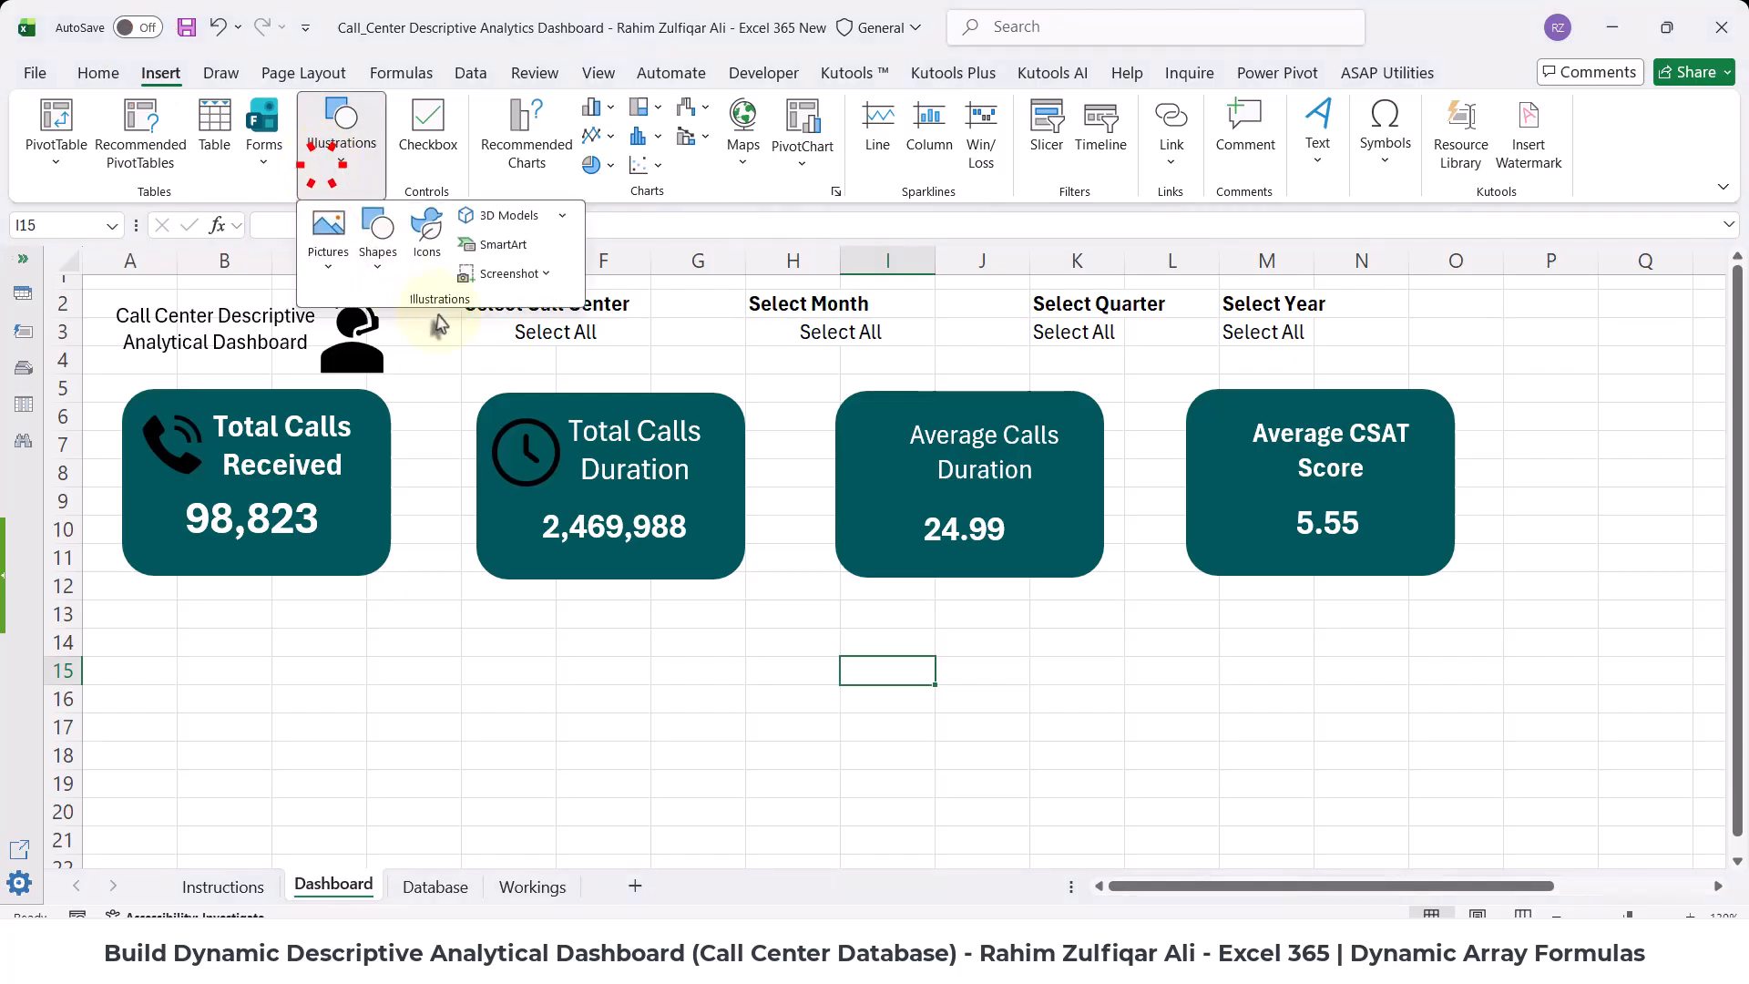
pyautogui.click(378, 238)
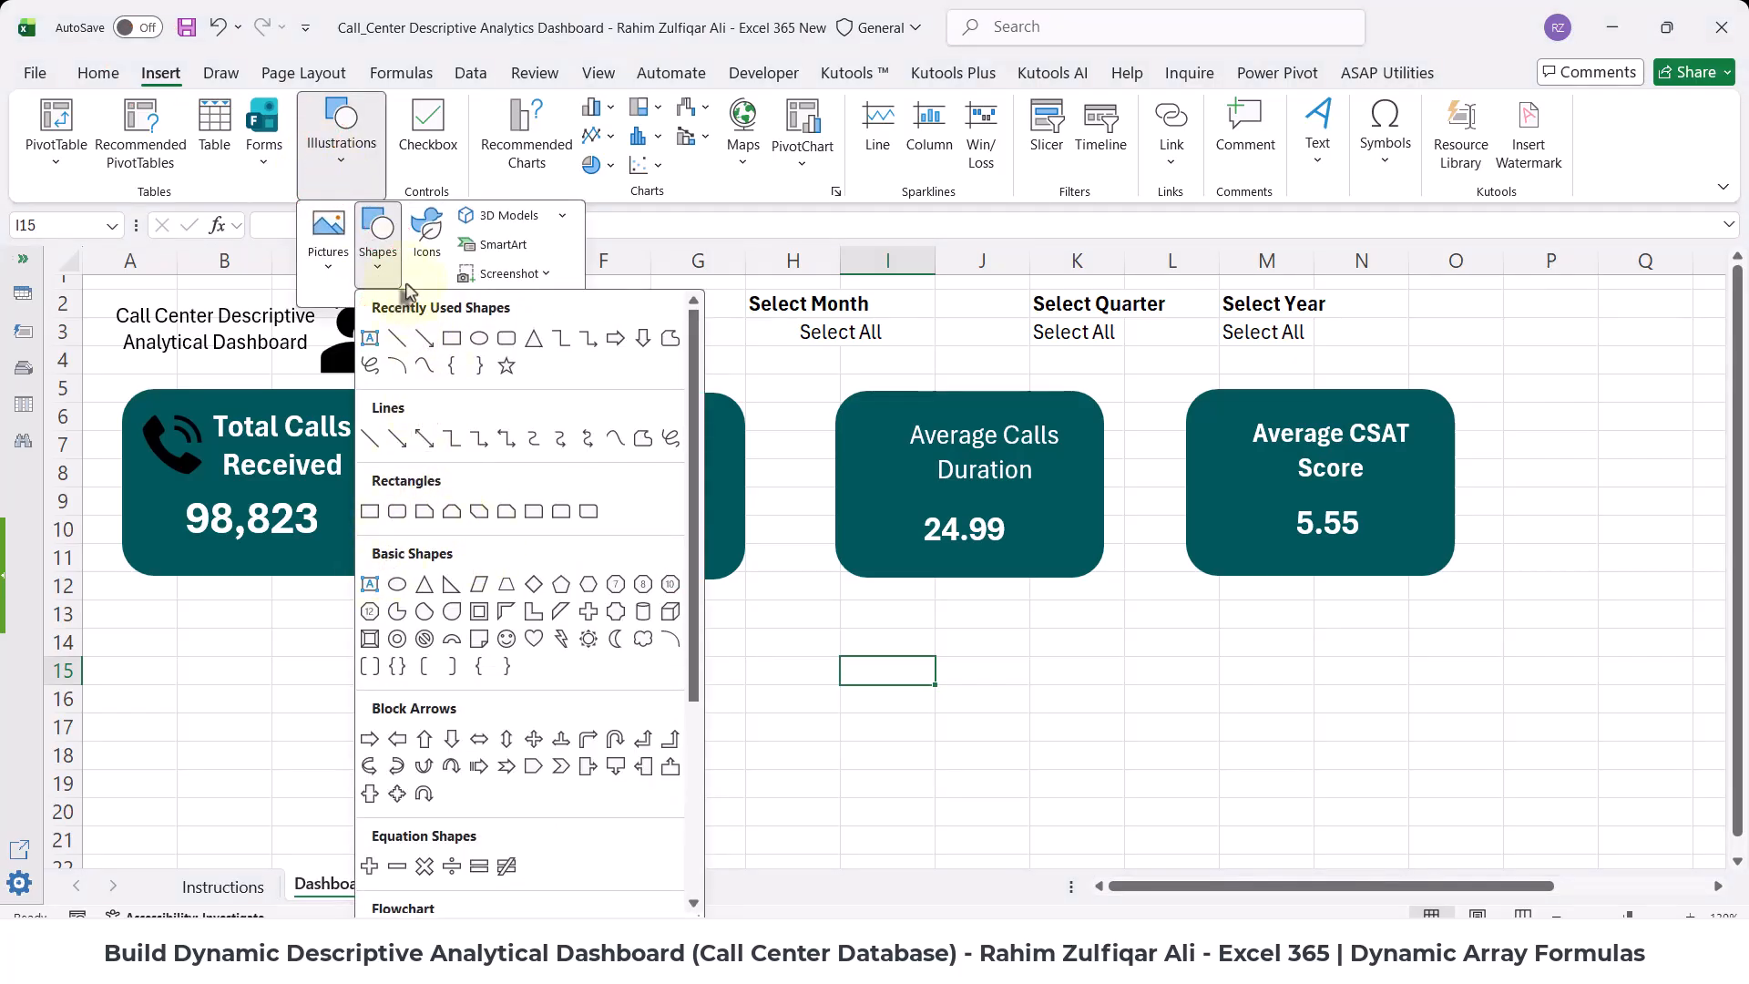
pyautogui.click(328, 246)
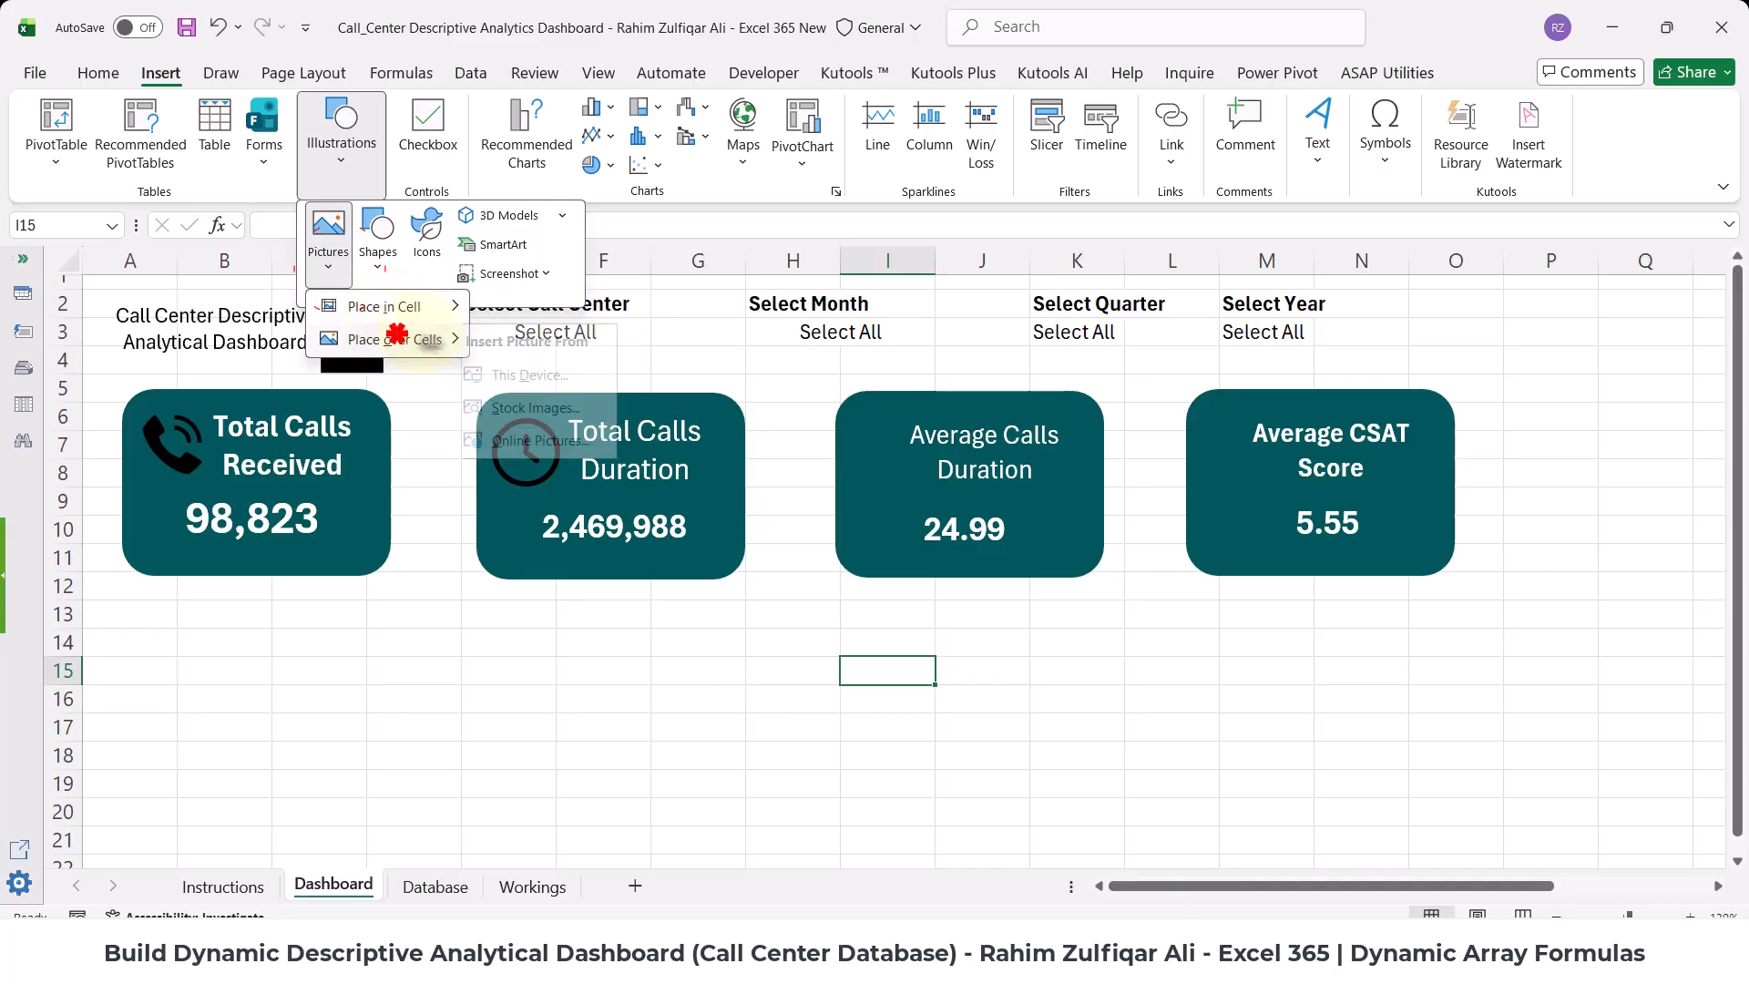
pyautogui.moveTo(428, 339)
pyautogui.click(504, 371)
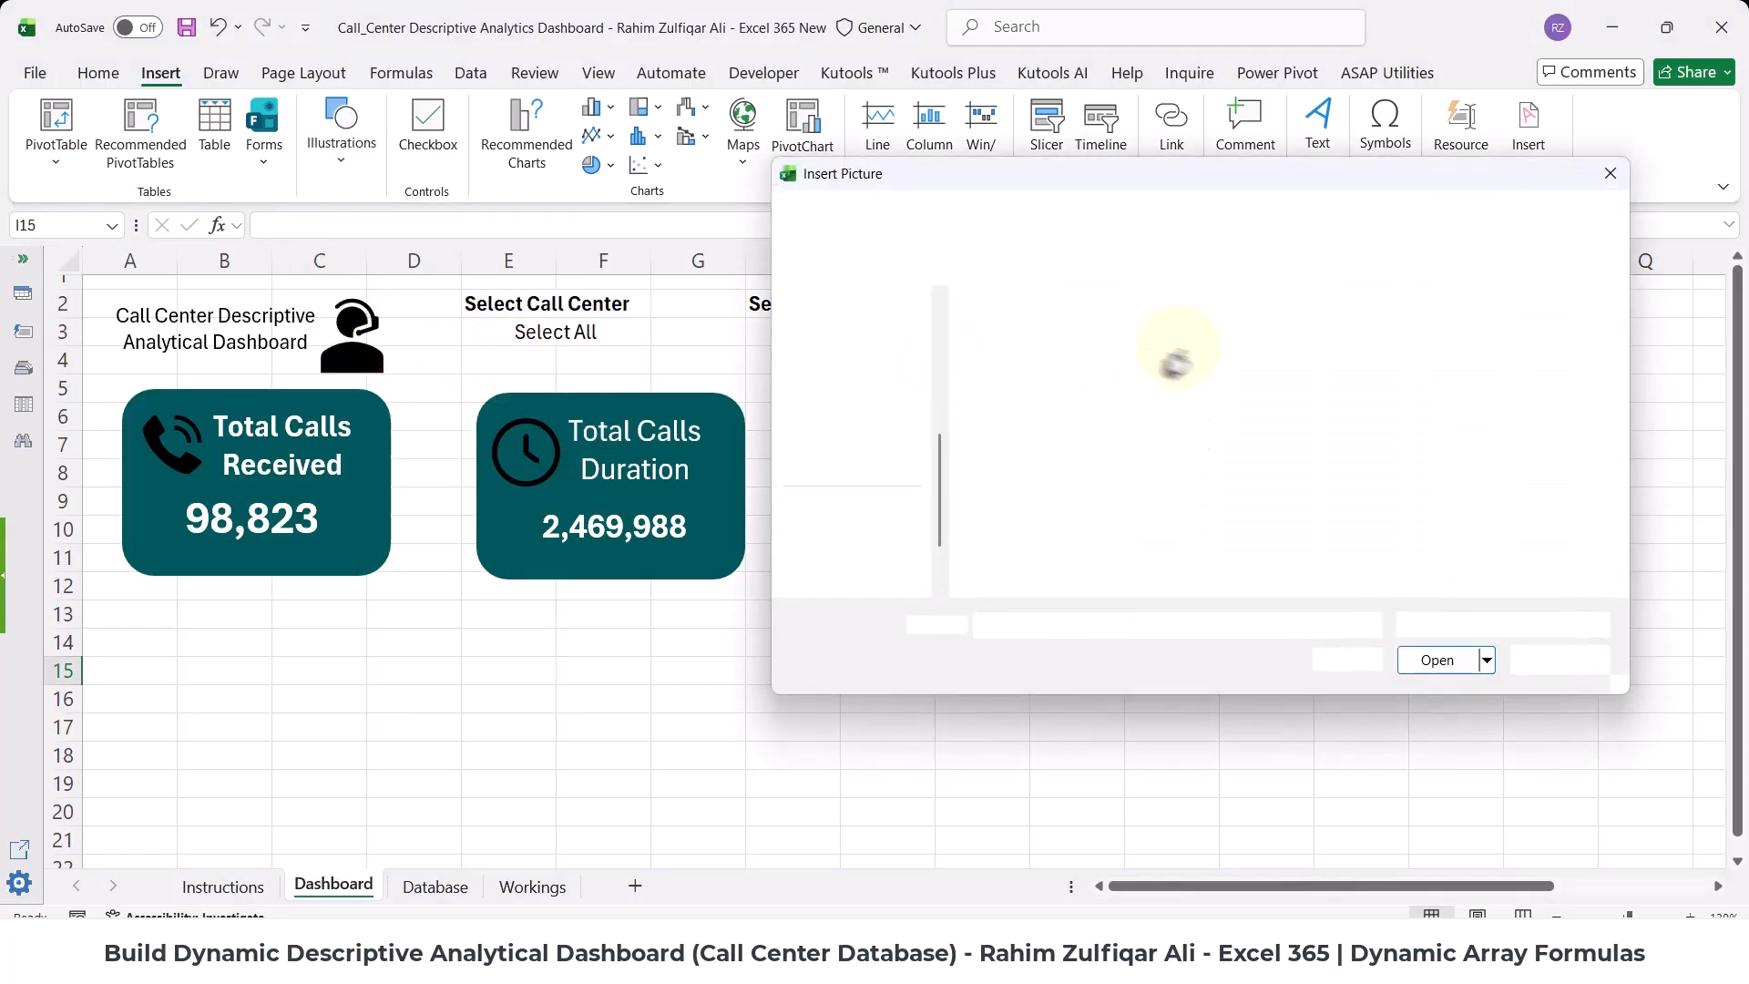
pyautogui.doubleClick(1421, 351)
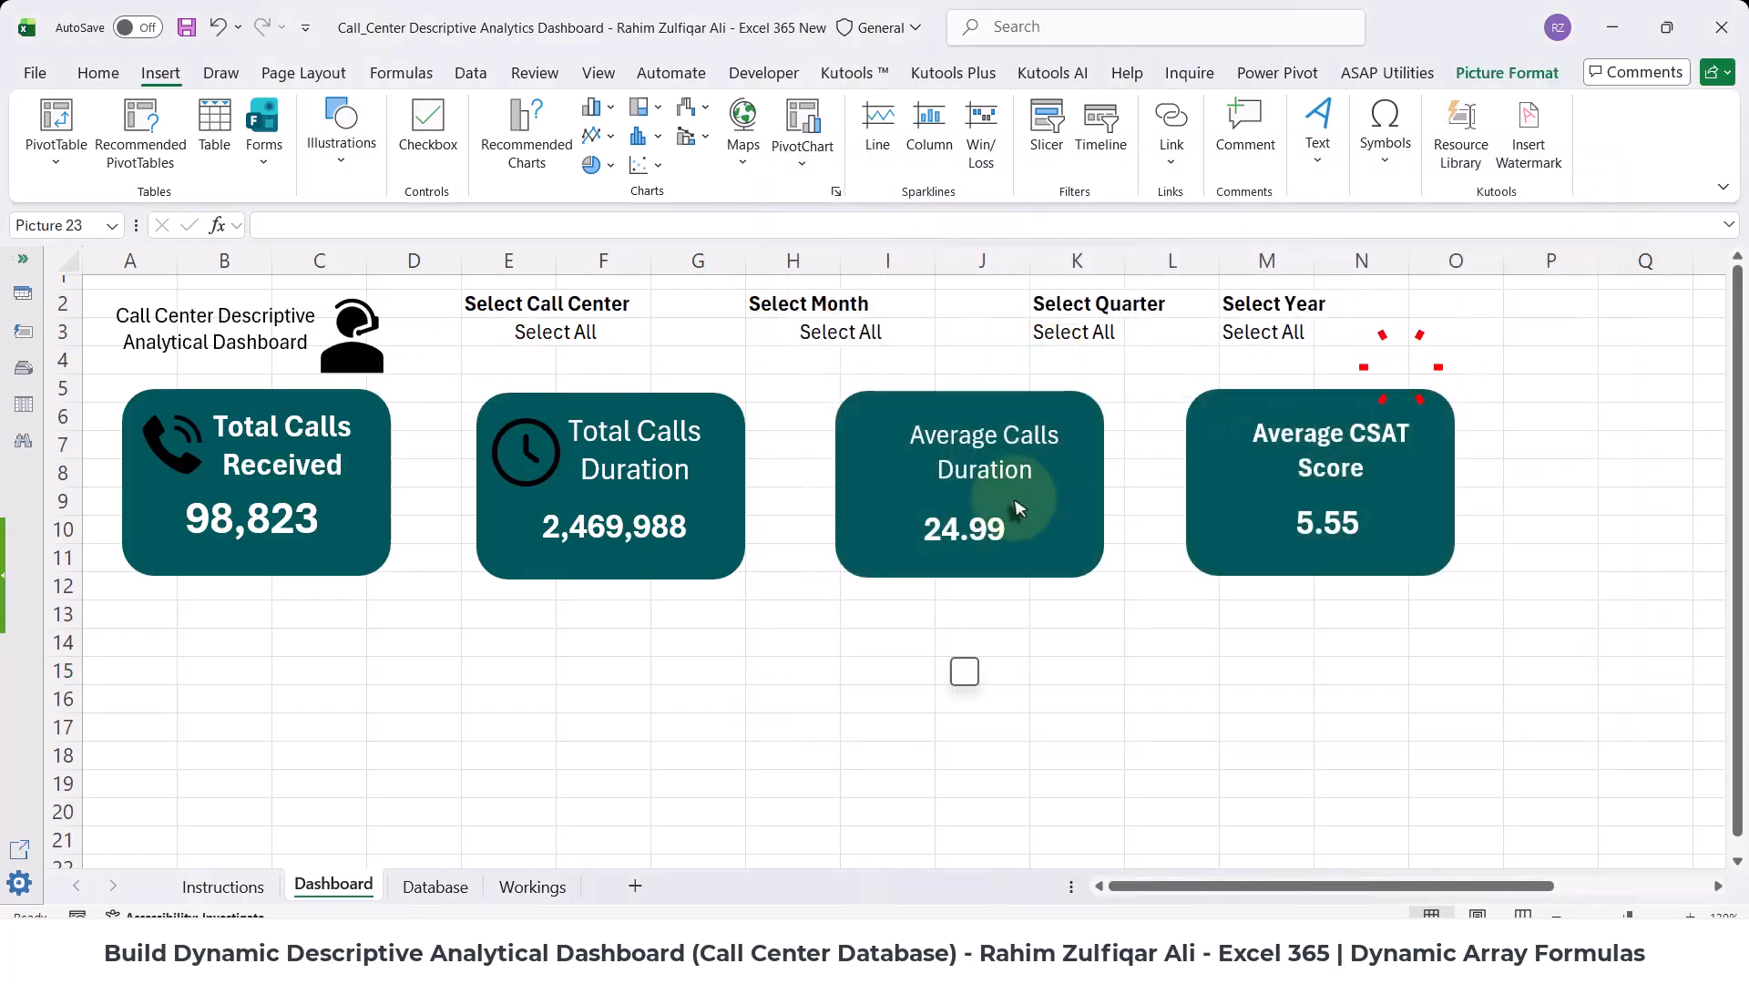
# - Place the phone-with-clock icon beside the Average Calls Duration label in the third card, shifting the label right to make room
pyautogui.moveTo(836, 665); pyautogui.dragTo(854, 462)
pyautogui.click(963, 449)
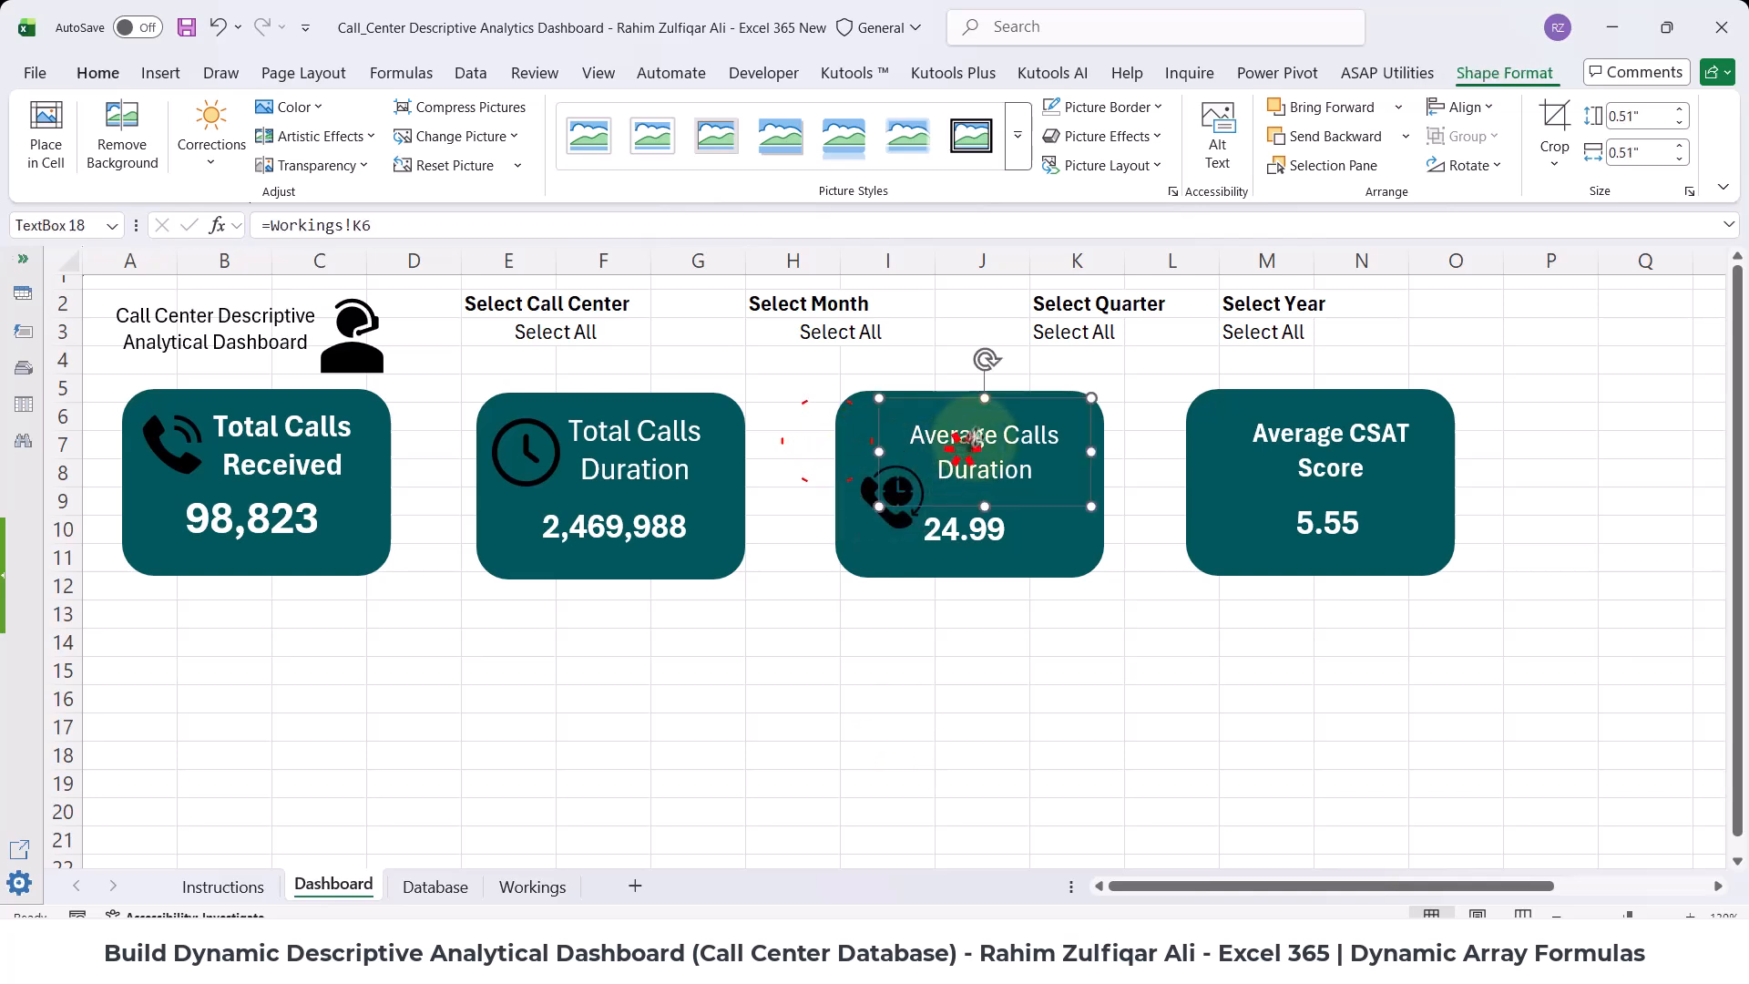
pyautogui.moveTo(947, 399); pyautogui.dragTo(967, 400)
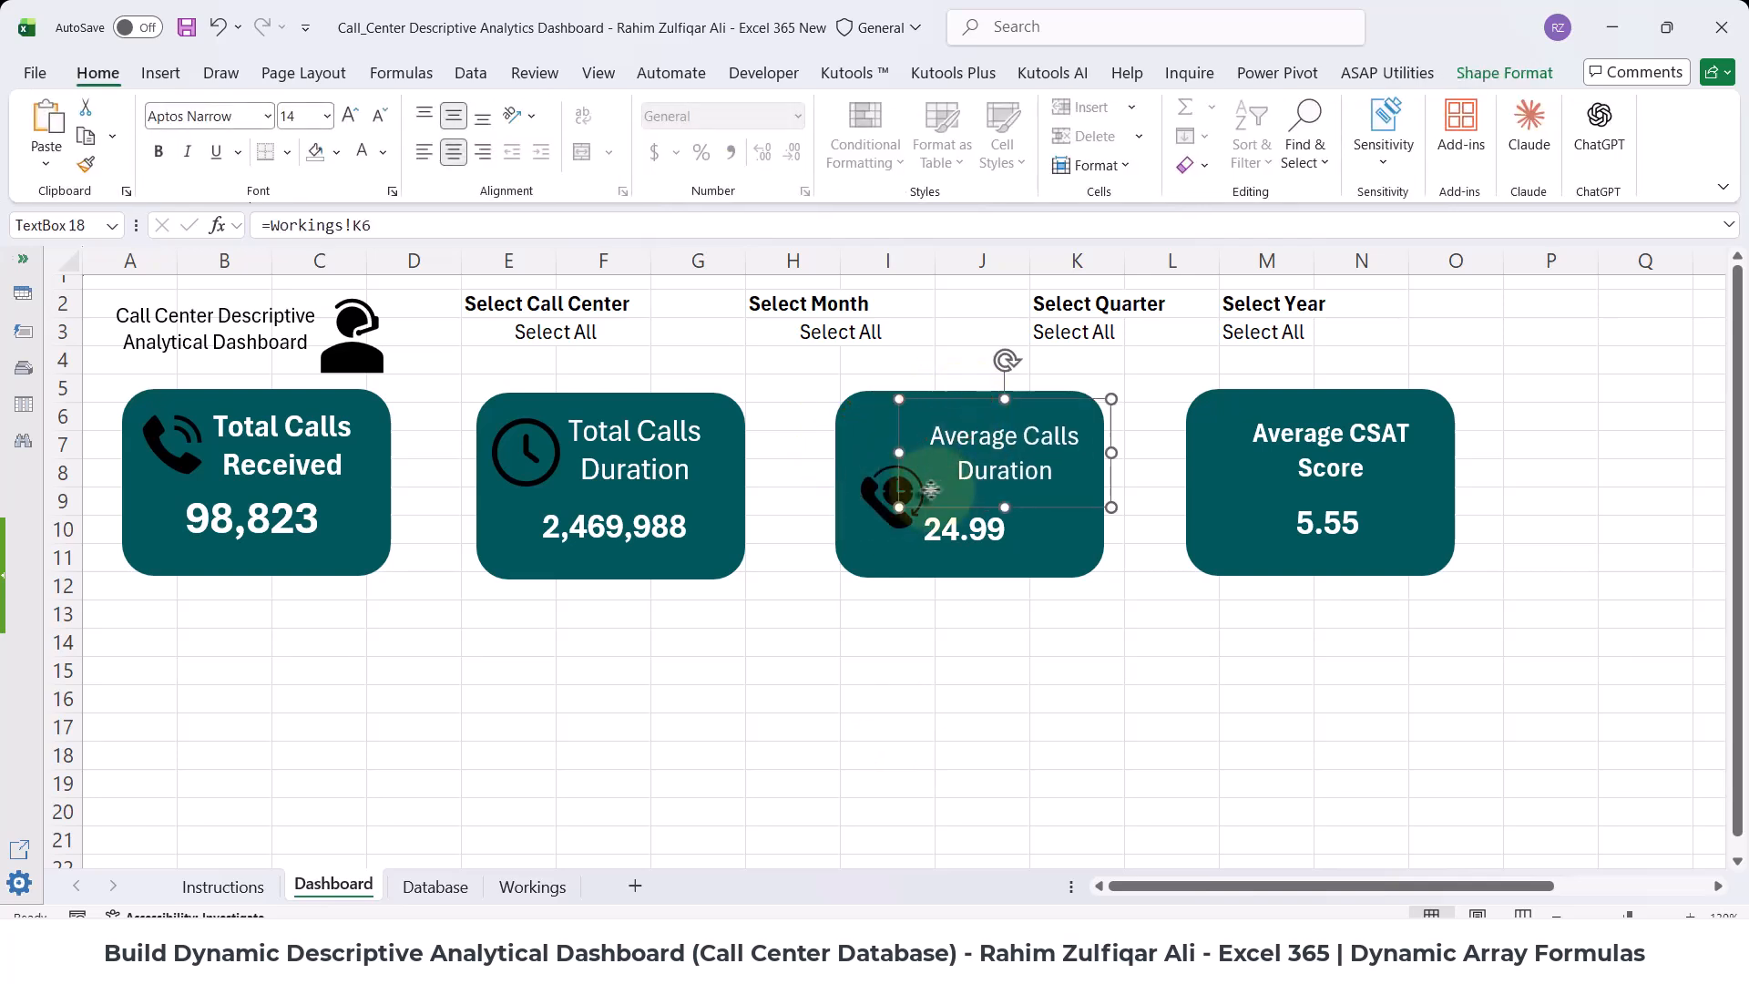
pyautogui.click(890, 495)
pyautogui.moveTo(890, 496); pyautogui.dragTo(877, 453)
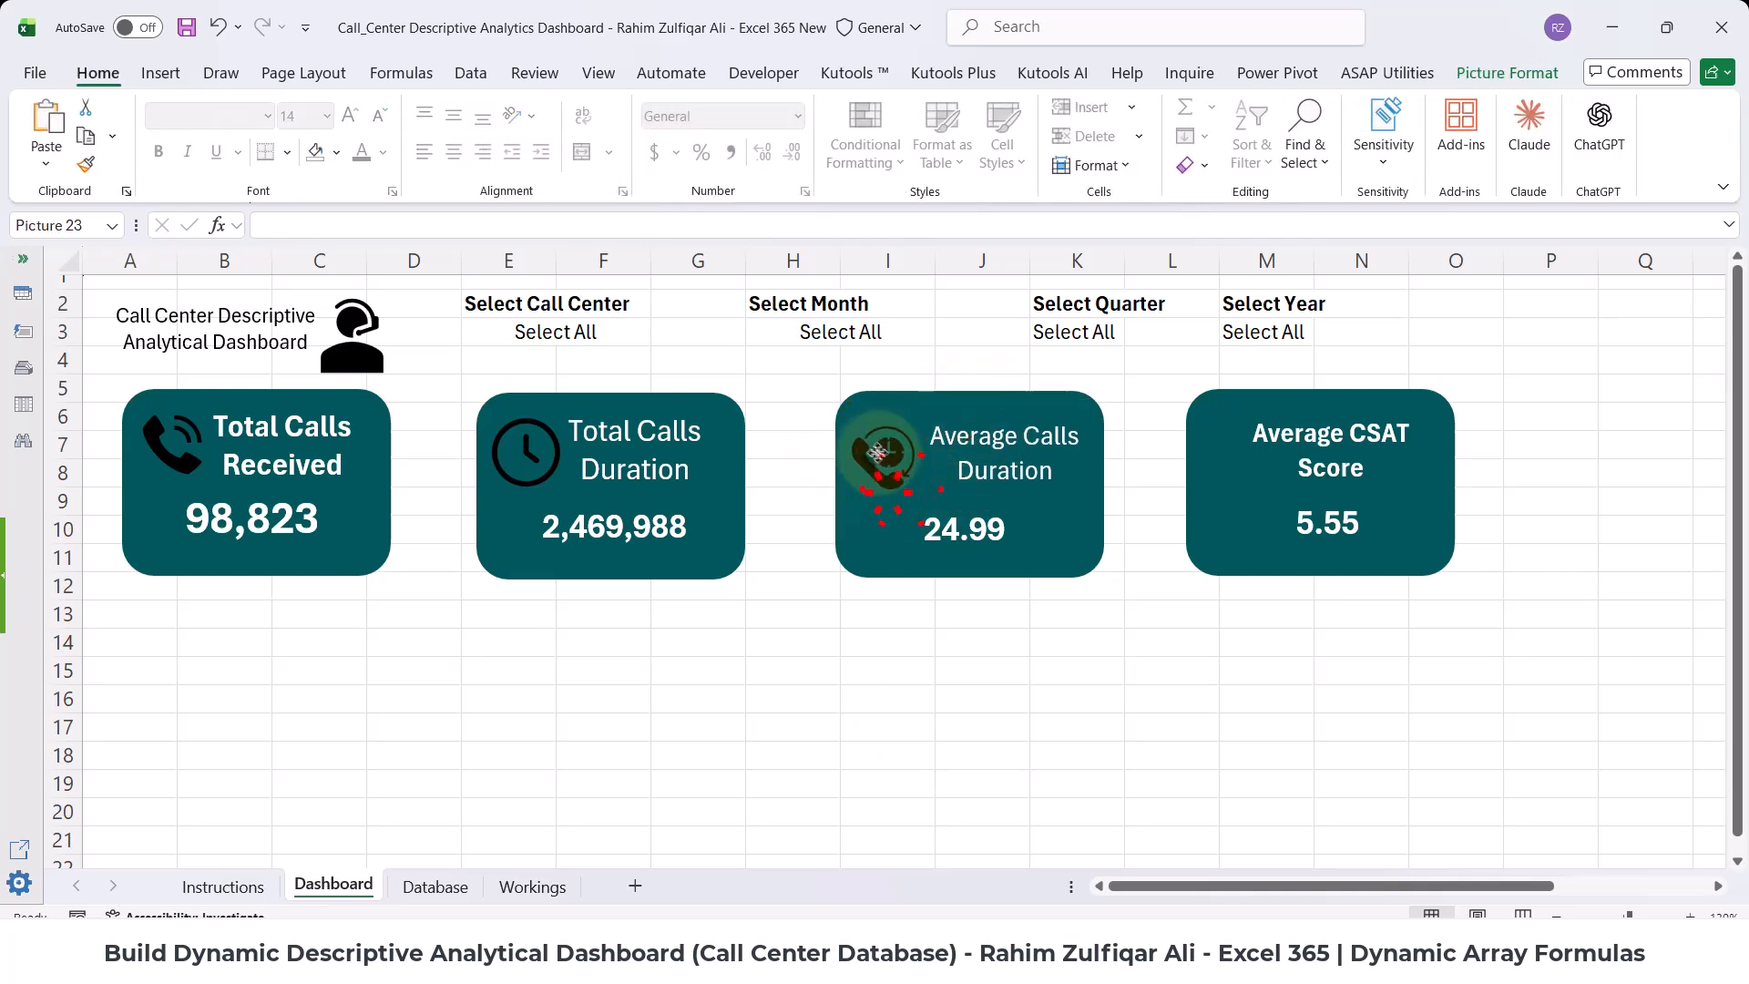
pyautogui.click(960, 665)
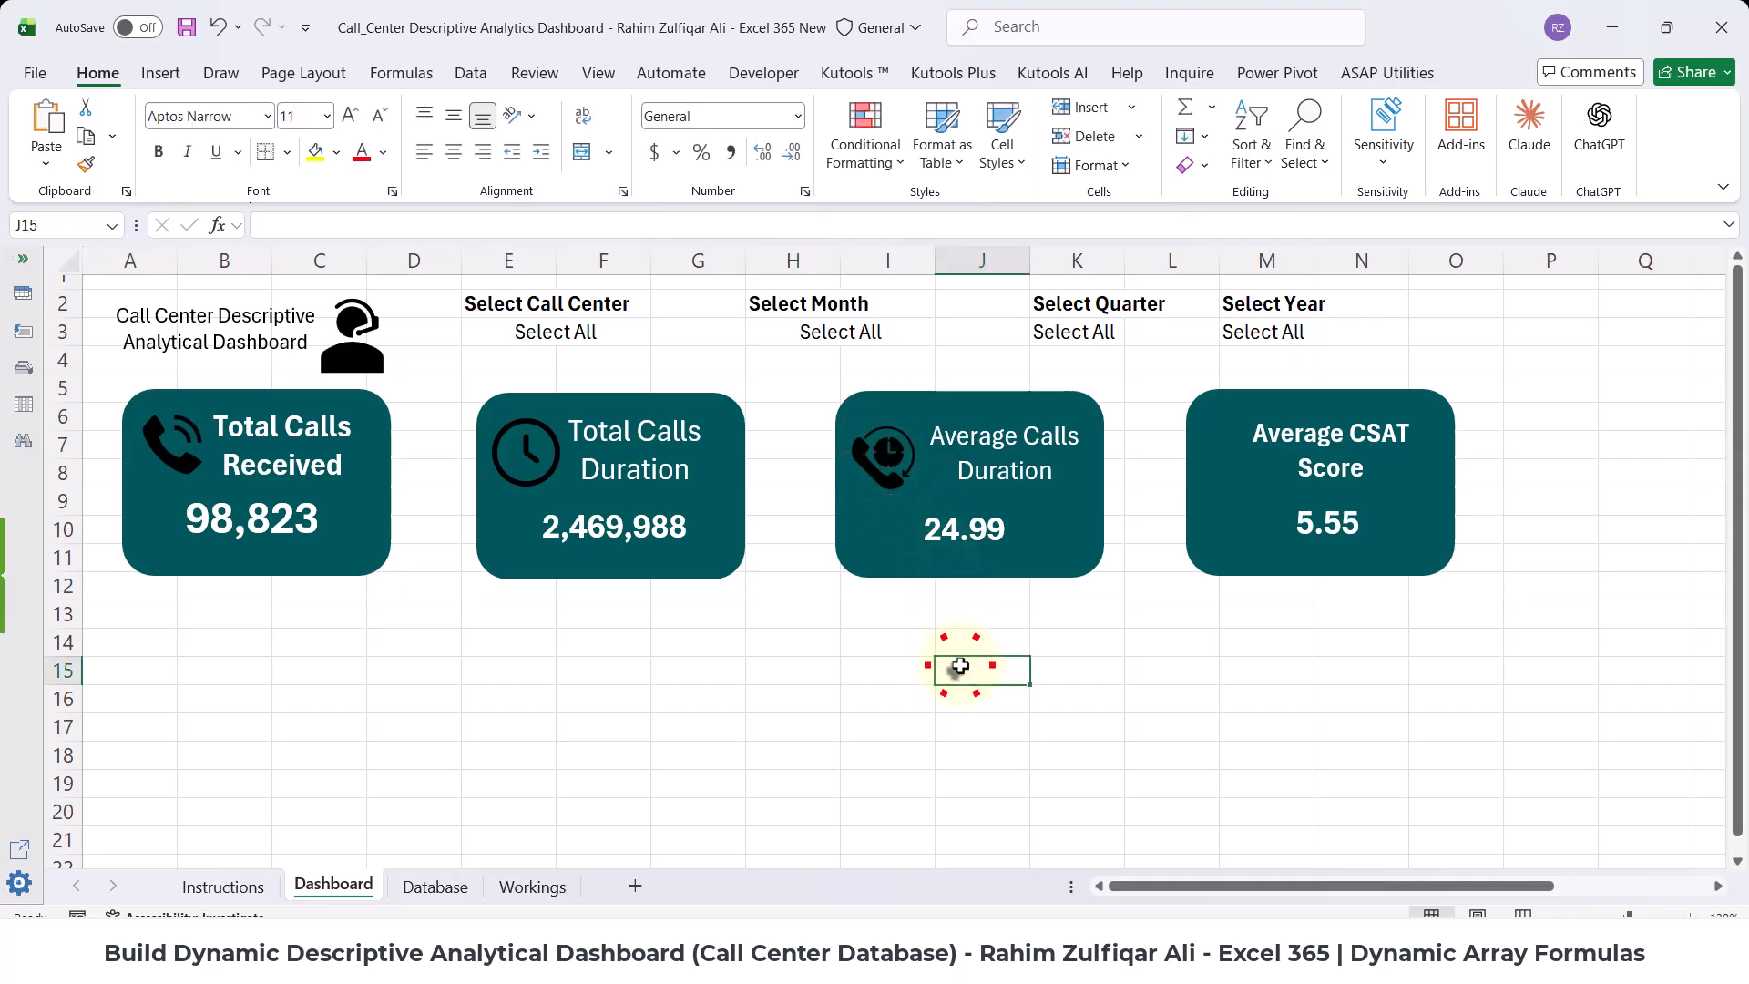
# - Review the static KPI formulas in L4:L6 of the Workings sheet and return to the Dashboard sheet
pyautogui.click(596, 330)
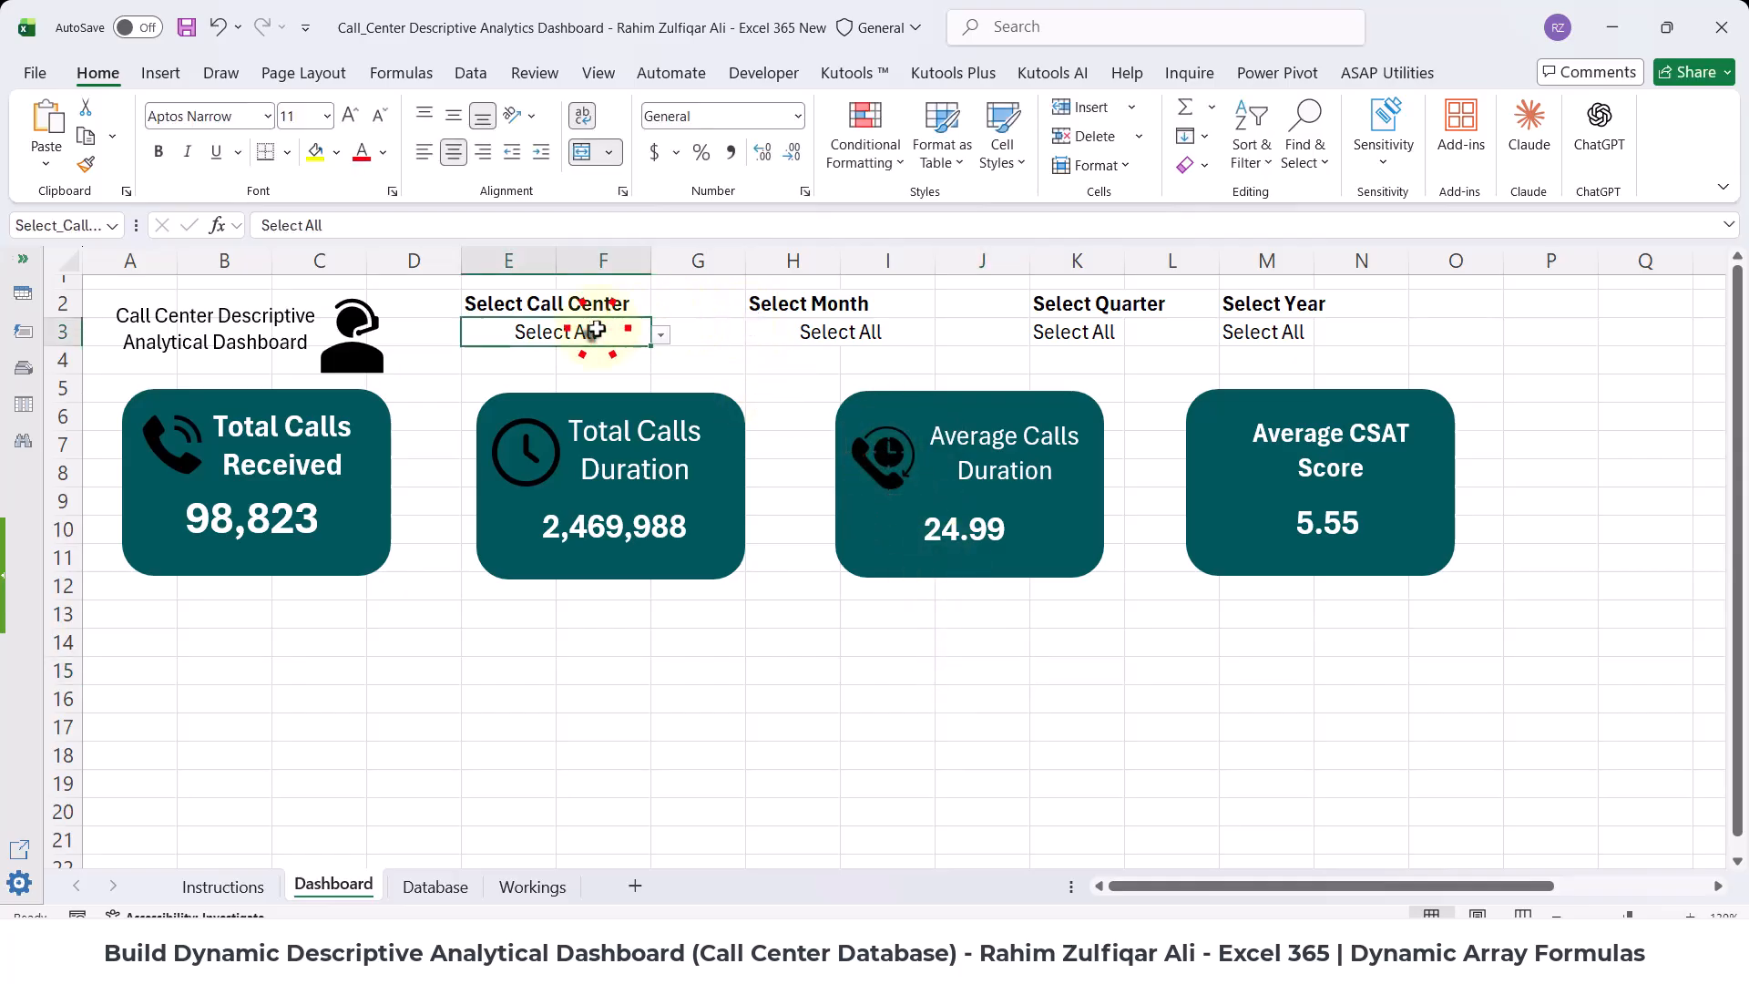
pyautogui.click(512, 886)
pyautogui.click(800, 390)
pyautogui.click(798, 421)
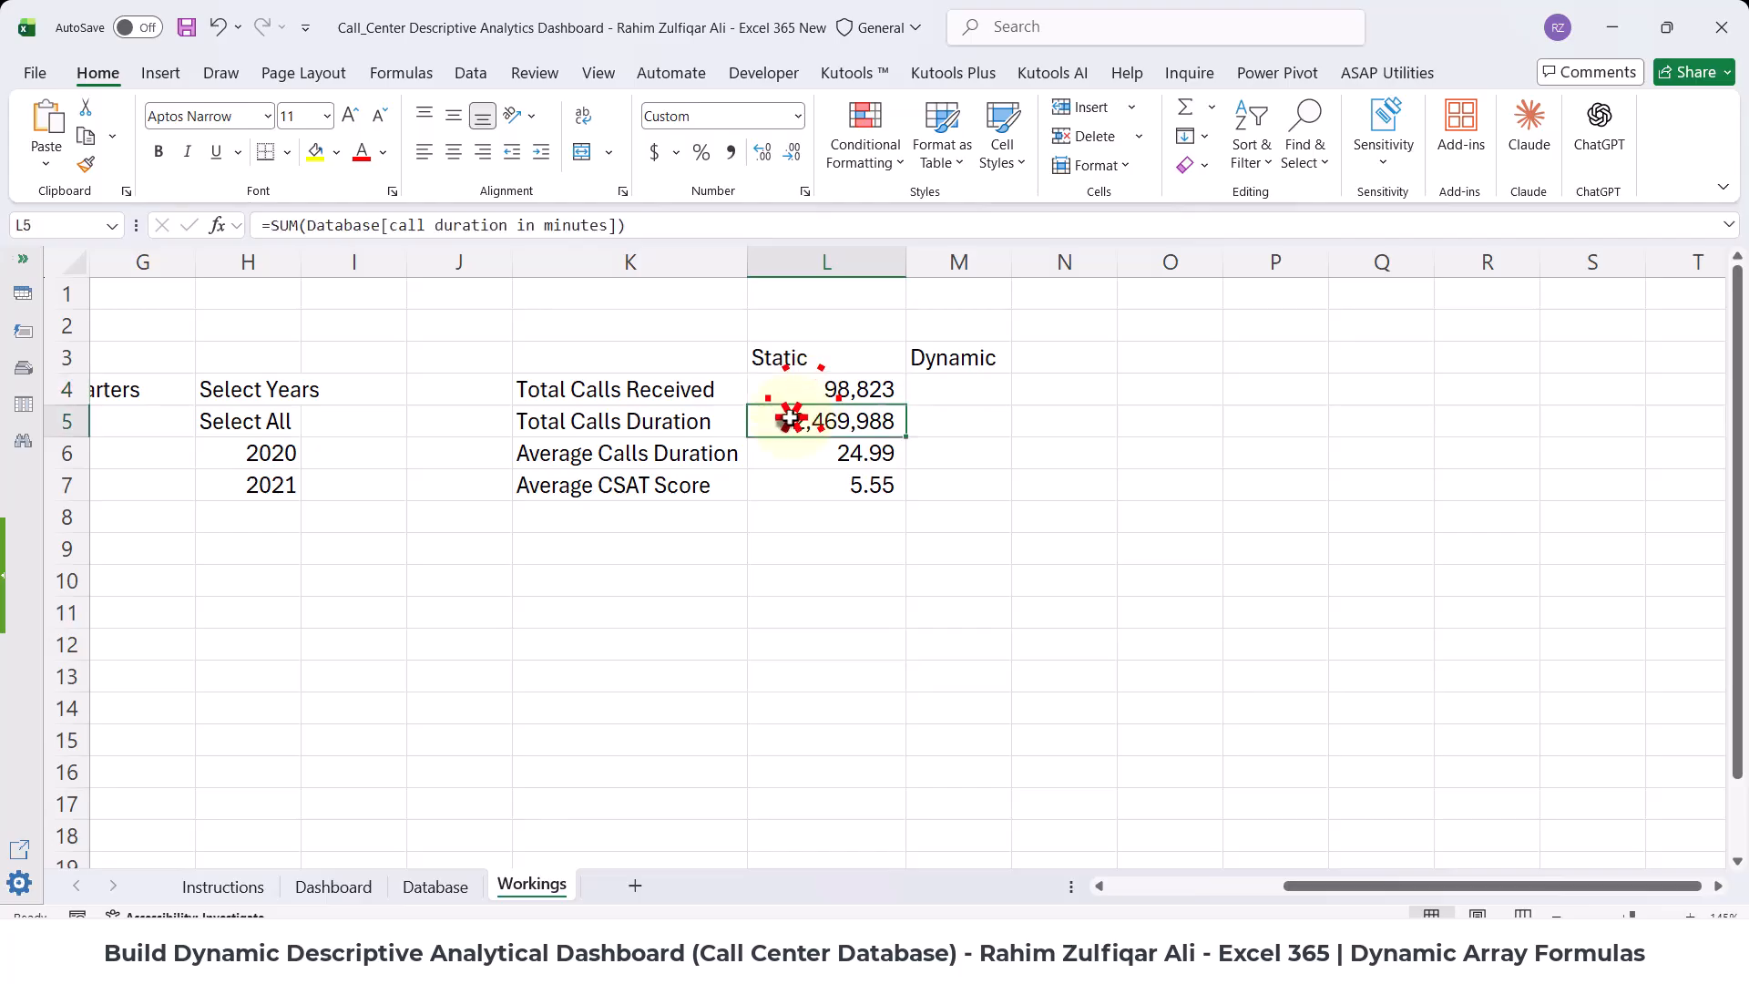
pyautogui.click(797, 451)
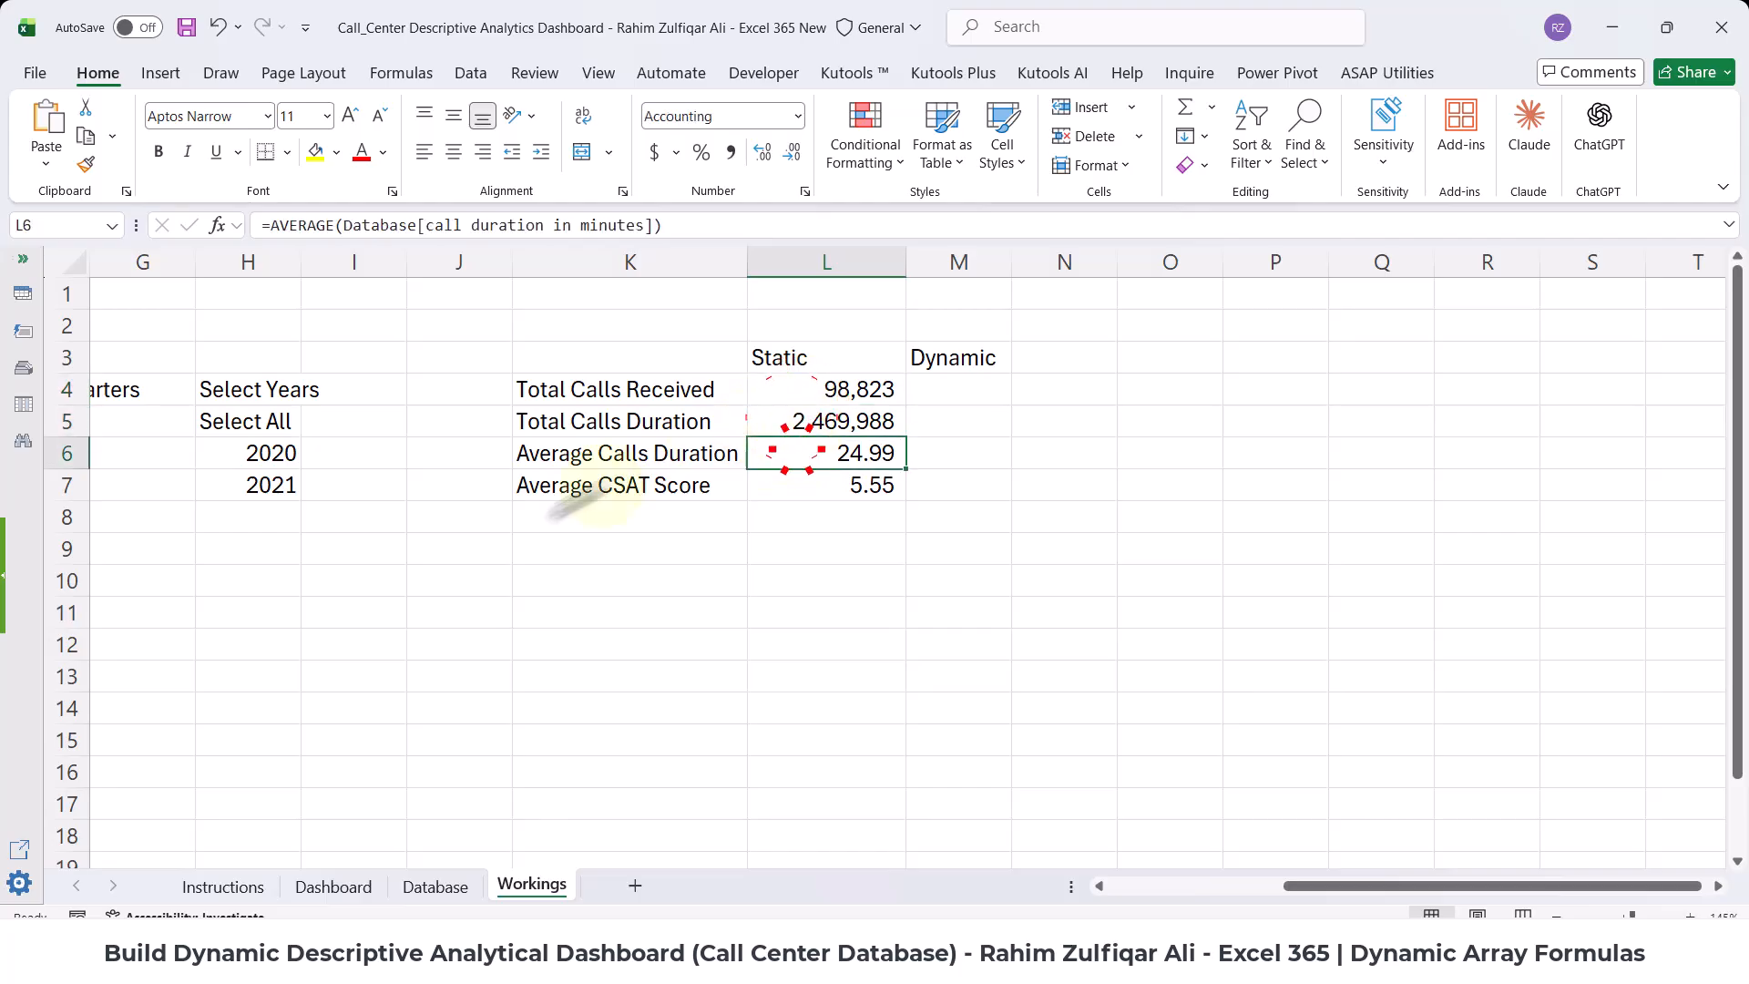
pyautogui.click(303, 890)
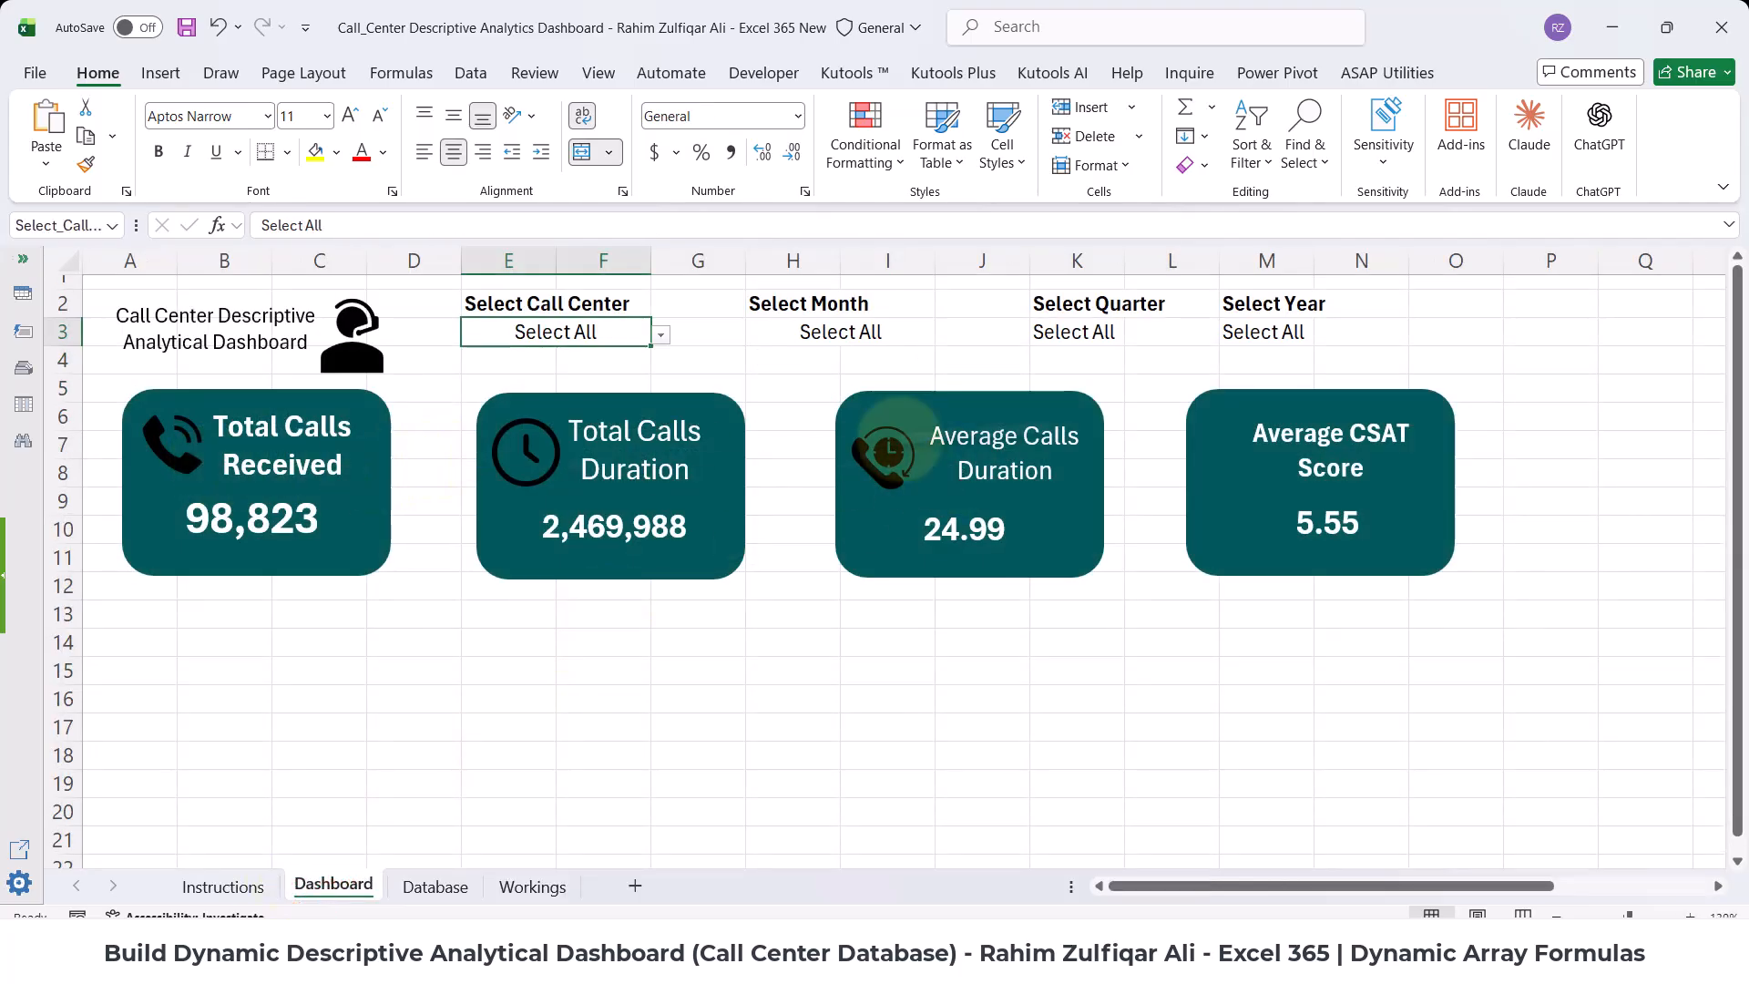
# - Try the call center filter with Chicago/IL and Denver/CO, and reset it to Select All
pyautogui.click(659, 339)
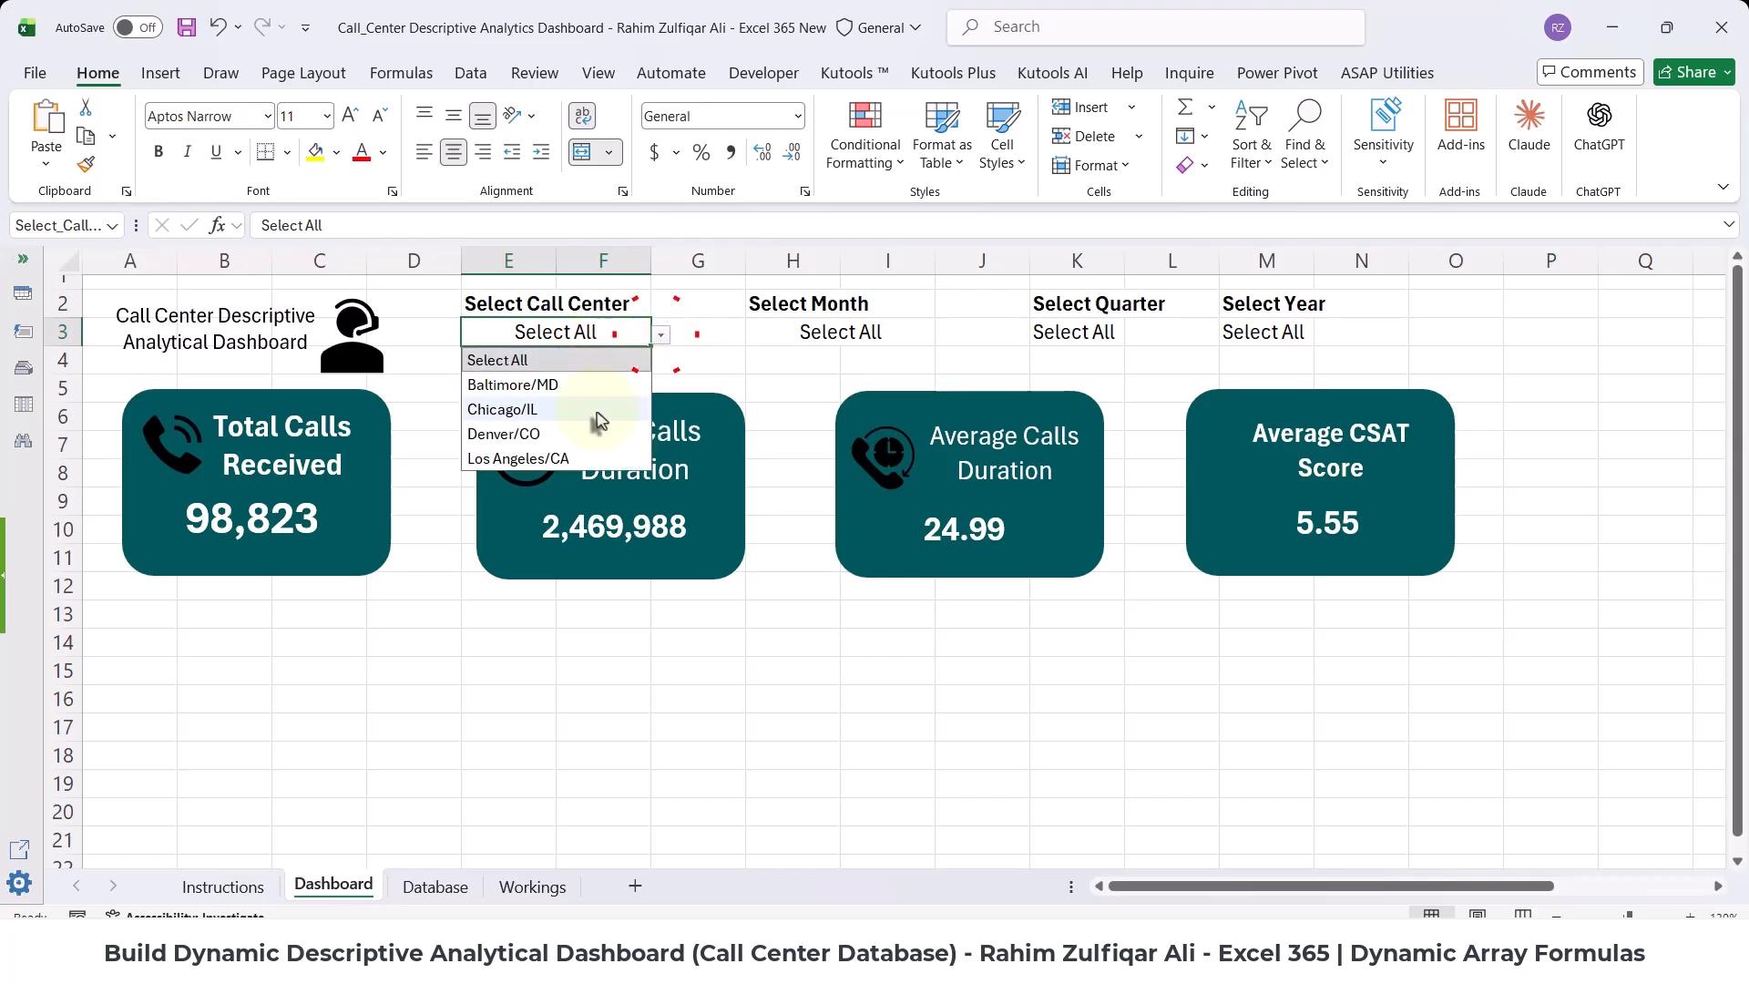
pyautogui.click(594, 411)
pyautogui.click(659, 337)
pyautogui.click(577, 434)
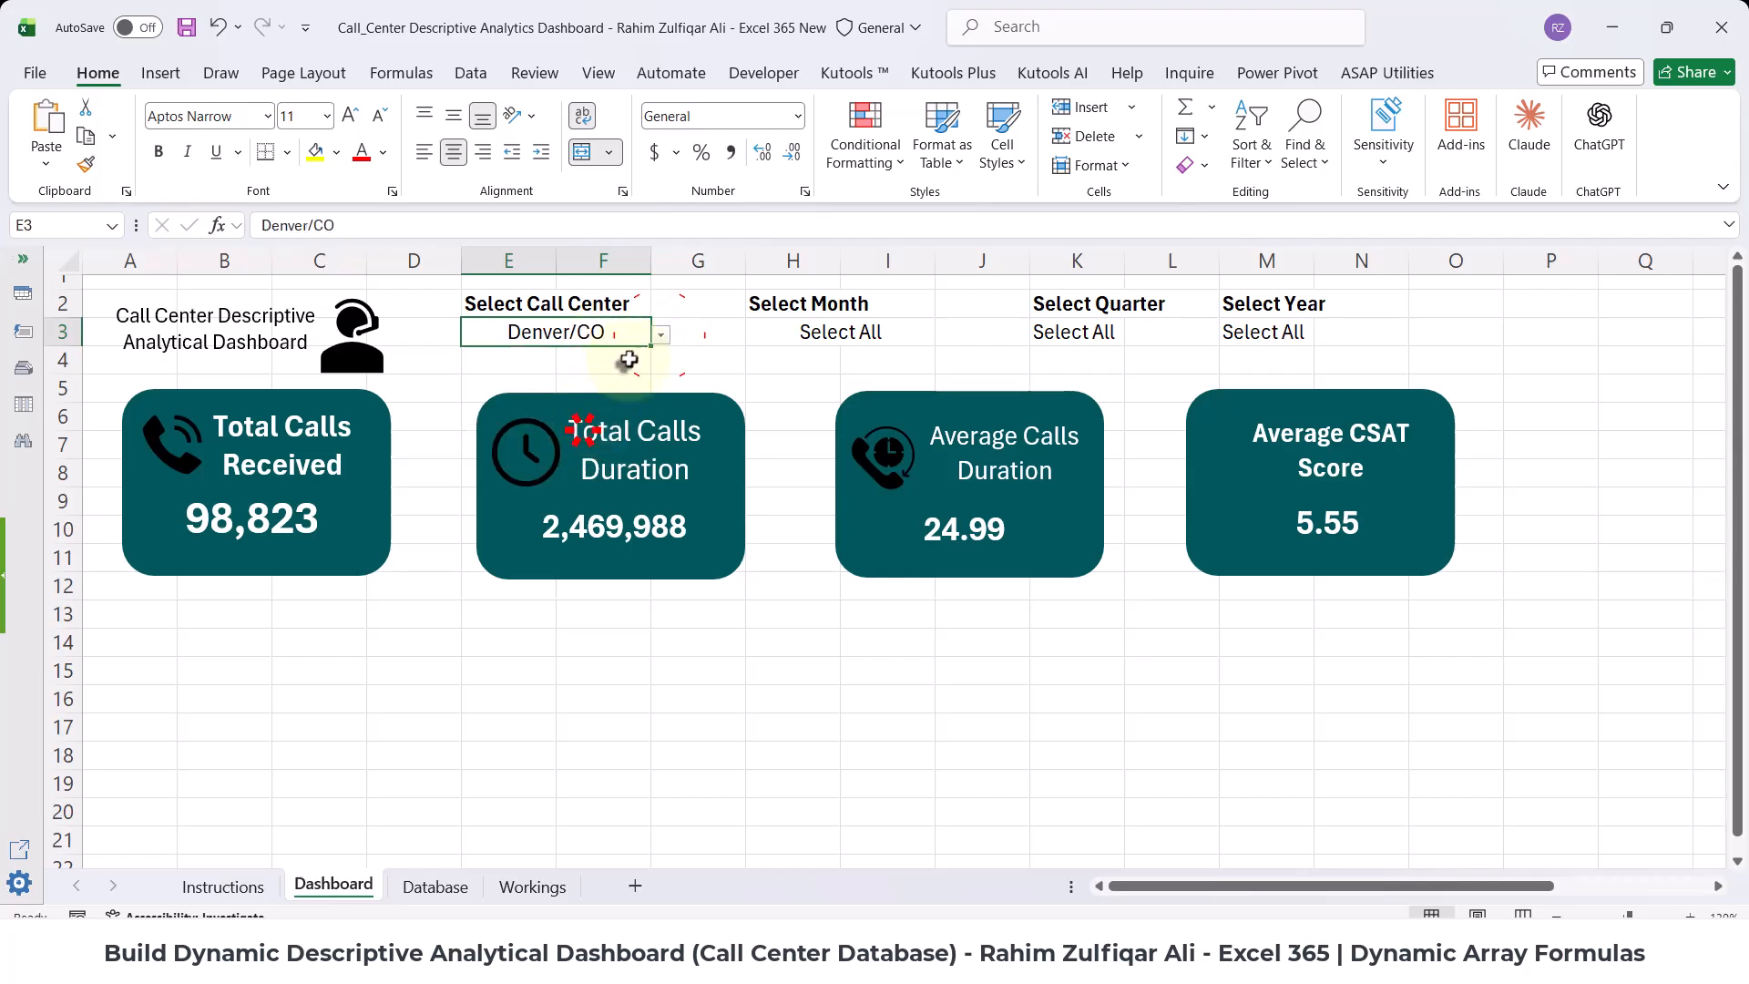
pyautogui.click(658, 335)
pyautogui.click(497, 360)
# - Try the month filter with April and reset it to Select All
pyautogui.click(802, 335)
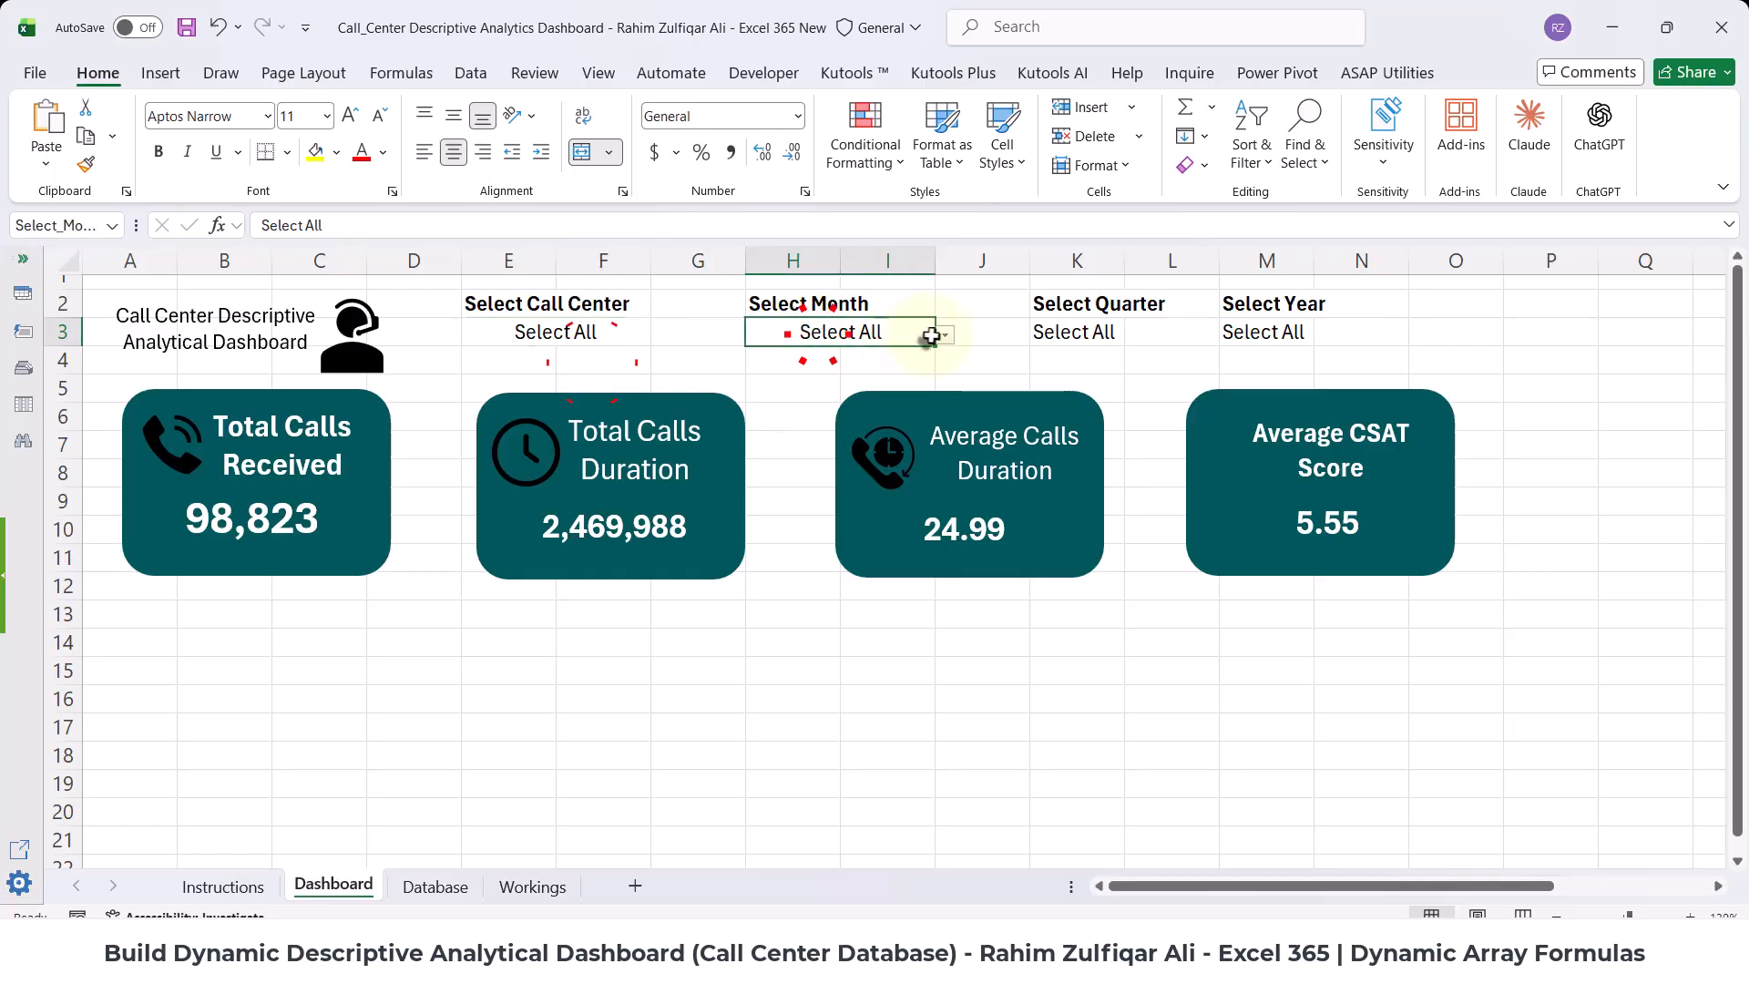
pyautogui.click(944, 334)
pyautogui.click(781, 461)
pyautogui.click(945, 334)
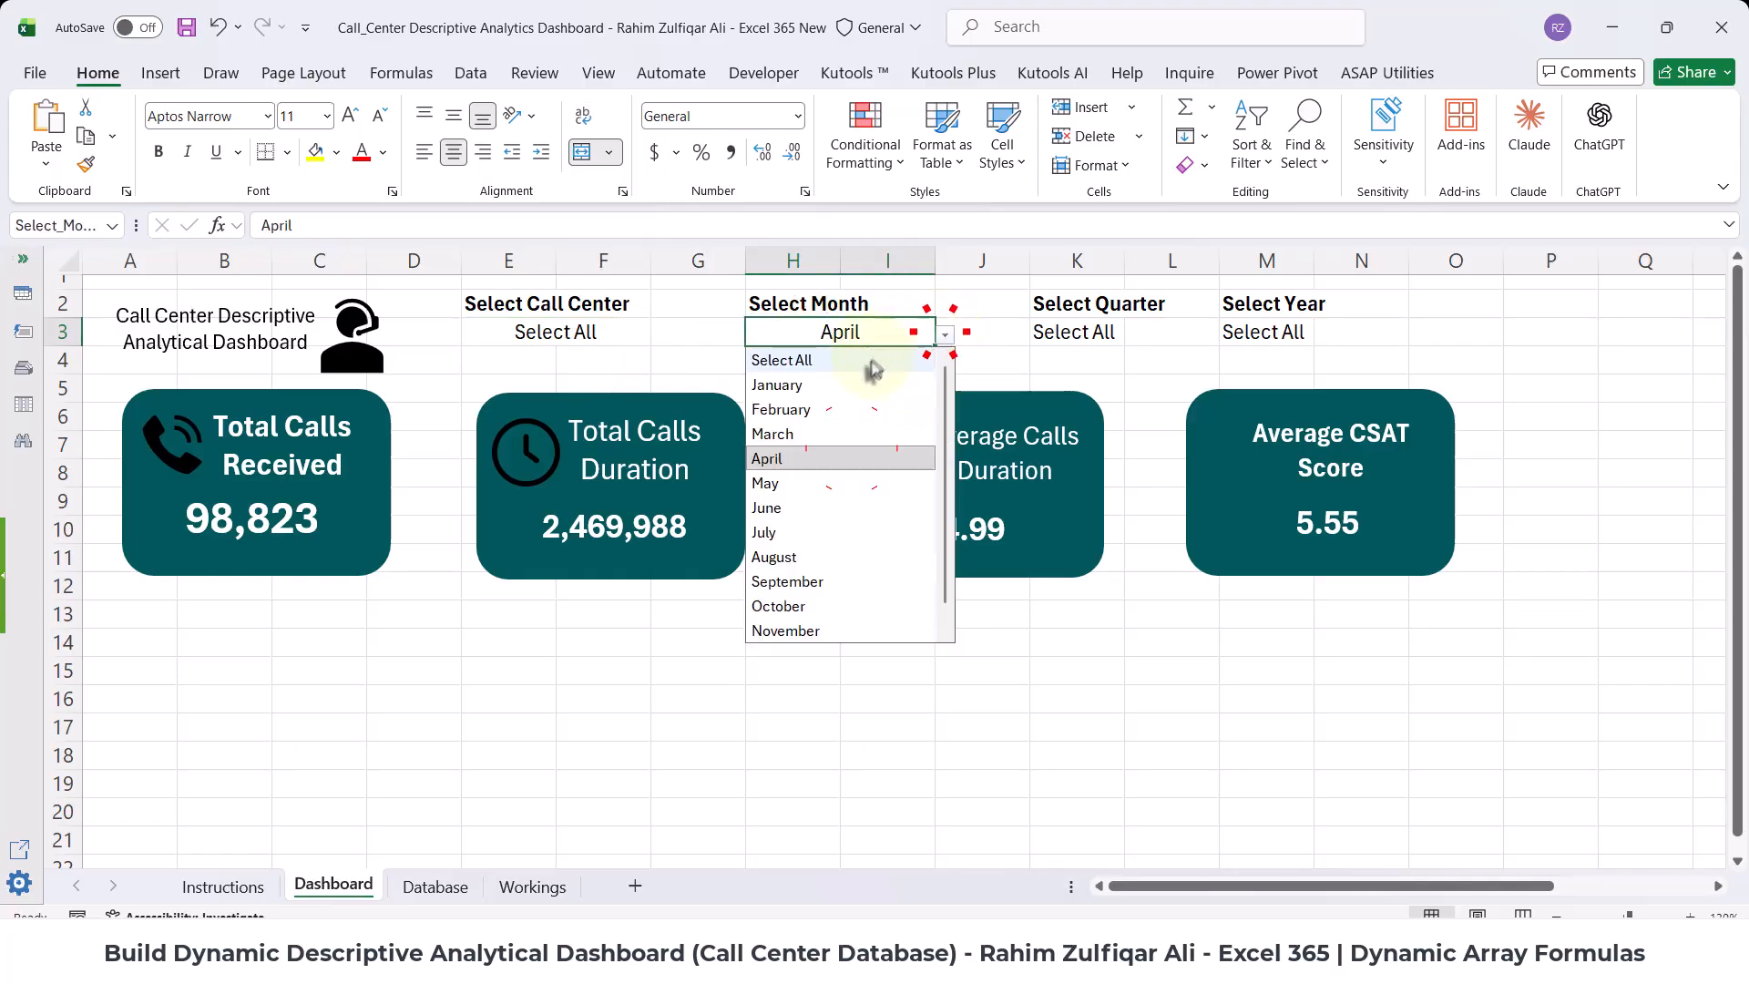
pyautogui.click(856, 361)
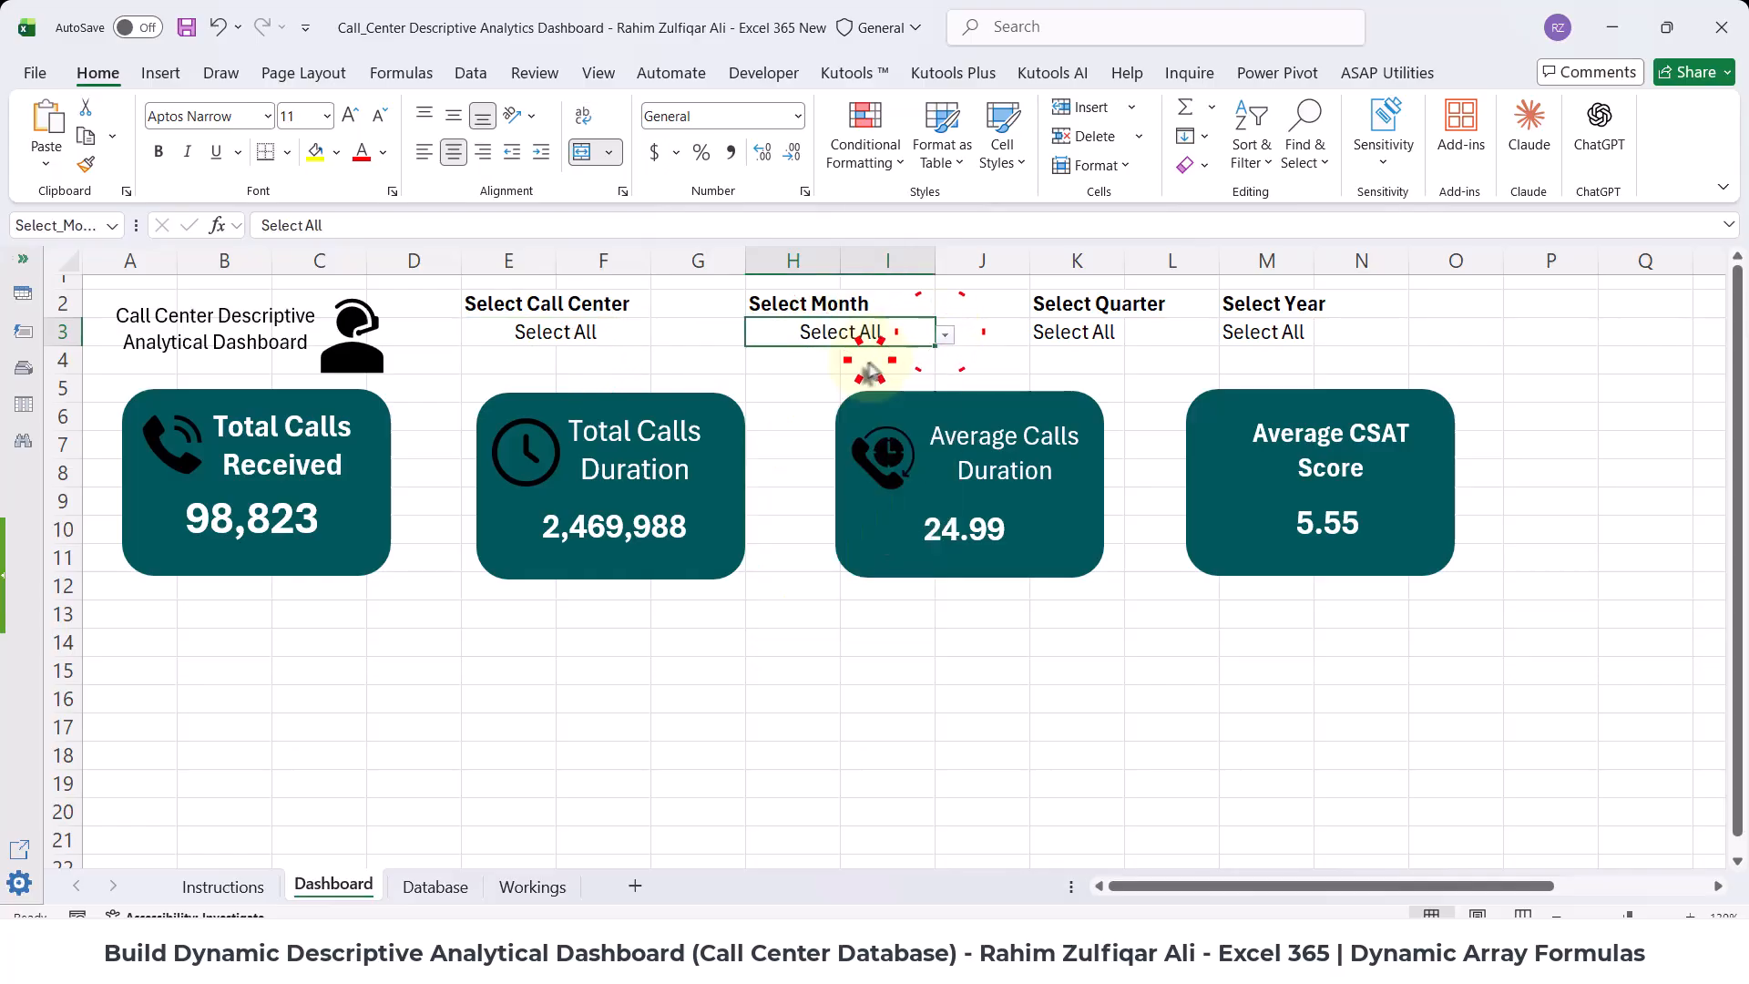
# - Examine the static Total Calls Received formula in Workings L4 and the empty Dynamic column cells M4:M7 beside it
pyautogui.click(545, 888)
pyautogui.moveTo(968, 389); pyautogui.dragTo(960, 473)
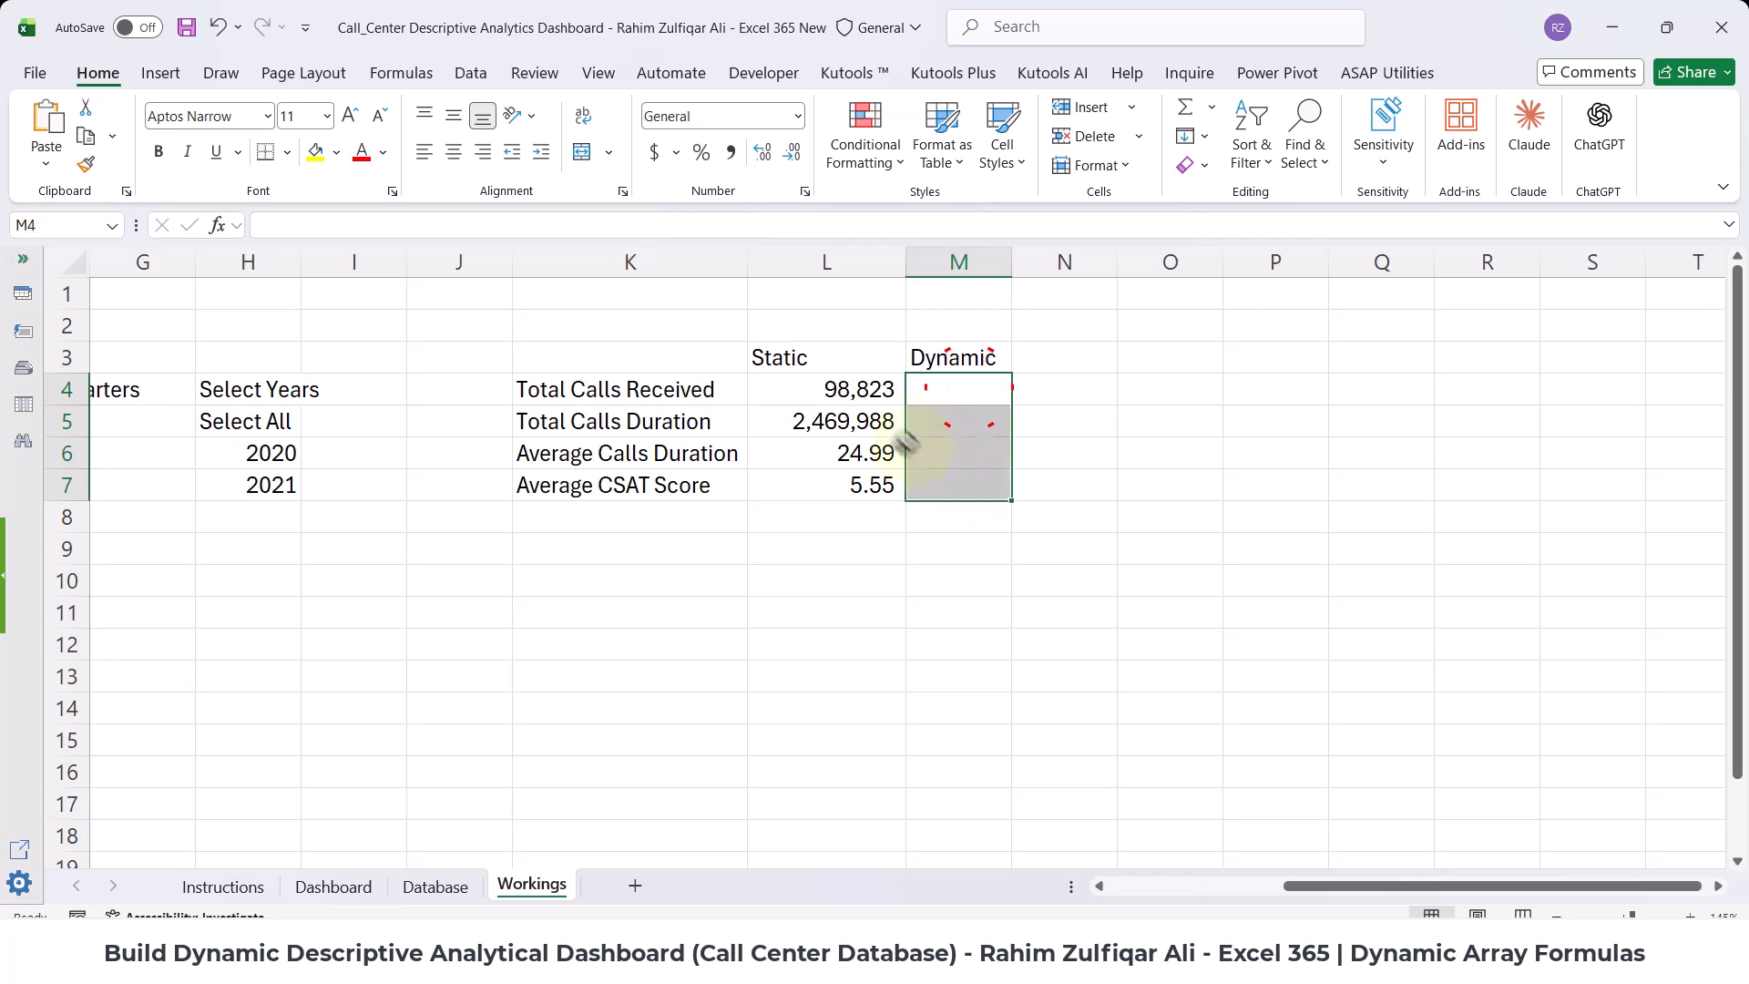
pyautogui.doubleClick(851, 394)
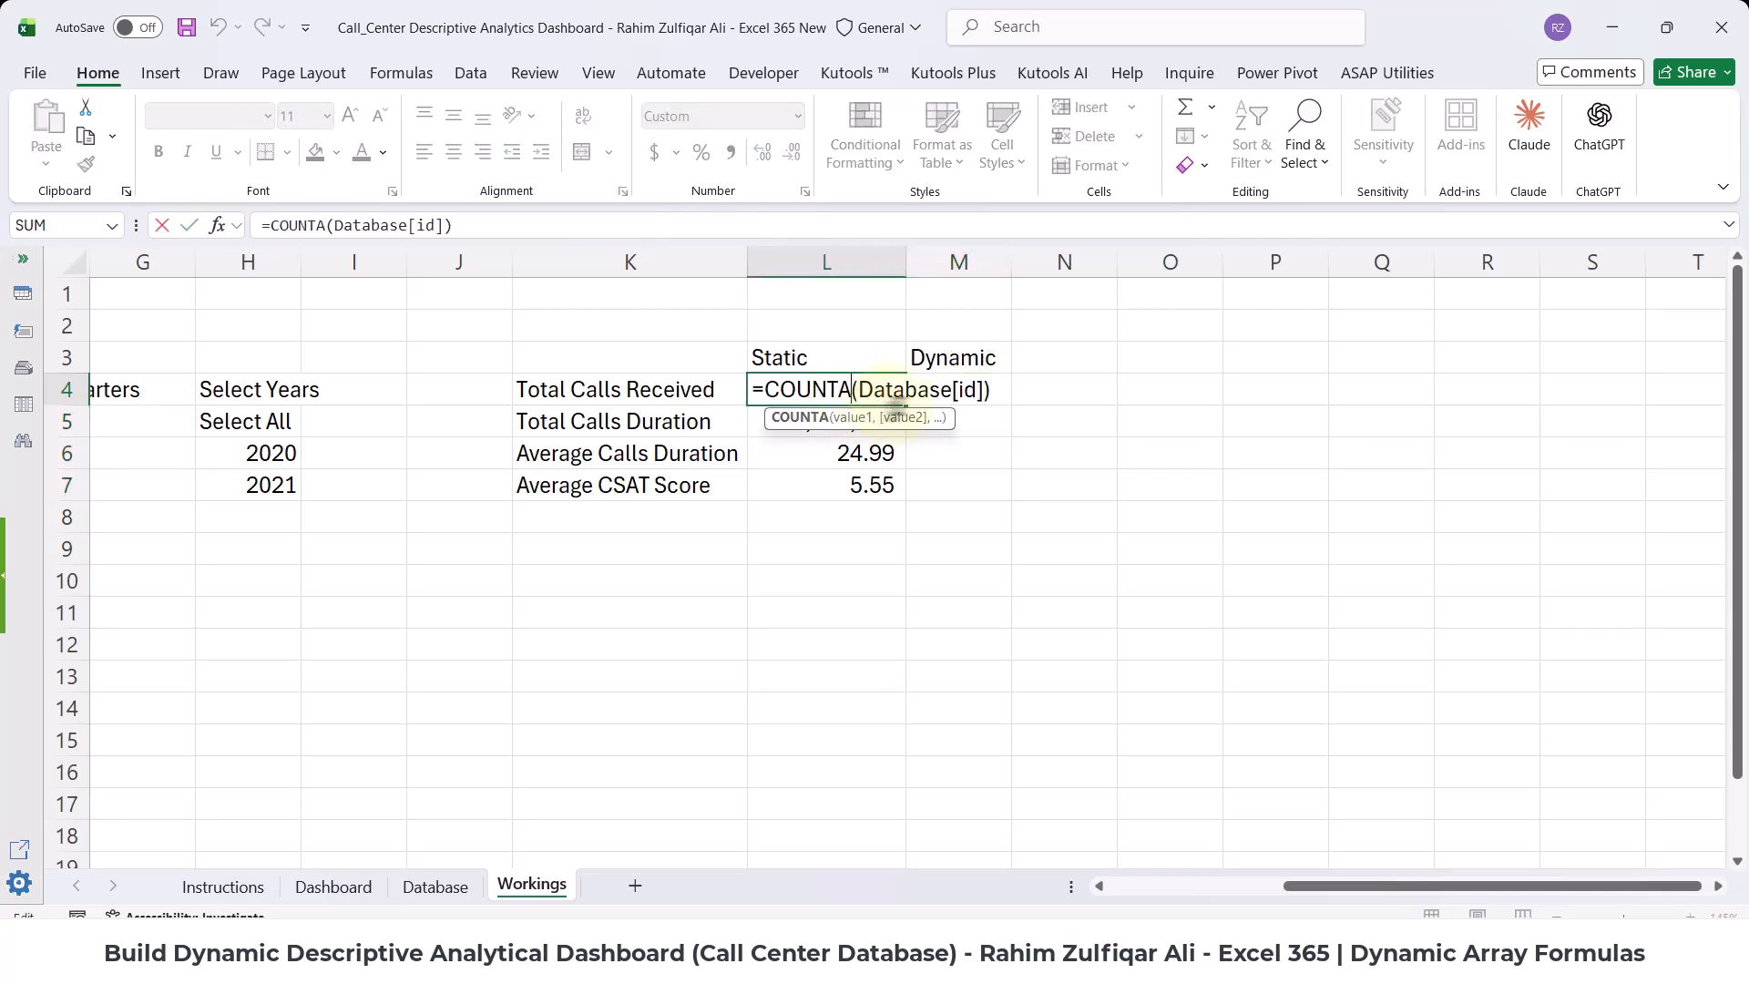
pyautogui.click(952, 389)
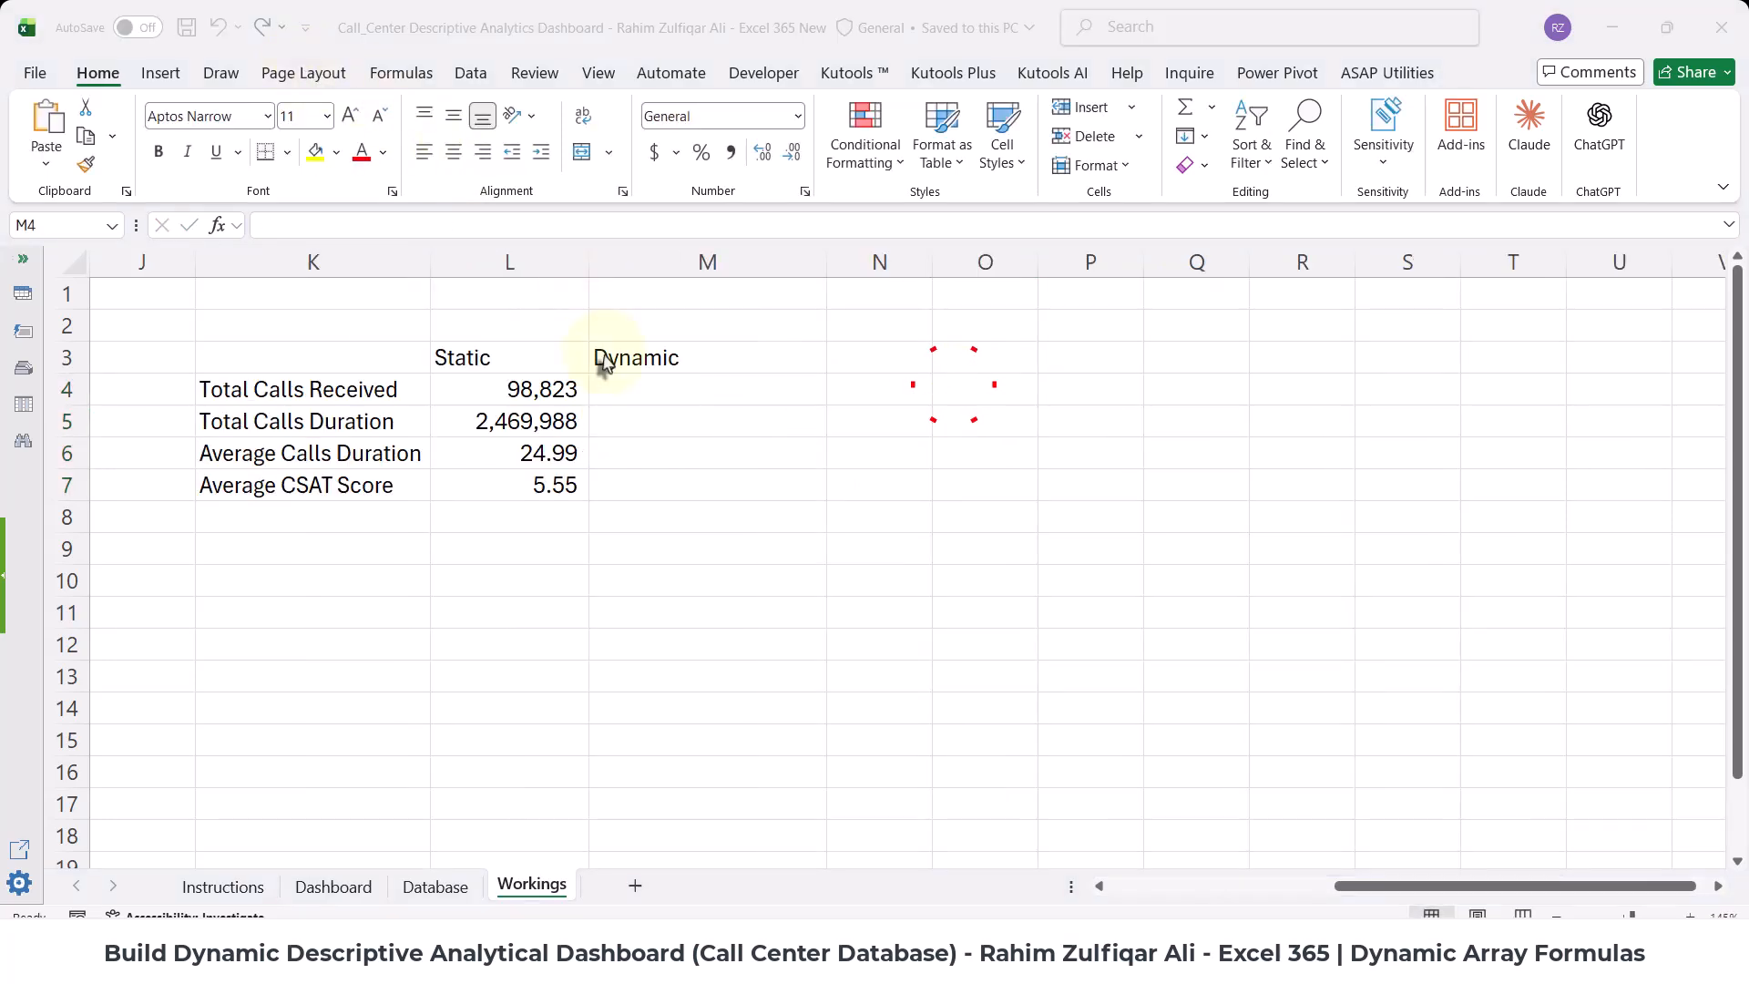
pyautogui.click(603, 365)
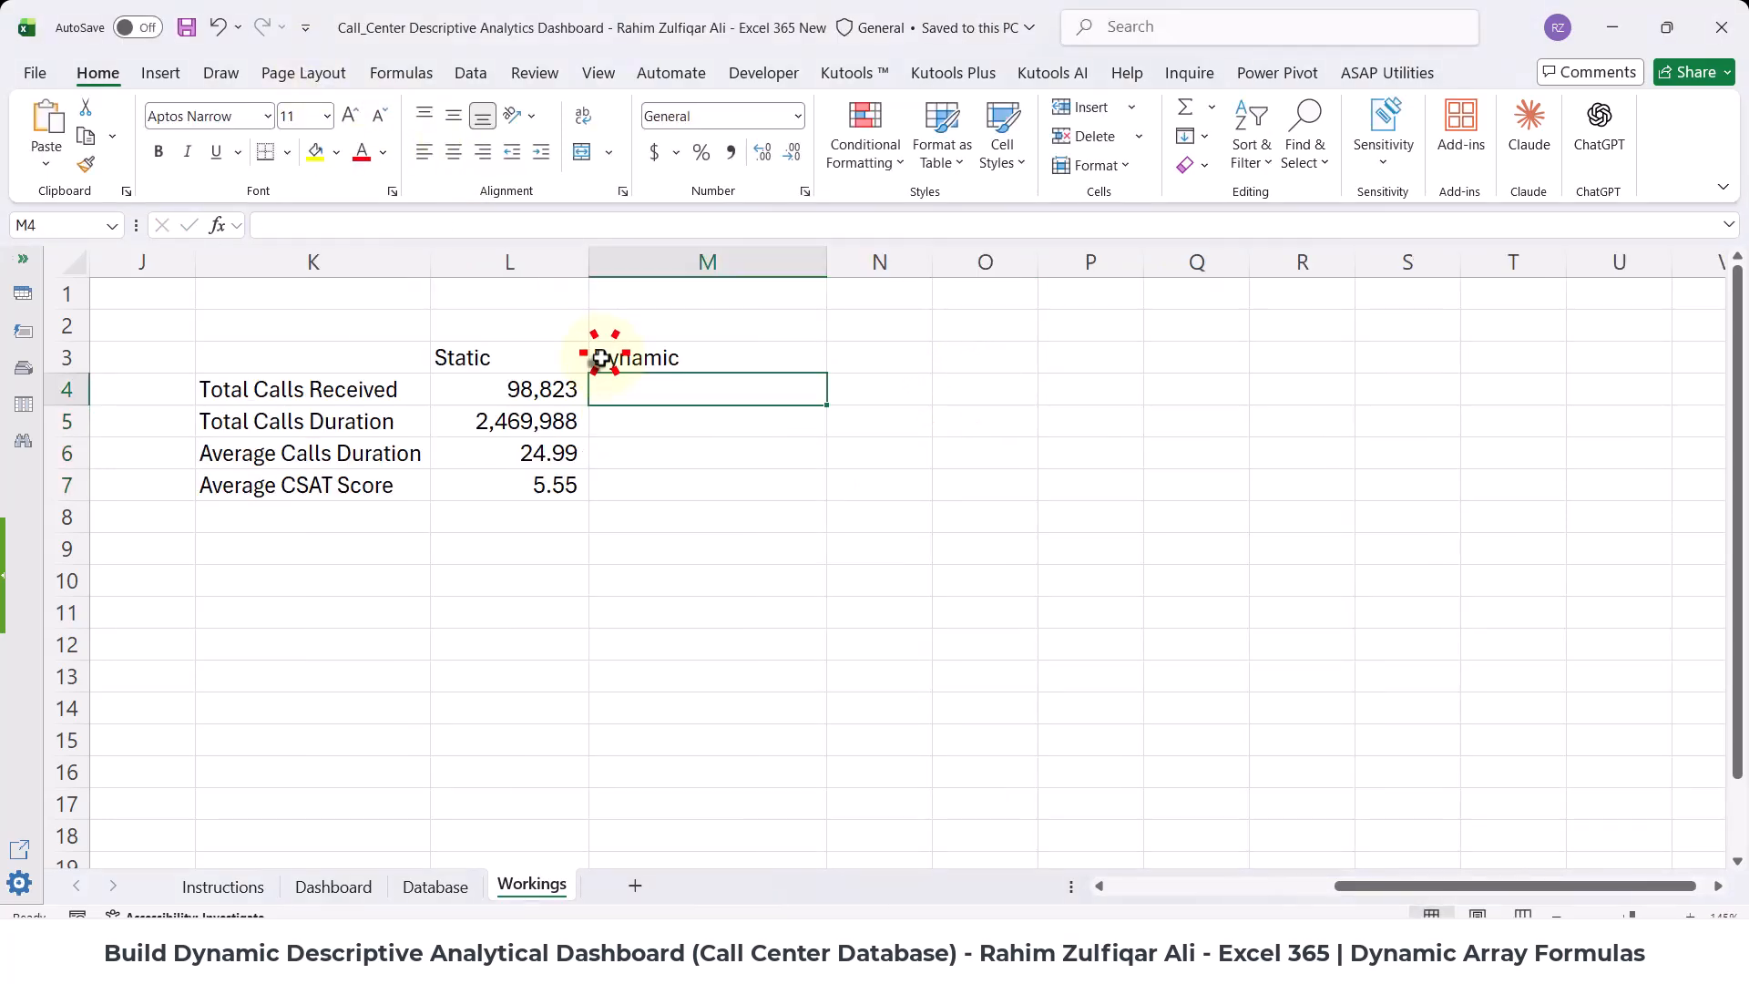
pyautogui.click(601, 358)
pyautogui.click(383, 390)
pyautogui.click(535, 391)
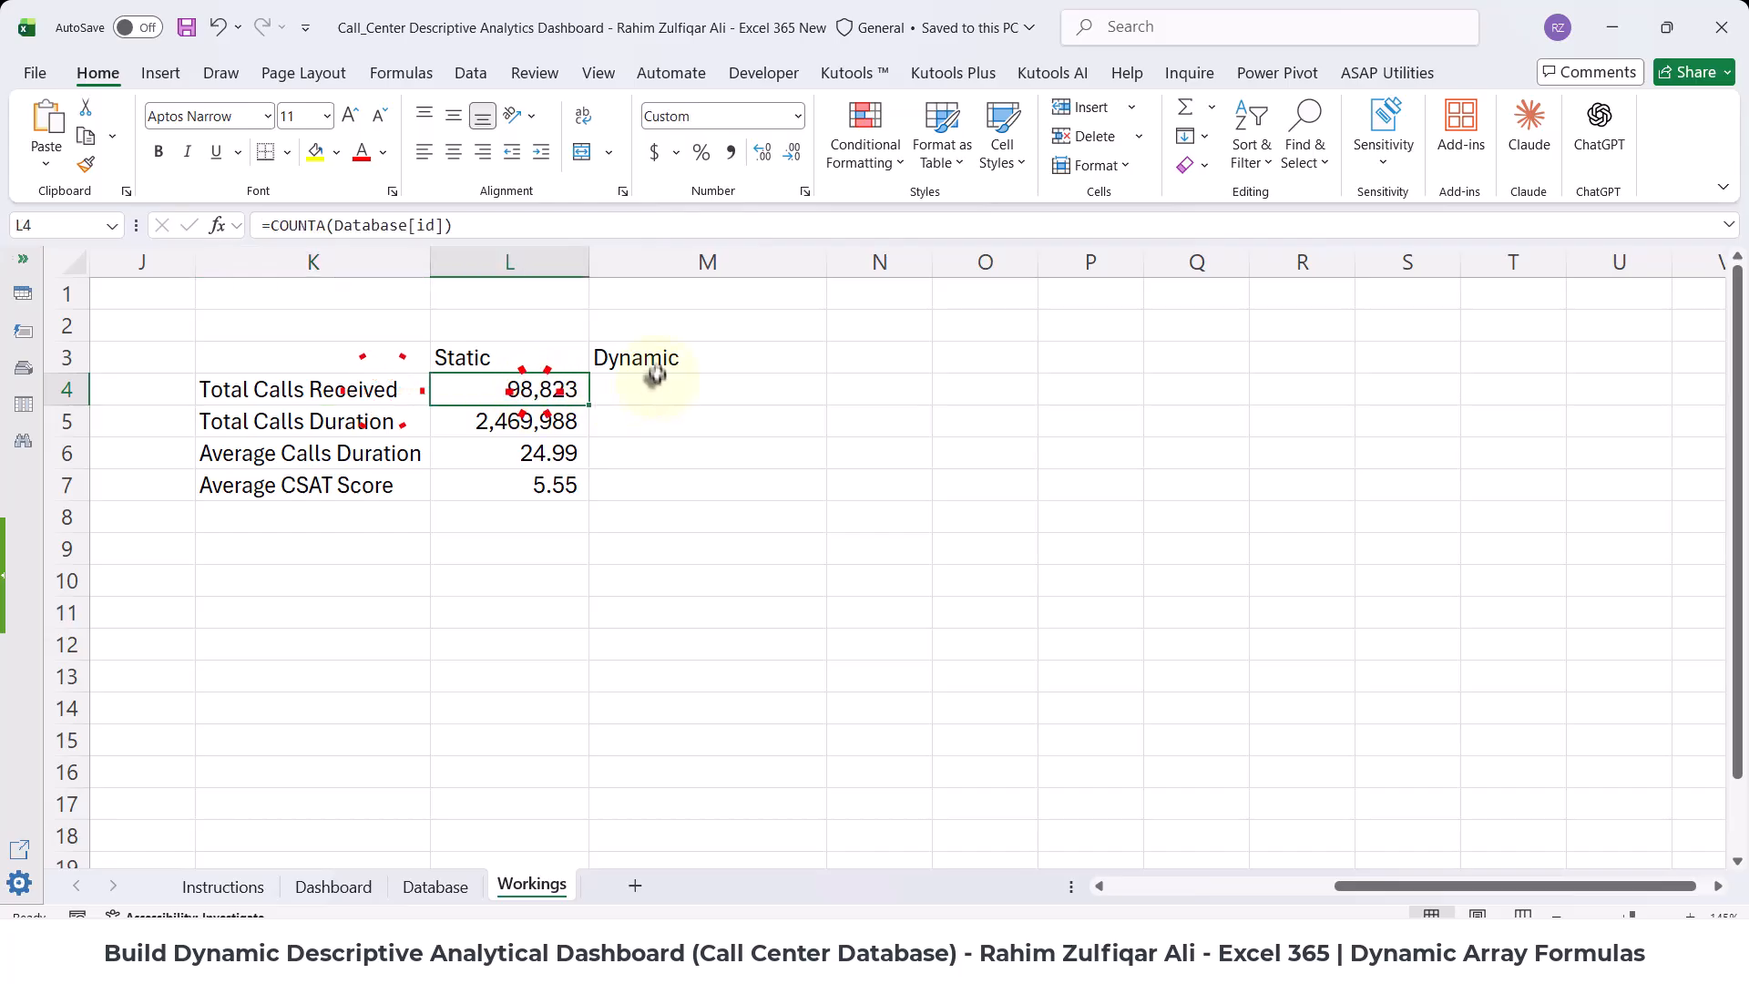
pyautogui.click(652, 360)
pyautogui.click(656, 387)
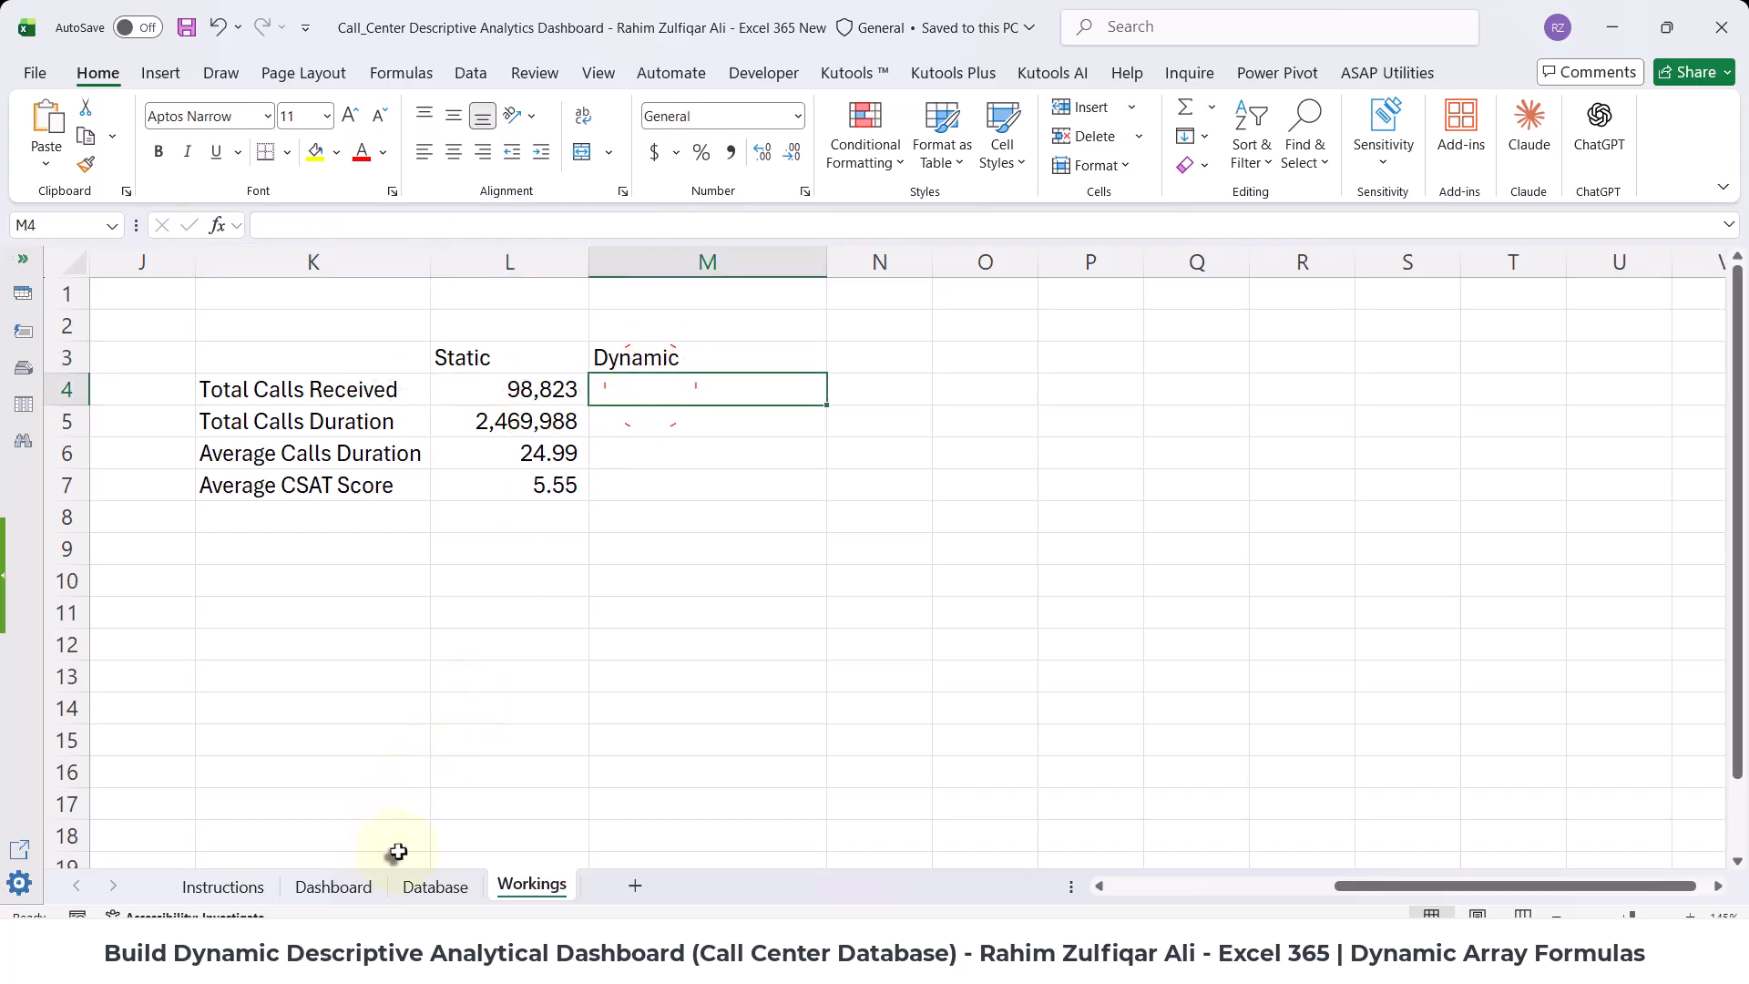
# - On the Dashboard sheet, try the call center filter with Chicago/IL and Denver/CO, and the month filter with April
pyautogui.click(351, 880)
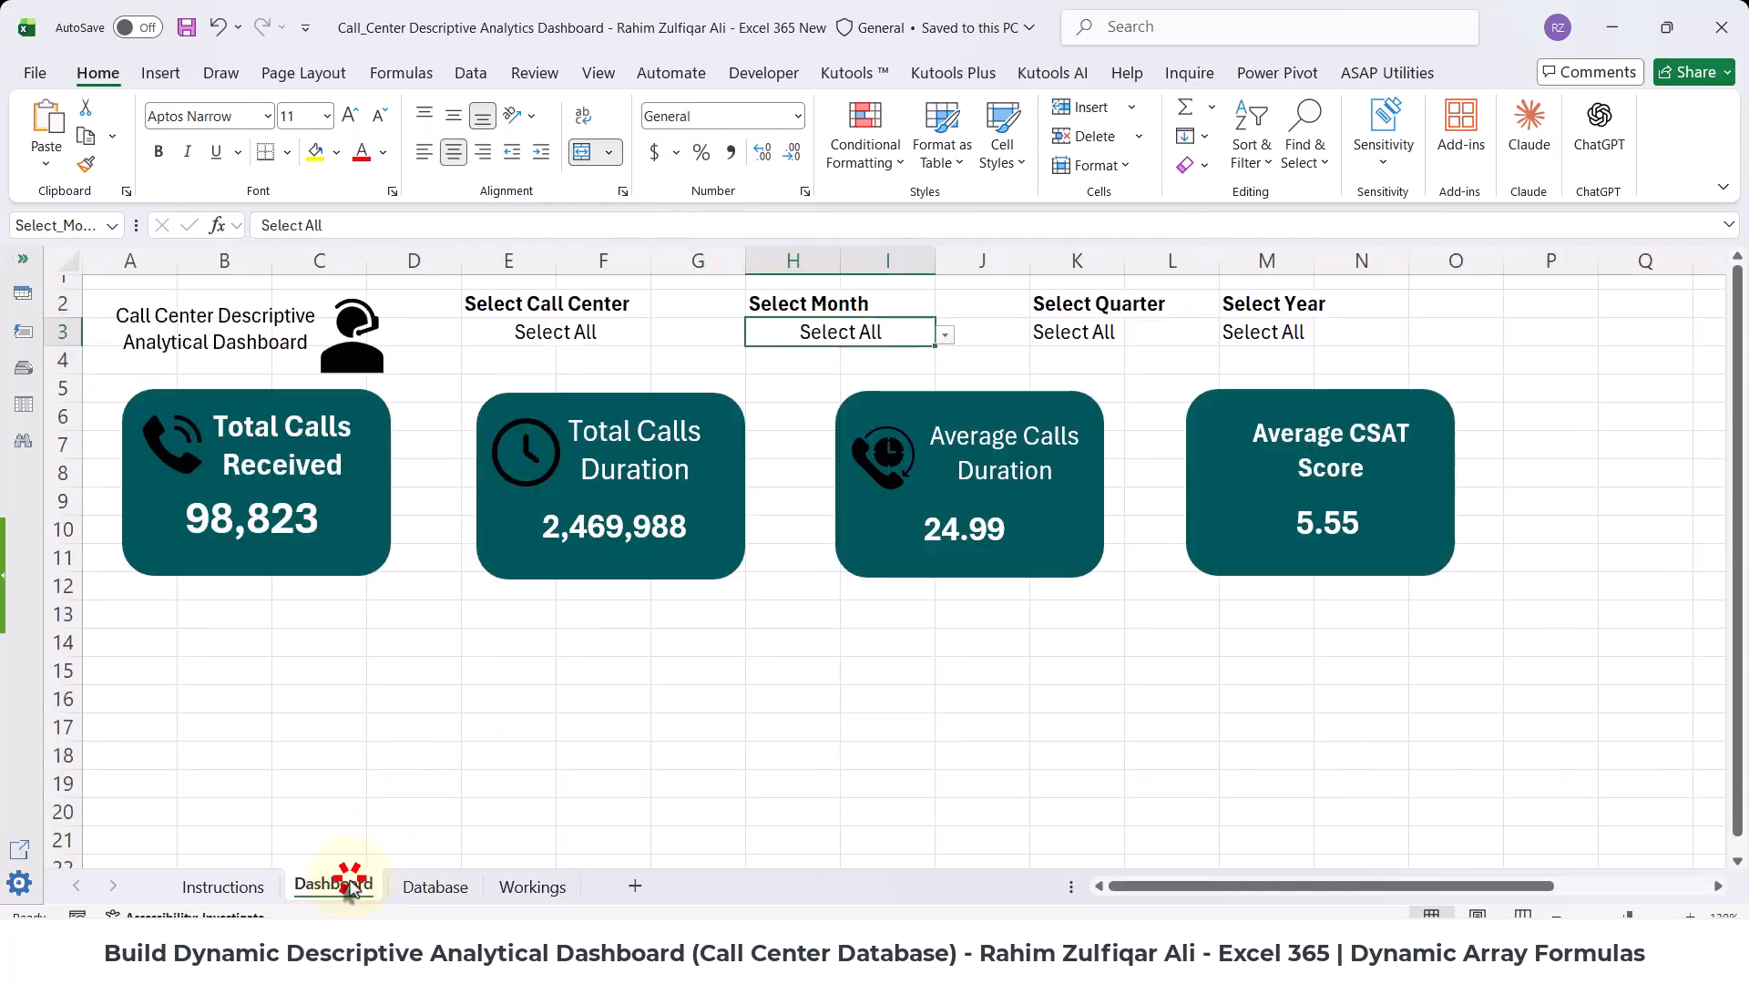
pyautogui.click(551, 330)
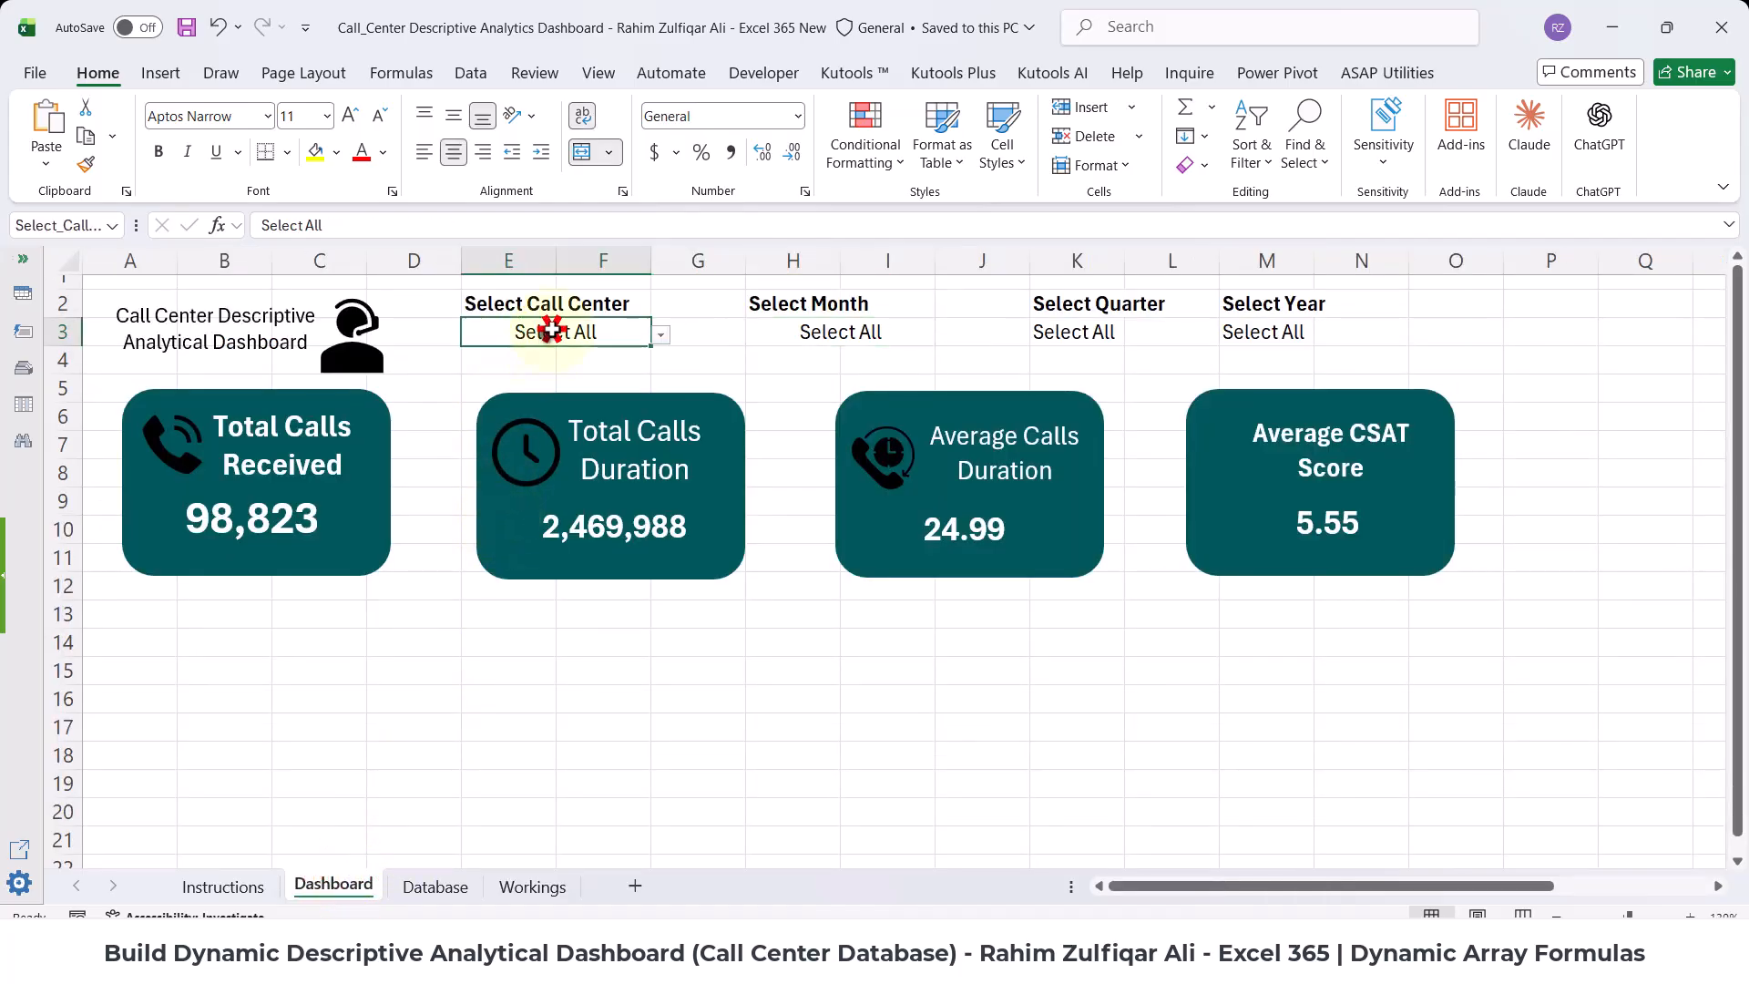
pyautogui.click(663, 333)
pyautogui.click(569, 408)
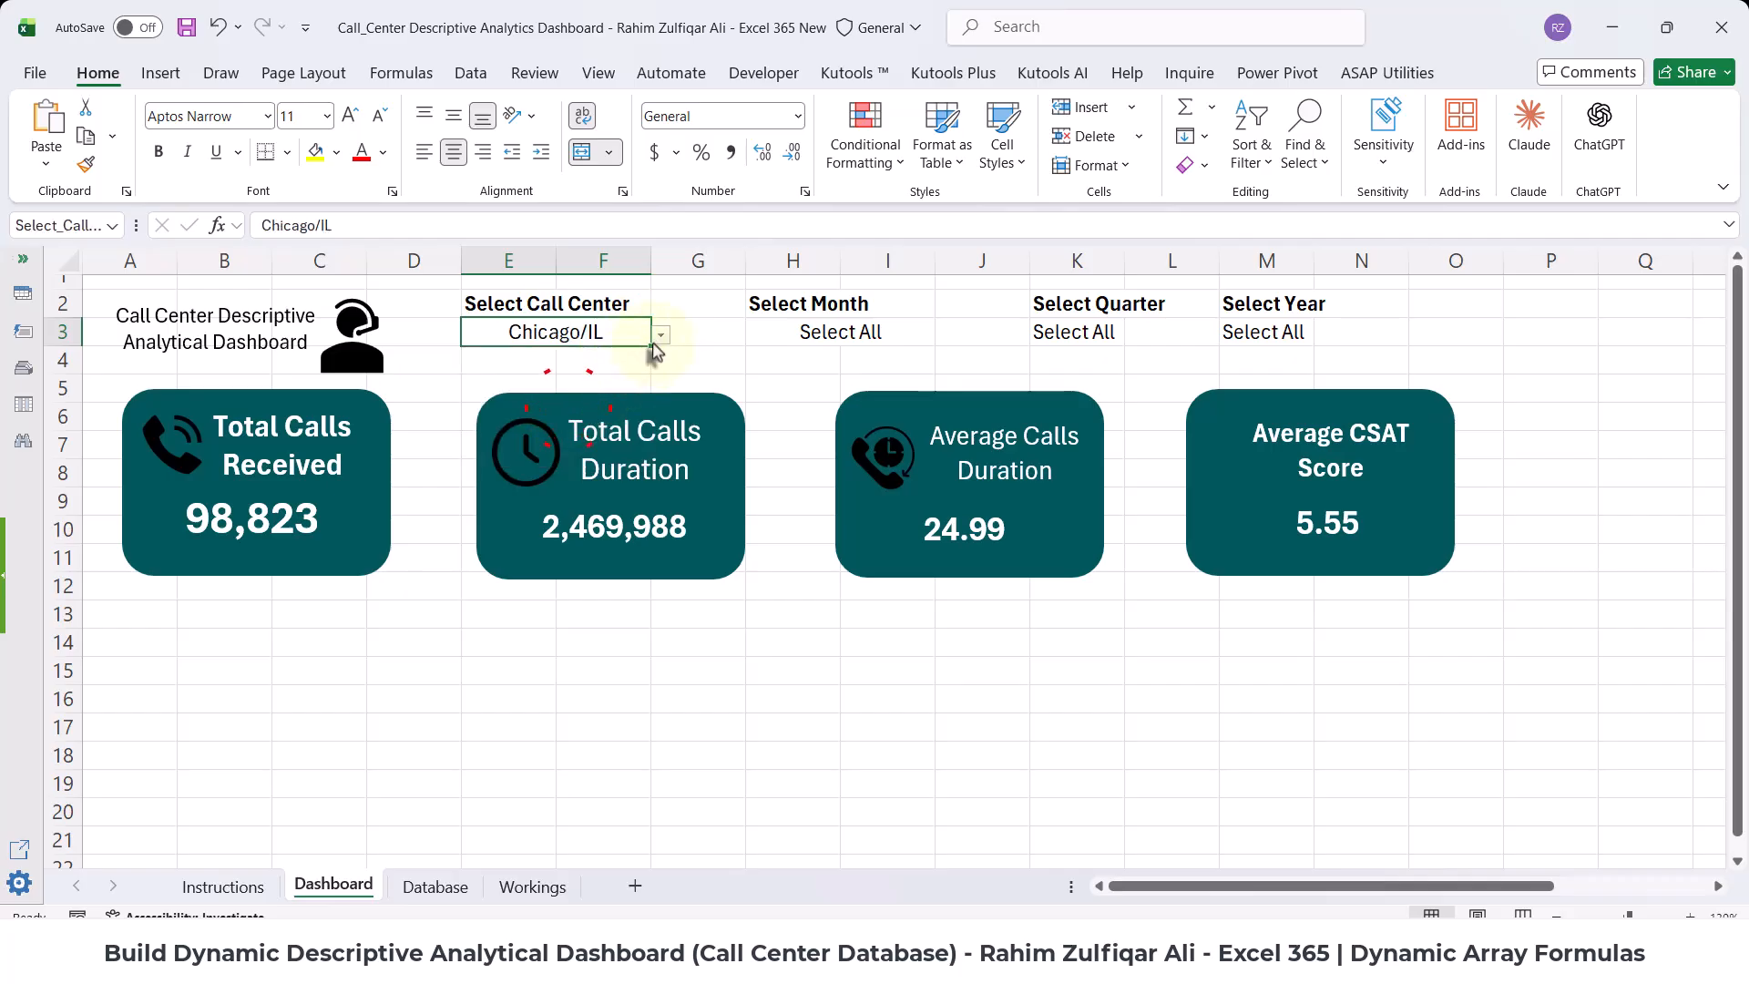
pyautogui.click(662, 334)
pyautogui.click(547, 434)
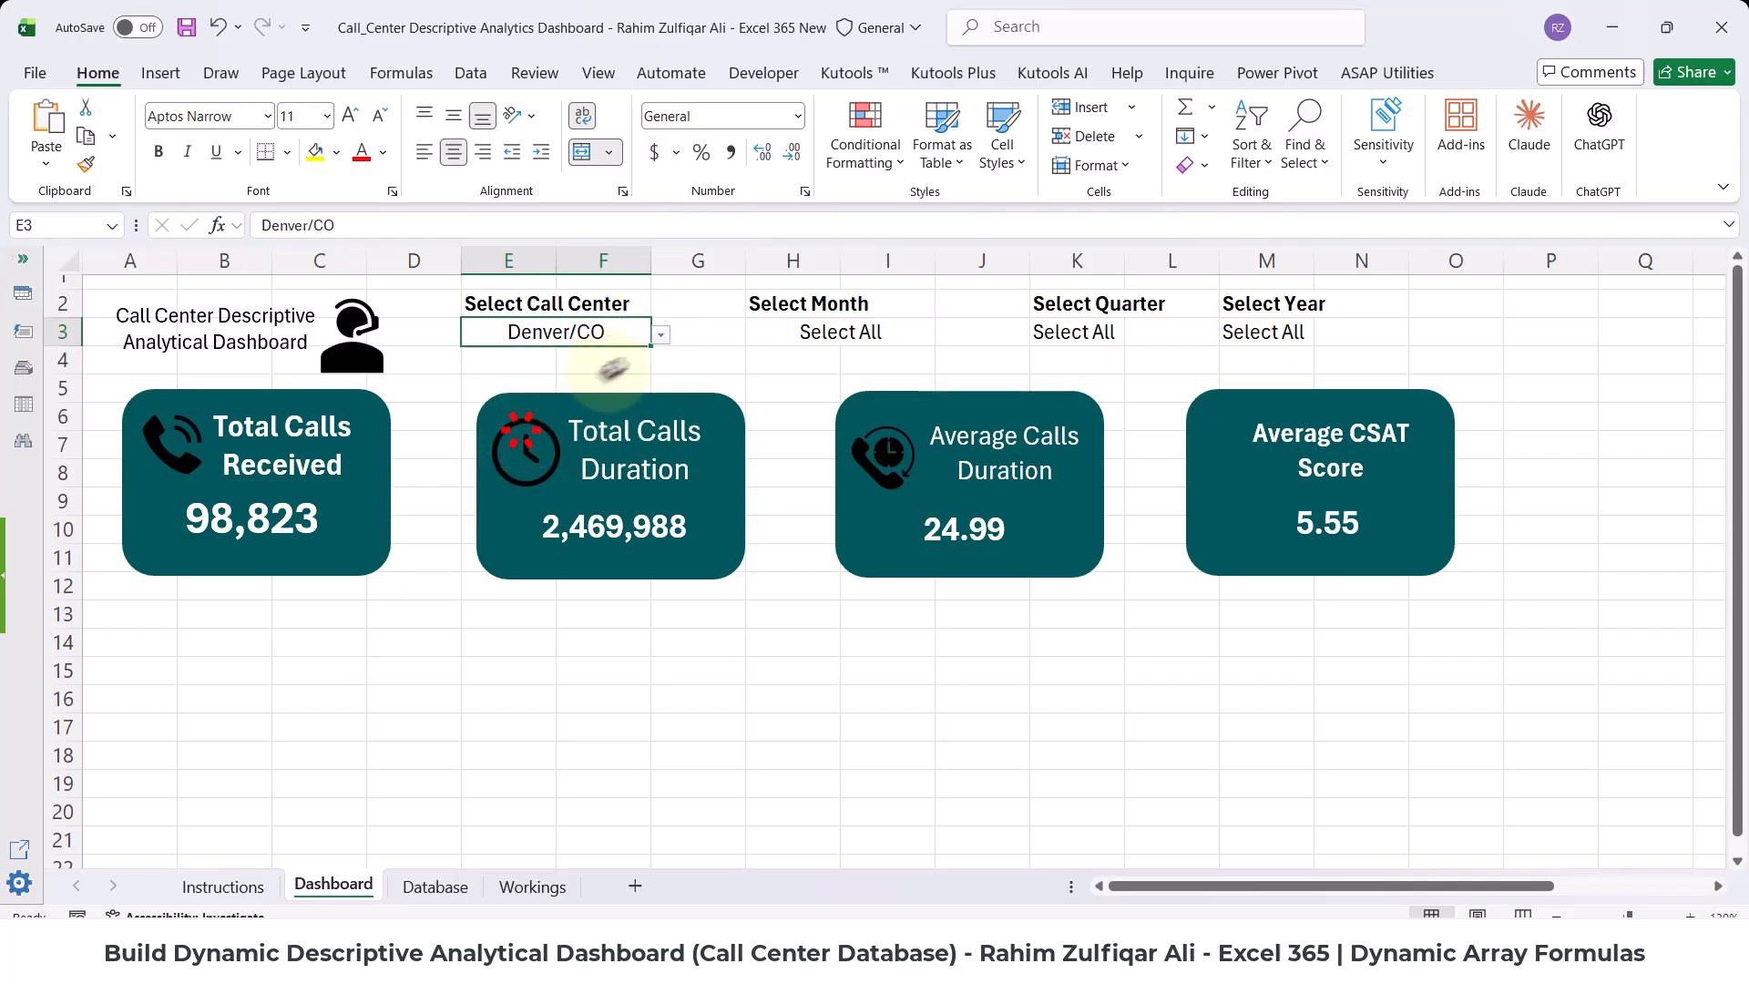
pyautogui.click(825, 337)
pyautogui.click(944, 335)
pyautogui.click(847, 461)
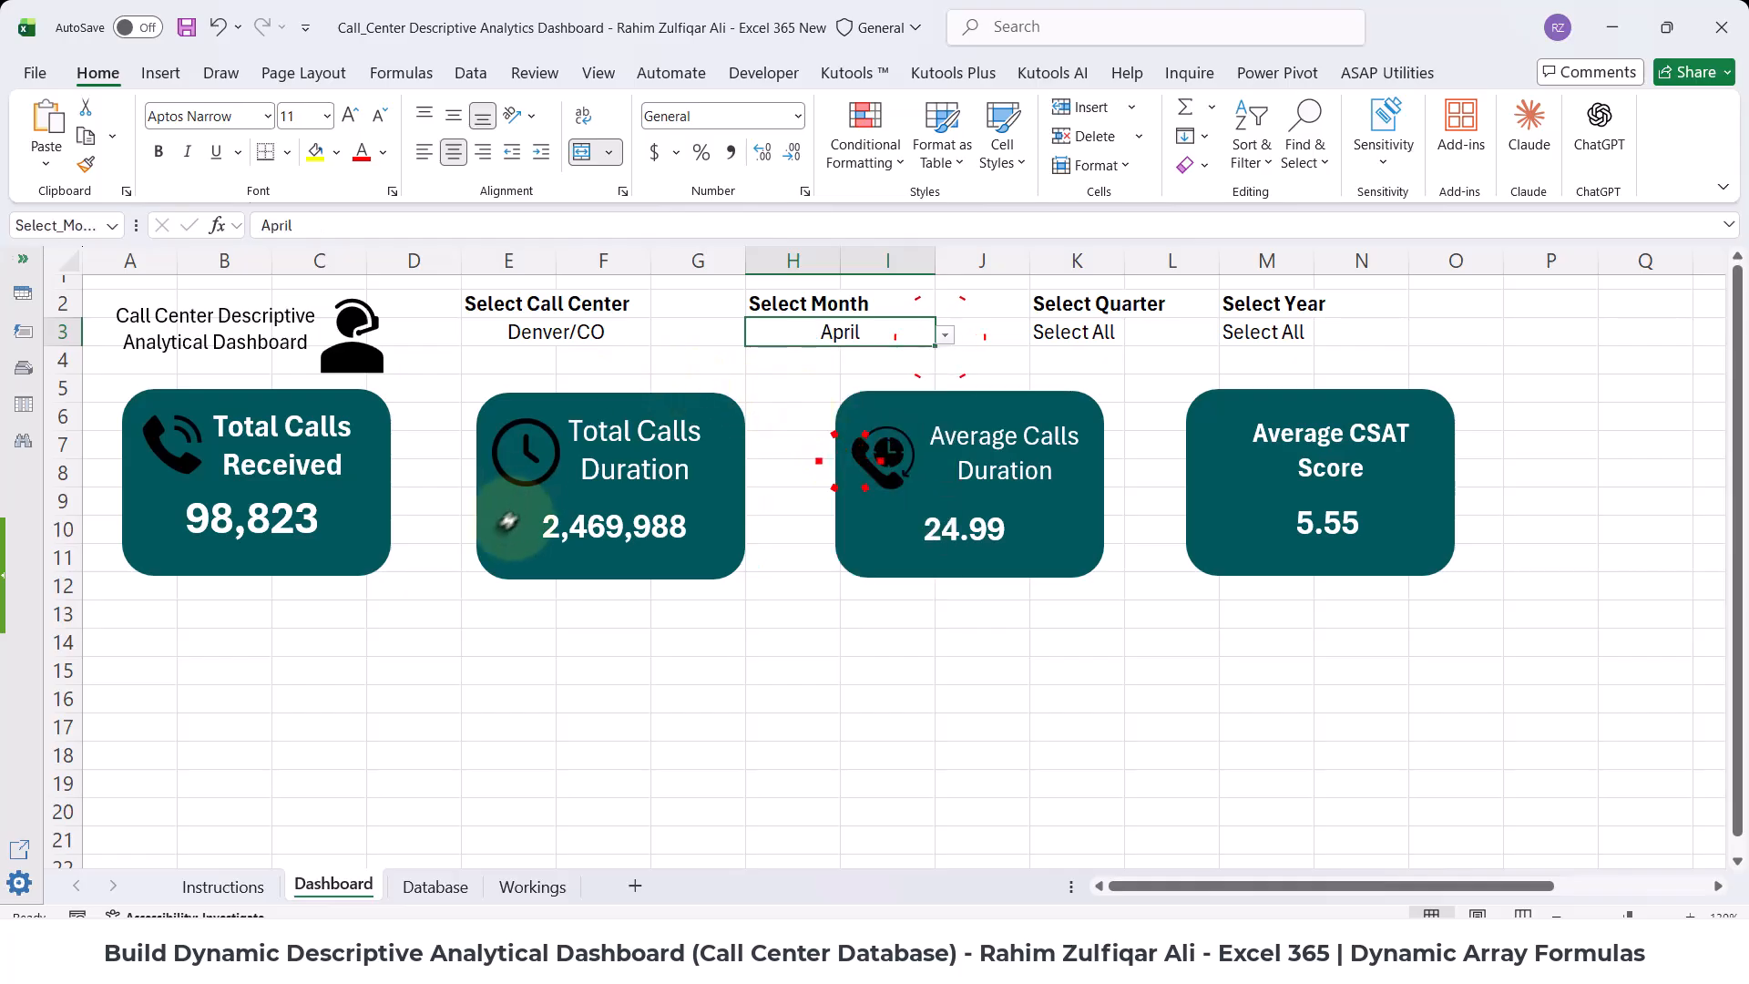
# - Reset the call center filter and the month filter on the Dashboard sheet to Select All
pyautogui.click(585, 329)
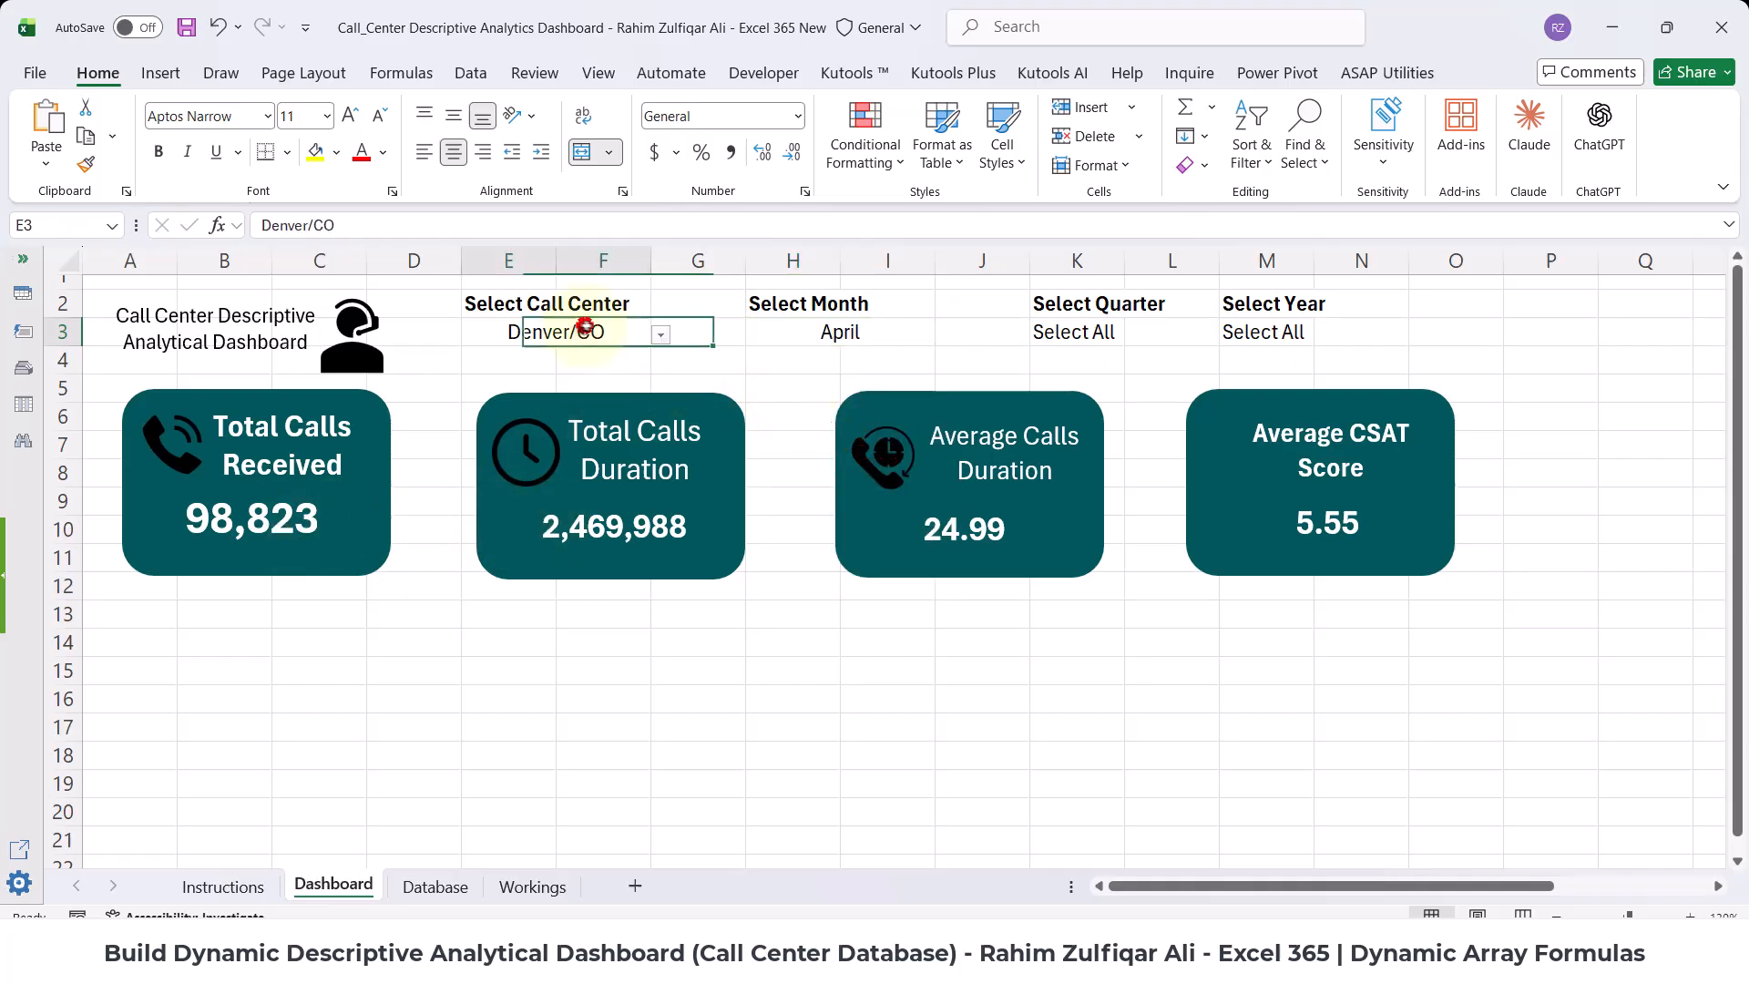
pyautogui.click(659, 337)
pyautogui.click(577, 360)
pyautogui.click(849, 339)
pyautogui.click(944, 335)
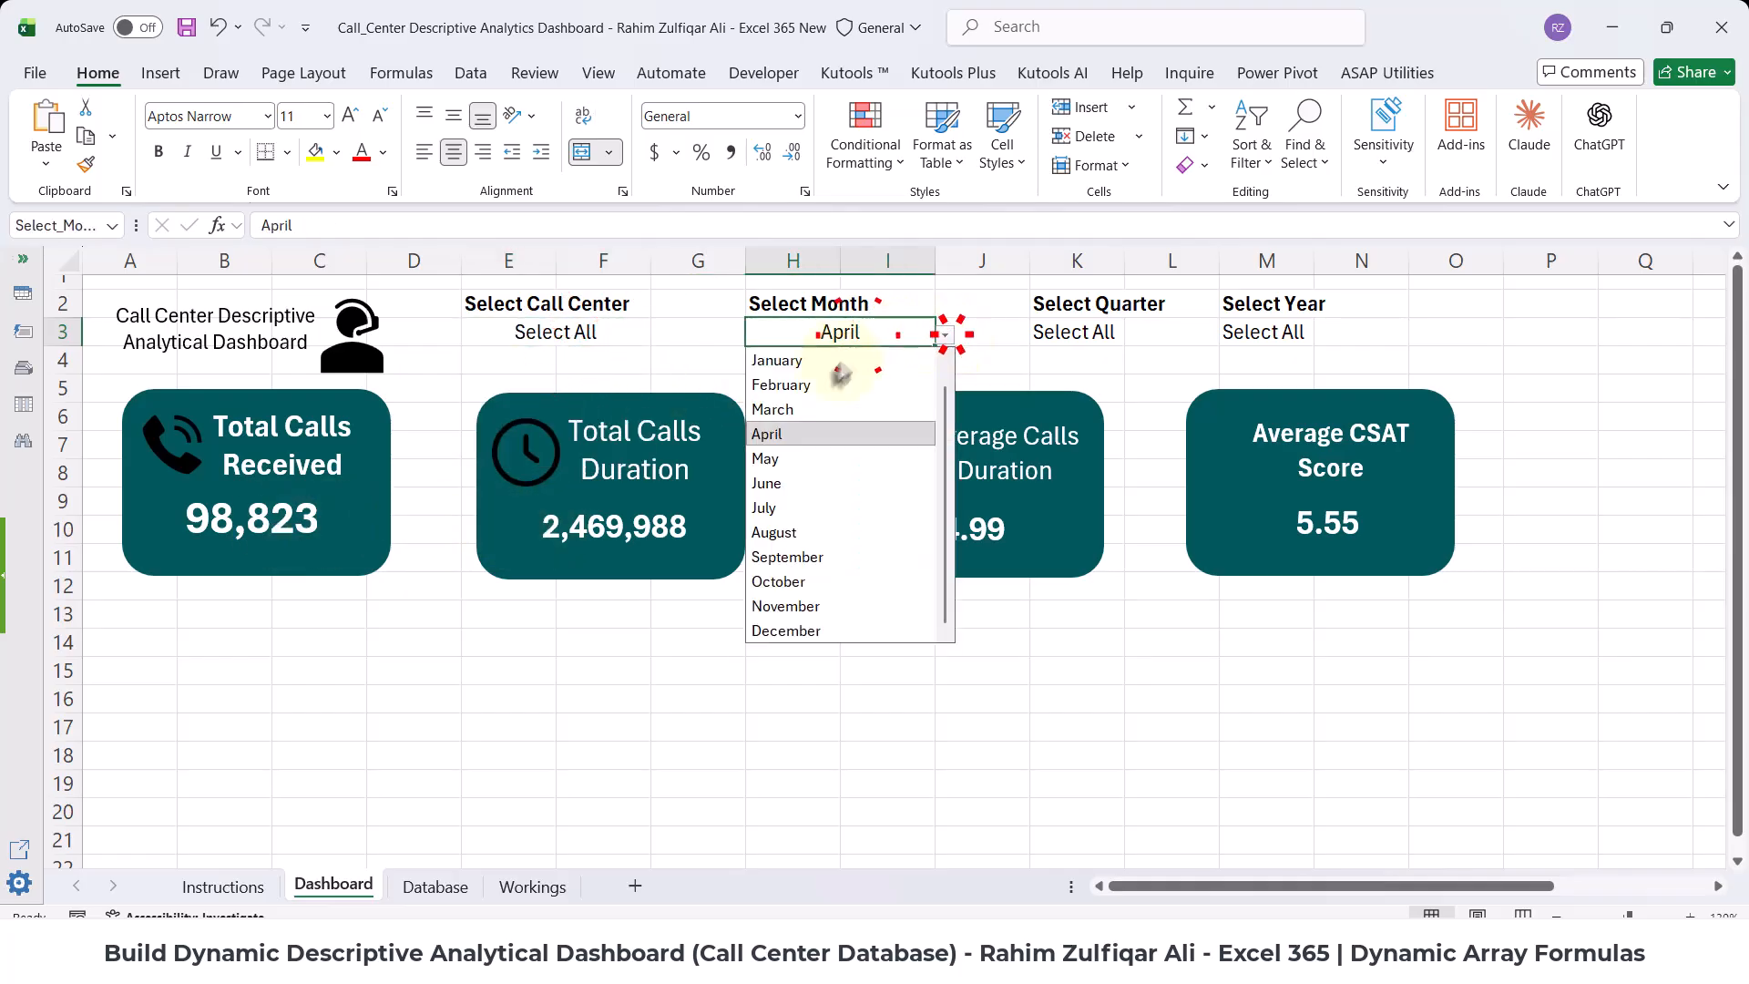
pyautogui.click(836, 364)
pyautogui.click(947, 334)
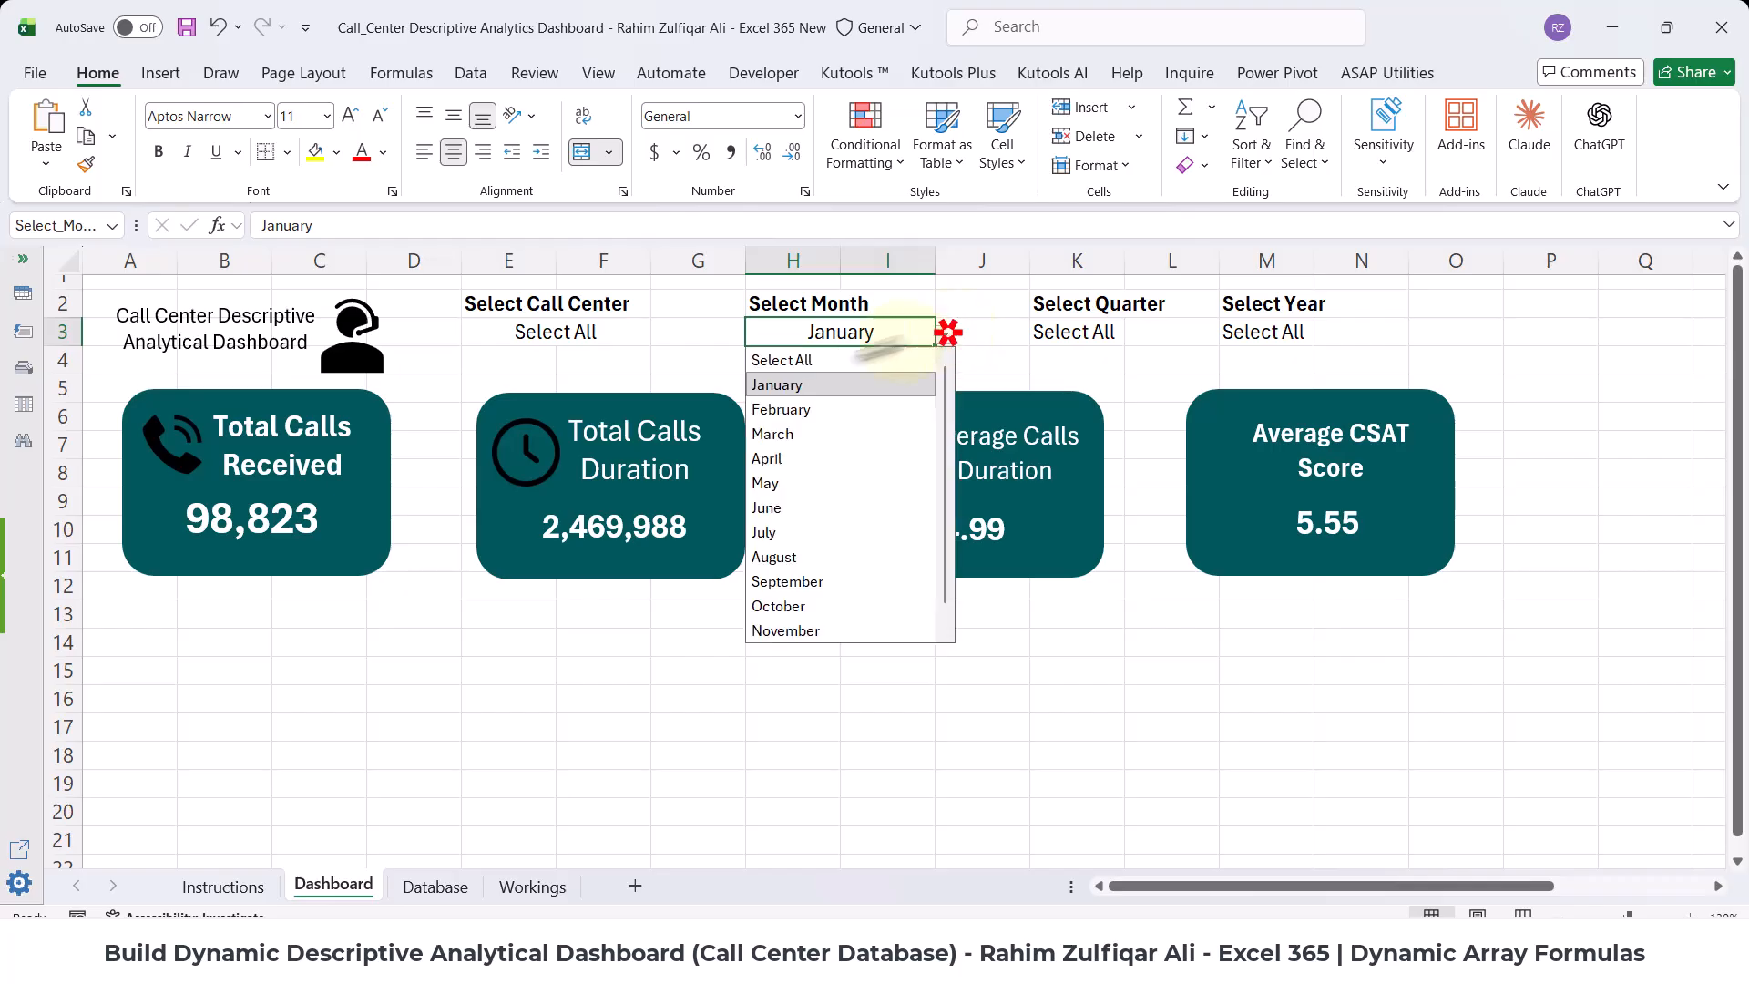
pyautogui.click(819, 360)
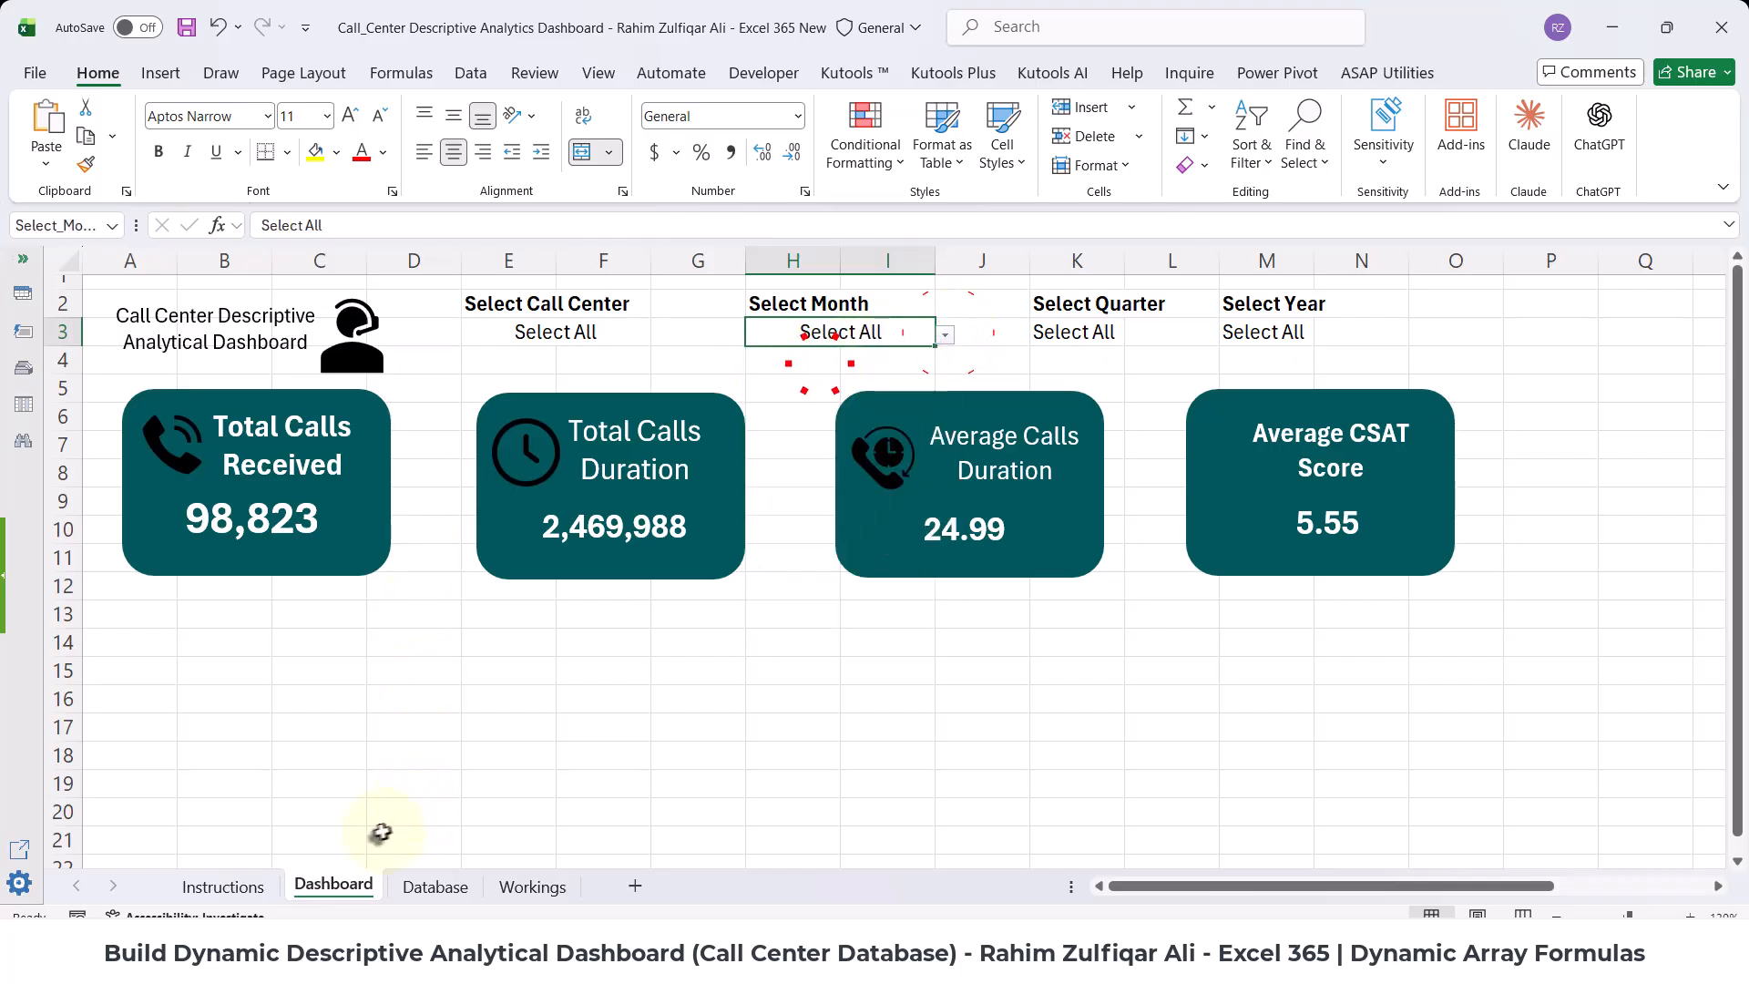
# - On the Workings sheet, examine the static Total Calls Received formula in L4 and the empty Dynamic cells M4:M7
pyautogui.click(528, 888)
pyautogui.moveTo(615, 390); pyautogui.dragTo(606, 481)
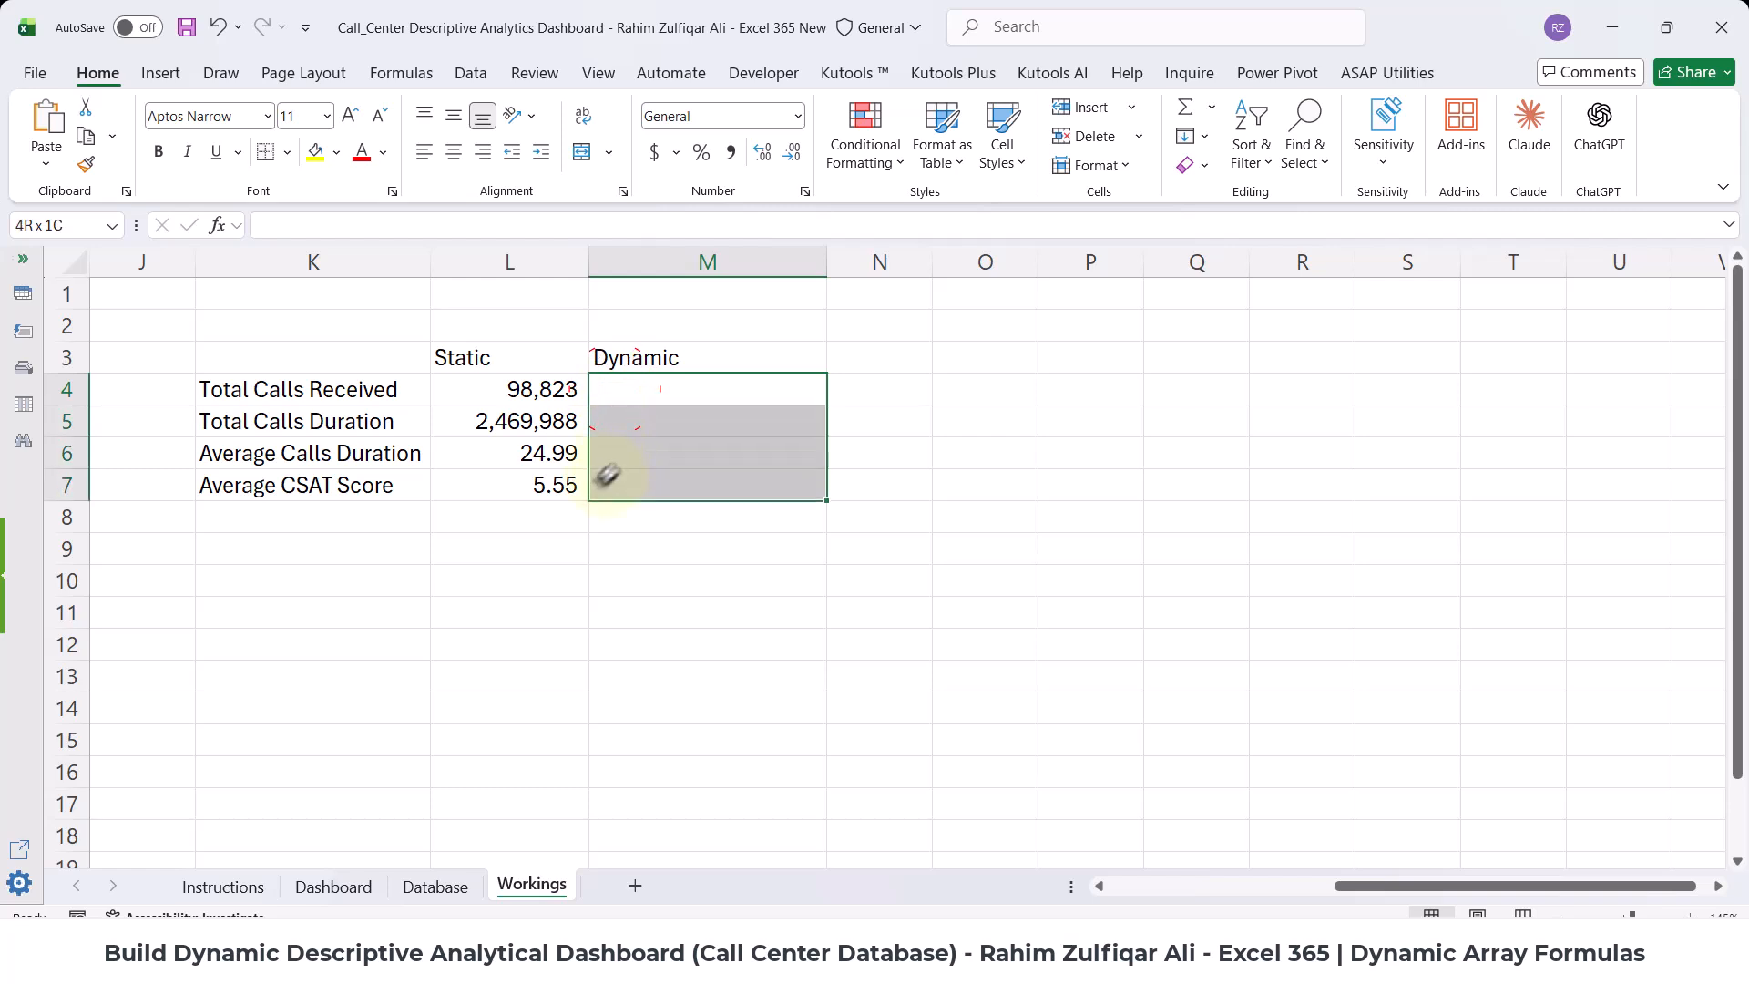
pyautogui.click(636, 389)
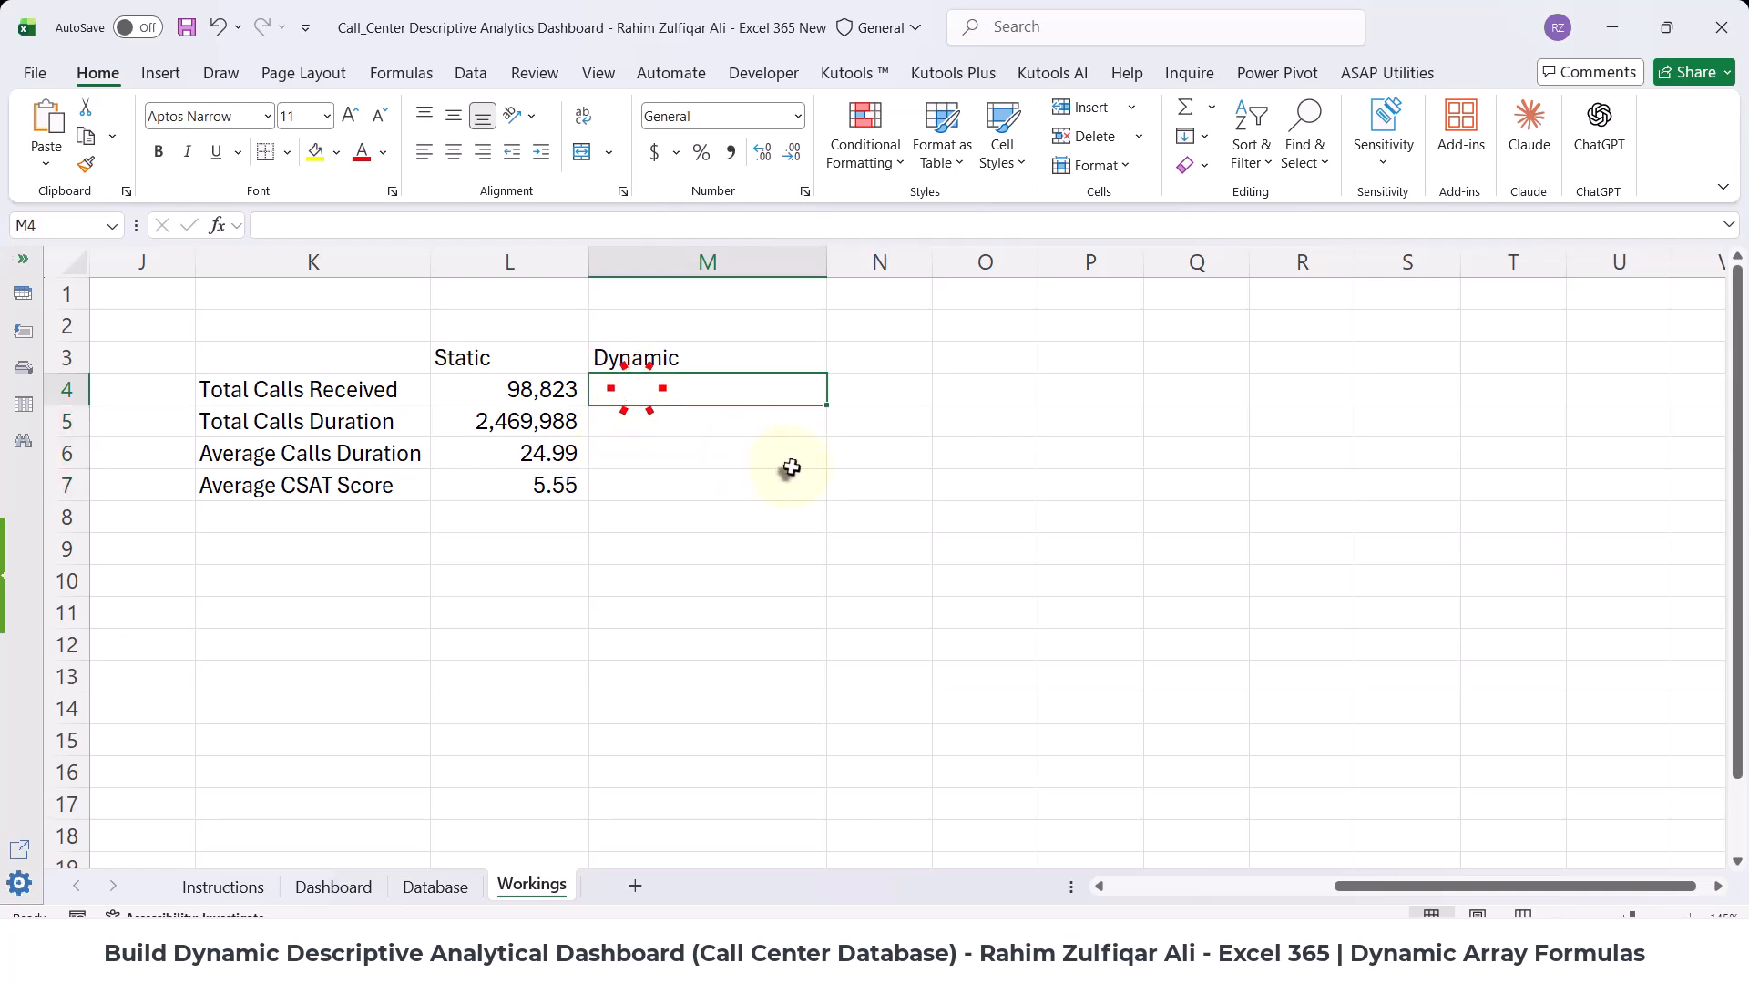
pyautogui.click(326, 389)
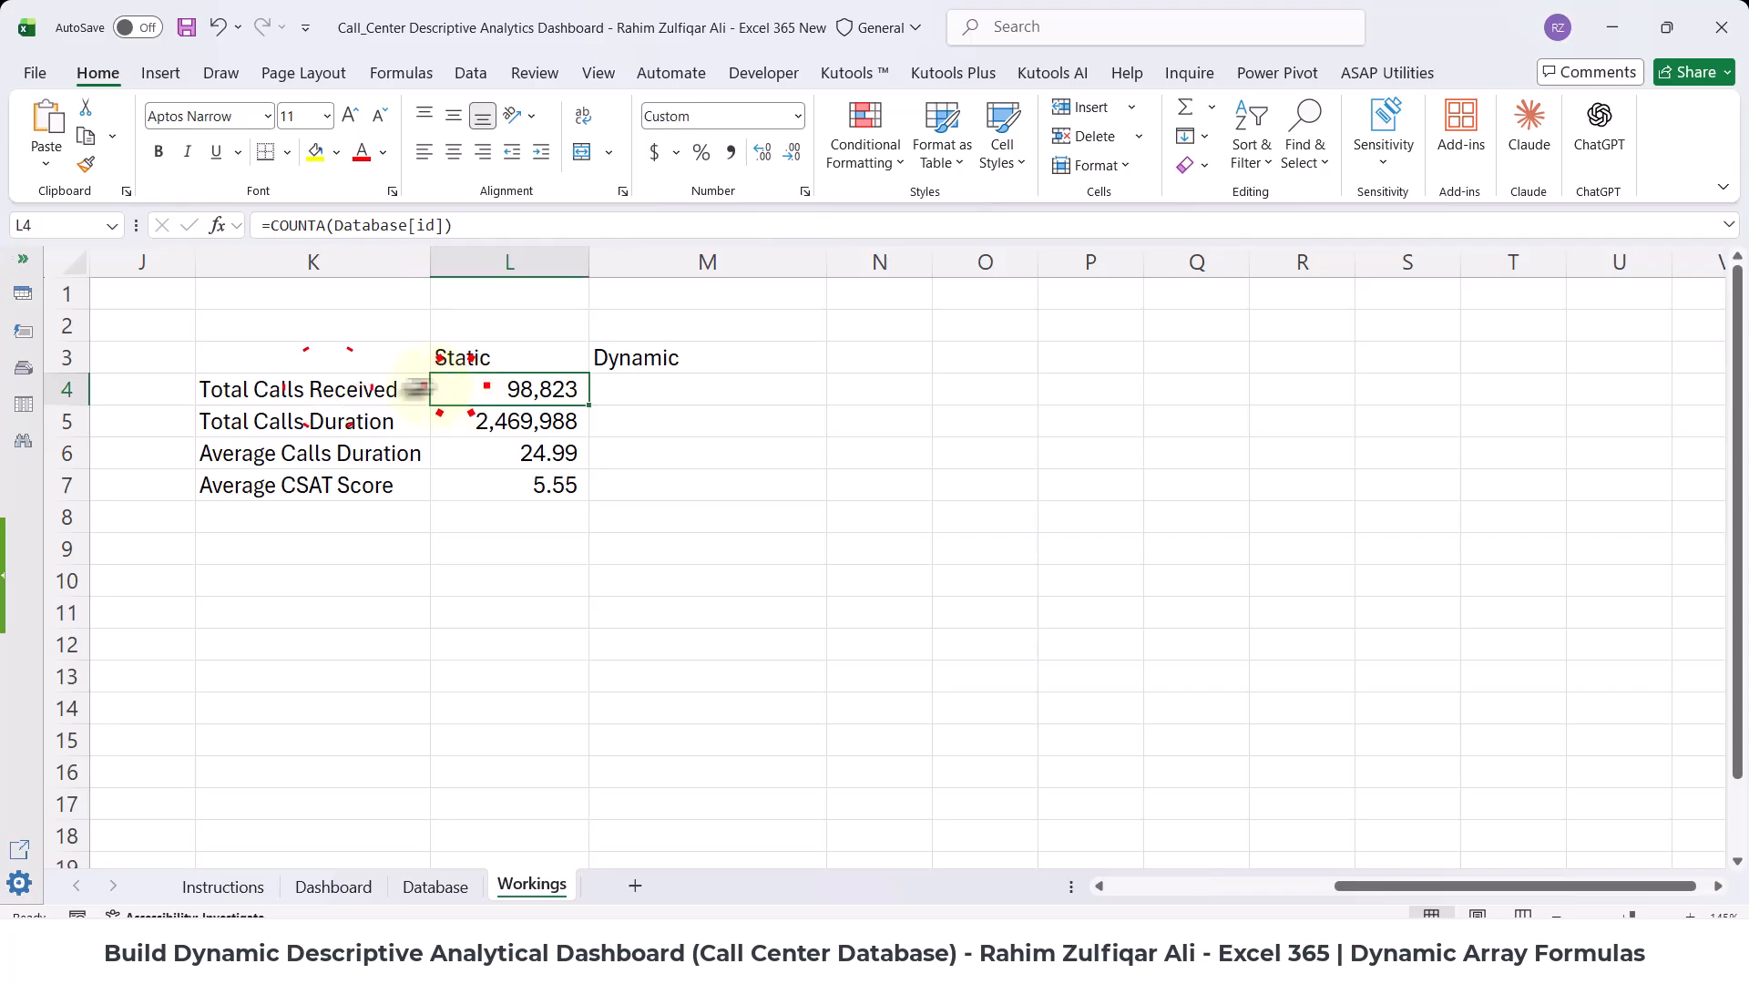
pyautogui.click(594, 383)
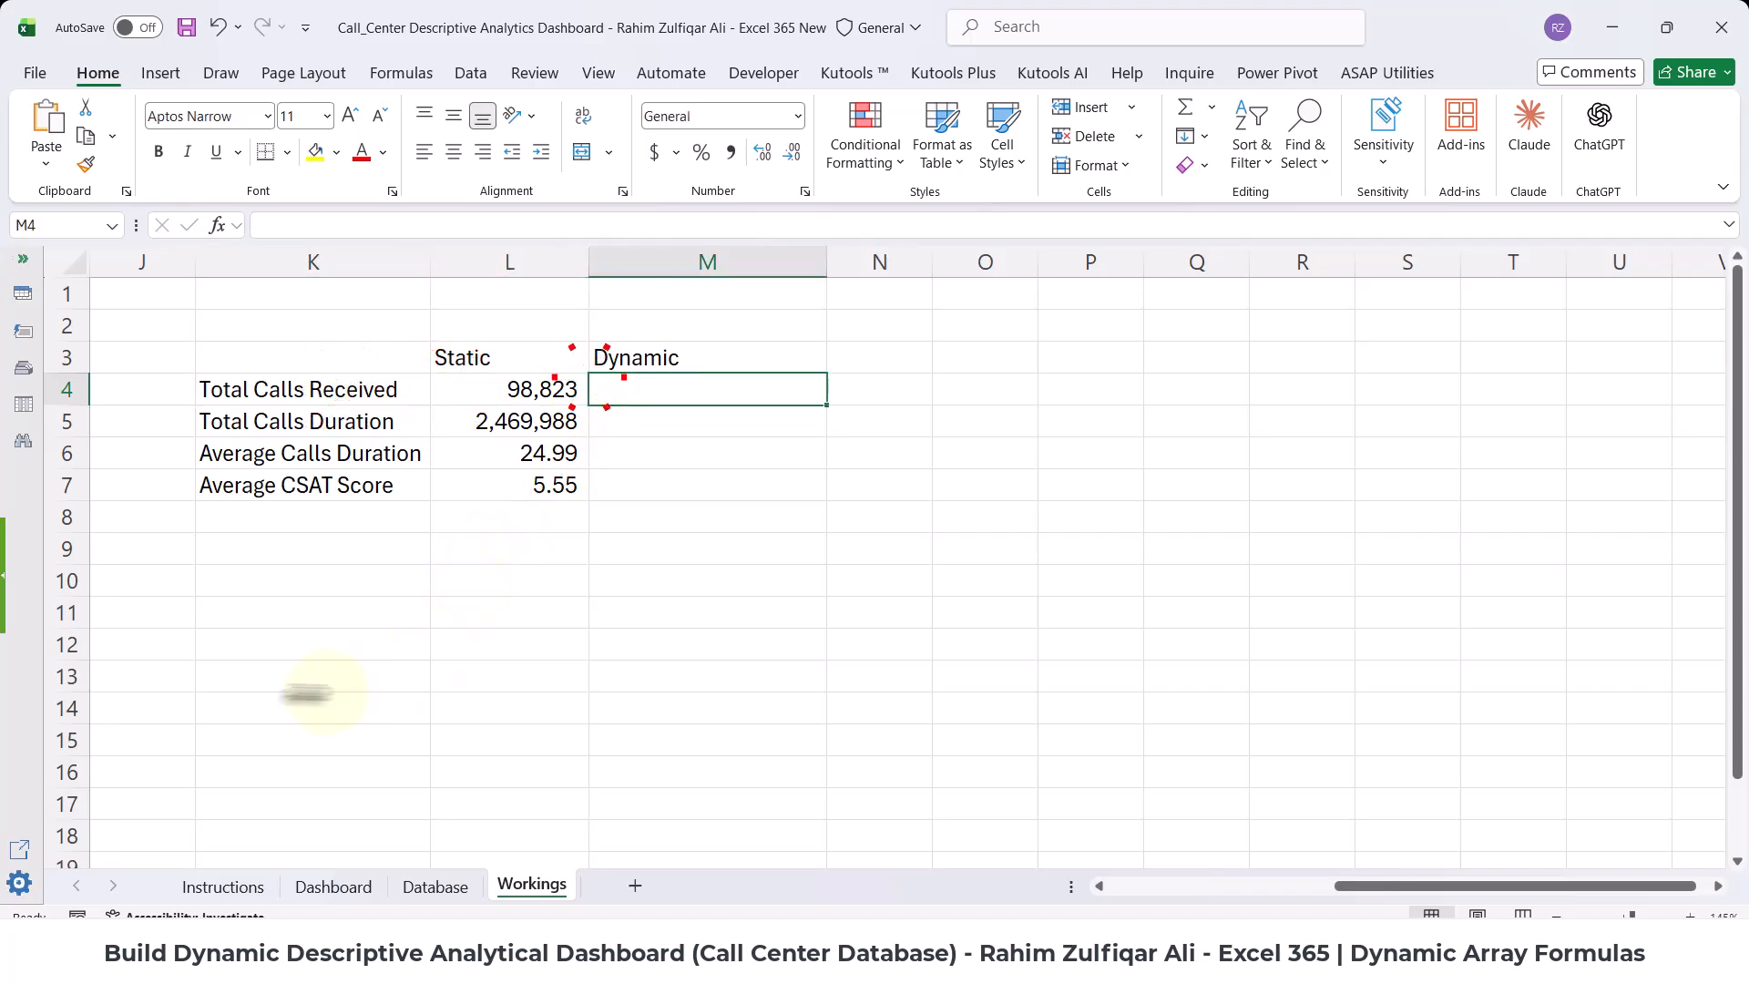
pyautogui.write('=')
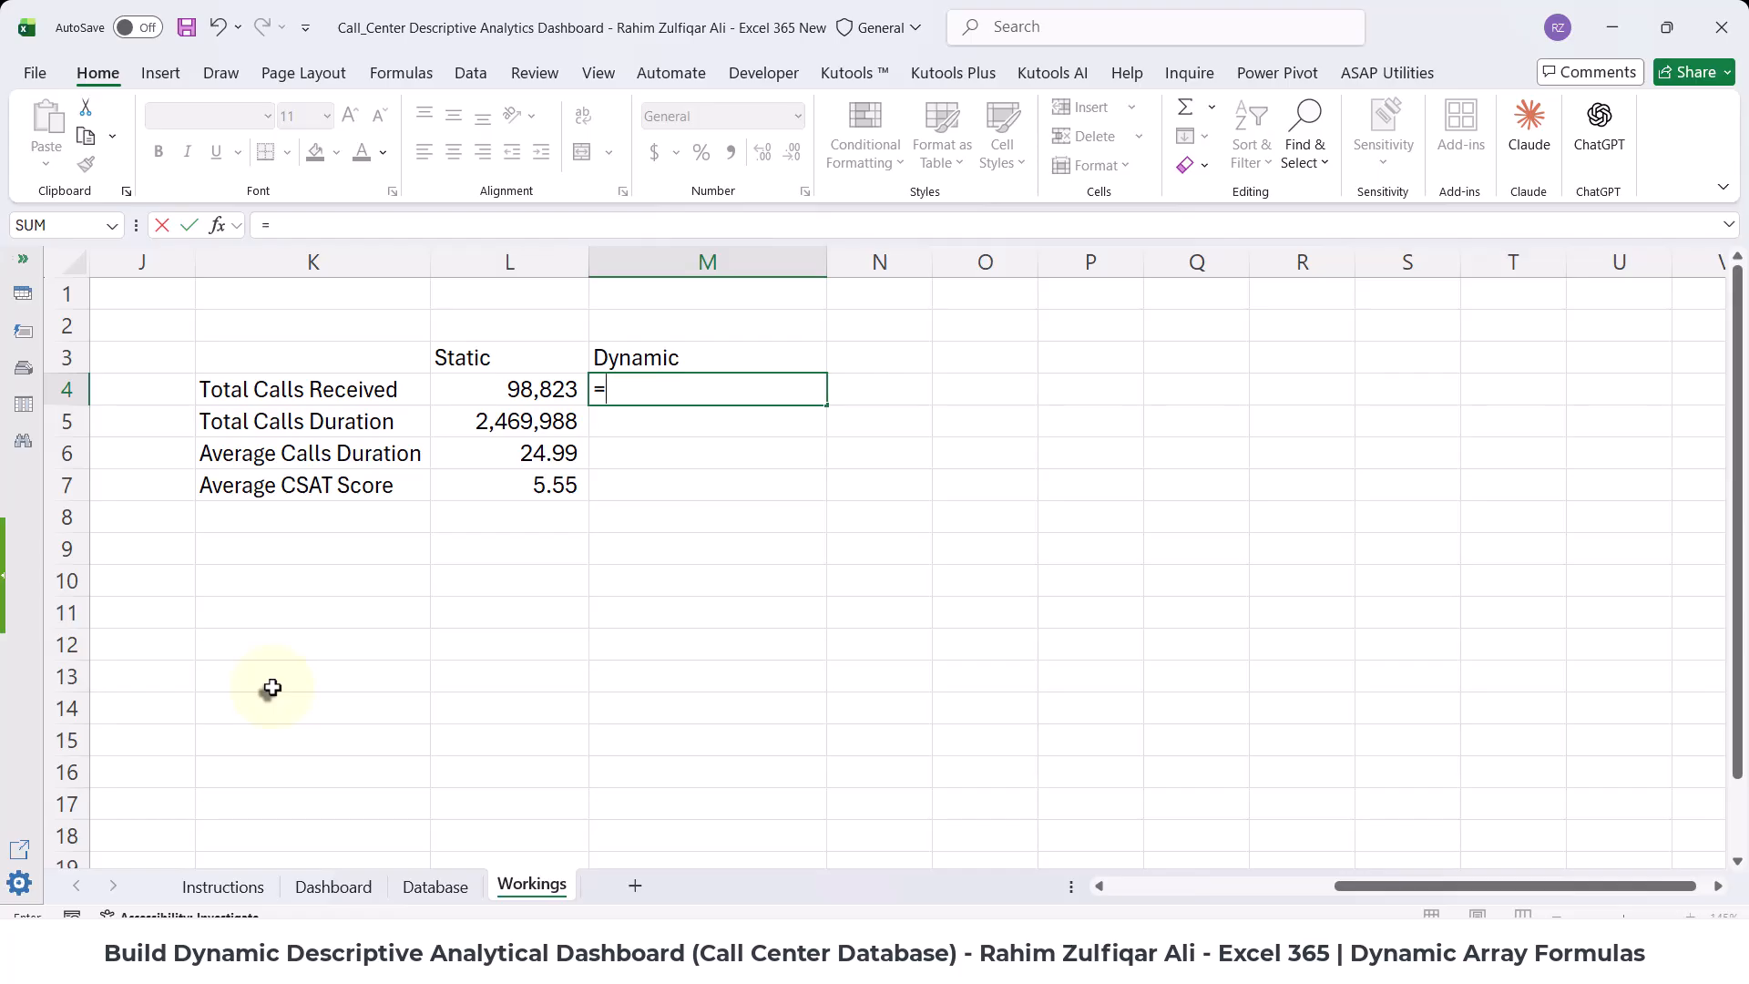
pyautogui.write('COUNTIFS(')
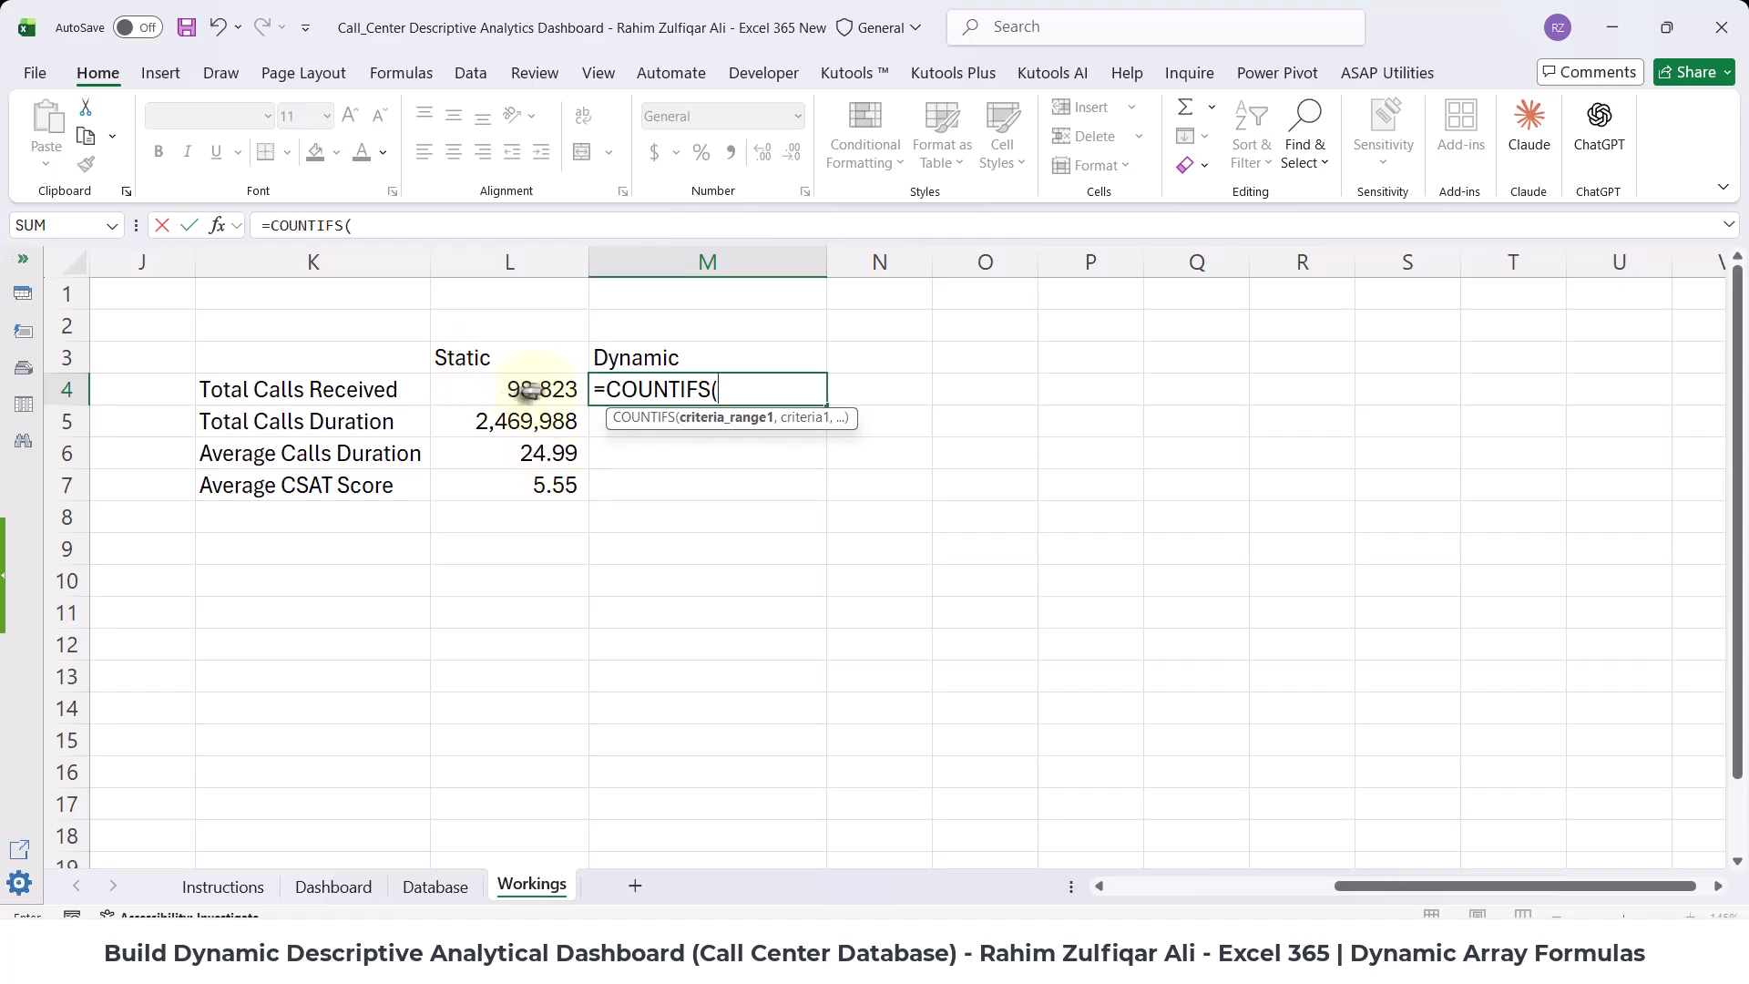
pyautogui.click(722, 387)
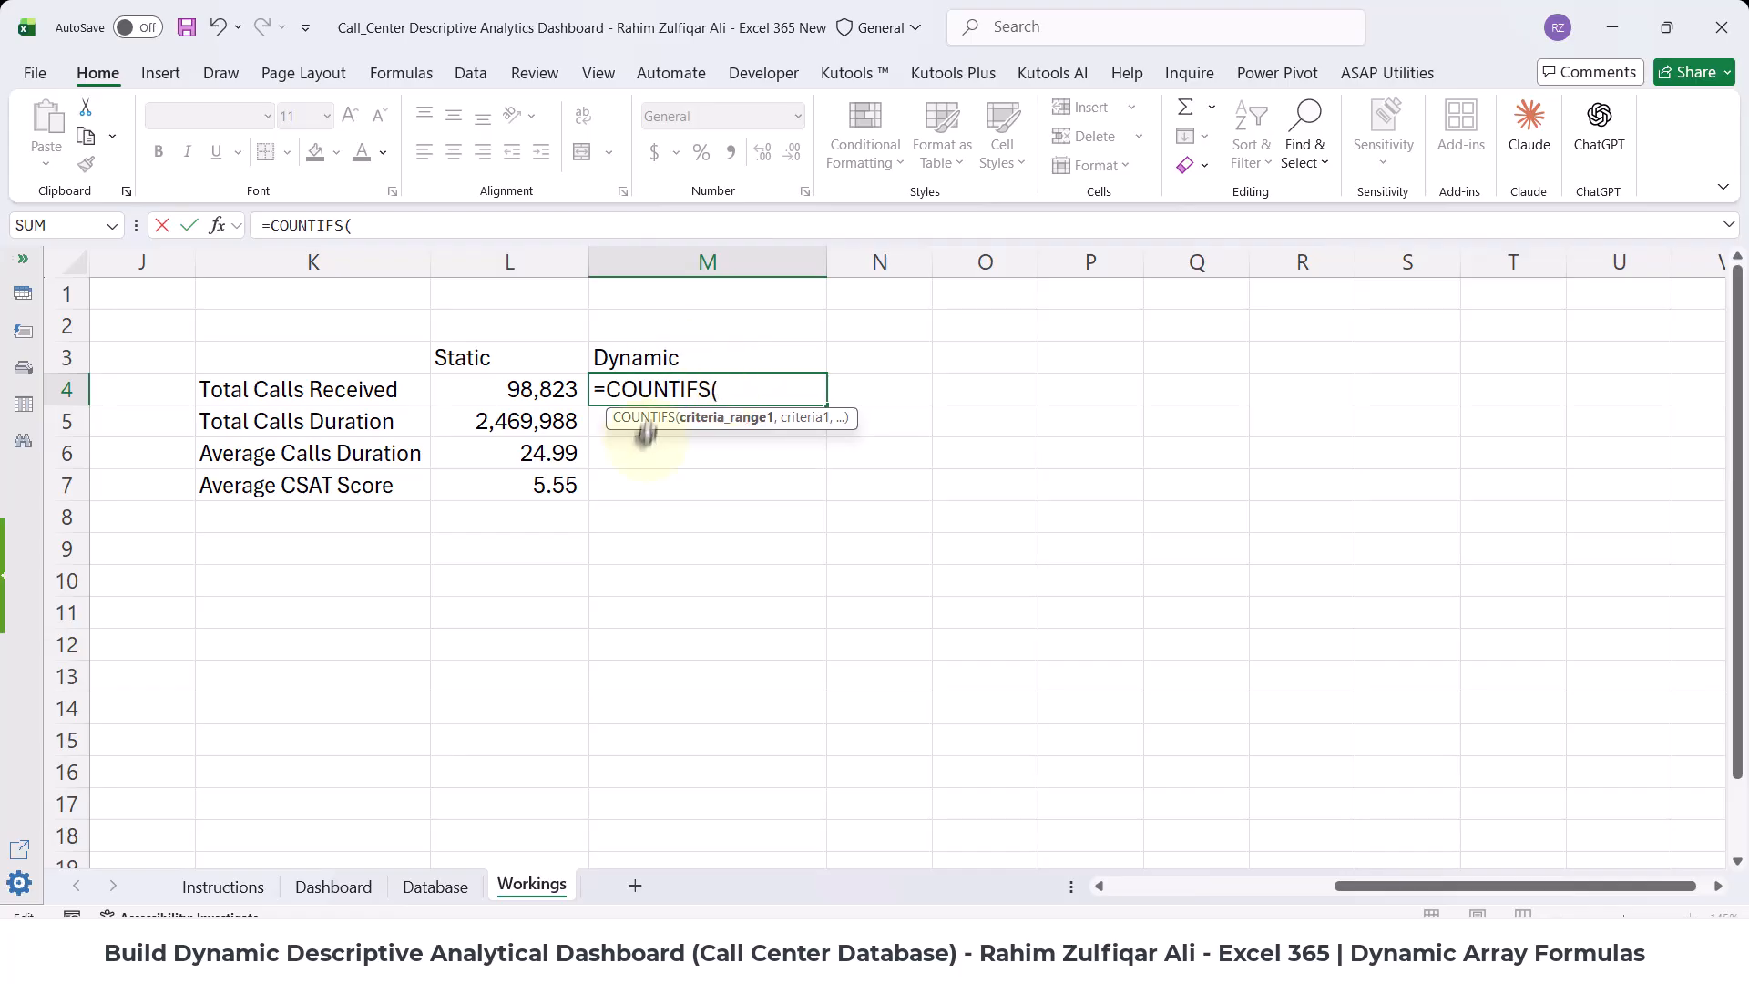
pyautogui.press('Escape')
# - In Workings M4, begin a COUNTIFS formula with Database[call_center] as the first criteria range, placed on a new line inside the formula
pyautogui.click(668, 389)
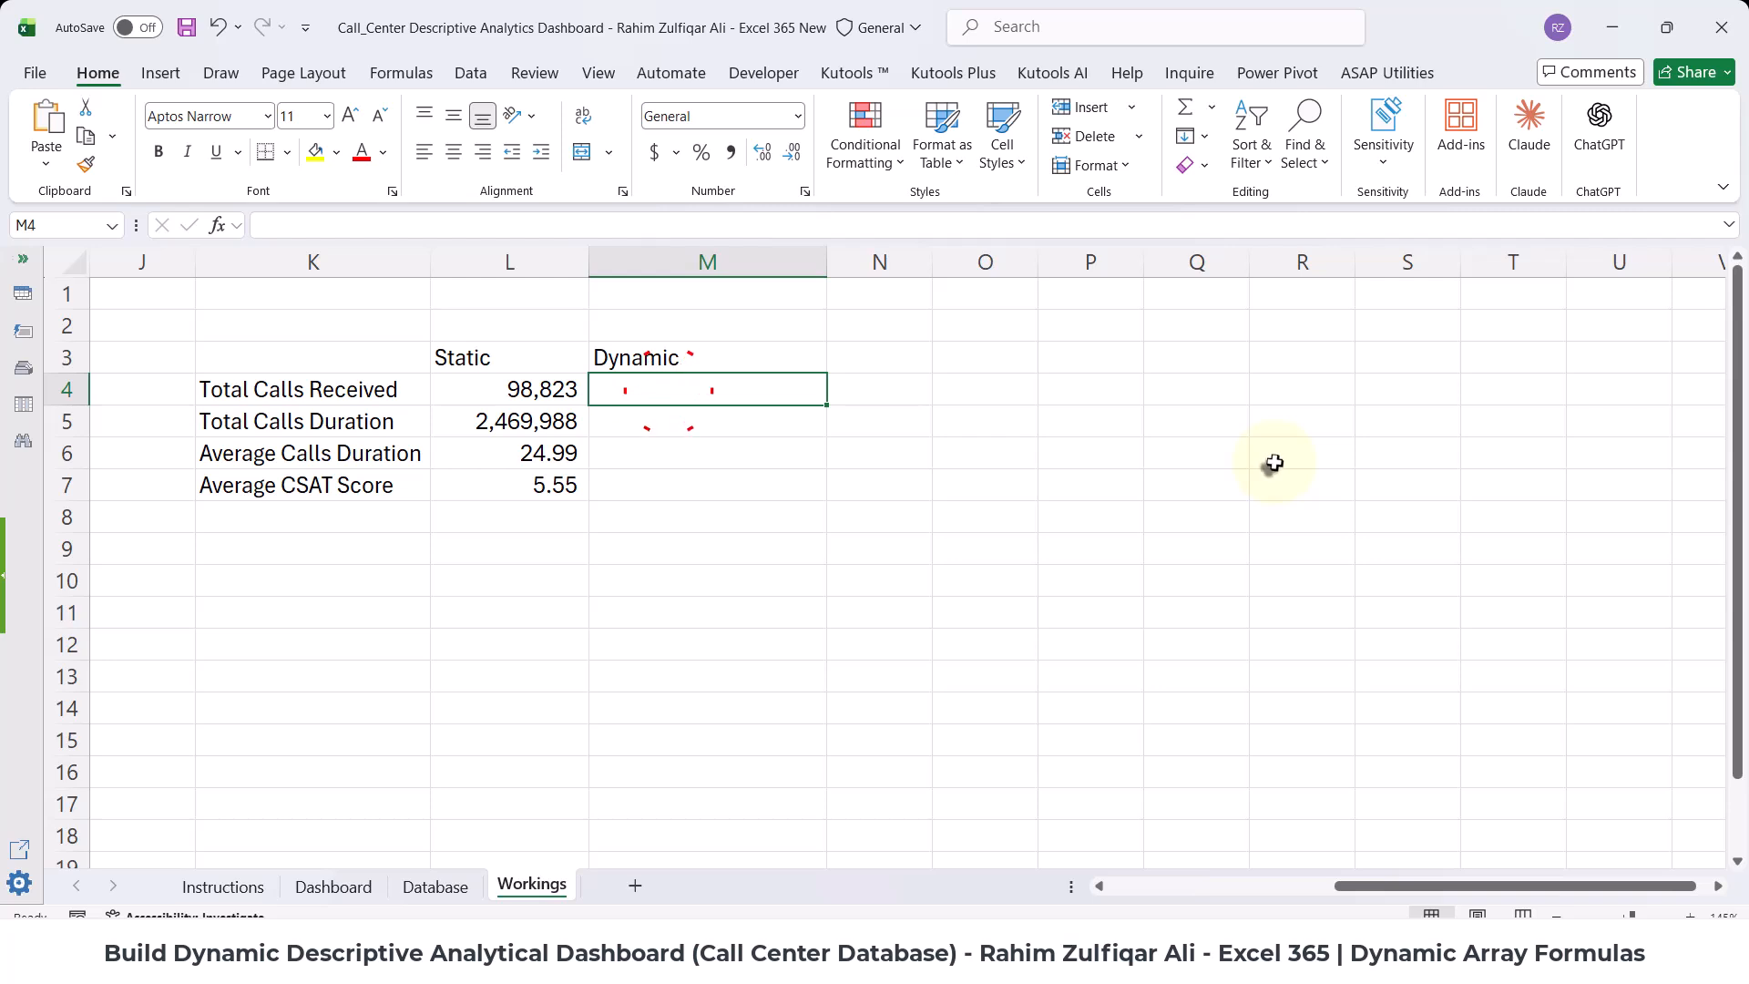
pyautogui.write('=COUN')
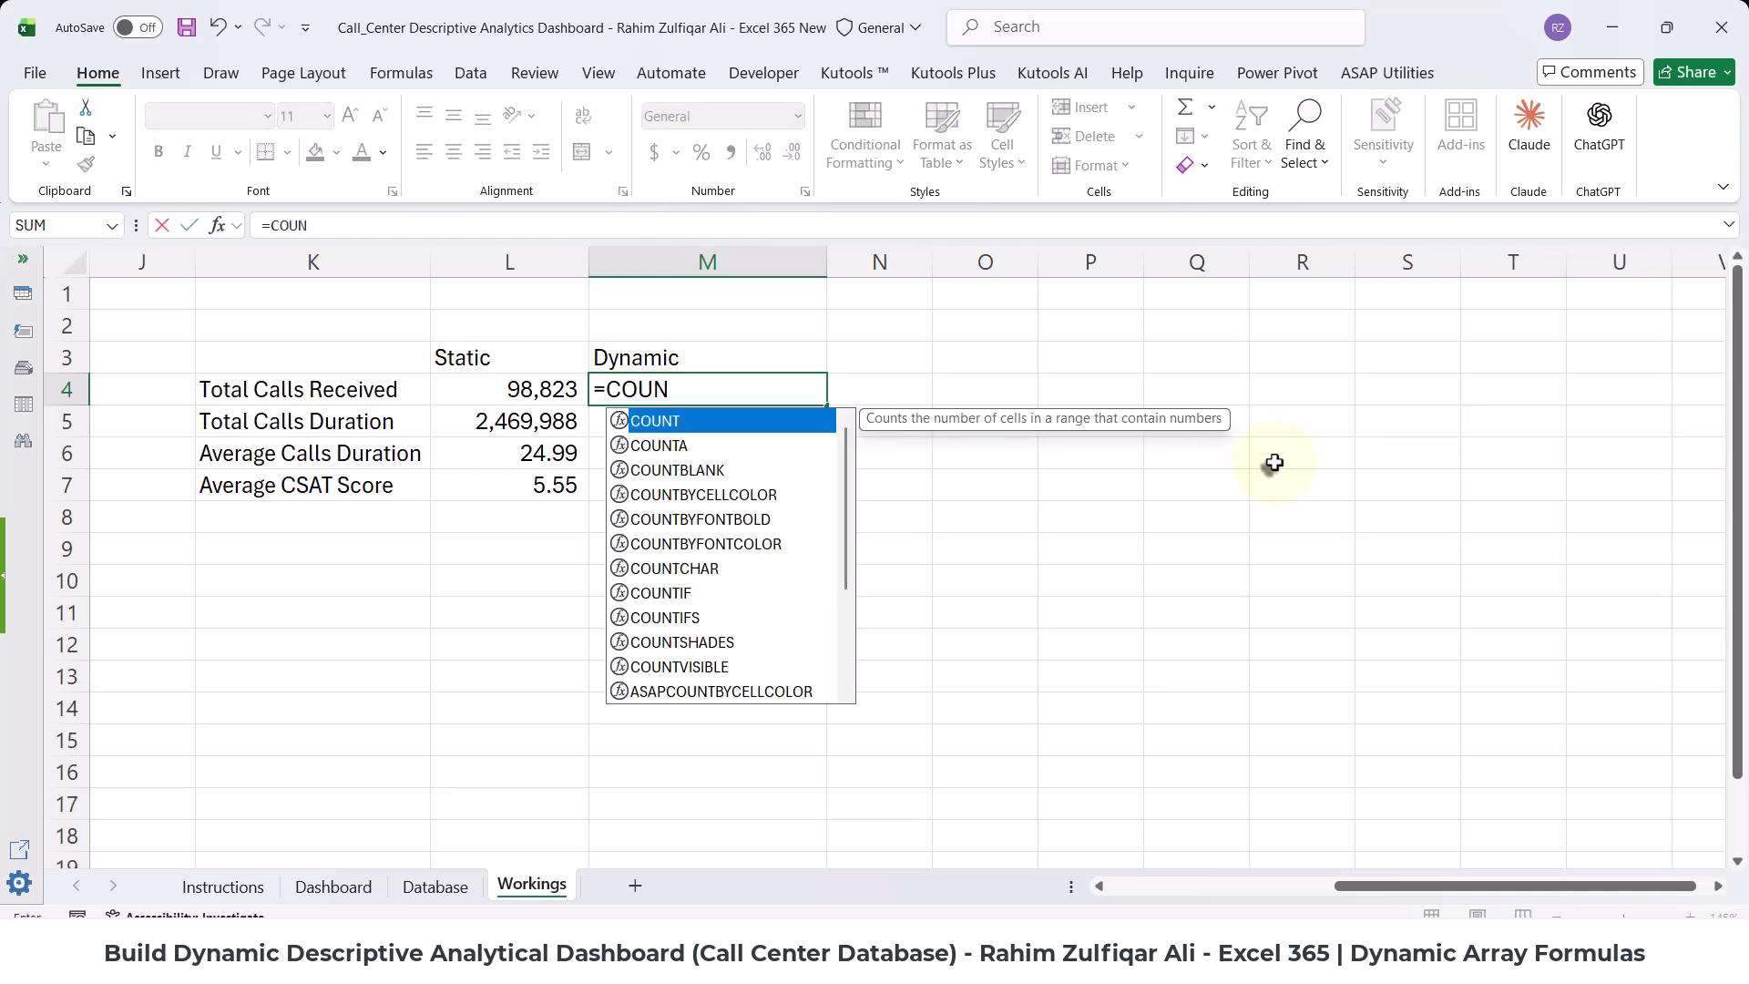
pyautogui.write('TIFS(')
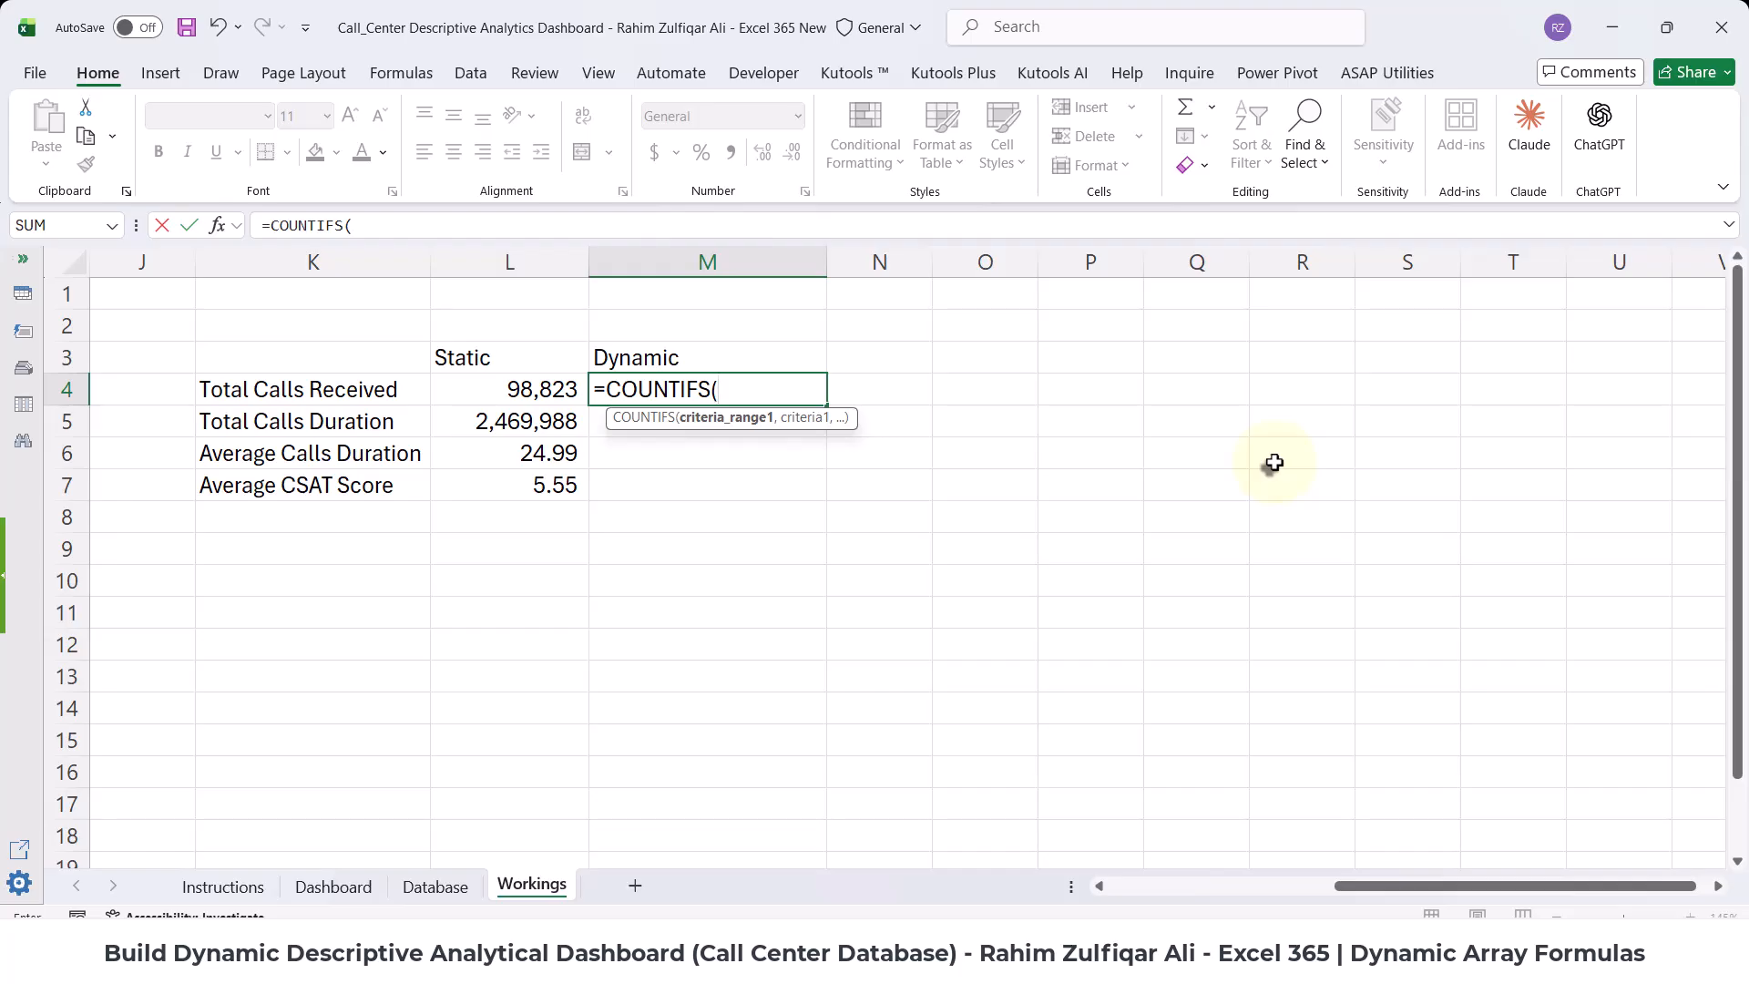
pyautogui.hotkey('alt', 'Return')
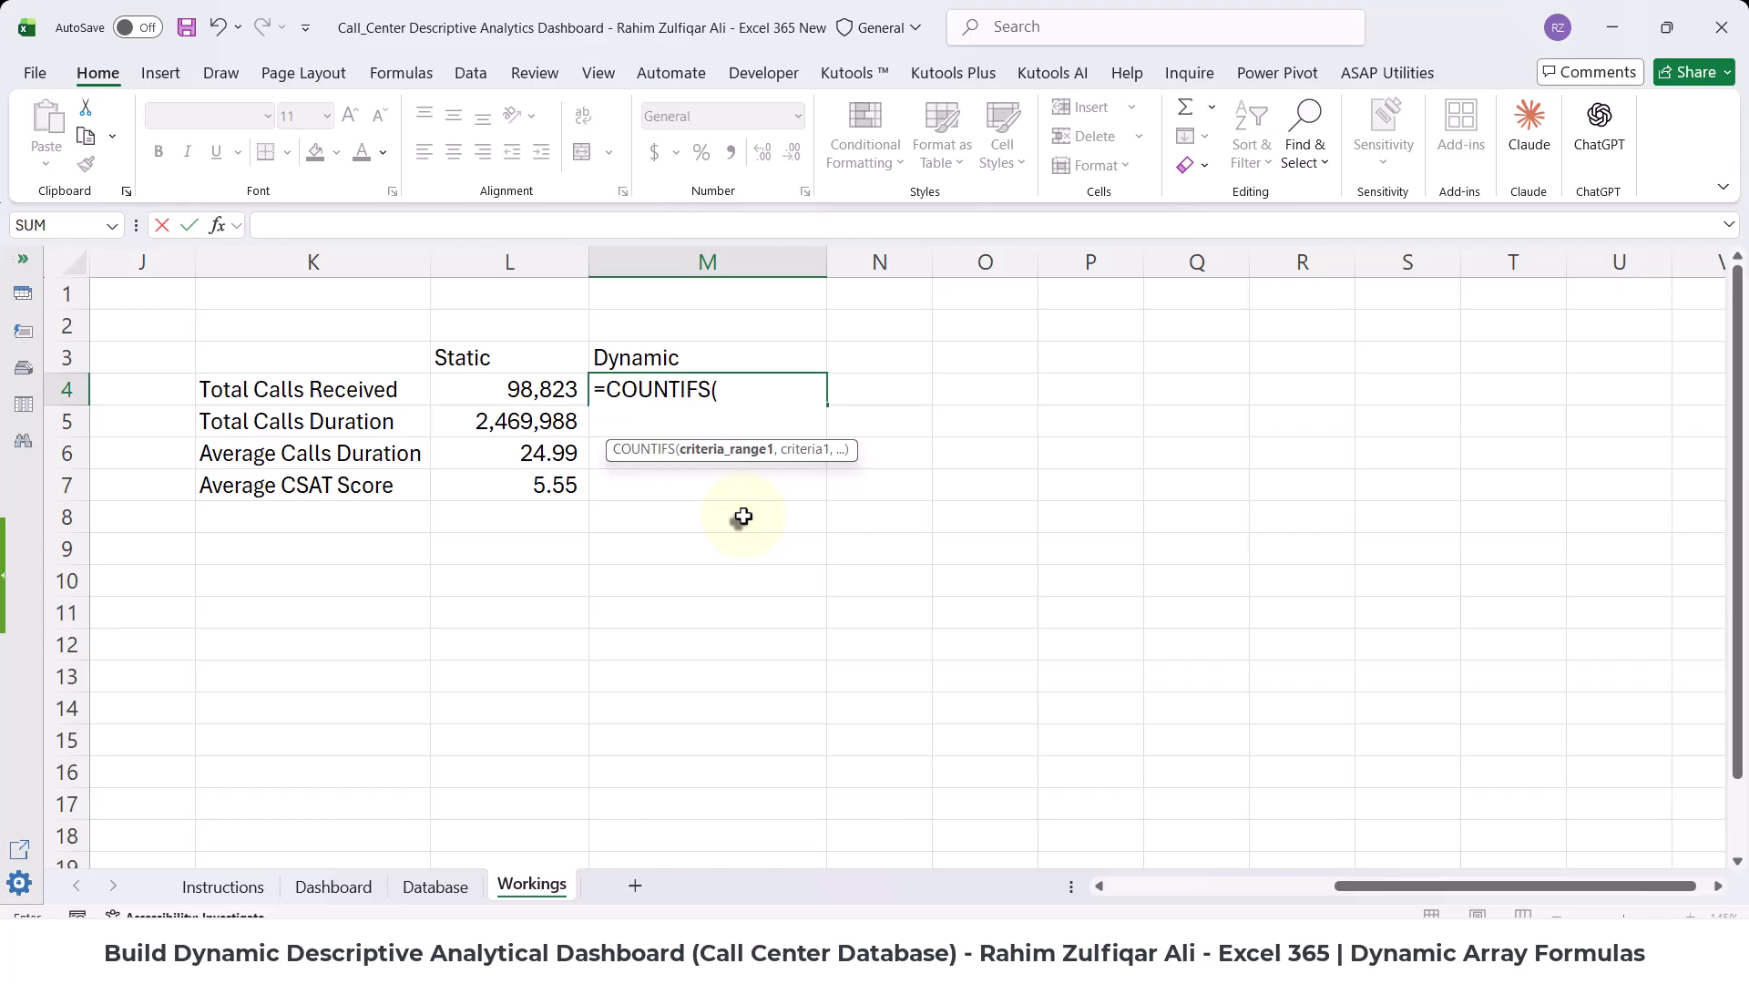
pyautogui.write('DATA')
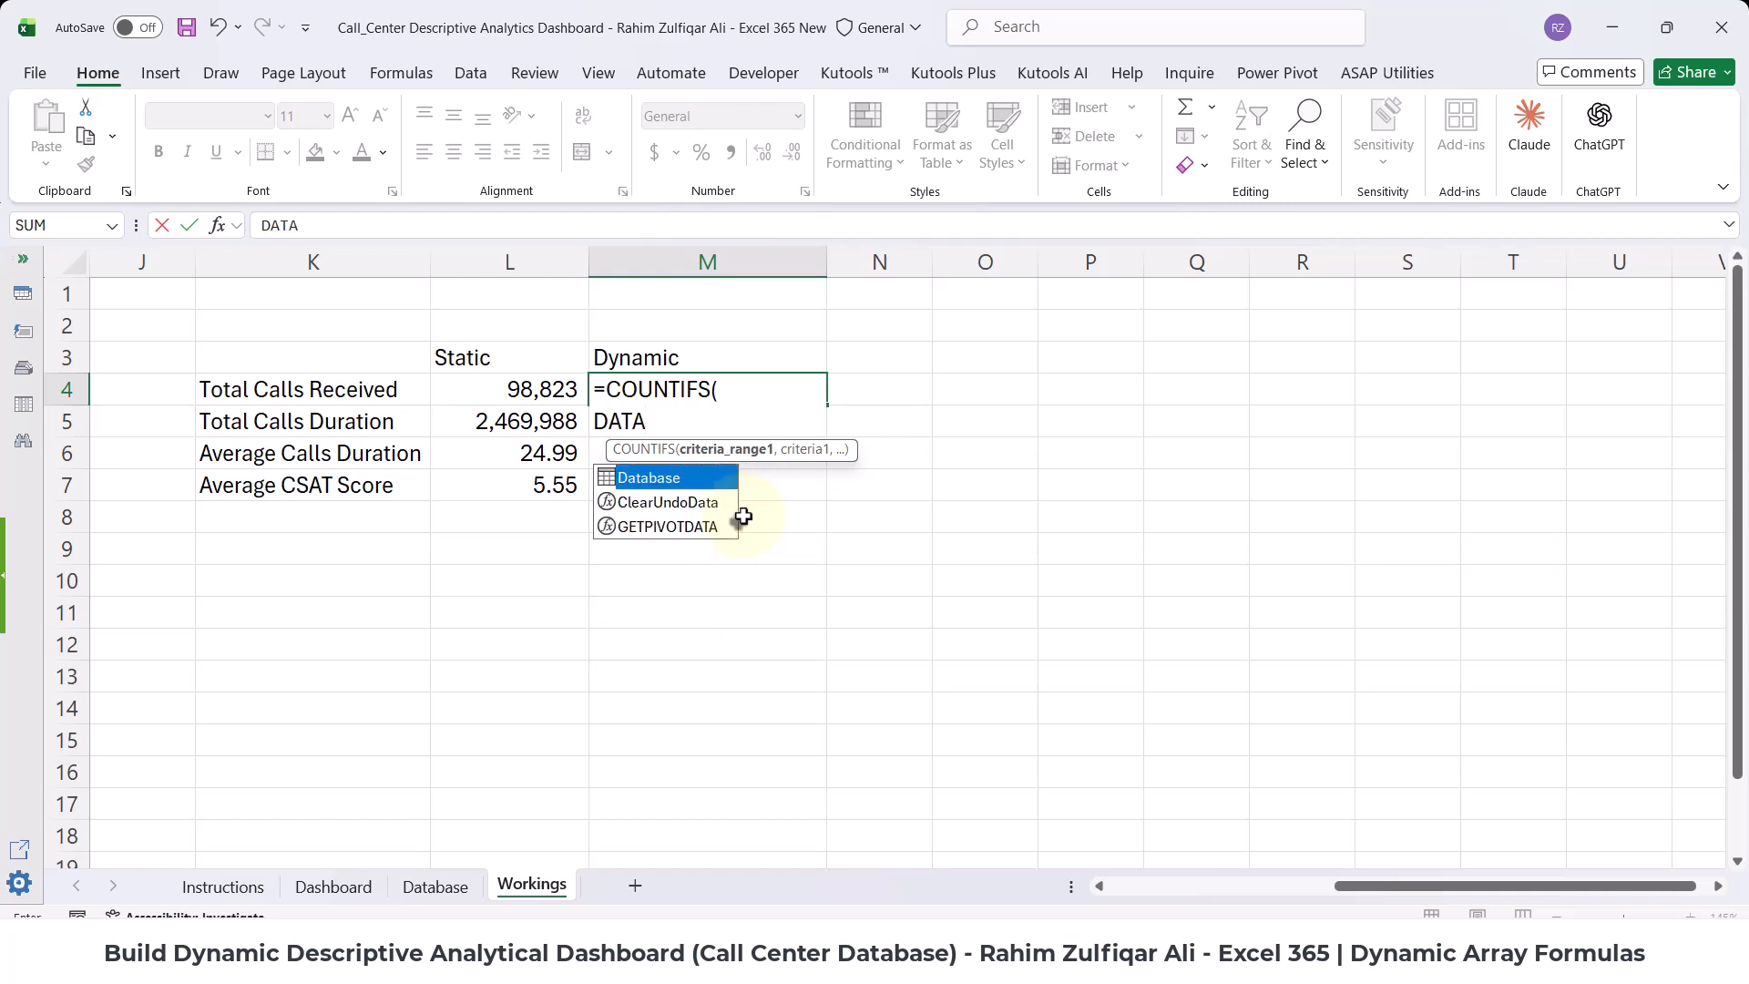
pyautogui.press('Tab')
pyautogui.write('[')
pyautogui.press('Down')
pyautogui.press('Down')
pyautogui.press('Down')
pyautogui.press('Down')
pyautogui.press('Down')
pyautogui.press('Down')
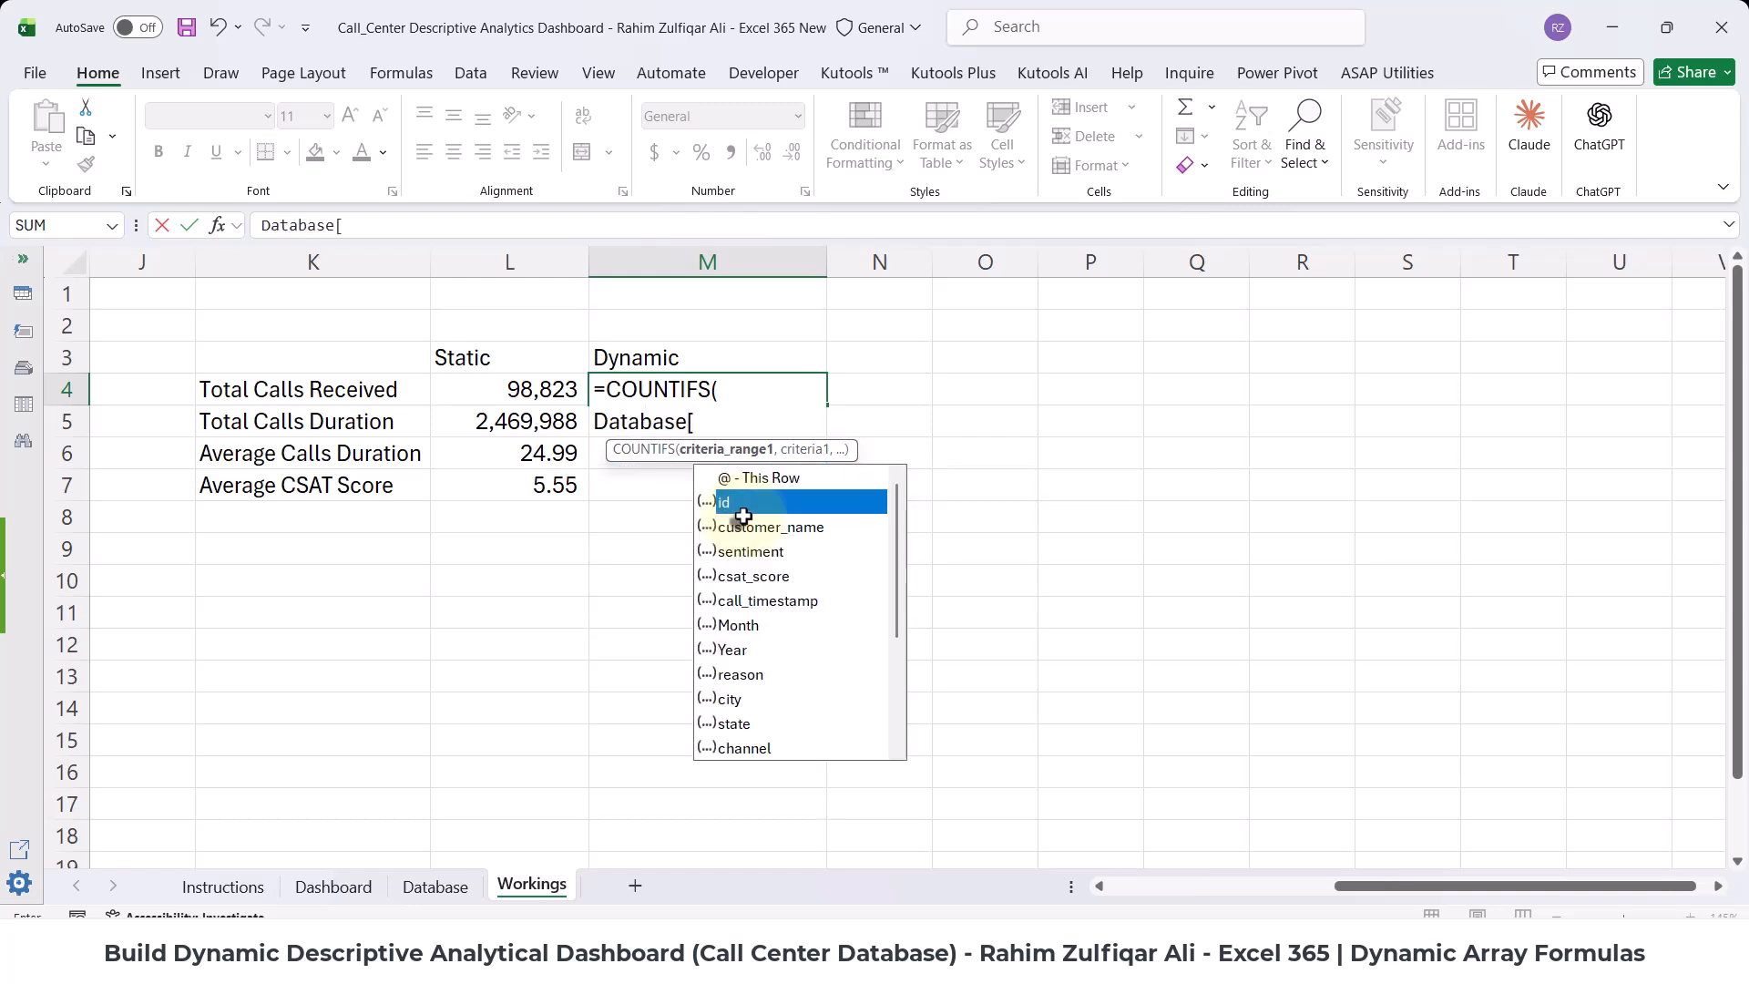
pyautogui.press('Down')
pyautogui.press('Down')
pyautogui.press('Down')
pyautogui.press('Down')
pyautogui.press('Down')
pyautogui.press('Down')
pyautogui.press('Down')
pyautogui.press('Down')
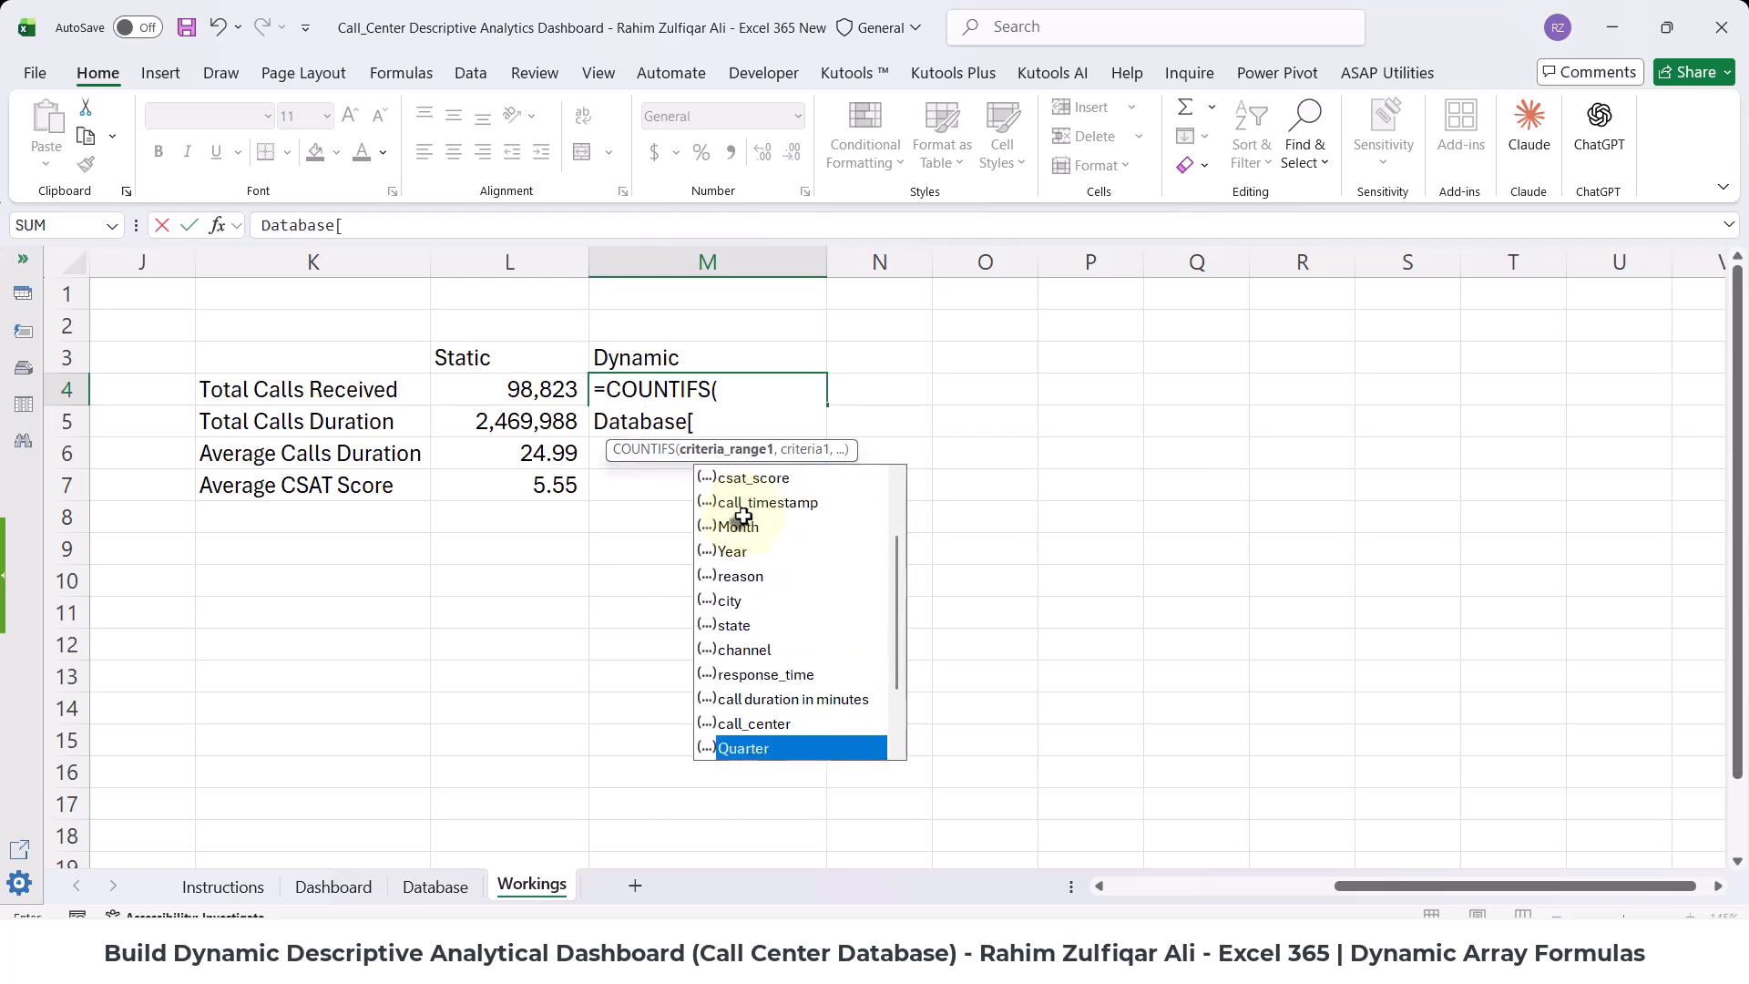
pyautogui.press('Tab')
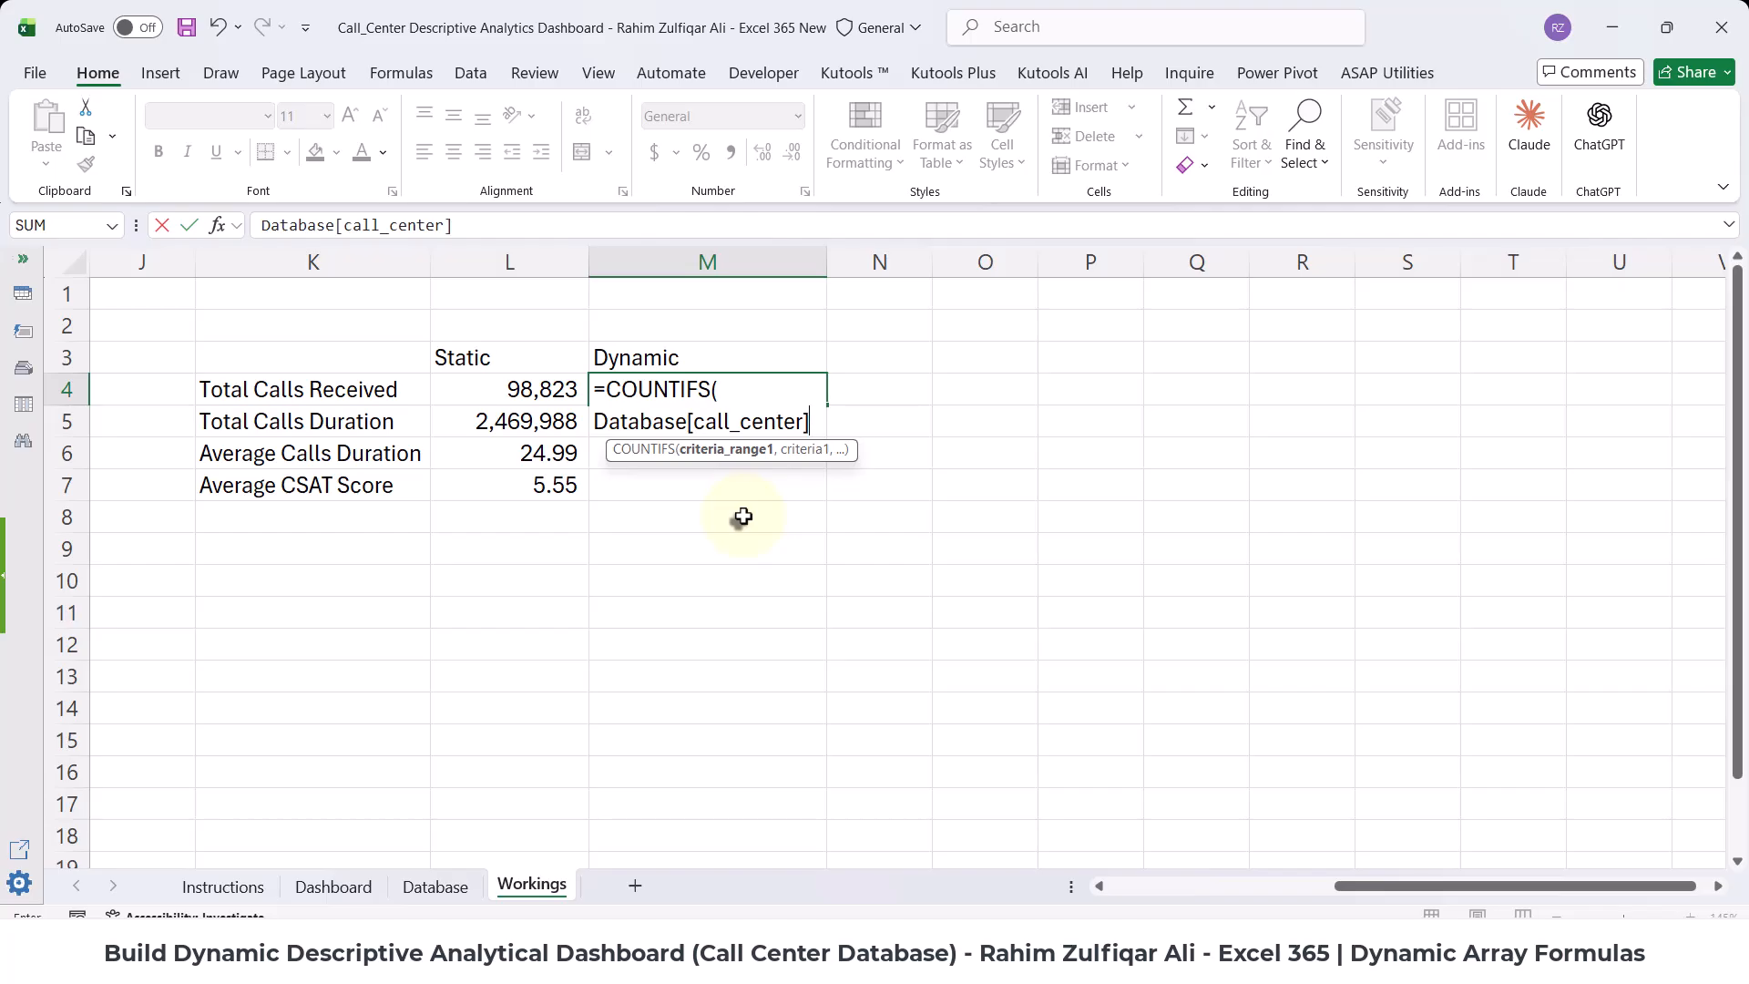
pyautogui.write('],')
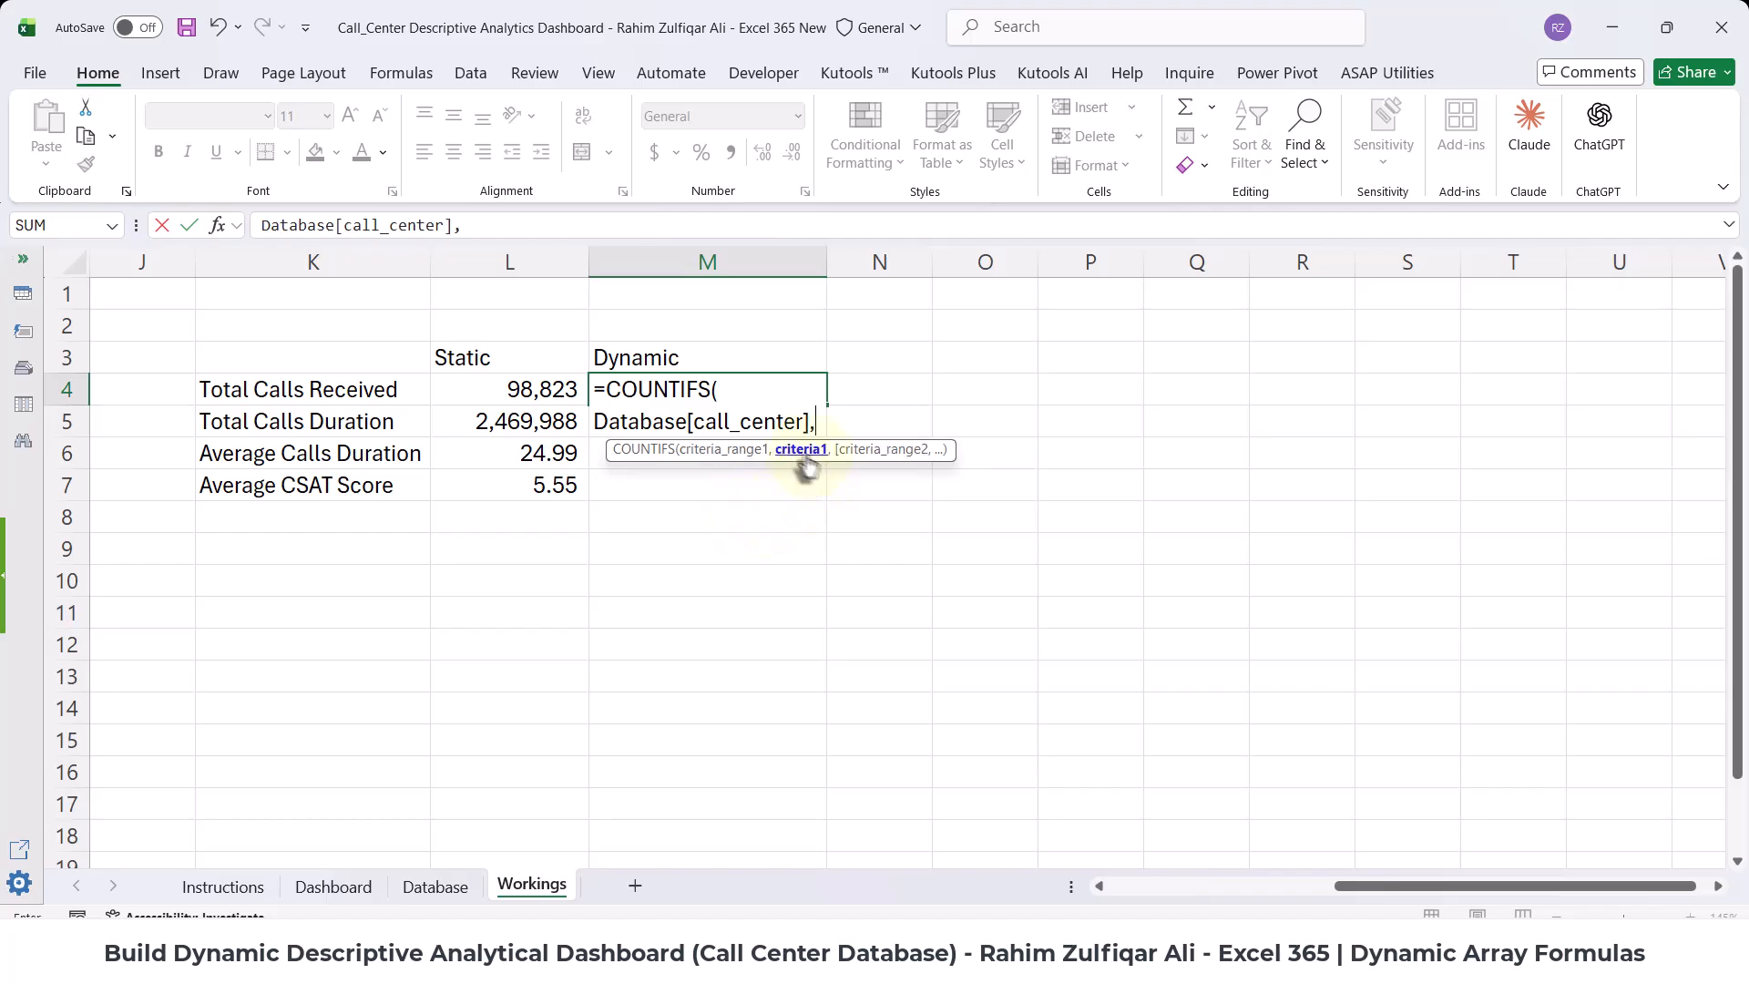
# - Start the first COUNTIFS criterion as an IF function testing Select_CallCenter="Select All"
pyautogui.write('IF(')
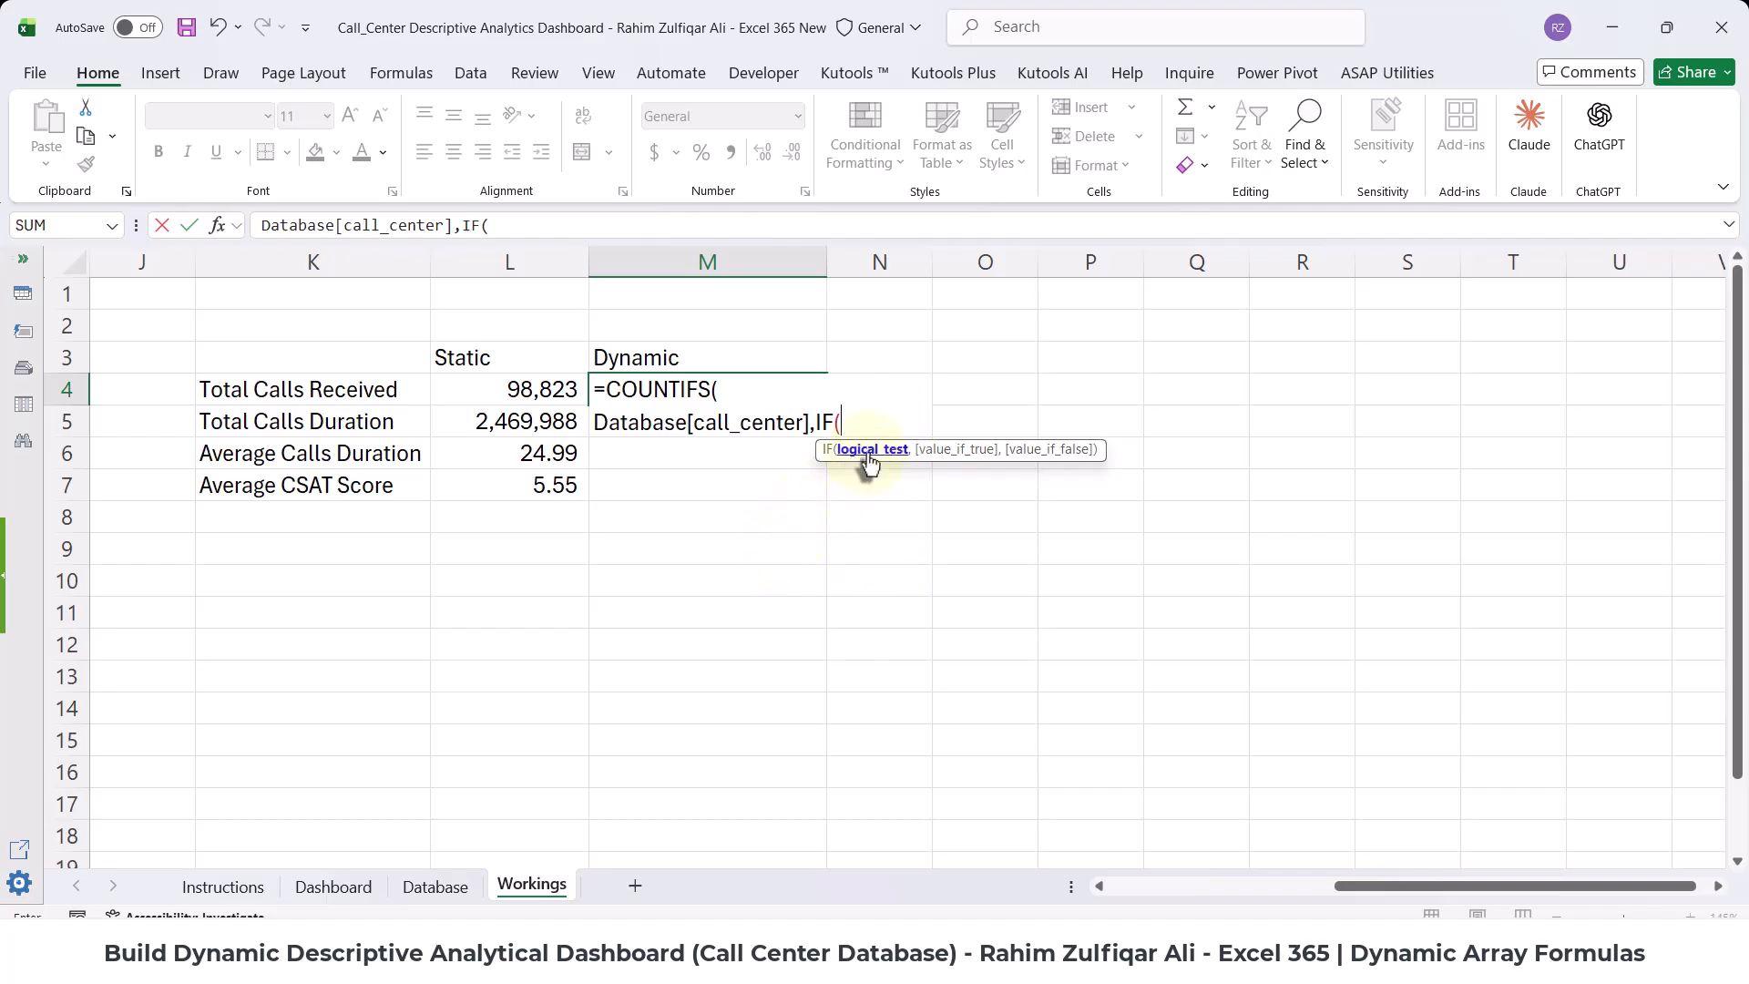
pyautogui.write('SELE')
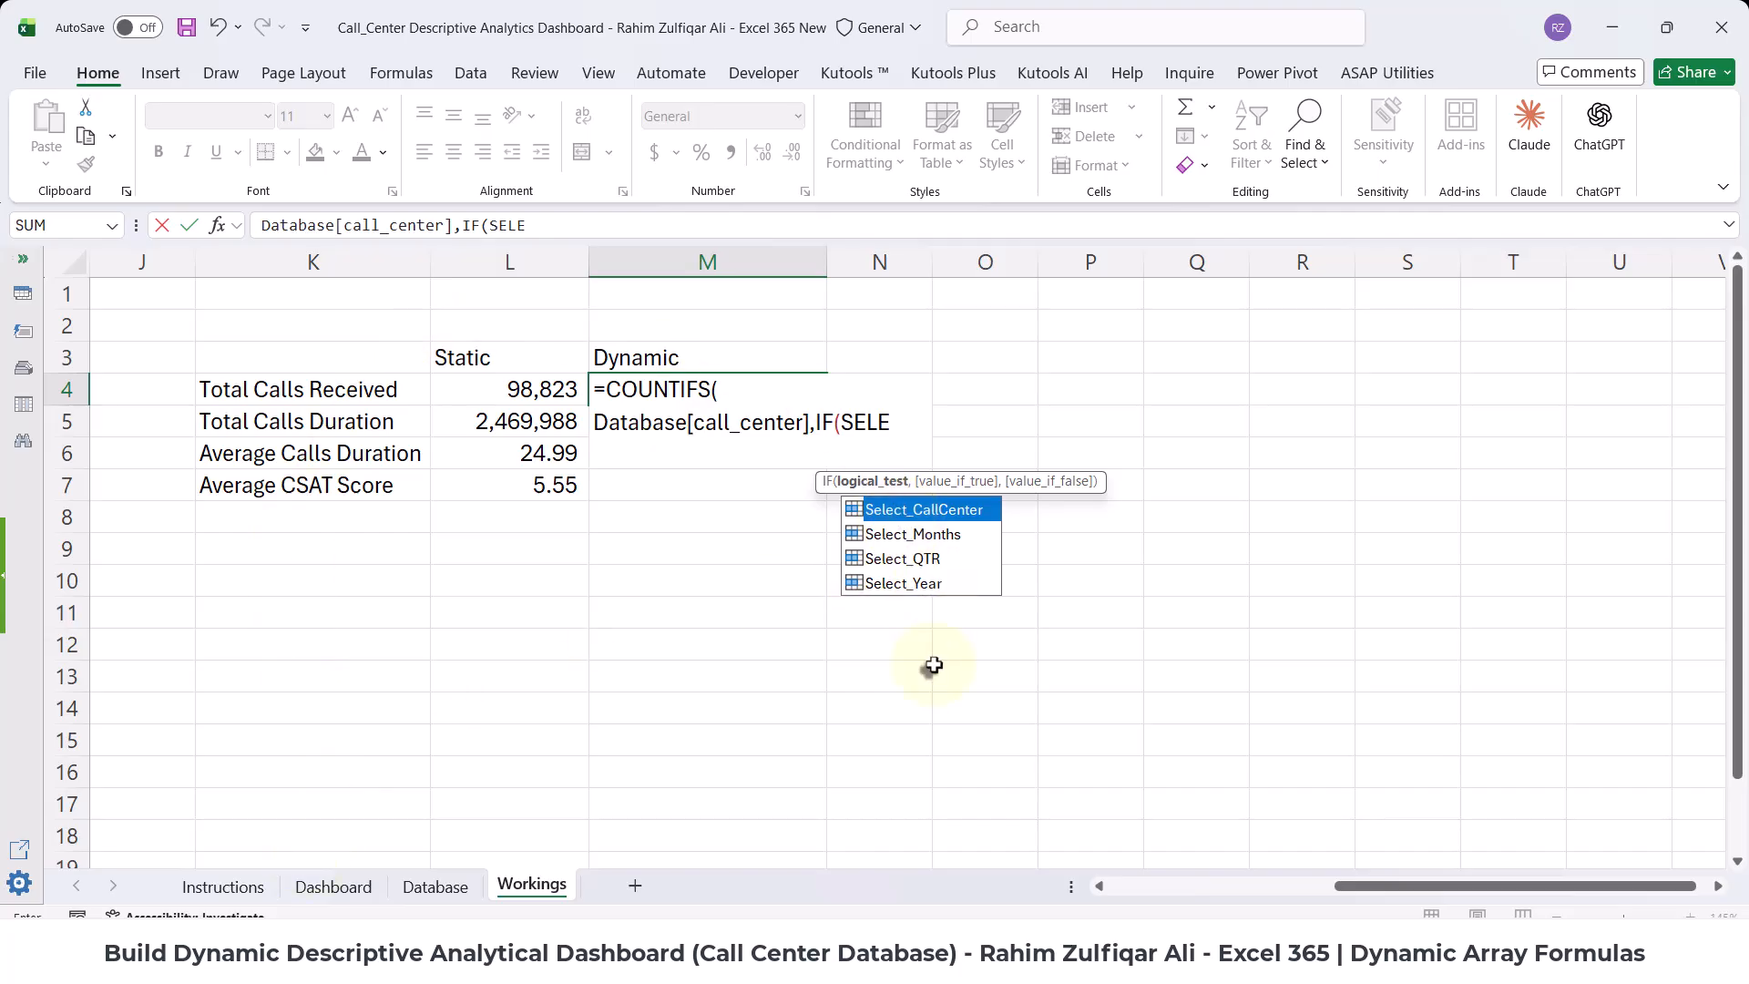
pyautogui.press('BackSpace')
pyautogui.press('BackSpace')
pyautogui.press('BackSpace')
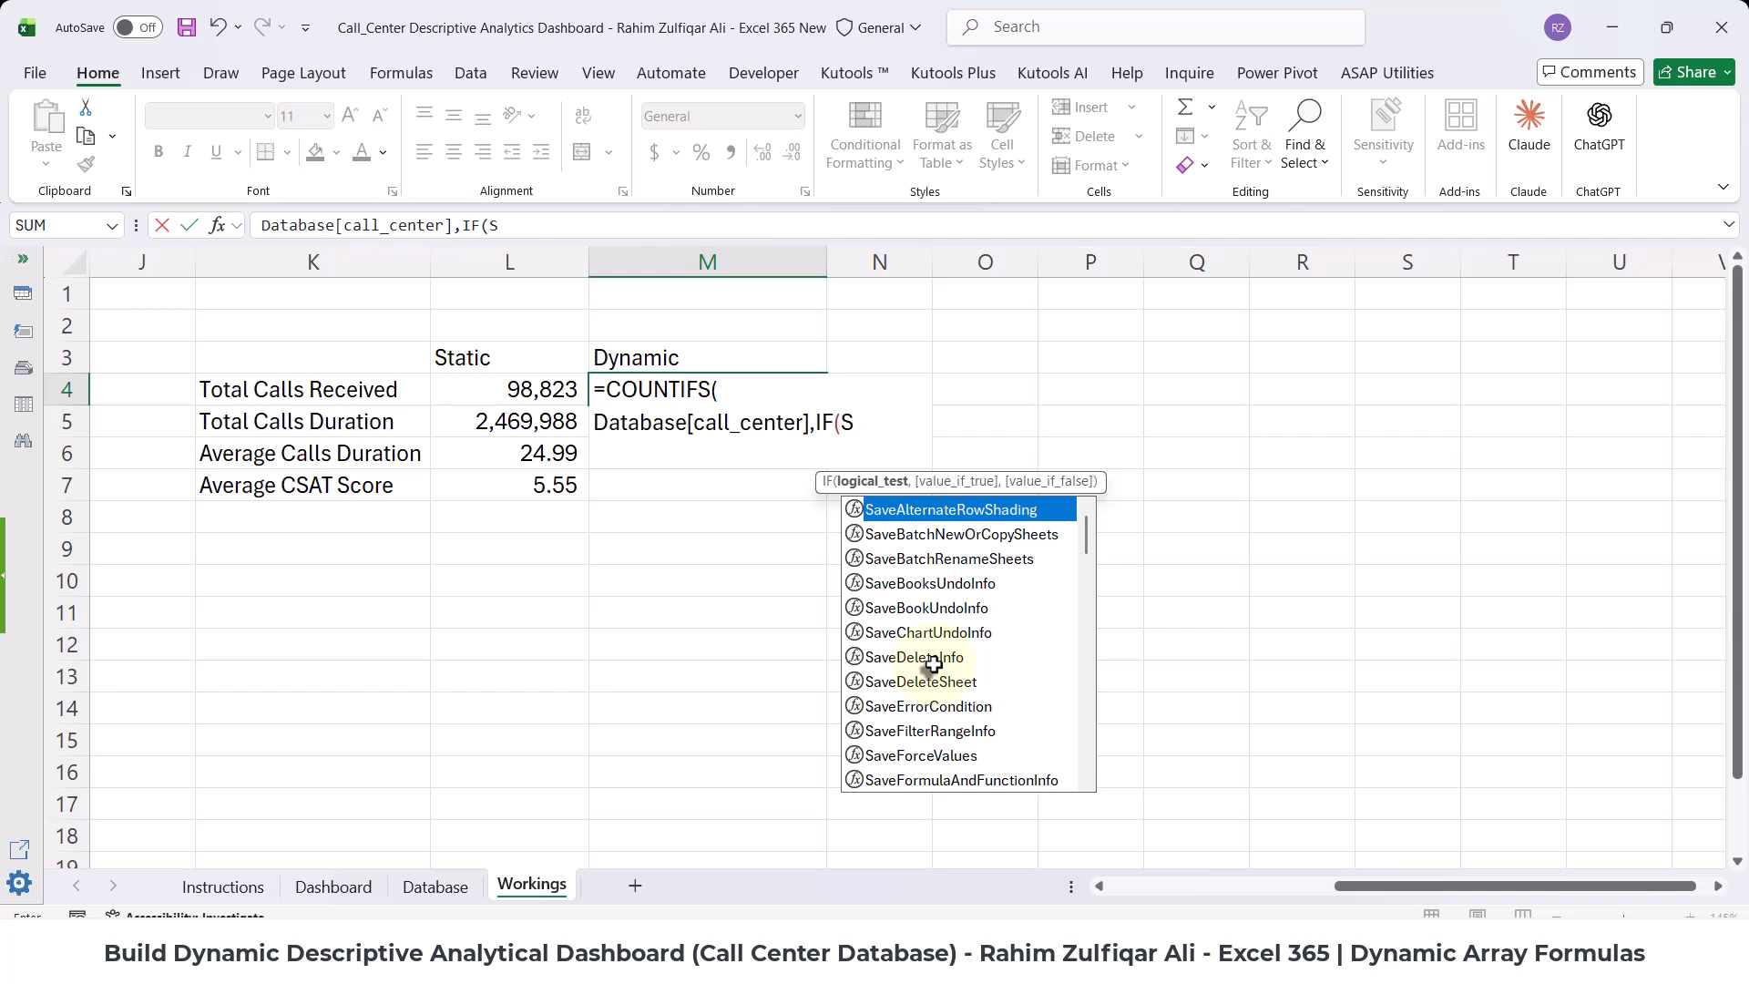
pyautogui.write('ELE')
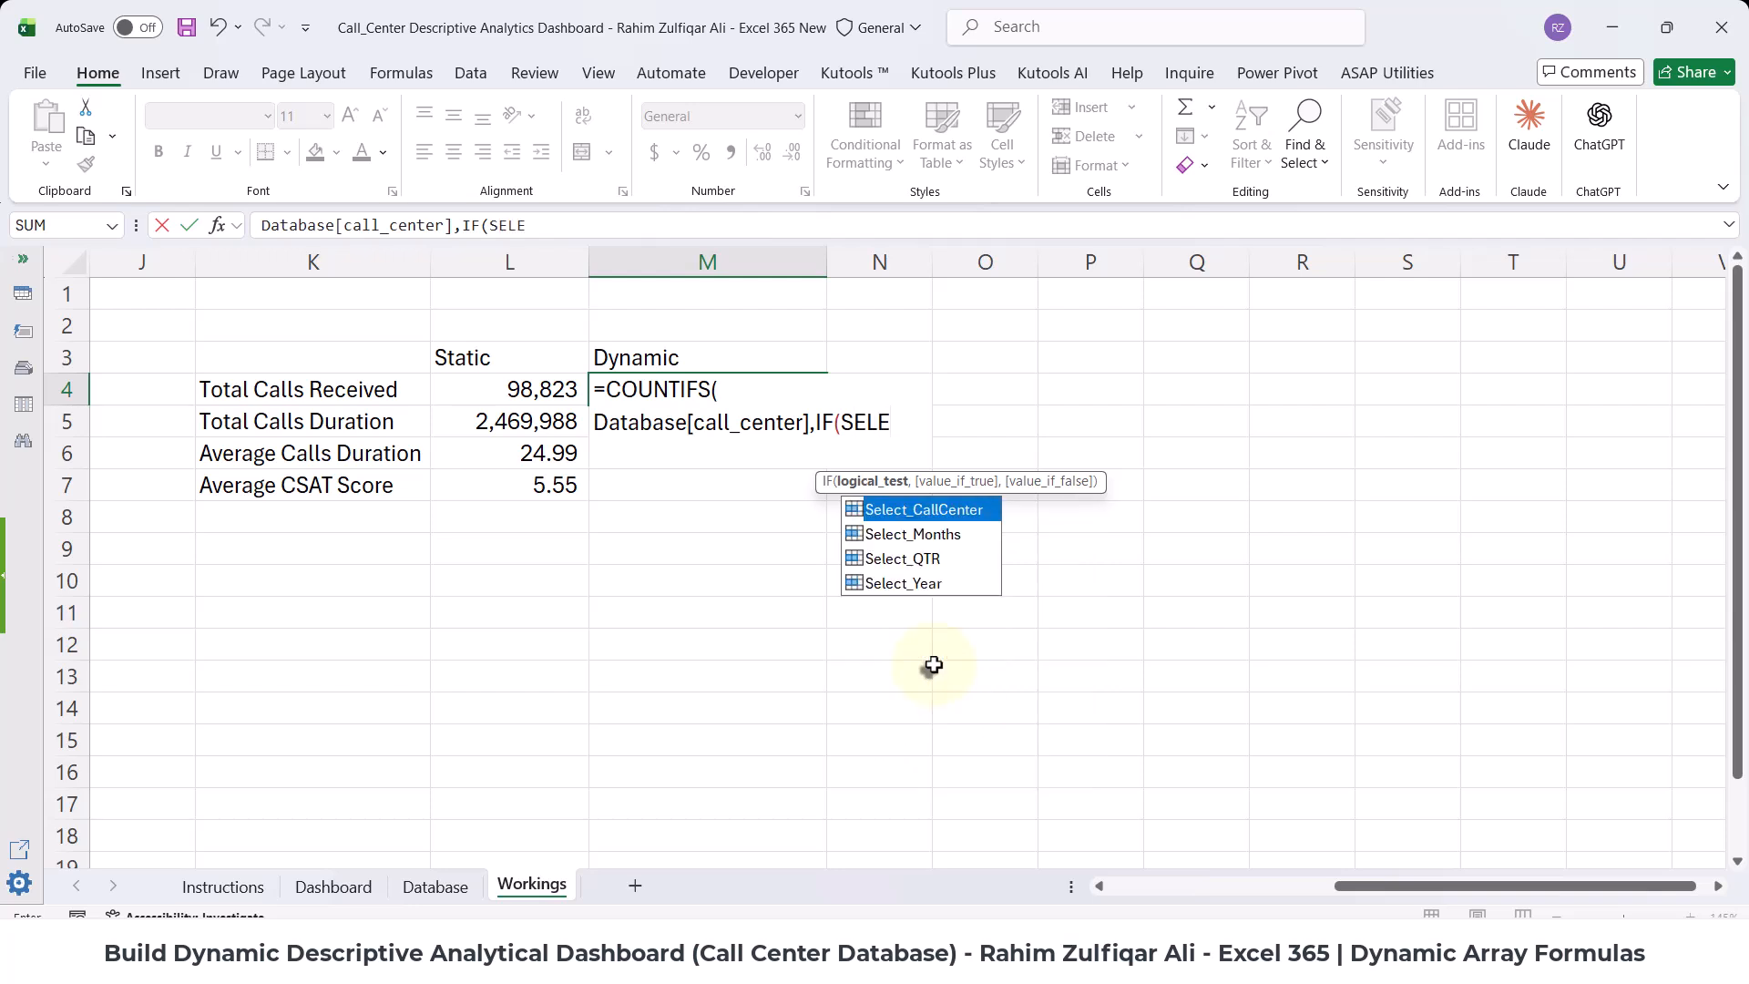
pyautogui.press('Tab')
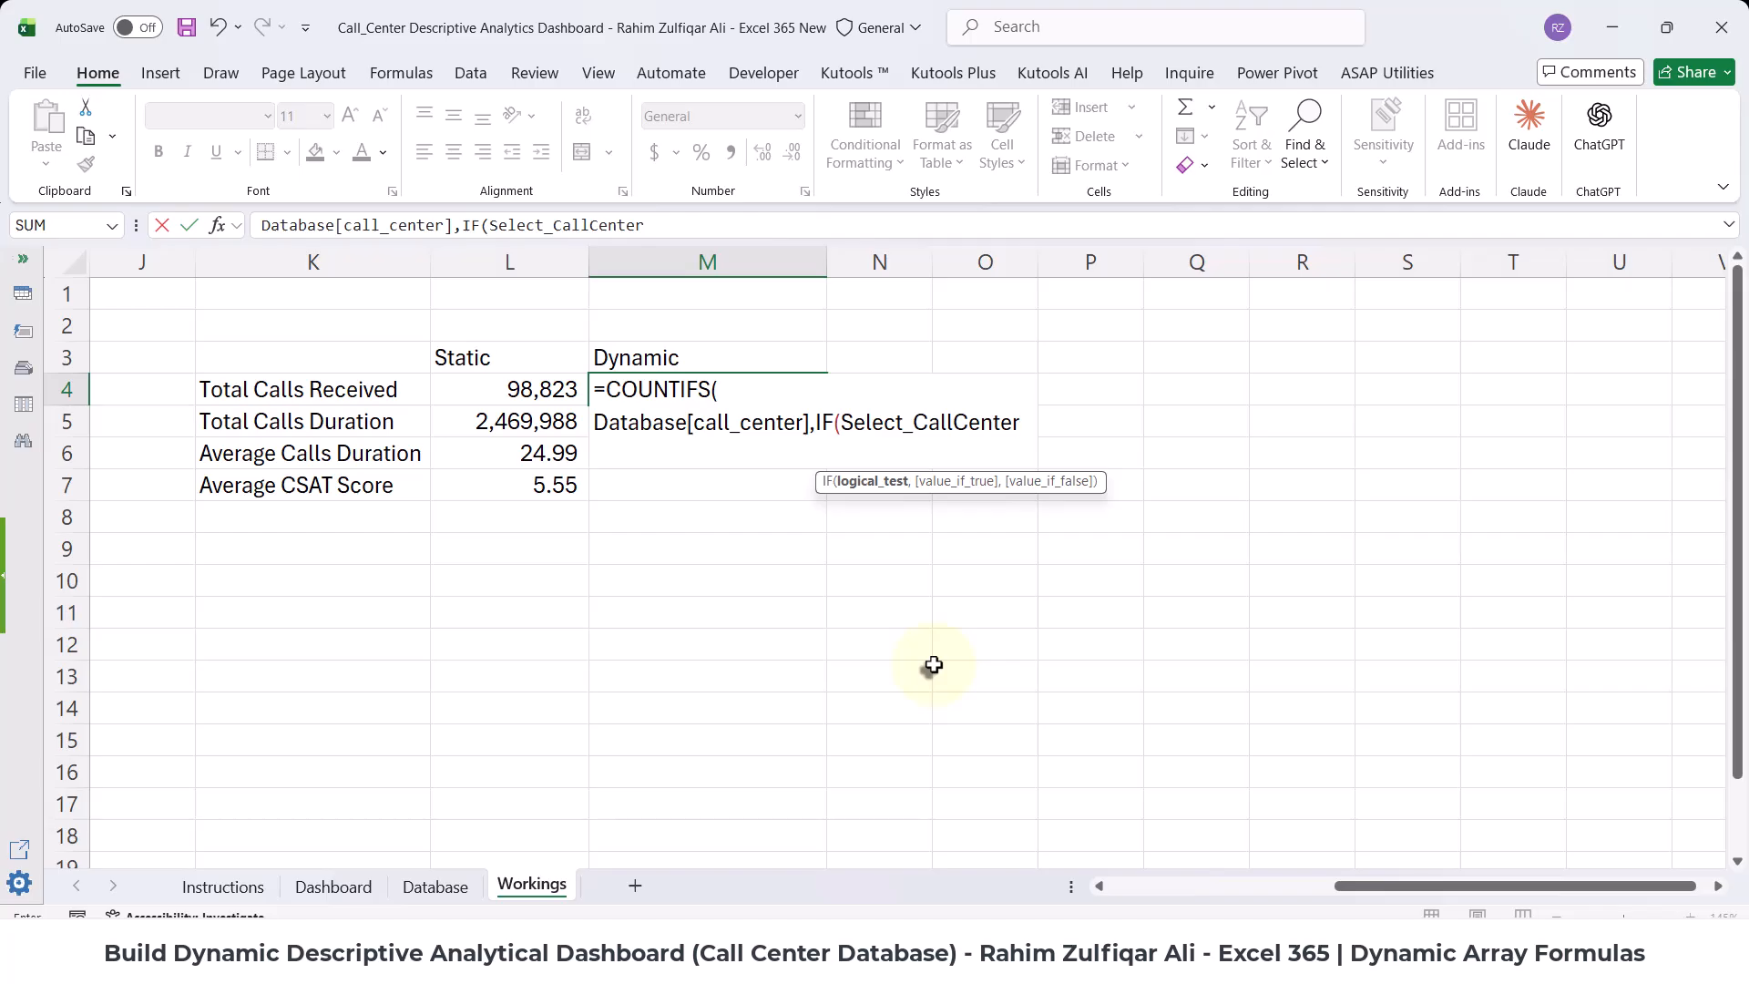
pyautogui.write('=')
pyautogui.write('"')
pyautogui.write('Select')
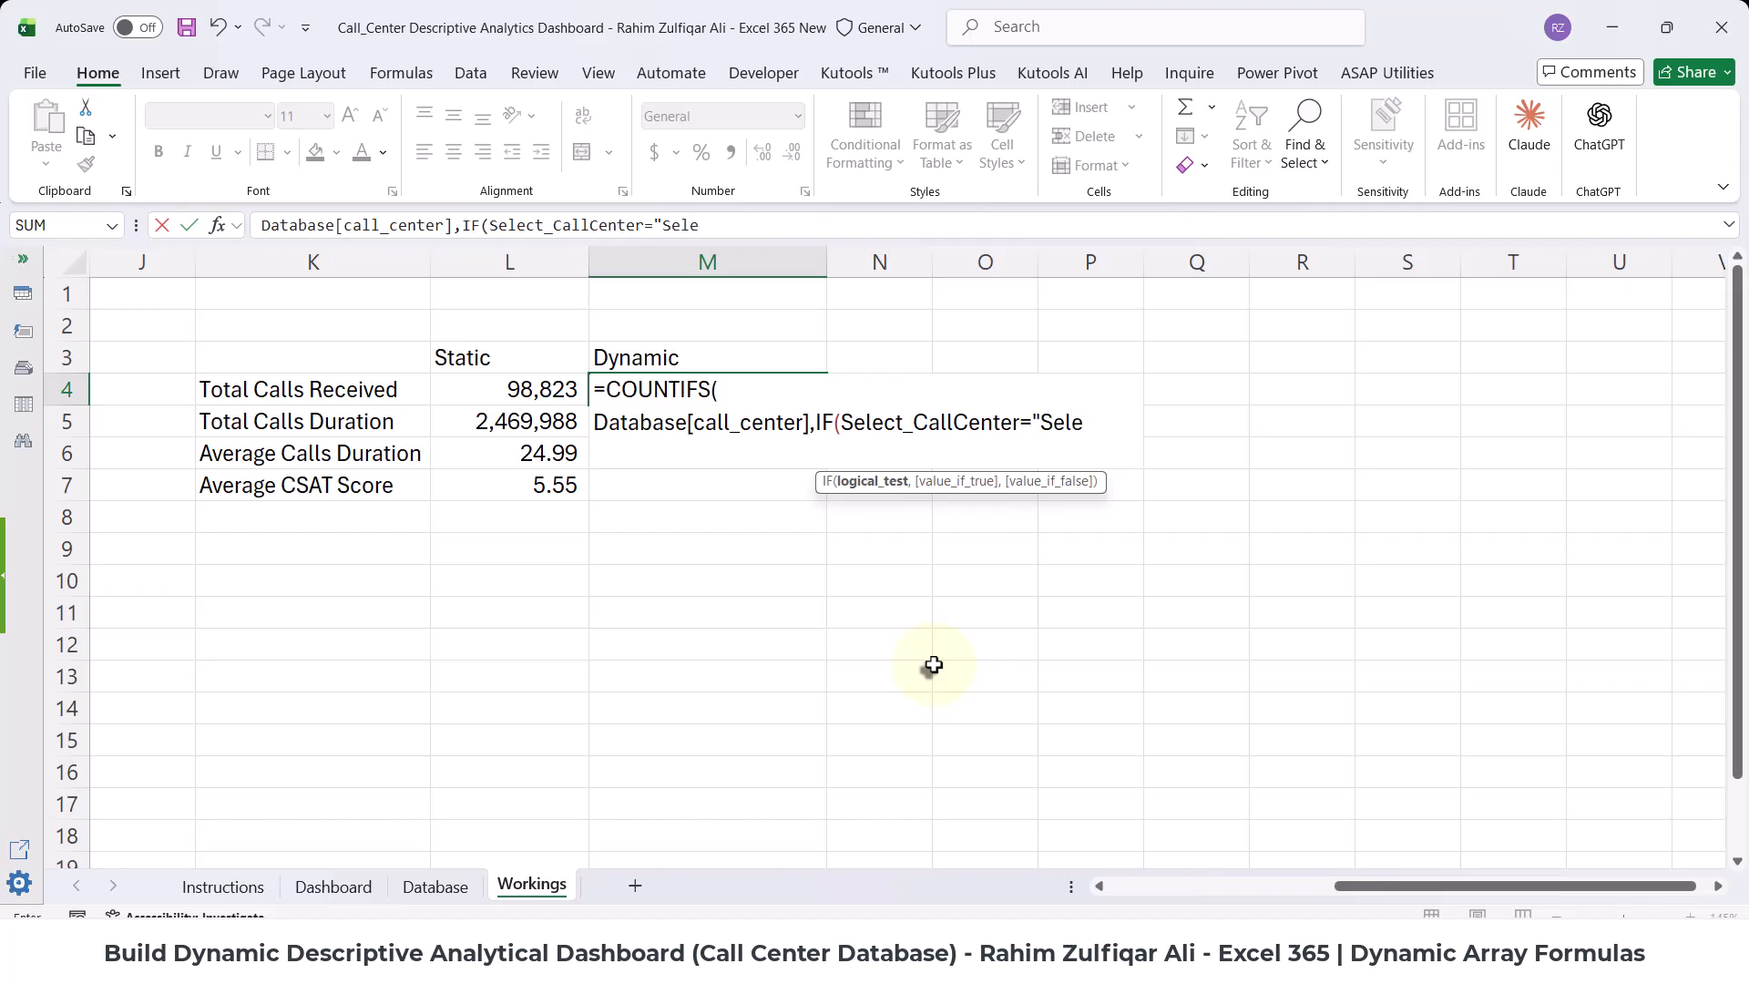
pyautogui.write(' All"')
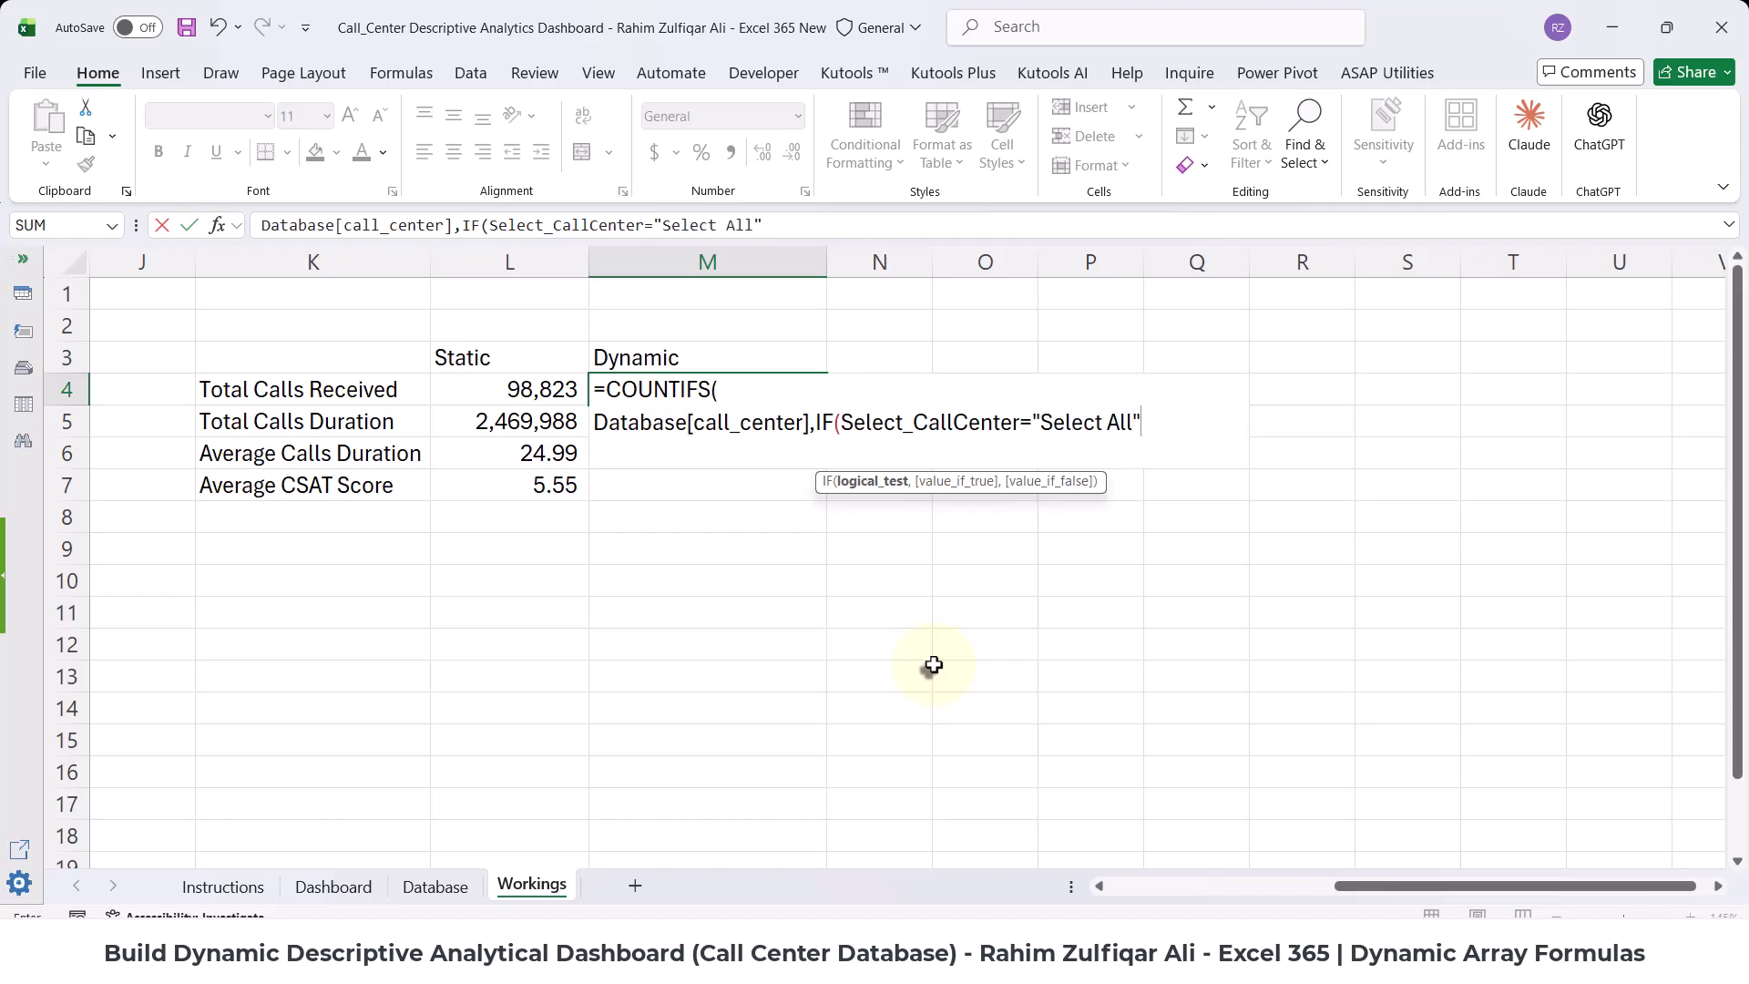
# - Make the IF return "*" when true and Select_CallCenter otherwise, and enter the finished COUNTIFS formula in M4
pyautogui.write(',"*')
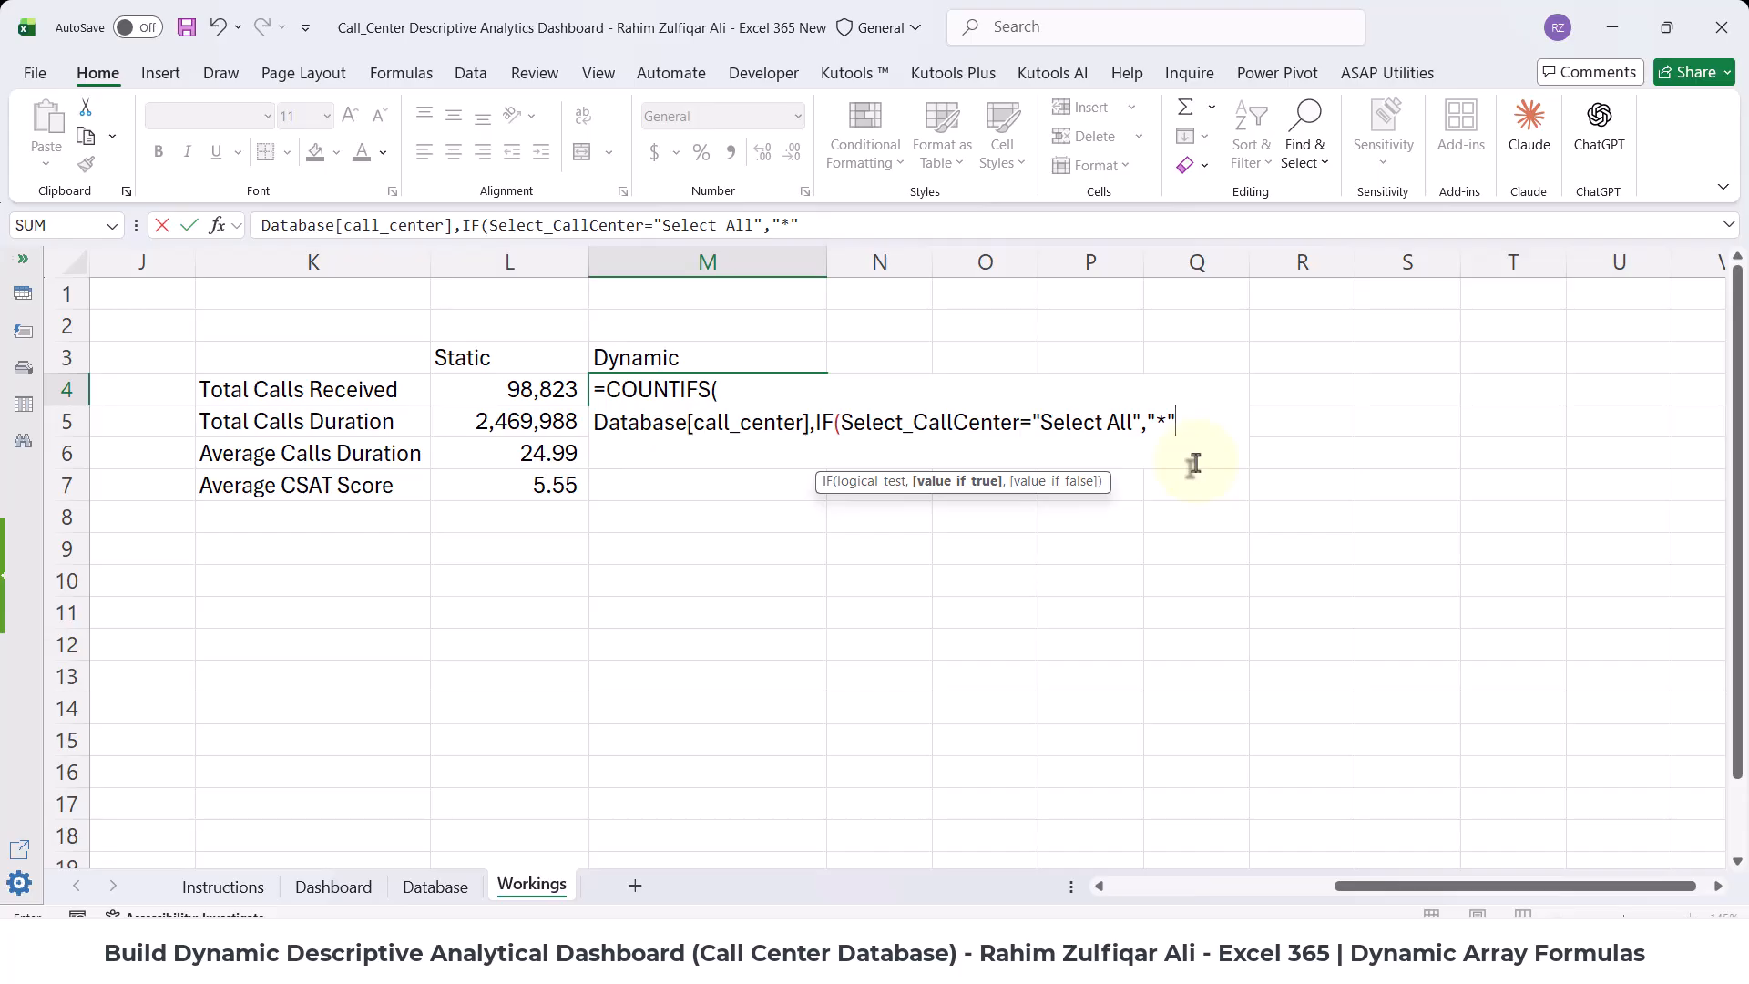
pyautogui.write(',')
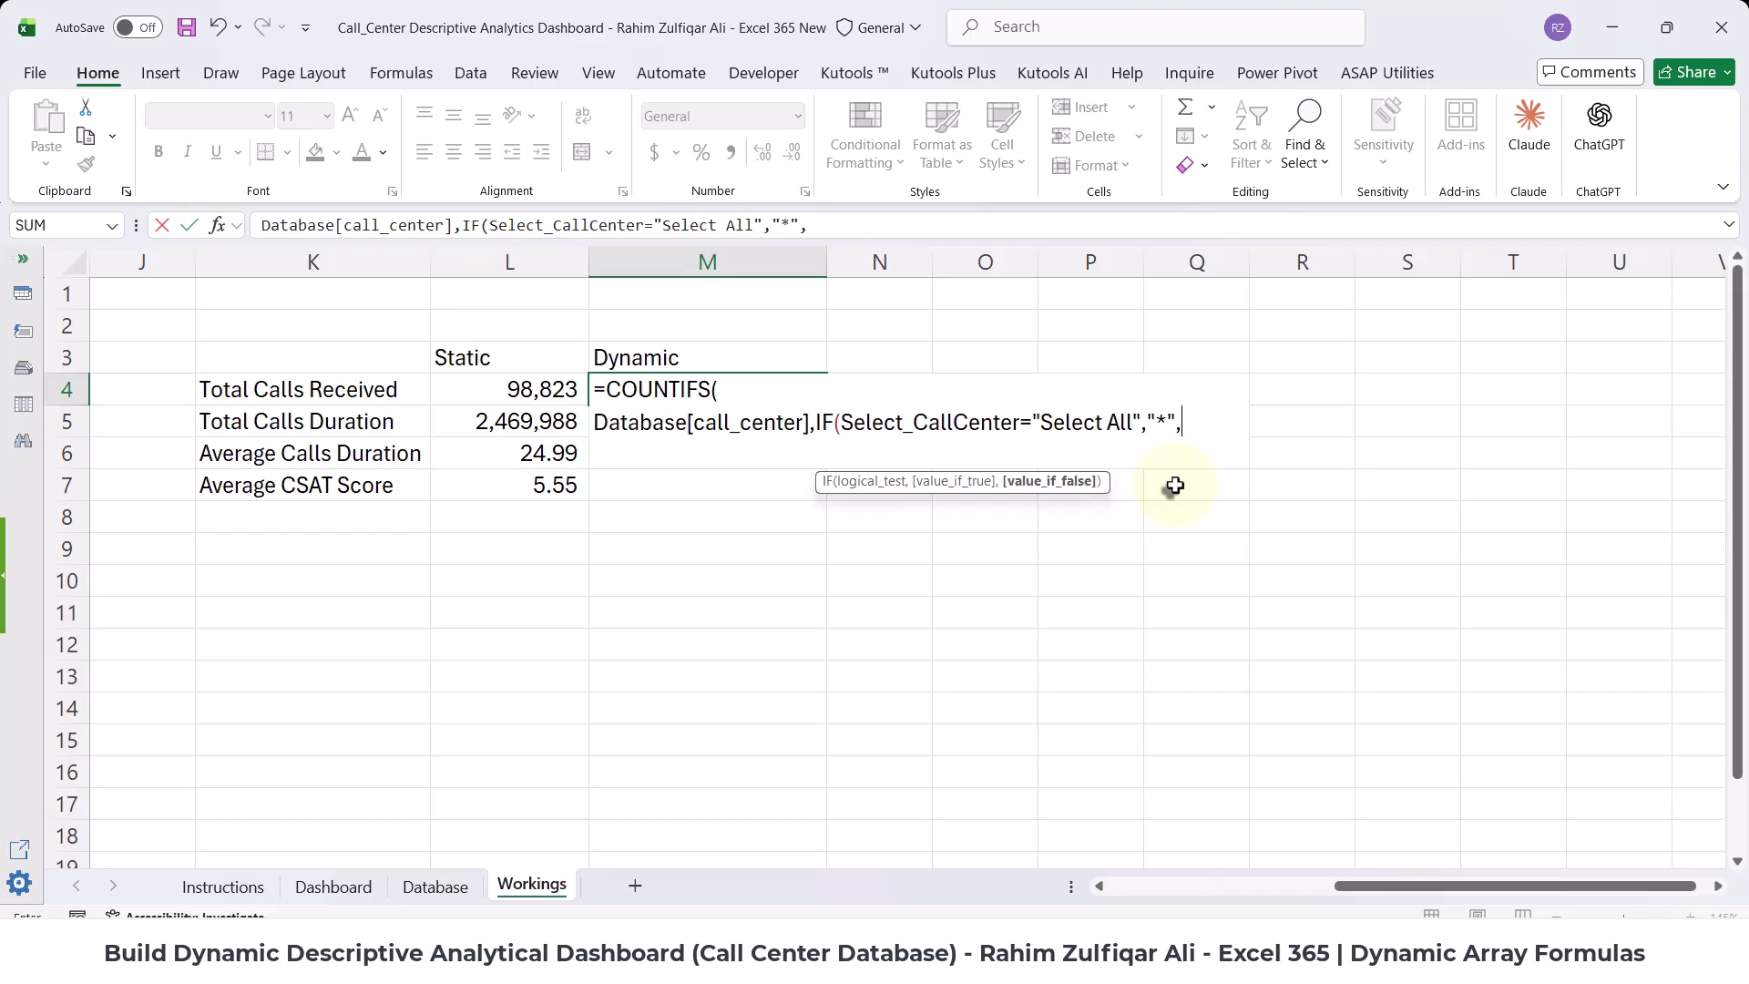
pyautogui.write('sele')
pyautogui.press('Tab')
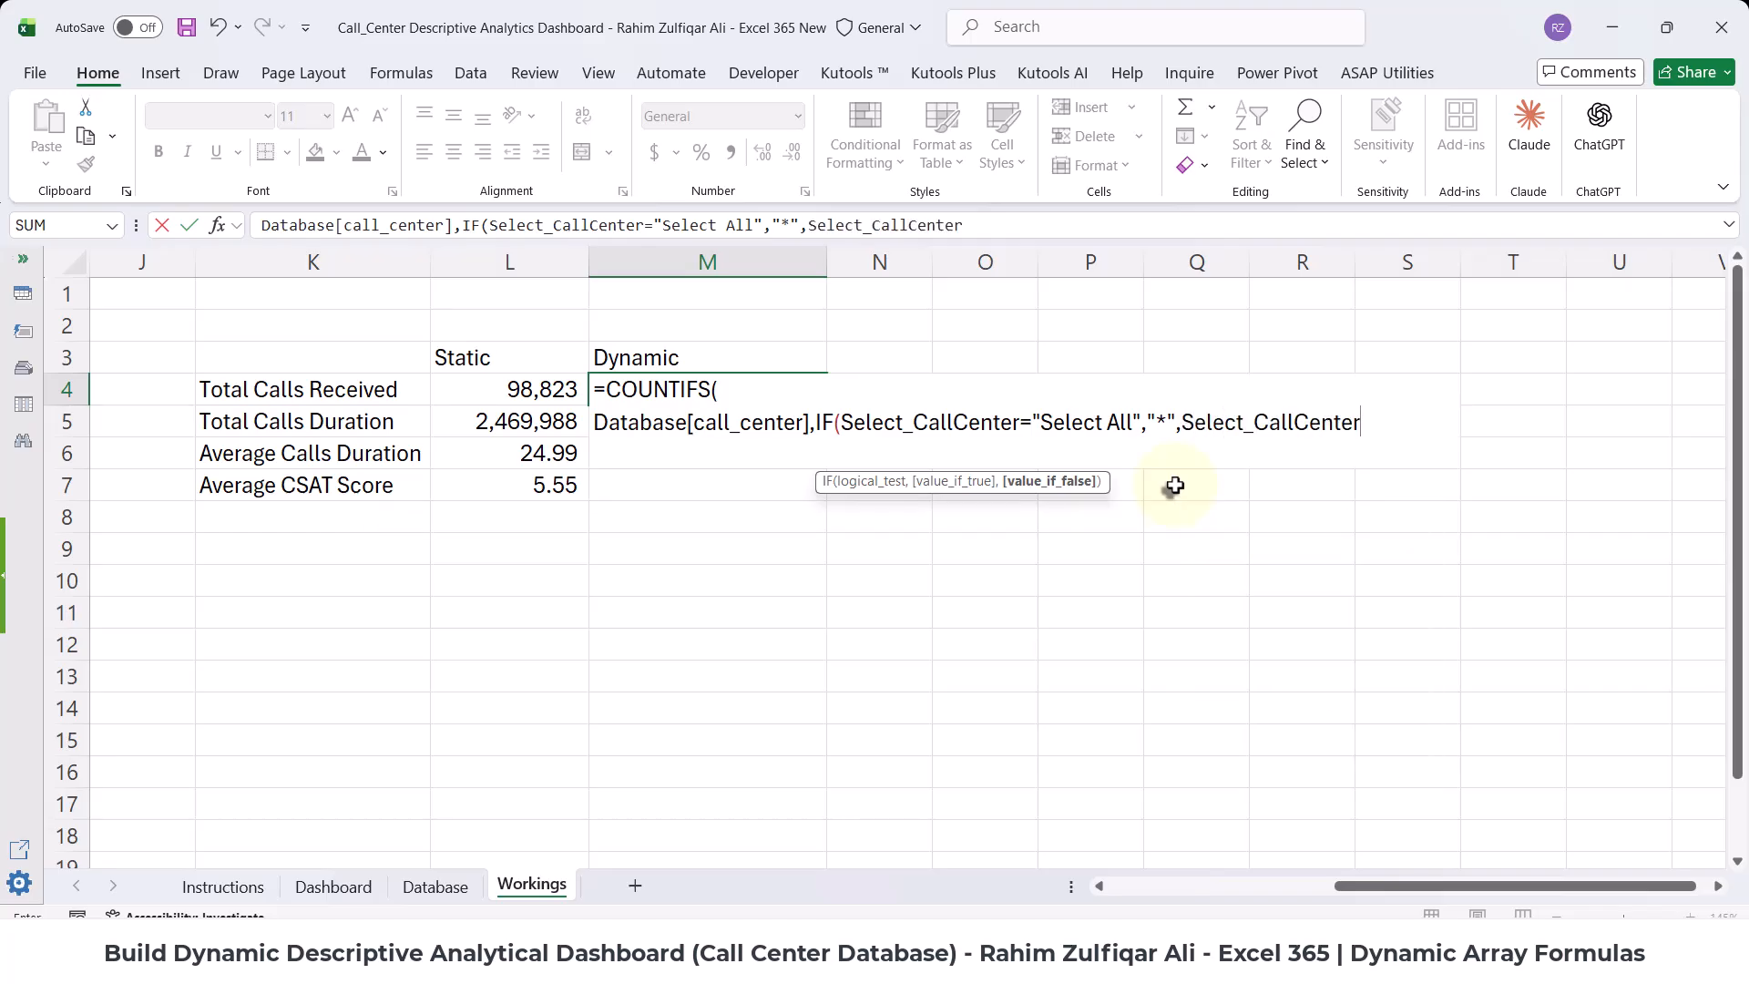
pyautogui.write(')')
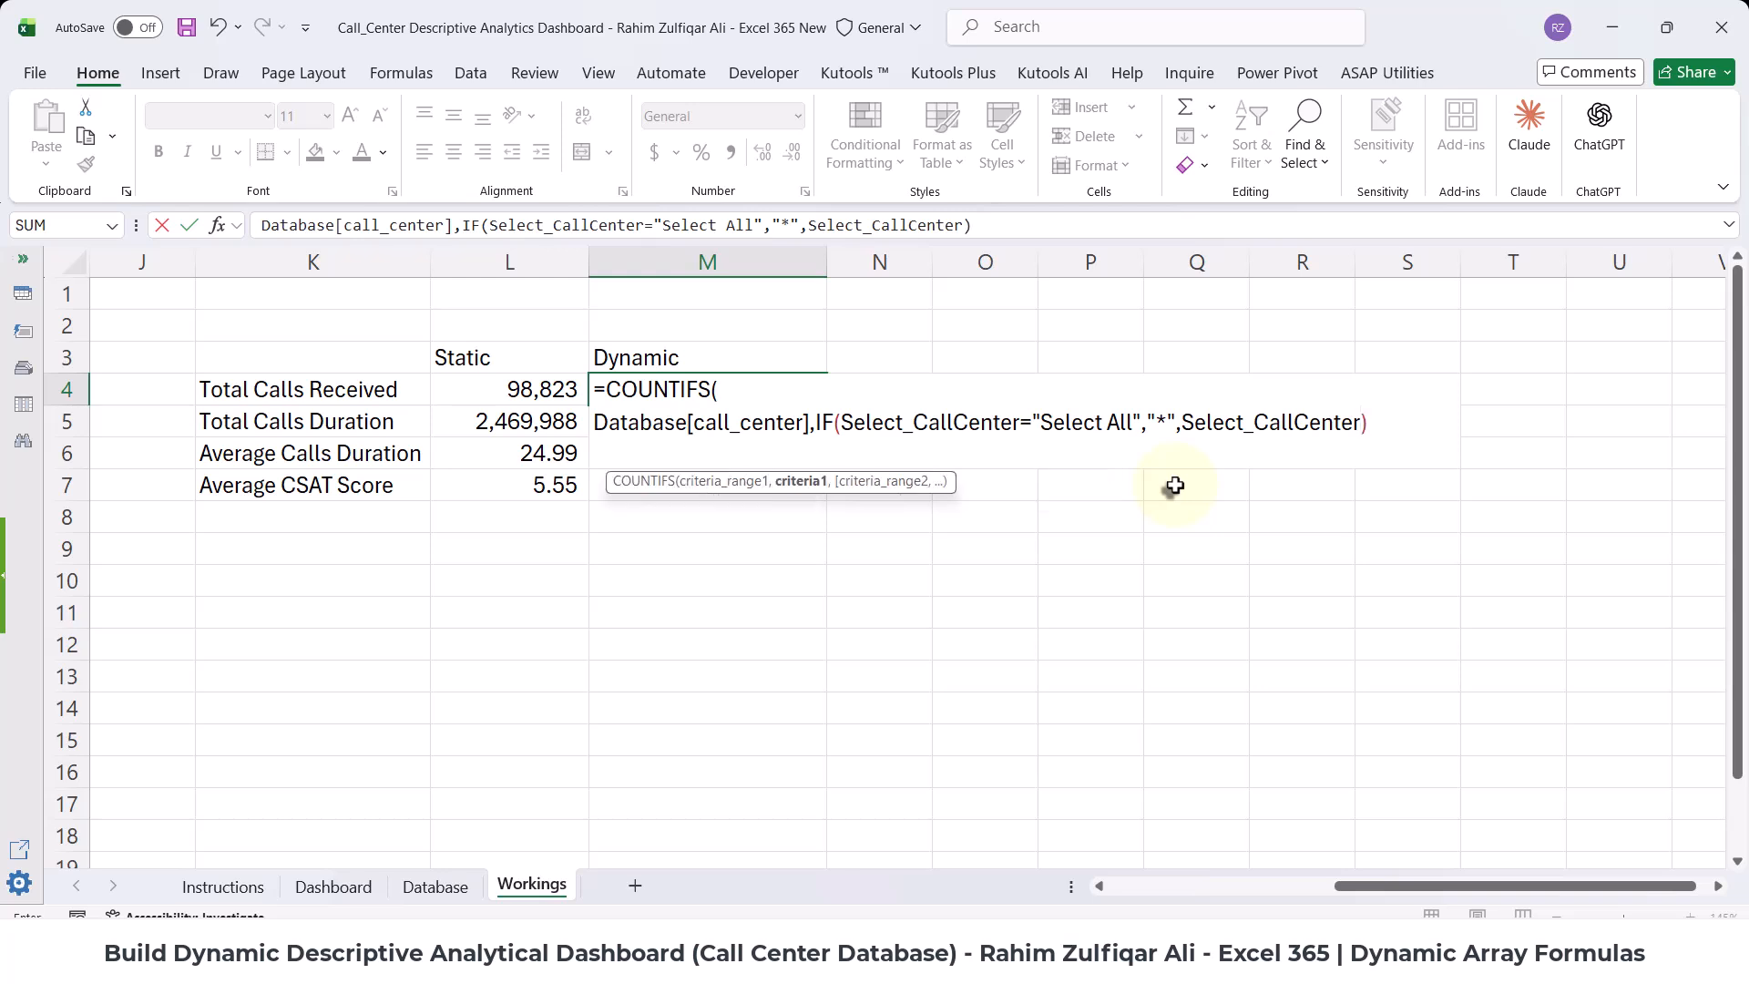
pyautogui.press('Return')
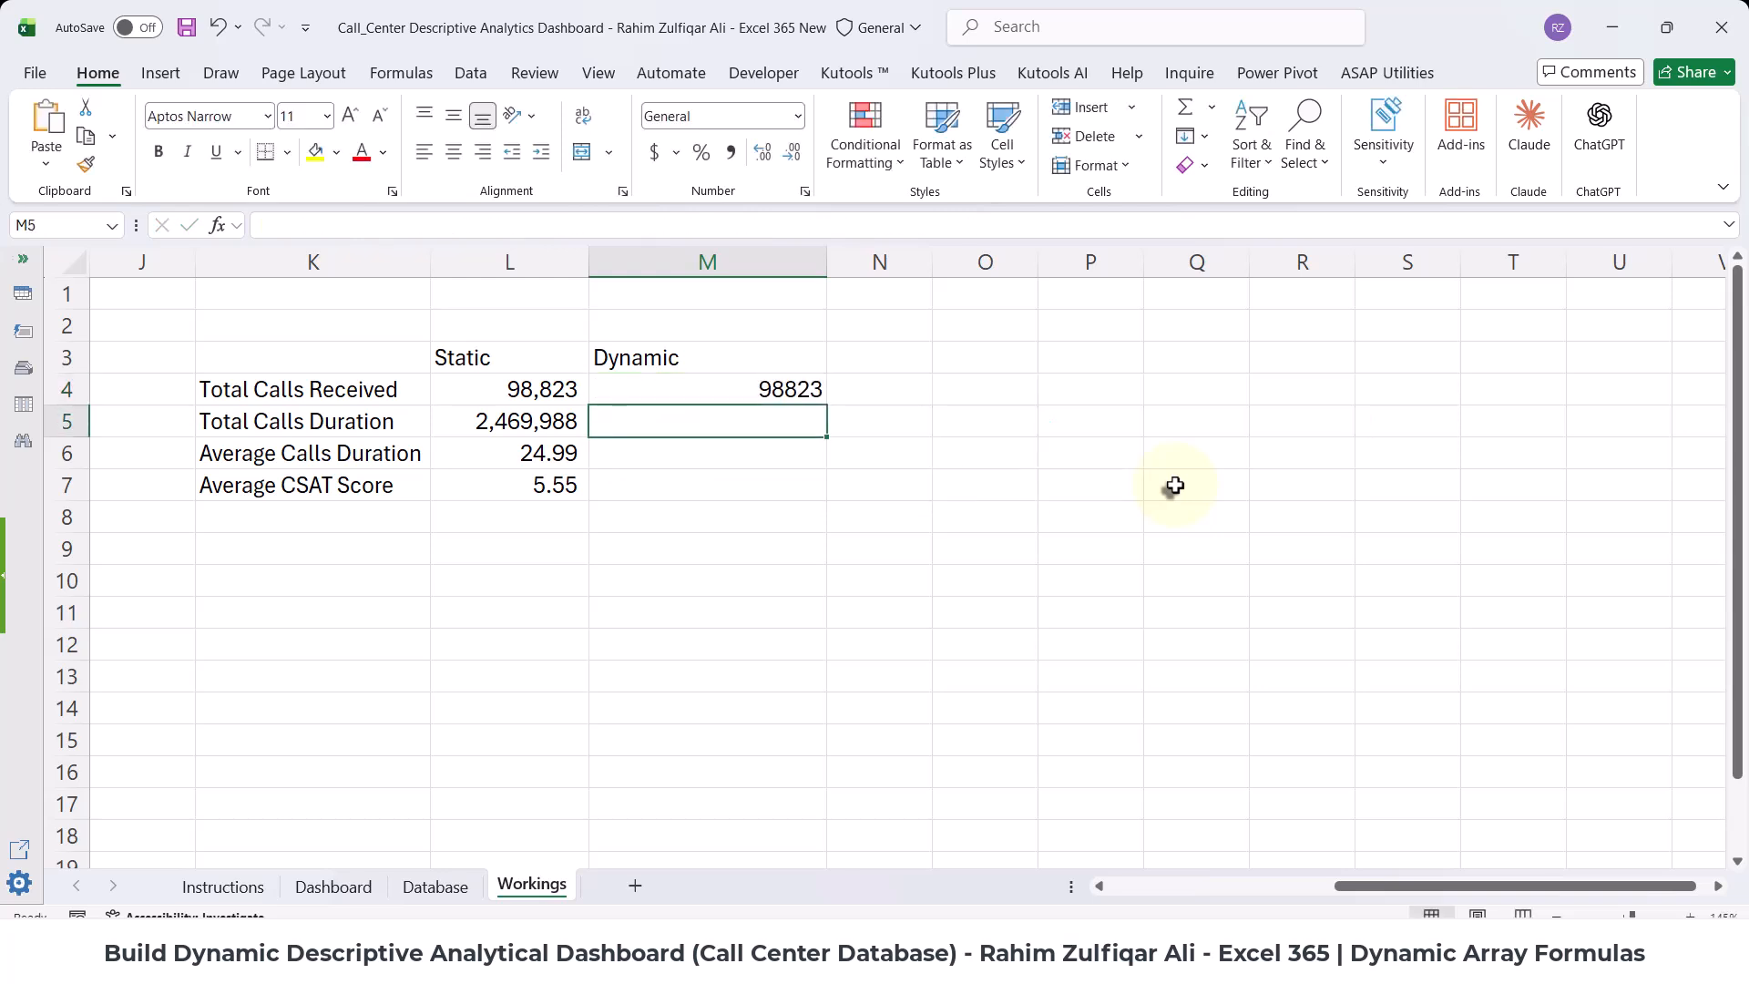
pyautogui.press('Up')
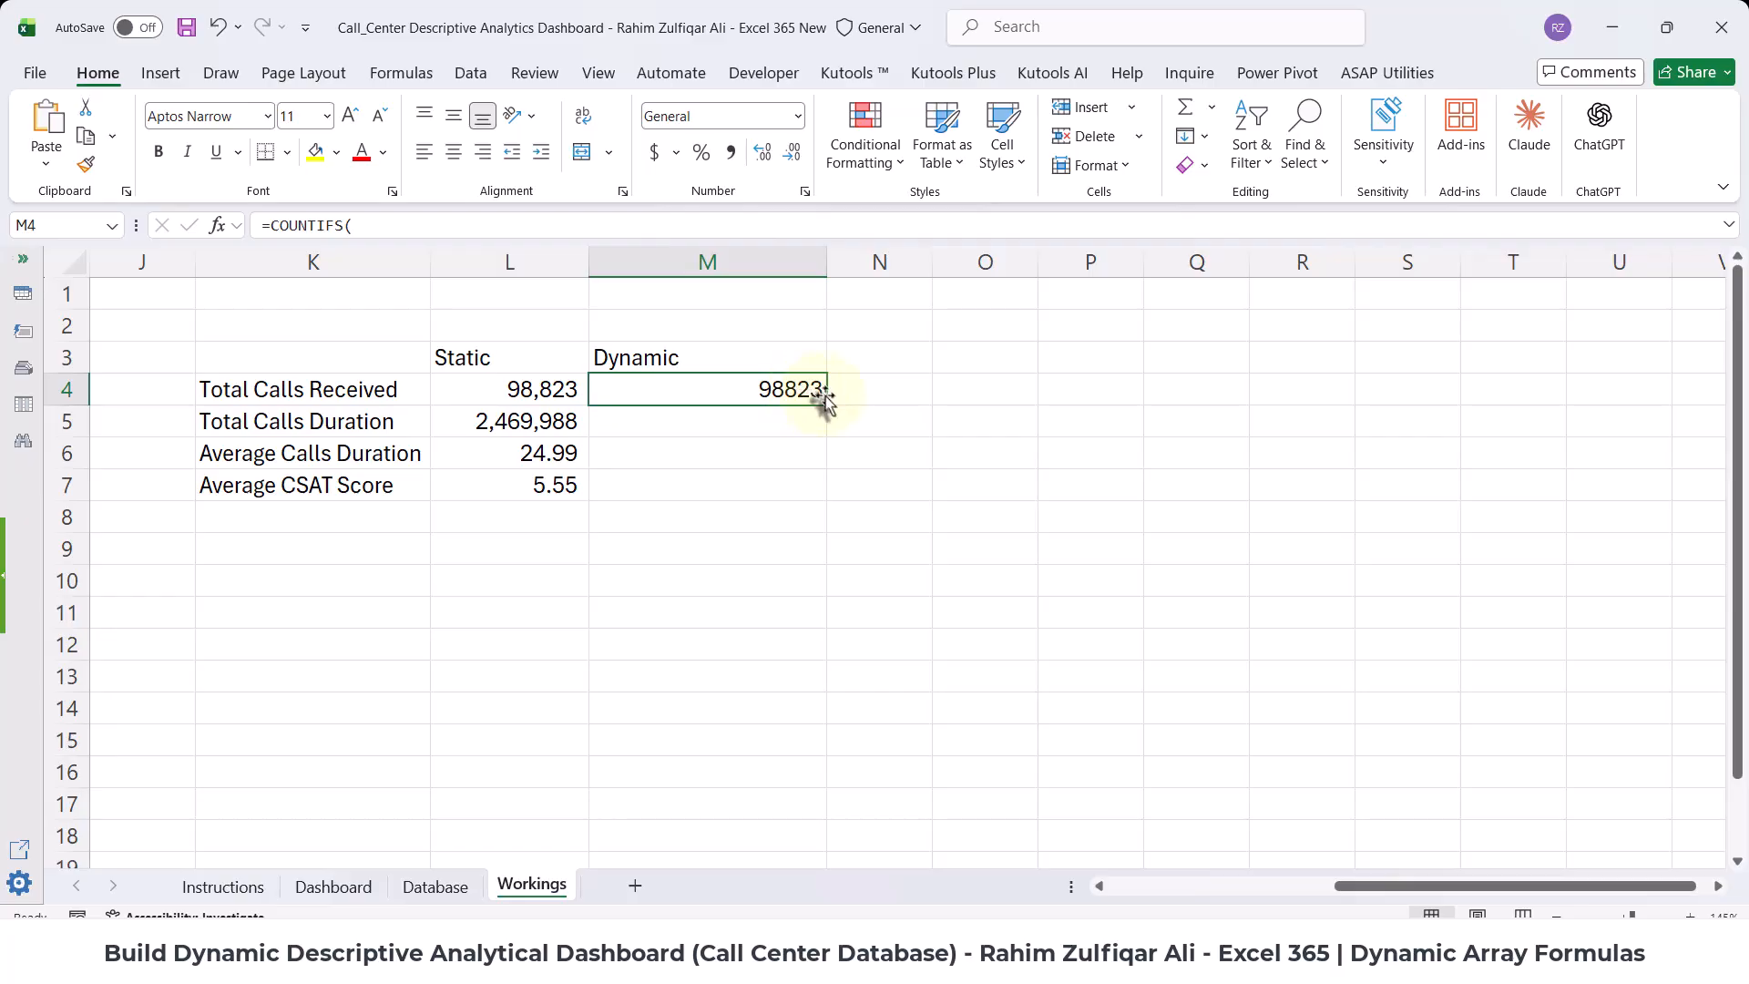
# - Set the Dashboard's Select Call Center filter to Chicago/IL and check the dynamic Total Calls Received in Workings M4
pyautogui.click(331, 888)
pyautogui.click(591, 332)
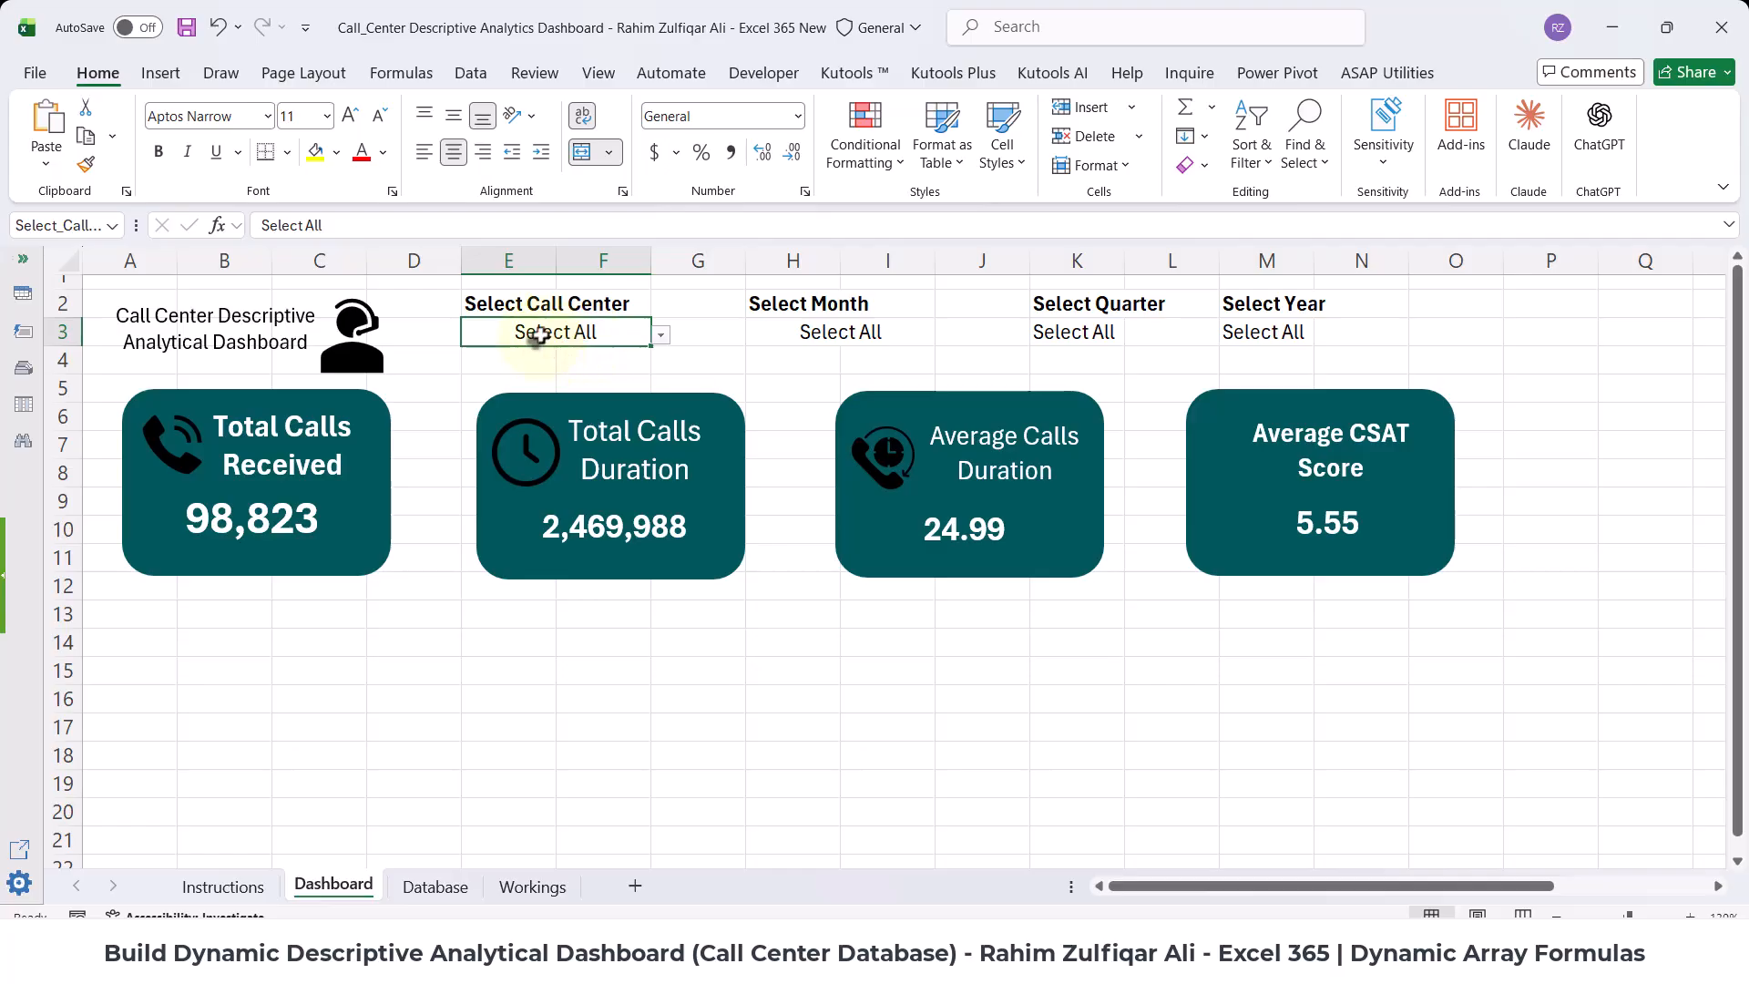
pyautogui.click(659, 335)
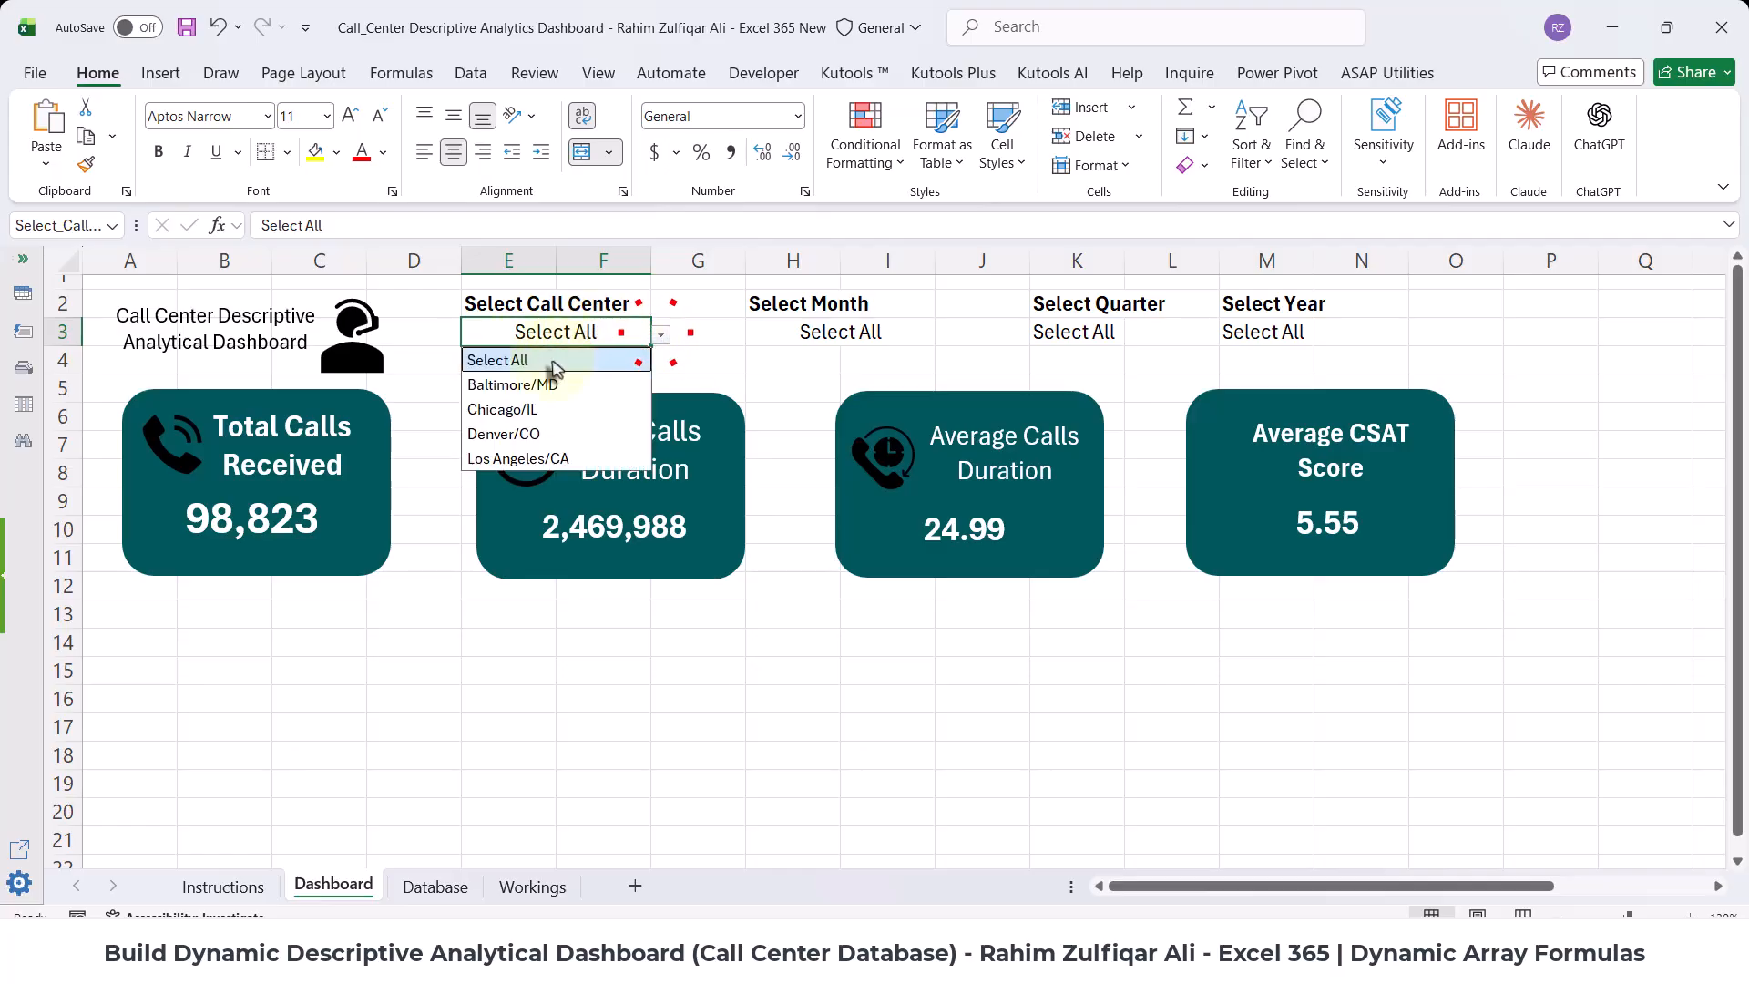
pyautogui.click(494, 409)
pyautogui.click(533, 886)
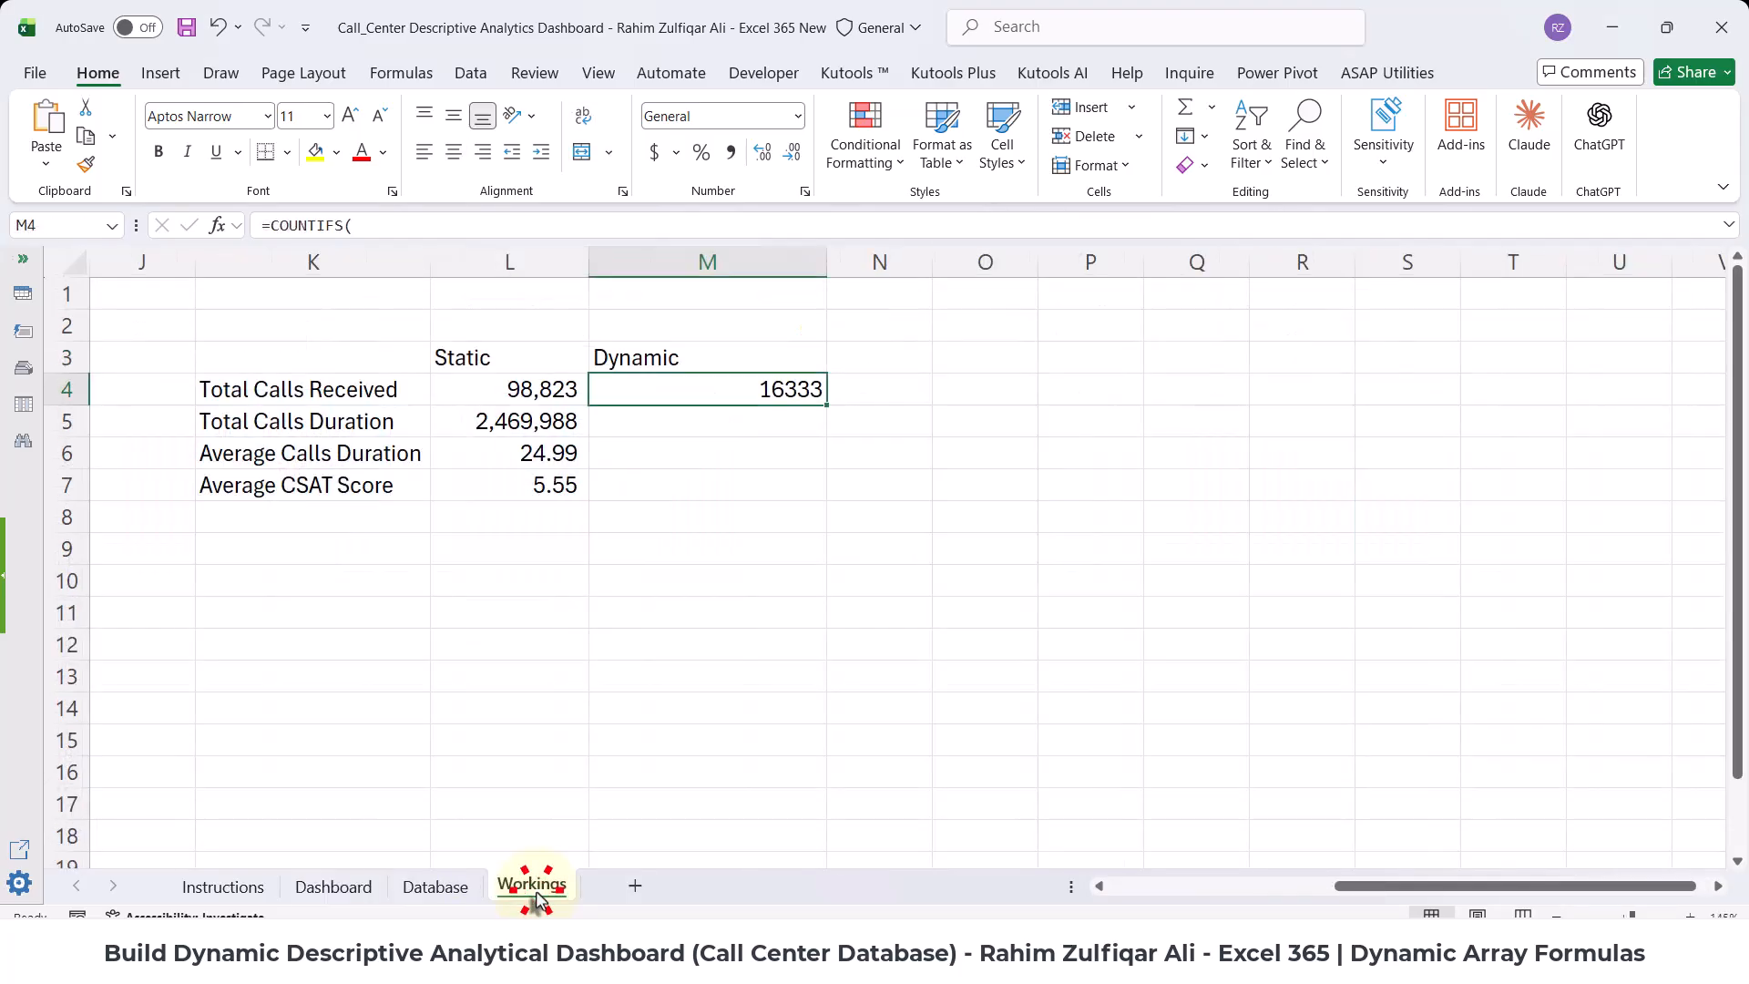
pyautogui.doubleClick(791, 390)
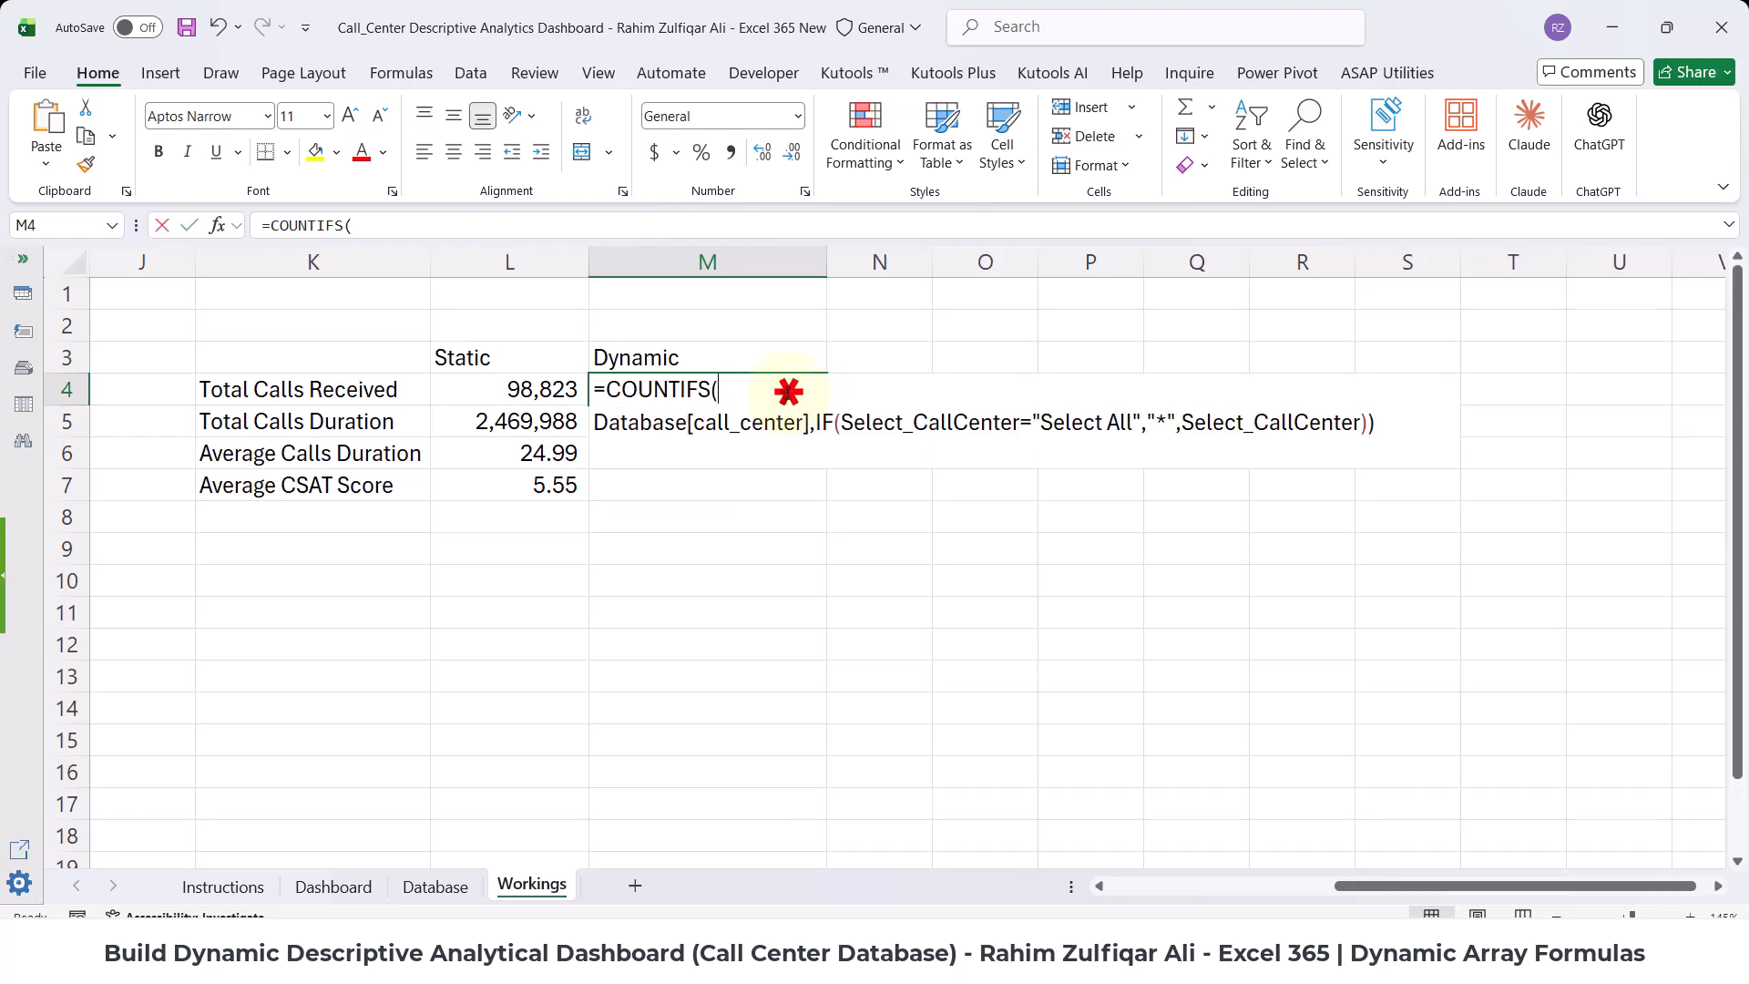
pyautogui.press('Return')
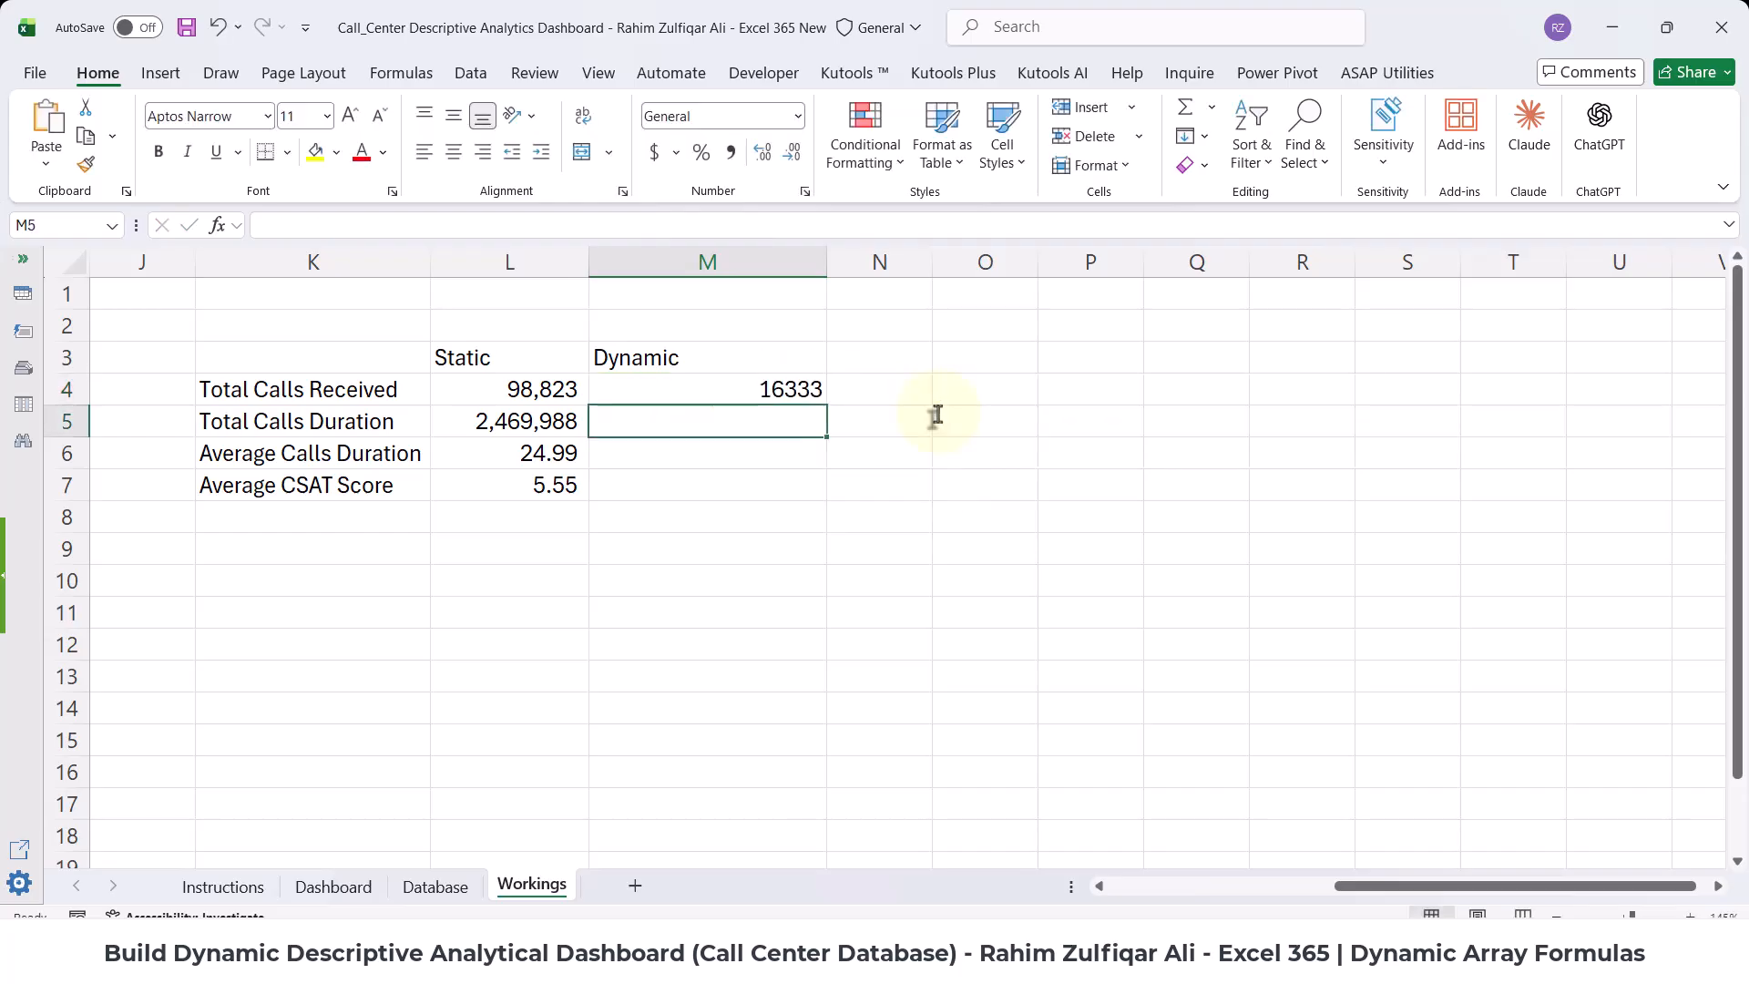
pyautogui.click(785, 392)
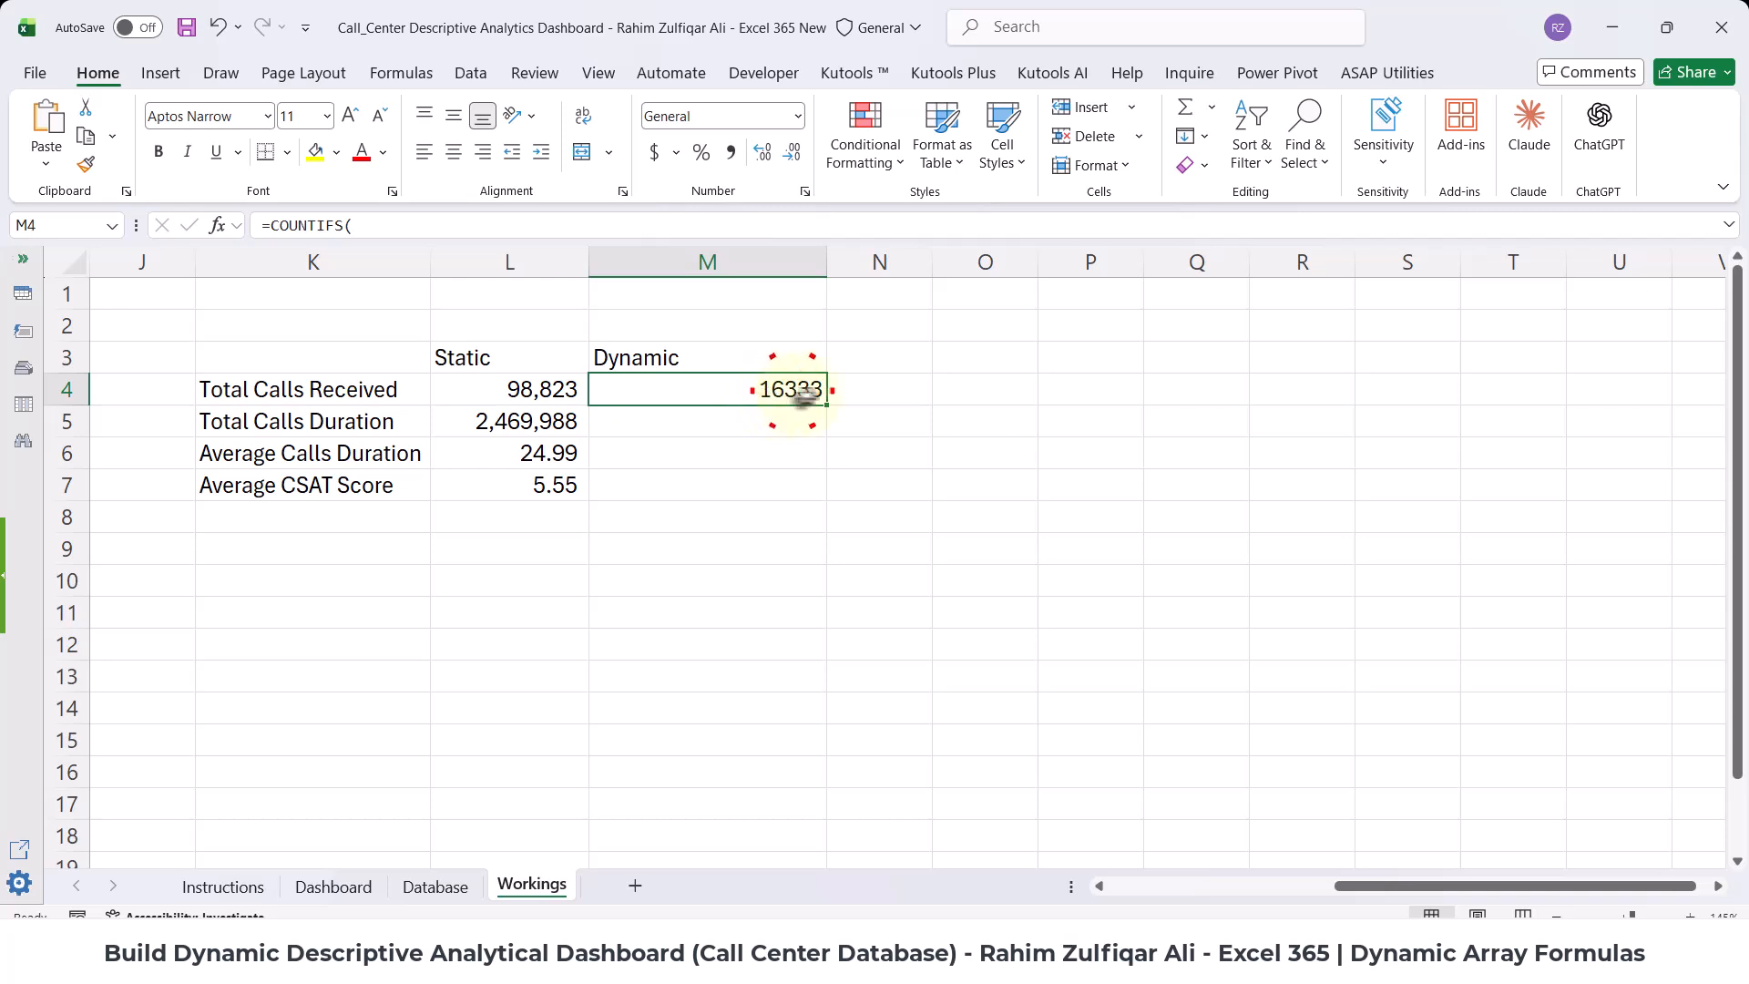
# - Switch the Dashboard's call center filter to Los Angeles/CA and check the dynamic Total Calls Received in Workings again
pyautogui.click(333, 885)
pyautogui.click(660, 335)
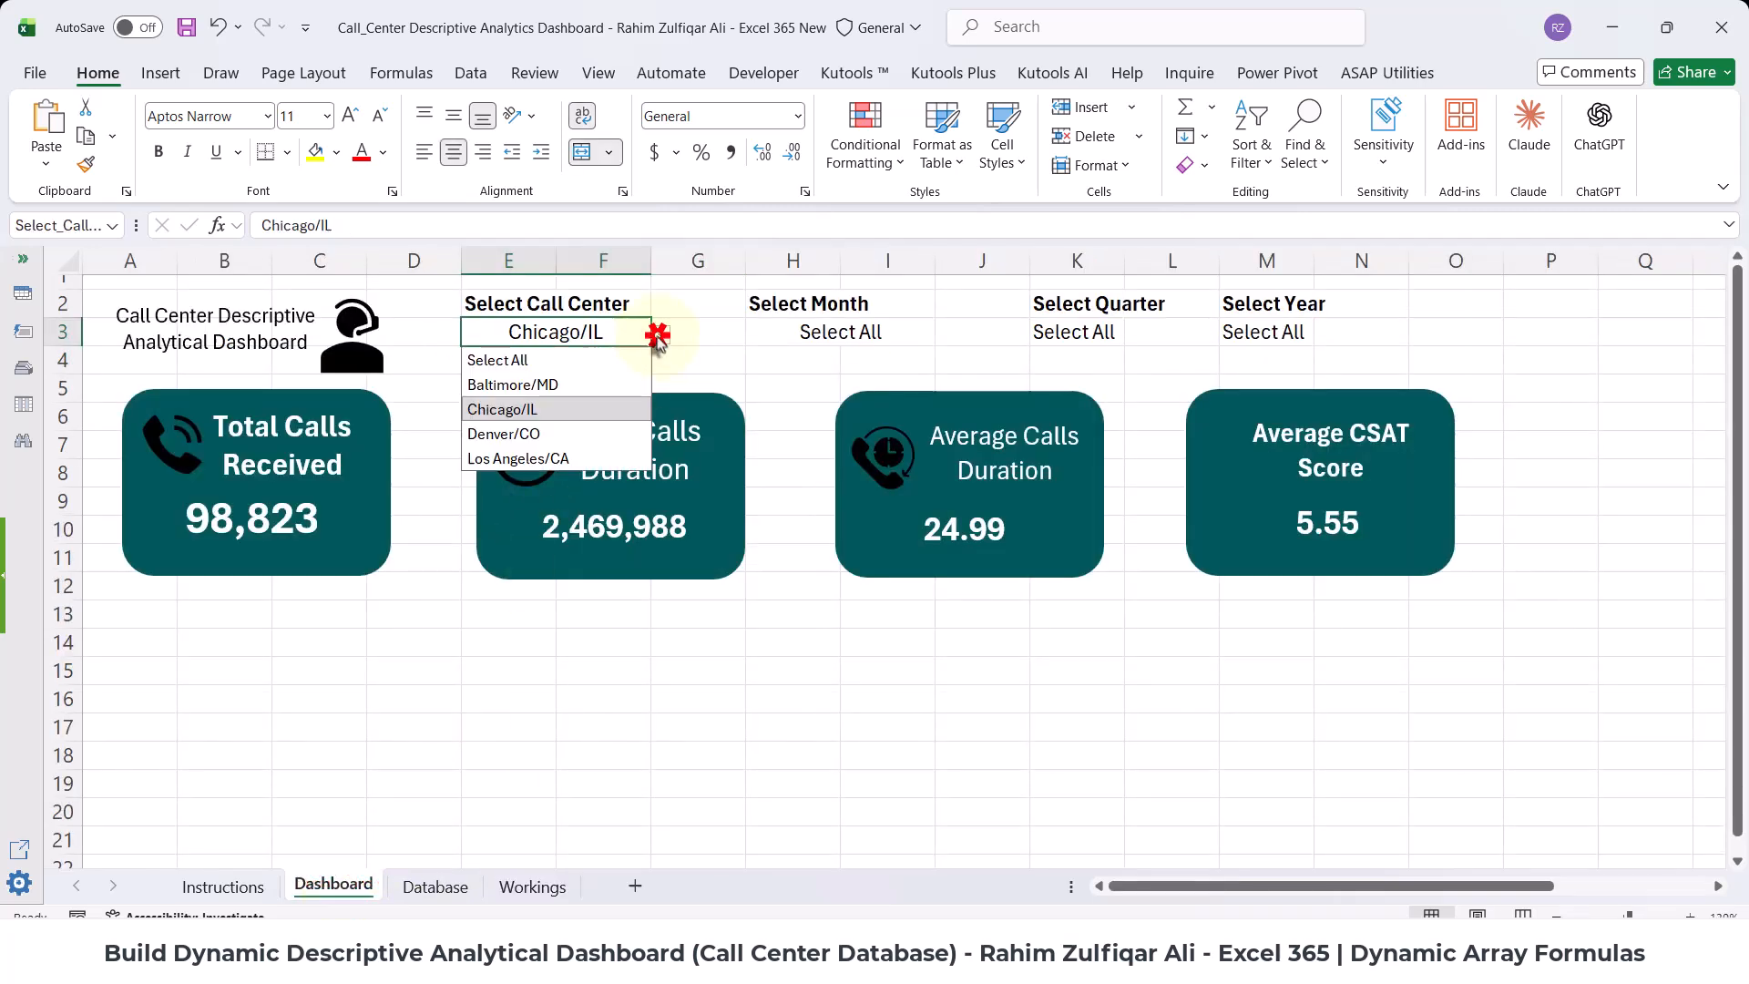
pyautogui.click(533, 458)
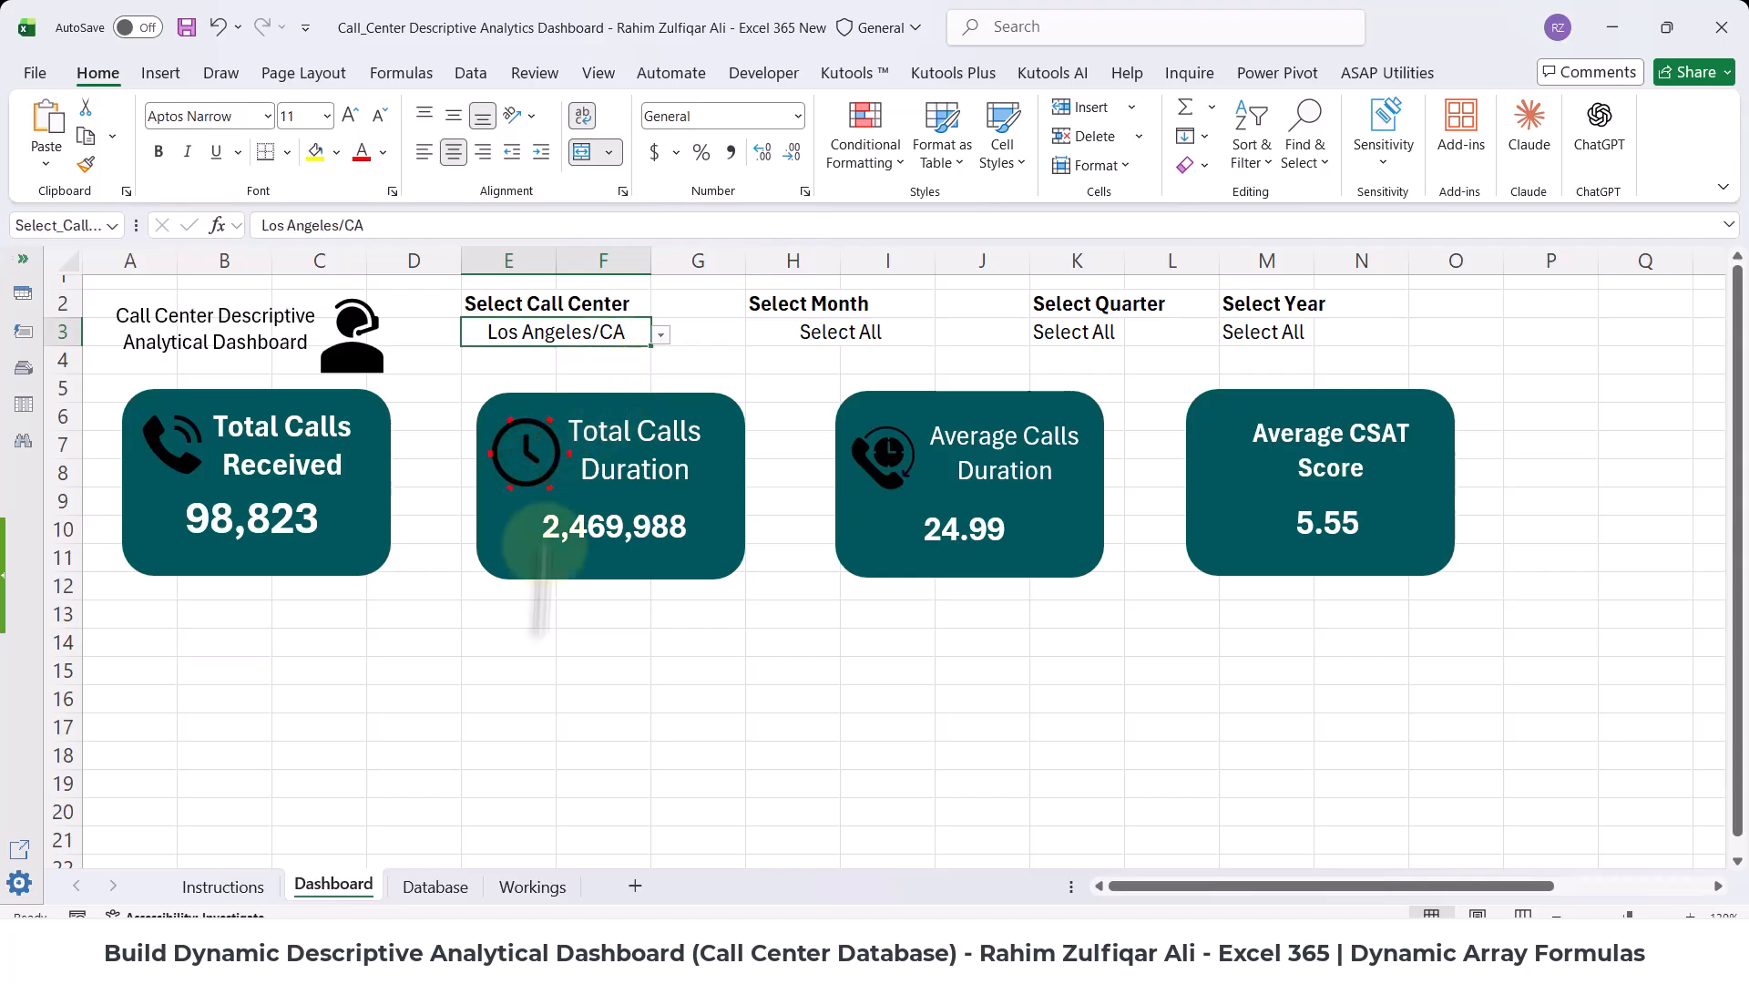
pyautogui.click(537, 886)
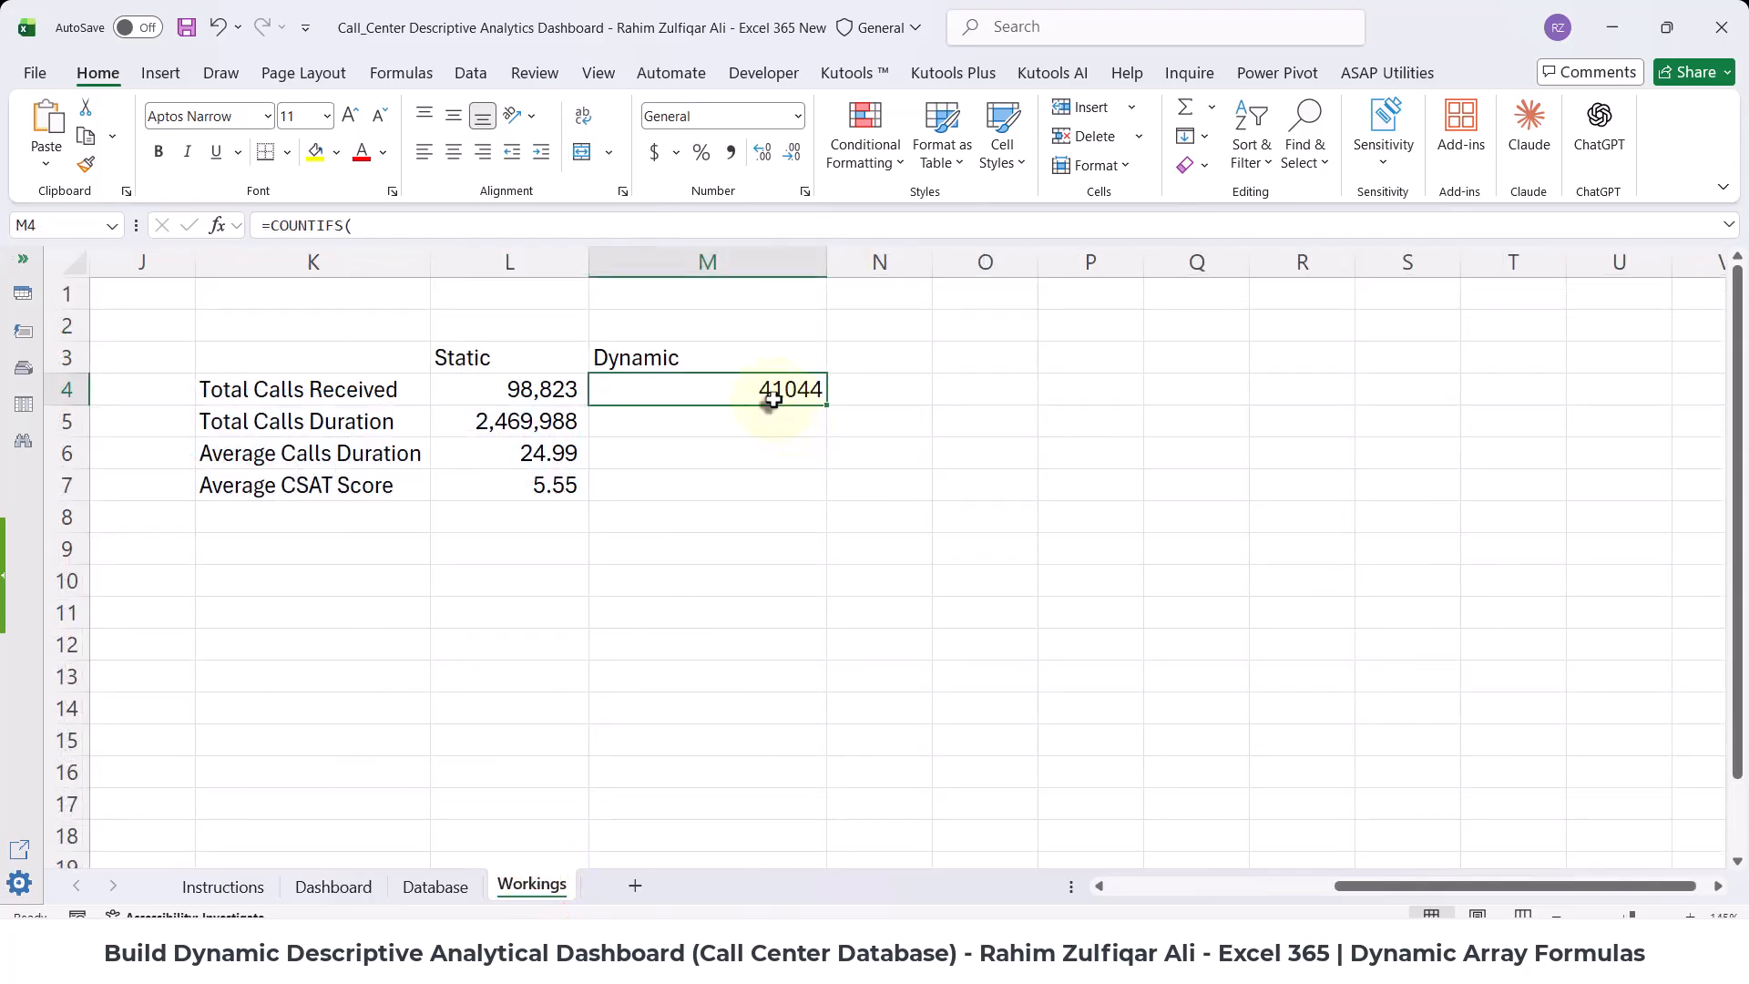
# - Reset the call center filter to Select All and compare the static and dynamic Total Calls Received in L4 and M4
pyautogui.click(333, 886)
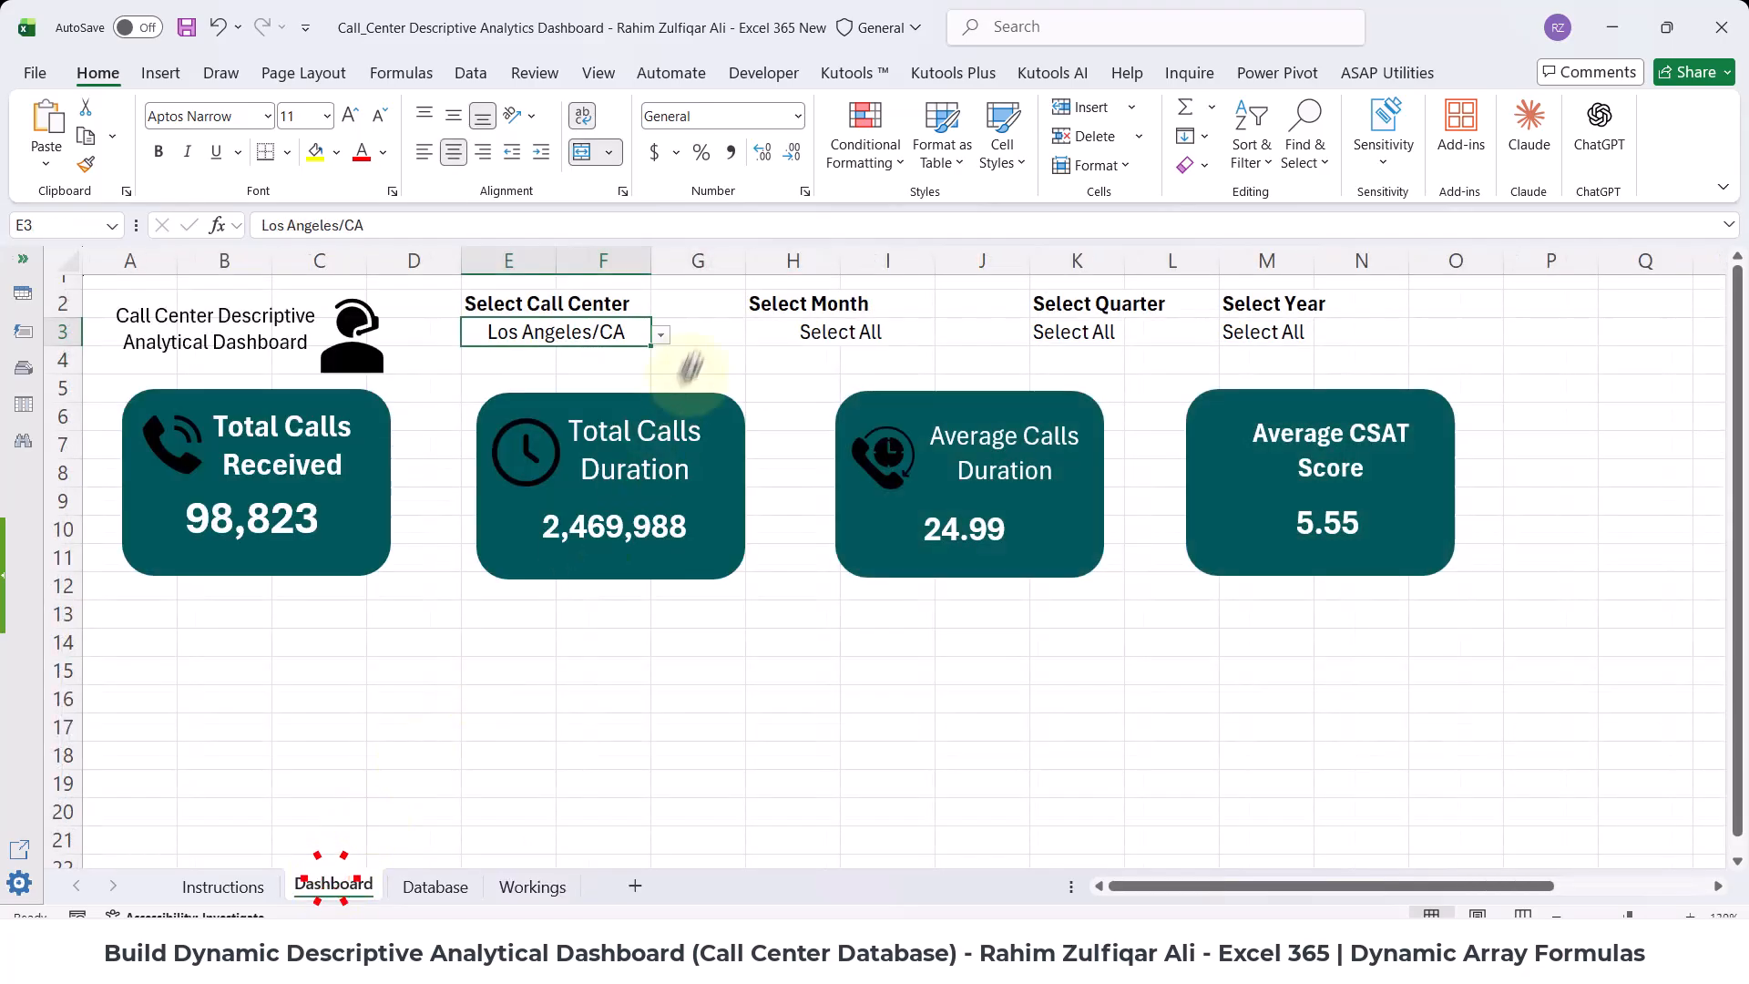
pyautogui.click(665, 333)
pyautogui.click(580, 356)
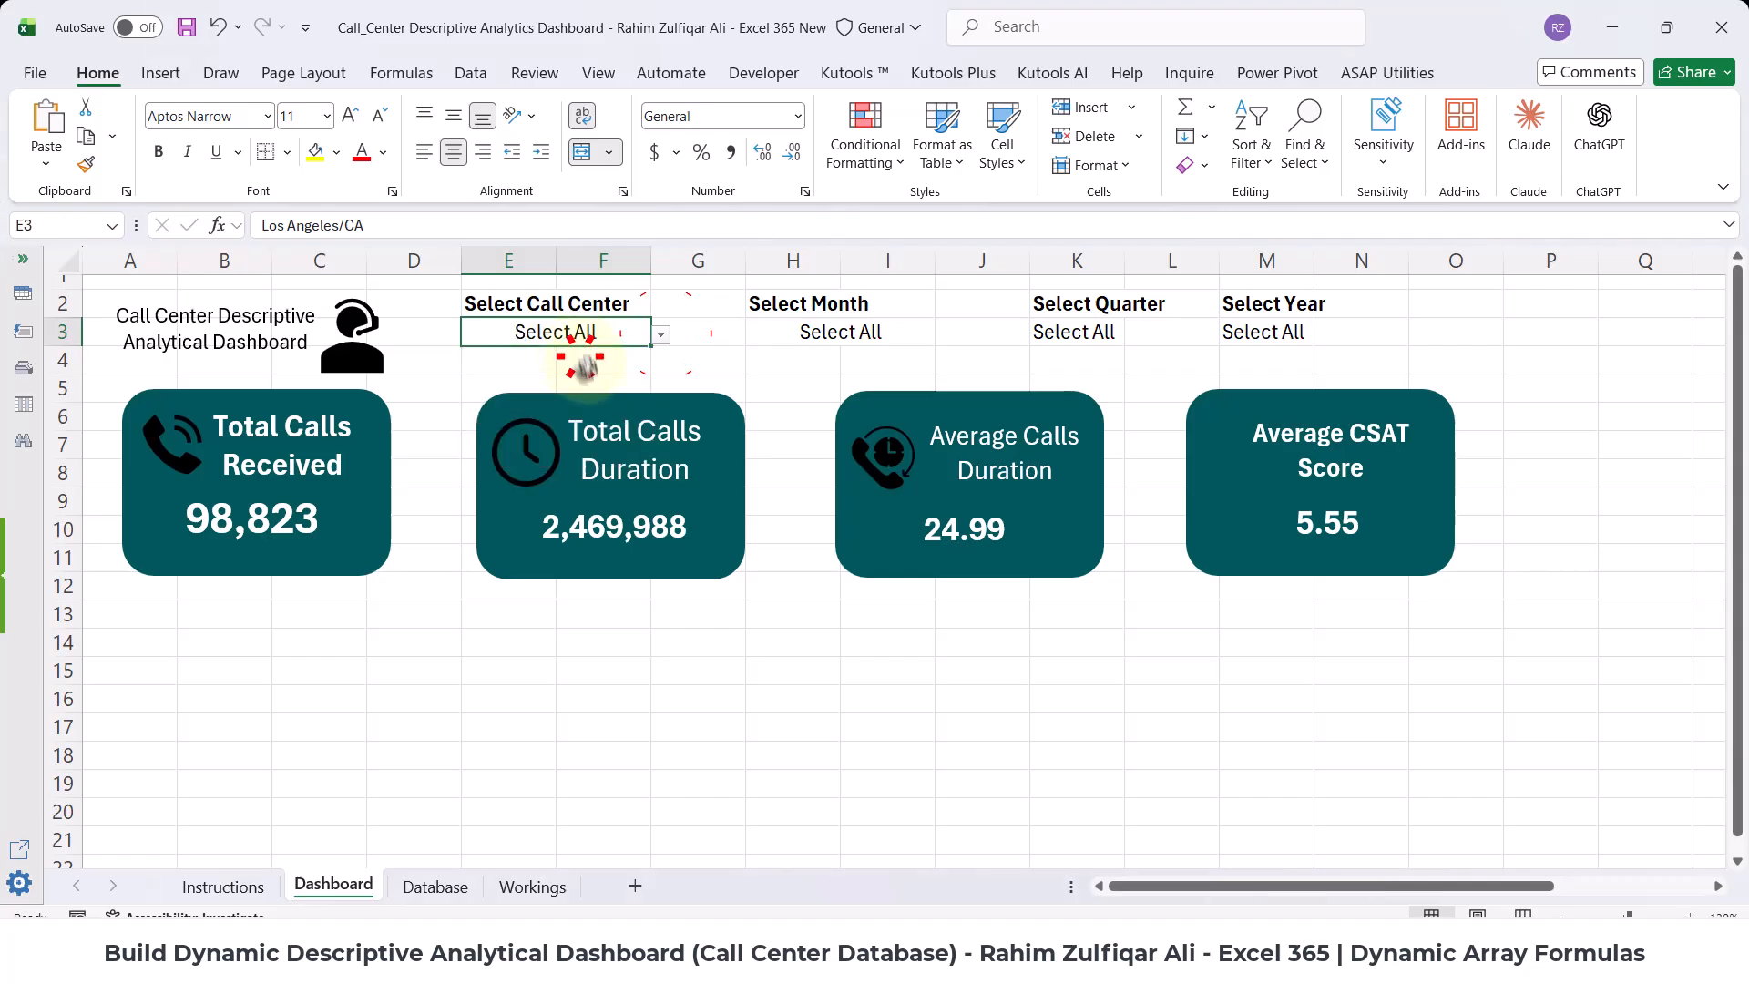
pyautogui.click(533, 885)
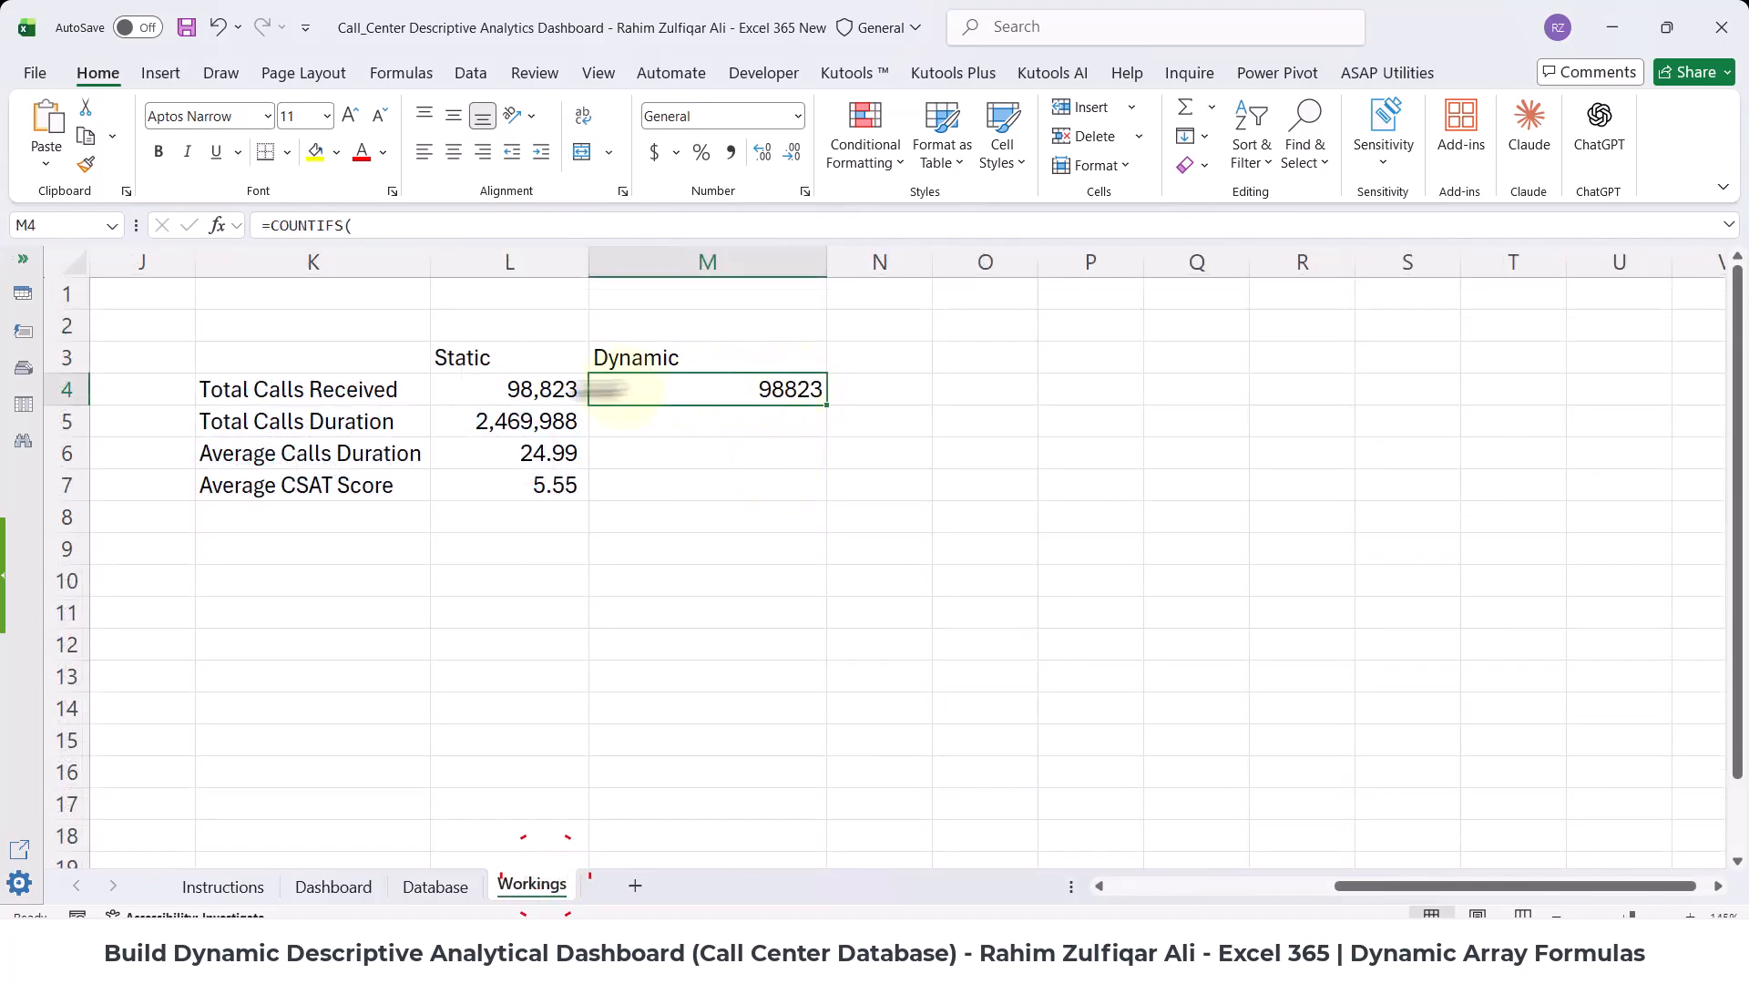
pyautogui.click(558, 389)
pyautogui.click(702, 387)
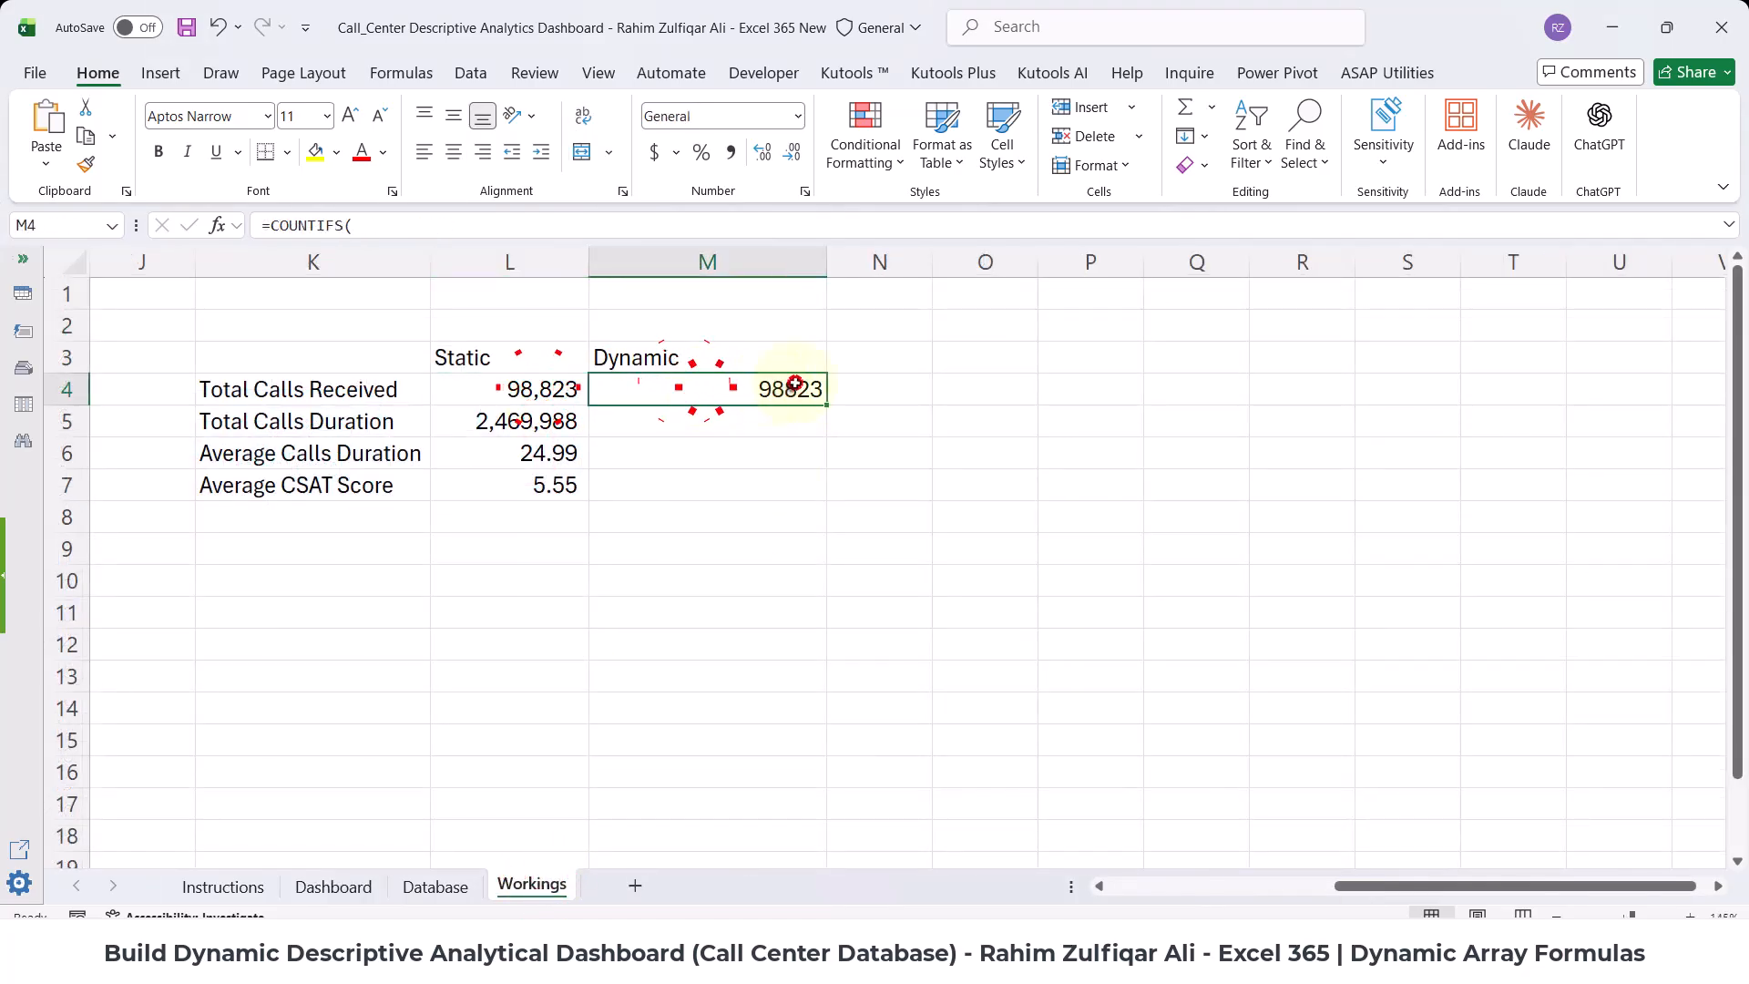
# - Examine the call_center criteria in M4's COUNTIFS formula and the Month, Quarter and Year filter cells on the Dashboard
pyautogui.doubleClick(780, 383)
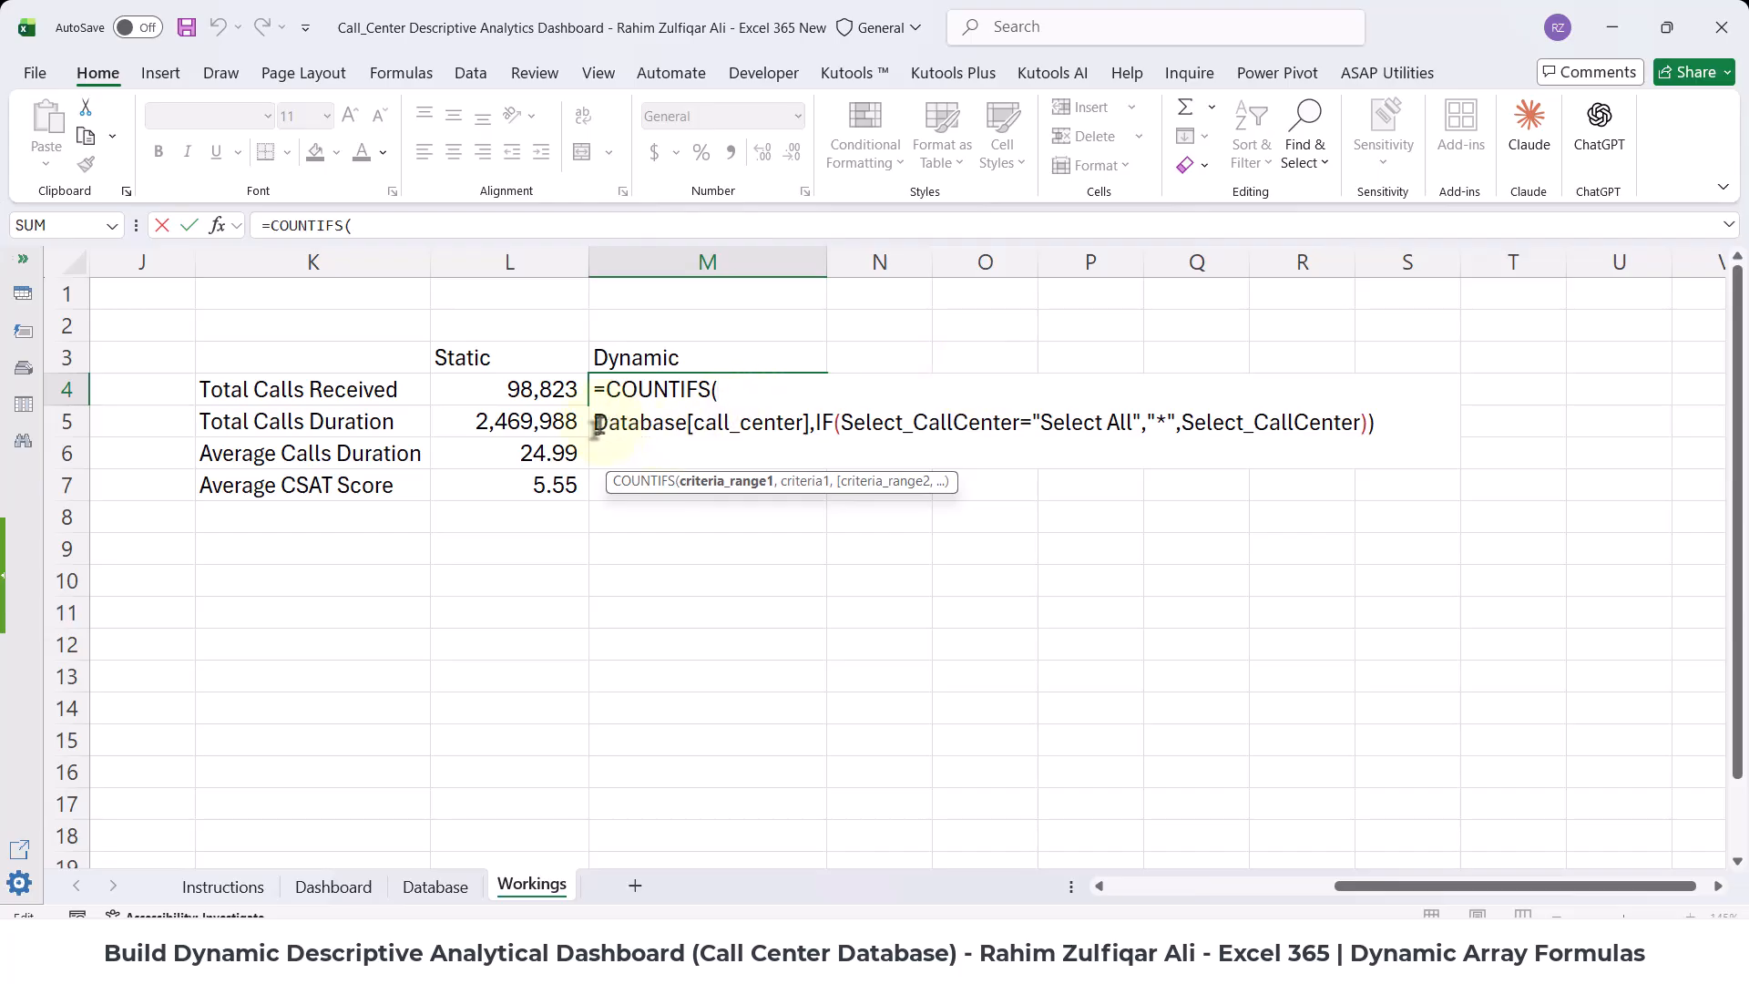
pyautogui.moveTo(592, 425); pyautogui.dragTo(807, 423)
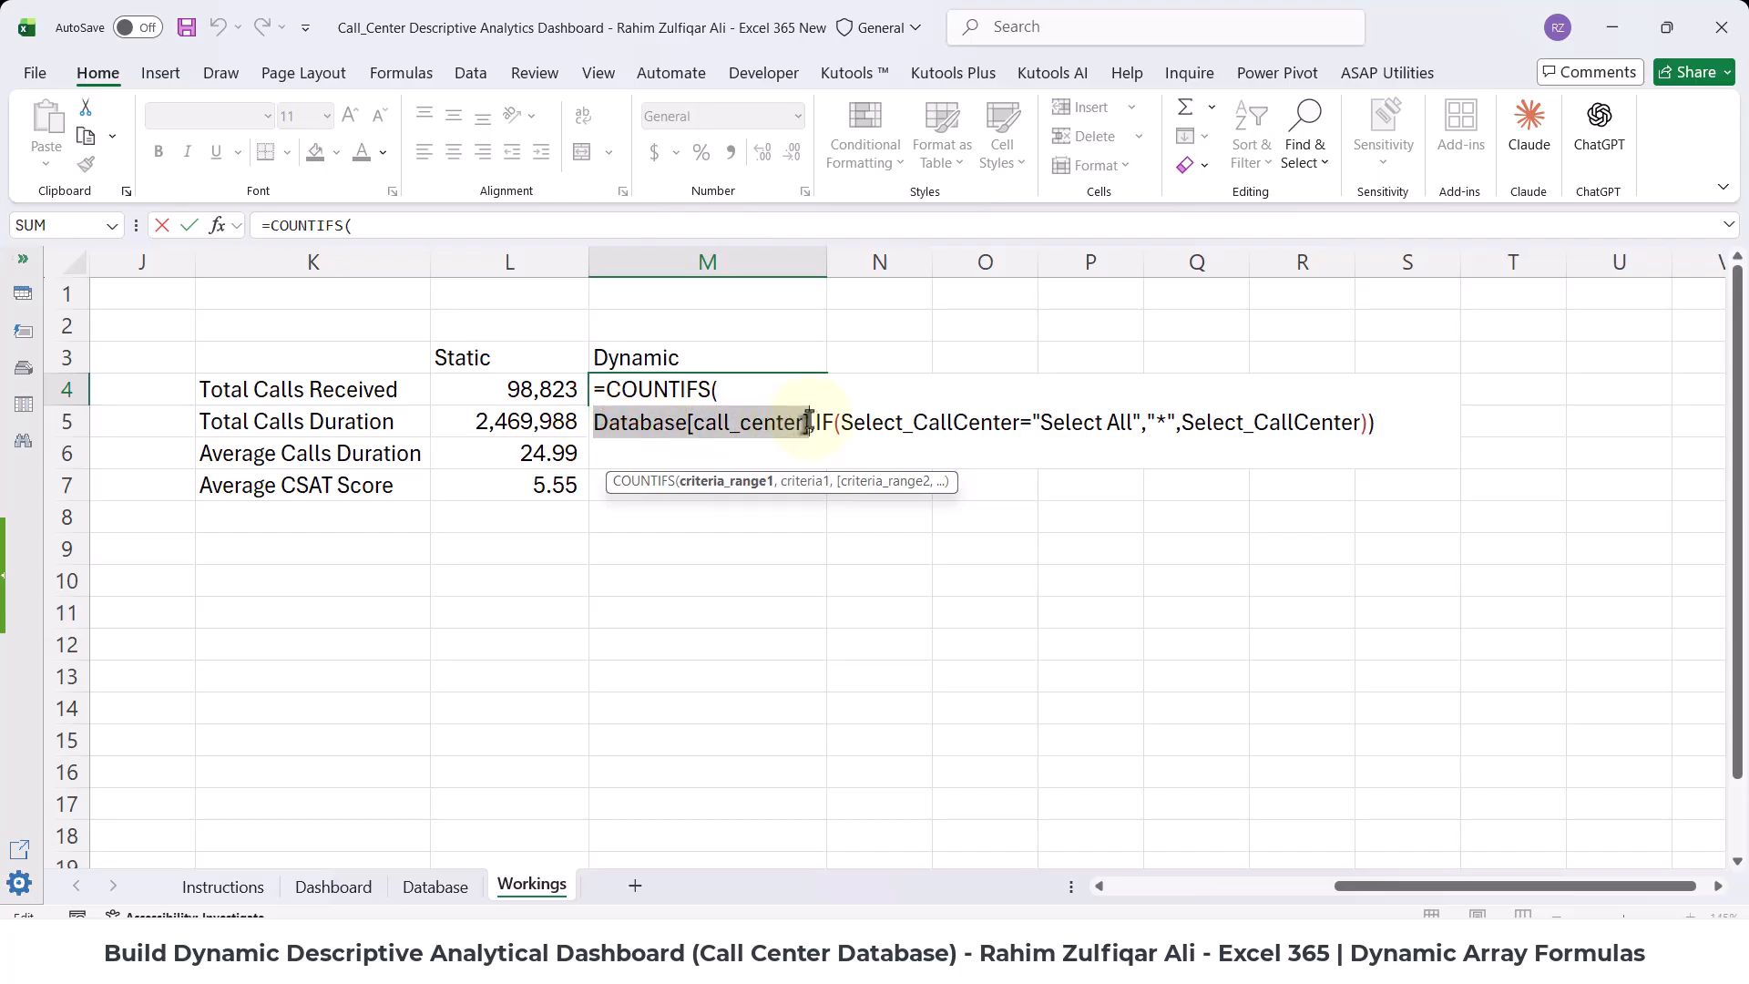
pyautogui.click(1376, 427)
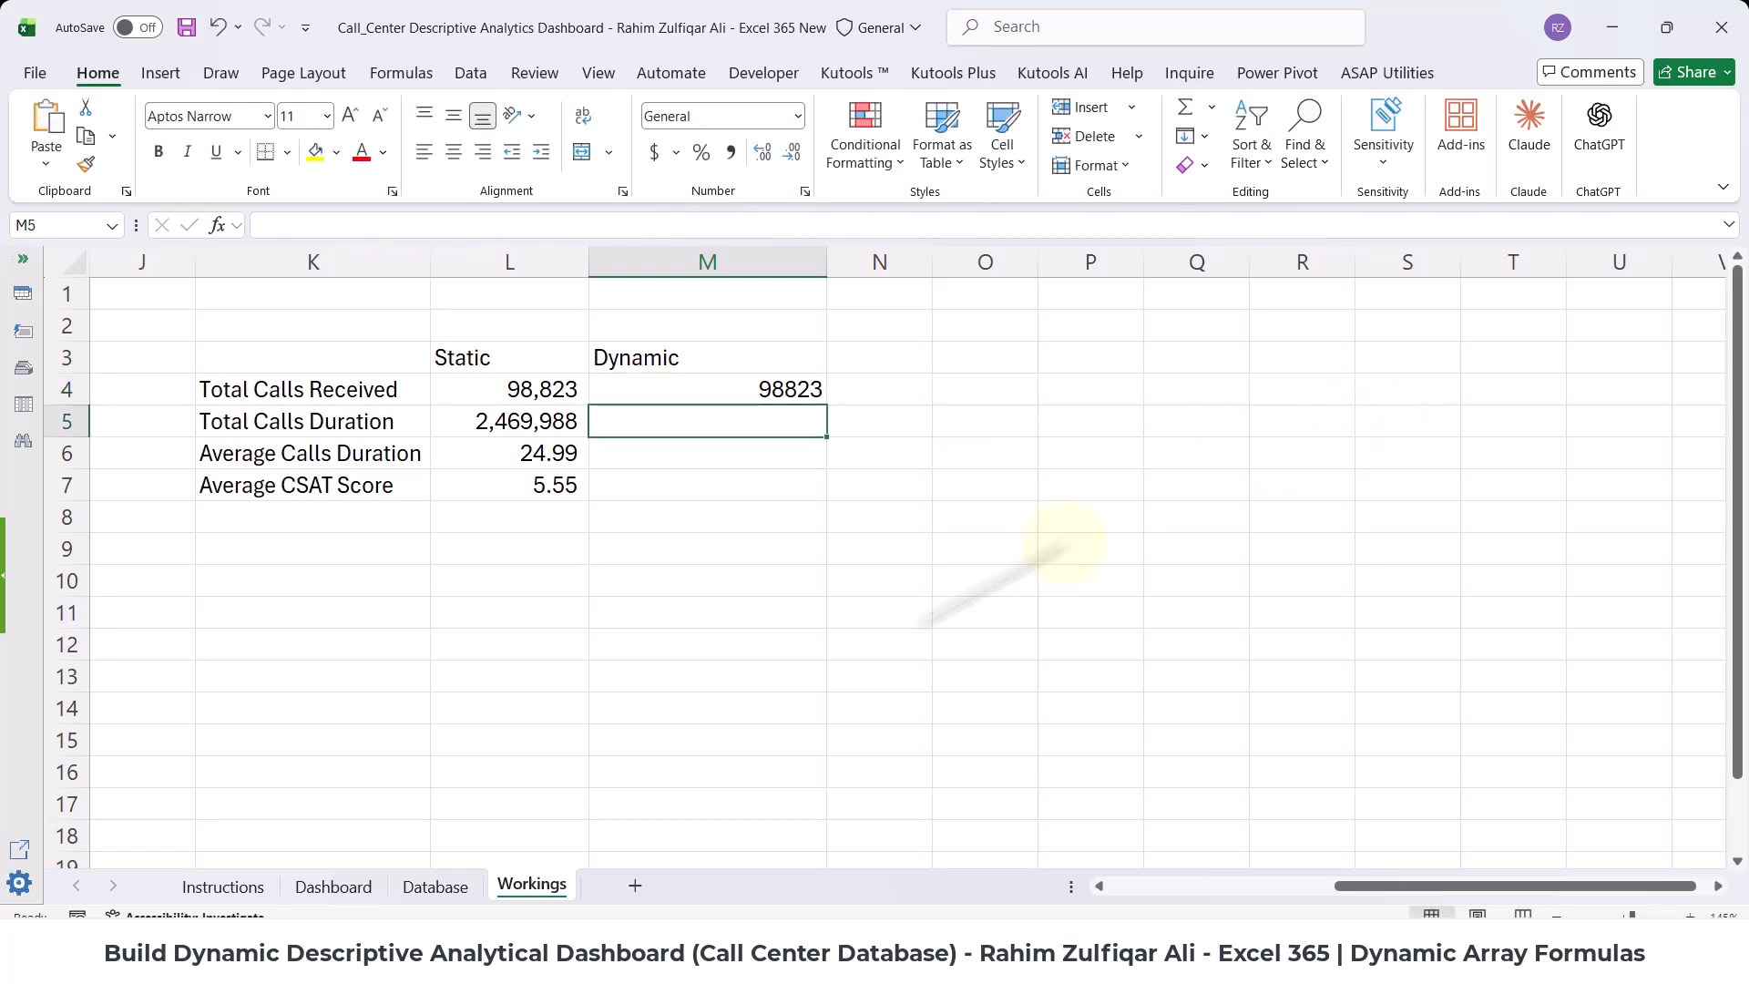
pyautogui.click(792, 389)
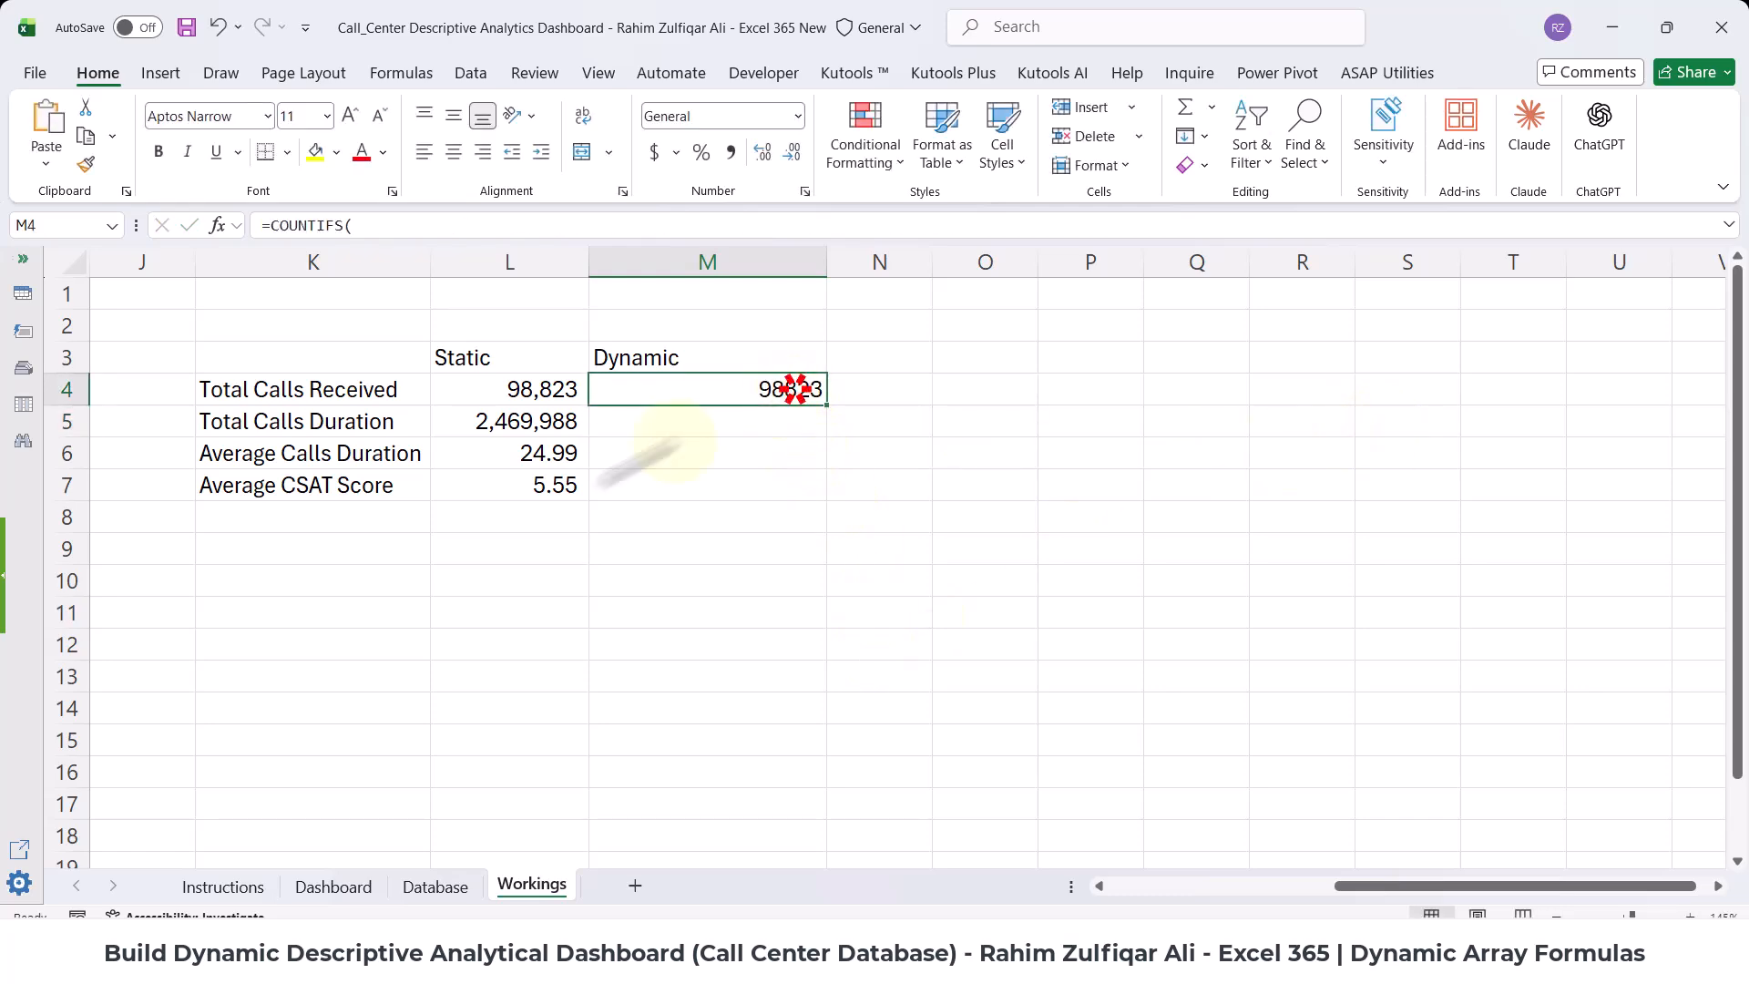
pyautogui.click(333, 887)
pyautogui.click(829, 333)
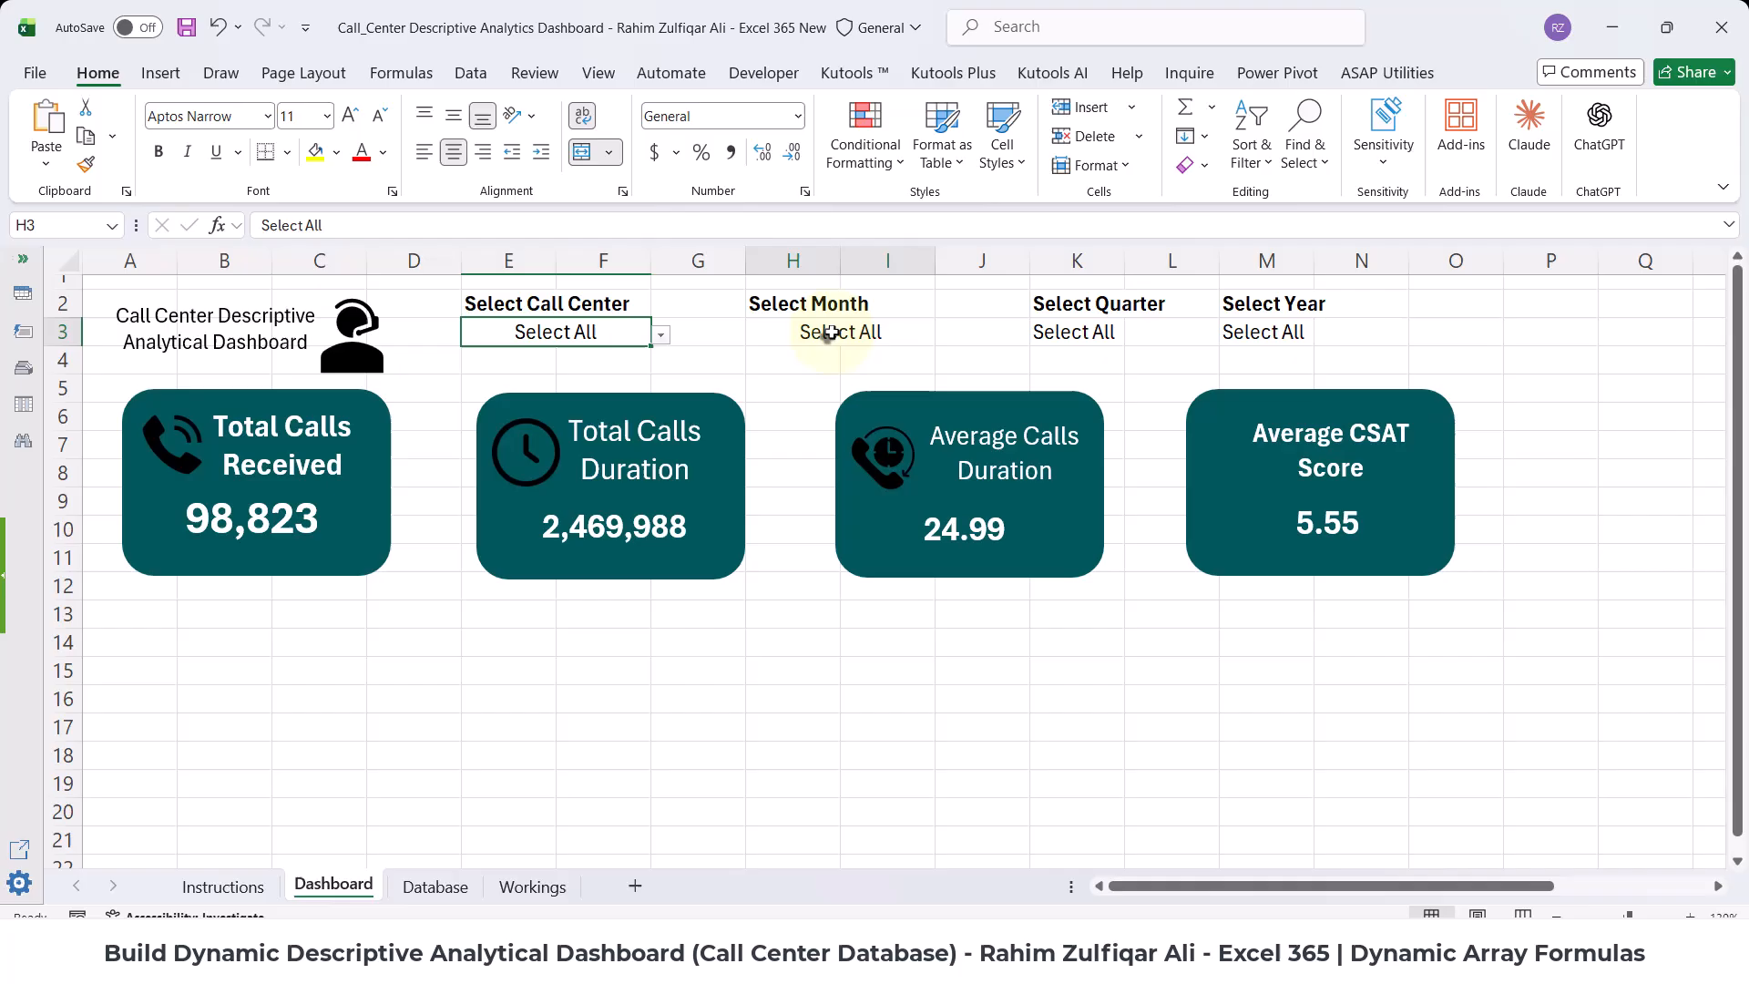
pyautogui.click(1095, 339)
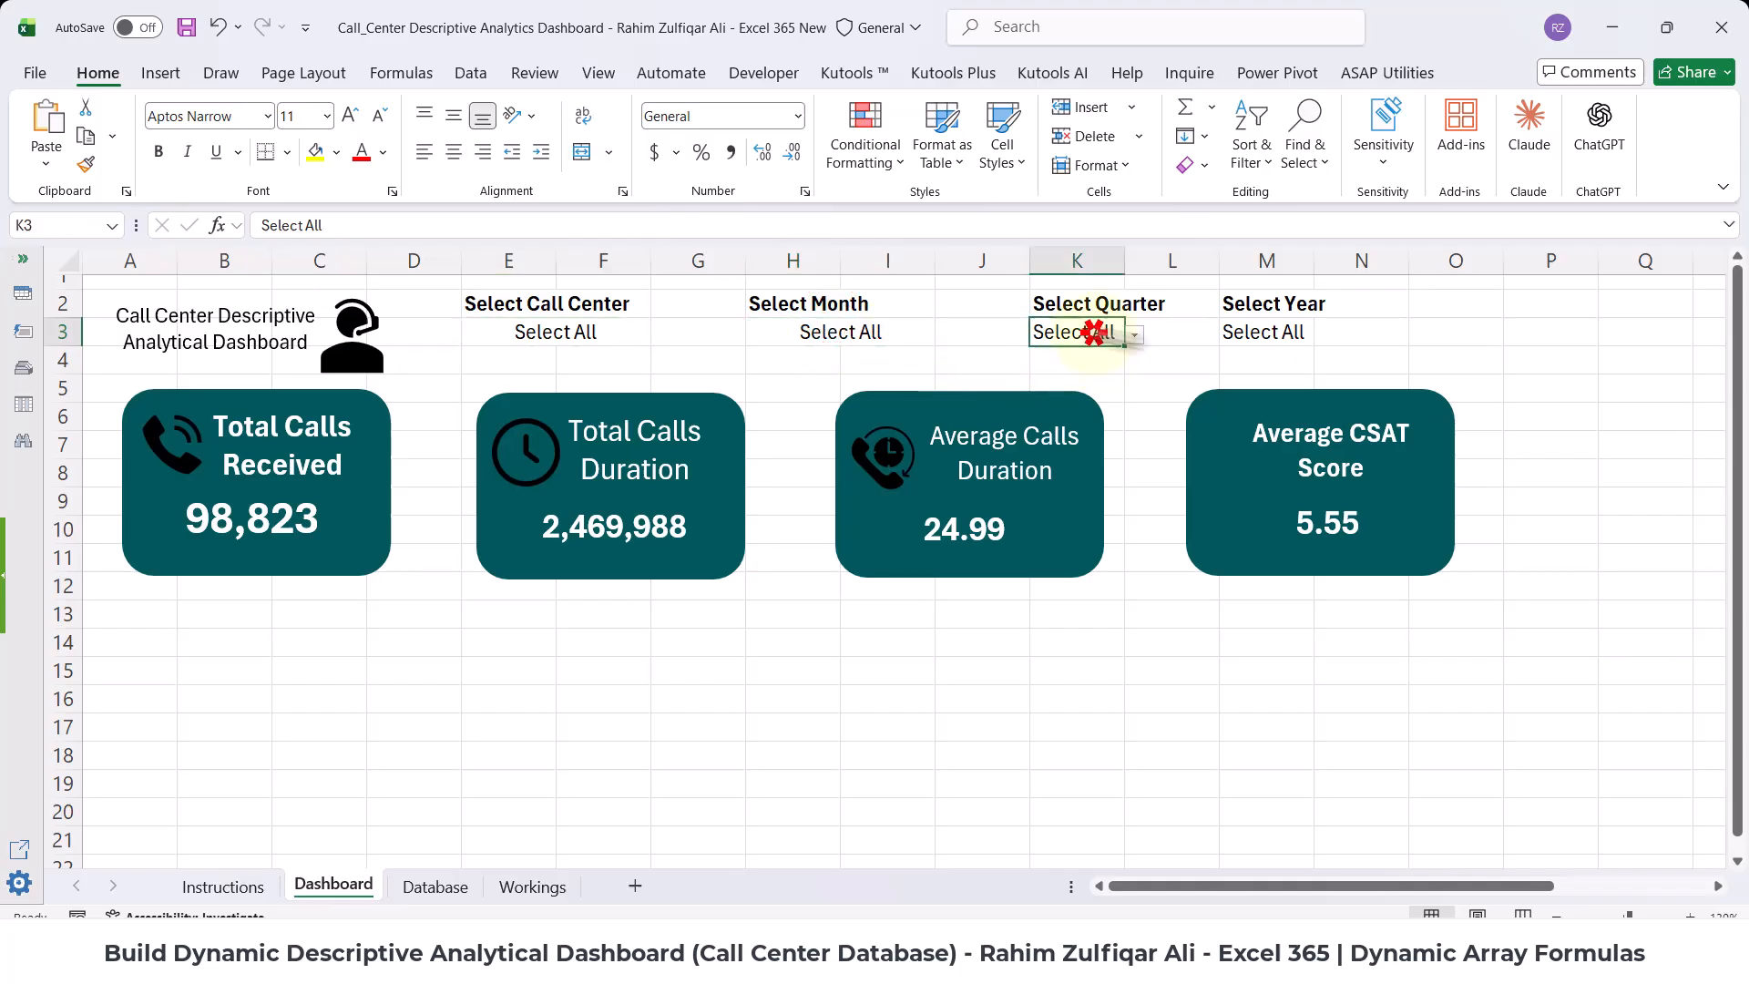
pyautogui.click(1268, 339)
# - In Workings M4, reopen the COUNTIFS formula for a second criteria pair and add a copy of the call_center pair on a new line
pyautogui.click(532, 885)
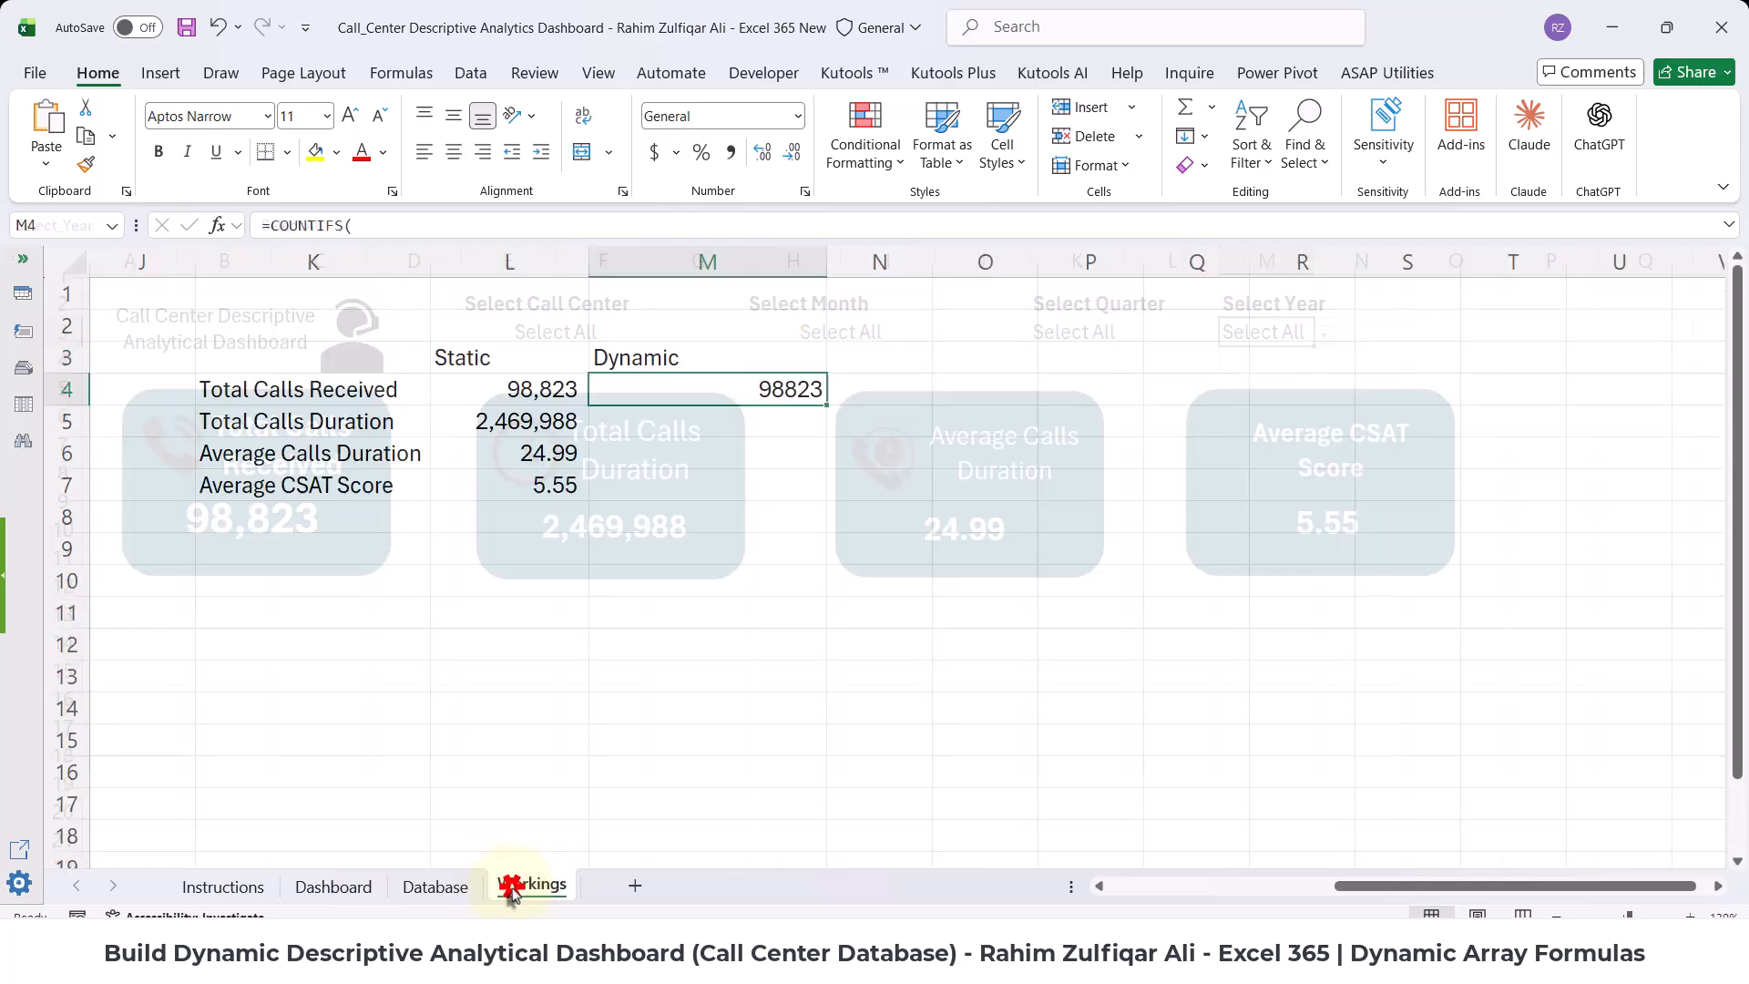
pyautogui.doubleClick(767, 387)
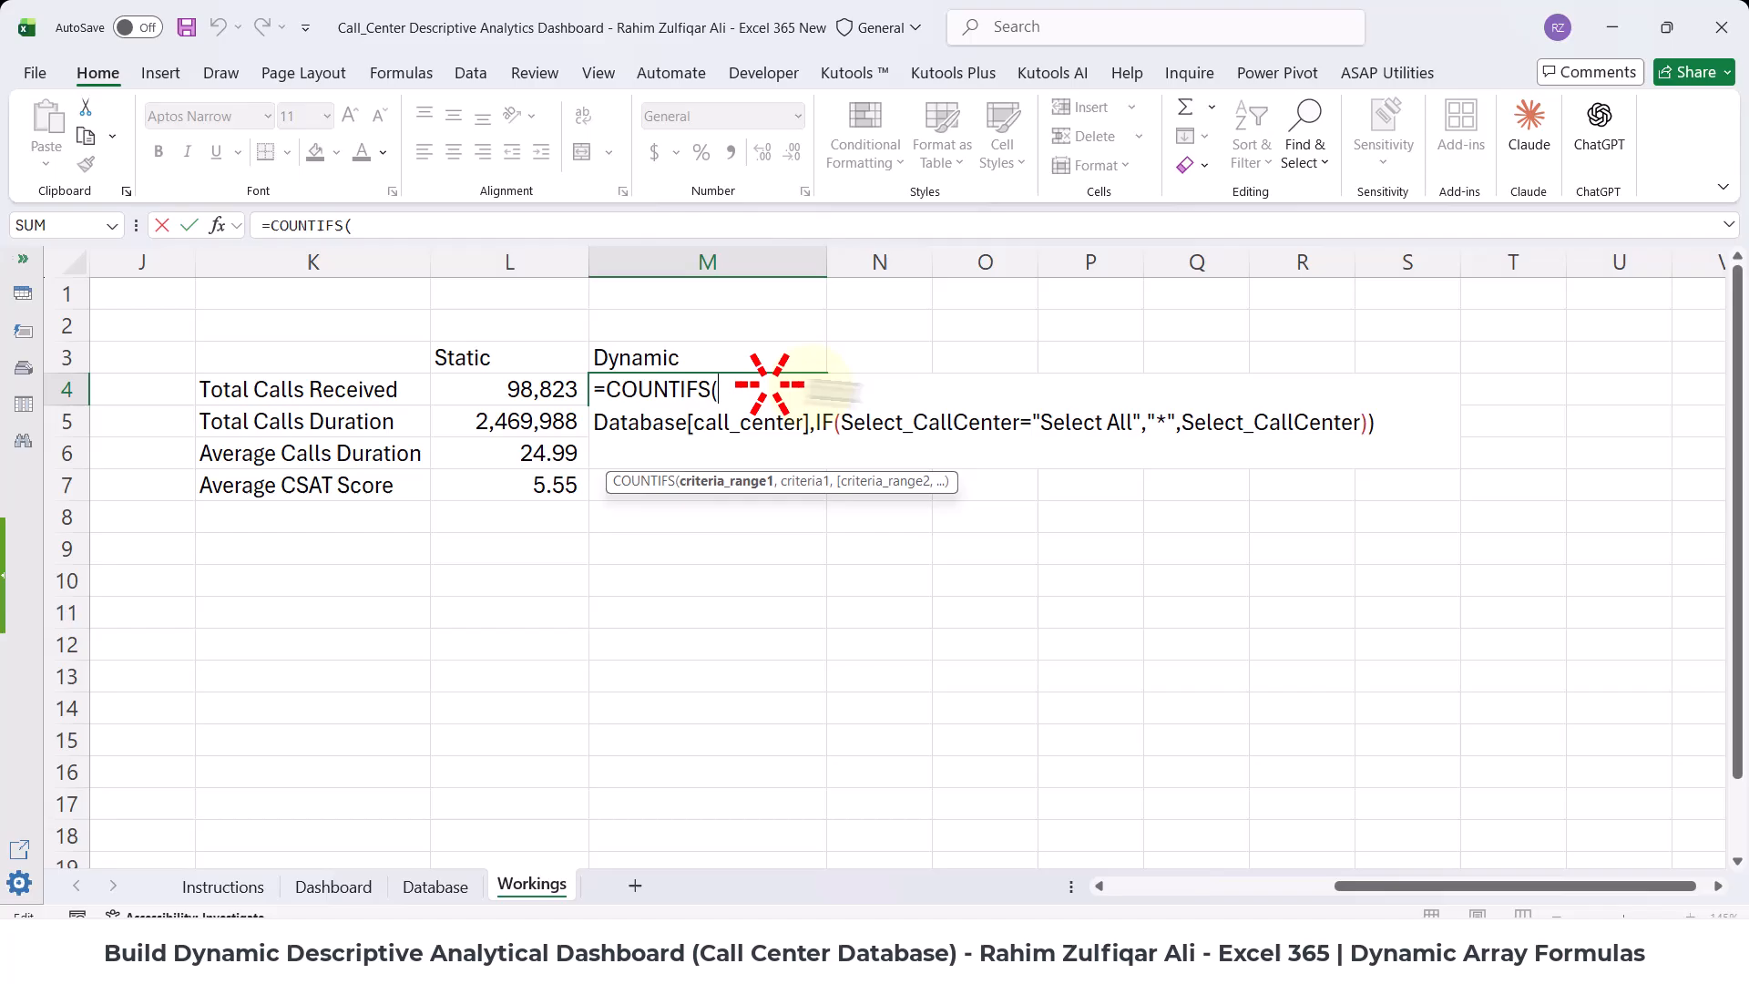
pyautogui.click(1373, 421)
pyautogui.press('BackSpace')
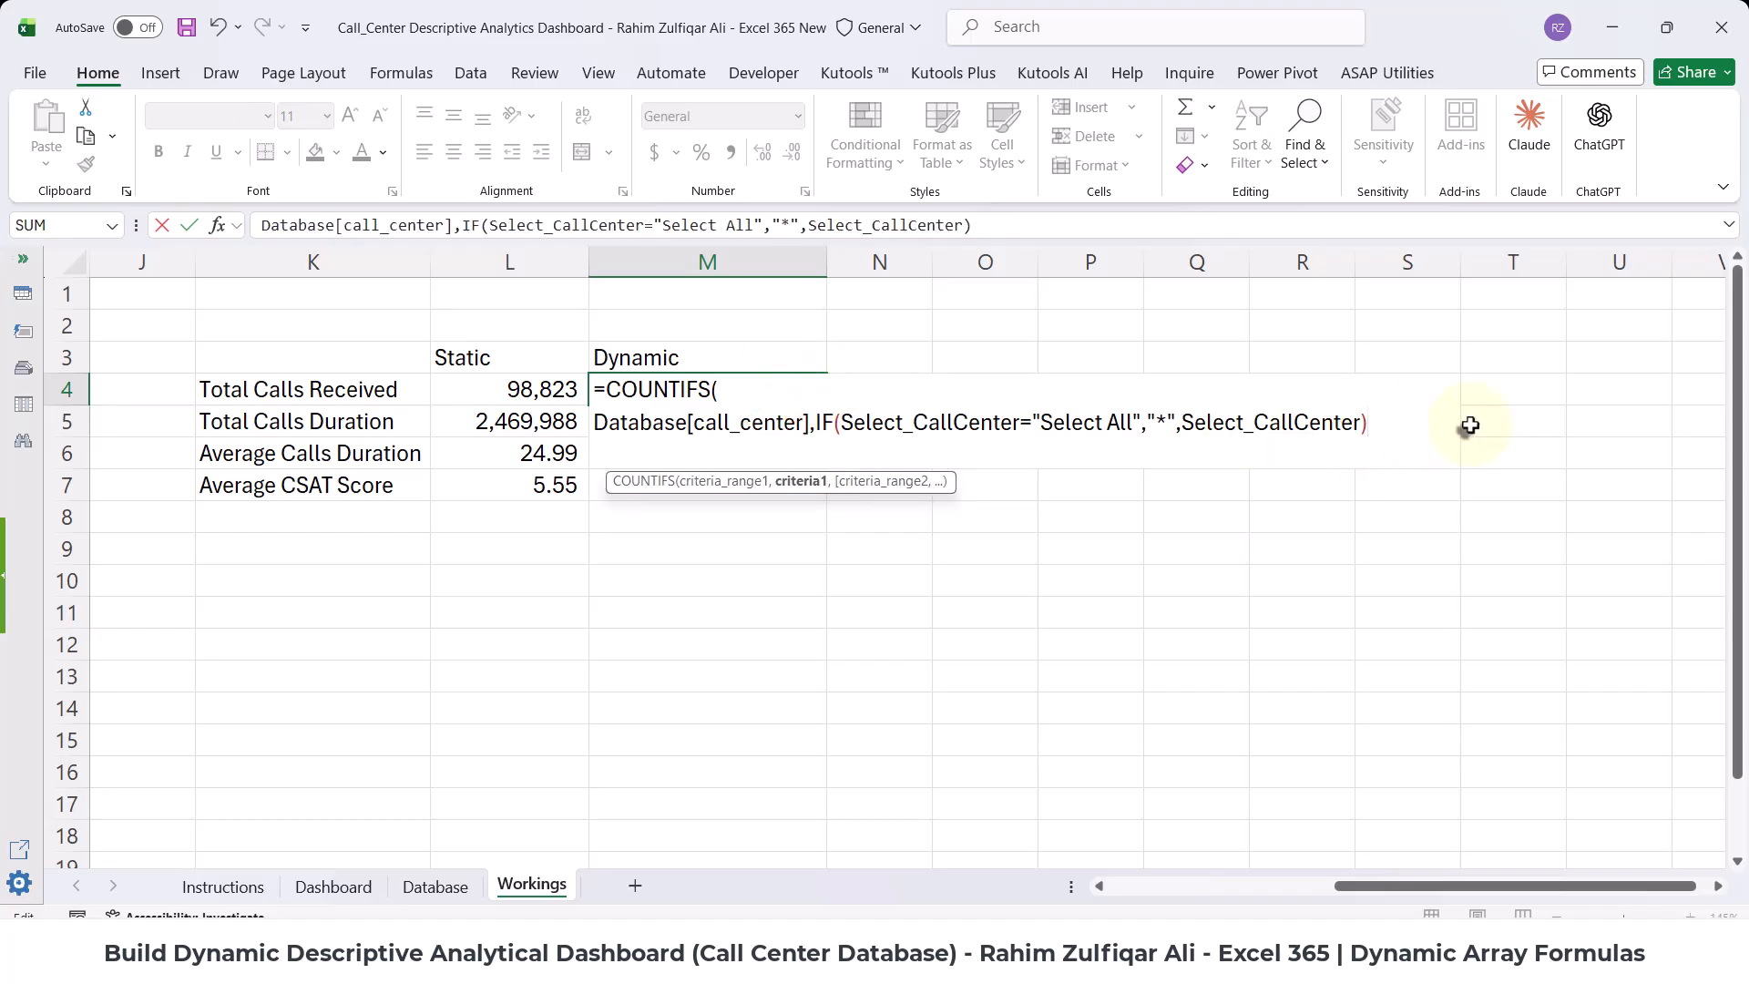
pyautogui.write(',')
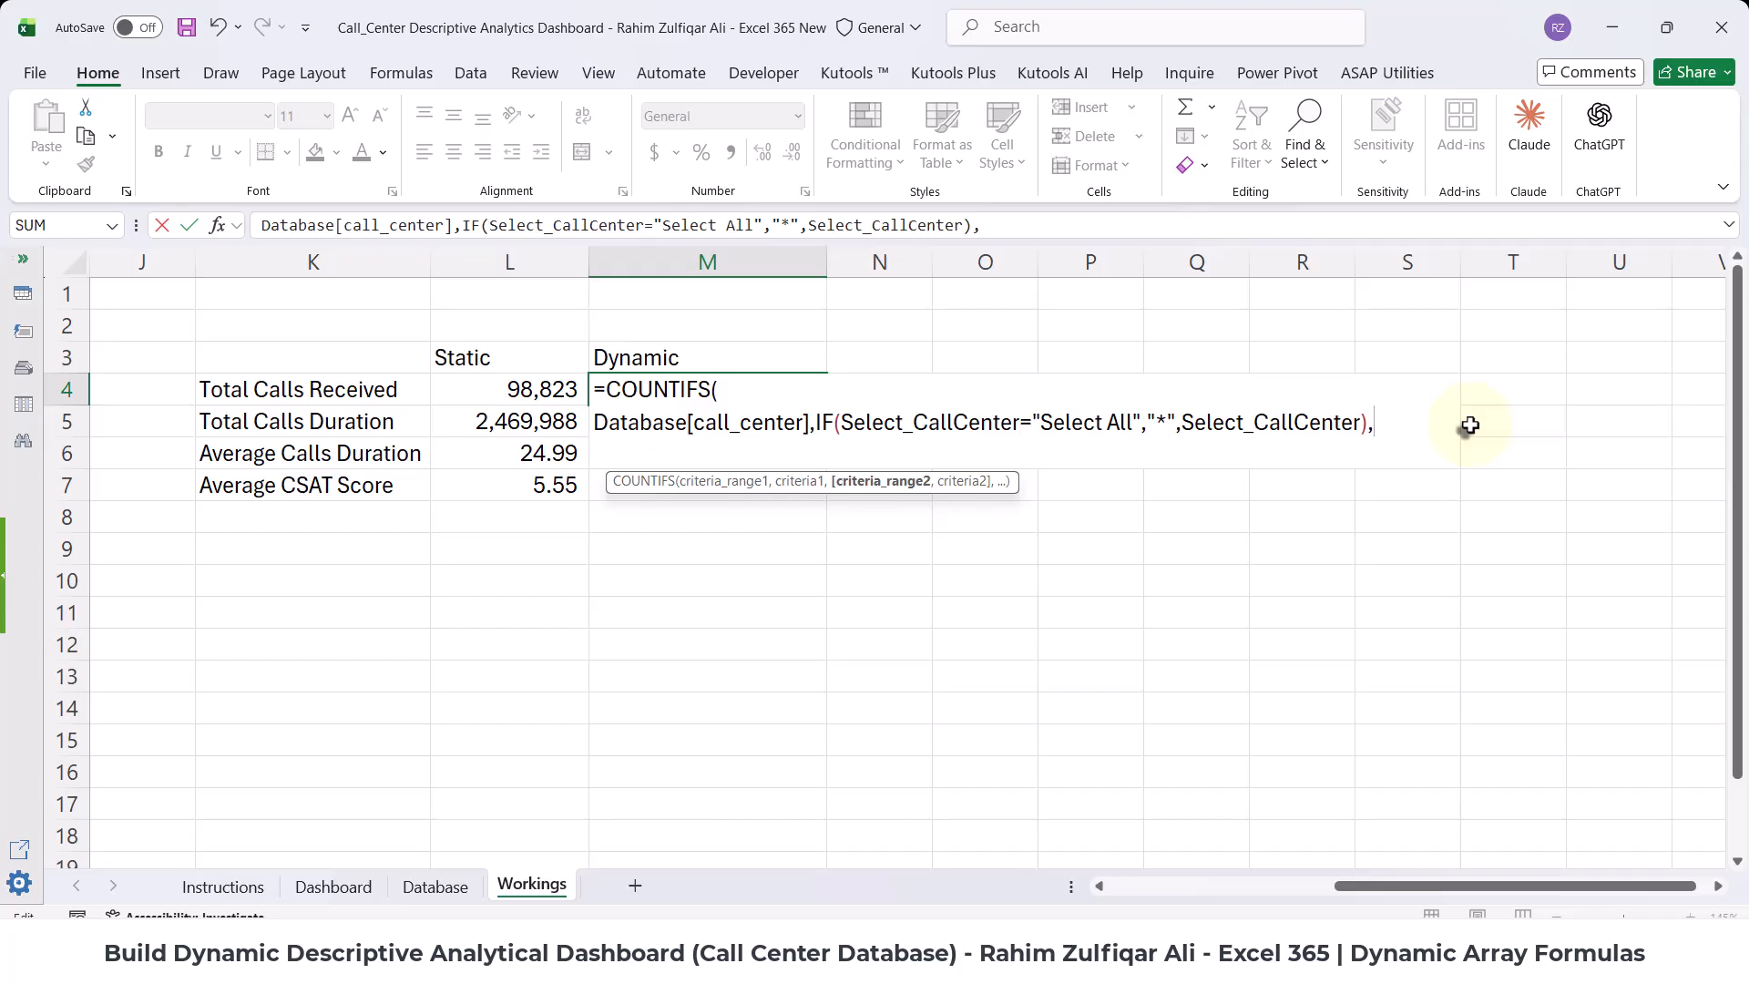
pyautogui.hotkey('alt', 'Return')
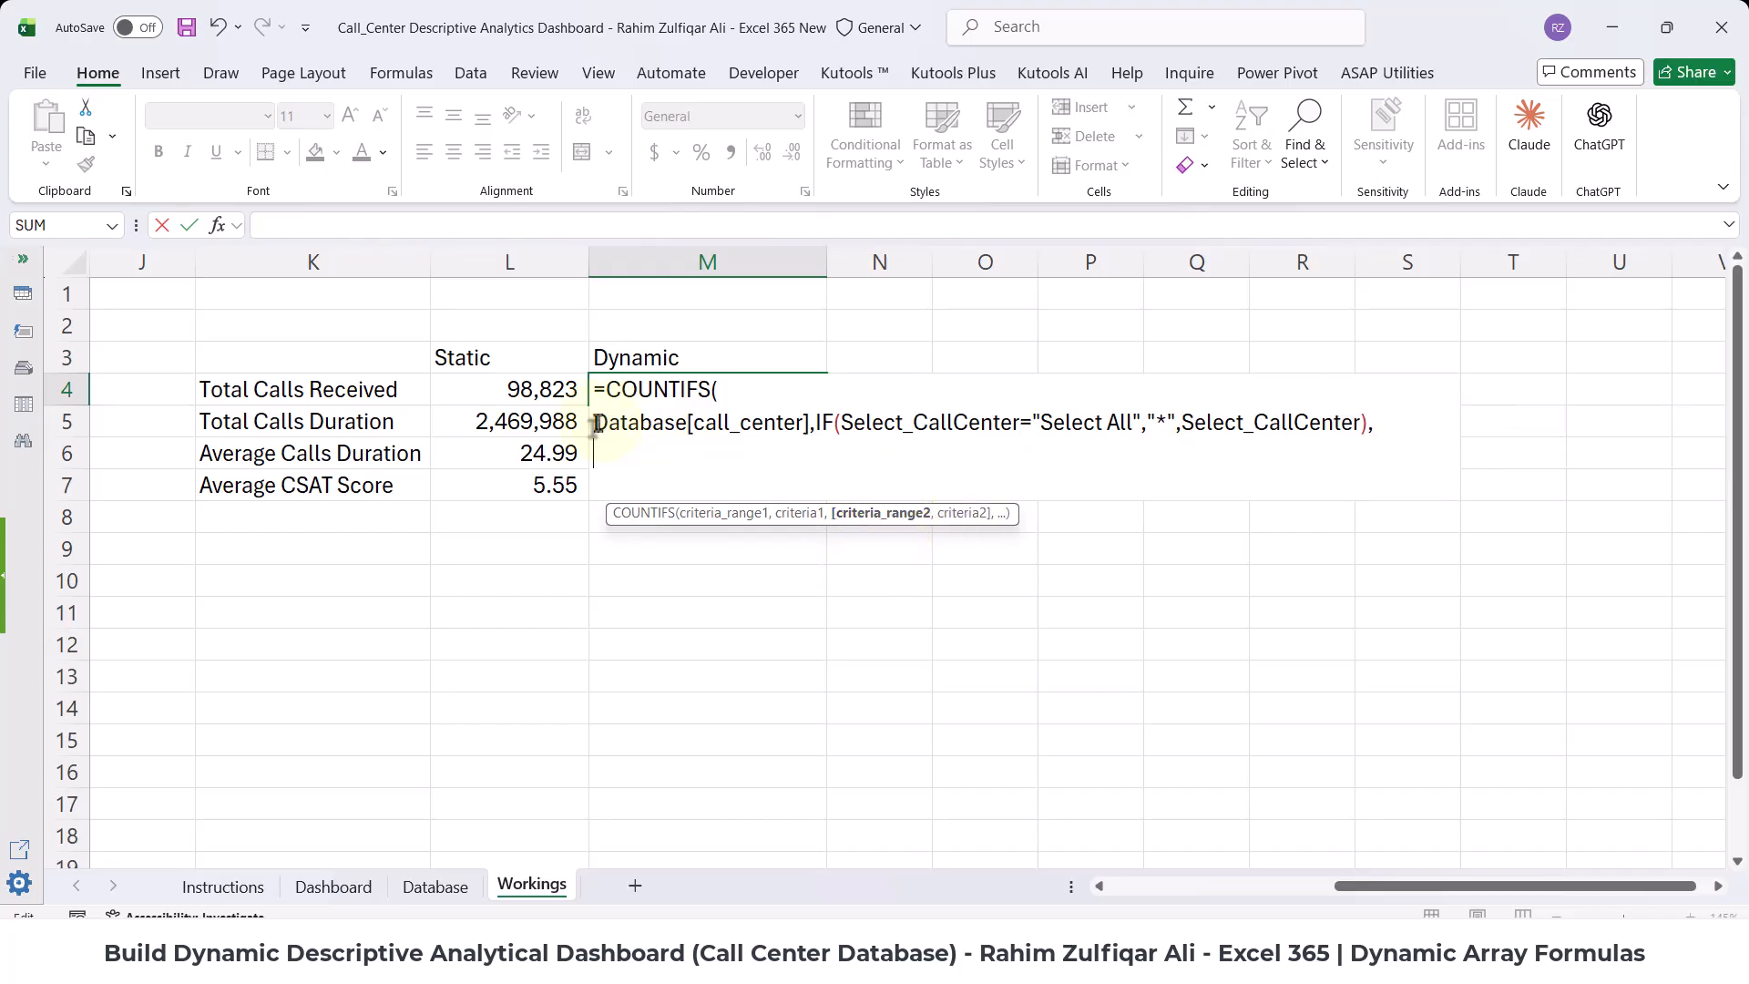
pyautogui.moveTo(594, 425); pyautogui.dragTo(1360, 424)
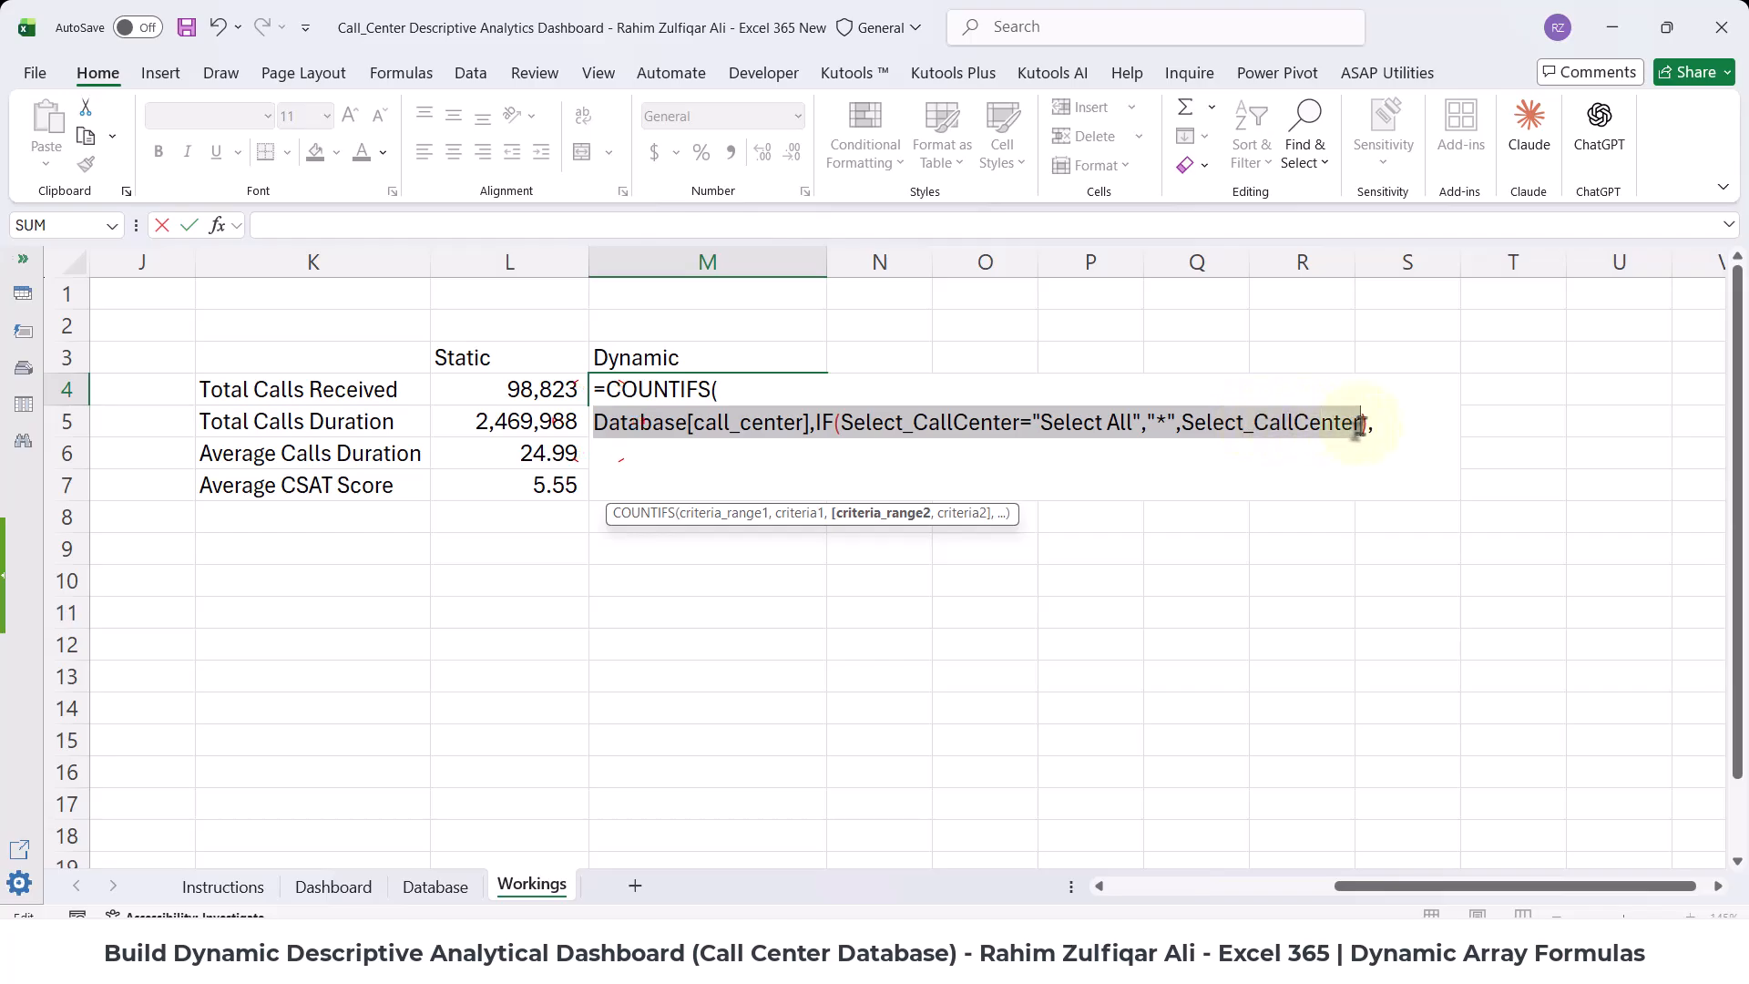
pyautogui.click(907, 467)
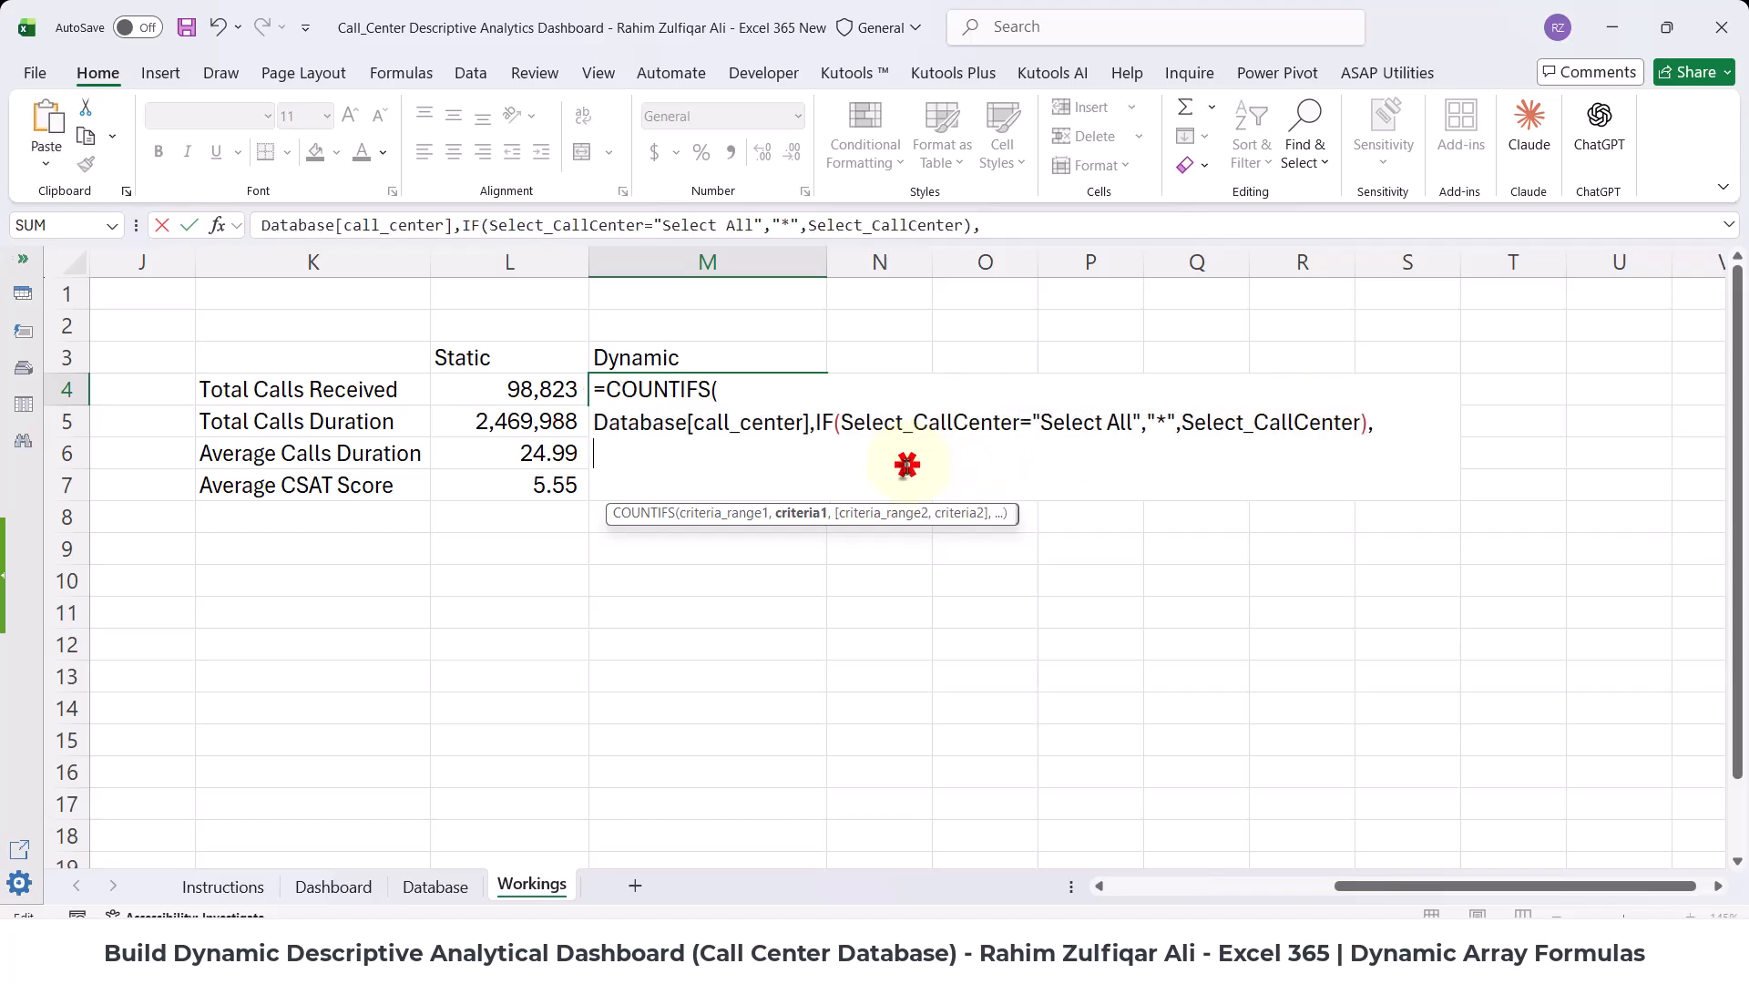
pyautogui.write('Database[call_center],IF(Select_CallCenter="Select All","*",Select_CallCenter)')
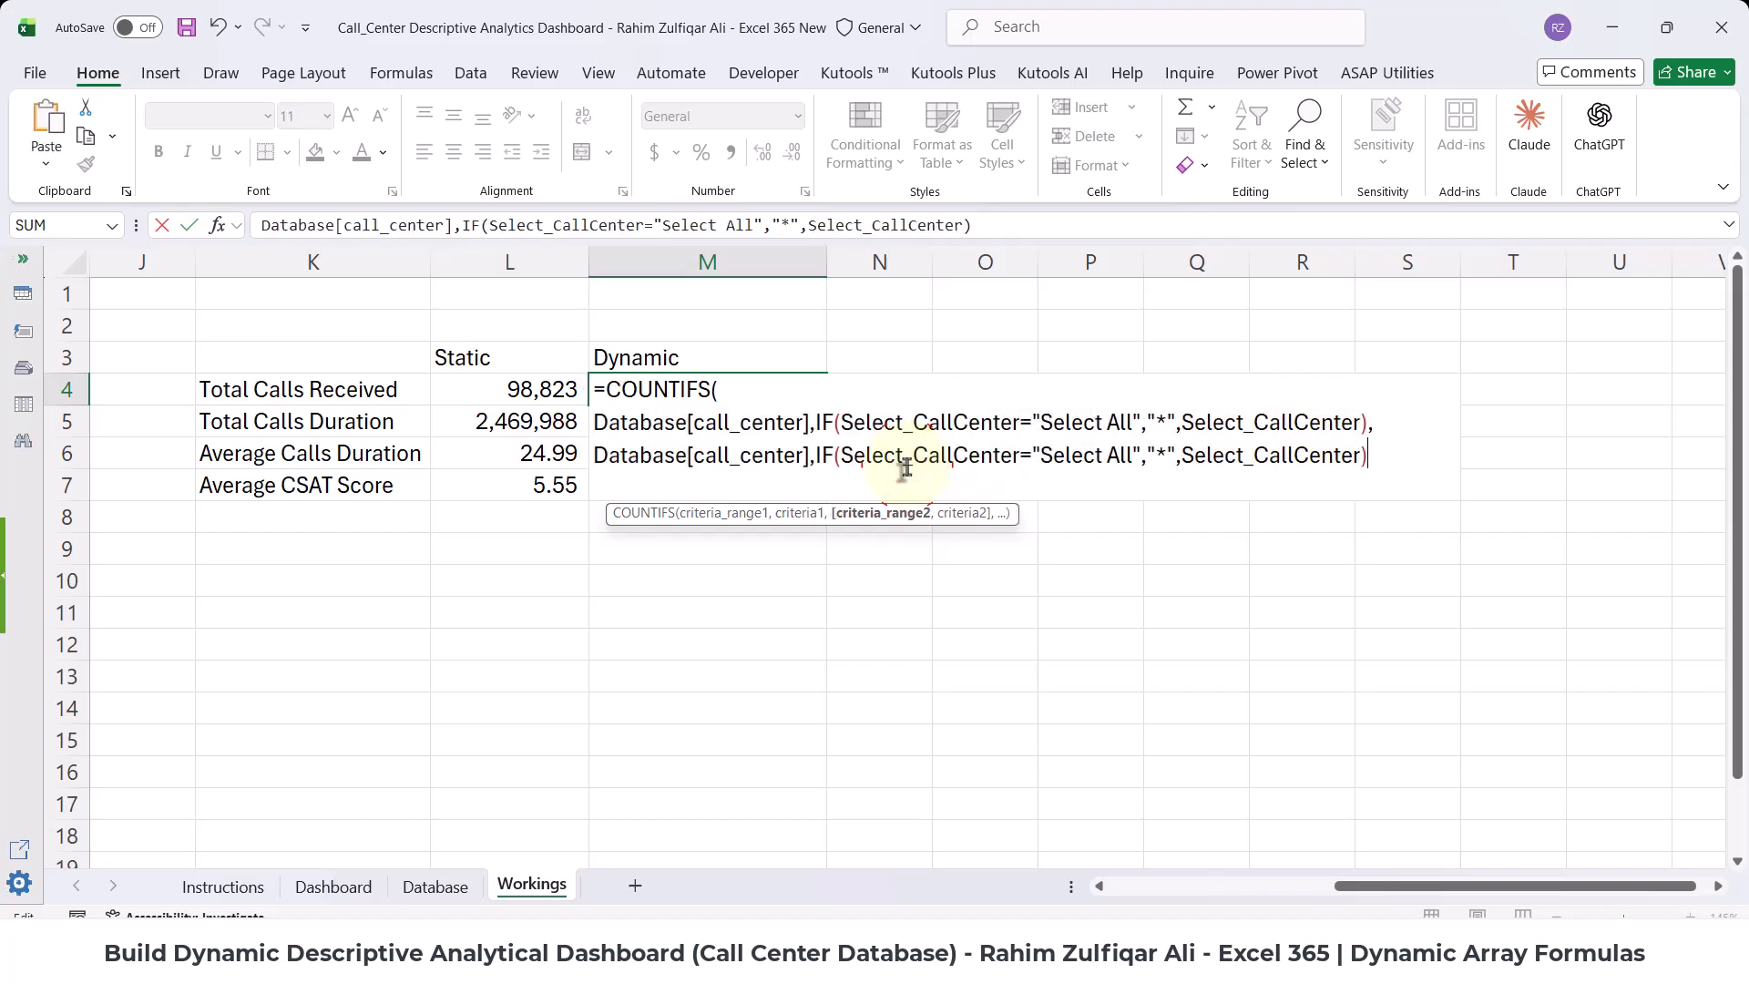
# - Change the criteria range in the copied second pair to Database[Month]
pyautogui.click(807, 455)
pyautogui.press('BackSpace')
pyautogui.press('BackSpace')
pyautogui.press('BackSpace')
pyautogui.press('BackSpace')
pyautogui.press('BackSpace')
pyautogui.press('BackSpace')
pyautogui.press('BackSpace')
pyautogui.press('BackSpace')
pyautogui.press('BackSpace')
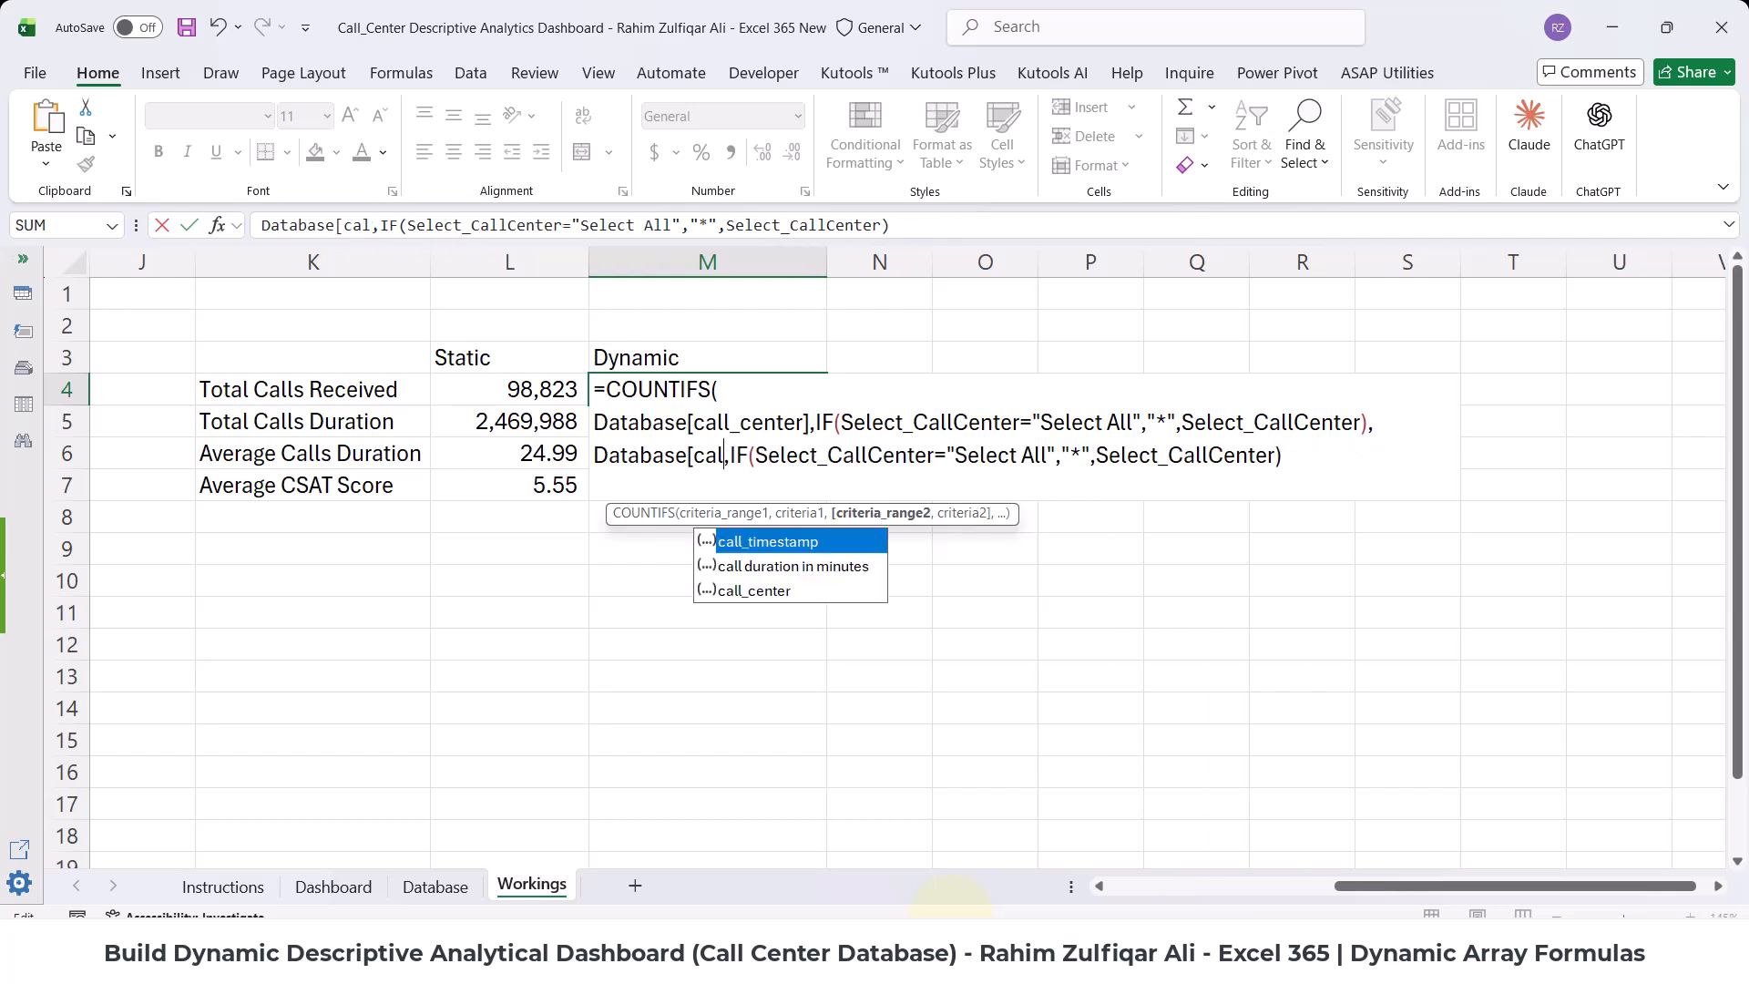
pyautogui.press('BackSpace')
pyautogui.press('BackSpace')
pyautogui.press('BackSpace')
pyautogui.press('Down')
pyautogui.press('Down')
pyautogui.press('Down')
pyautogui.press('Down')
pyautogui.press('Down')
pyautogui.press('Down')
pyautogui.press('Down')
pyautogui.press('Down')
pyautogui.press('Down')
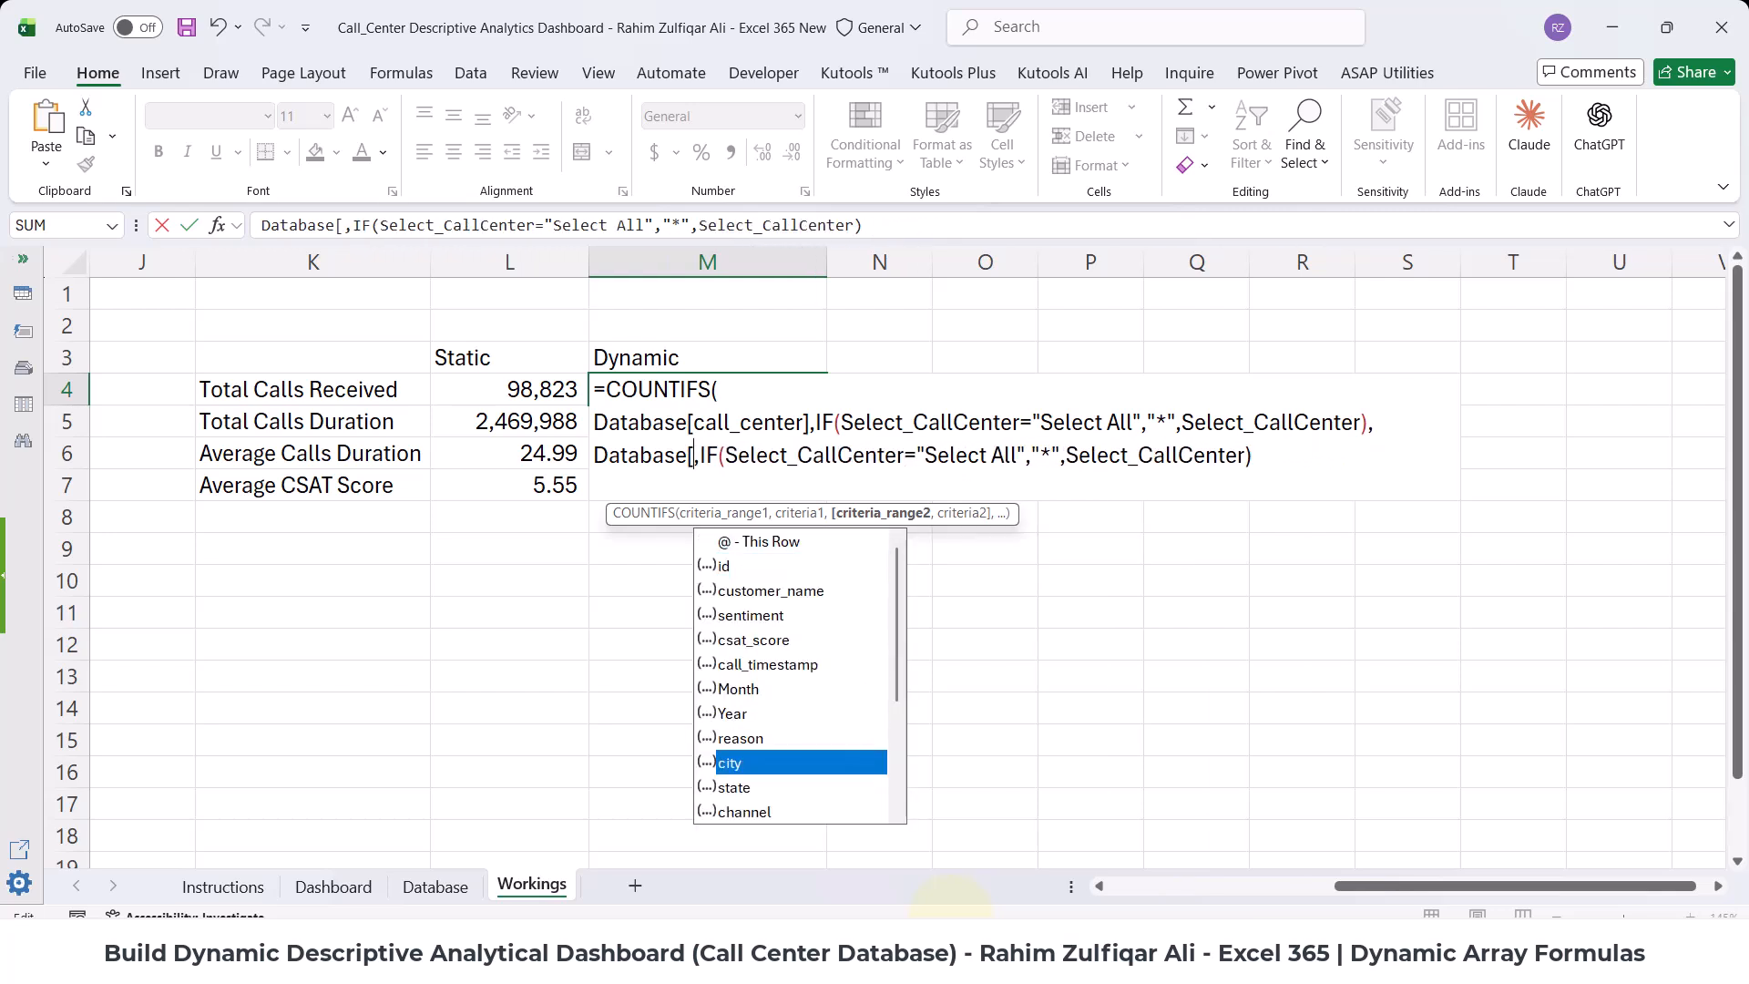
pyautogui.press('Down')
pyautogui.press('Down')
pyautogui.press('Down')
pyautogui.press('Down')
pyautogui.press('Down')
pyautogui.press('Up')
pyautogui.press('Up')
pyautogui.press('Up')
pyautogui.press('Up')
pyautogui.press('Up')
pyautogui.press('Up')
pyautogui.press('Up')
pyautogui.press('Up')
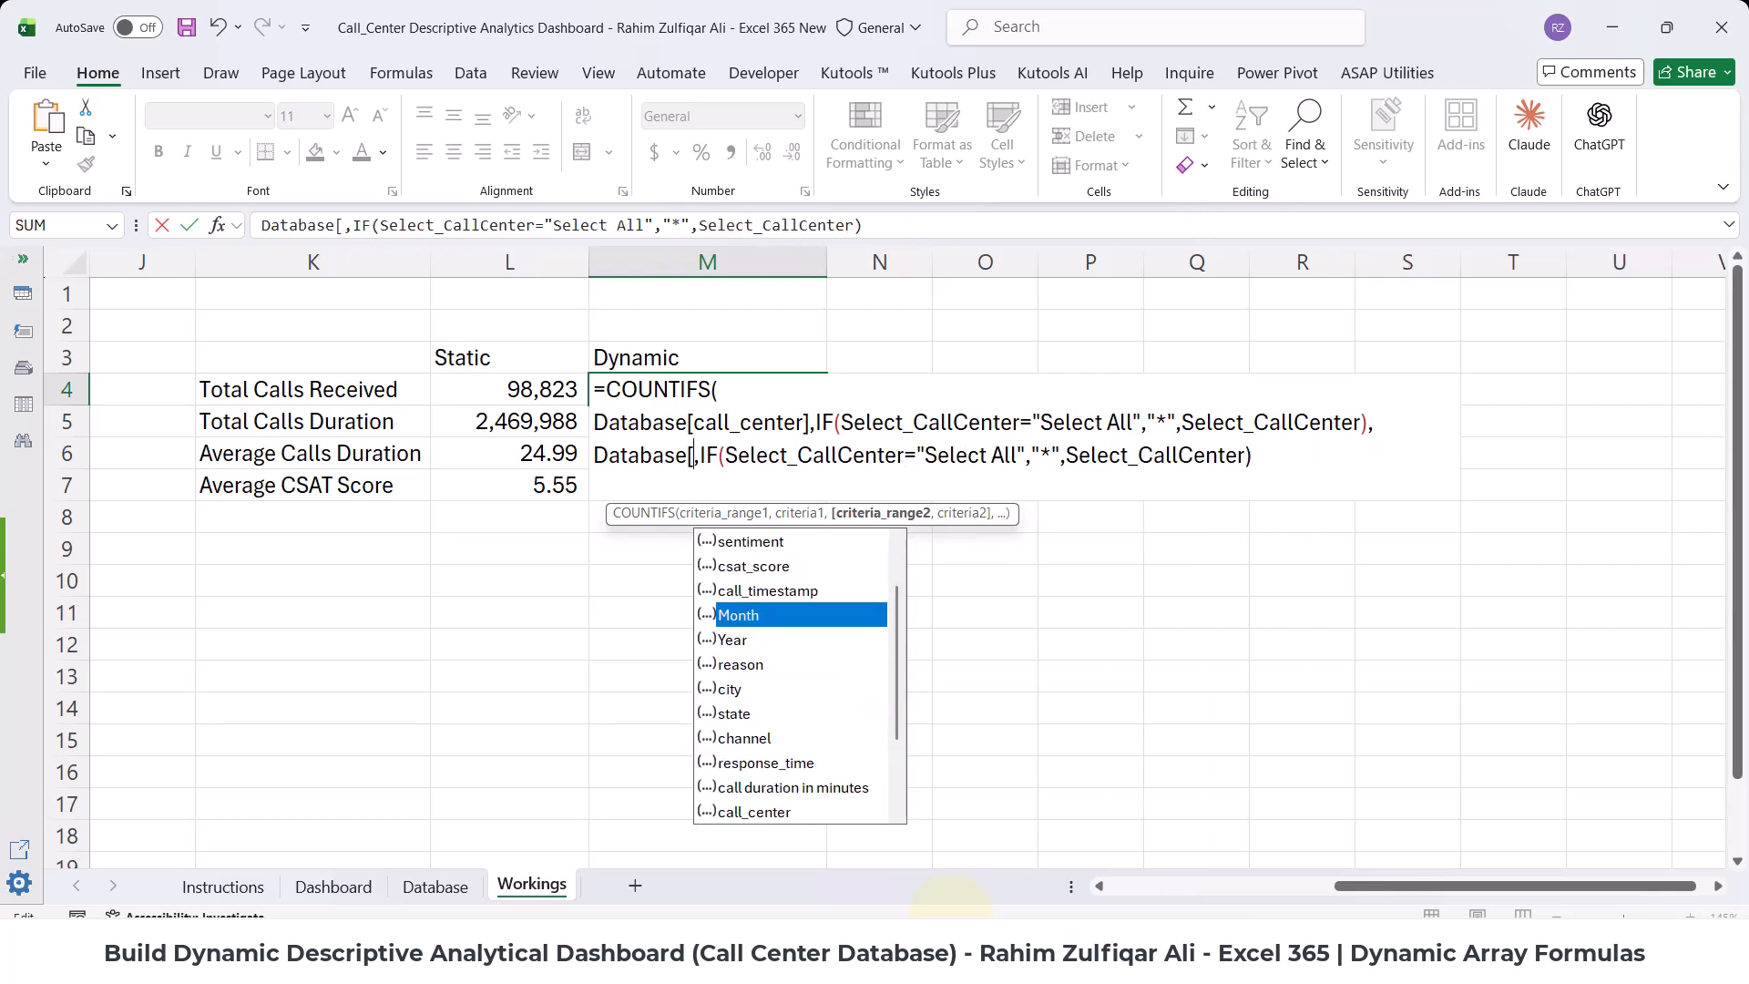
pyautogui.press('Tab')
pyautogui.write(']')
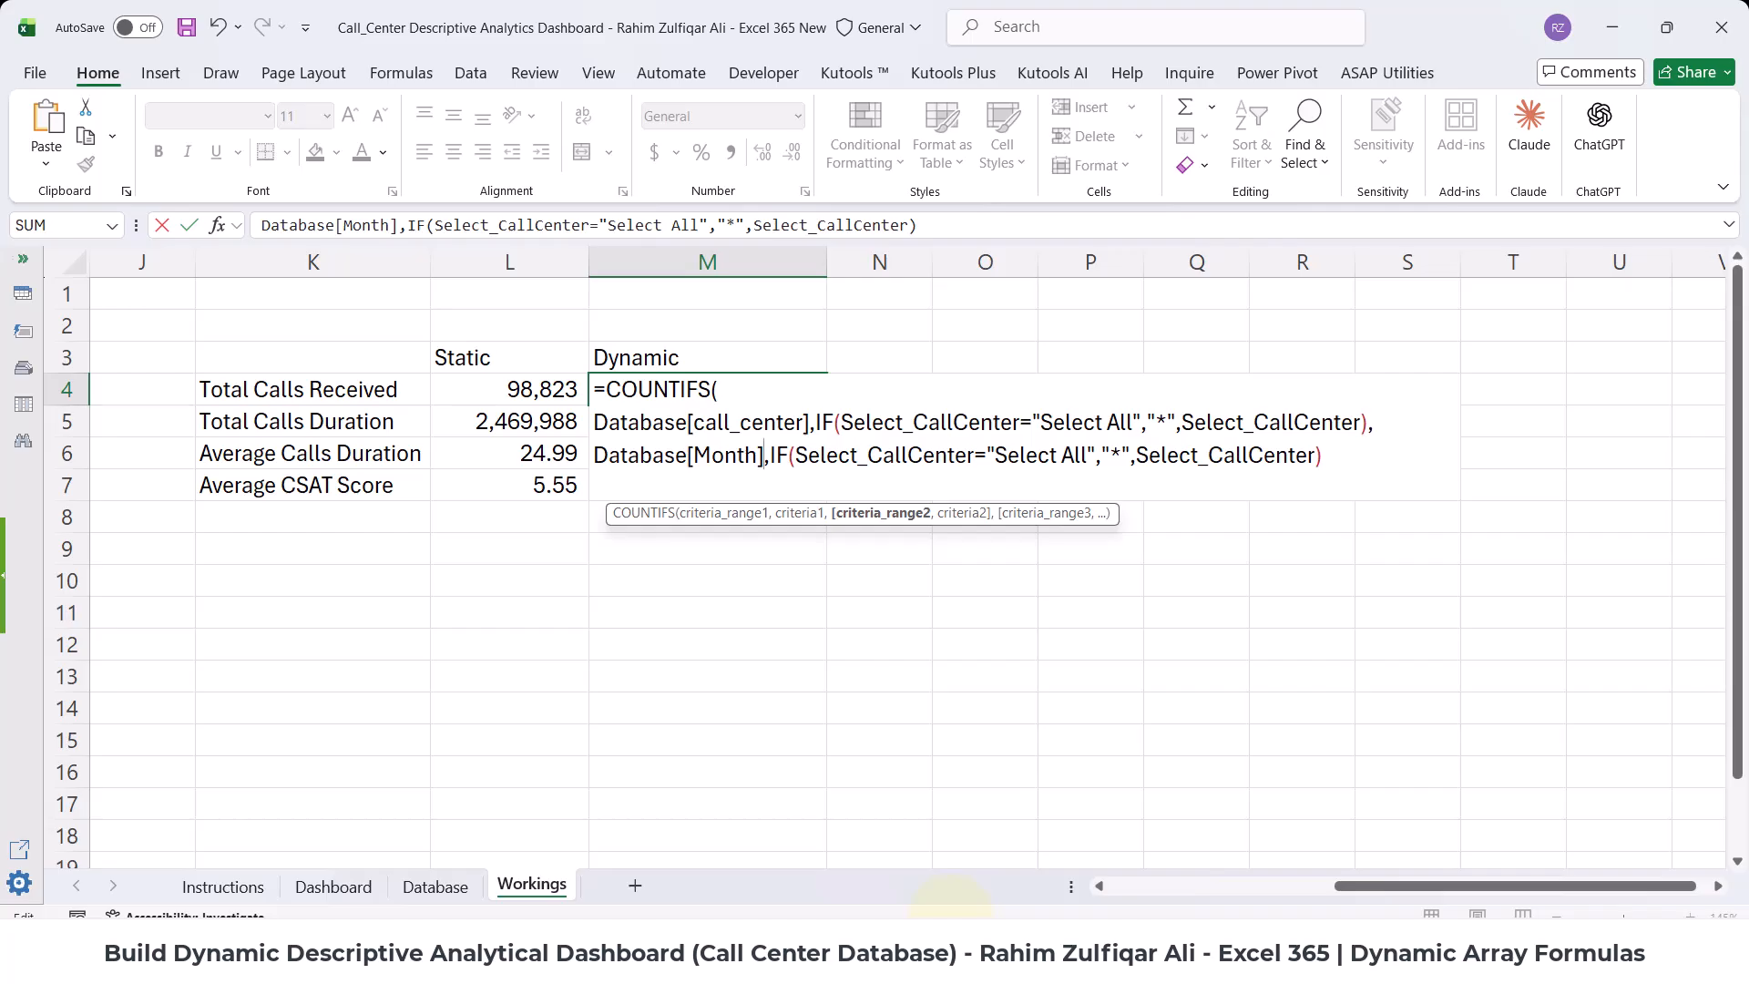
# - In the Database[Month] pair of M4's COUNTIFS formula, change the IF logical test to Select_Months="Select All"
pyautogui.click(973, 453)
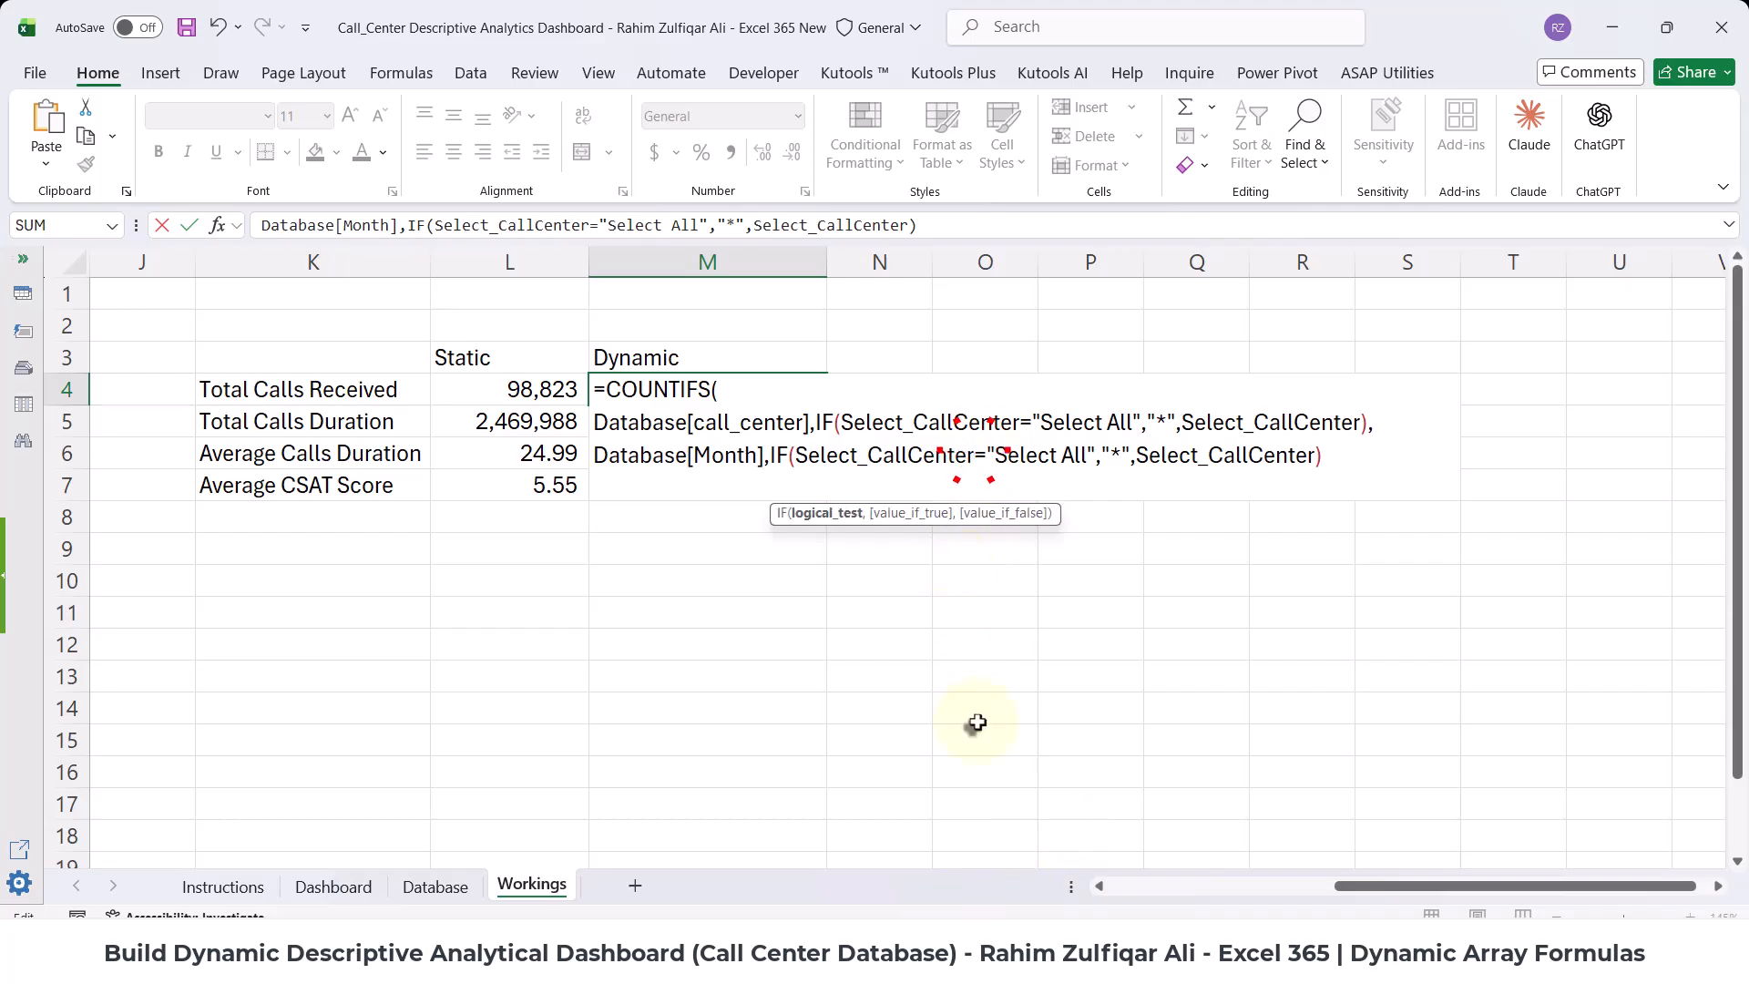
pyautogui.press('Delete')
pyautogui.press('Delete')
pyautogui.press('Delete')
pyautogui.press('BackSpace')
pyautogui.press('BackSpace')
pyautogui.press('BackSpace')
pyautogui.press('BackSpace')
pyautogui.press('BackSpace')
pyautogui.press('BackSpace')
pyautogui.press('BackSpace')
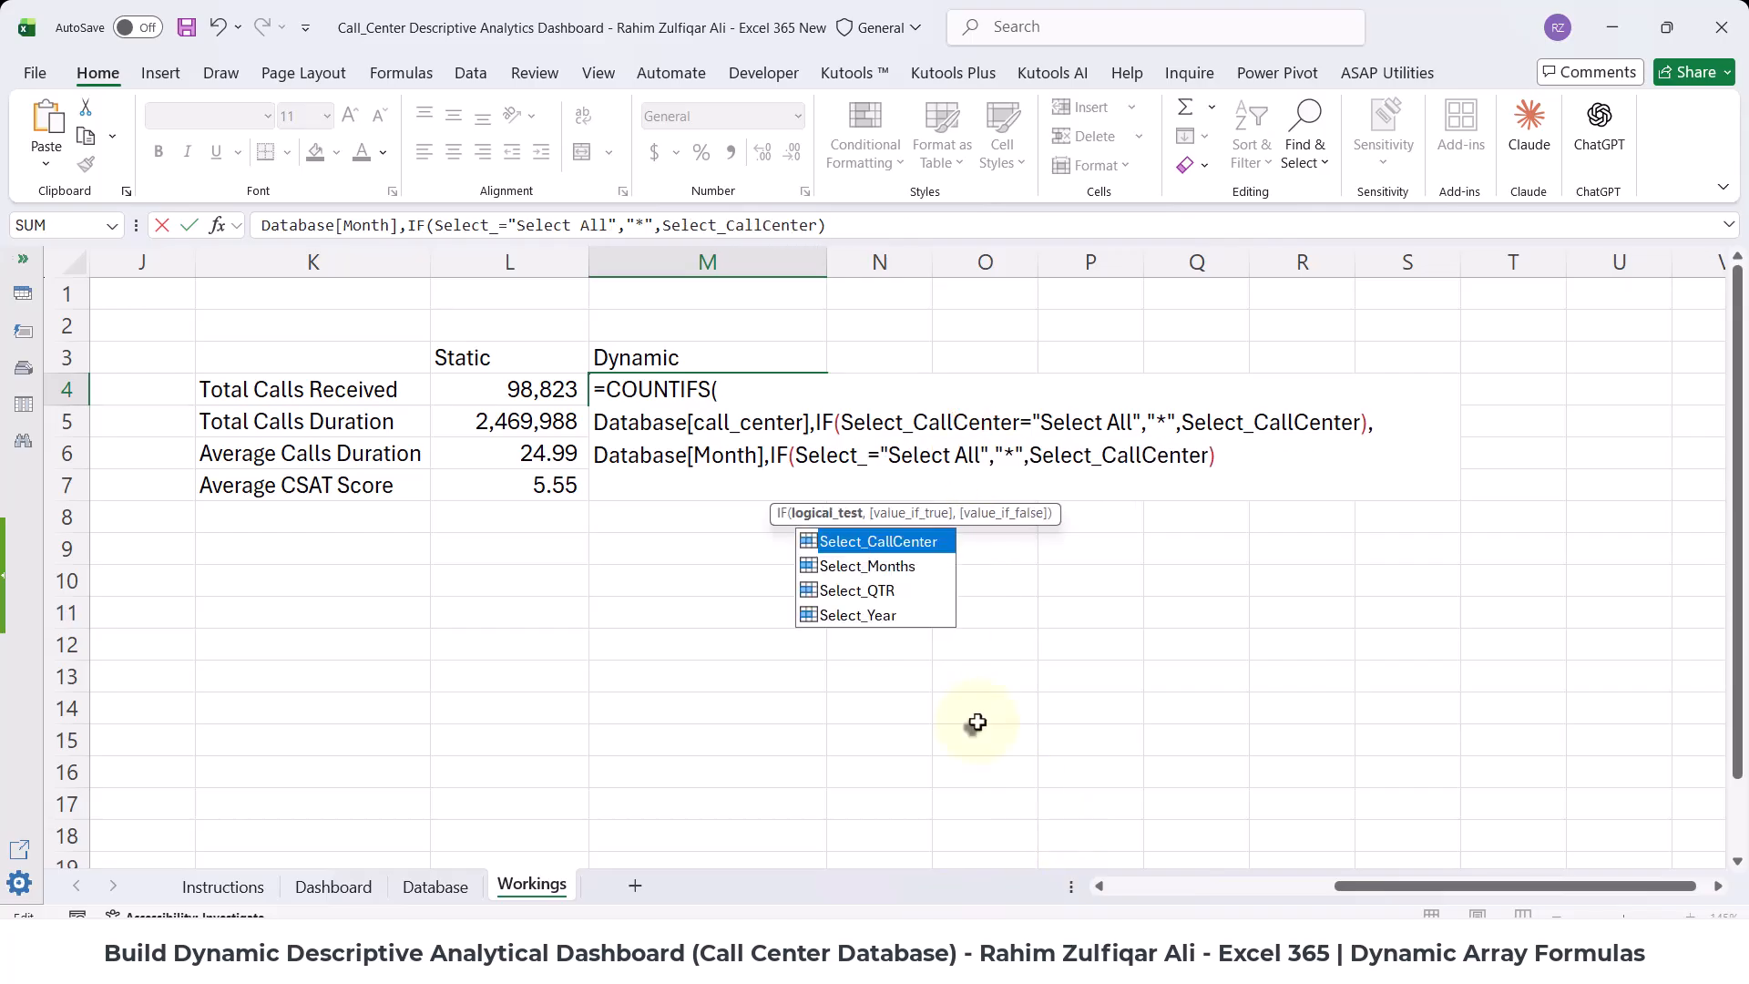
pyautogui.press('Down')
pyautogui.press('Tab')
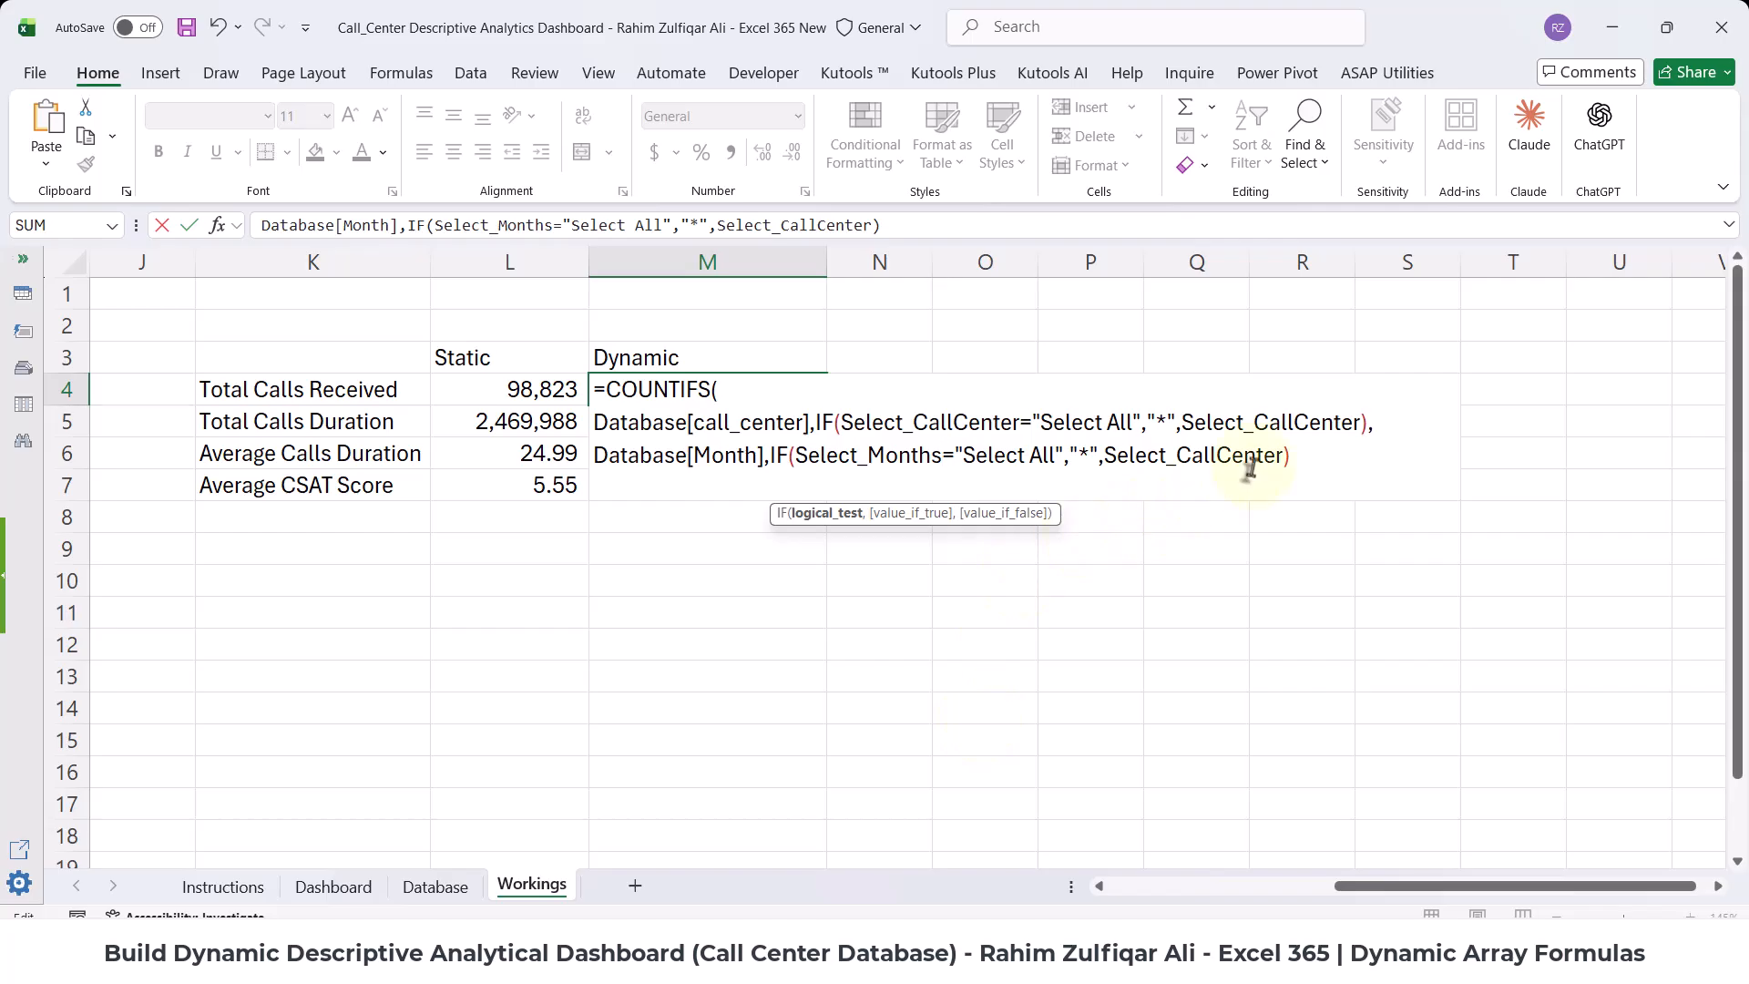
# - Change the Month pair's value-if-false argument to Select_Months, close the COUNTIFS parenthesis and commit the formula in M4
pyautogui.click(1277, 455)
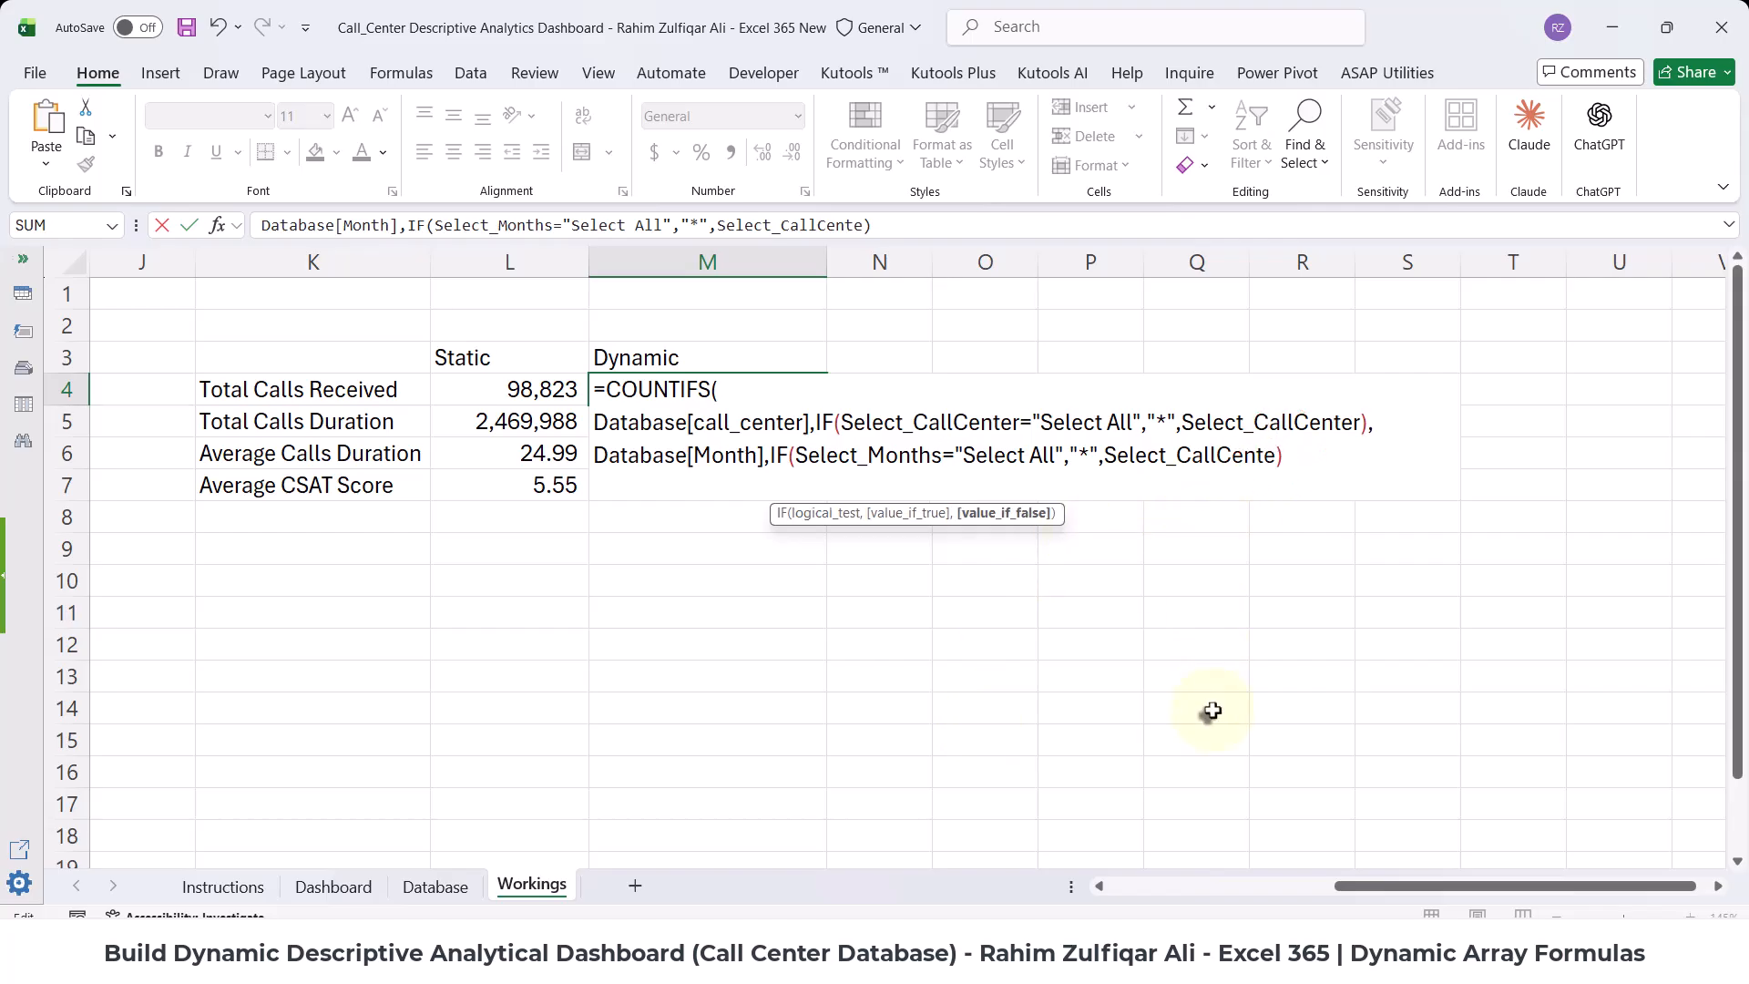
pyautogui.press('BackSpace')
pyautogui.press('BackSpace')
pyautogui.press('BackSpace')
pyautogui.press('BackSpace')
pyautogui.press('BackSpace')
pyautogui.press('BackSpace')
pyautogui.press('BackSpace')
pyautogui.press('BackSpace')
pyautogui.press('BackSpace')
pyautogui.press('Down')
pyautogui.press('Tab')
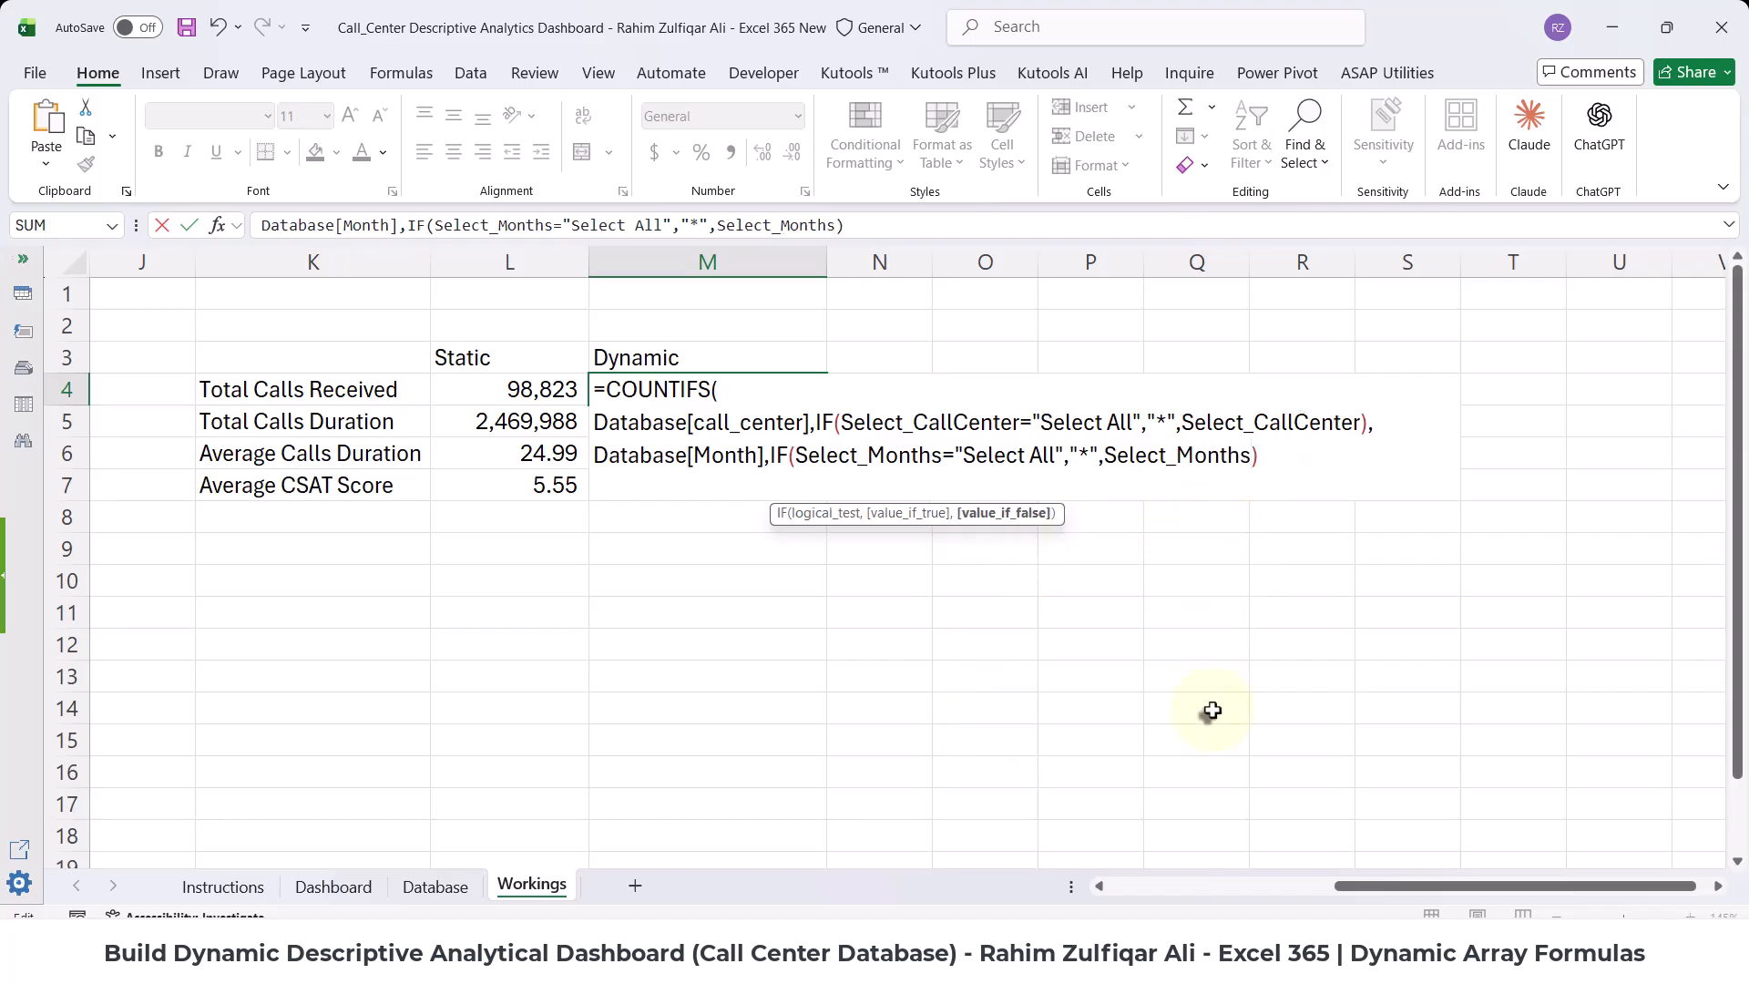
pyautogui.press('Right')
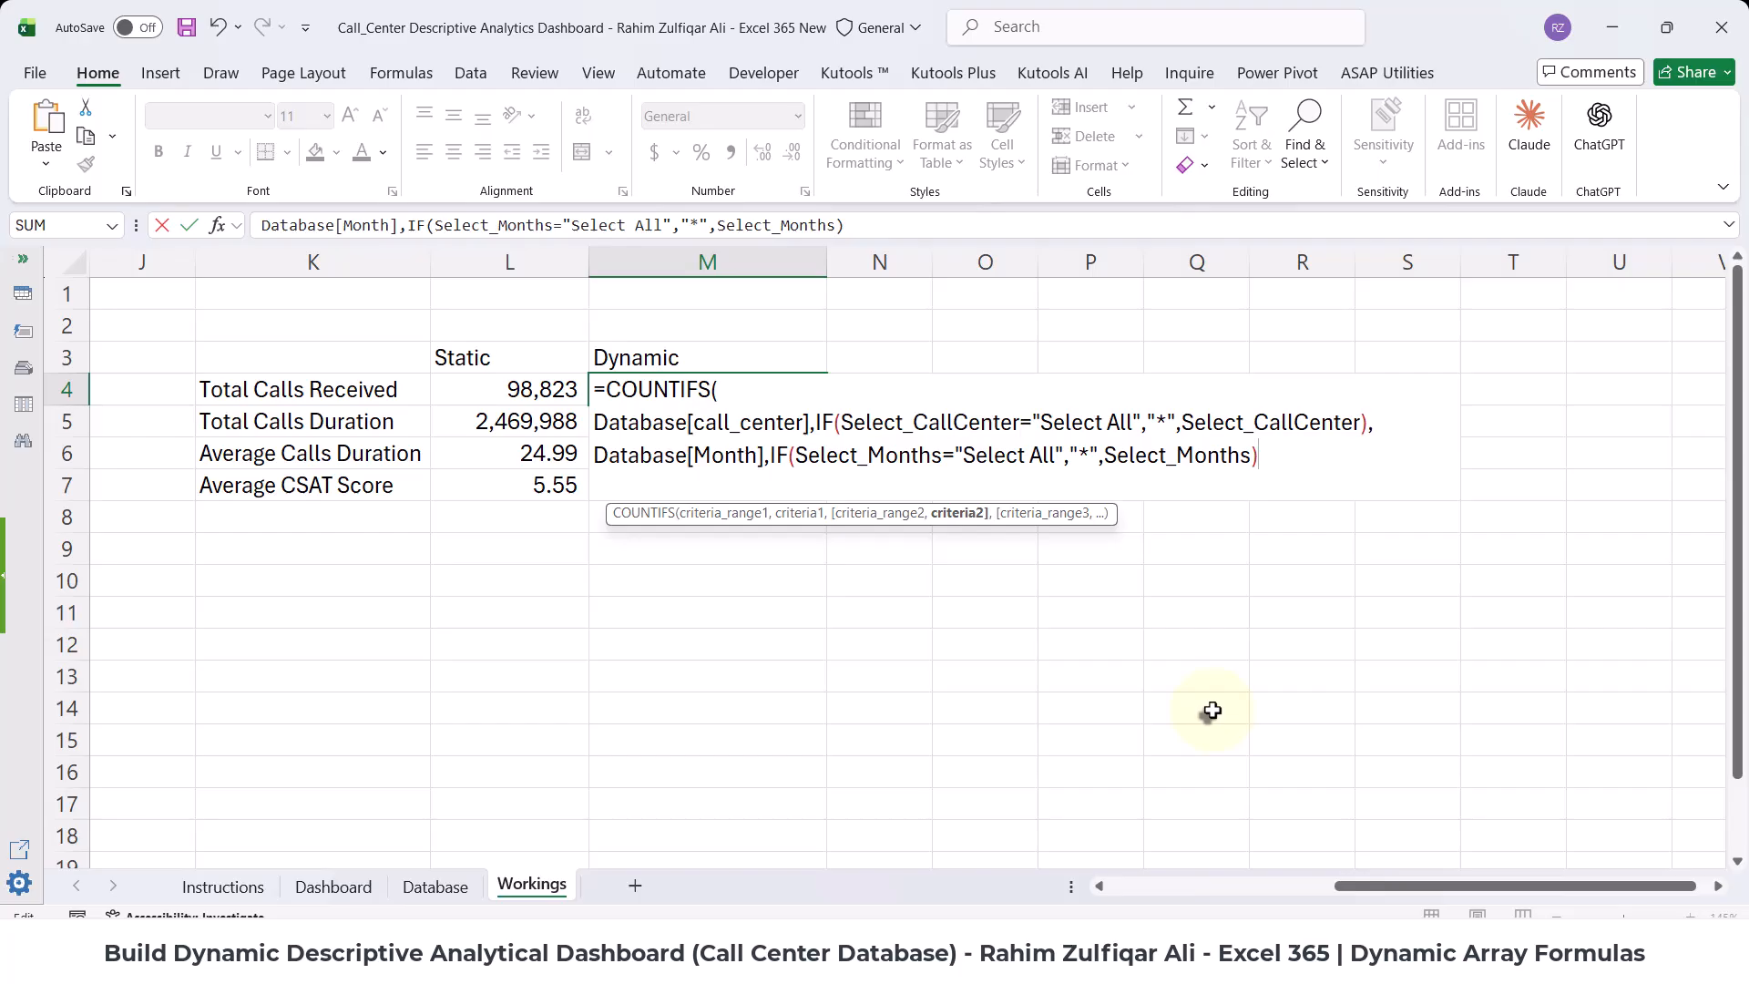
pyautogui.write(')')
pyautogui.press('Return')
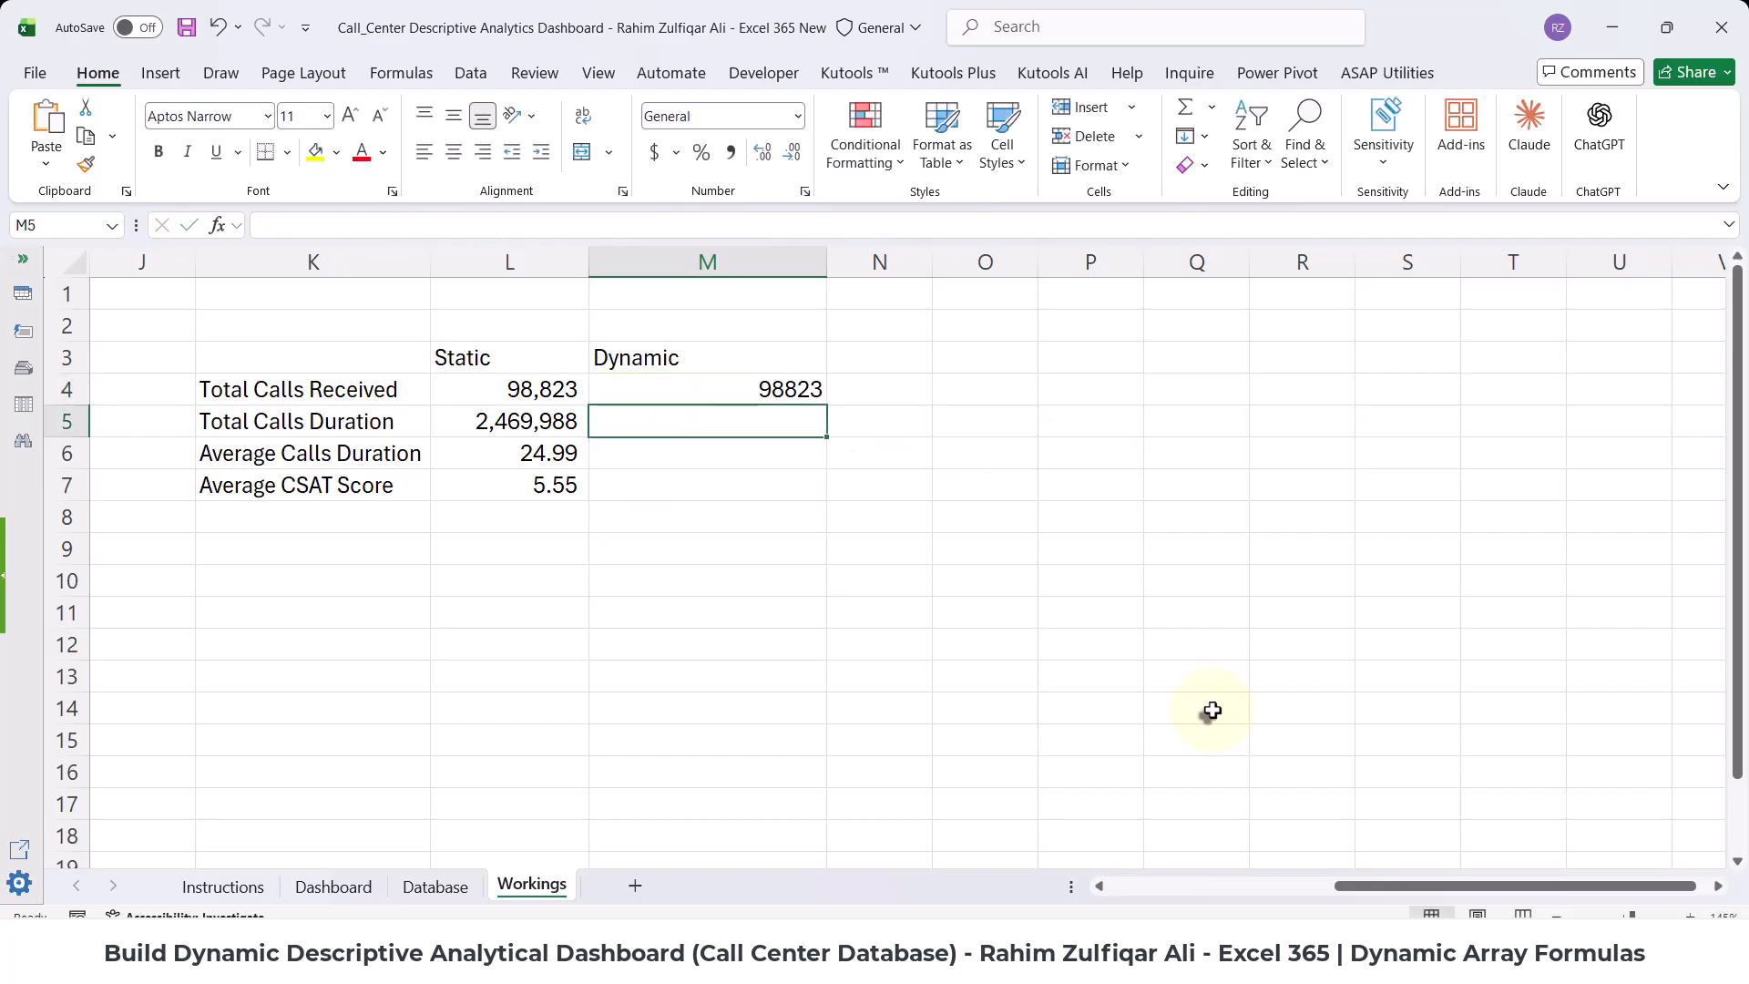
# - Set the Dashboard's month filter to January and check the dynamic Total Calls Received and its formula in Workings M4
pyautogui.click(334, 886)
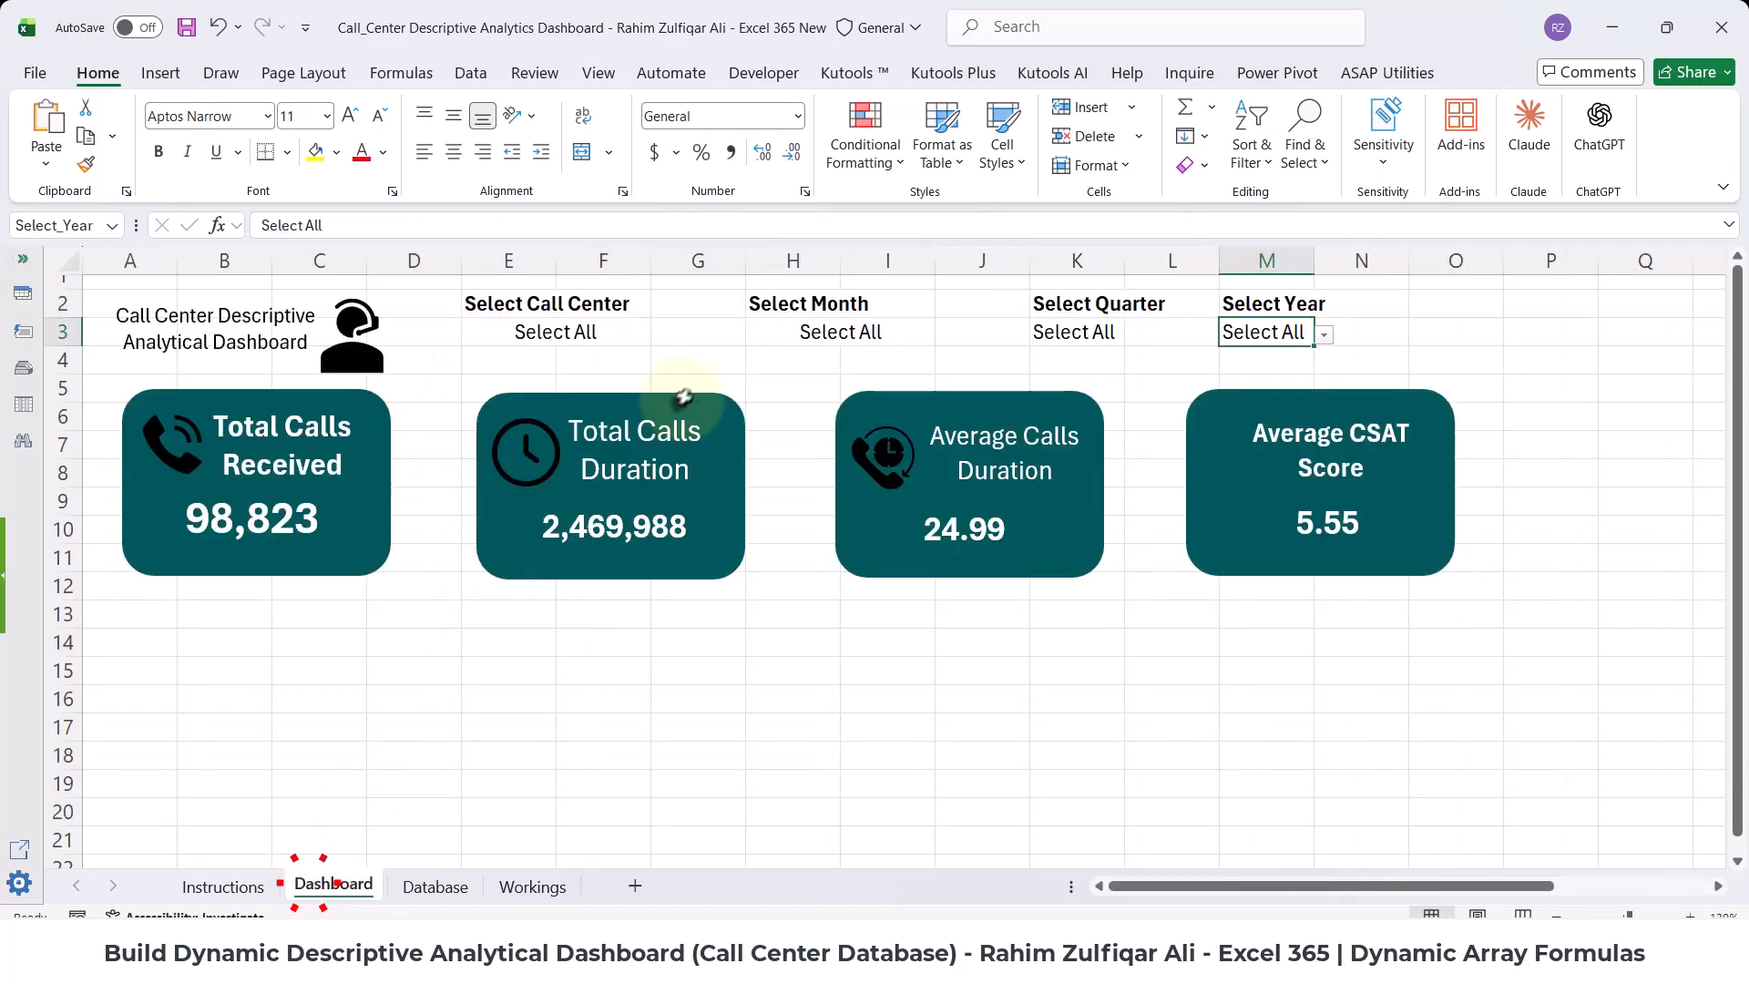
pyautogui.click(820, 331)
pyautogui.click(943, 334)
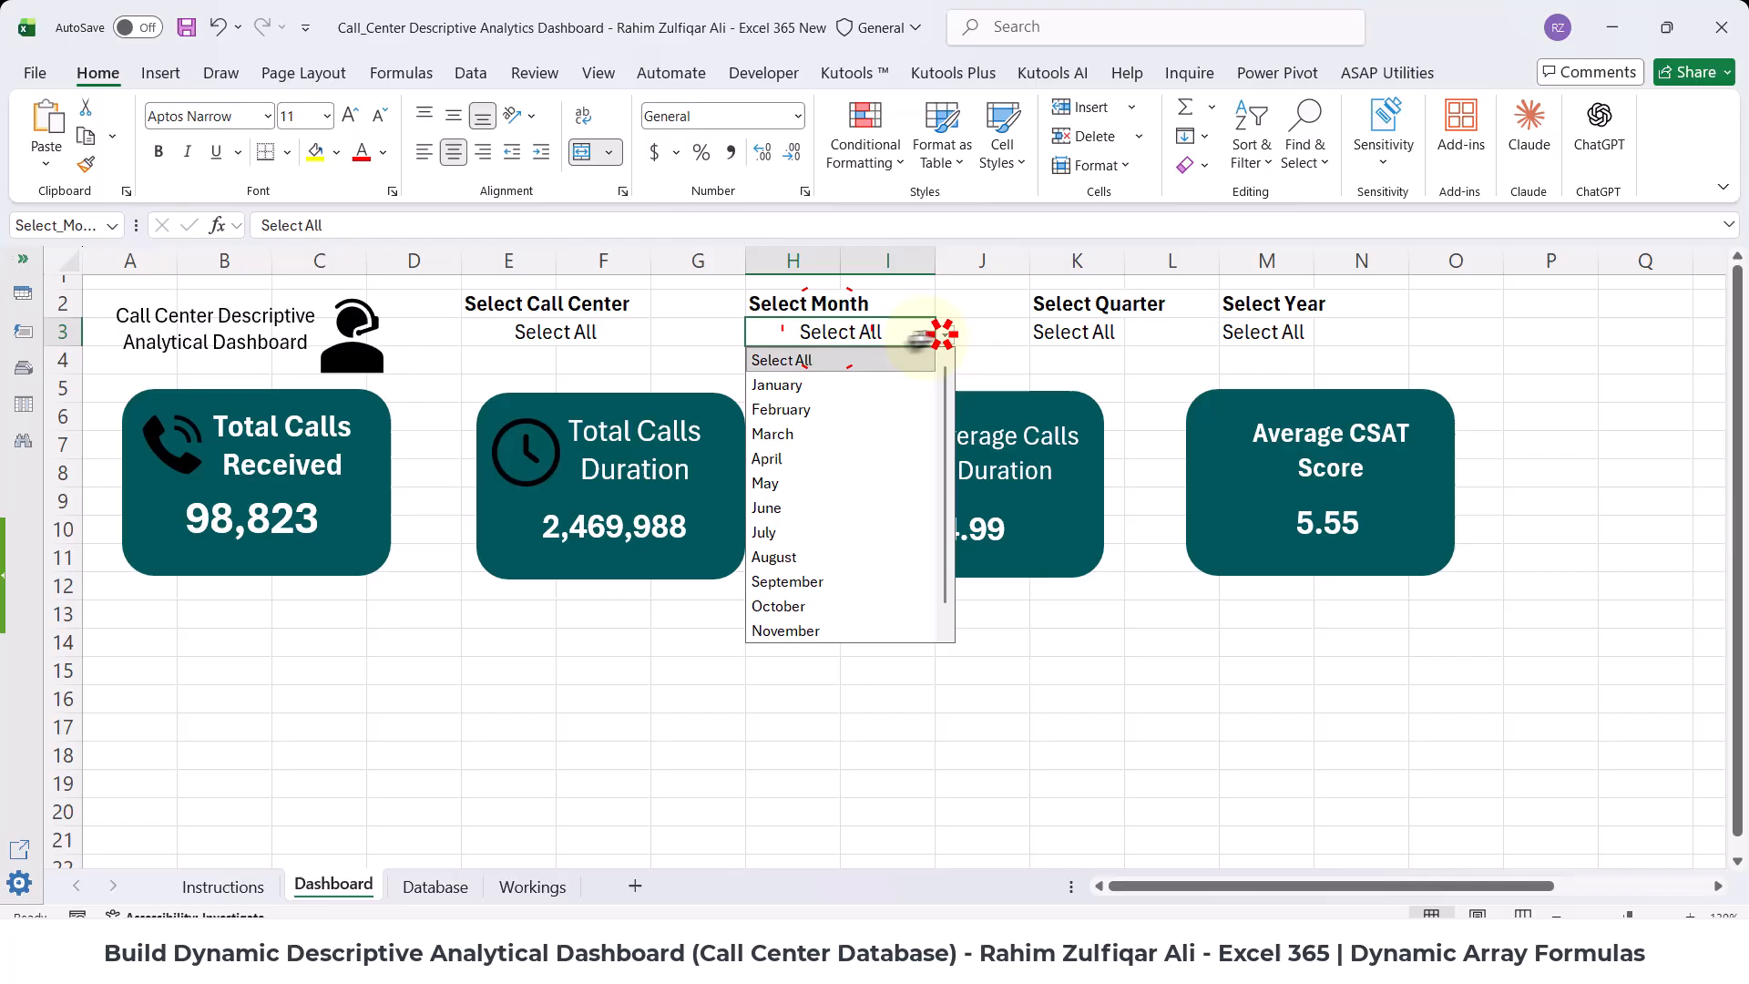
pyautogui.click(801, 386)
pyautogui.click(533, 887)
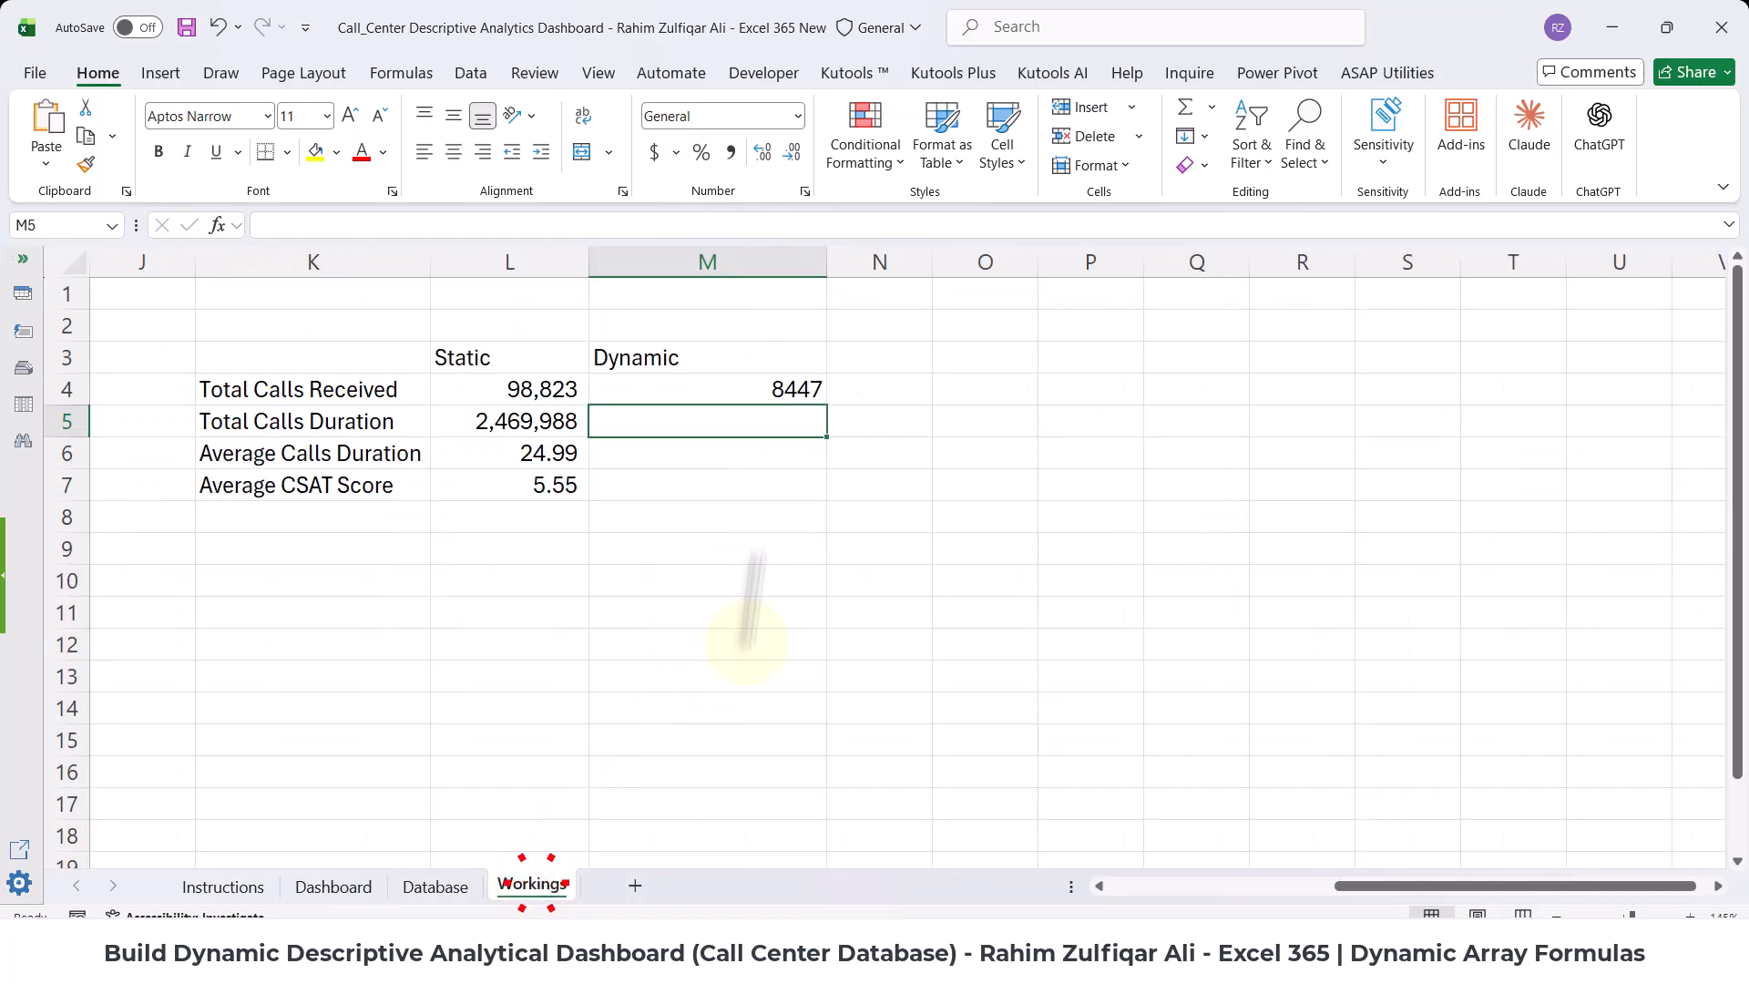
pyautogui.click(726, 386)
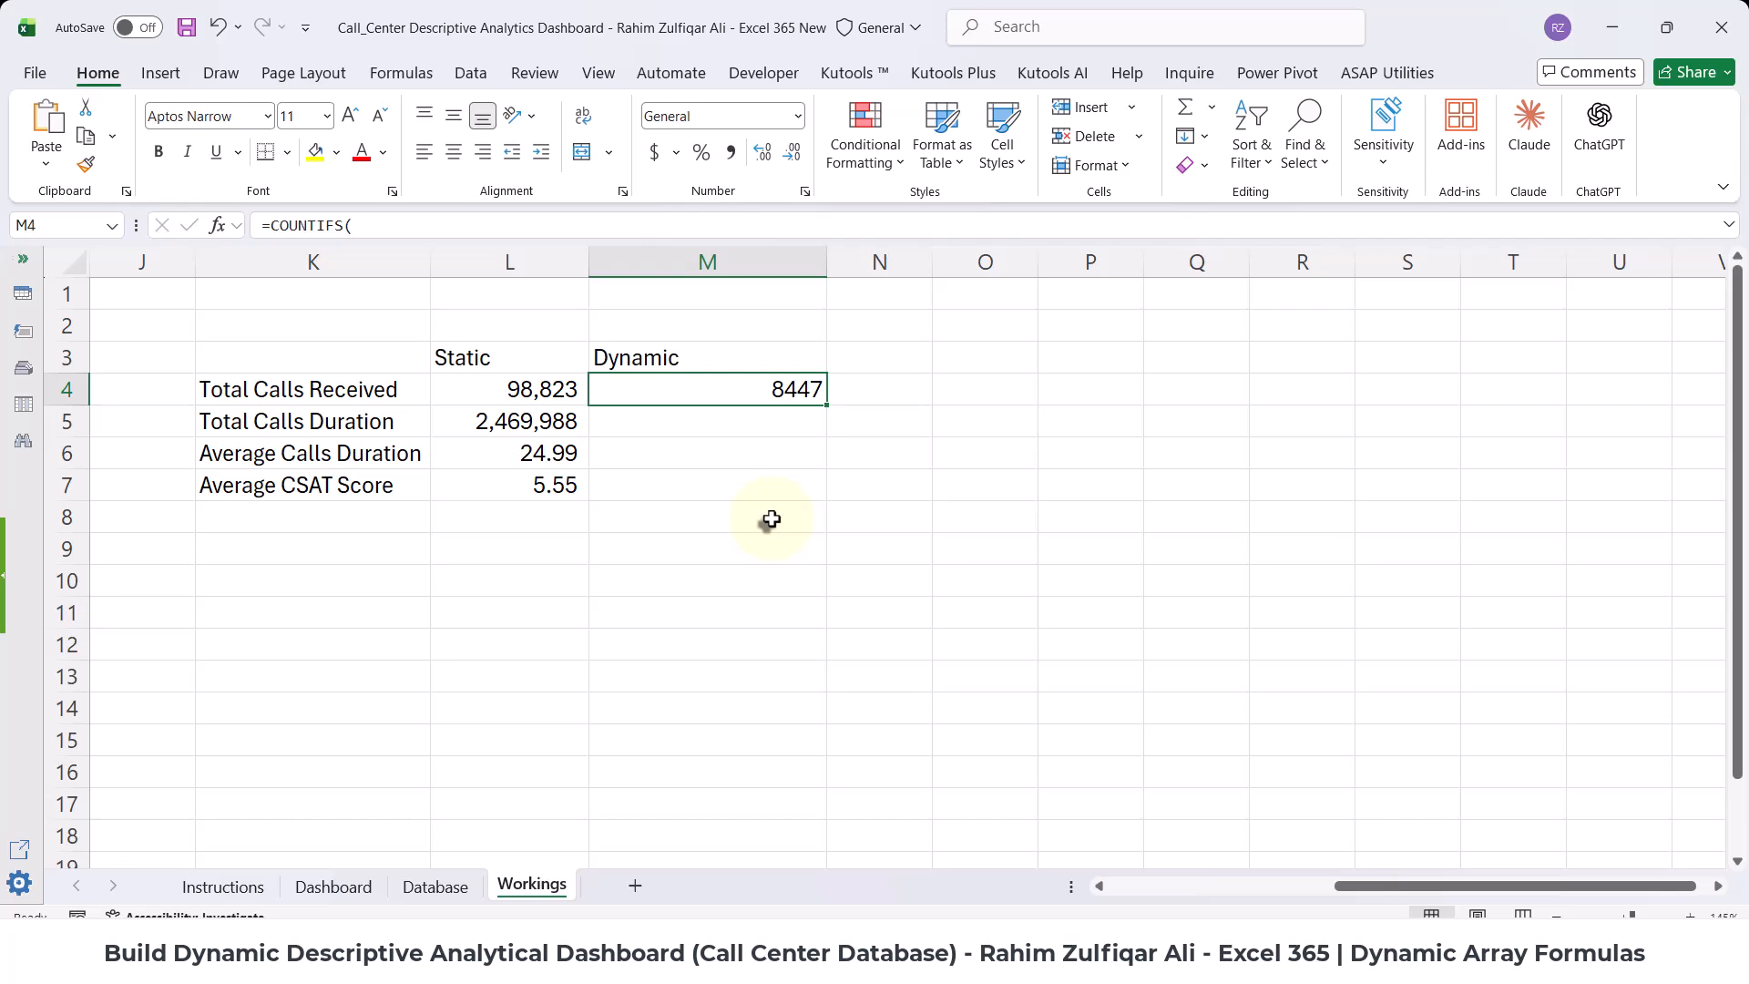
pyautogui.doubleClick(782, 388)
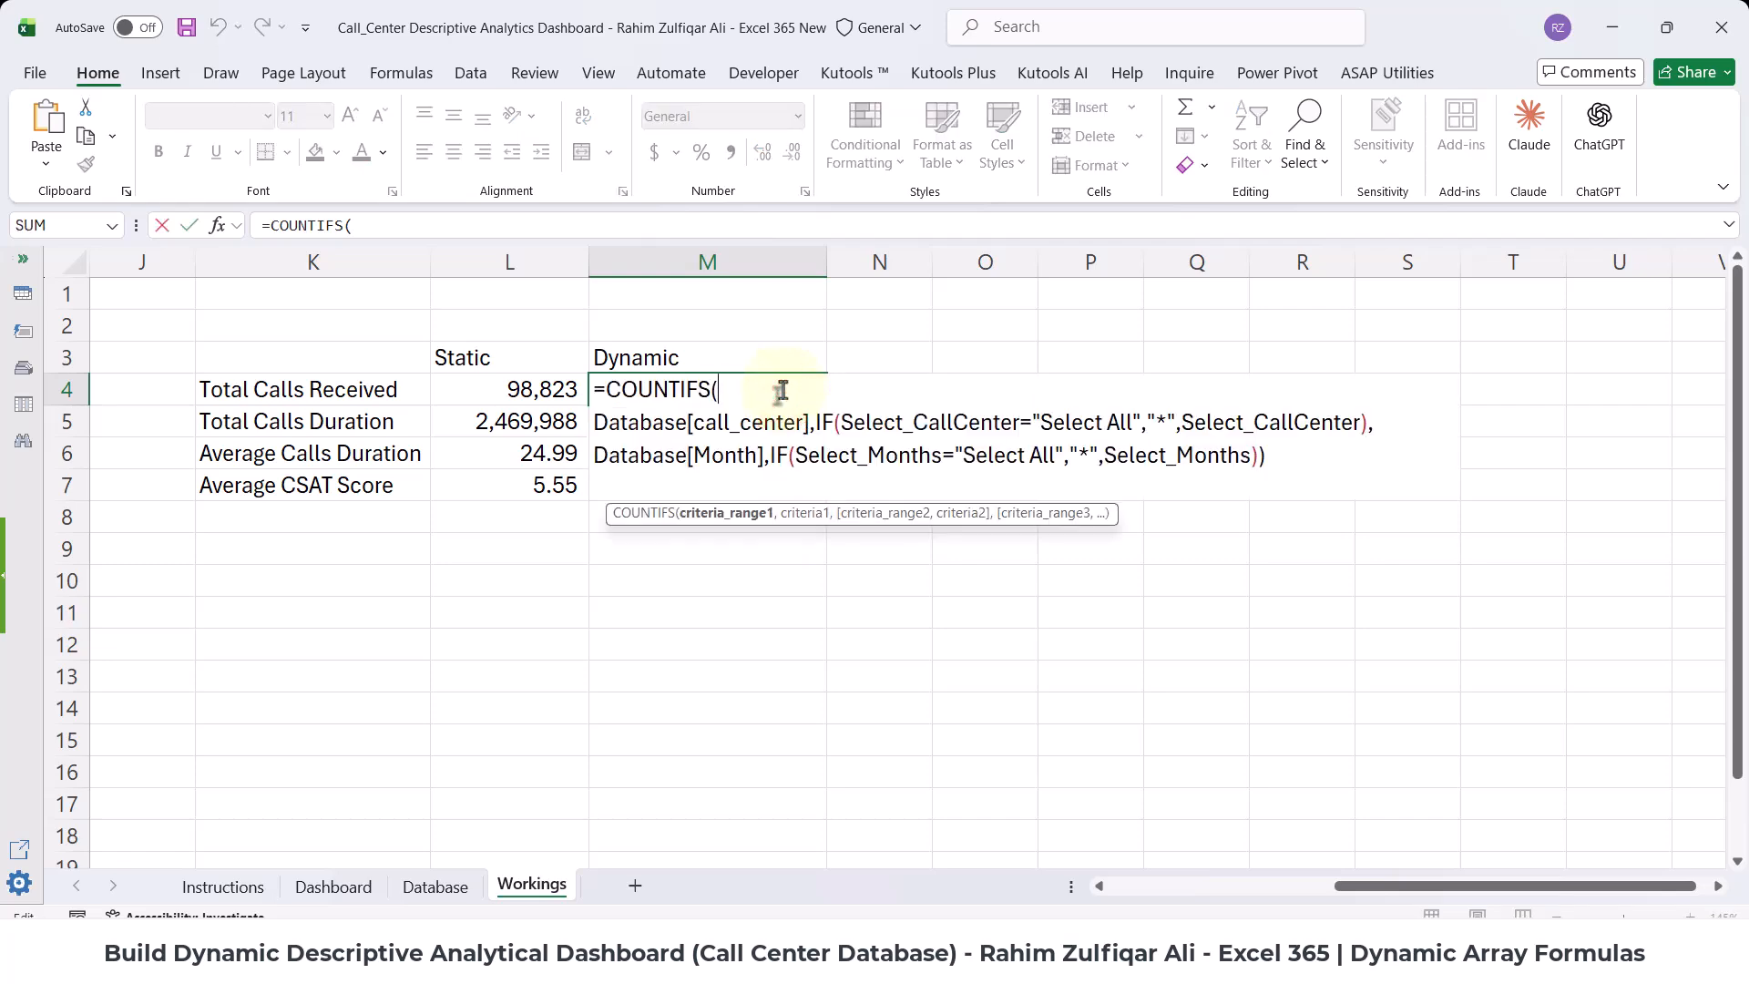
pyautogui.press('Escape')
# - Reset the Dashboard's month filter to Select All
pyautogui.click(335, 885)
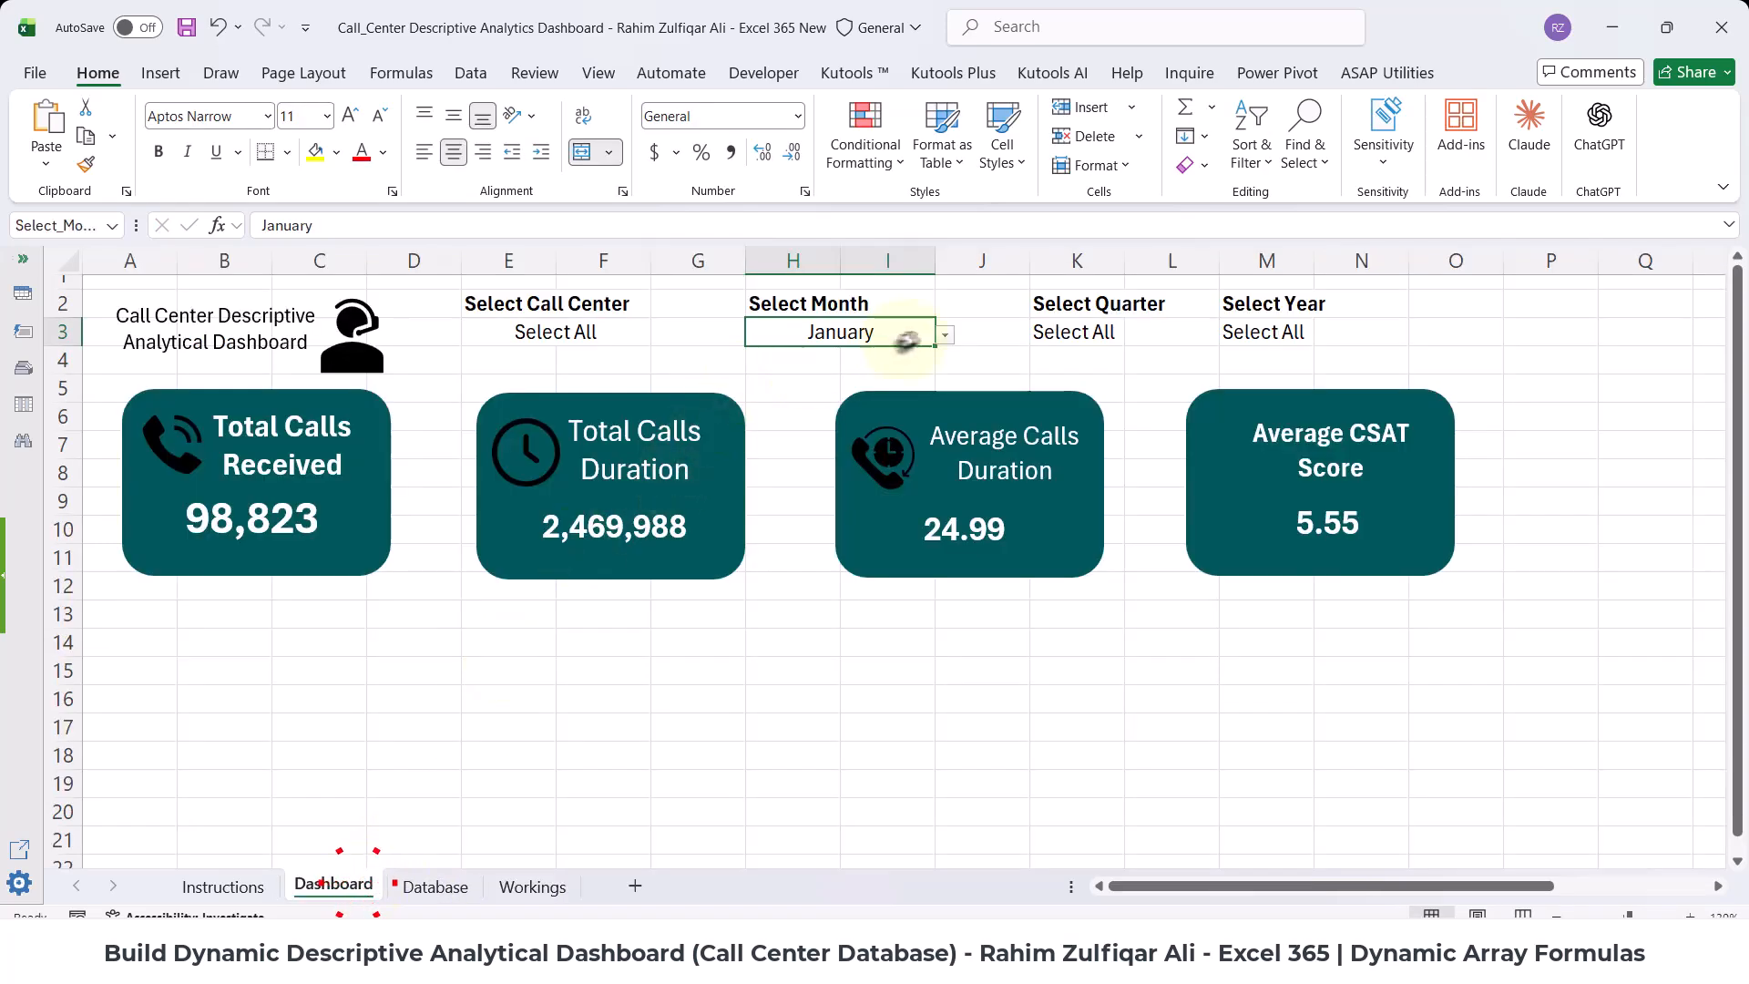
pyautogui.click(944, 335)
pyautogui.click(888, 356)
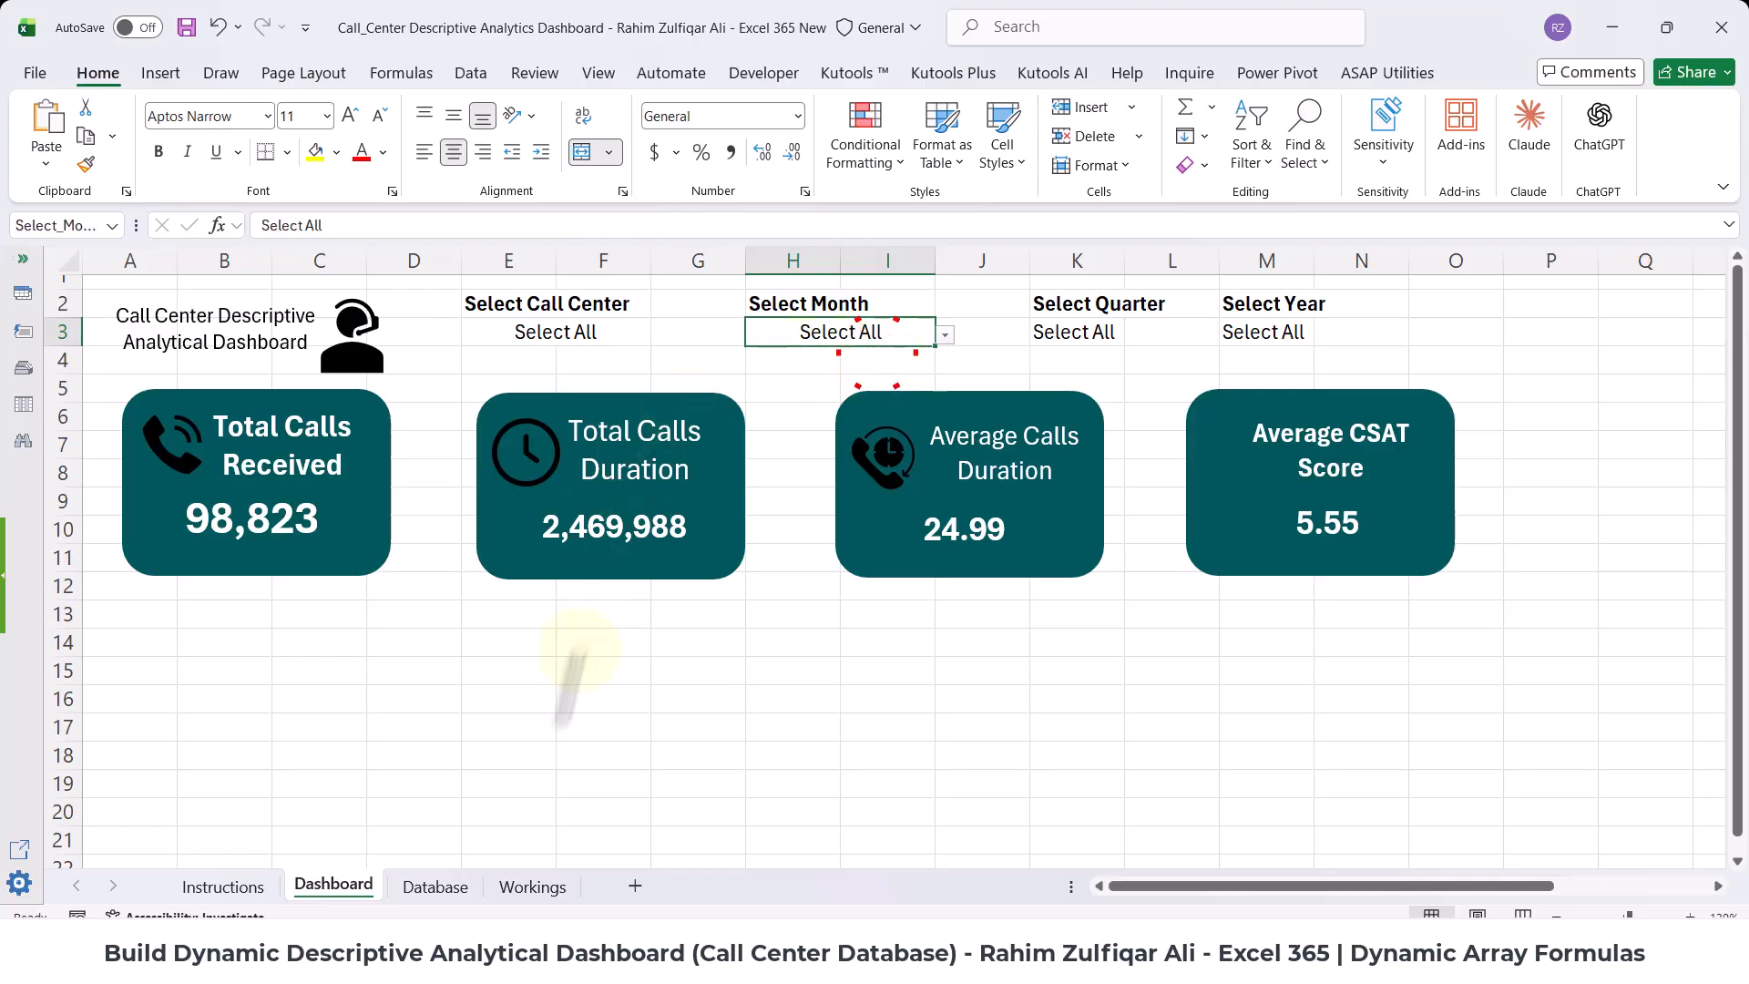
# - Reopen M4's COUNTIFS formula in Workings for a third criteria pair and add a copy of the call_center pair on a new line
pyautogui.click(535, 888)
pyautogui.doubleClick(756, 392)
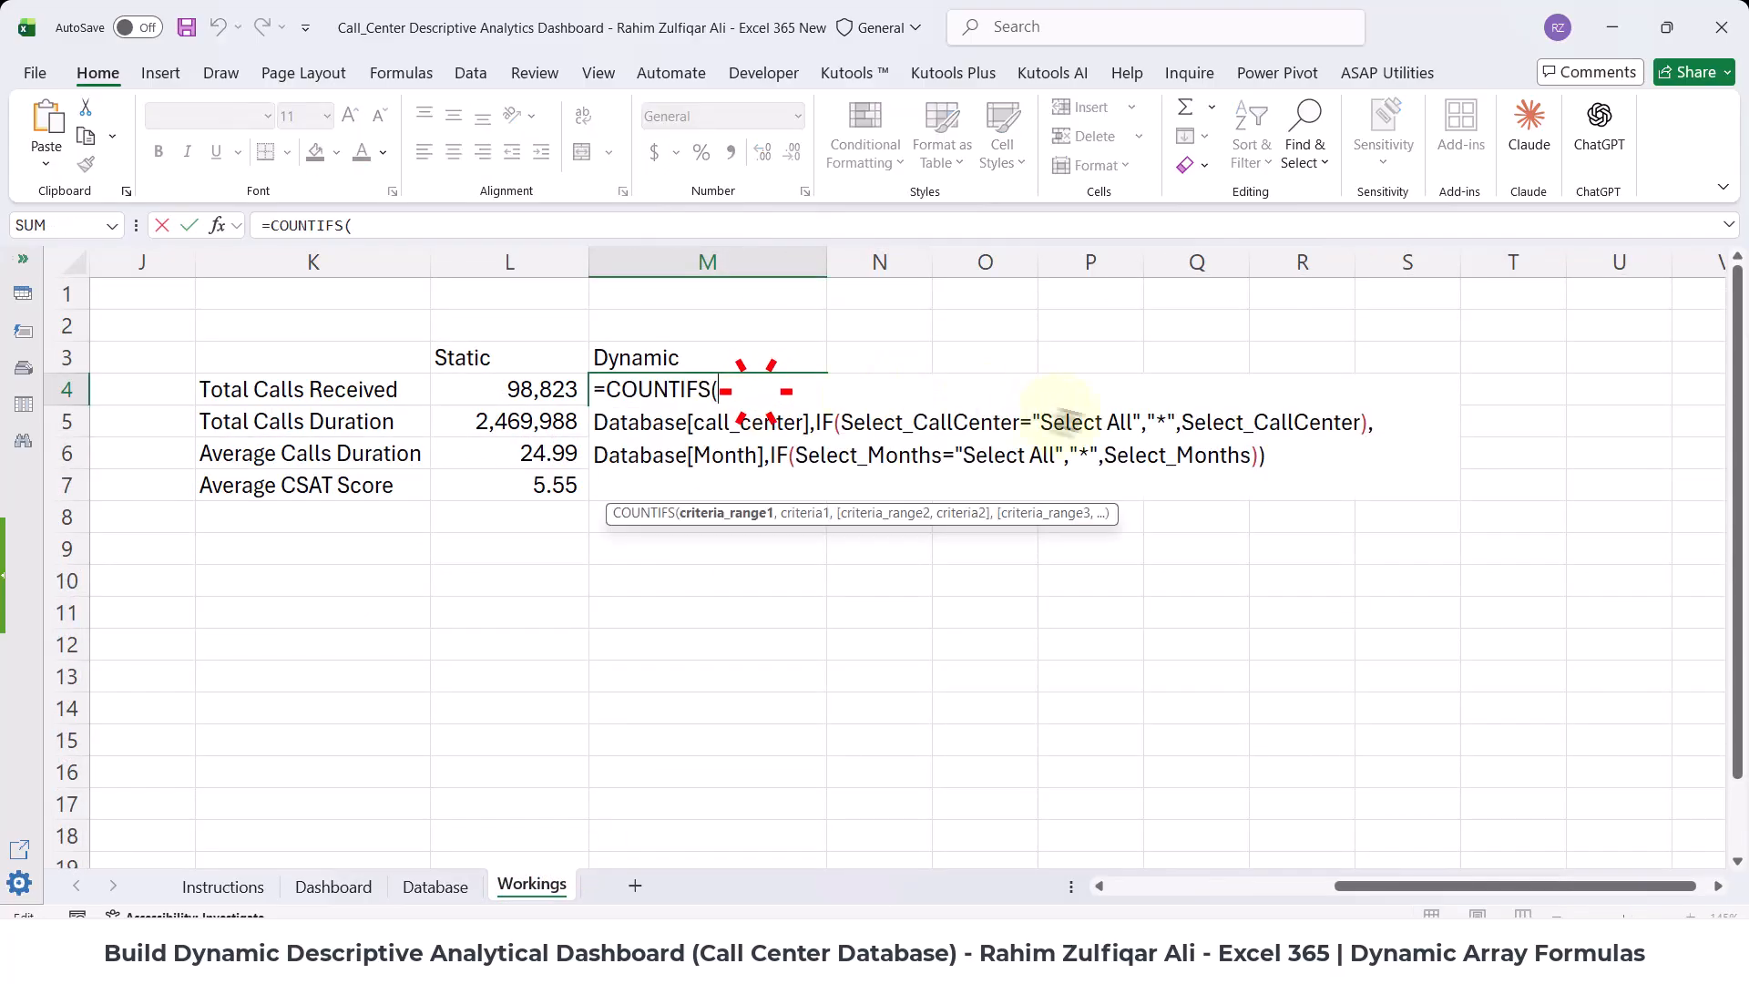
pyautogui.click(1297, 452)
pyautogui.press('BackSpace')
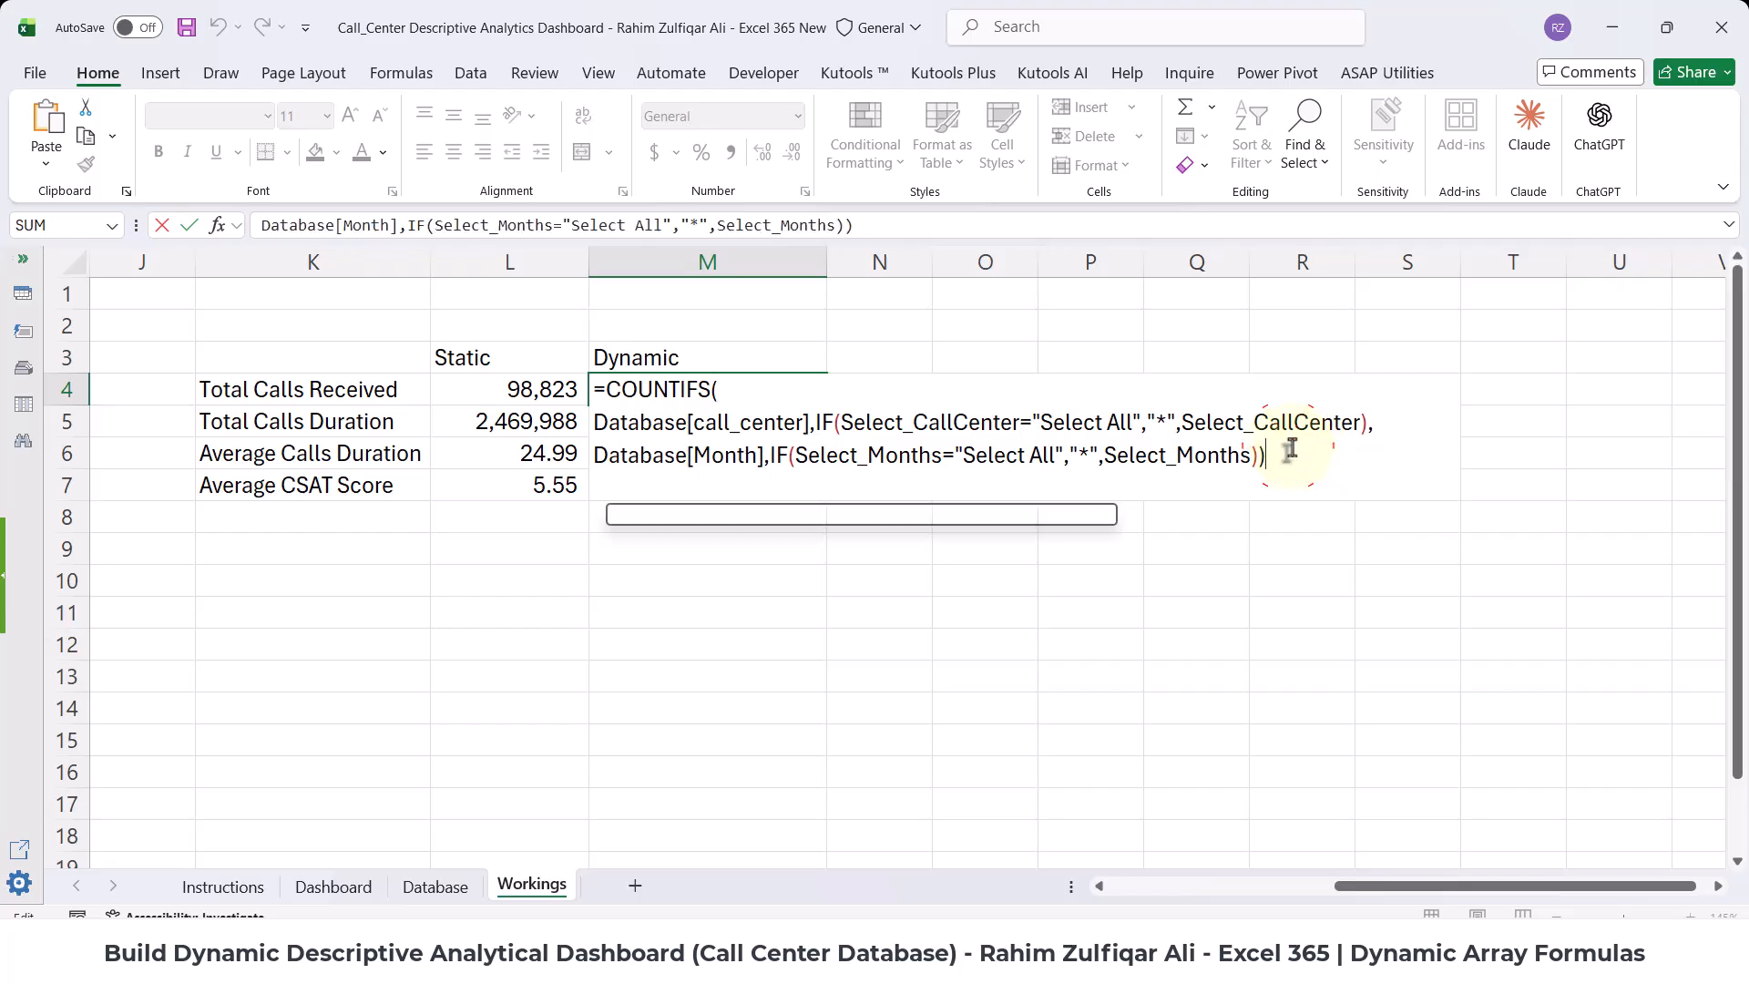
pyautogui.write(',')
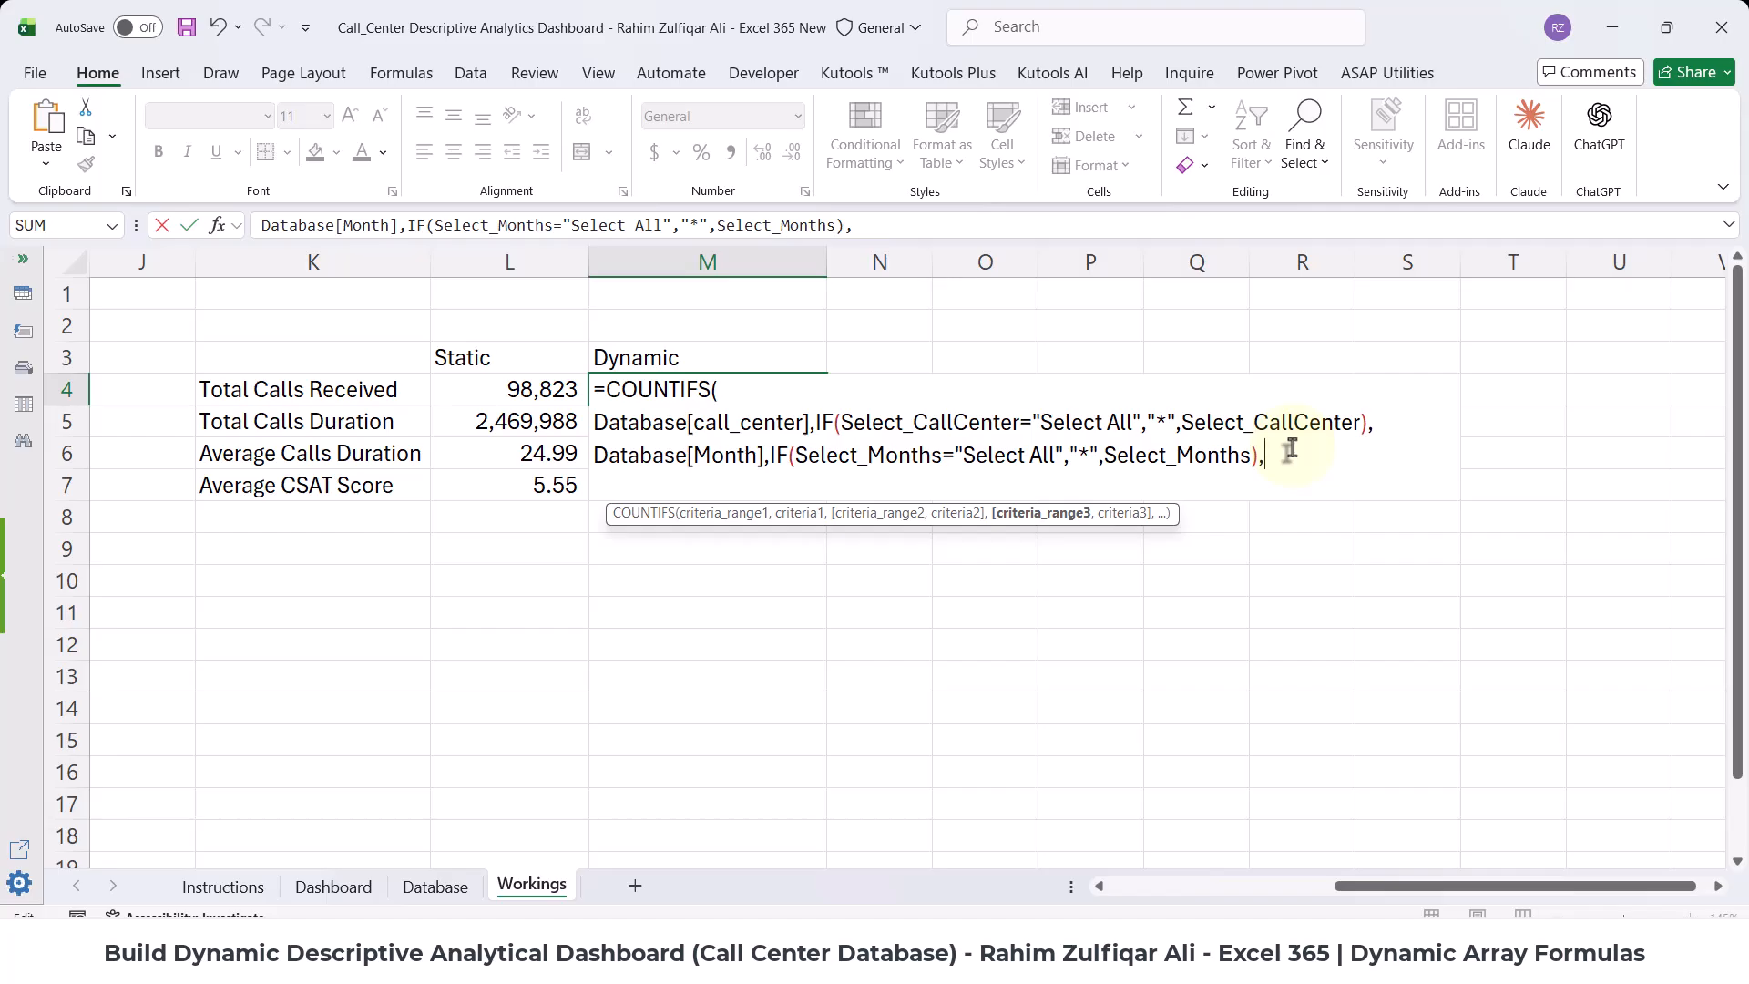
pyautogui.hotkey('alt', 'Return')
pyautogui.write('Database[call_center],IF(Select_CallCenter="Select All","*",Select_CallCenter)')
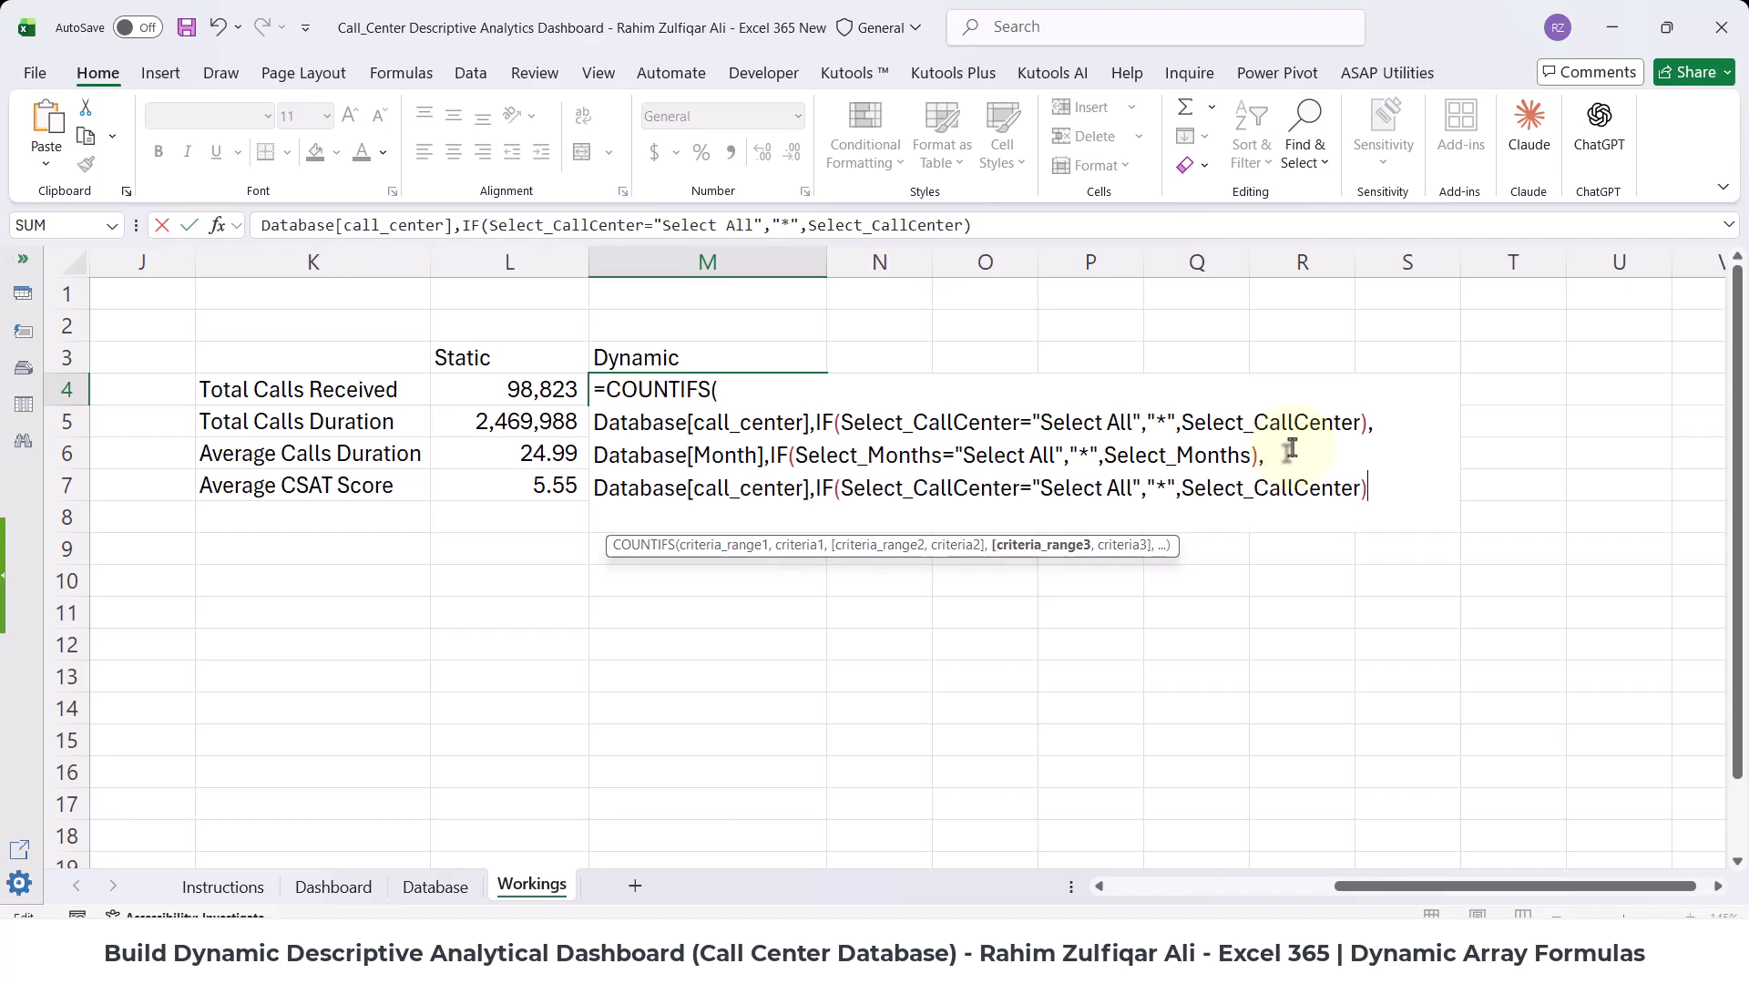
# - Change the criteria range in the copied third pair to Database[Quarter]
pyautogui.click(807, 489)
pyautogui.press('BackSpace')
pyautogui.press('BackSpace')
pyautogui.press('BackSpace')
pyautogui.press('BackSpace')
pyautogui.press('BackSpace')
pyautogui.press('BackSpace')
pyautogui.press('BackSpace')
pyautogui.press('BackSpace')
pyautogui.press('BackSpace')
pyautogui.press('BackSpace')
pyautogui.press('BackSpace')
pyautogui.press('BackSpace')
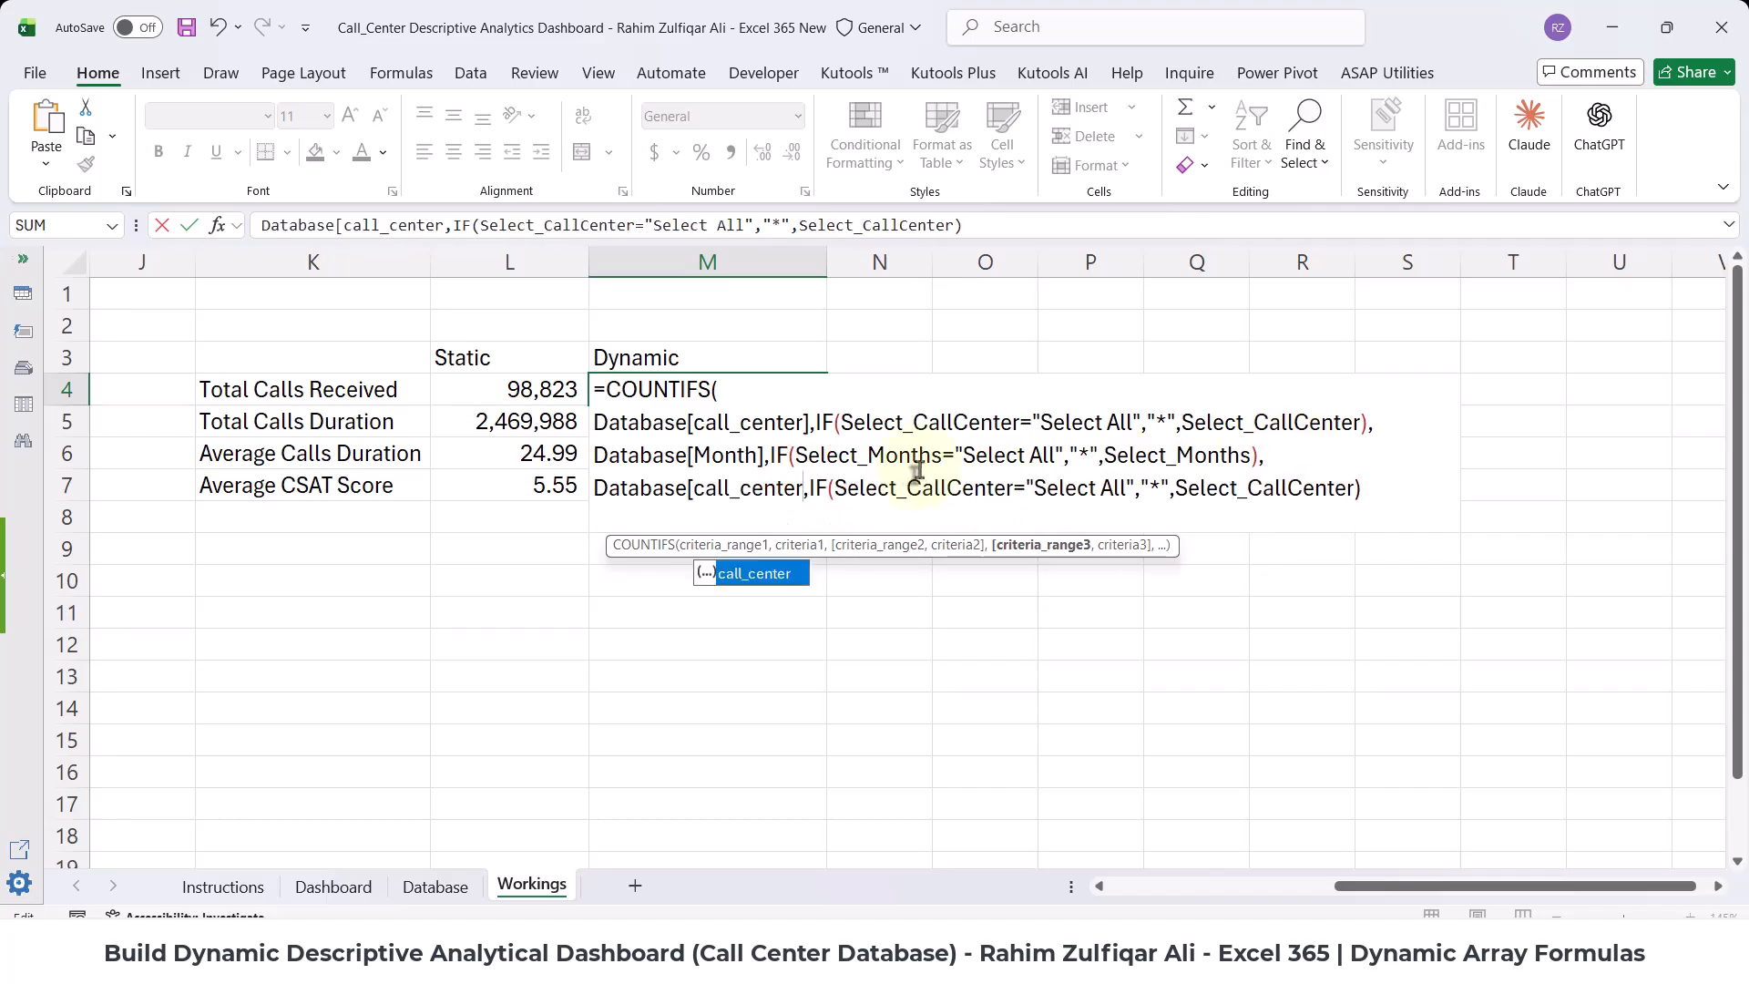
pyautogui.press('Down')
pyautogui.press('Down')
pyautogui.press('Down')
pyautogui.press('Down')
pyautogui.press('Down')
pyautogui.press('Down')
pyautogui.press('Down')
pyautogui.press('Down')
pyautogui.press('Down')
pyautogui.press('Down')
pyautogui.press('Down')
pyautogui.press('Down')
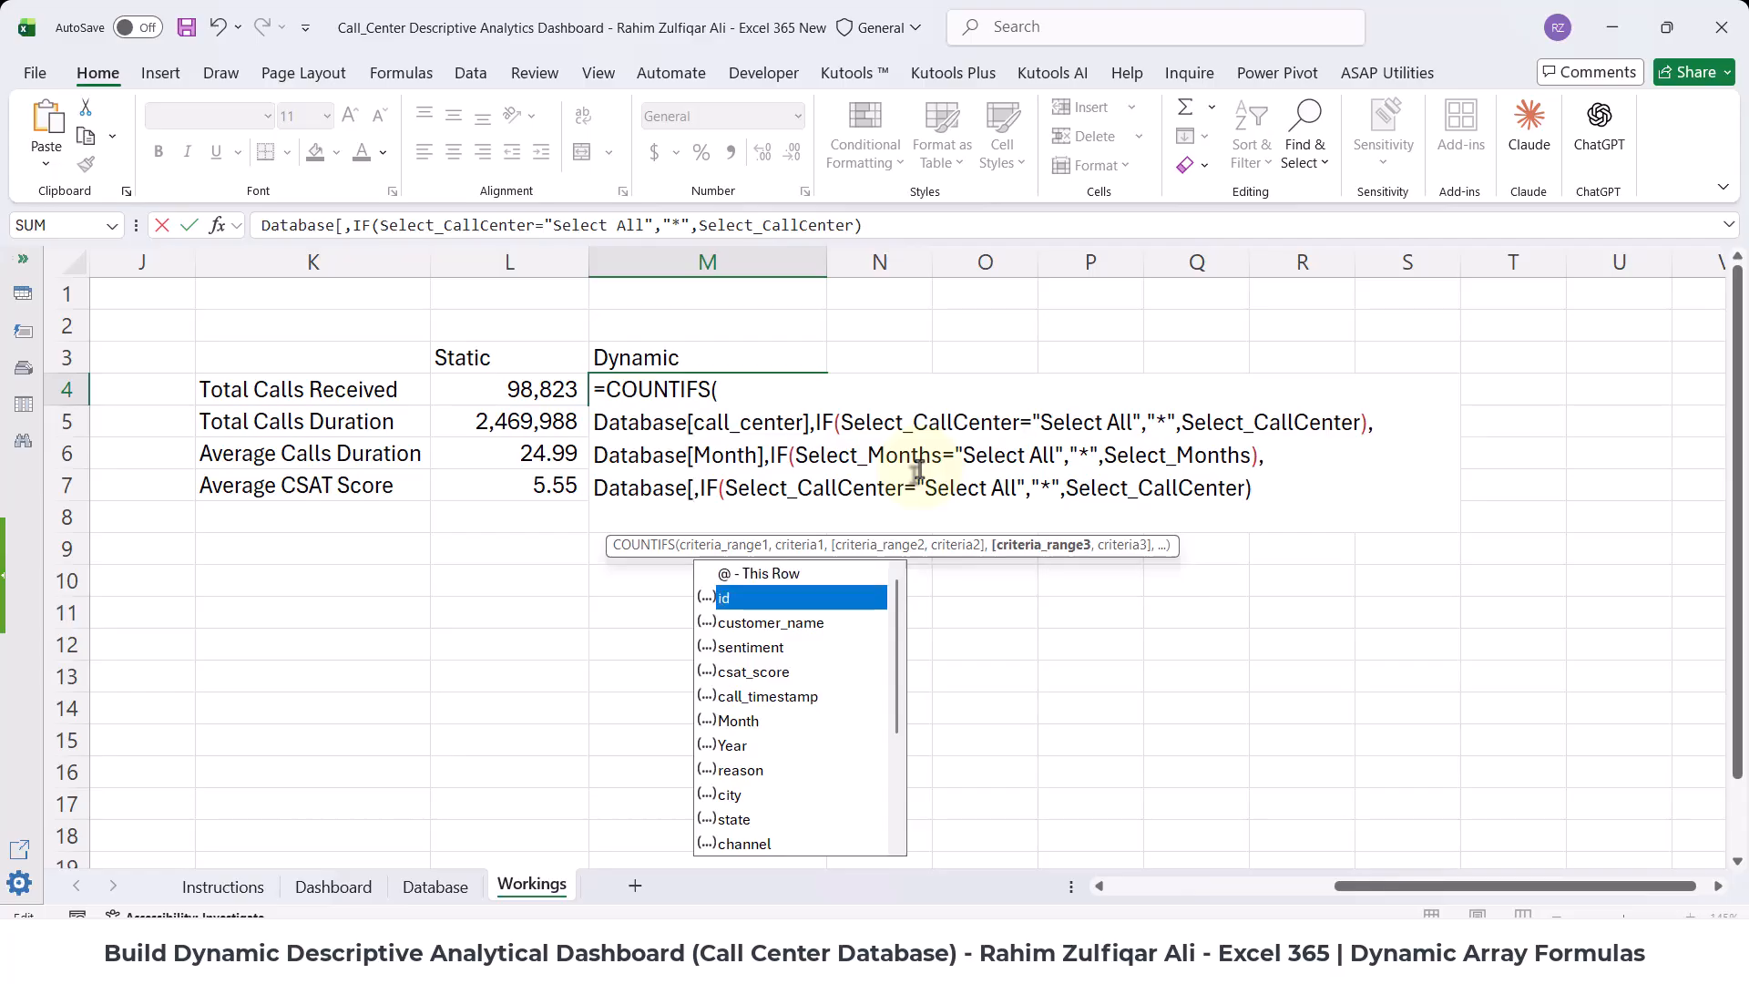
pyautogui.press('Down')
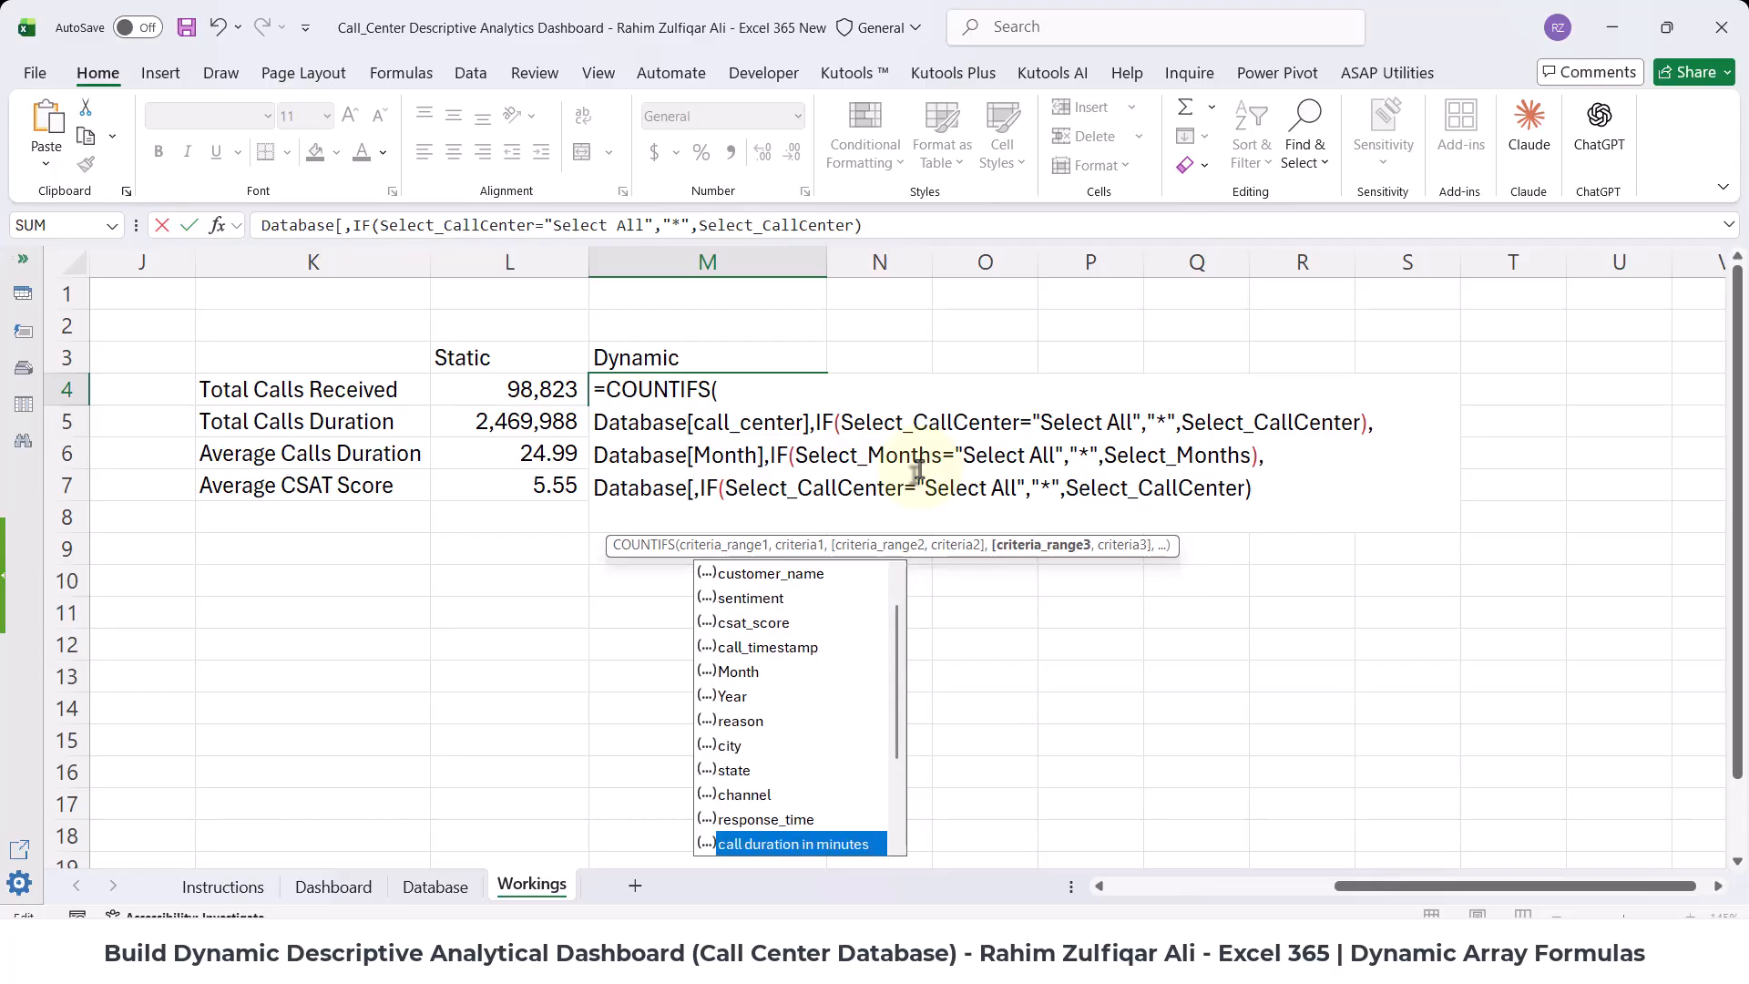
pyautogui.press('Up')
pyautogui.press('Up')
pyautogui.press('Up')
pyautogui.press('Up')
pyautogui.press('Down')
pyautogui.press('Down')
pyautogui.press('Down')
pyautogui.press('Down')
pyautogui.press('Down')
pyautogui.press('Down')
pyautogui.press('Down')
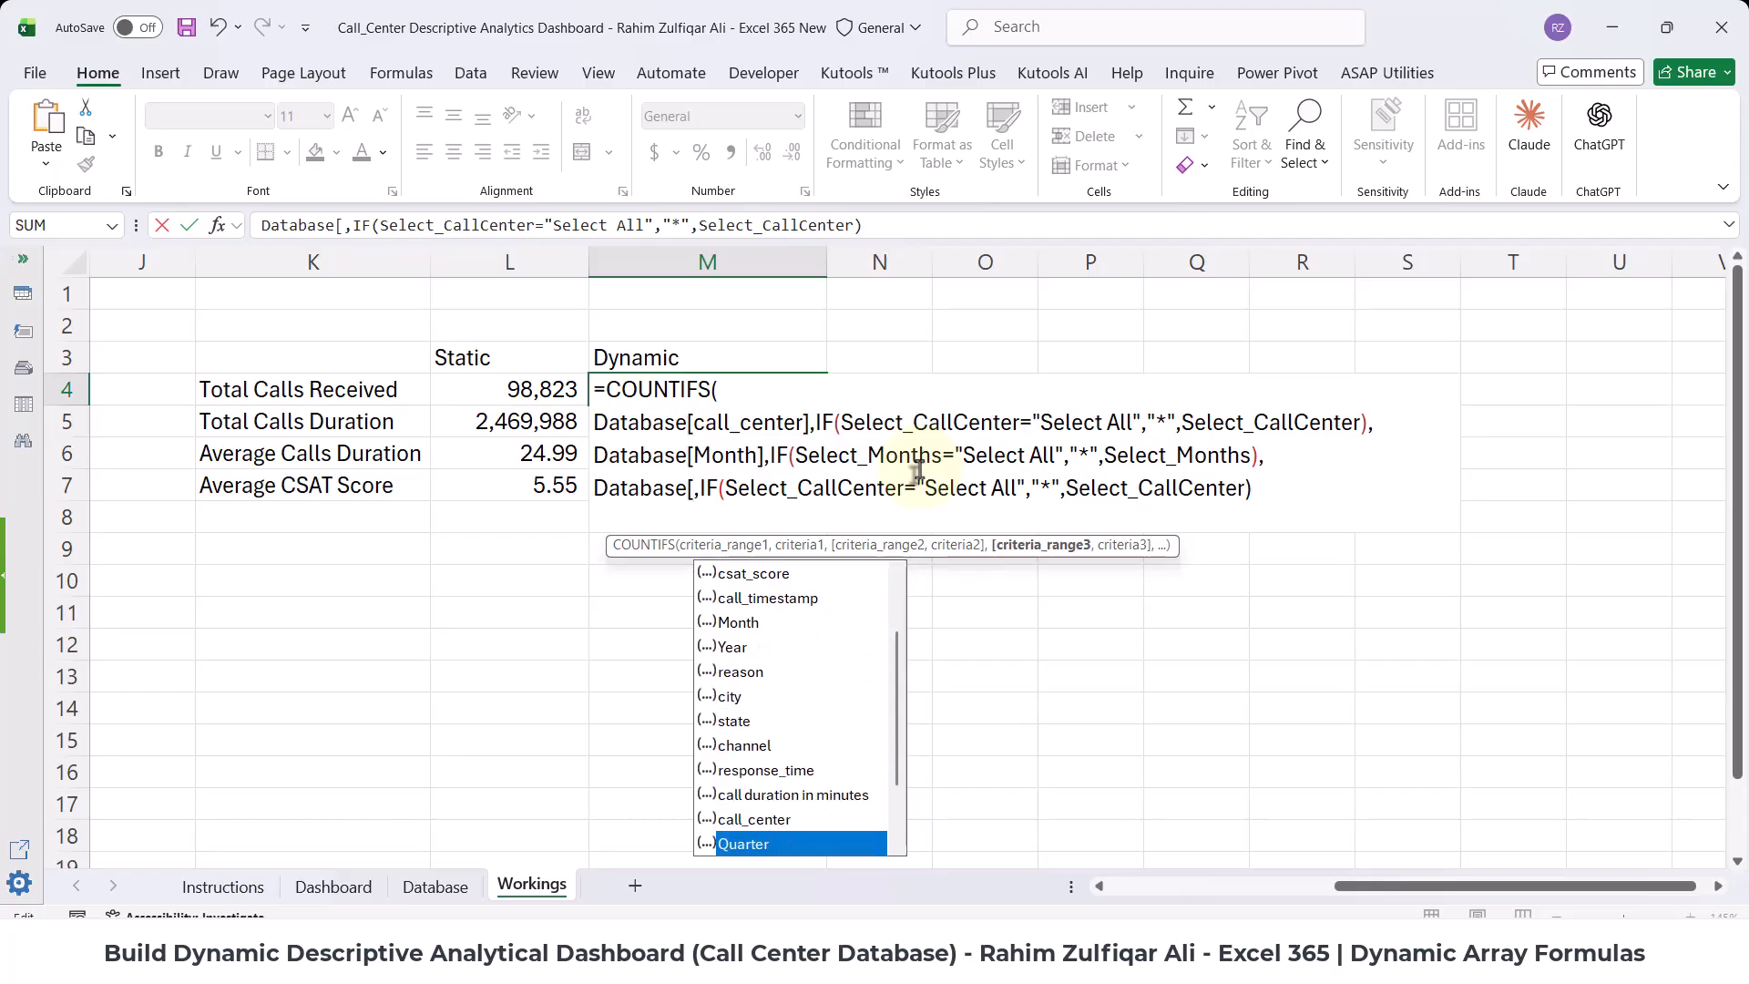
pyautogui.press('Tab')
pyautogui.write(']')
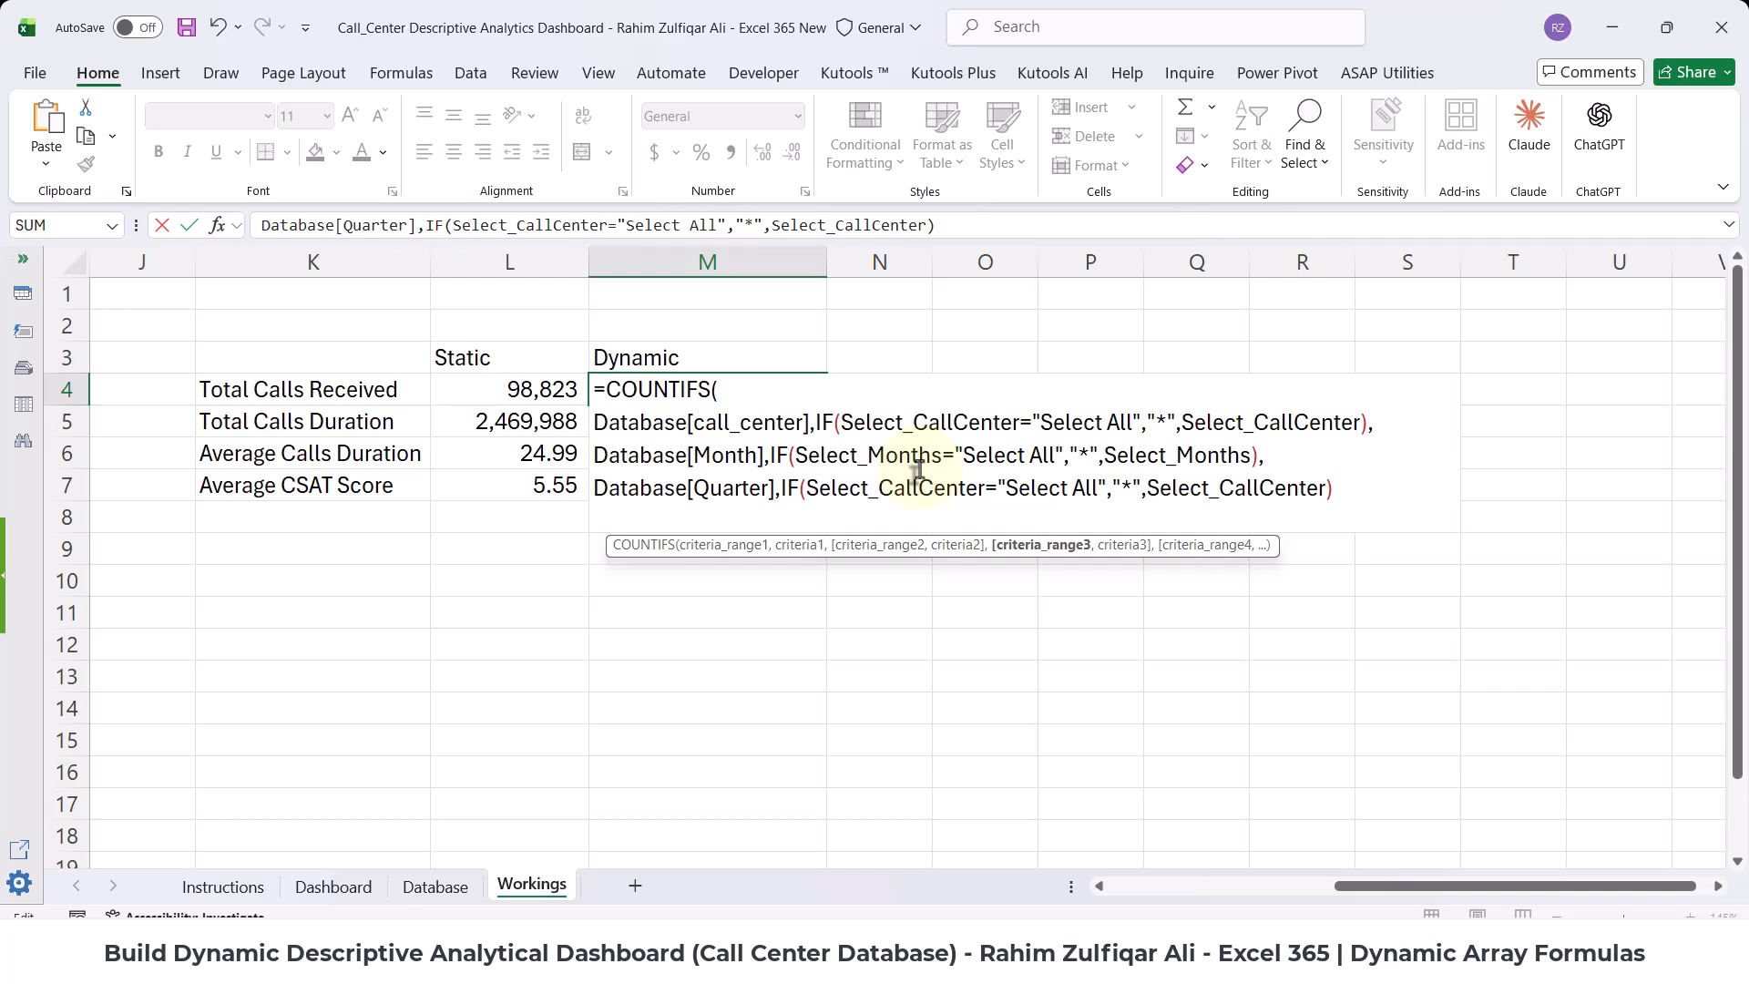
# - Replace both Select_CallCenter references in the Quarter pair's IF function with Select_QTR
pyautogui.moveTo(987, 486); pyautogui.dragTo(838, 487)
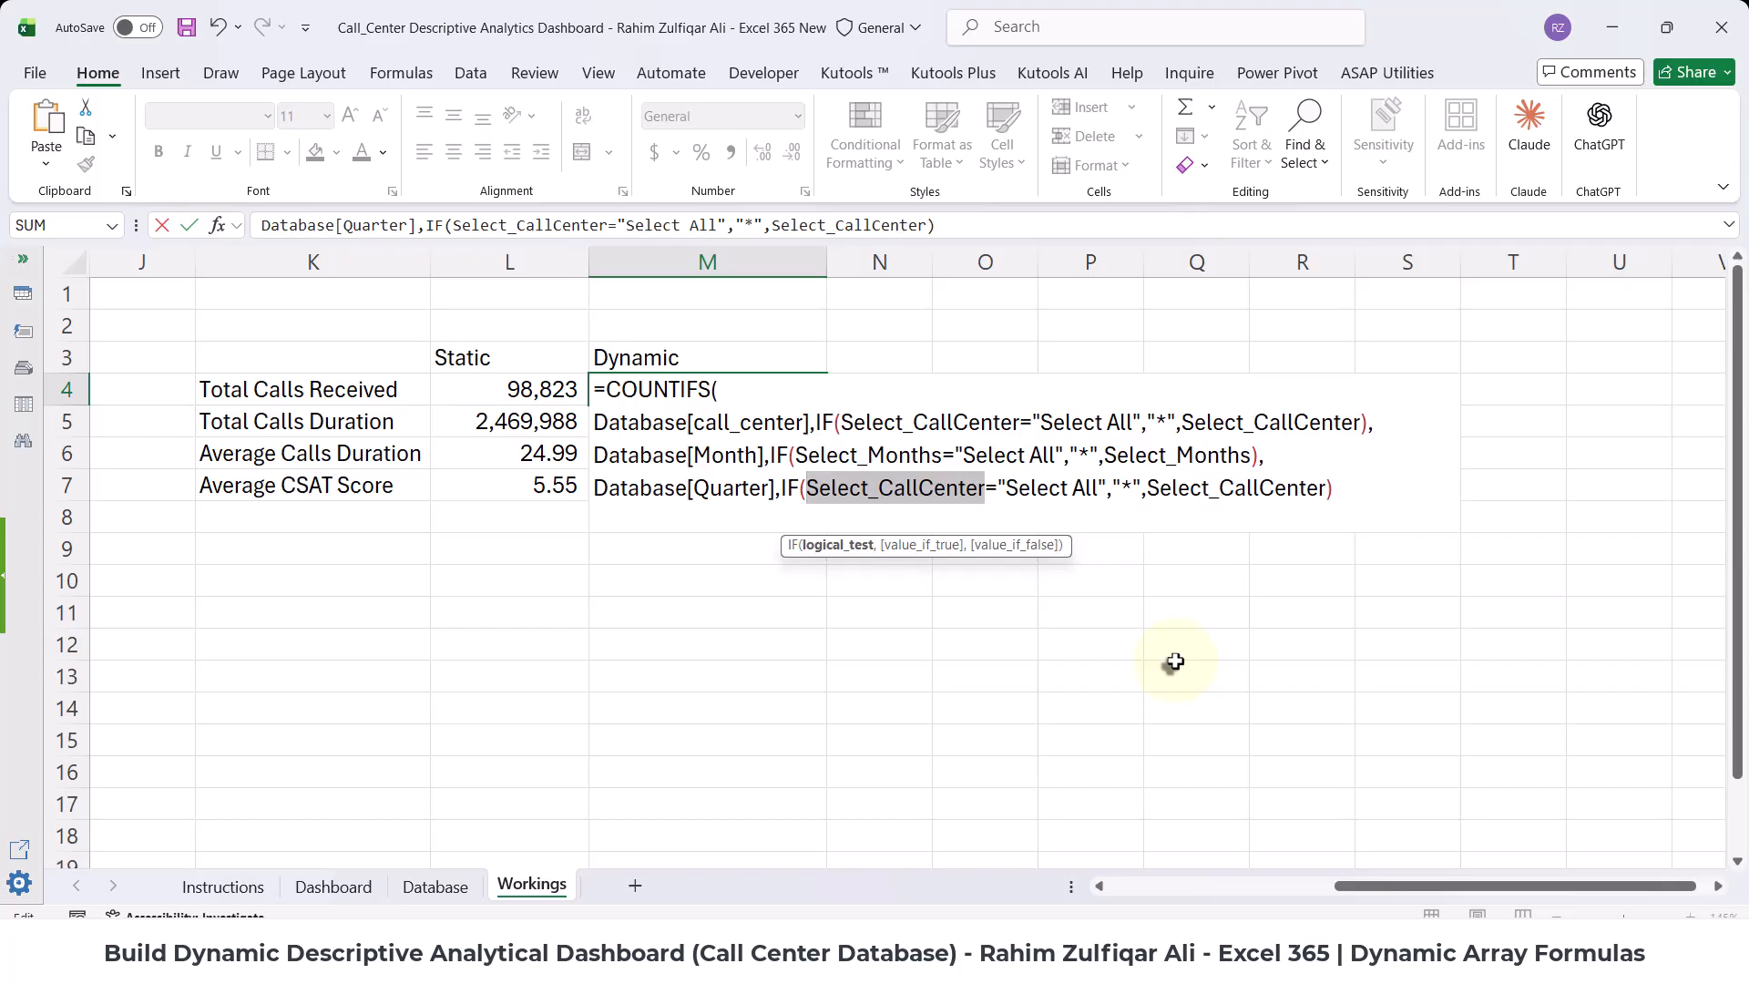
pyautogui.write('Sel')
pyautogui.press('Down')
pyautogui.press('Down')
pyautogui.press('Tab')
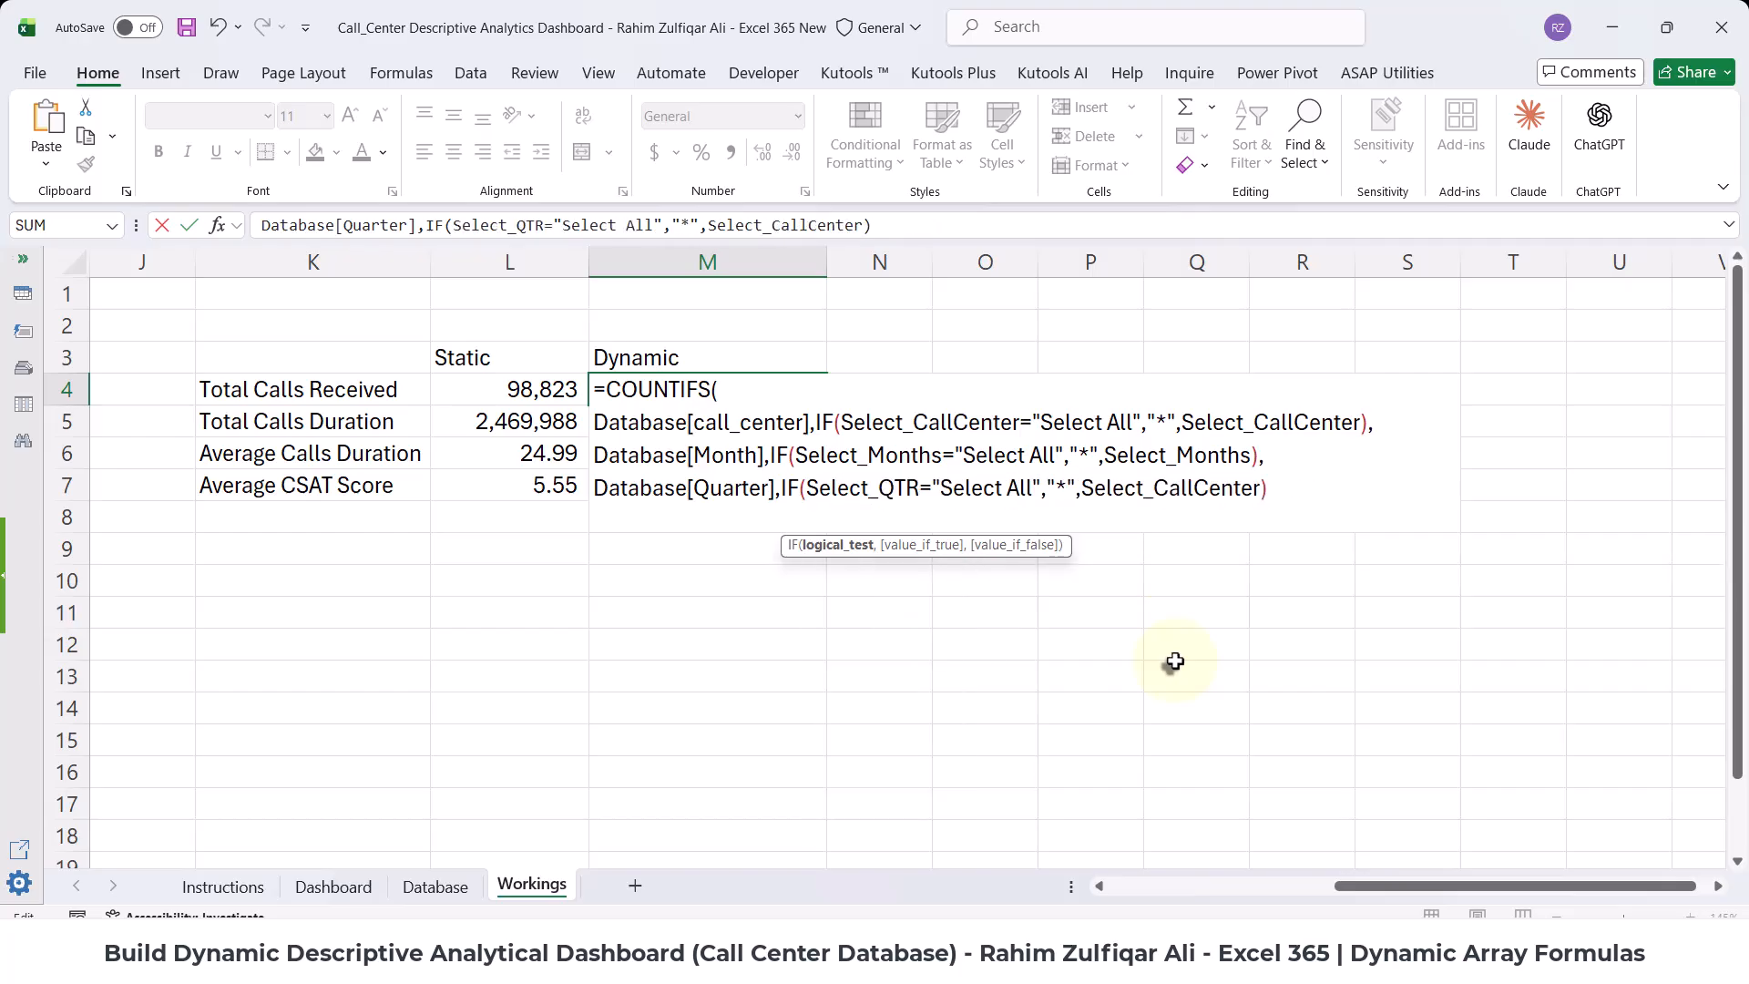
pyautogui.moveTo(1078, 492); pyautogui.dragTo(1261, 492)
pyautogui.write('se')
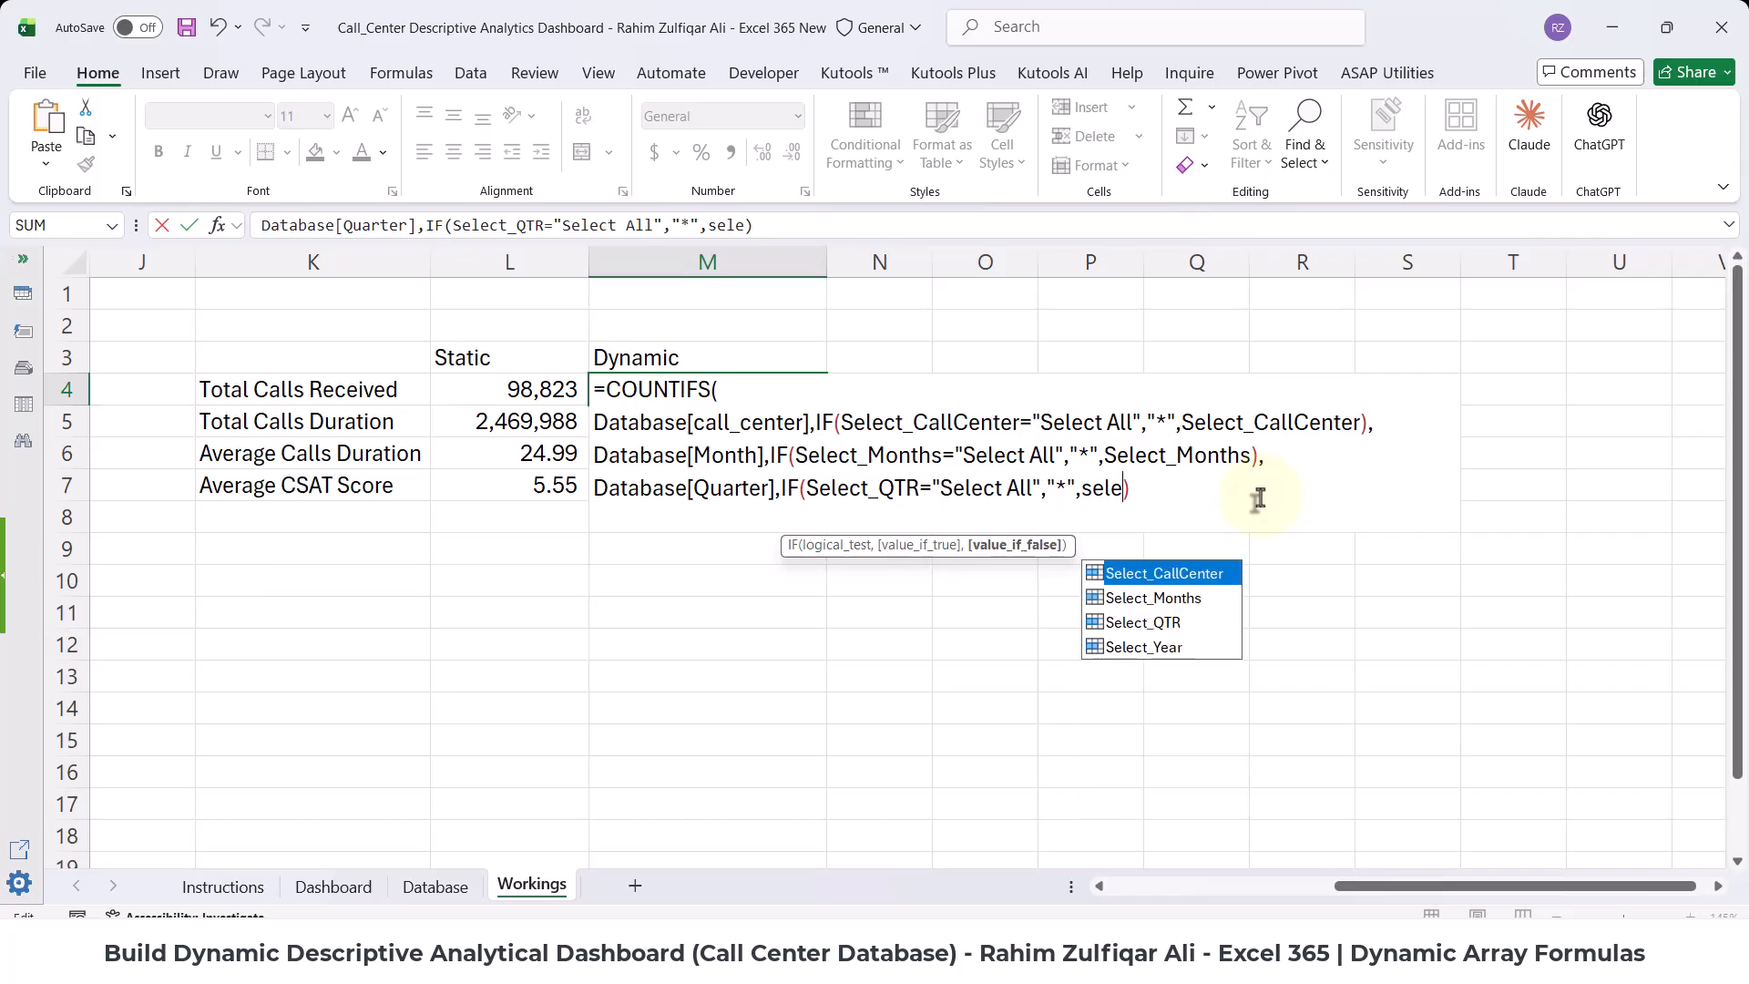
pyautogui.press('Down')
pyautogui.press('Down')
pyautogui.press('Tab')
pyautogui.press('Right')
# - Continue the COUNTIFS formula with a fourth criteria pair by adding another copy of the call_center pair on a new line
pyautogui.write(',')
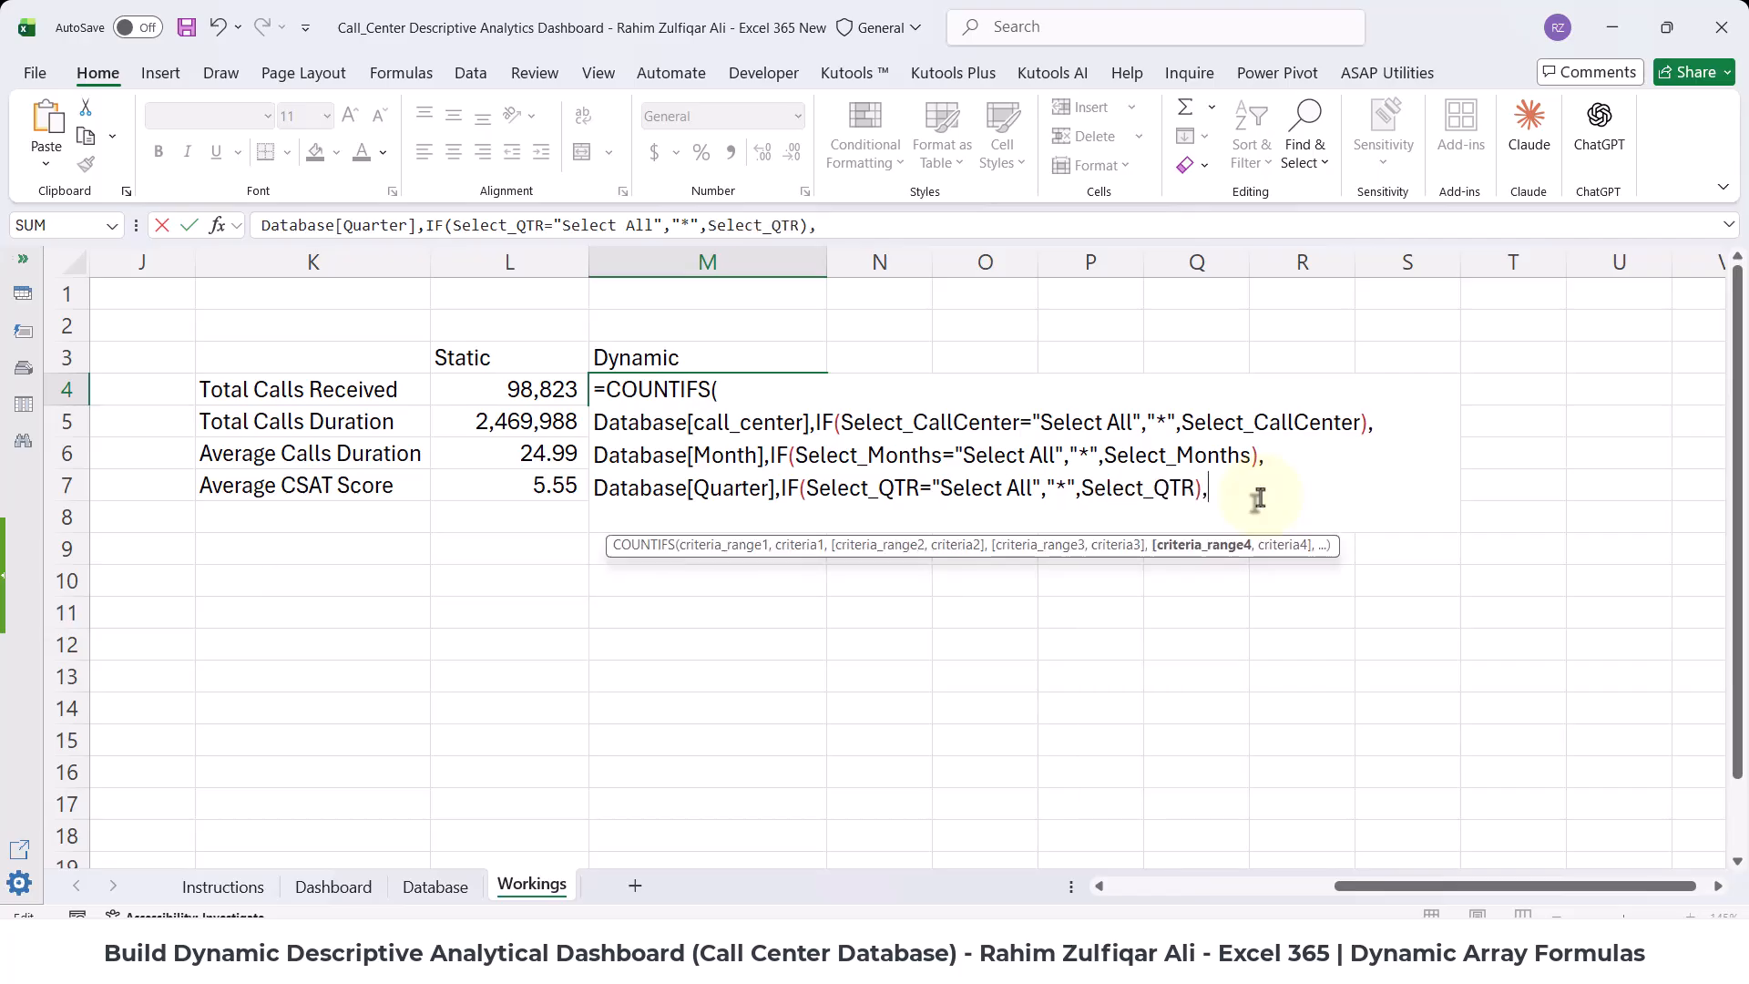
pyautogui.hotkey('alt', 'Return')
pyautogui.write('Database[call_center],IF(Select_CallCenter="Select All","*",Select_CallCenter)')
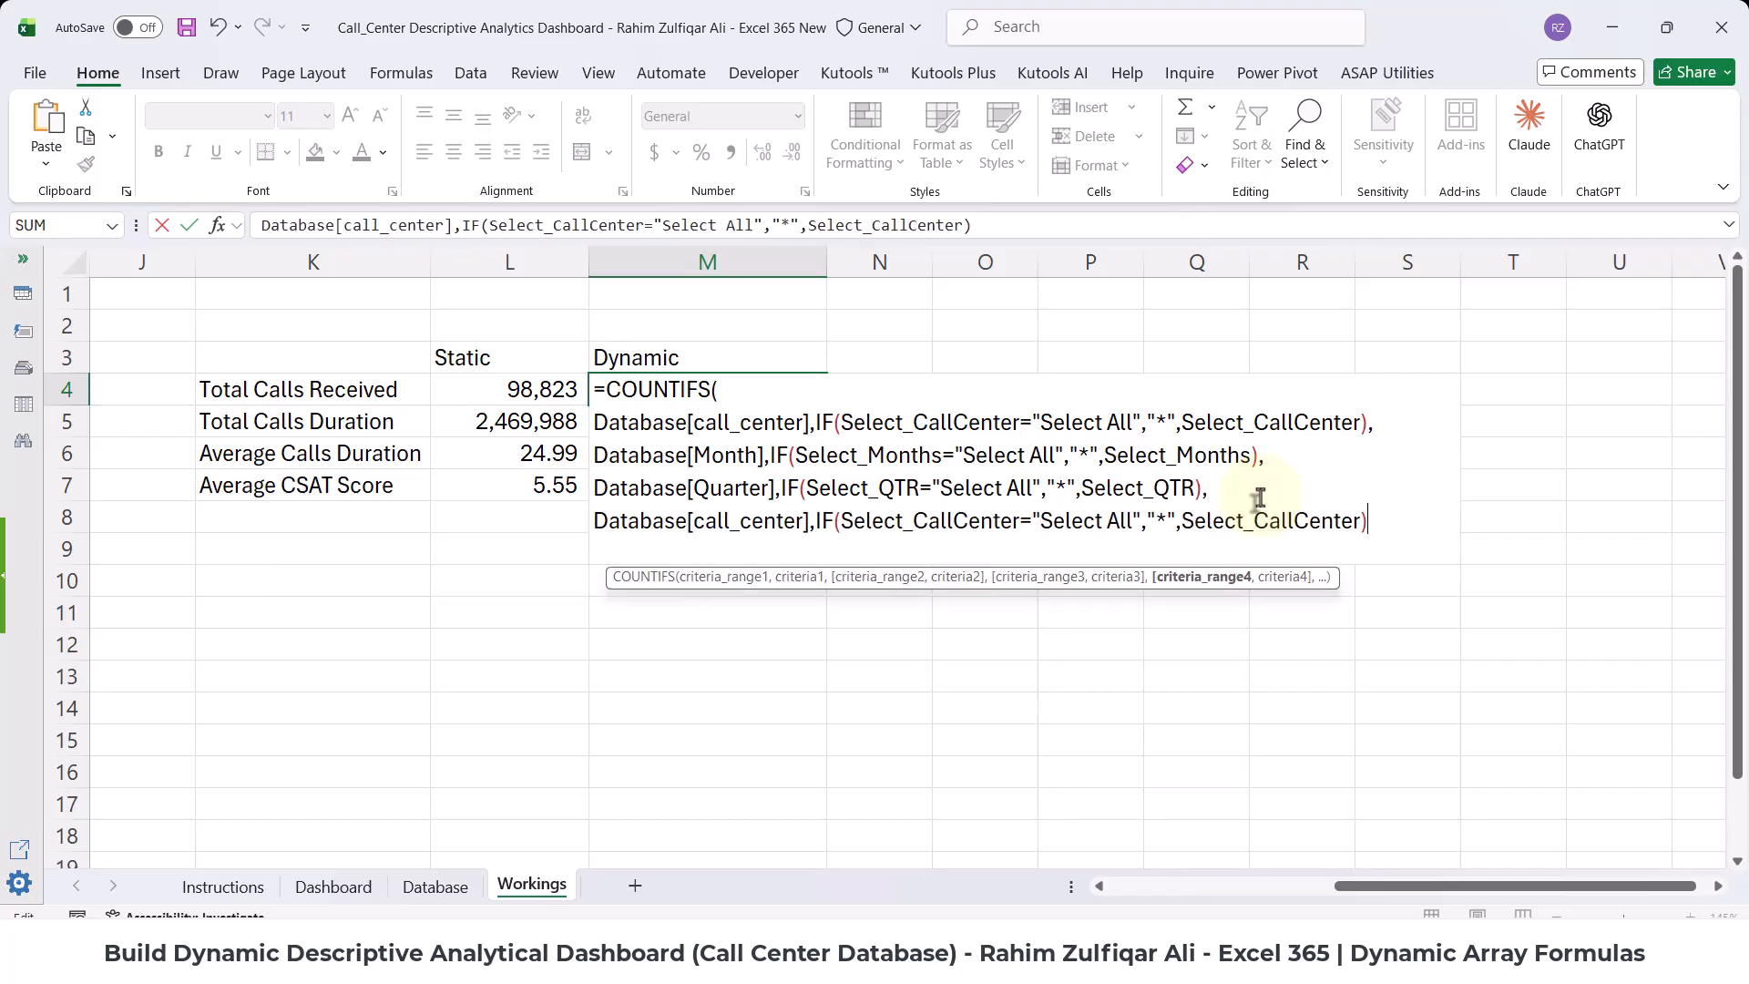
# - Change the criteria range in the copied fourth pair to Database[Year]
pyautogui.click(808, 520)
pyautogui.press('BackSpace')
pyautogui.press('BackSpace')
pyautogui.press('BackSpace')
pyautogui.press('BackSpace')
pyautogui.press('BackSpace')
pyautogui.press('BackSpace')
pyautogui.press('BackSpace')
pyautogui.press('BackSpace')
pyautogui.press('BackSpace')
pyautogui.press('BackSpace')
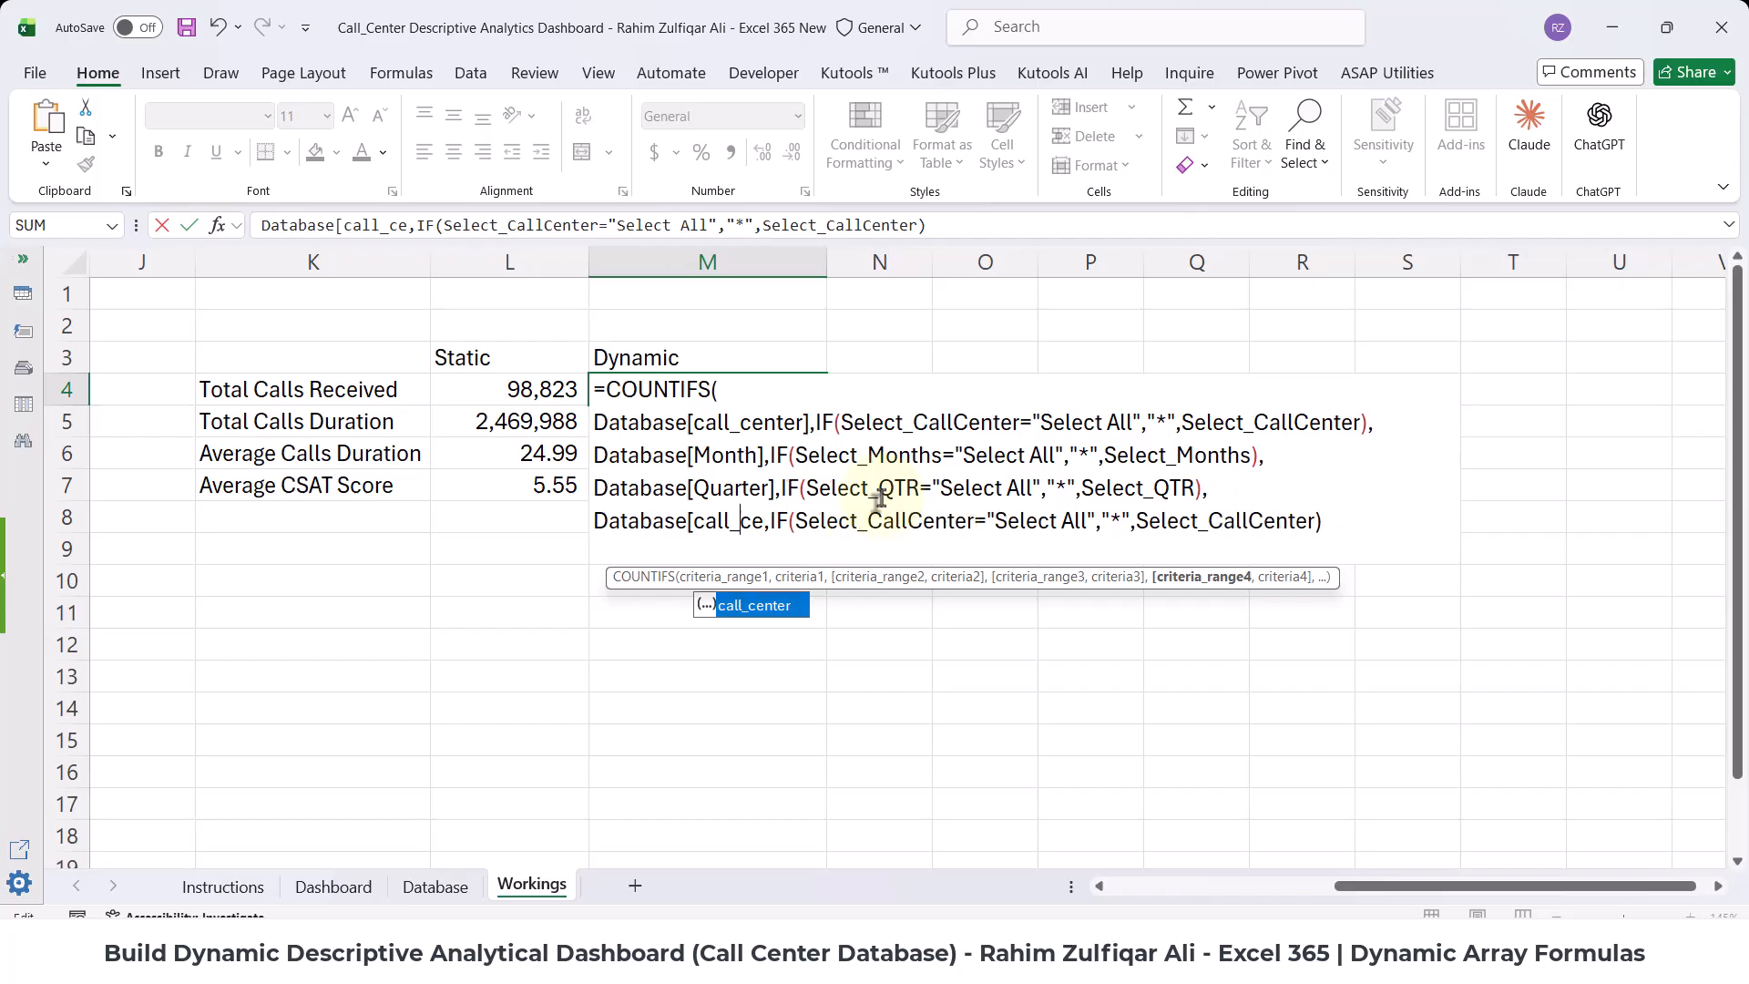
pyautogui.press('BackSpace')
pyautogui.press('BackSpace')
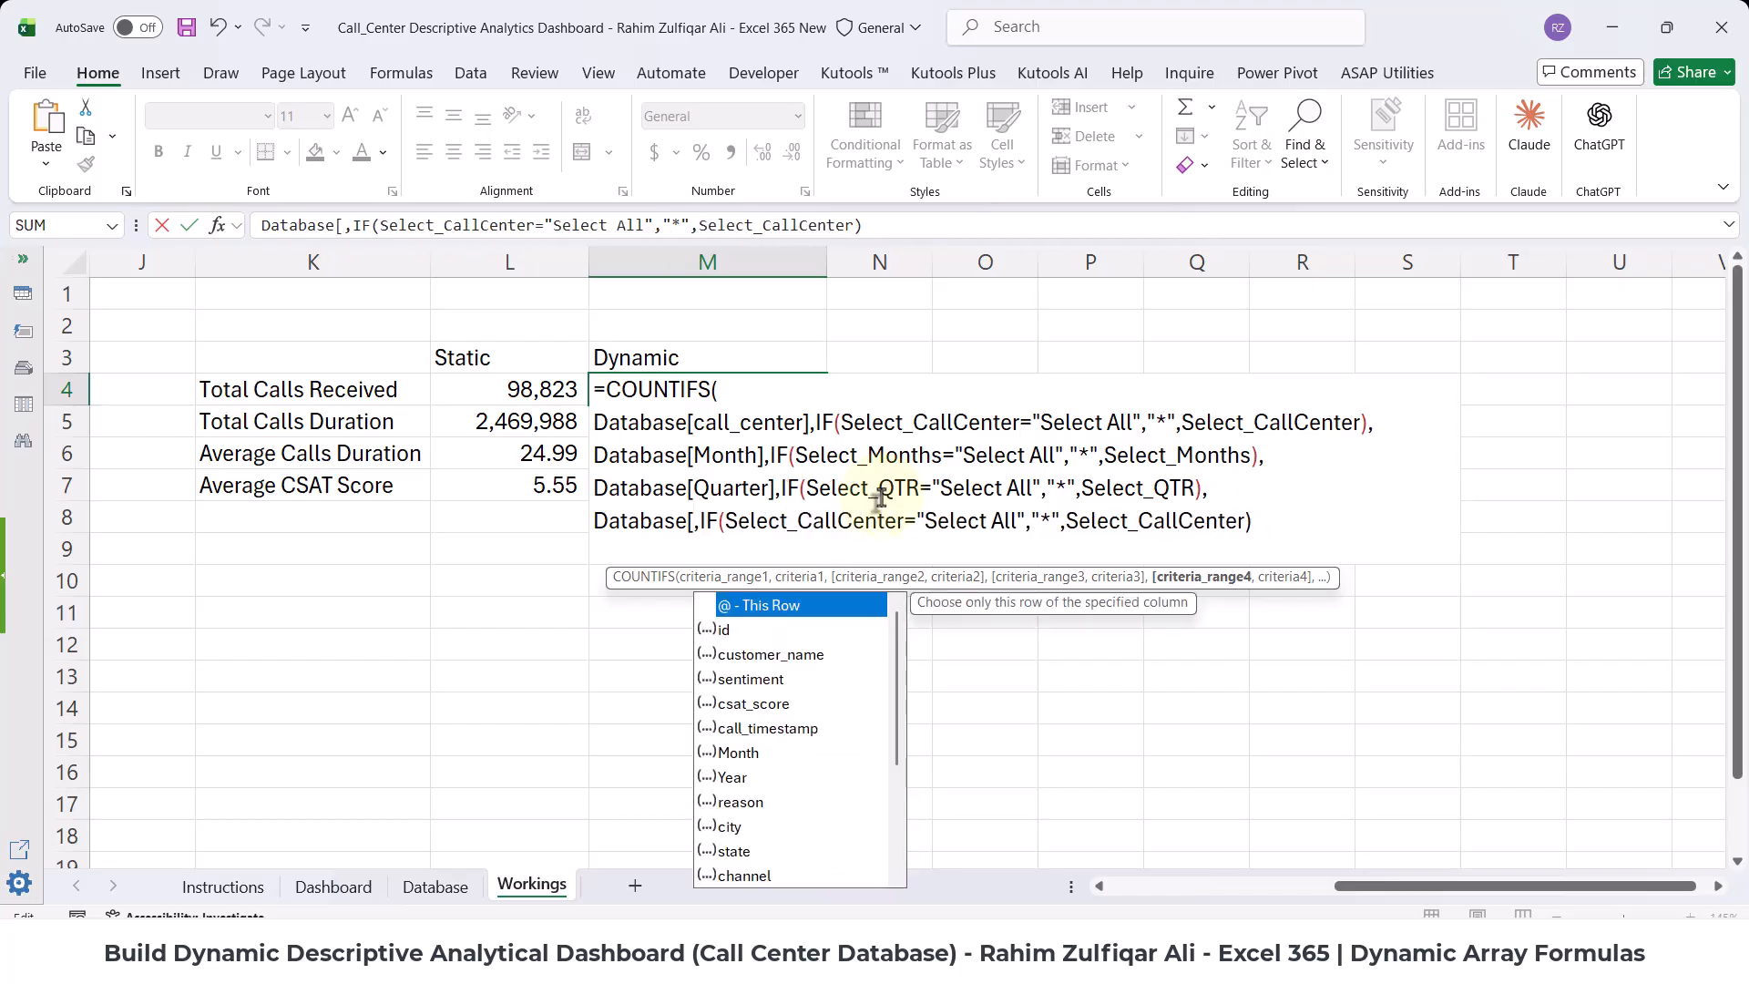
pyautogui.press('Down')
pyautogui.press('Down')
pyautogui.press('Down')
pyautogui.press('Down')
pyautogui.press('Down')
pyautogui.press('Down')
pyautogui.press('Down')
pyautogui.press('Down')
pyautogui.press('Down')
pyautogui.press('Down')
pyautogui.press('Down')
pyautogui.press('Down')
pyautogui.press('Down')
pyautogui.press('Down')
pyautogui.press('Down')
pyautogui.press('Down')
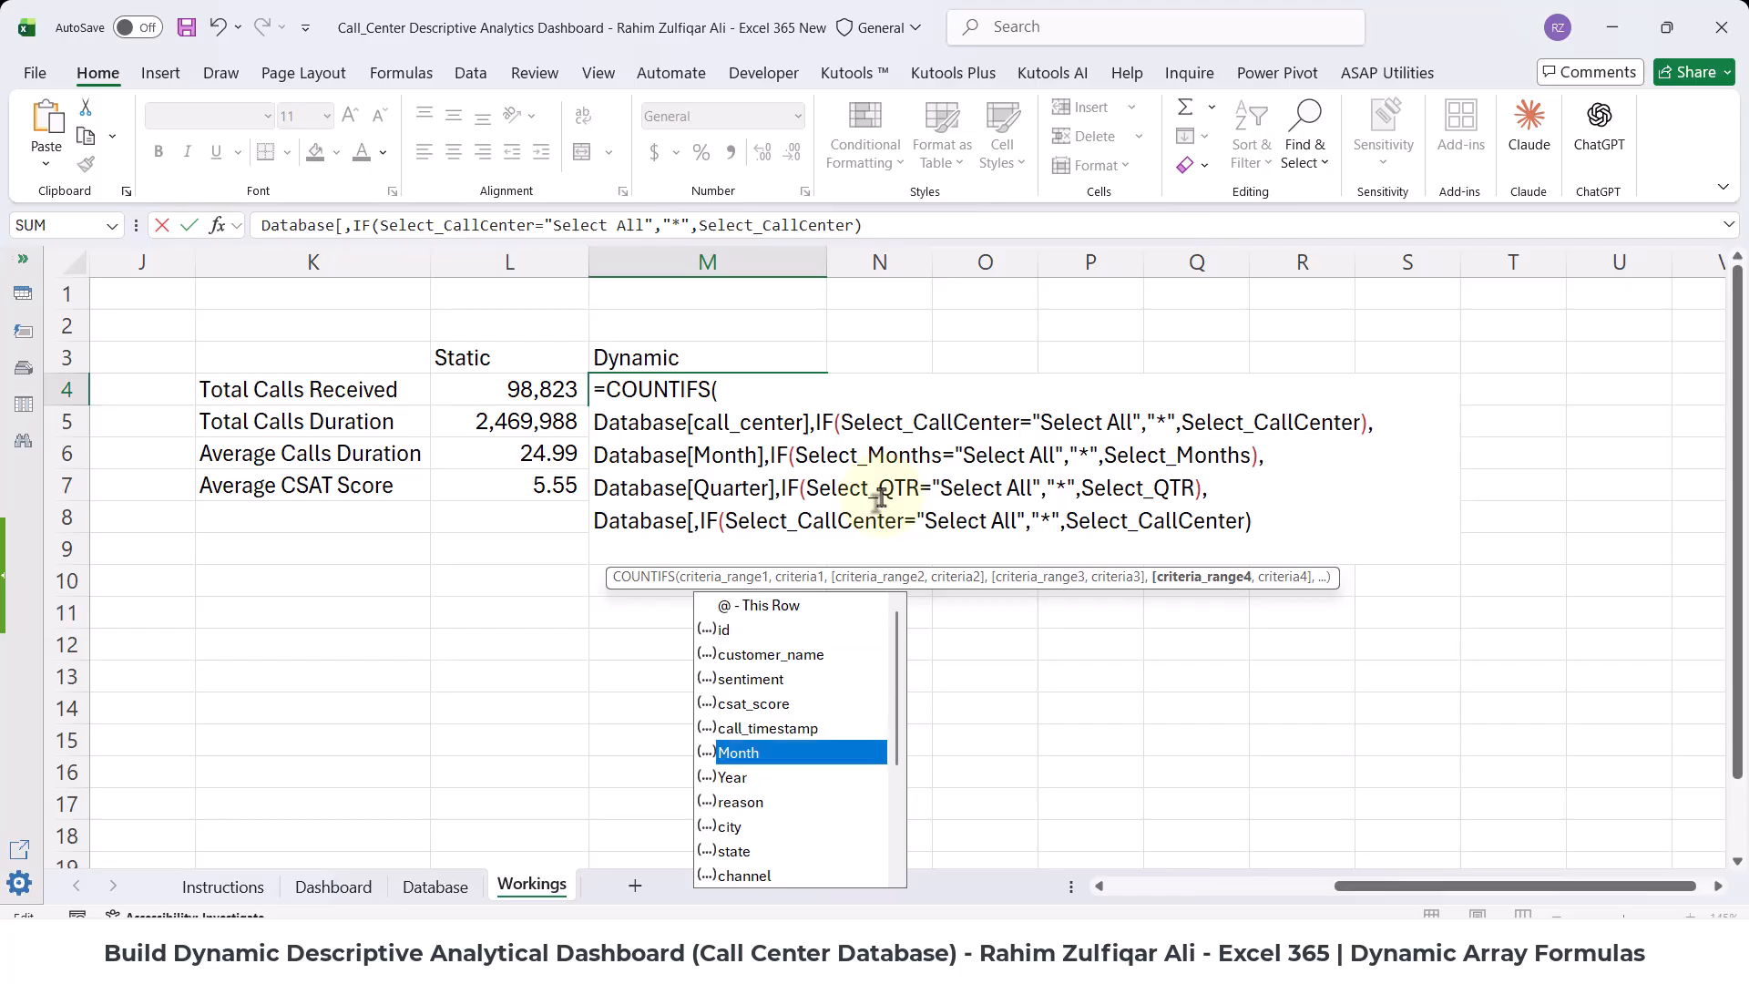
pyautogui.press('Down')
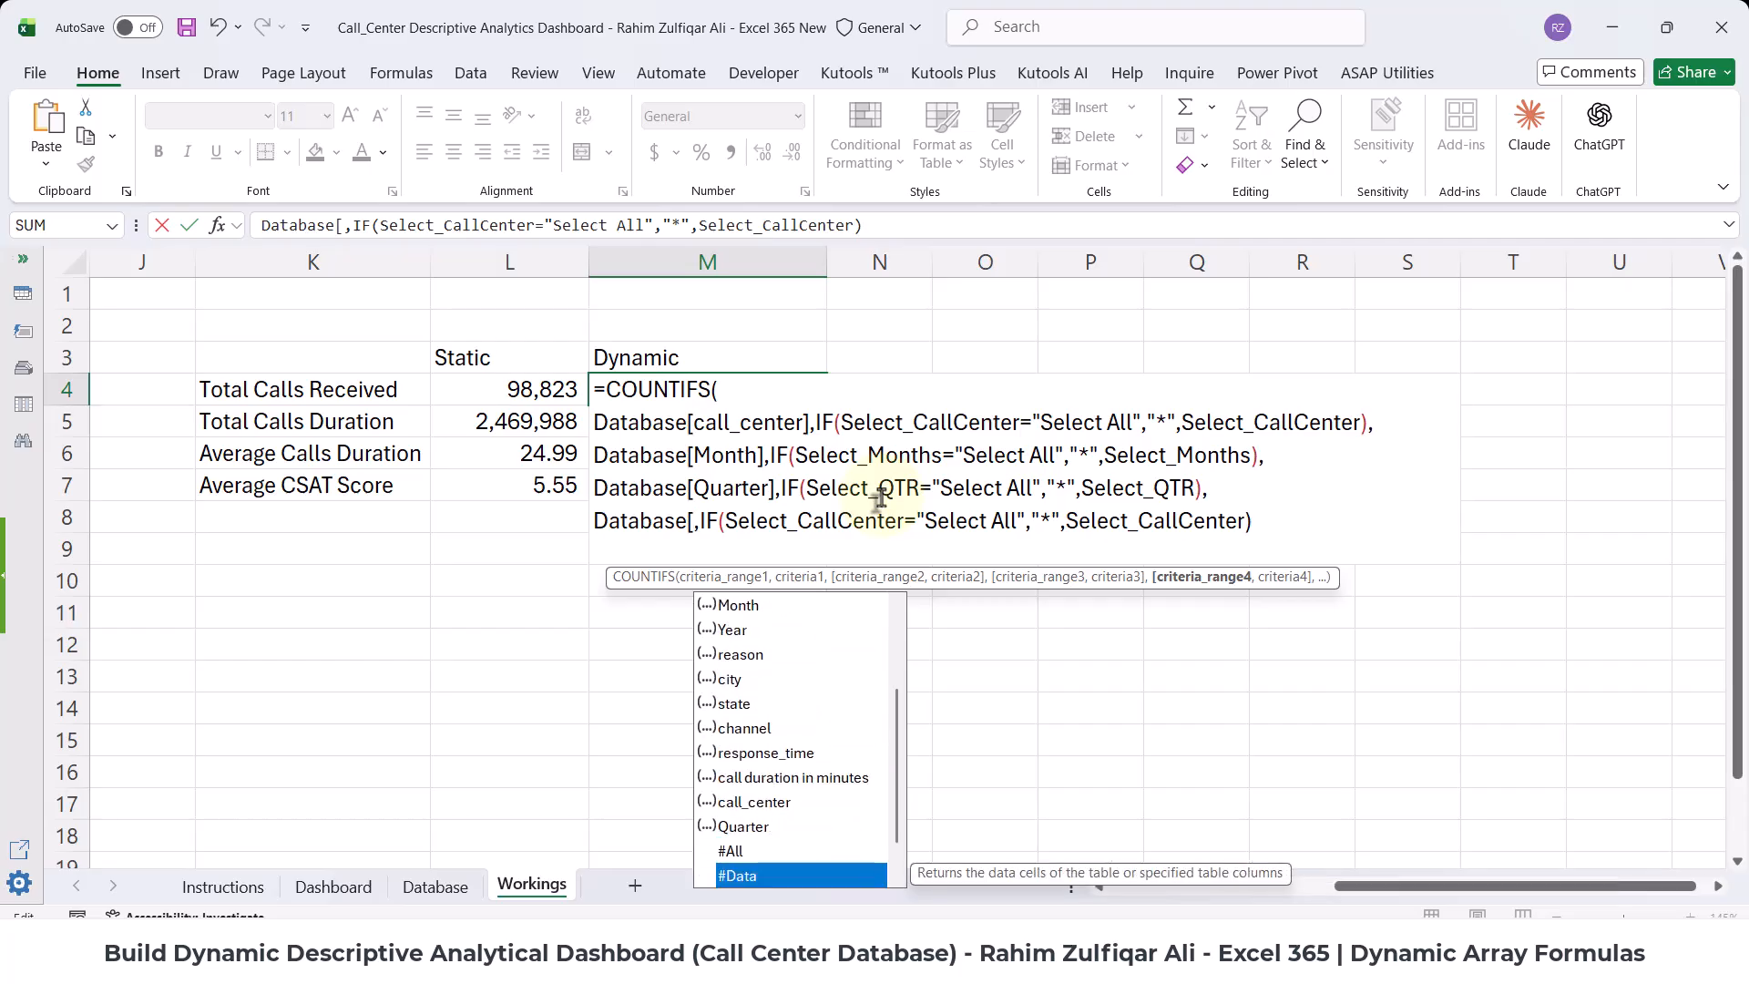
pyautogui.press('Down')
pyautogui.press('Down')
pyautogui.press('Down')
pyautogui.press('Down')
pyautogui.press('Down')
pyautogui.press('Down')
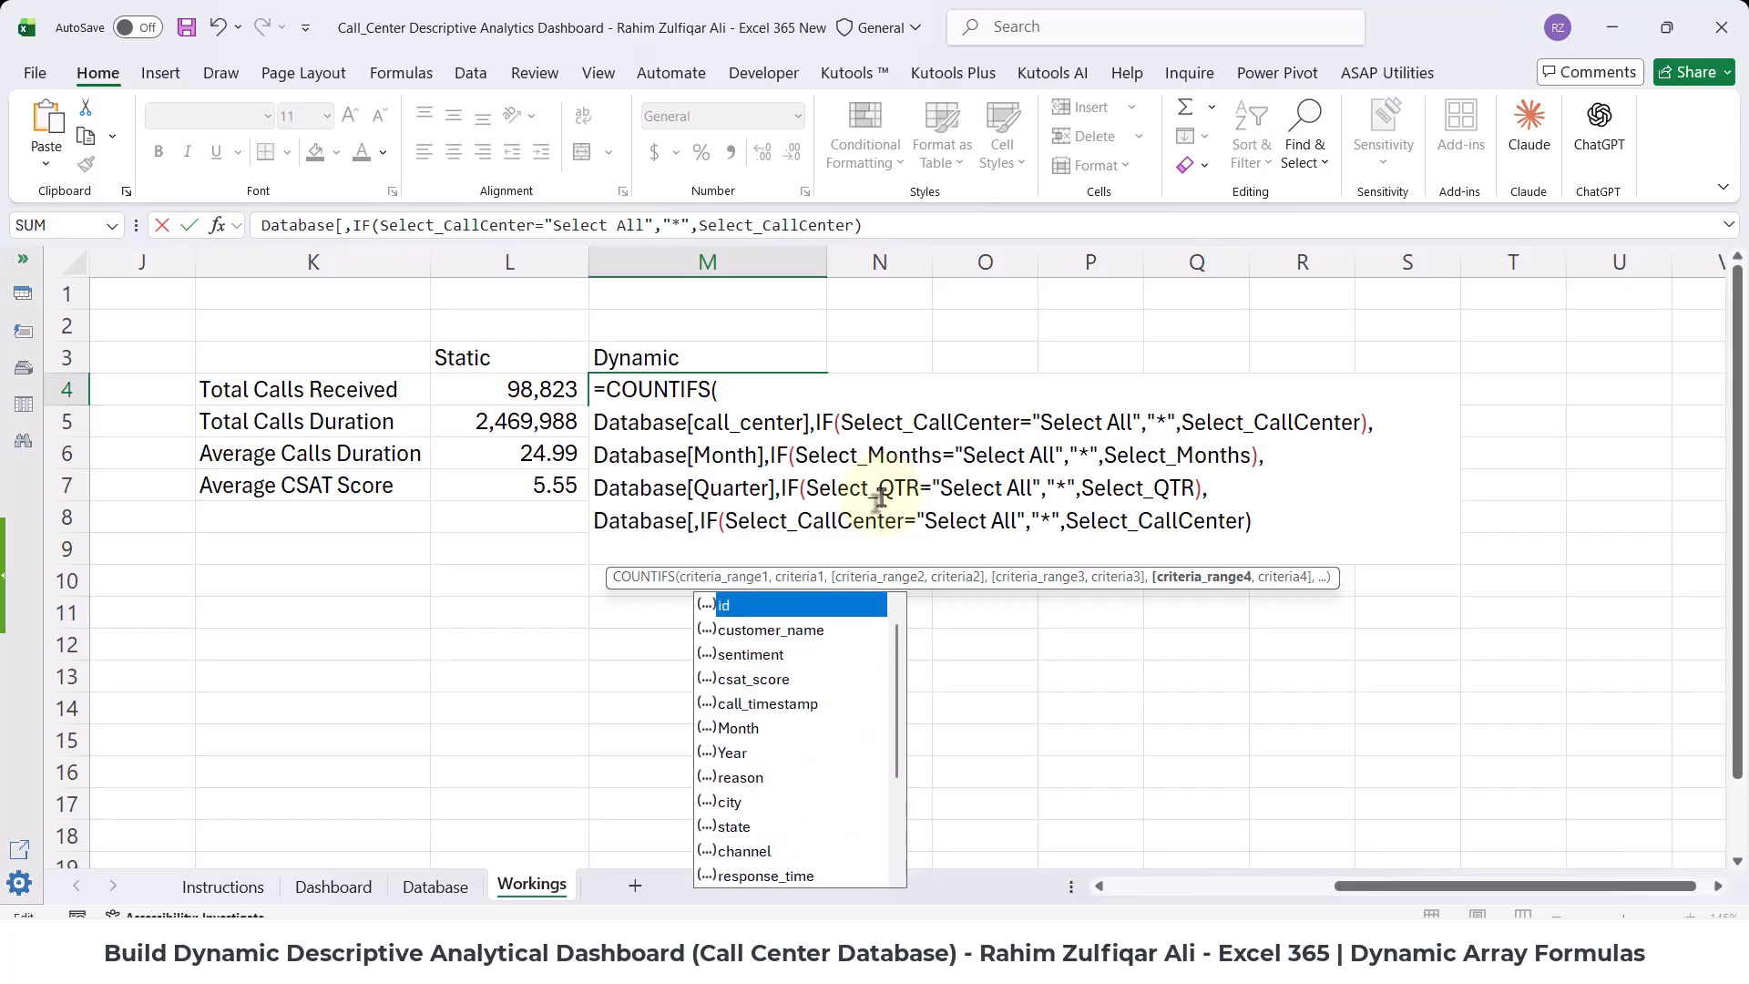
pyautogui.press('Down')
pyautogui.press('Down')
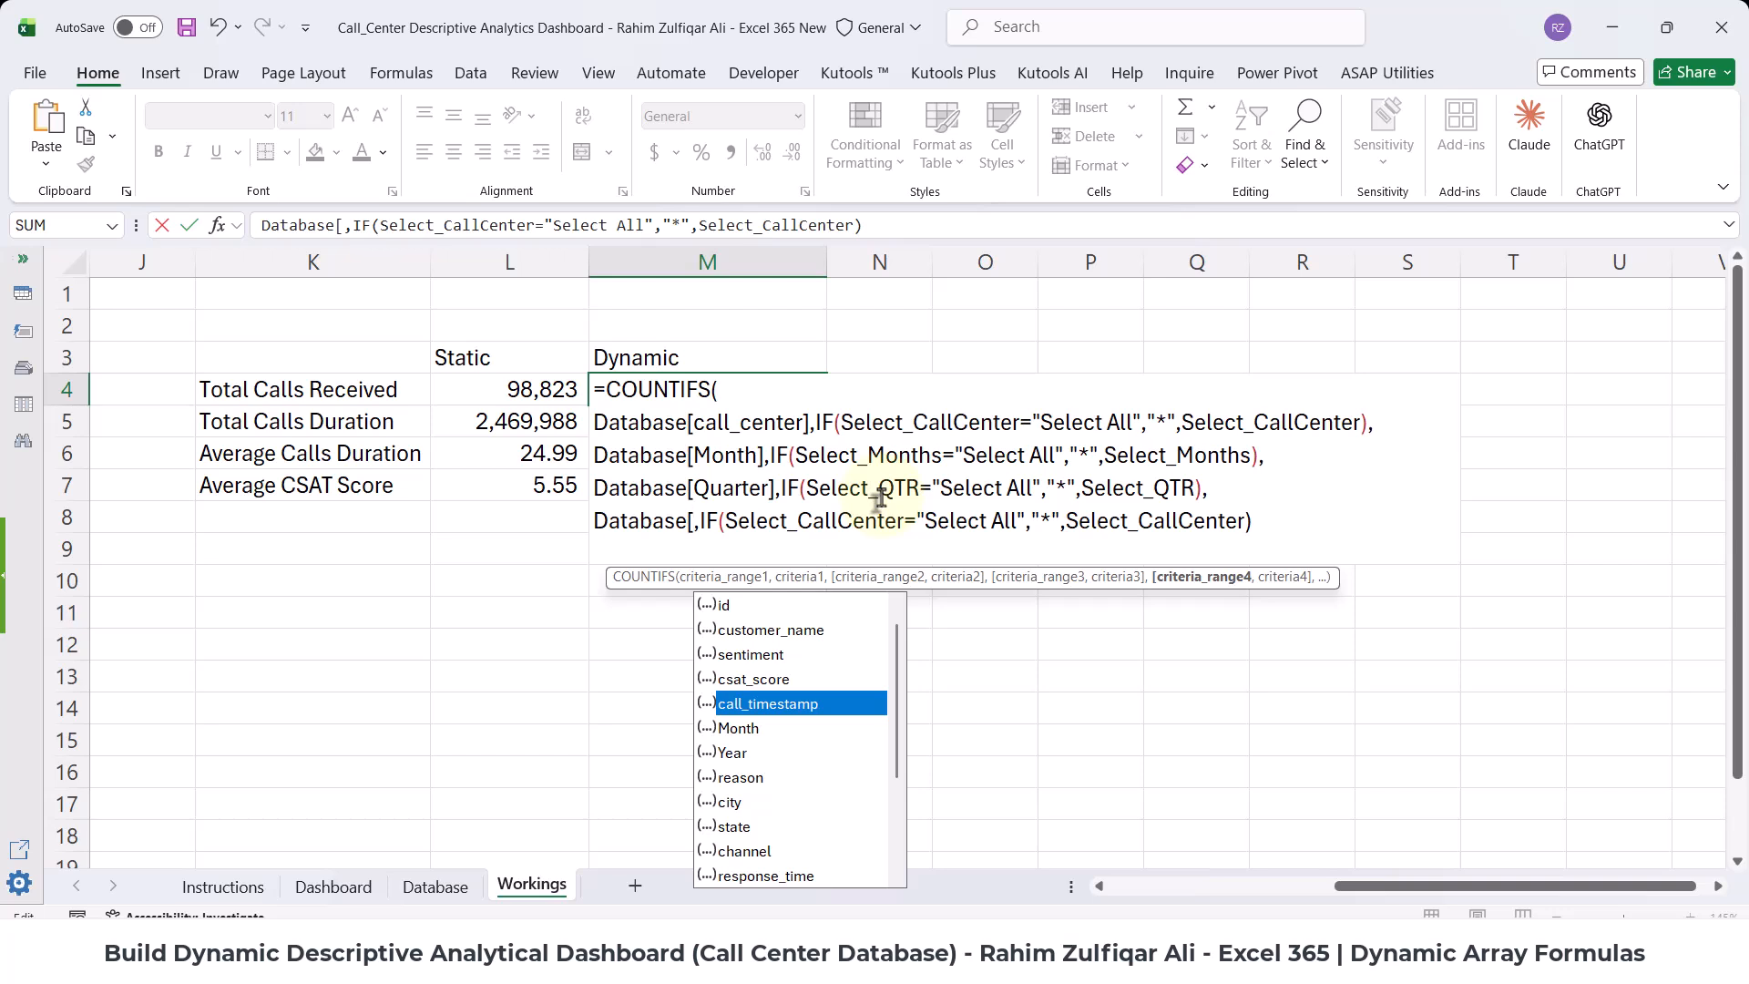
pyautogui.press('Down')
pyautogui.press('Down')
pyautogui.press('Tab')
pyautogui.write(']')
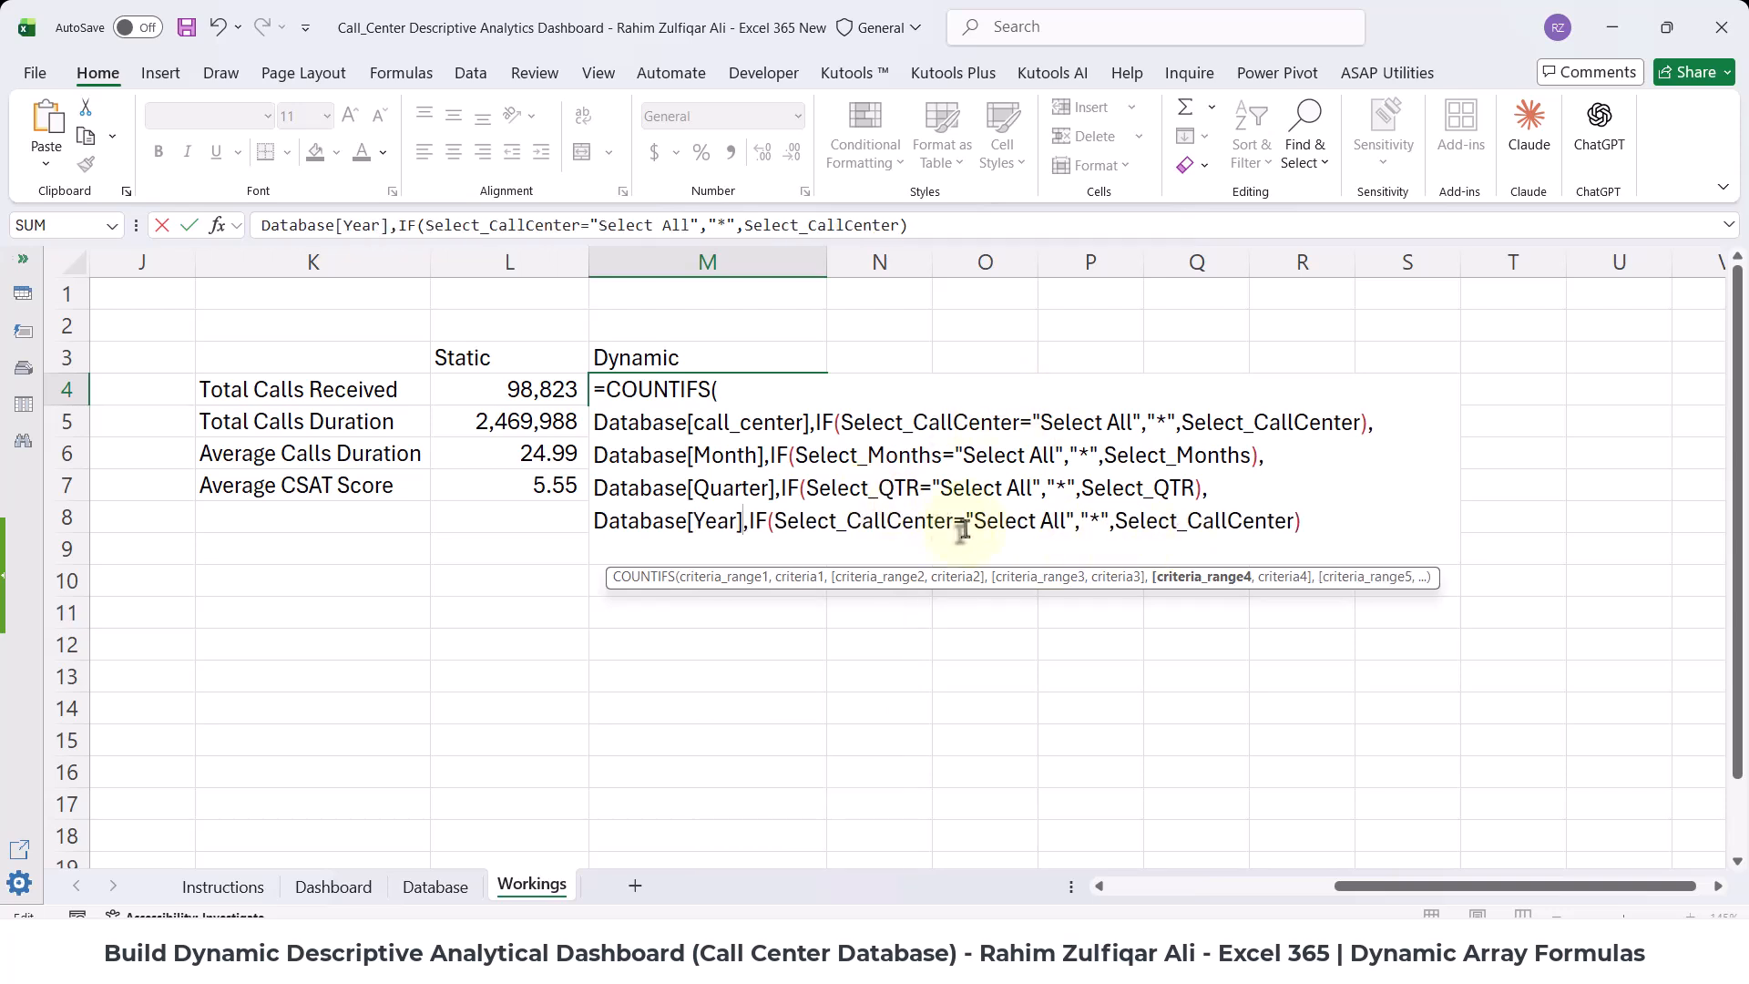
# - Replace Select_CallCenter with Select_Year in the logical test of the Year pair's IF function
pyautogui.moveTo(960, 524); pyautogui.dragTo(847, 522)
pyautogui.press('BackSpace')
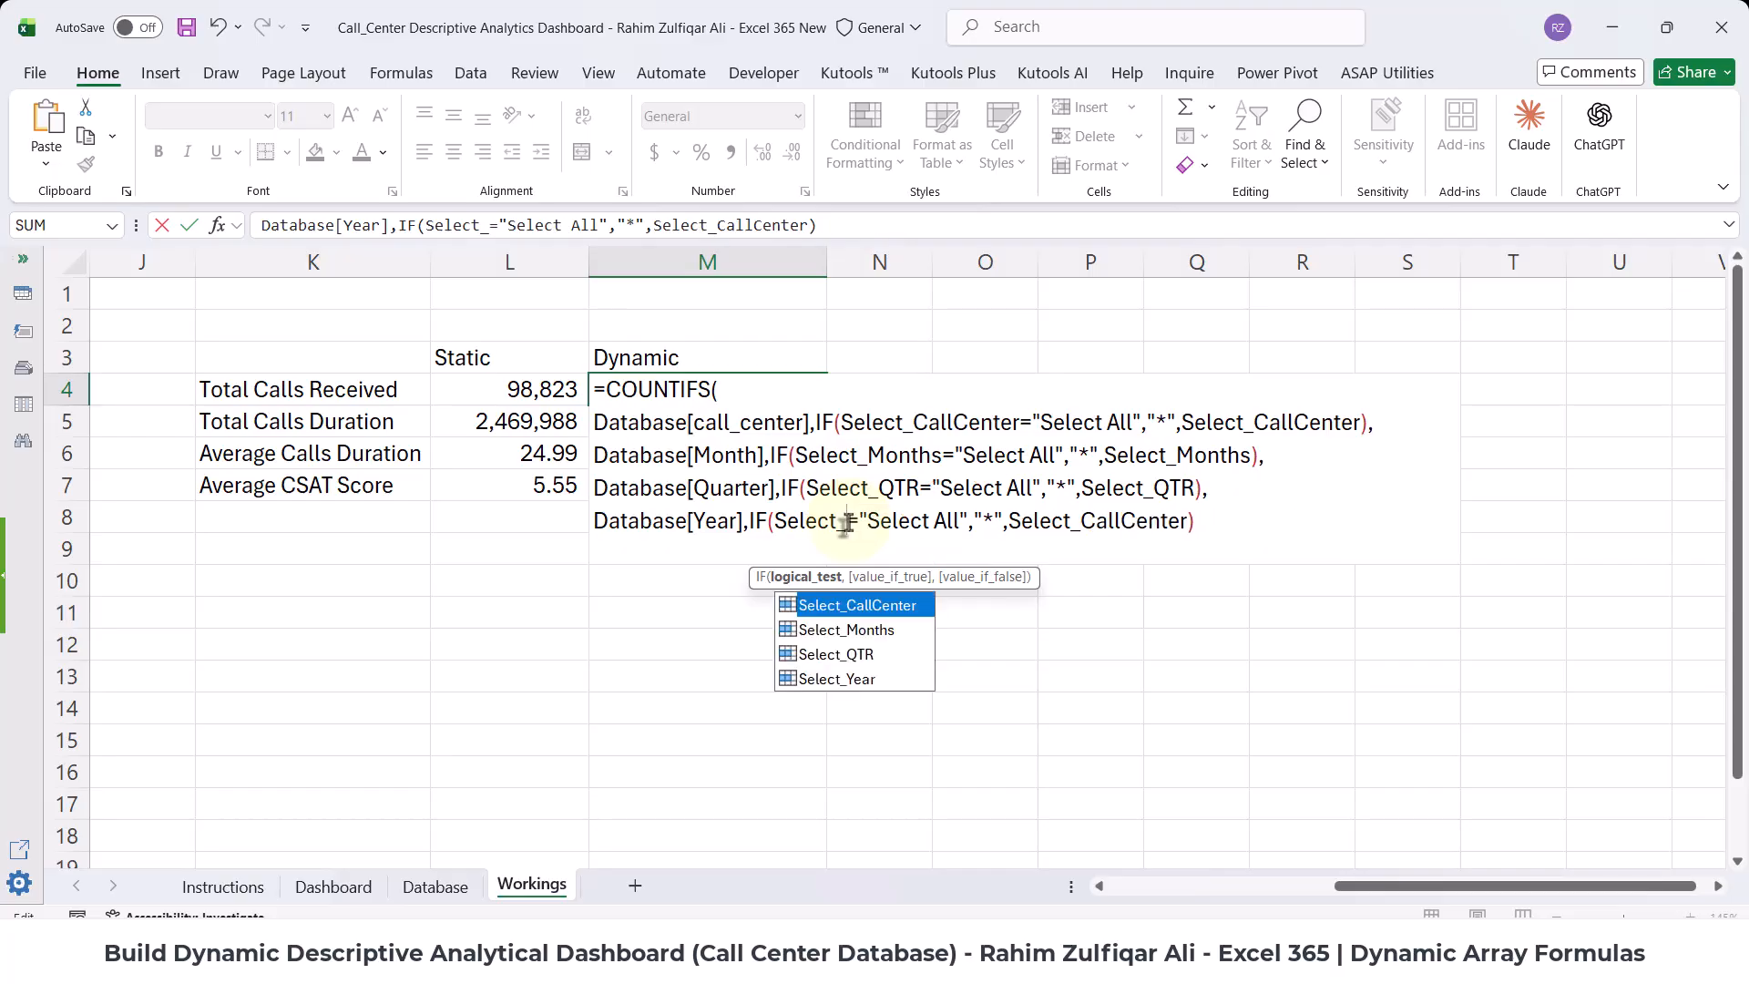
pyautogui.press('Down')
pyautogui.press('Down')
pyautogui.press('Down')
pyautogui.press('Tab')
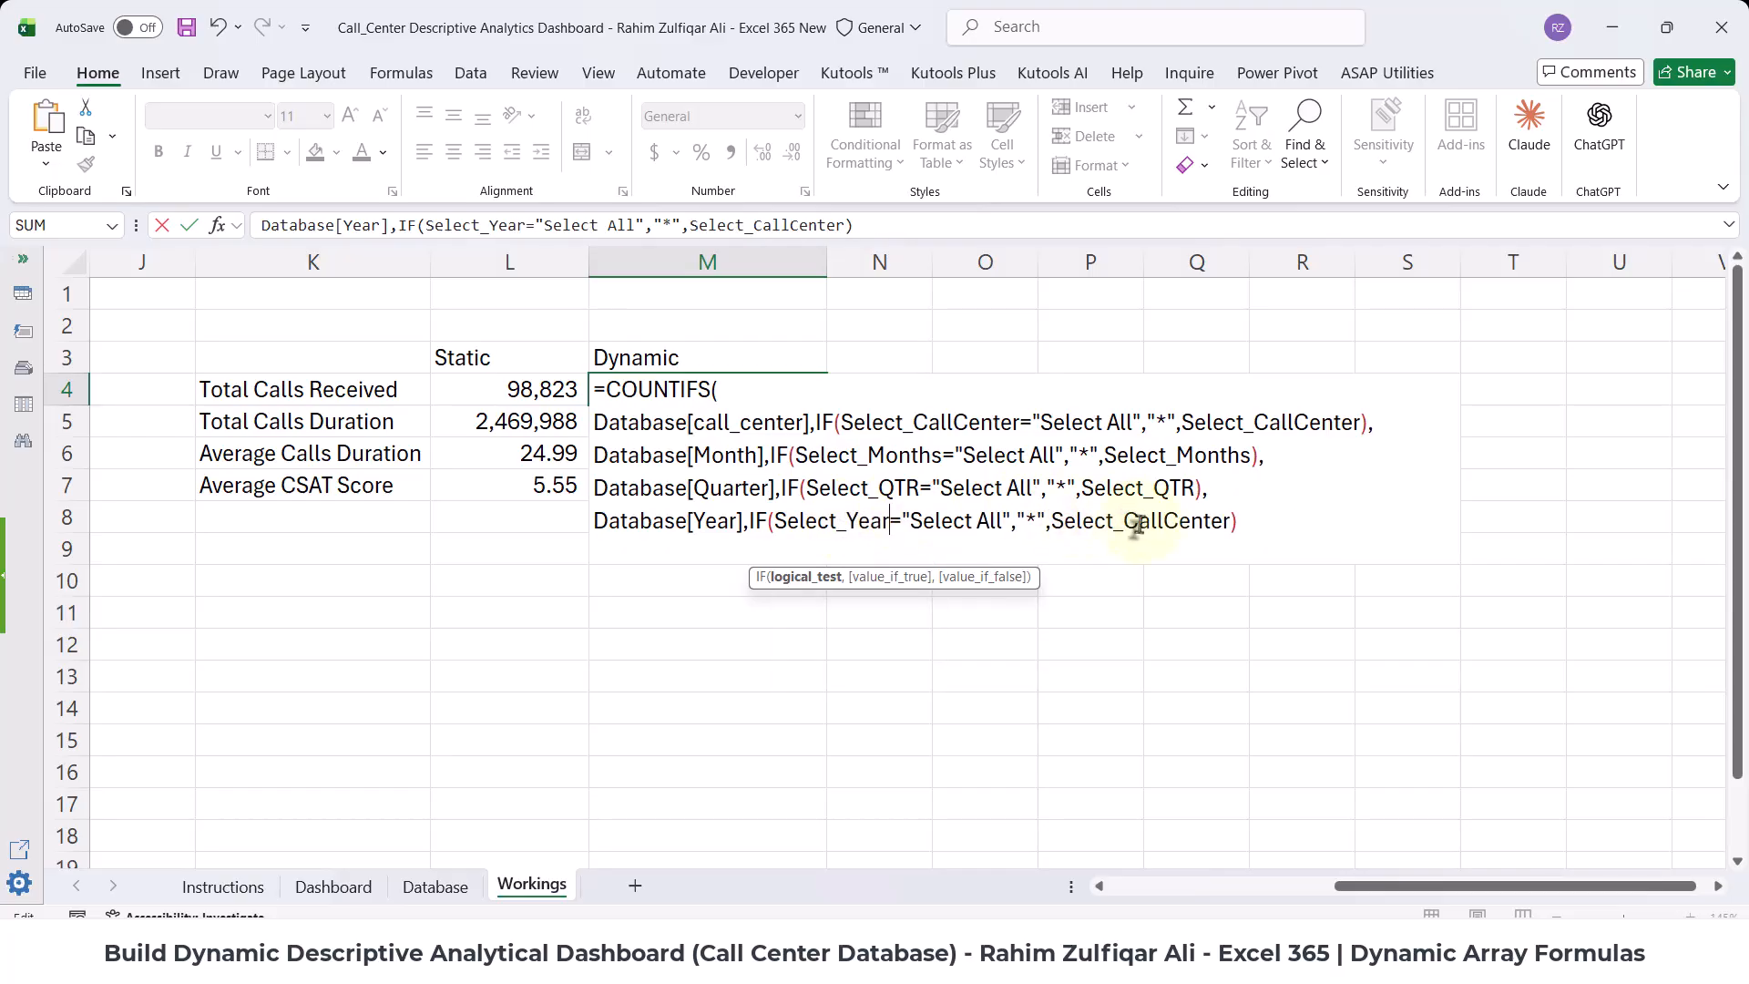
# - Replace Select_CallCenter with Select_Year in the Year pair's value-if-false argument and complete the COUNTIFS formula in M4
pyautogui.moveTo(1124, 520); pyautogui.dragTo(1230, 516)
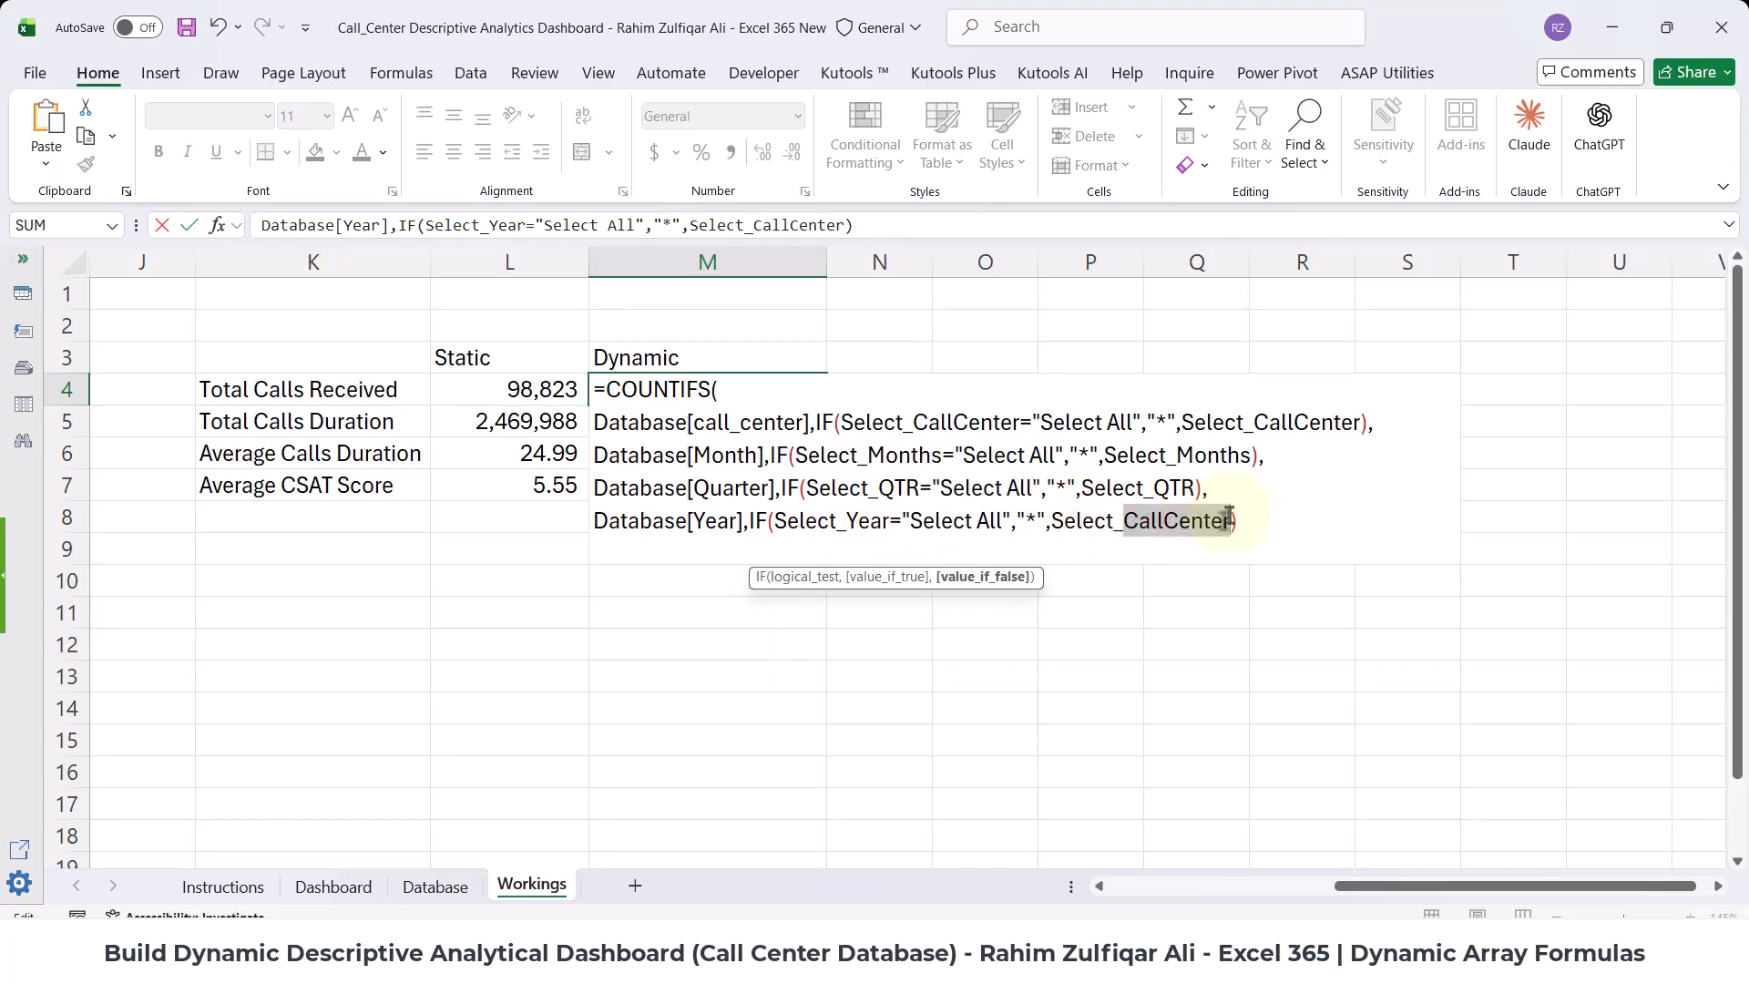
pyautogui.press('BackSpace')
pyautogui.press('Down')
pyautogui.press('Down')
pyautogui.press('Down')
pyautogui.press('Tab')
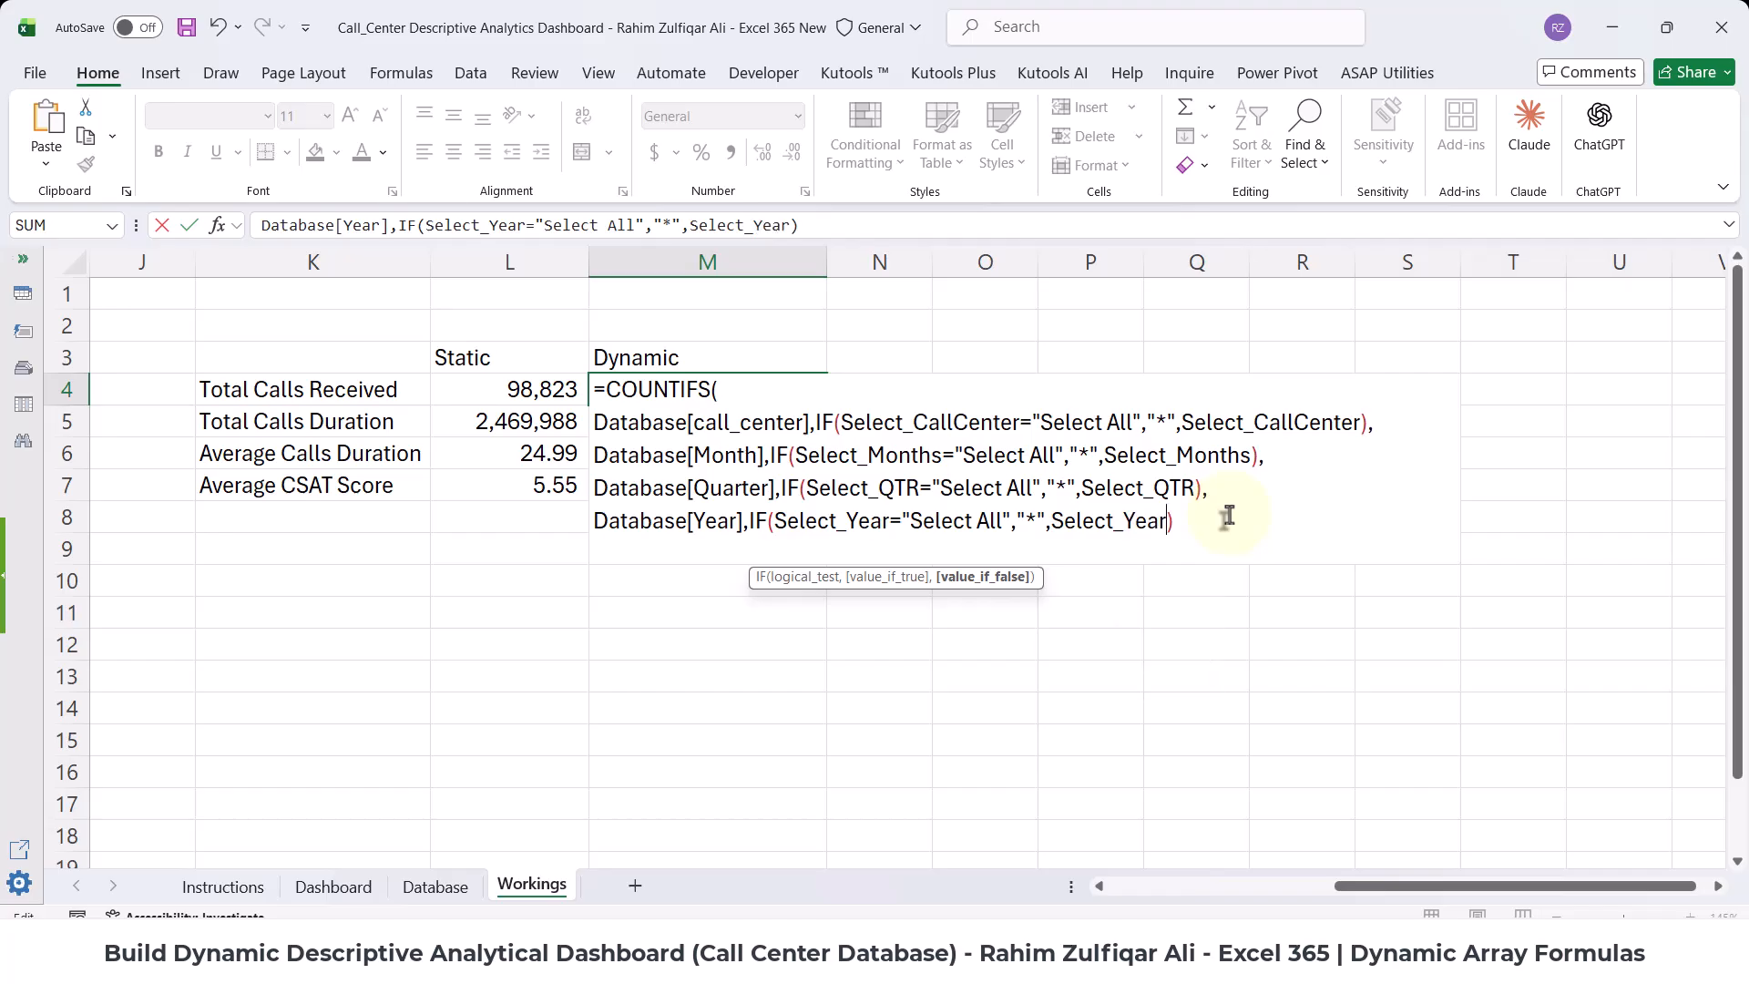
pyautogui.press('Right')
pyautogui.press('Return')
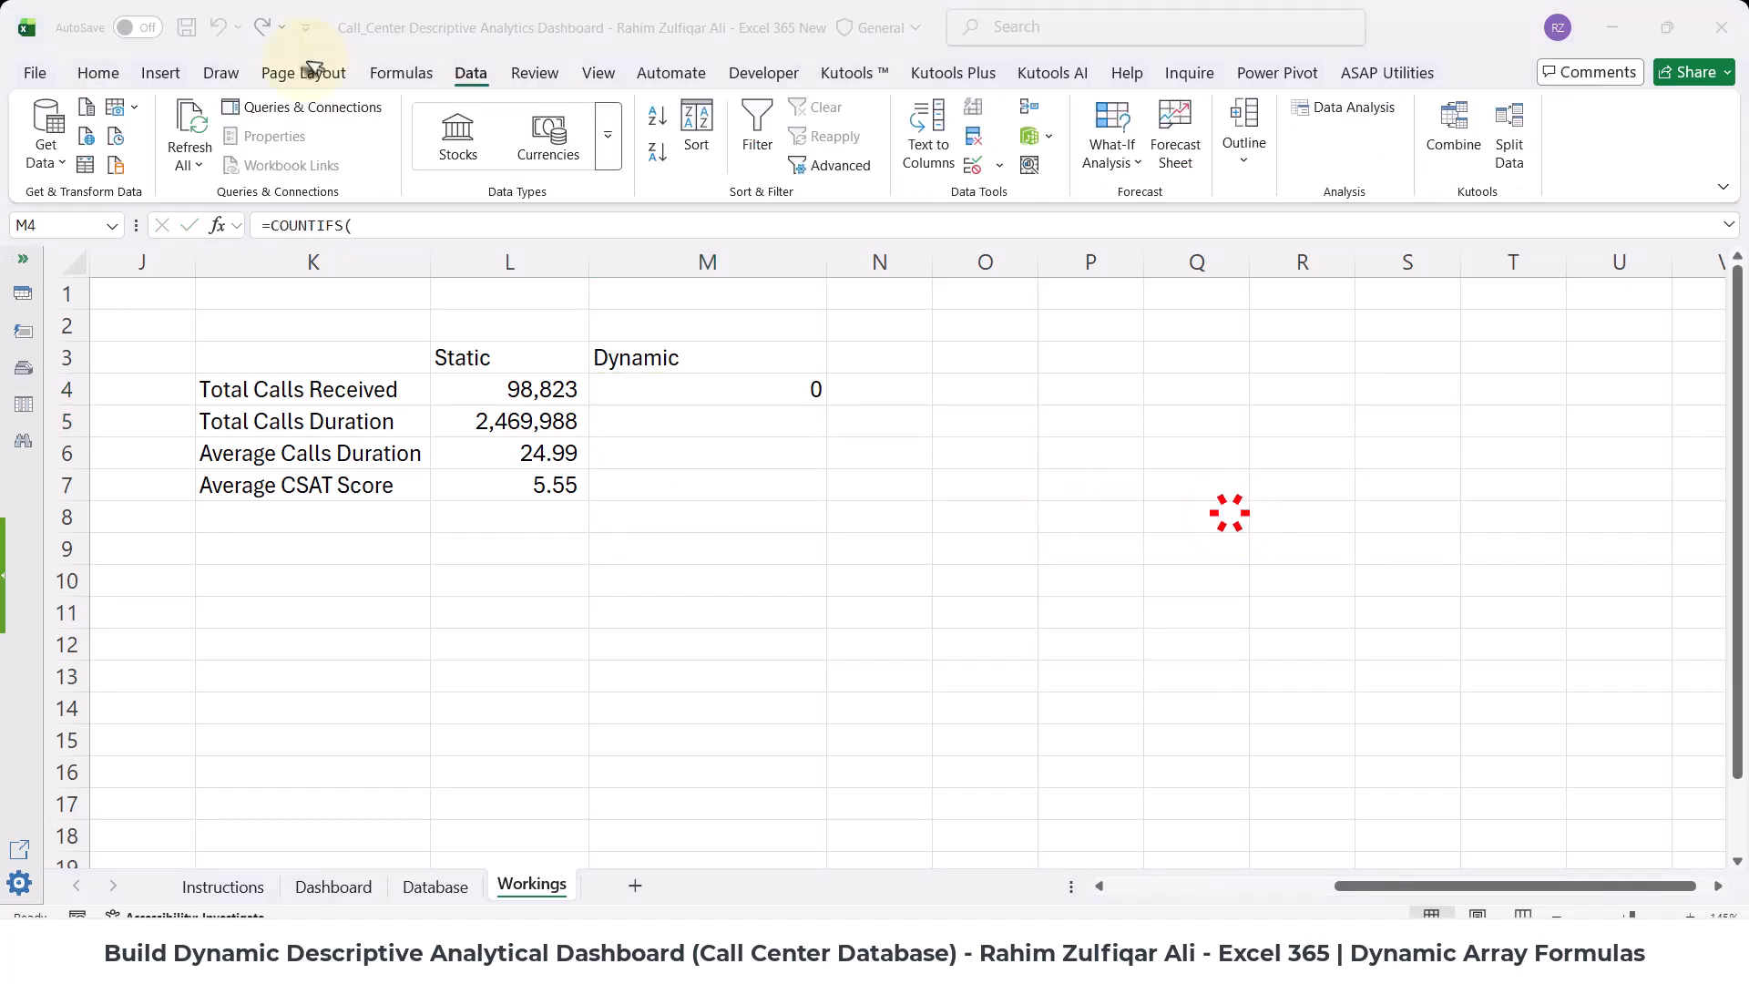
# - Examine the Year criteria pair in M4's COUNTIFS formula
pyautogui.click(684, 381)
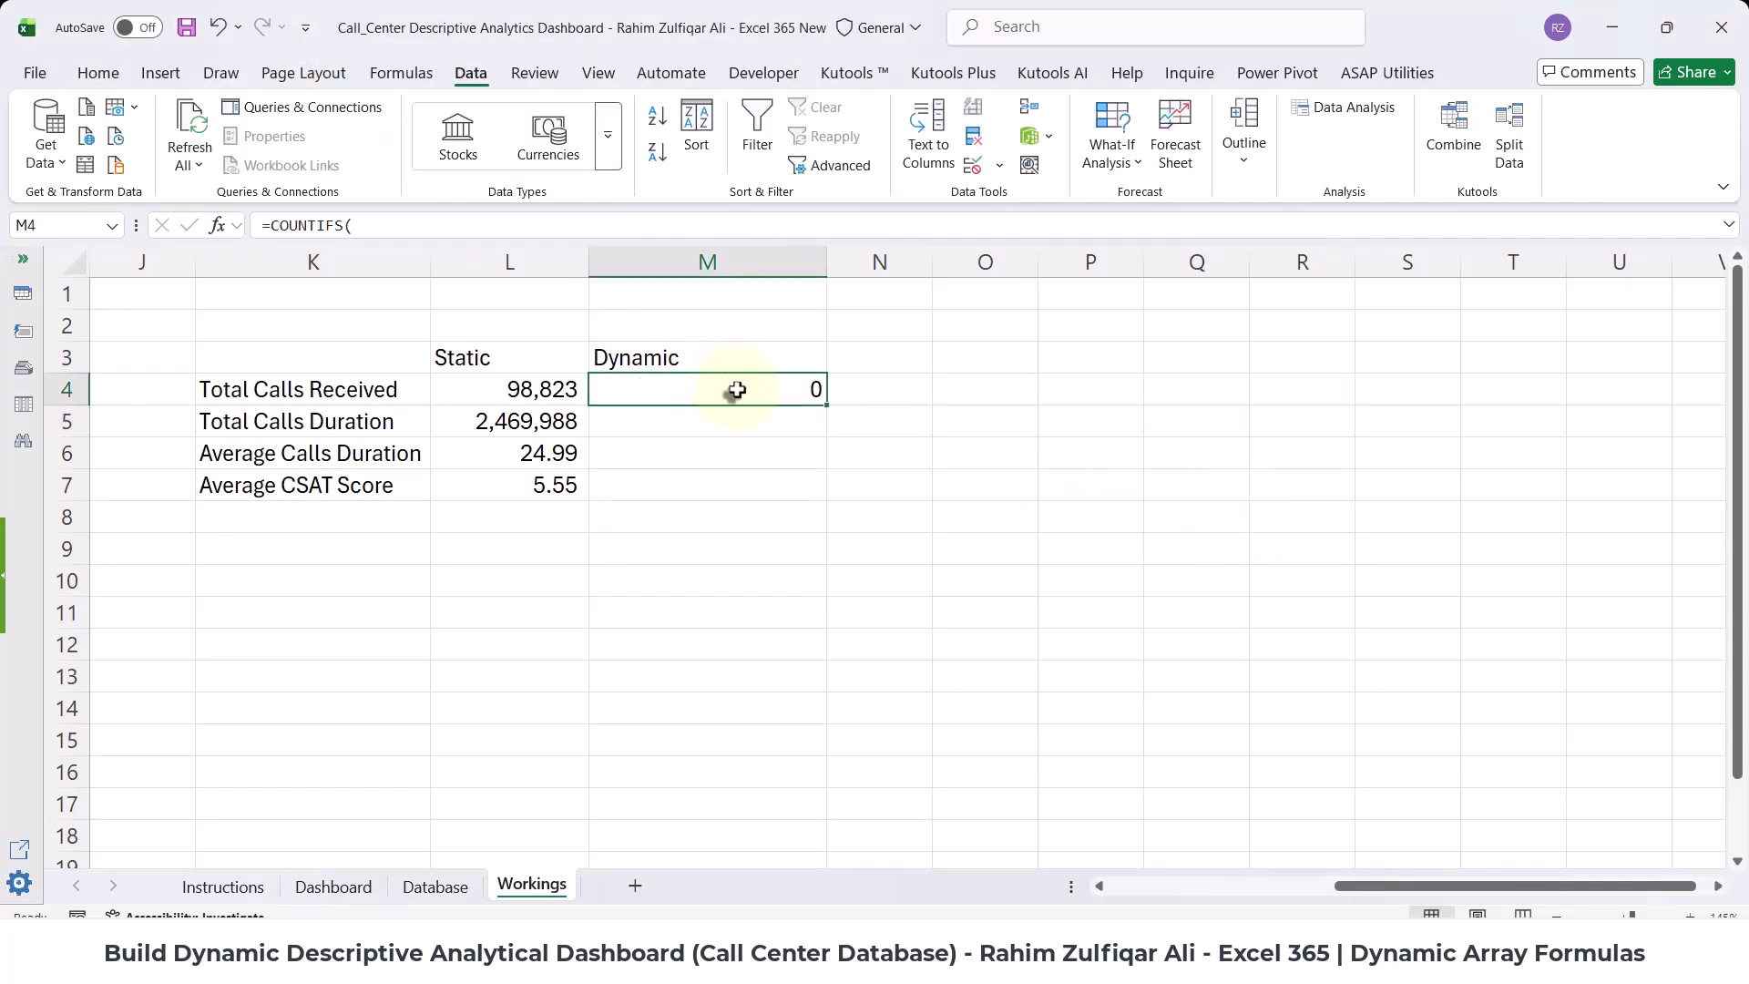
pyautogui.doubleClick(800, 390)
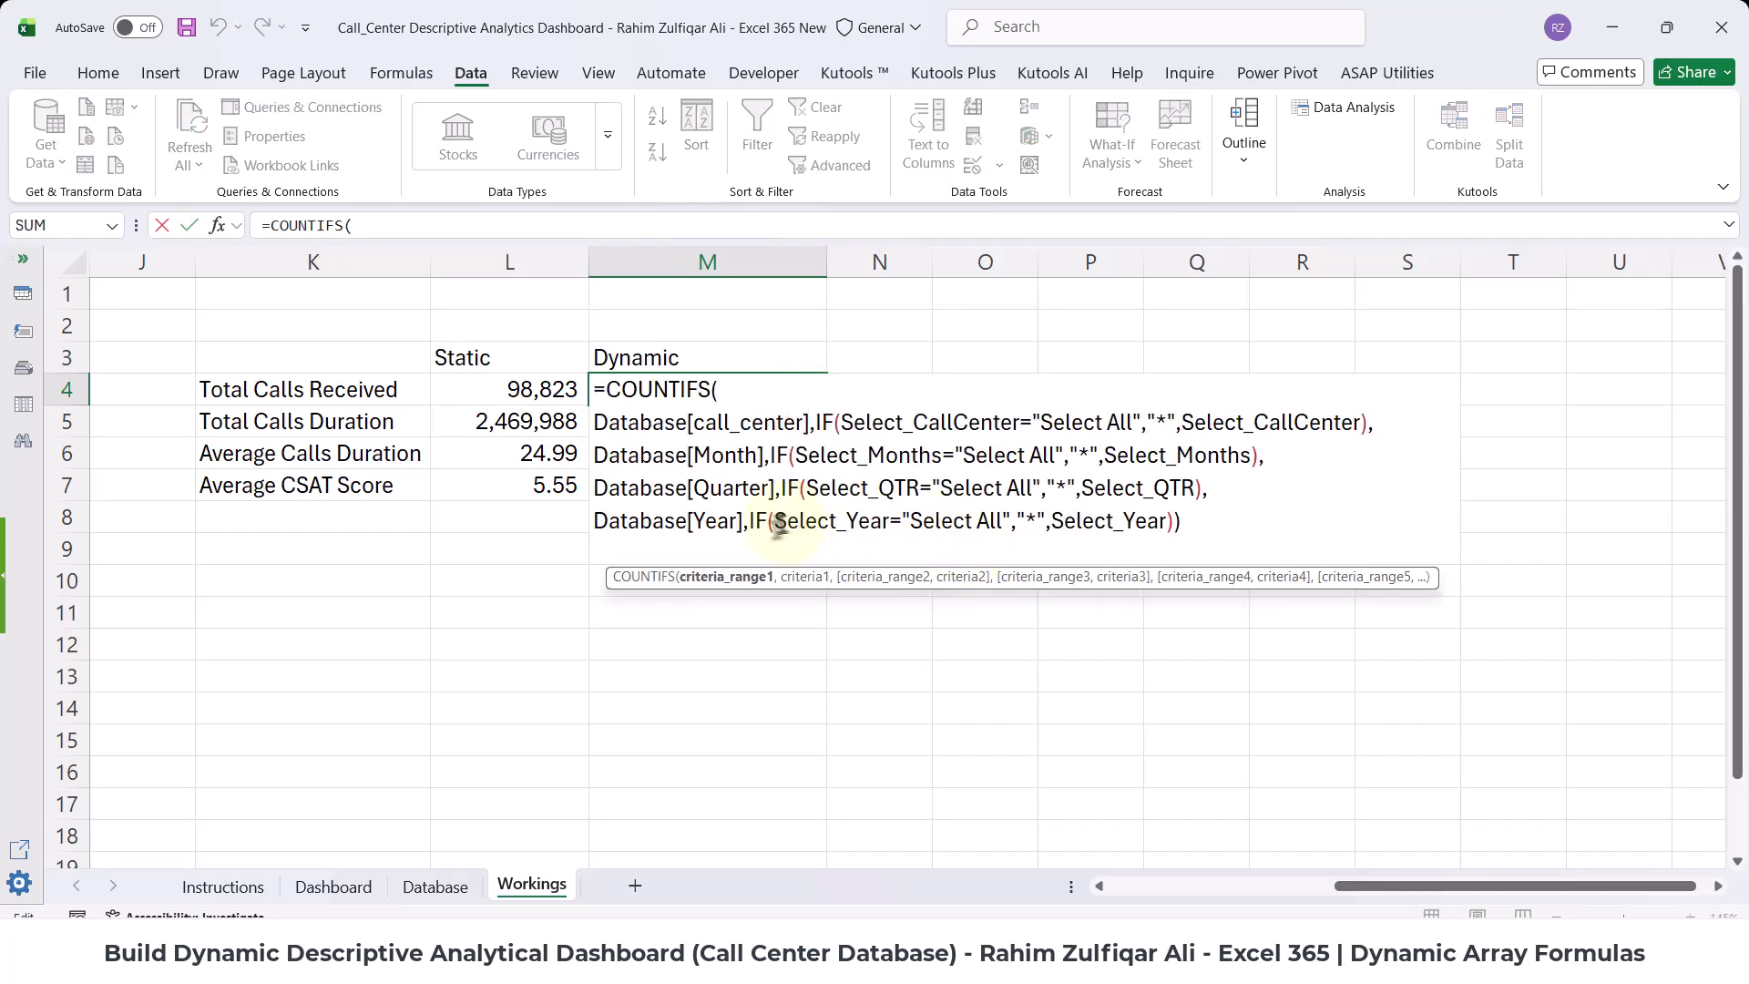
pyautogui.moveTo(642, 521); pyautogui.dragTo(1172, 516)
pyautogui.hotkey('ctrl', 'Return')
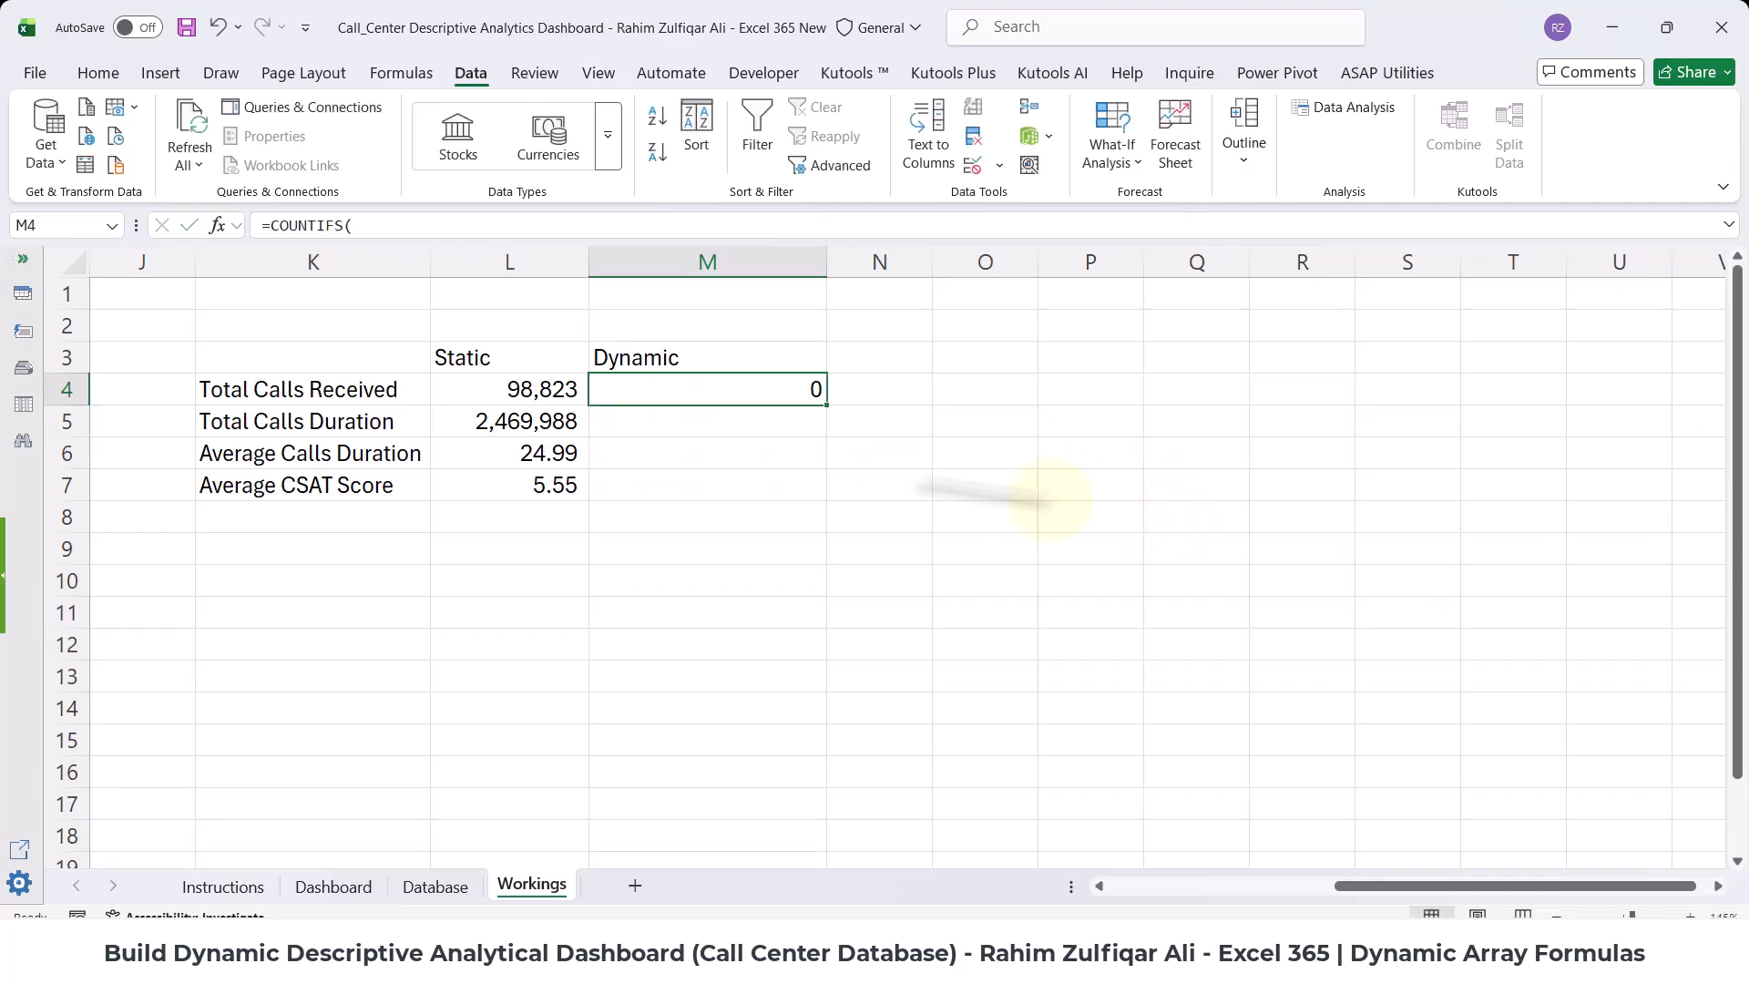
# - Open the Database query in the Power Query Editor from the Database sheet
pyautogui.click(430, 889)
pyautogui.click(829, 515)
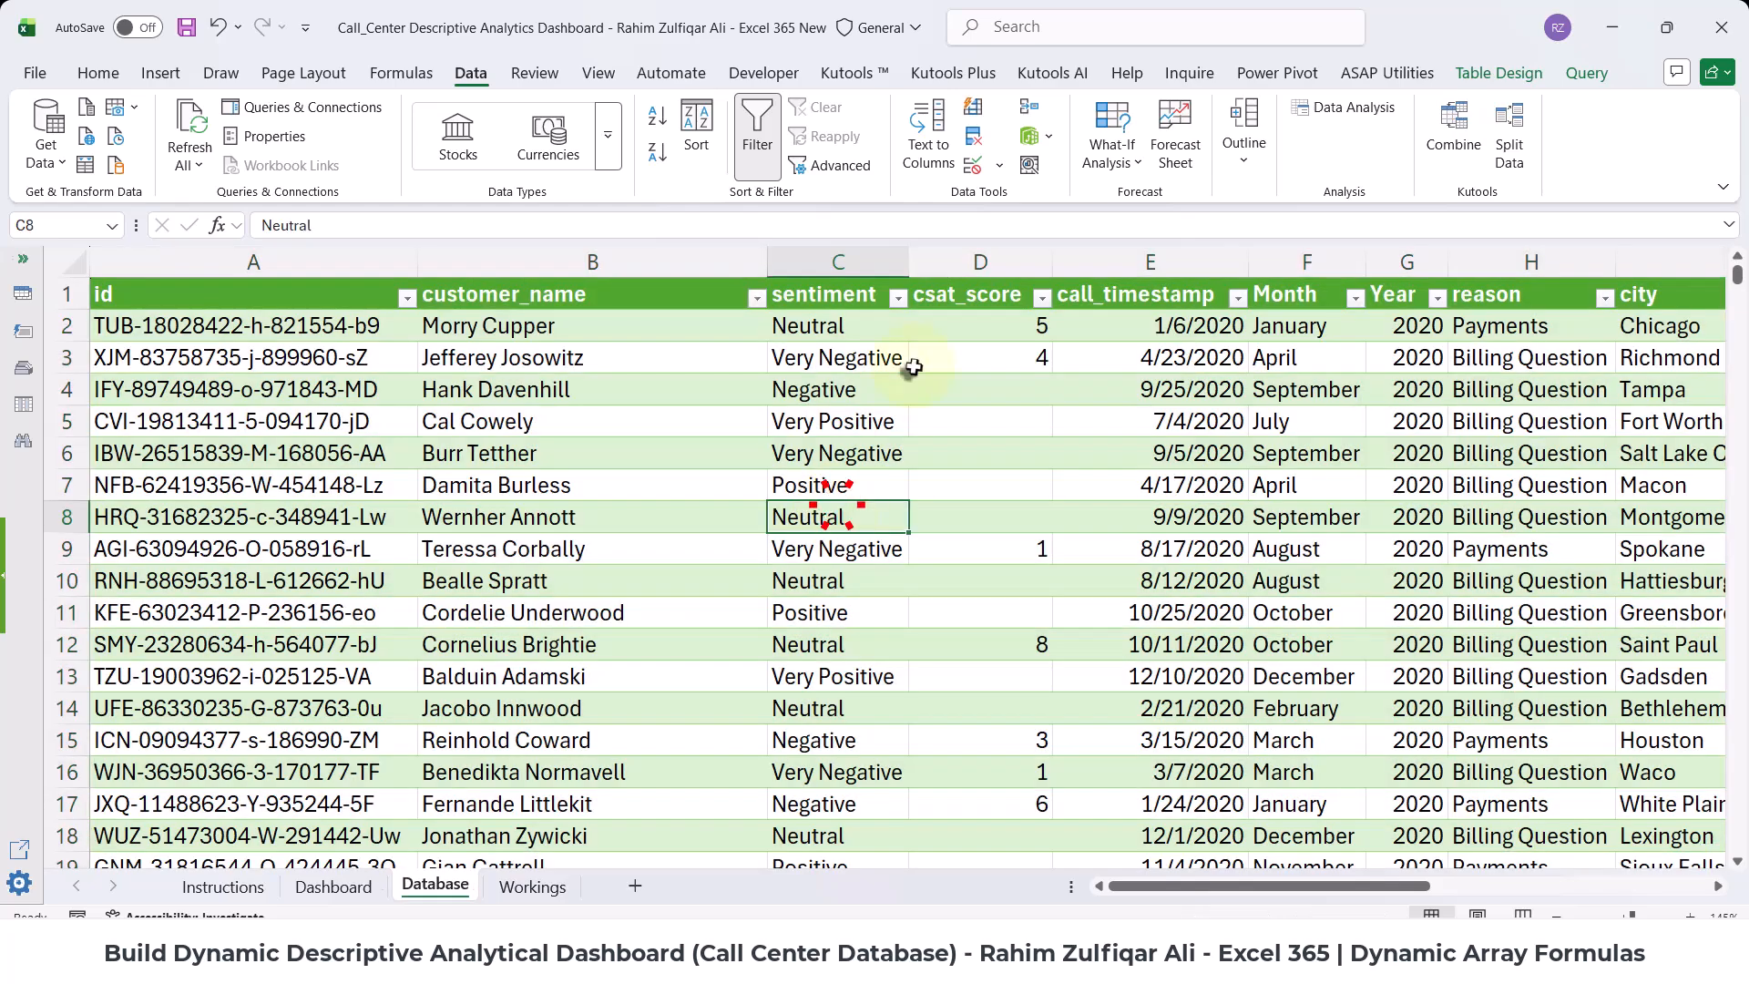
pyautogui.click(1554, 917)
pyautogui.click(1554, 917)
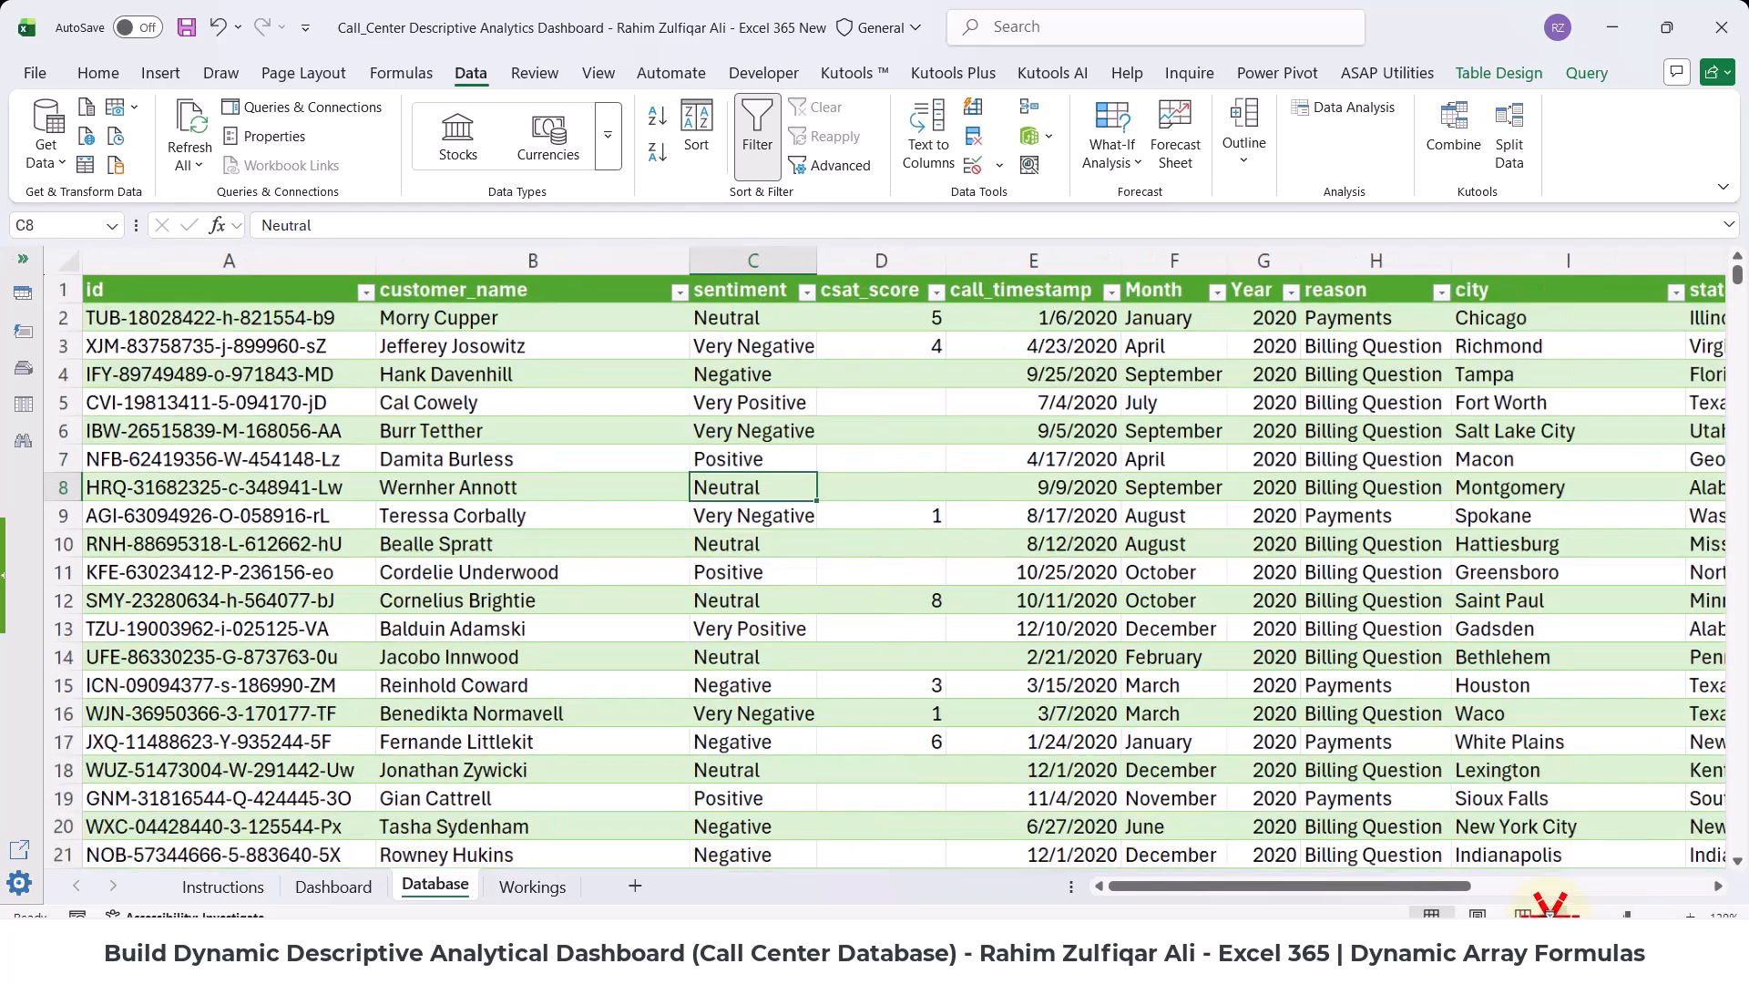
pyautogui.click(1553, 917)
pyautogui.click(1554, 916)
pyautogui.click(1554, 916)
pyautogui.click(1554, 916)
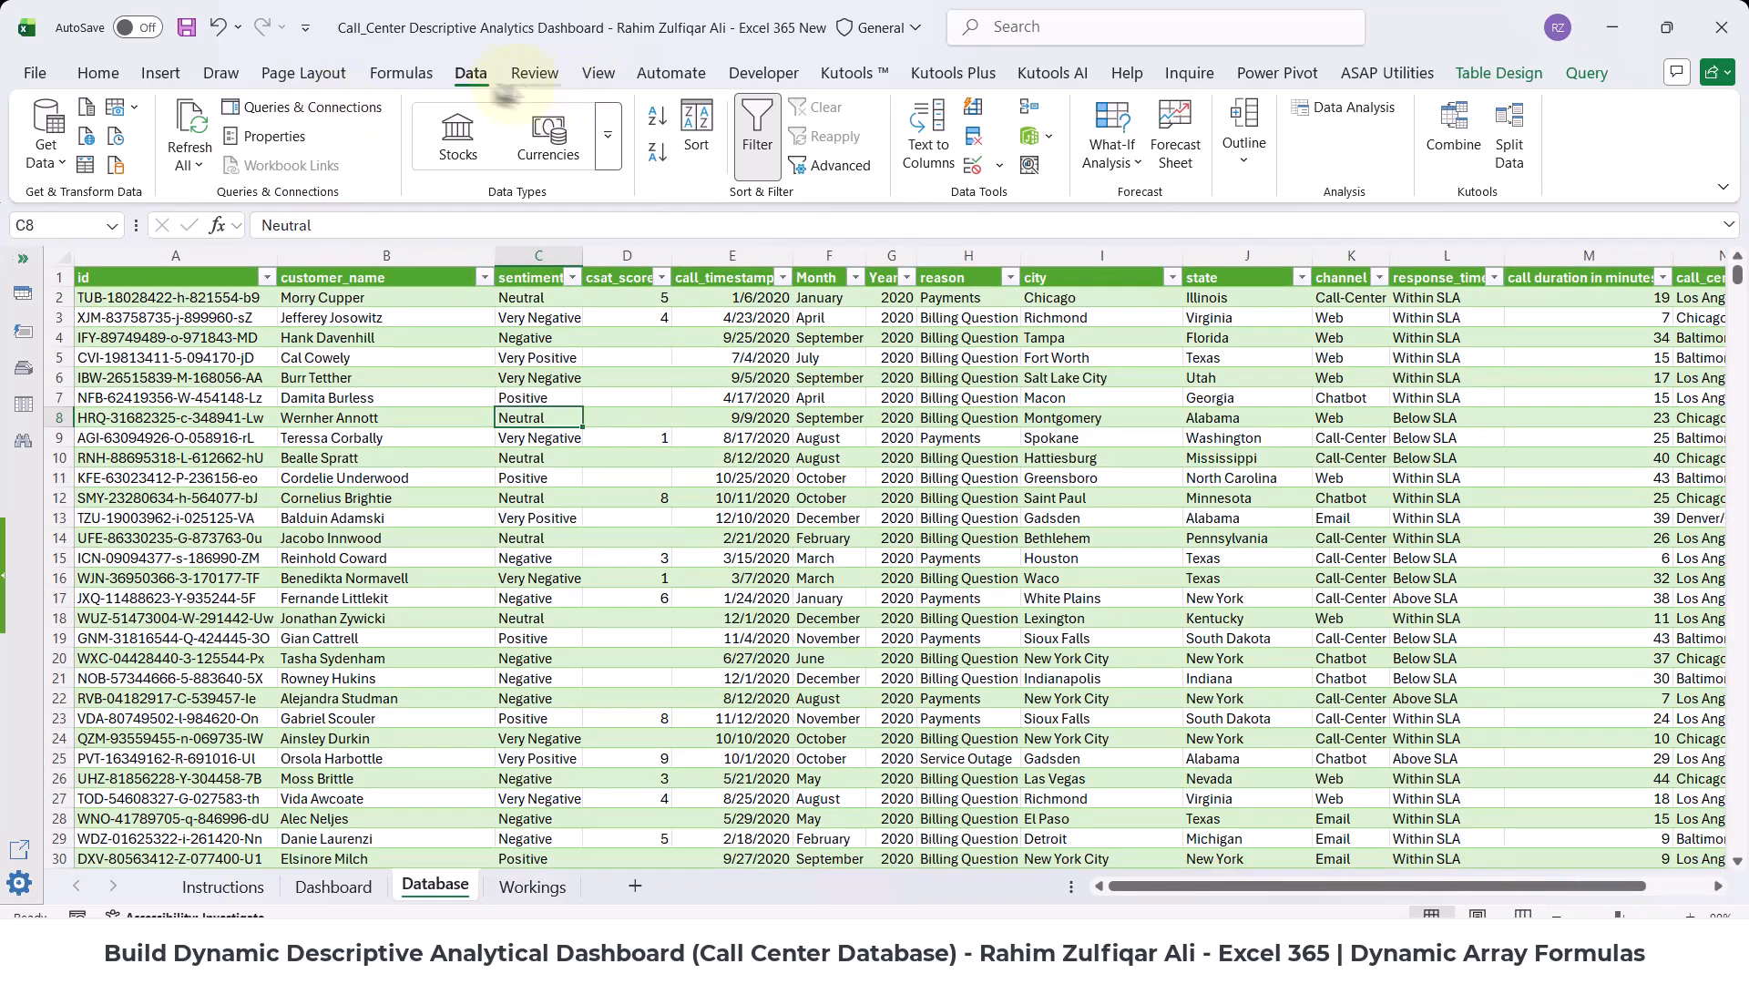
pyautogui.click(248, 107)
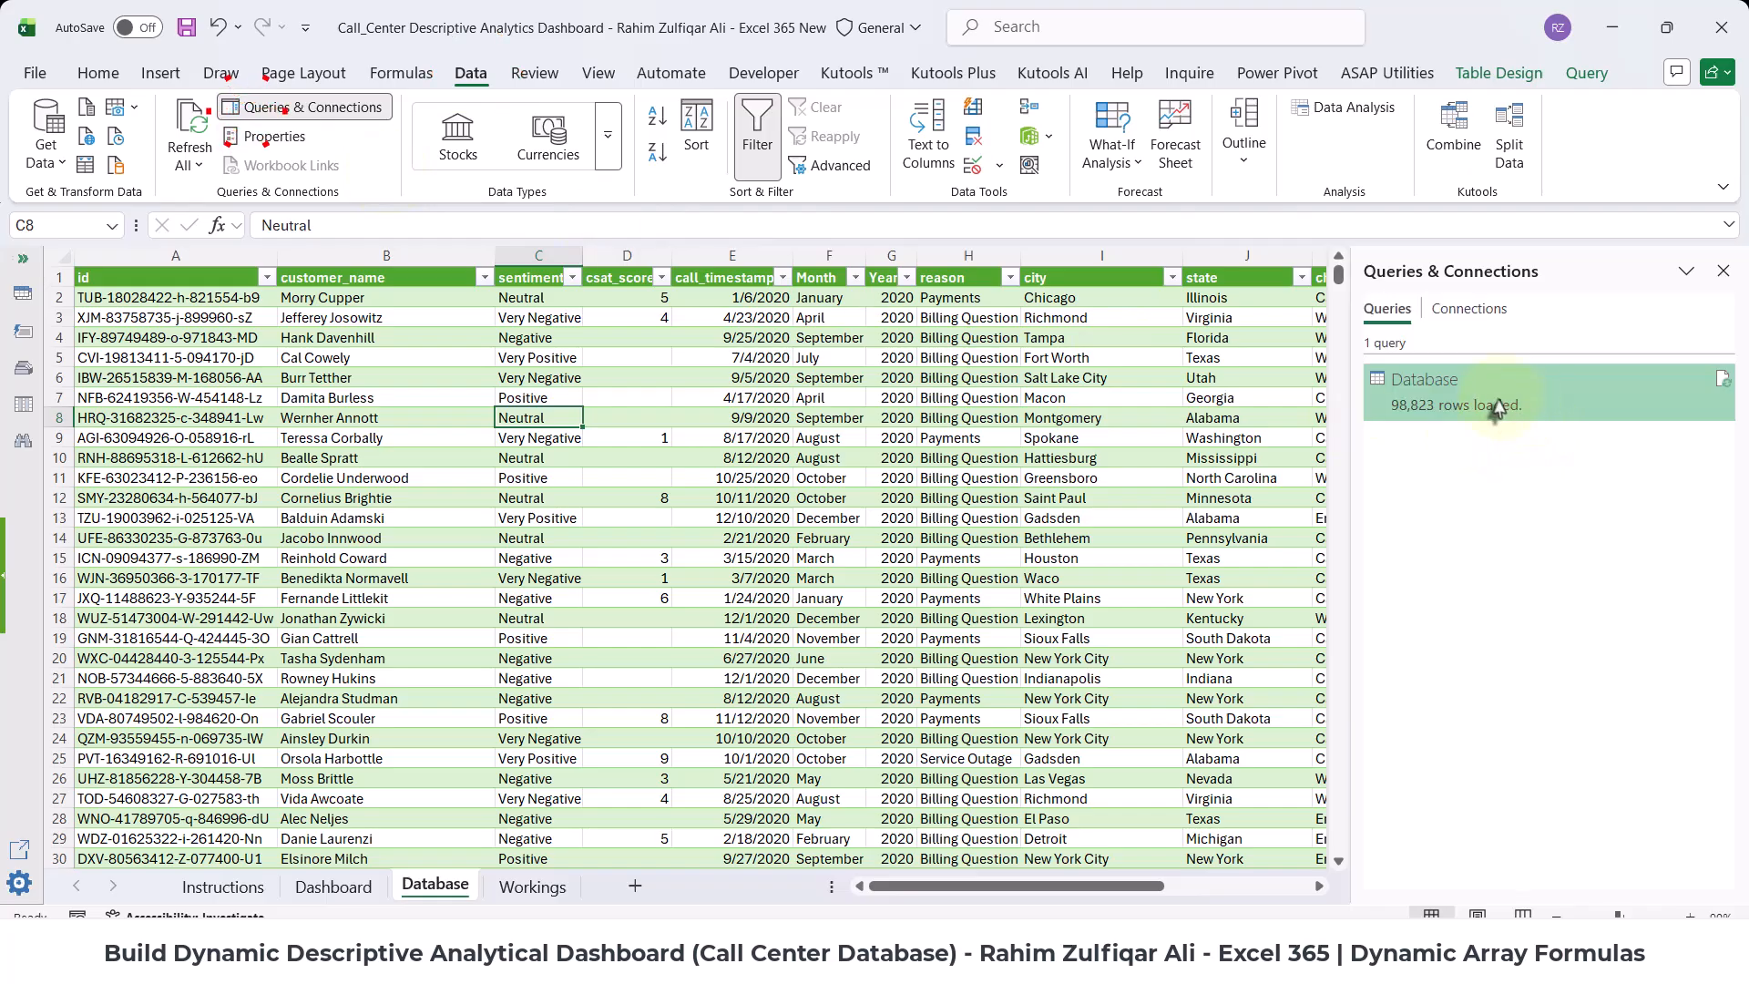
pyautogui.rightClick(1495, 398)
pyautogui.click(1512, 464)
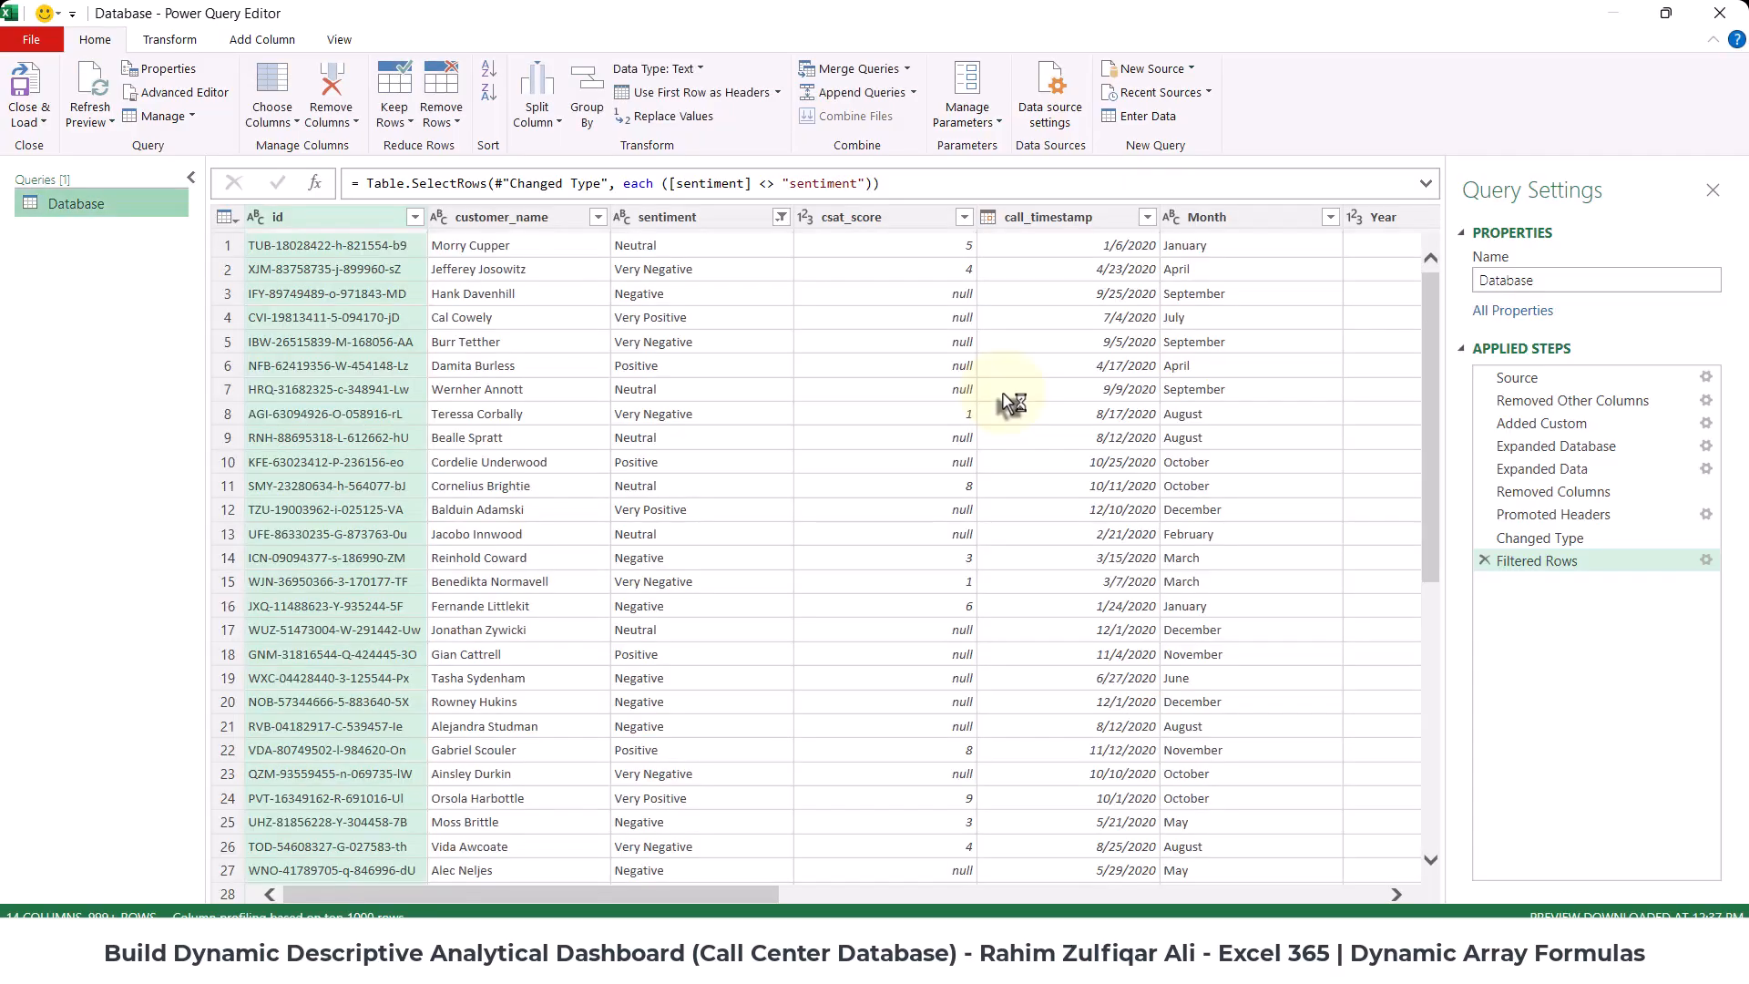
# - Change the Year column's data type to Text and load the query back into the workbook
pyautogui.moveTo(741, 895); pyautogui.dragTo(966, 895)
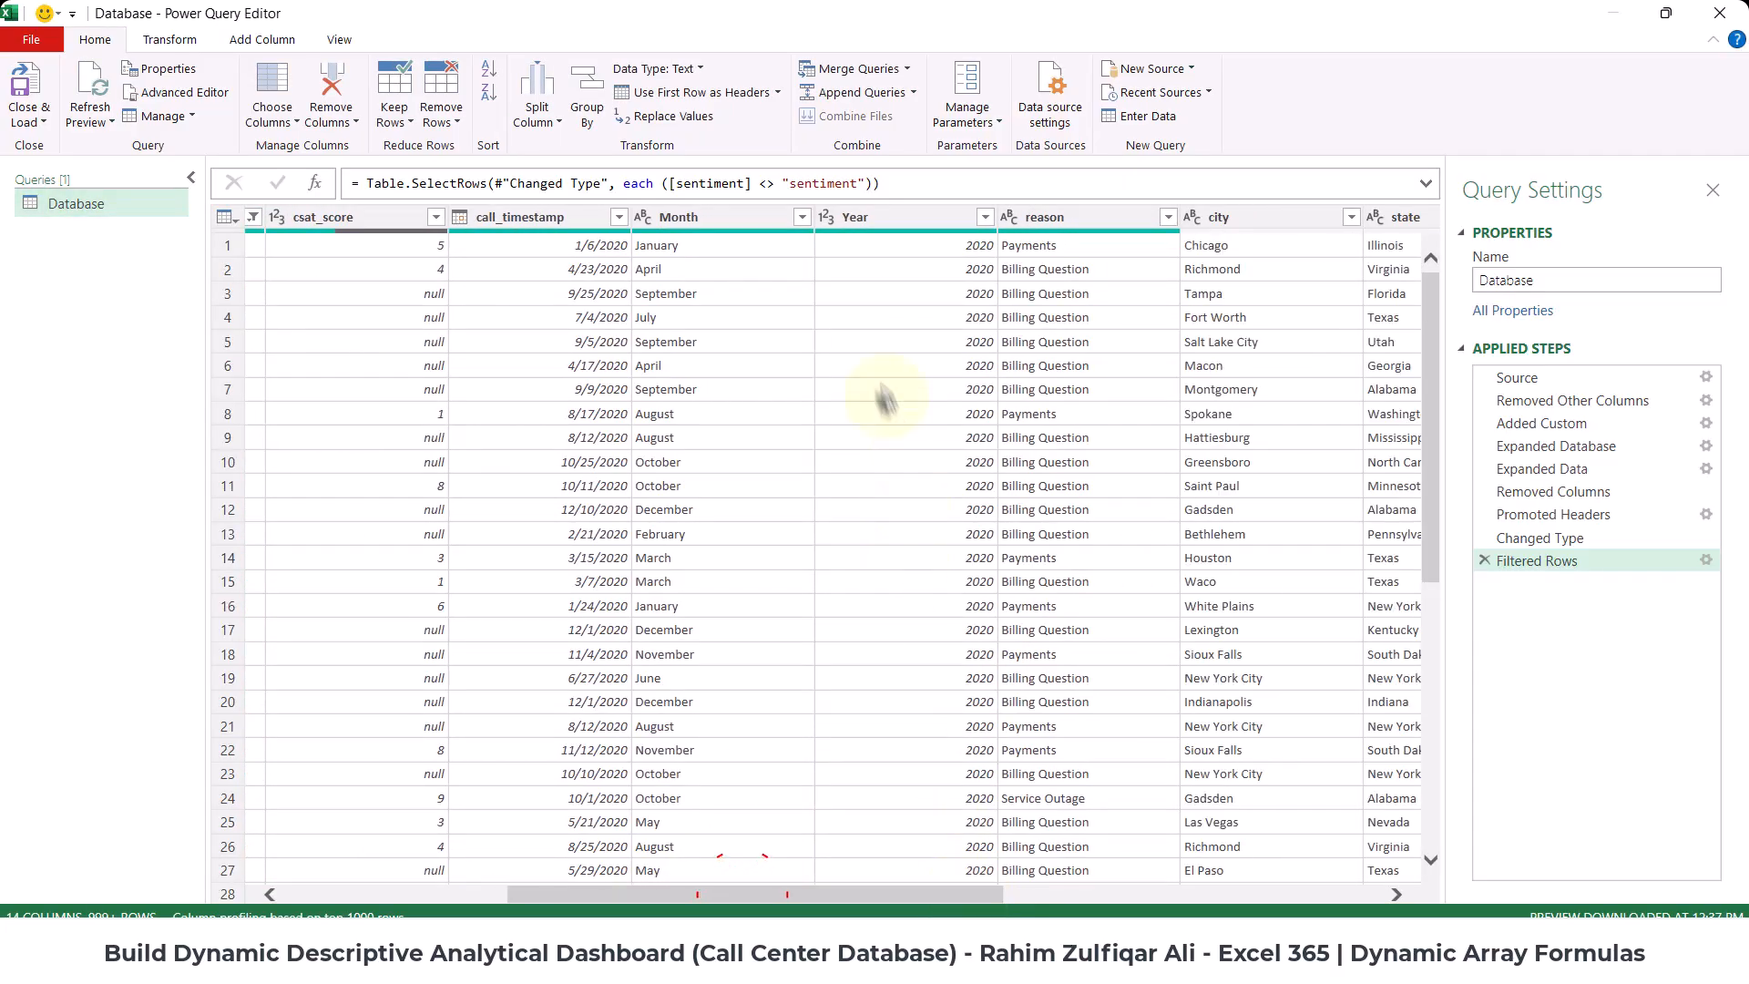
pyautogui.click(865, 217)
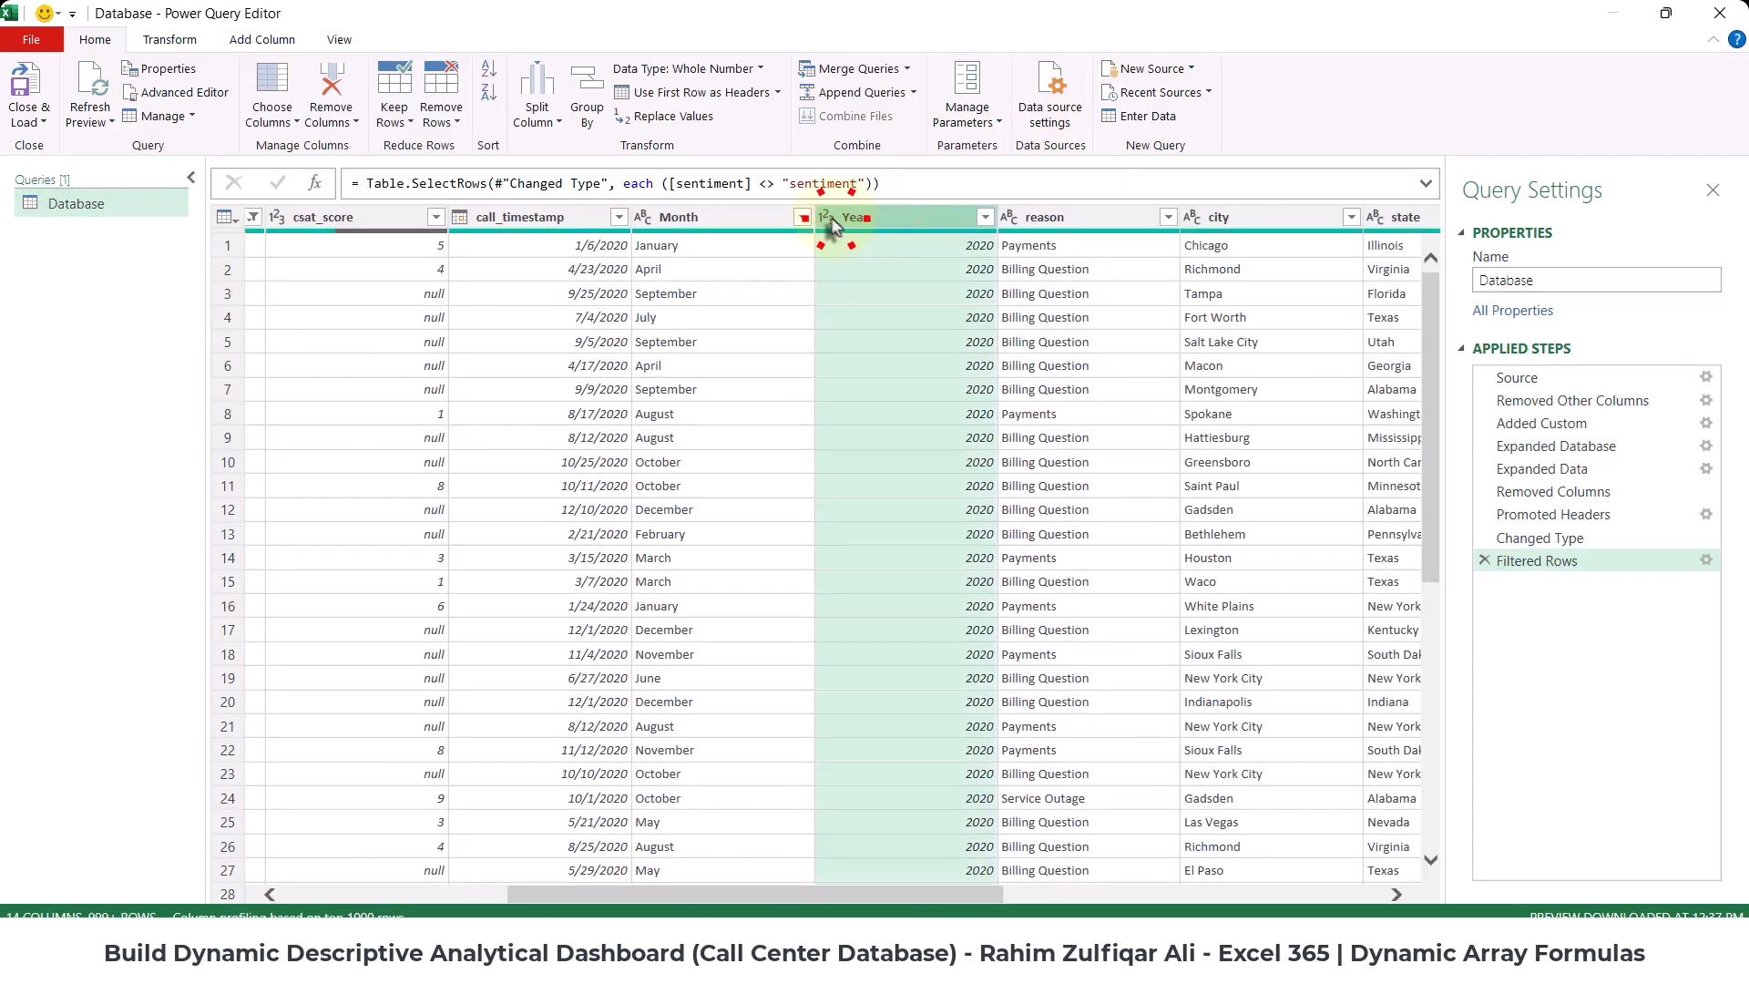
pyautogui.click(826, 217)
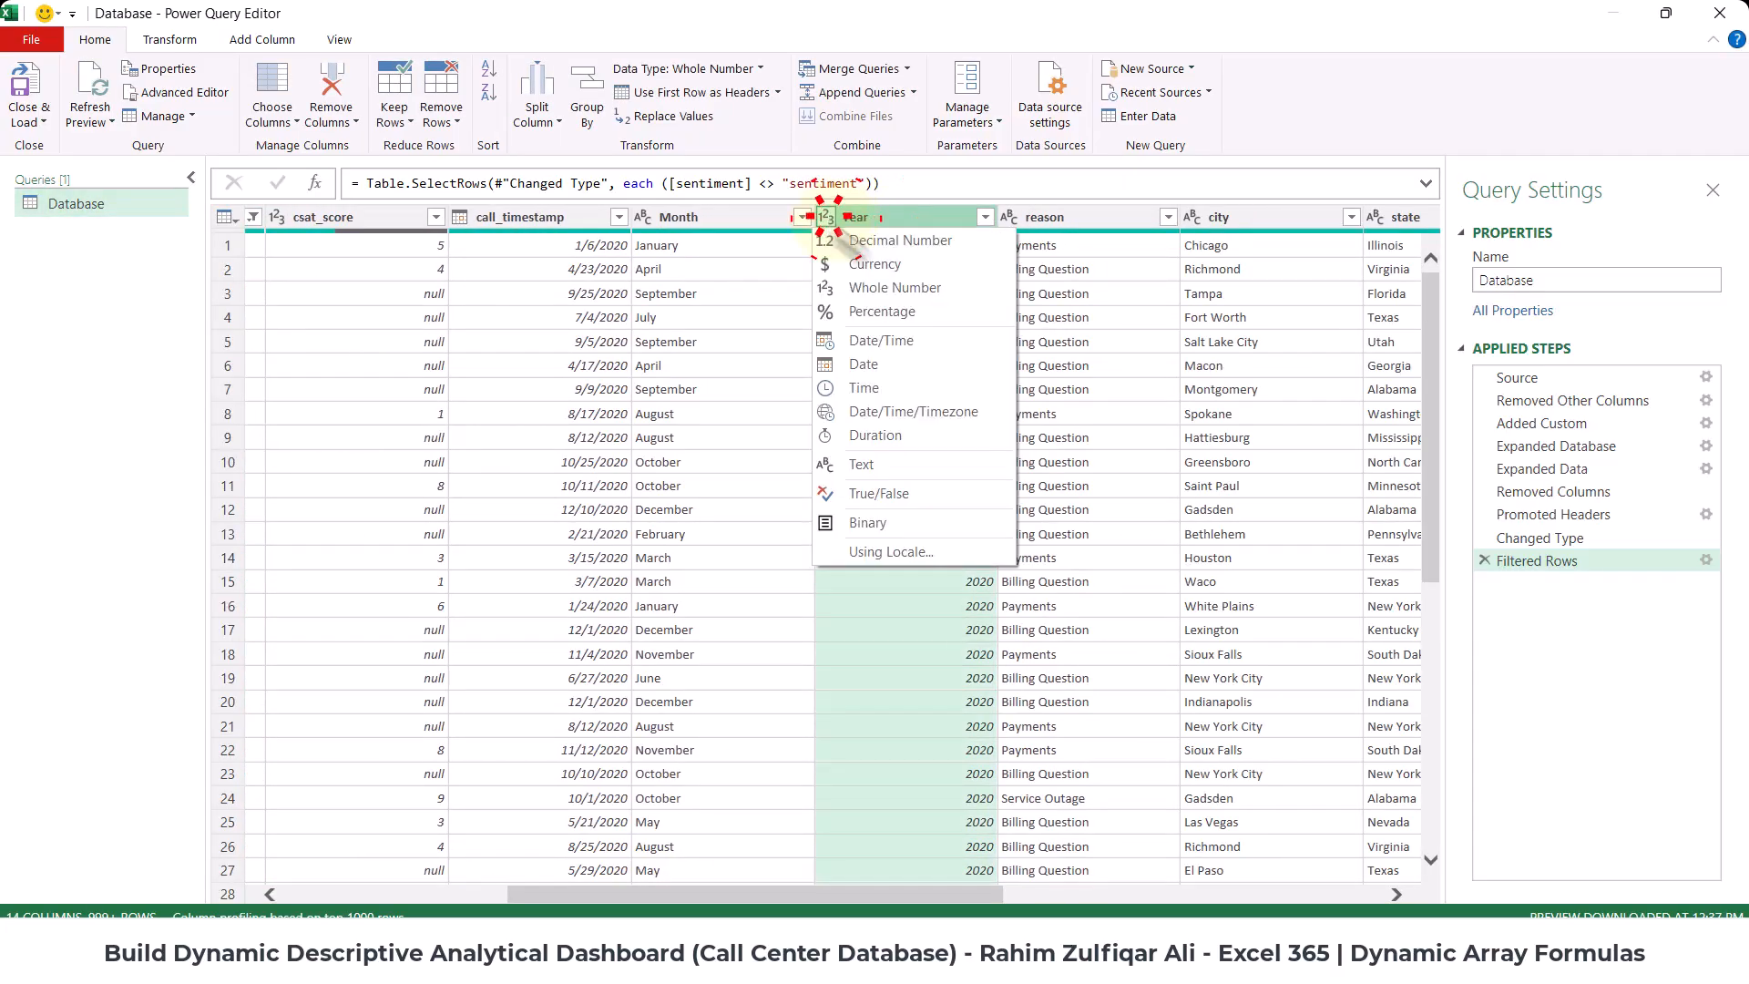
pyautogui.click(886, 467)
pyautogui.click(28, 116)
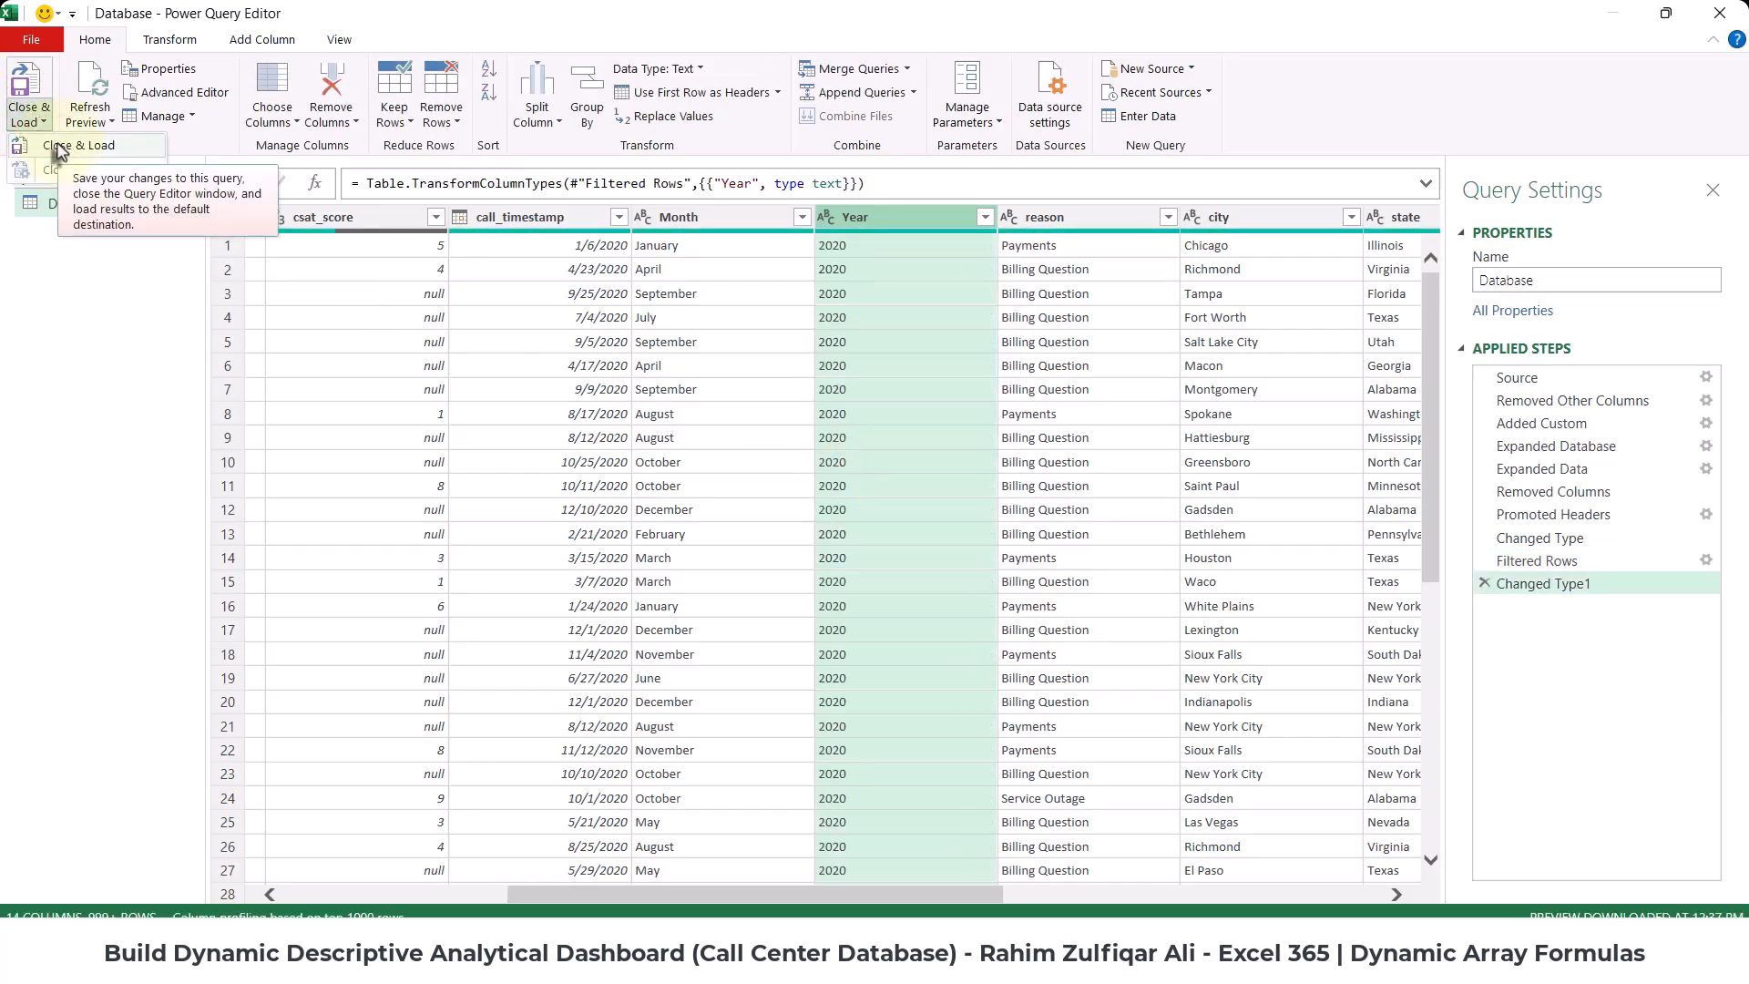
pyautogui.click(58, 148)
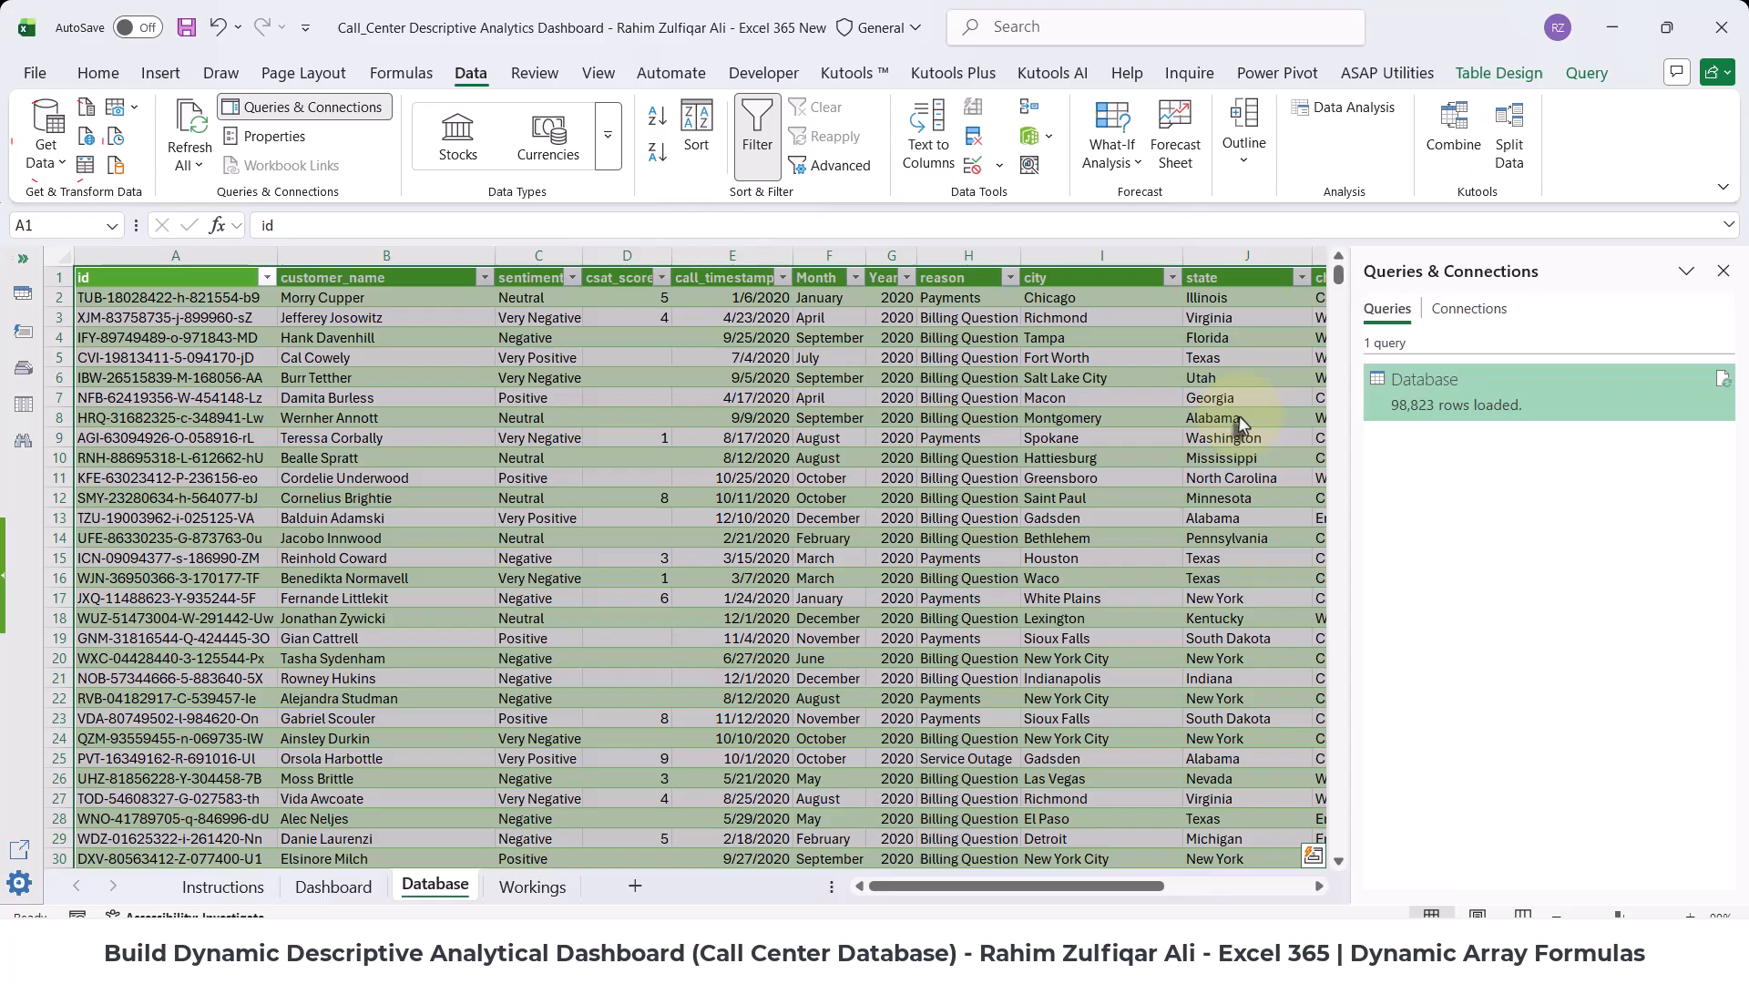
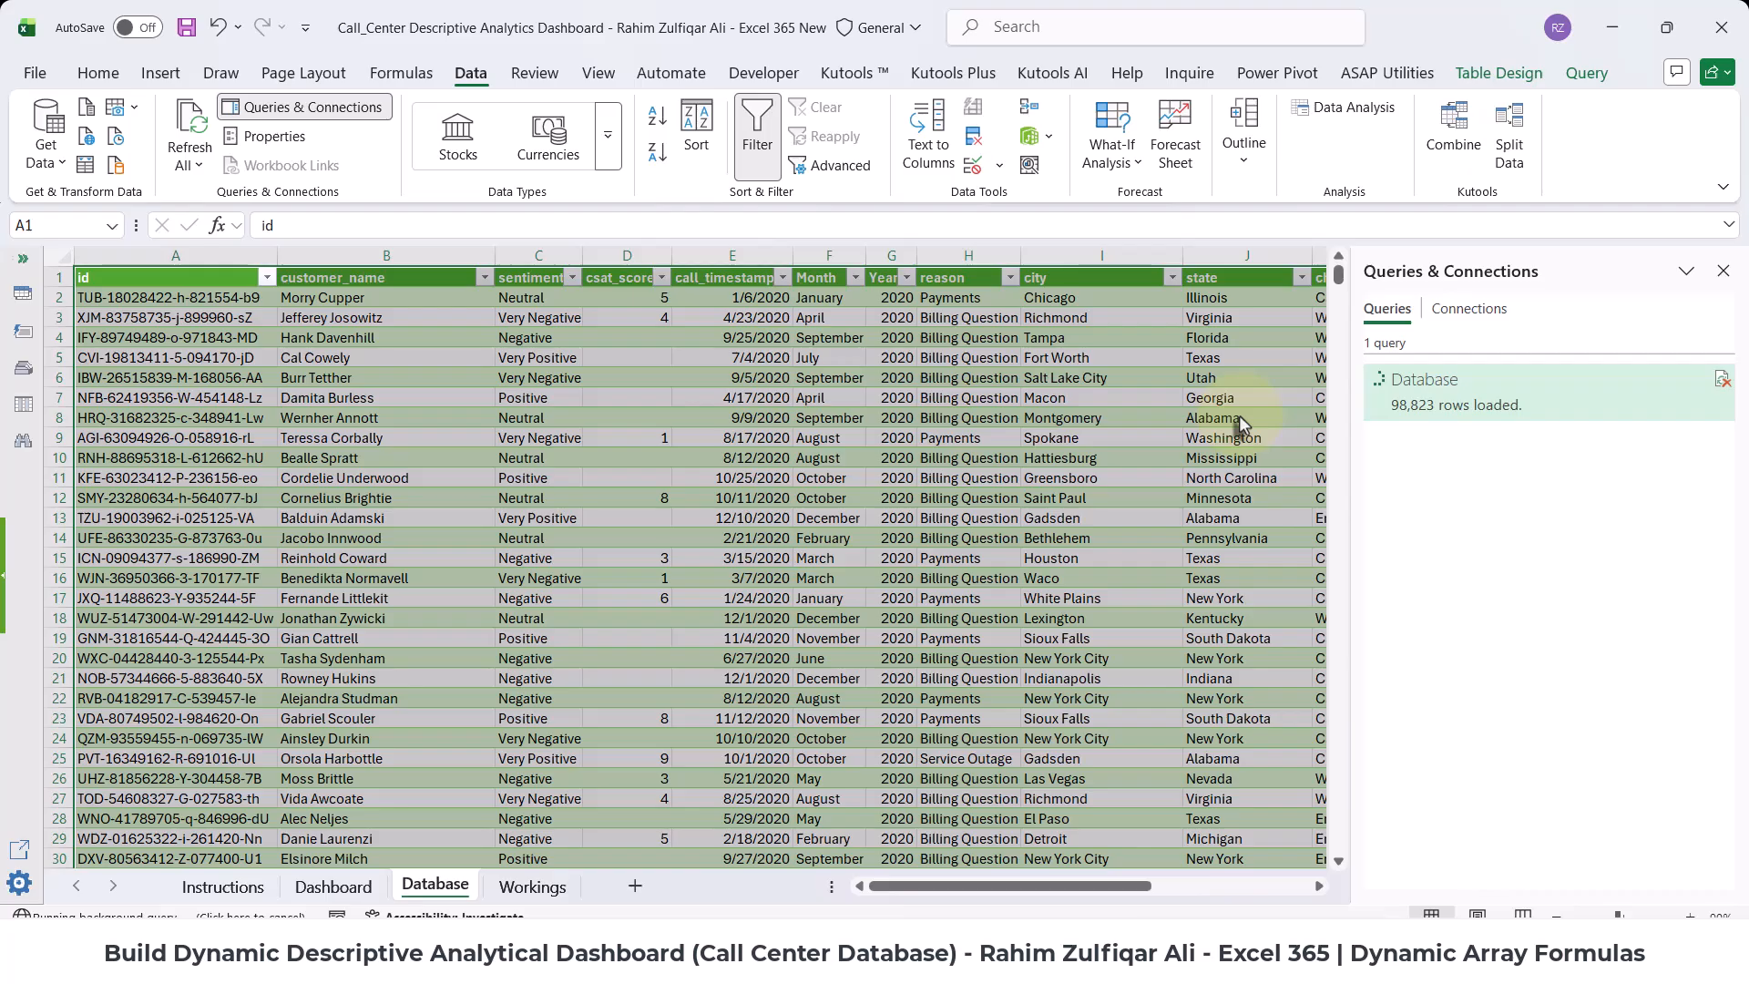
# - Check the dynamic Total Calls Received formula in M4 on the Workings sheet
pyautogui.click(508, 888)
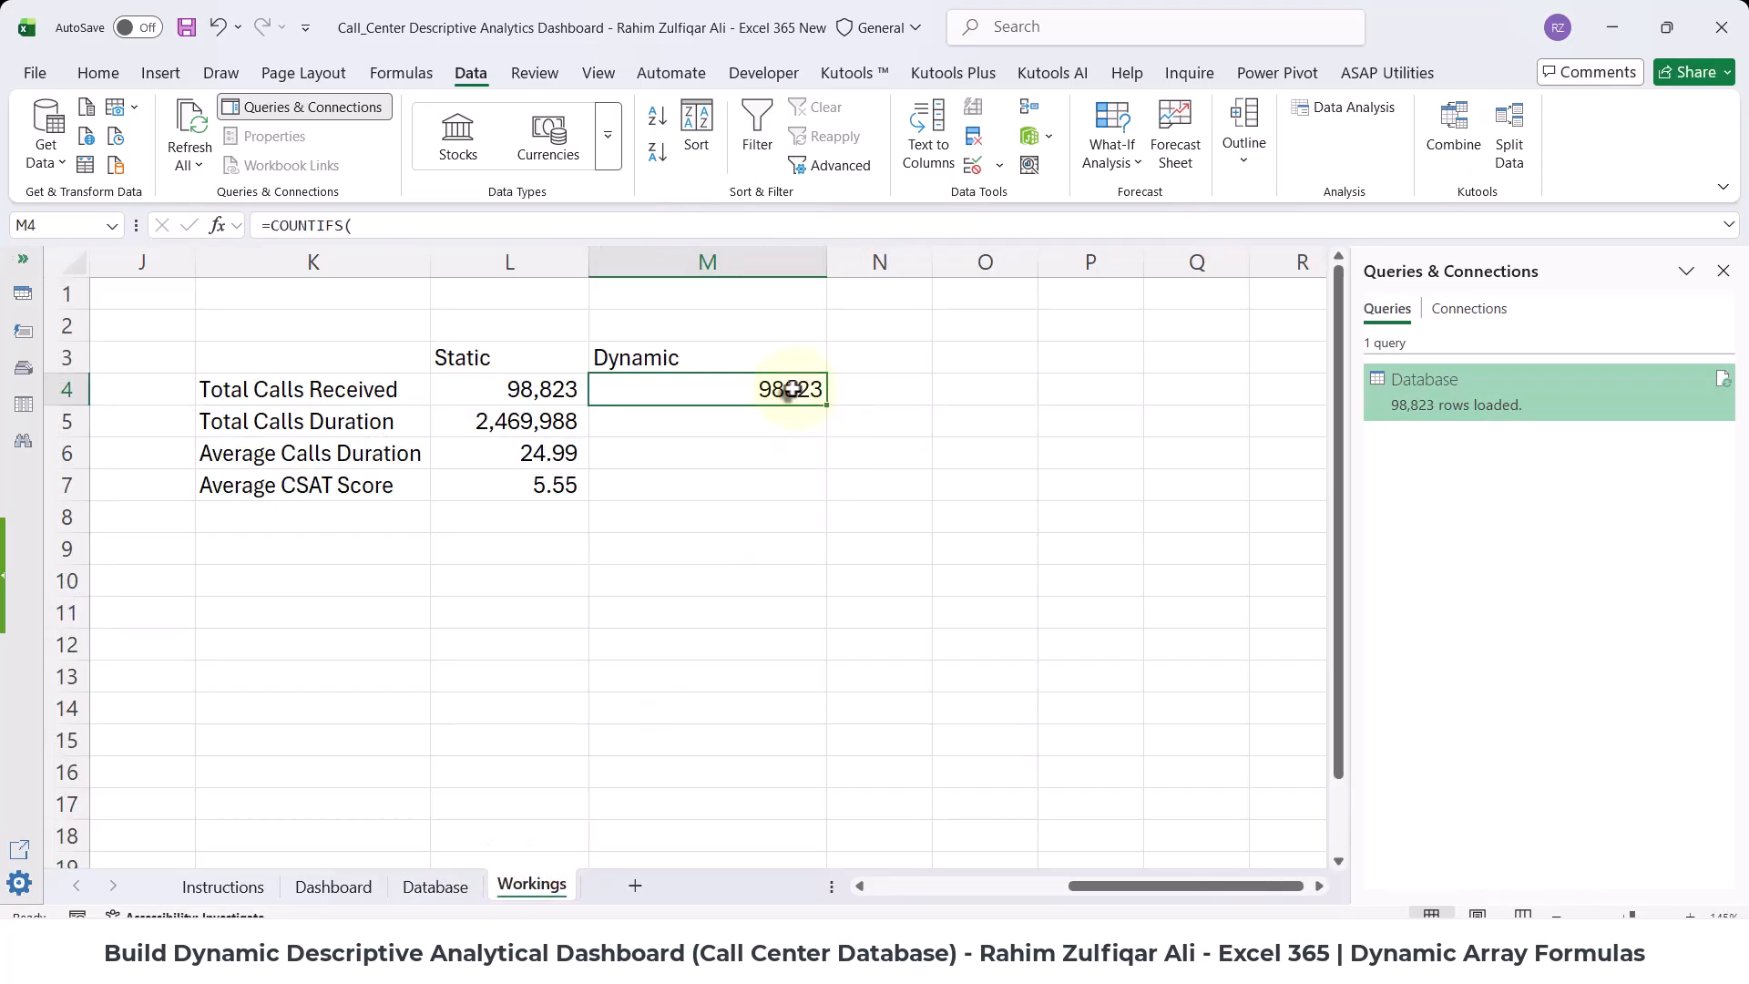
pyautogui.doubleClick(788, 389)
pyautogui.press('Escape')
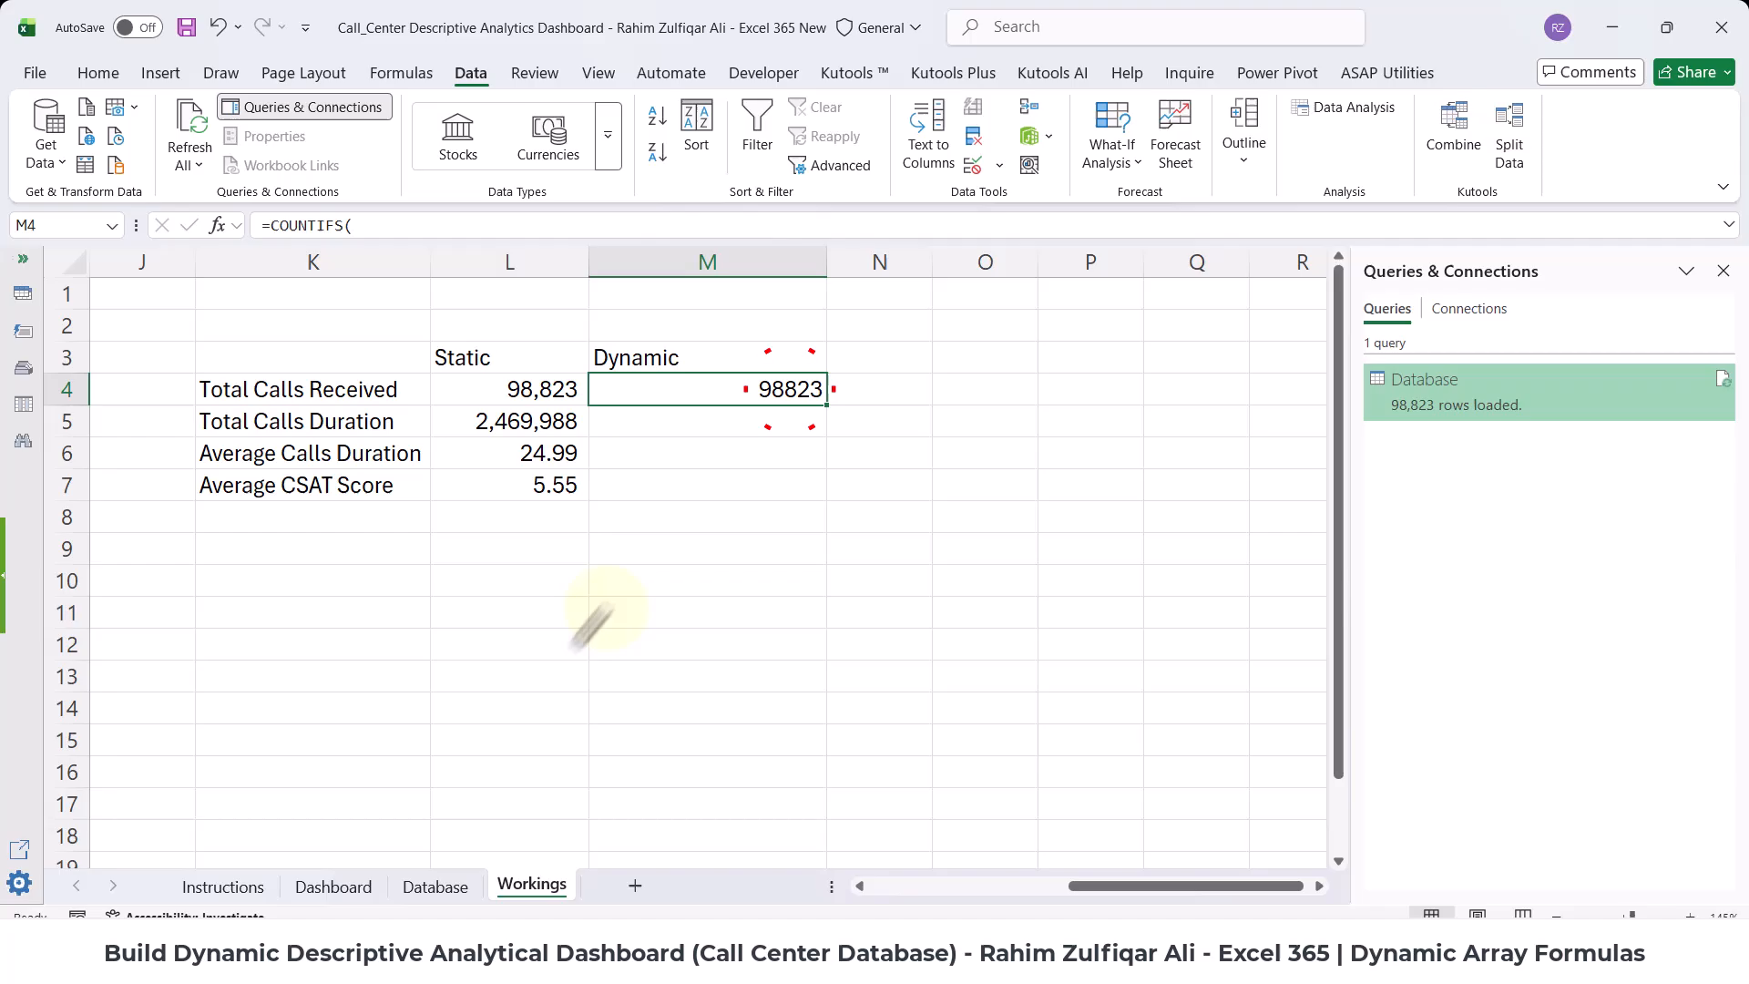
# - Set the Dashboard's year filter to 2020 and check the dynamic Total Calls Received on the Workings sheet
pyautogui.click(332, 886)
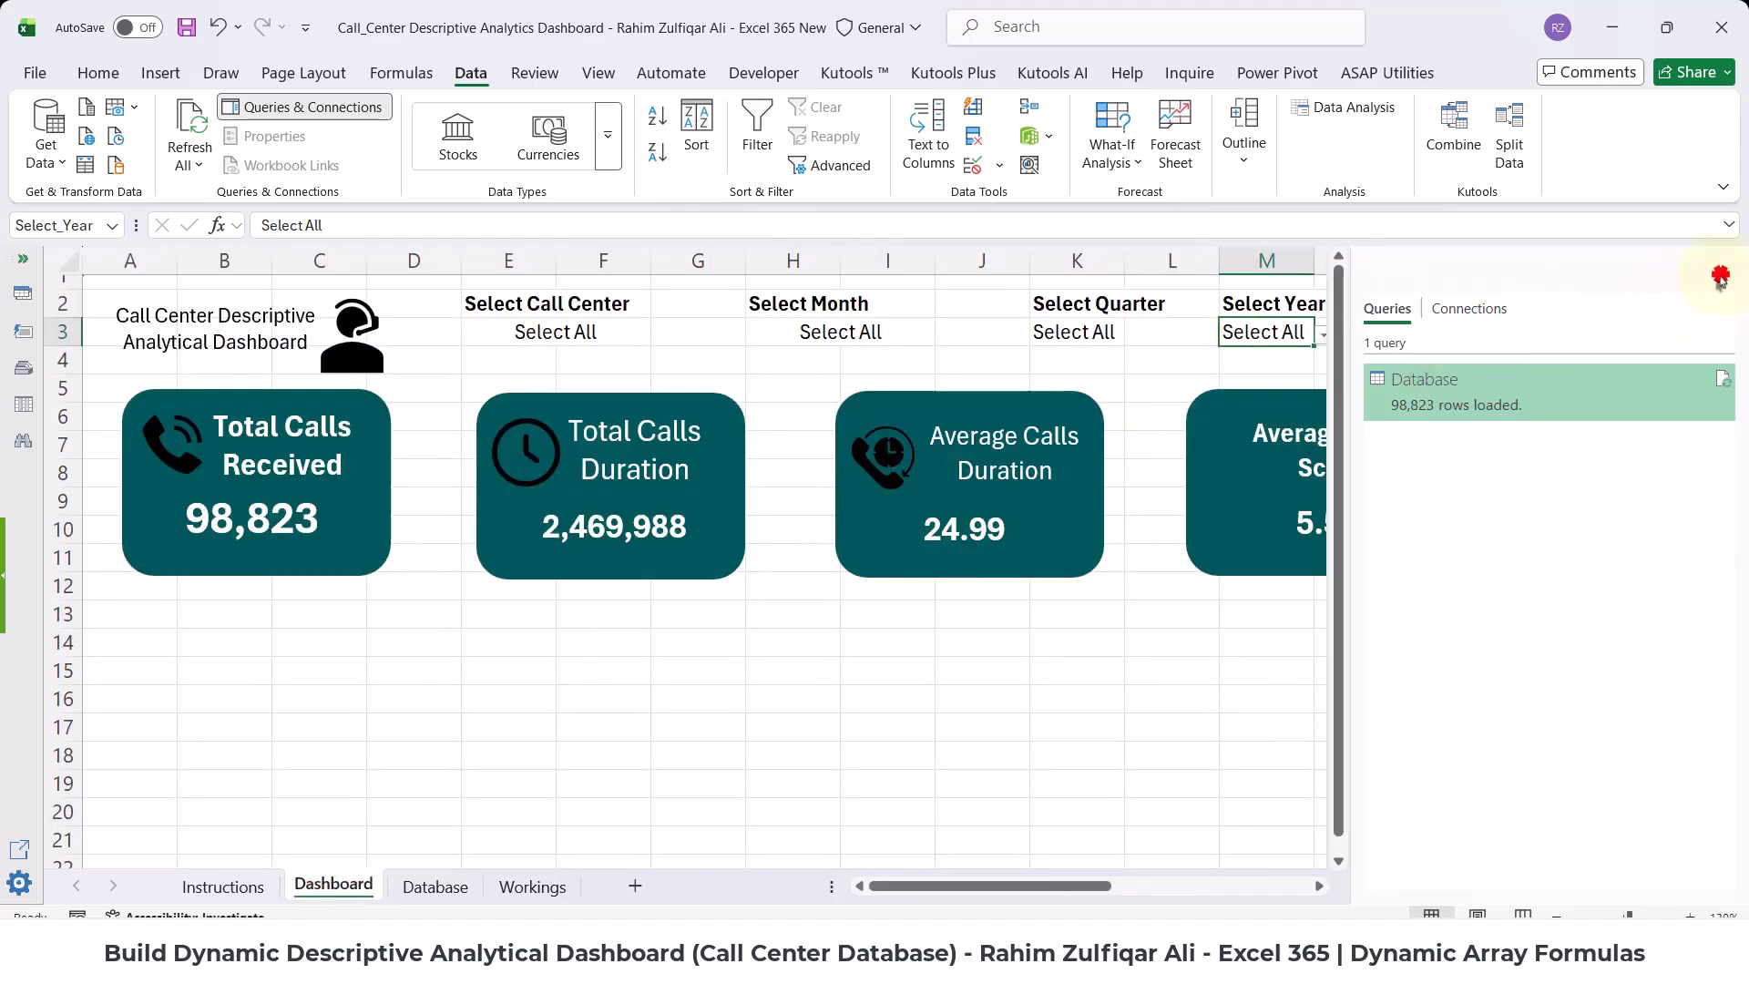
pyautogui.click(1723, 271)
pyautogui.click(1323, 334)
pyautogui.click(1255, 382)
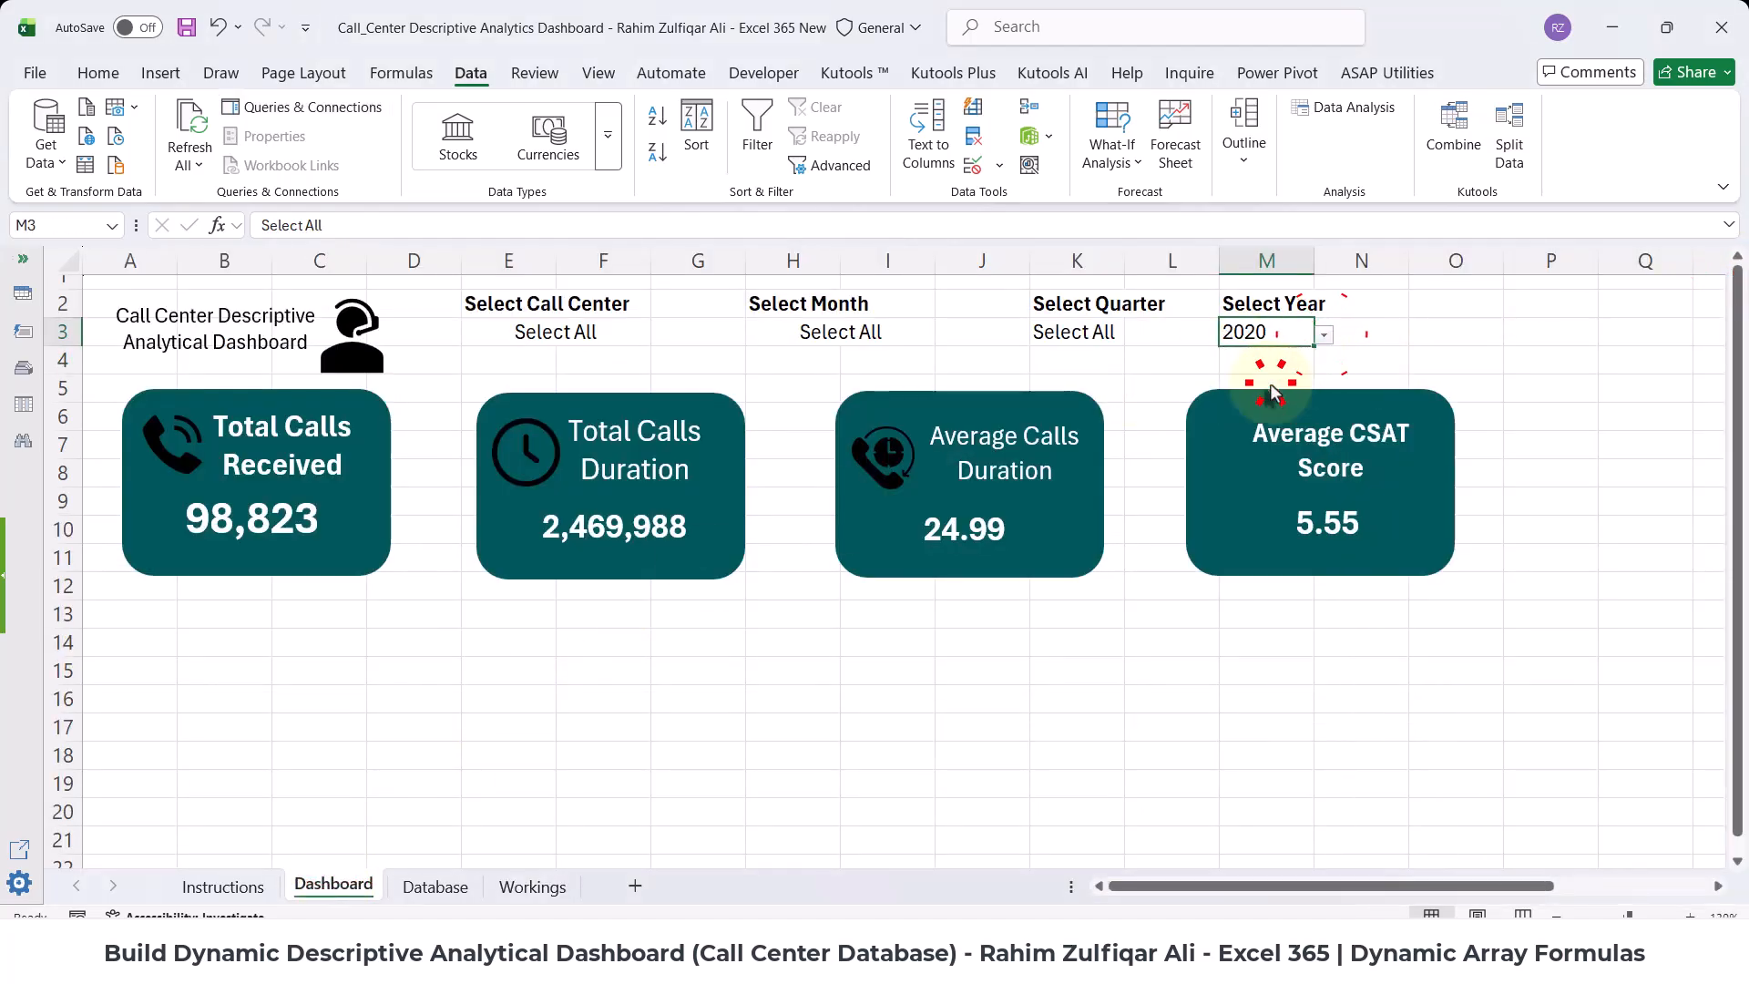
pyautogui.click(524, 886)
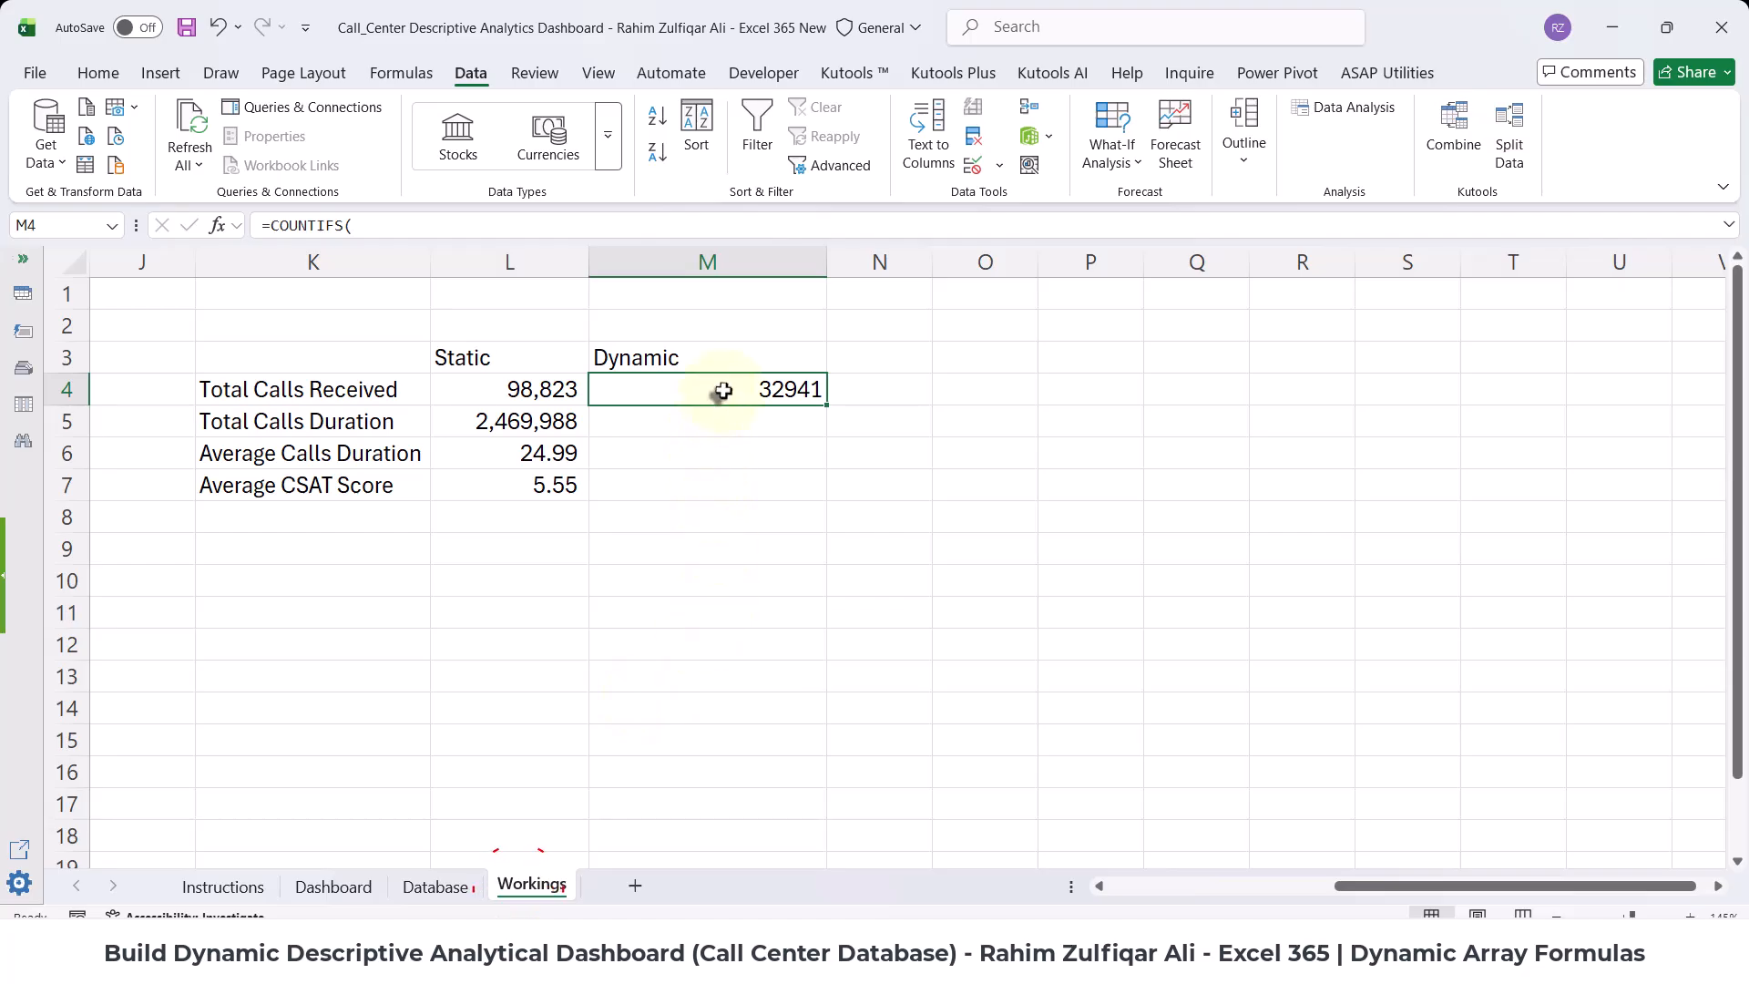
# - Reset the Dashboard's year filter to Select All and recheck M4 on the Workings sheet
pyautogui.click(334, 885)
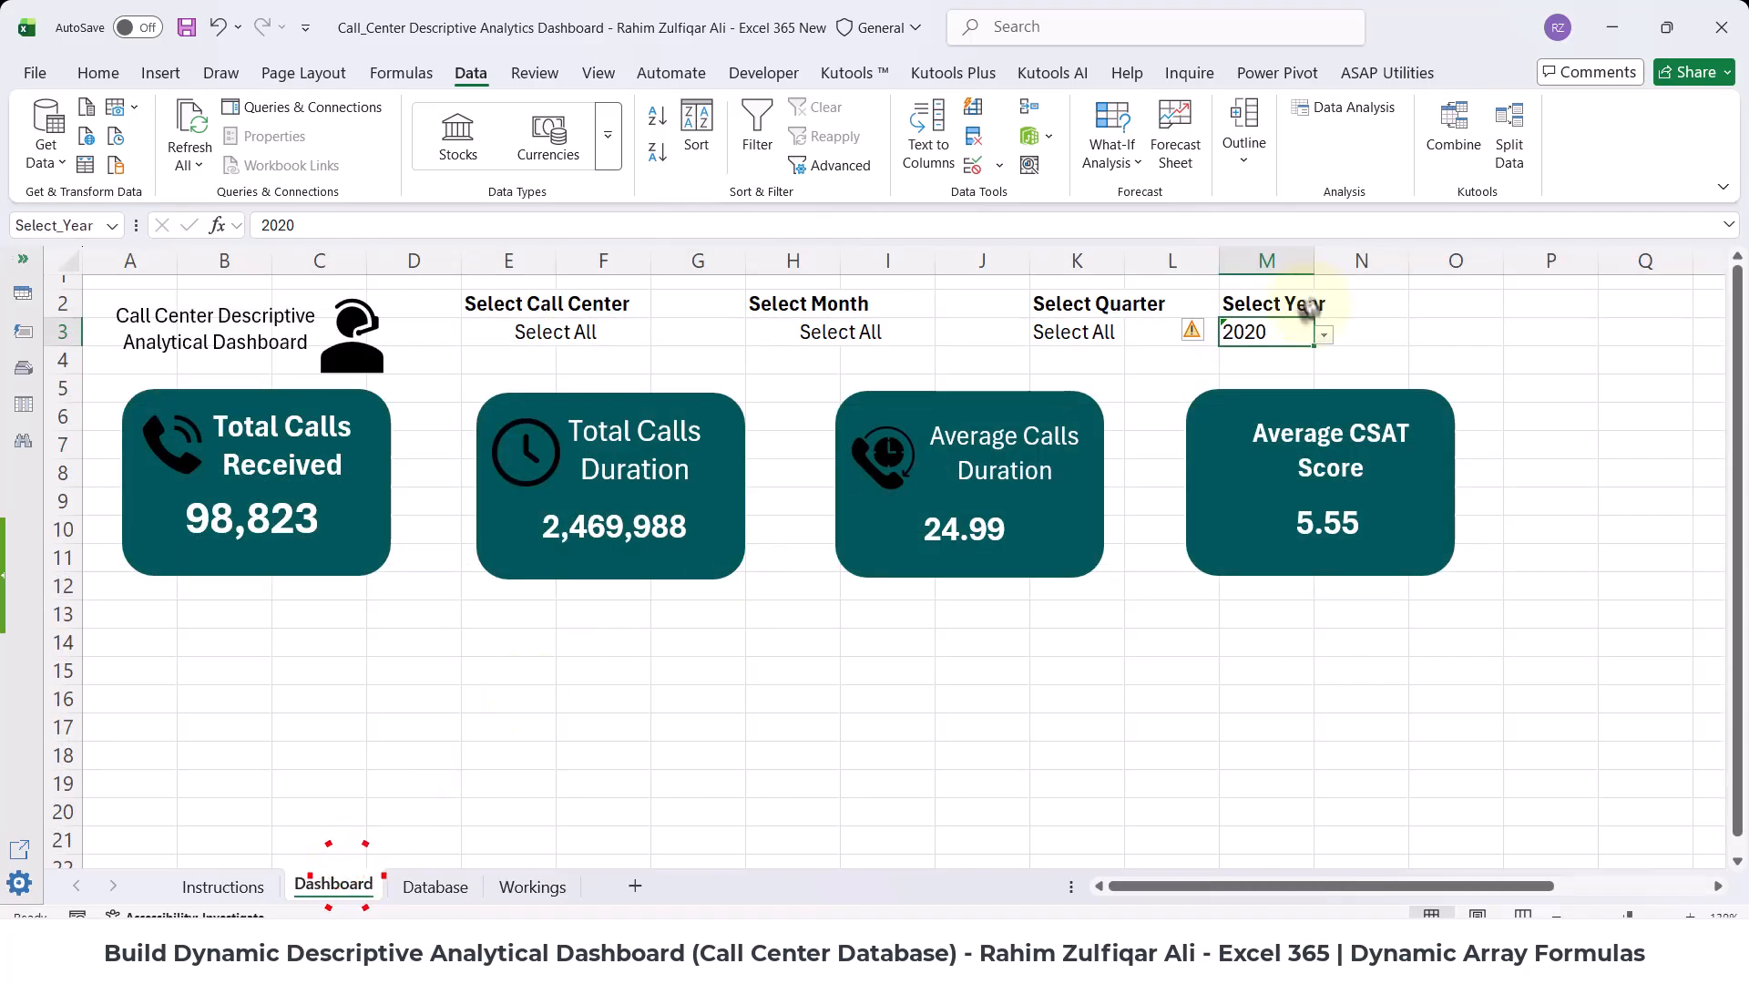
pyautogui.click(1323, 334)
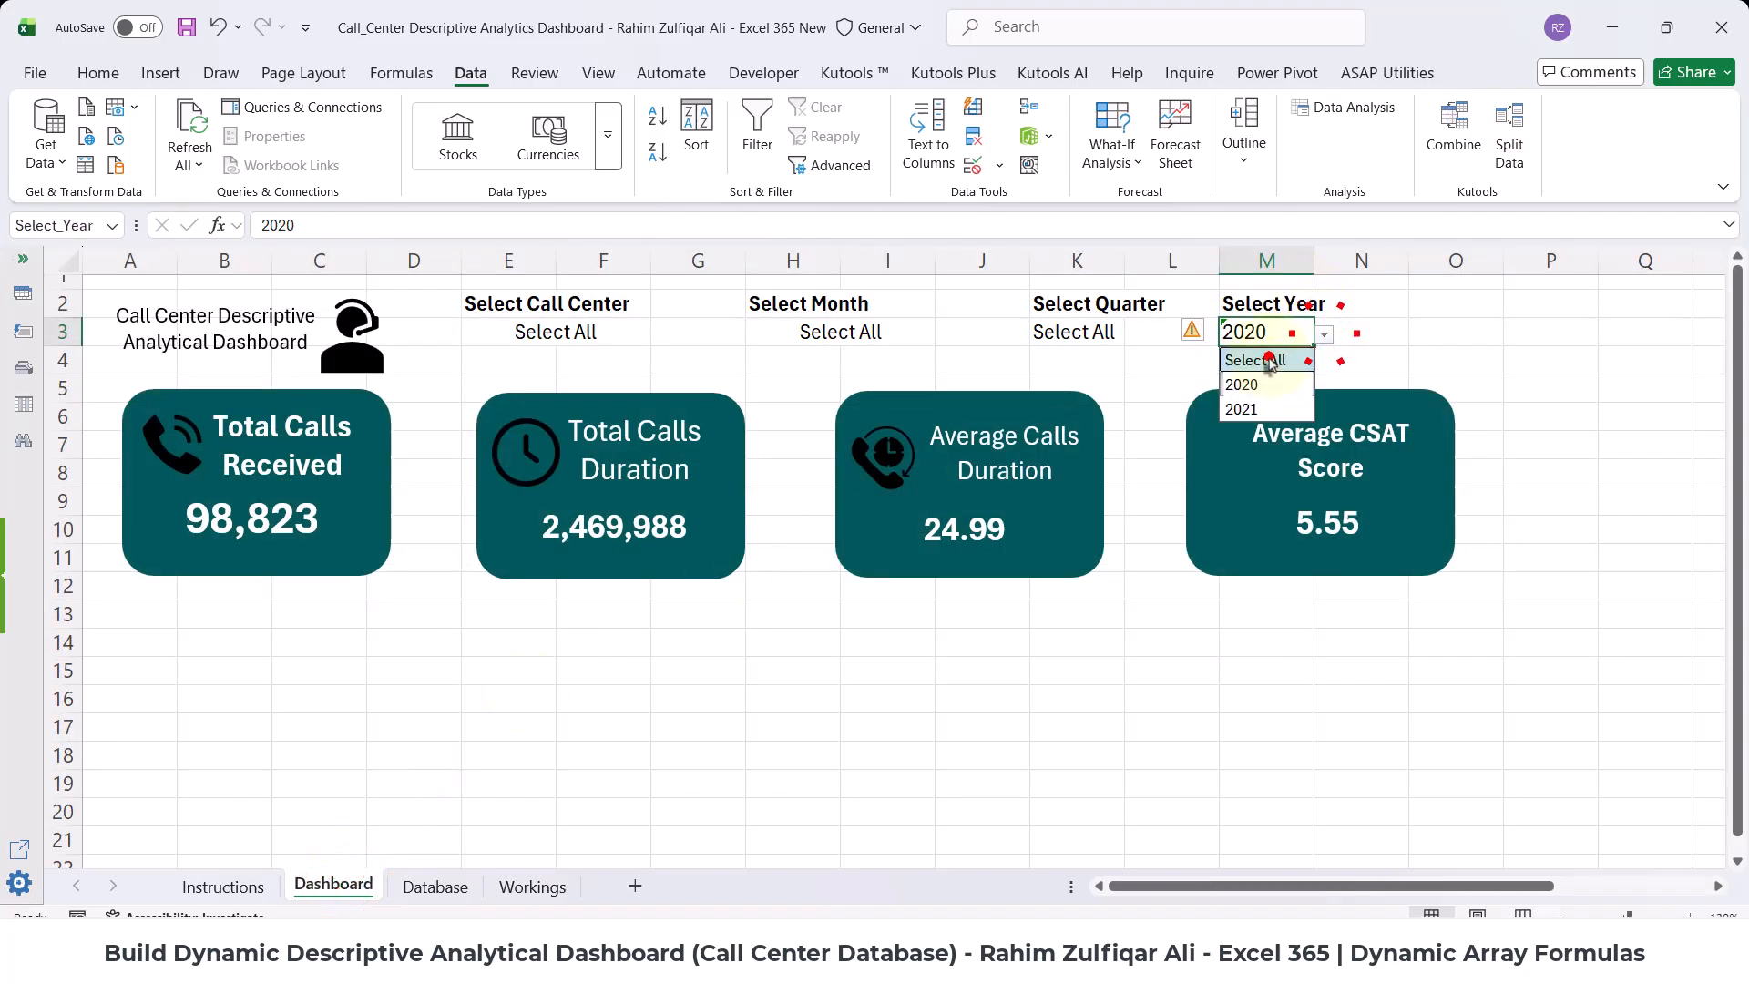
pyautogui.click(532, 886)
pyautogui.doubleClick(745, 389)
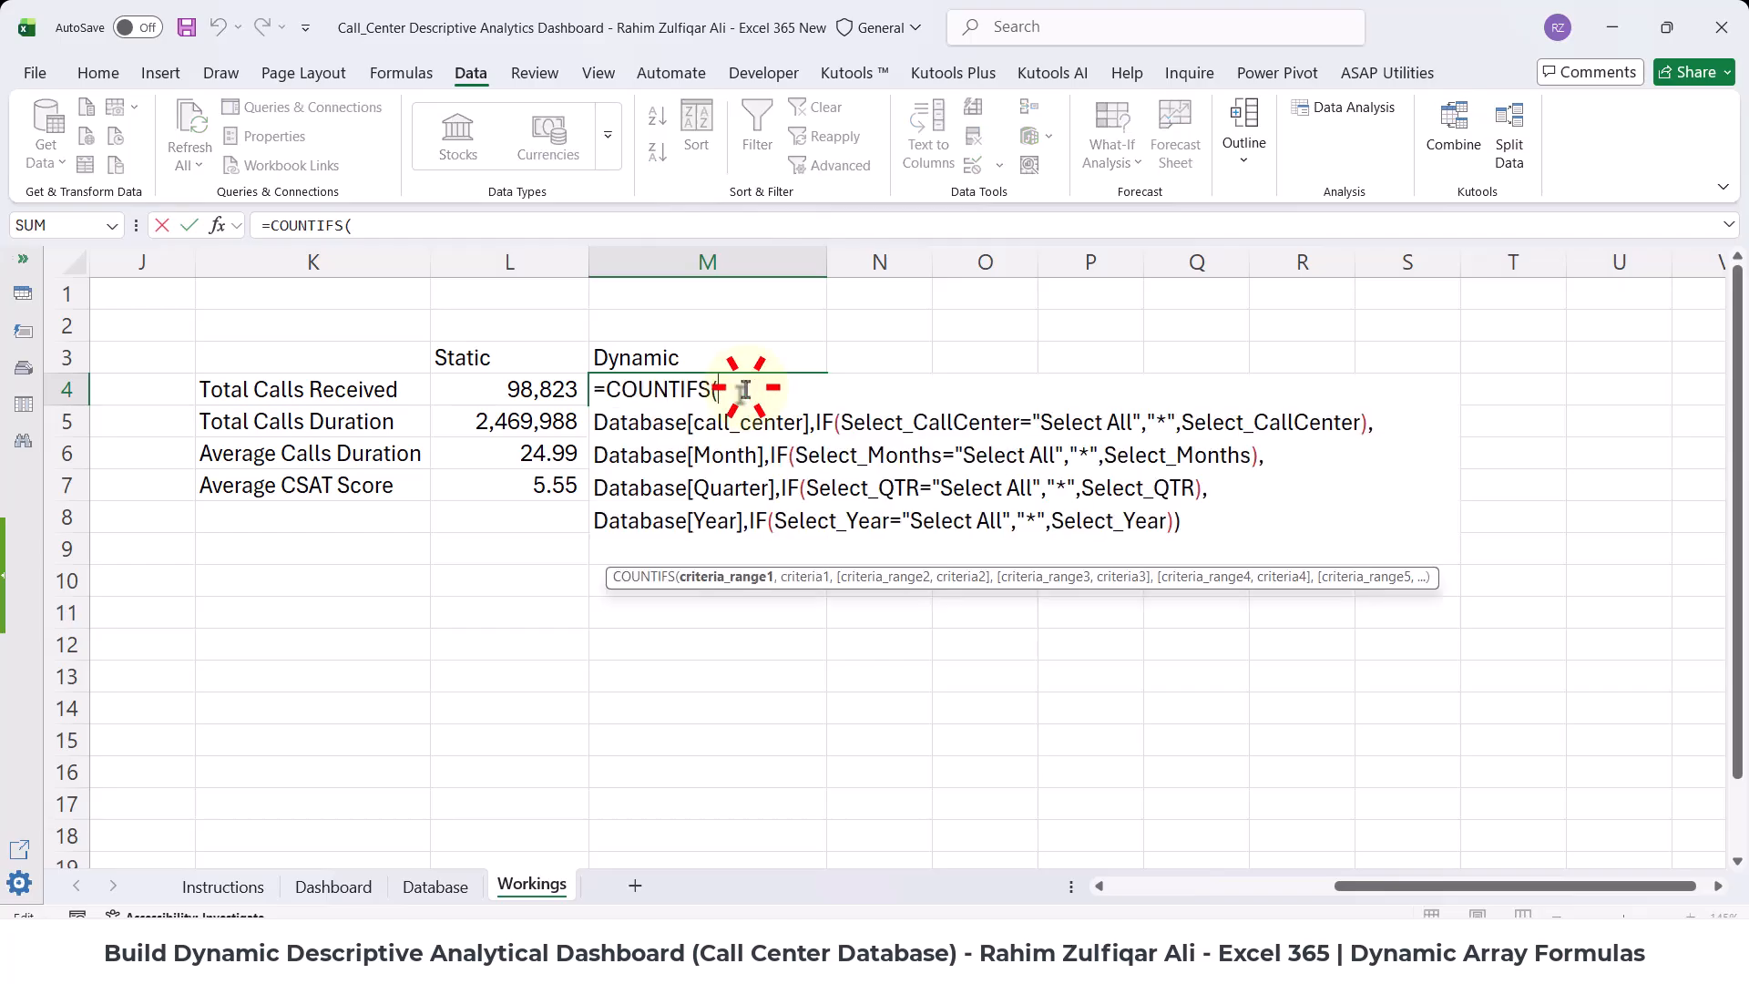
pyautogui.press('Escape')
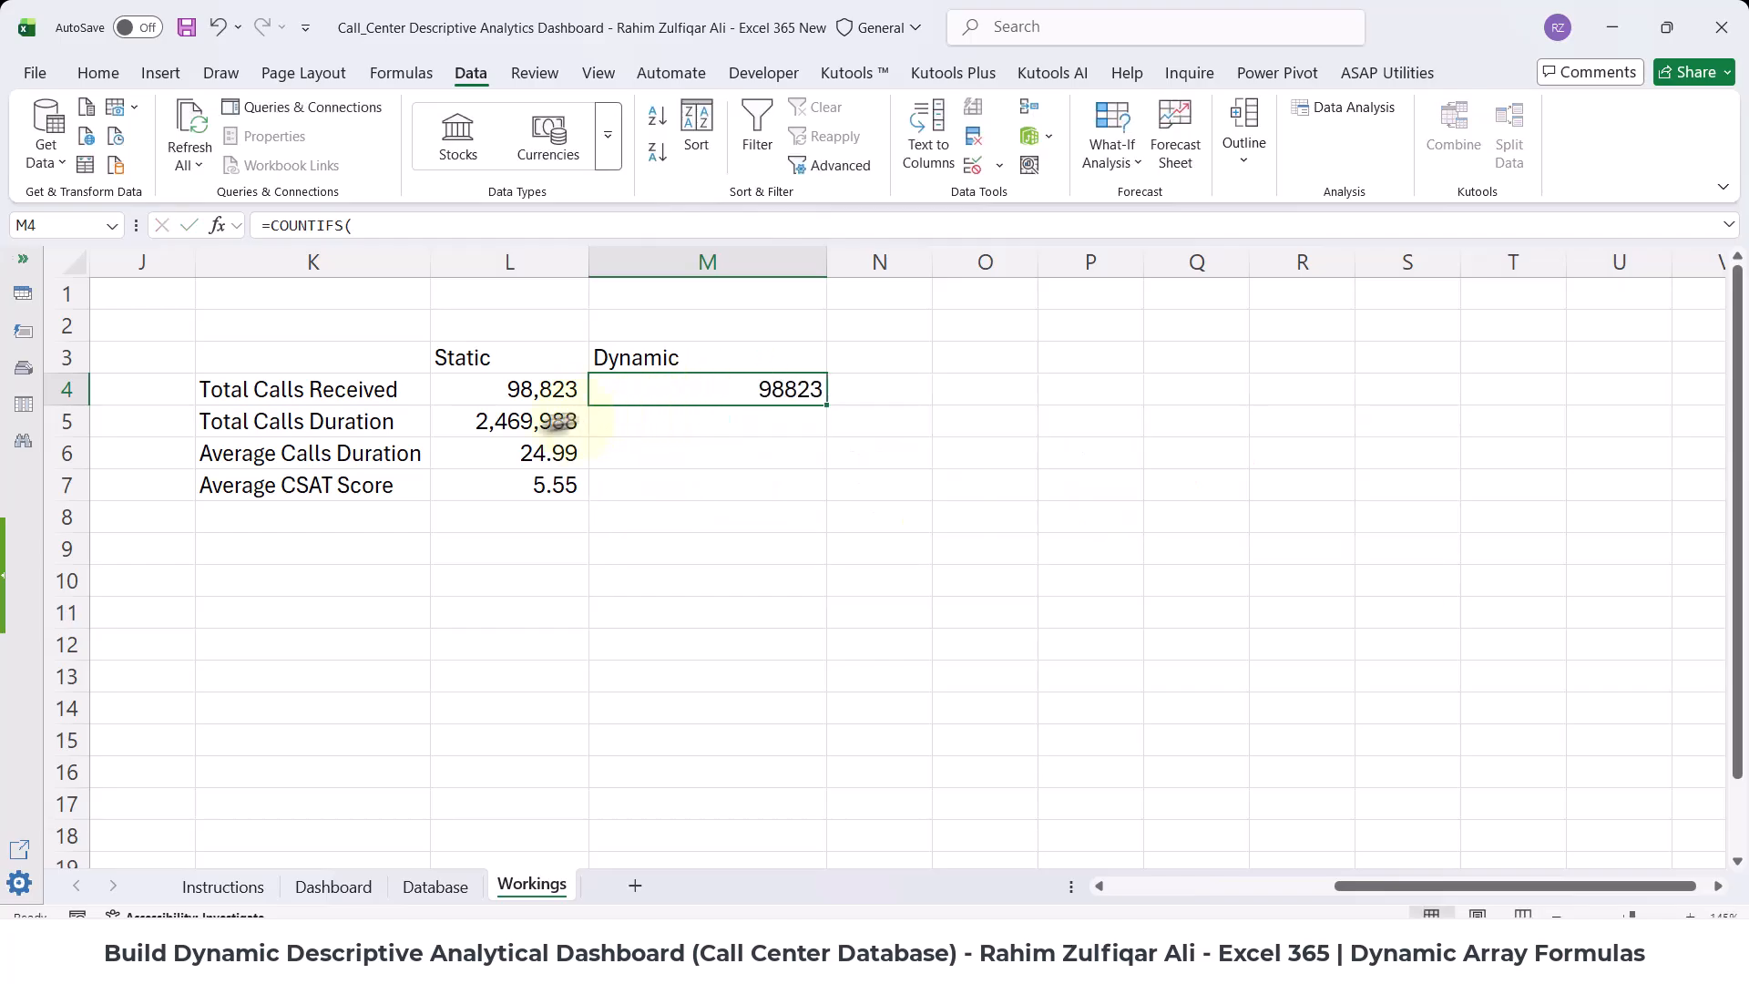
# - Inspect the static formulas for Total Calls Duration, Average Calls Duration and Average CSAT Score in L5 to L7
pyautogui.click(377, 423)
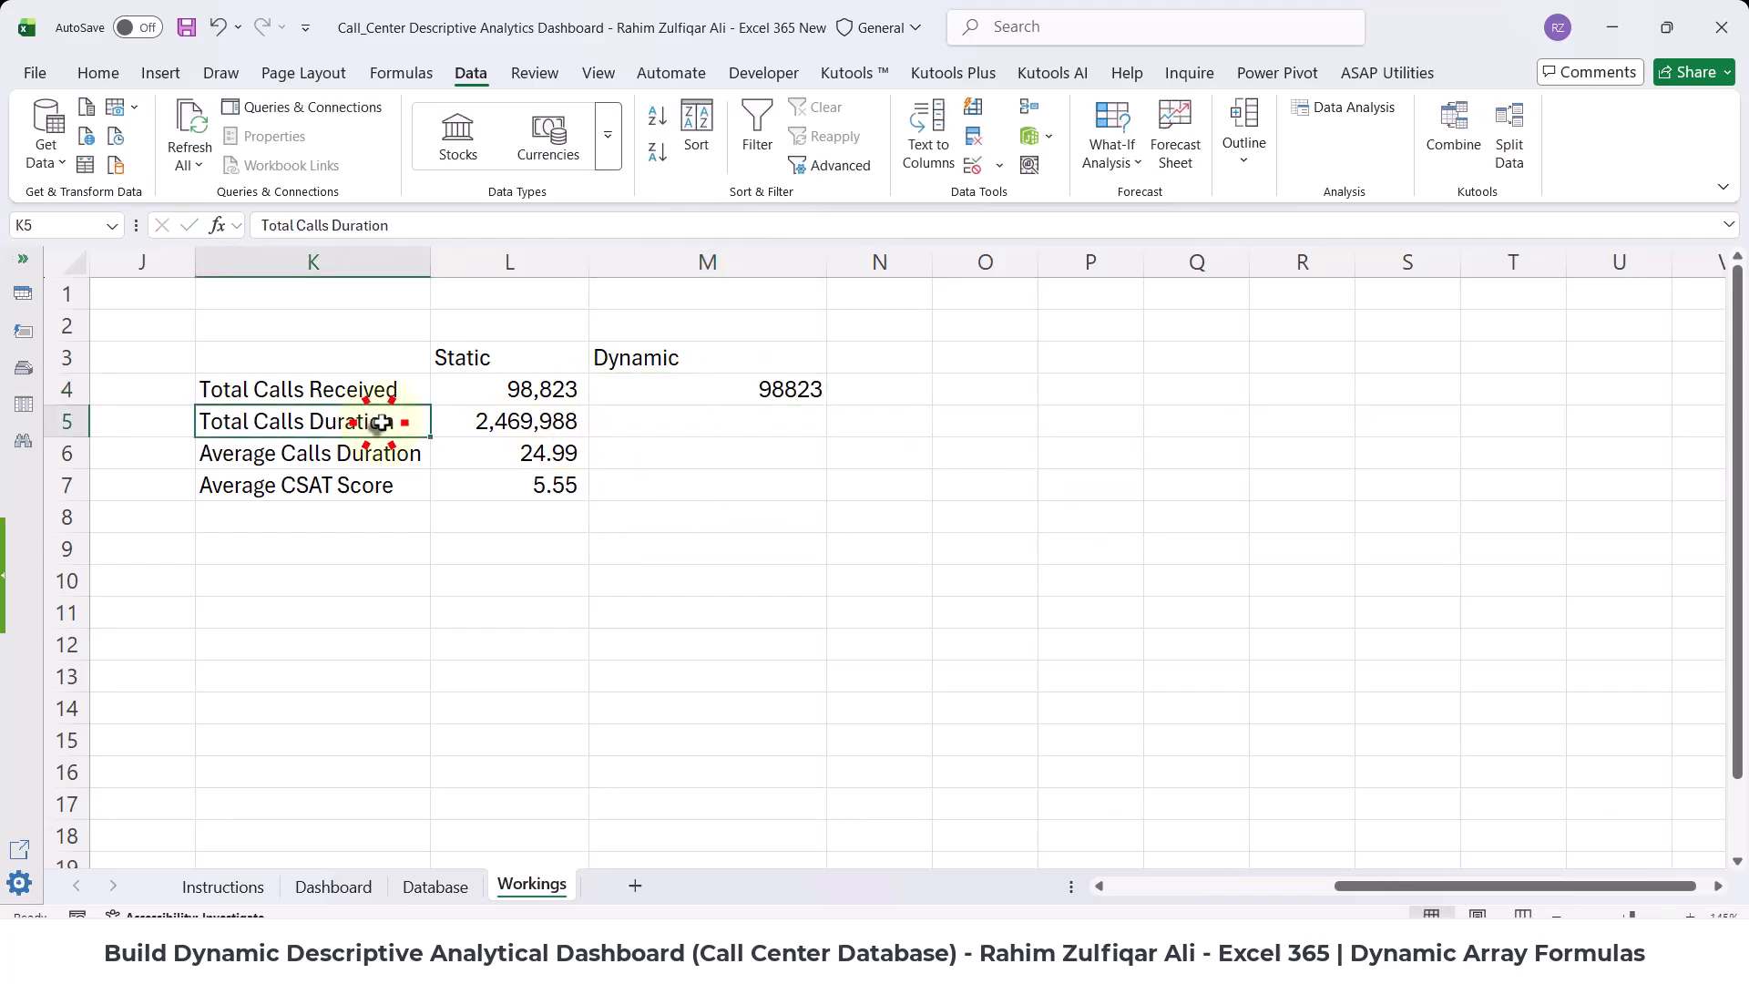
pyautogui.click(644, 419)
pyautogui.doubleClick(537, 419)
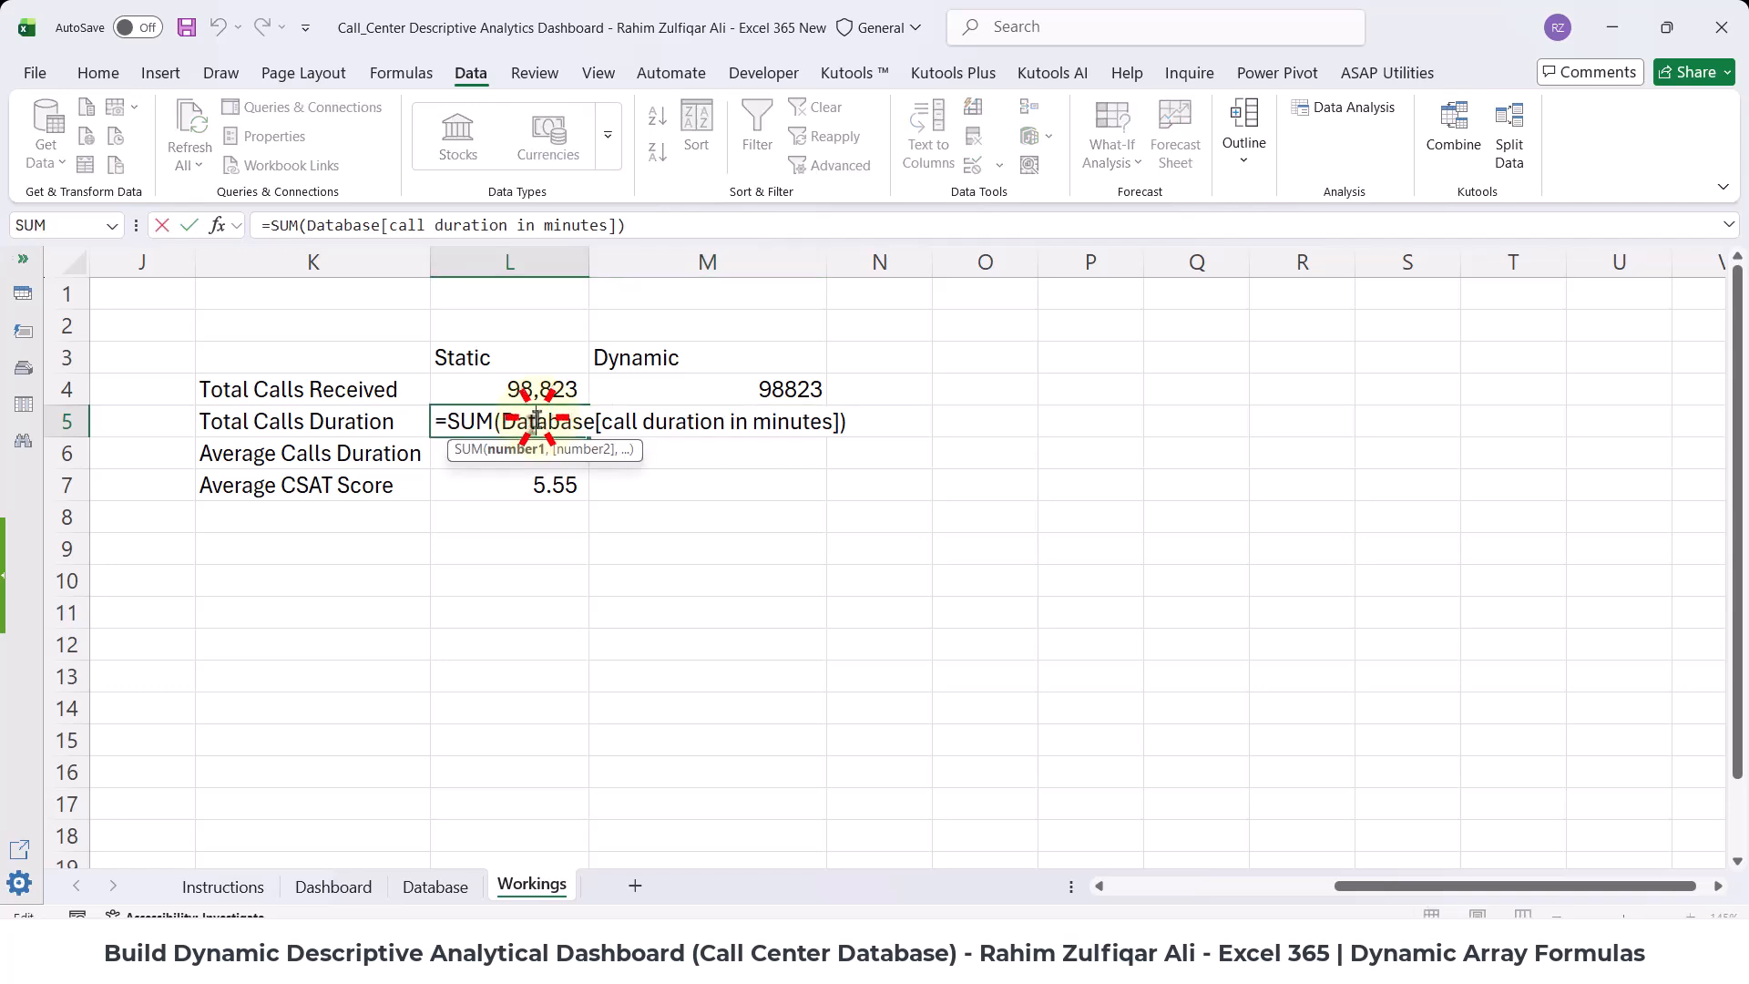
pyautogui.moveTo(453, 419); pyautogui.dragTo(504, 424)
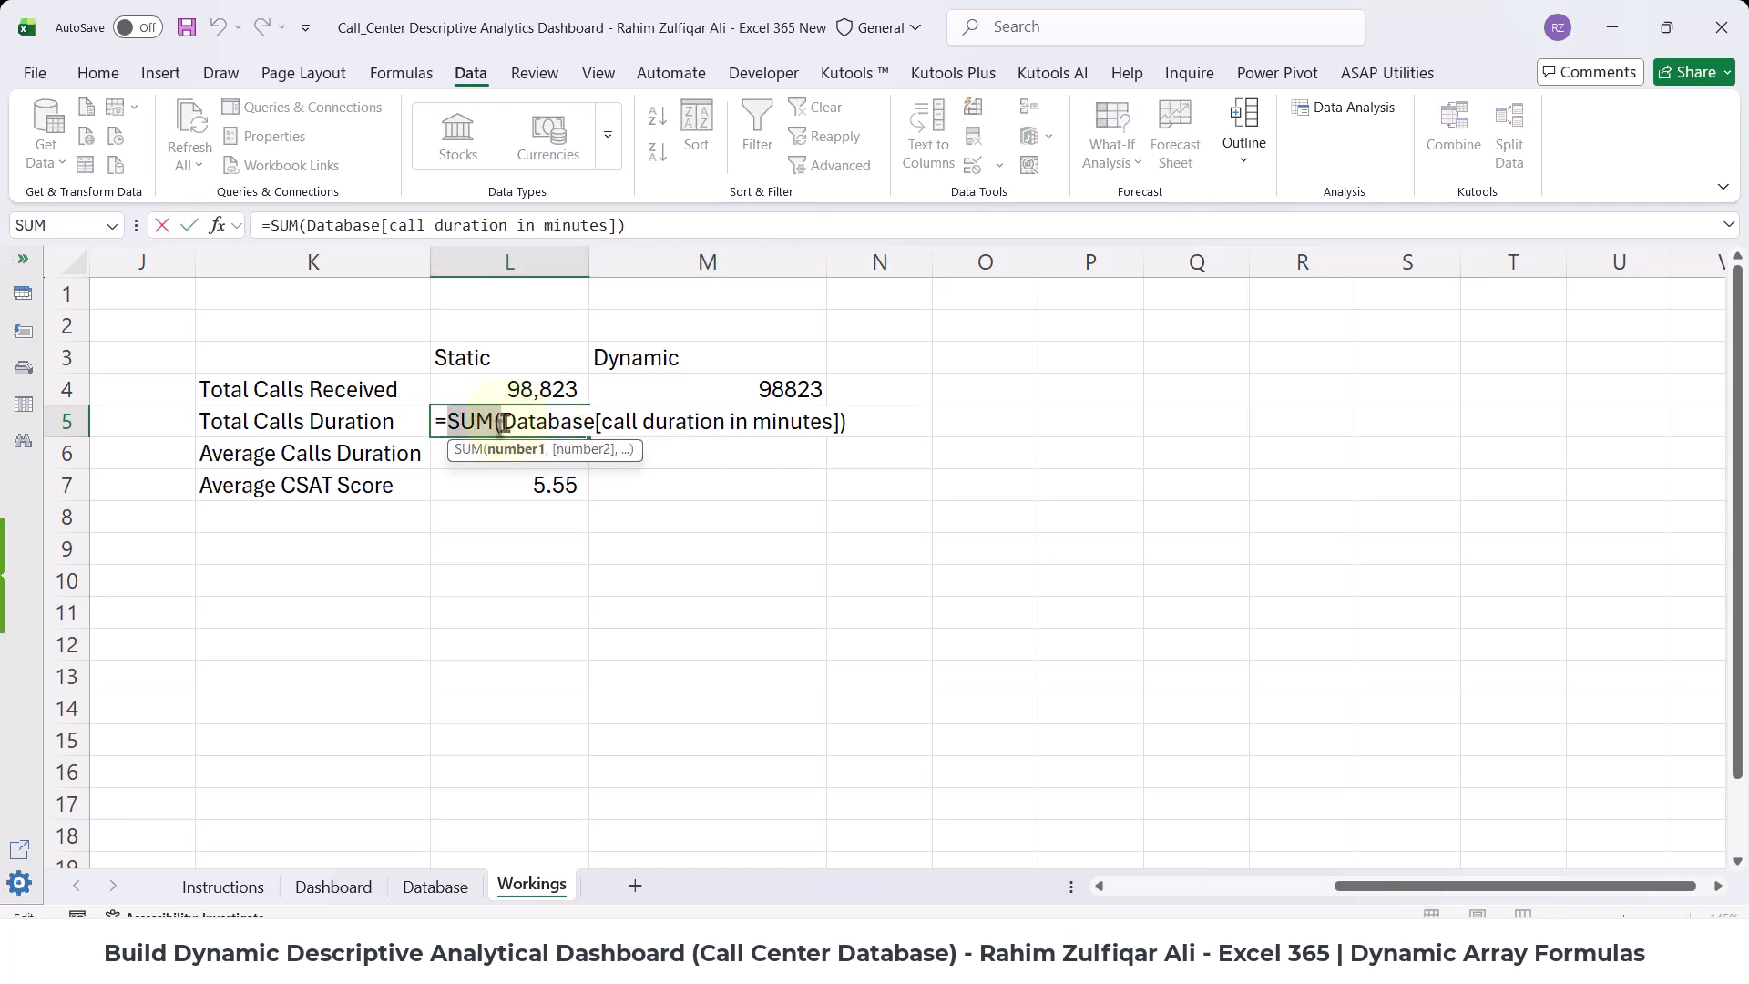
pyautogui.press('Escape')
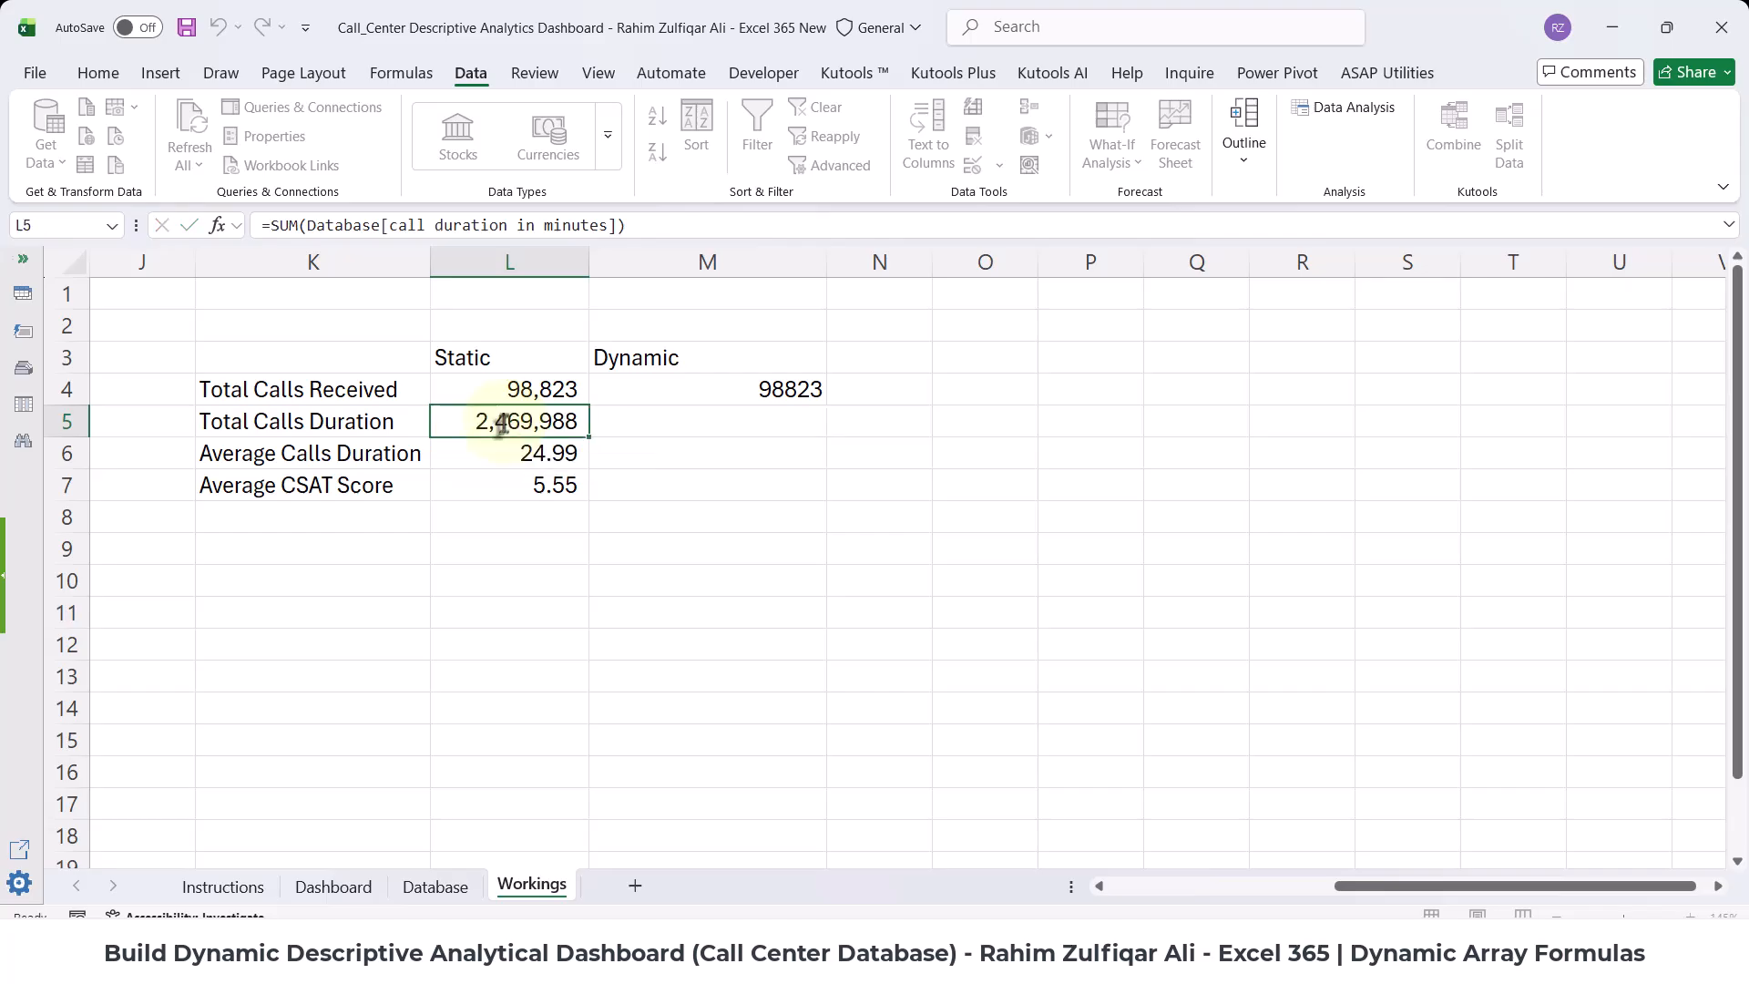
pyautogui.click(507, 453)
pyautogui.doubleClick(507, 455)
pyautogui.press('Escape')
pyautogui.click(500, 484)
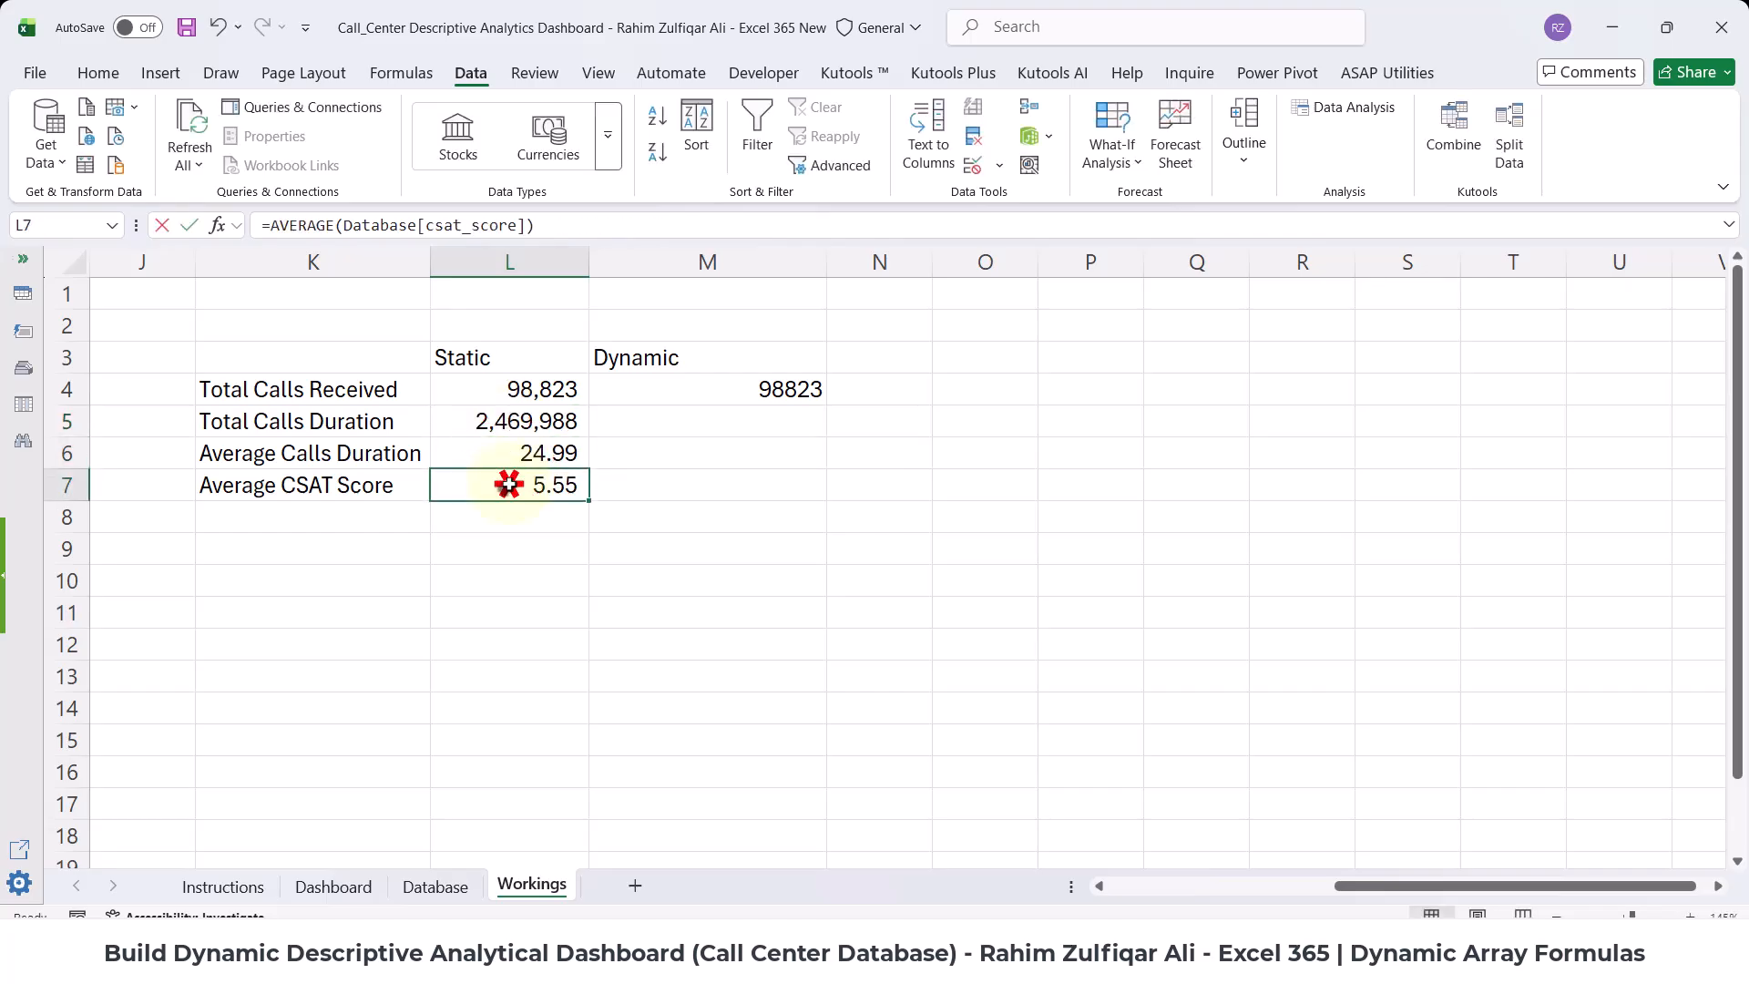
pyautogui.doubleClick(505, 484)
pyautogui.press('Escape')
# - Review the criteria pairs in M4's COUNTIFS formula and select M5, the dynamic Total Calls Duration cell
pyautogui.doubleClick(705, 394)
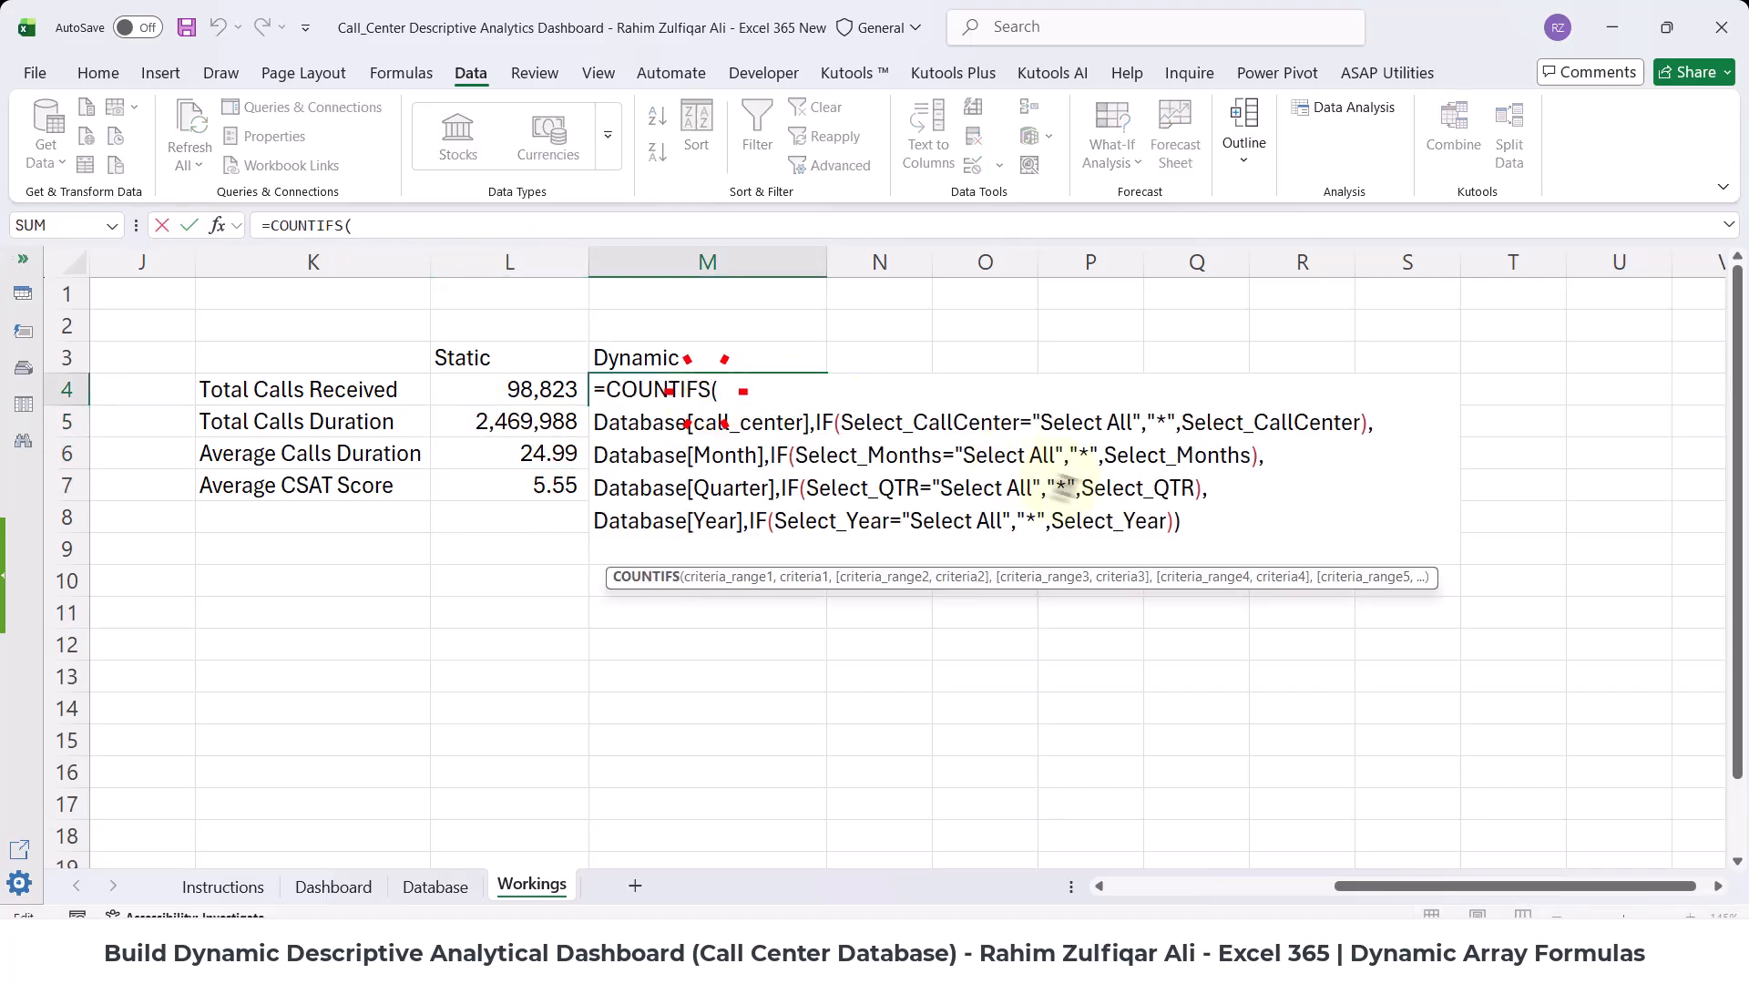
pyautogui.press('Escape')
pyautogui.click(770, 421)
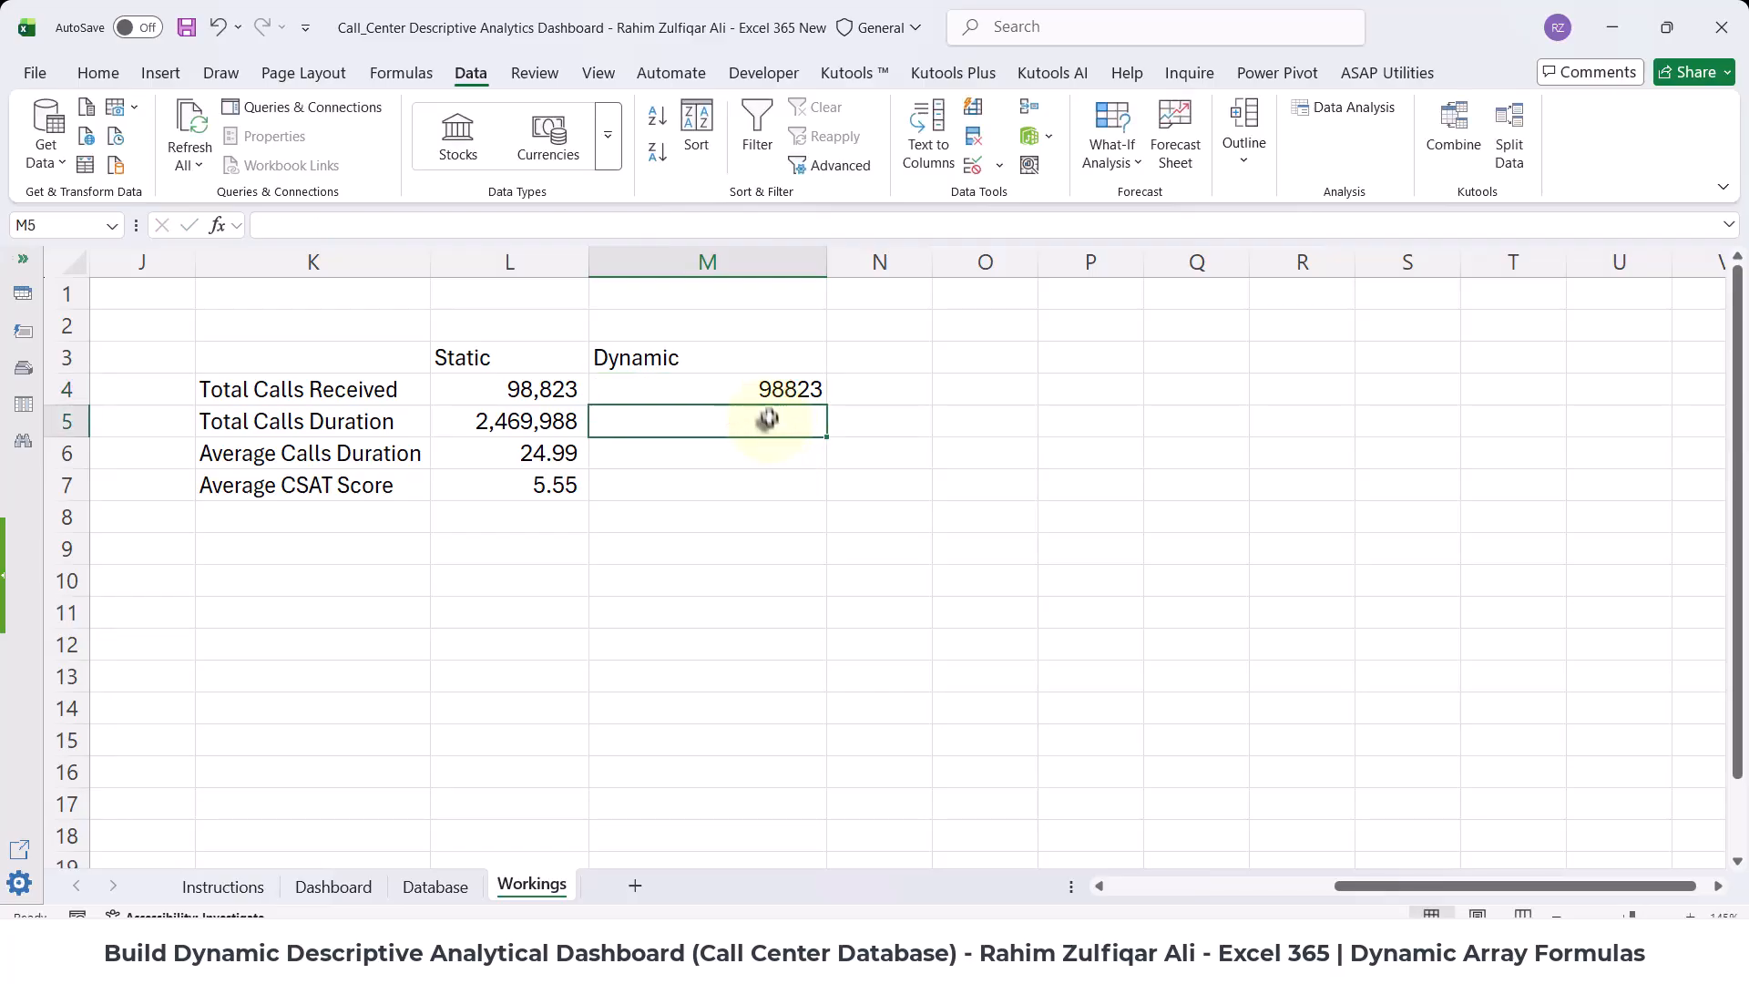
# - Copy the full COUNTIFS formula text from M4 into M5, the dynamic Total Calls Duration cell
pyautogui.doubleClick(766, 391)
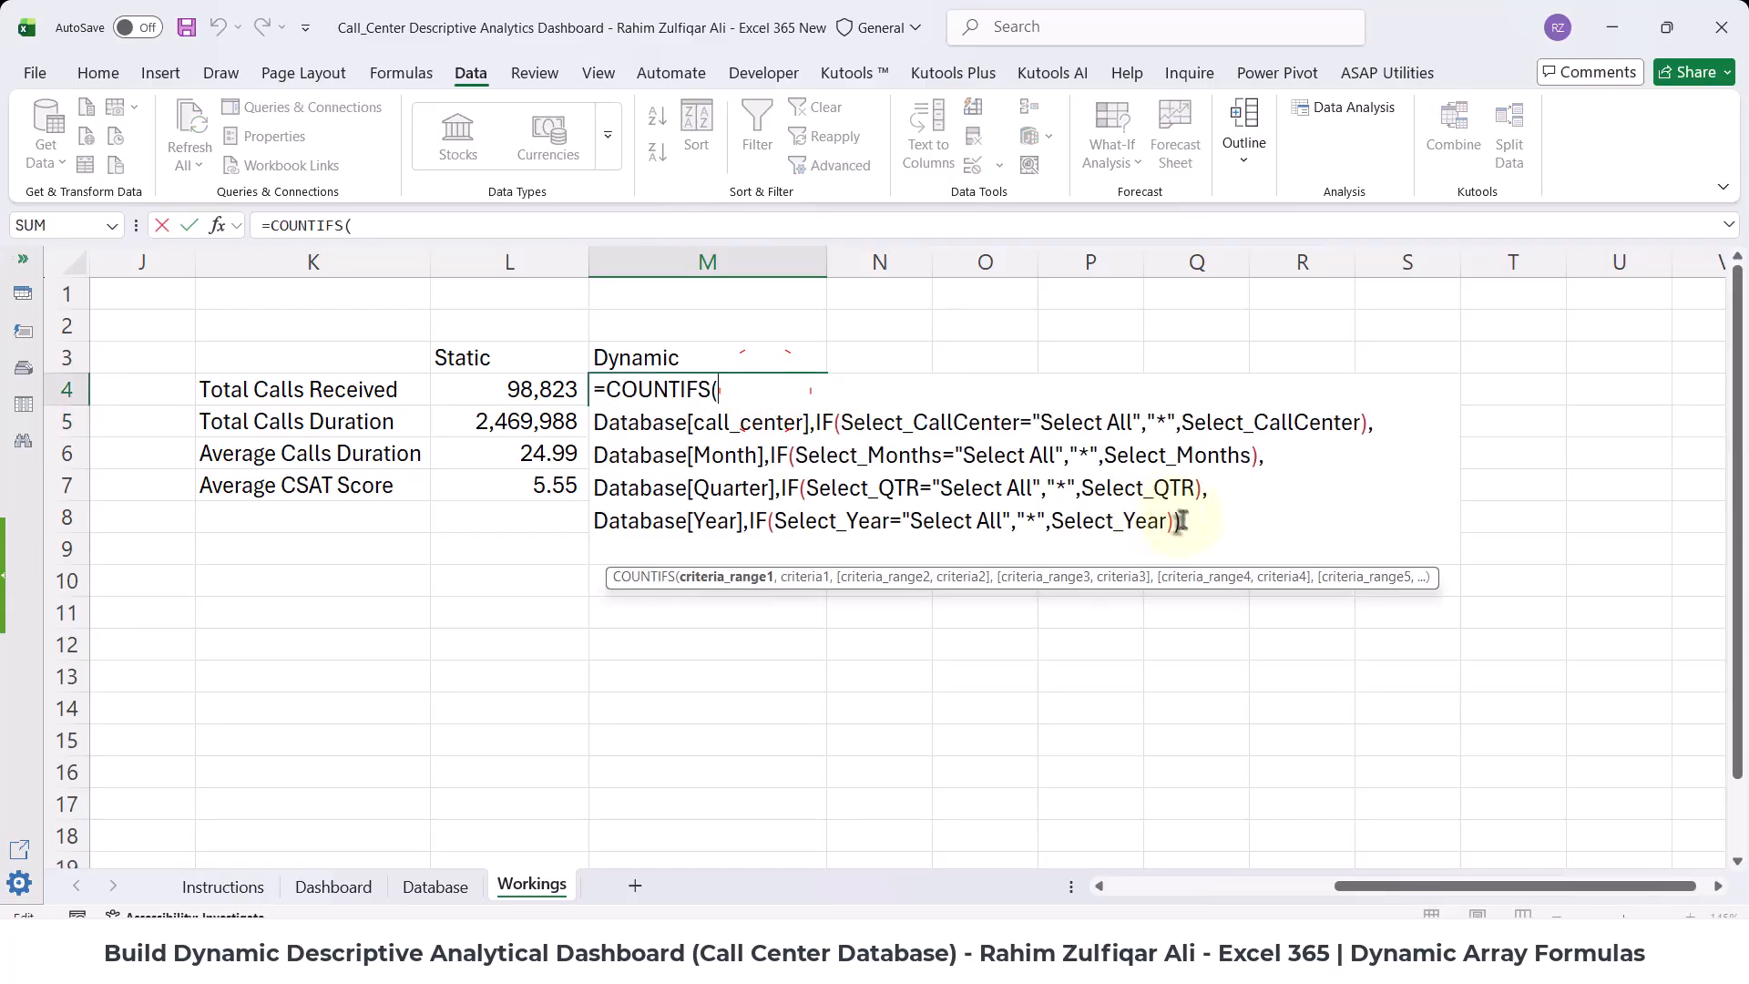
pyautogui.moveTo(1184, 526); pyautogui.dragTo(525, 398)
pyautogui.hotkey('ctrl', 'c')
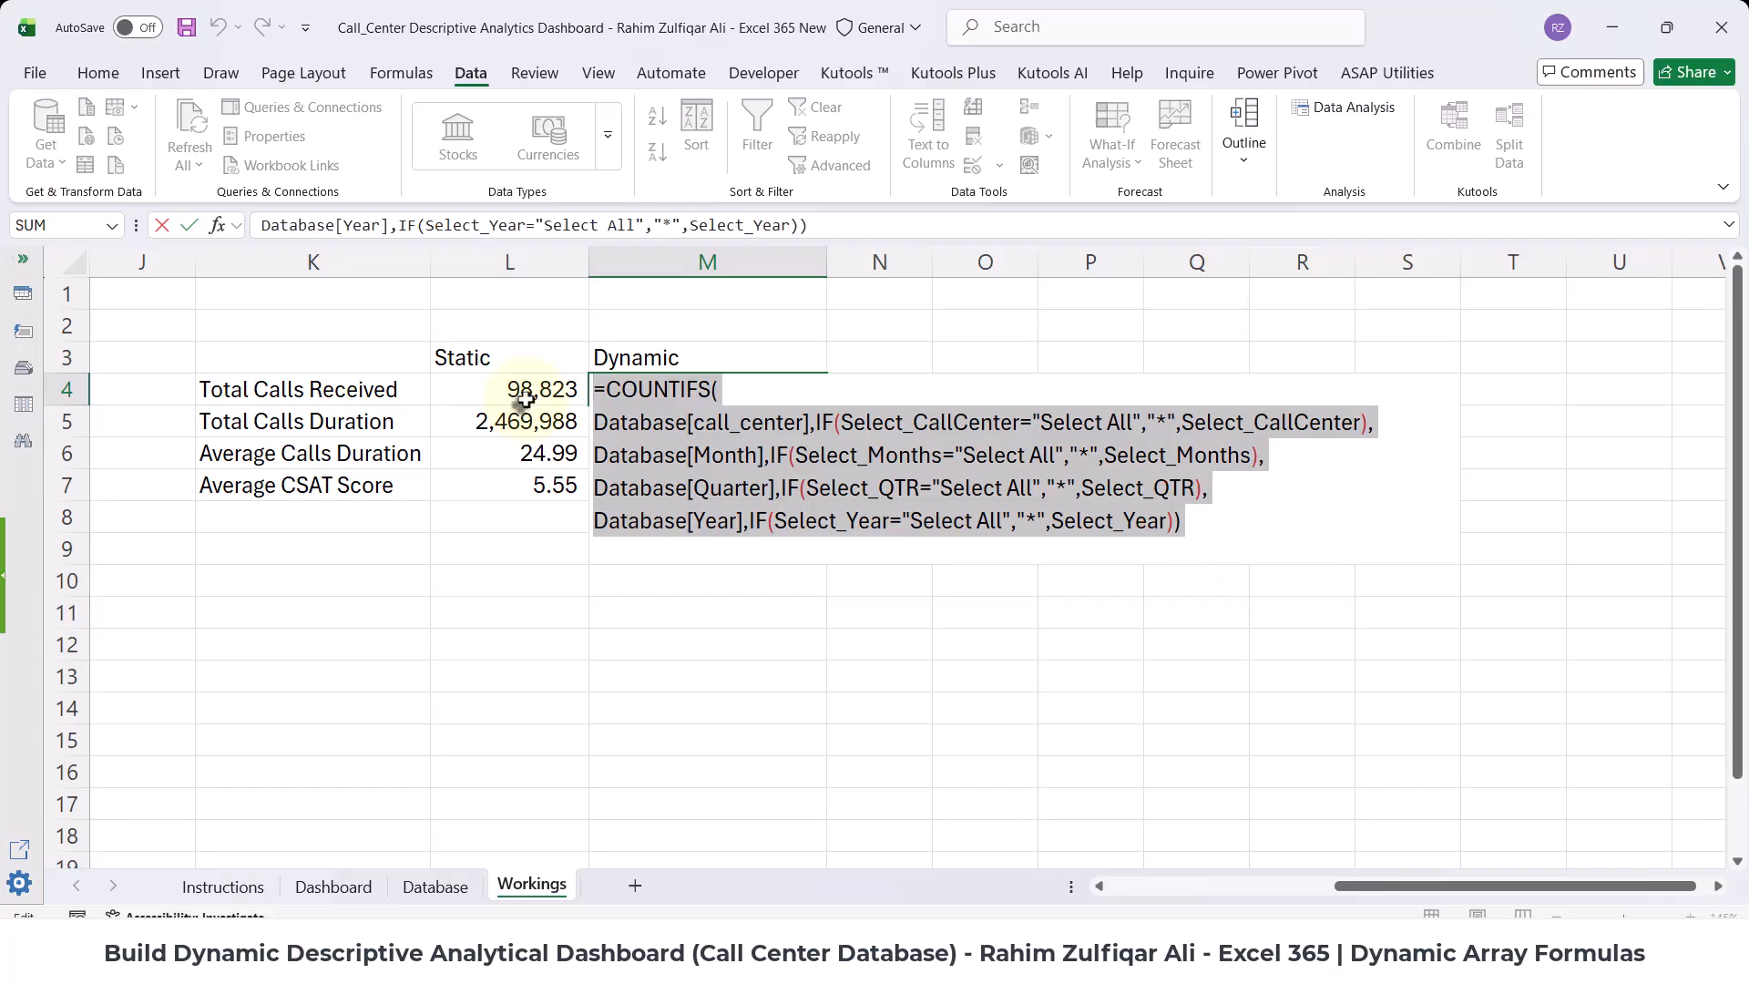
pyautogui.press('Escape')
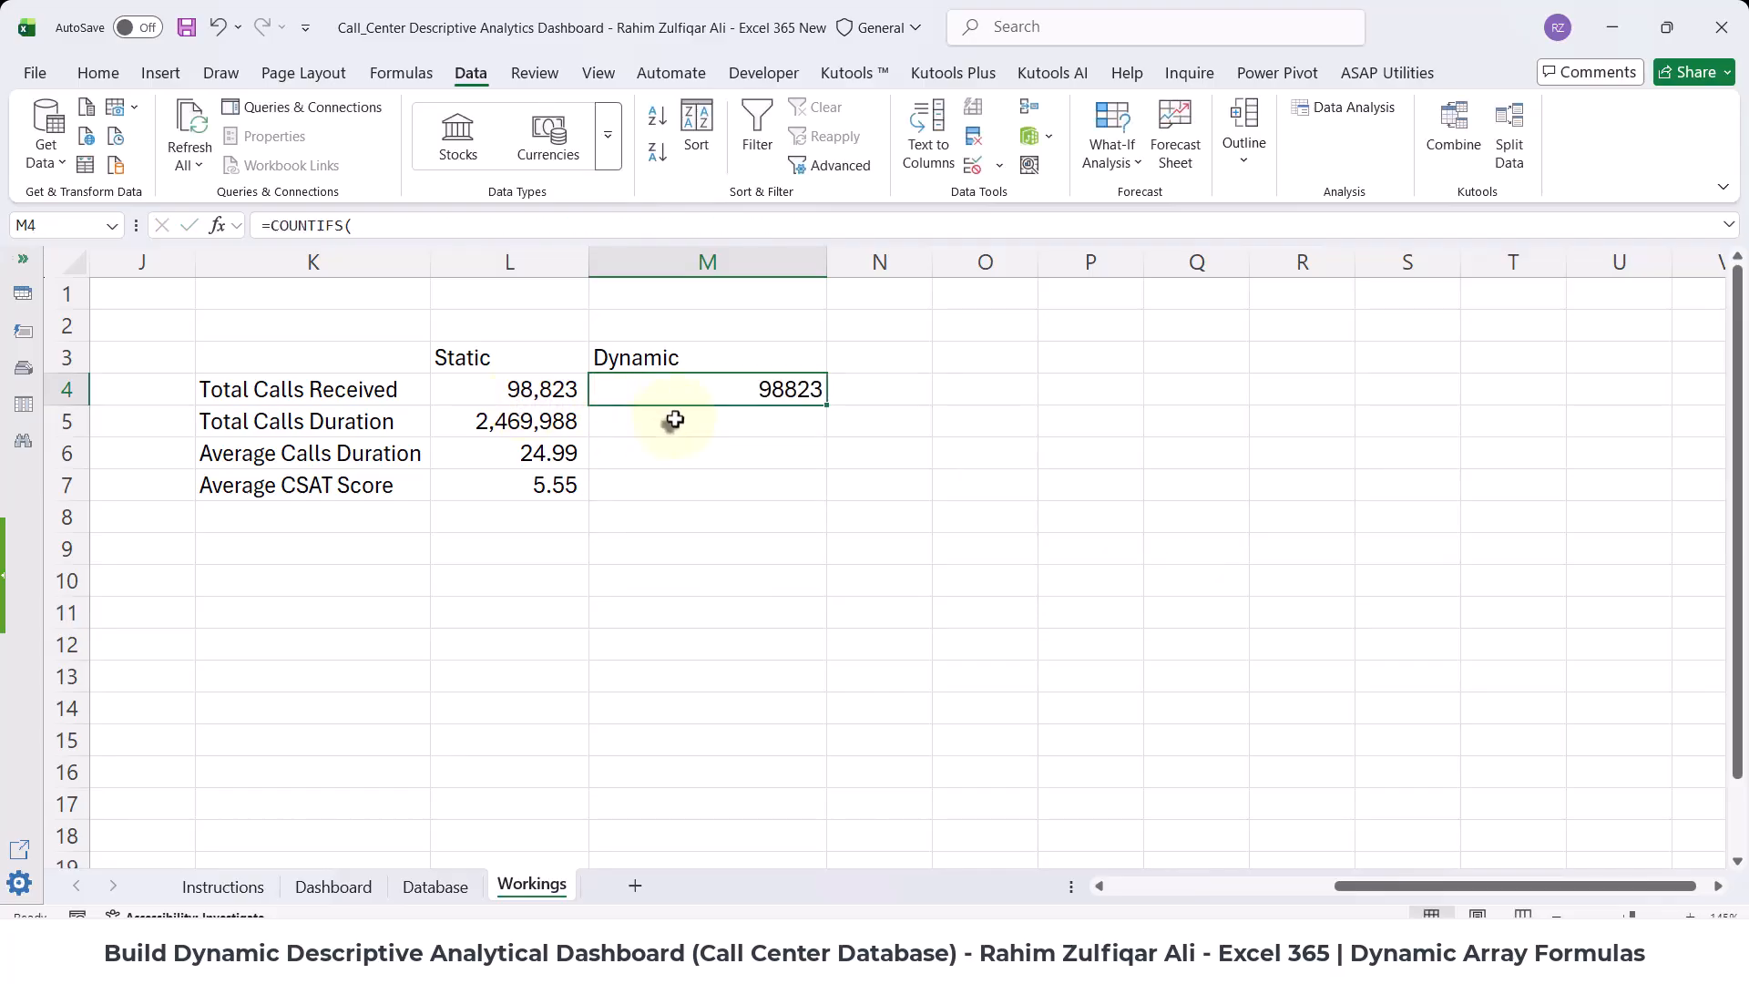
pyautogui.doubleClick(673, 421)
pyautogui.hotkey('ctrl', 'v')
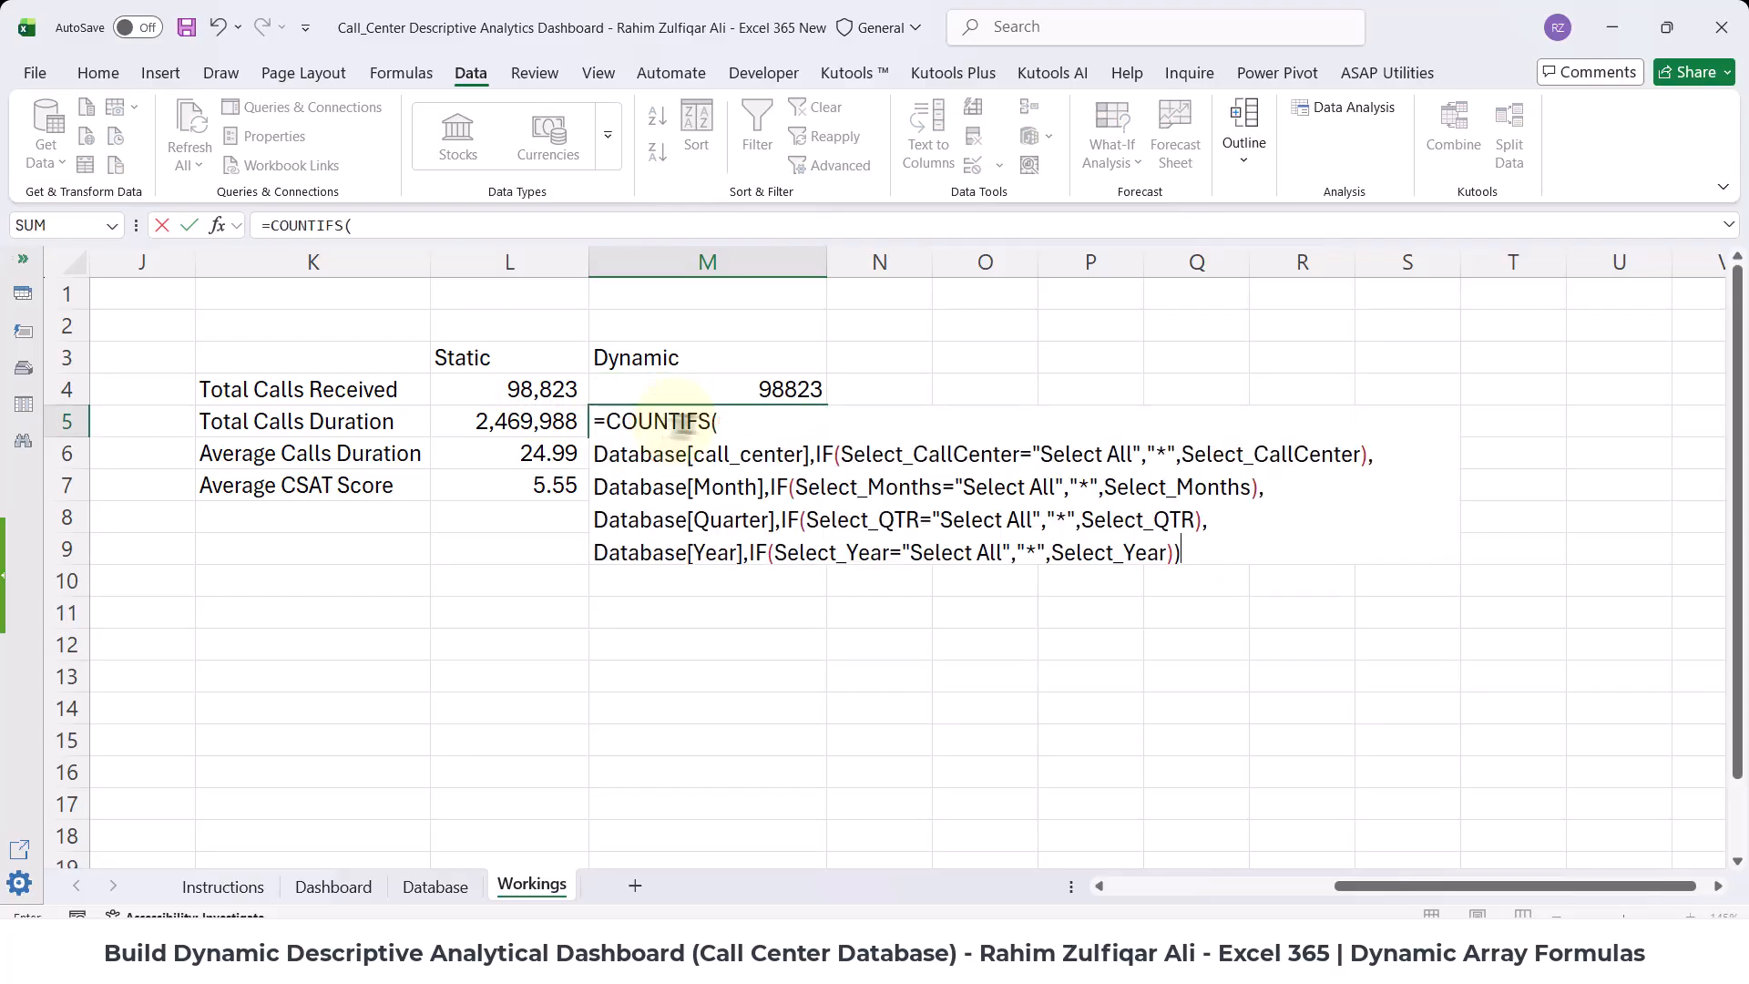
# - Change M5's function to SUMIFS and insert Database[call duration in minutes] as the sum range
pyautogui.moveTo(624, 421); pyautogui.dragTo(604, 420)
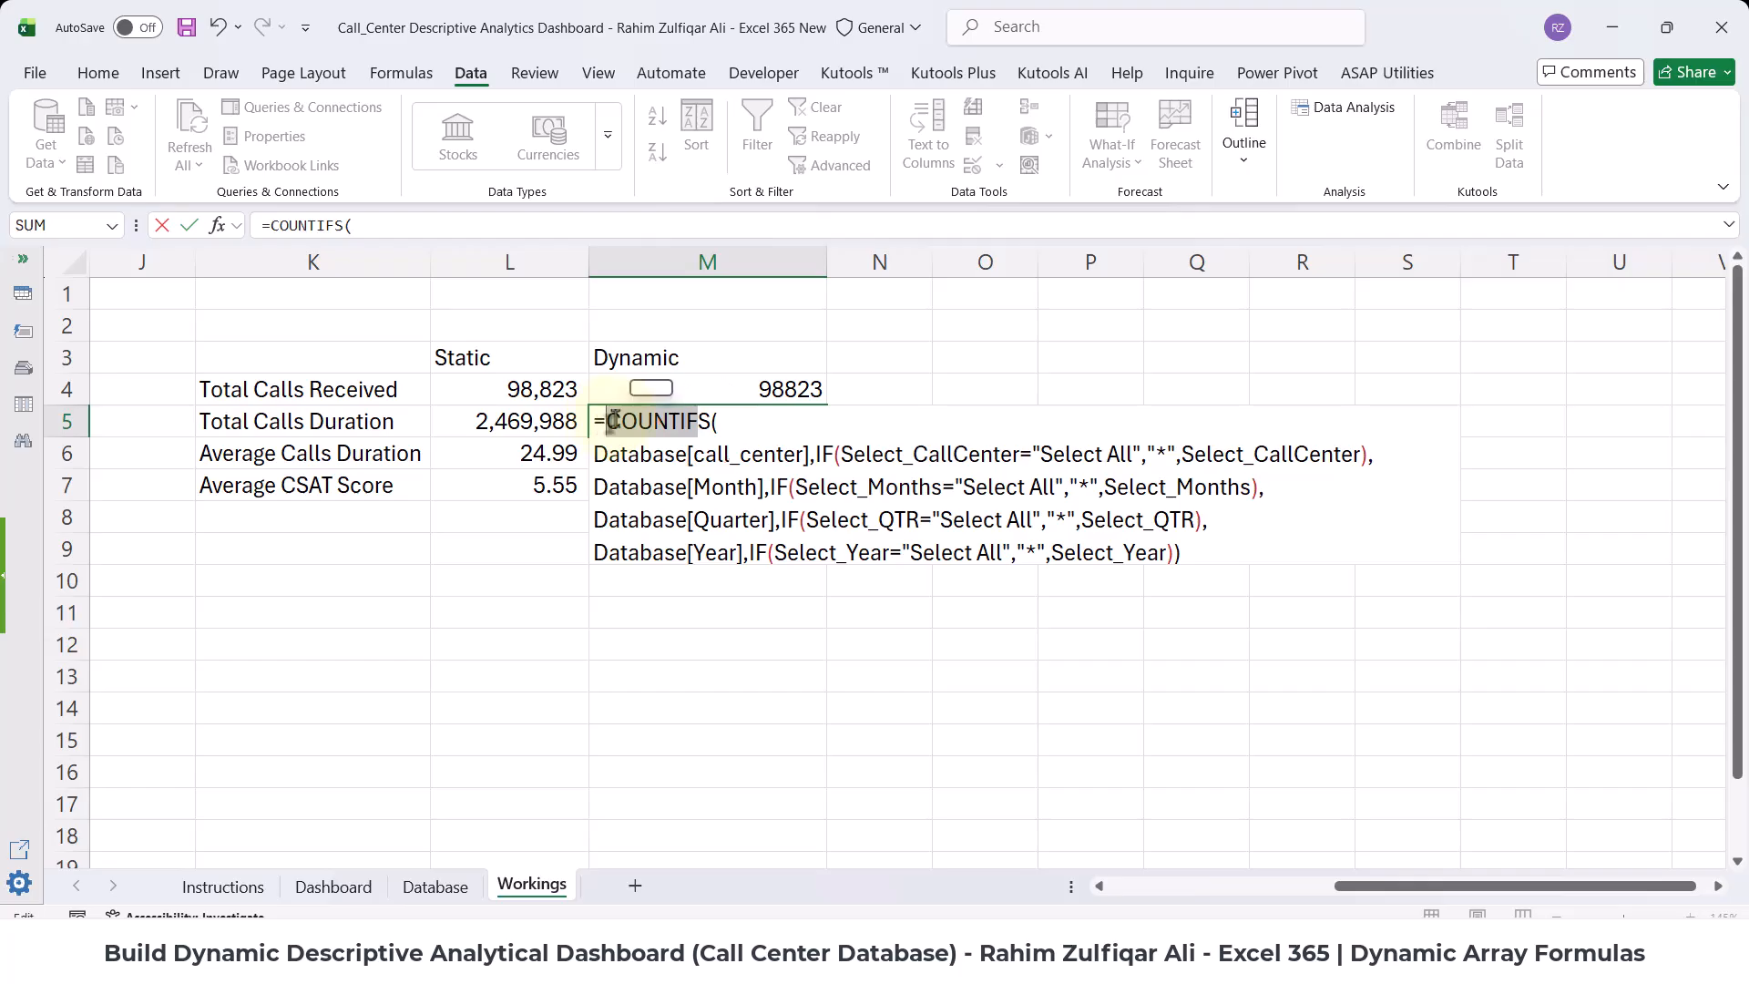
pyautogui.press('BackSpace')
pyautogui.write('SUMIFS')
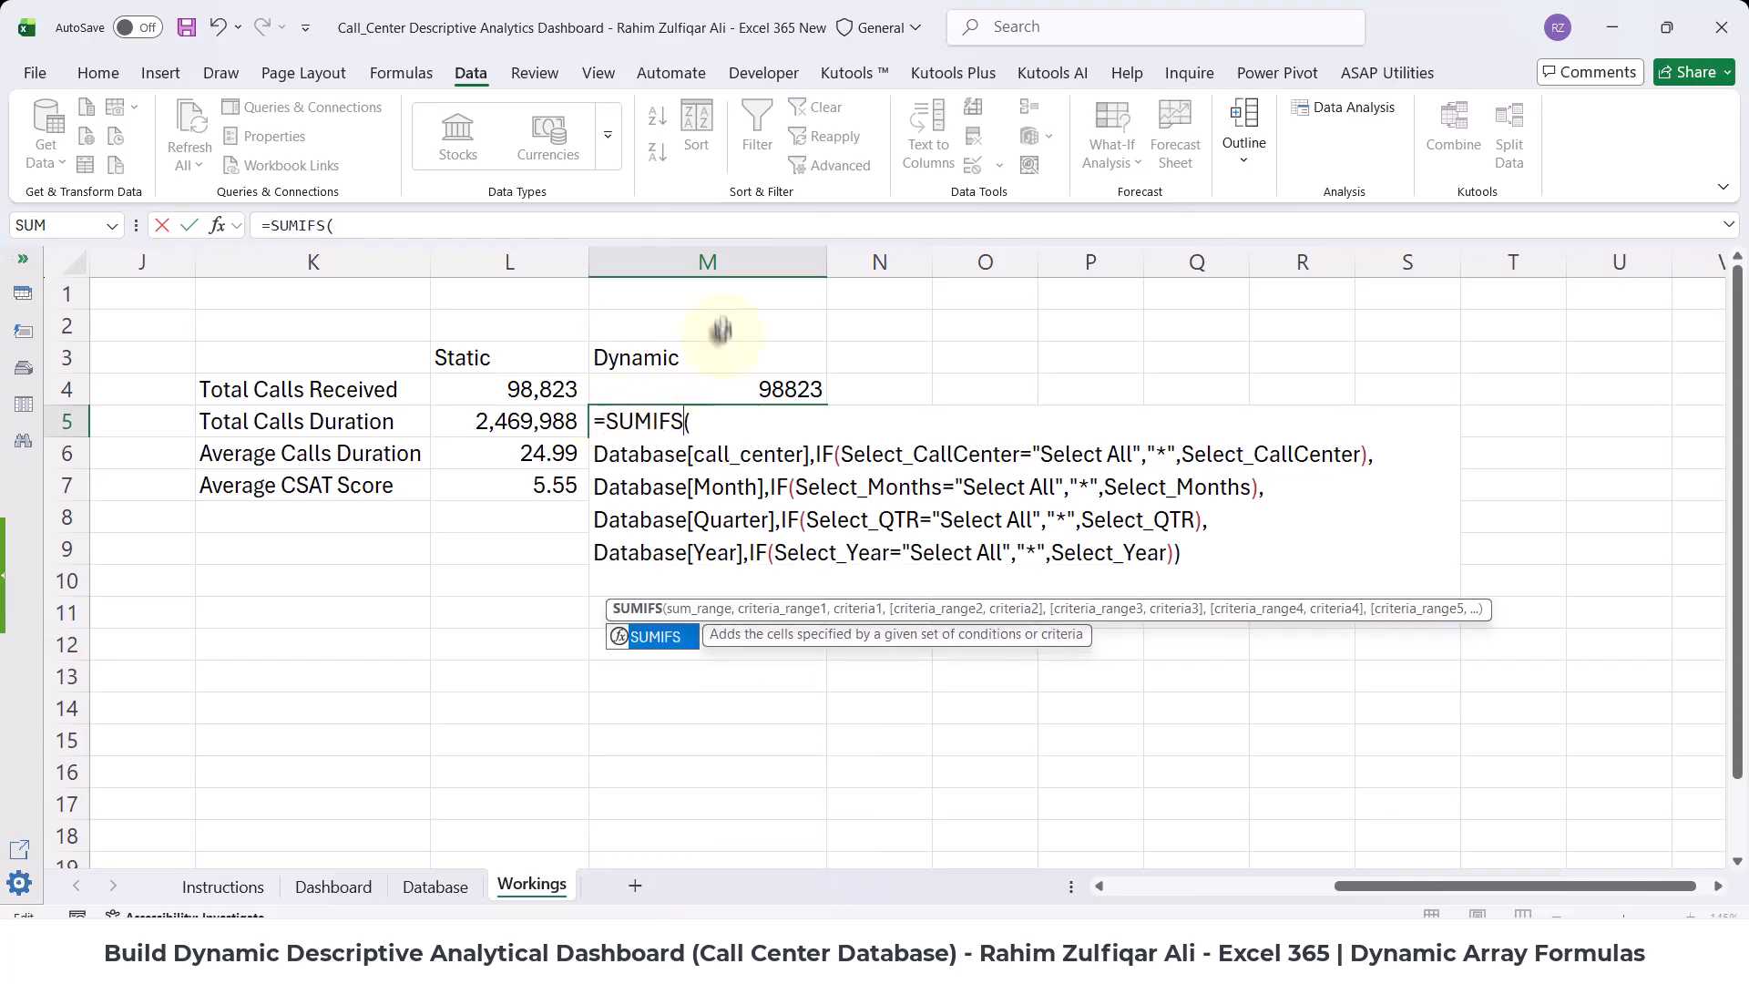
pyautogui.click(712, 417)
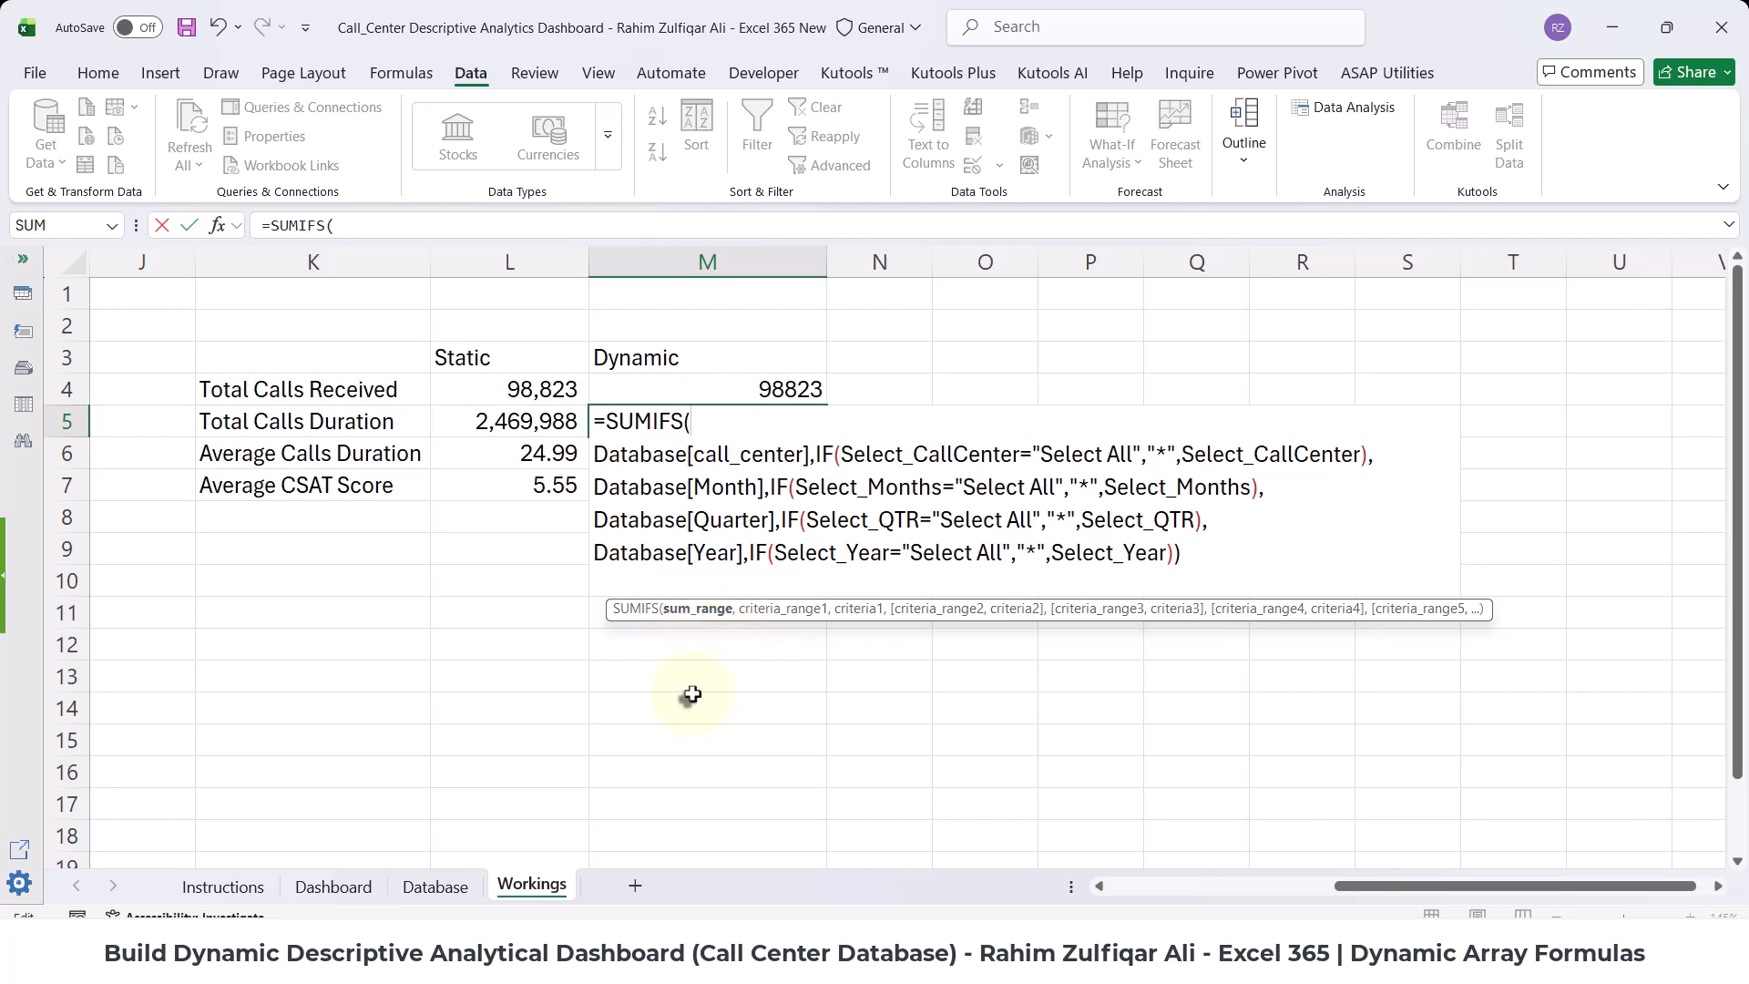
pyautogui.write('Database')
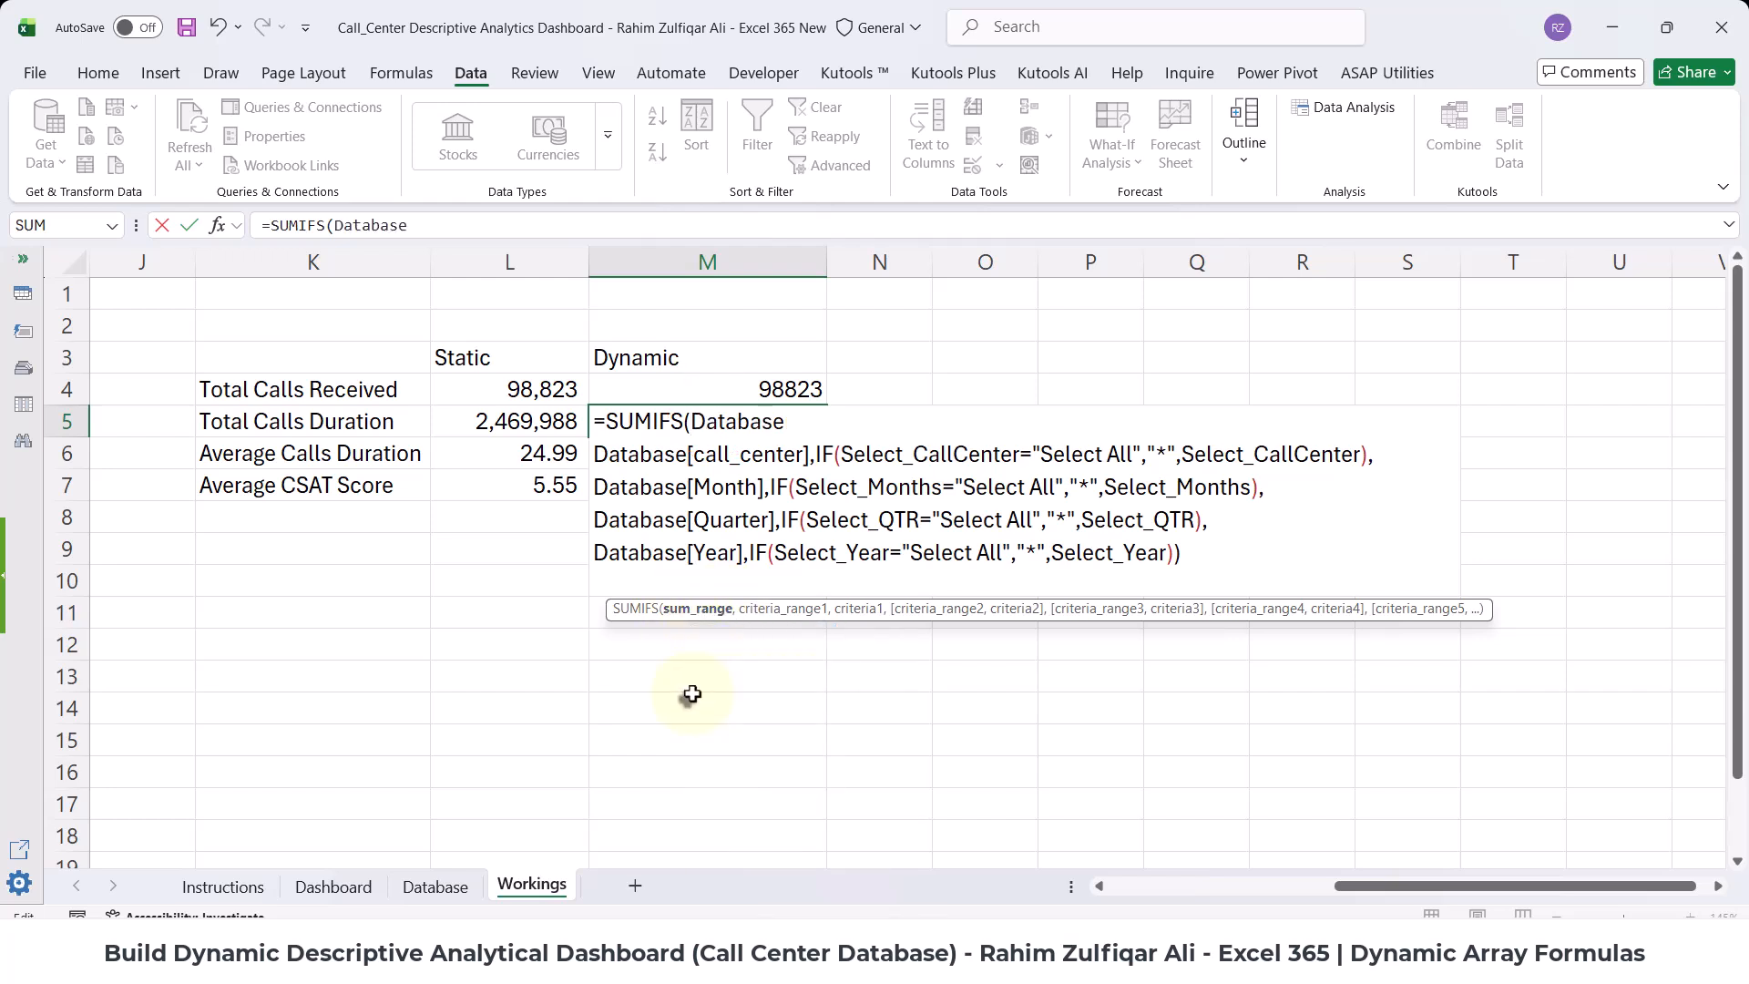
pyautogui.write('[')
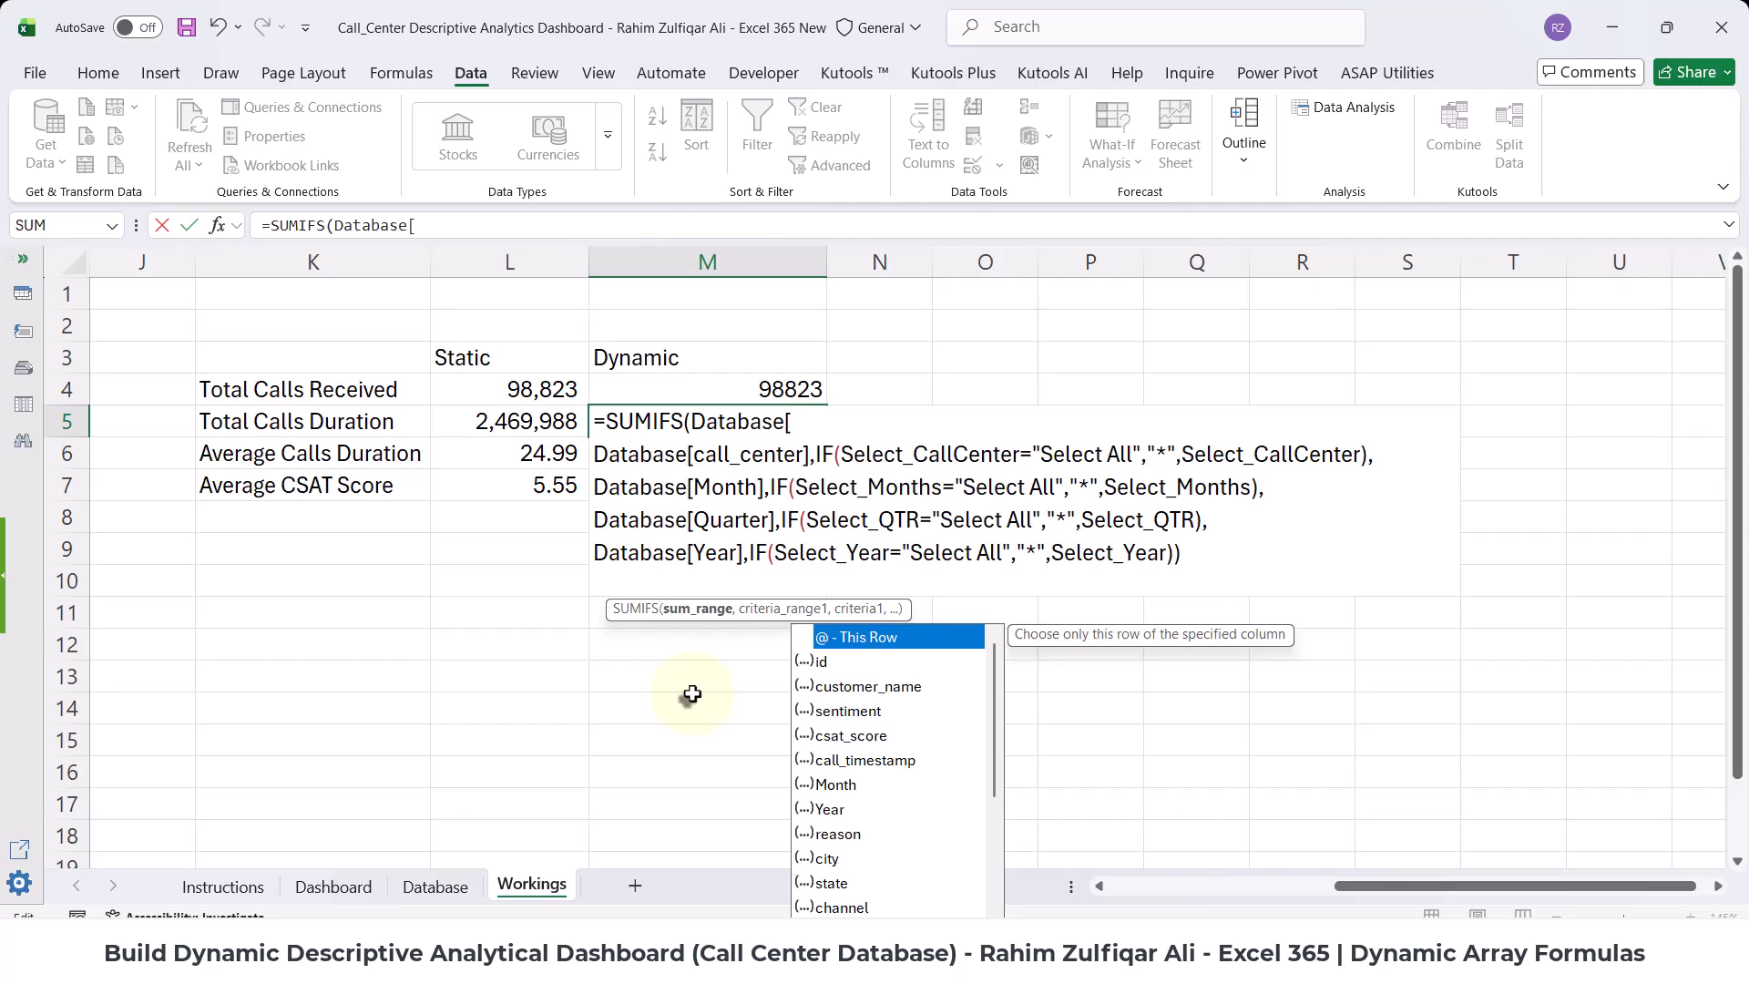
pyautogui.press('Down')
pyautogui.press('Down')
pyautogui.press('Down')
pyautogui.press('Down')
pyautogui.press('Down')
pyautogui.press('Down')
pyautogui.press('Down')
pyautogui.press('Down')
pyautogui.press('Down')
pyautogui.press('Down')
pyautogui.press('Down')
pyautogui.press('Down')
pyautogui.press('Down')
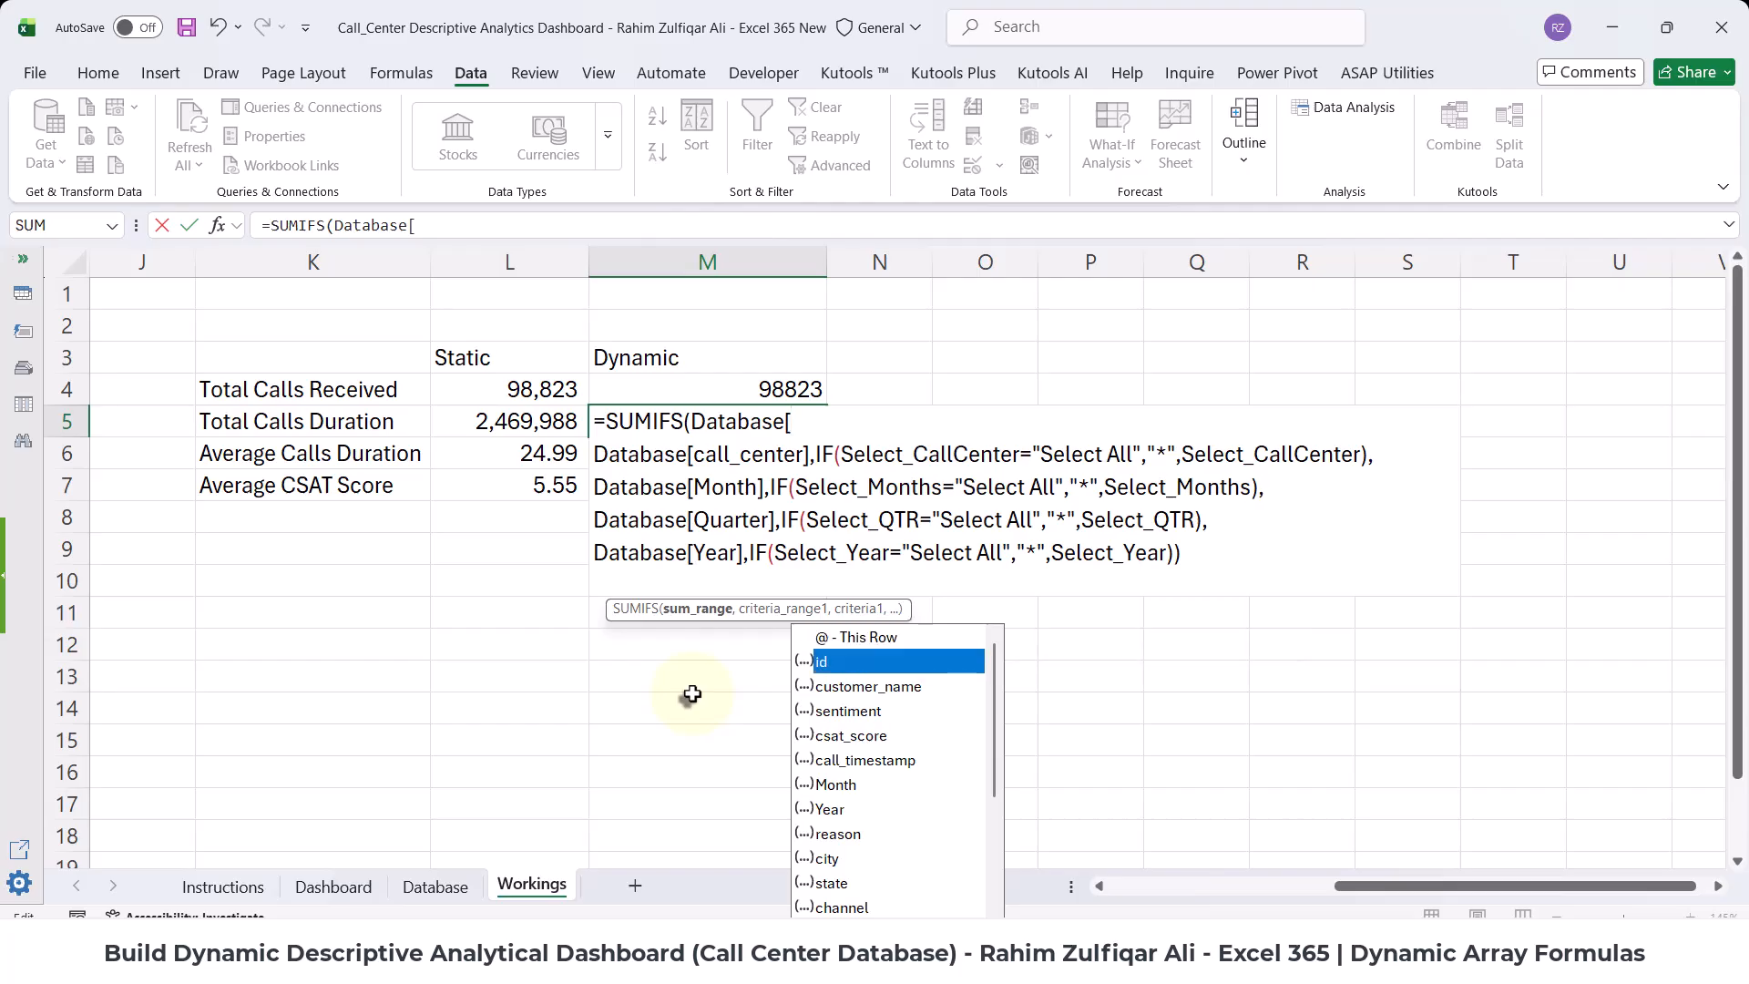
pyautogui.press('Tab')
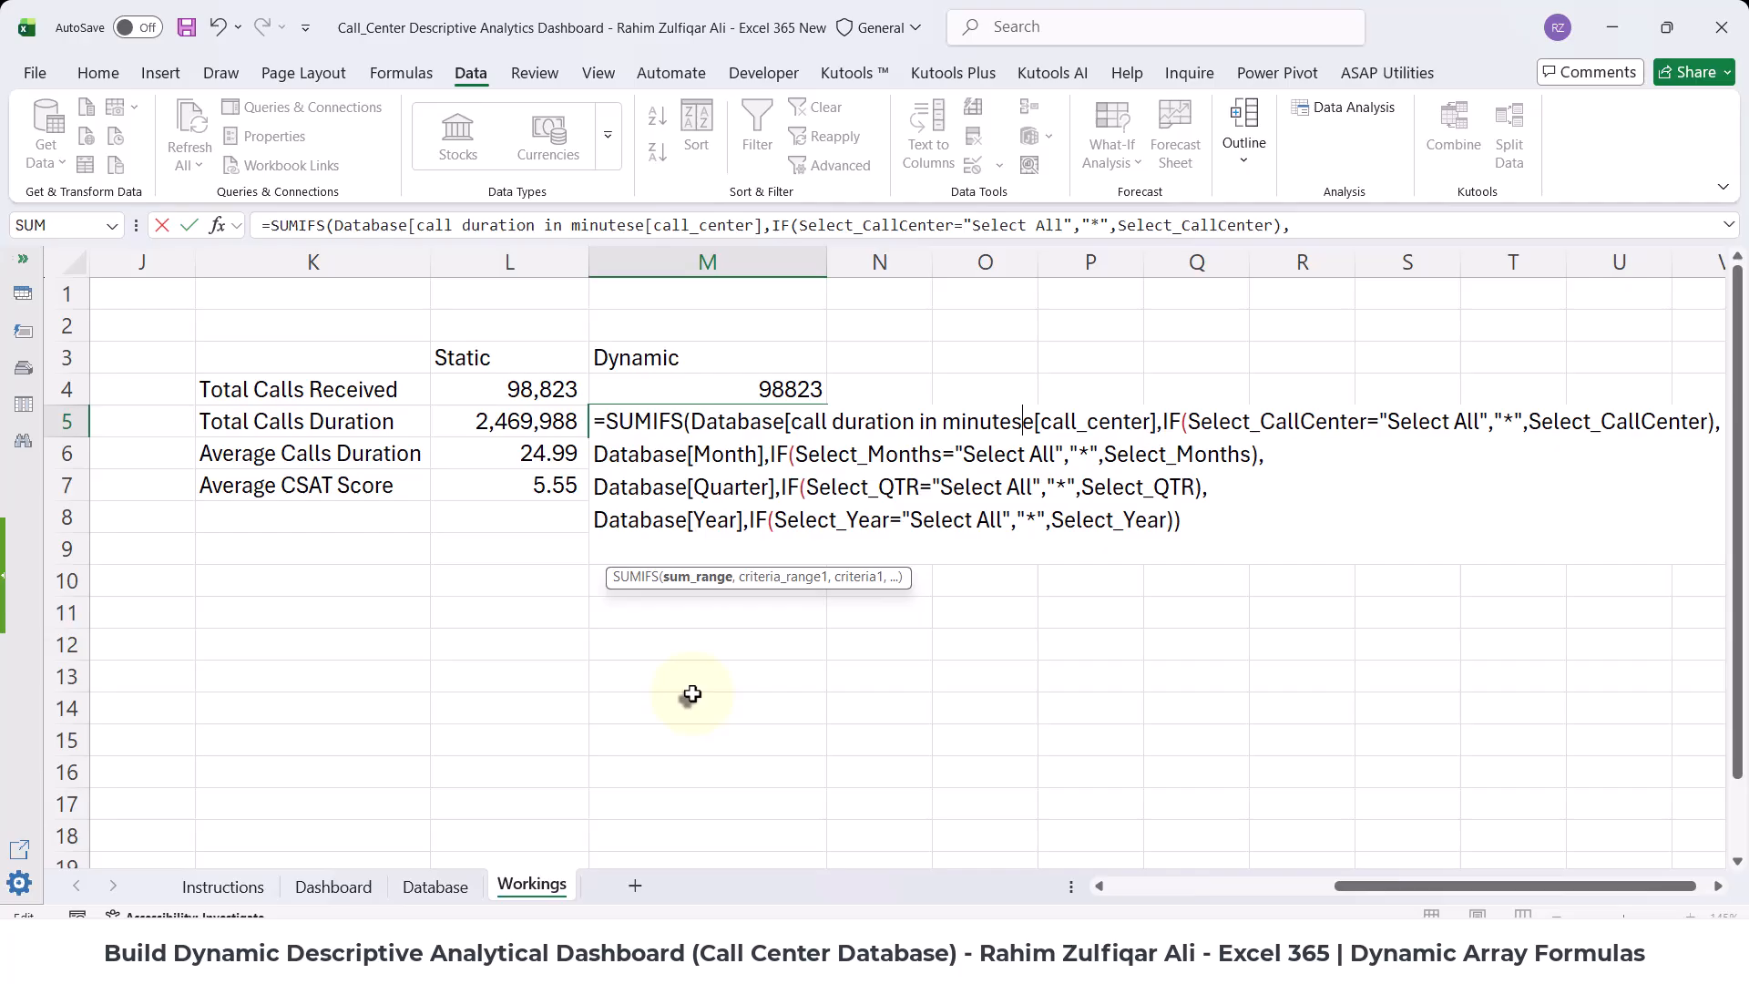
pyautogui.write('],')
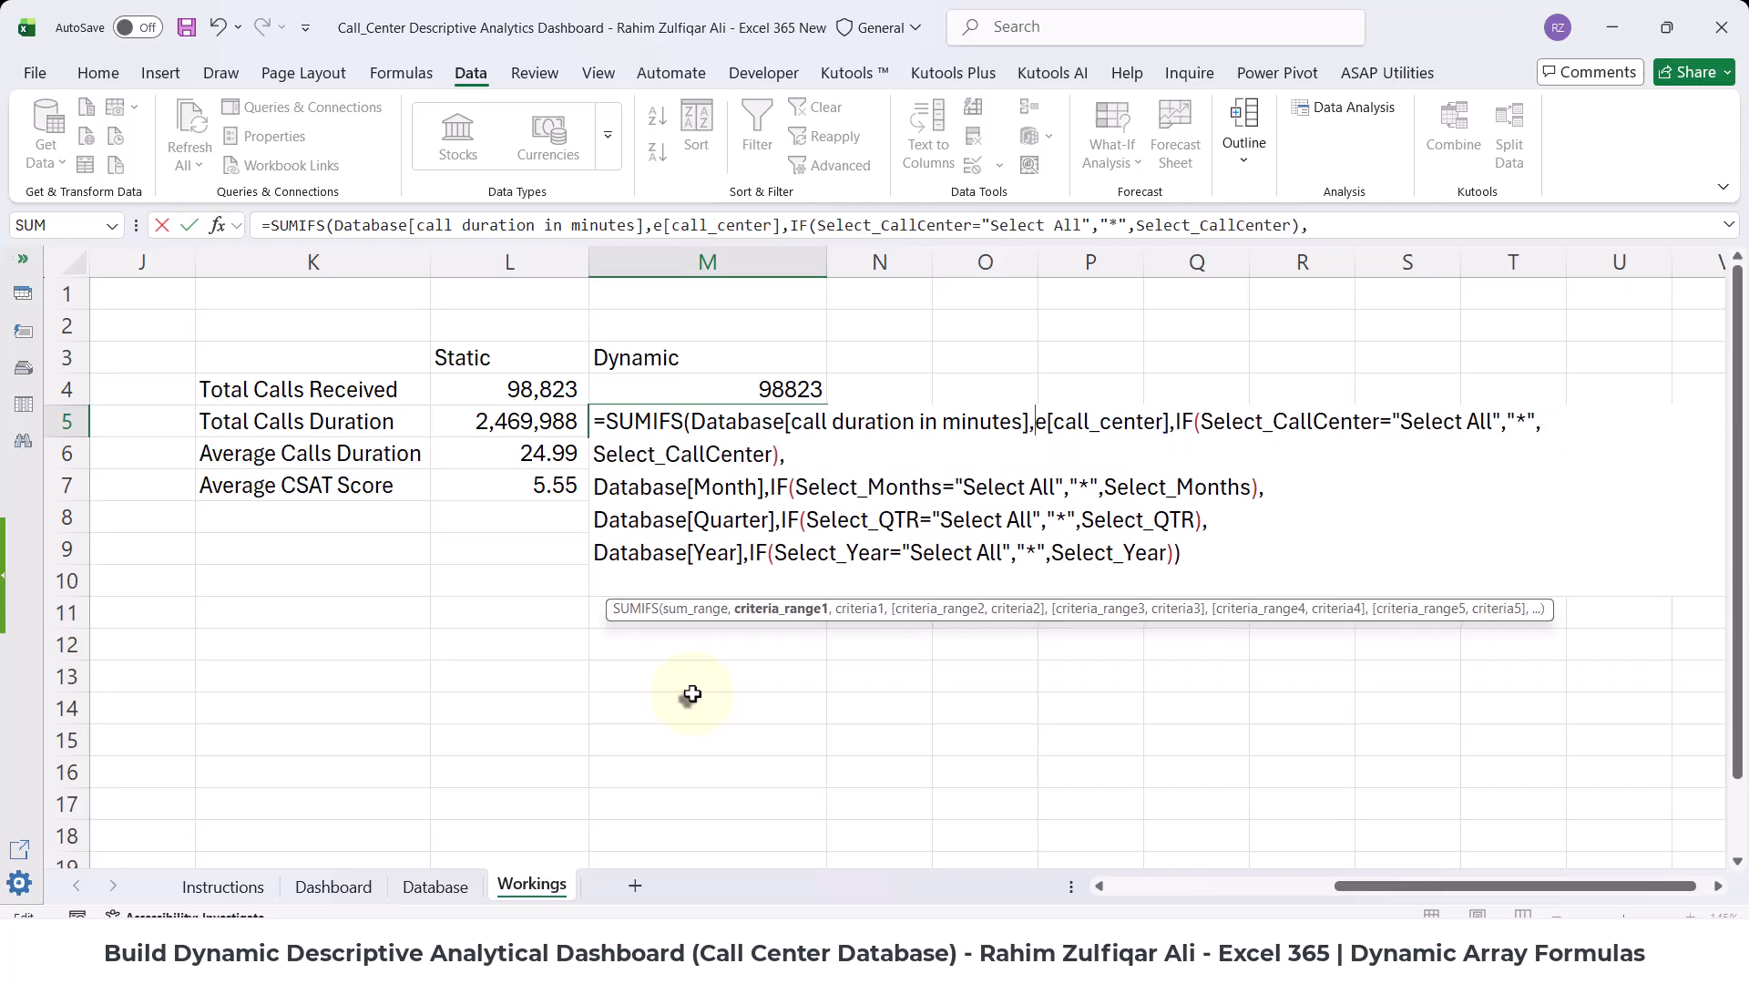
# - Put M5's criteria on a new line, restore Database[call_center] as the first criteria range, and commit and compare with L5
pyautogui.hotkey('alt', 'Return')
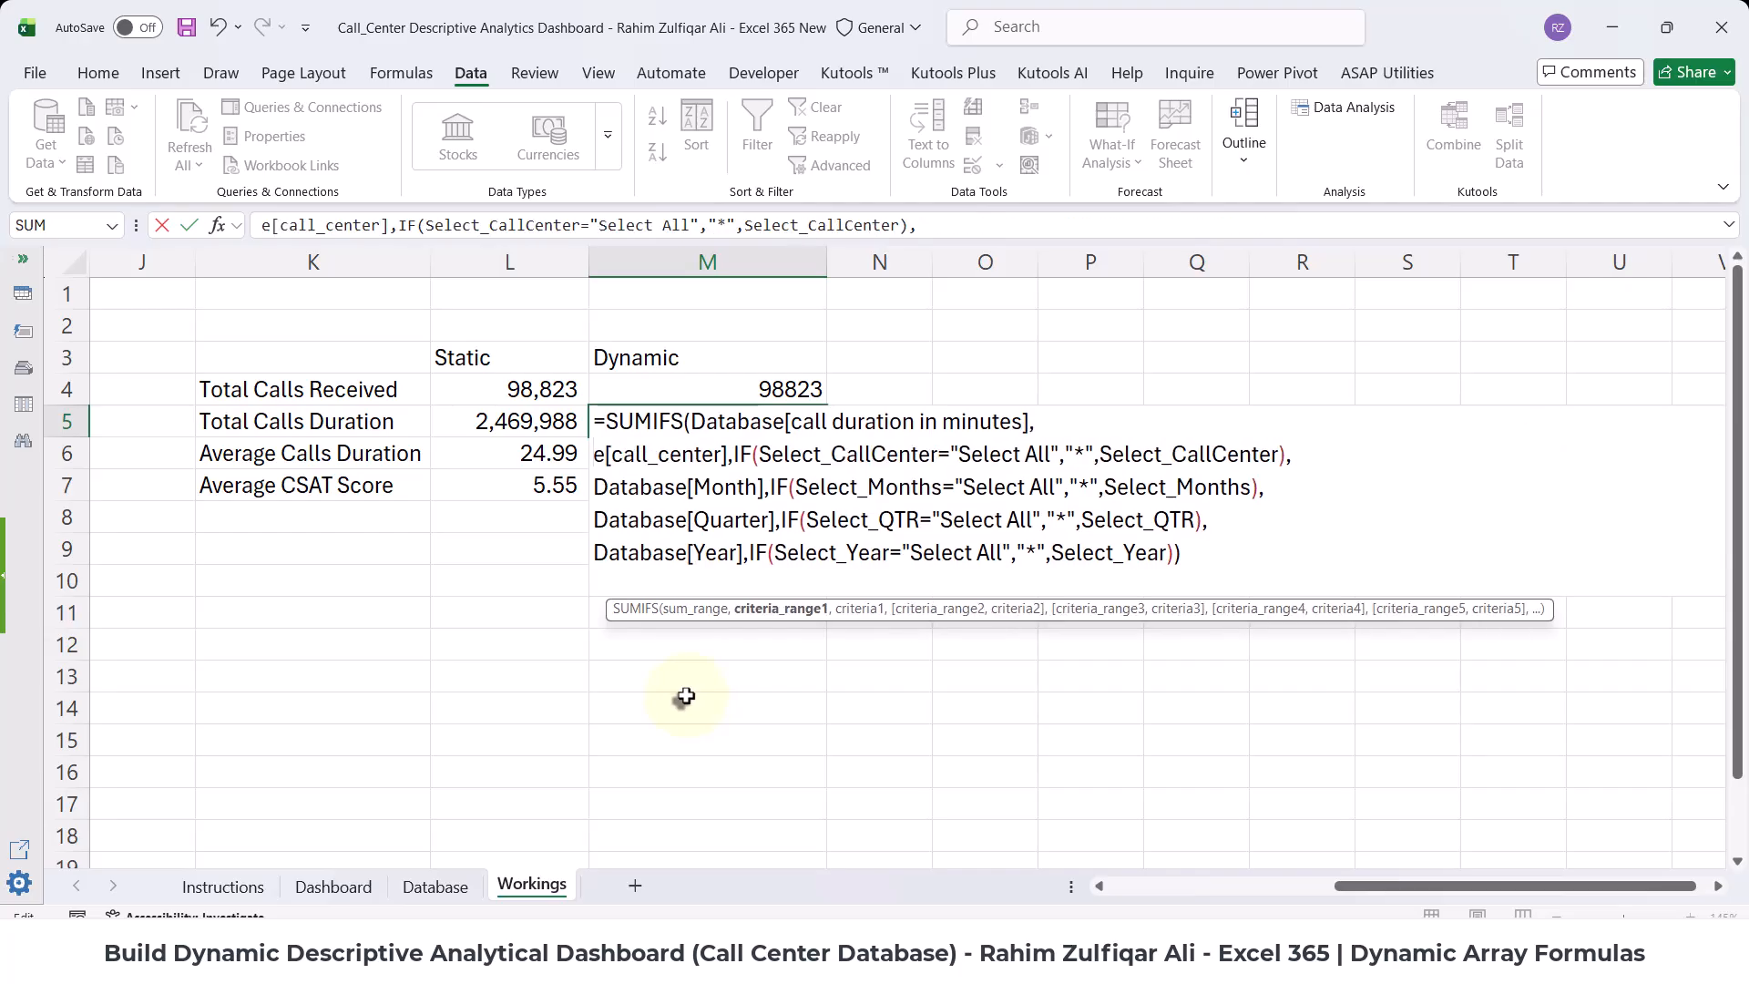
pyautogui.press('Delete')
pyautogui.write('DATA')
pyautogui.press('Tab')
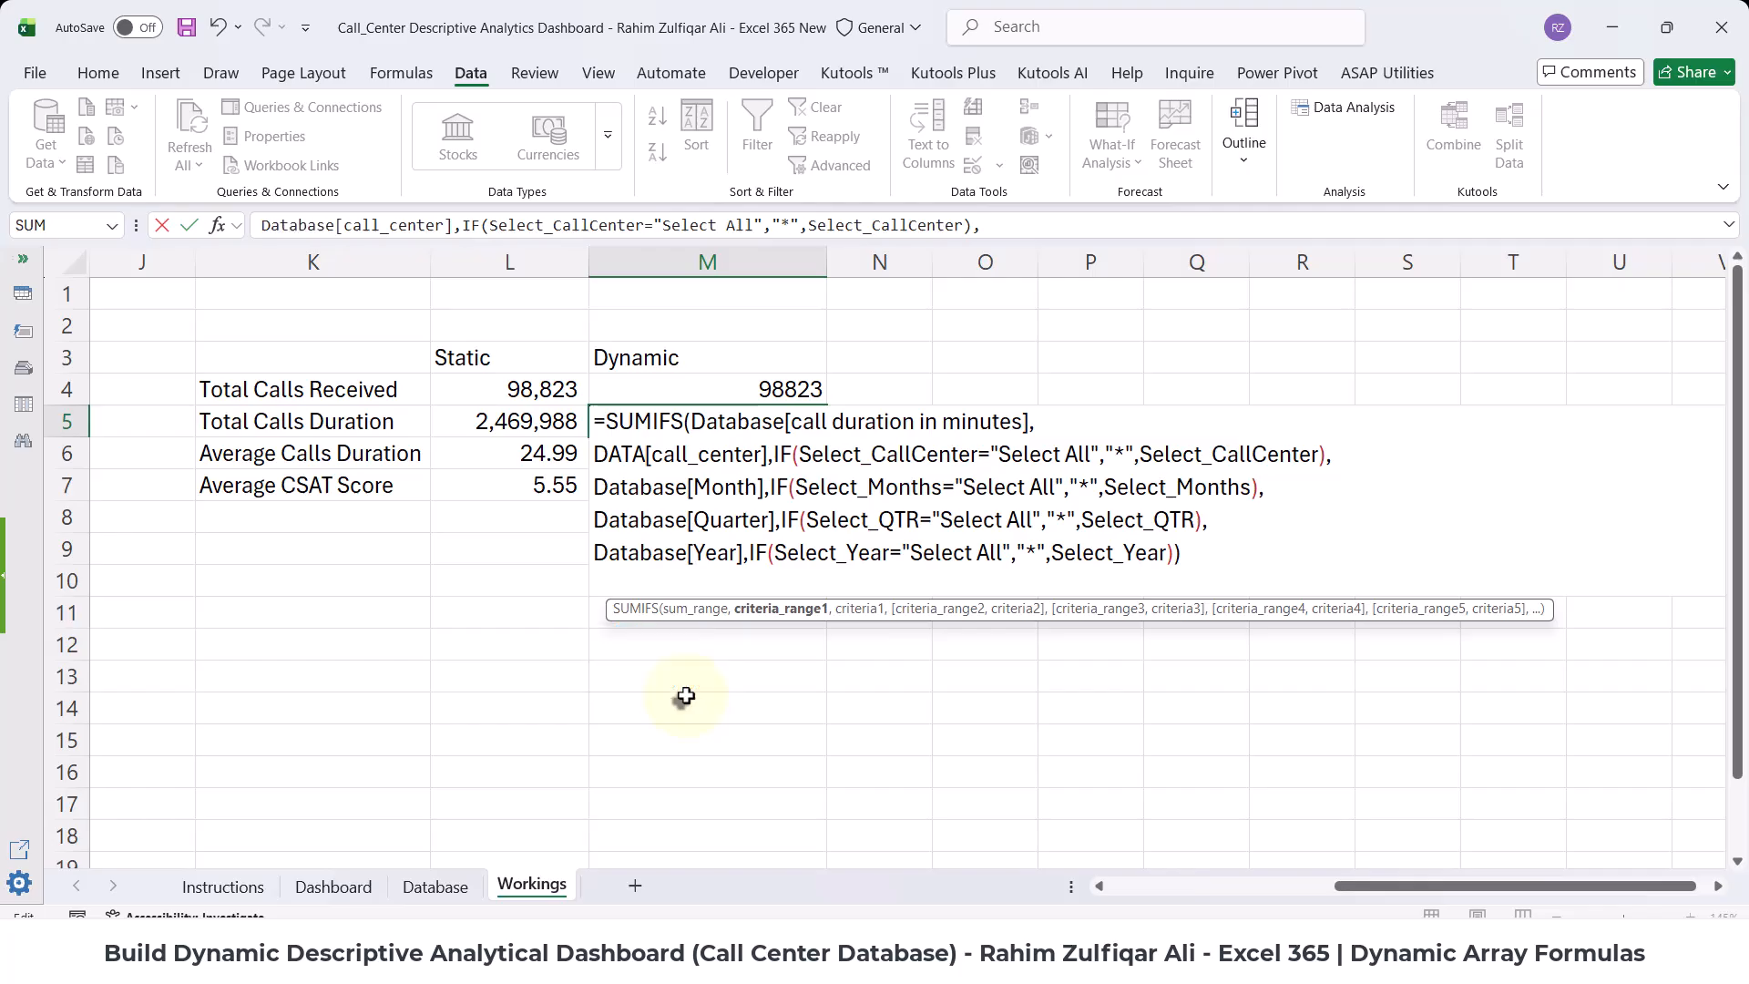
pyautogui.click(838, 521)
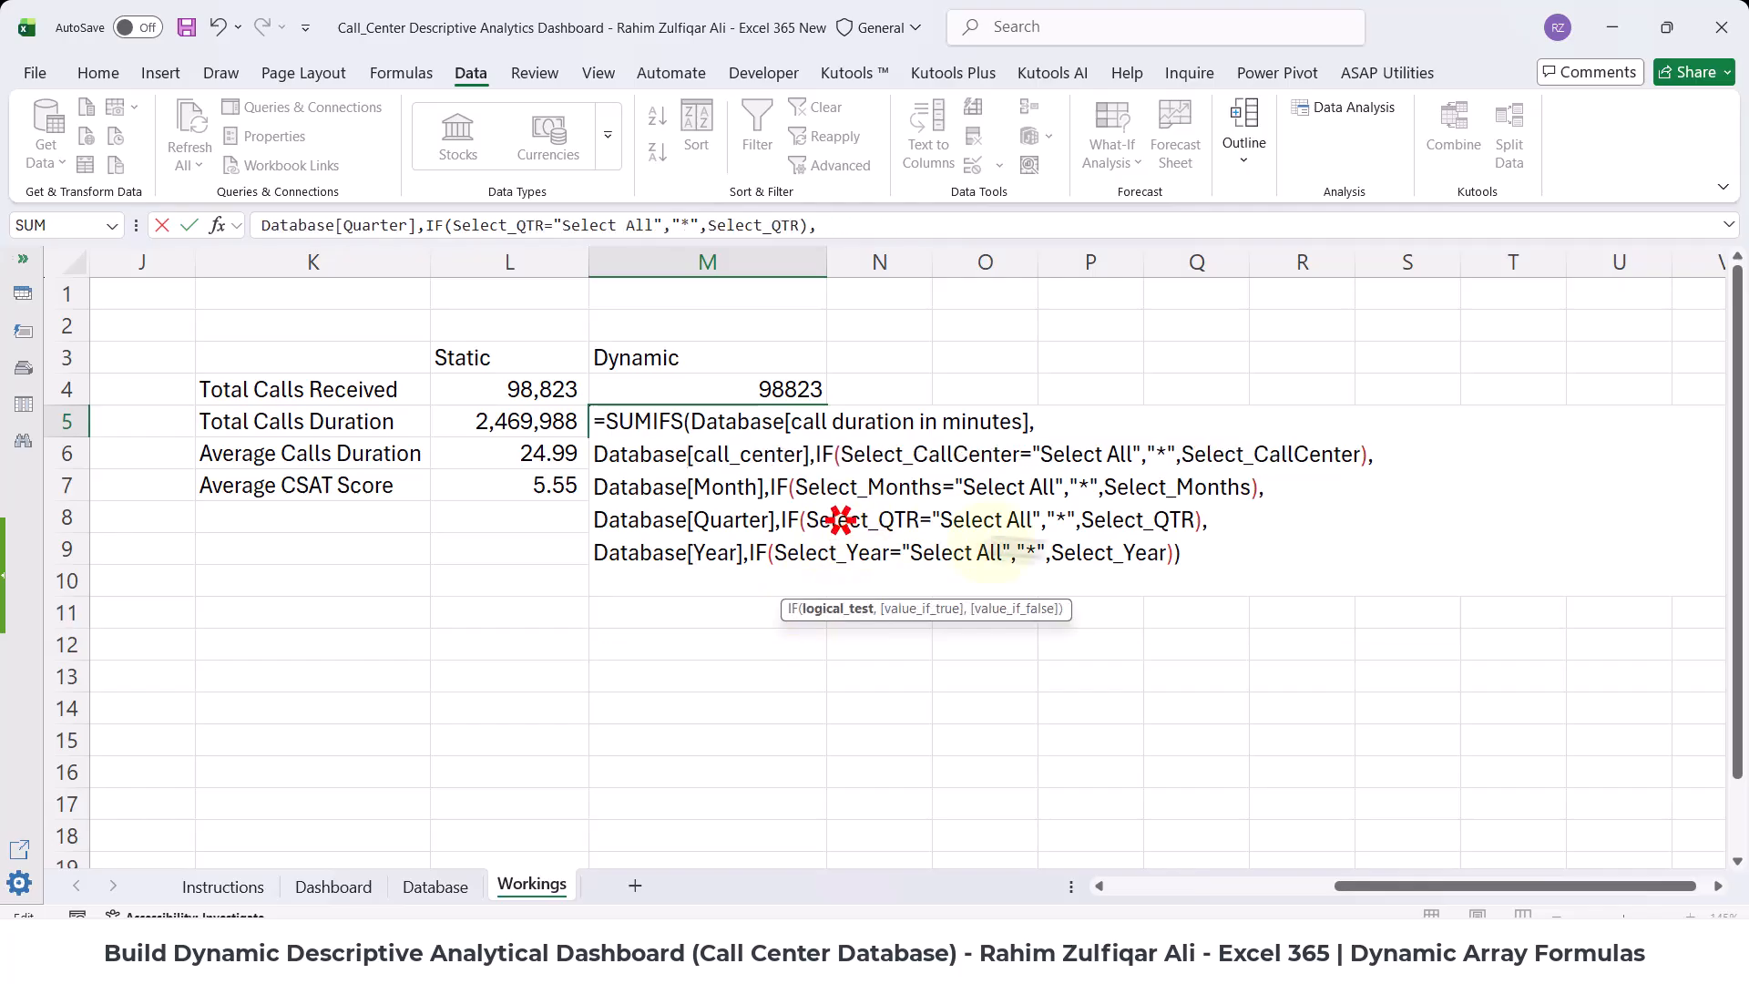
pyautogui.click(1201, 565)
pyautogui.press('Return')
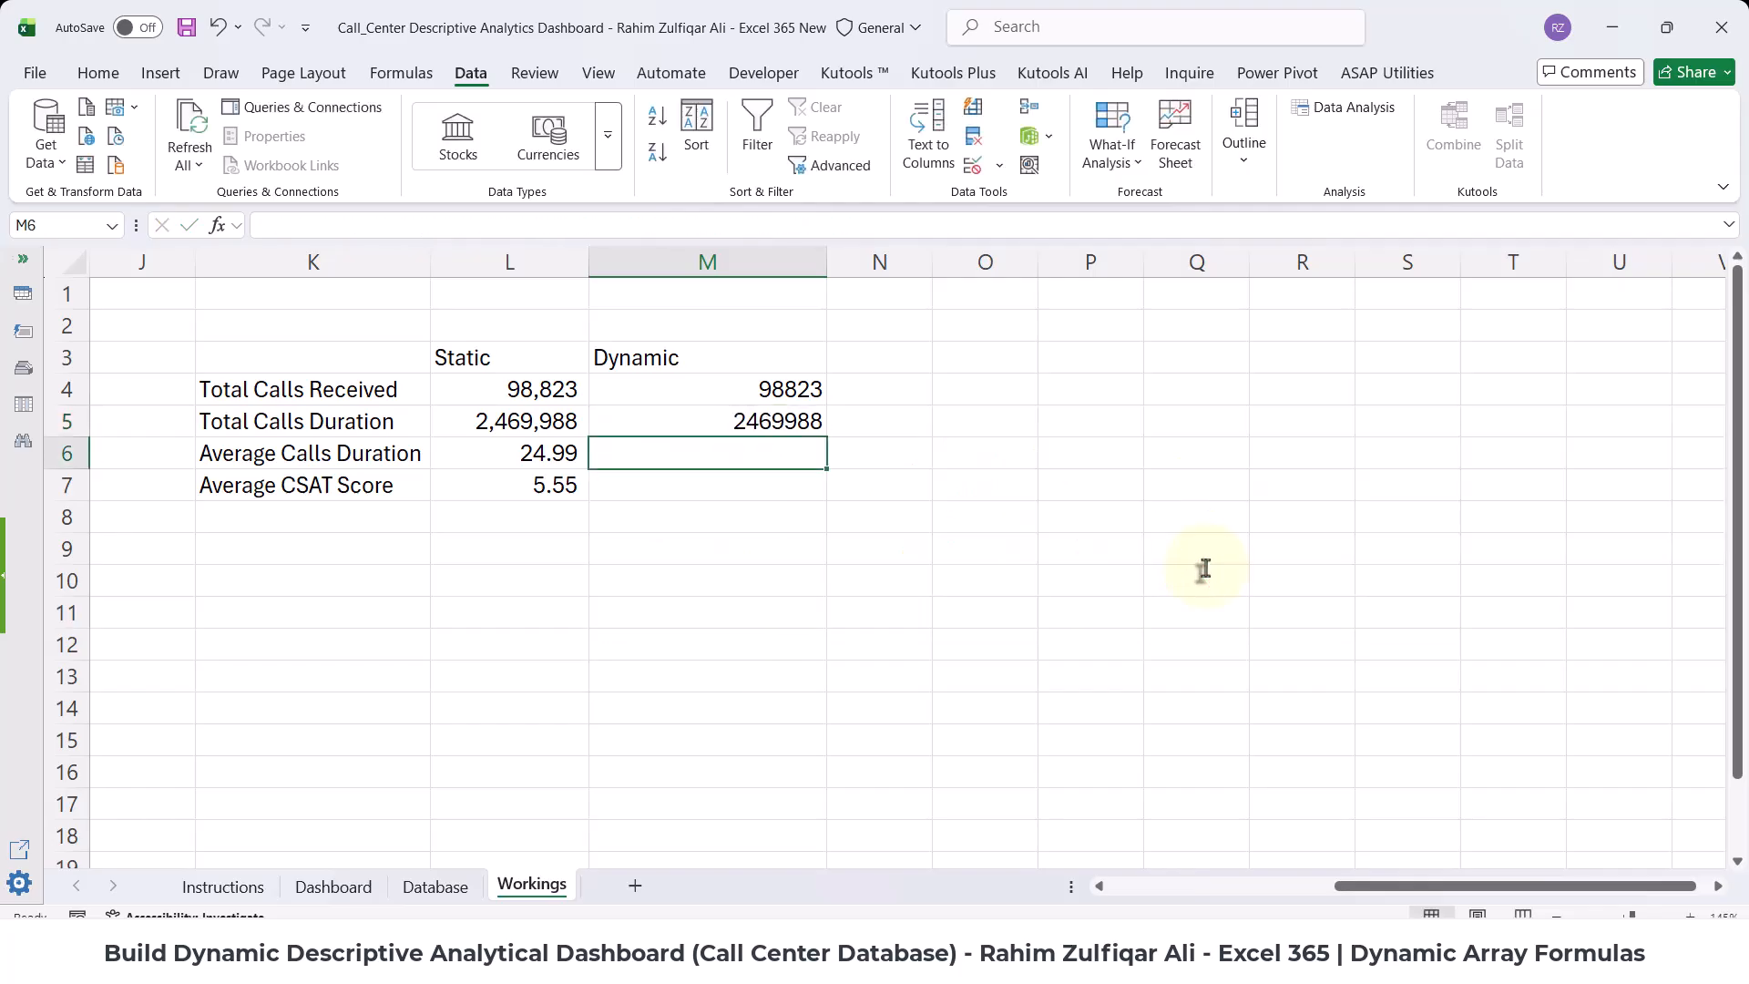
pyautogui.click(551, 419)
pyautogui.click(726, 418)
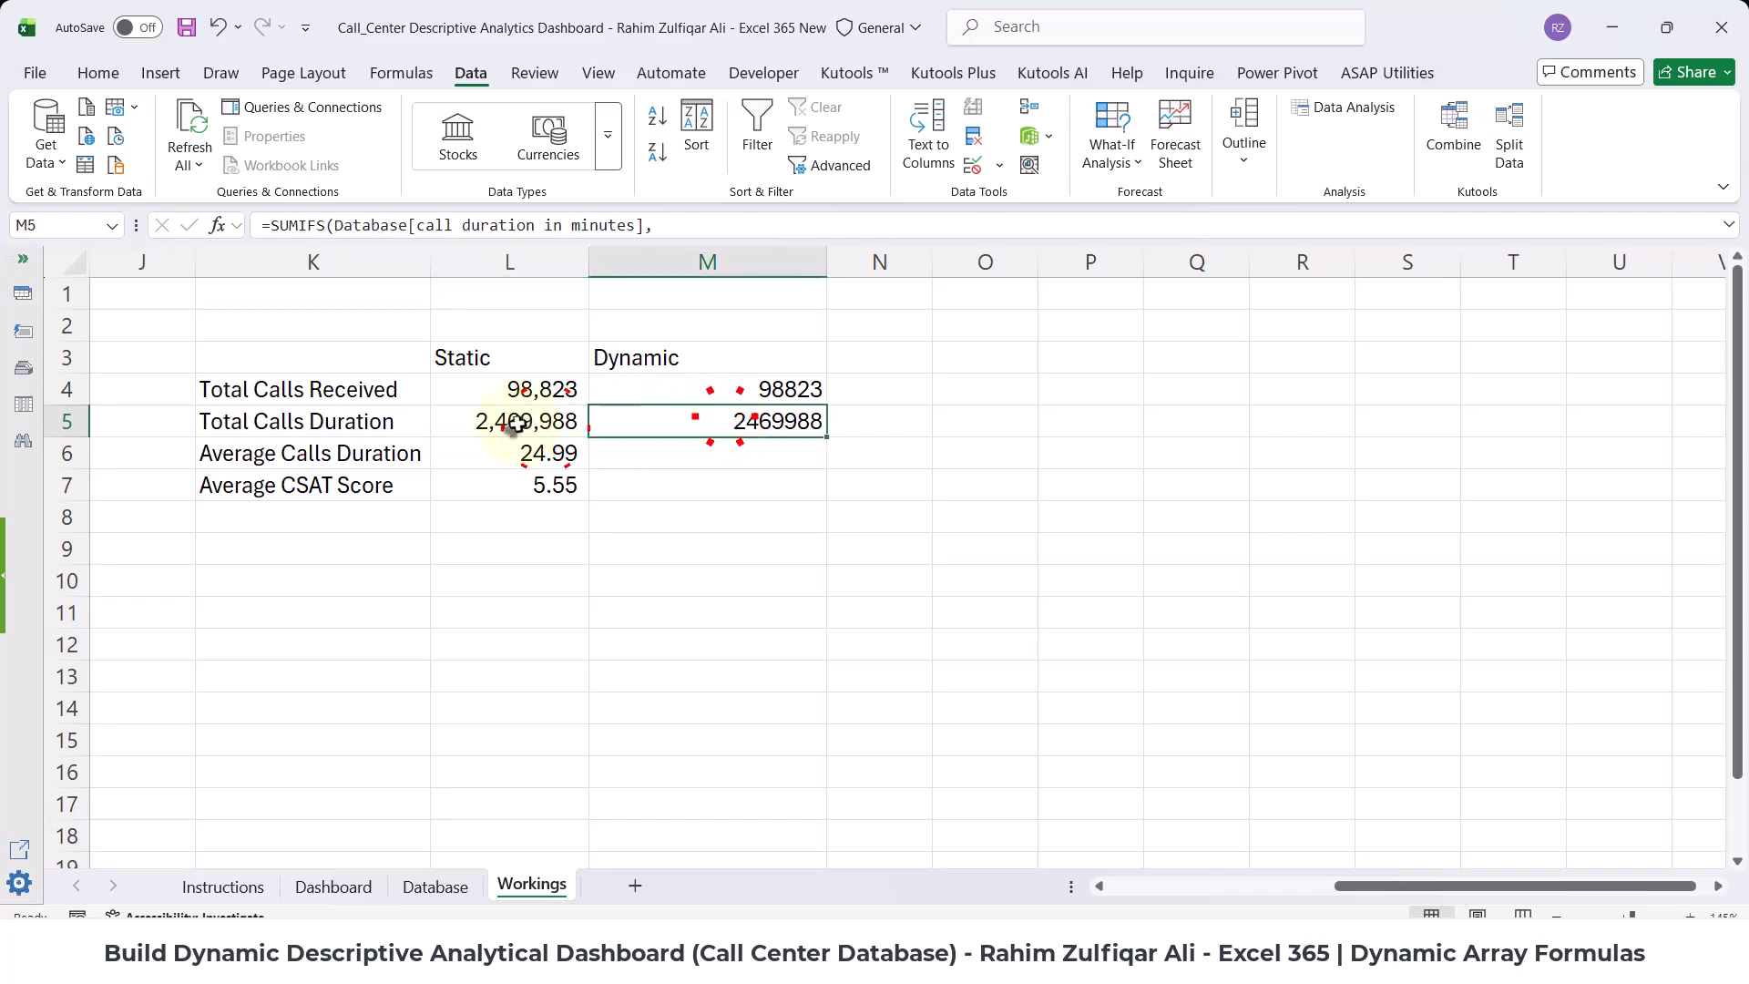
# - Set the Dashboard's call center filter to Chicago/IL and check M4 and M5 on the Workings sheet
pyautogui.click(334, 886)
pyautogui.click(547, 332)
pyautogui.click(659, 334)
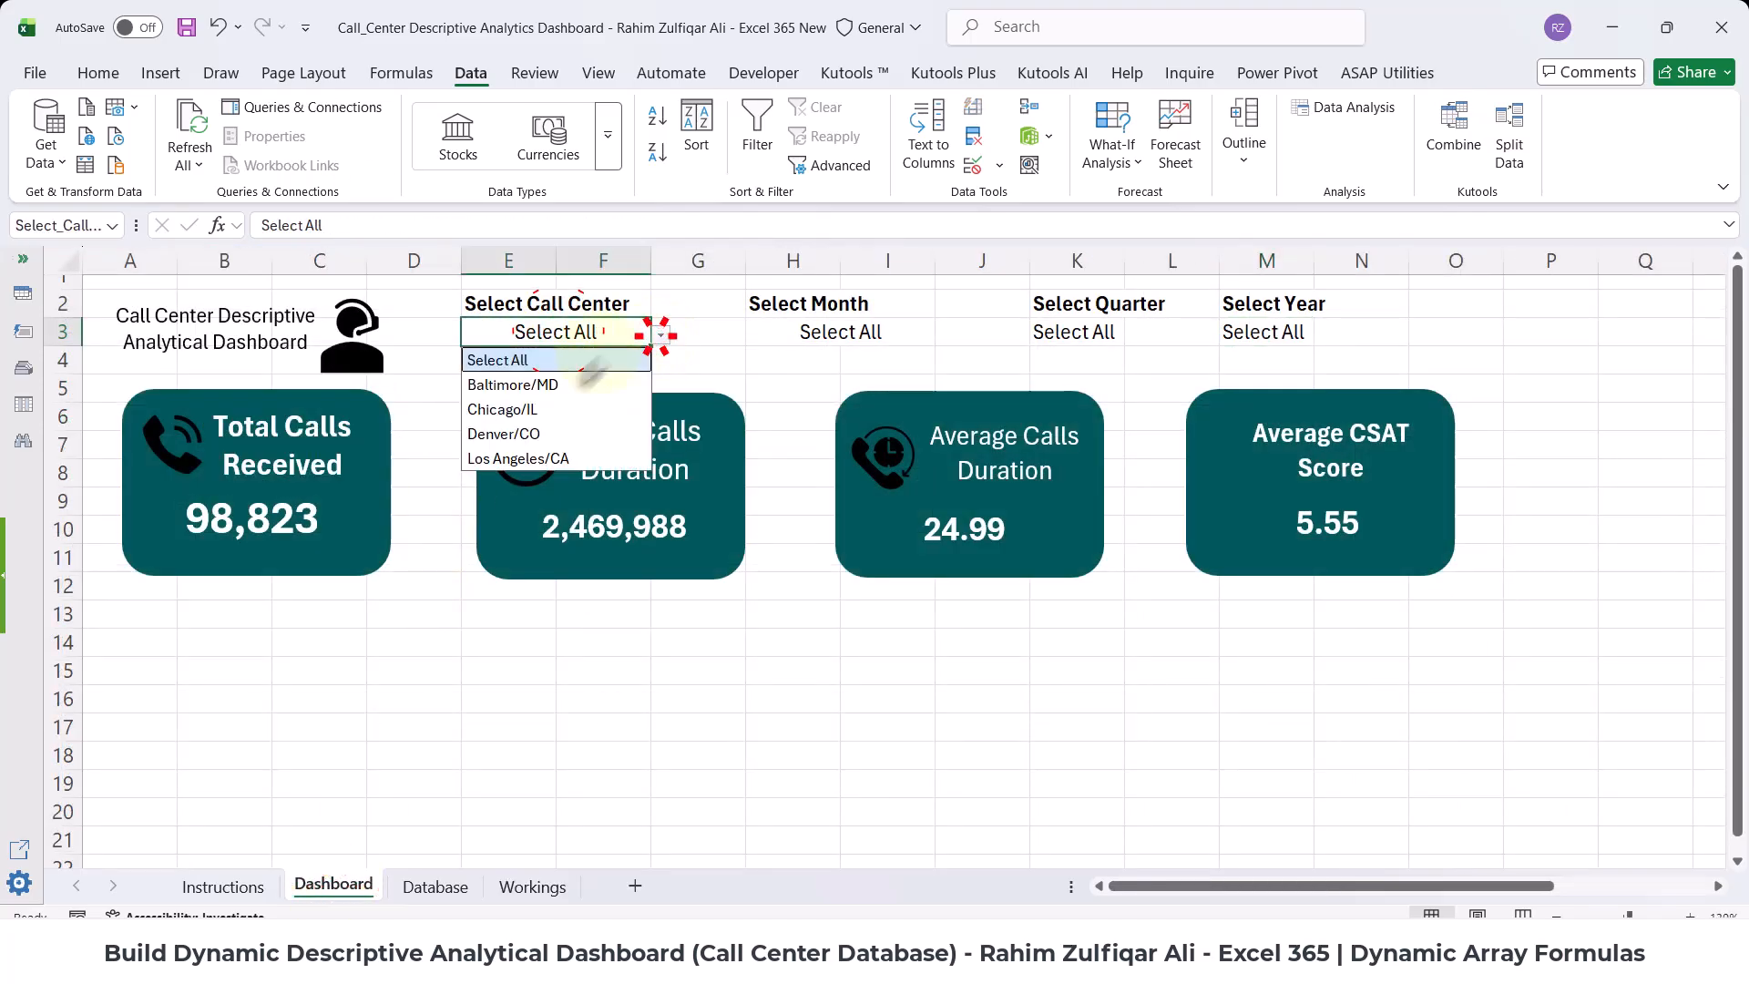
pyautogui.click(531, 409)
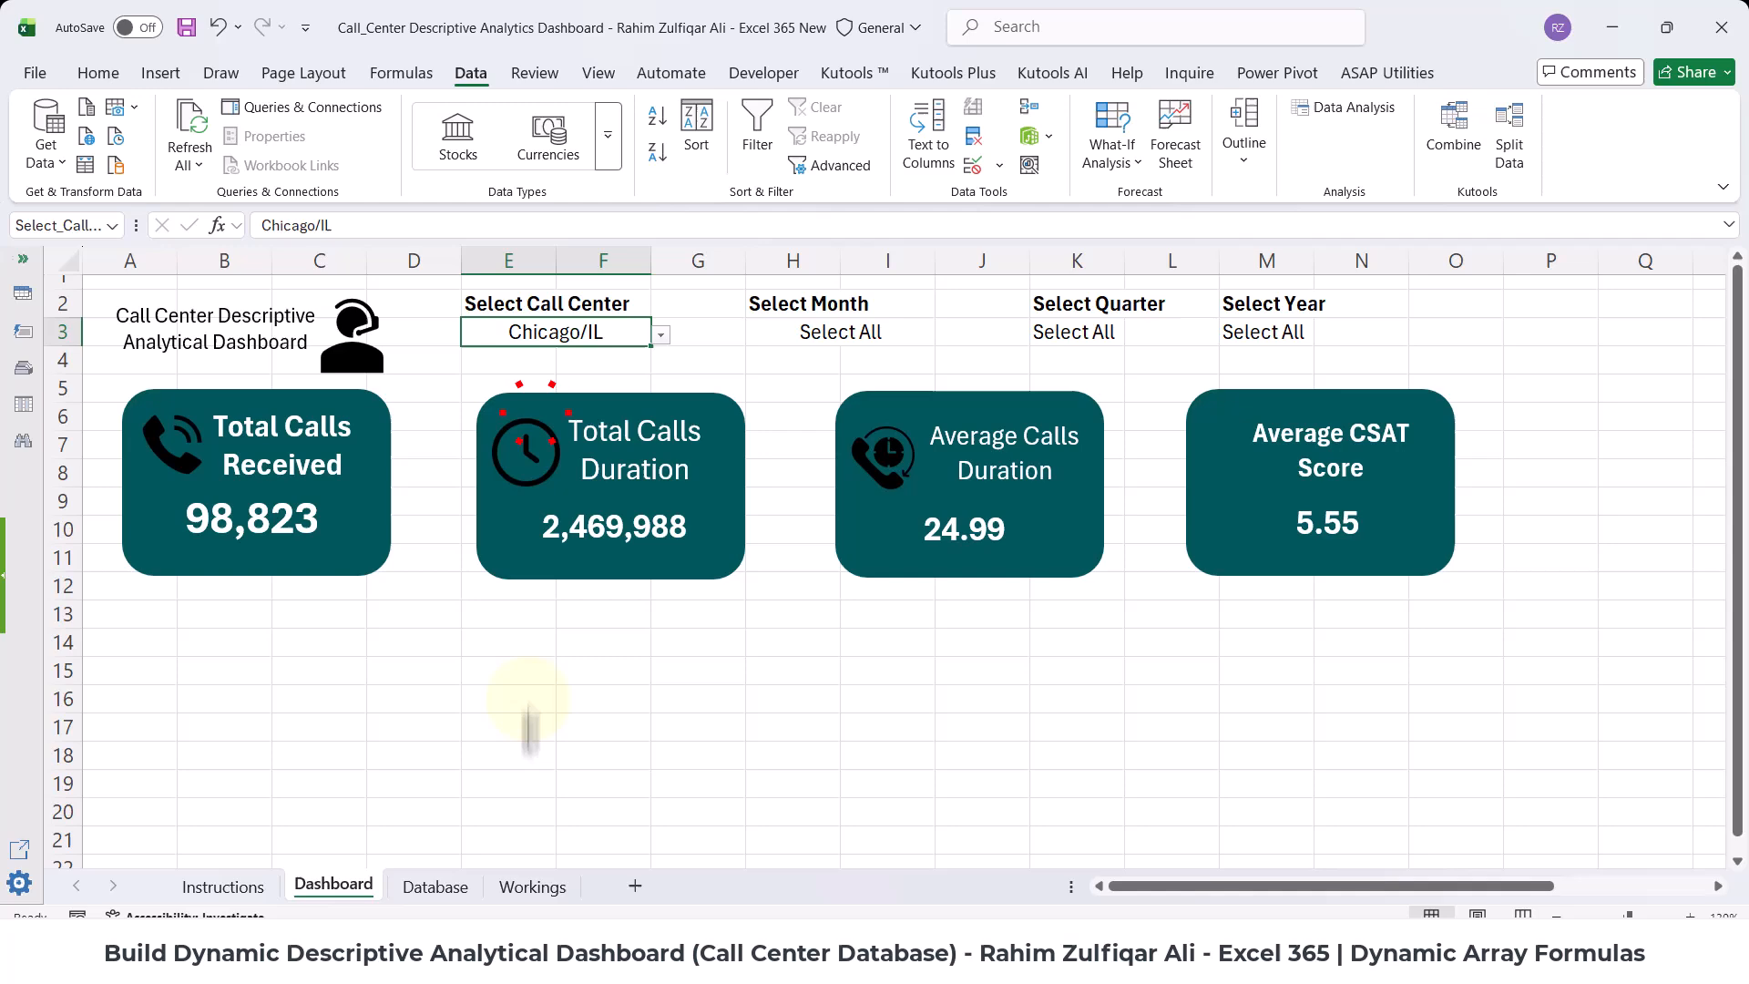
pyautogui.click(531, 886)
pyautogui.click(708, 392)
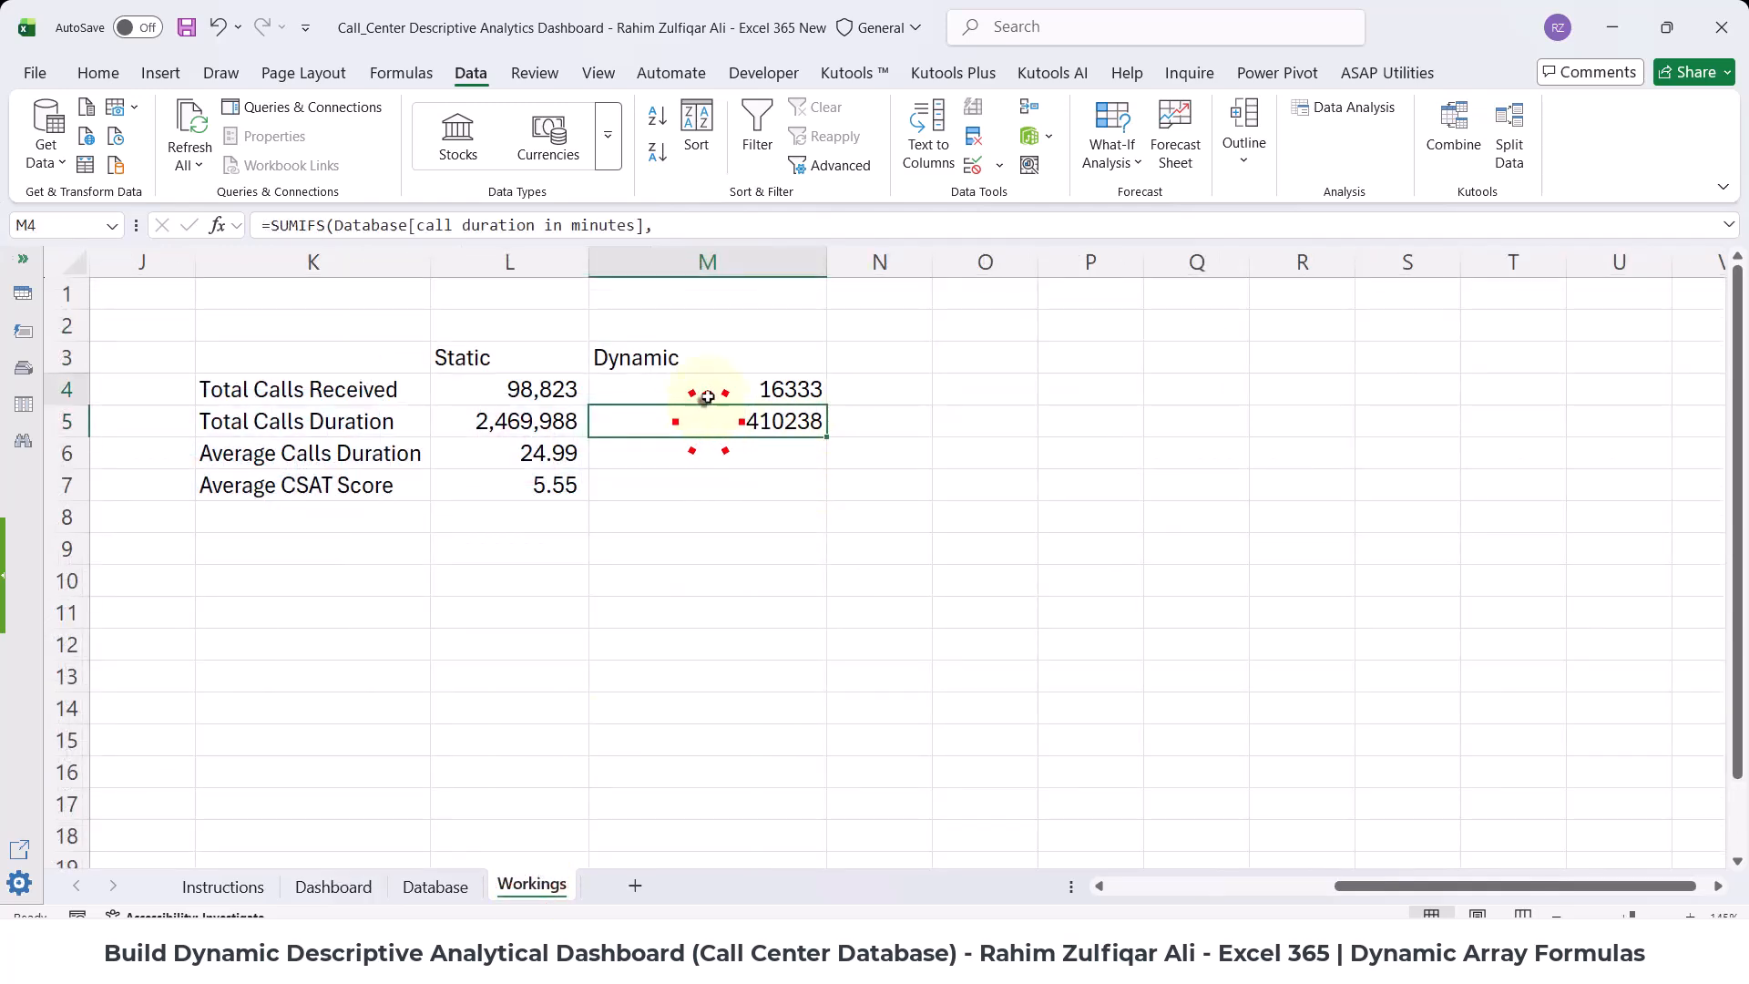
pyautogui.click(708, 420)
pyautogui.click(708, 390)
pyautogui.click(708, 419)
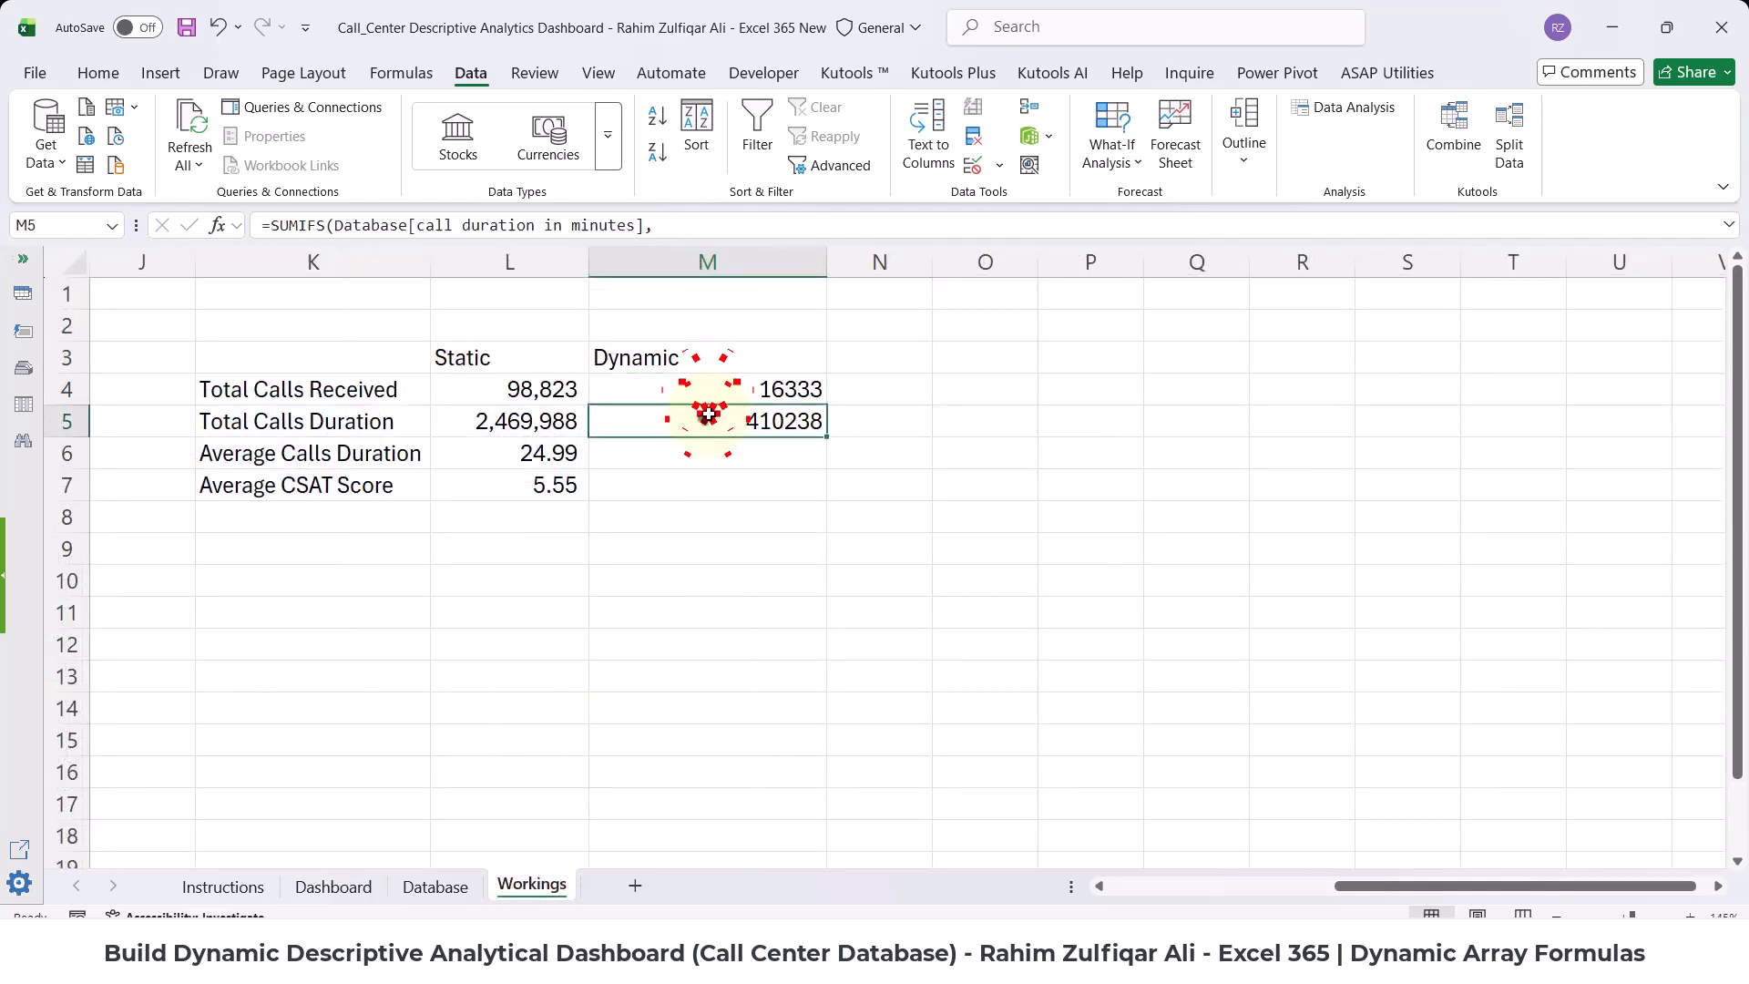
# - Review the formulas in M5 and M4, the free cells O2:P3 beside the Dashboard filters, and M4's Database[Year] criteria pair
pyautogui.doubleClick(708, 417)
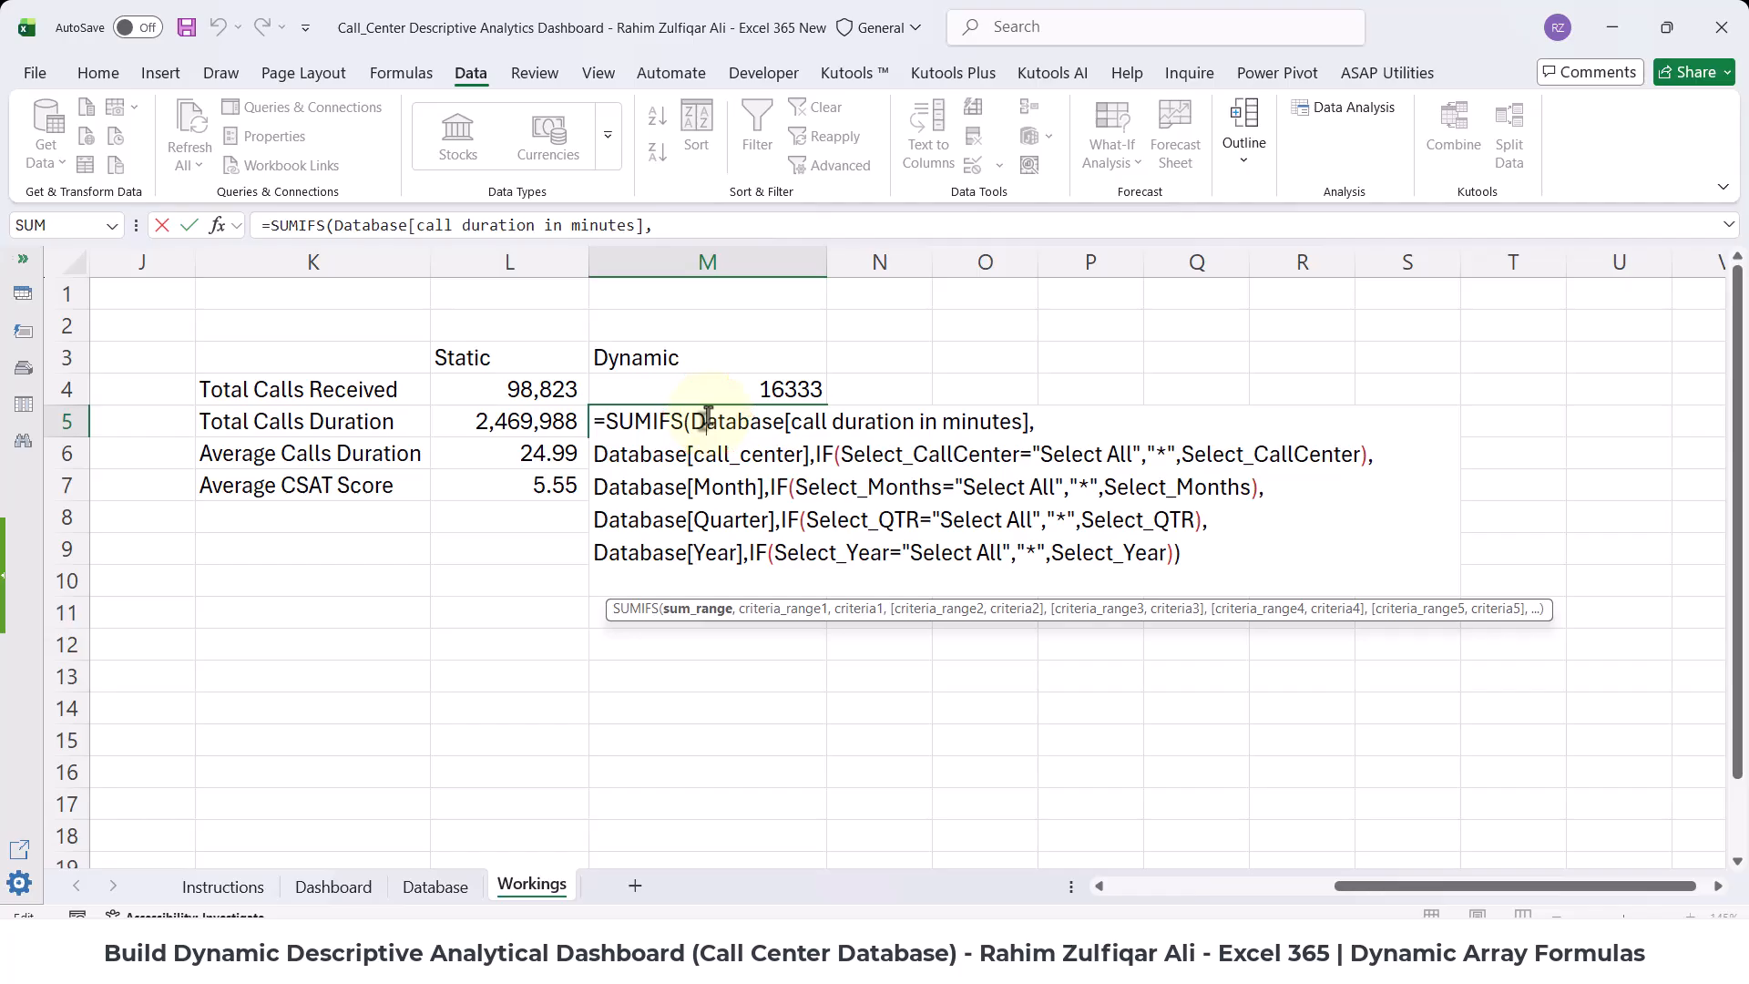
pyautogui.click(707, 392)
pyautogui.doubleClick(708, 394)
pyautogui.press('Escape')
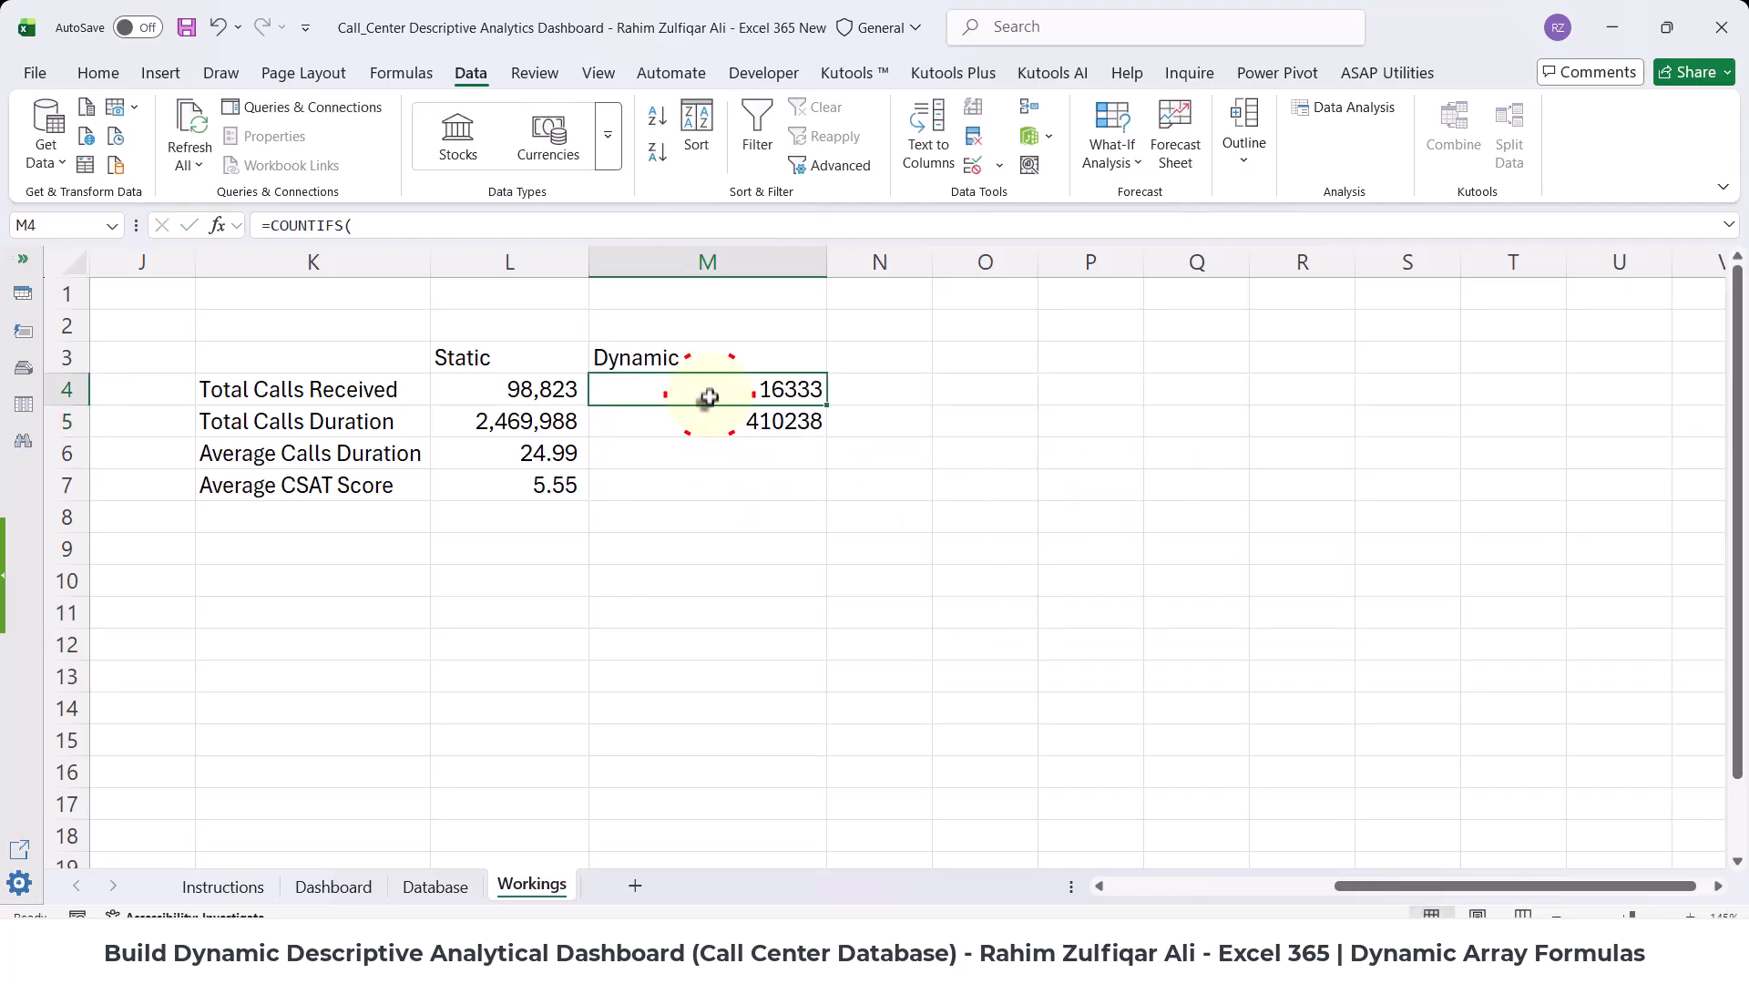
pyautogui.click(333, 886)
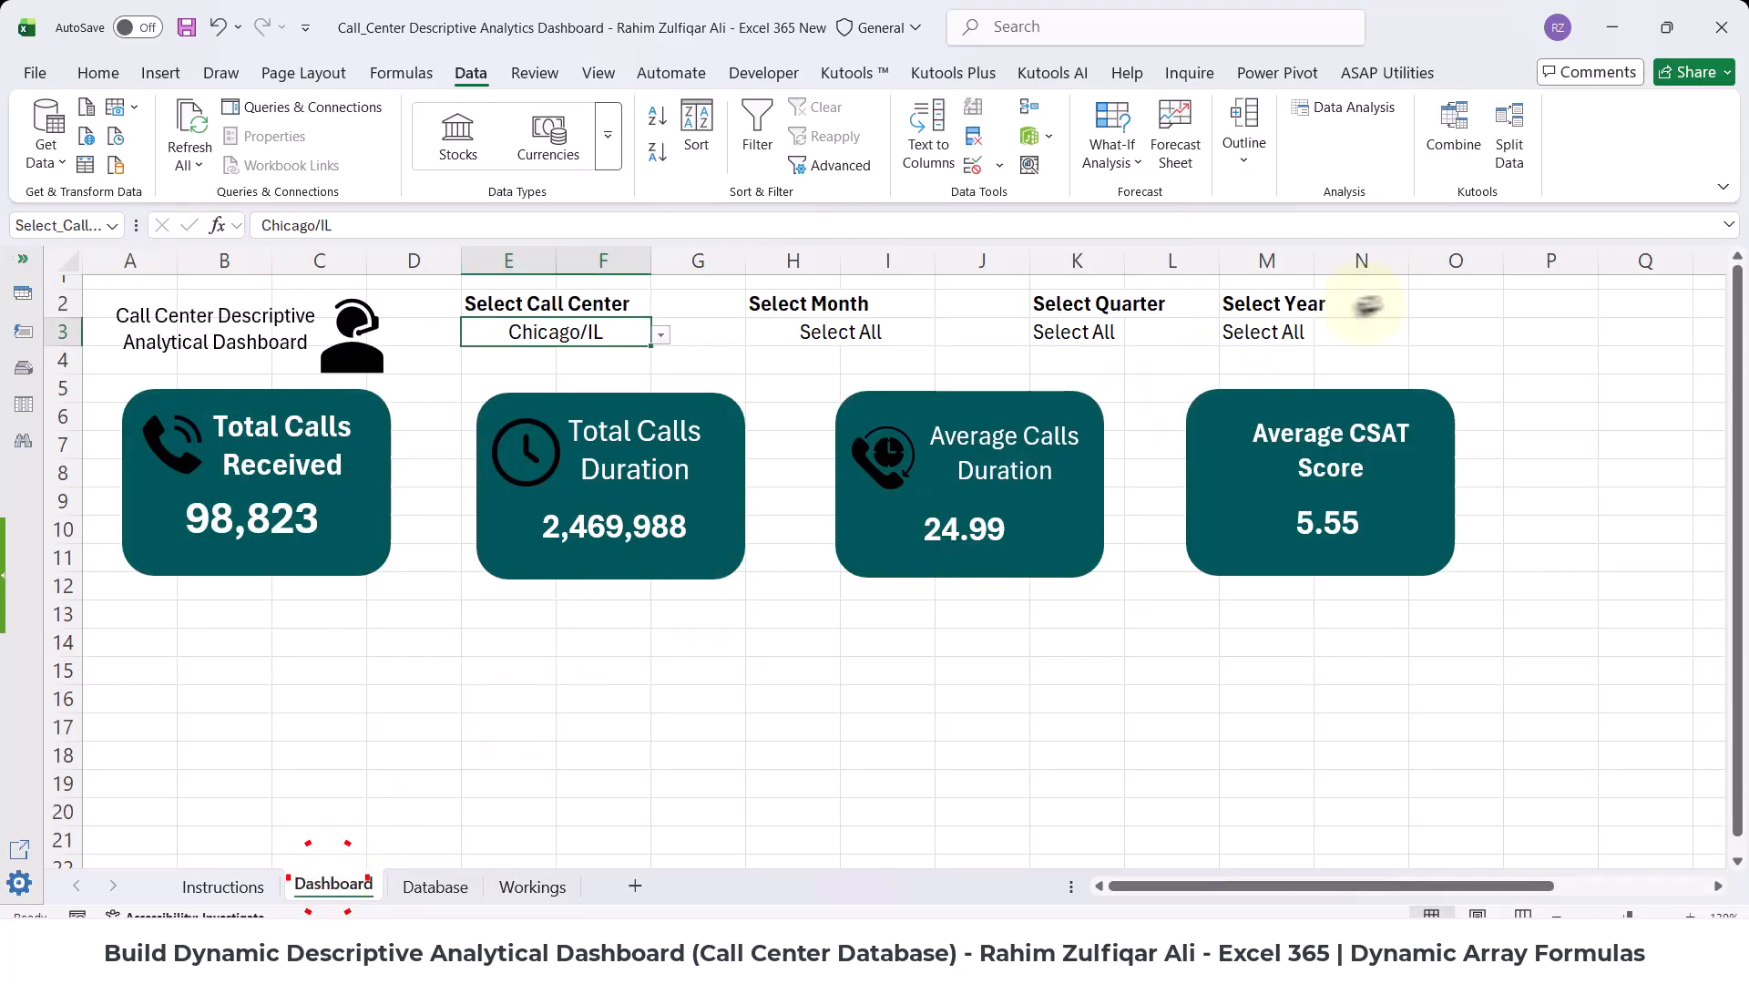
pyautogui.moveTo(1466, 303); pyautogui.dragTo(1537, 333)
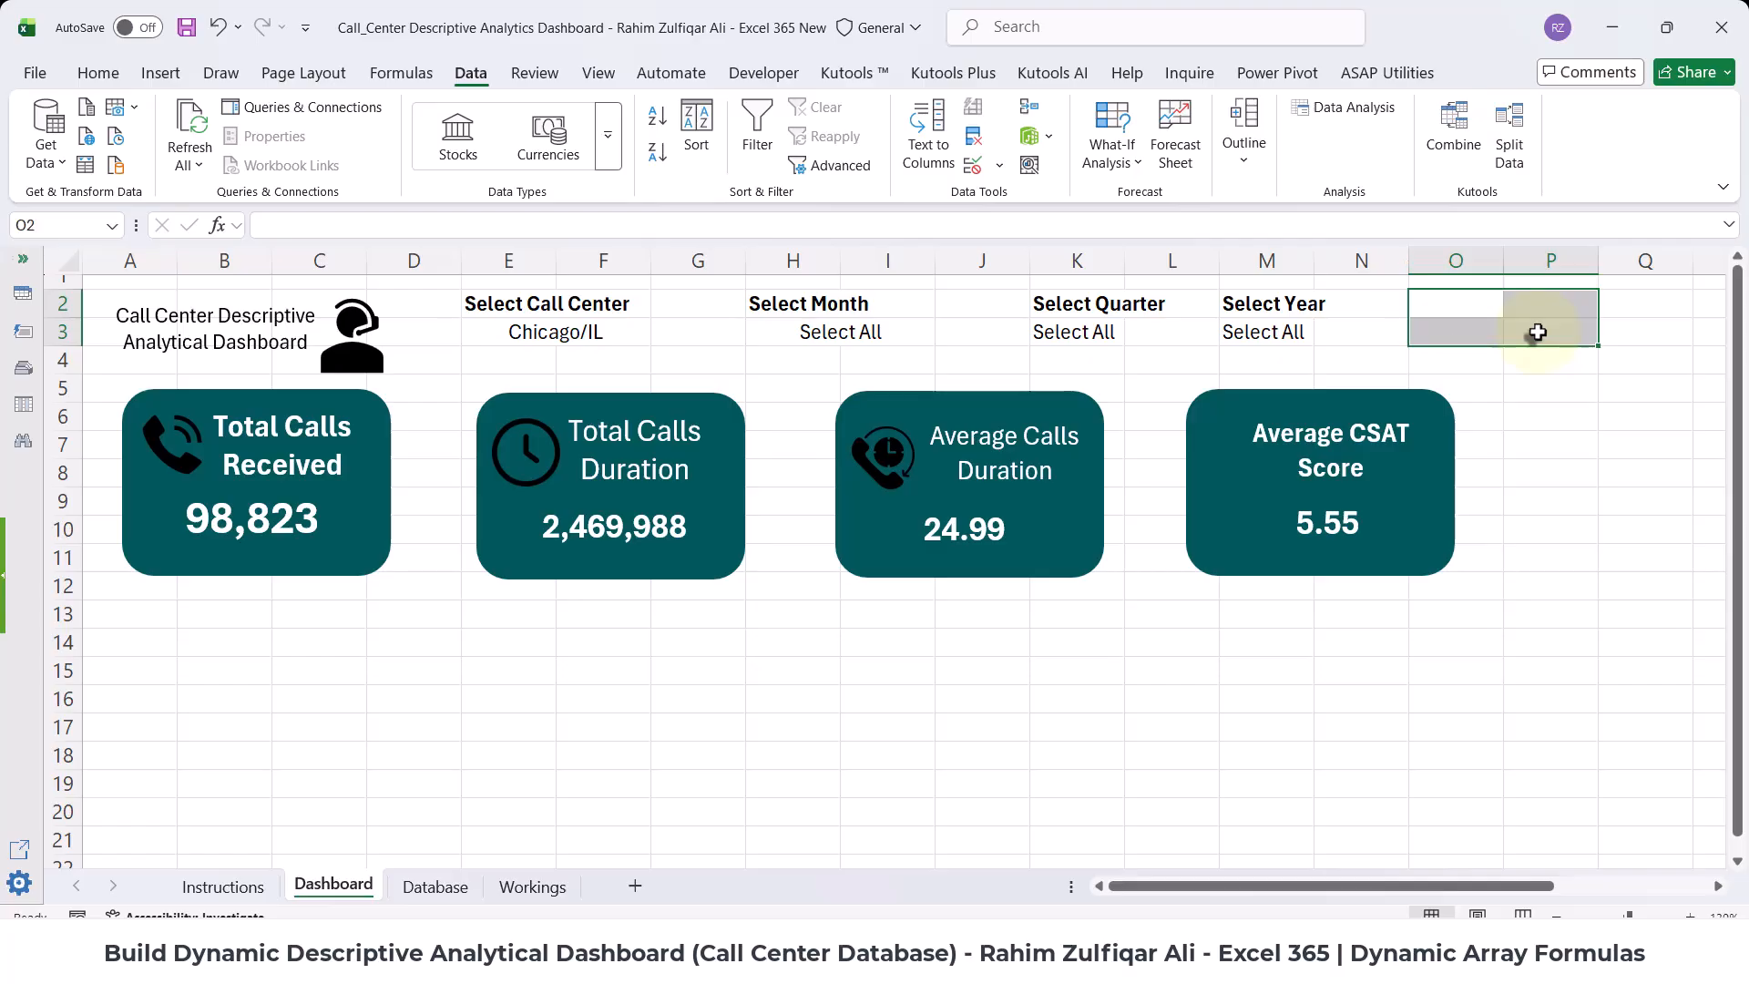
pyautogui.click(512, 884)
pyautogui.doubleClick(701, 389)
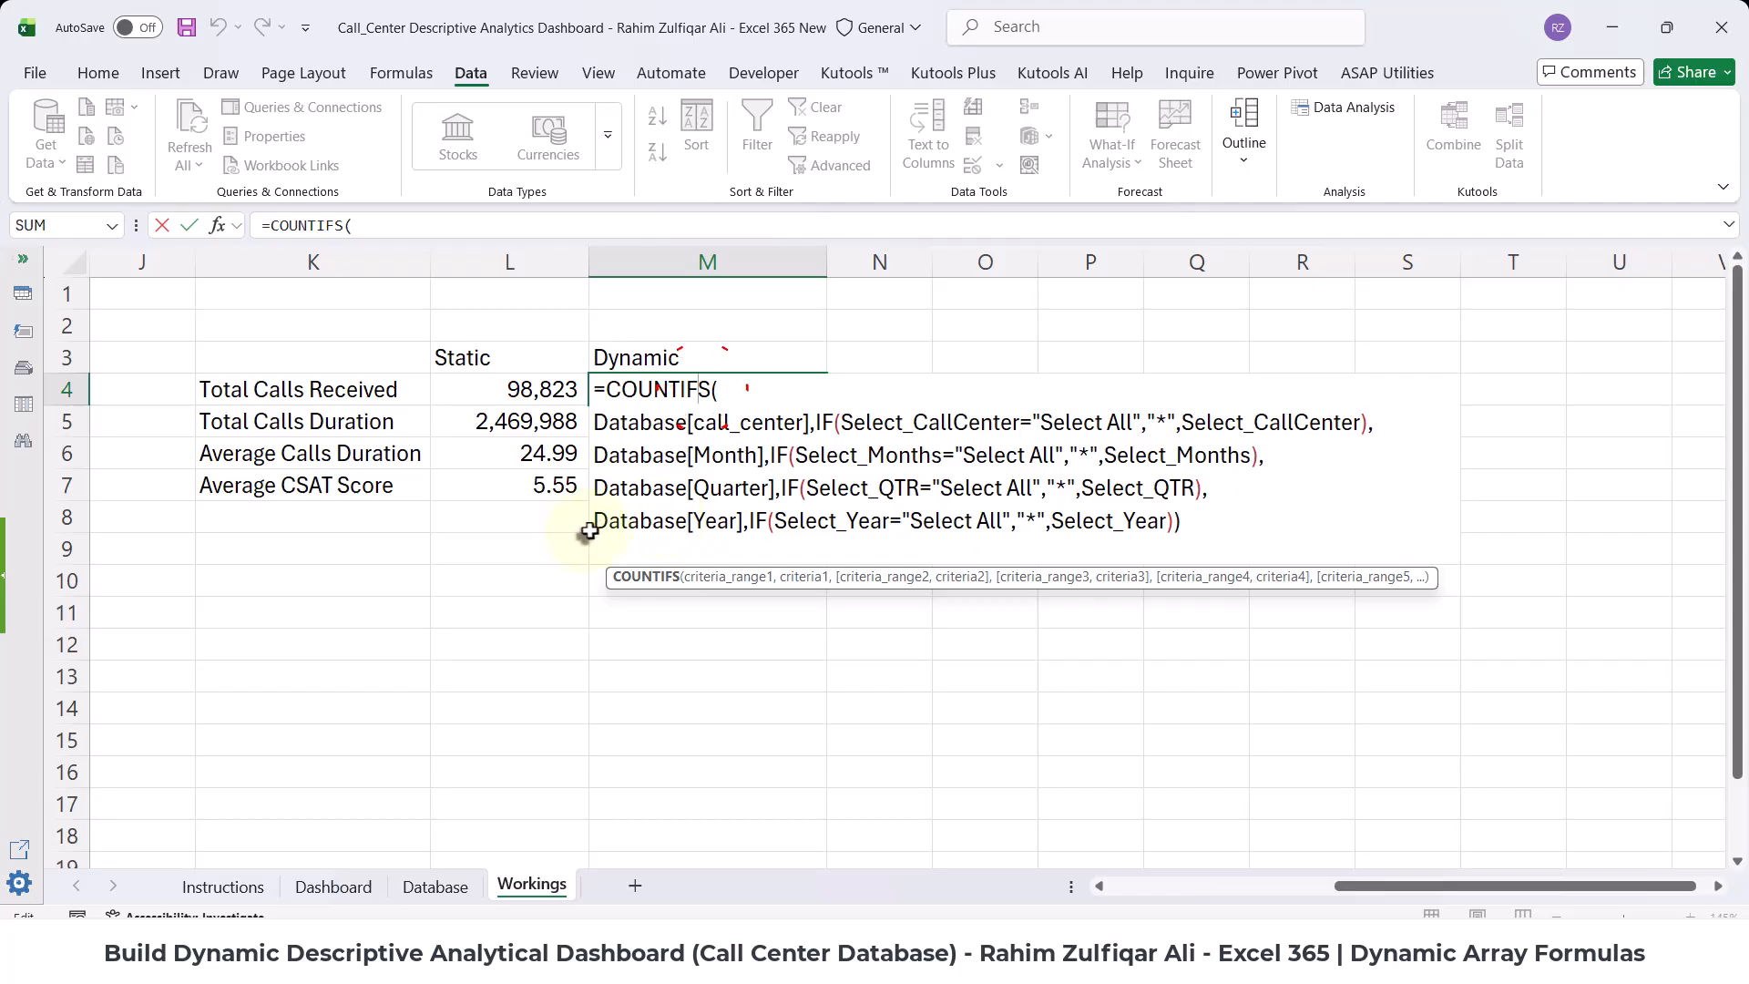
pyautogui.moveTo(593, 525); pyautogui.dragTo(1174, 522)
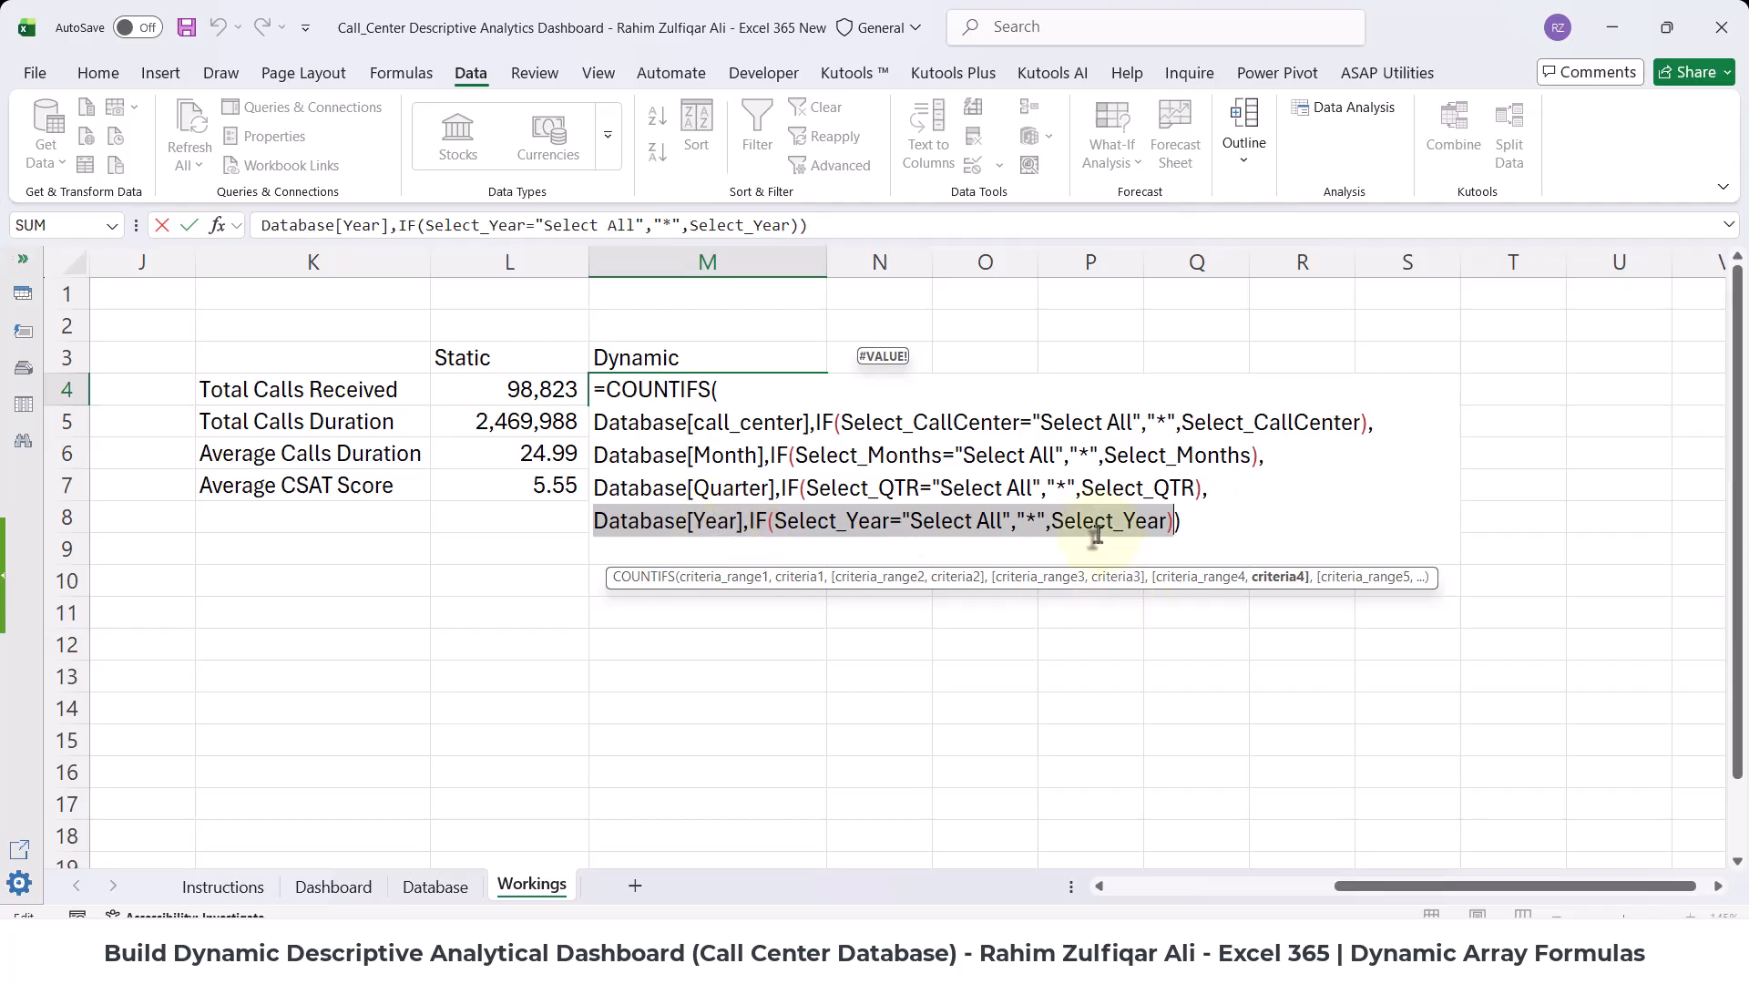
pyautogui.press('Escape')
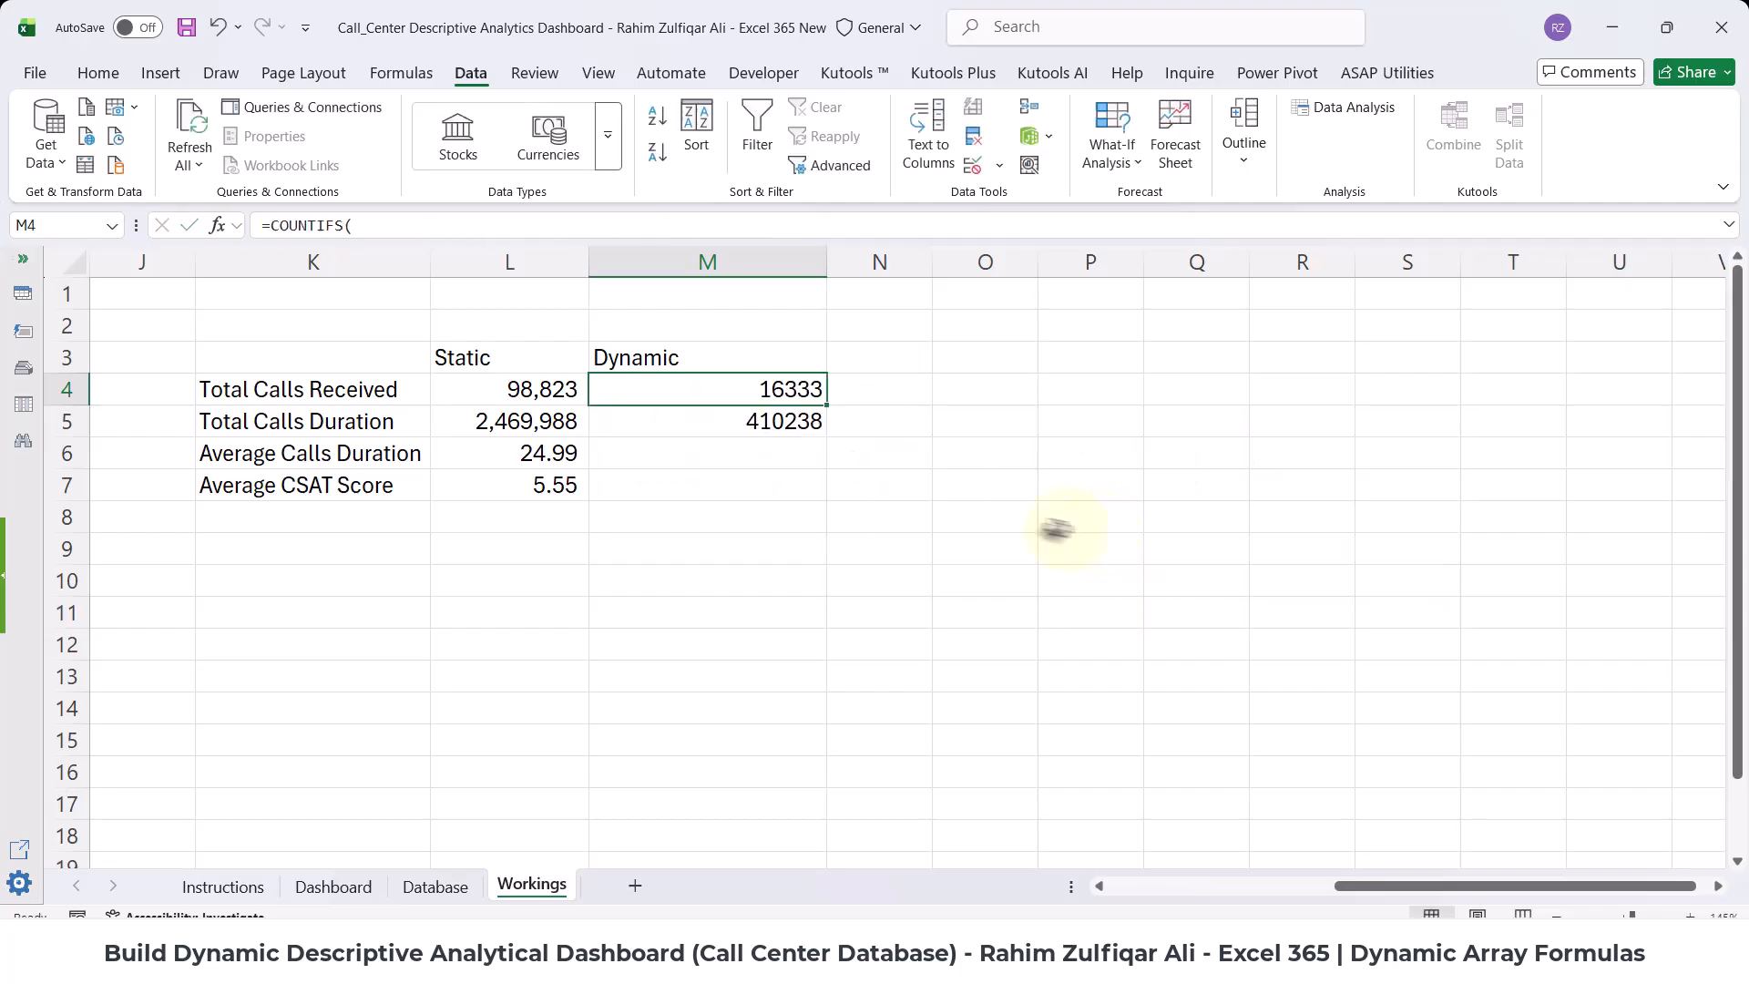
# - Reset the Dashboard's call center filter to Select All and return to the Workings sheet
pyautogui.click(728, 421)
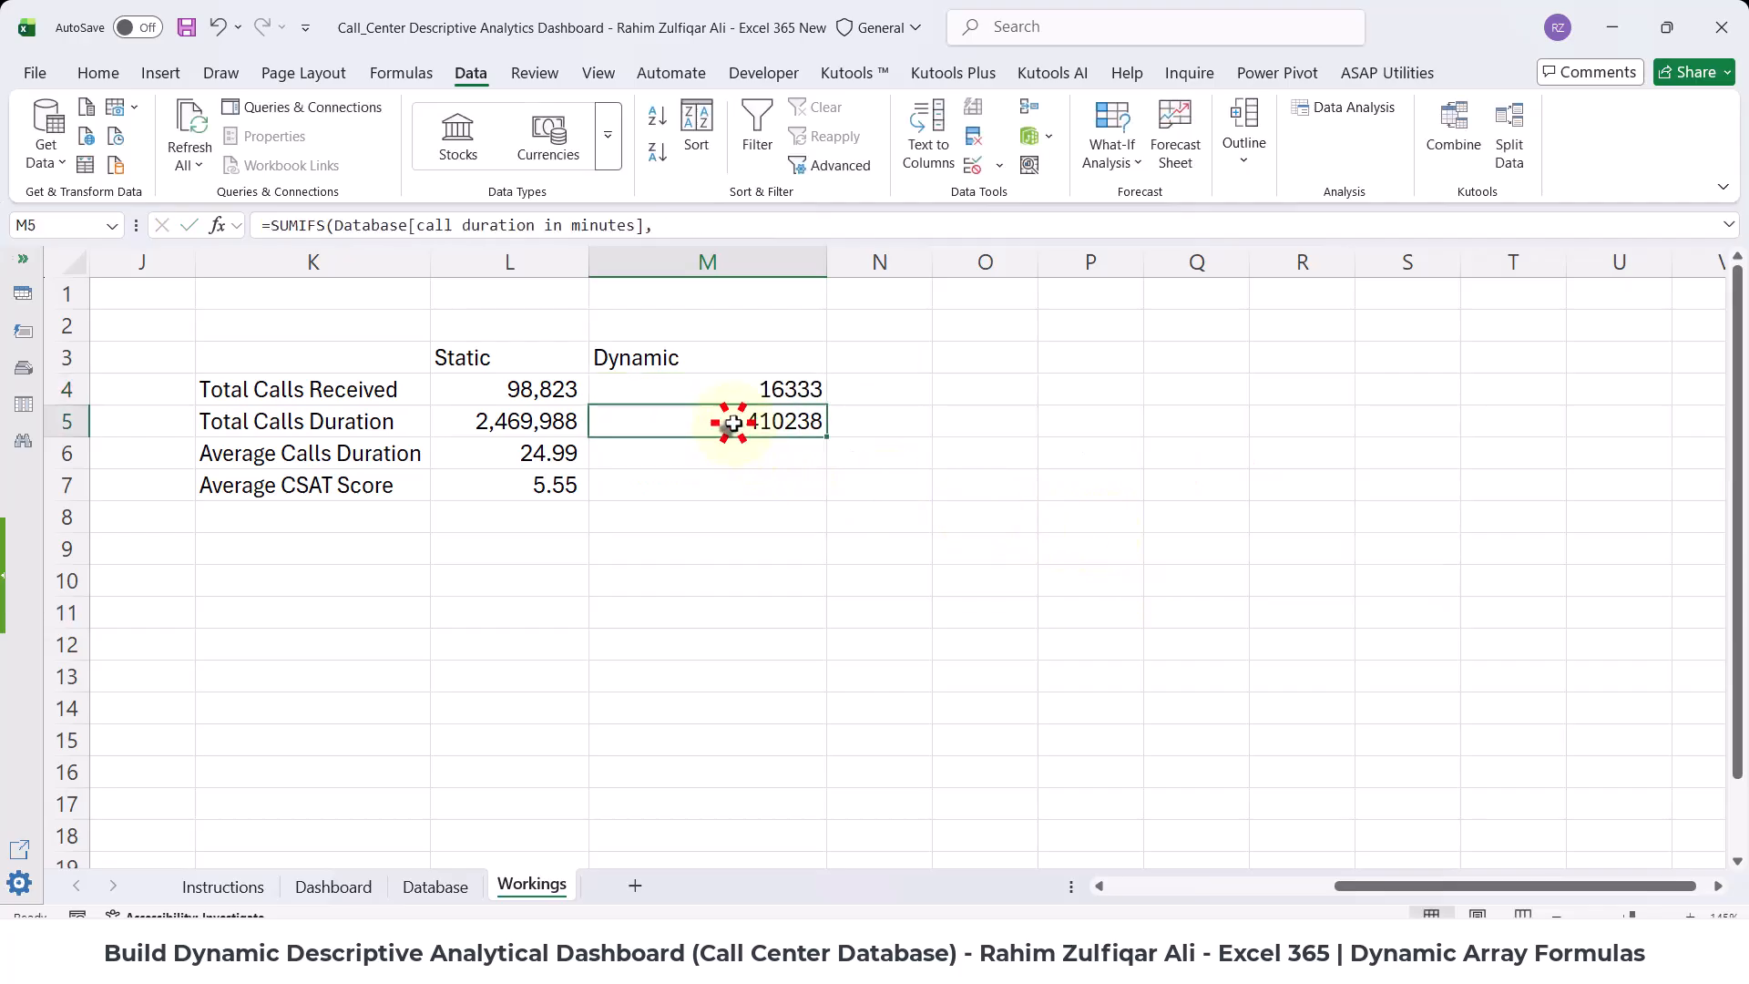
pyautogui.click(346, 887)
pyautogui.click(627, 330)
pyautogui.click(663, 335)
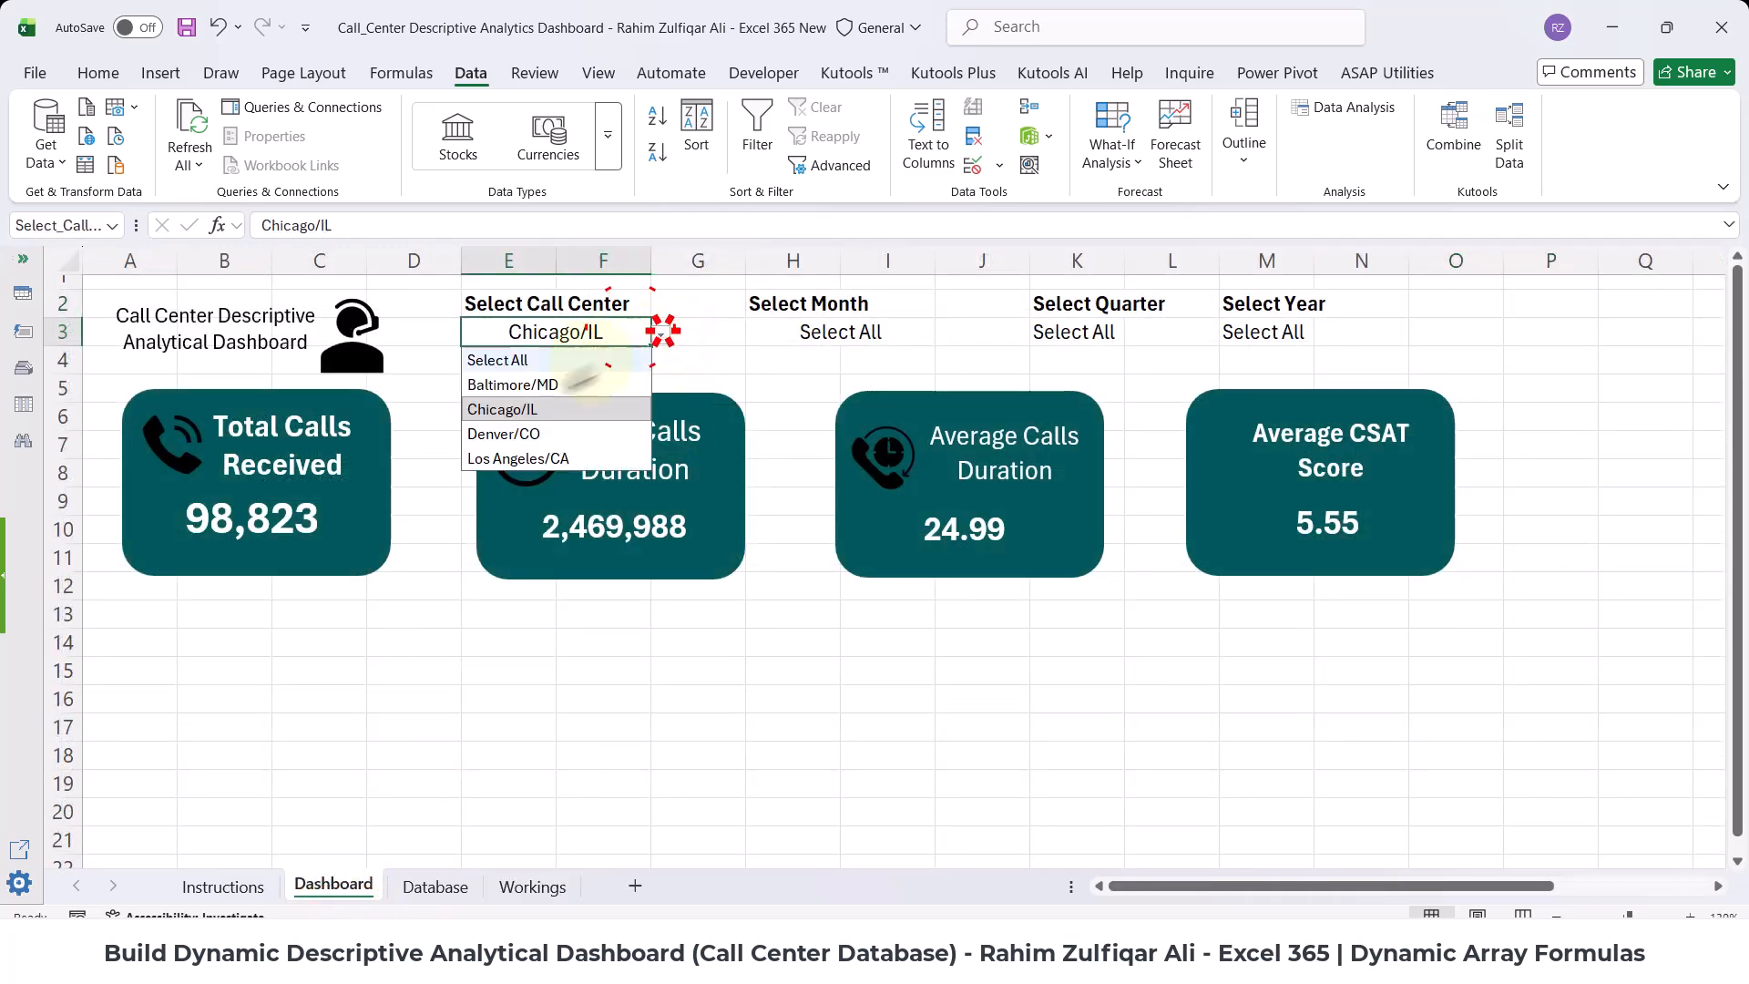
pyautogui.click(545, 356)
pyautogui.click(531, 886)
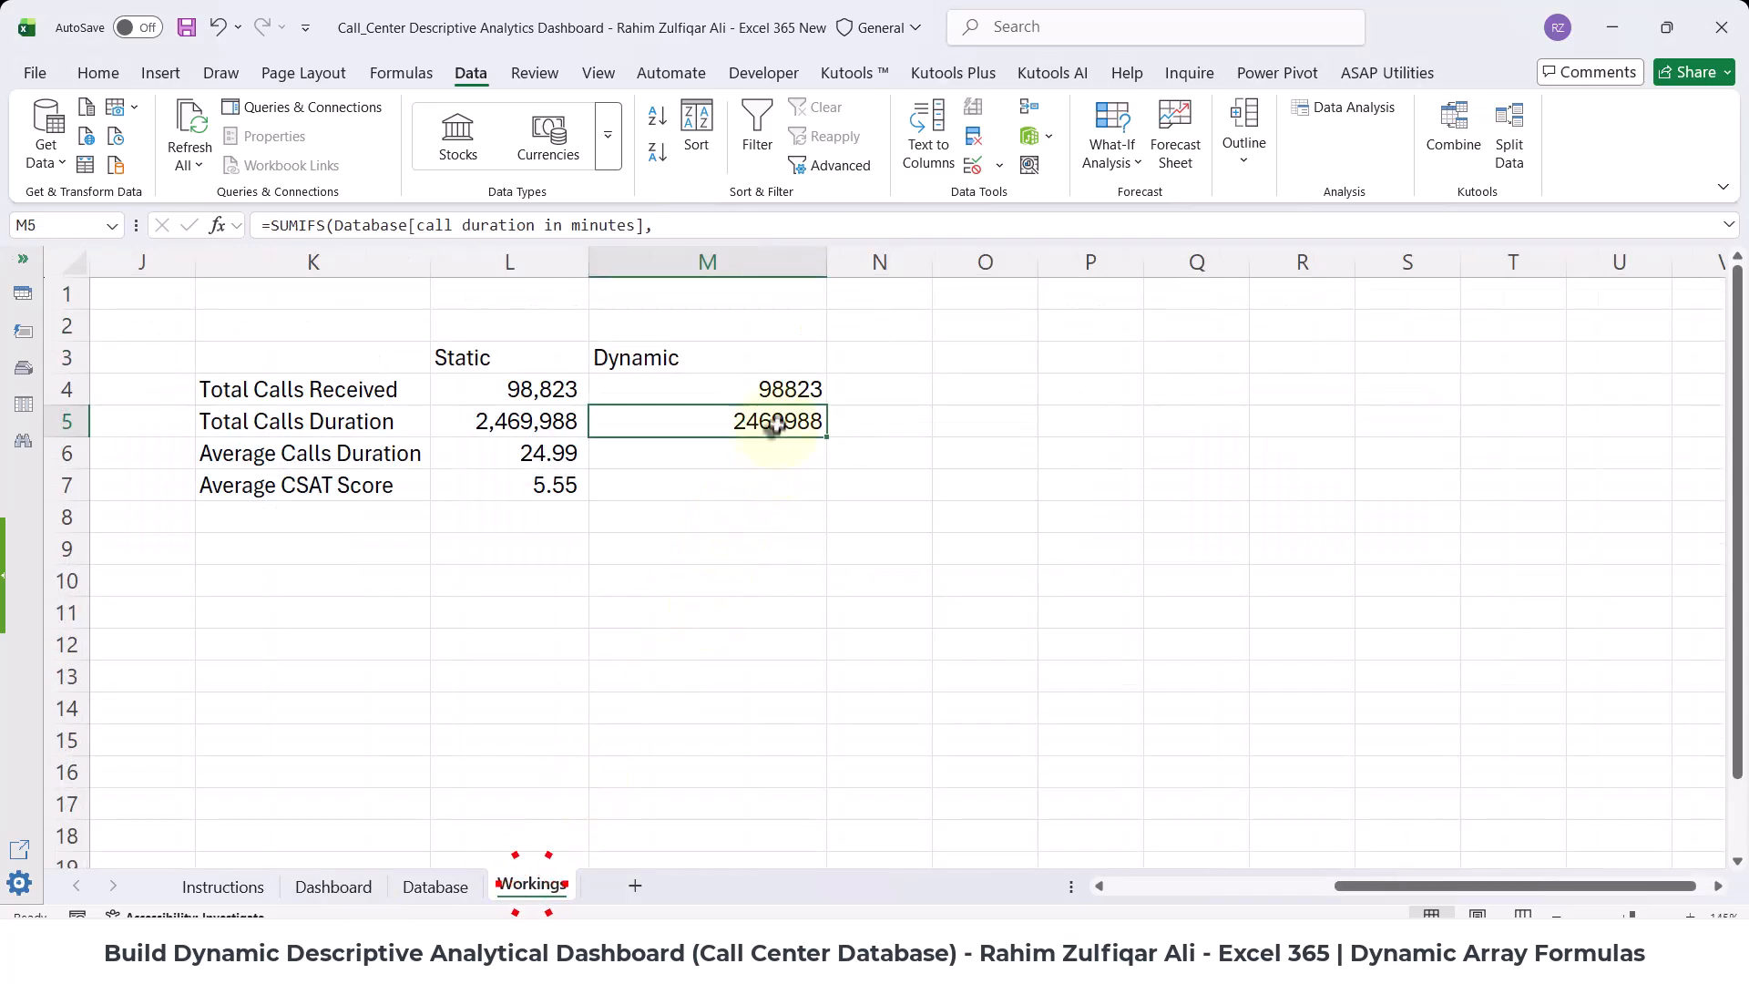
# - Format the dynamic cells M4:M7 with thousands separators and no decimal places
pyautogui.moveTo(769, 383); pyautogui.dragTo(774, 476)
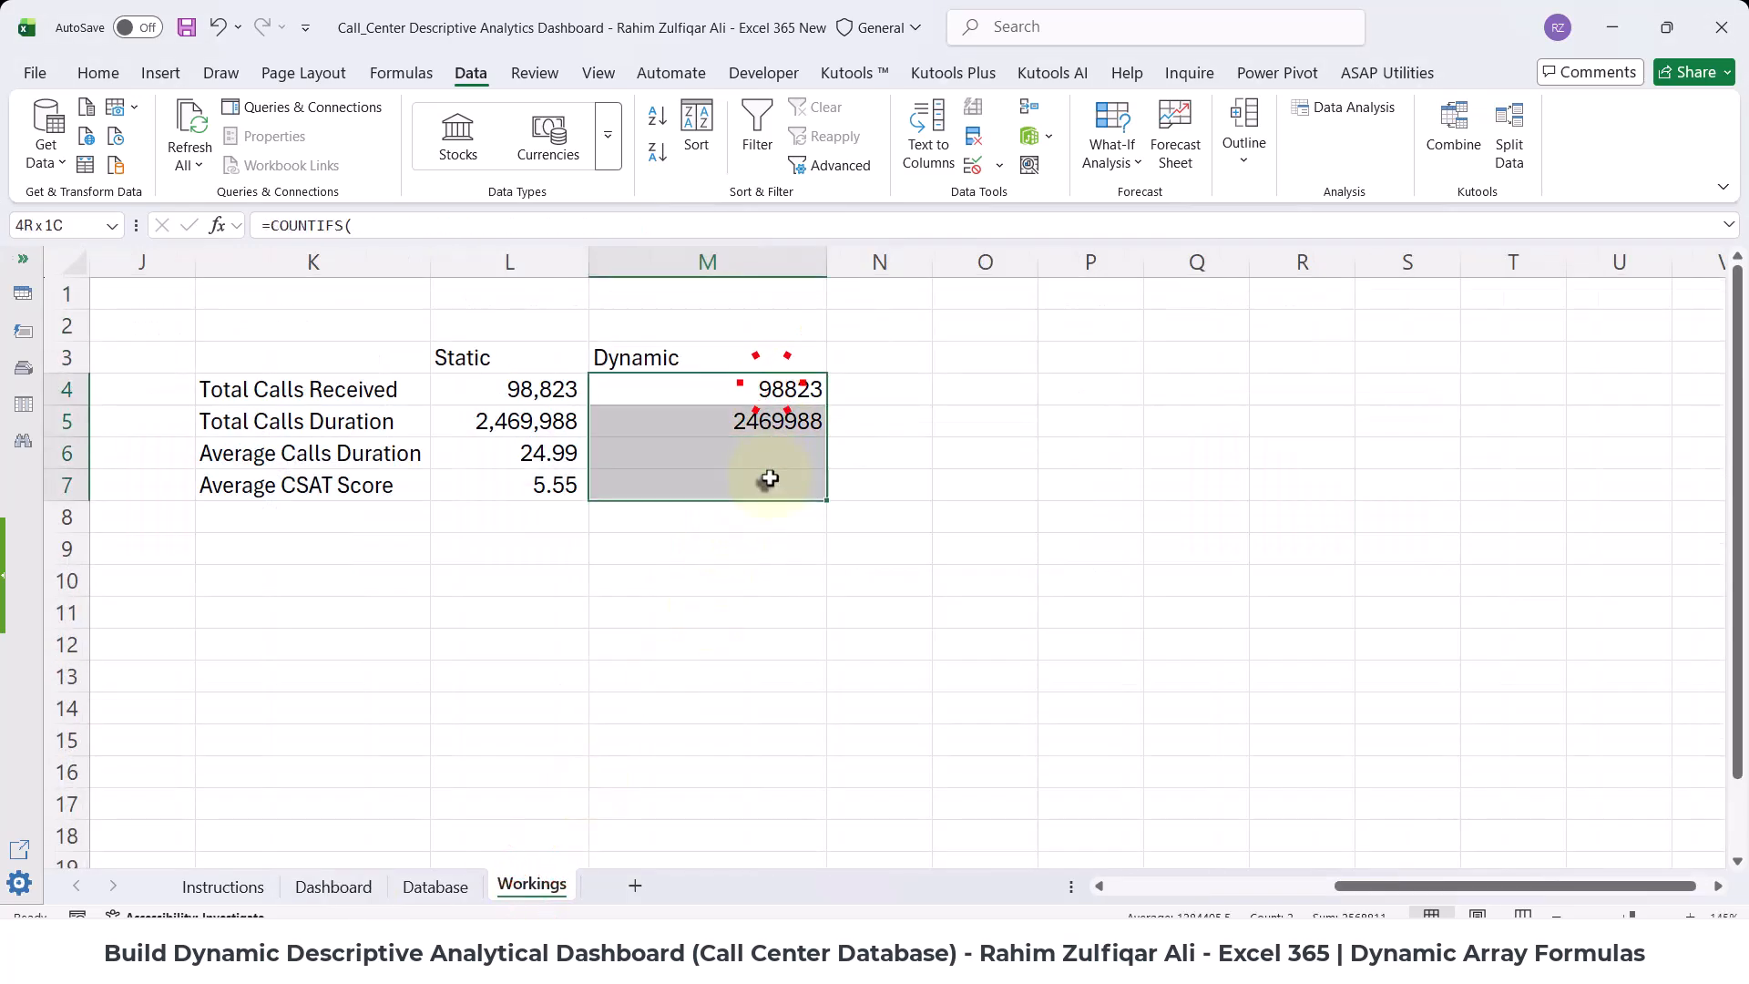
pyautogui.click(116, 73)
pyautogui.click(730, 153)
pyautogui.click(792, 152)
pyautogui.click(791, 153)
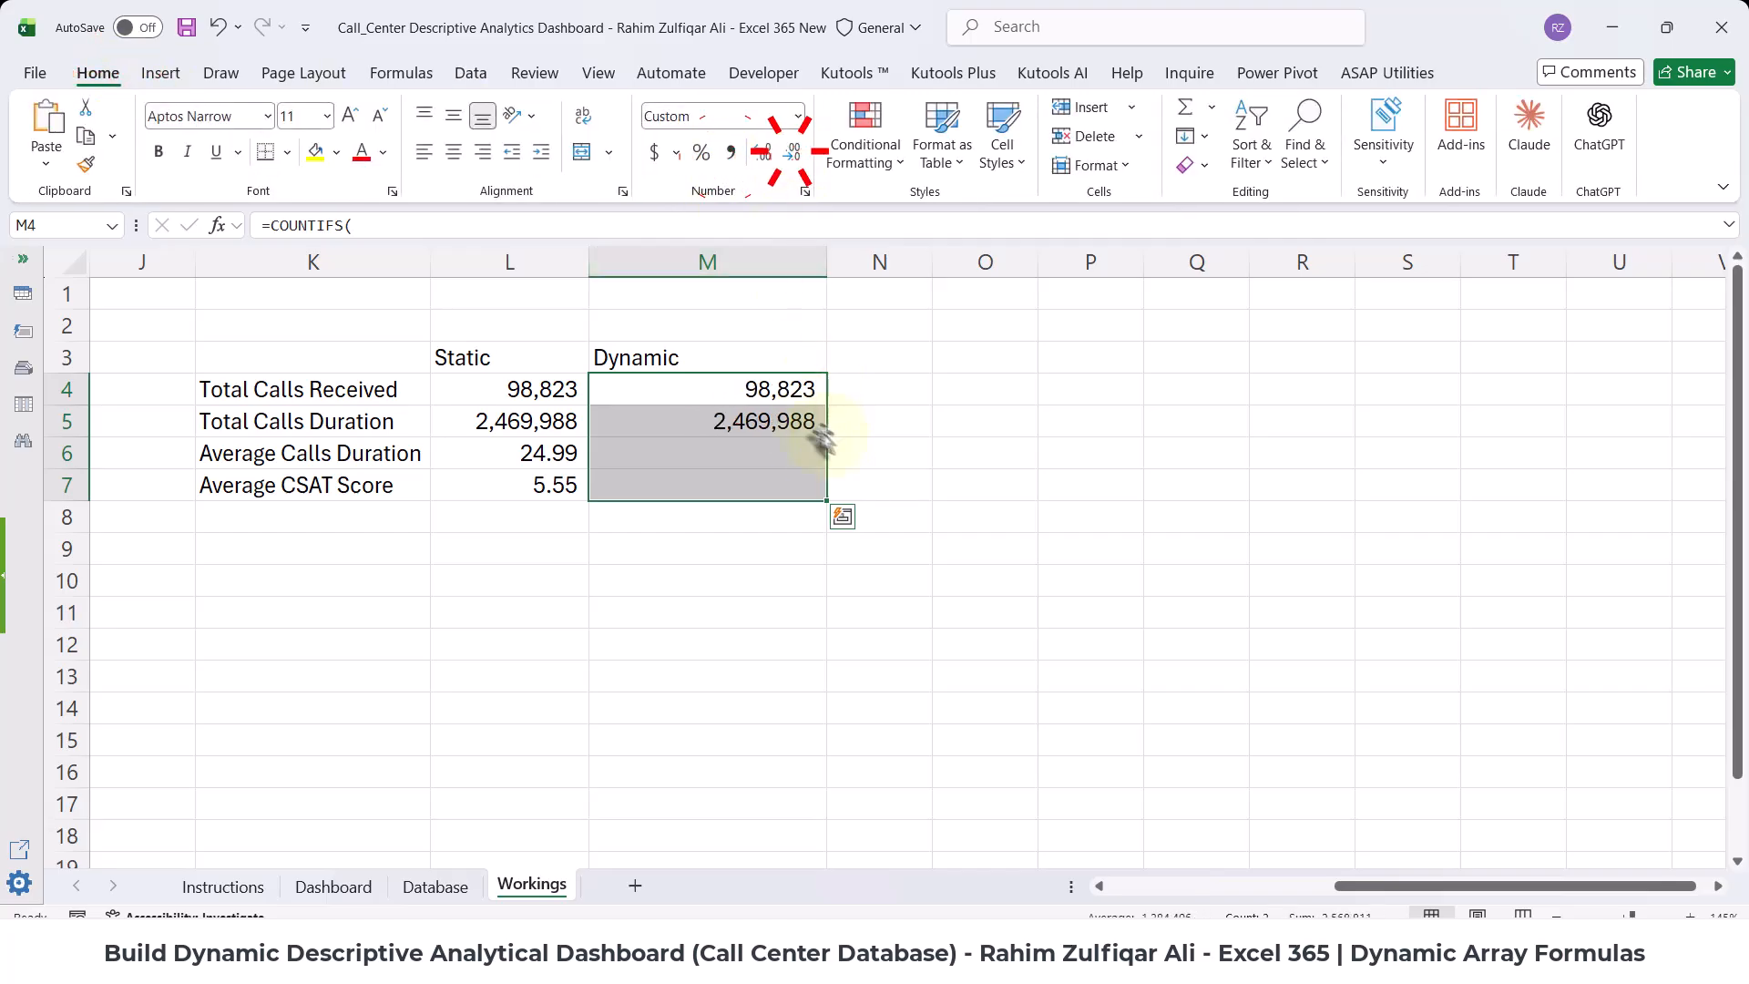
# - Copy the full SUMIFS formula text from M5 into M6, the dynamic Average Calls Duration cell
pyautogui.doubleClick(798, 424)
pyautogui.moveTo(1189, 554); pyautogui.dragTo(513, 387)
pyautogui.hotkey('ctrl', 'c')
pyautogui.press('Escape')
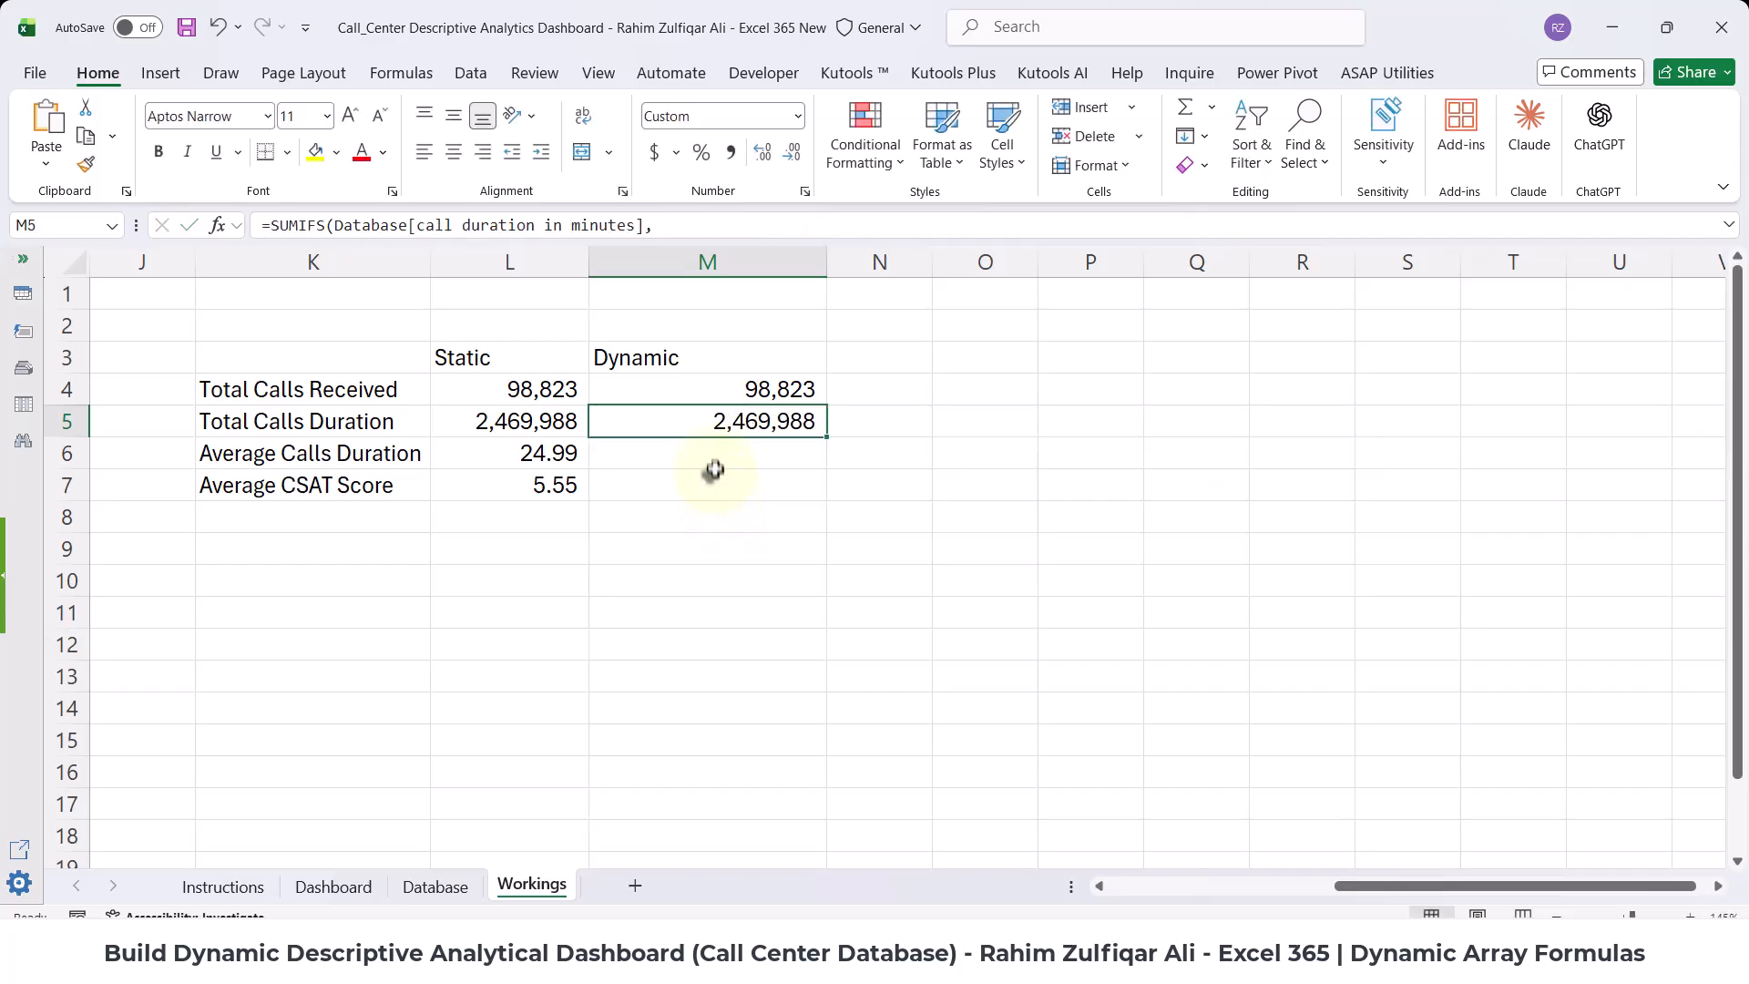
pyautogui.doubleClick(712, 460)
pyautogui.hotkey('ctrl', 'v')
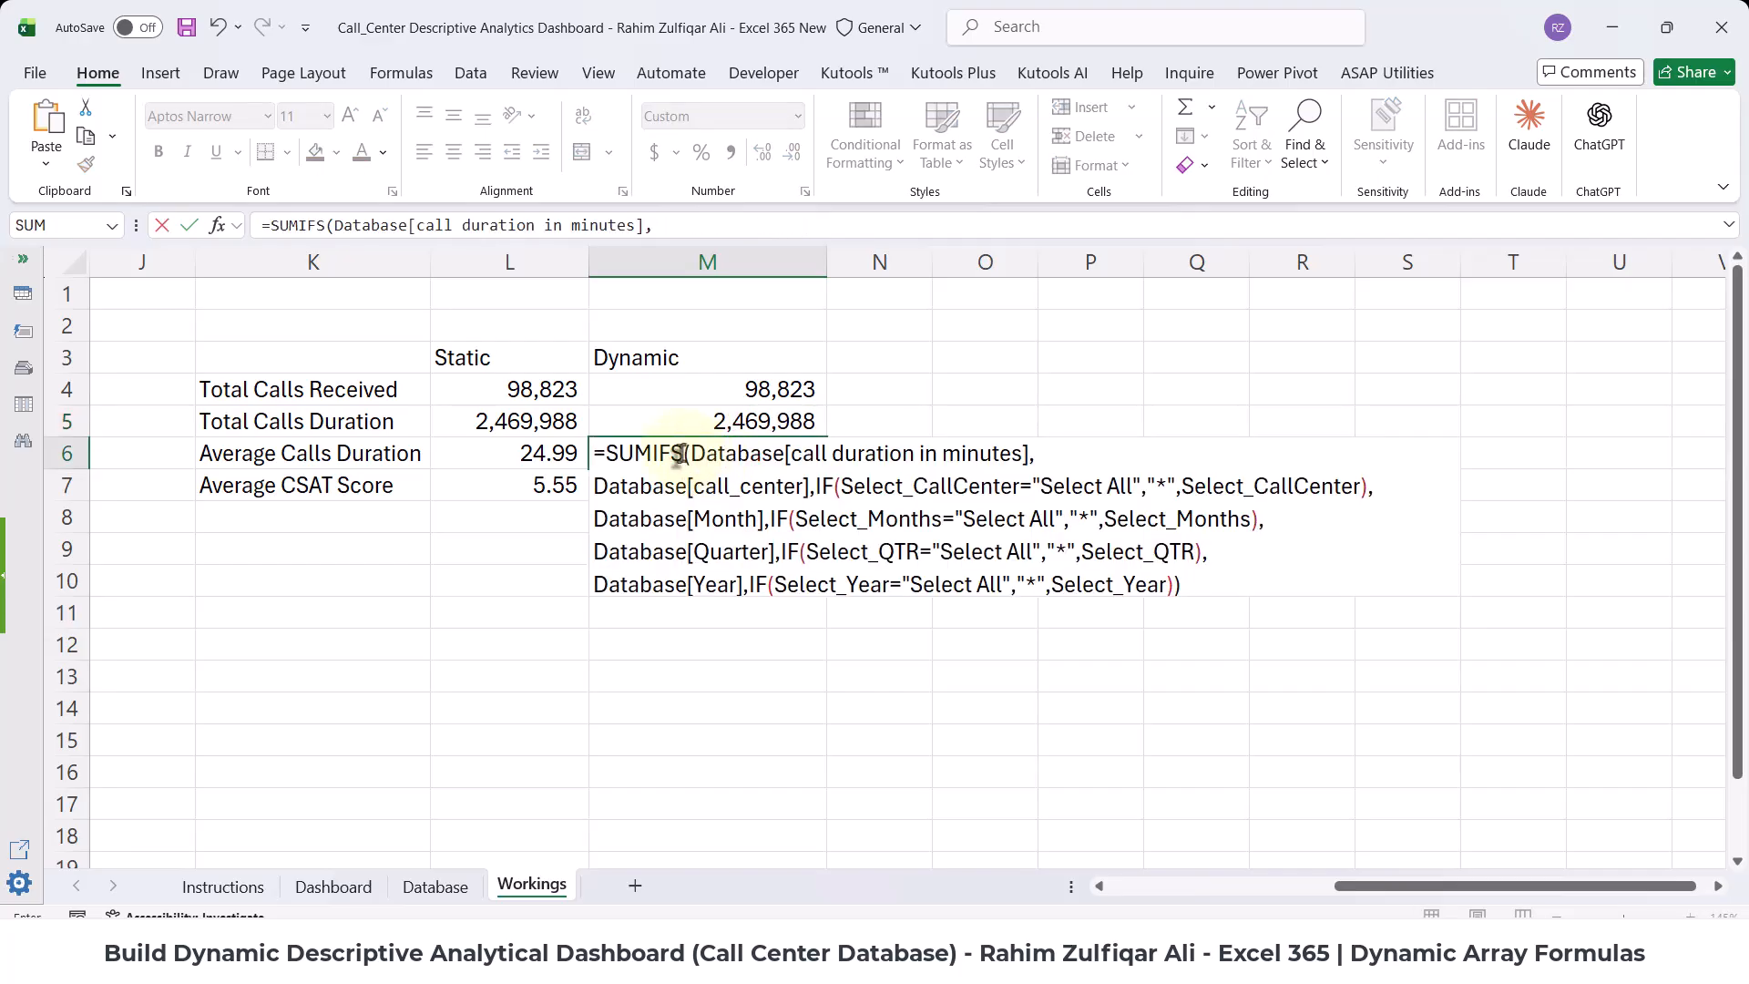
# - Replace SUMIFS with AVERAGEIFS in the dynamic Average Calls Duration formula in M6
pyautogui.doubleClick(681, 455)
pyautogui.press('BackSpace')
pyautogui.write('AVER')
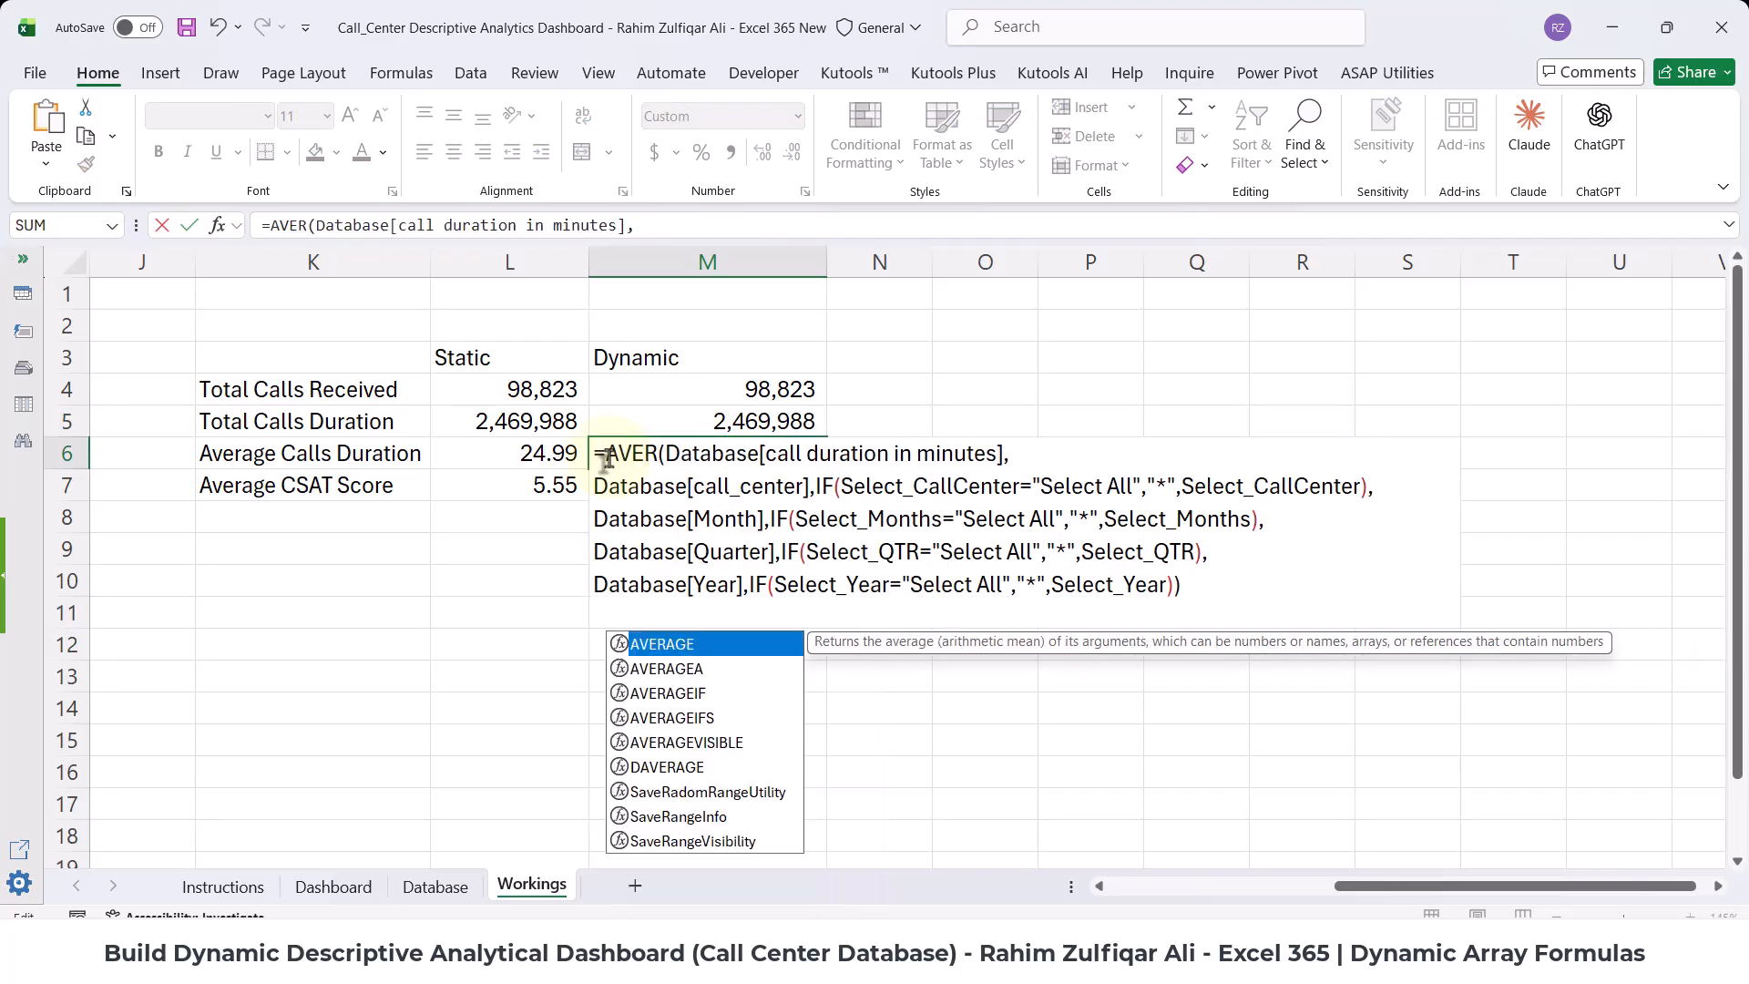
pyautogui.press('Down')
pyautogui.press('Down')
pyautogui.press('Down')
pyautogui.press('Tab')
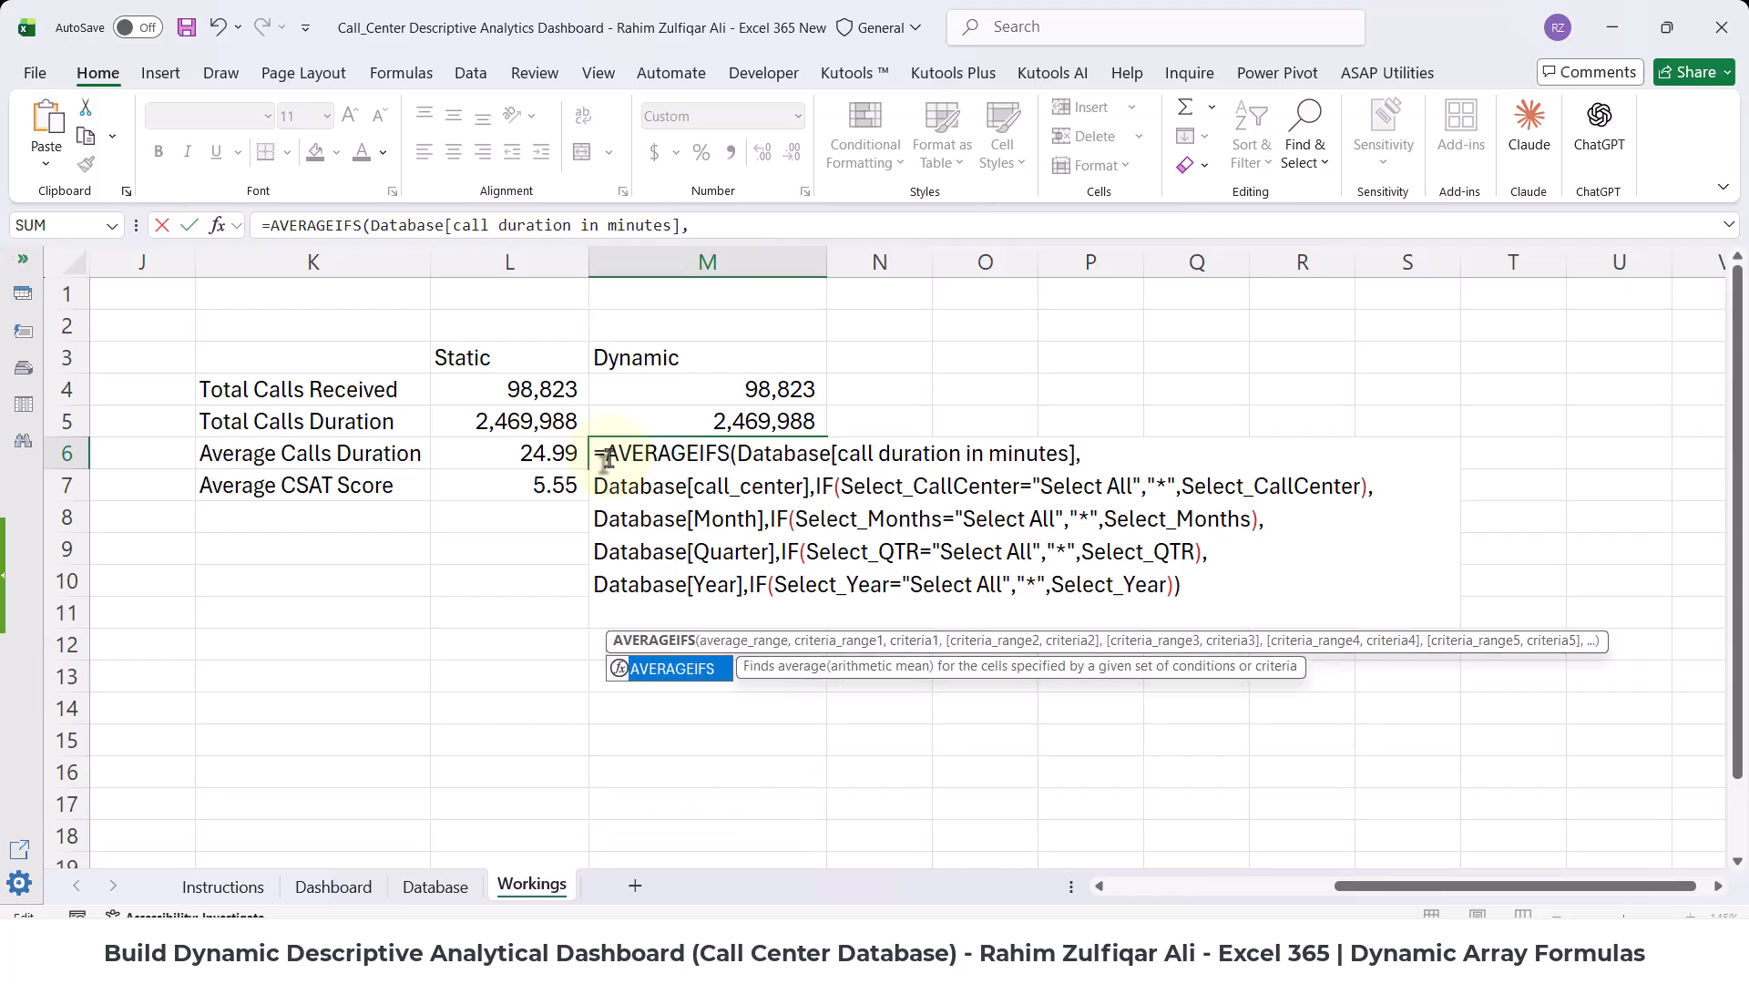
pyautogui.press('Return')
# - Format the dynamic Average Calls Duration in M6 with comma style and two decimal places
pyautogui.click(643, 424)
pyautogui.click(662, 446)
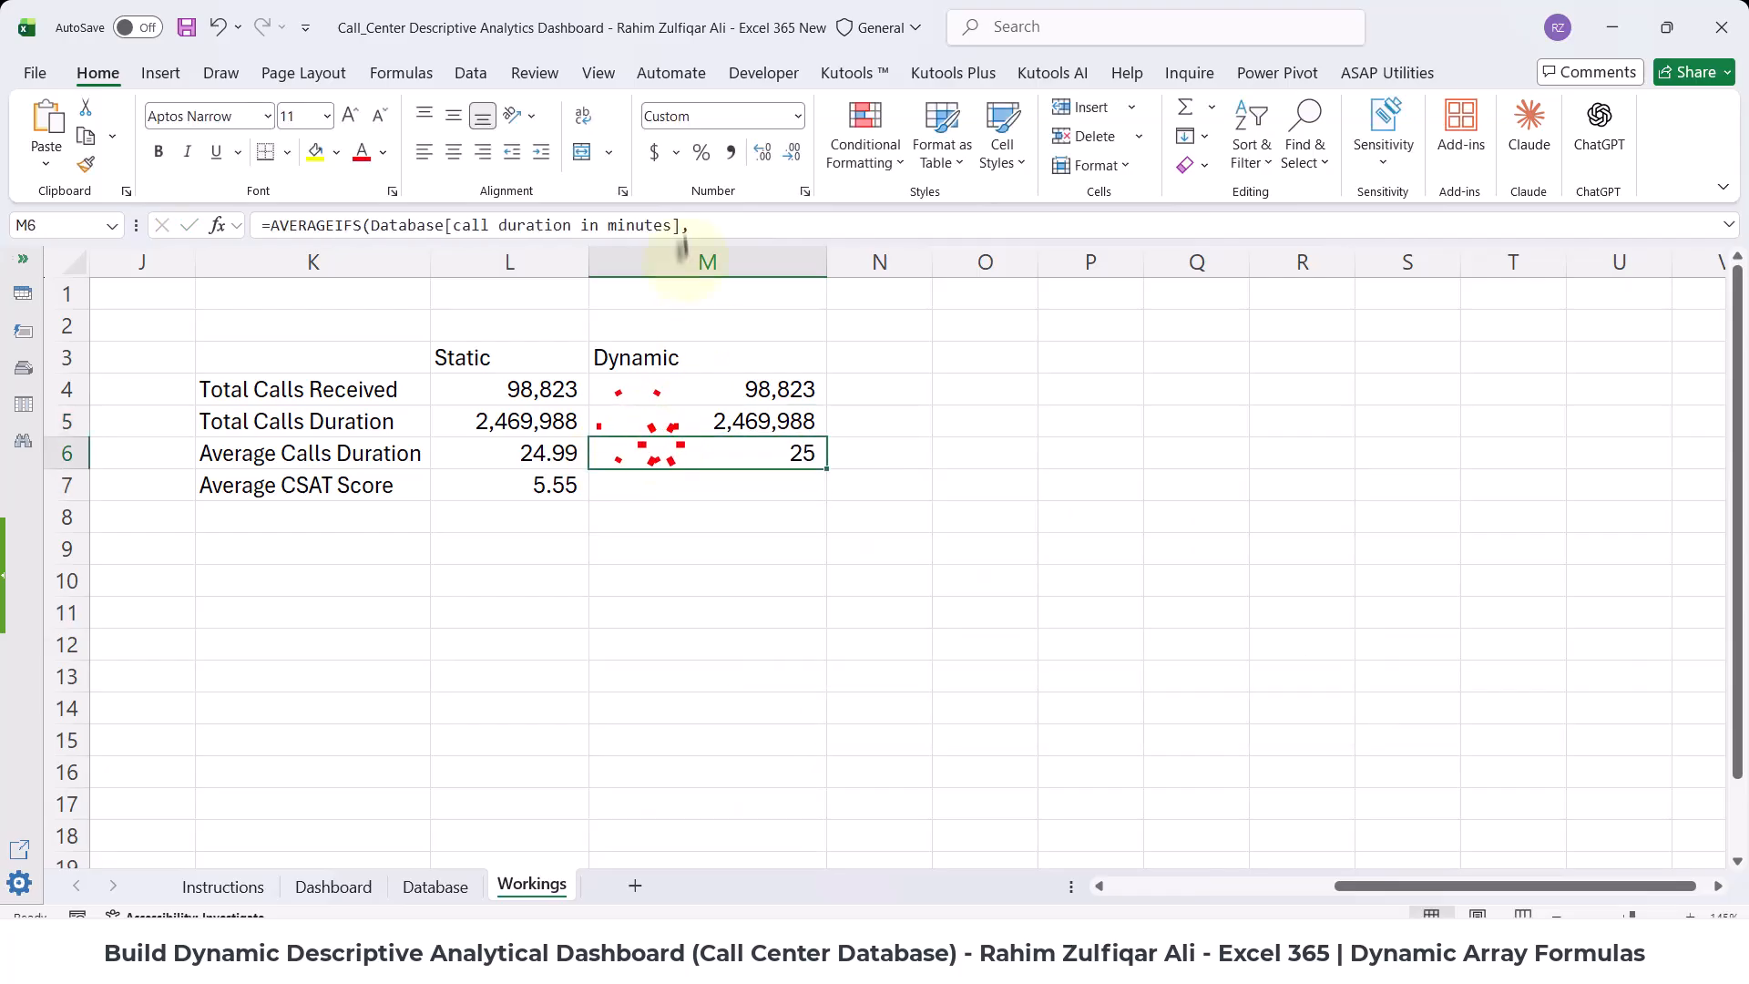
pyautogui.click(733, 153)
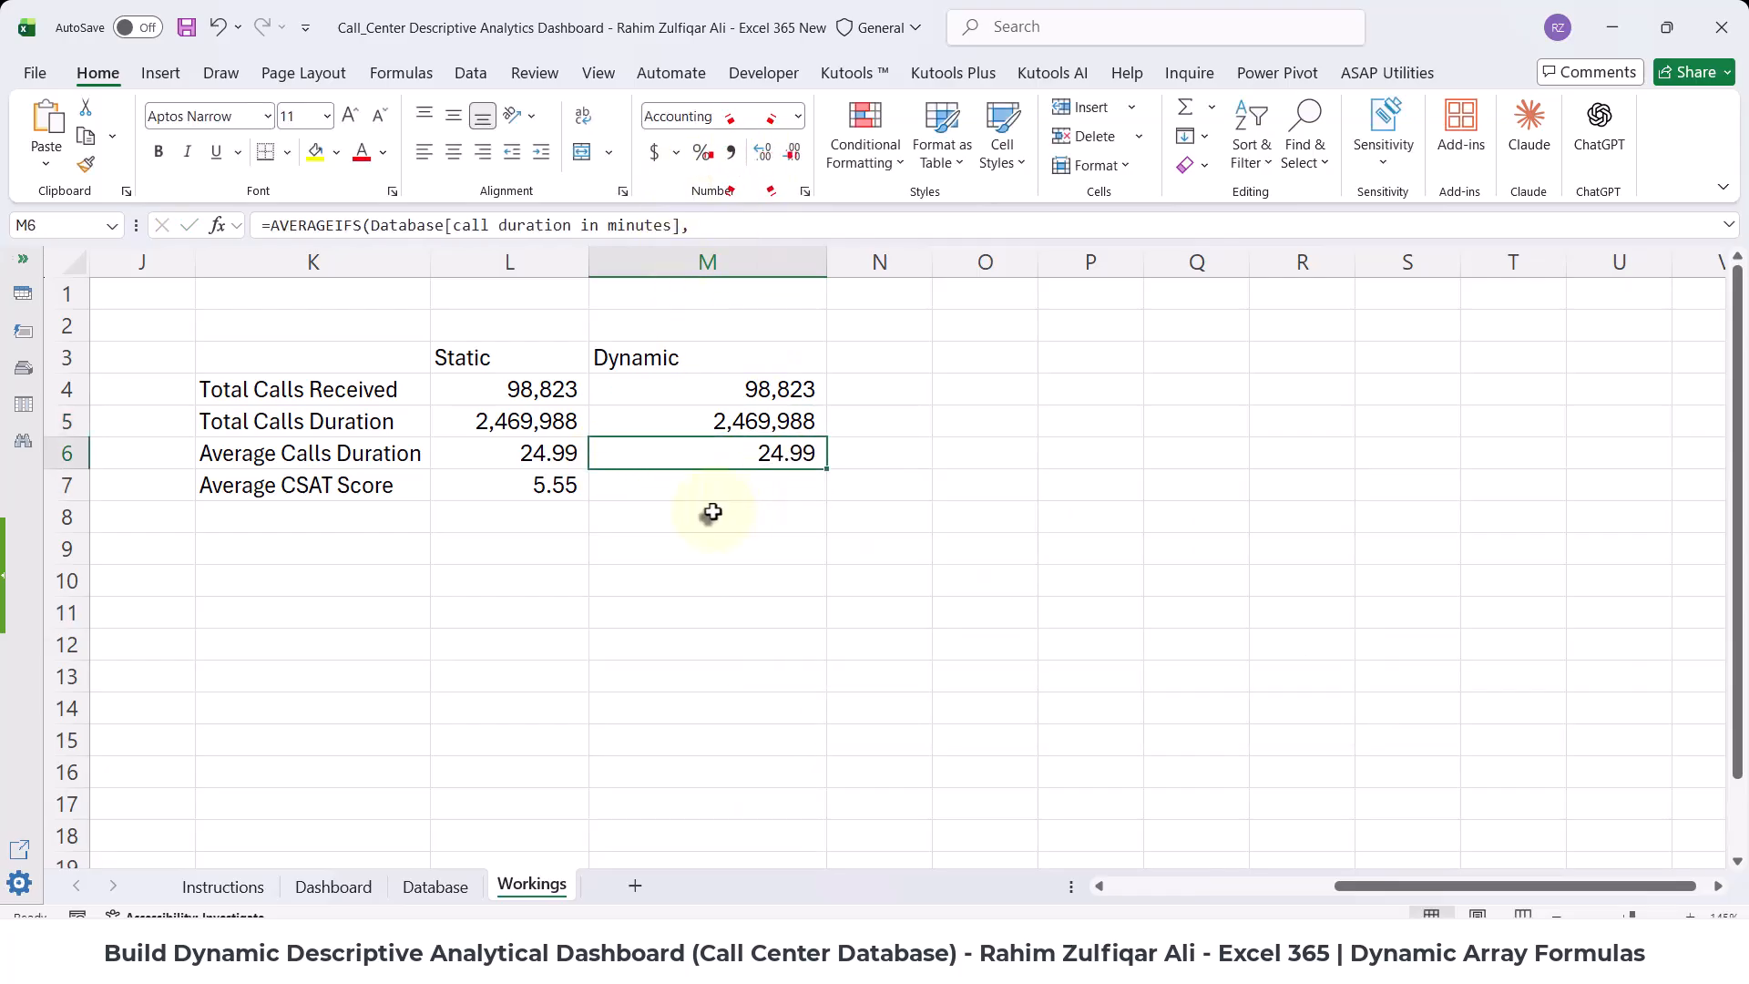
# - Copy the full AVERAGEIFS formula text from M6 into M7, the dynamic Average CSAT Score cell
pyautogui.doubleClick(708, 464)
pyautogui.hotkey('ctrl', 'a')
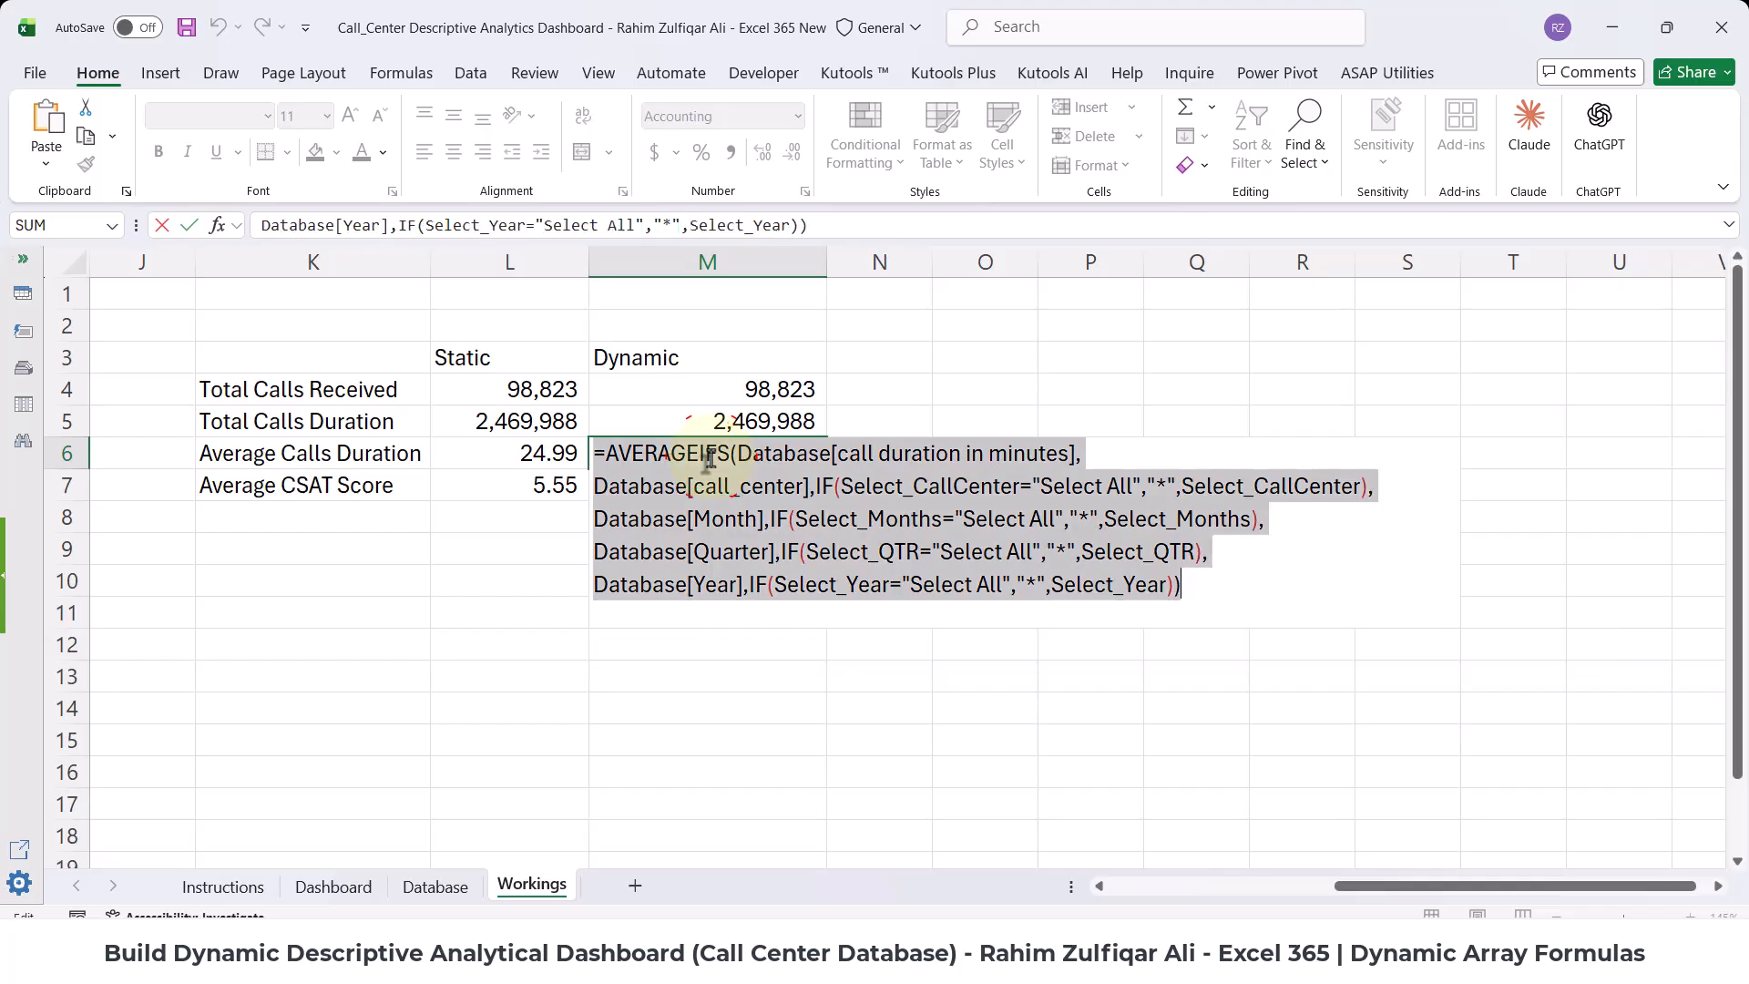
pyautogui.hotkey('ctrl', 'c')
pyautogui.press('Escape')
pyautogui.click(708, 489)
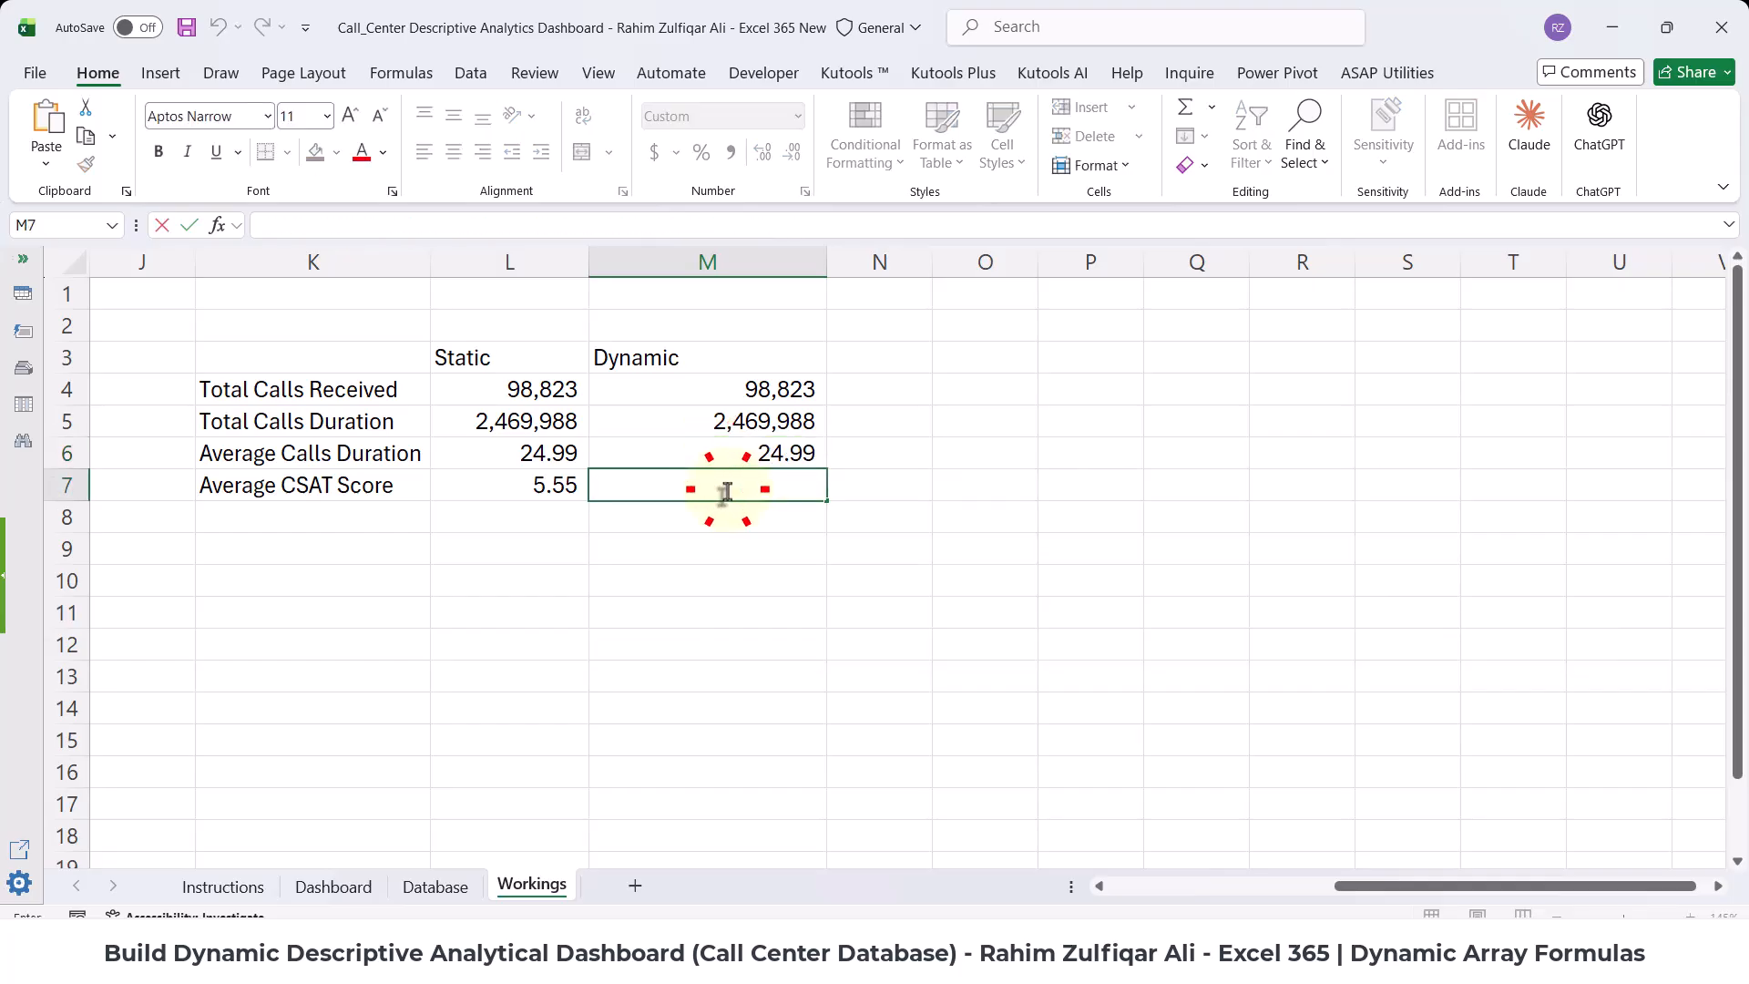
pyautogui.hotkey('ctrl', 'v')
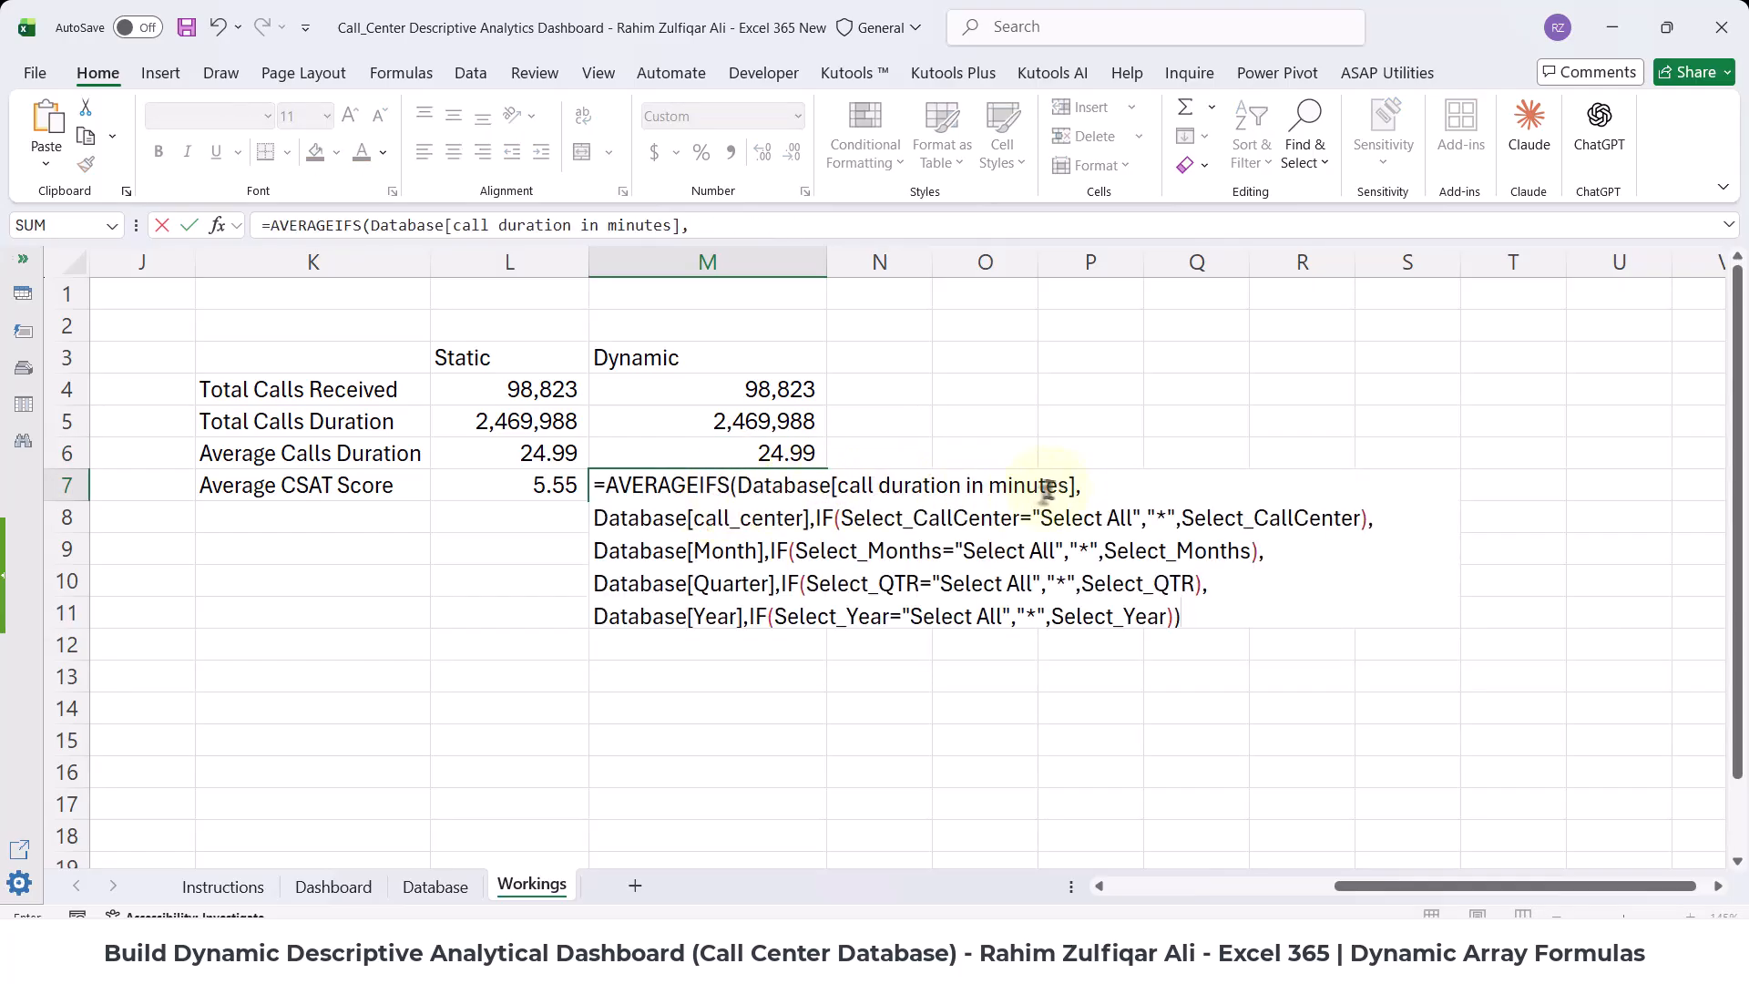
# - Change the average range of the AVERAGEIFS formula in M7 to Database[csat_score]
pyautogui.moveTo(1073, 487); pyautogui.dragTo(842, 489)
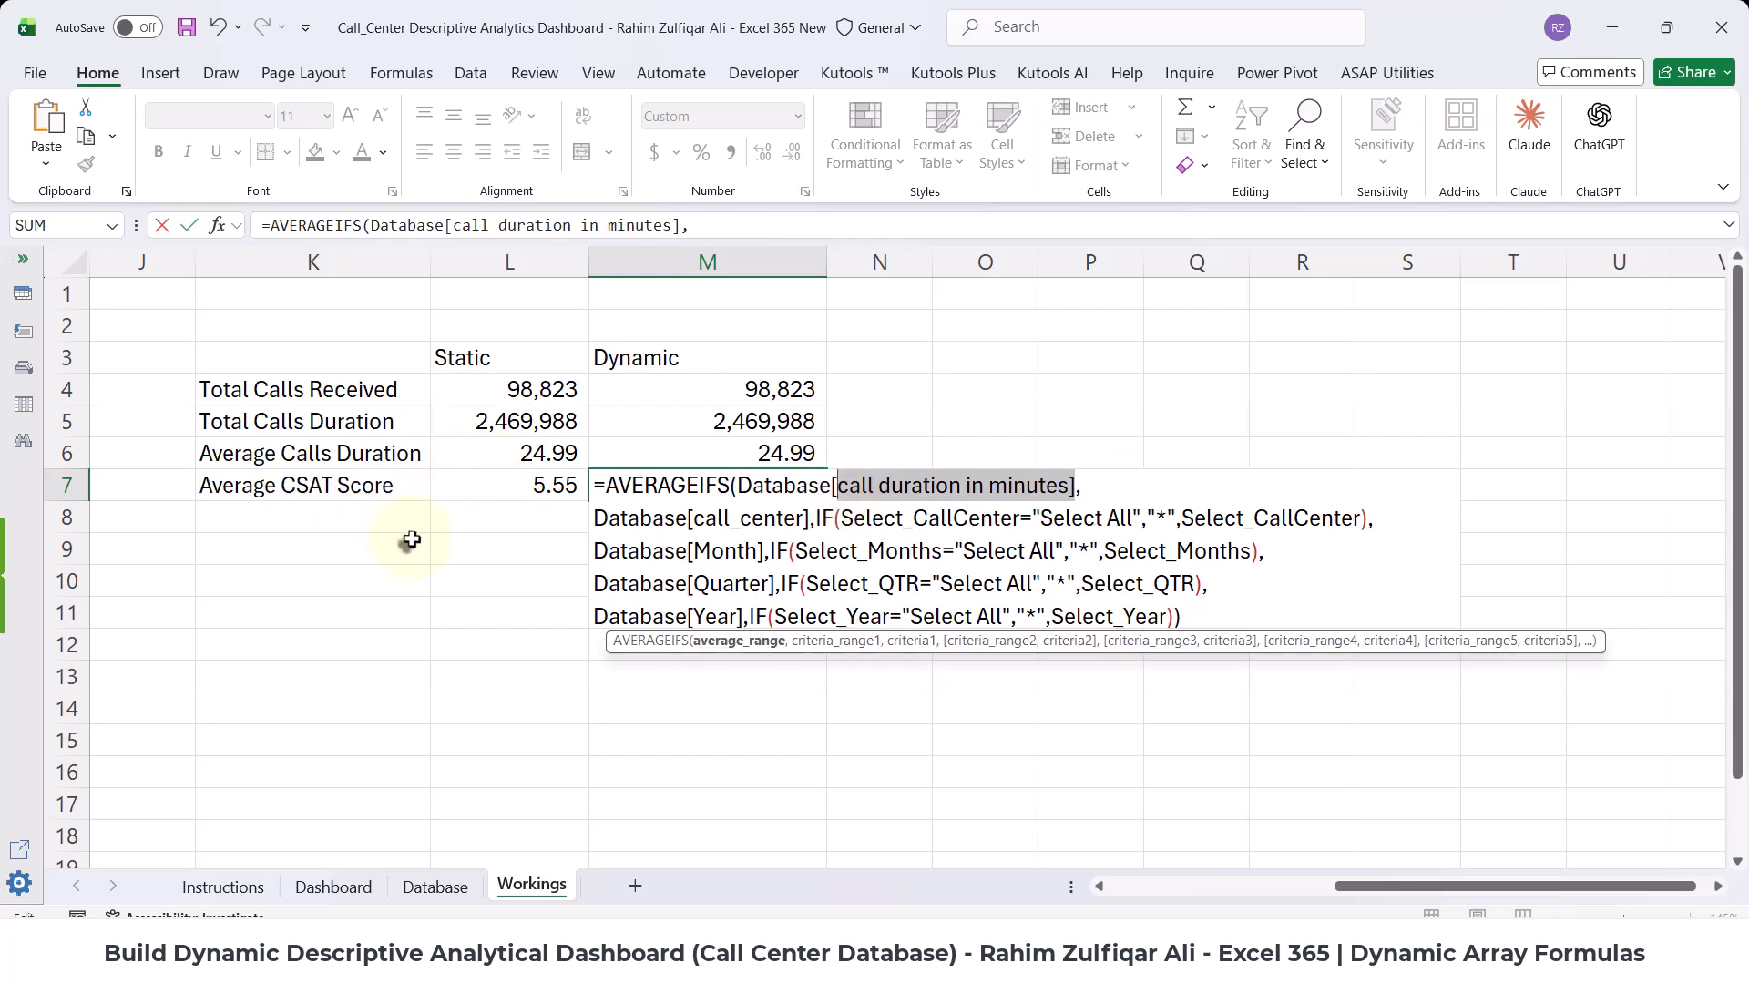
pyautogui.press('BackSpace')
pyautogui.press('Down')
pyautogui.press('Down')
pyautogui.press('Down')
pyautogui.press('Down')
pyautogui.press('Tab')
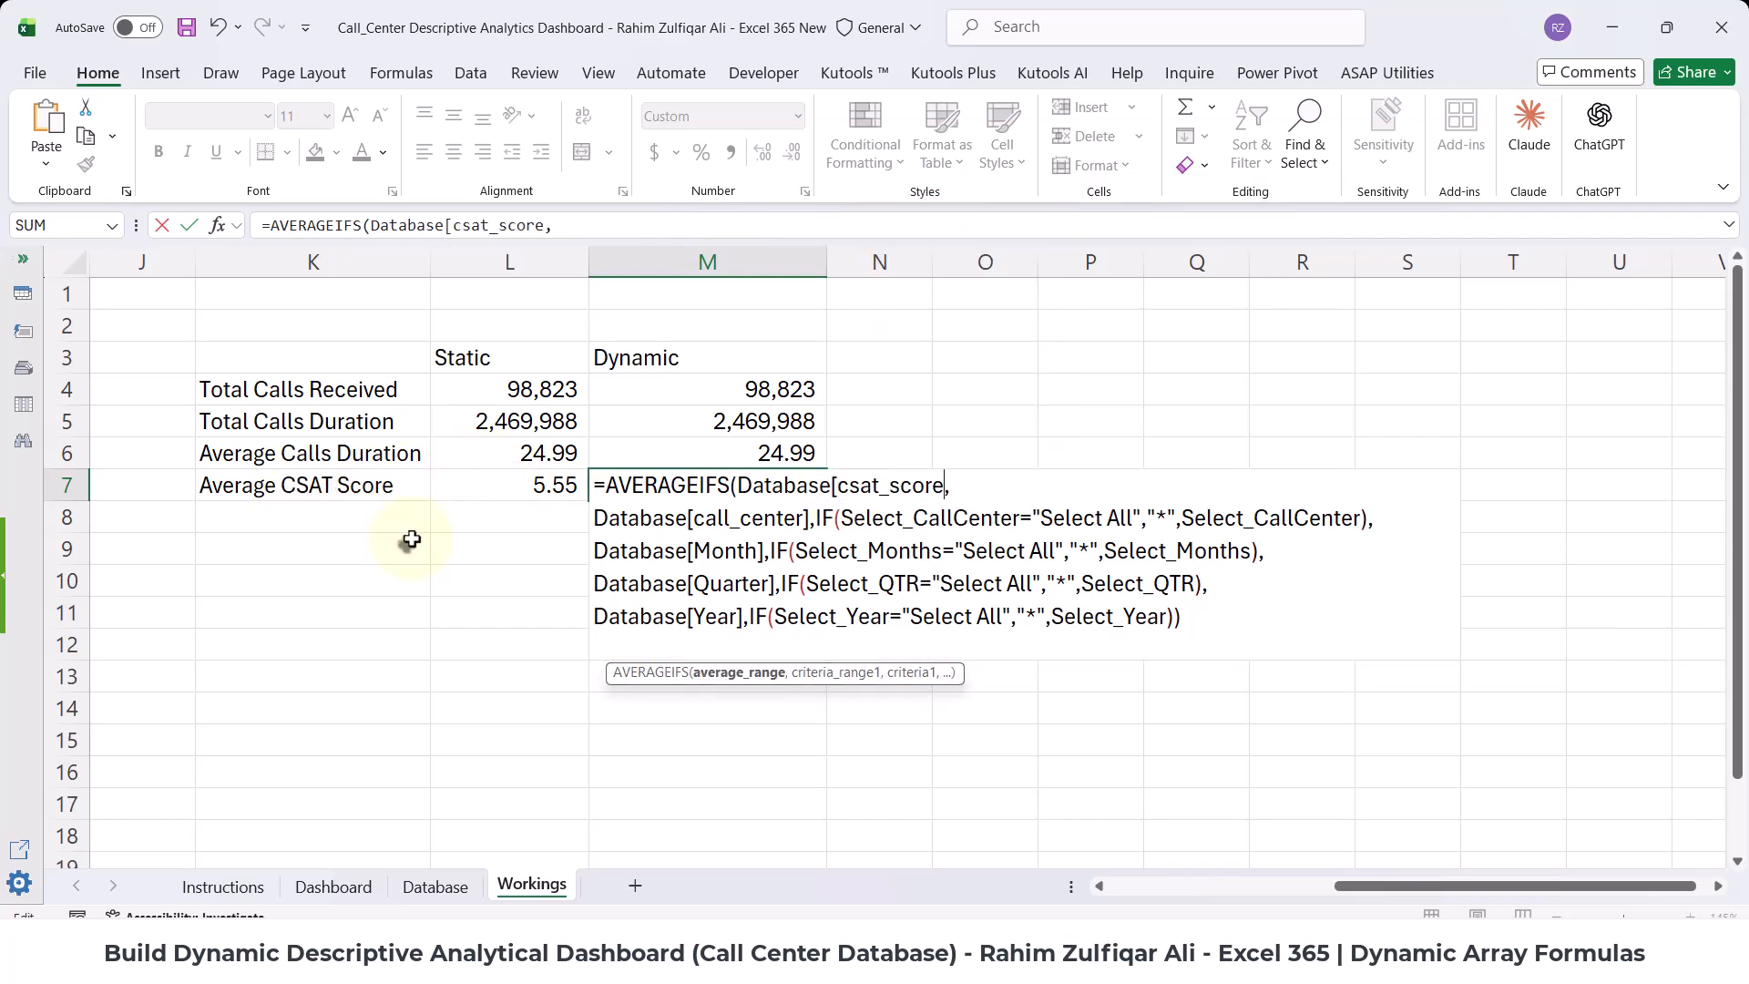
pyautogui.press('Return')
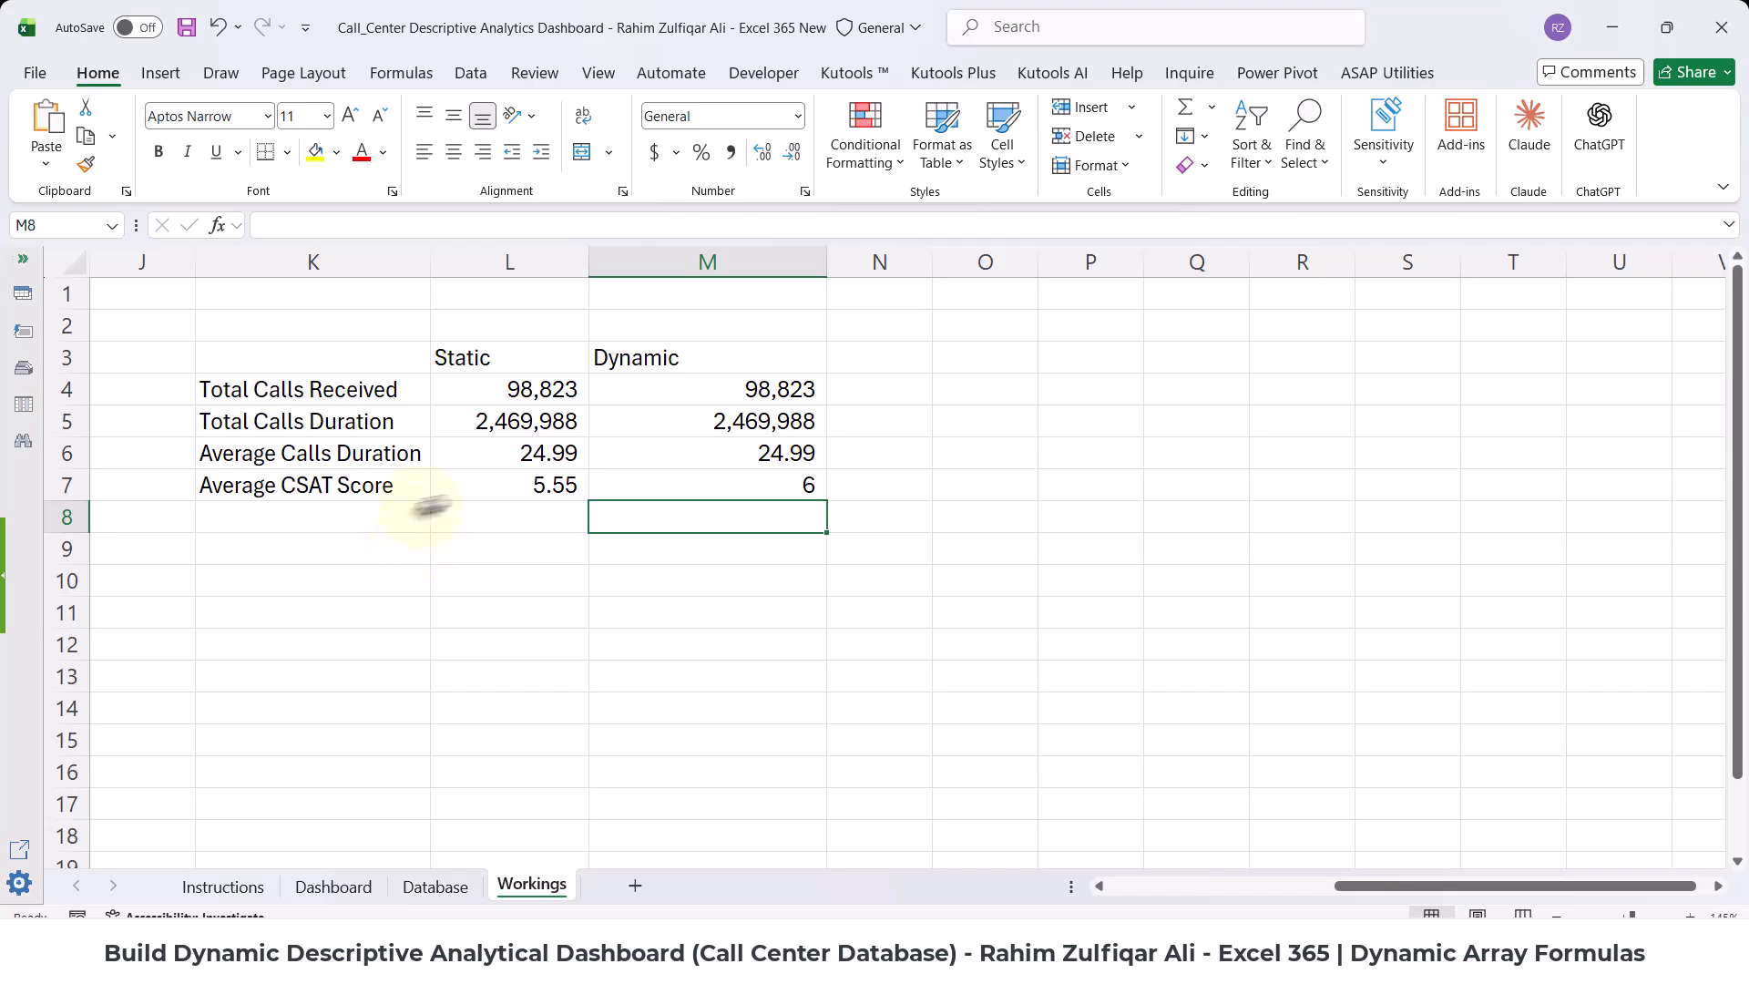
# - Show the dynamic Average CSAT Score in M7 with two decimal places
pyautogui.click(691, 485)
pyautogui.click(764, 153)
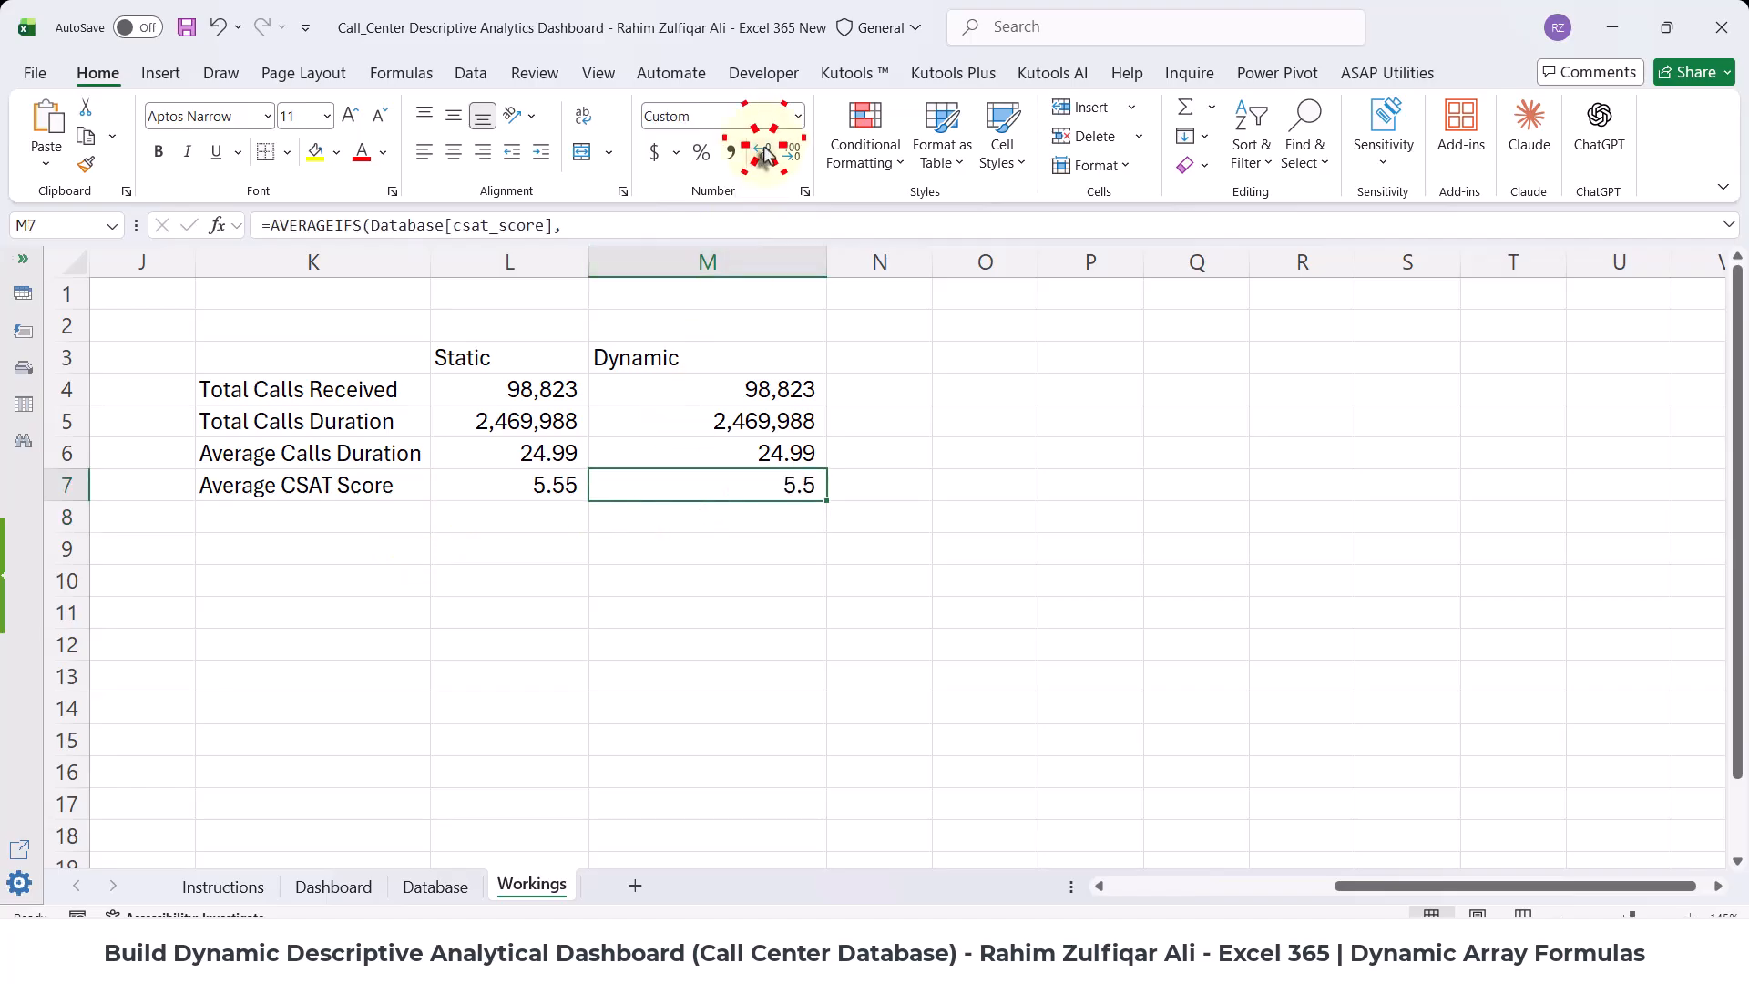
pyautogui.click(764, 153)
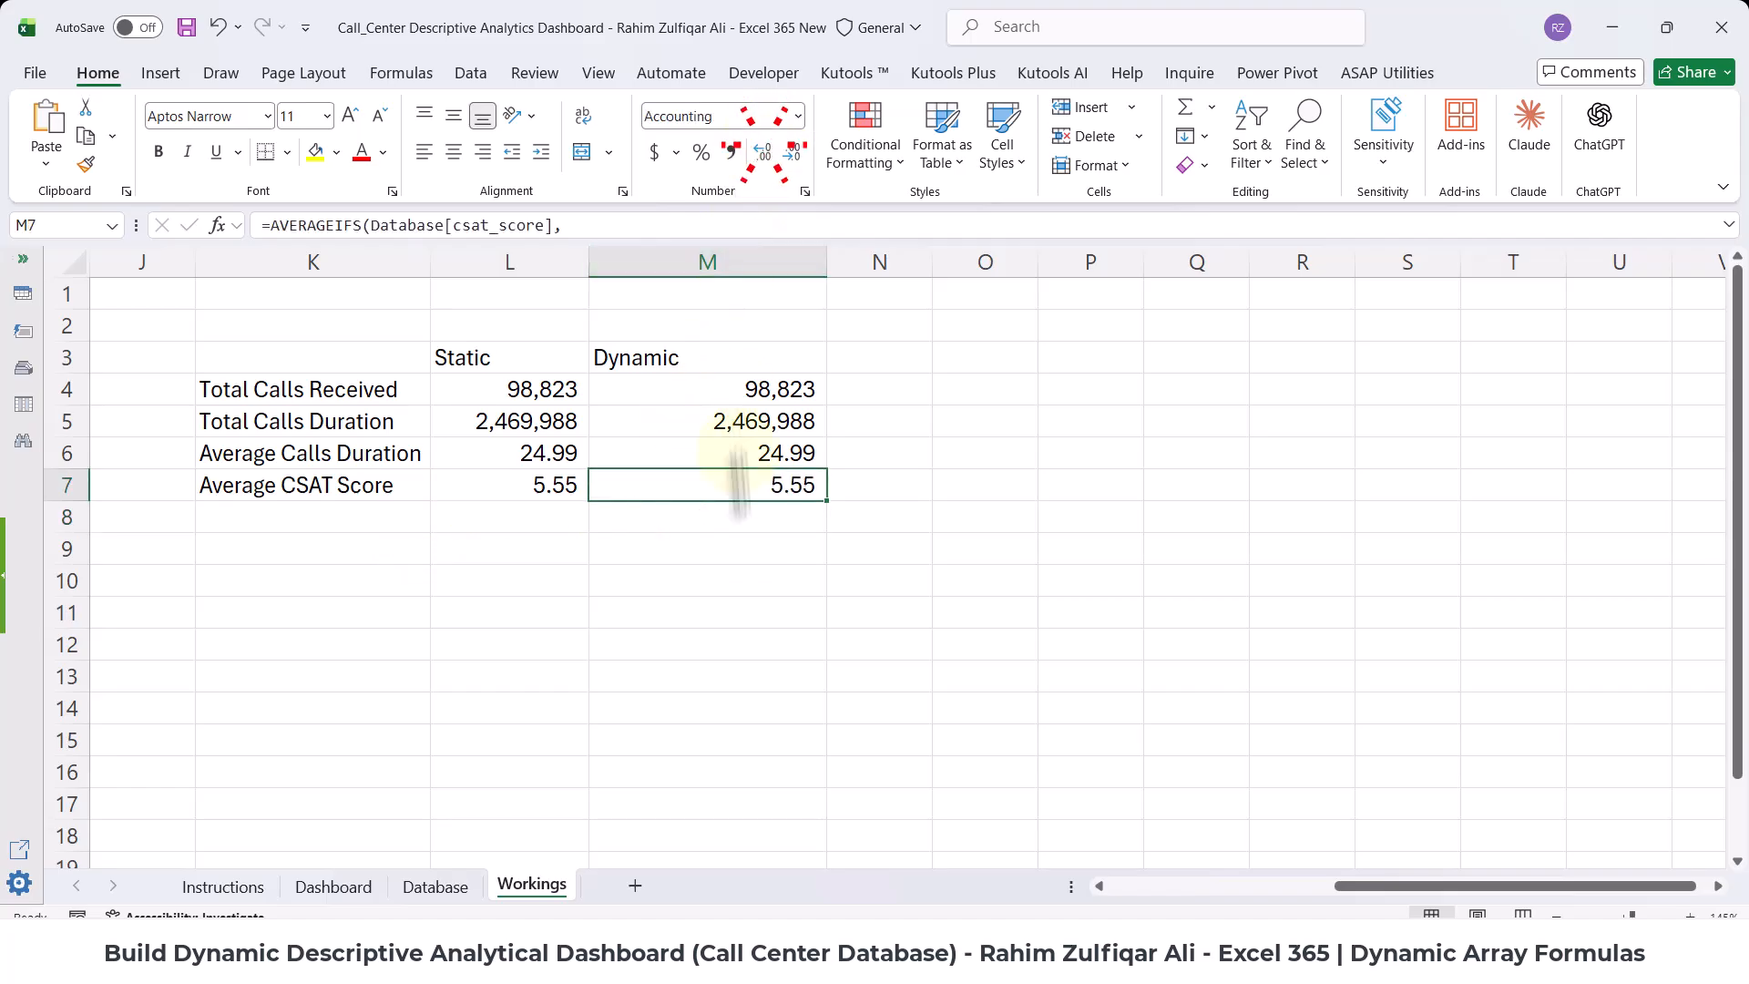
# - Check which Workings cells the four KPI card values on the Dashboard reference and compare them with dynamic cells M4:M7
pyautogui.click(374, 887)
pyautogui.click(265, 519)
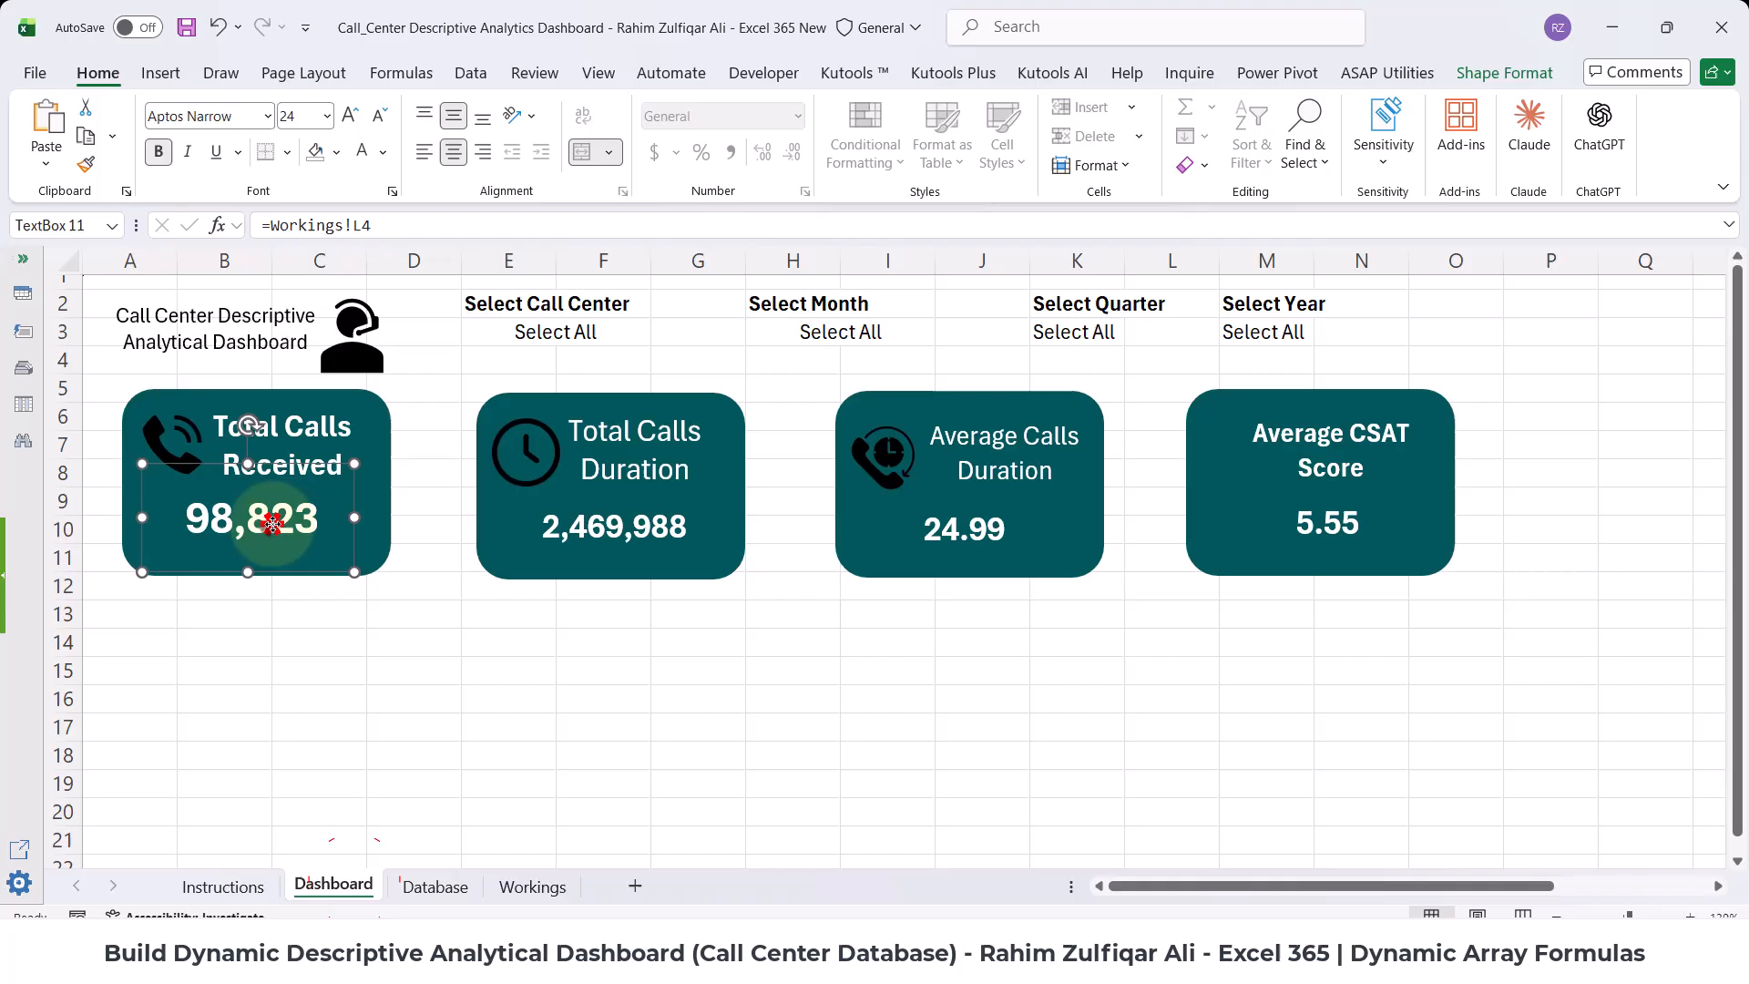
pyautogui.click(563, 530)
pyautogui.click(996, 522)
pyautogui.click(1224, 523)
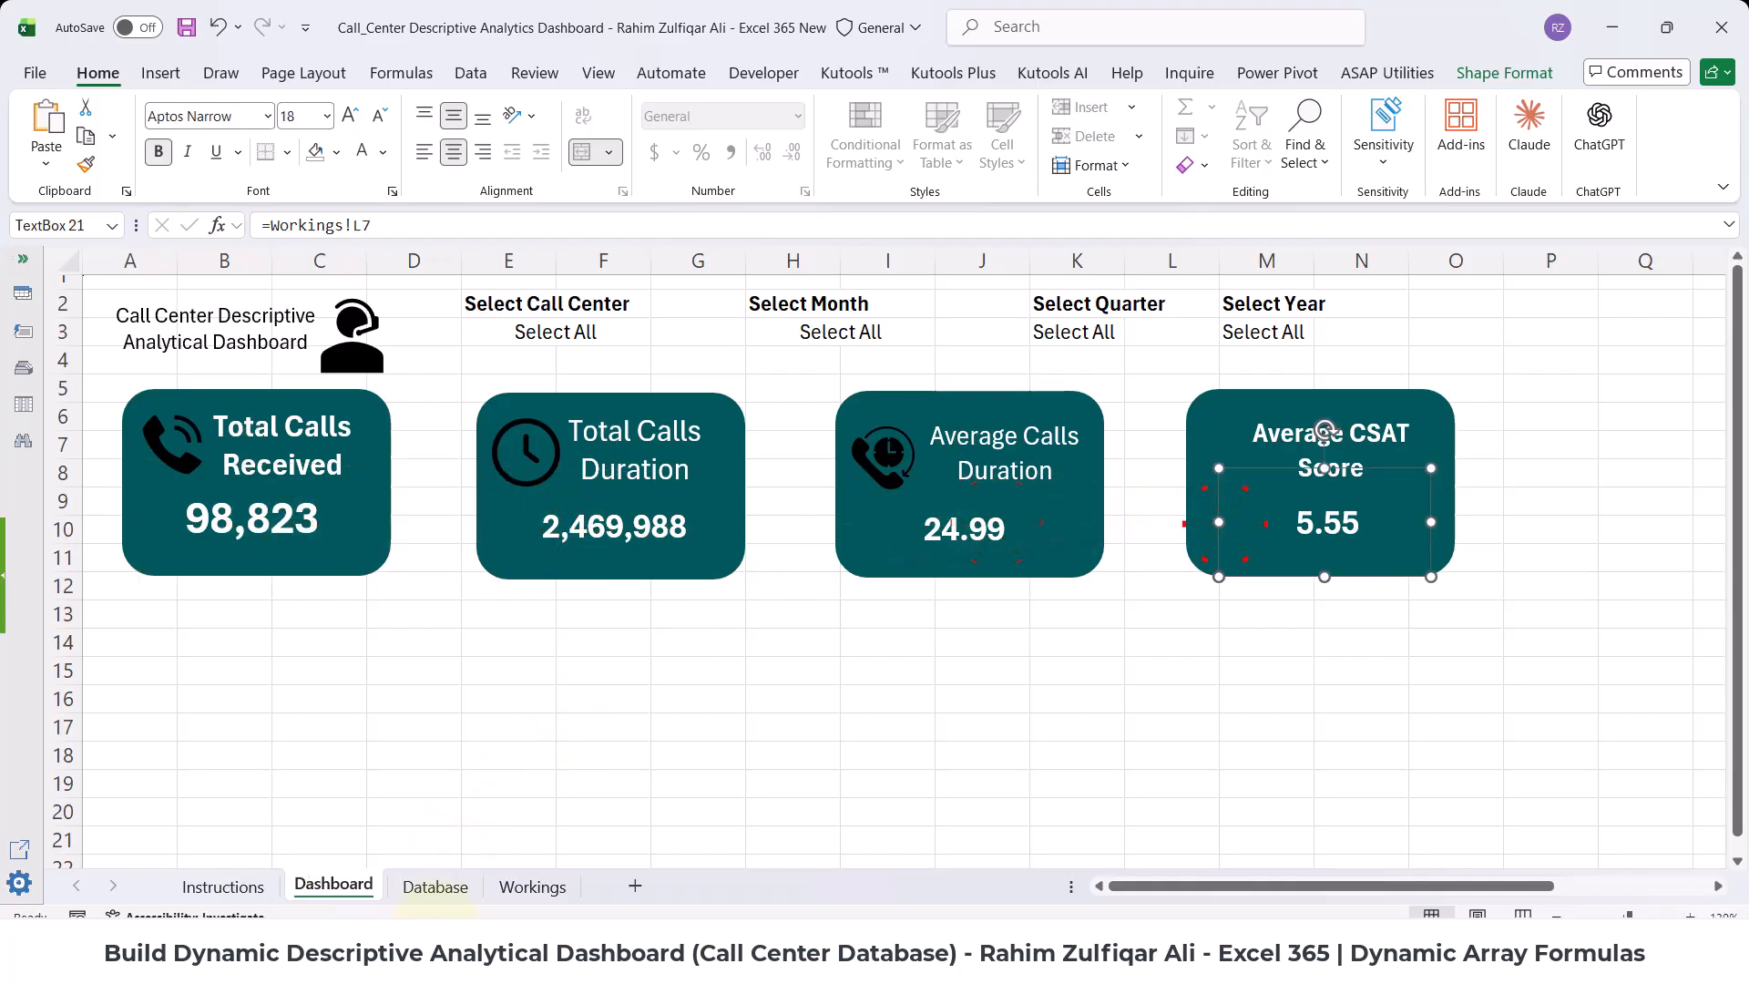
pyautogui.click(532, 886)
pyautogui.moveTo(692, 391); pyautogui.dragTo(688, 482)
pyautogui.click(328, 888)
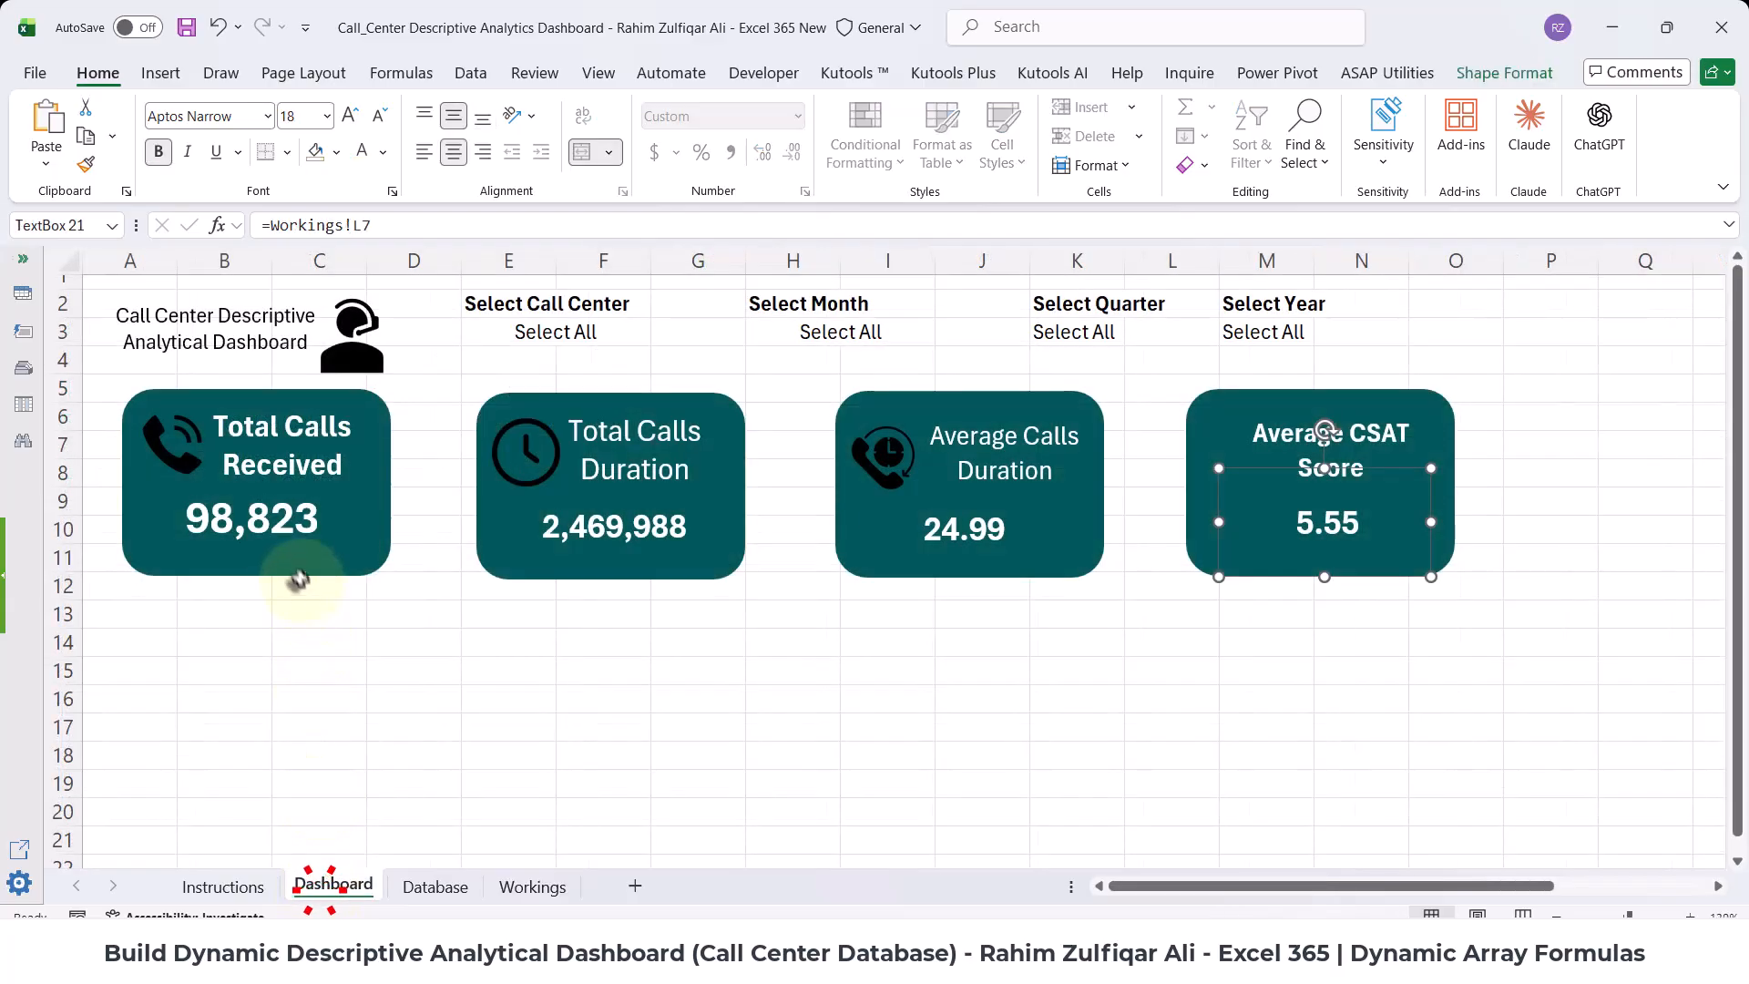
# - Set the Dashboard's call center filter to Baltimore/MD and link the Total Calls Received card's value to =Workings!M4
pyautogui.click(271, 517)
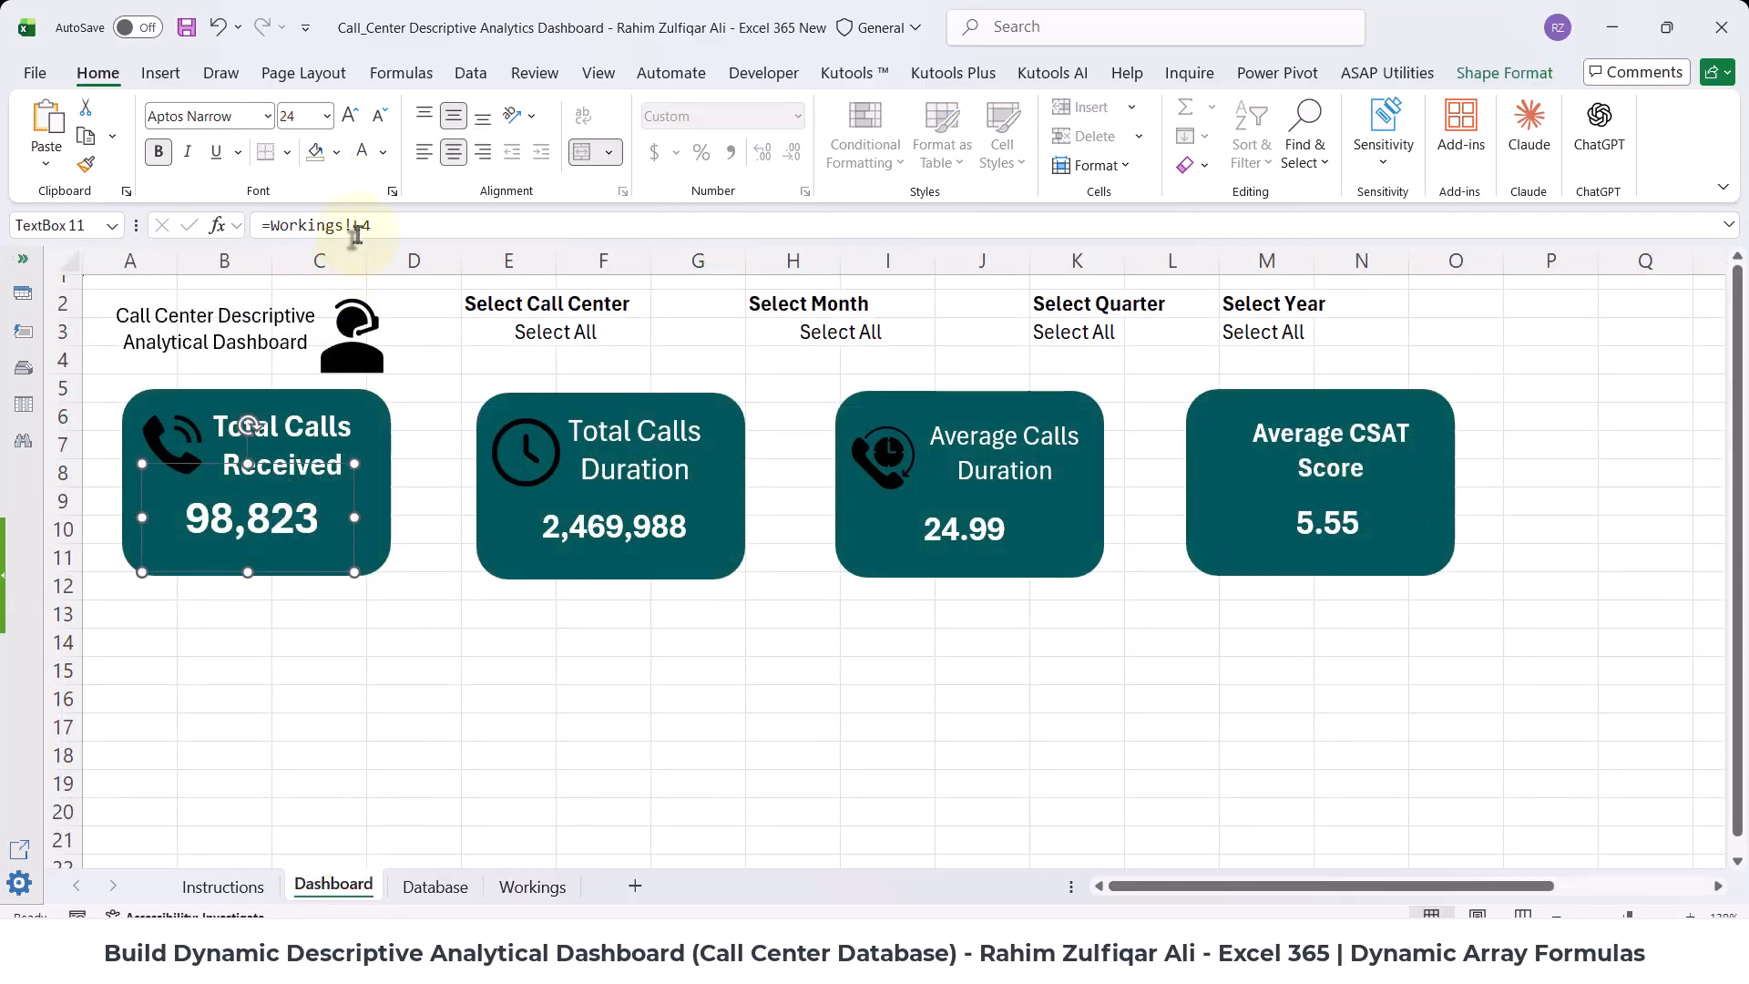
pyautogui.click(519, 887)
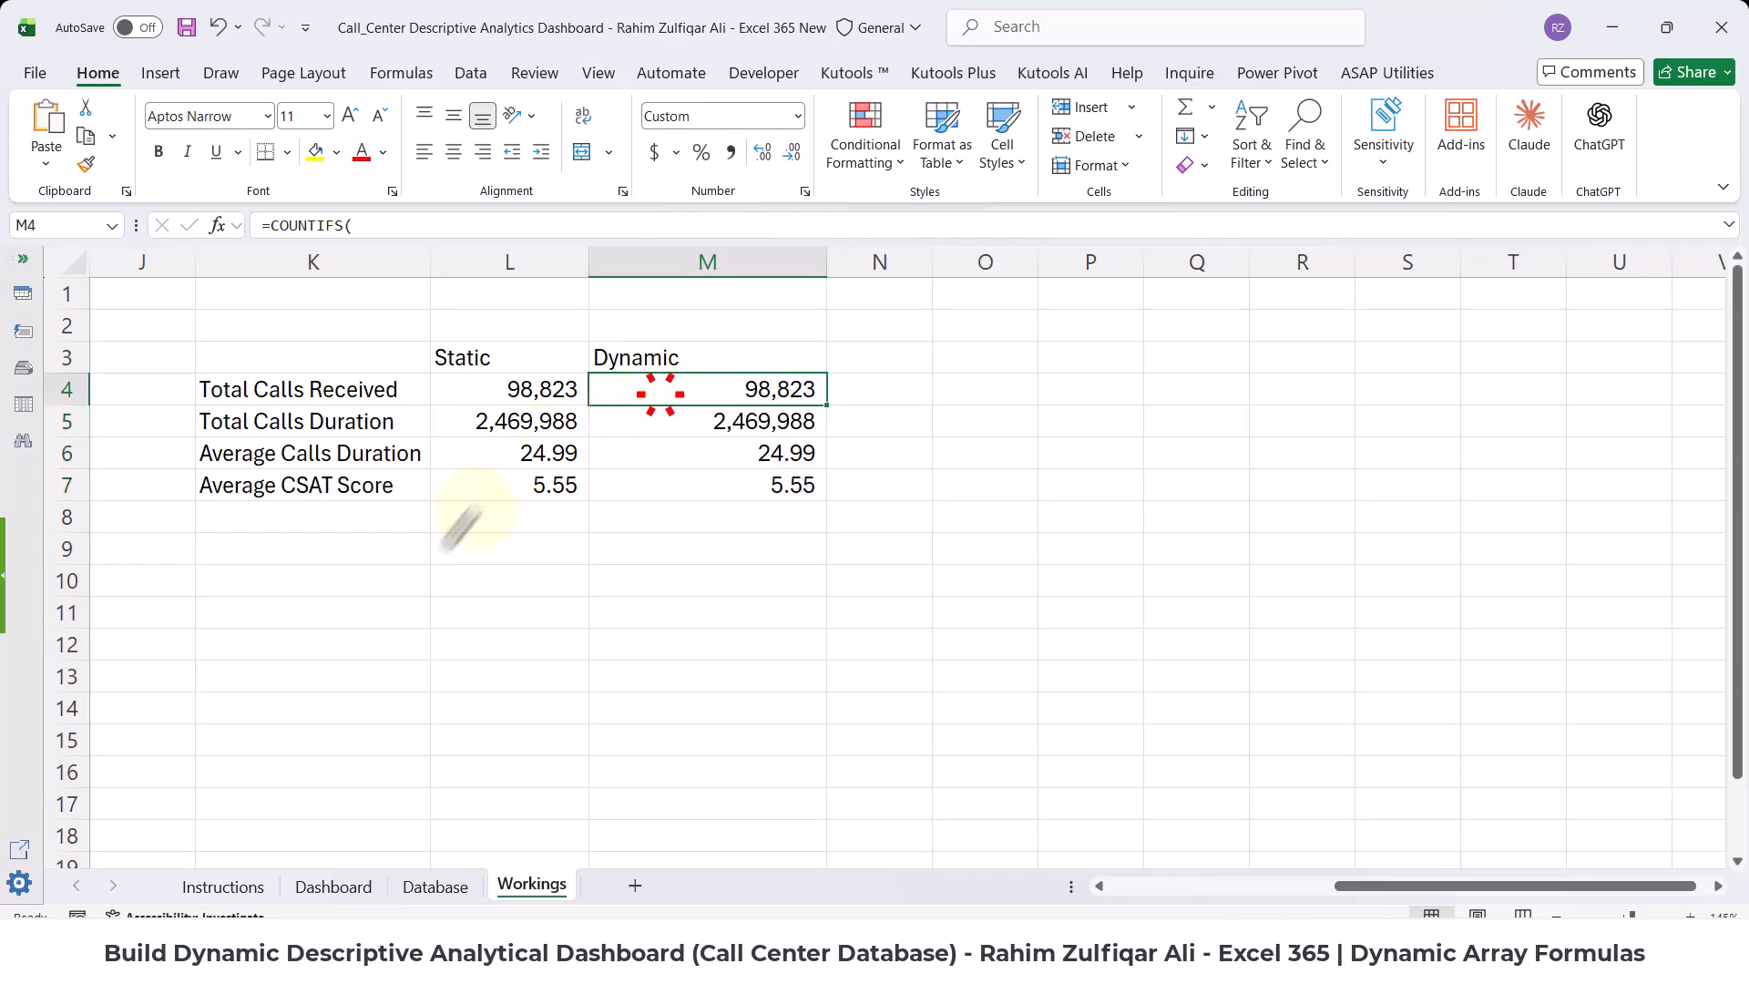
pyautogui.click(332, 886)
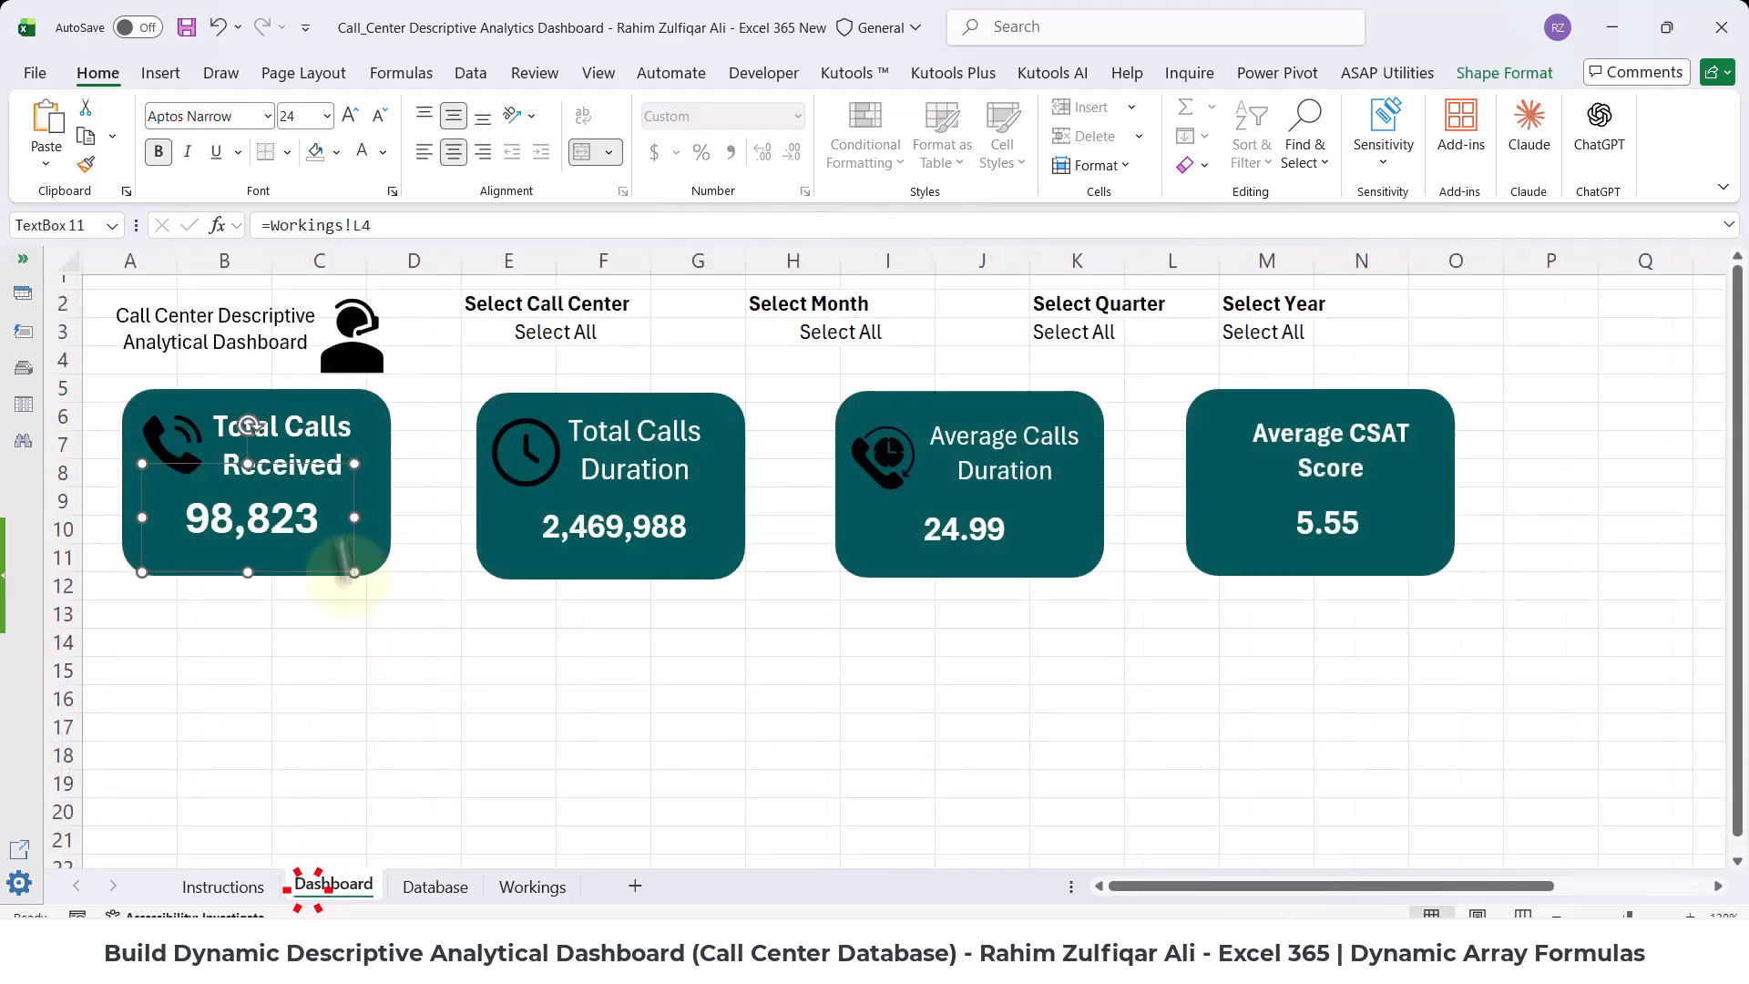
pyautogui.click(358, 226)
pyautogui.press('BackSpace')
pyautogui.write('M')
pyautogui.press('Escape')
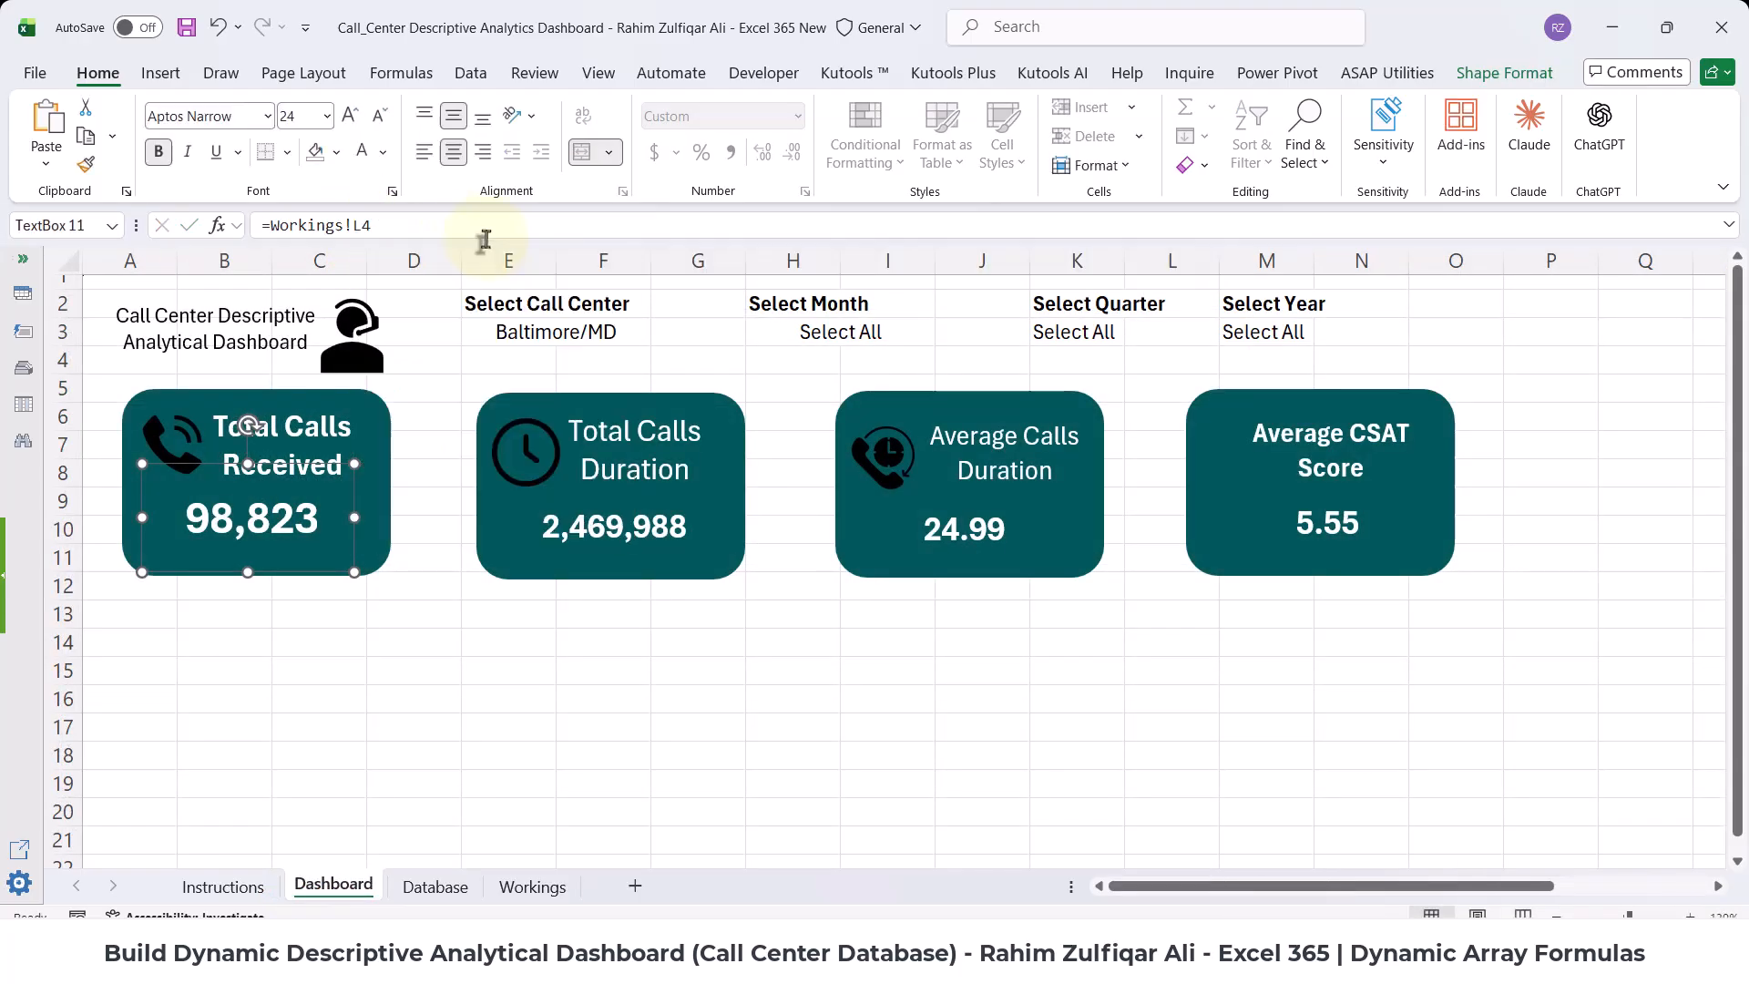
pyautogui.click(410, 225)
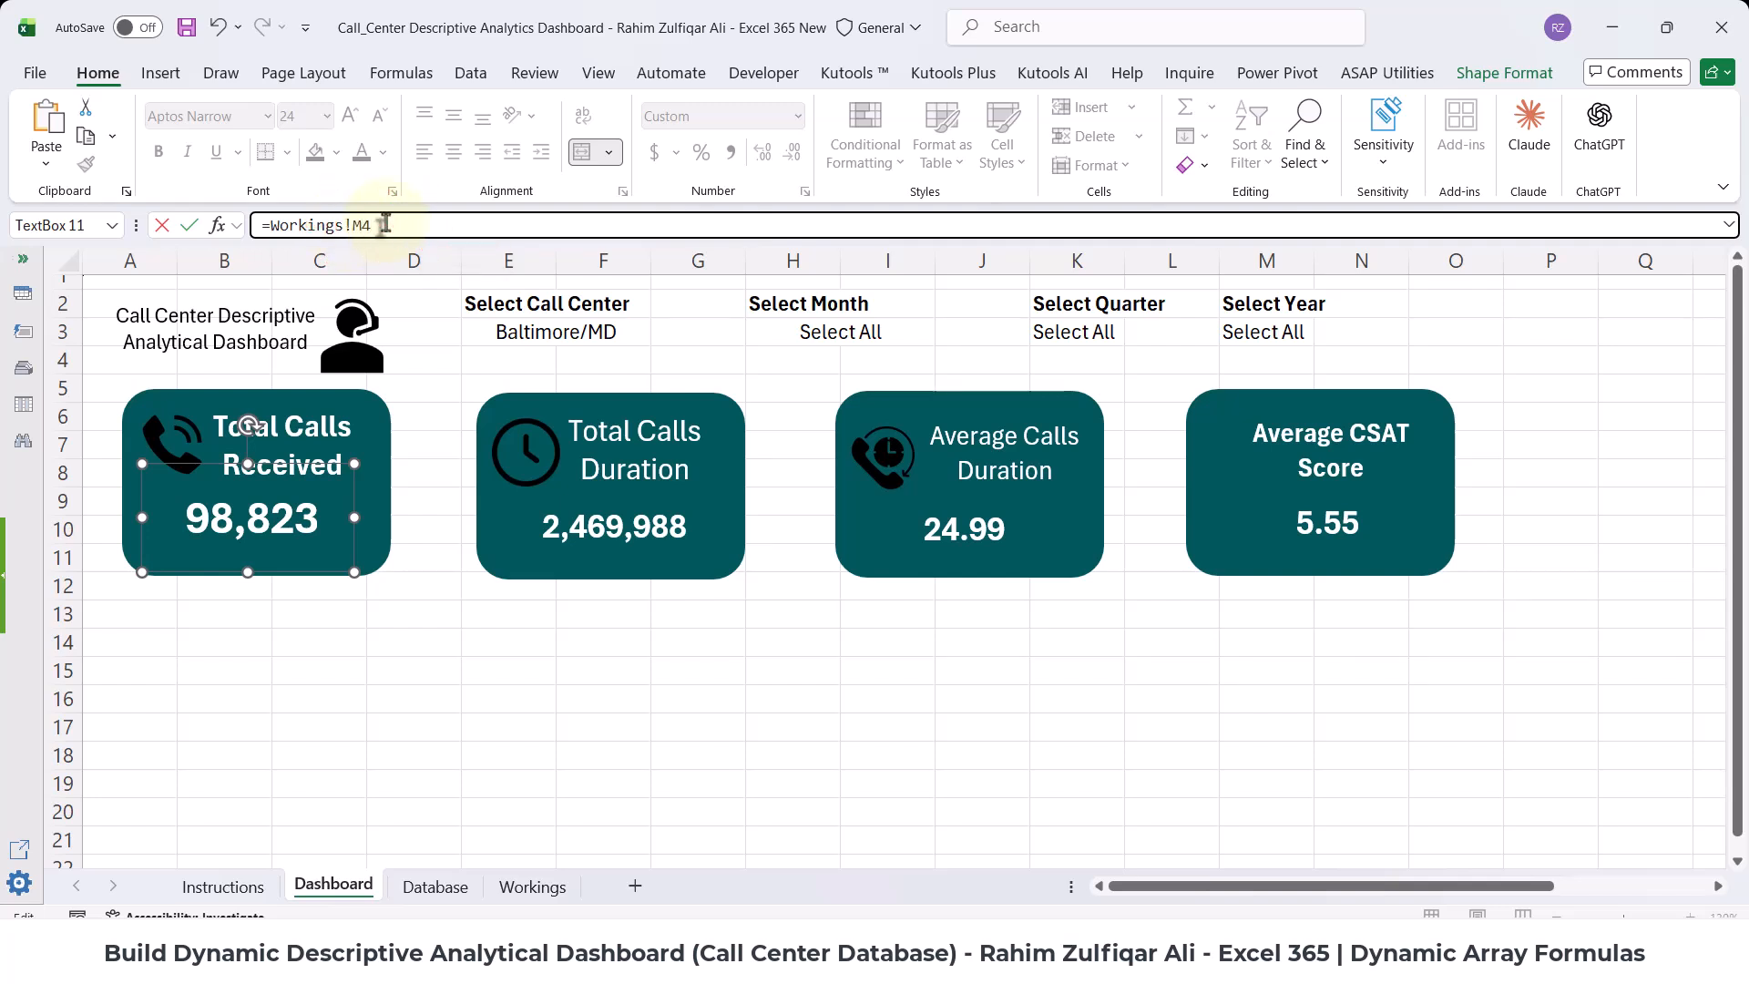
pyautogui.press('Return')
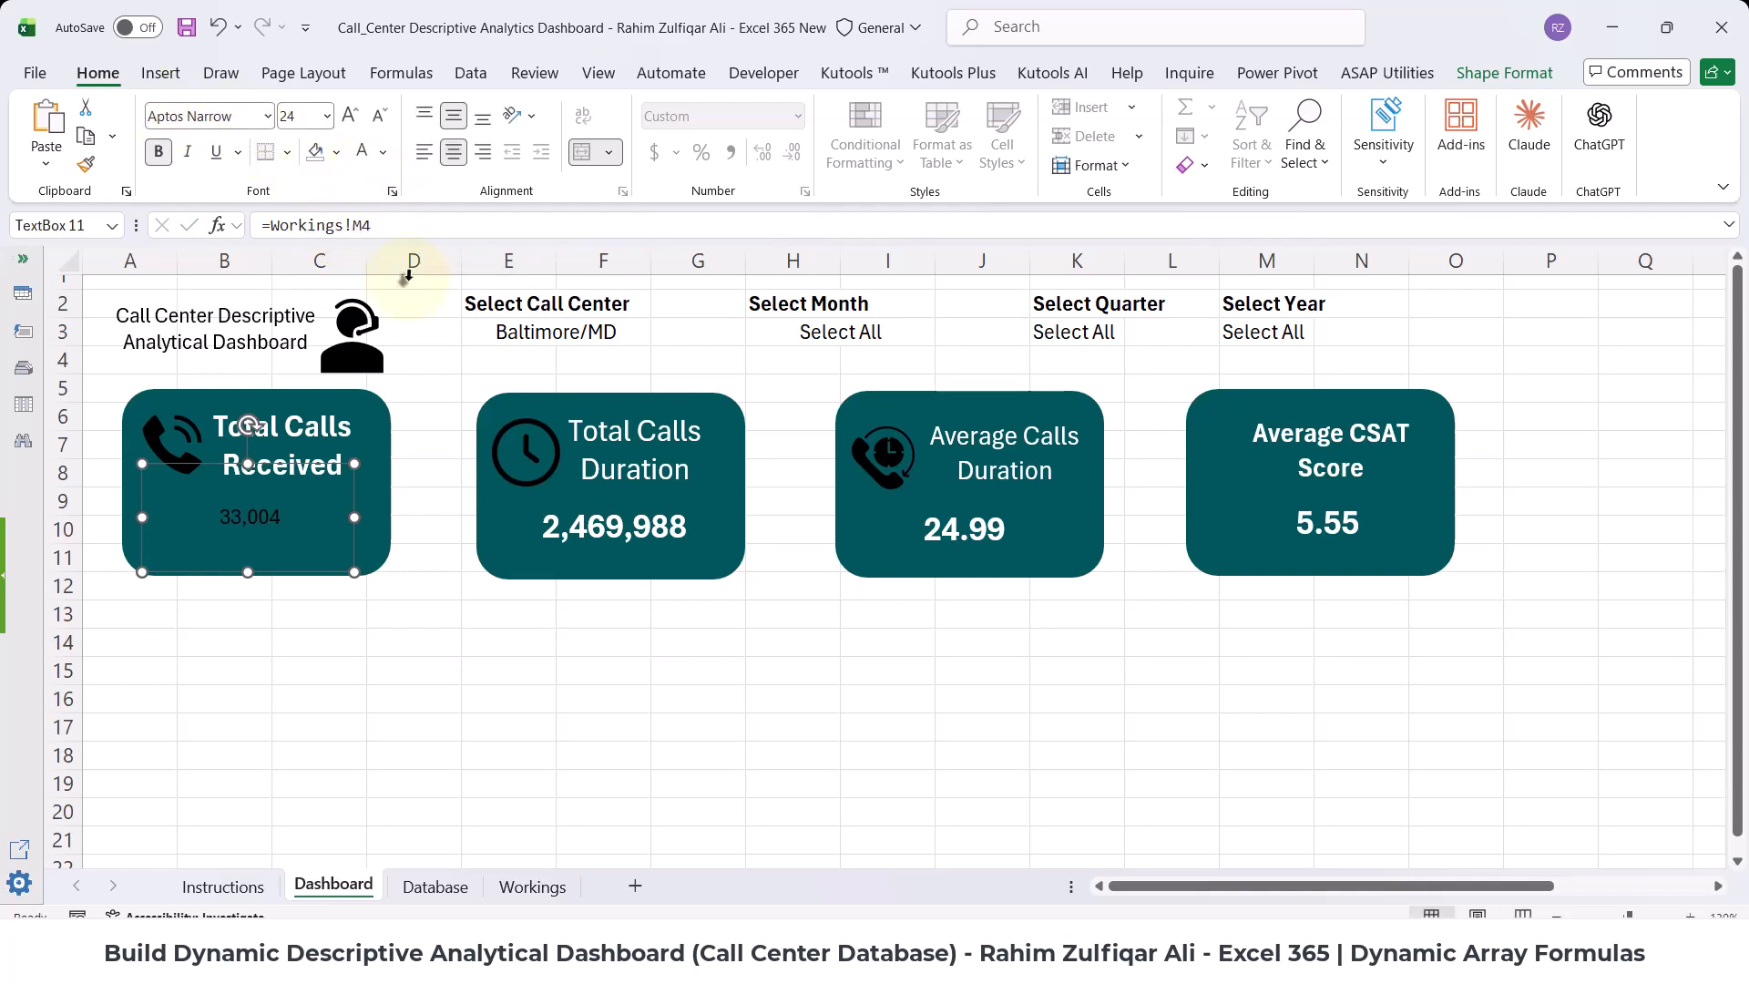
# - Format the Total Calls Received card's value in bold white text at font size 20
pyautogui.click(359, 159)
pyautogui.click(349, 116)
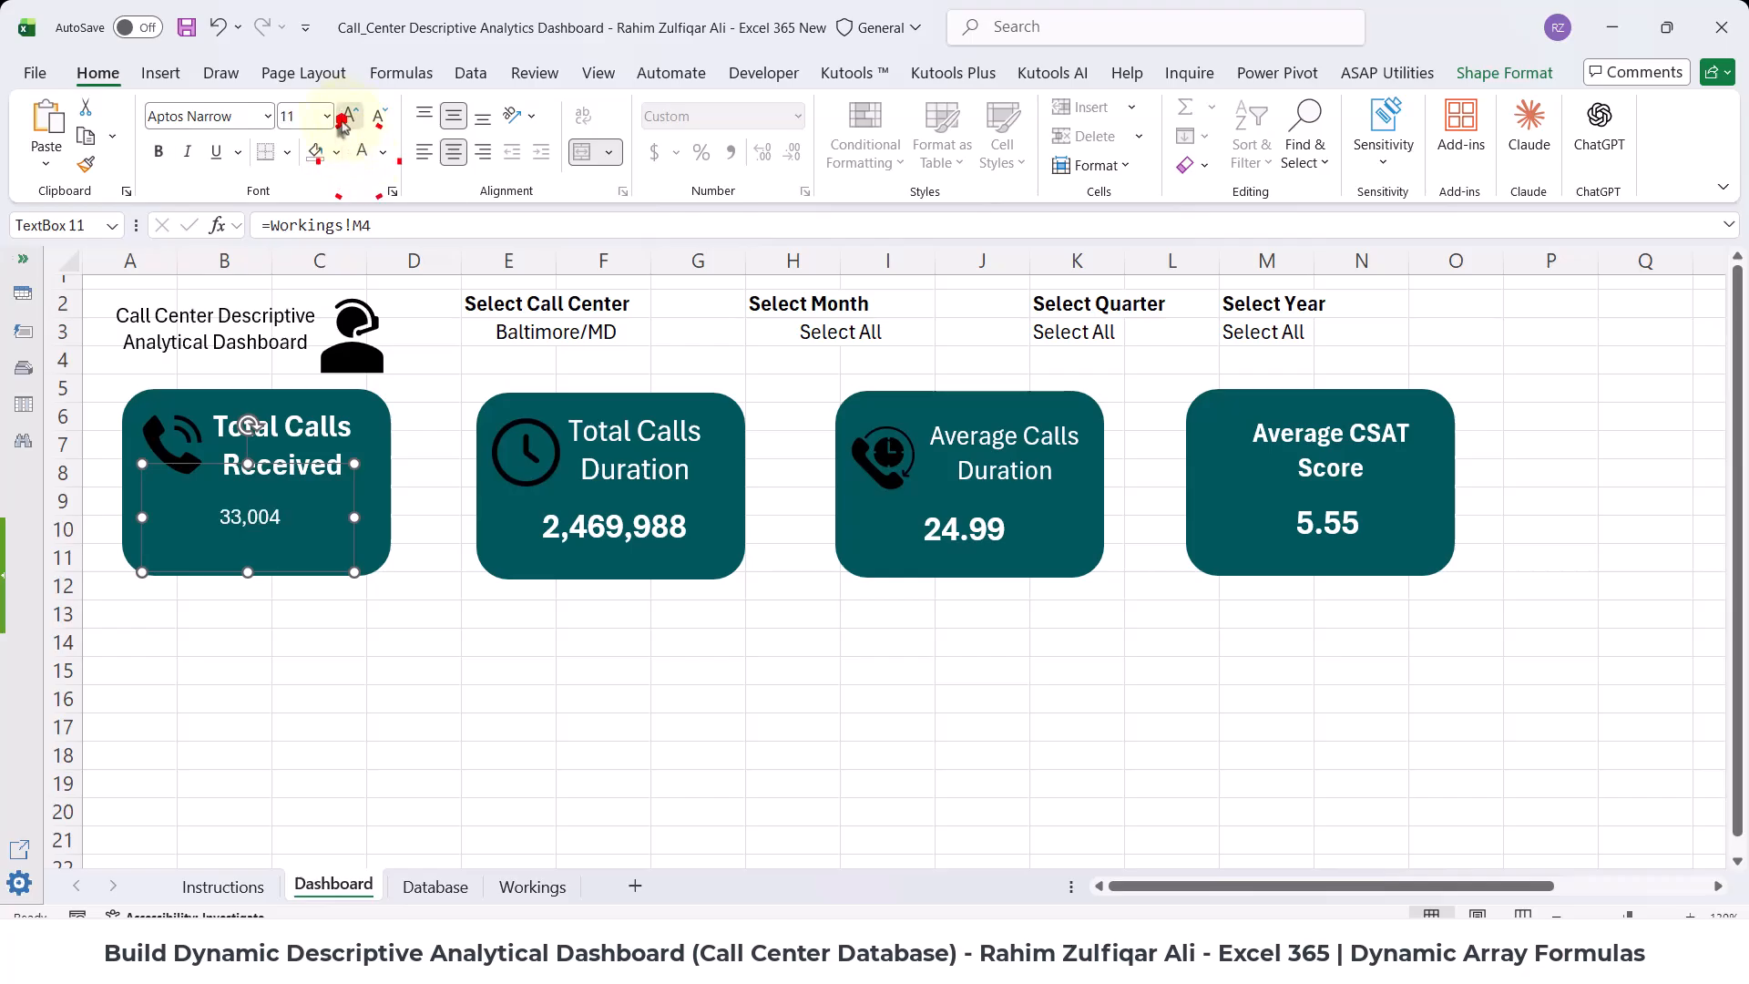
pyautogui.click(350, 116)
pyautogui.click(350, 116)
pyautogui.click(350, 115)
pyautogui.click(350, 115)
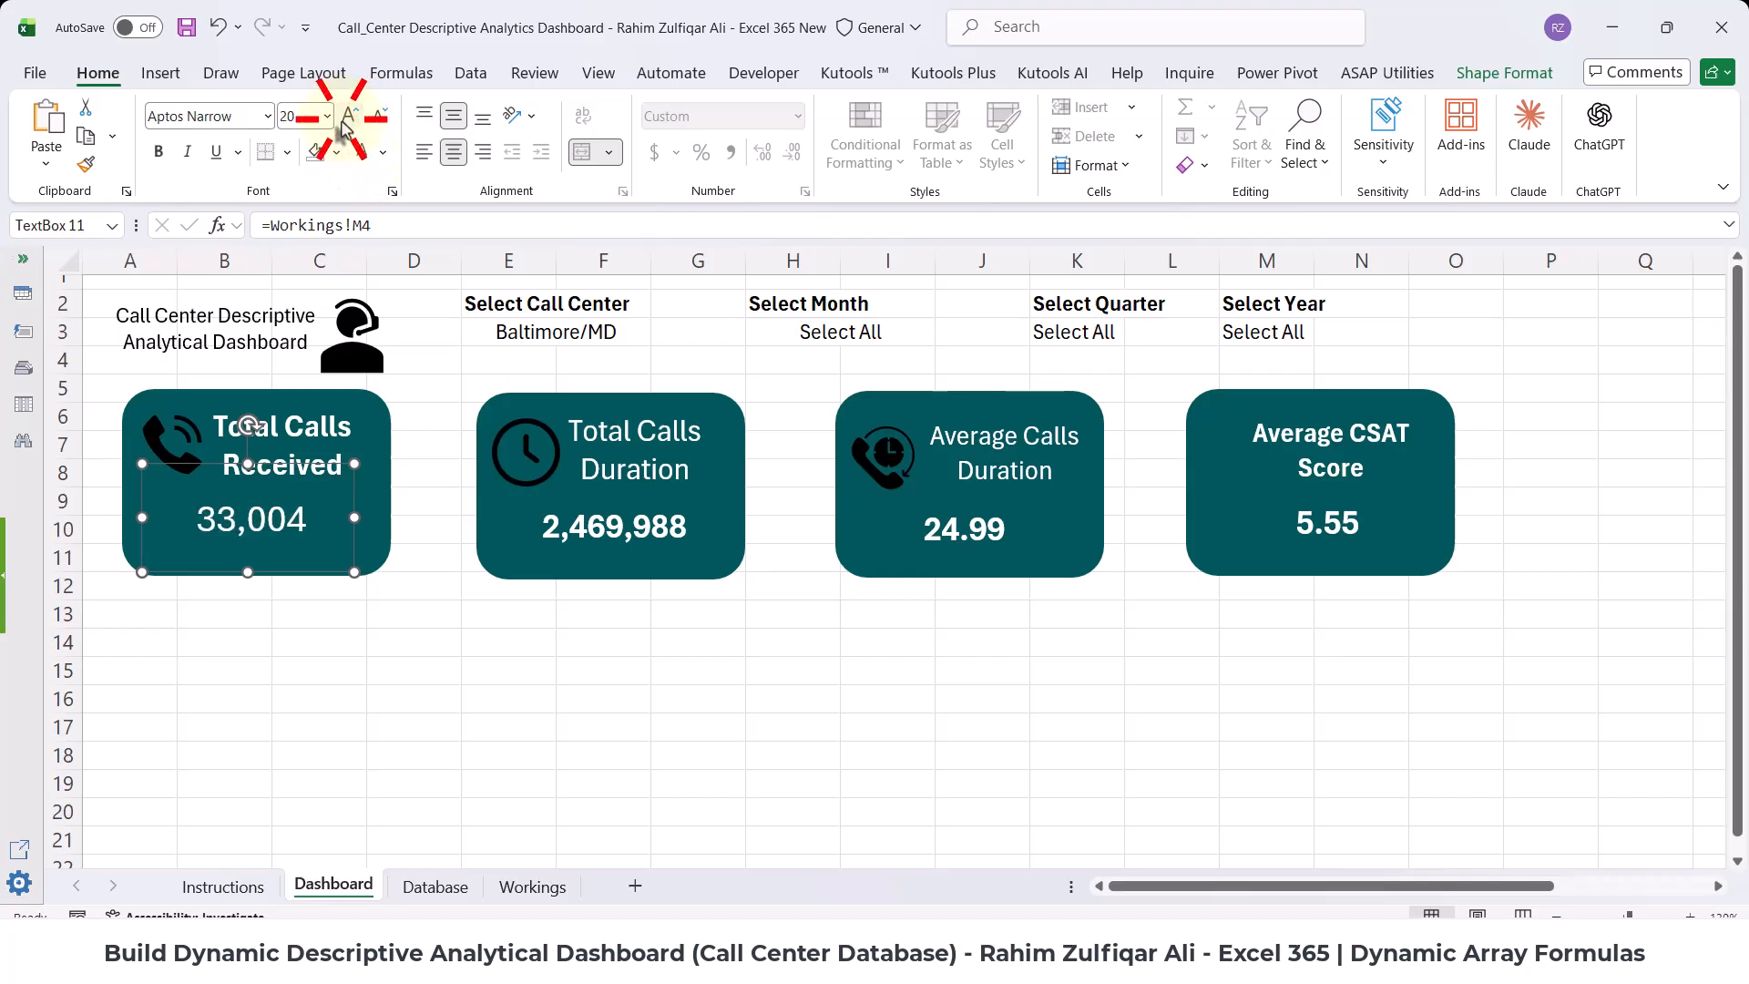
# - Reset the Dashboard's call center filter to Select All
pyautogui.click(583, 330)
pyautogui.click(661, 334)
pyautogui.click(601, 359)
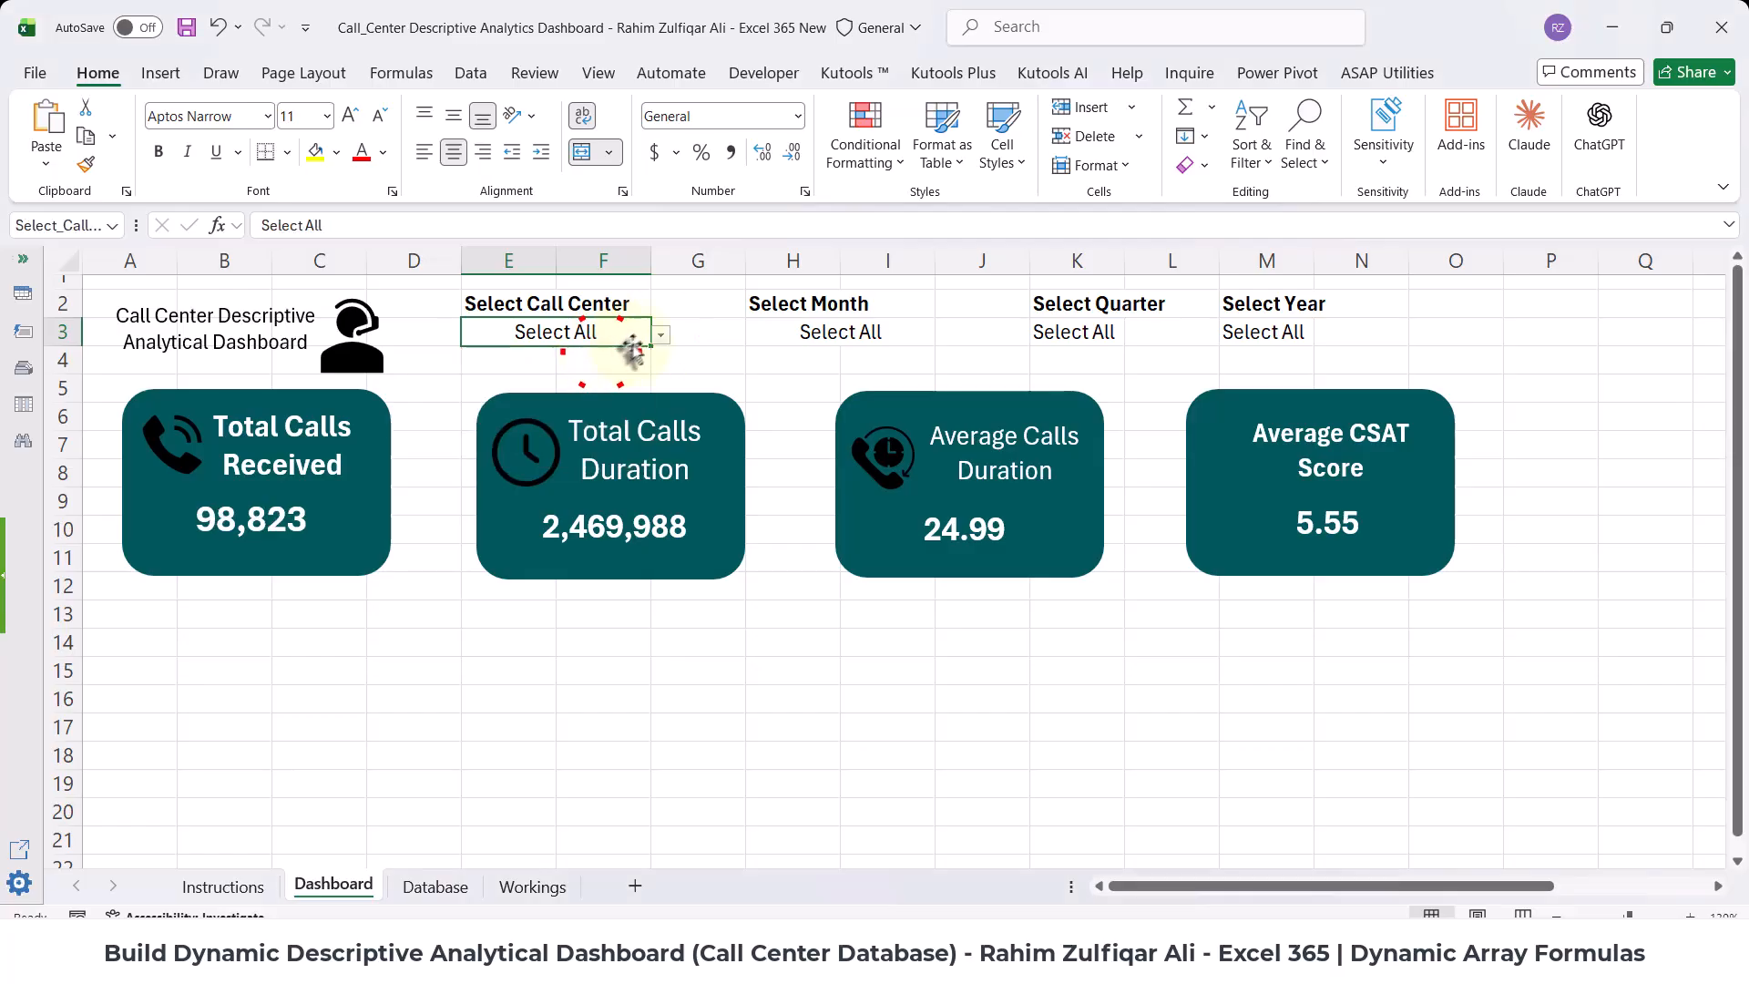
# - Test the Total Calls Received card with Chicago/IL, Denver/CO and Los Angeles/CA as call center, and return the filter to Select All
pyautogui.click(658, 335)
pyautogui.click(572, 412)
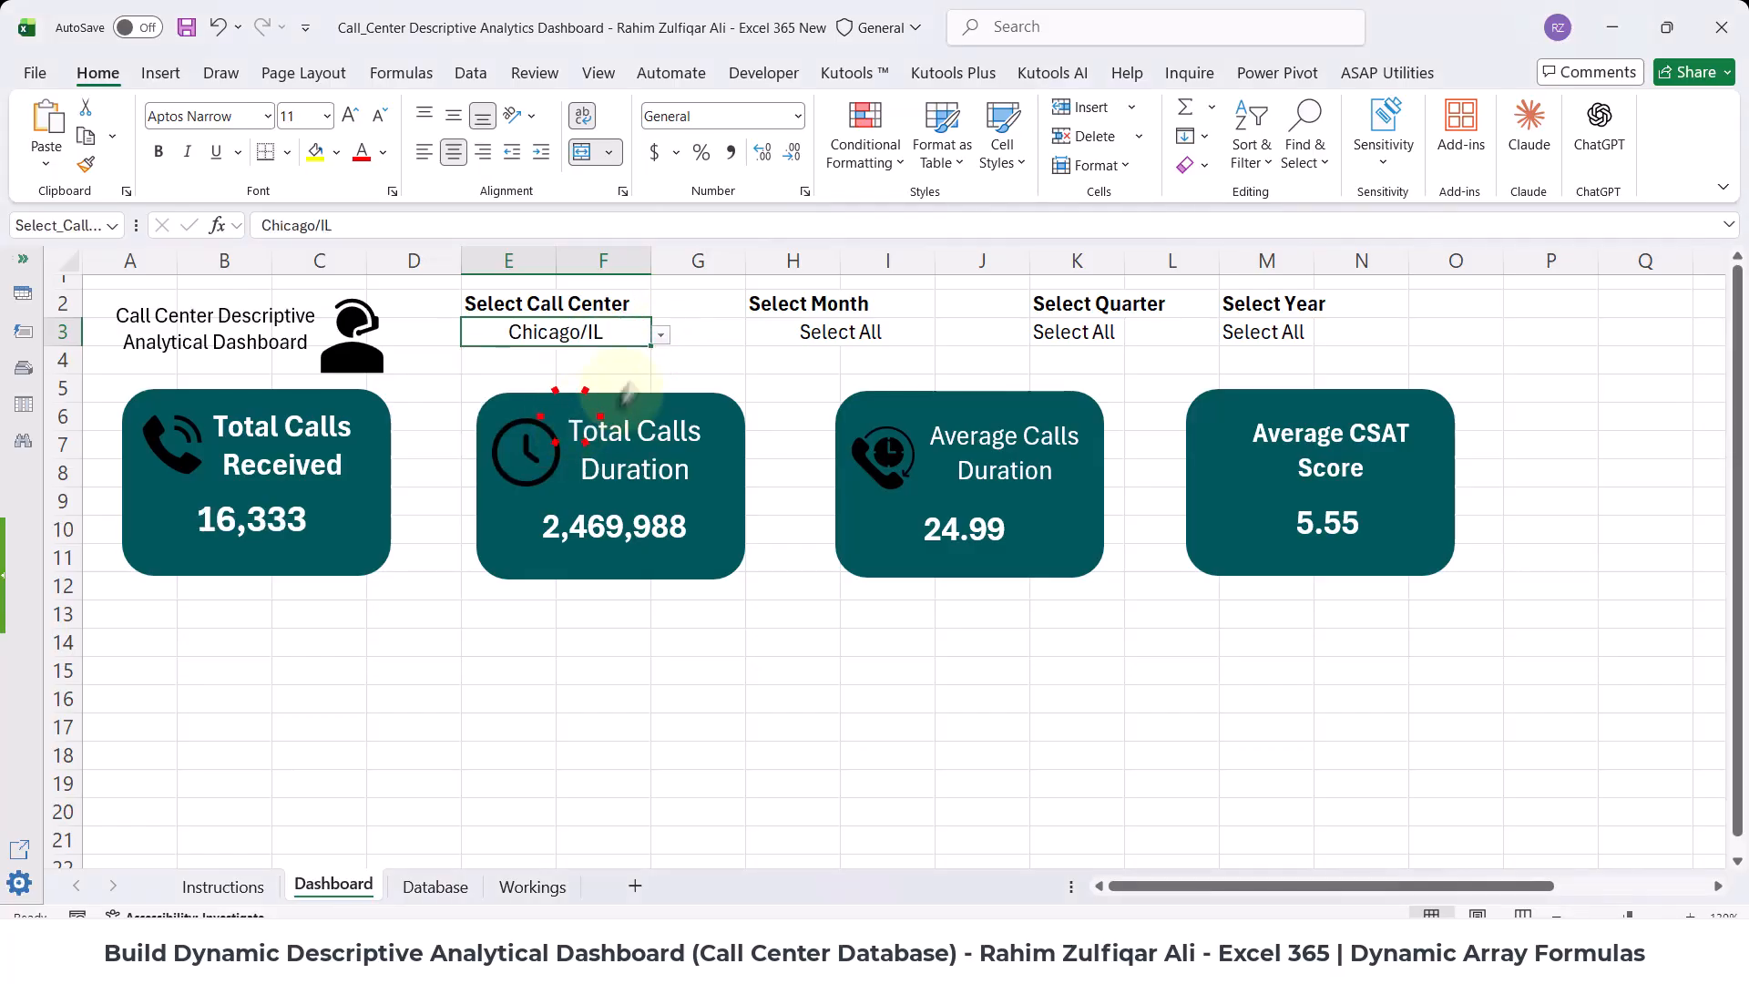
pyautogui.click(661, 334)
pyautogui.click(554, 434)
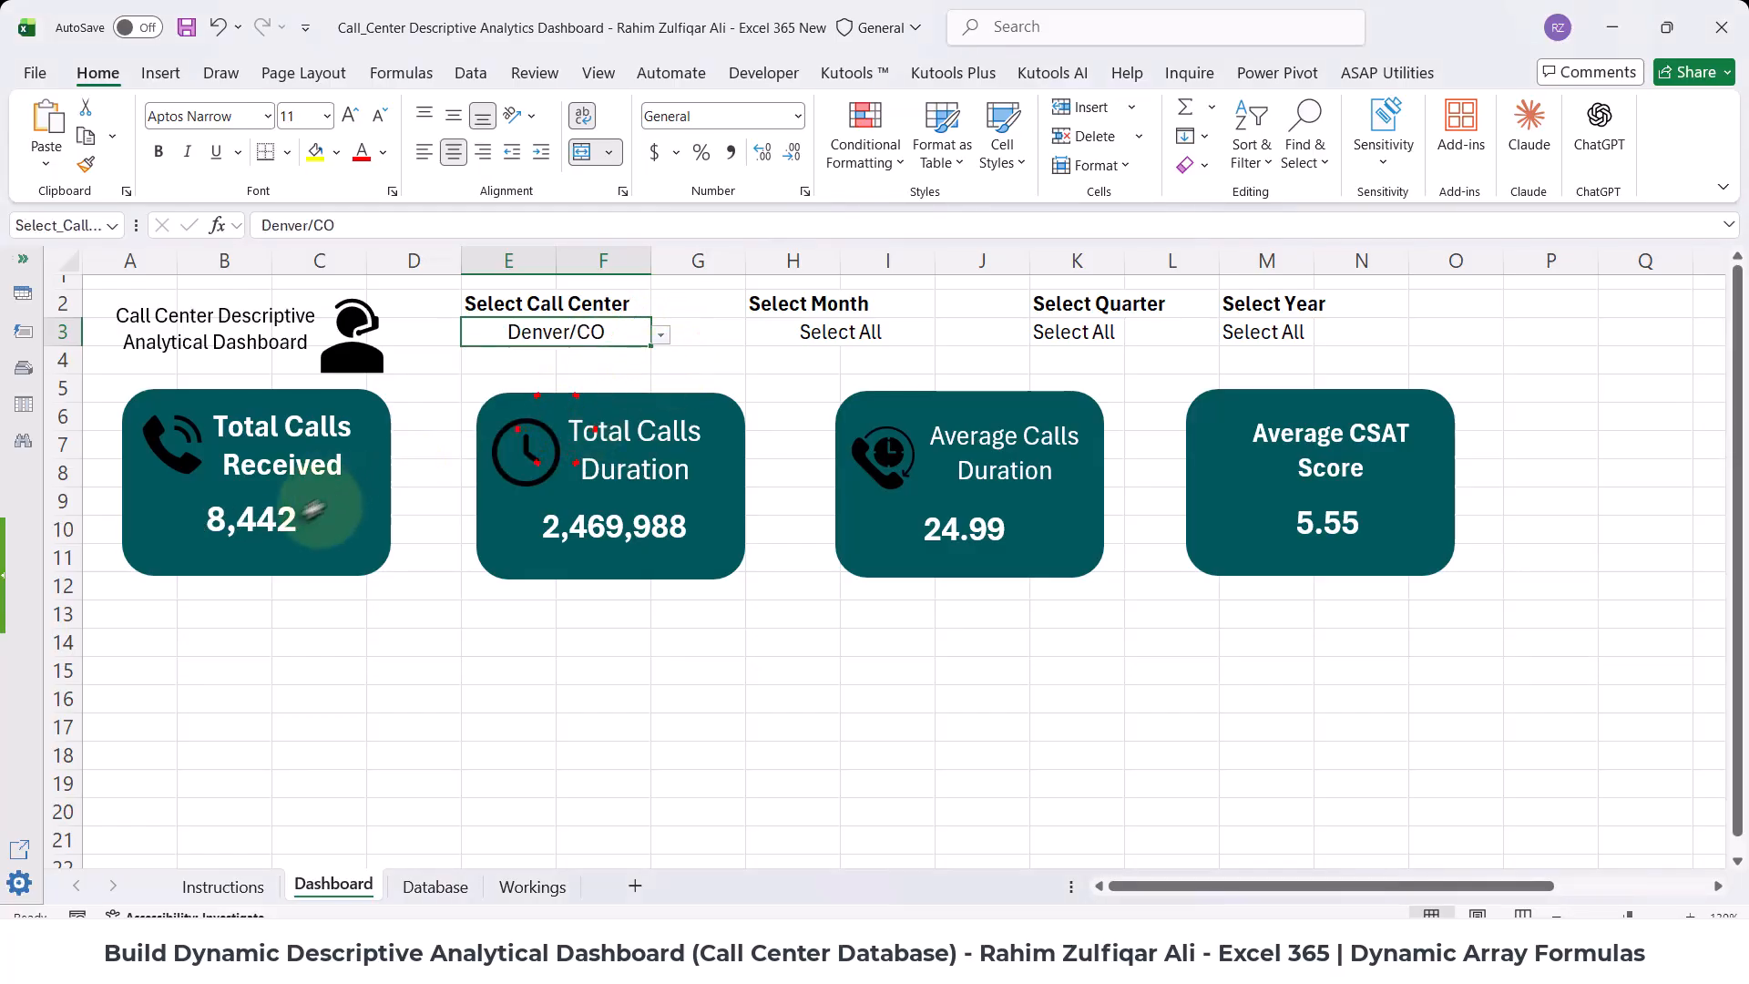
pyautogui.click(662, 335)
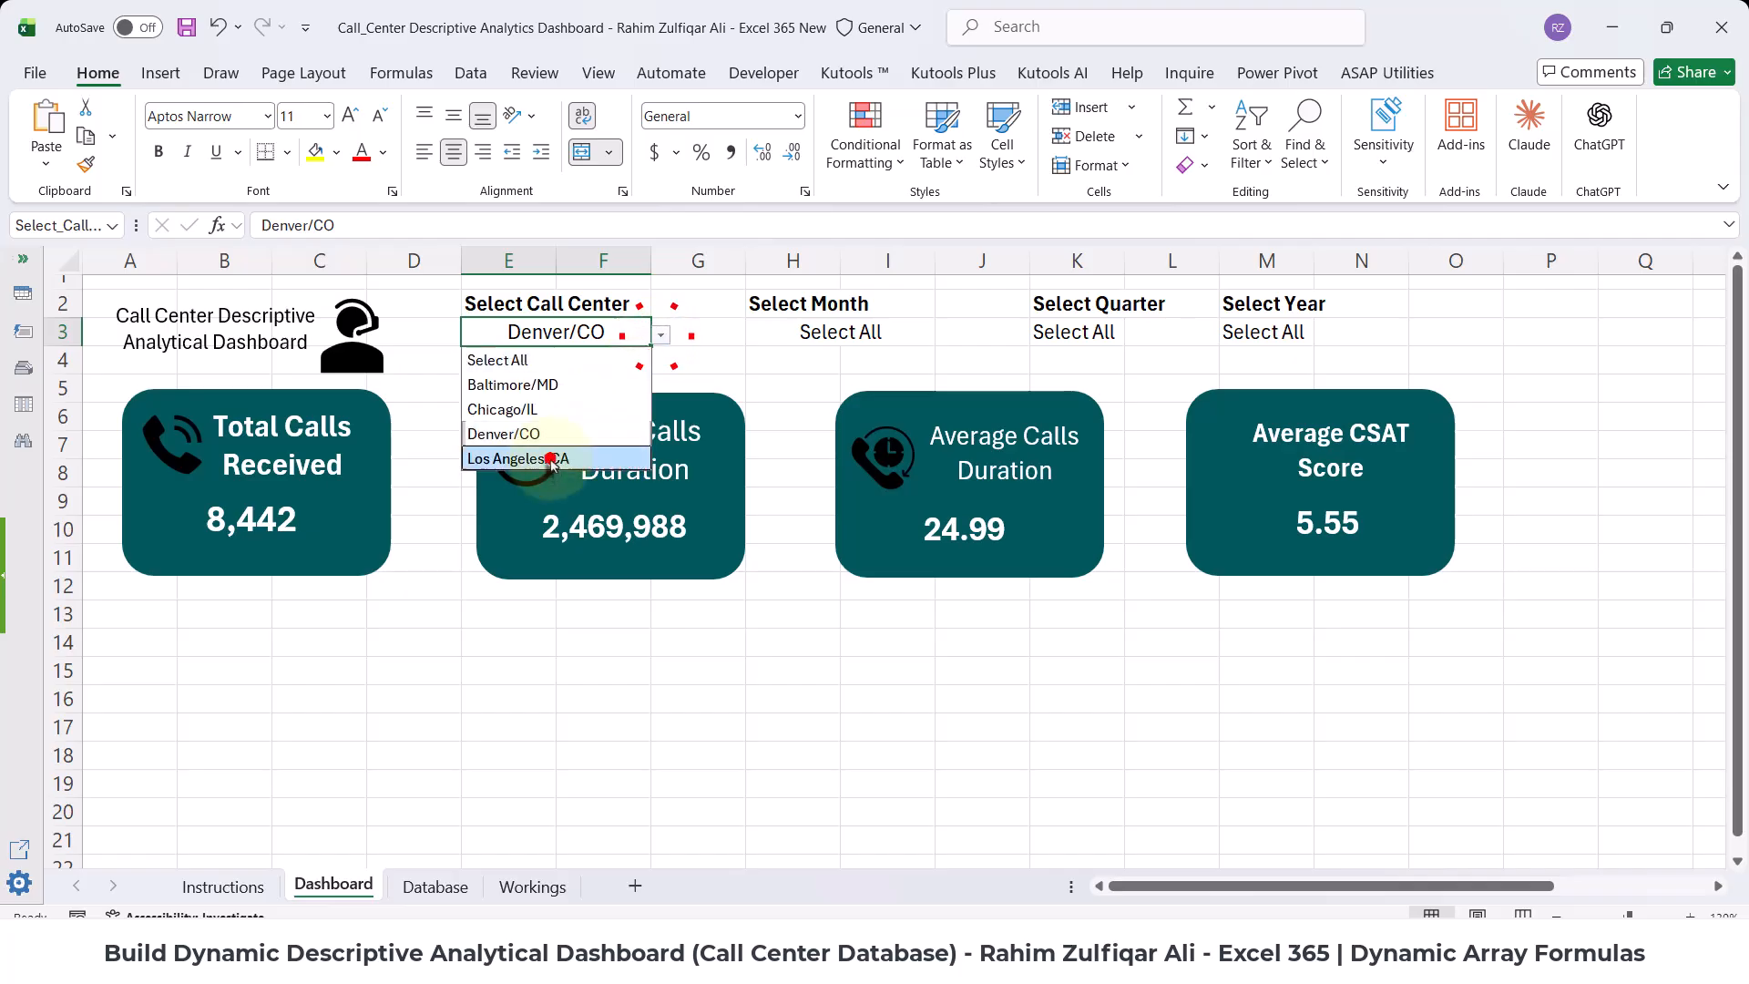
pyautogui.click(546, 457)
pyautogui.click(658, 335)
pyautogui.click(547, 406)
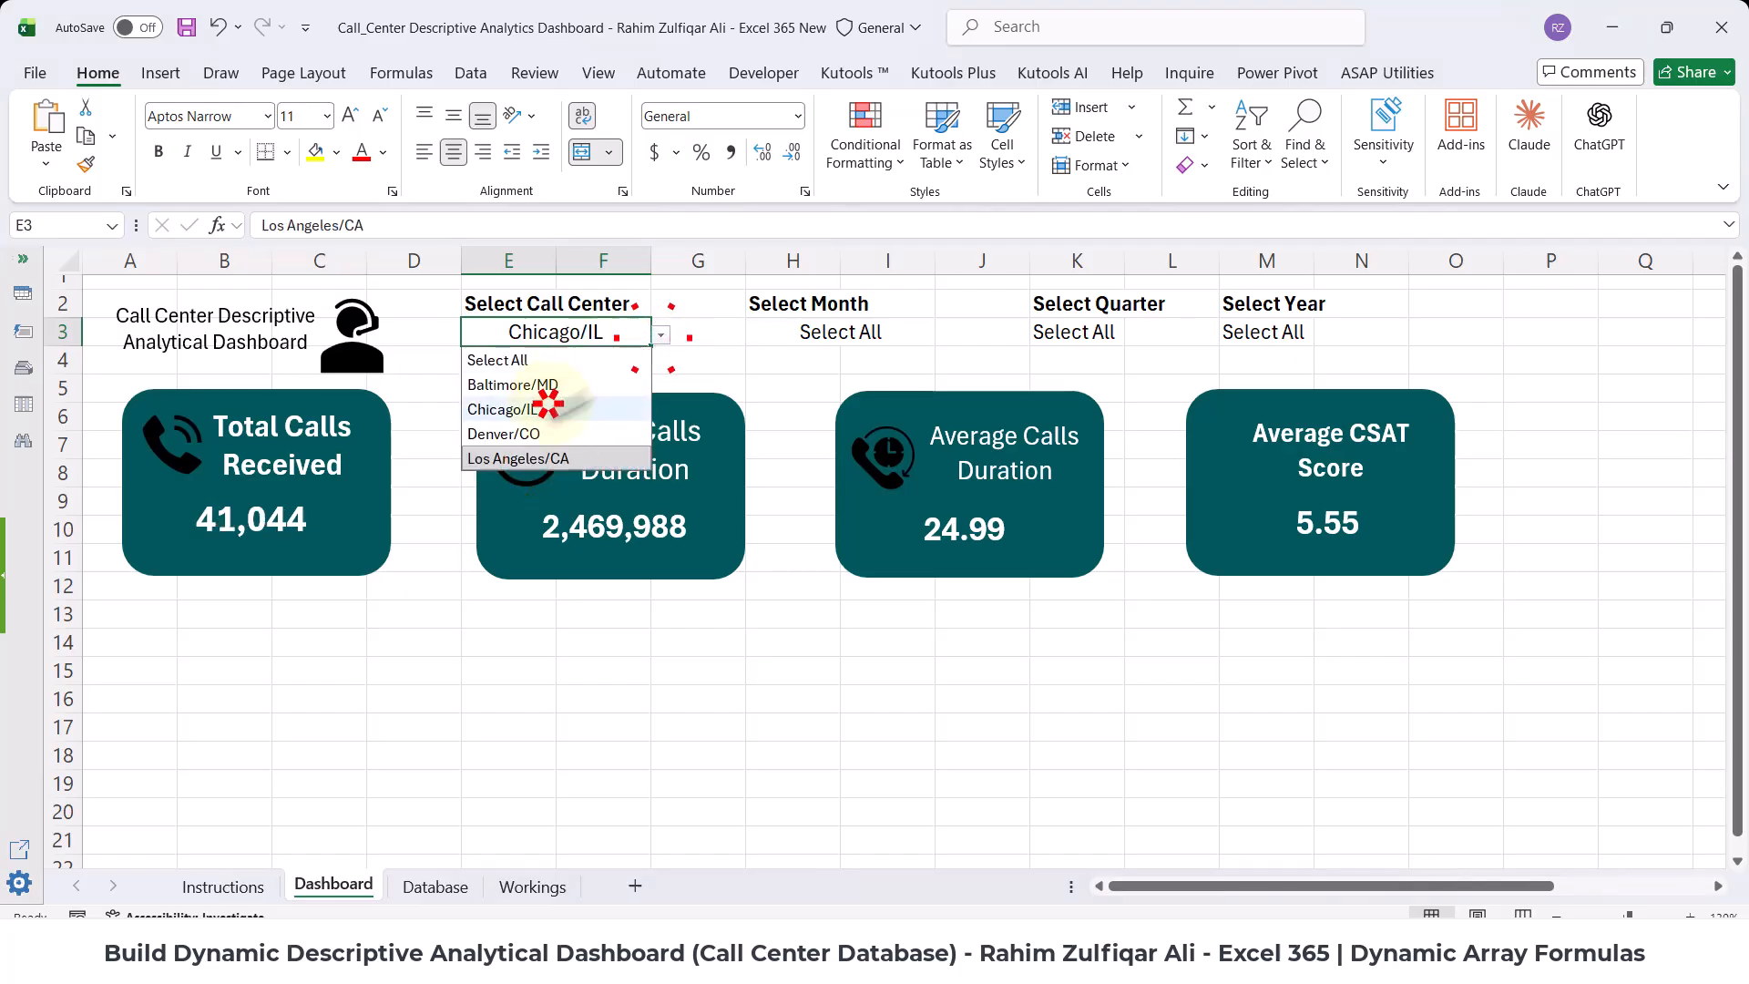
pyautogui.click(661, 334)
pyautogui.click(544, 360)
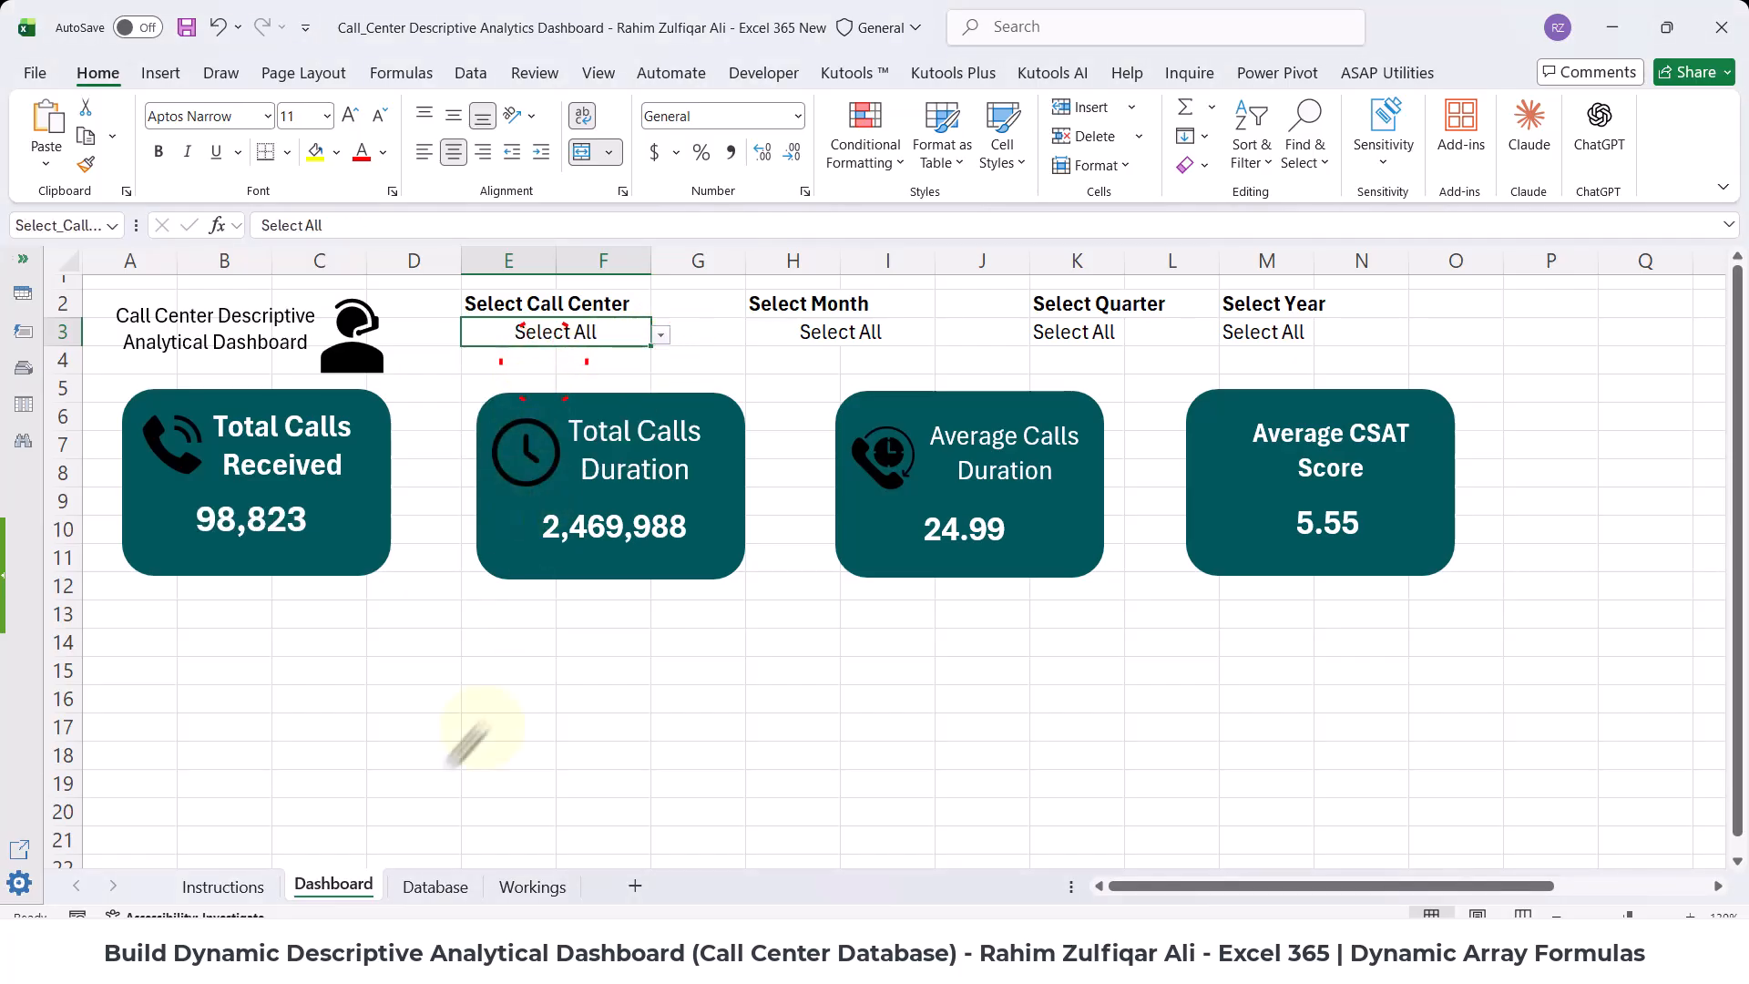
pyautogui.click(333, 672)
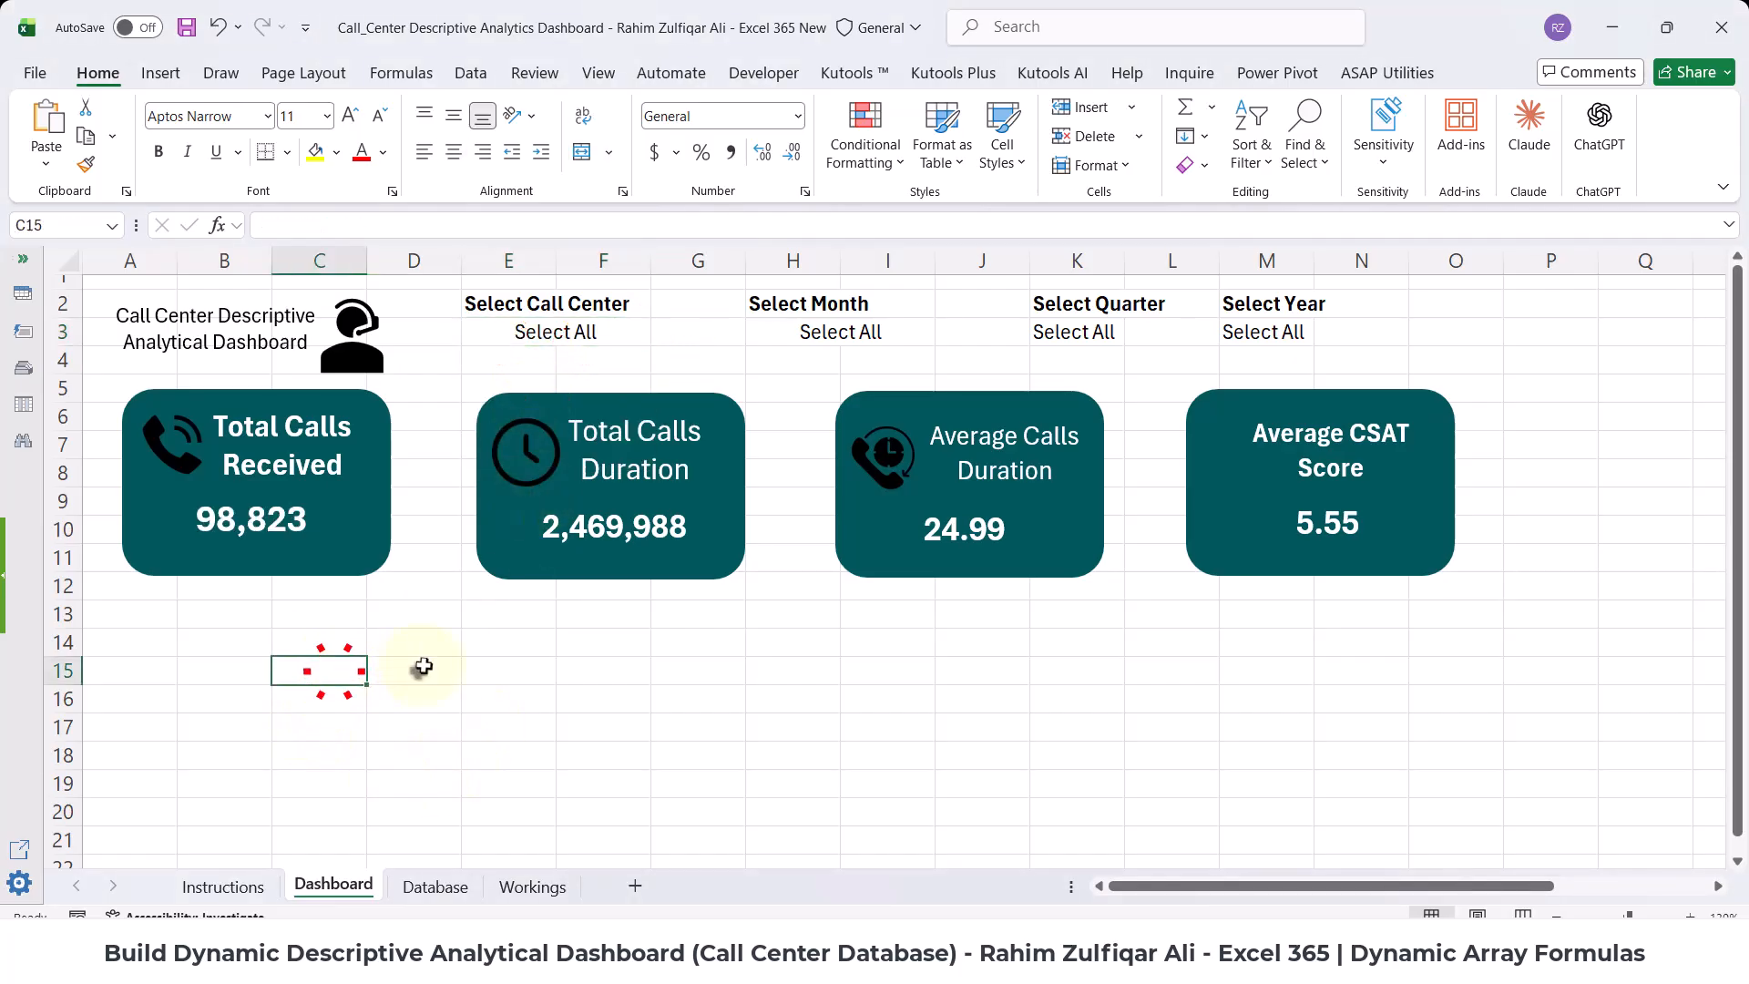
# - Link the Total Calls Duration card's value to the dynamic cell with =Workings!M5
pyautogui.click(605, 521)
pyautogui.doubleClick(351, 225)
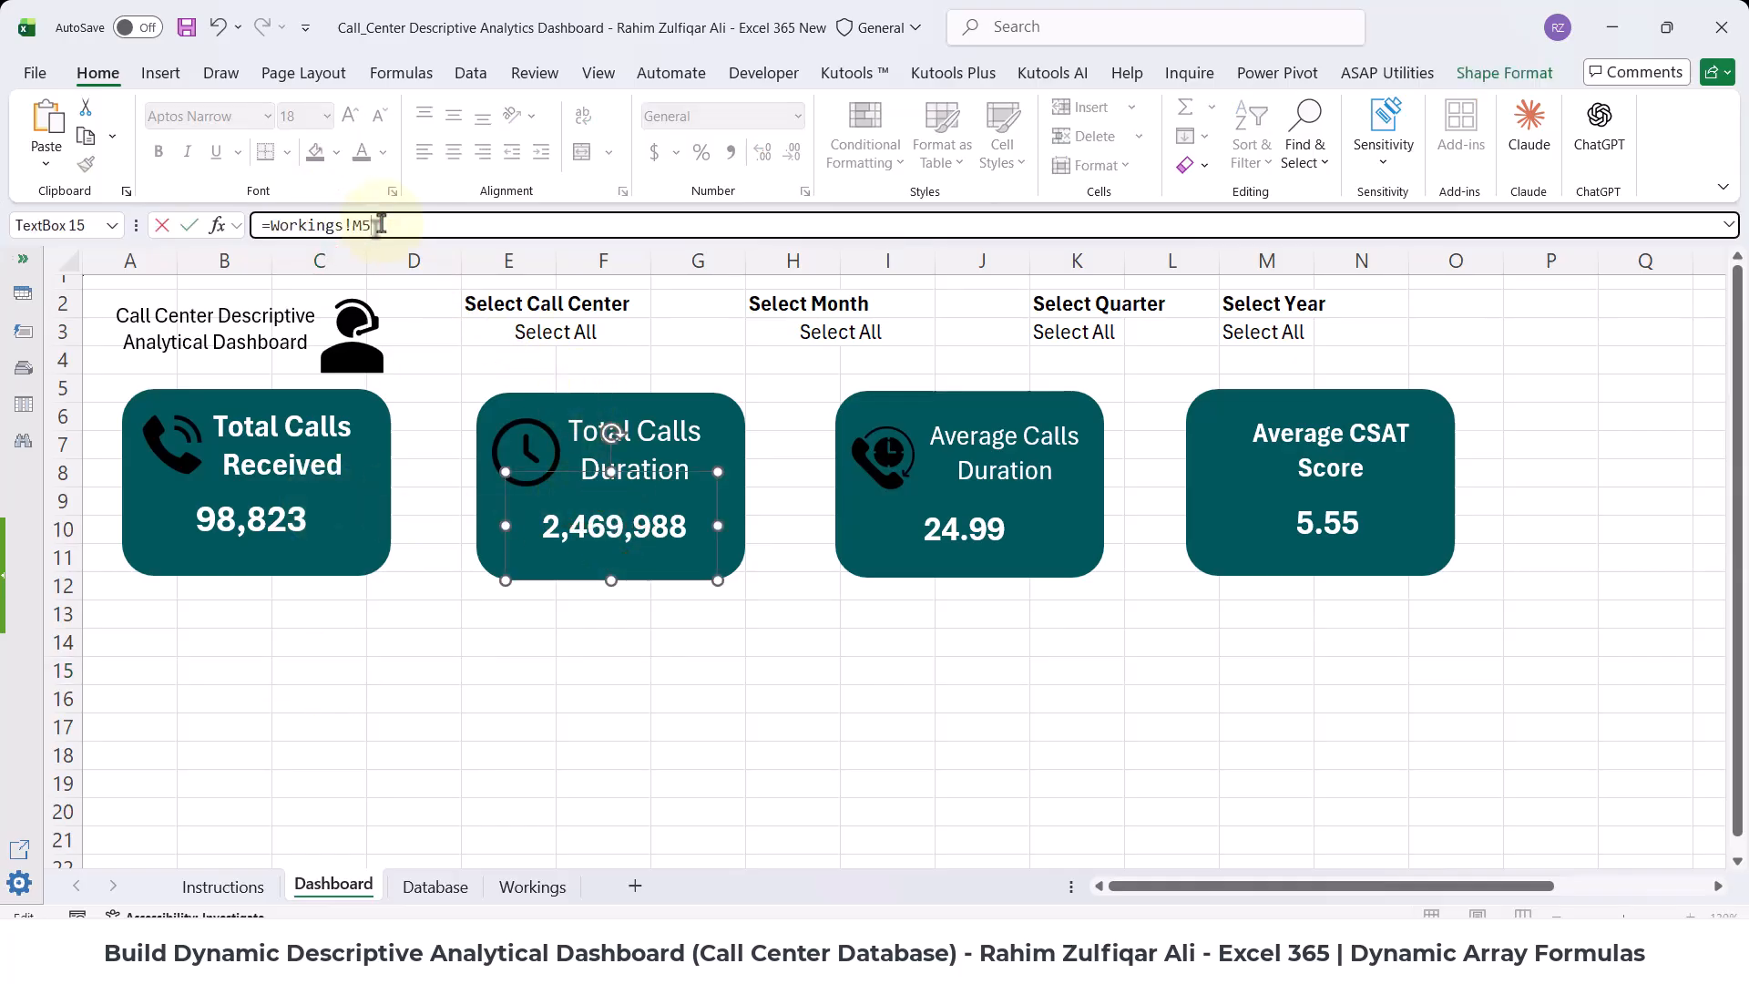
pyautogui.write('M5')
pyautogui.press('Return')
# - Link the Average Calls Duration card's value to the dynamic cell with =Workings!M6
pyautogui.click(937, 521)
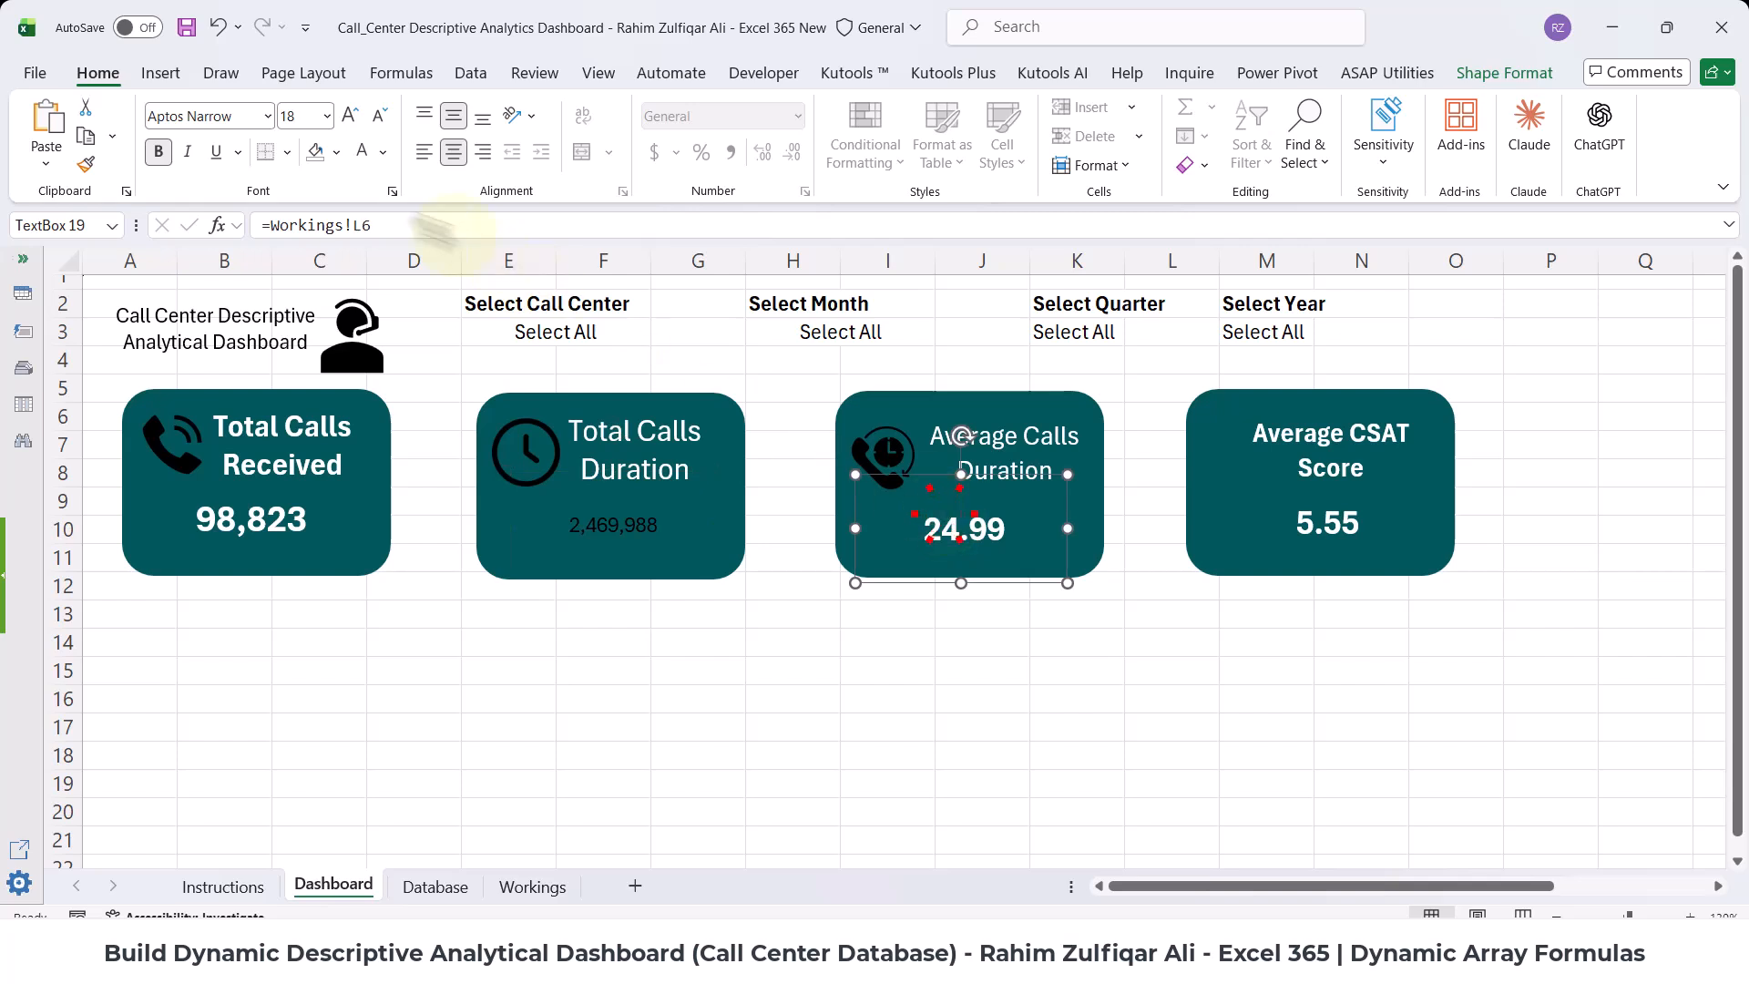
pyautogui.doubleClick(355, 225)
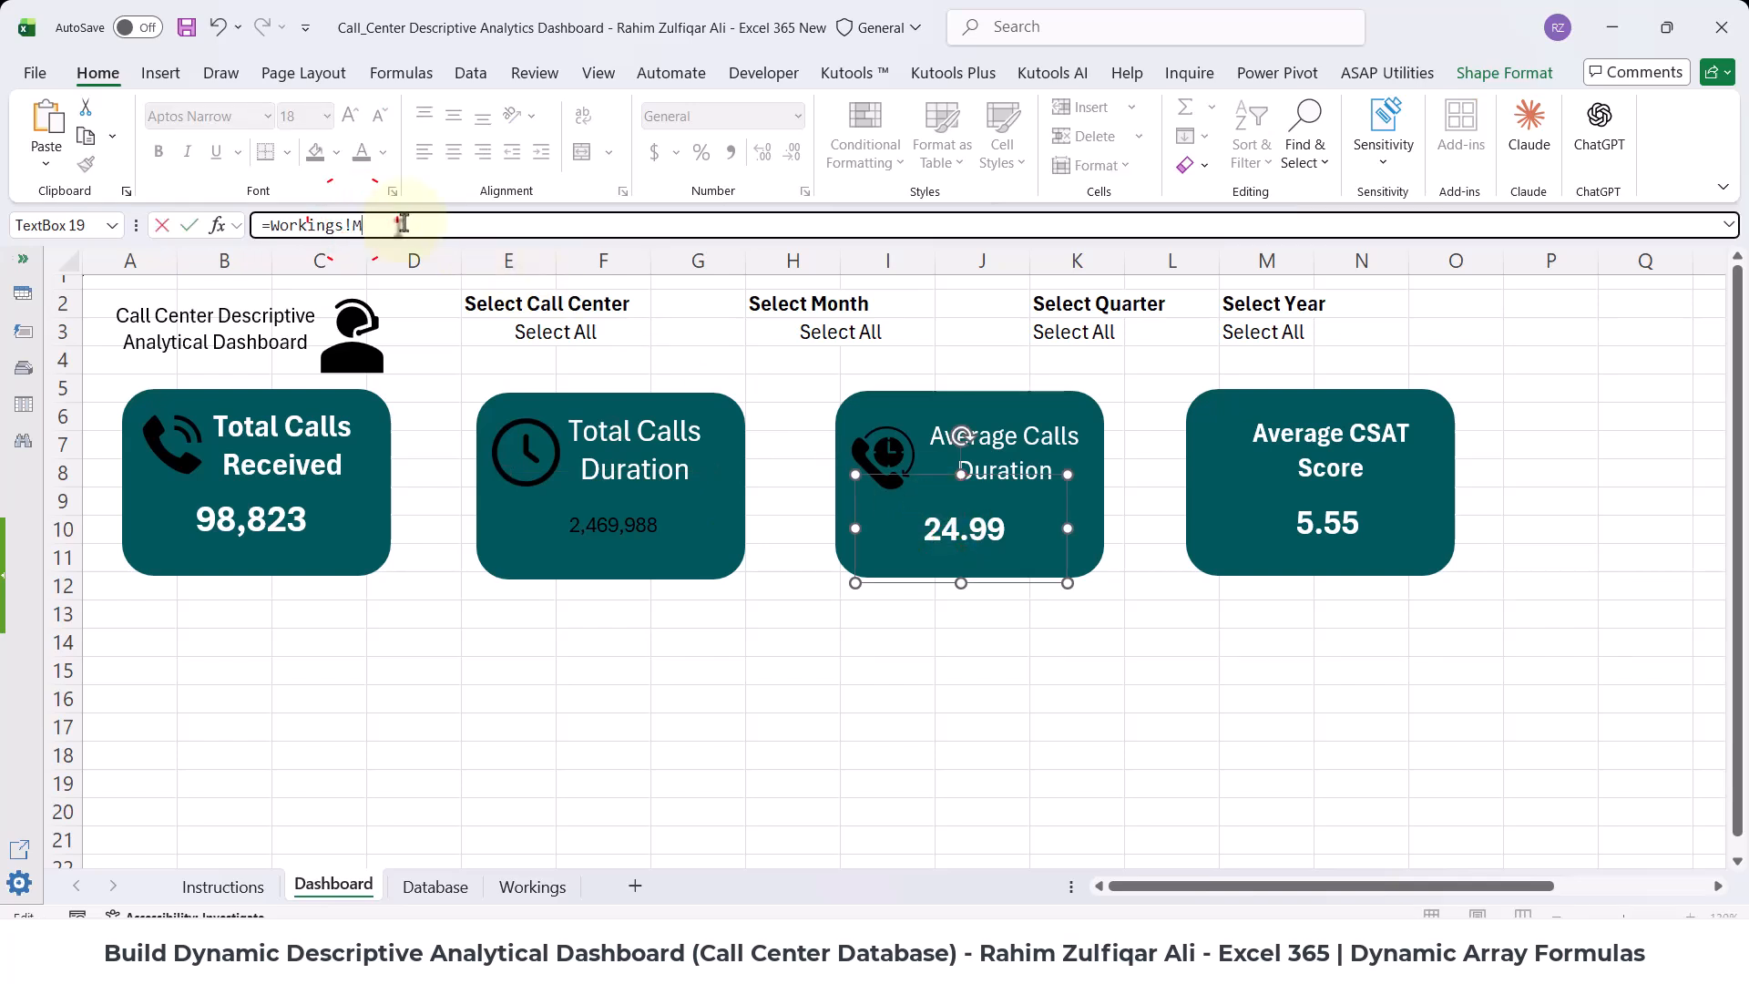
pyautogui.write('M6')
pyautogui.press('Return')
# - Link the Average CSAT Score card's value to the dynamic cell with =Workings!M7
pyautogui.click(1332, 527)
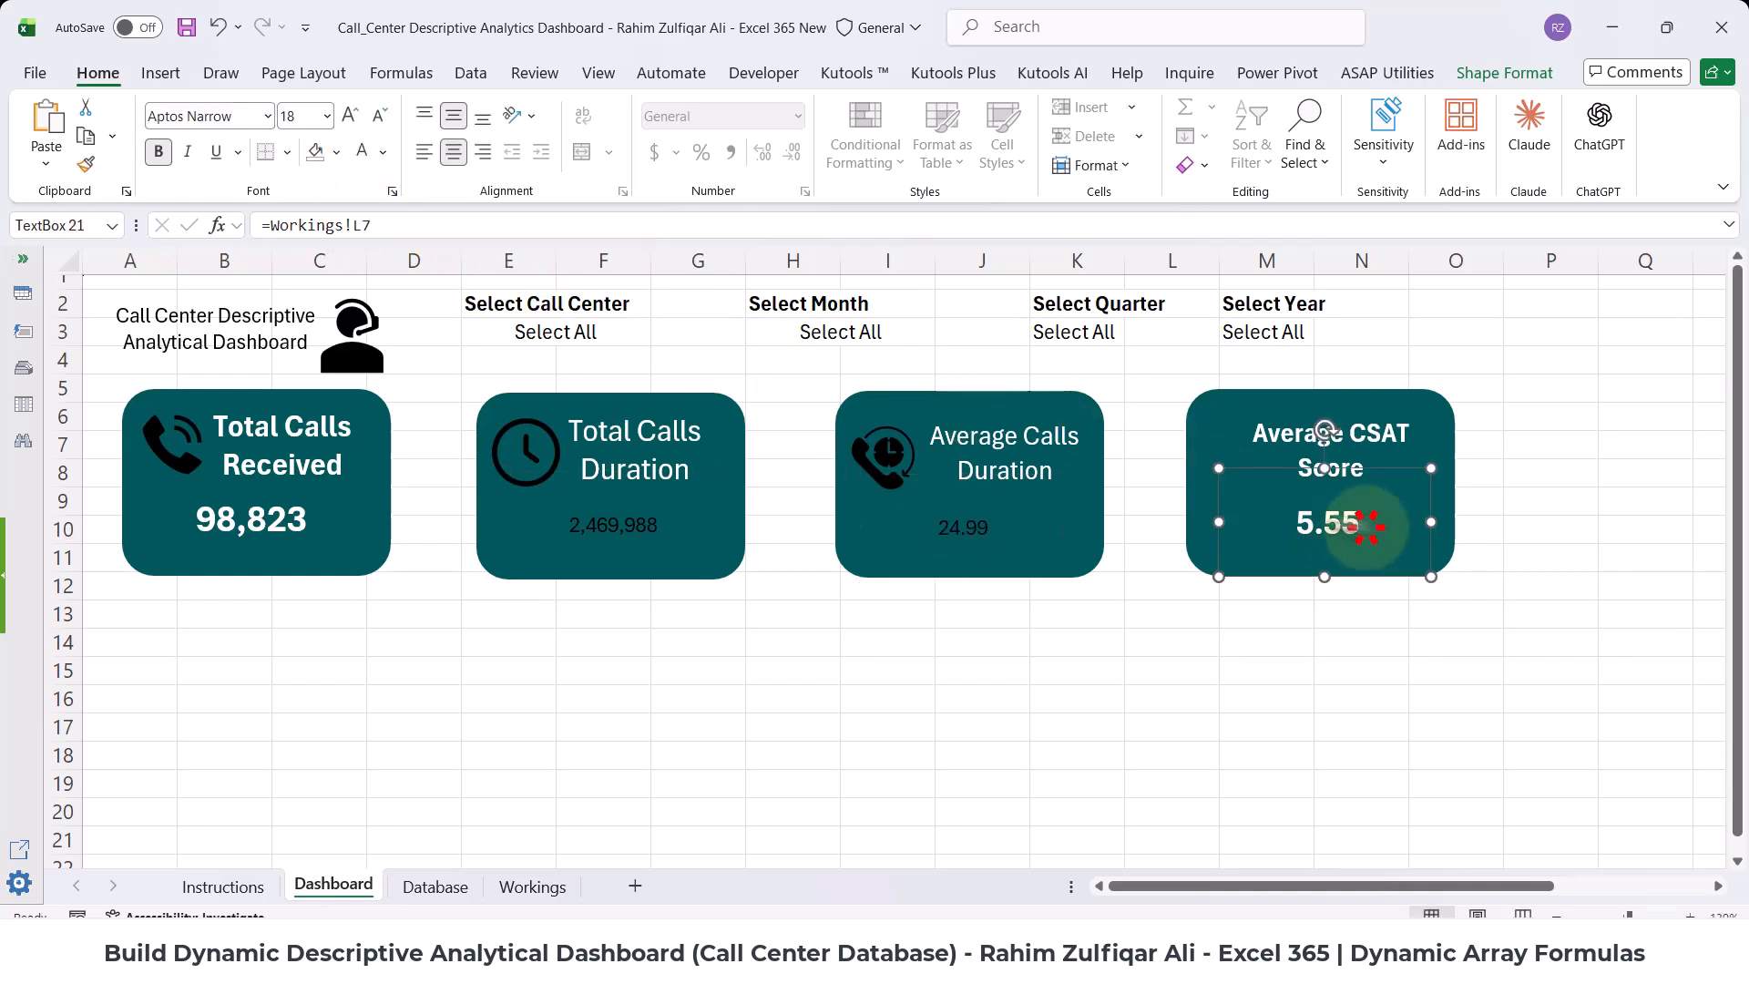
pyautogui.doubleClick(355, 225)
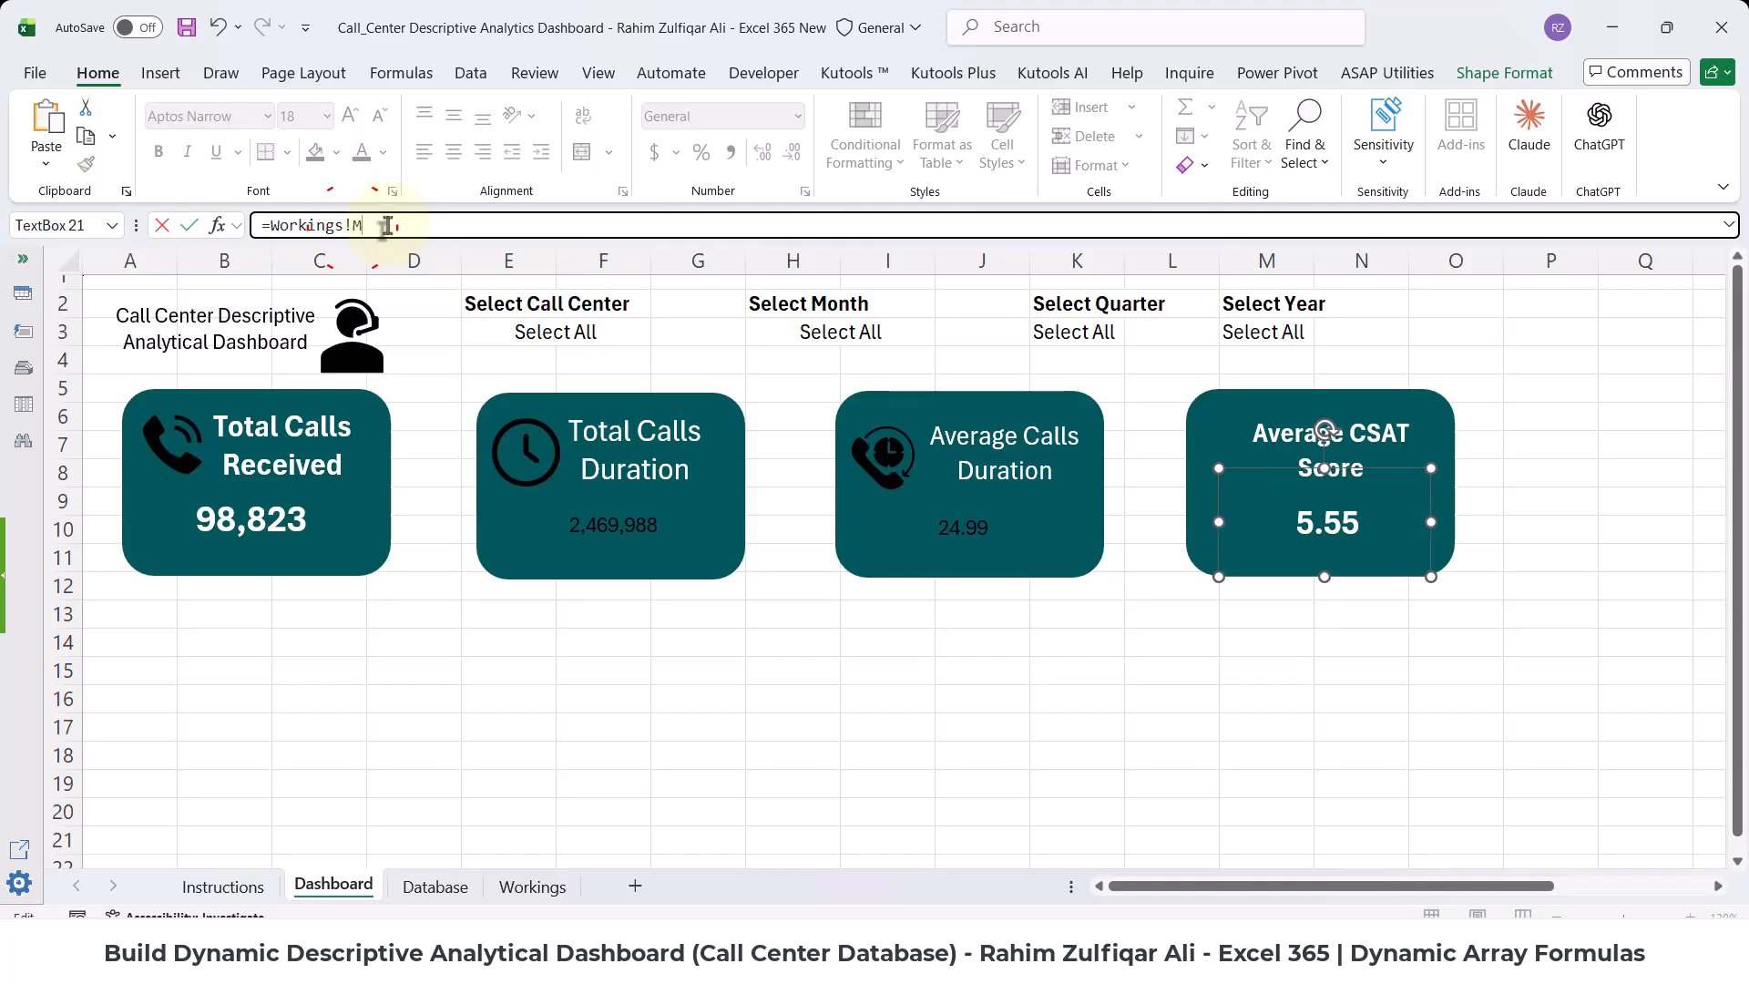
pyautogui.write('M7')
pyautogui.press('Return')
# - Format the values on the Total Calls Duration, Average Calls Duration and Average CSAT Score cards as white, bold, size 18
pyautogui.click(963, 526)
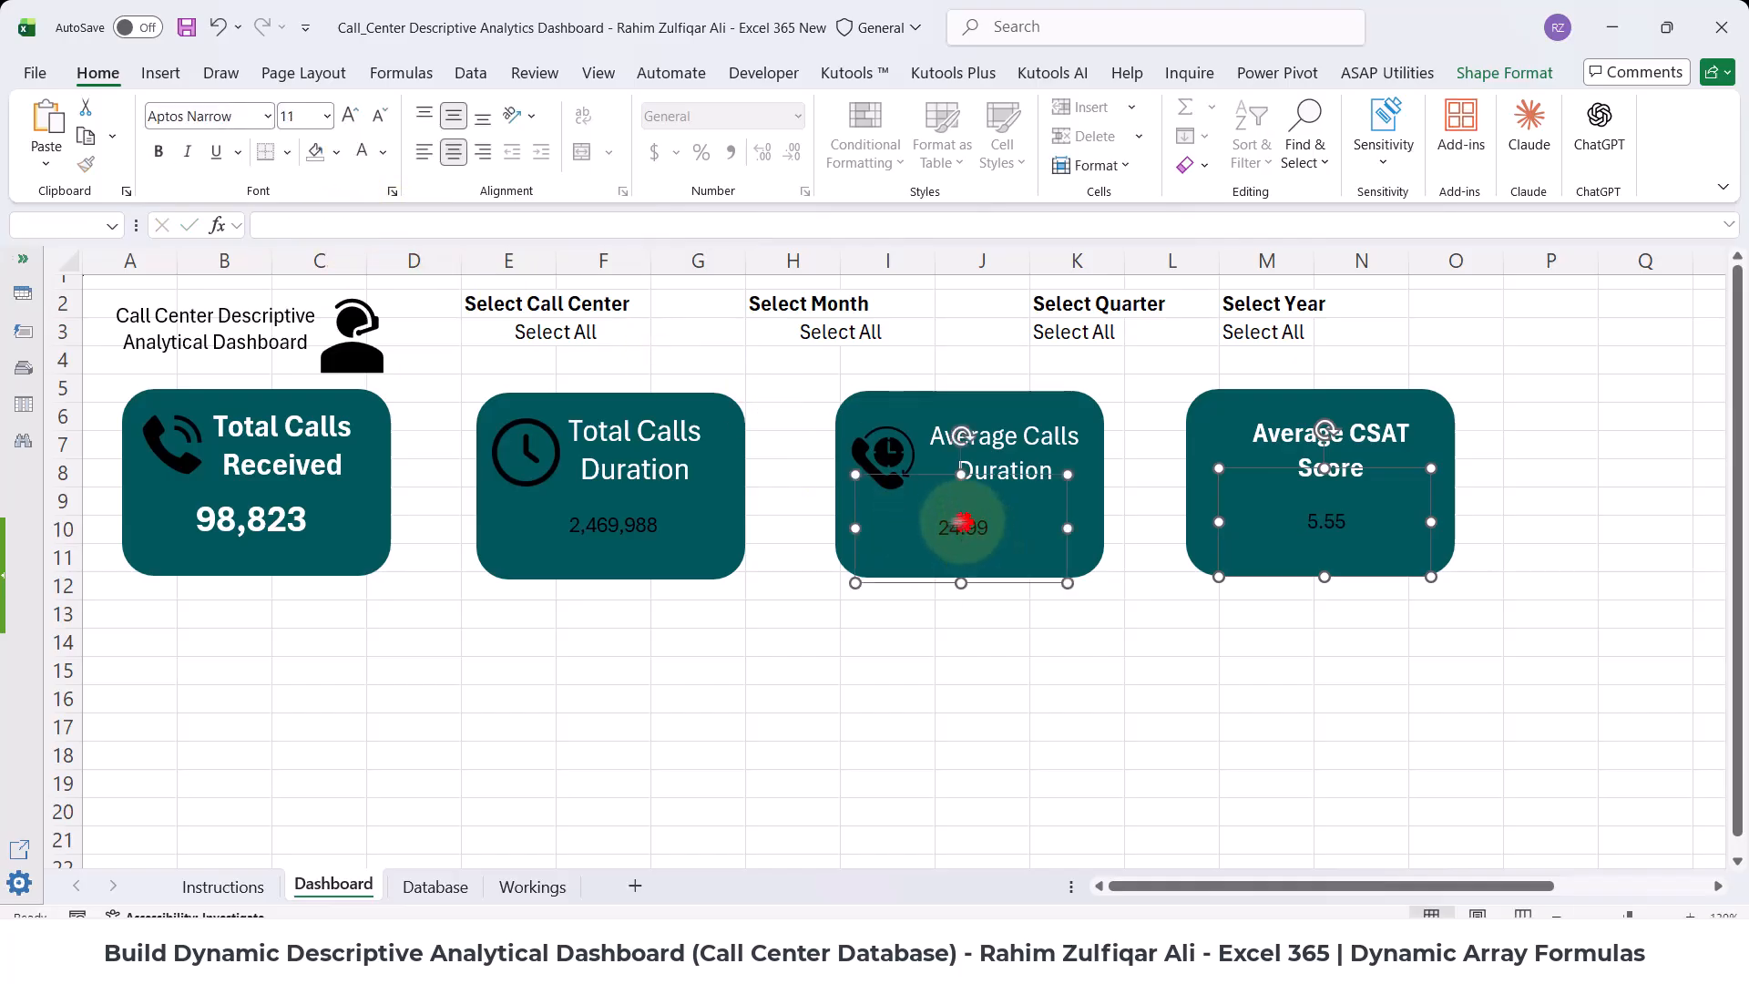
pyautogui.click(646, 525)
pyautogui.click(359, 154)
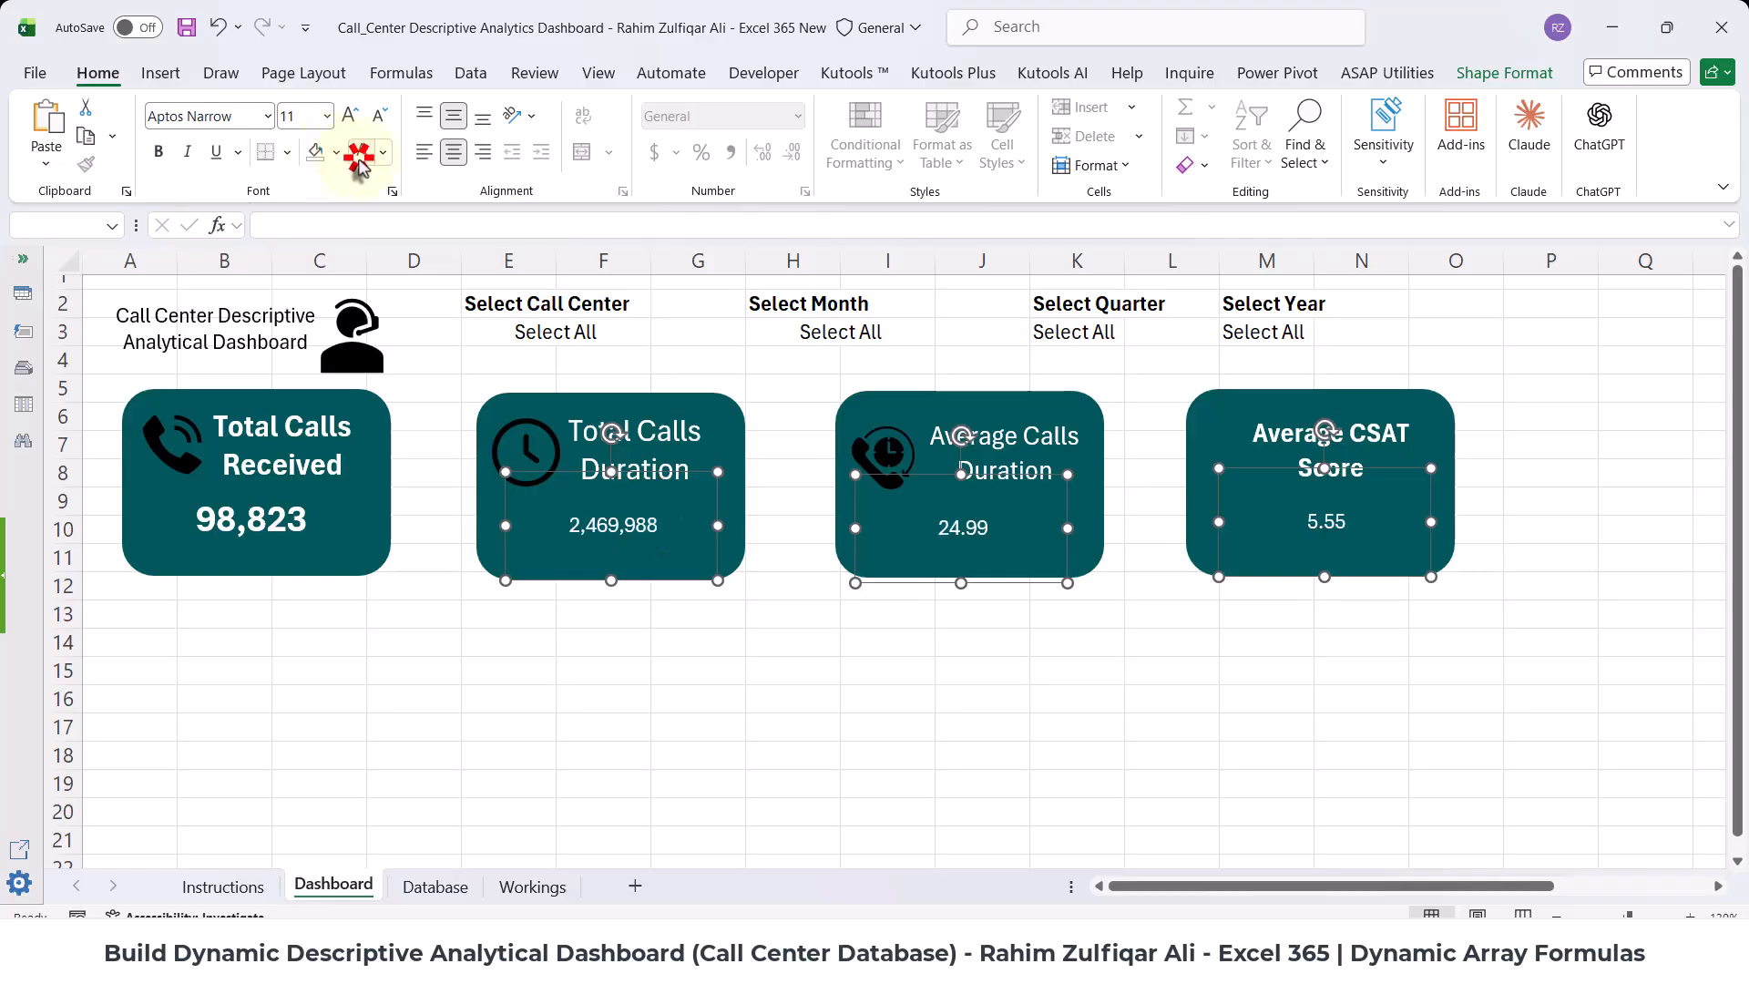
pyautogui.click(344, 116)
pyautogui.click(343, 115)
pyautogui.click(344, 116)
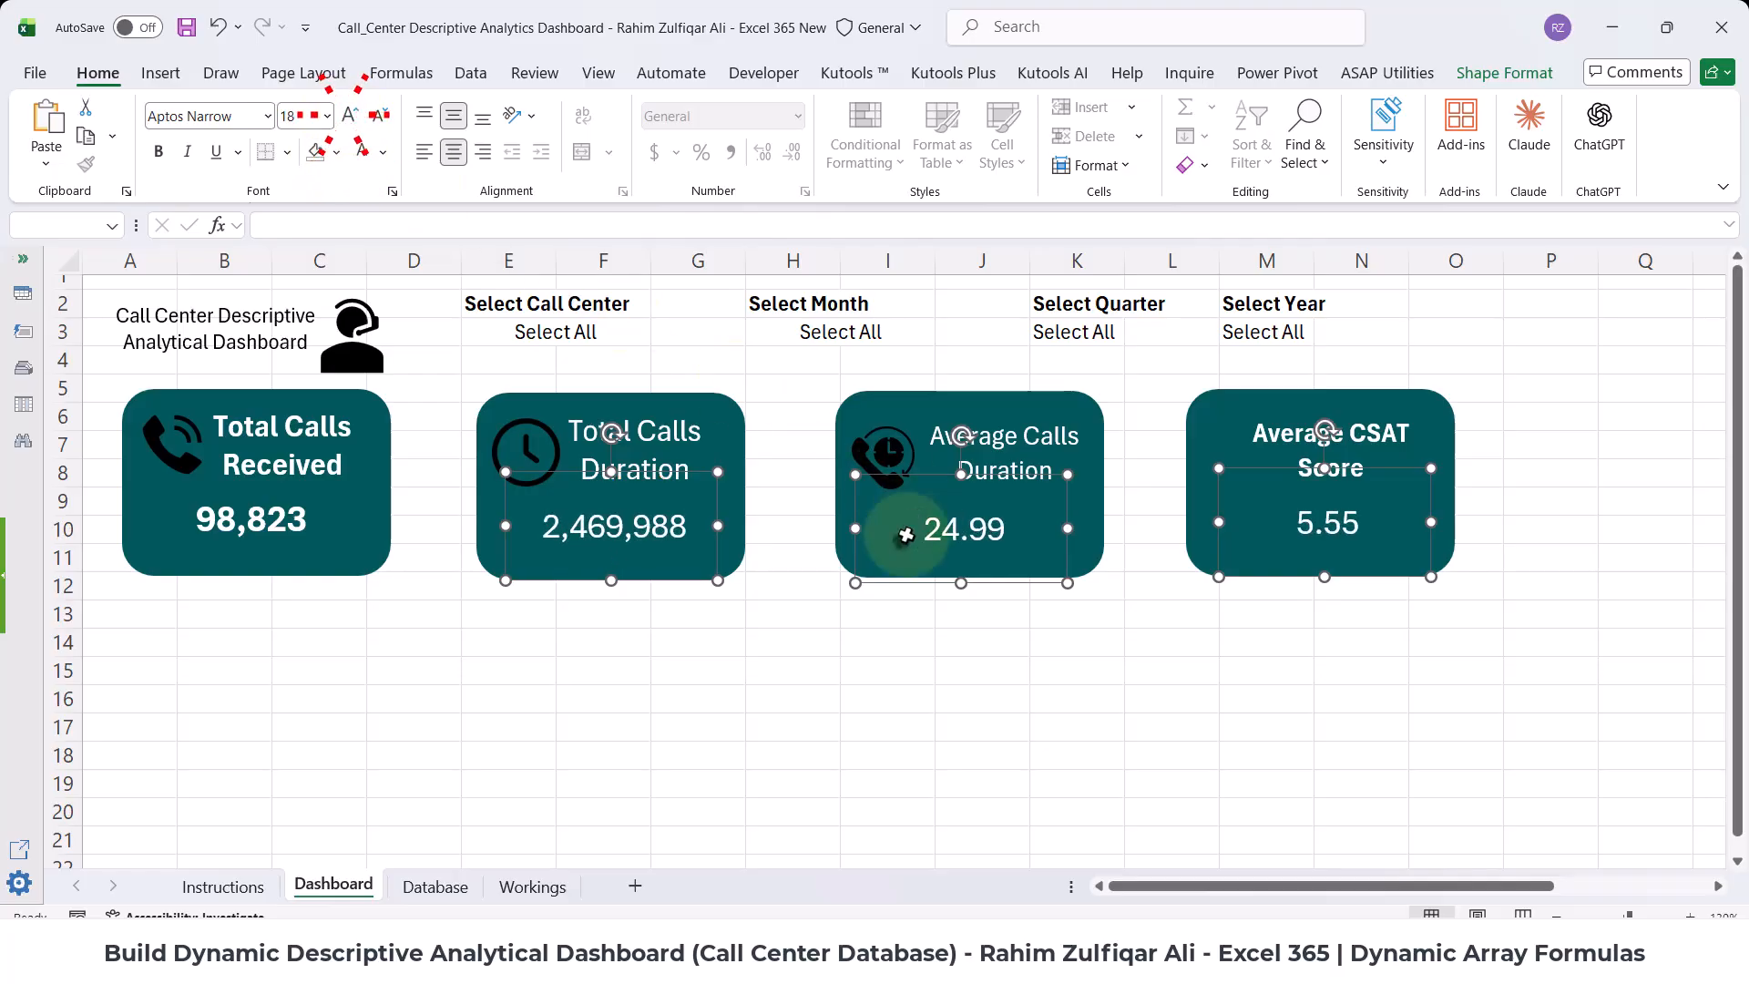
pyautogui.hotkey('ctrl', 'b')
pyautogui.click(990, 689)
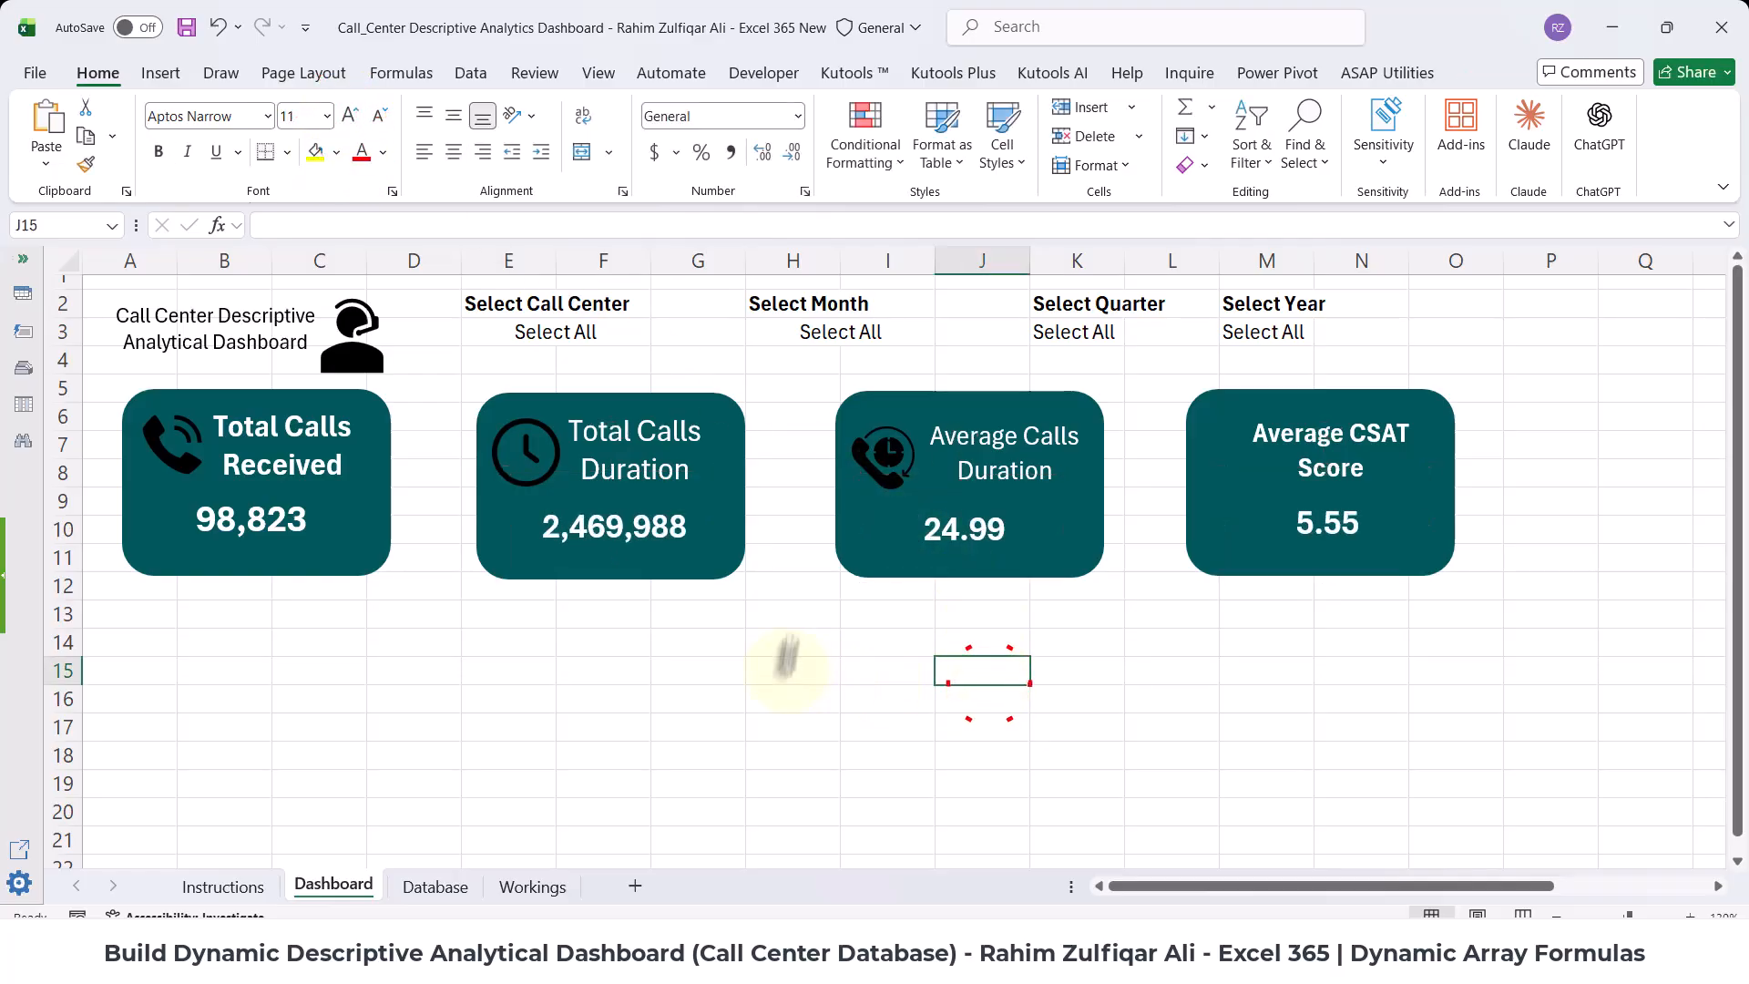
# - Test the KPI cards with Chicago/IL, Denver/CO, Los Angeles/CA and Baltimore/MD as the selected call center
pyautogui.click(551, 326)
pyautogui.click(662, 337)
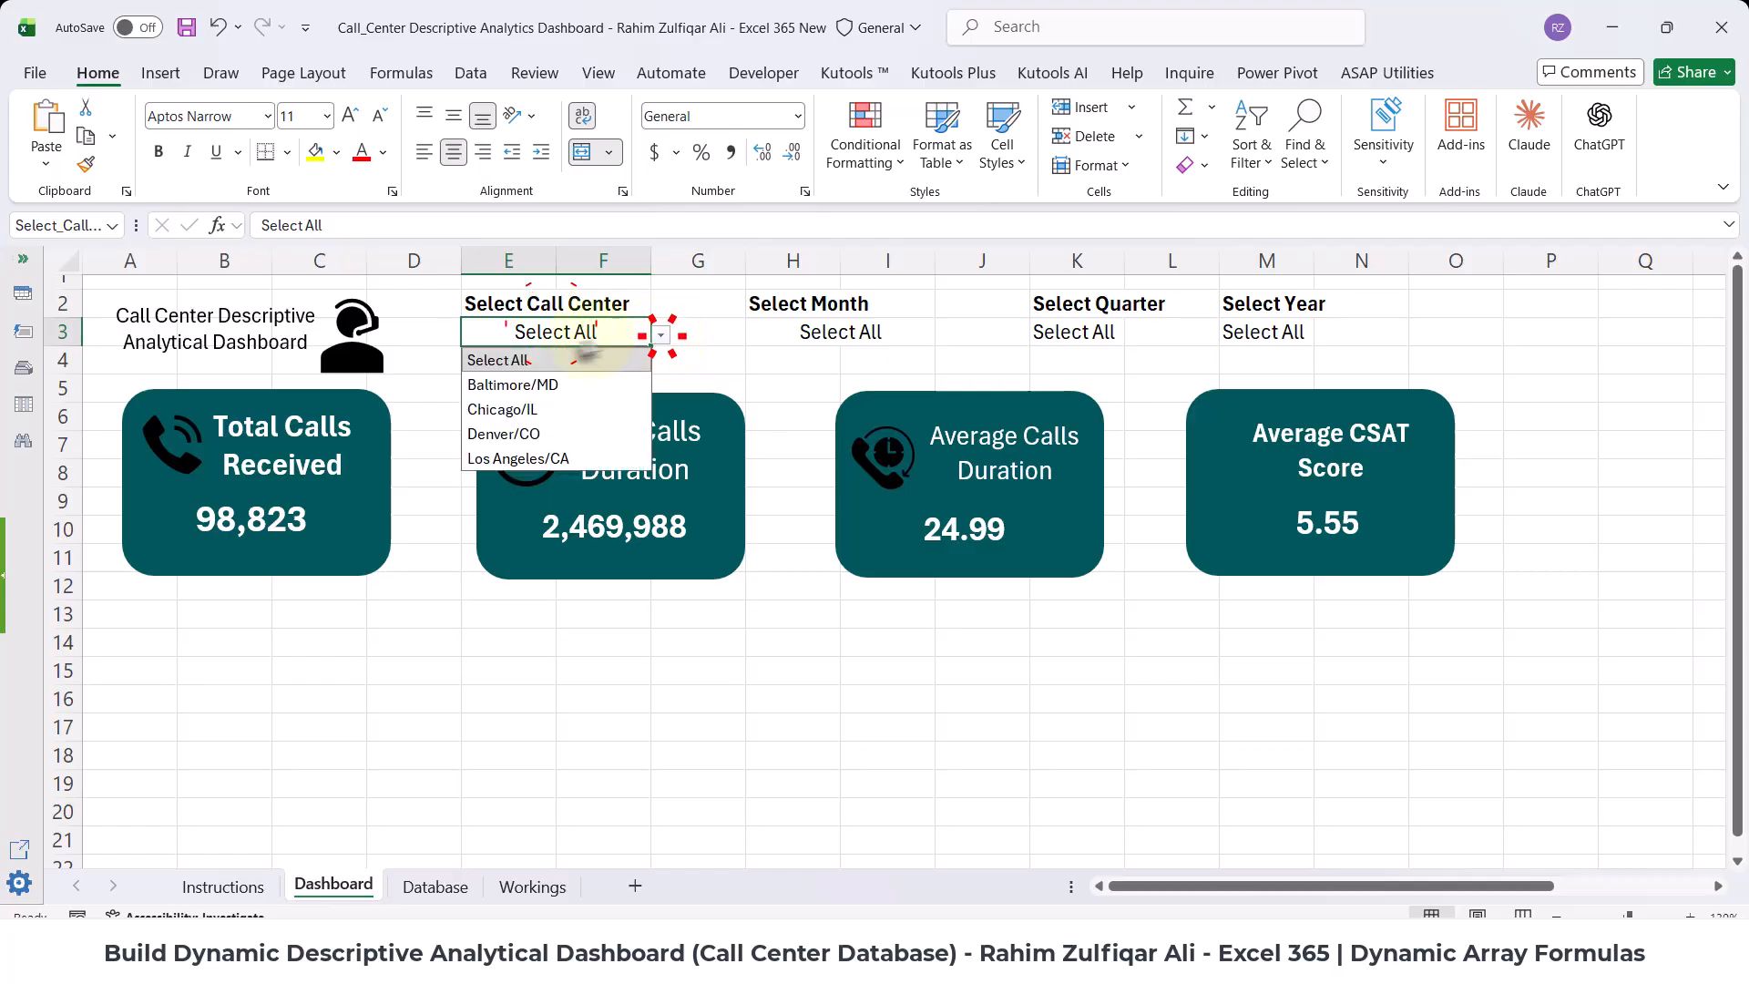
pyautogui.click(551, 405)
pyautogui.click(661, 336)
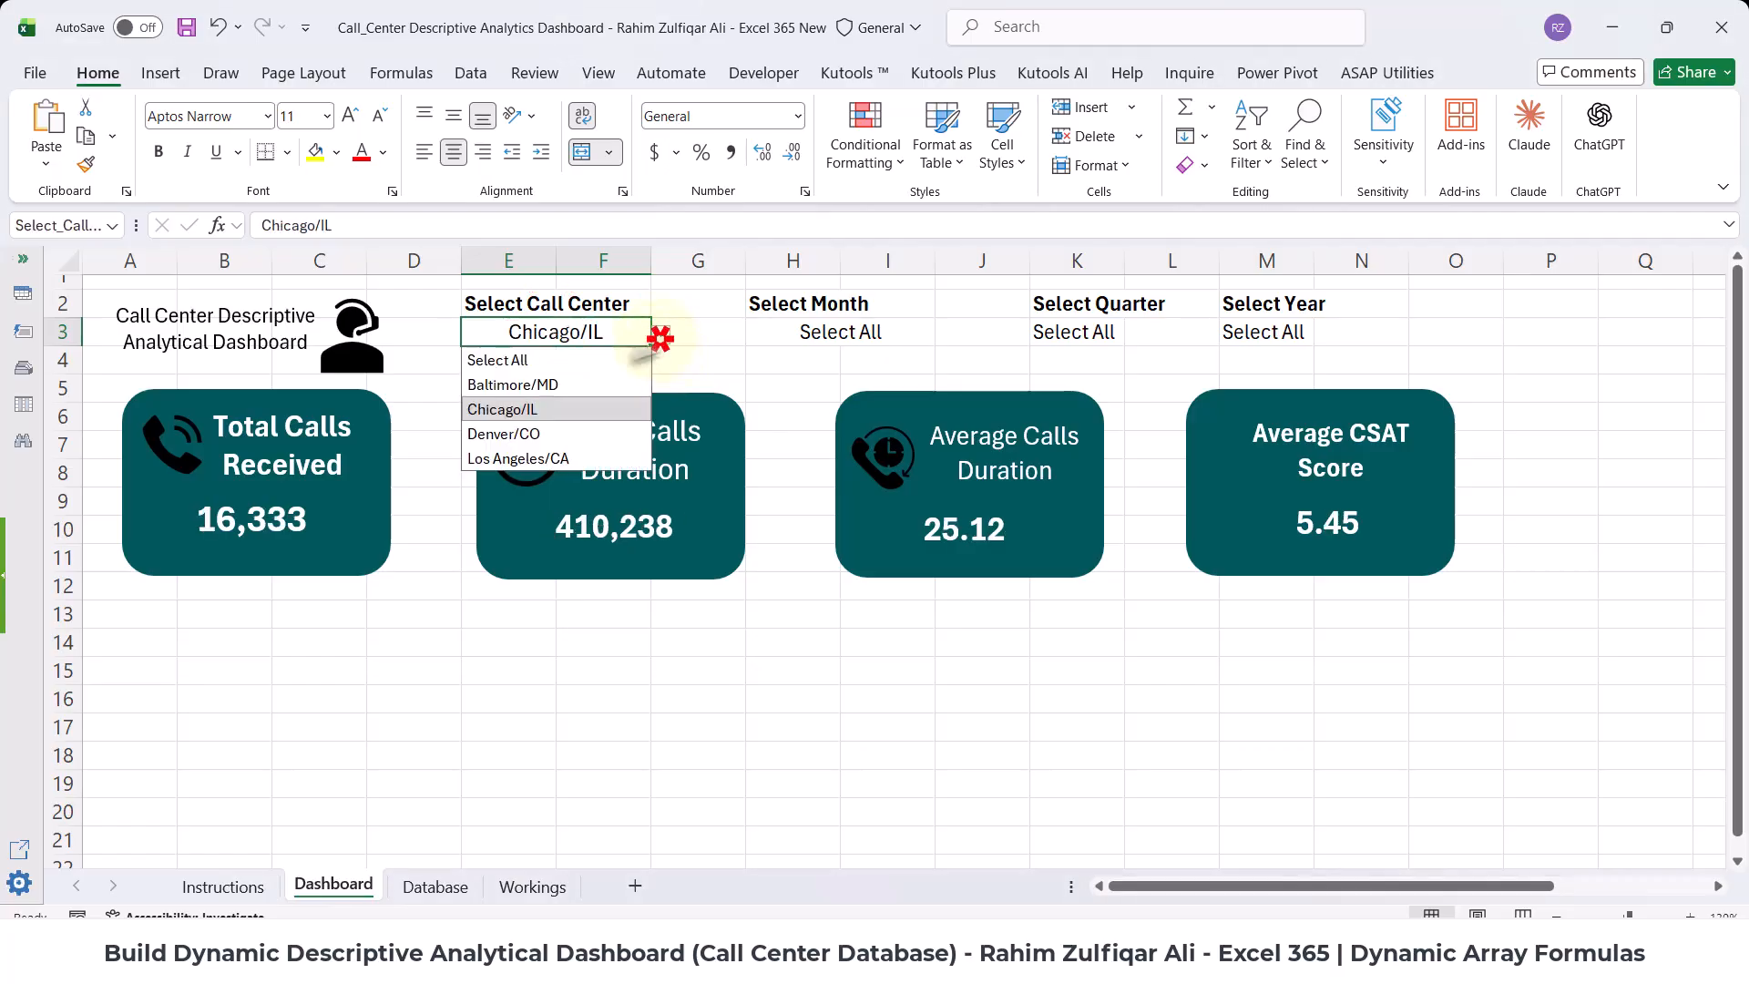
pyautogui.click(555, 426)
pyautogui.click(661, 335)
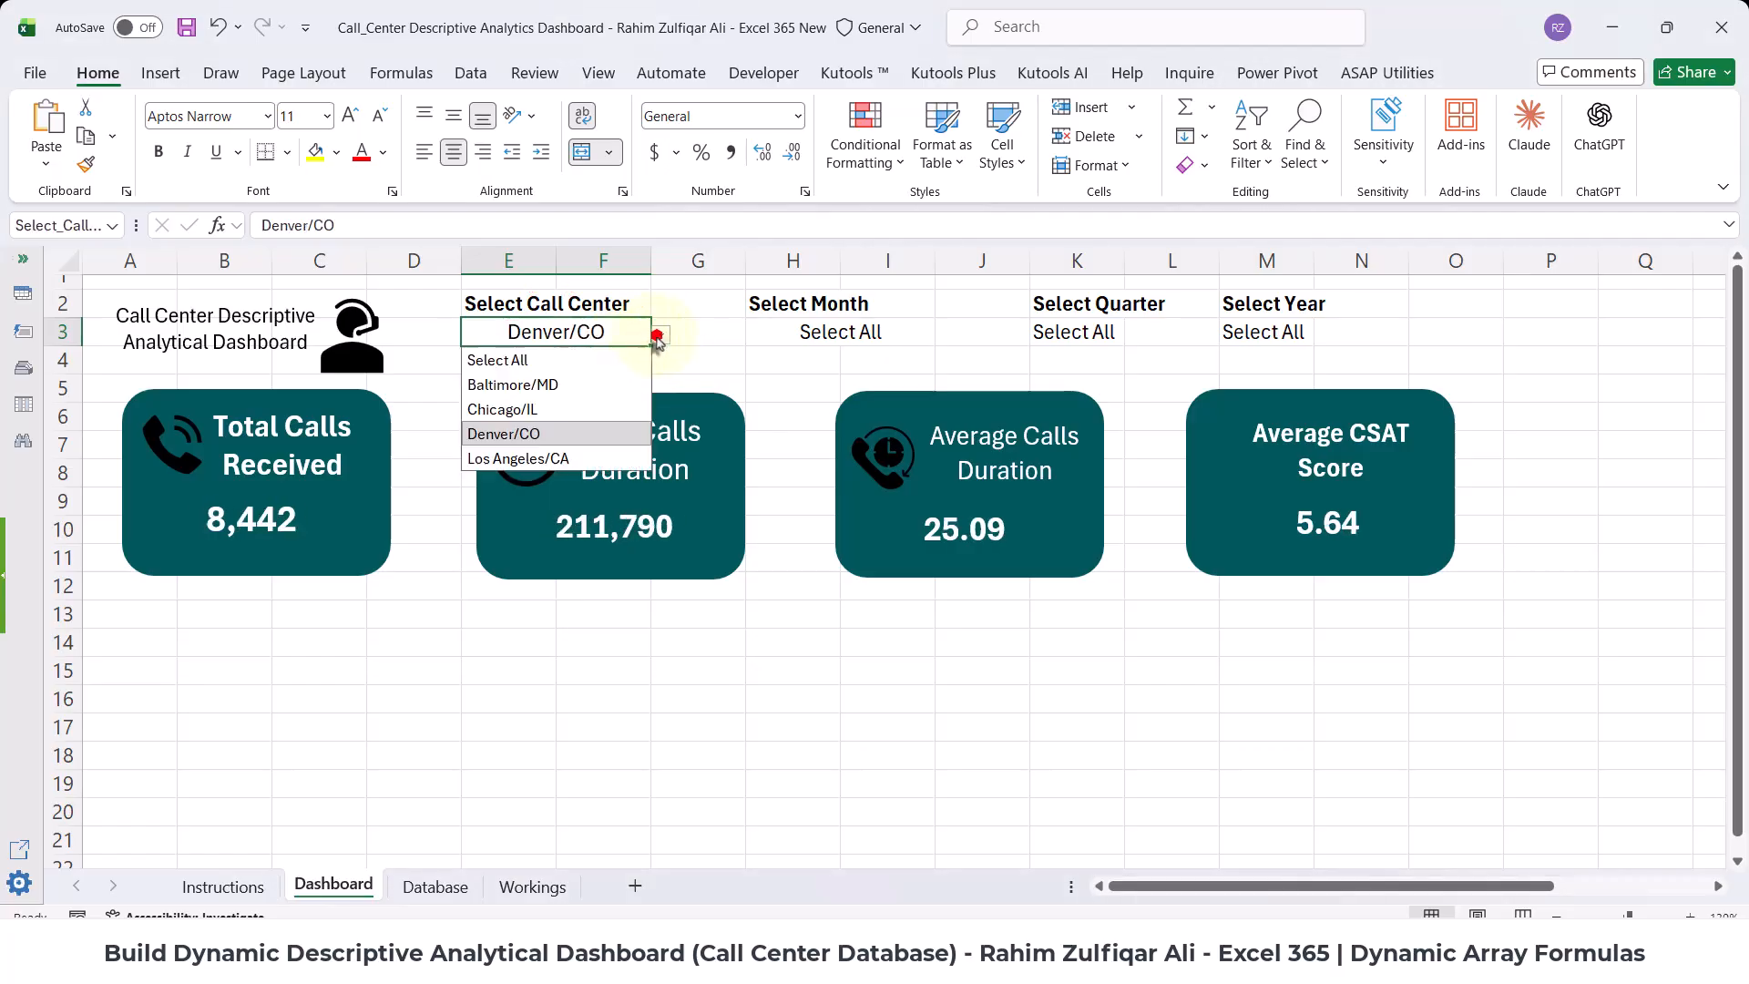
pyautogui.click(551, 451)
pyautogui.click(662, 335)
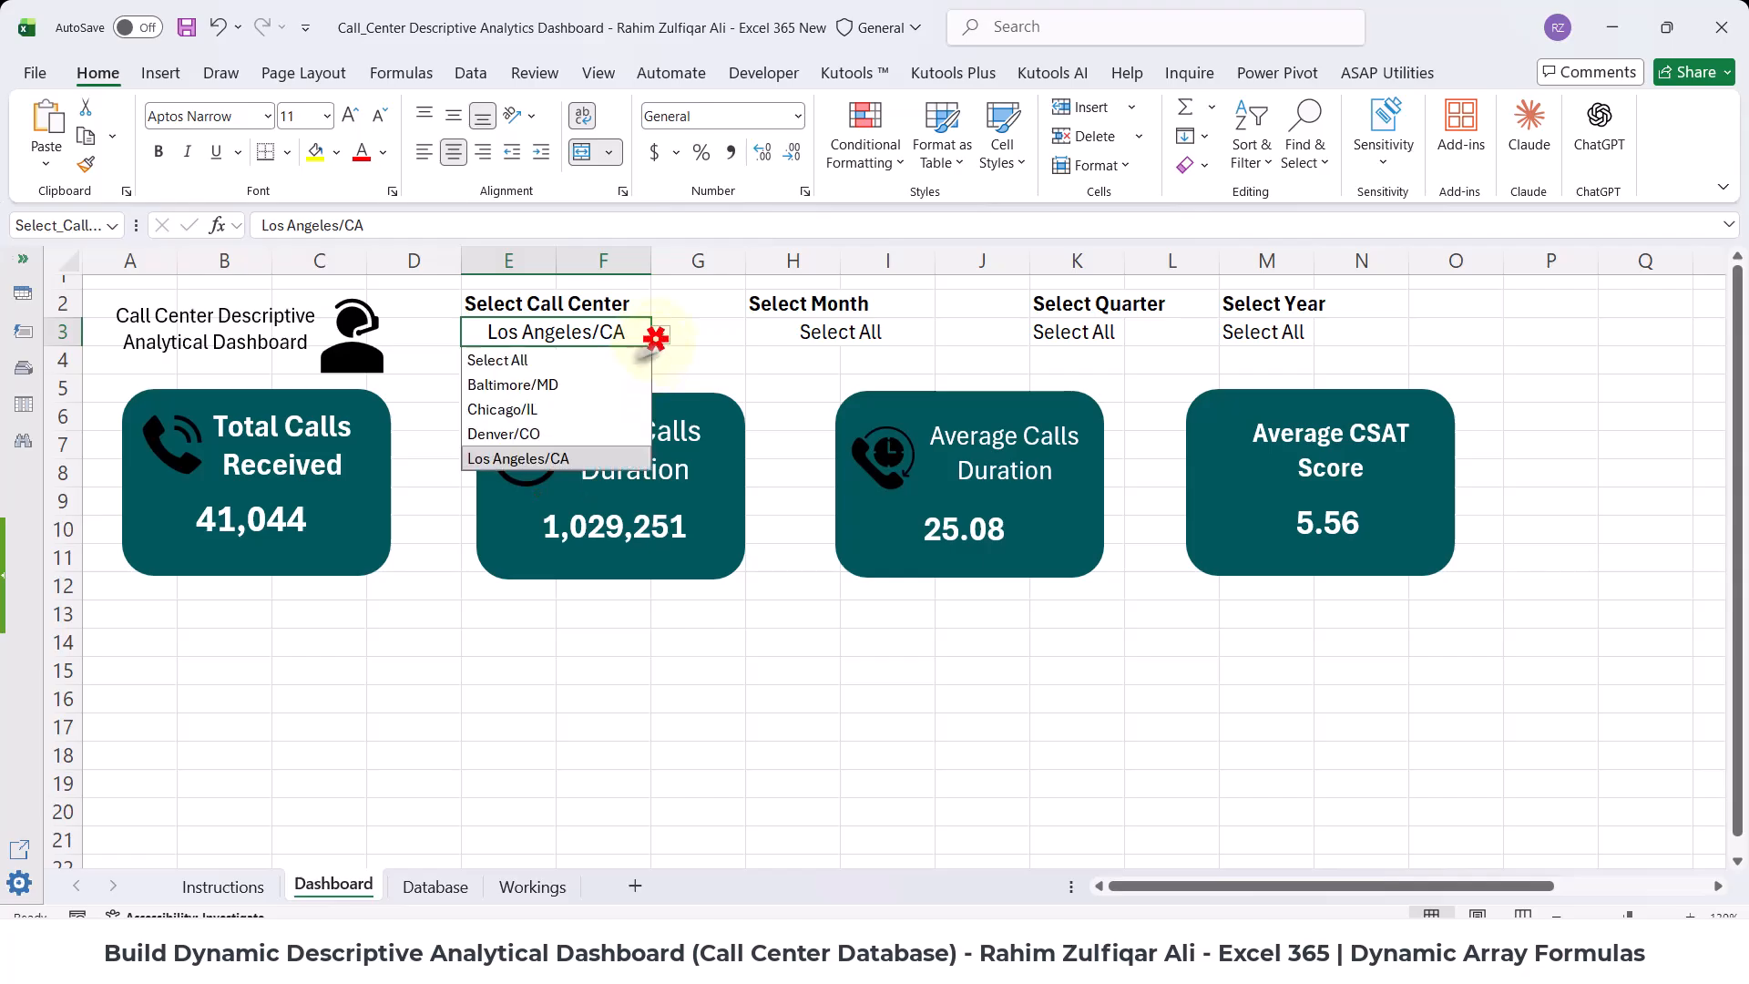
pyautogui.click(567, 386)
# - Test the KPI cards with May and August as the selected month
pyautogui.click(887, 337)
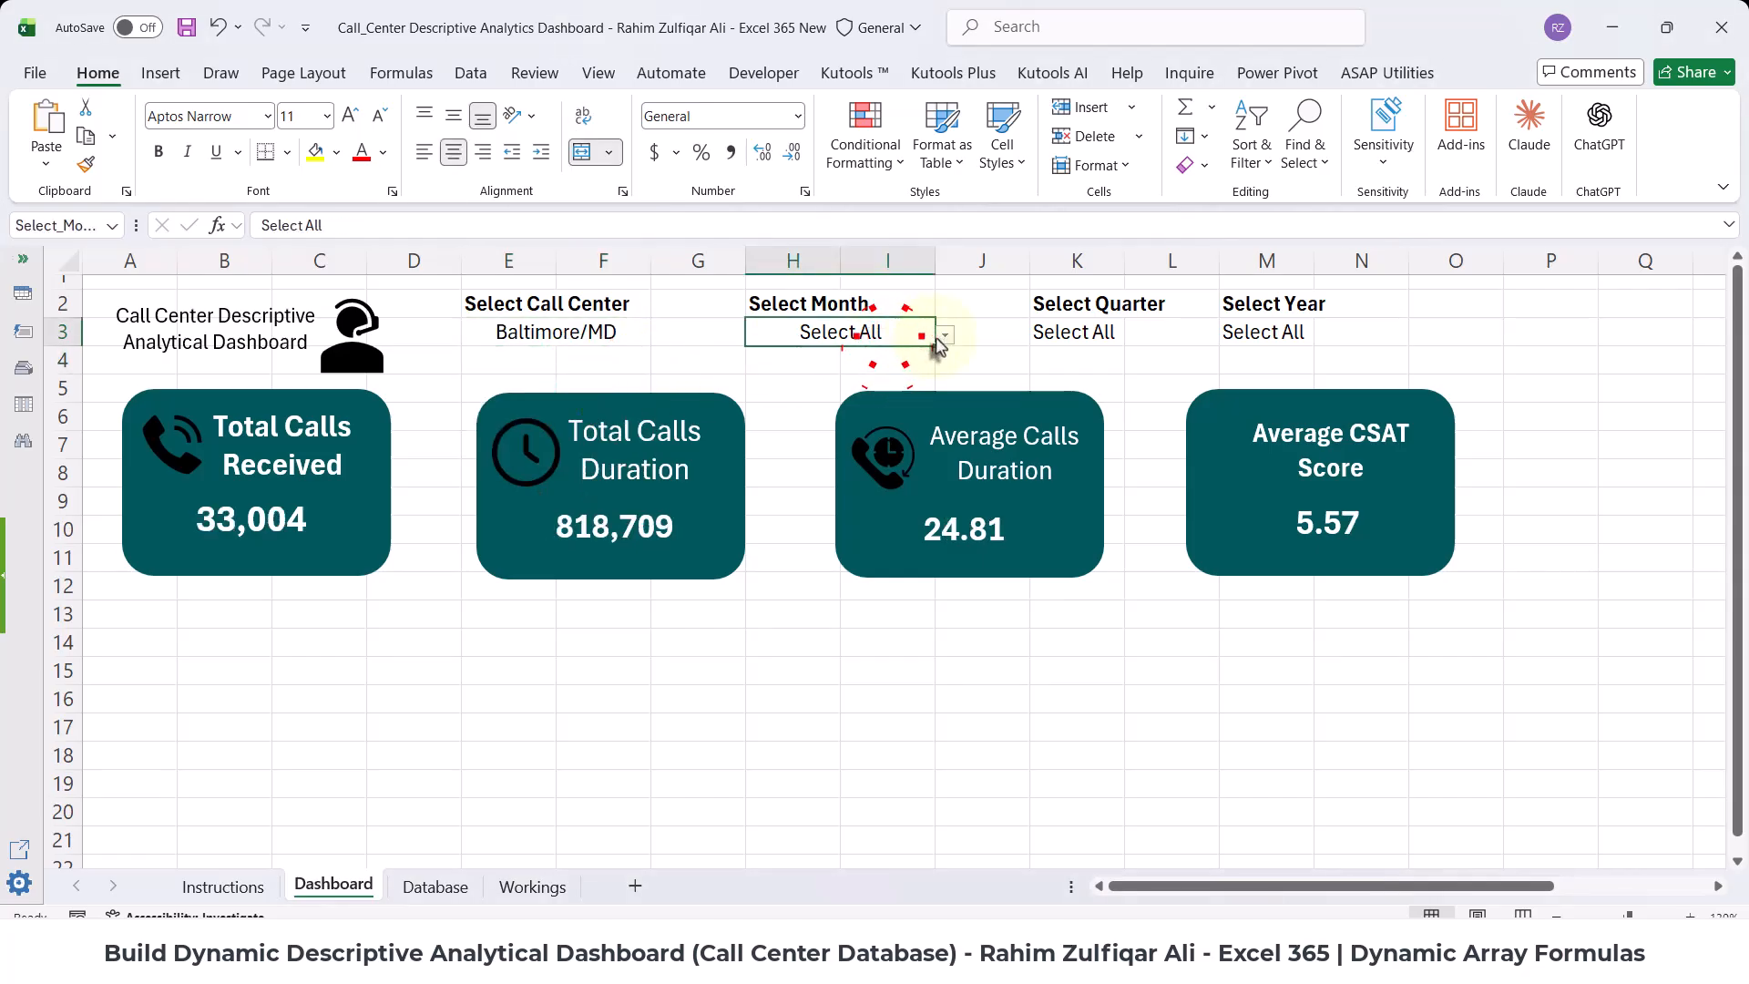
pyautogui.click(945, 335)
pyautogui.click(845, 479)
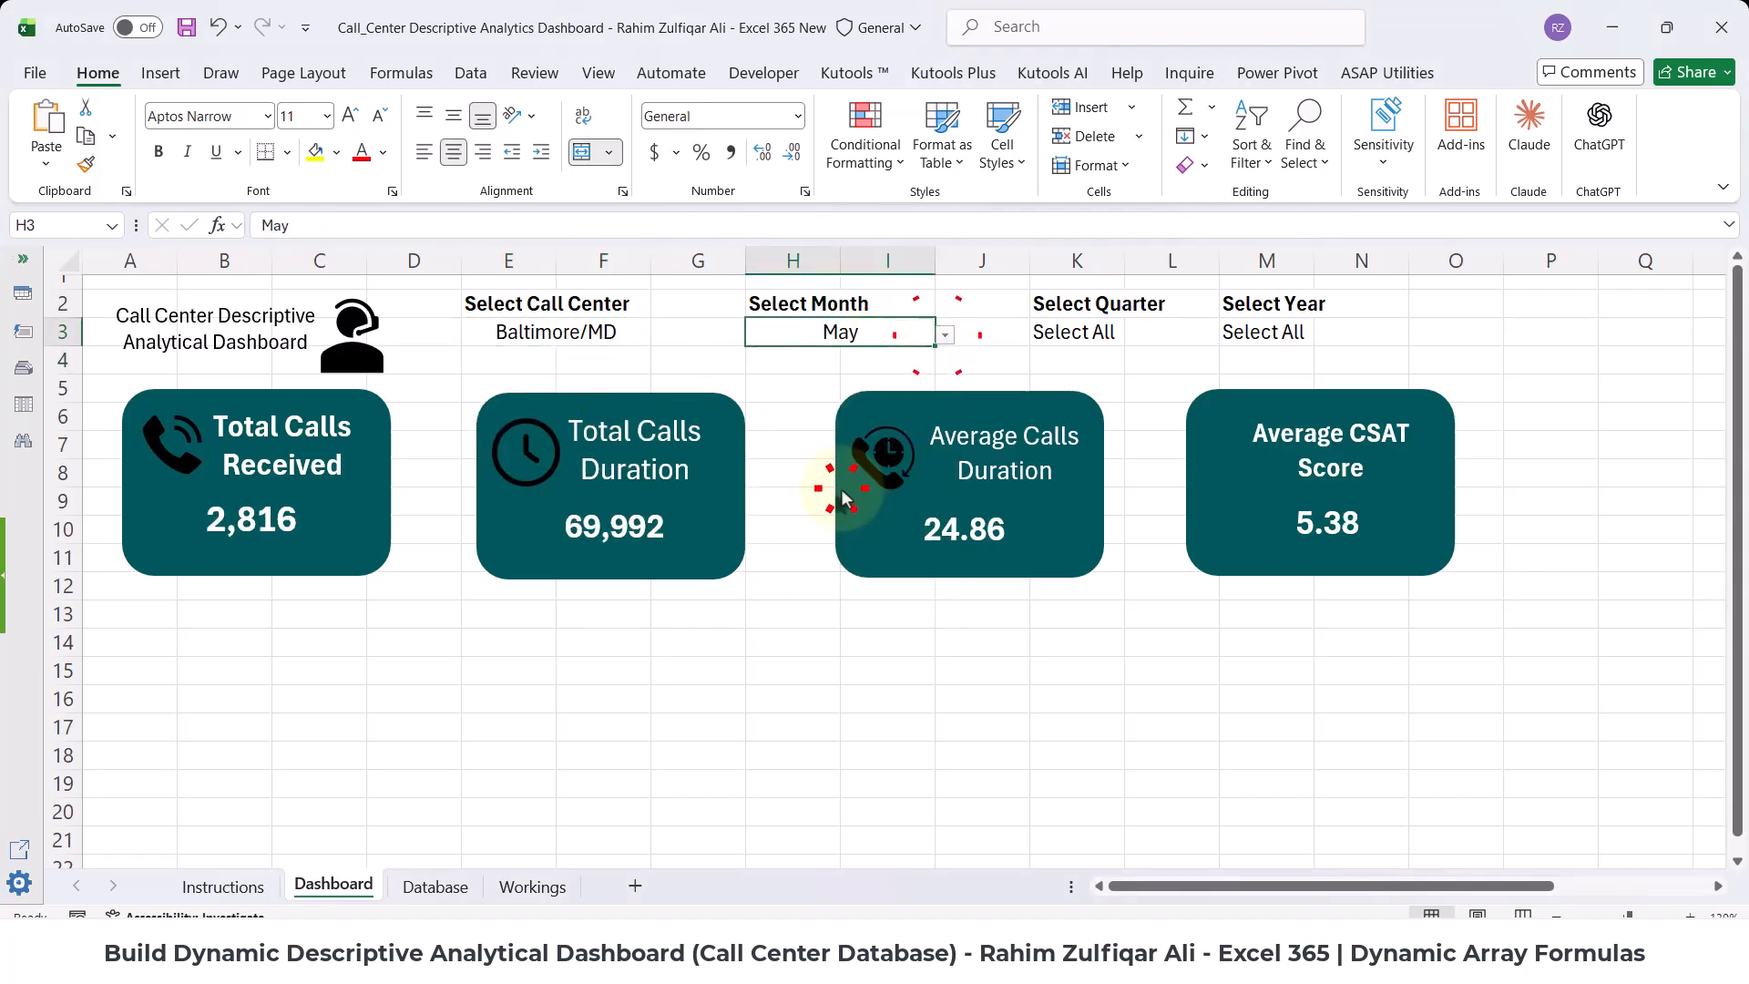
pyautogui.click(945, 335)
pyautogui.click(840, 552)
# - Test the KPI cards with 2021 and 2020 as the selected year, and return the year filter to Select All
pyautogui.click(1224, 337)
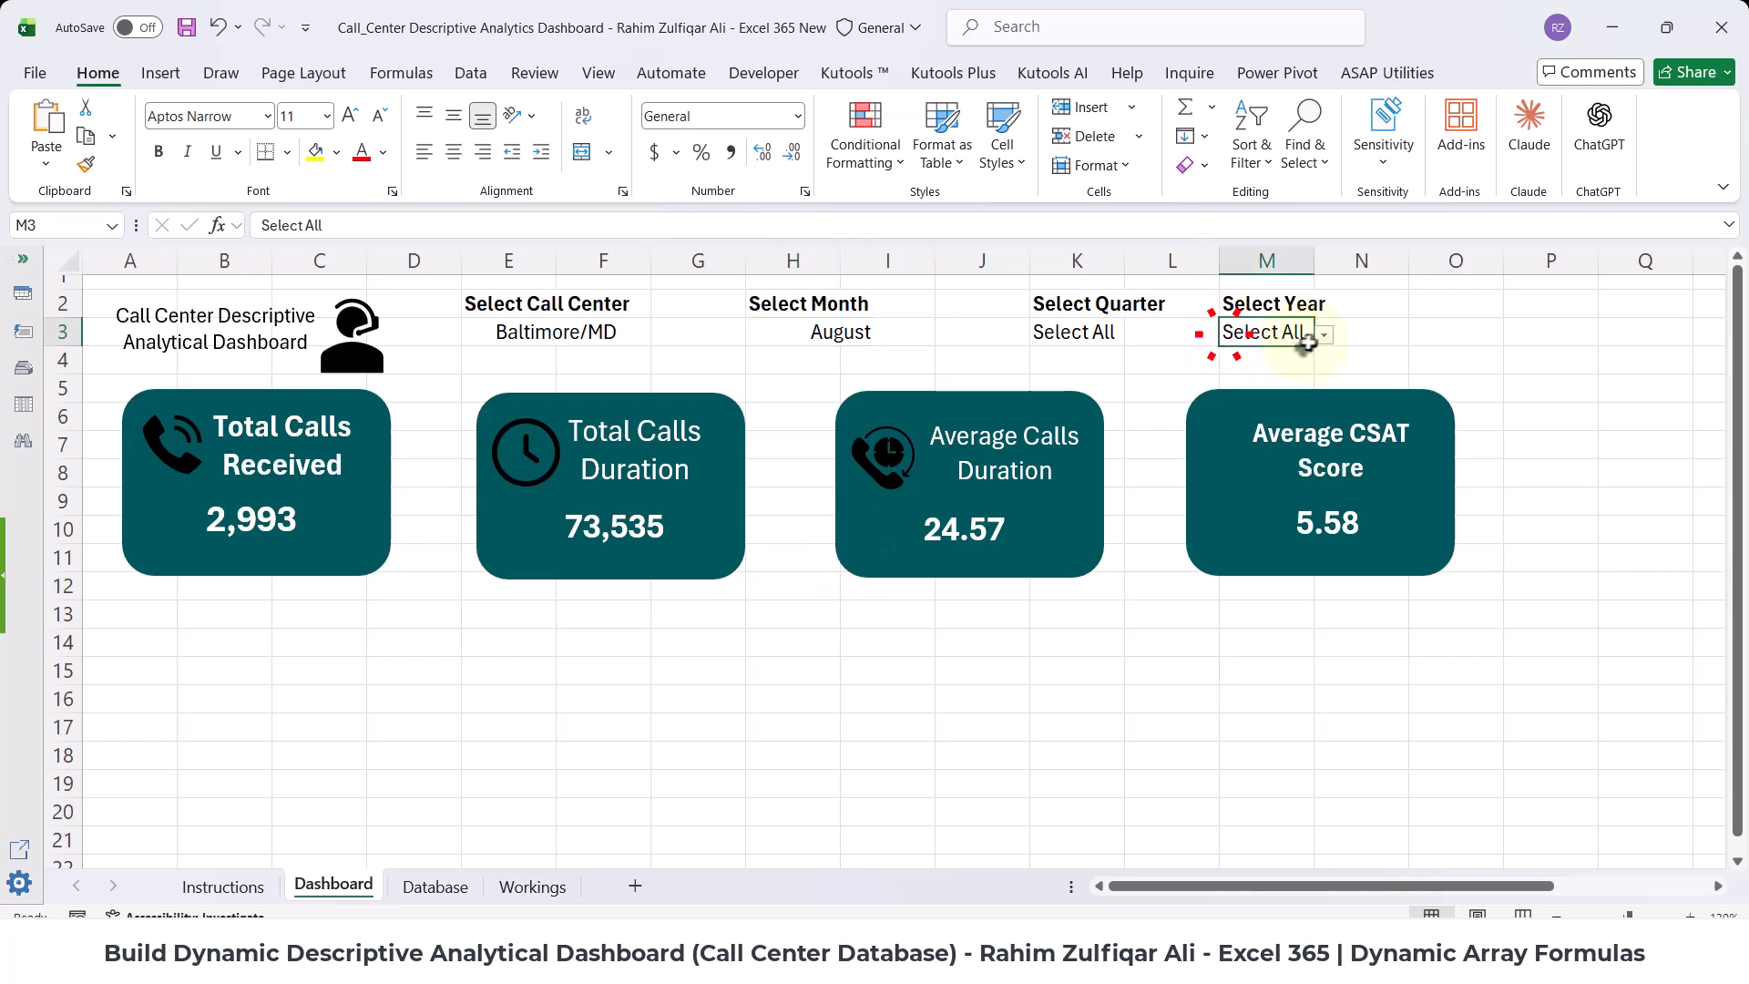
pyautogui.click(1325, 335)
pyautogui.click(1275, 401)
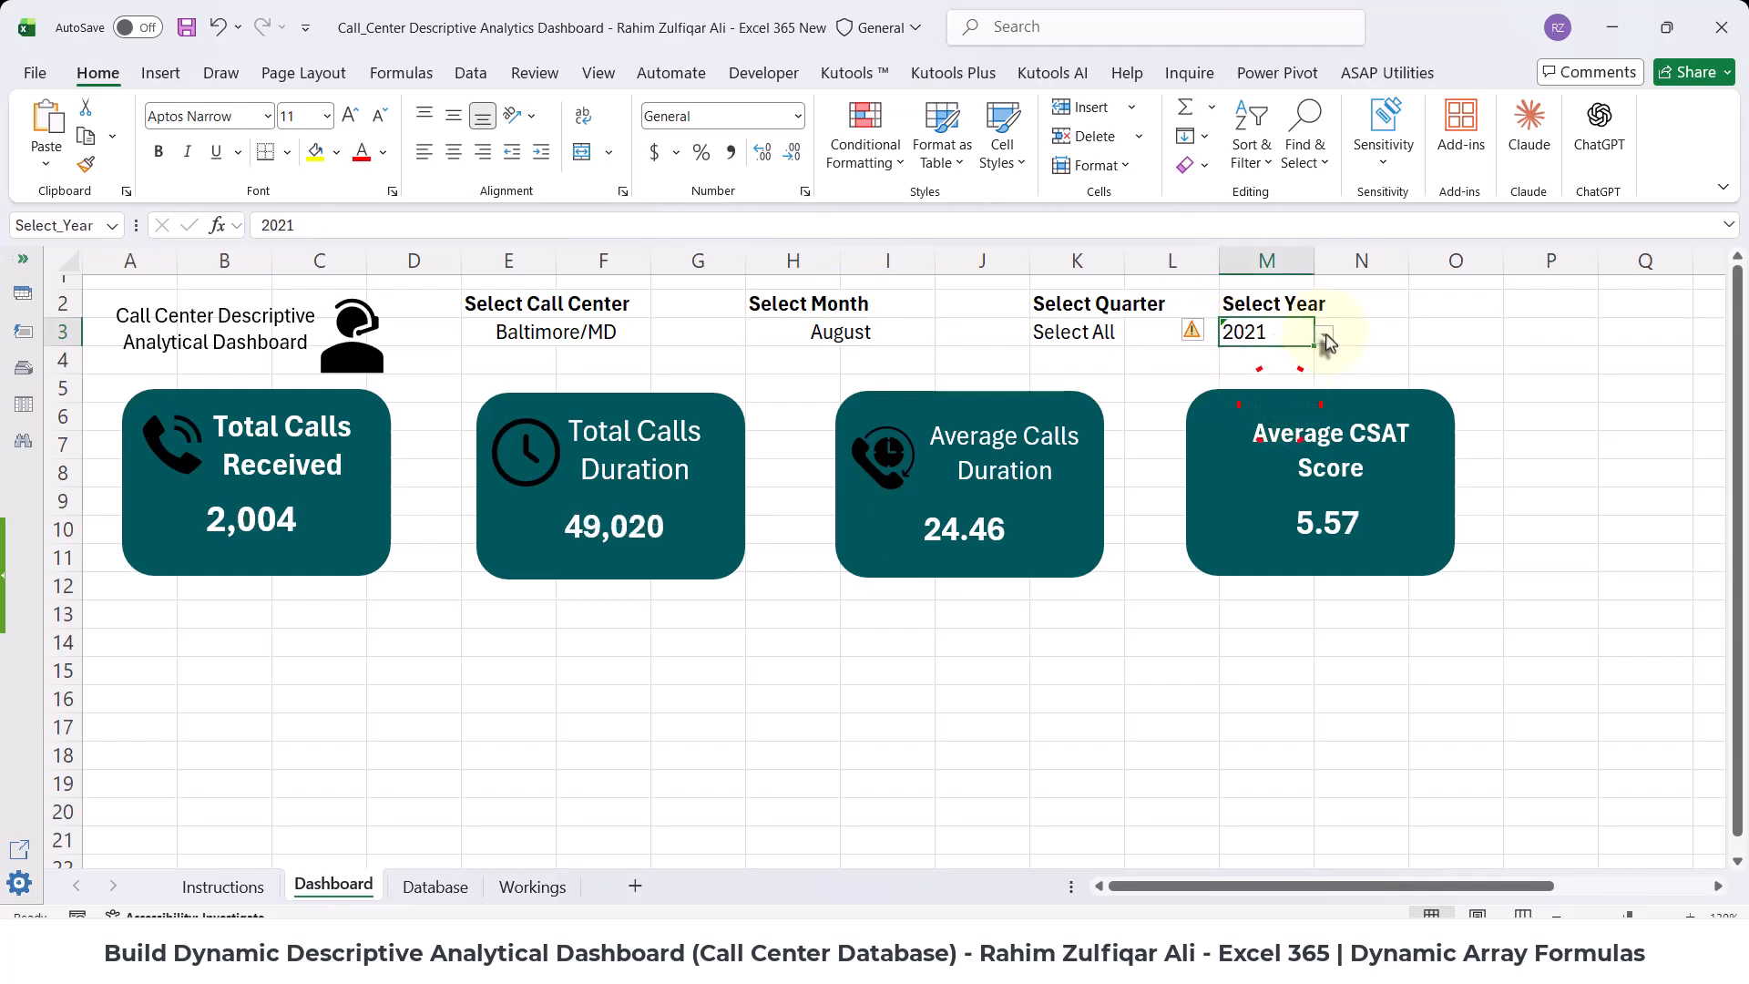
pyautogui.click(1324, 335)
pyautogui.click(1275, 375)
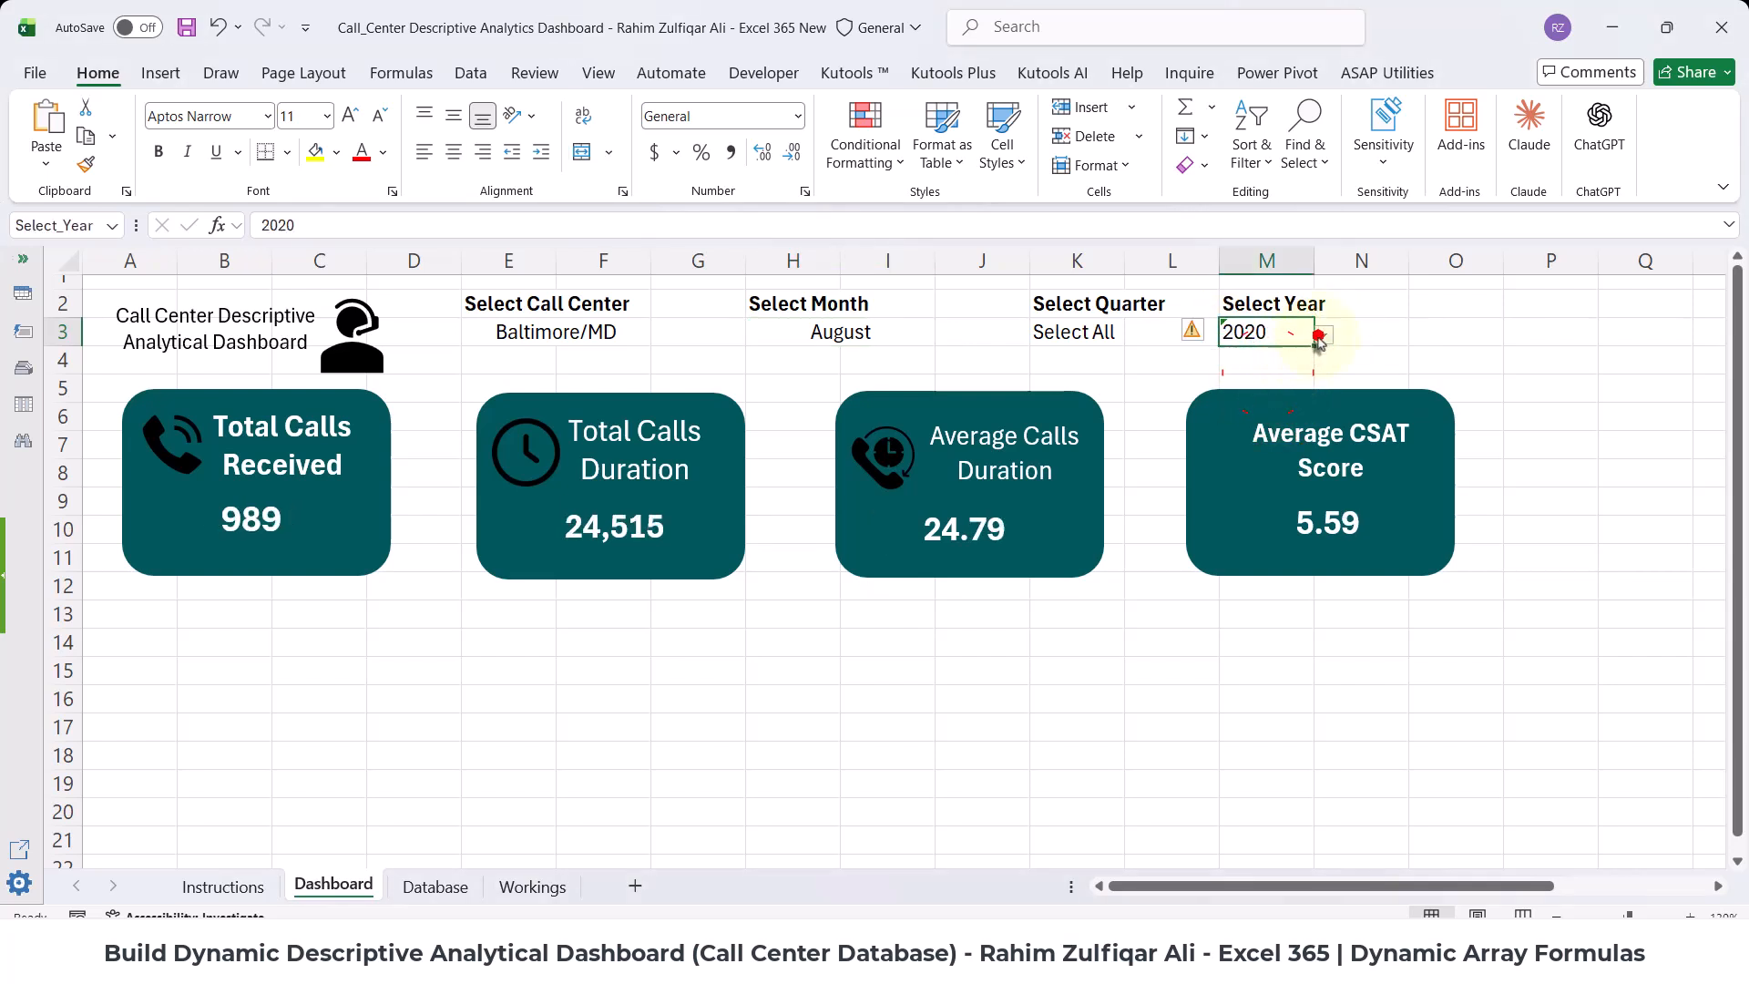
pyautogui.click(1324, 335)
pyautogui.click(1279, 360)
# - Reset the Dashboard's month and call center filters to Select All and save the workbook
pyautogui.click(865, 333)
pyautogui.click(943, 337)
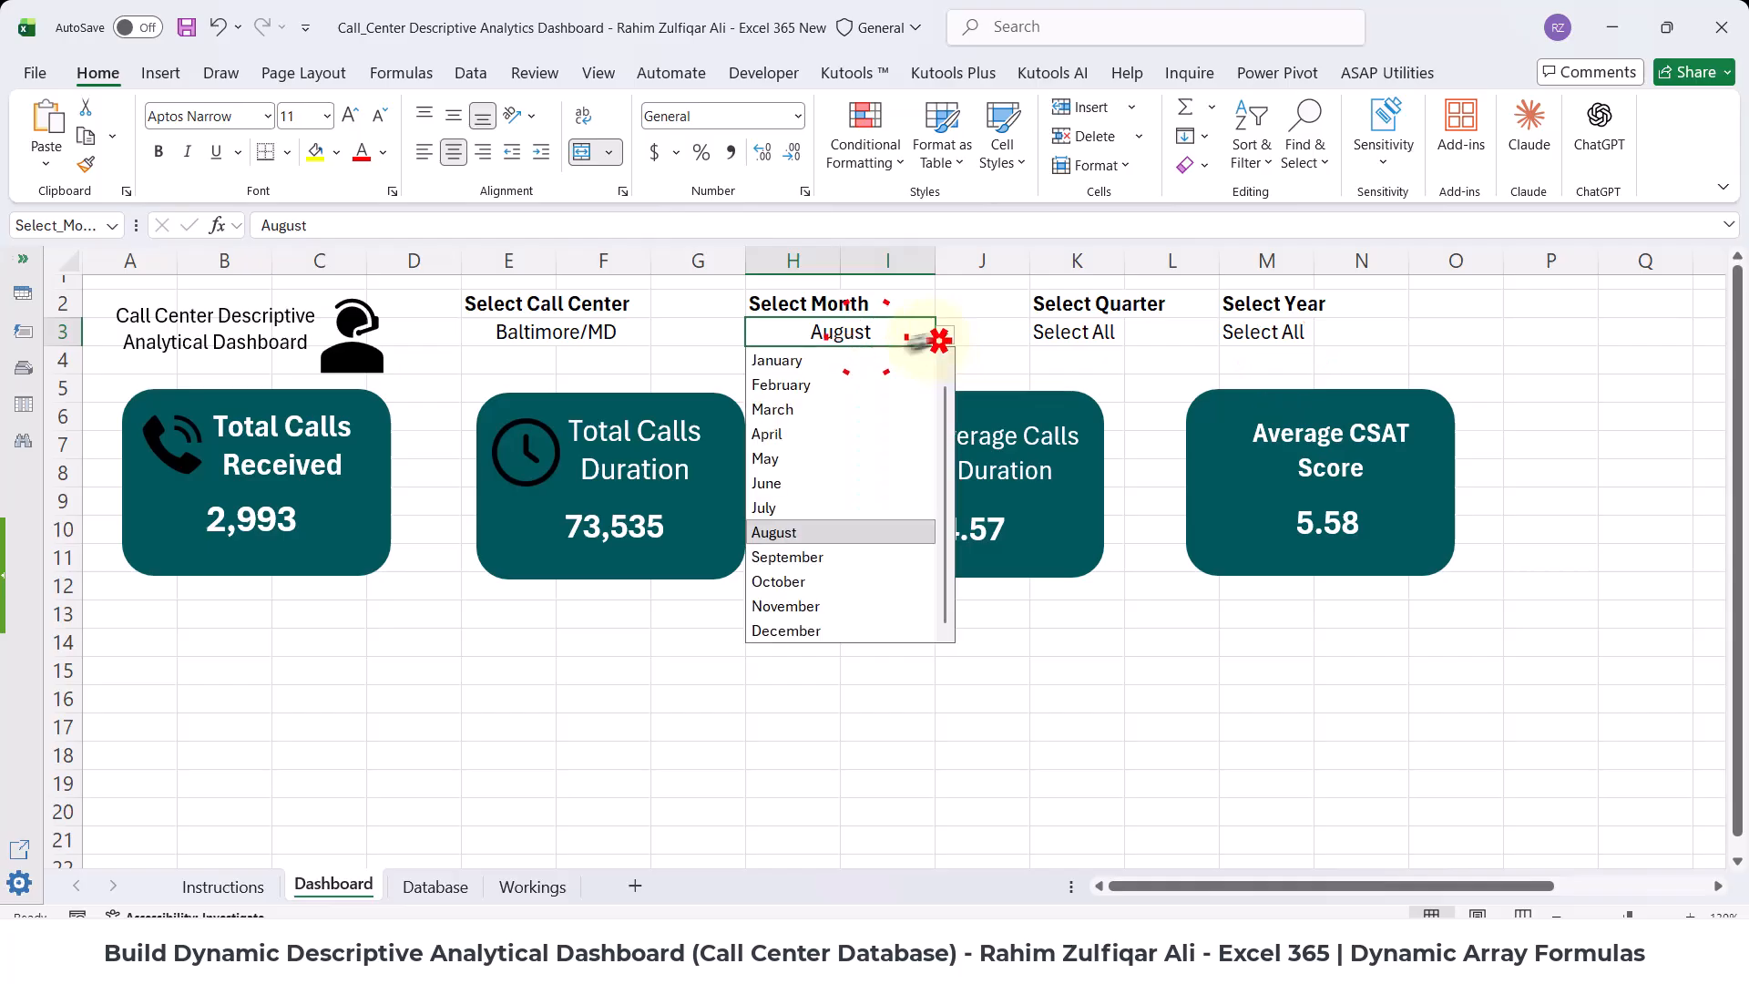
pyautogui.scroll(1, 888, 369)
pyautogui.click(843, 362)
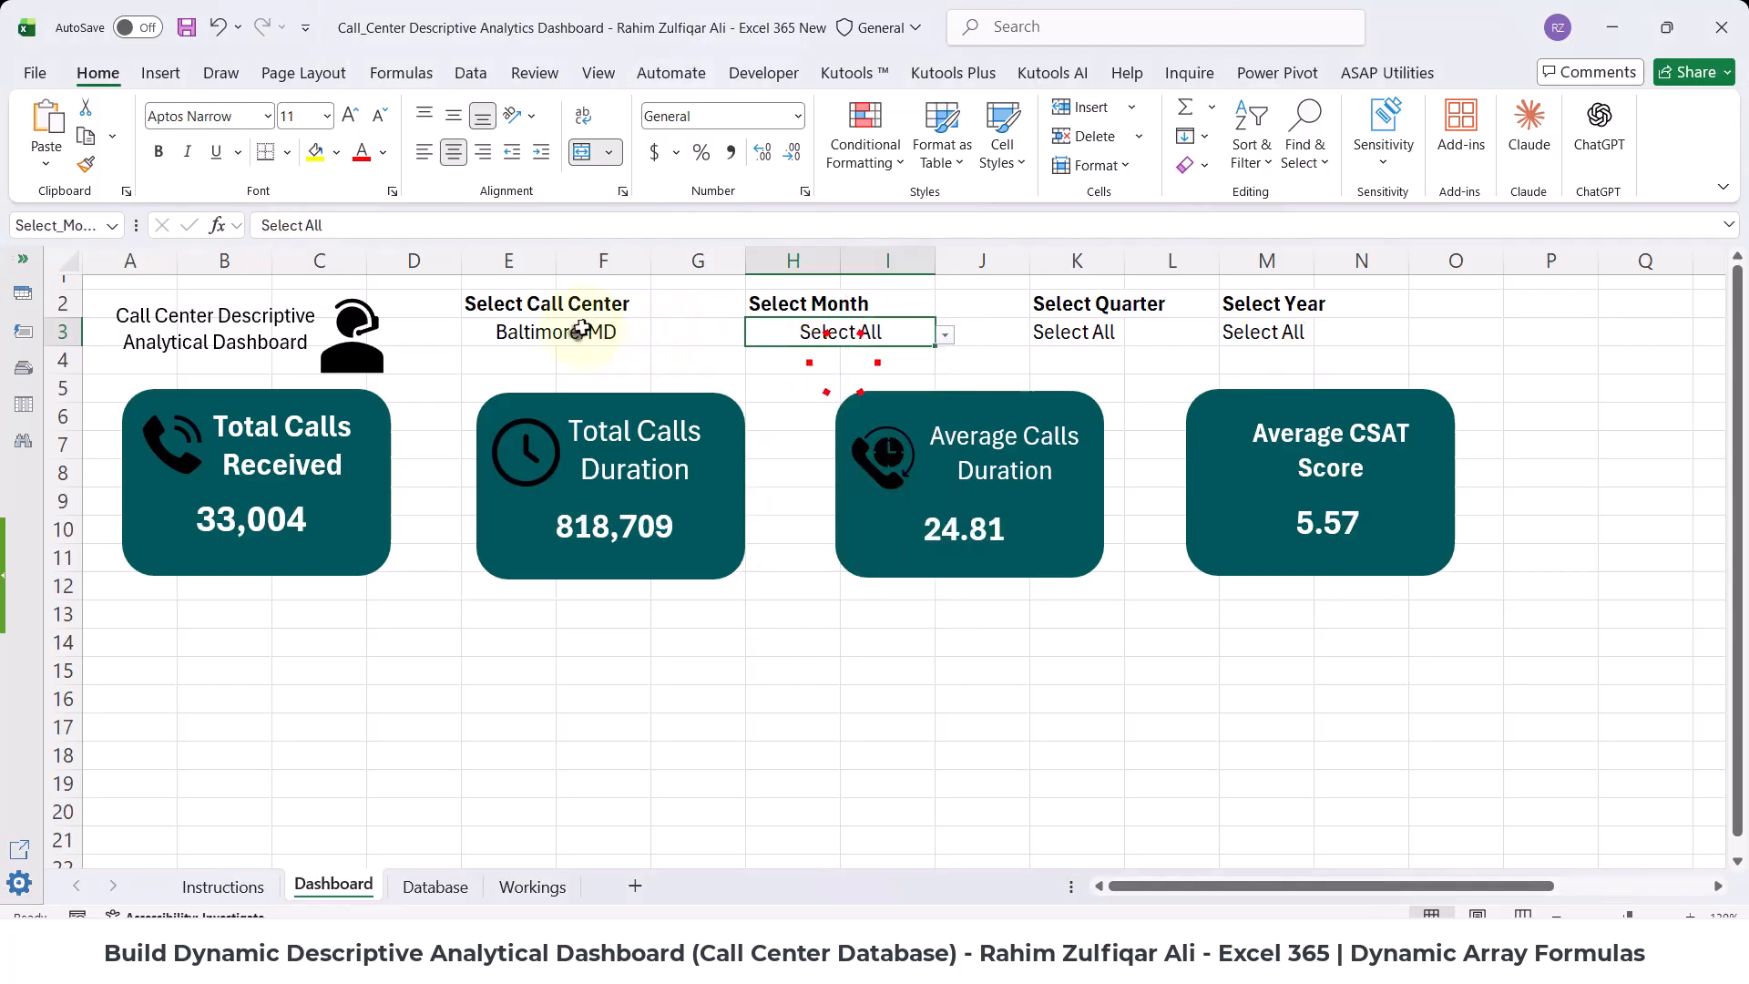
pyautogui.click(592, 333)
pyautogui.click(662, 335)
pyautogui.click(572, 364)
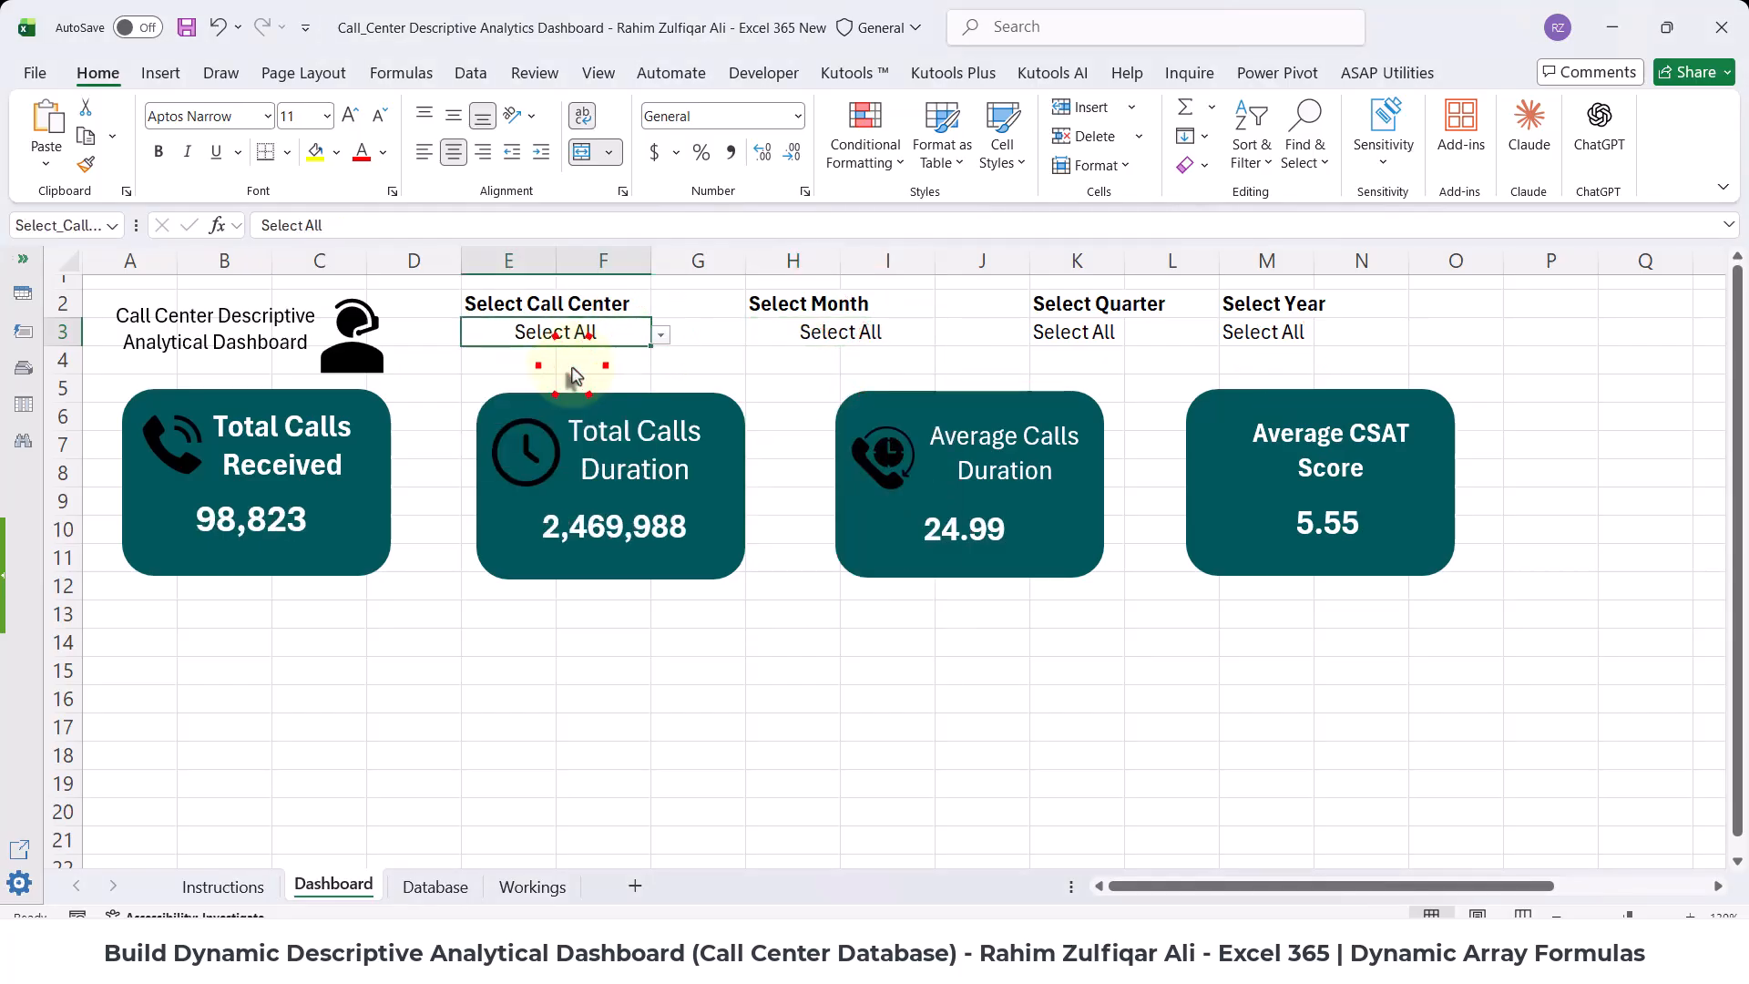
pyautogui.click(186, 611)
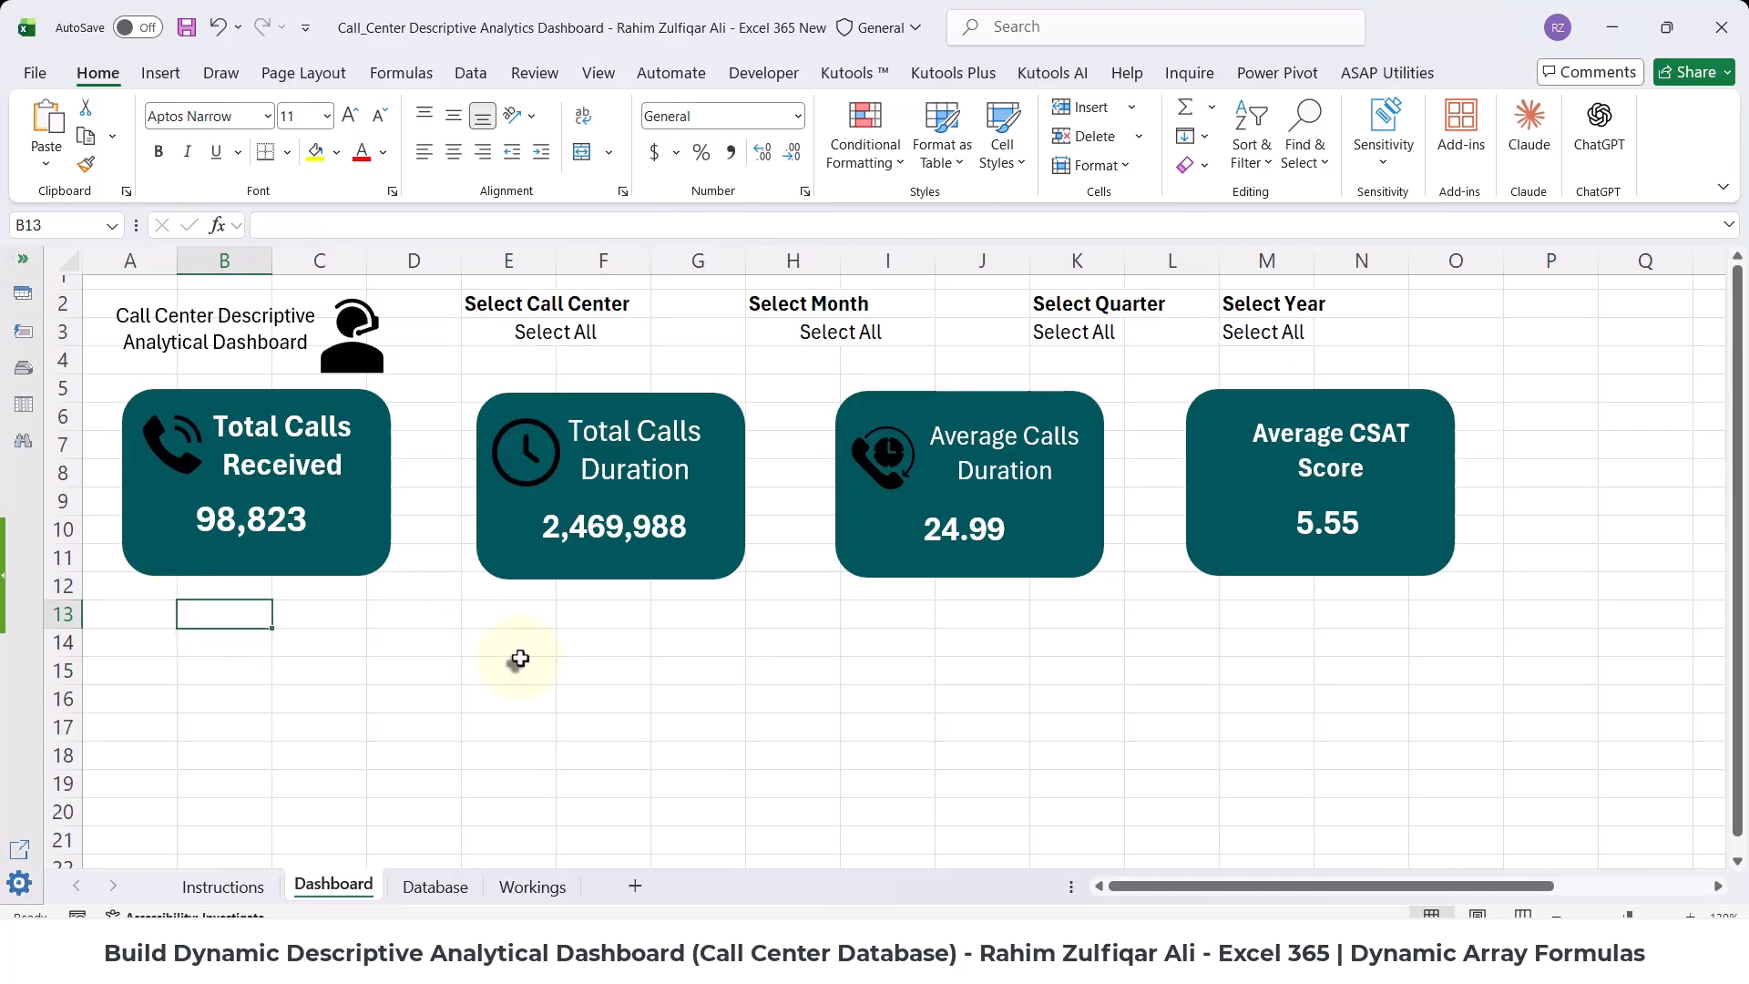
pyautogui.hotkey('ctrl', 's')
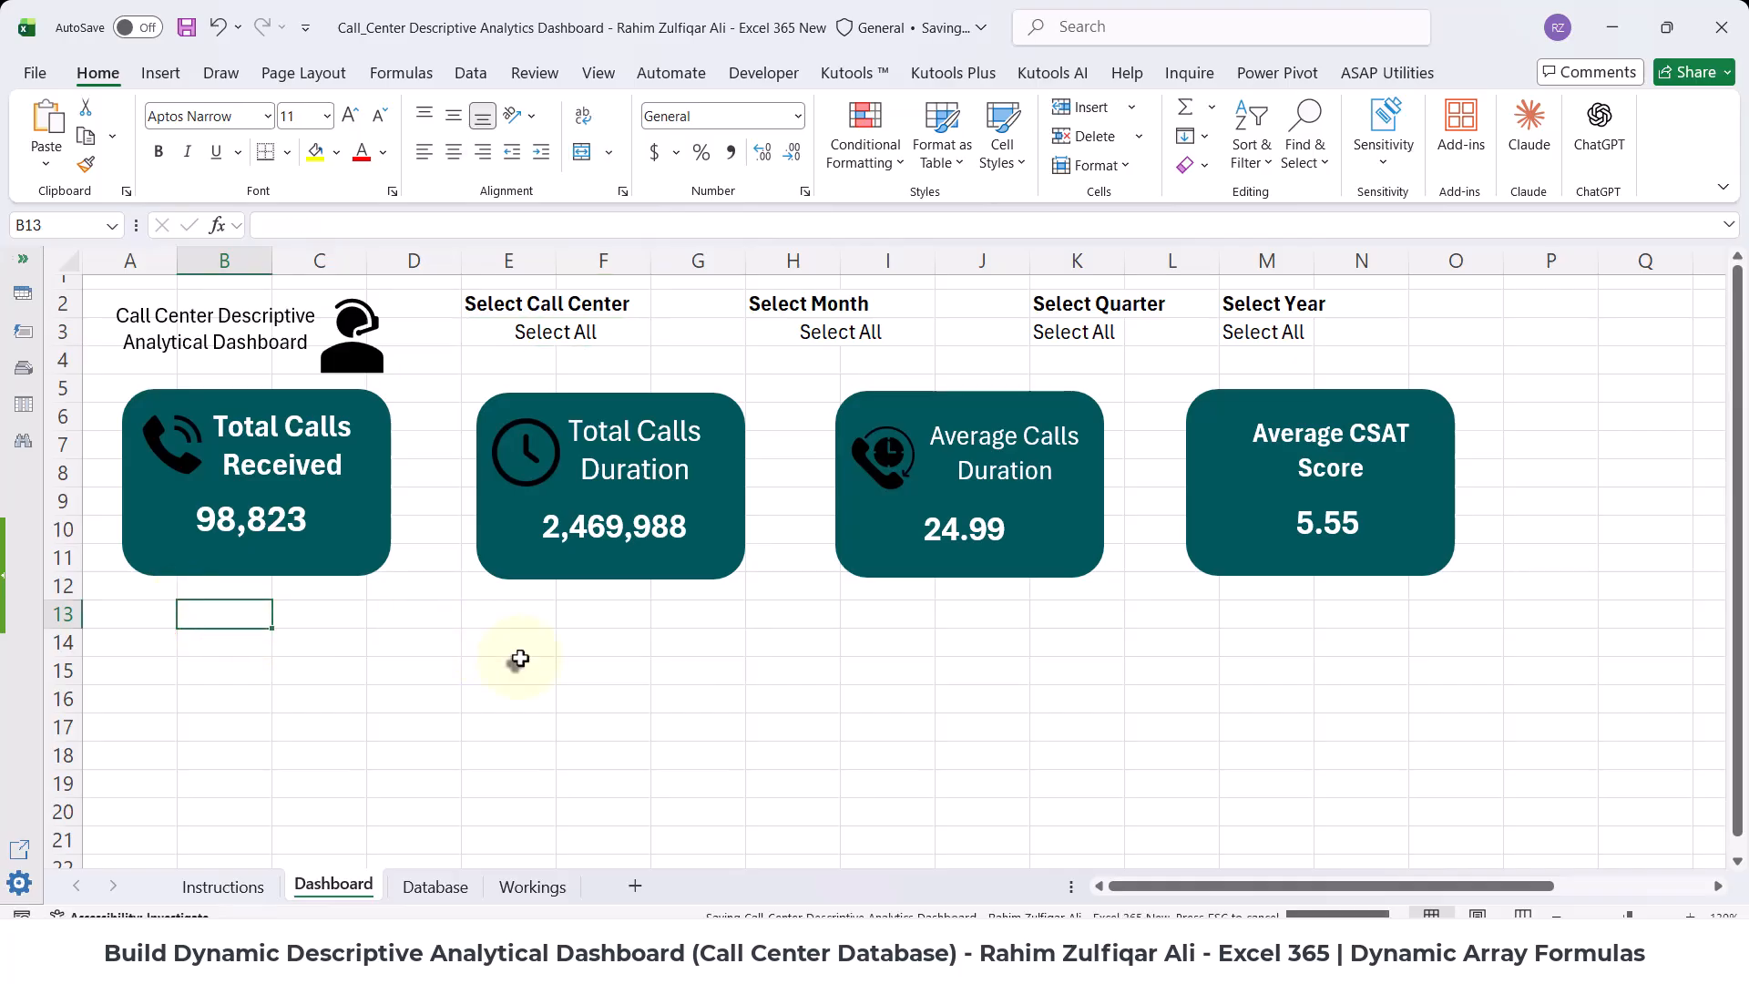
# - Review the Visualizations list and the sample dashboard on the Instructions sheet to identify the first chart to build
pyautogui.click(226, 884)
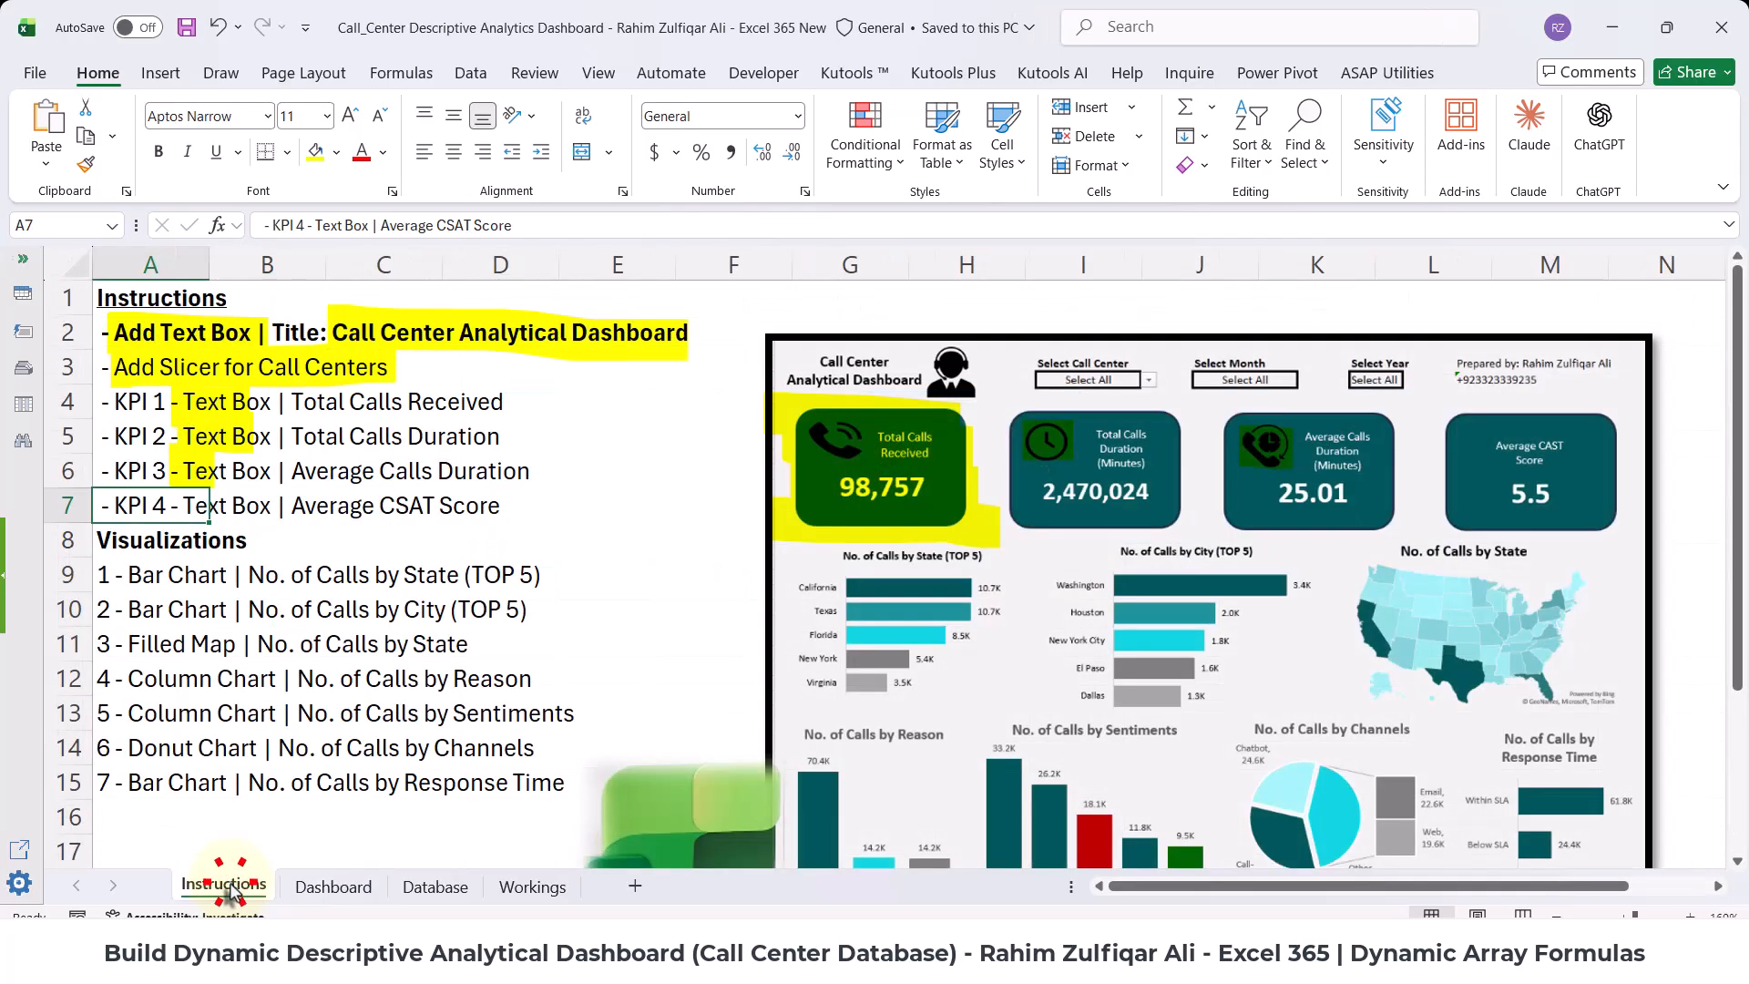
pyautogui.click(310, 612)
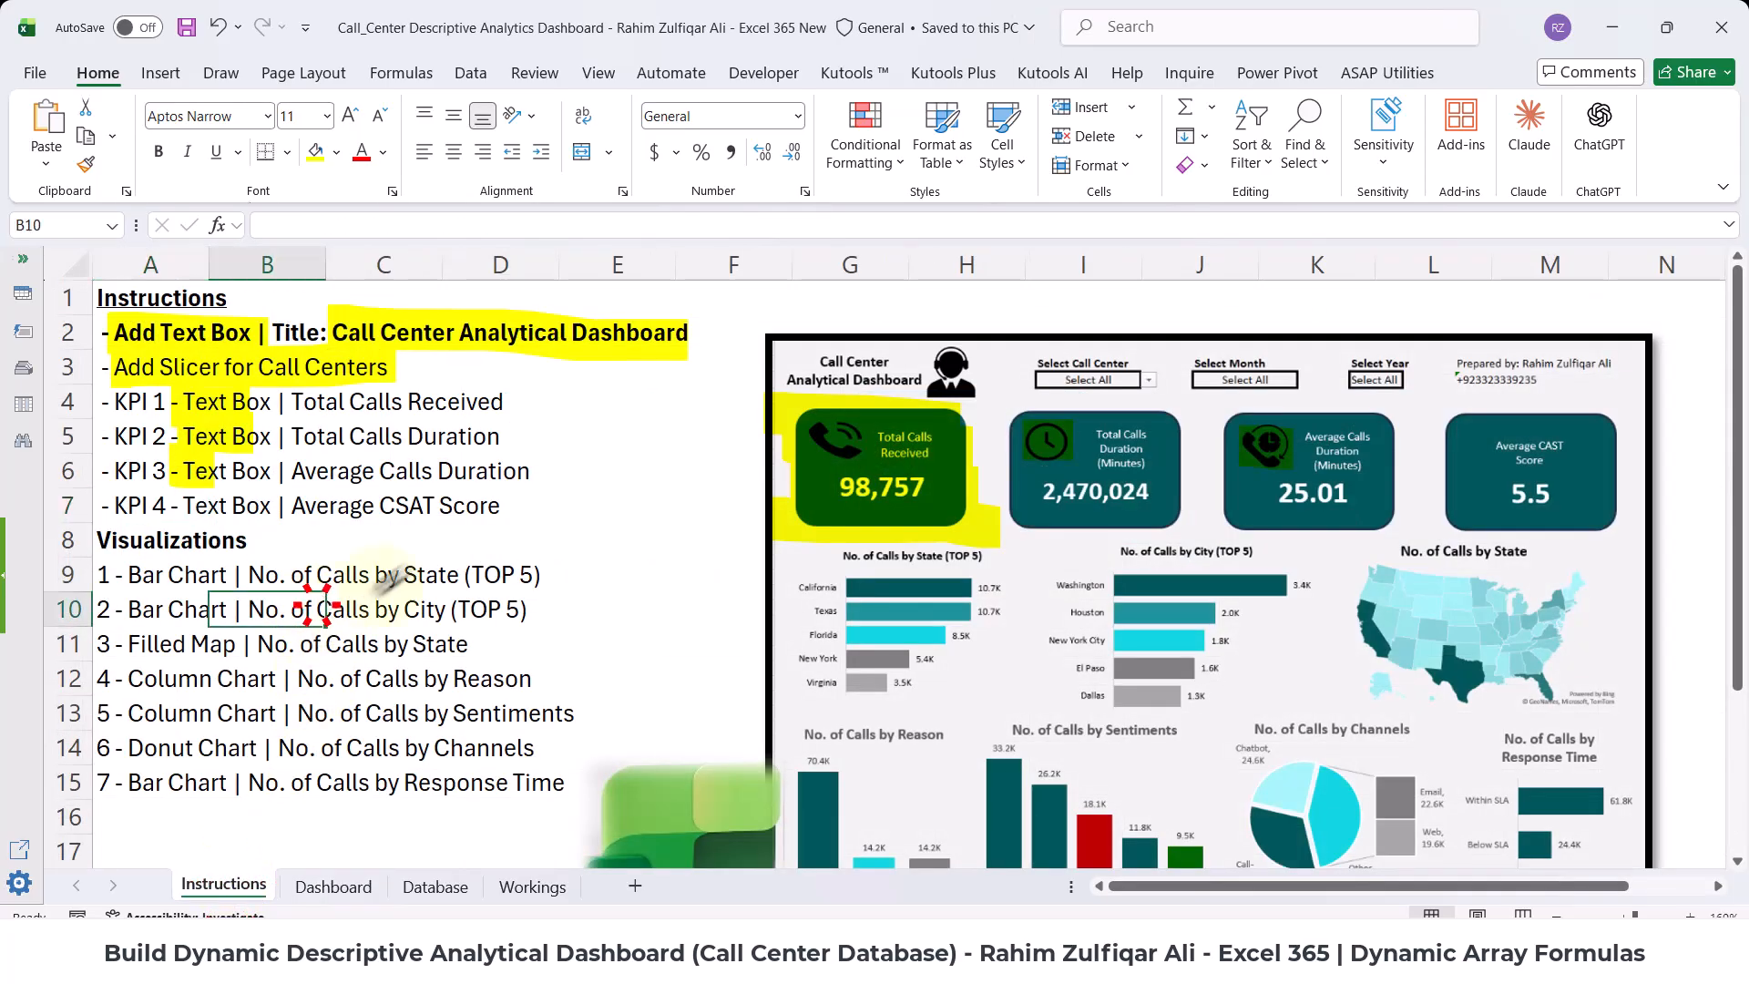
pyautogui.click(136, 550)
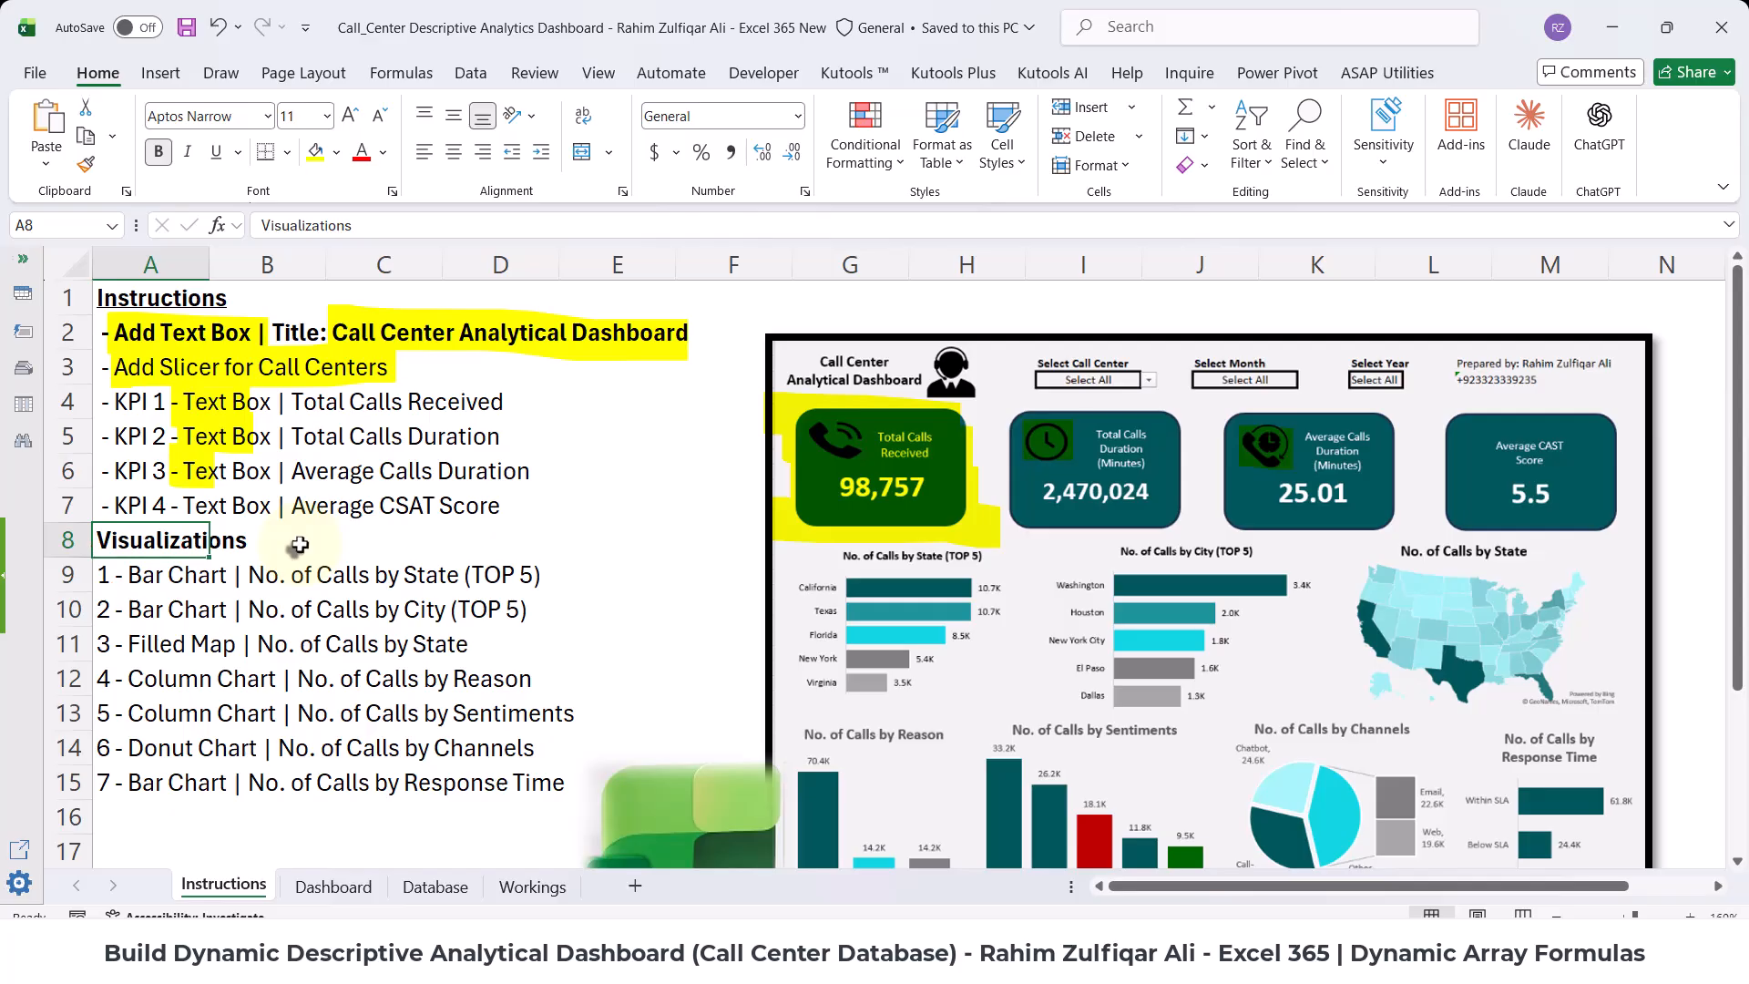
pyautogui.click(187, 578)
pyautogui.click(199, 643)
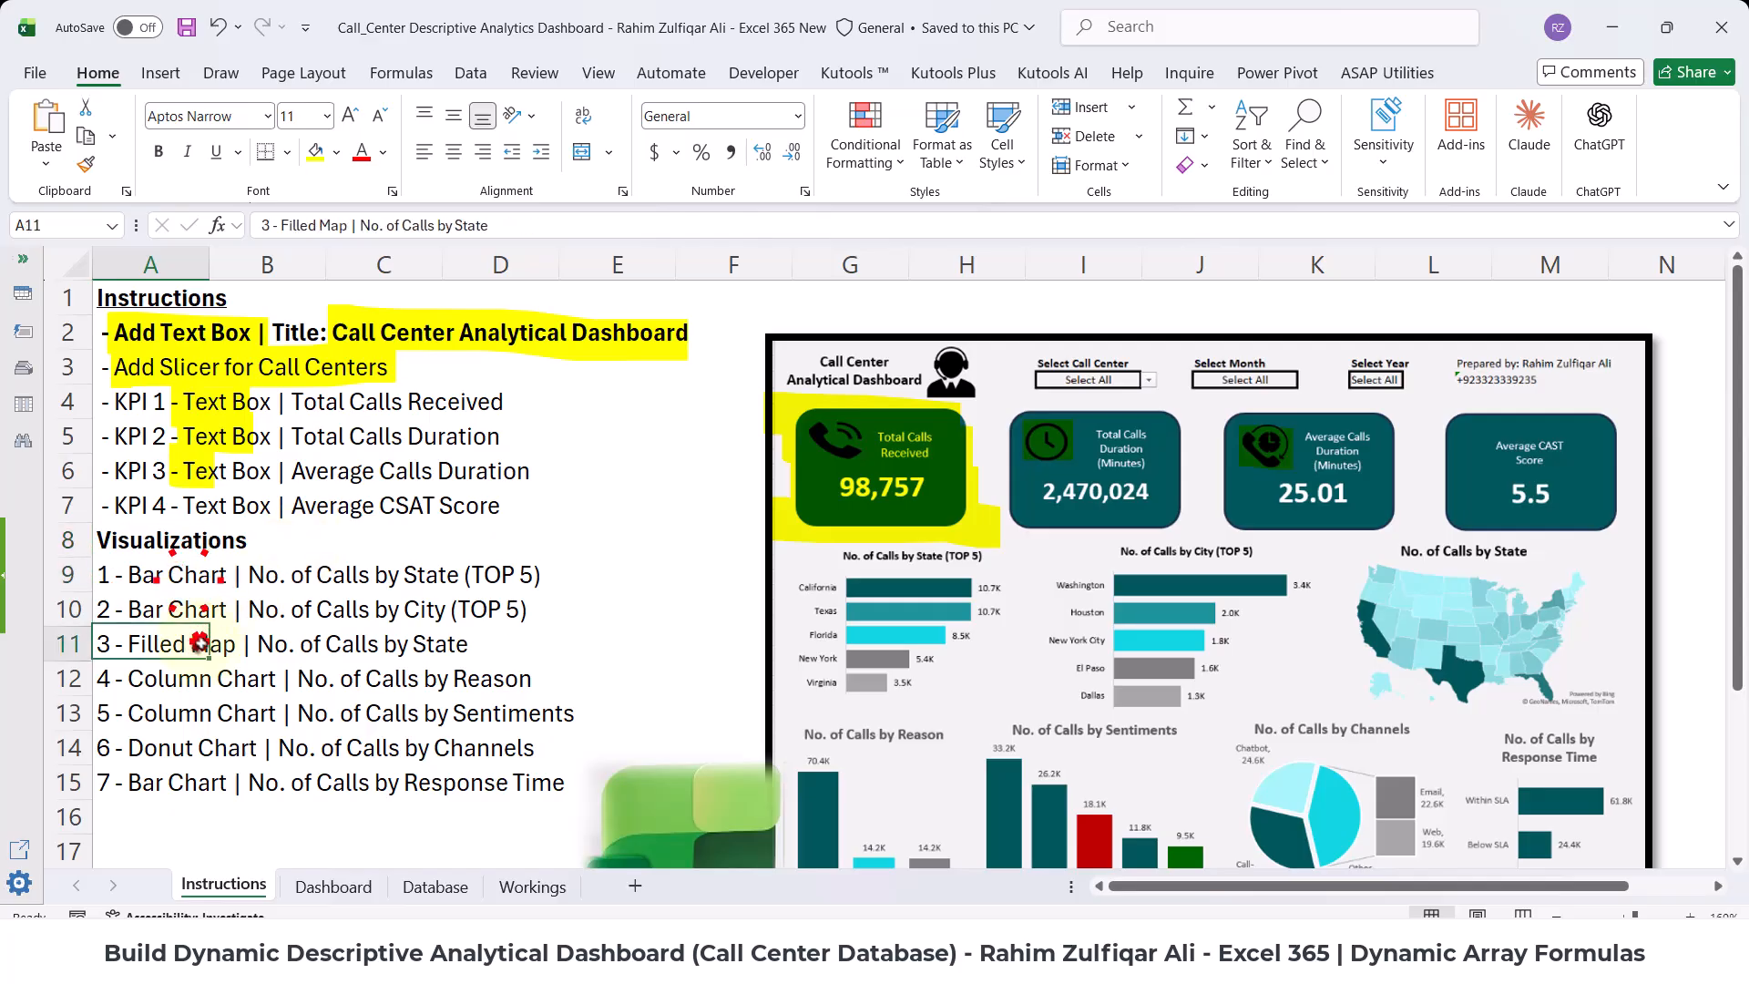
pyautogui.click(346, 677)
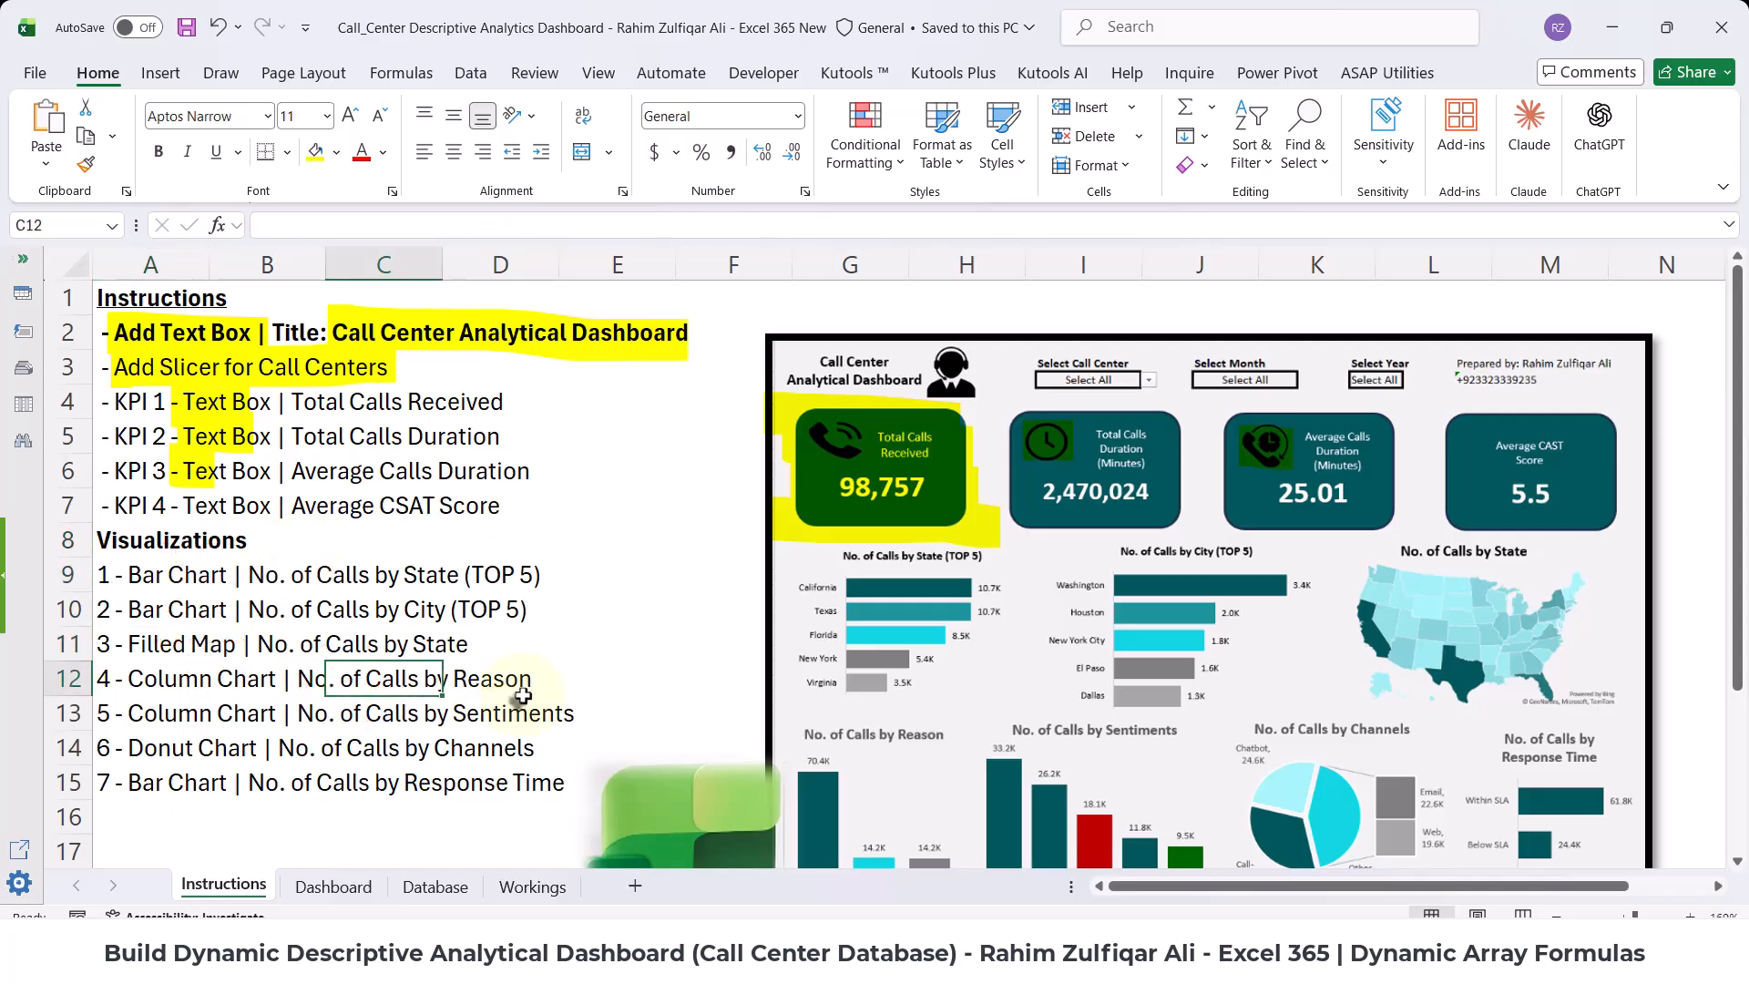
pyautogui.scroll(-1, 522, 696)
pyautogui.scroll(1, 522, 697)
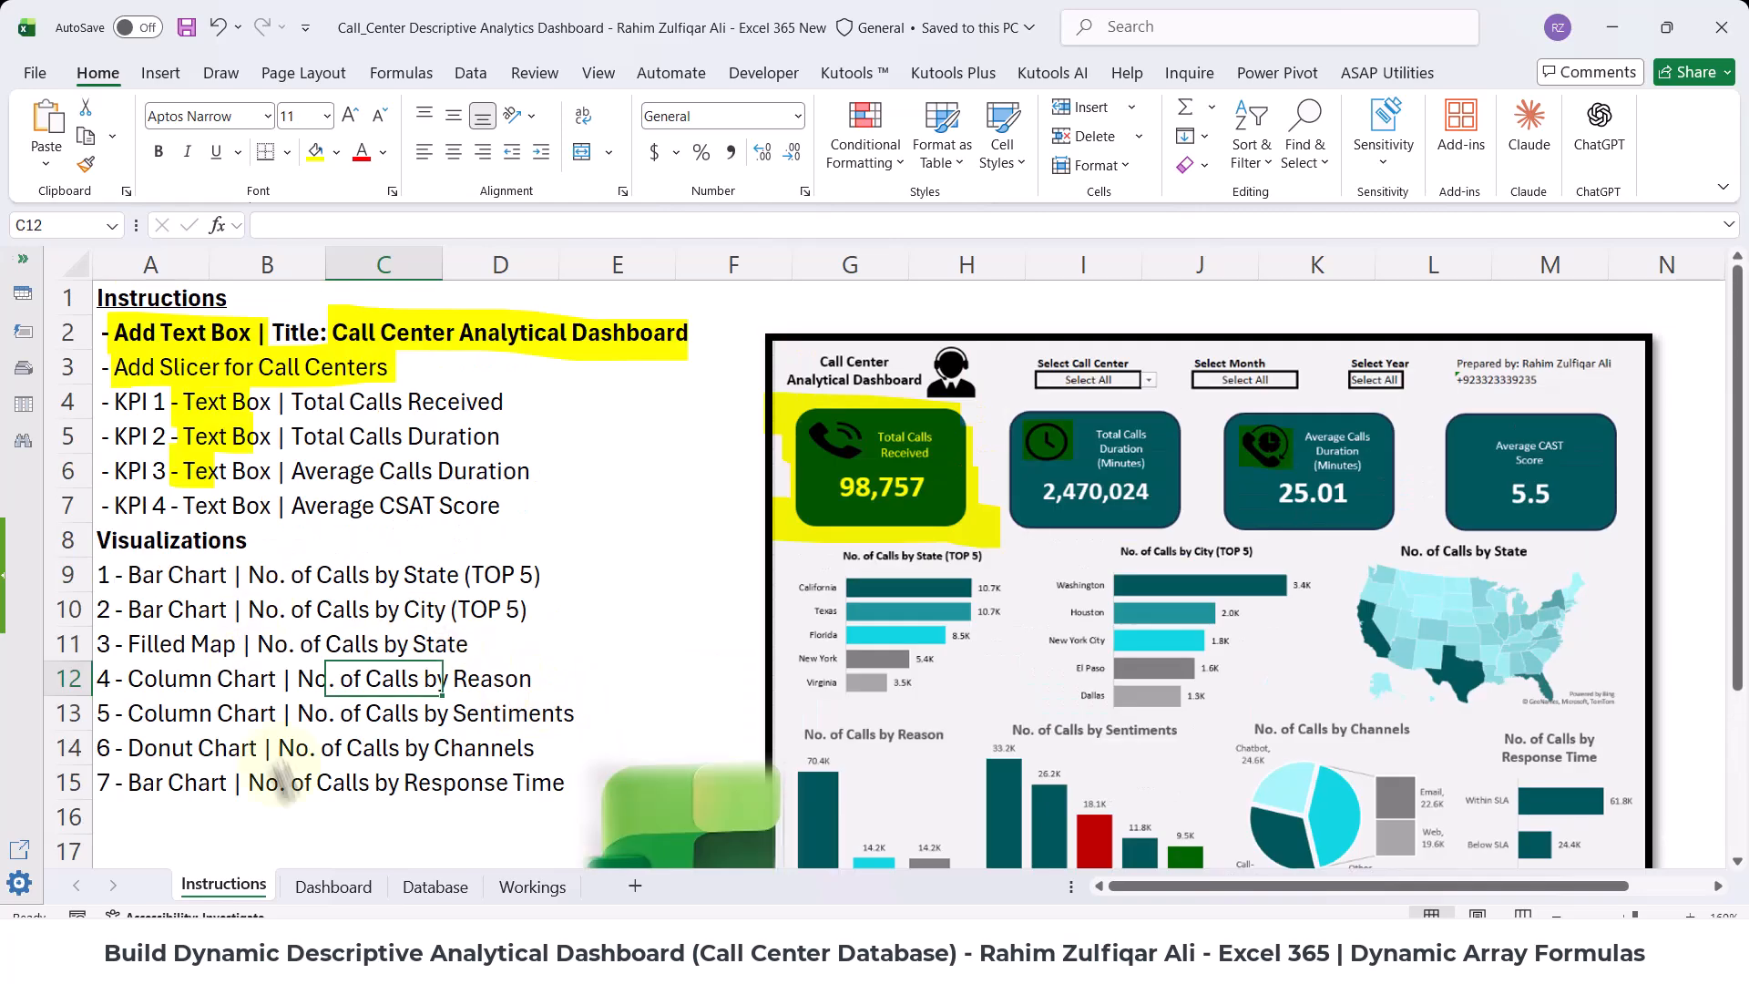
pyautogui.click(333, 884)
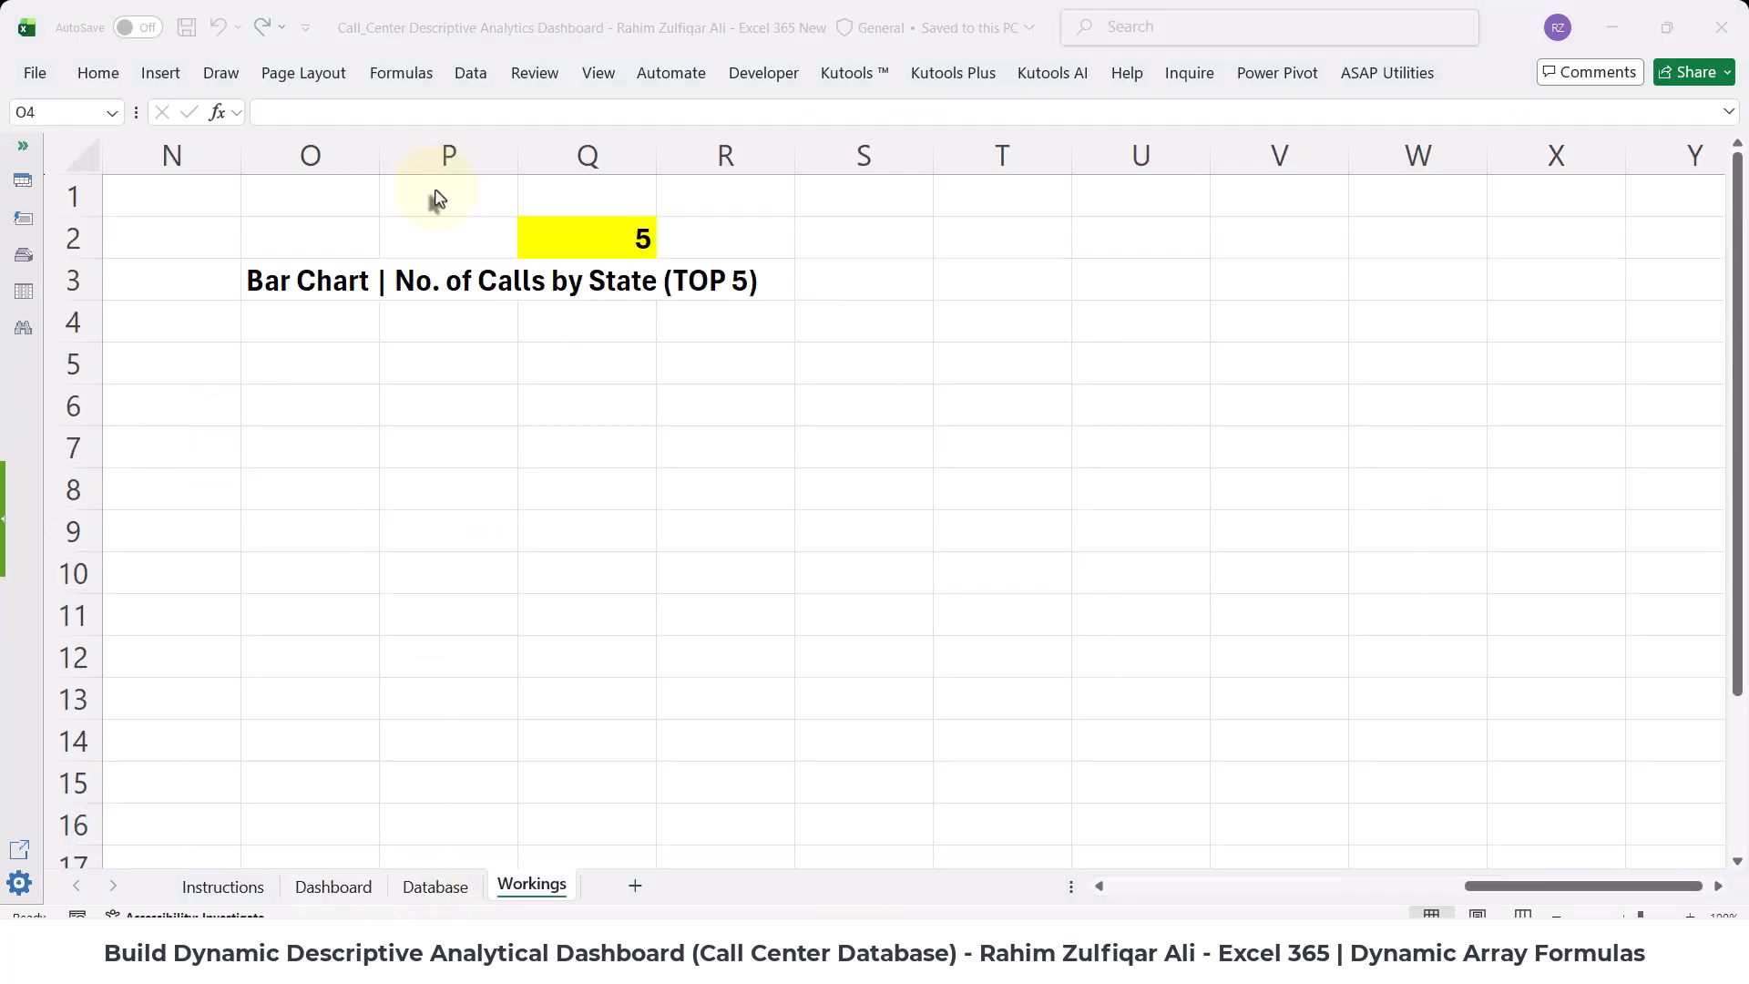
pyautogui.click(364, 310)
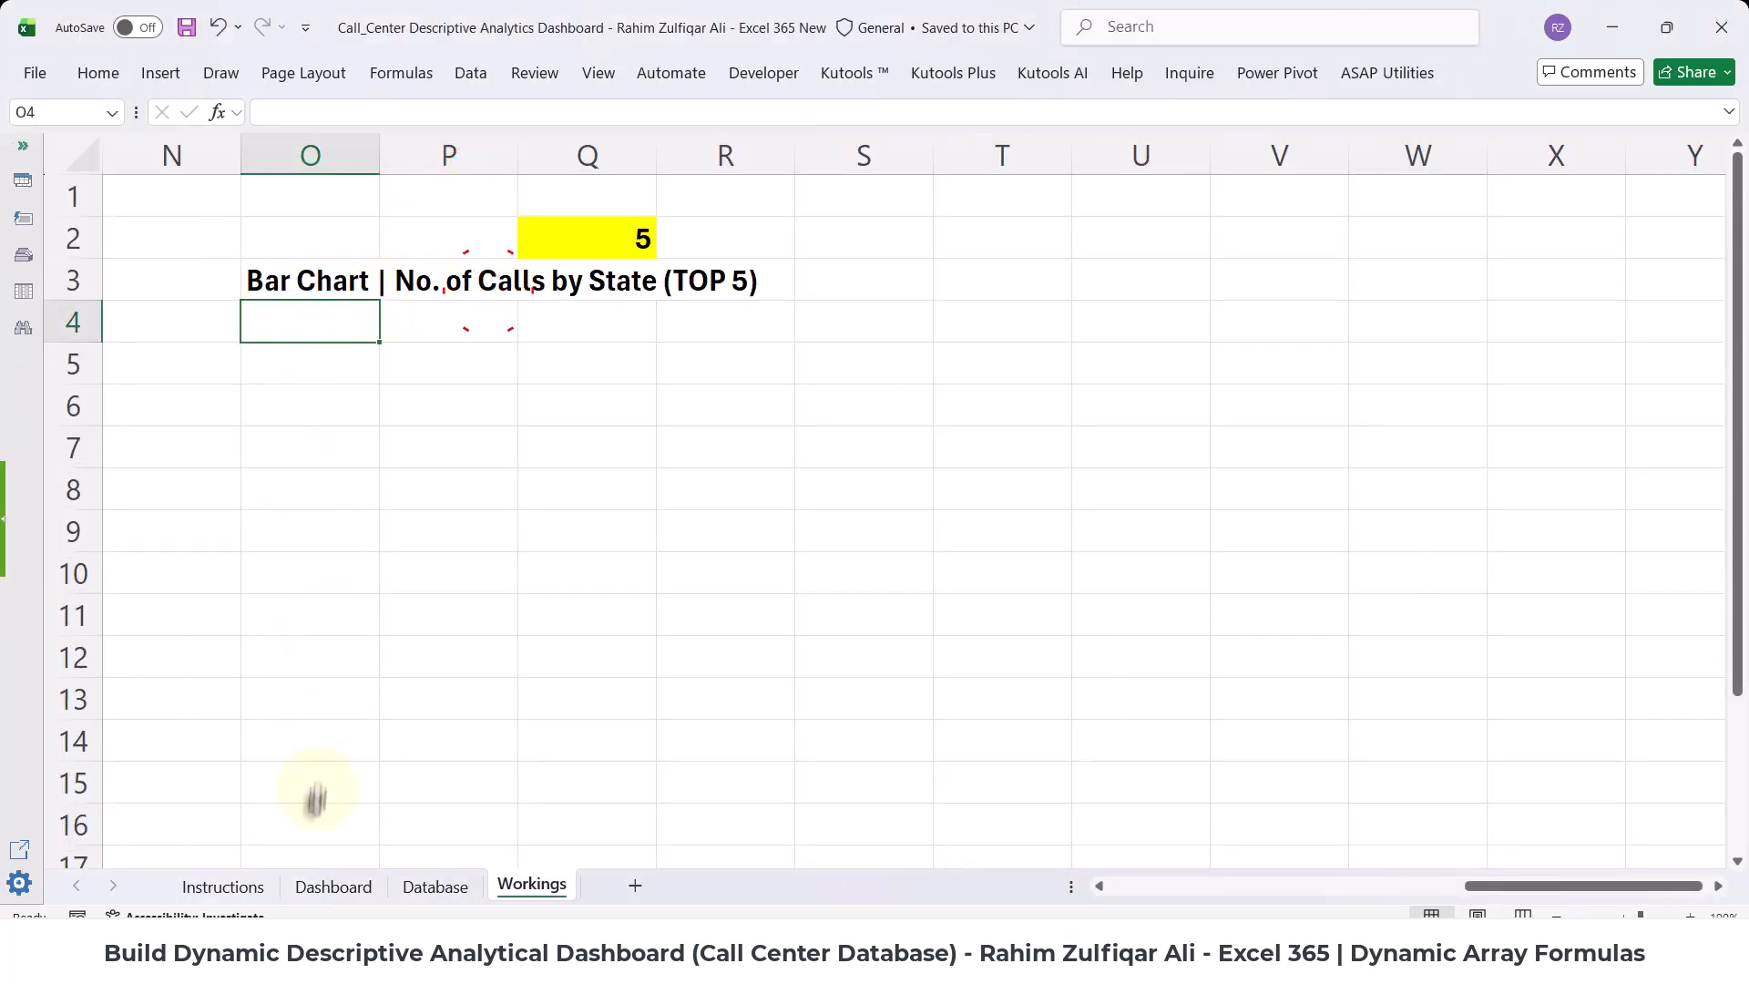
pyautogui.click(257, 886)
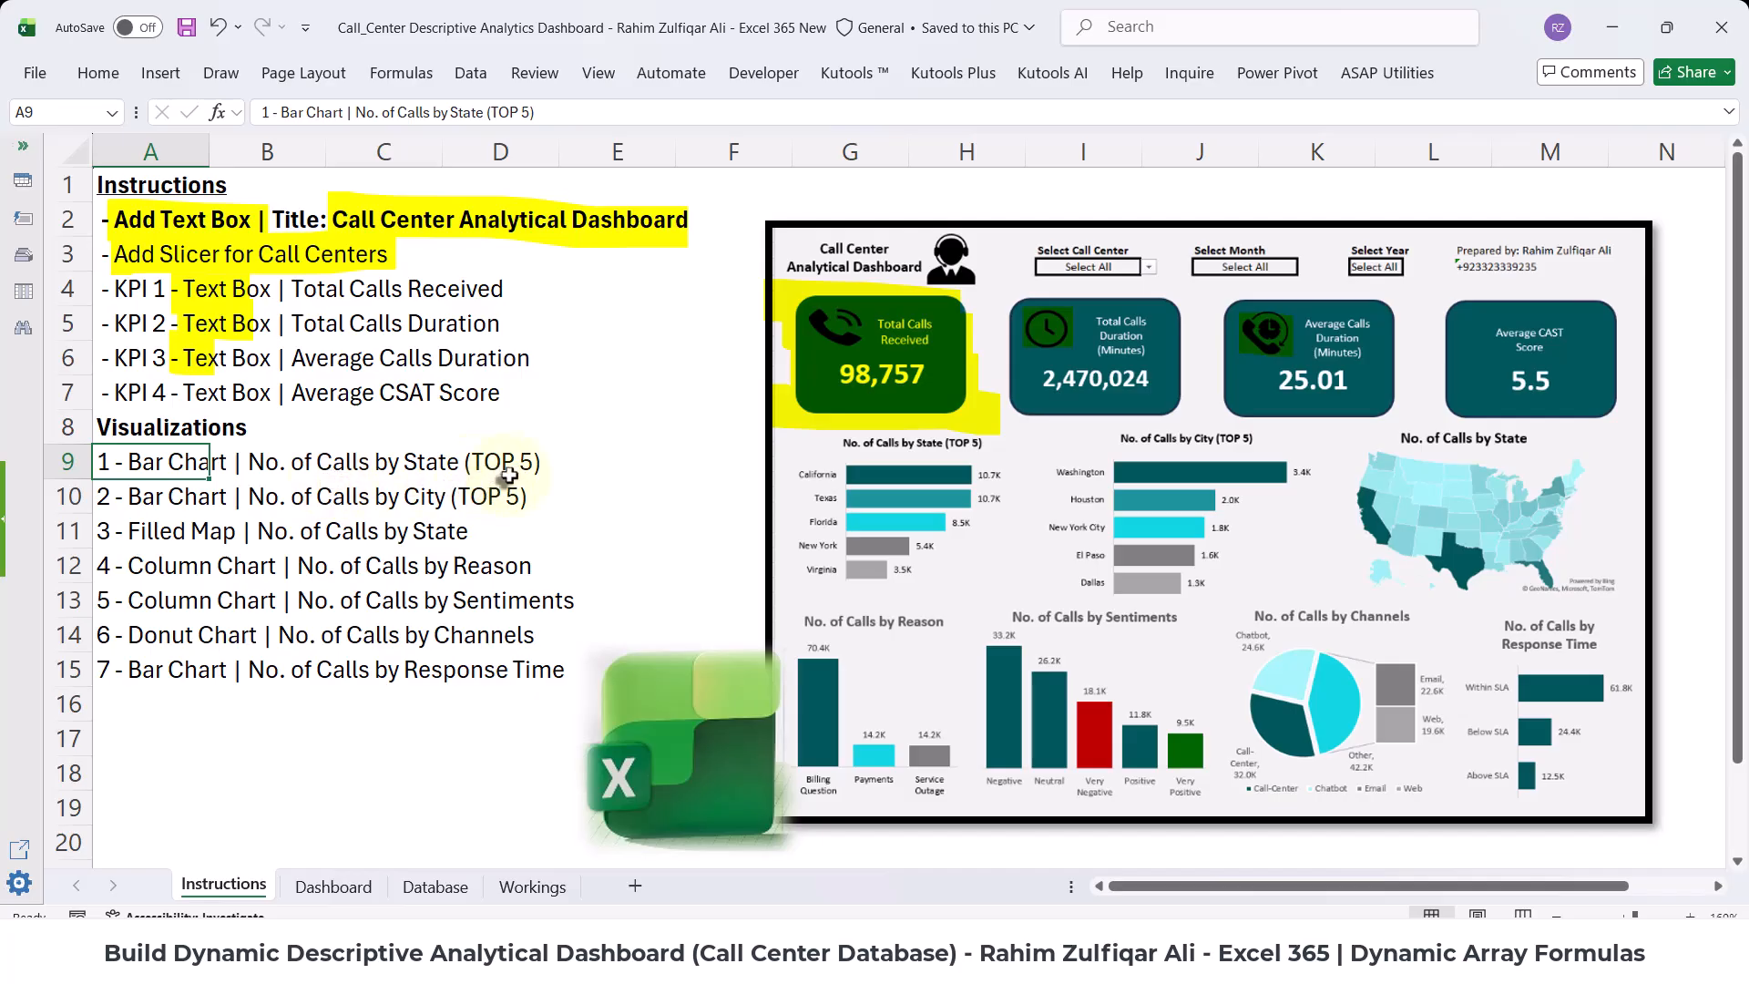
# - In cell O4 of the Workings sheet, start a GROUPBY formula with Database[state] as the row fields
pyautogui.click(528, 887)
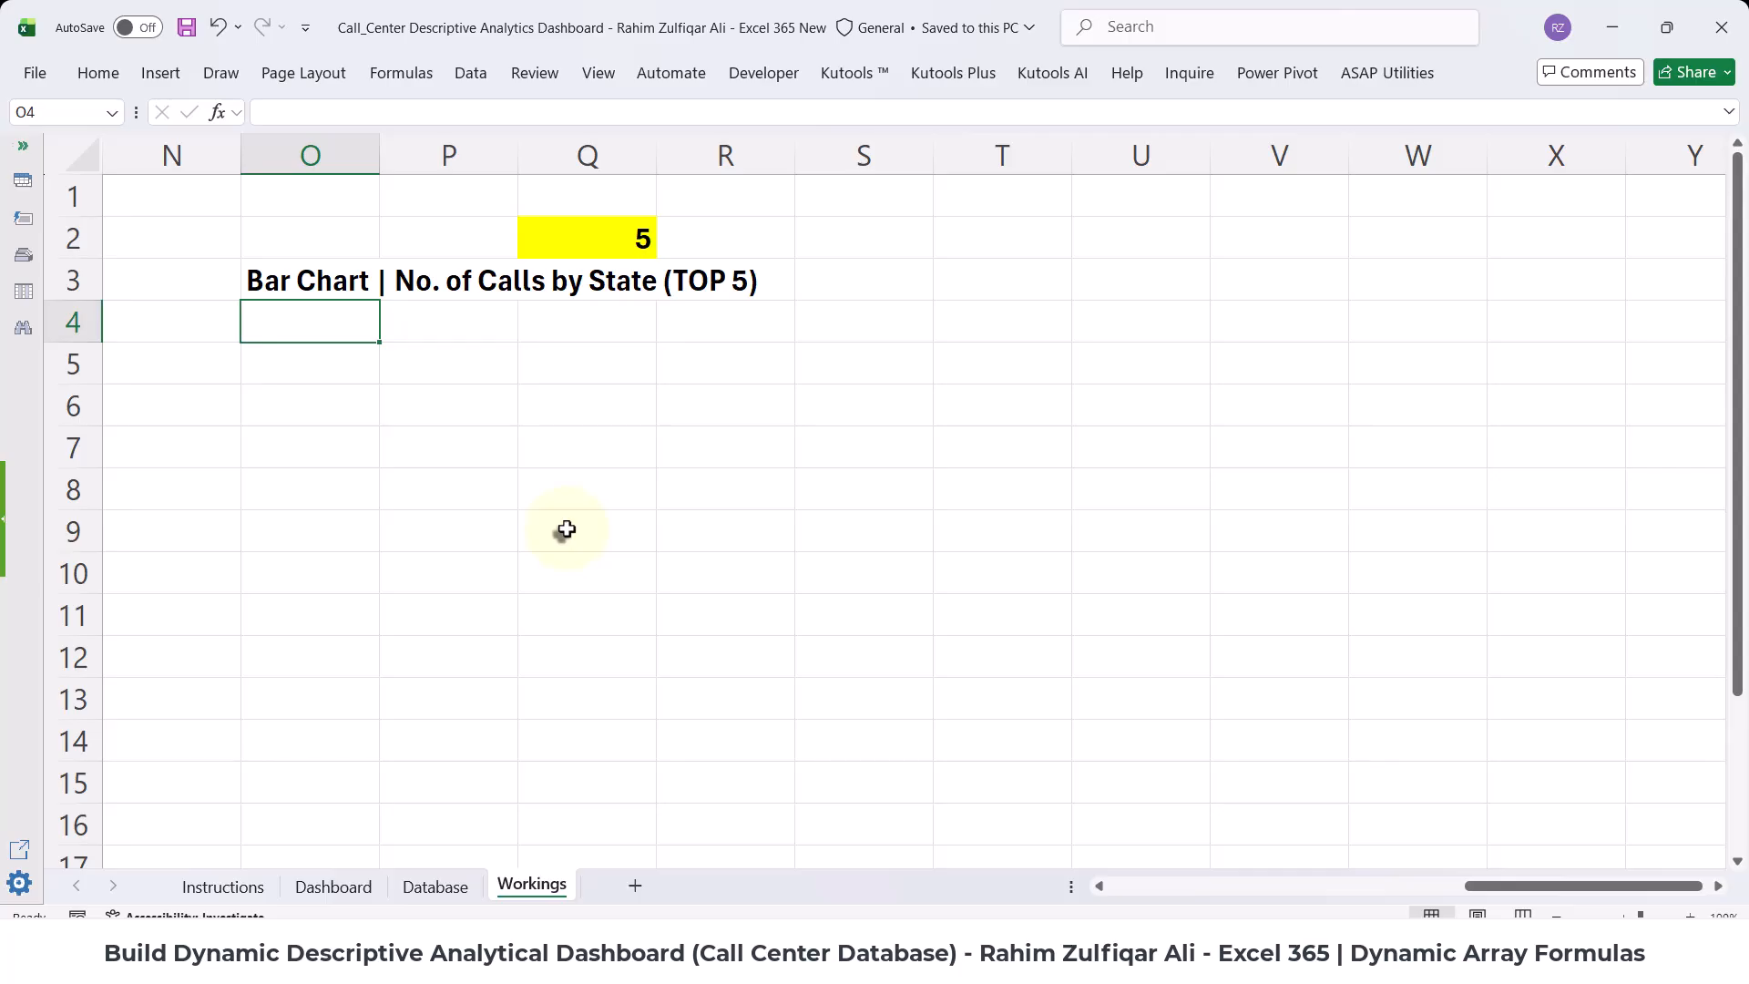
pyautogui.write('=')
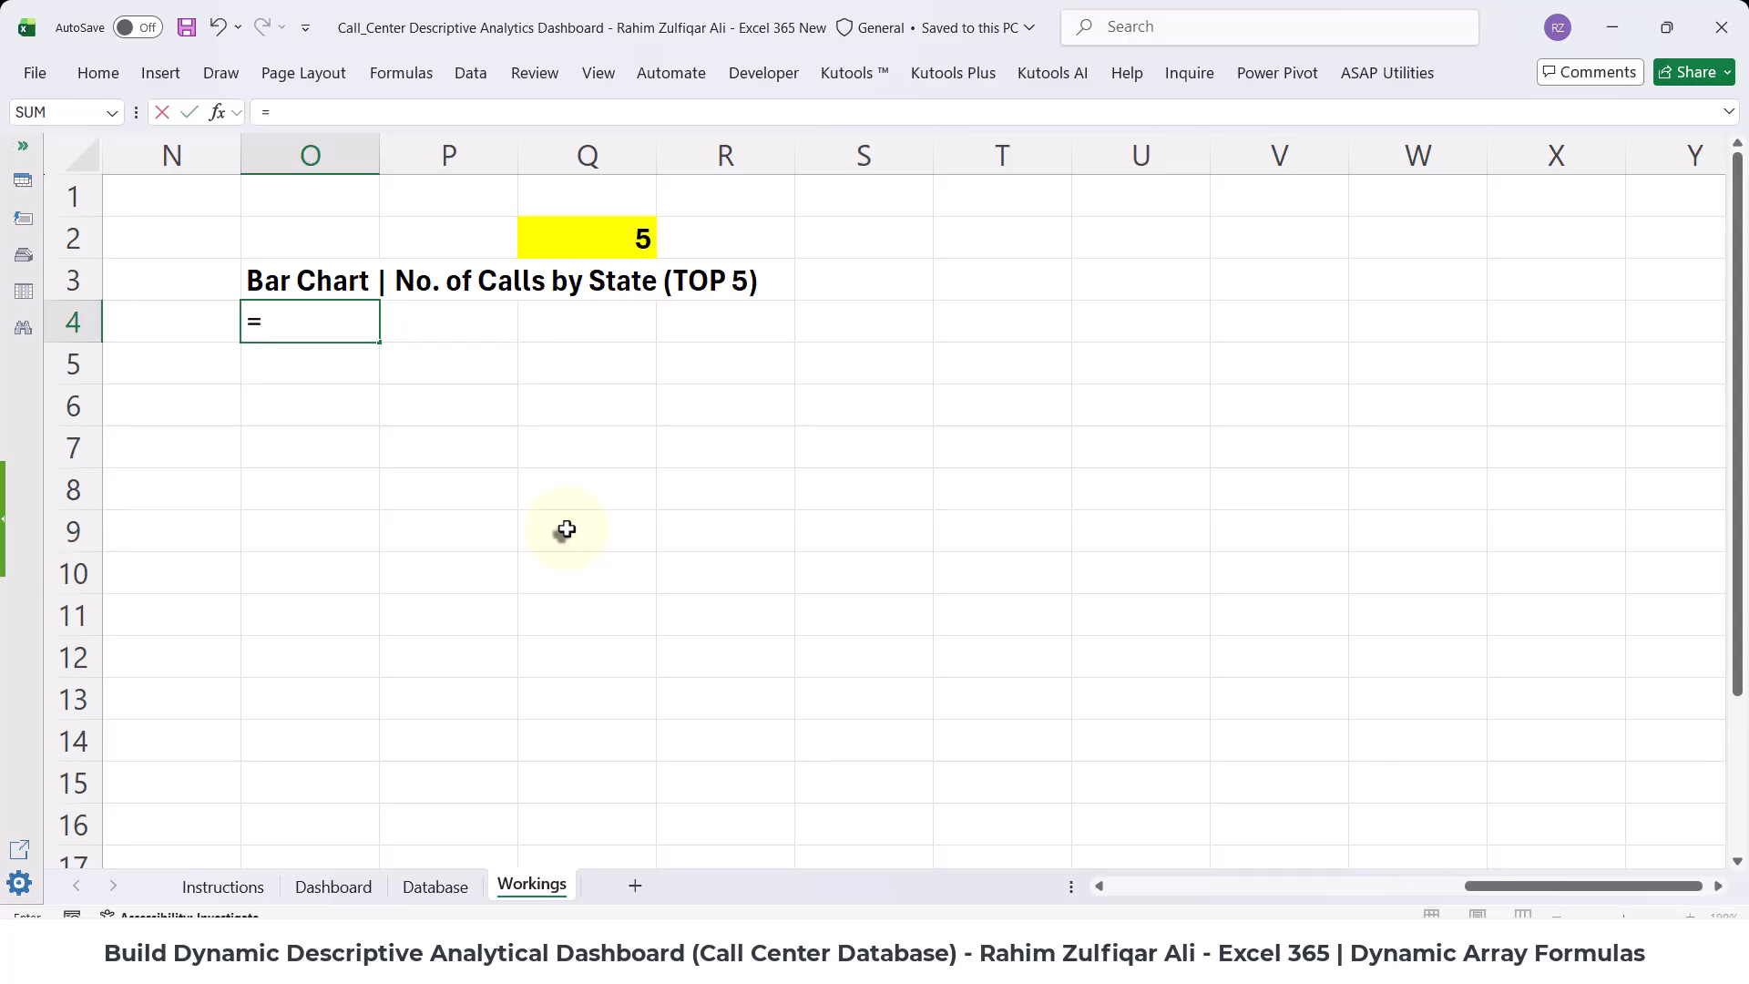
pyautogui.write('group')
pyautogui.press('Tab')
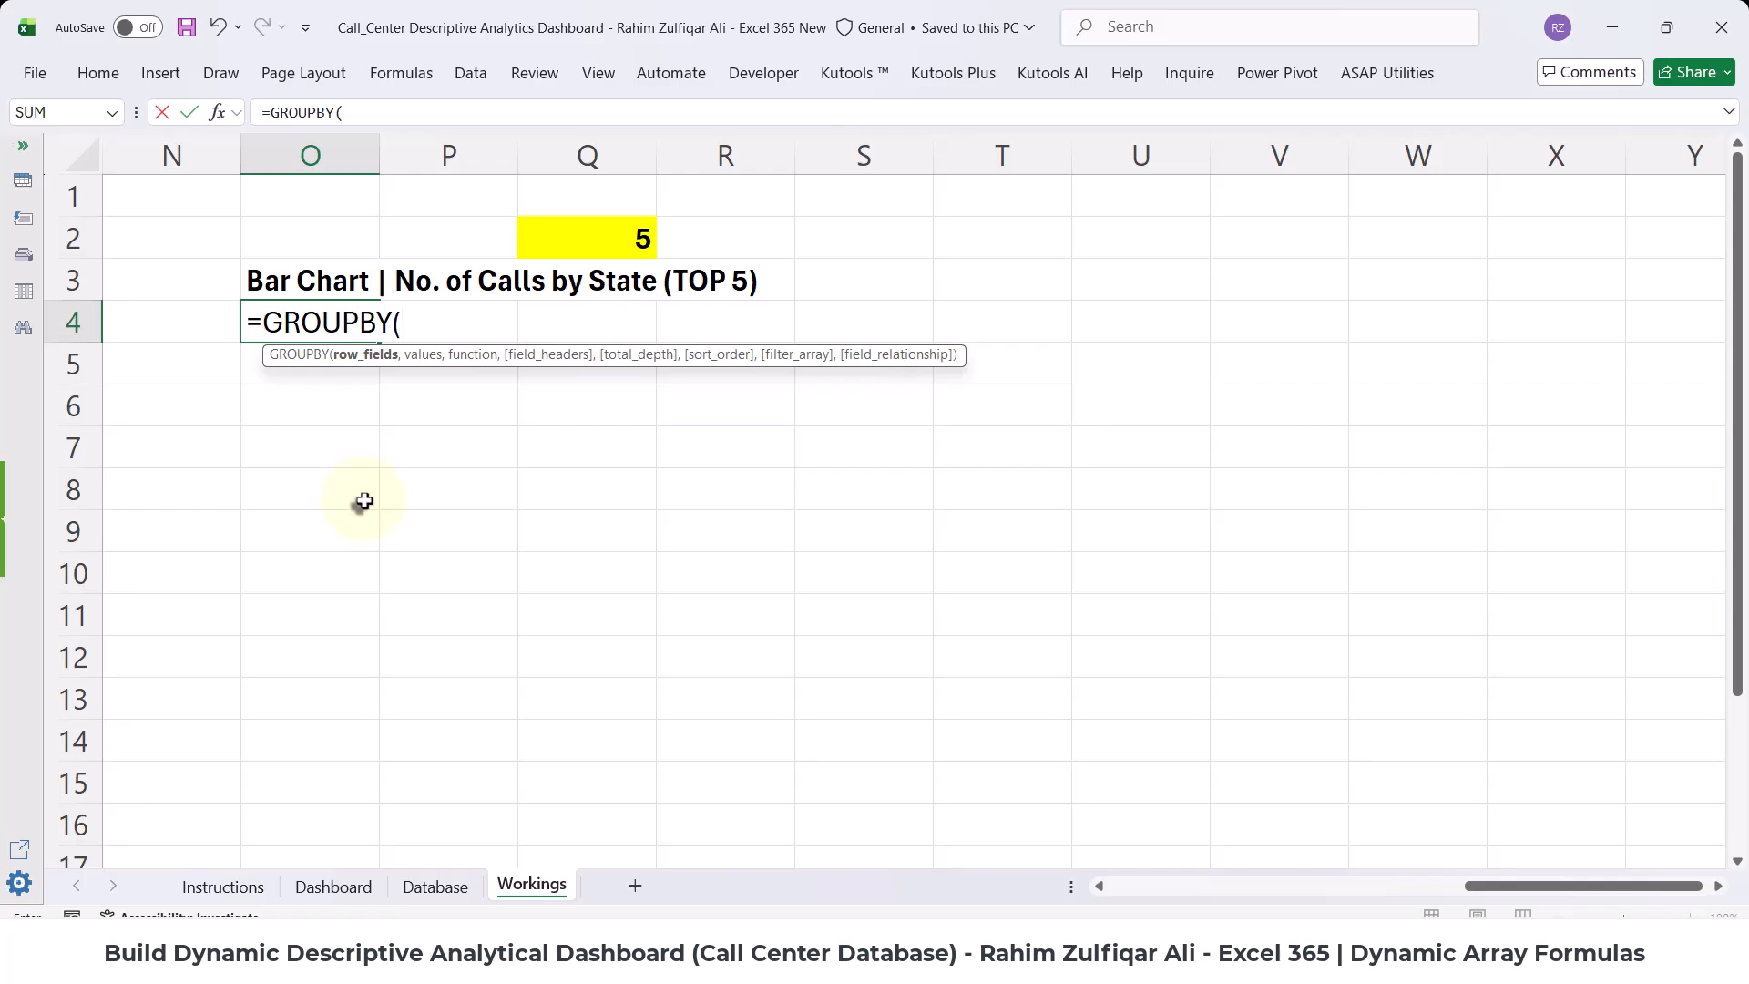
pyautogui.write('ata')
pyautogui.press('Tab')
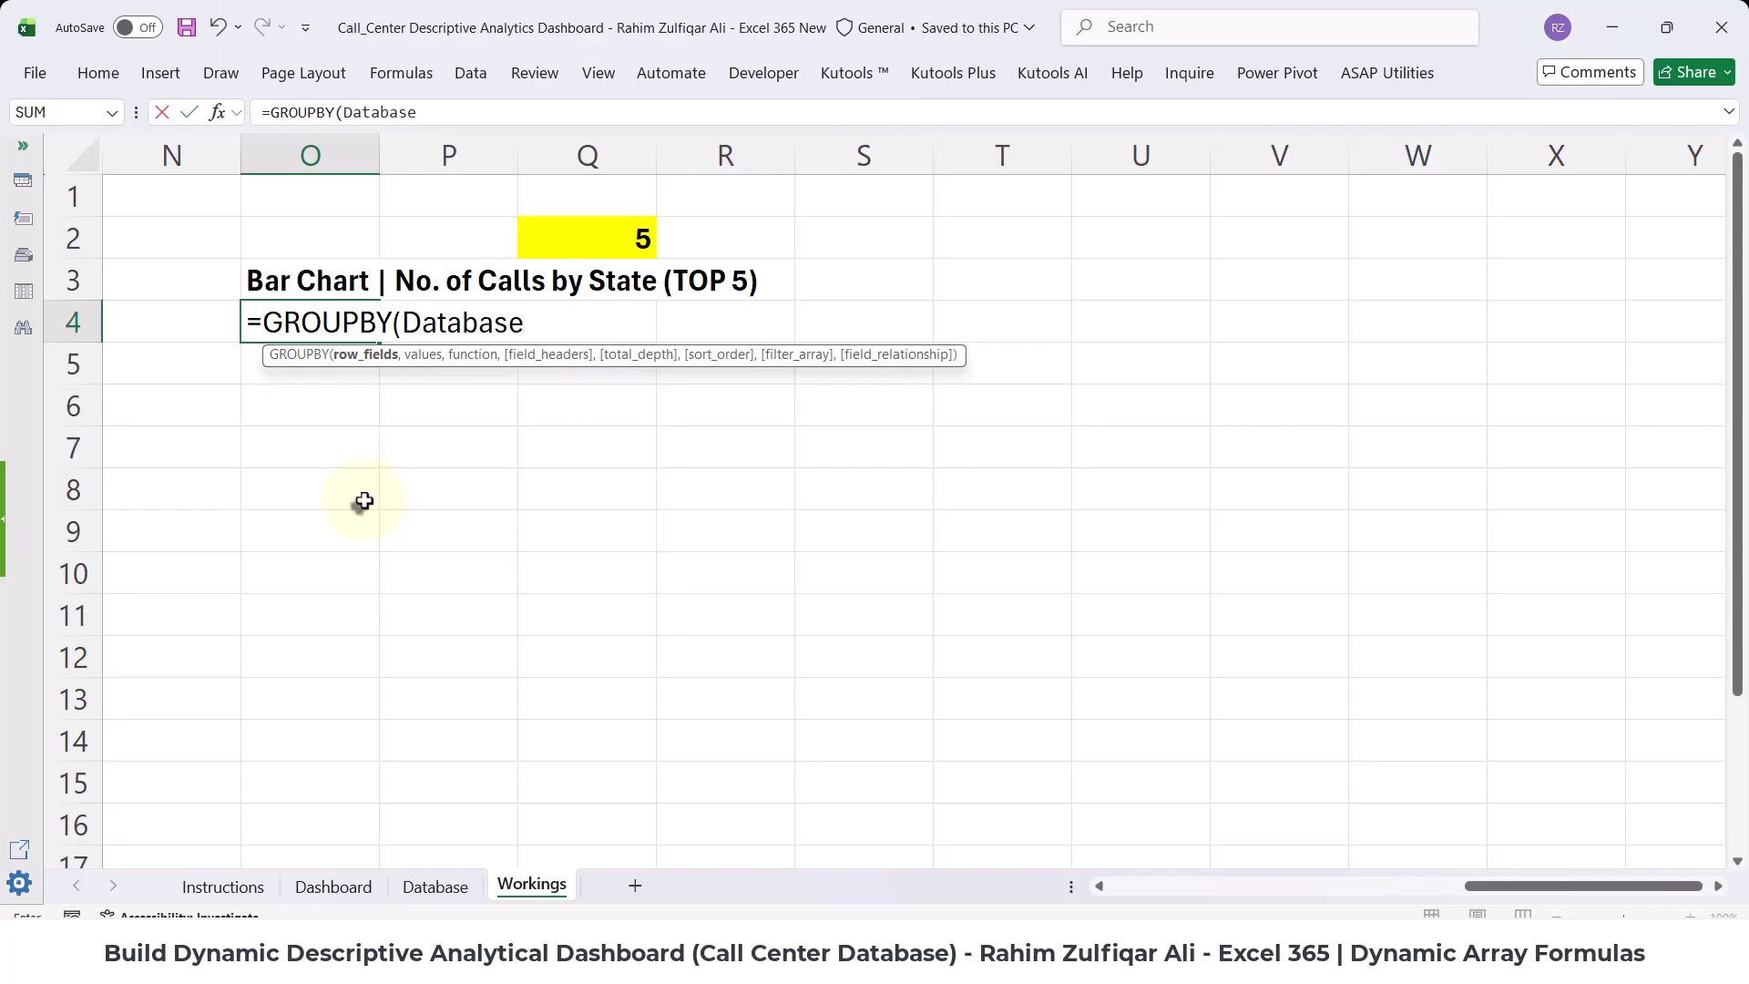
pyautogui.write('[')
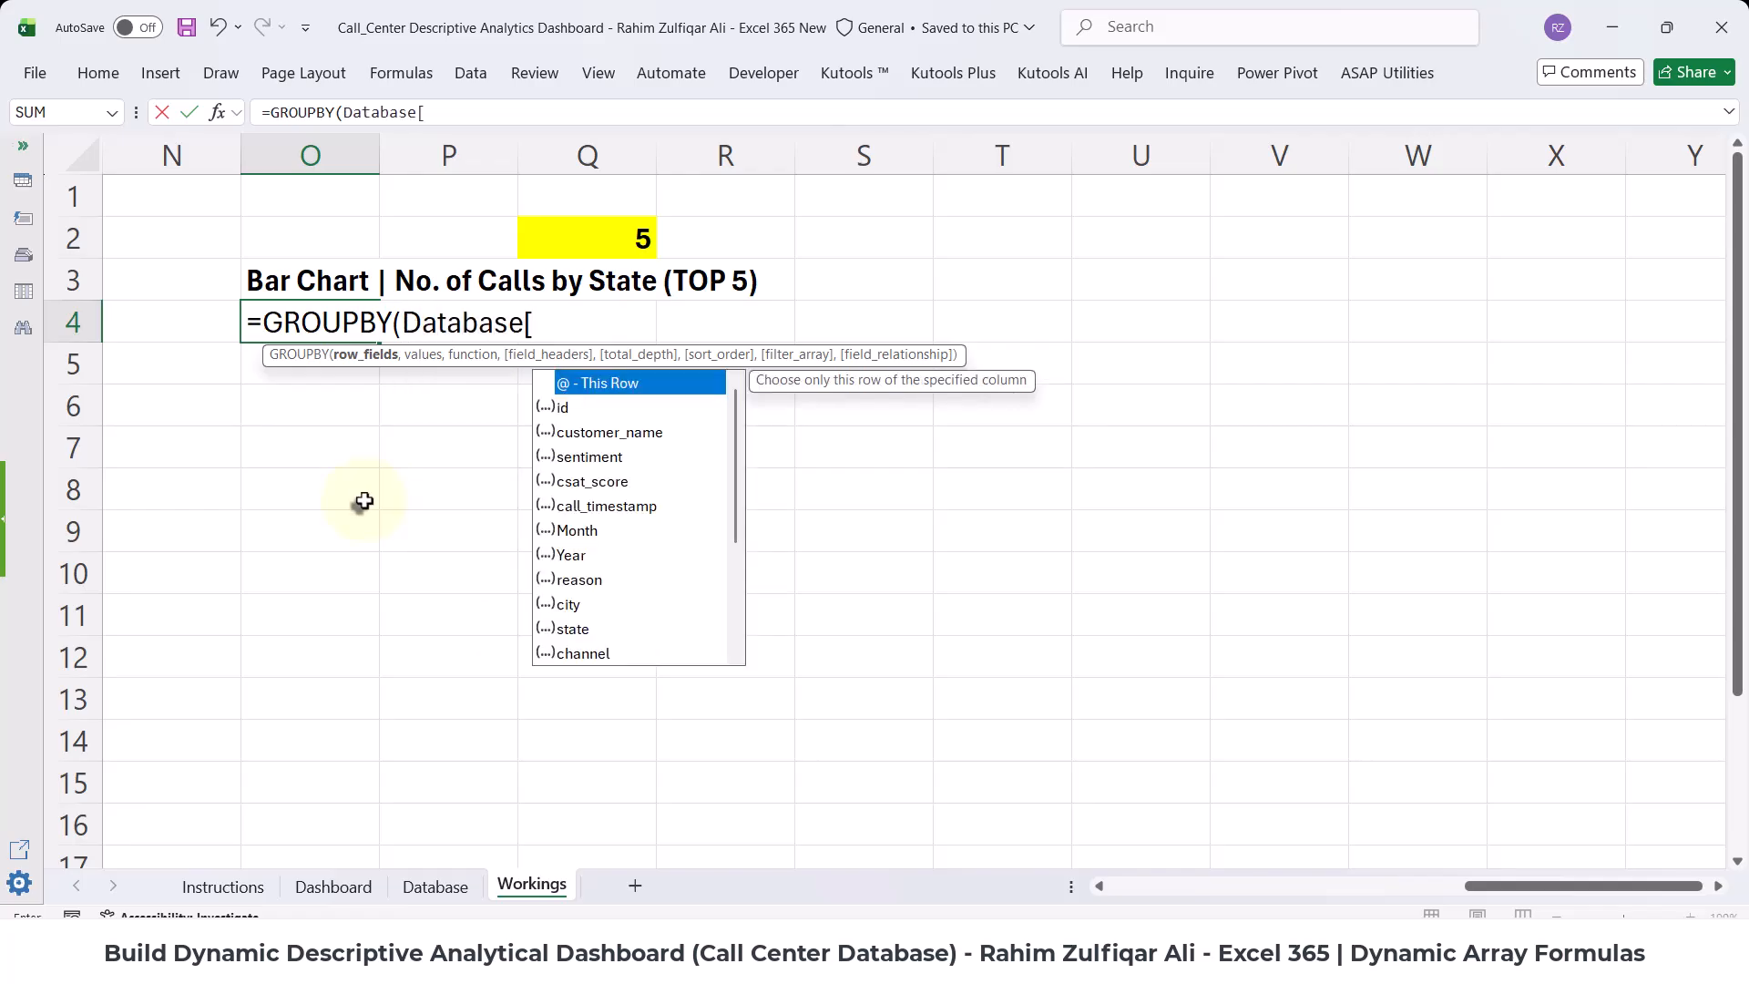
pyautogui.press('Down')
pyautogui.press('Down')
pyautogui.press('Down')
pyautogui.press('Down')
pyautogui.press('Down')
pyautogui.press('Down')
pyautogui.press('Down')
pyautogui.press('Down')
pyautogui.press('Down')
pyautogui.press('Down')
pyautogui.press('Tab')
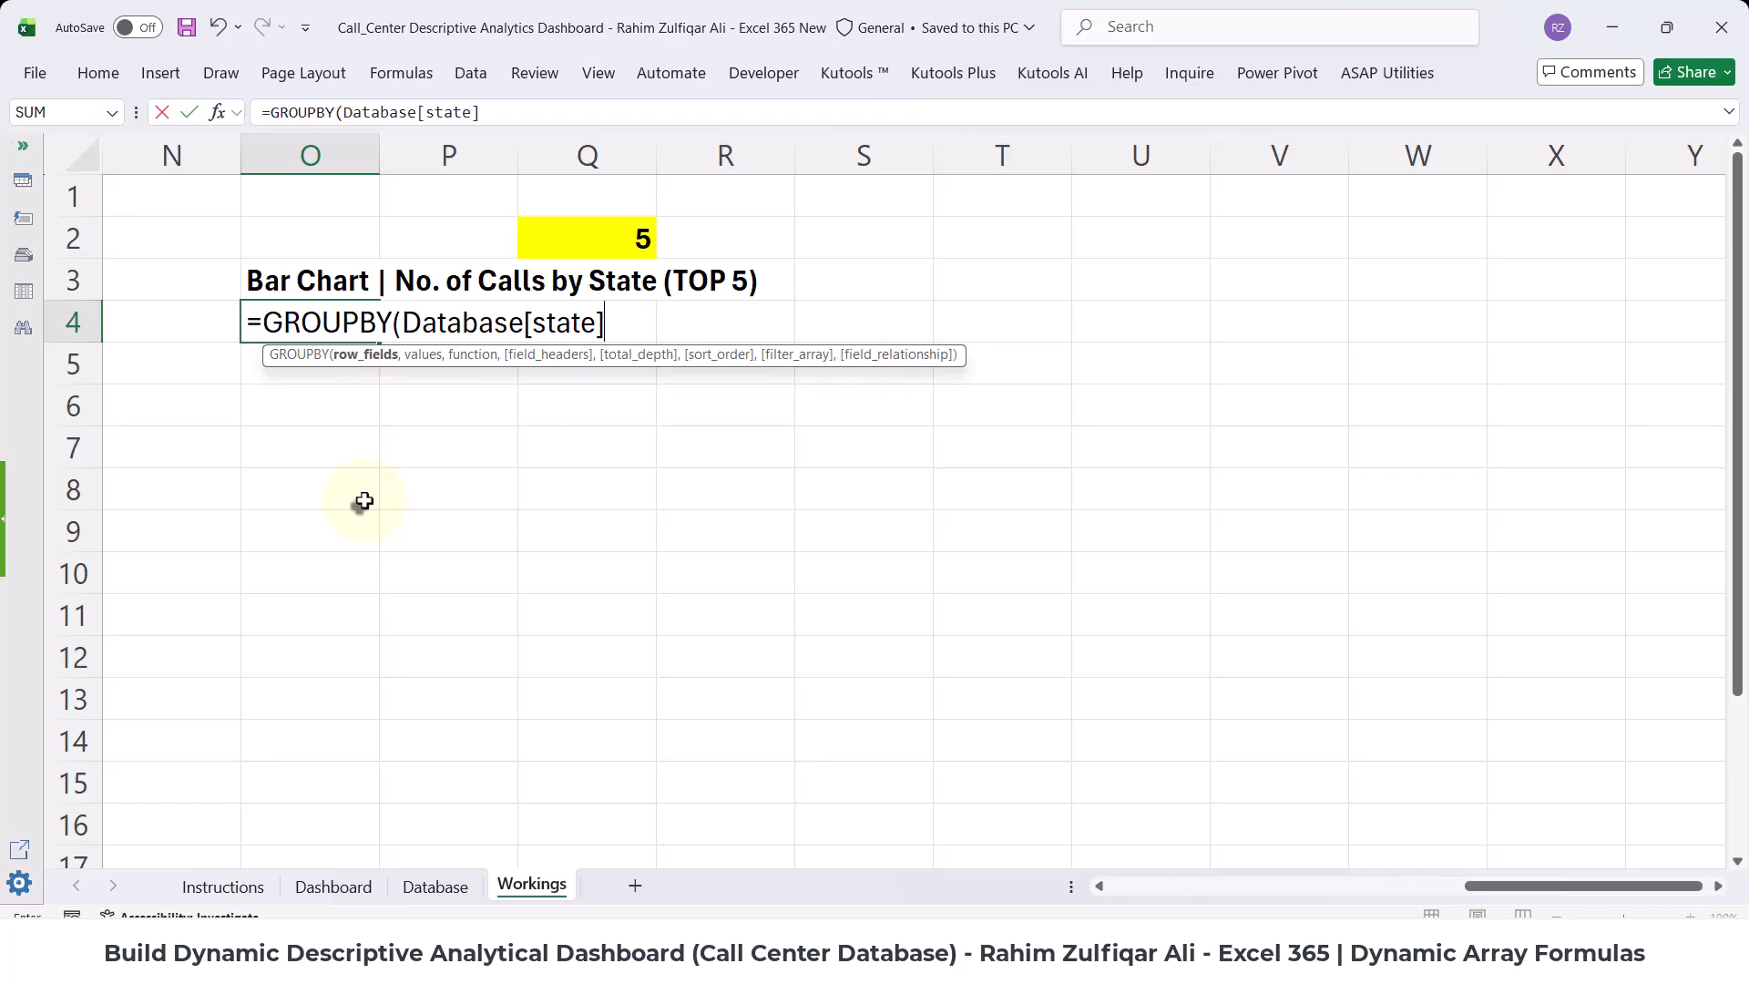
# - Complete the GROUPBY formula with Database[id] as the values and COUNTA as the function, and enter it
pyautogui.write(',')
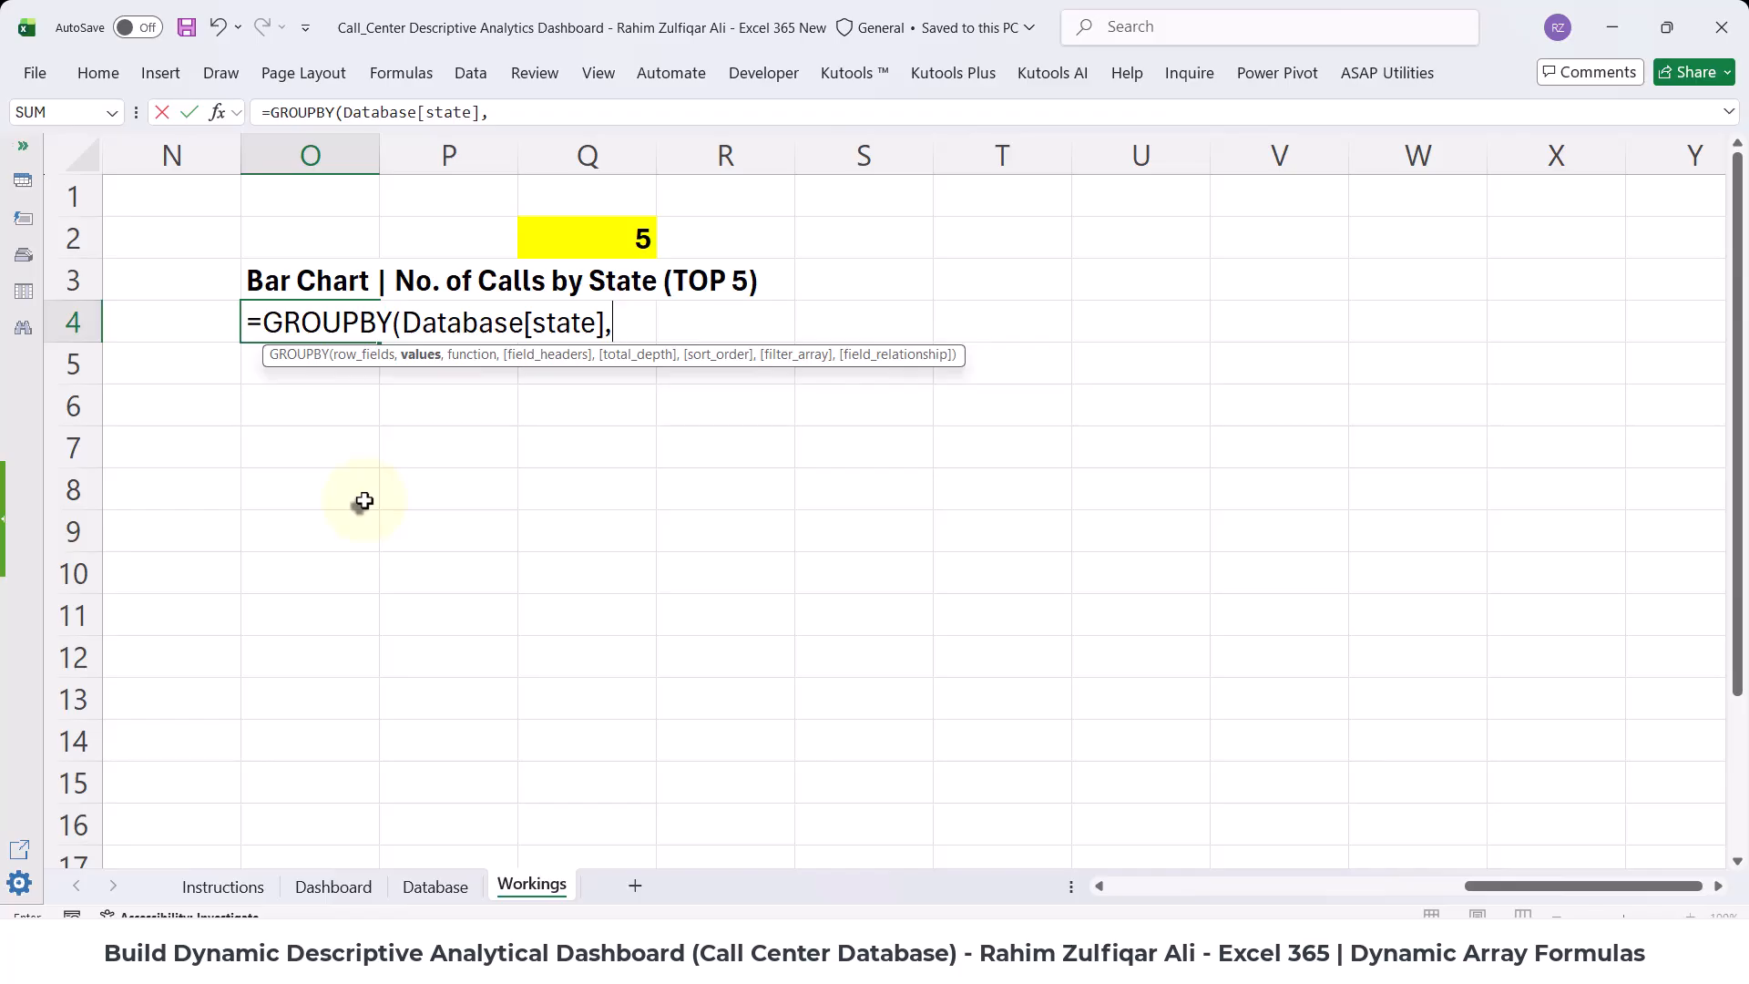
pyautogui.write('da')
pyautogui.press('Tab')
pyautogui.write('[')
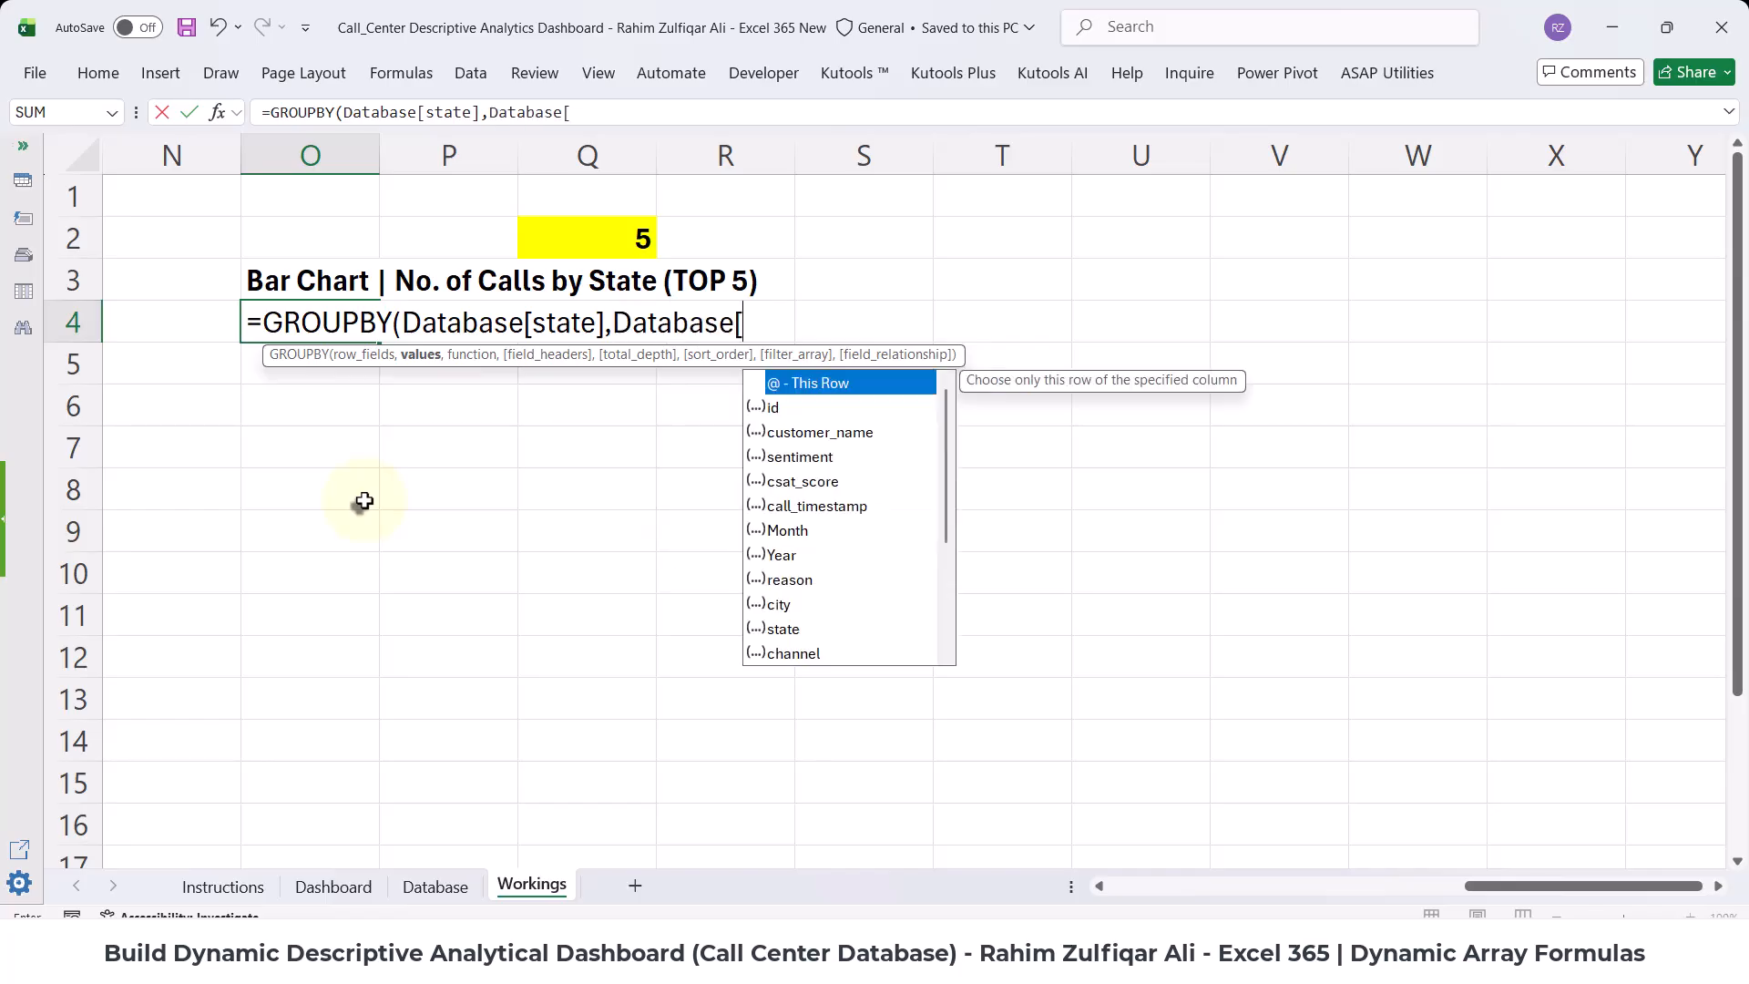
pyautogui.press('Down')
pyautogui.press('Tab')
pyautogui.write('],')
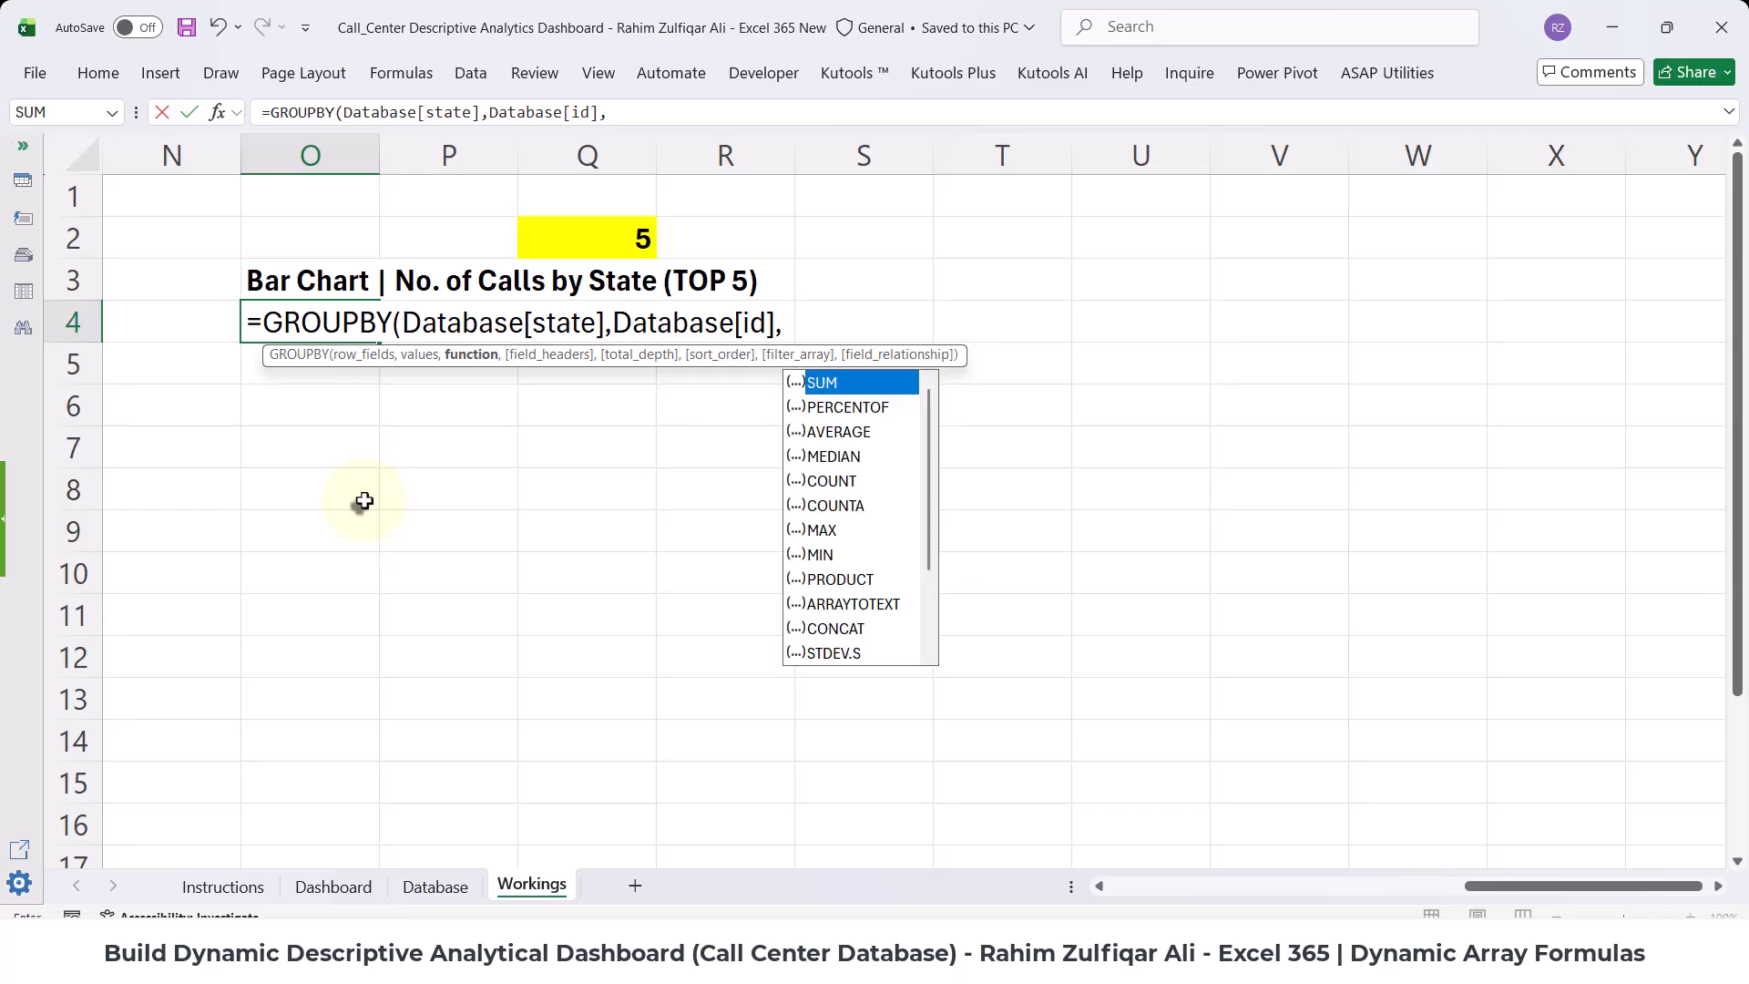
pyautogui.write('count')
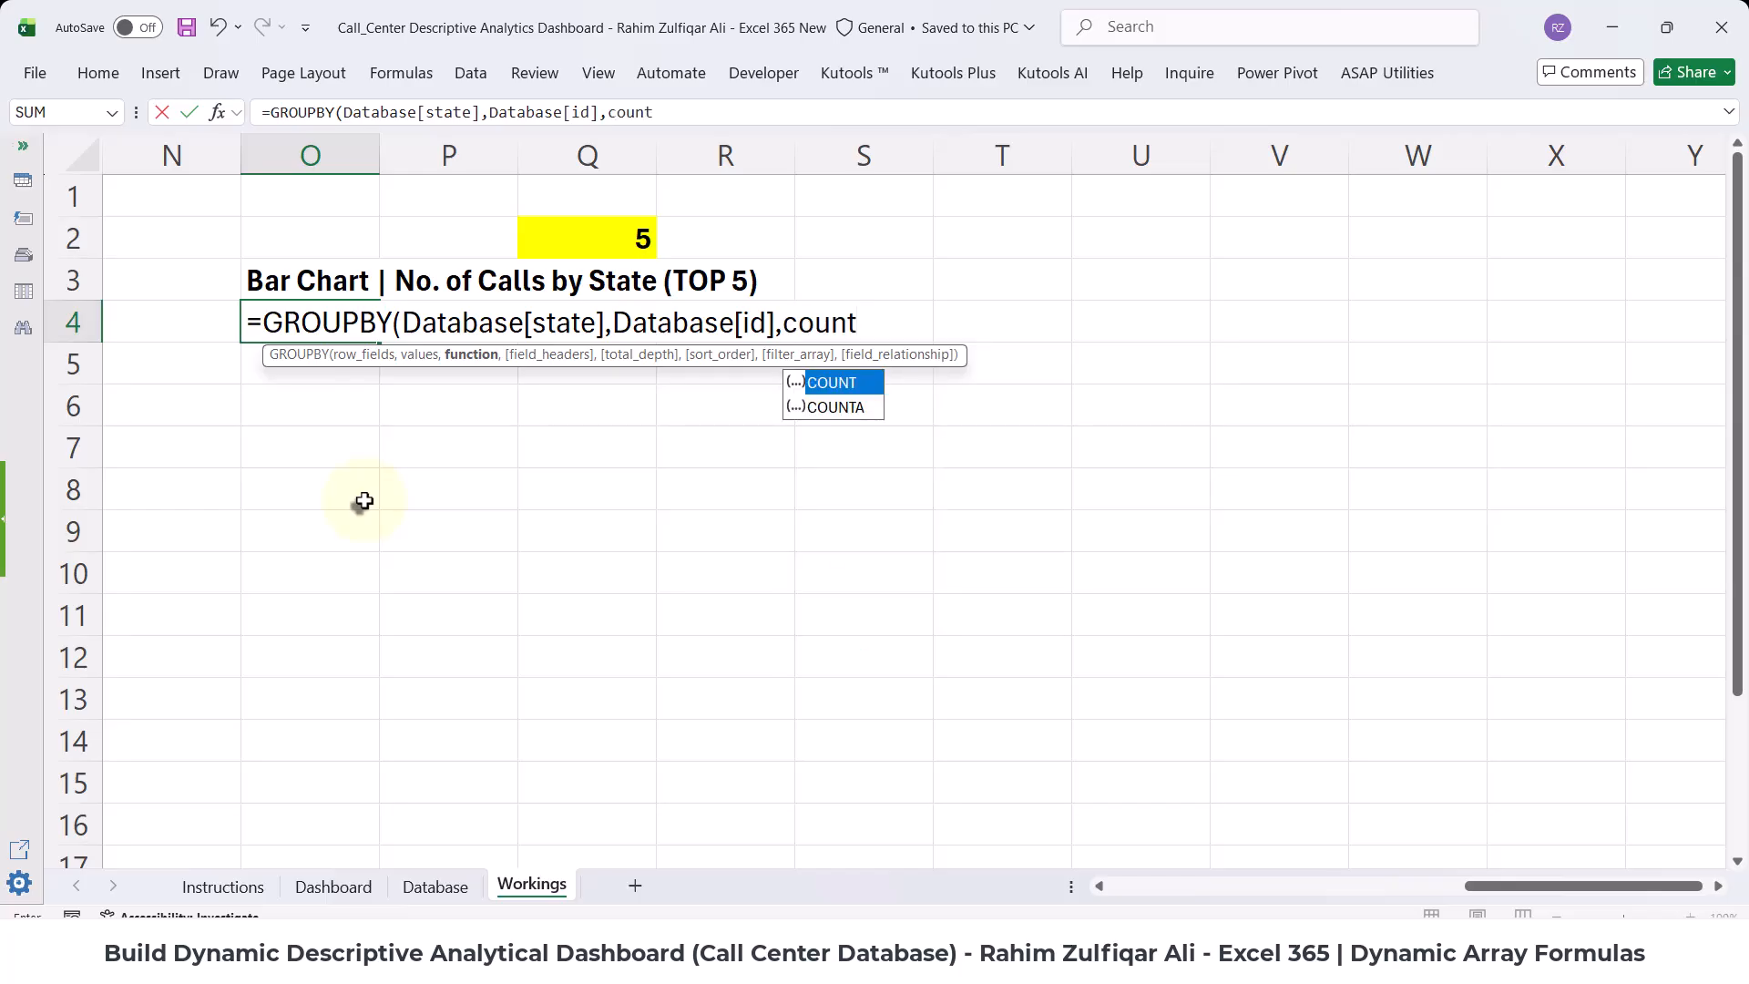
pyautogui.write('a)')
pyautogui.press('Return')
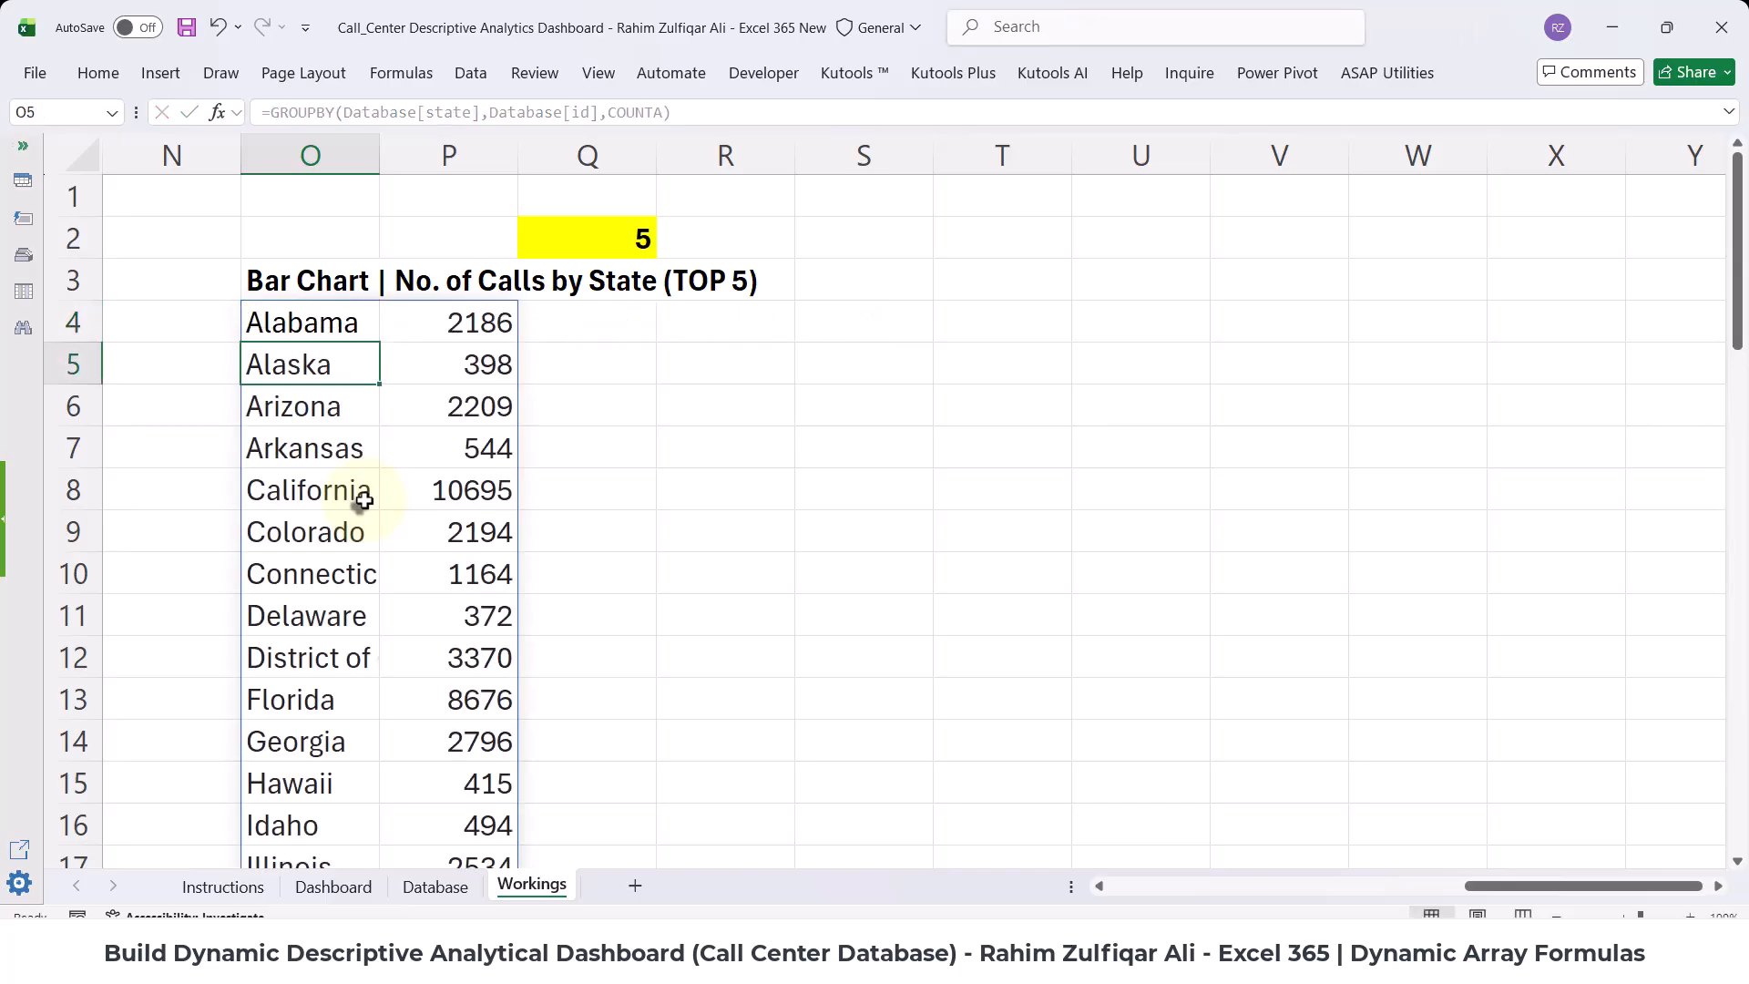
# - Examine the spilled calls-by-state list for its sort order and its total row at the end
pyautogui.press('Up')
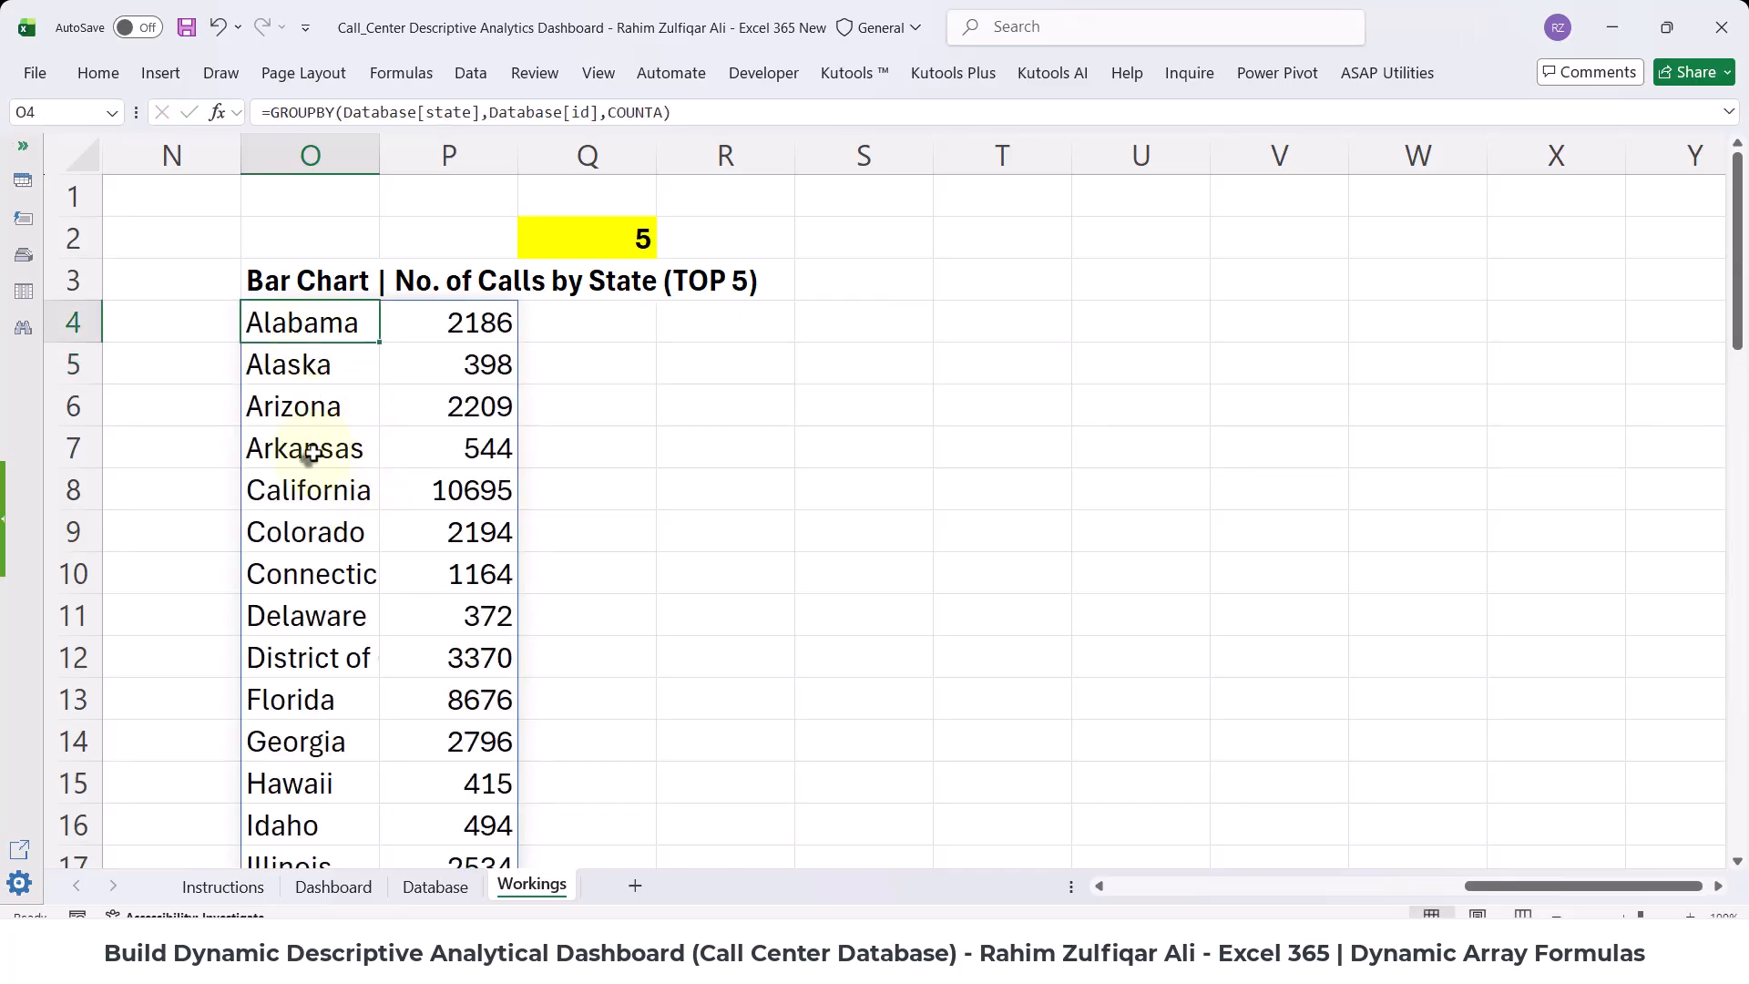
pyautogui.scroll(-12, 310, 453)
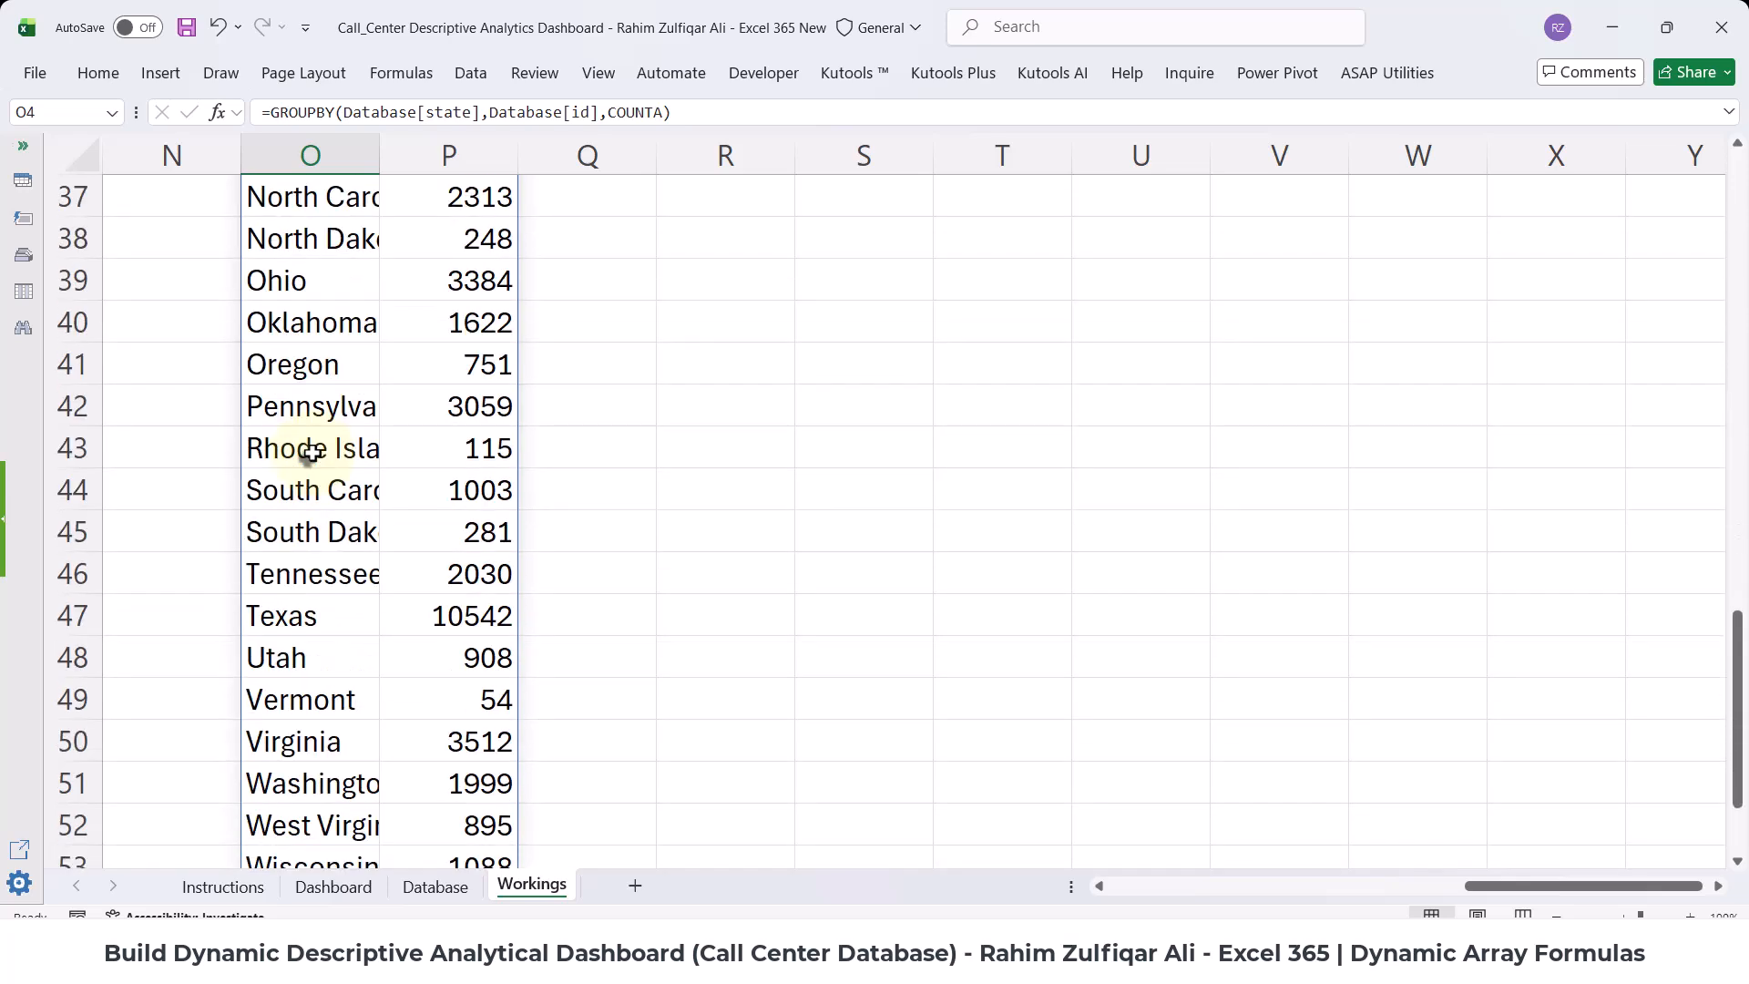
pyautogui.scroll(-5, 311, 453)
pyautogui.moveTo(305, 332); pyautogui.dragTo(480, 331)
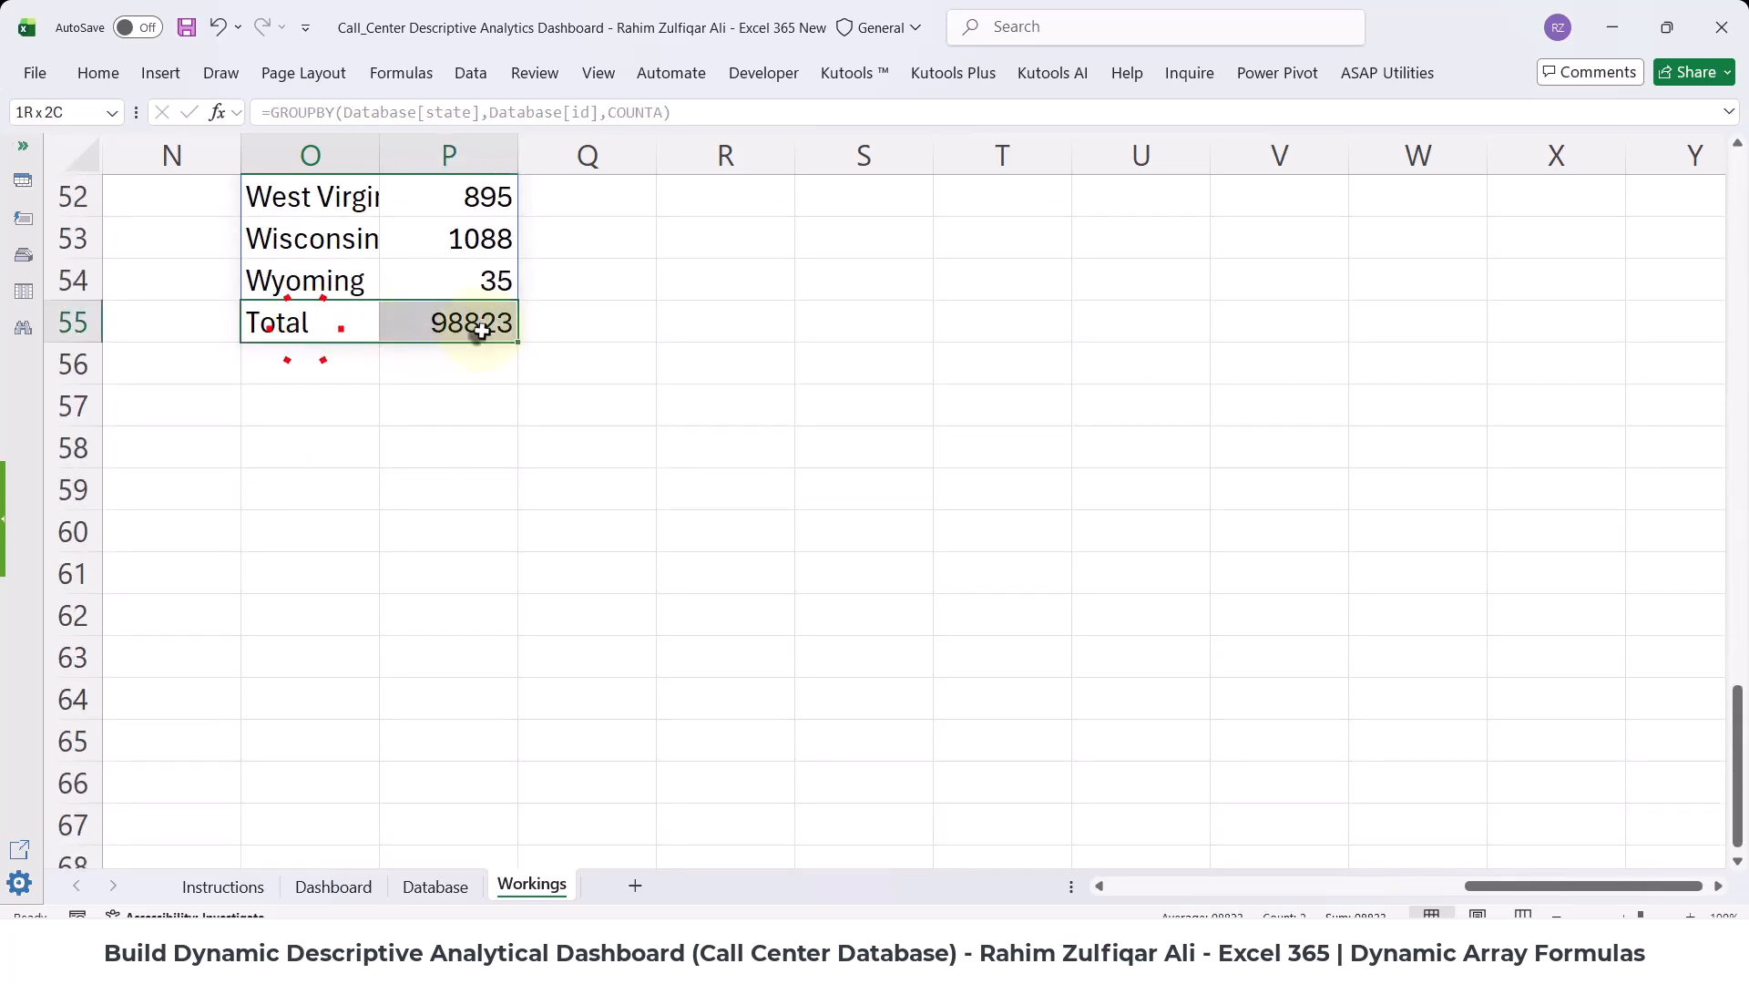
pyautogui.scroll(17, 478, 332)
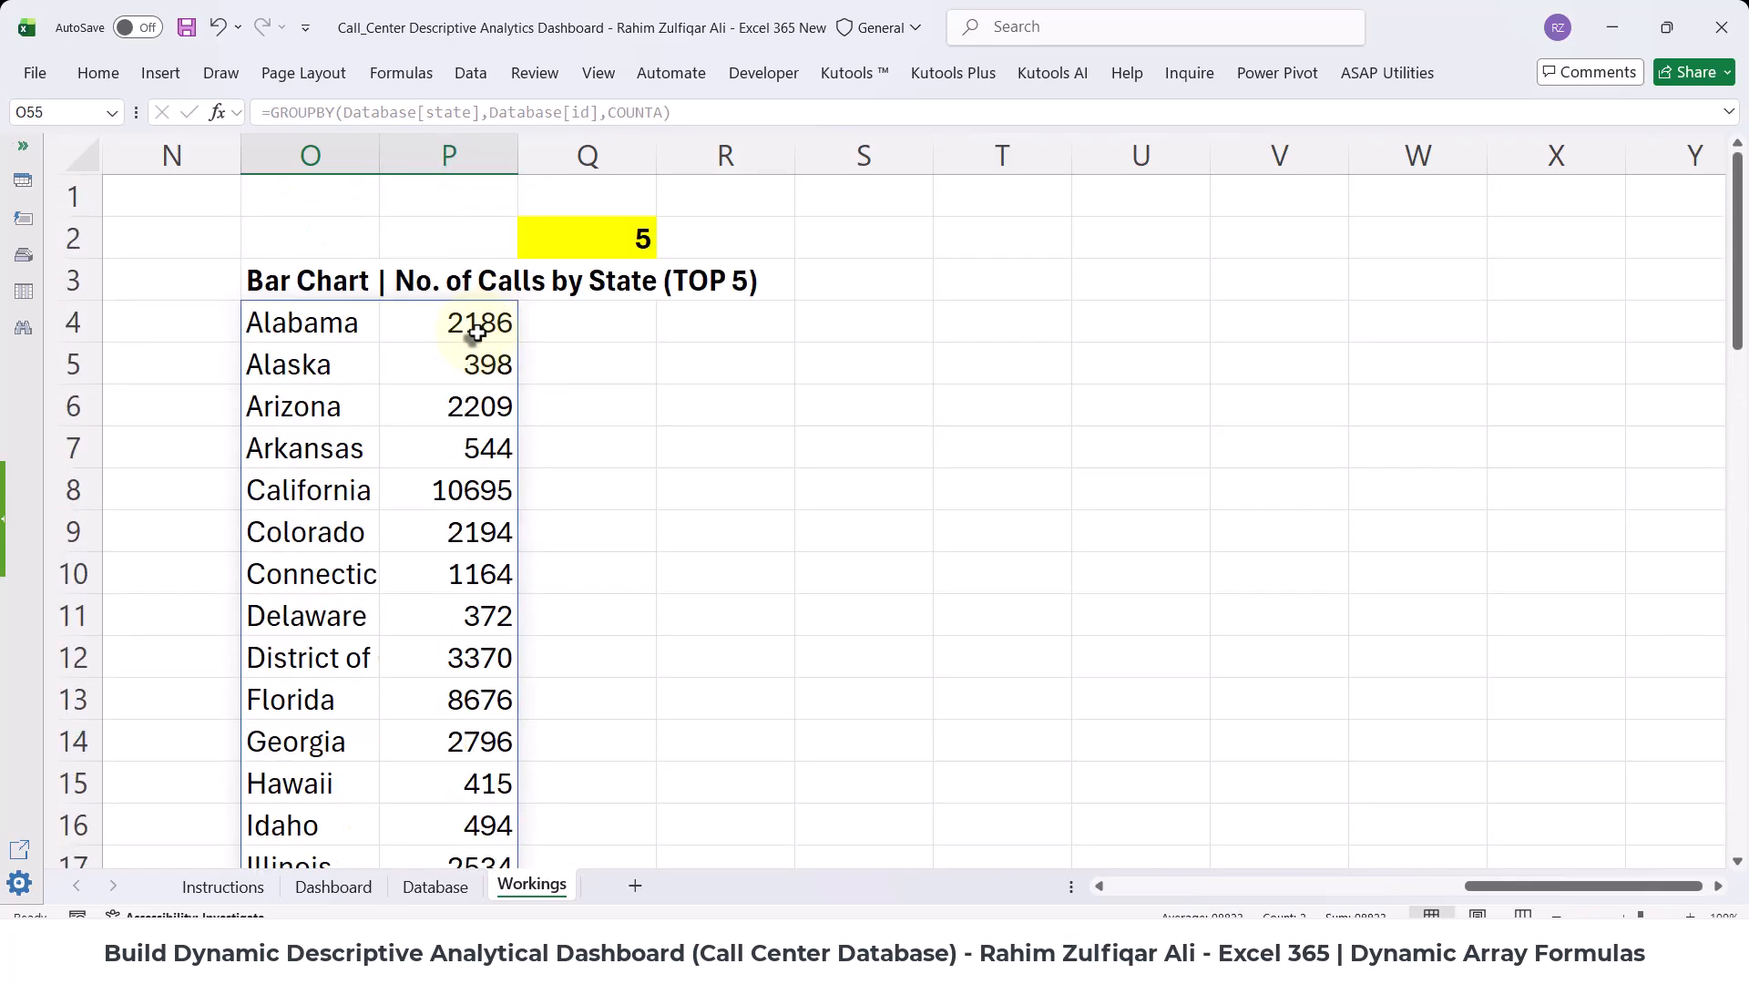
pyautogui.click(439, 328)
pyautogui.click(442, 357)
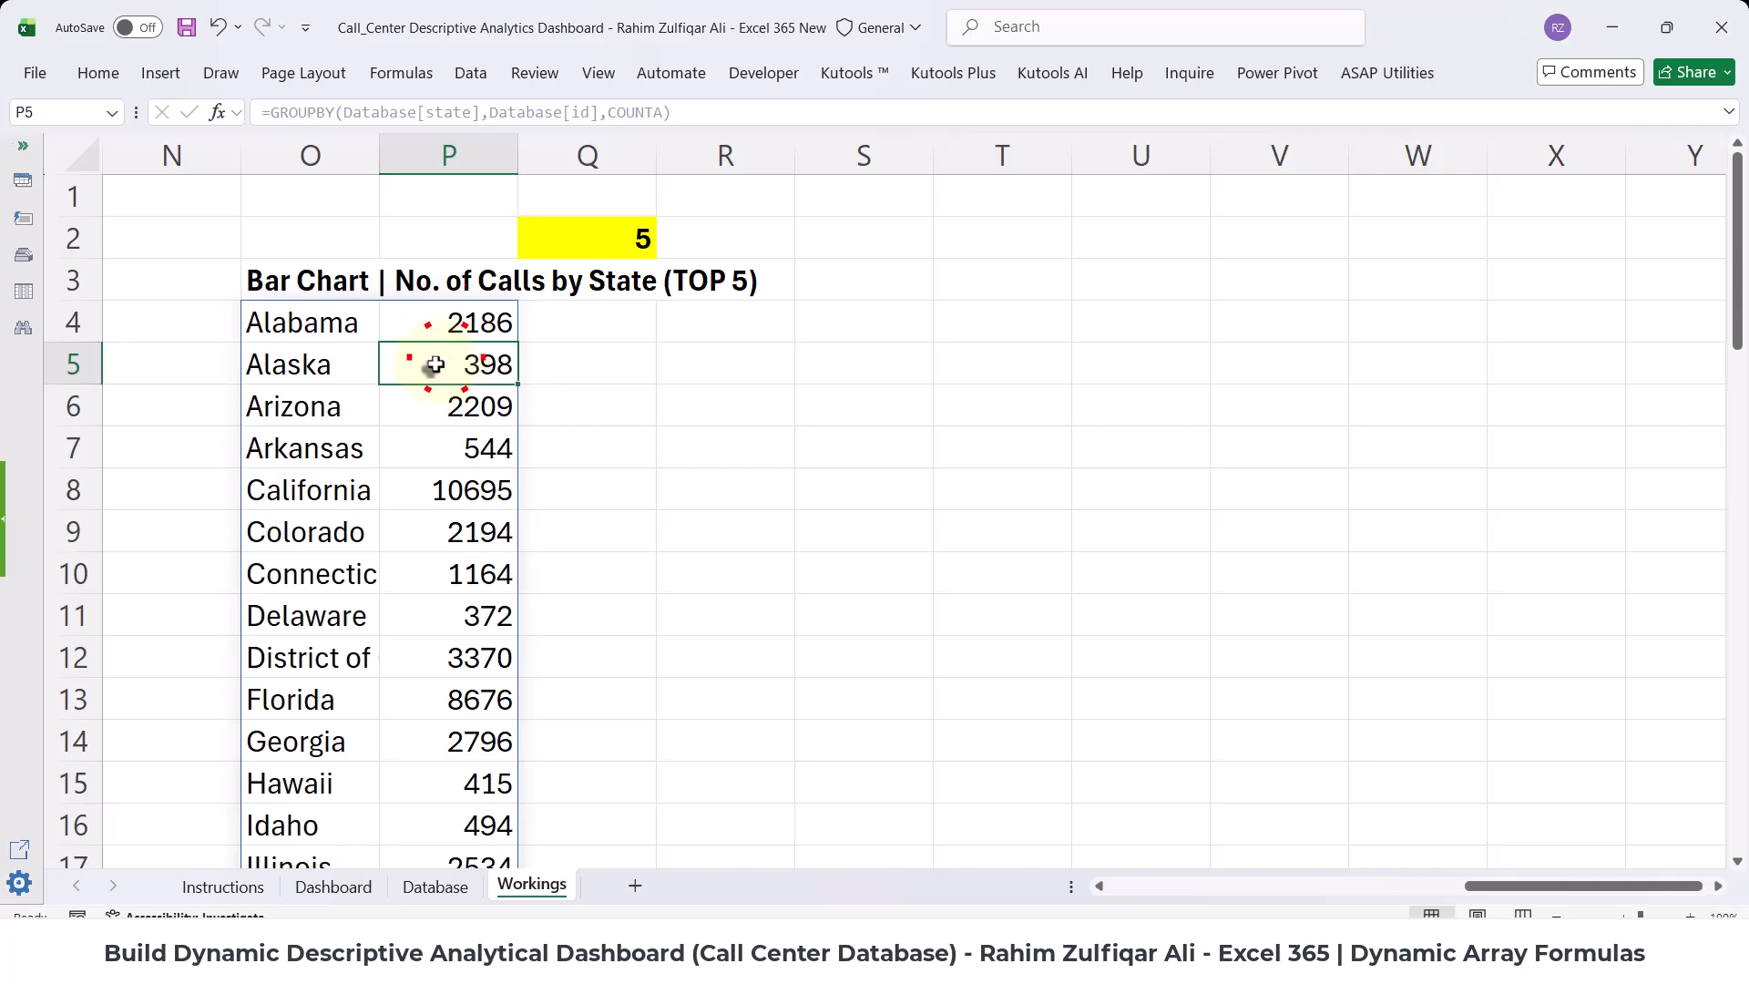
pyautogui.click(438, 328)
pyautogui.click(439, 359)
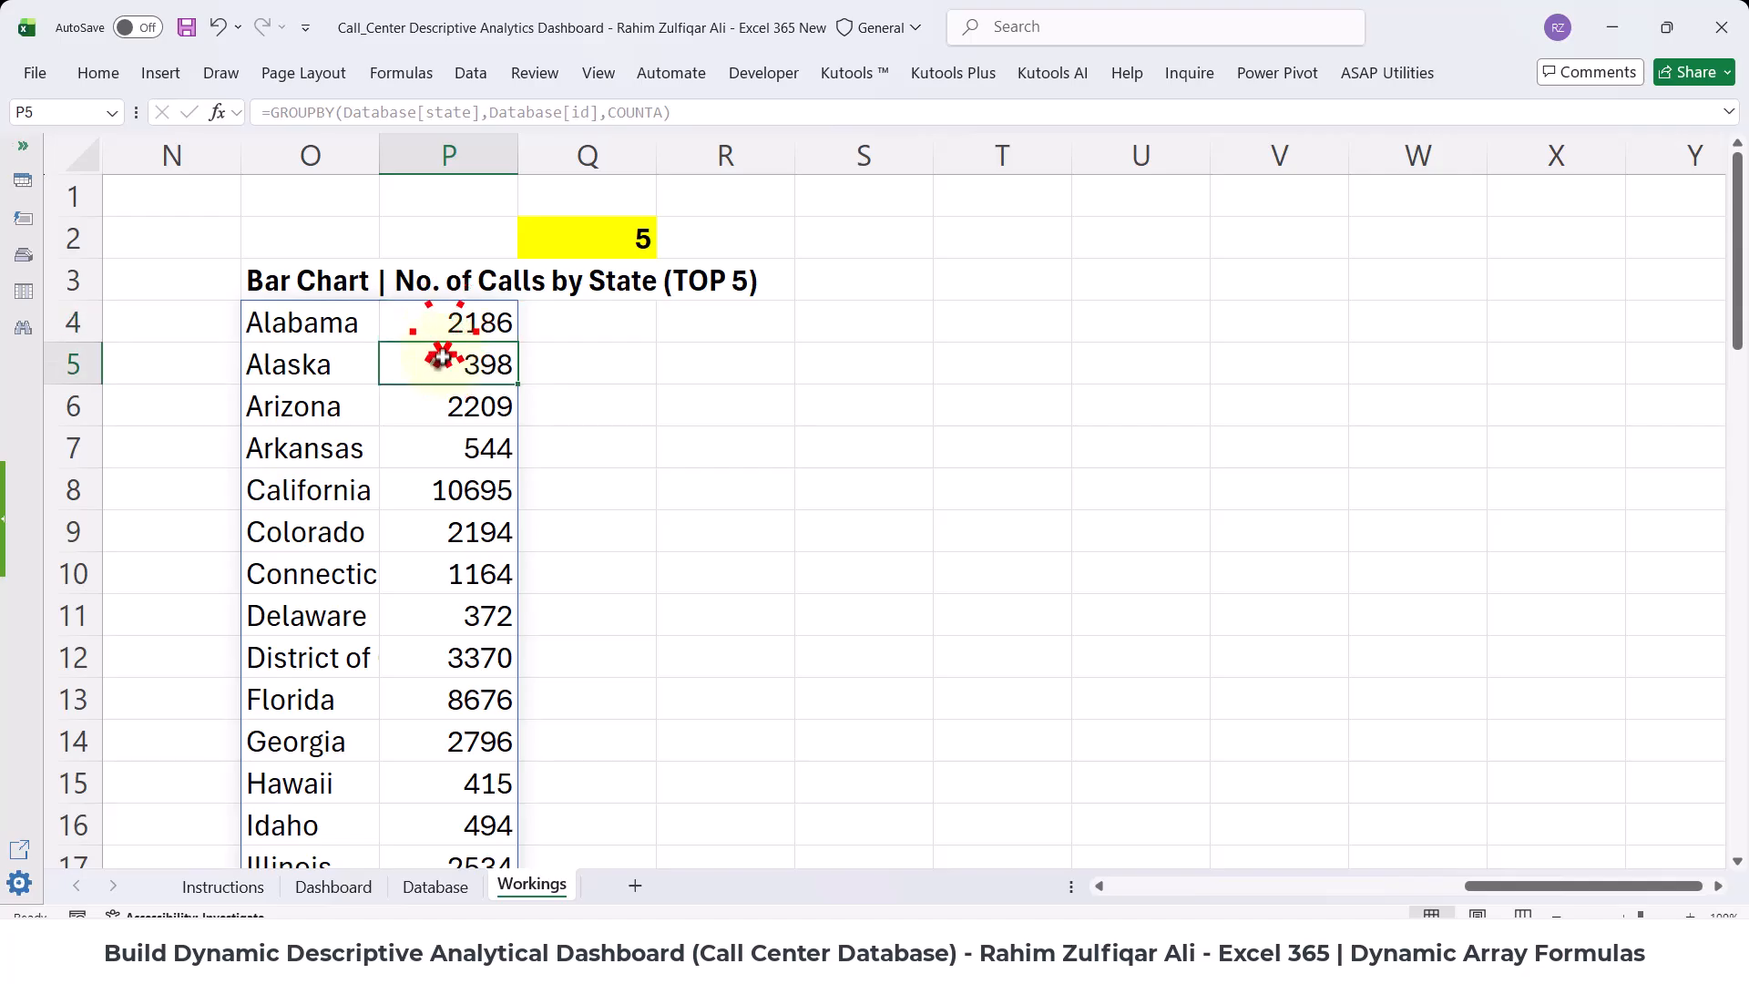
pyautogui.click(437, 406)
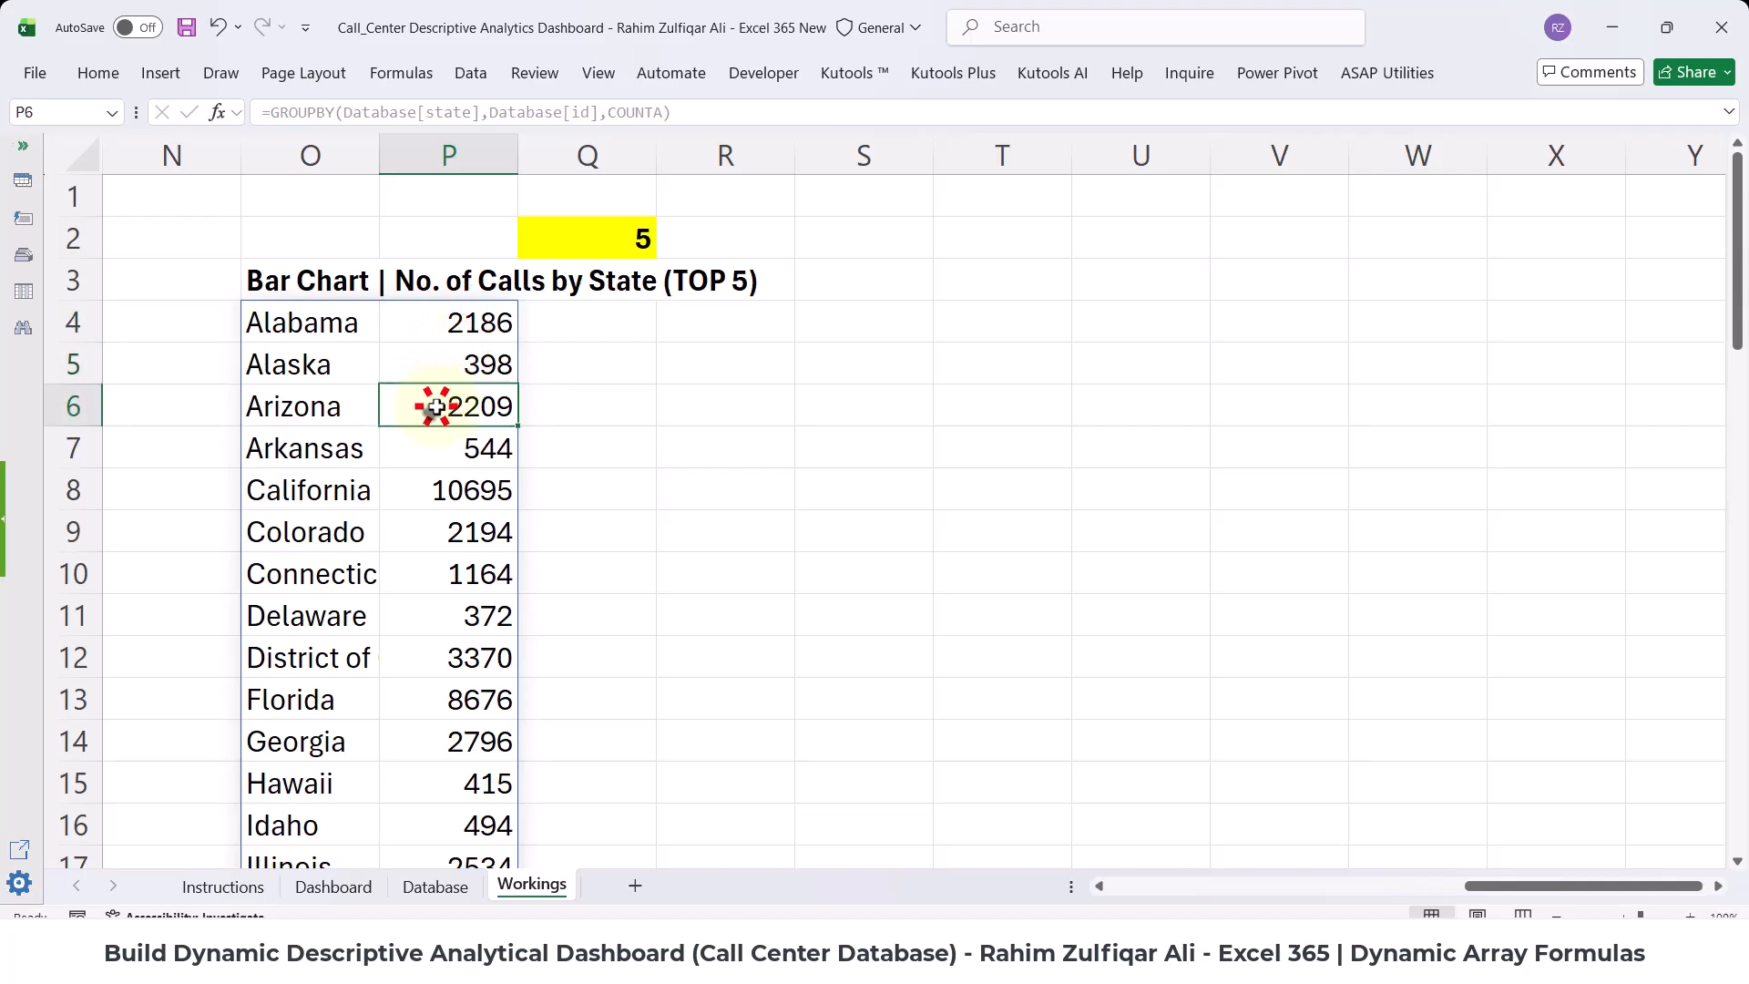
pyautogui.click(322, 340)
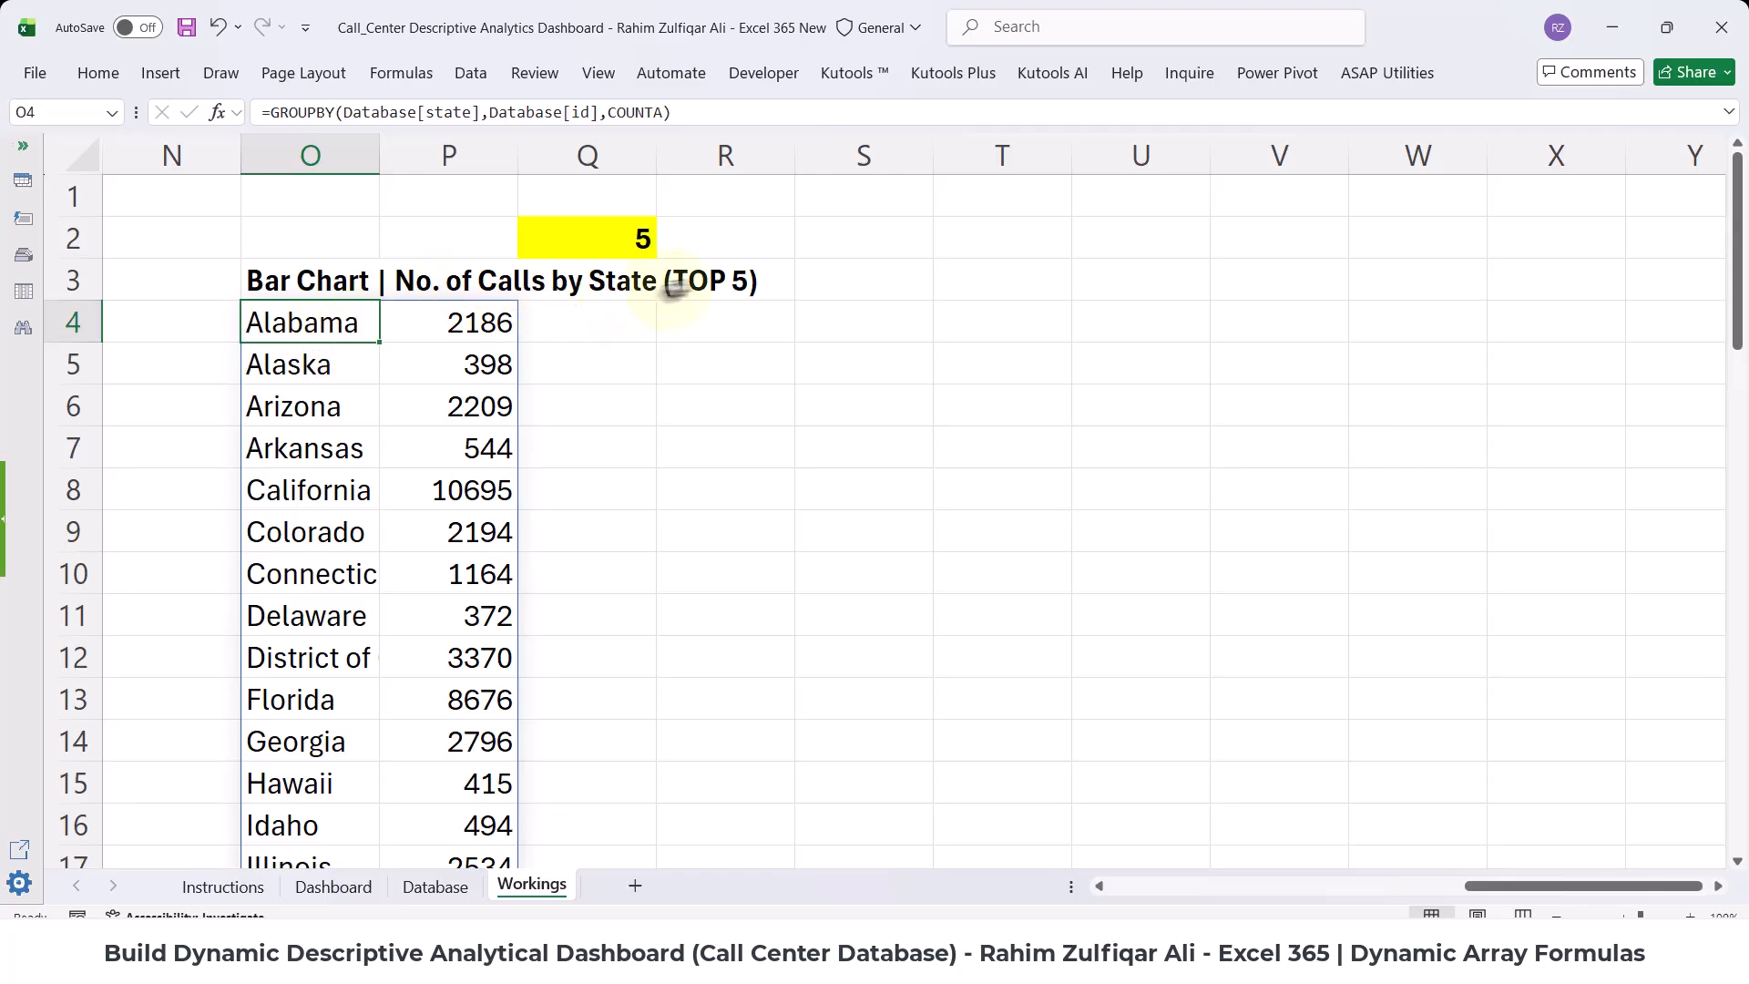
pyautogui.scroll(-14, 425, 547)
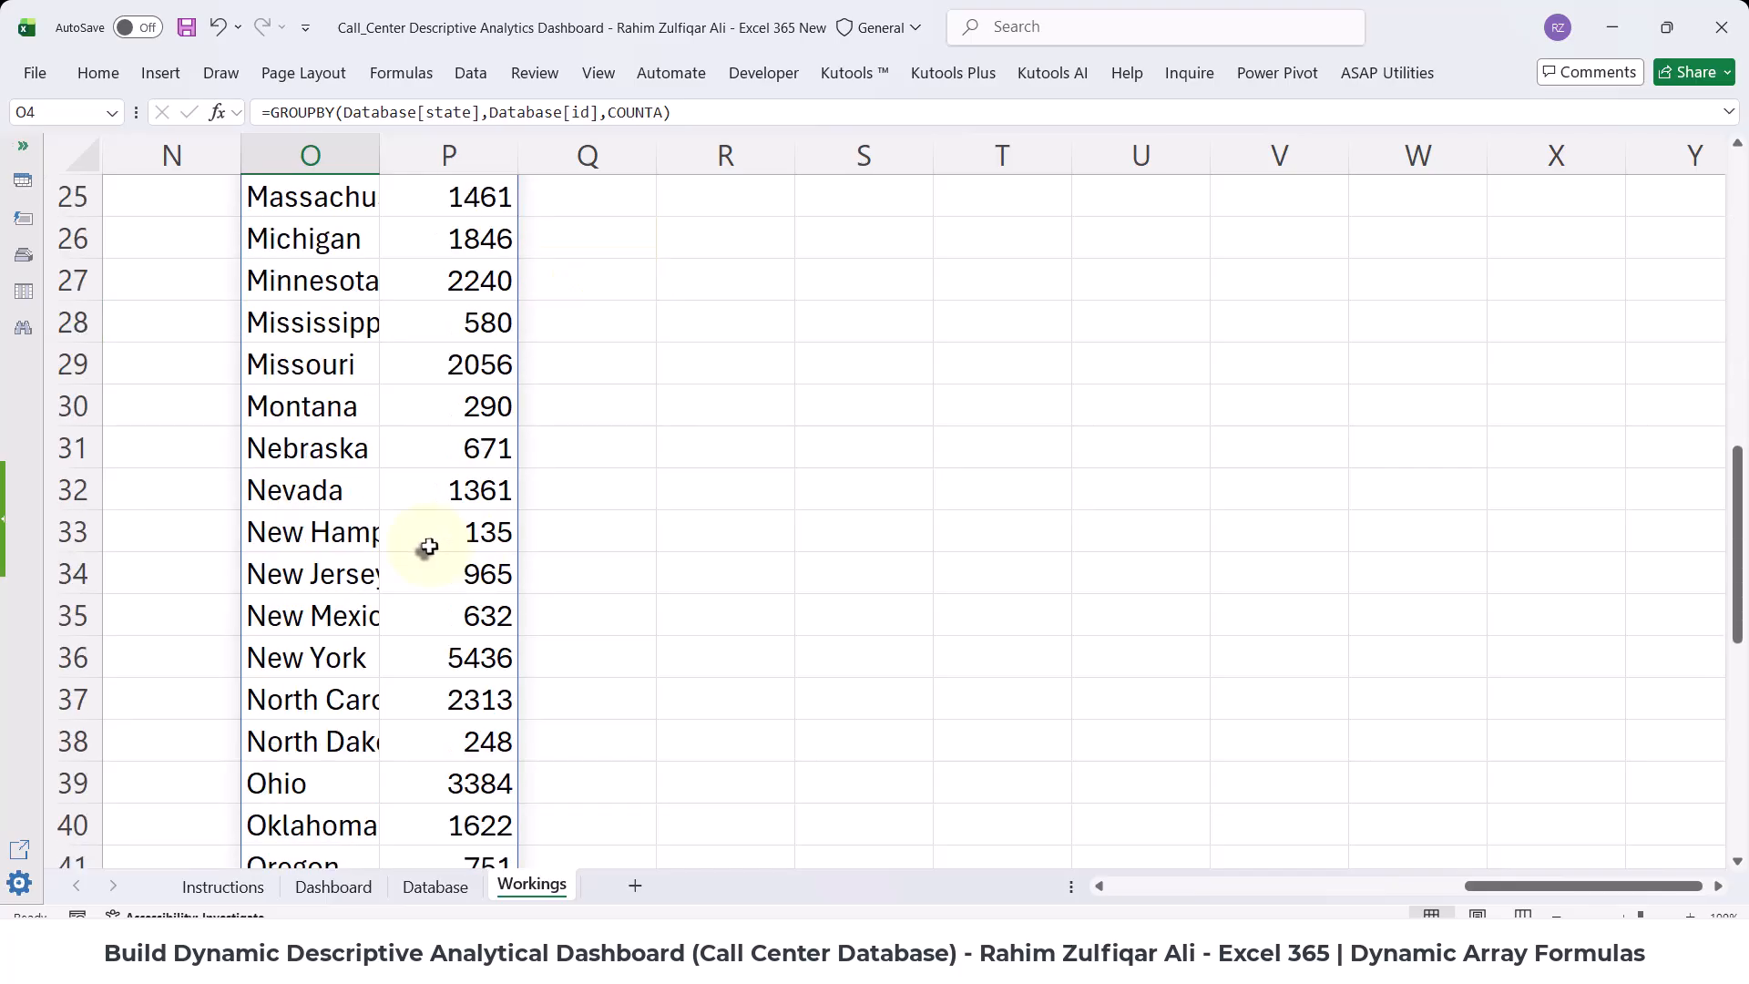
pyautogui.moveTo(312, 698); pyautogui.dragTo(455, 683)
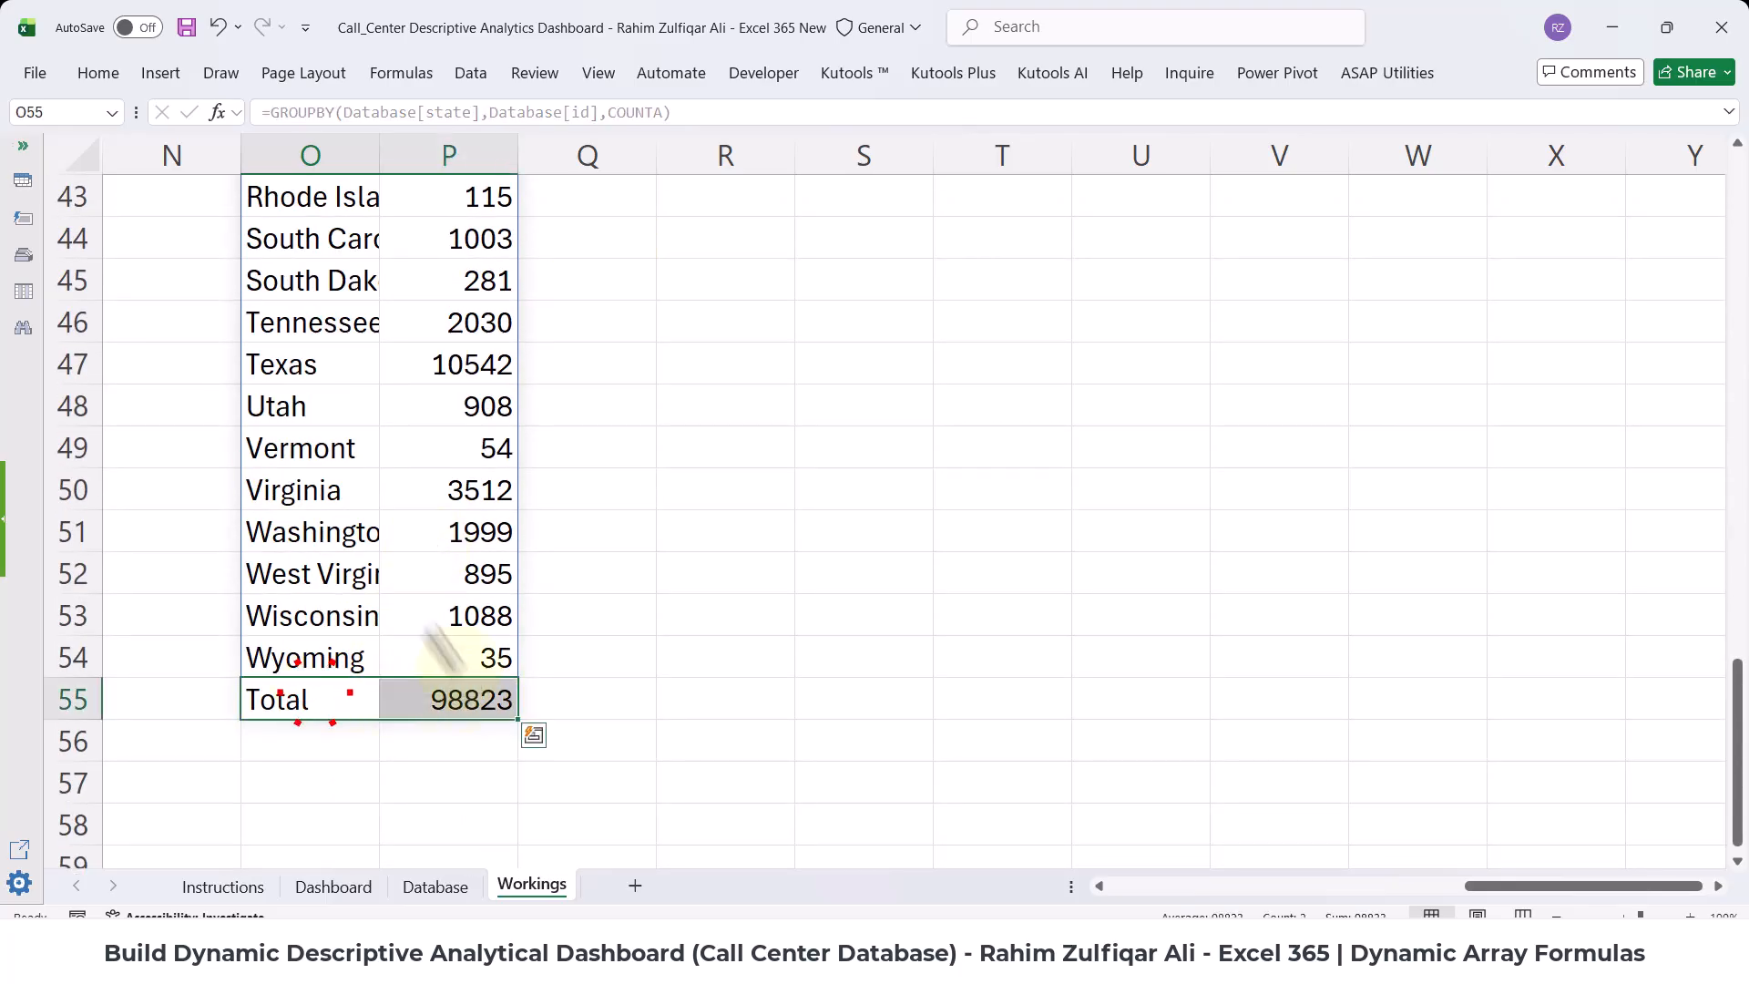
pyautogui.scroll(14, 410, 510)
pyautogui.scroll(1, 353, 474)
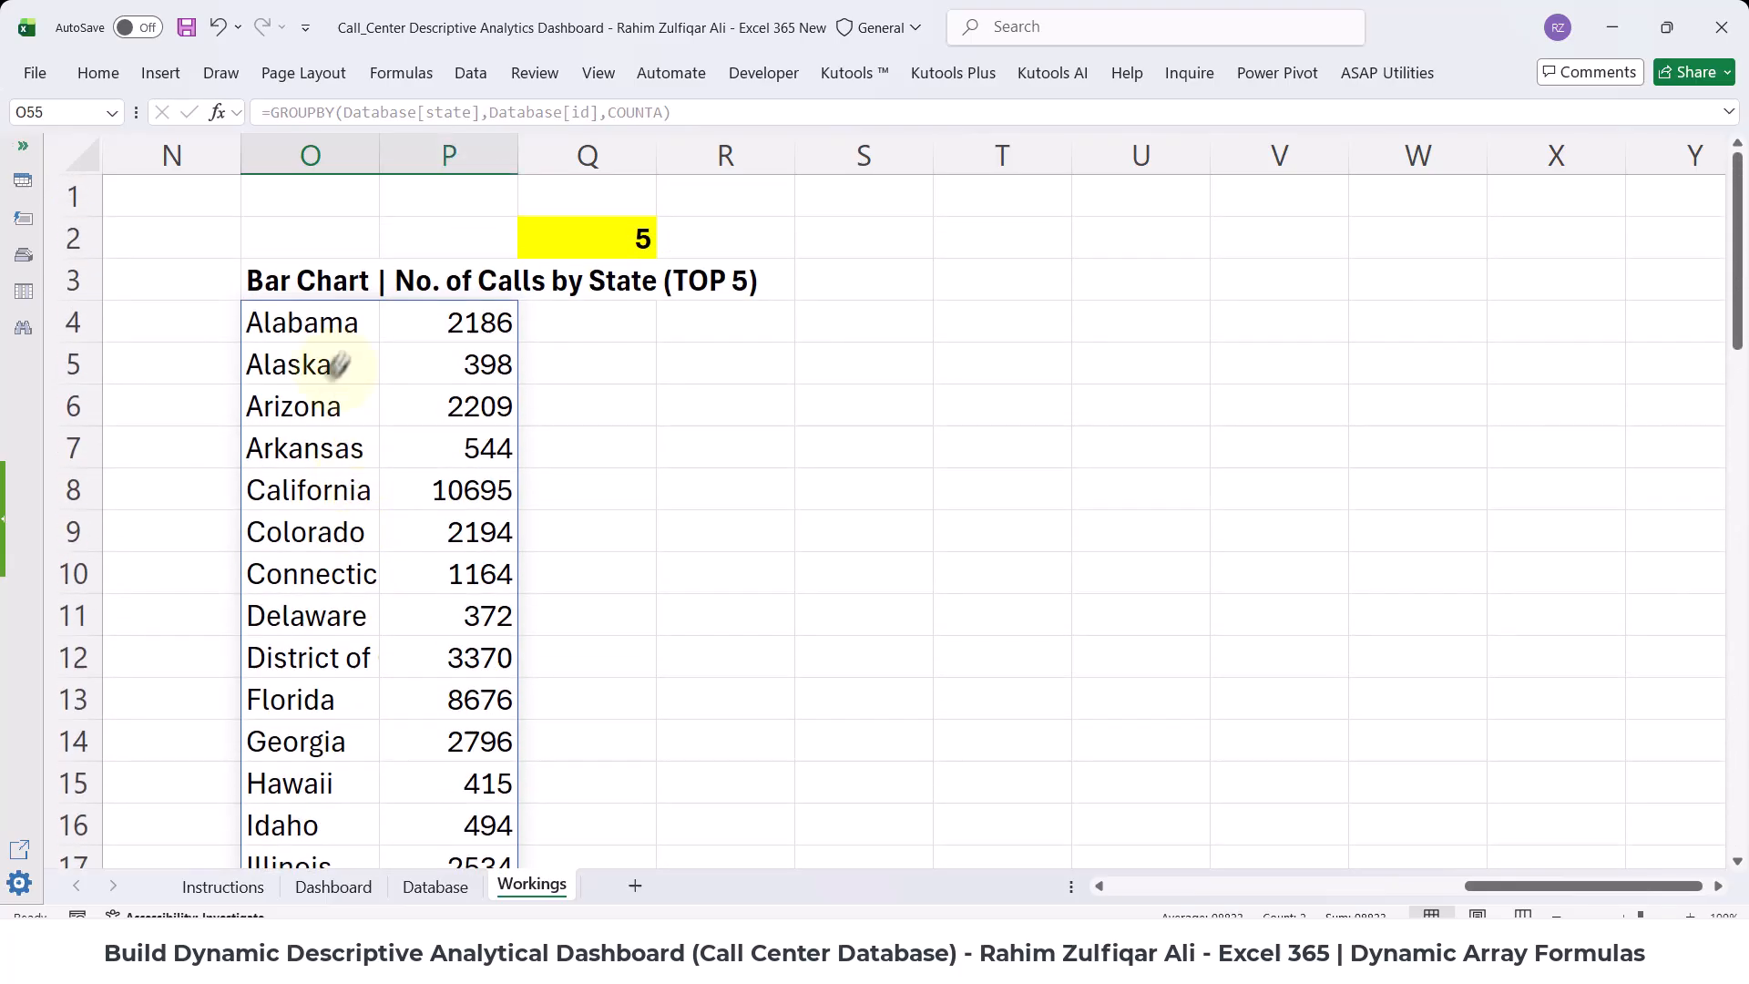
# - Extend the O4 GROUPBY formula with field headers 0, total depth 0 and sort order -2
pyautogui.doubleClick(341, 319)
pyautogui.click(891, 325)
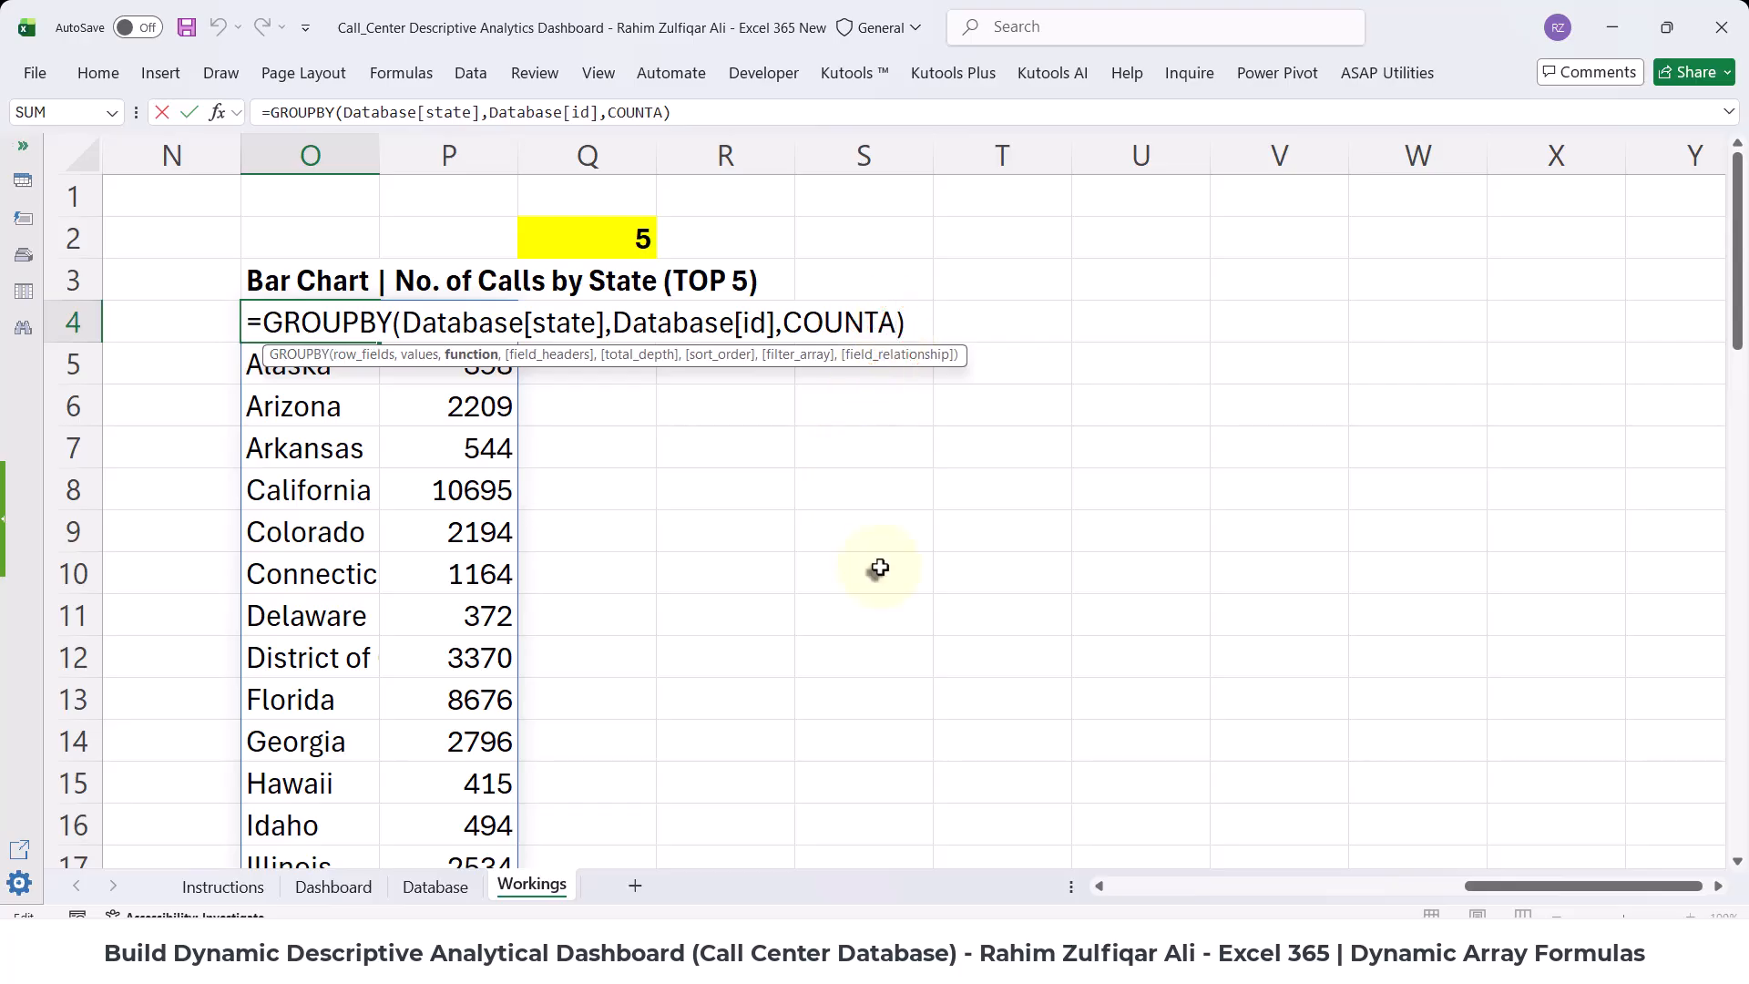
pyautogui.write(',')
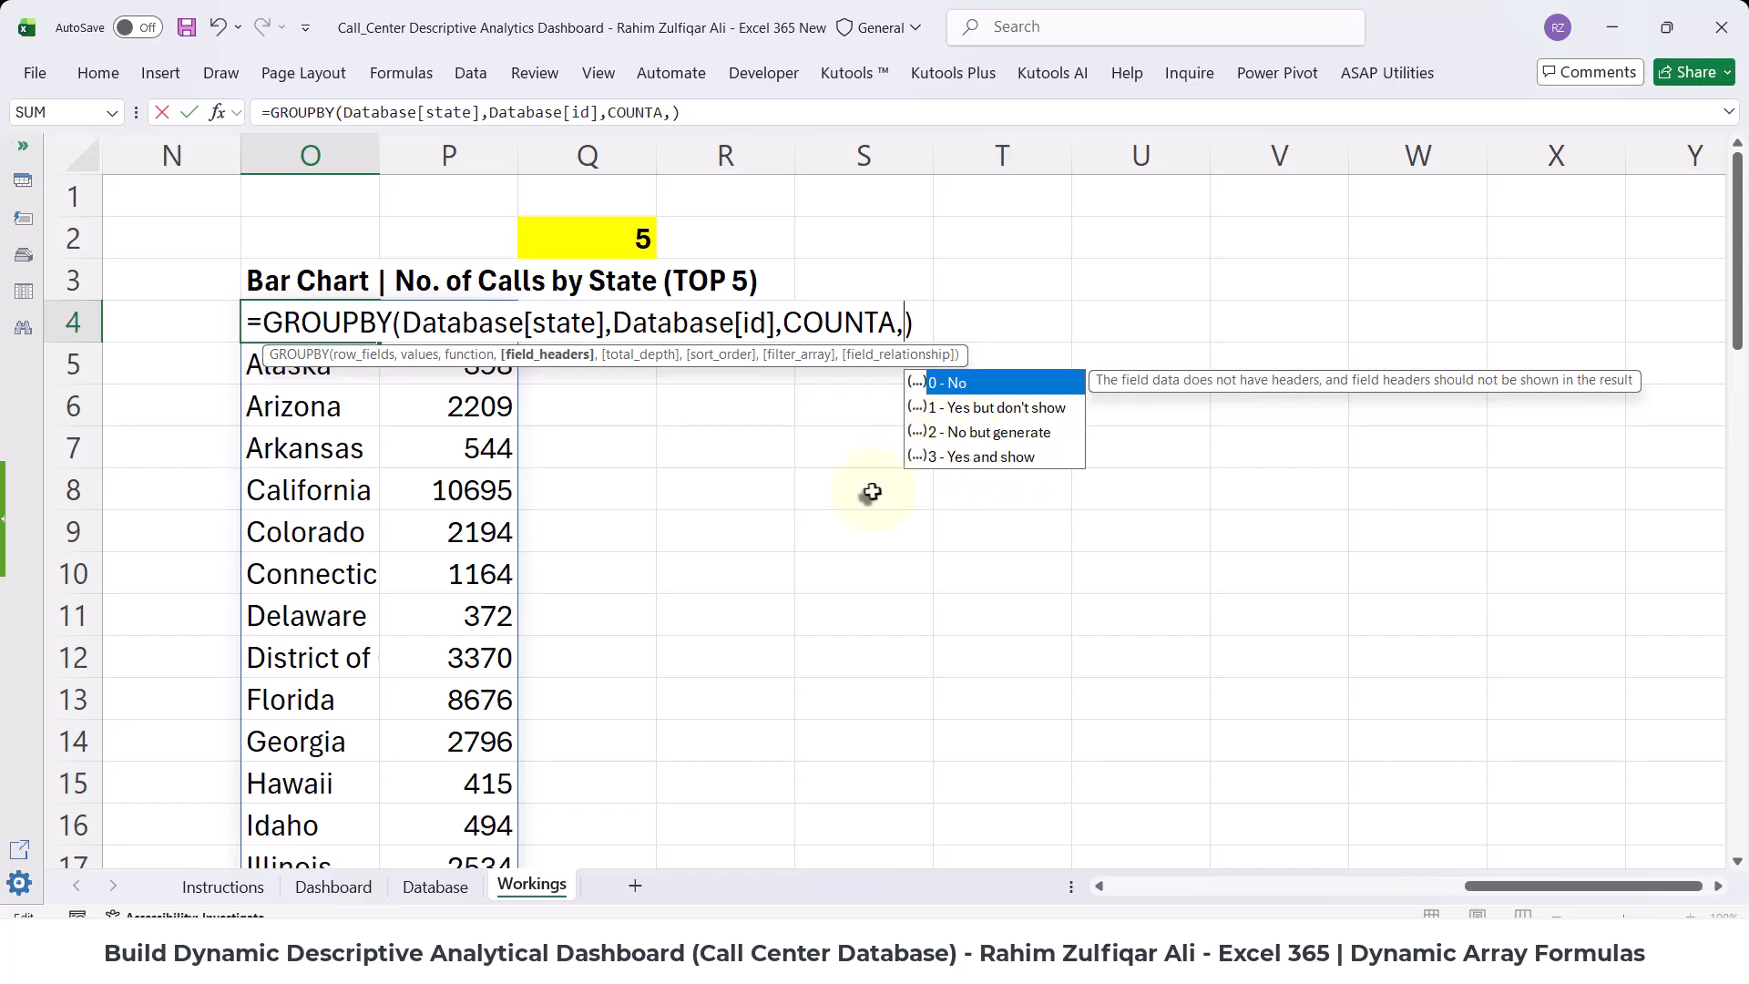
pyautogui.write('0')
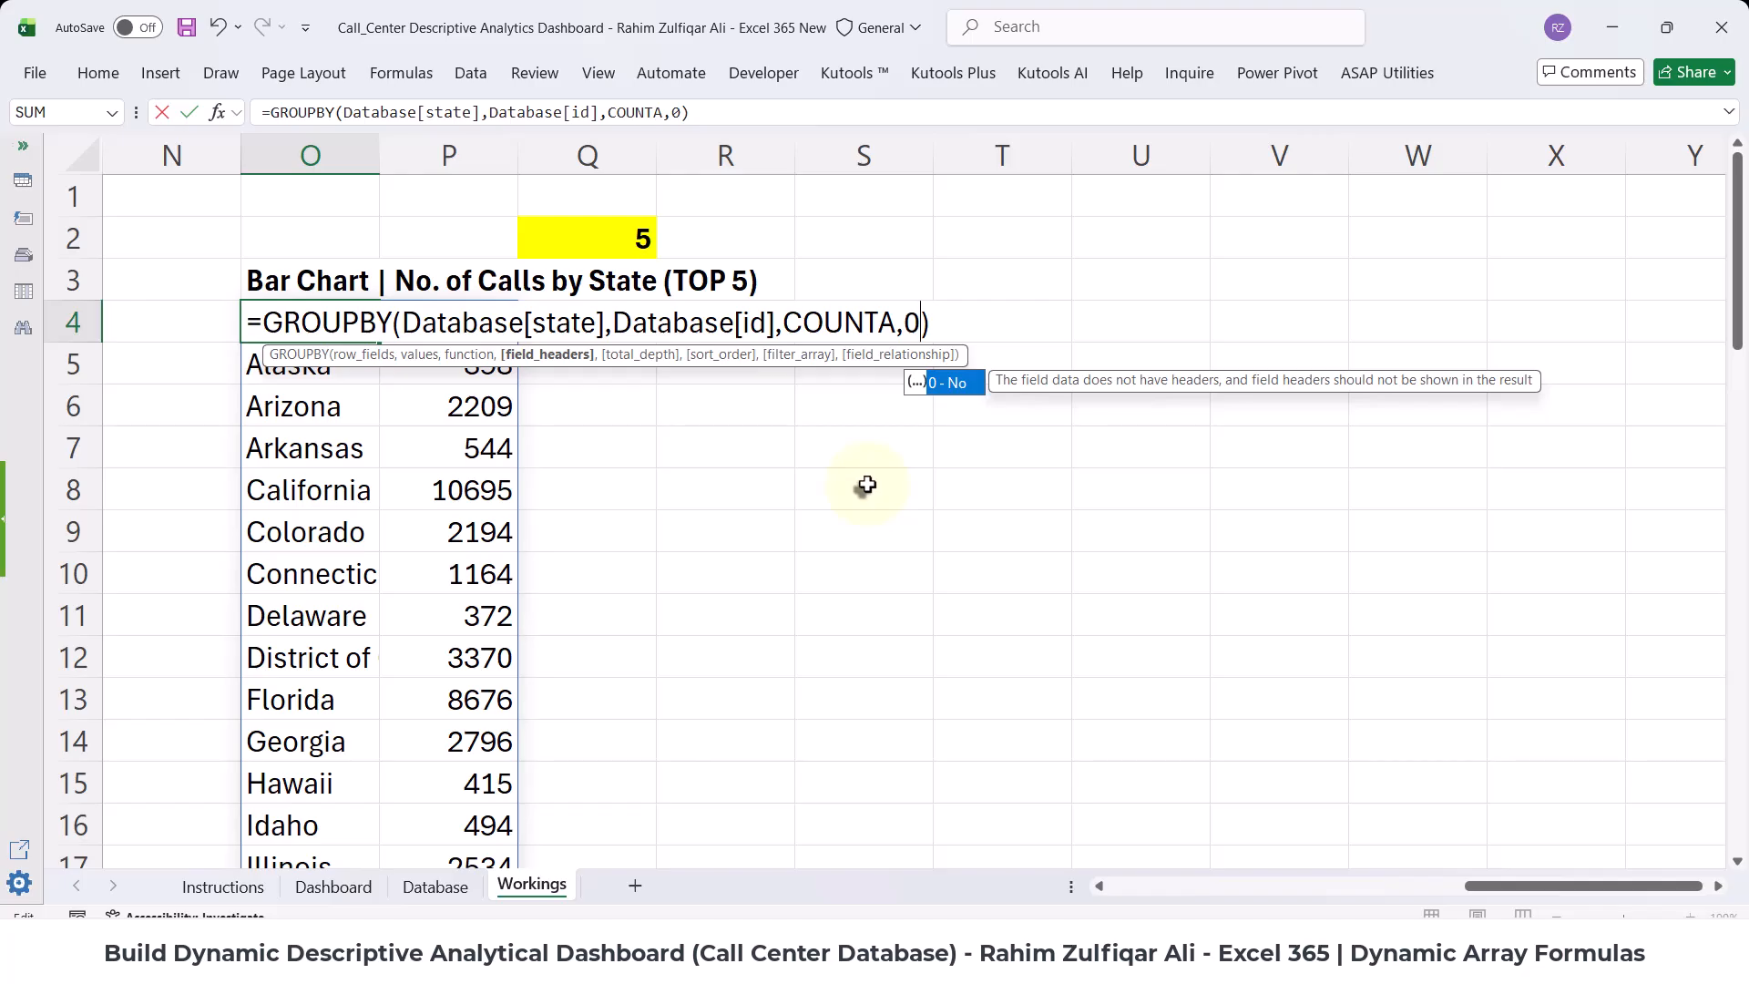
pyautogui.write(',')
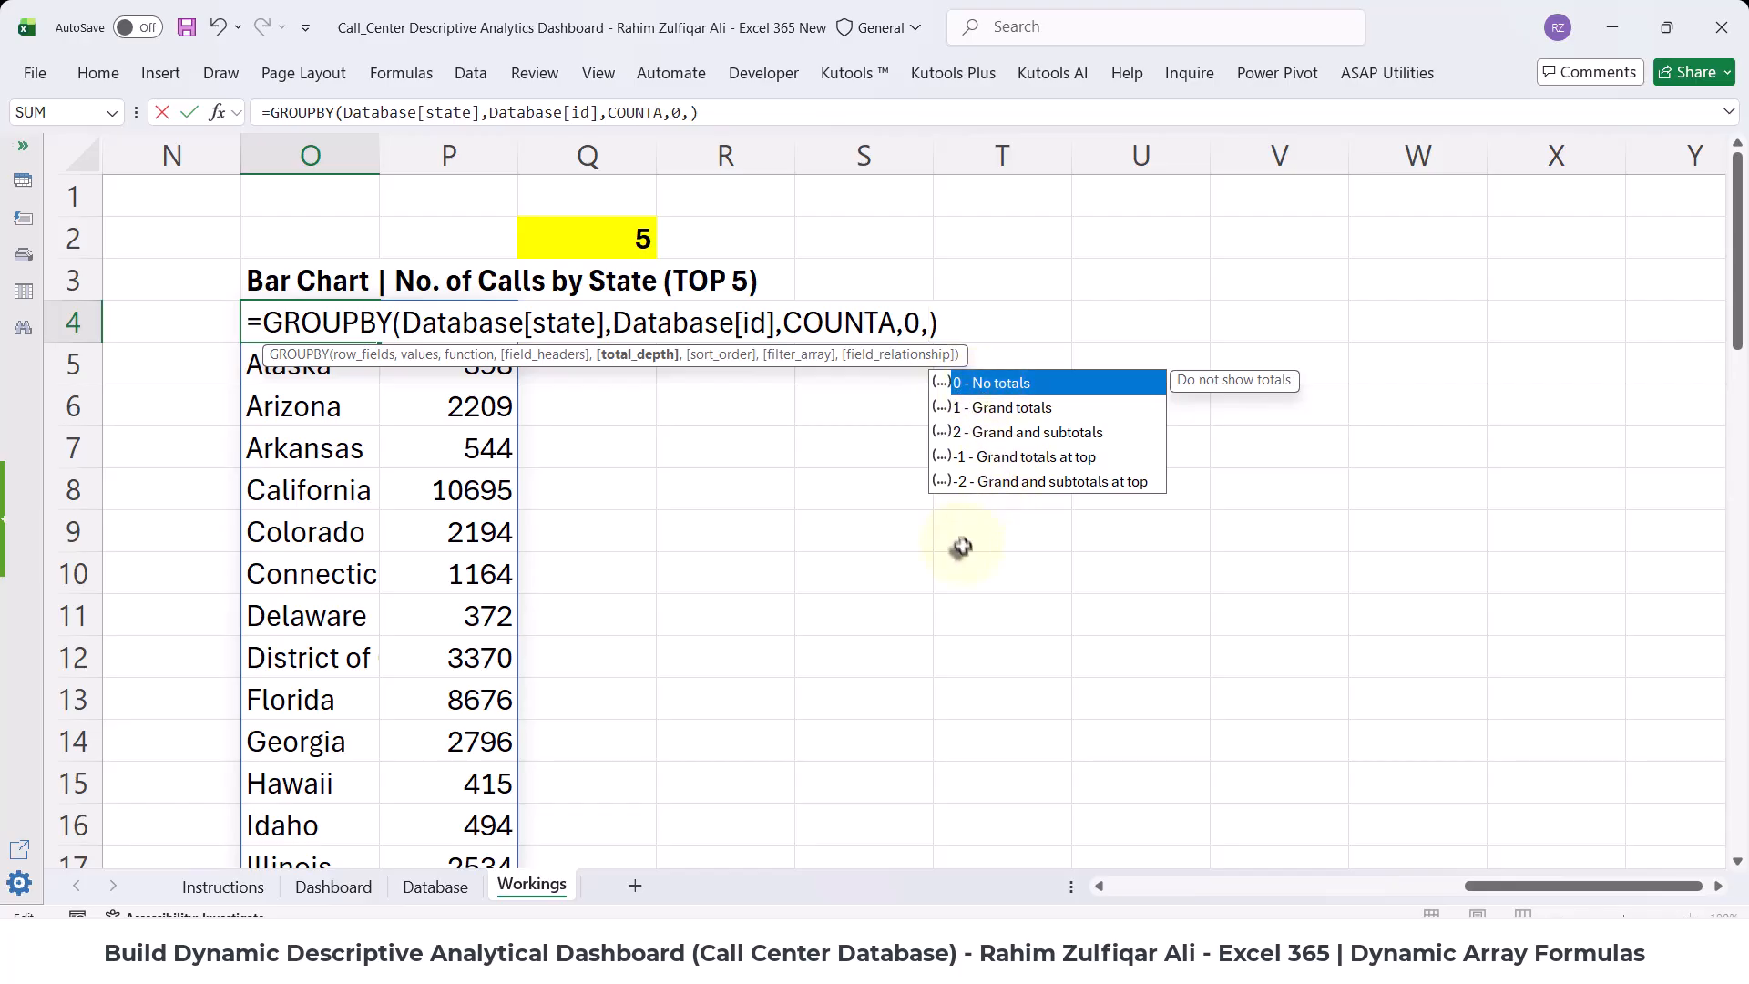
pyautogui.write('0')
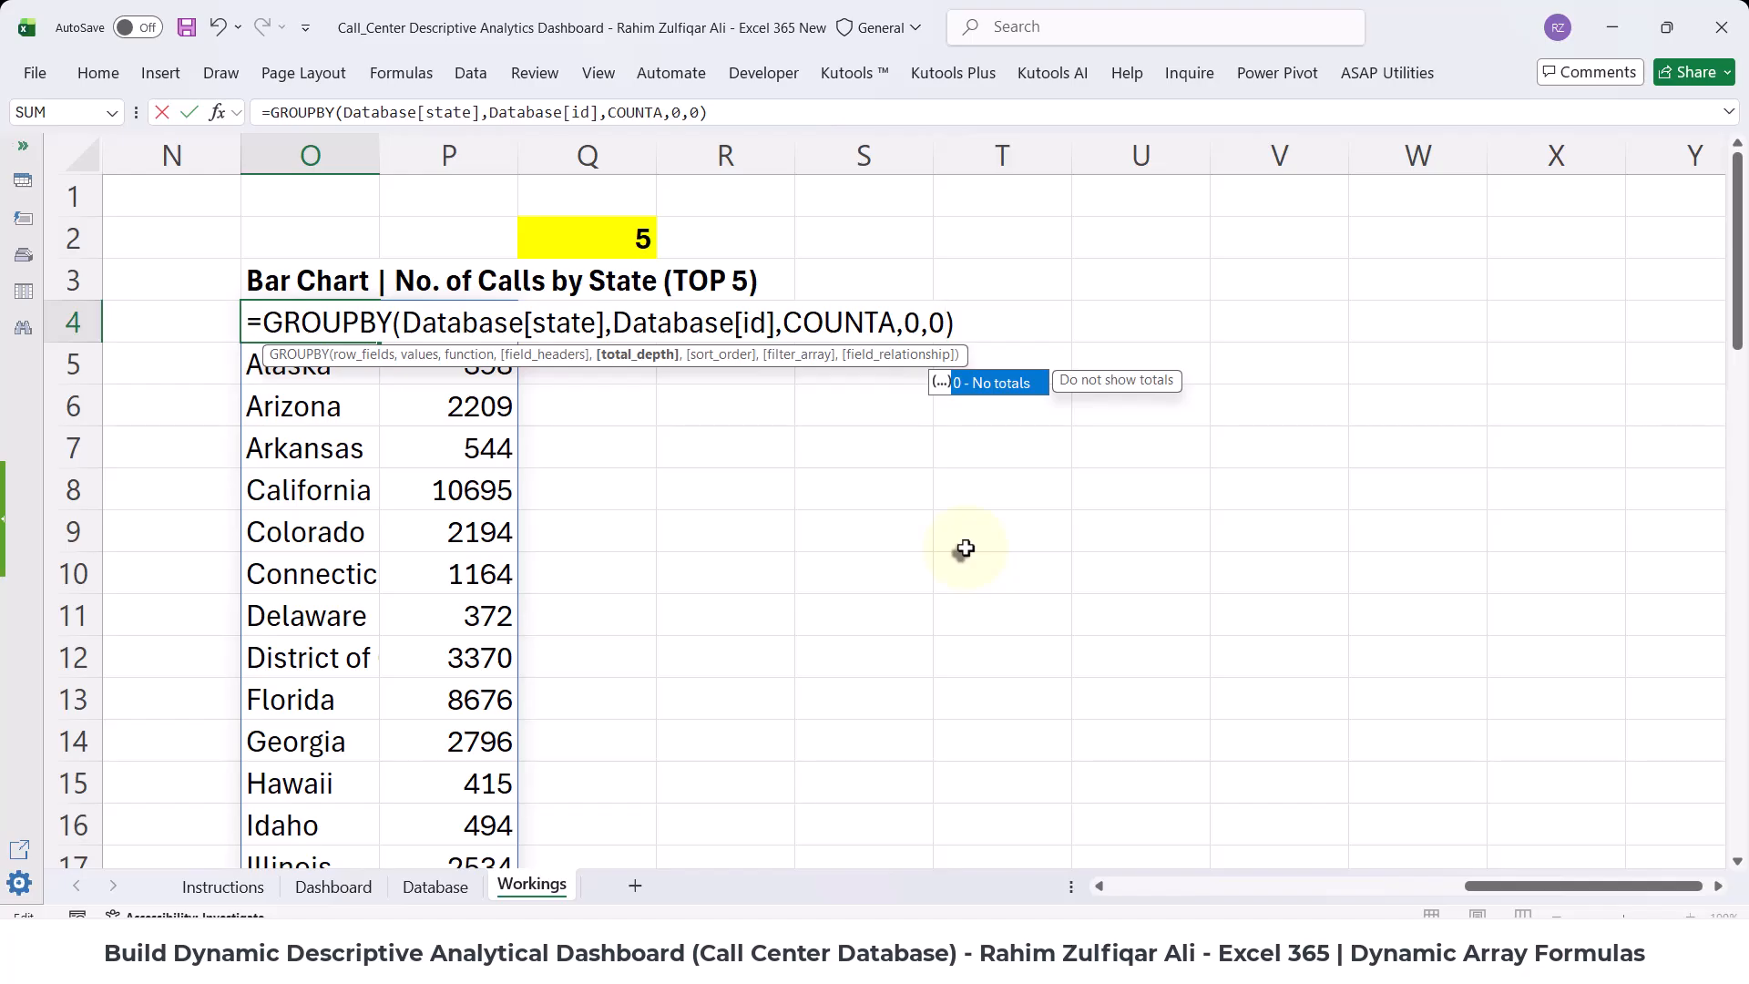
pyautogui.write(',-2')
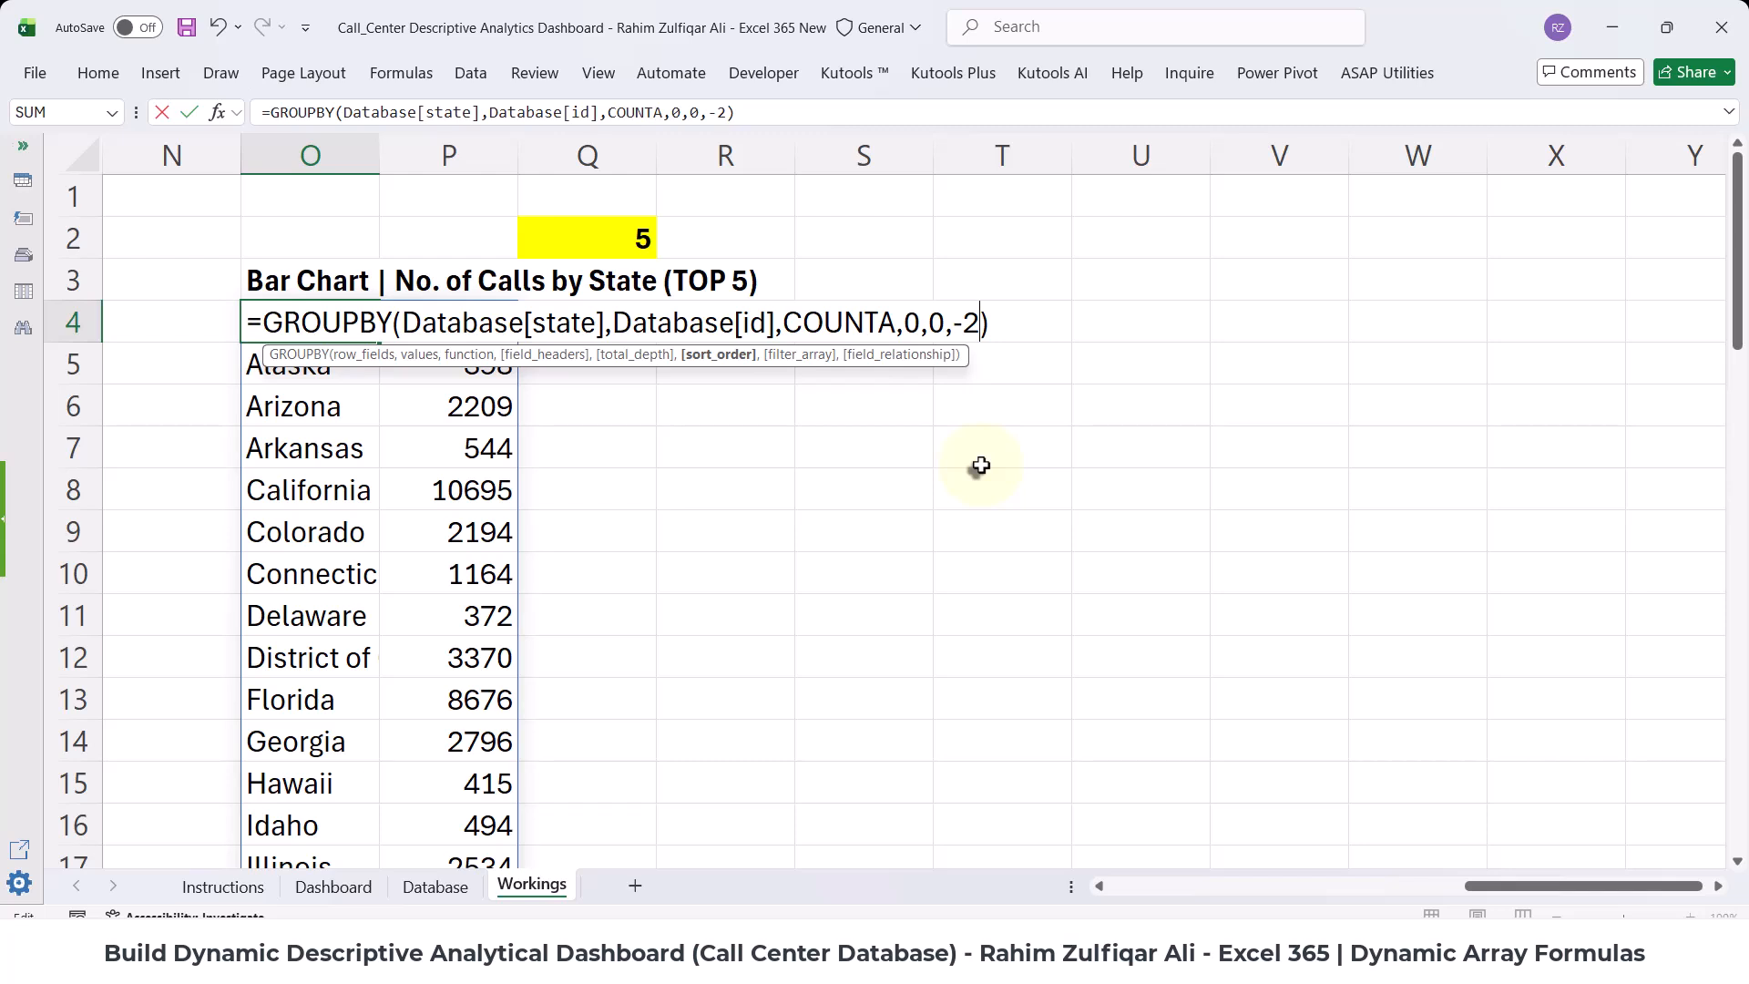
pyautogui.press('Return')
pyautogui.press('Up')
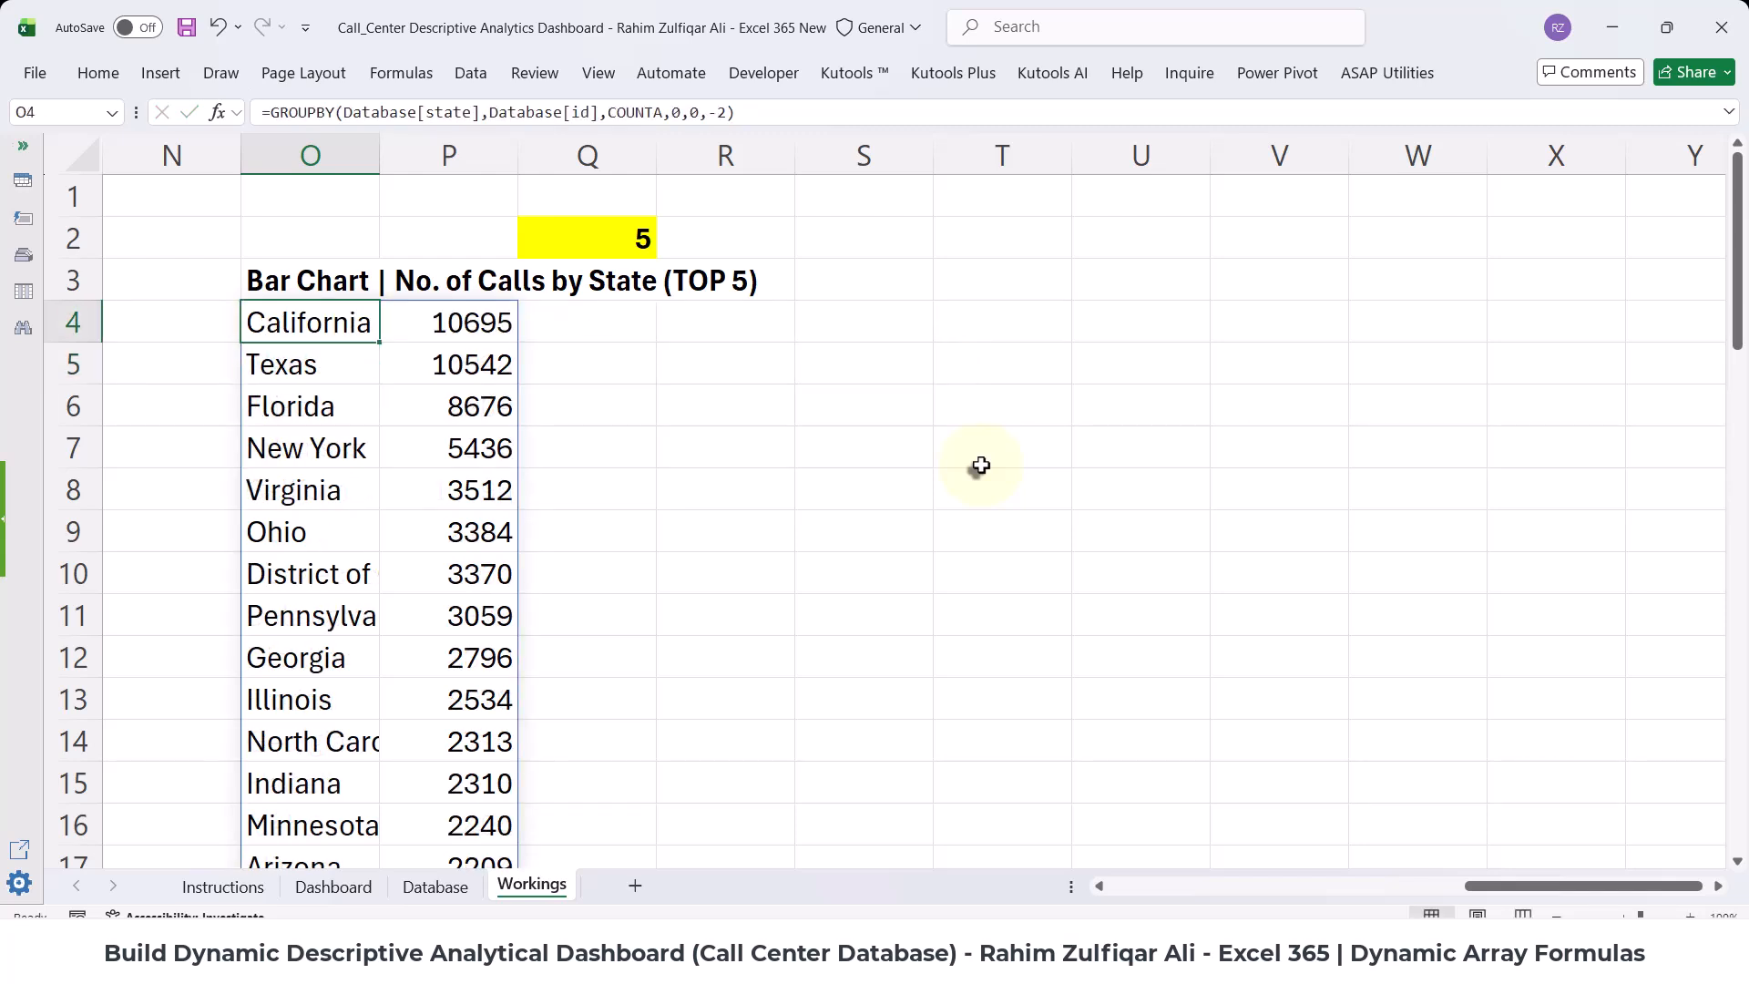
# - Check the order of the states and their call counts in the first rows of the sorted list
pyautogui.press('Down')
pyautogui.press('Down')
pyautogui.press('Down')
pyautogui.press('Down')
pyautogui.press('Down')
pyautogui.press('Down')
pyautogui.press('Down')
pyautogui.press('Down')
pyautogui.press('Up')
pyautogui.press('Up')
pyautogui.press('Up')
pyautogui.press('Up')
pyautogui.press('Up')
pyautogui.press('Up')
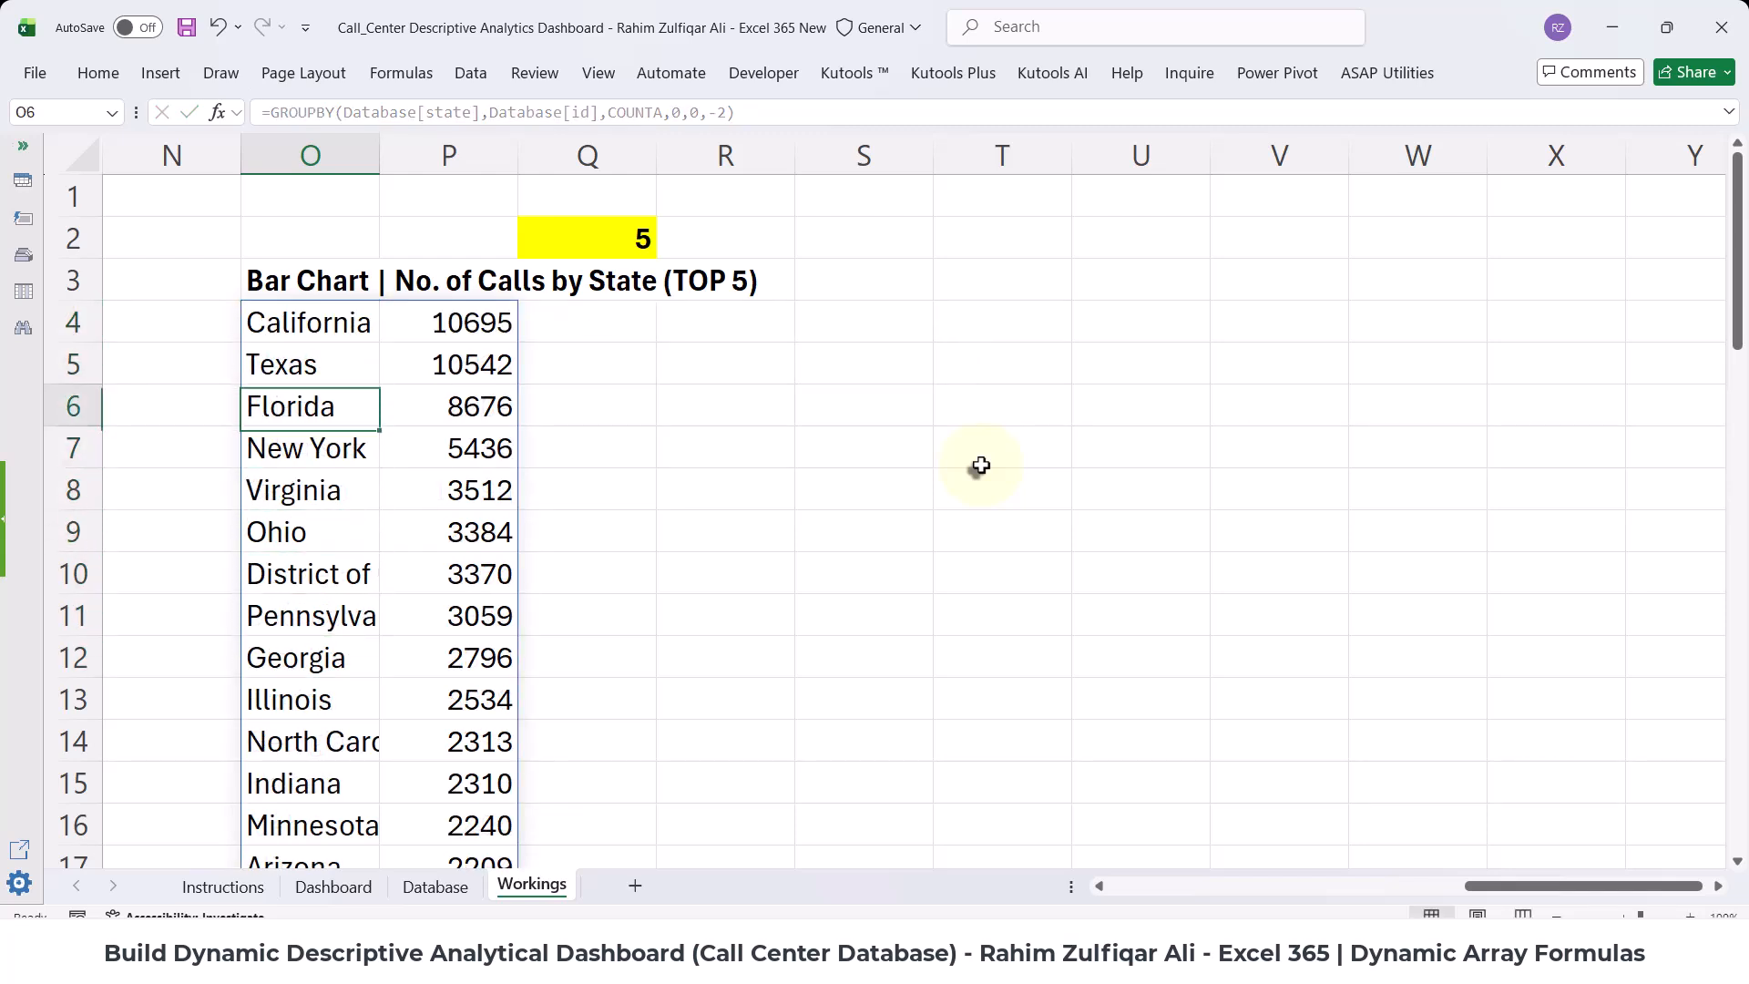
pyautogui.press('Up')
pyautogui.press('Up')
pyautogui.press('Right')
pyautogui.press('Down')
pyautogui.press('Down')
pyautogui.press('Down')
pyautogui.press('Down')
pyautogui.press('Down')
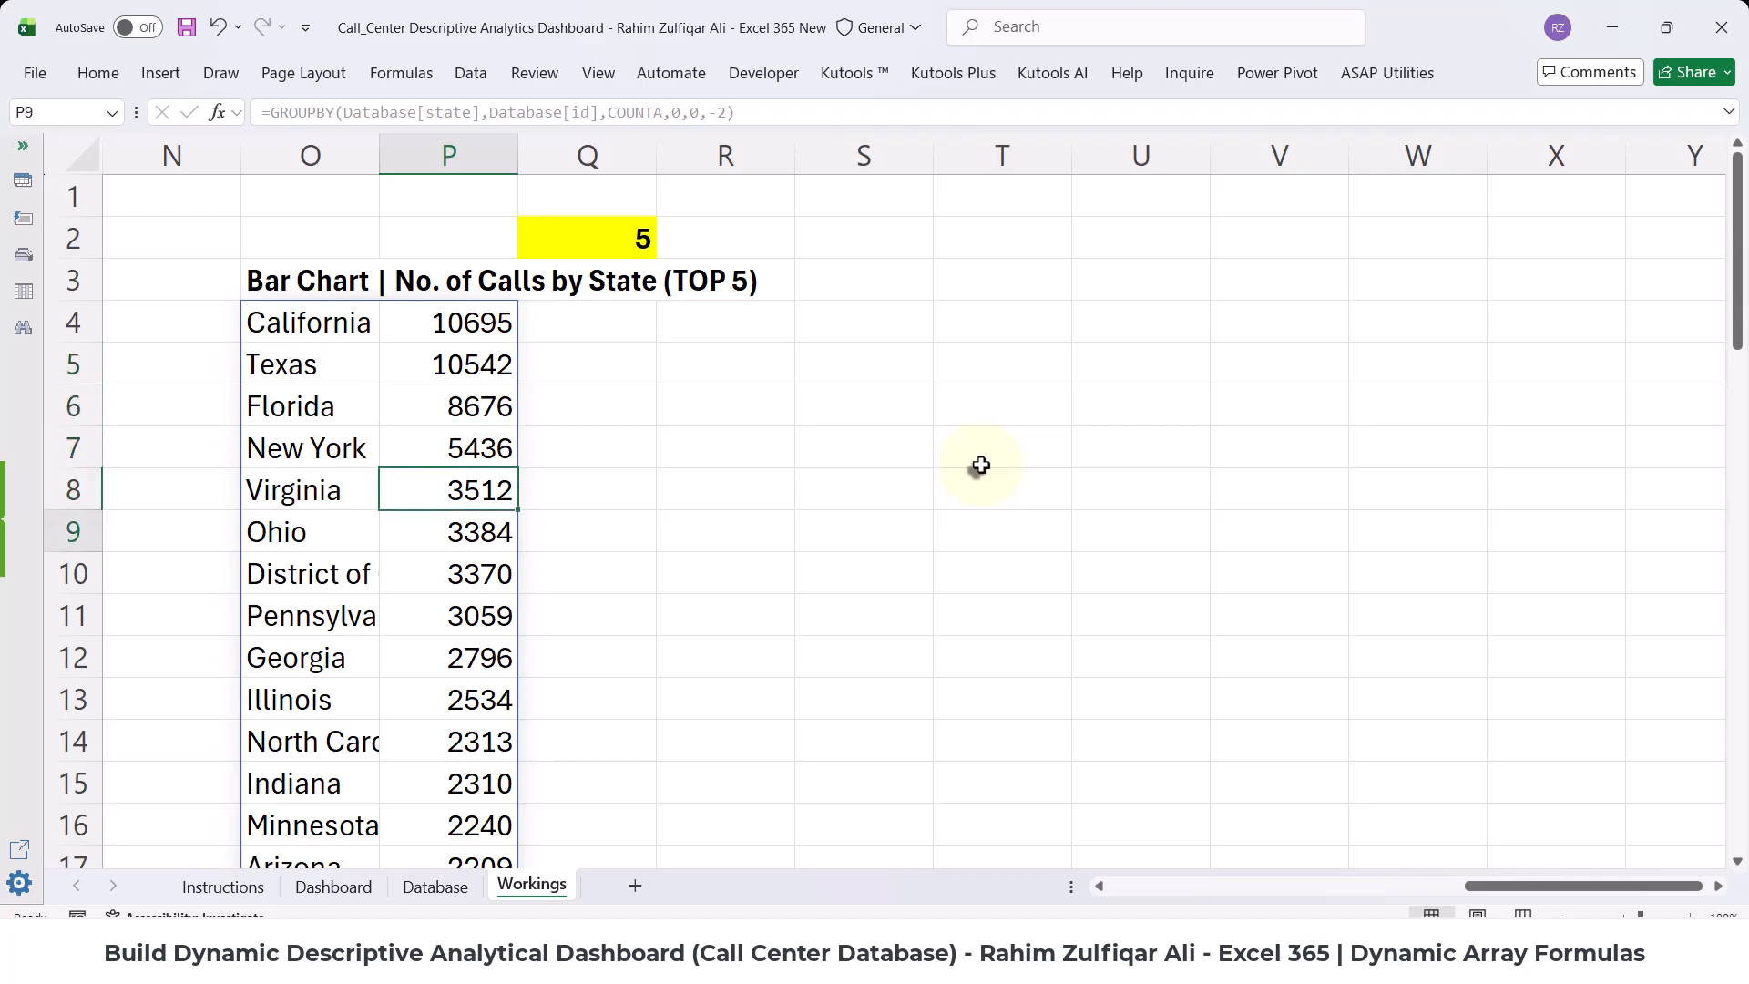
pyautogui.press('Down')
pyautogui.press('Up')
pyautogui.press('Up')
pyautogui.press('Up')
pyautogui.press('Up')
pyautogui.press('Up')
pyautogui.press('Up')
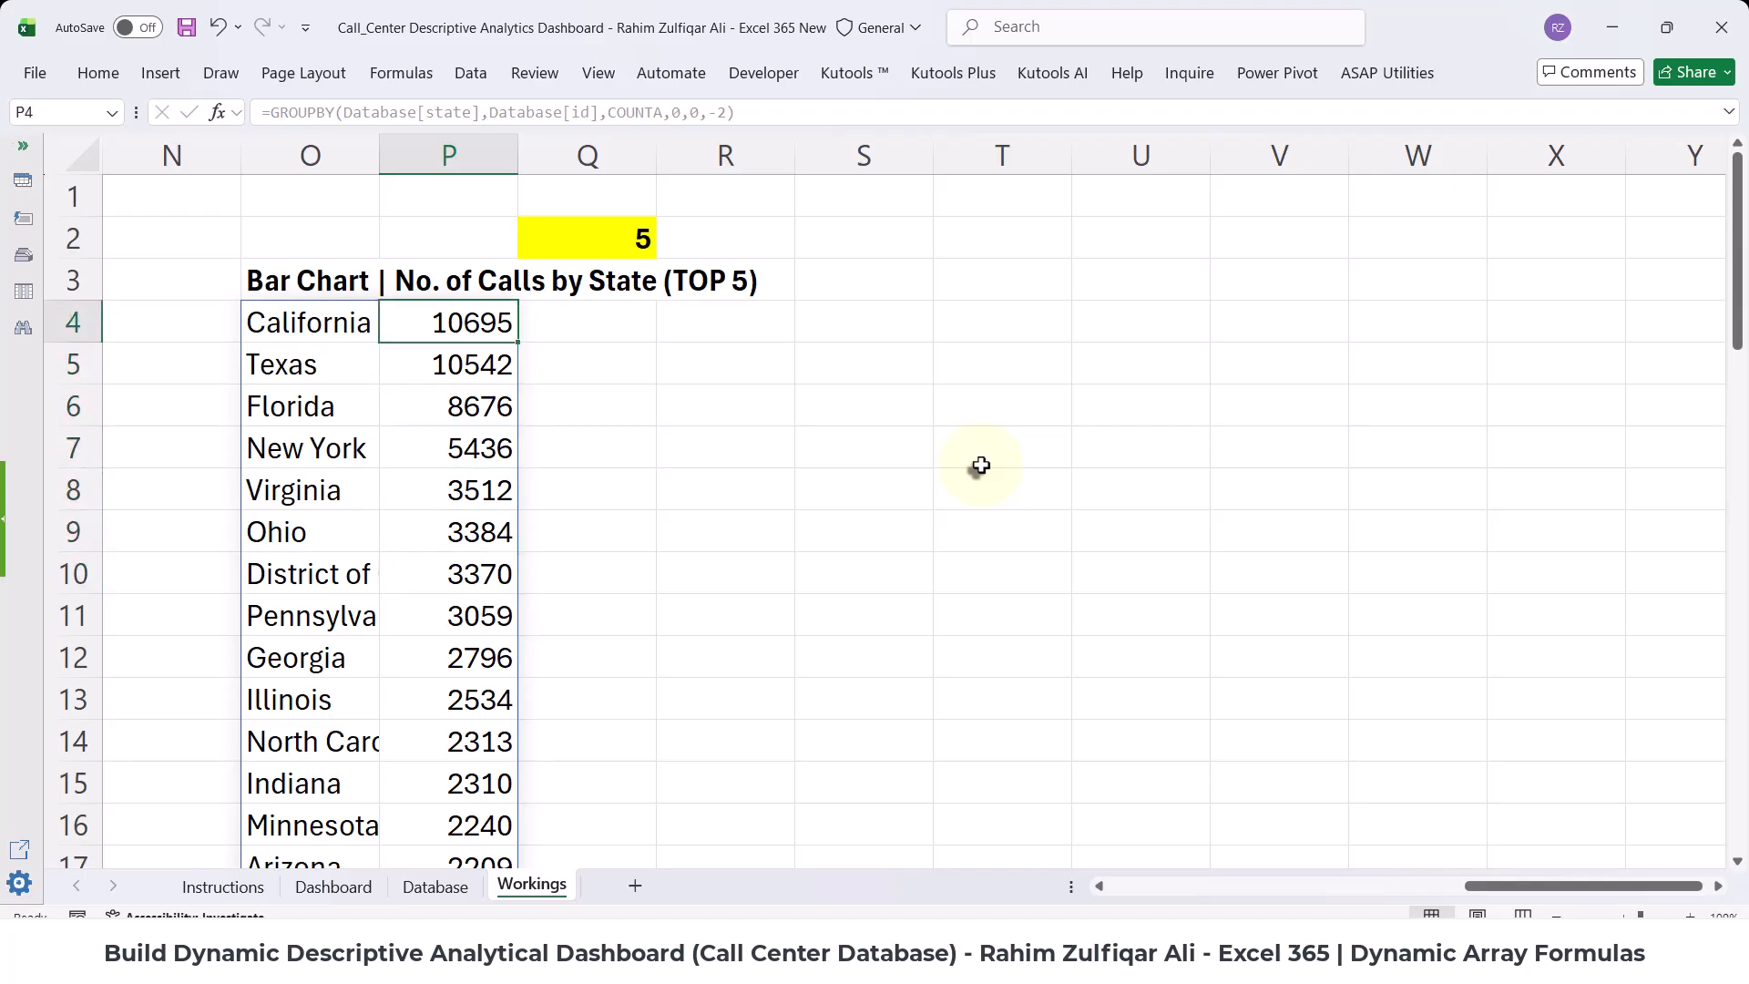
pyautogui.press('Down')
pyautogui.press('Down')
pyautogui.press('Down')
pyautogui.press('Down')
pyautogui.press('Down')
pyautogui.press('Down')
pyautogui.press('Up')
pyautogui.press('Up')
pyautogui.press('Up')
pyautogui.press('Up')
pyautogui.press('Up')
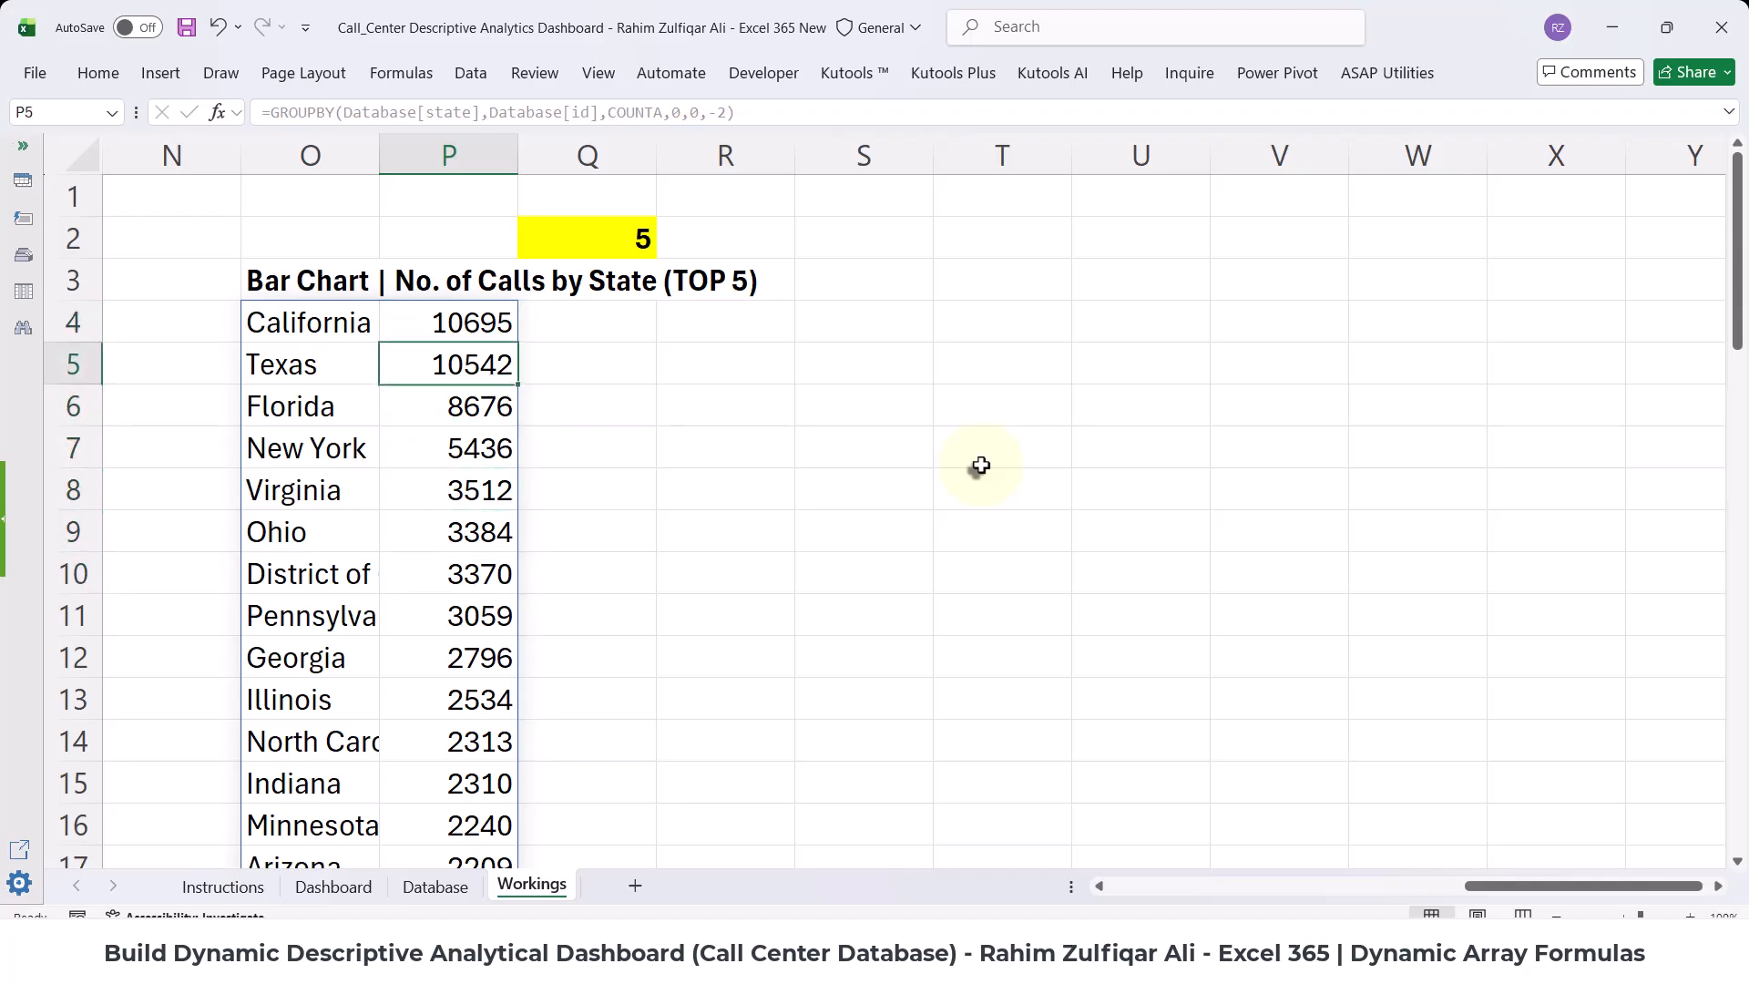
# - Change the sort order argument of the O4 GROUPBY formula to 2 to sort the call counts ascending
pyautogui.press('Up')
pyautogui.press('Left')
pyautogui.press('F2')
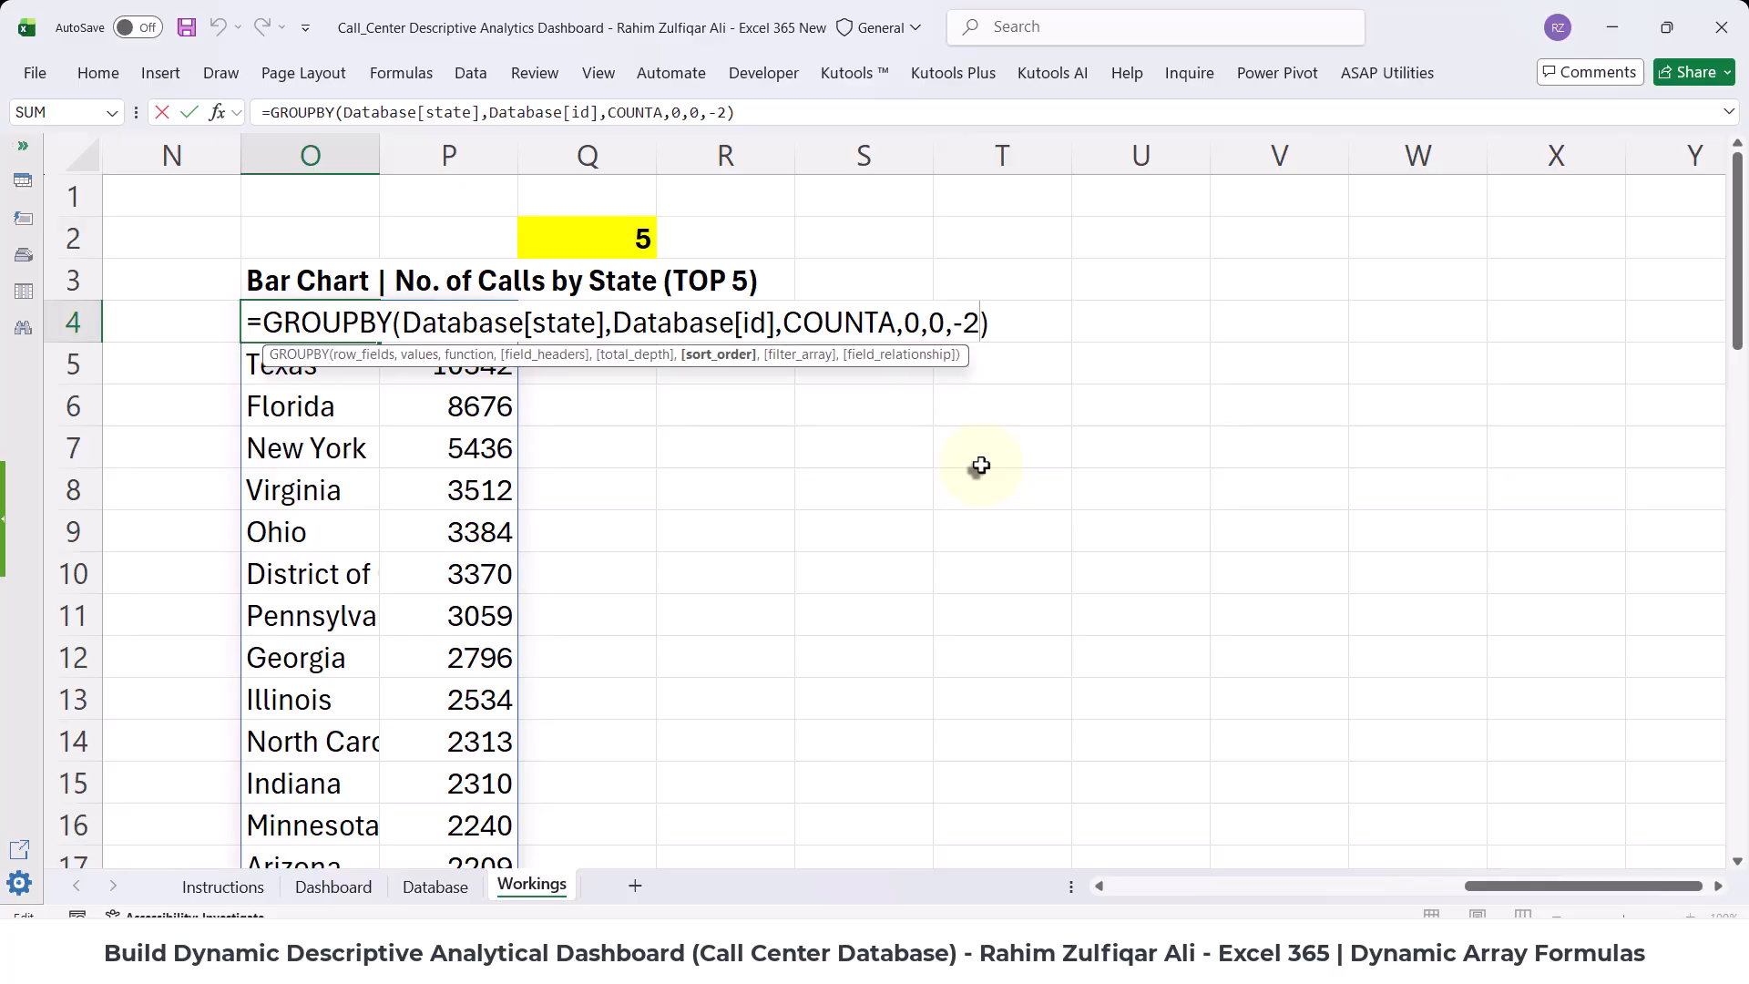
pyautogui.press('Left')
pyautogui.press('Left')
pyautogui.press('BackSpace')
pyautogui.press('Return')
pyautogui.press('Up')
pyautogui.press('Right')
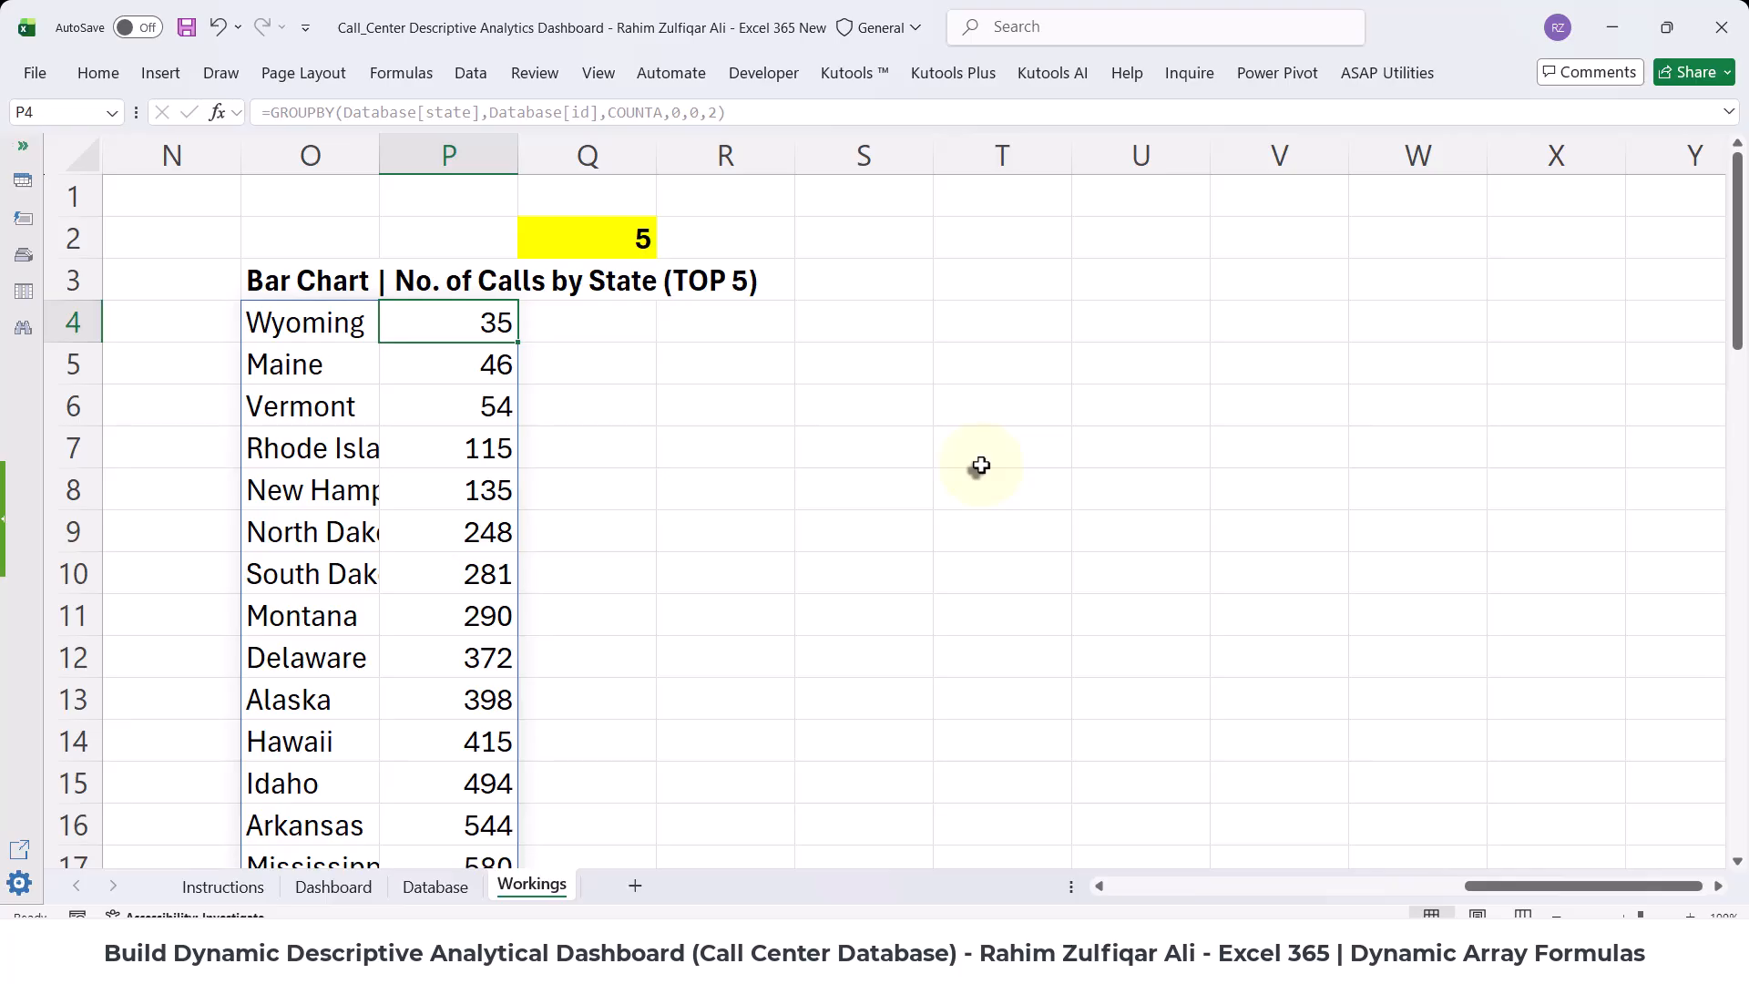
# - Check the ascending order of the states and their call counts in the first rows of the spilled list
pyautogui.press('Down')
pyautogui.press('Down')
pyautogui.press('Down')
pyautogui.press('Down')
pyautogui.press('Down')
pyautogui.press('Up')
pyautogui.press('Up')
pyautogui.press('Up')
pyautogui.press('Up')
pyautogui.press('Up')
# - Change the sort order argument of the O4 GROUPBY formula to -2 and look through the descending list
pyautogui.press('Left')
pyautogui.press('F2')
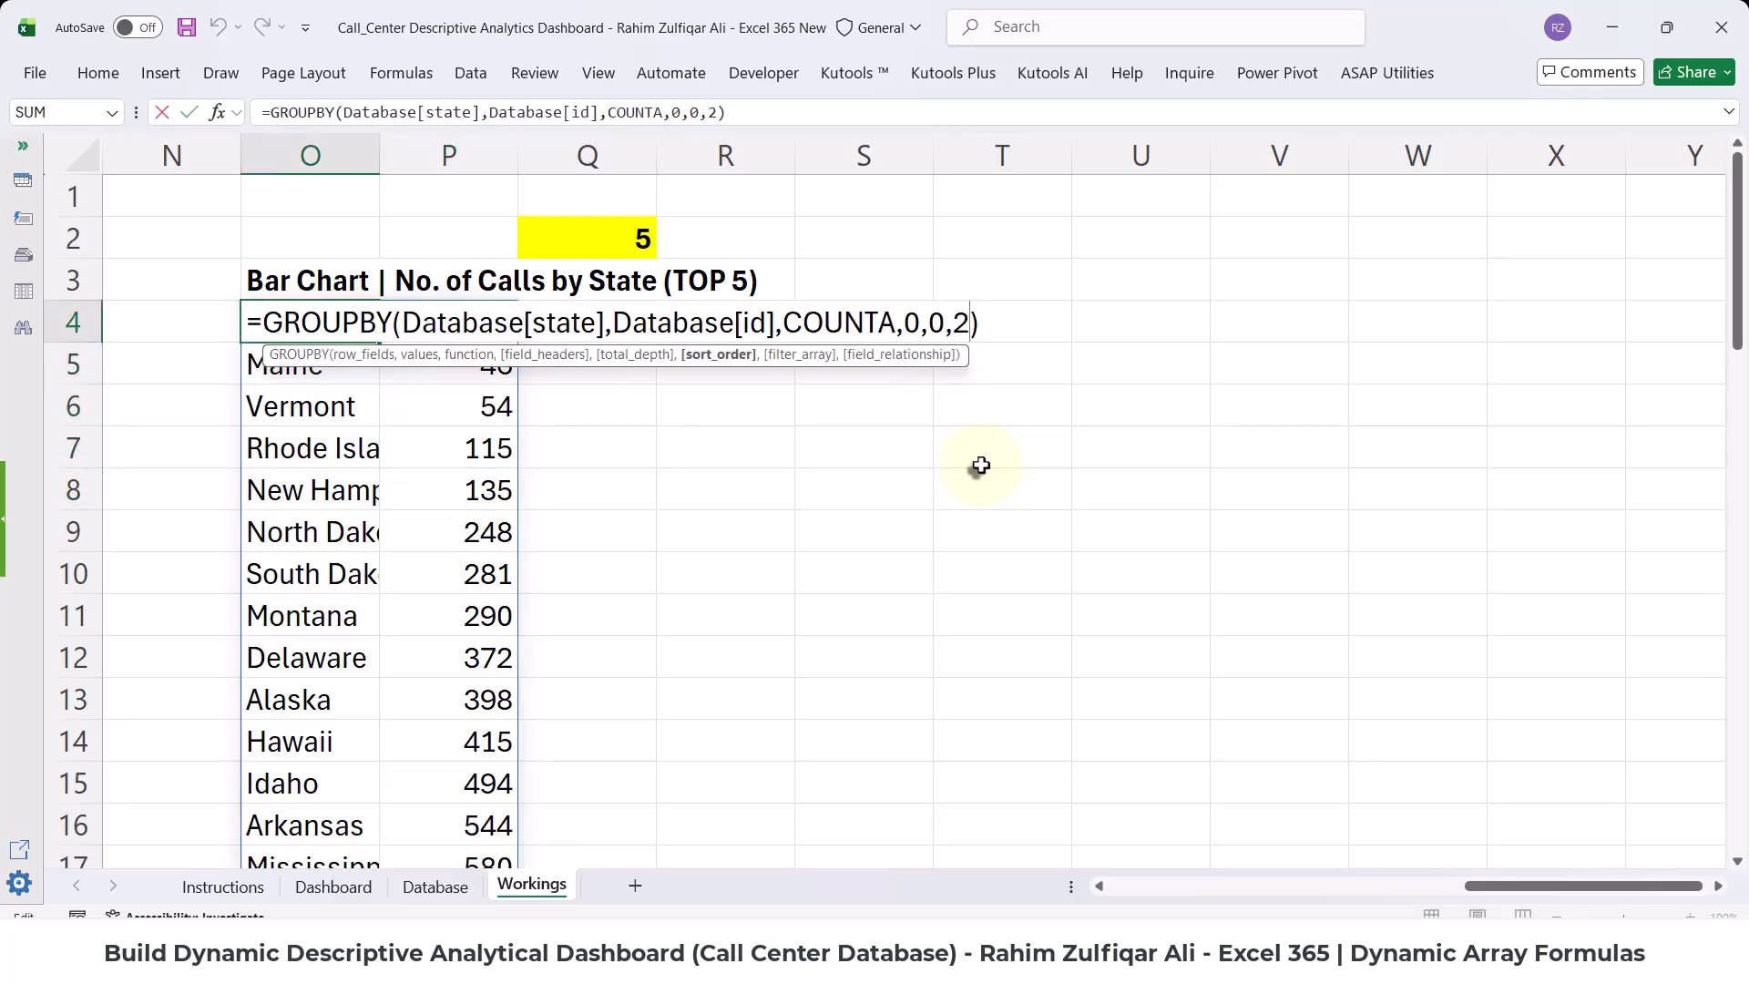
pyautogui.write('-')
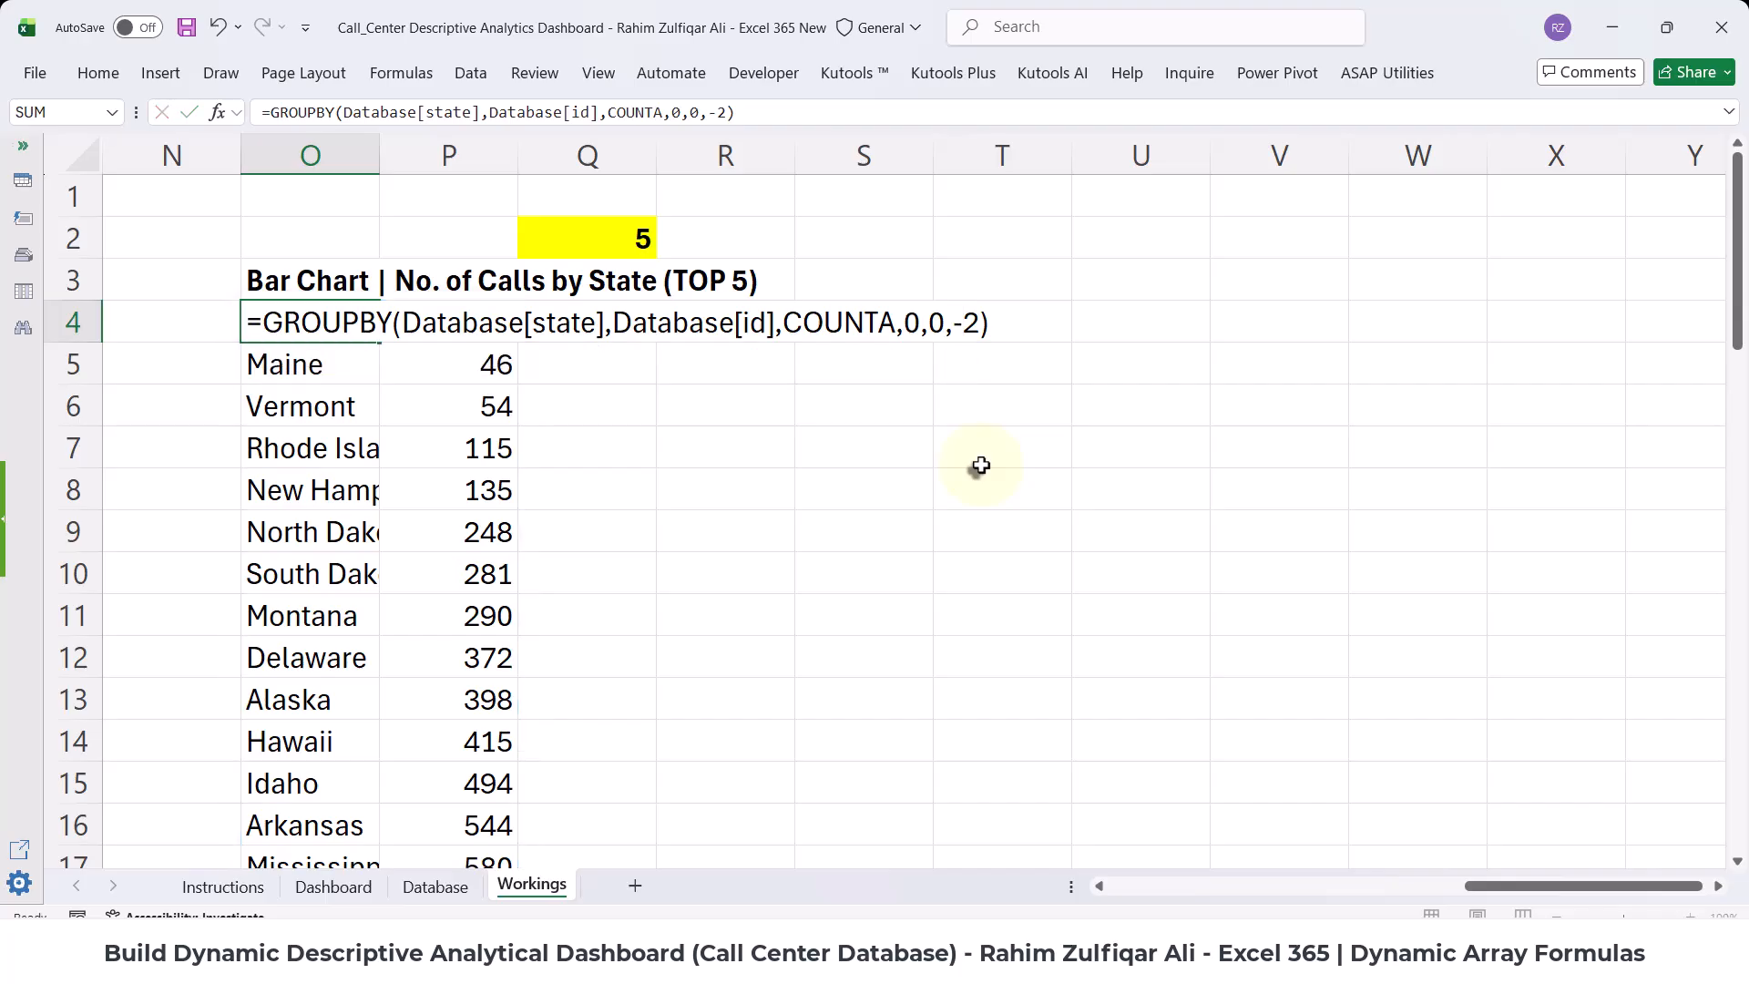
pyautogui.press('Return')
pyautogui.press('Up')
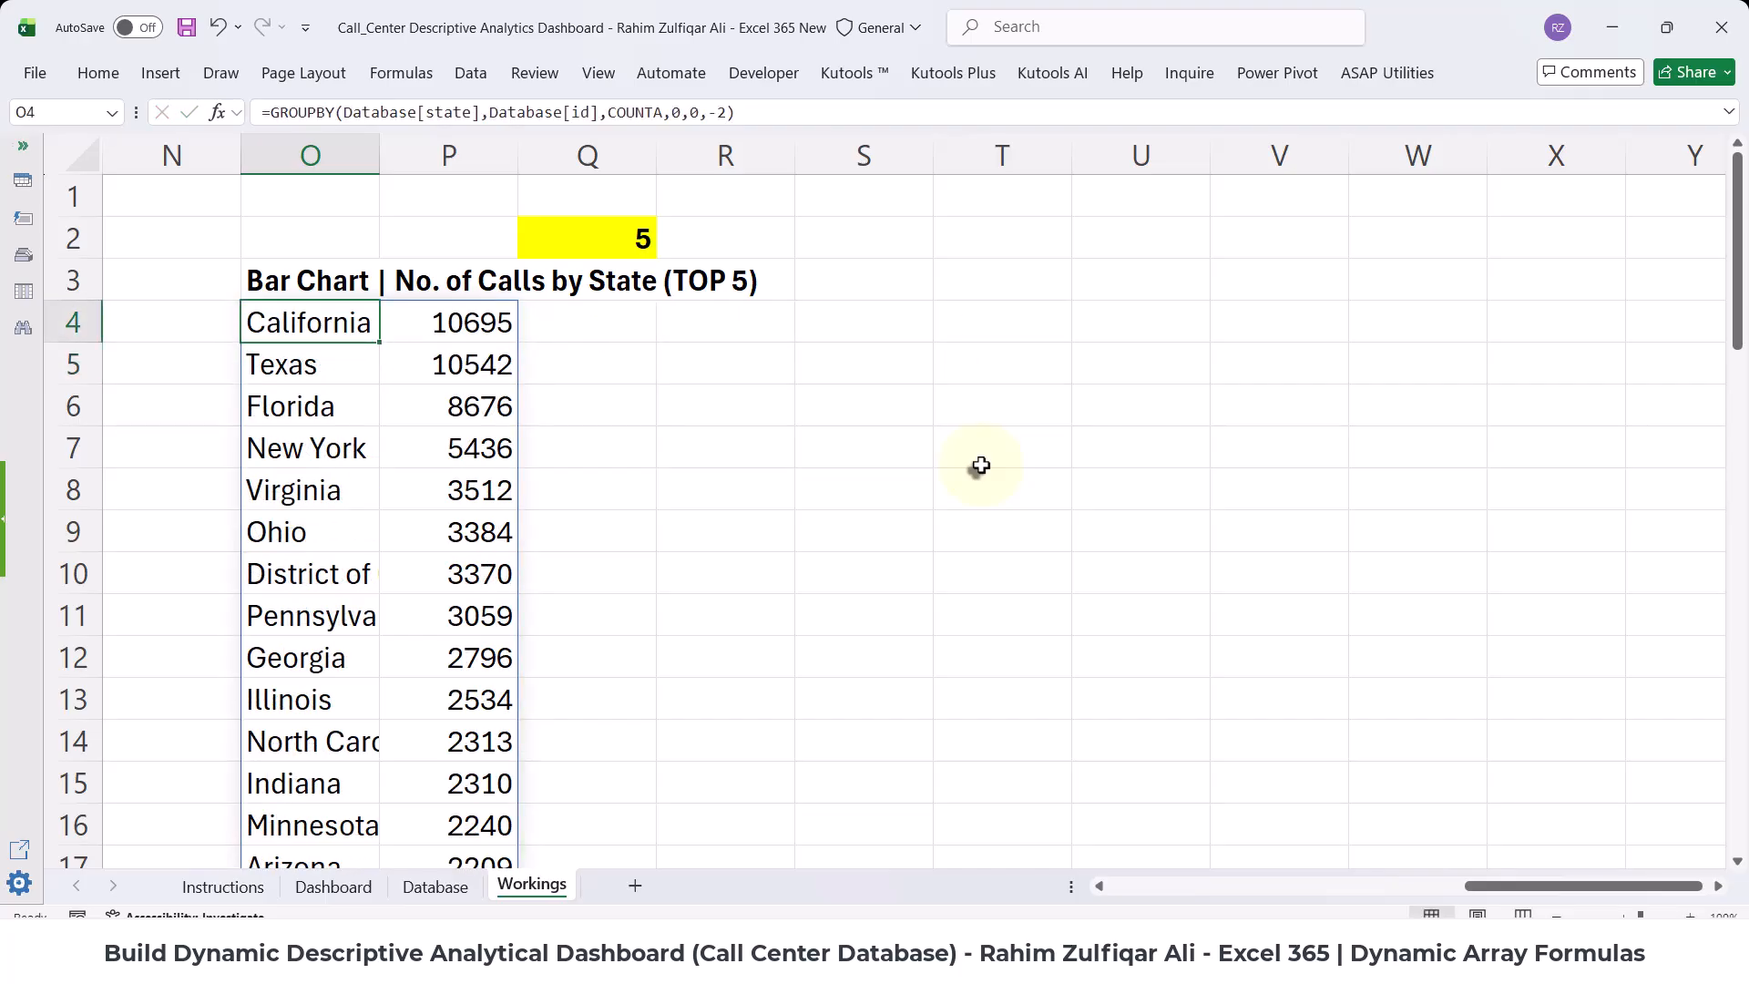
pyautogui.press('pagedown')
pyautogui.press('pagedown')
pyautogui.press('pageup')
pyautogui.press('pageup')
# - Wrap the O4 GROUPBY formula in TAKE with Q2 as the number of rows, and check the resulting states and call counts
pyautogui.press('F2')
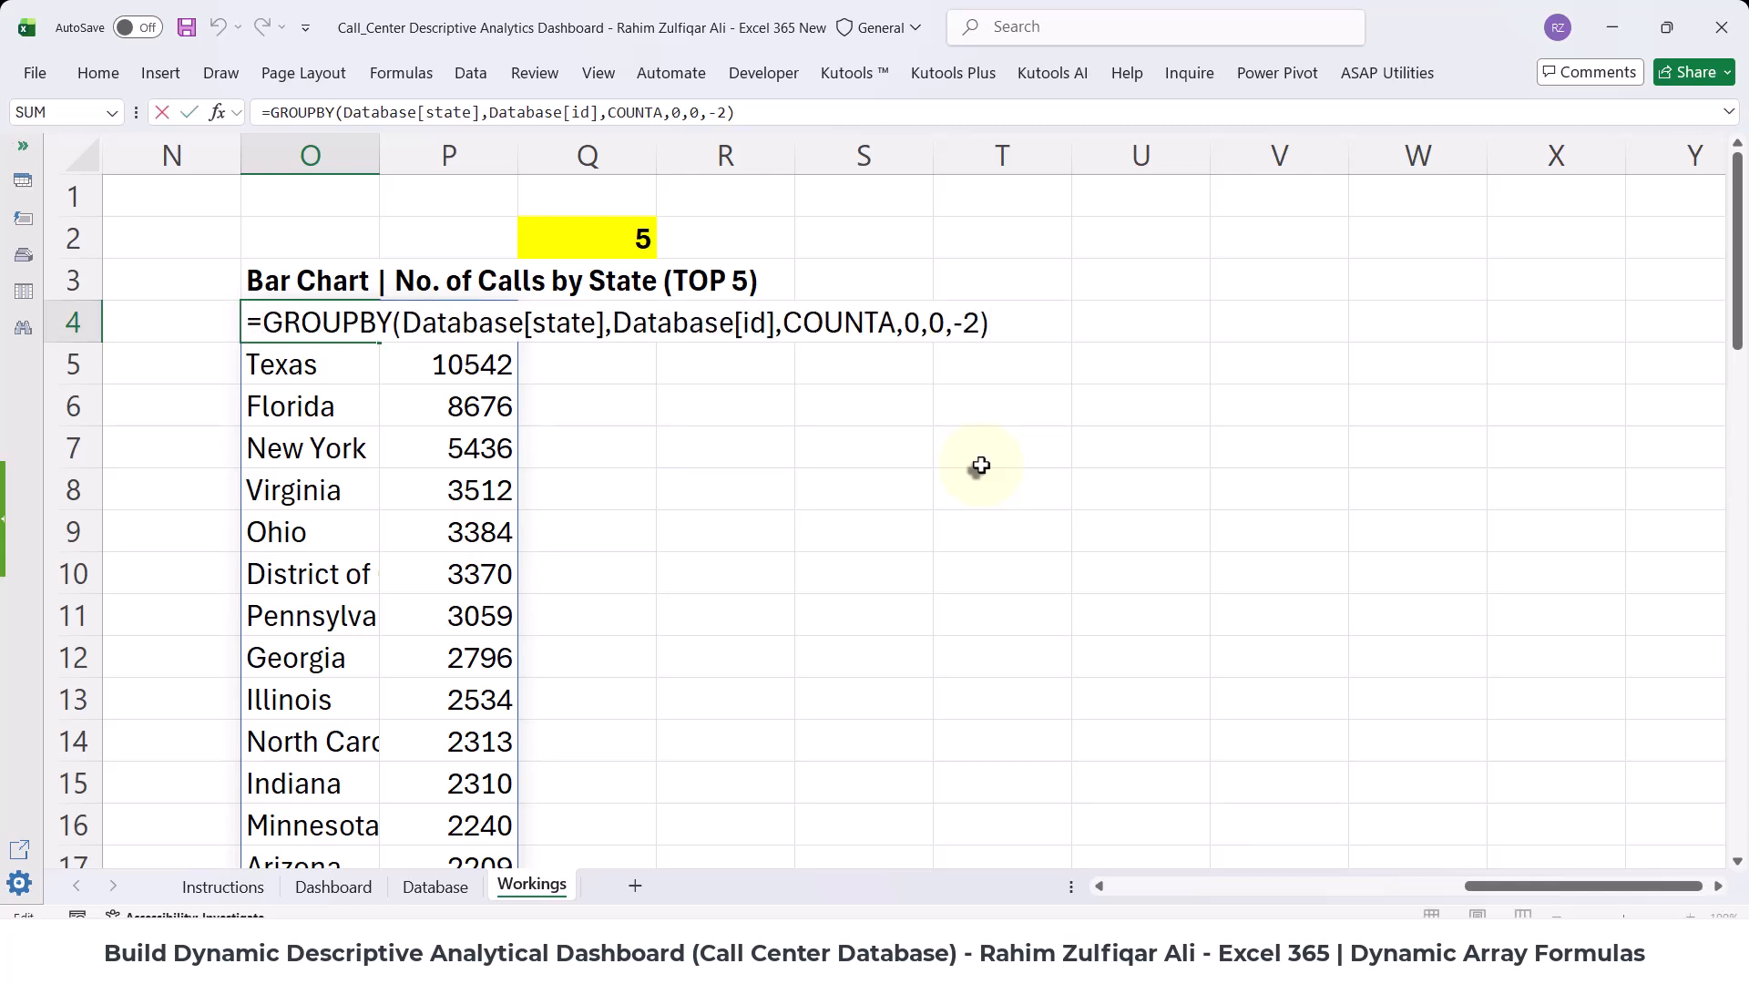
pyautogui.write('tak')
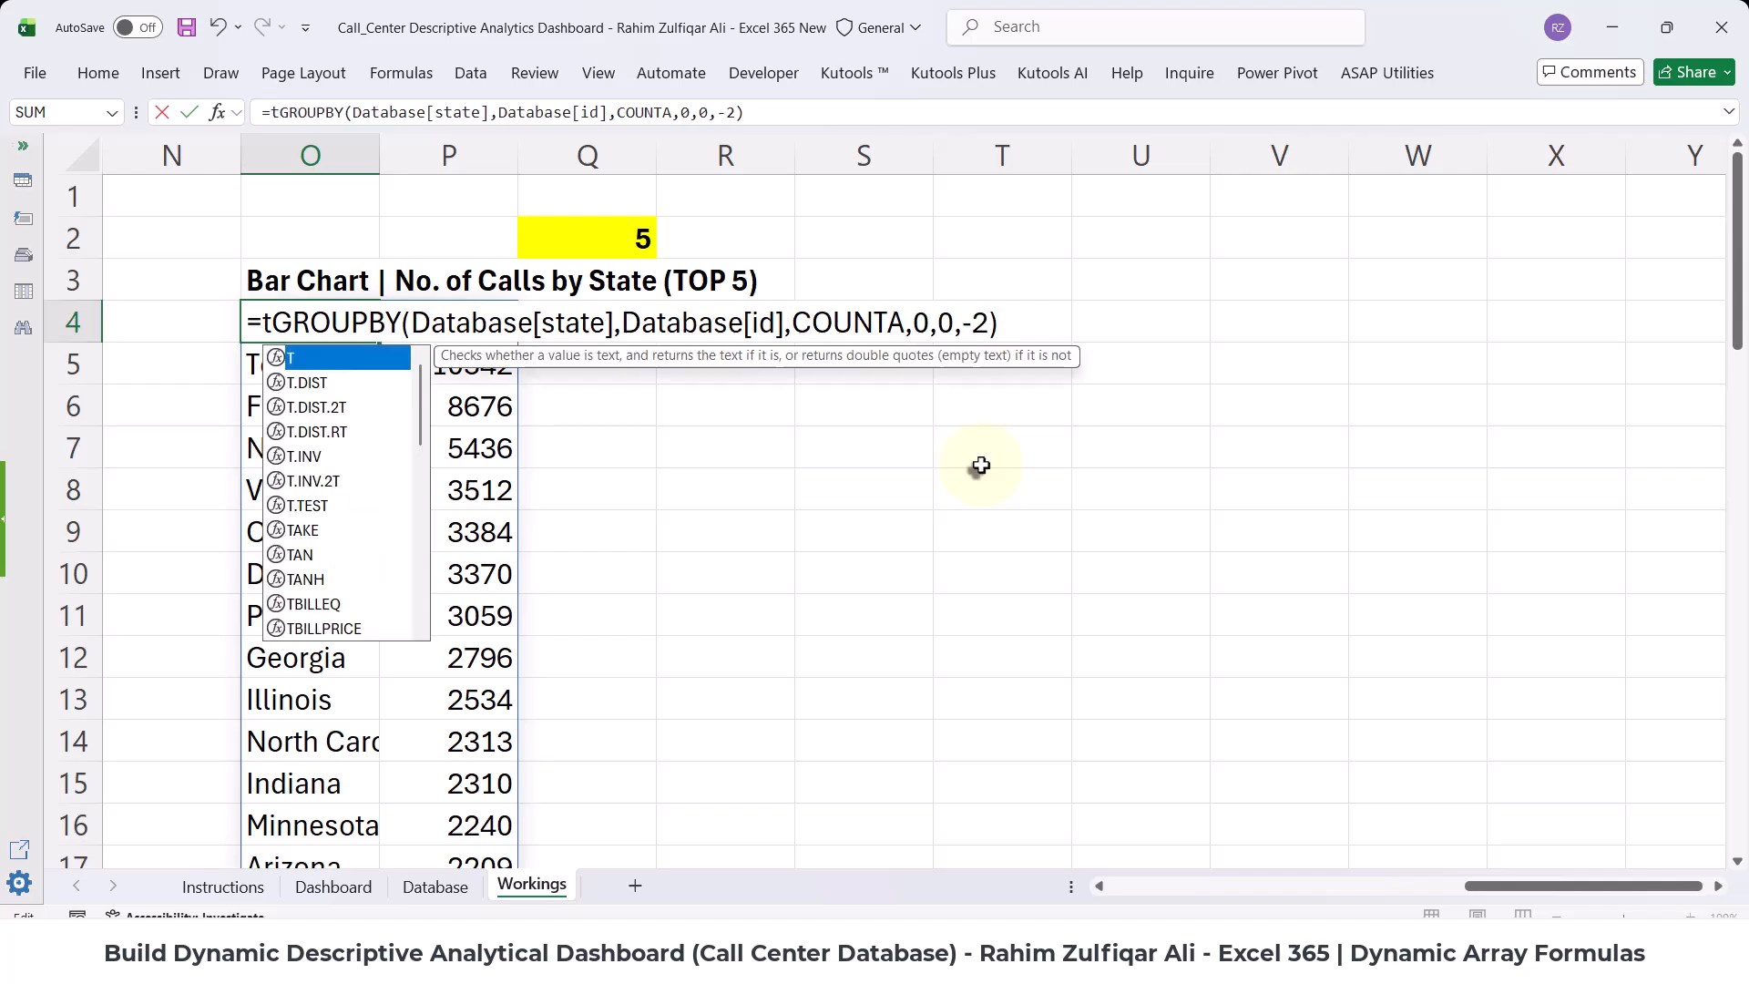
pyautogui.press('Tab')
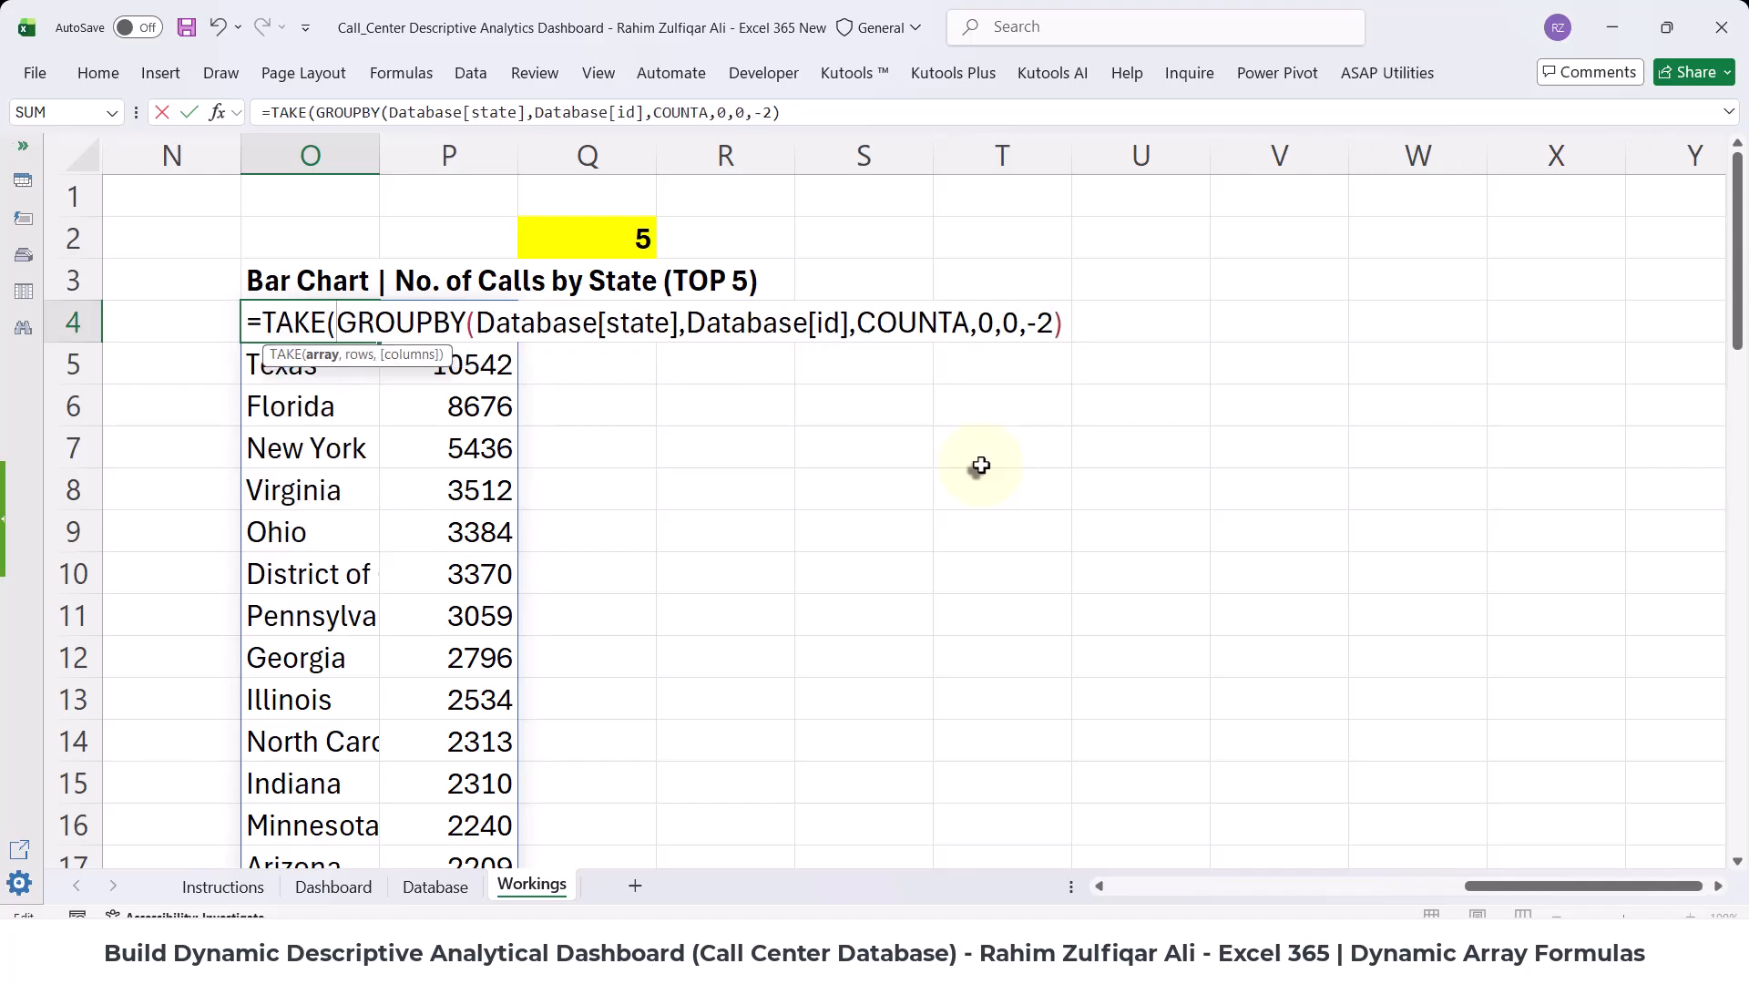
pyautogui.click(1058, 322)
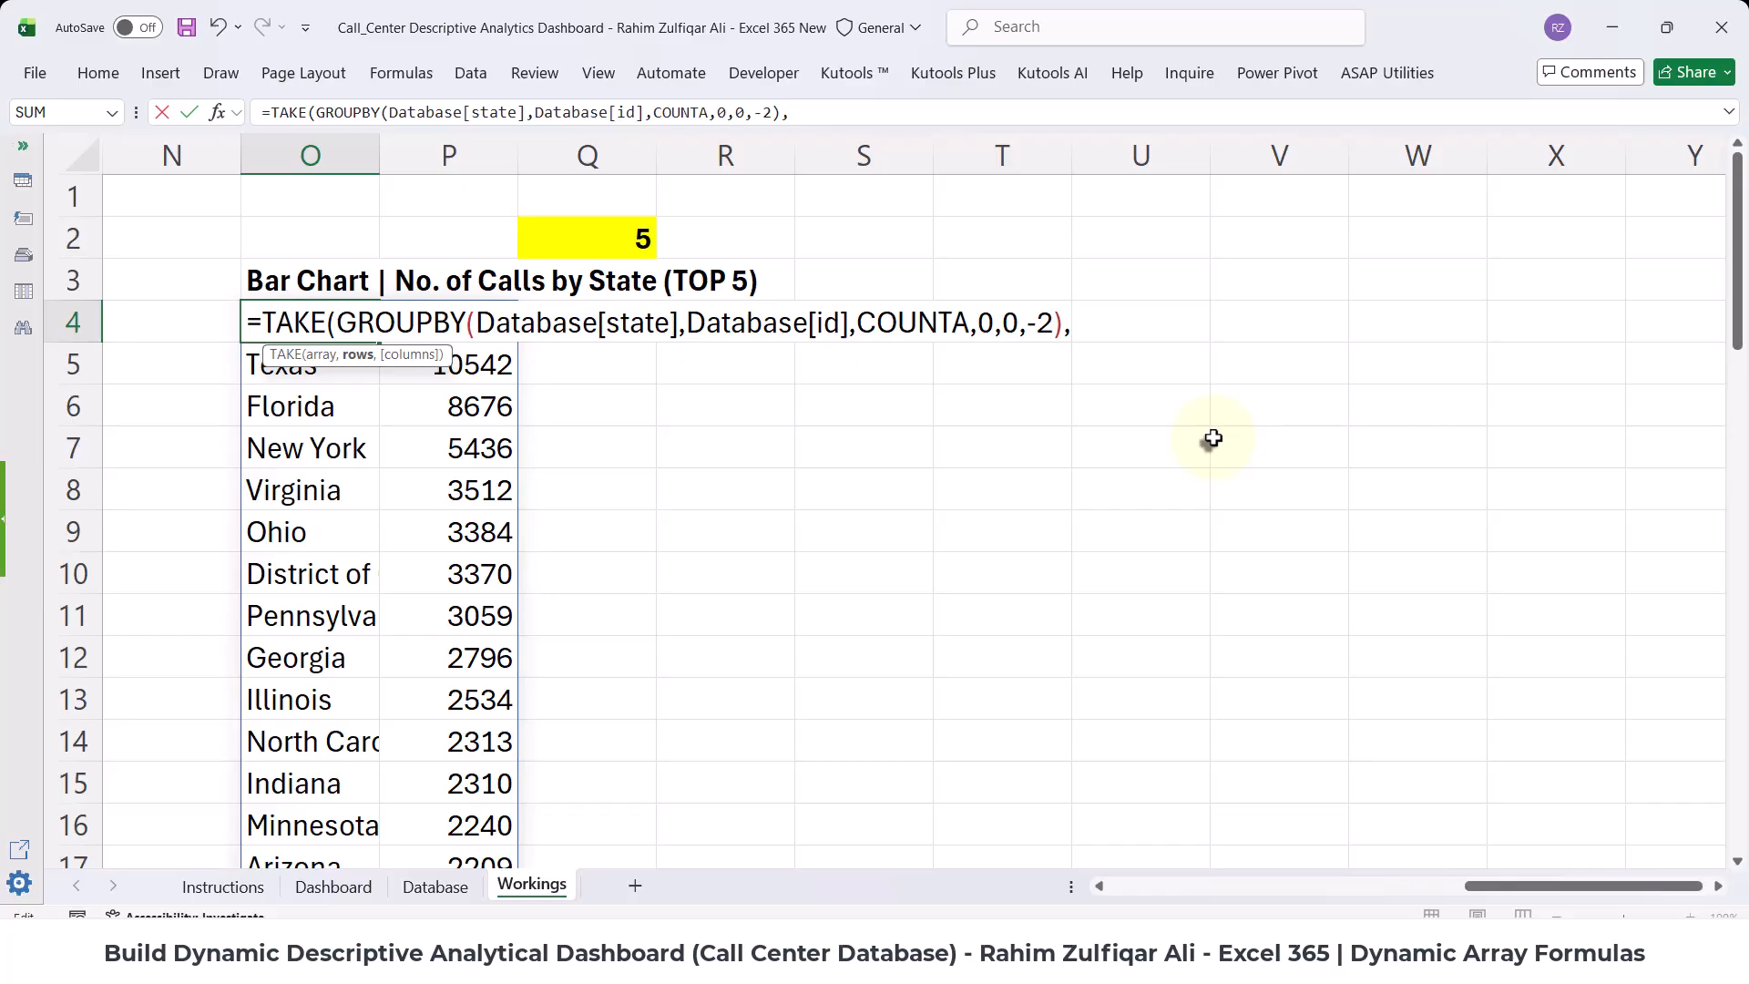
pyautogui.click(606, 238)
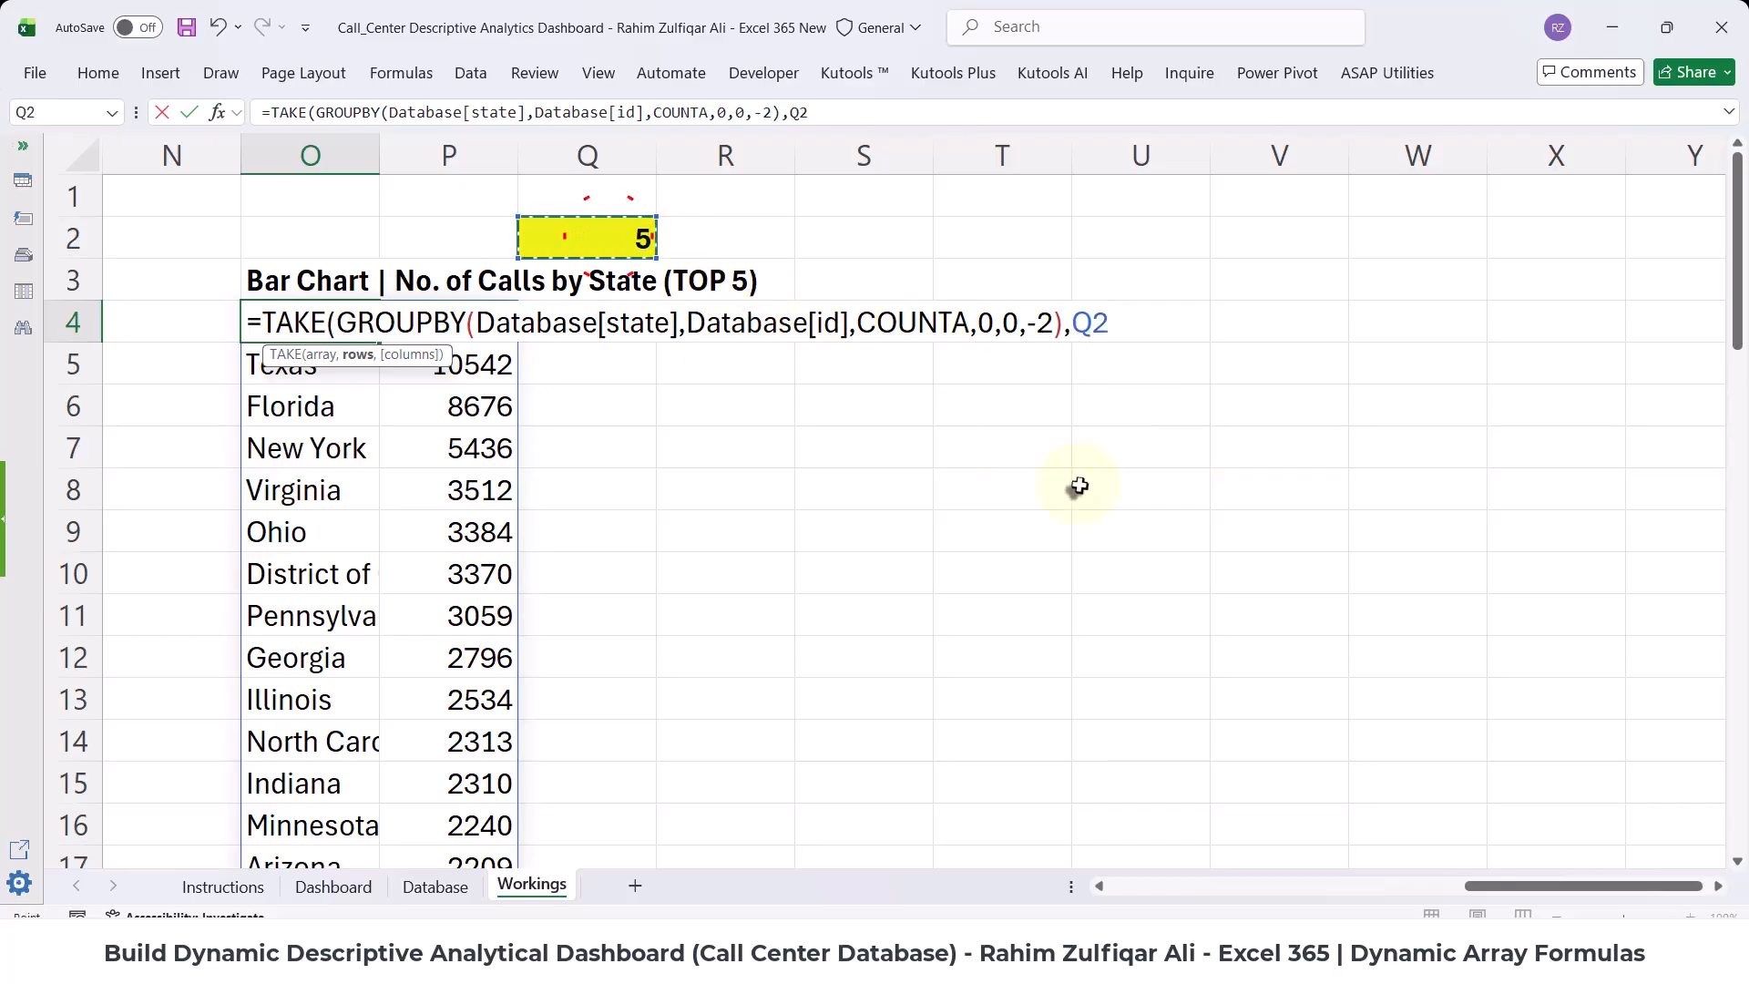
pyautogui.write(')')
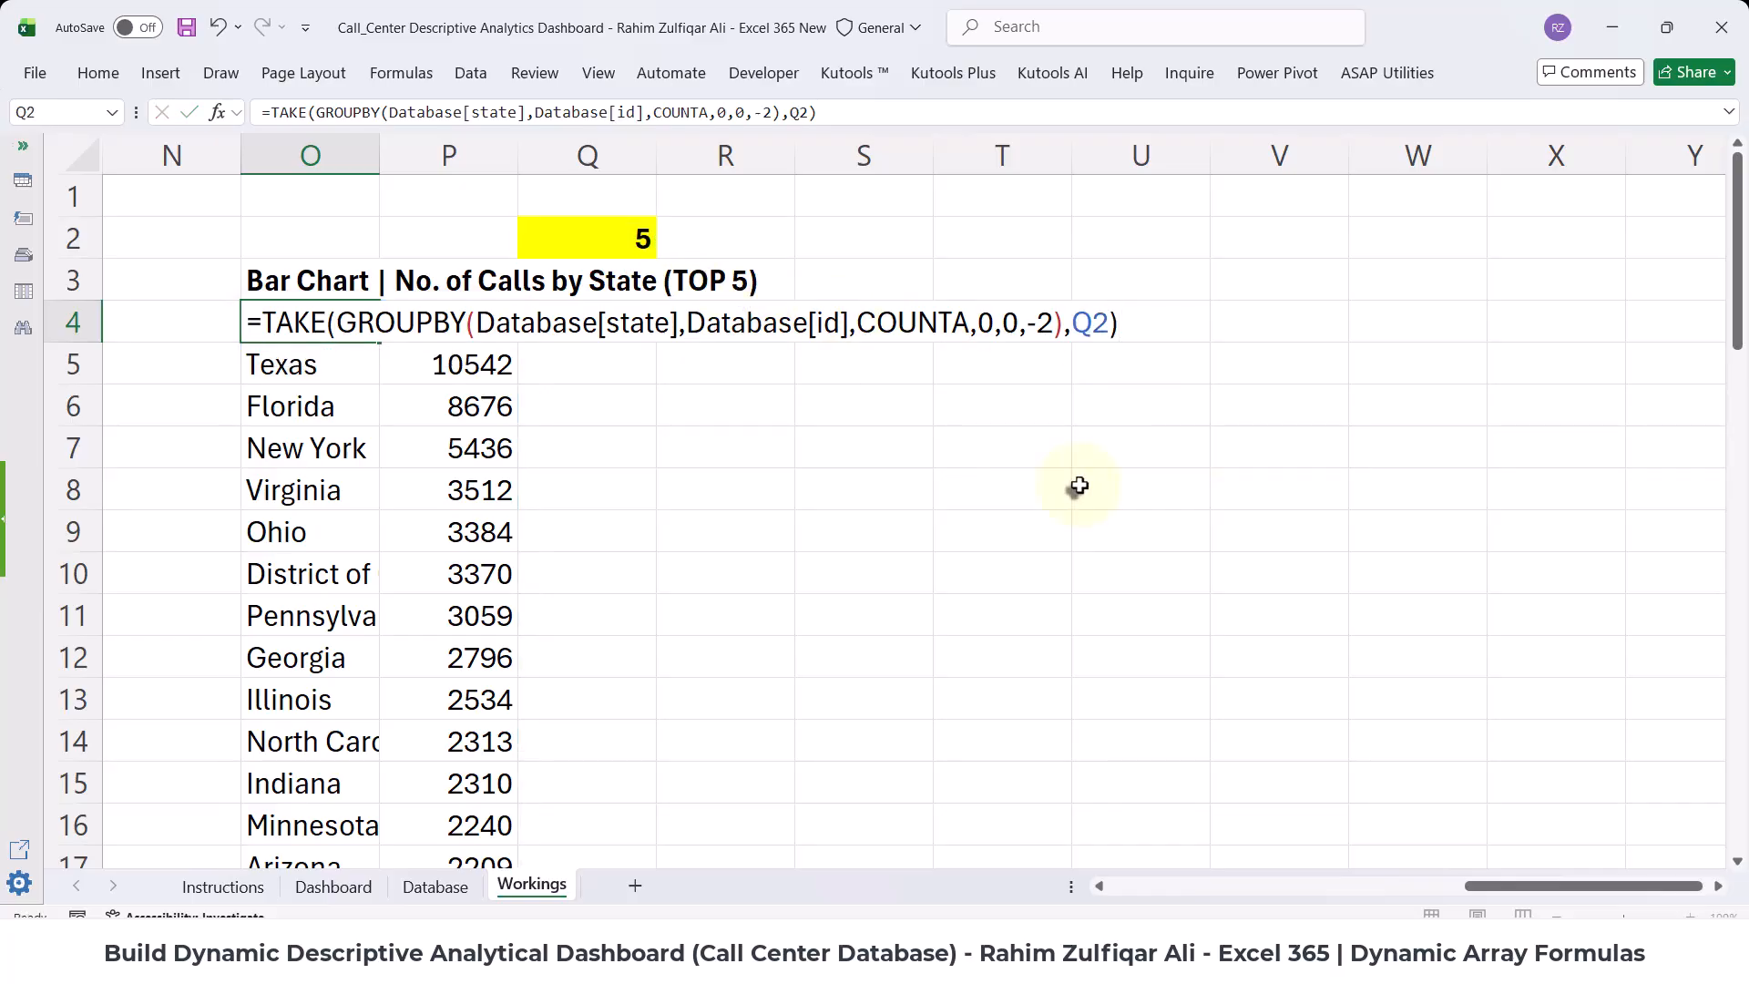
pyautogui.press('Return')
pyautogui.moveTo(338, 322); pyautogui.dragTo(321, 485)
pyautogui.moveTo(429, 332); pyautogui.dragTo(441, 491)
pyautogui.click(344, 317)
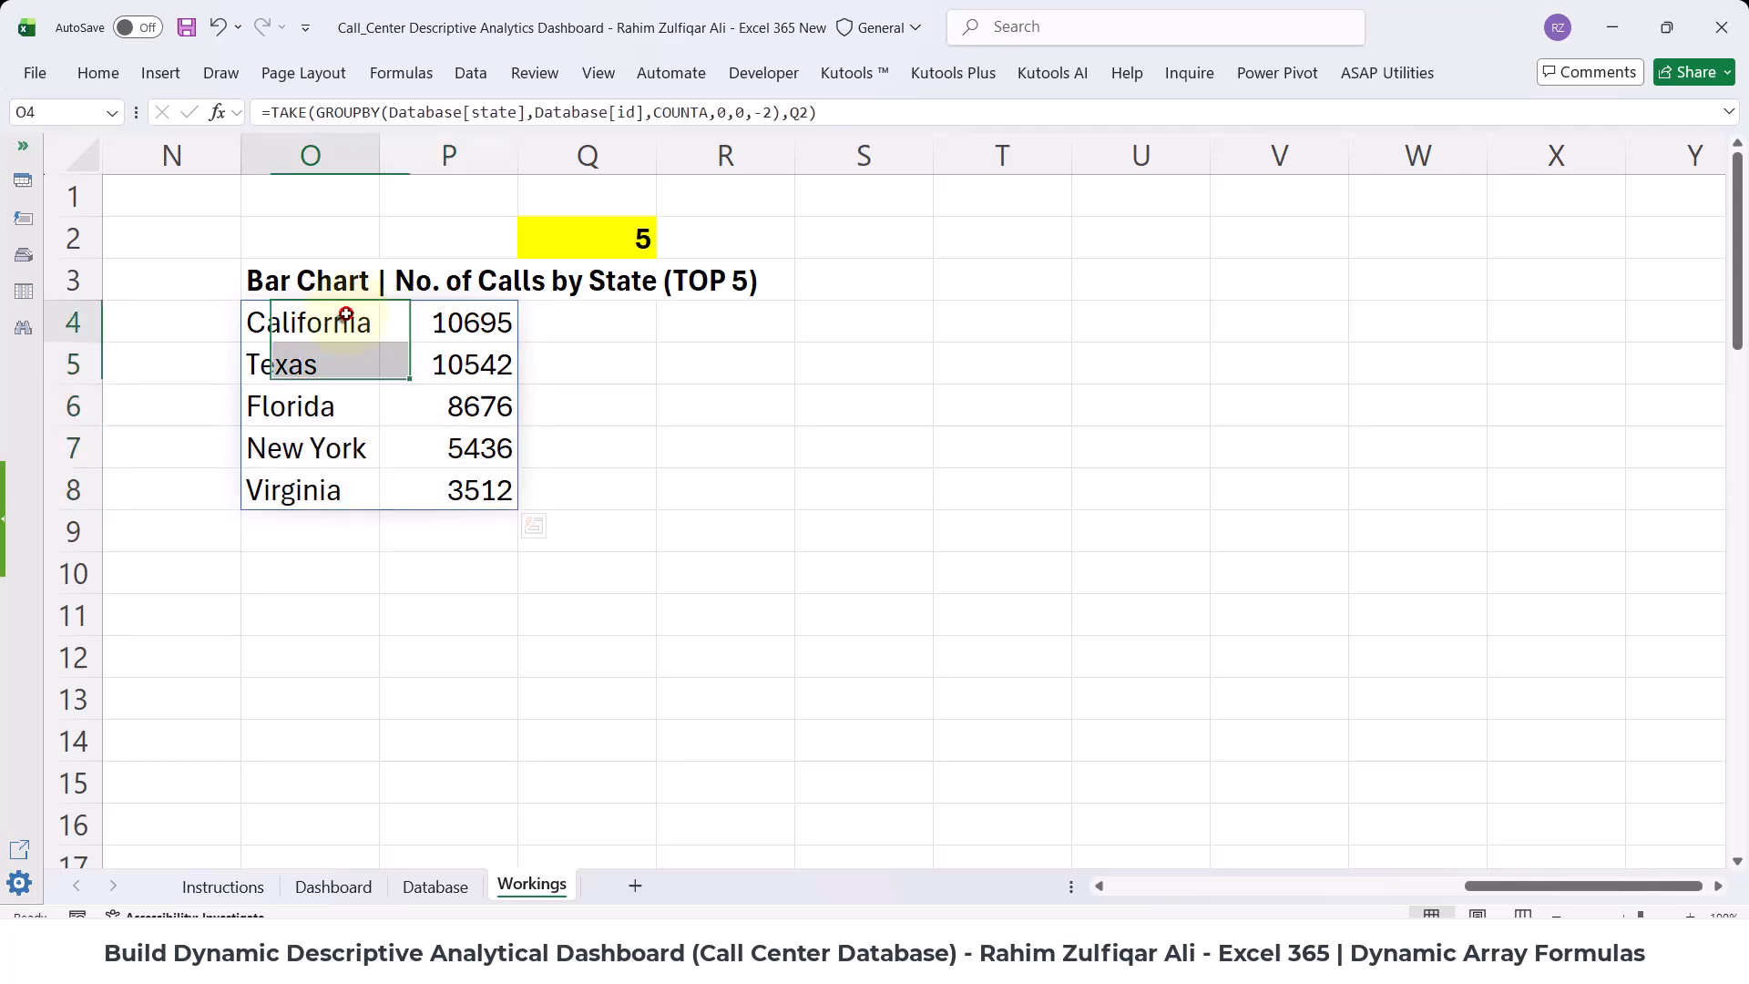
# - Test the state list with row counts of 7, 2 and 3 in Q2, and set the count back to 5
pyautogui.click(593, 242)
pyautogui.write('7')
pyautogui.press('Return')
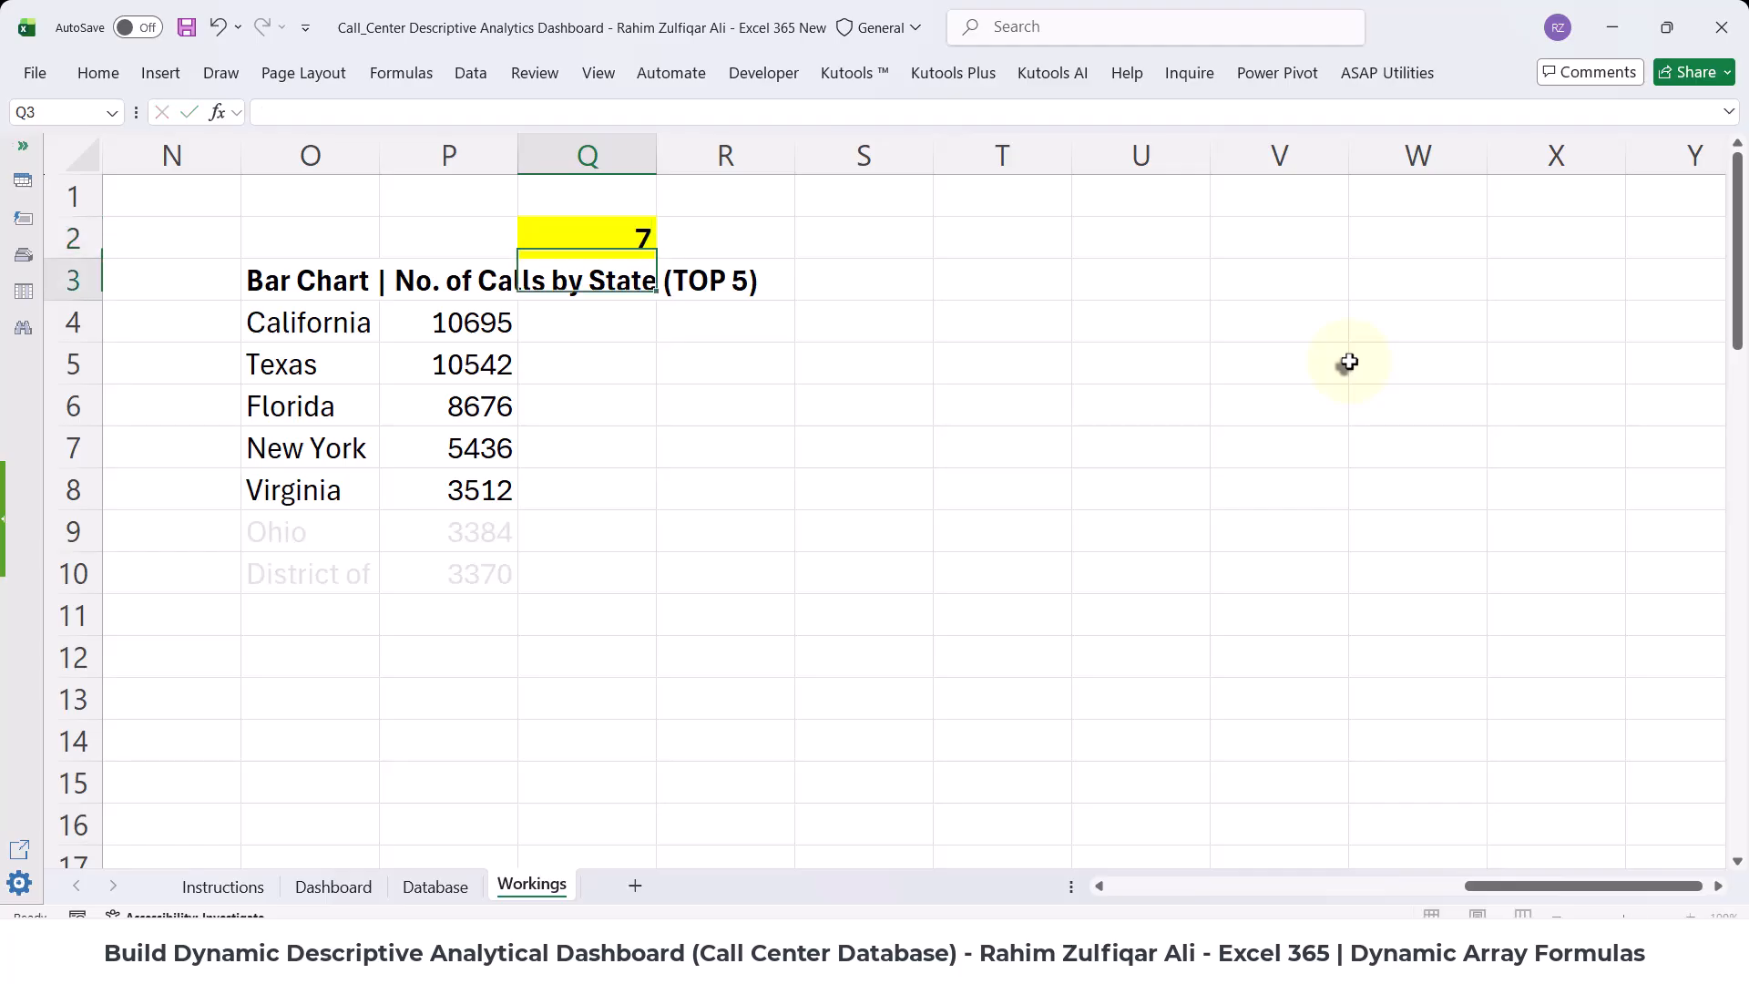
pyautogui.press('Up')
pyautogui.write('2')
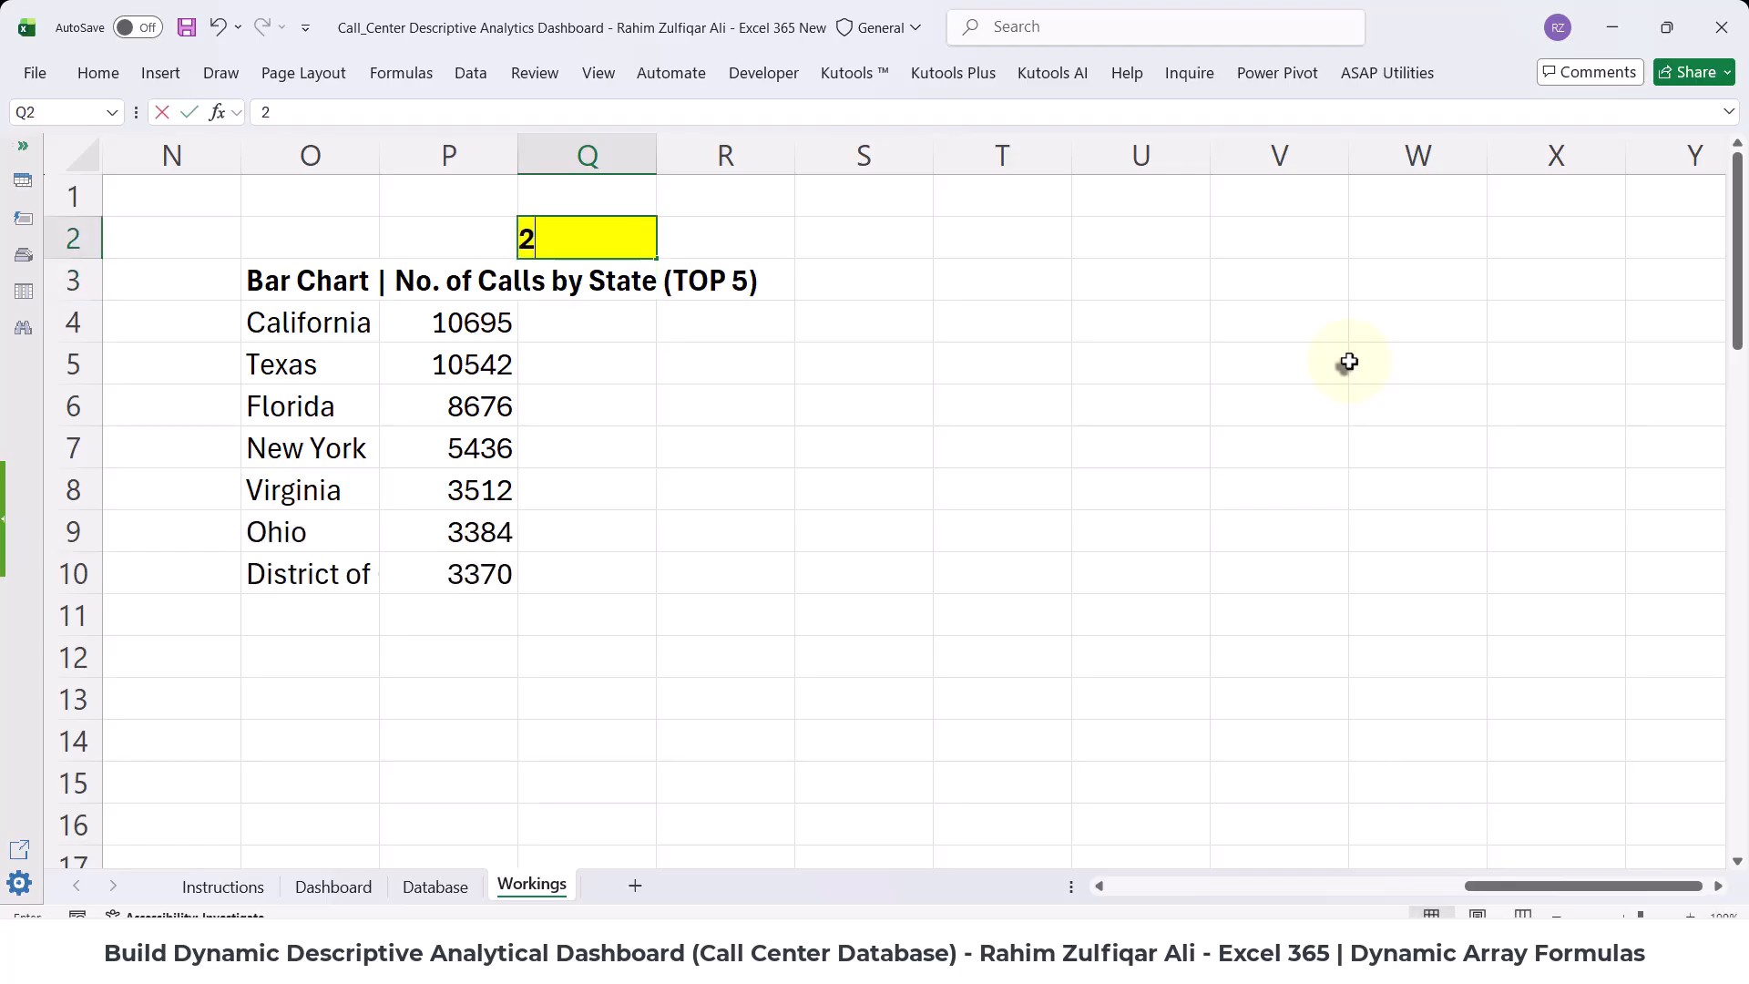
pyautogui.press('Return')
pyautogui.press('Up')
pyautogui.write('3')
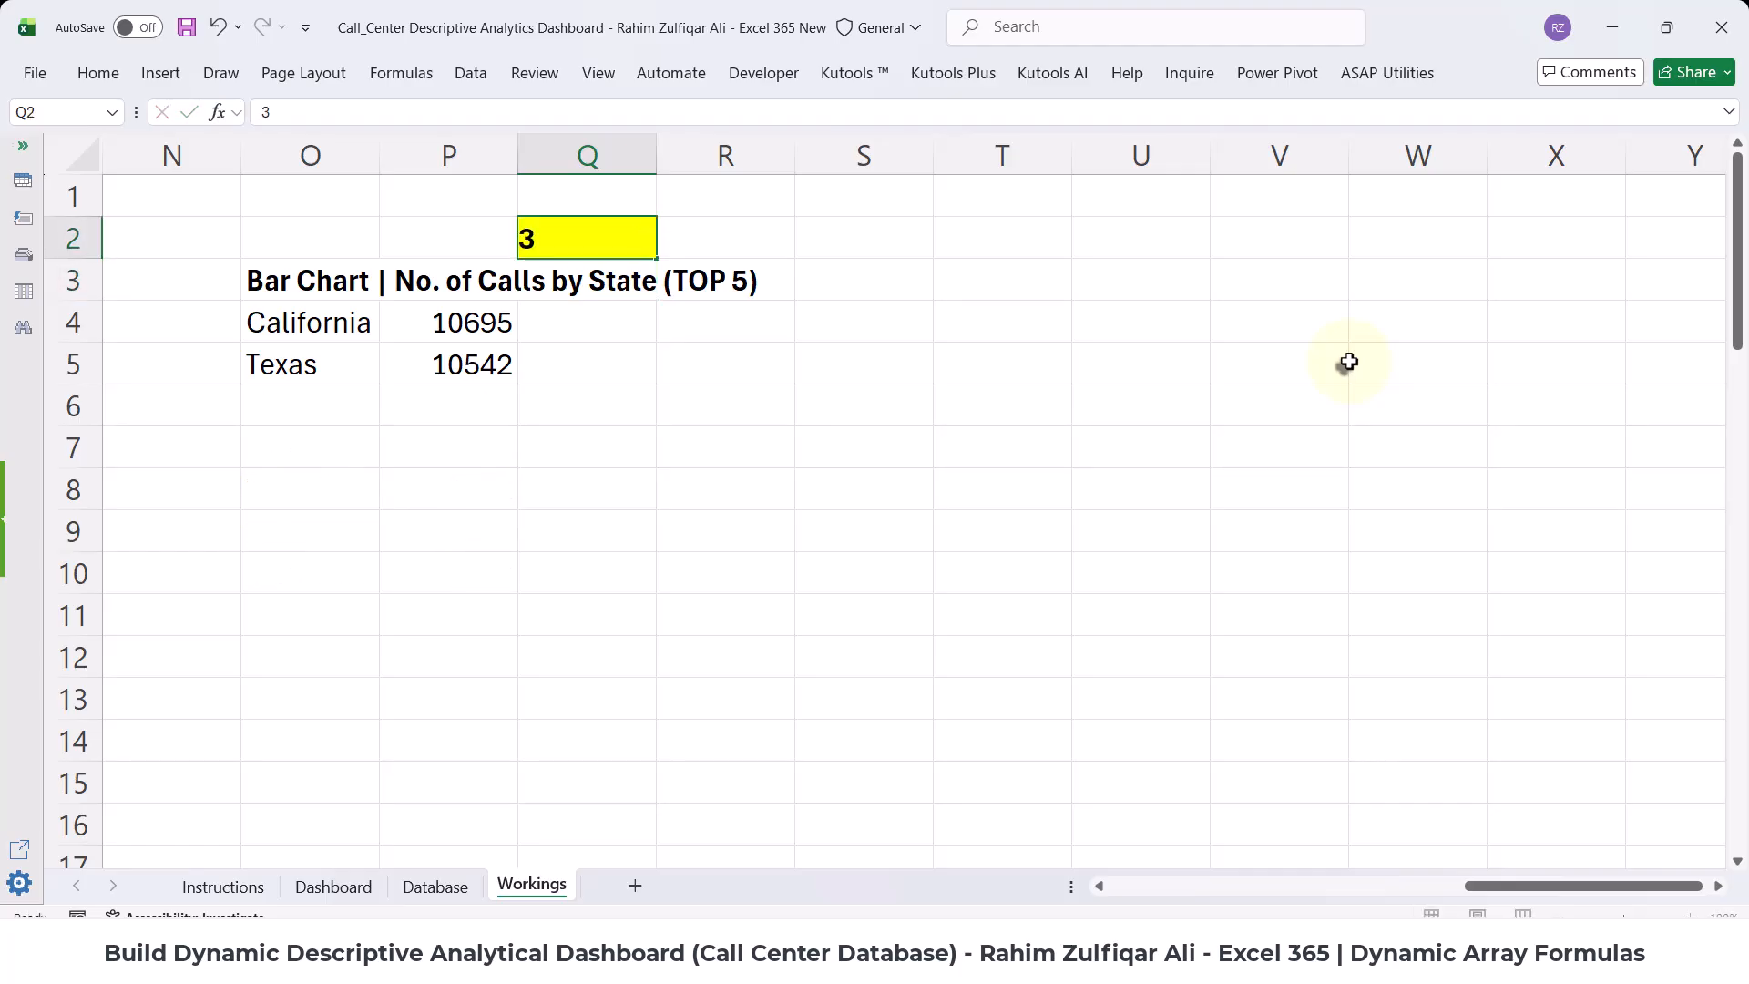
pyautogui.press('Return')
pyautogui.press('Up')
pyautogui.write('5')
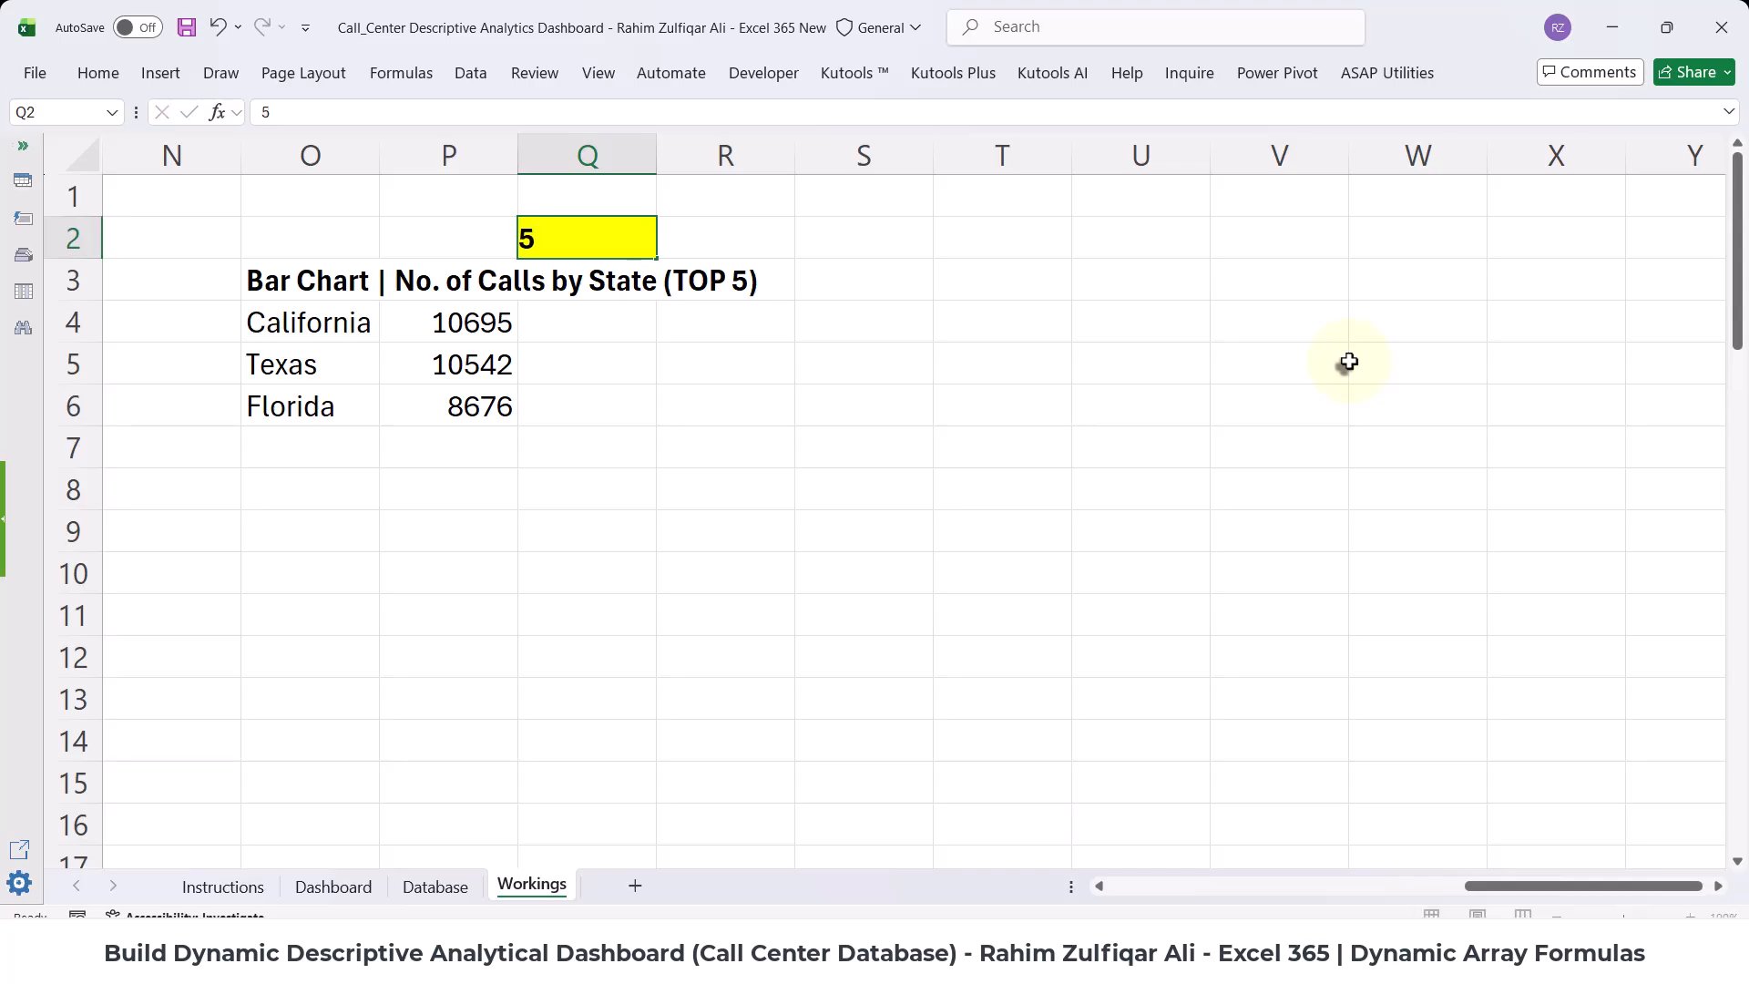
# - Set the number of top states in cell Q2 to 5 and check the state list with its call counts
pyautogui.press('Return')
pyautogui.press('Left')
pyautogui.press('Down')
pyautogui.press('Left')
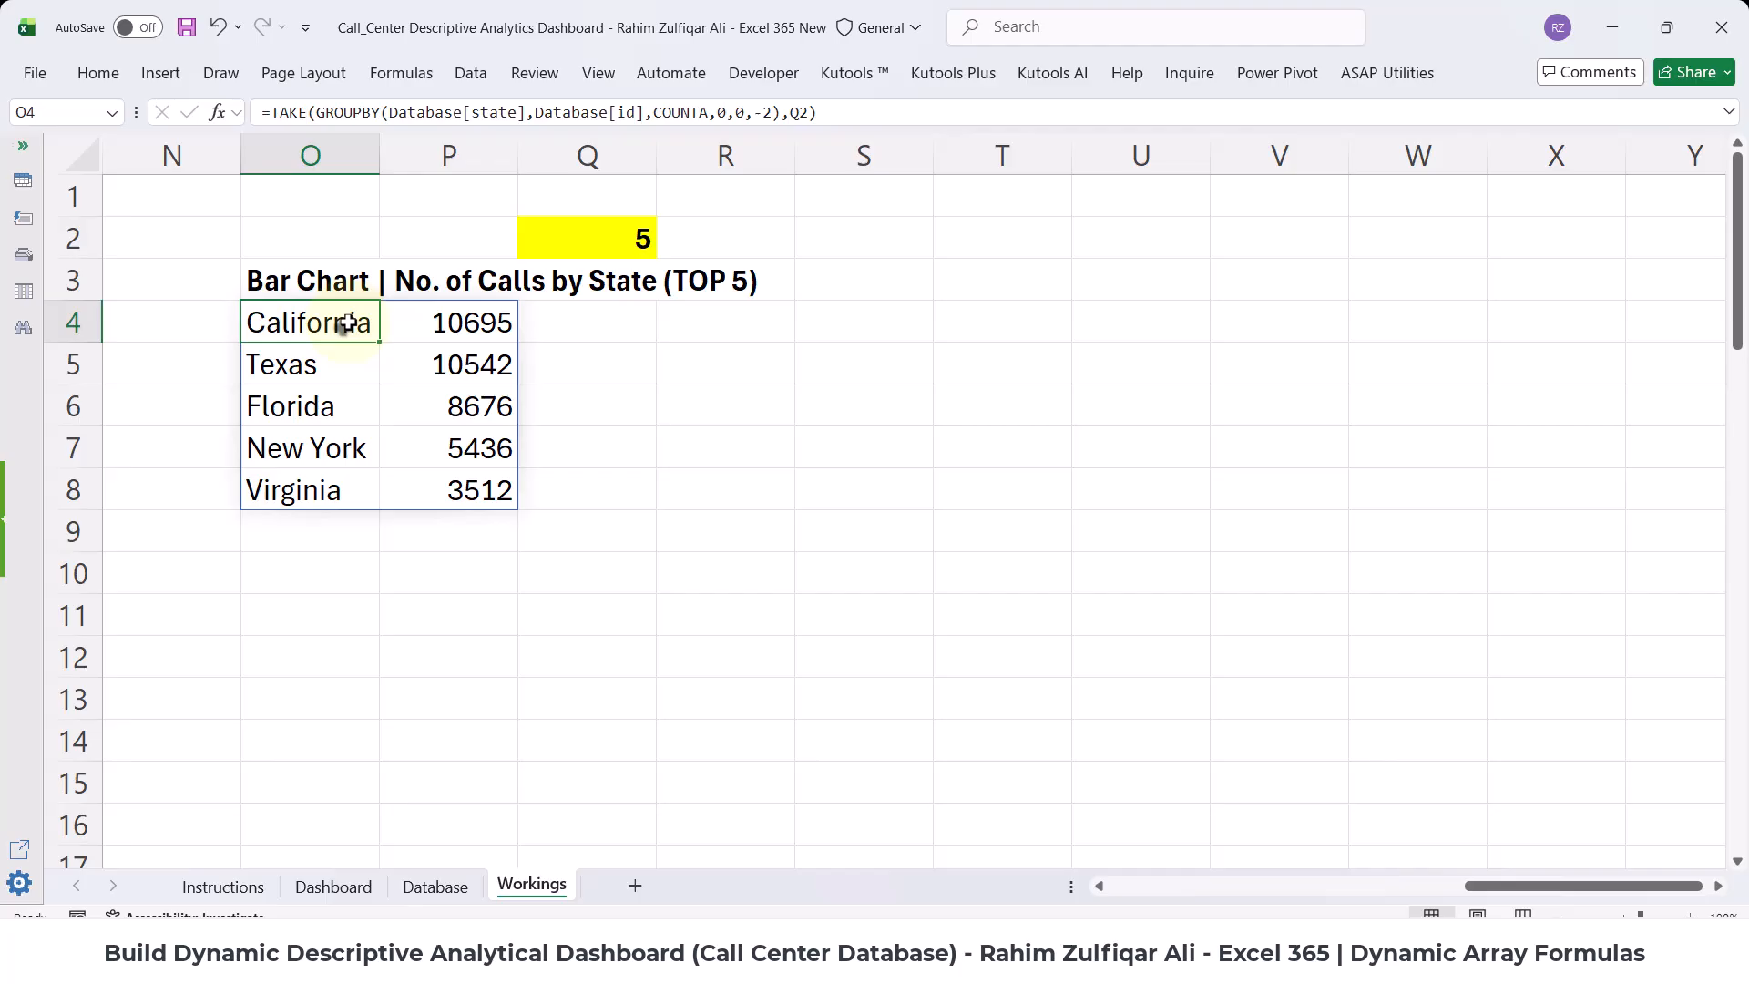
pyautogui.moveTo(341, 322); pyautogui.dragTo(312, 484)
pyautogui.moveTo(445, 322); pyautogui.dragTo(437, 464)
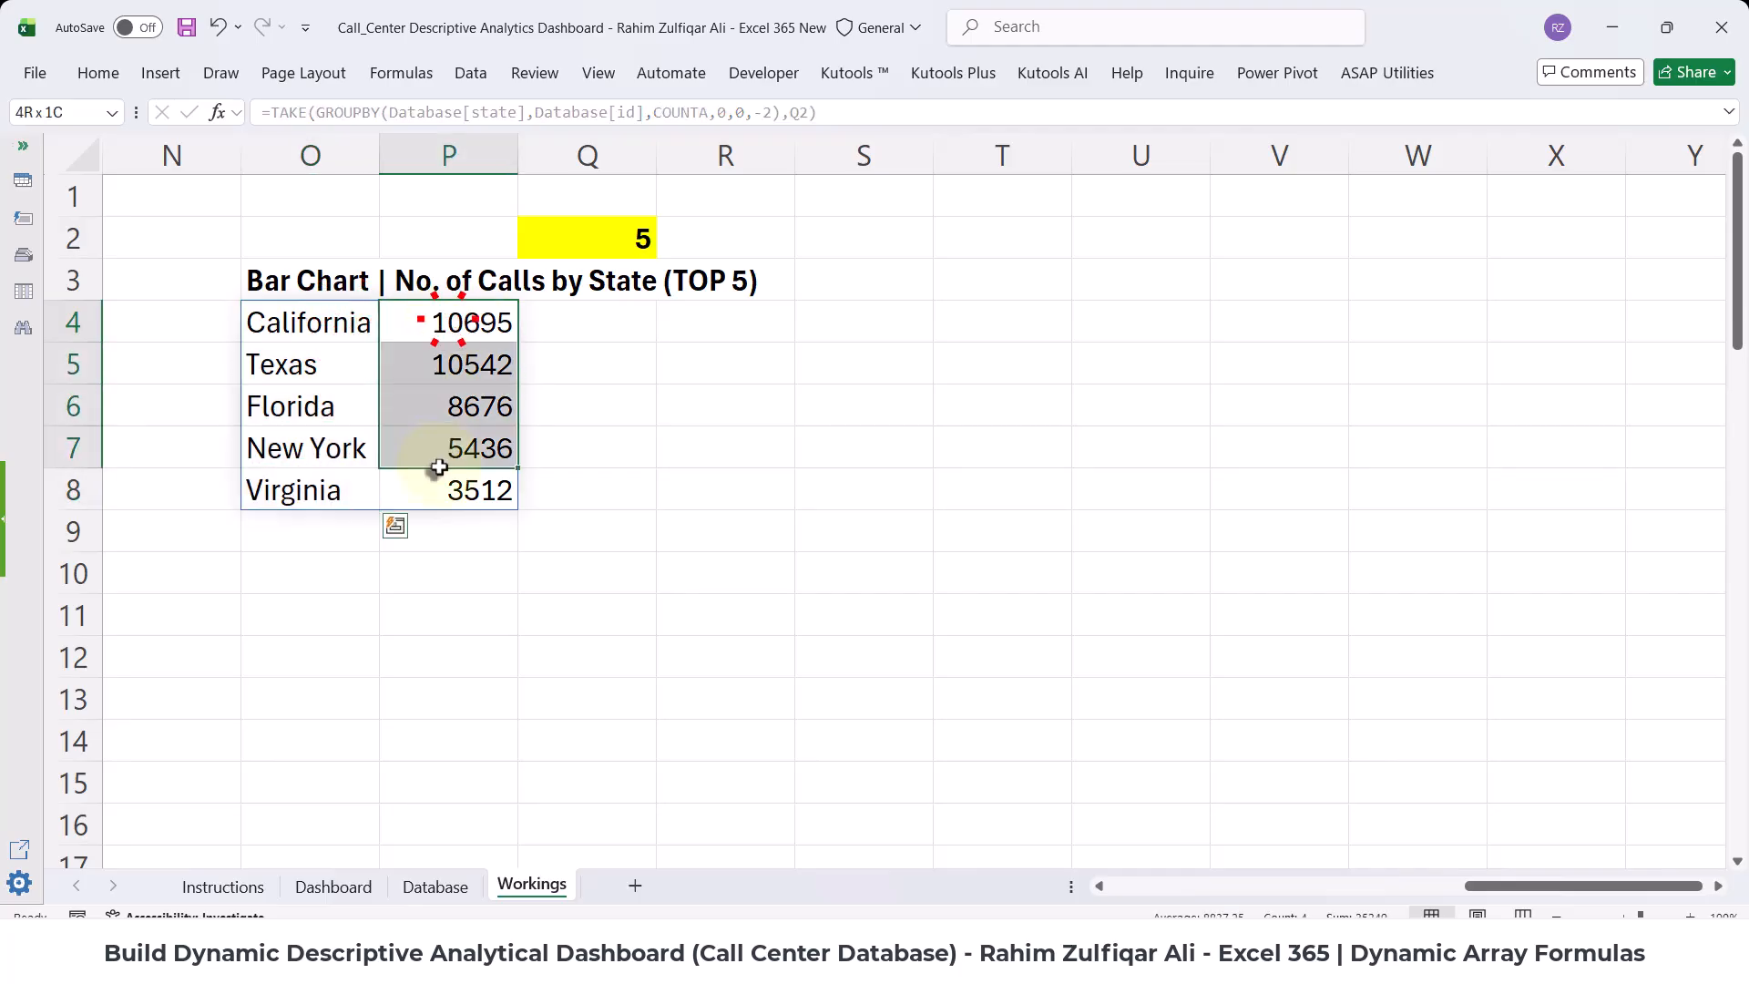
pyautogui.click(334, 335)
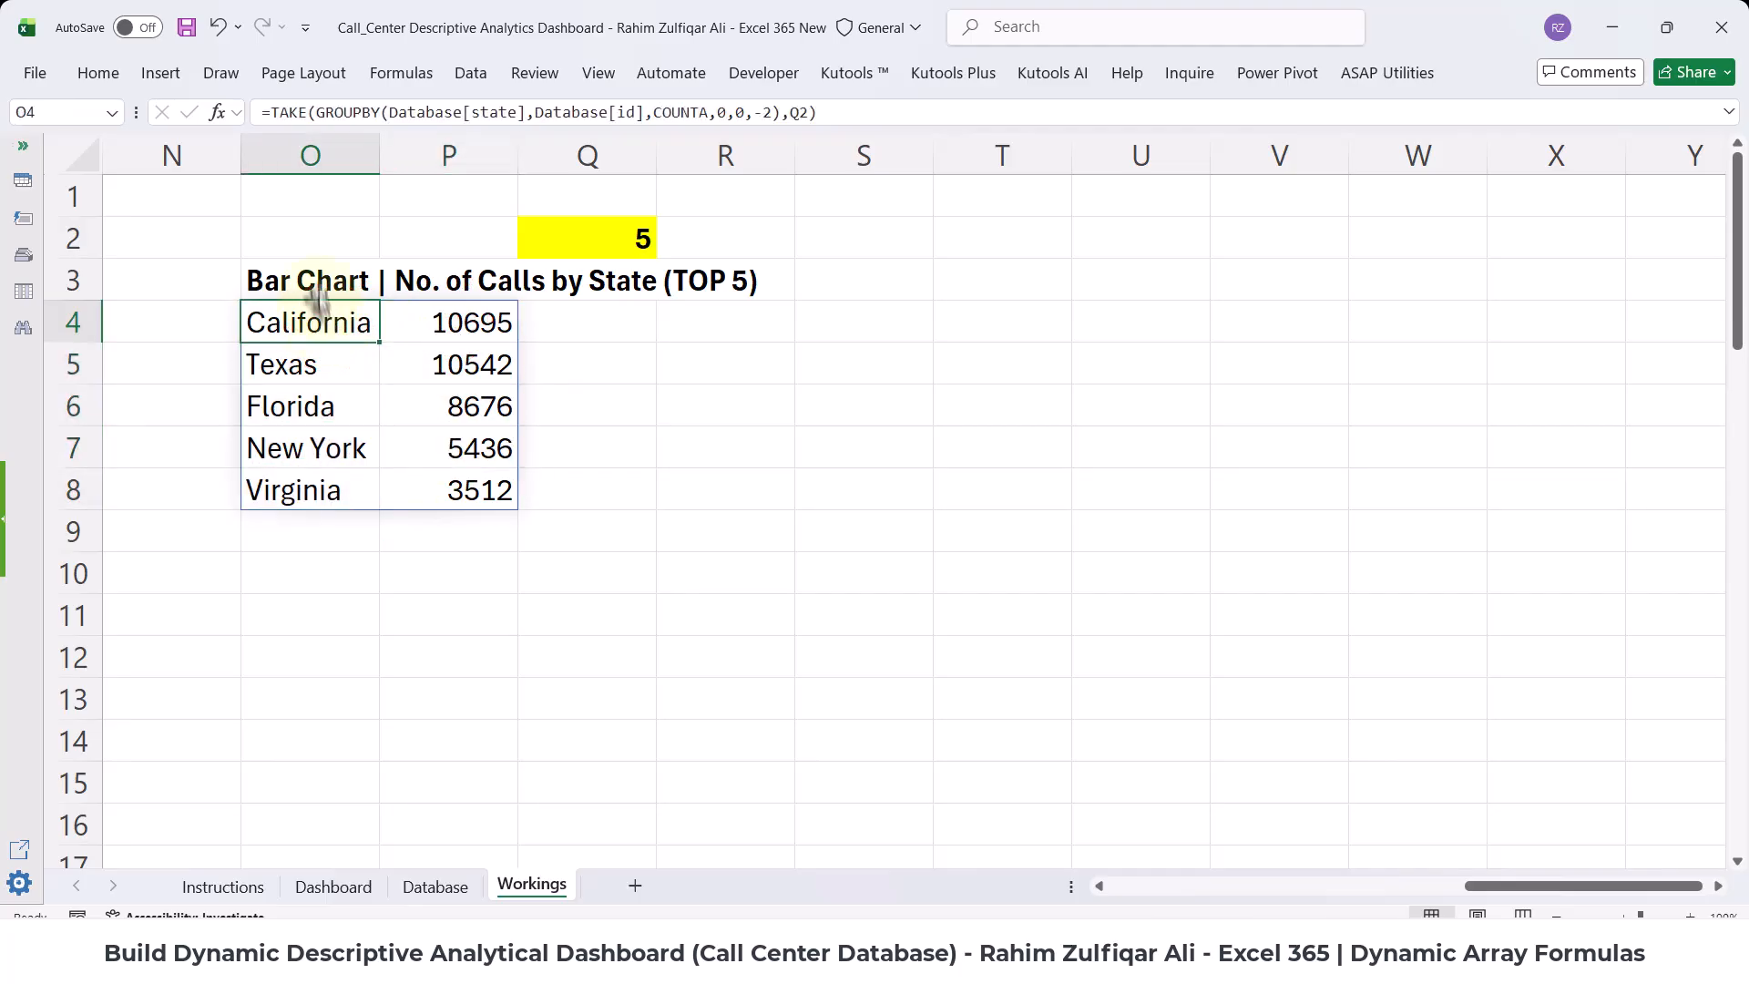
pyautogui.click(153, 73)
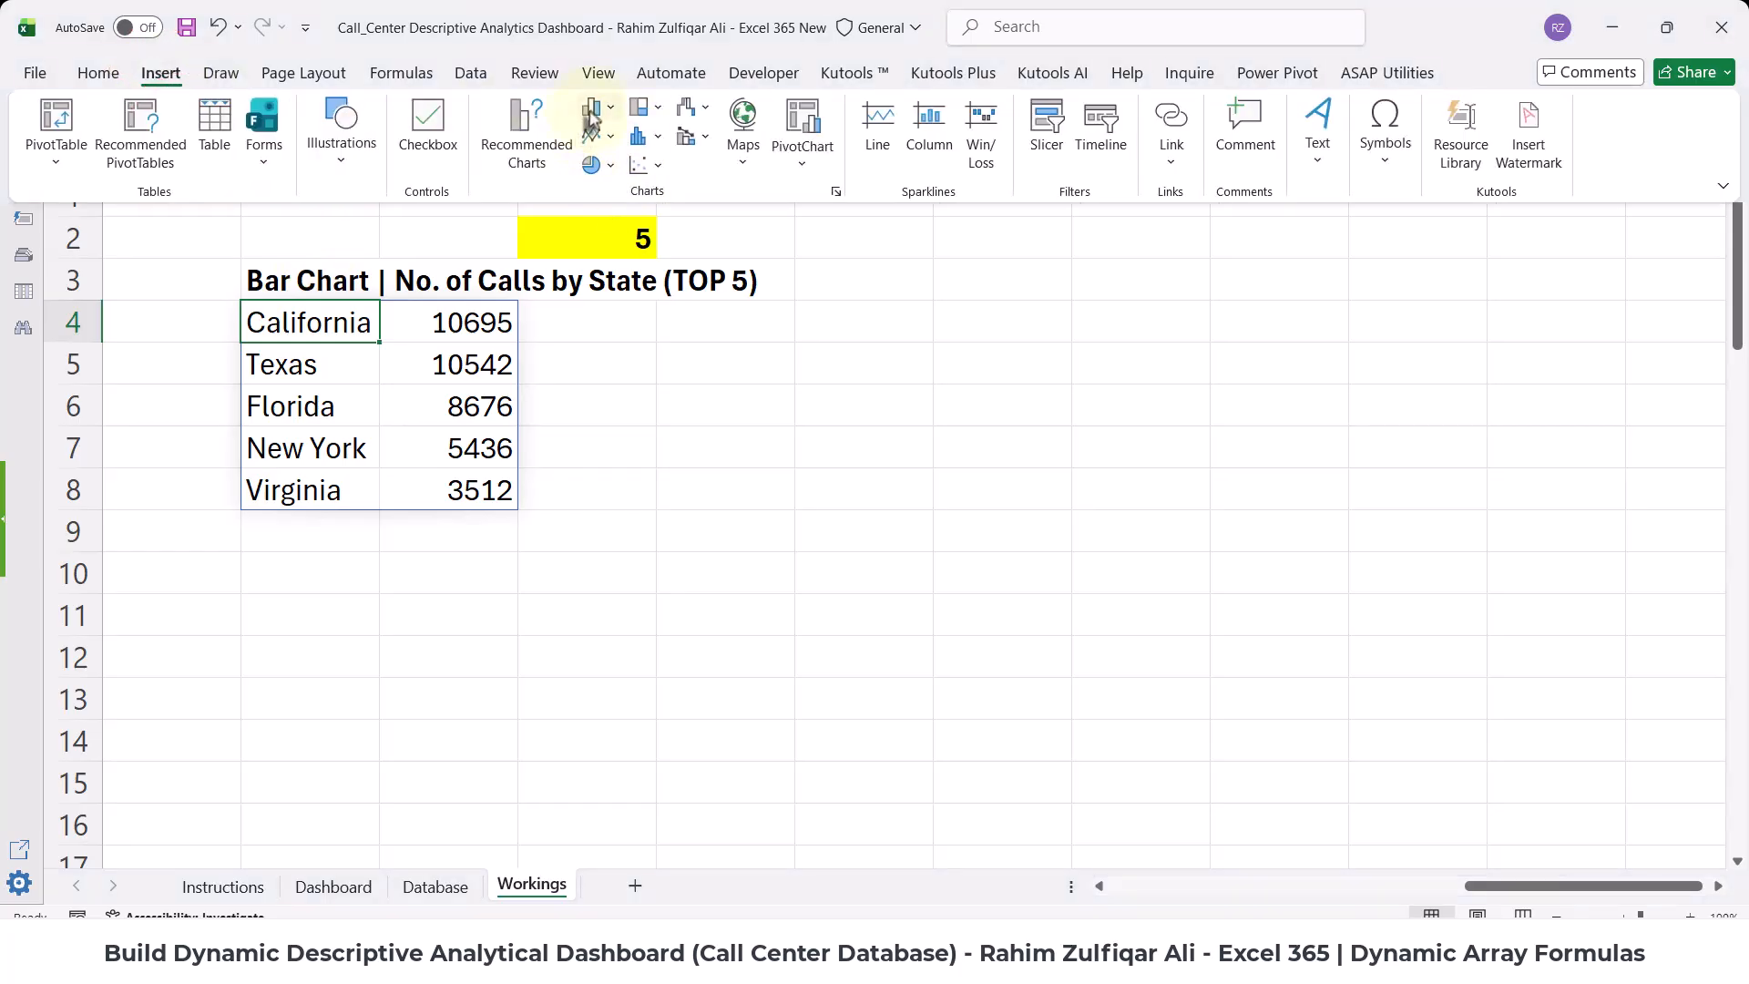
pyautogui.click(592, 108)
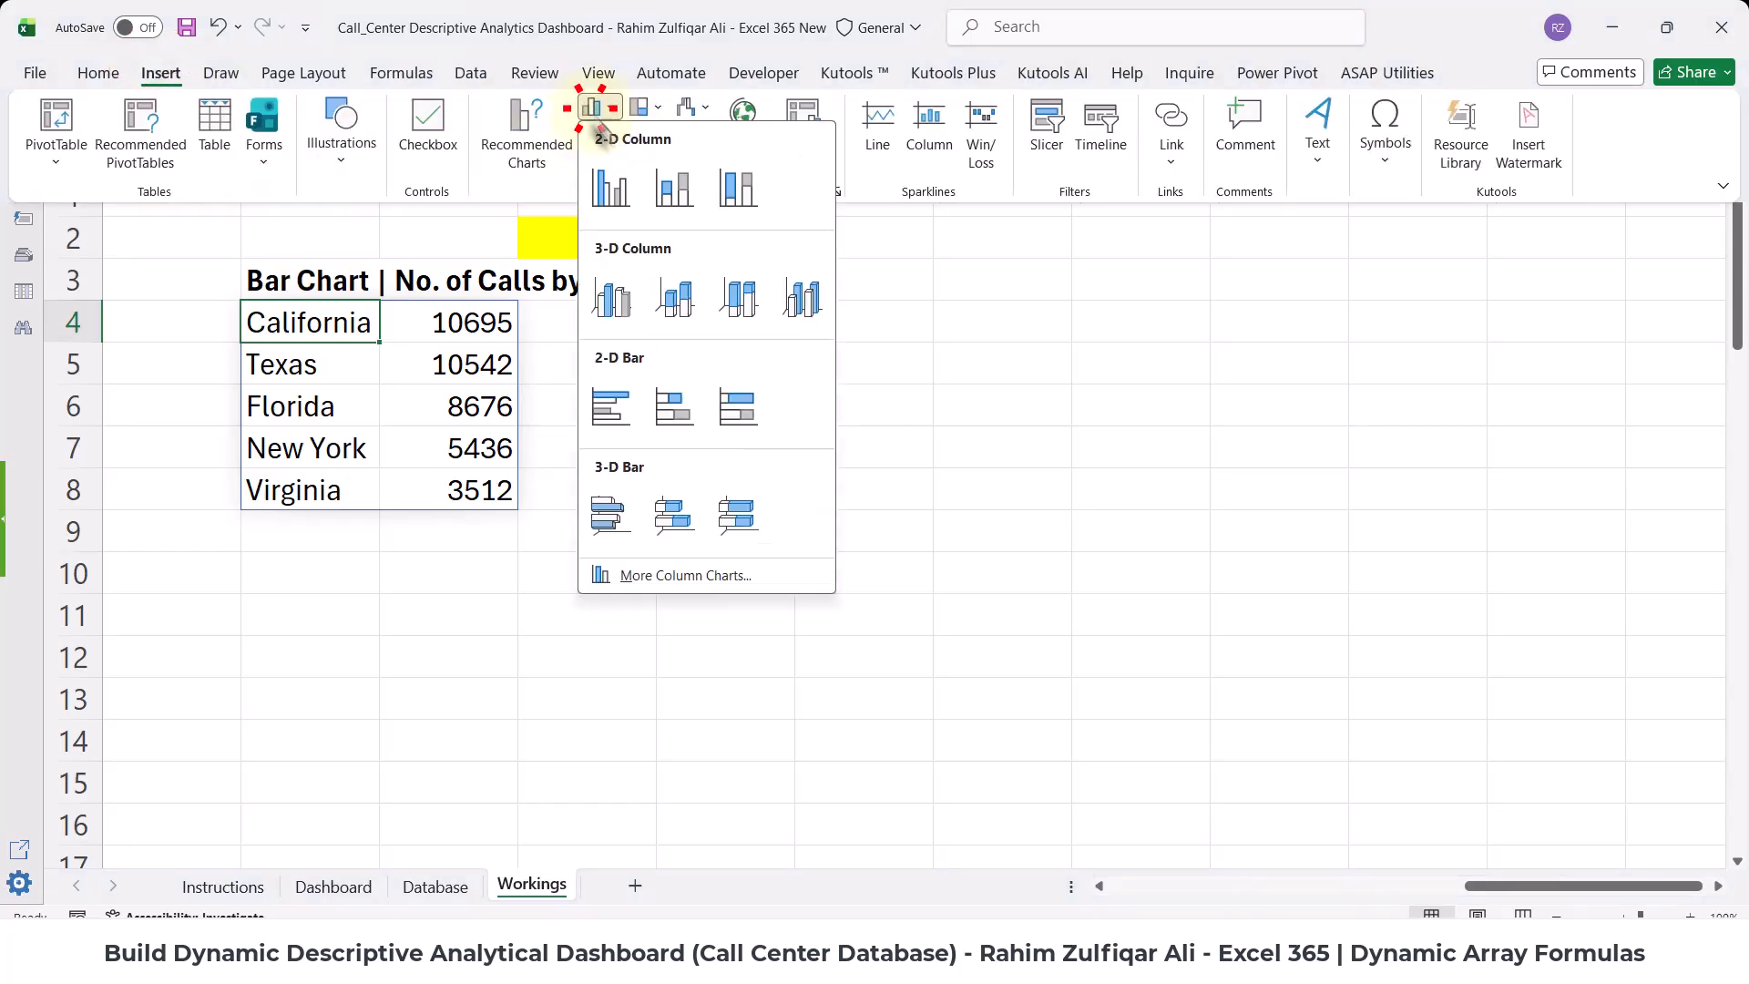
pyautogui.click(614, 410)
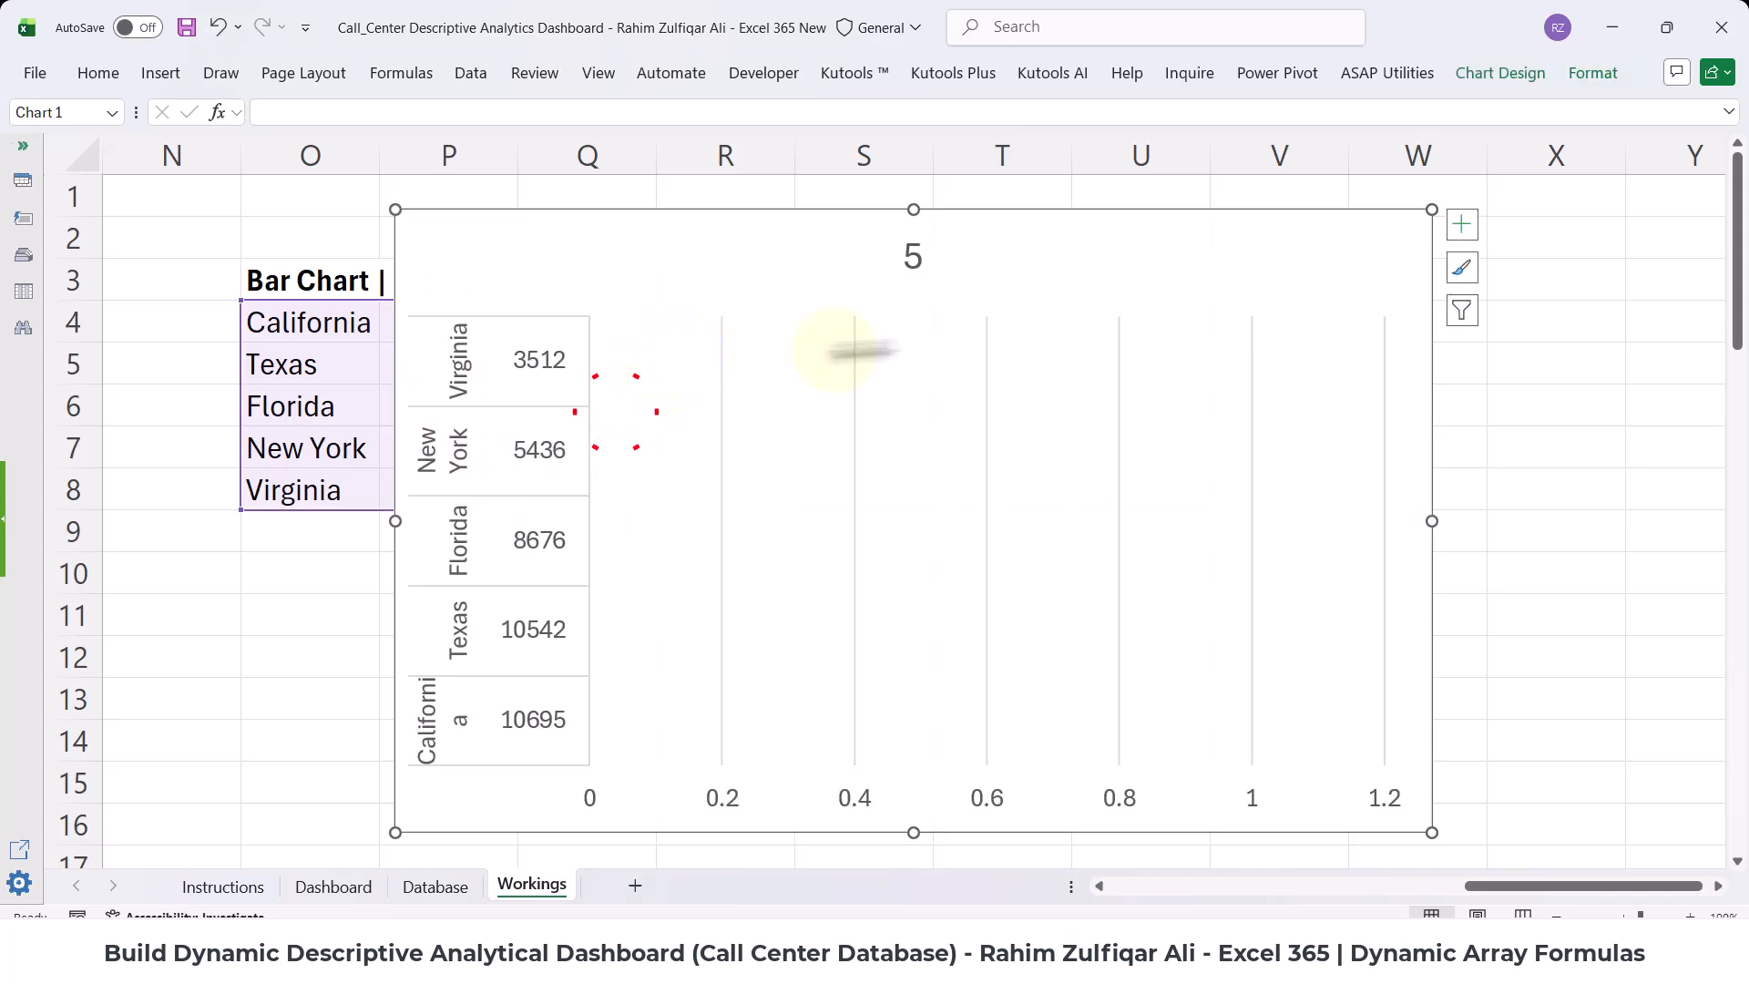
pyautogui.click(756, 211)
pyautogui.press('Delete')
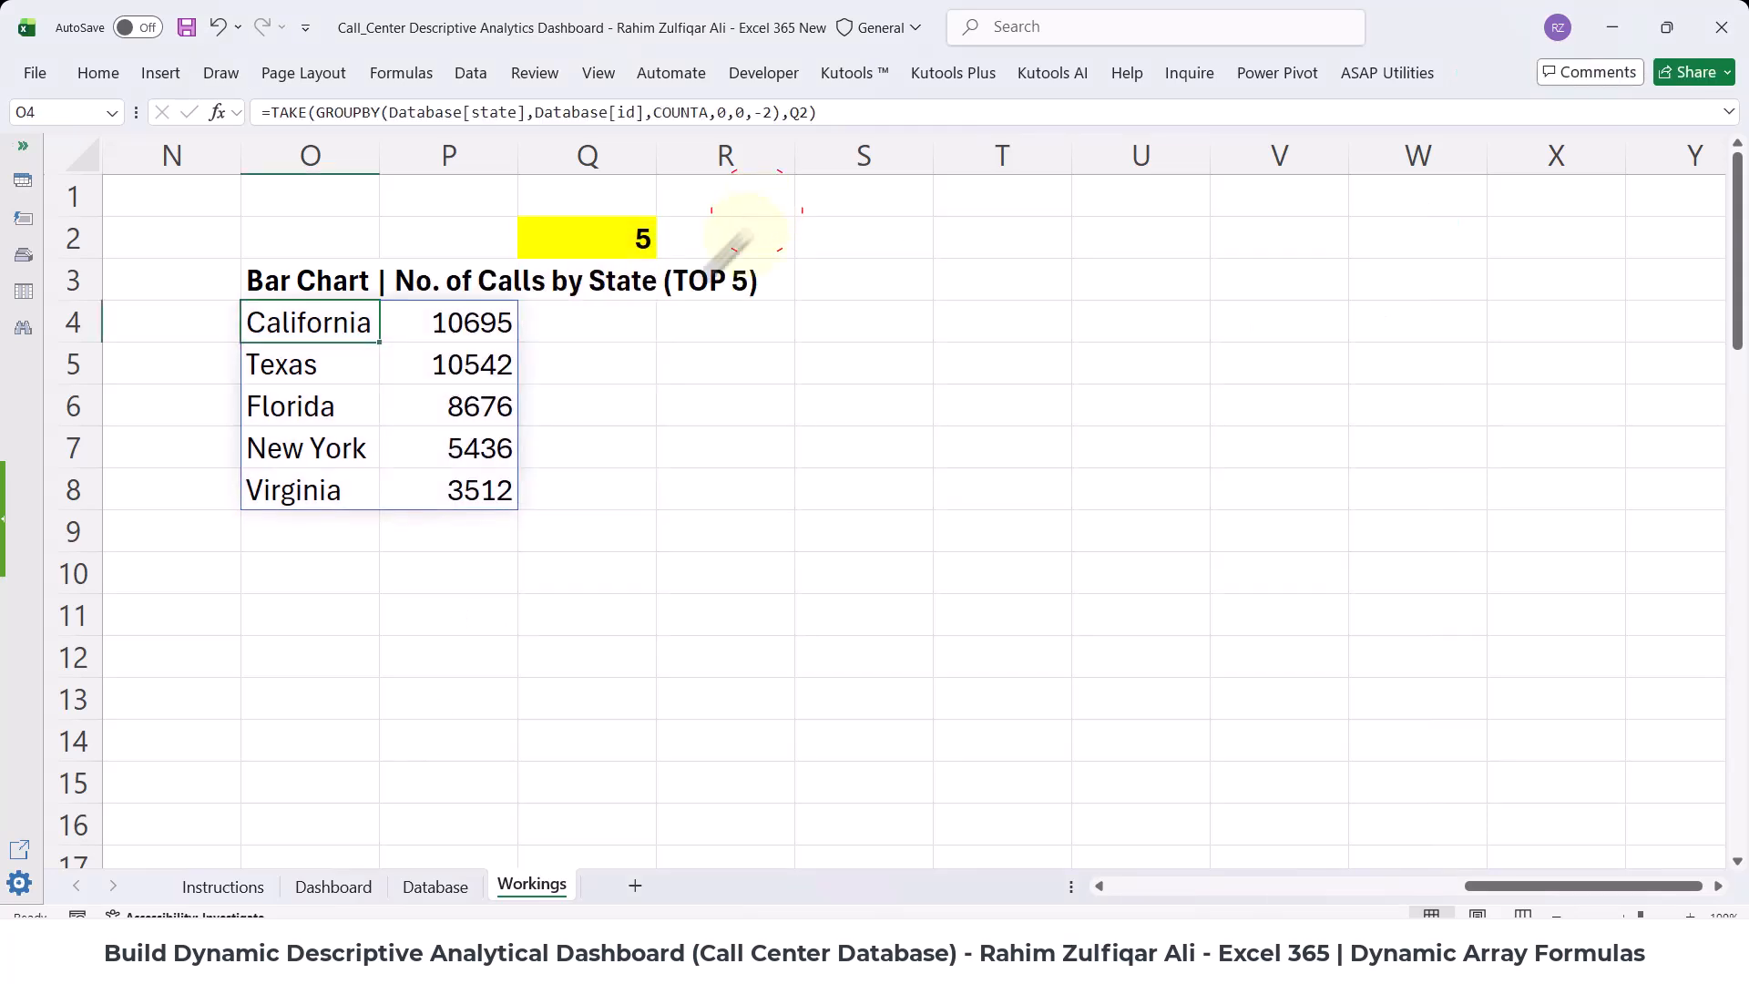
# - Insert a 2-D clustered bar chart from the state call counts in O4:P8, shrink it and place it beside the table
pyautogui.moveTo(273, 324); pyautogui.dragTo(429, 486)
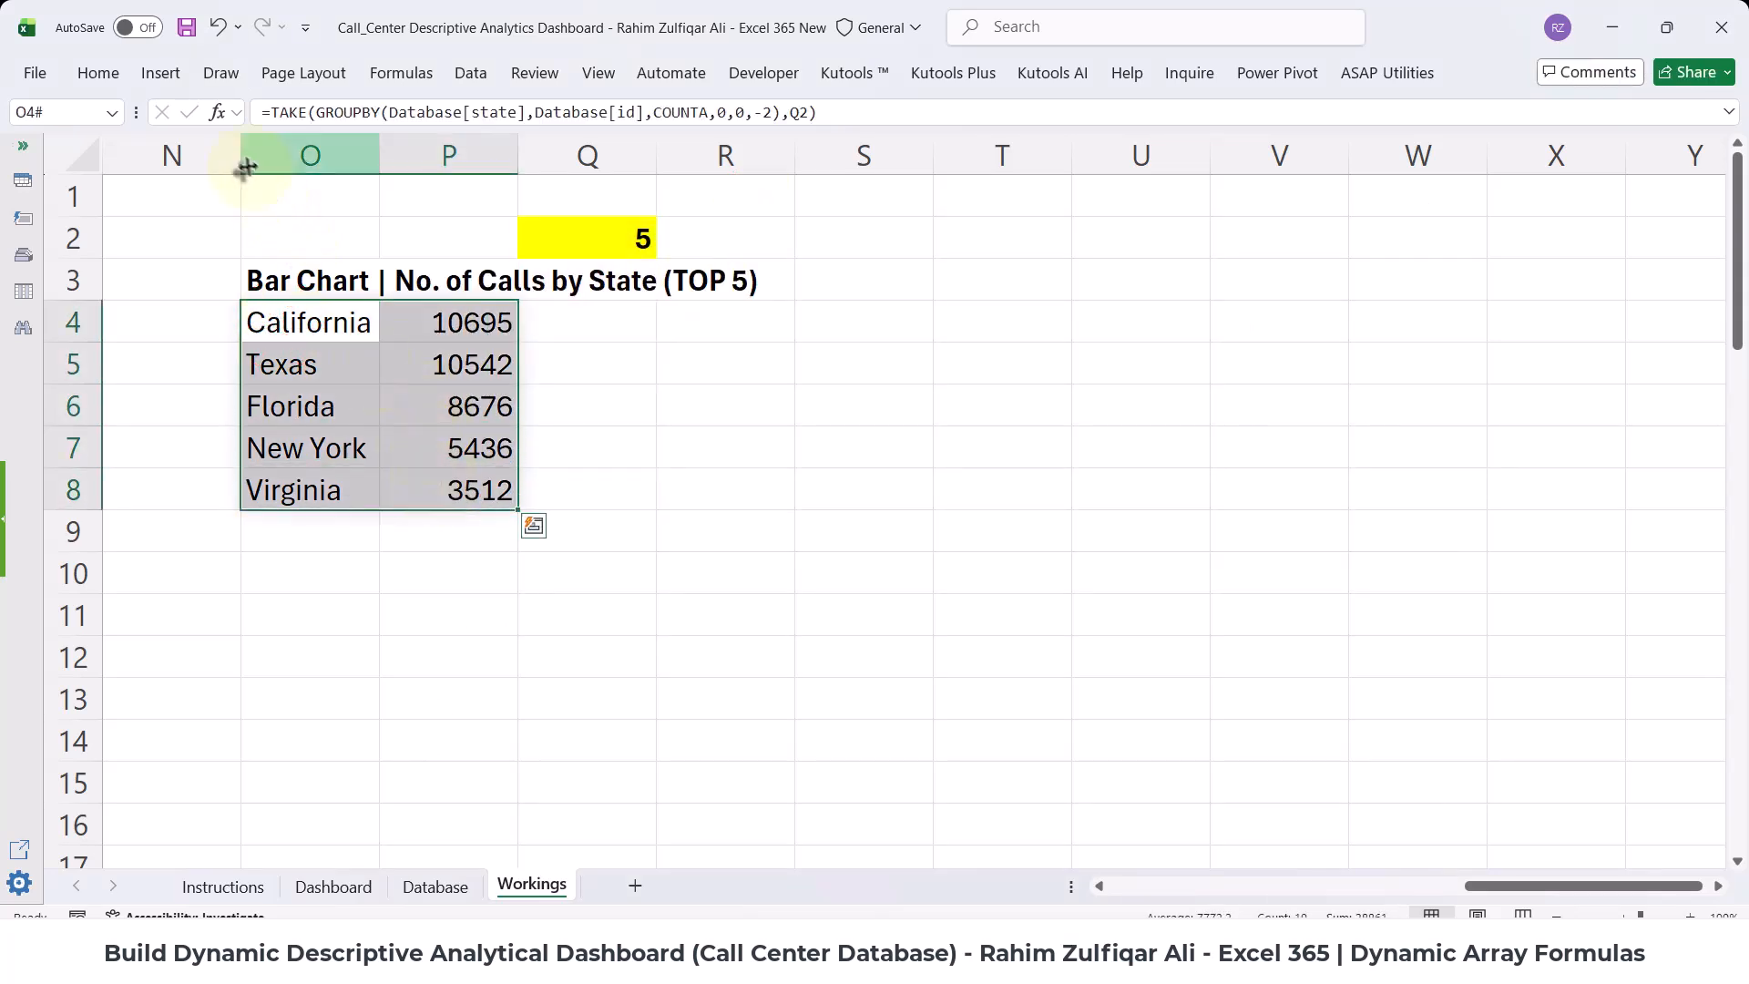
pyautogui.click(160, 73)
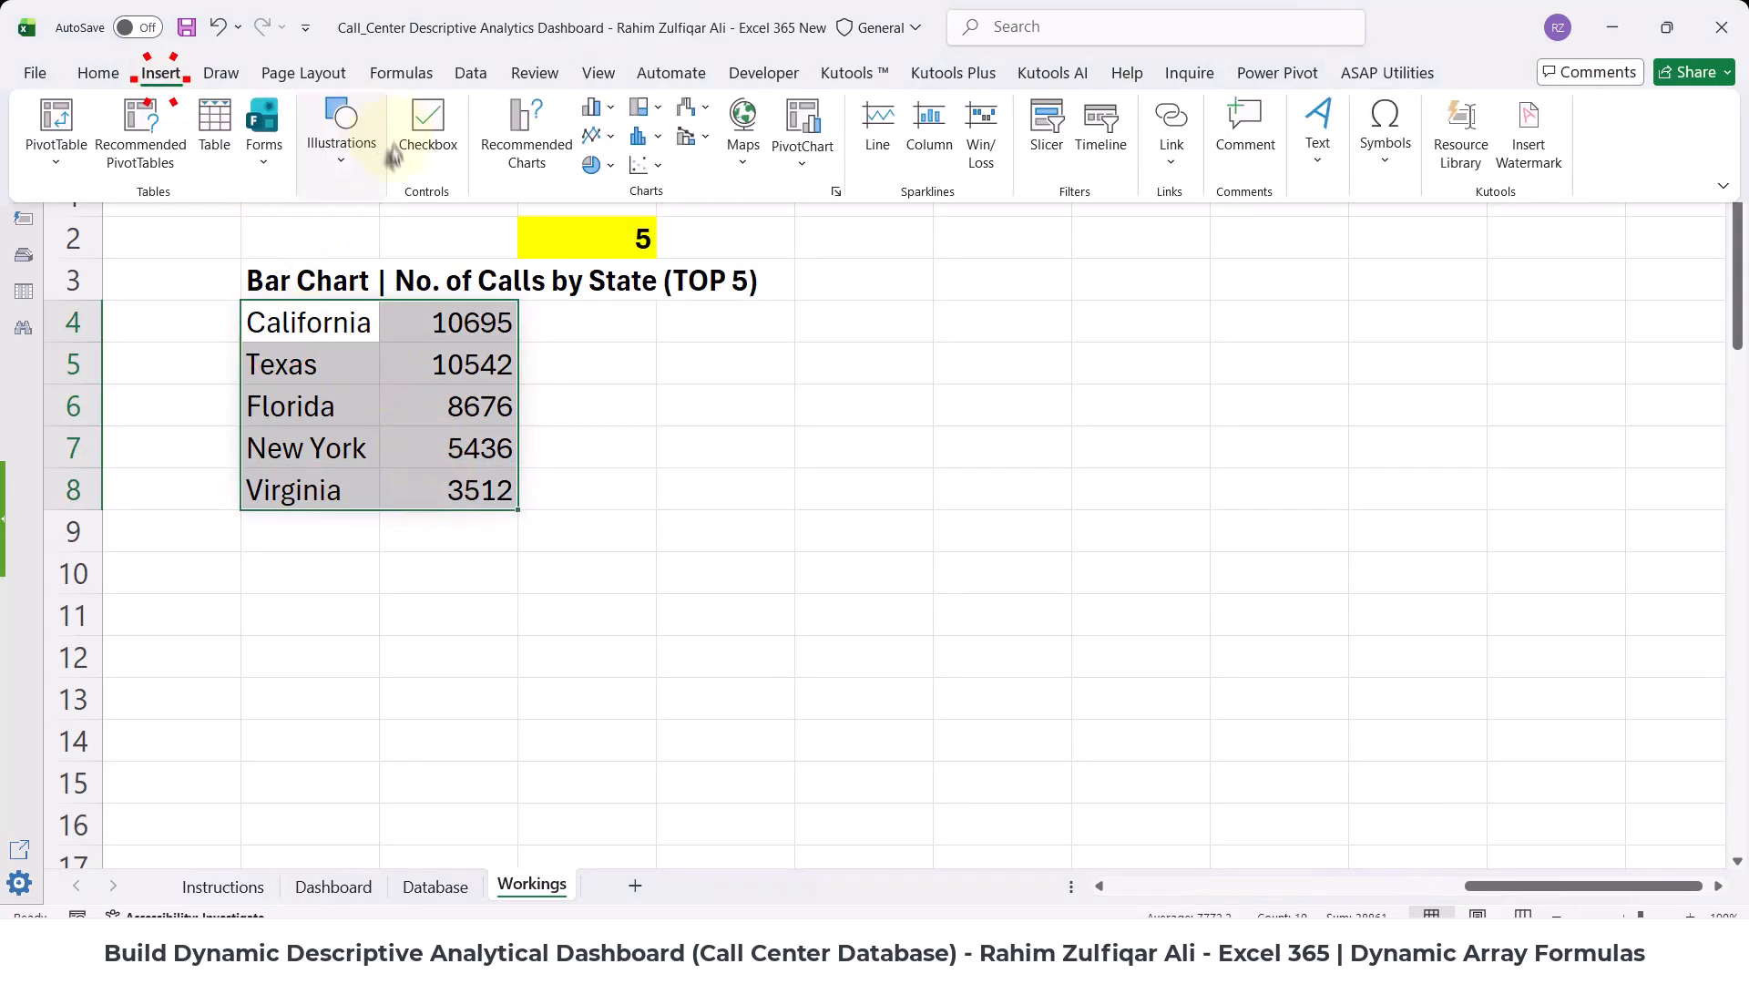
pyautogui.click(594, 107)
pyautogui.click(629, 396)
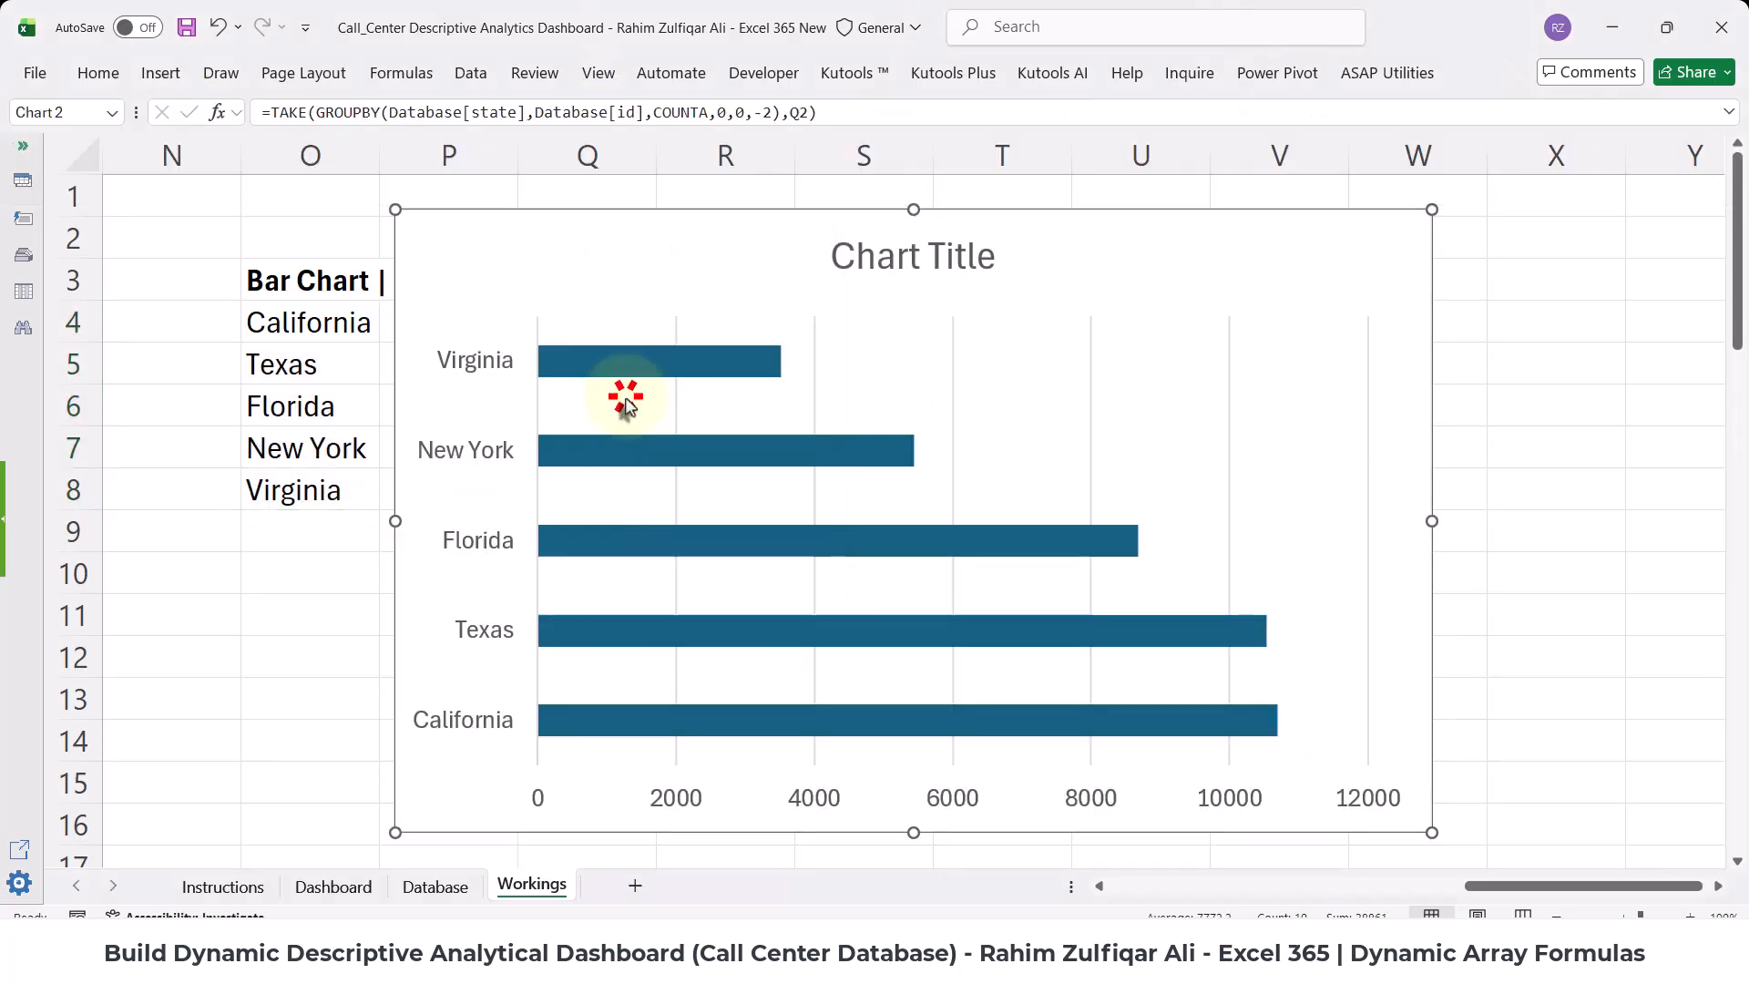
pyautogui.moveTo(391, 212); pyautogui.dragTo(674, 229)
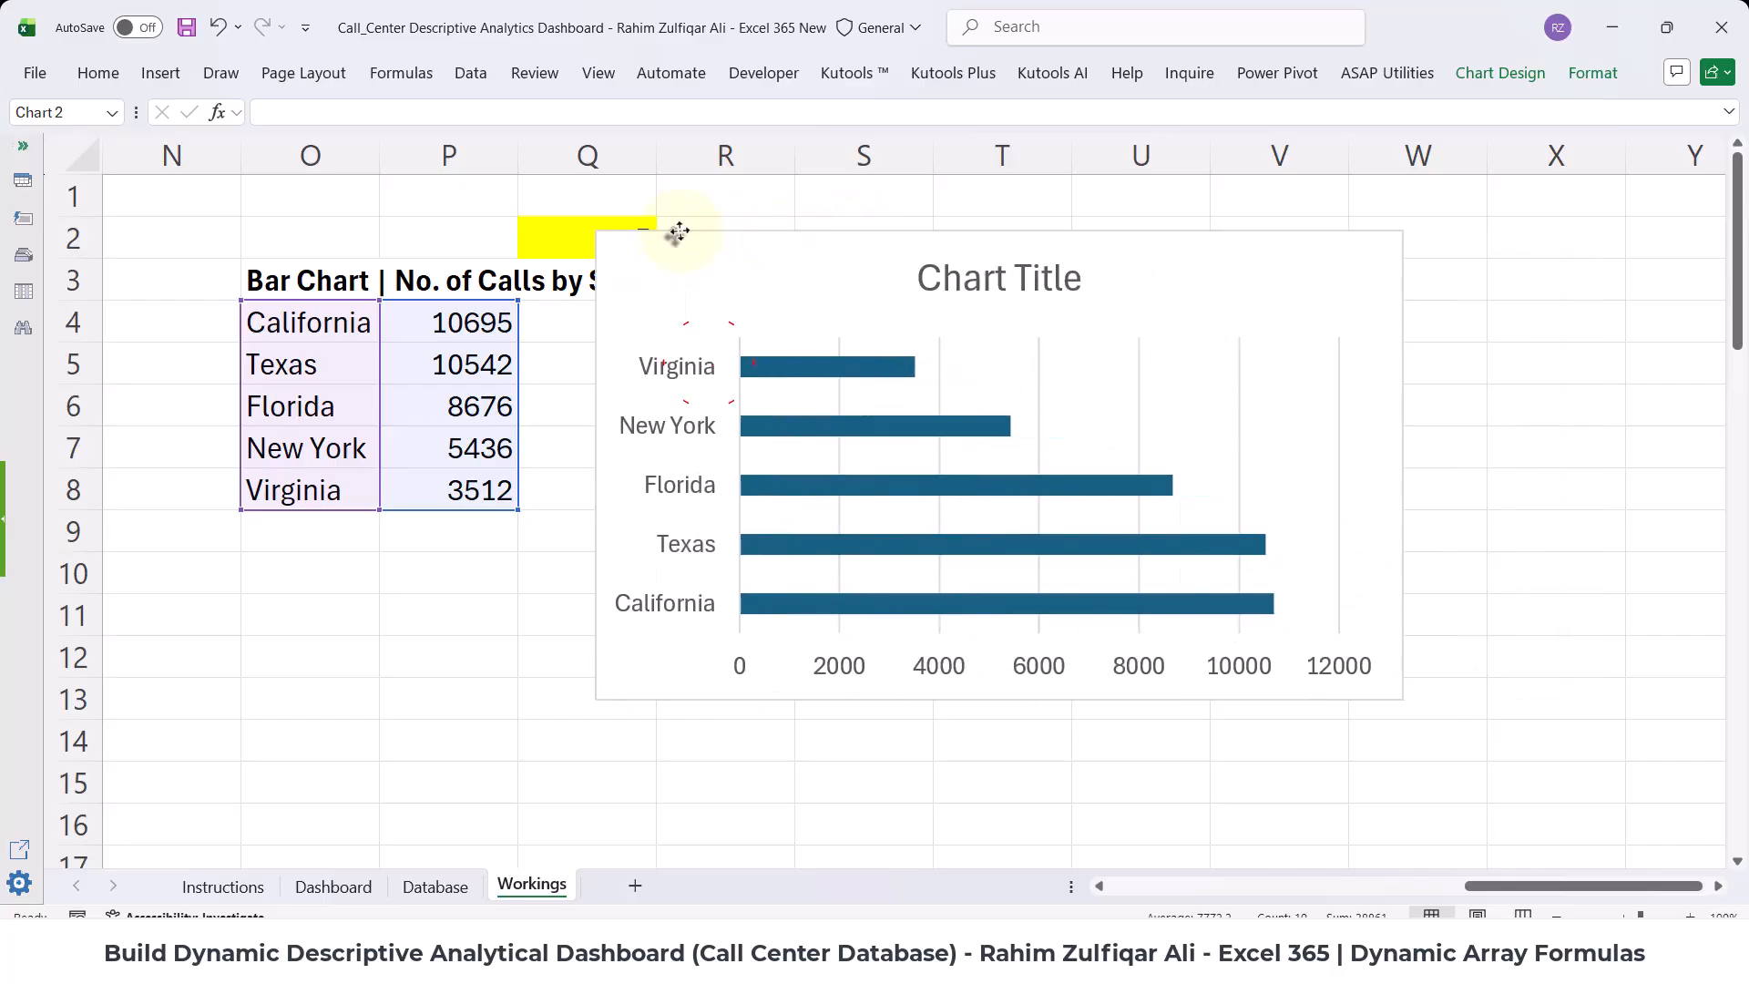
pyautogui.click(391, 604)
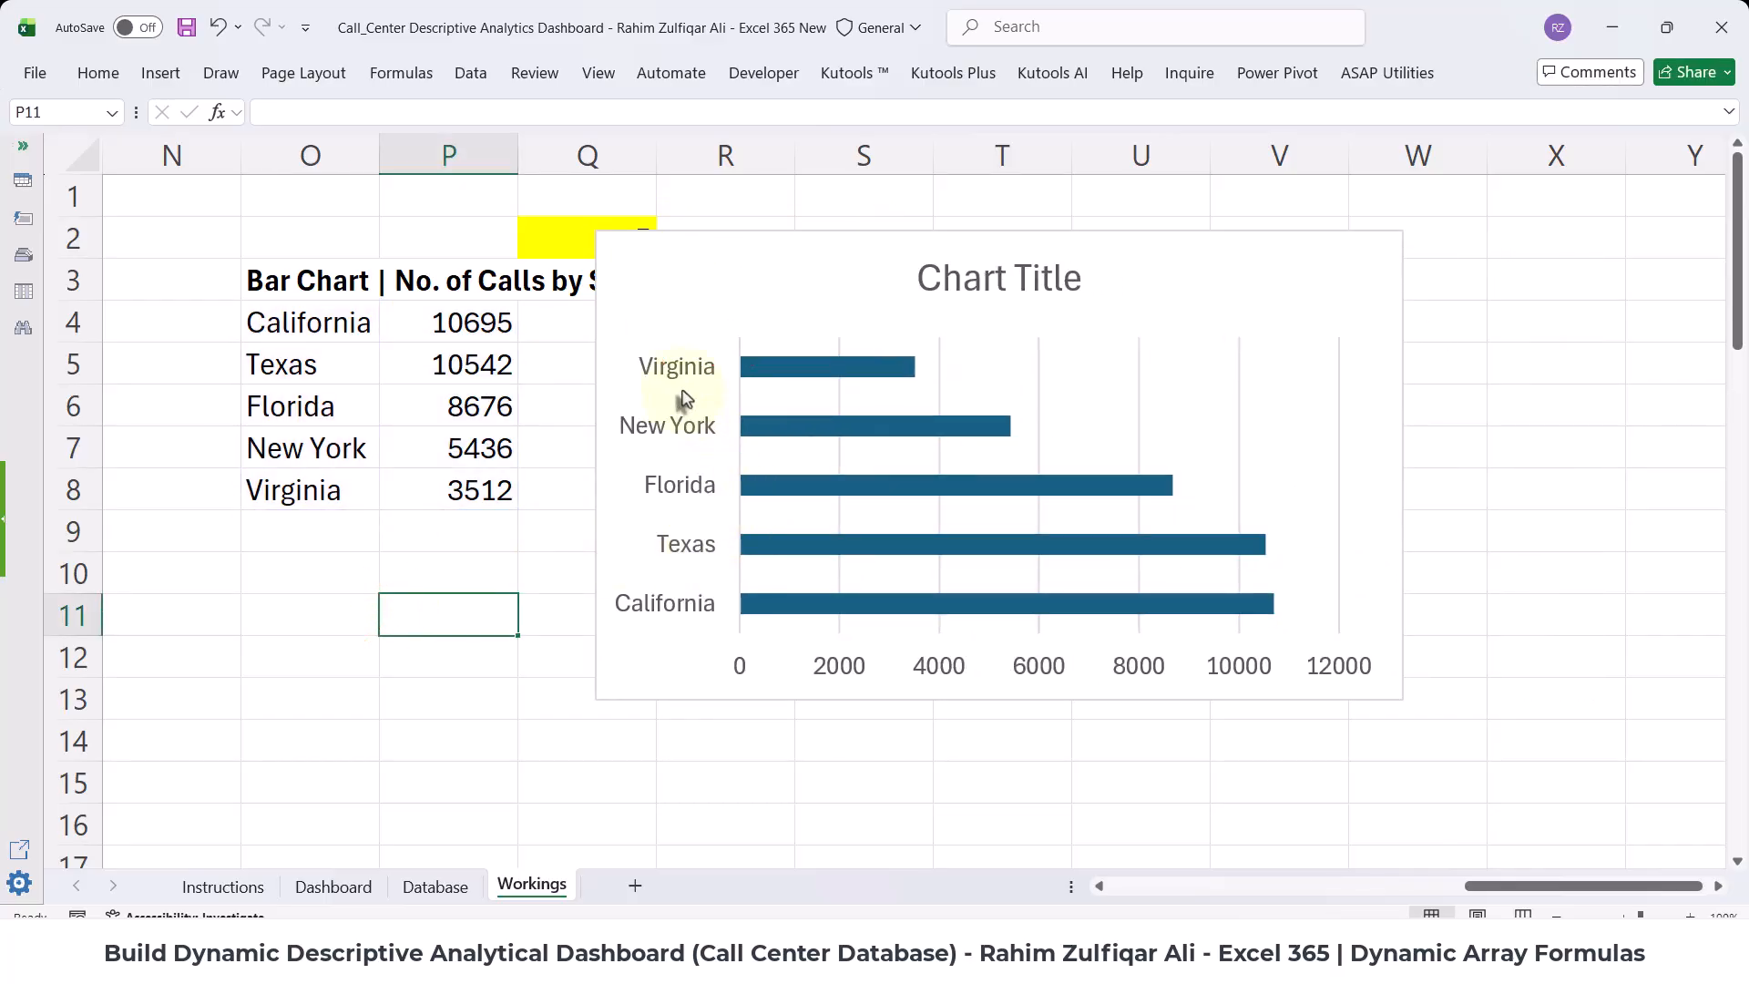
pyautogui.click(306, 328)
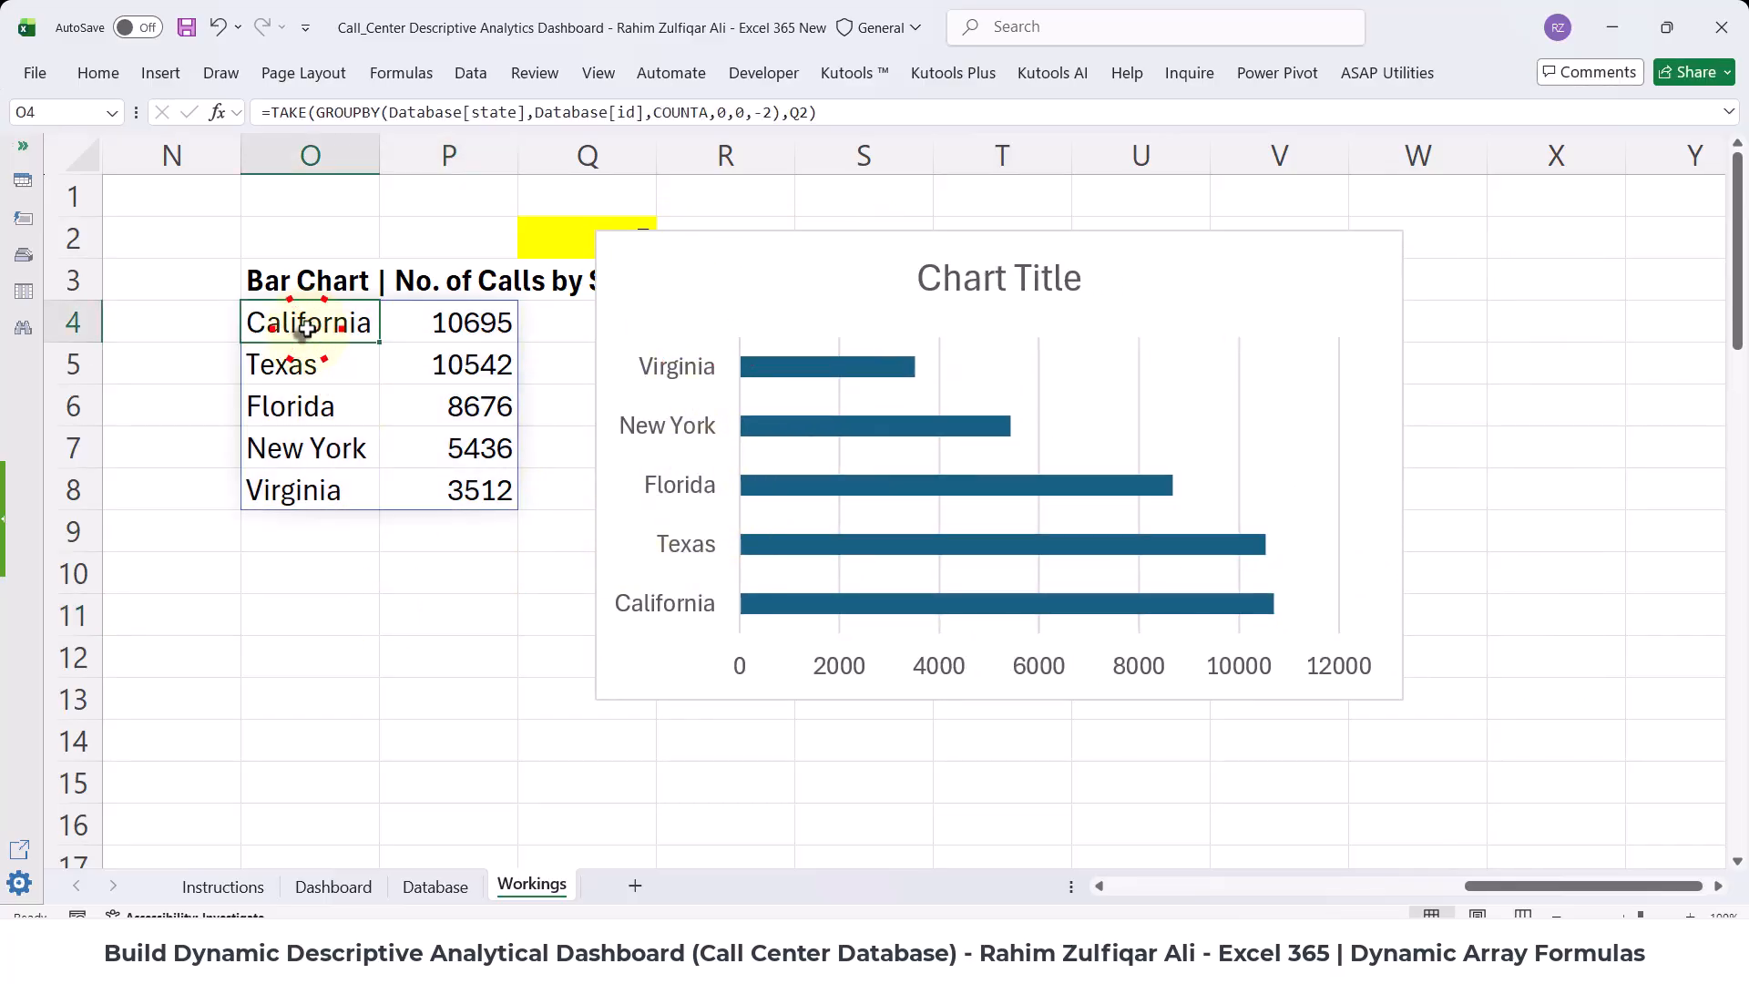
pyautogui.moveTo(306, 328); pyautogui.dragTo(304, 488)
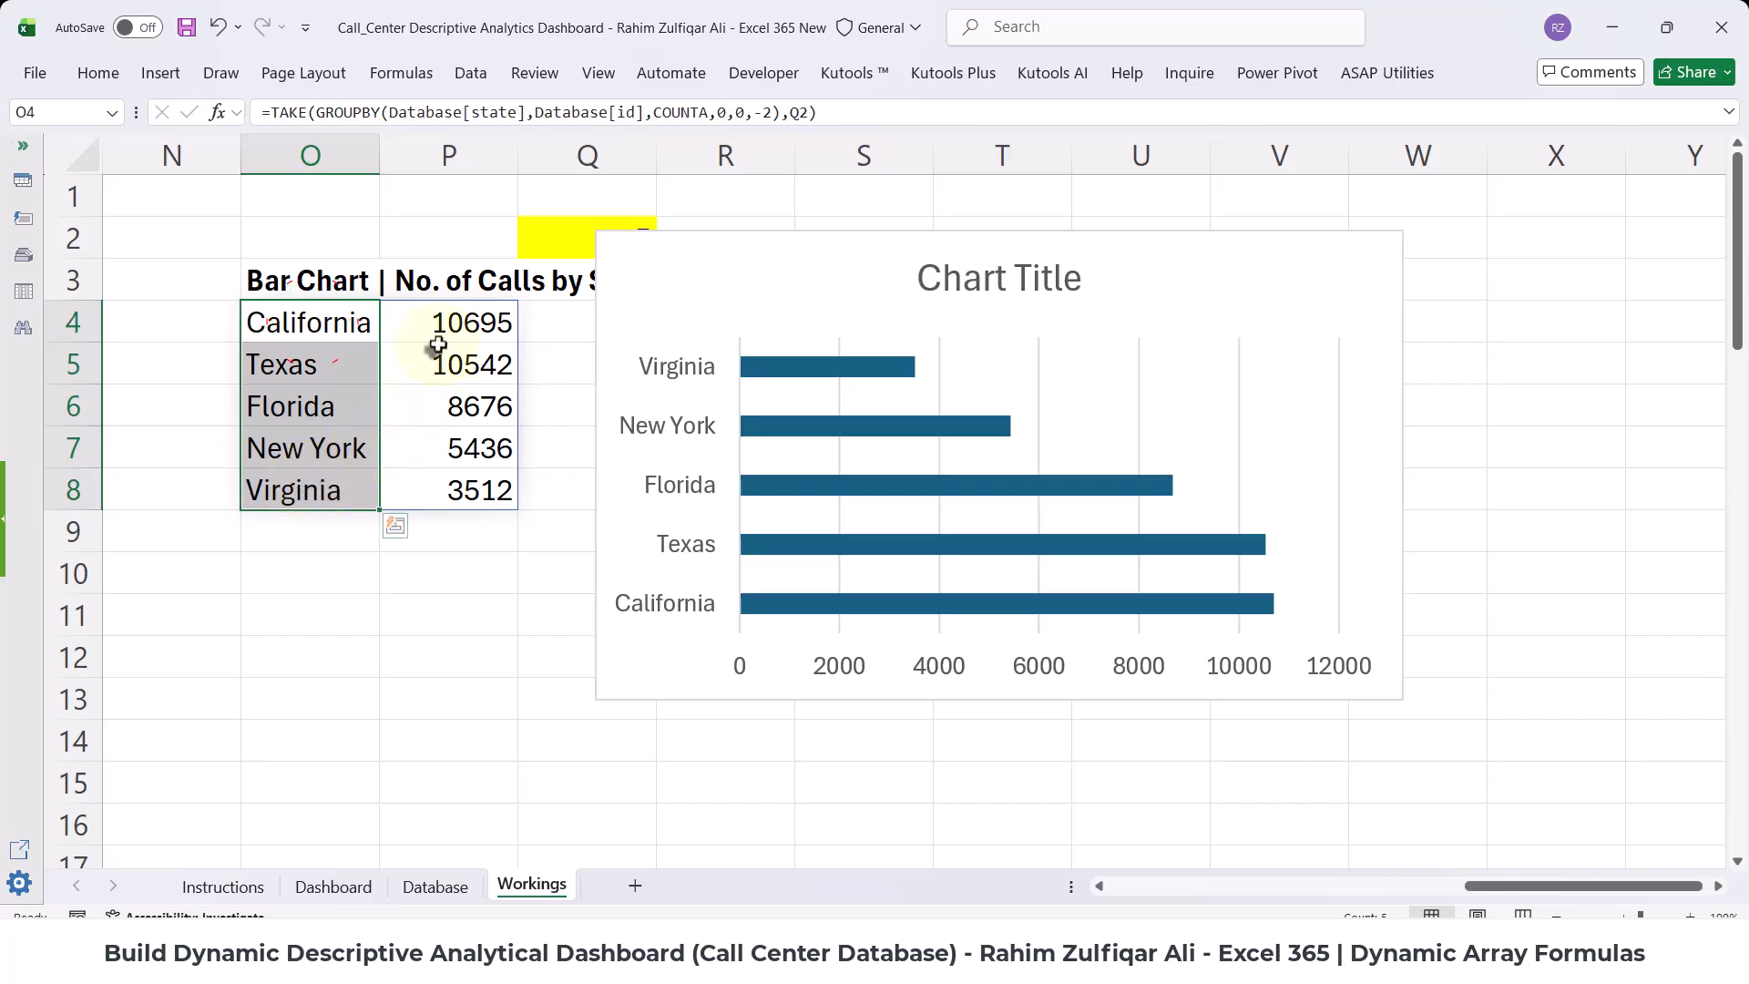
pyautogui.moveTo(439, 345); pyautogui.dragTo(441, 488)
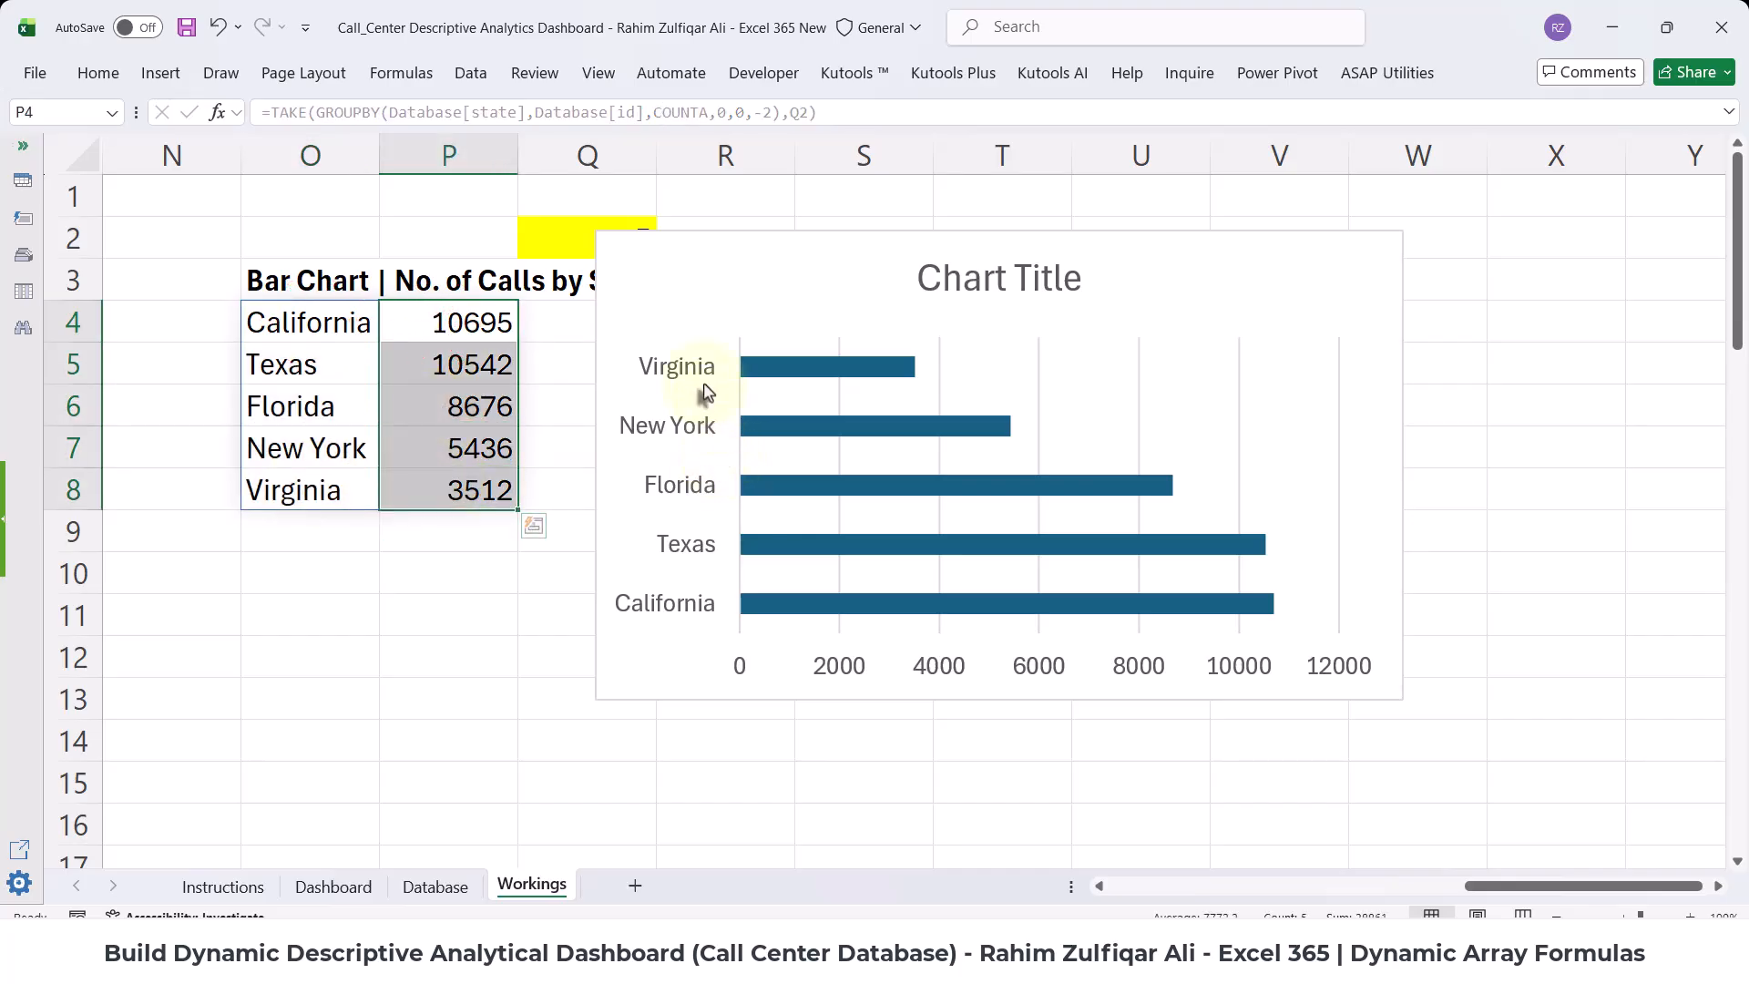
pyautogui.click(476, 407)
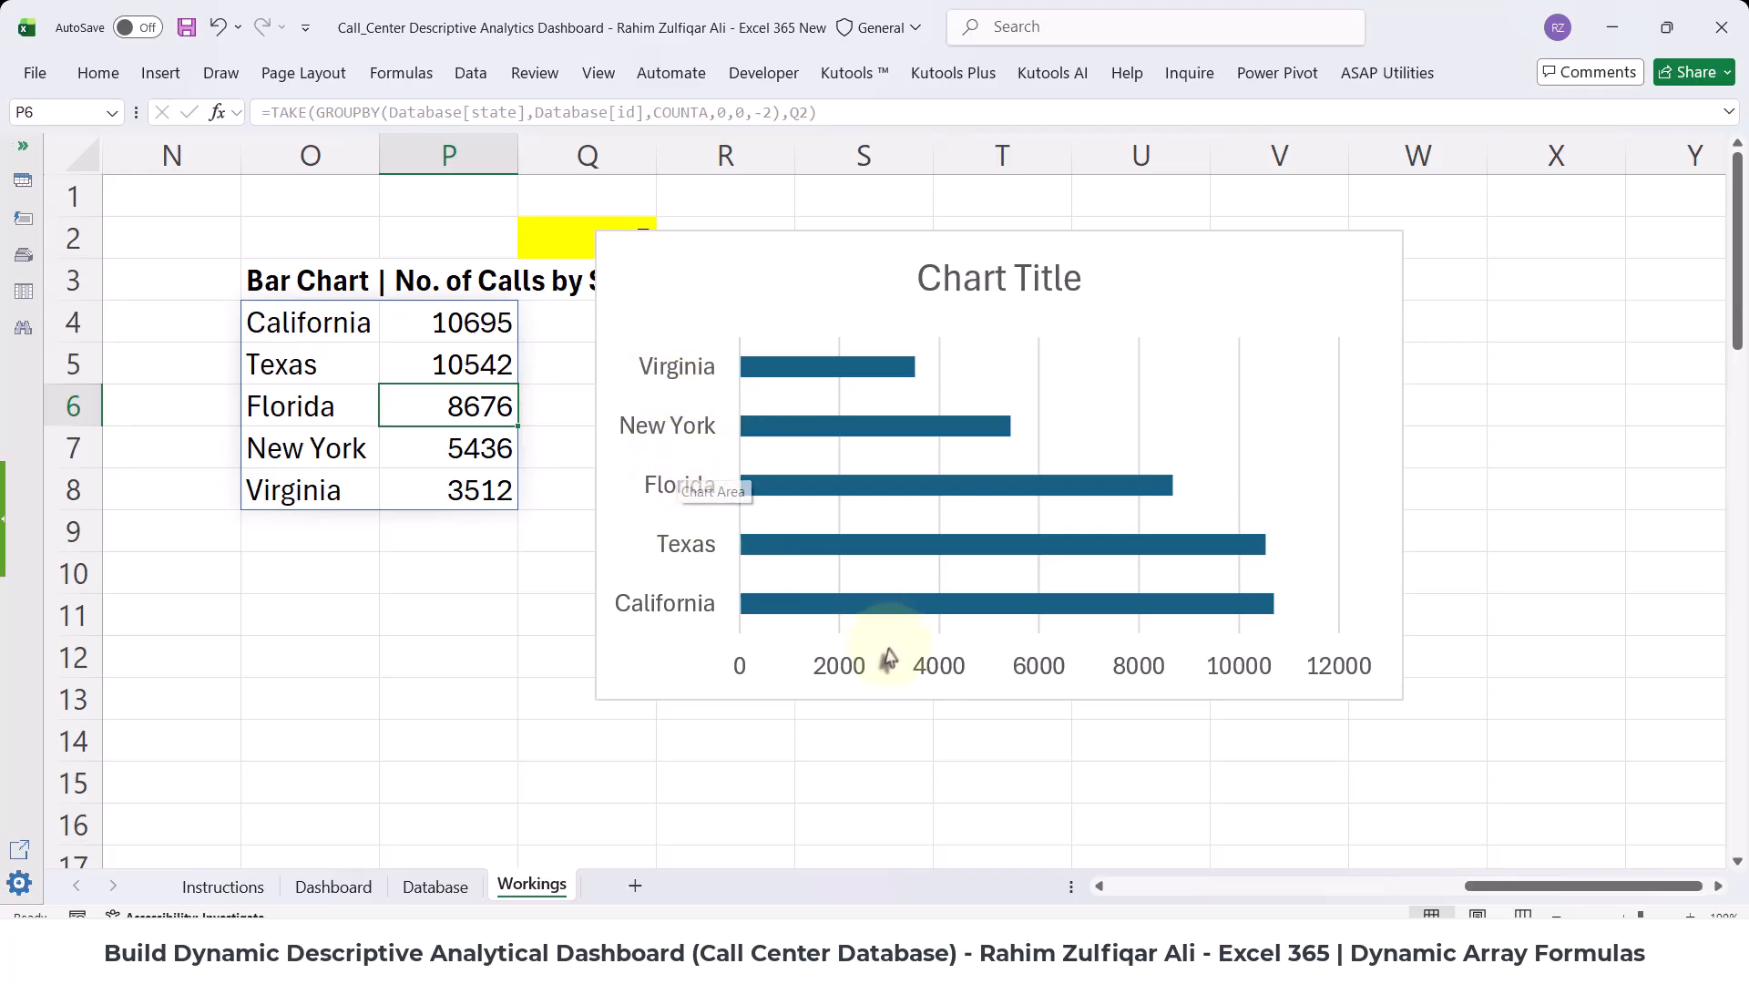
# - Remove the gridlines and the horizontal value axis from the bar chart
pyautogui.click(1040, 379)
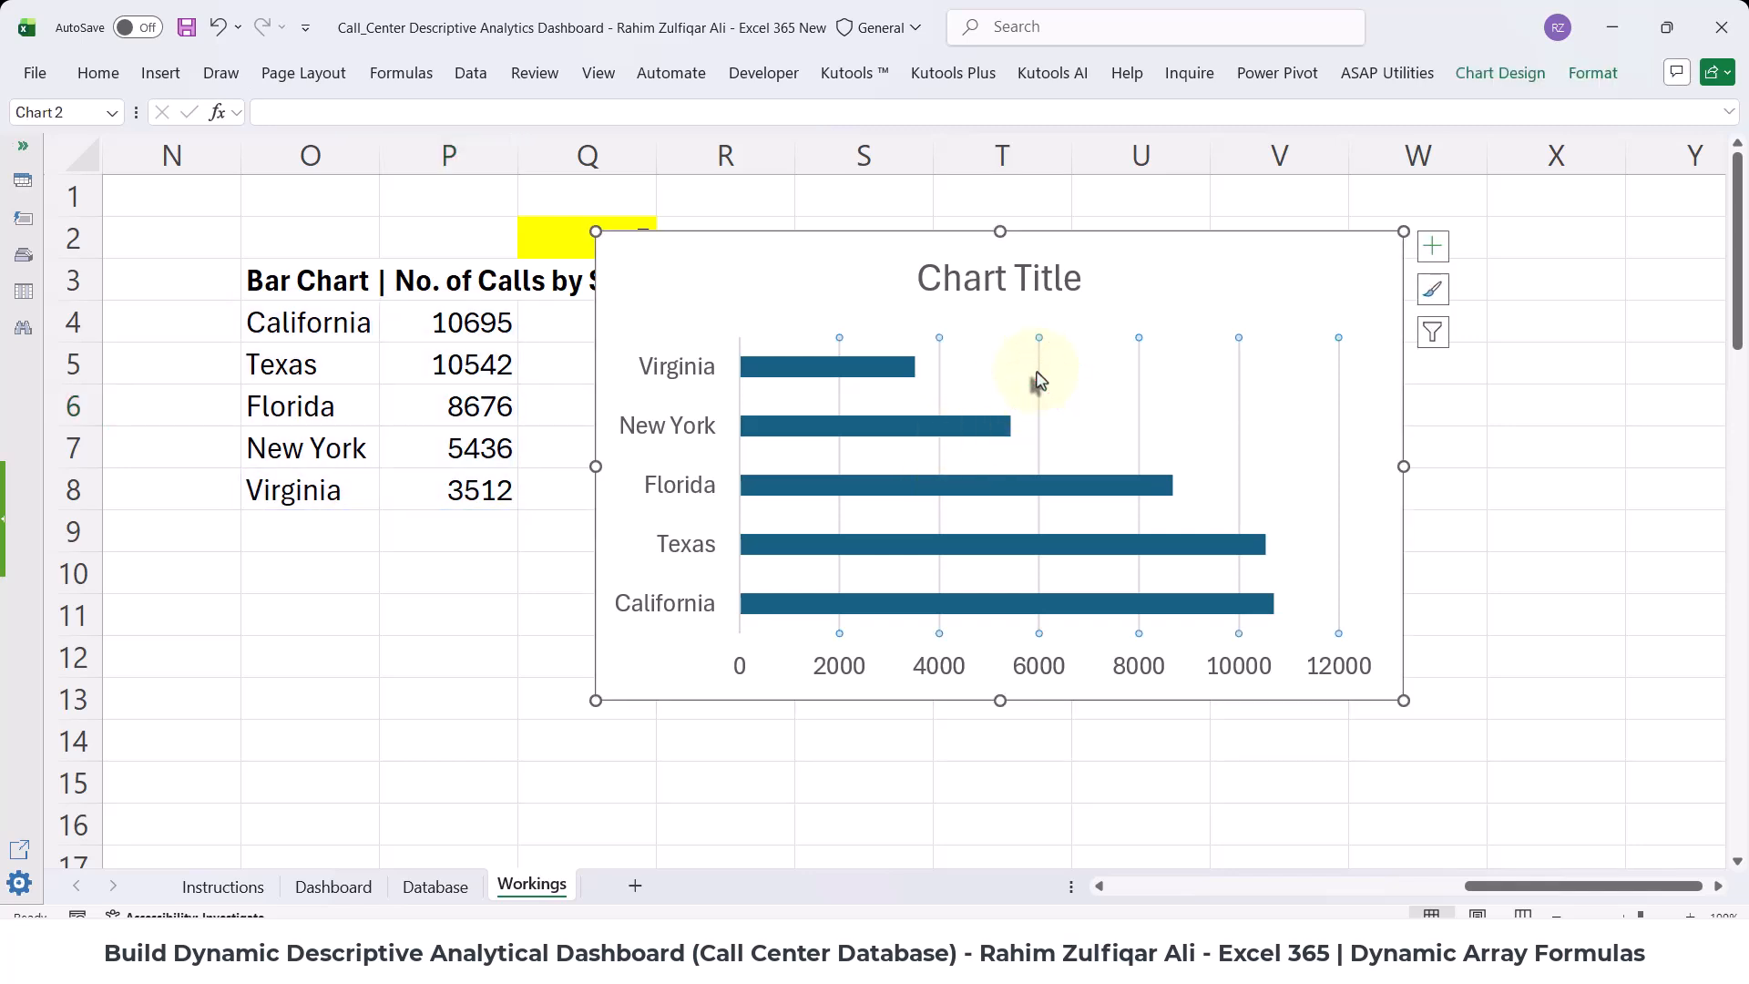
pyautogui.press('Delete')
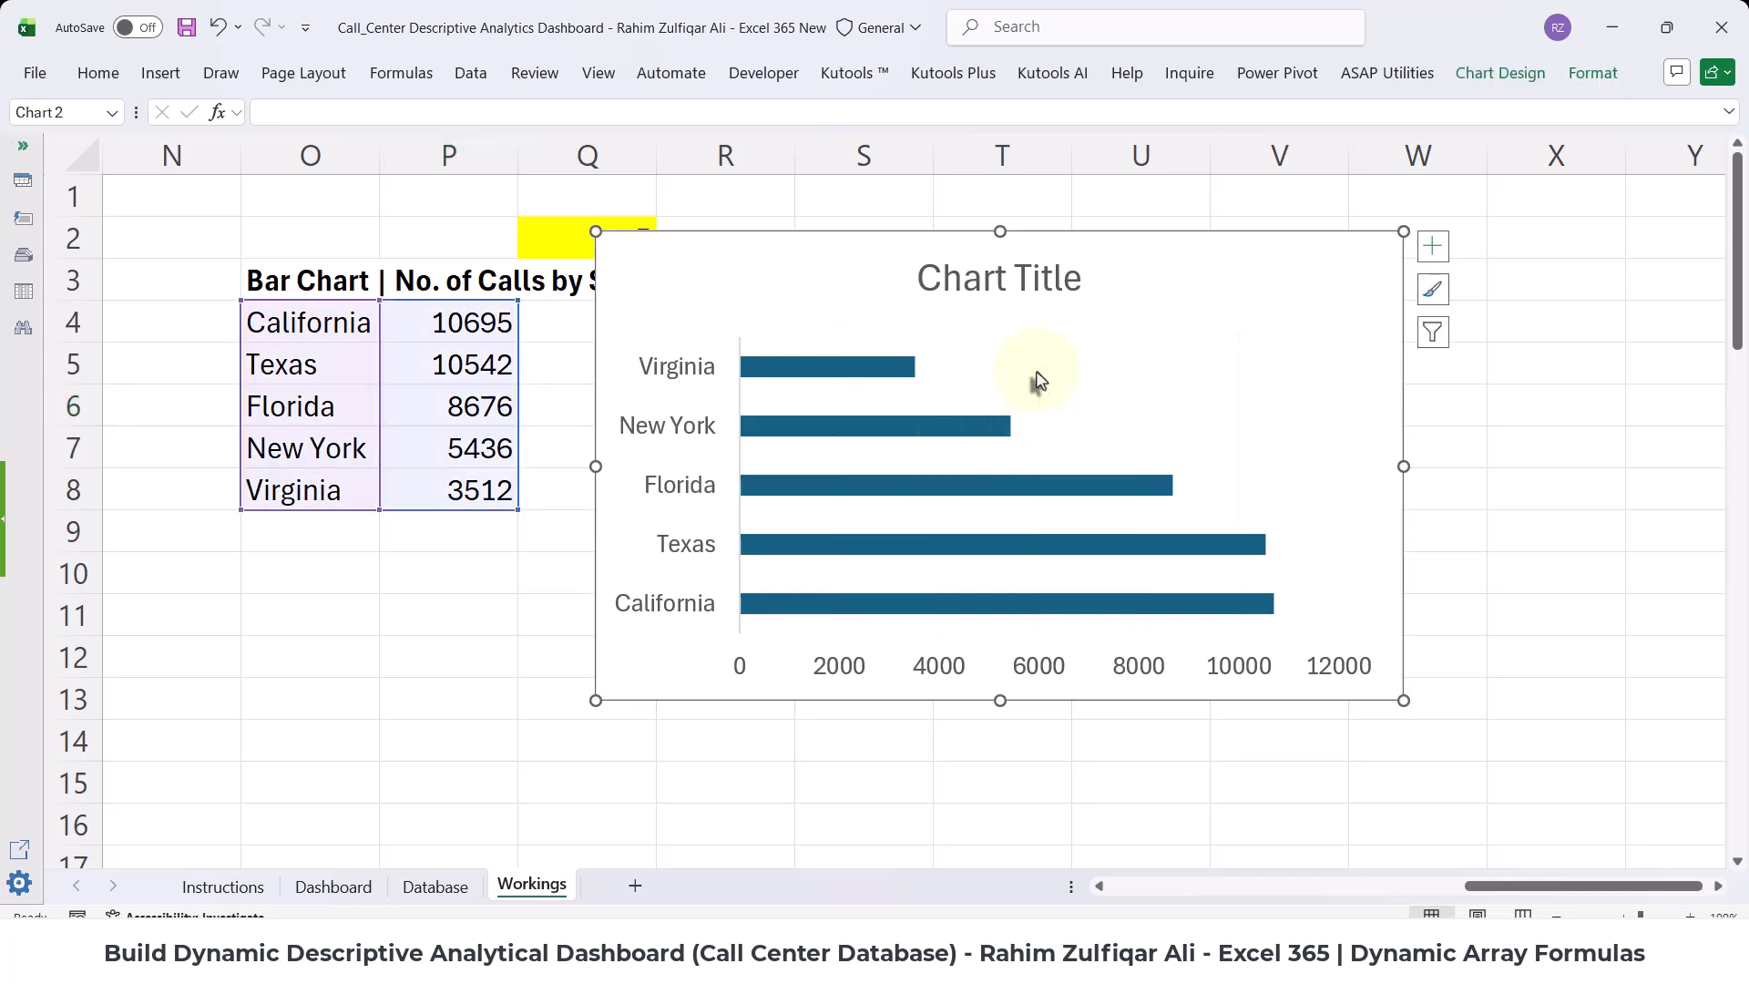
pyautogui.click(949, 679)
pyautogui.press('Delete')
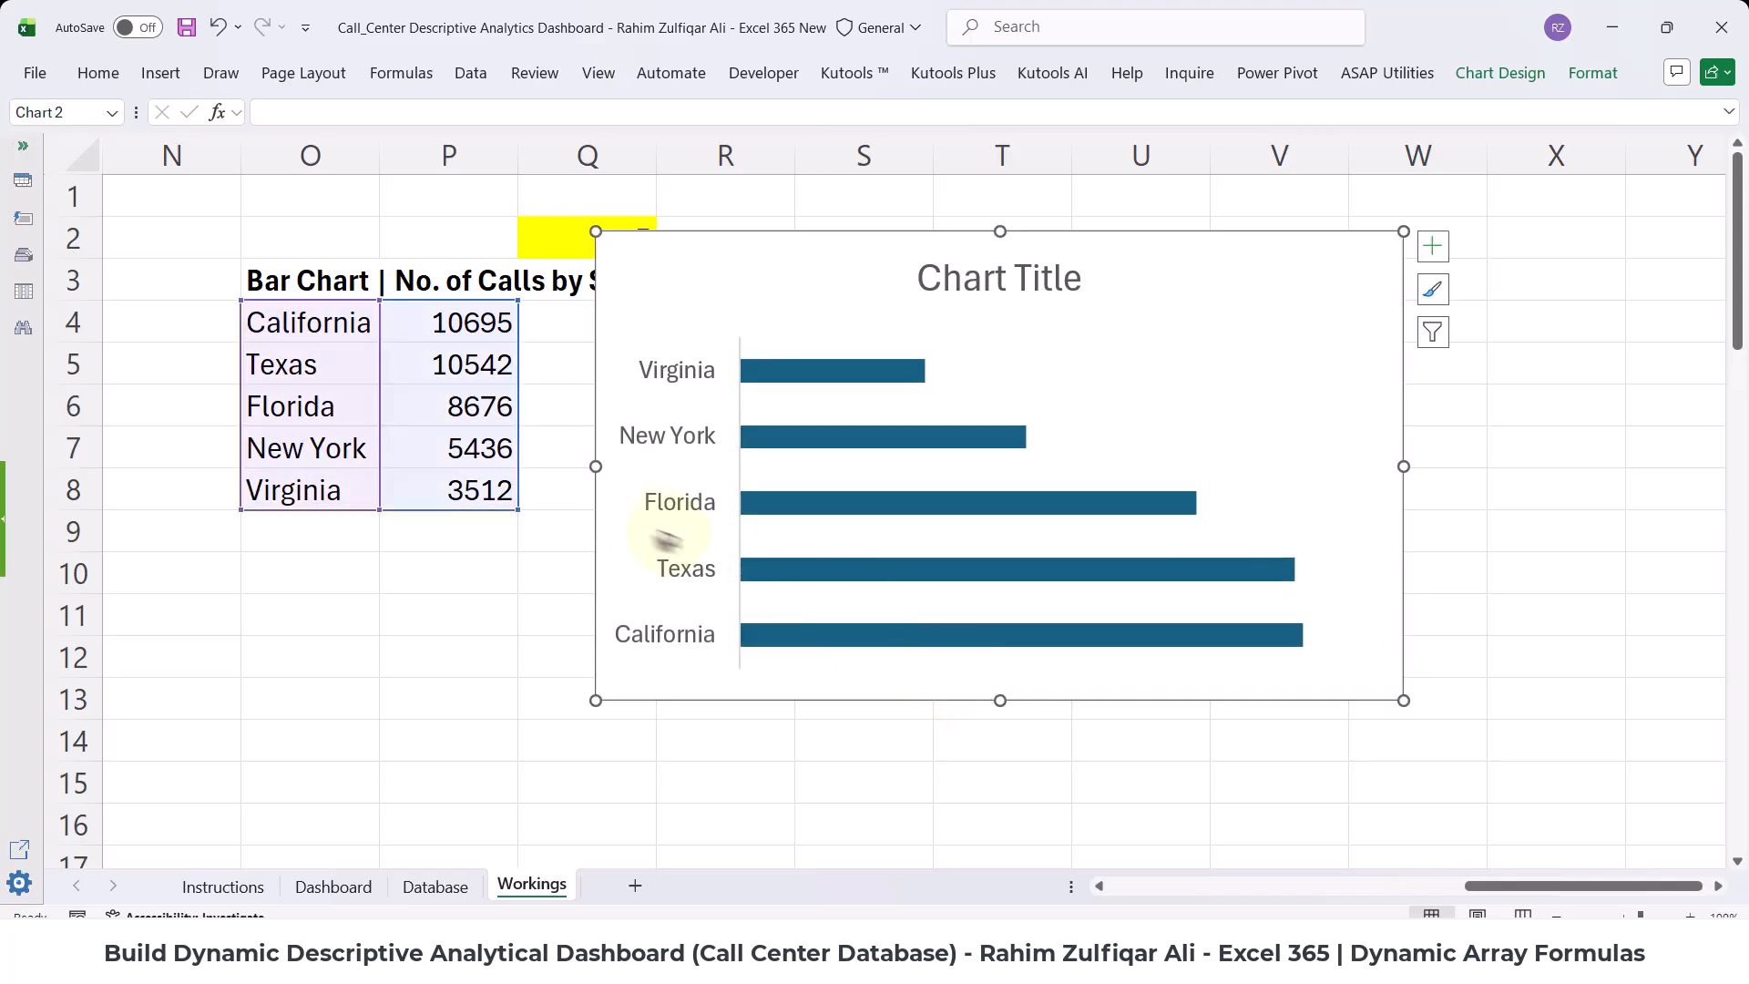
# - Format the chart's vertical state axis to show its categories in reverse order
pyautogui.click(679, 500)
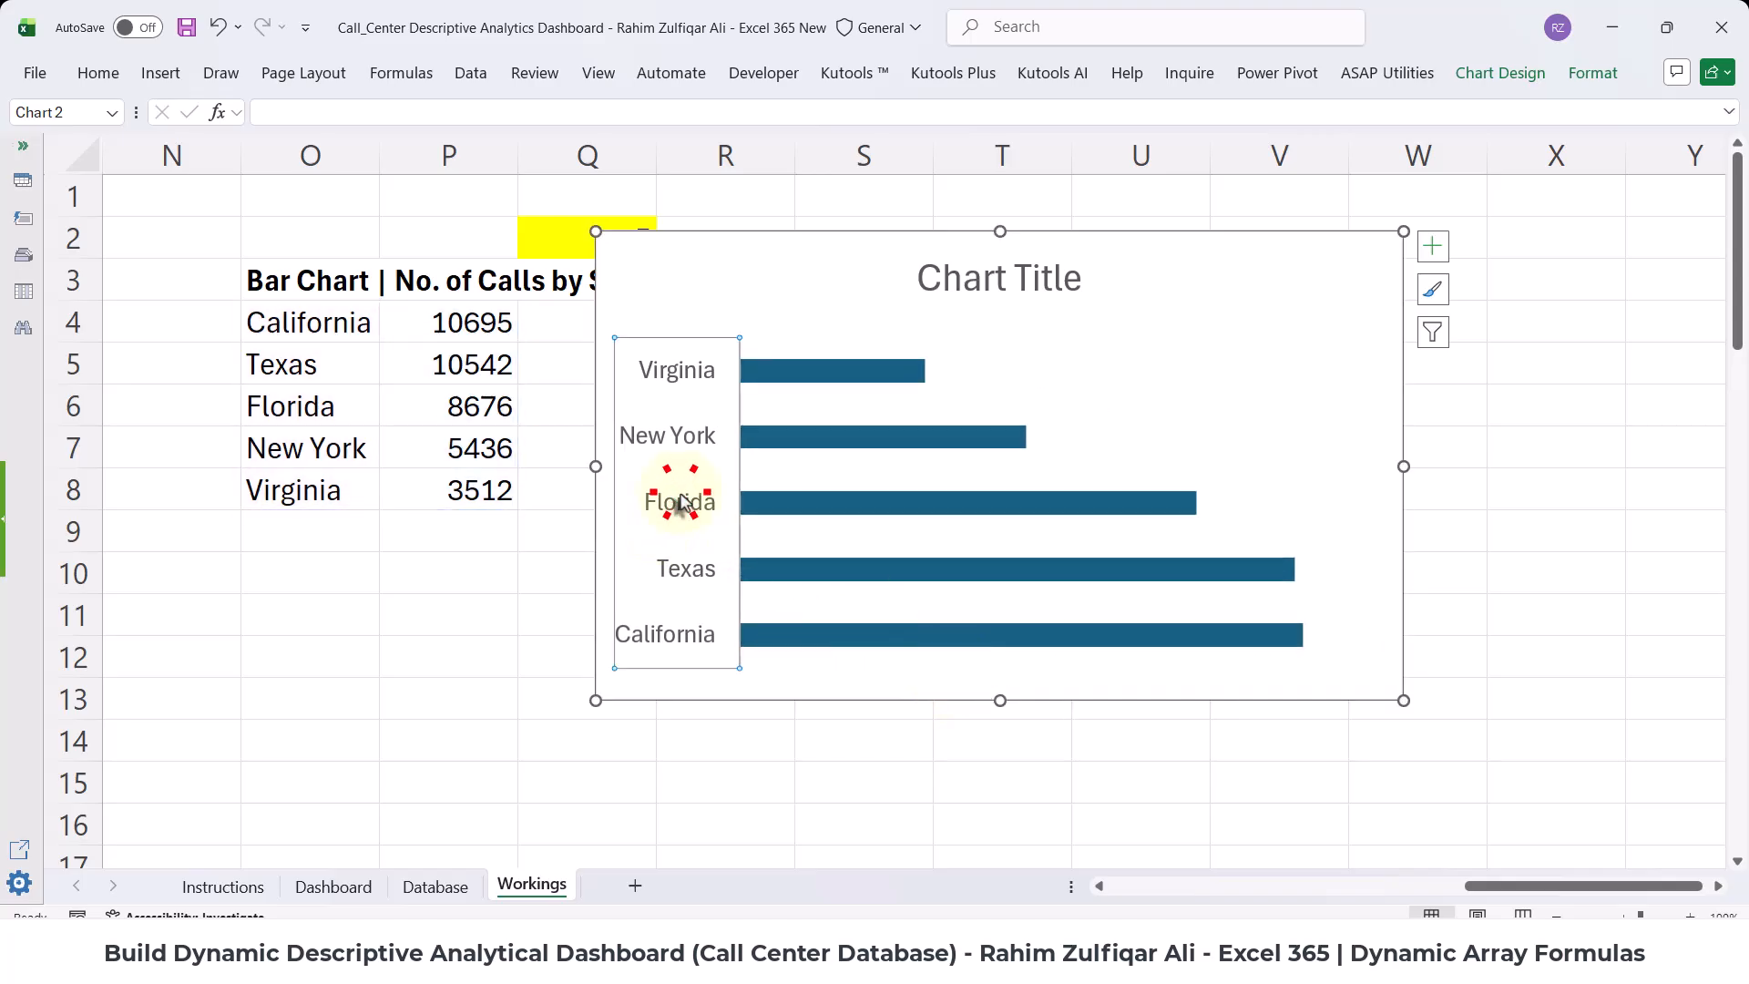
pyautogui.rightClick(665, 444)
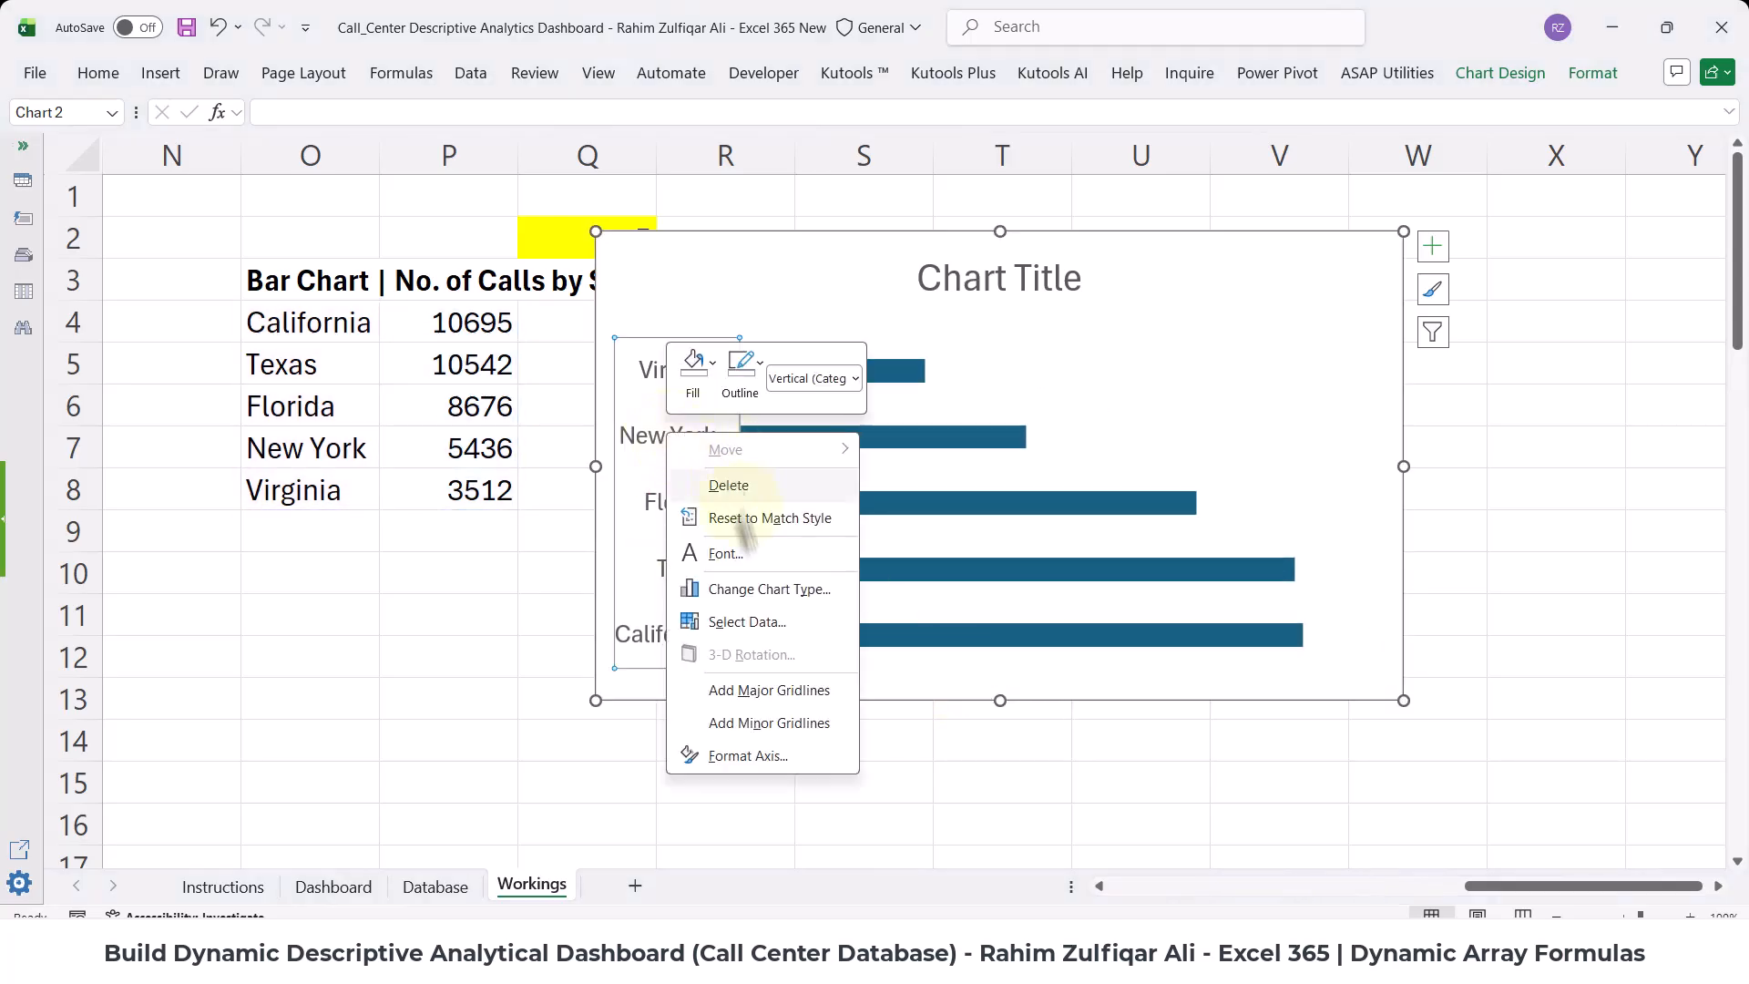
pyautogui.click(732, 758)
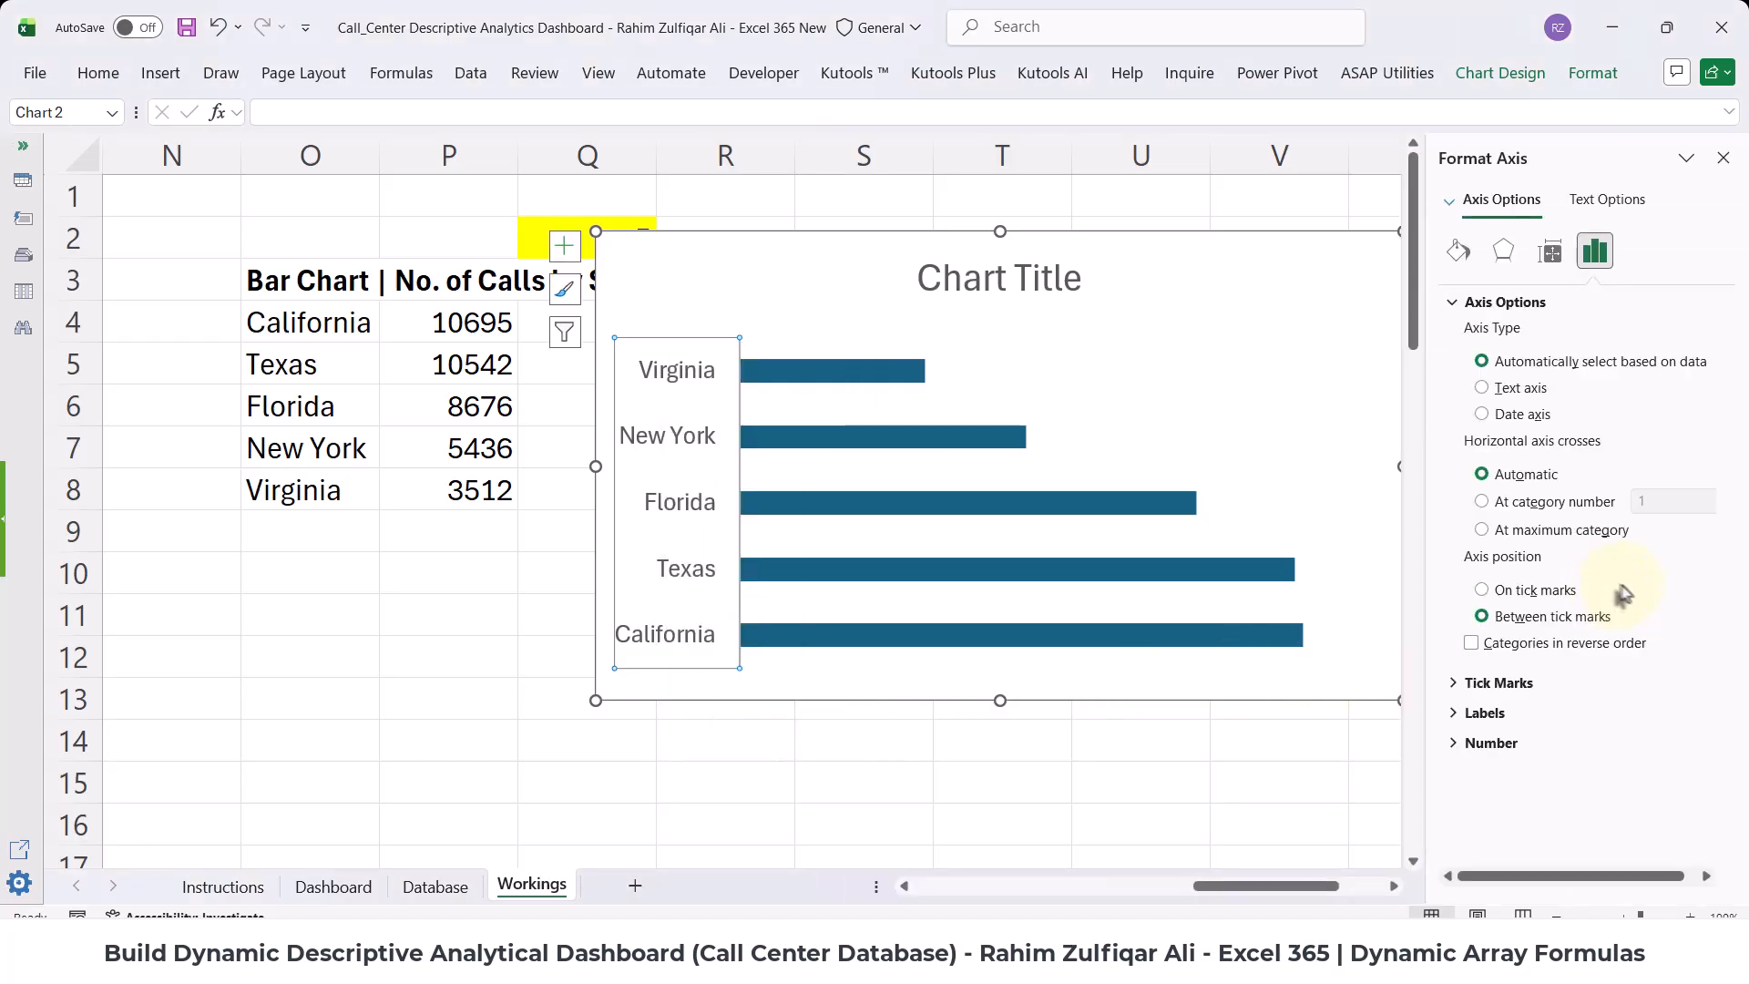
pyautogui.click(1471, 643)
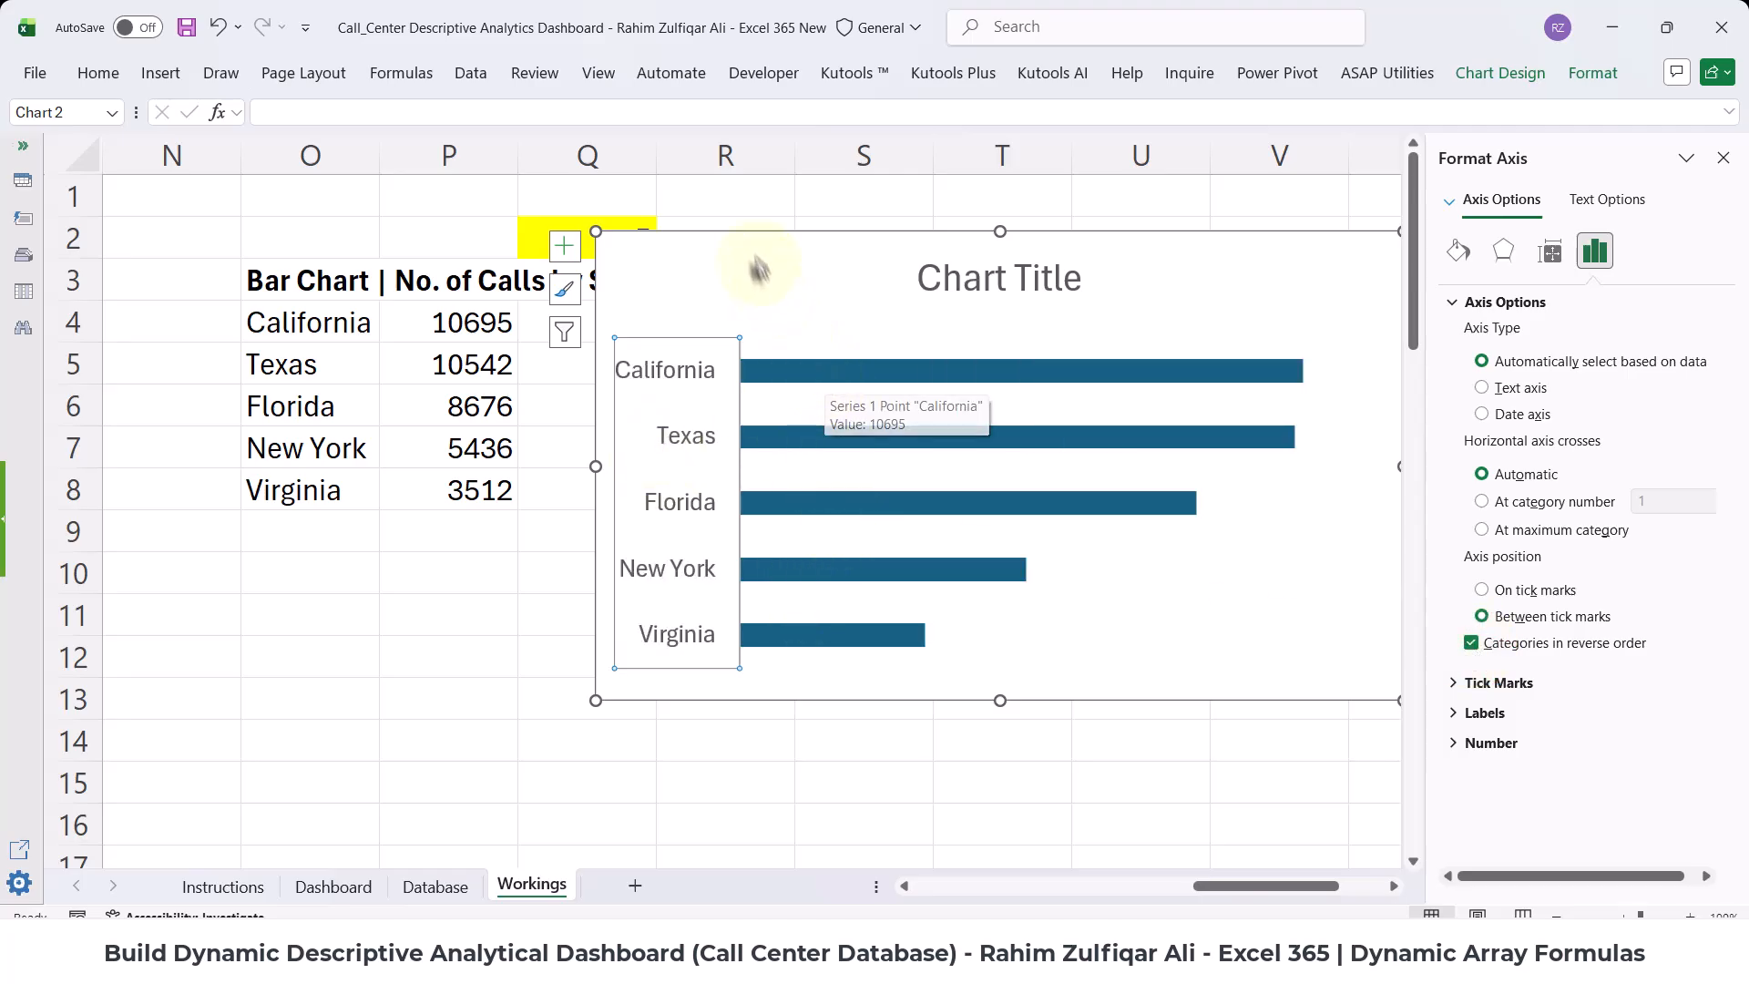
# - Set the bar series' gap width to 39% and add data labels to the bars
pyautogui.moveTo(754, 259); pyautogui.dragTo(520, 273)
pyautogui.rightClick(653, 398)
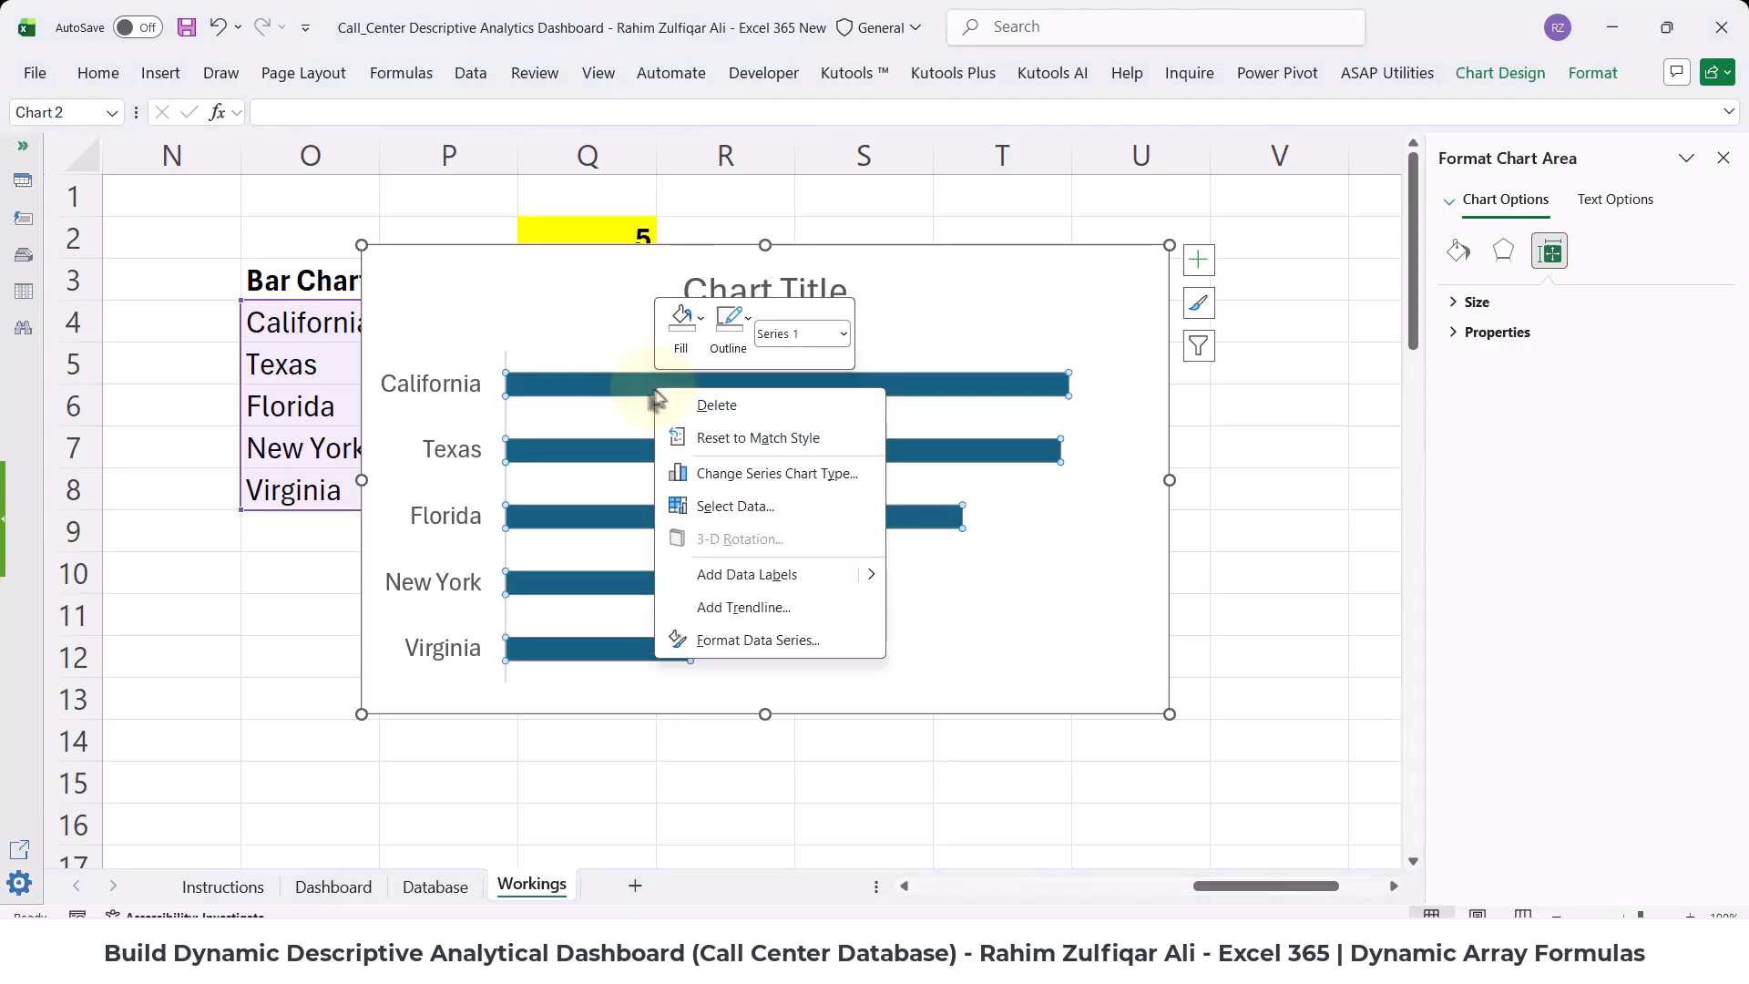
pyautogui.click(775, 649)
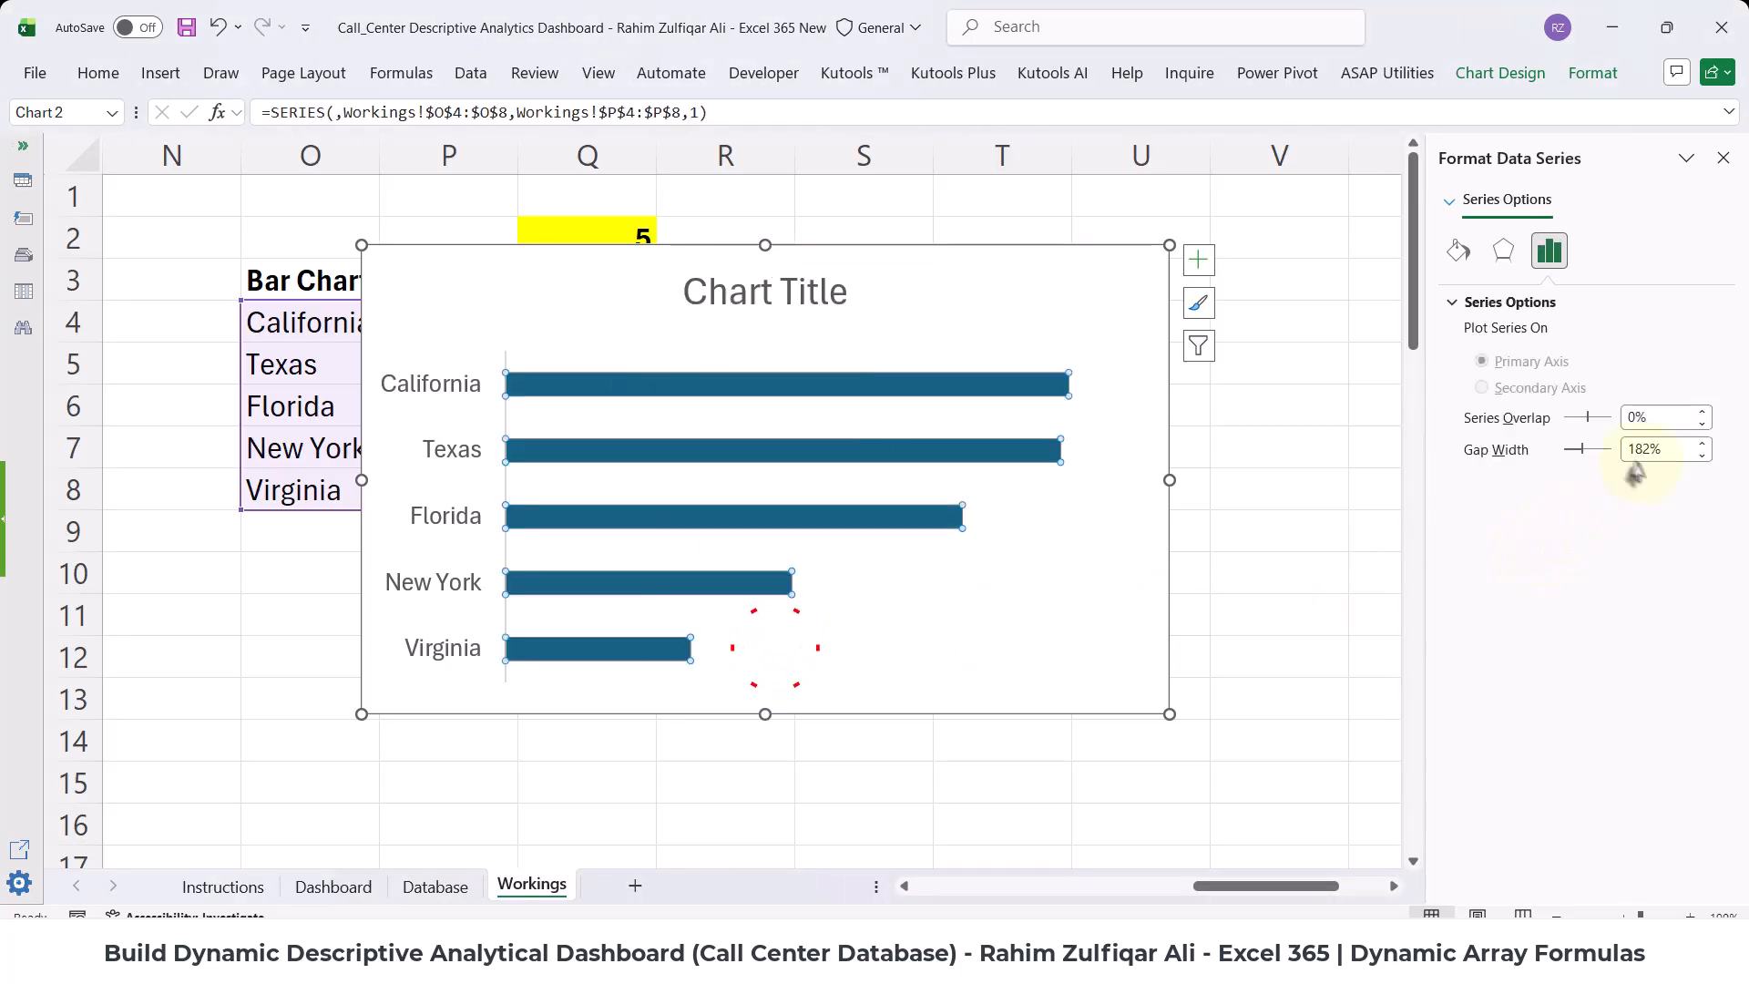
pyautogui.moveTo(1585, 450); pyautogui.dragTo(1565, 460)
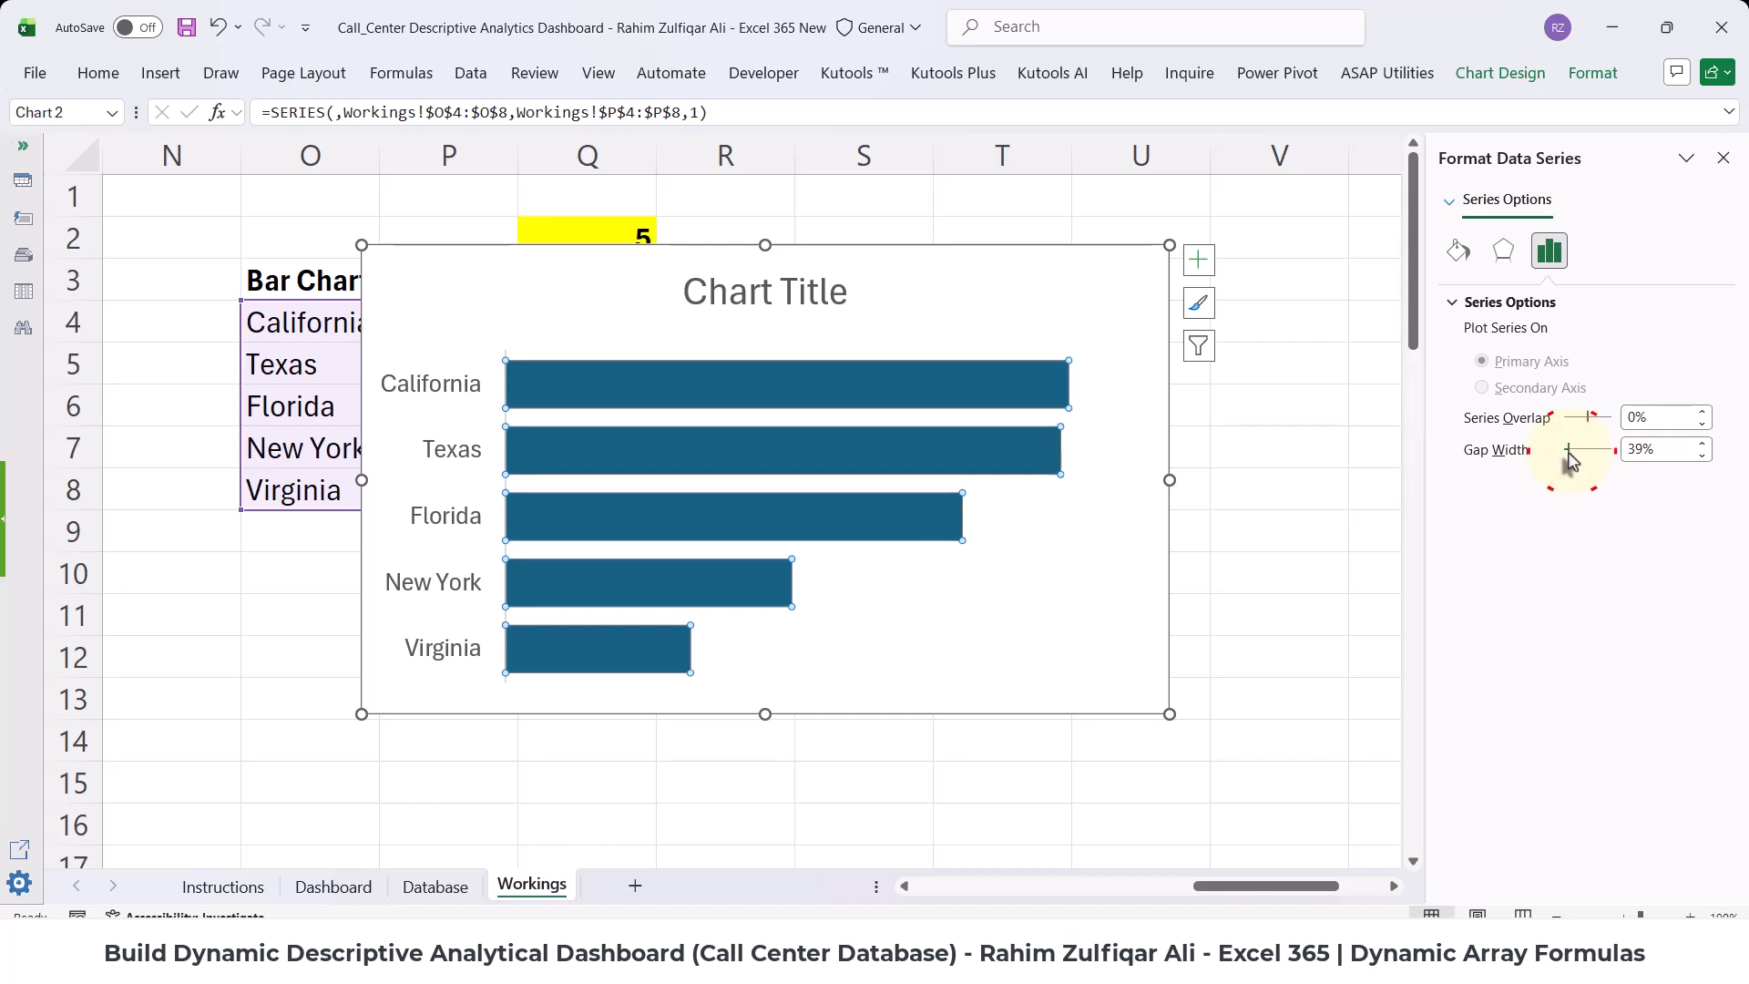
pyautogui.rightClick(909, 392)
pyautogui.click(1003, 575)
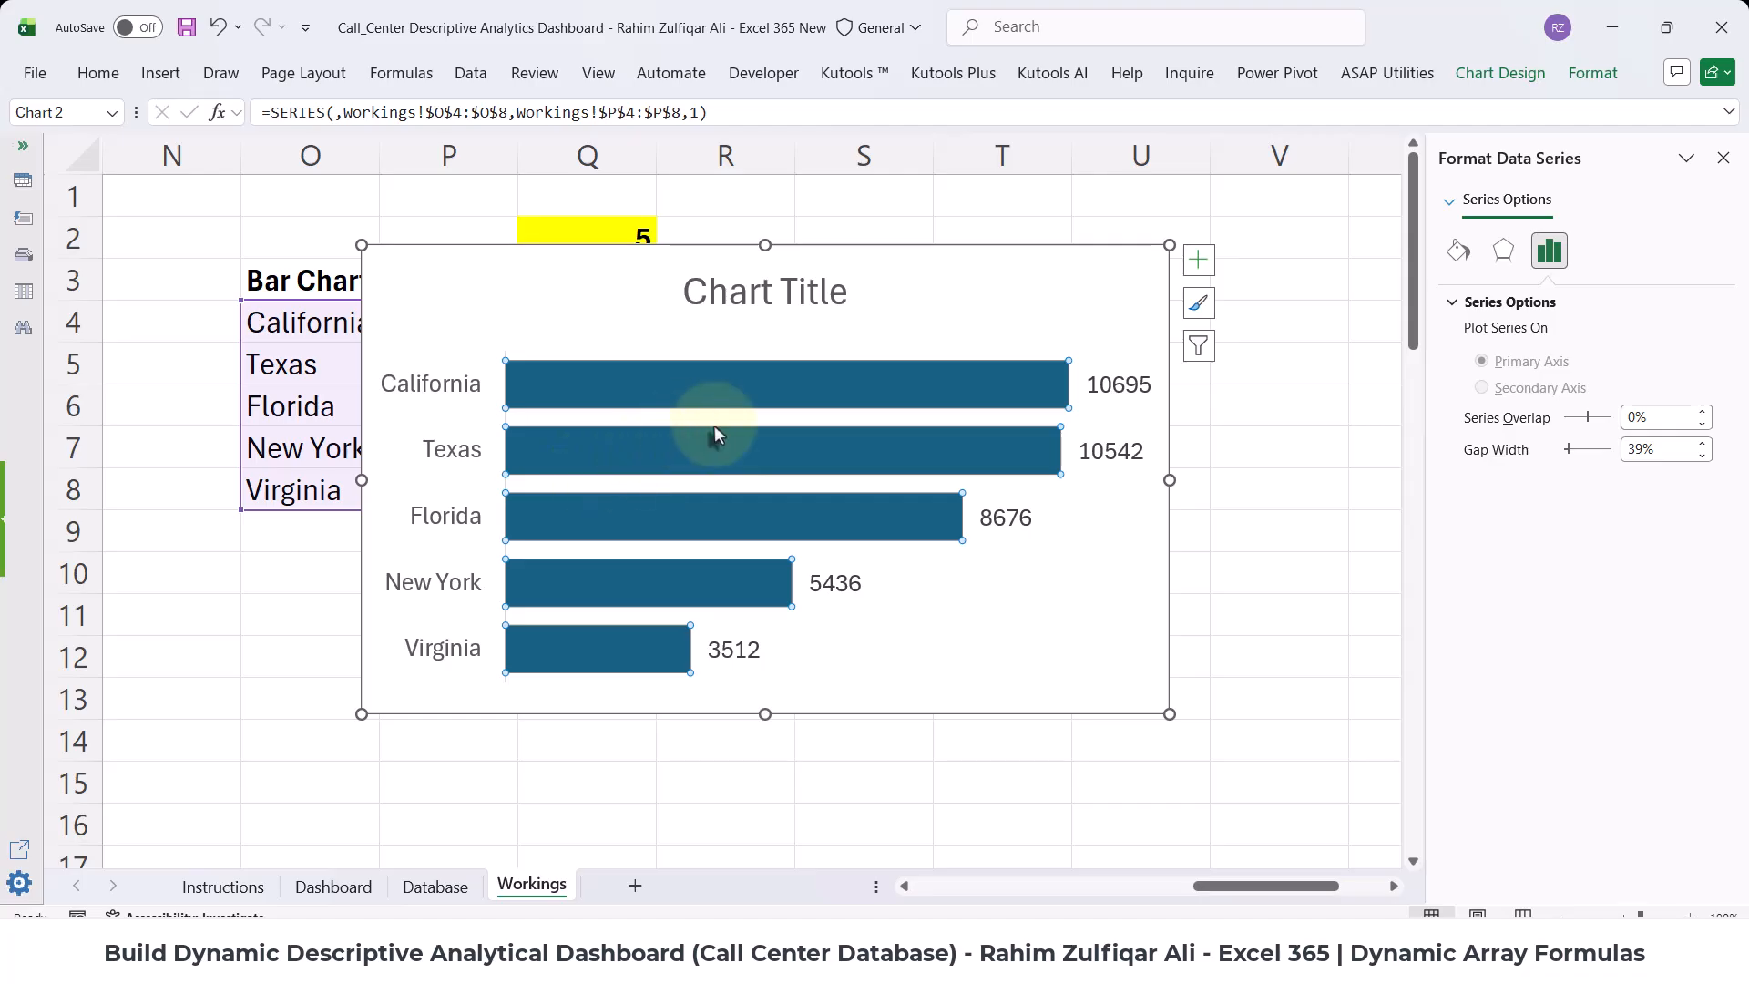
# - Link the chart title to the heading in cell O3 with the reference =Workings!$O$3
pyautogui.moveTo(650, 246); pyautogui.dragTo(667, 306)
pyautogui.click(734, 339)
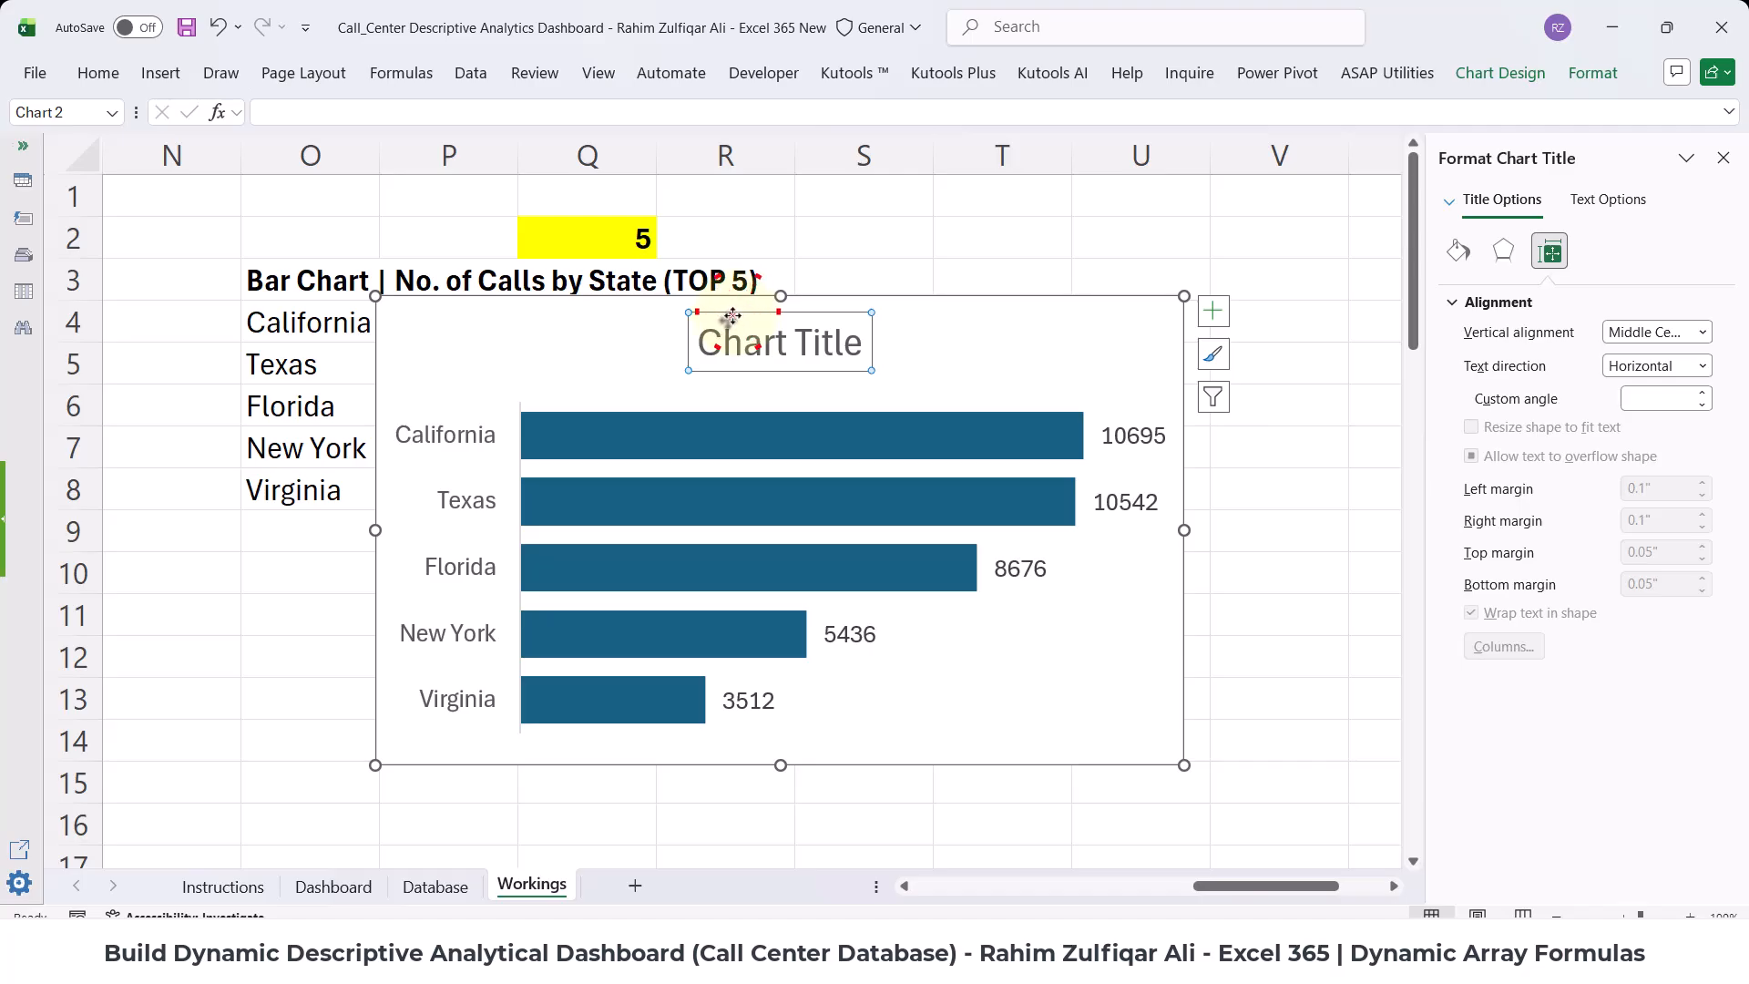
pyautogui.click(295, 111)
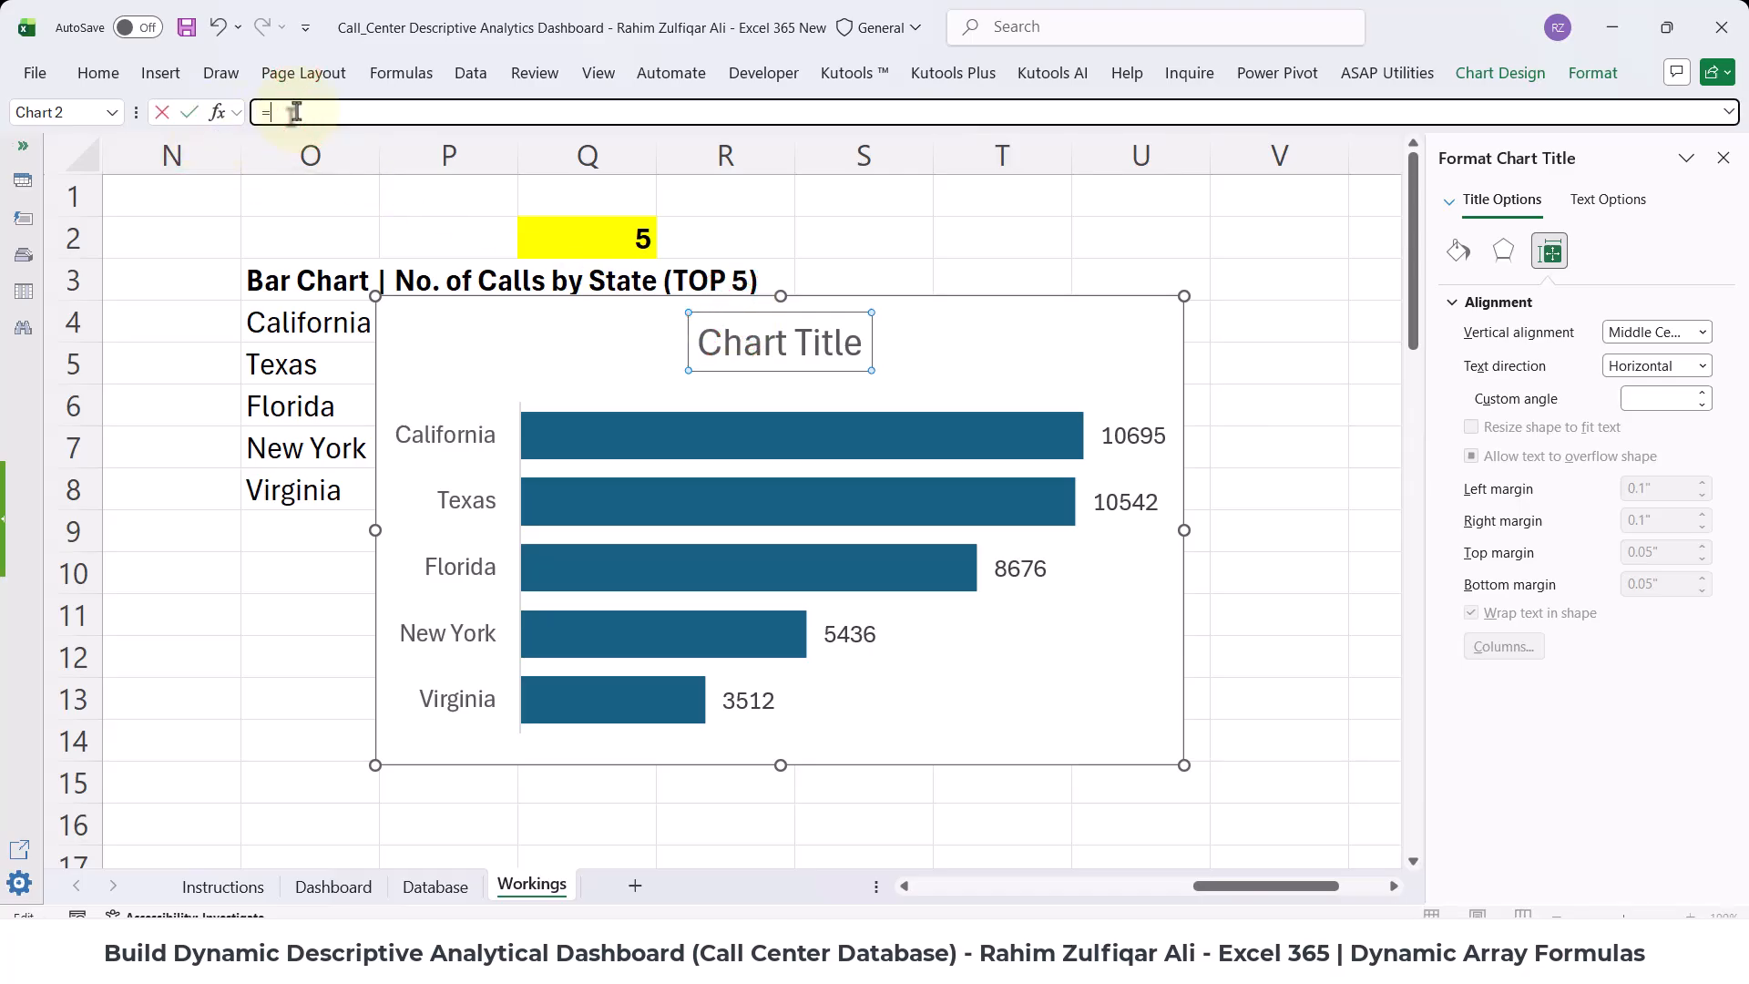
pyautogui.write('=')
pyautogui.click(269, 278)
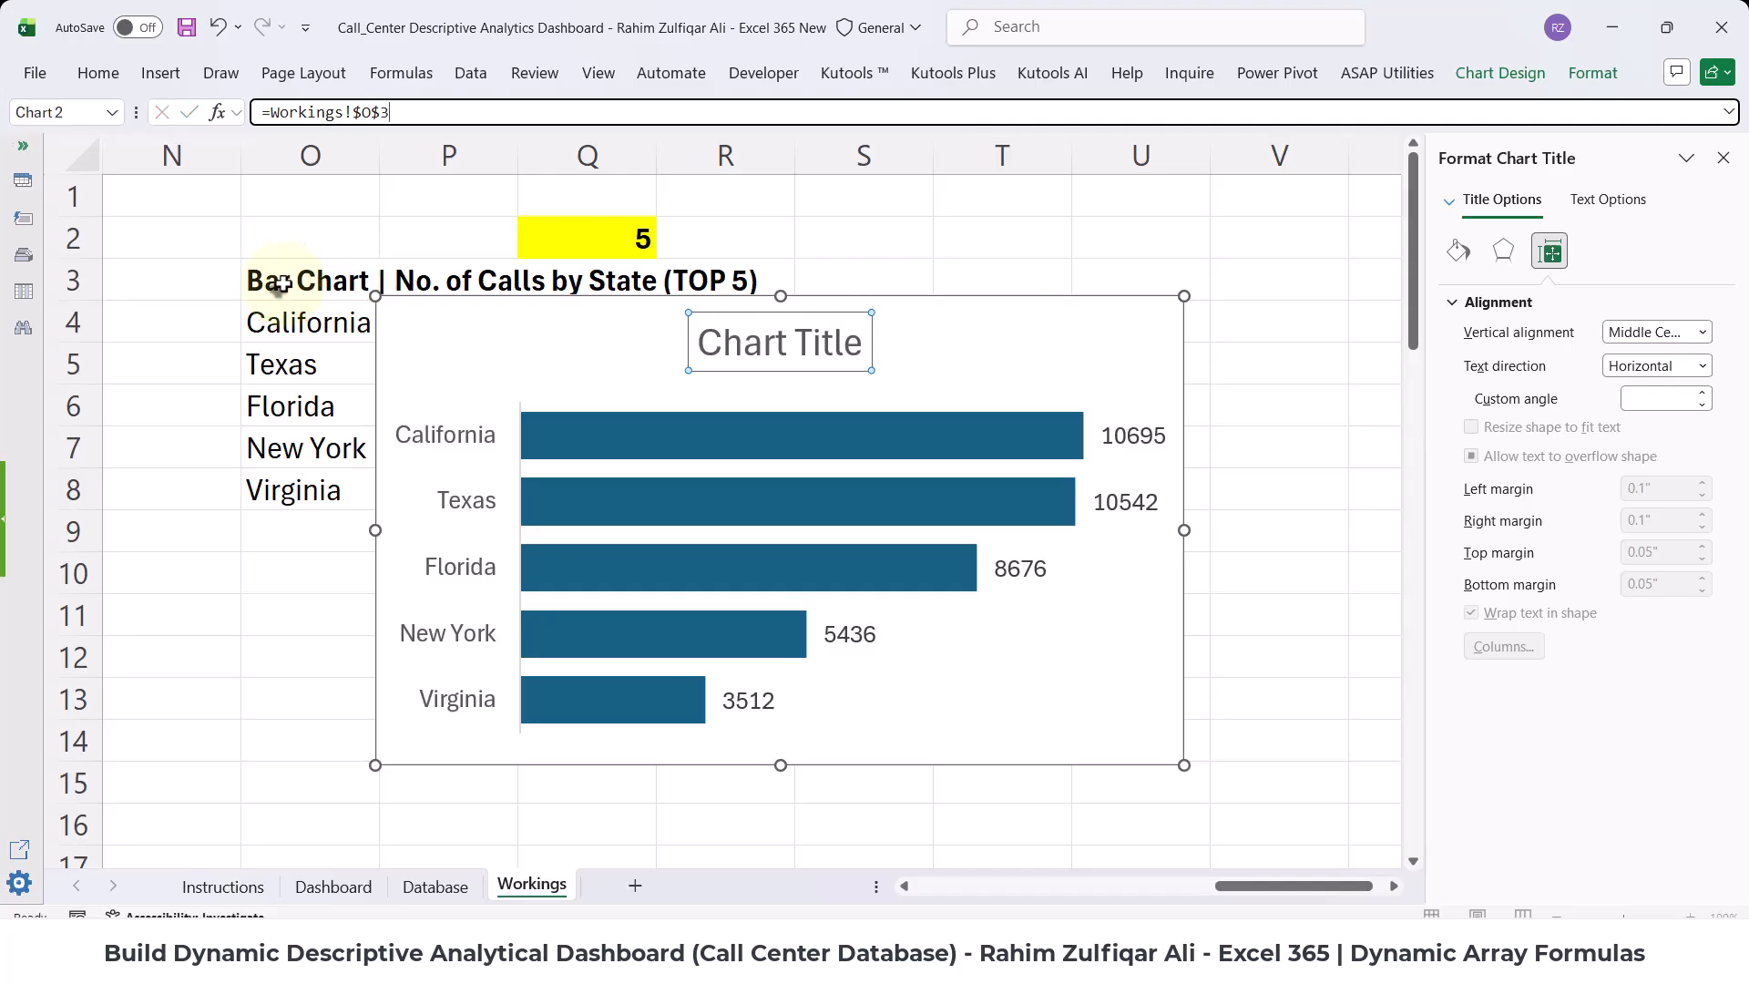
pyautogui.press('Return')
# - Shorten the heading in cell O3 to "No. of Calls by State (TOP 5)"
pyautogui.click(282, 278)
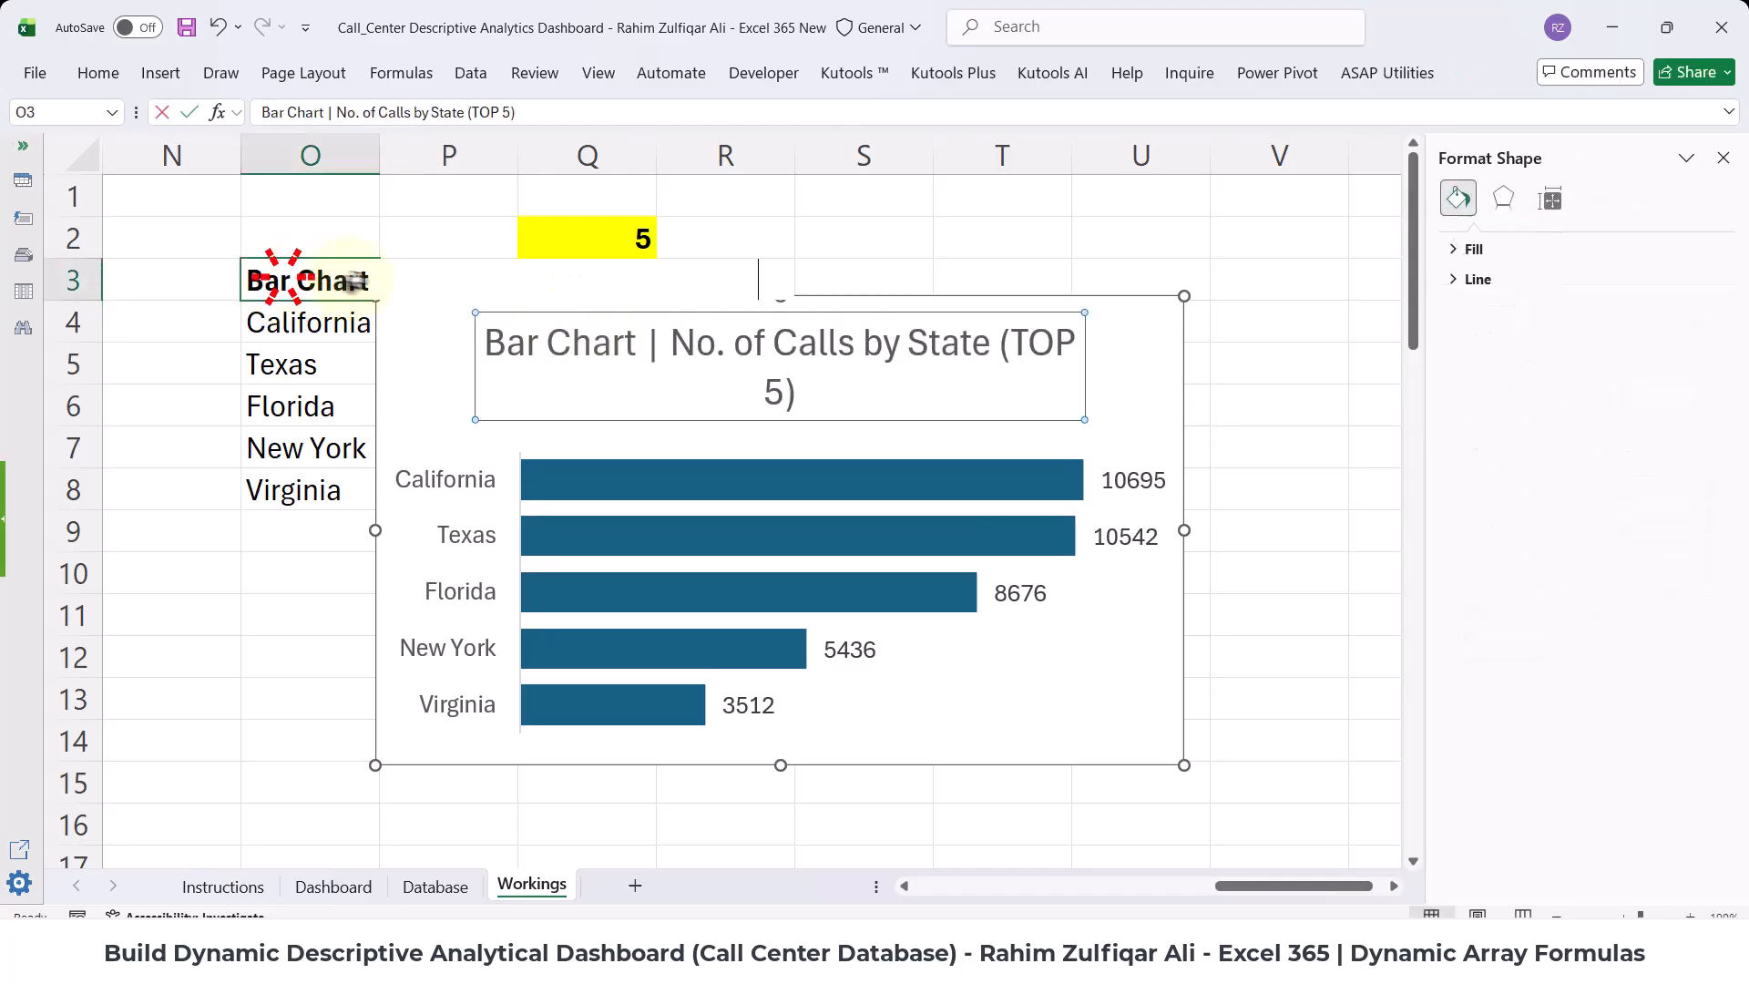
pyautogui.doubleClick(355, 280)
pyautogui.moveTo(390, 284); pyautogui.dragTo(194, 273)
pyautogui.press('Delete')
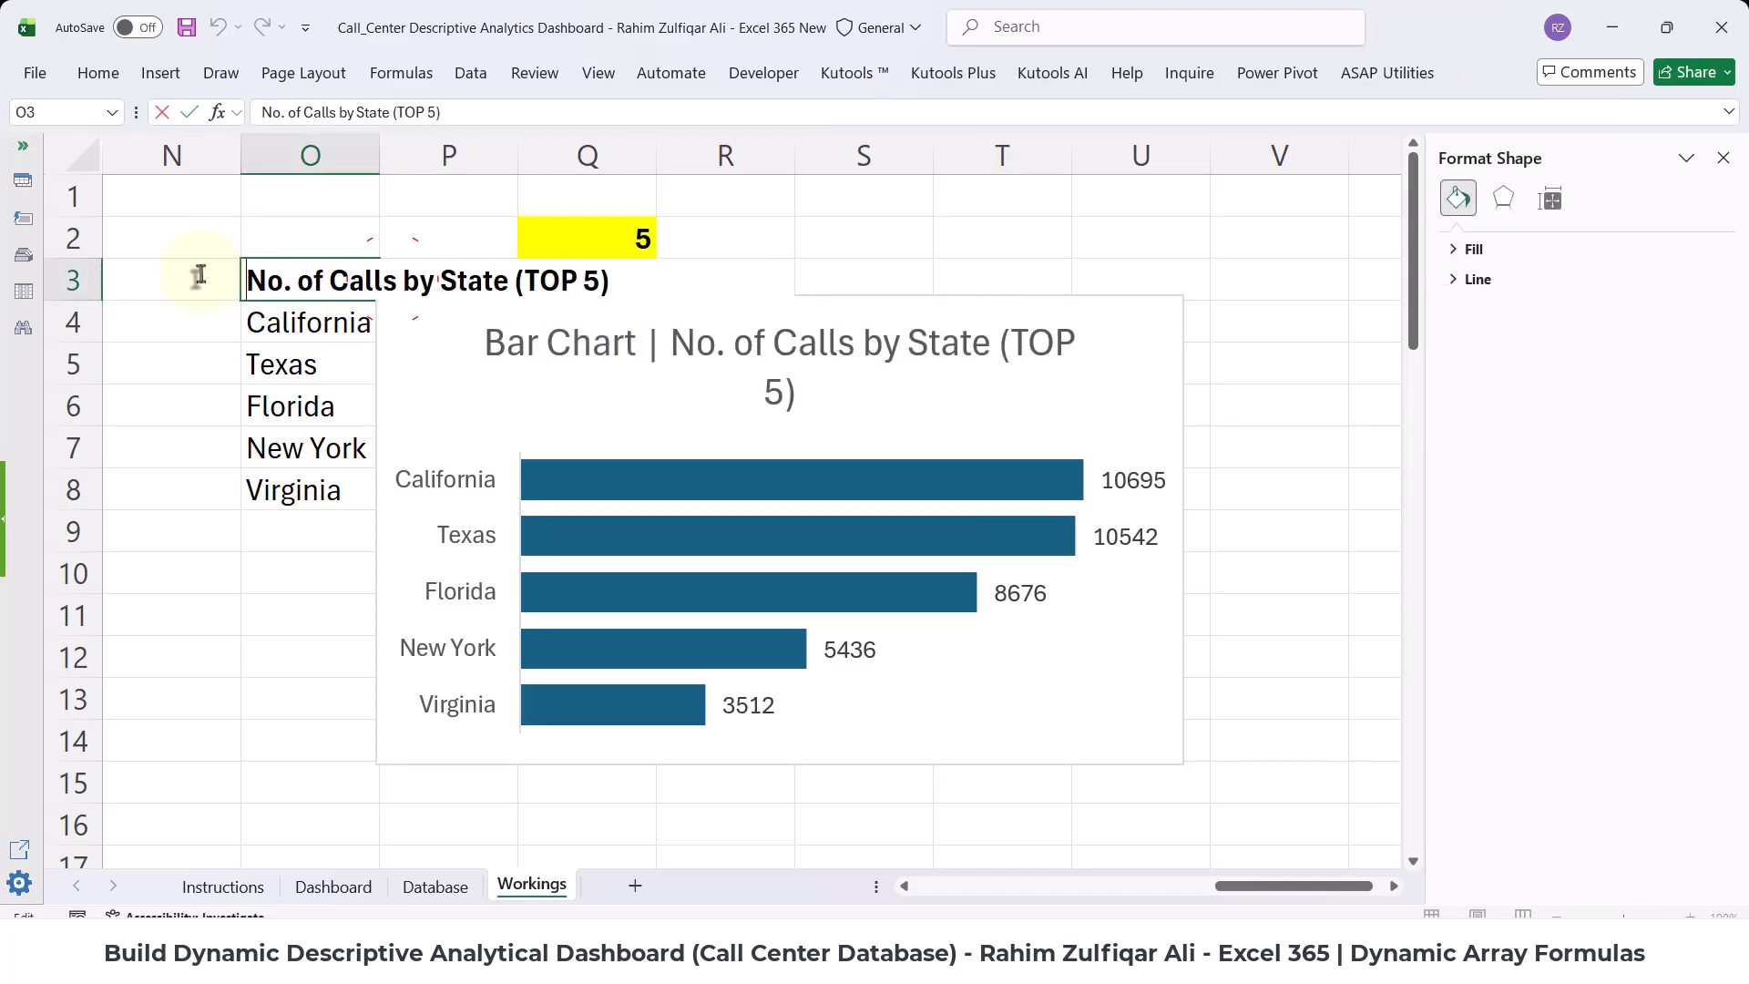
pyautogui.press('Return')
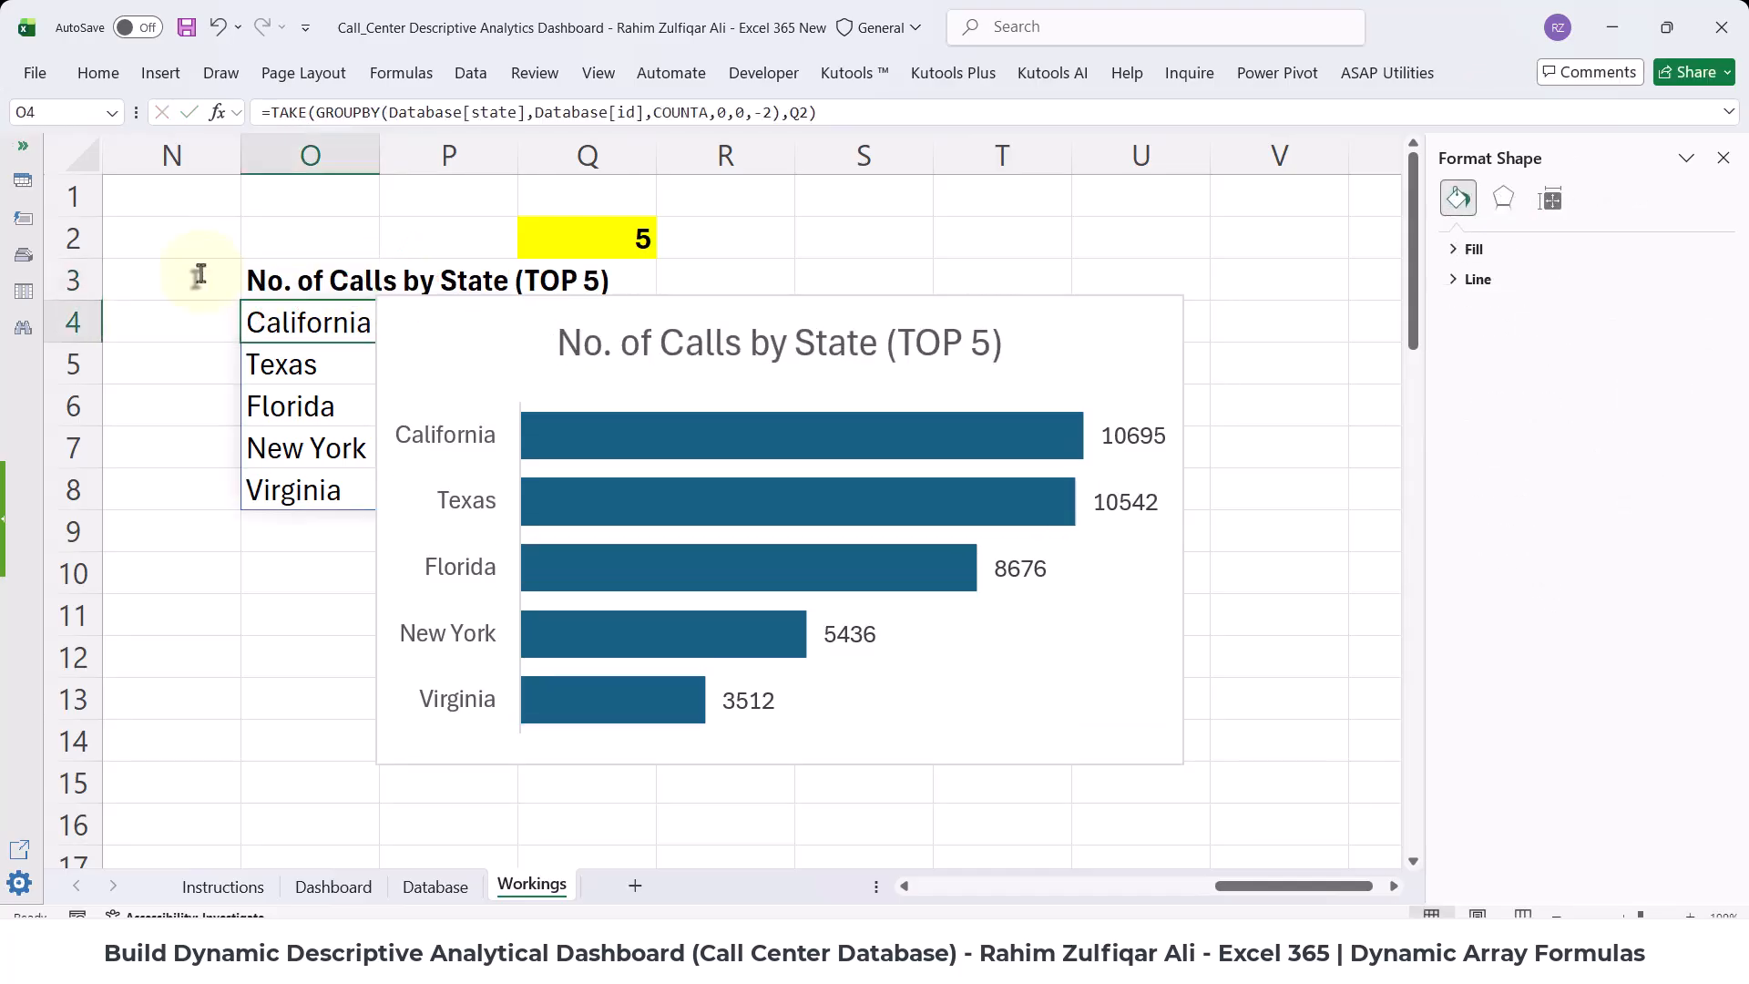
# - Move the top 5 states bar chart from Workings to the Dashboard sheet, placing it beneath the Total Calls Received card, and close the formatting pane
pyautogui.click(743, 300)
pyautogui.moveTo(742, 301)
pyautogui.mouseDown()
pyautogui.moveTo(851, 292)
pyautogui.moveTo(882, 308)
pyautogui.moveTo(890, 282)
pyautogui.moveTo(856, 294)
pyautogui.mouseUp()
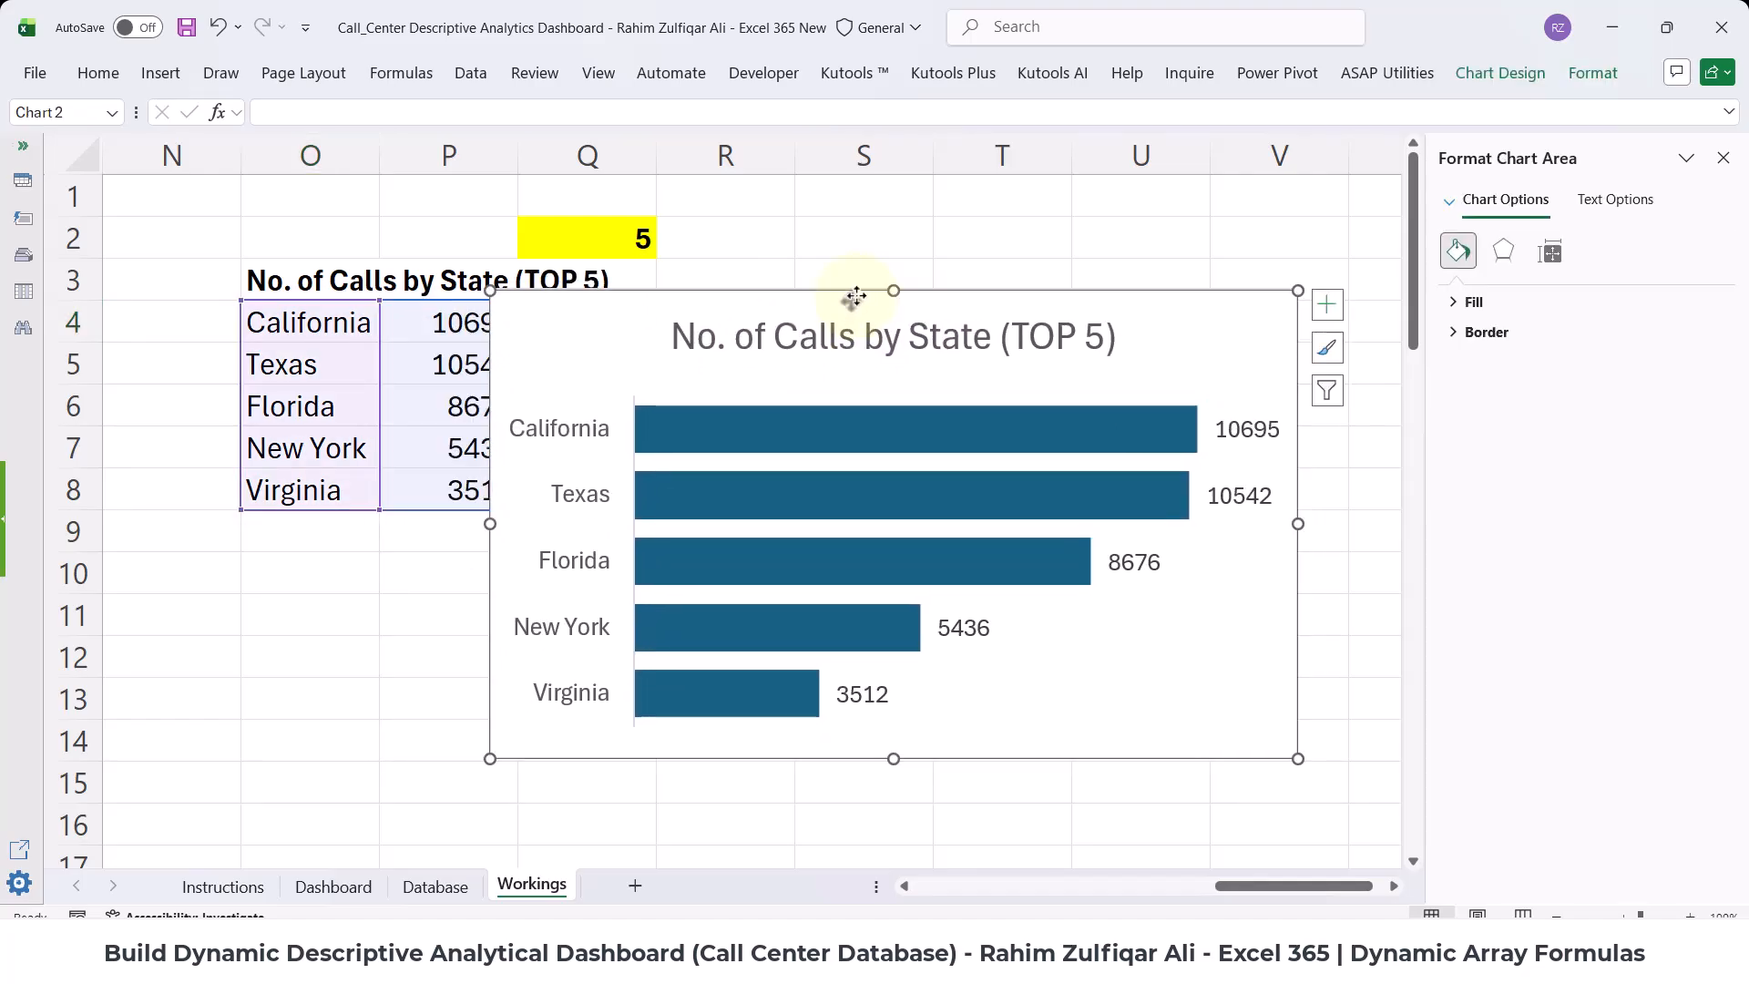
pyautogui.press('Escape')
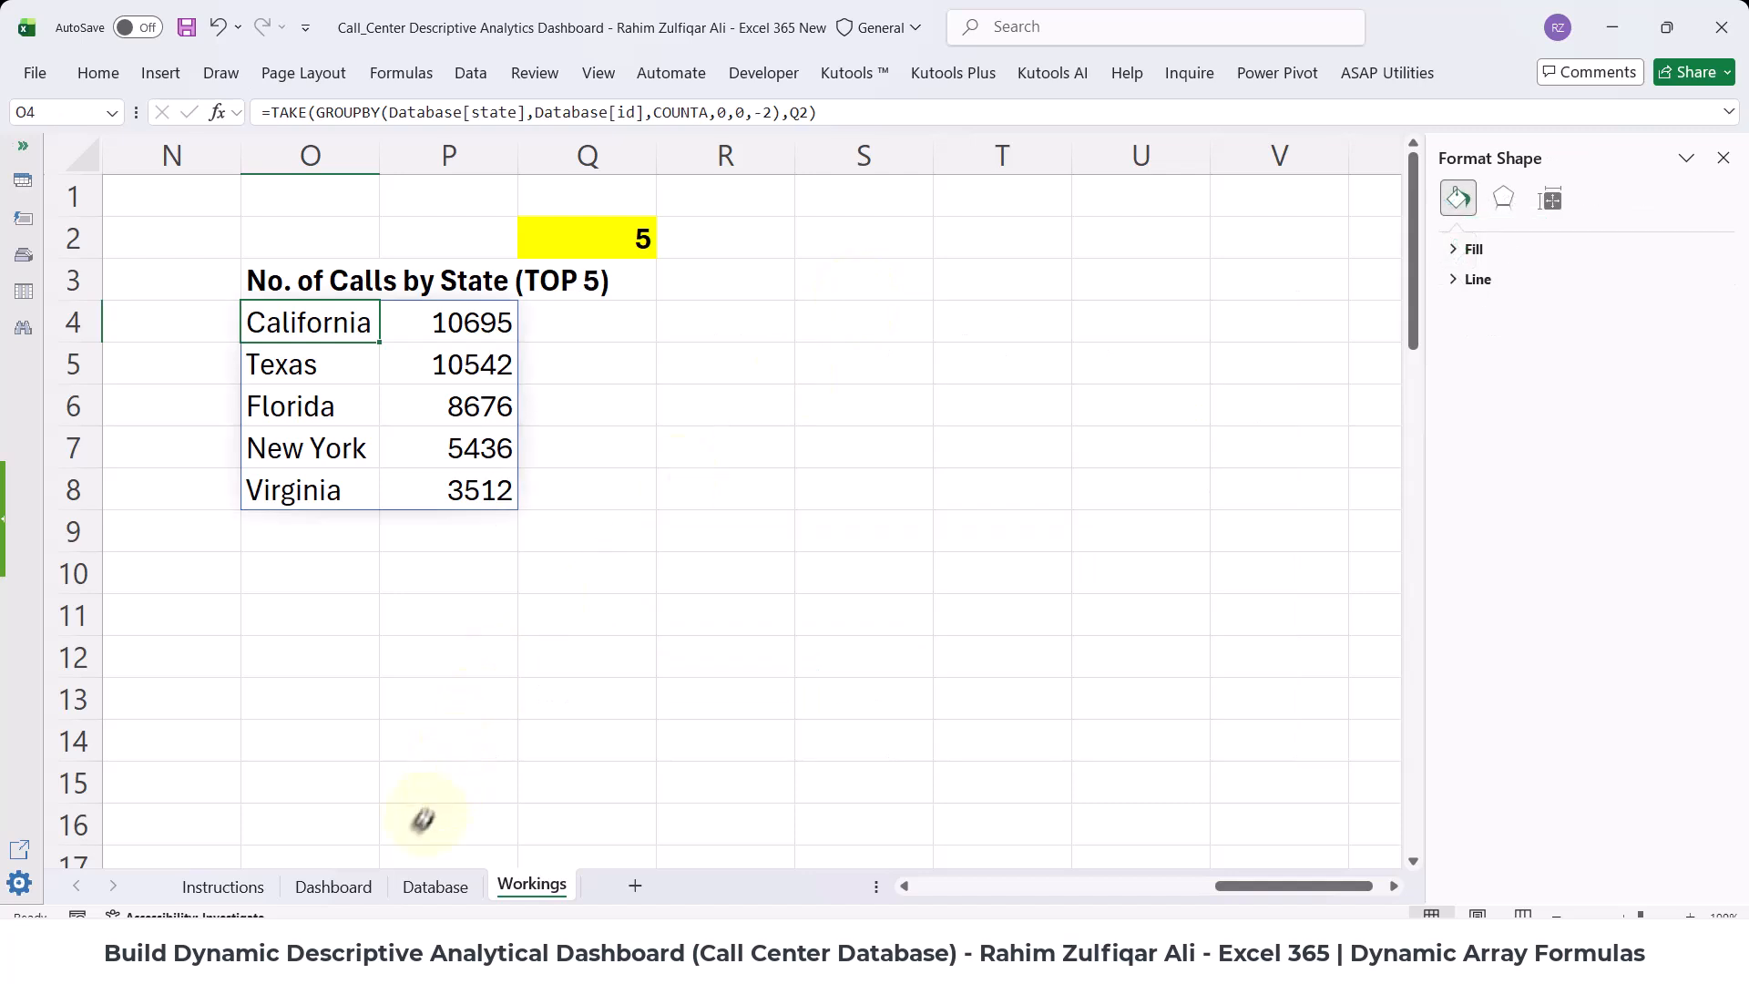
pyautogui.click(355, 883)
pyautogui.click(345, 578)
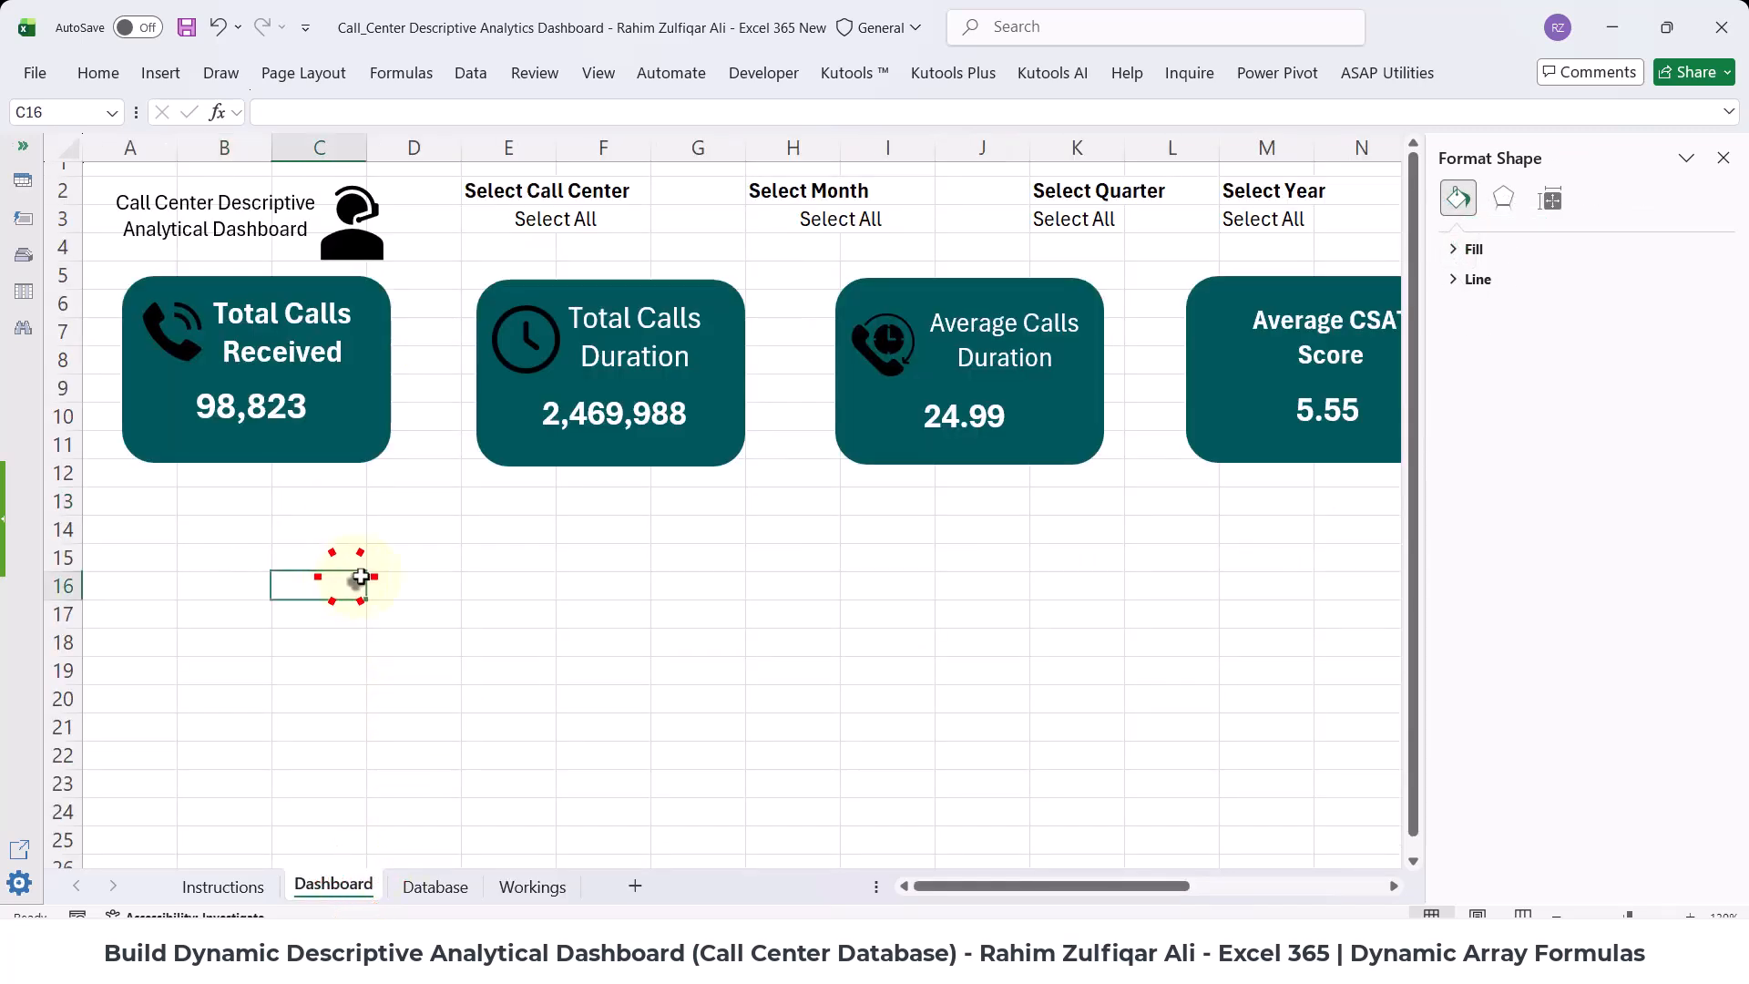
pyautogui.hotkey('ctrl', 'v')
pyautogui.moveTo(452, 573); pyautogui.dragTo(286, 498)
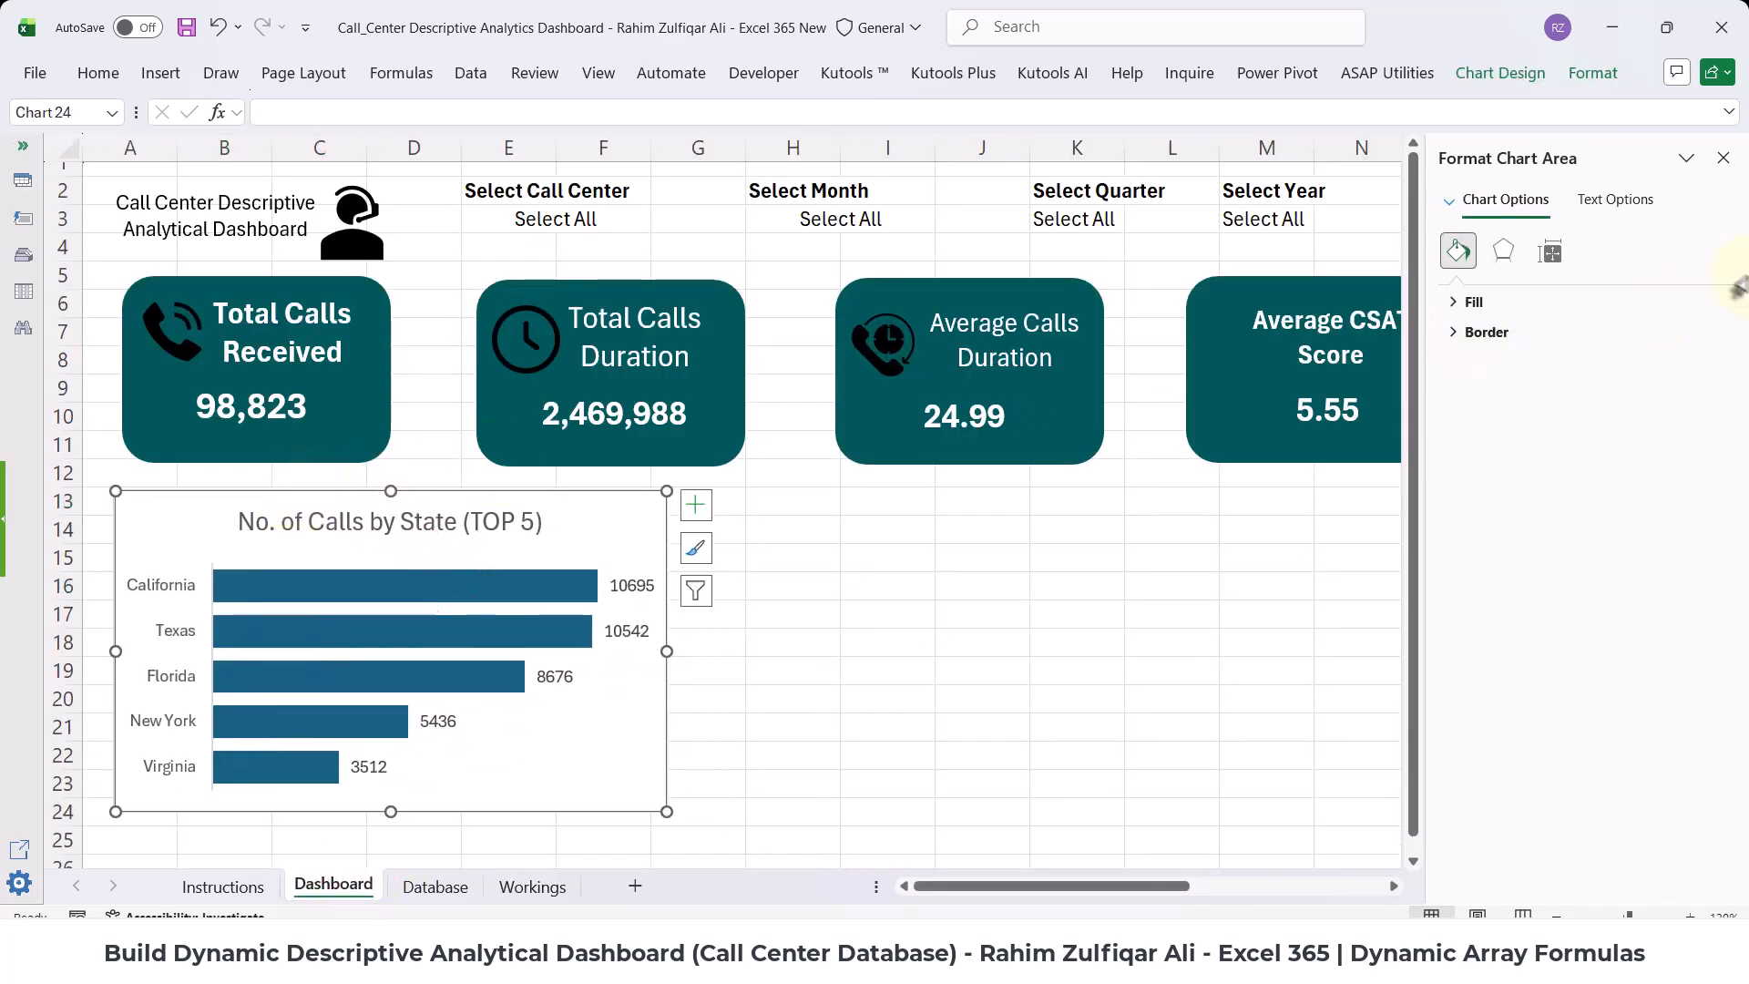
pyautogui.click(1722, 158)
pyautogui.click(860, 559)
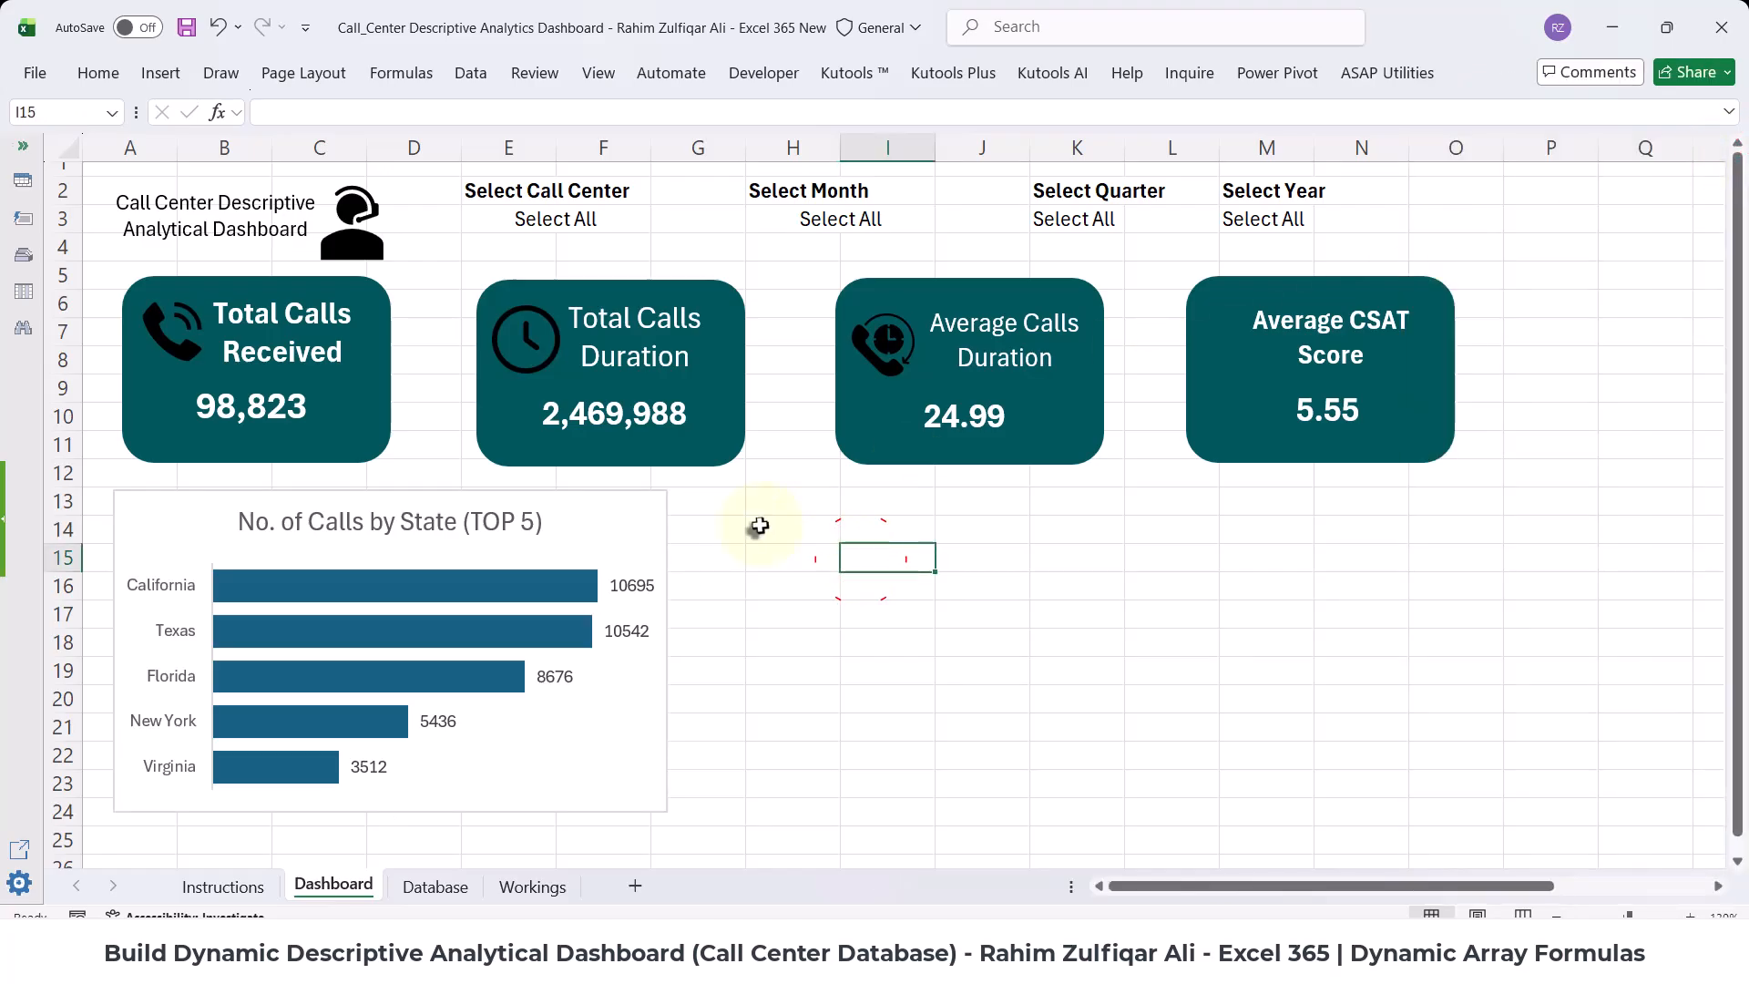
pyautogui.click(596, 225)
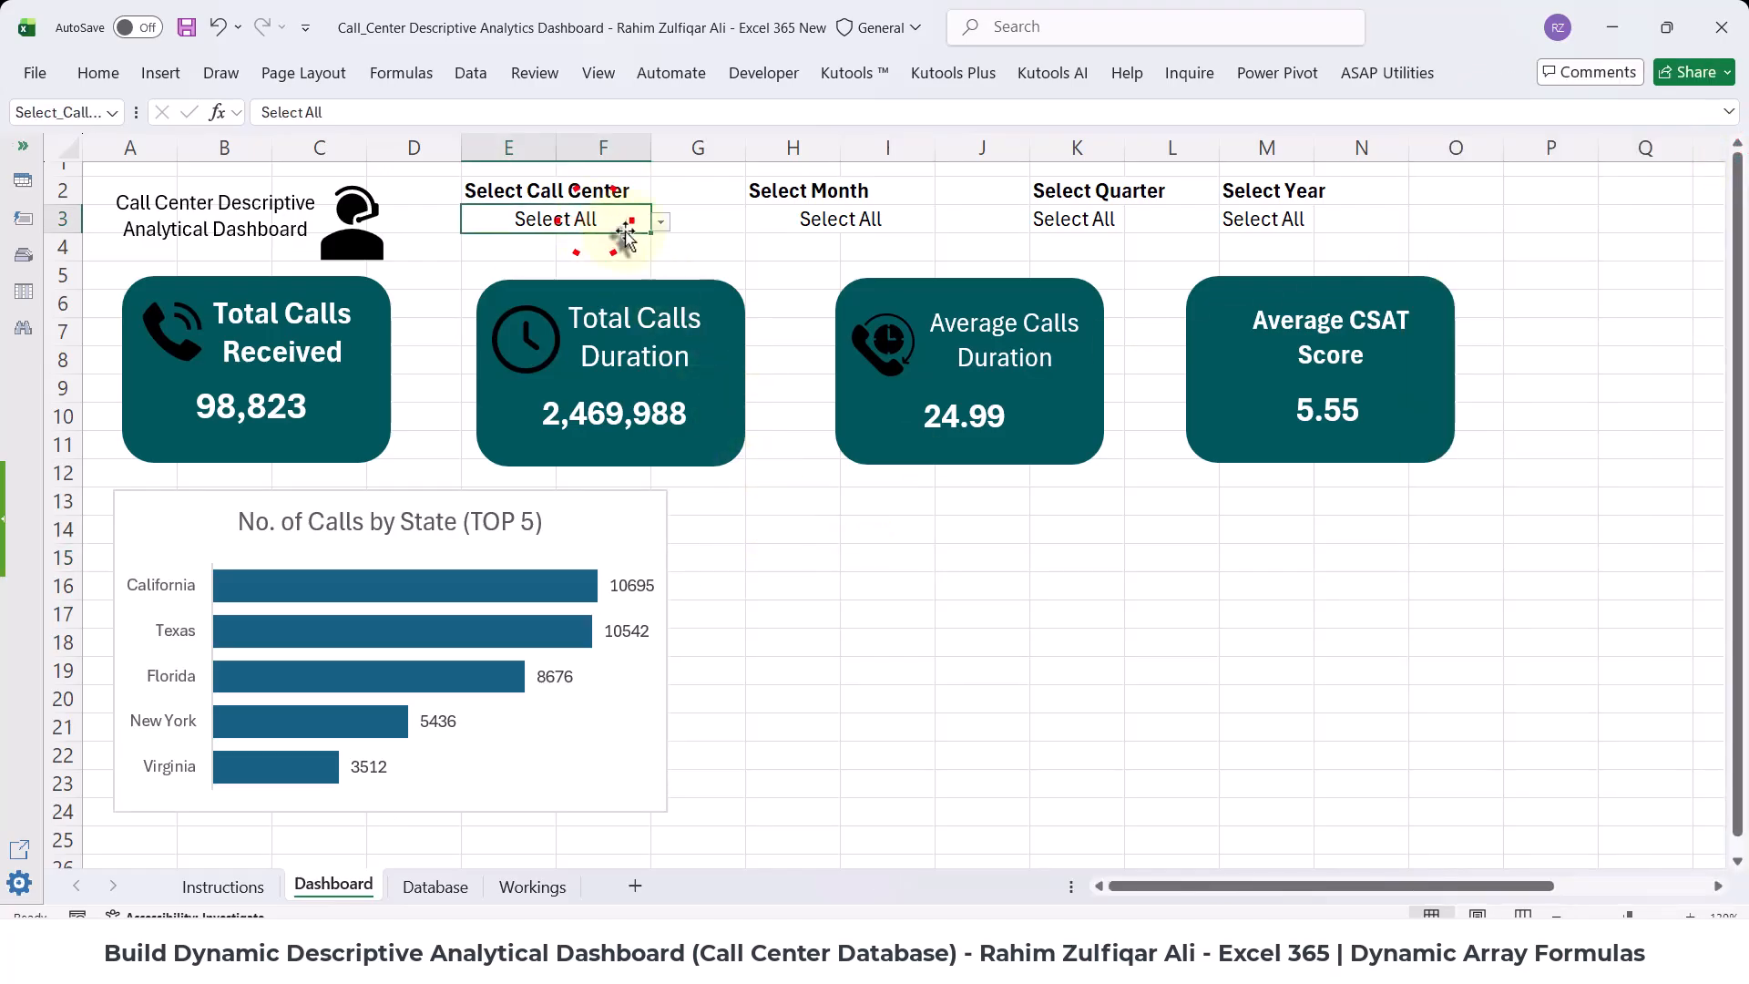
pyautogui.click(557, 489)
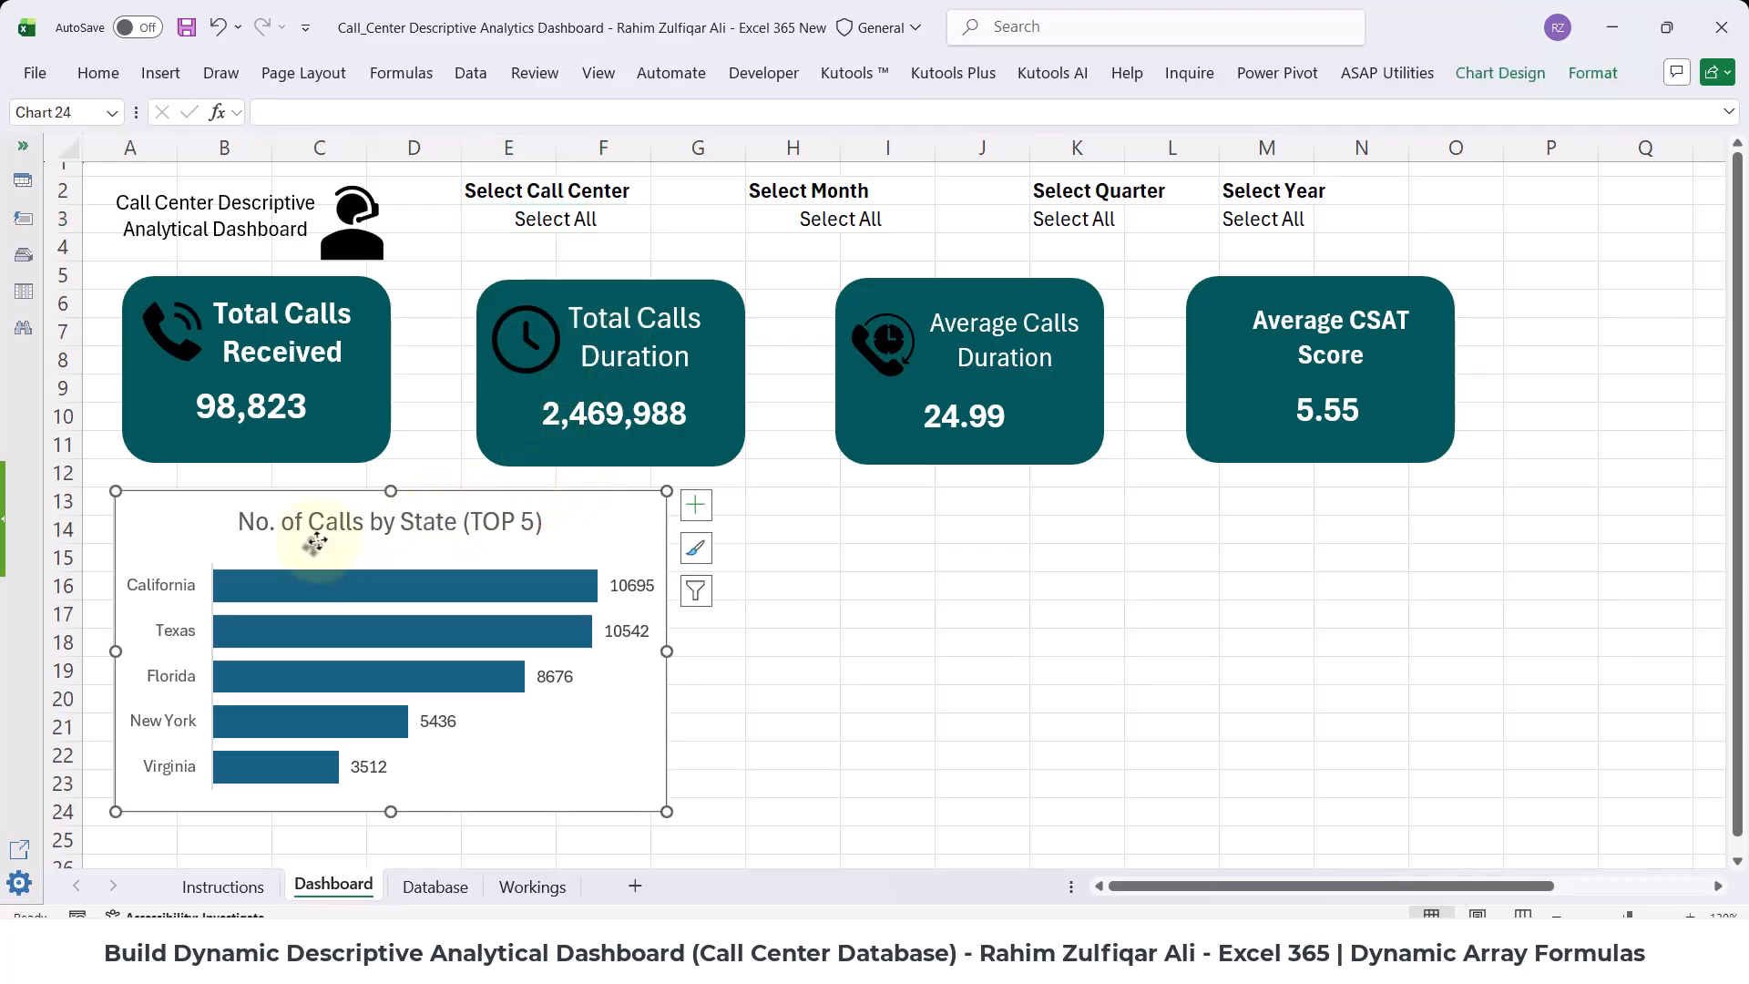
pyautogui.click(831, 540)
pyautogui.click(592, 219)
pyautogui.click(811, 219)
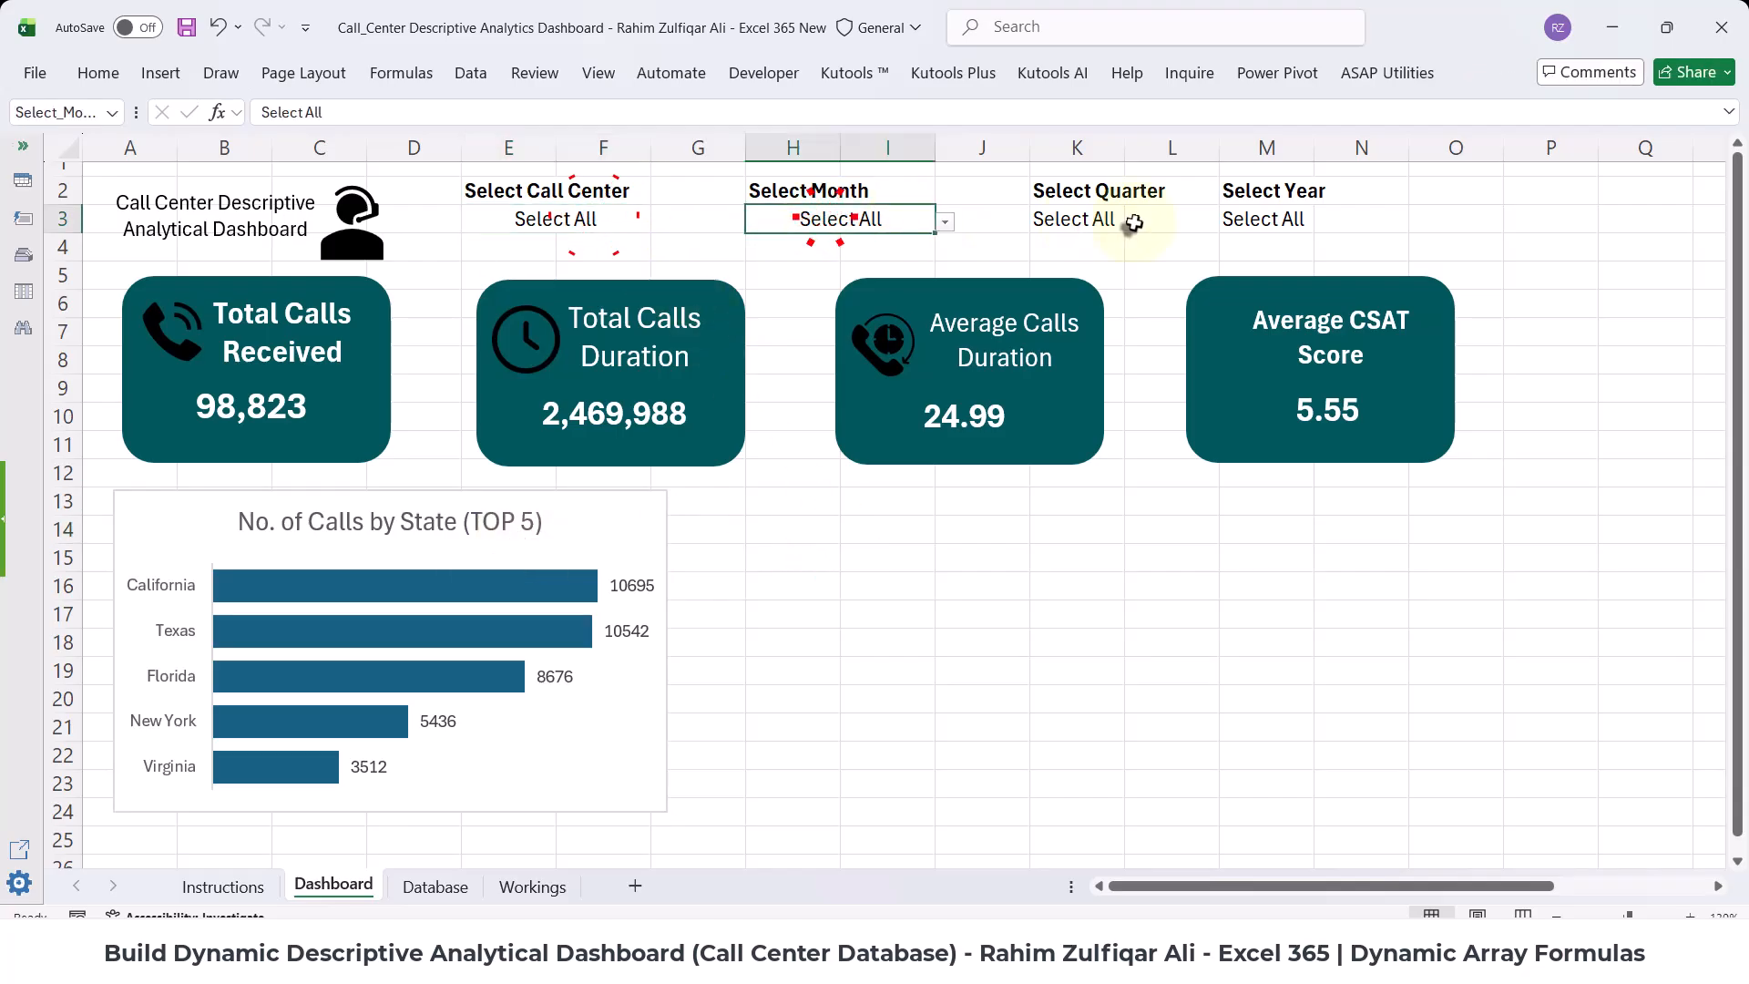
pyautogui.click(1084, 219)
# - Test the dashboard's call center filter with Chicago/IL, Denver/CO and Baltimore/MD
pyautogui.click(569, 222)
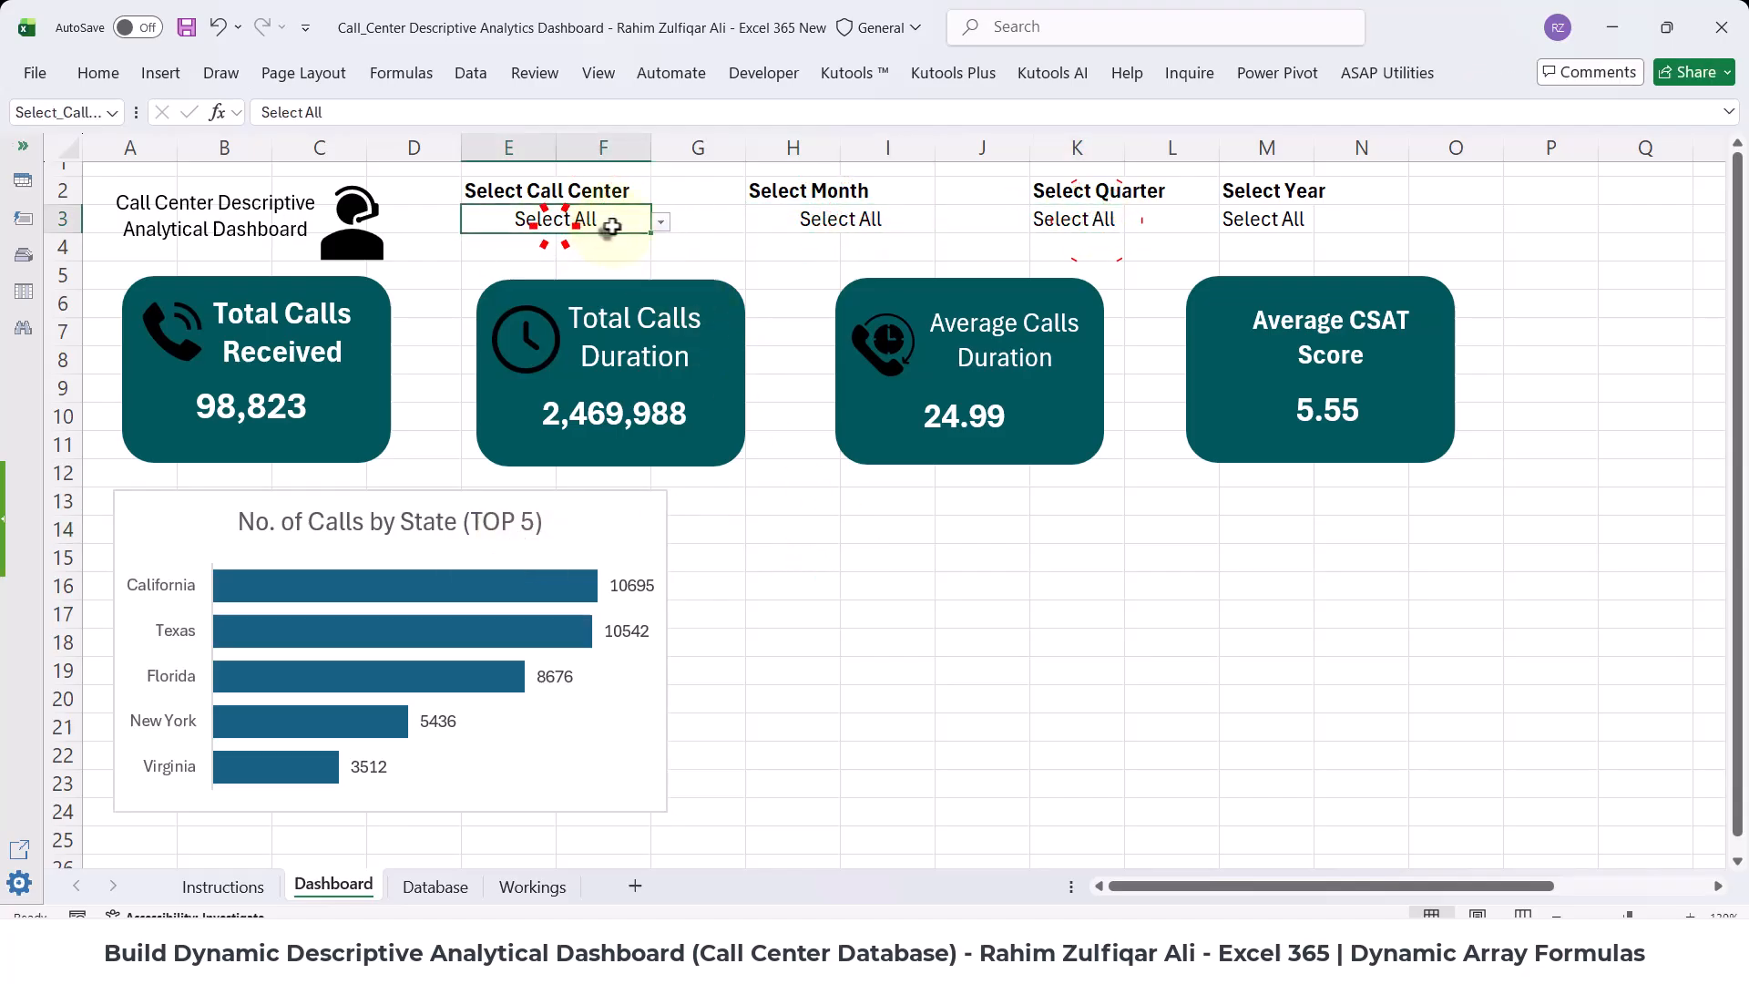
pyautogui.click(659, 223)
pyautogui.click(519, 296)
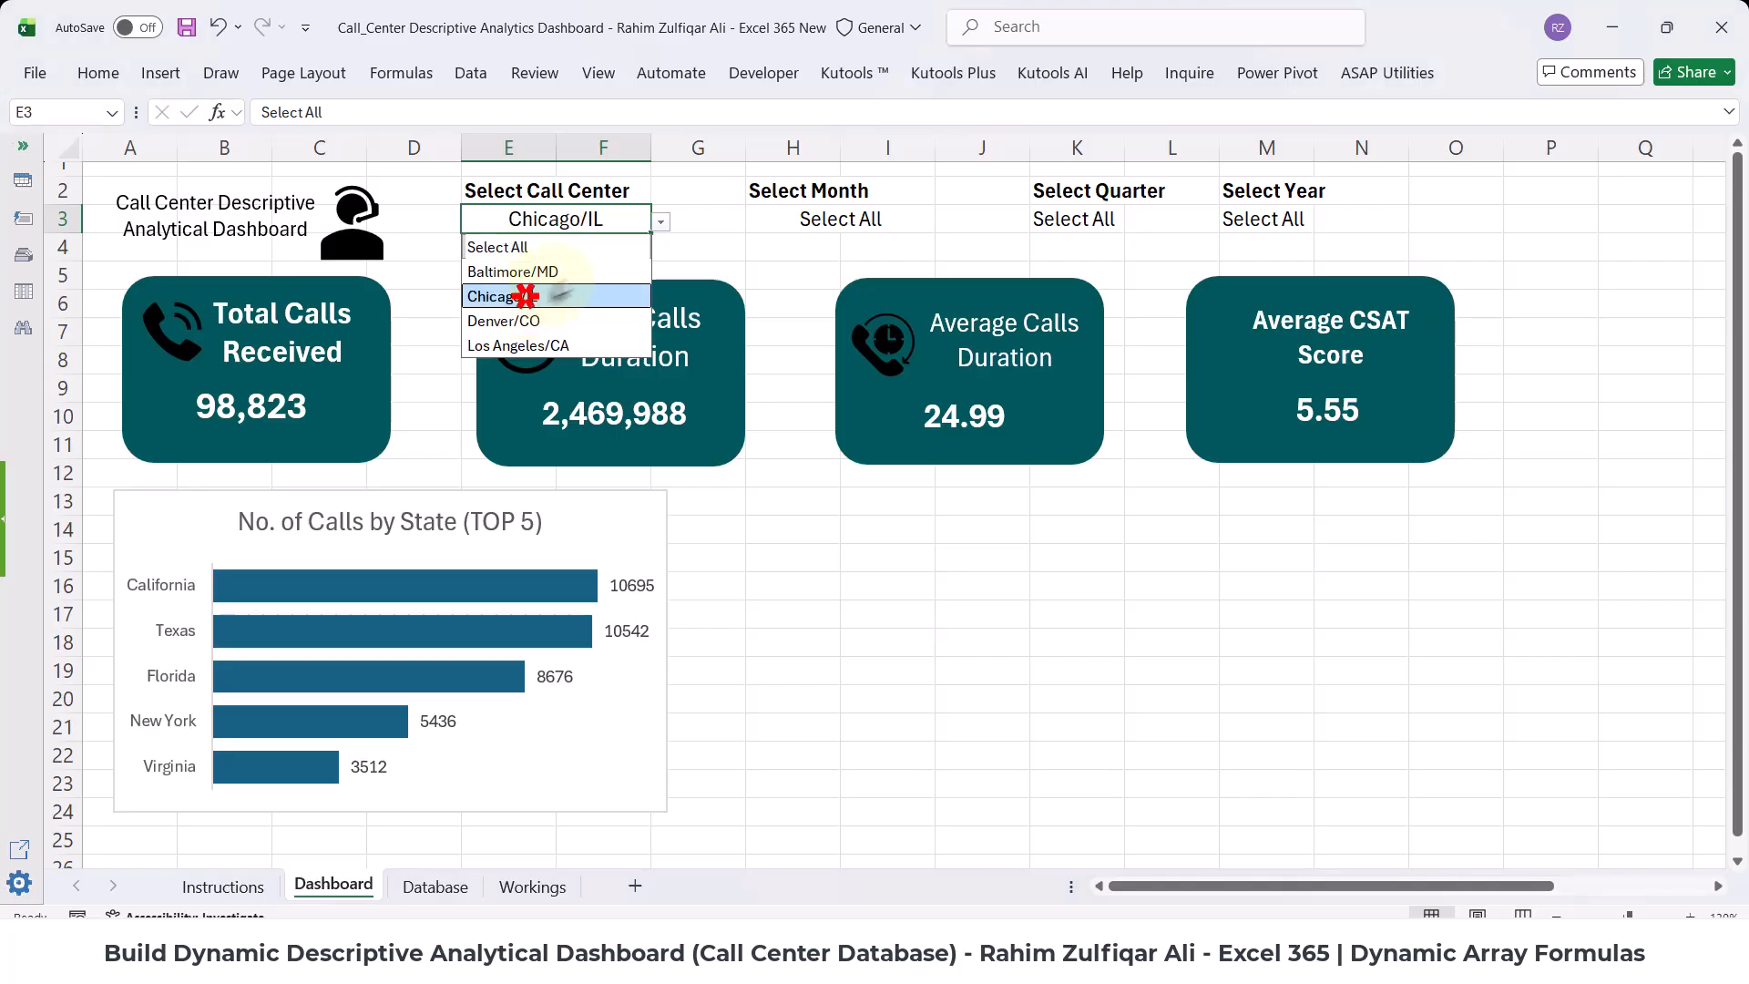
pyautogui.click(657, 225)
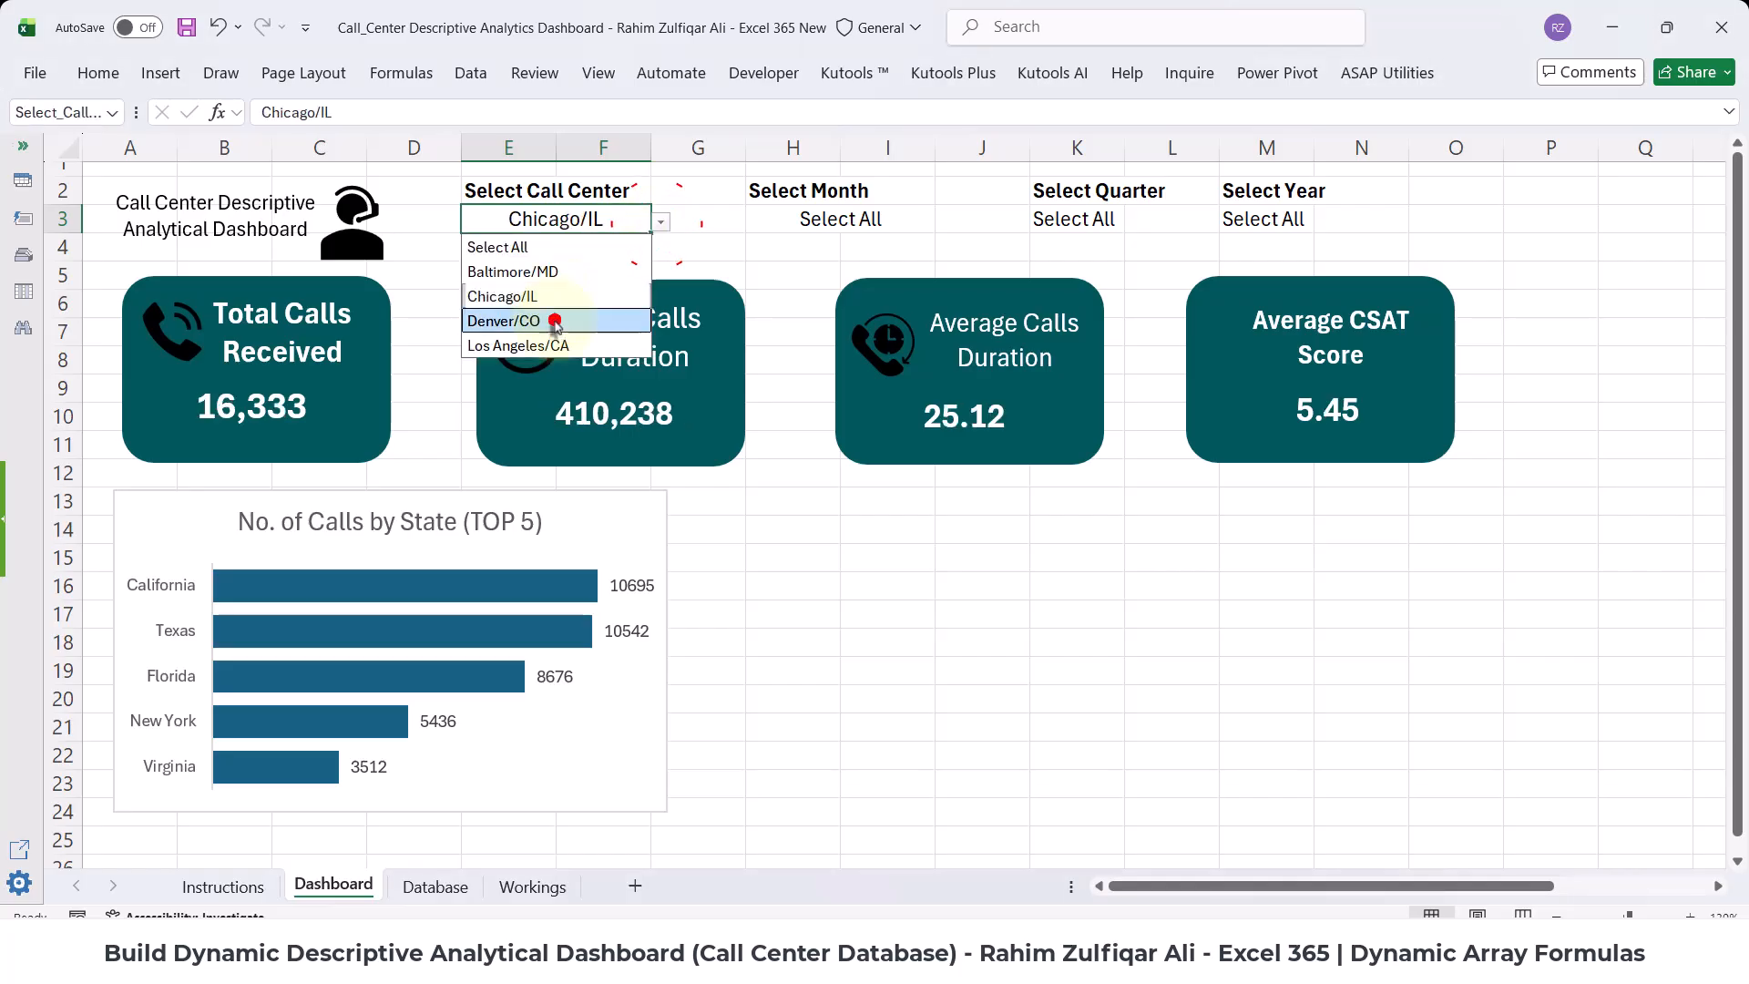
pyautogui.click(549, 320)
pyautogui.click(655, 228)
pyautogui.click(590, 273)
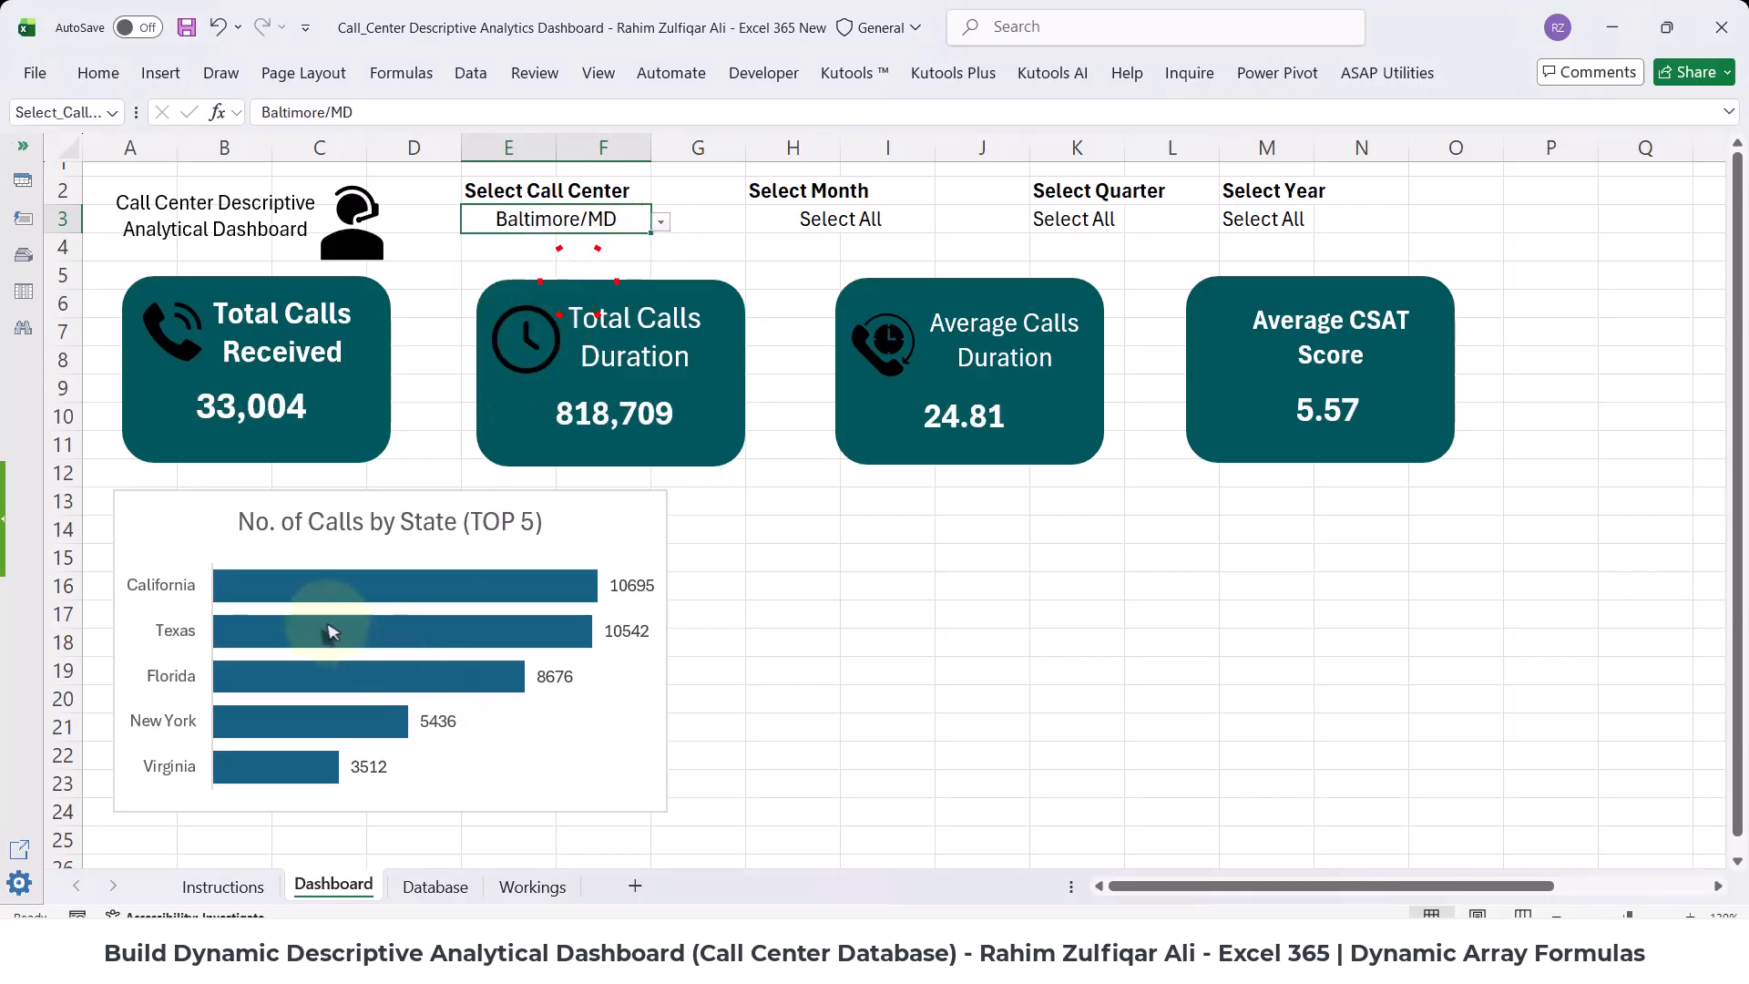
# - Test the dashboard's month filter with May and February
pyautogui.click(806, 219)
pyautogui.click(945, 222)
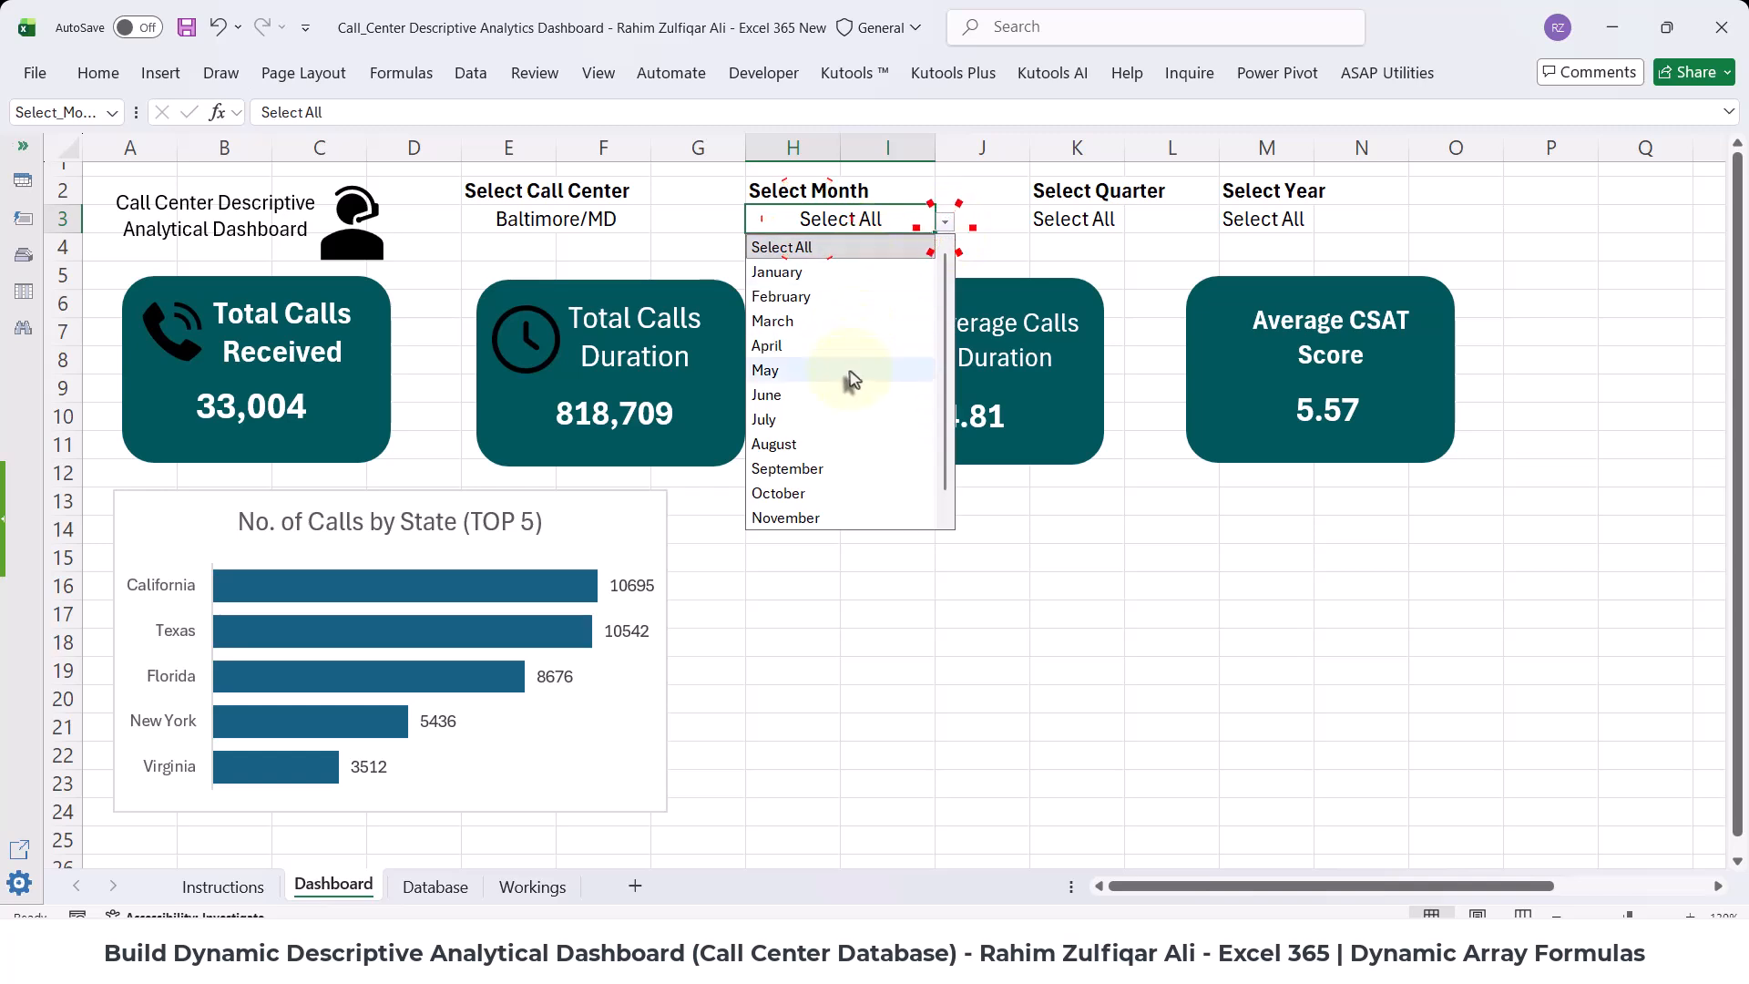
pyautogui.click(847, 368)
pyautogui.click(944, 221)
pyautogui.click(820, 296)
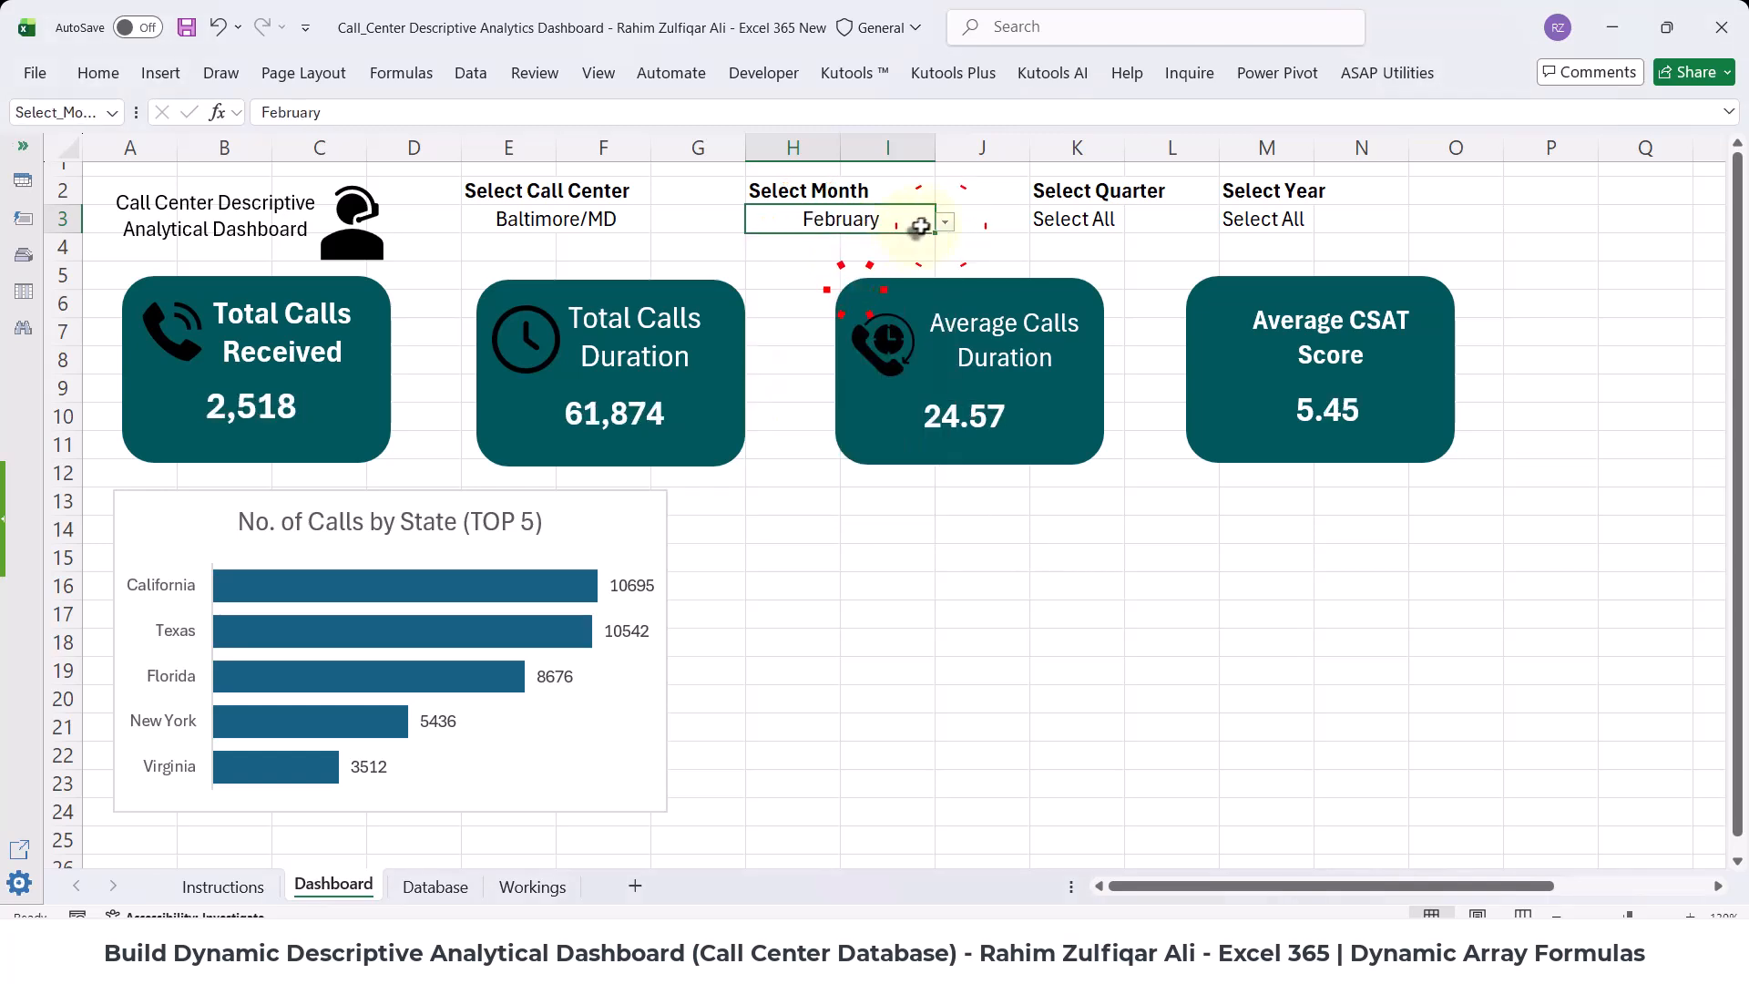
# - Reset the month and call center filters to Select All
pyautogui.click(944, 221)
pyautogui.click(868, 246)
pyautogui.click(638, 221)
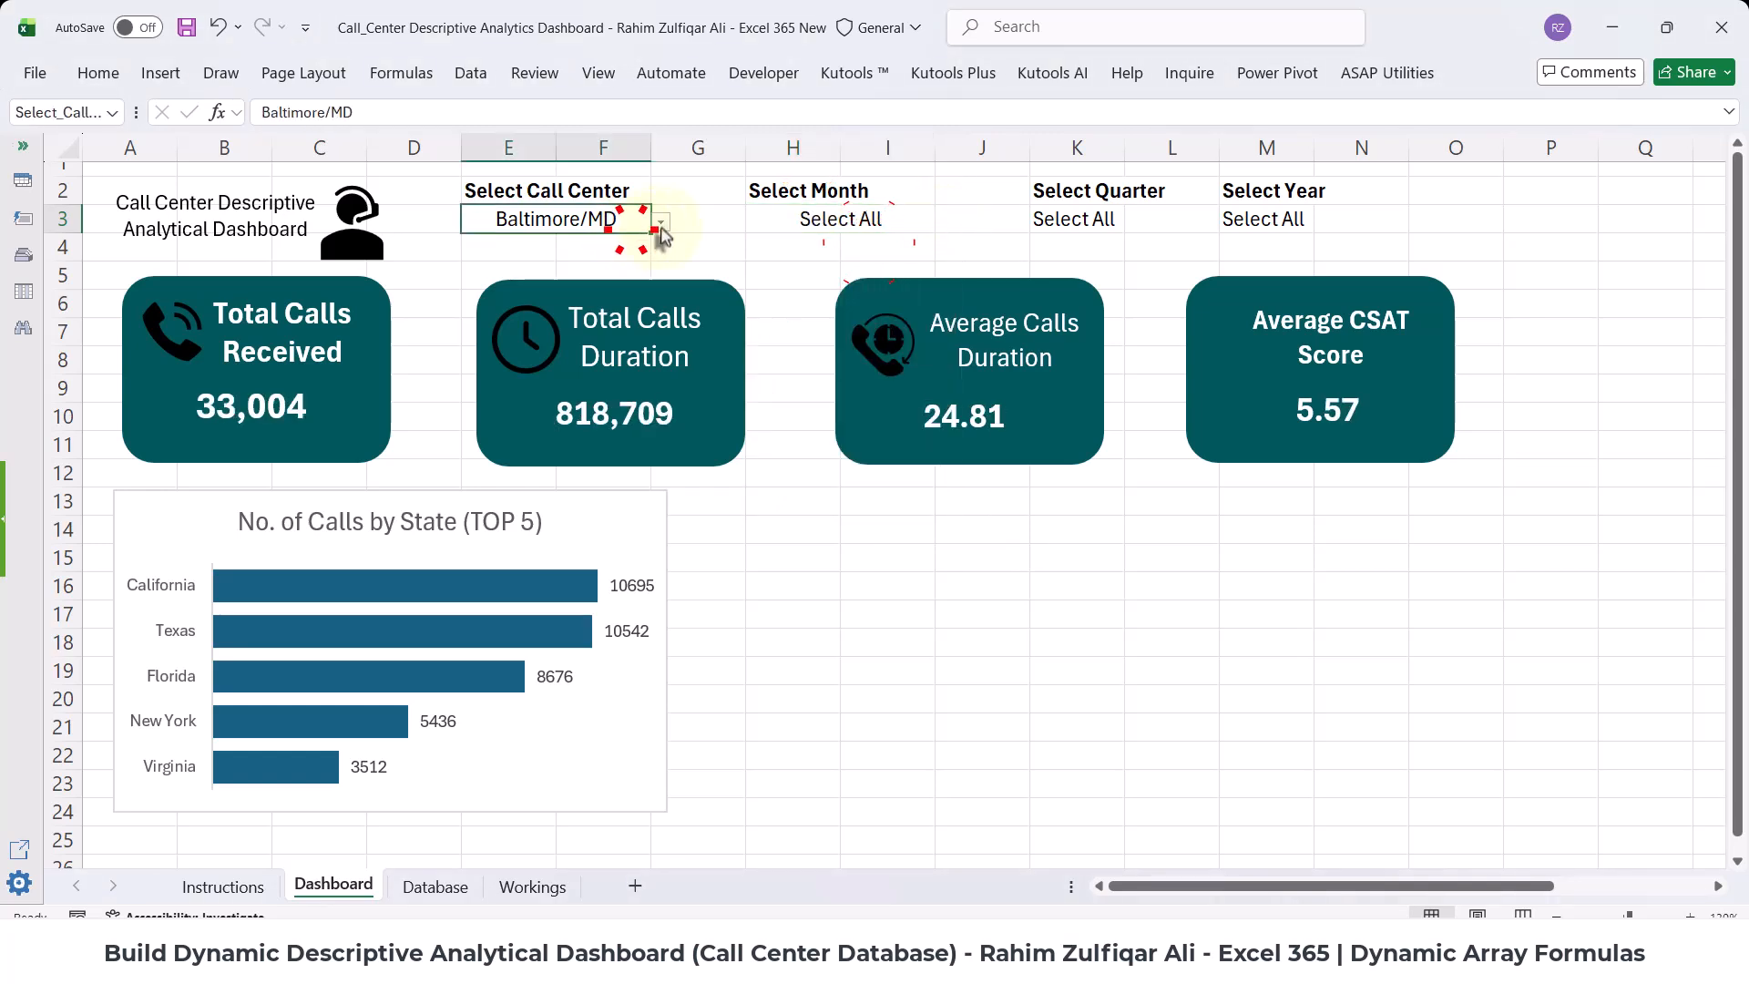
pyautogui.click(660, 223)
pyautogui.click(577, 246)
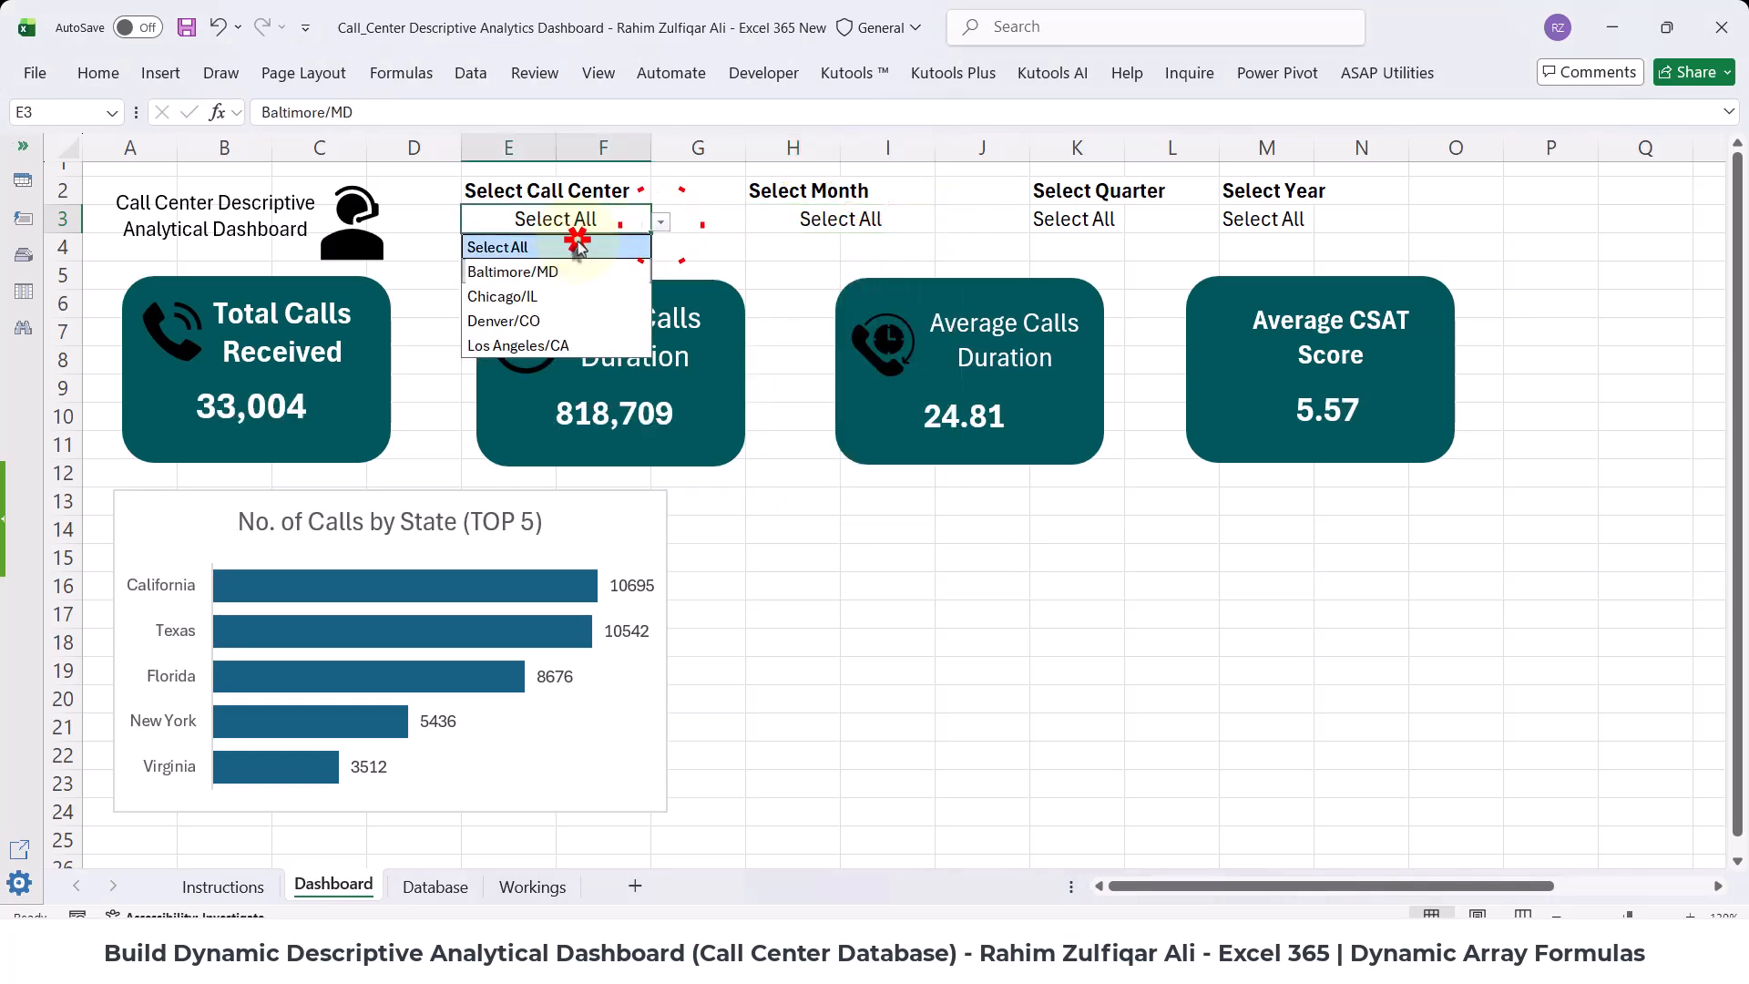
pyautogui.click(392, 496)
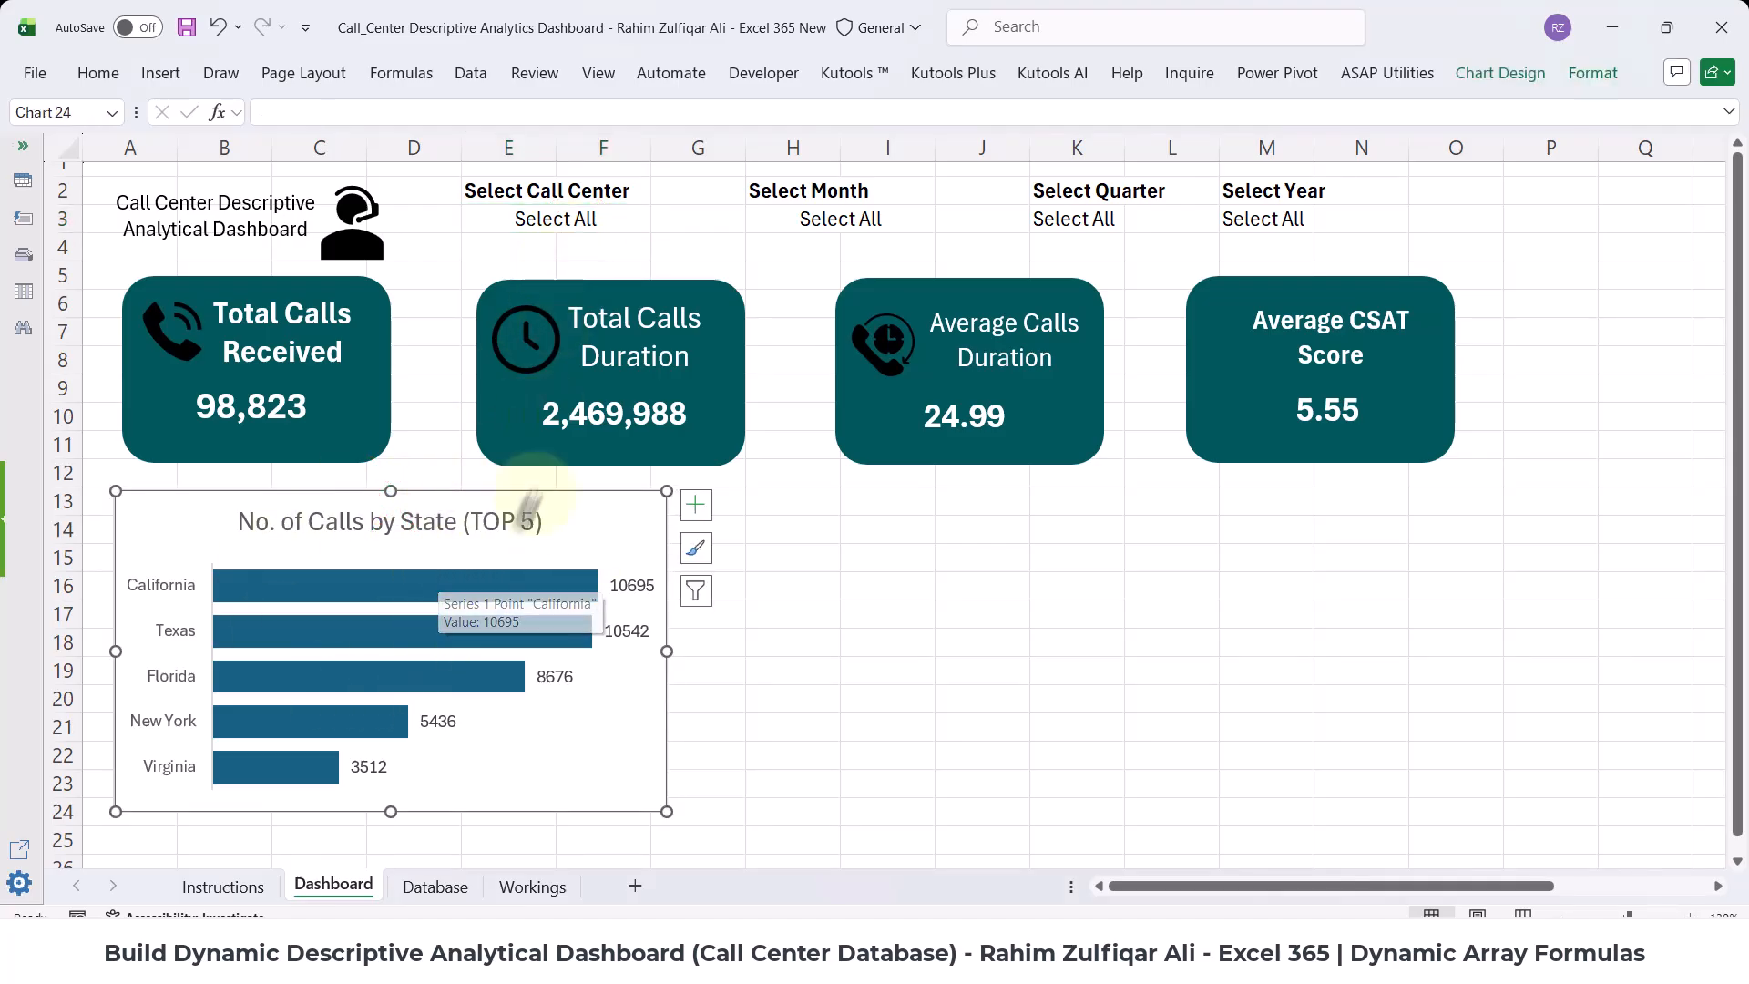
pyautogui.click(588, 223)
pyautogui.click(838, 220)
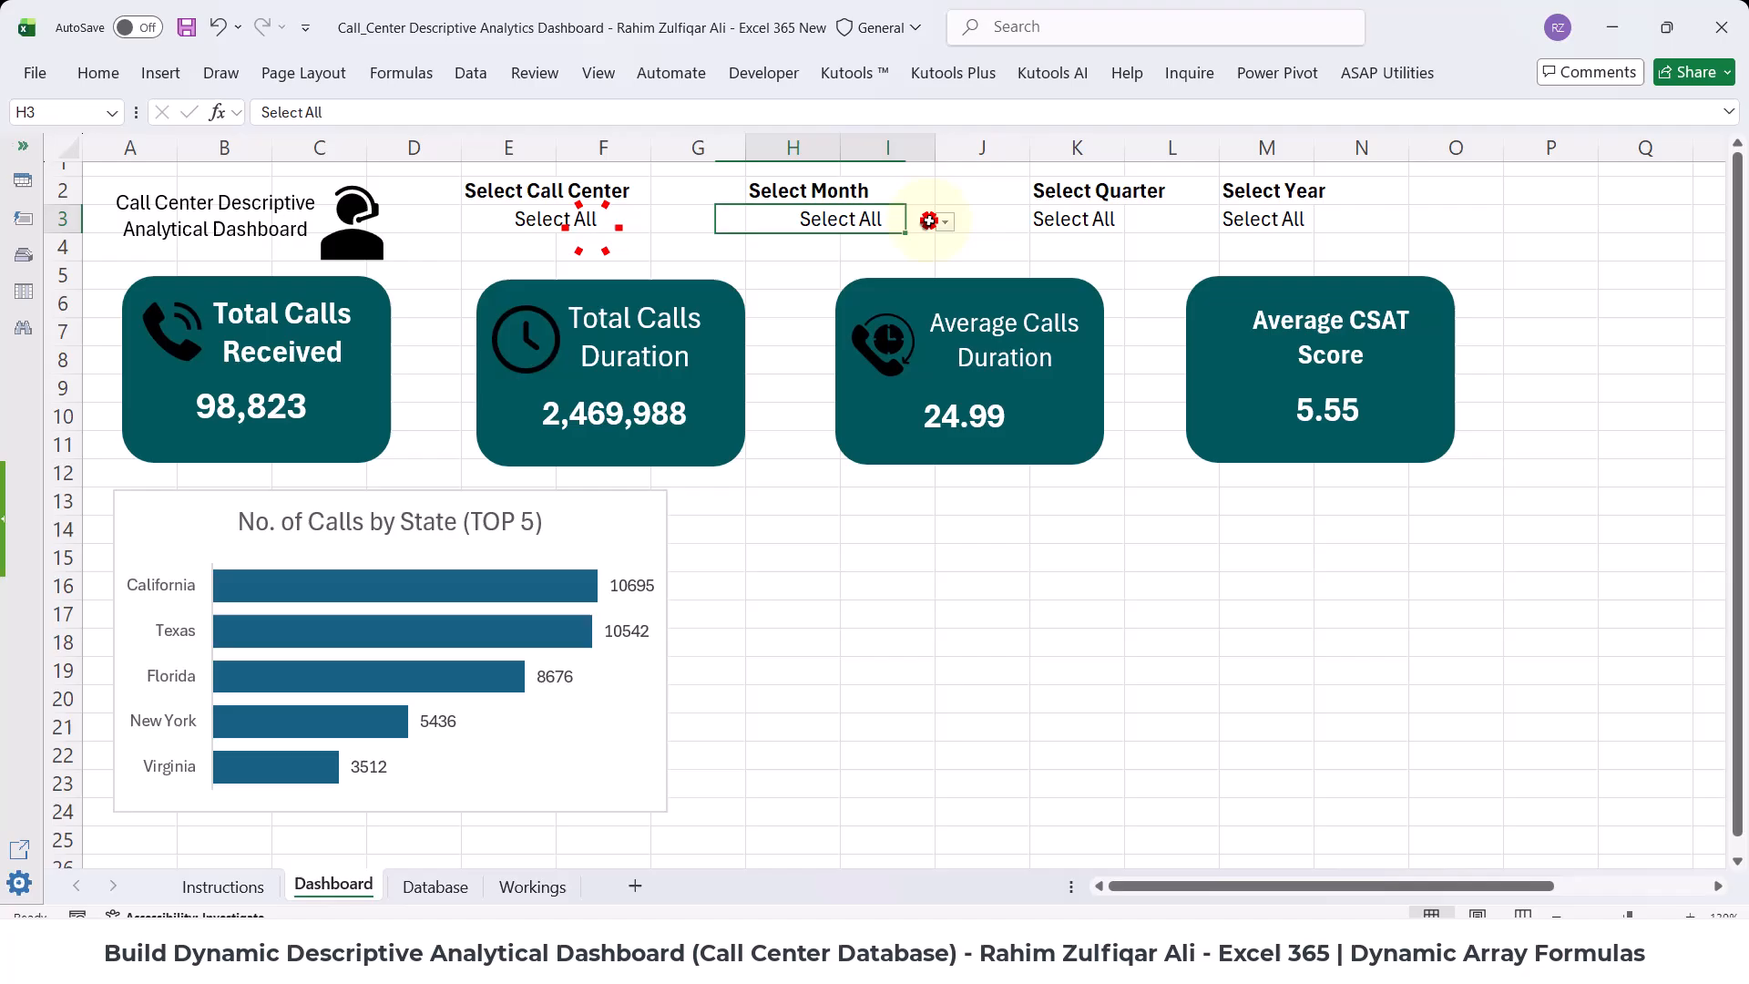
pyautogui.click(1075, 220)
pyautogui.click(1266, 221)
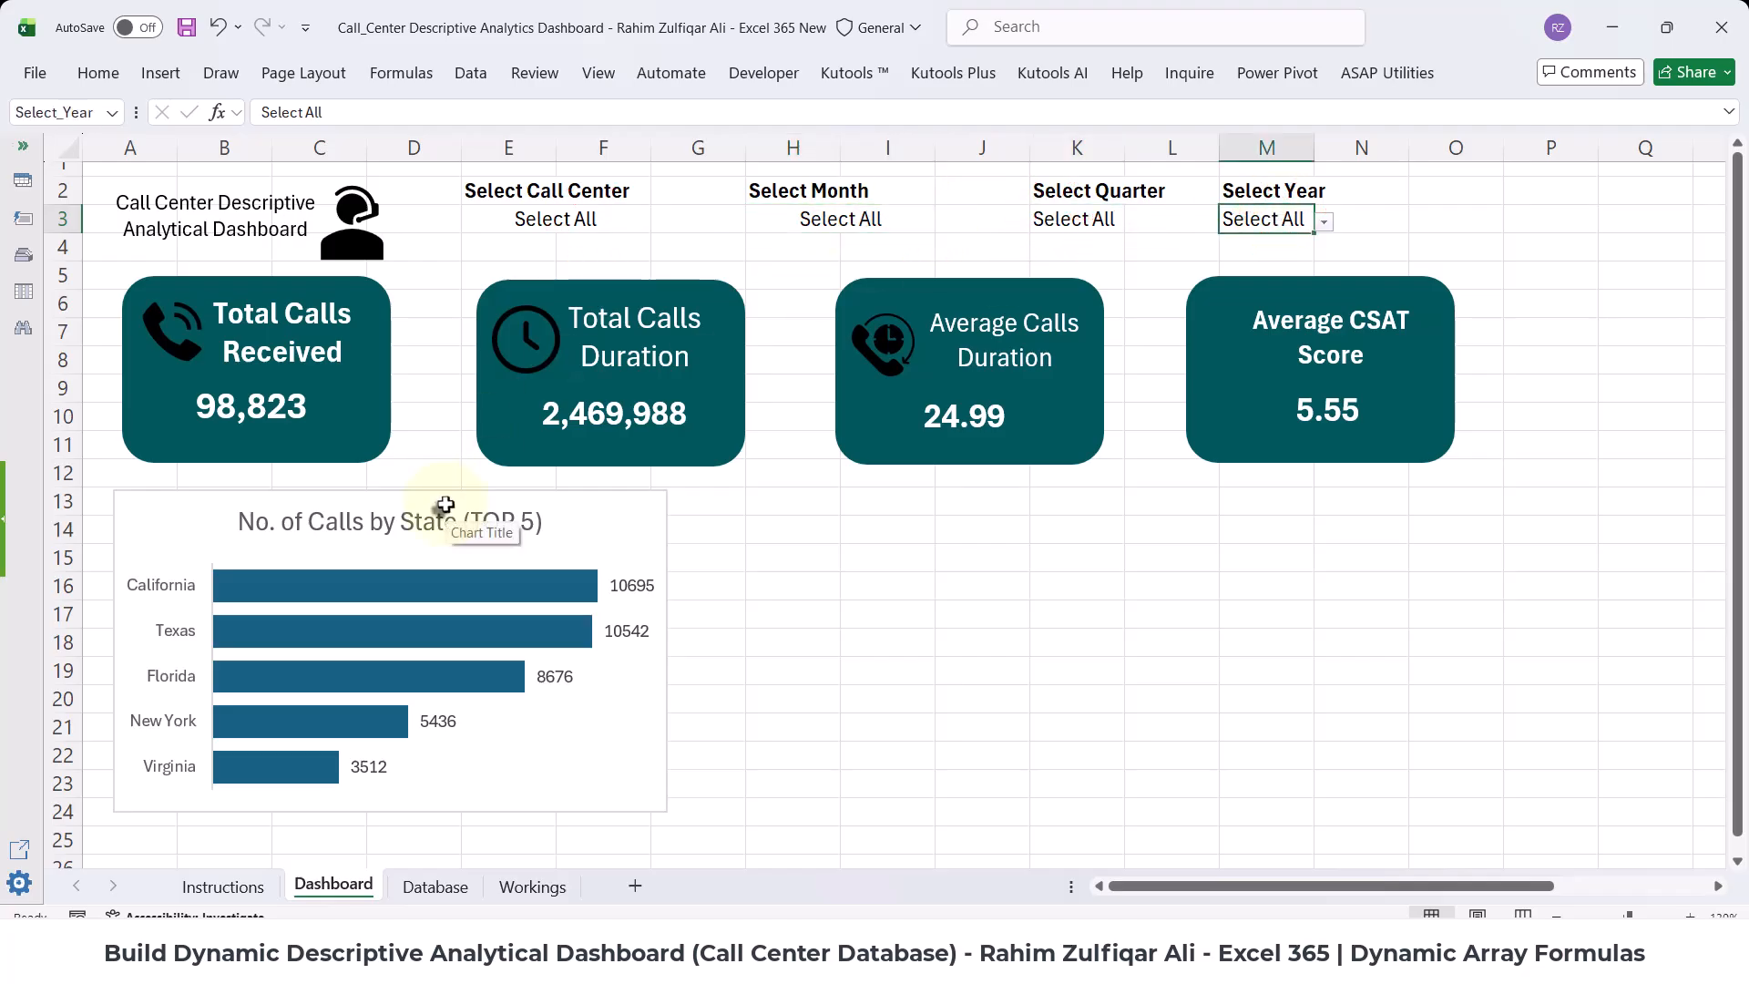
# - In the Workings O4 formula, start GROUPBY's filter_array argument after the -2 sort order, with an opening parenthesis on a new line
pyautogui.click(532, 886)
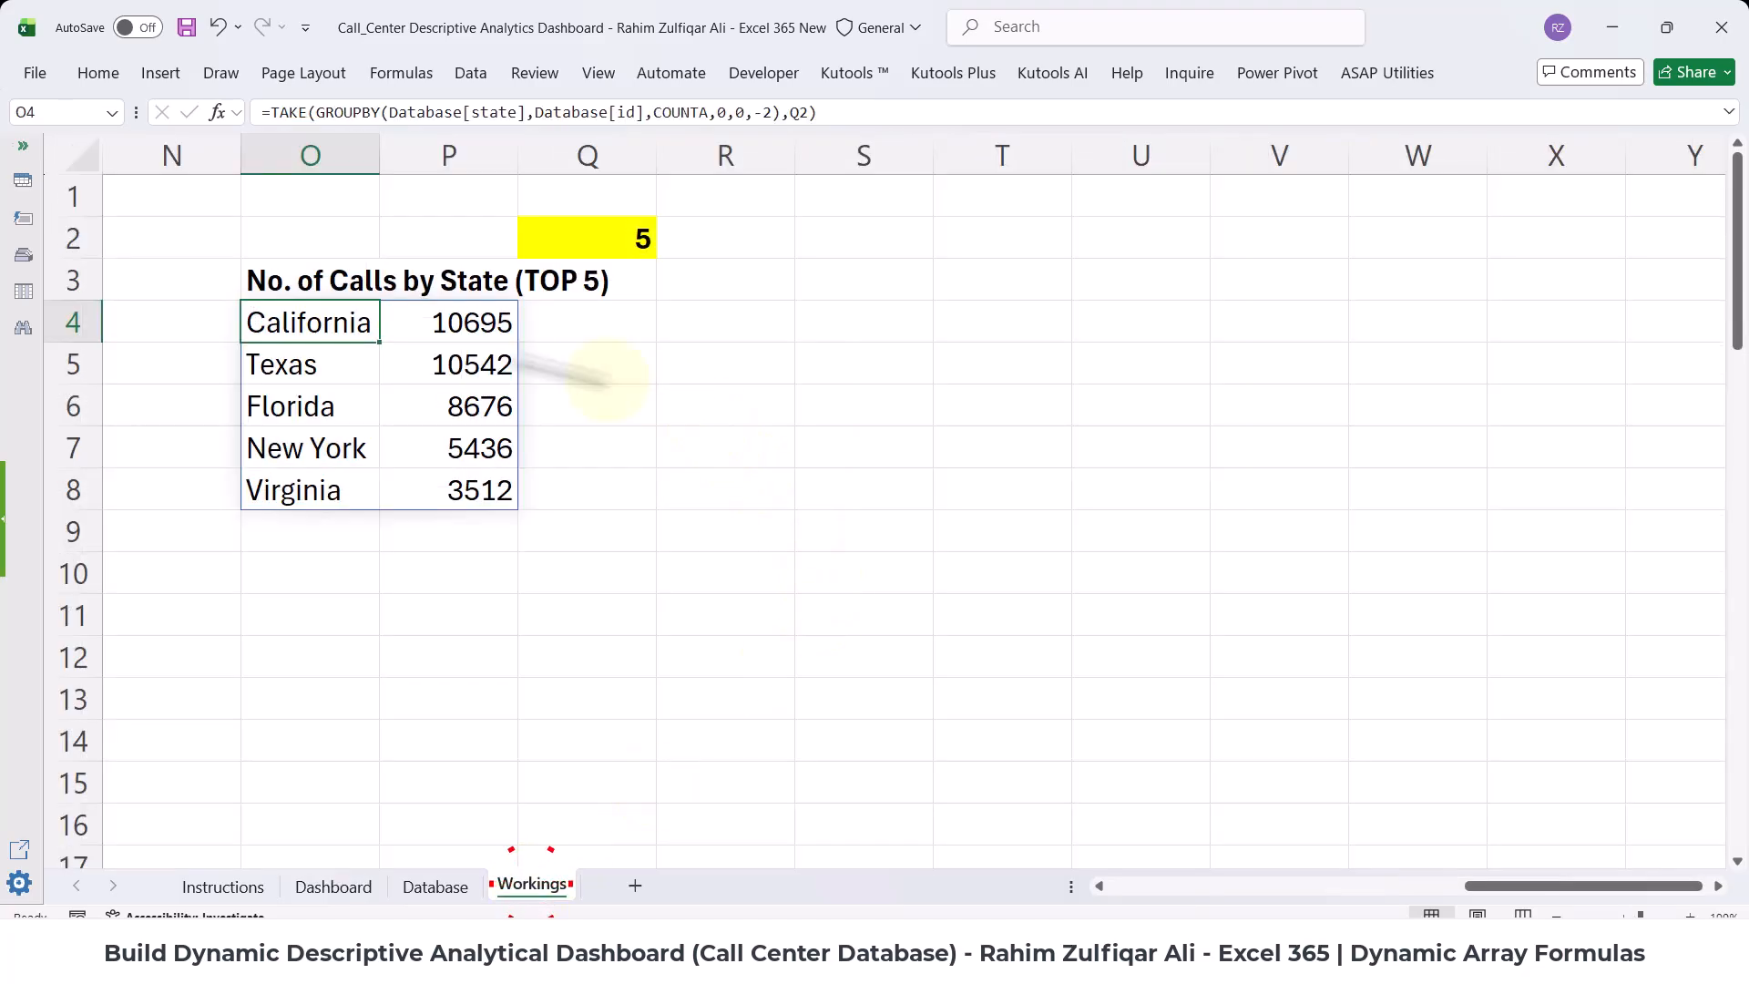
pyautogui.click(461, 327)
pyautogui.doubleClick(323, 322)
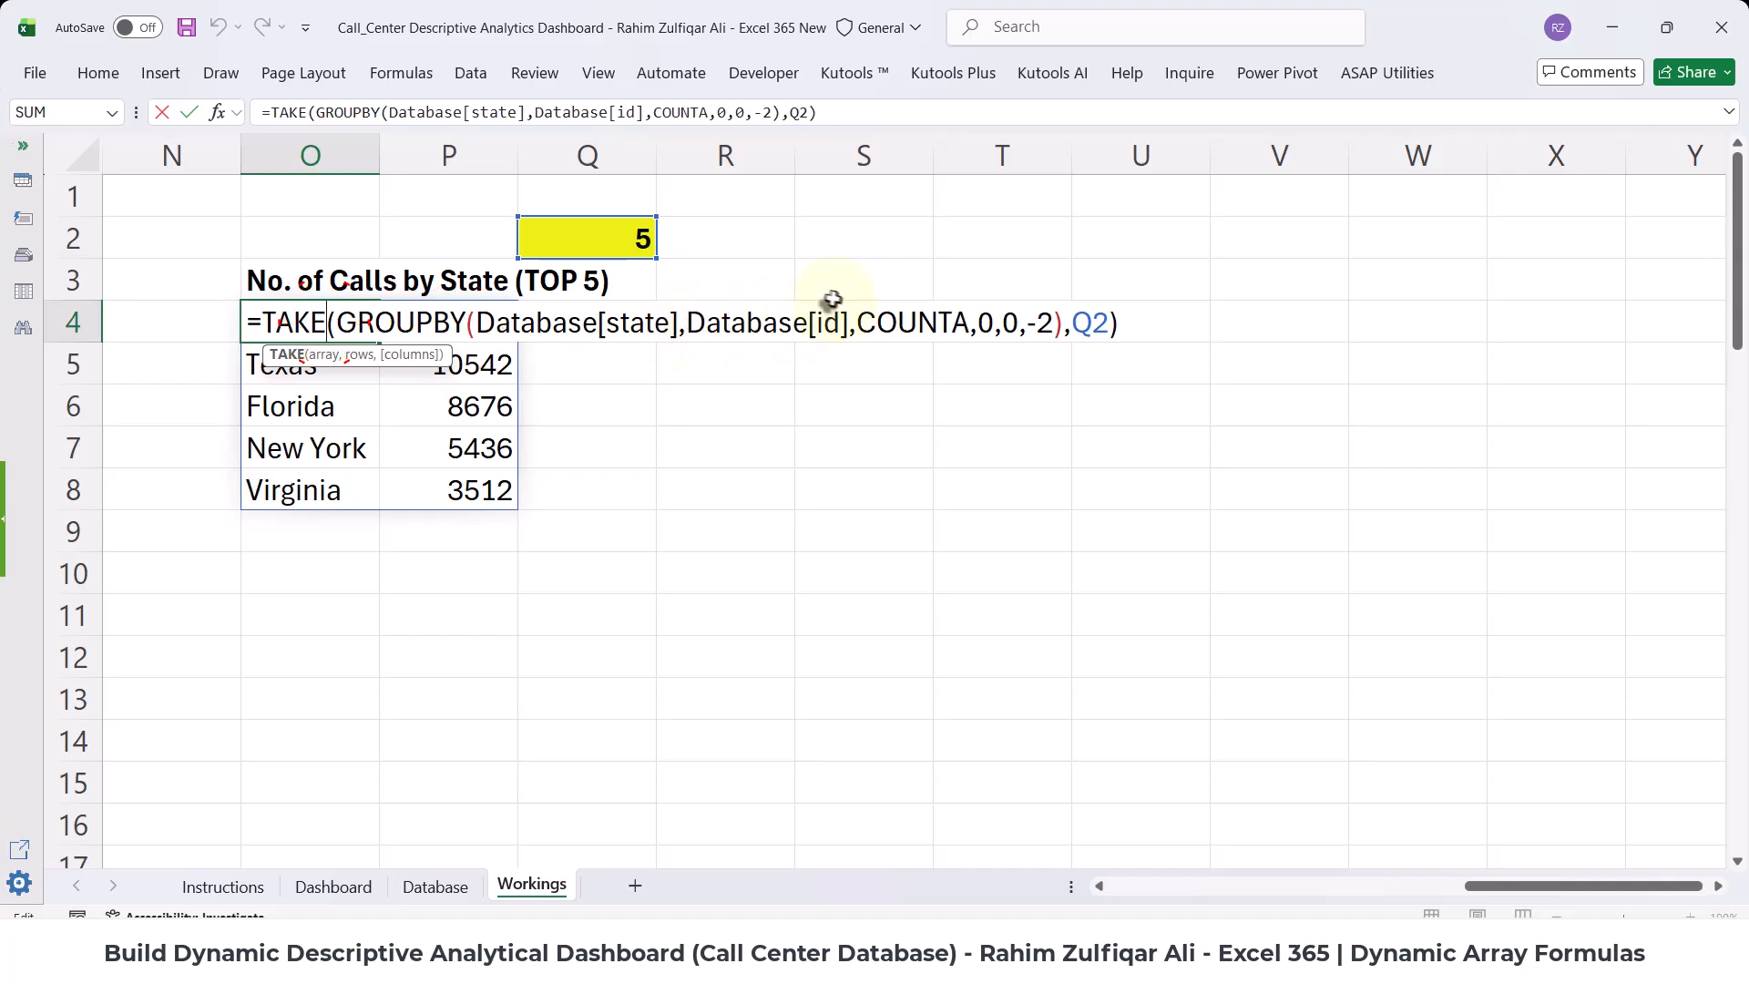
pyautogui.click(748, 322)
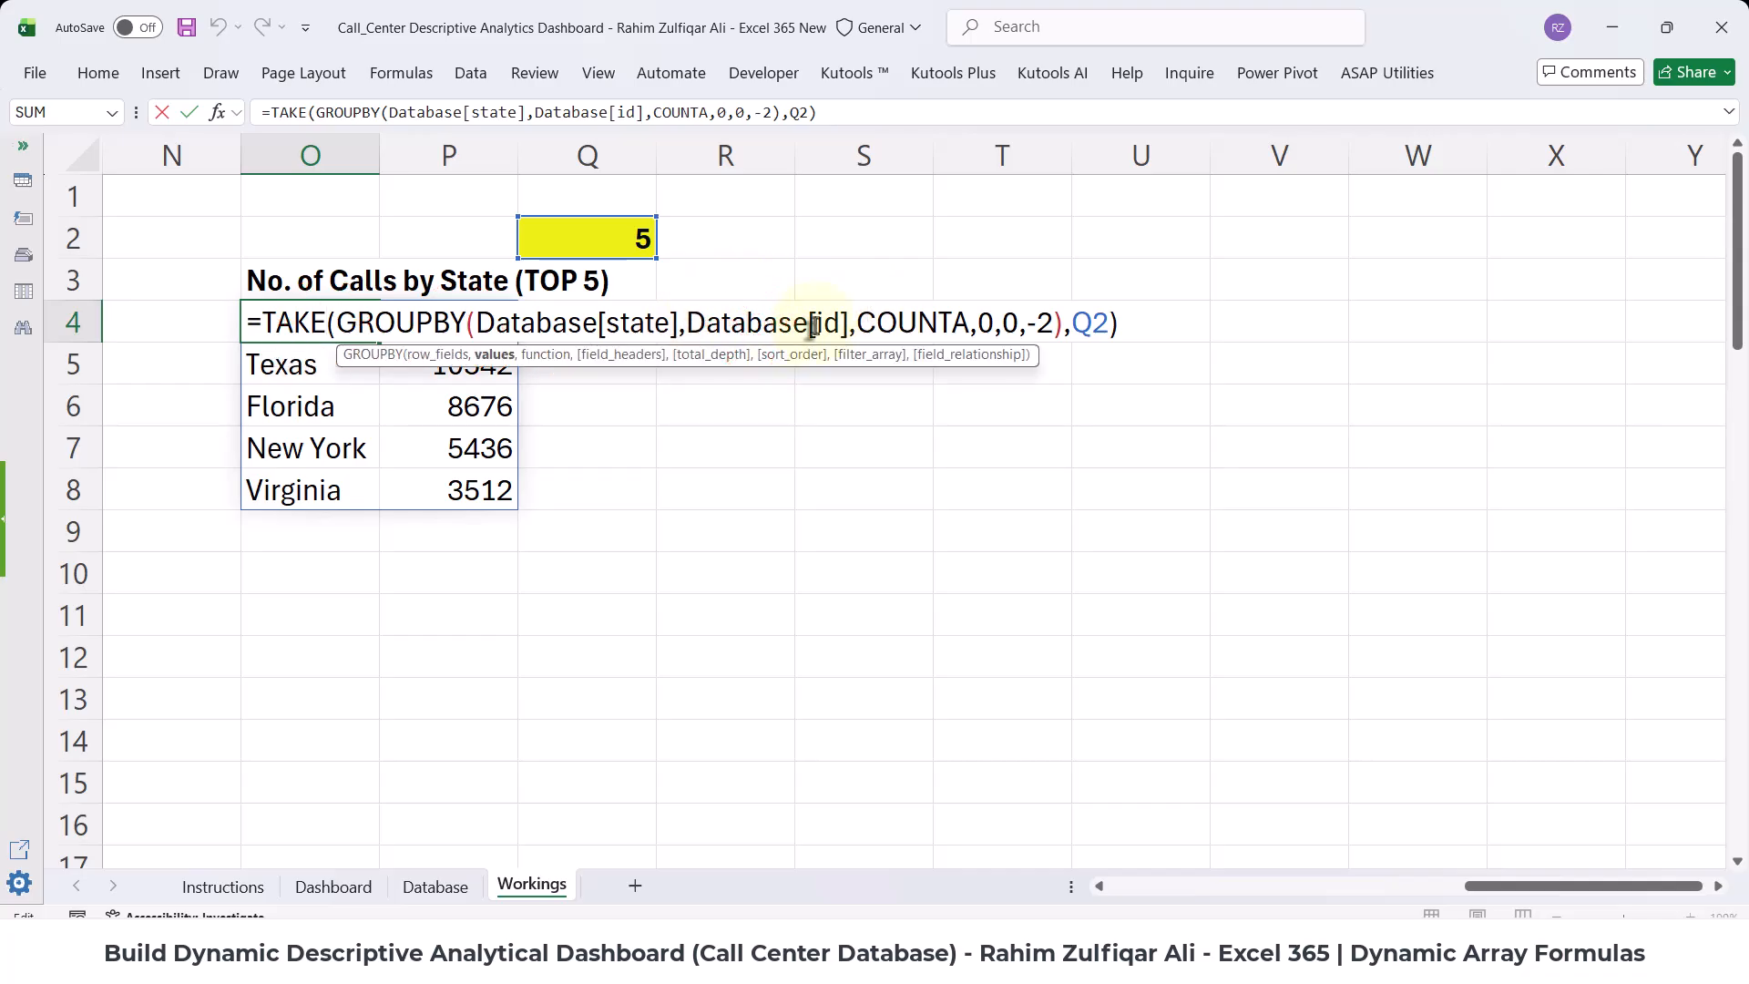
pyautogui.click(813, 325)
pyautogui.click(364, 314)
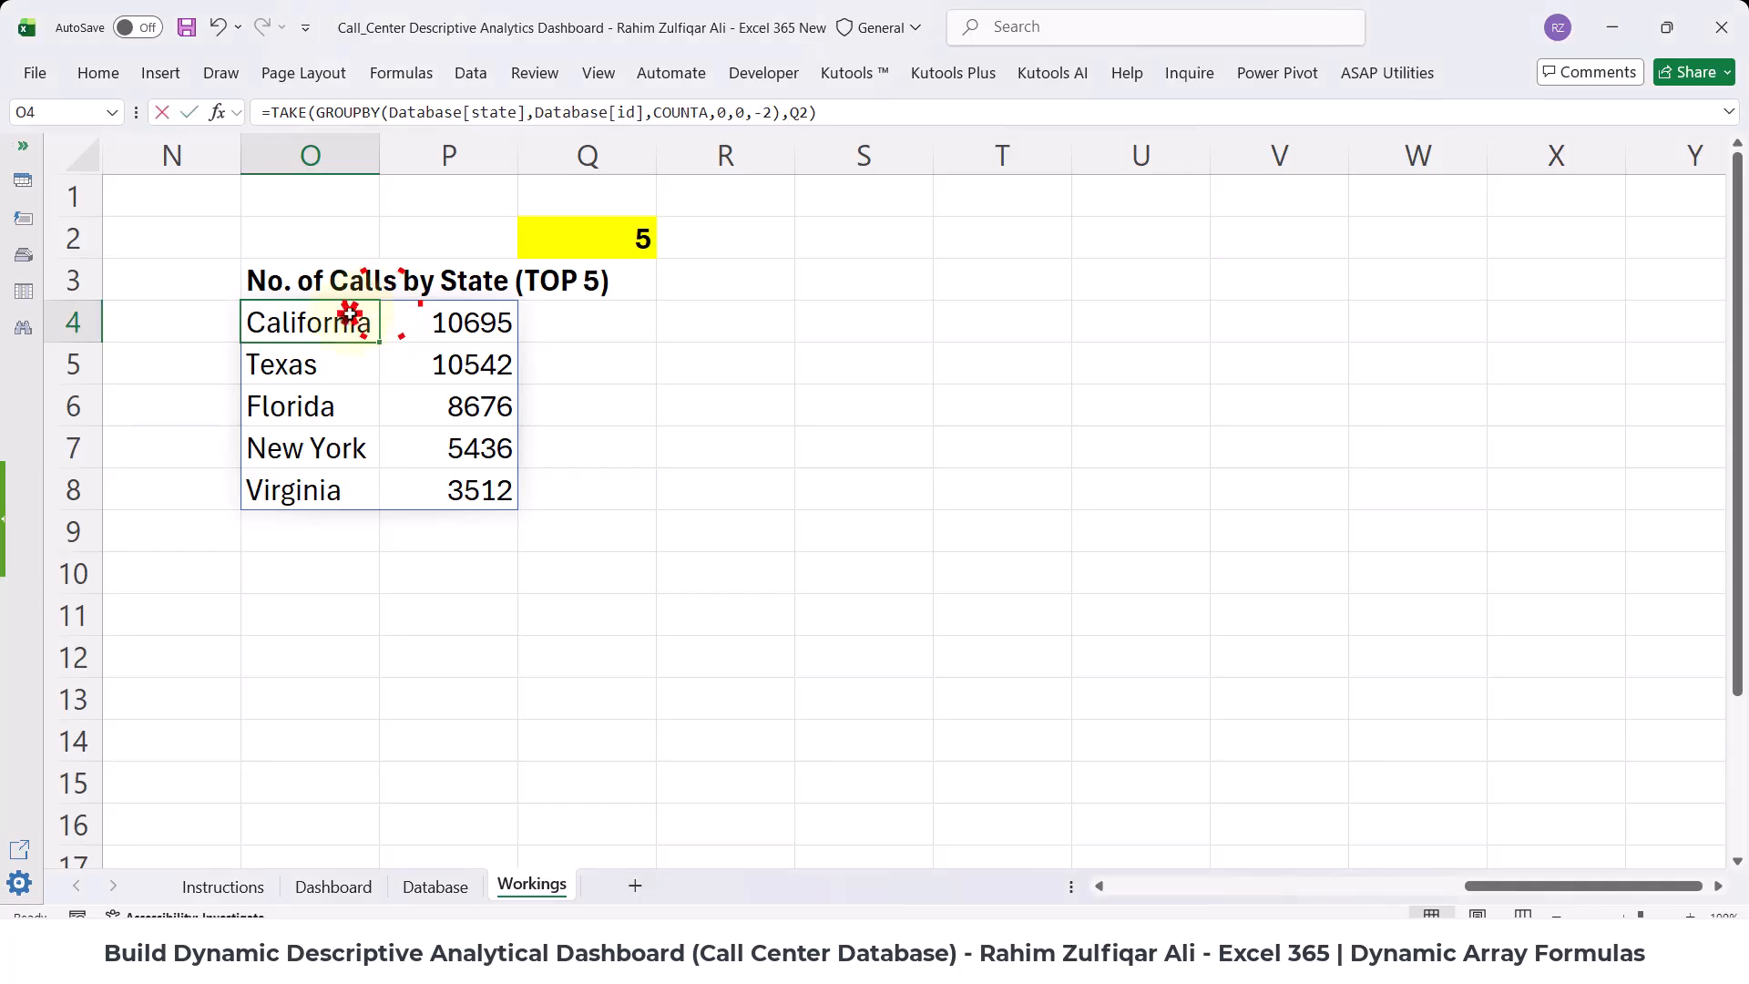
pyautogui.doubleClick(350, 314)
pyautogui.click(1055, 323)
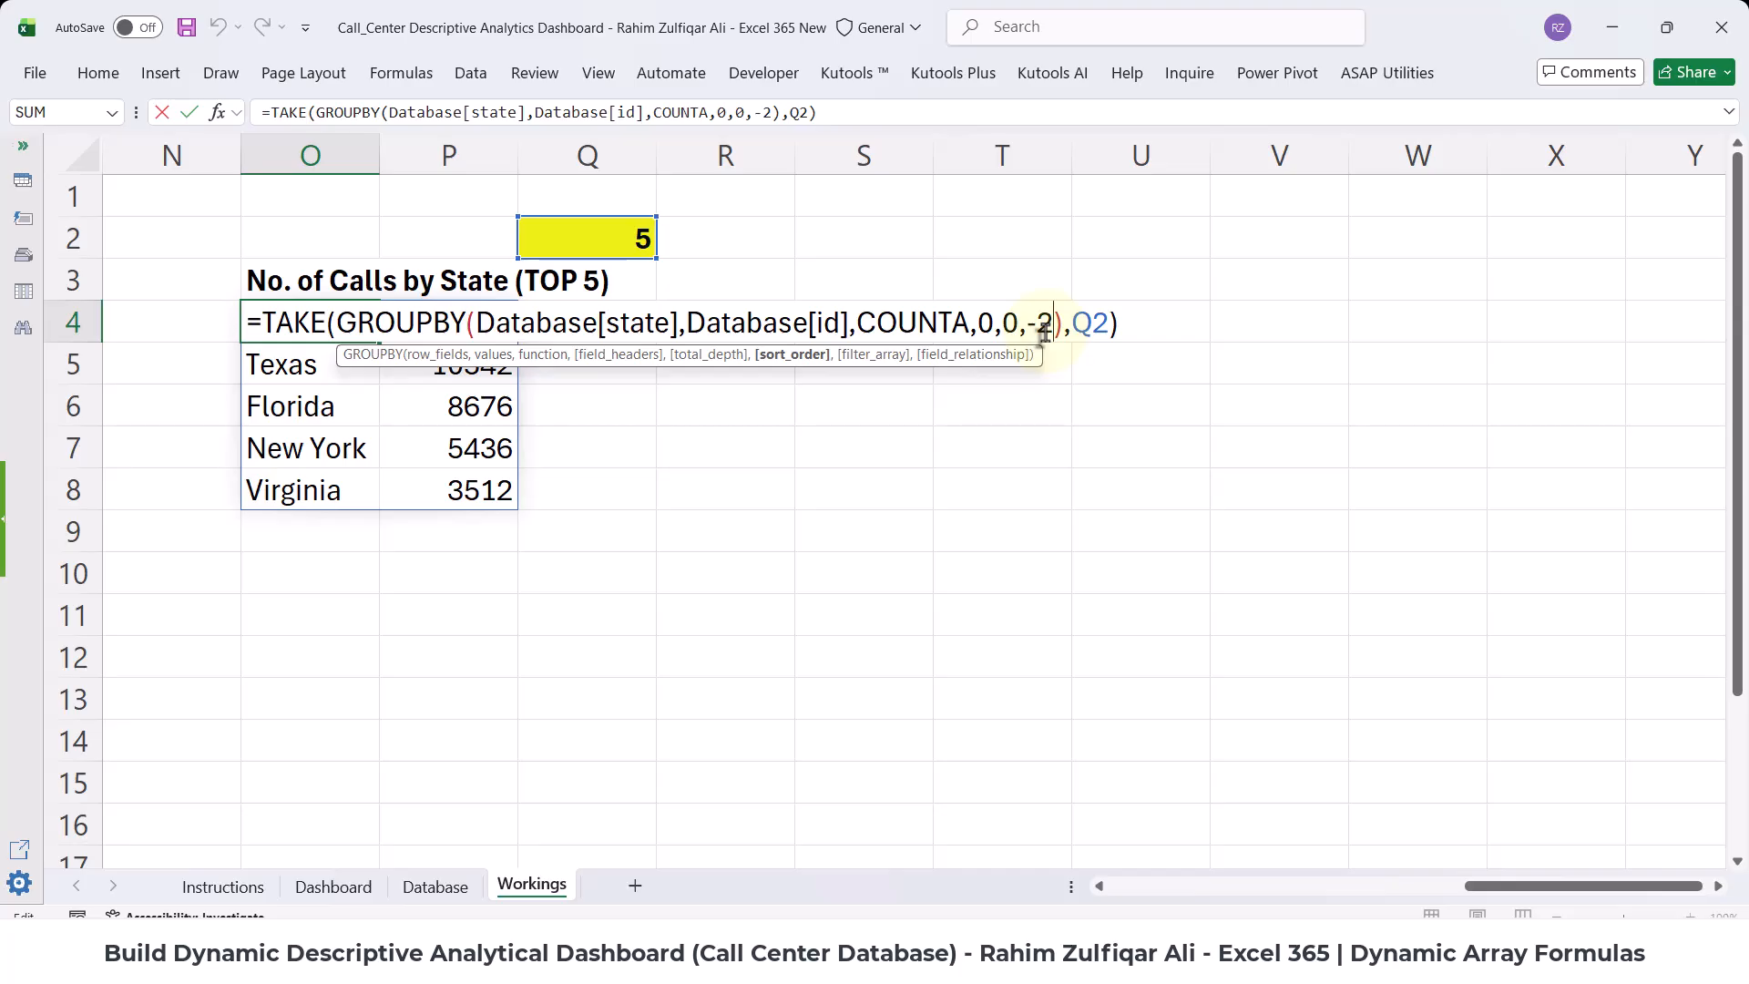
pyautogui.write(',')
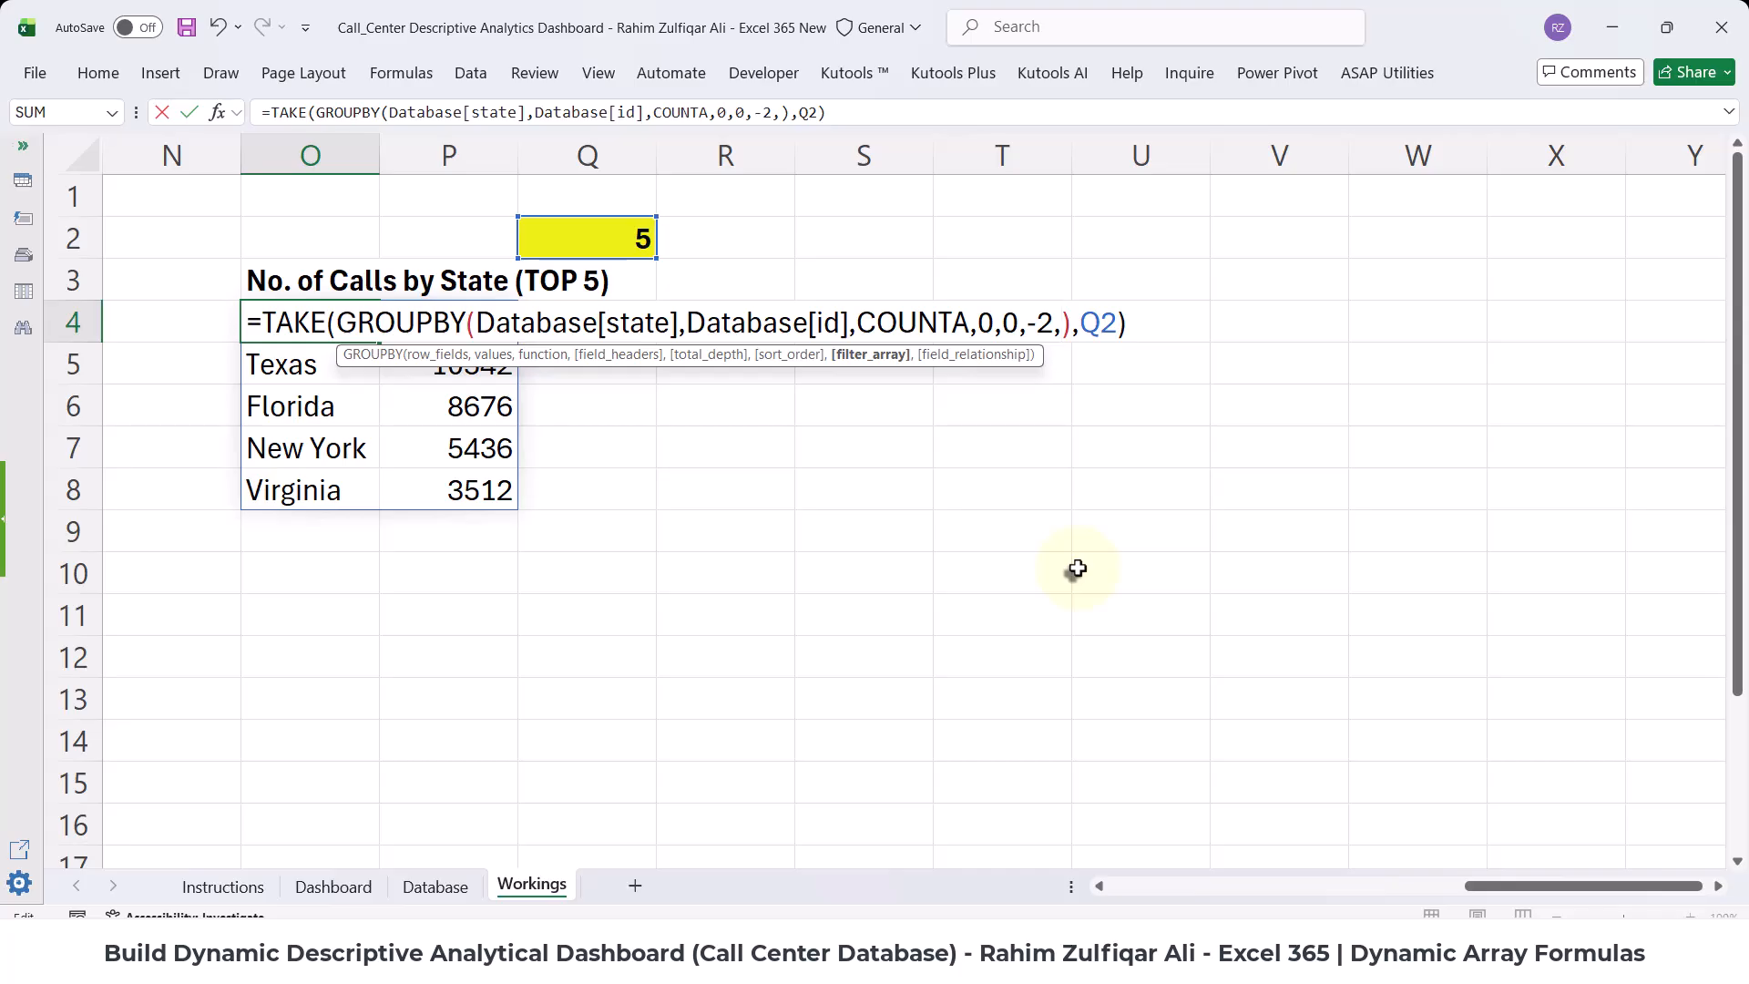
pyautogui.hotkey('alt', 'Return')
pyautogui.write('(')
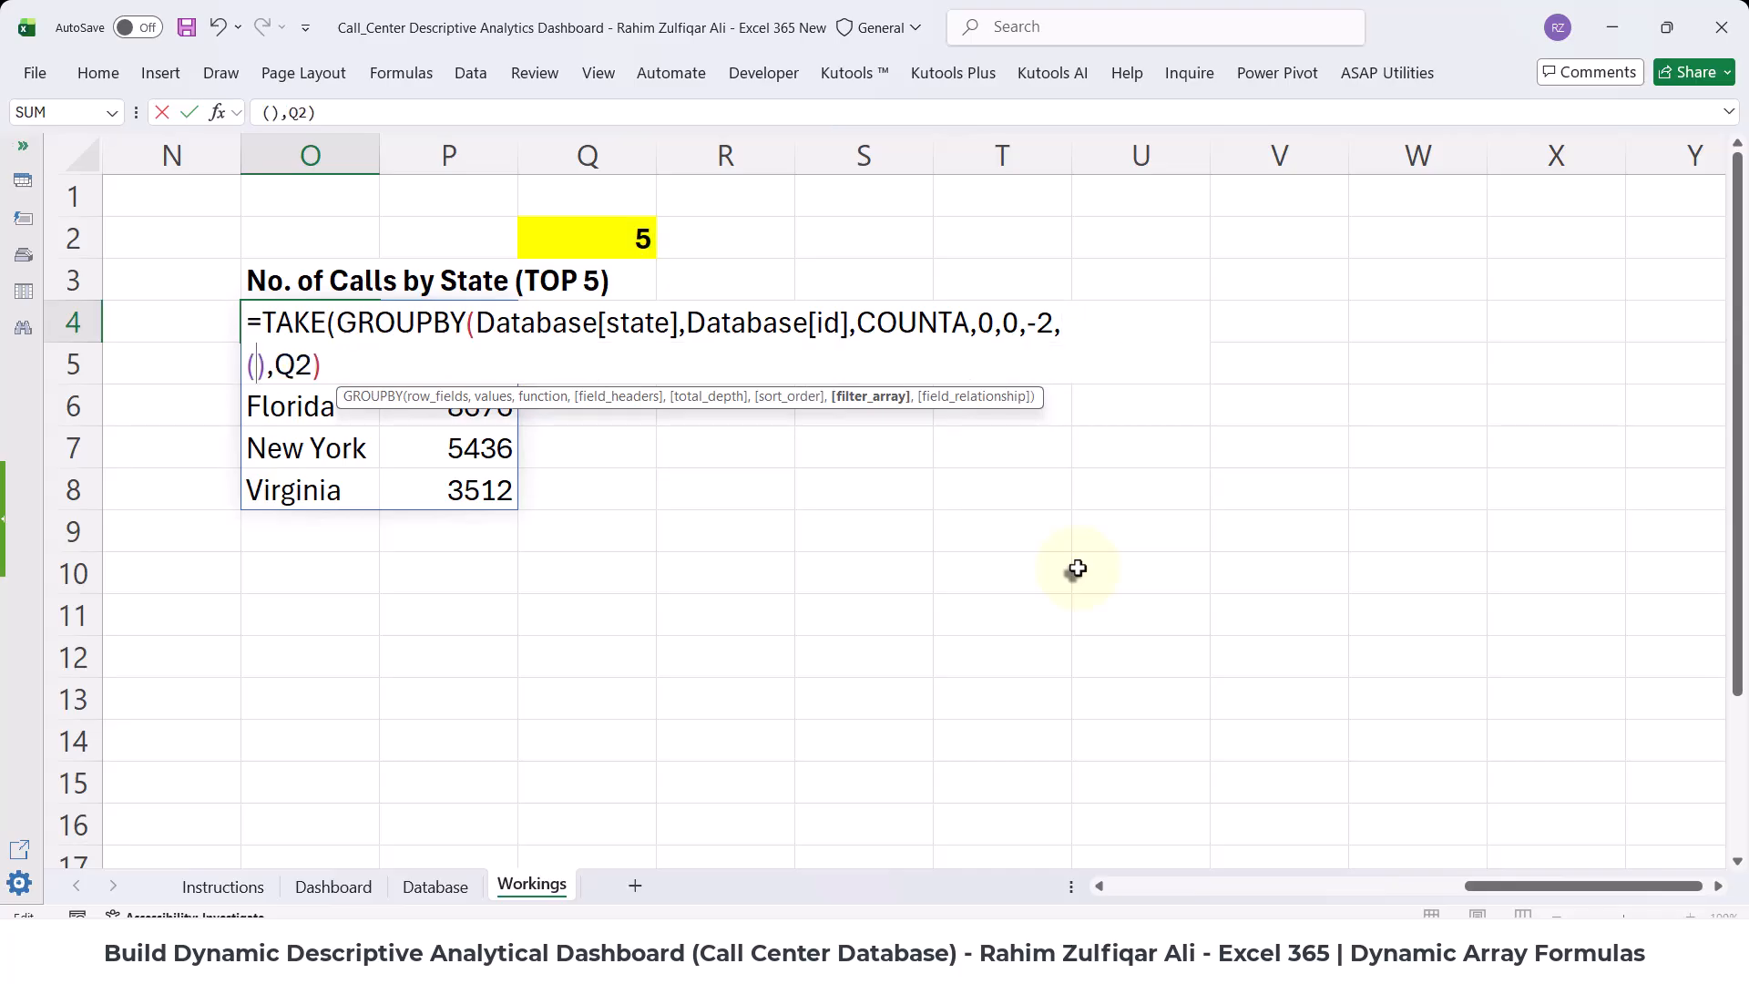
# - Inside the filter argument, begin an IF that tests Select_CallCenter="Select All" and gives TRUE when it matches
pyautogui.write('IF(')
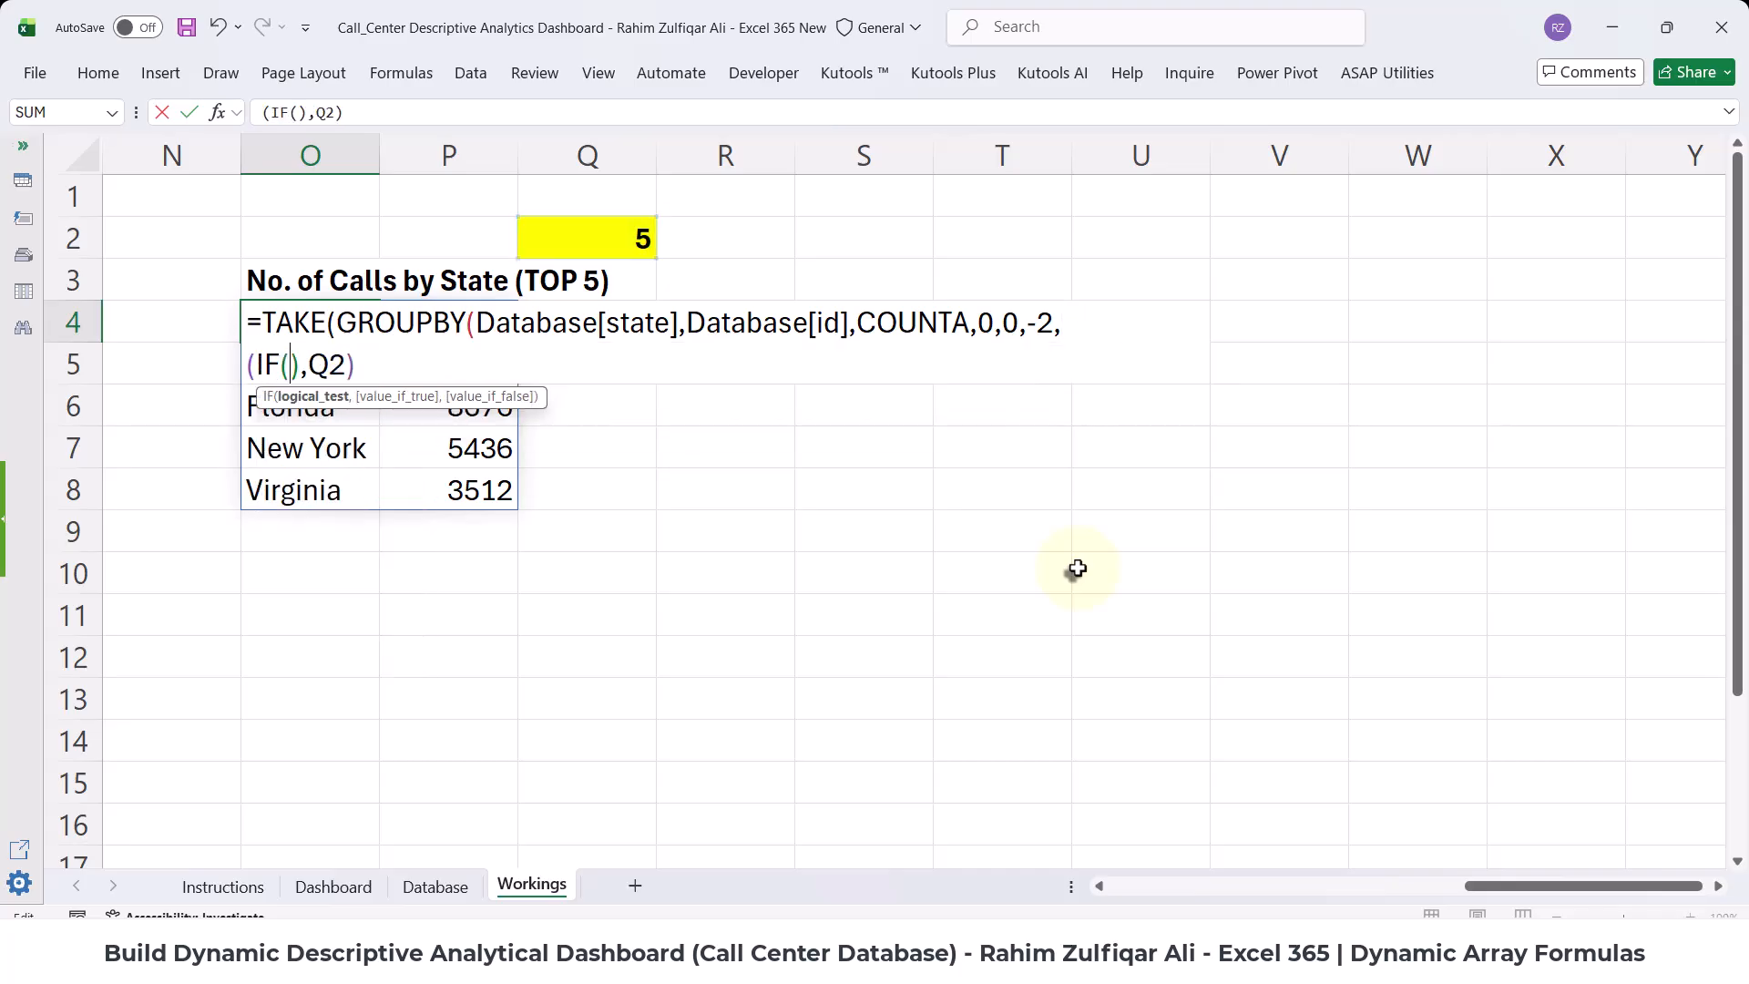
pyautogui.write('Select_CallCenter')
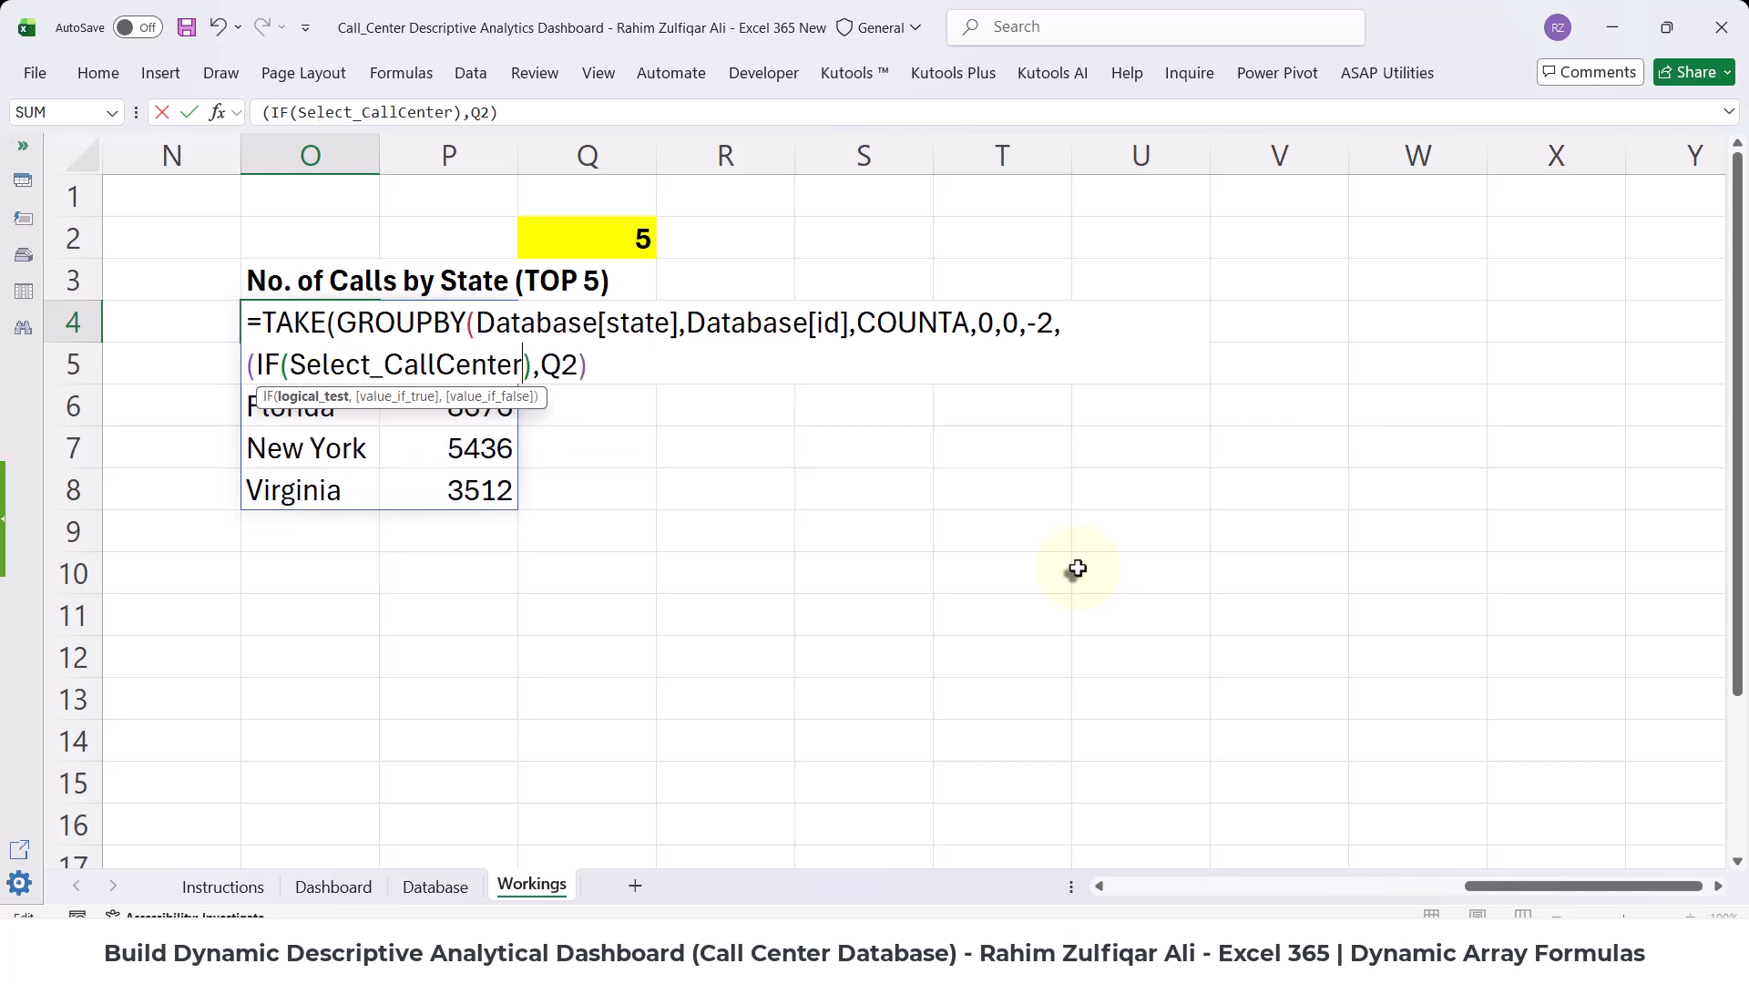
pyautogui.write('="')
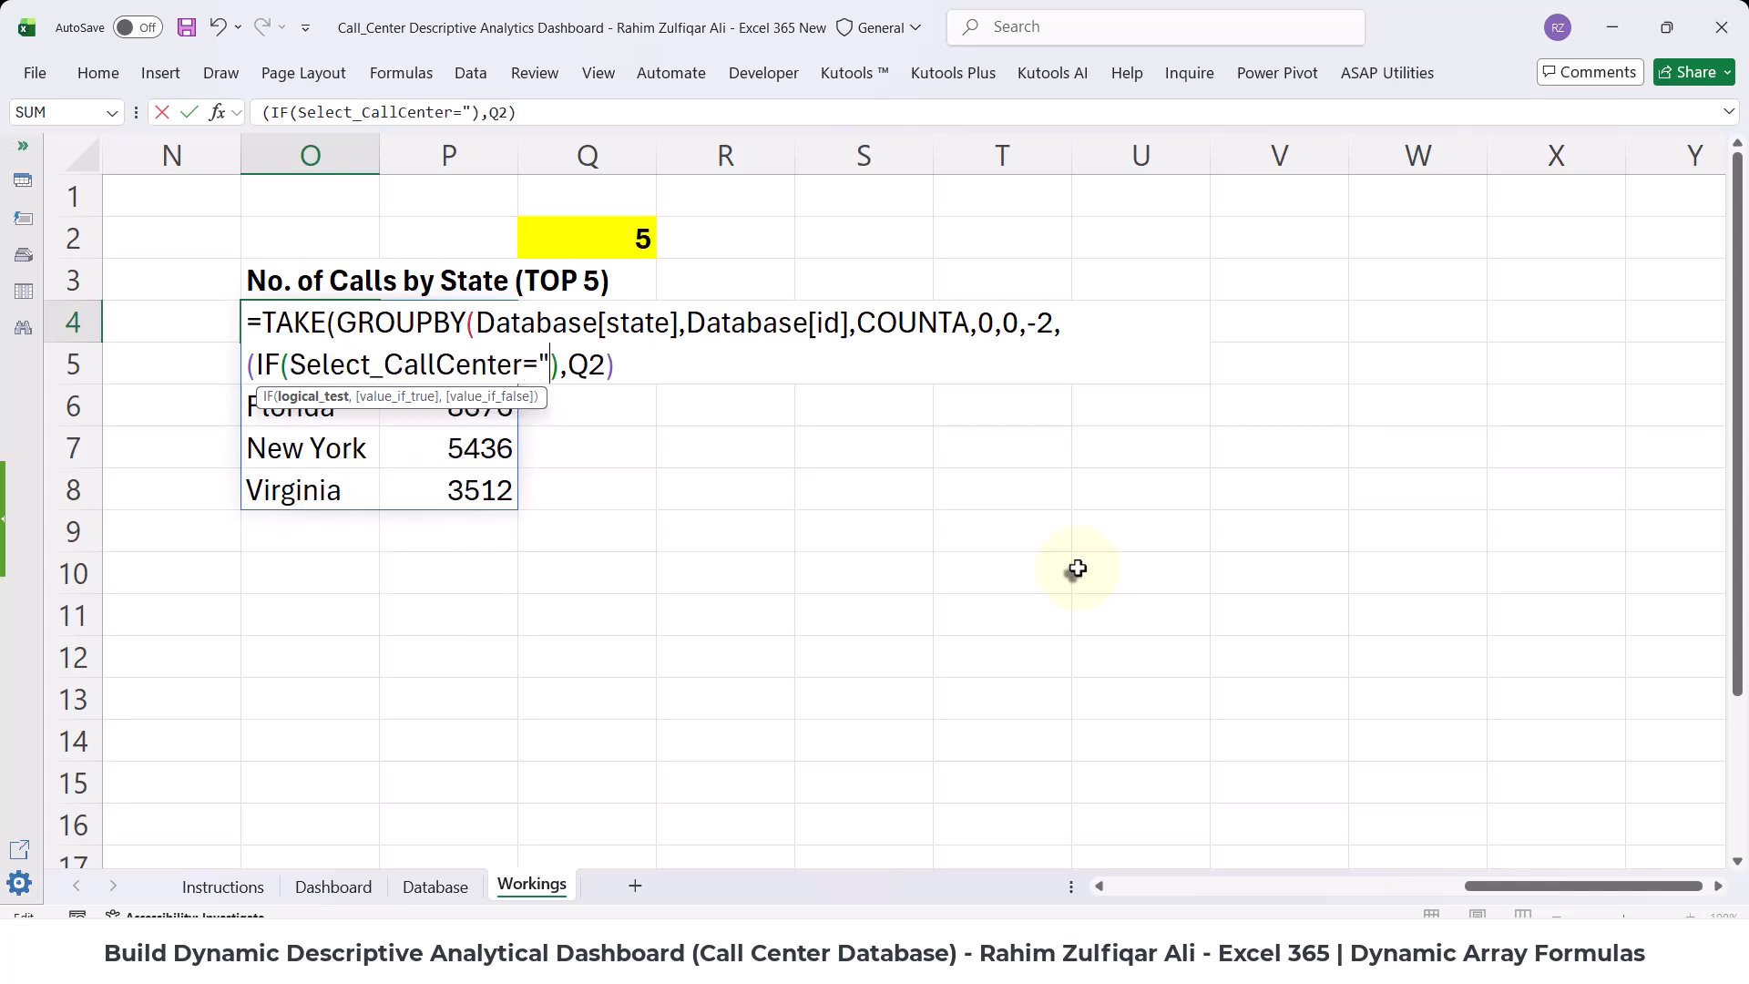
pyautogui.write('Select All')
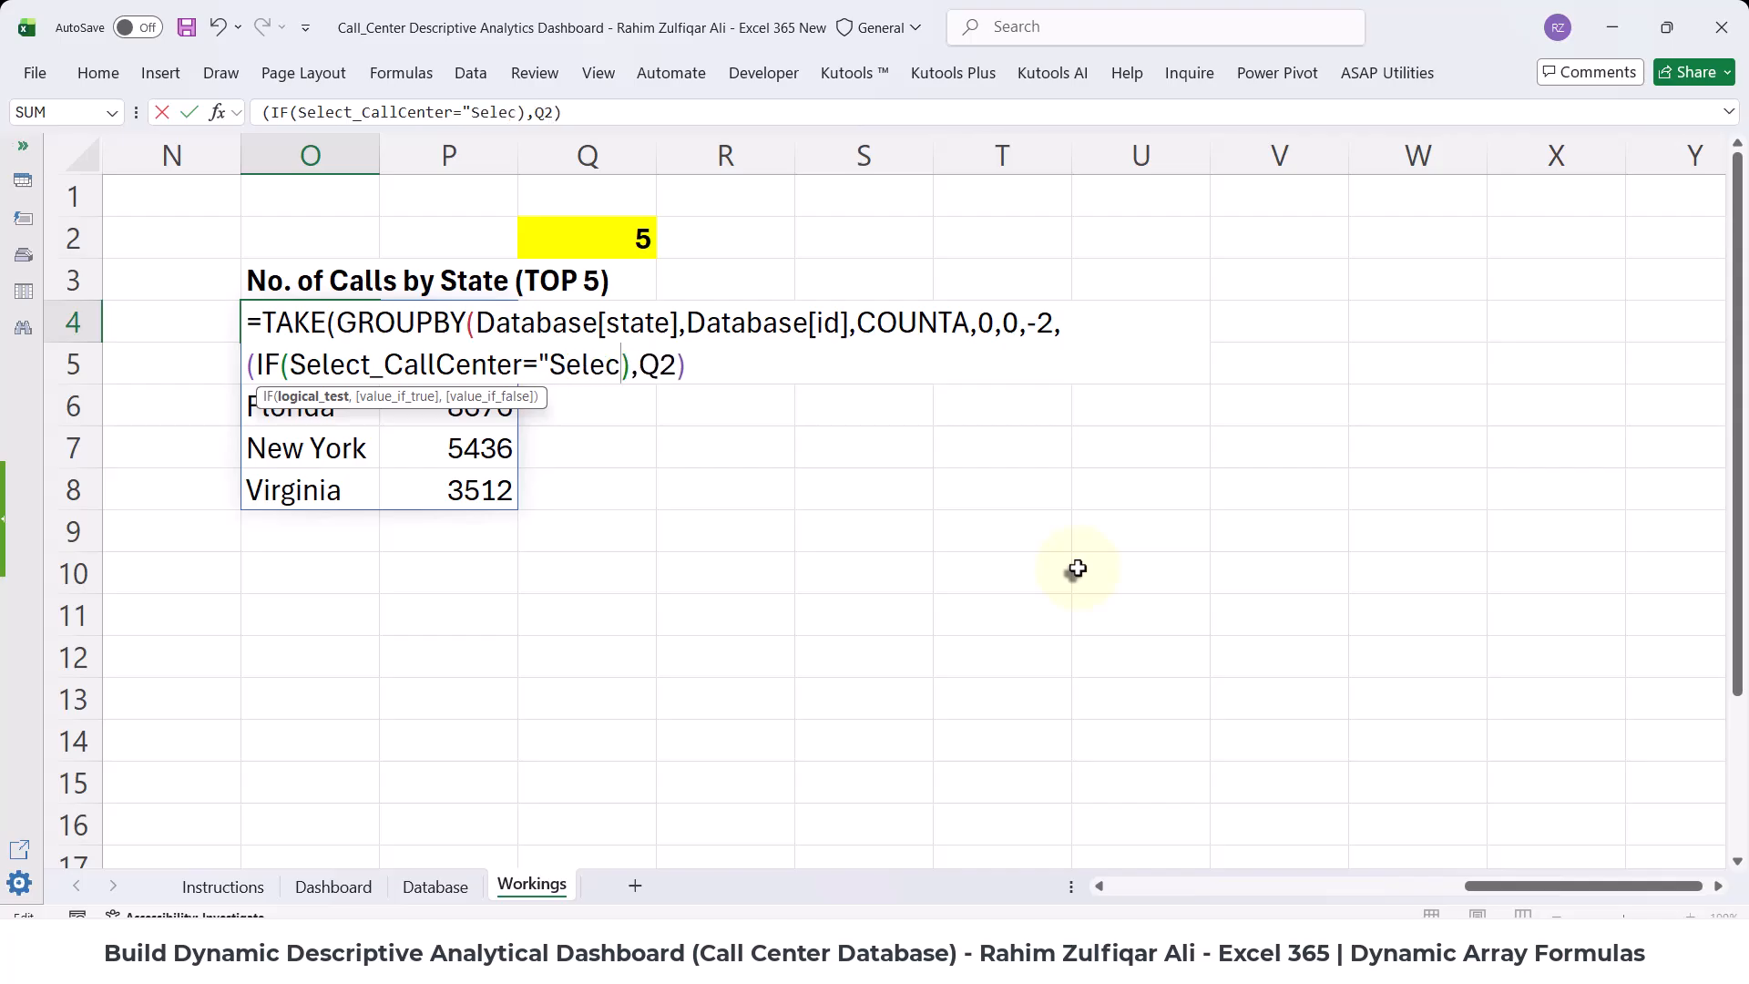
pyautogui.write('",TRUE,data')
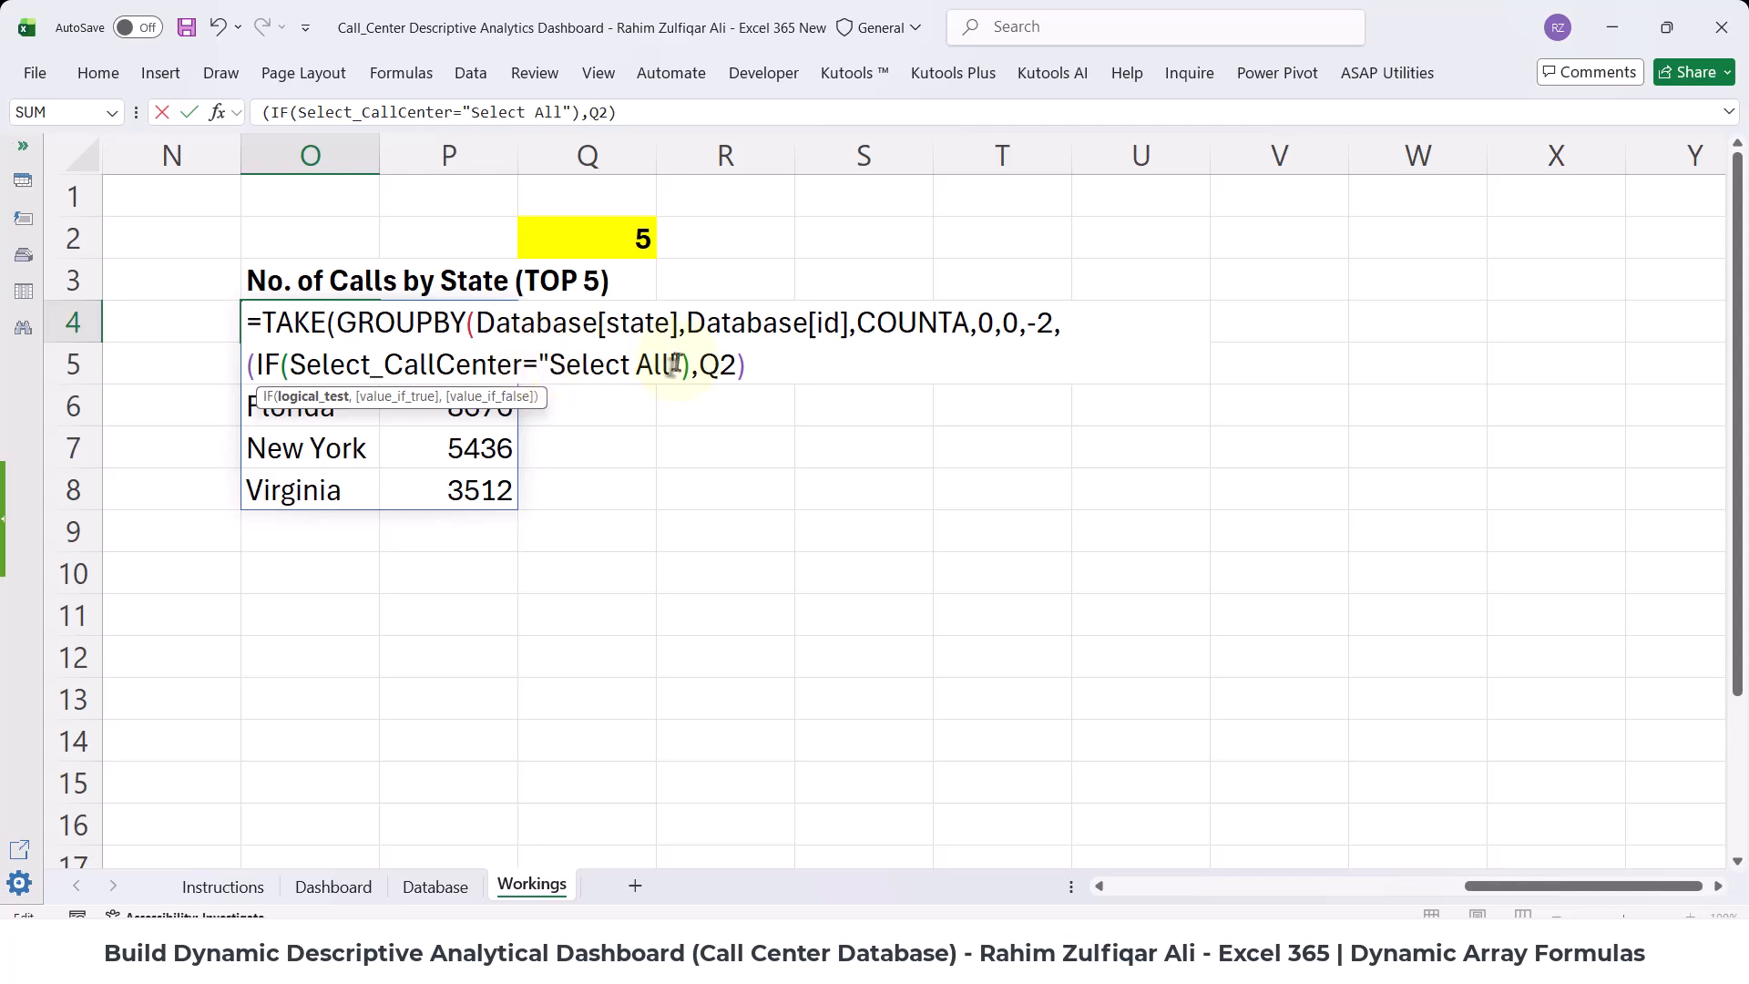
pyautogui.write(',')
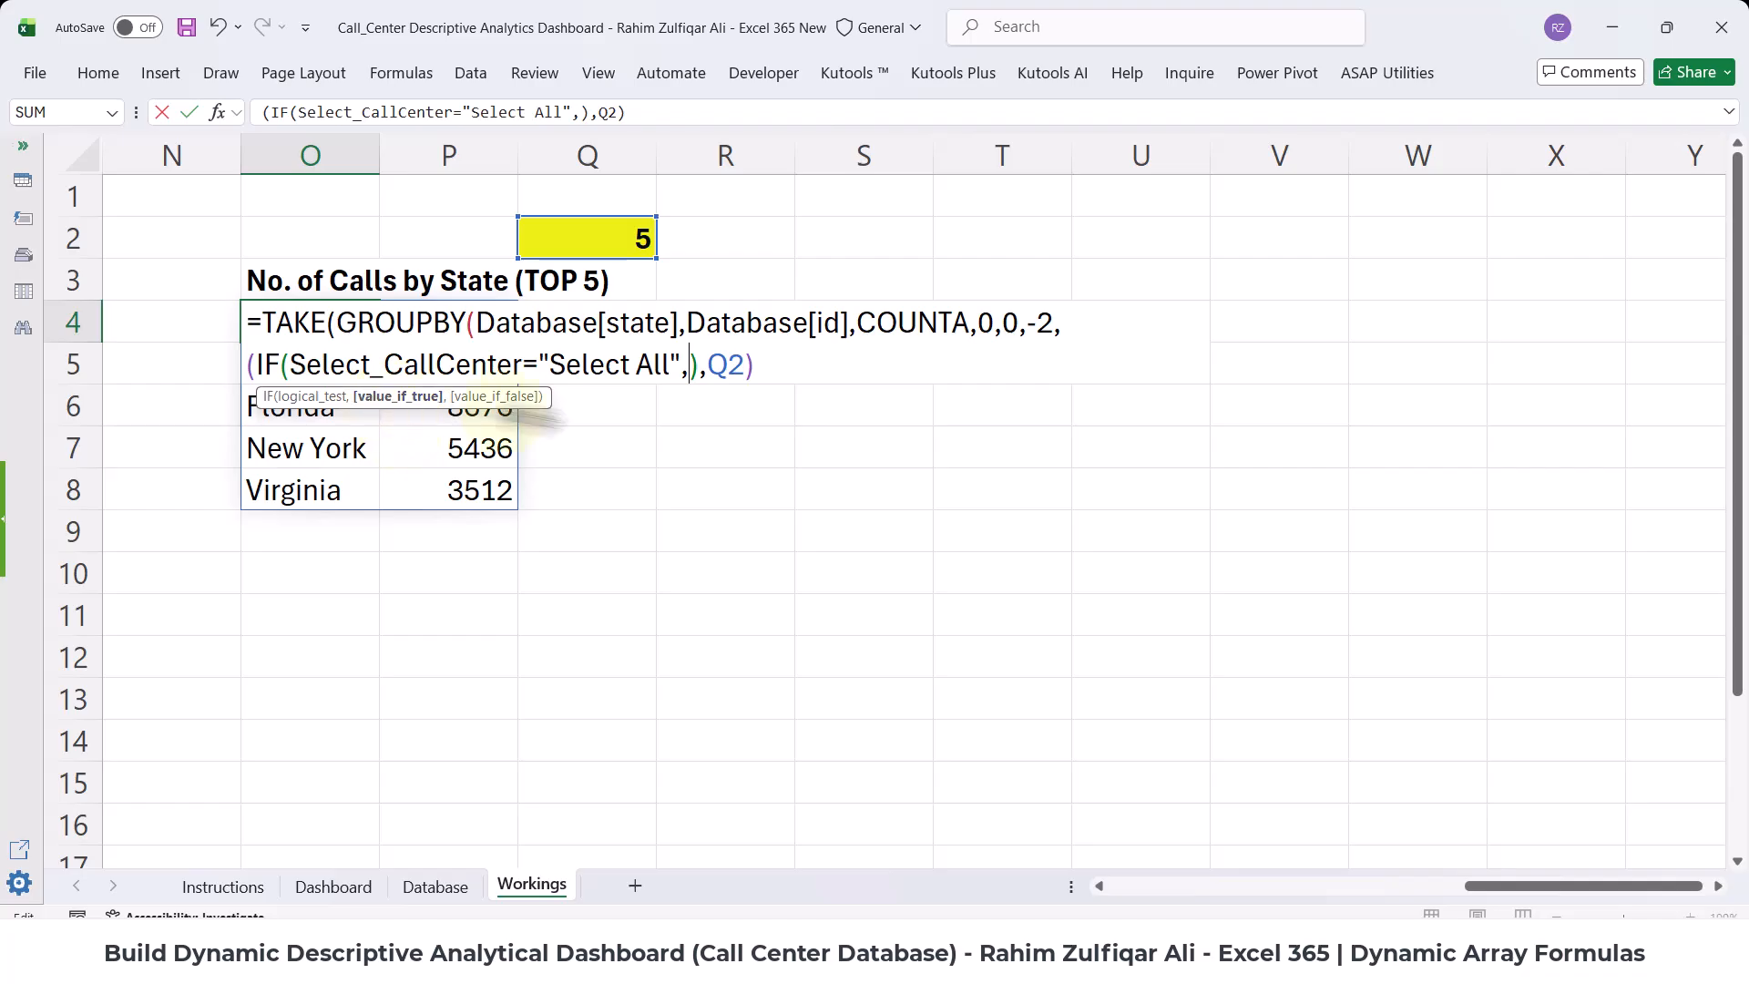
pyautogui.write('TRUE')
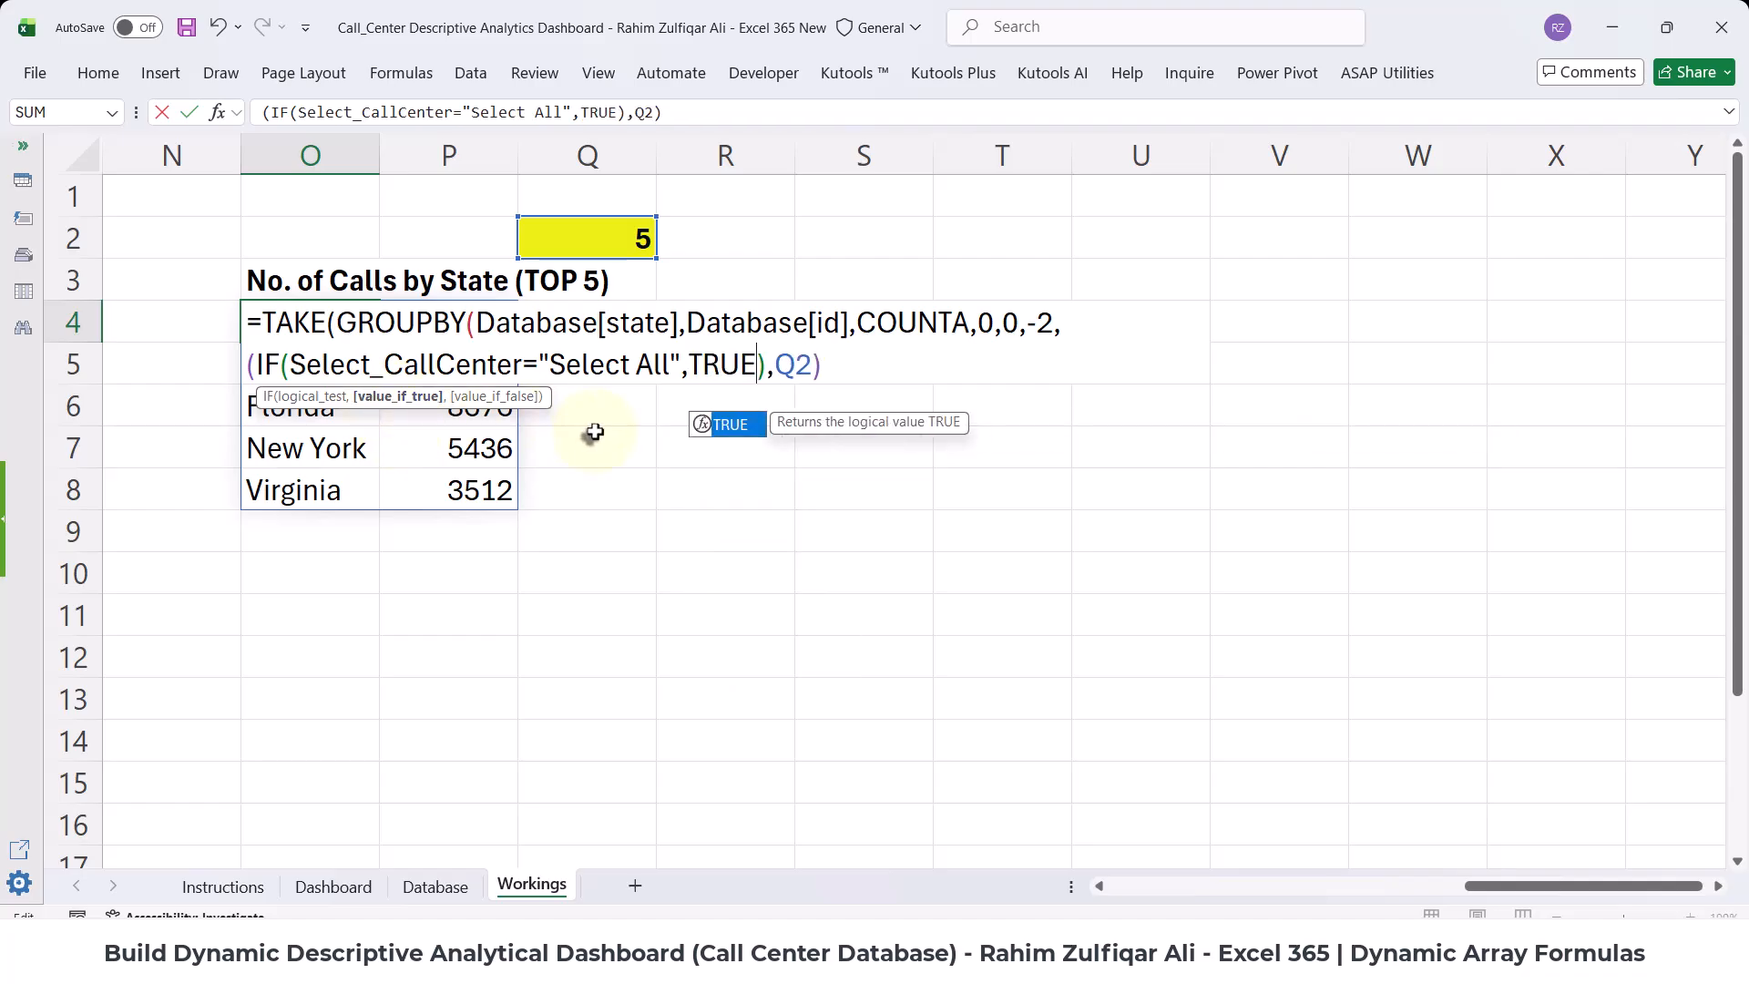
pyautogui.write(',')
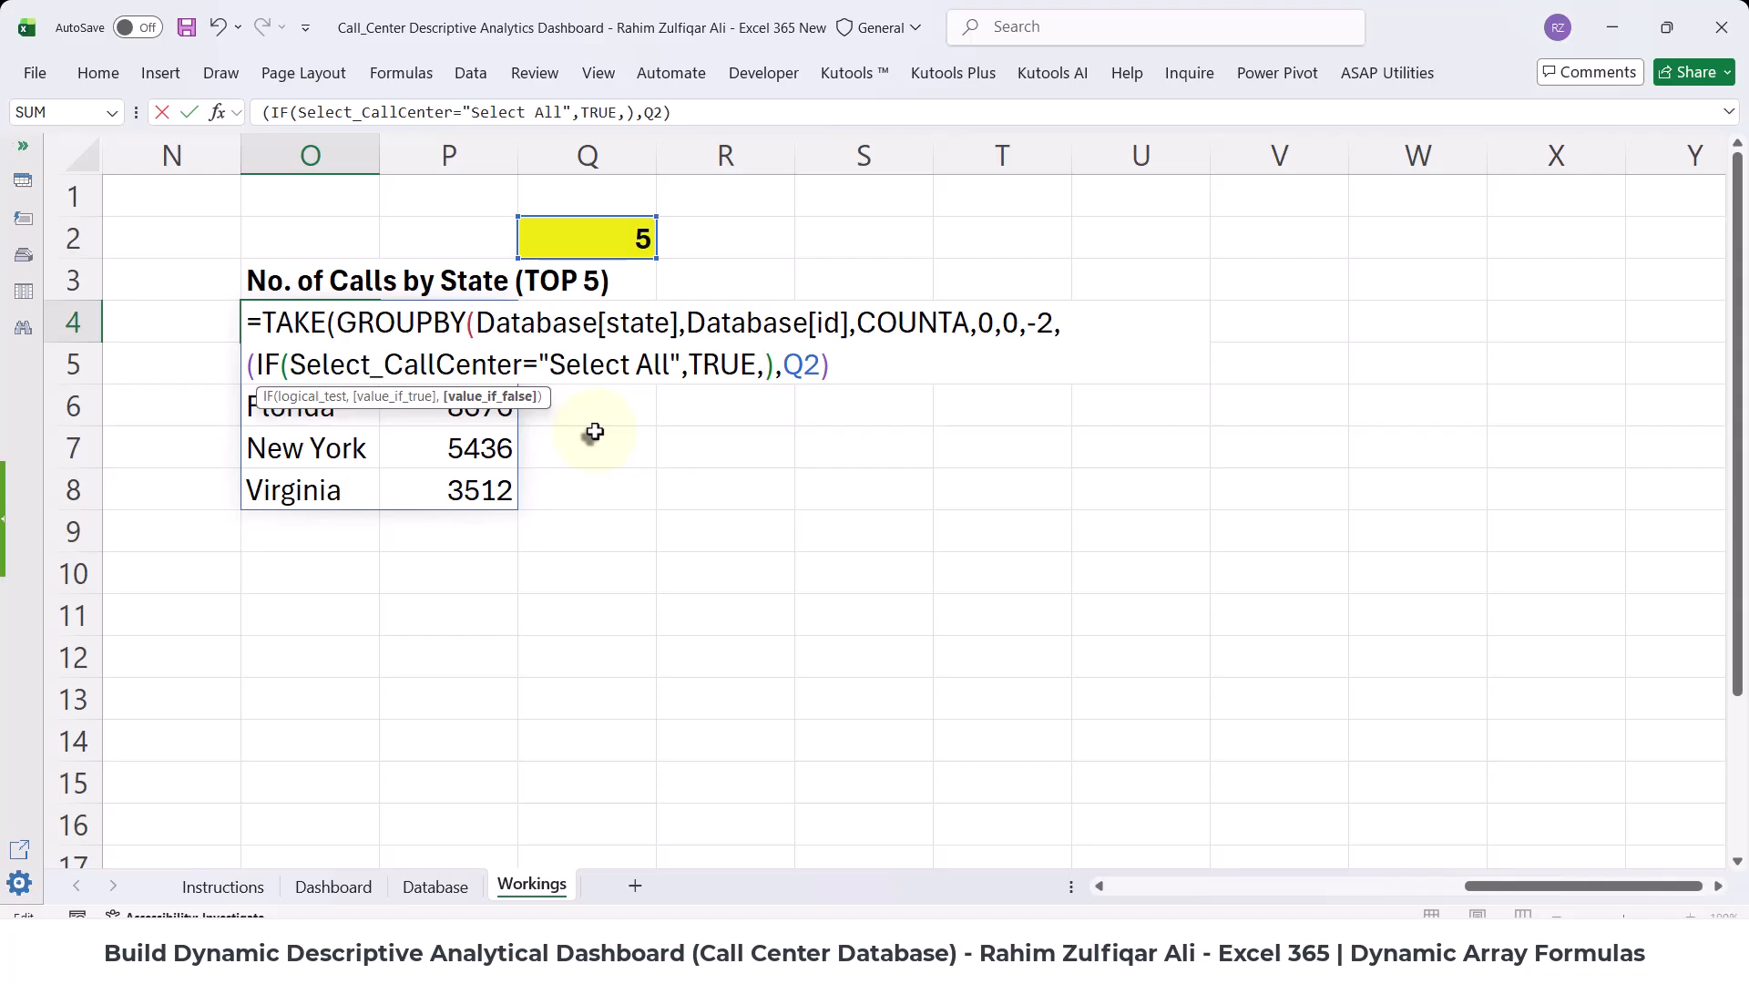
# - Set the IF's false result to Database[call_center]=Select_CallCenter, close all open parentheses before Q2, and commit the O4 formula
pyautogui.write('data')
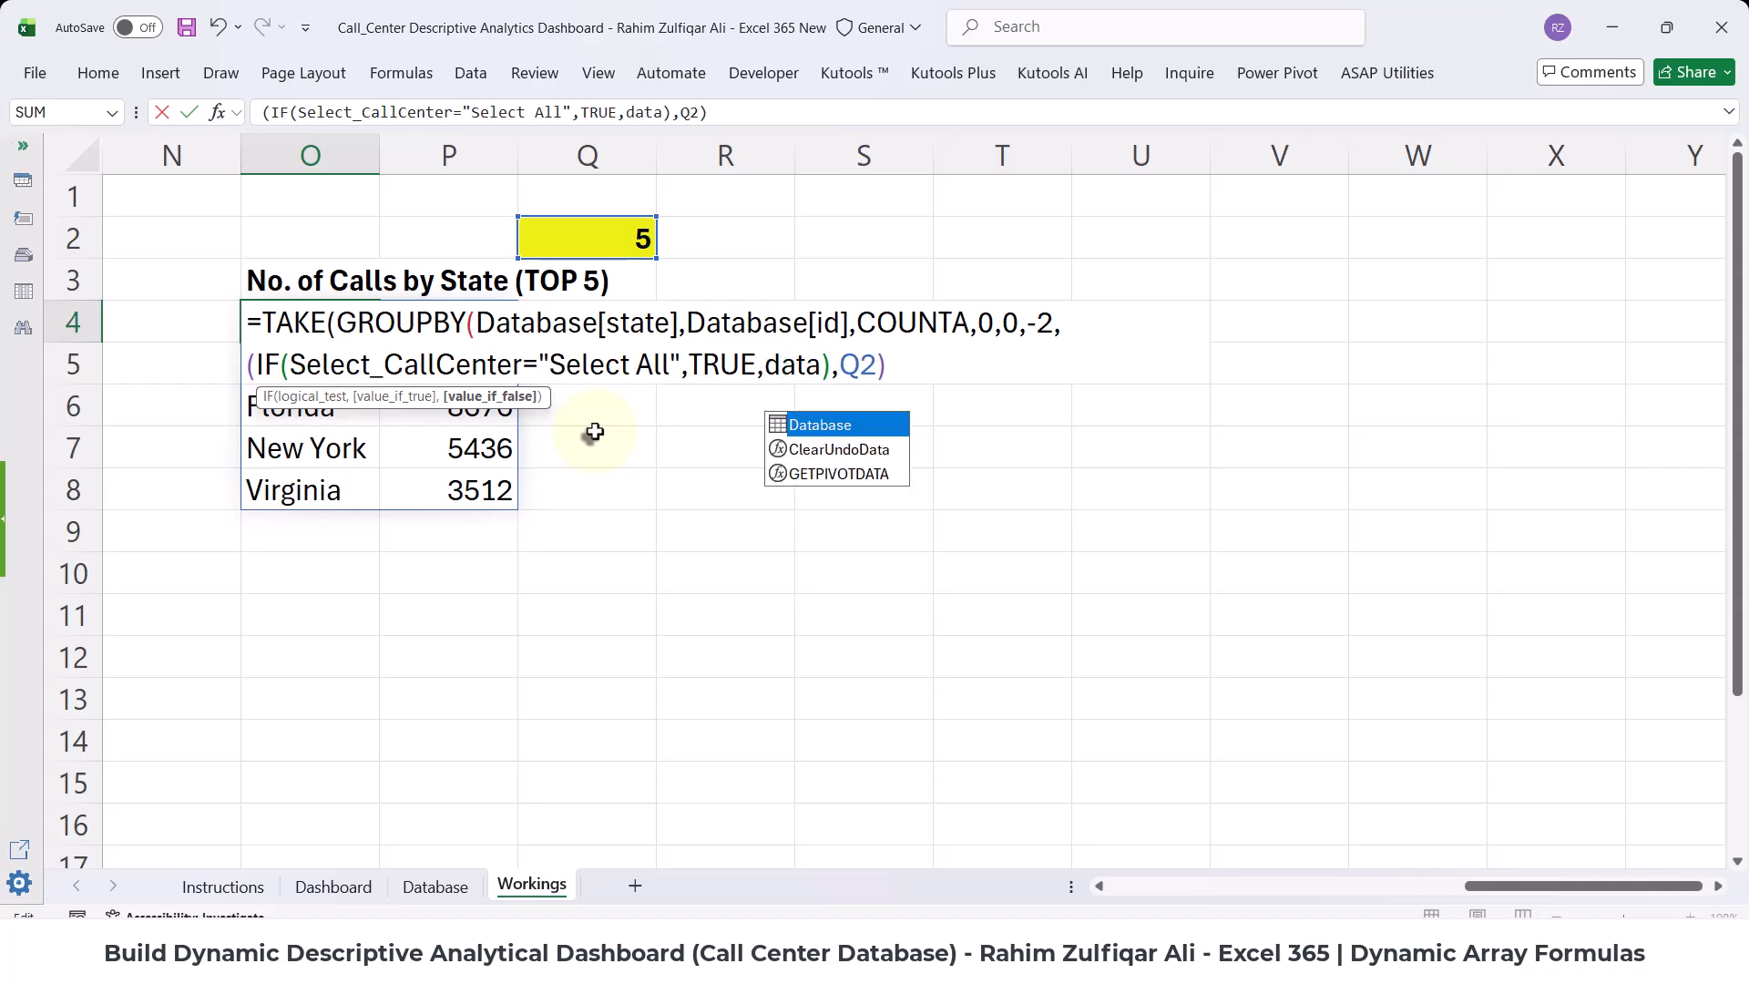
pyautogui.press('Tab')
pyautogui.write('[')
pyautogui.press('Down')
pyautogui.press('Down')
pyautogui.press('Down')
pyautogui.press('Down')
pyautogui.press('Down')
pyautogui.press('Down')
pyautogui.press('Down')
pyautogui.press('Down')
pyautogui.press('Down')
pyautogui.press('Down')
pyautogui.press('Down')
pyautogui.press('Down')
pyautogui.press('Down')
pyautogui.press('Down')
pyautogui.press('Down')
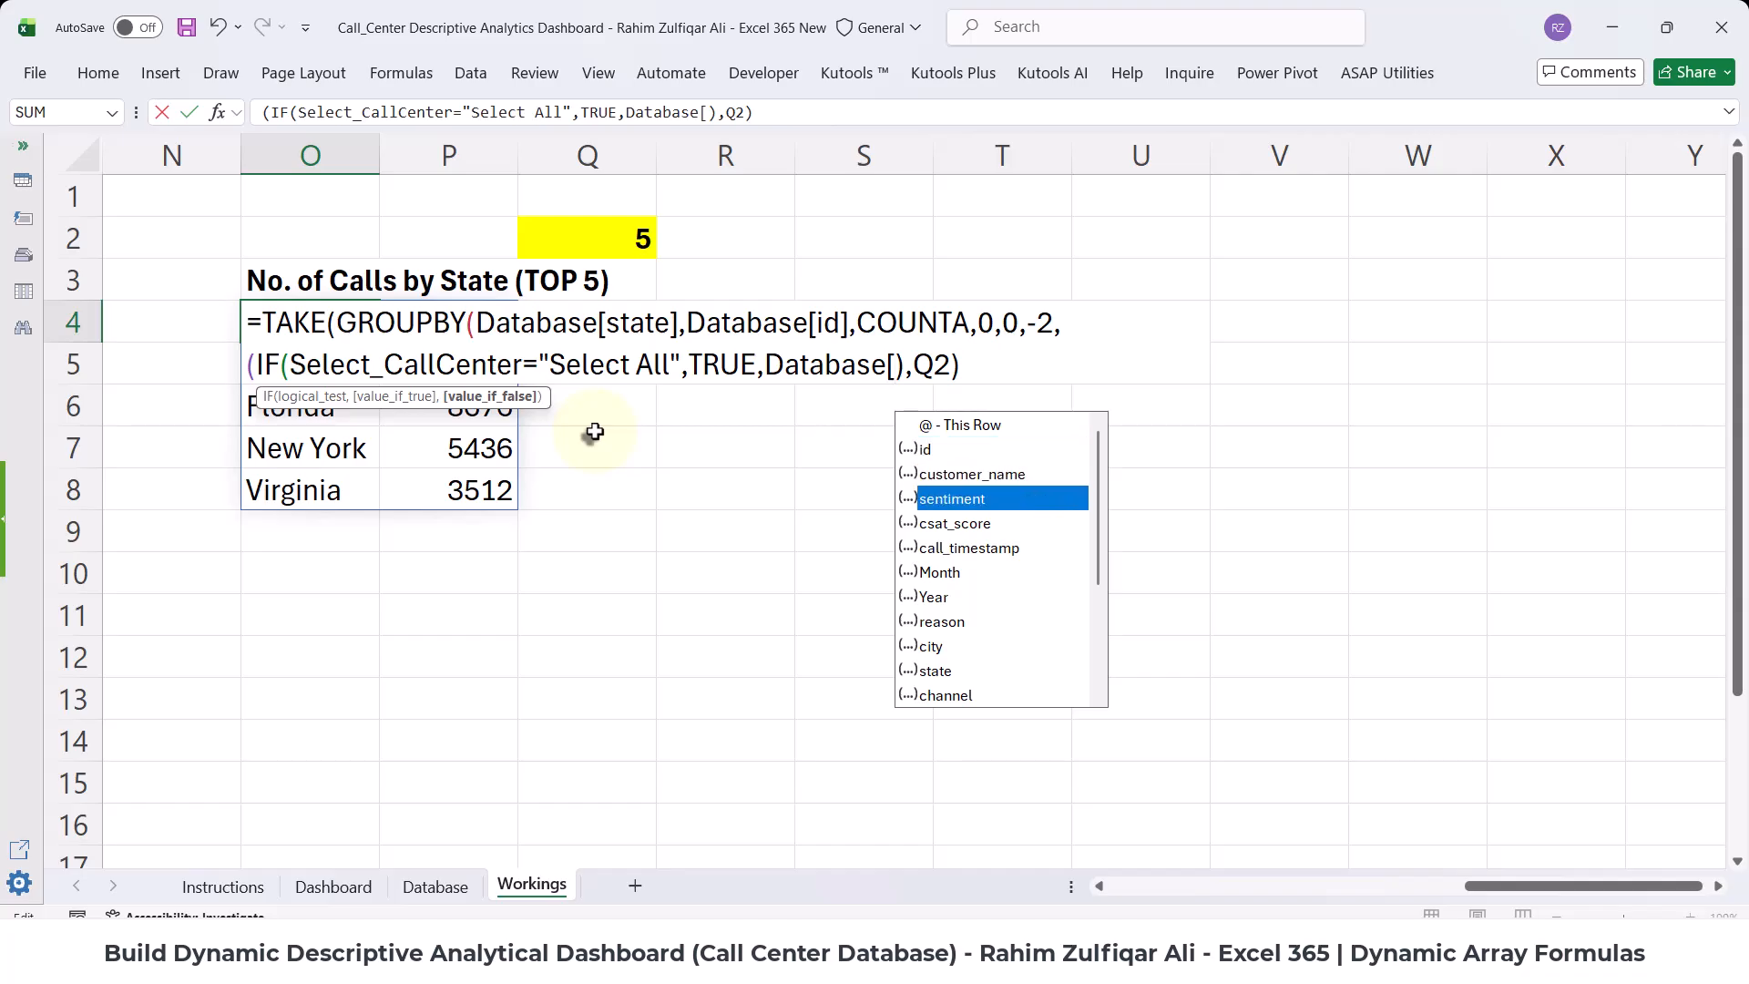
pyautogui.press('Up')
pyautogui.press('Tab')
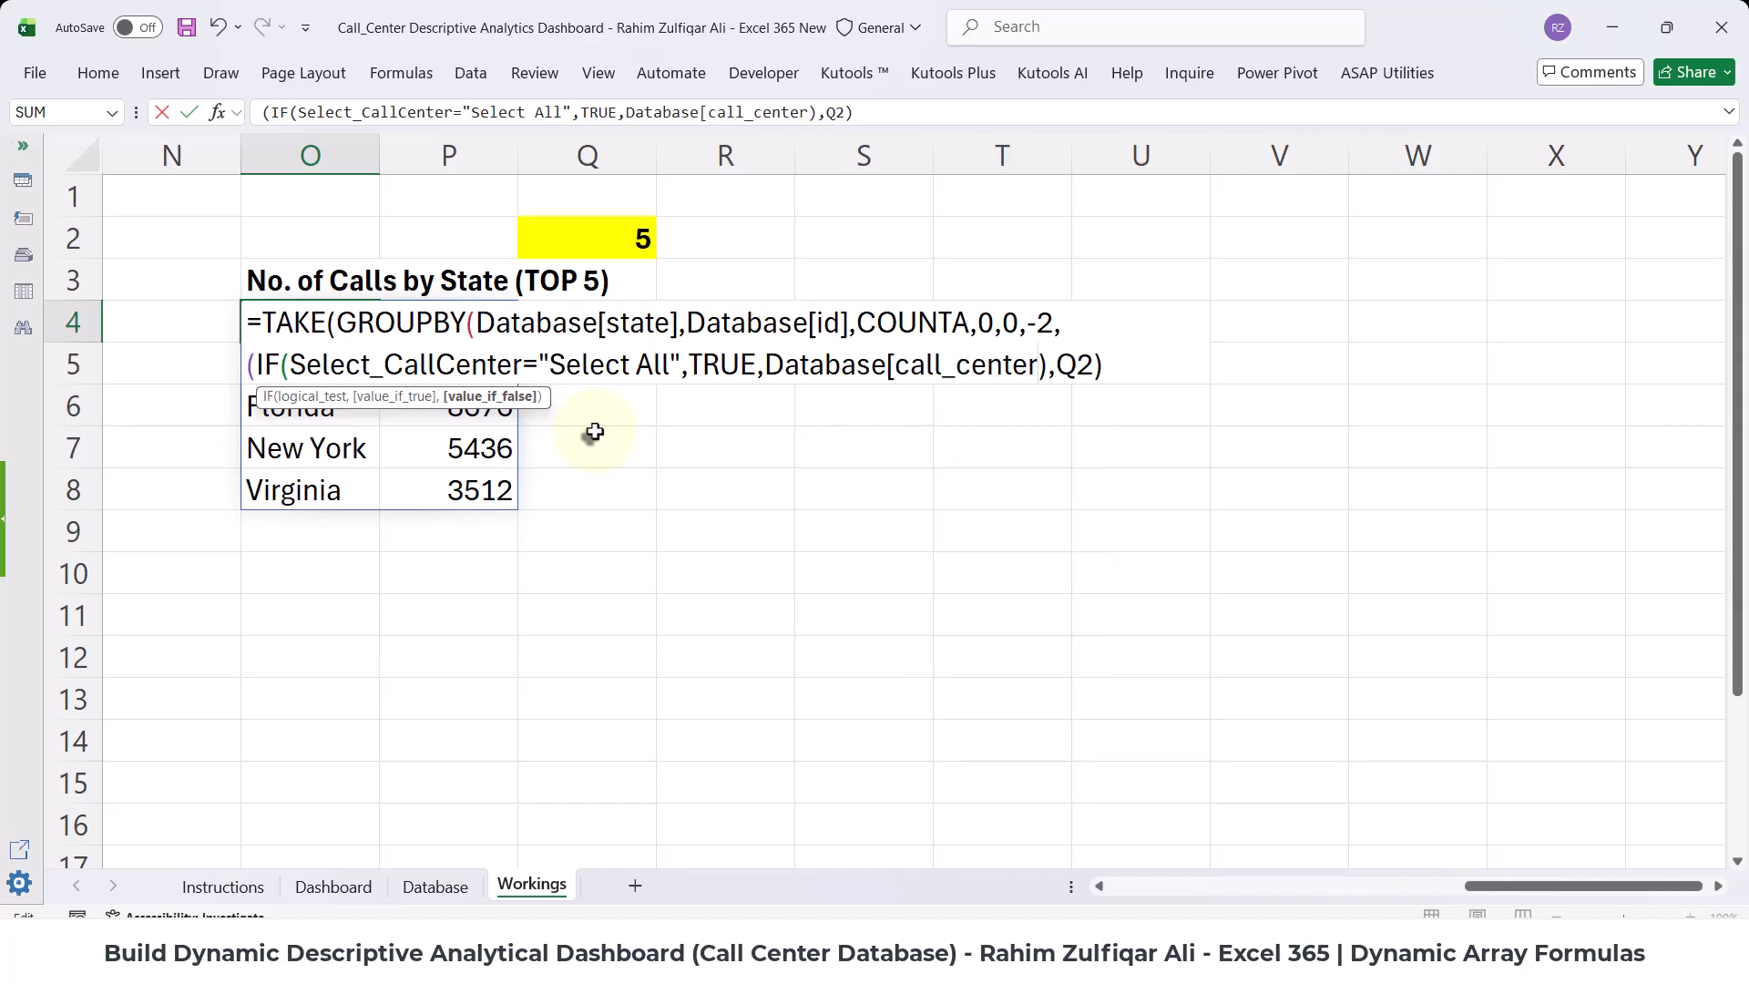
pyautogui.press('Right')
pyautogui.write('=')
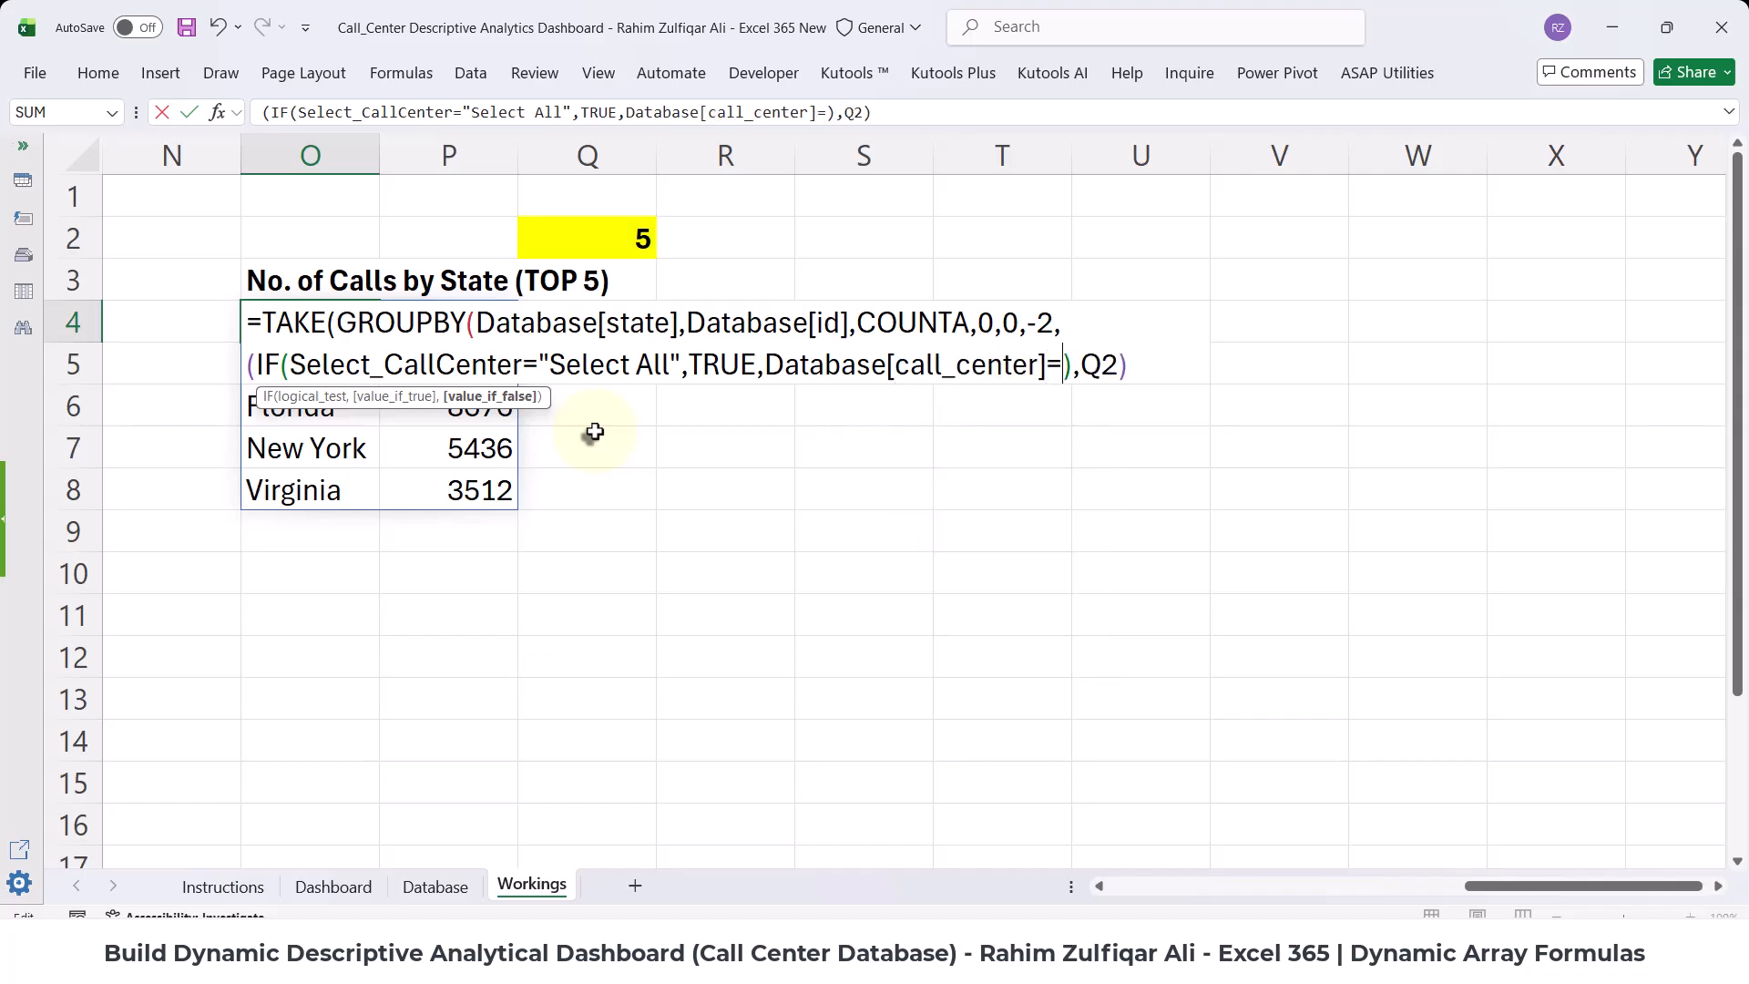
pyautogui.write('sel')
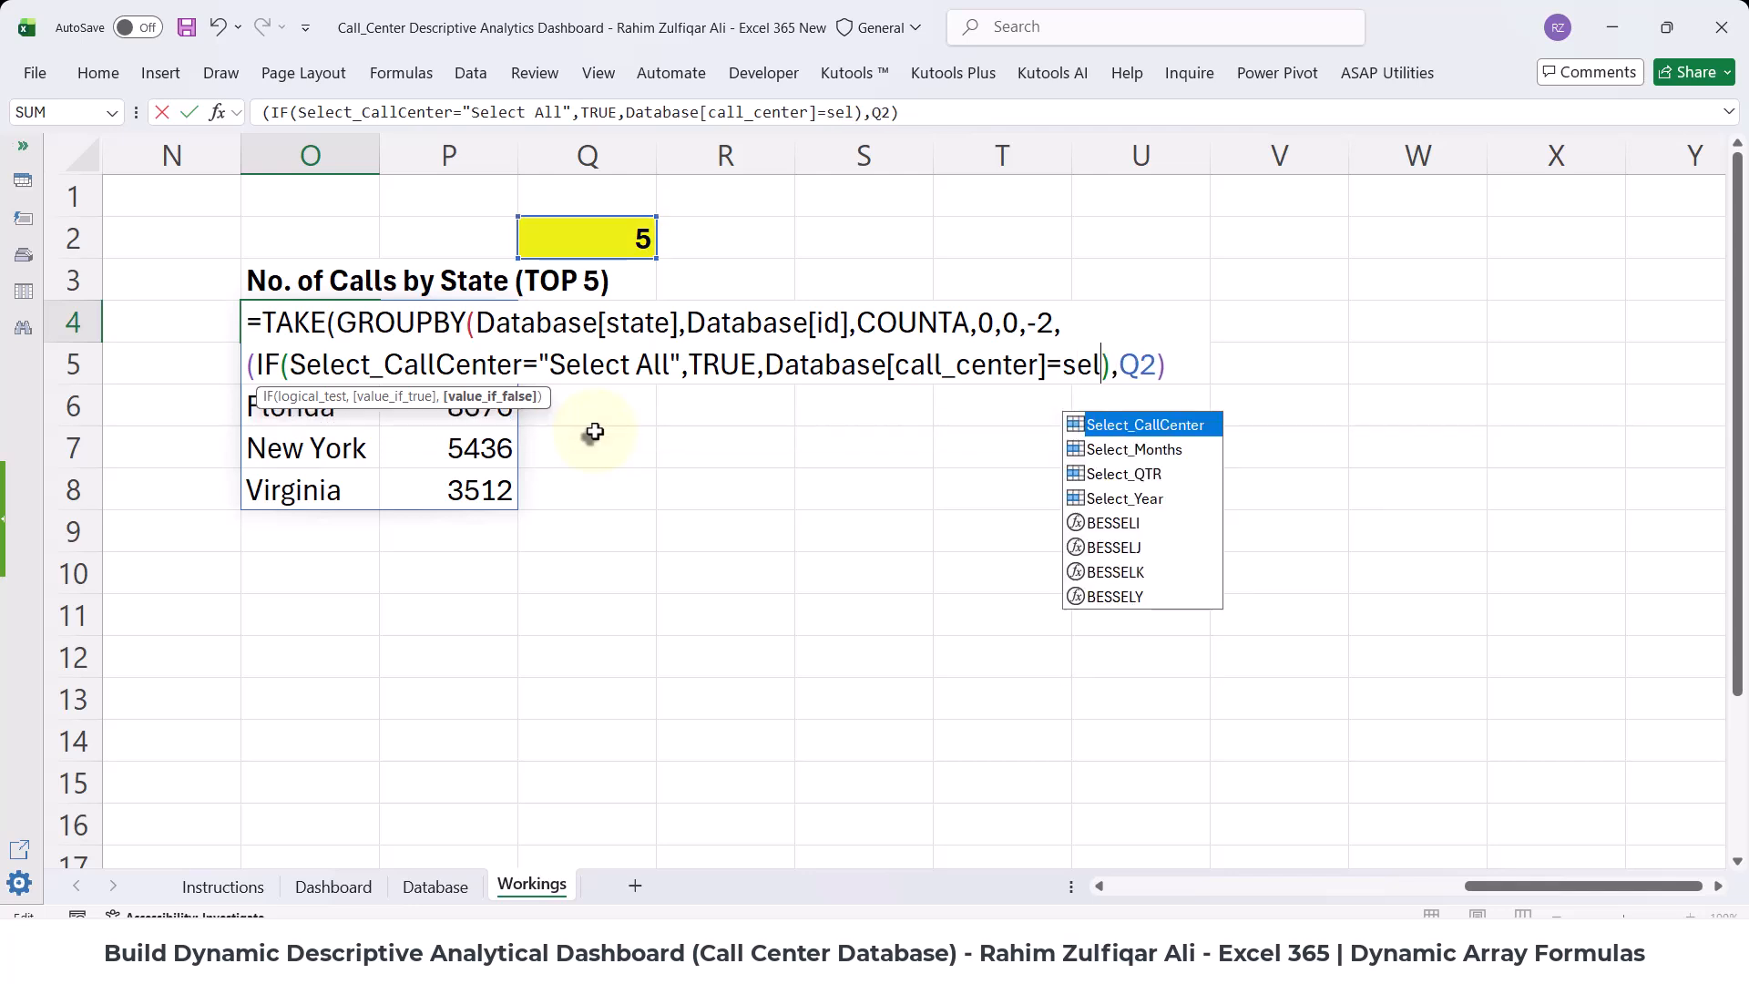
pyautogui.press('Tab')
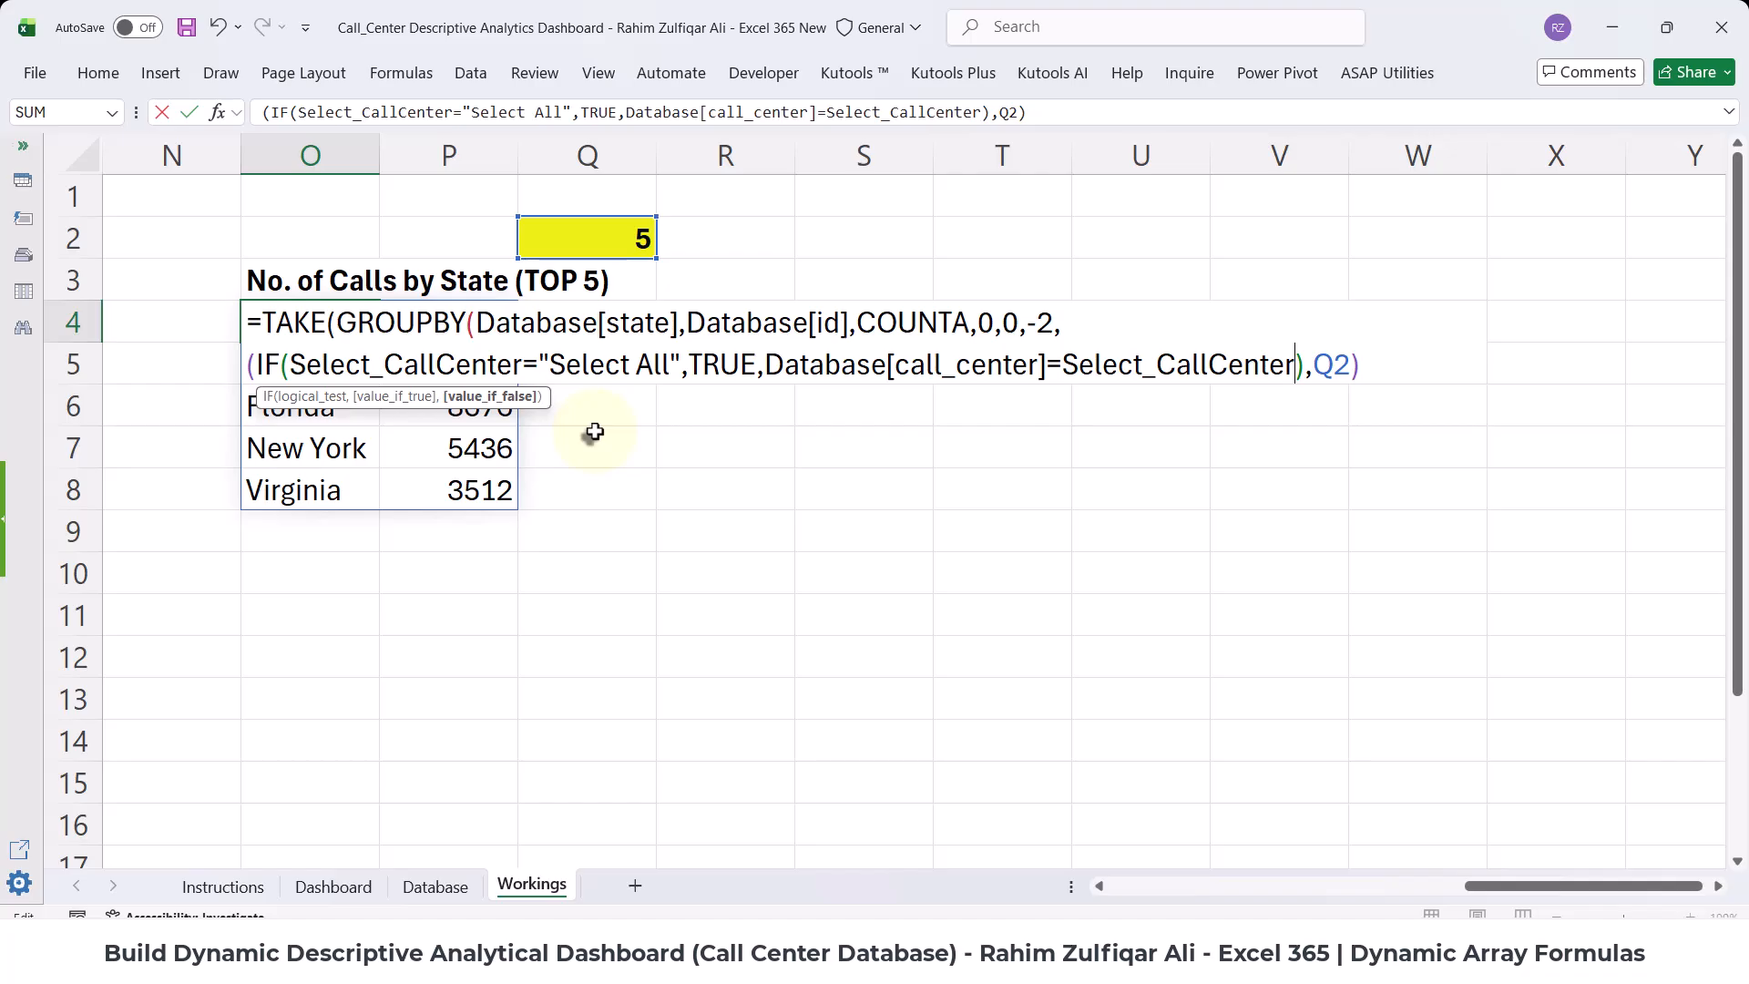
pyautogui.write(')')
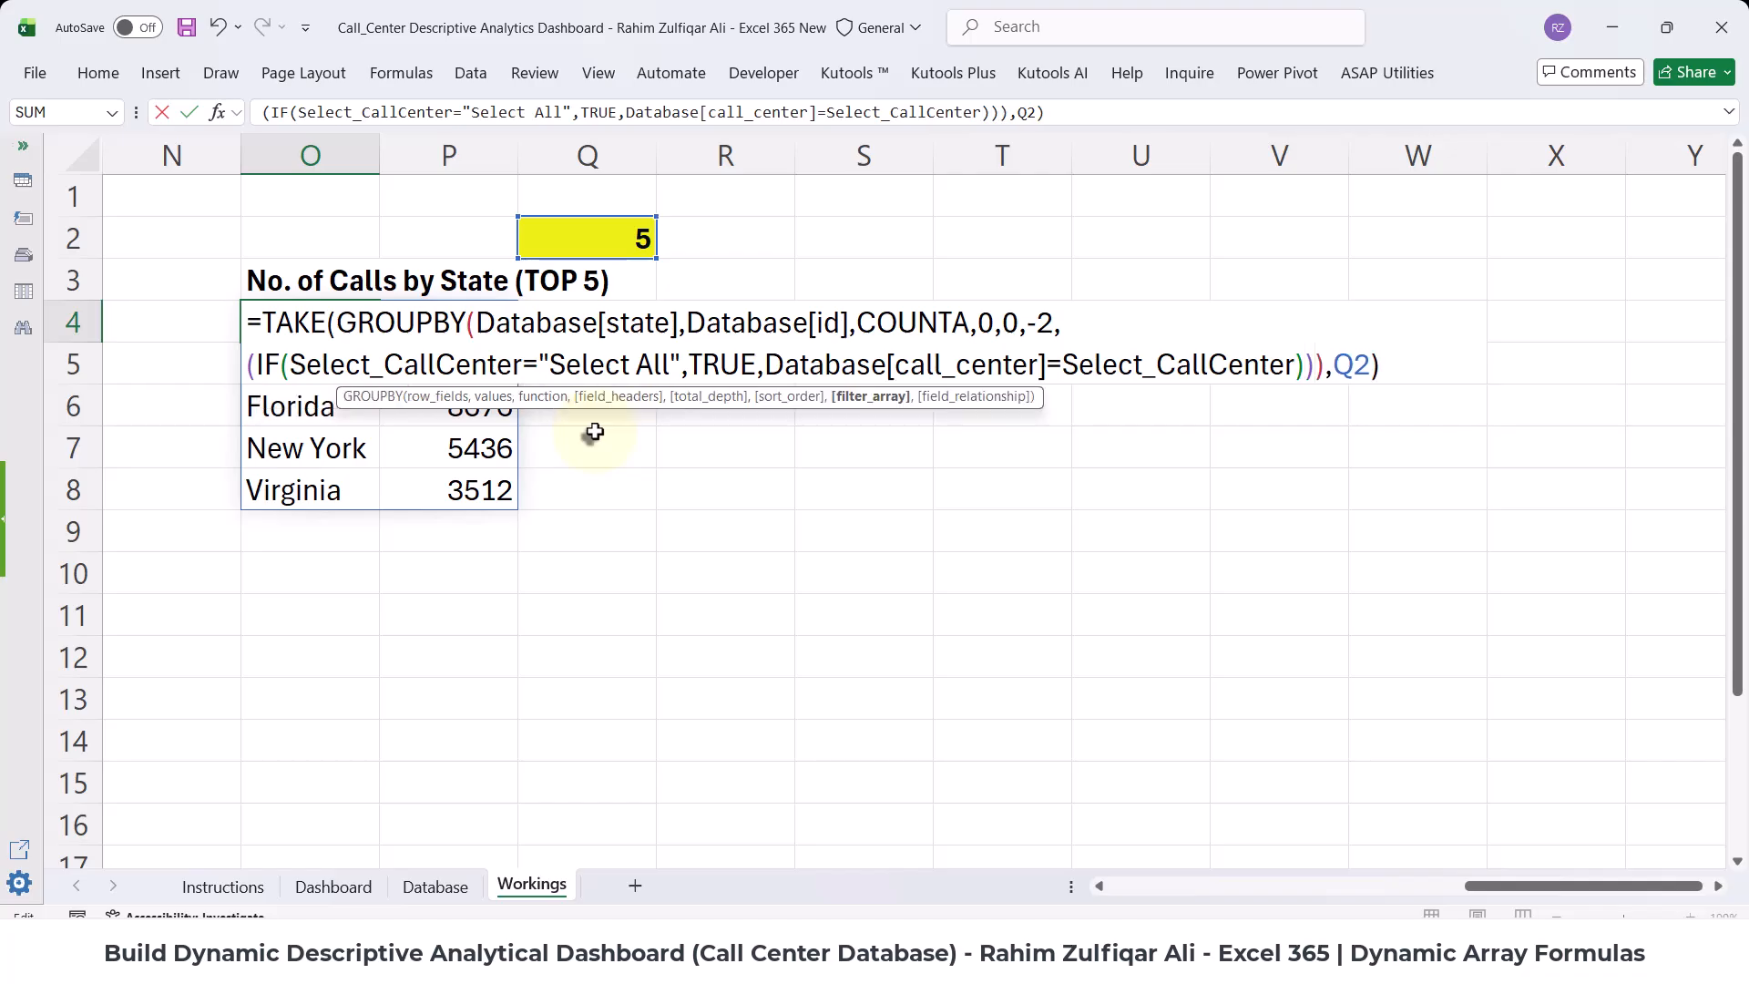
pyautogui.press('Return')
pyautogui.press('Up')
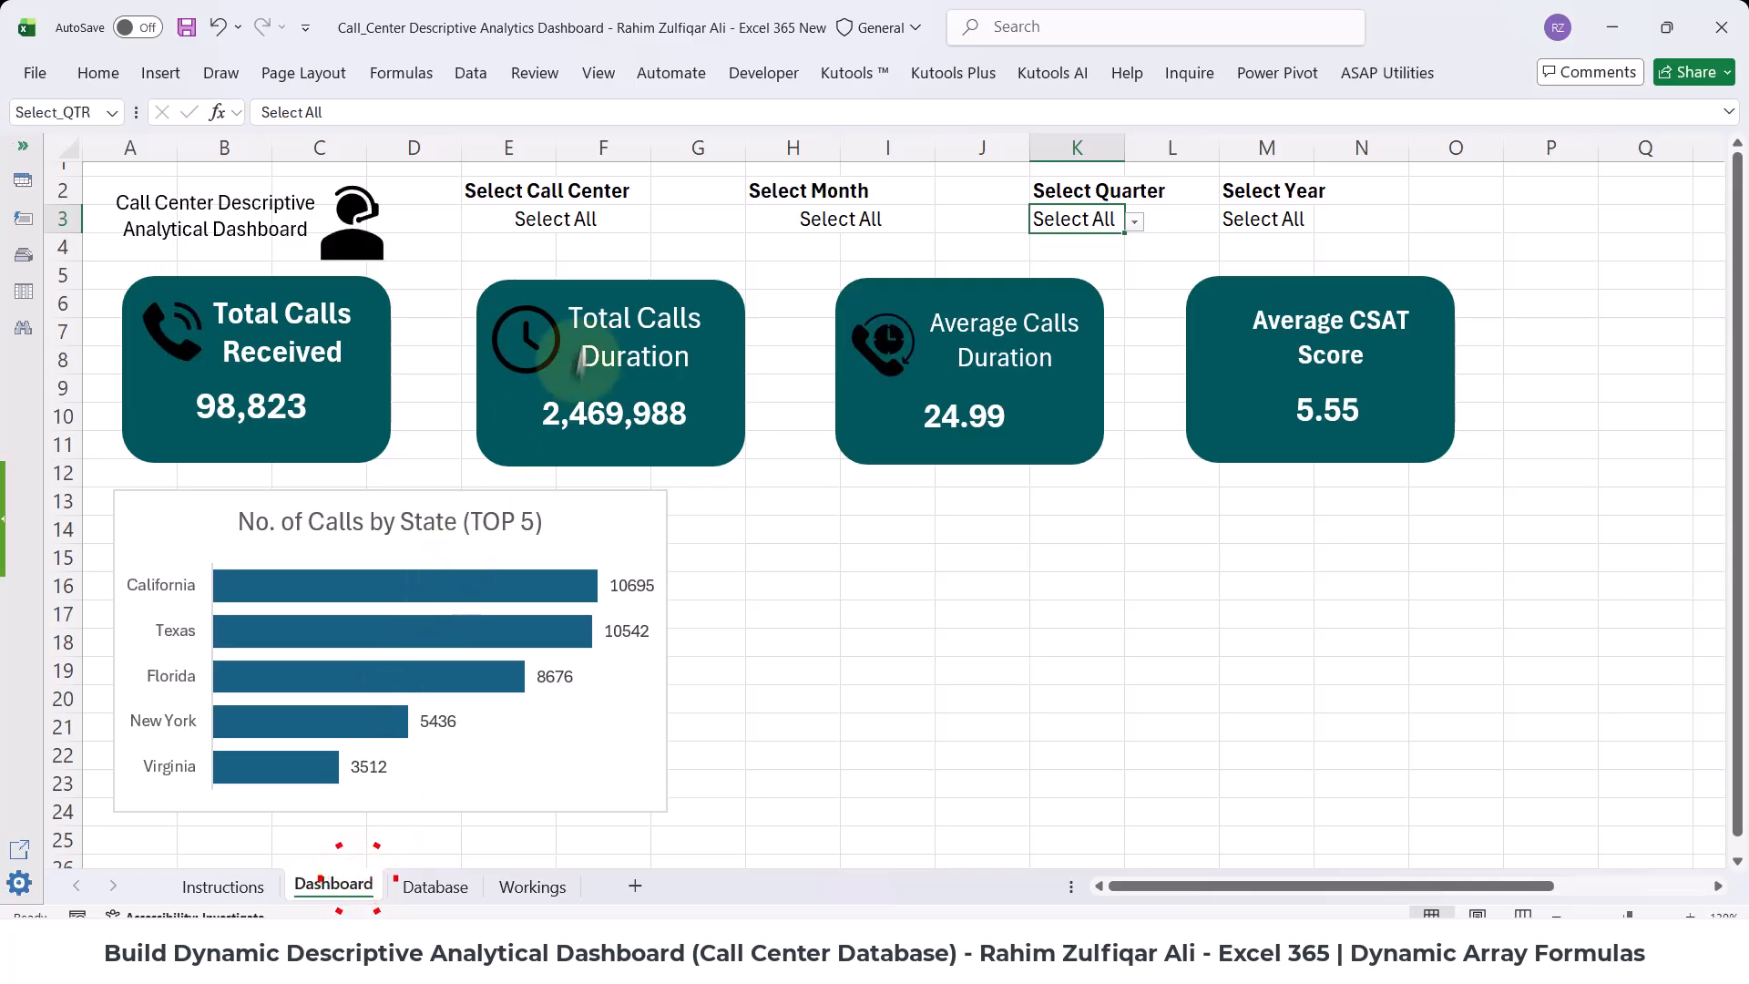
# - On the Dashboard sheet, test the state chart with call centers Chicago/IL, Los Angeles/CA and Denver/CO, and return to Select All
pyautogui.click(566, 218)
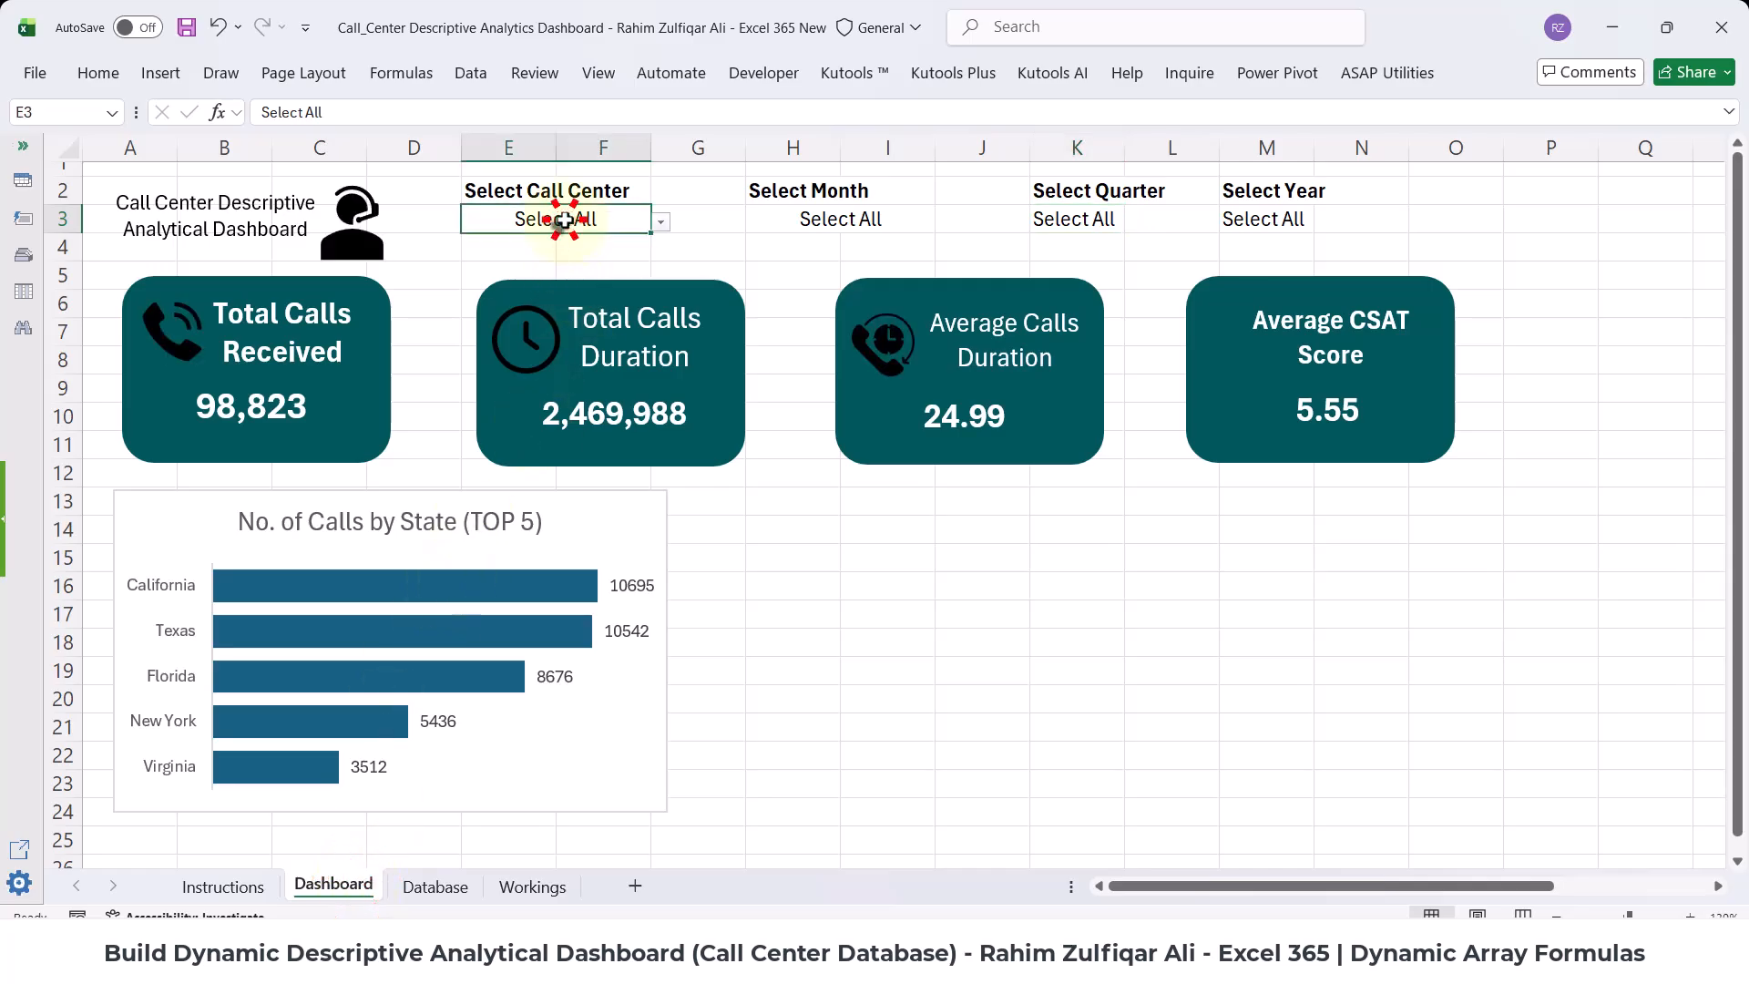
pyautogui.click(660, 223)
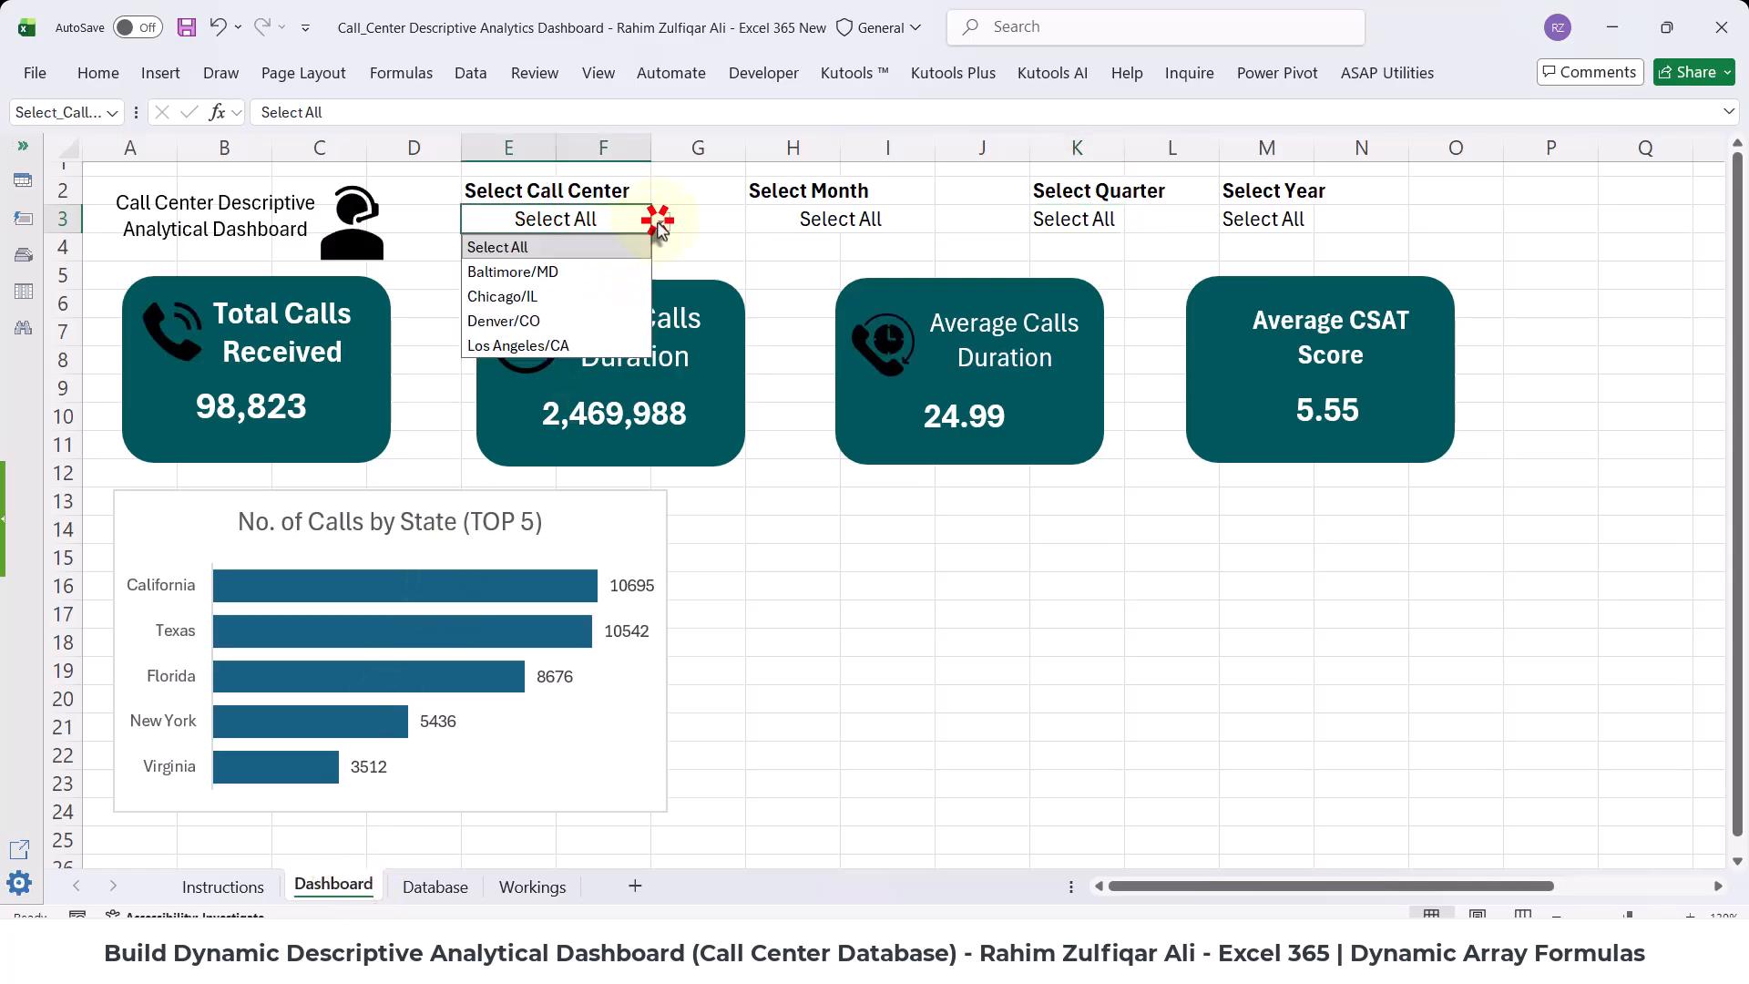
pyautogui.click(502, 299)
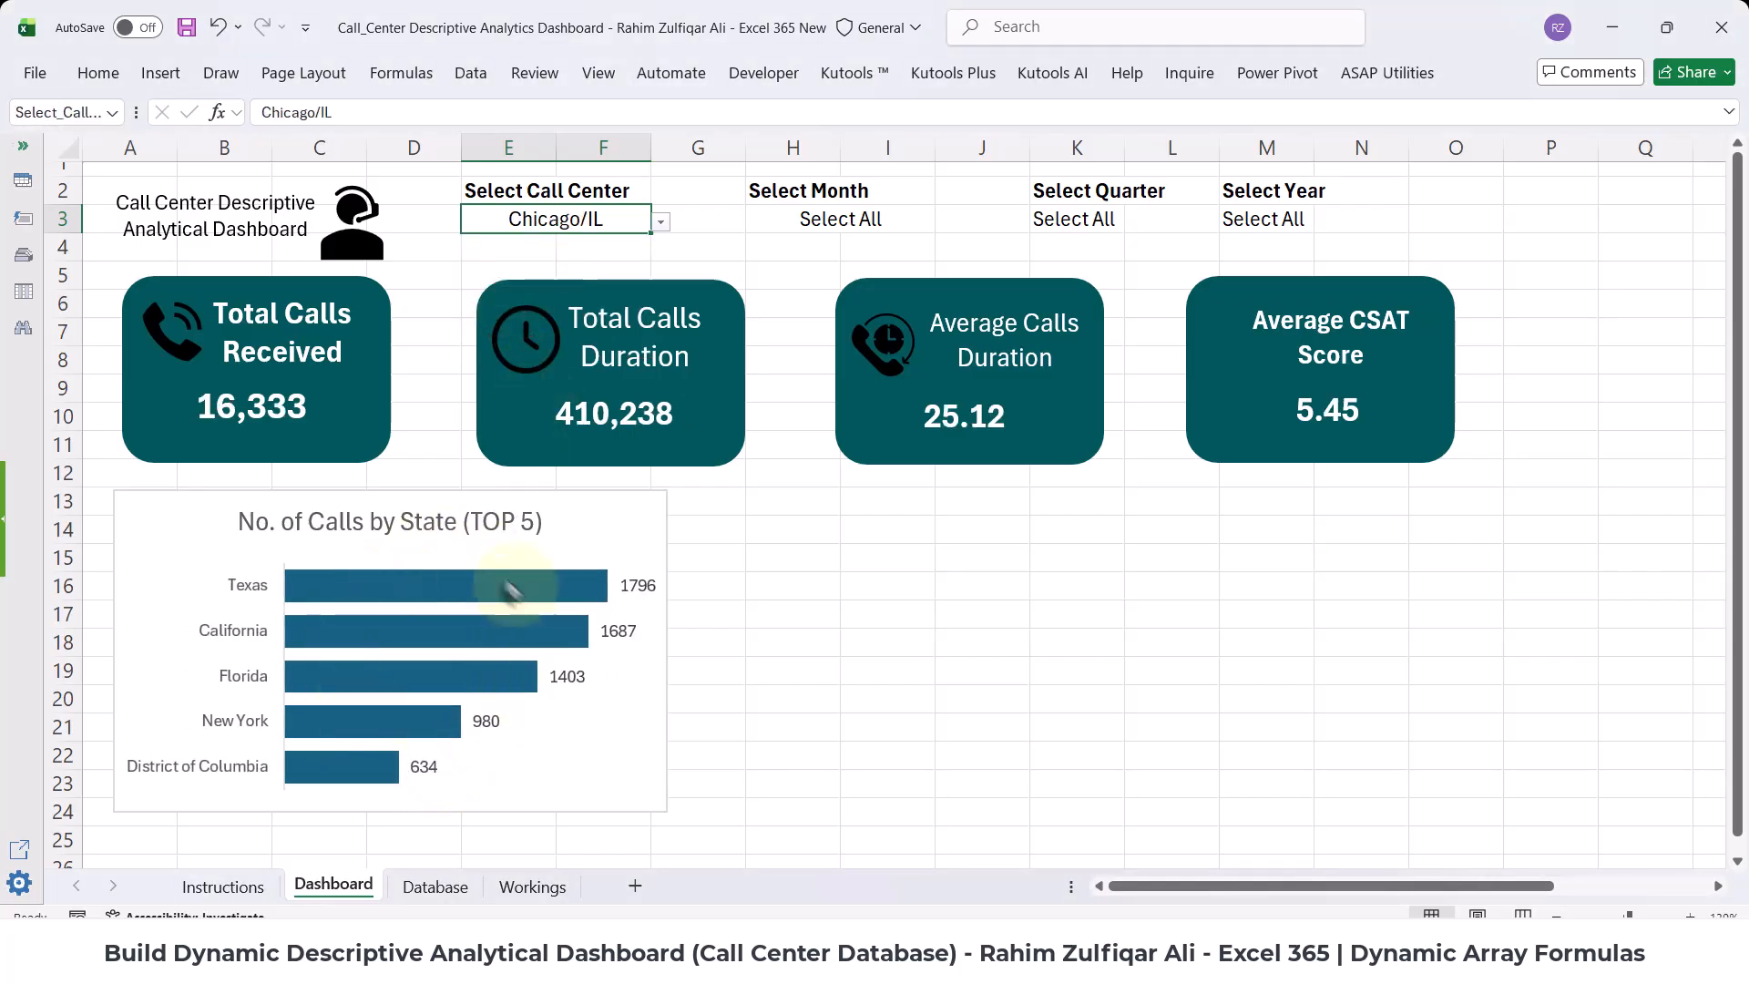
pyautogui.click(661, 223)
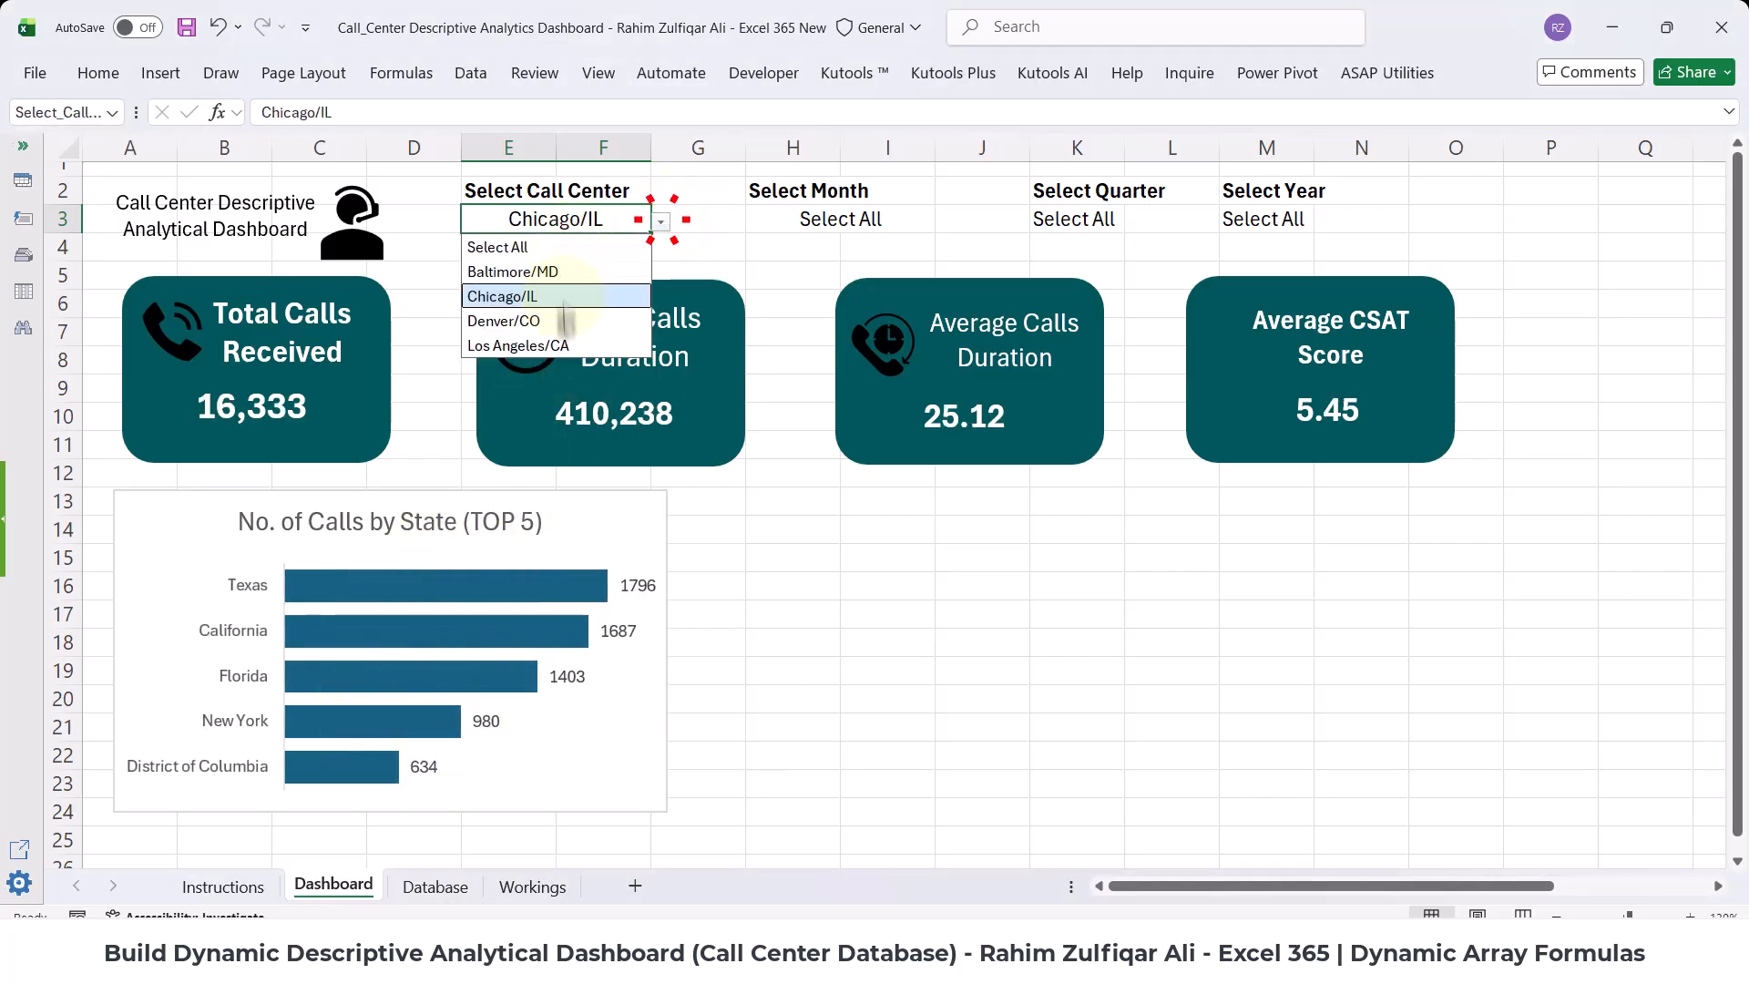
pyautogui.click(546, 340)
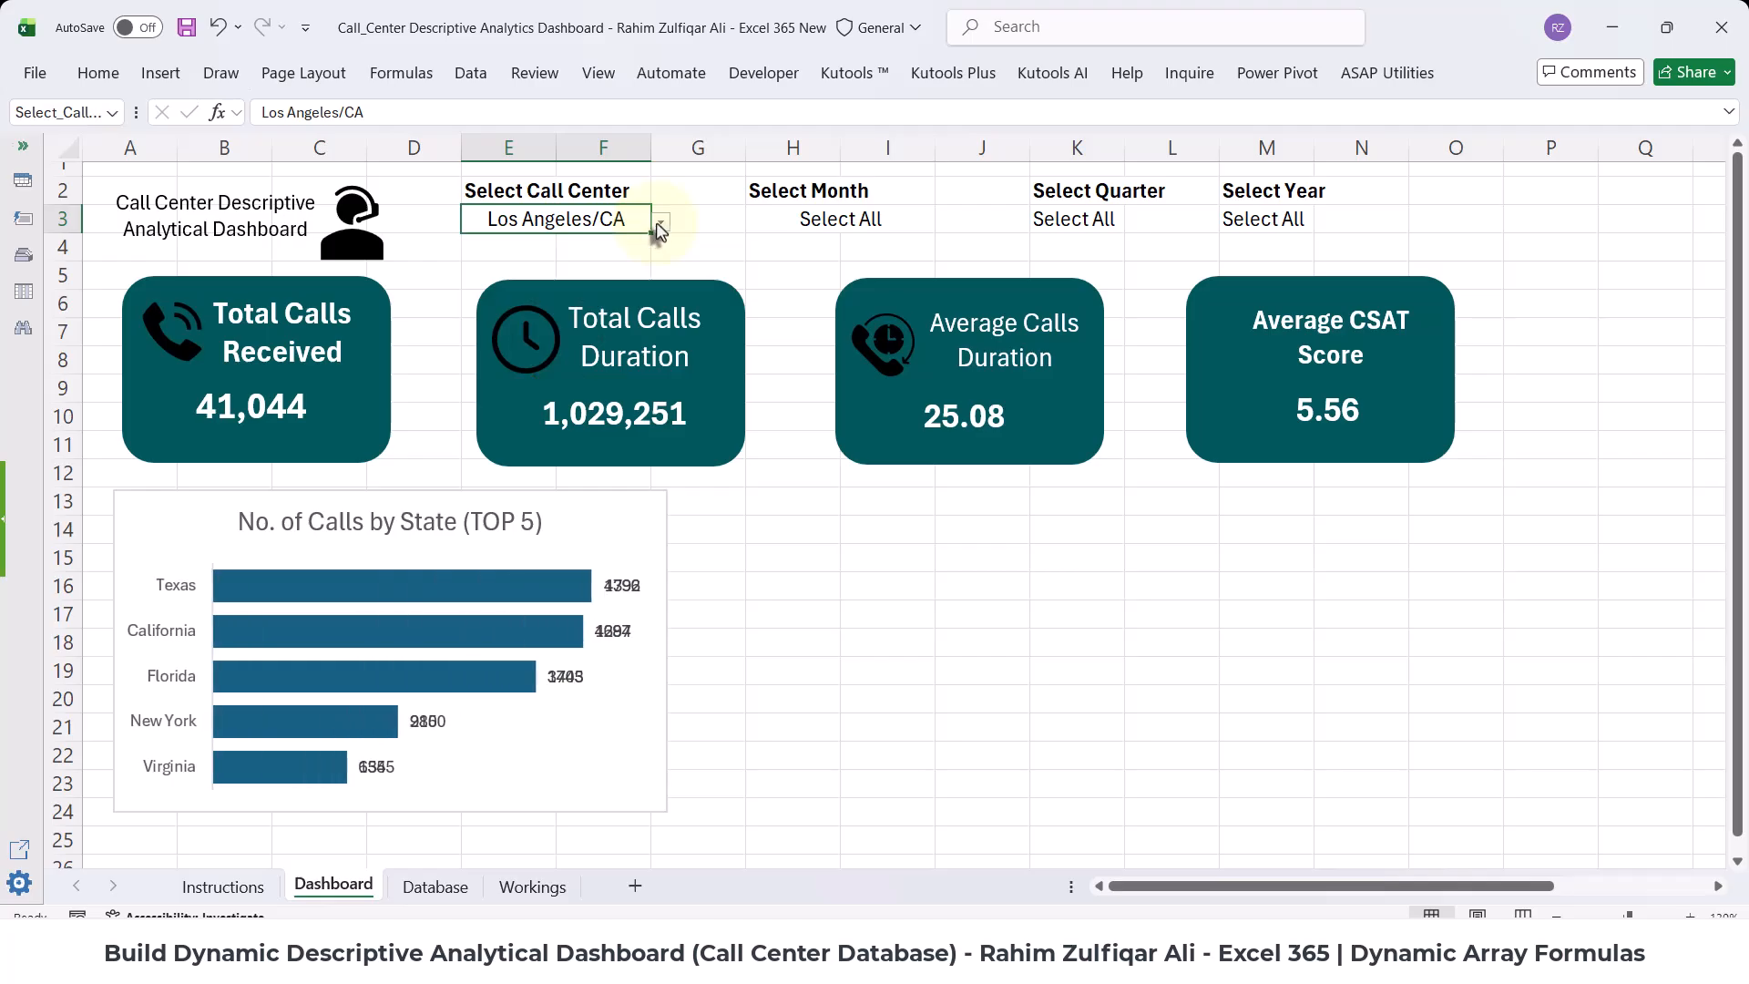
pyautogui.click(661, 223)
pyautogui.click(558, 319)
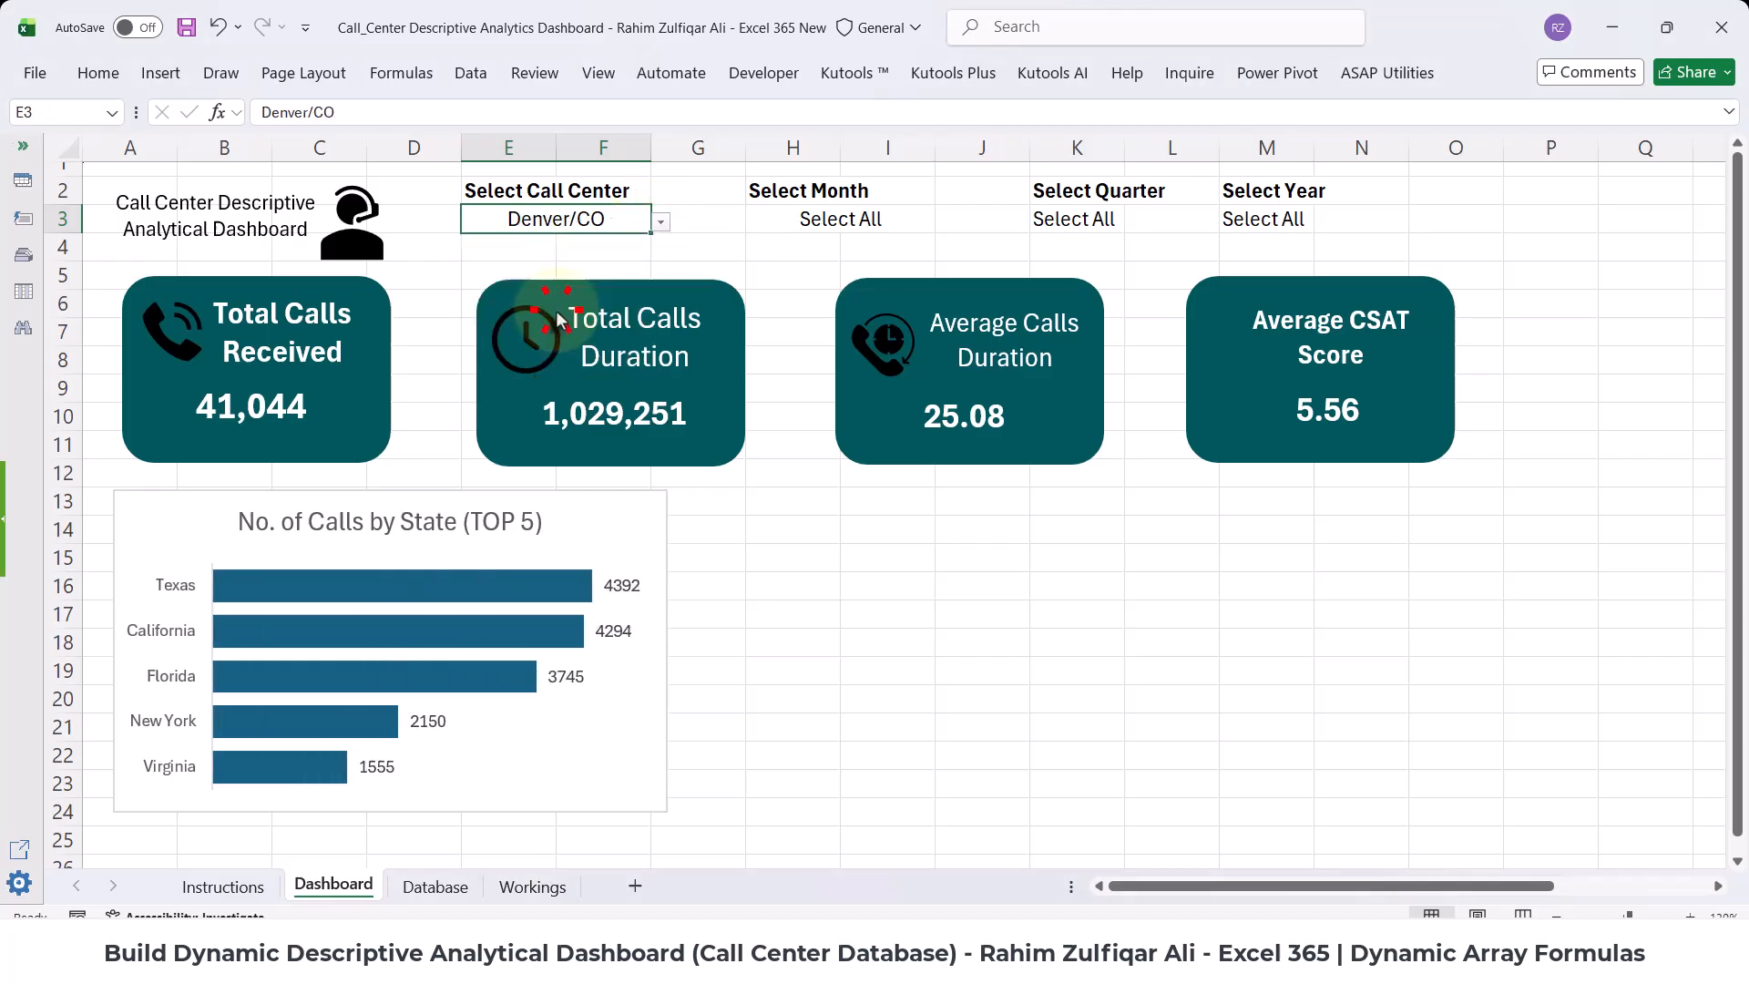
pyautogui.click(662, 222)
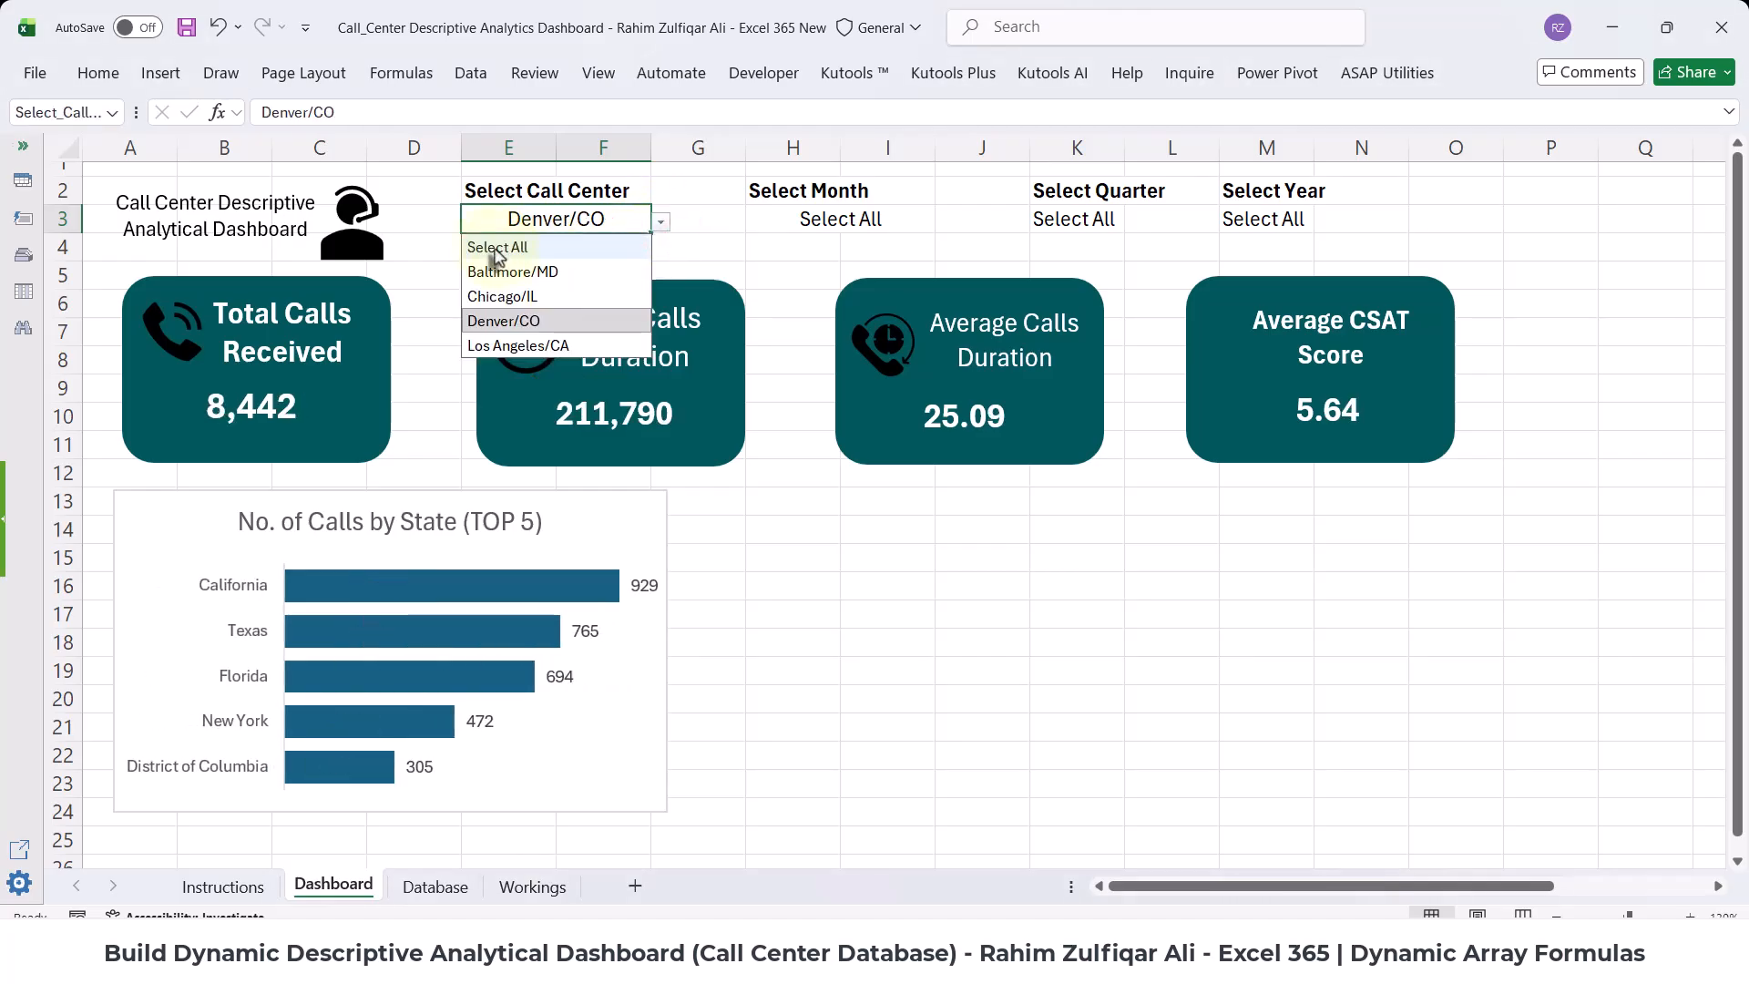
pyautogui.click(497, 250)
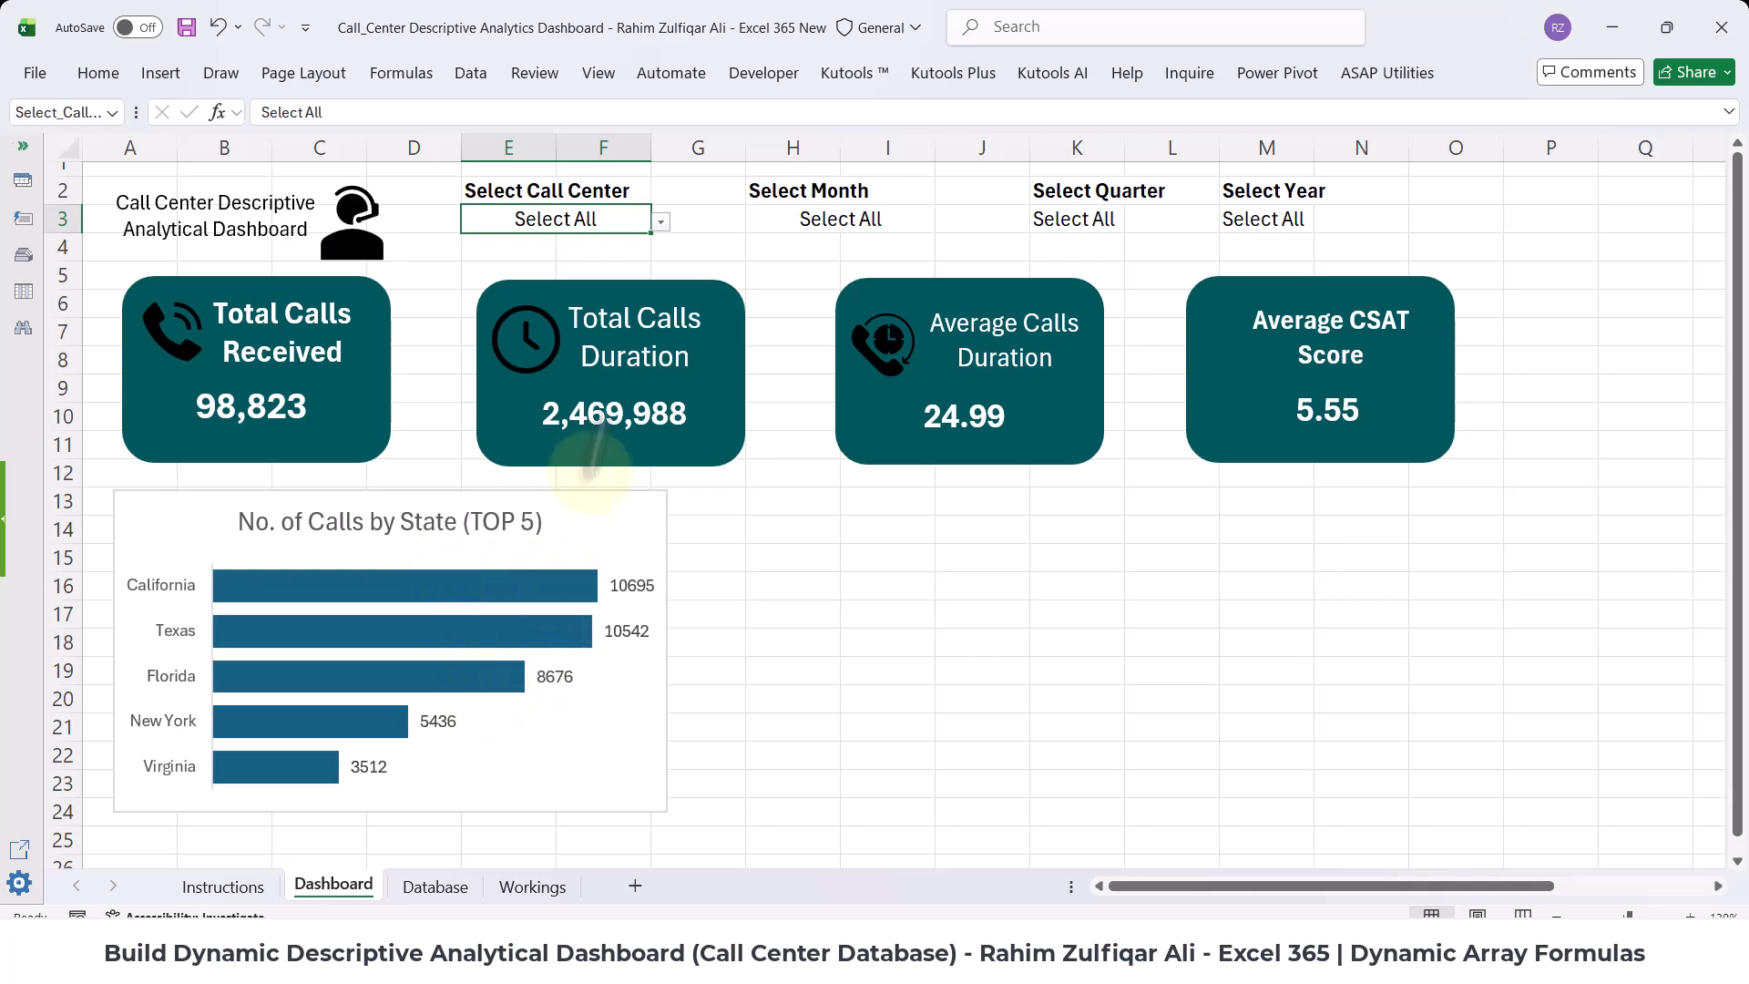
# - Check the state chart again with call centers Denver/CO and Baltimore/MD, and reset the filter to Select All
pyautogui.click(657, 238)
pyautogui.click(638, 225)
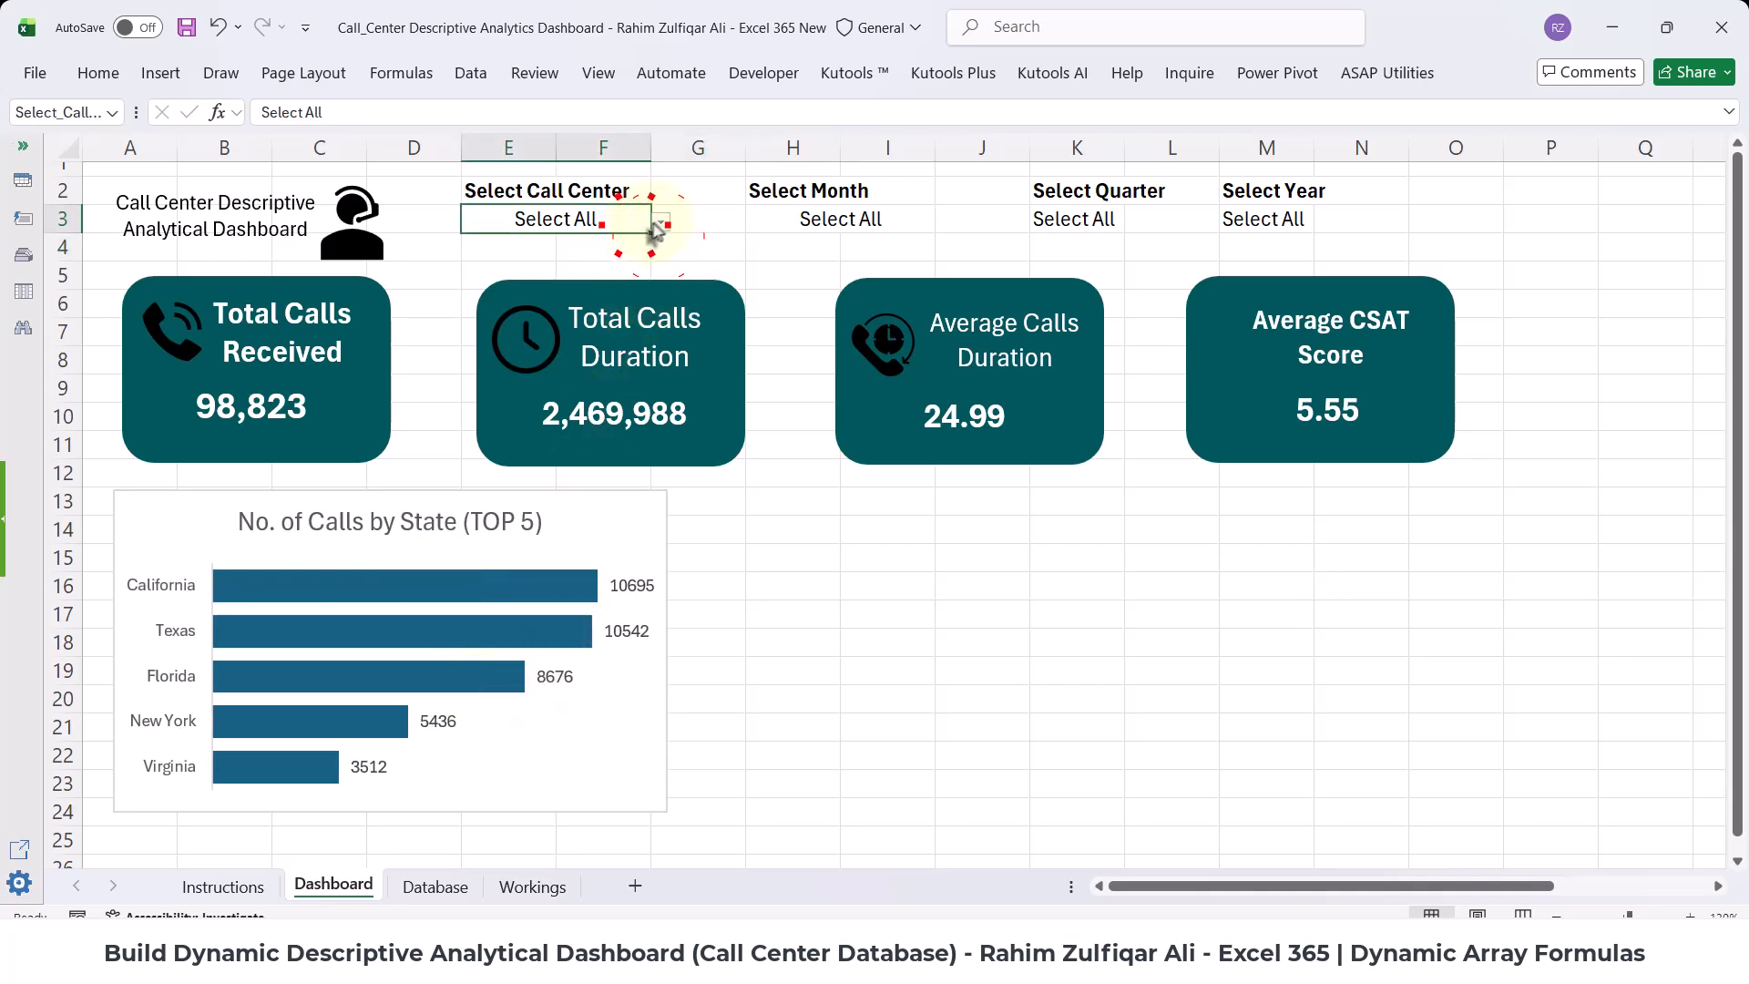
pyautogui.click(661, 222)
pyautogui.click(545, 315)
pyautogui.click(661, 222)
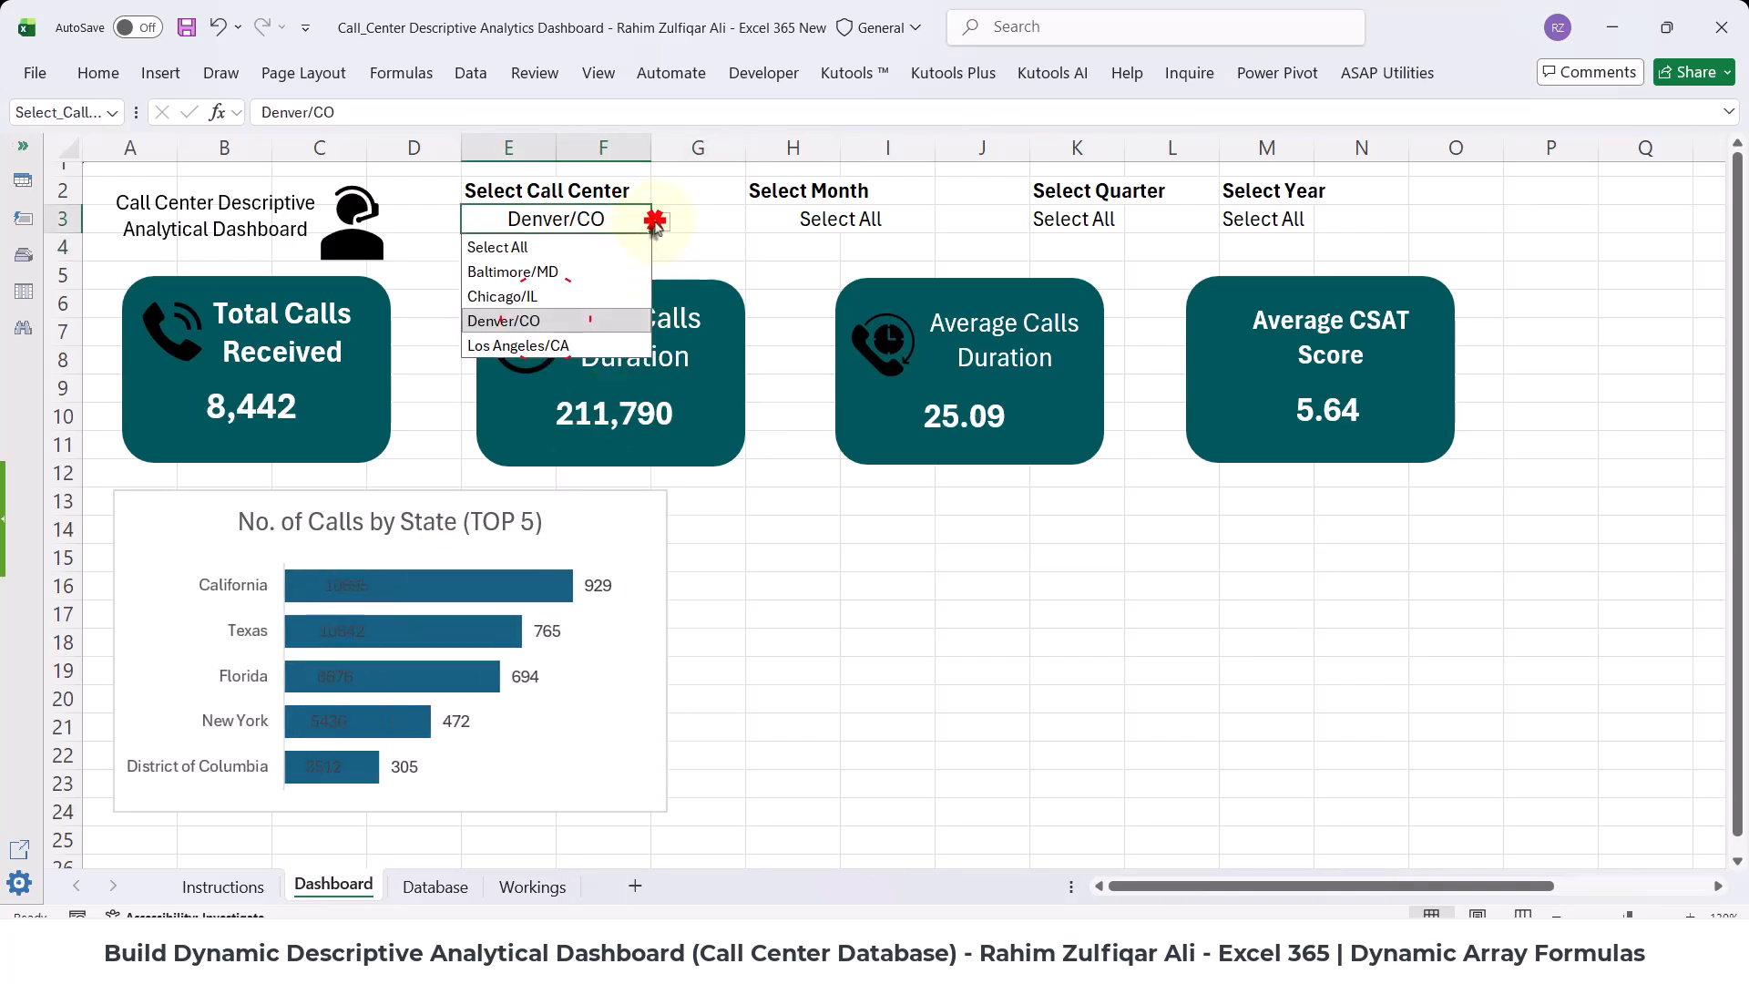
pyautogui.click(574, 271)
pyautogui.click(661, 222)
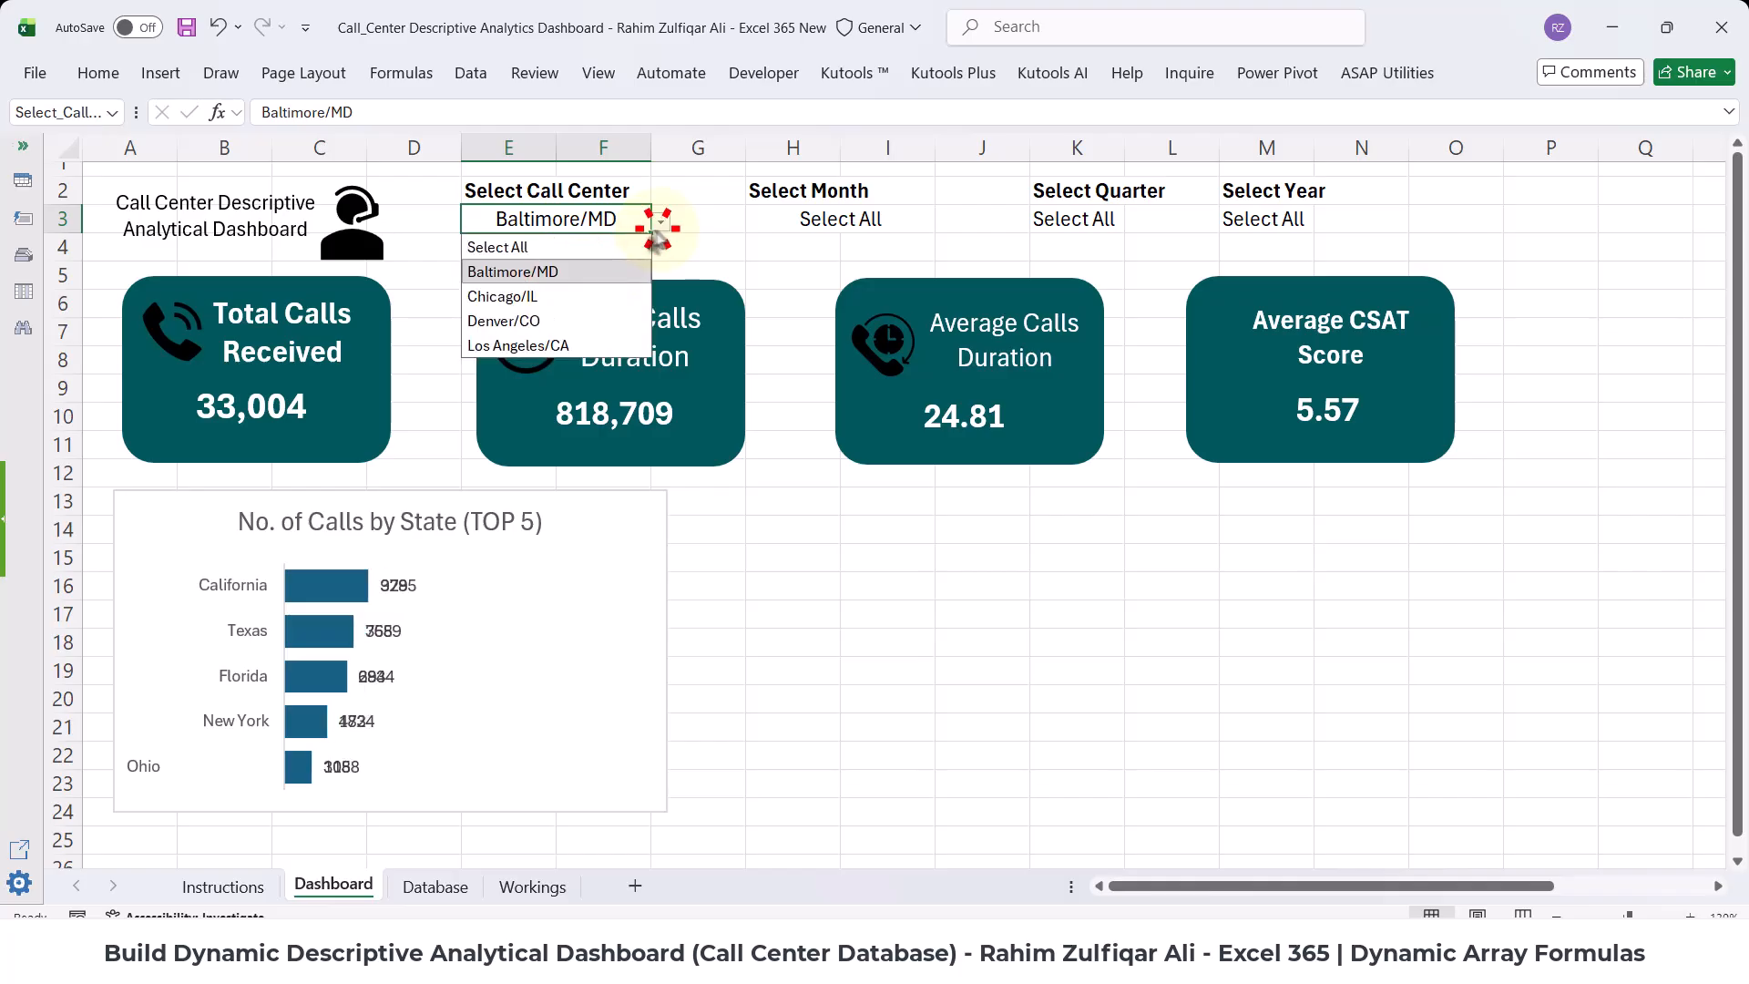
pyautogui.click(621, 242)
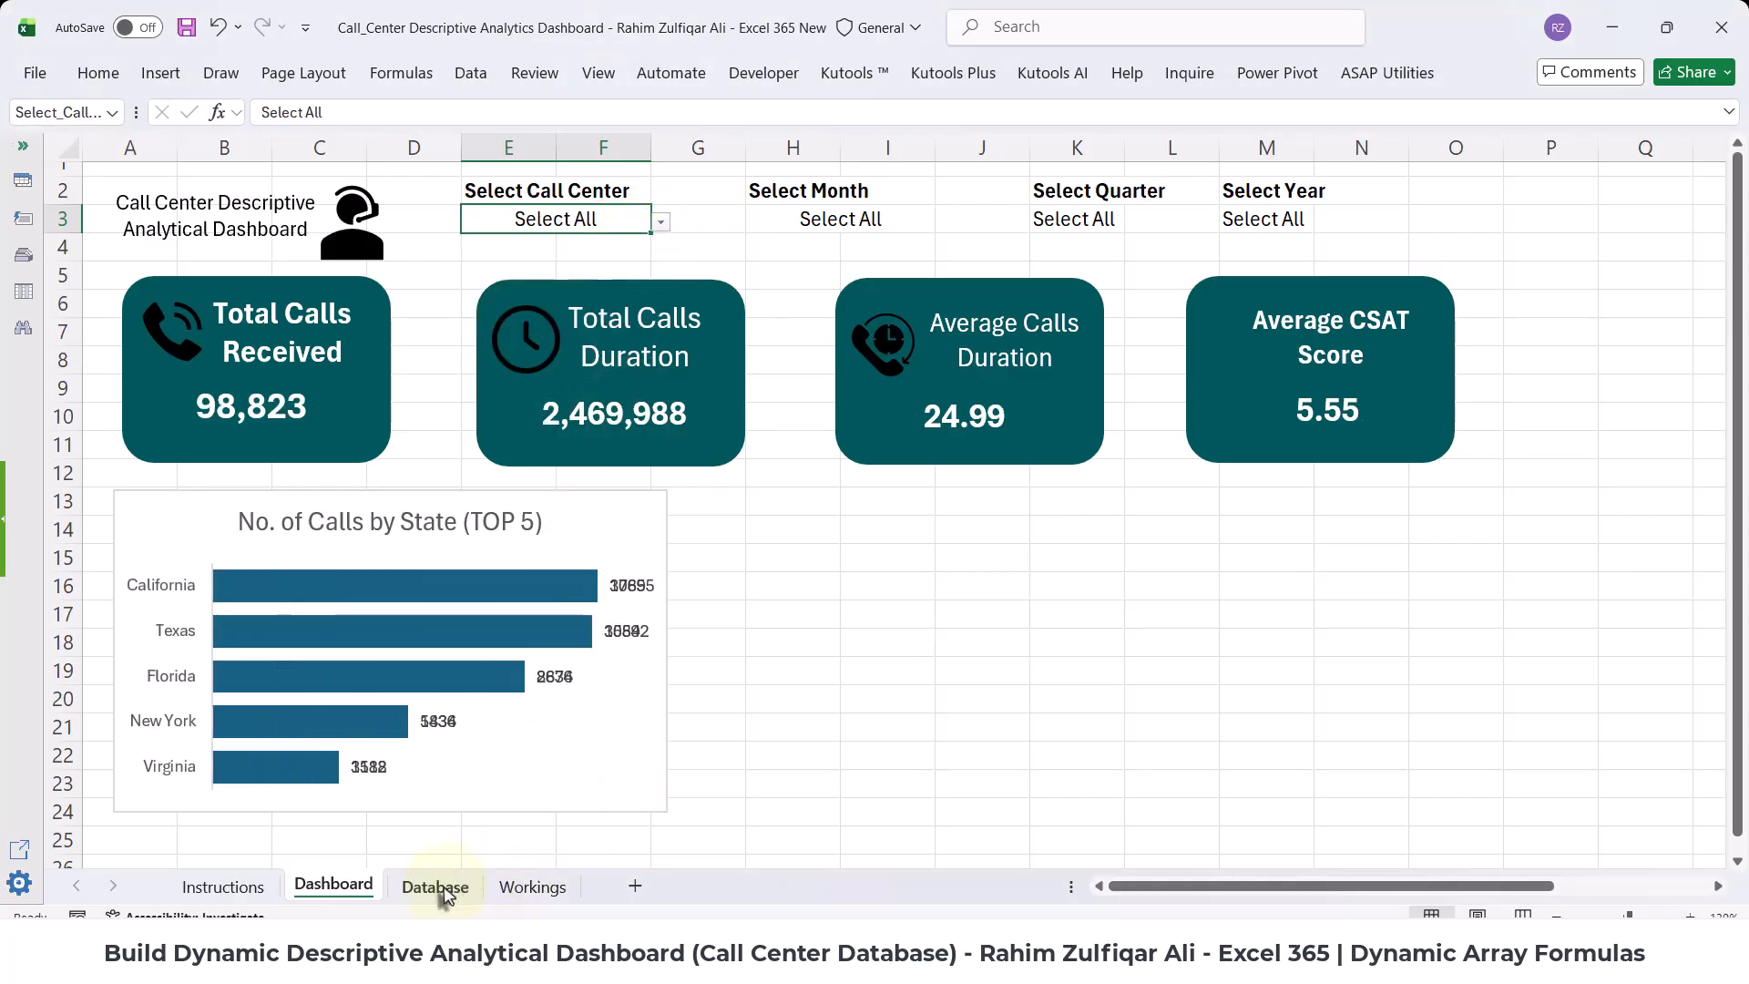
# - Review the call center IF condition in the Workings O4 formula, leave it as is, and return to the Dashboard sheet
pyautogui.click(509, 889)
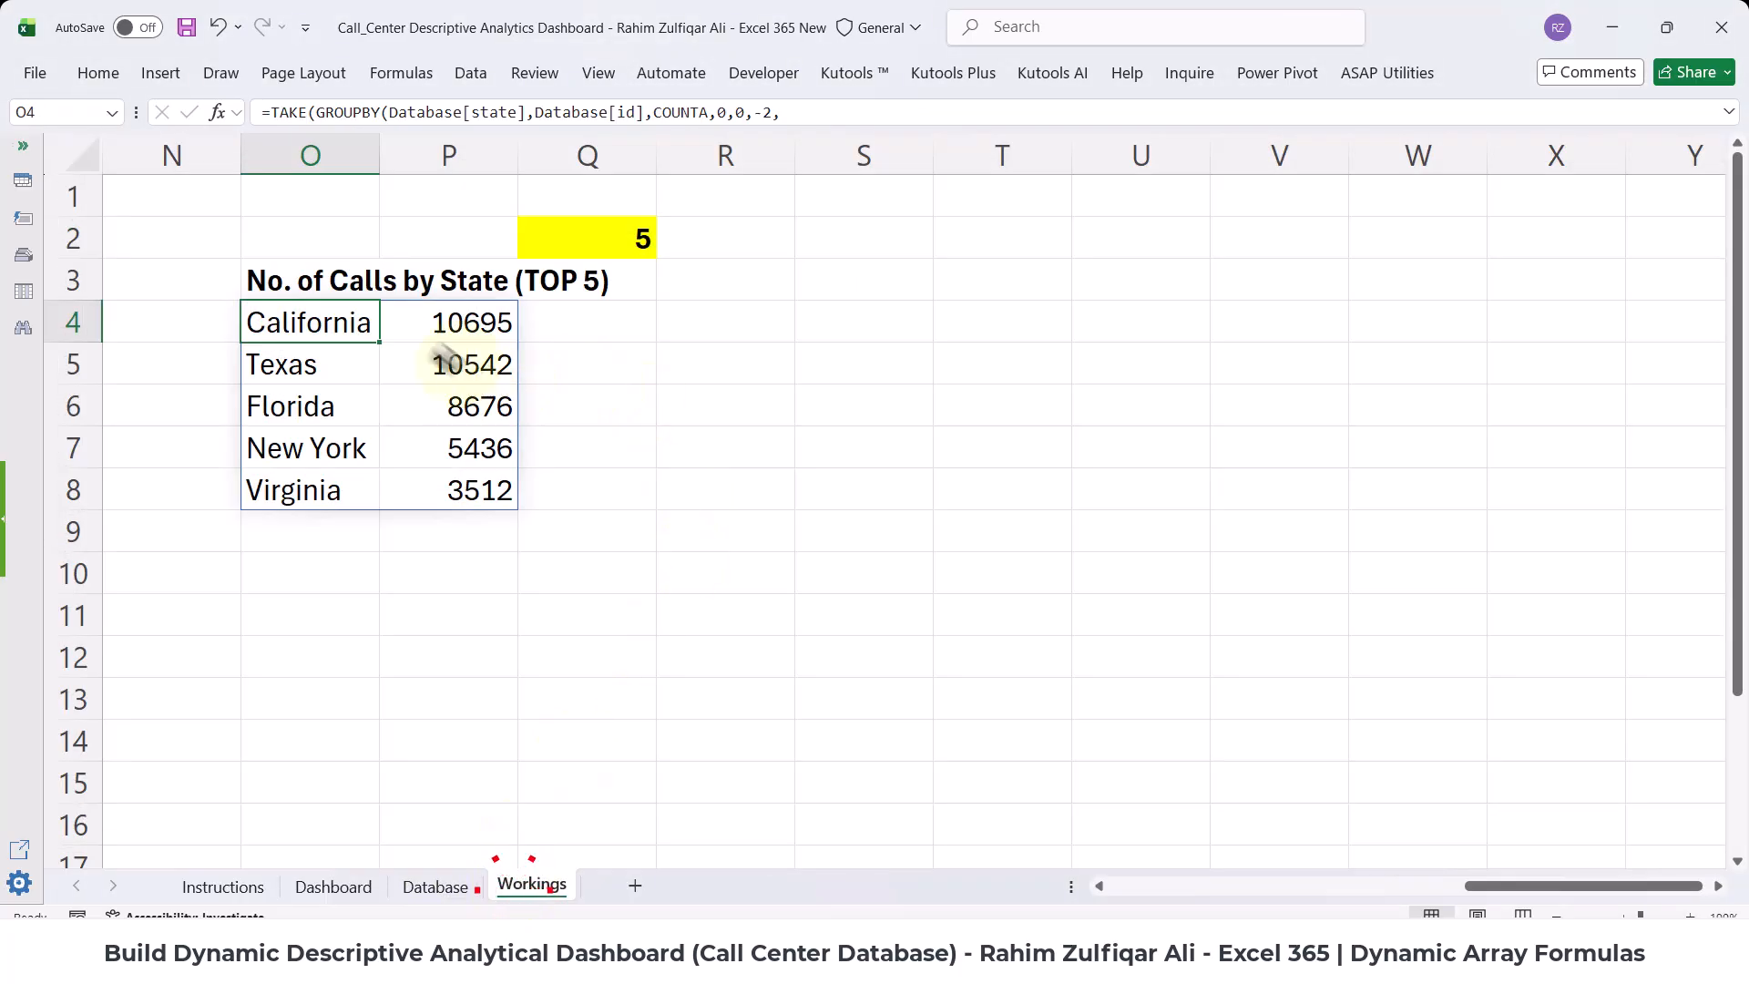
pyautogui.doubleClick(342, 323)
pyautogui.click(785, 357)
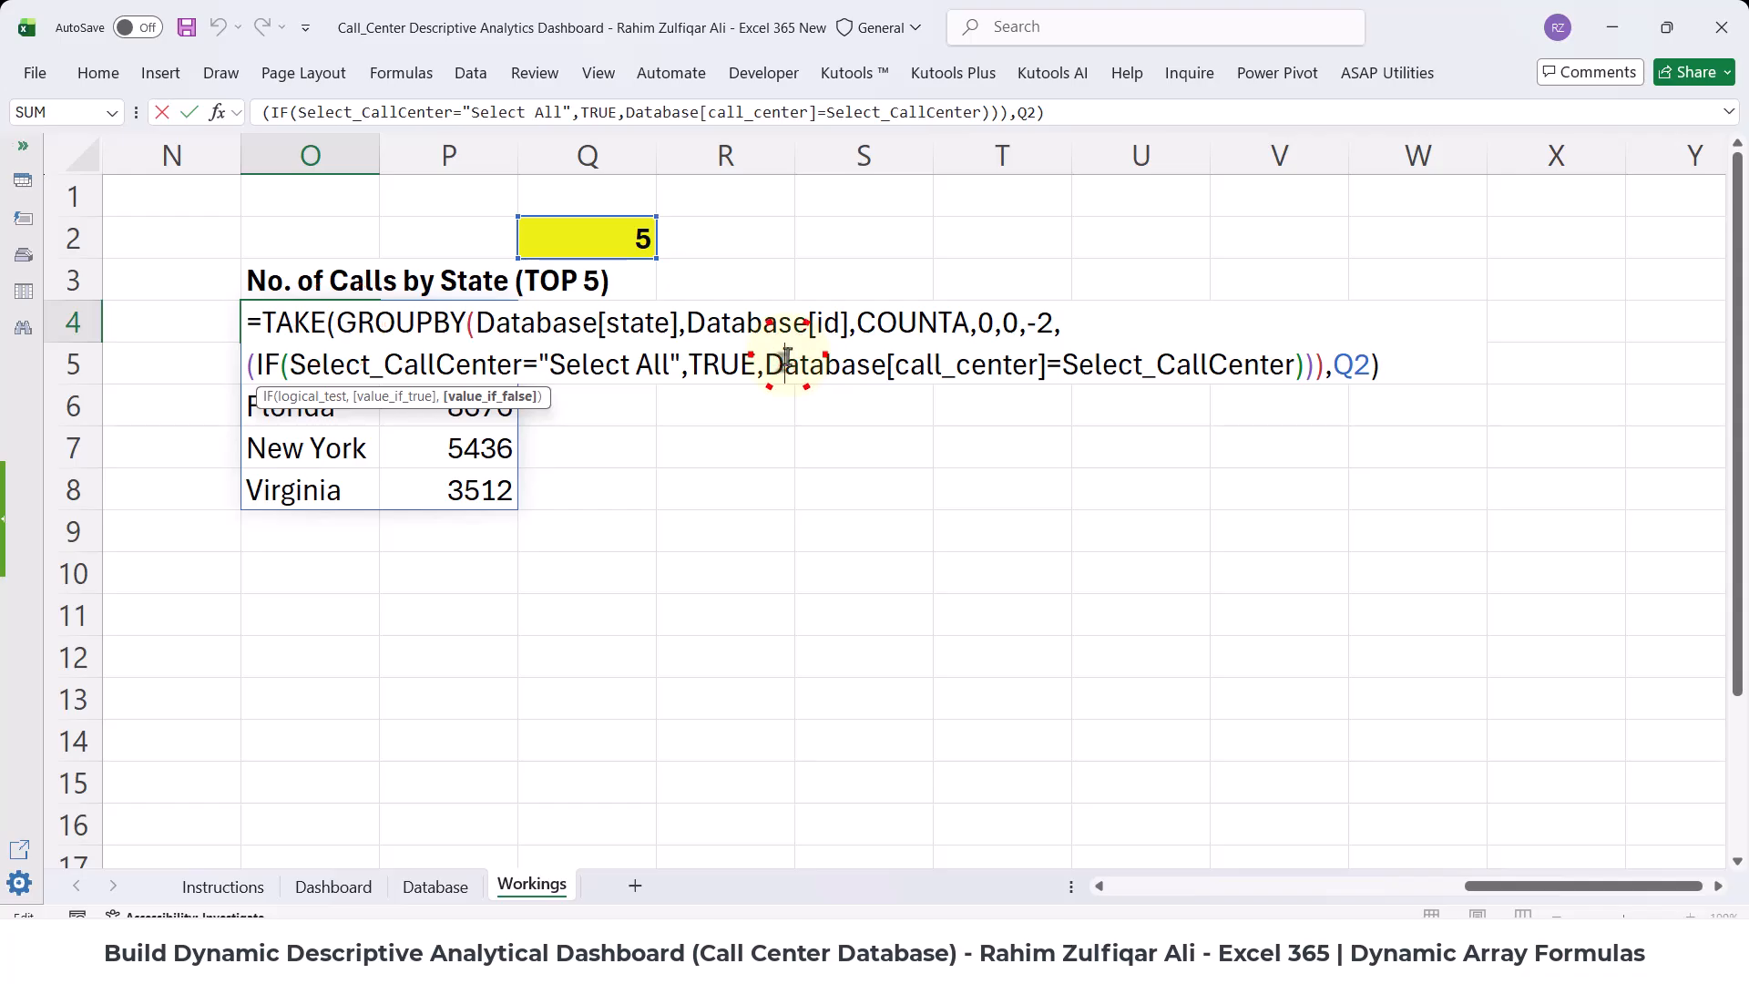
pyautogui.click(1059, 323)
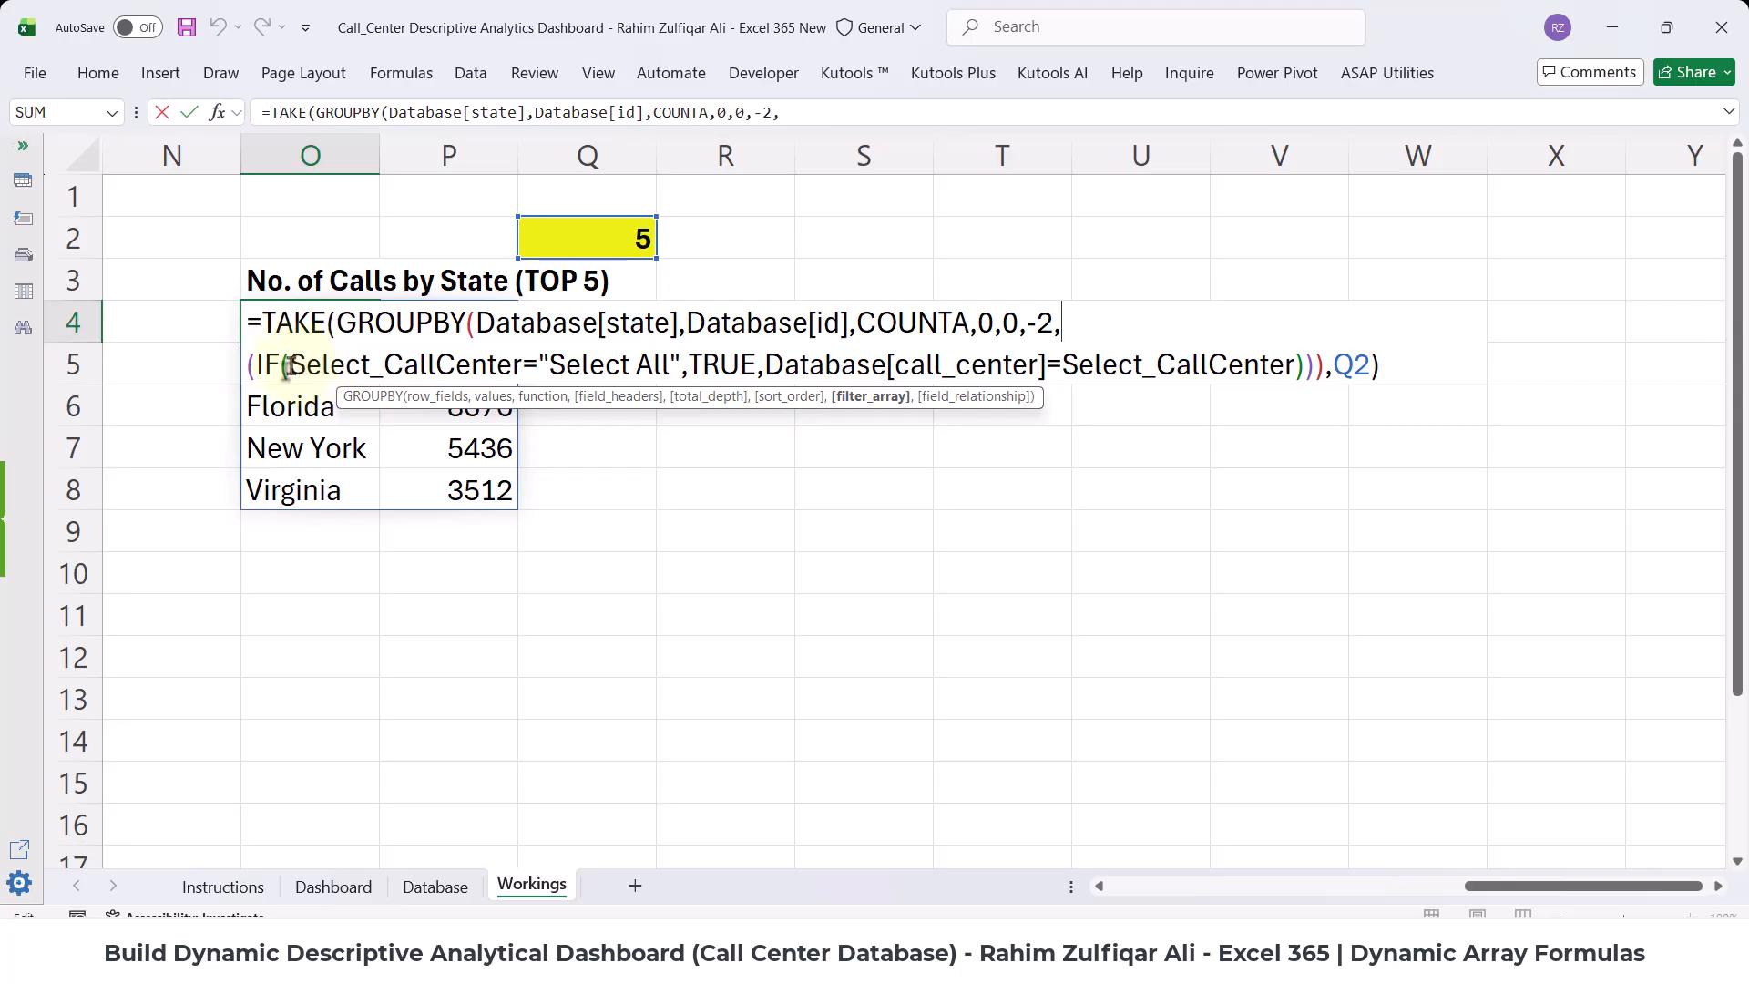
pyautogui.moveTo(290, 364); pyautogui.dragTo(754, 365)
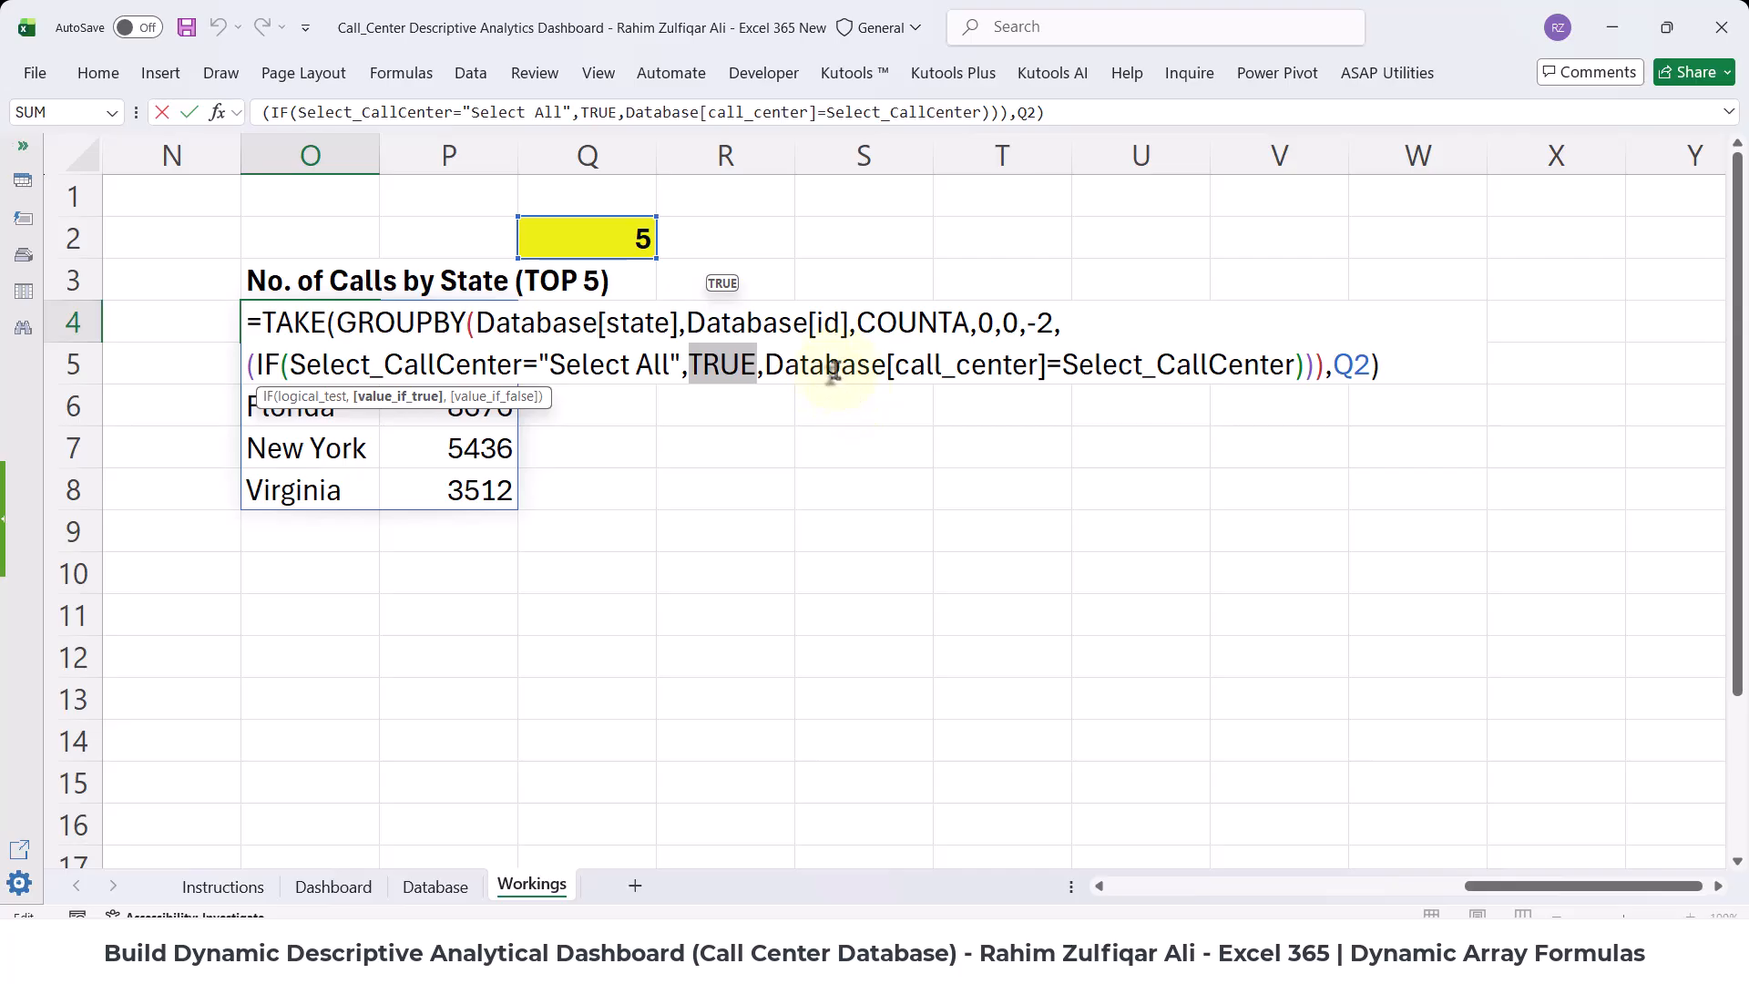
pyautogui.moveTo(765, 366); pyautogui.dragTo(1038, 364)
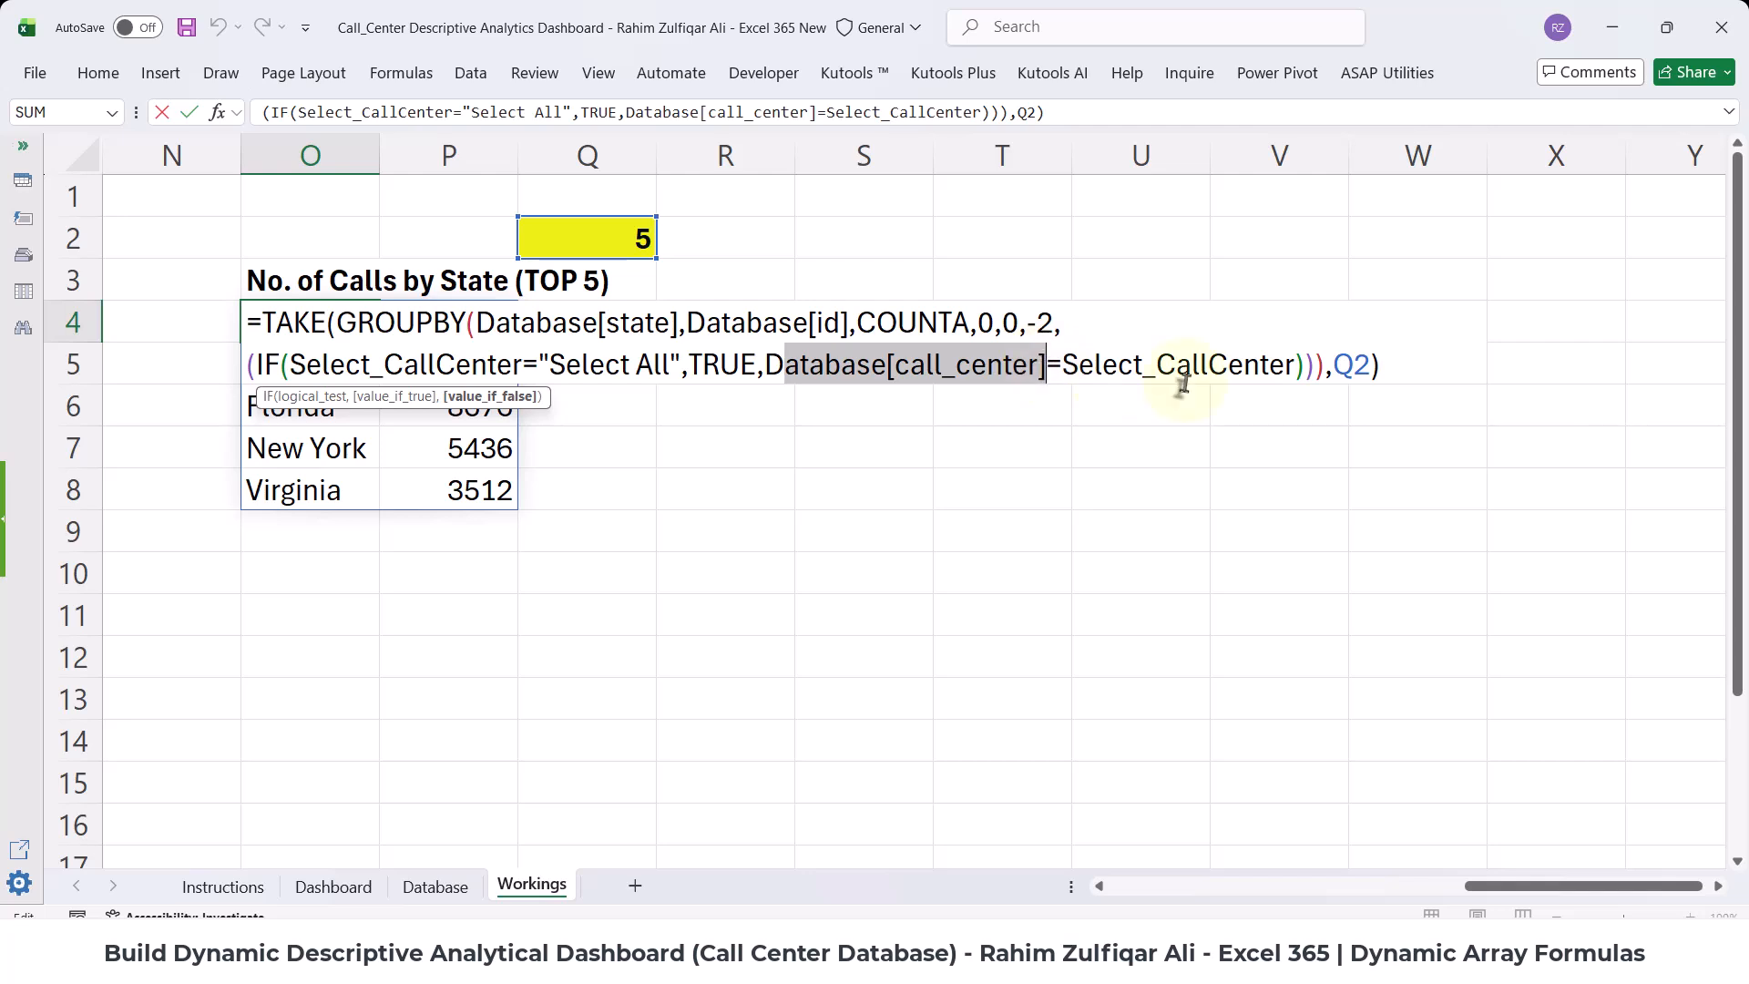
pyautogui.press('Return')
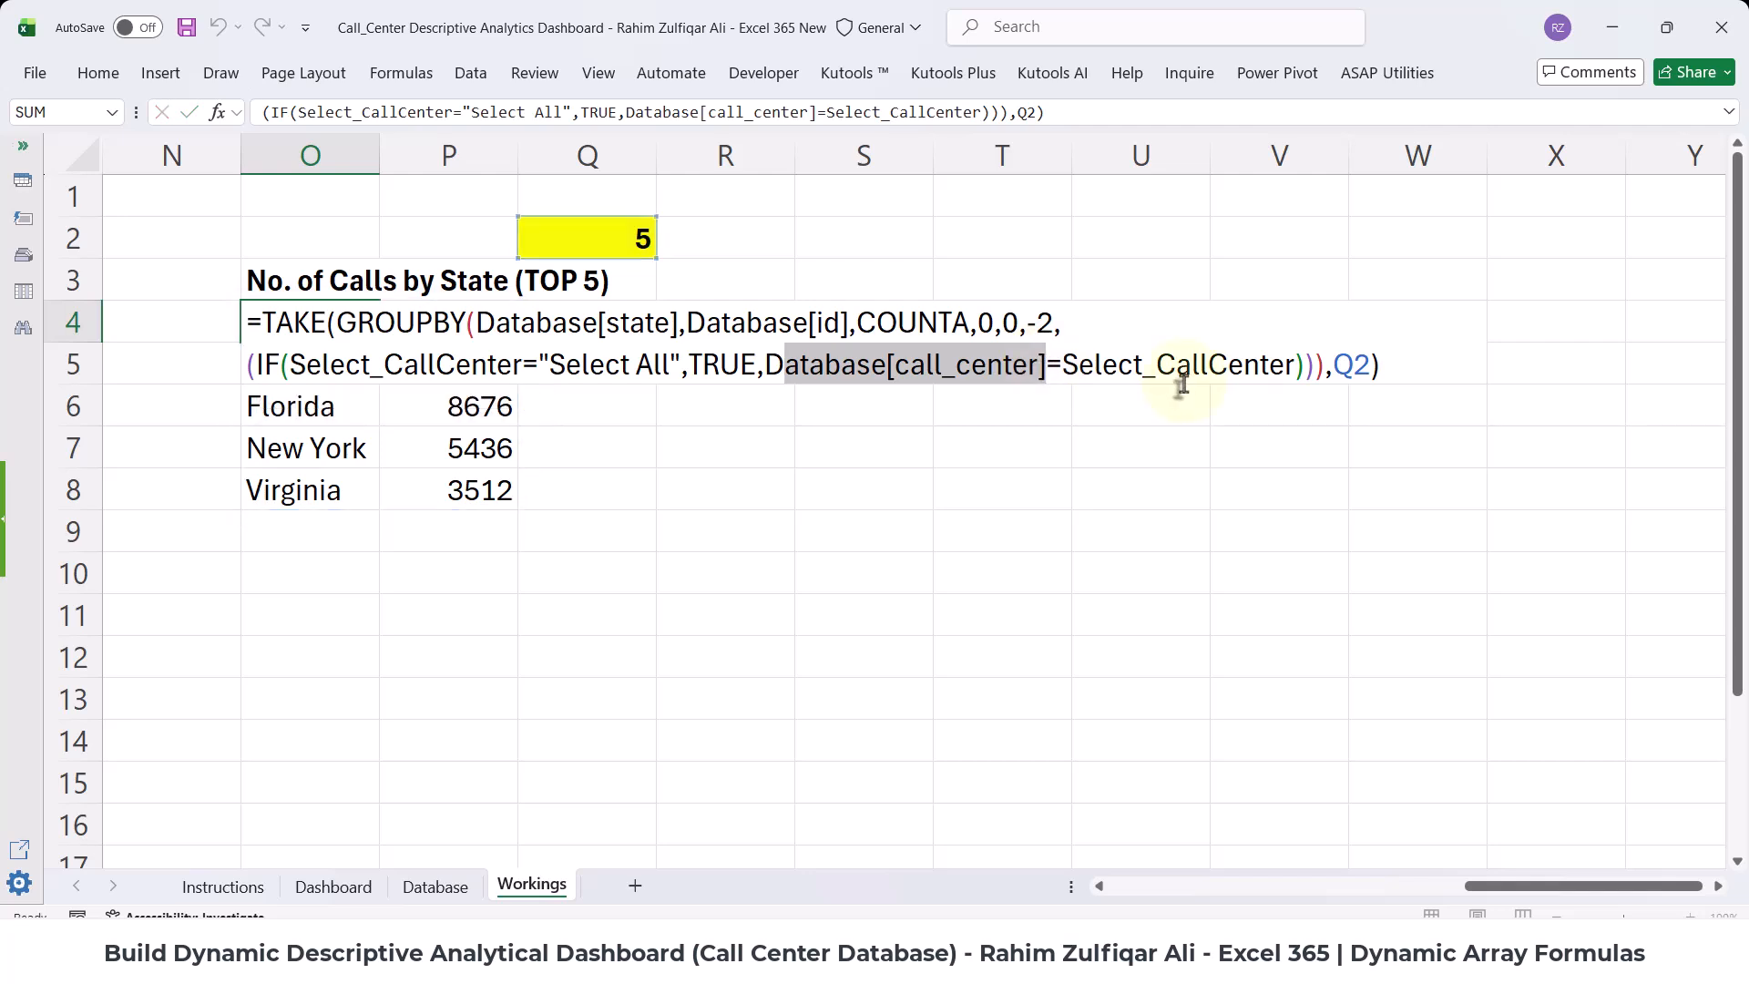
pyautogui.click(310, 887)
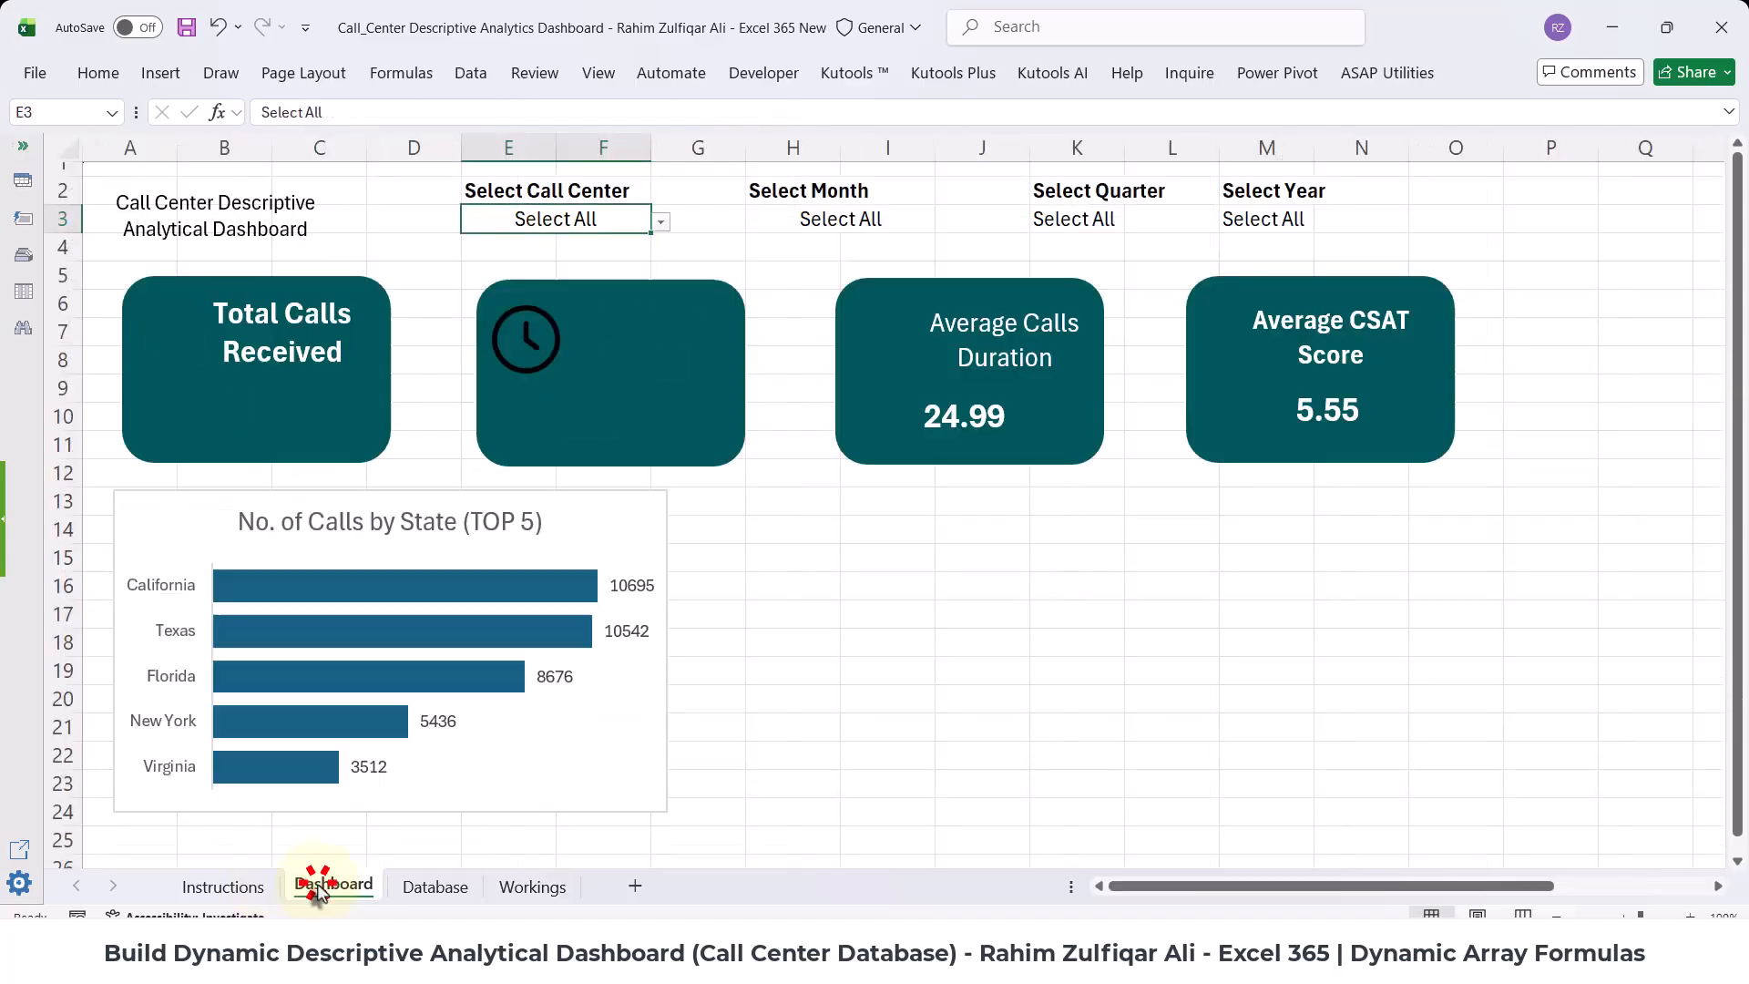
# - Review the call center, month, quarter and year filters on the Dashboard sheet, leaving them at Select All
pyautogui.click(665, 224)
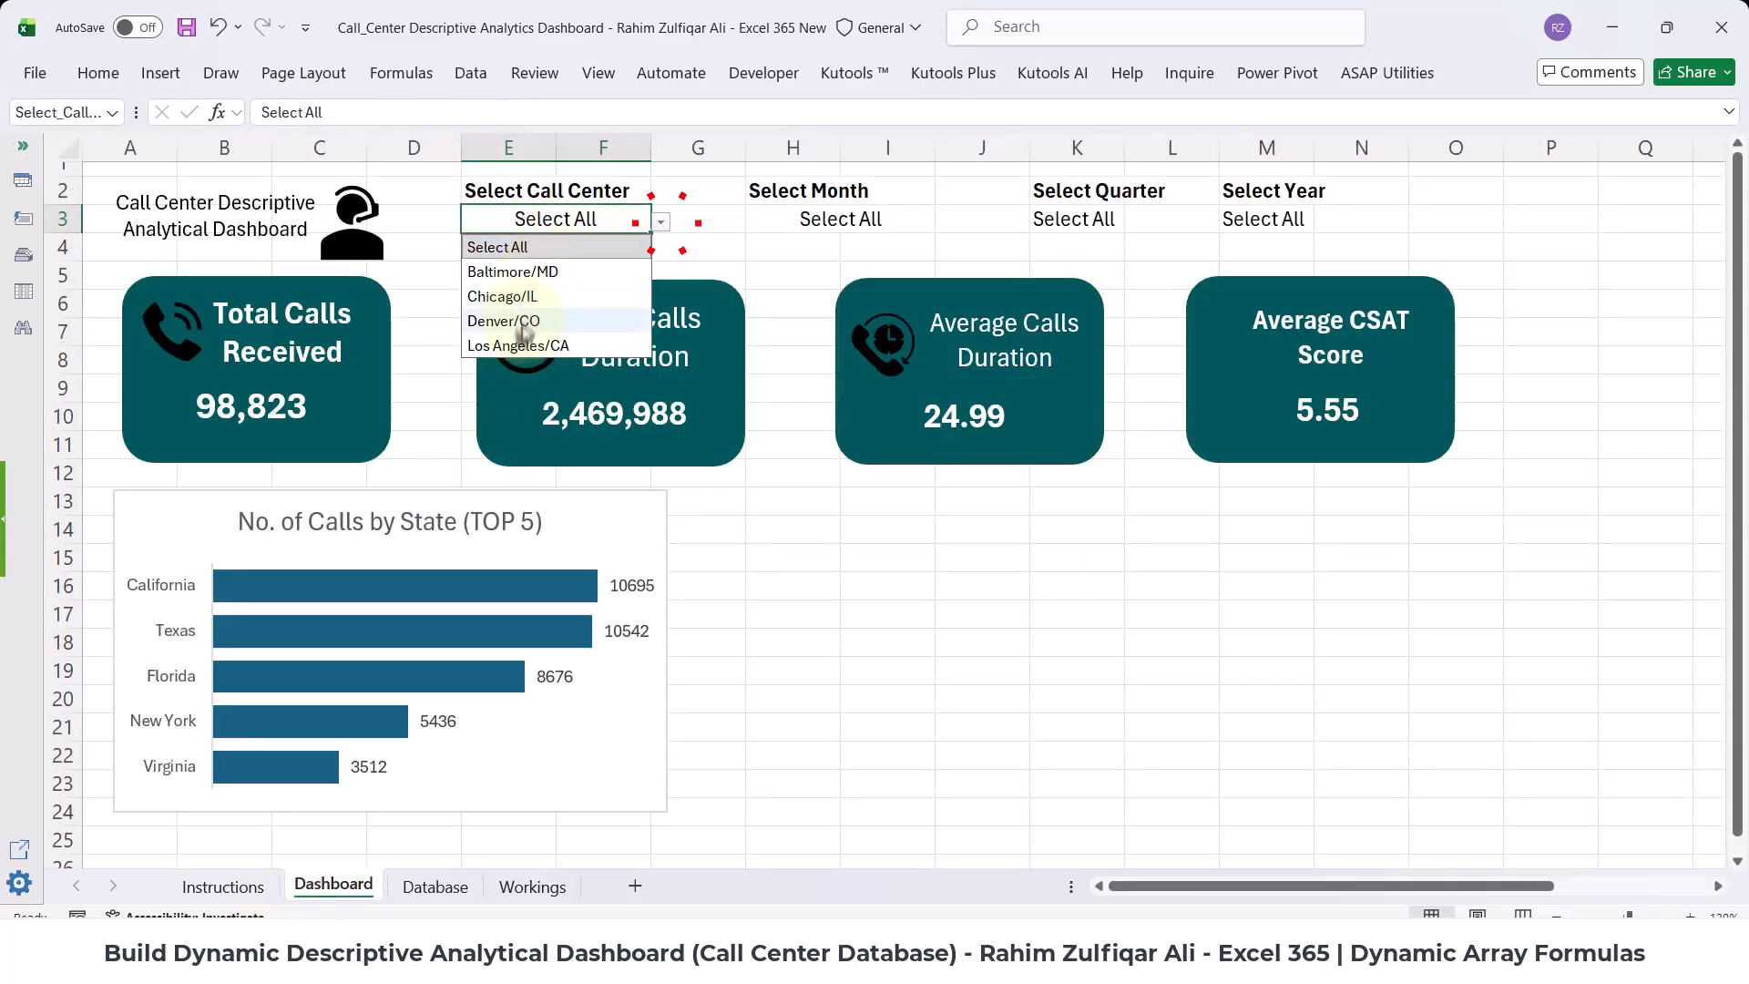
pyautogui.click(621, 511)
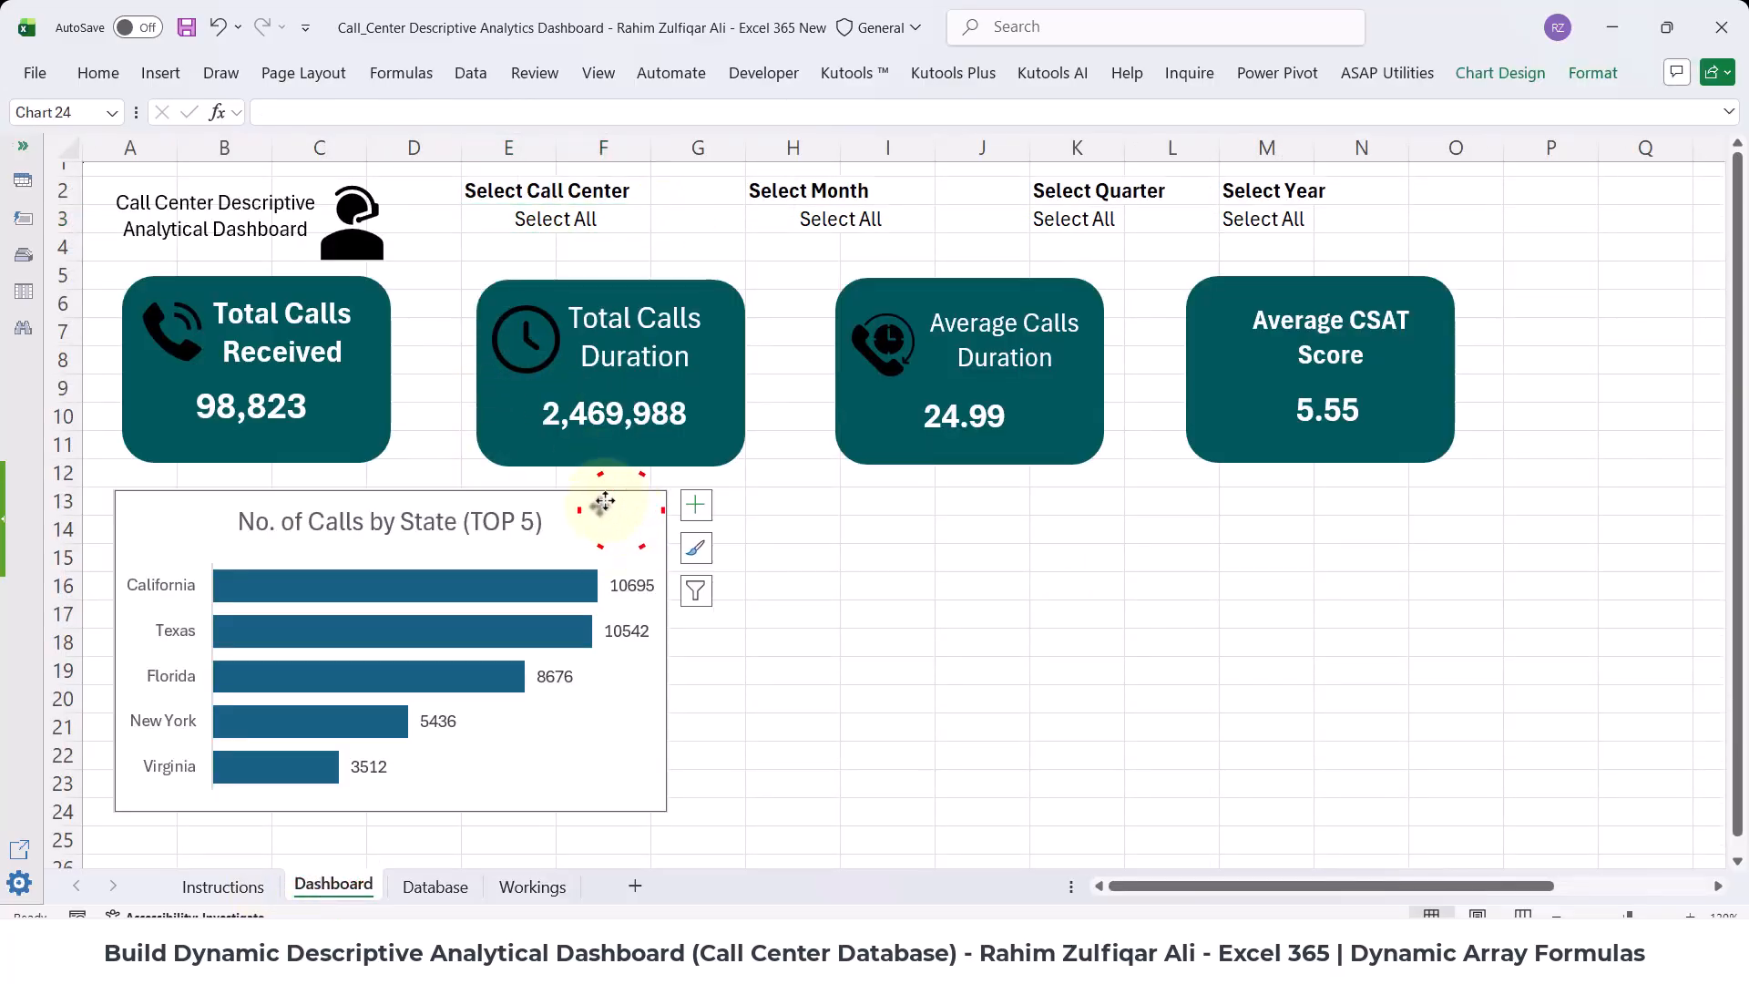
pyautogui.click(799, 219)
pyautogui.click(1061, 220)
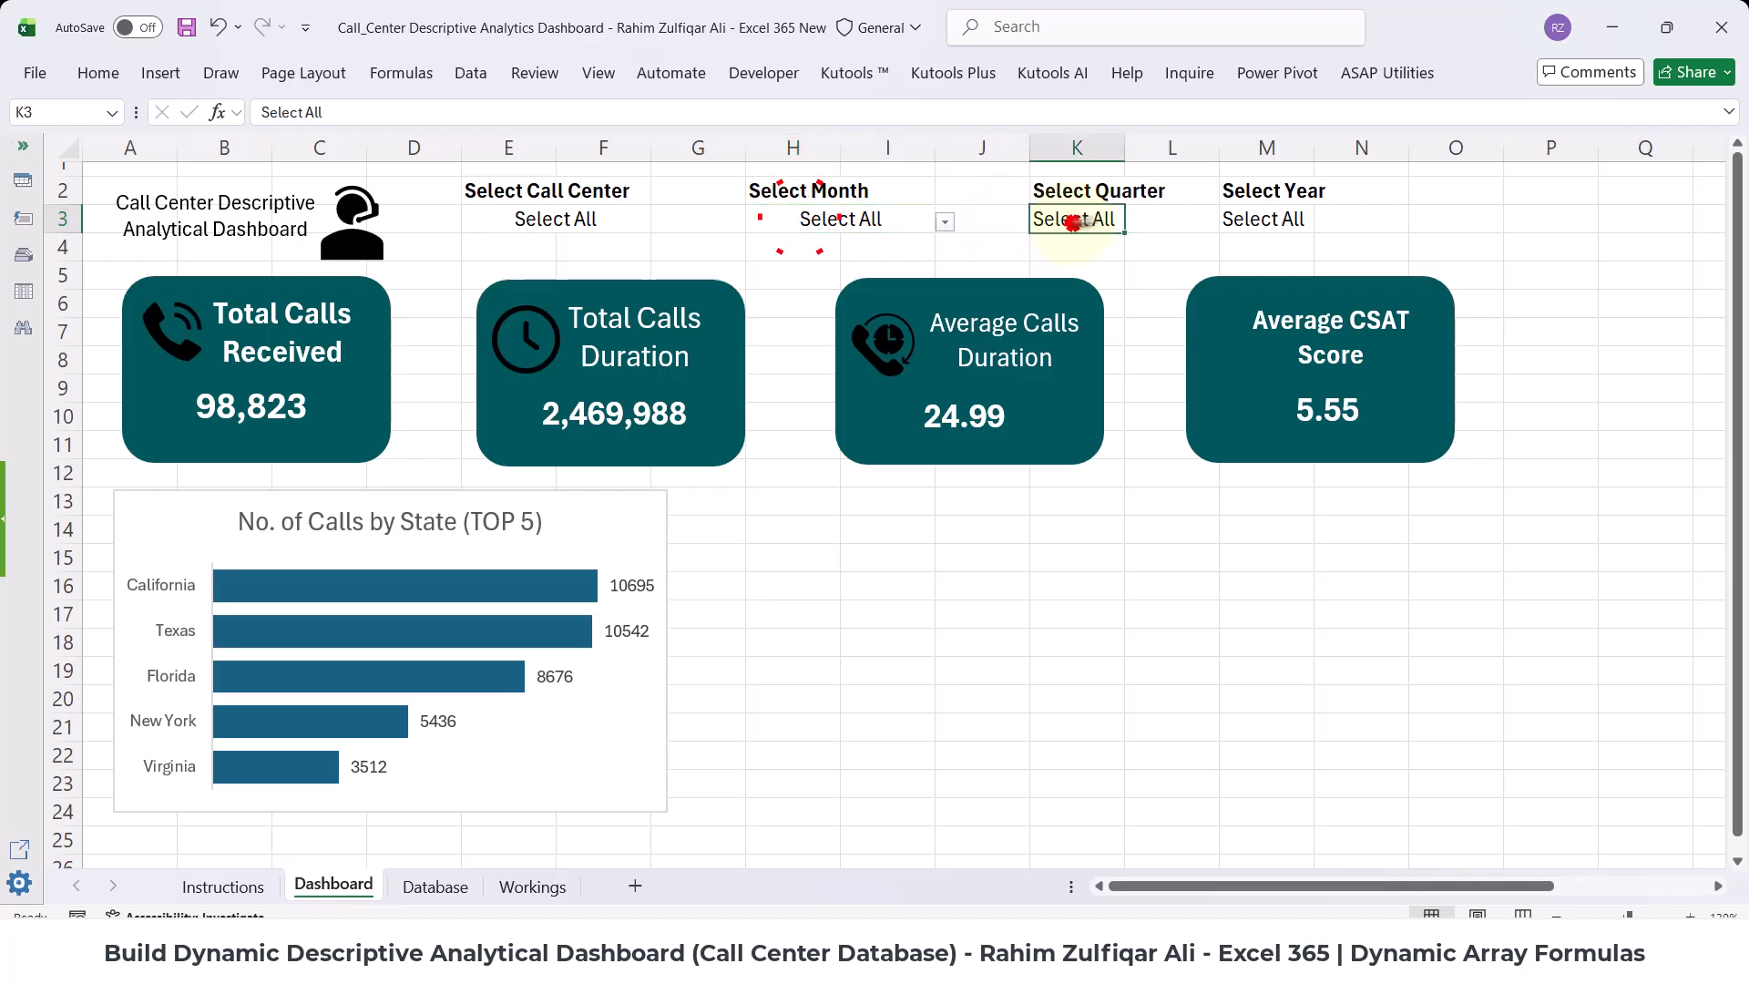
pyautogui.click(1239, 218)
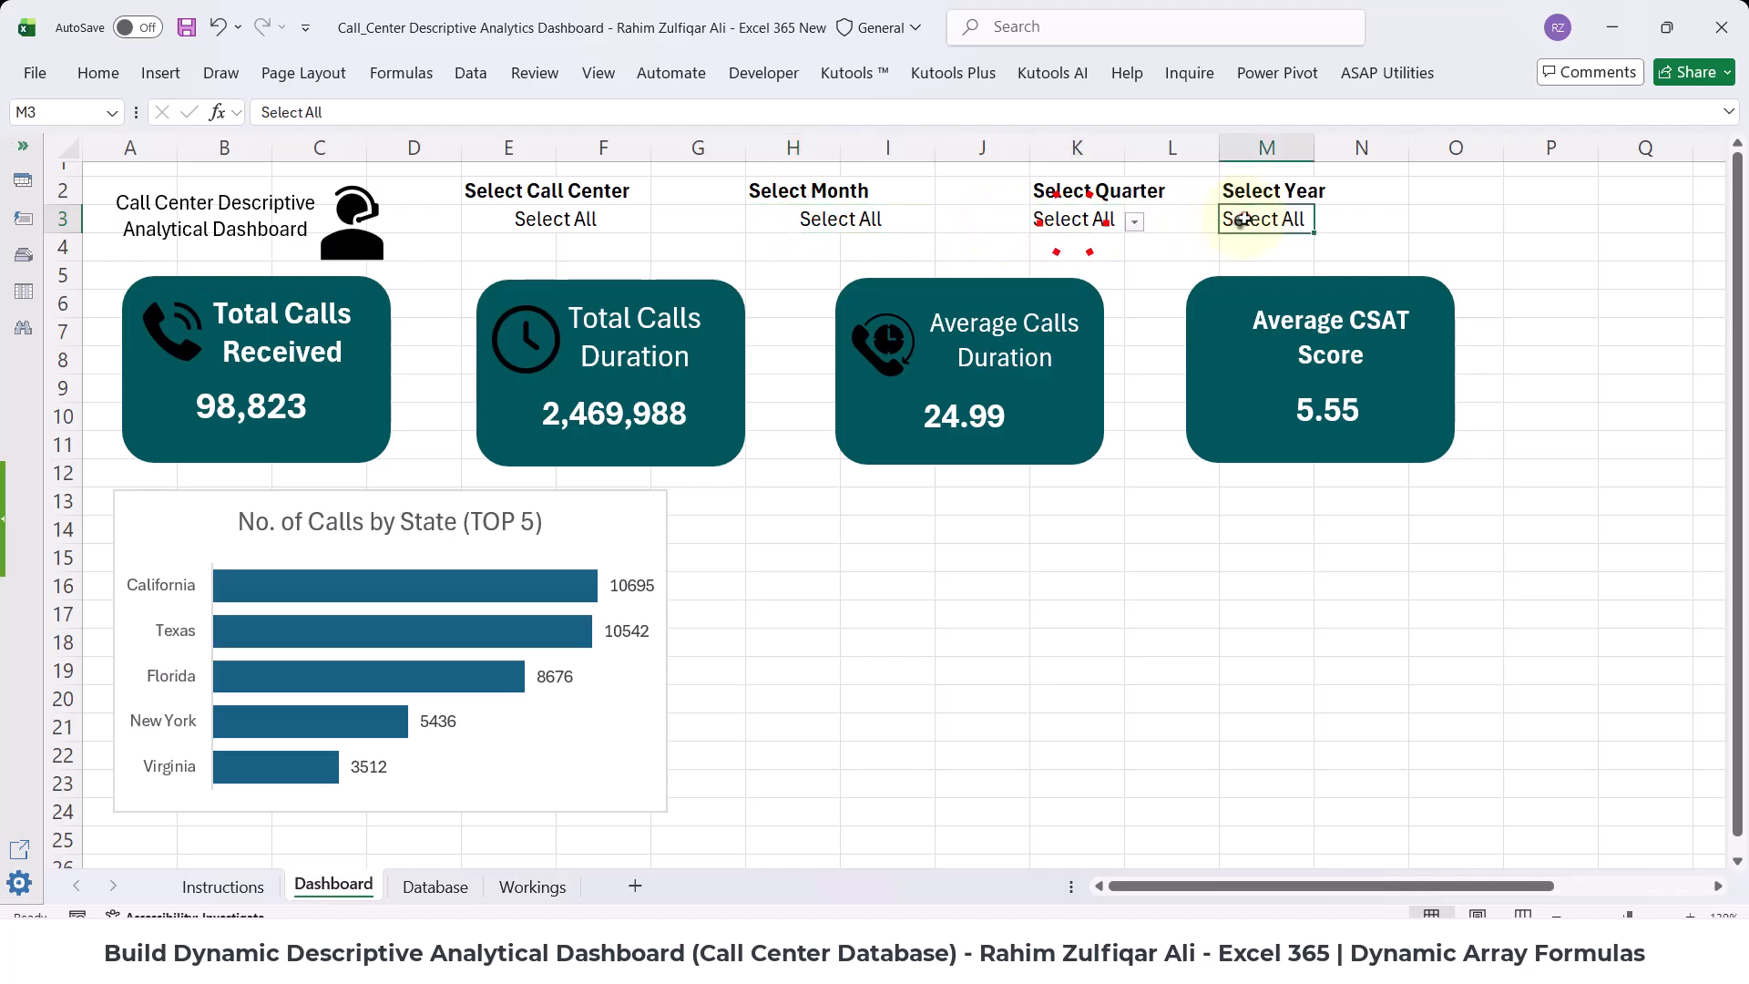
# - In the Workings O4 formula, copy the call center IF condition and append it on a new line, joined with the * operator
pyautogui.click(510, 888)
pyautogui.doubleClick(326, 325)
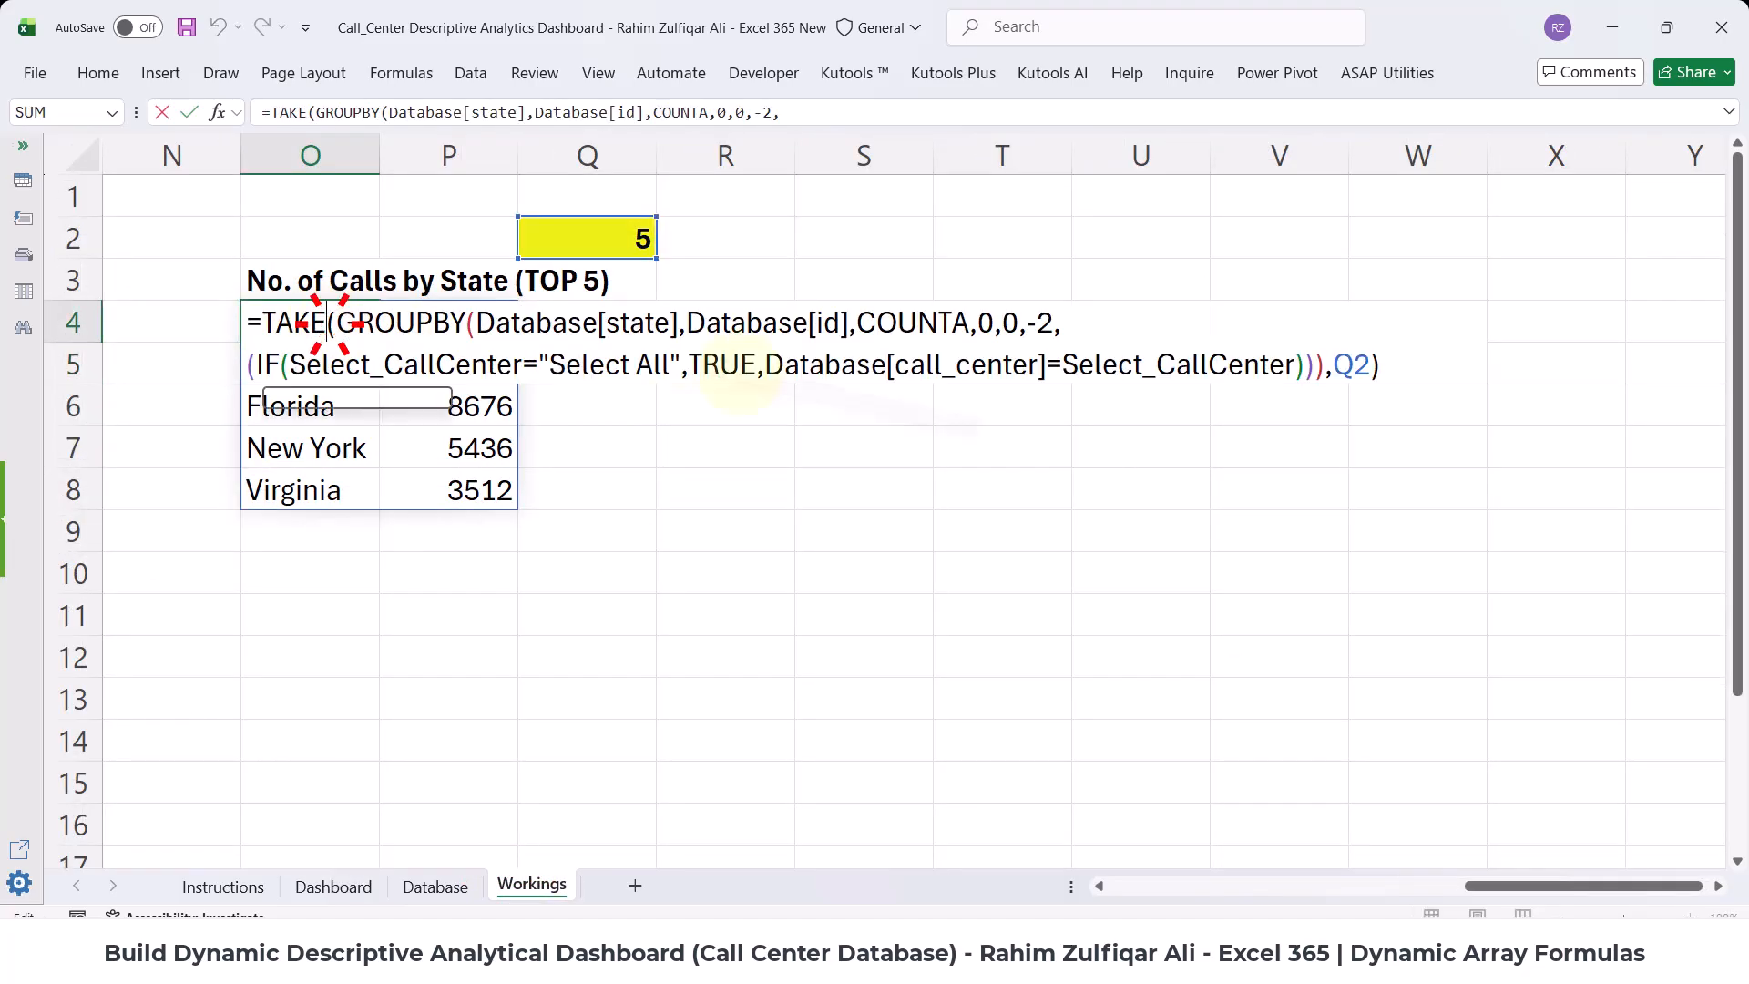
pyautogui.moveTo(1308, 371); pyautogui.dragTo(222, 378)
pyautogui.hotkey('ctrl', 'c')
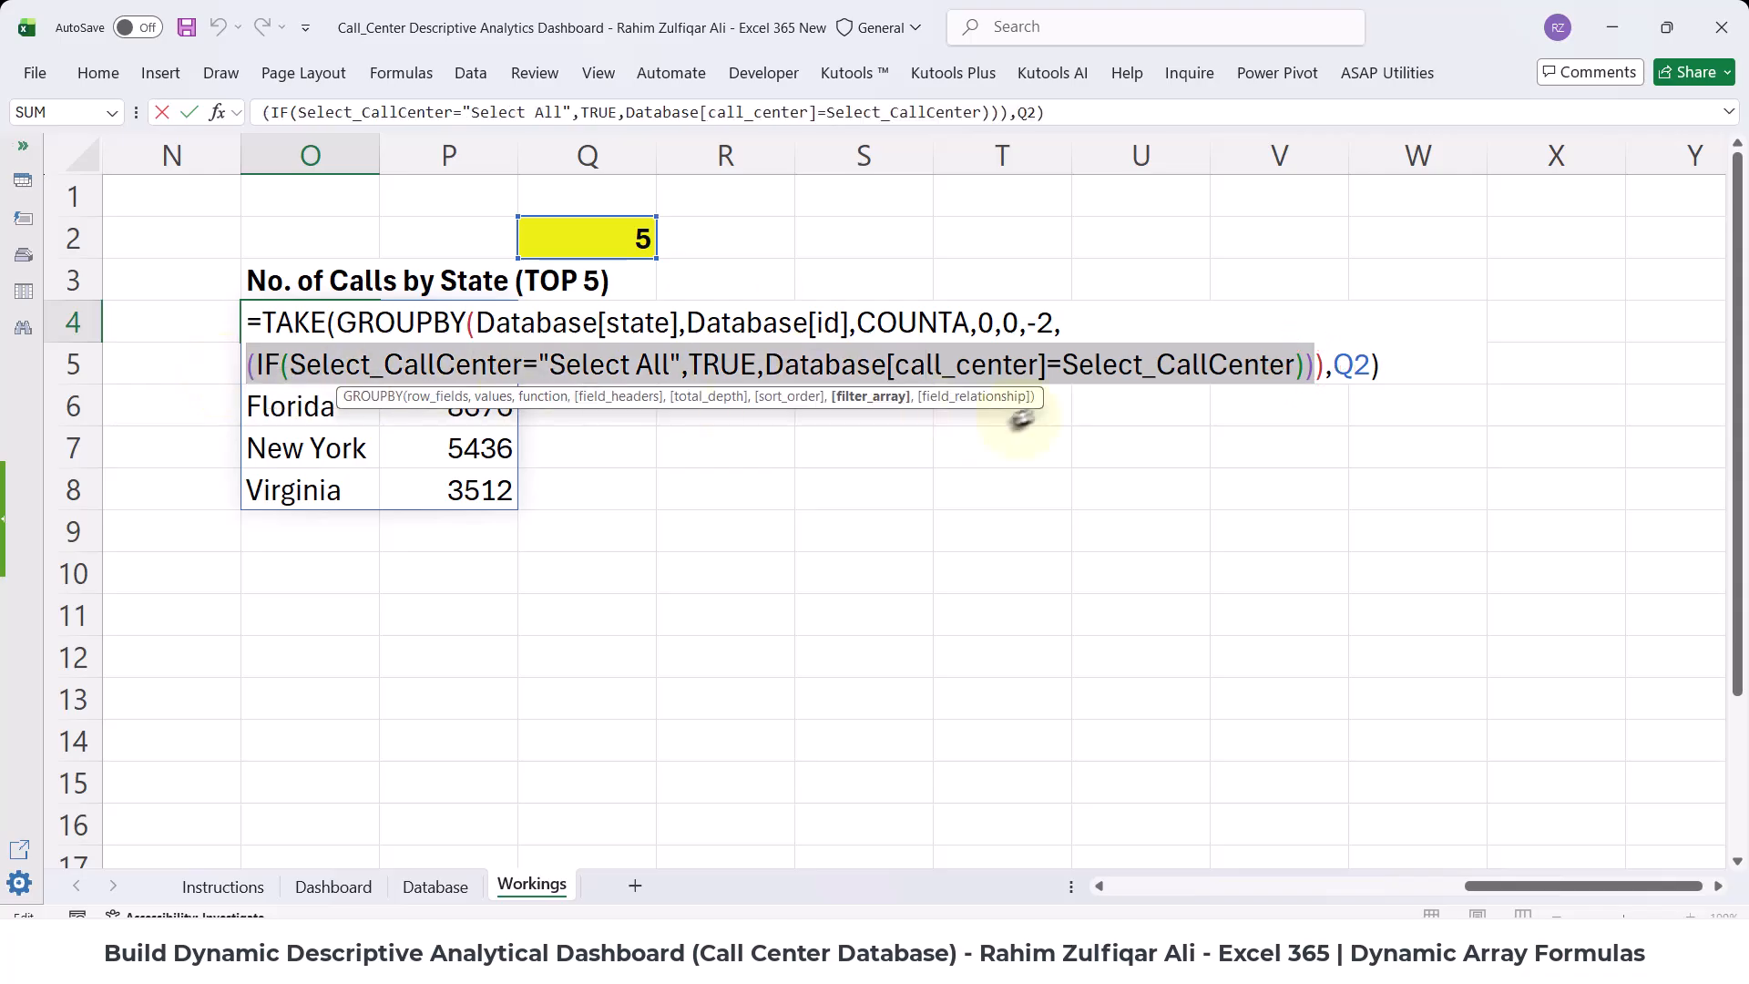
pyautogui.click(1314, 366)
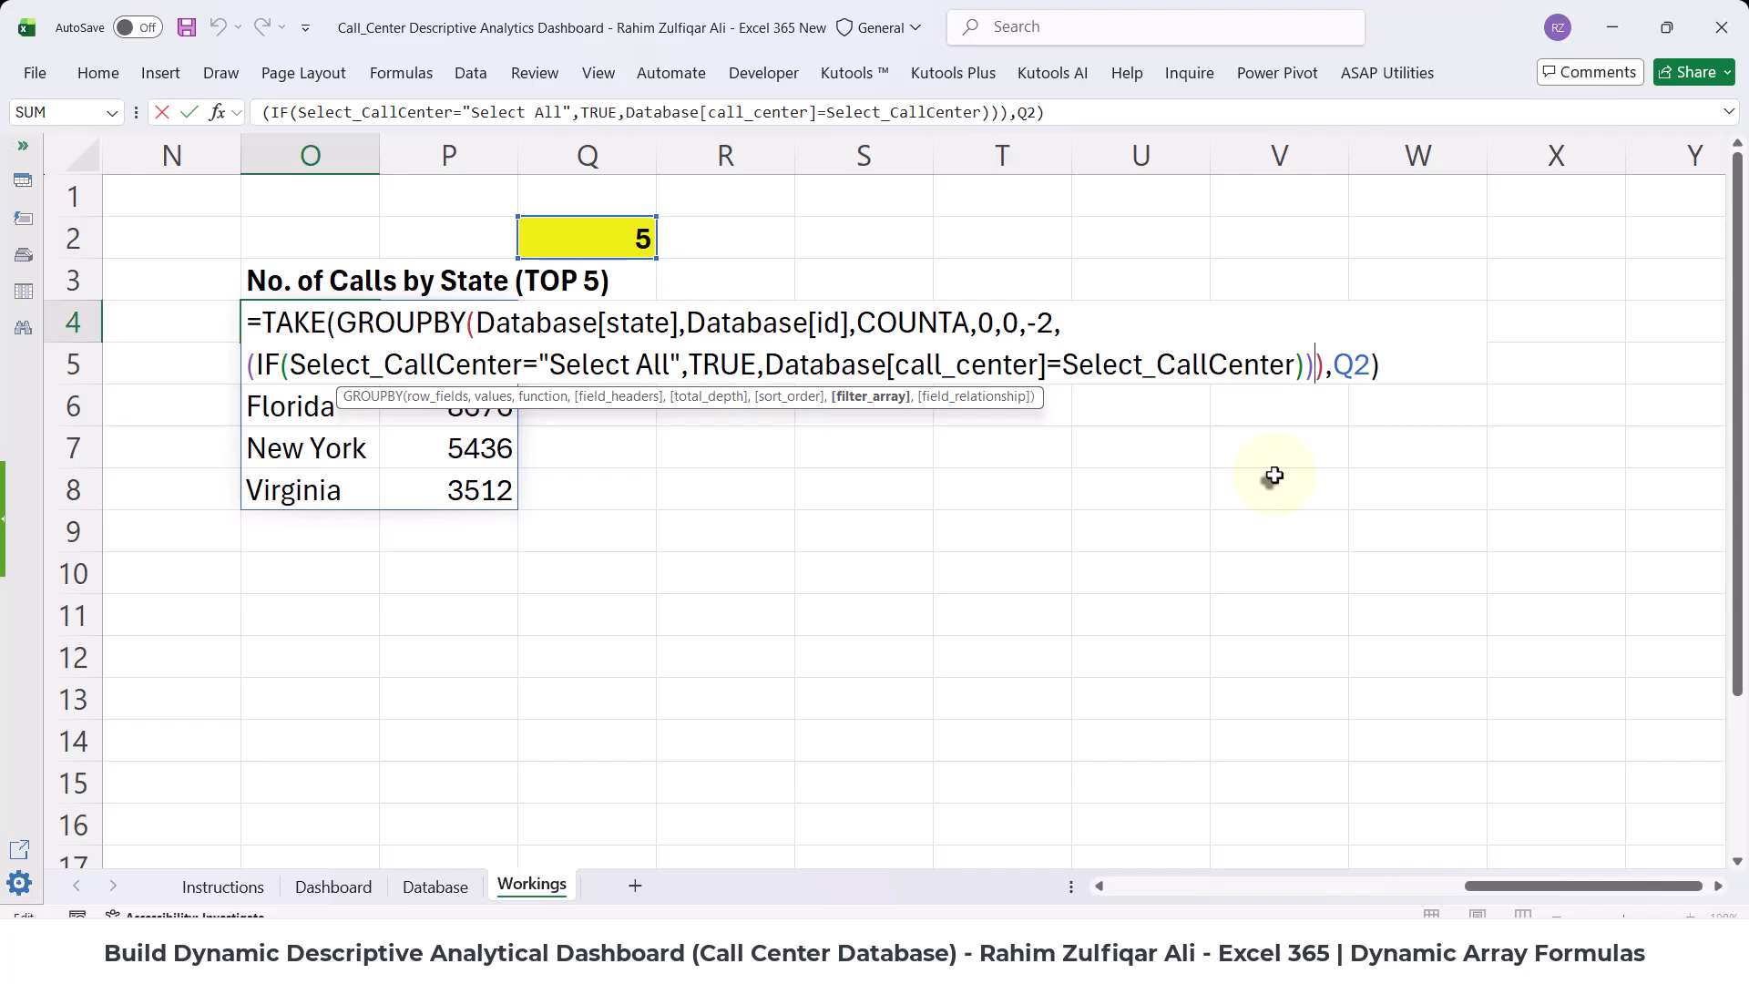
pyautogui.write('*')
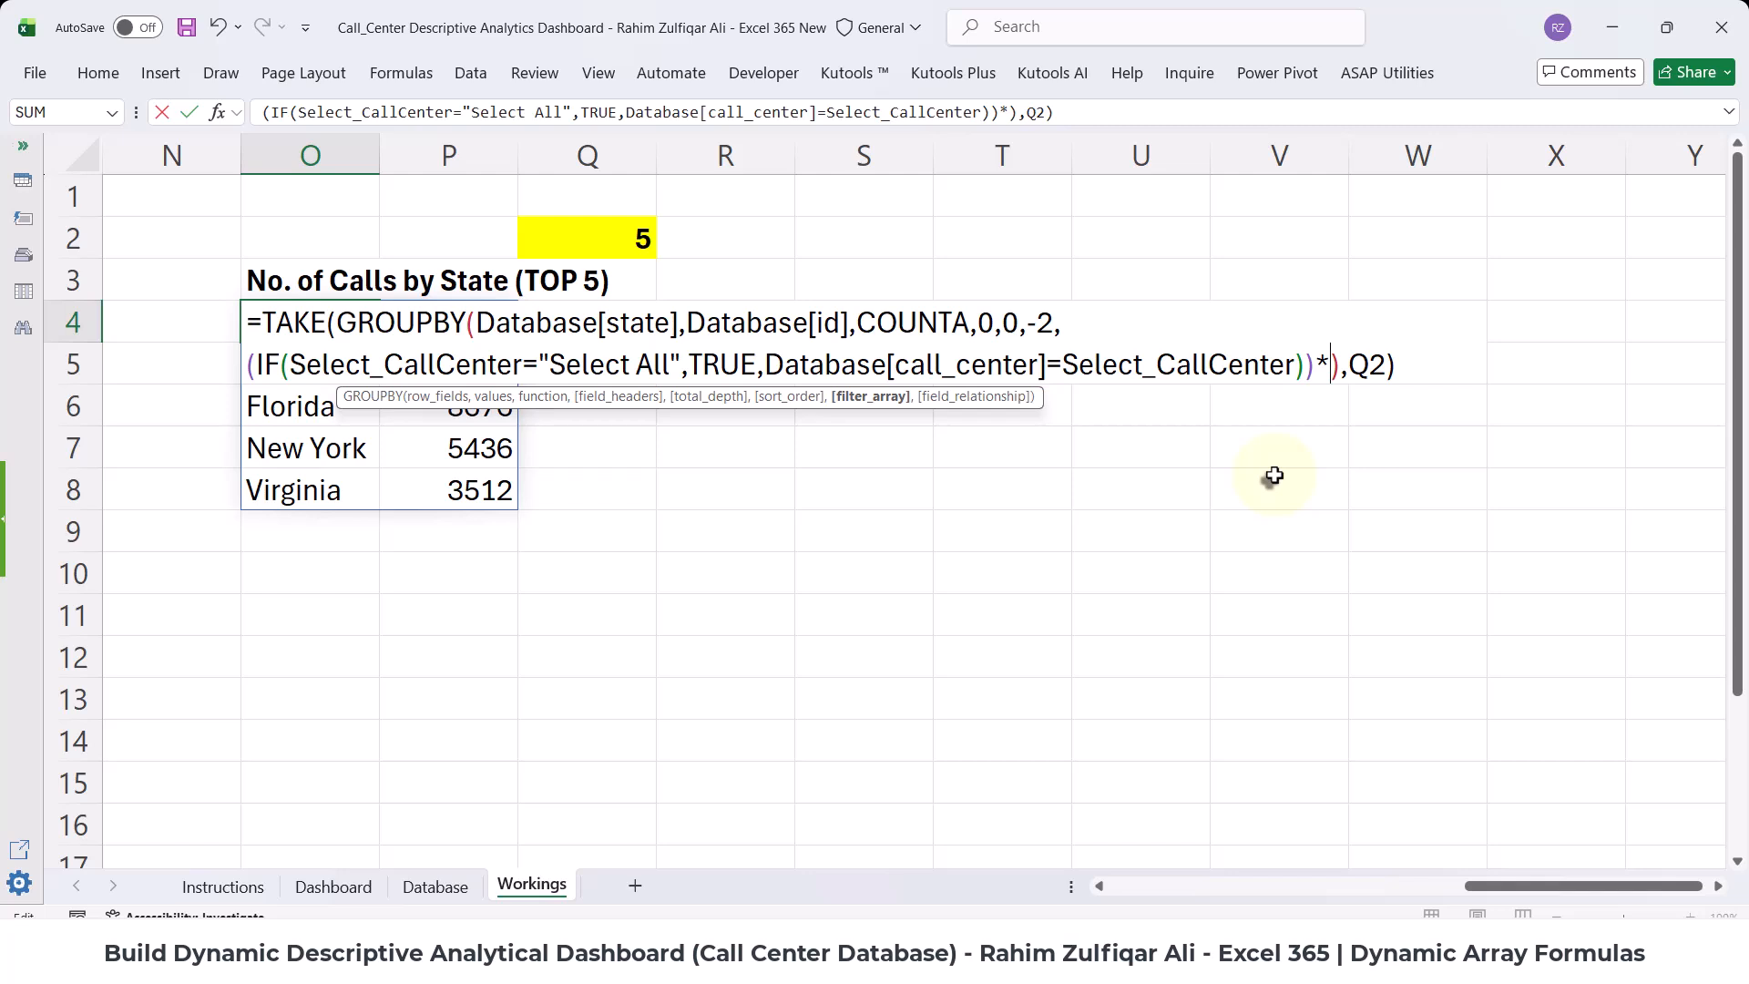
pyautogui.hotkey('alt', 'Return')
pyautogui.hotkey('ctrl', 'v')
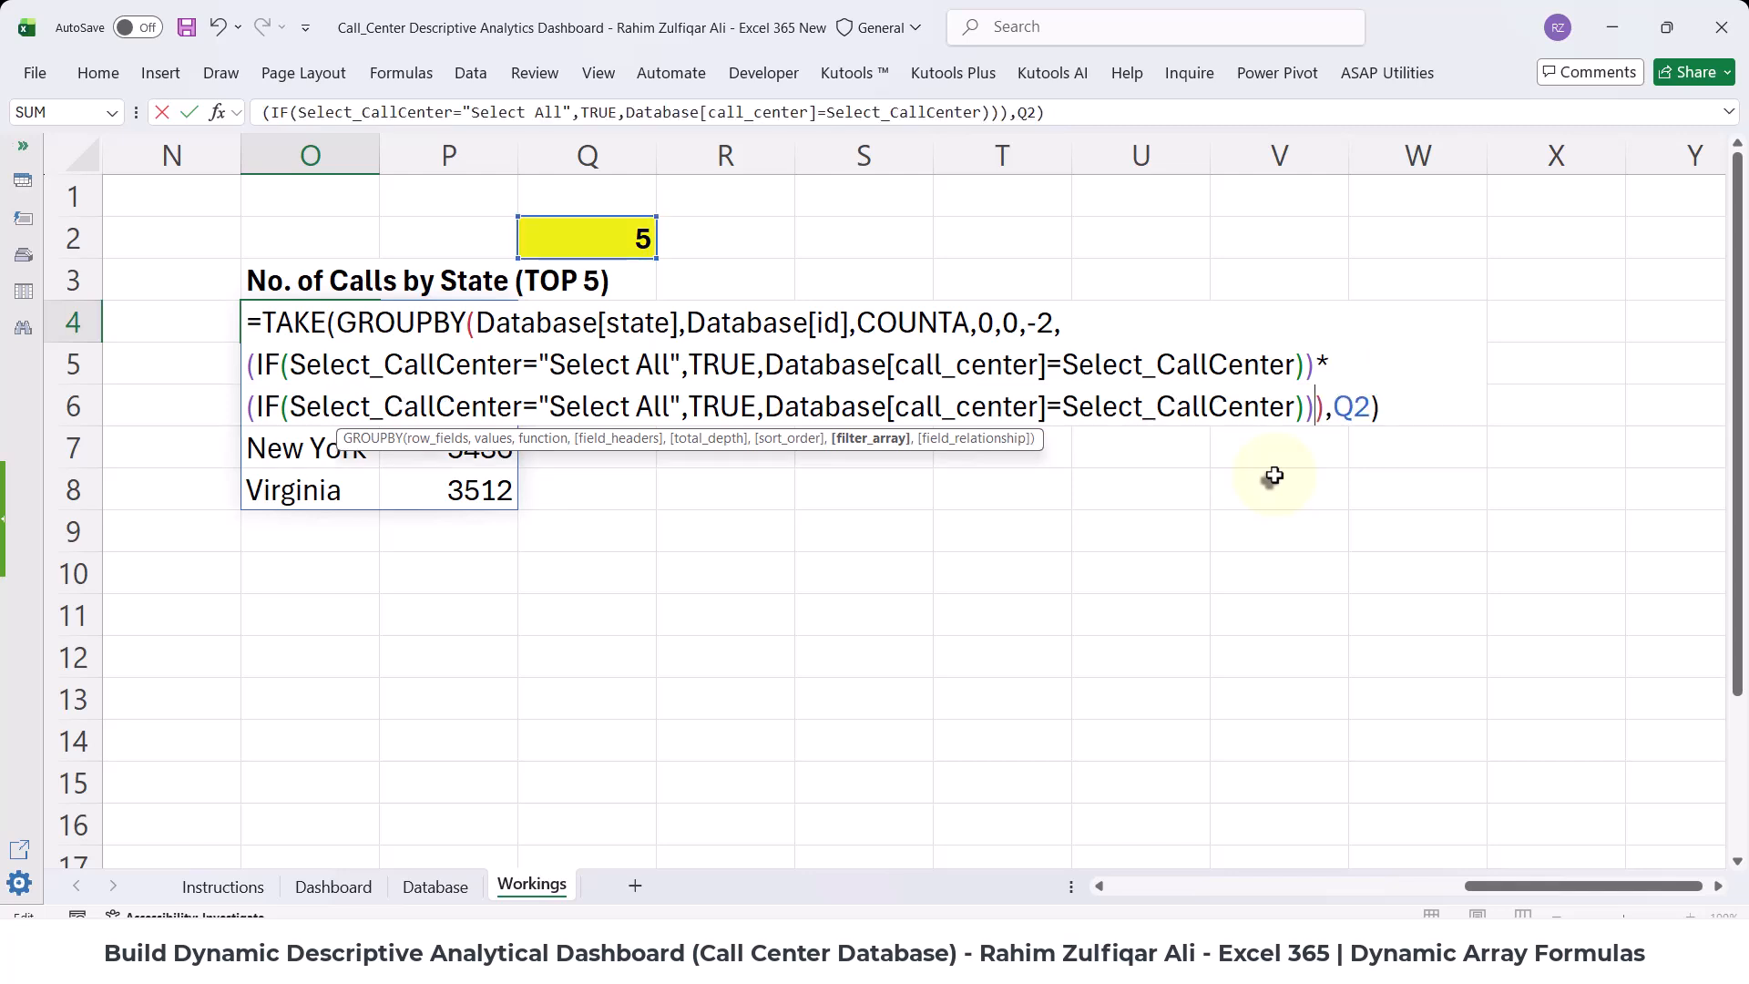
# - Replace Select_CallCenter with Select_Months in the logical test of the second IF condition
pyautogui.moveTo(383, 406); pyautogui.dragTo(519, 412)
pyautogui.press('BackSpace')
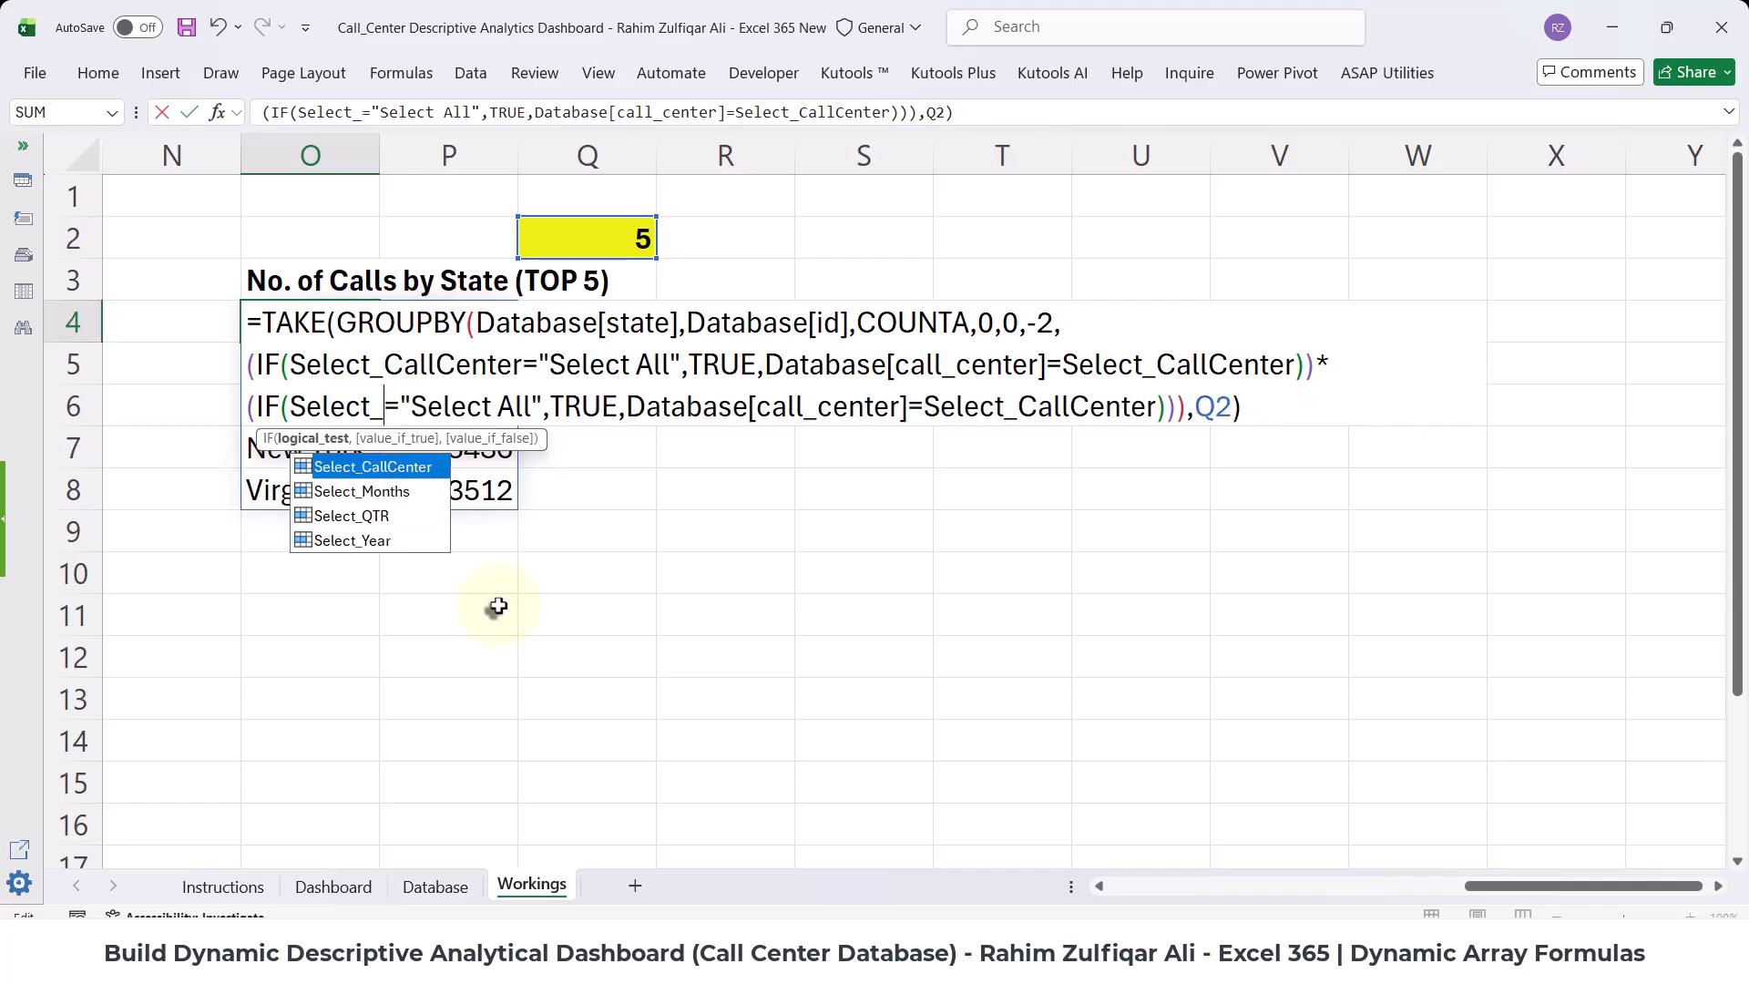
pyautogui.press('Down')
pyautogui.press('Tab')
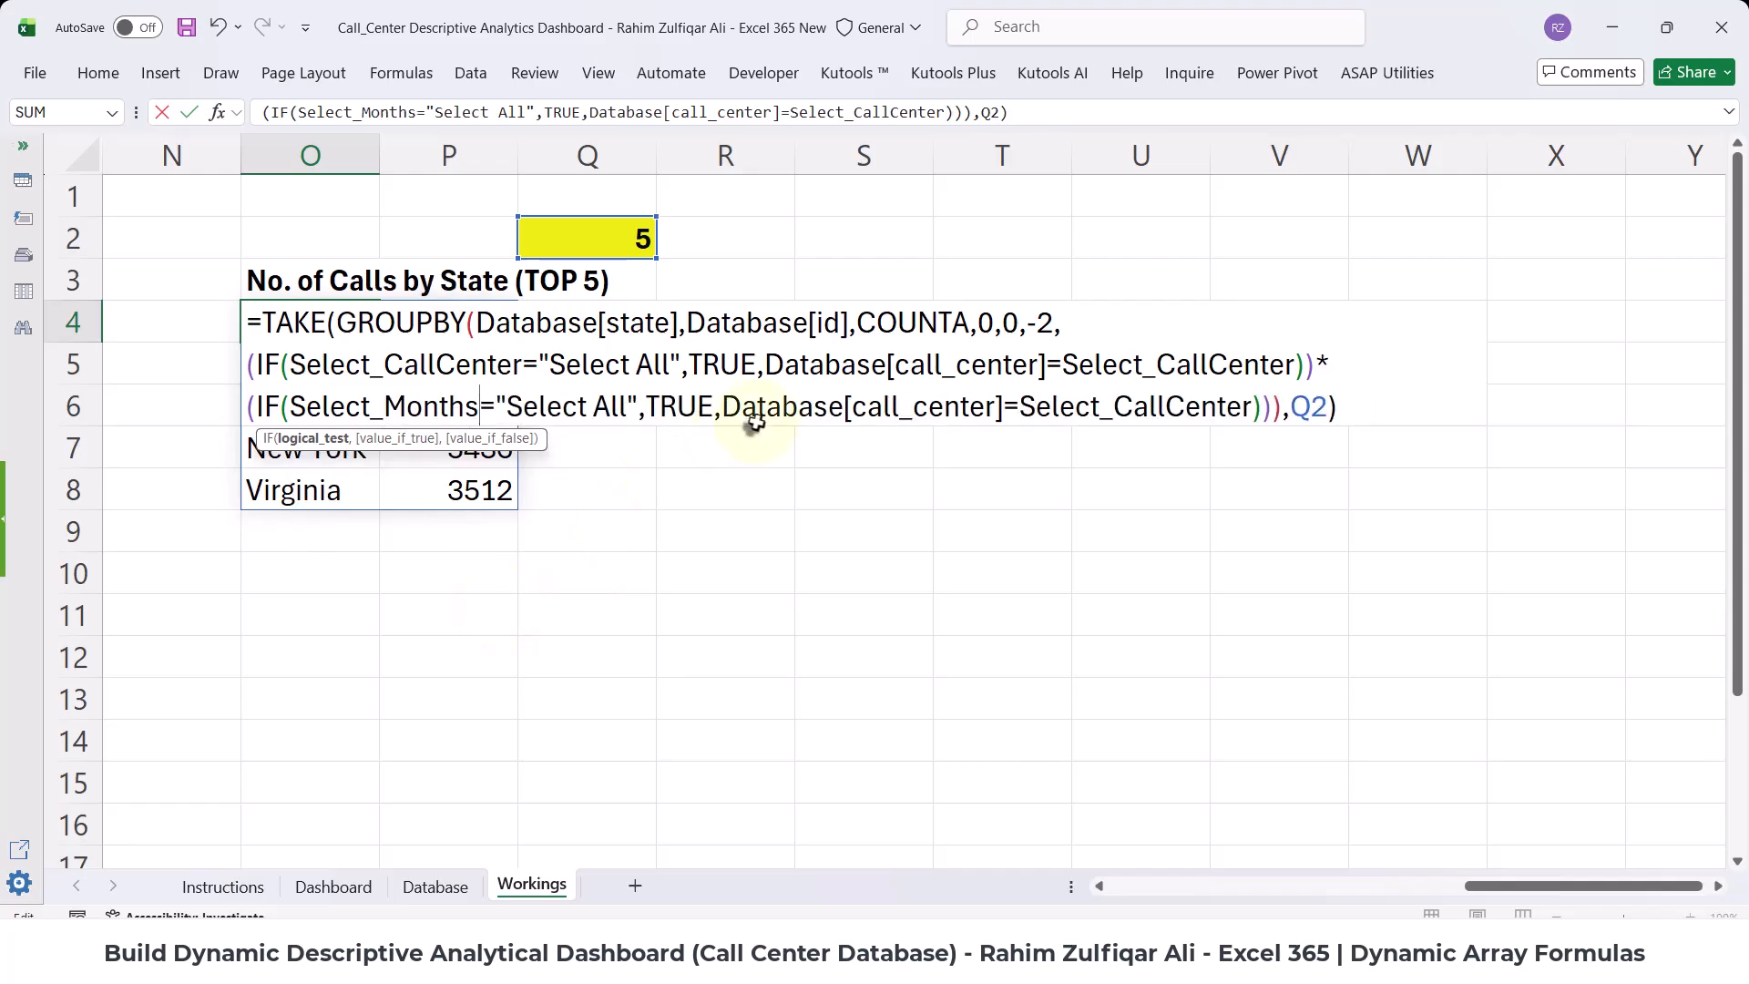
# - Change the table column in the second IF condition's false result to Database[Month]
pyautogui.moveTo(1002, 409); pyautogui.dragTo(843, 408)
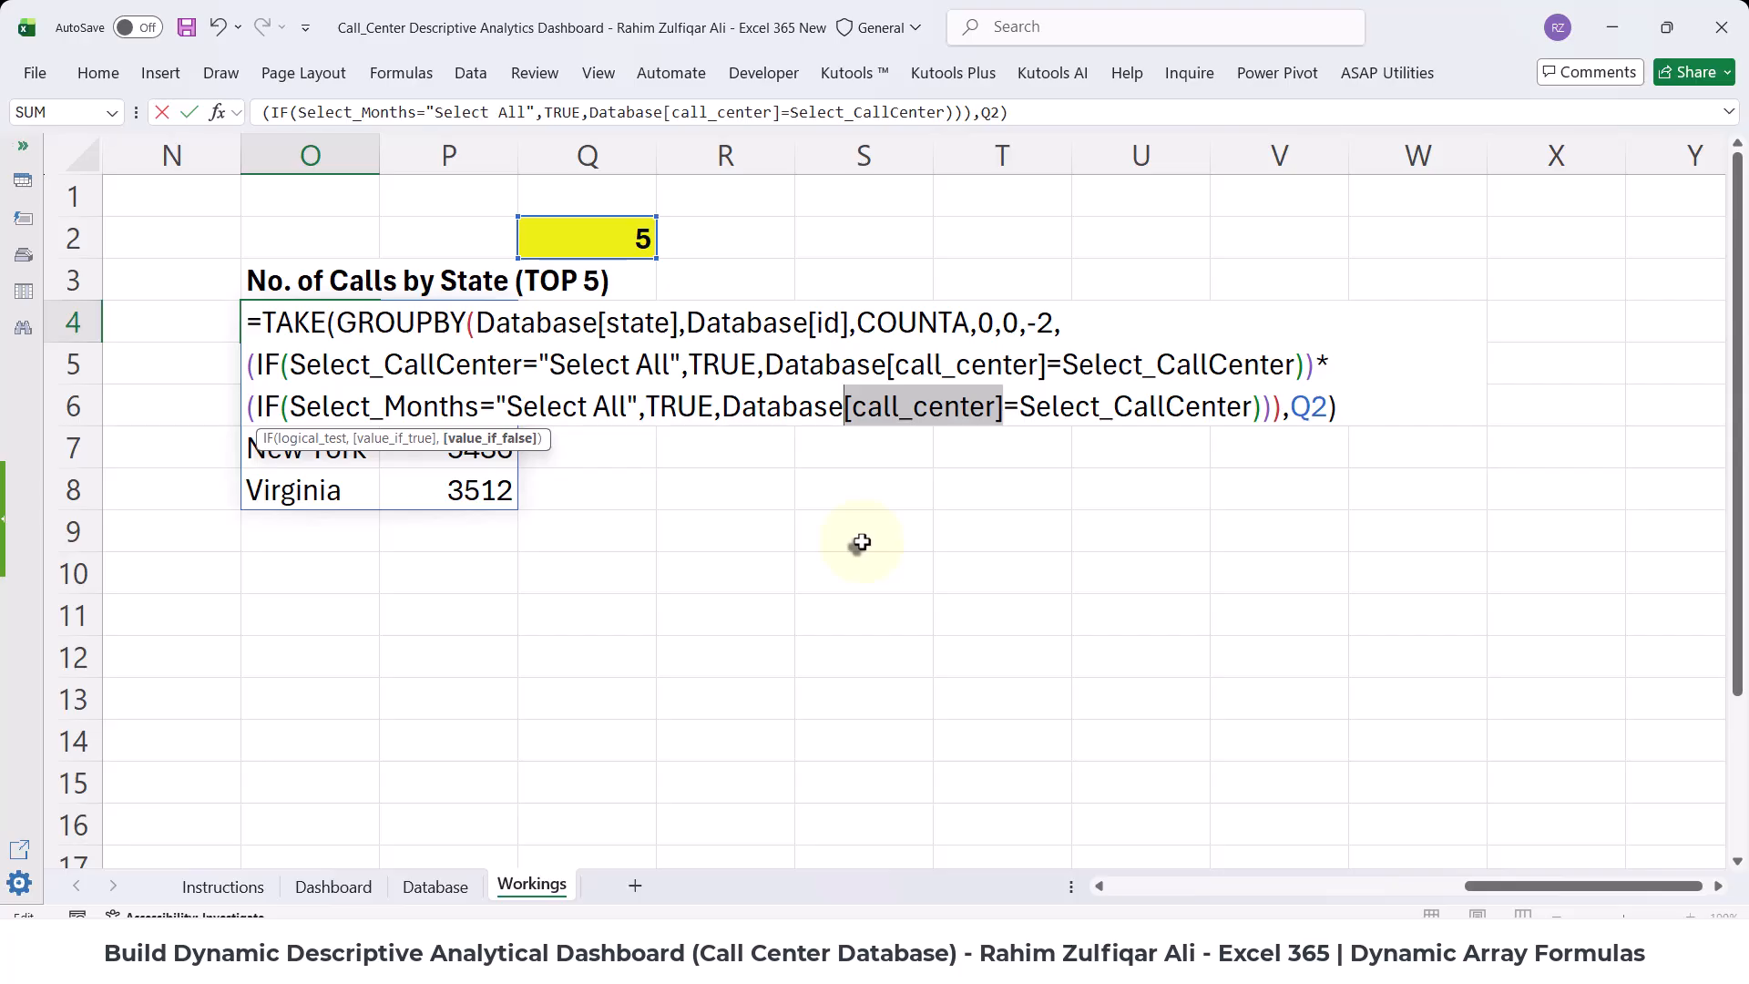
pyautogui.press('BackSpace')
pyautogui.write('[')
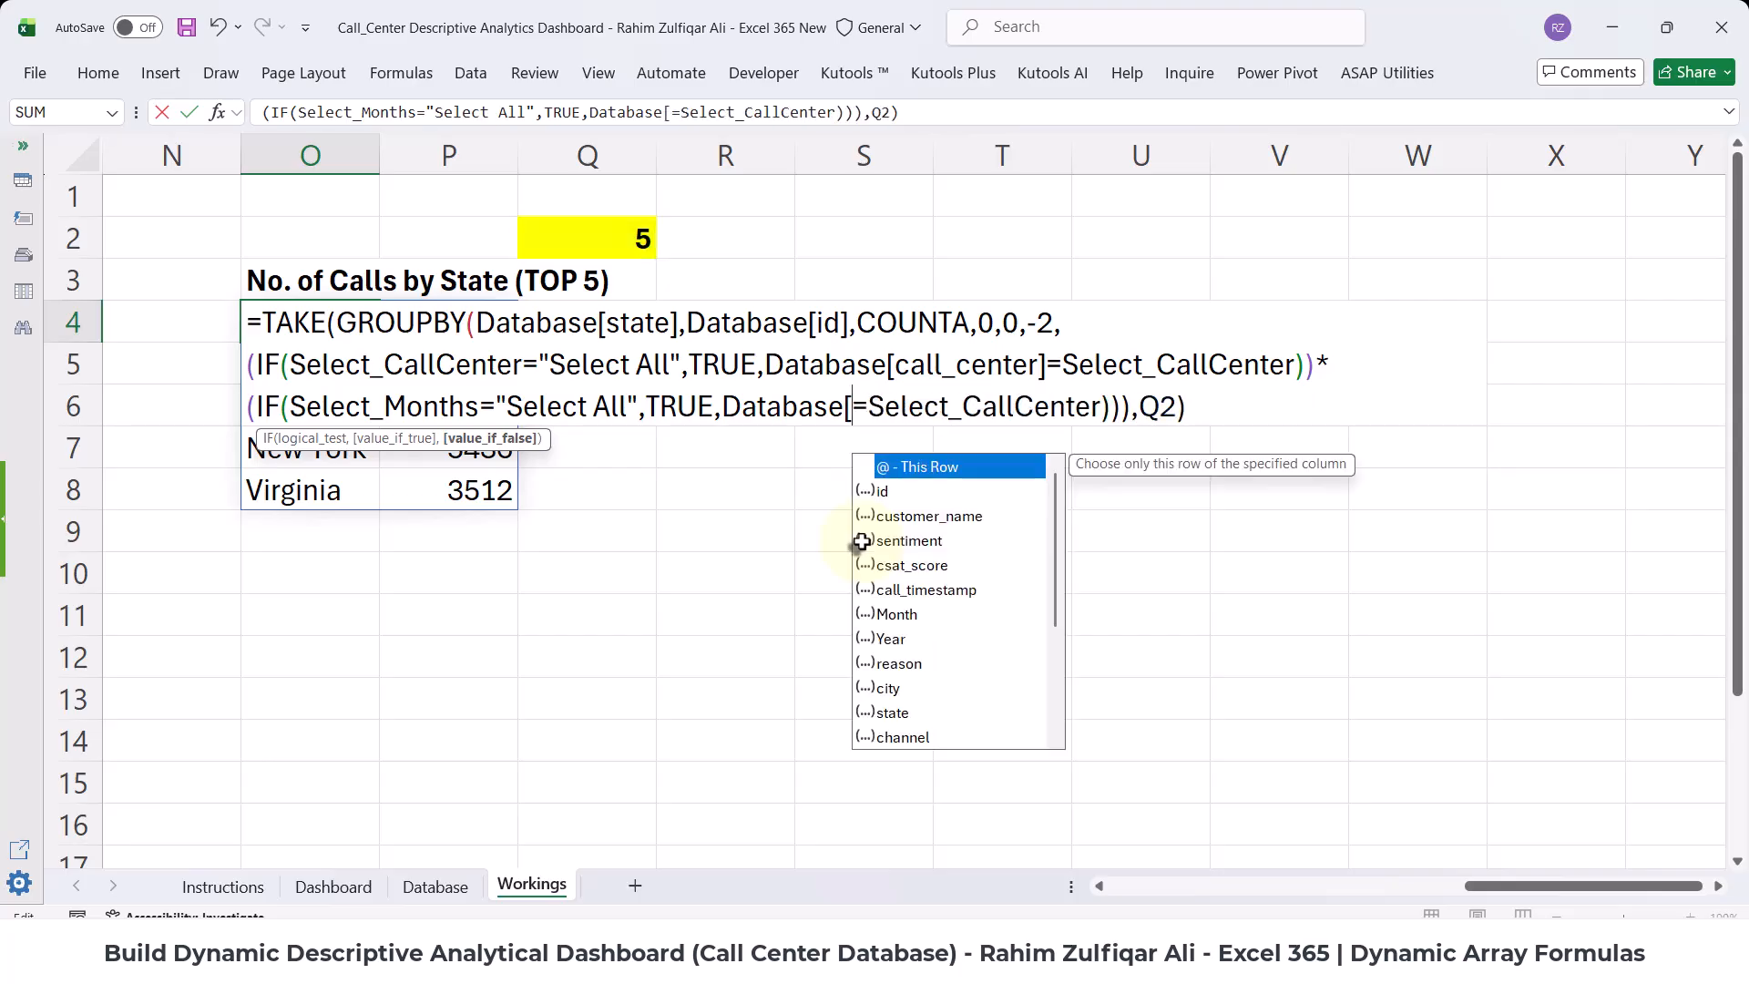
pyautogui.press('Down')
pyautogui.press('Down')
pyautogui.press('Down')
pyautogui.press('Down')
pyautogui.press('Down')
pyautogui.press('Down')
pyautogui.press('Tab')
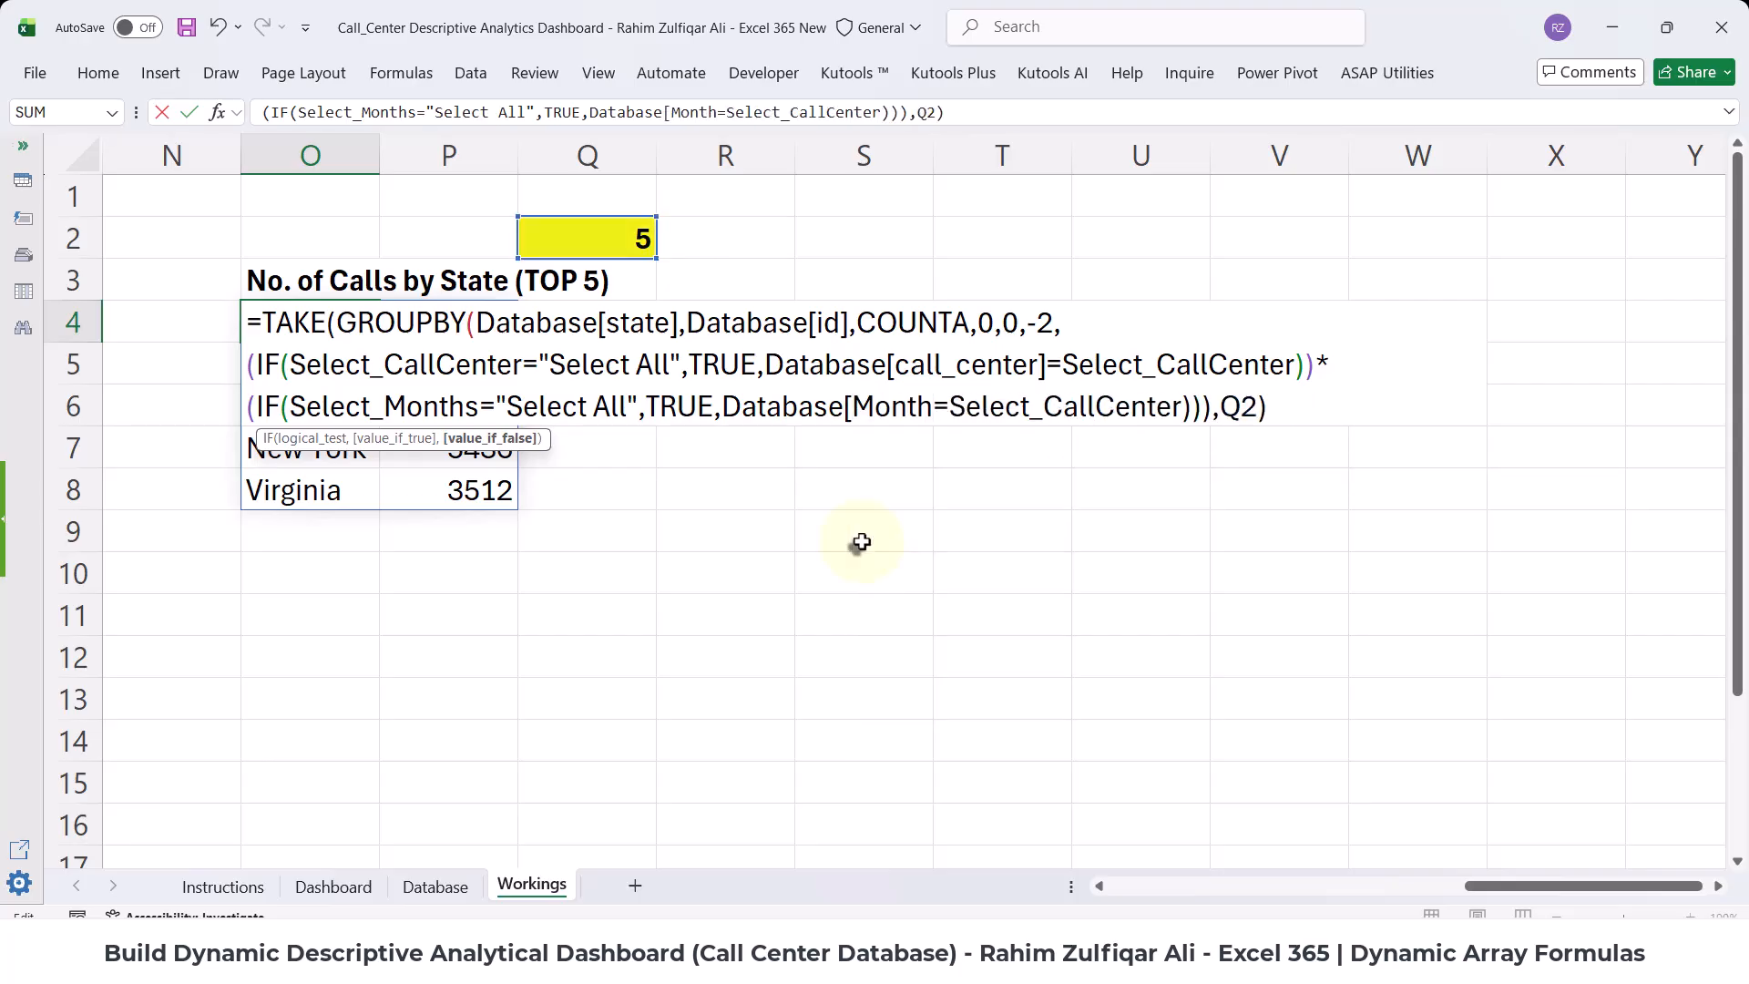
pyautogui.write(']')
# - Compare Database[Month] with Select_Months in the second IF condition's false result
pyautogui.moveTo(1049, 410); pyautogui.dragTo(1190, 410)
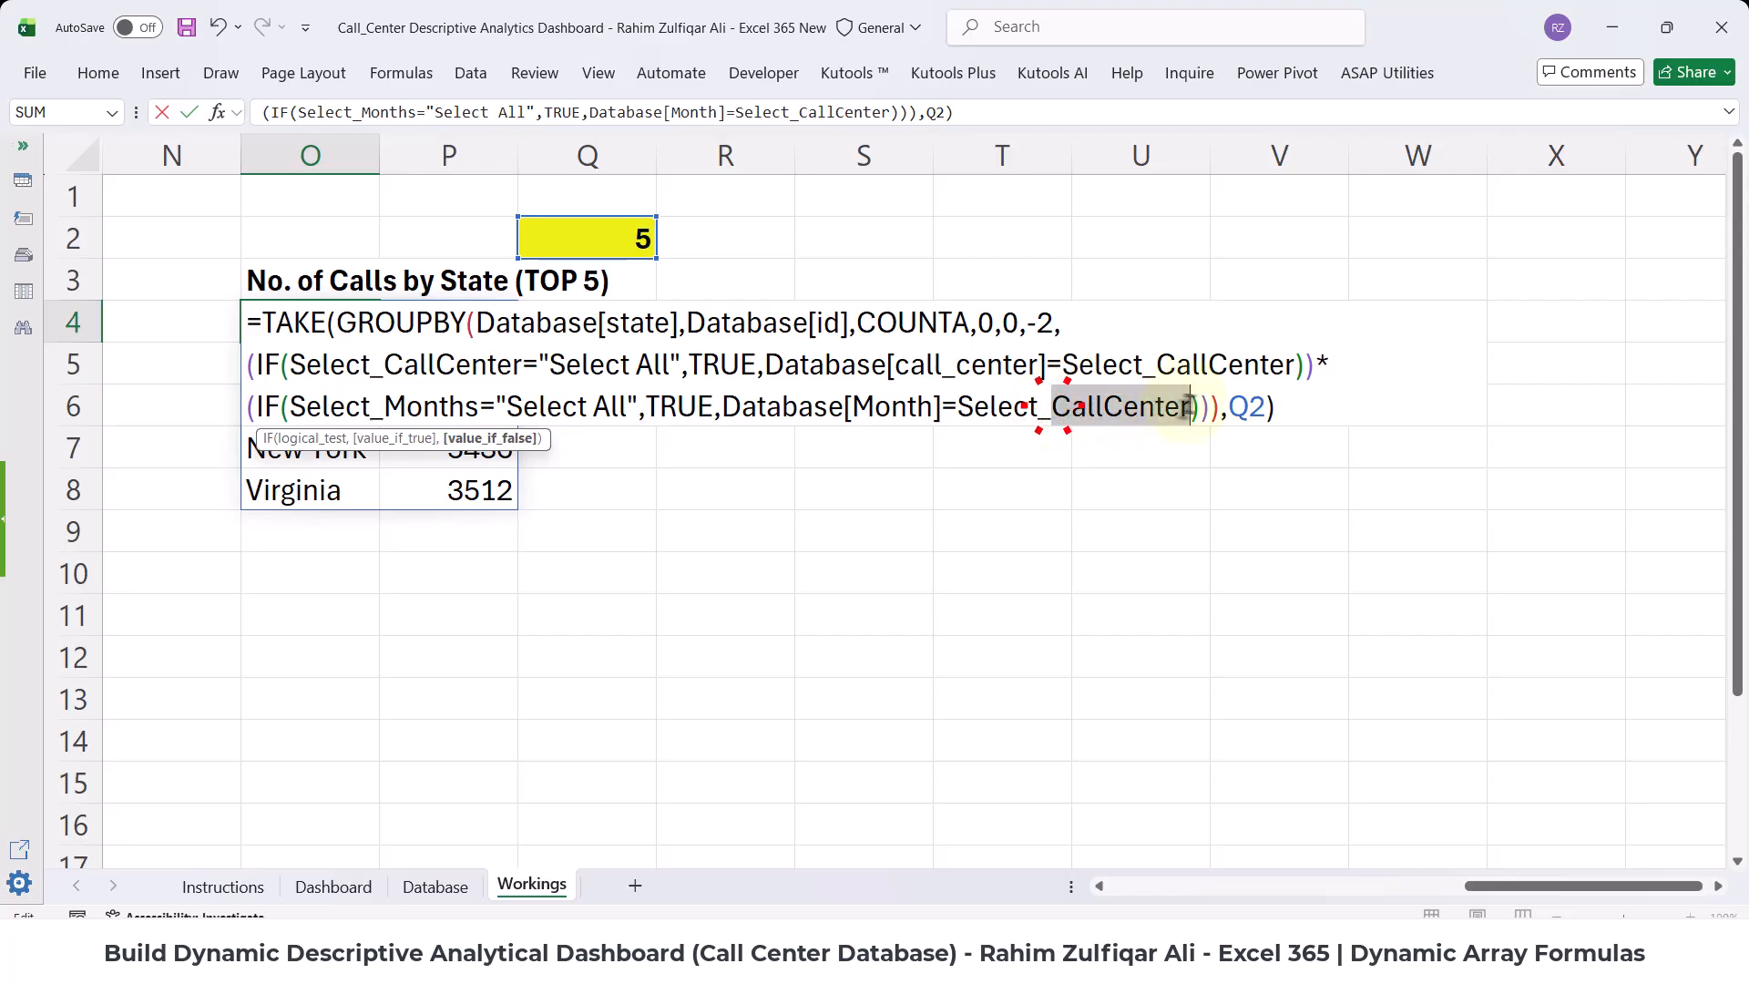
pyautogui.press('BackSpace')
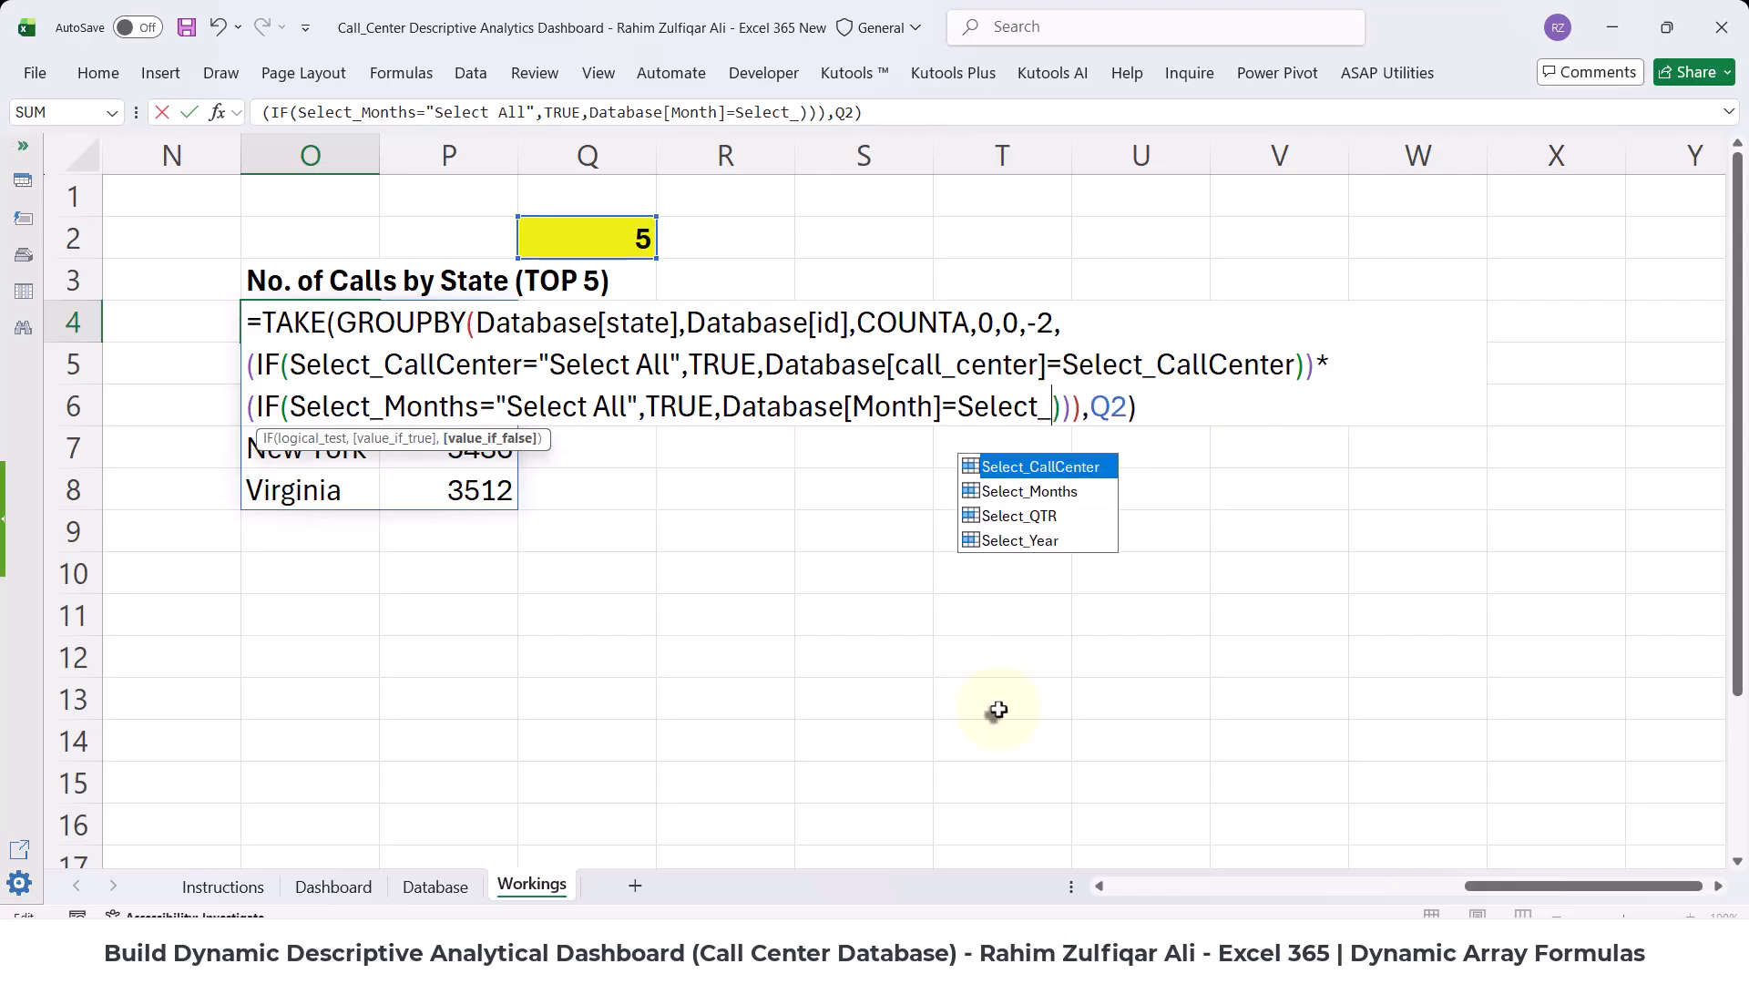
pyautogui.press('Down')
pyautogui.press('Tab')
# - Multiply the month condition by another copy of the call center IF condition on a new line
pyautogui.press('Right')
pyautogui.press('Right')
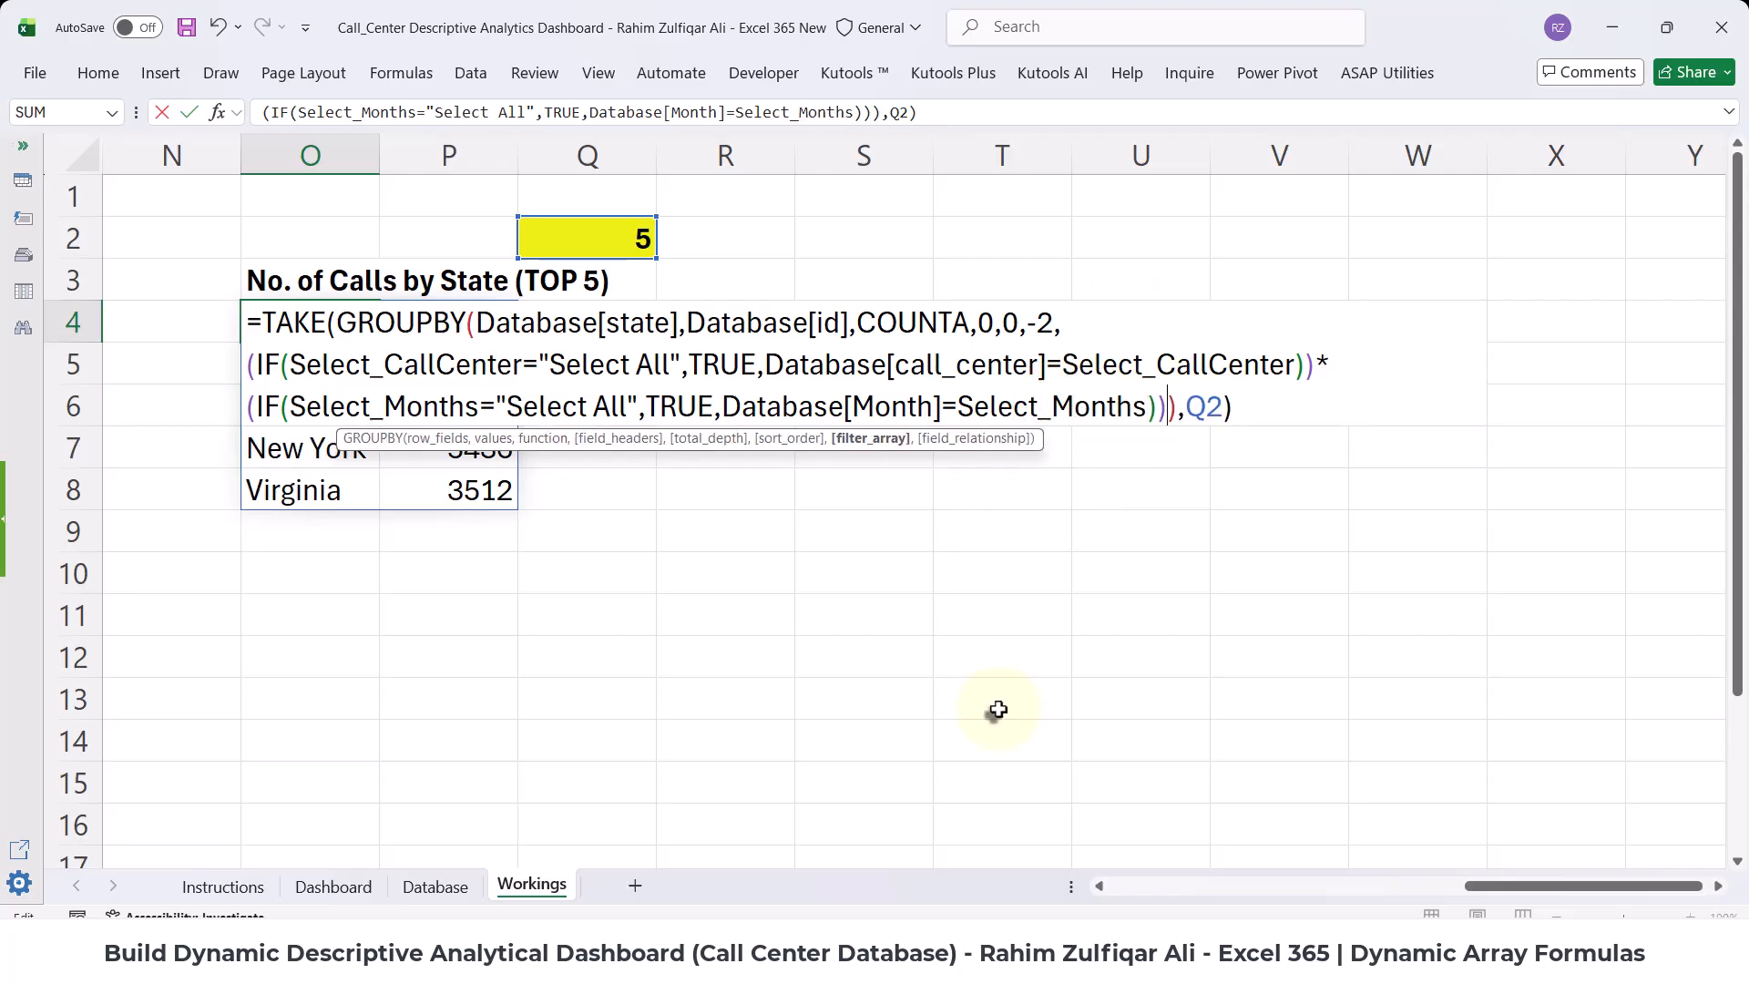
pyautogui.write('*')
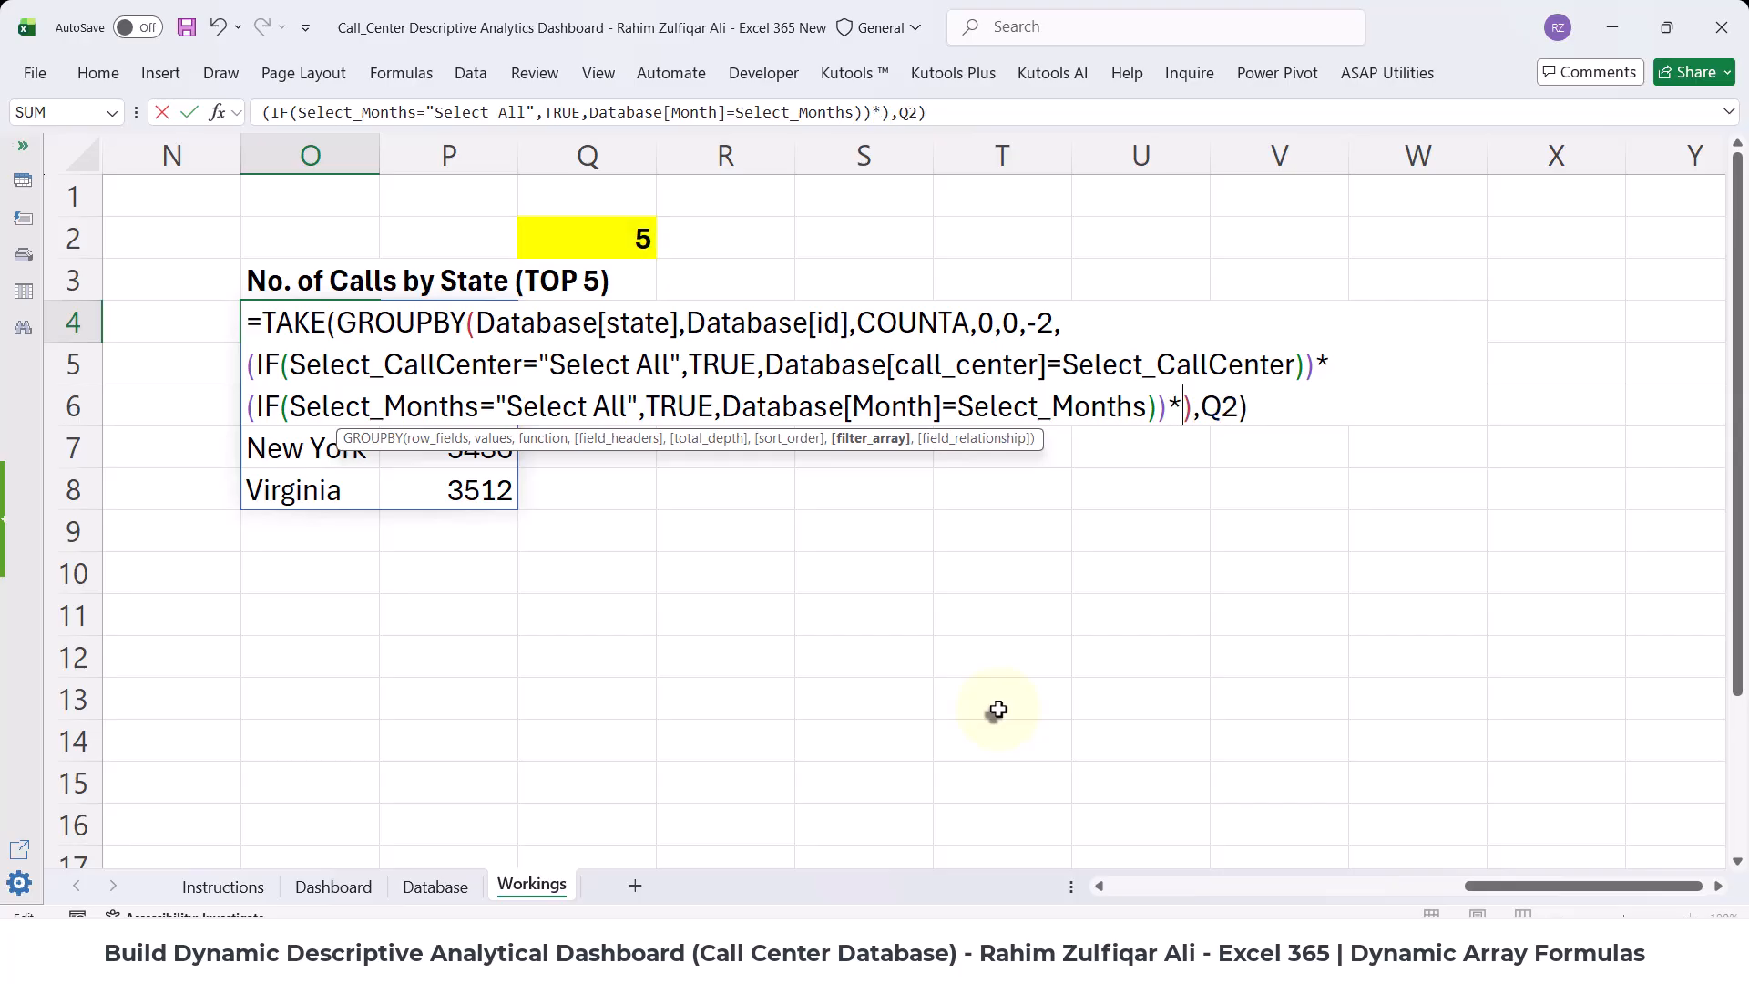
pyautogui.hotkey('alt', 'Return')
pyautogui.hotkey('ctrl', 'v')
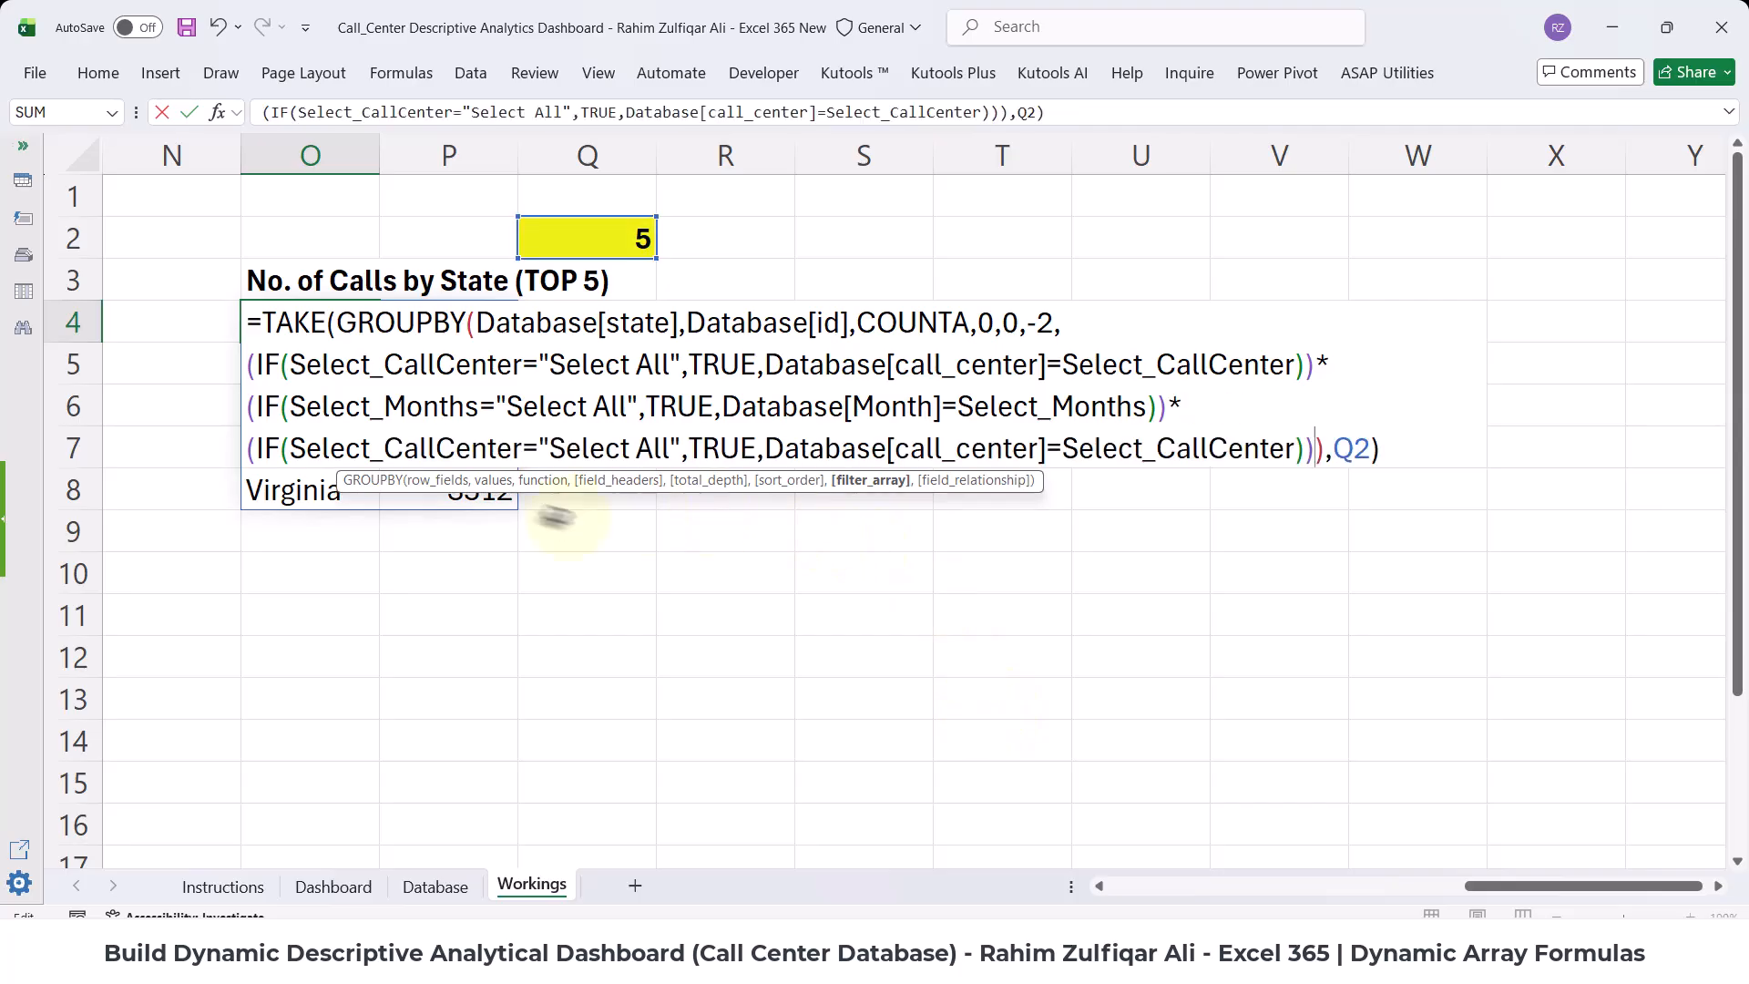
# - Replace Select_CallCenter with Select_QTR in the logical test of the third IF condition
pyautogui.moveTo(382, 448); pyautogui.dragTo(522, 448)
pyautogui.press('BackSpace')
pyautogui.press('Down')
pyautogui.press('Down')
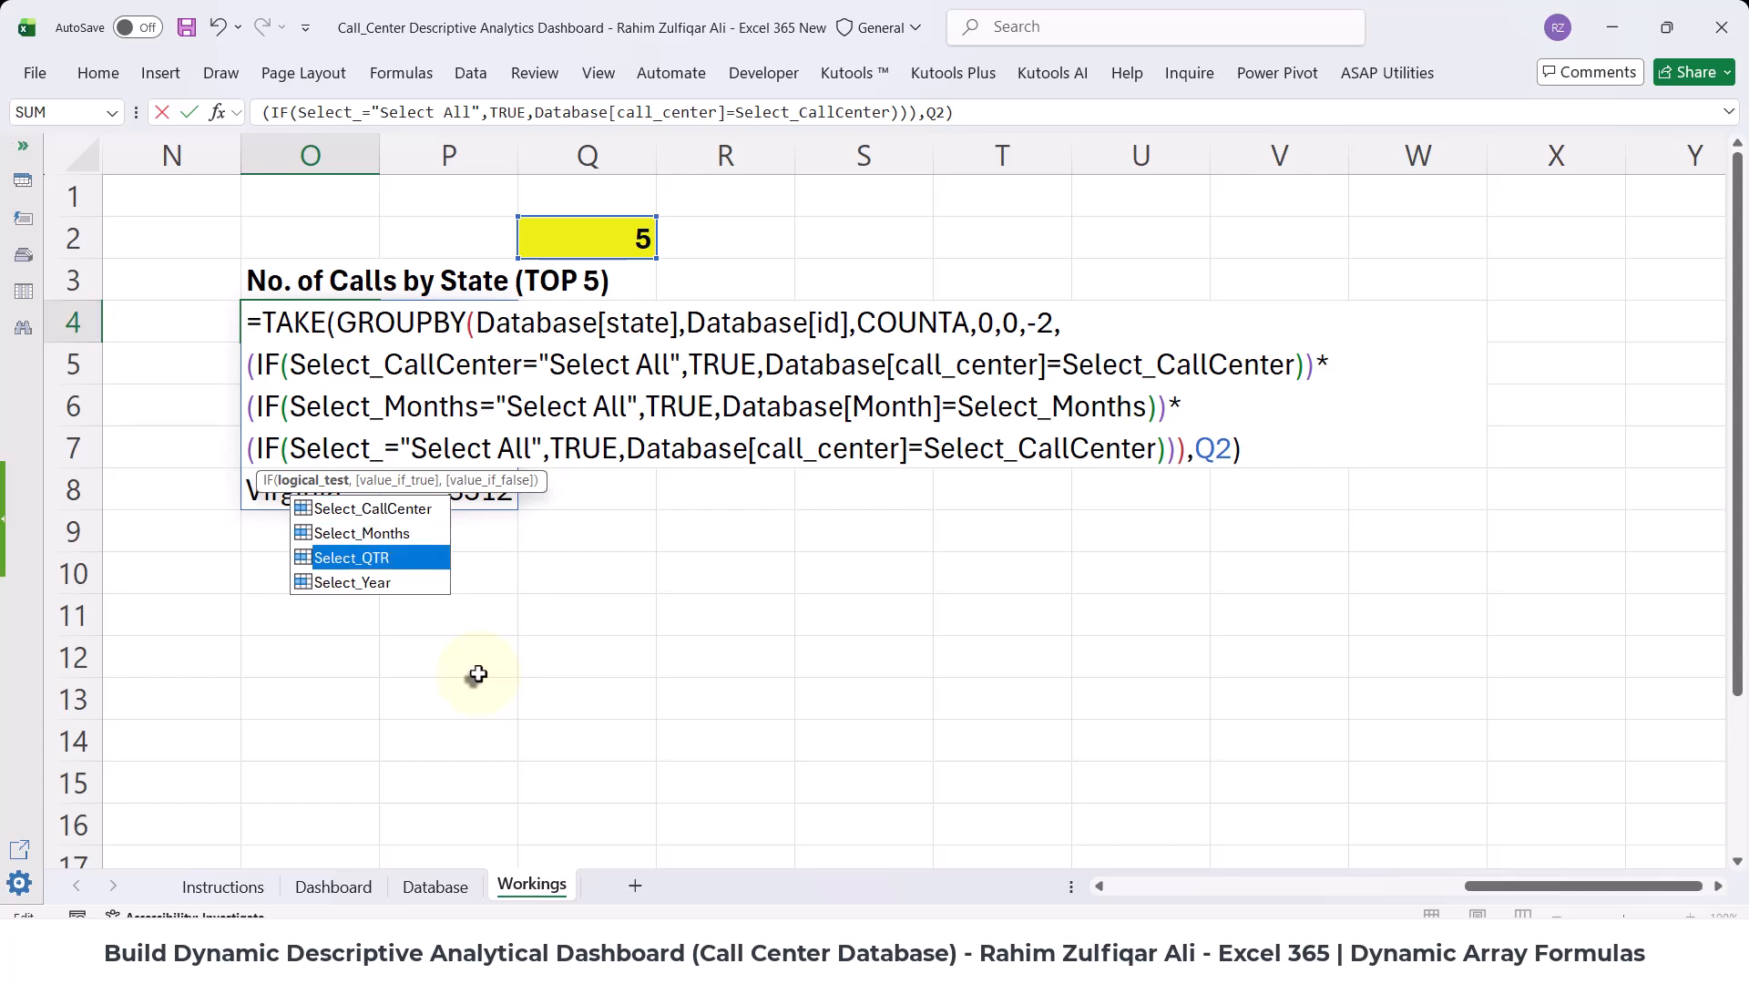
pyautogui.press('Tab')
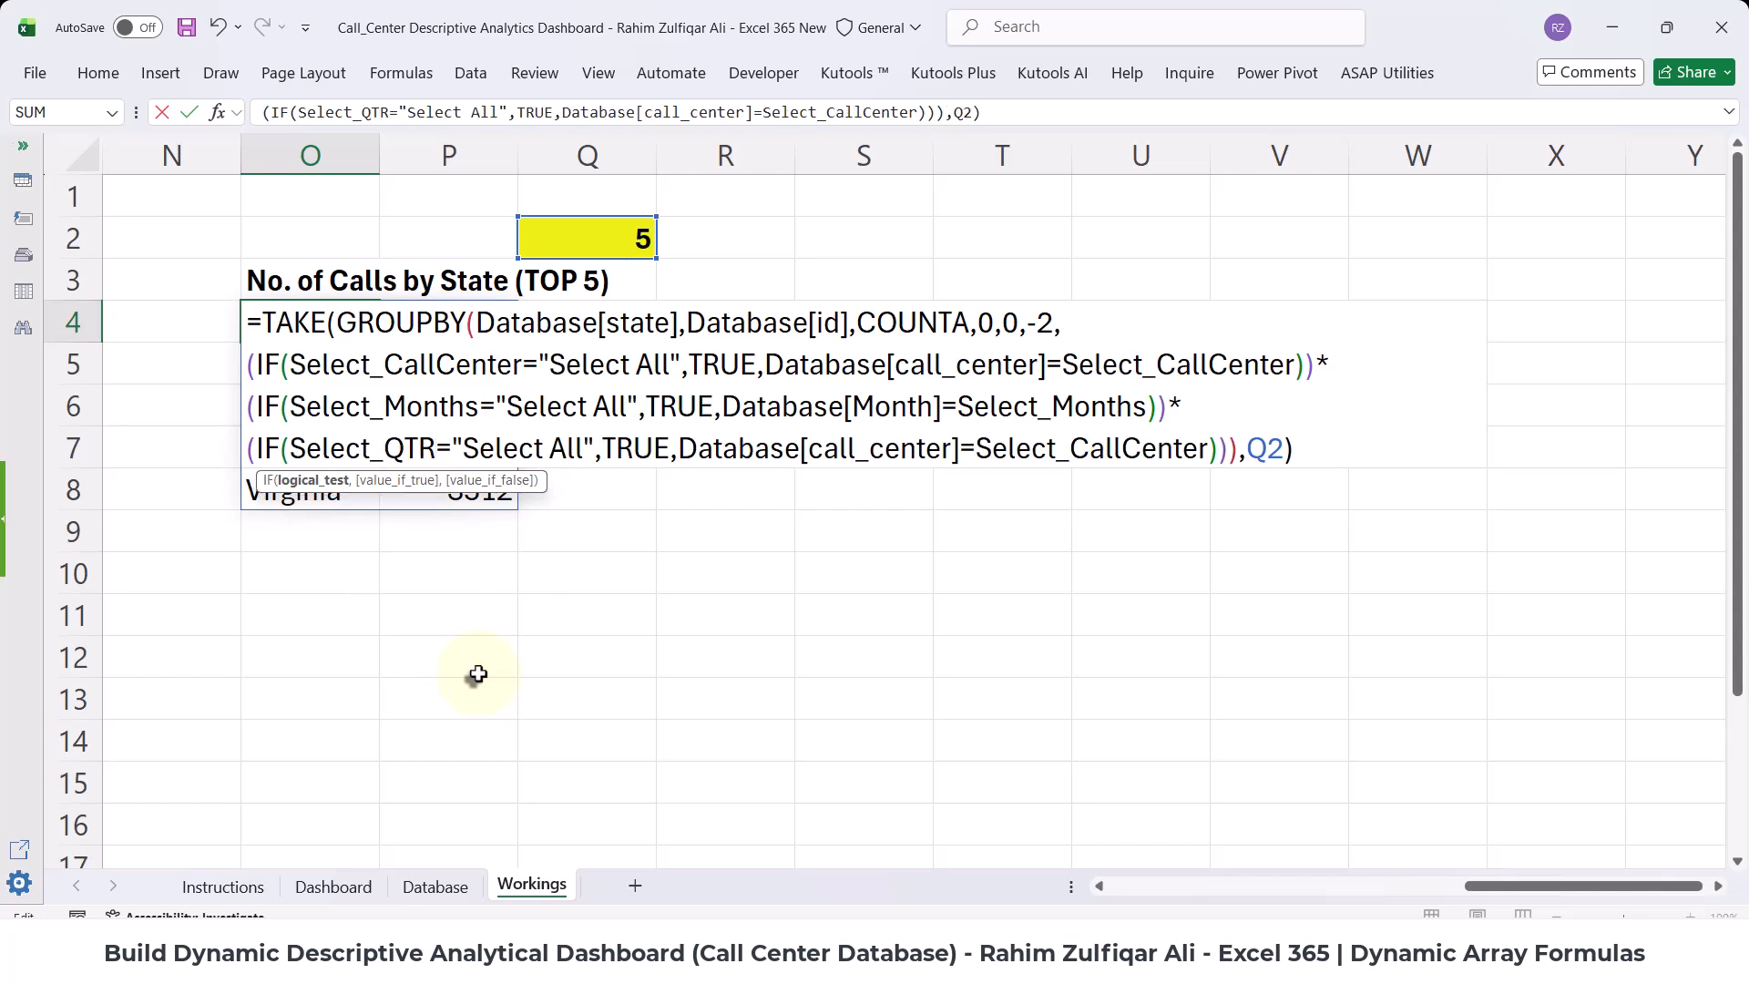
# - Change the table column in the third IF condition's false result to Database[Quarter]
pyautogui.click(961, 450)
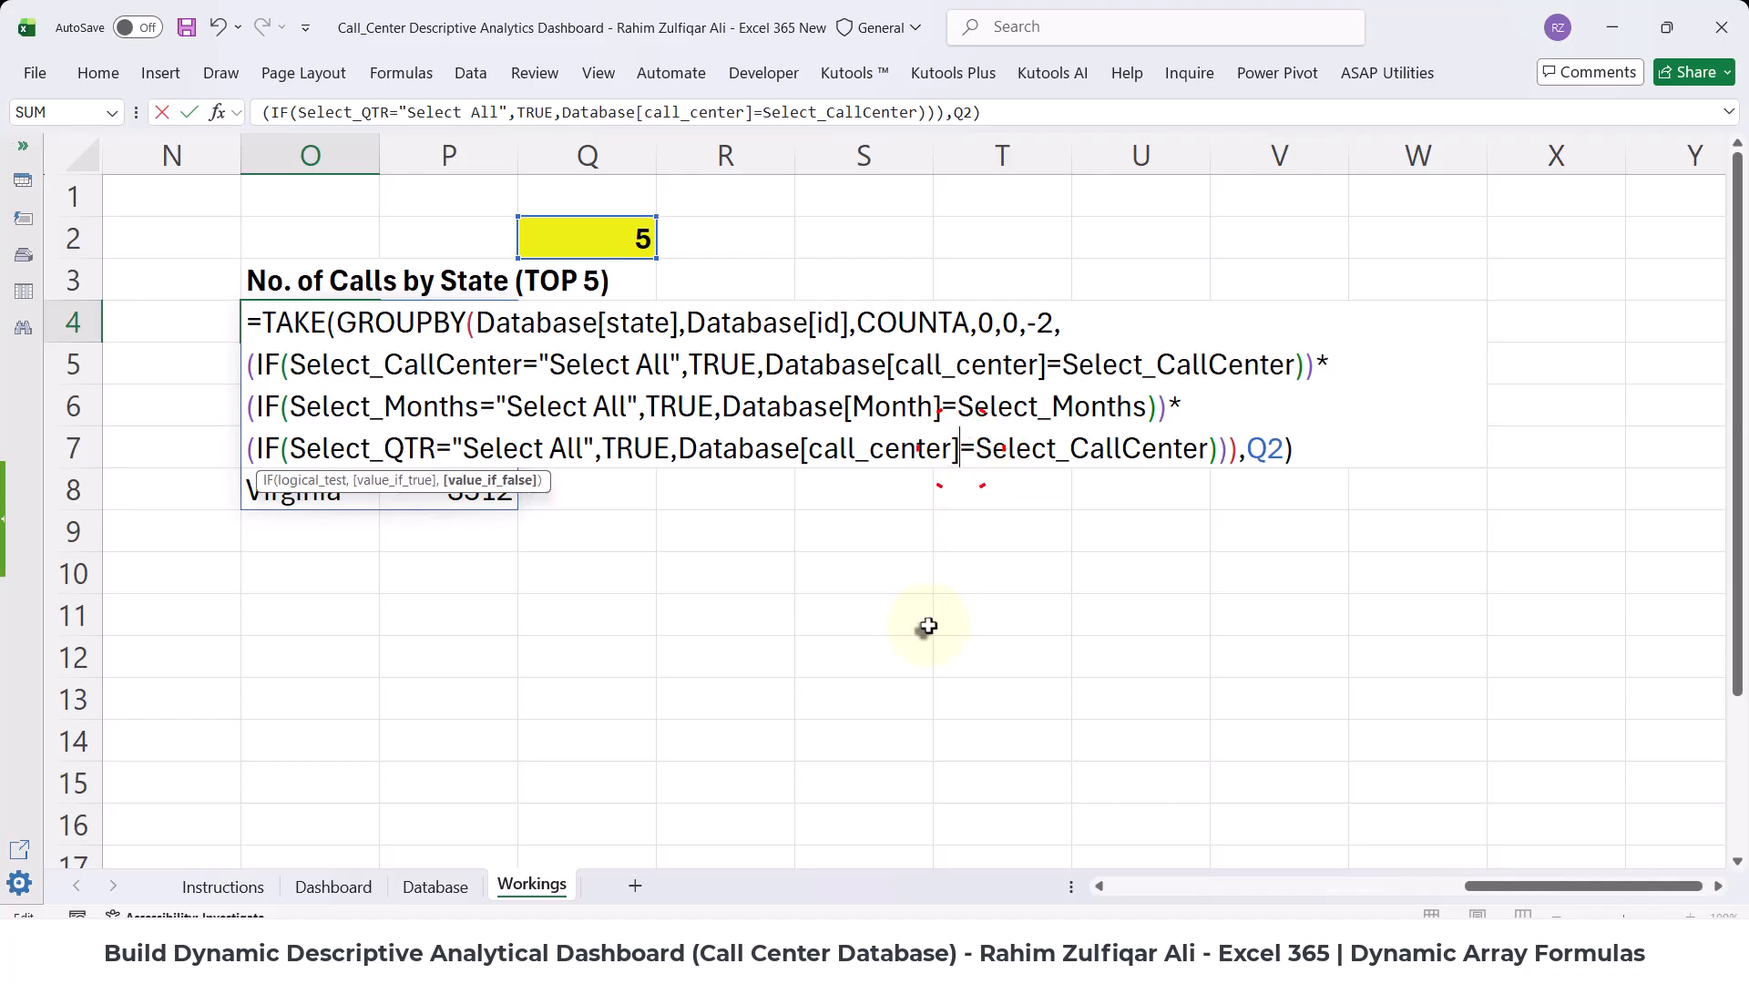
pyautogui.press('BackSpace')
pyautogui.press('BackSpace')
pyautogui.press('BackSpace')
pyautogui.press('BackSpace')
pyautogui.press('BackSpace')
pyautogui.press('BackSpace')
pyautogui.press('BackSpace')
pyautogui.press('BackSpace')
pyautogui.press('BackSpace')
pyautogui.press('BackSpace')
pyautogui.press('BackSpace')
pyautogui.press('BackSpace')
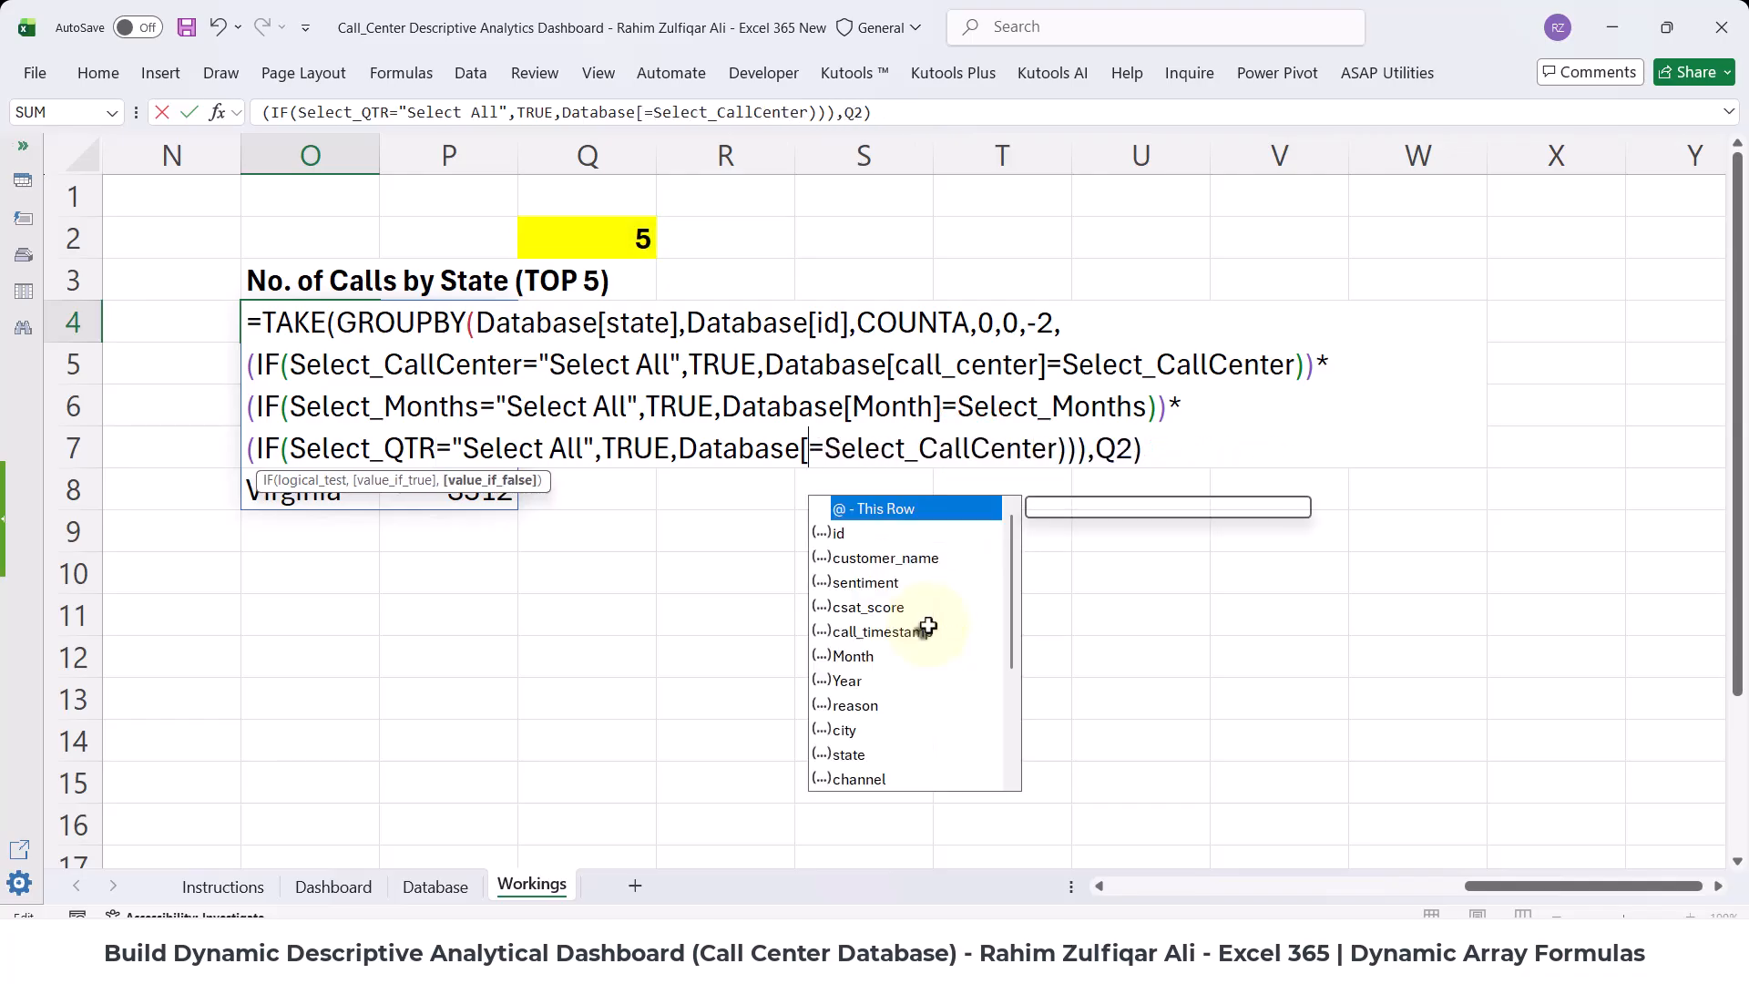
pyautogui.press('Down')
pyautogui.press('Down')
pyautogui.press('Down')
pyautogui.press('Down')
pyautogui.press('Down')
pyautogui.press('Down')
pyautogui.press('Down')
pyautogui.press('Down')
pyautogui.press('Down')
pyautogui.press('Down')
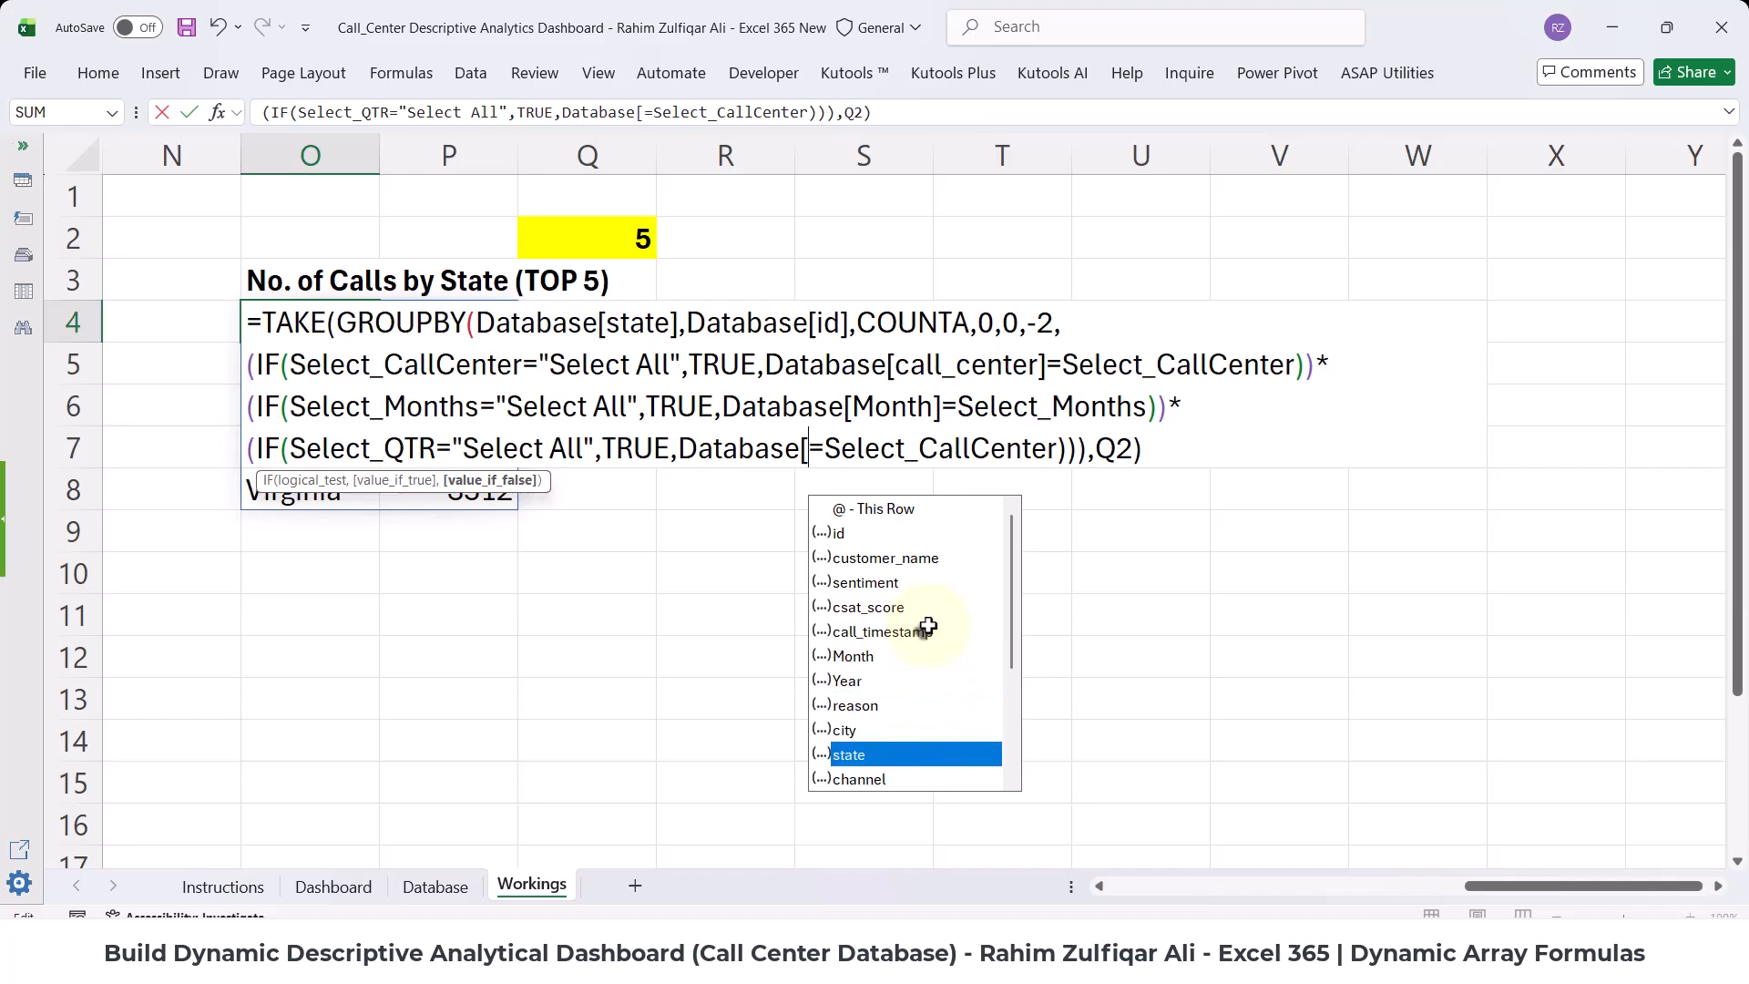
pyautogui.press('Down')
pyautogui.press('Down')
pyautogui.press('Down')
pyautogui.press('Down')
pyautogui.press('Down')
pyautogui.press('Down')
pyautogui.press('Up')
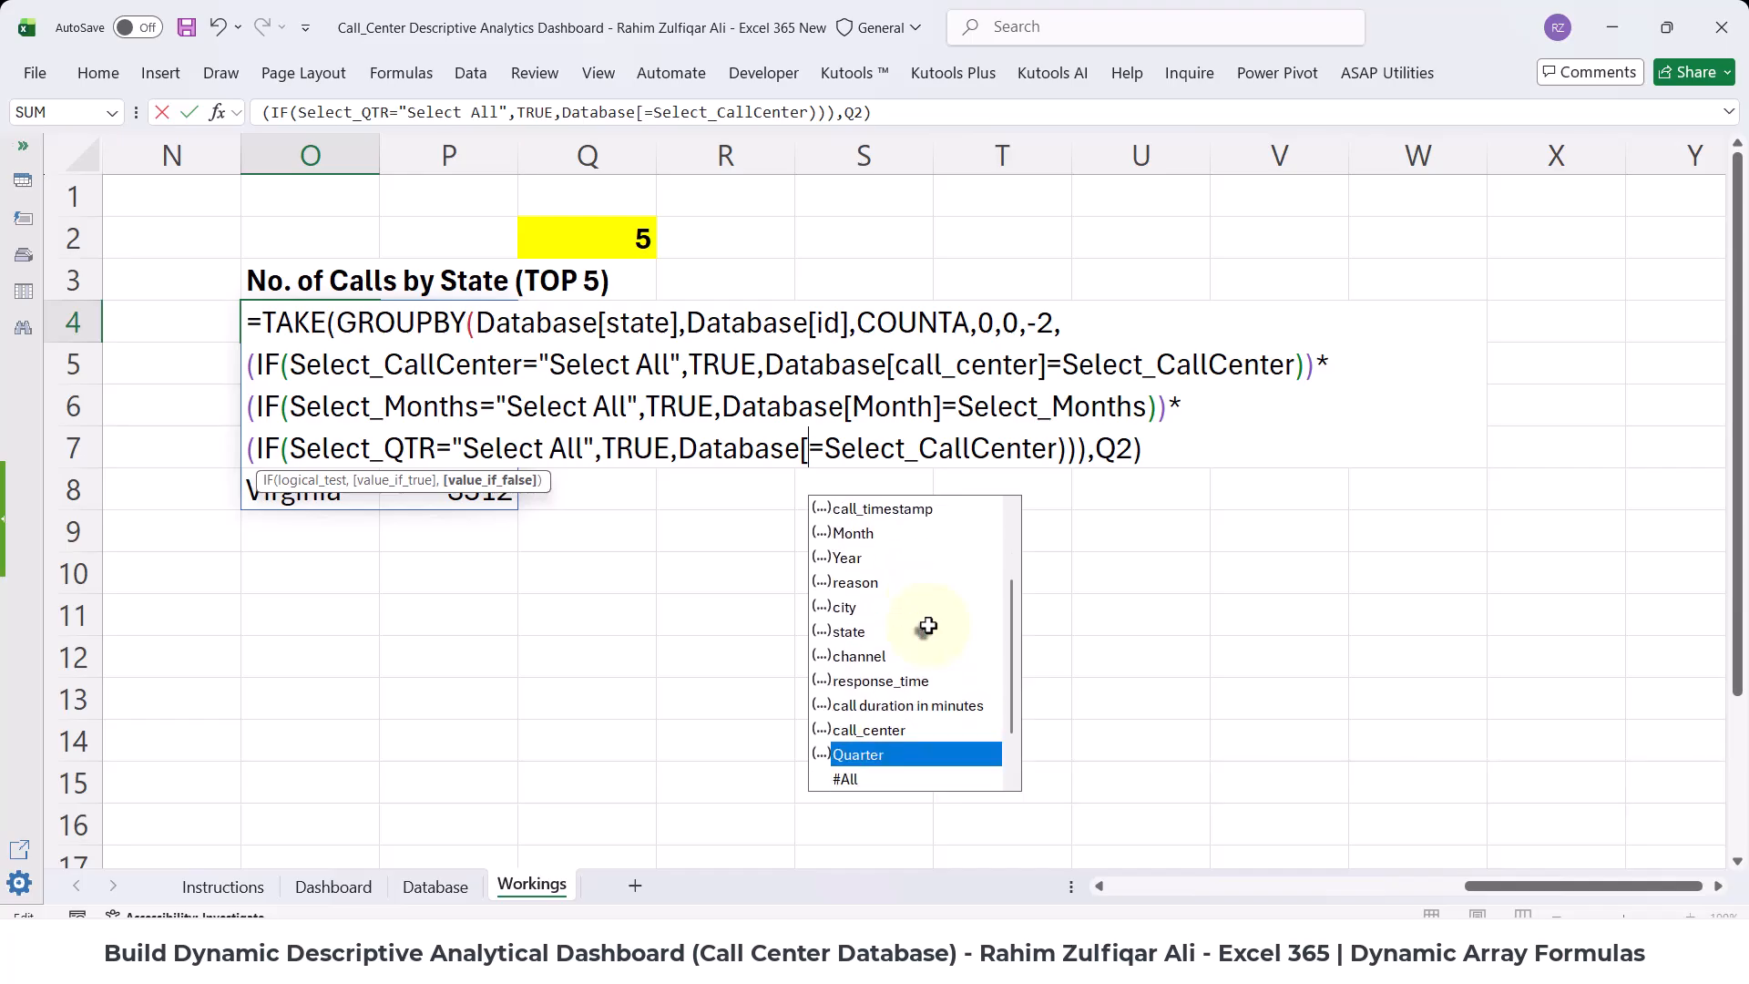
pyautogui.press('Tab')
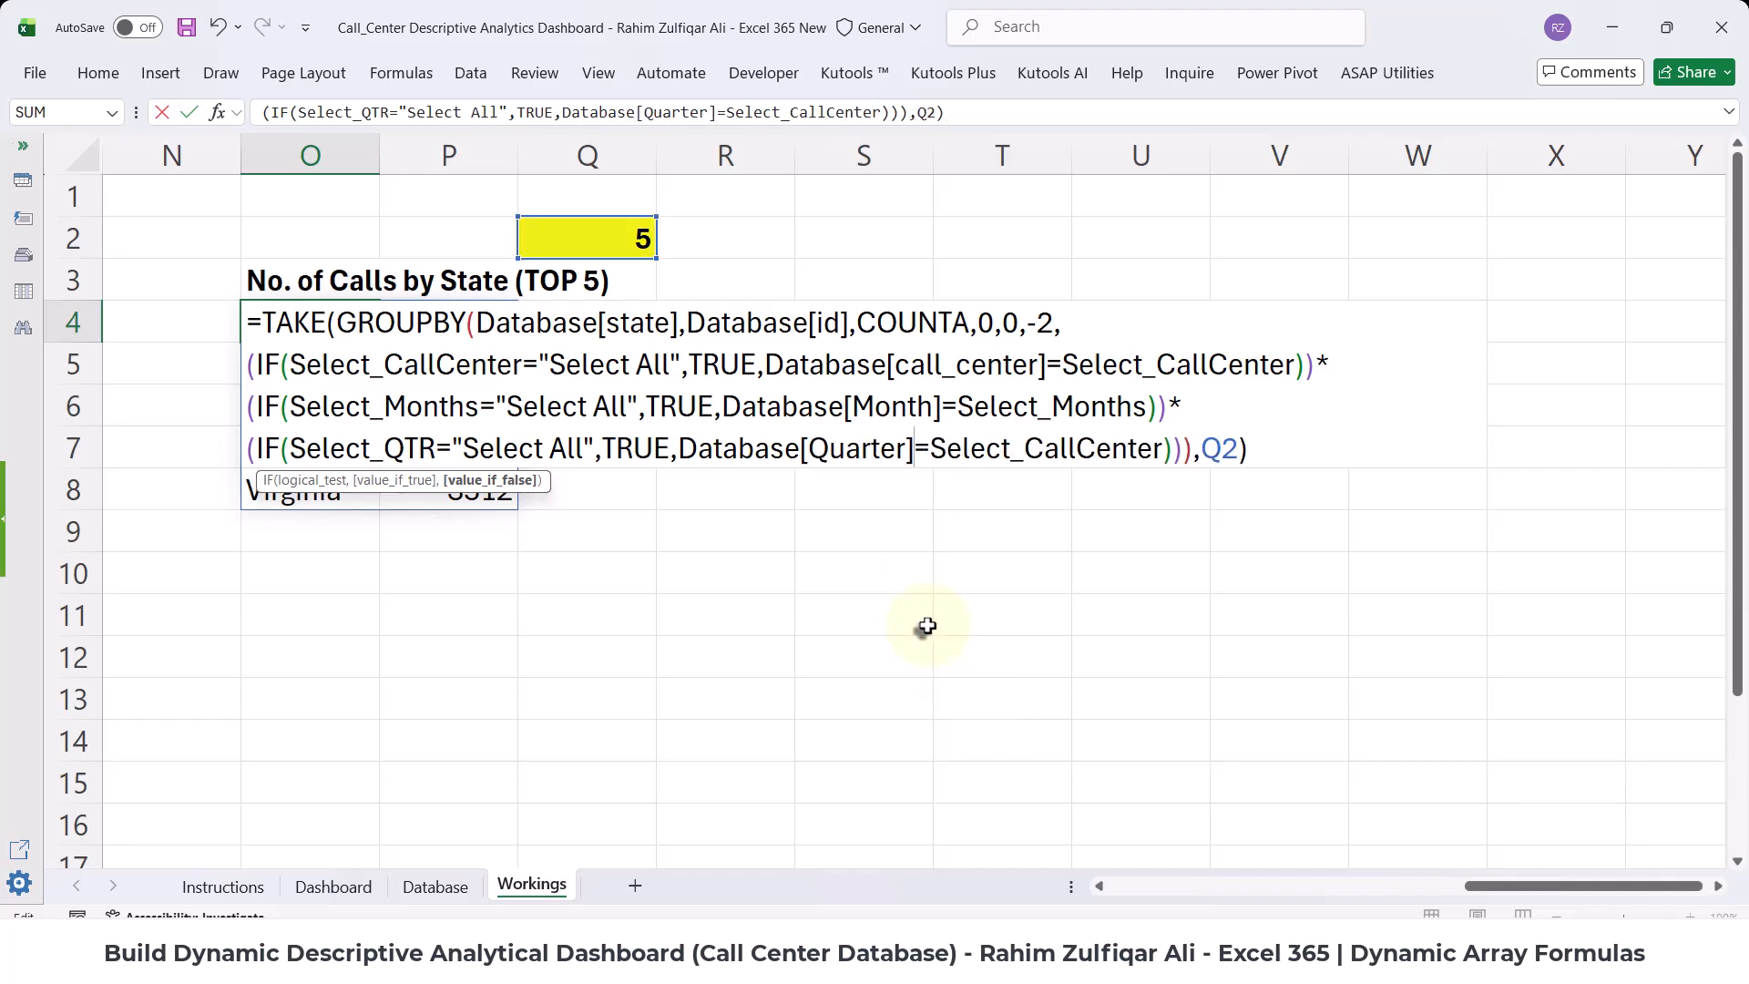
# - Compare Database[Quarter] with Select_QTR in the third IF condition's false result
pyautogui.moveTo(1024, 452); pyautogui.dragTo(1159, 455)
pyautogui.write('q')
pyautogui.press('Tab')
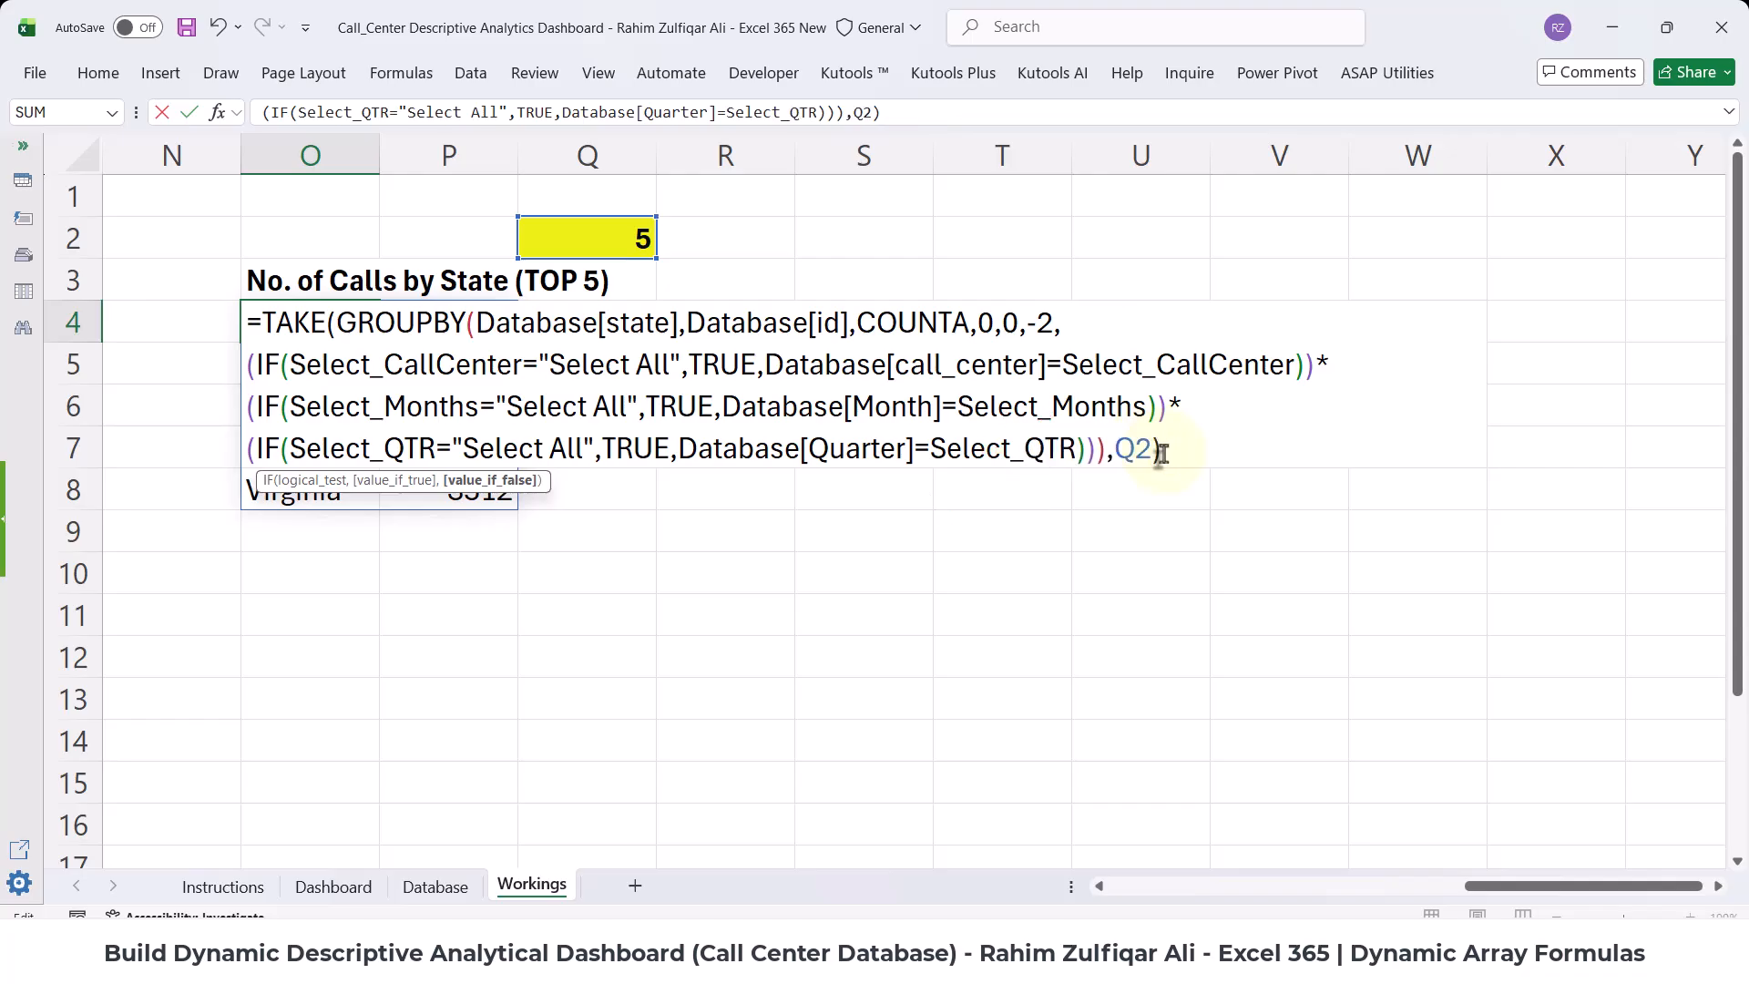
# - Multiply the quarter condition by another copy of the call center IF condition on a new line
pyautogui.press('Right')
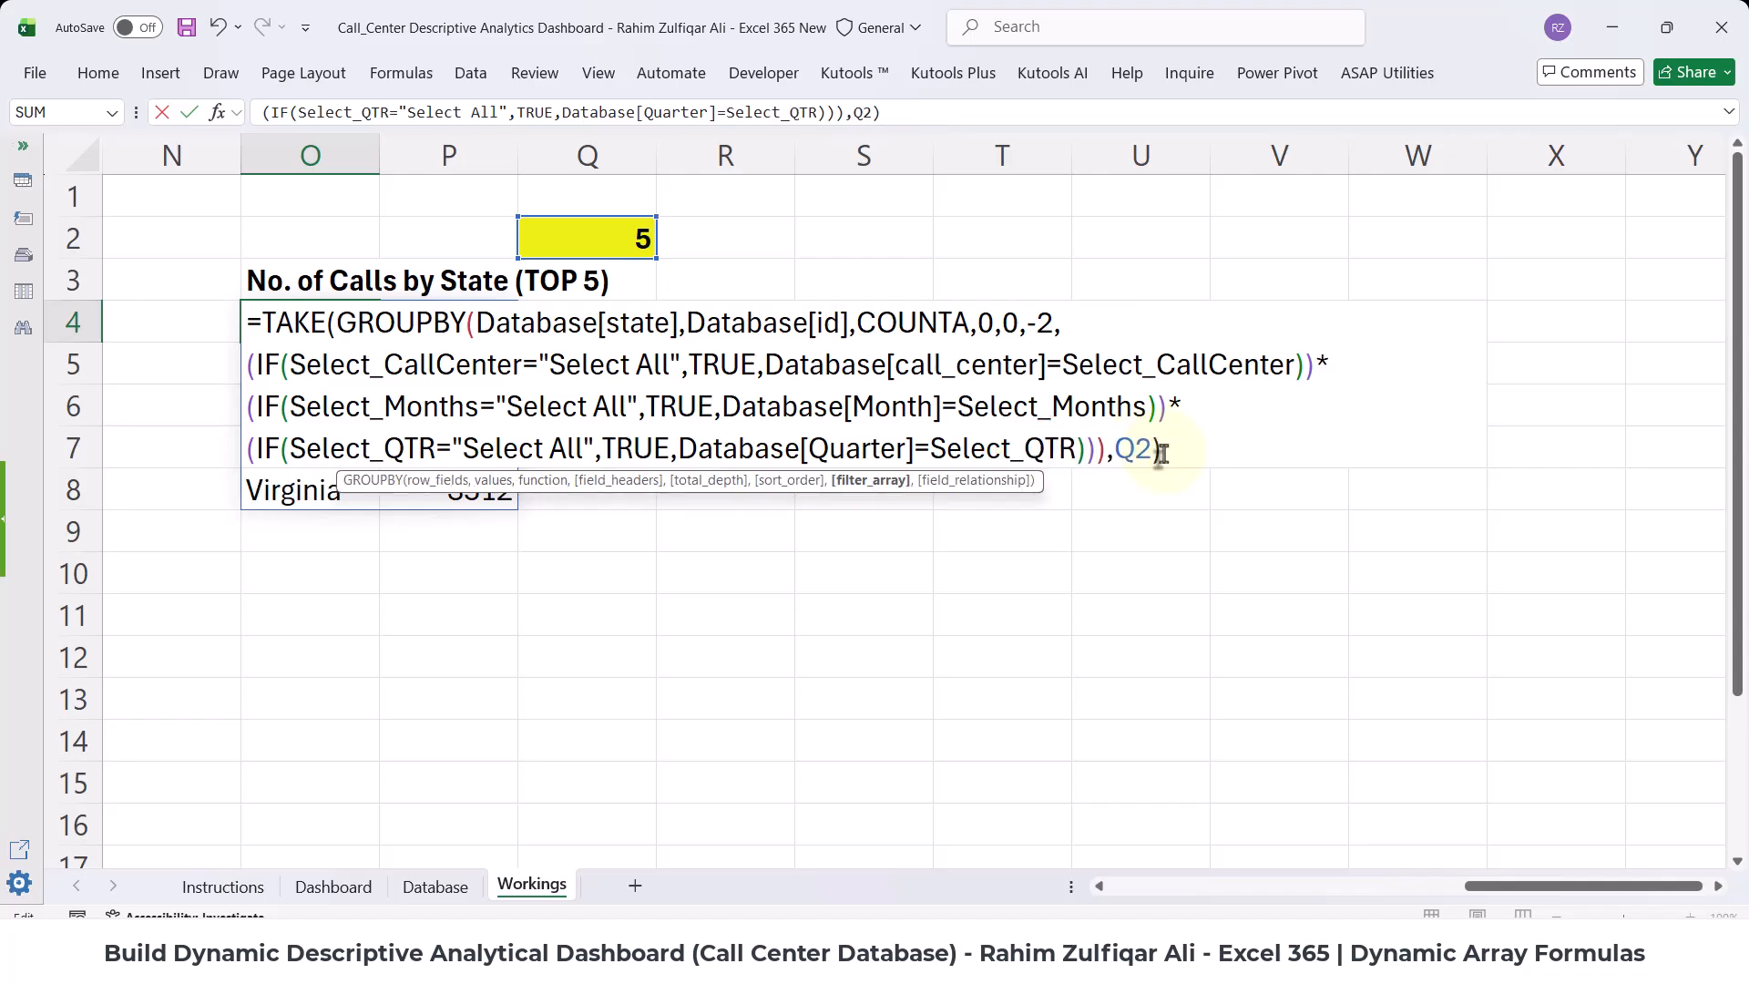
pyautogui.write('*')
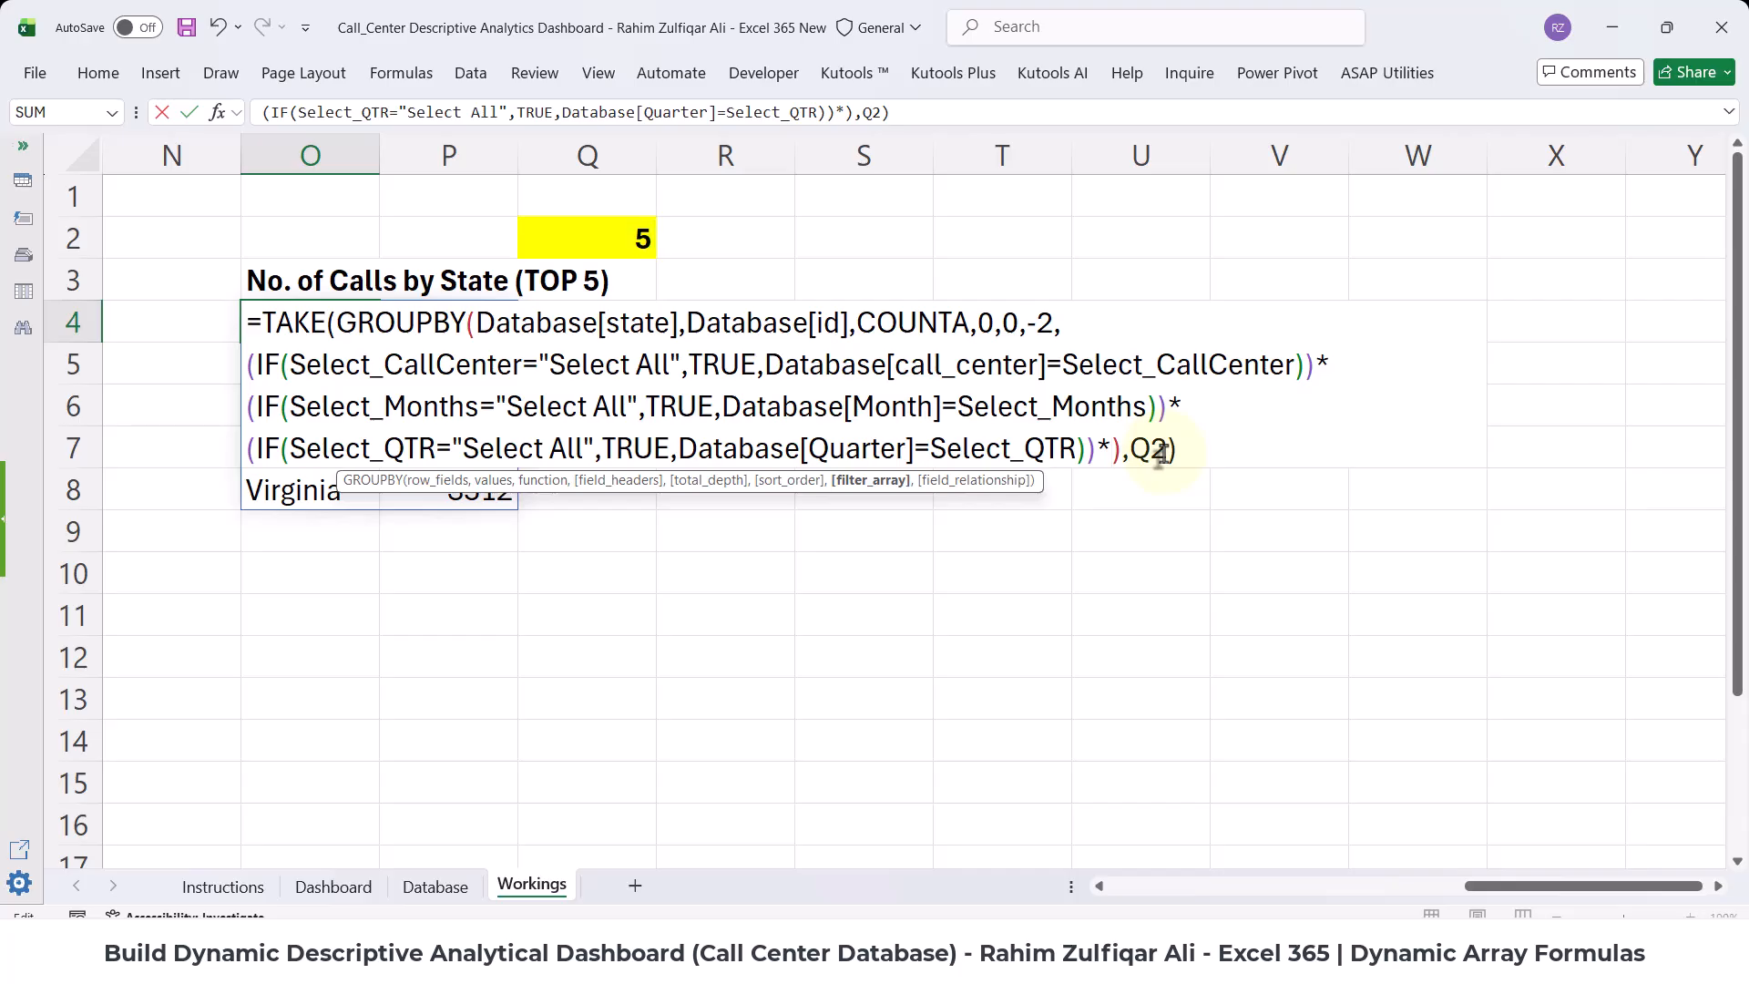
pyautogui.hotkey('alt', 'Return')
pyautogui.write('(IF(Select_CallCenter="Select All",TRUE,Database[call_center]=Select_CallCenter))')
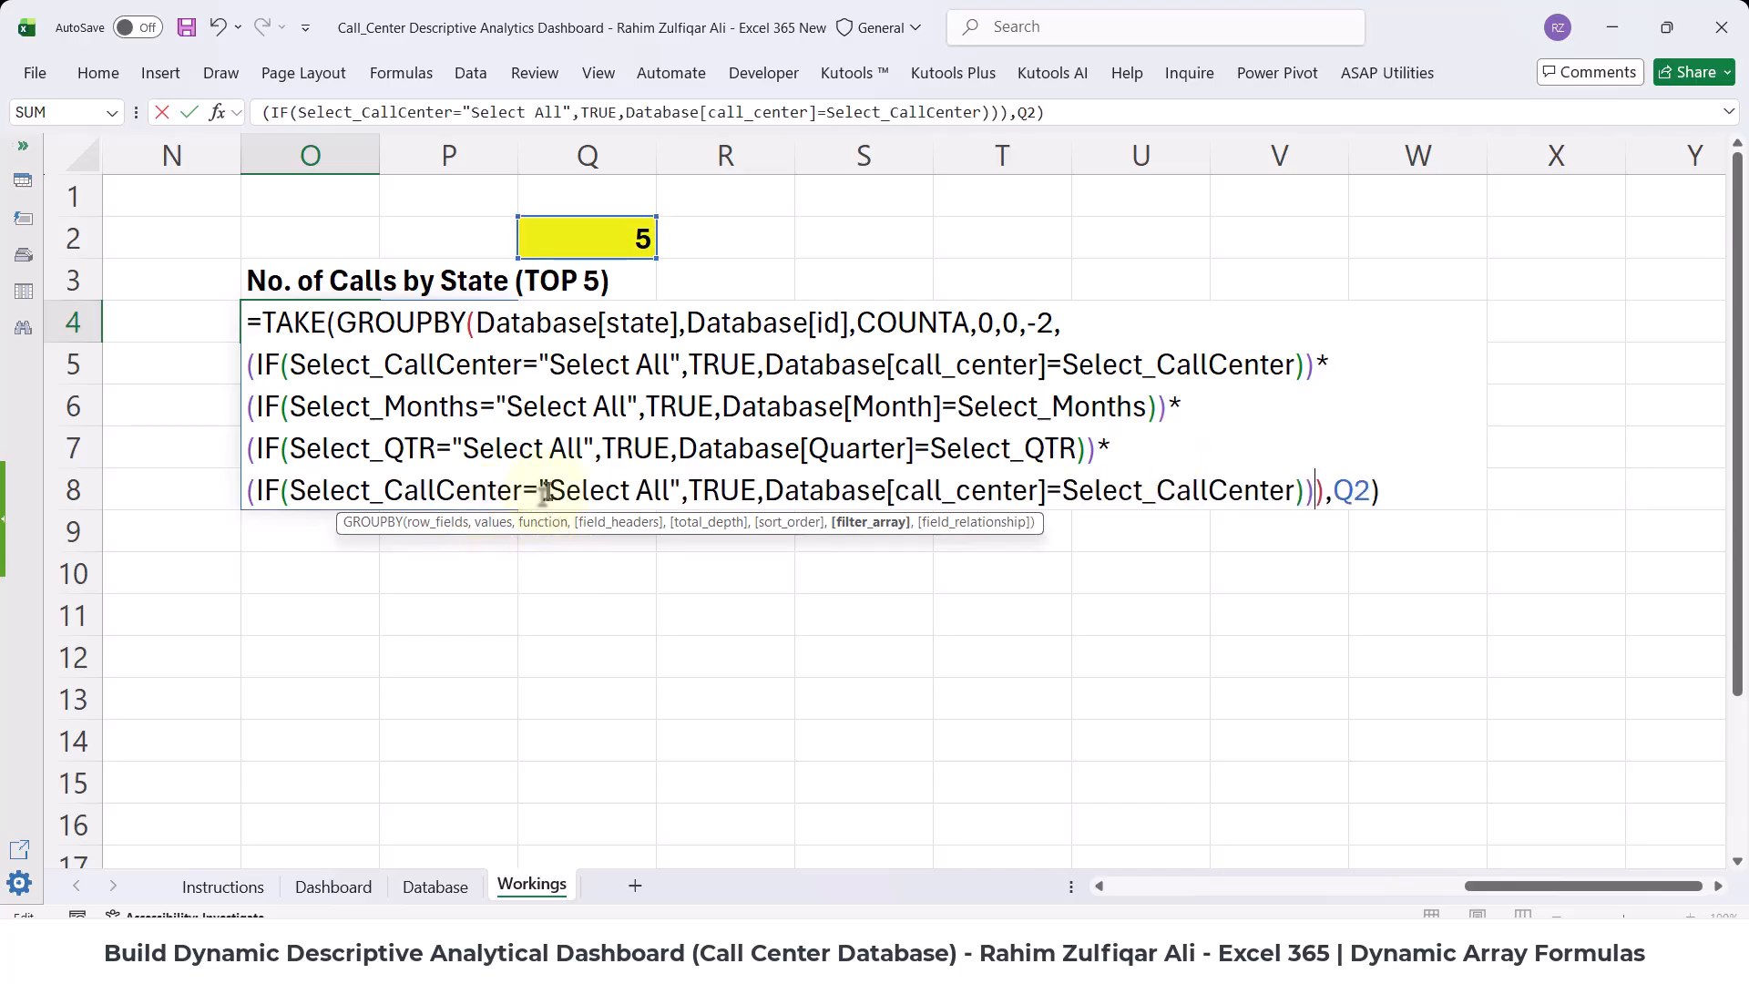
# - Replace Select_CallCenter with Select_Year in the logical test of the fourth IF condition
pyautogui.moveTo(522, 492); pyautogui.dragTo(404, 492)
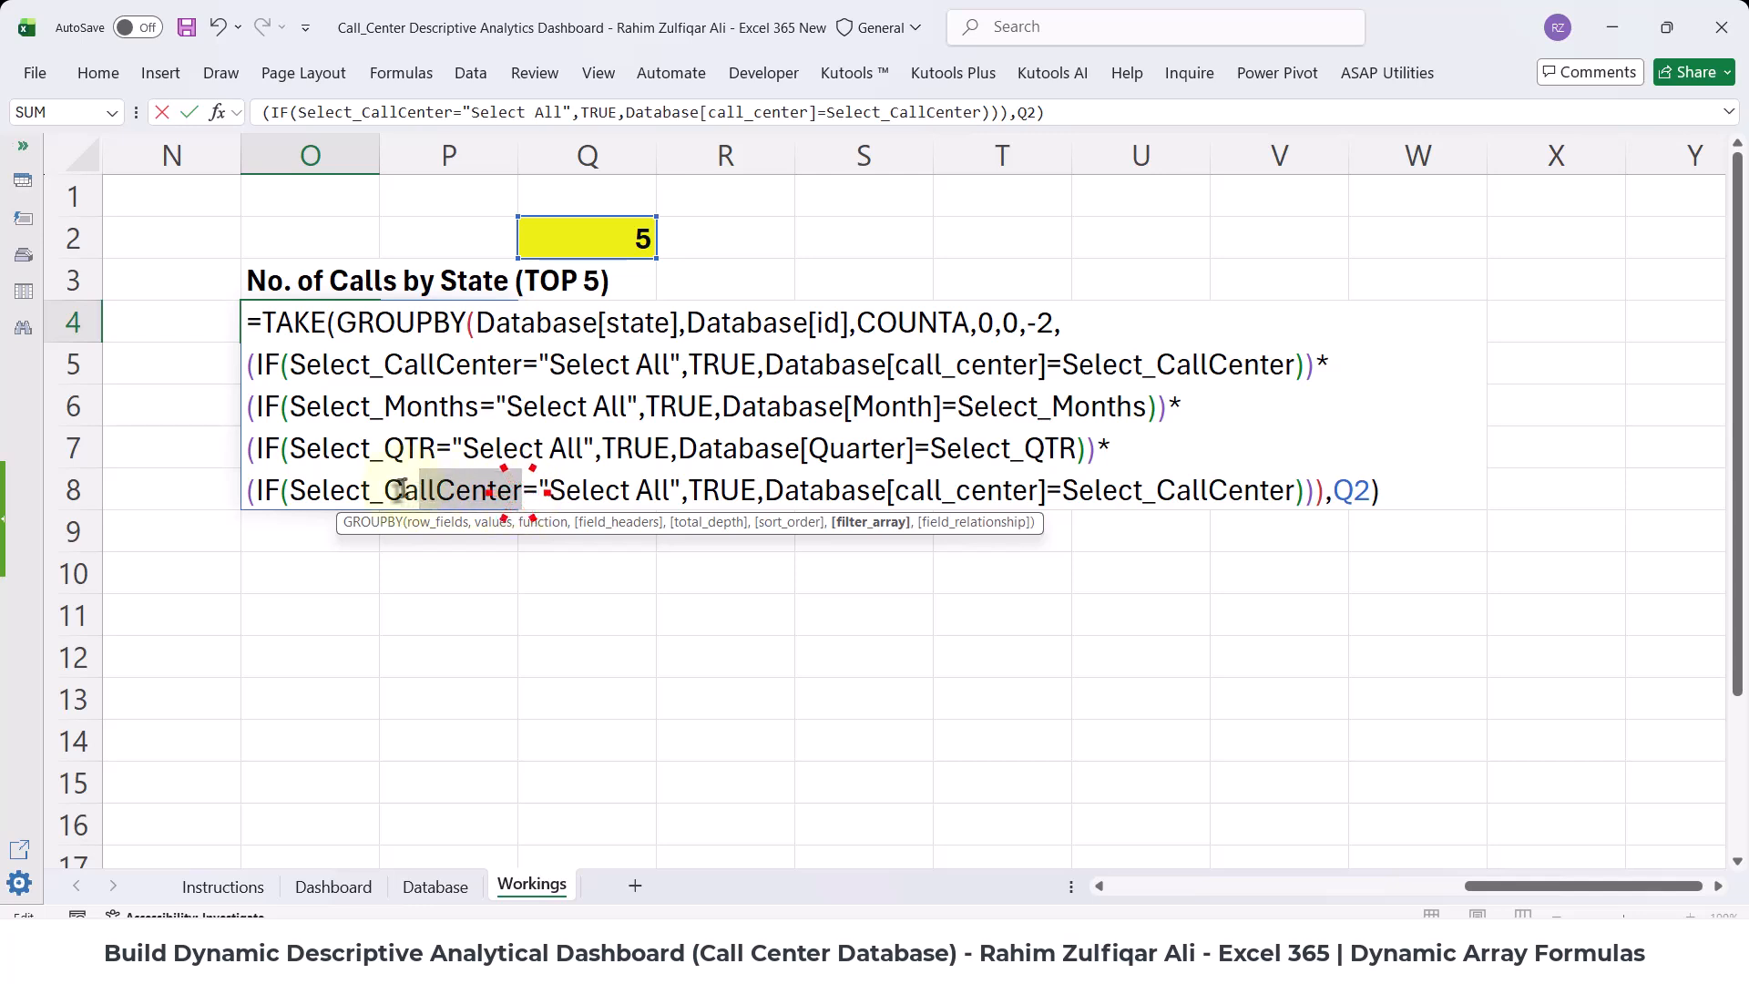
pyautogui.press('BackSpace')
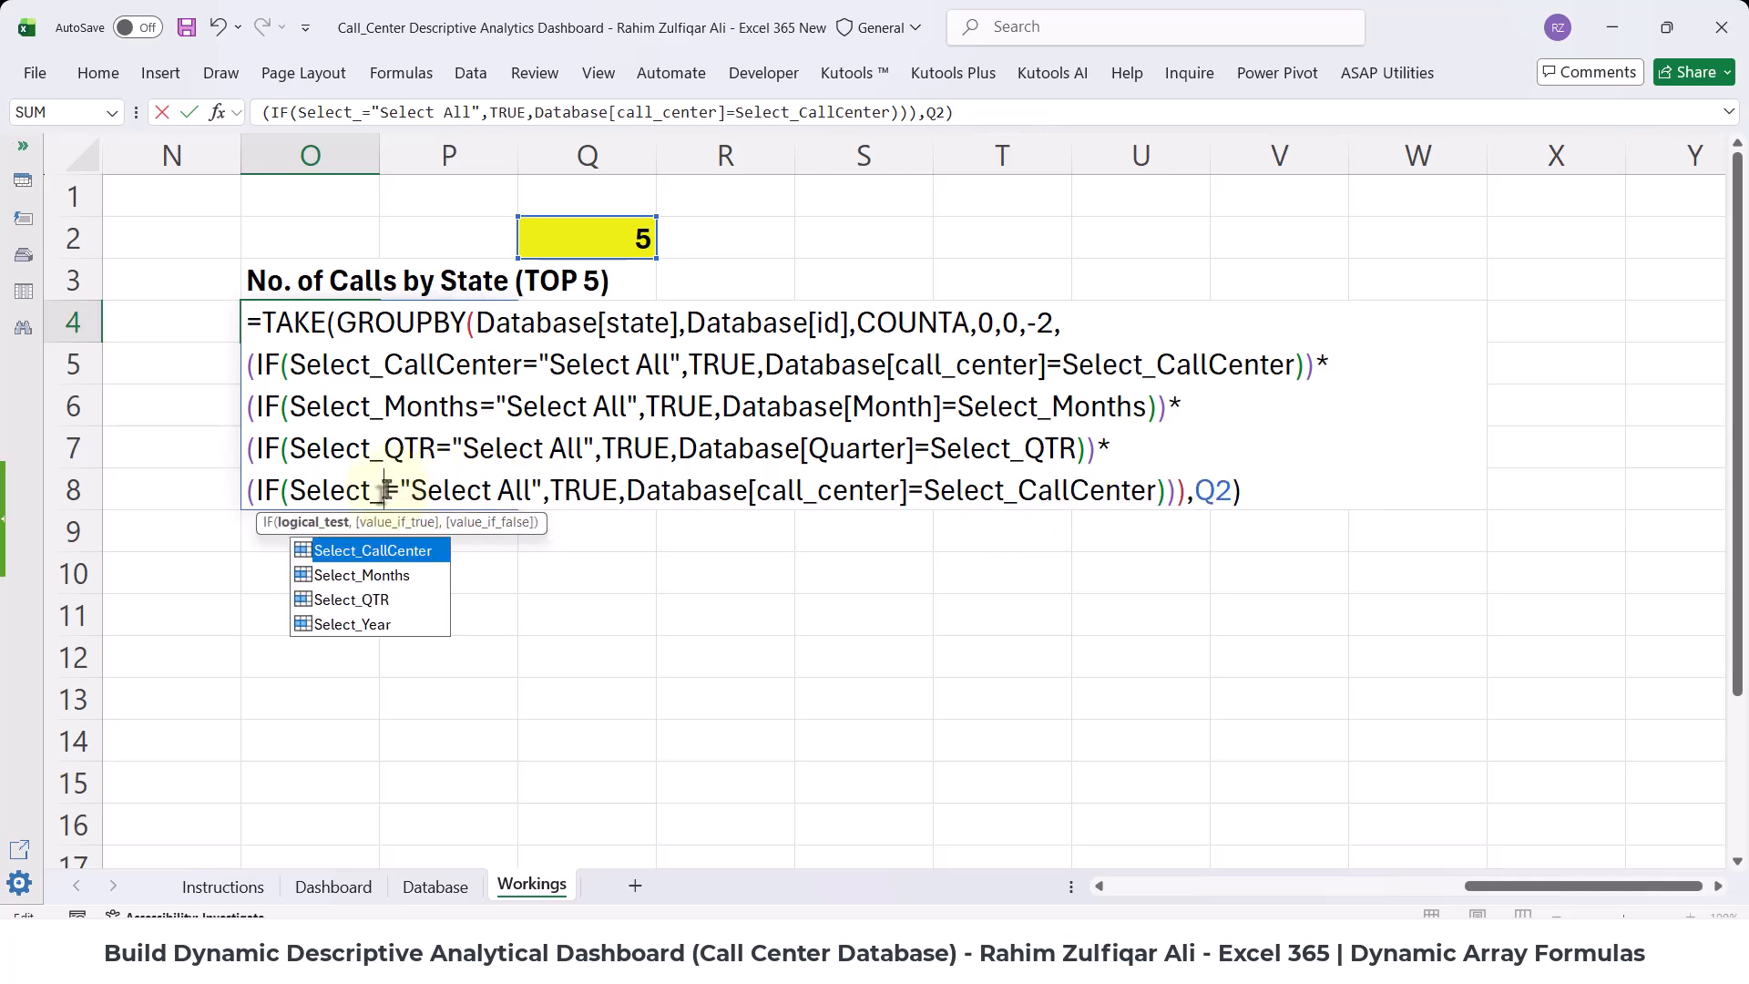
pyautogui.press('Down')
pyautogui.press('Down')
pyautogui.press('Down')
pyautogui.press('Tab')
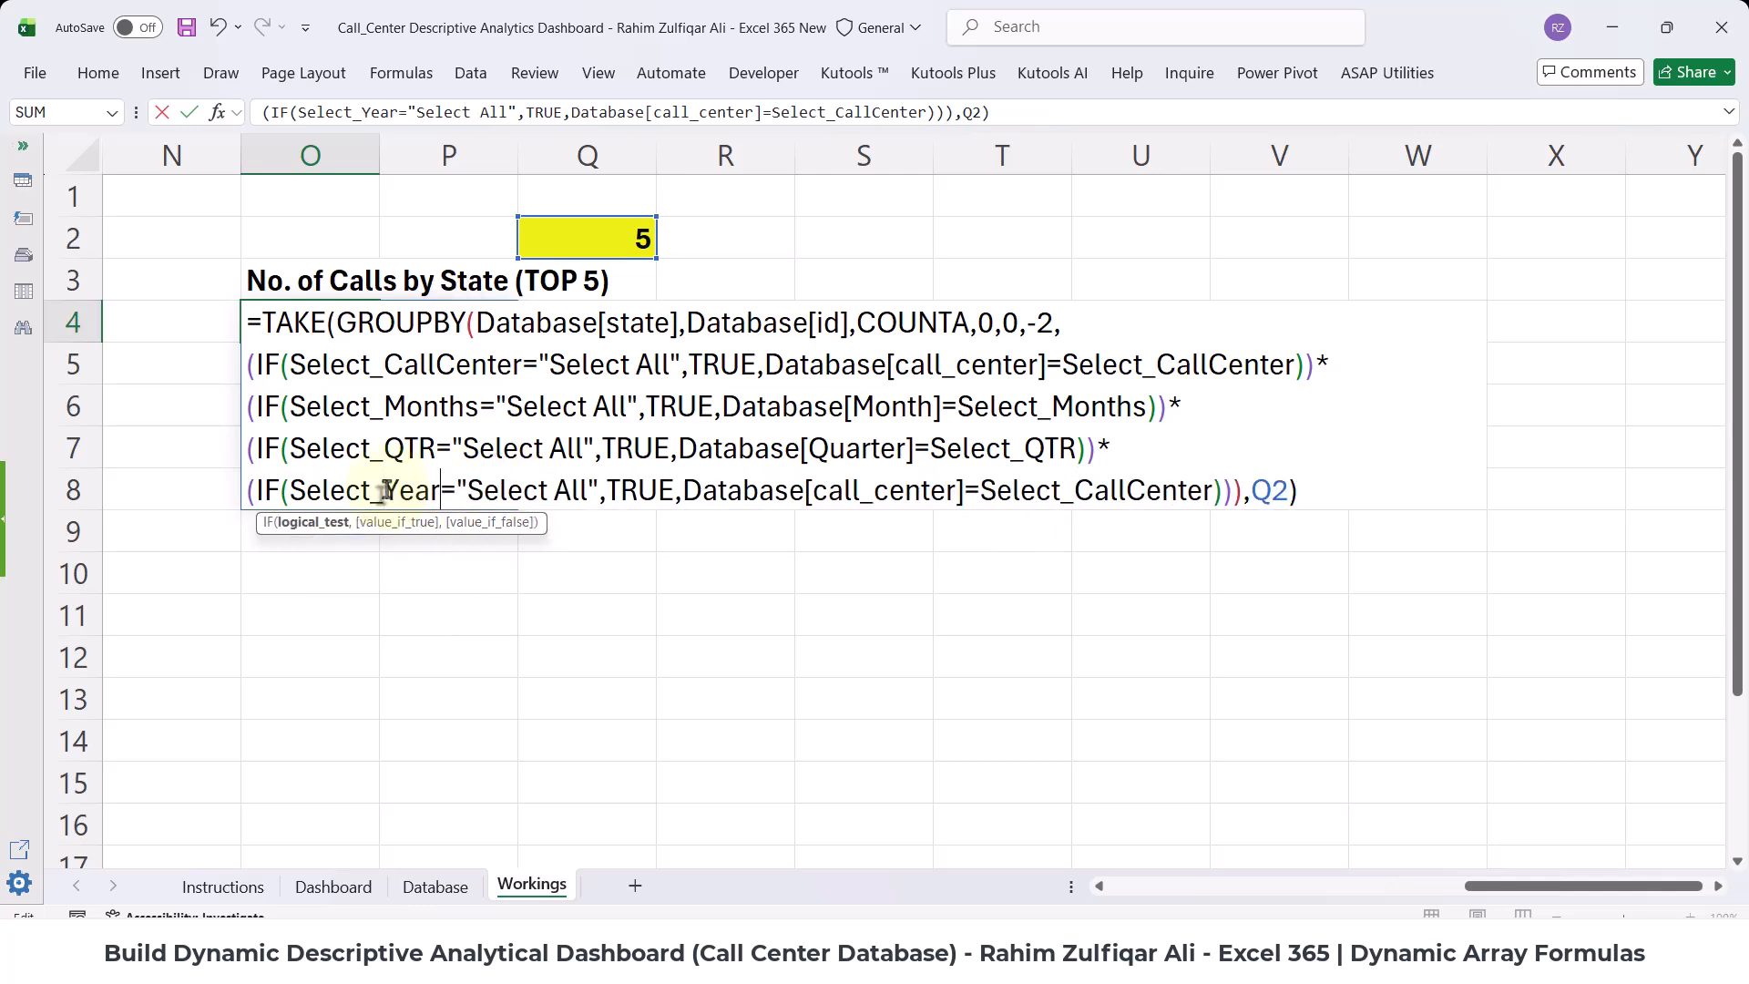
# - Change the table column in the fourth IF condition's false result to Database[Year]
pyautogui.click(966, 497)
pyautogui.press('BackSpace')
pyautogui.press('BackSpace')
pyautogui.press('BackSpace')
pyautogui.press('BackSpace')
pyautogui.press('BackSpace')
pyautogui.press('BackSpace')
pyautogui.press('BackSpace')
pyautogui.press('BackSpace')
pyautogui.press('BackSpace')
pyautogui.press('BackSpace')
pyautogui.press('BackSpace')
pyautogui.press('BackSpace')
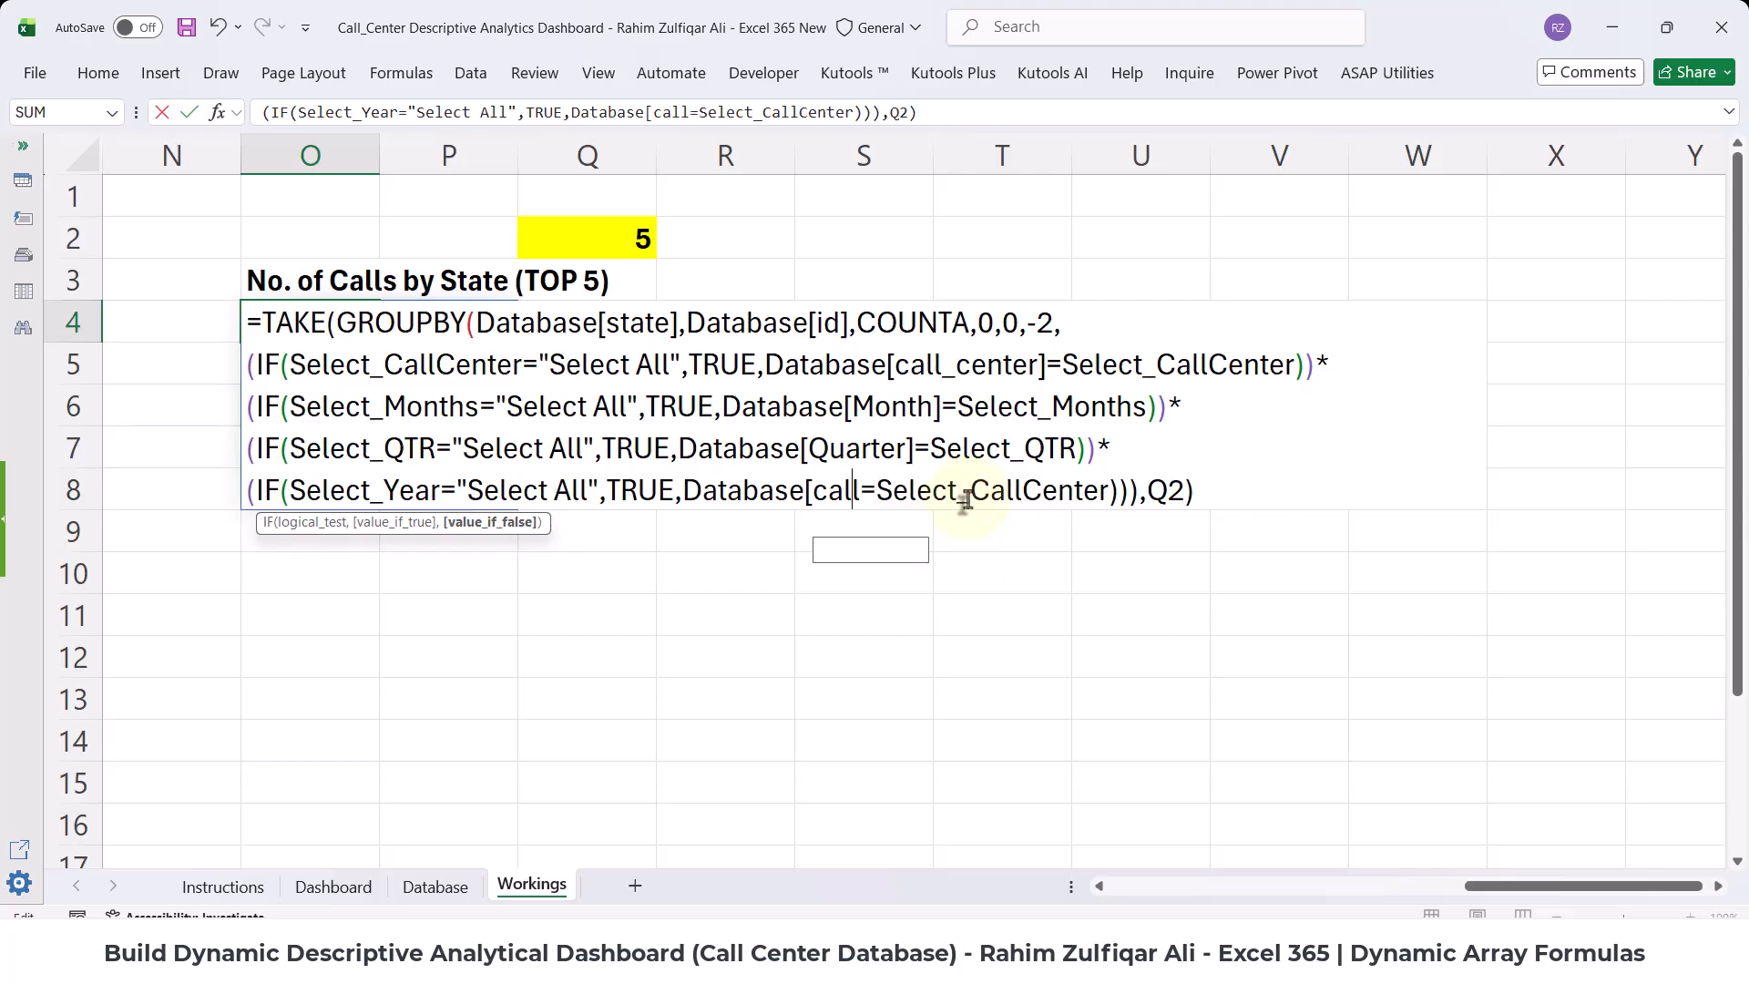
pyautogui.press('Down')
pyautogui.press('Down')
pyautogui.press('Down')
pyautogui.press('Down')
pyautogui.press('Down')
pyautogui.press('Down')
pyautogui.press('Down')
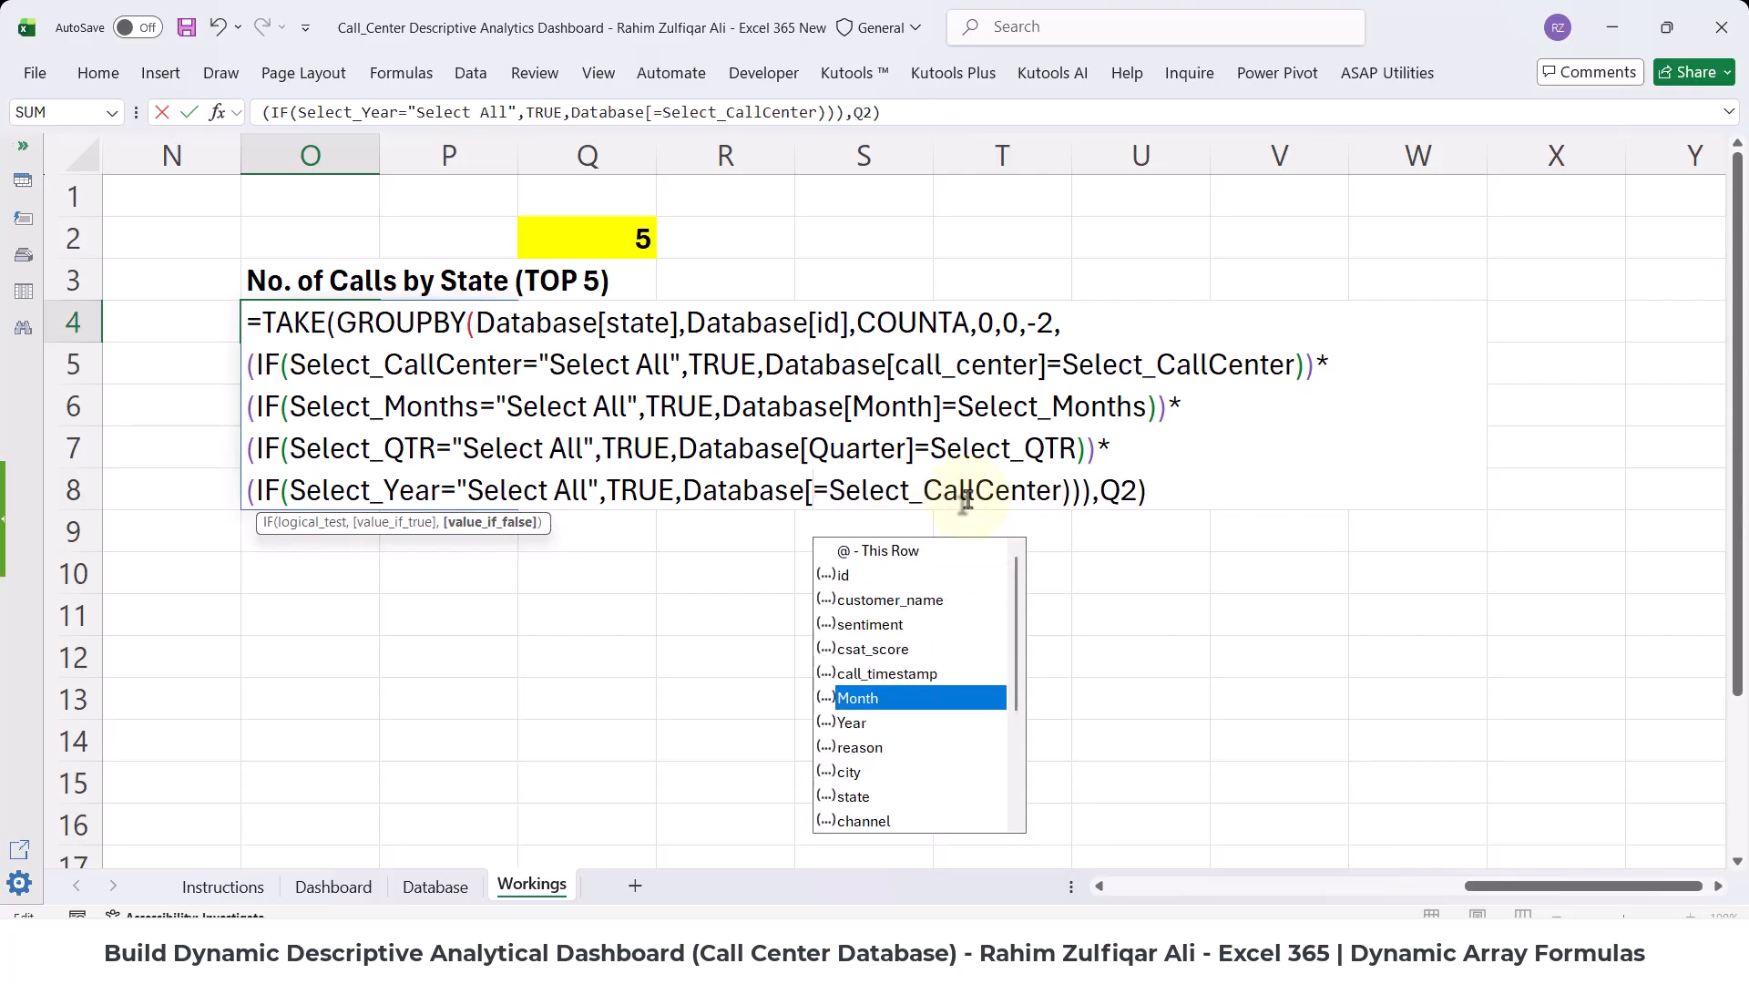
pyautogui.press('Tab')
pyautogui.write(']')
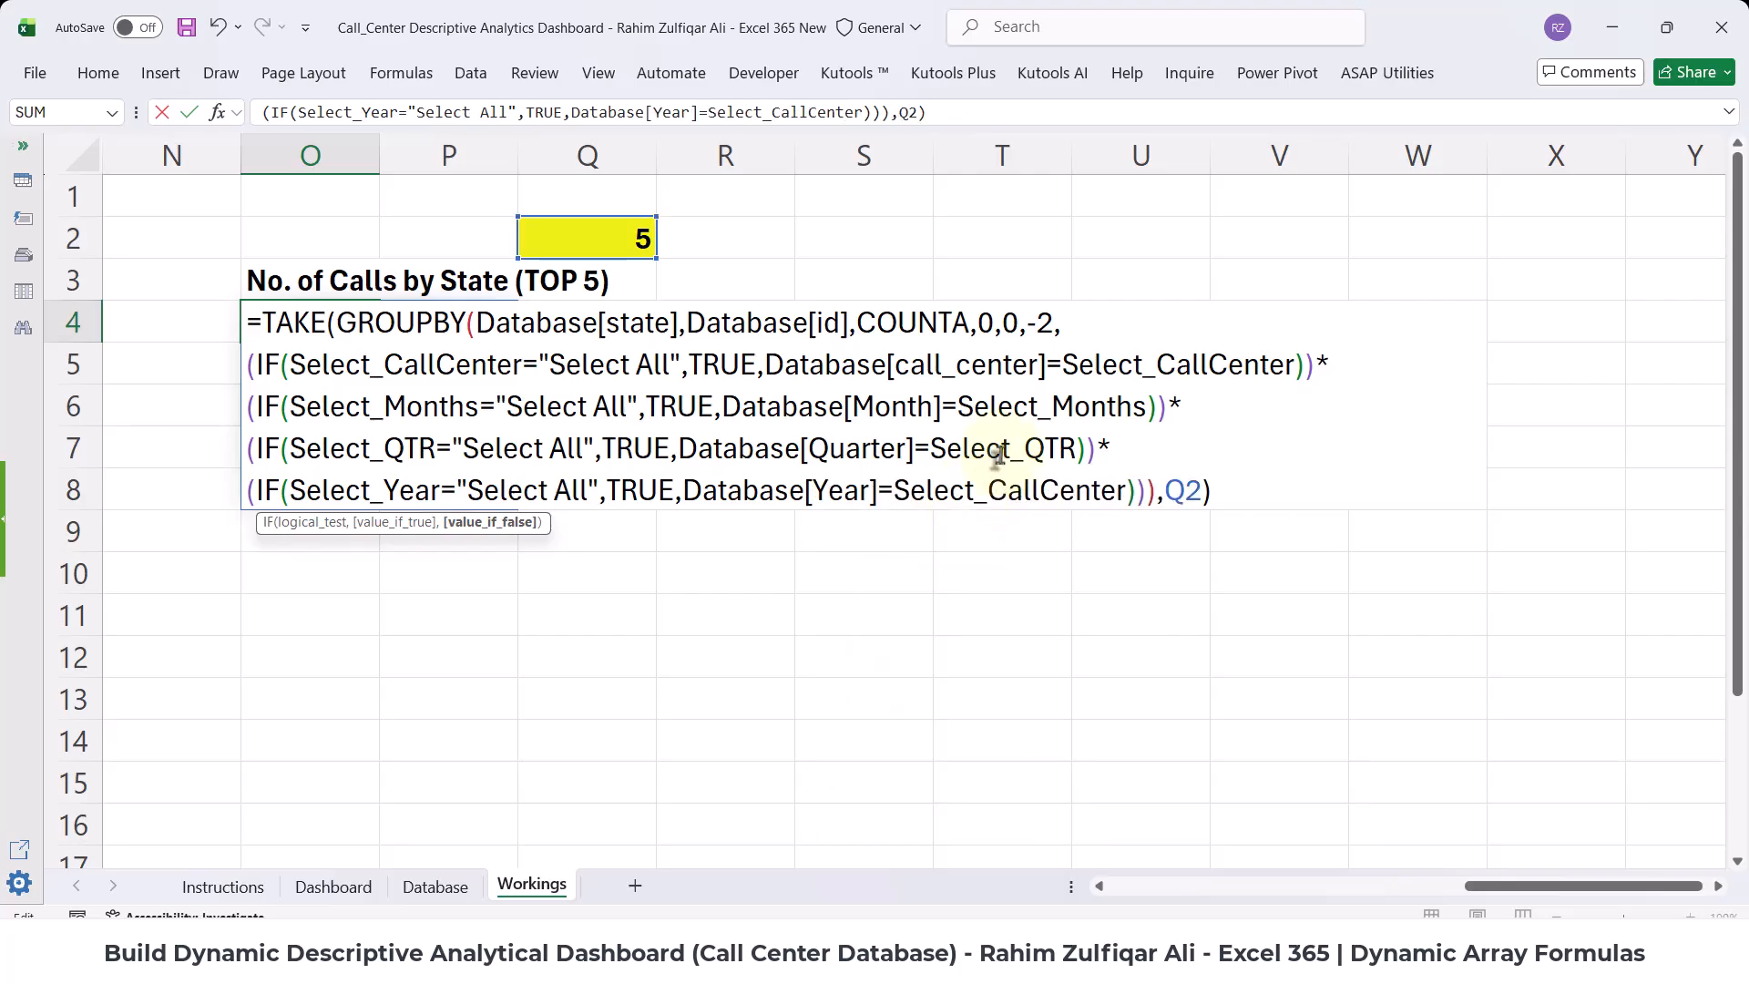
# - Compare Database[Year] with Select_Year in the fourth IF condition's false result and commit the formula
pyautogui.moveTo(988, 491); pyautogui.dragTo(1120, 490)
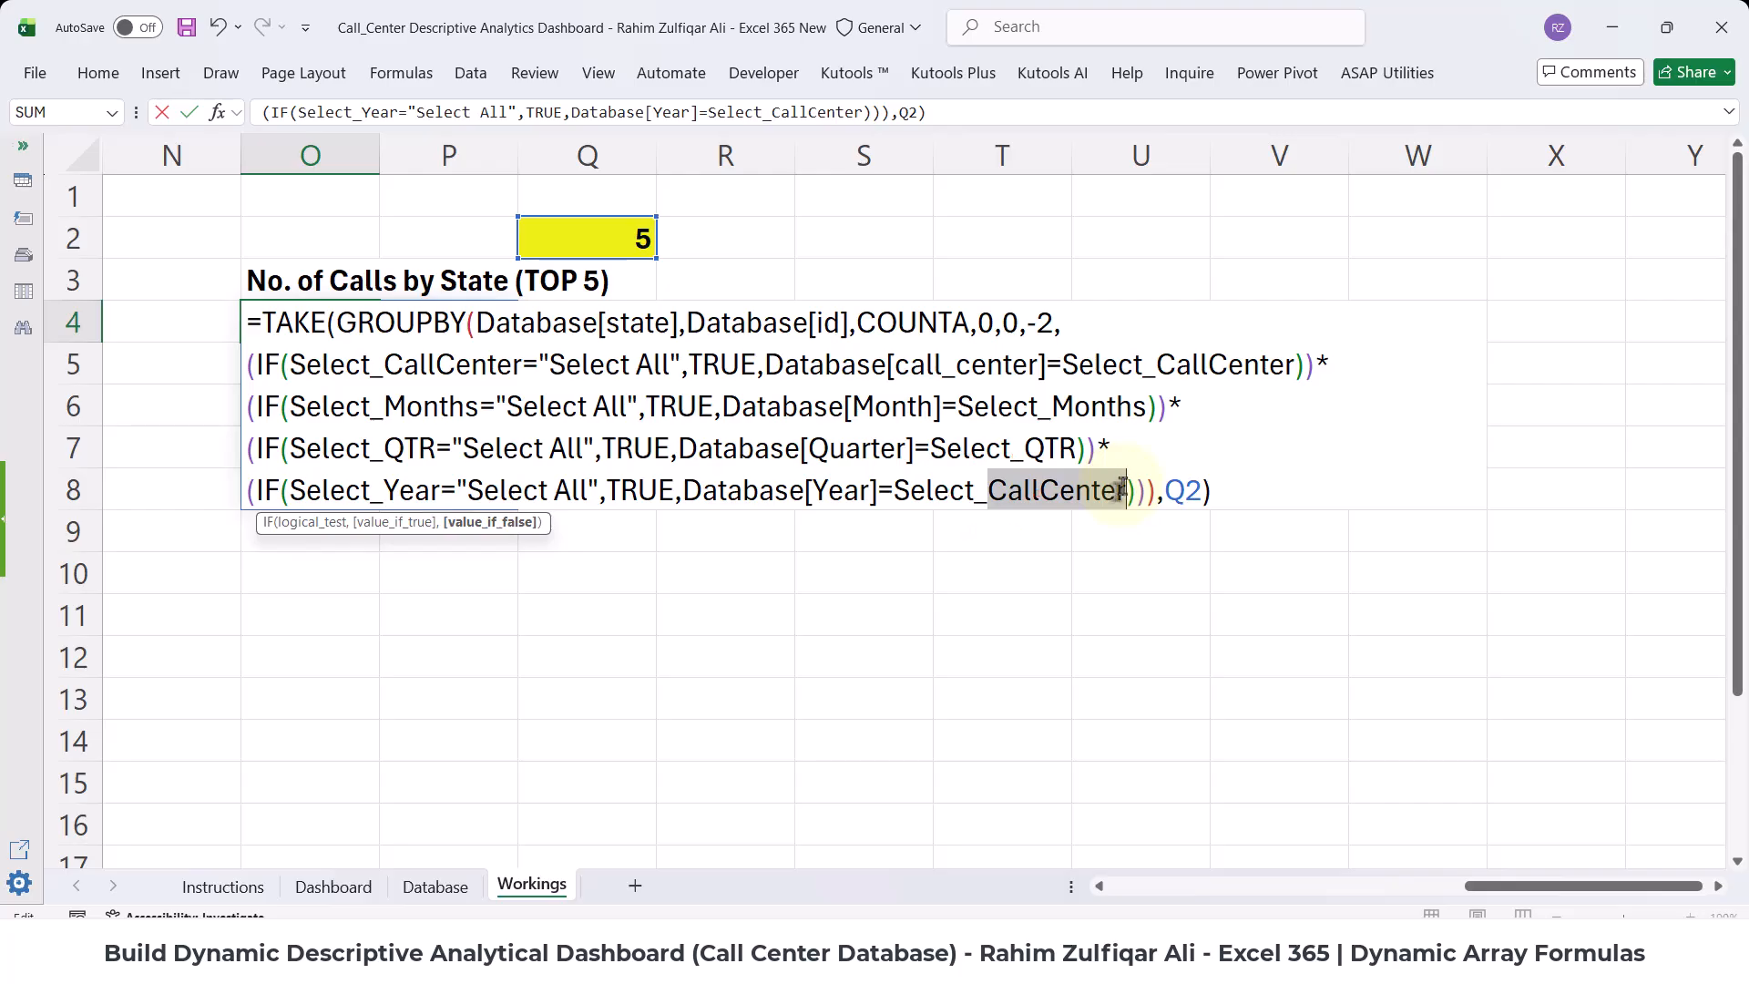
pyautogui.press('BackSpace')
pyautogui.press('Down')
pyautogui.press('Down')
pyautogui.press('Down')
pyautogui.press('Tab')
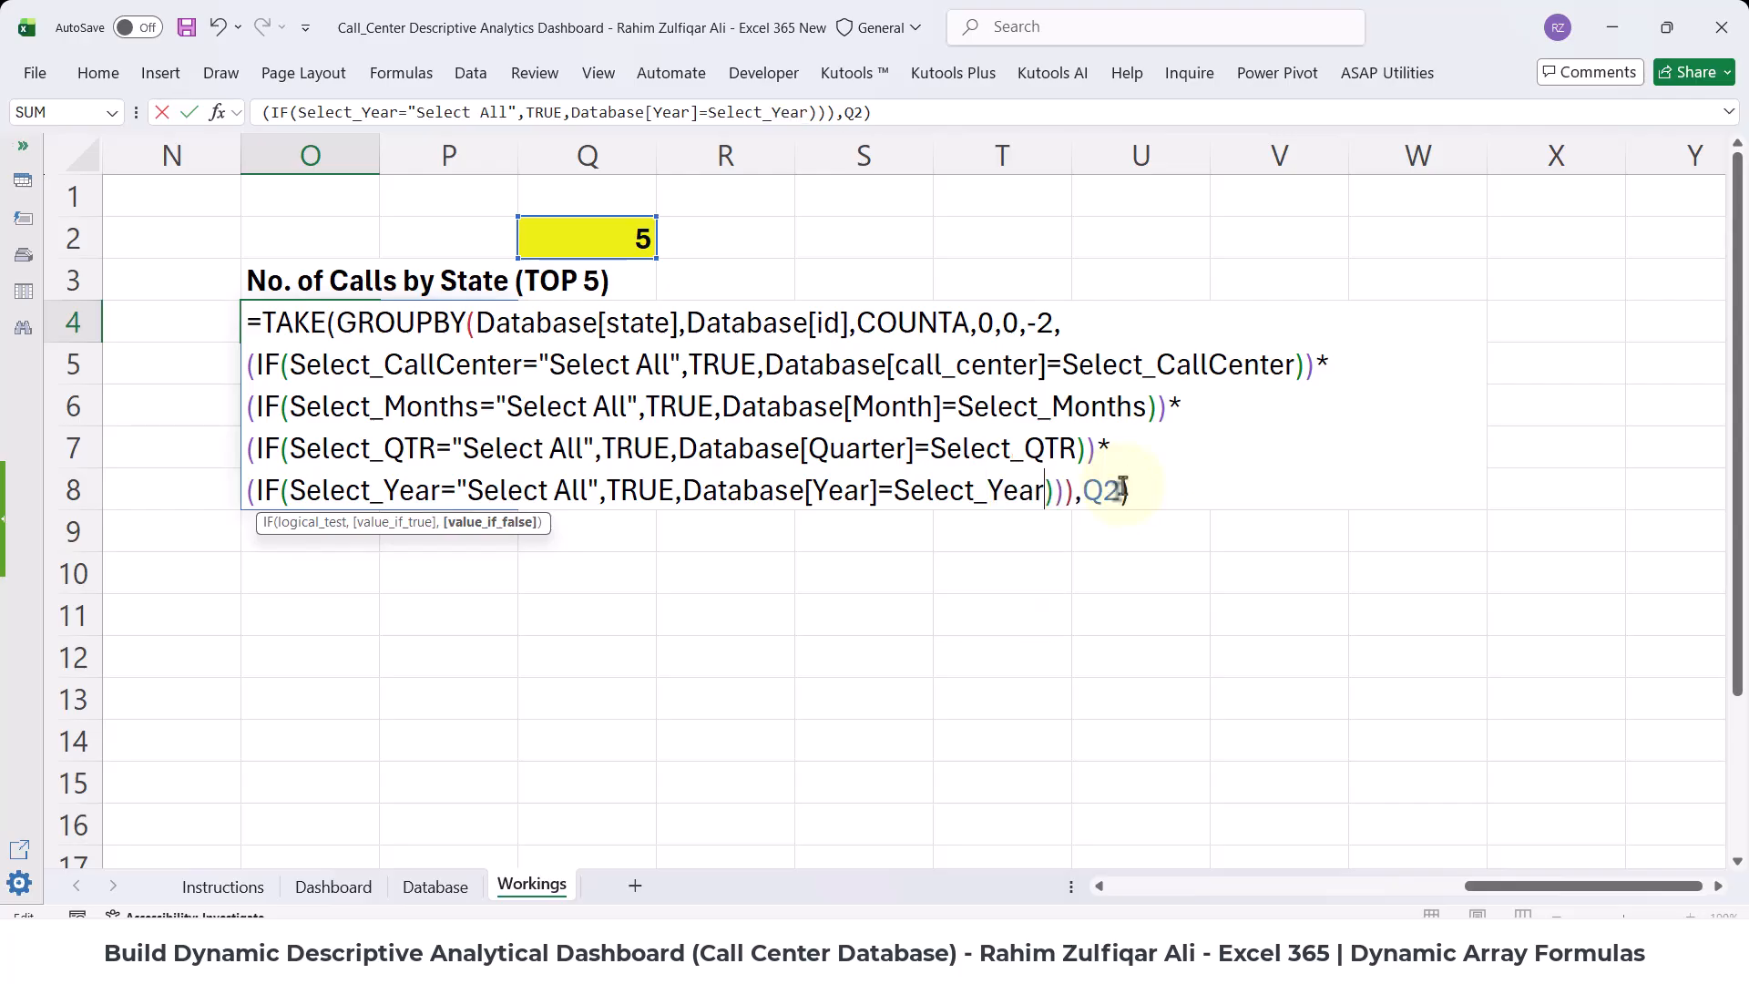
pyautogui.press('Return')
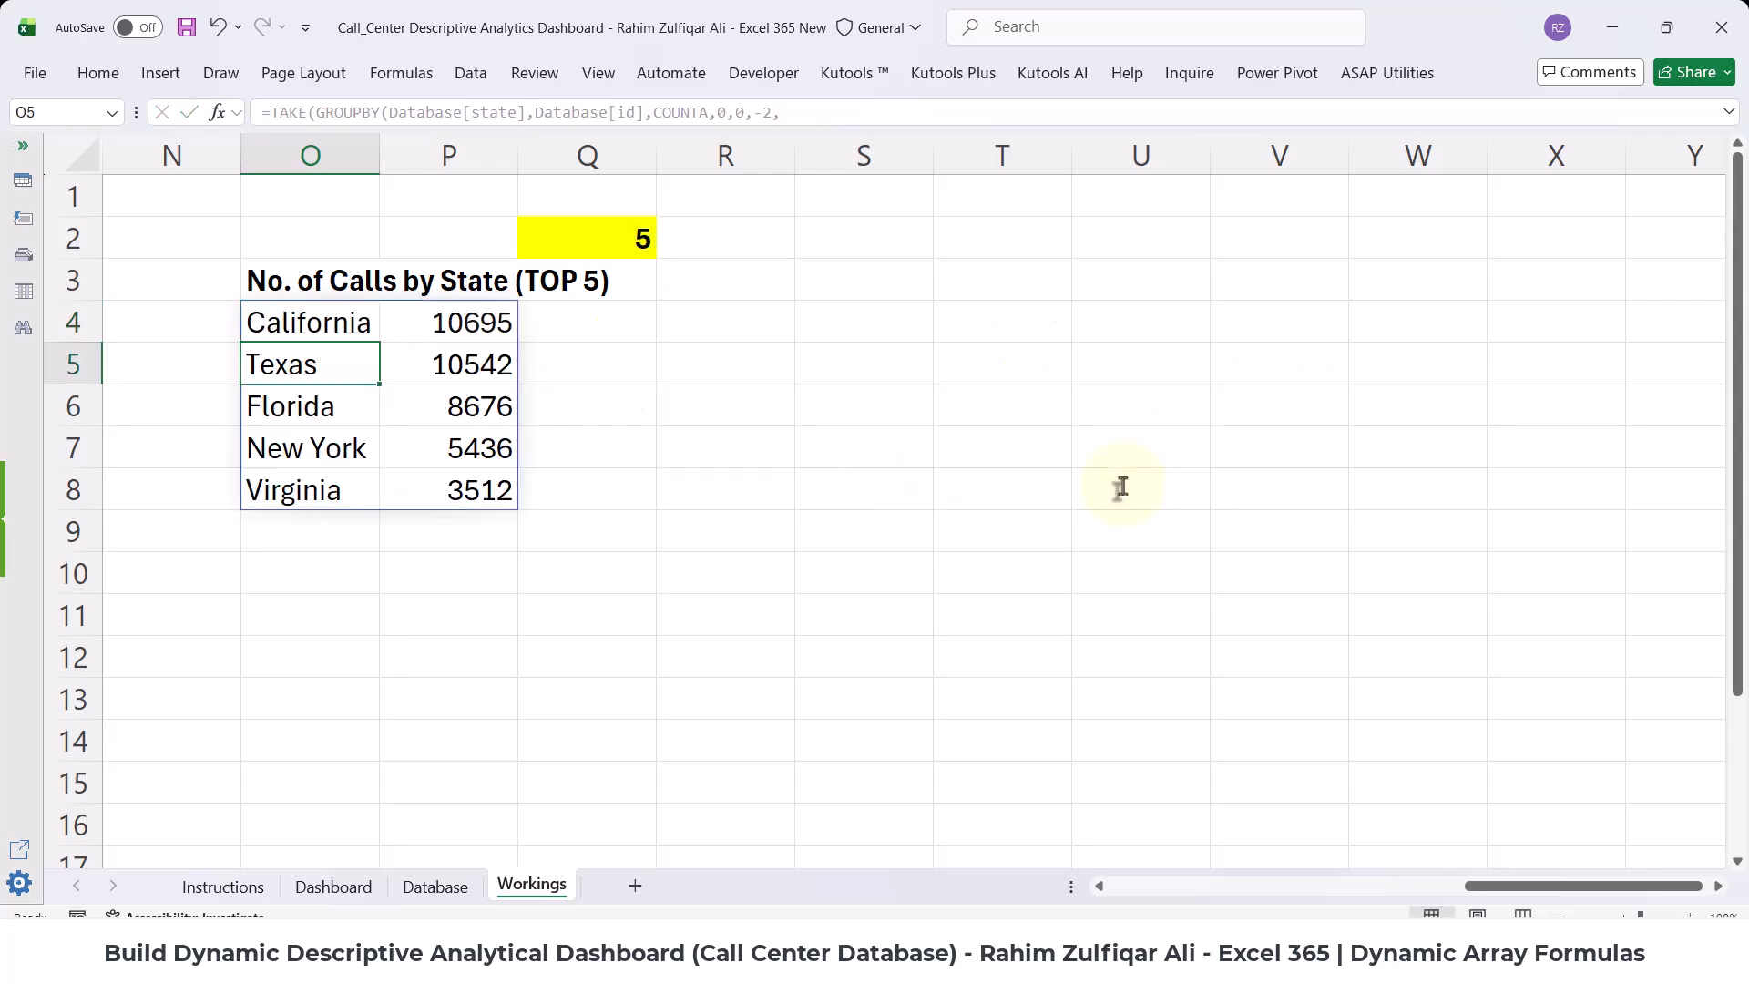
# - Test the top 5 states chart on the Dashboard sheet by filtering the month to May, and reset it to Select All
pyautogui.click(334, 887)
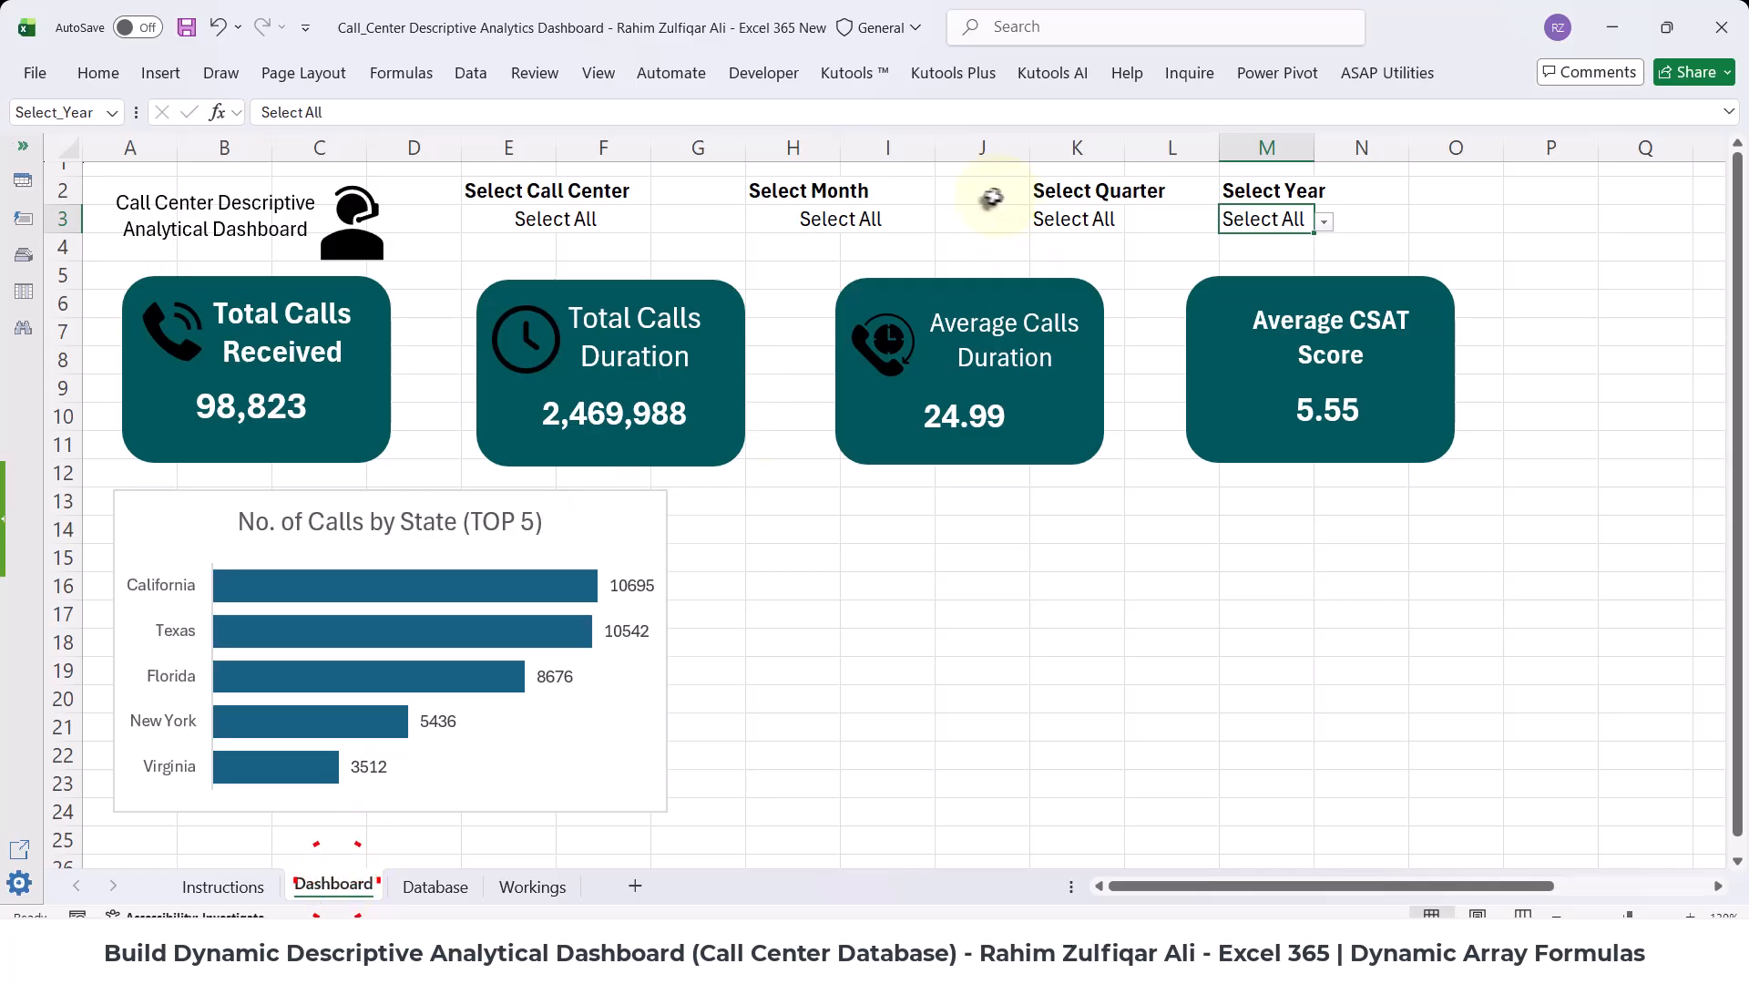
pyautogui.click(896, 214)
pyautogui.click(944, 221)
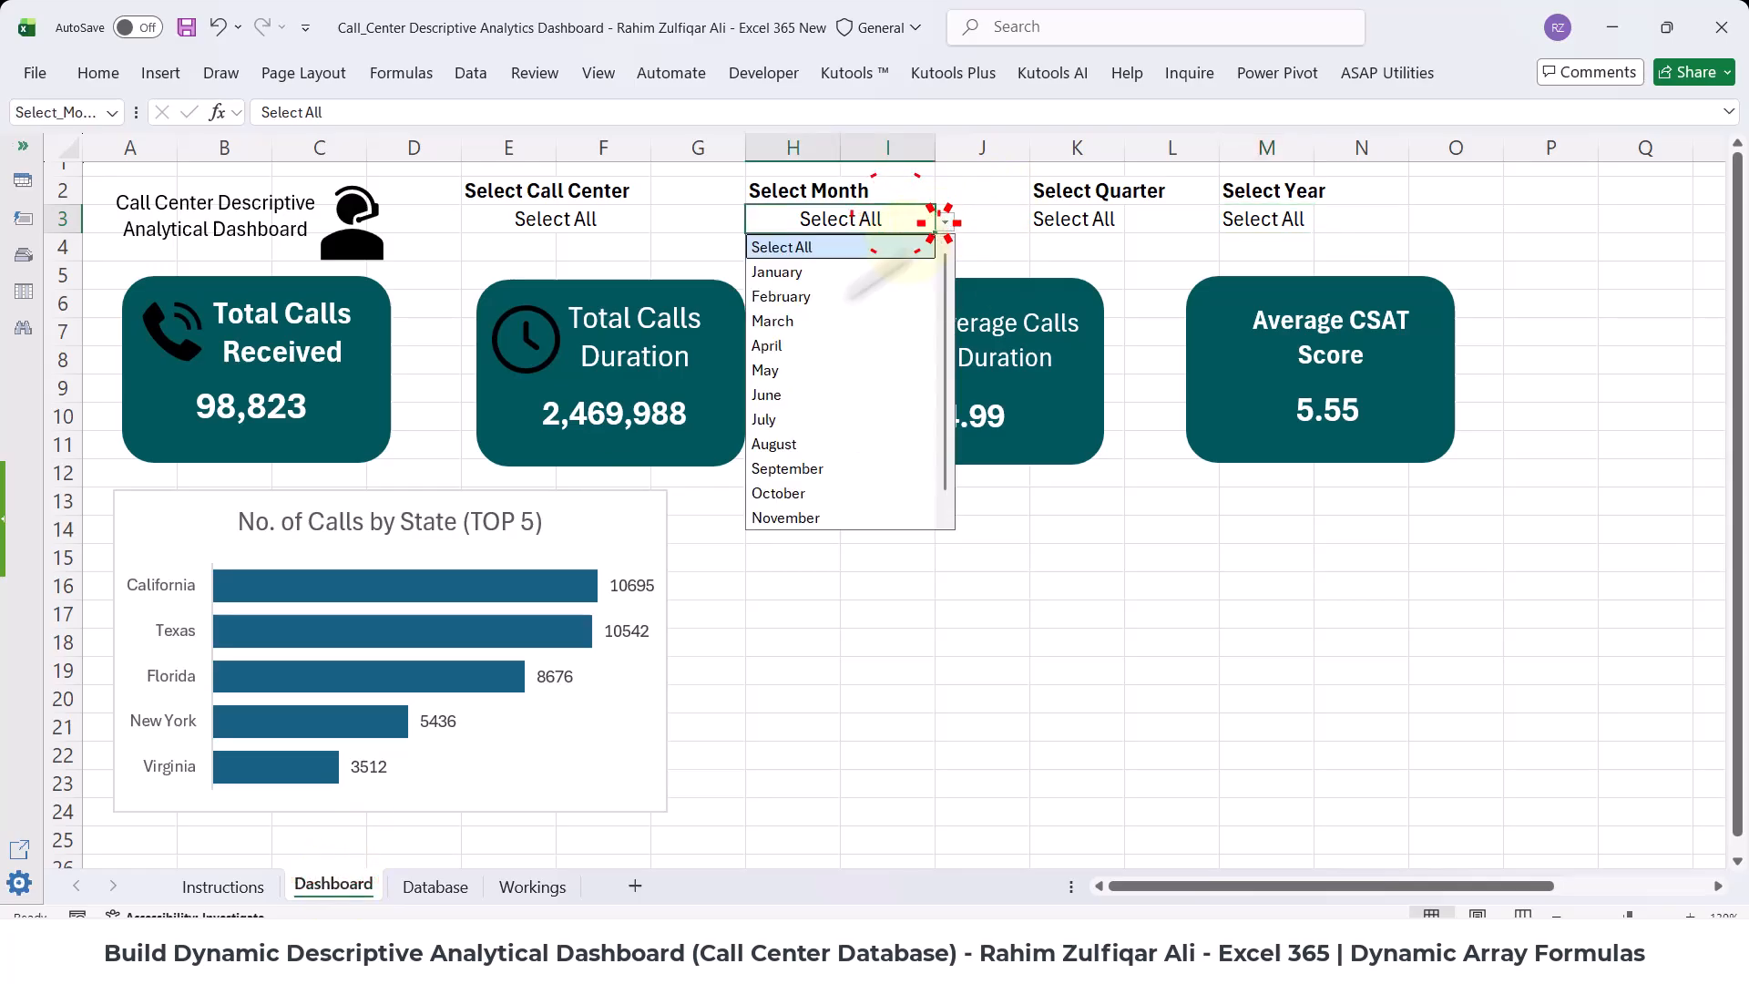
pyautogui.click(804, 372)
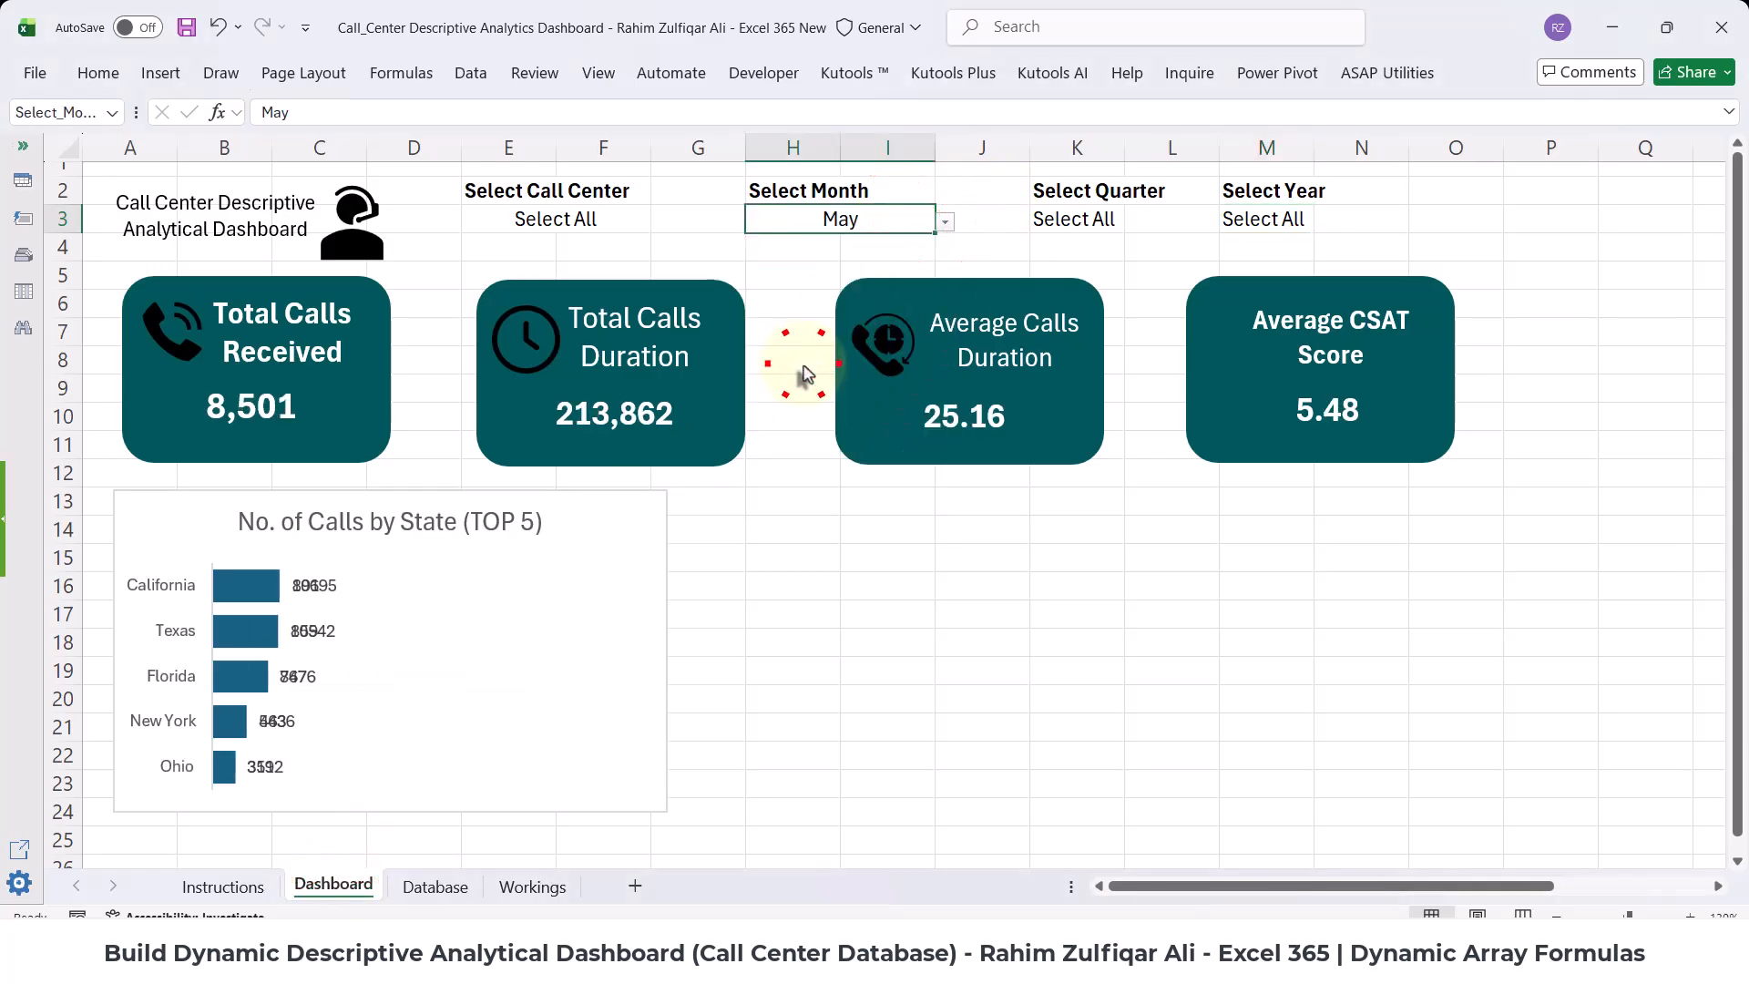
pyautogui.click(947, 222)
pyautogui.click(873, 241)
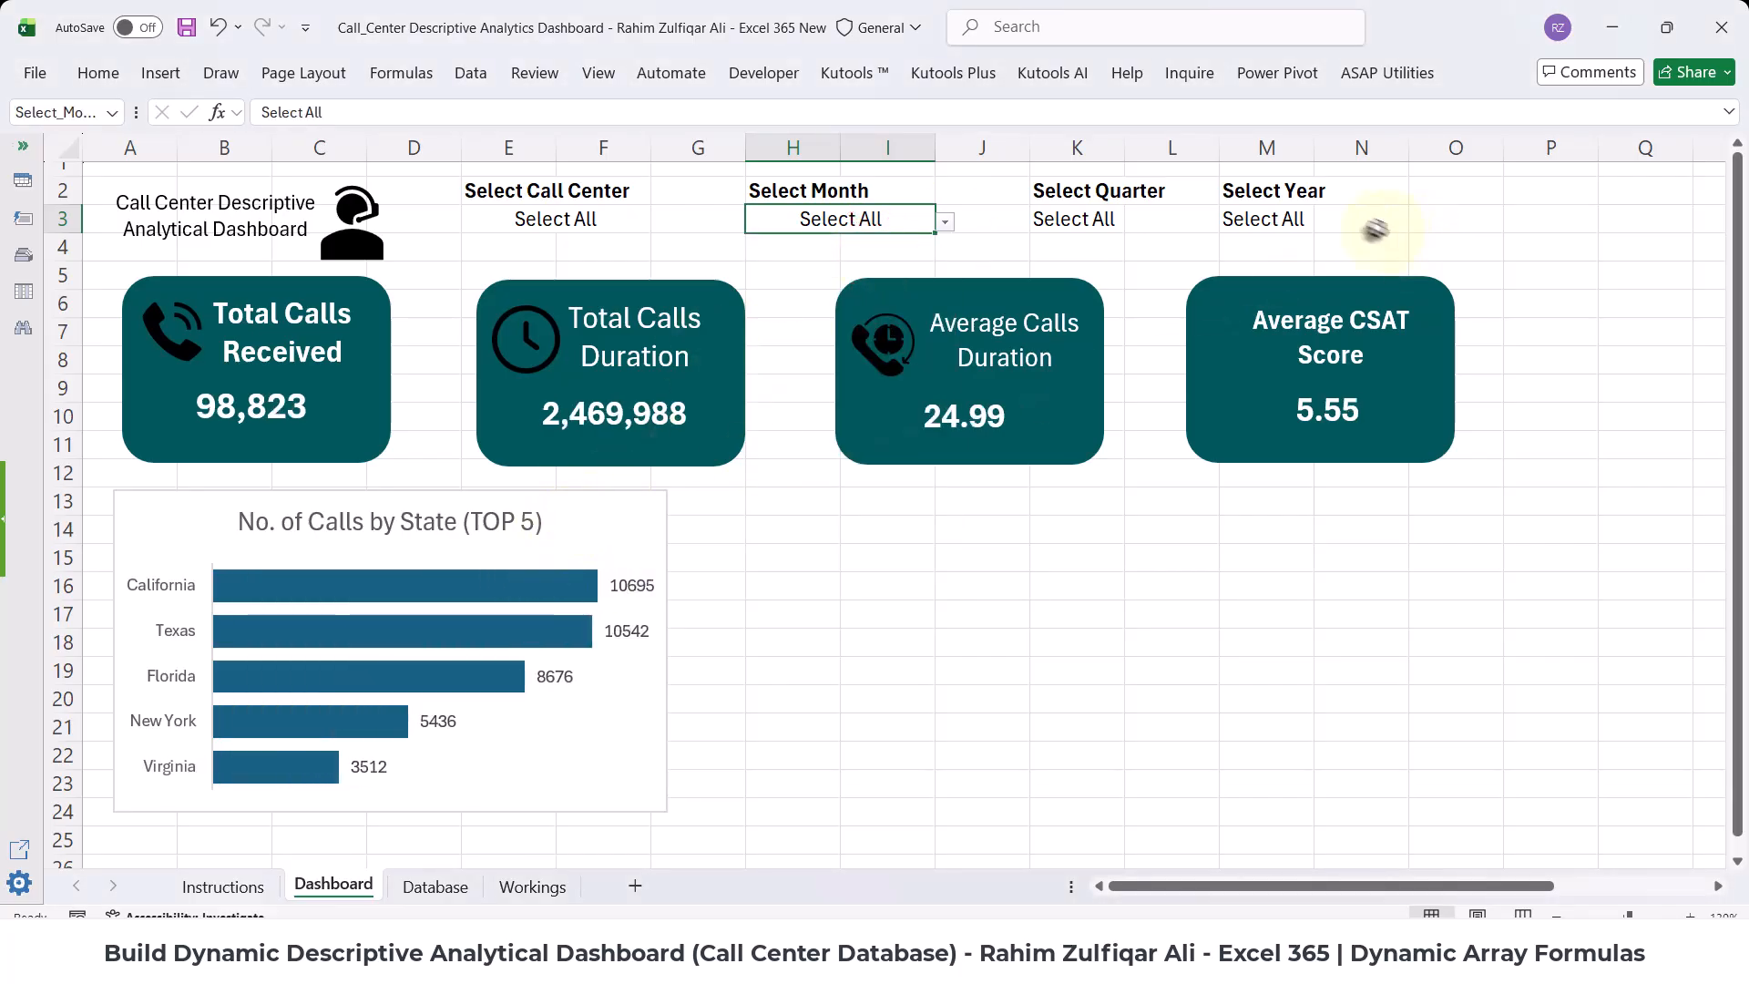
# - Test the dashboard's year filter with 2020 and 2021, and reset it to Select All
pyautogui.click(1266, 220)
pyautogui.click(1323, 221)
pyautogui.click(1239, 273)
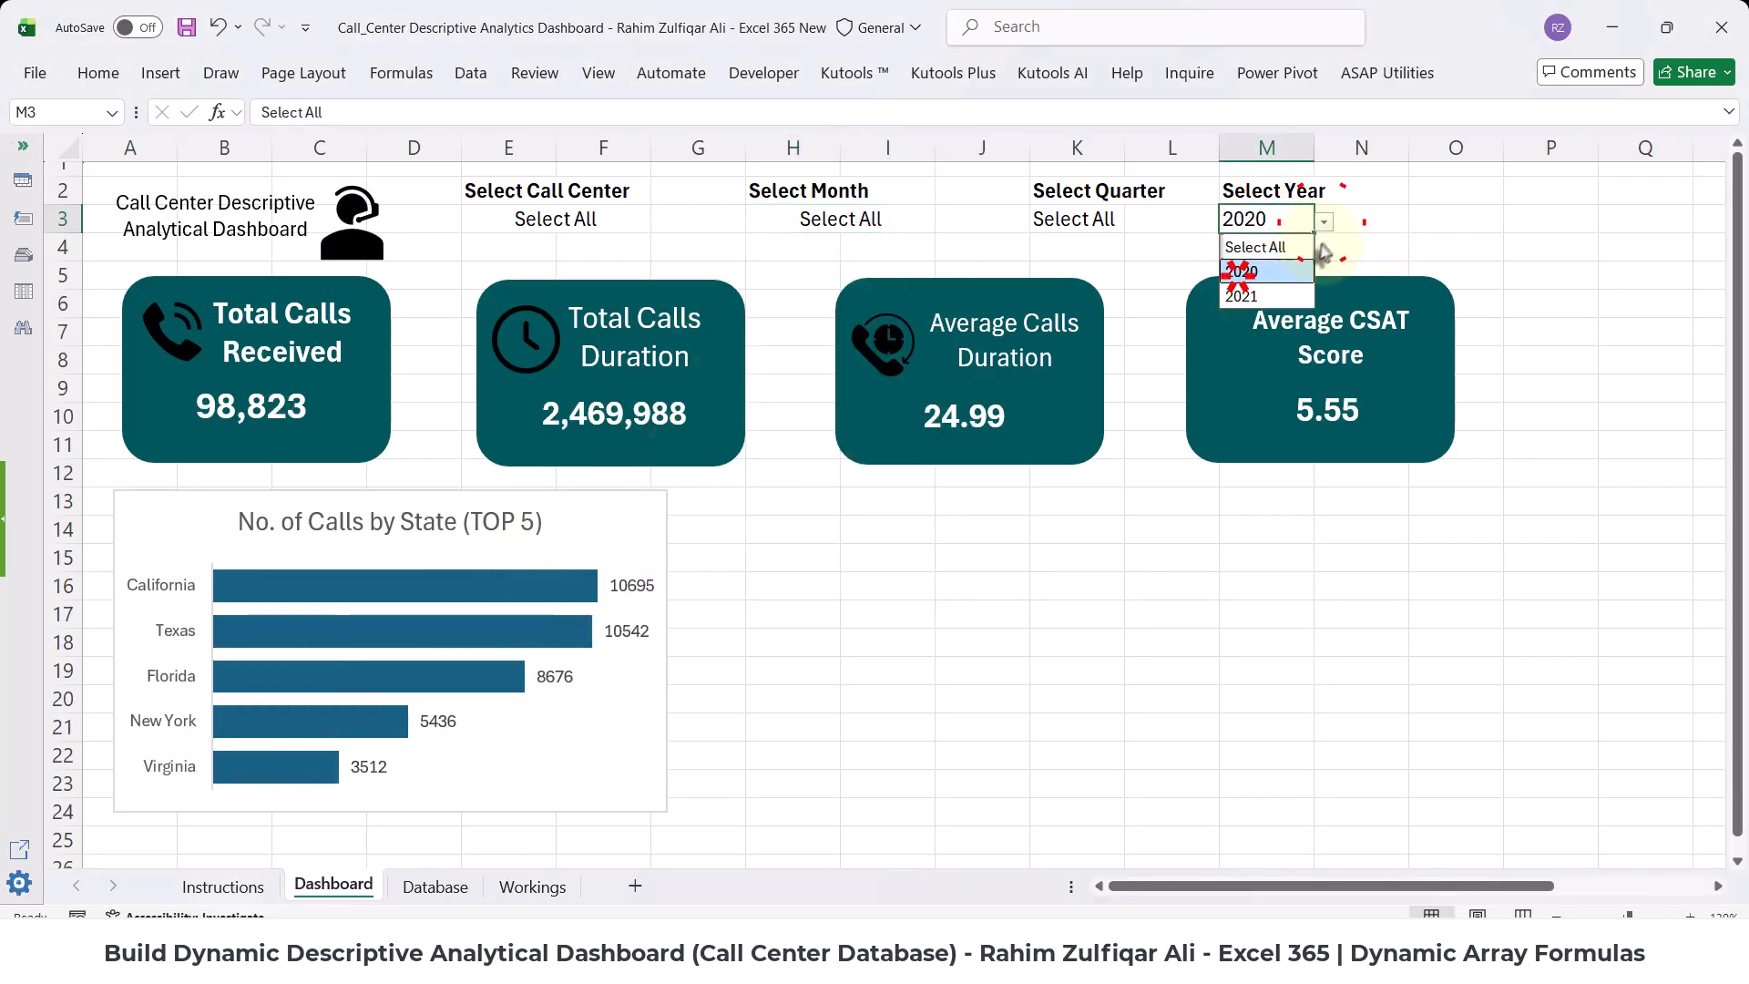
pyautogui.click(1323, 222)
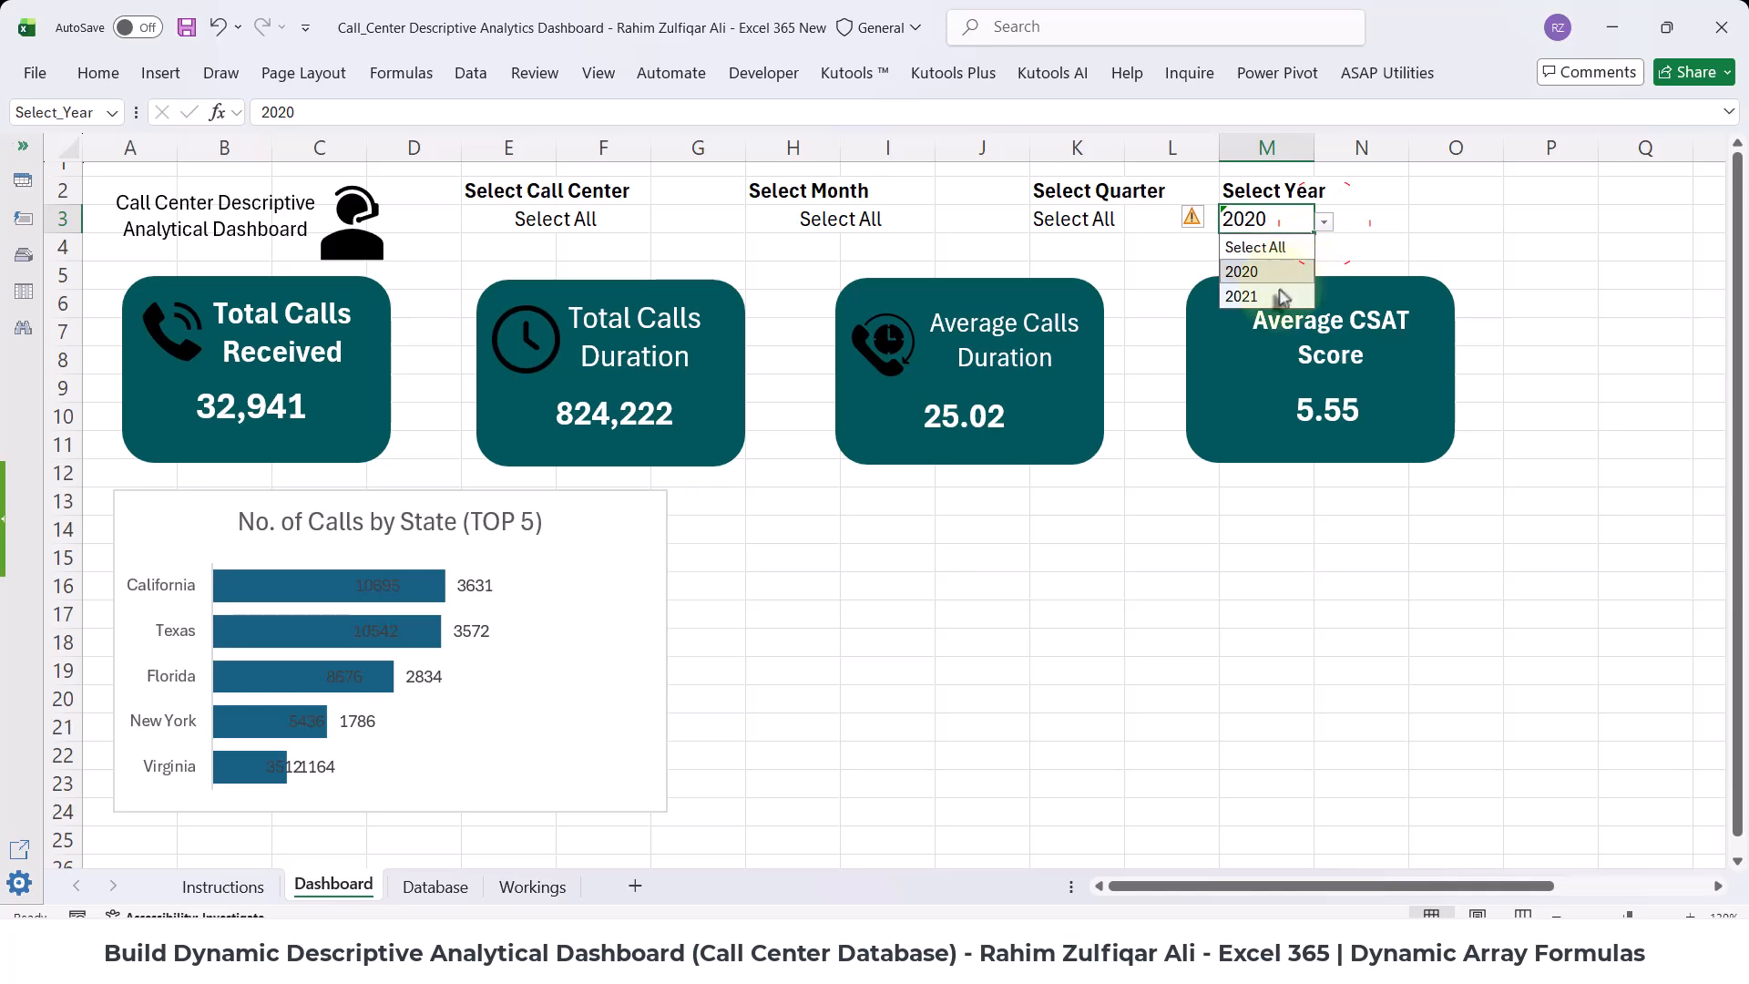
pyautogui.click(1279, 293)
pyautogui.click(1324, 221)
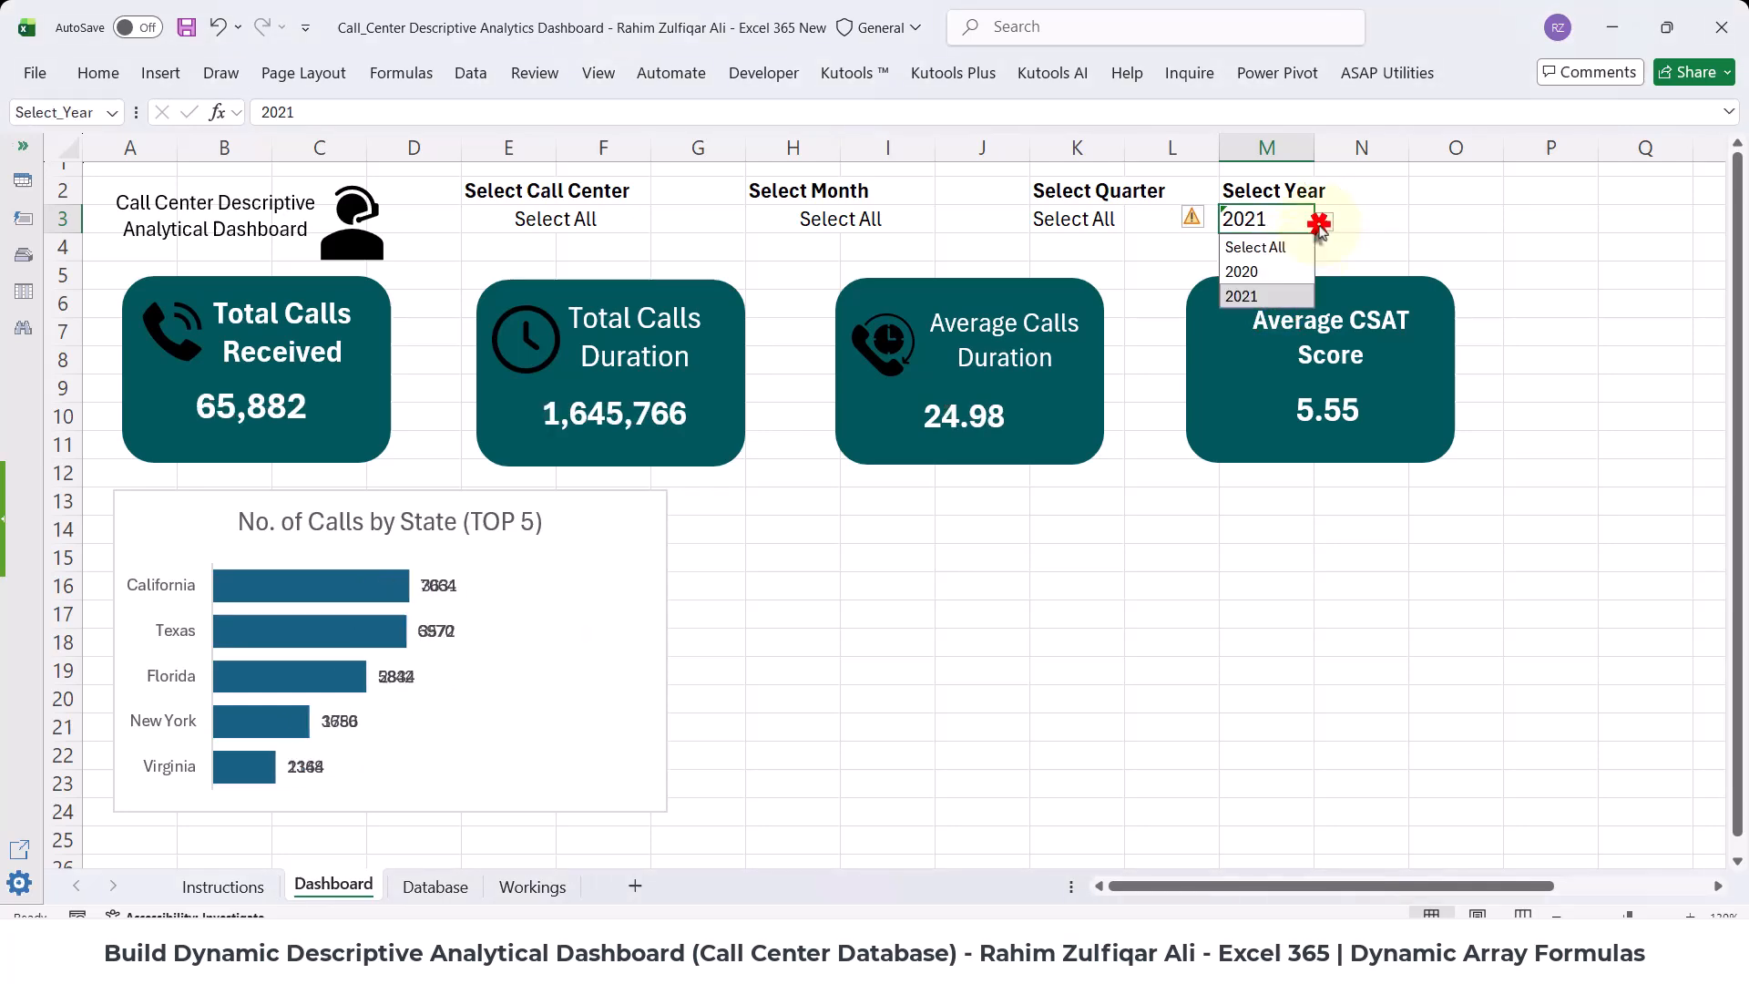
pyautogui.click(1256, 246)
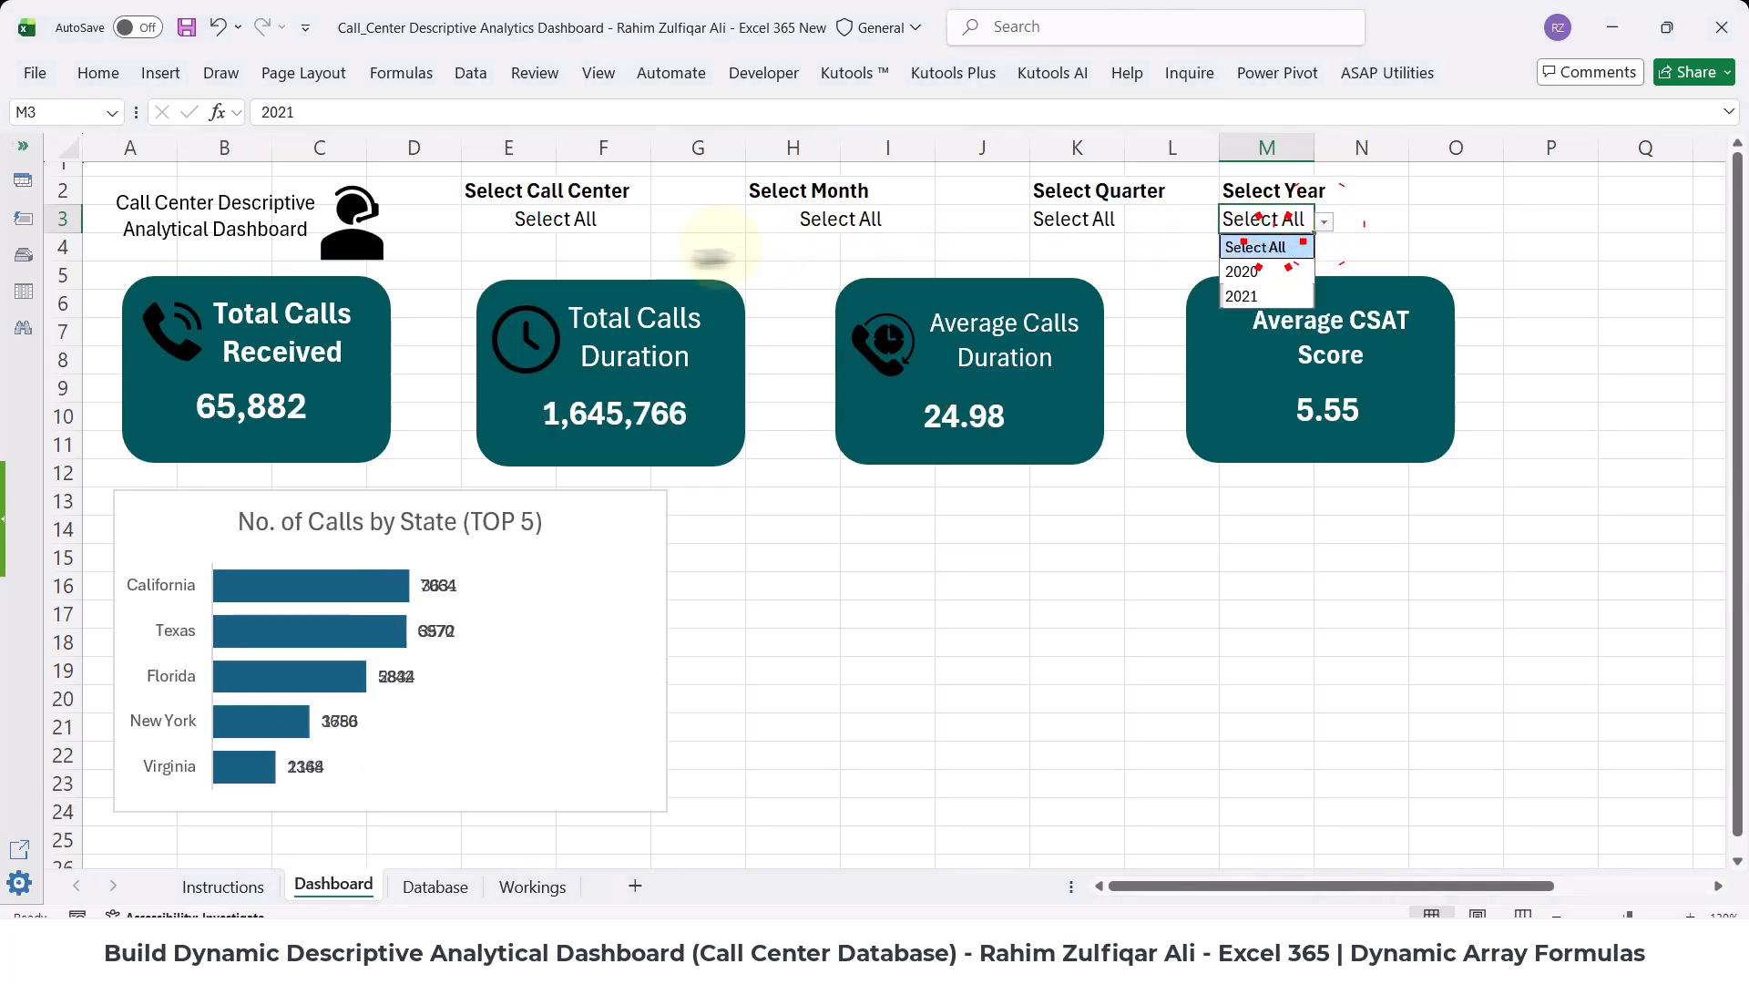
# - Review the completed top 5 states formula in cell O4 of the Workings sheet
pyautogui.click(531, 886)
pyautogui.doubleClick(314, 322)
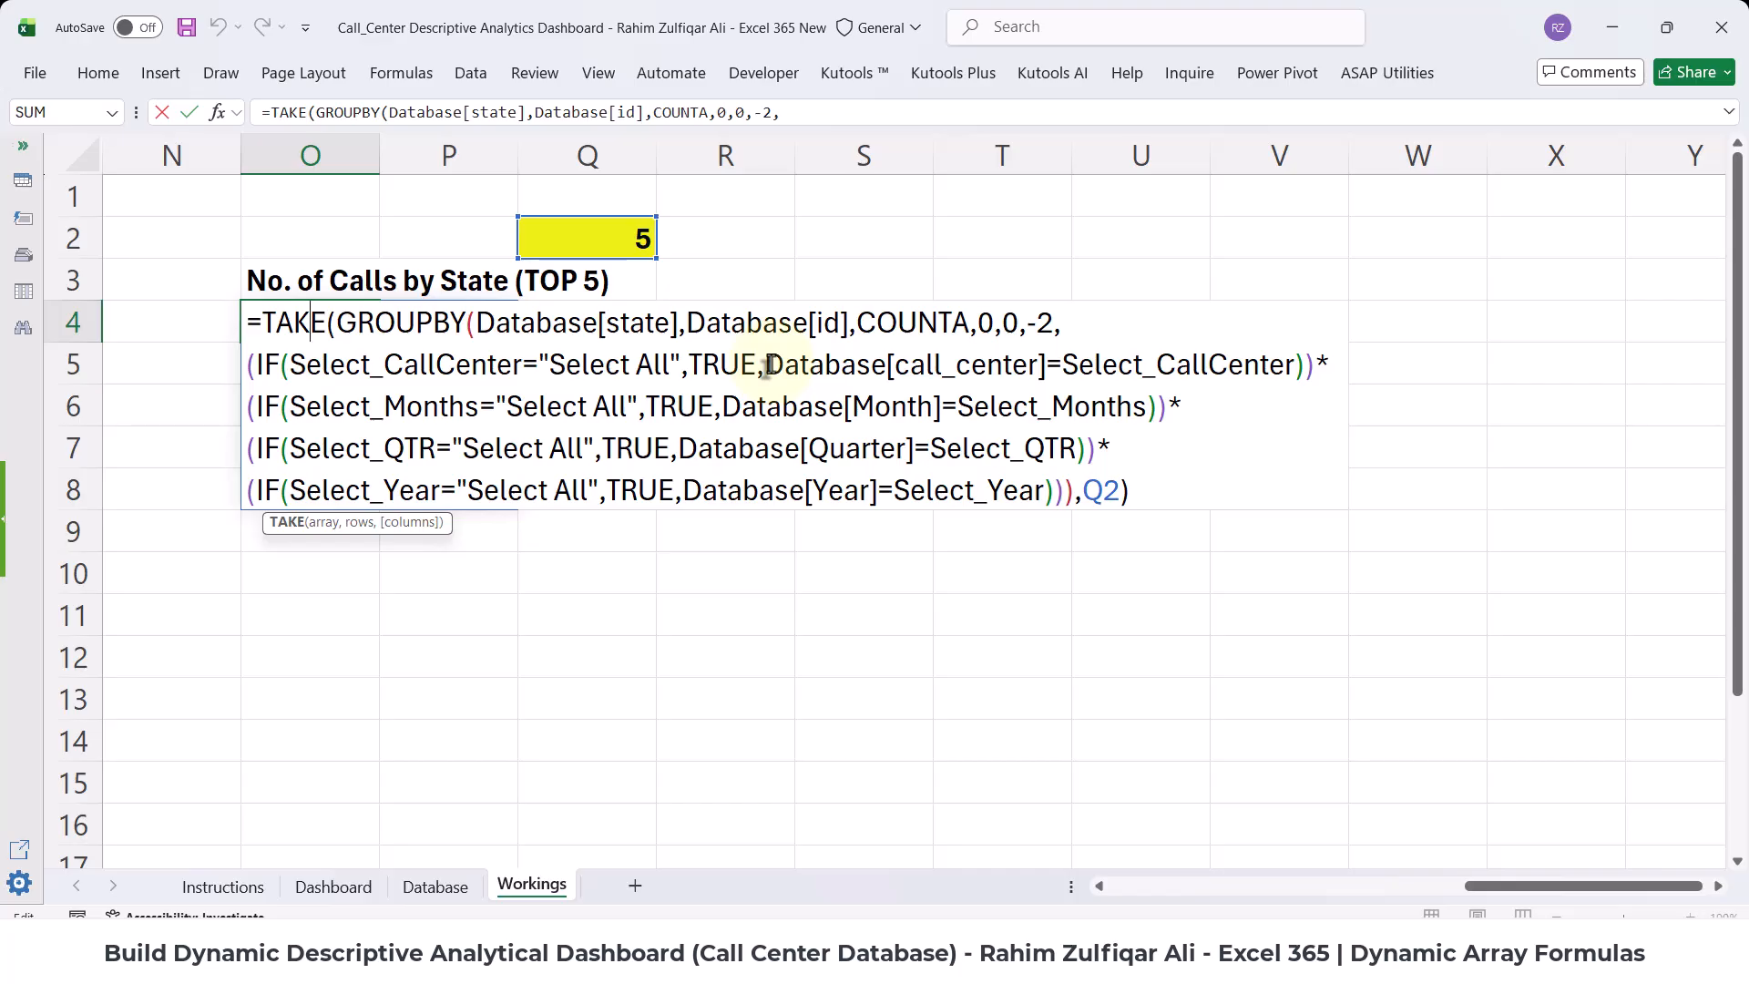
pyautogui.press('Return')
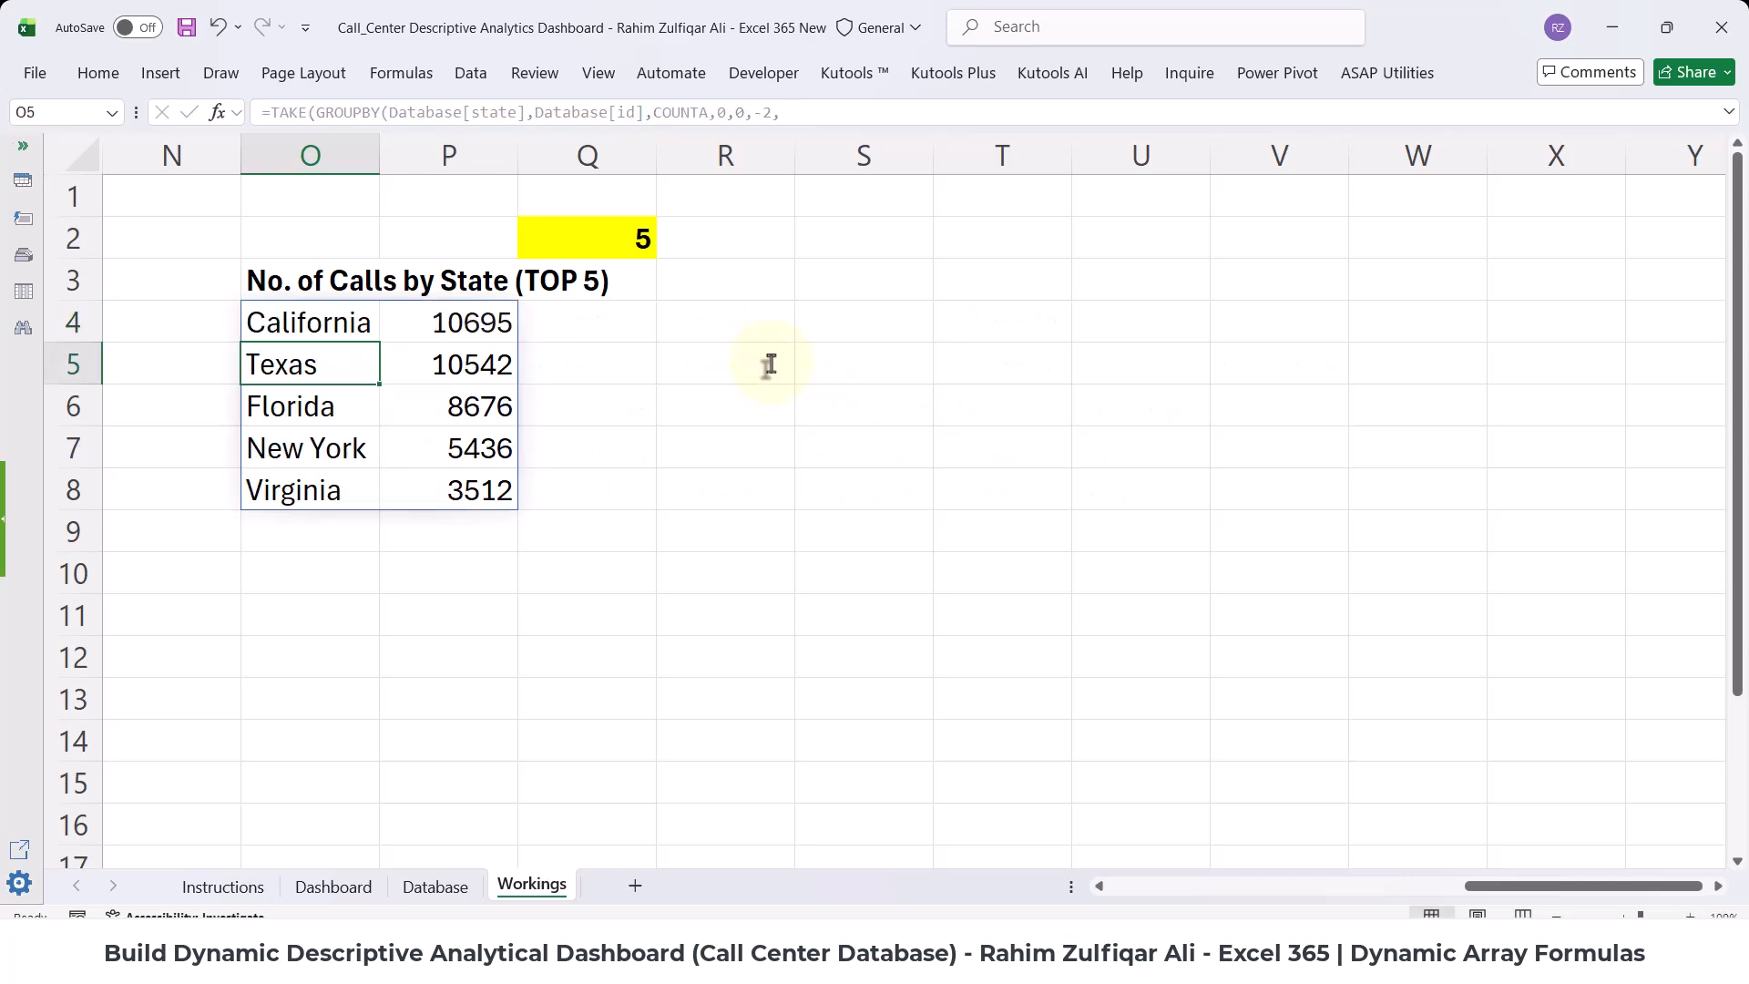
pyautogui.press('Up')
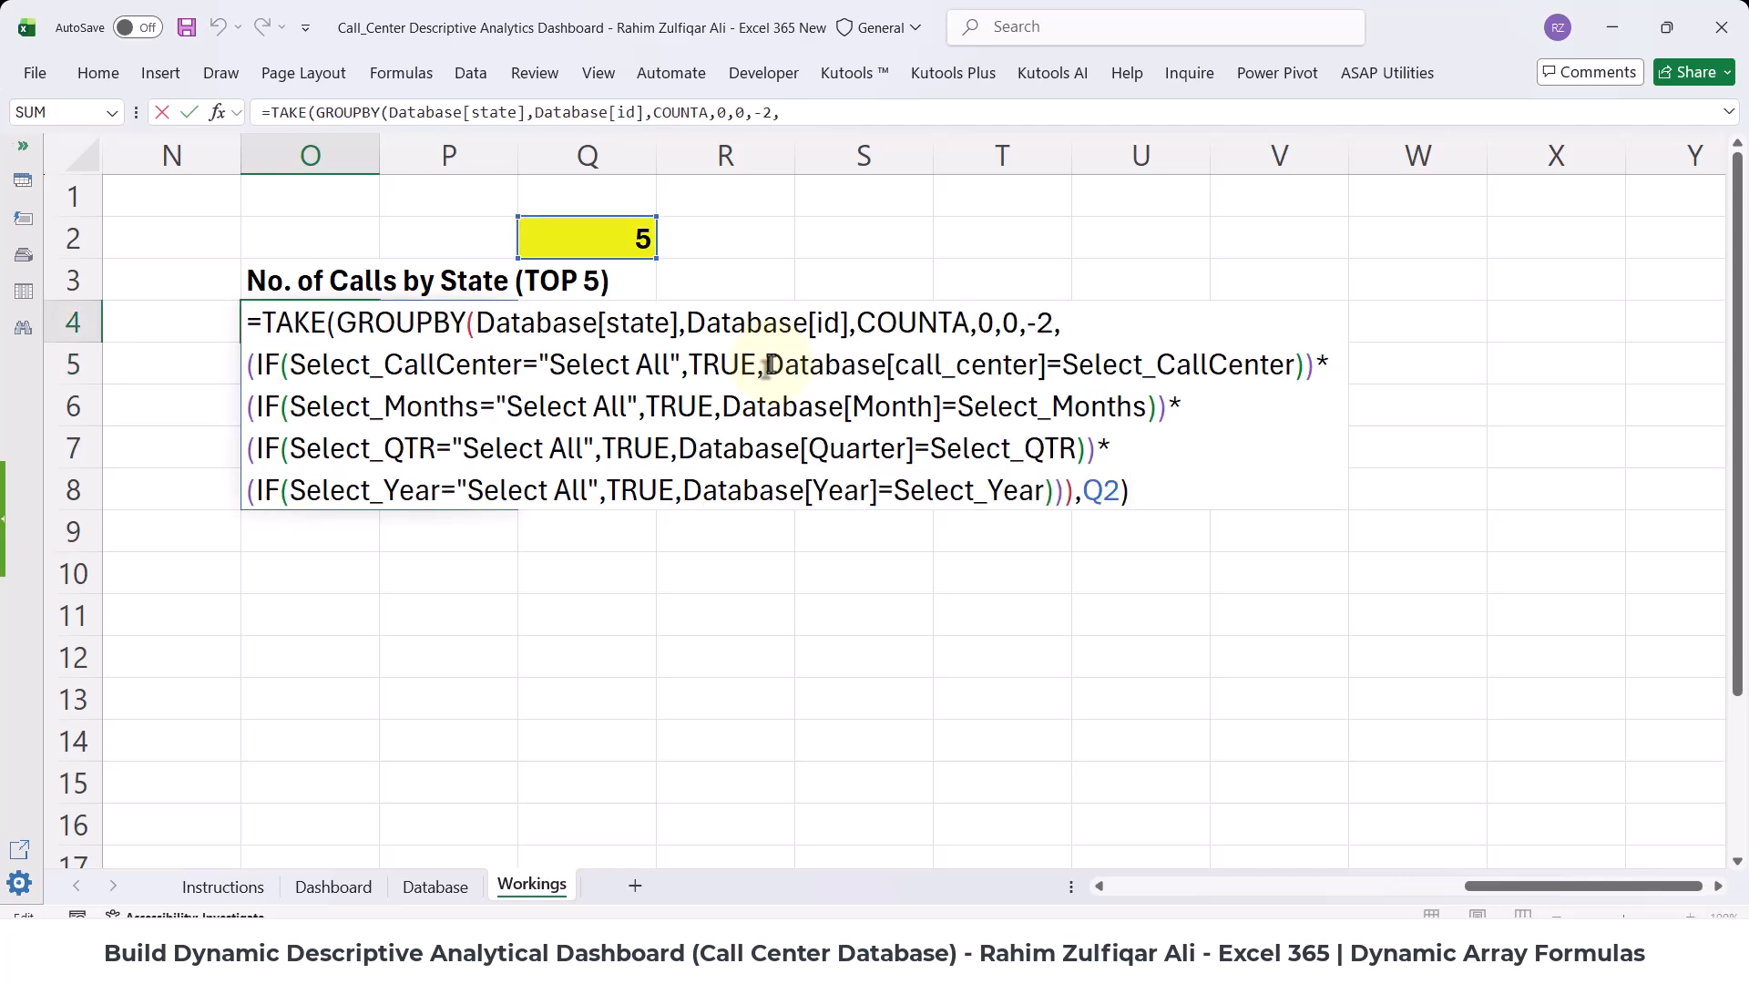
pyautogui.hotkey('ctrl', 'Return')
# - Return to the Dashboard sheet and save the workbook
pyautogui.hotkey('ctrl', 'pageup')
pyautogui.hotkey('ctrl', 'pageup')
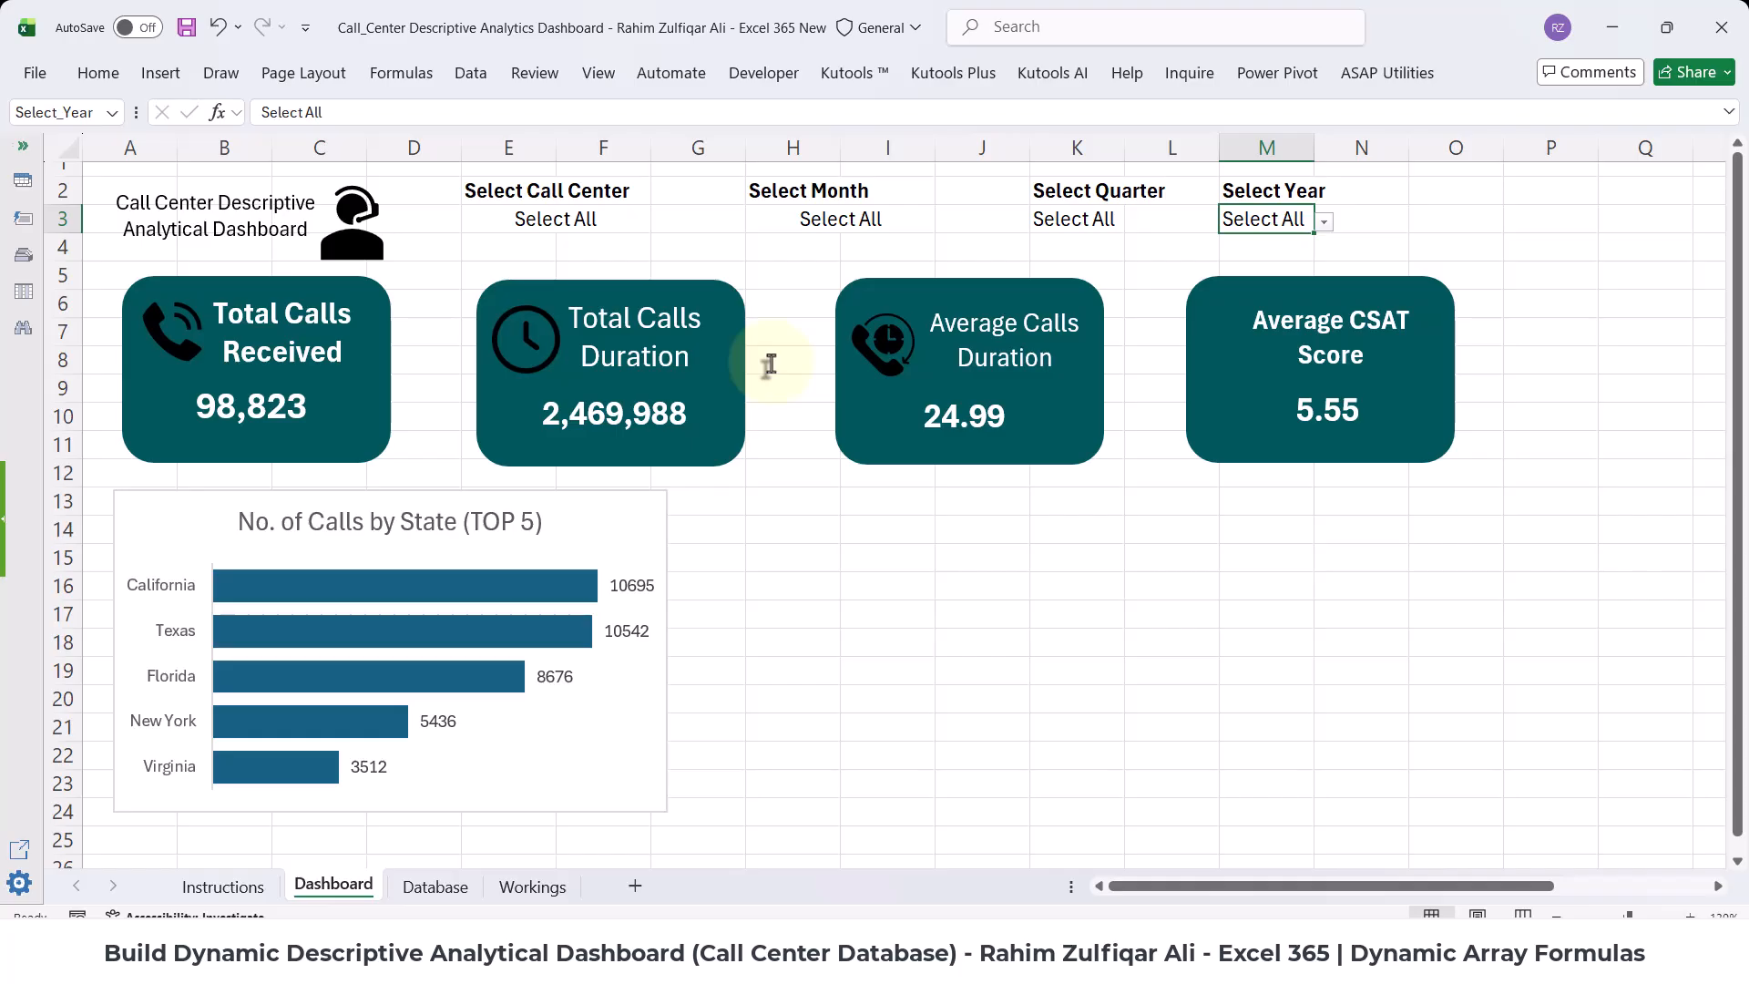
pyautogui.hotkey('ctrl', 's')
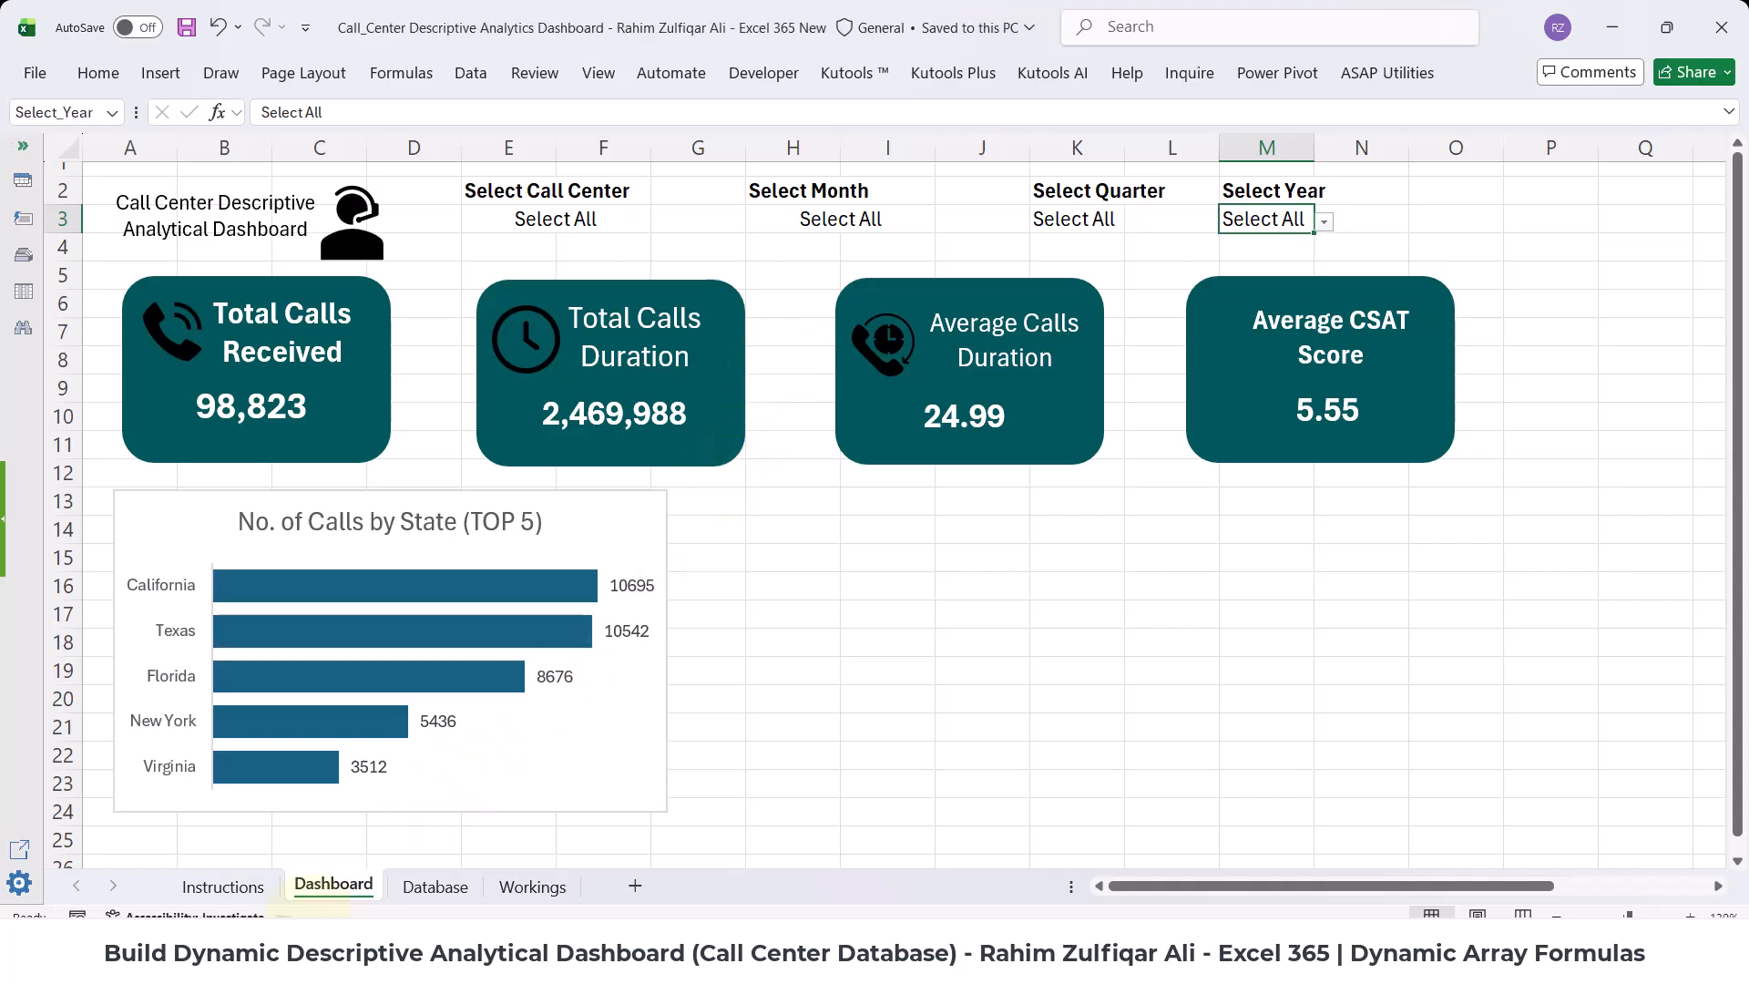
# - Check the Instructions sheet for the visualizations that follow the calls by state bar chart
pyautogui.click(228, 888)
pyautogui.click(186, 499)
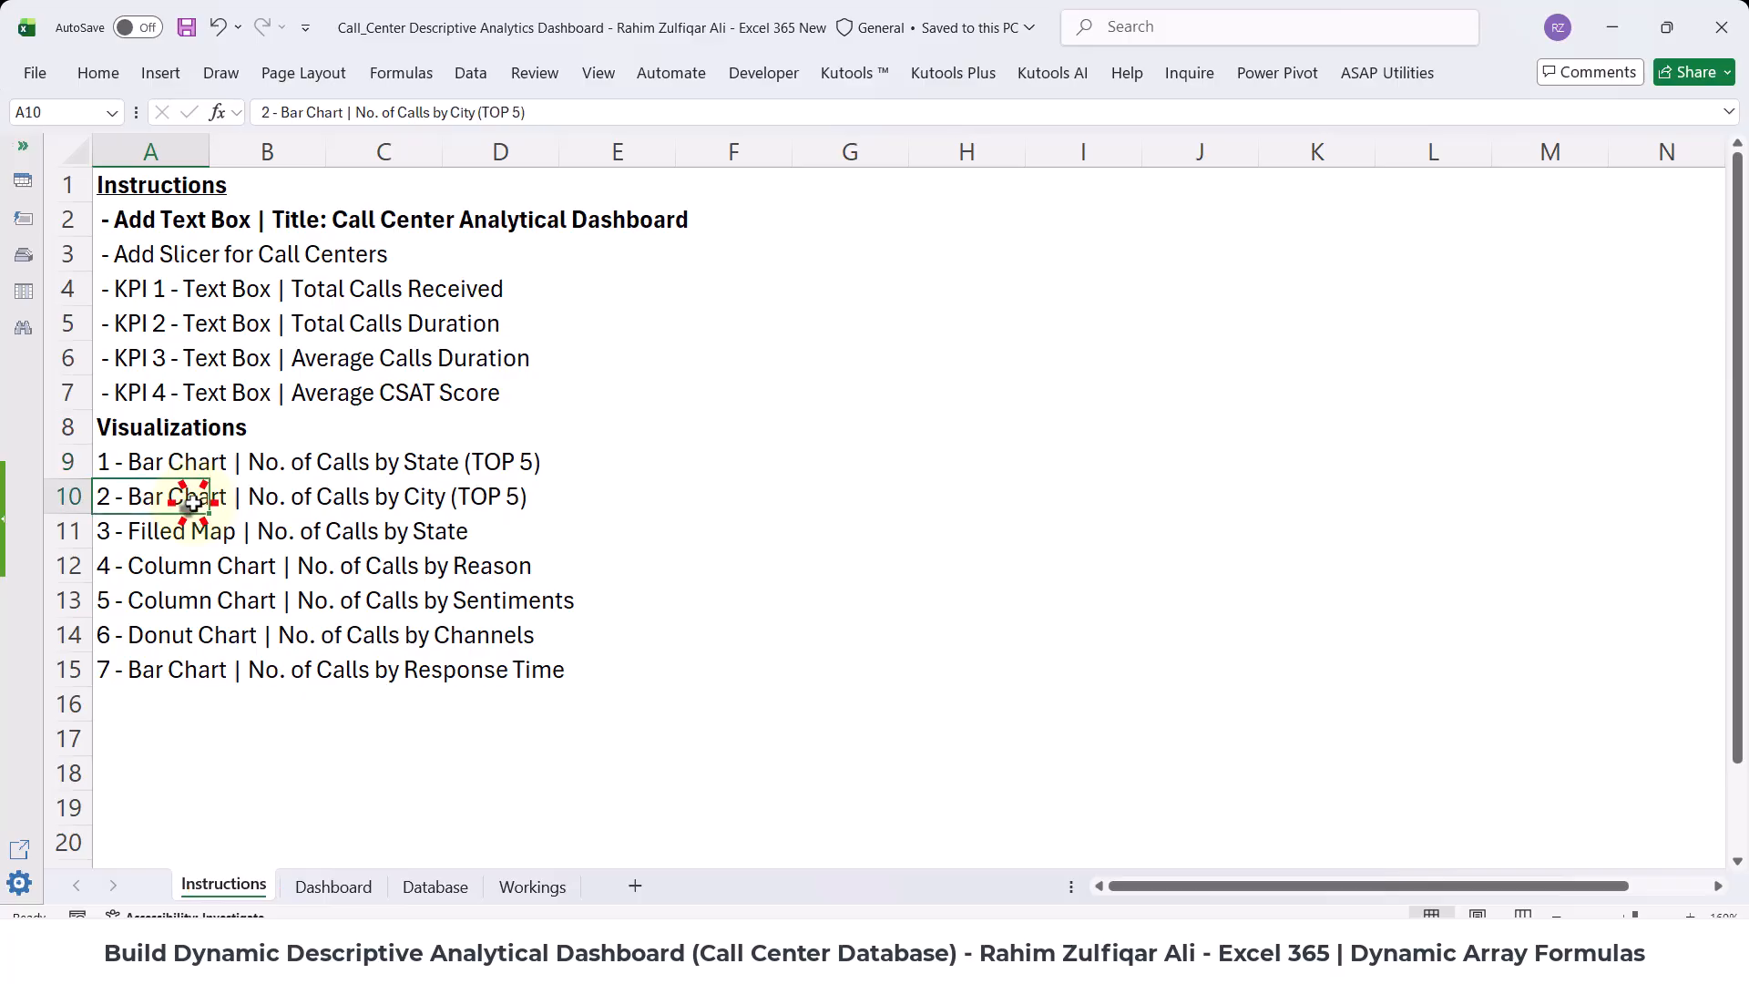
pyautogui.click(303, 502)
pyautogui.click(322, 544)
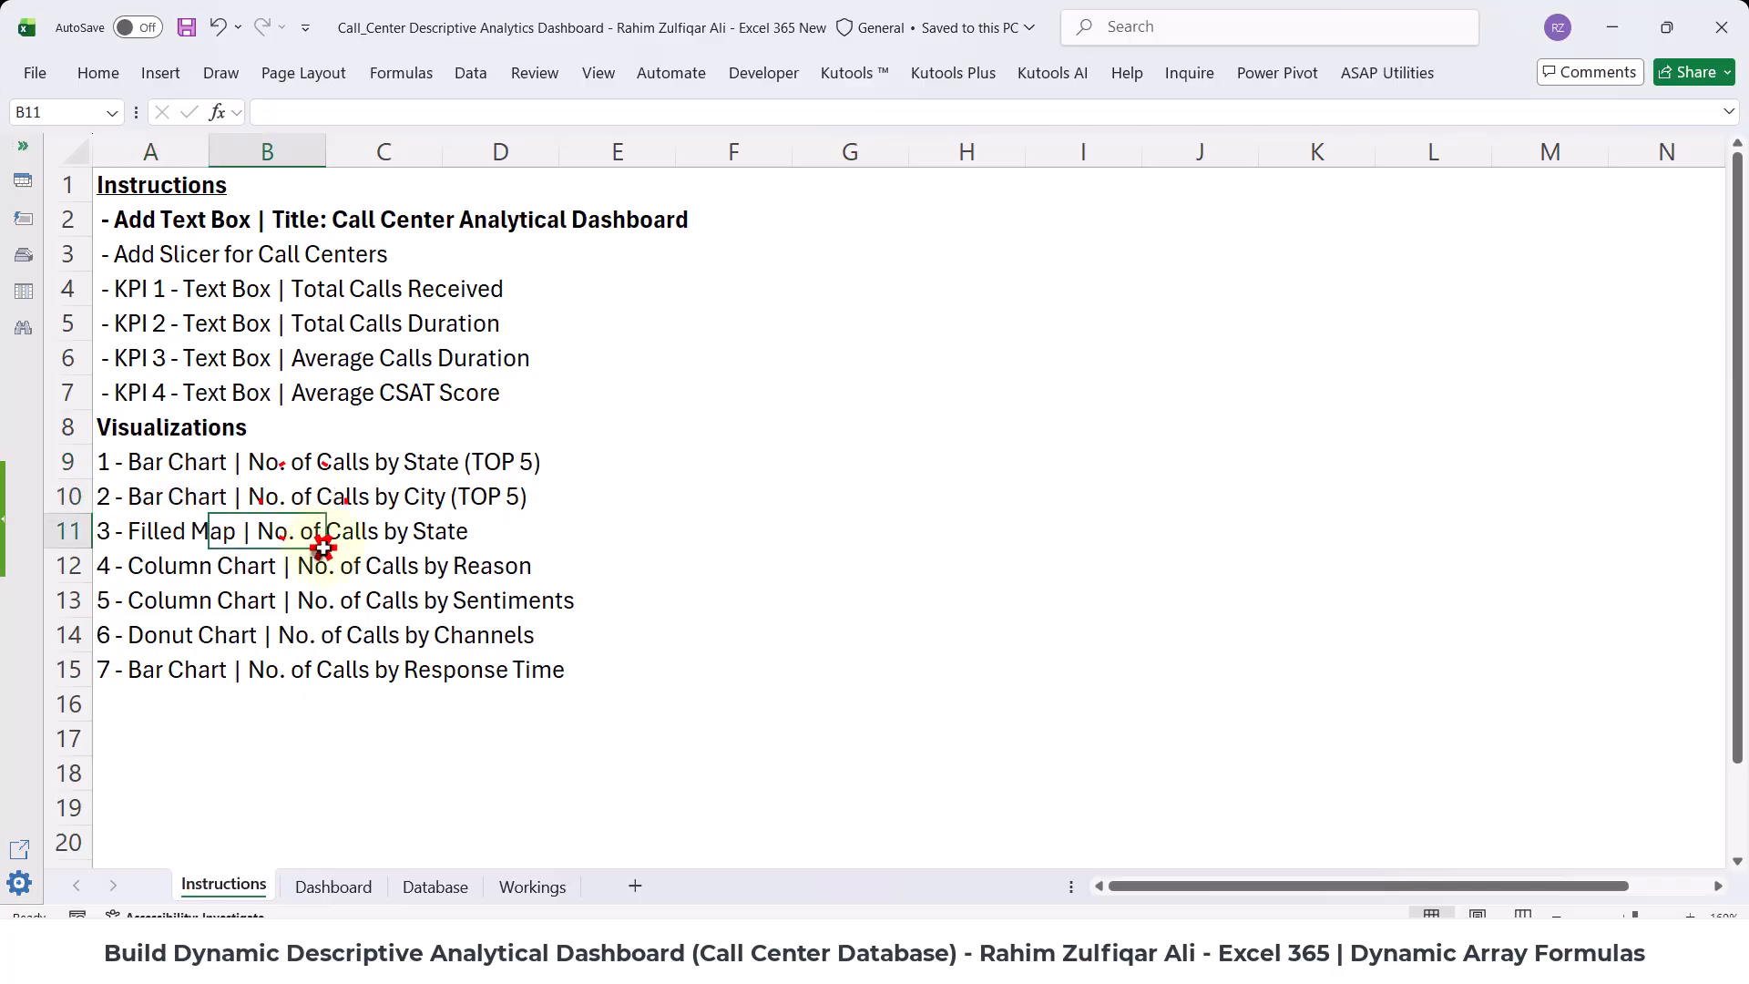
pyautogui.click(291, 885)
pyautogui.click(257, 888)
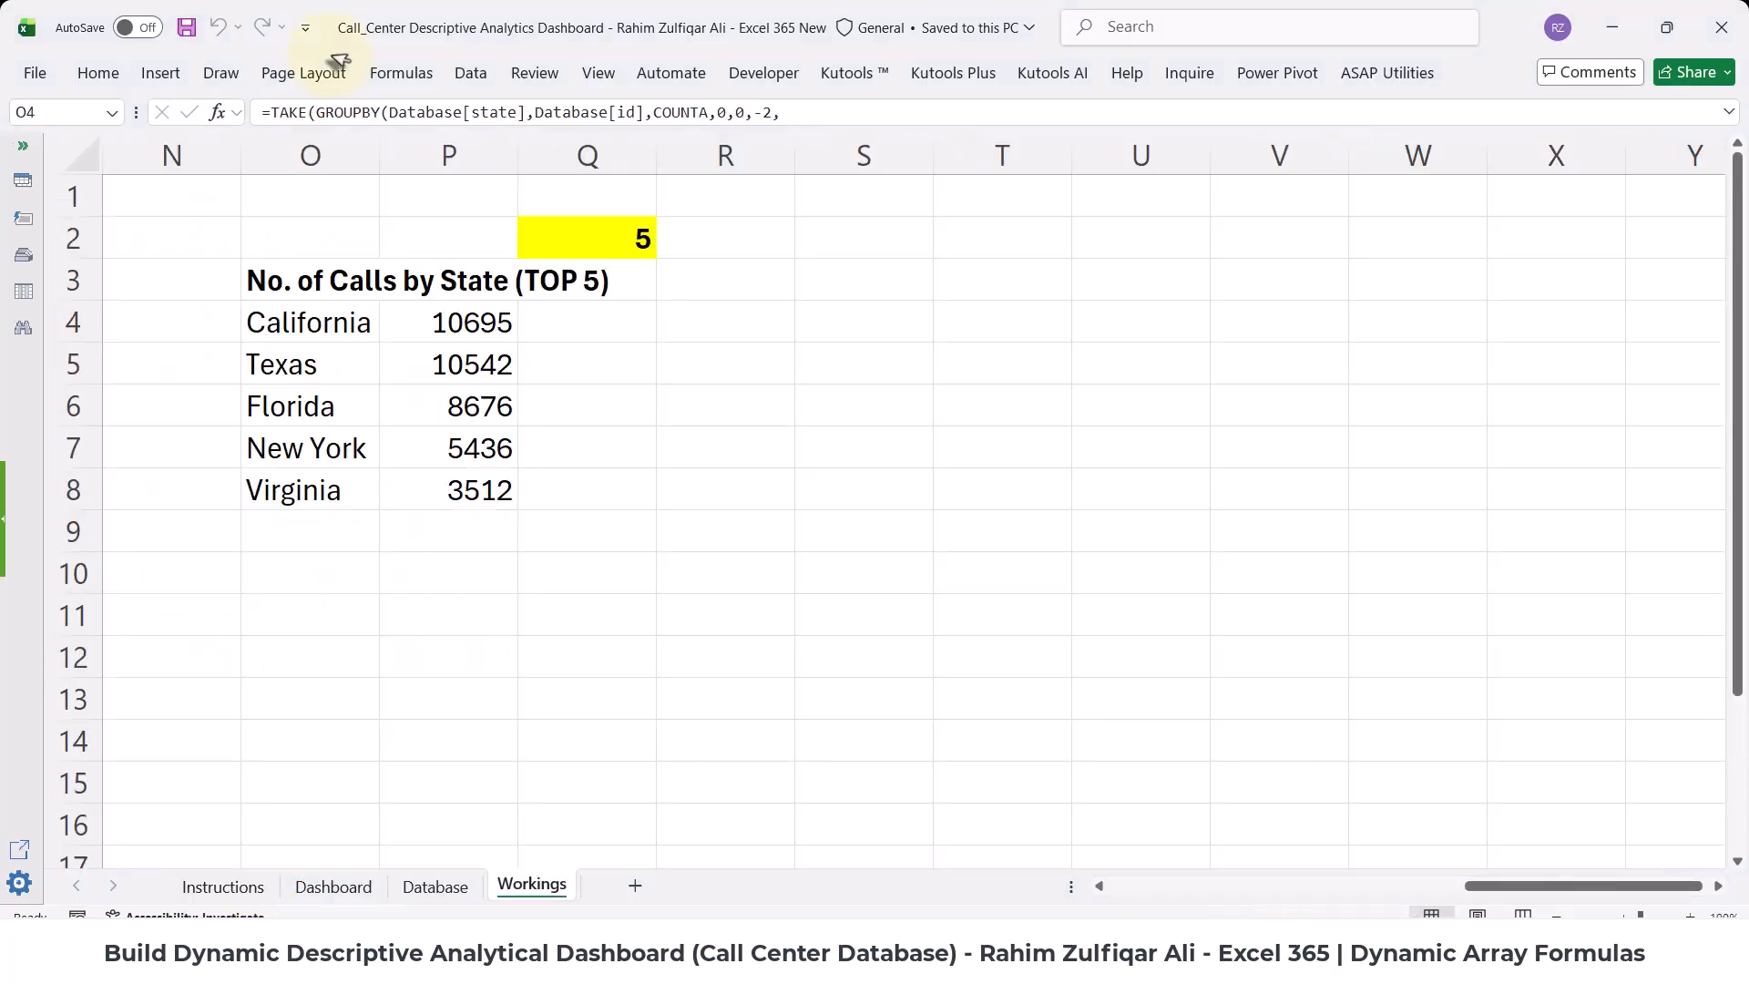
# - Examine the quarter and year conditions of the top 5 states formula in cell O4 of the Workings sheet, leaving it unedited
pyautogui.click(321, 324)
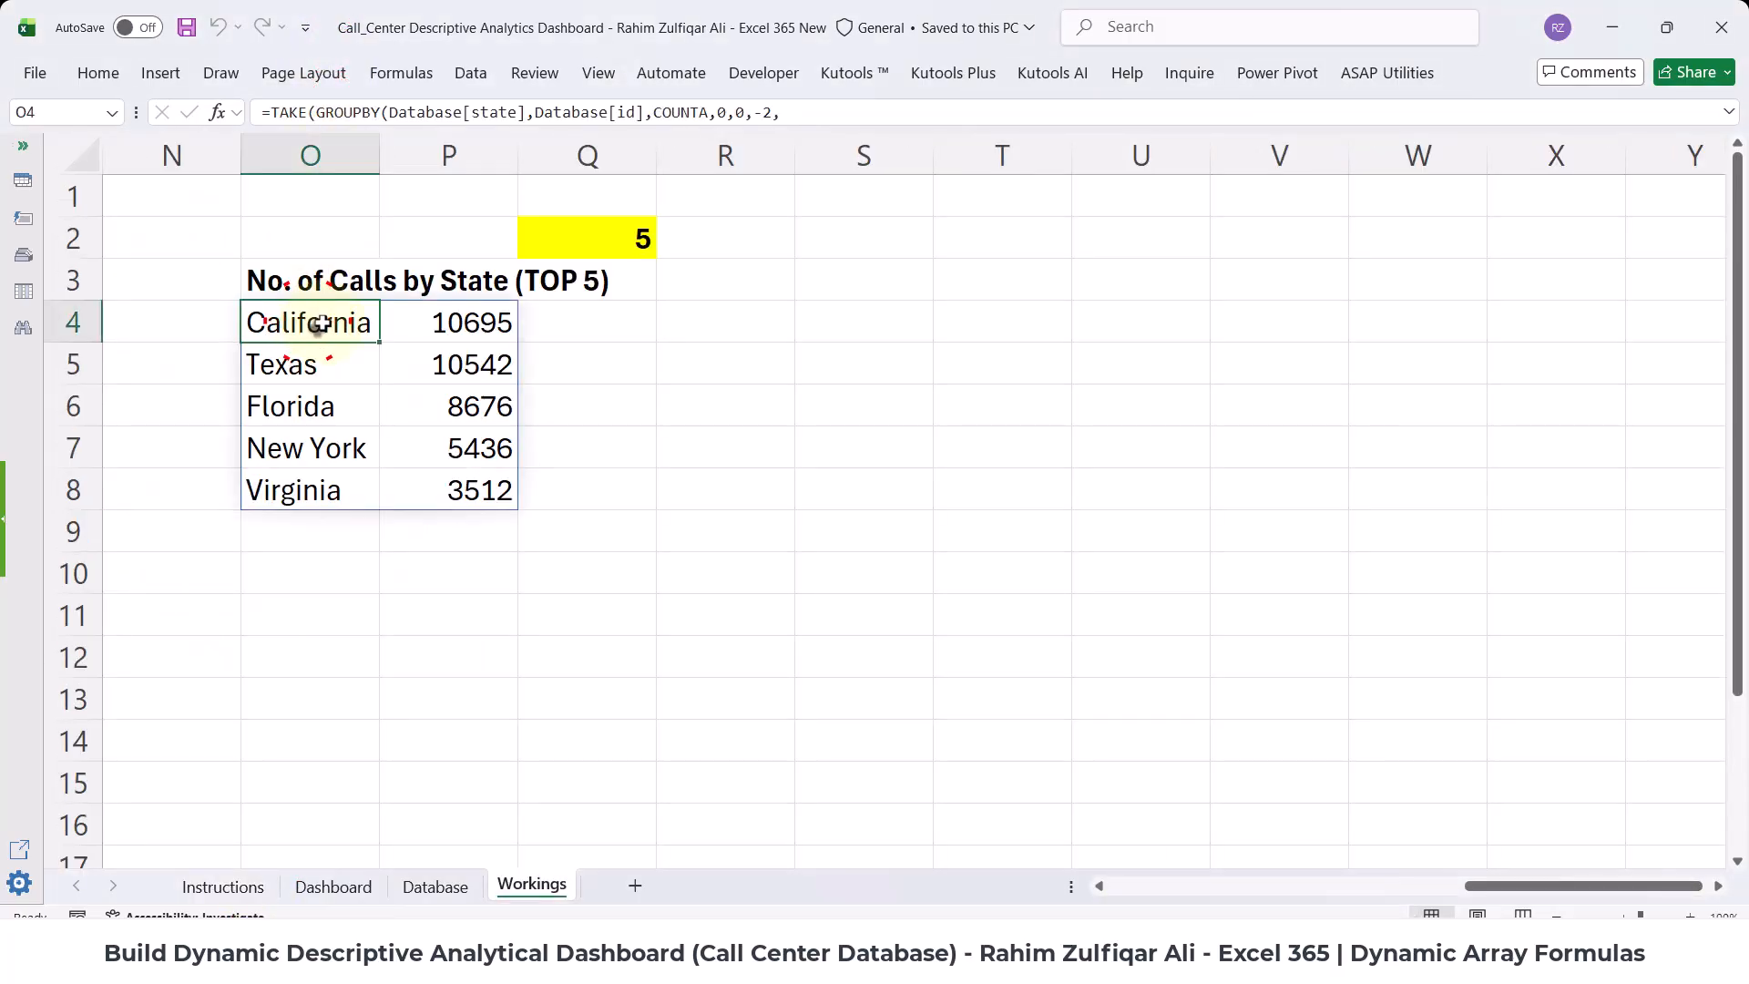
pyautogui.doubleClick(321, 323)
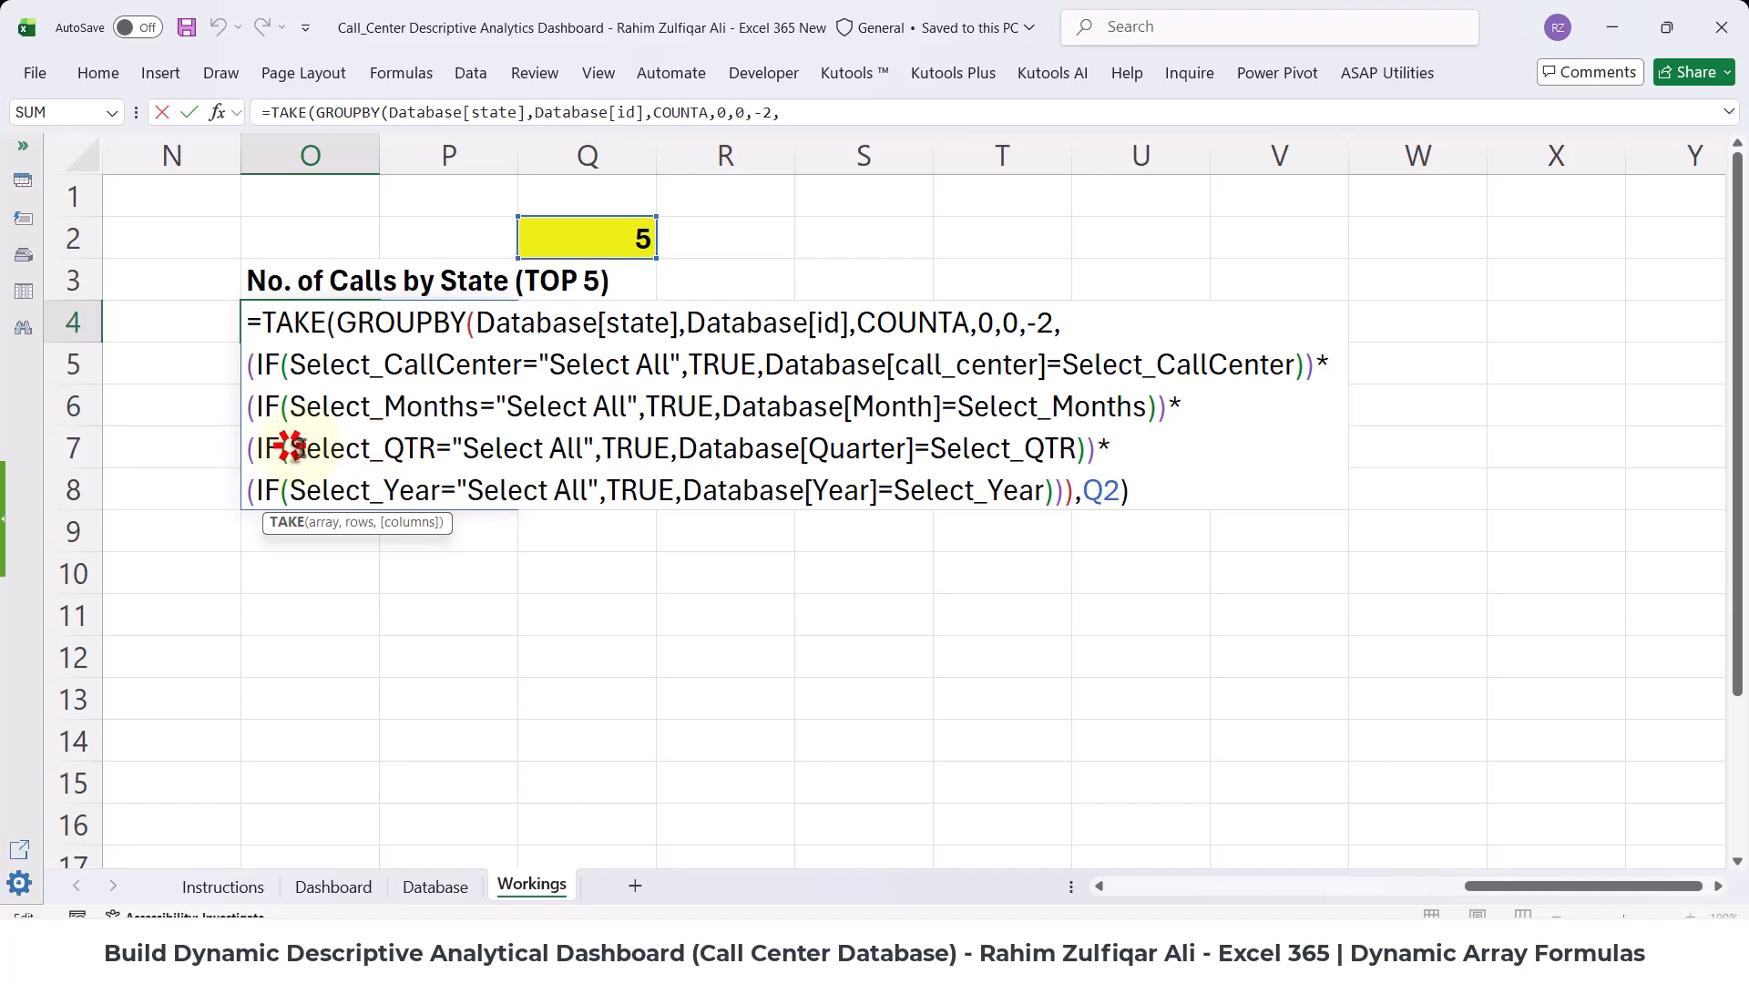
pyautogui.moveTo(290, 446); pyautogui.dragTo(427, 448)
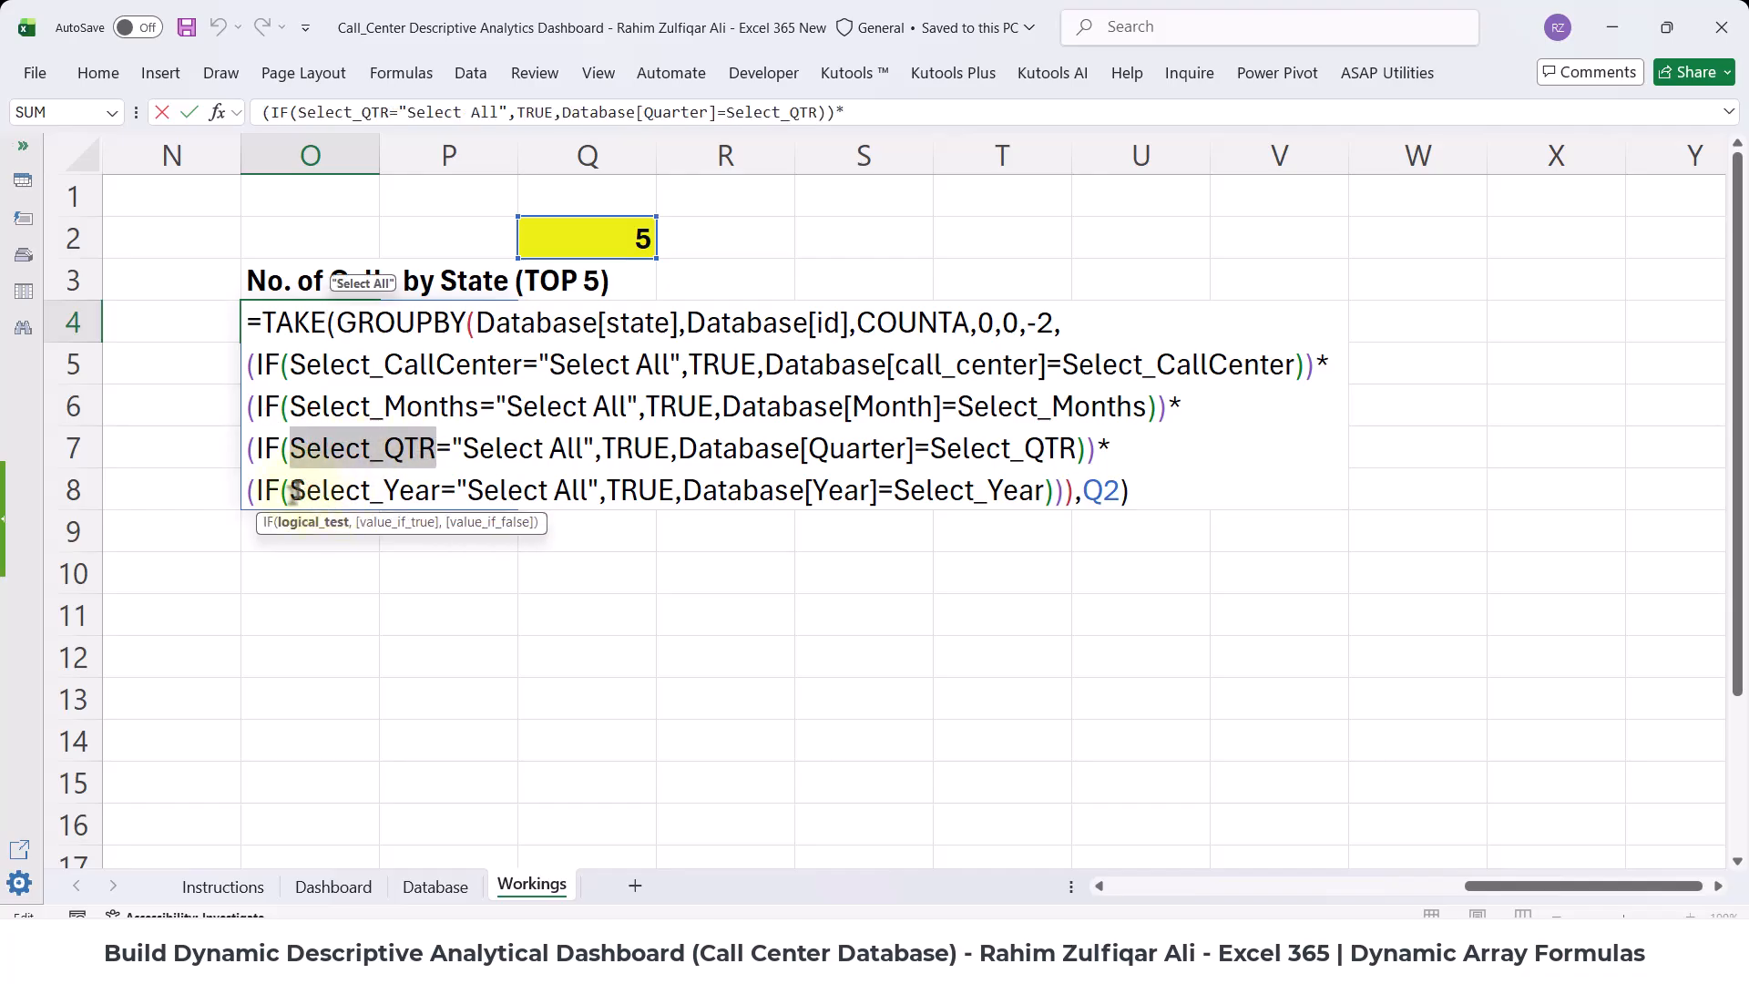
pyautogui.moveTo(290, 490); pyautogui.dragTo(442, 488)
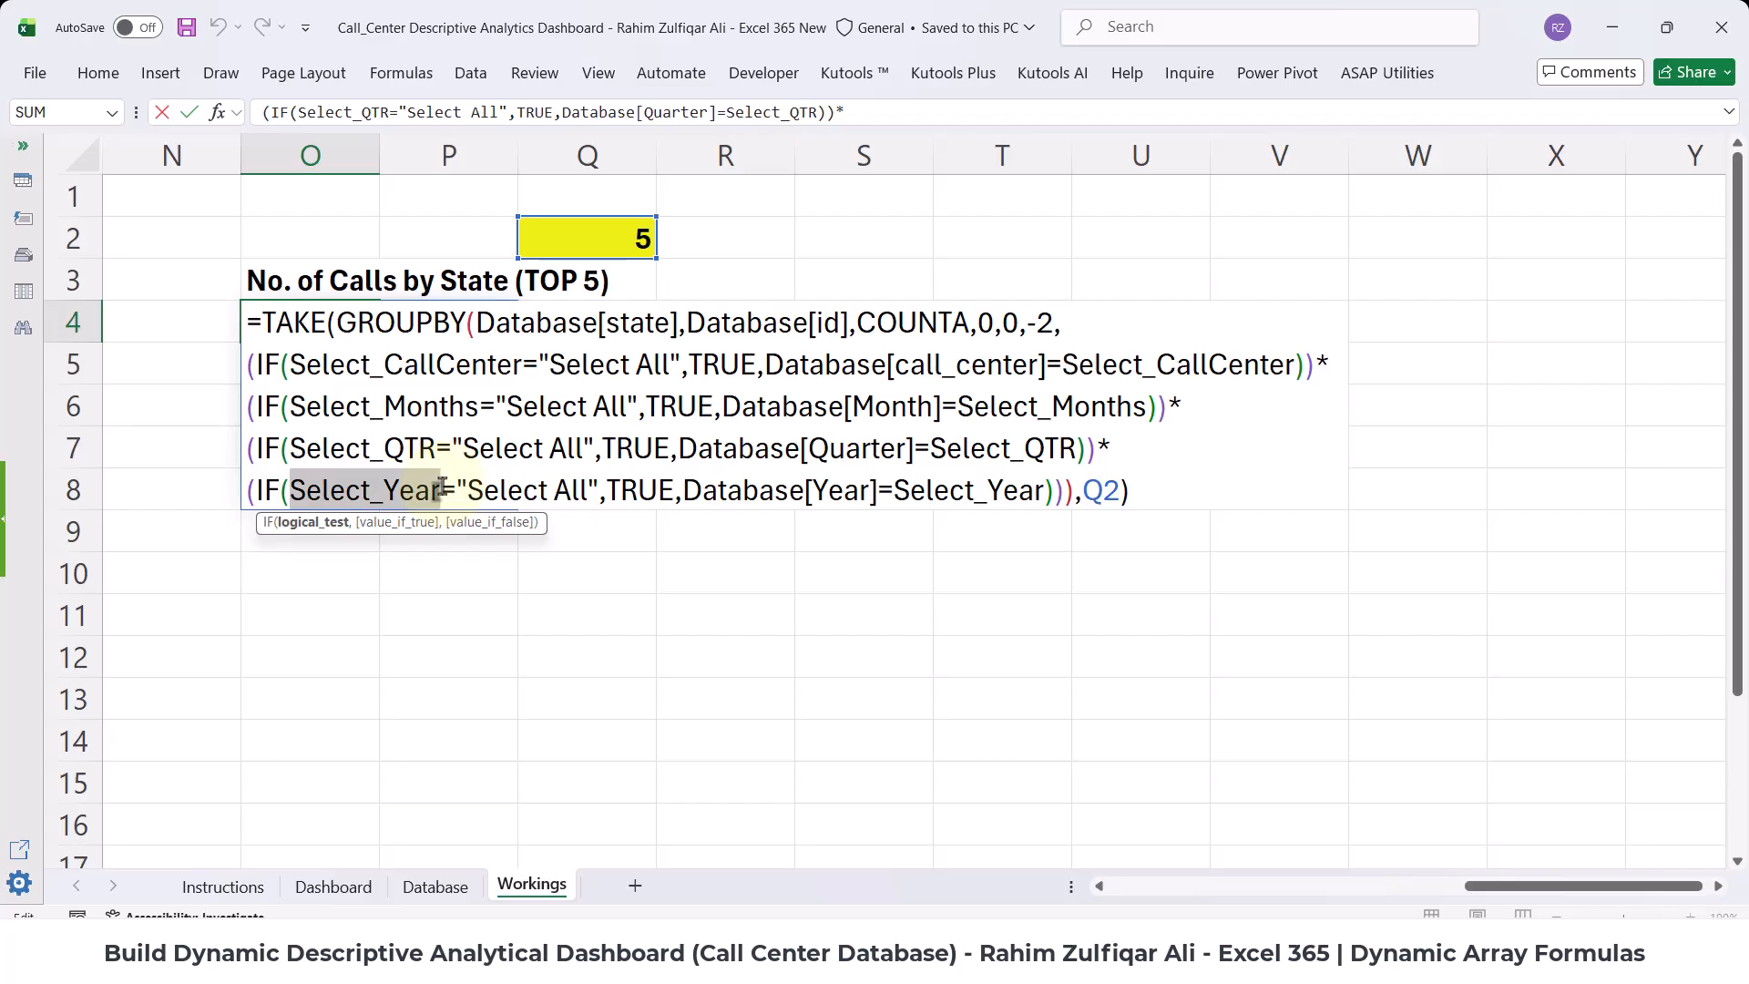
pyautogui.moveTo(805, 490); pyautogui.dragTo(875, 492)
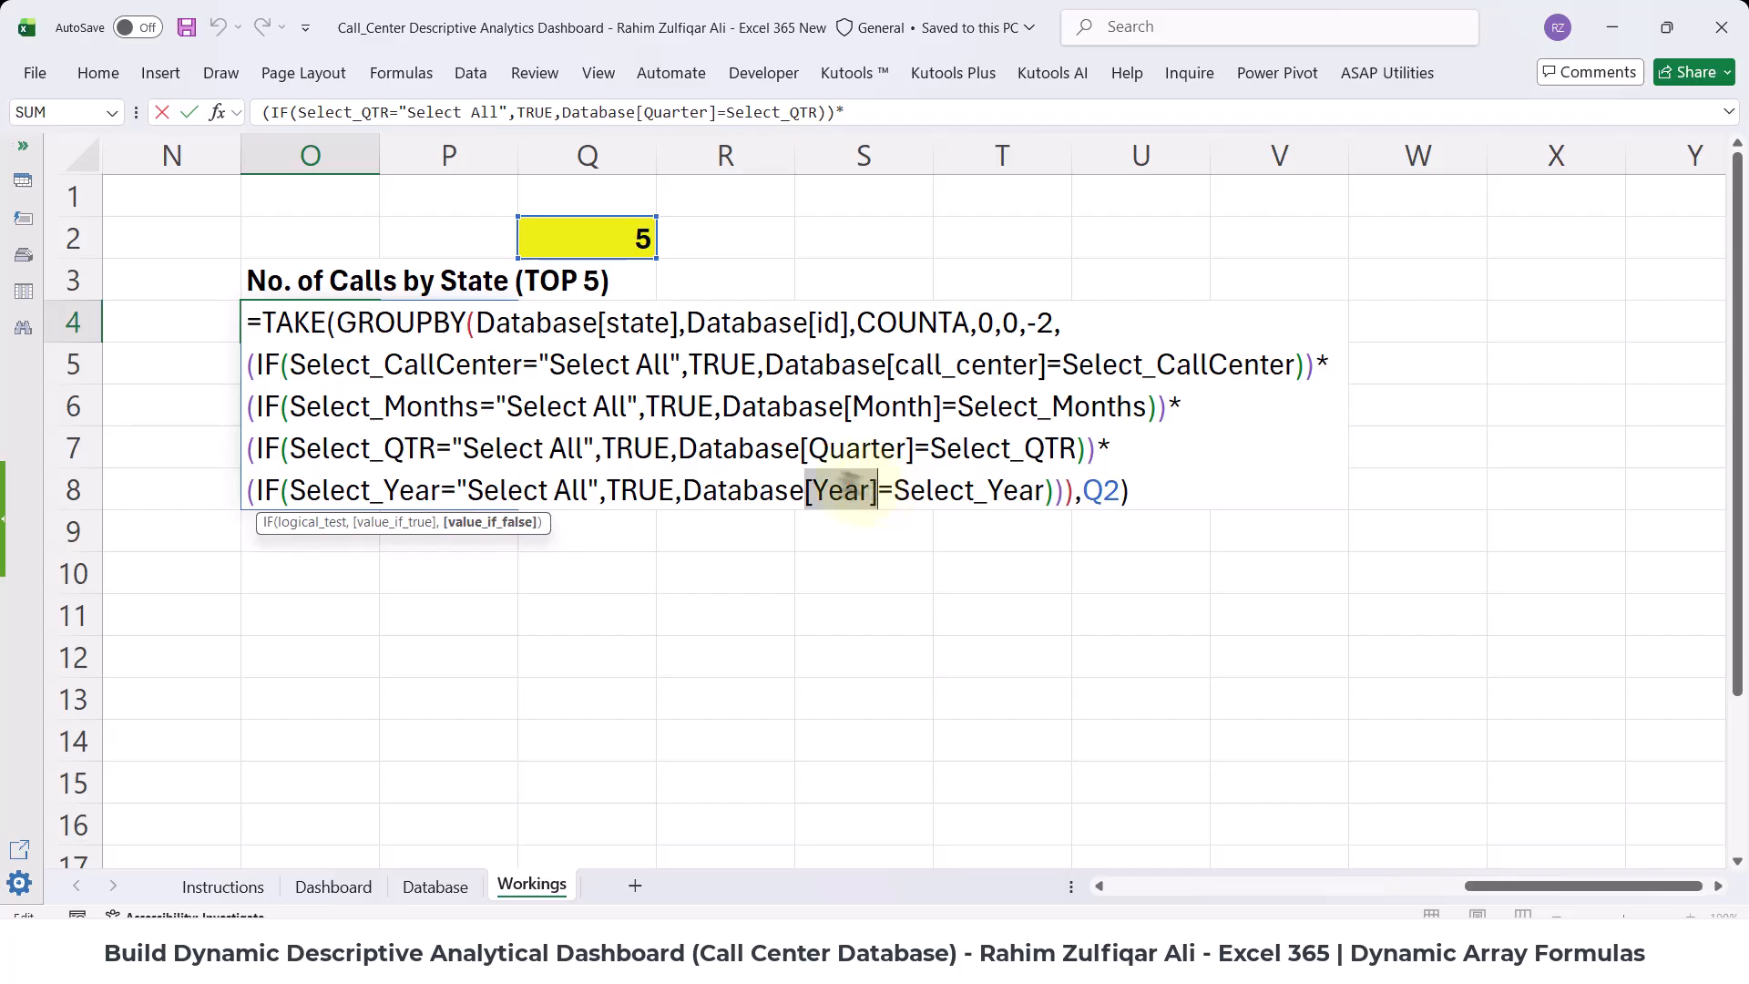
pyautogui.moveTo(801, 448); pyautogui.dragTo(913, 455)
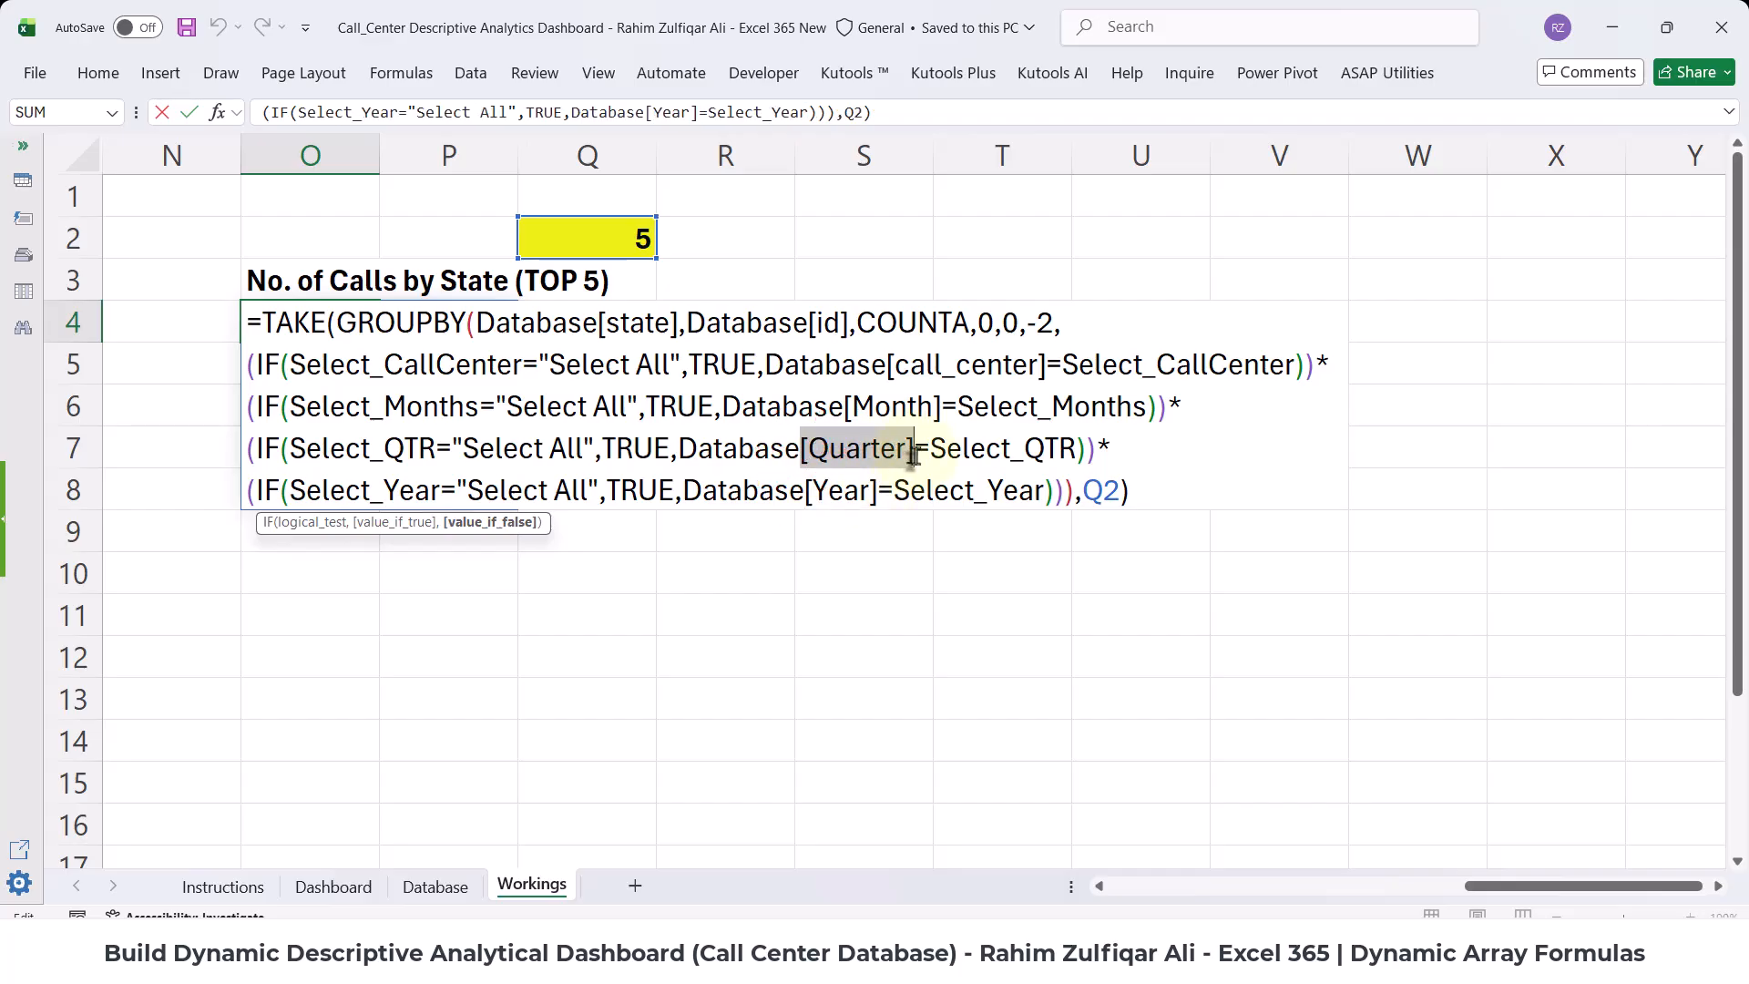
pyautogui.click(859, 450)
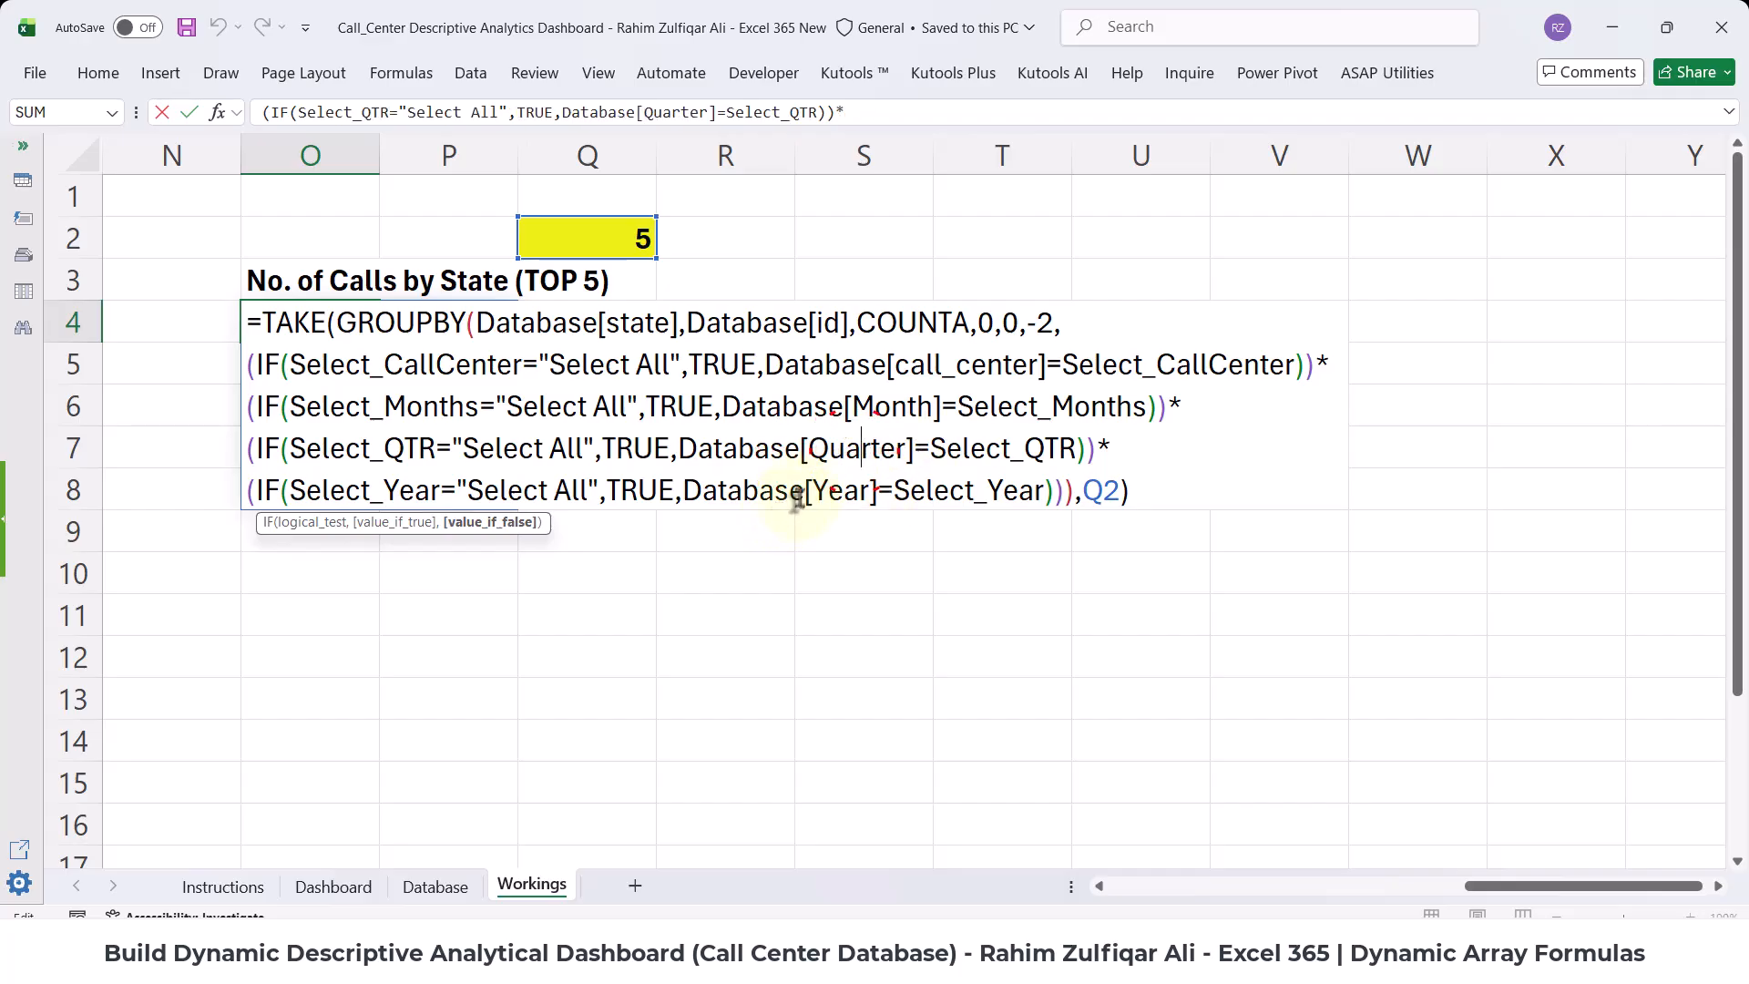
pyautogui.moveTo(805, 488); pyautogui.dragTo(877, 490)
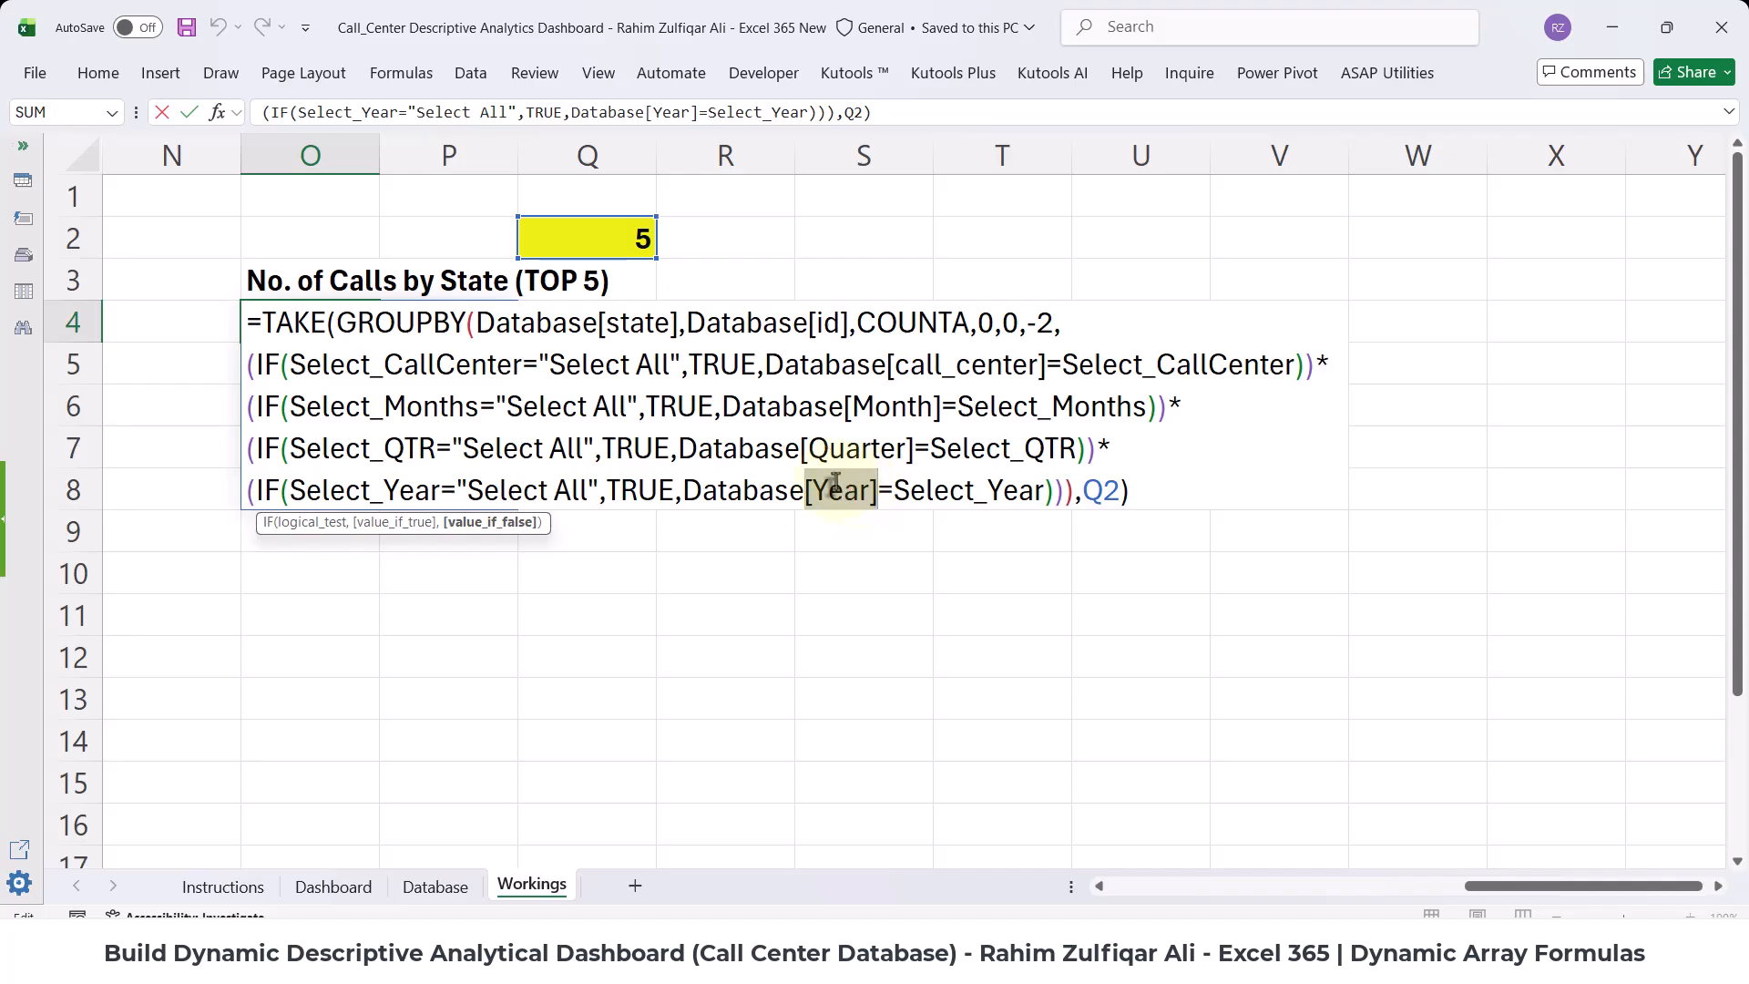
pyautogui.press('Escape')
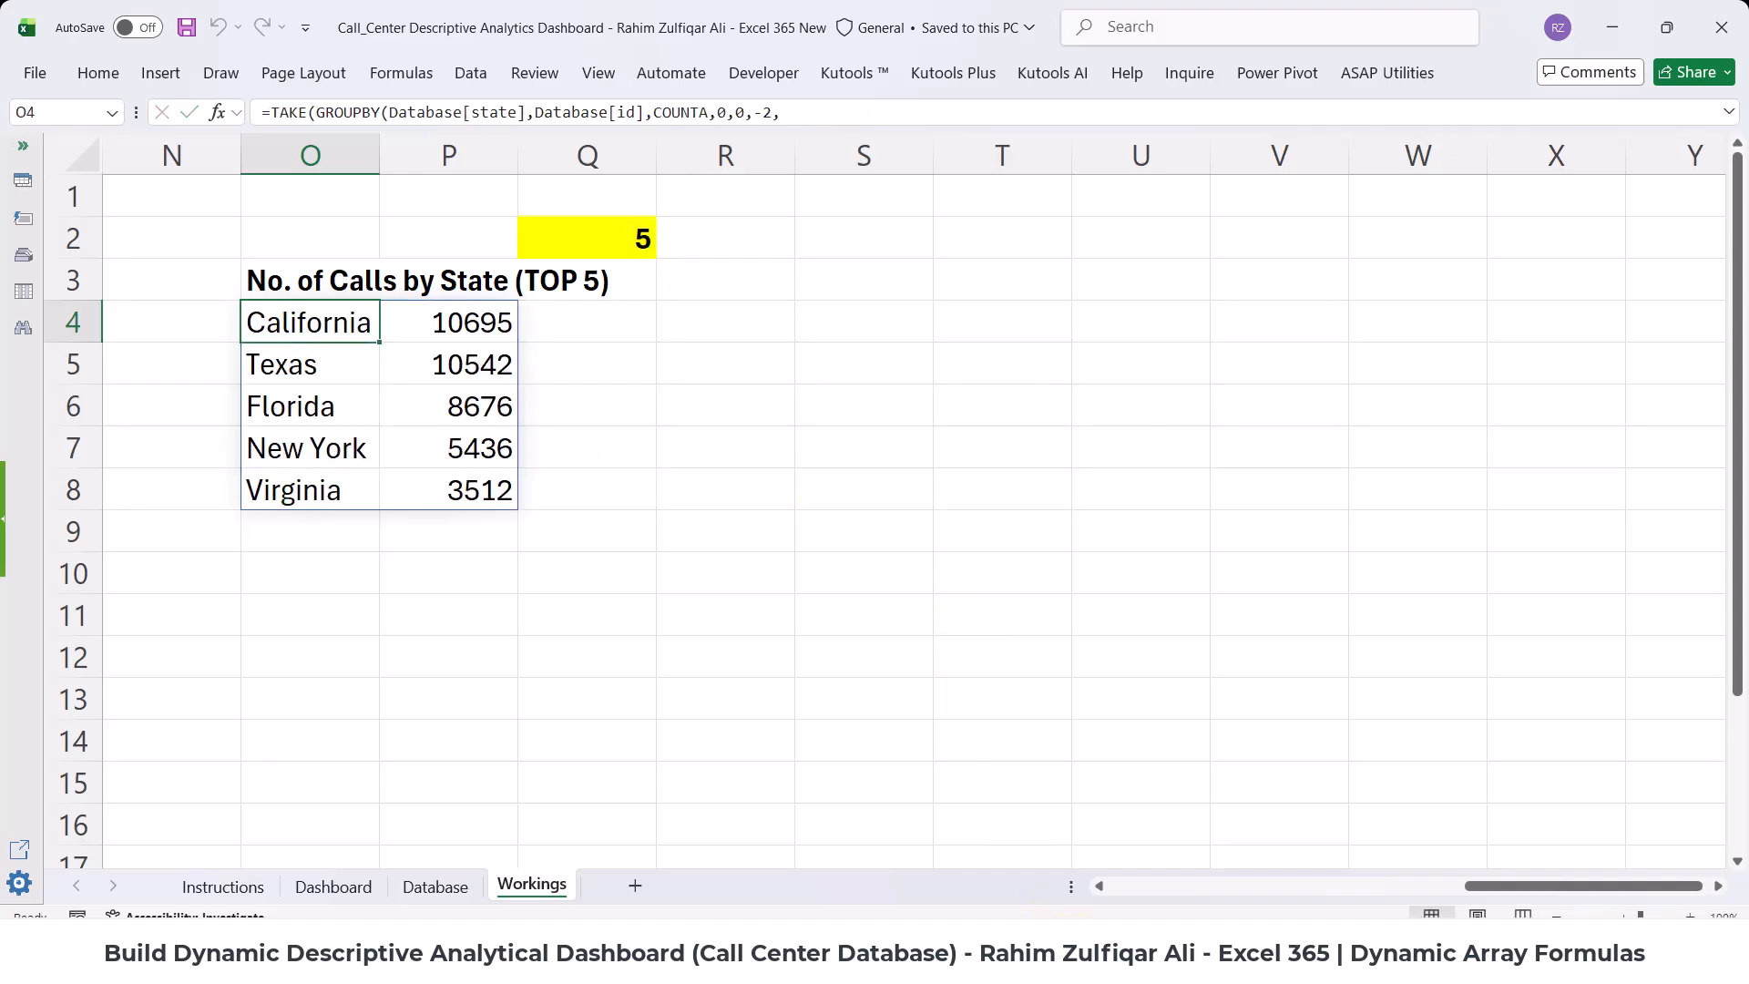
# - Switch to the Fiscal Year workbook and examine the Fiscal Year and Fiscal Qtr conditions in the top 5 states formula in F5
pyautogui.click(1092, 957)
pyautogui.click(1047, 888)
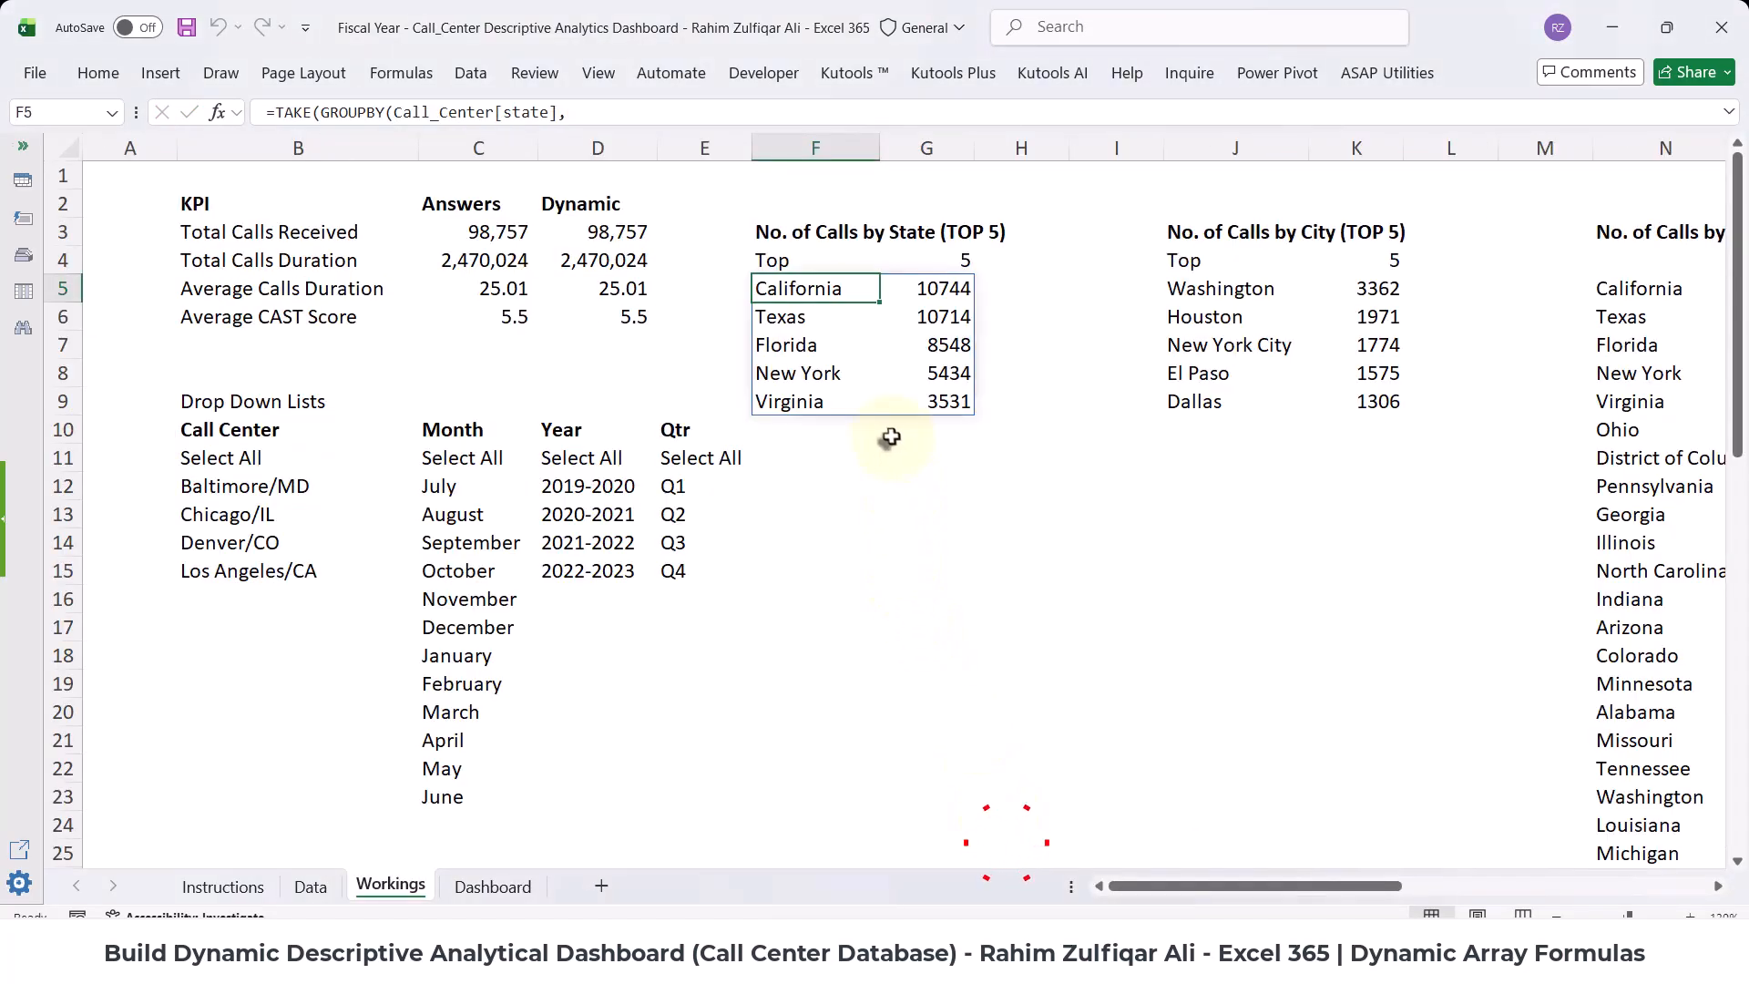
pyautogui.doubleClick(811, 289)
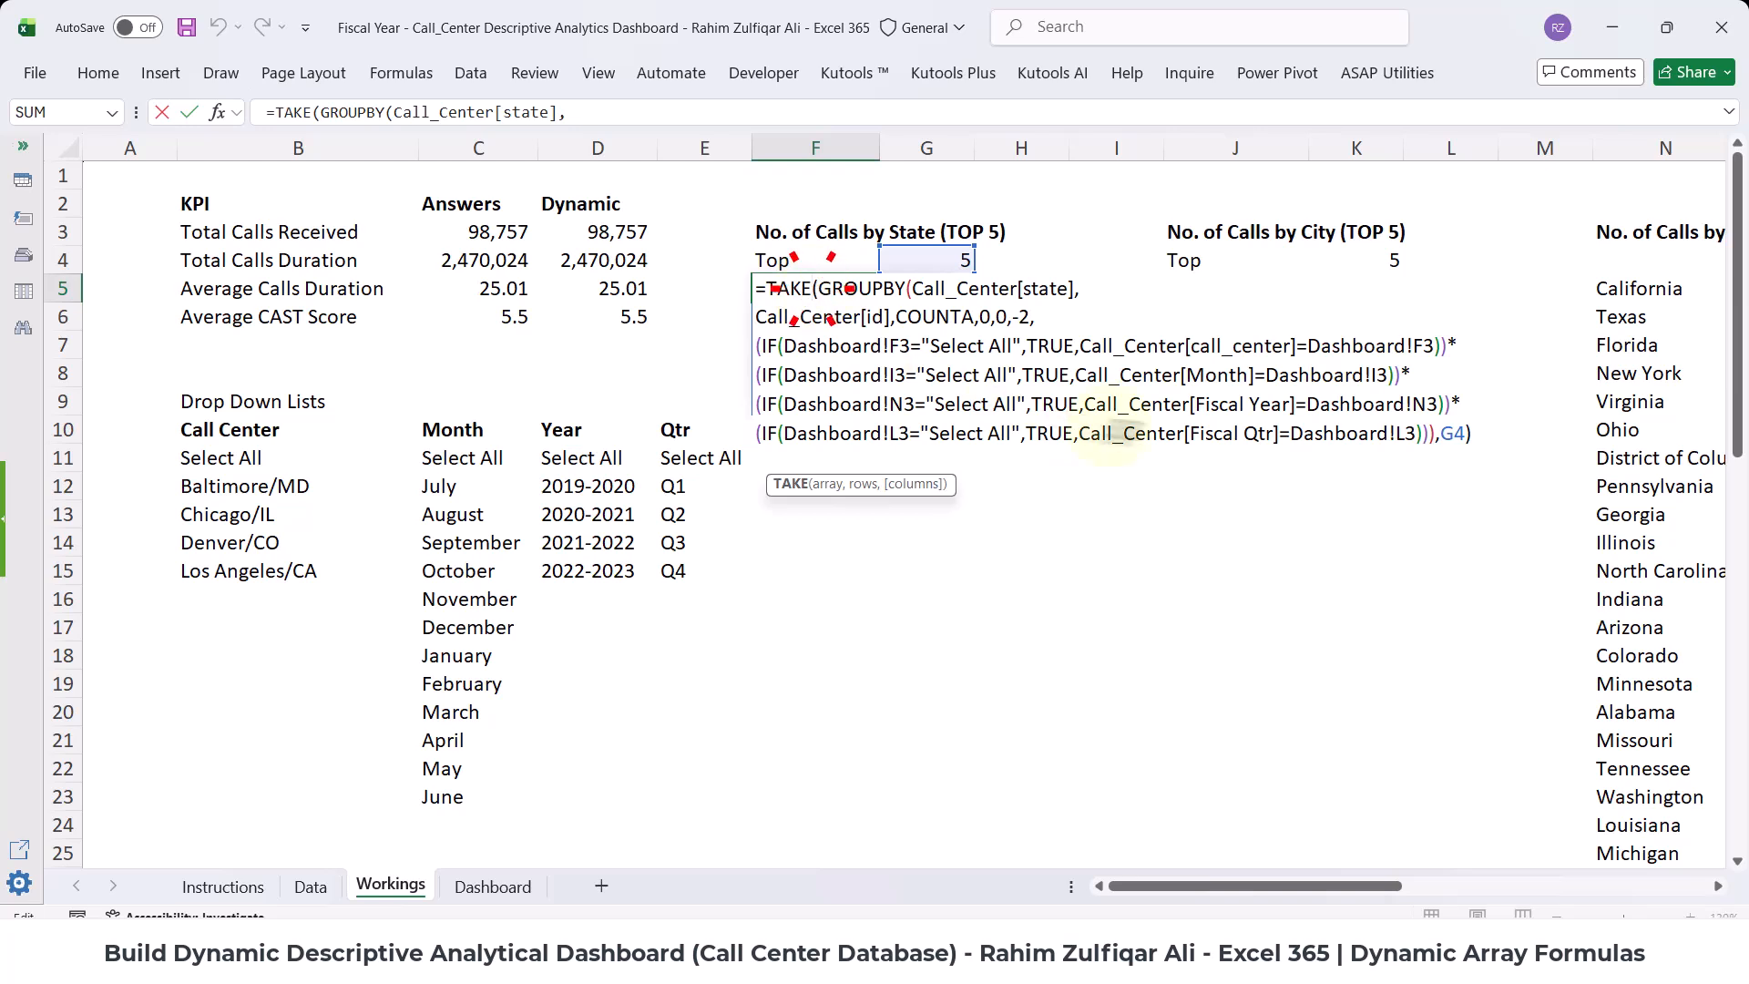
pyautogui.moveTo(1186, 404); pyautogui.dragTo(1297, 406)
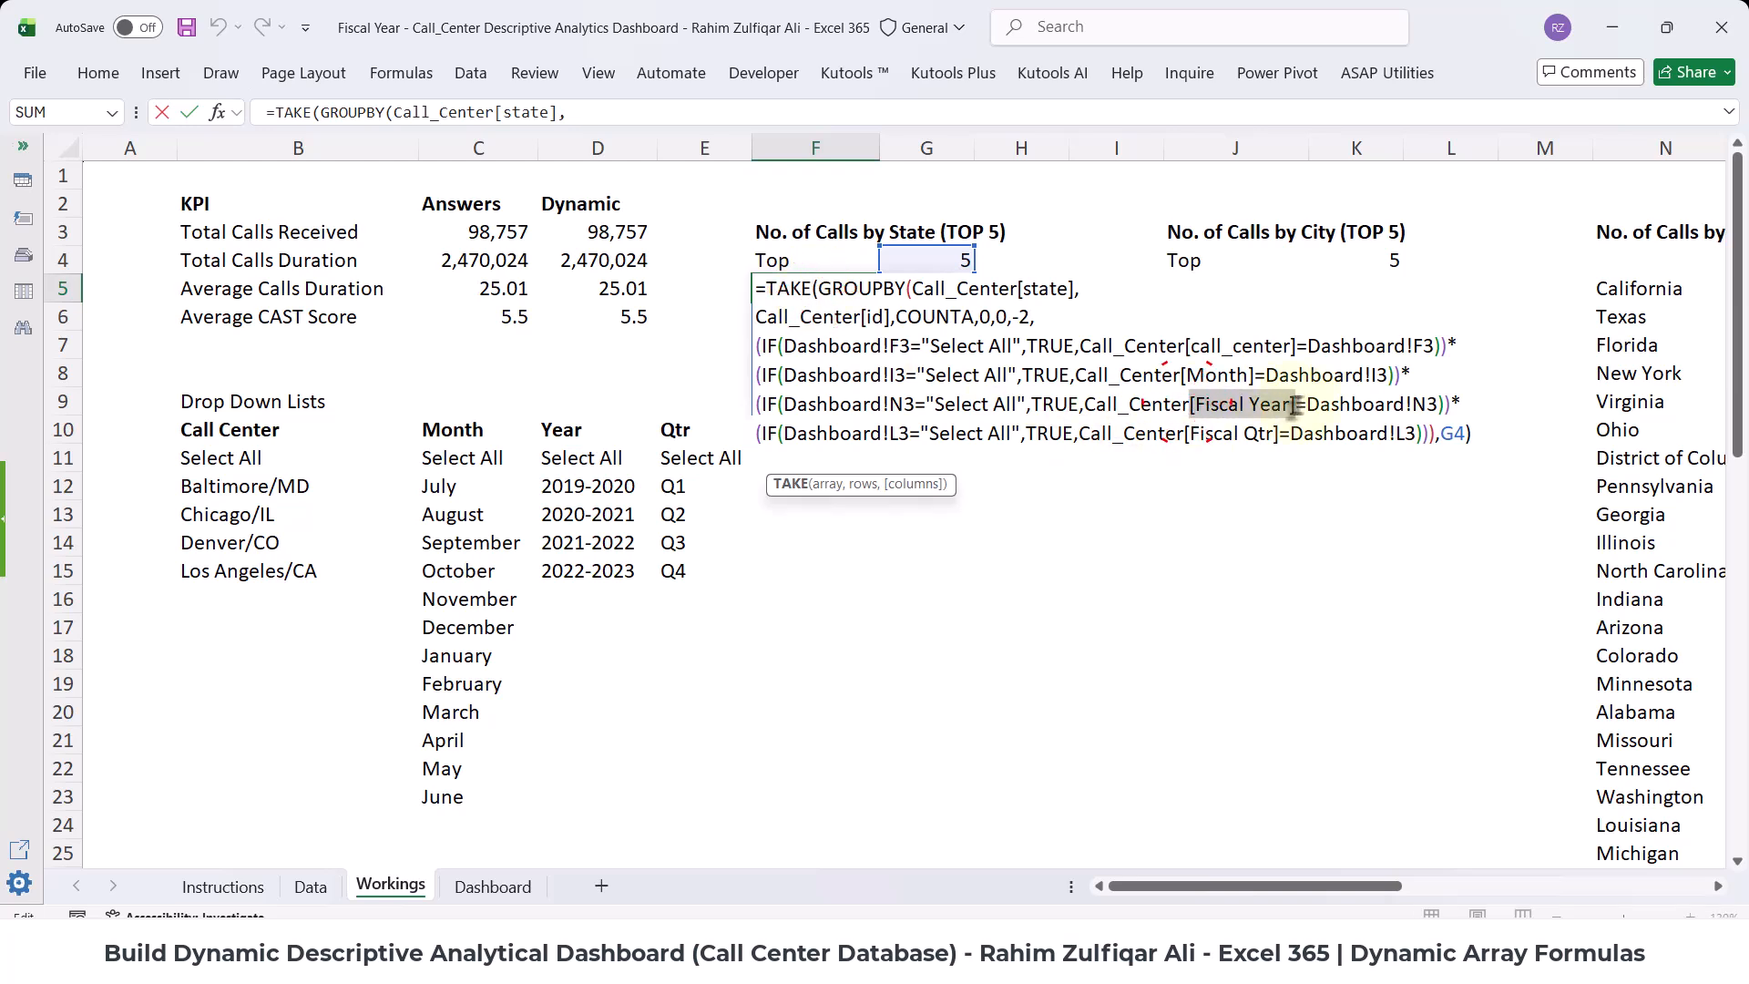
pyautogui.moveTo(1180, 434); pyautogui.dragTo(1278, 438)
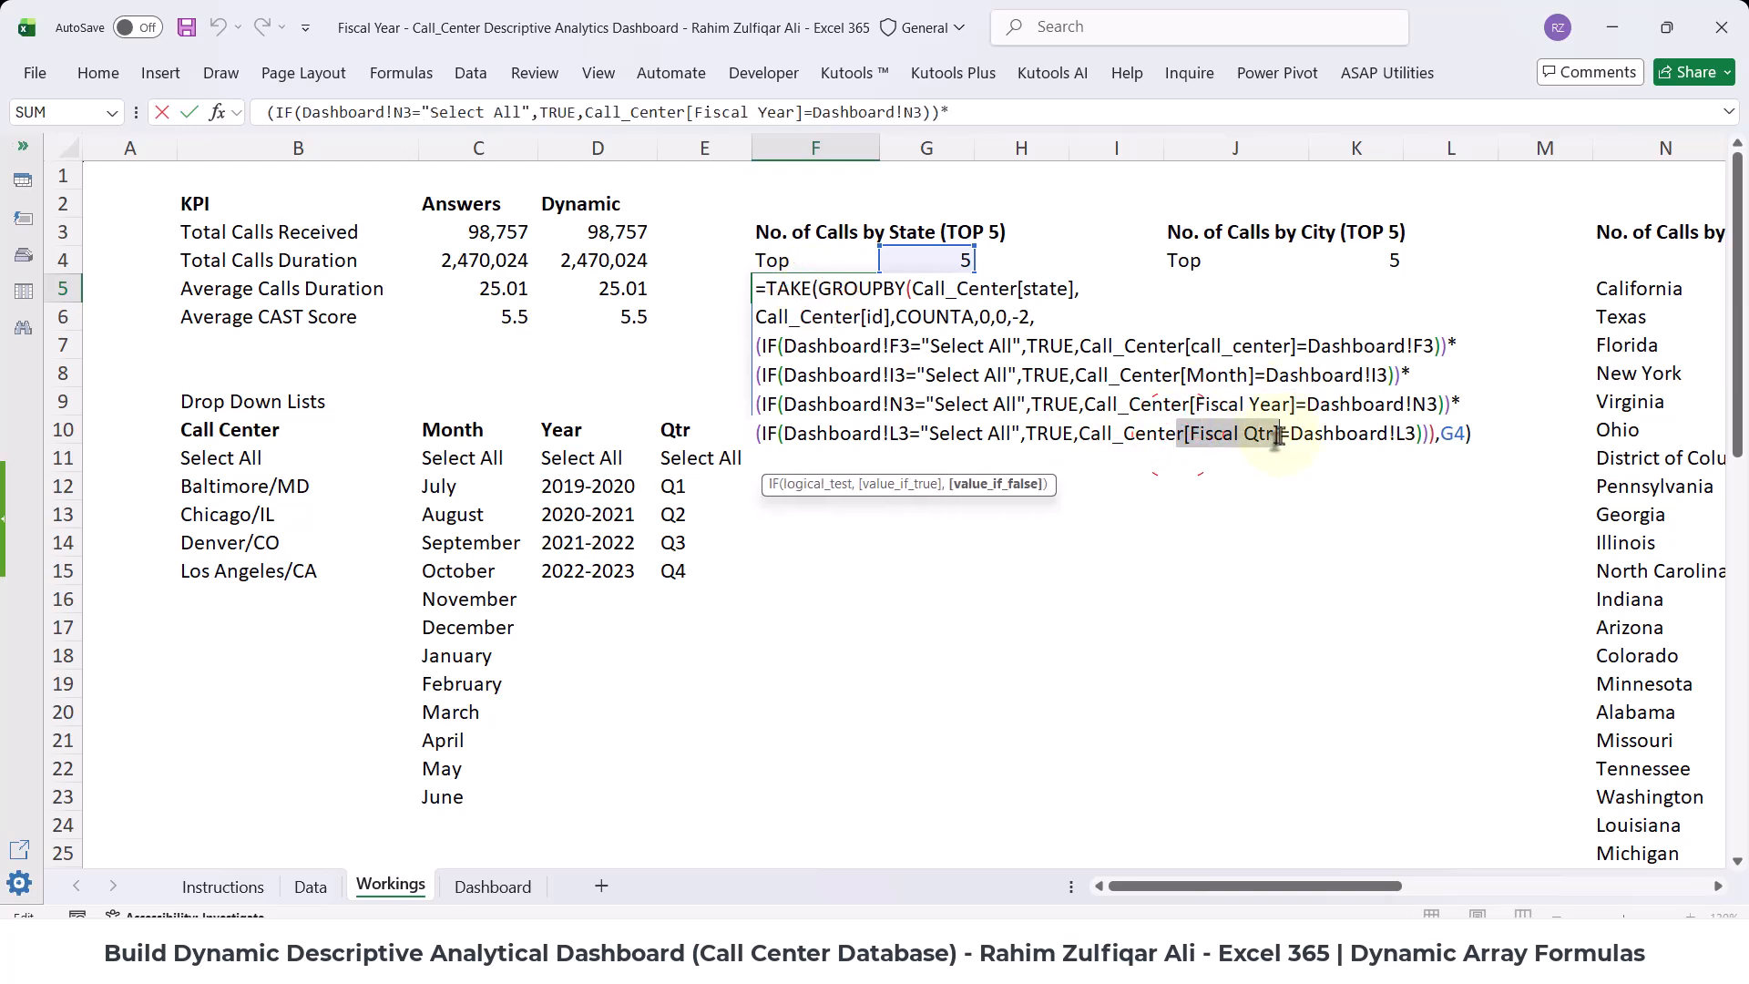
pyautogui.click(1253, 435)
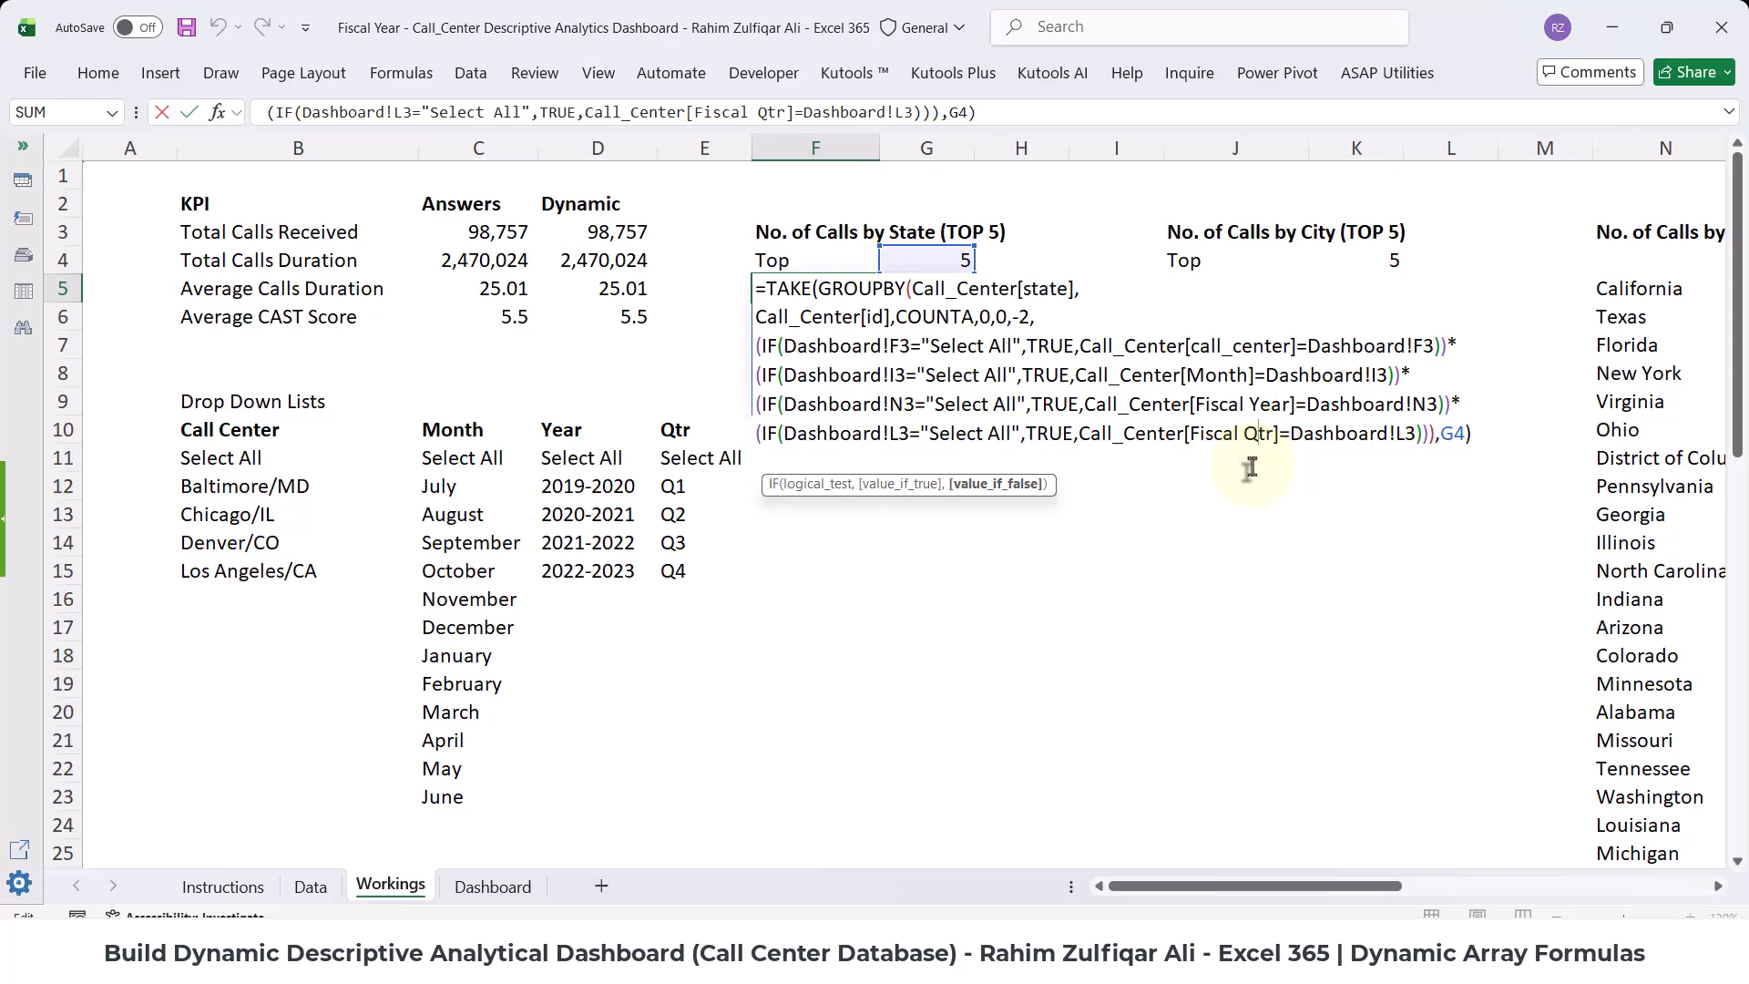
pyautogui.click(1258, 401)
pyautogui.click(1259, 435)
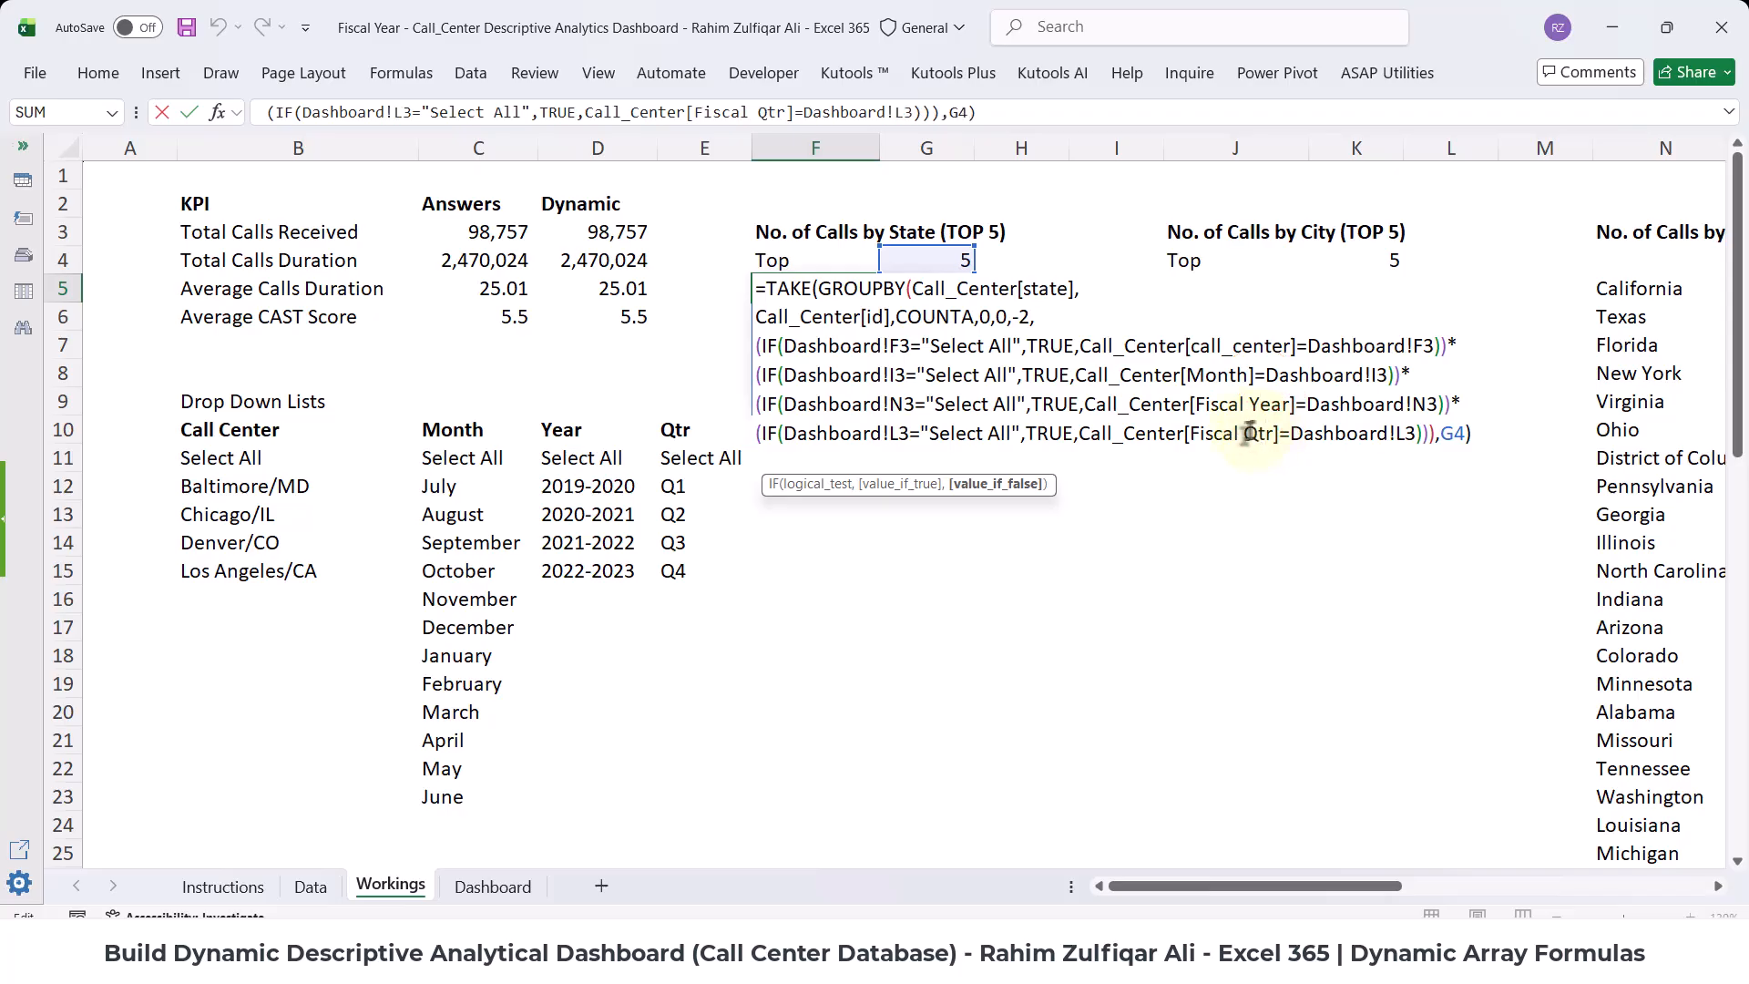
pyautogui.moveTo(1184, 434); pyautogui.dragTo(1290, 434)
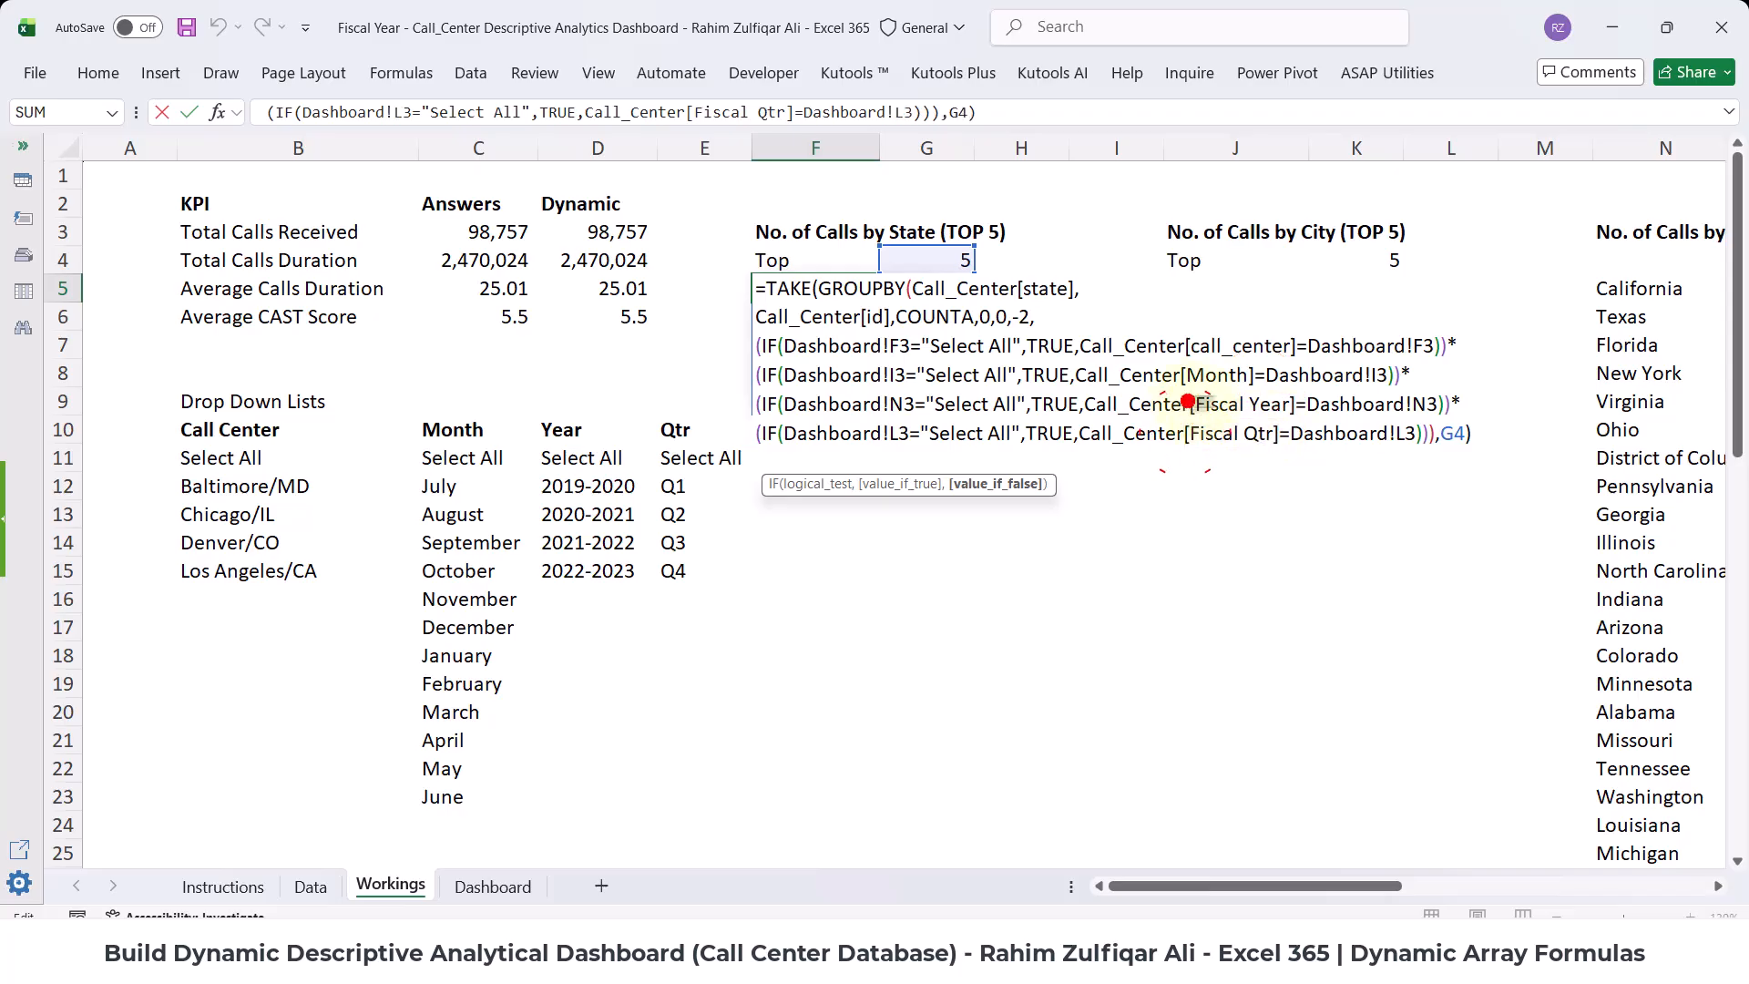
pyautogui.moveTo(1189, 403); pyautogui.dragTo(1303, 401)
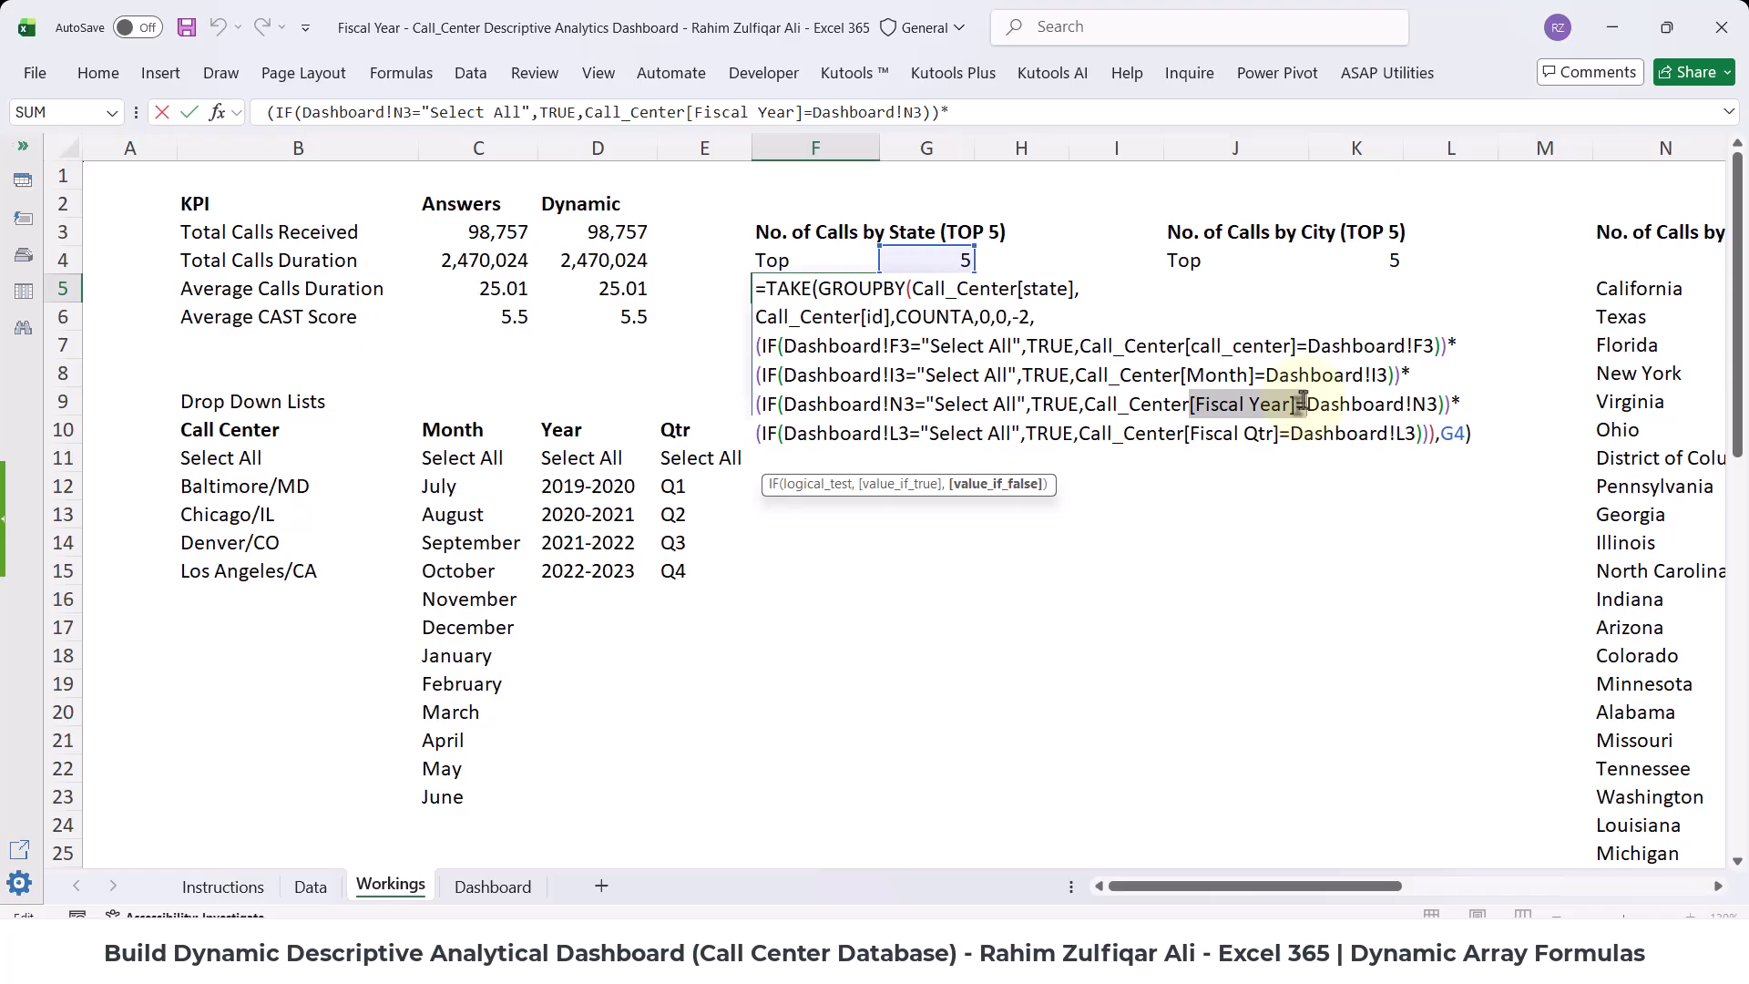
pyautogui.press('Return')
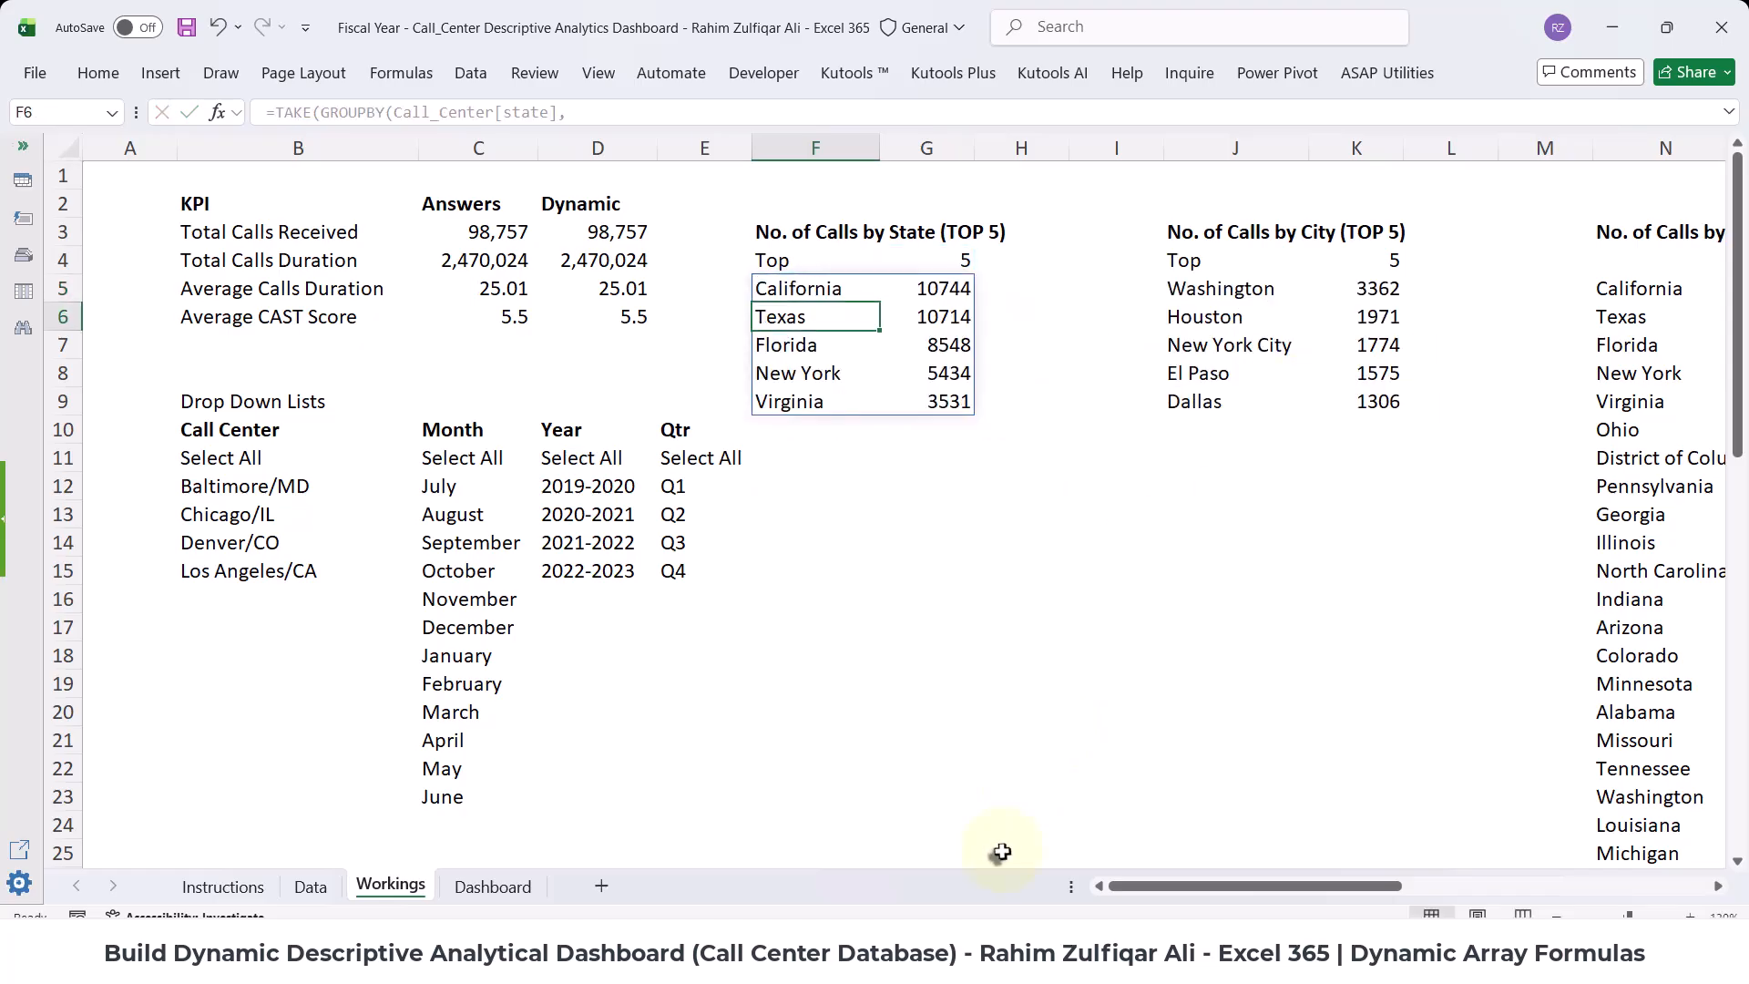
# - Return to the main call center workbook and copy "Bar Chart | No. of Calls by City (TOP 5)" from cell A10 of the Instructions sheet
pyautogui.click(1093, 955)
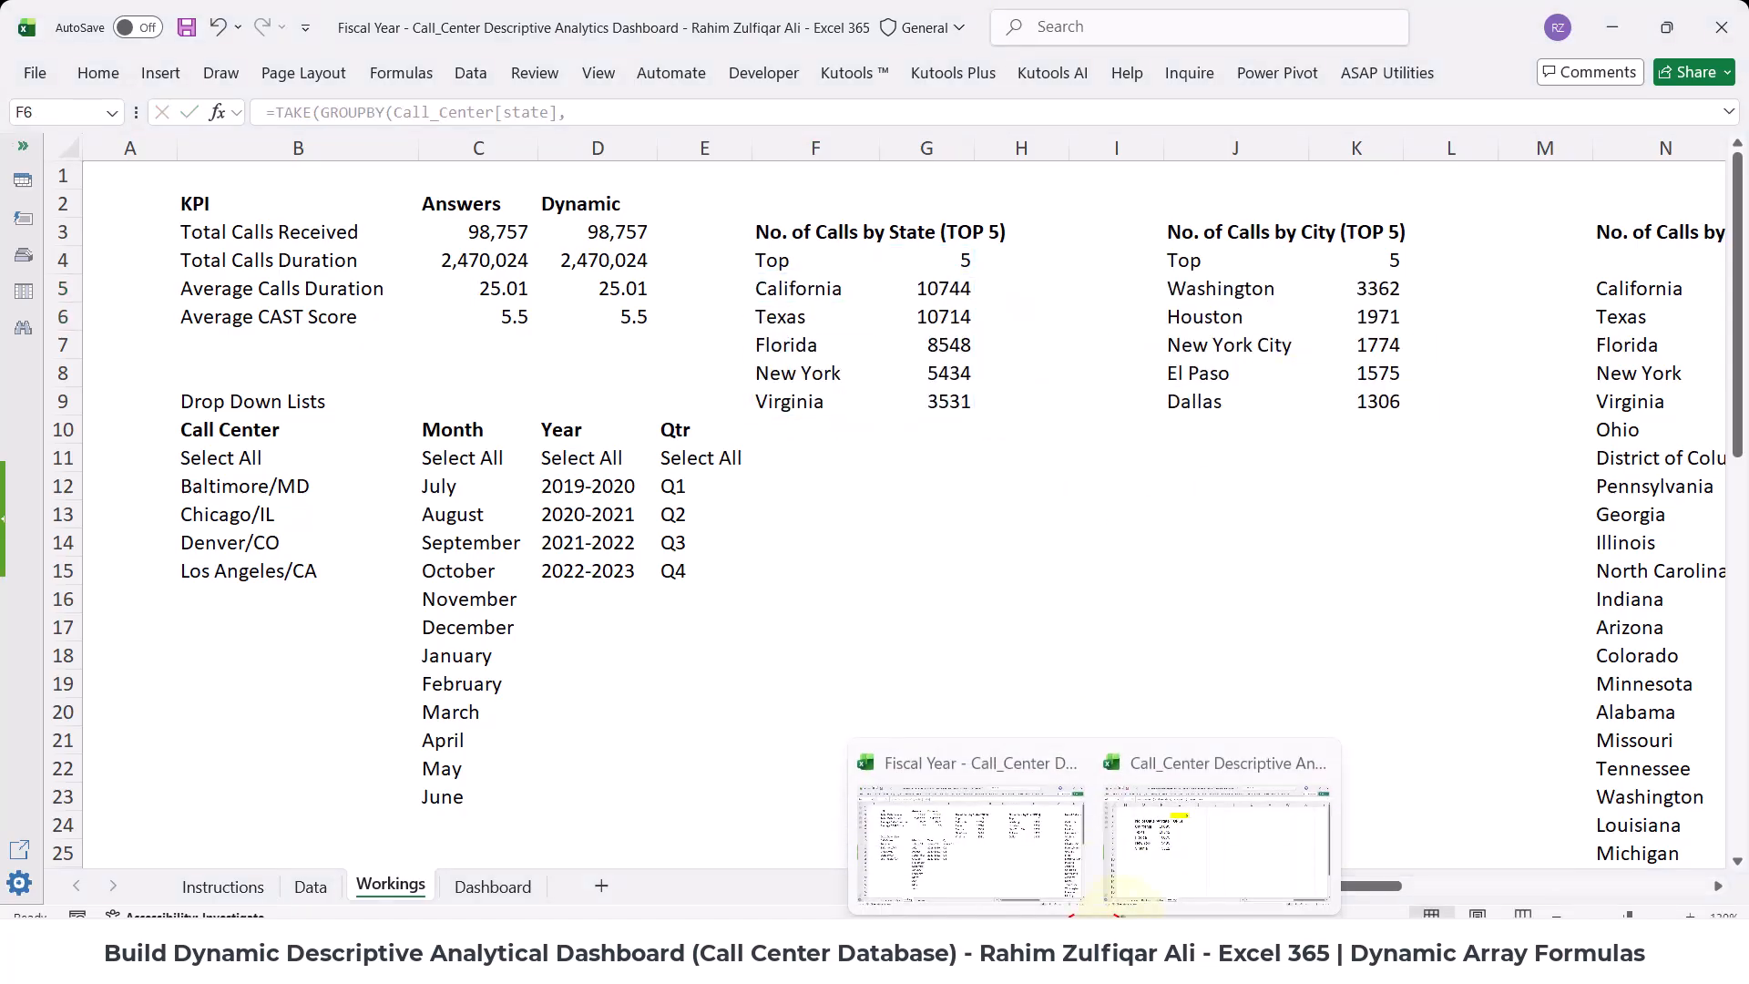
pyautogui.click(1151, 861)
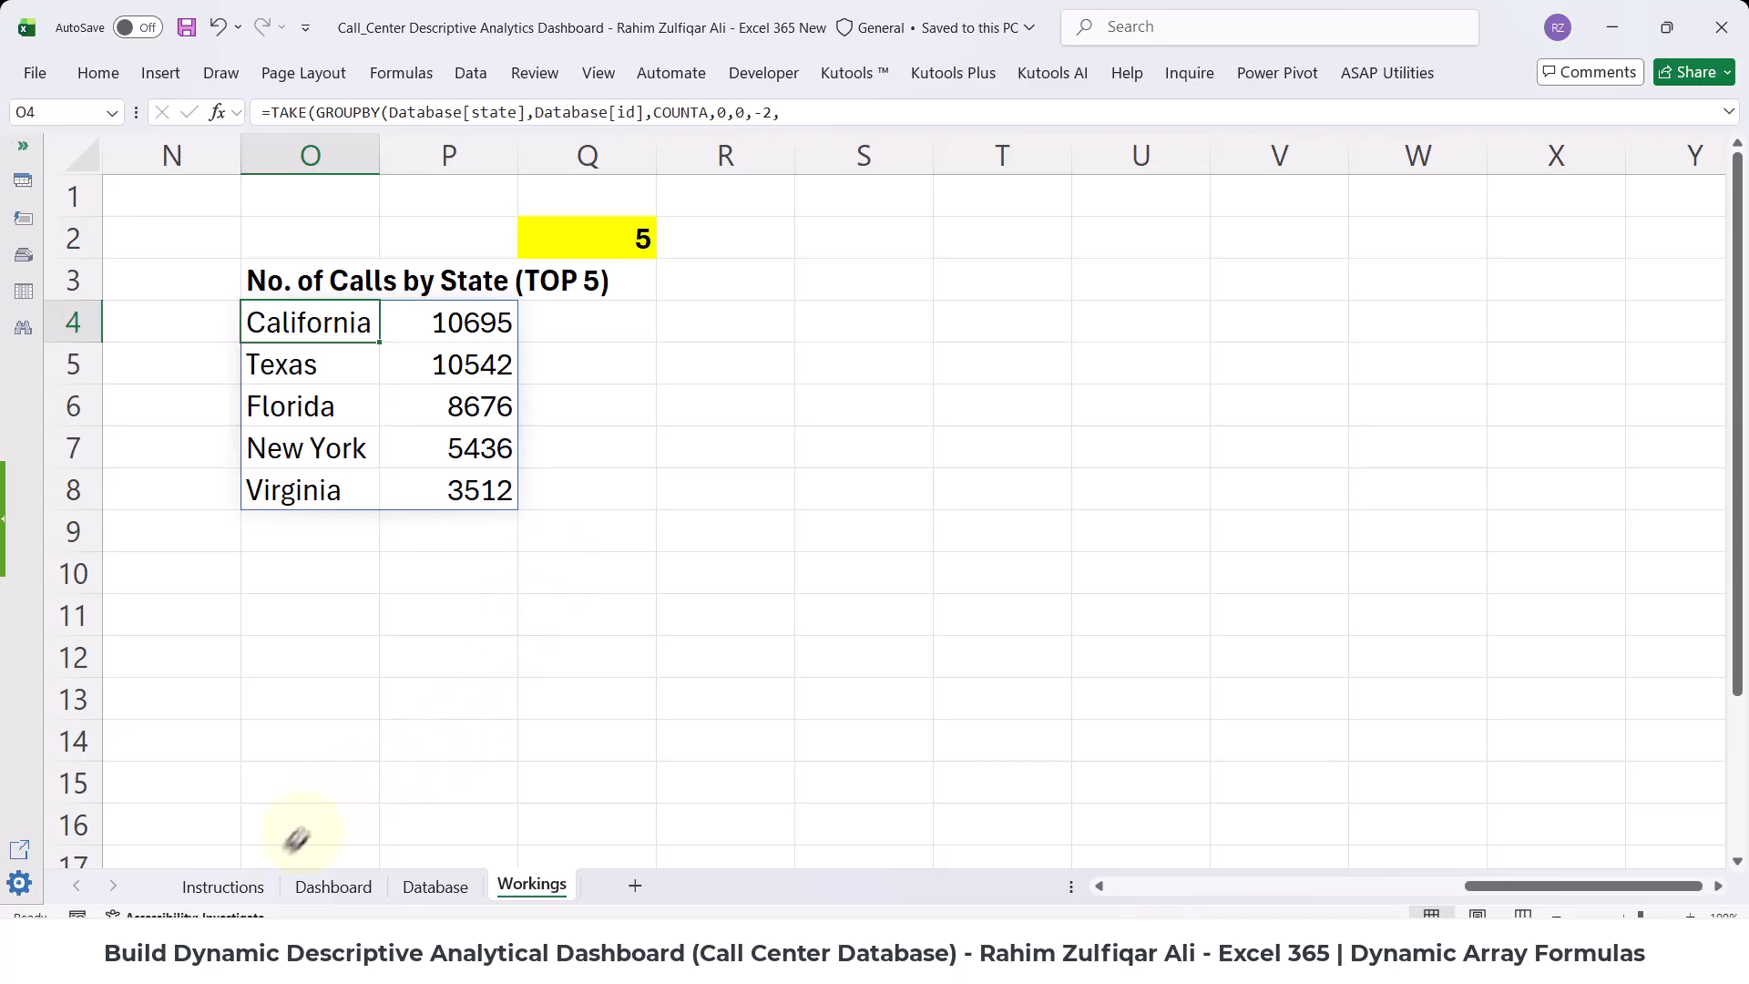
pyautogui.click(223, 885)
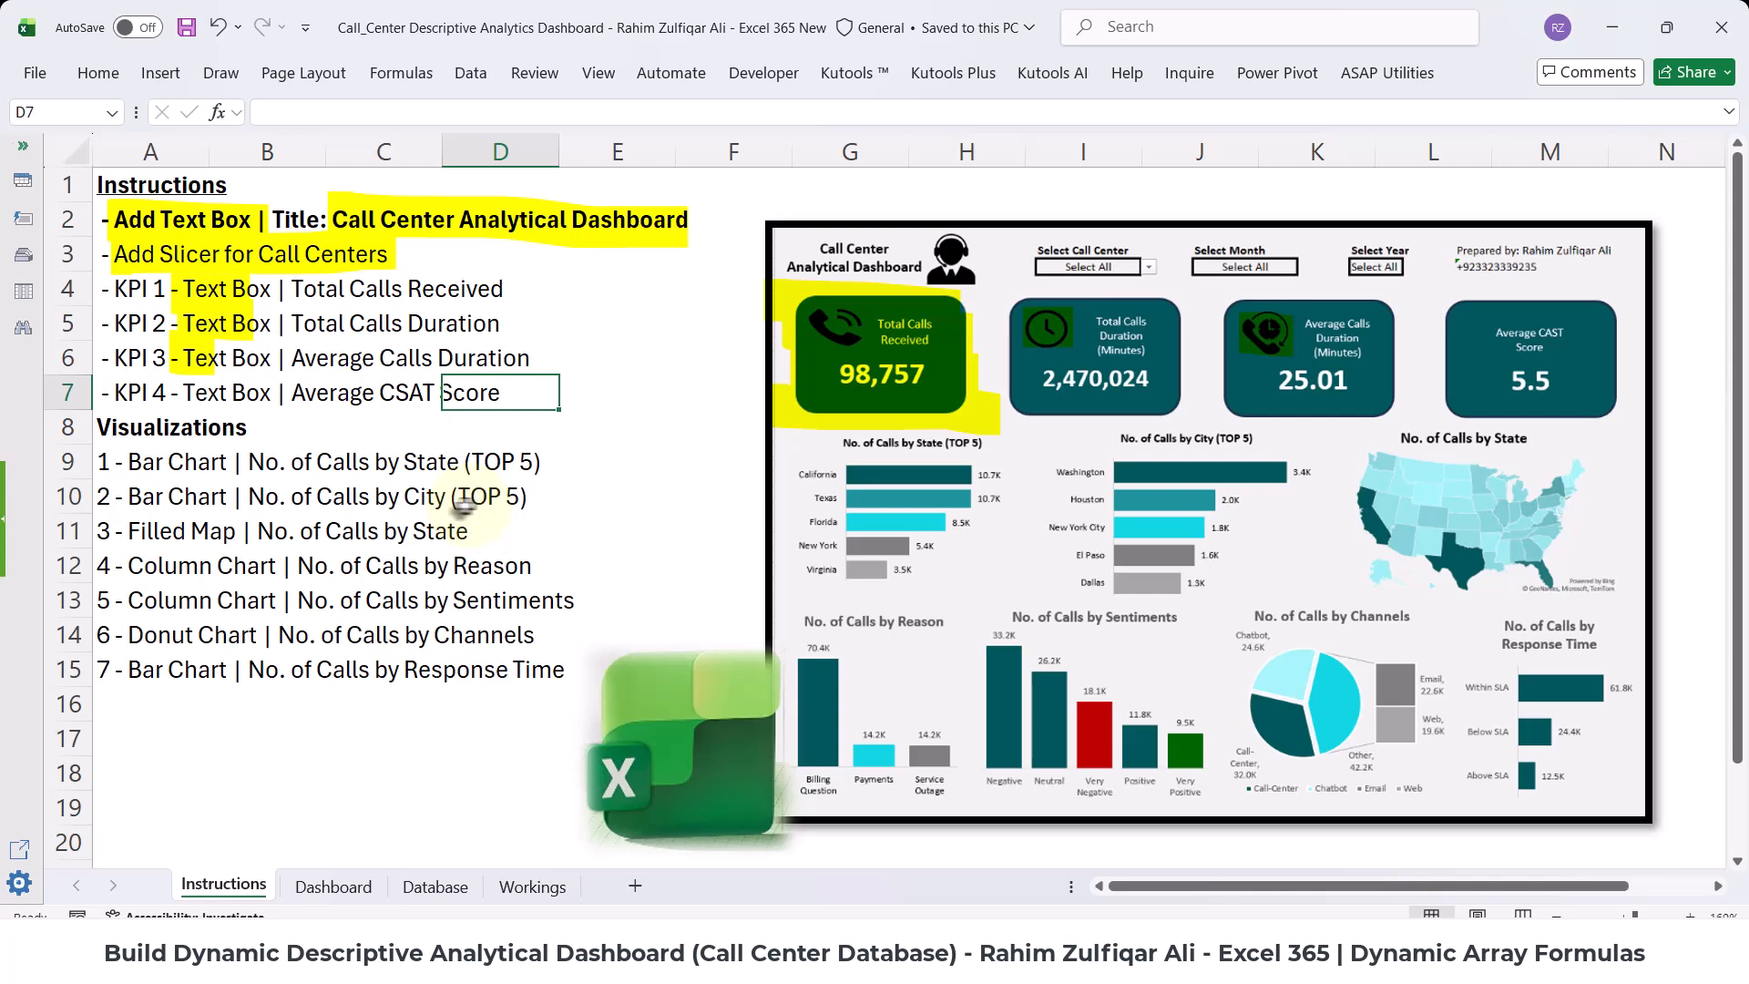
pyautogui.doubleClick(149, 497)
pyautogui.moveTo(131, 497); pyautogui.dragTo(552, 494)
pyautogui.hotkey('ctrl', 'c')
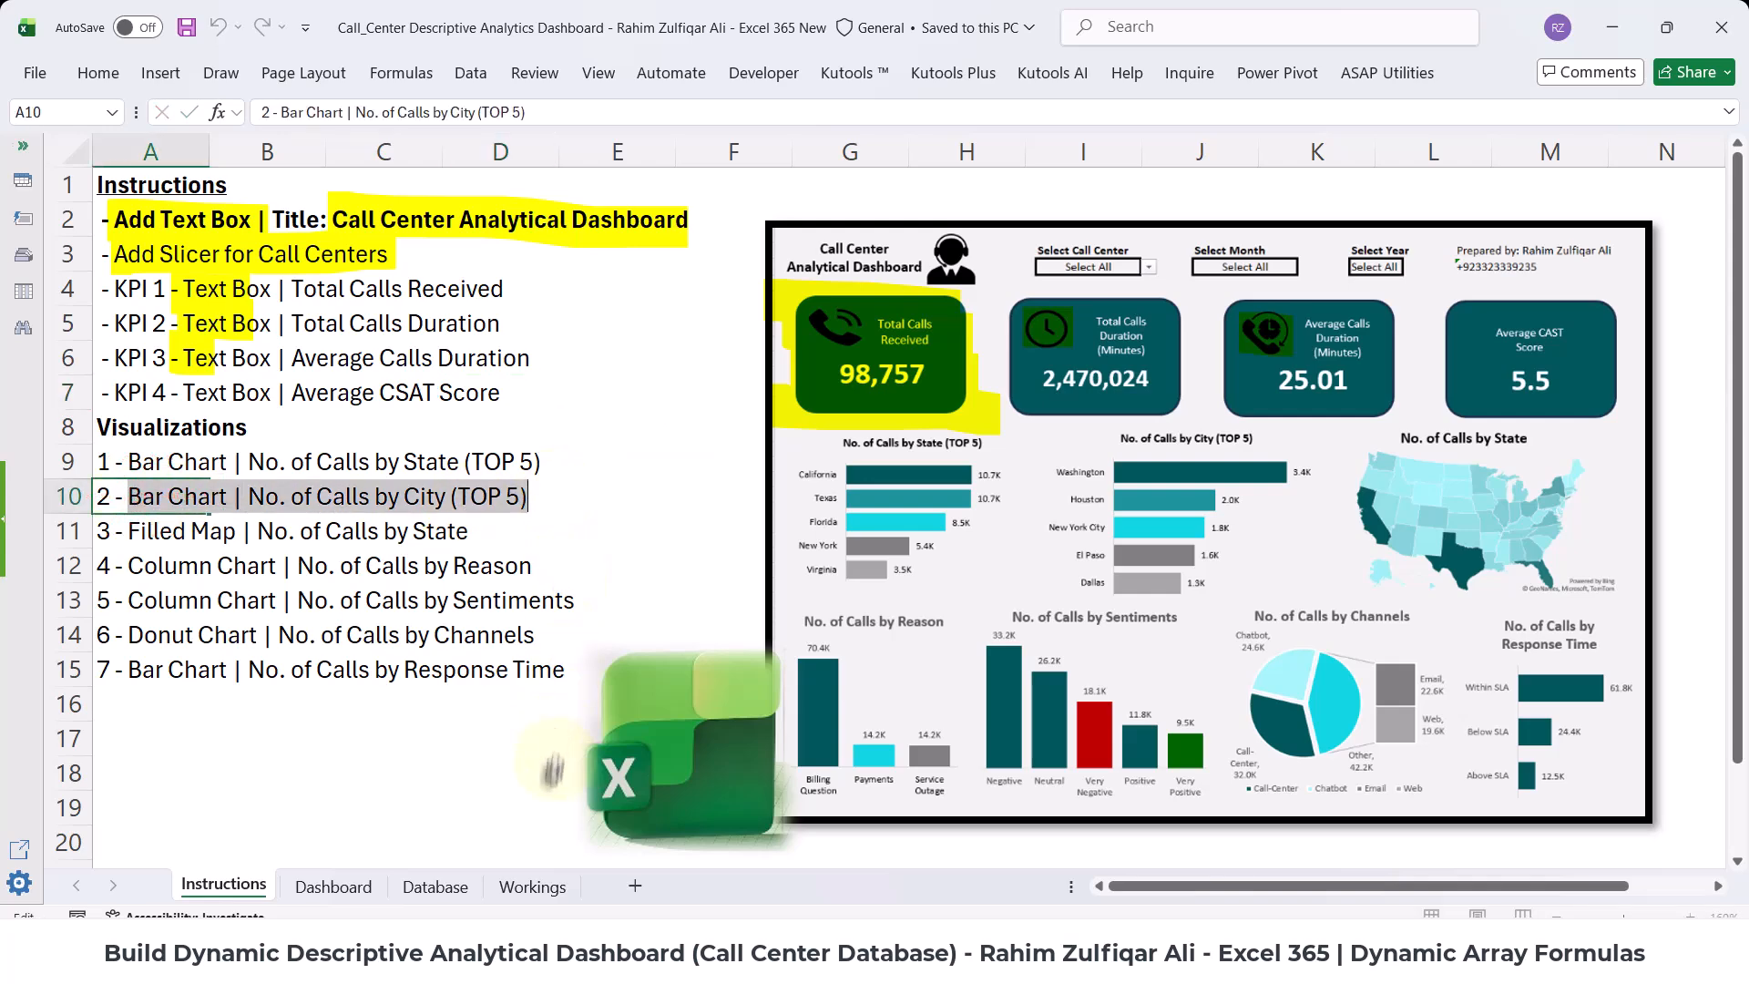
pyautogui.press('Escape')
# - Paste the copied text into cell S3 of the Workings sheet and trim it to "No. of Calls by City (TOP 5)"
pyautogui.click(534, 888)
pyautogui.click(822, 289)
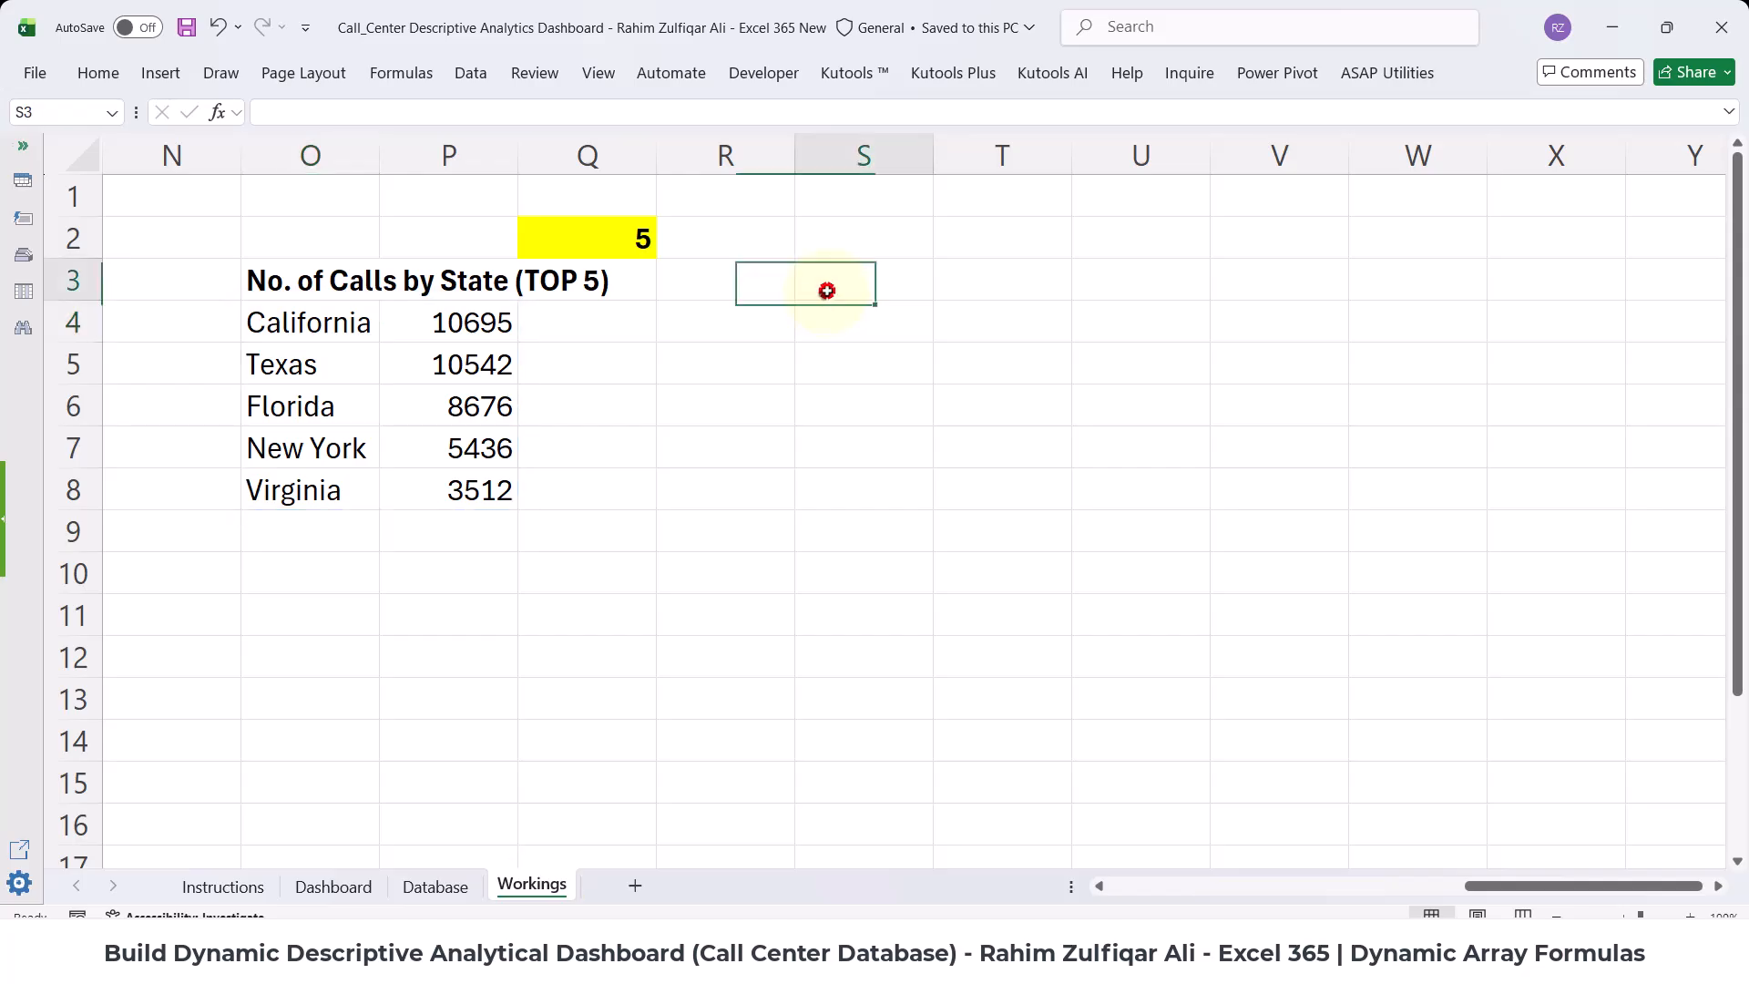
pyautogui.doubleClick(822, 289)
pyautogui.hotkey('ctrl', 'v')
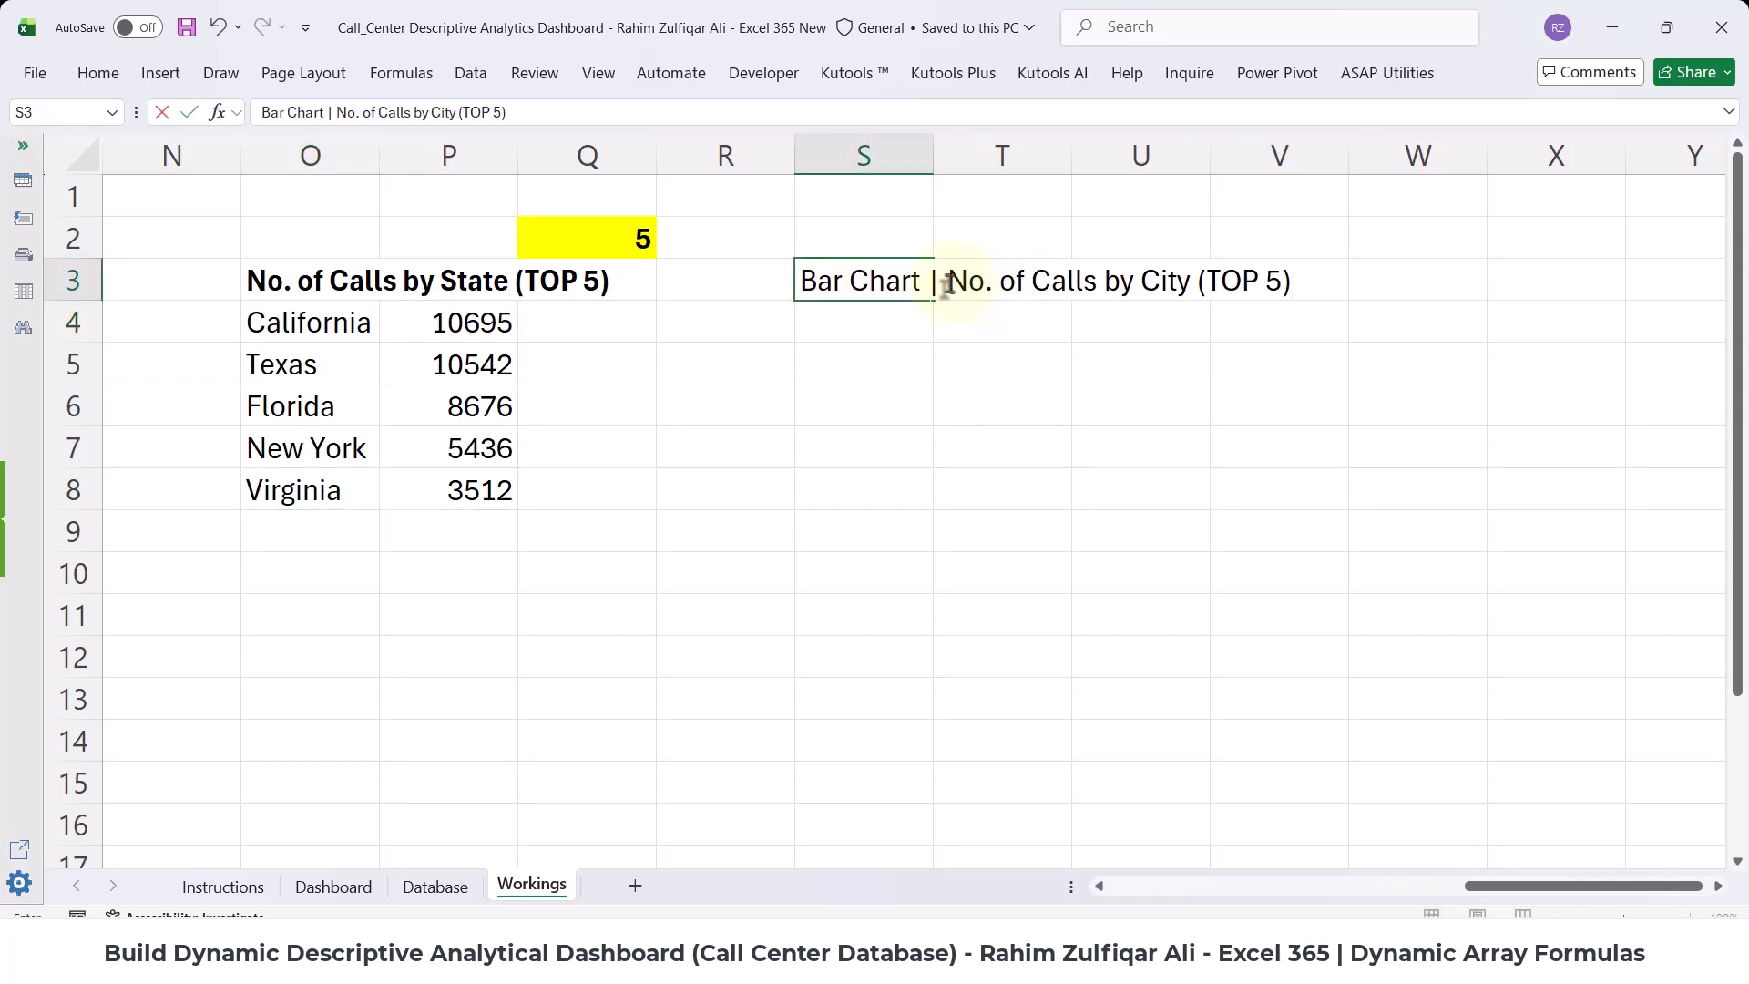
pyautogui.moveTo(945, 284); pyautogui.dragTo(703, 273)
pyautogui.press('BackSpace')
pyautogui.press('Return')
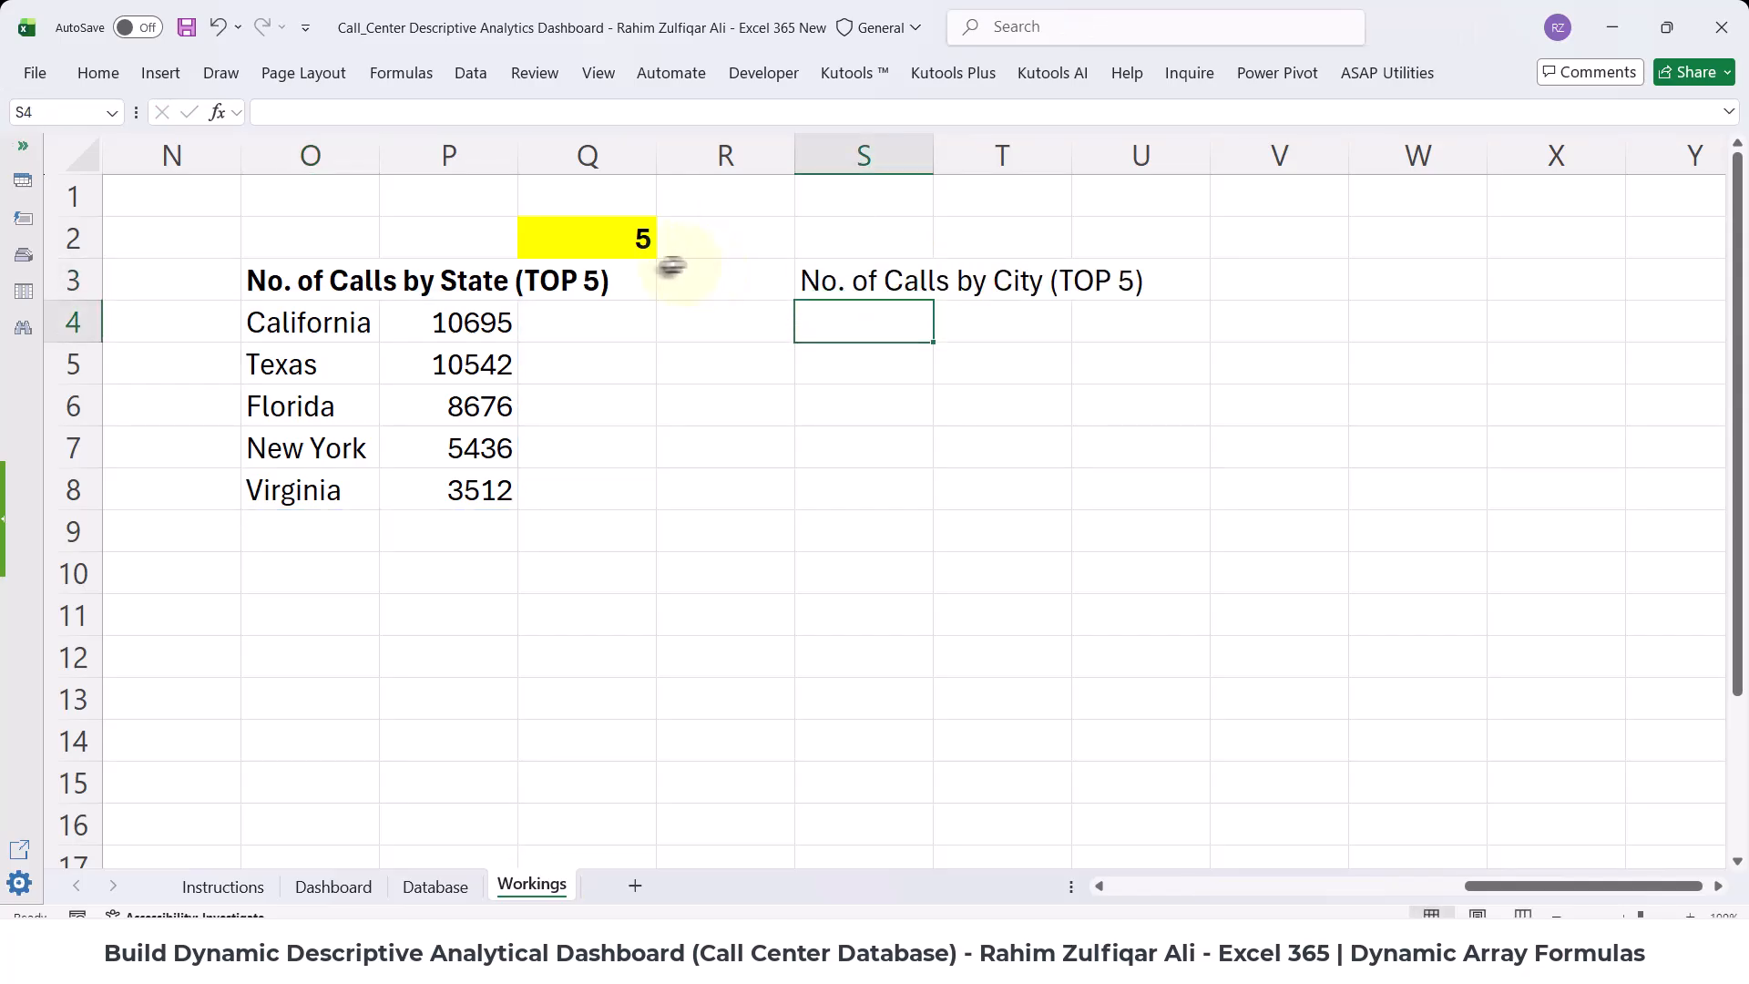
# - Copy the yellow top-count cell Q2 into cell T2 above the city heading
pyautogui.click(625, 239)
pyautogui.hotkey('ctrl', 'c')
pyautogui.press('Right')
pyautogui.press('Right')
pyautogui.press('Right')
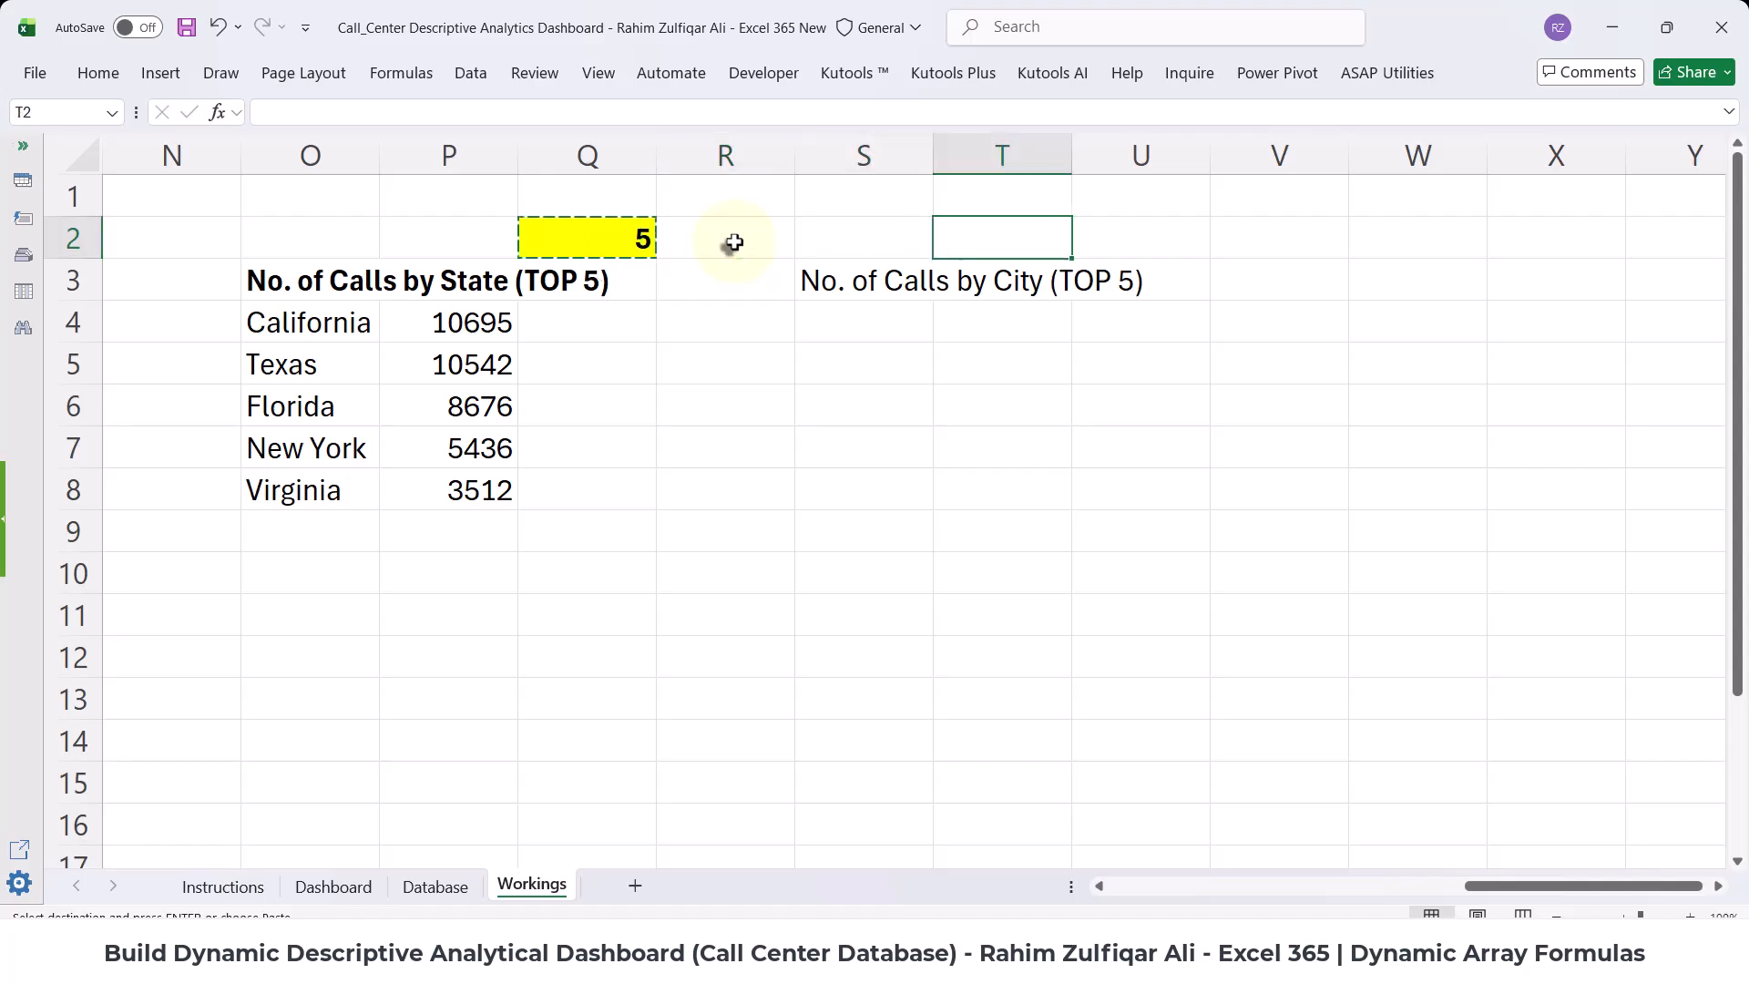
pyautogui.press('Return')
# - Copy the full top 5 states formula text from cell O4 into cell S4
pyautogui.doubleClick(273, 323)
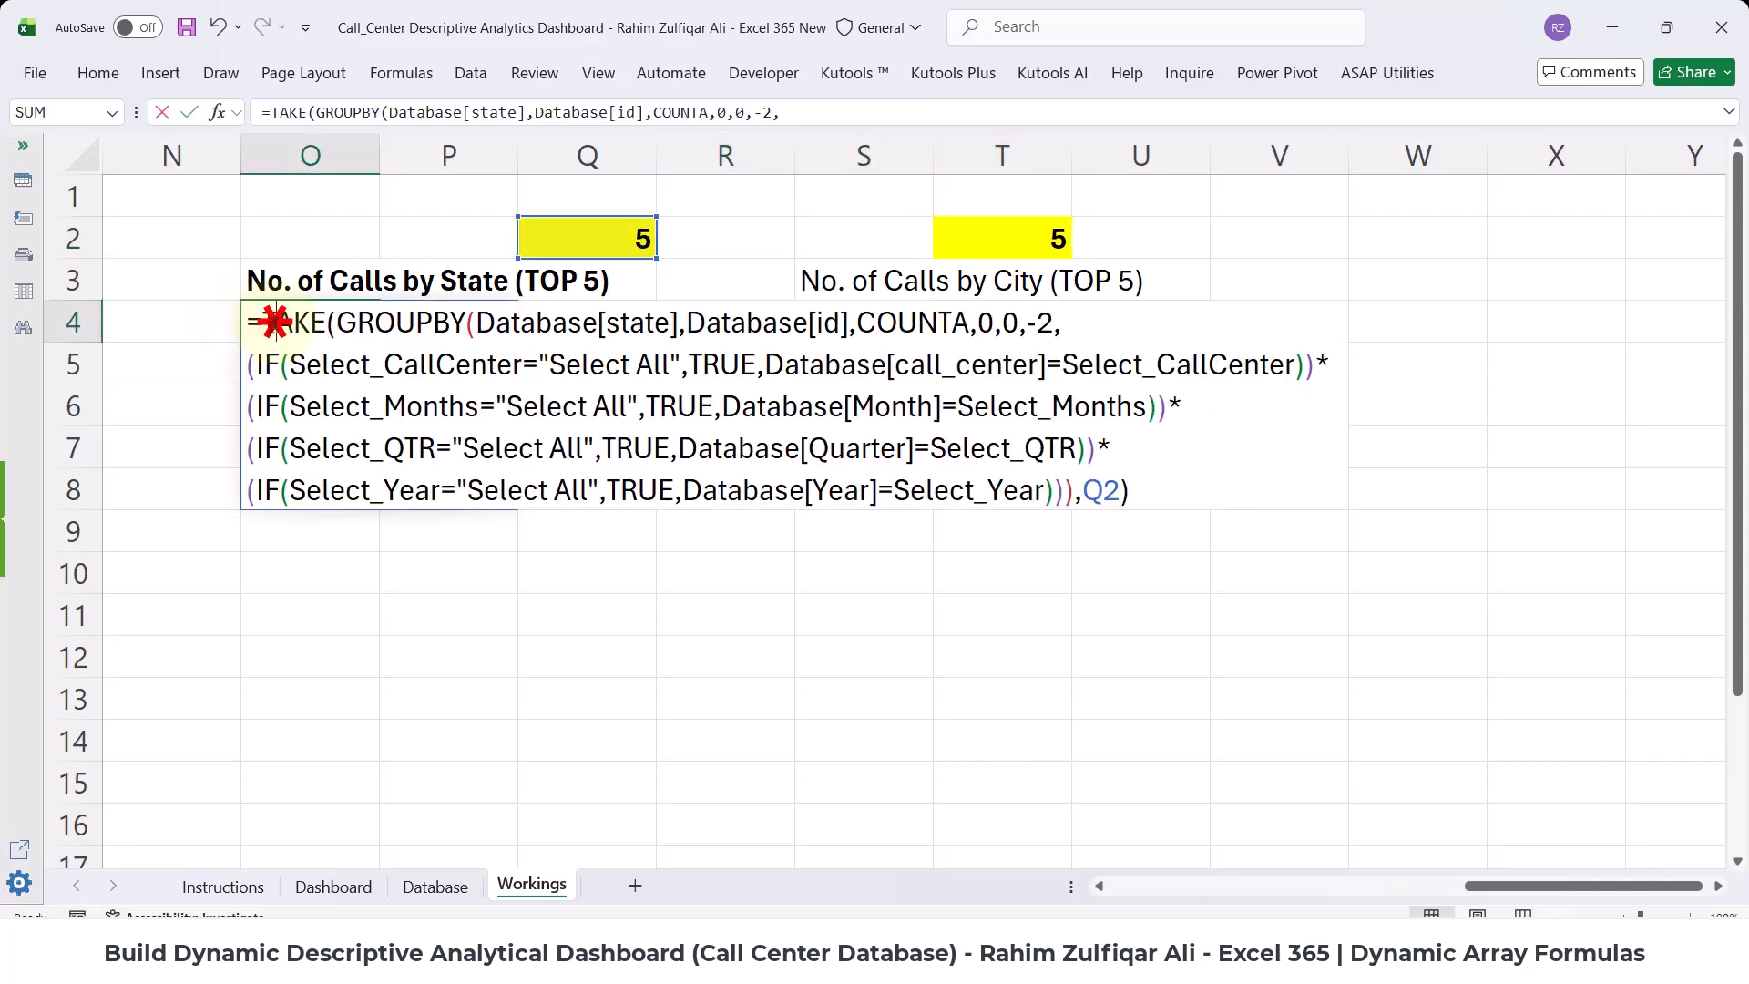
pyautogui.moveTo(1134, 490); pyautogui.dragTo(148, 300)
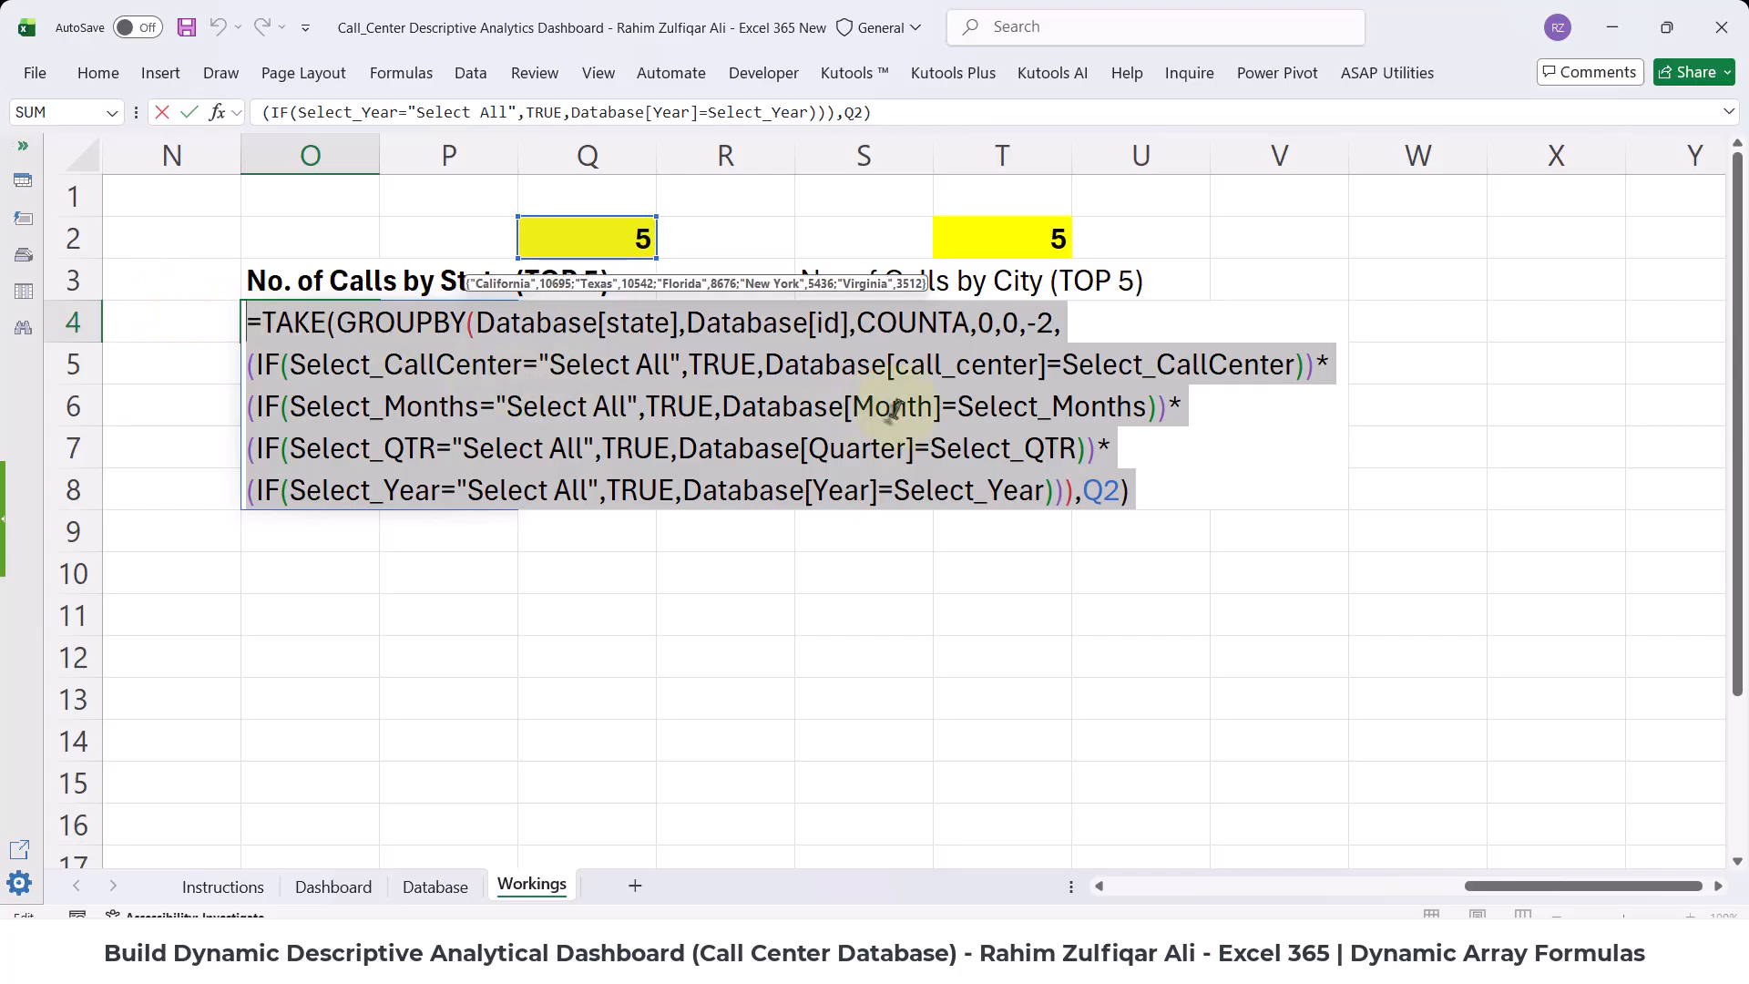
pyautogui.press('Escape')
pyautogui.doubleClick(866, 313)
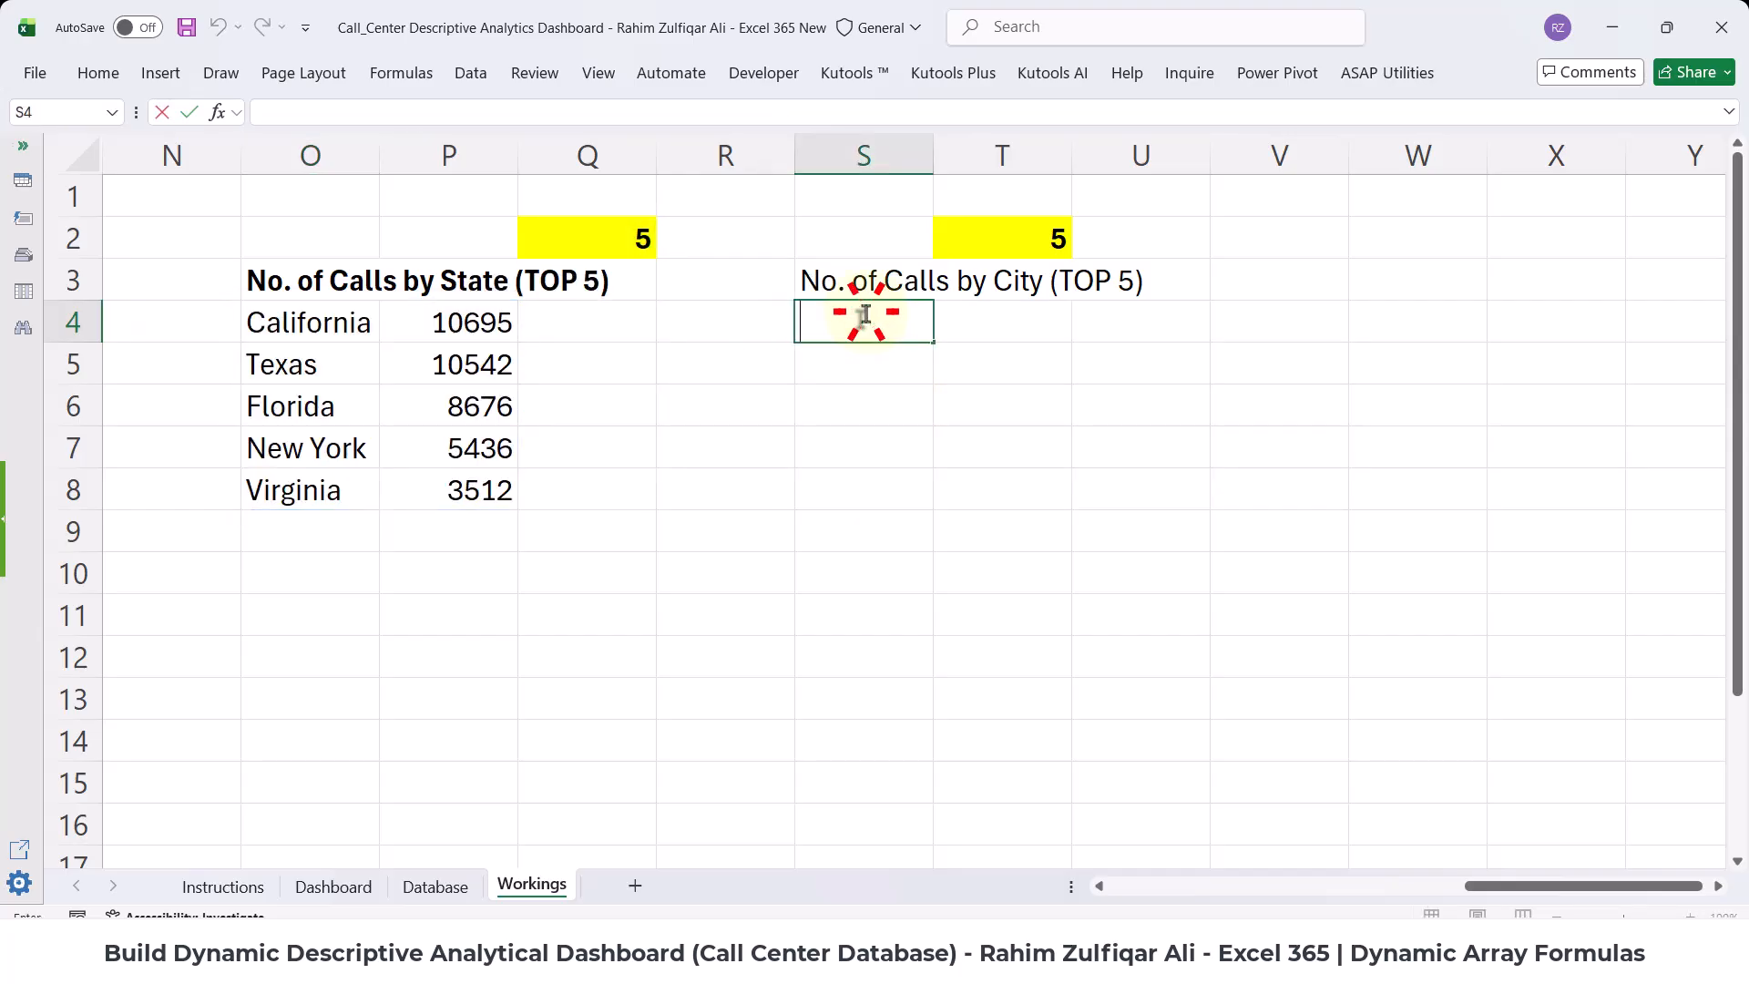
pyautogui.hotkey('ctrl', 'v')
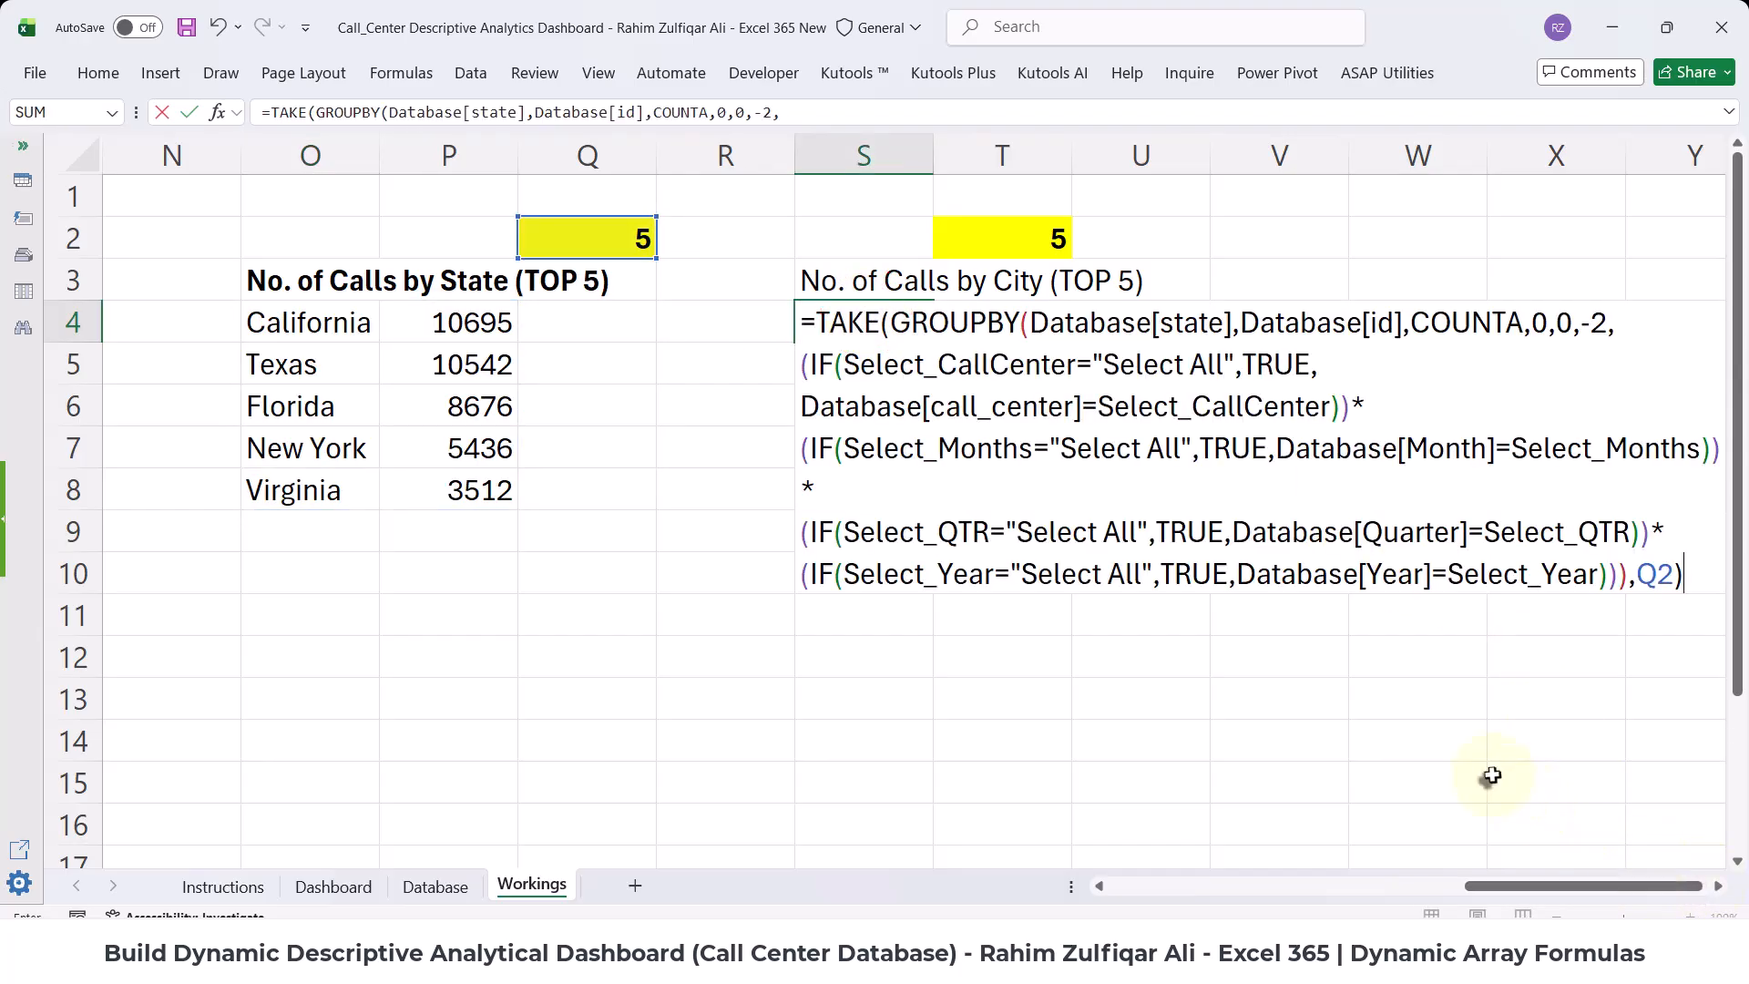
pyautogui.press('Return')
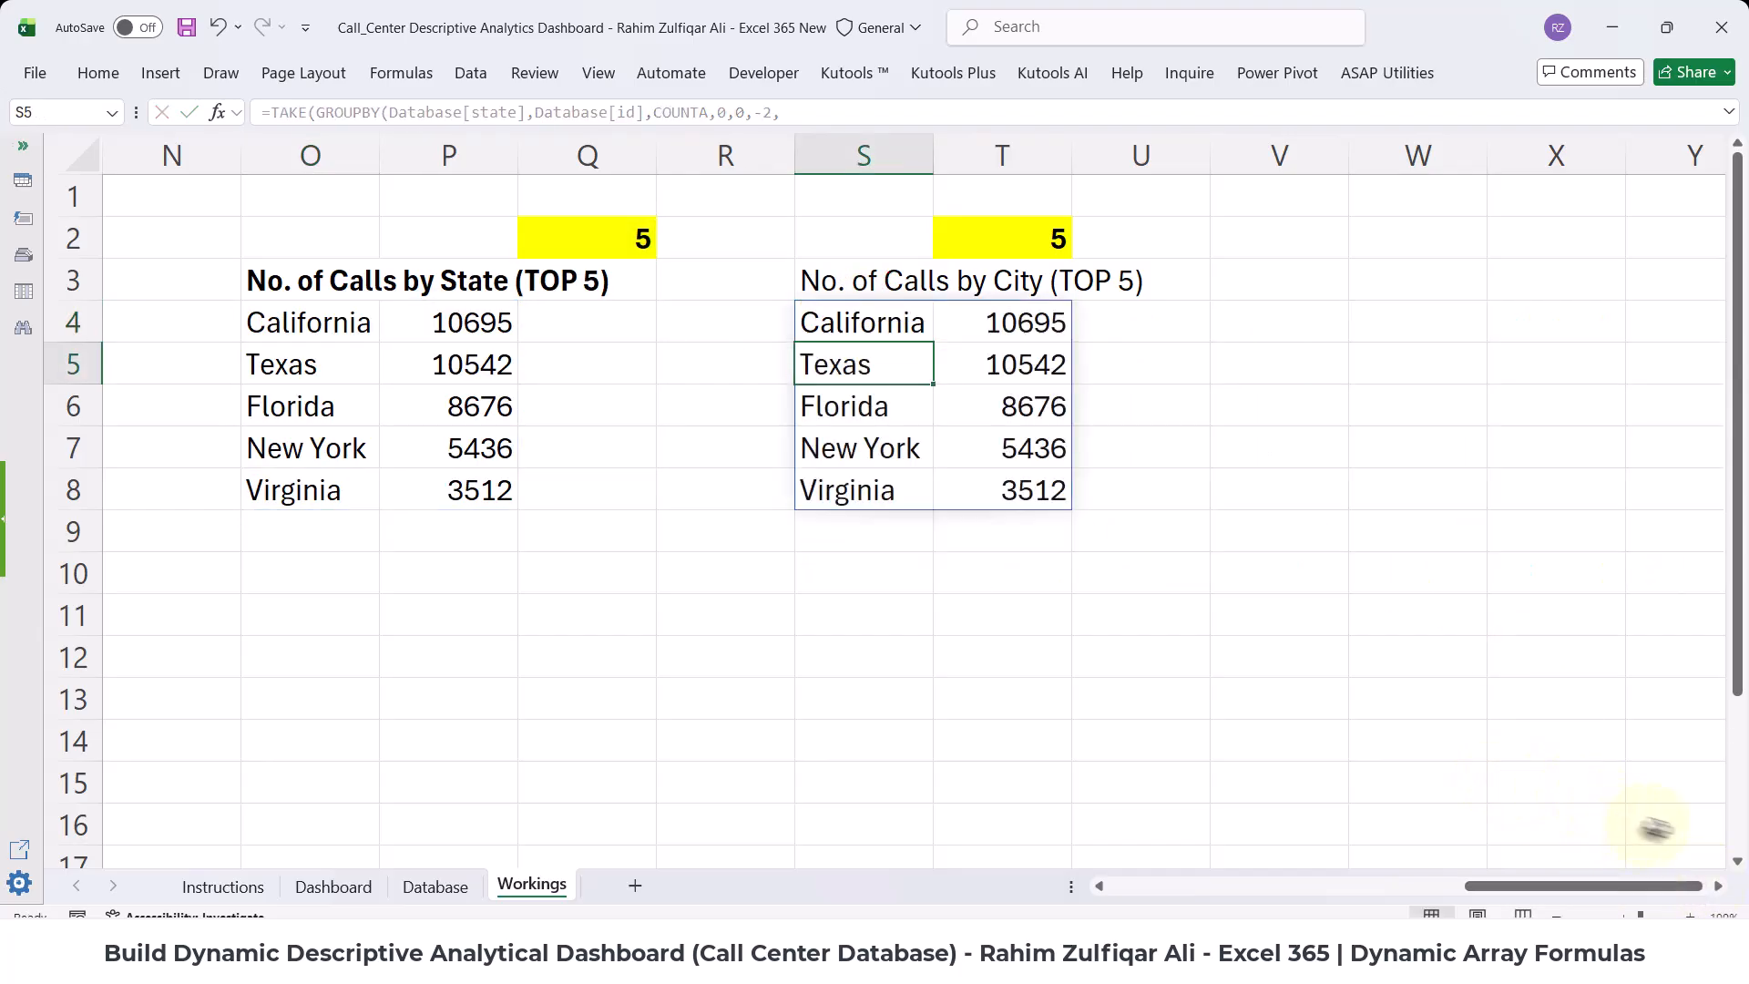
# - Change the GROUPBY row field in cell S4 to Database[city] and fit column S to its contents
pyautogui.click(1714, 885)
pyautogui.click(1714, 885)
pyautogui.click(1714, 886)
pyautogui.click(1714, 885)
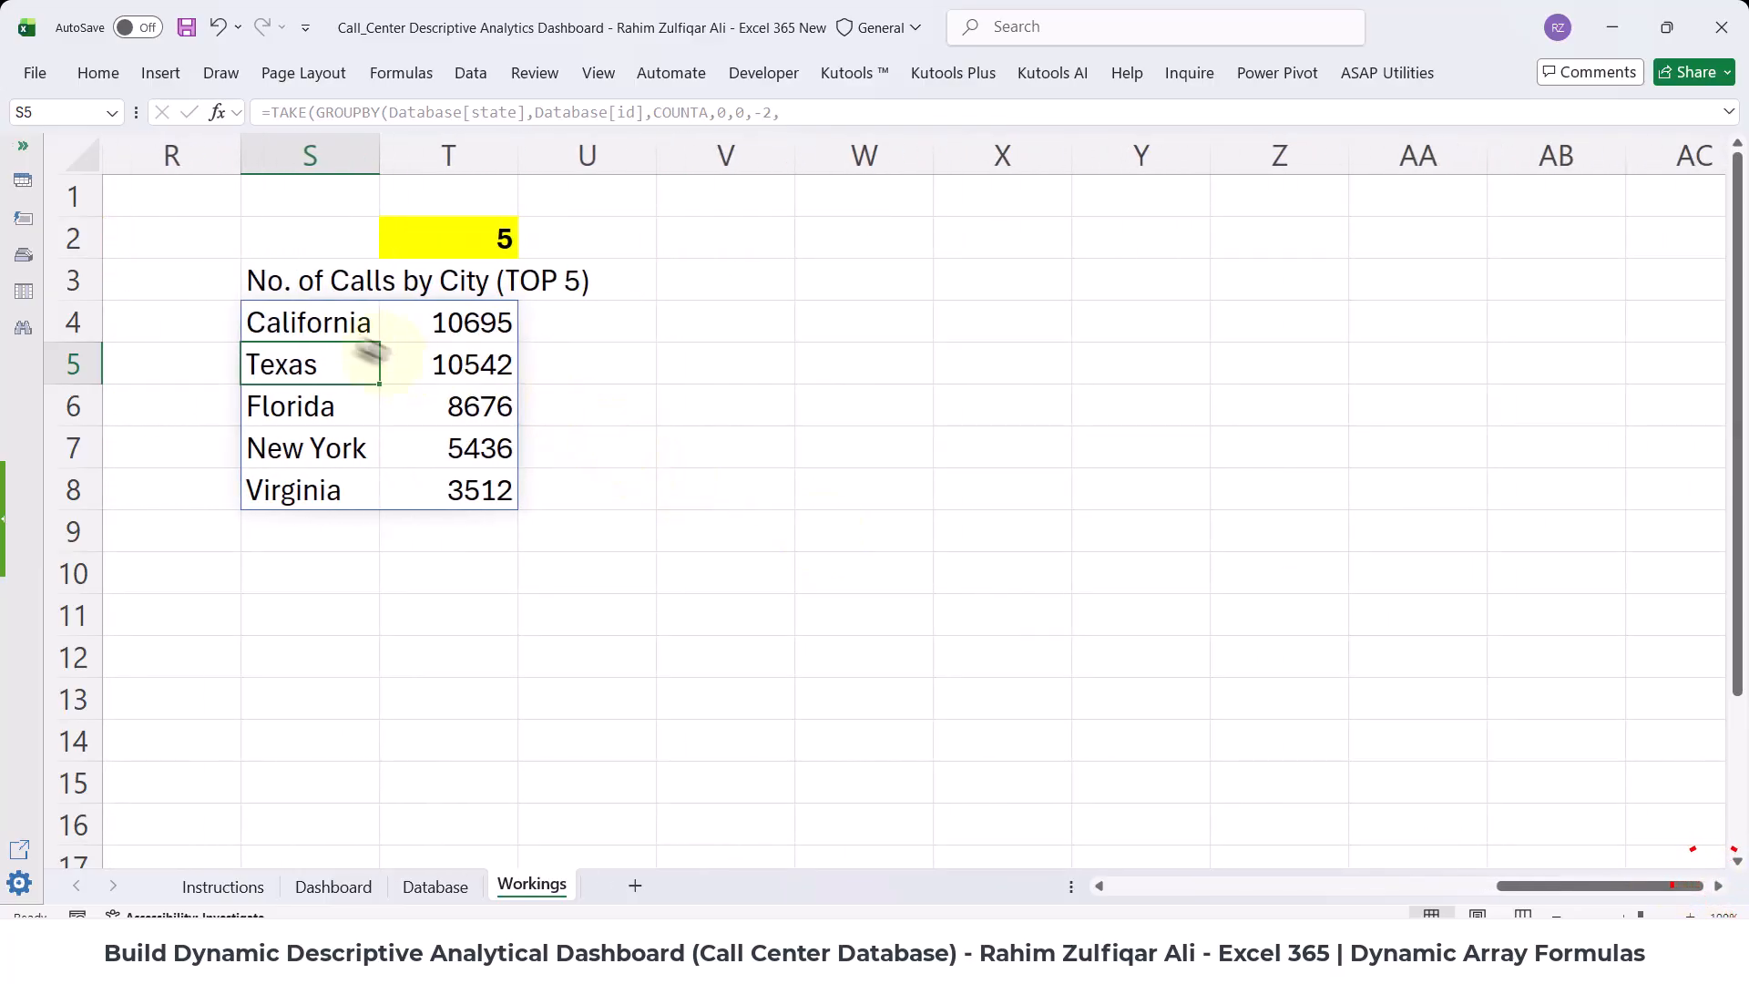
pyautogui.doubleClick(339, 324)
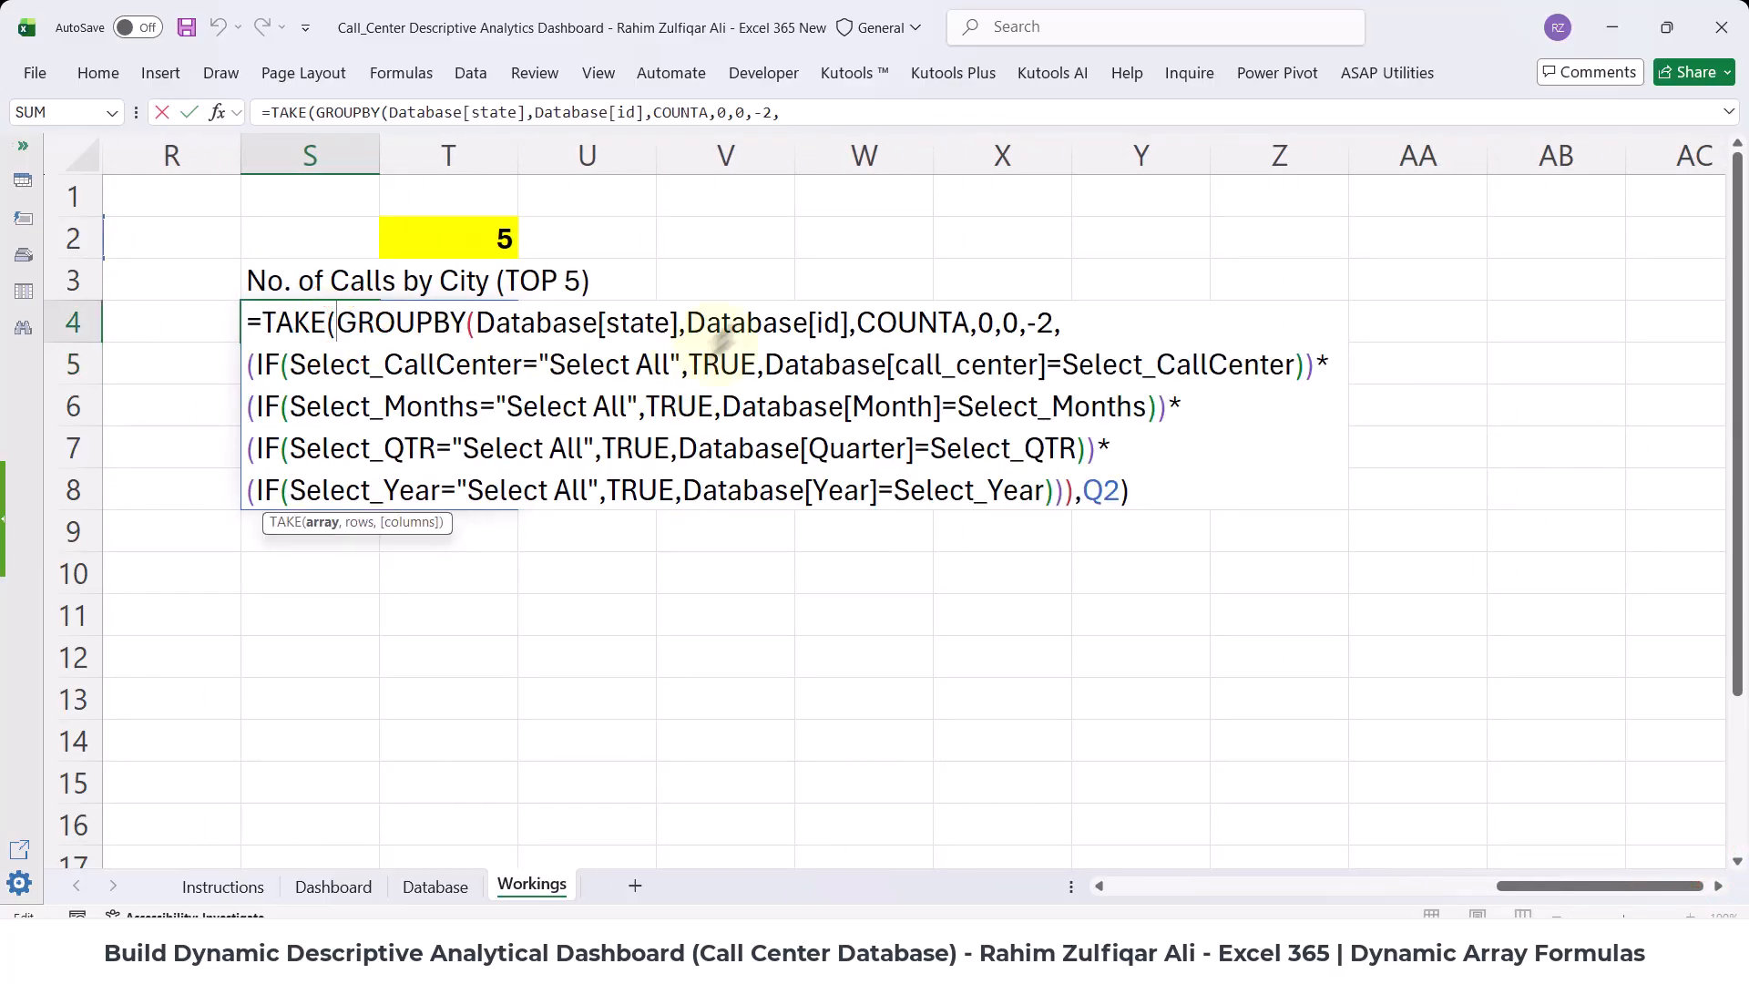
pyautogui.click(678, 325)
pyautogui.press('BackSpace')
pyautogui.press('BackSpace')
pyautogui.press('BackSpace')
pyautogui.press('BackSpace')
pyautogui.press('BackSpace')
pyautogui.press('BackSpace')
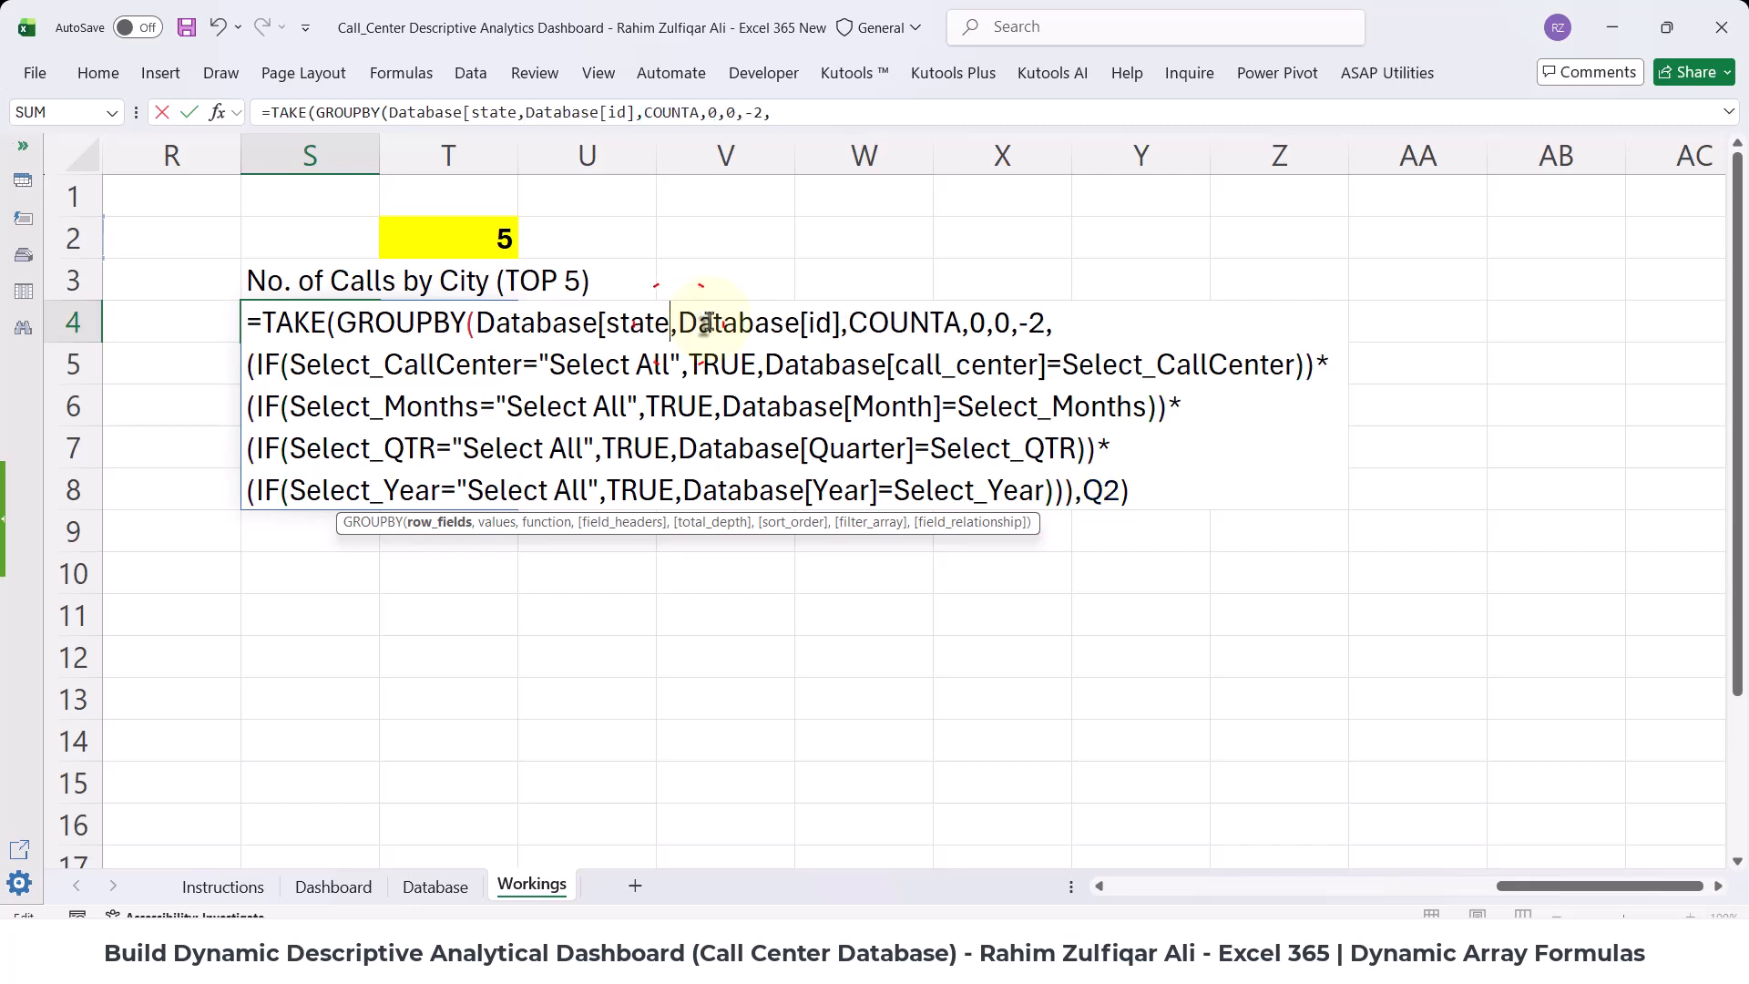
pyautogui.press('Down')
pyautogui.press('Down')
pyautogui.press('Down')
pyautogui.press('Down')
pyautogui.press('Down')
pyautogui.press('Down')
pyautogui.press('Down')
pyautogui.press('Down')
pyautogui.press('Down')
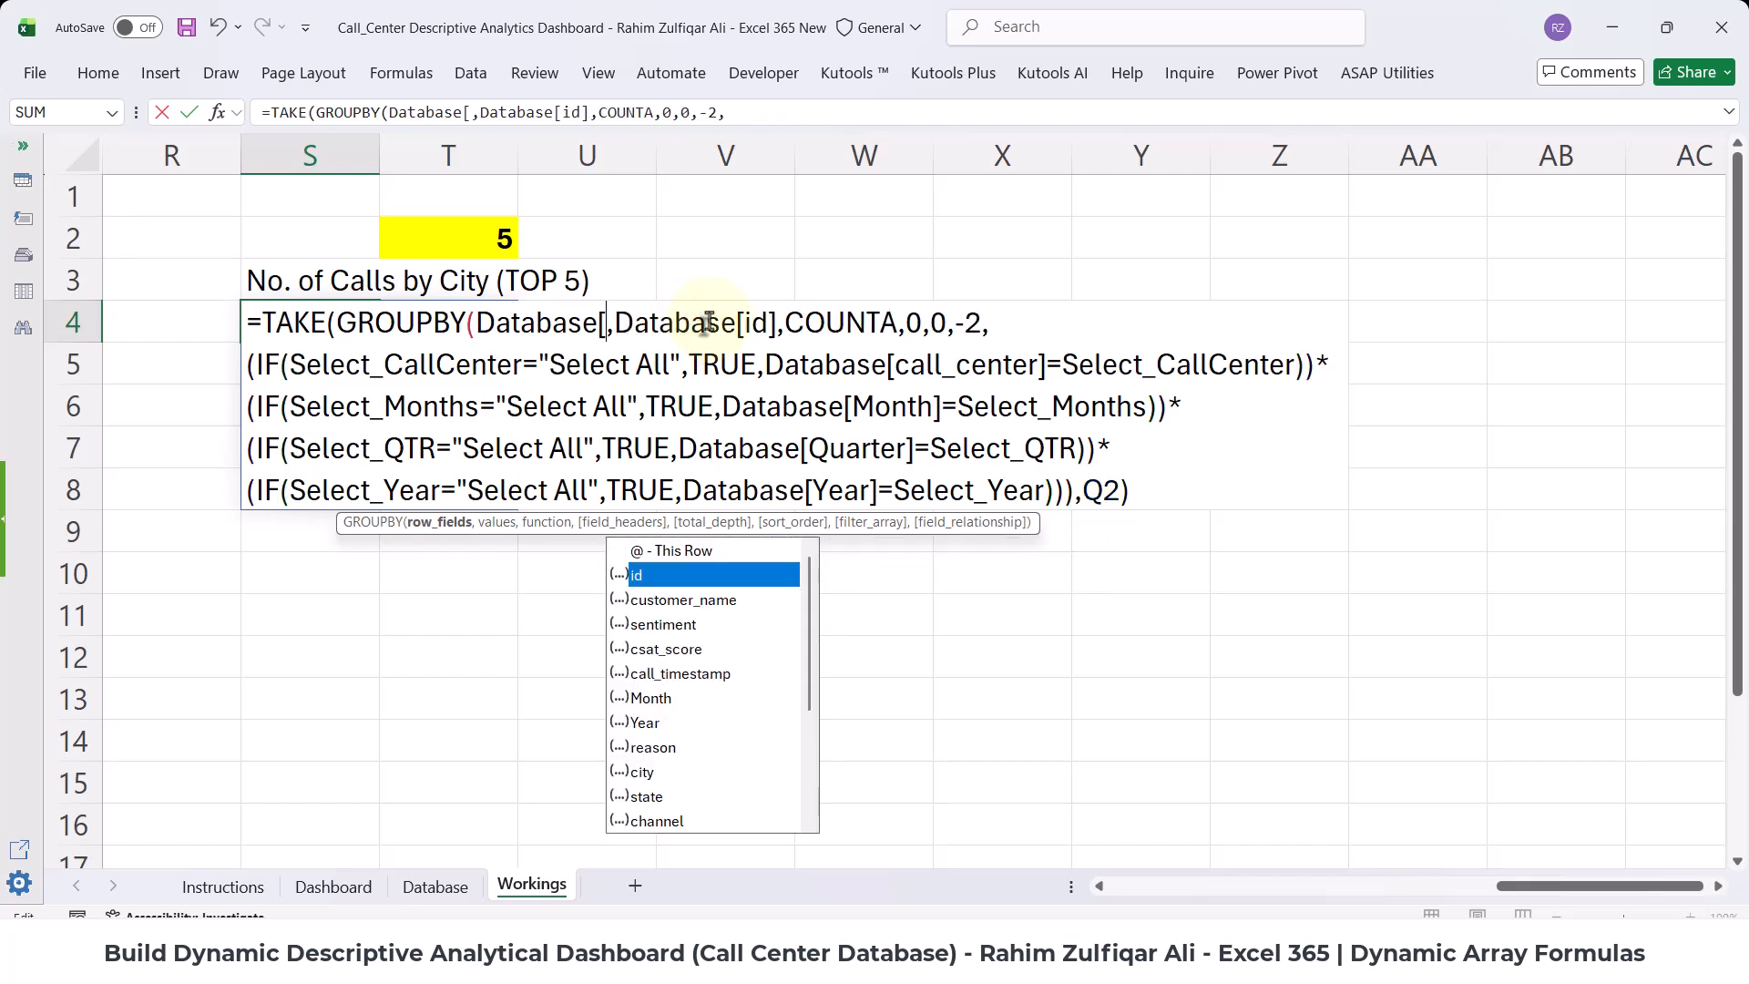
pyautogui.press('Tab')
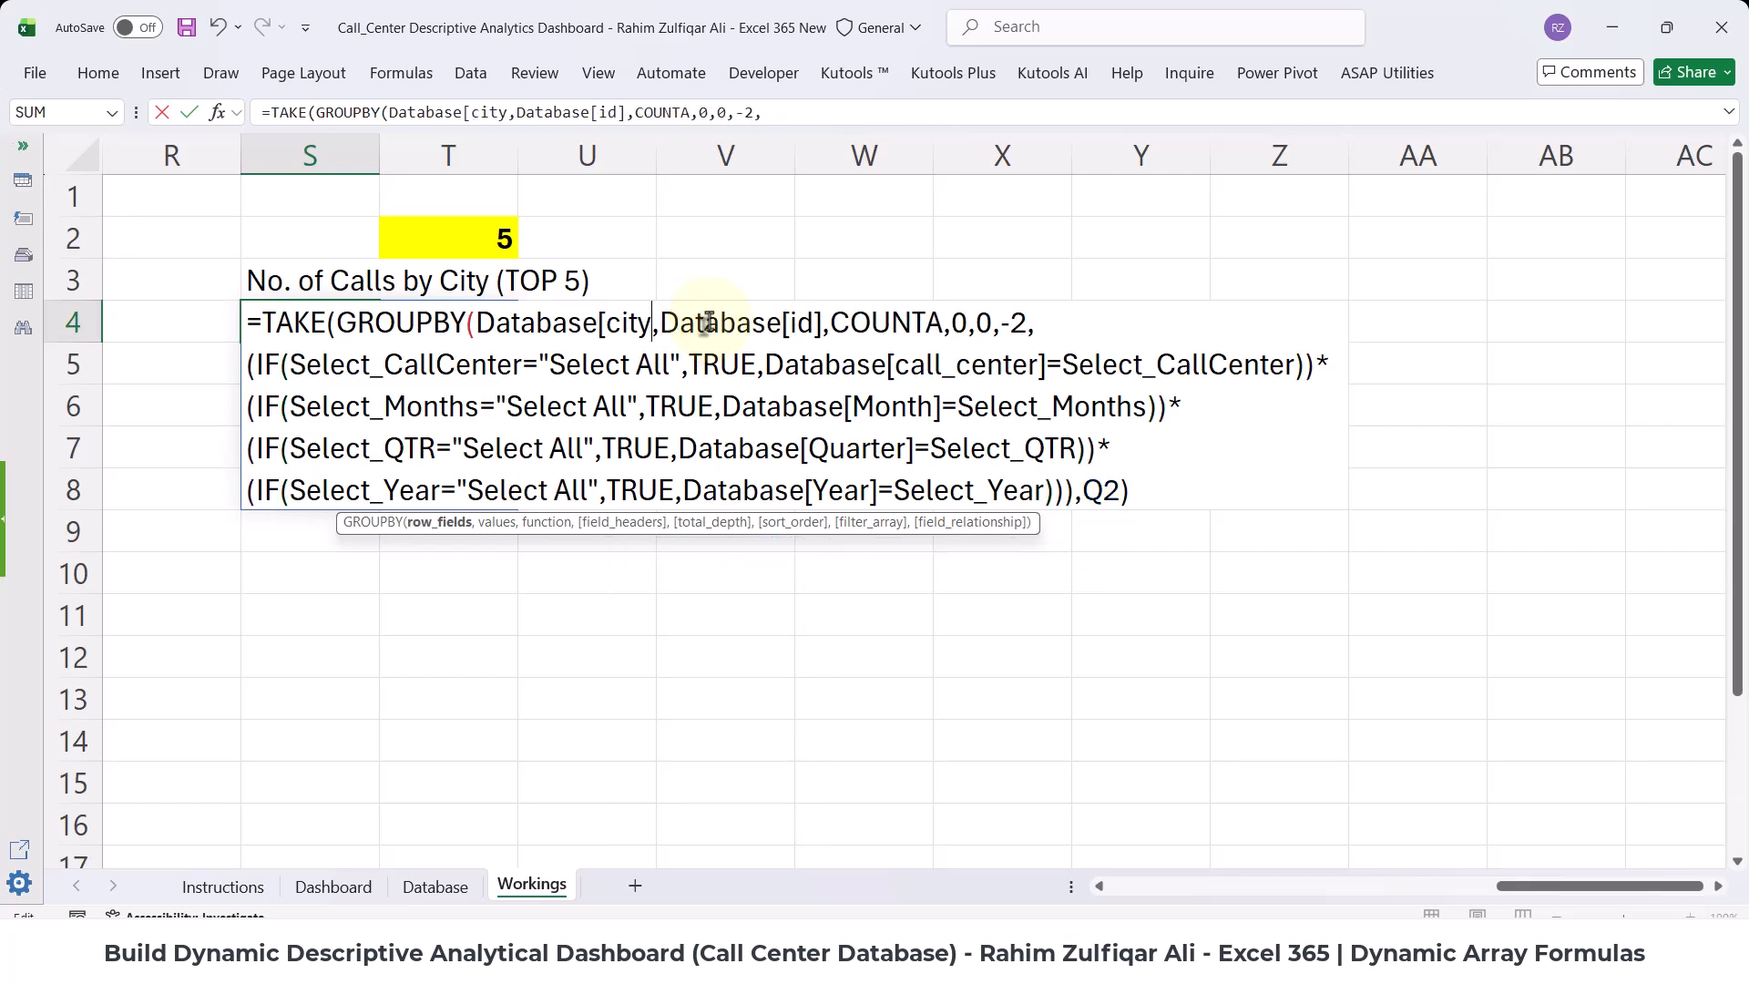
pyautogui.write(']')
pyautogui.press('Return')
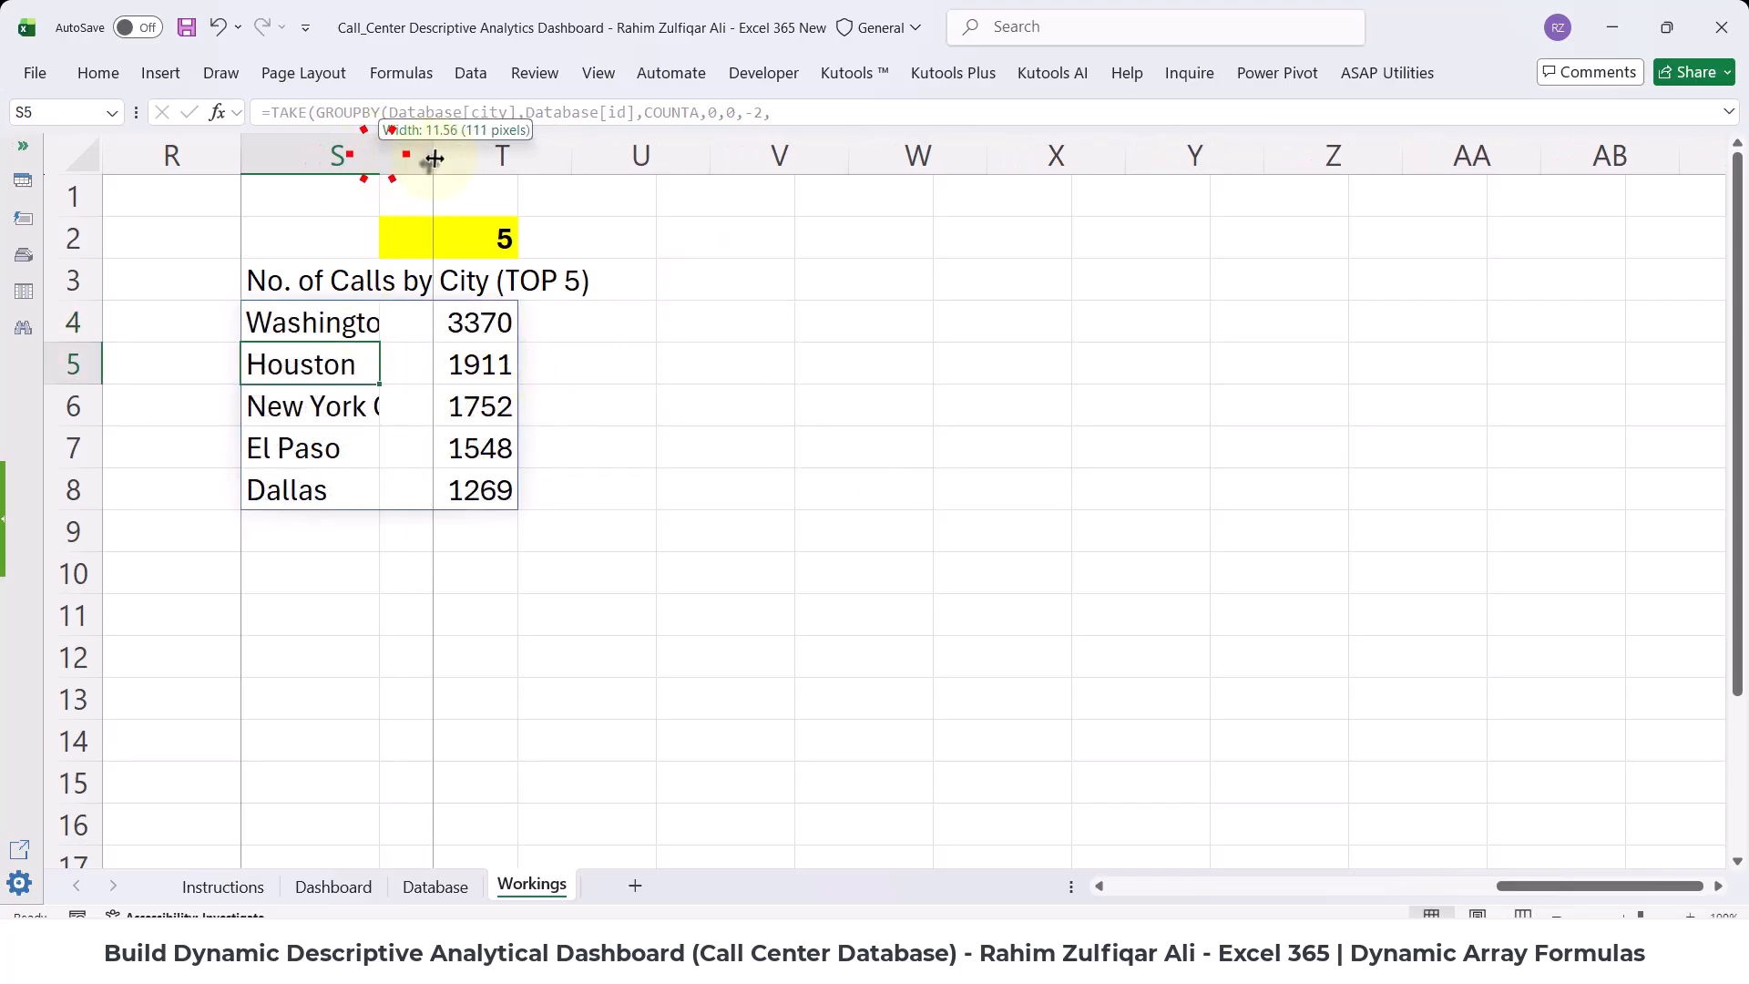
pyautogui.doubleClick(377, 155)
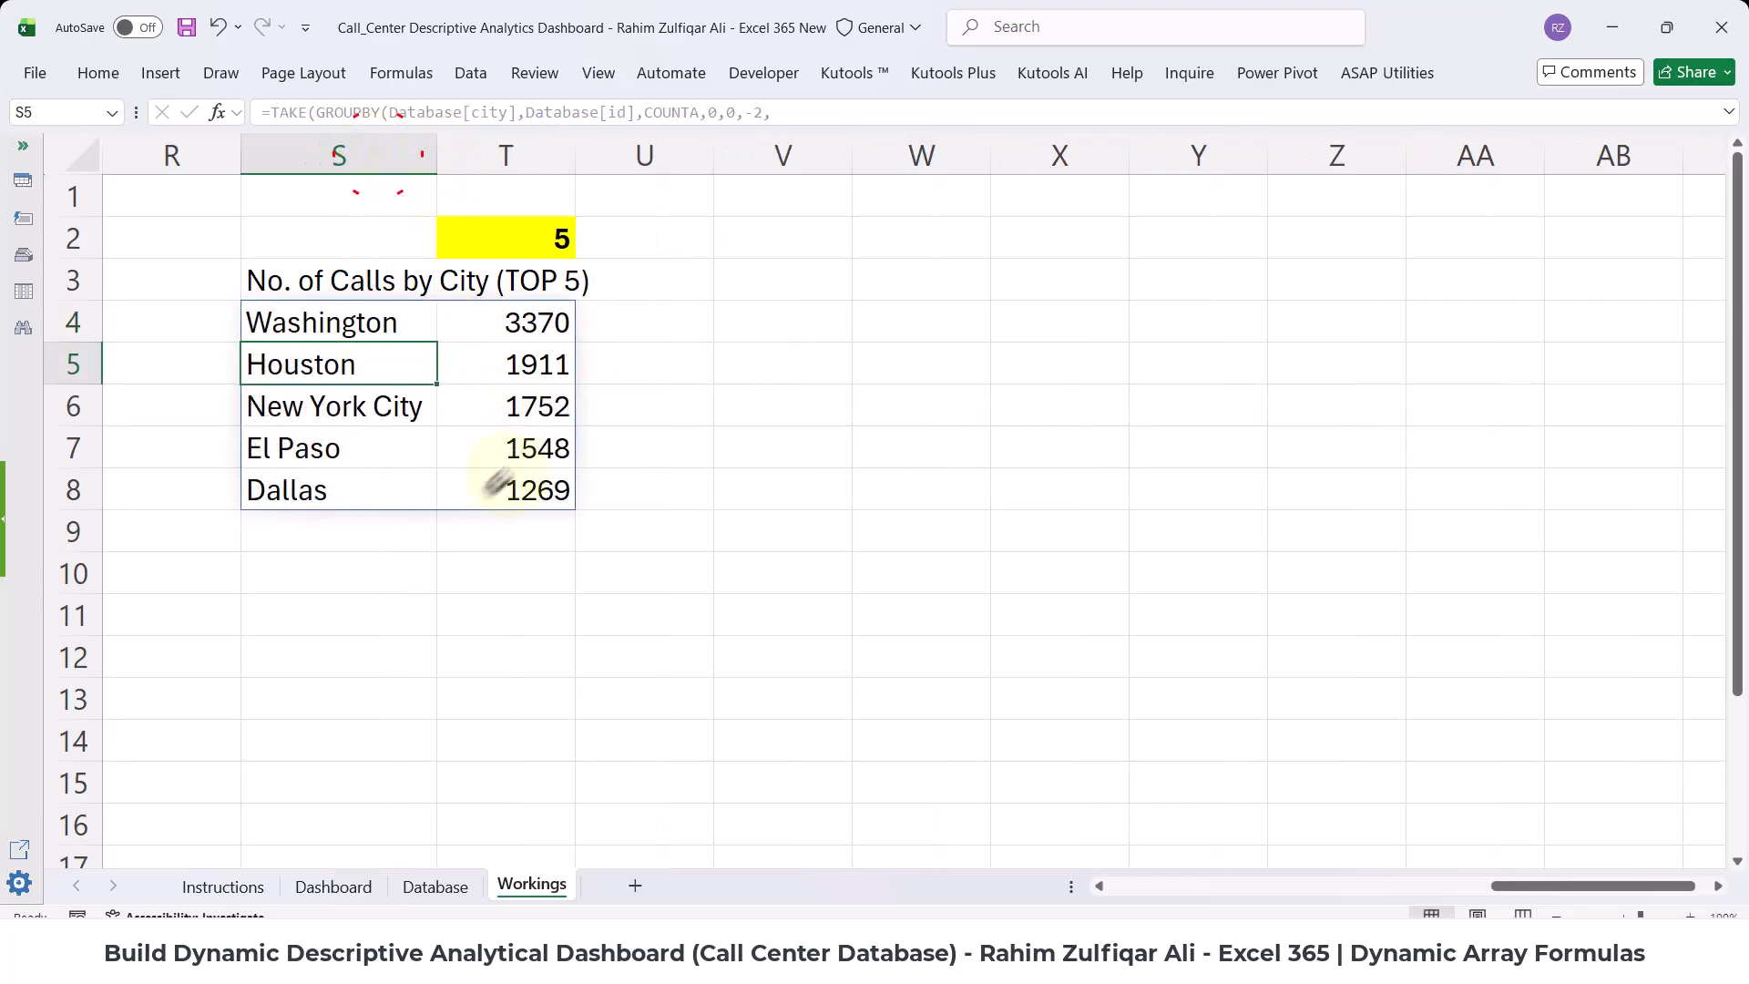
# - Review the Database[city] argument of the top 5 cities formula in cell S4, leaving it unedited
pyautogui.click(387, 323)
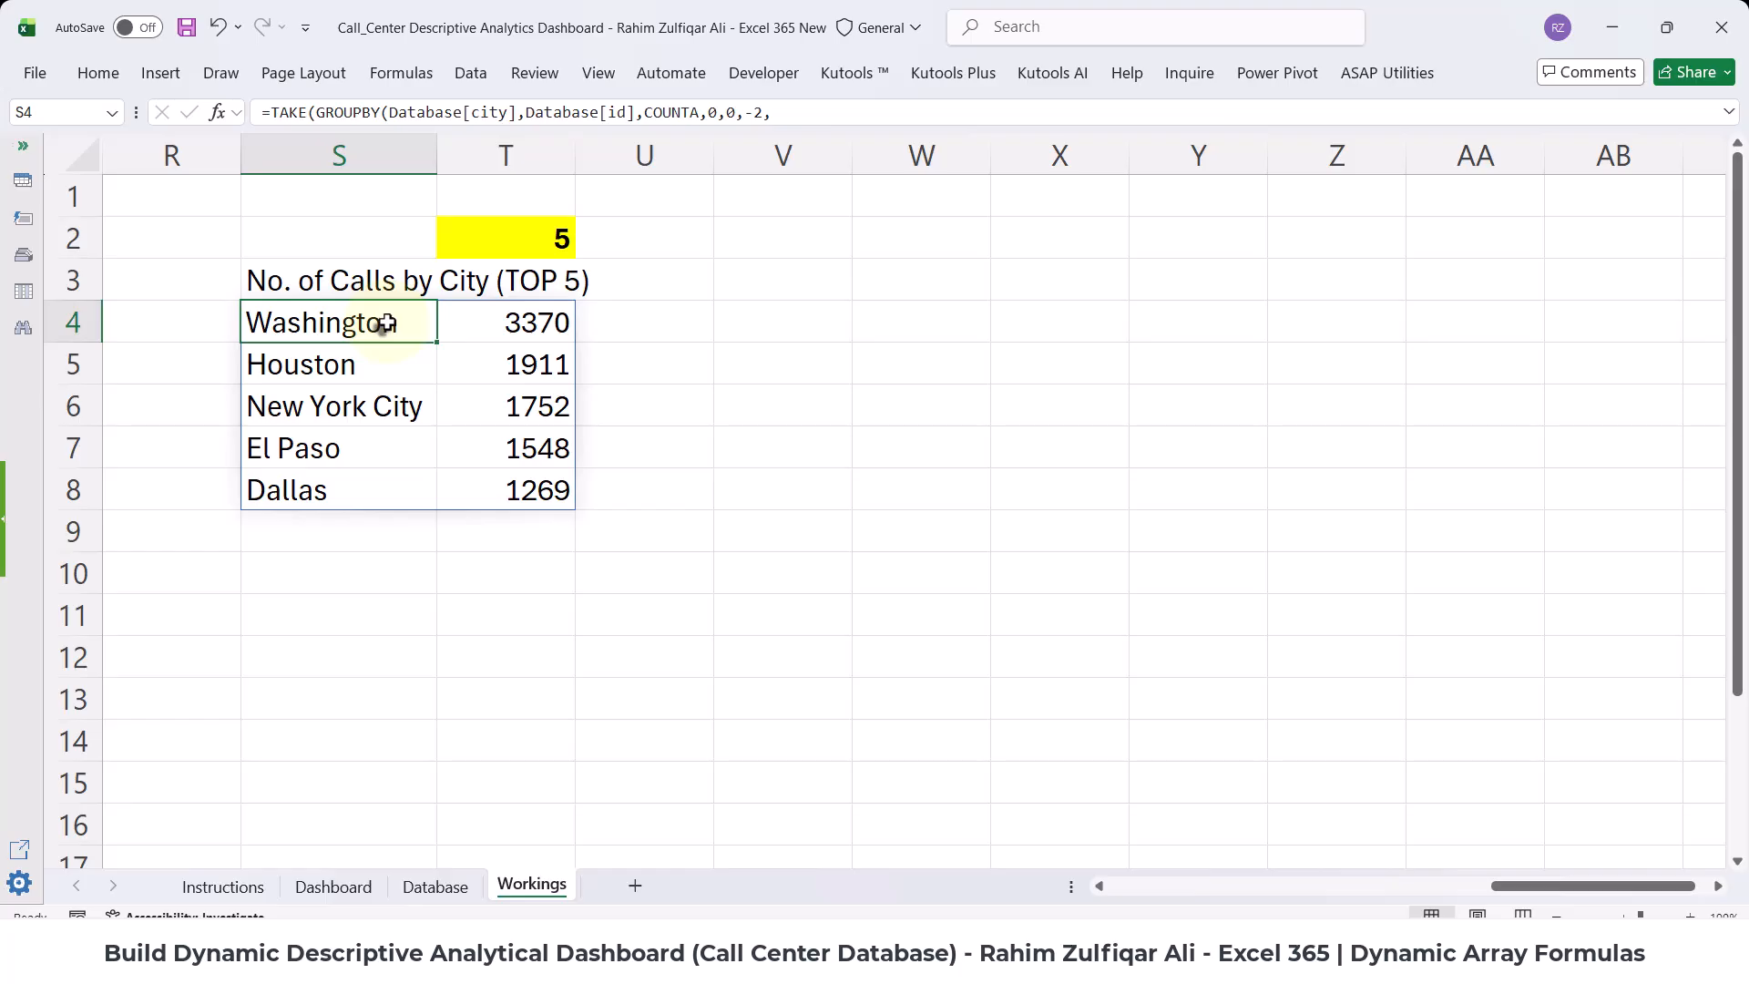
pyautogui.doubleClick(363, 323)
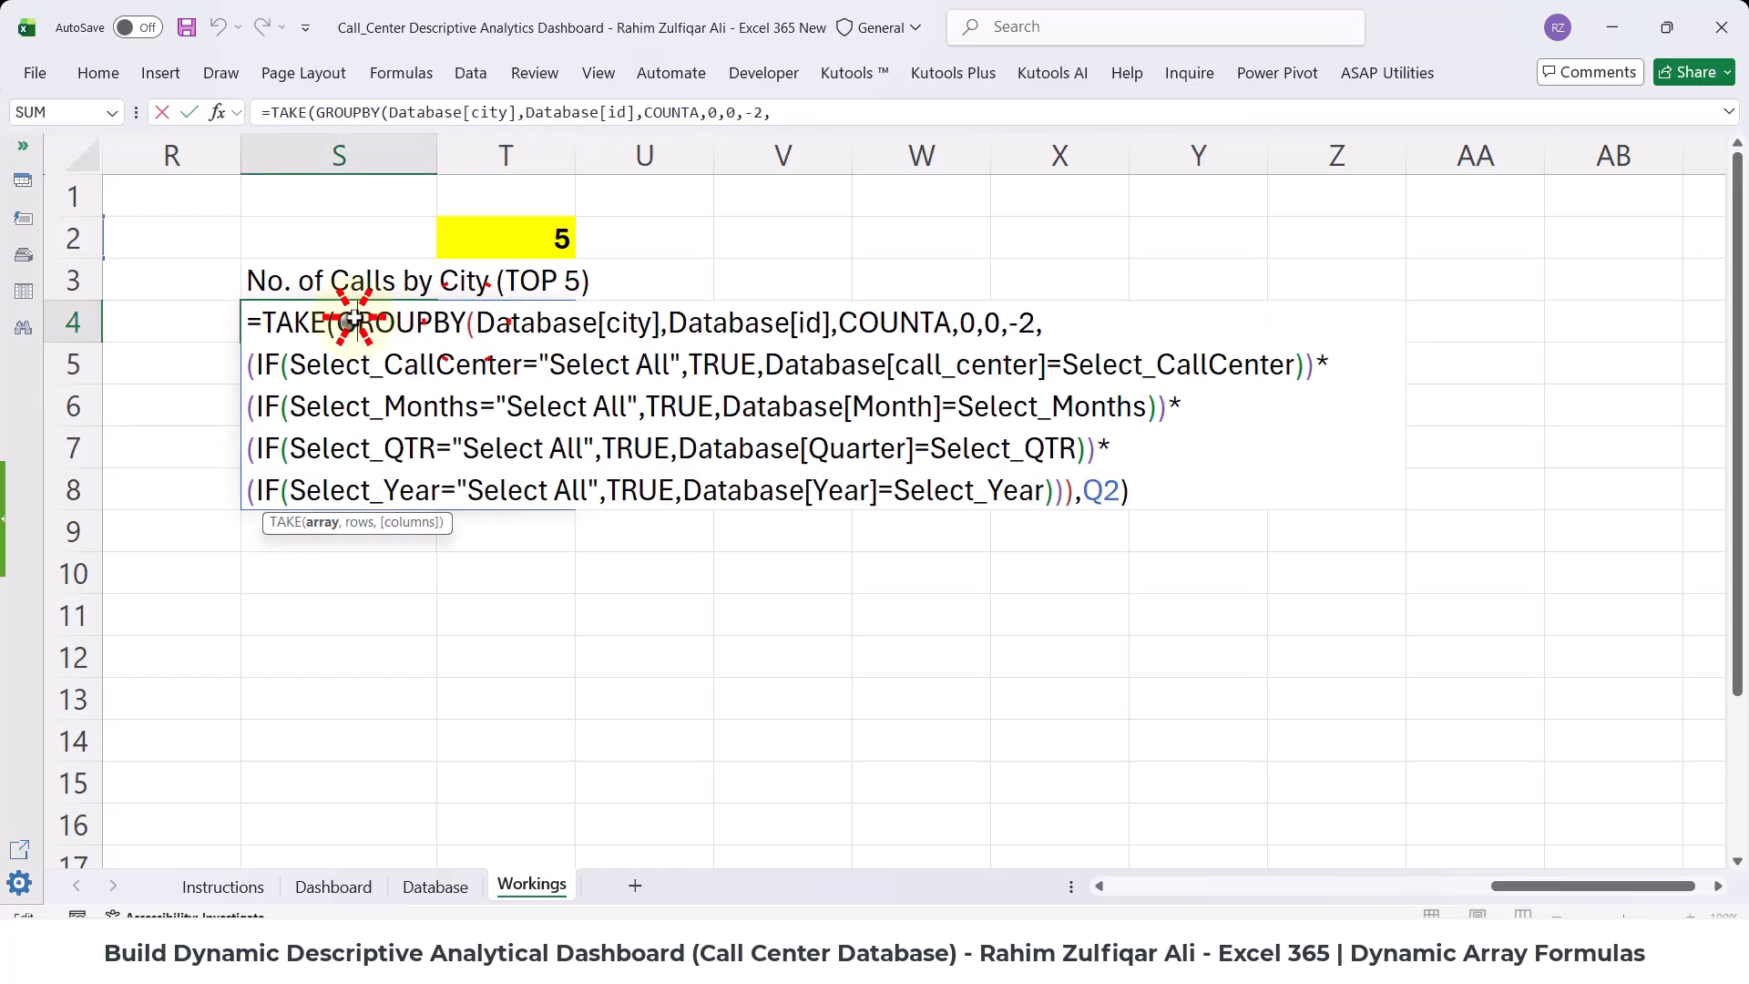
pyautogui.moveTo(474, 320); pyautogui.dragTo(657, 323)
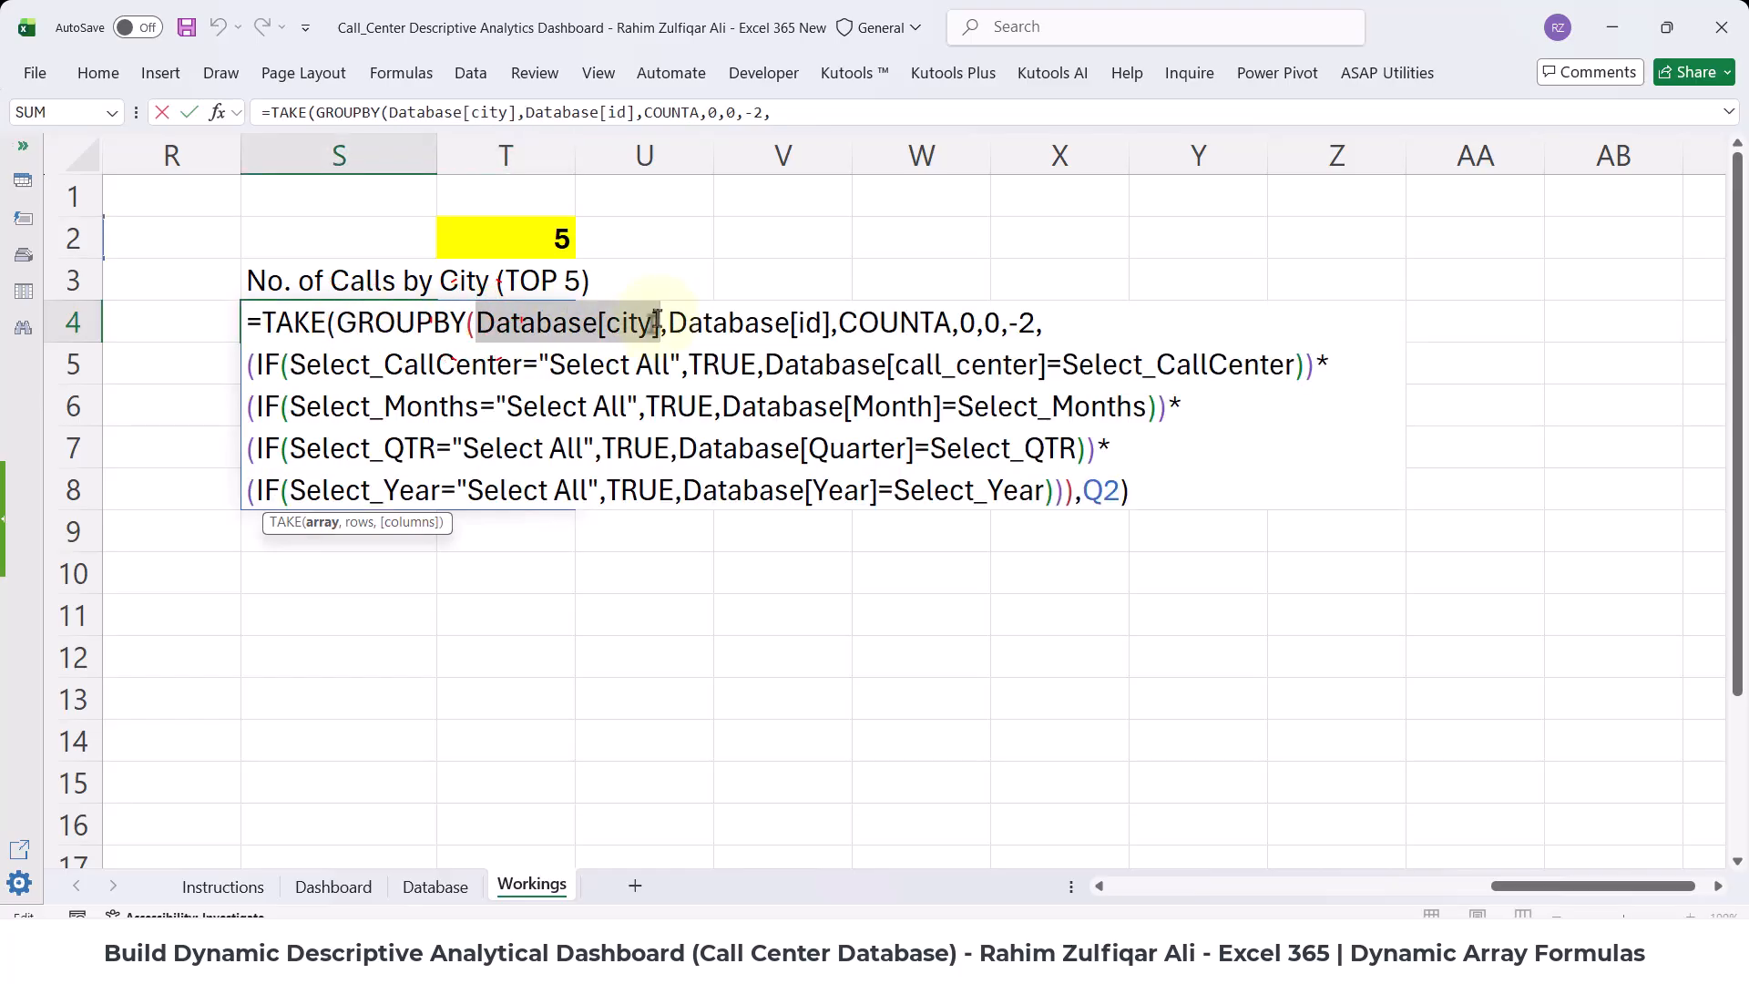
pyautogui.click(622, 314)
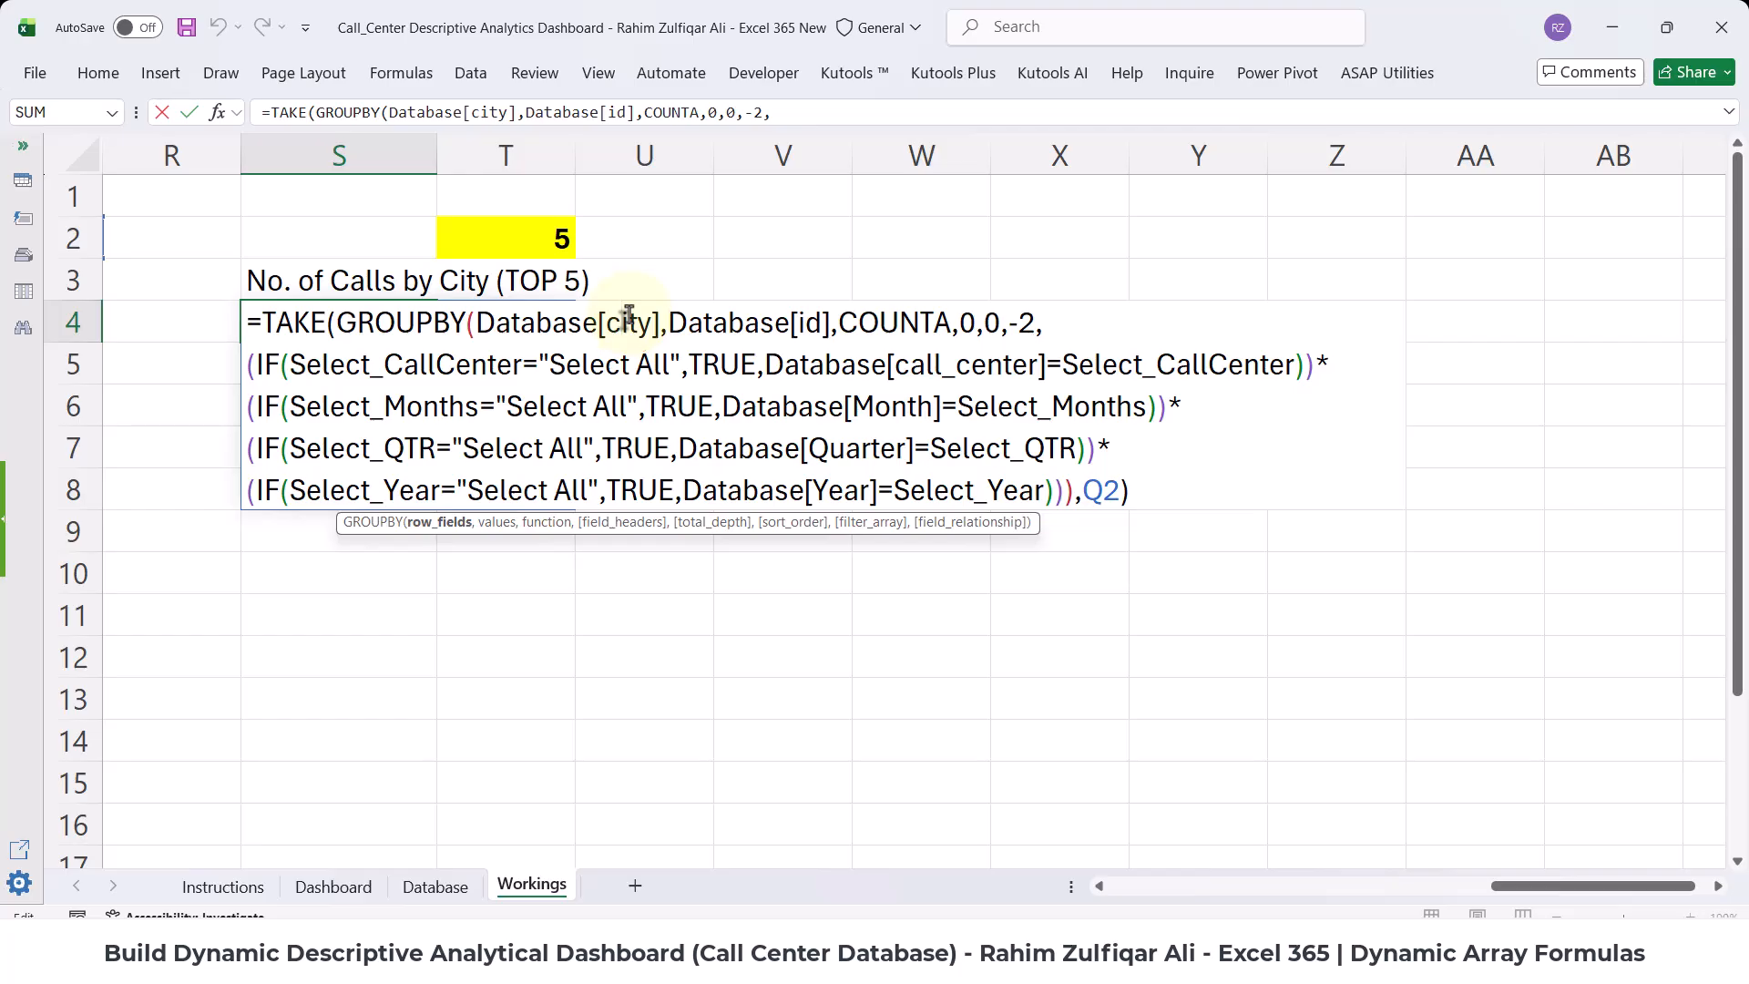
pyautogui.press('Escape')
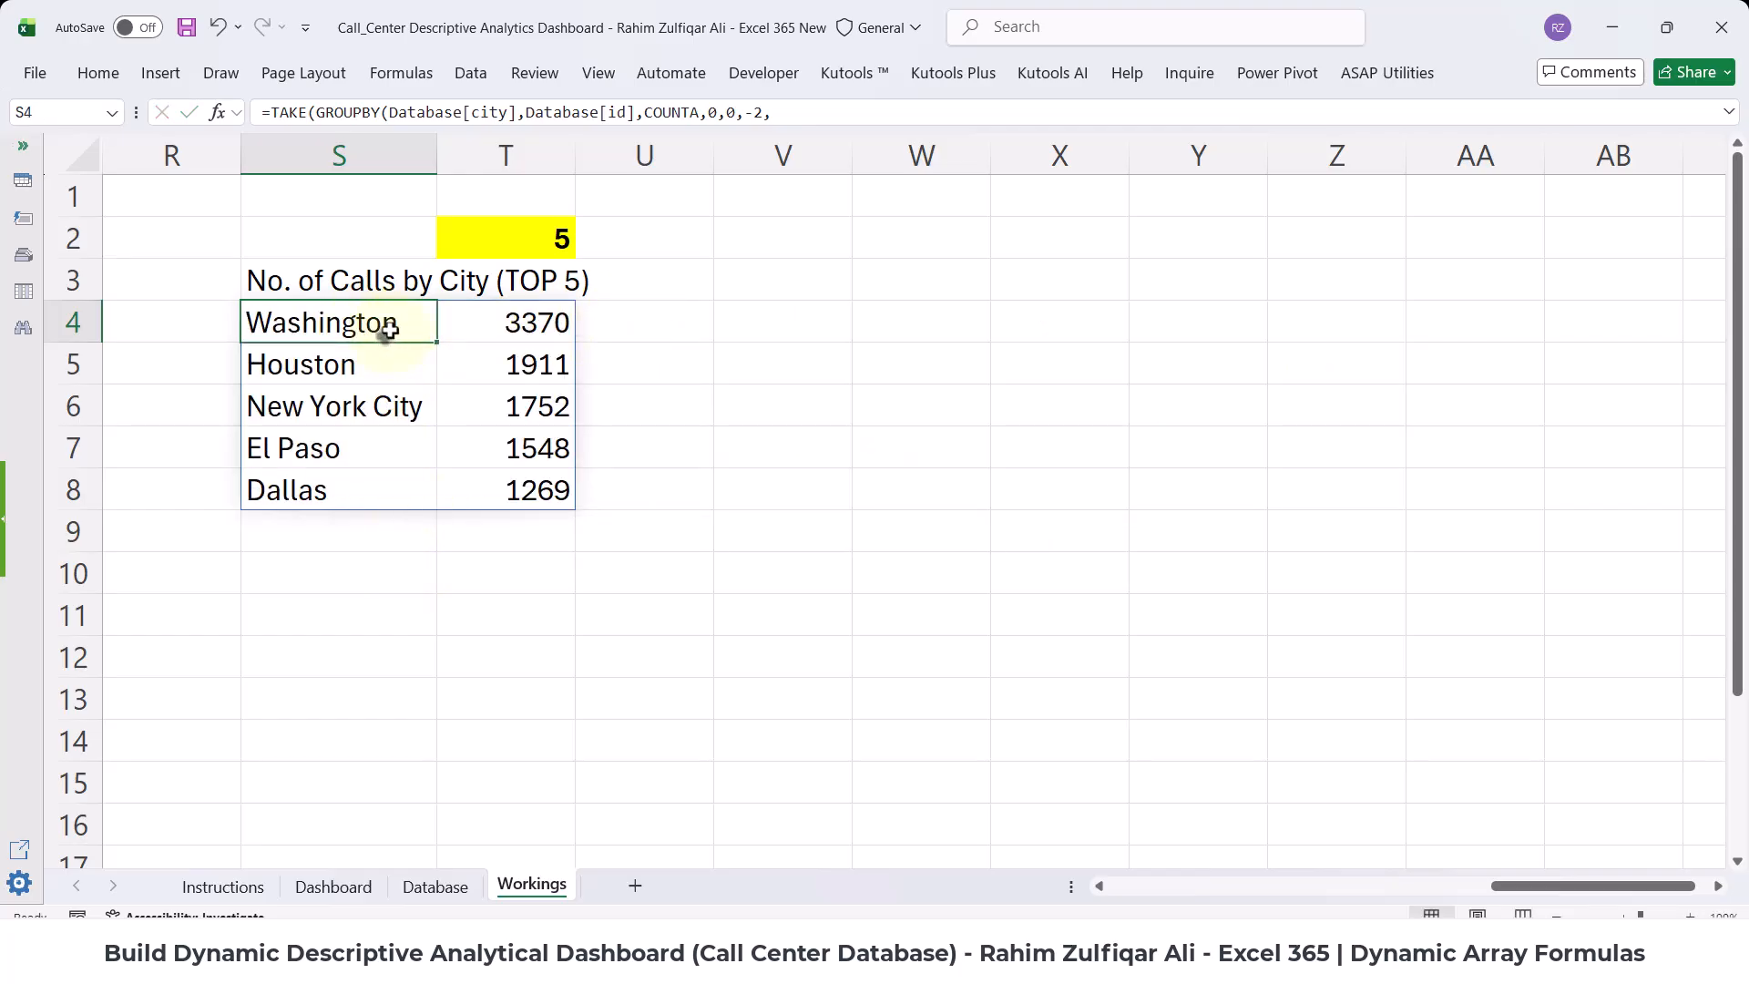
# - Insert a clustered bar chart from the top 5 cities data in S4:T8 on the Workings sheet
pyautogui.moveTo(390, 325); pyautogui.dragTo(511, 488)
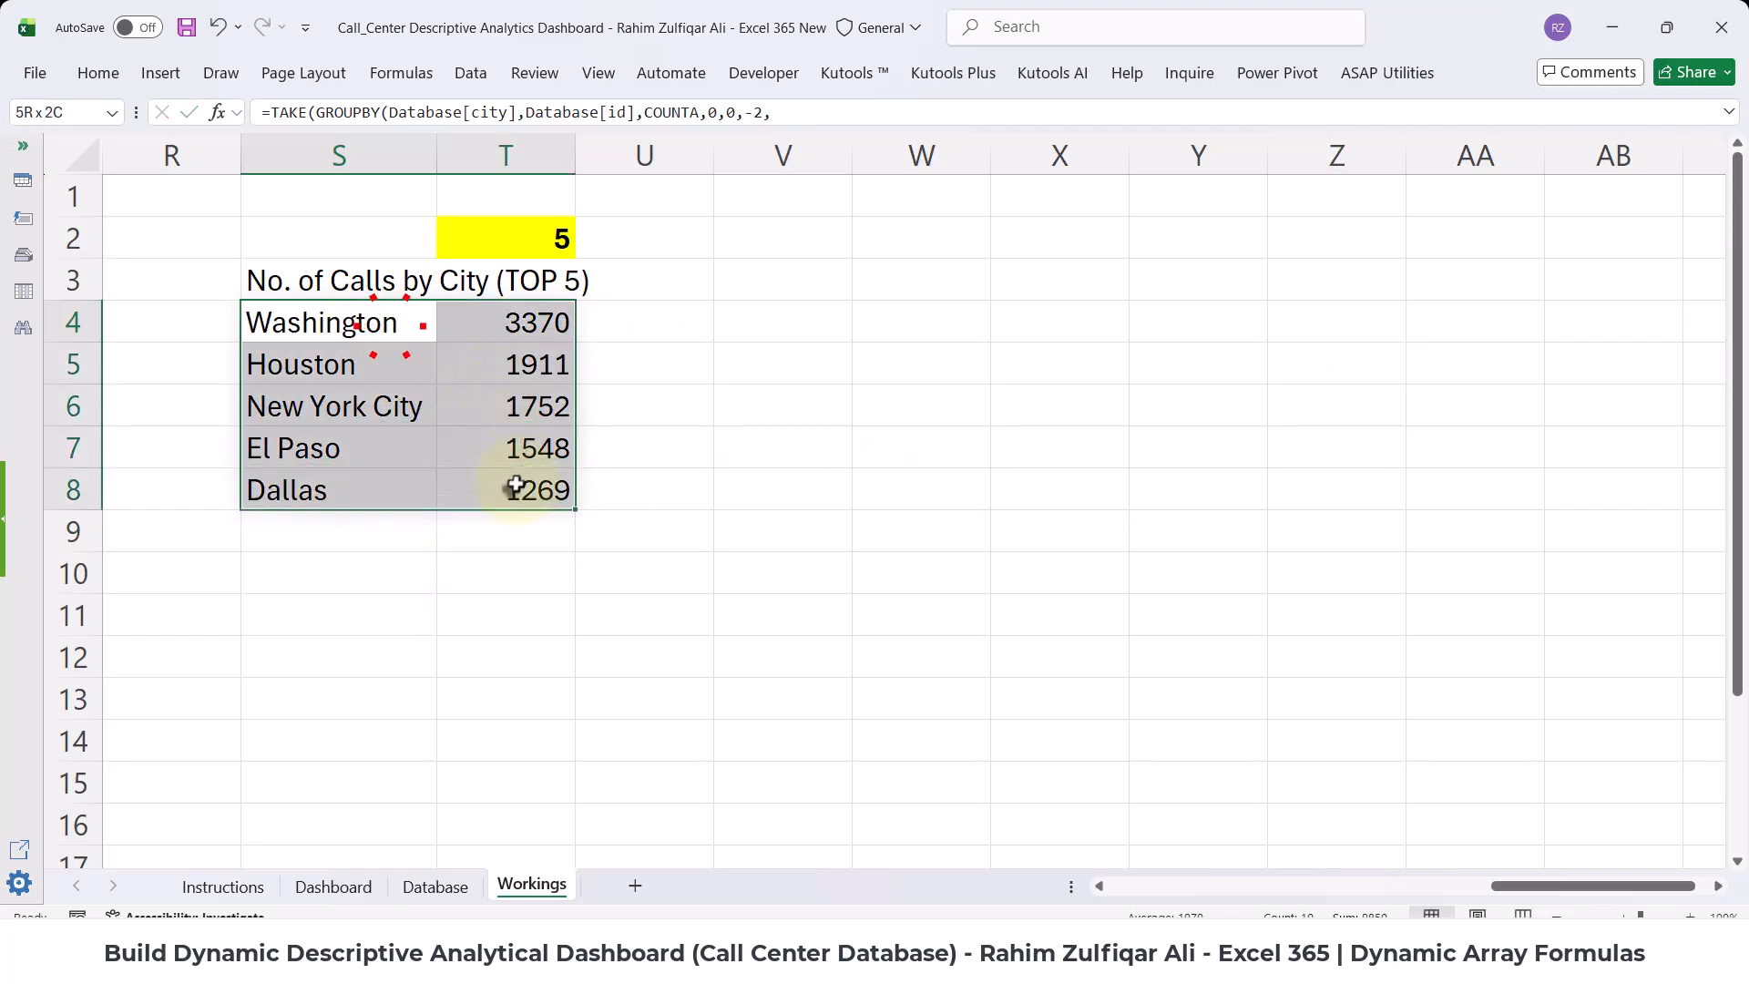
pyautogui.click(172, 78)
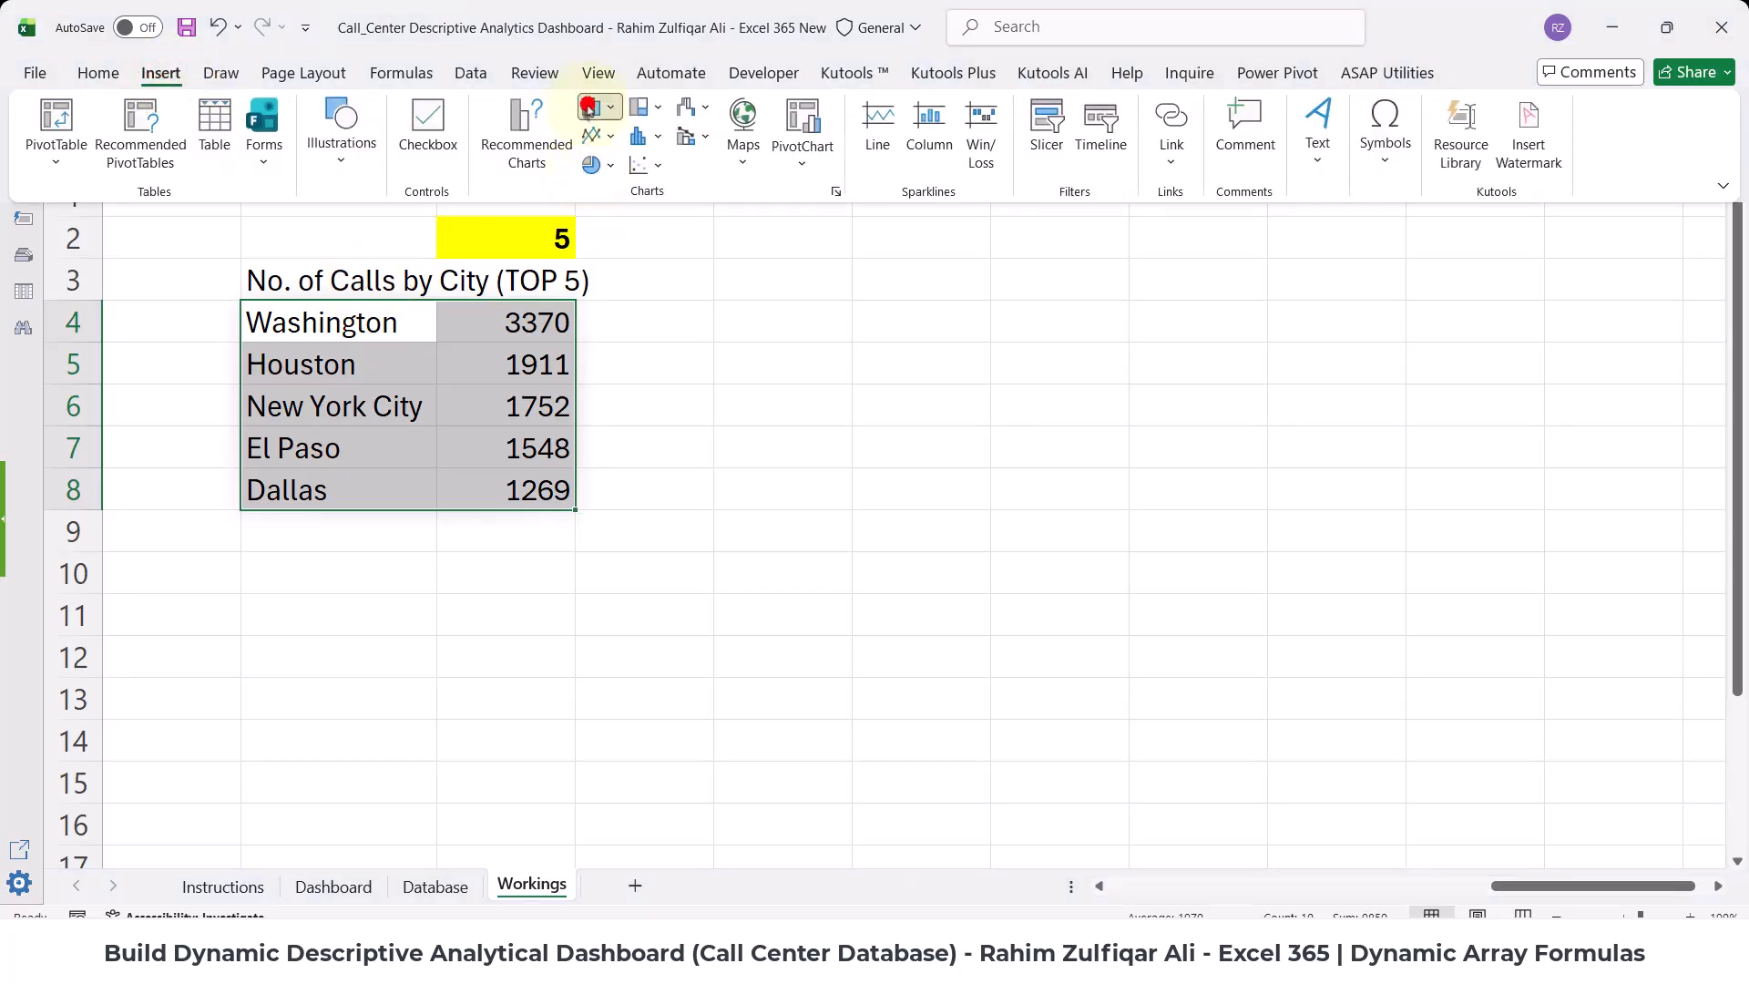
pyautogui.click(592, 108)
pyautogui.click(606, 403)
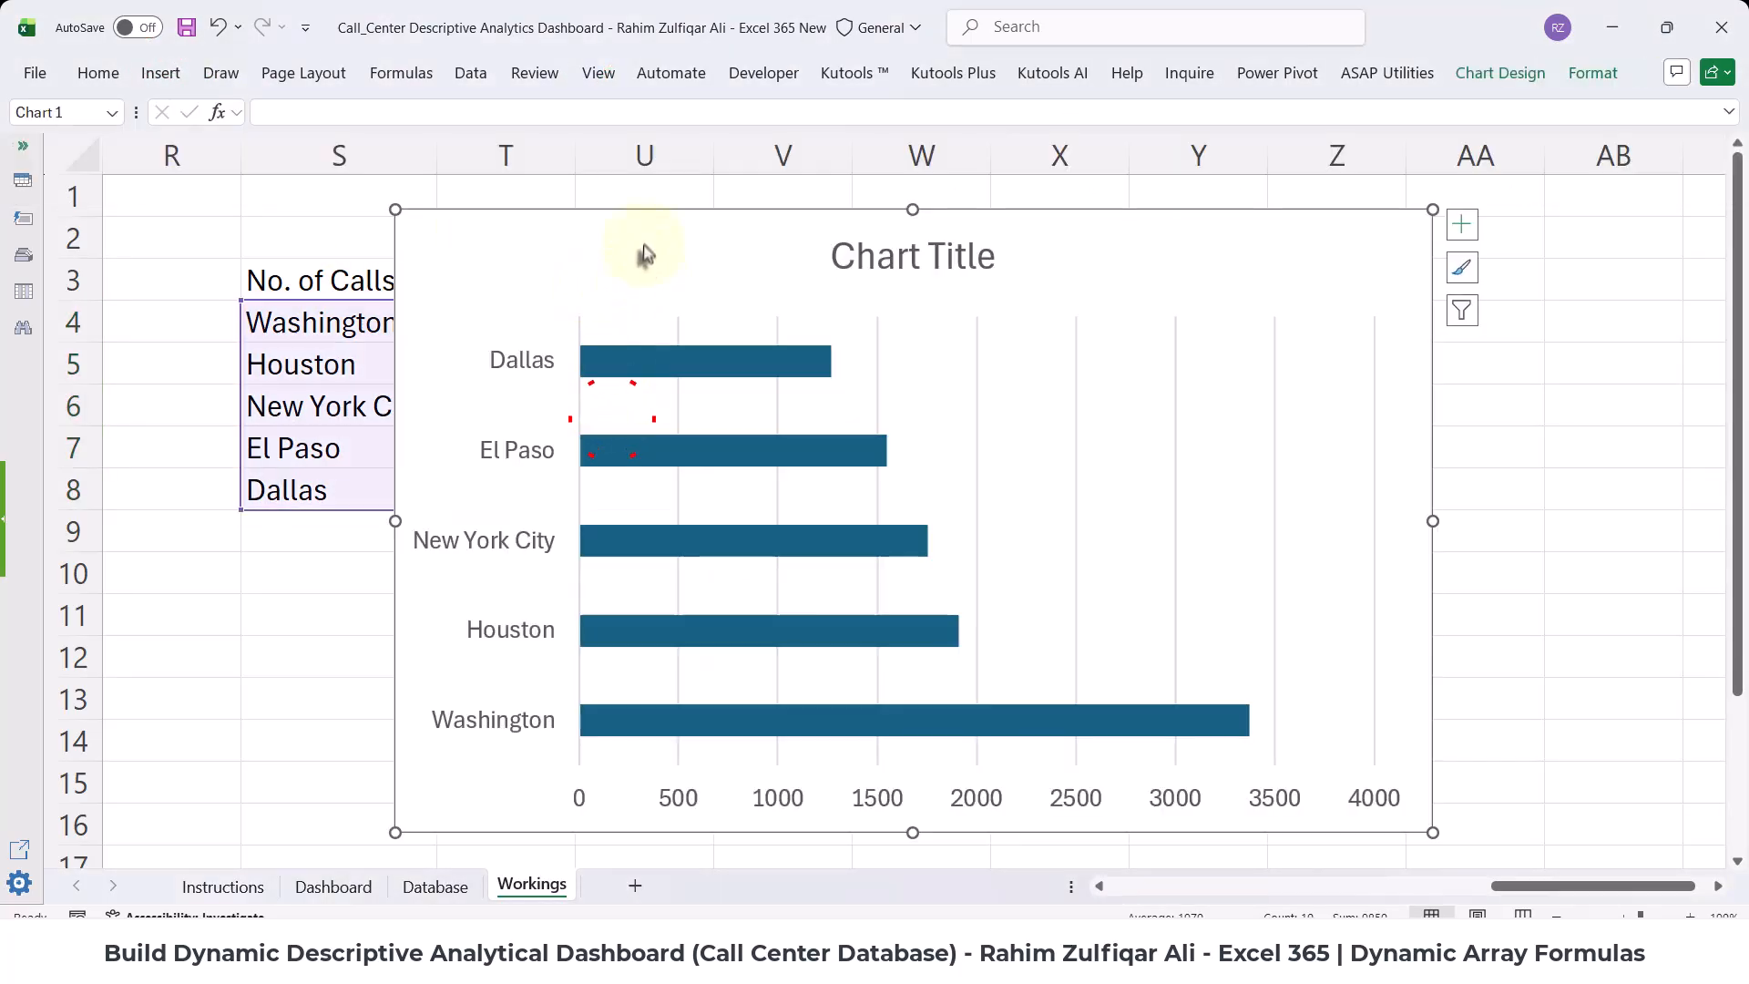
# - Move the new city bar chart to the Dashboard sheet, placing it directly beside the No. of Calls by State chart
pyautogui.hotkey('ctrl', 'x')
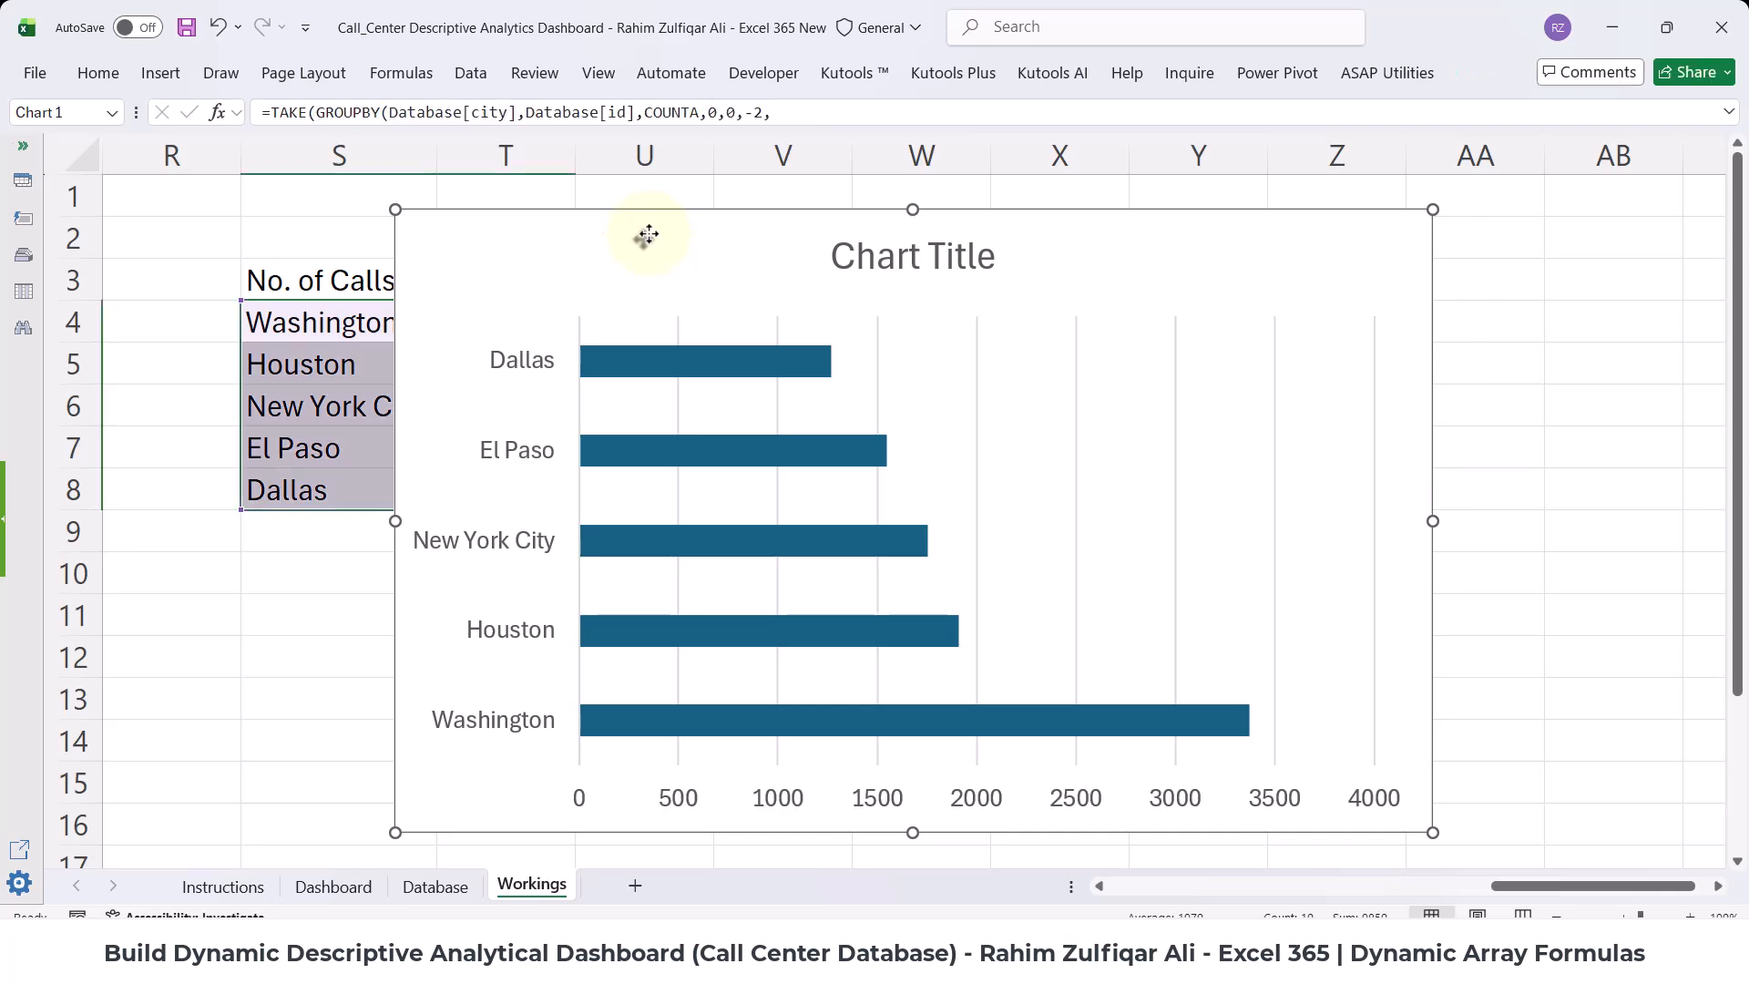
pyautogui.click(334, 884)
pyautogui.click(845, 564)
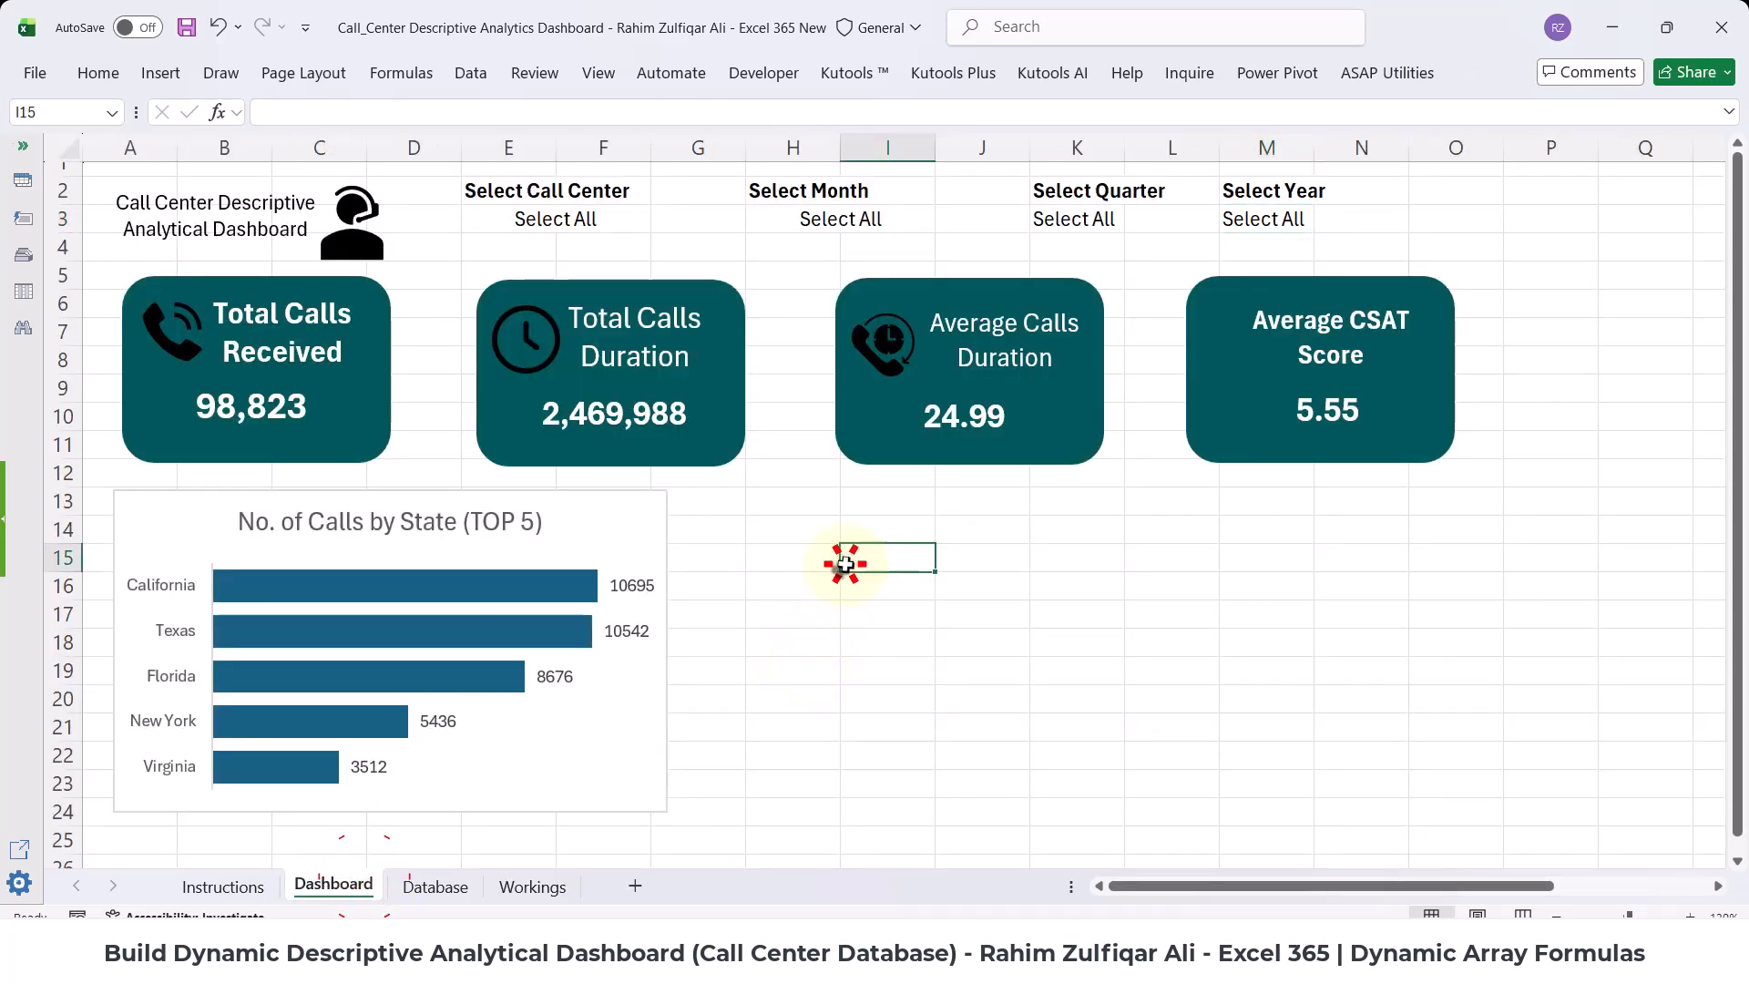
pyautogui.hotkey('ctrl', 'v')
pyautogui.moveTo(898, 548); pyautogui.dragTo(755, 502)
pyautogui.scroll(-1, 859, 644)
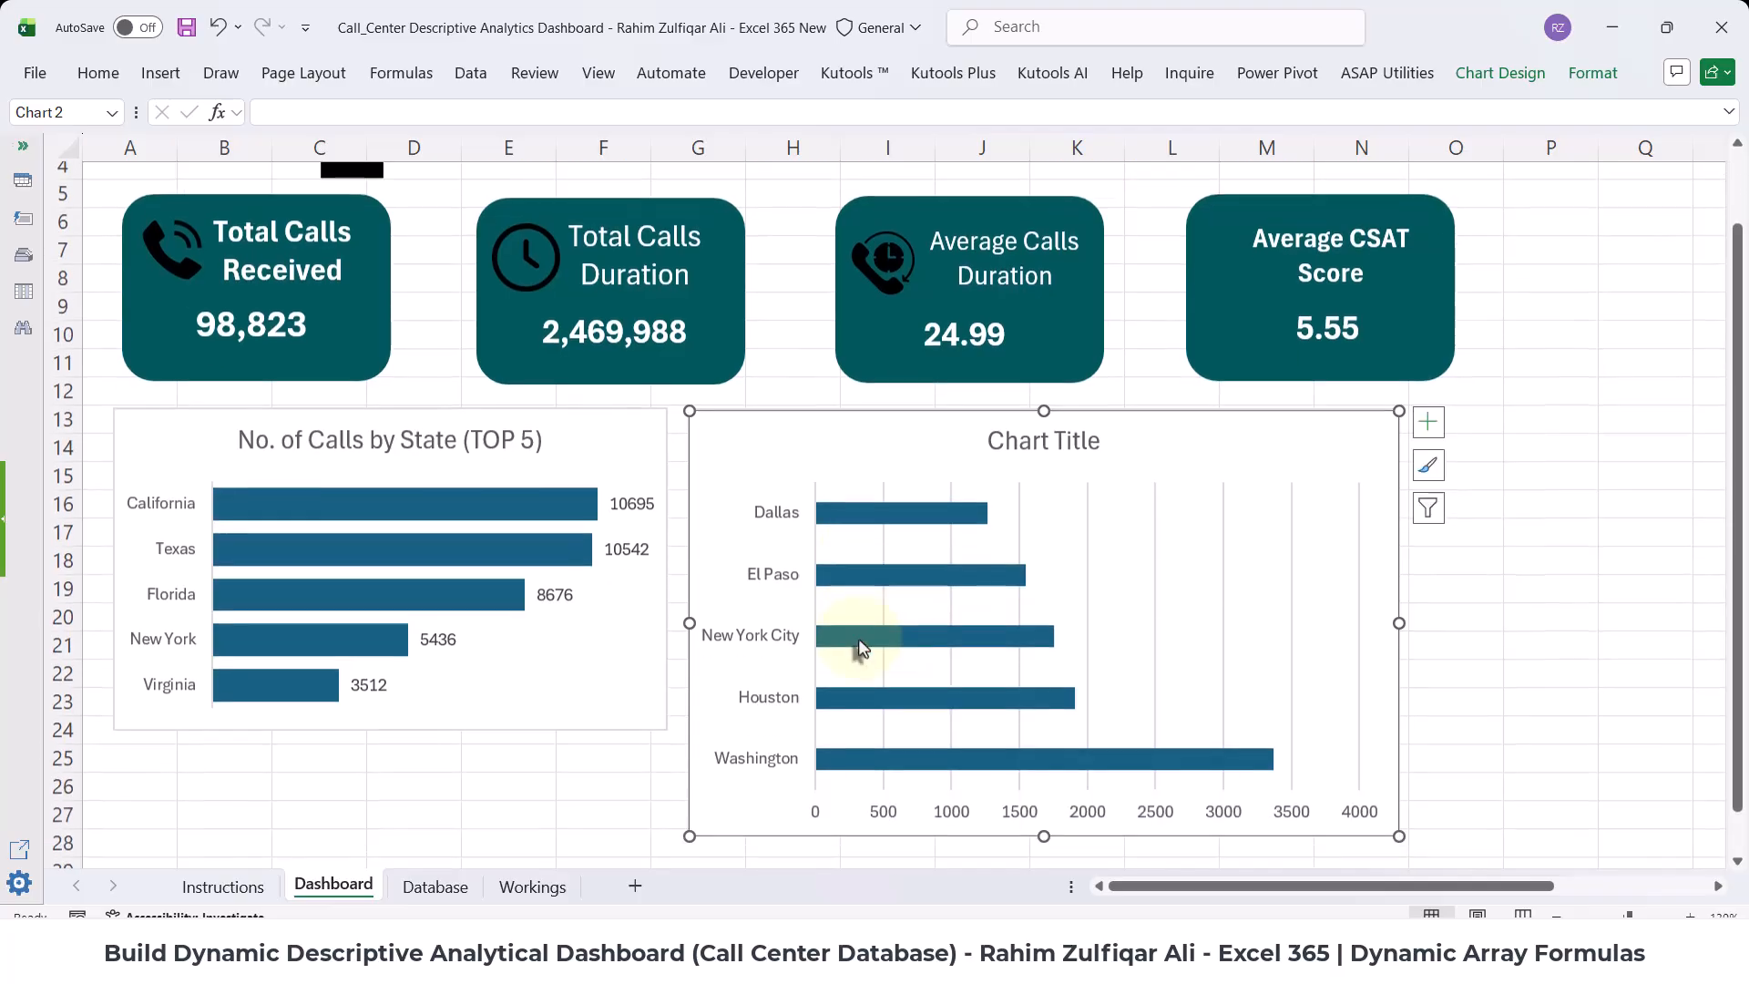
# - Delete the value axis and the vertical gridlines from the city bar chart
pyautogui.click(956, 819)
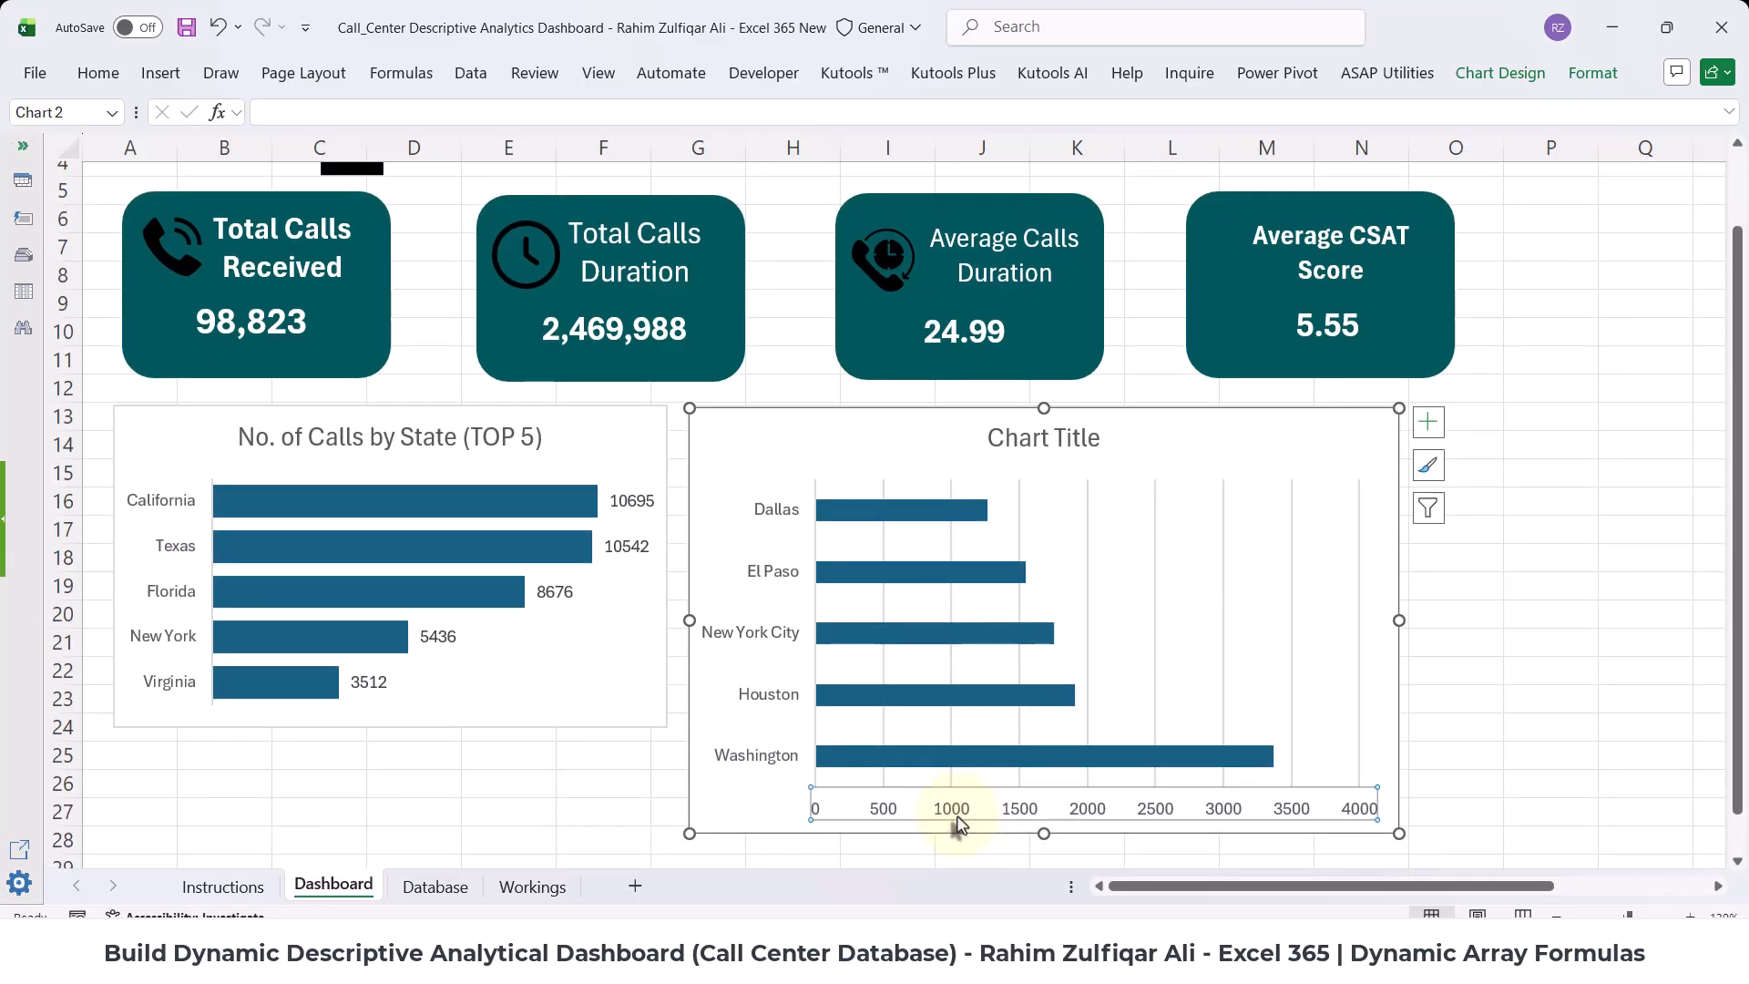
pyautogui.press('Delete')
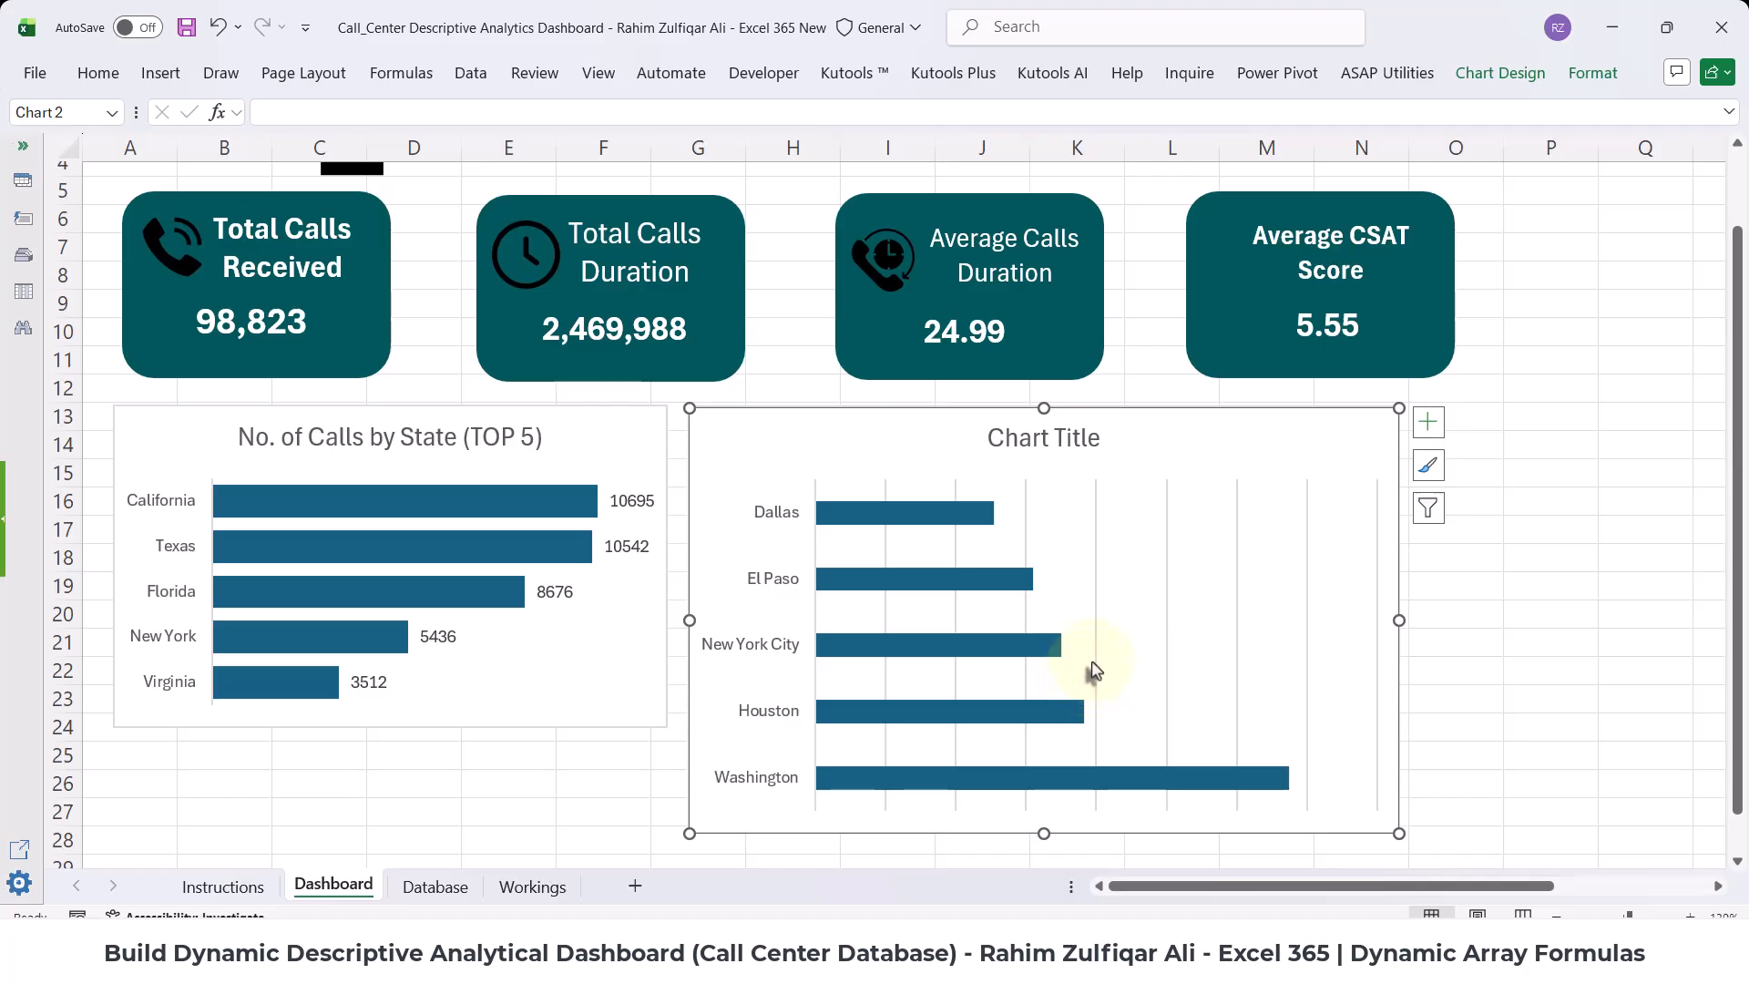
pyautogui.press('Delete')
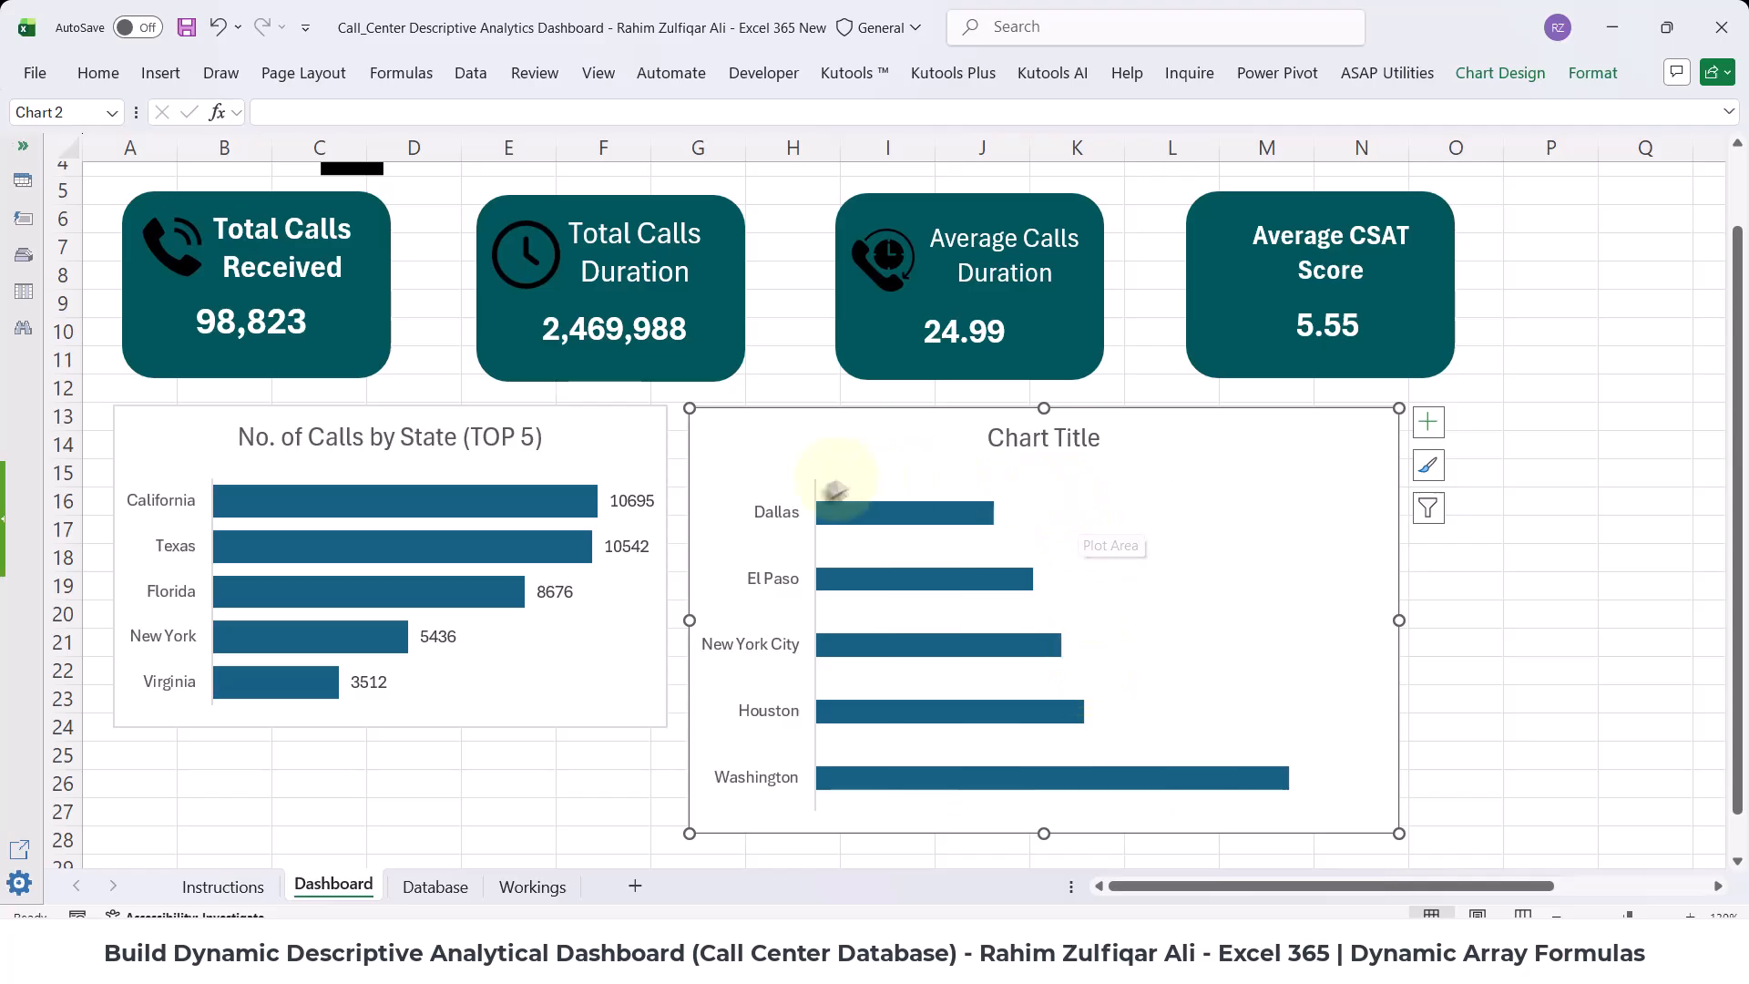
# - Set the city chart's category axis to show categories in reverse order
pyautogui.click(777, 514)
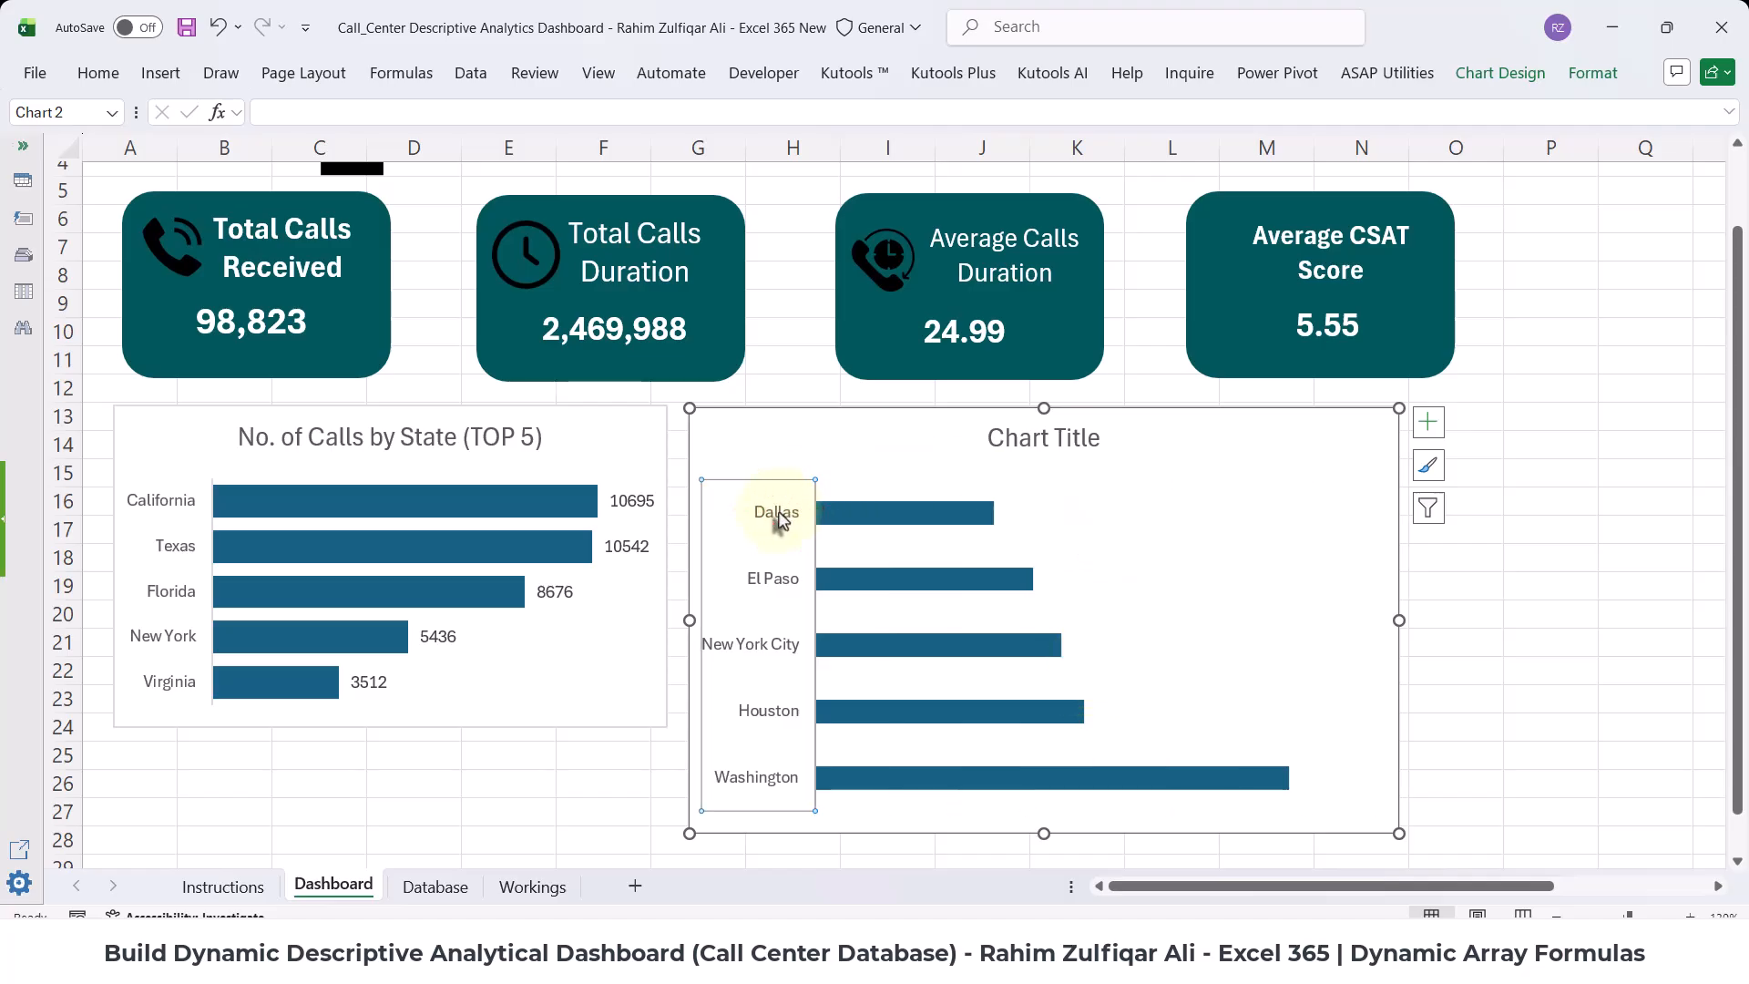
pyautogui.rightClick(777, 514)
pyautogui.click(900, 832)
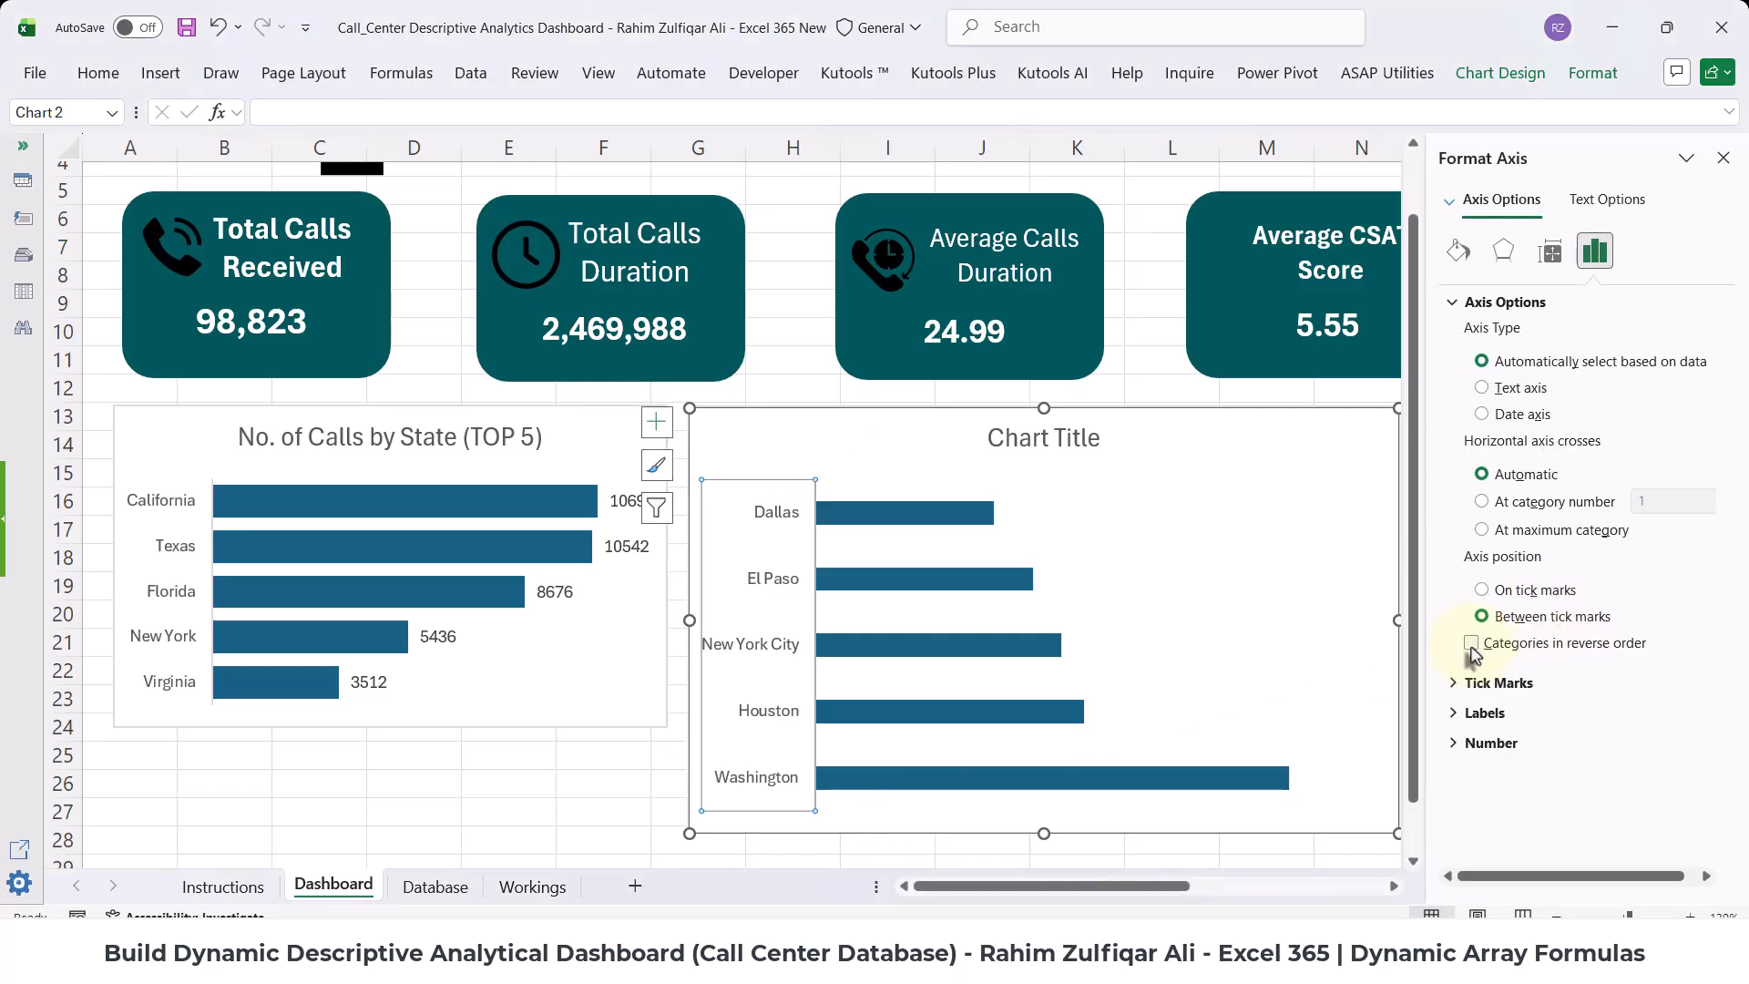
pyautogui.click(1470, 644)
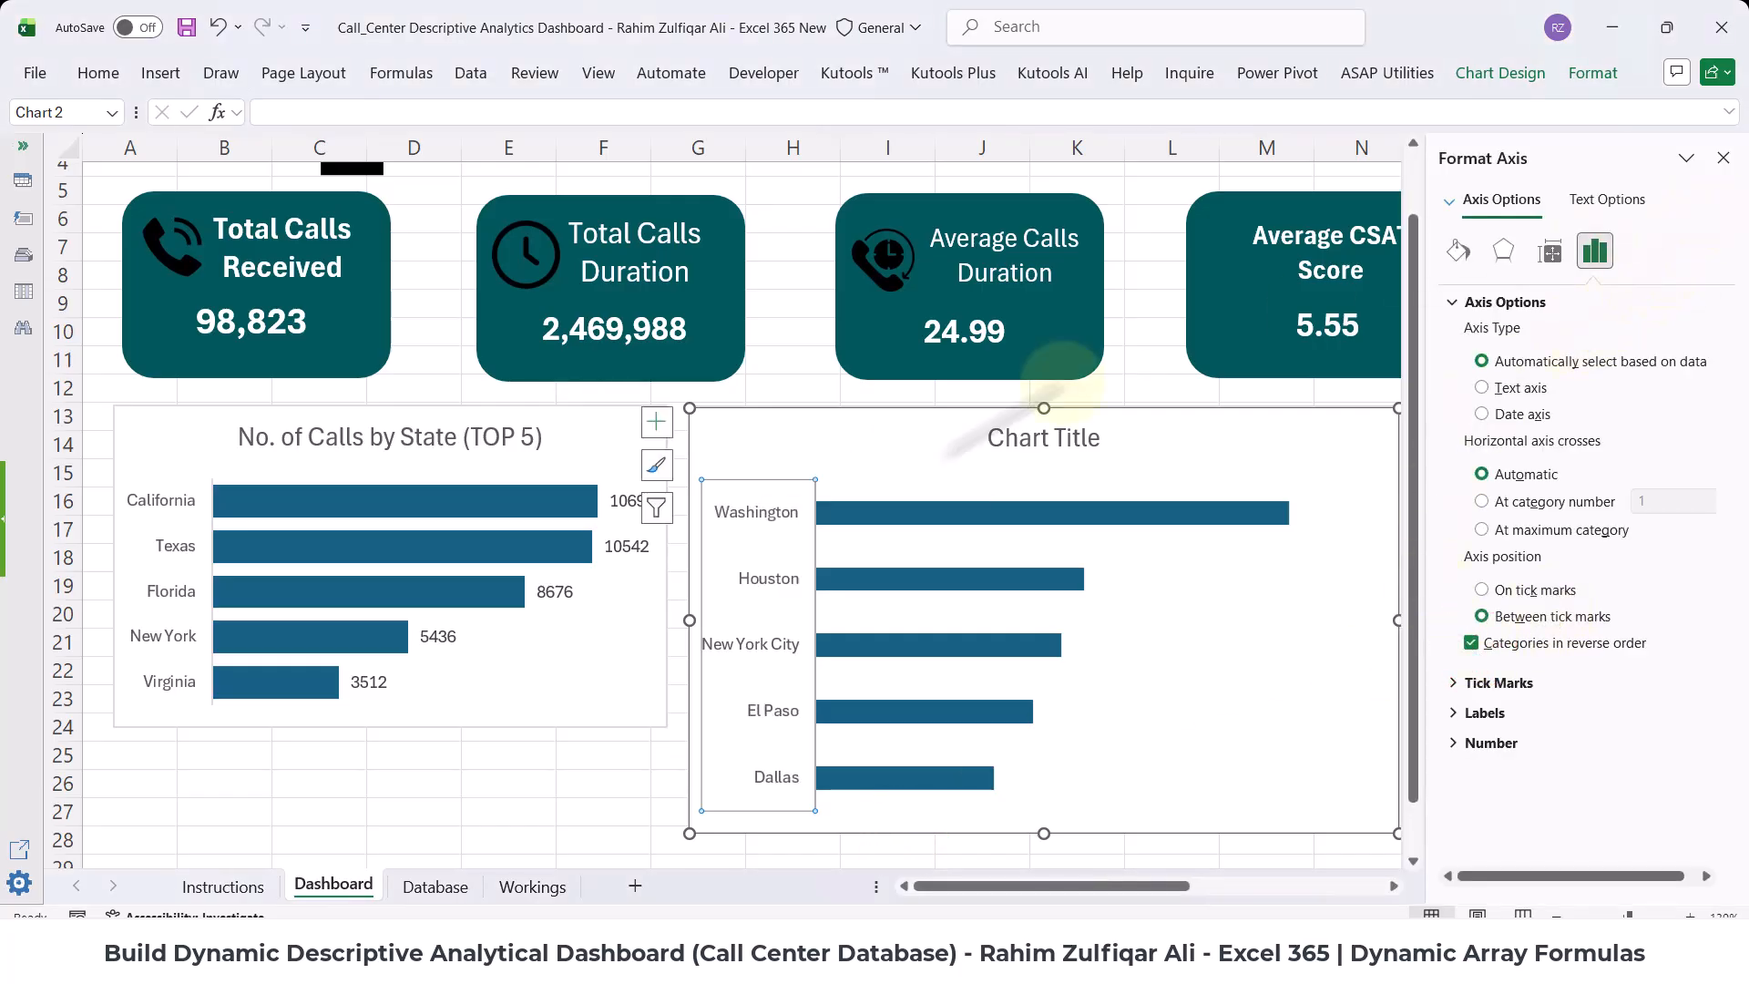
# - Reduce the city bars' gap width to 78% and add data labels to the series
pyautogui.rightClick(912, 517)
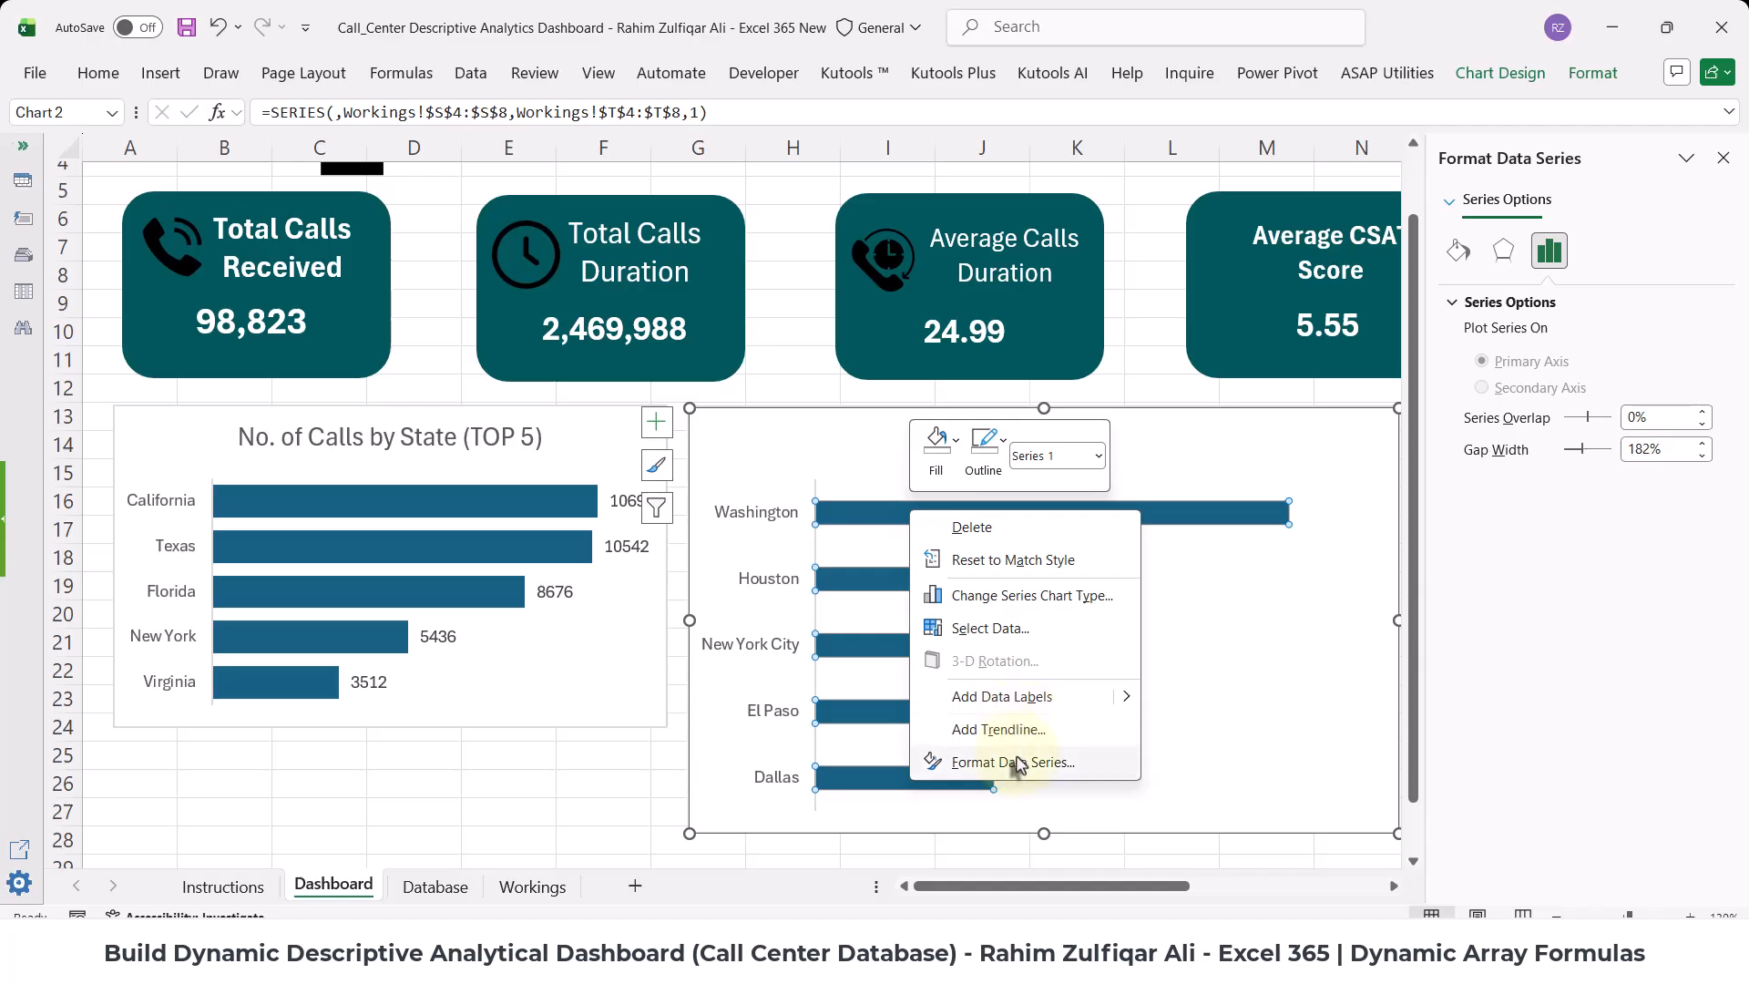
pyautogui.click(1015, 754)
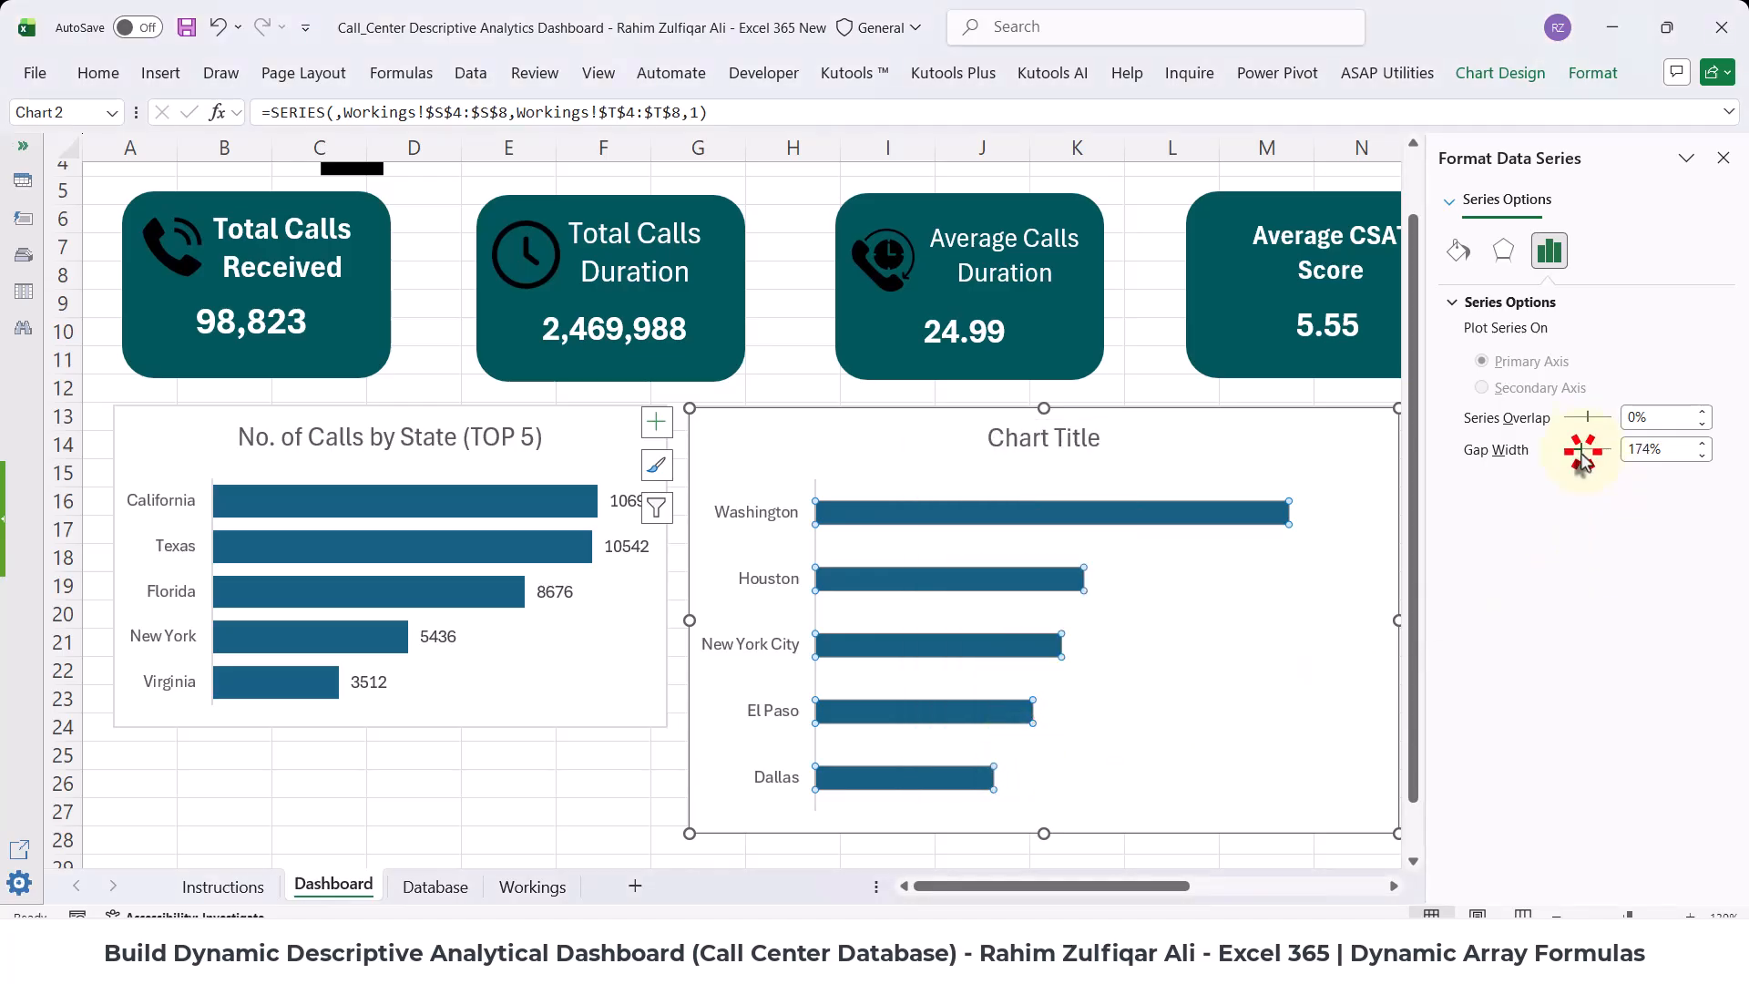
pyautogui.moveTo(1582, 458); pyautogui.dragTo(1568, 452)
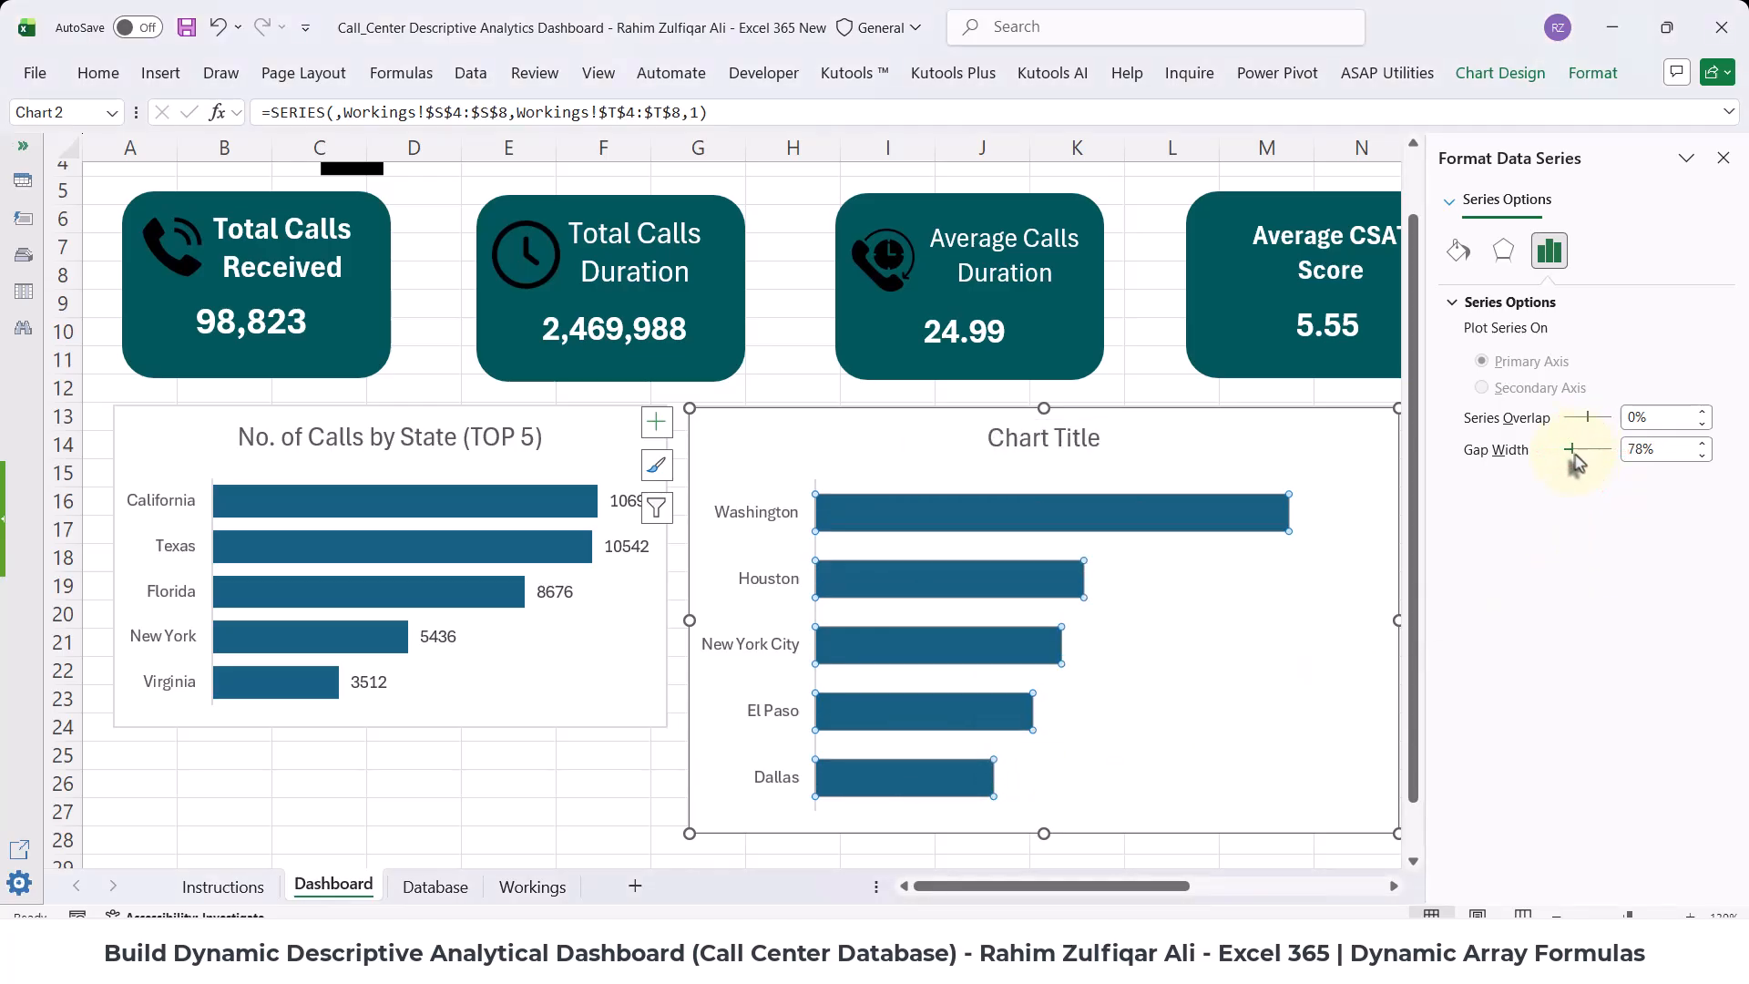
pyautogui.rightClick(1134, 529)
pyautogui.click(1239, 703)
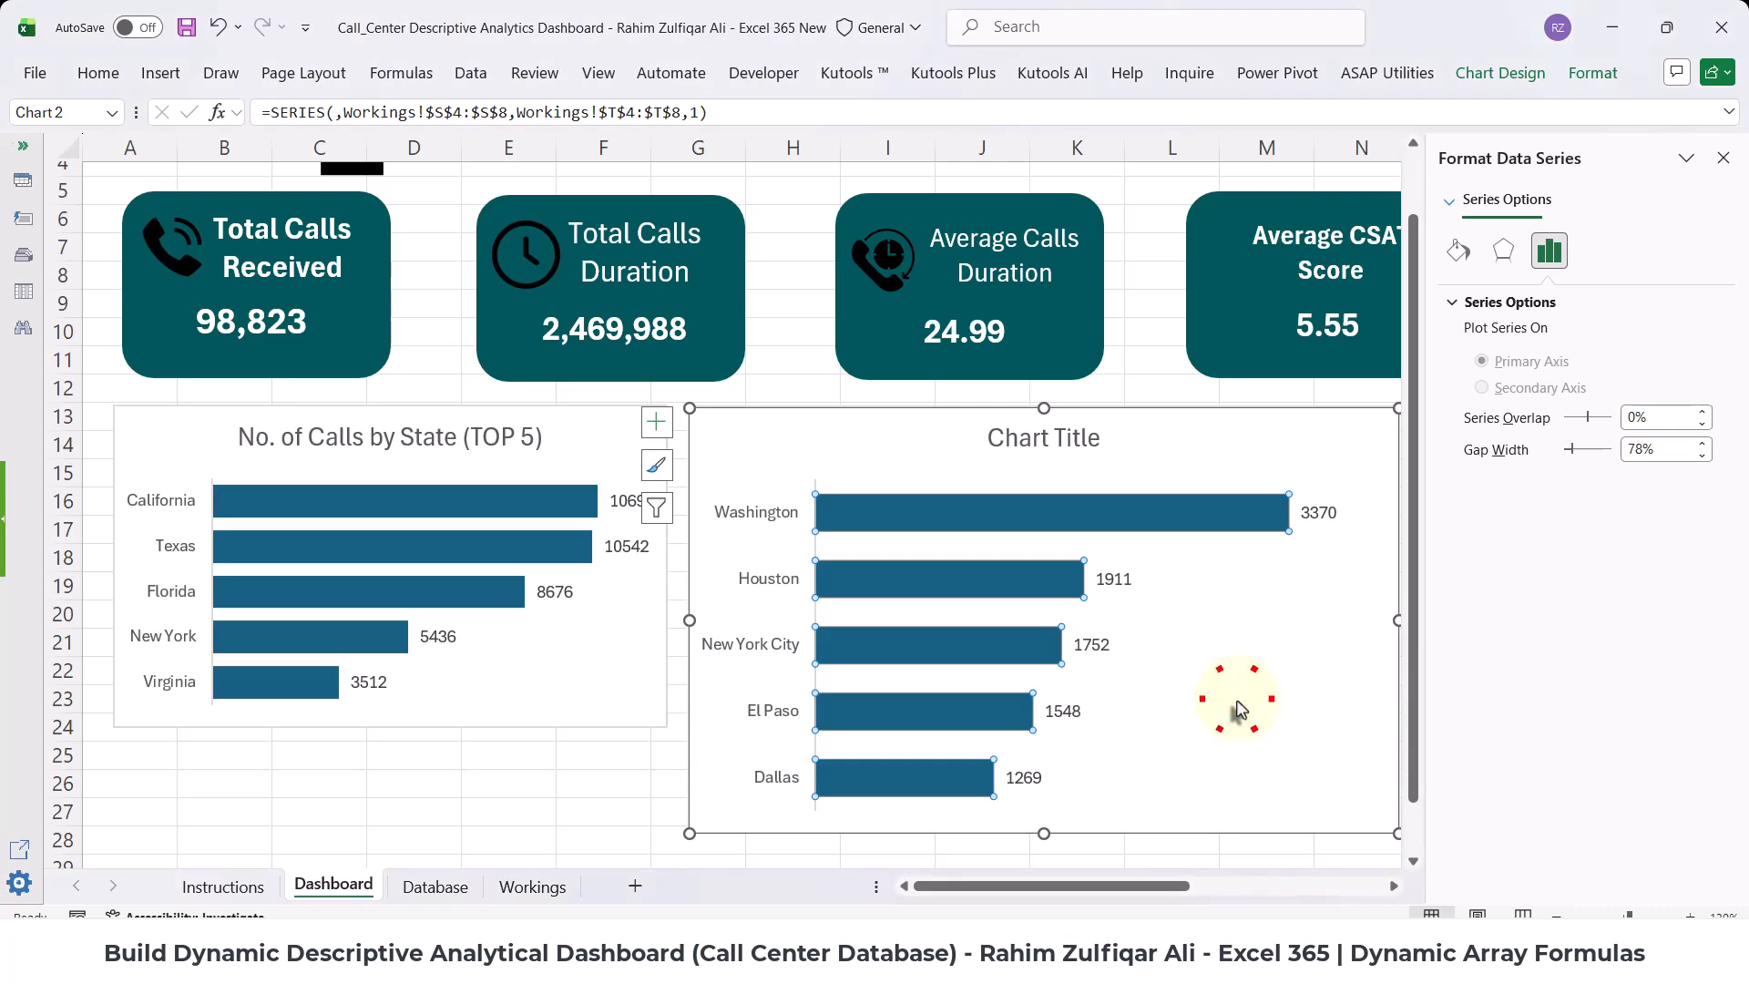
# - Link the city chart's title to cell S3 on the Workings sheet with a formula
pyautogui.click(1027, 454)
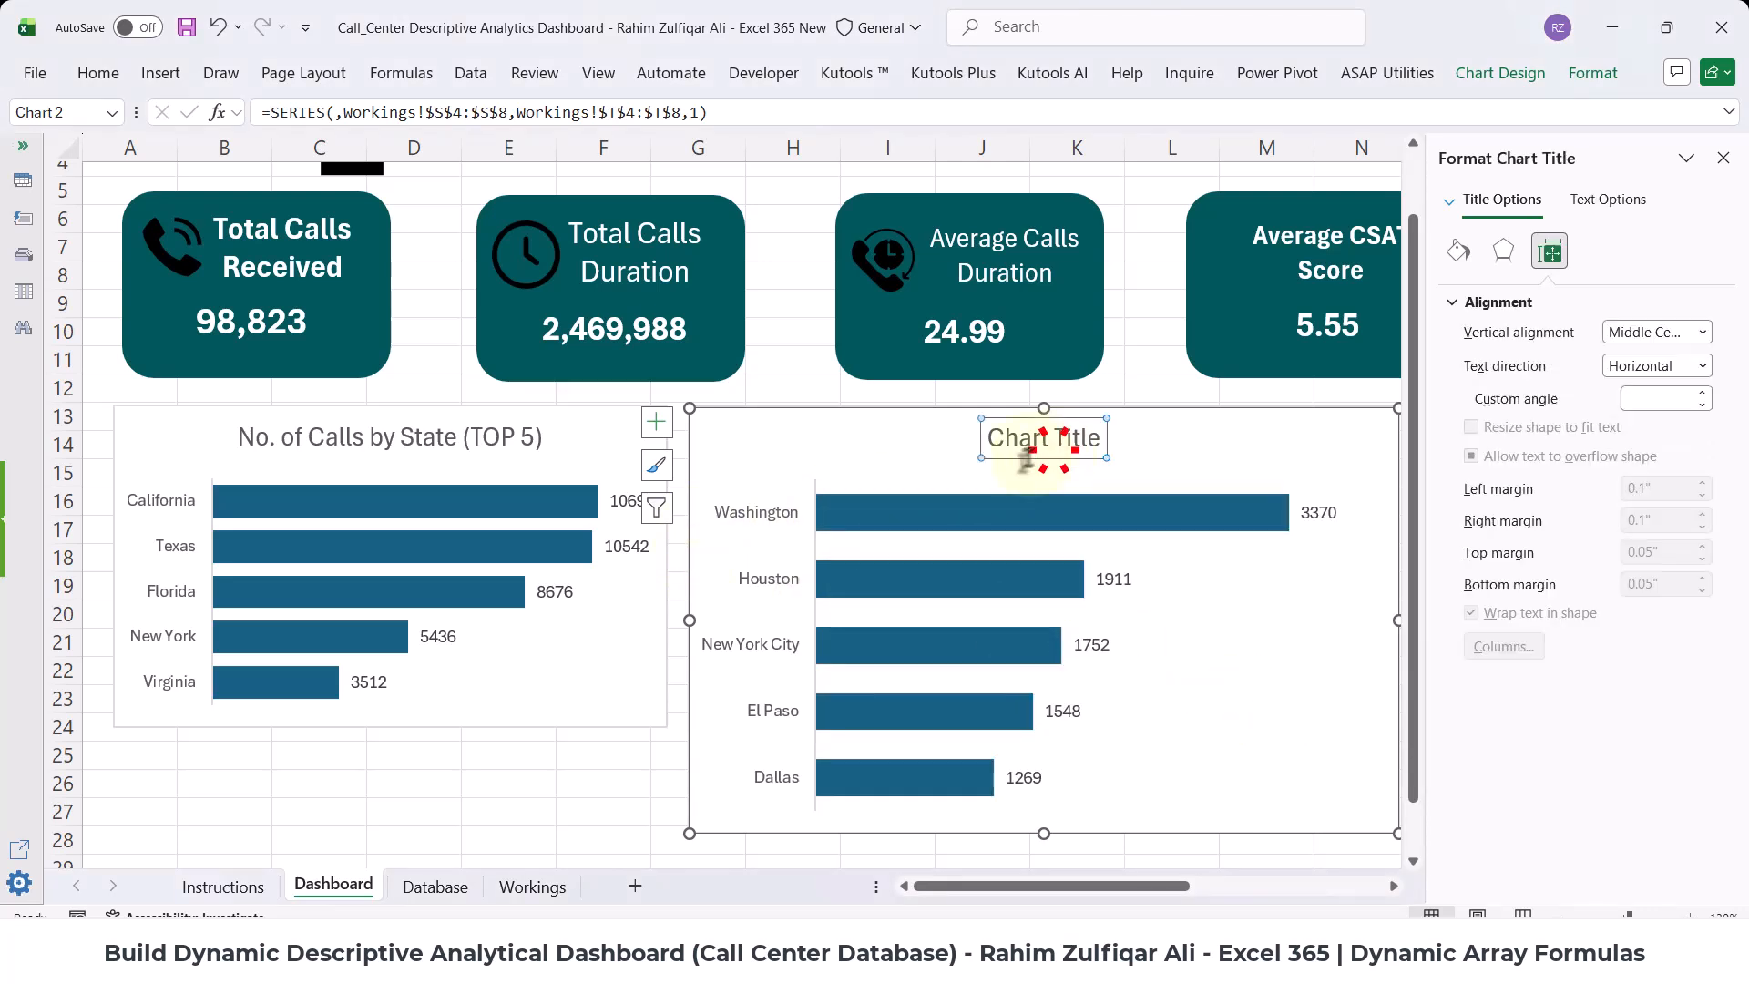
pyautogui.click(265, 110)
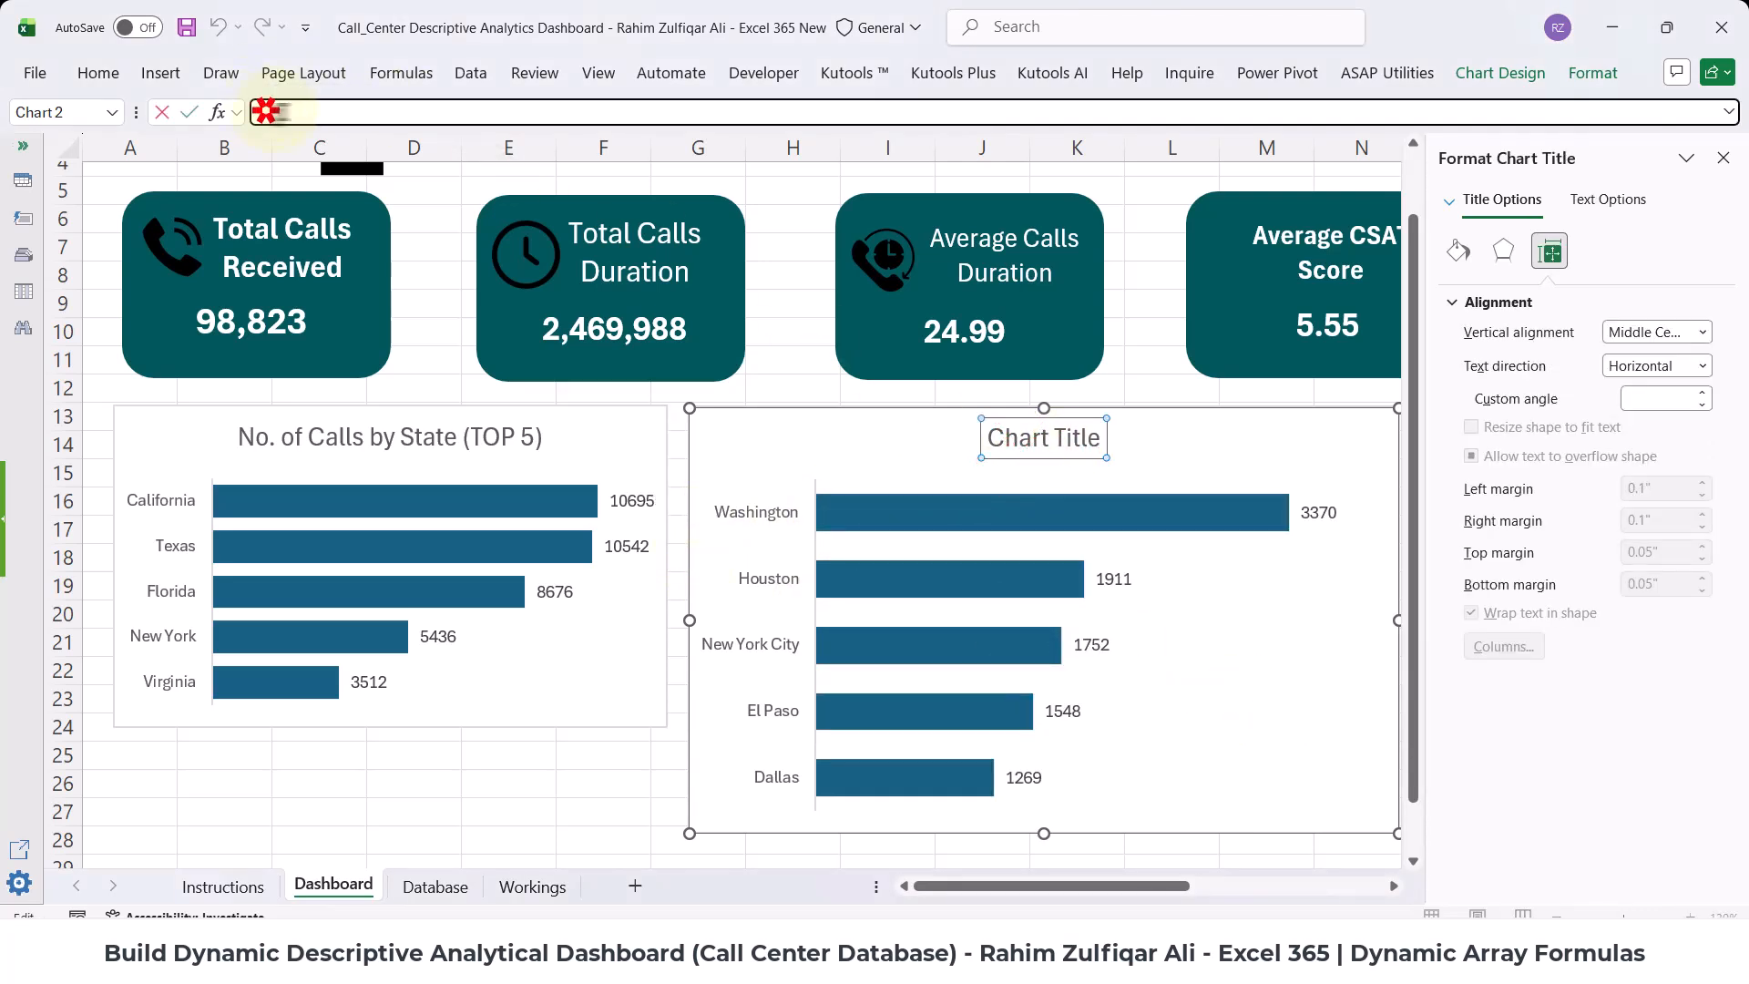
pyautogui.write('=')
pyautogui.click(501, 880)
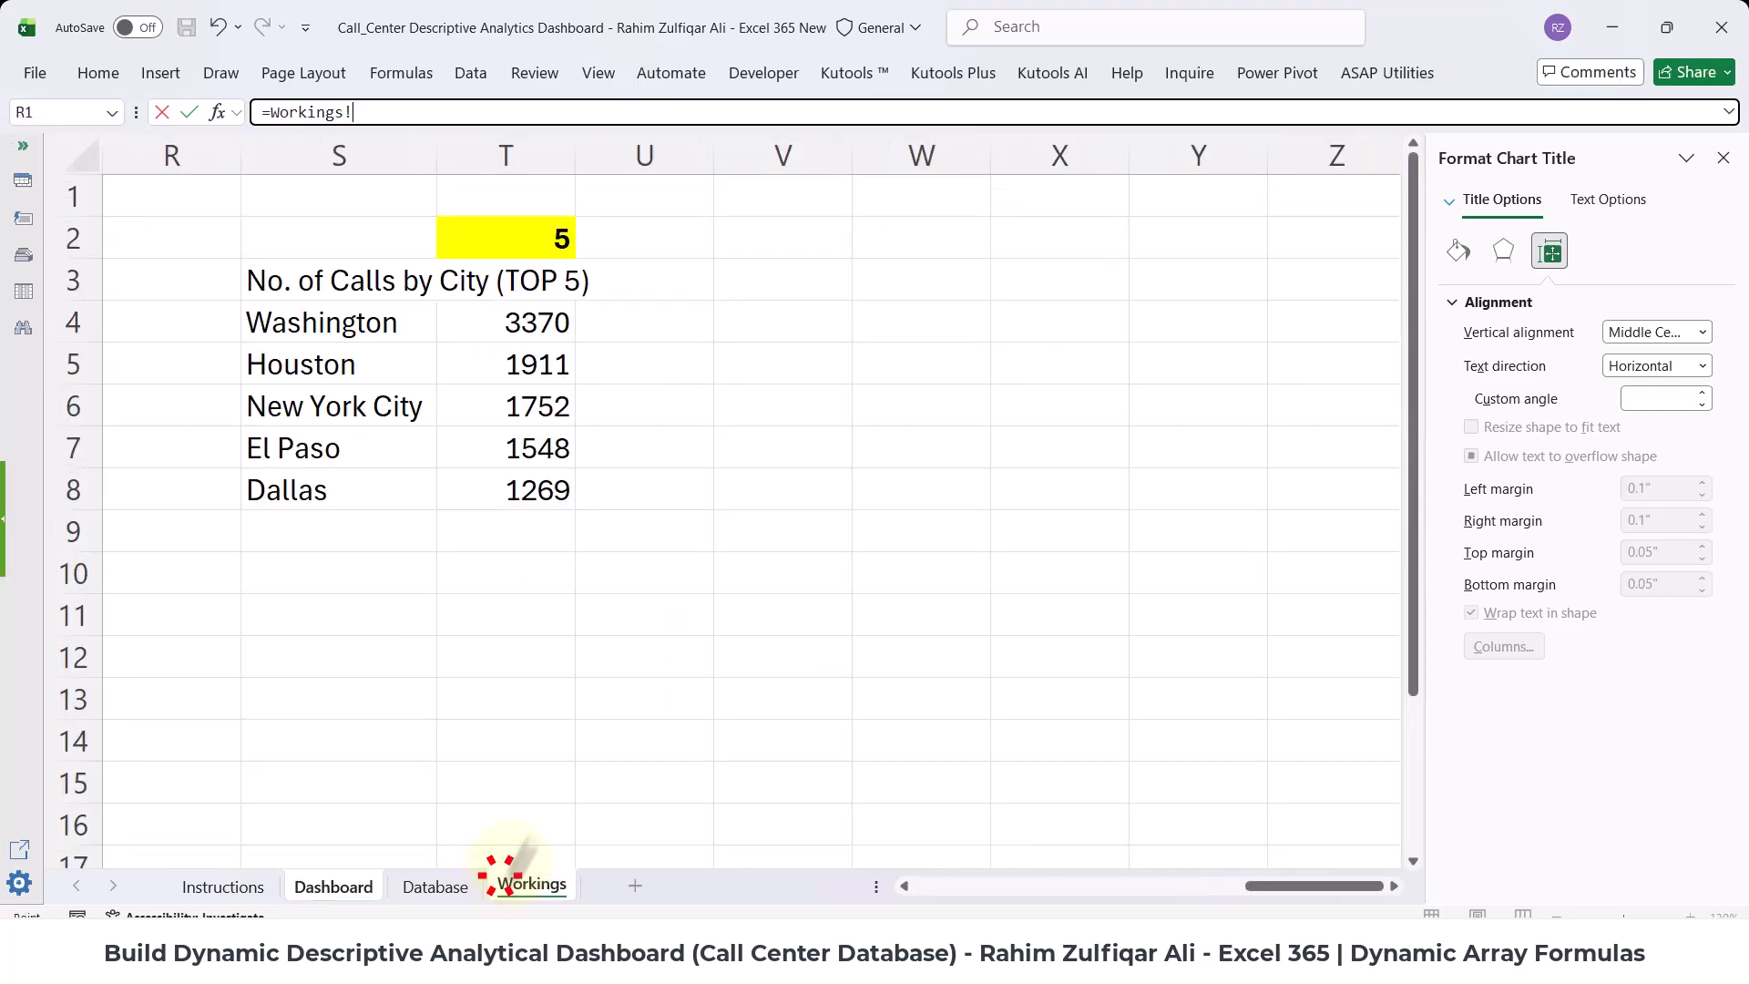
pyautogui.click(305, 284)
pyautogui.press('Return')
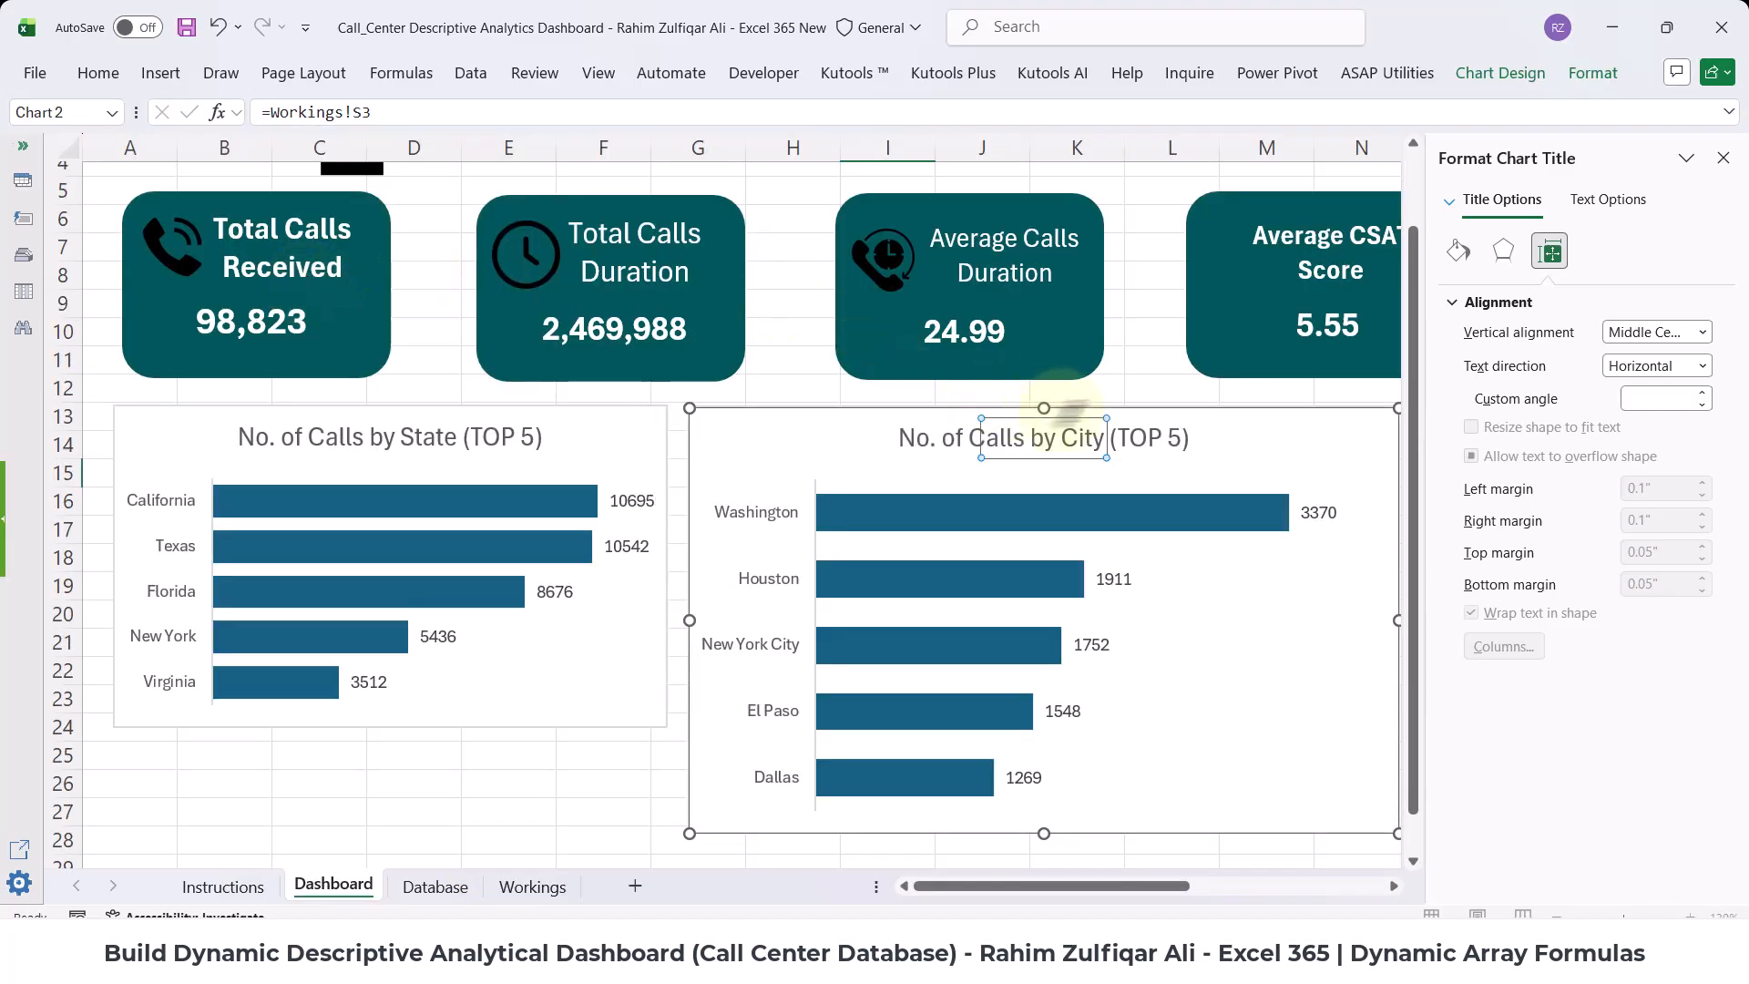
# - Close the formatting pane and shrink the city chart to about columns G–K and rows 13–24, near the state chart's height
pyautogui.click(1218, 395)
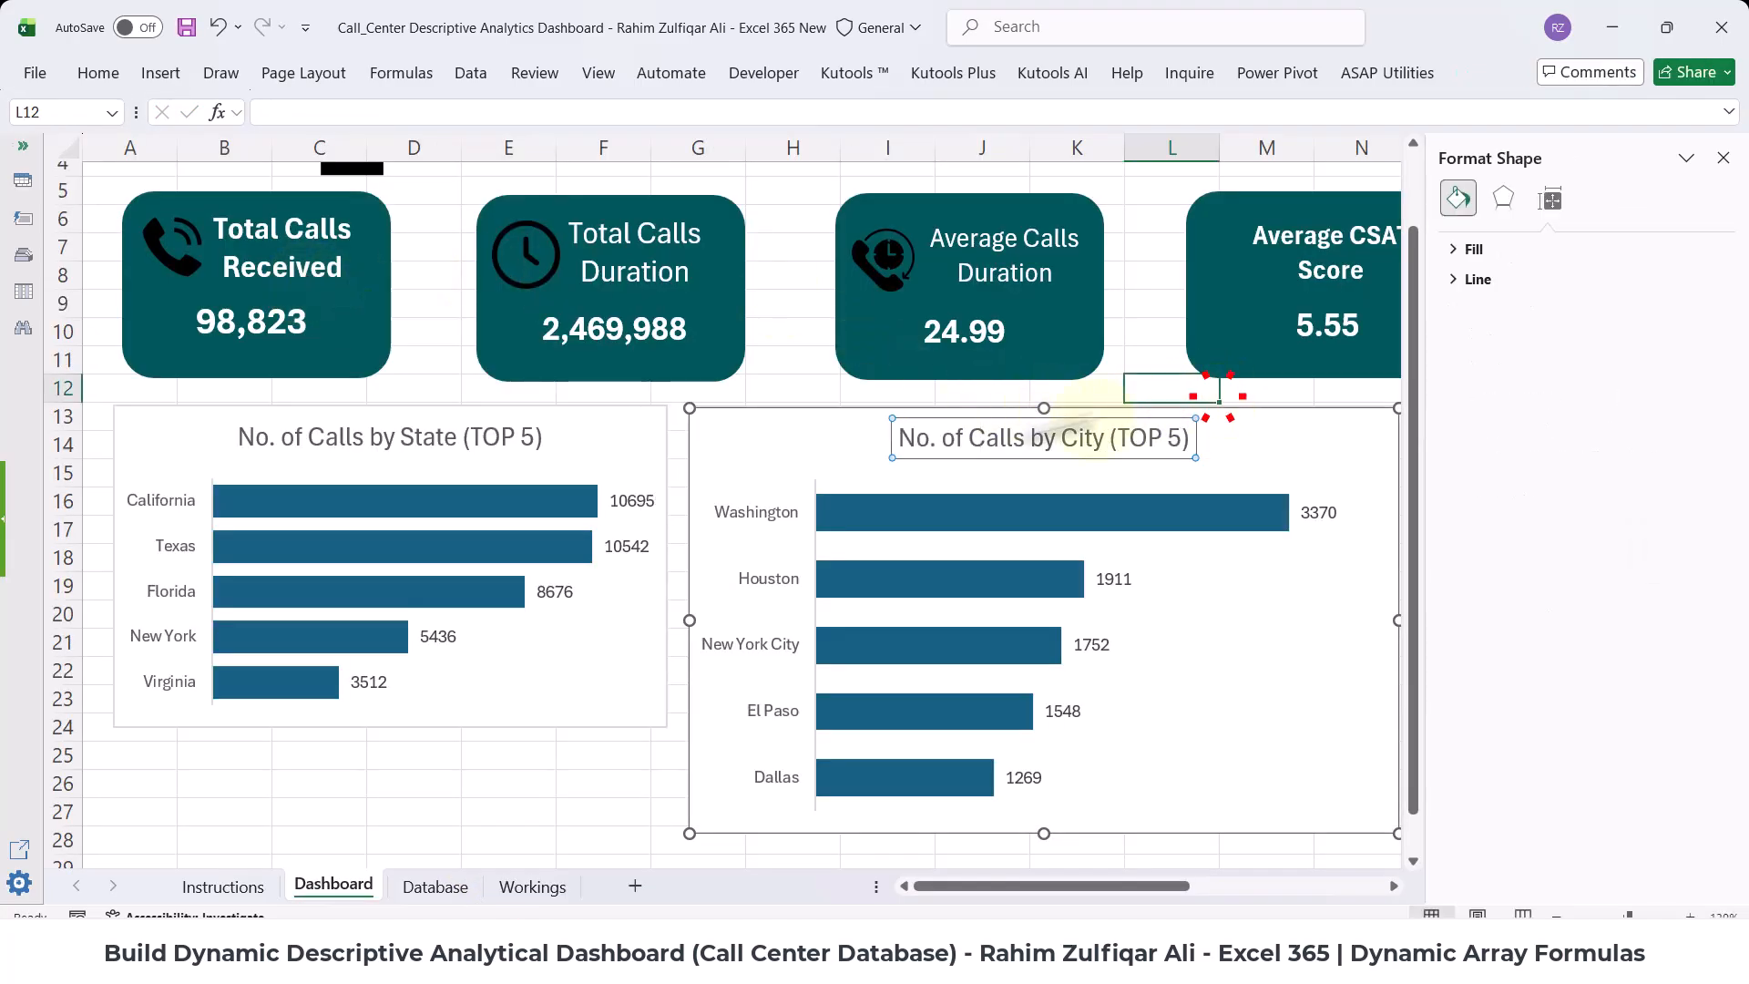
pyautogui.click(1722, 157)
pyautogui.click(1383, 821)
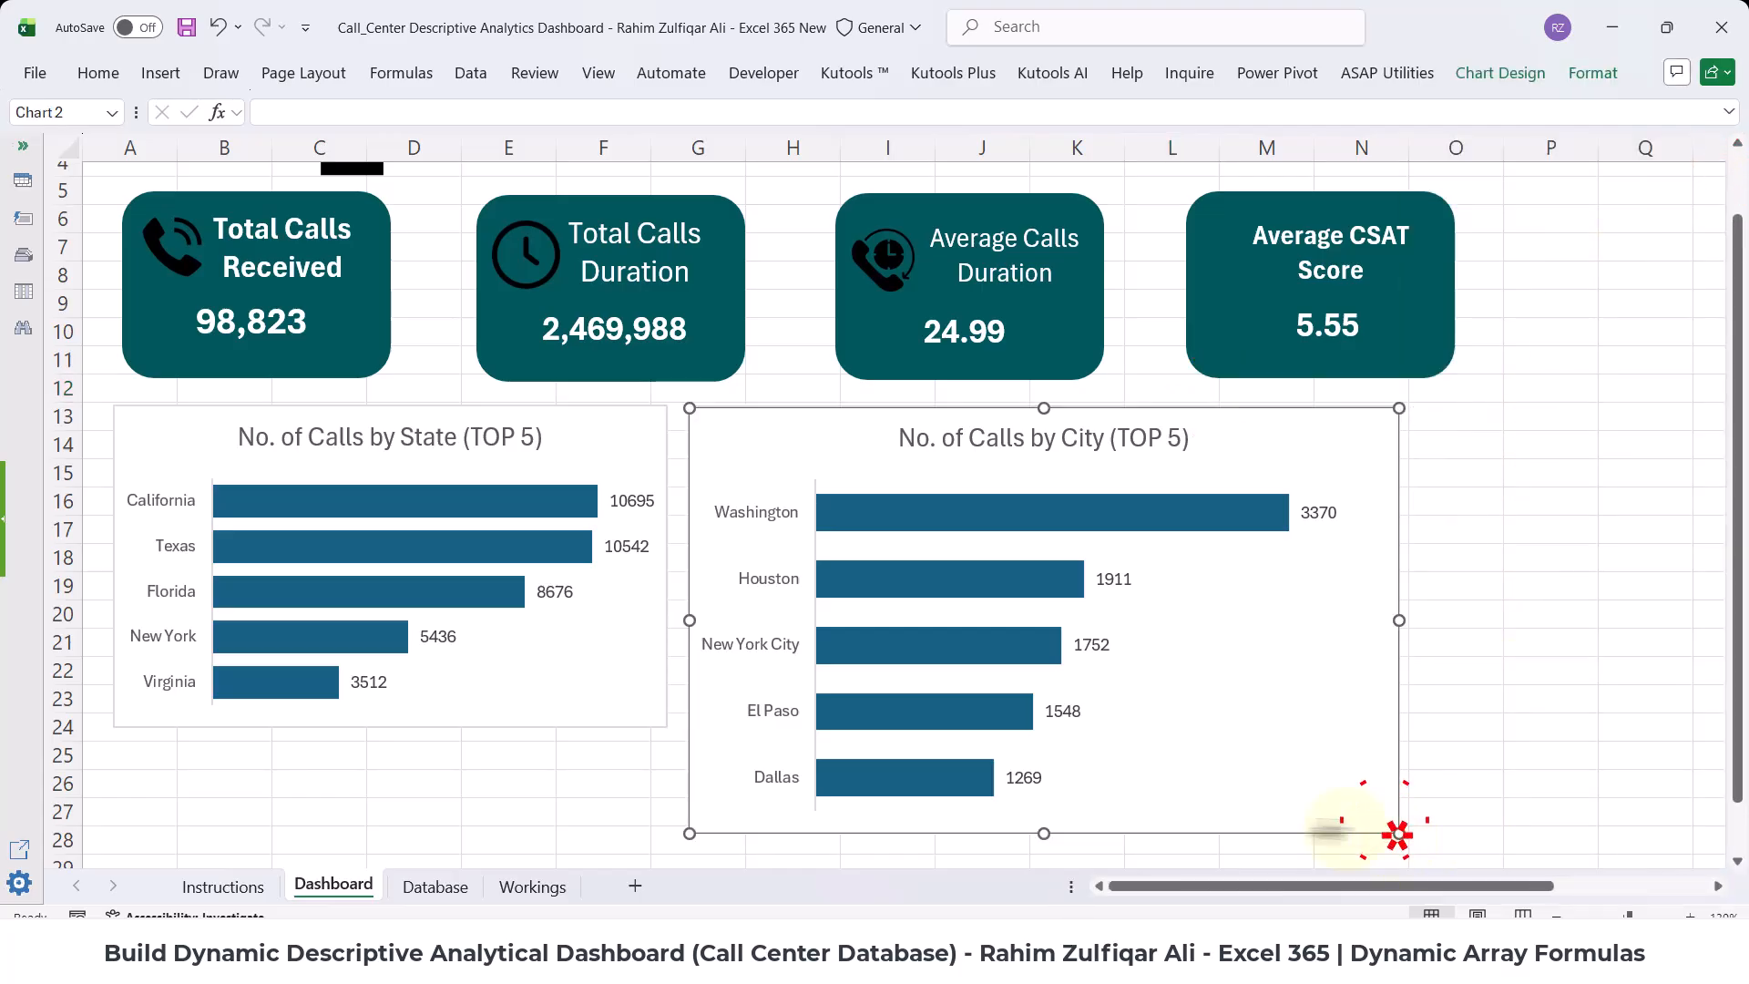
pyautogui.moveTo(1397, 832); pyautogui.dragTo(1130, 734)
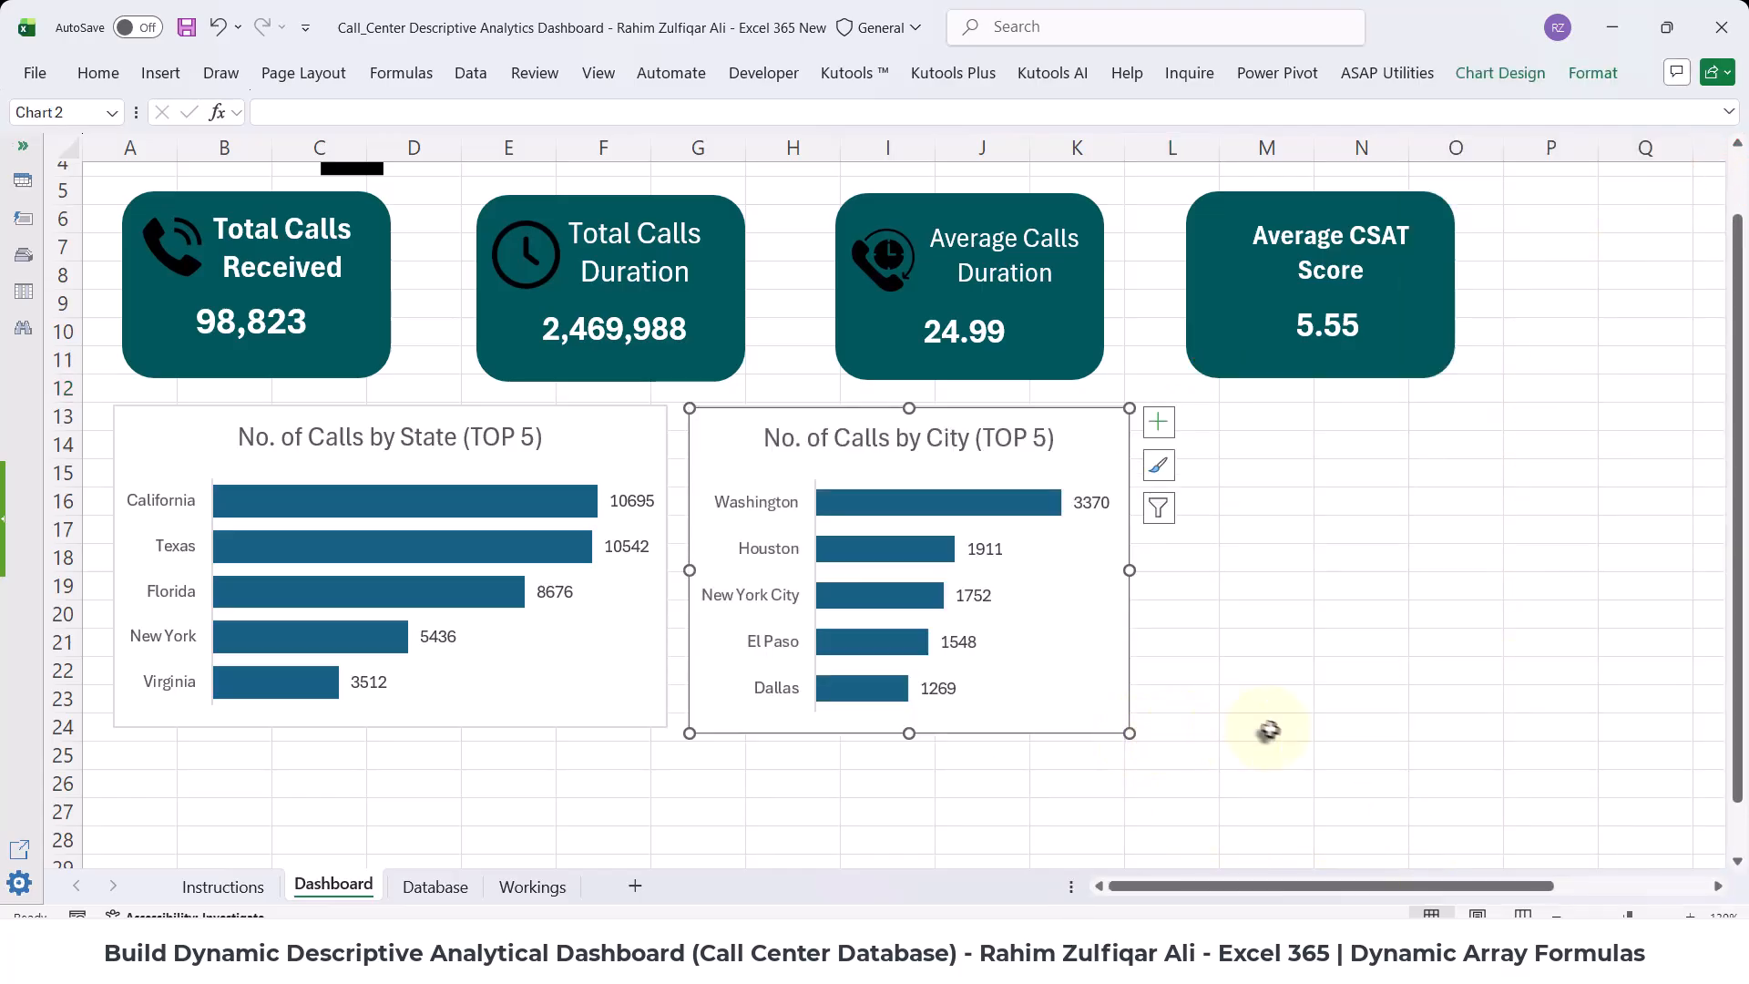
# - Copy the three RGB colour values from V12:V14 into M14:M16 beside the city chart on the Dashboard
pyautogui.moveTo(1300, 885); pyautogui.dragTo(1577, 886)
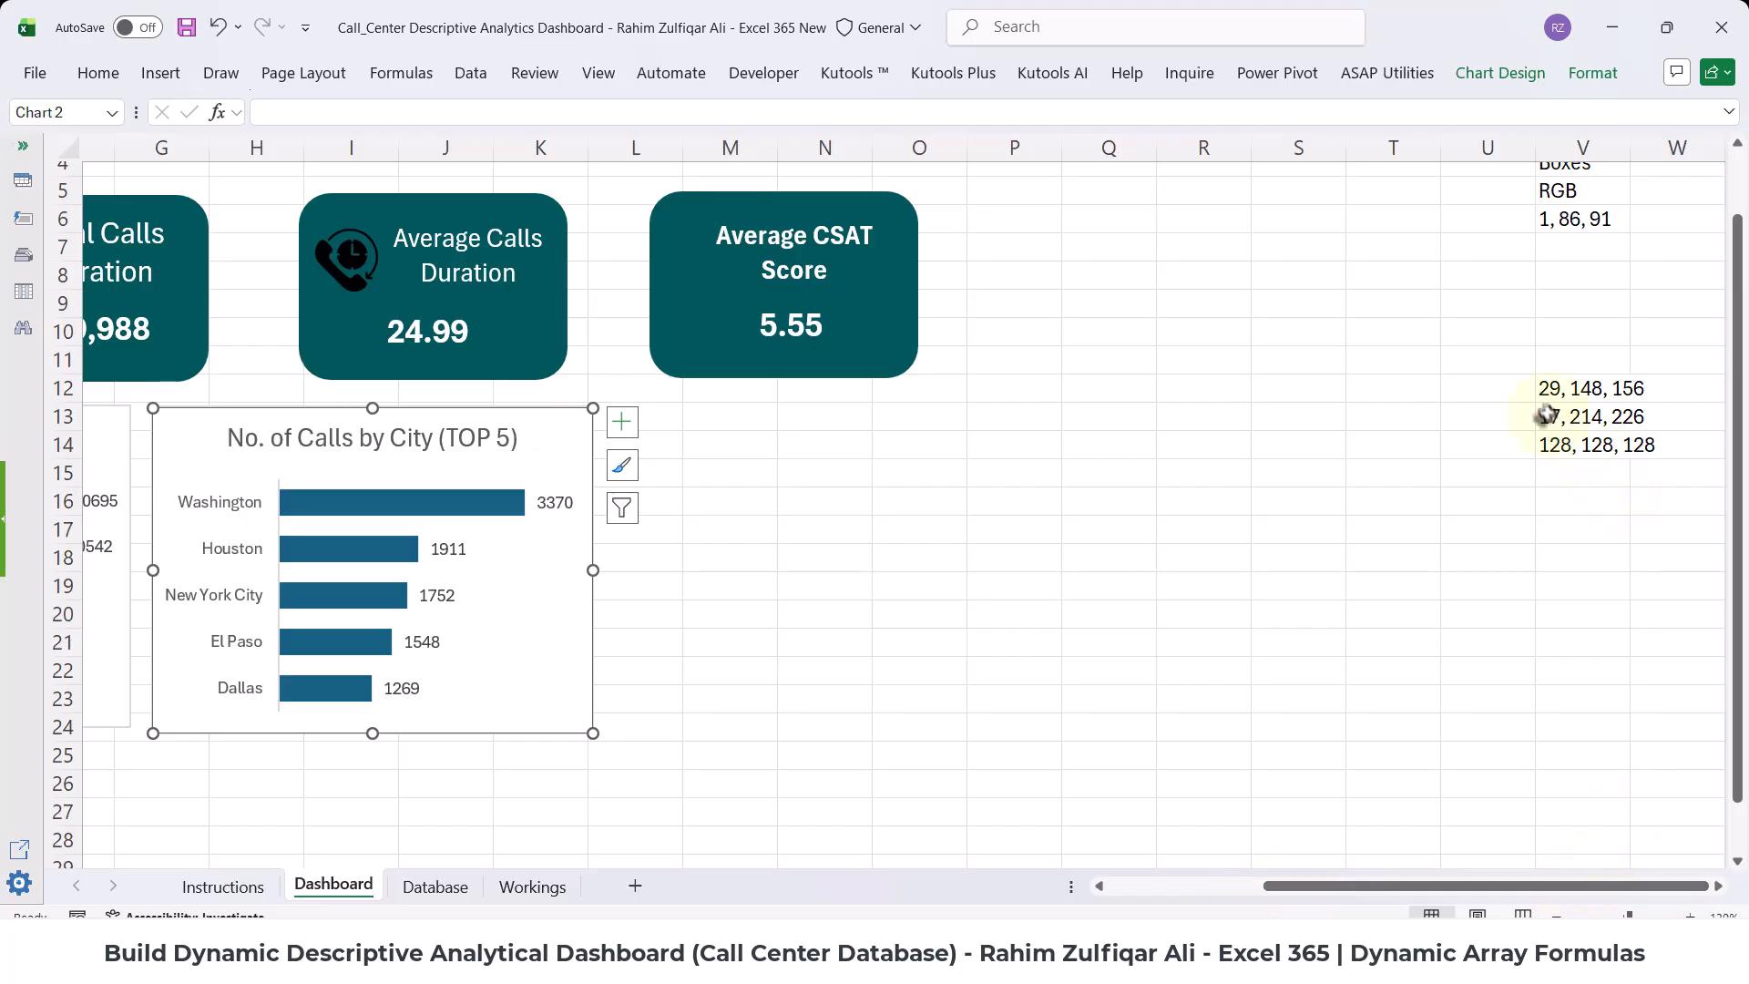
pyautogui.click(1549, 386)
pyautogui.click(1549, 416)
pyautogui.click(1552, 445)
pyautogui.click(1555, 389)
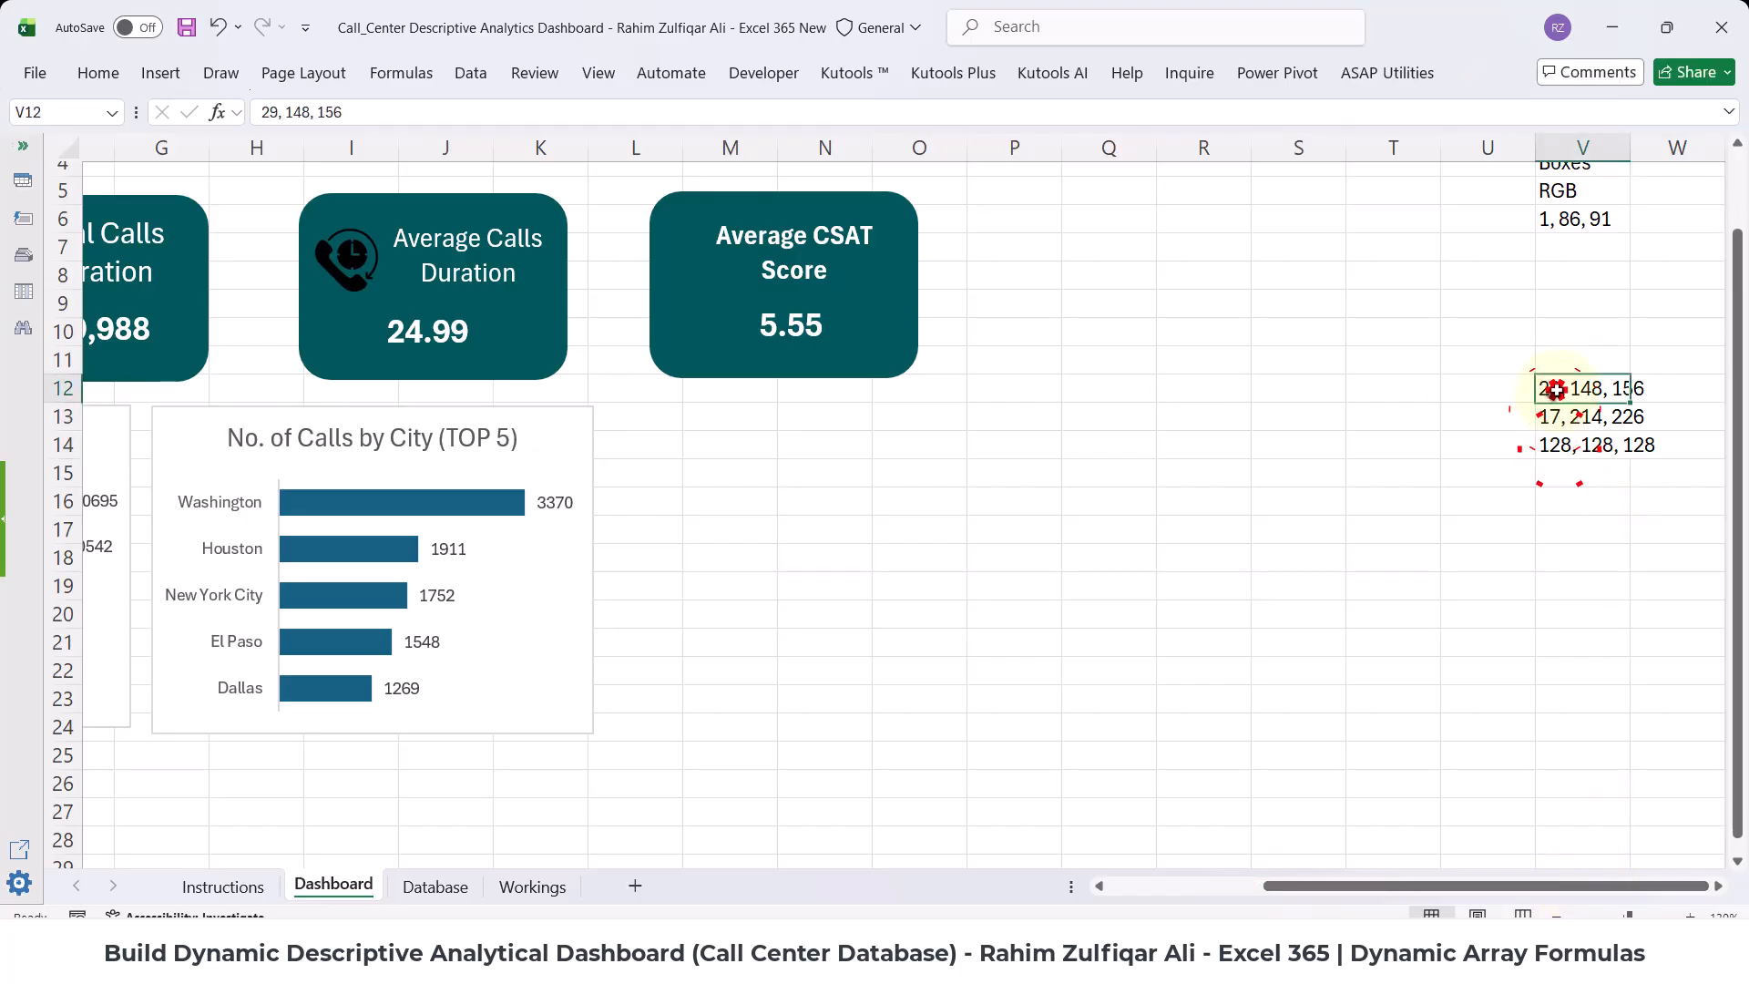
pyautogui.click(1556, 416)
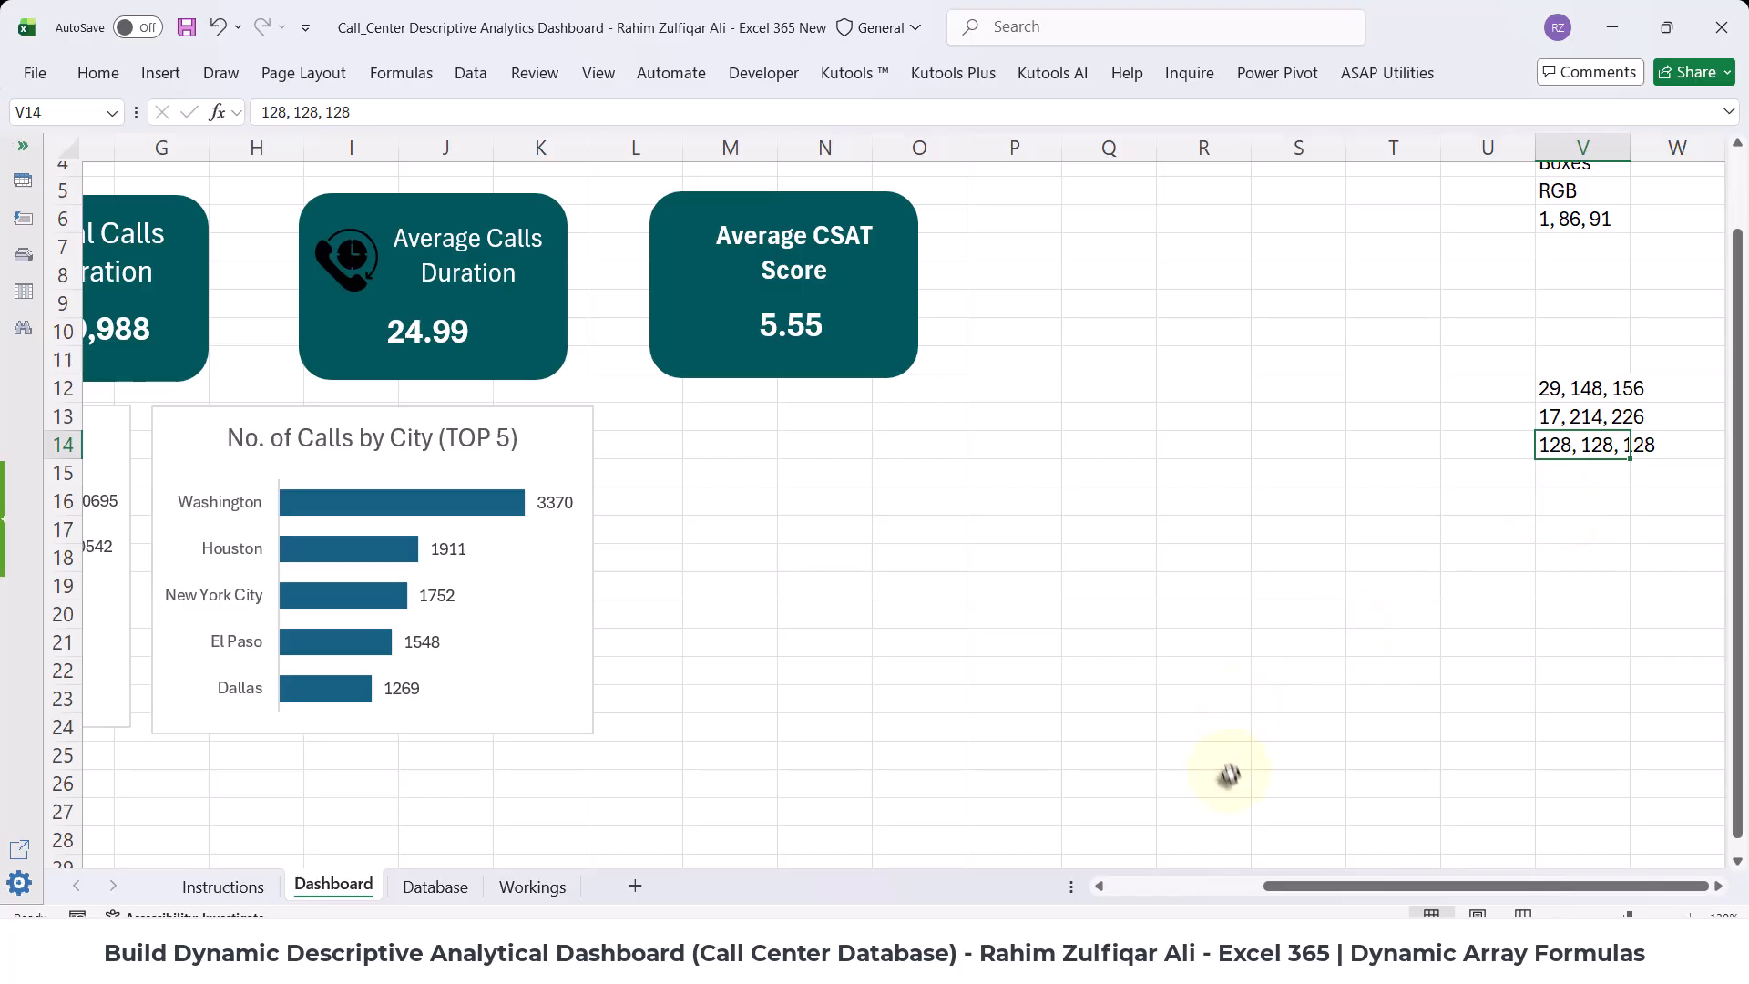
pyautogui.click(1203, 888)
pyautogui.moveTo(1202, 887); pyautogui.dragTo(1435, 889)
pyautogui.moveTo(1546, 379); pyautogui.dragTo(1545, 455)
pyautogui.hotkey('ctrl', 'c')
pyautogui.press('Left')
pyautogui.press('Left')
pyautogui.press('Left')
pyautogui.press('Left')
pyautogui.press('Left')
pyautogui.press('Left')
pyautogui.press('Left')
pyautogui.press('Left')
pyautogui.press('Left')
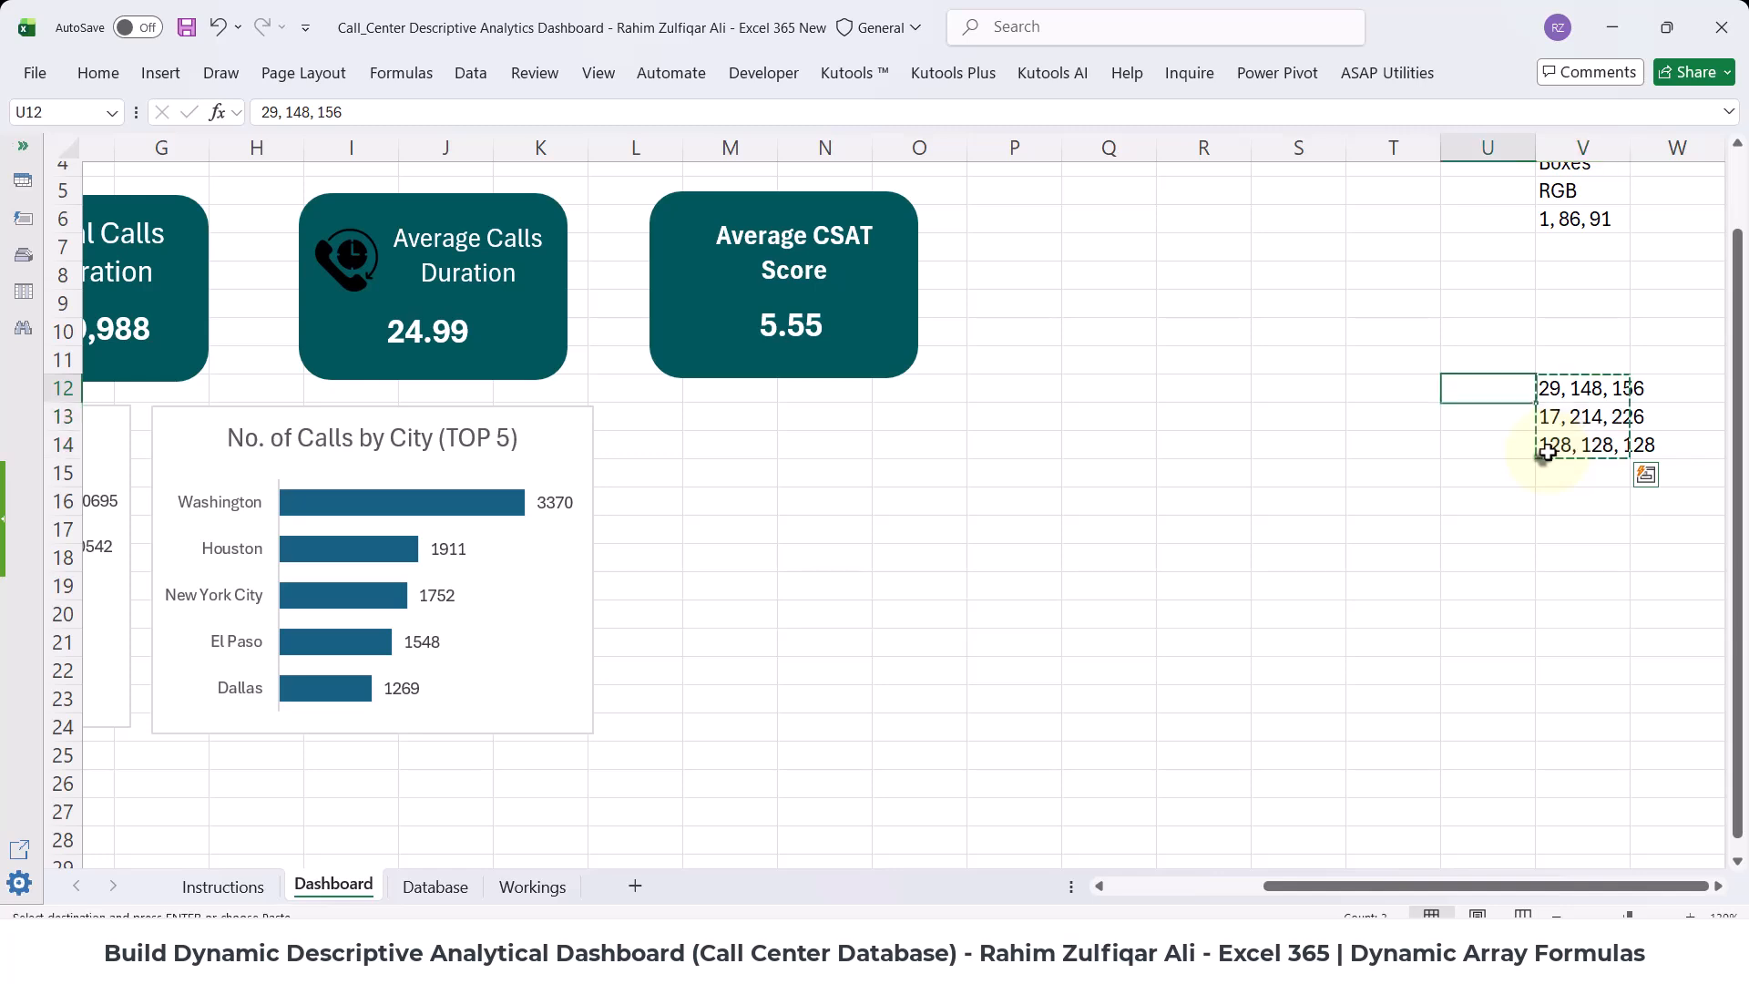
pyautogui.press('Down')
pyautogui.press('Down')
pyautogui.hotkey('ctrl', 'v')
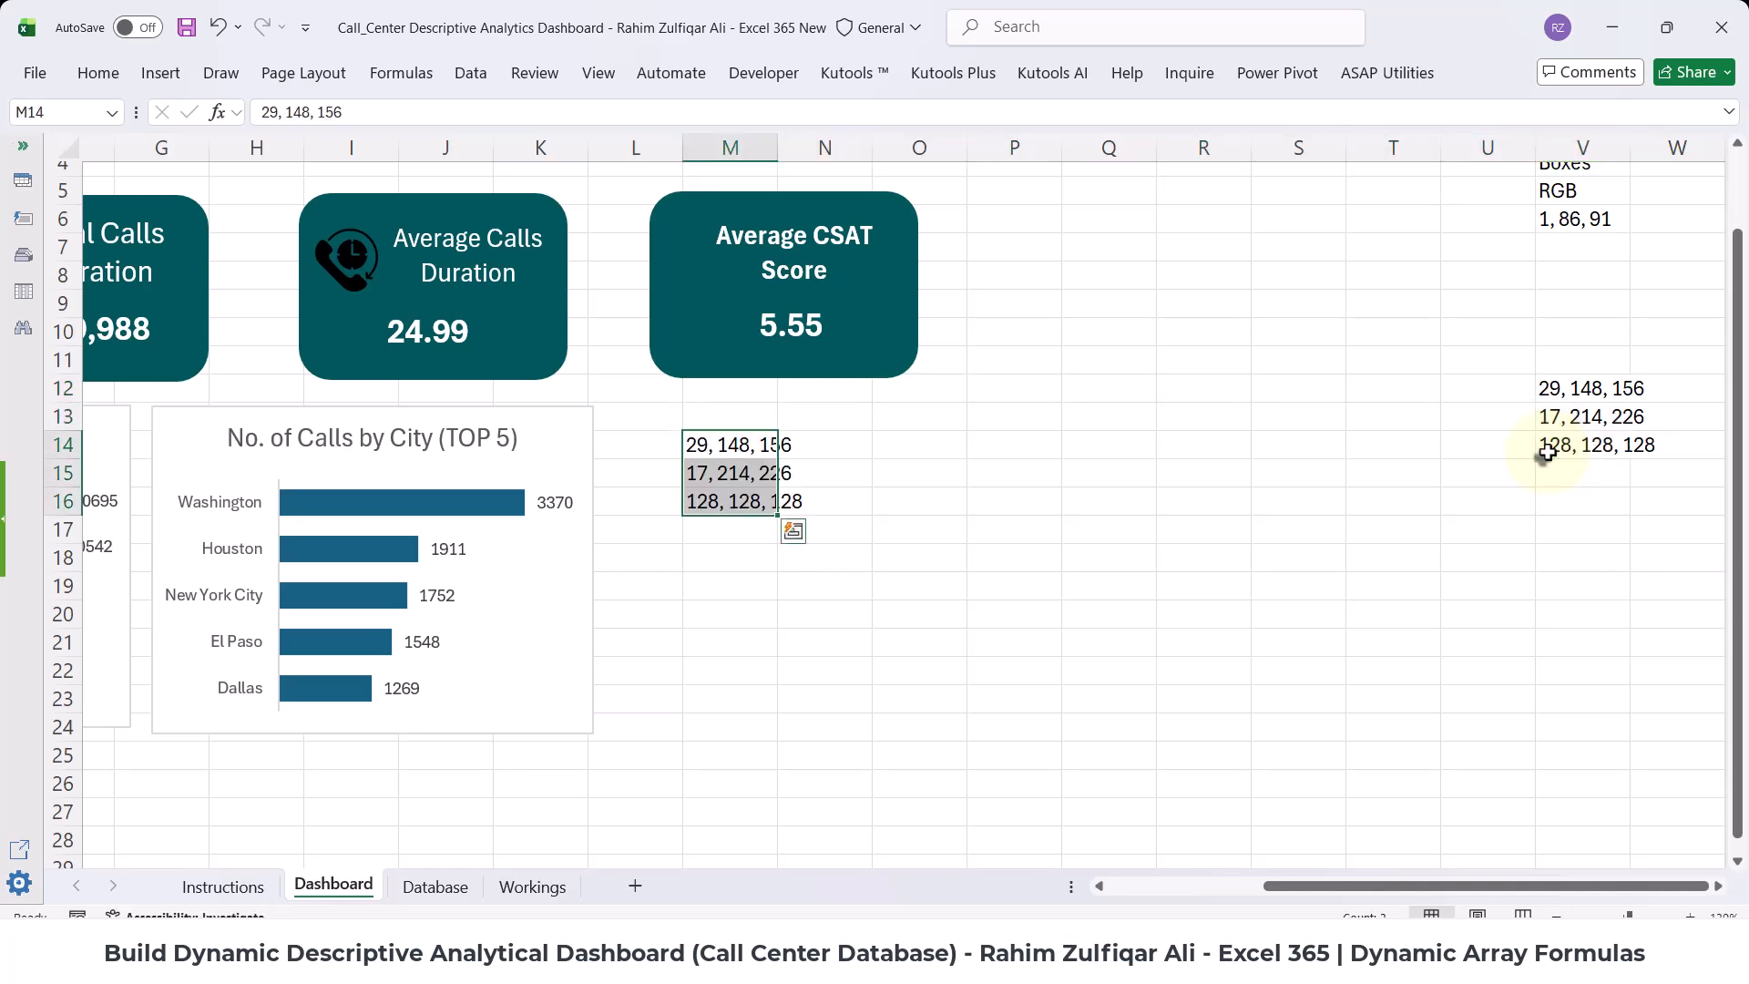
pyautogui.press('Home')
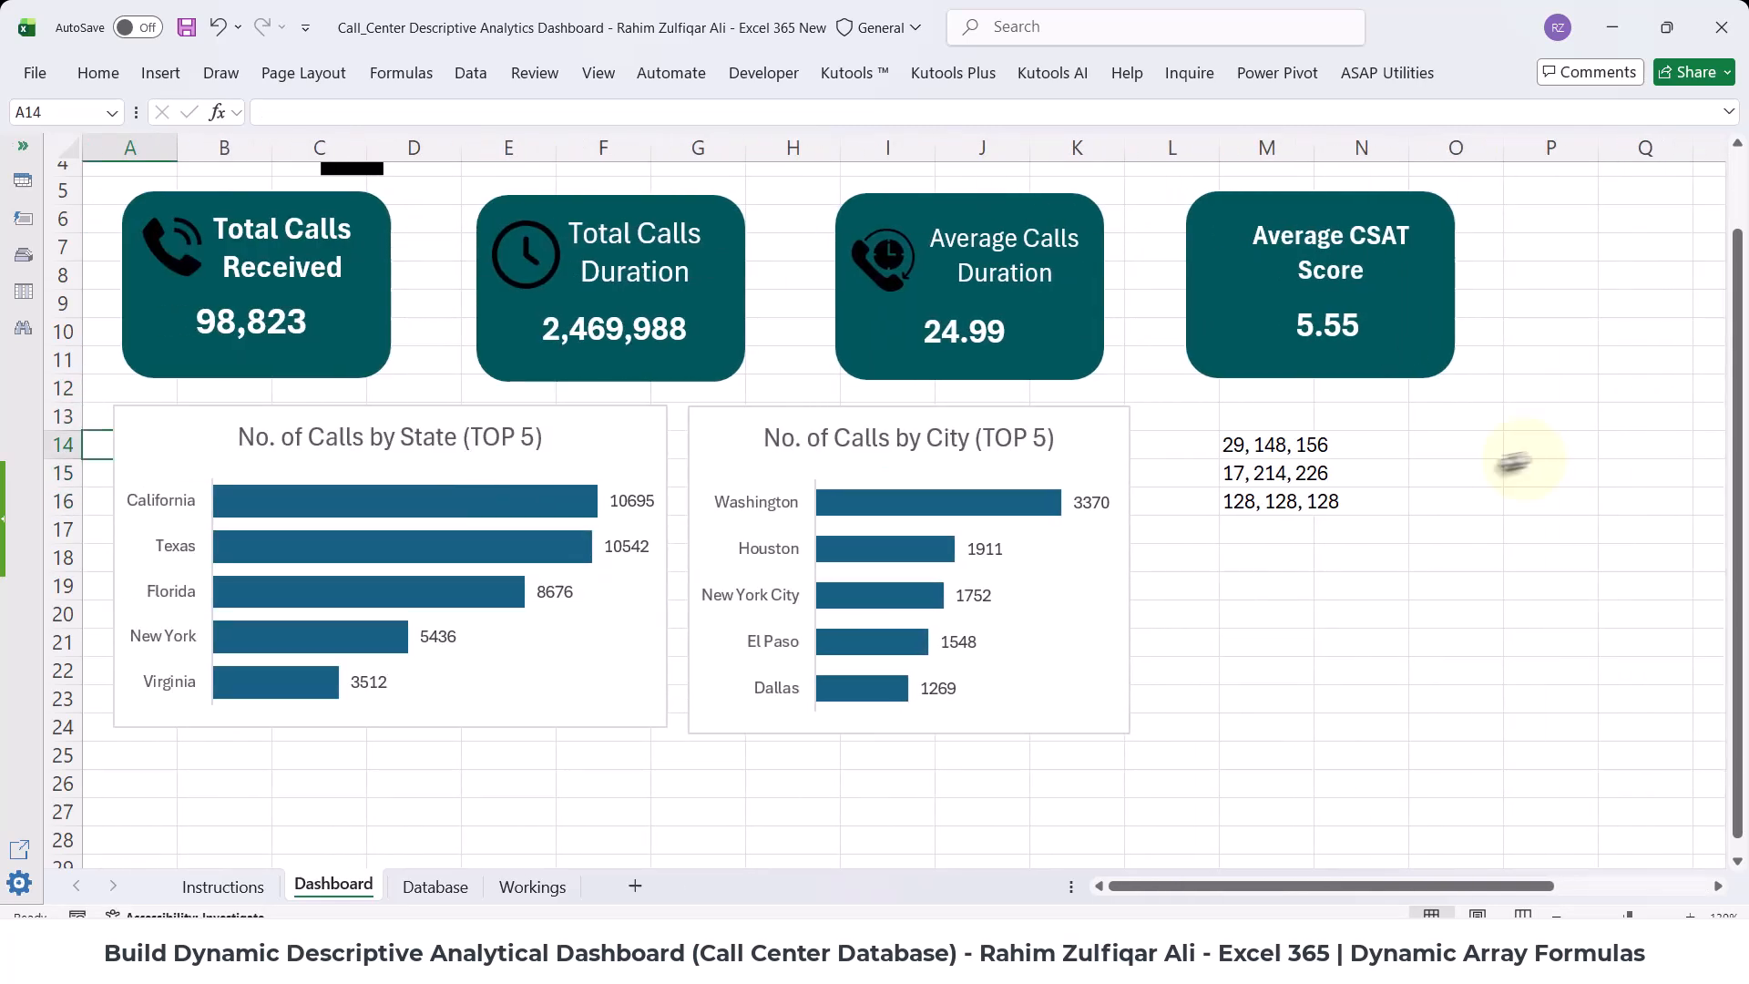
pyautogui.click(1234, 445)
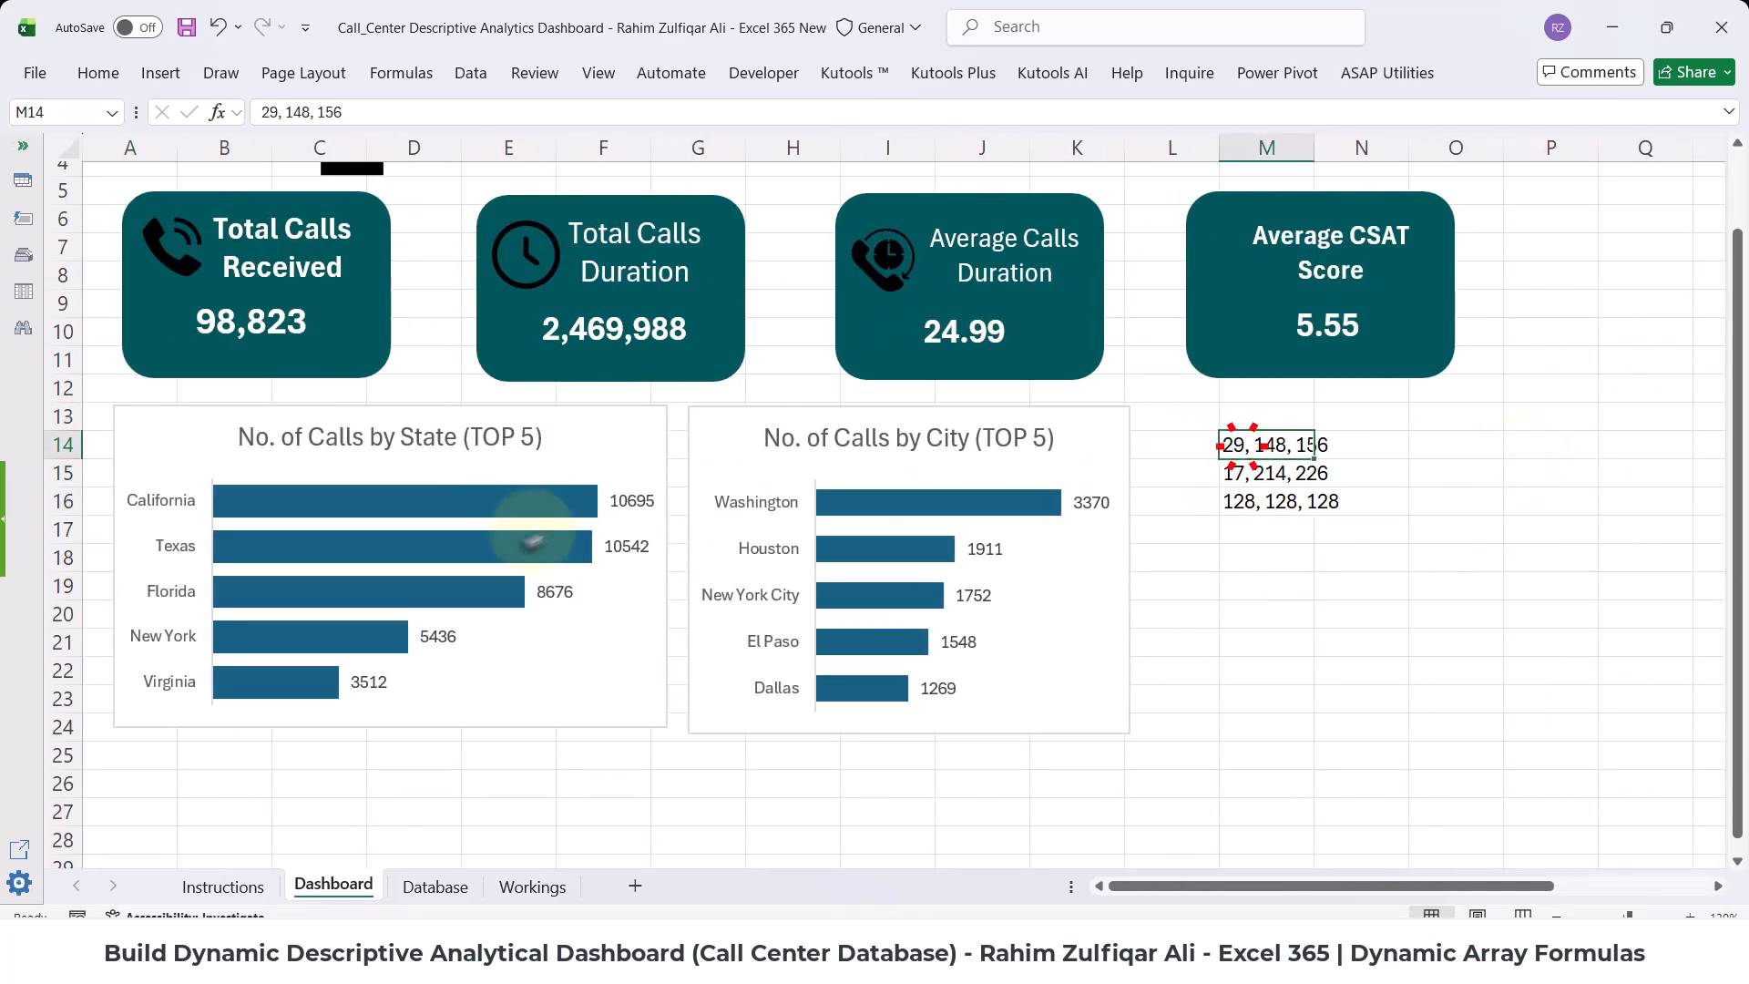
pyautogui.click(303, 503)
pyautogui.click(326, 500)
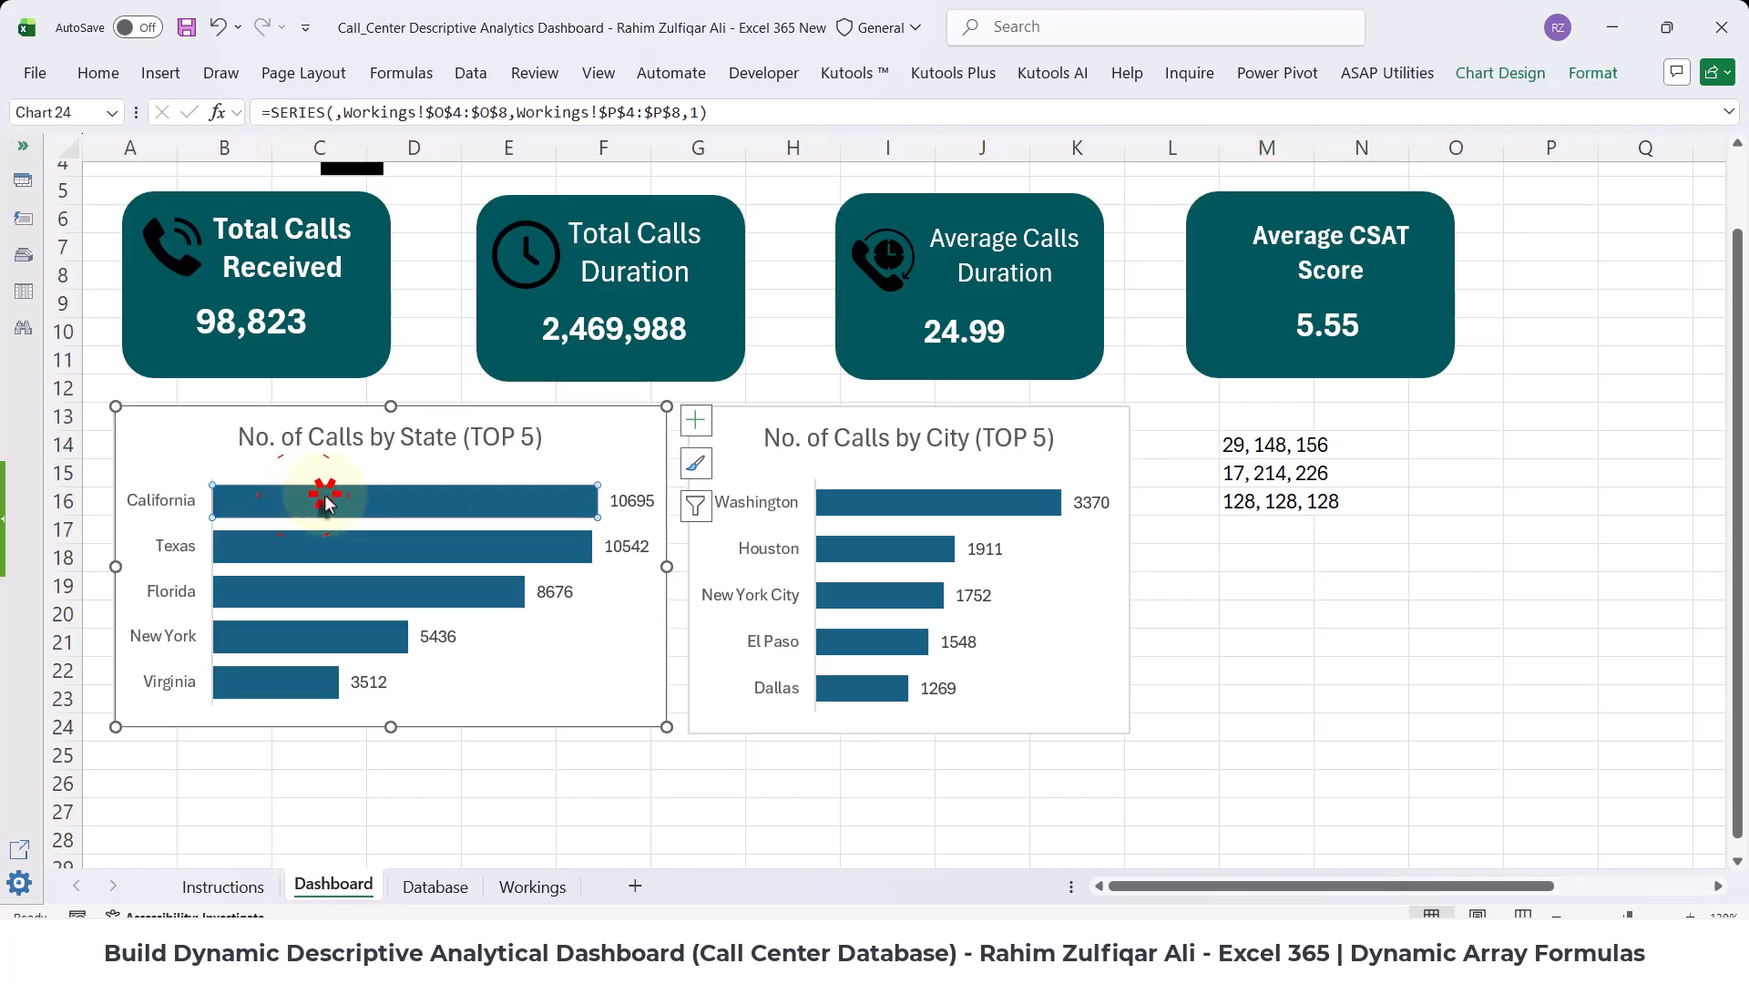
pyautogui.click(465, 783)
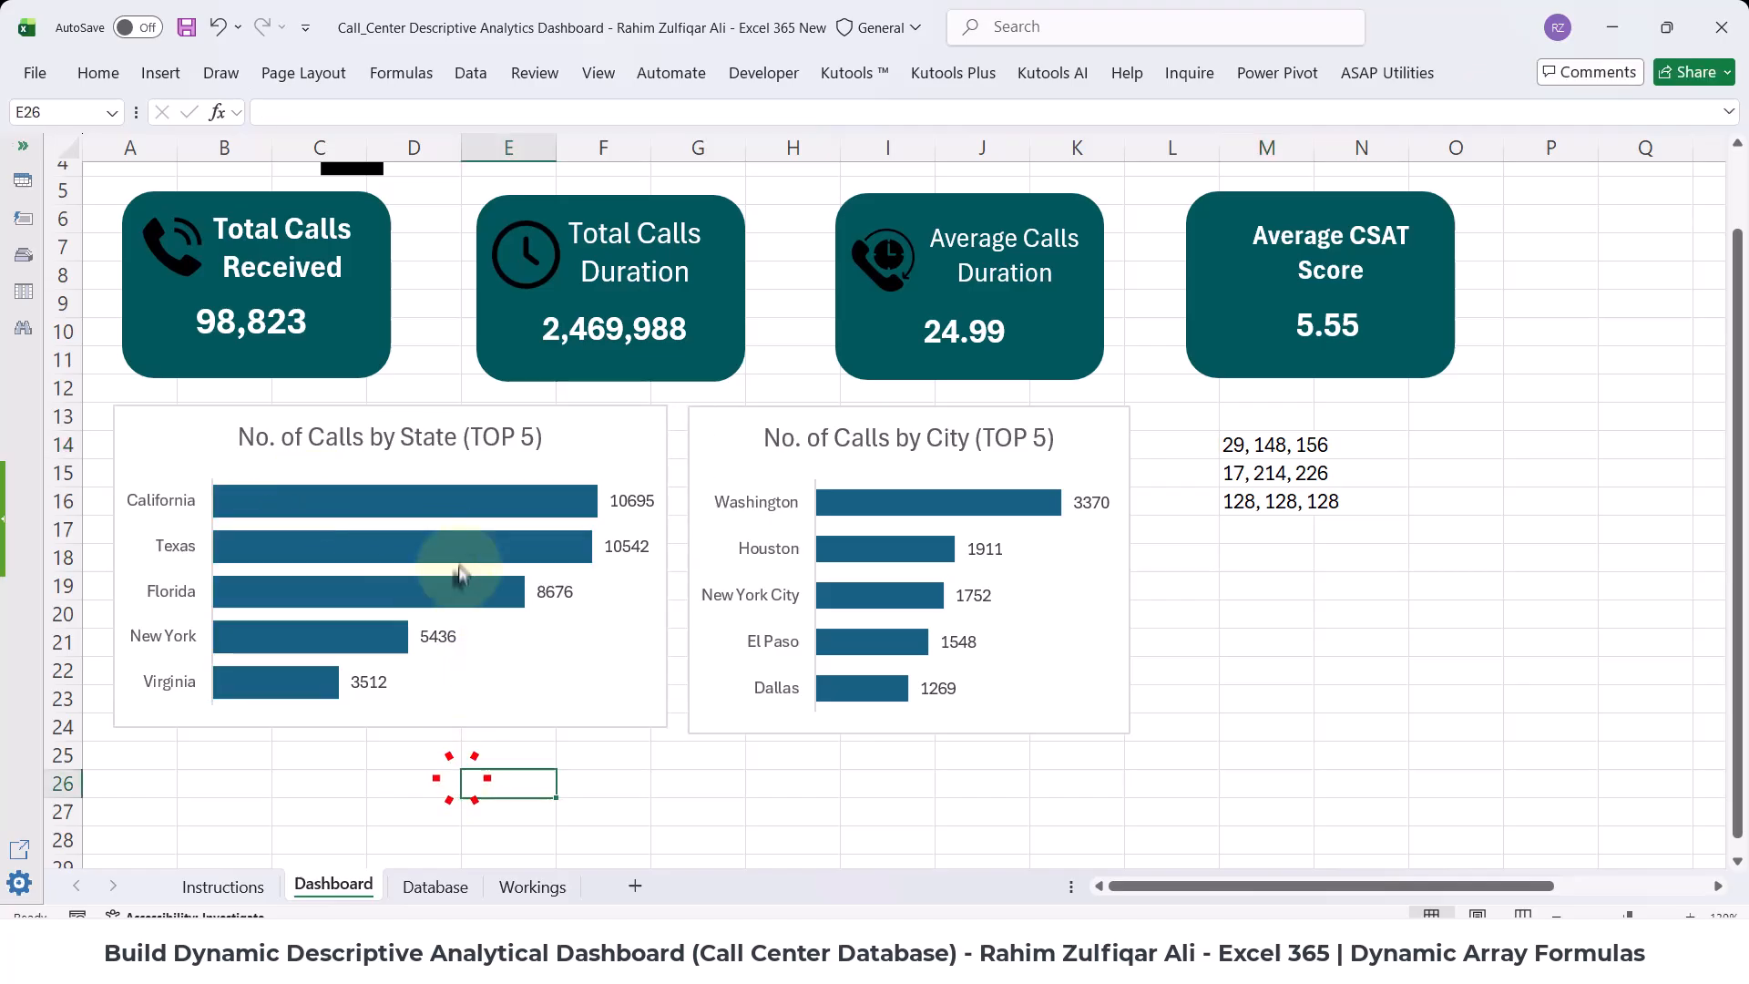
# - Fill only the California bar in the state chart with the custom RGB colour 29, 148, 156
pyautogui.click(468, 501)
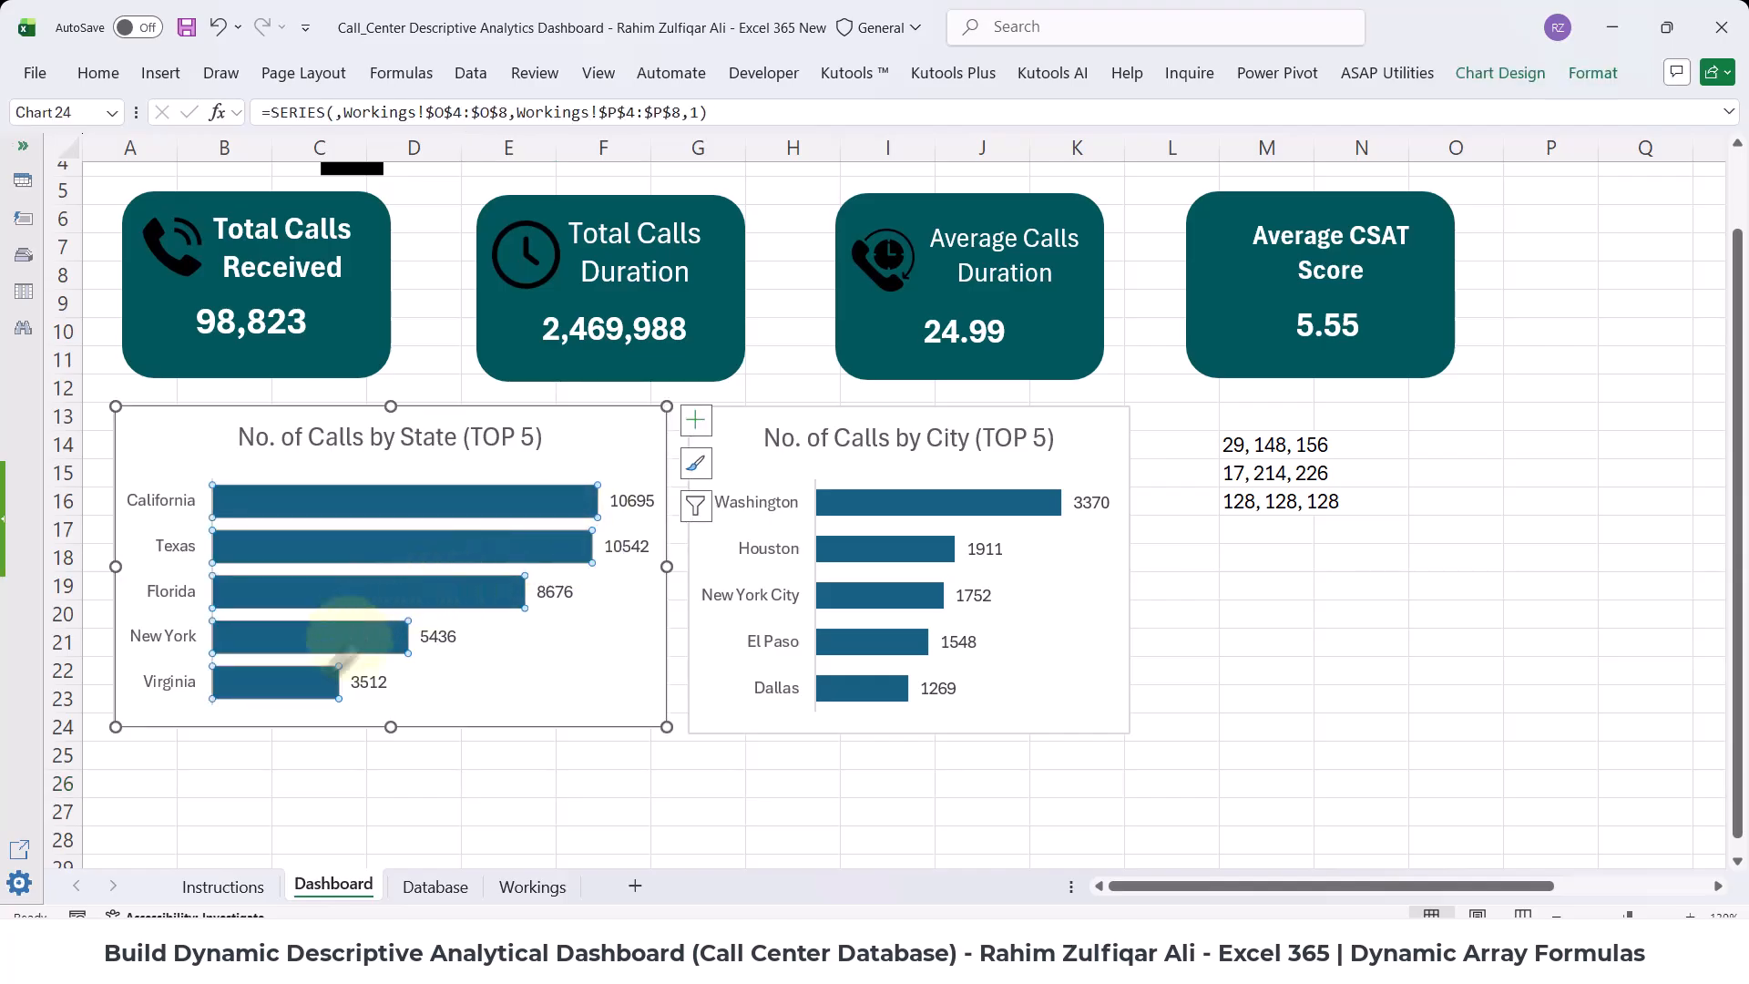
pyautogui.click(535, 499)
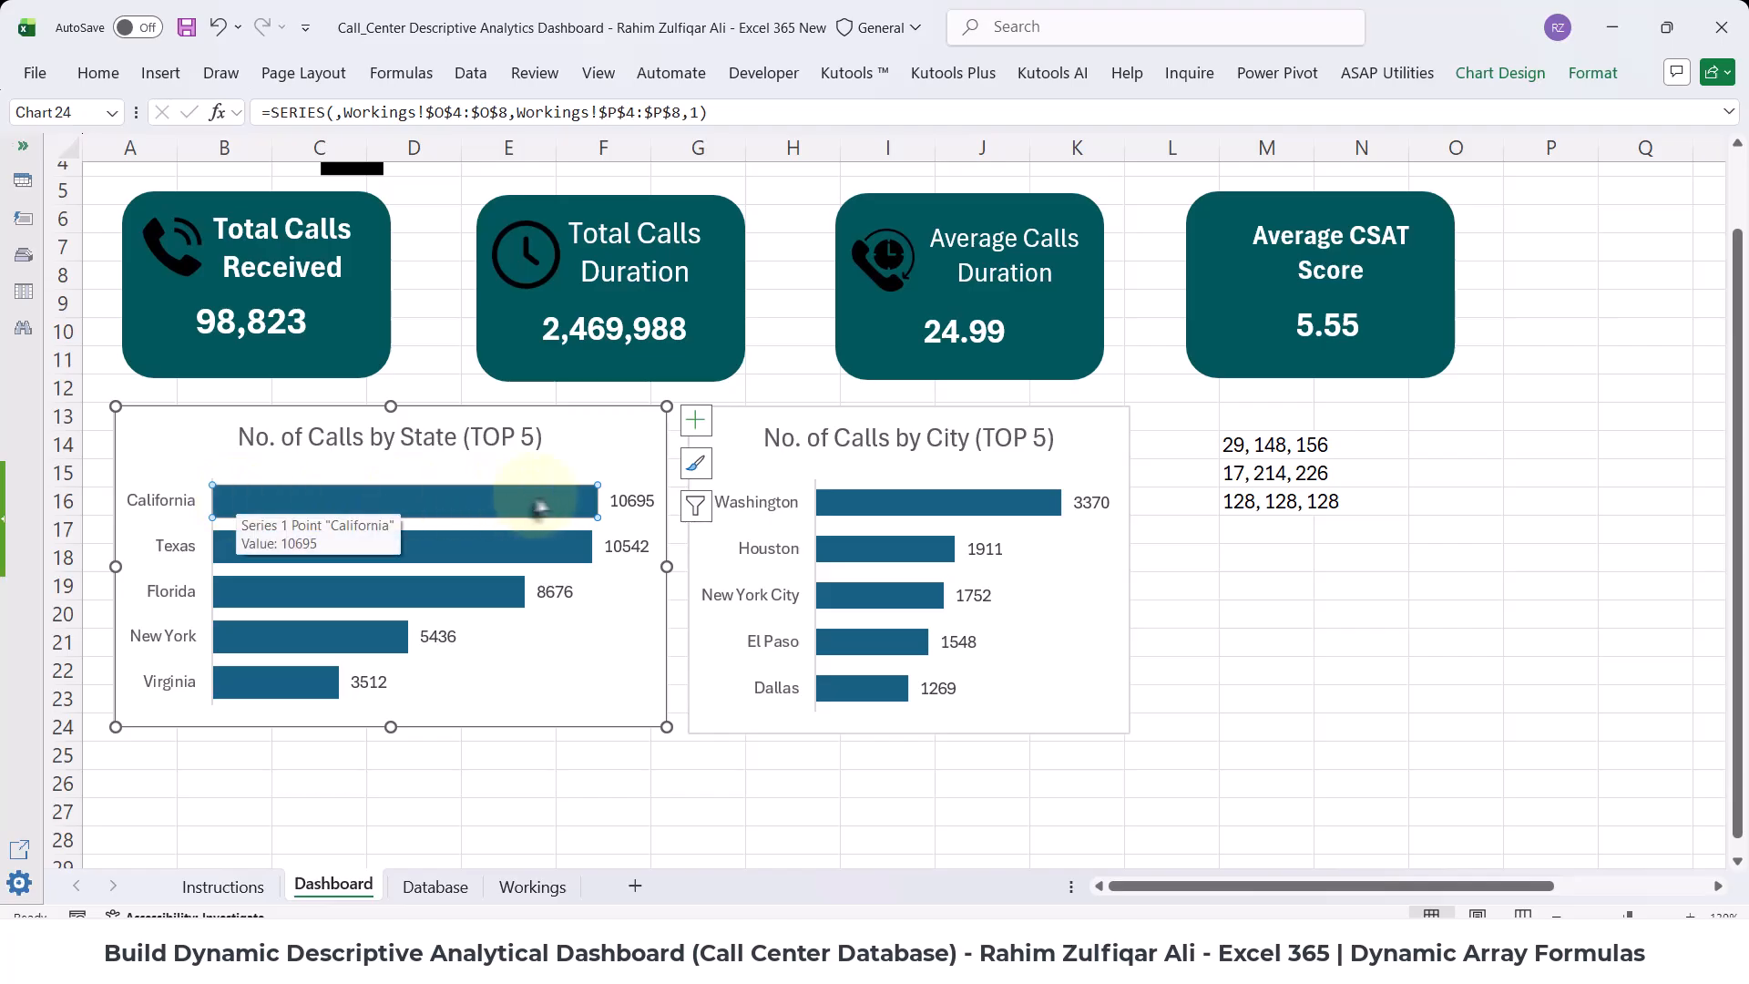
pyautogui.click(98, 73)
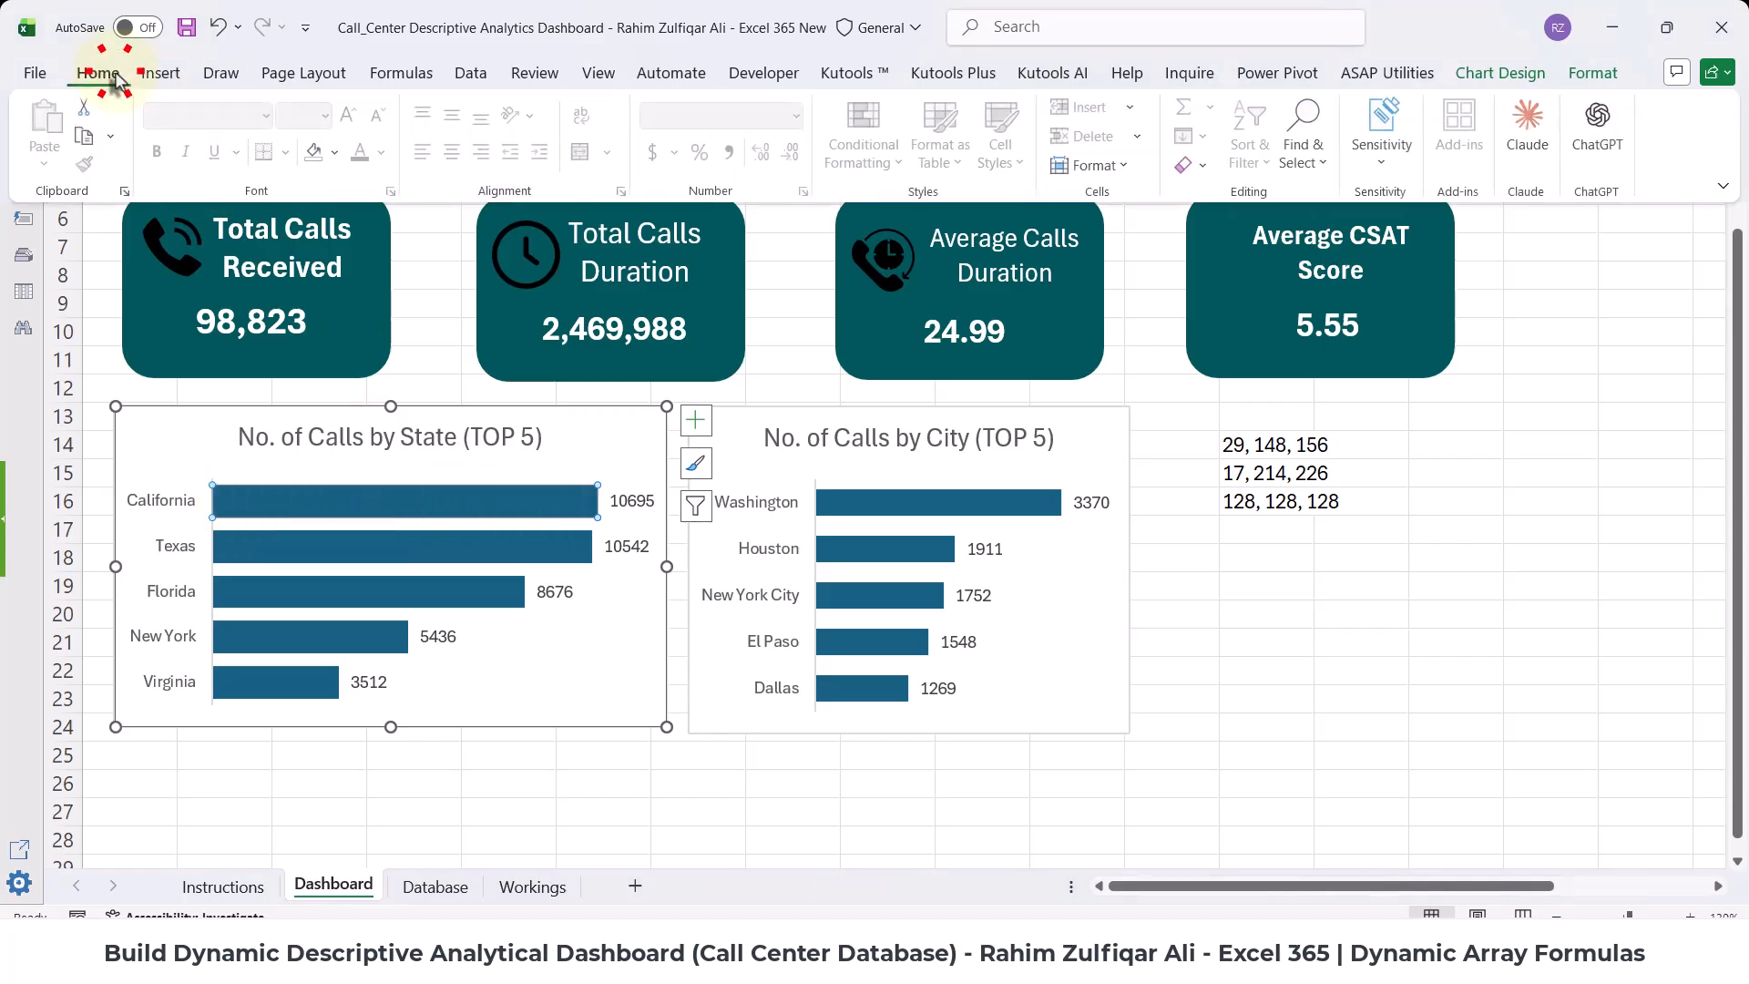
pyautogui.click(337, 153)
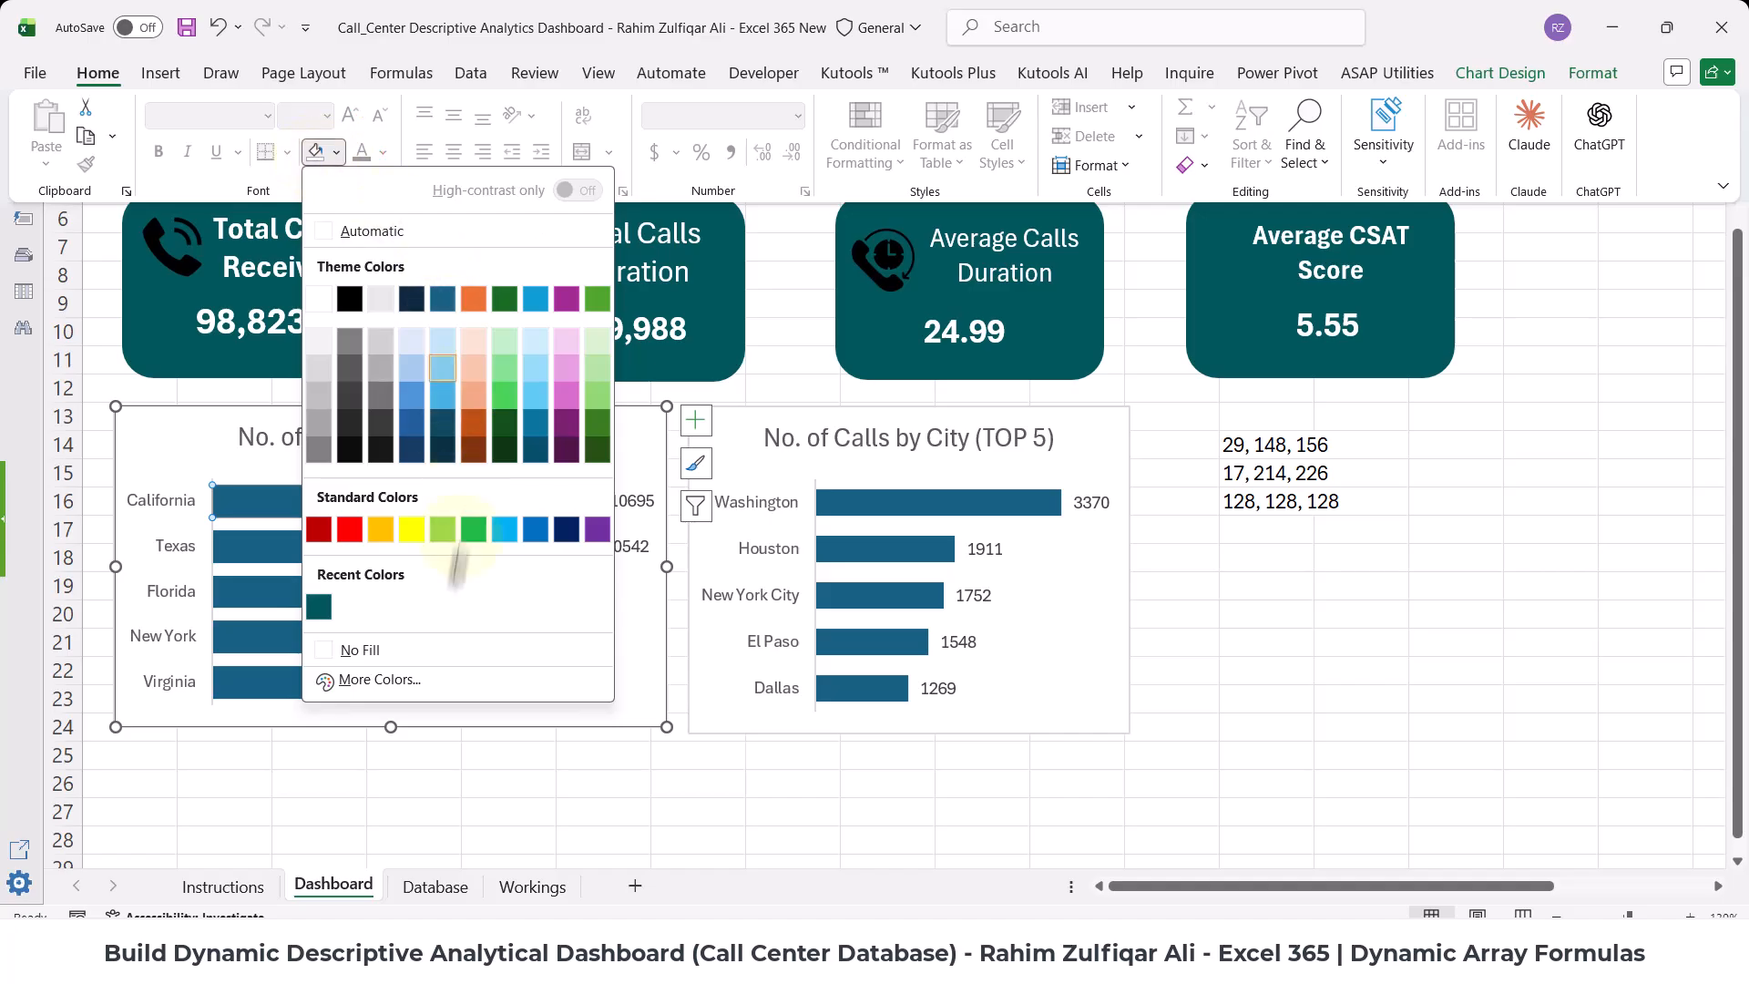
pyautogui.click(425, 681)
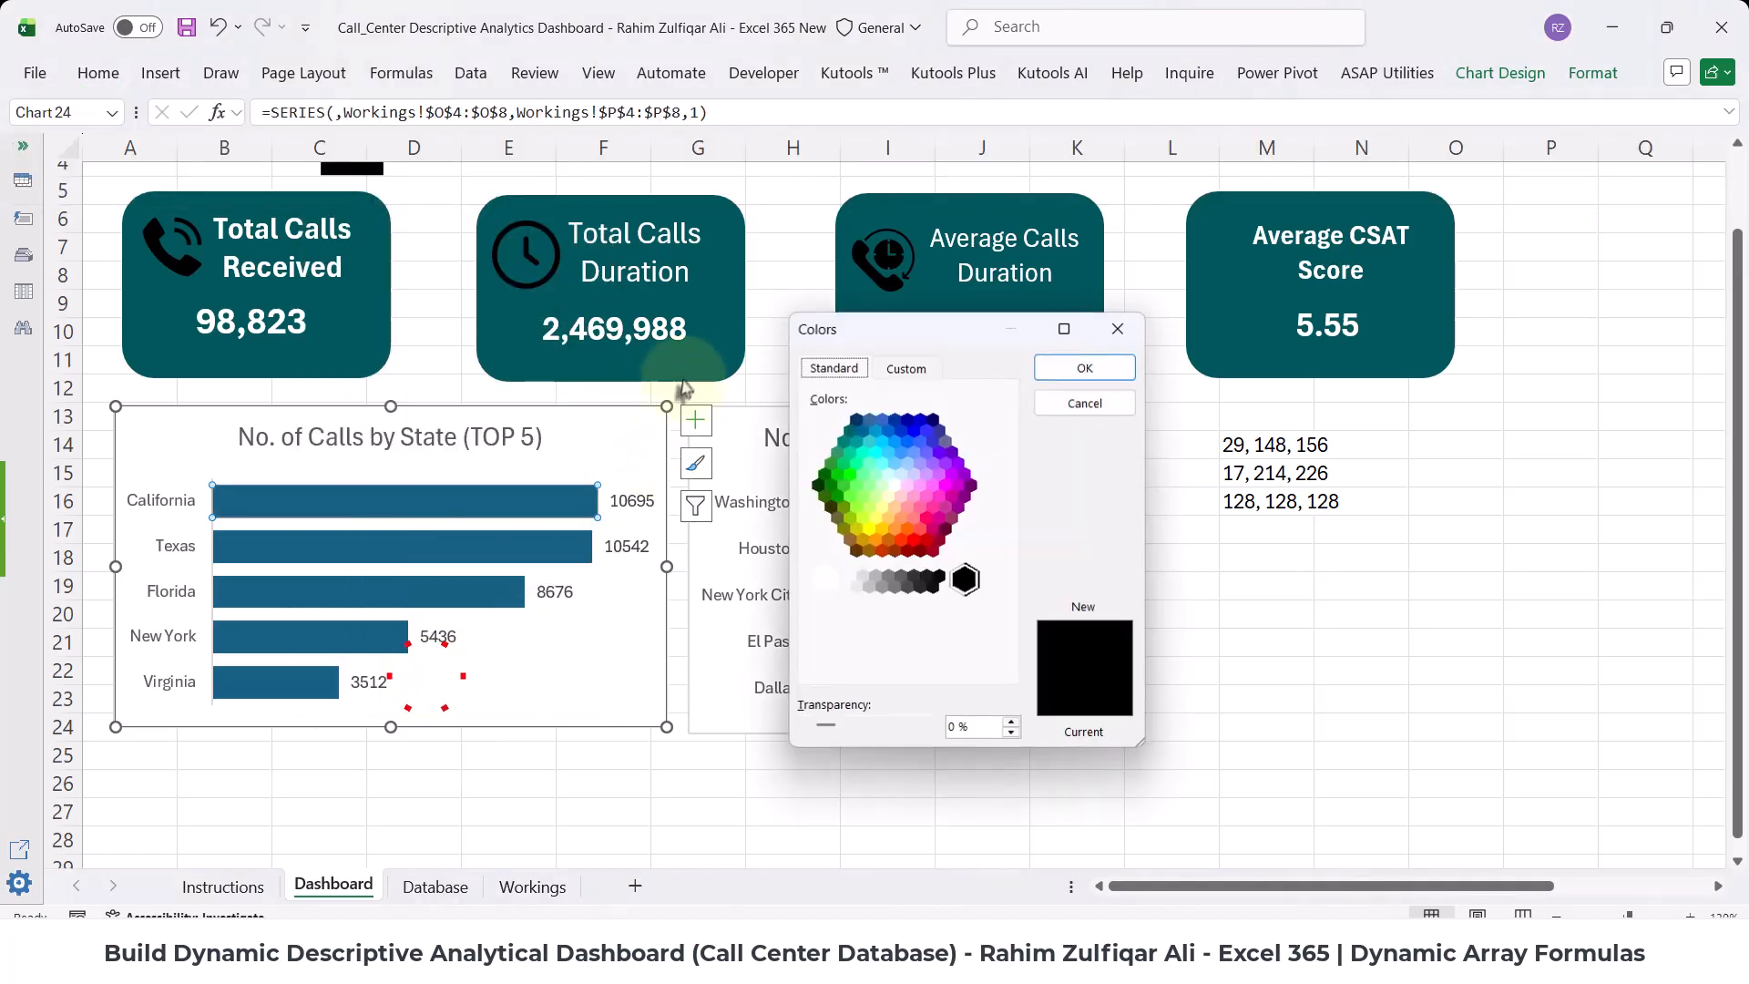
pyautogui.moveTo(871, 342); pyautogui.dragTo(776, 370)
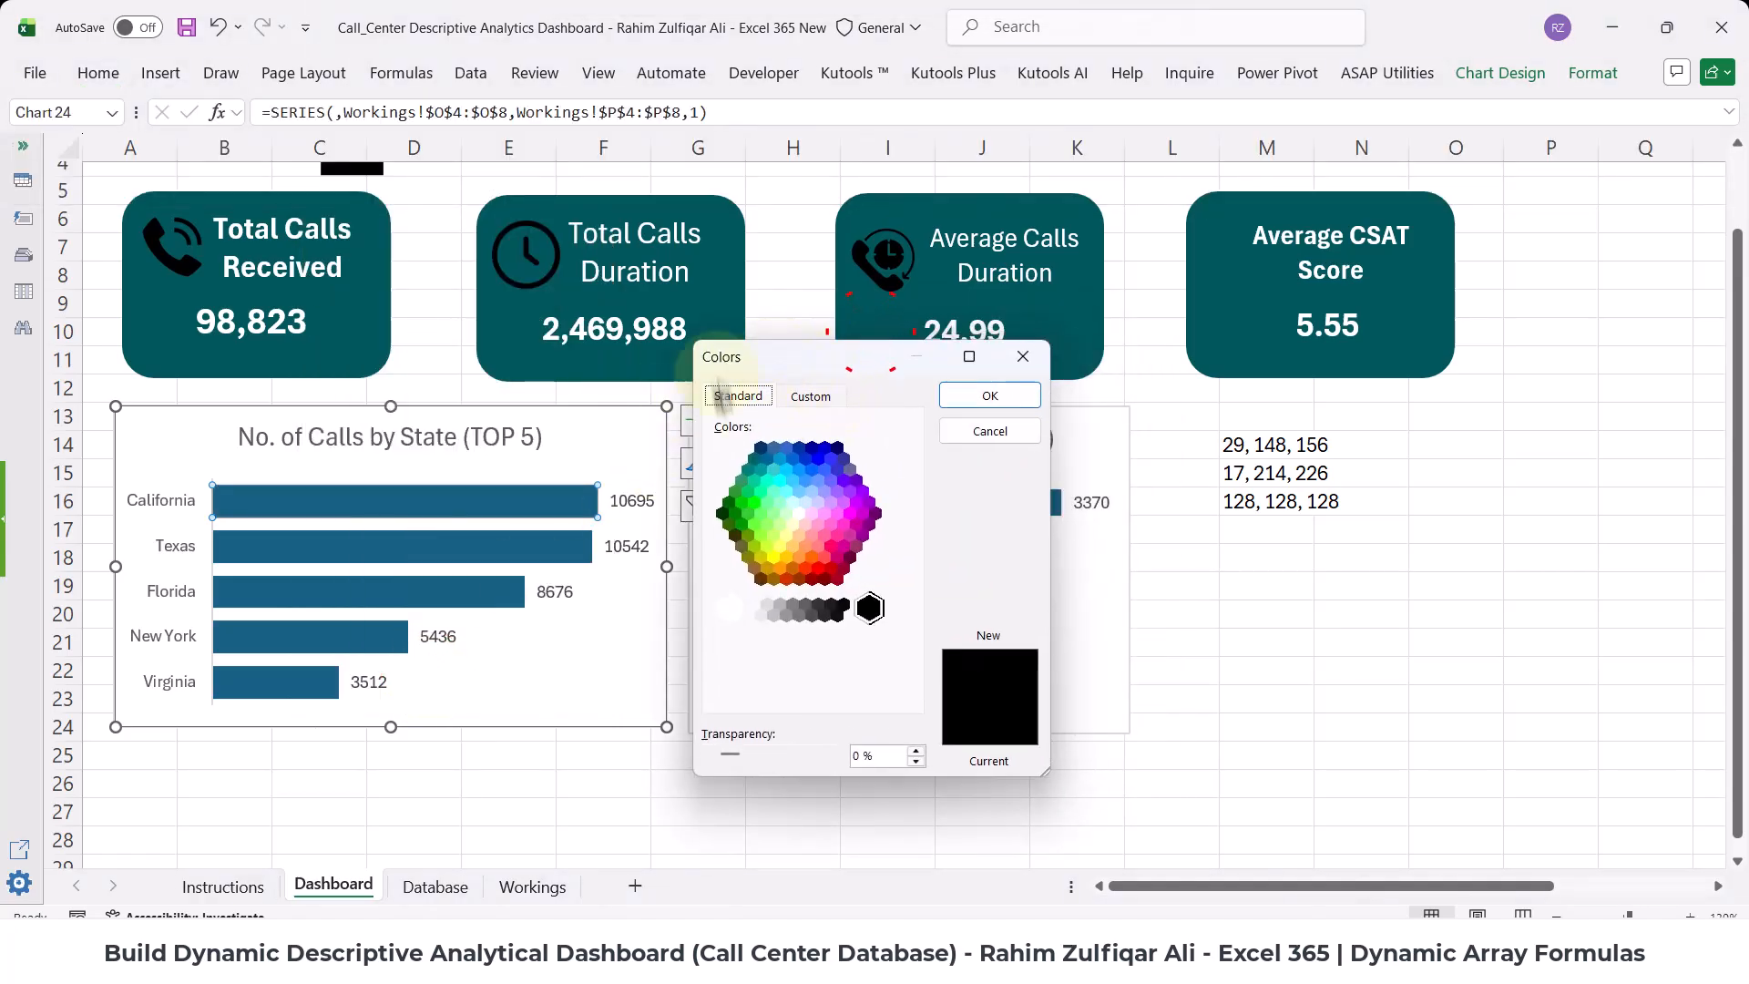
pyautogui.click(813, 397)
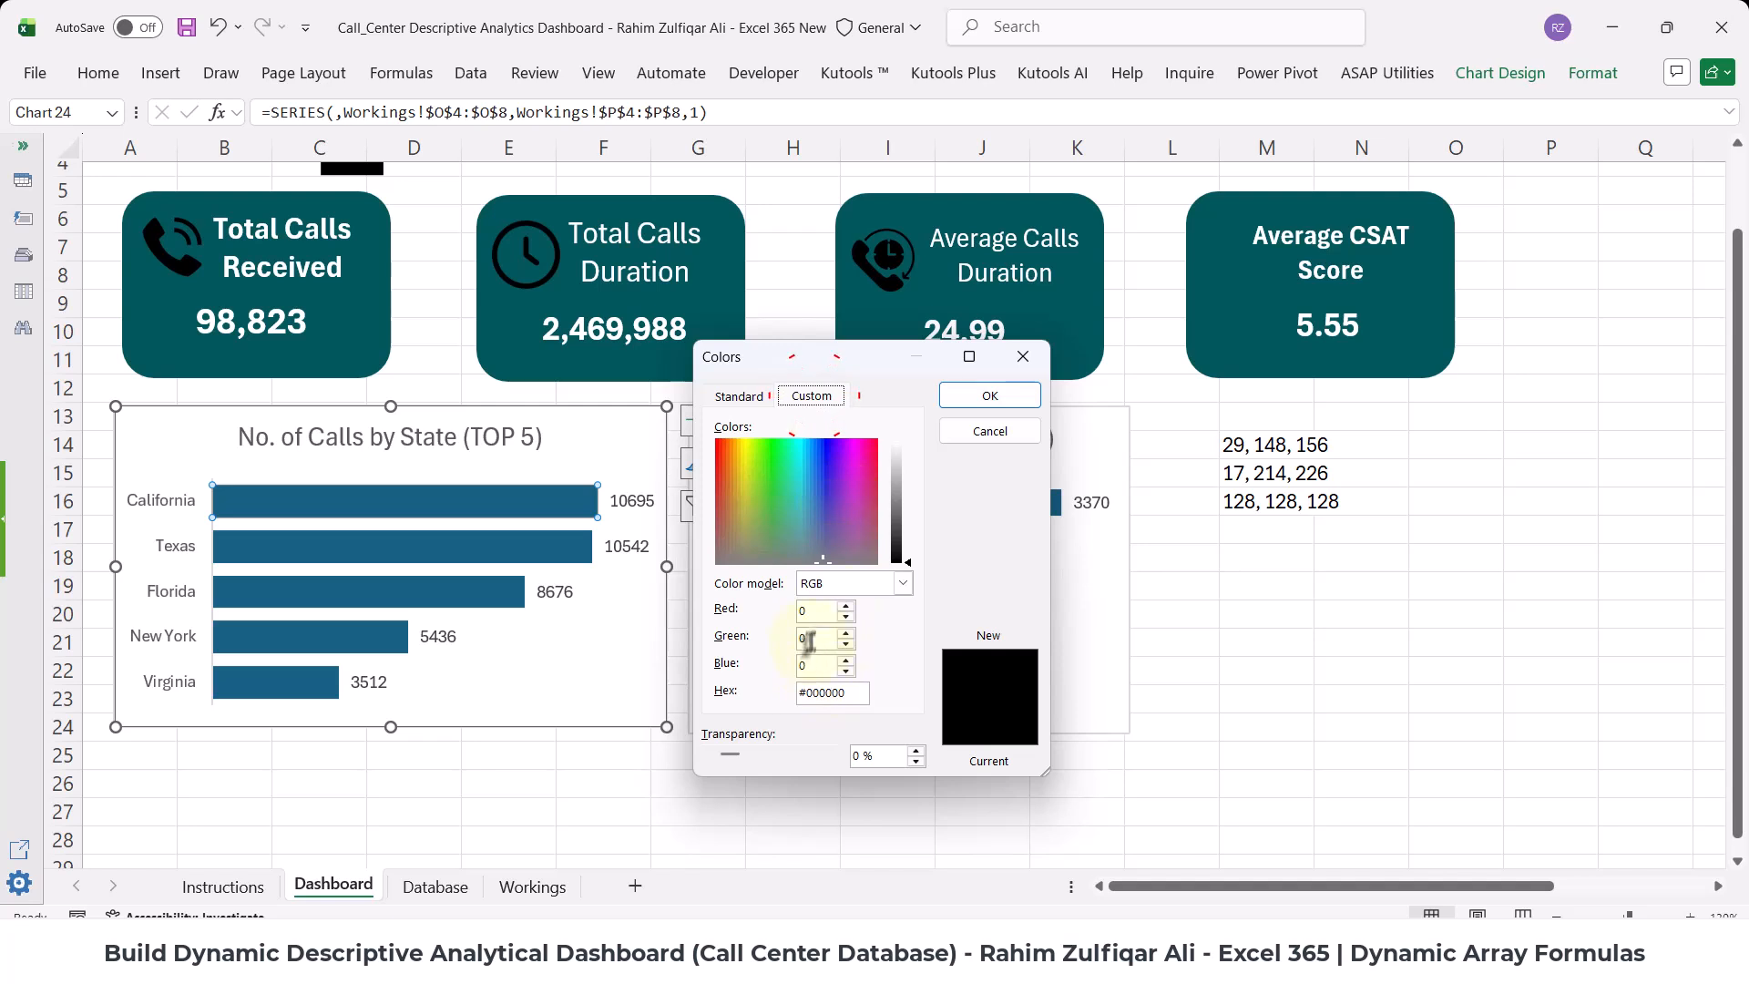
pyautogui.doubleClick(807, 611)
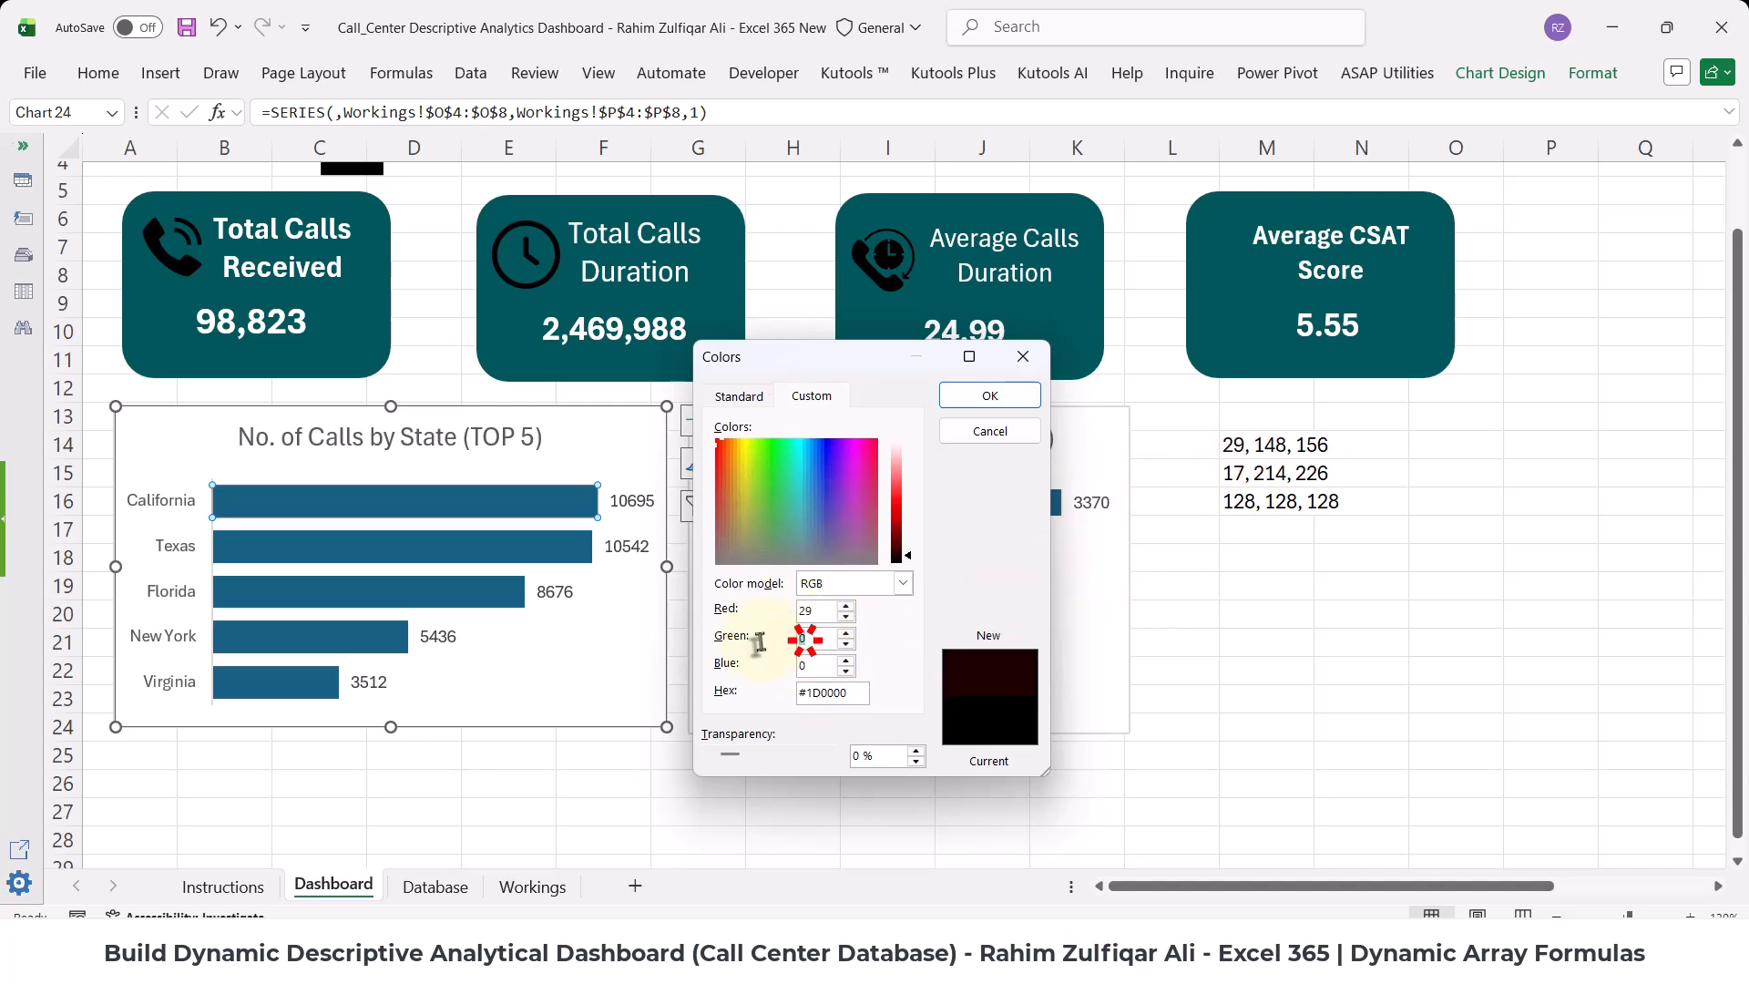
pyautogui.write('148, ')
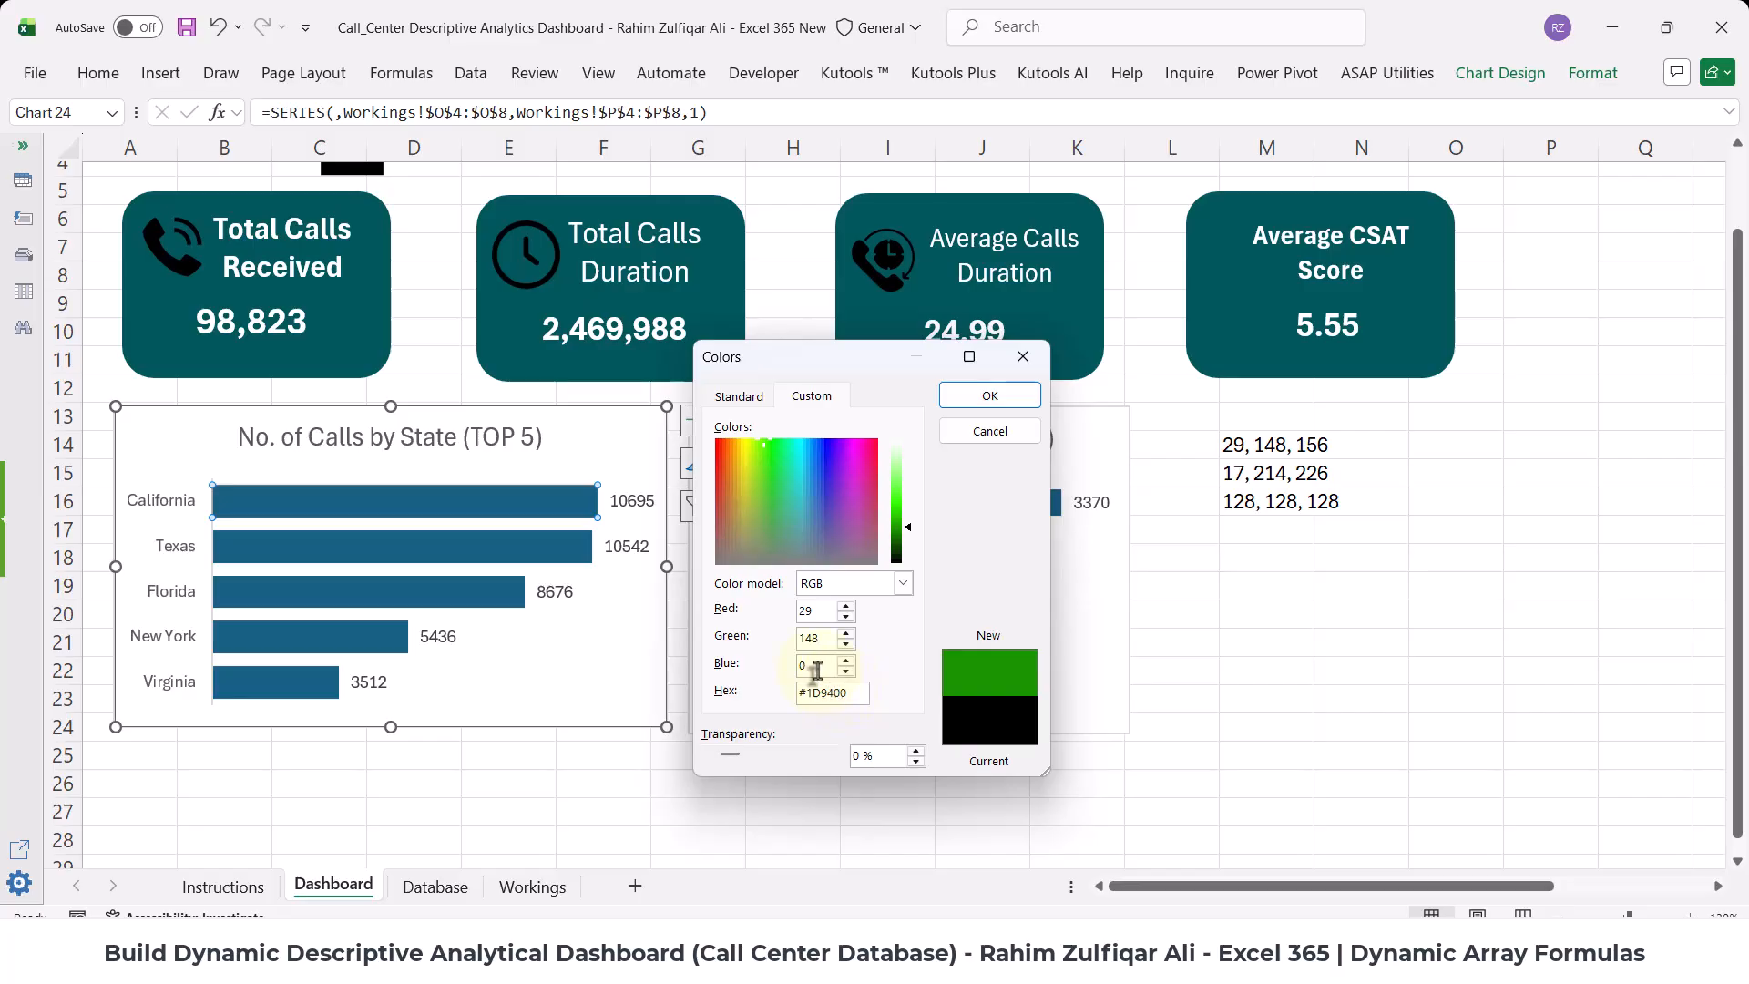
pyautogui.write('156')
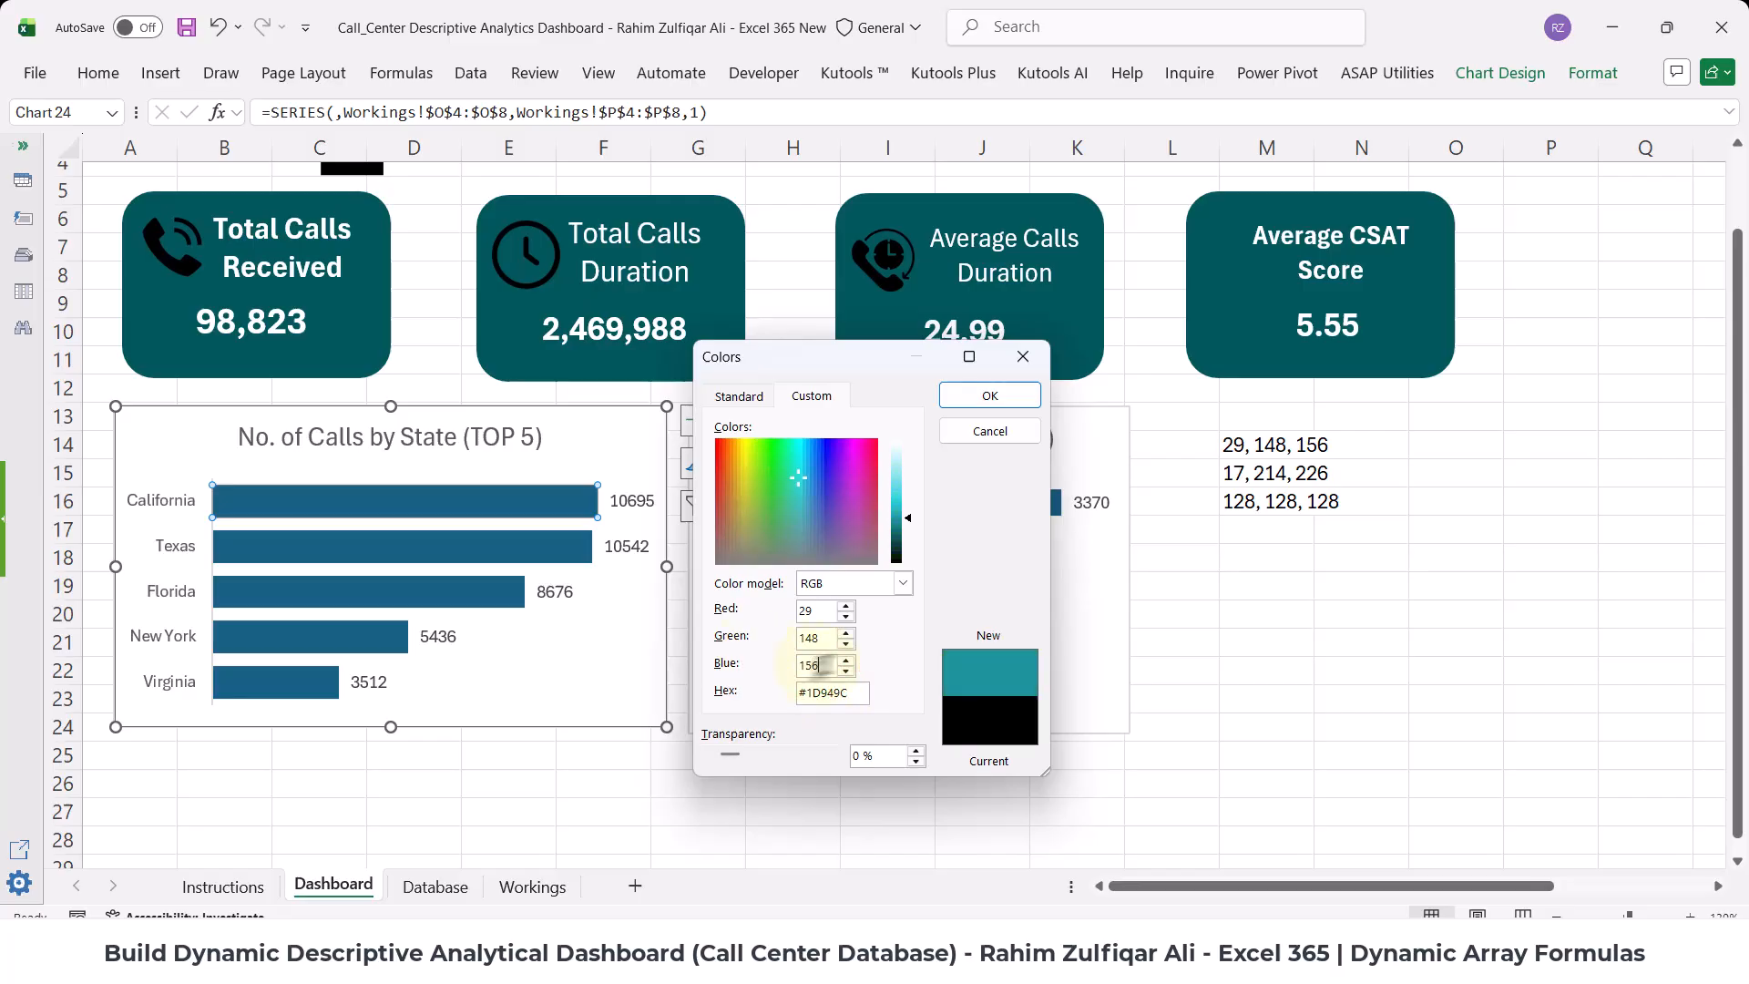
pyautogui.click(997, 395)
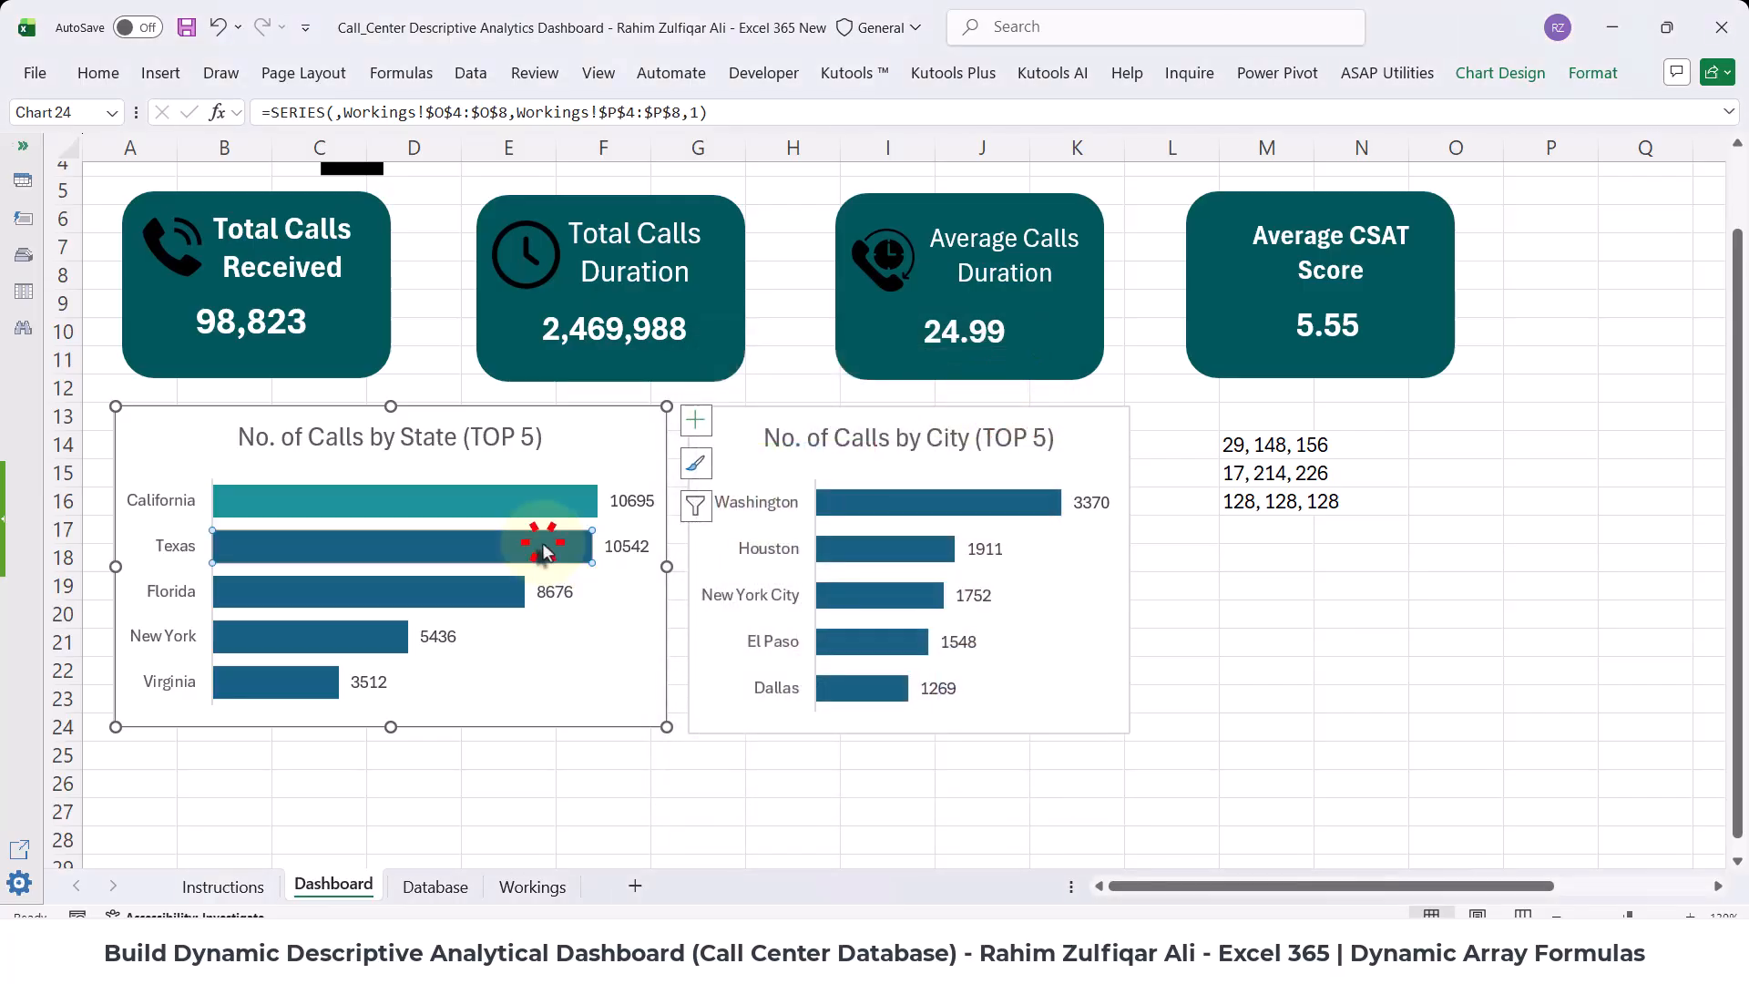
# - Fill the Texas bar in the state chart with the custom RGB colour 17, 214, 226
pyautogui.click(542, 545)
pyautogui.click(108, 80)
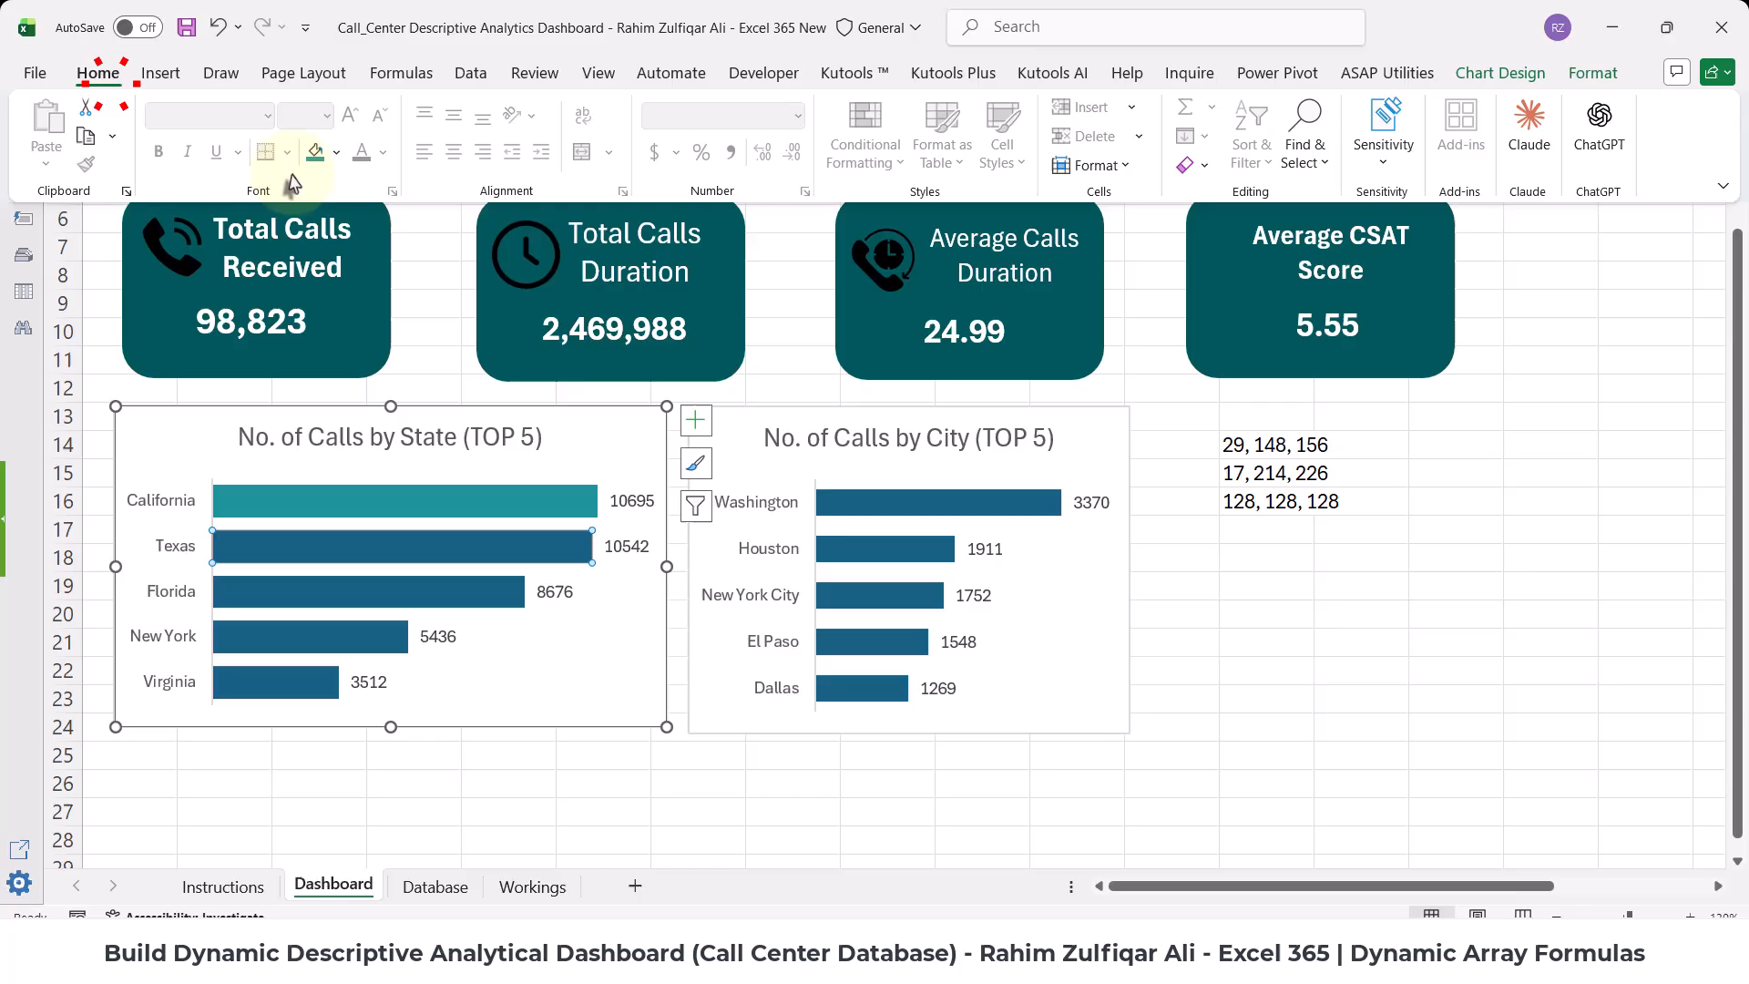
pyautogui.click(337, 152)
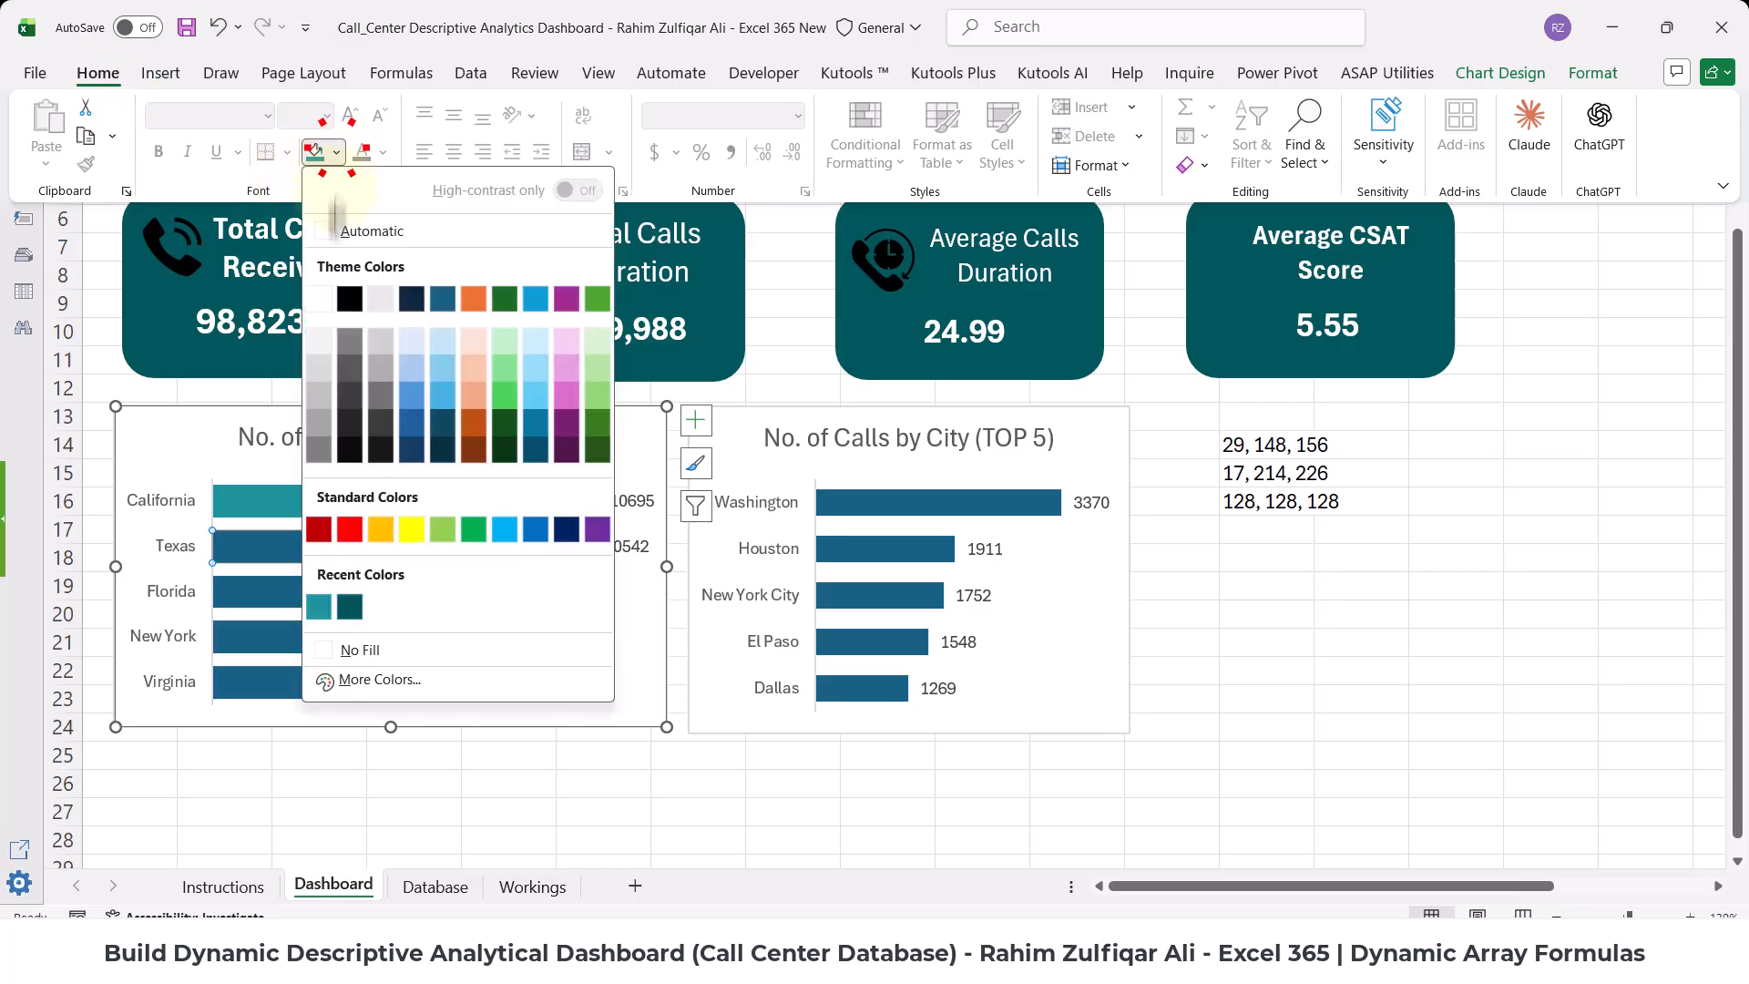
pyautogui.click(413, 681)
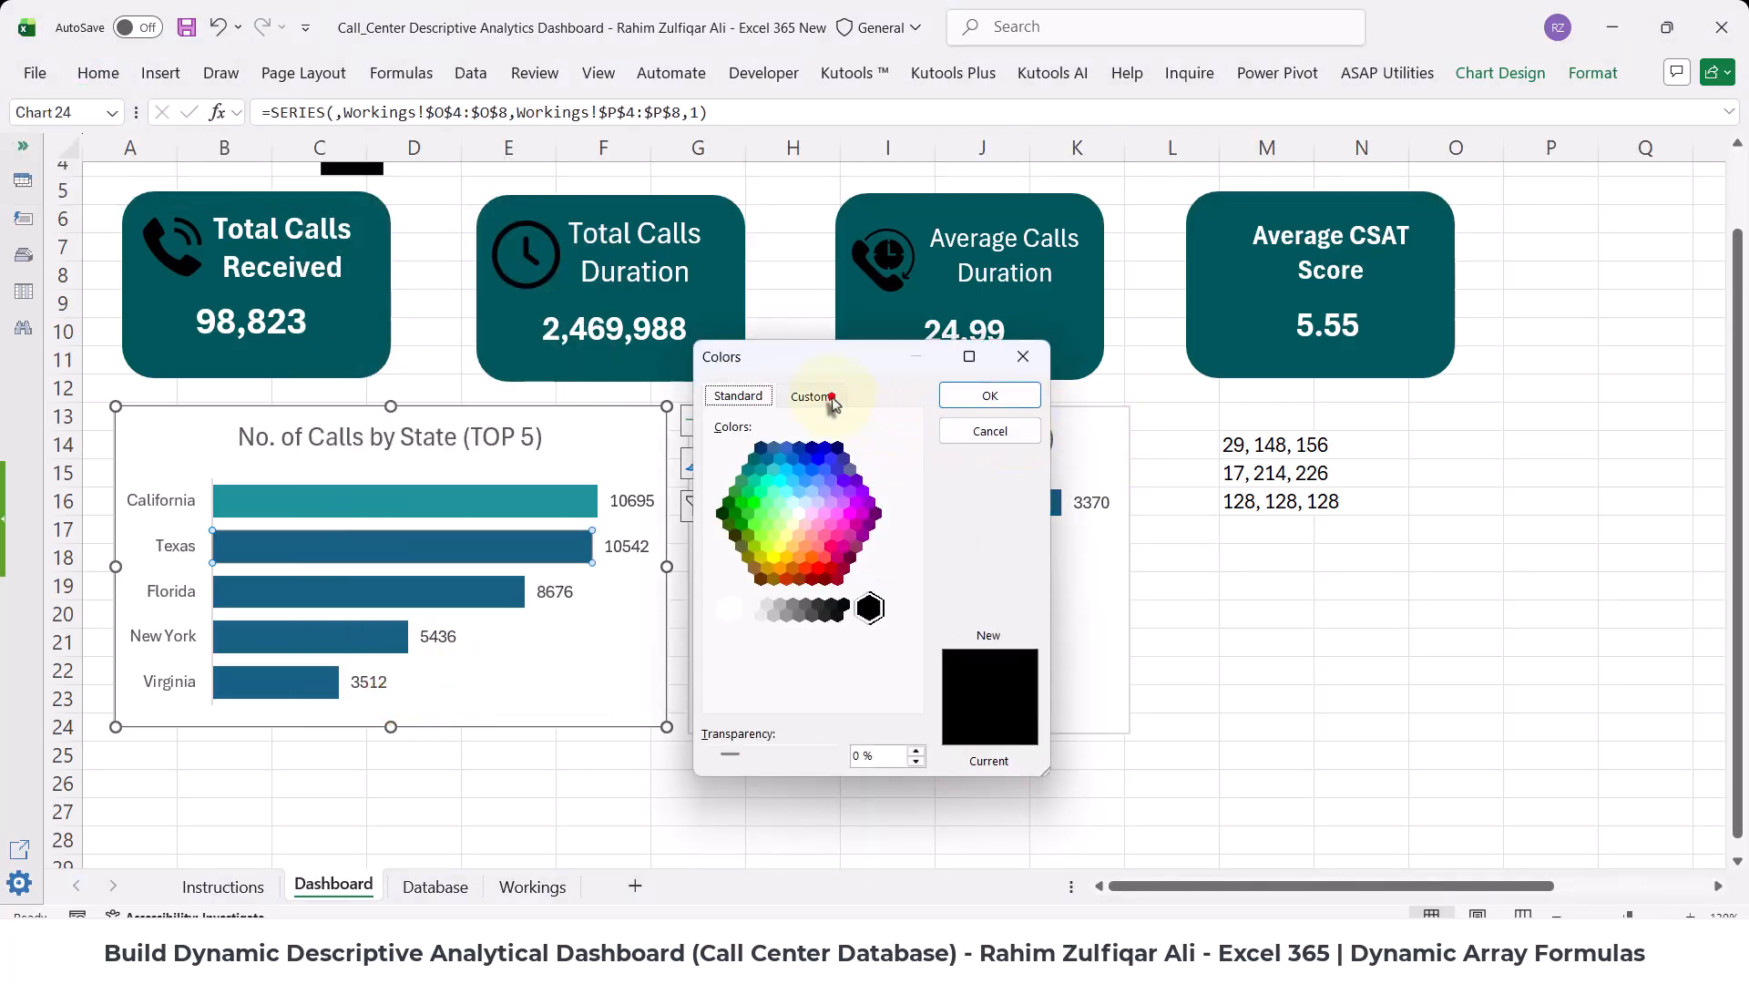
pyautogui.click(818, 395)
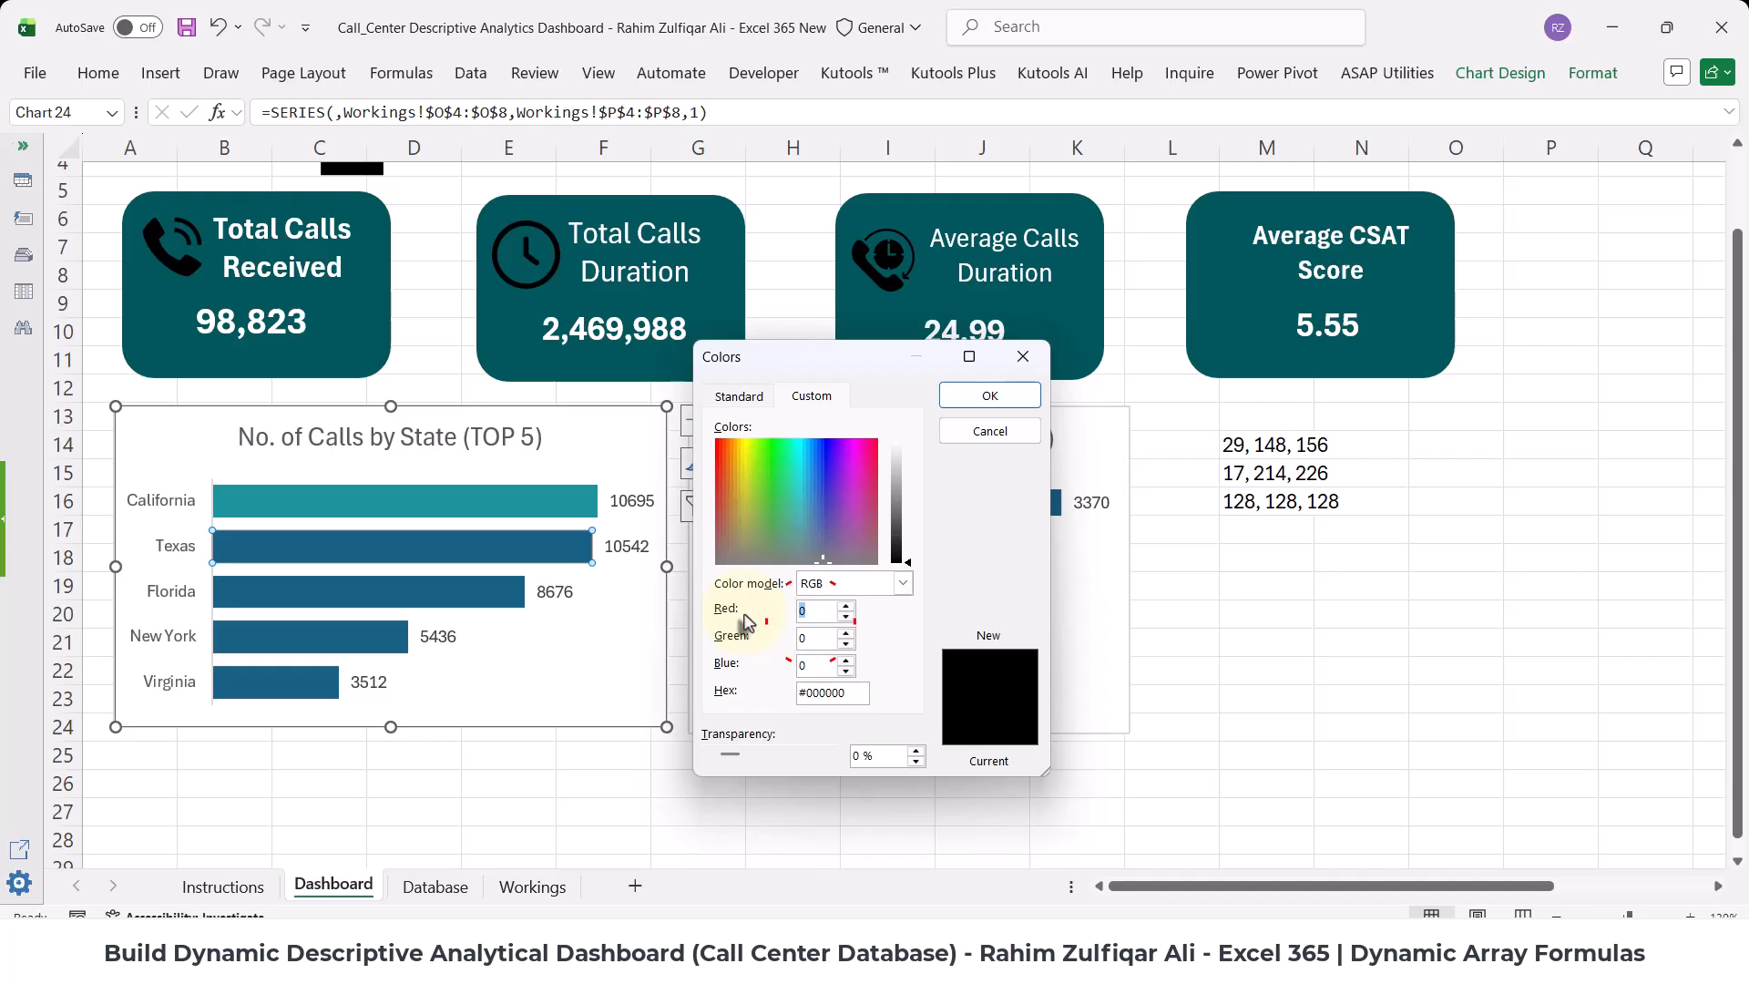
pyautogui.write('14')
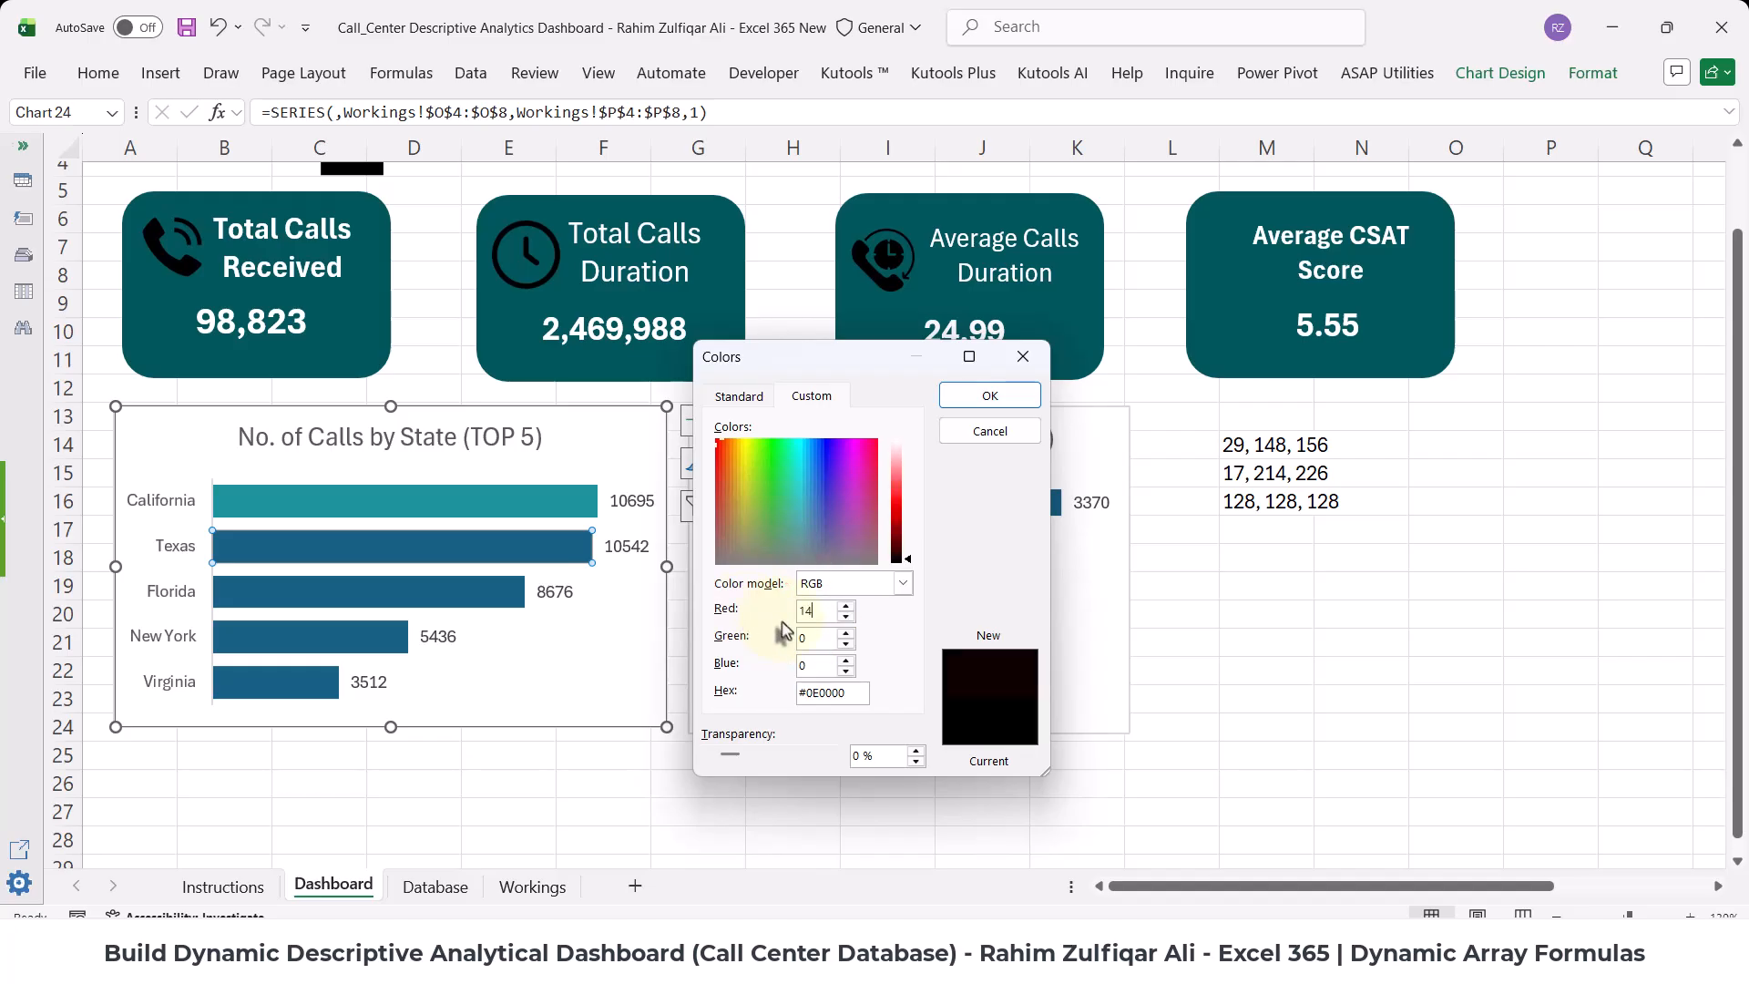
pyautogui.write('214')
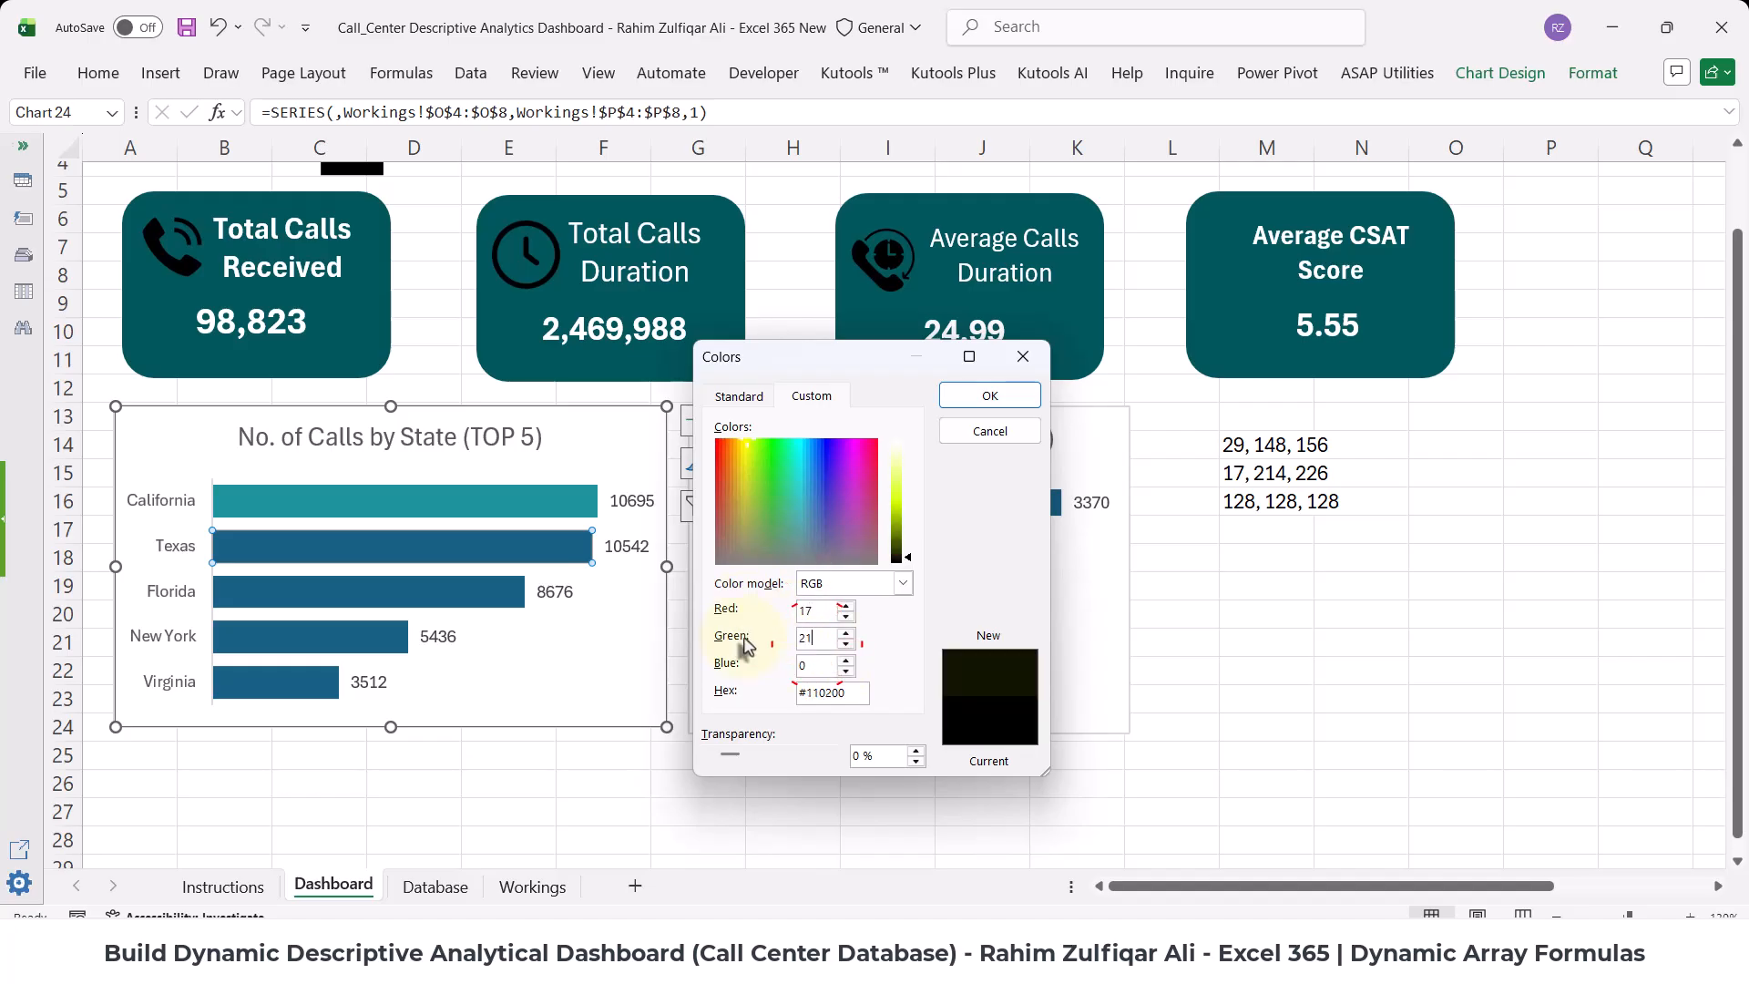
pyautogui.write('22')
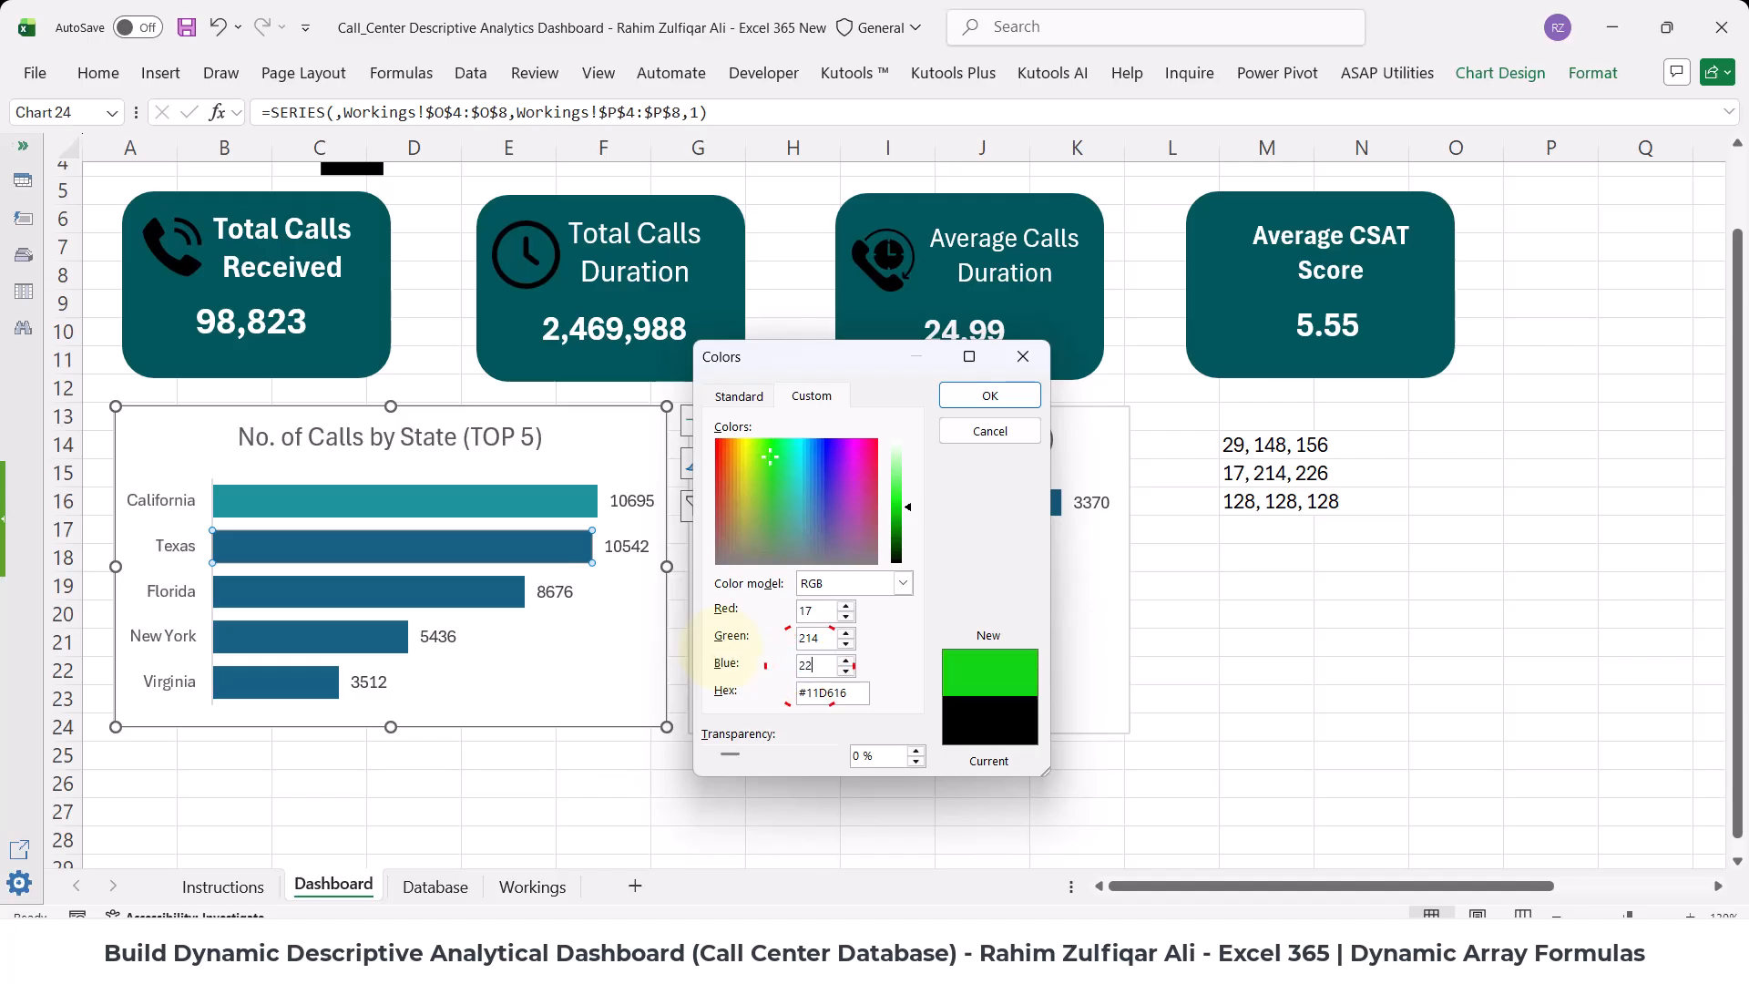
pyautogui.write('6')
pyautogui.click(990, 395)
# - Fill the Florida bar in the state chart with the custom RGB colour 128, 128, 128
pyautogui.click(503, 608)
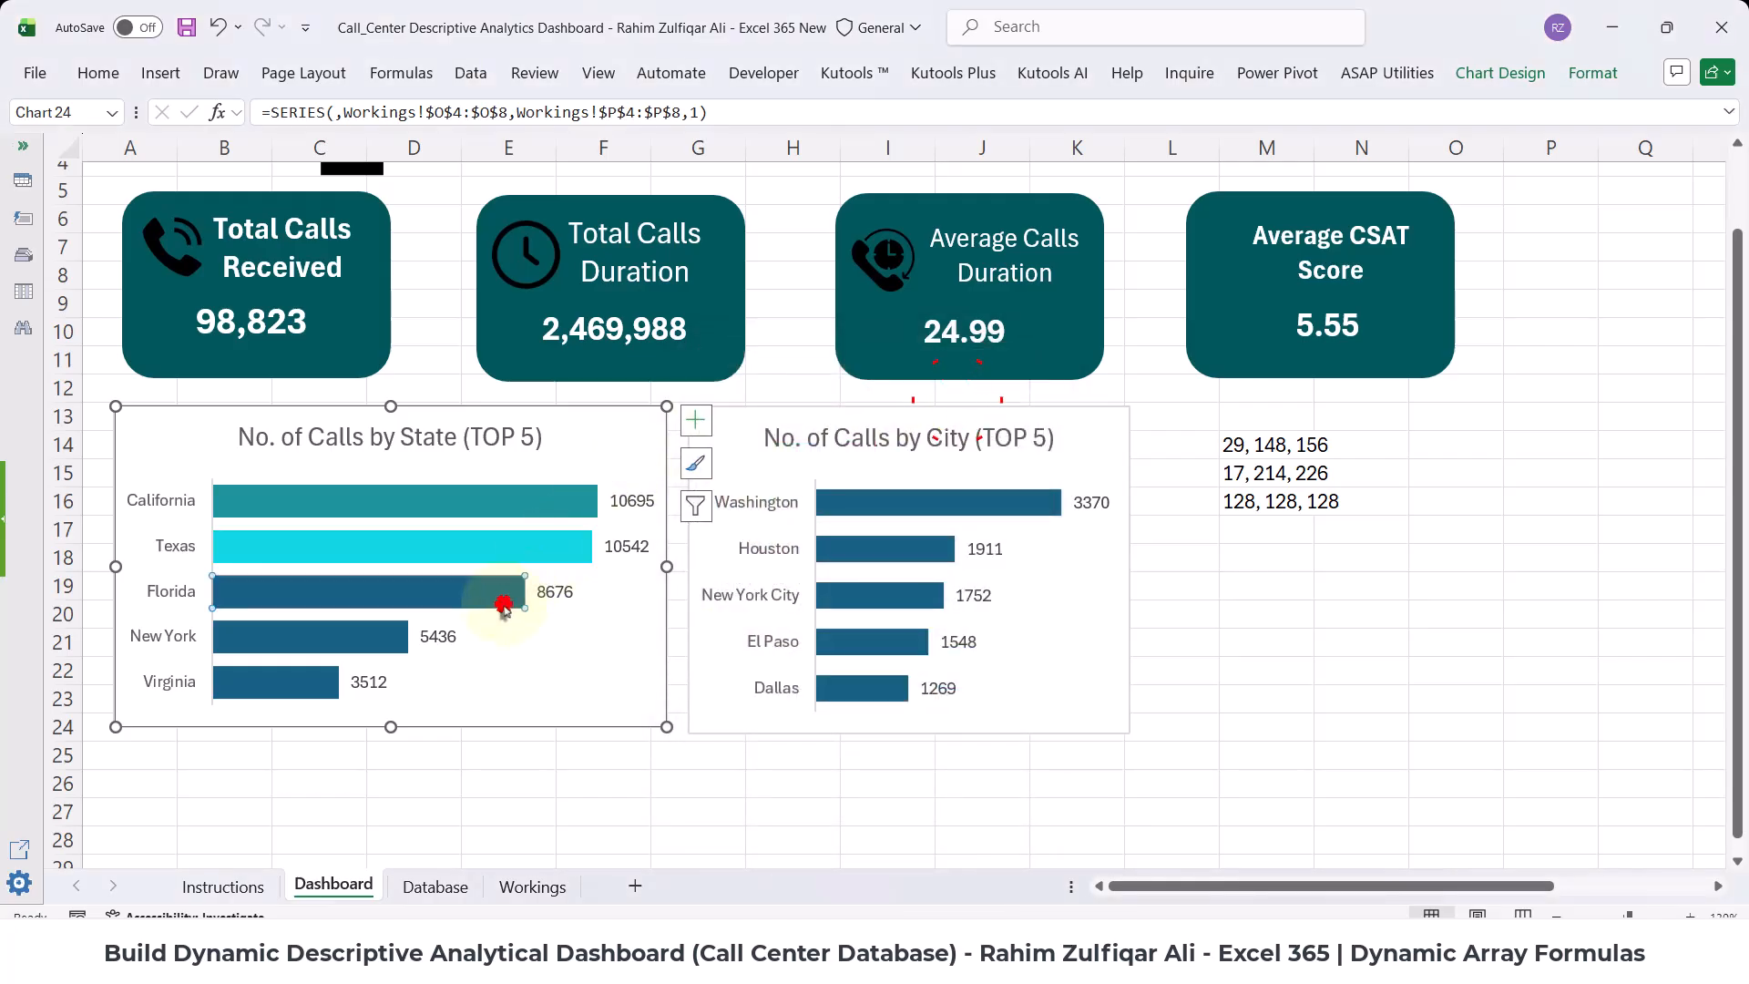
pyautogui.click(98, 75)
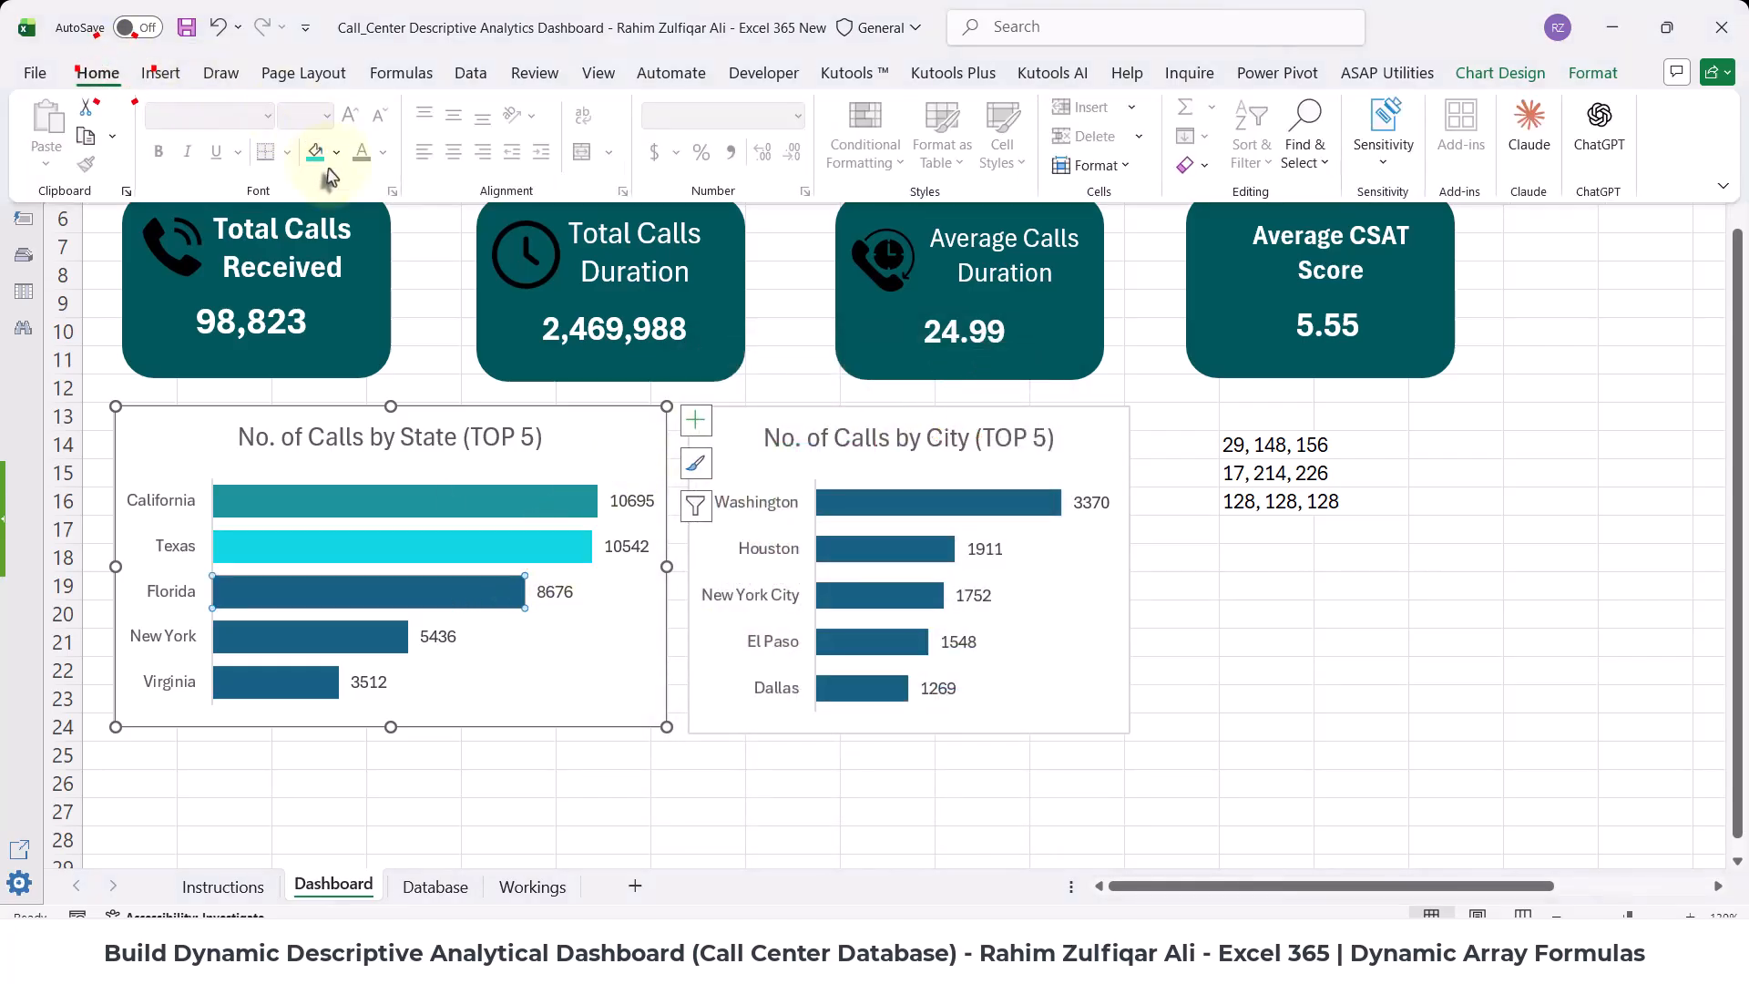
pyautogui.click(336, 159)
pyautogui.click(376, 680)
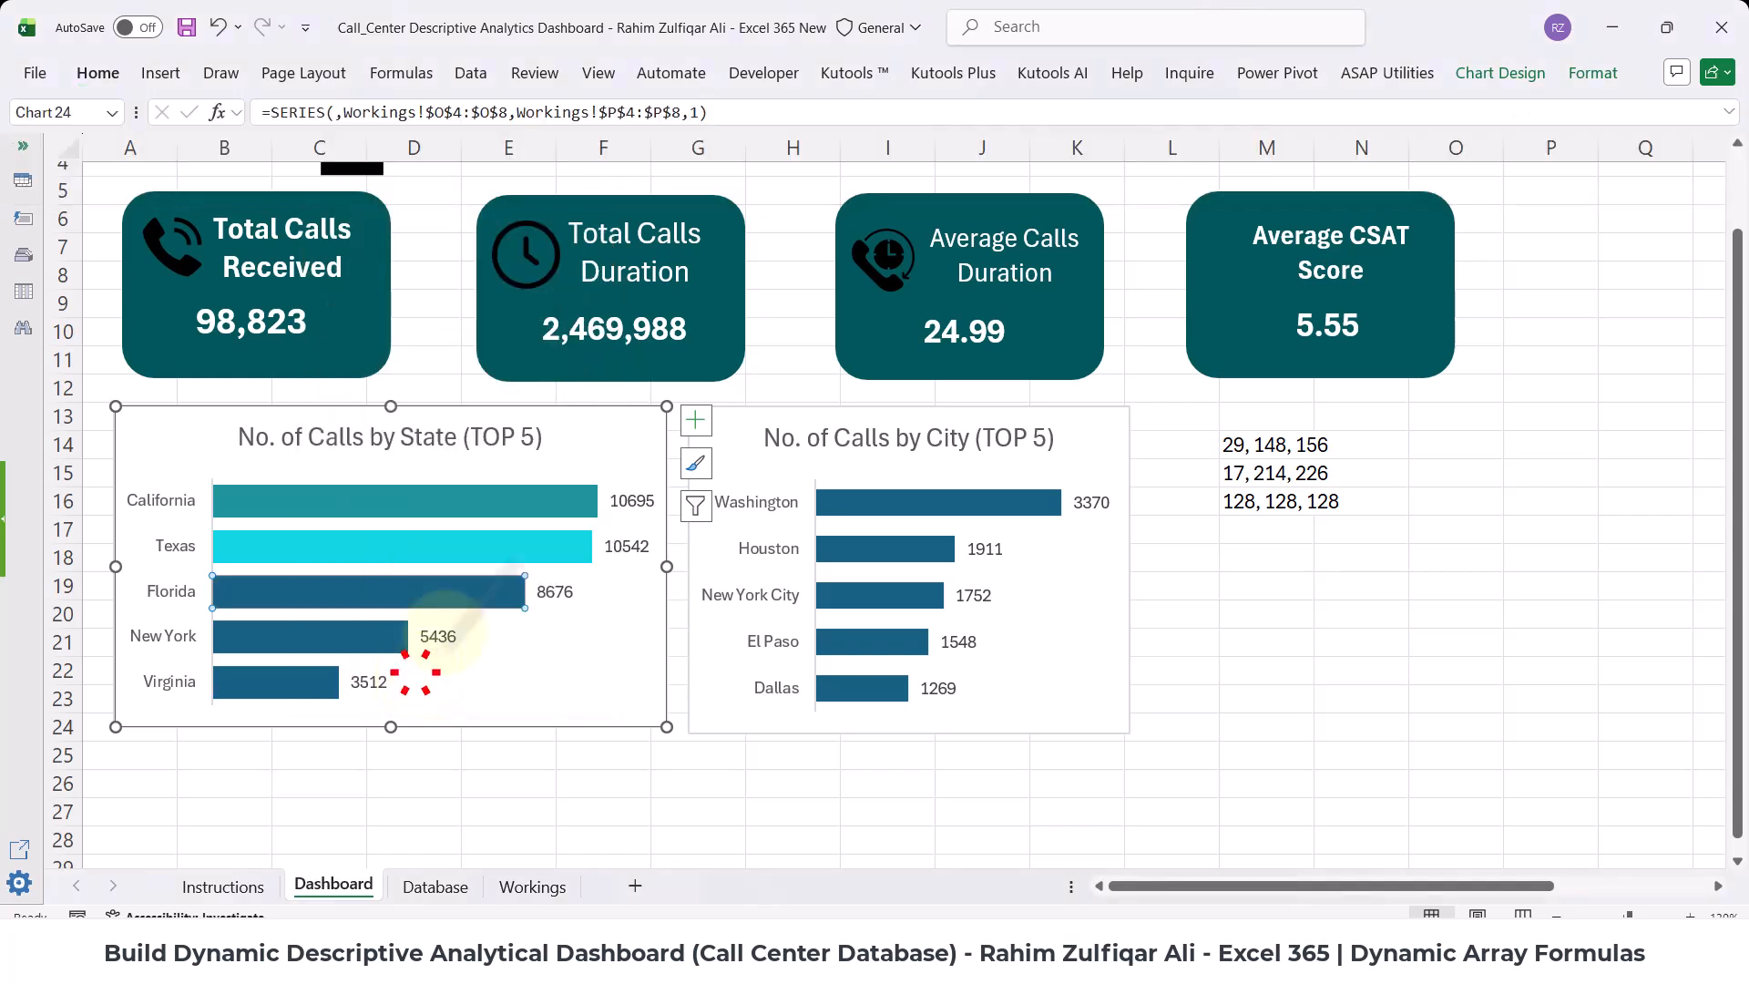
pyautogui.click(804, 396)
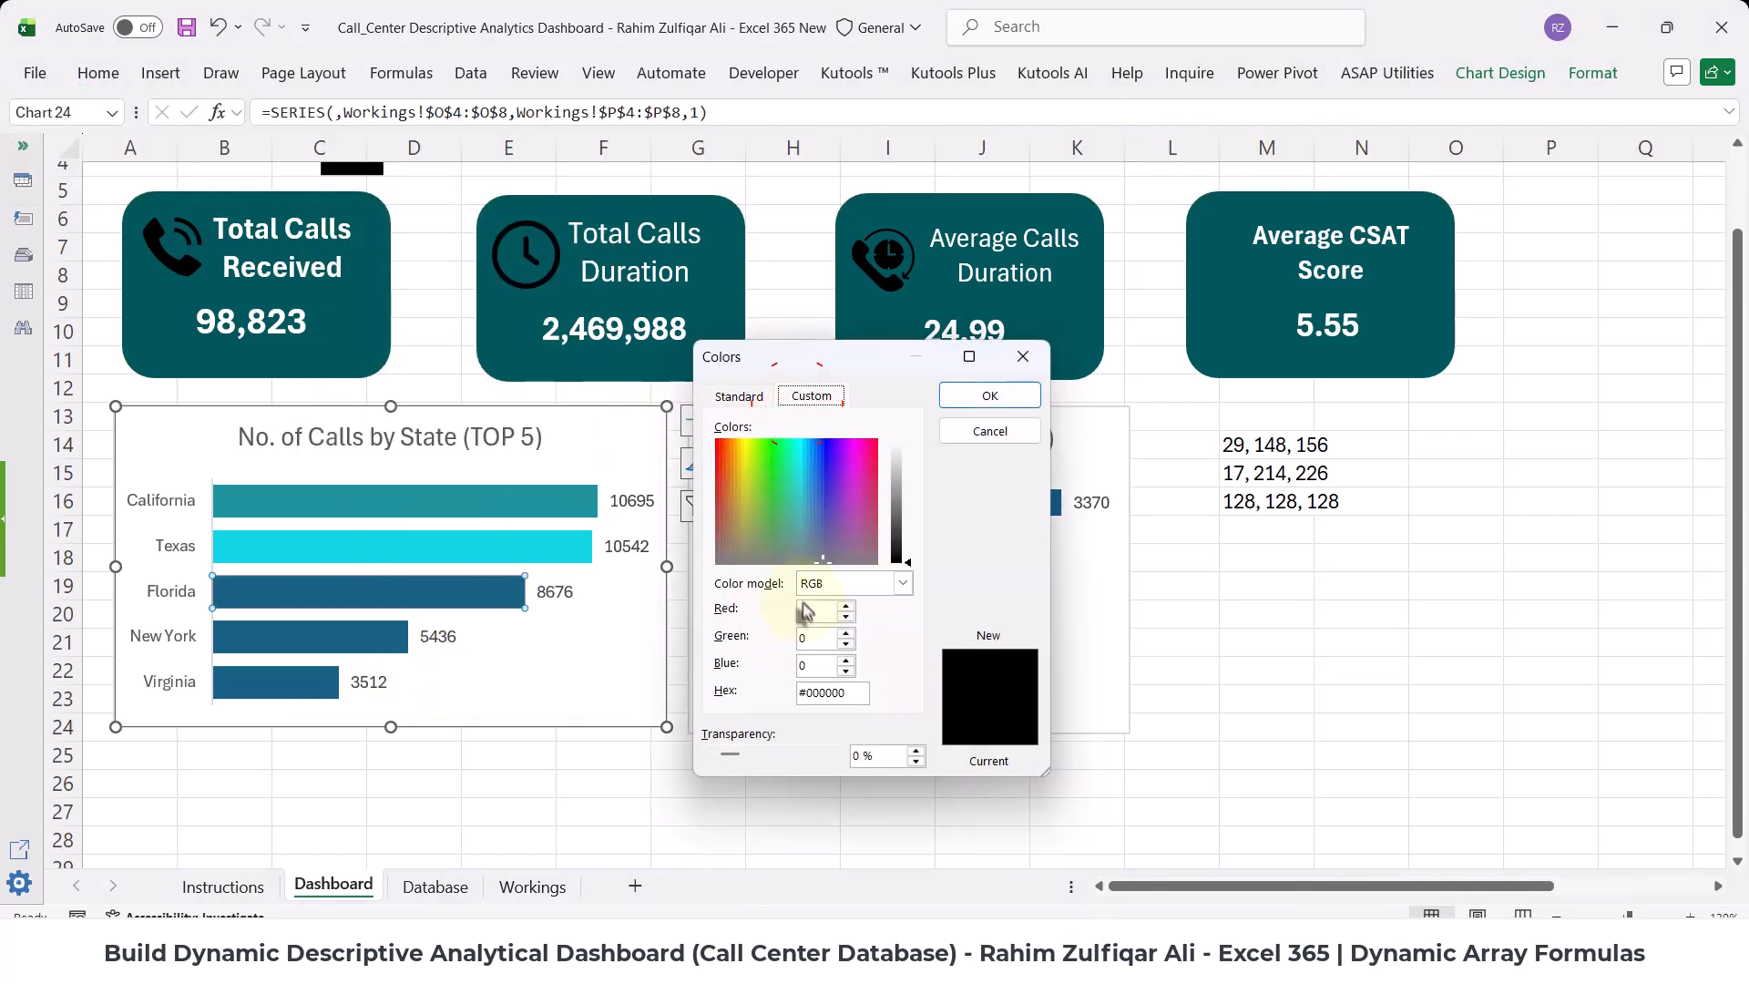
pyautogui.write('128, ')
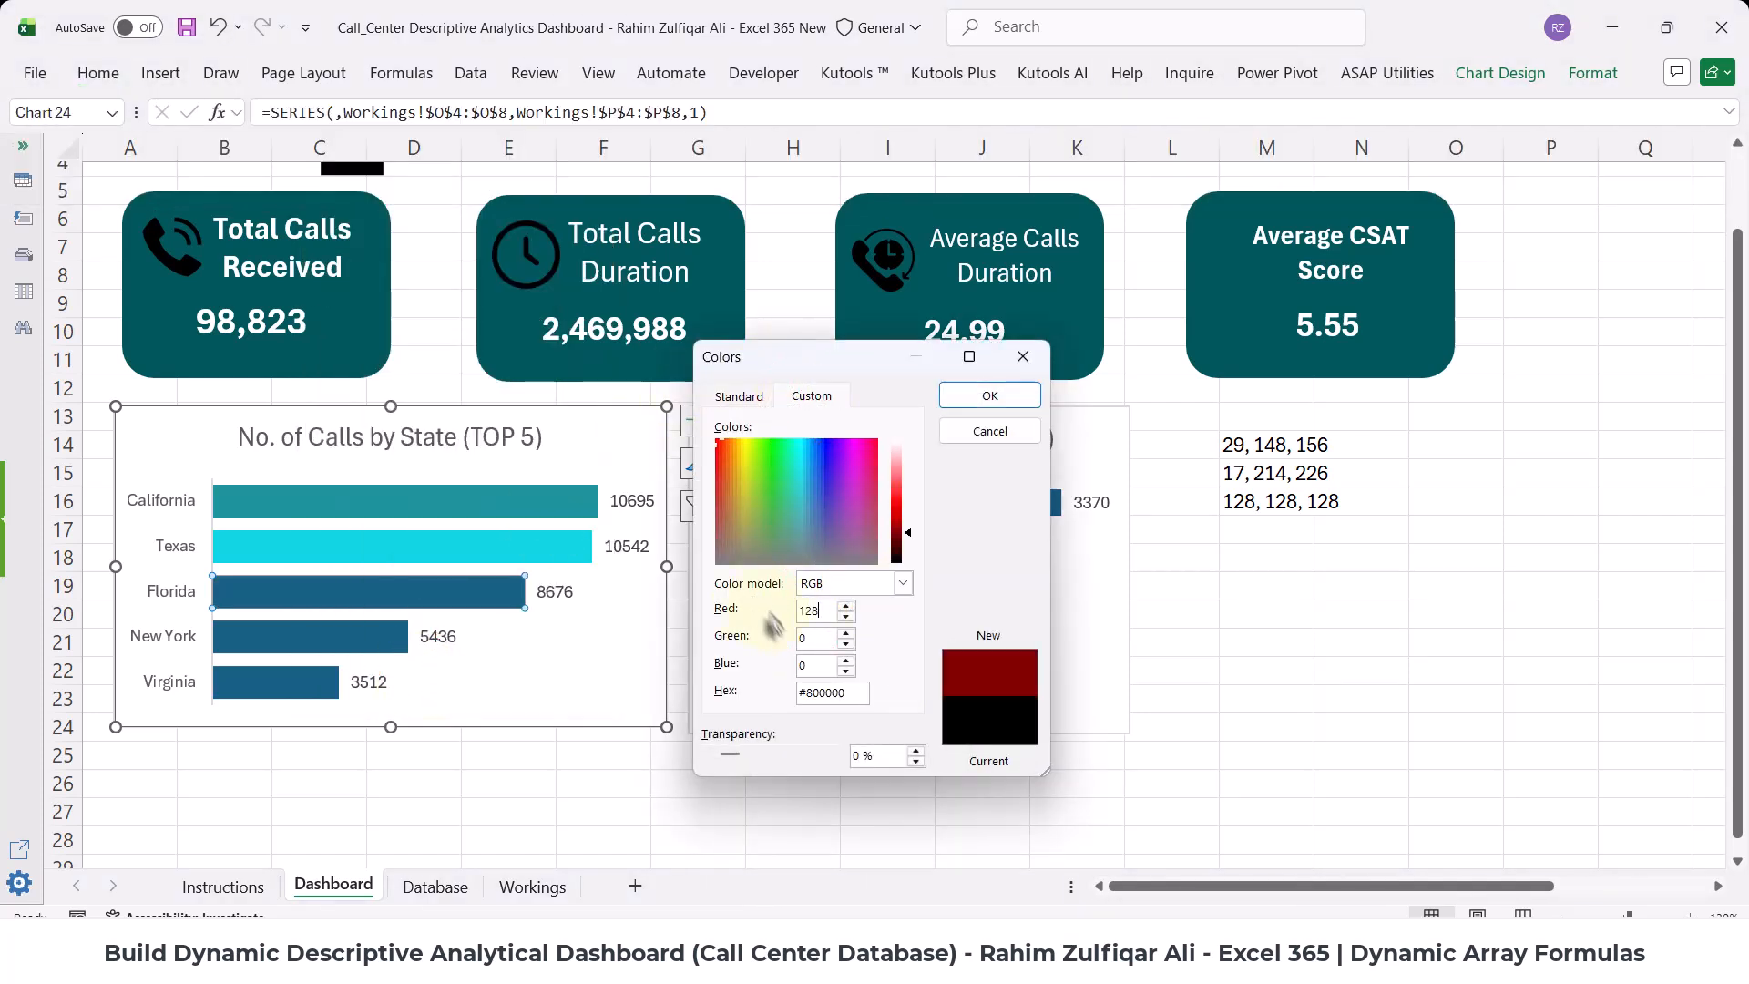
pyautogui.write('128, ')
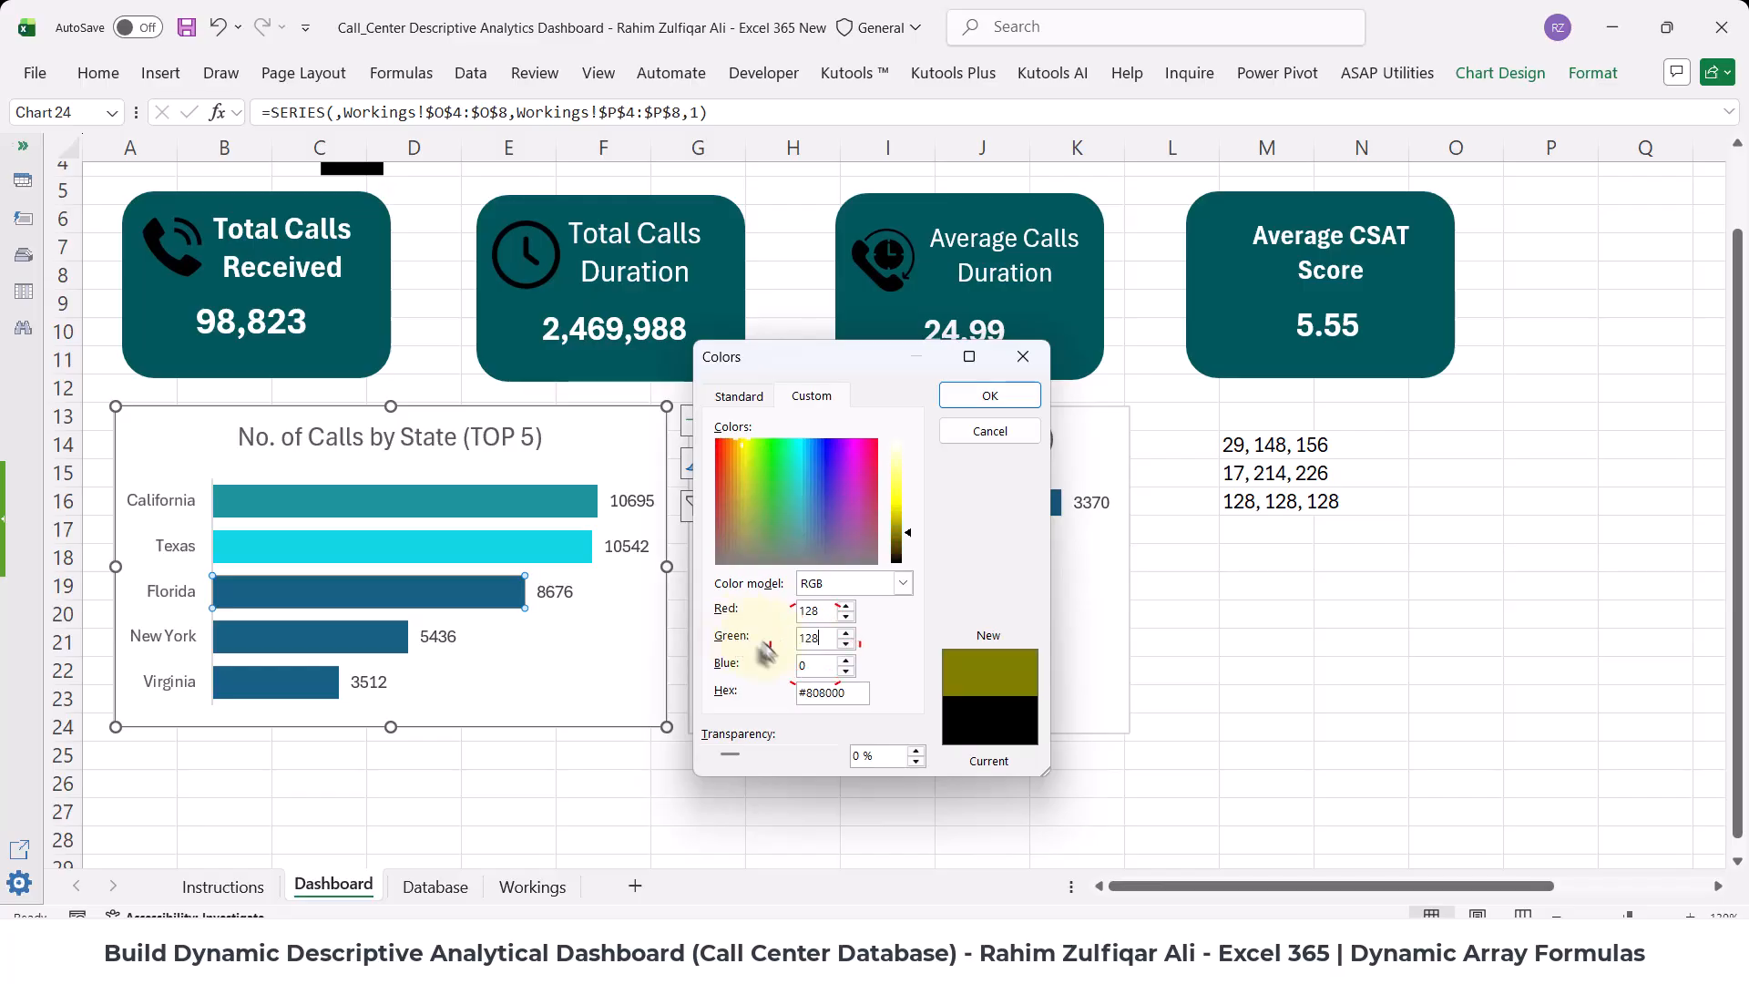
pyautogui.write('128')
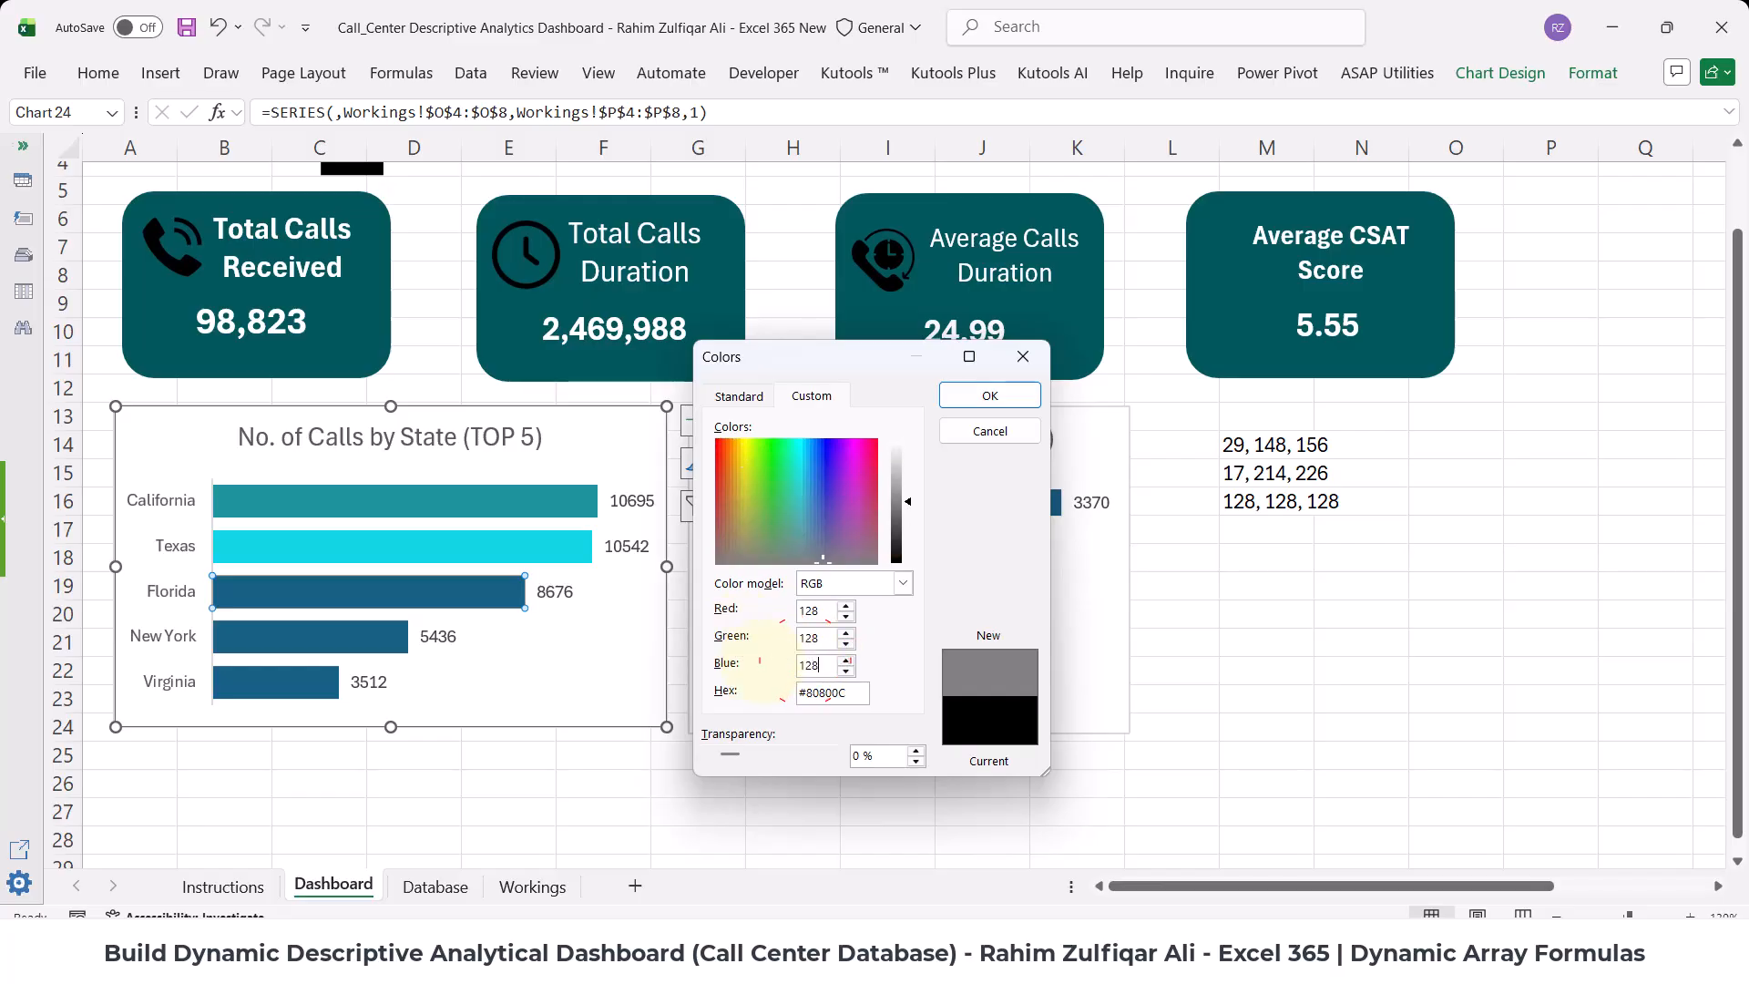
pyautogui.click(973, 397)
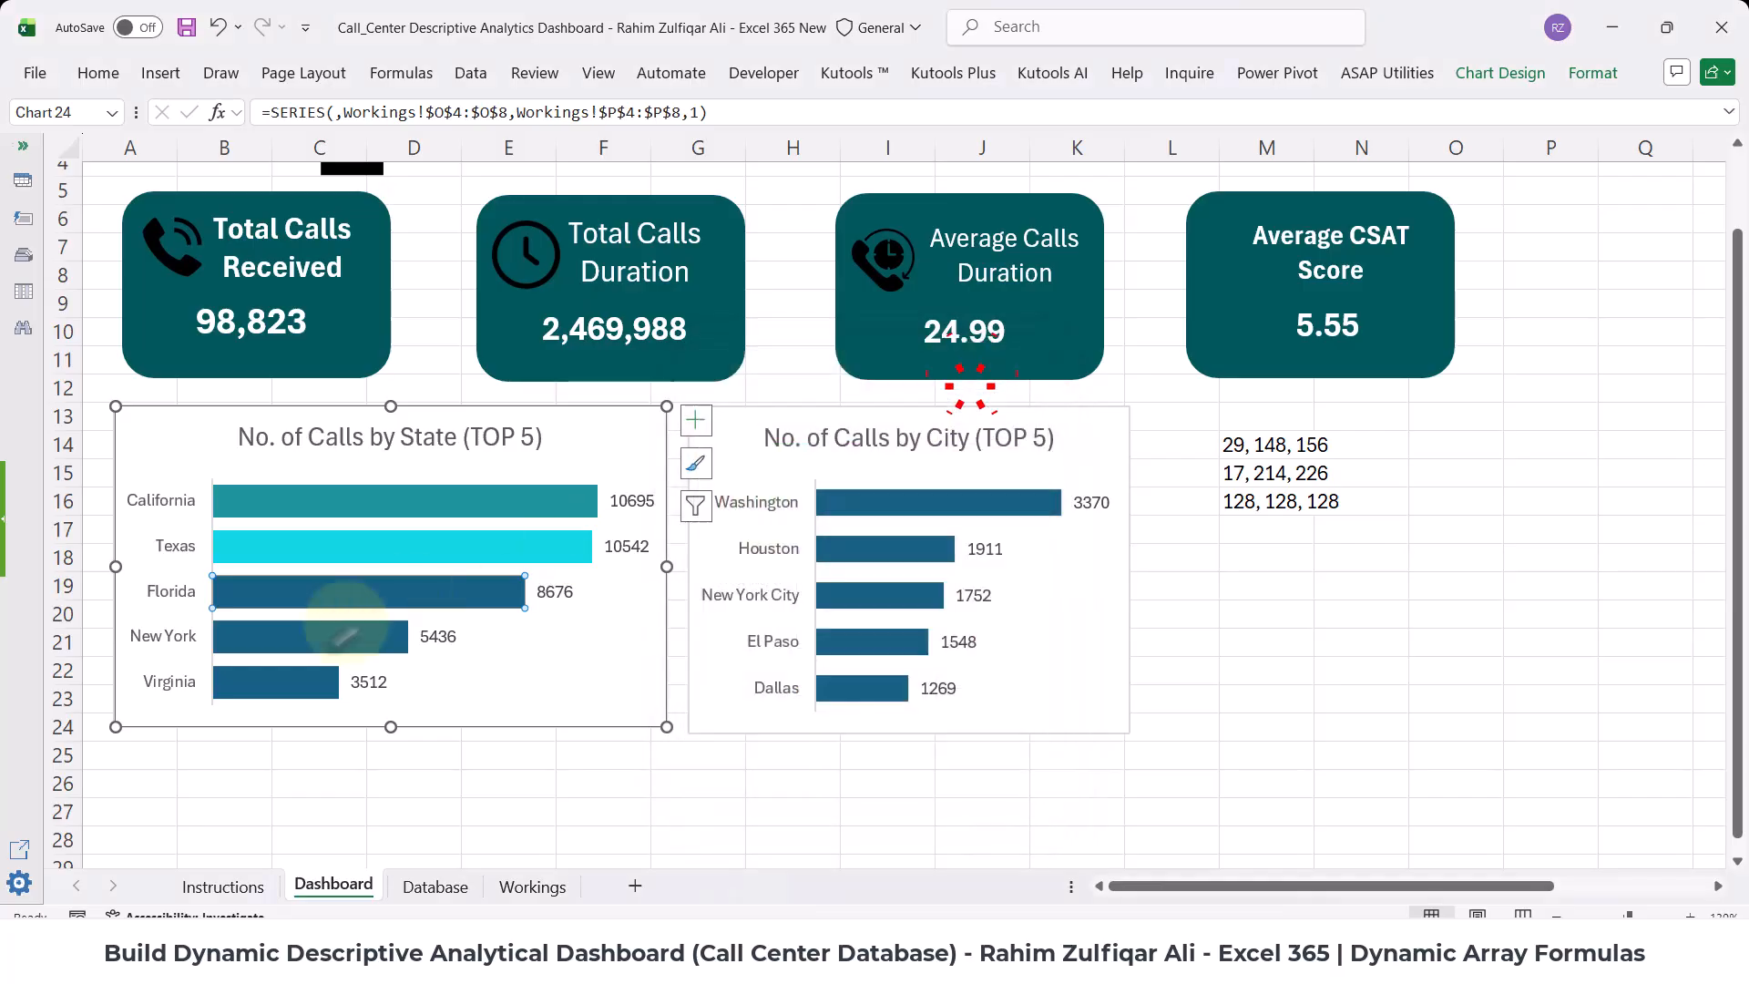
# - Fill the New York bar in the state chart with the second-lightest grey shade of the white theme colour
pyautogui.click(317, 633)
pyautogui.click(97, 73)
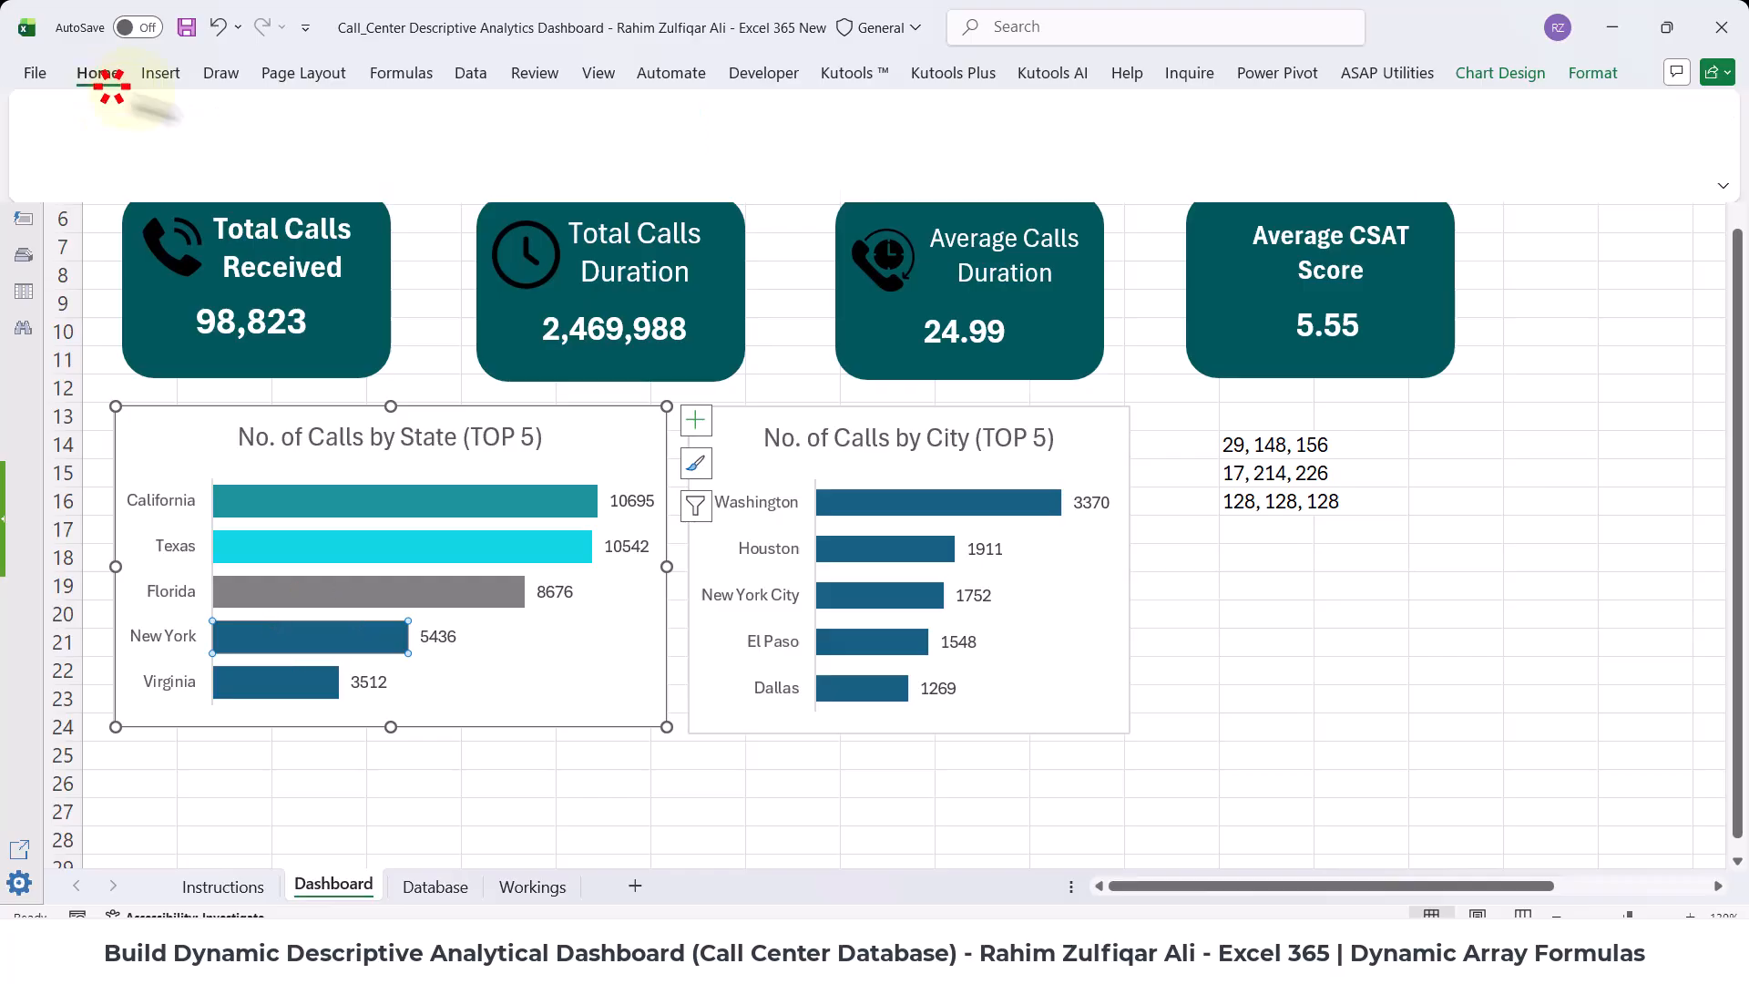
pyautogui.click(336, 152)
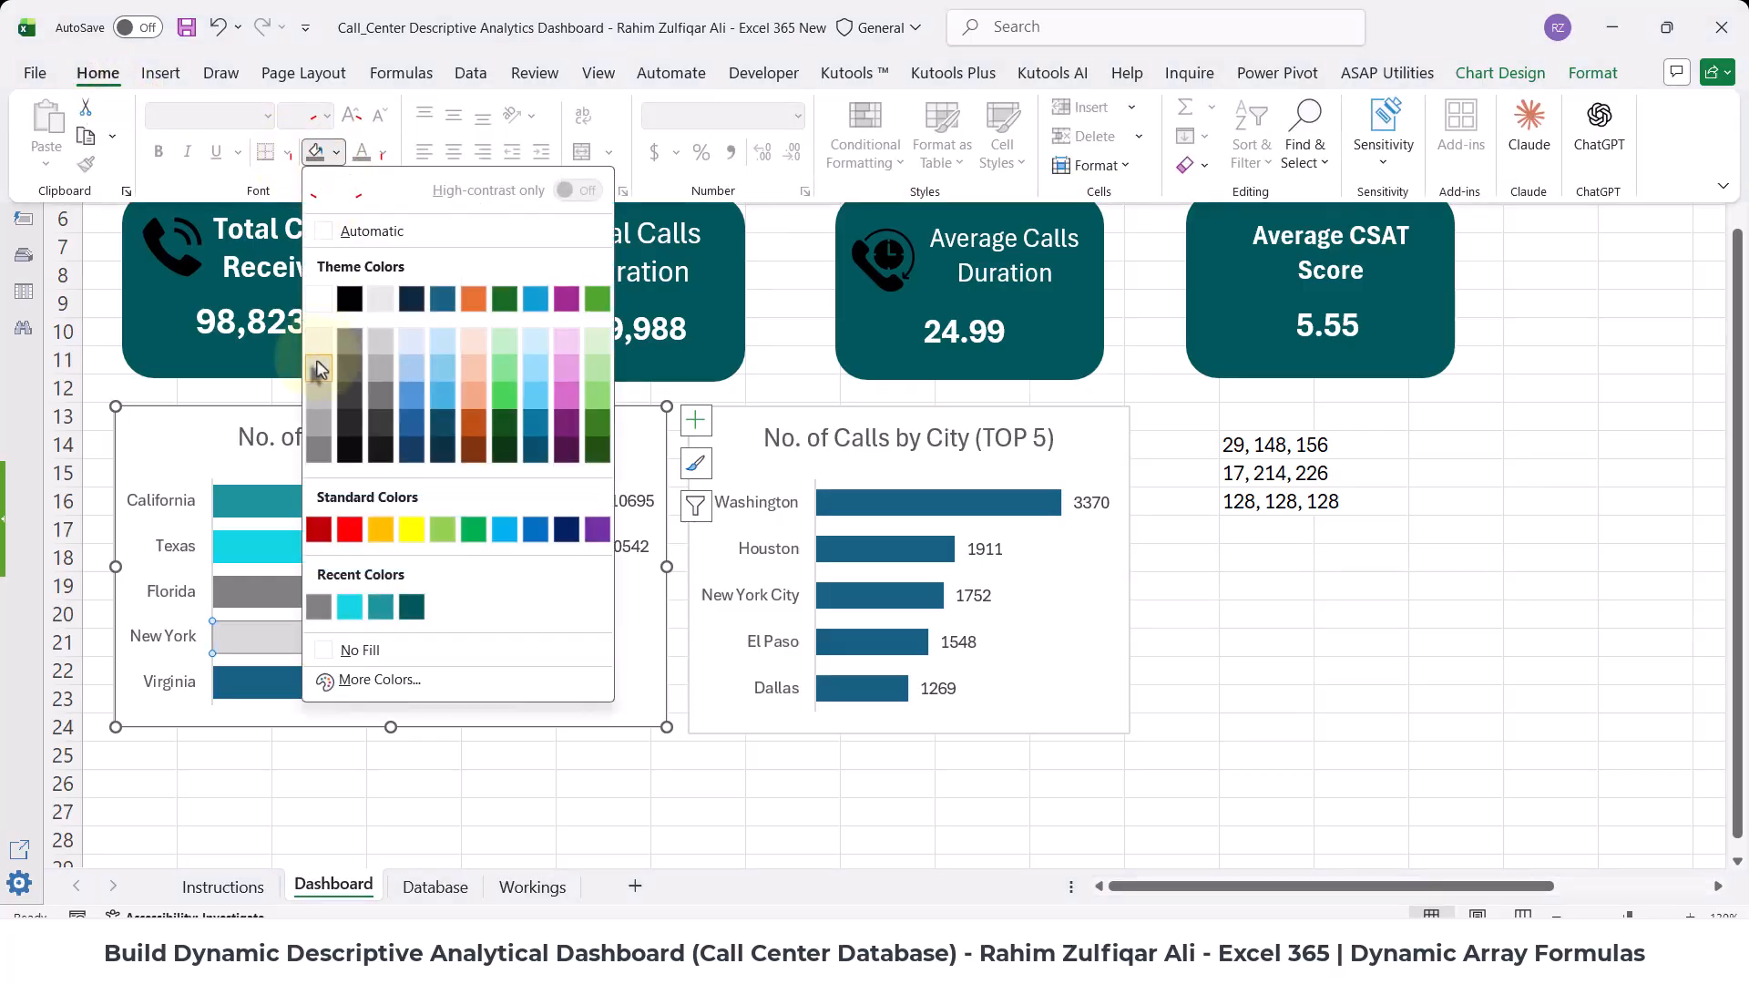
pyautogui.click(320, 369)
# - Fill the Virginia bar with the lightest grey shade of the white theme colour and deselect the state chart
pyautogui.click(331, 692)
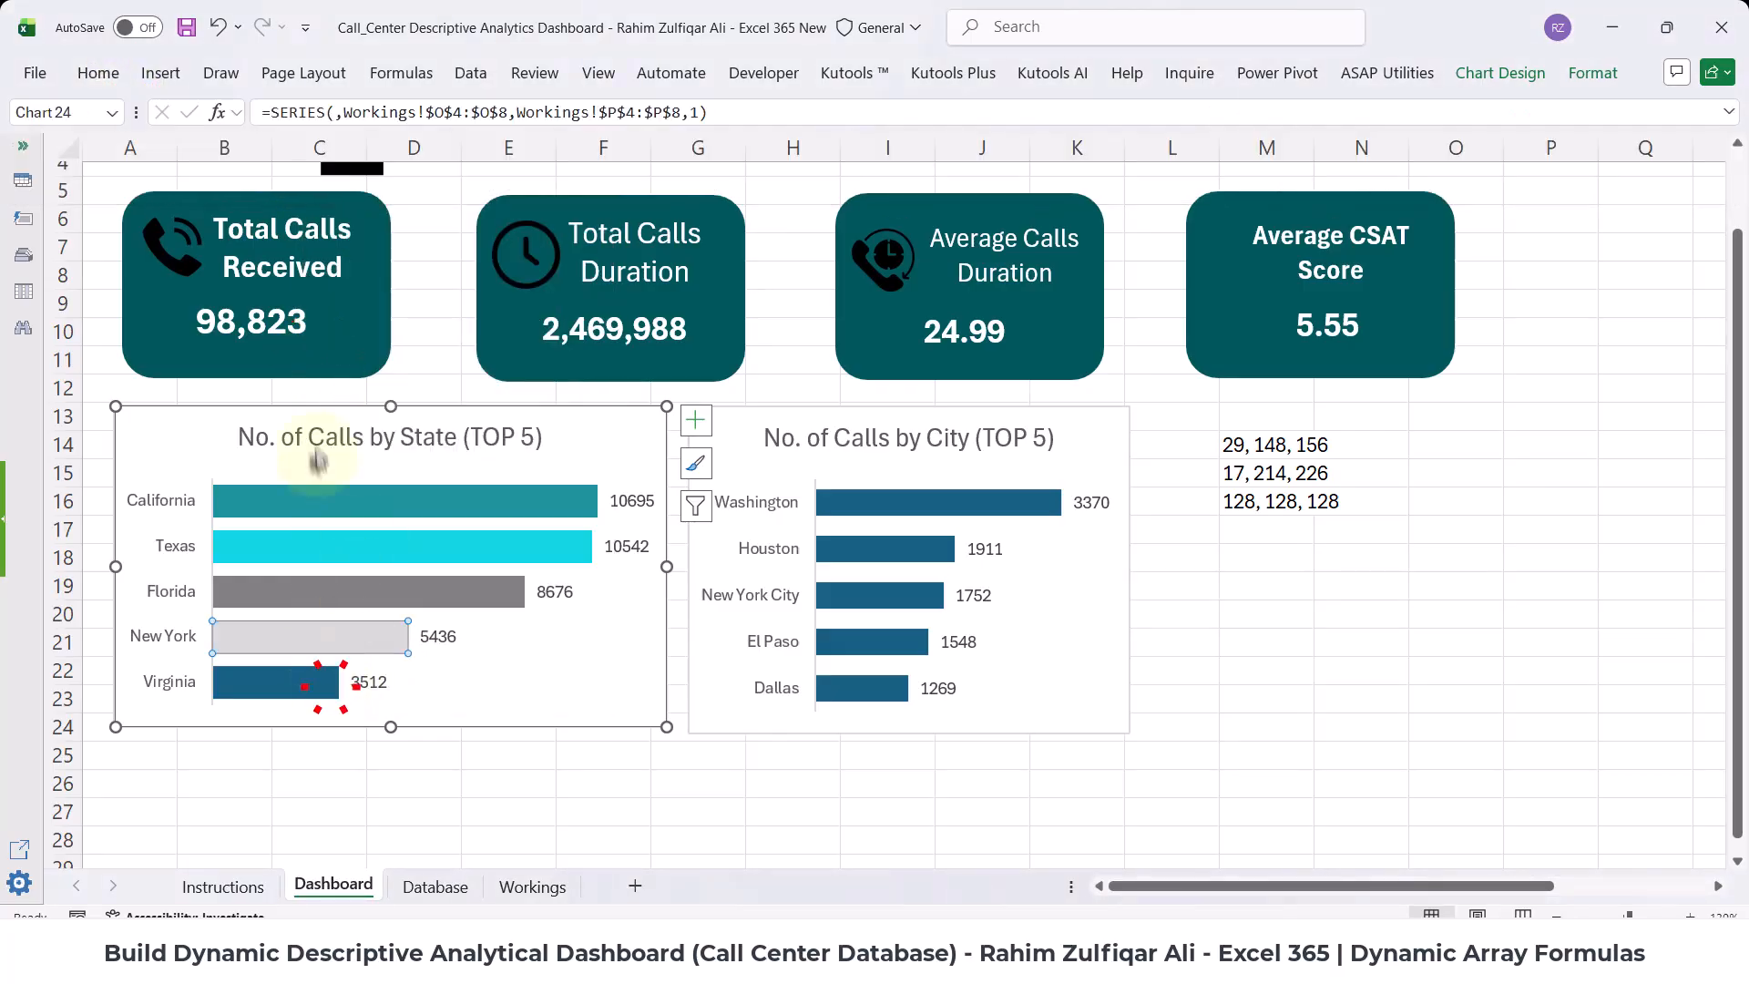
pyautogui.click(97, 73)
pyautogui.click(337, 150)
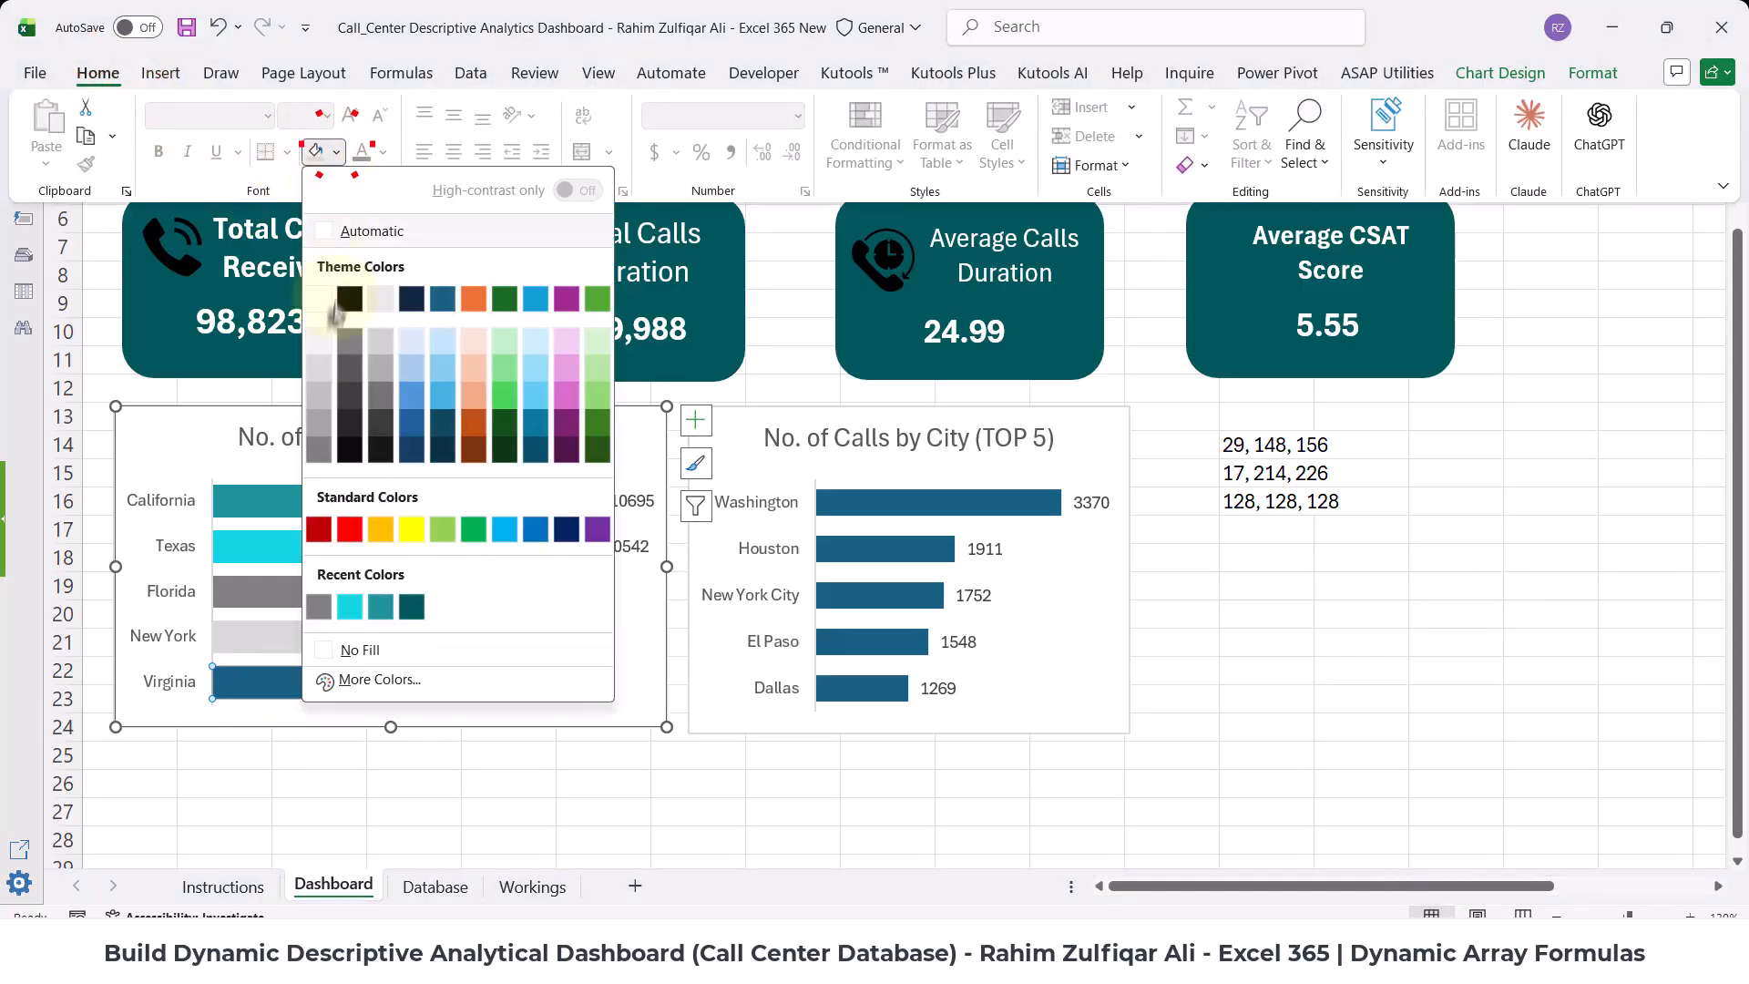
pyautogui.click(321, 351)
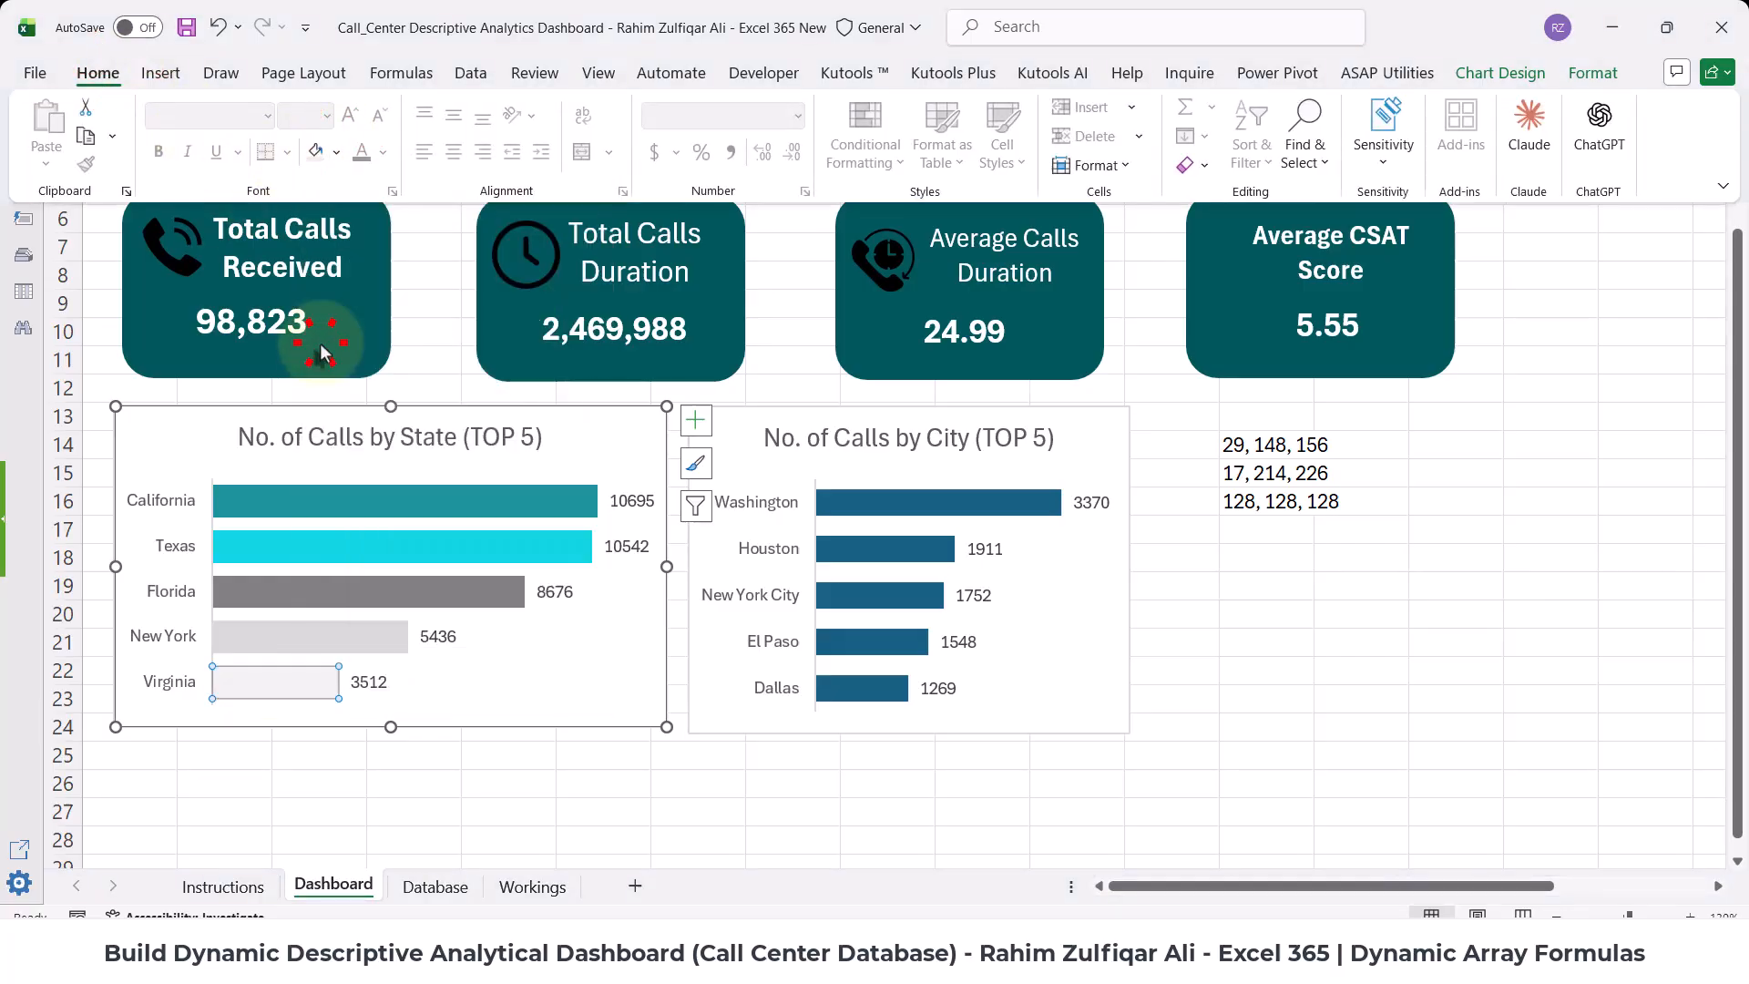
pyautogui.click(416, 685)
pyautogui.click(415, 755)
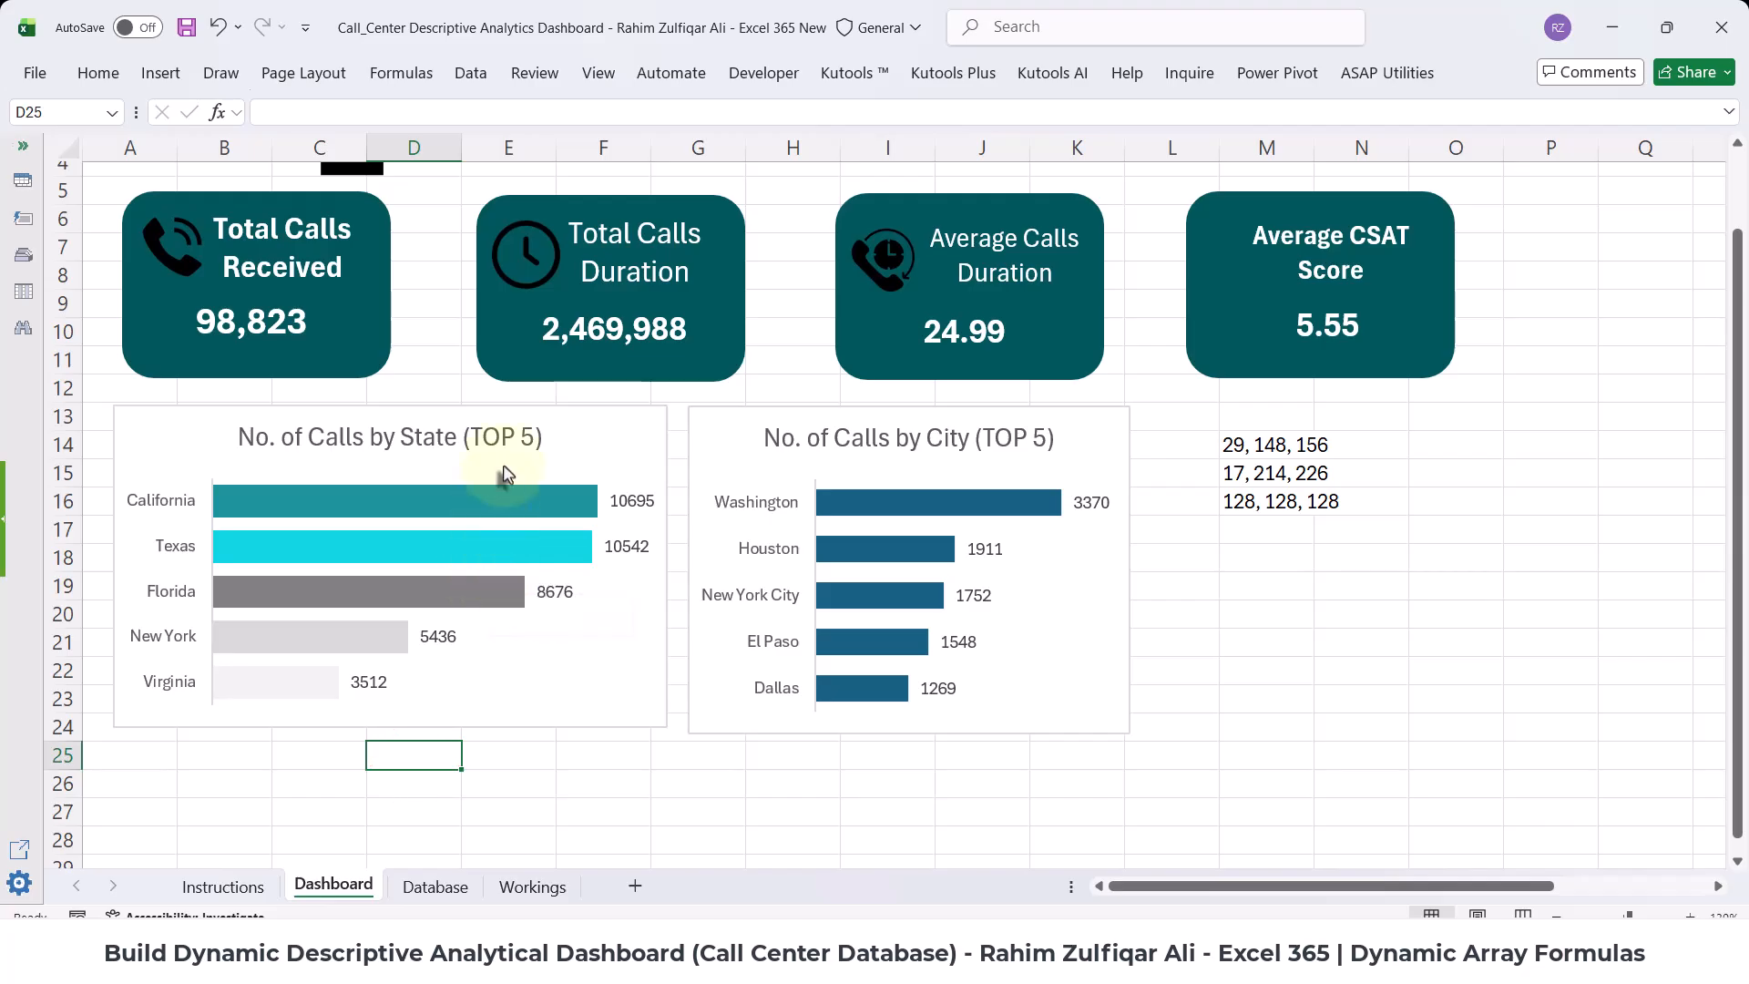
# - Narrow the No. of Calls by State chart so its right edge ends within column E
pyautogui.click(664, 685)
pyautogui.moveTo(668, 726); pyautogui.dragTo(515, 725)
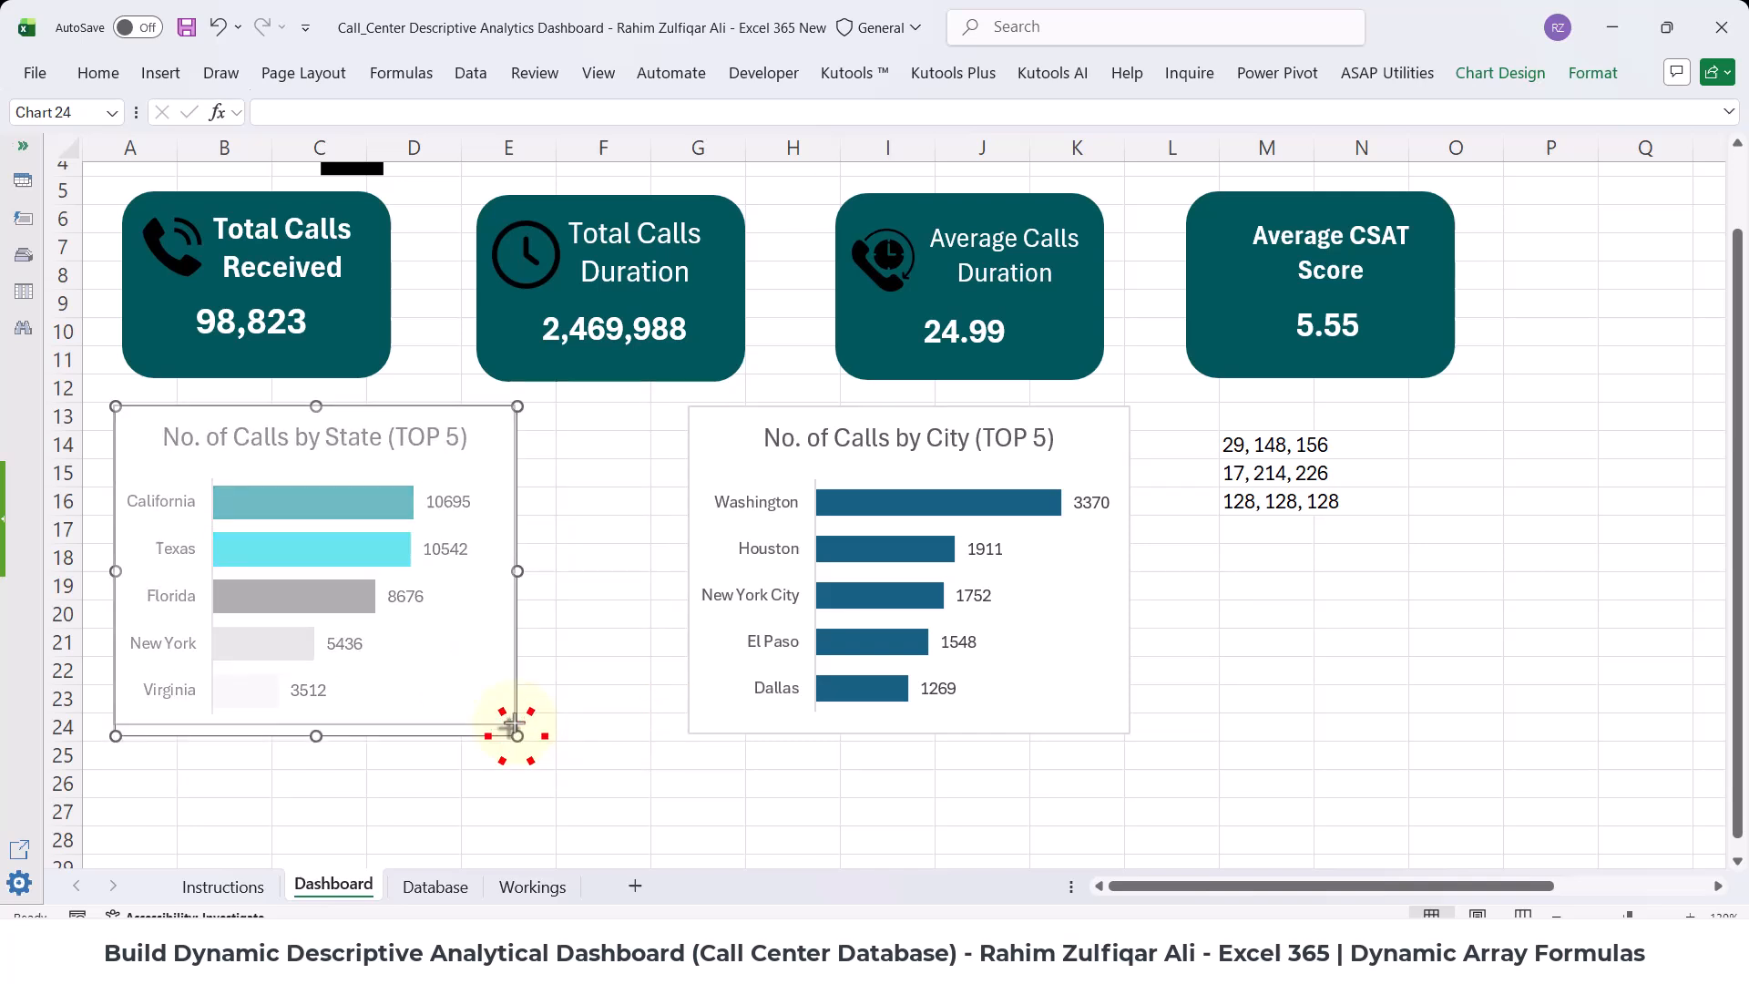
pyautogui.click(448, 498)
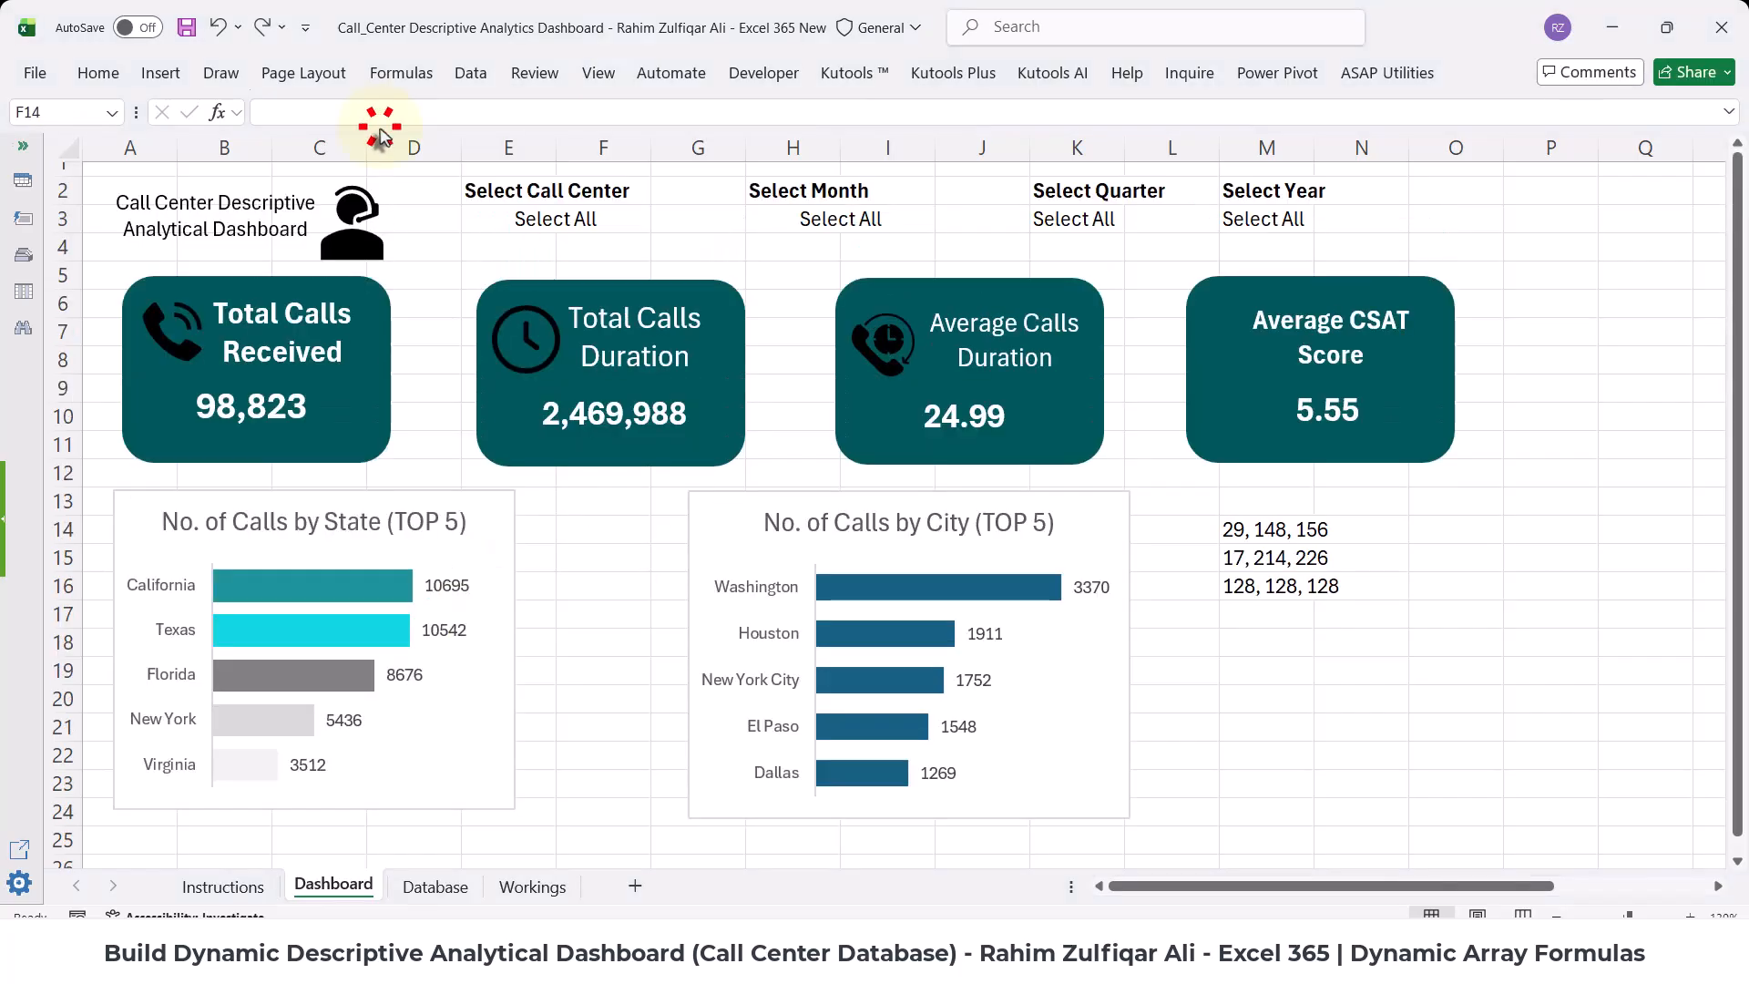
# - Apply the custom number format 0.0,"K" to the state chart's data labels
pyautogui.click(439, 589)
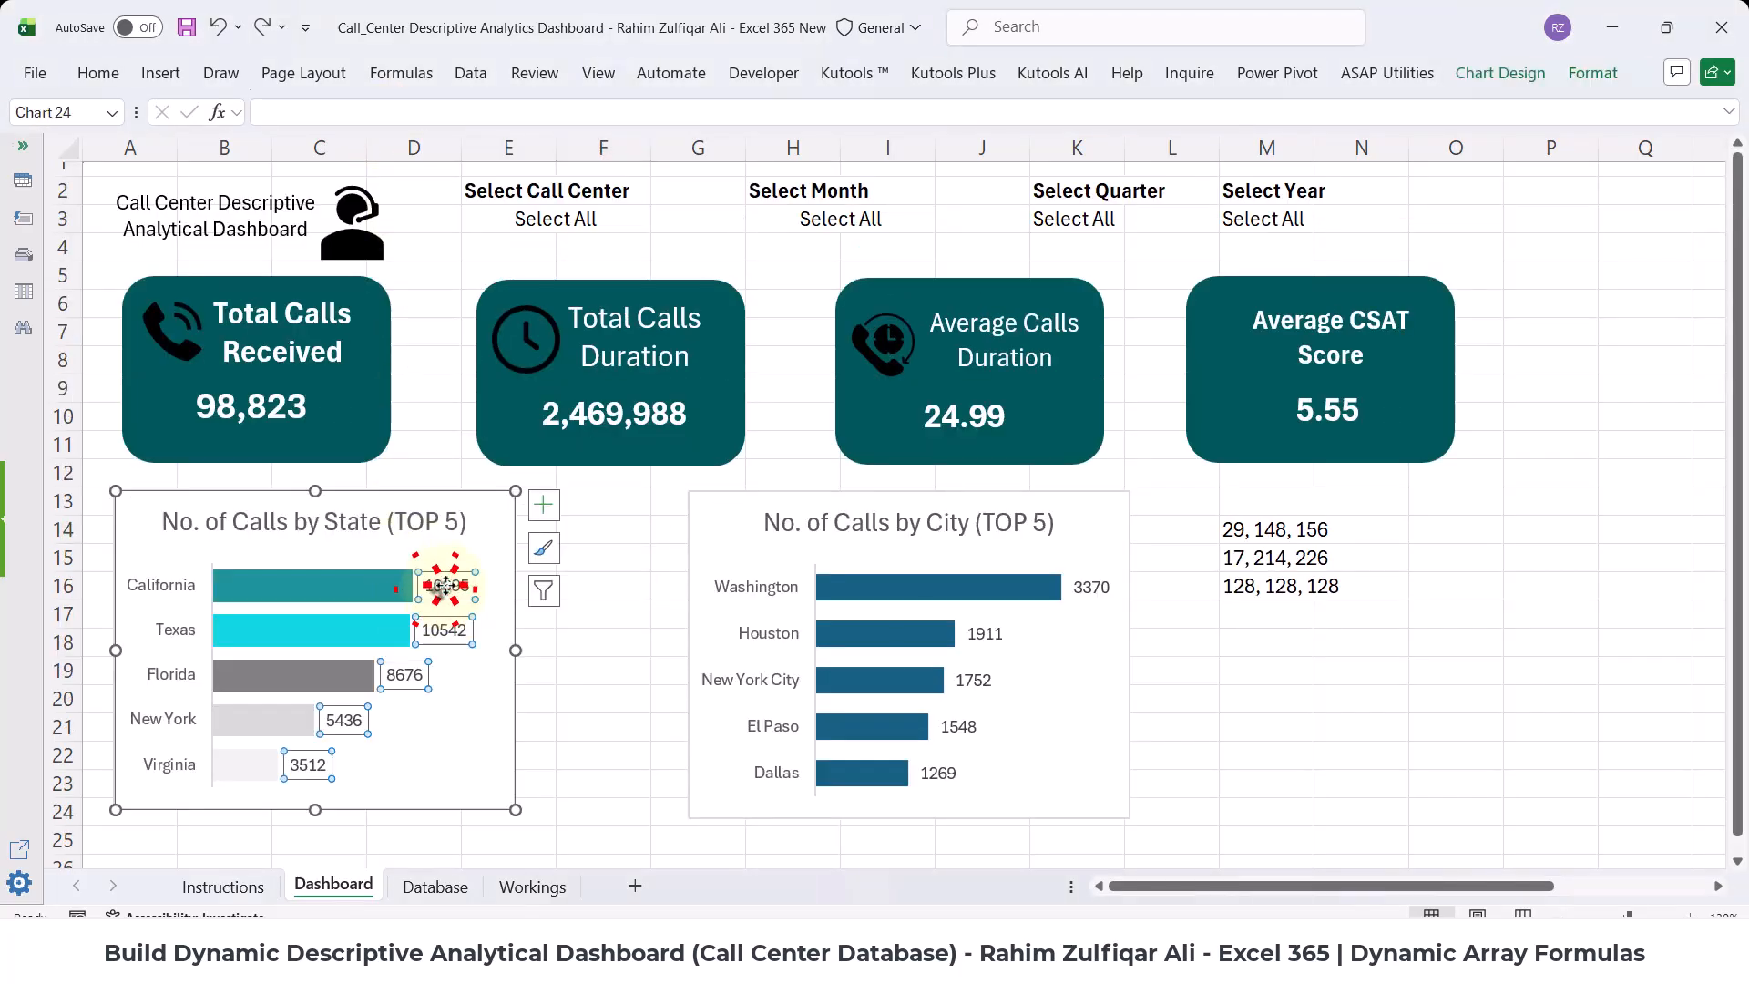
pyautogui.click(604, 645)
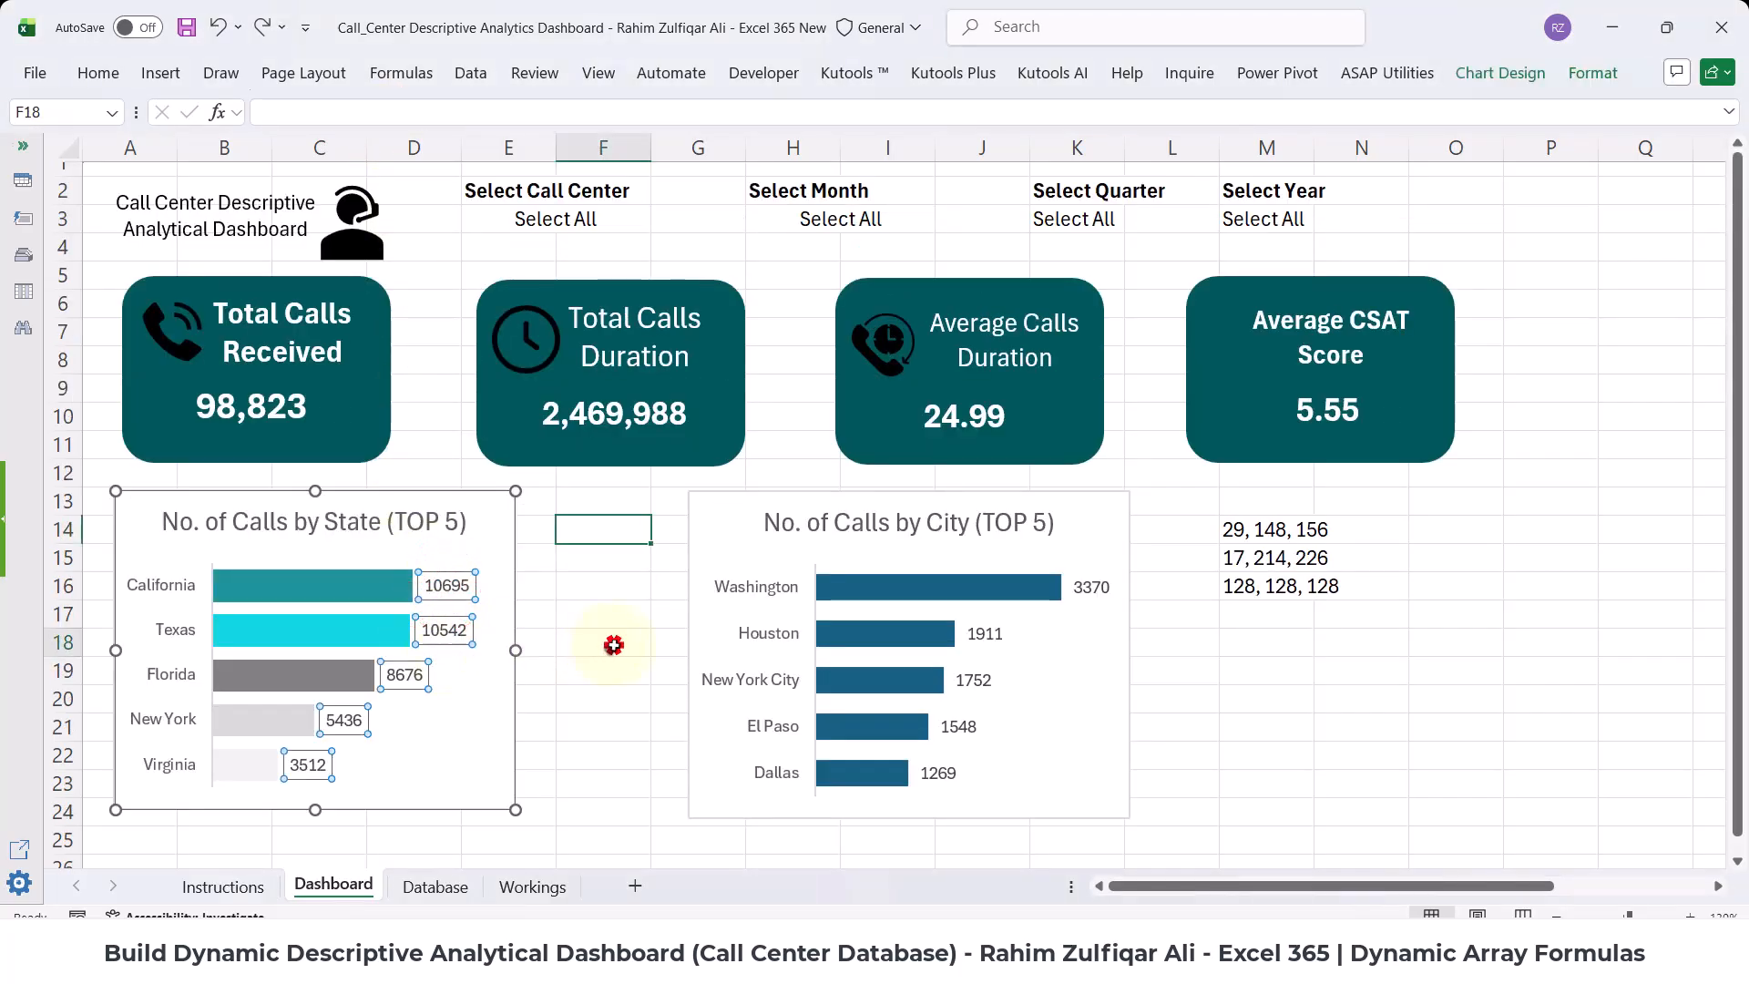
pyautogui.click(447, 586)
pyautogui.rightClick(446, 585)
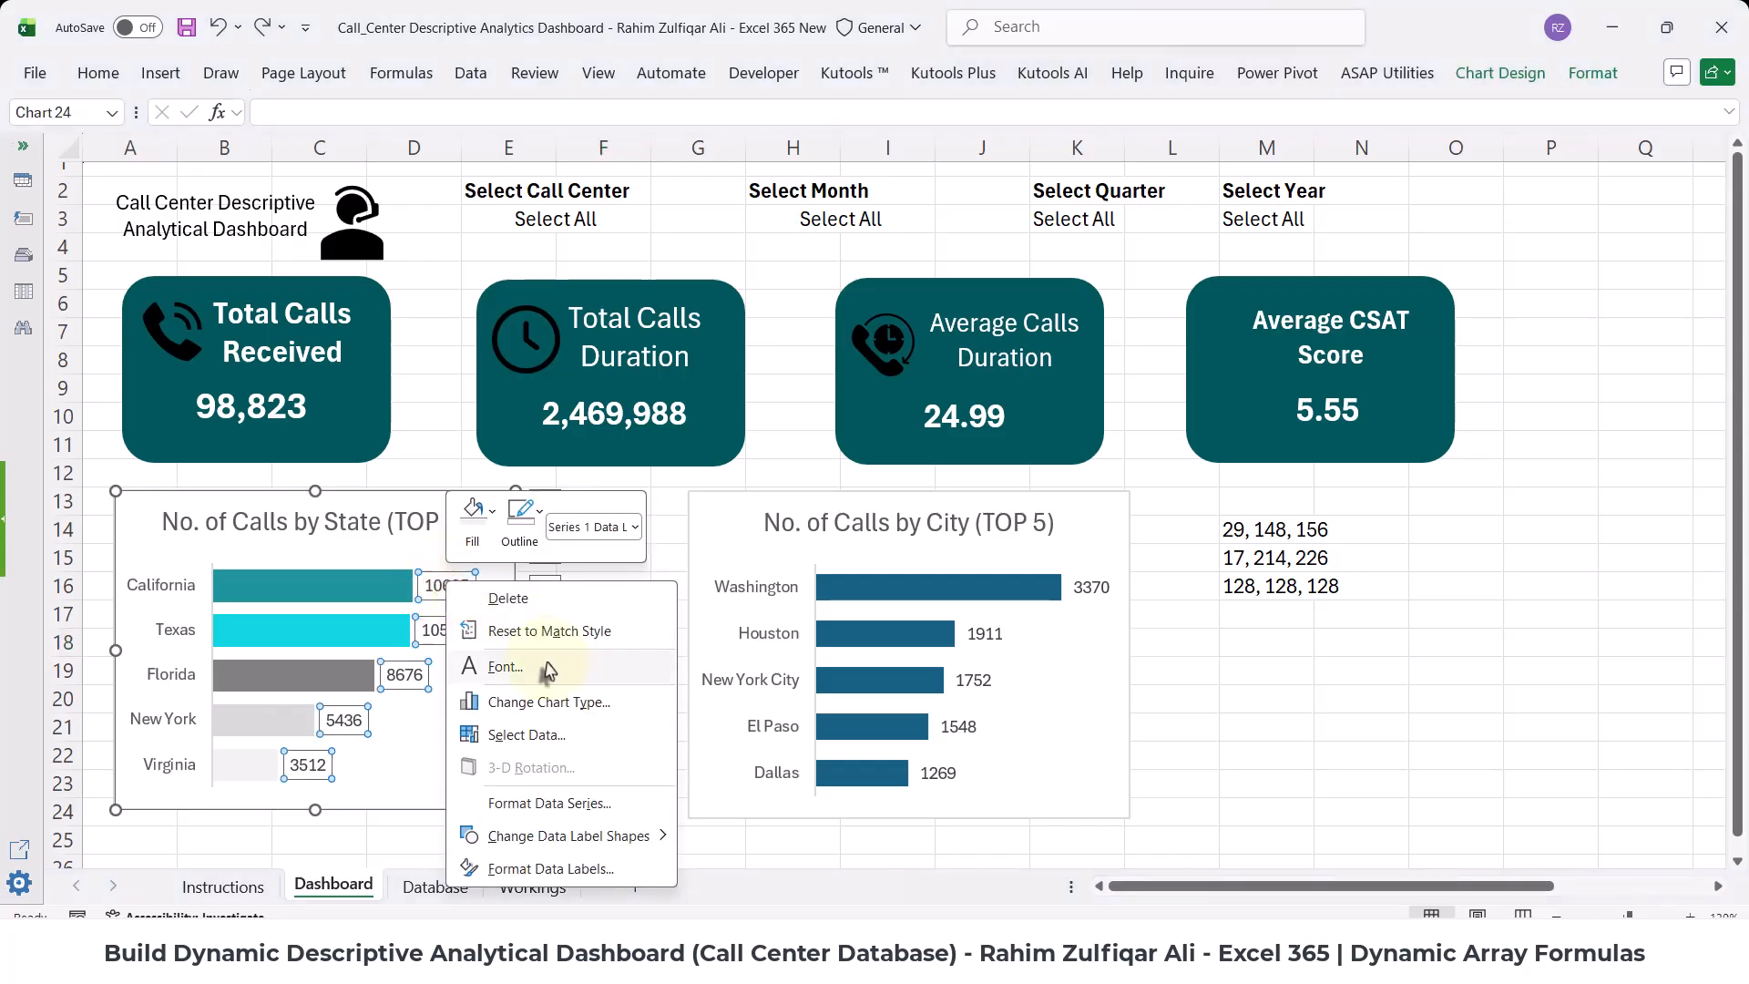
pyautogui.click(551, 869)
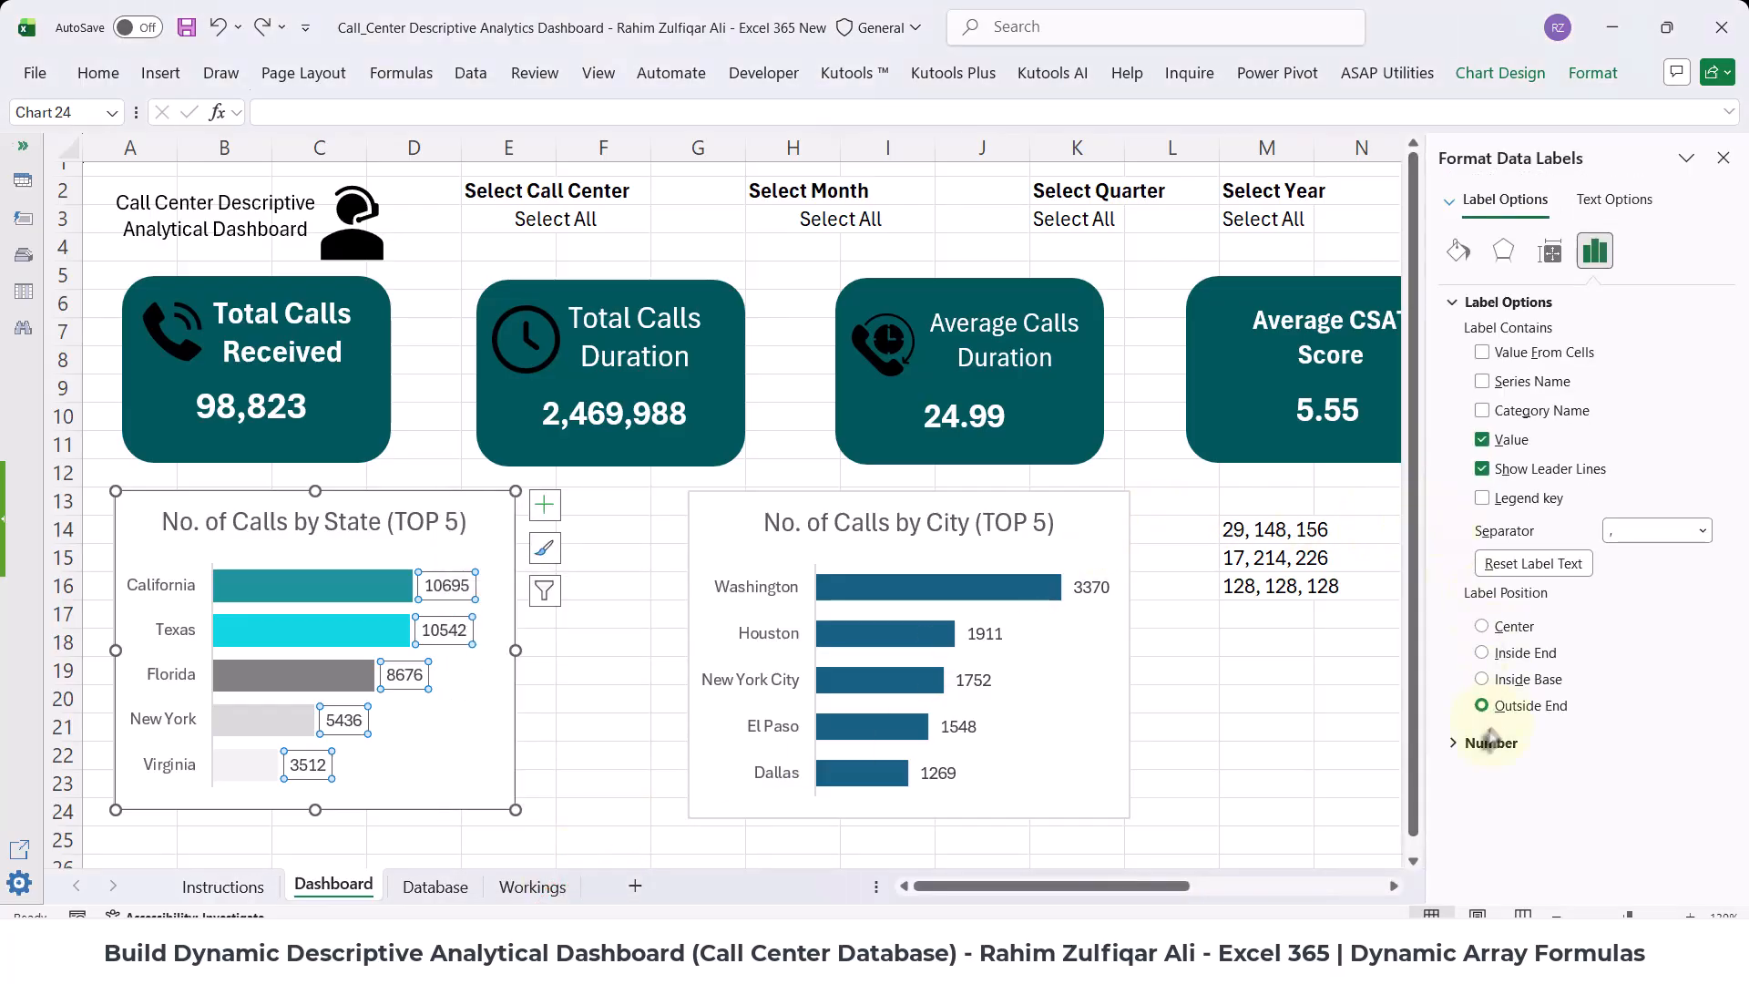
pyautogui.click(1455, 745)
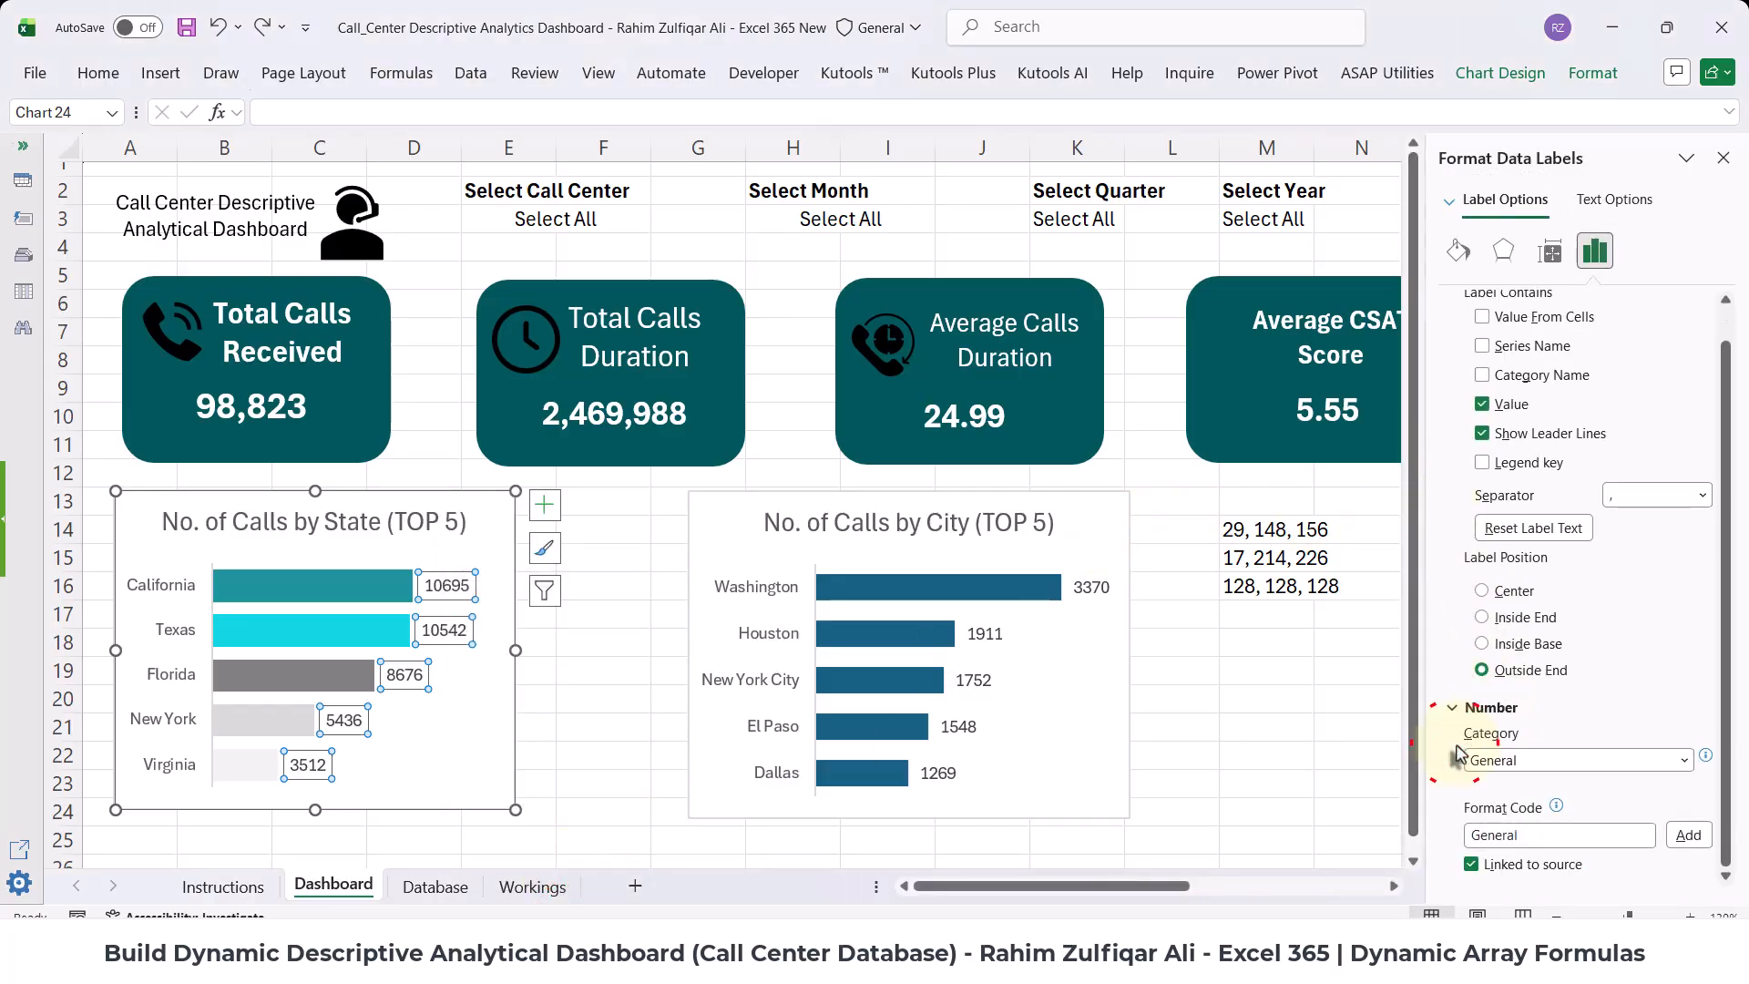
pyautogui.click(1579, 756)
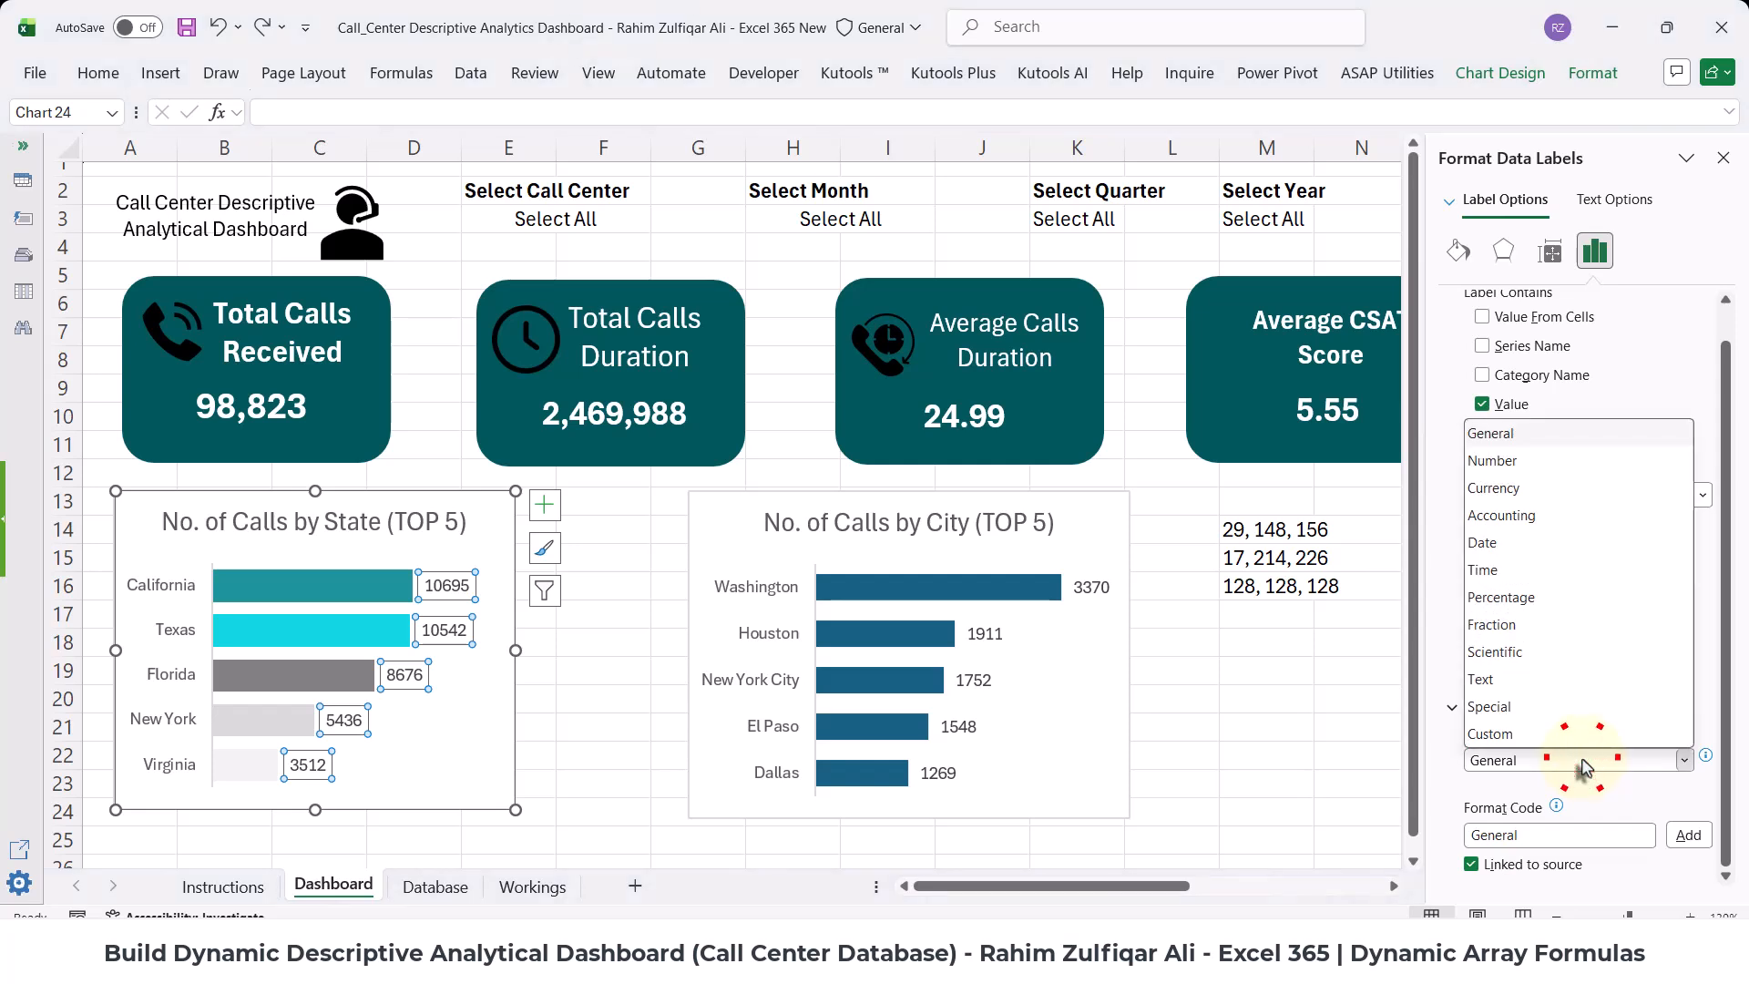
pyautogui.click(1580, 756)
pyautogui.click(1535, 761)
pyautogui.click(1512, 735)
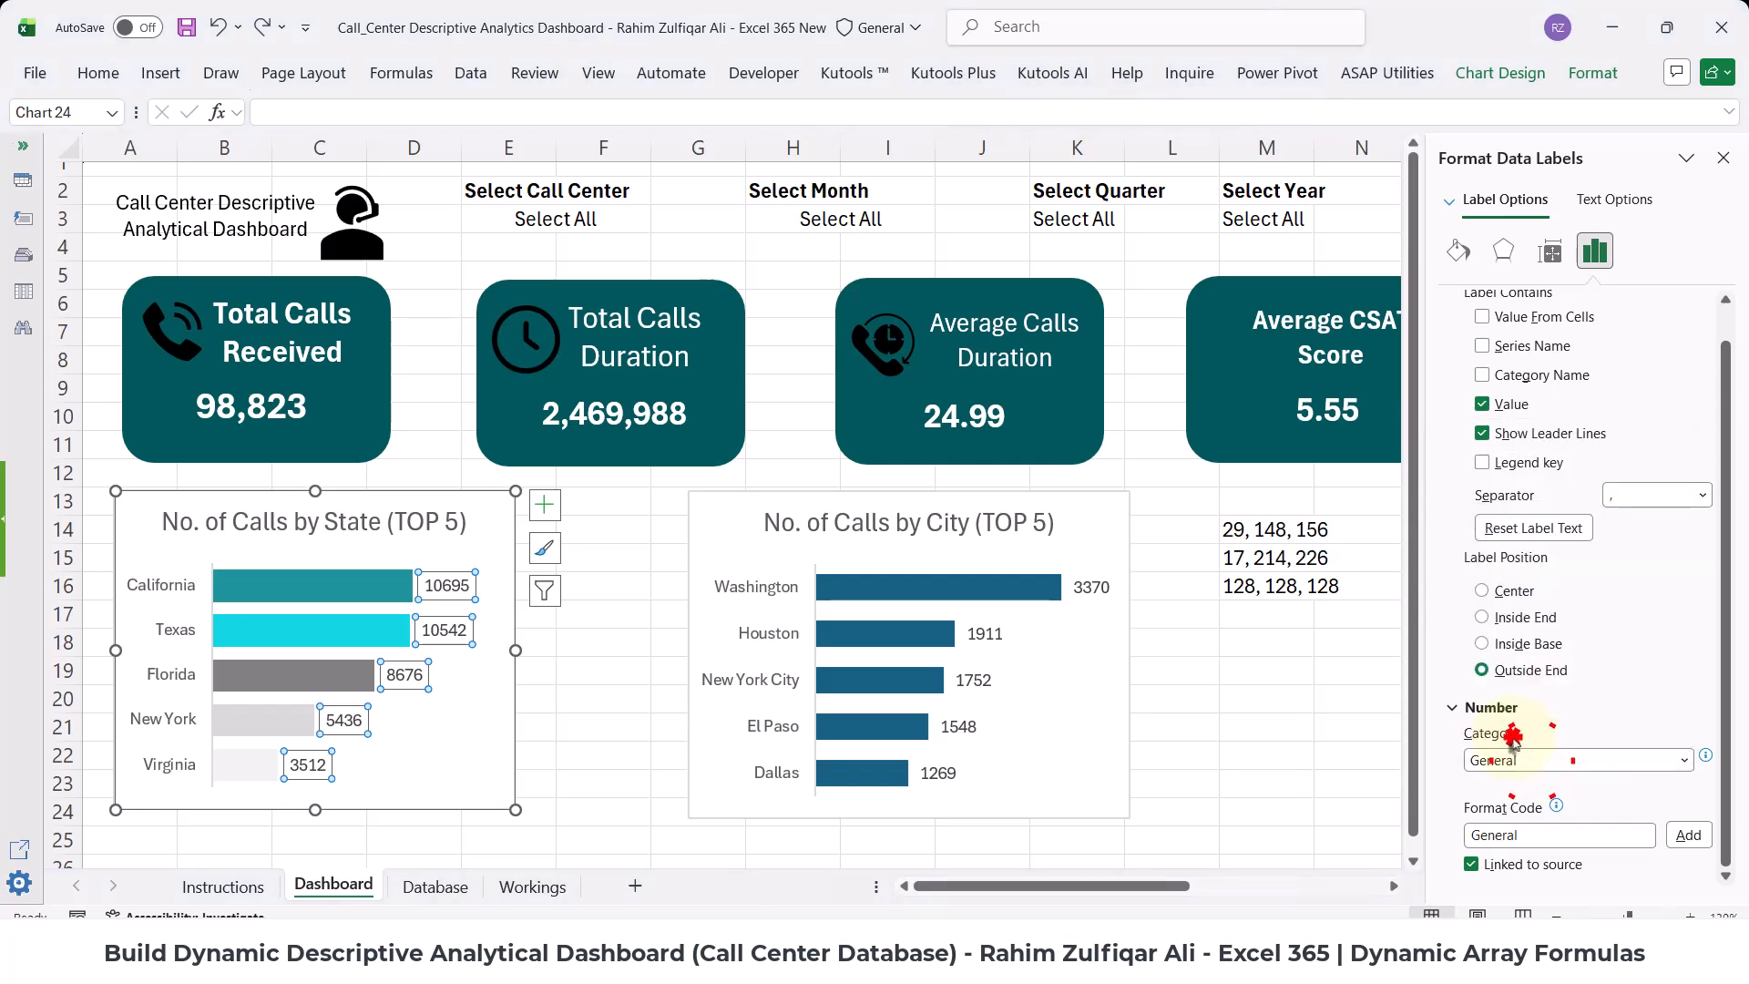
pyautogui.click(1541, 835)
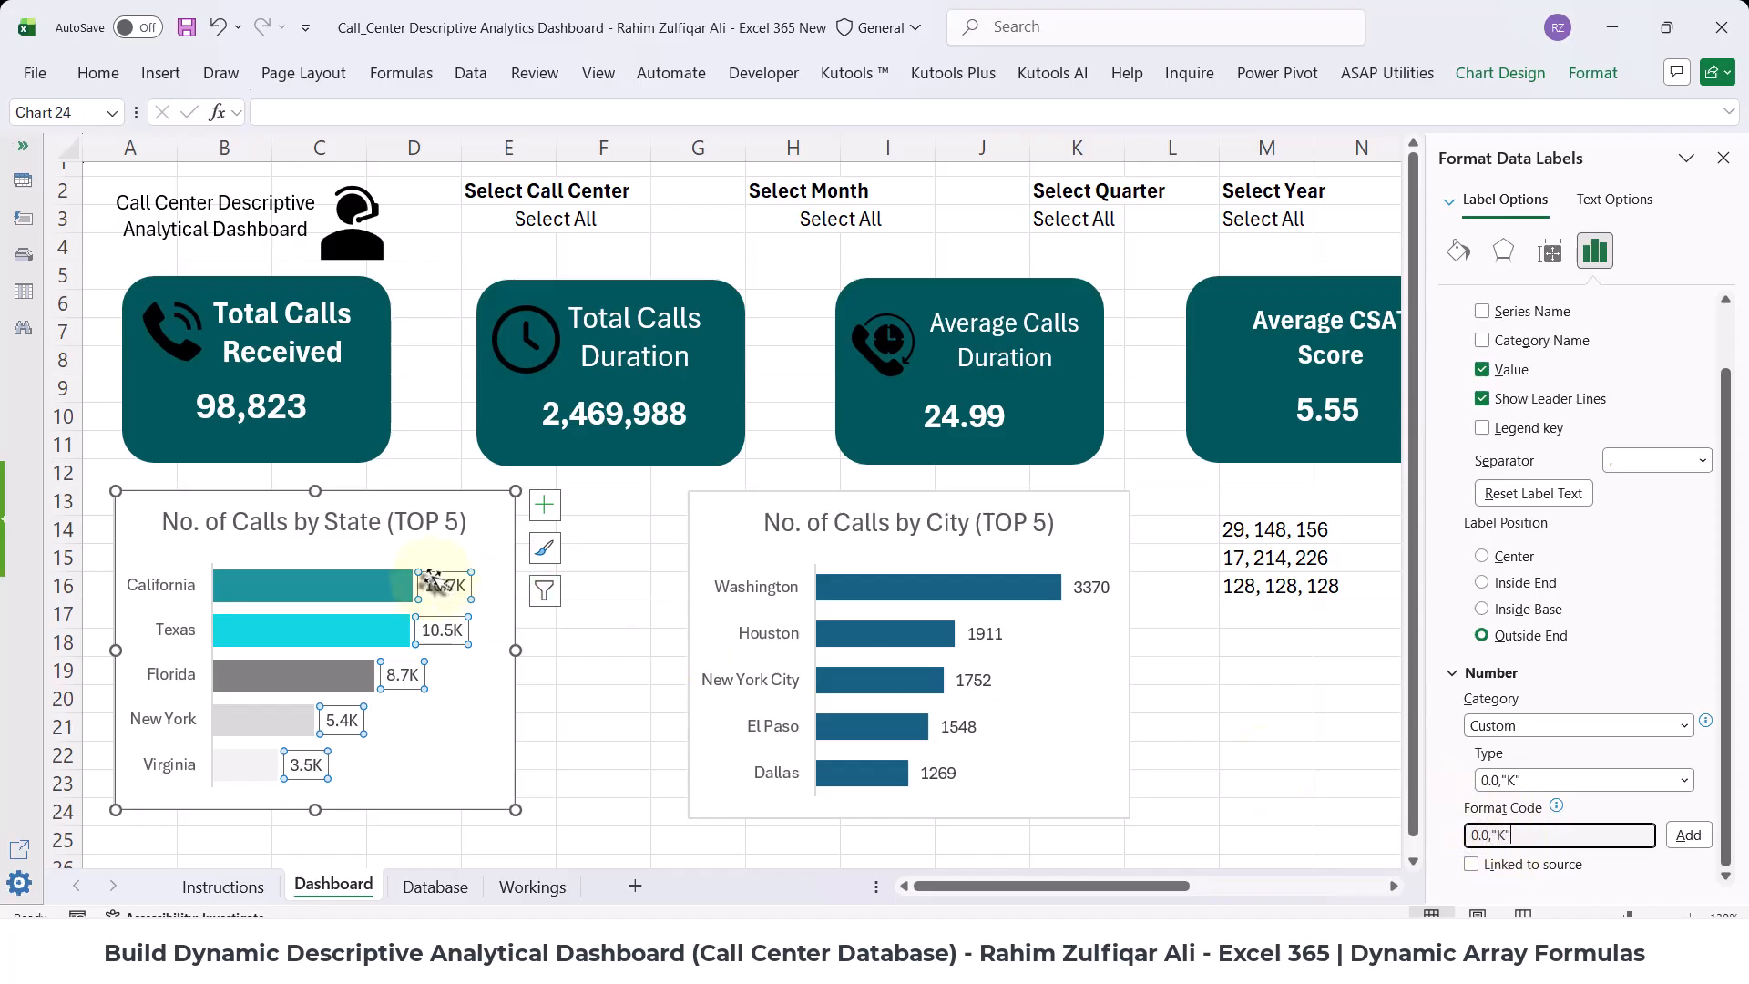
pyautogui.click(1685, 835)
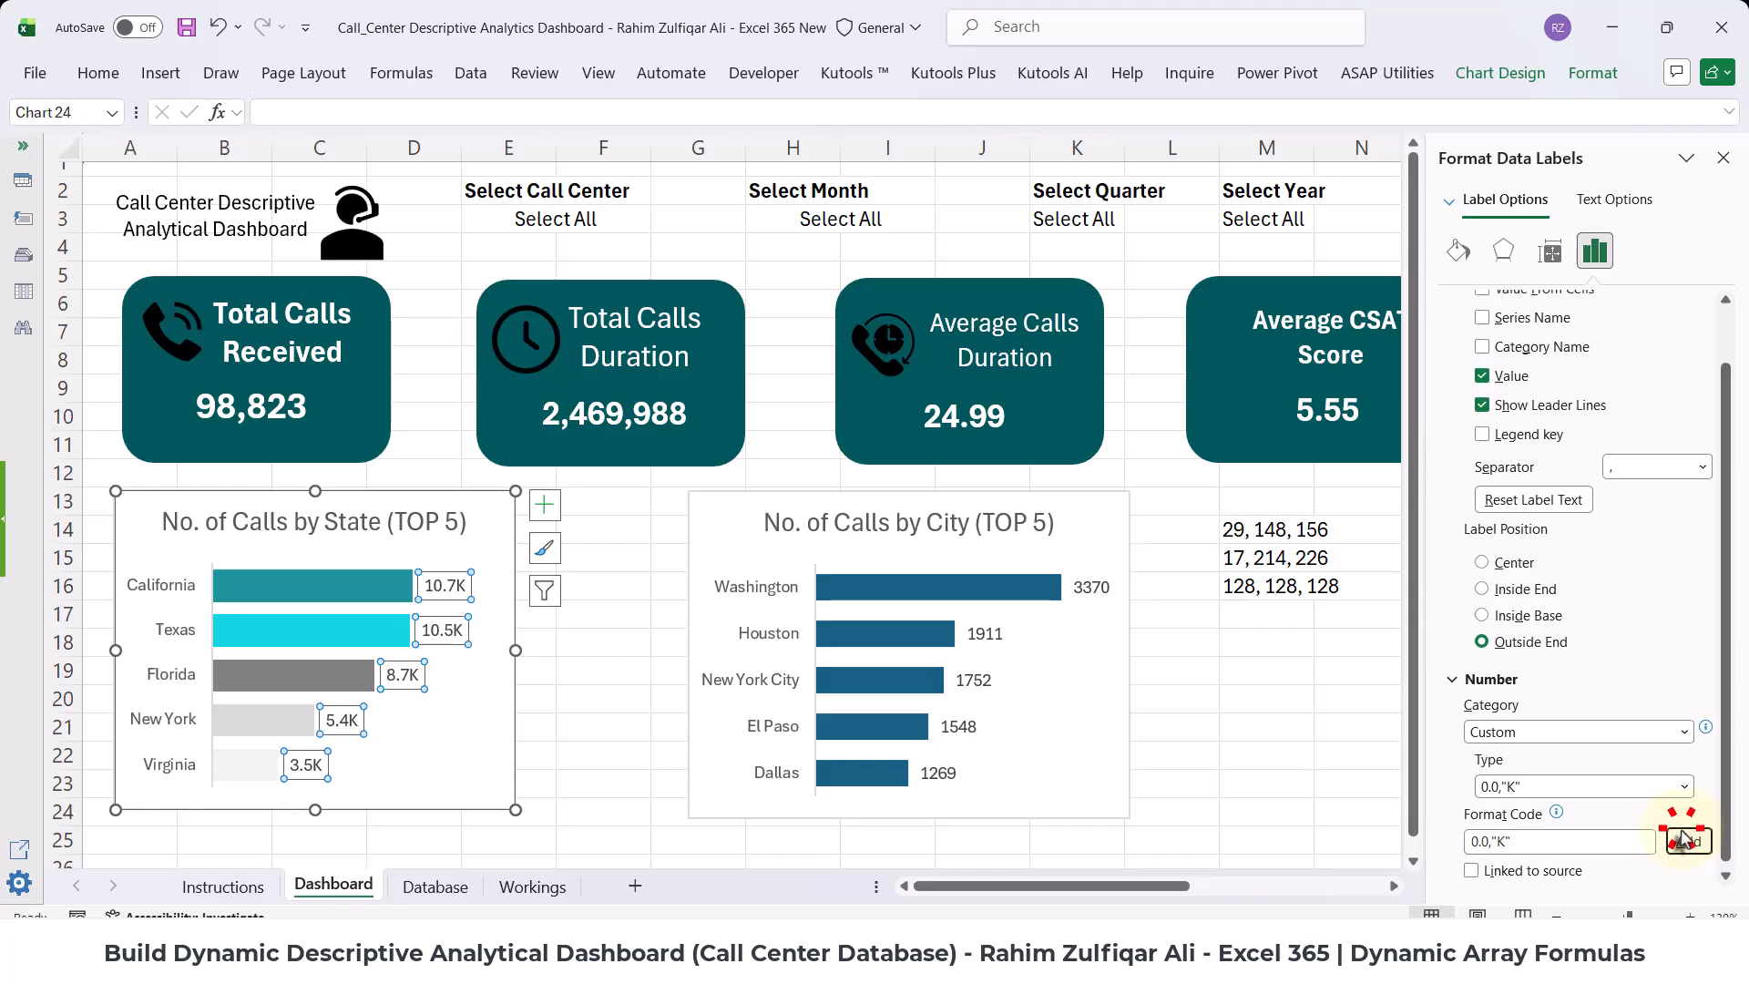
pyautogui.click(610, 667)
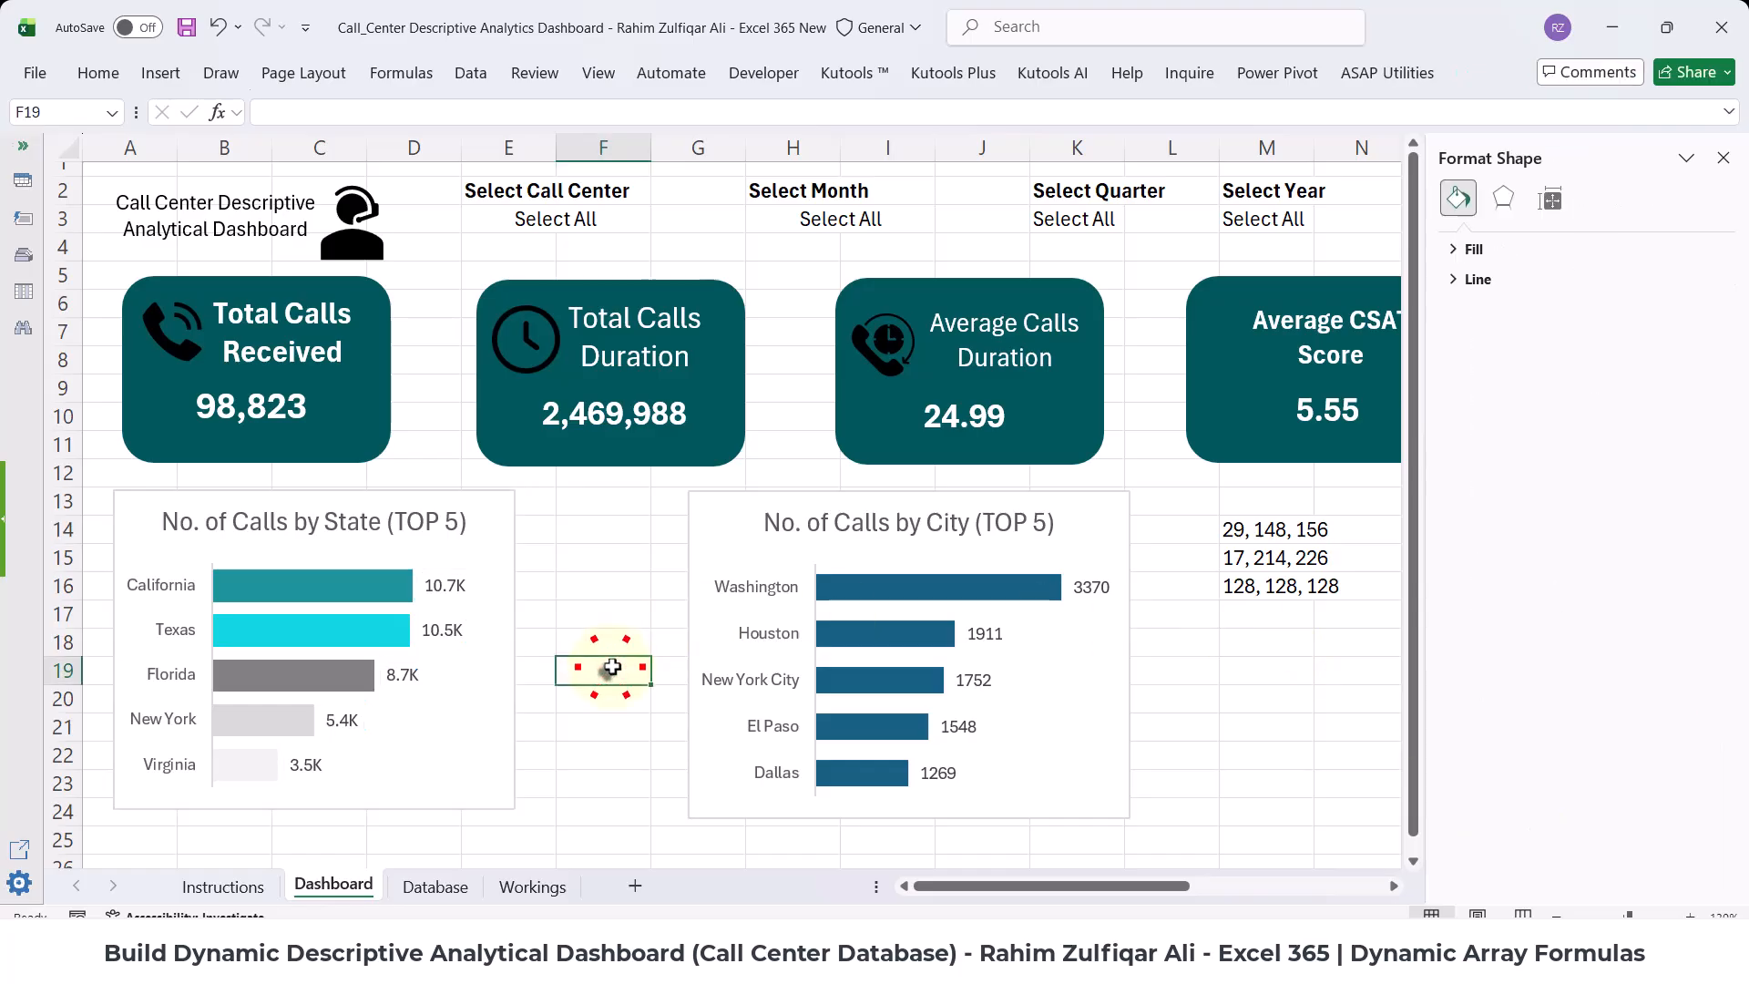
# - Nudge the state chart slightly up and left, and make its data labels bold
pyautogui.click(375, 492)
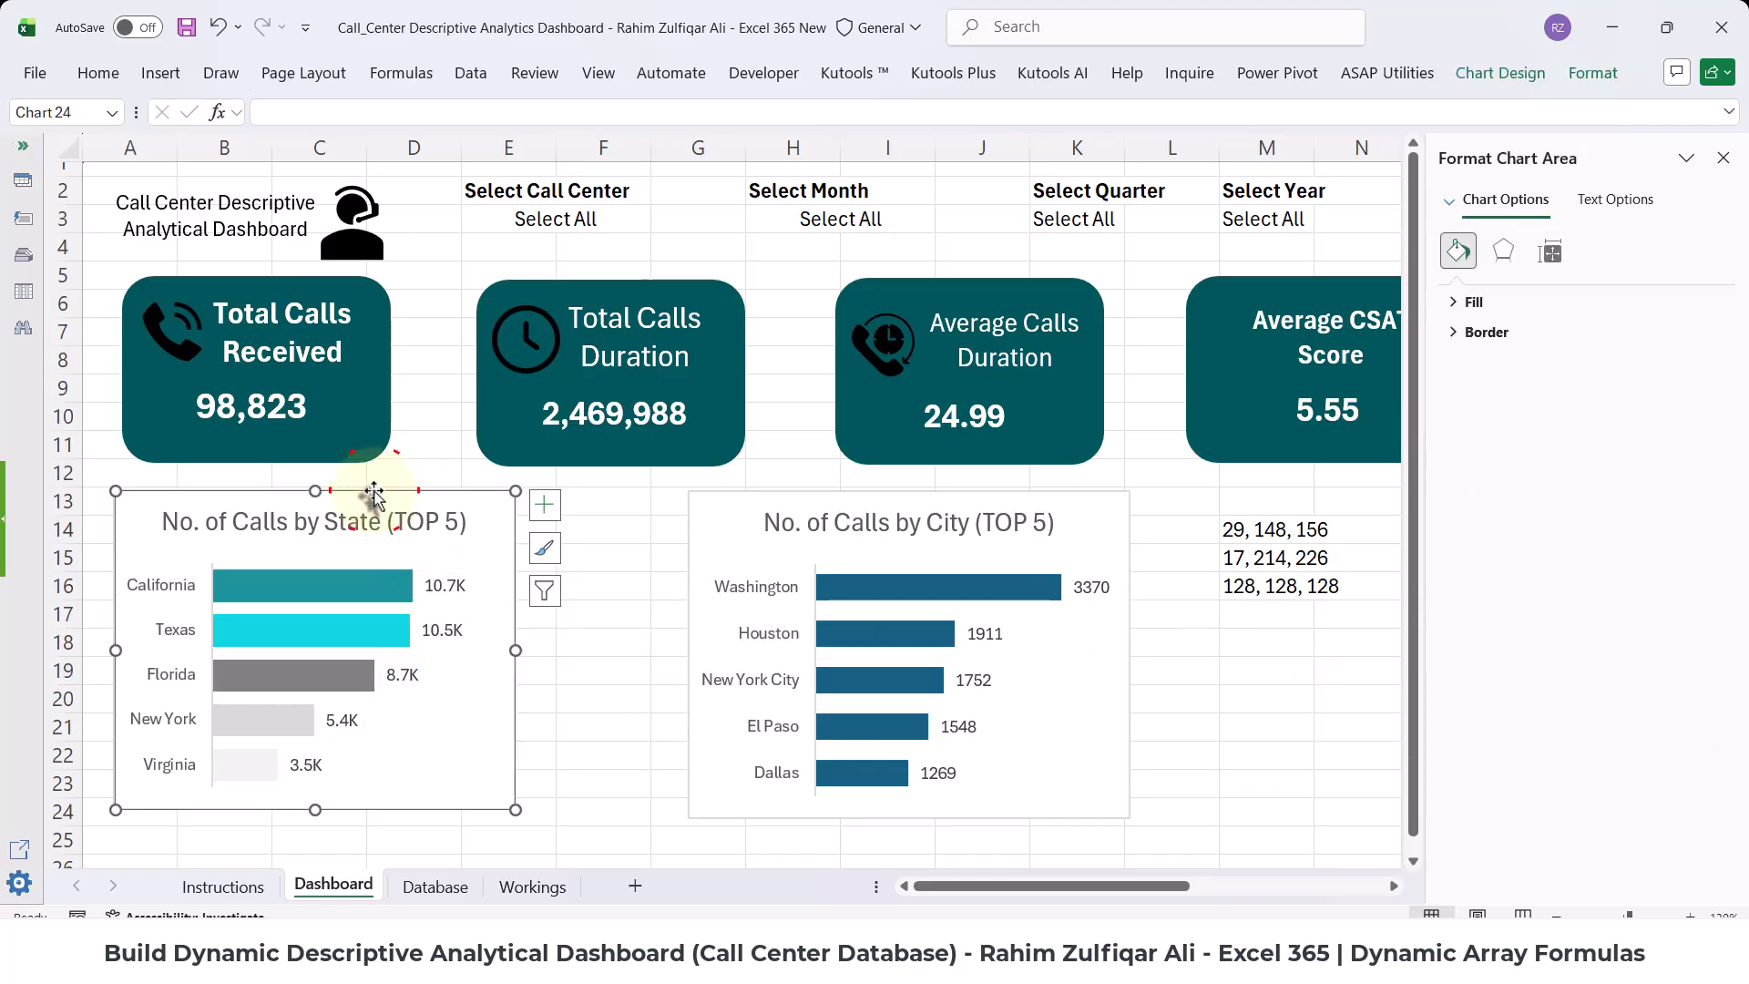
pyautogui.moveTo(374, 491); pyautogui.dragTo(369, 481)
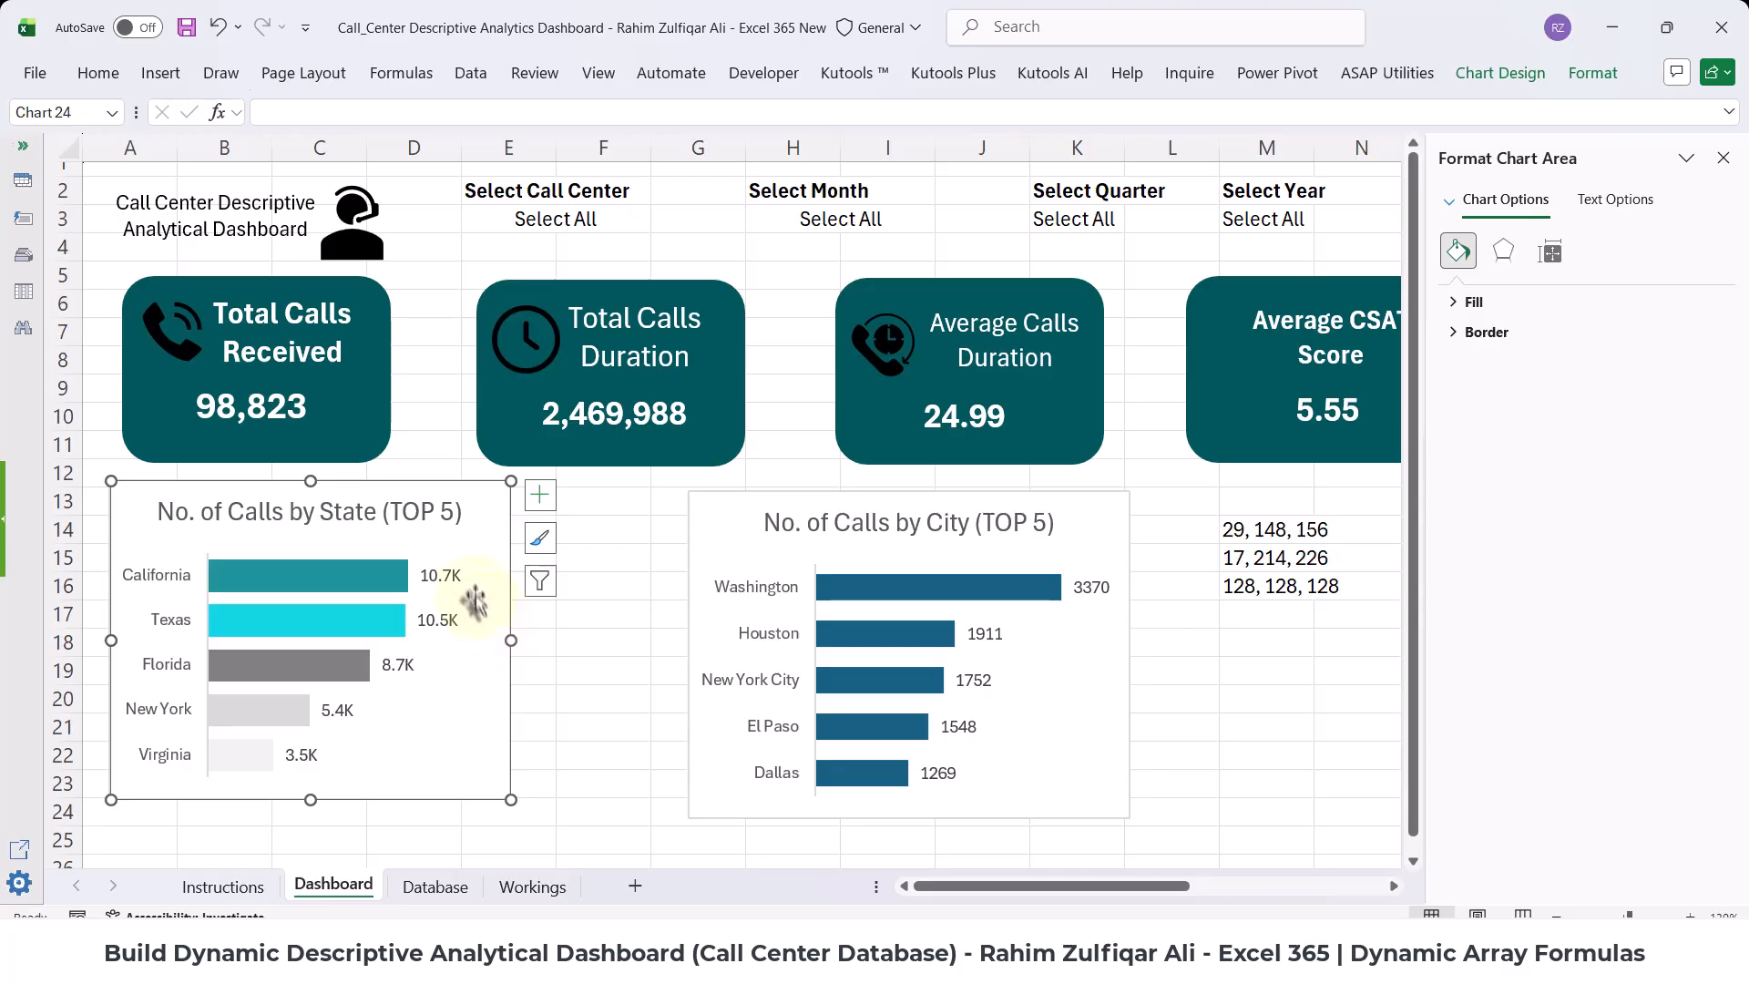
pyautogui.click(450, 575)
pyautogui.click(96, 73)
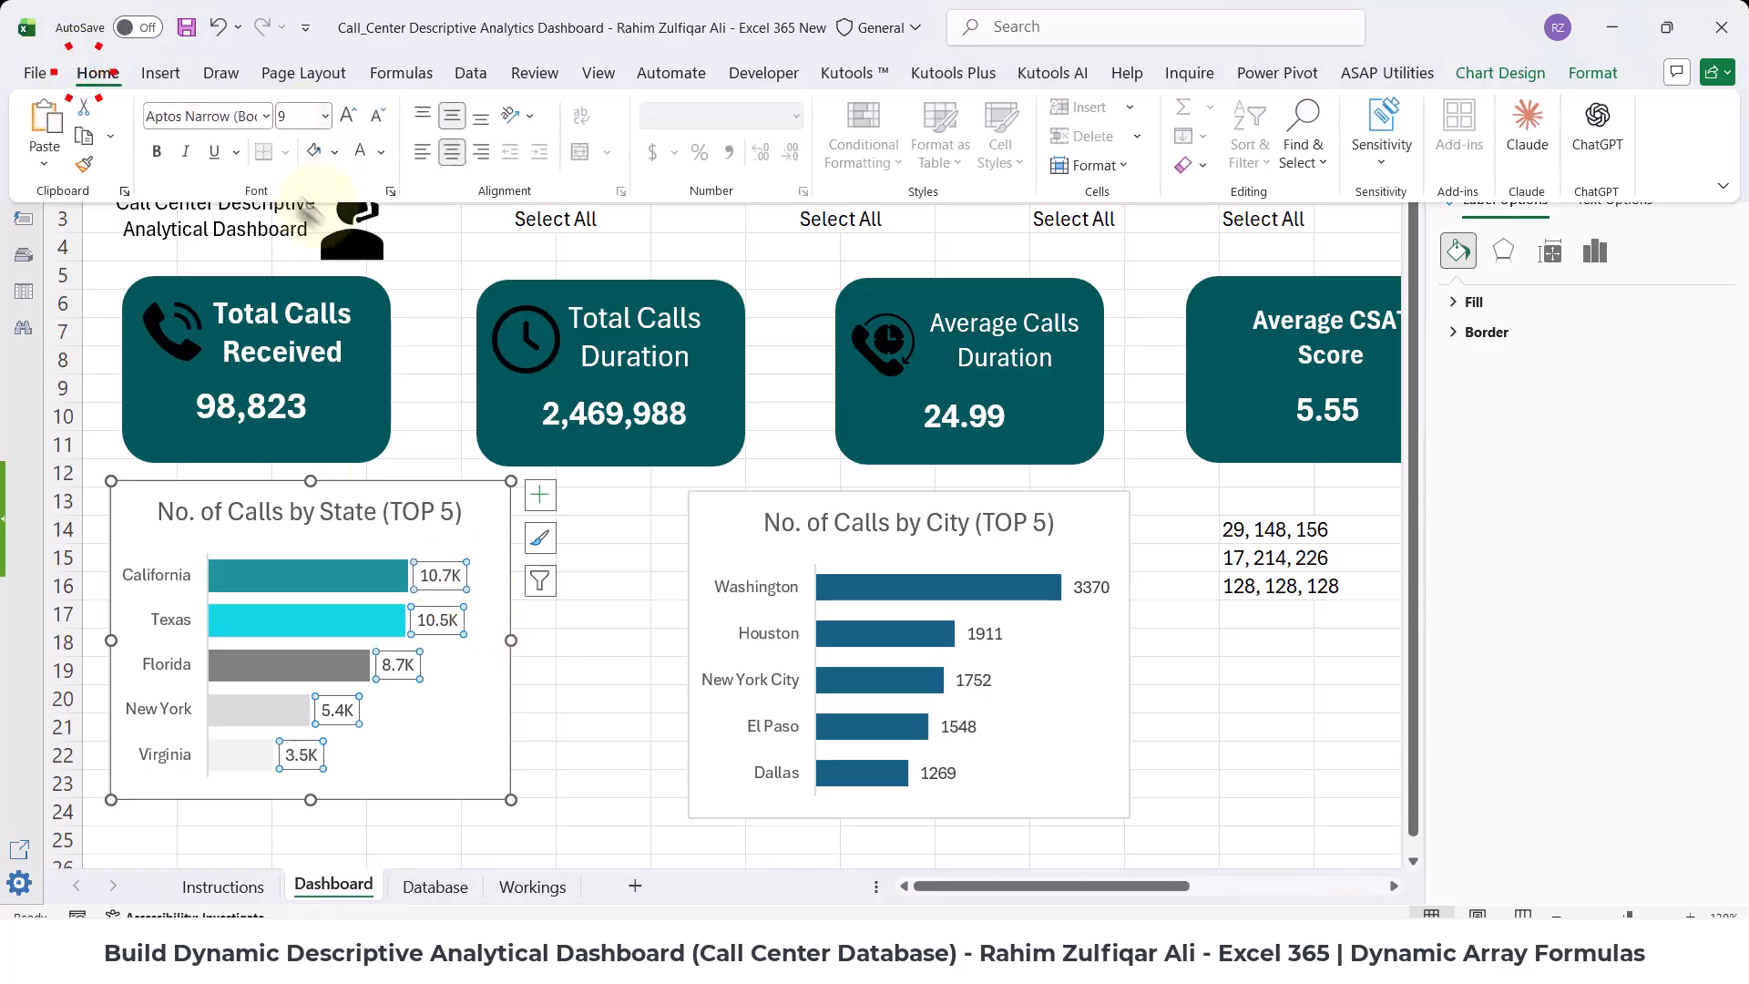
pyautogui.click(154, 153)
# - Reduce the state chart title's font size to 10.5 and make it bold
pyautogui.click(351, 510)
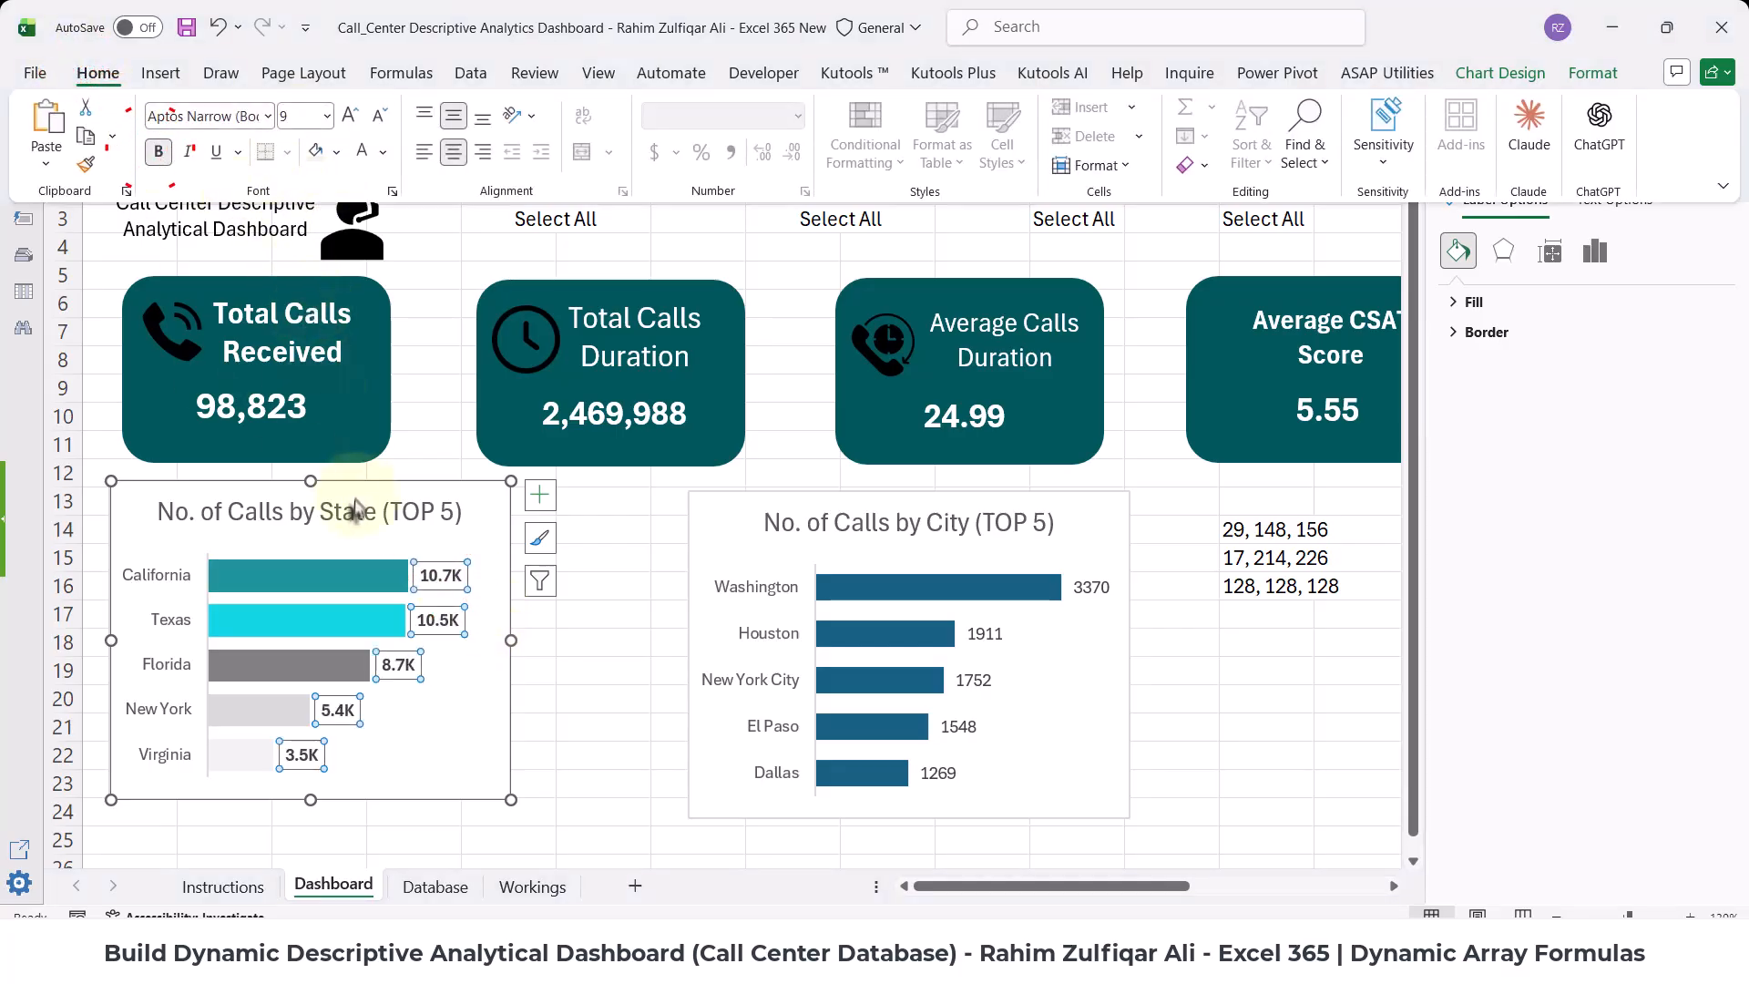
pyautogui.click(96, 73)
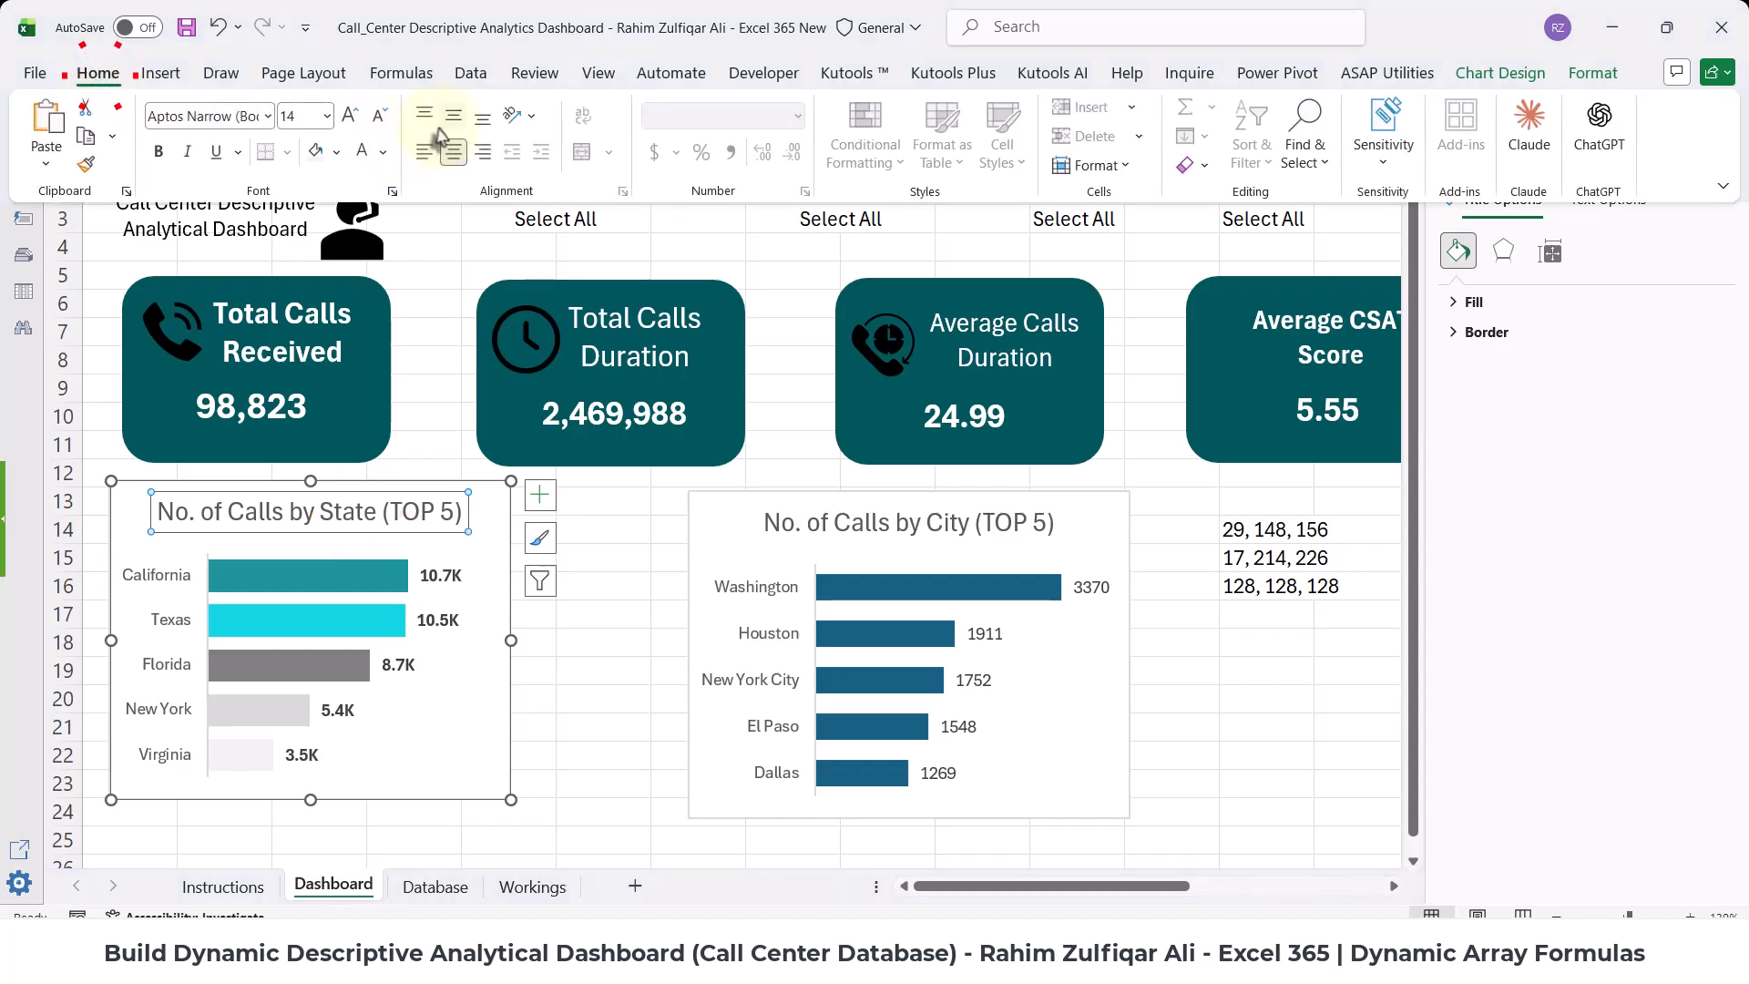
pyautogui.click(381, 117)
pyautogui.click(380, 116)
pyautogui.click(381, 117)
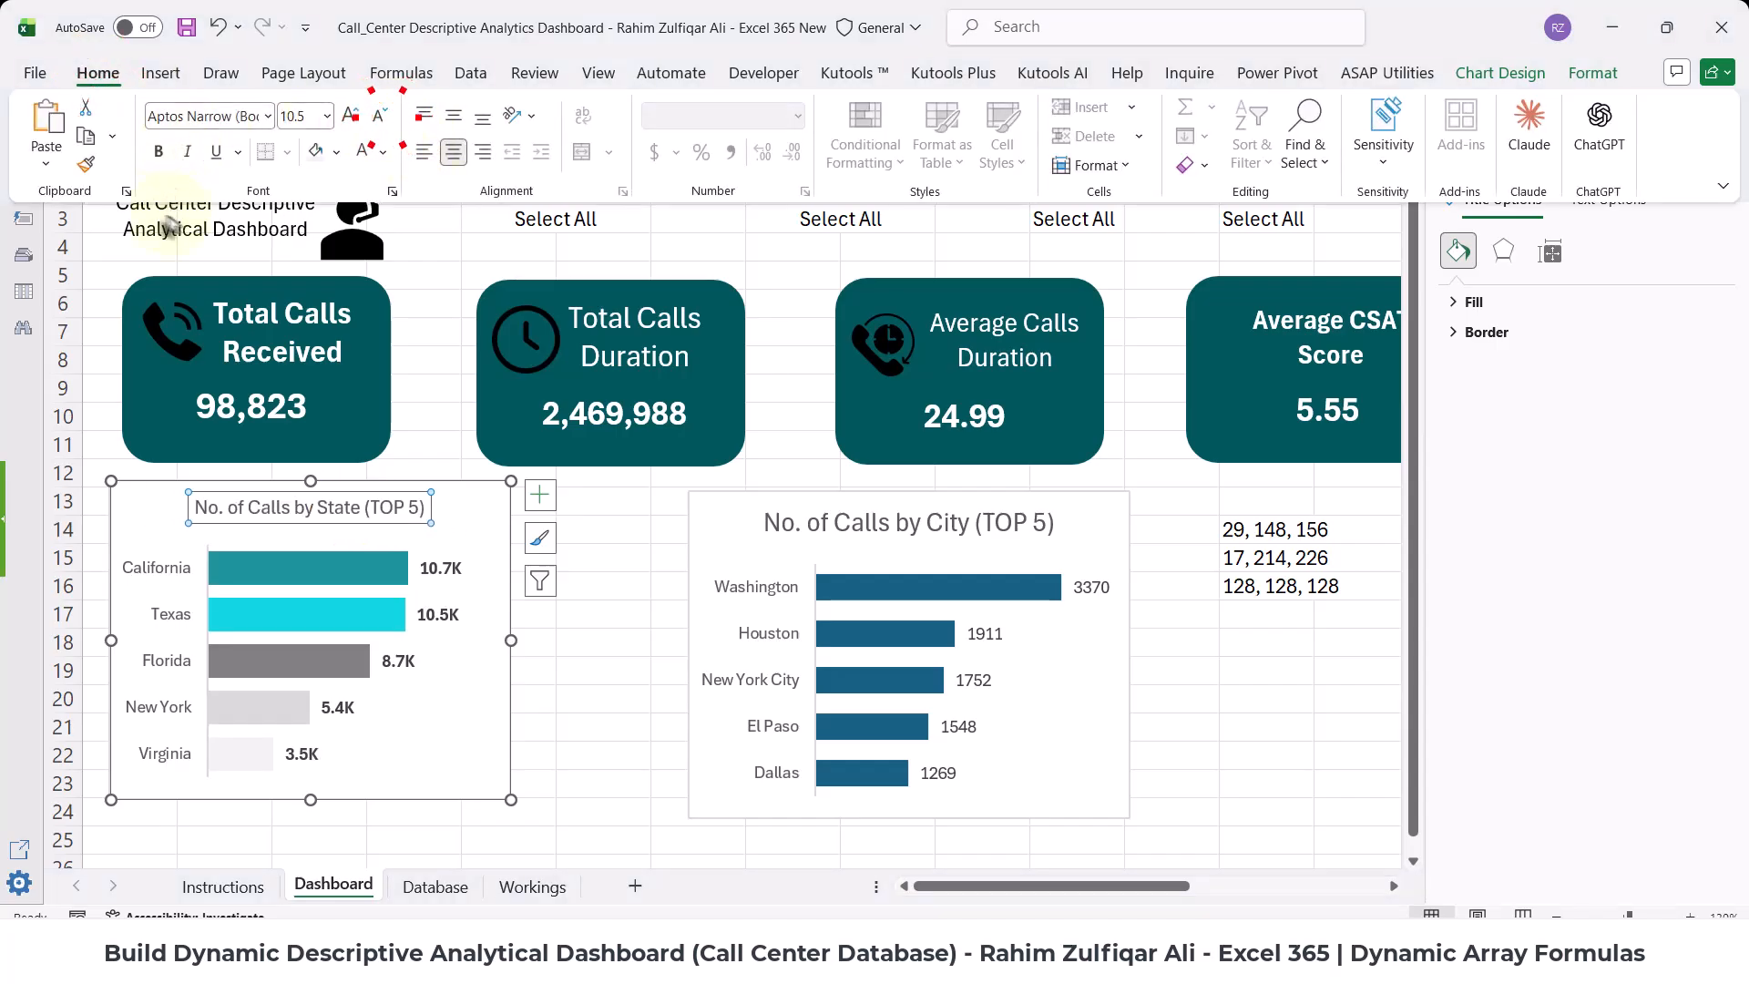
pyautogui.click(159, 152)
pyautogui.click(598, 637)
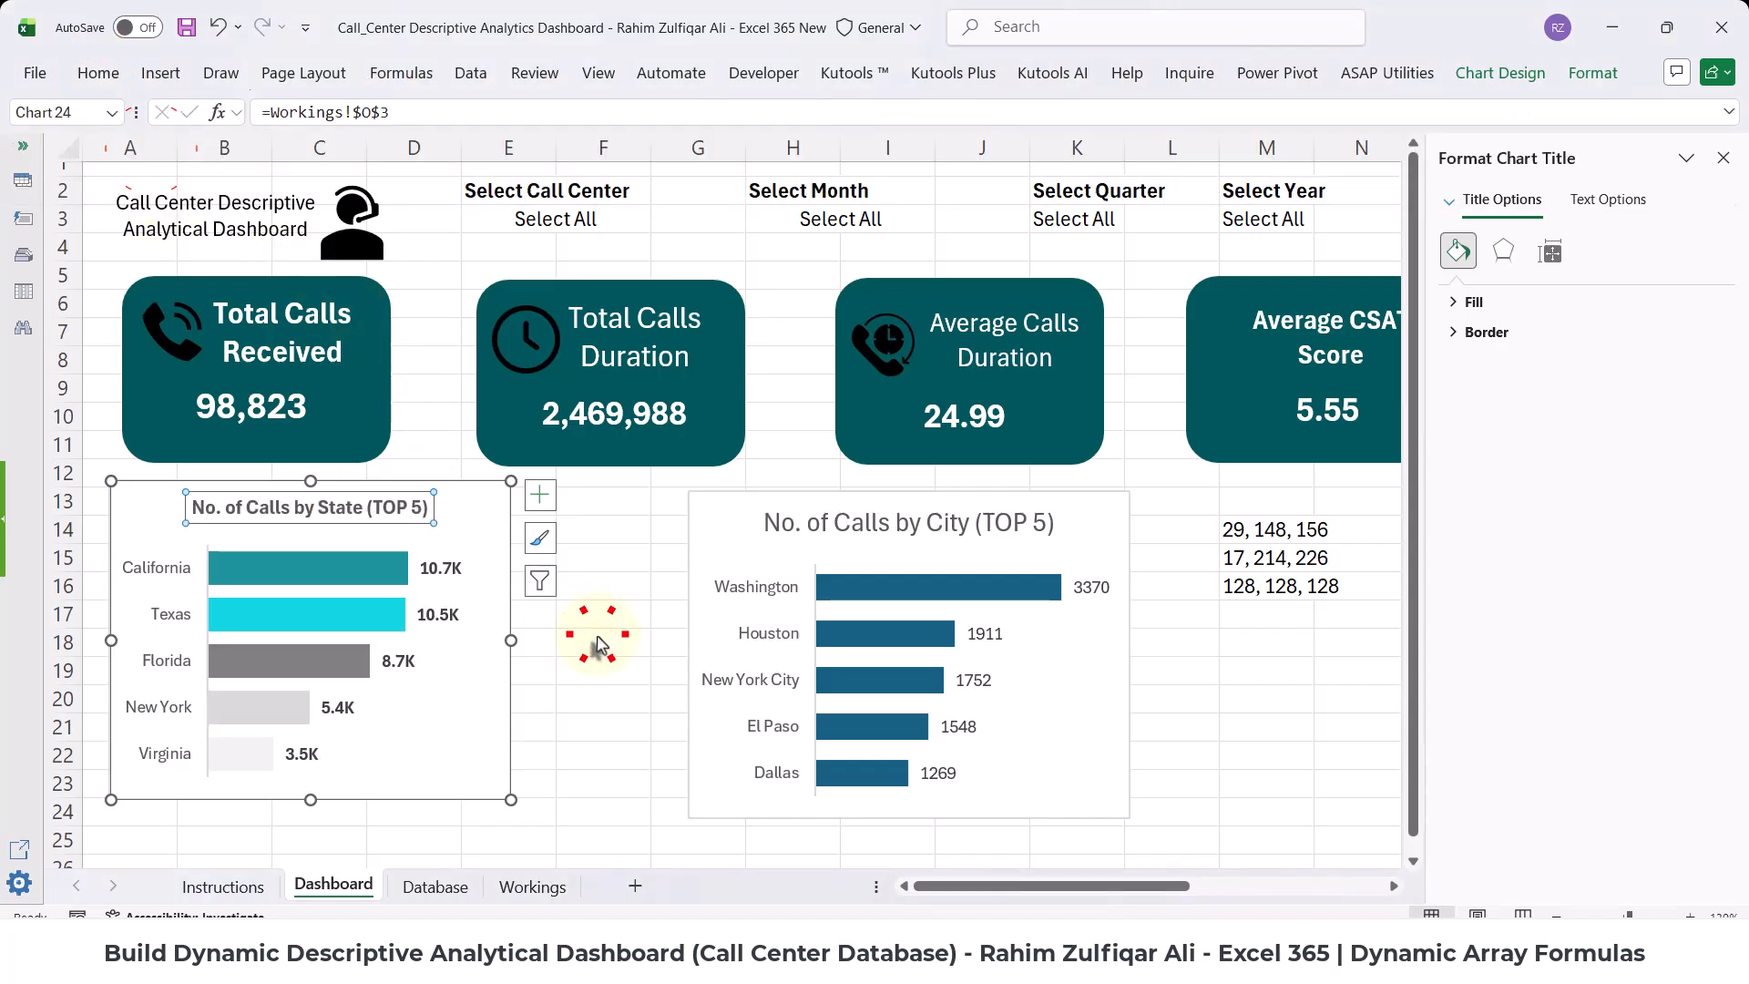
pyautogui.click(598, 645)
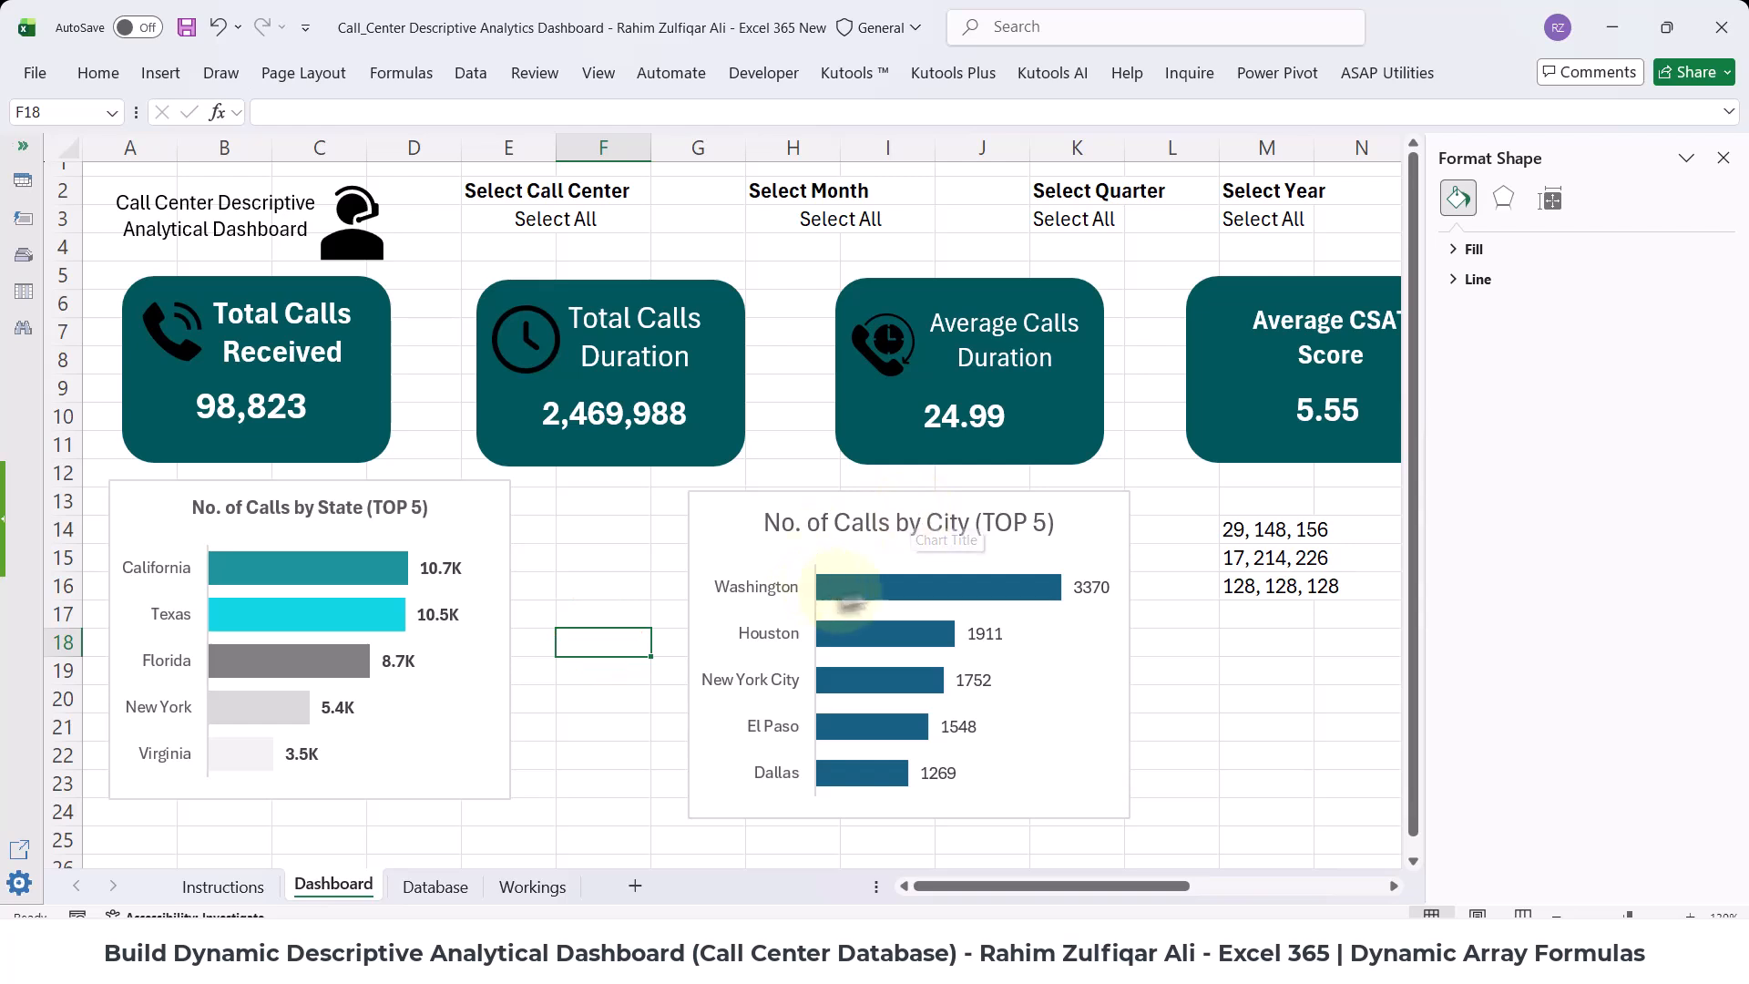
# - Move the No. of Calls by City chart left so it sits beside the state chart, starting near column F
pyautogui.click(825, 503)
pyautogui.moveTo(695, 494); pyautogui.dragTo(577, 489)
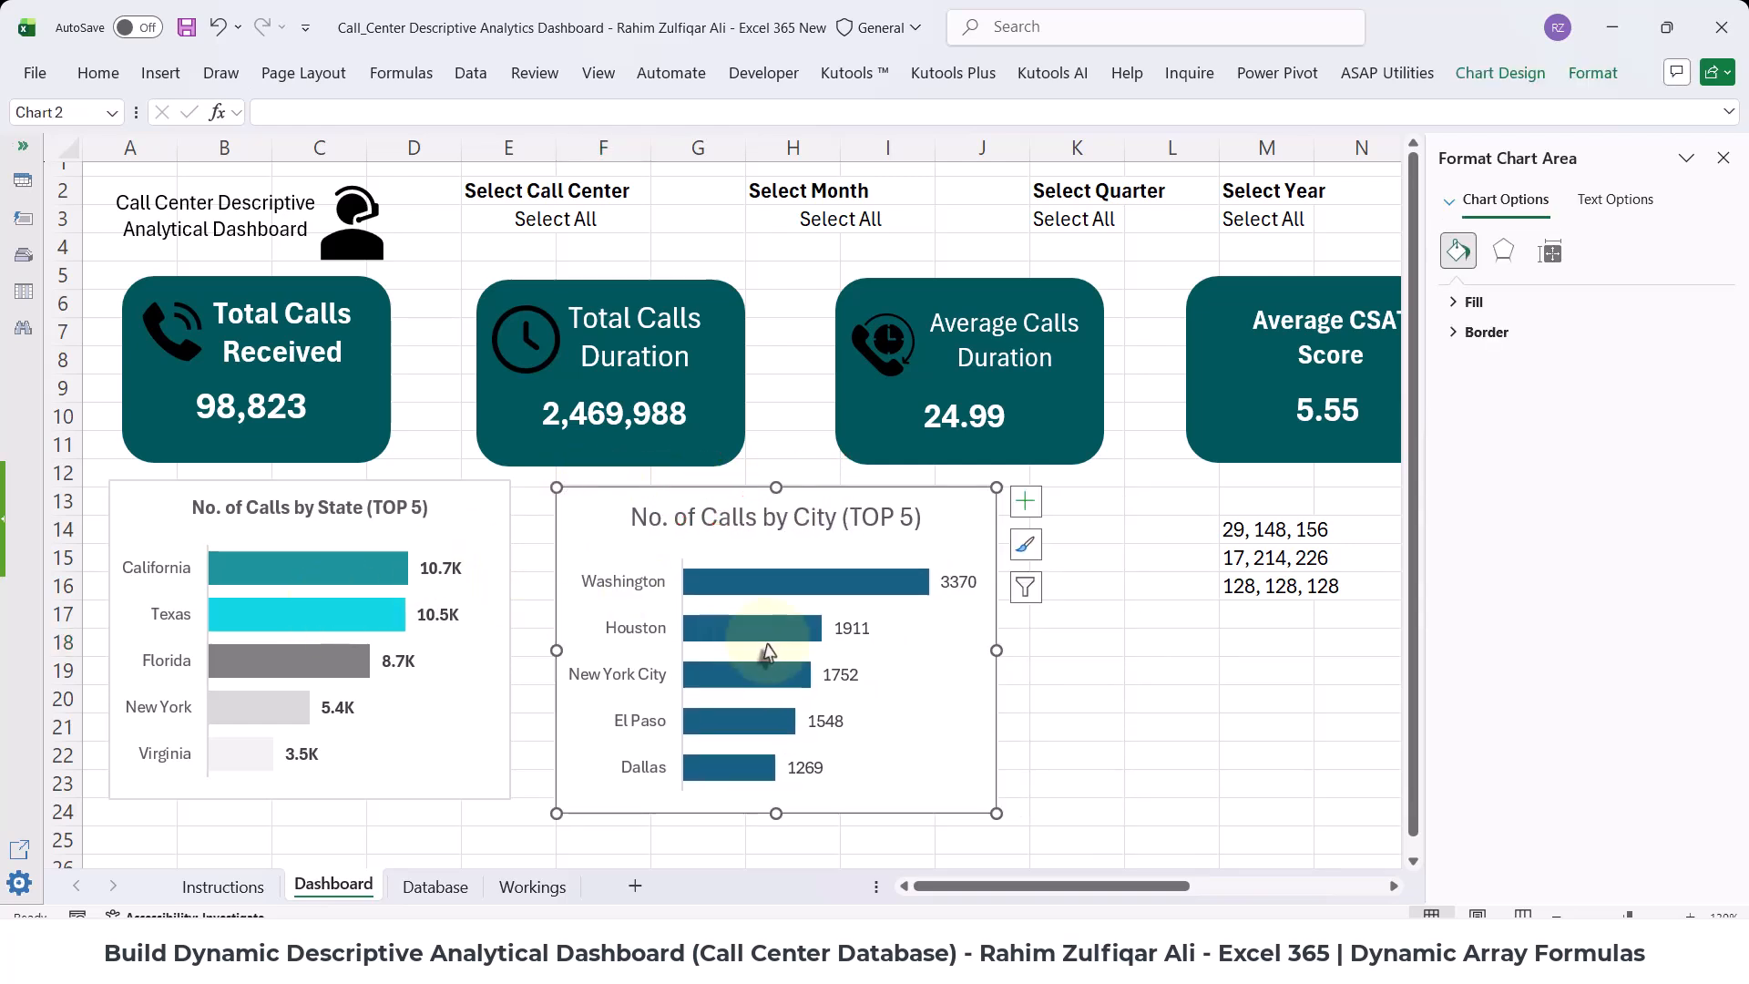
pyautogui.click(534, 552)
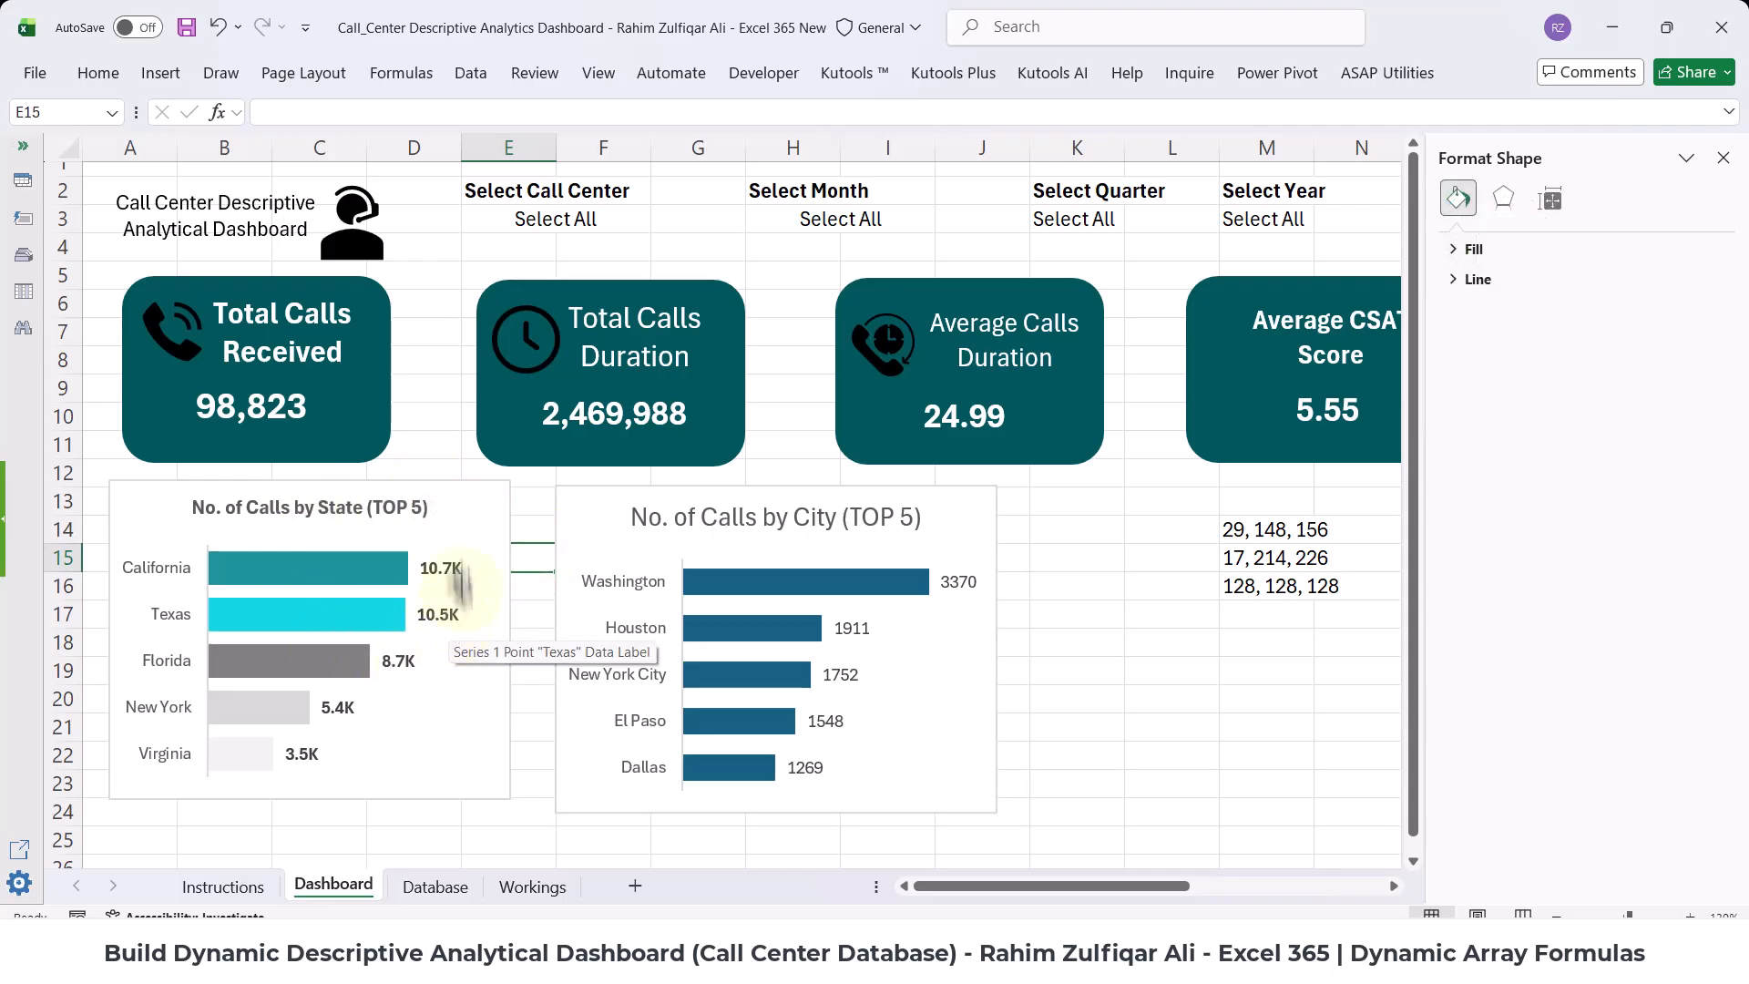
# - Copy the state chart and paste only its formats onto the city chart with Paste Special
pyautogui.click(462, 493)
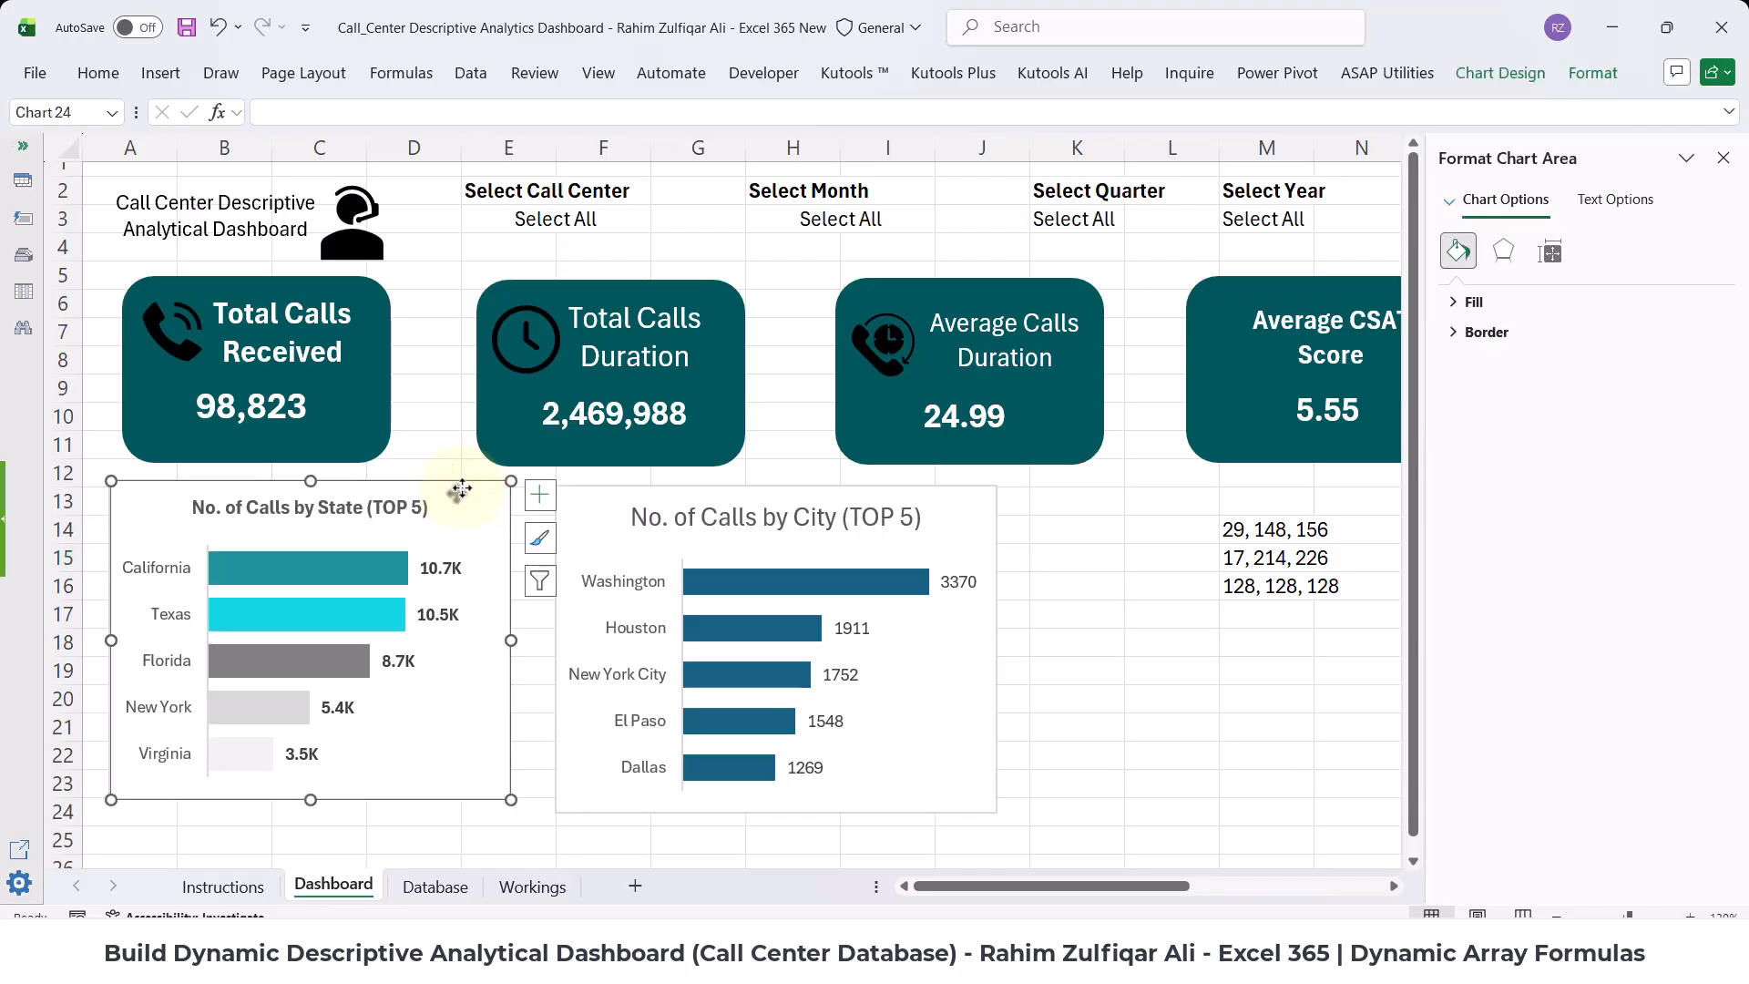
pyautogui.click(664, 501)
pyautogui.click(664, 499)
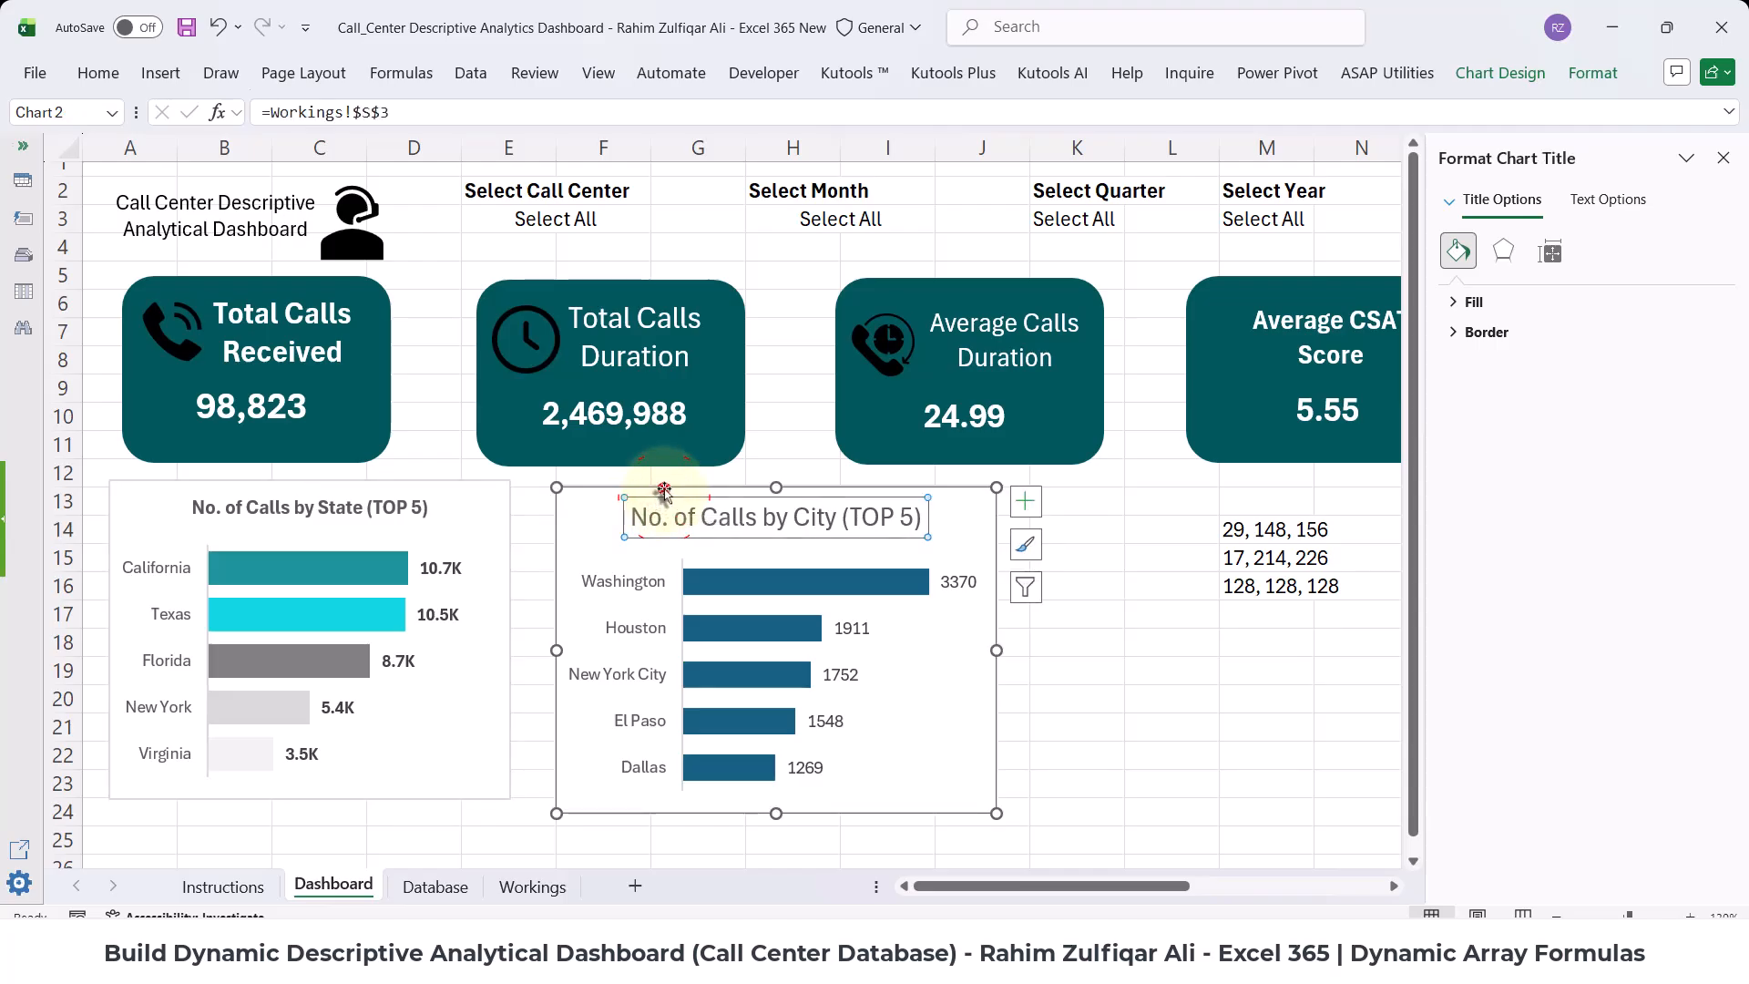
pyautogui.click(99, 73)
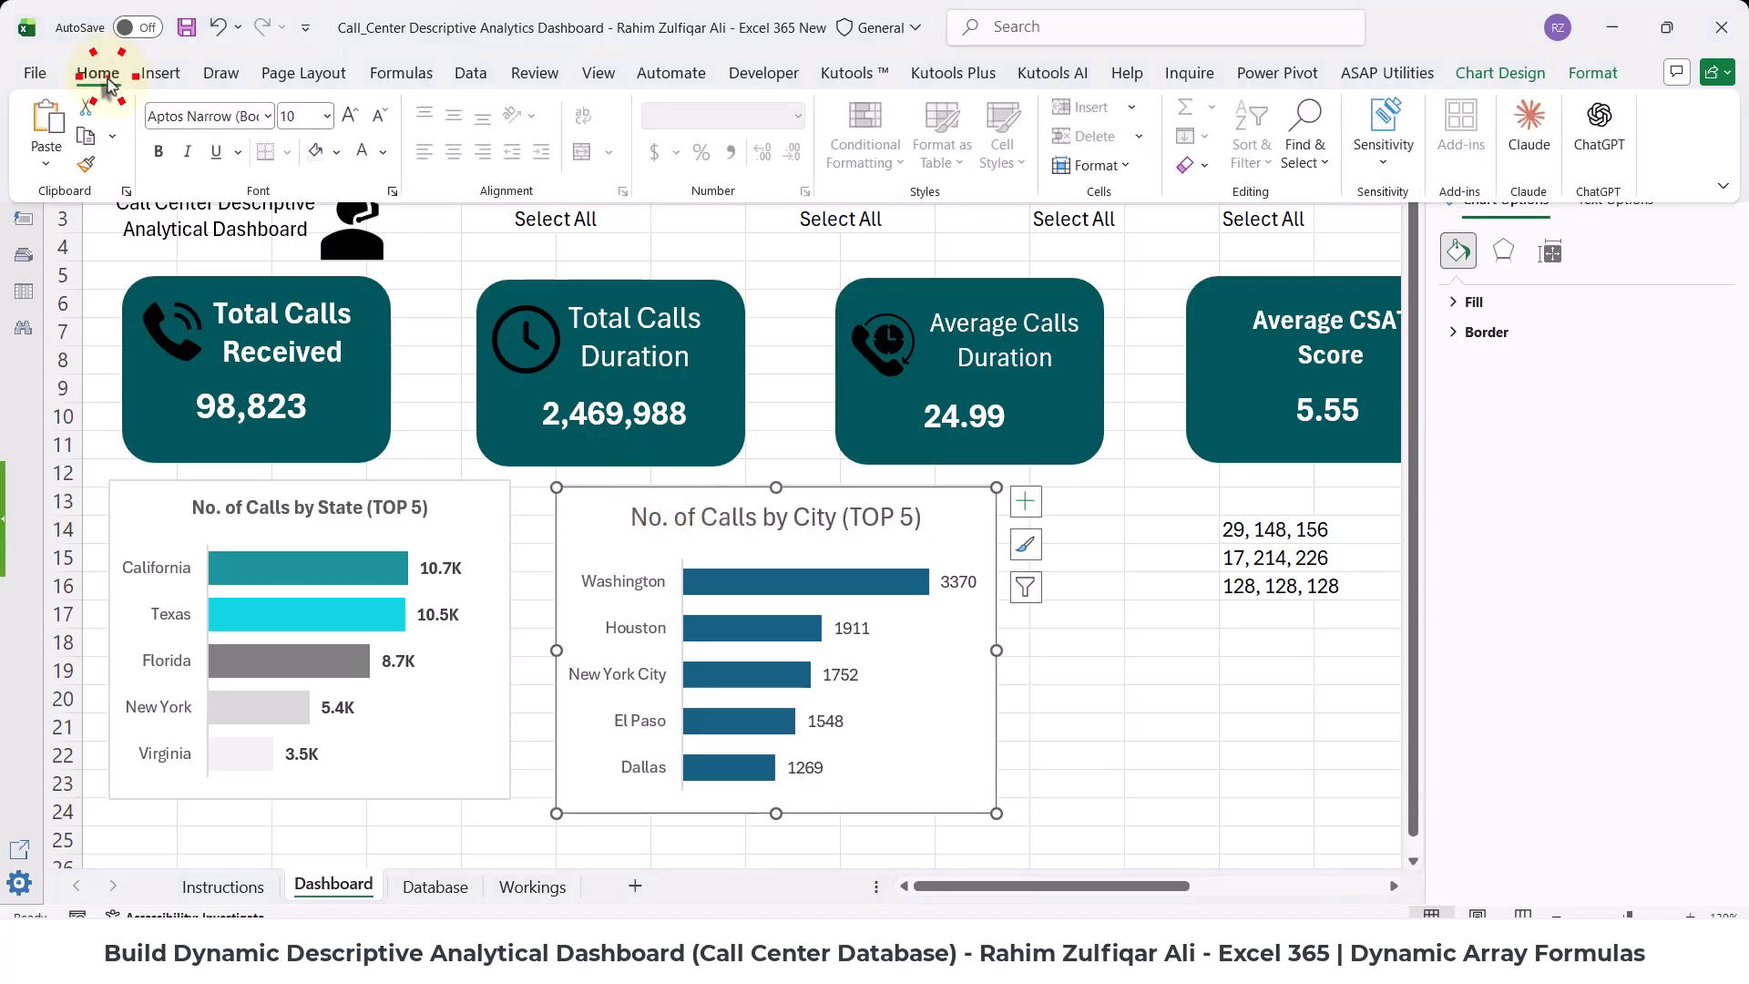
pyautogui.click(45, 172)
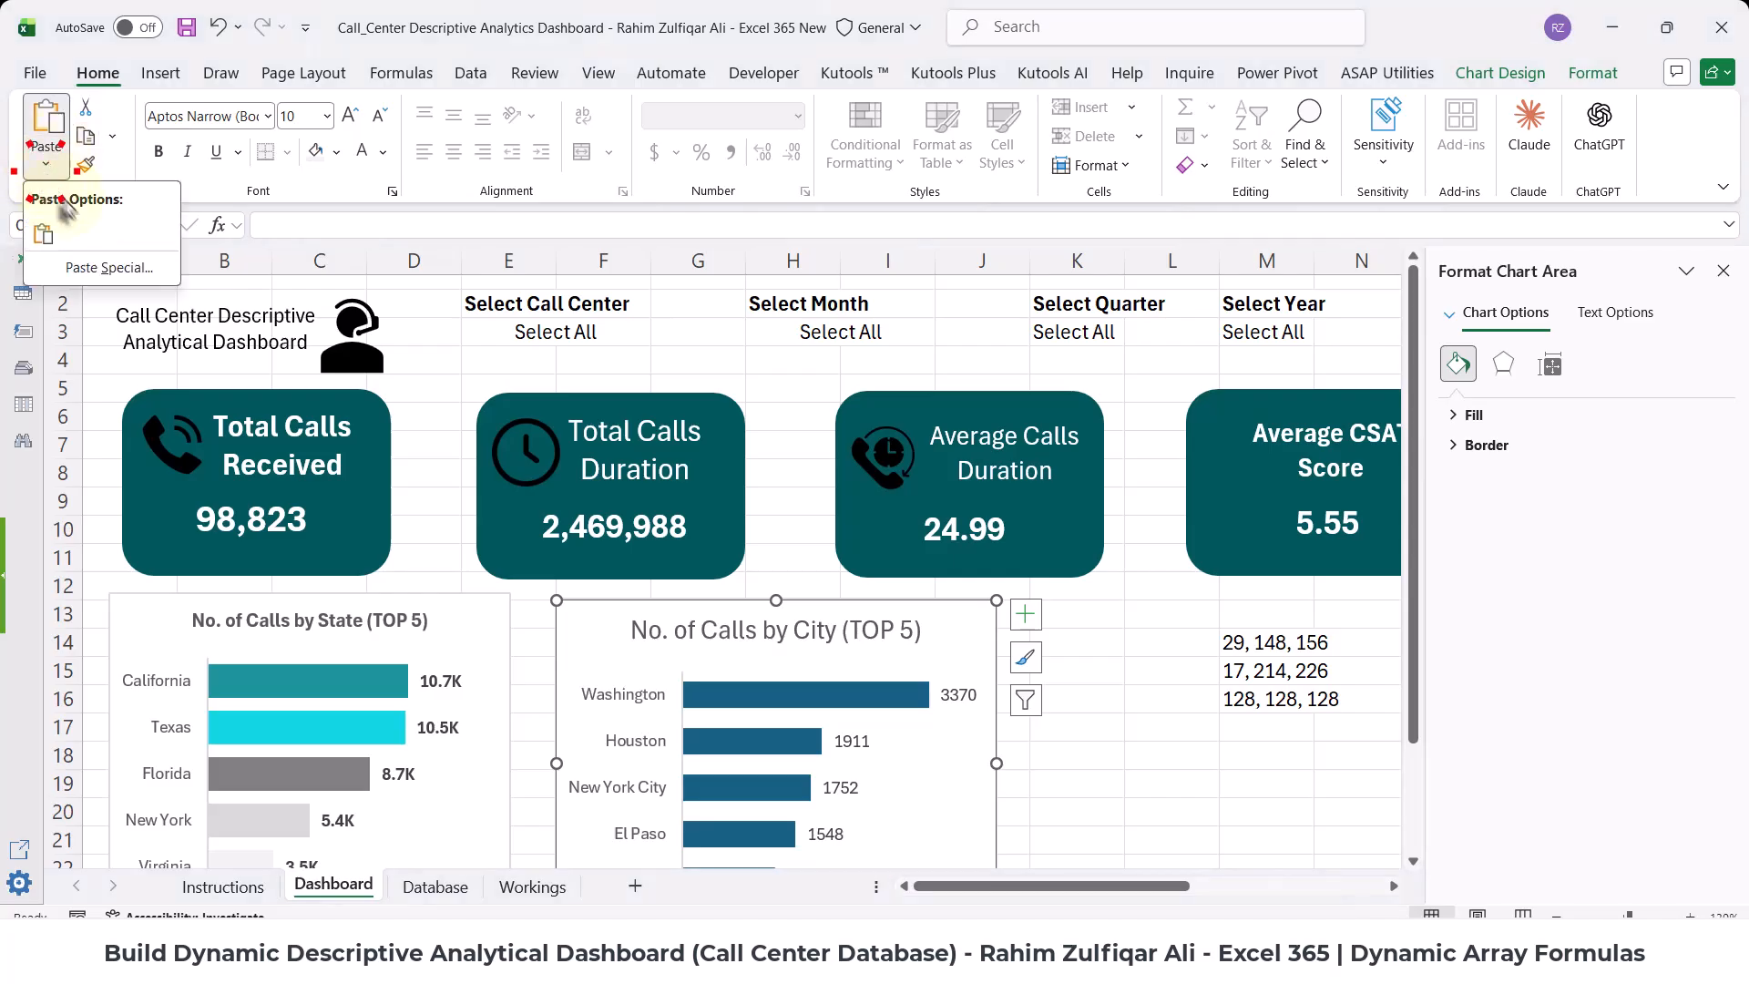
pyautogui.click(106, 270)
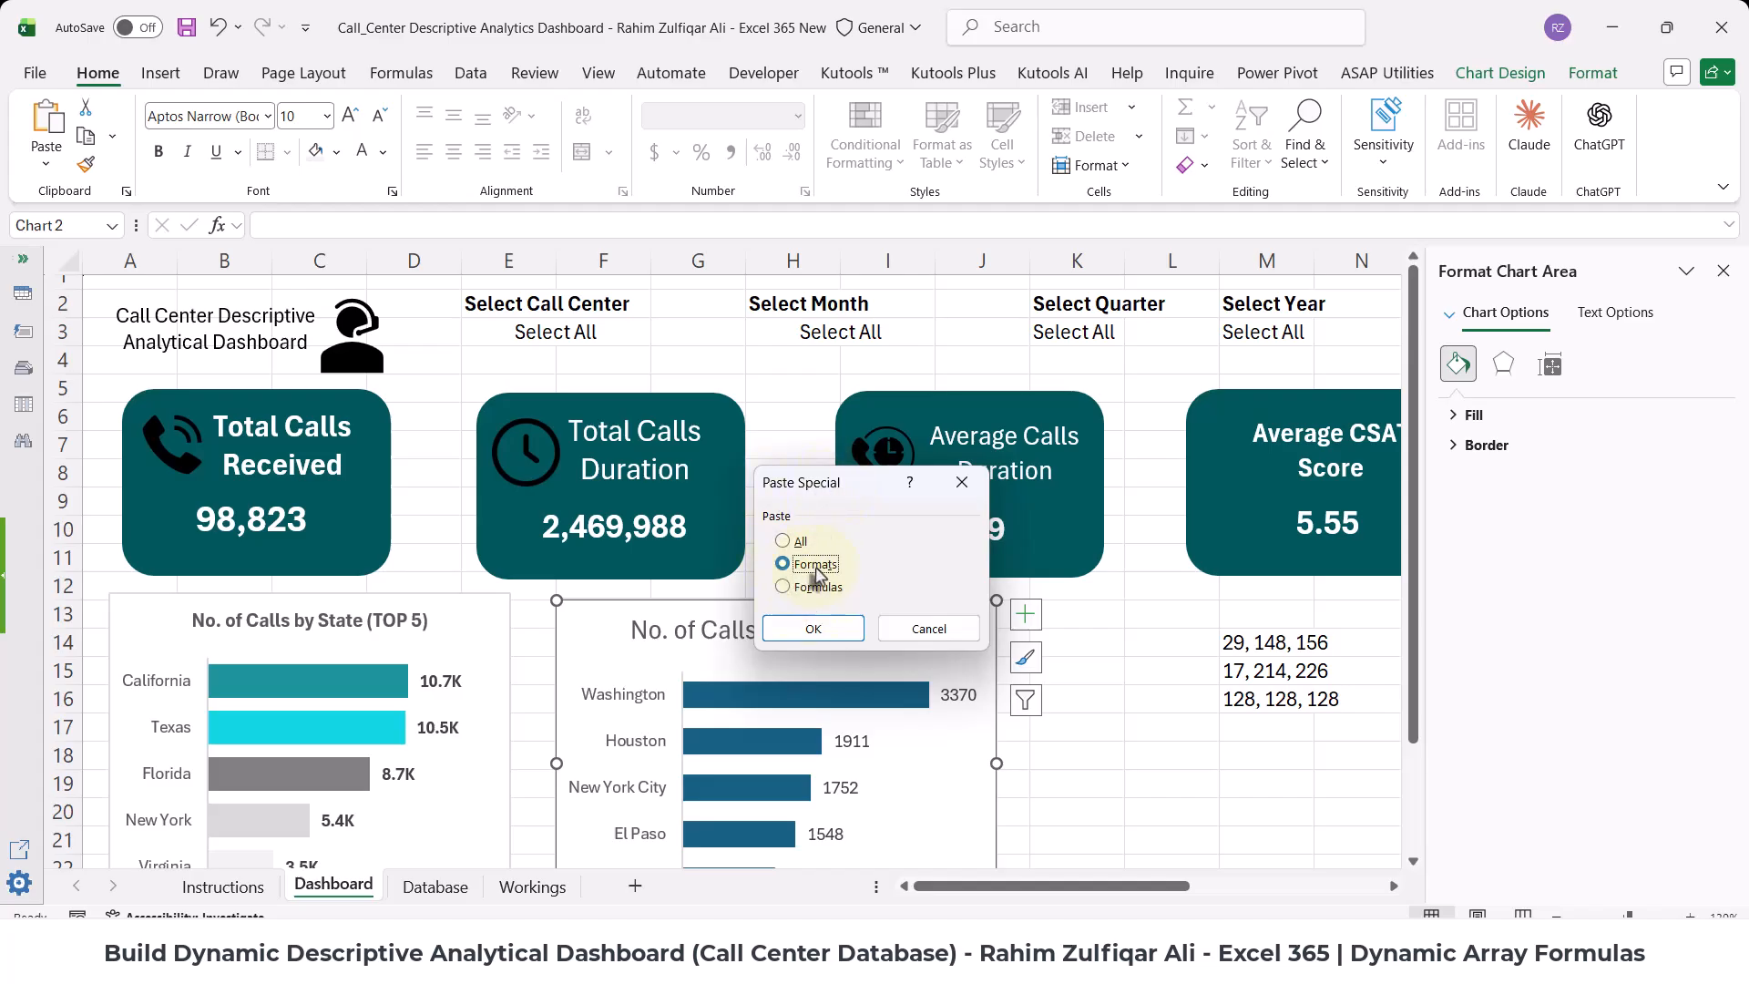
pyautogui.click(803, 628)
pyautogui.click(1070, 777)
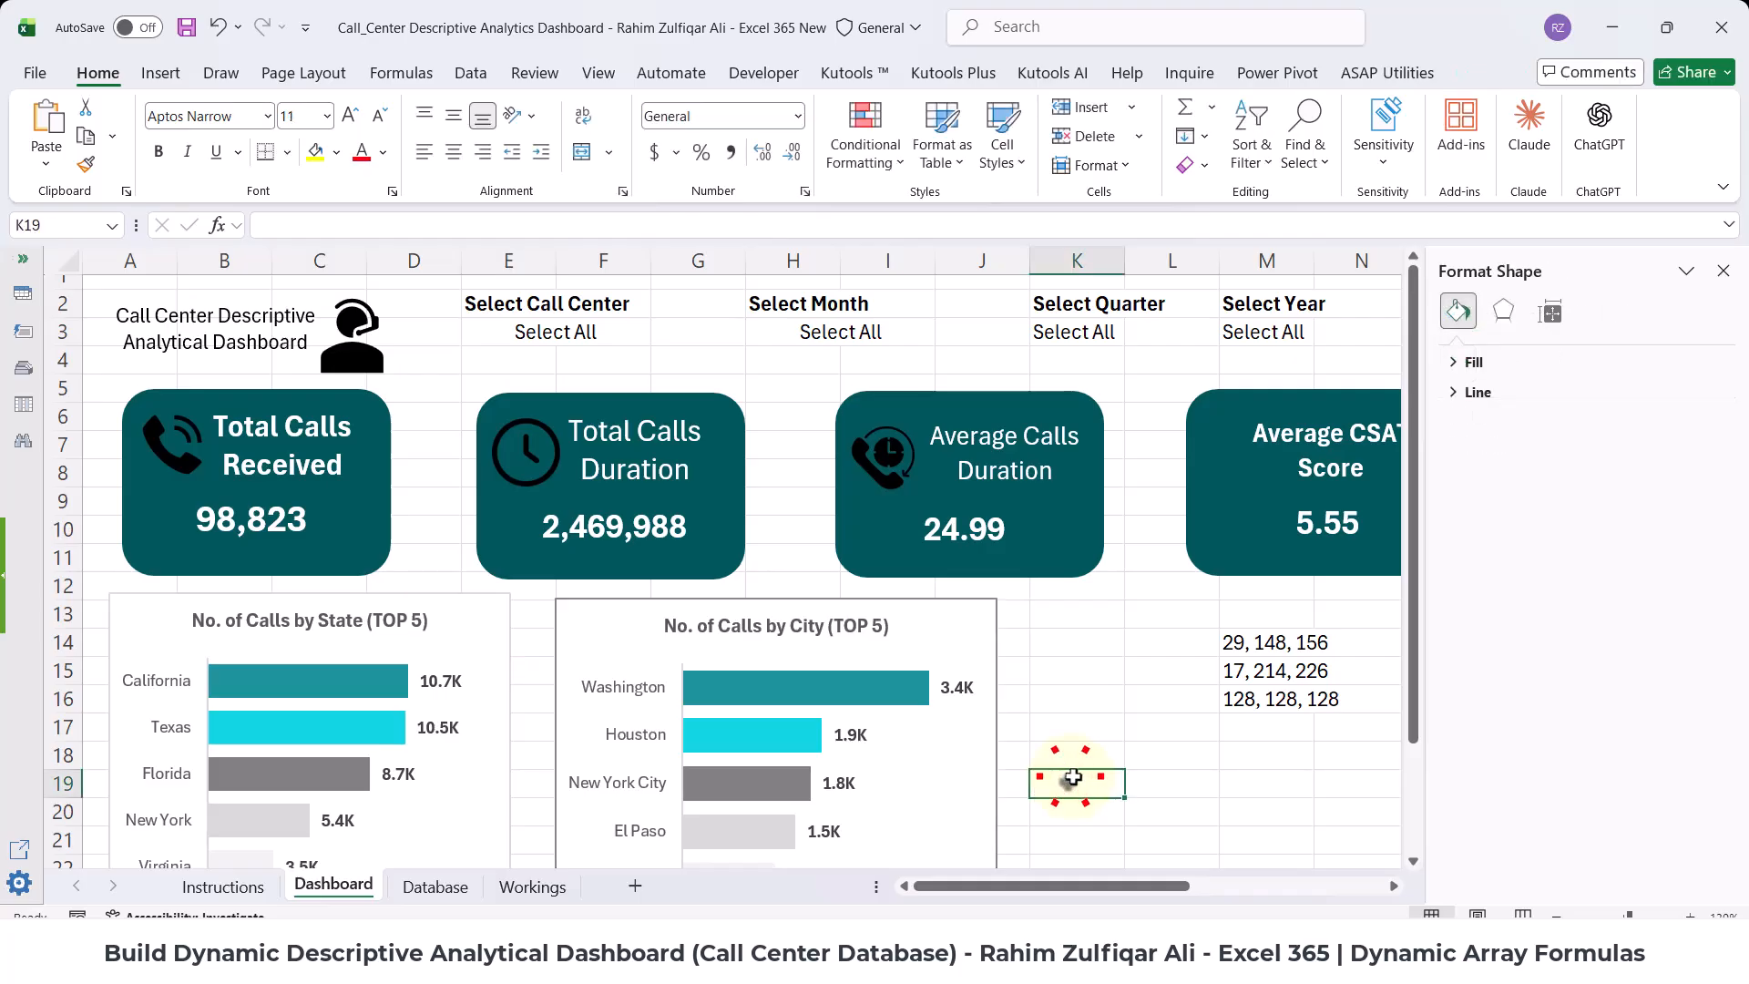
# - Move the city chart closer to the state chart and shrink it slightly to align their lower edges
pyautogui.scroll(-2, 1073, 777)
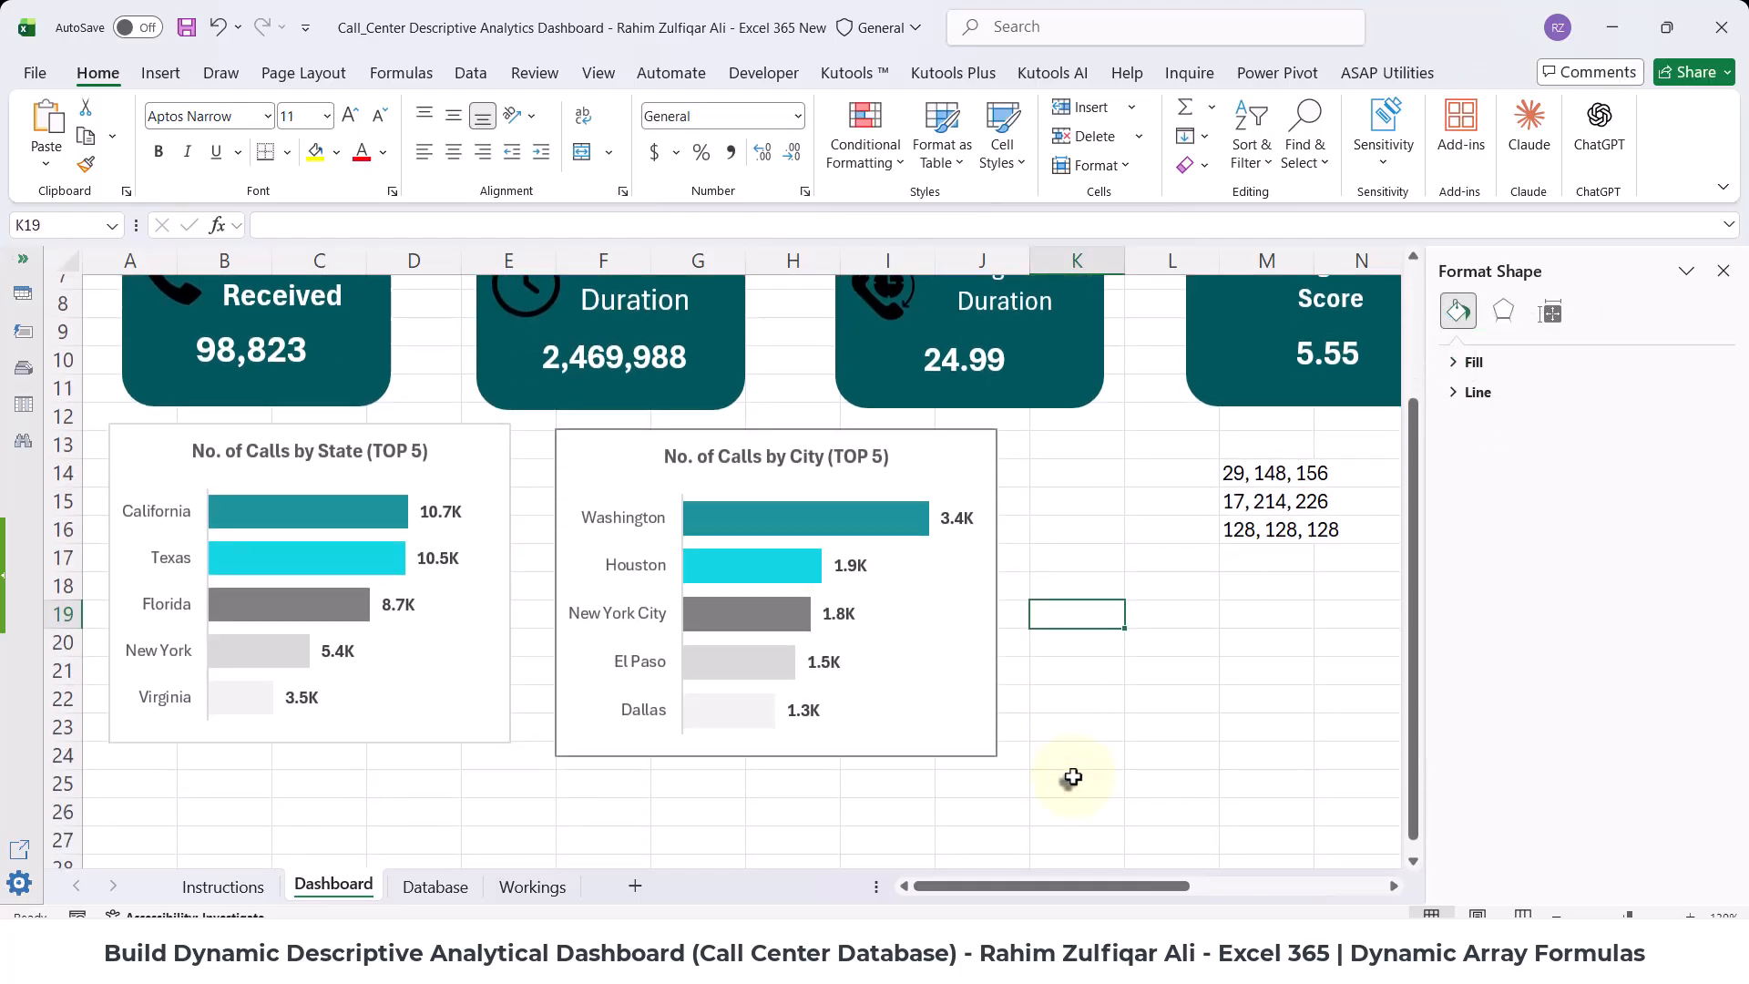
pyautogui.moveTo(636, 433); pyautogui.dragTo(609, 431)
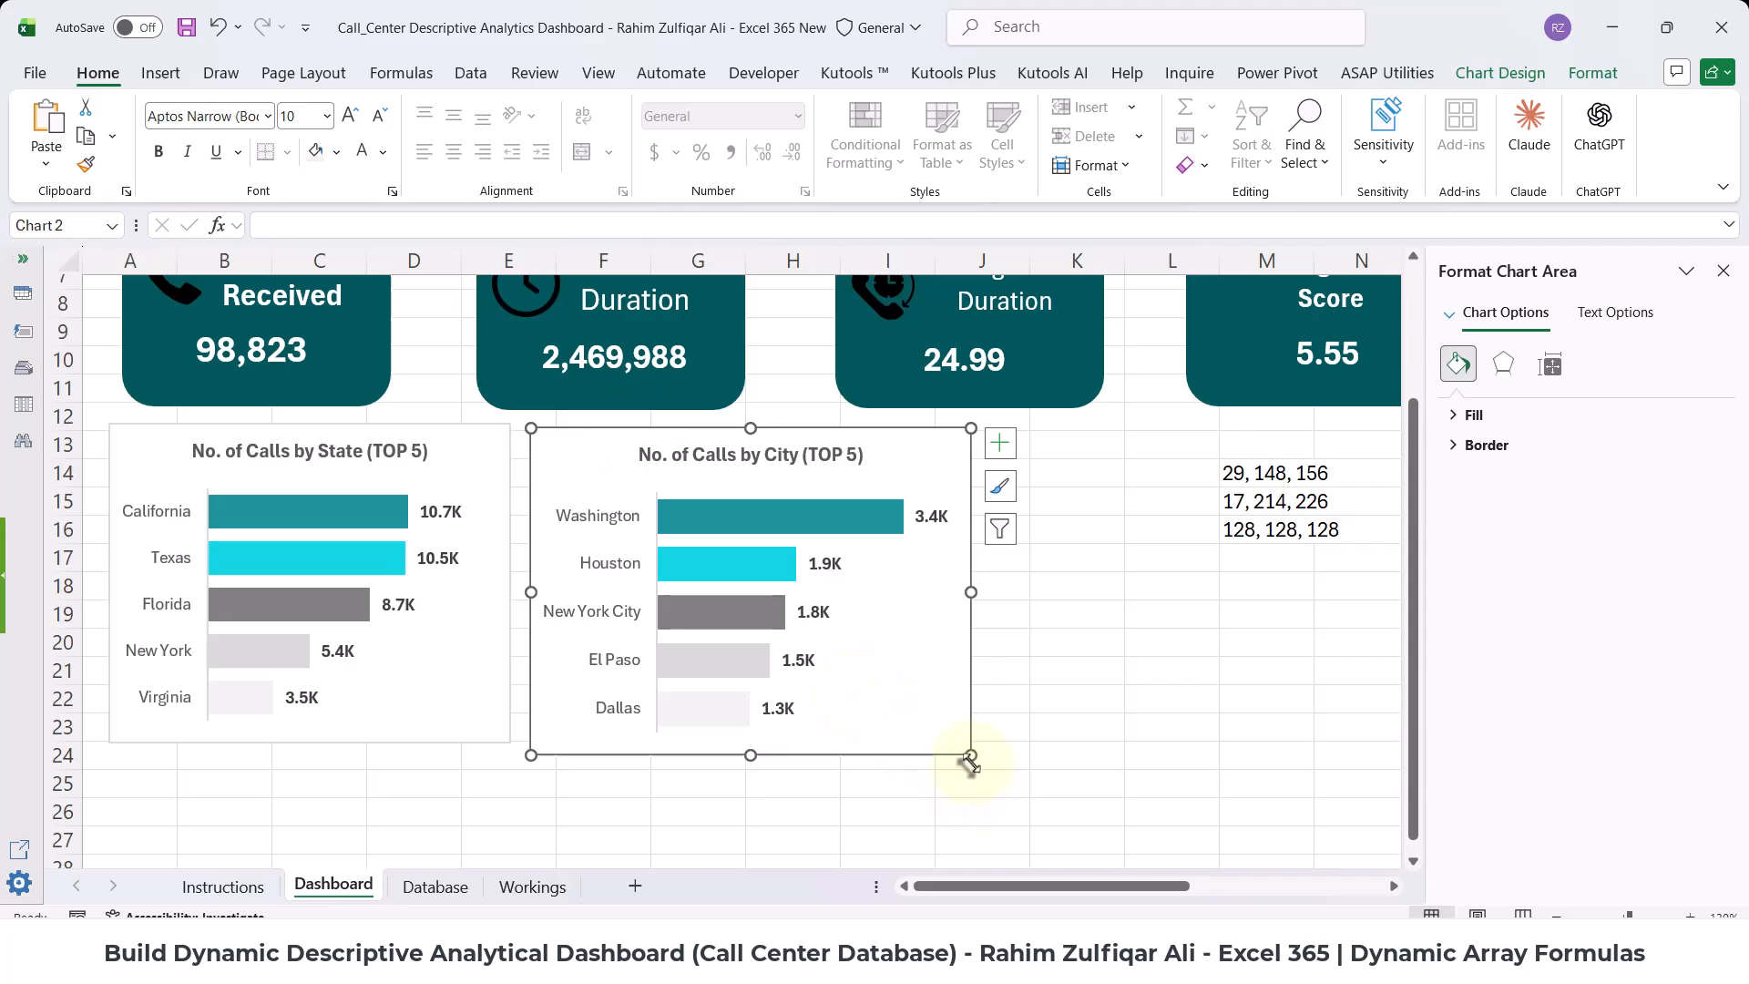
pyautogui.moveTo(971, 755); pyautogui.dragTo(954, 744)
pyautogui.click(1030, 698)
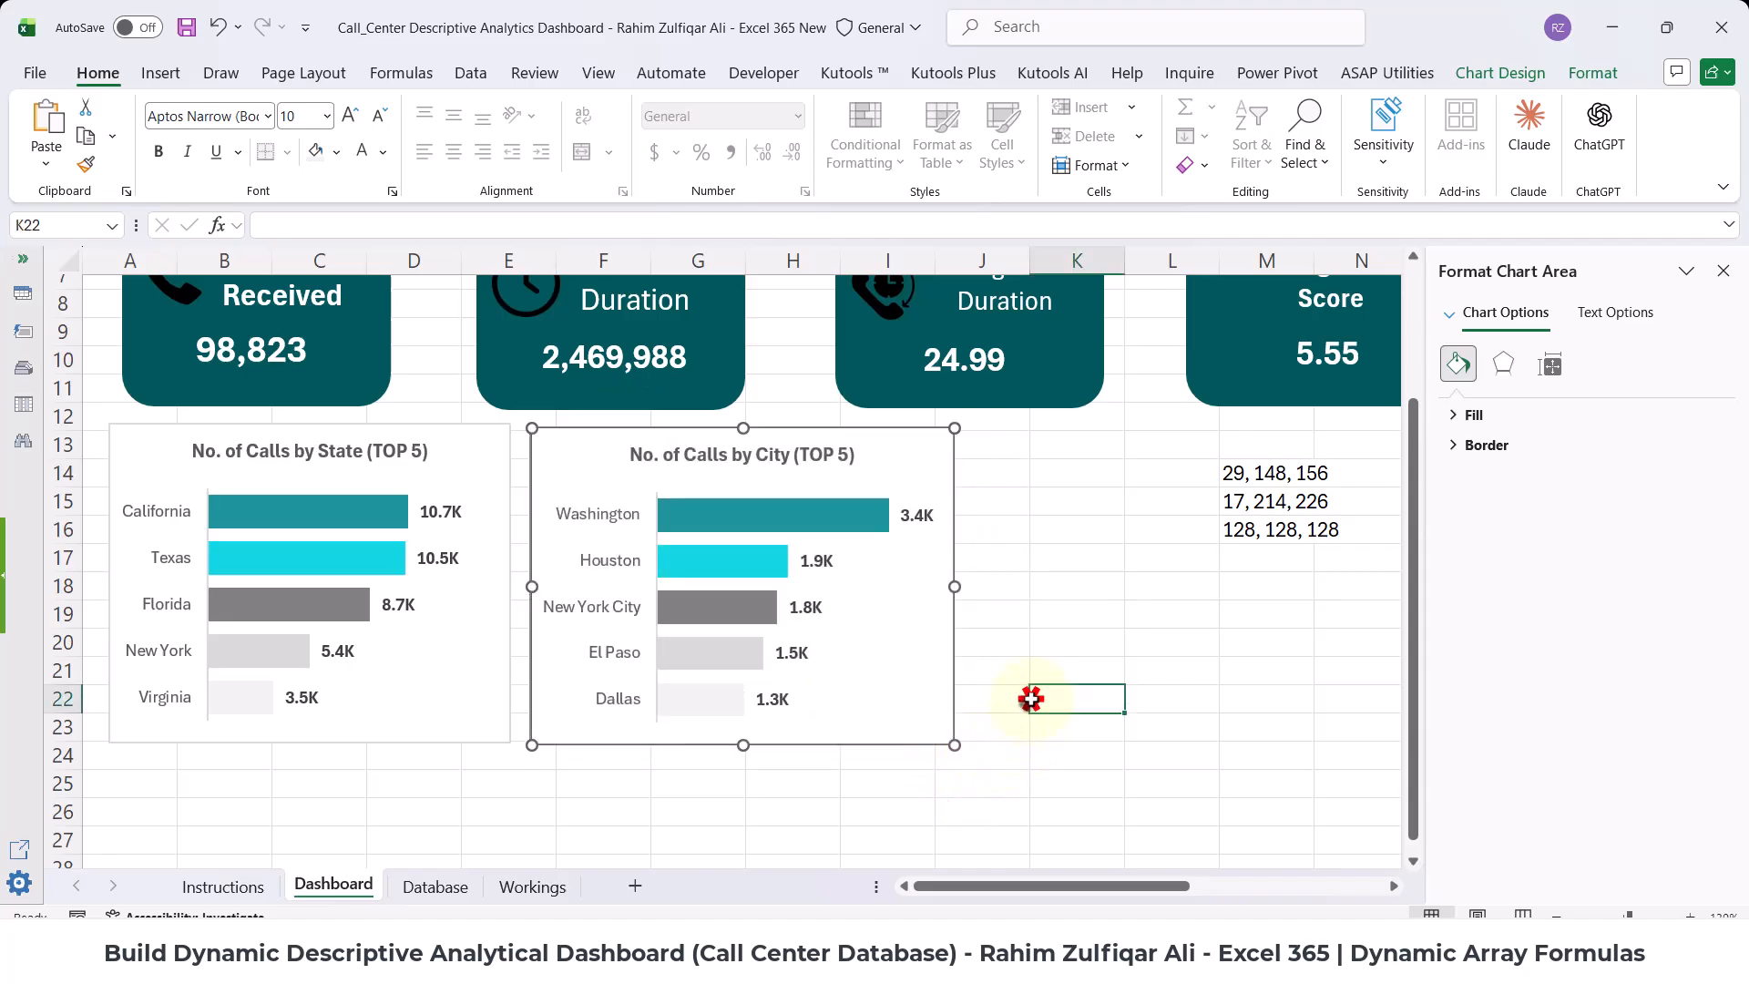
# - Copy the three RGB colour codes in M14:M16 and paste them into V15:V17
pyautogui.click(1246, 472)
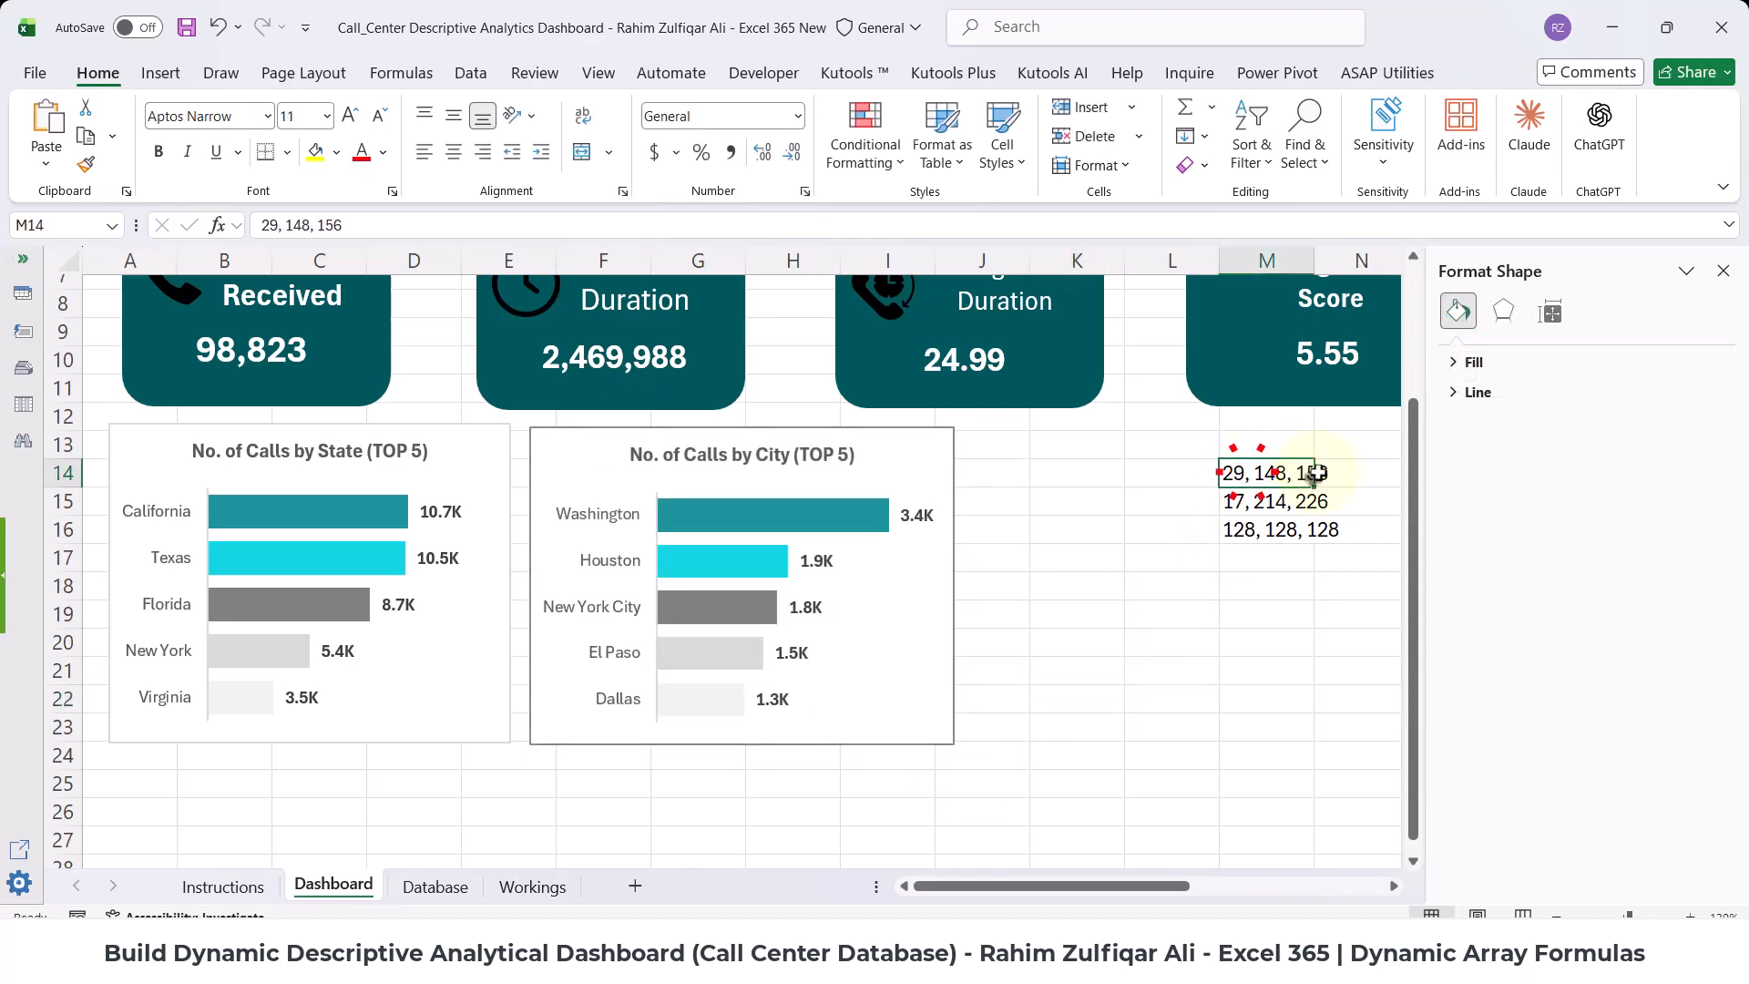
pyautogui.hotkey('ctrl', 'shift', 'Down')
pyautogui.press('Right')
pyautogui.press('Right')
pyautogui.press('Right')
pyautogui.press('Right')
pyautogui.press('Right')
pyautogui.press('Right')
pyautogui.press('Right')
pyautogui.press('Right')
pyautogui.press('Right')
pyautogui.press('Right')
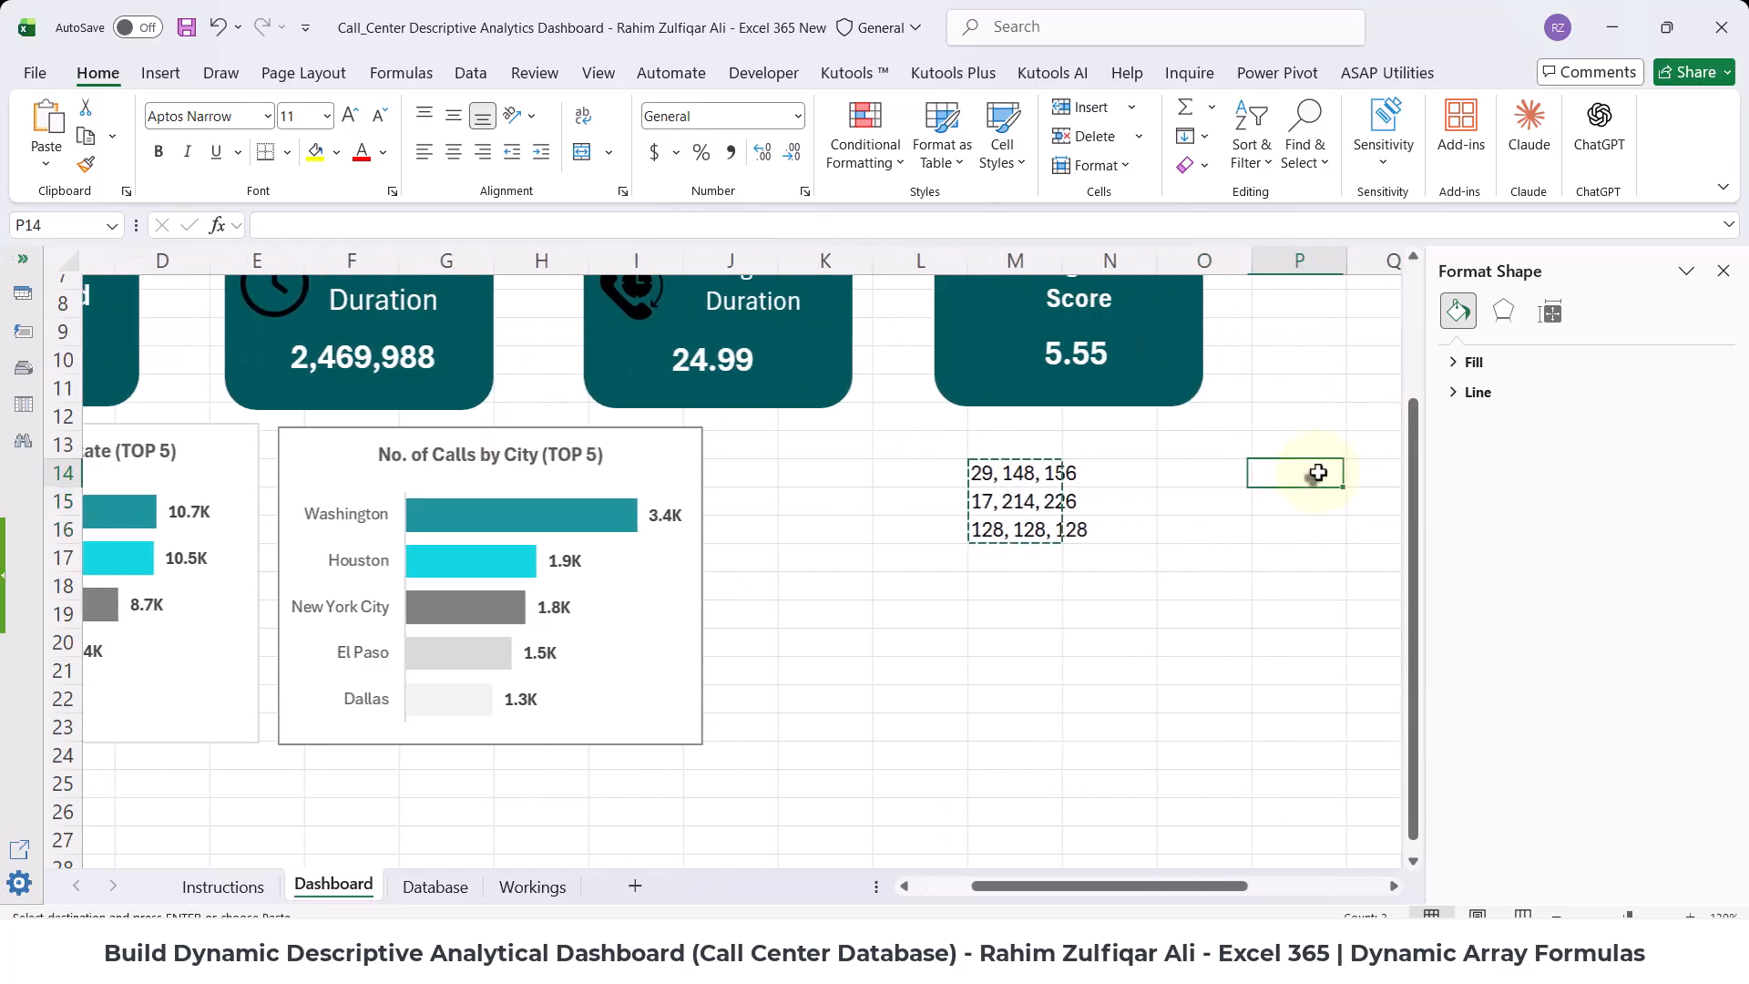
pyautogui.press('Left')
pyautogui.press('Down')
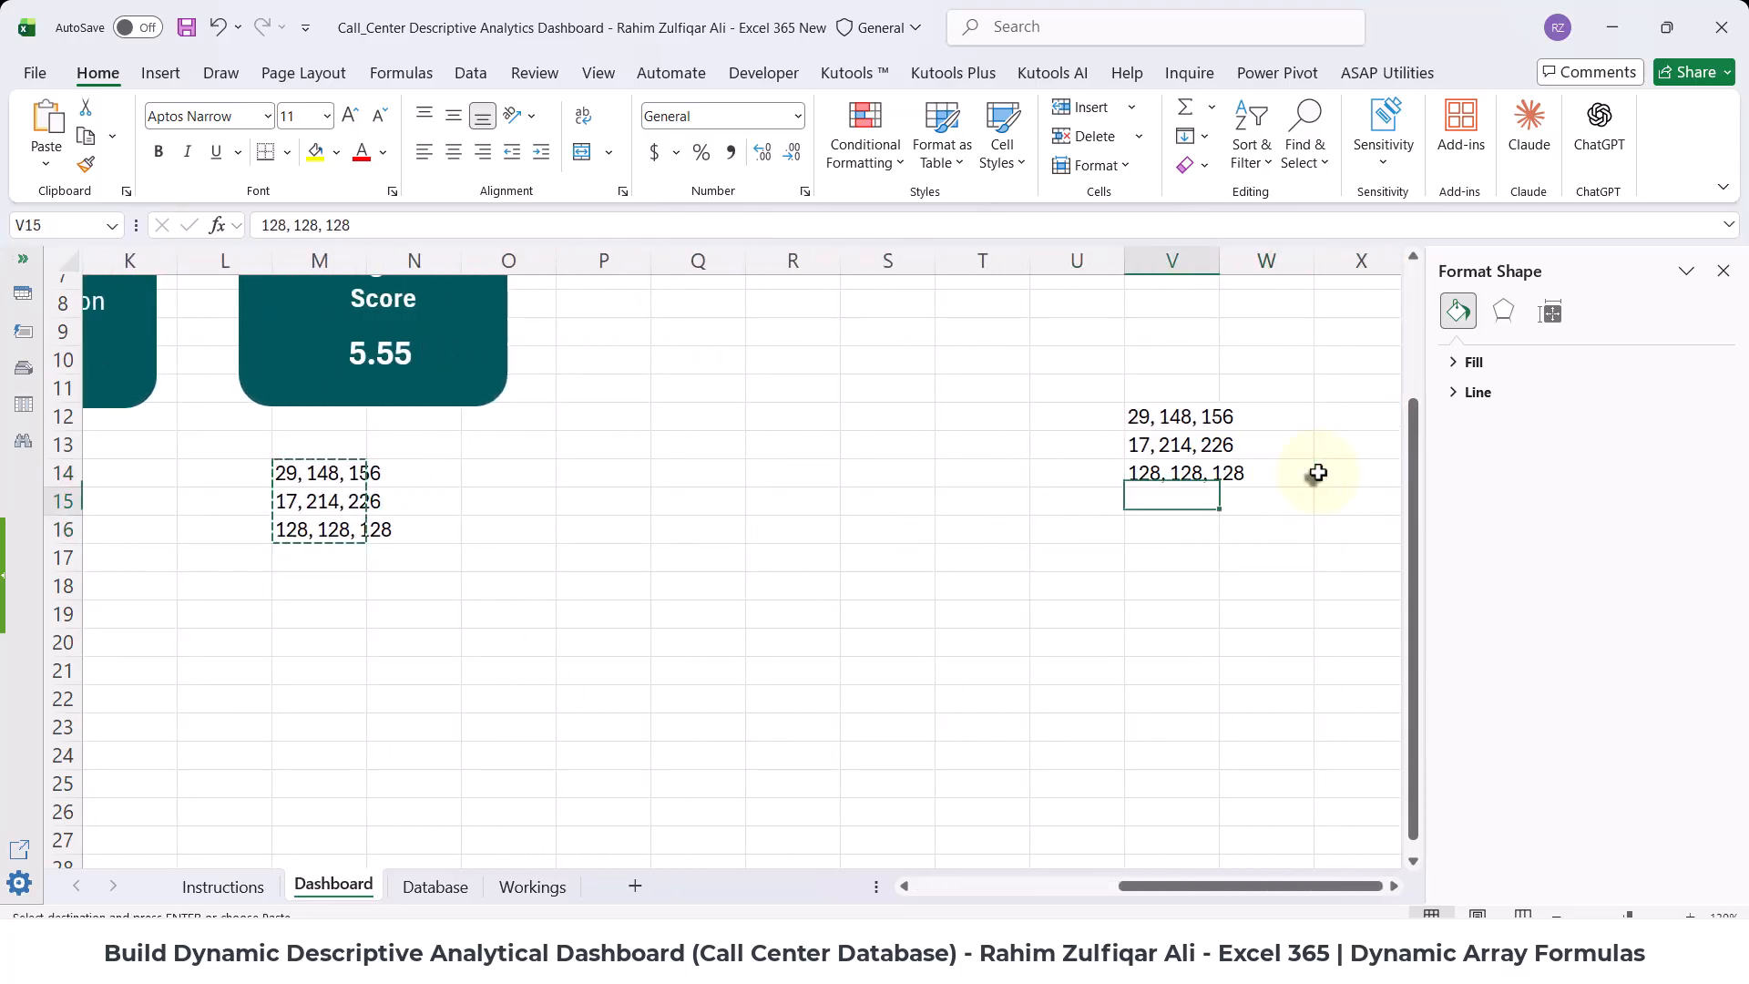
pyautogui.press('Return')
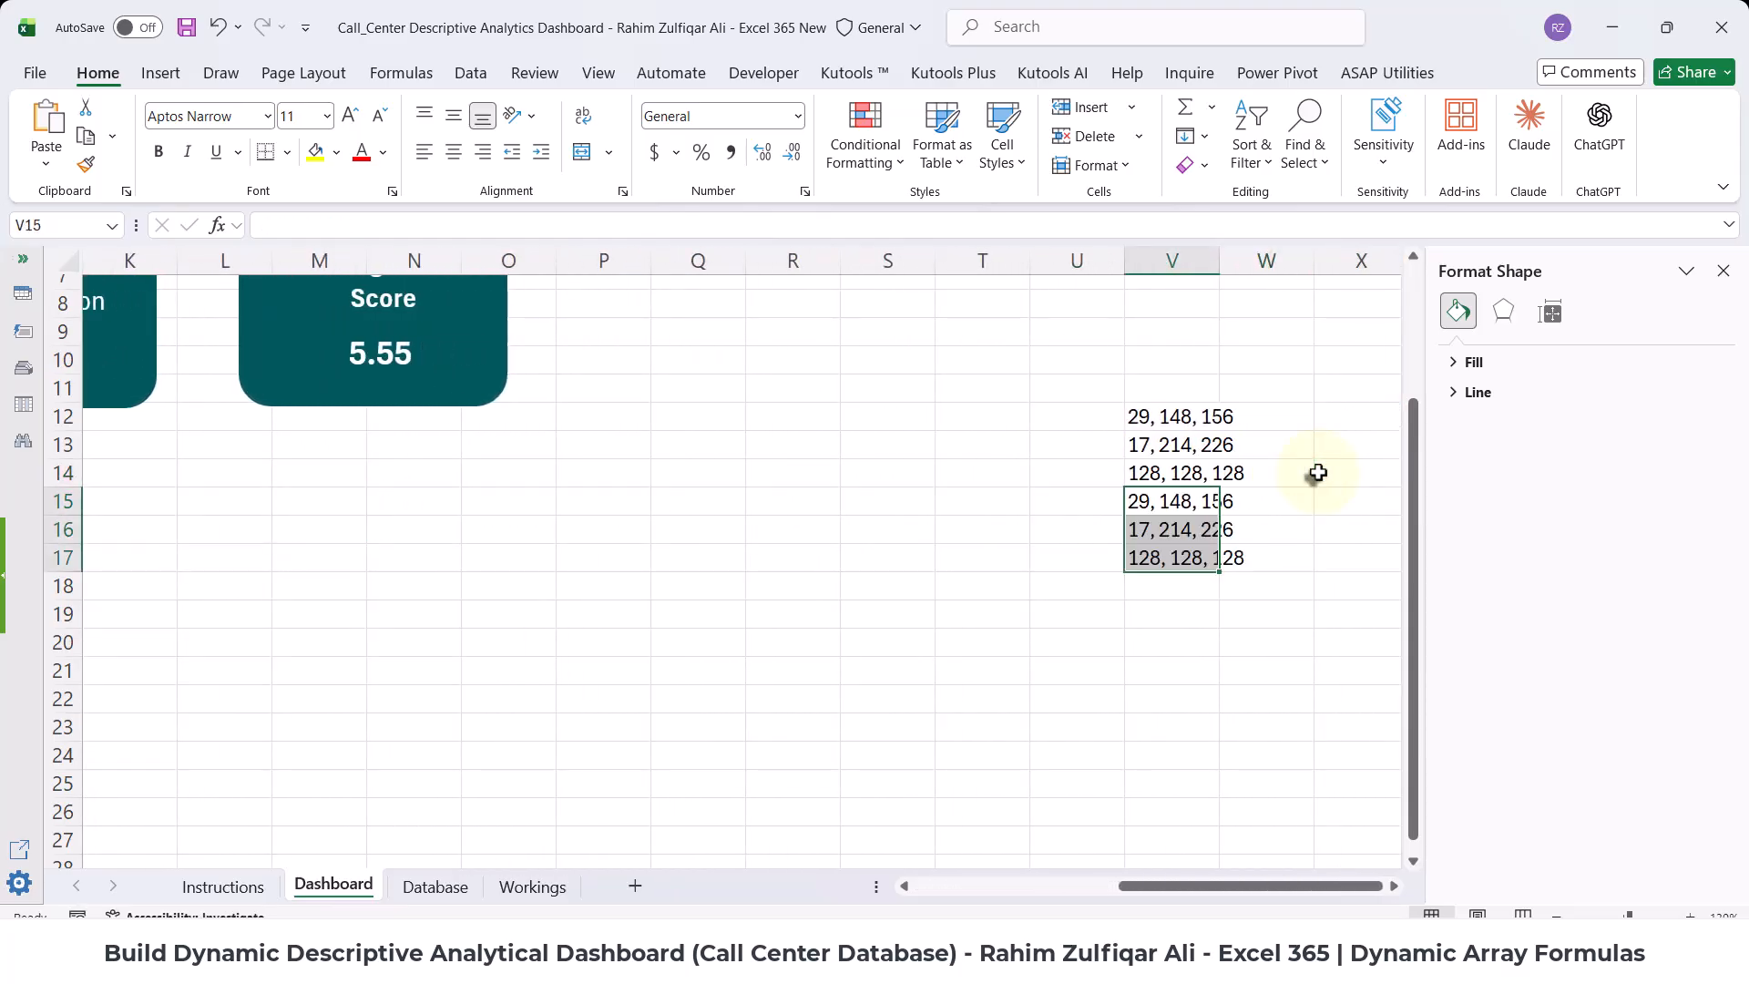
# - Return to the start of row 15 on the Dashboard sheet and close the Format Shape pane
pyautogui.press('Left')
pyautogui.press('Left')
pyautogui.press('Left')
pyautogui.press('Left')
pyautogui.press('Left')
pyautogui.press('Left')
pyautogui.press('Left')
pyautogui.press('Left')
pyautogui.press('Left')
pyautogui.press('Left')
pyautogui.press('Left')
pyautogui.press('Left')
pyautogui.press('Left')
pyautogui.press('Left')
pyautogui.press('Left')
pyautogui.press('Left')
pyautogui.press('Left')
pyautogui.press('Left')
pyautogui.press('Left')
pyautogui.press('Left')
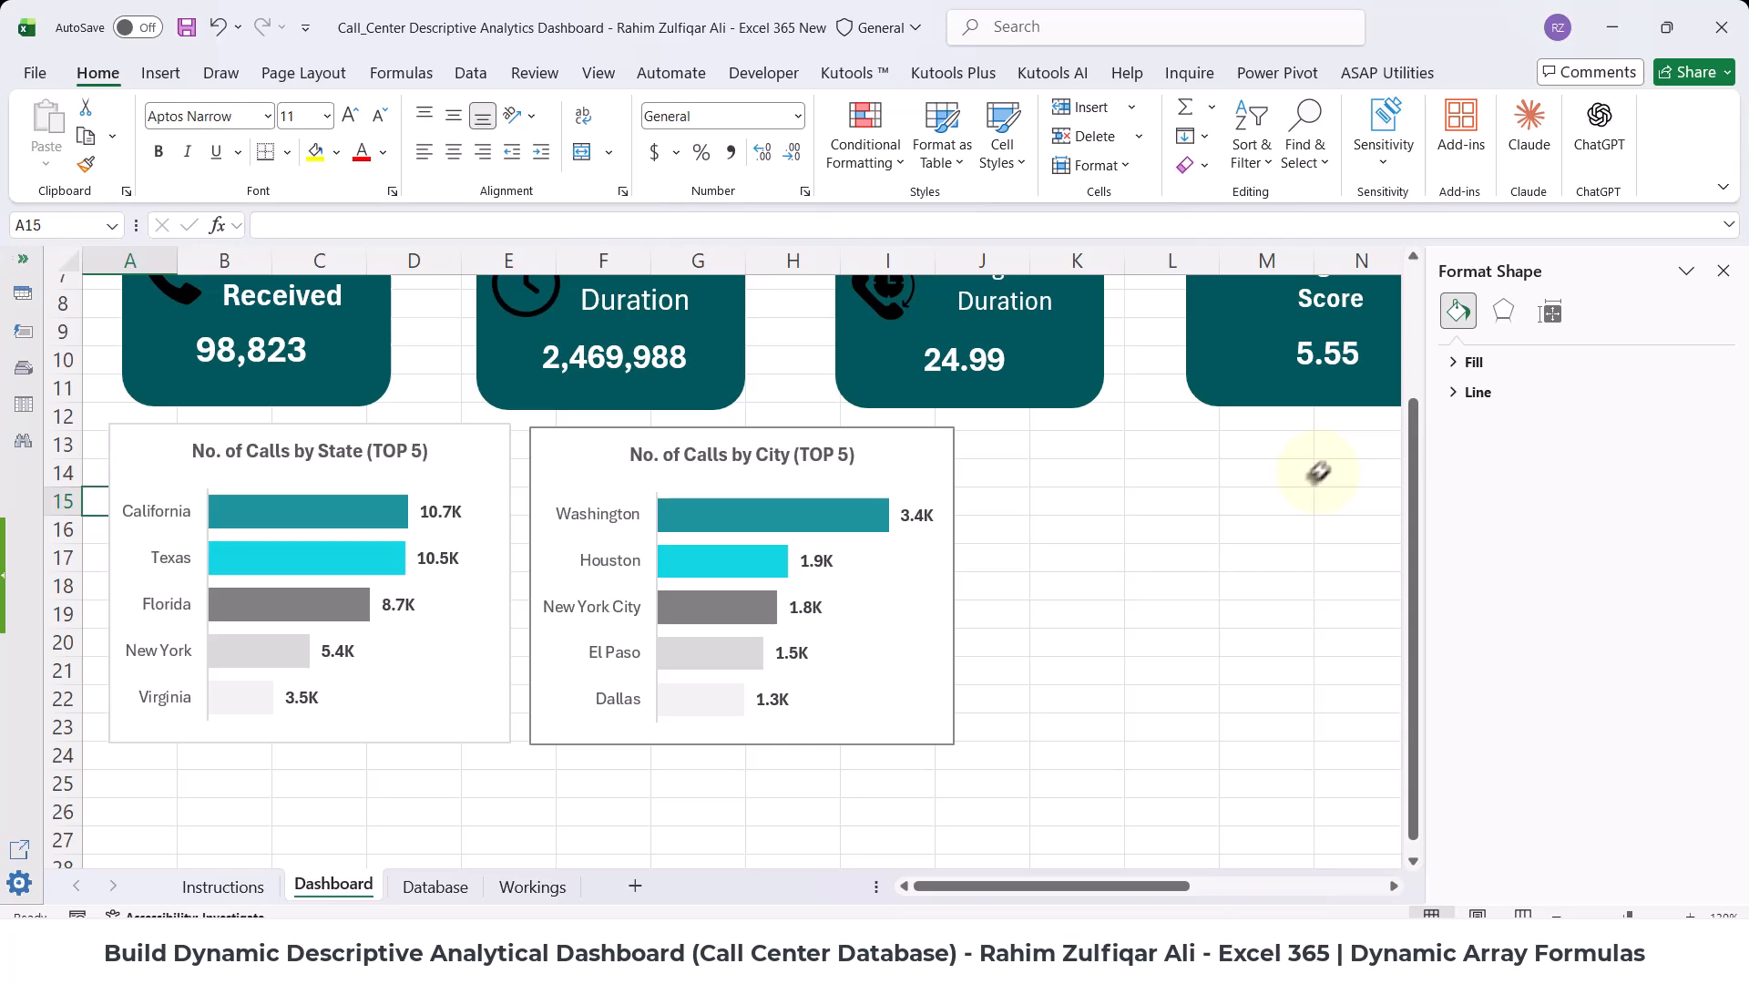
pyautogui.click(1722, 272)
pyautogui.scroll(2, 1122, 468)
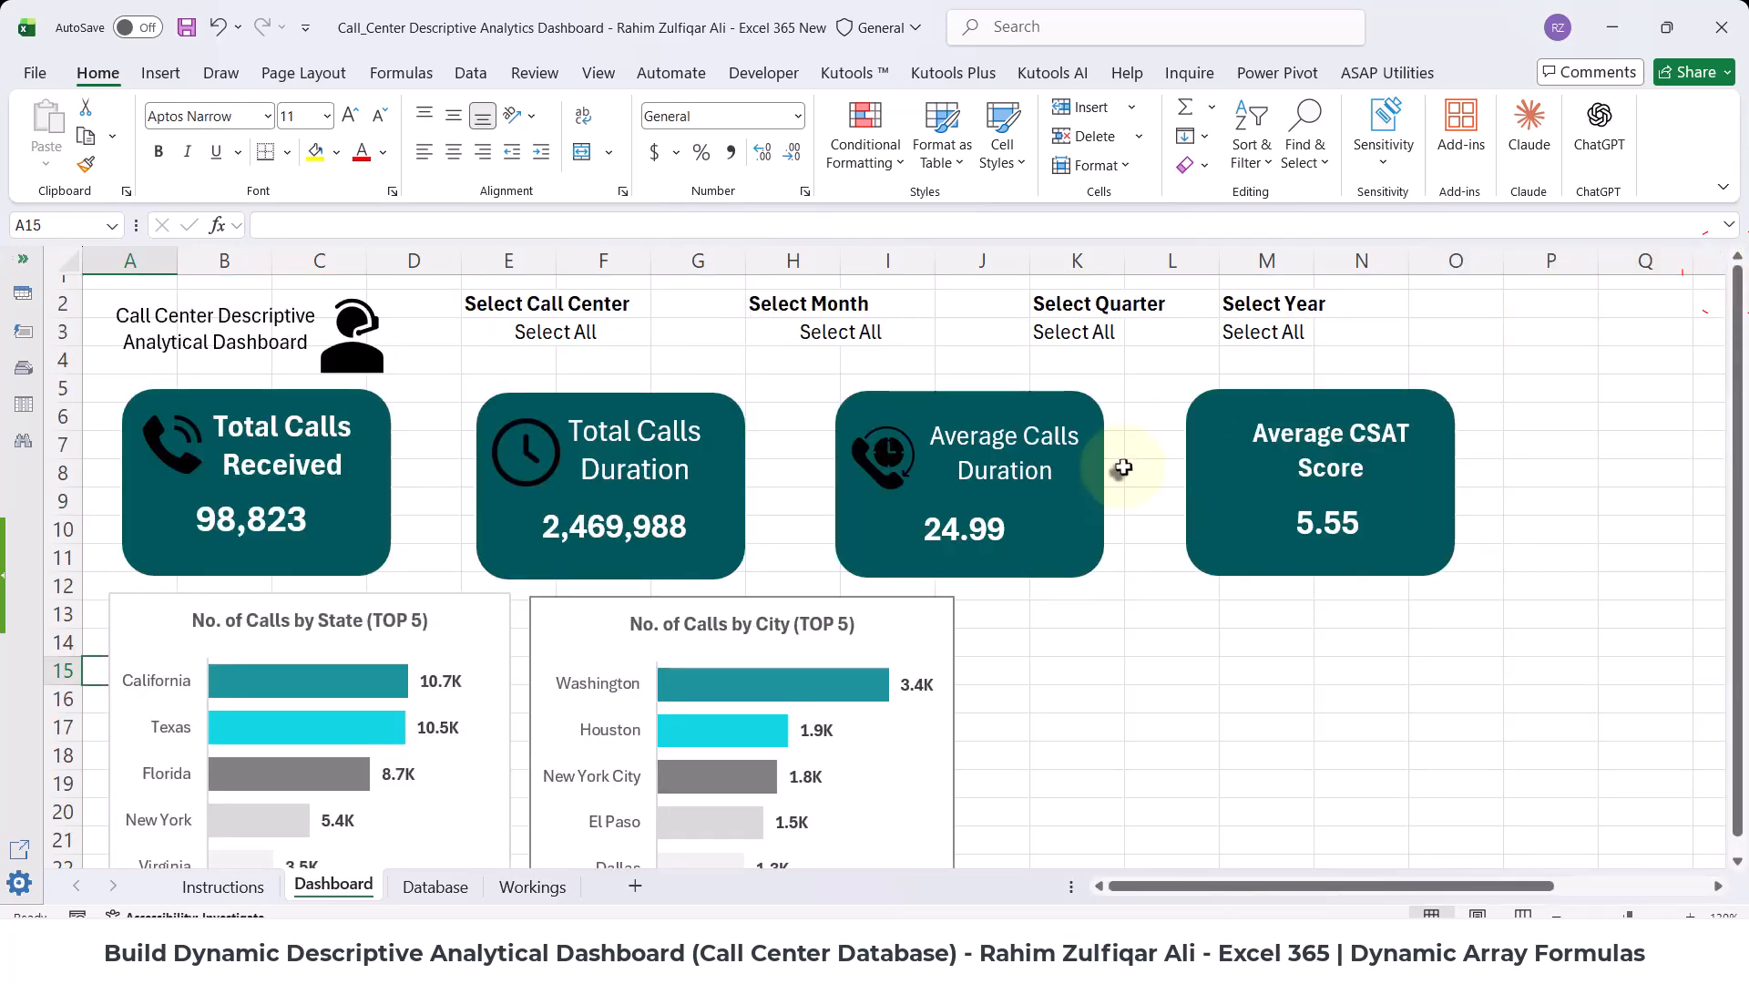
pyautogui.scroll(-1, 1122, 467)
# - Copy the text "Filled Map | No. of Calls by State" from cell A11 of the Instructions sheet without altering the cell
pyautogui.click(221, 893)
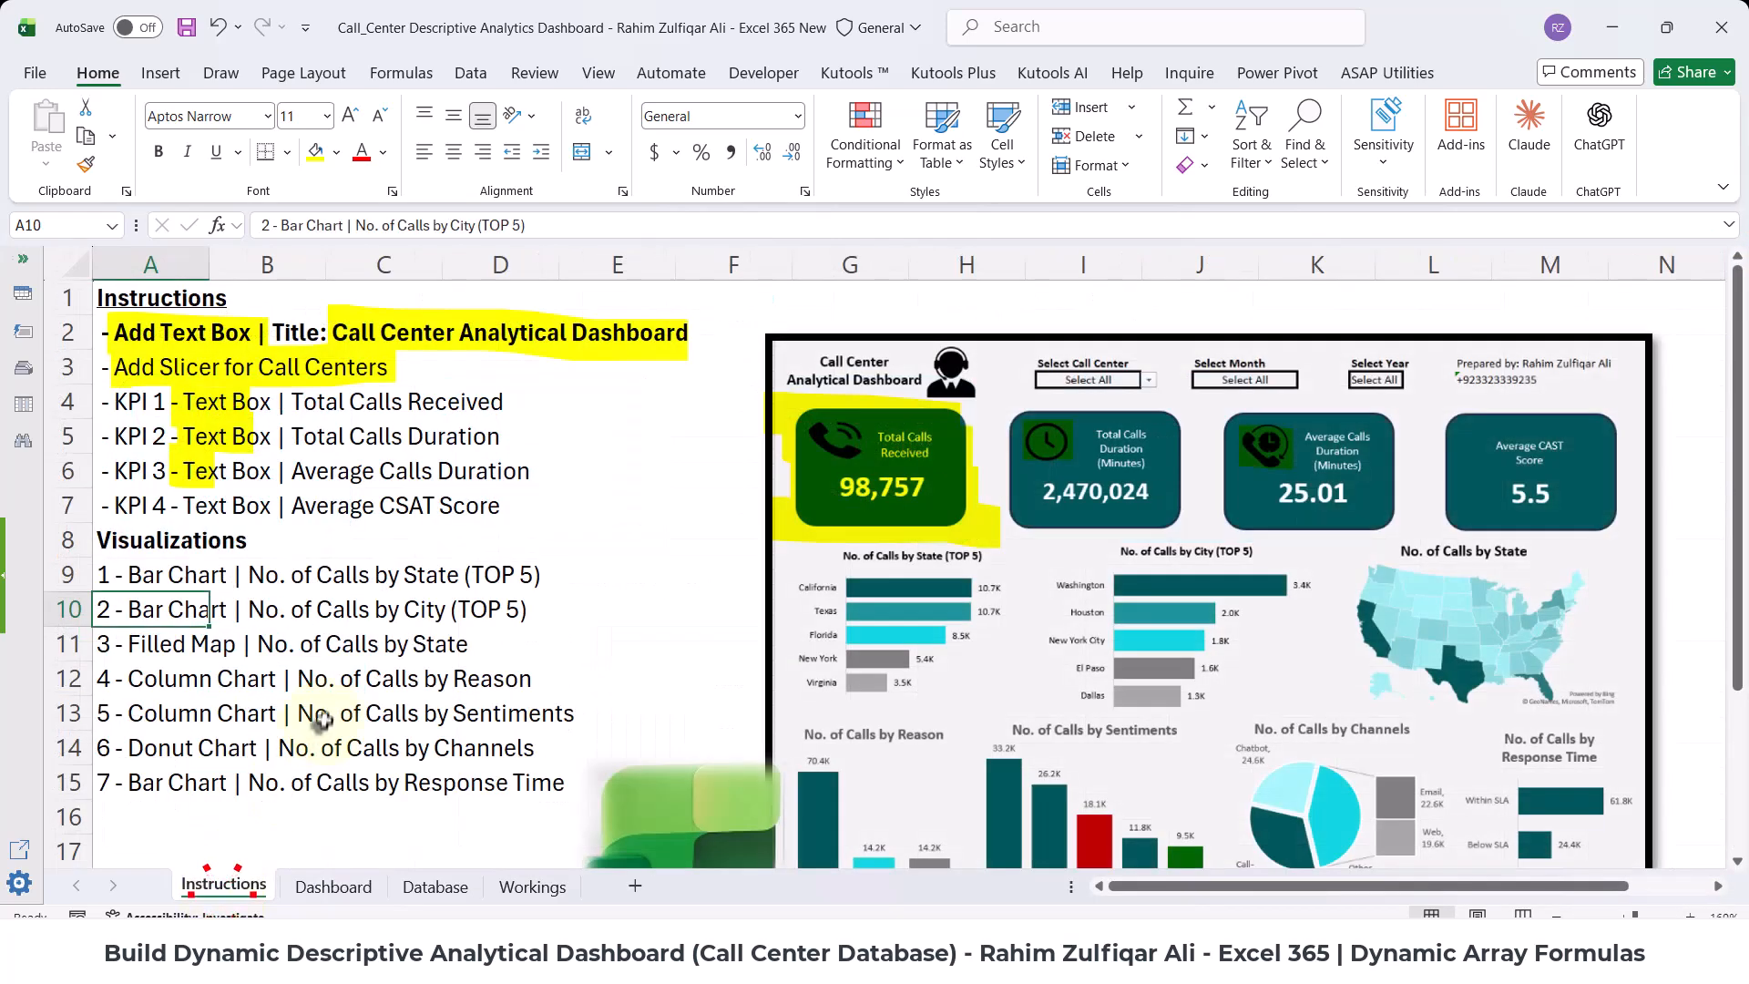
pyautogui.click(331, 890)
pyautogui.click(435, 888)
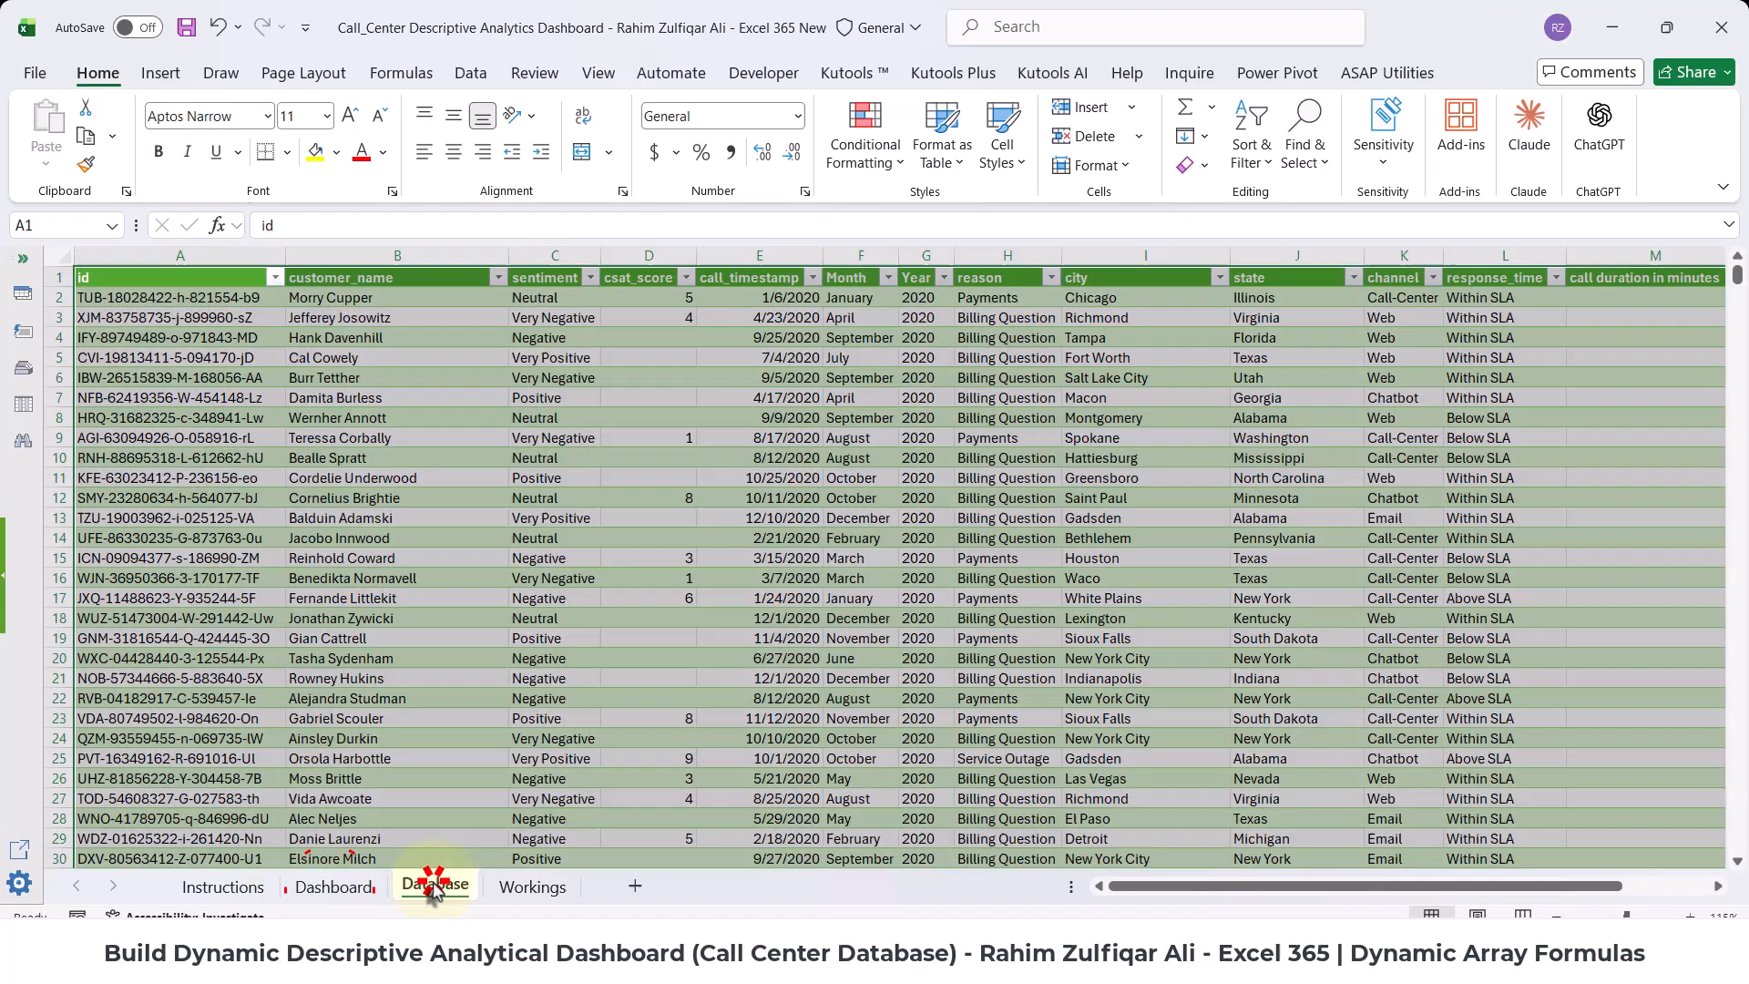
pyautogui.click(222, 886)
pyautogui.click(160, 636)
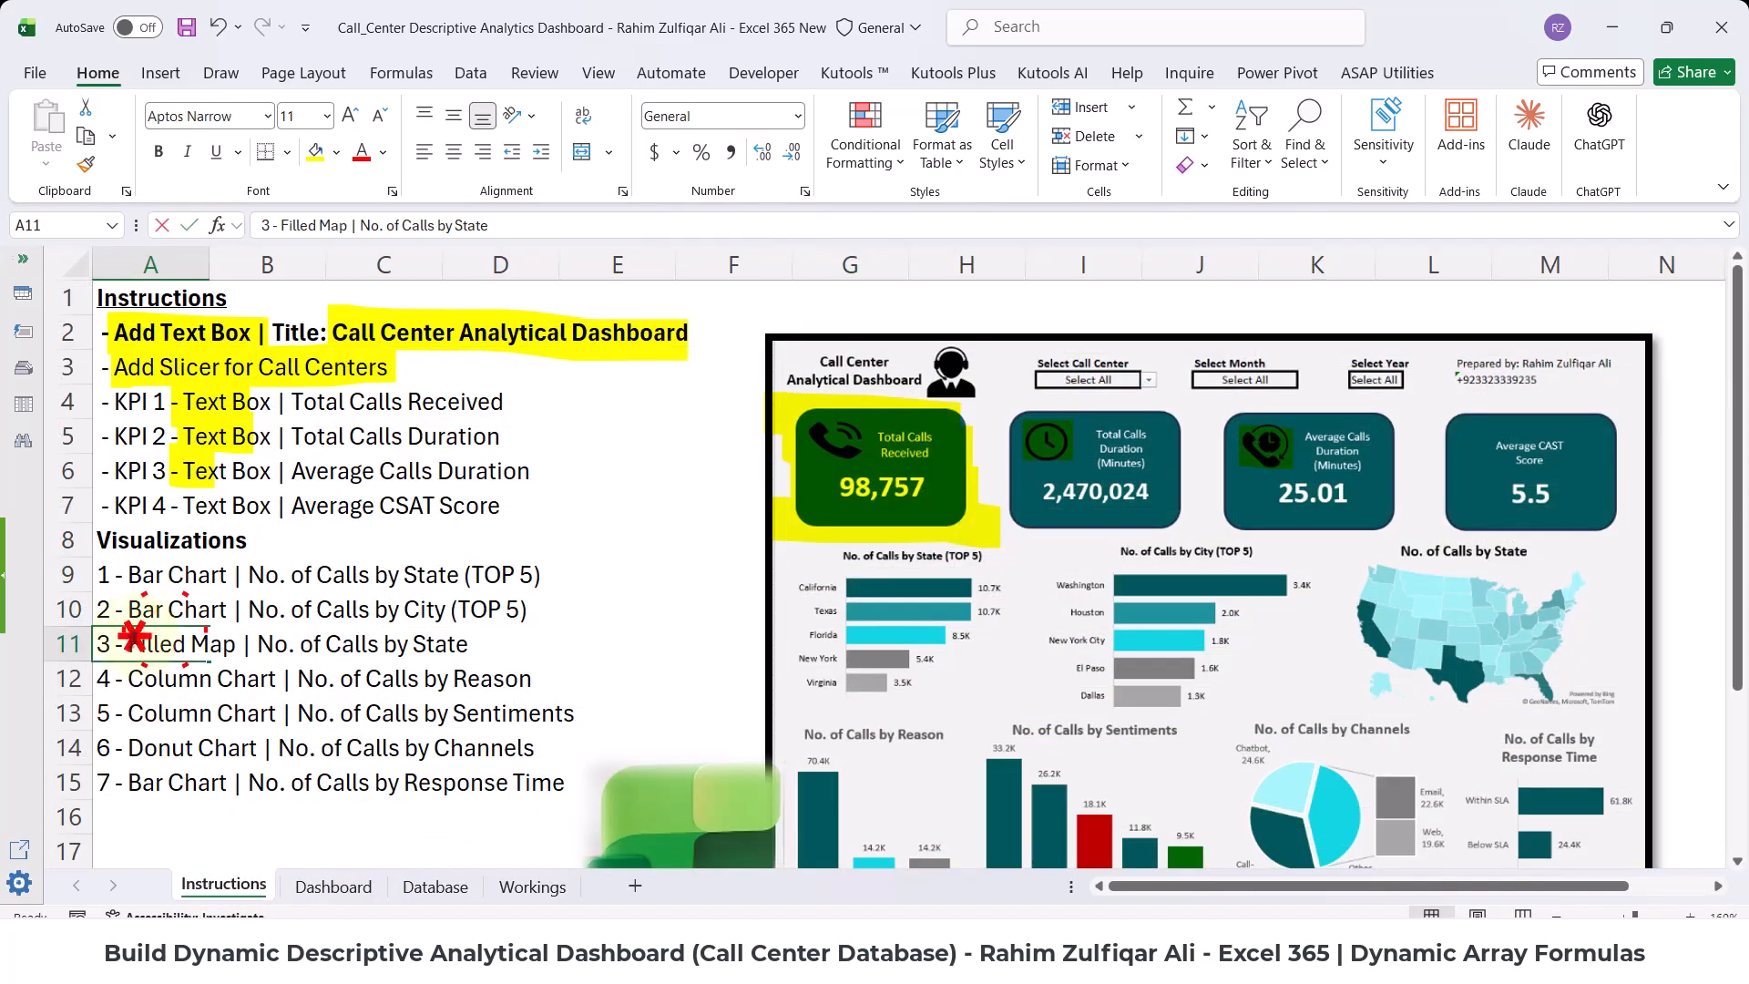
pyautogui.doubleClick(135, 635)
pyautogui.moveTo(135, 635); pyautogui.dragTo(460, 631)
pyautogui.hotkey('ctrl', 'c')
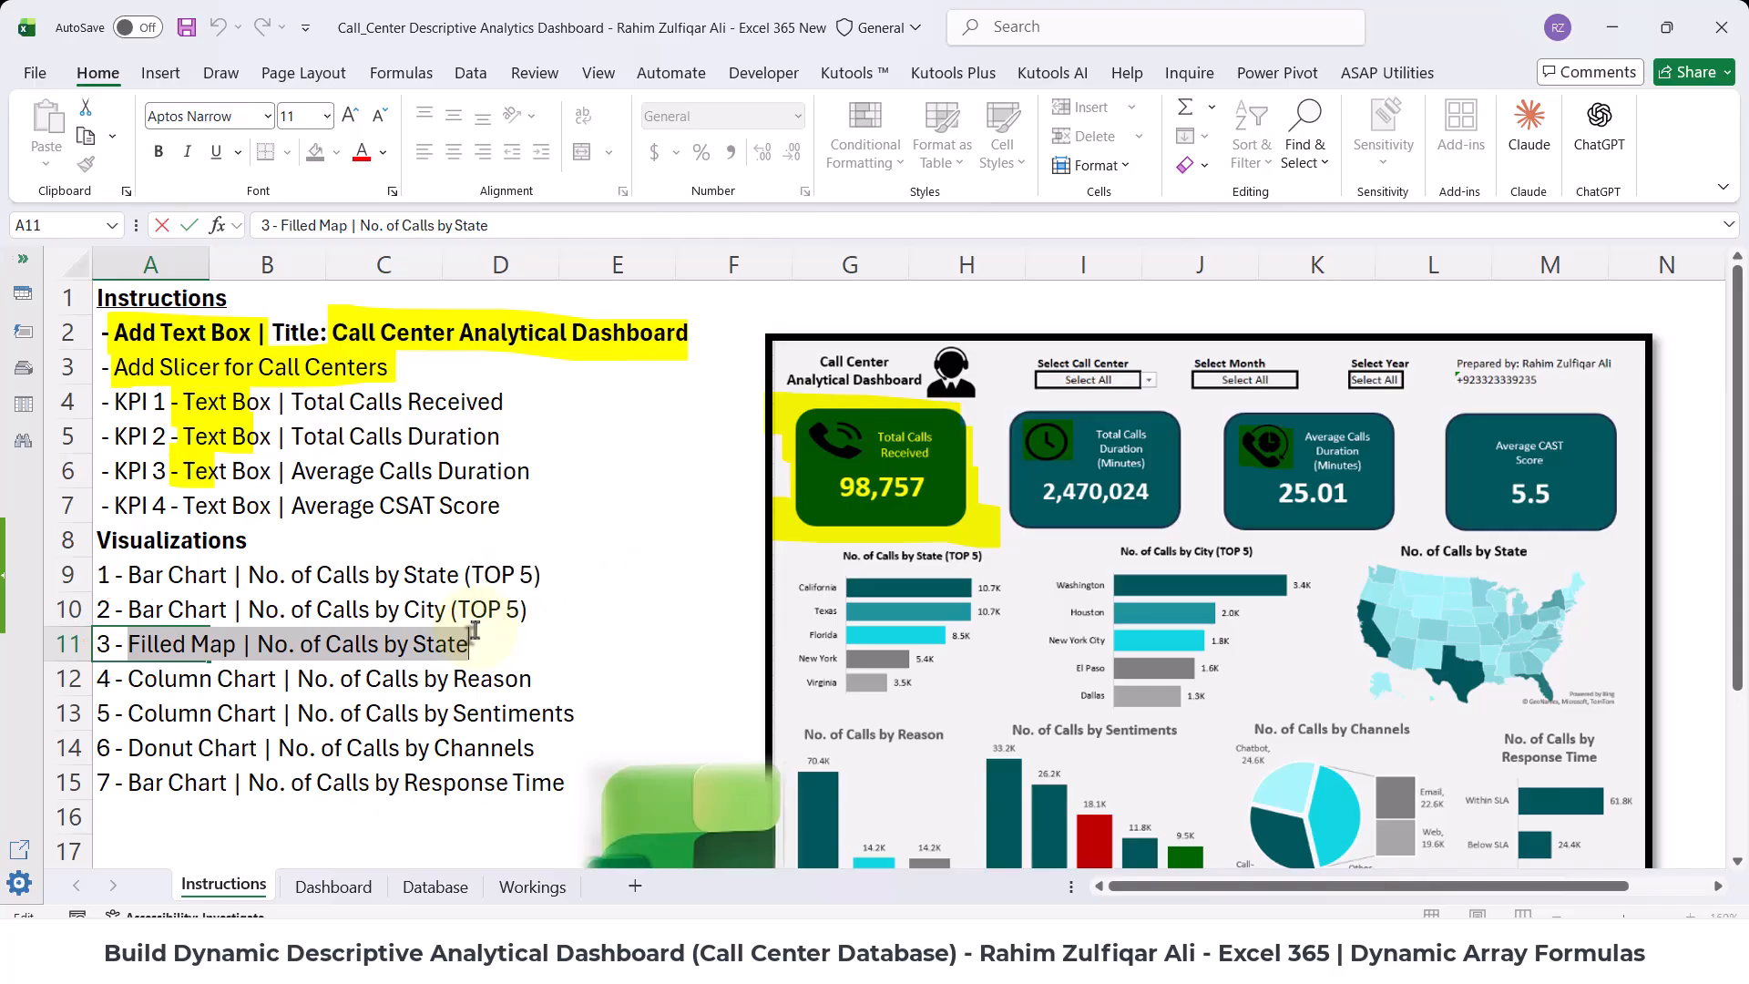
pyautogui.press('Escape')
# - Paste the copied title into V3 of the Workings sheet and trim it to "No. of Calls by State"
pyautogui.click(533, 885)
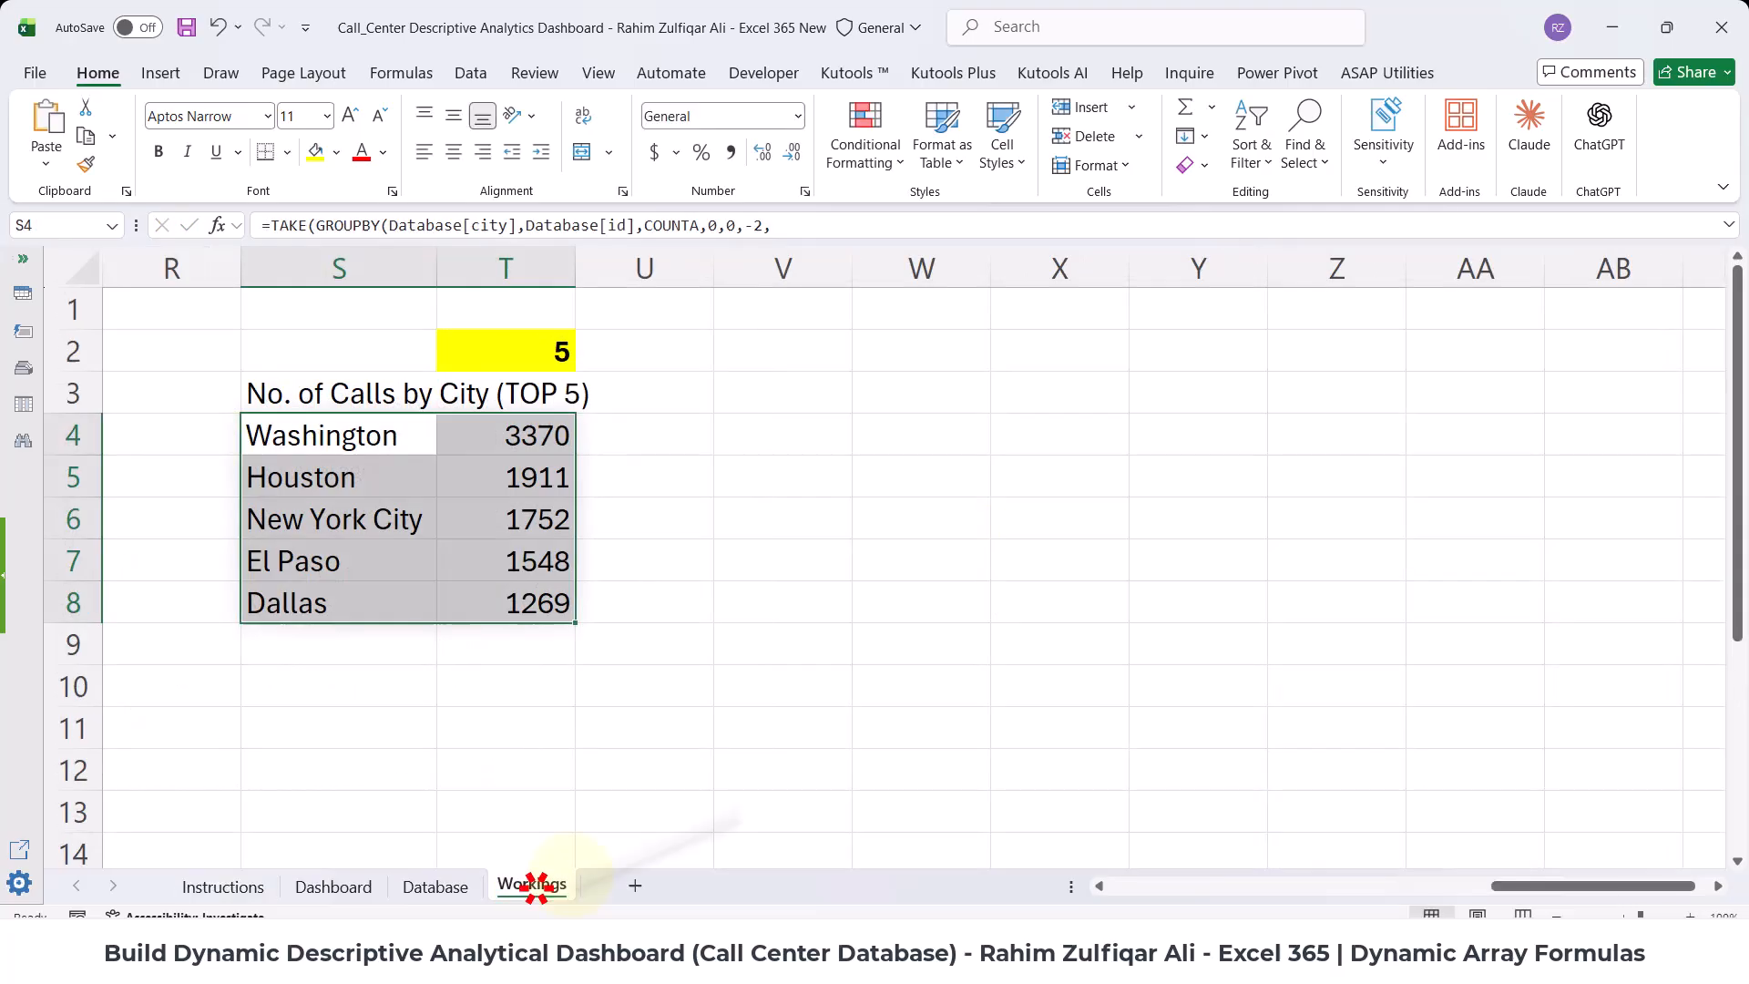
pyautogui.click(739, 424)
pyautogui.moveTo(1520, 886); pyautogui.dragTo(1564, 887)
pyautogui.doubleClick(723, 393)
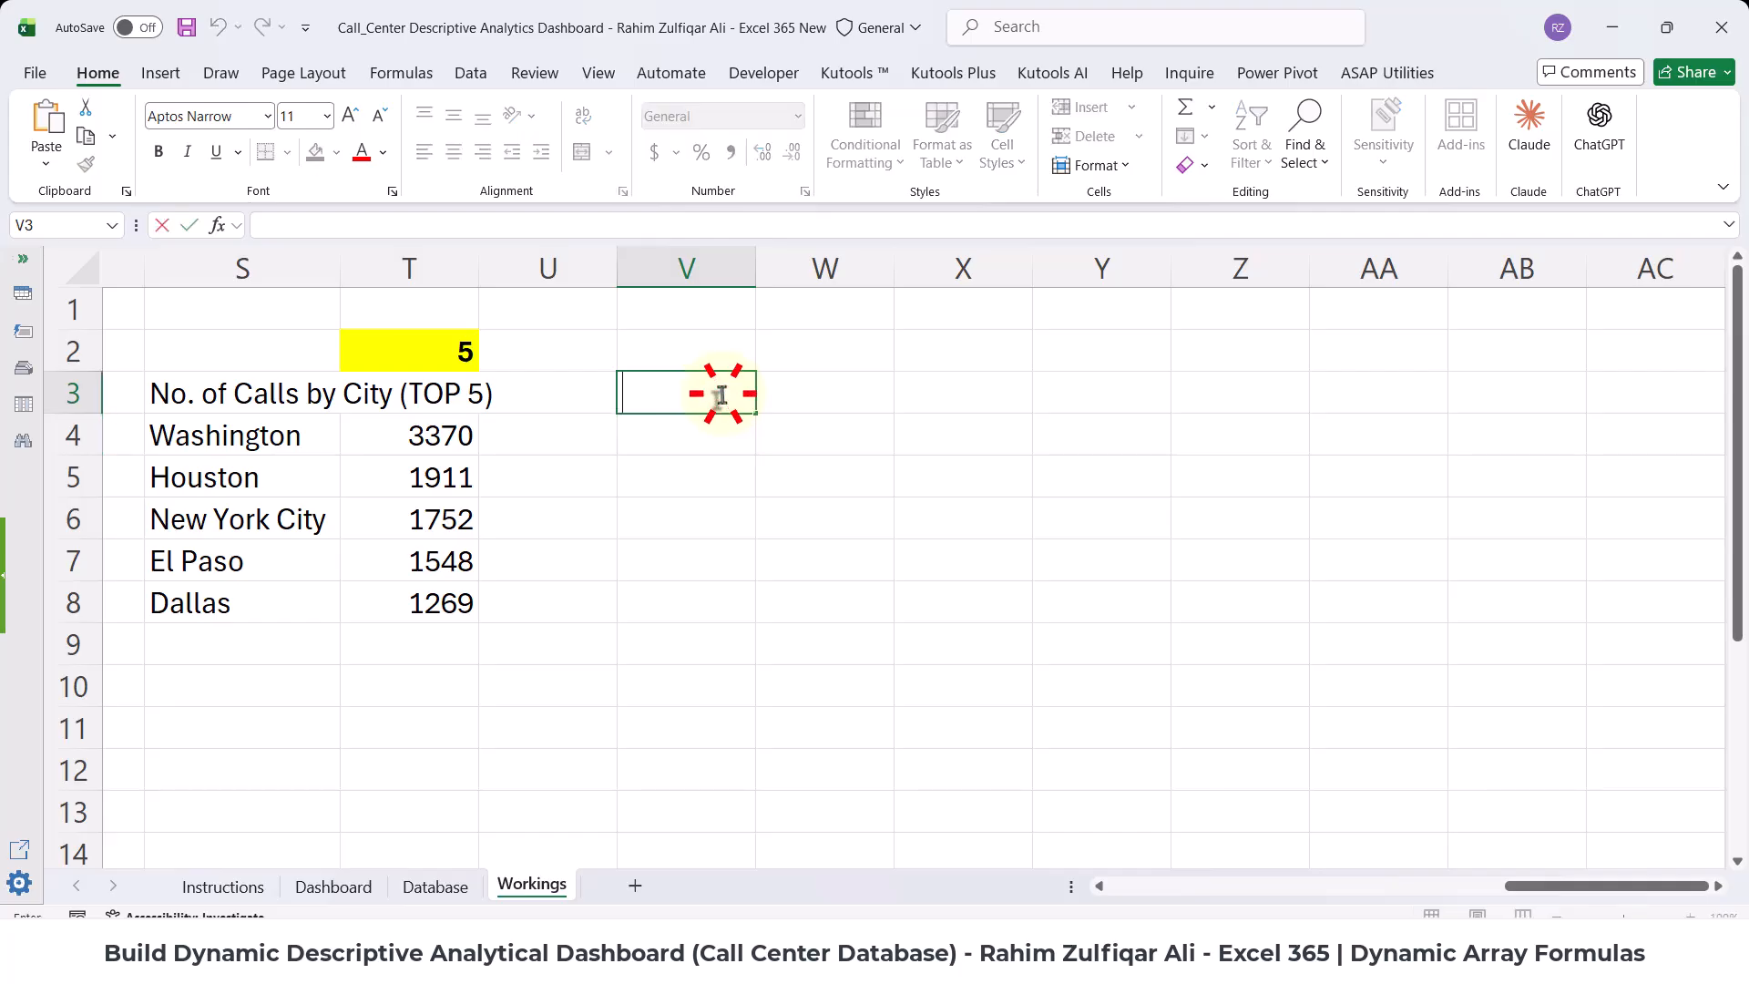
pyautogui.hotkey('ctrl', 'v')
pyautogui.moveTo(781, 388); pyautogui.dragTo(447, 405)
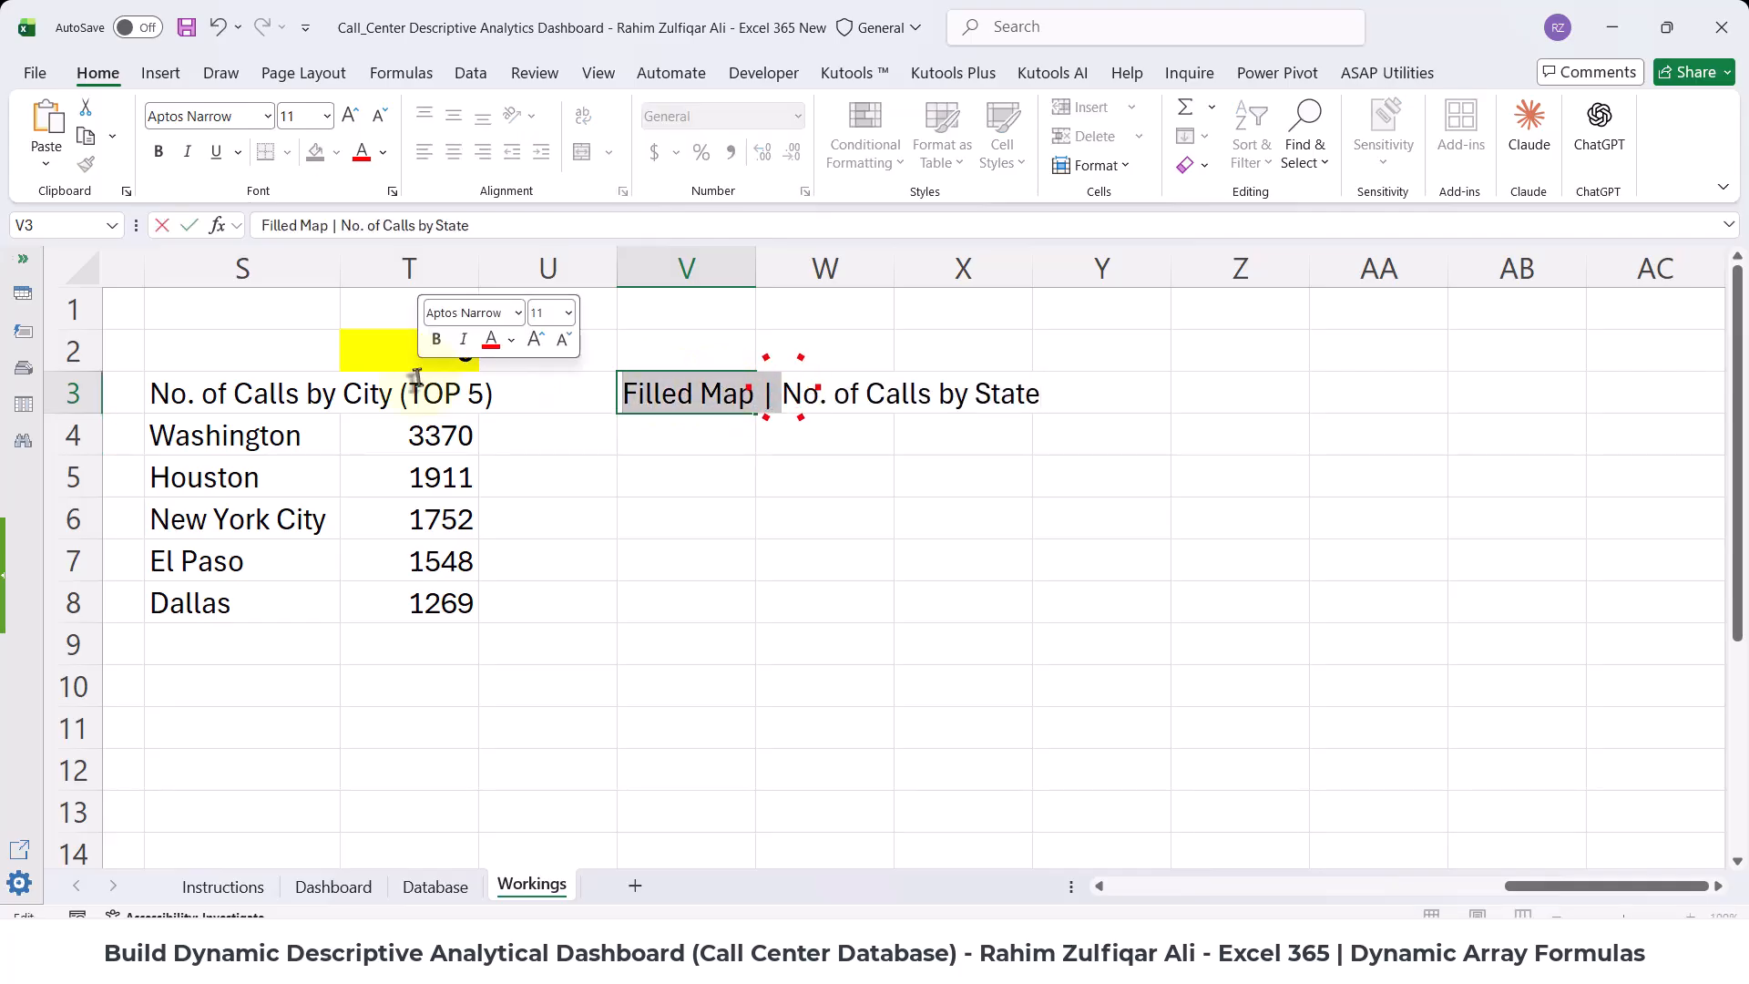
pyautogui.press('BackSpace')
pyautogui.press('Return')
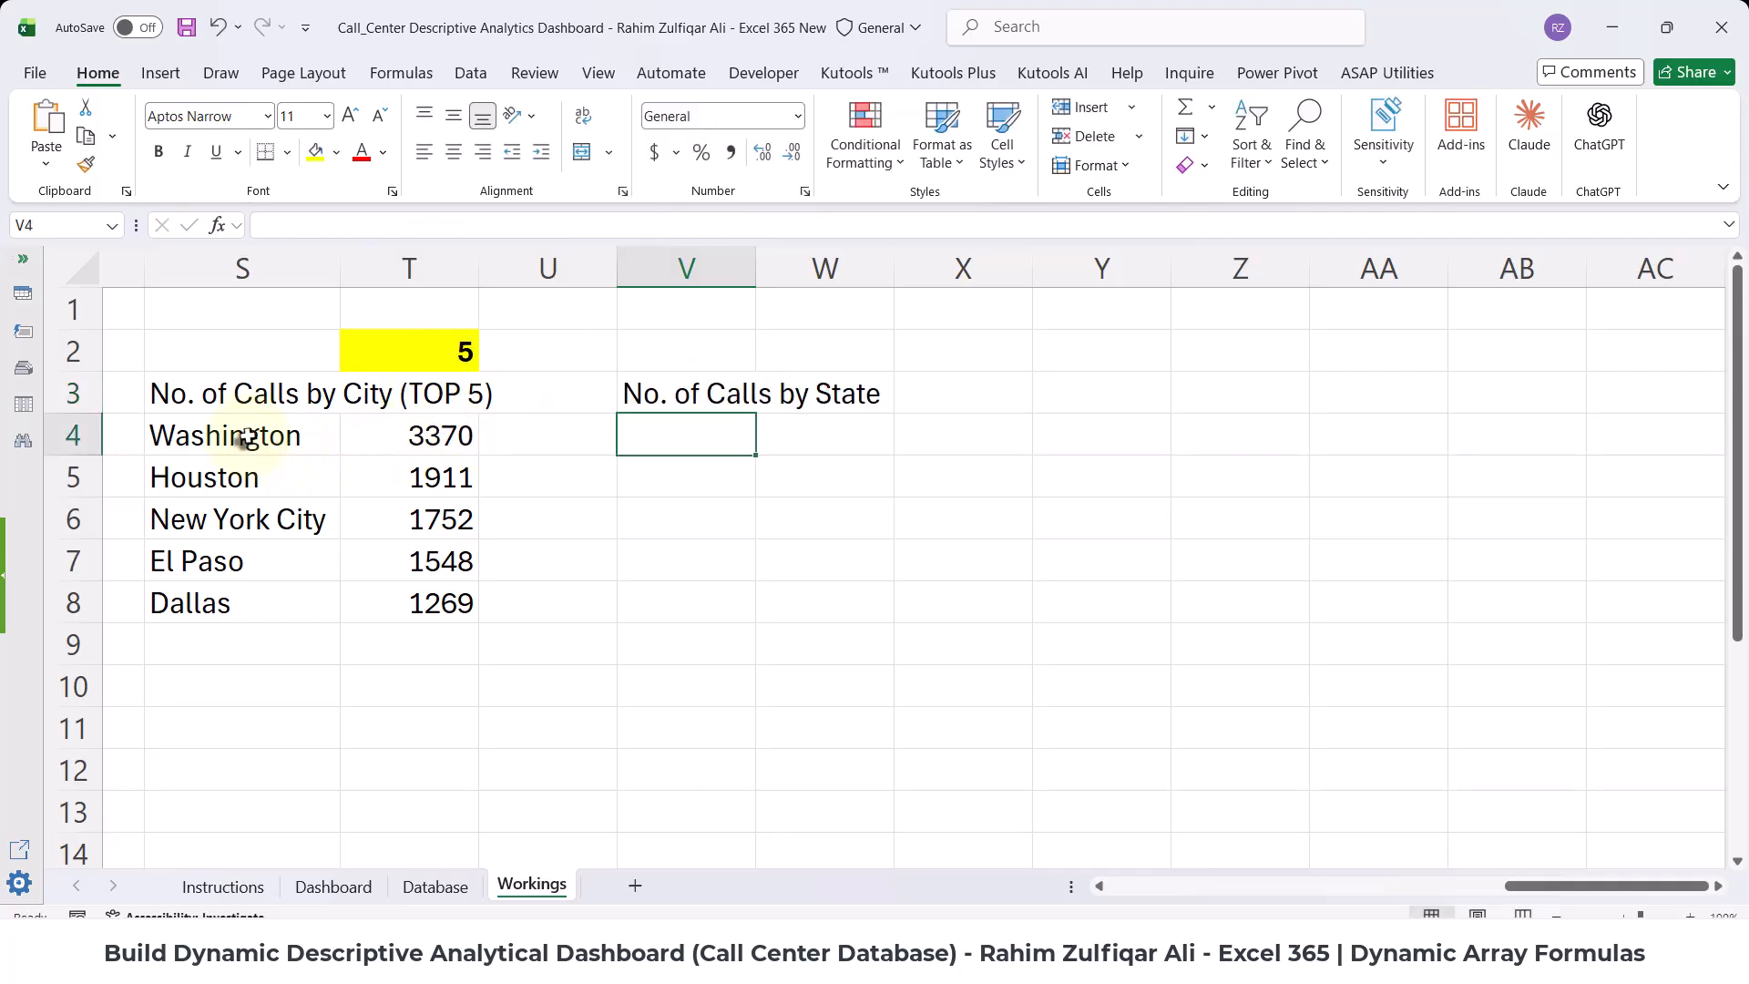
# - Copy the full TAKE/GROUPBY formula text from S4 and paste it into V4
pyautogui.doubleClick(234, 436)
pyautogui.moveTo(1062, 606); pyautogui.dragTo(8, 374)
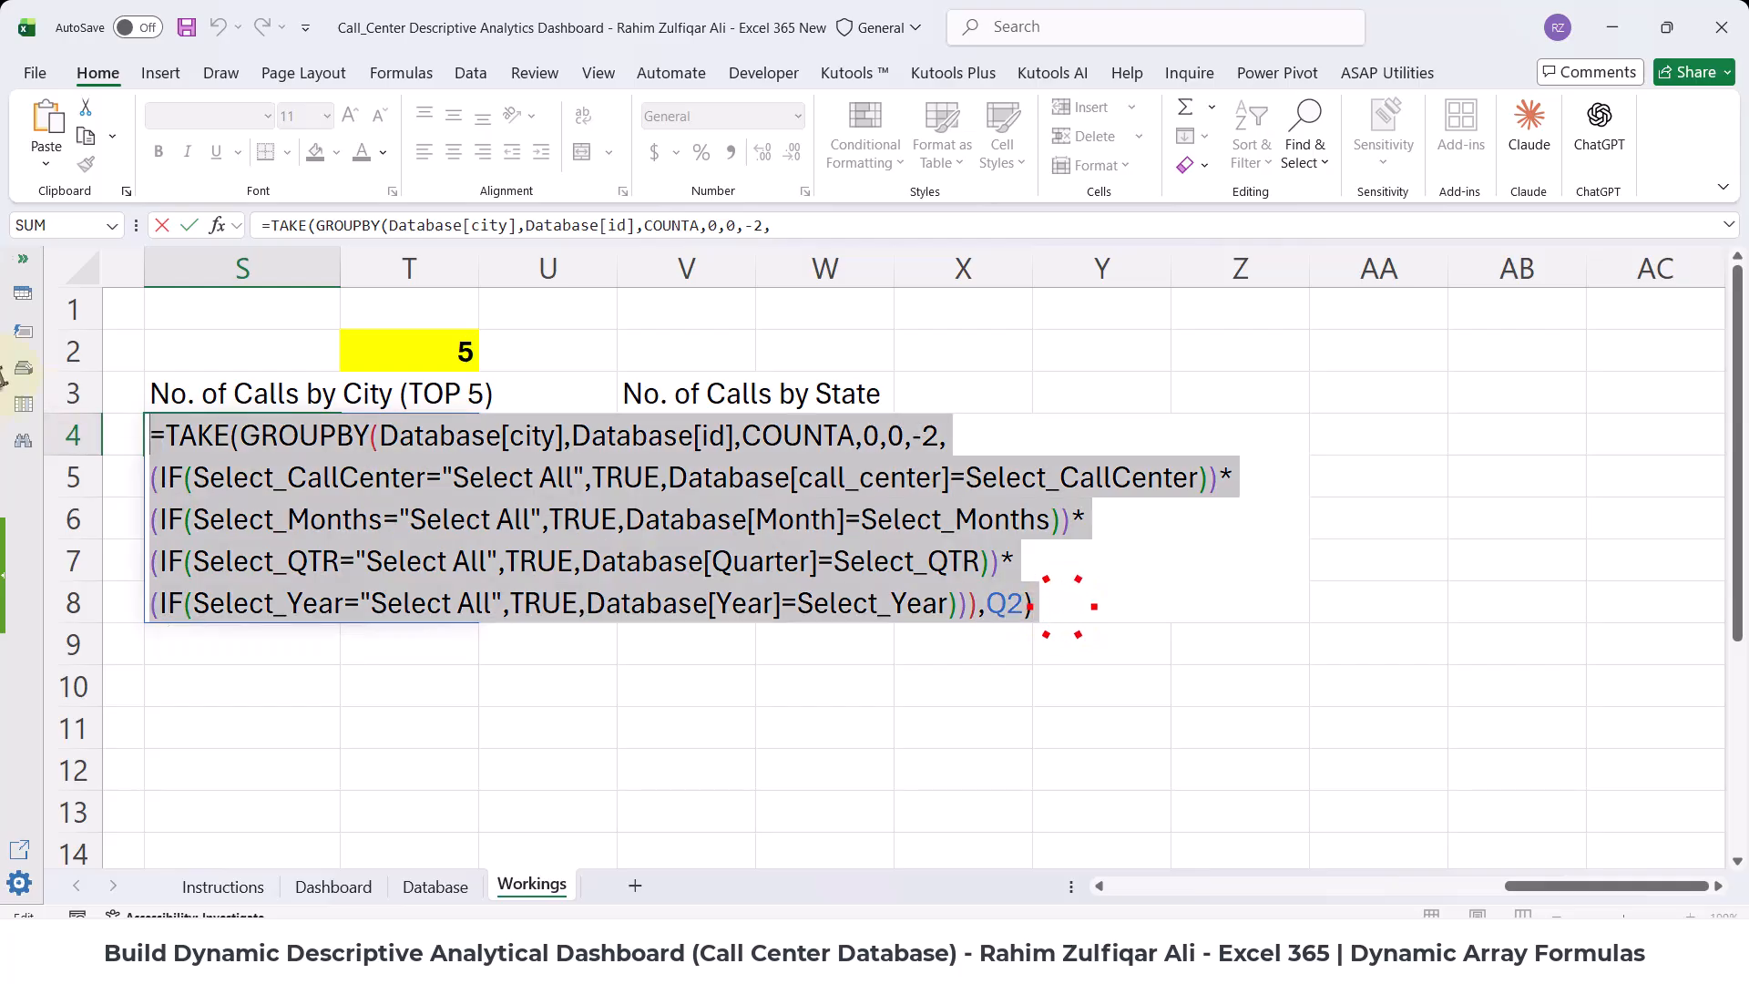
pyautogui.hotkey('ctrl', 'c')
pyautogui.press('Escape')
pyautogui.click(687, 438)
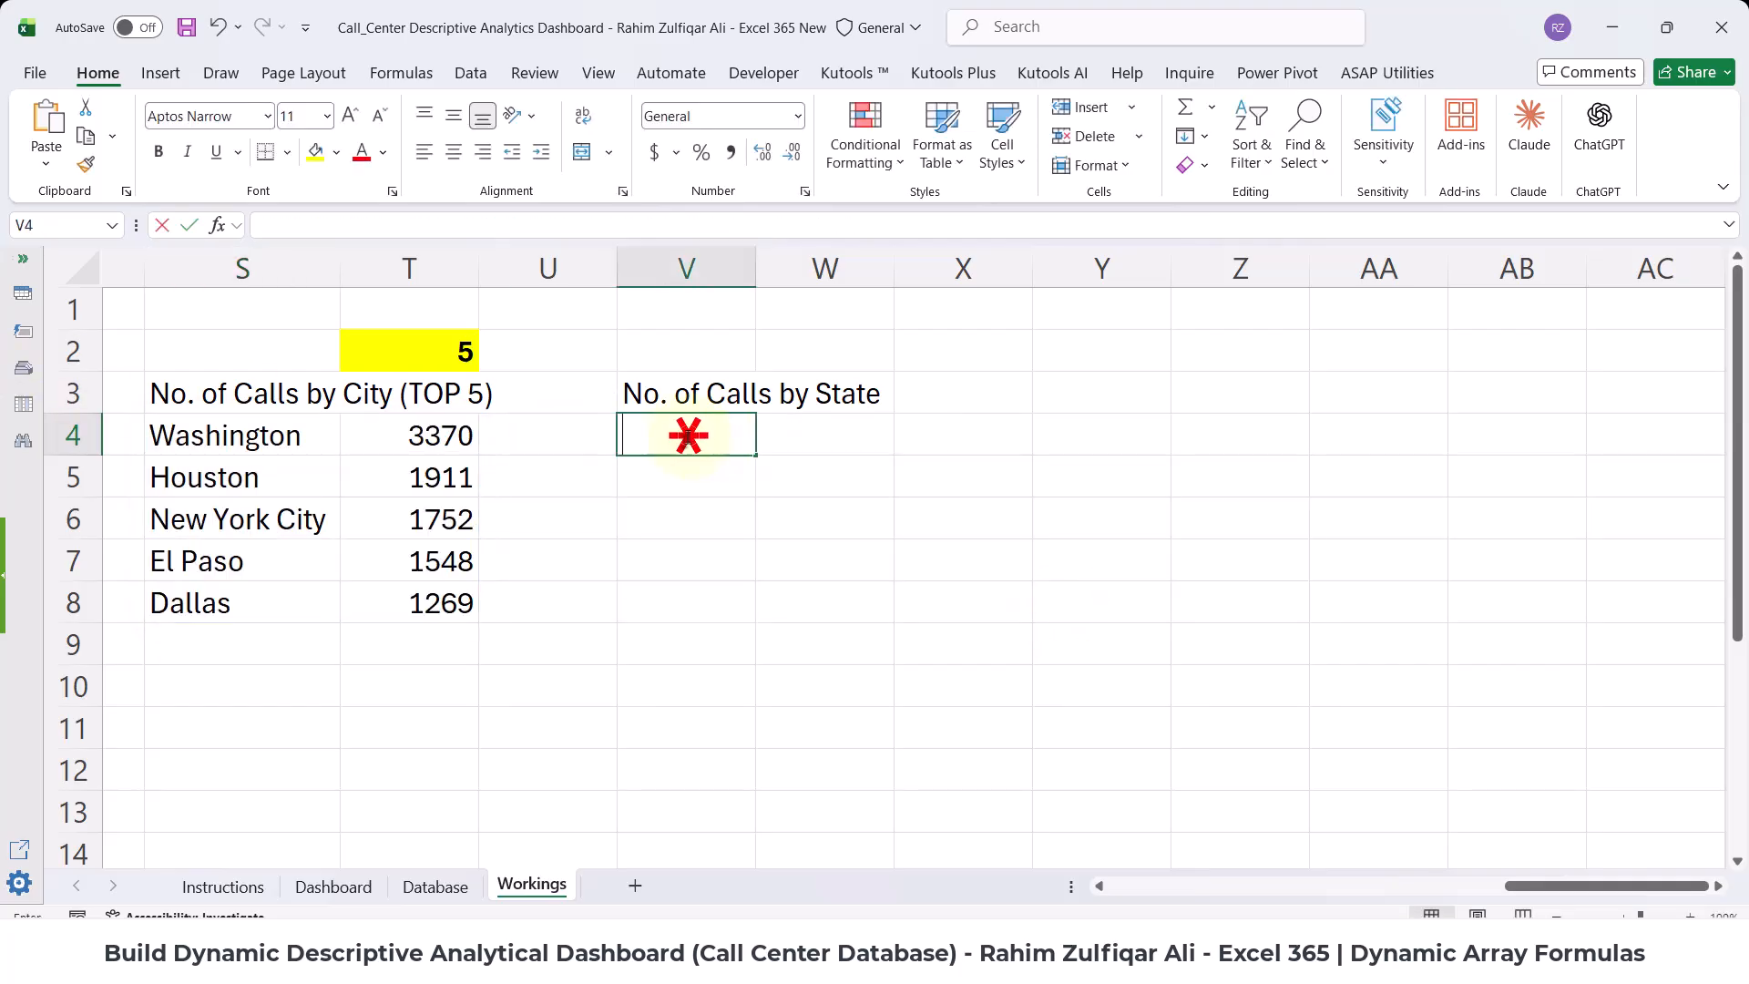
pyautogui.doubleClick(683, 436)
pyautogui.hotkey('ctrl', 'v')
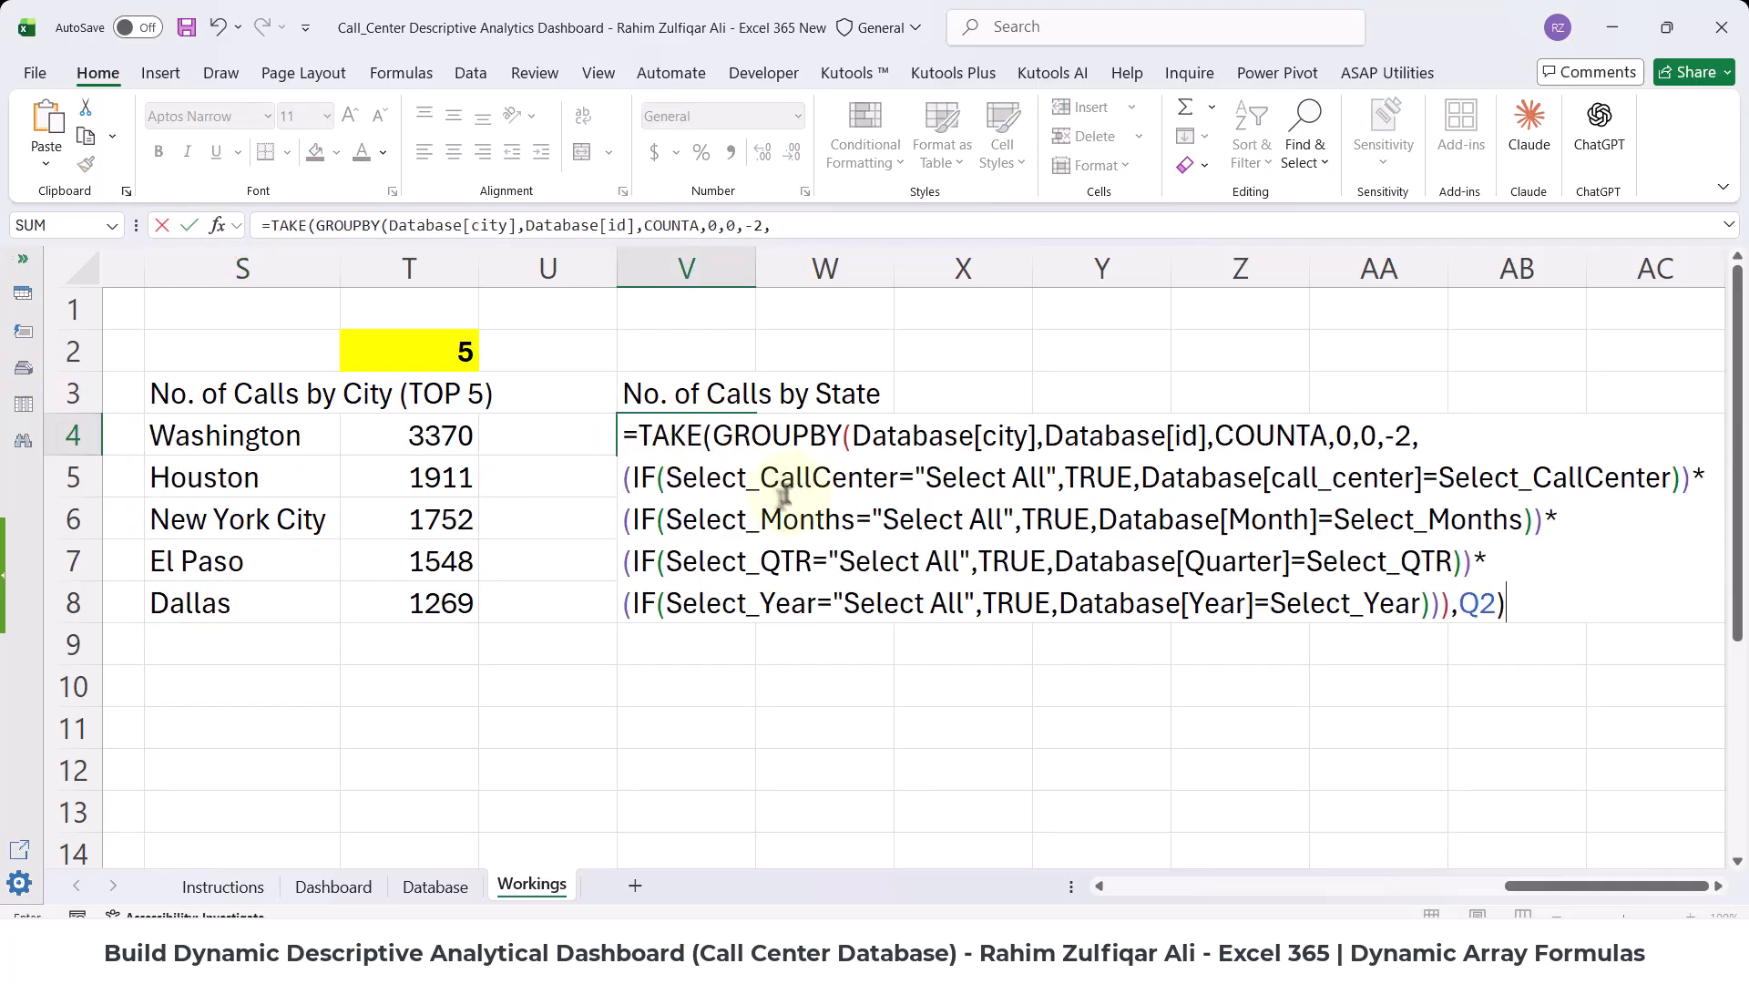
# - Replace the Database[city] row field in V4's GROUPBY formula with Database[state]
pyautogui.click(1034, 436)
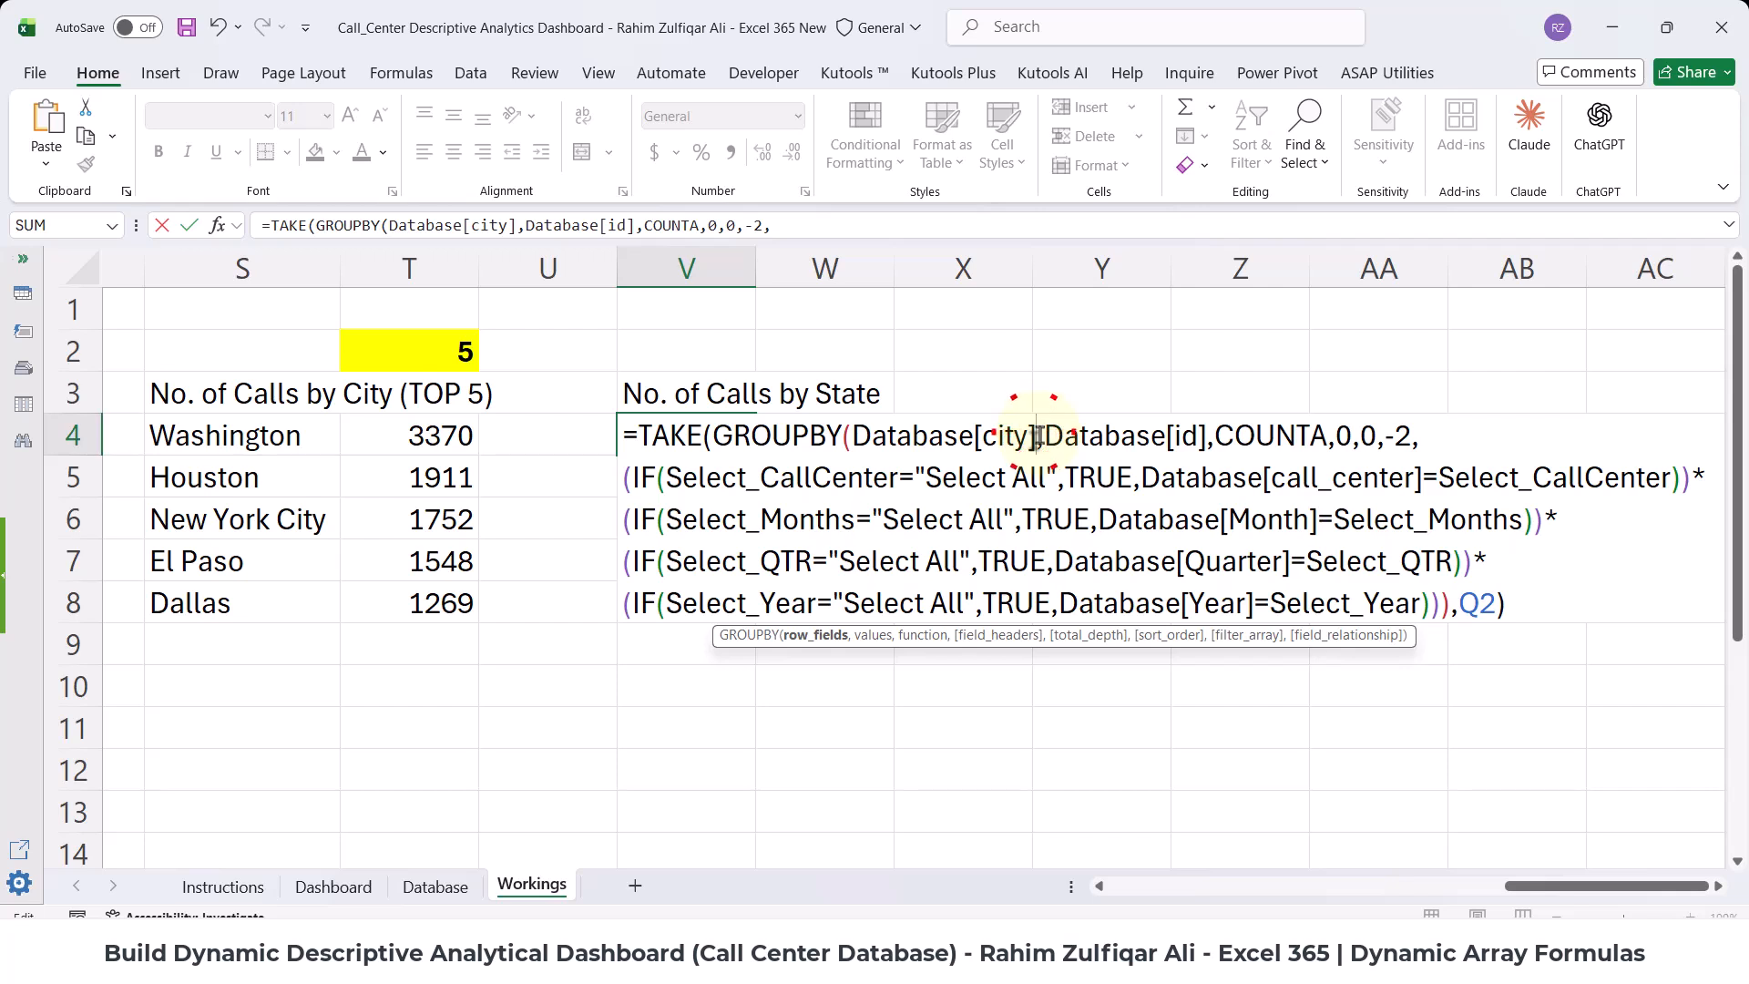
pyautogui.press('BackSpace')
pyautogui.press('BackSpace')
pyautogui.press('BackSpace')
pyautogui.press('BackSpace')
pyautogui.press('BackSpace')
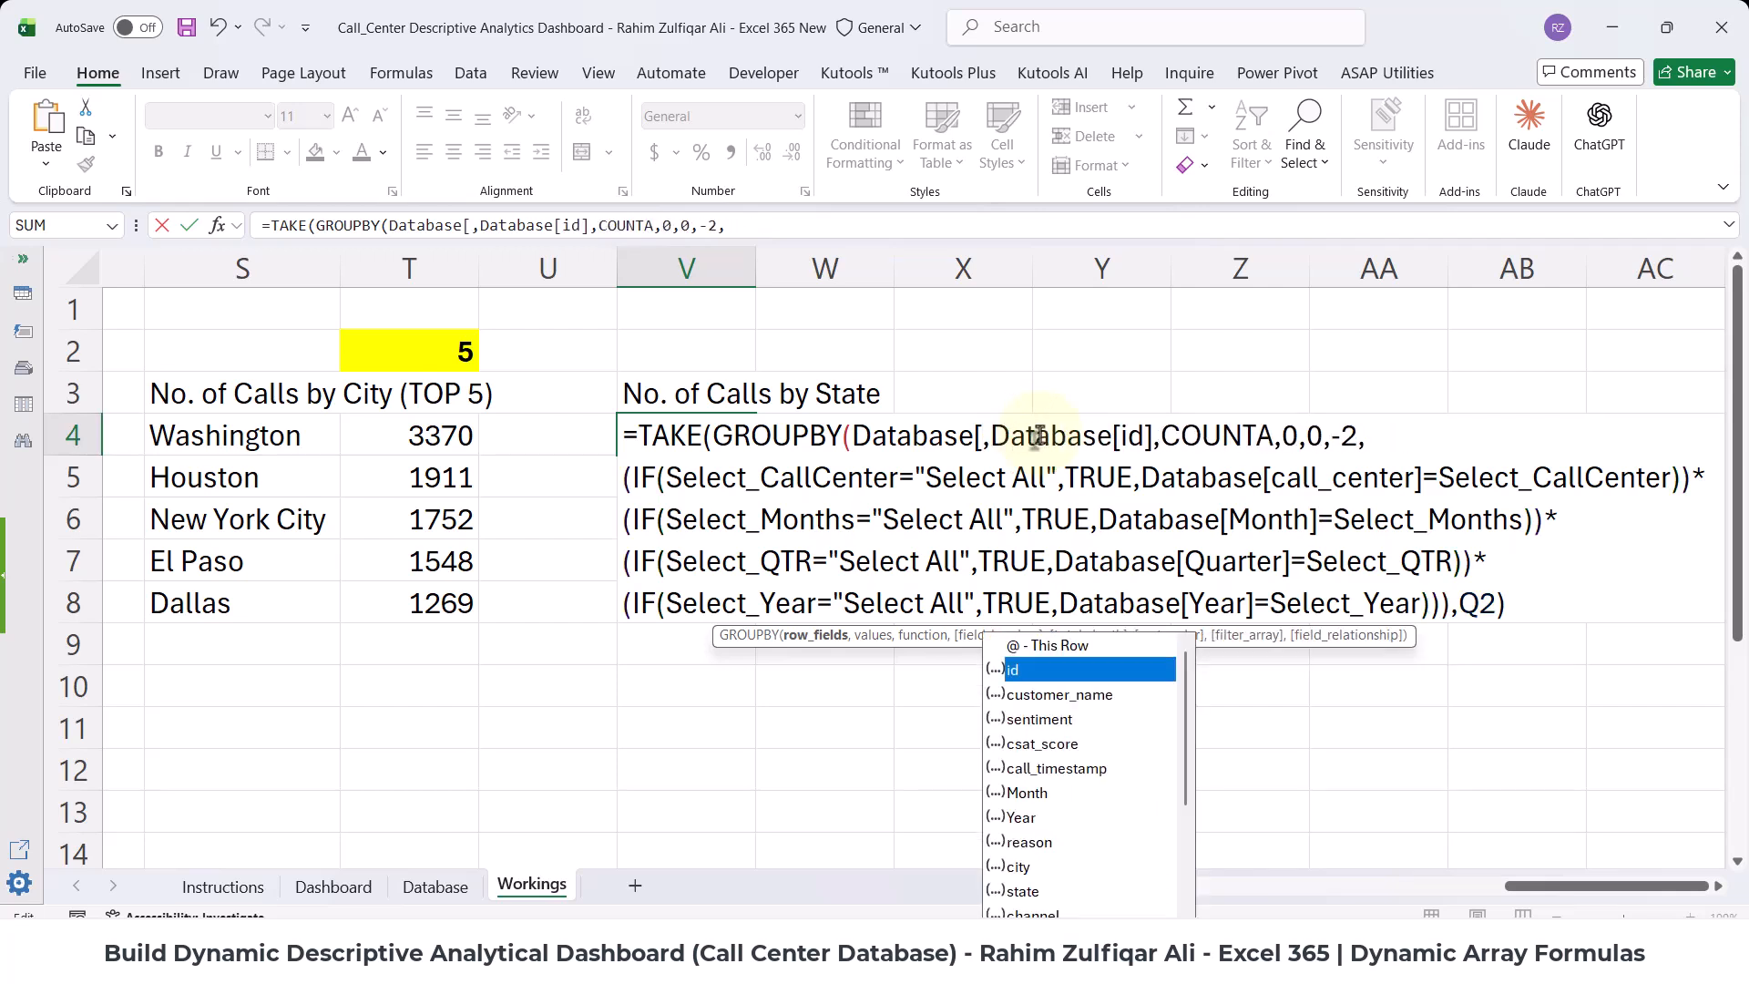
pyautogui.press('Down')
pyautogui.press('Down')
pyautogui.press('Down')
pyautogui.press('Down')
pyautogui.press('Down')
pyautogui.press('Down')
pyautogui.press('Down')
pyautogui.press('Down')
pyautogui.press('Down')
pyautogui.press('Tab')
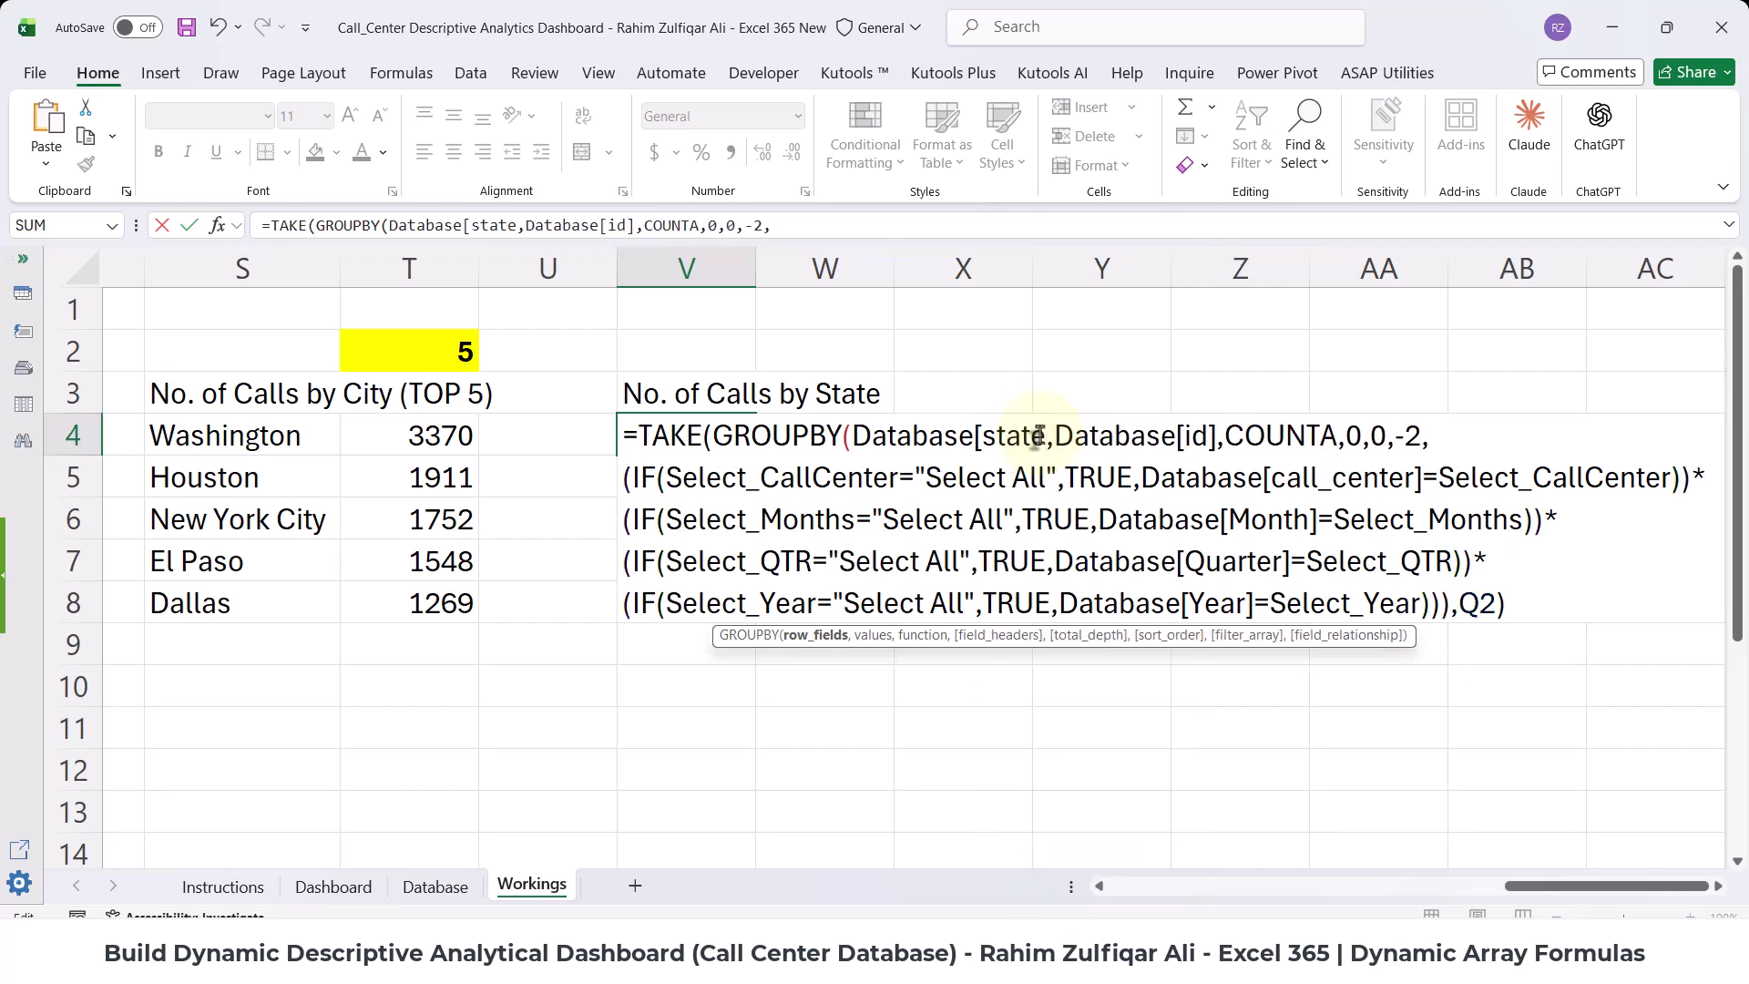
pyautogui.write(']')
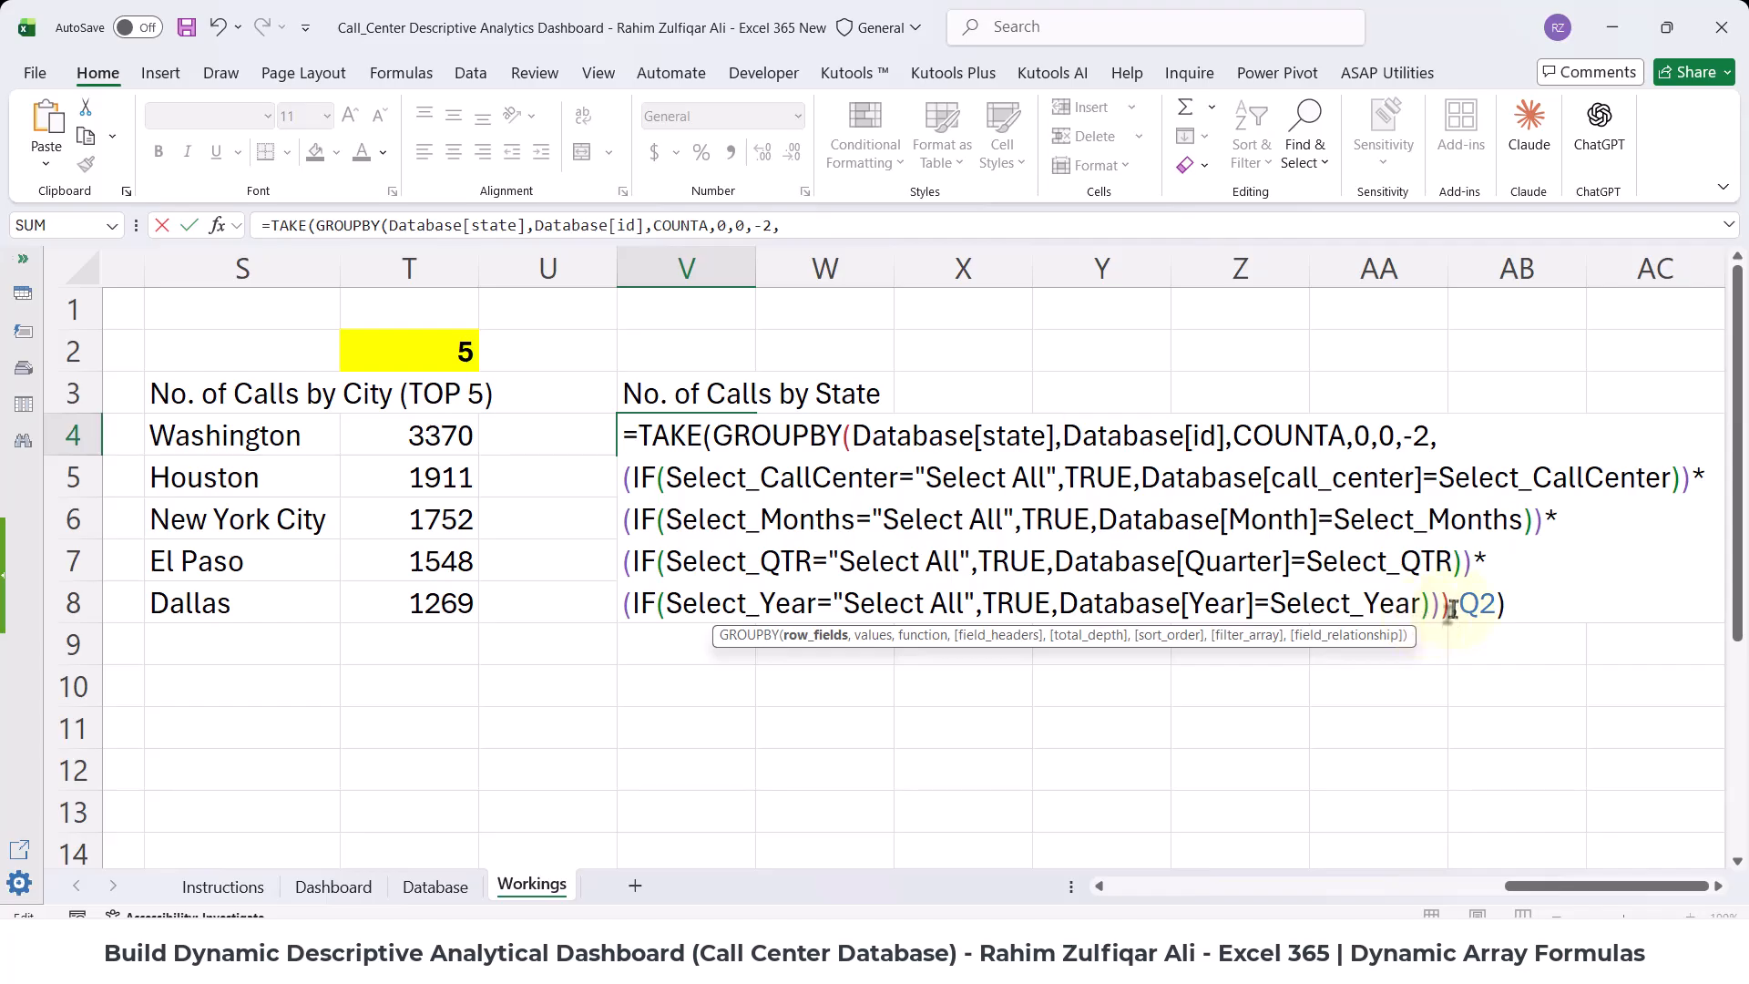
# - Remove the TAKE wrapper and its Q2 rows argument from V4, commit the GROUPBY formula, and check the full state list
pyautogui.moveTo(1451, 608); pyautogui.dragTo(1508, 603)
pyautogui.press('Delete')
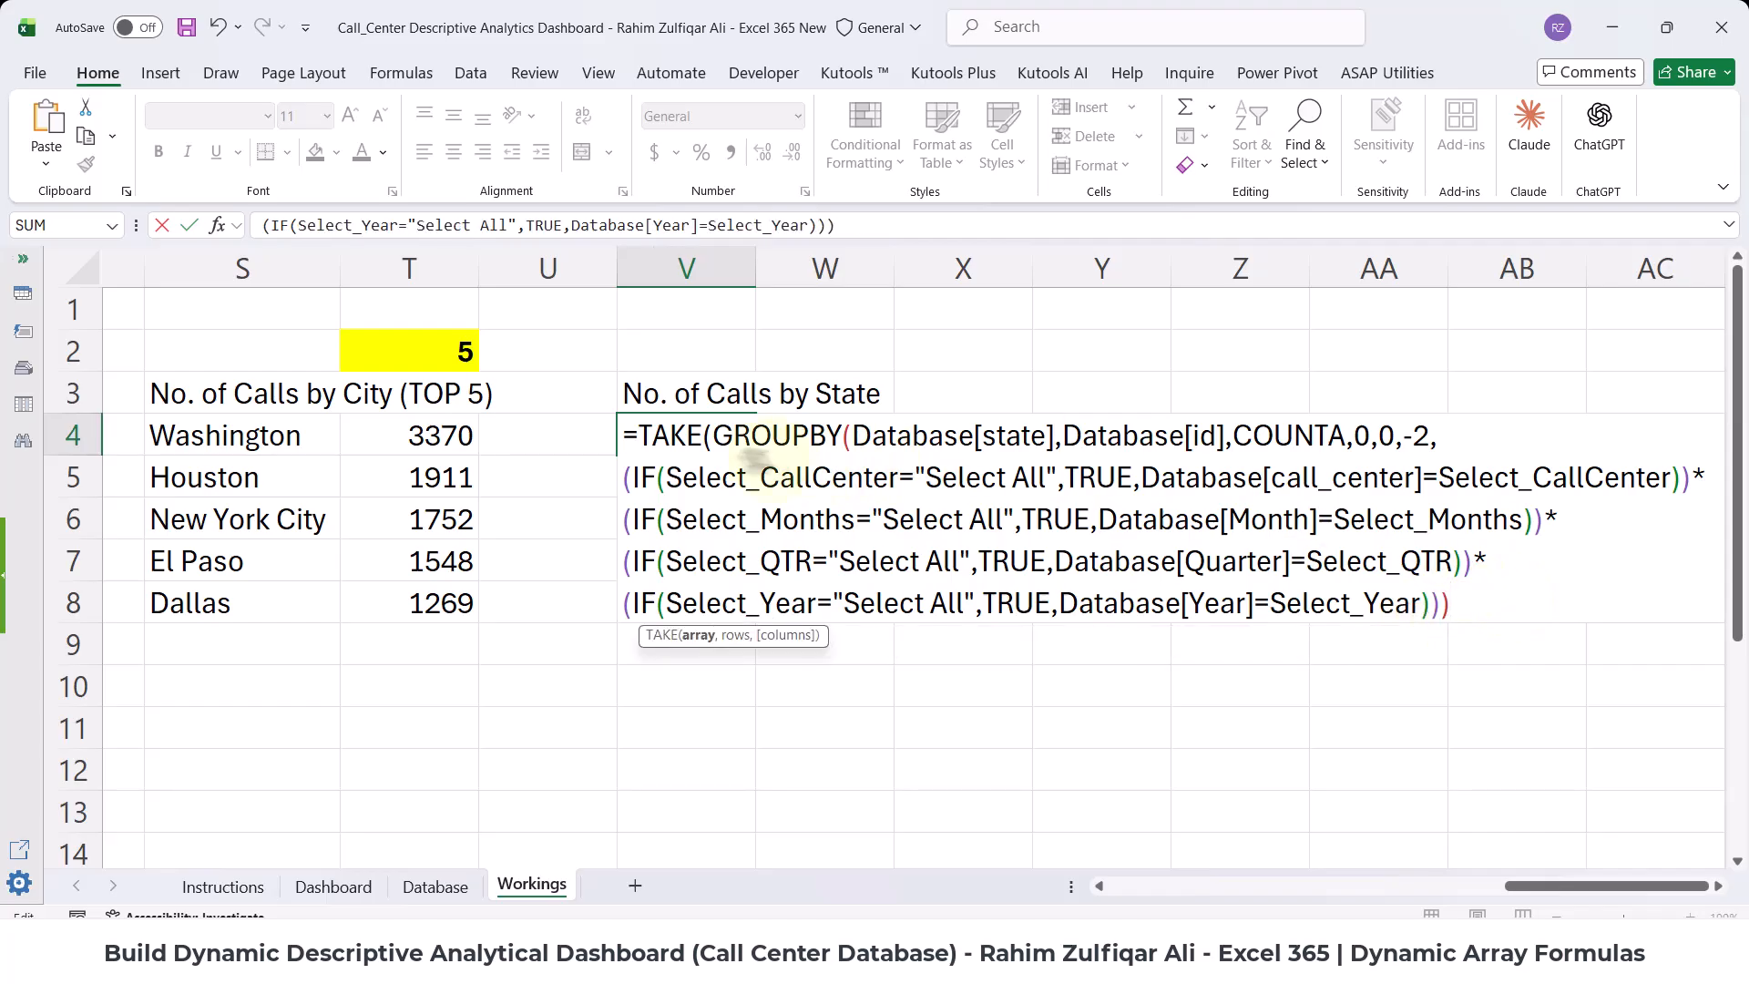
pyautogui.moveTo(711, 436); pyautogui.dragTo(637, 436)
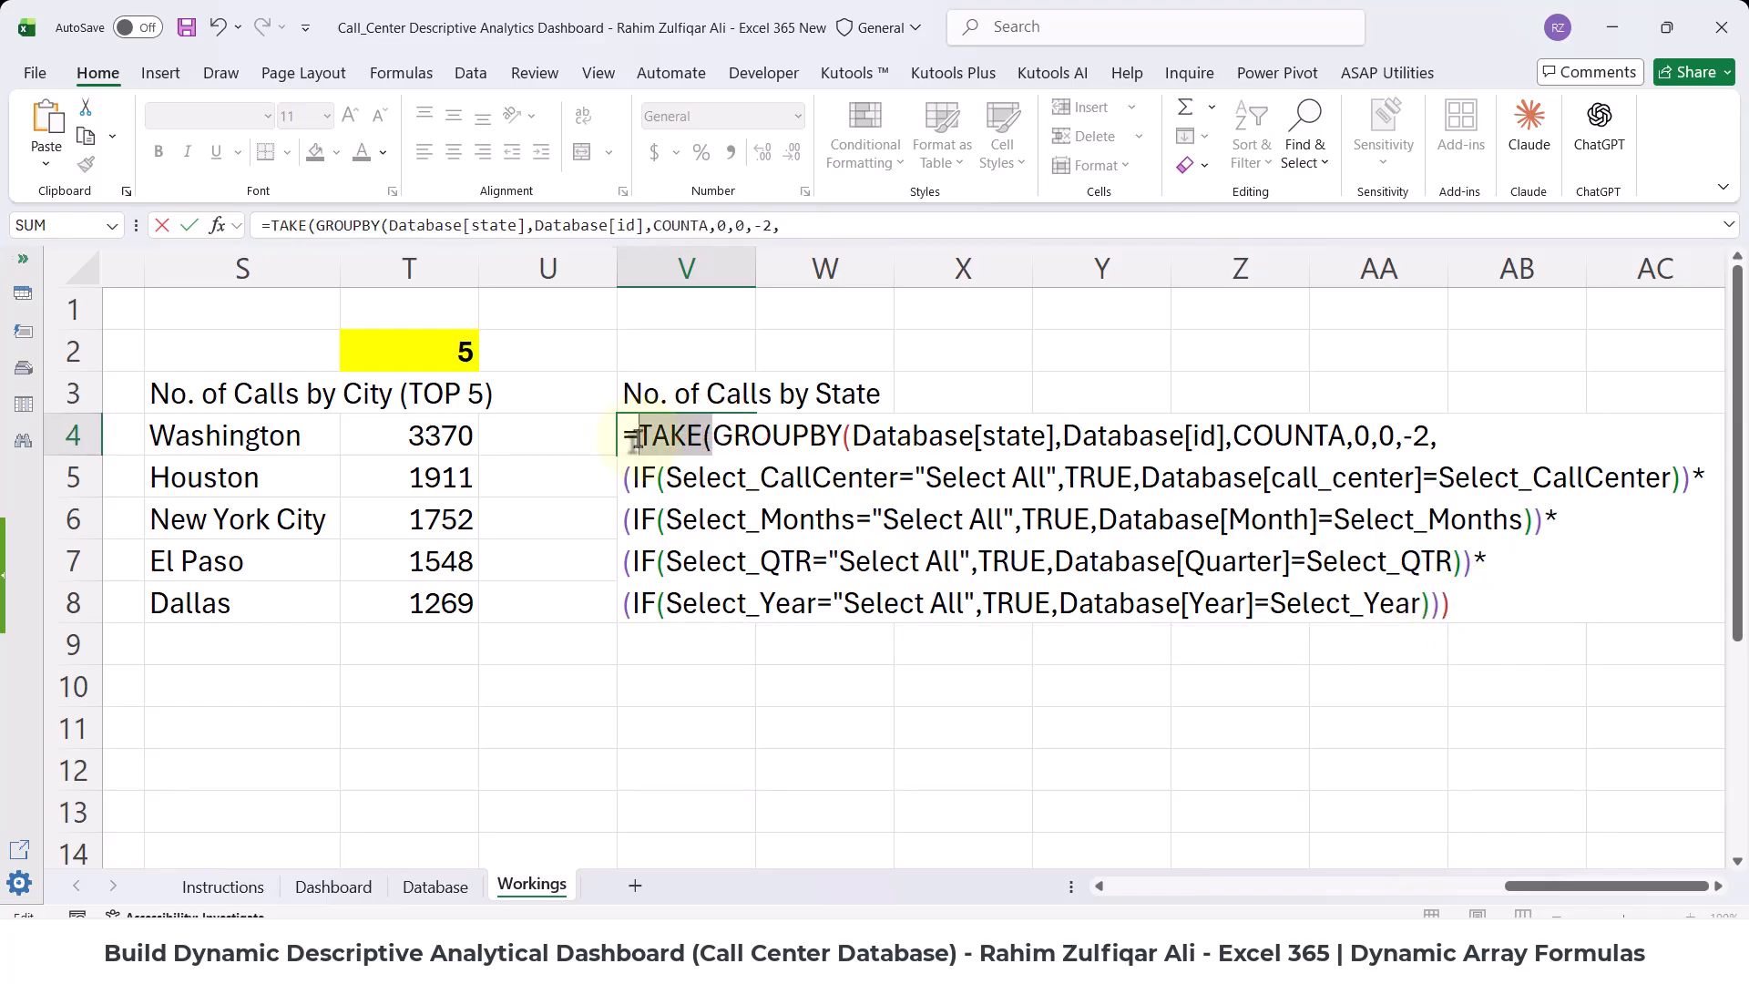
pyautogui.press('Delete')
pyautogui.press('Return')
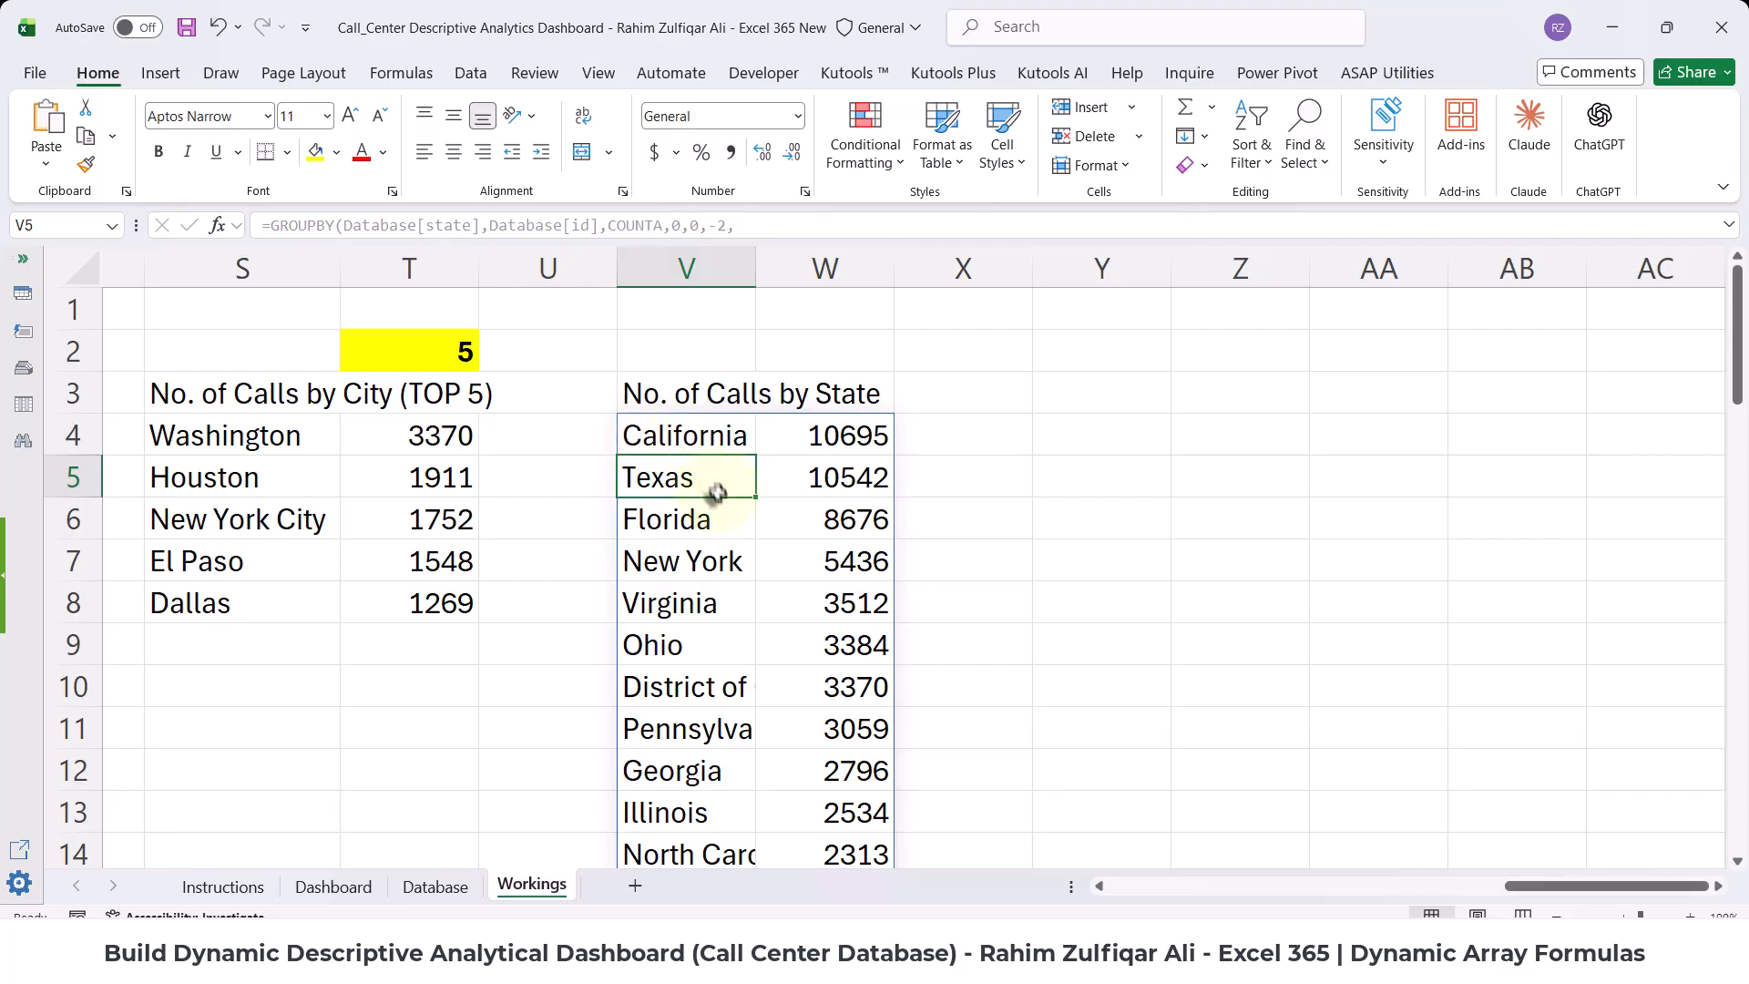
pyautogui.scroll(-18, 715, 492)
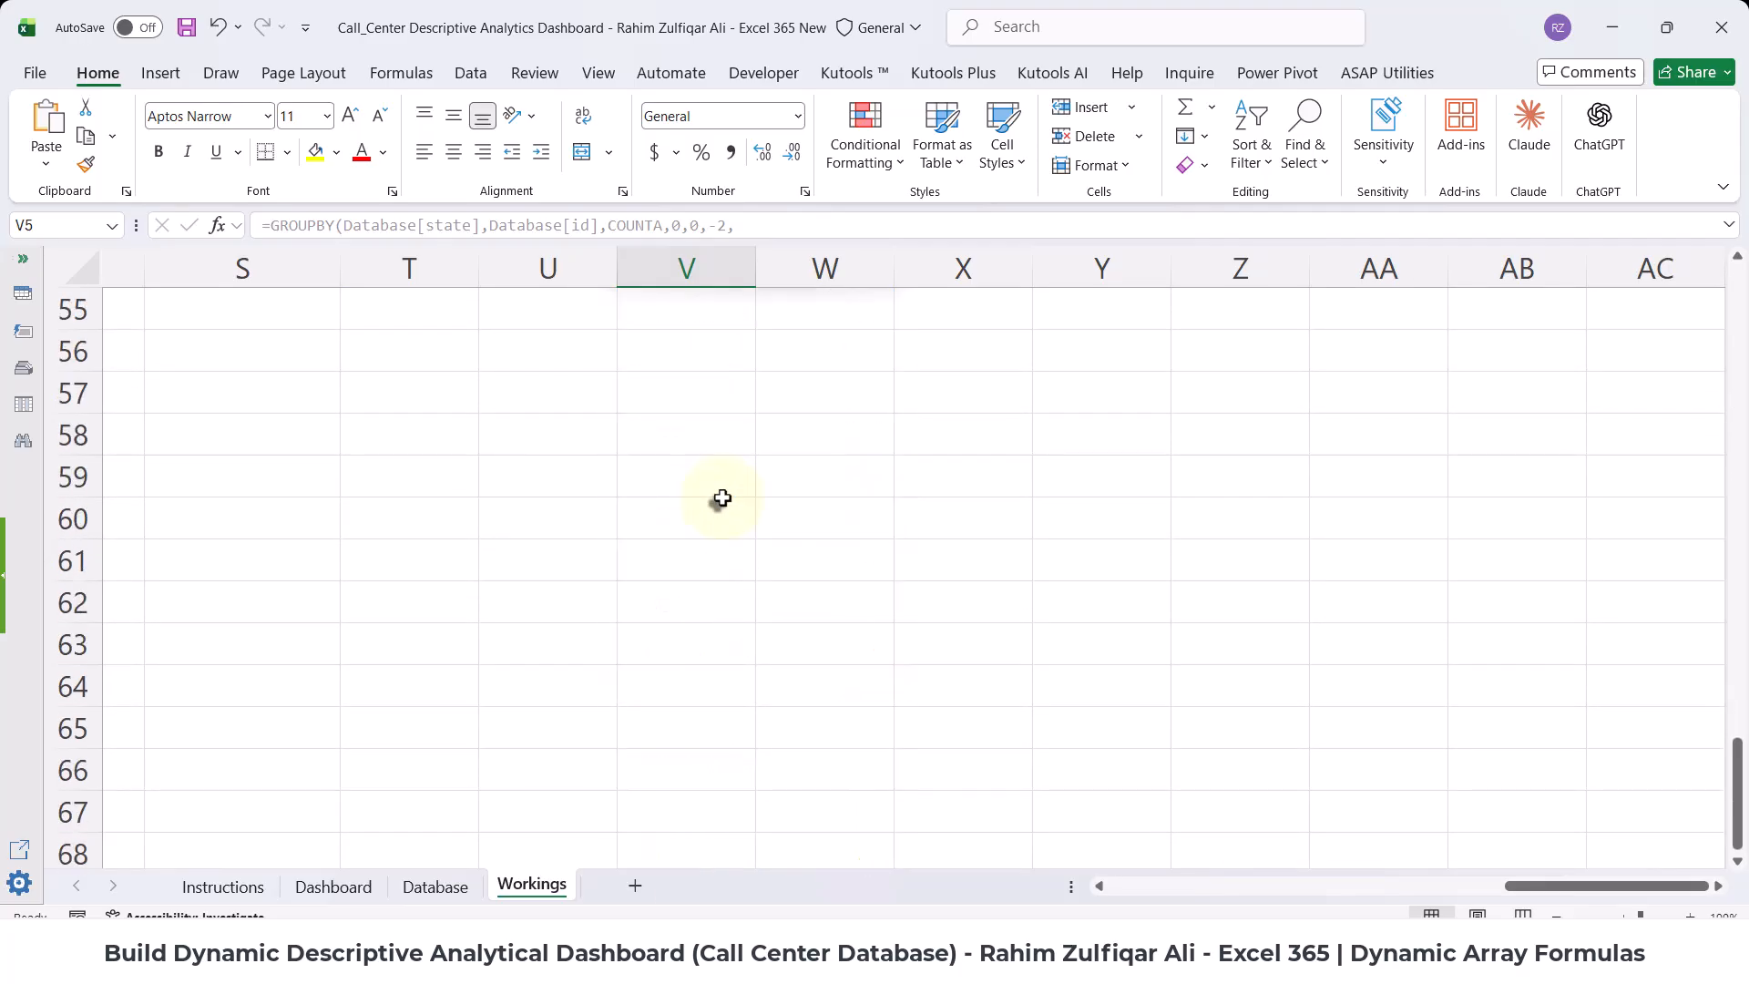
pyautogui.scroll(18, 721, 498)
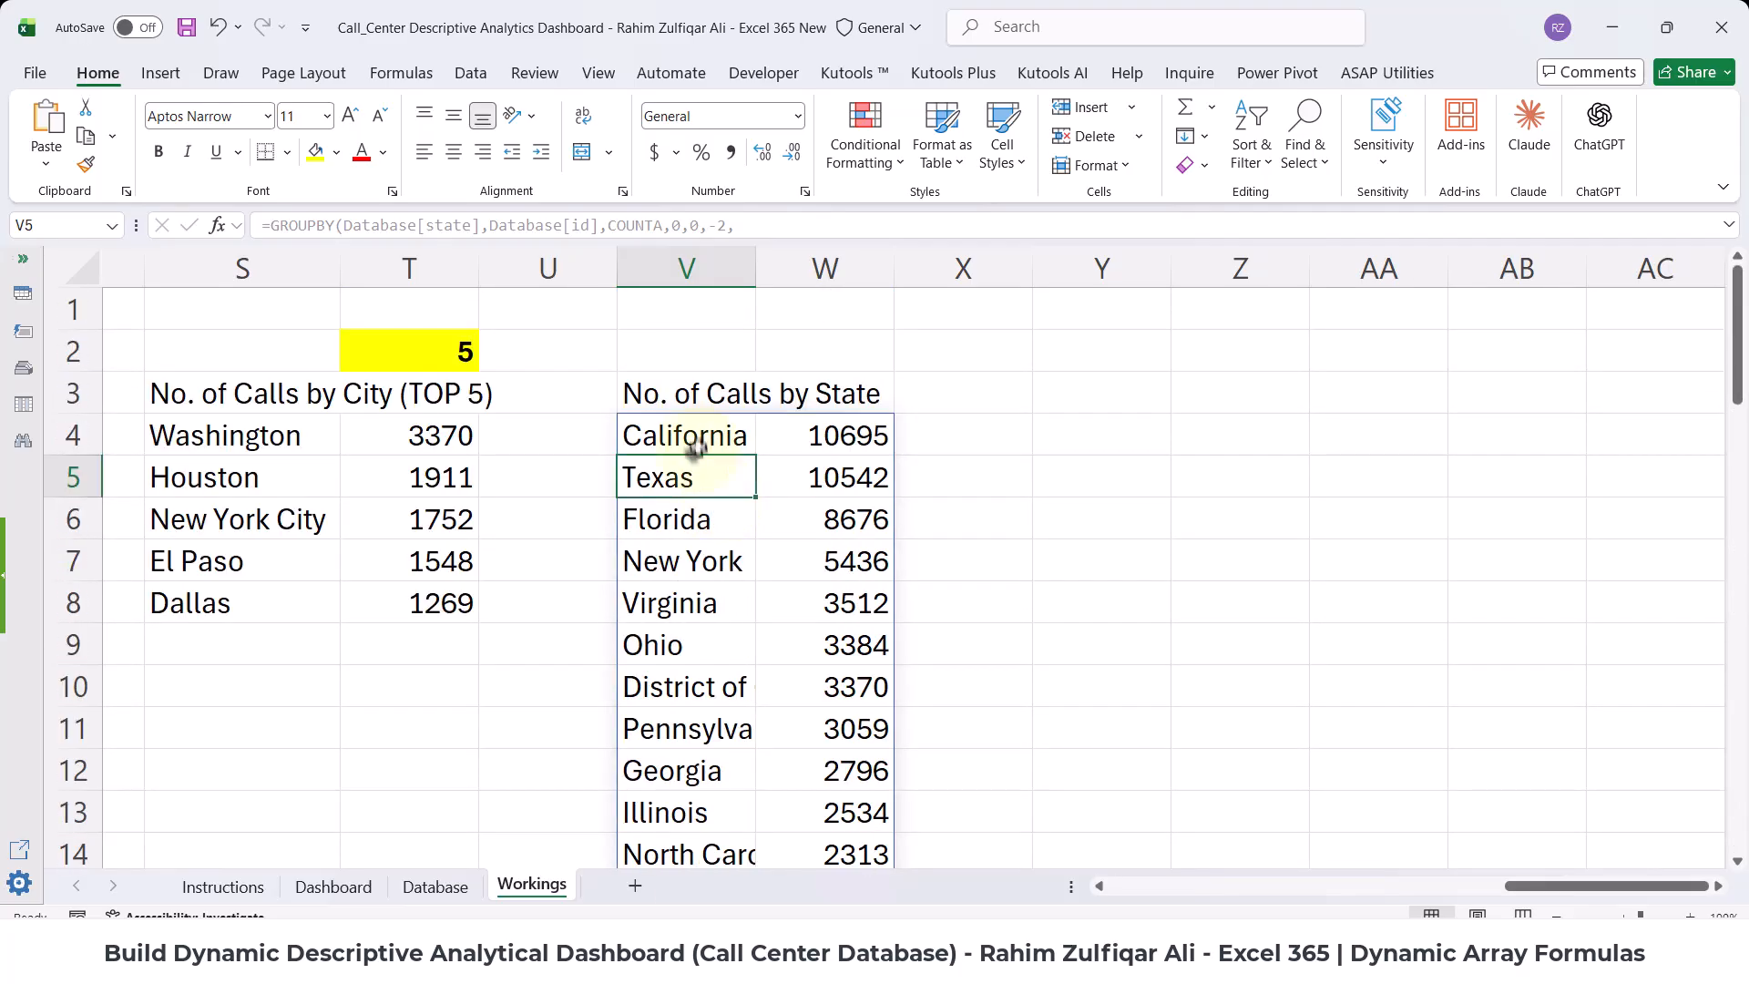
# - Select the entire spilled state results from V4 and insert a Filled Map chart
pyautogui.click(698, 442)
pyautogui.hotkey('ctrl', 'shift', 'Right')
pyautogui.hotkey('ctrl', 'shift', 'Down')
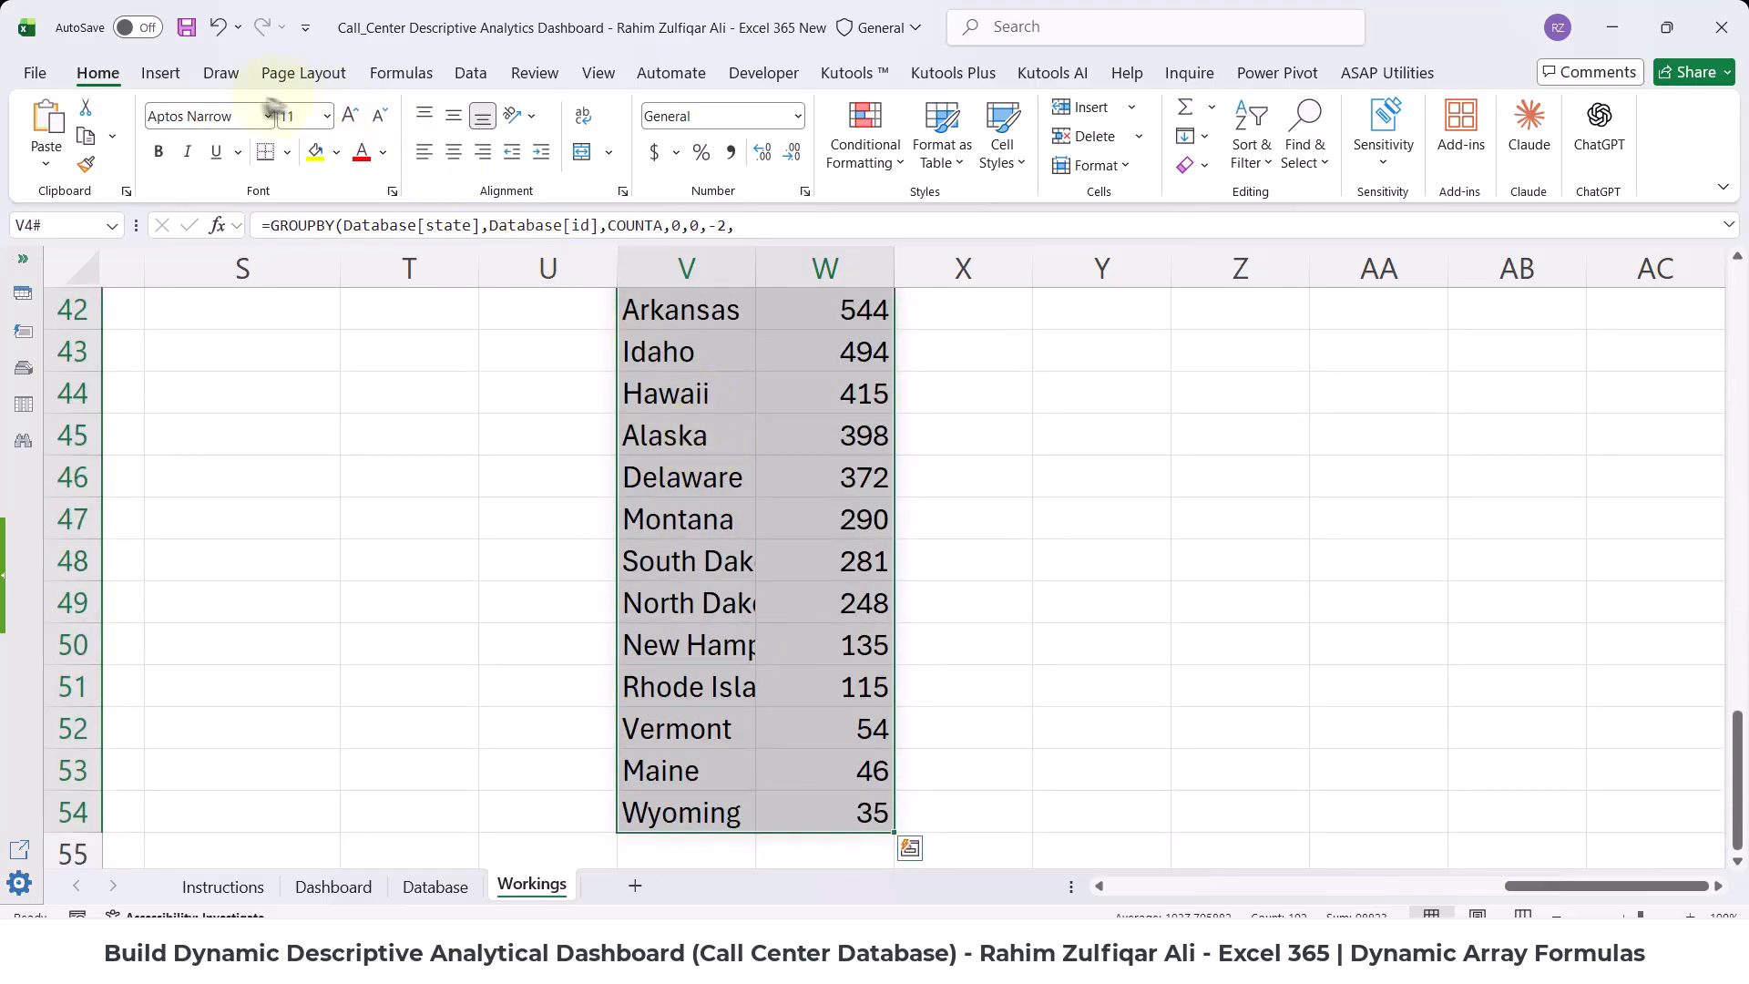
pyautogui.click(162, 73)
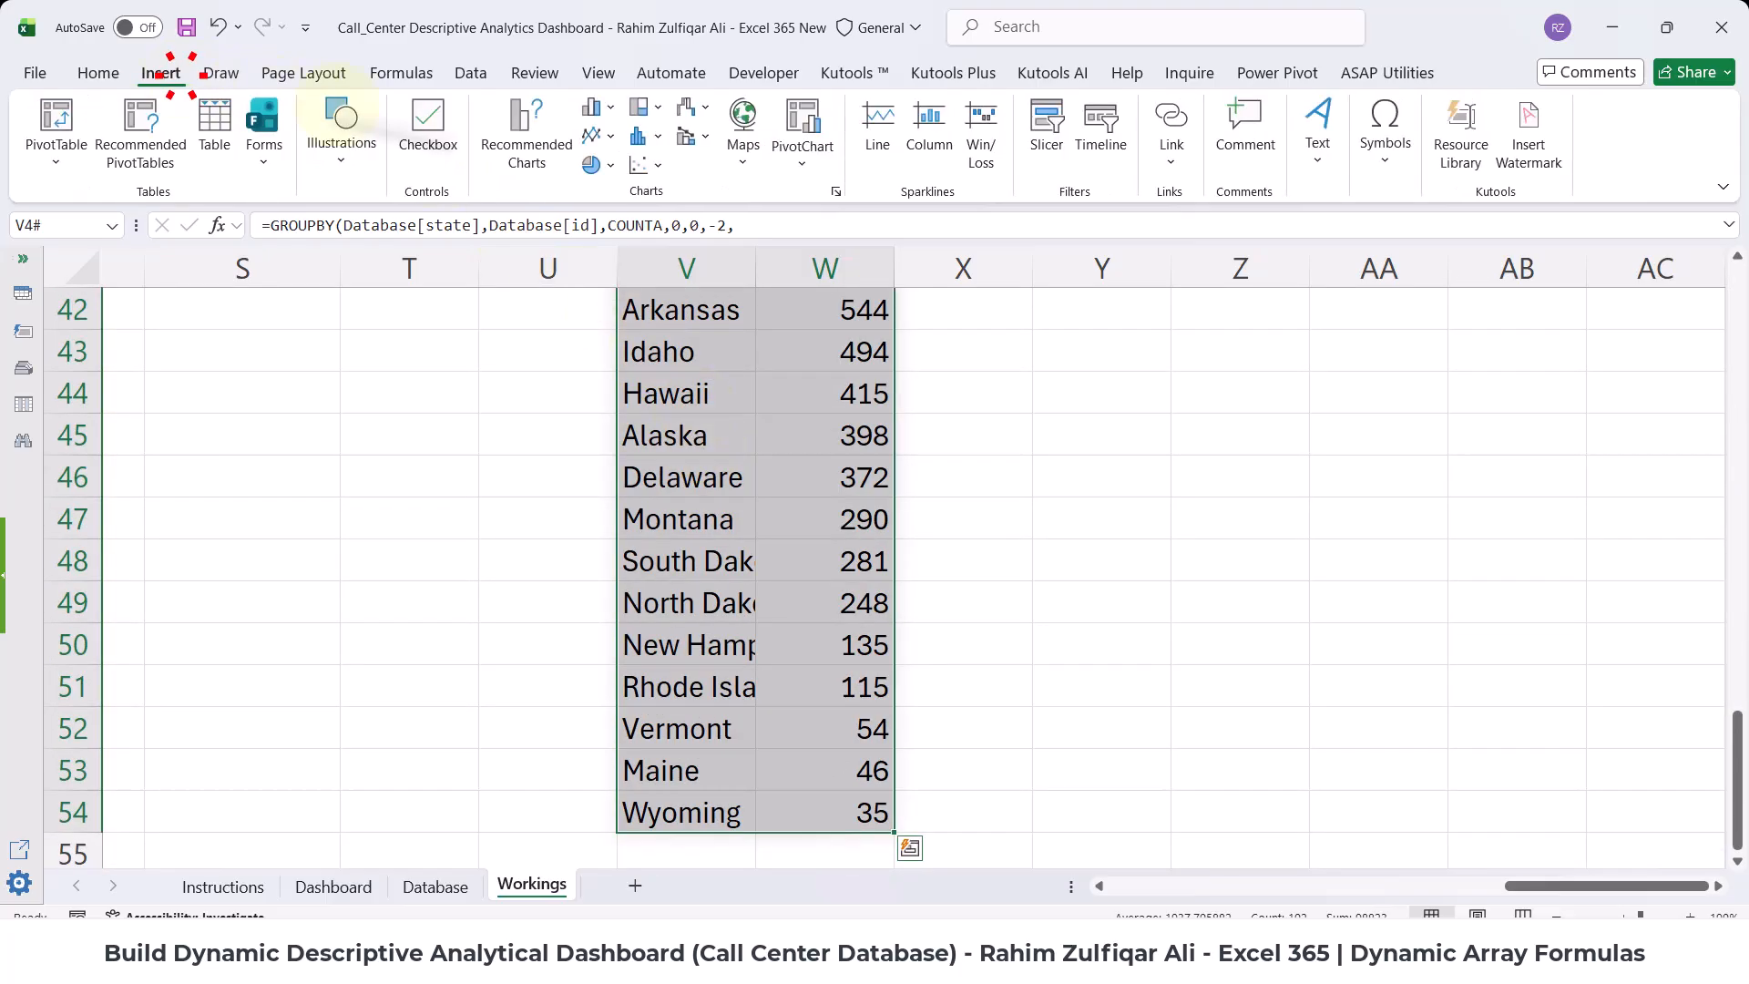
pyautogui.click(743, 168)
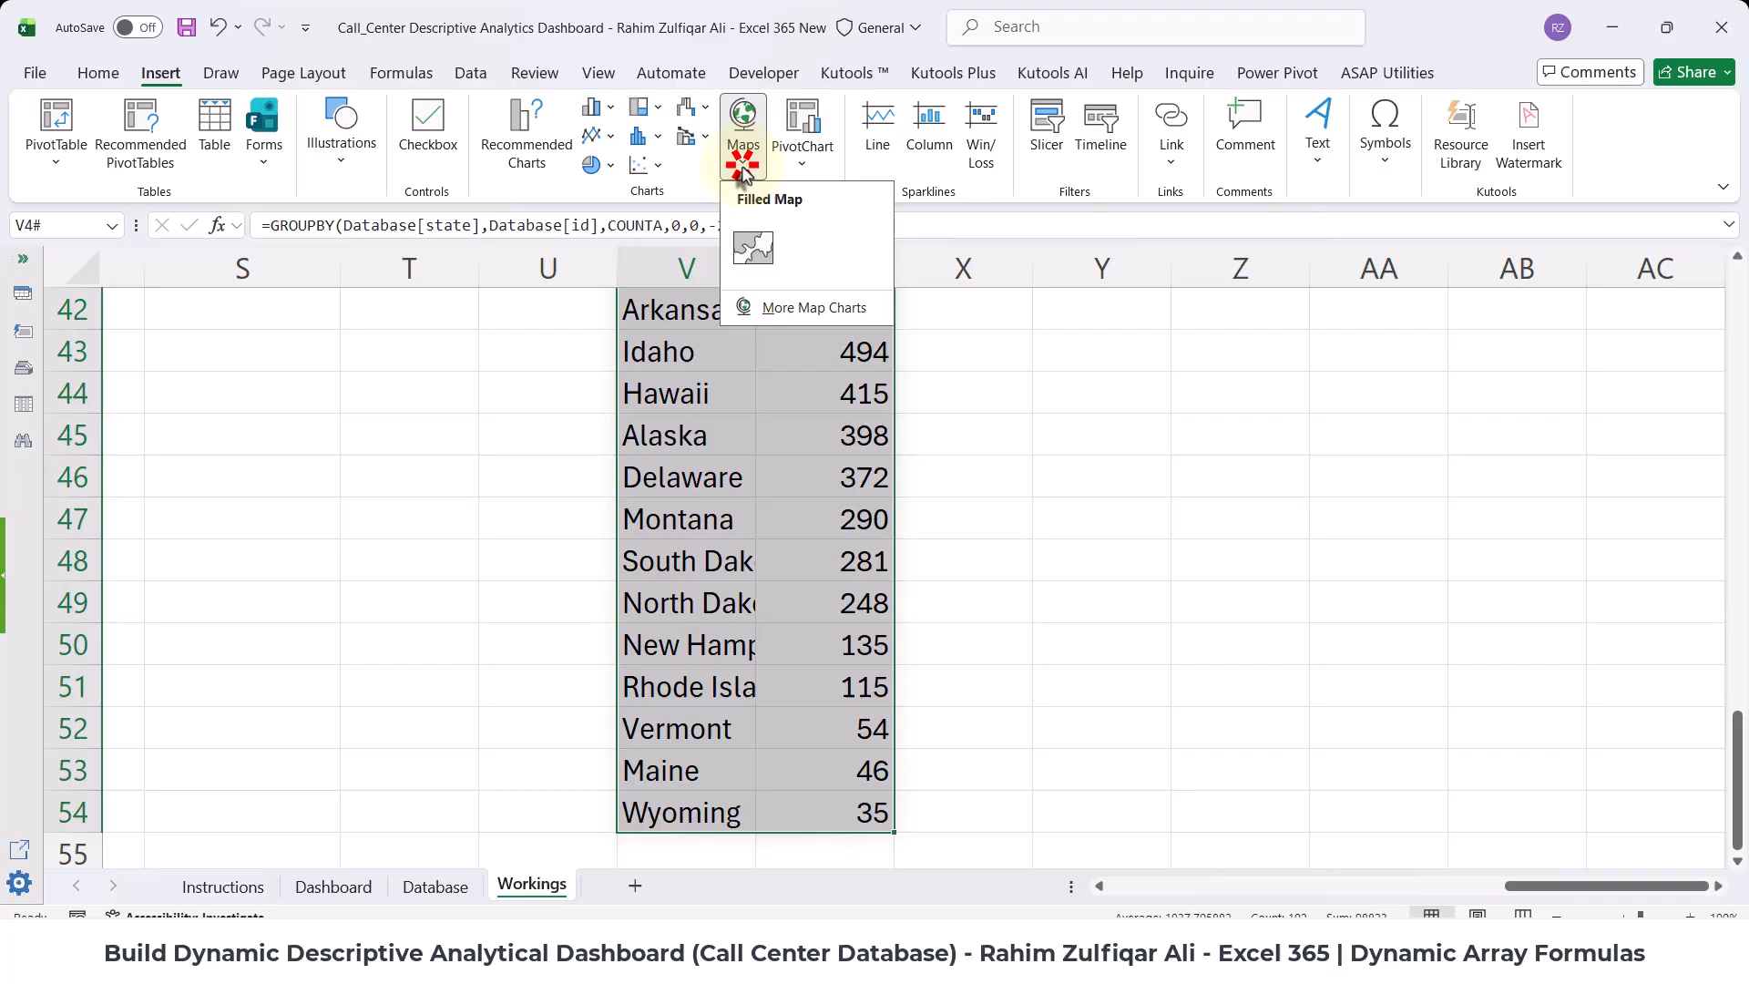
pyautogui.click(752, 248)
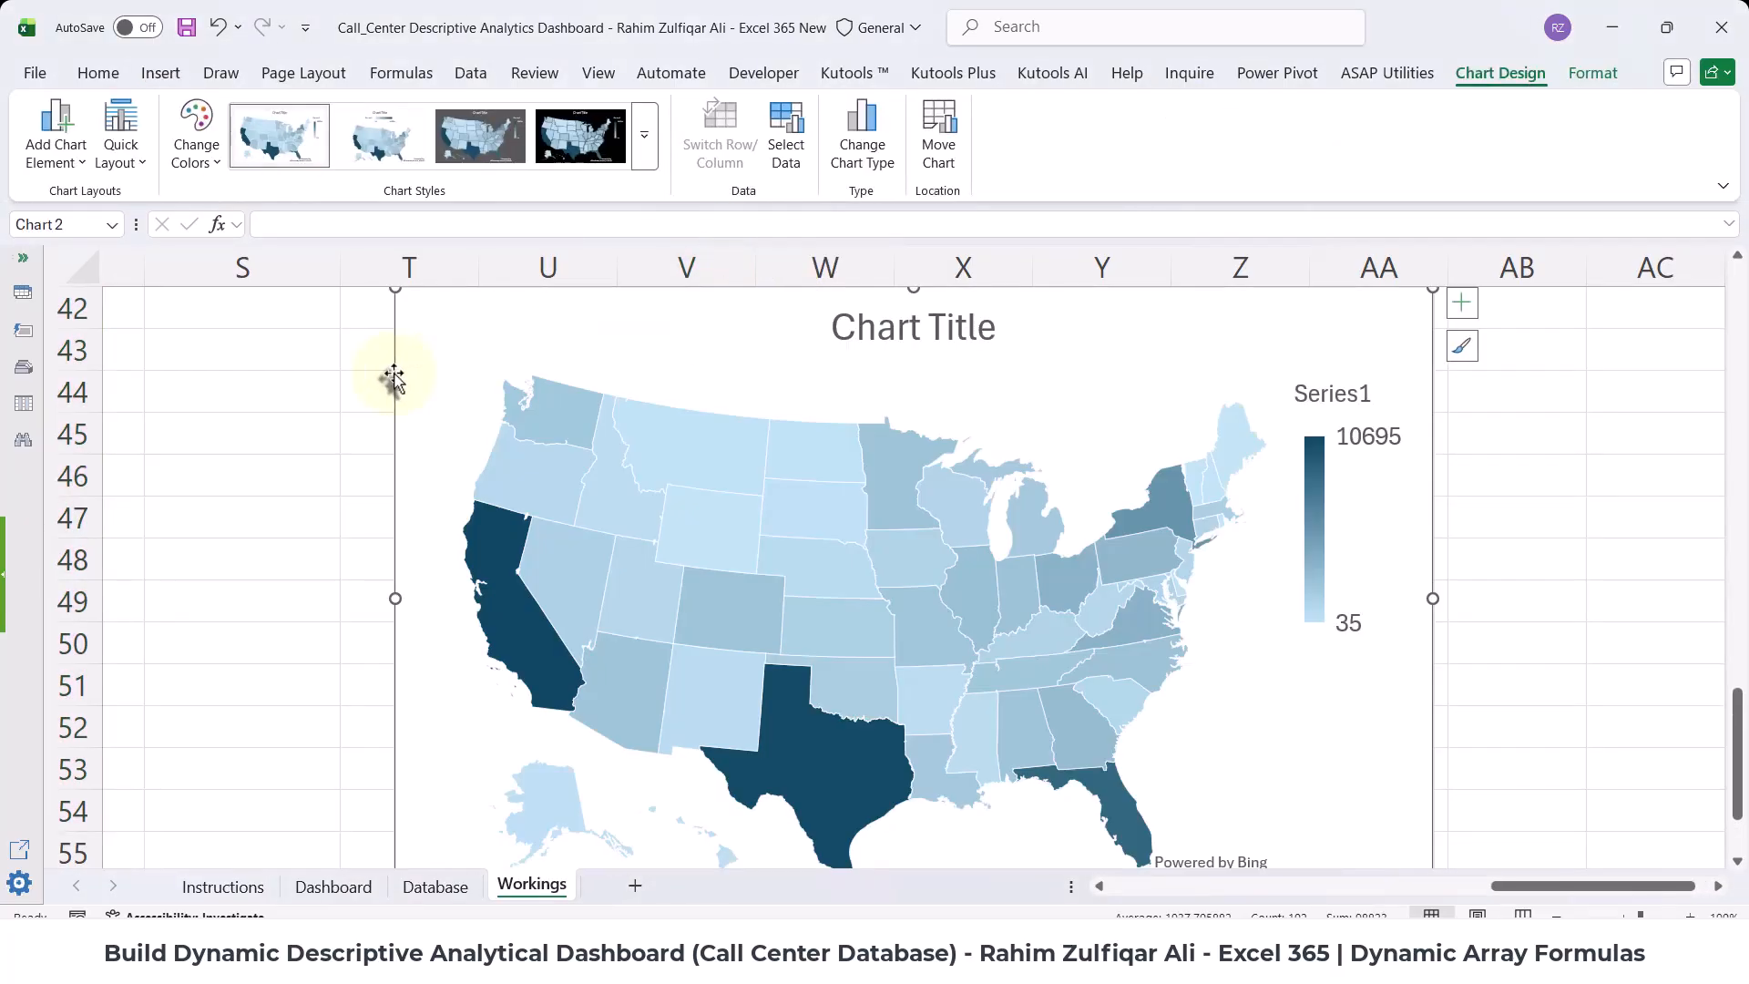
# - Cut the map chart from the Workings sheet and paste it into the empty area near column L, row 15 of Dashboard
pyautogui.press('Delete')
pyautogui.click(333, 886)
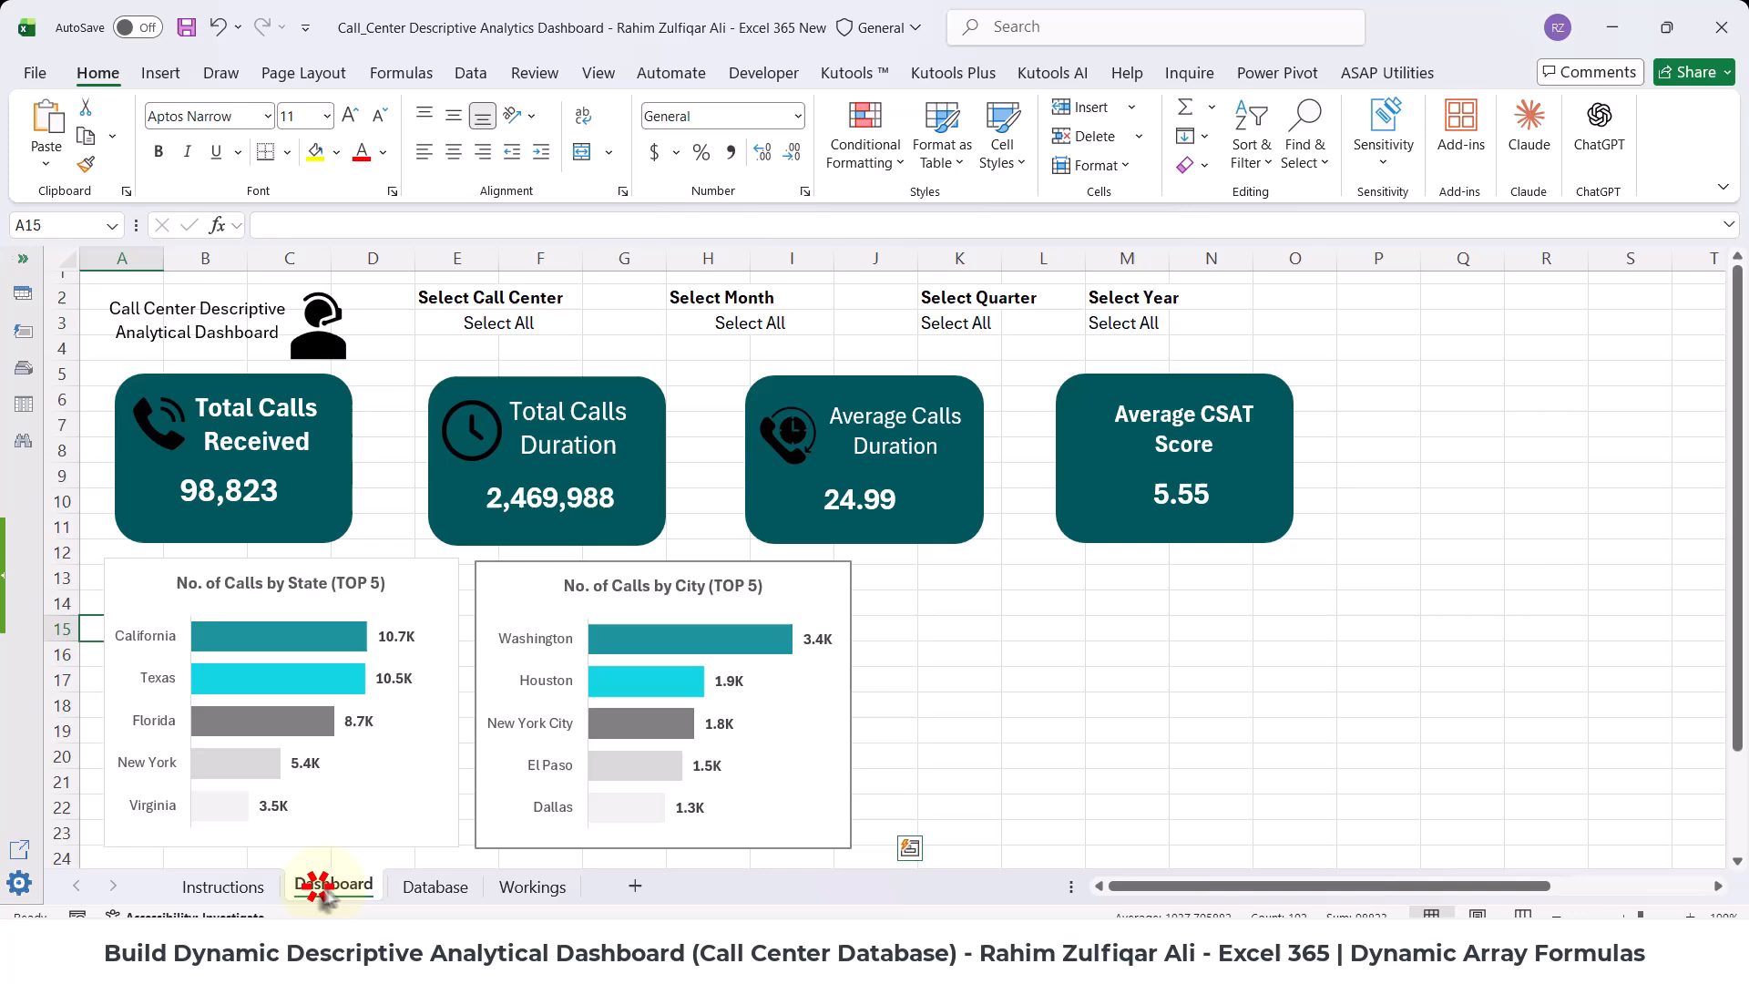
pyautogui.click(1100, 635)
pyautogui.hotkey('ctrl', 'v')
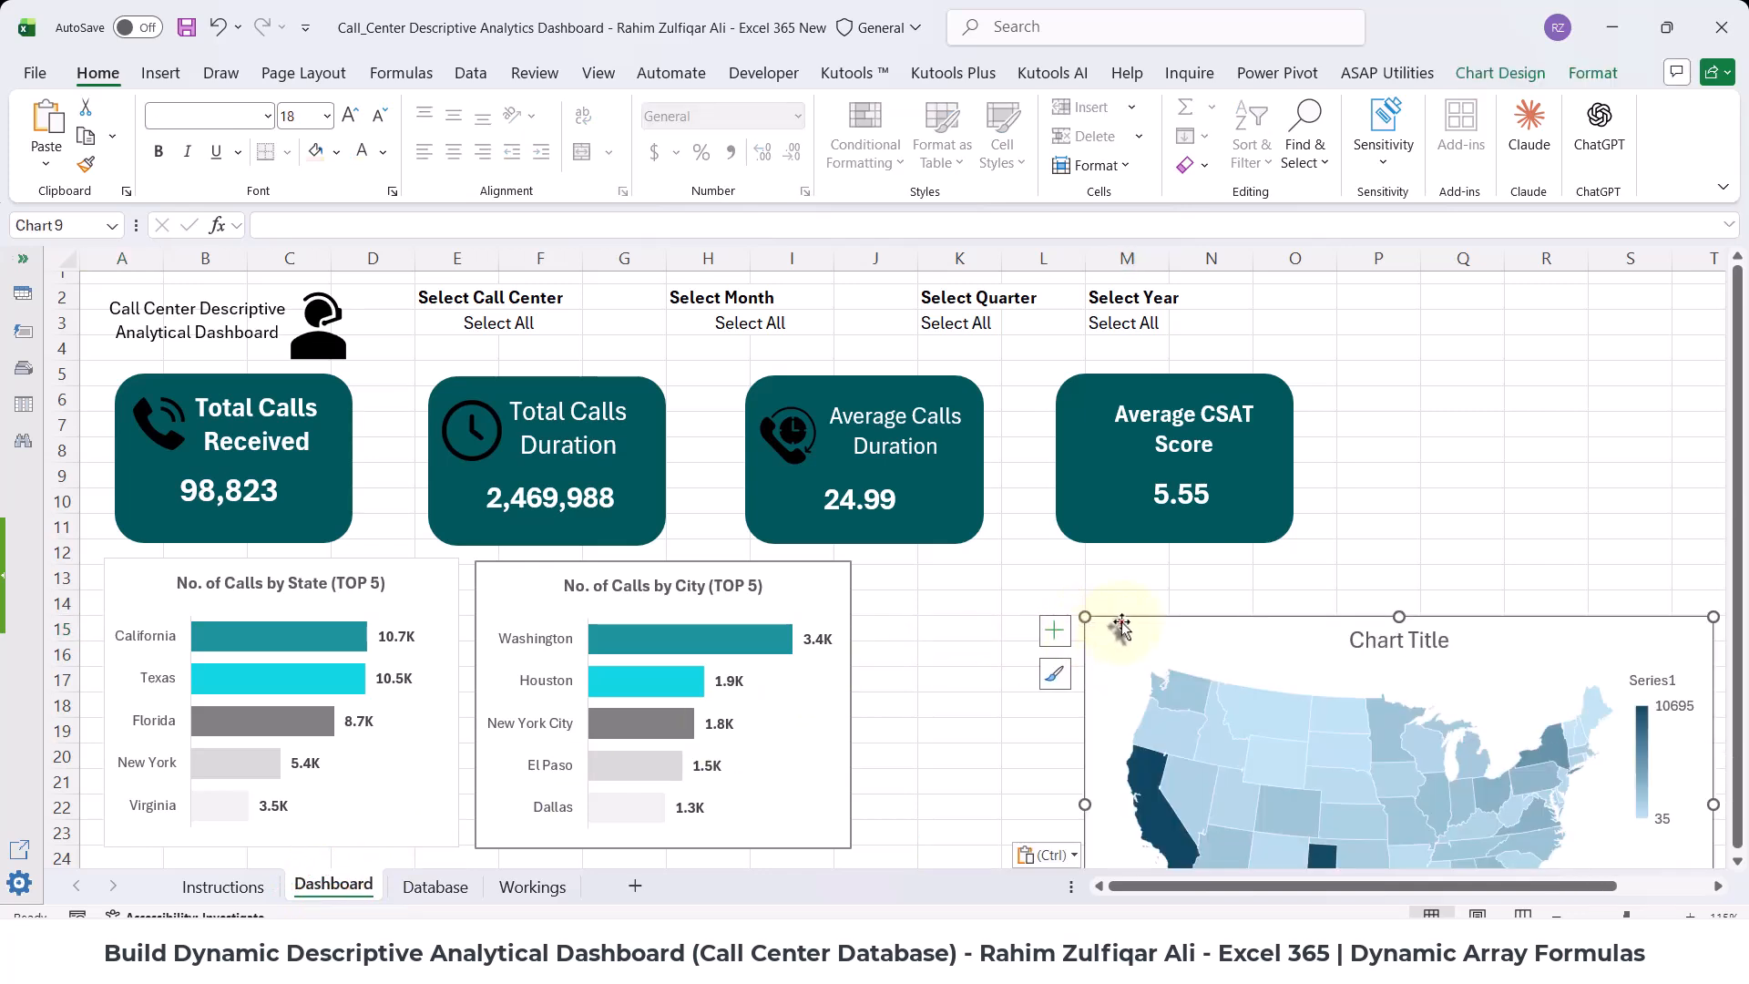
# - Place the map chart beside the city chart and shrink it to about 2.25" high by 3.74" wide, aligning their lower edges
pyautogui.moveTo(1121, 626); pyautogui.dragTo(872, 560)
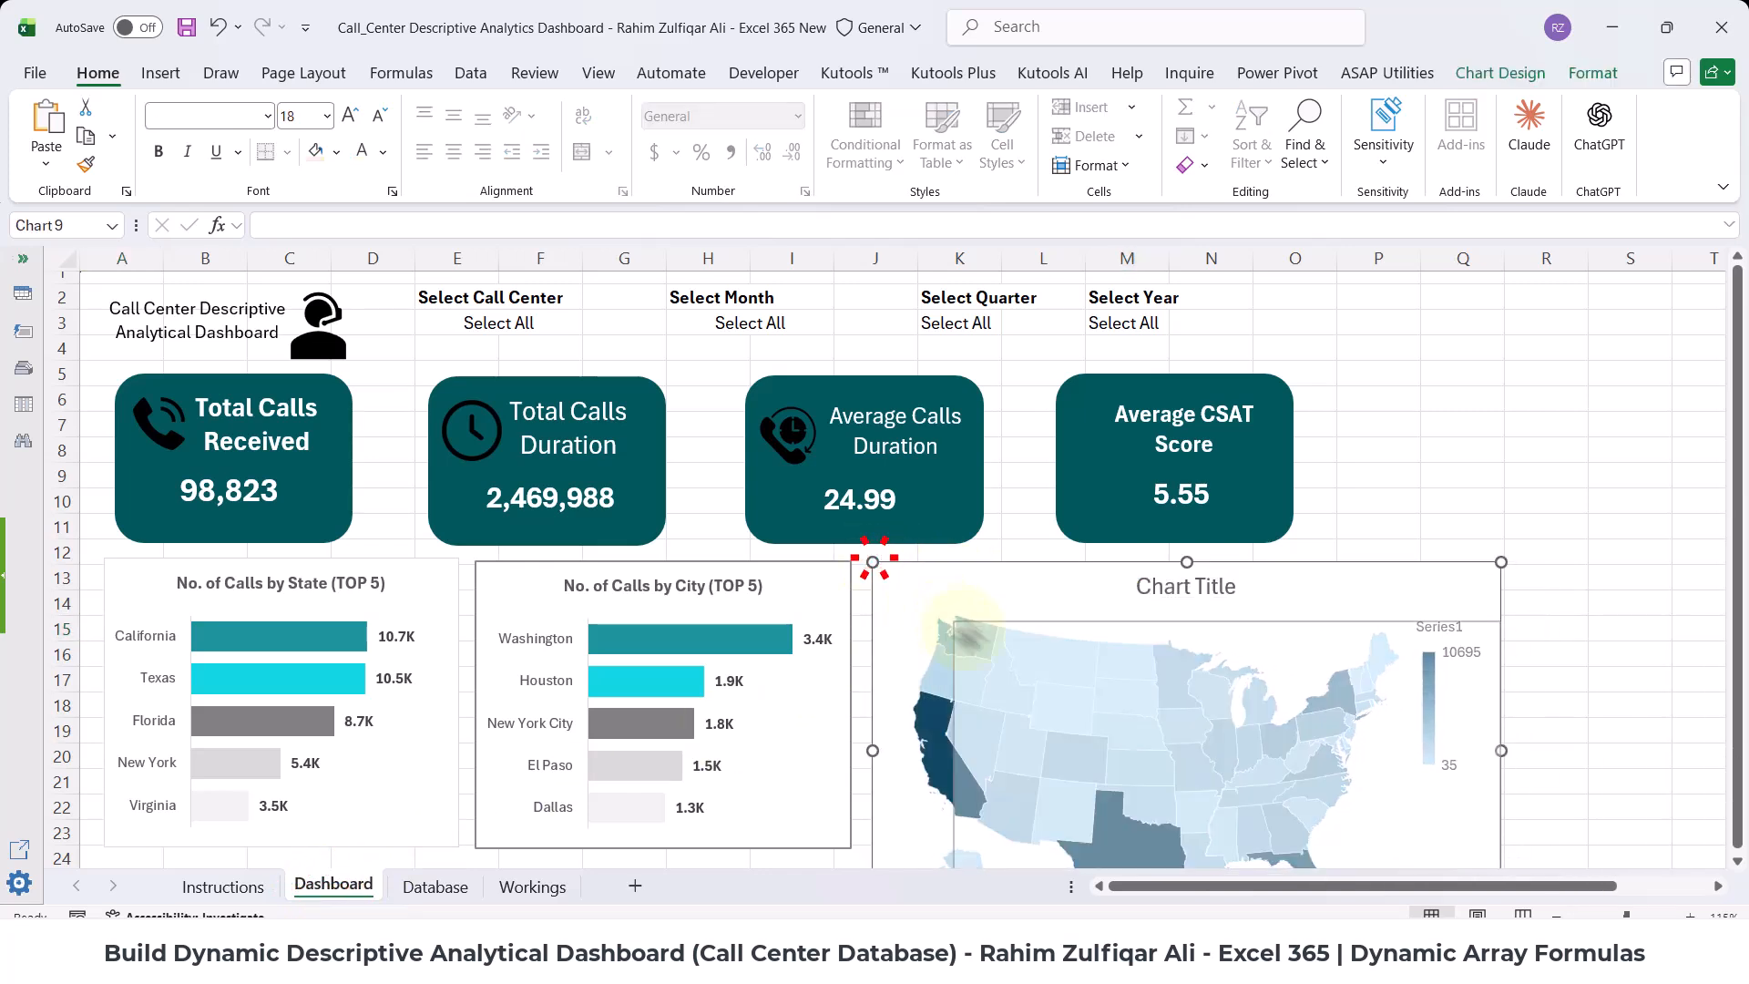
pyautogui.moveTo(966, 629)
pyautogui.mouseDown()
pyautogui.moveTo(1017, 661)
pyautogui.moveTo(927, 573)
pyautogui.mouseUp()
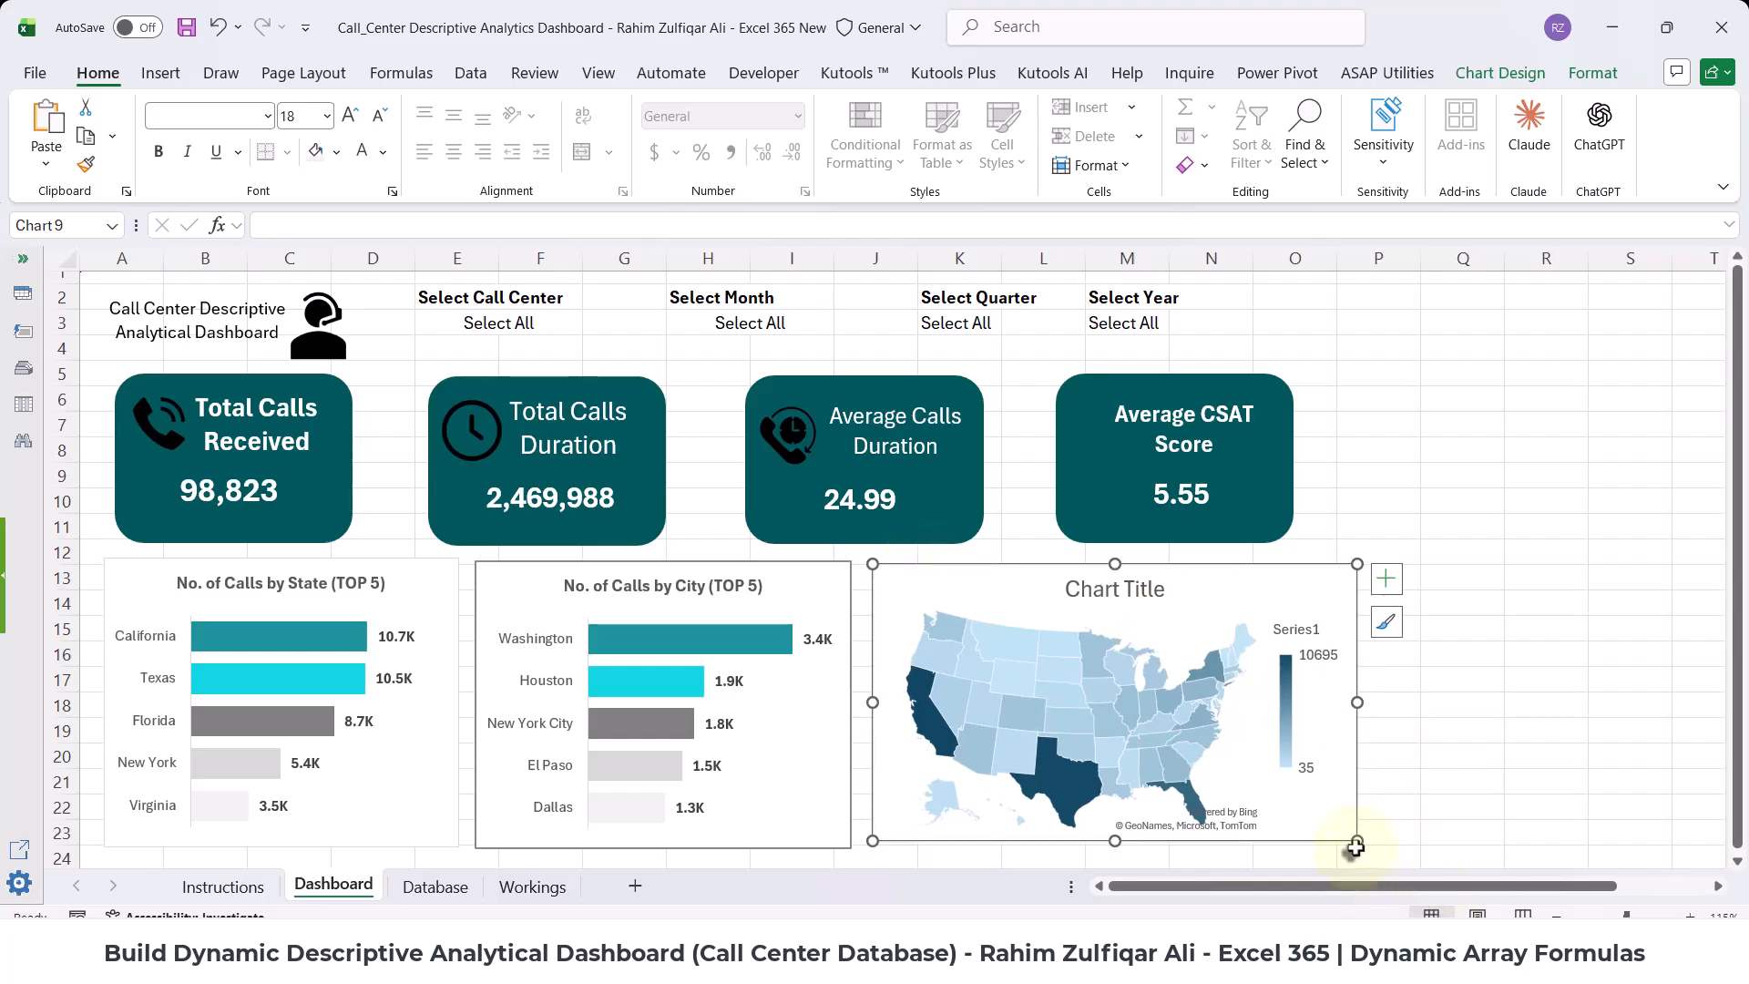
pyautogui.moveTo(1357, 846); pyautogui.dragTo(1343, 847)
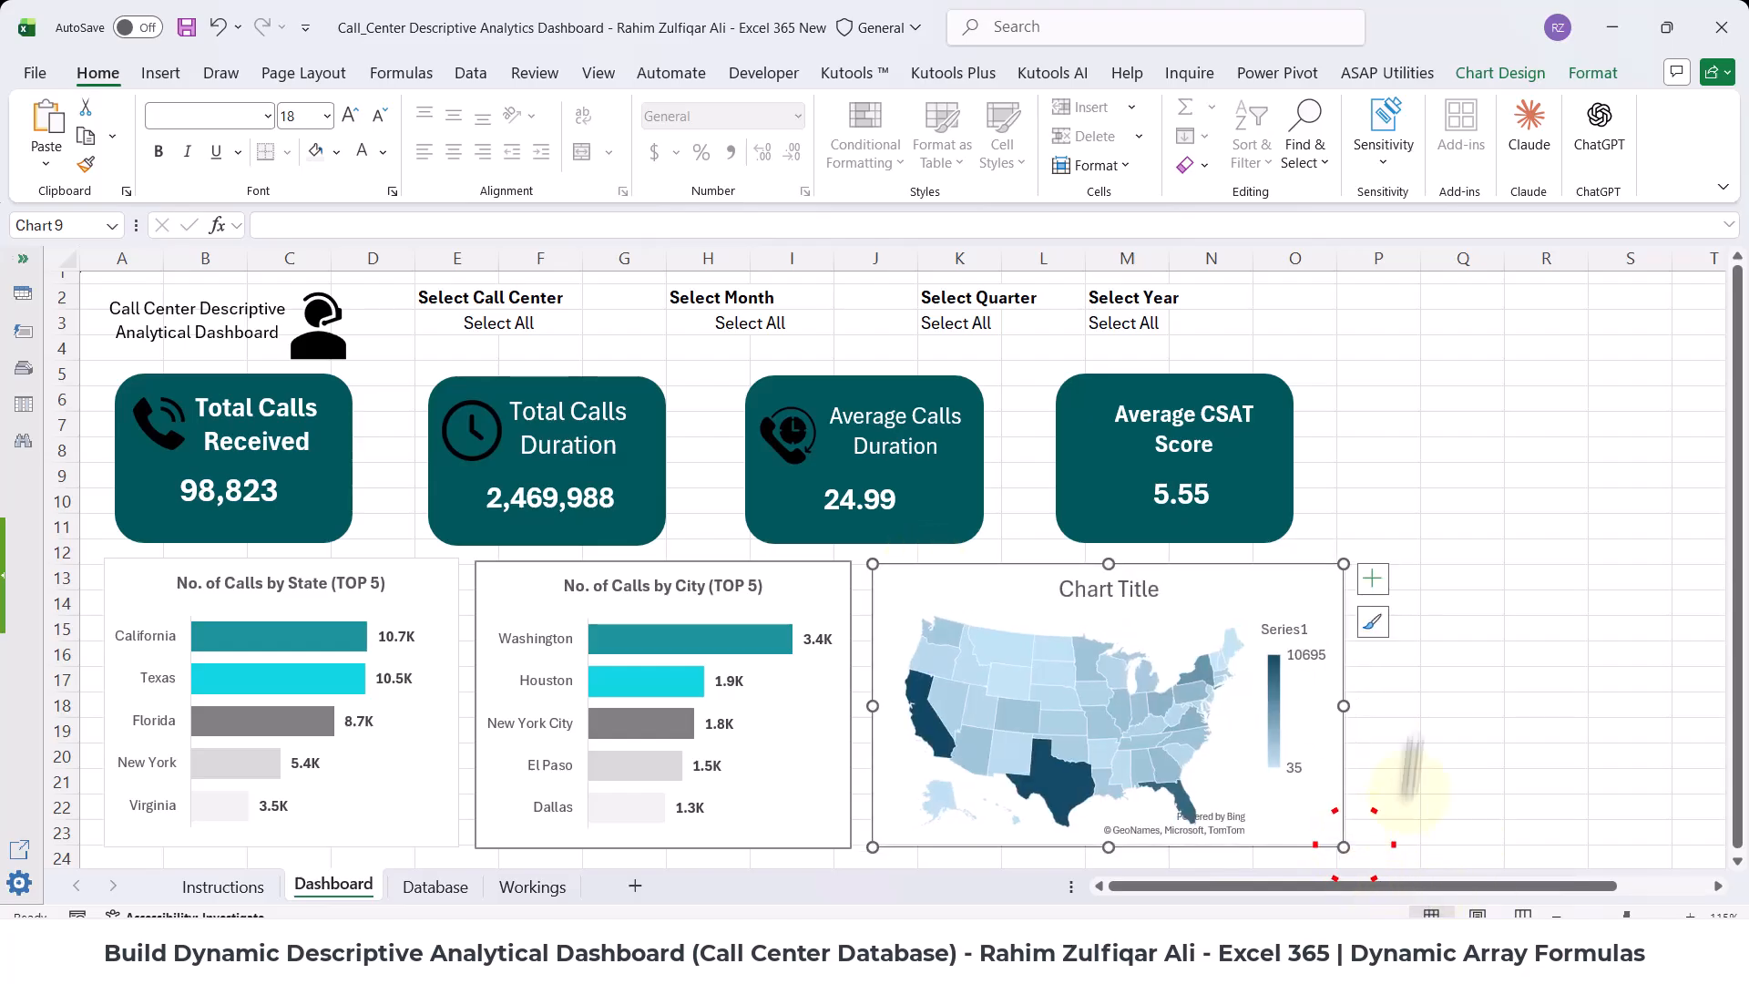
# - Remove the Series1 legend from the map chart
pyautogui.click(1373, 589)
pyautogui.click(1278, 649)
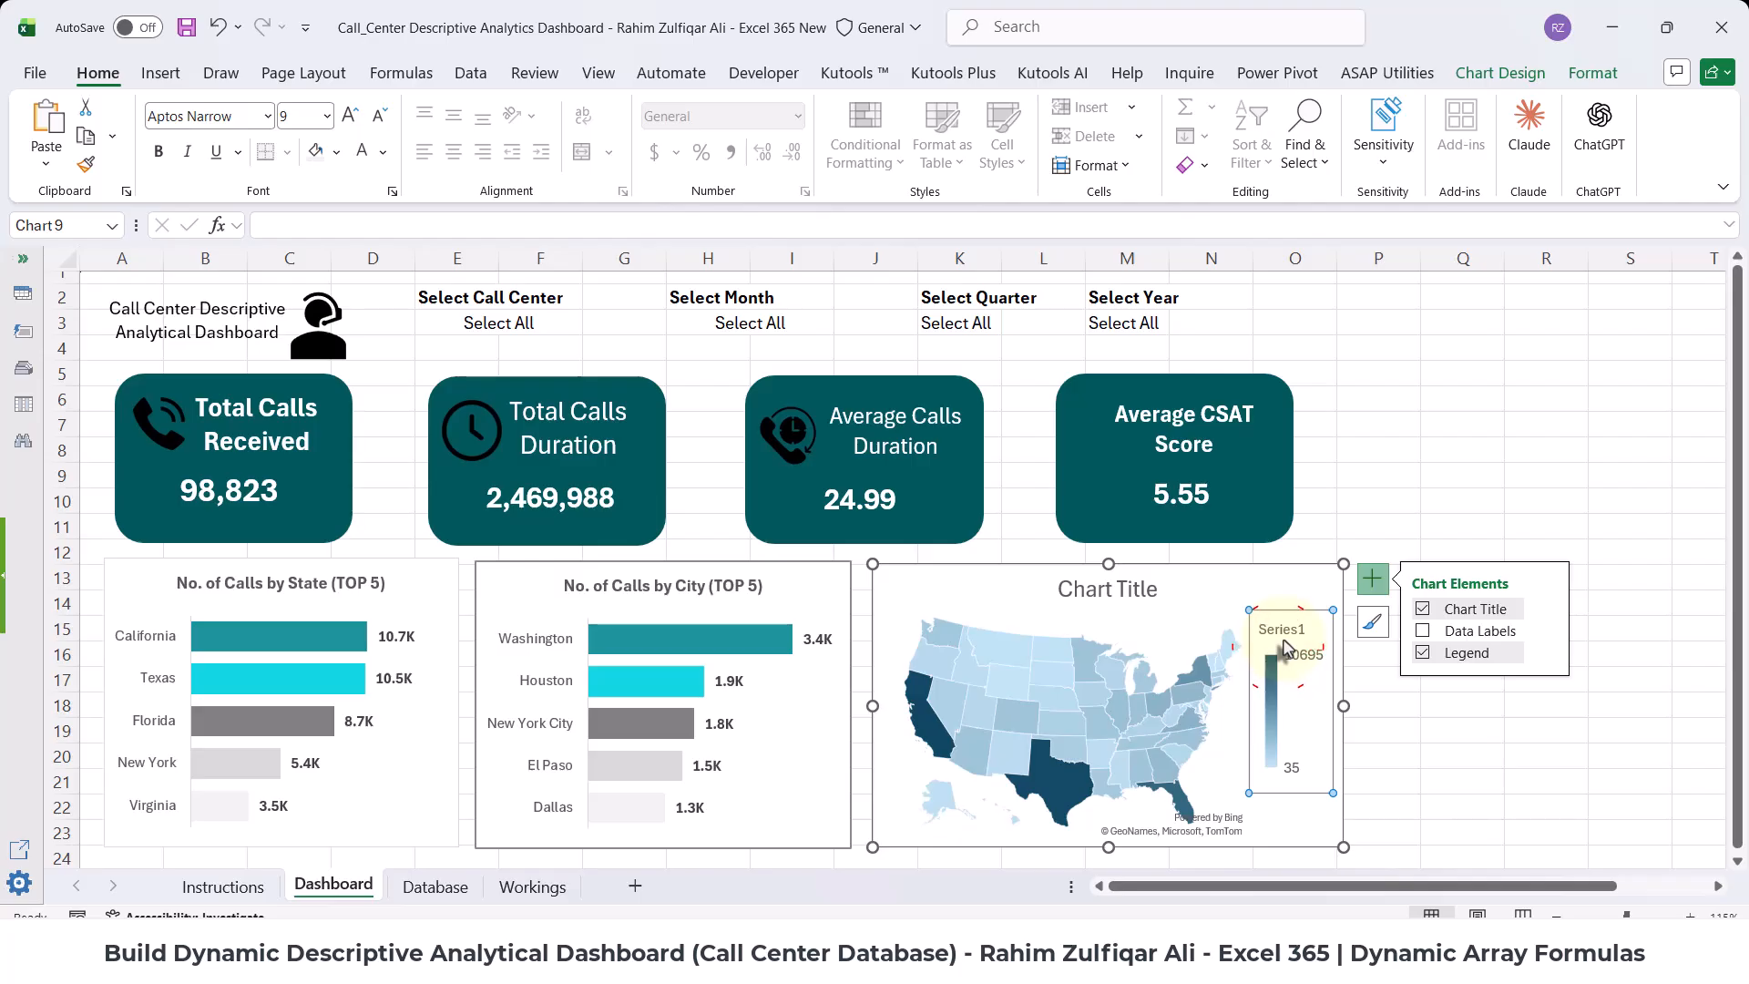
pyautogui.press('Delete')
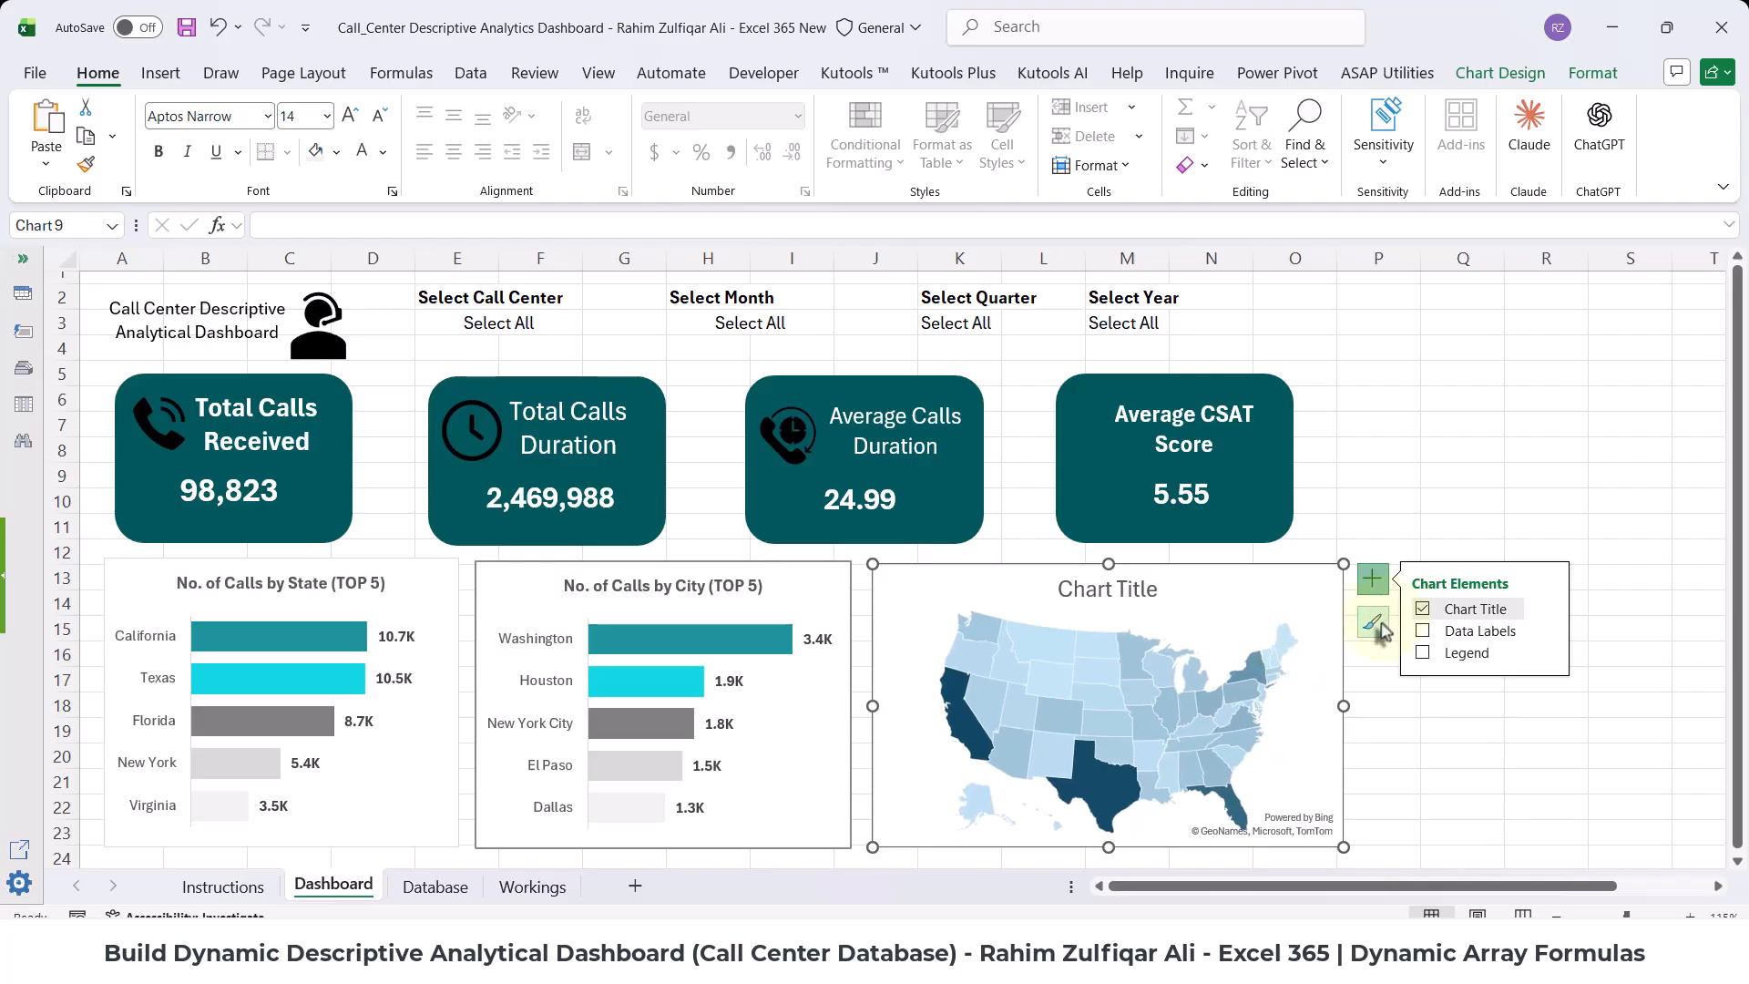
# - Recolor the map chart with the Monochromatic Palette 4 blue gradient, dark to light
pyautogui.click(1563, 79)
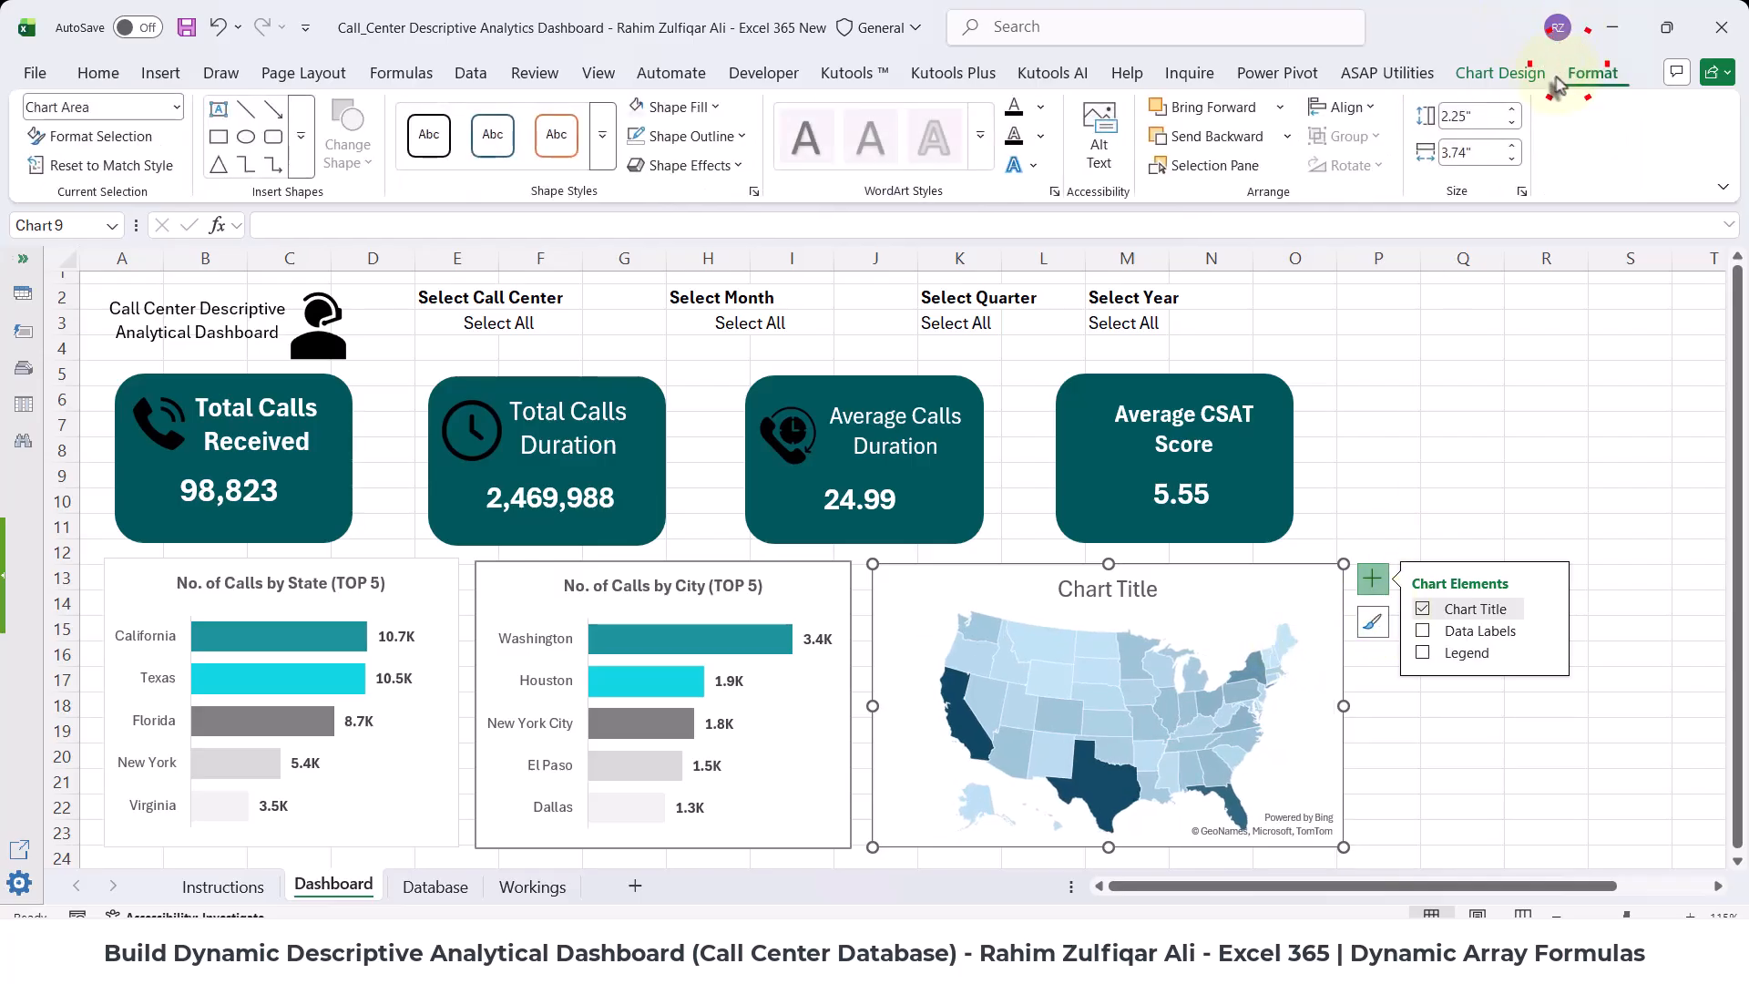
pyautogui.click(1527, 78)
pyautogui.click(195, 136)
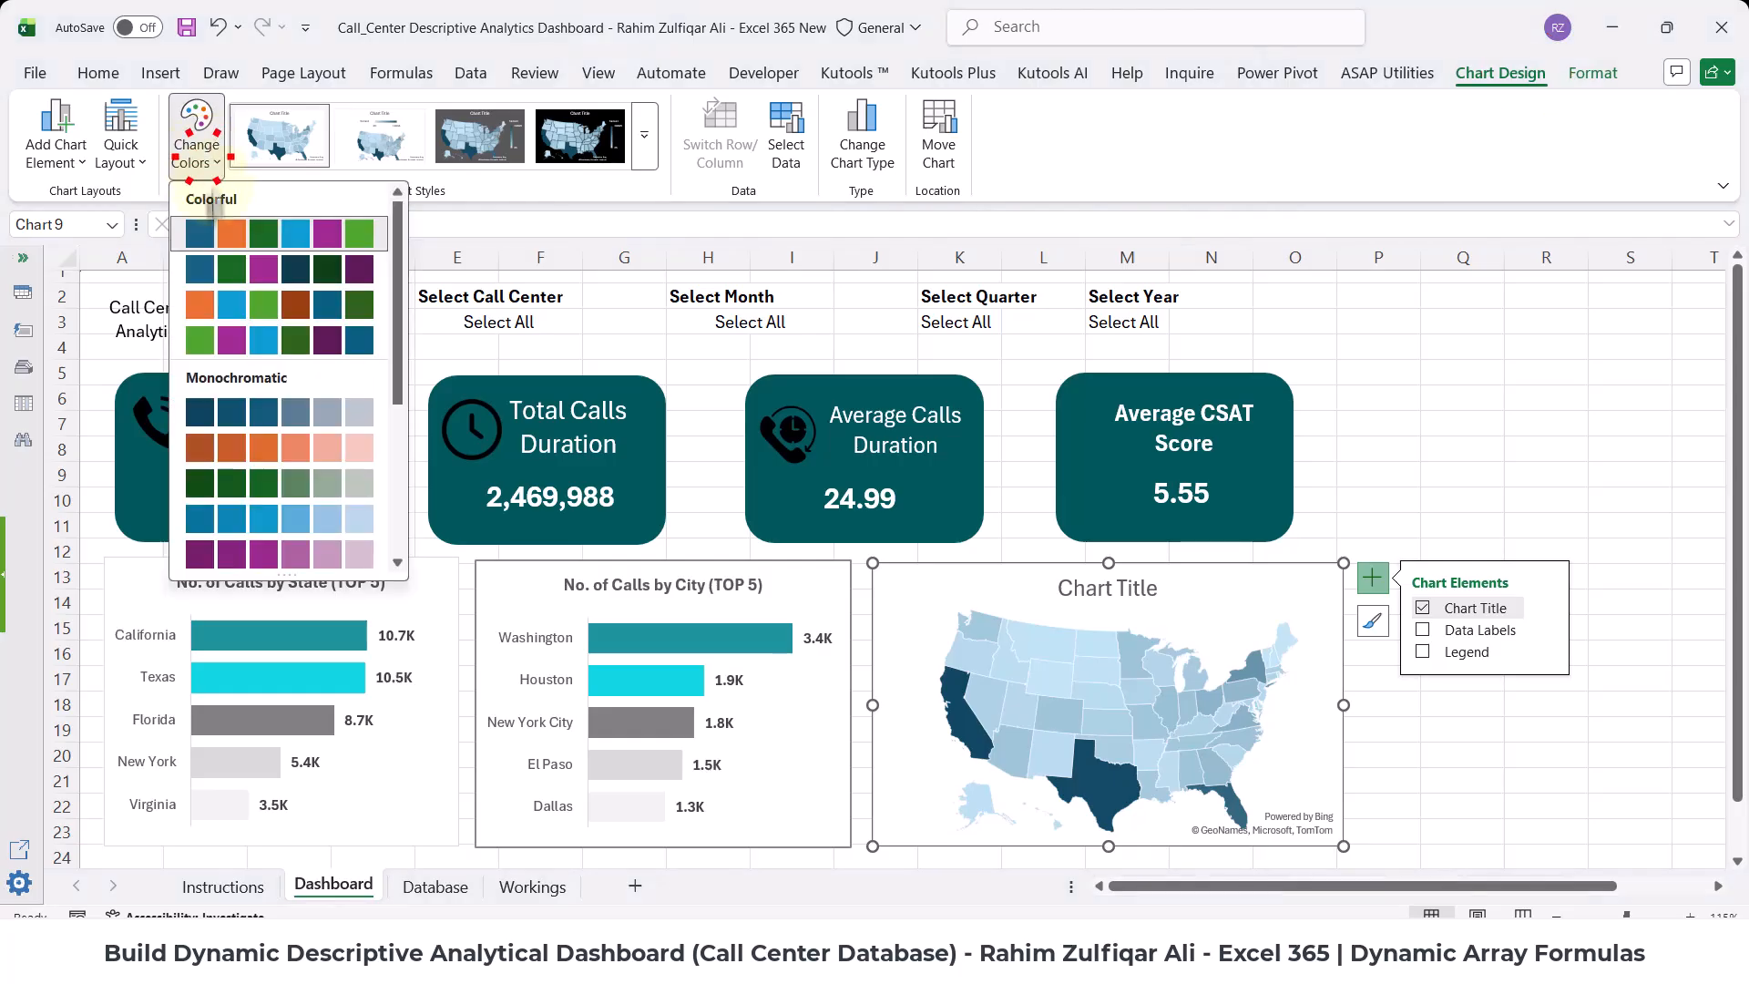
pyautogui.scroll(-3, 281, 499)
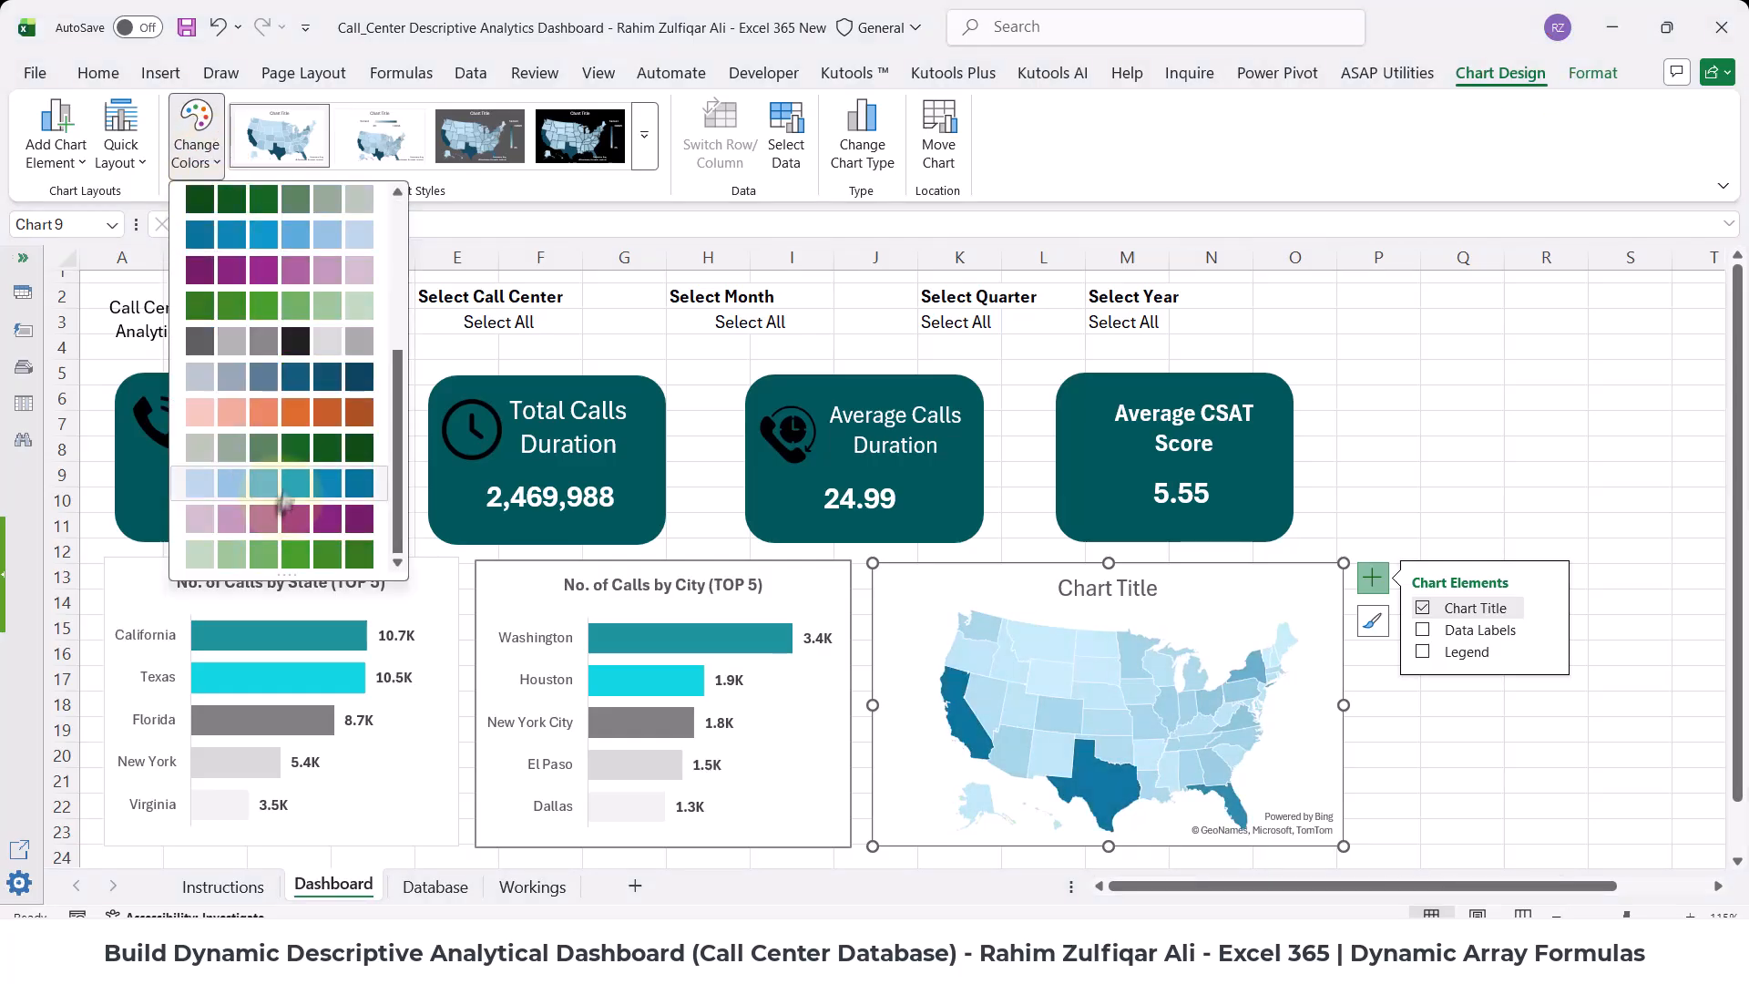
pyautogui.scroll(5, 300, 401)
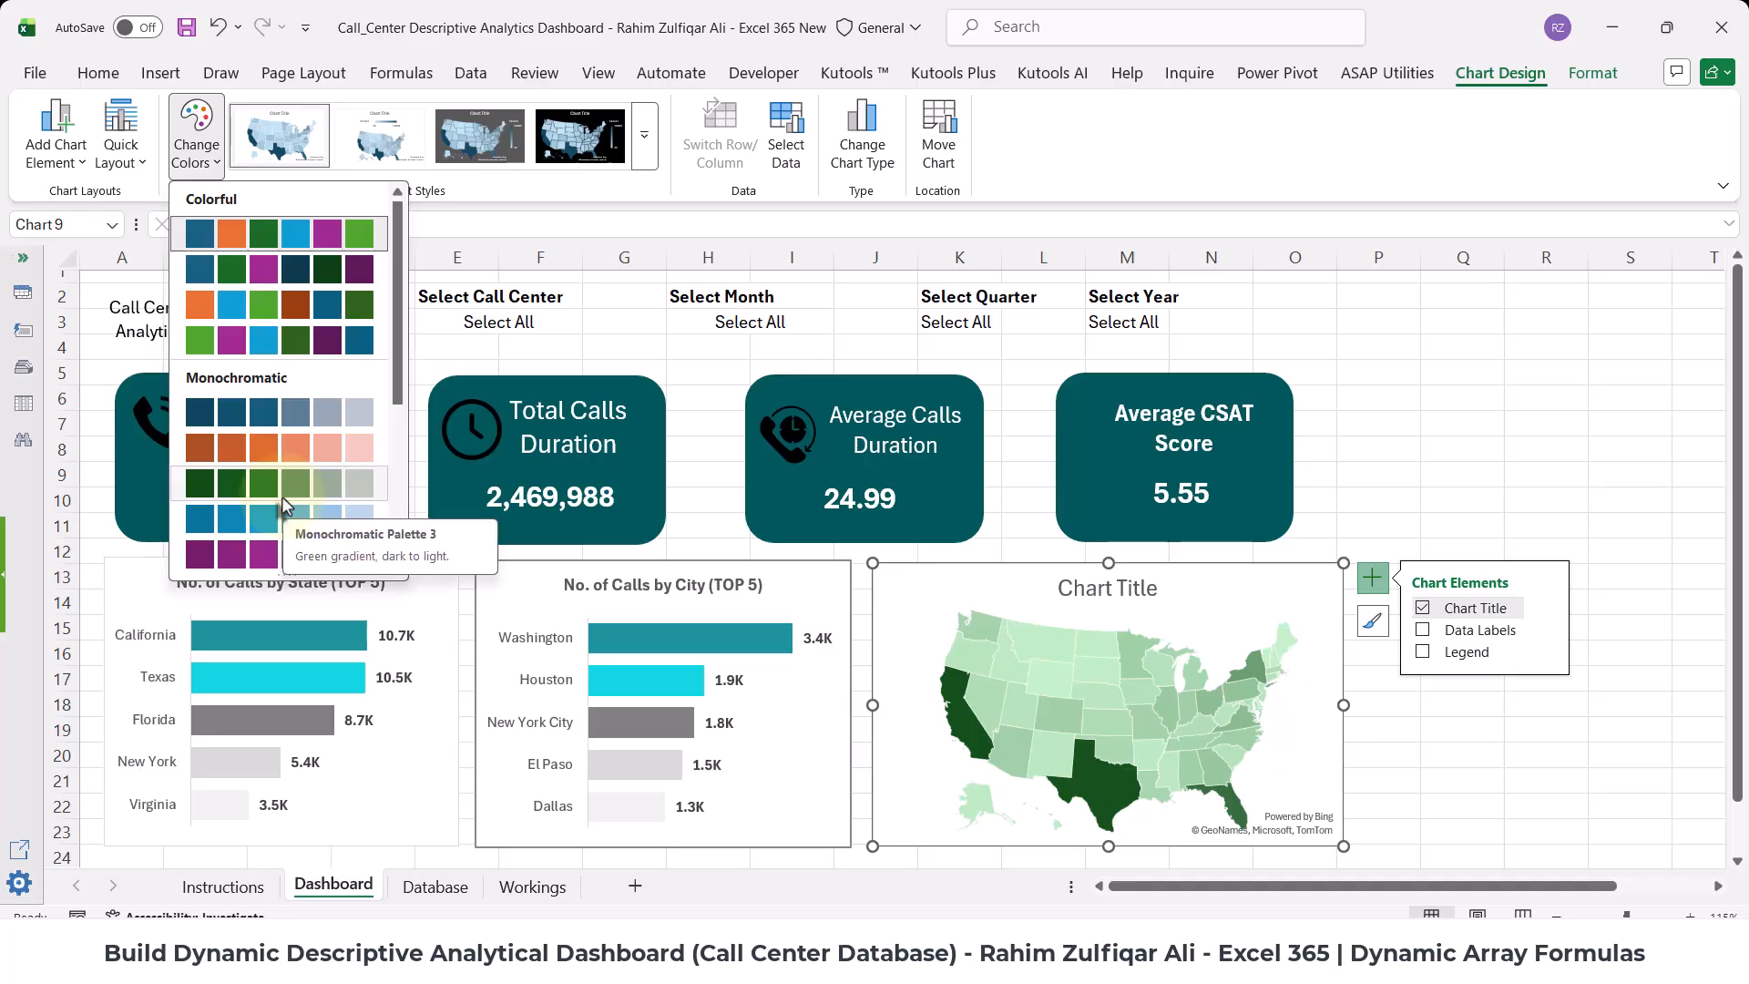
pyautogui.scroll(-5, 283, 446)
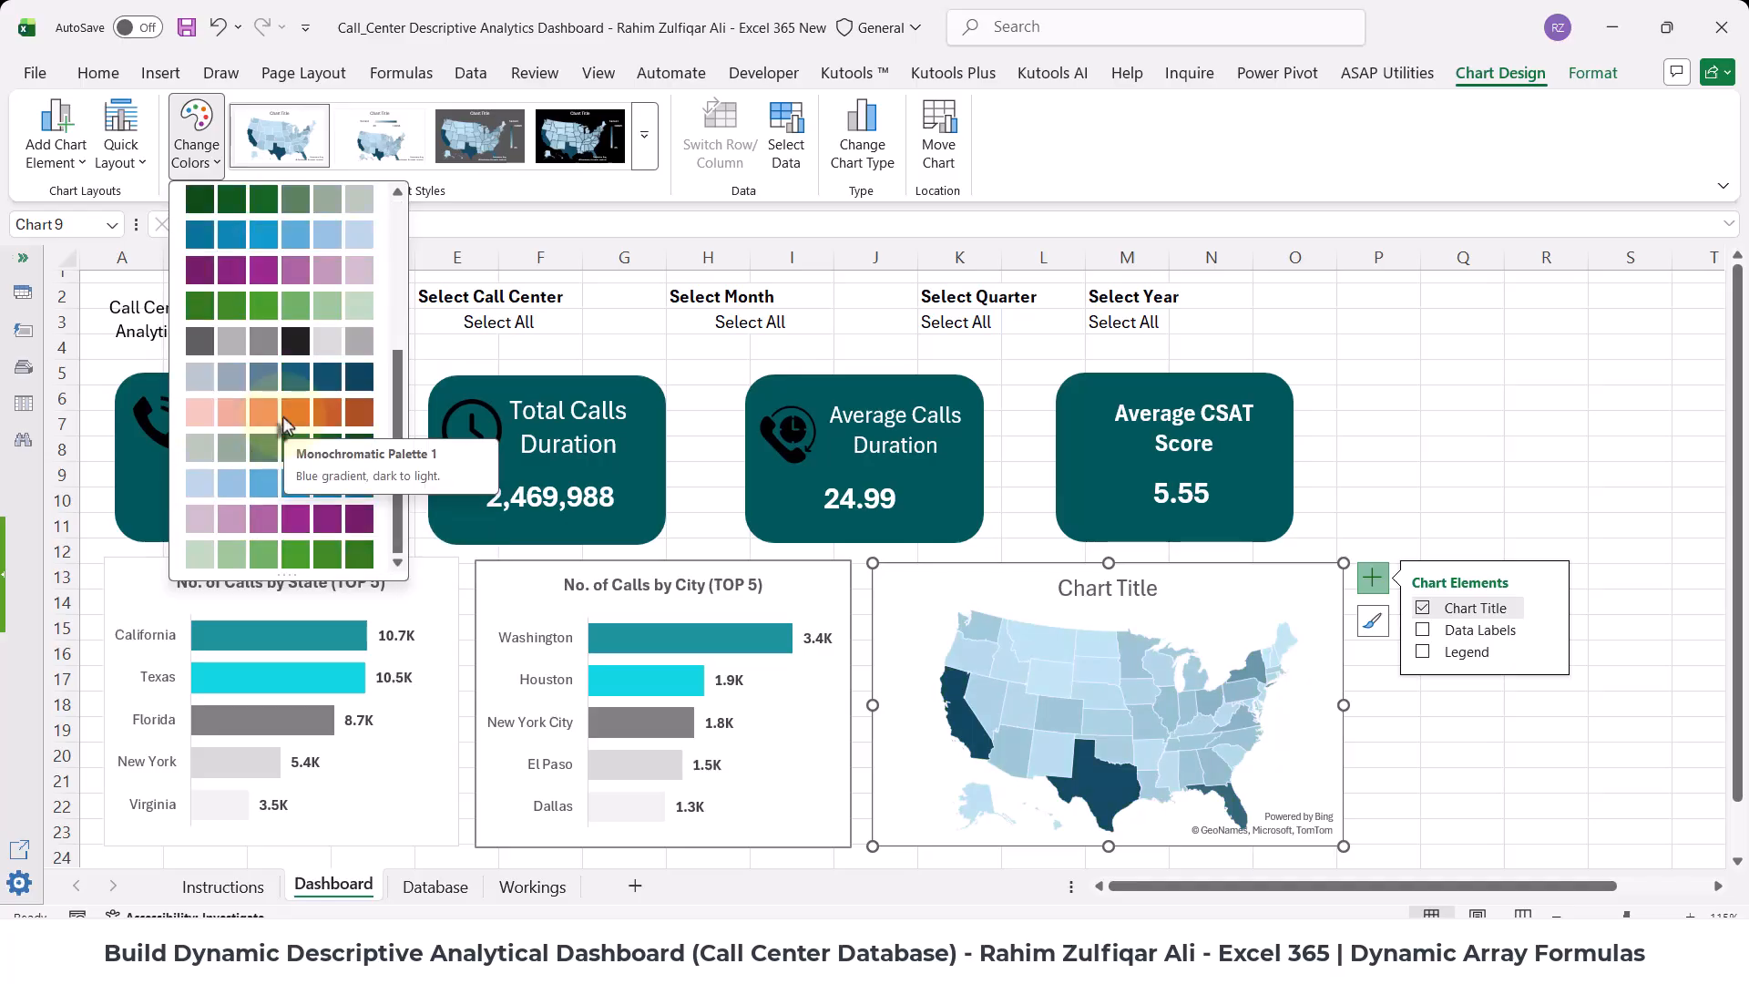
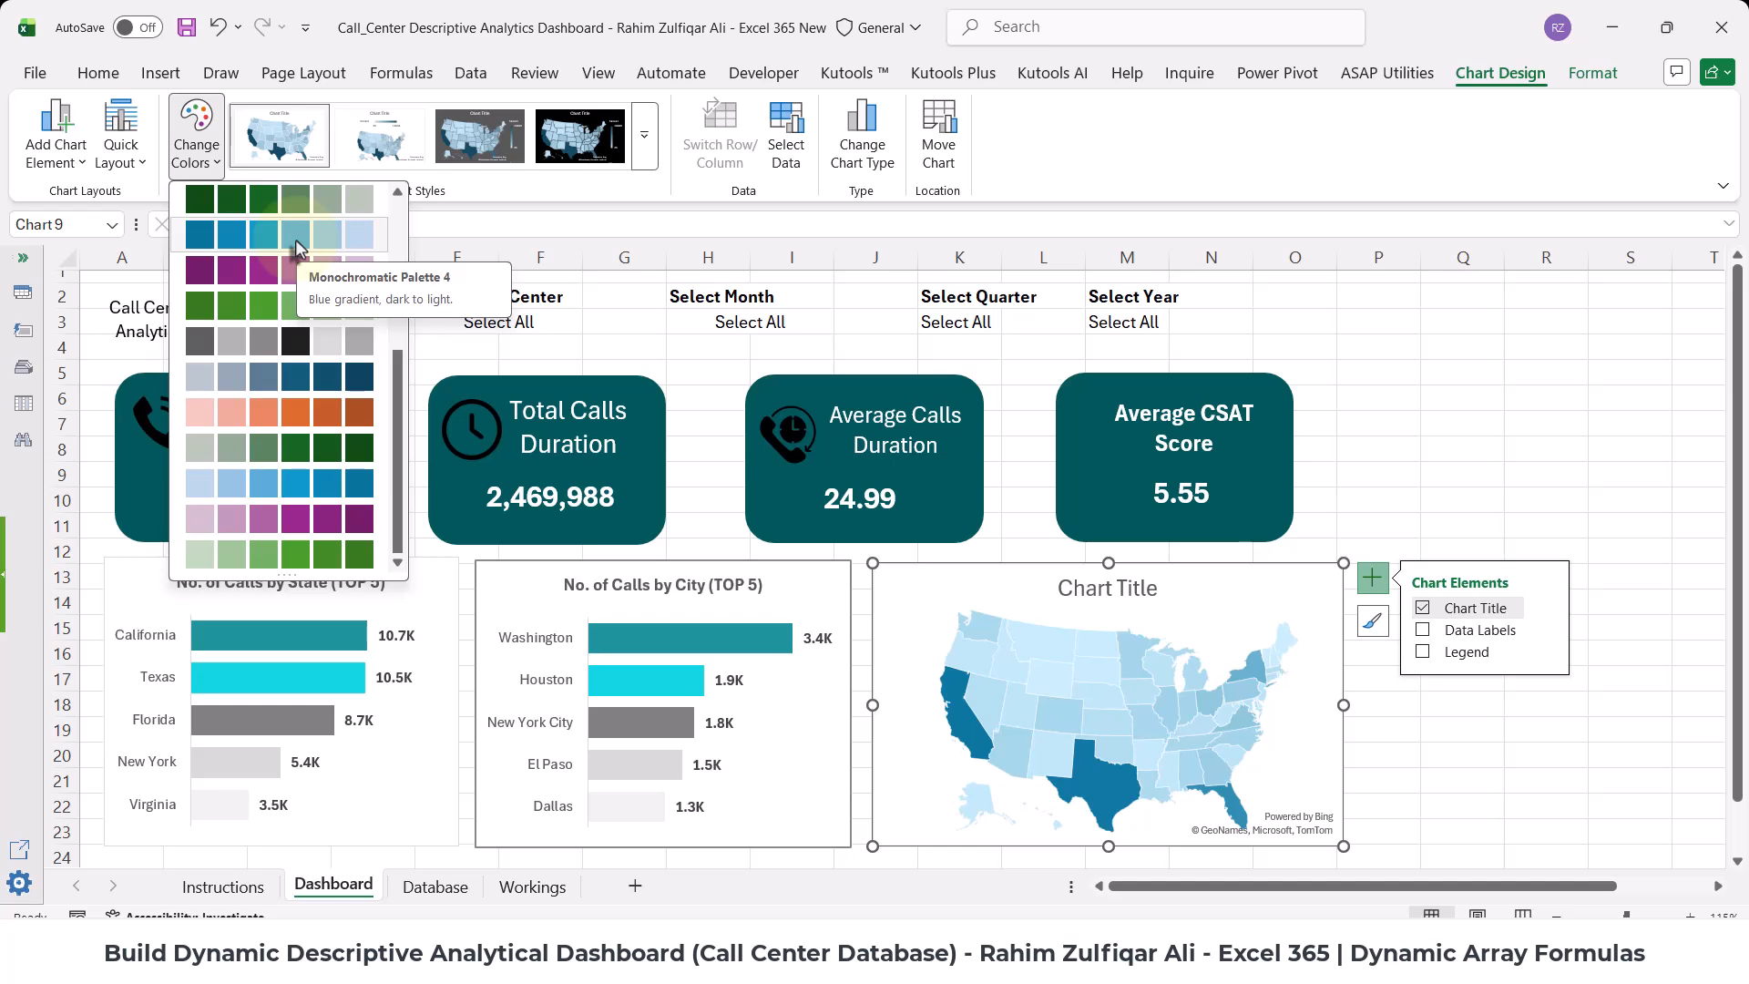
pyautogui.scroll(5, 297, 248)
pyautogui.scroll(-5, 309, 346)
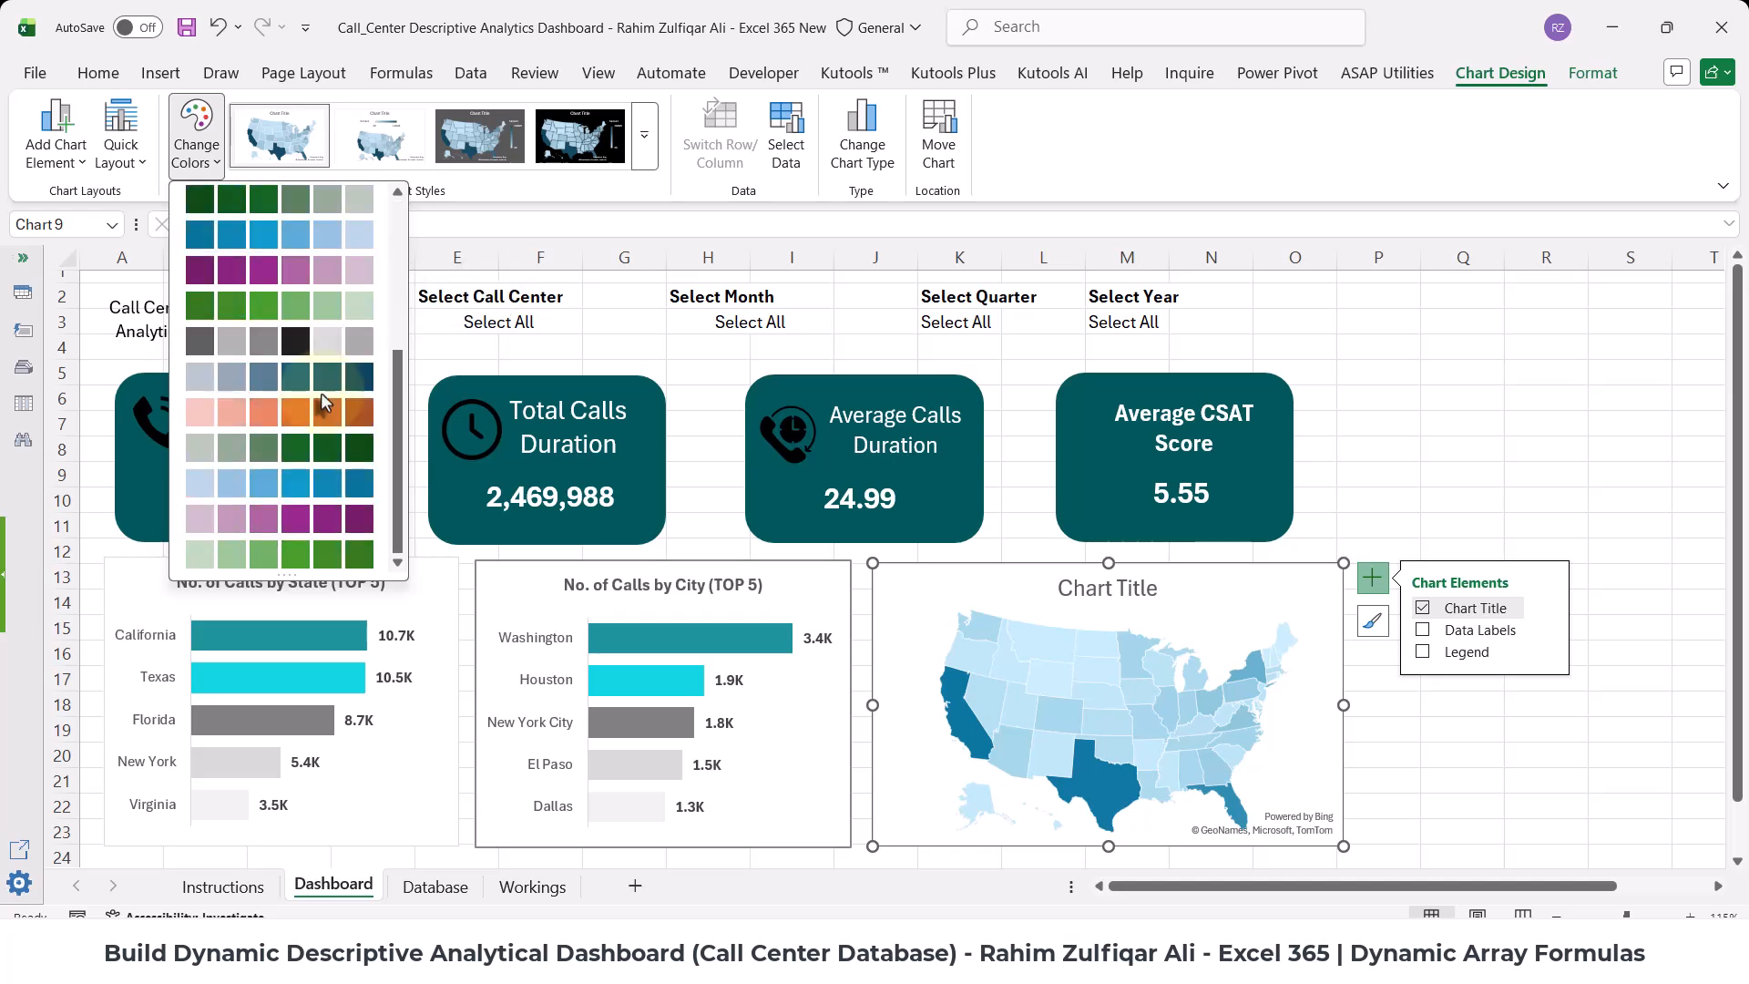
pyautogui.click(284, 240)
pyautogui.click(1426, 754)
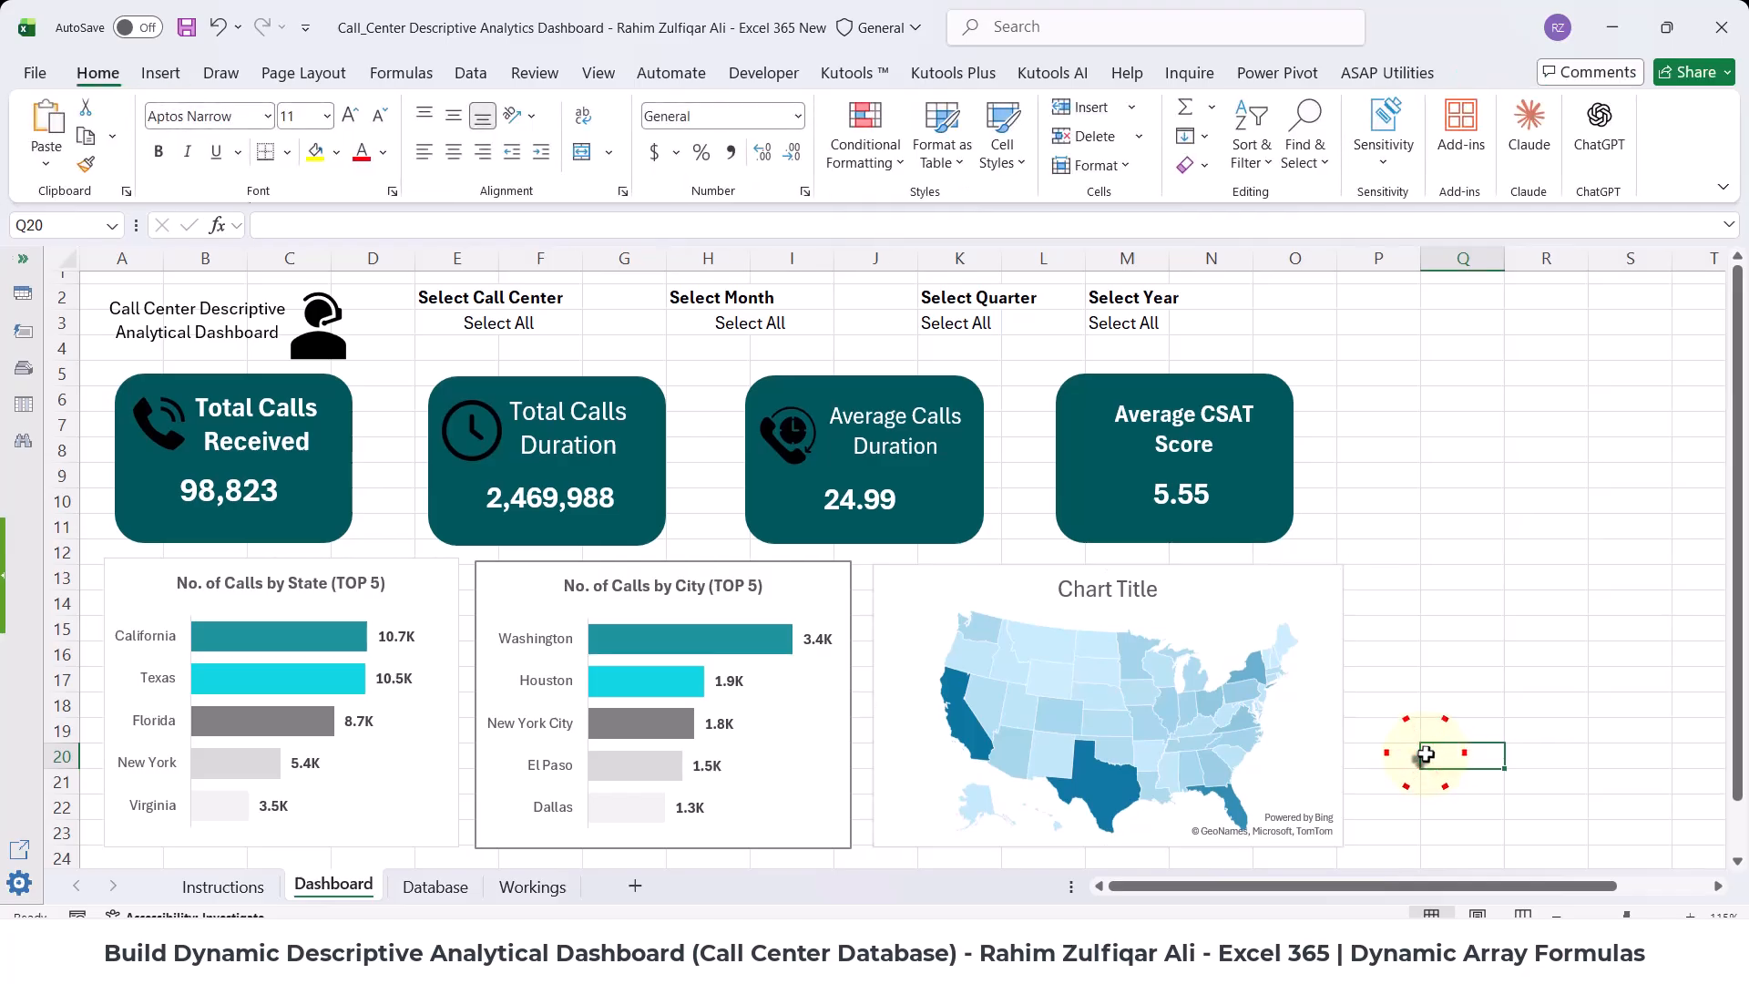
# - Link the map chart's title to the heading "No. of Calls by State" in cell V3 of the Workings sheet
pyautogui.click(1098, 594)
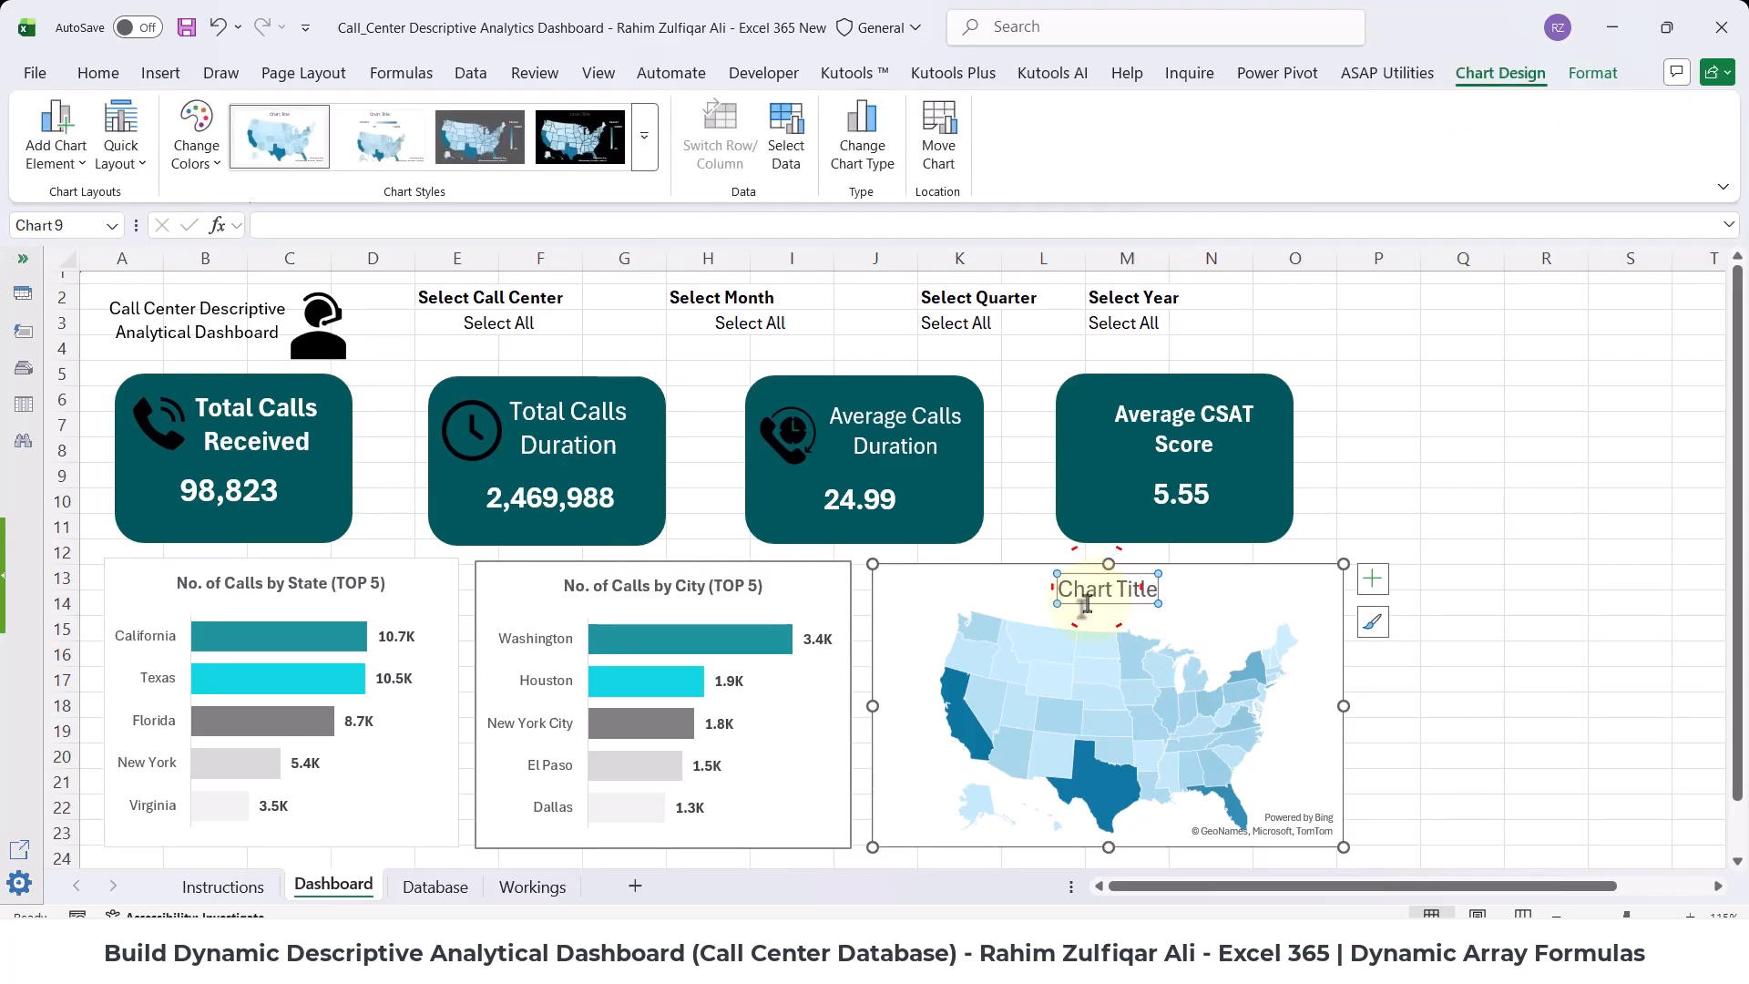
pyautogui.click(1100, 603)
pyautogui.click(312, 225)
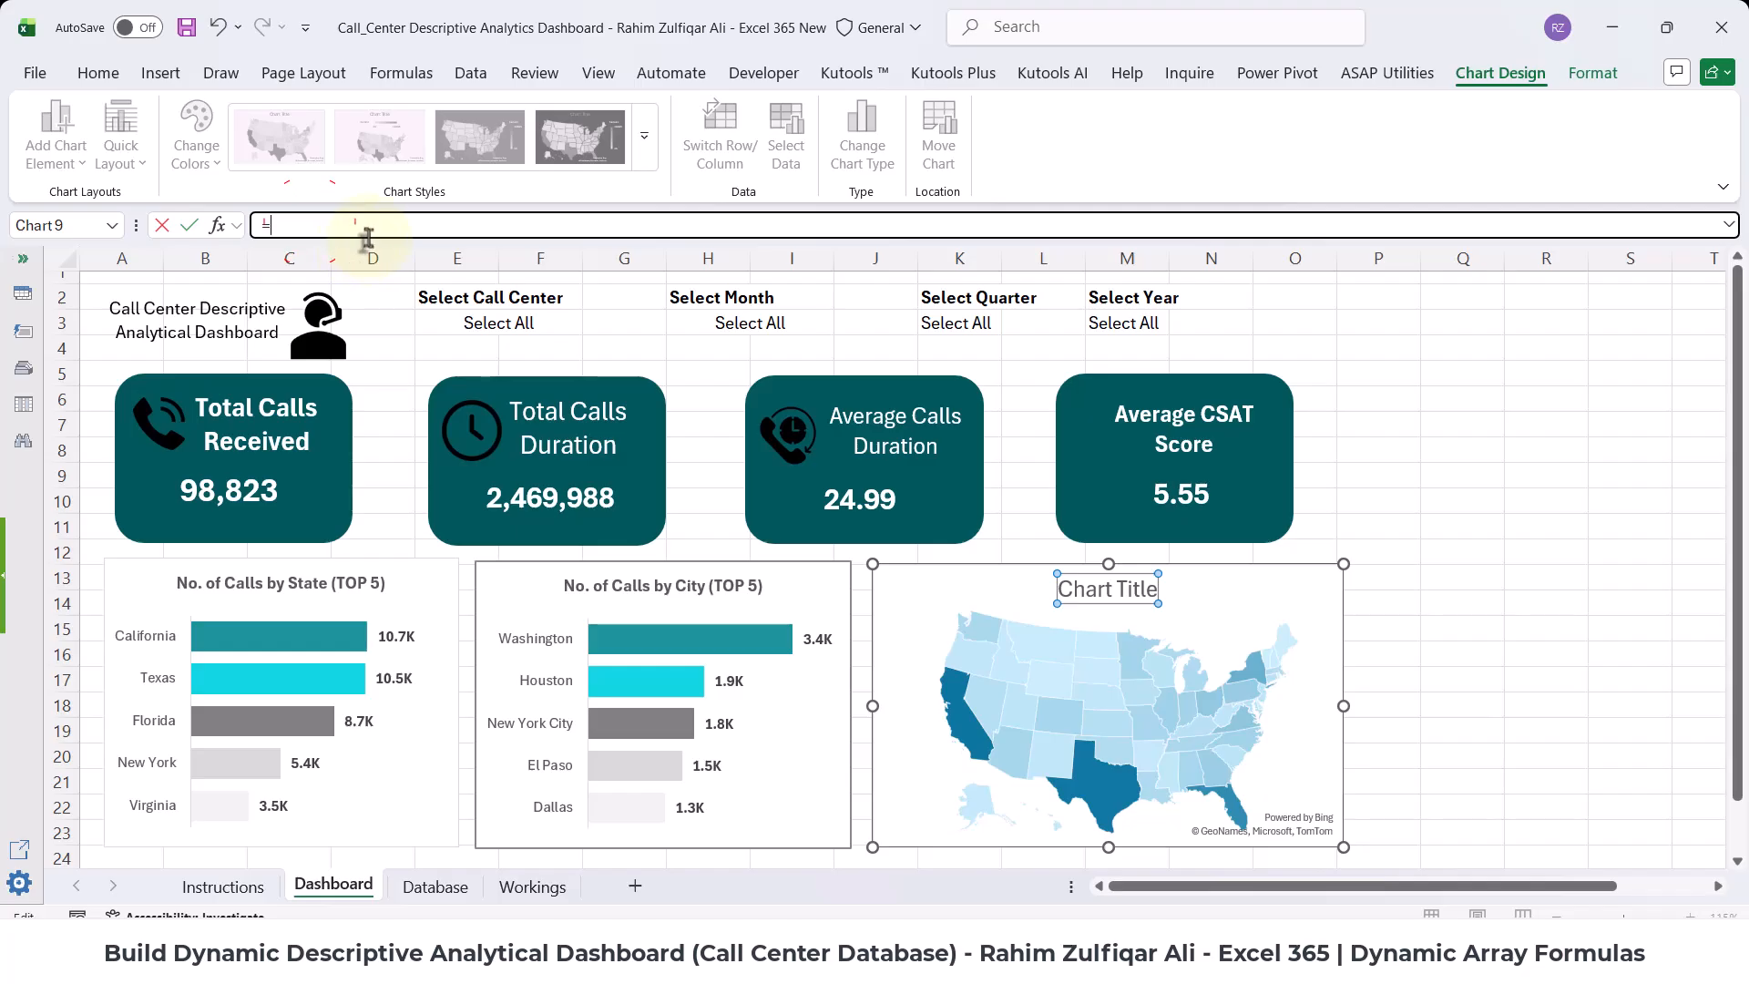
pyautogui.write('=')
pyautogui.click(555, 888)
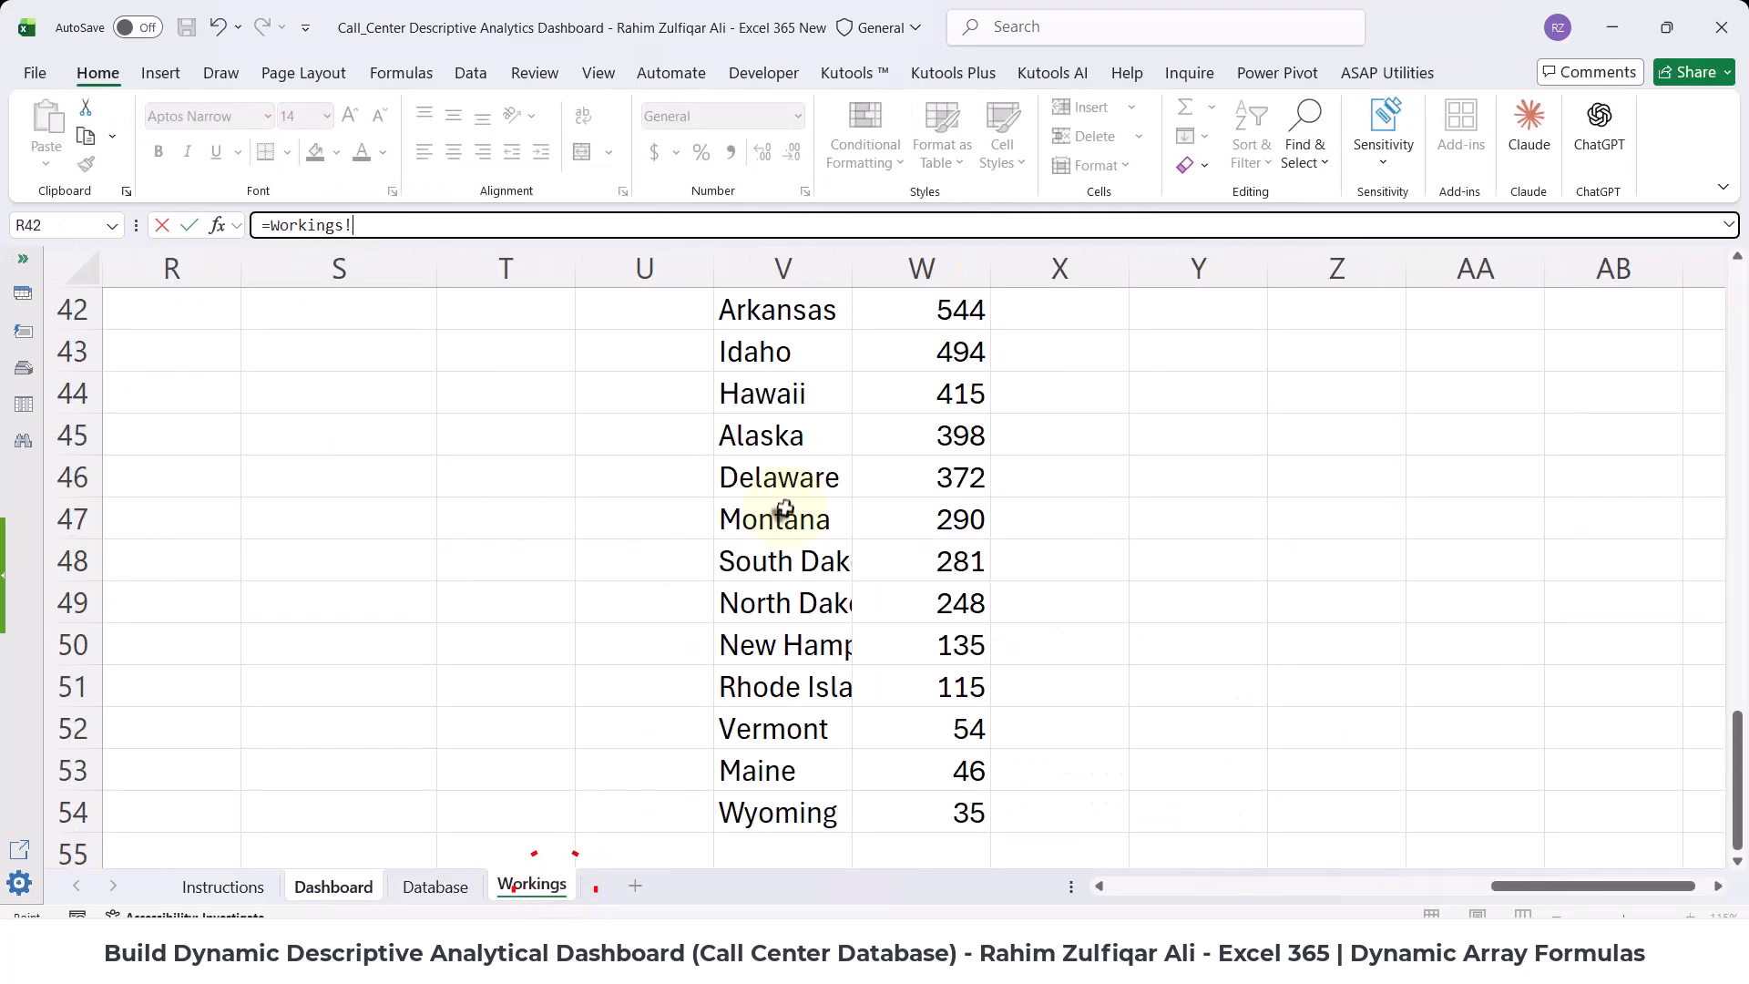
pyautogui.scroll(14, 781, 507)
pyautogui.click(748, 383)
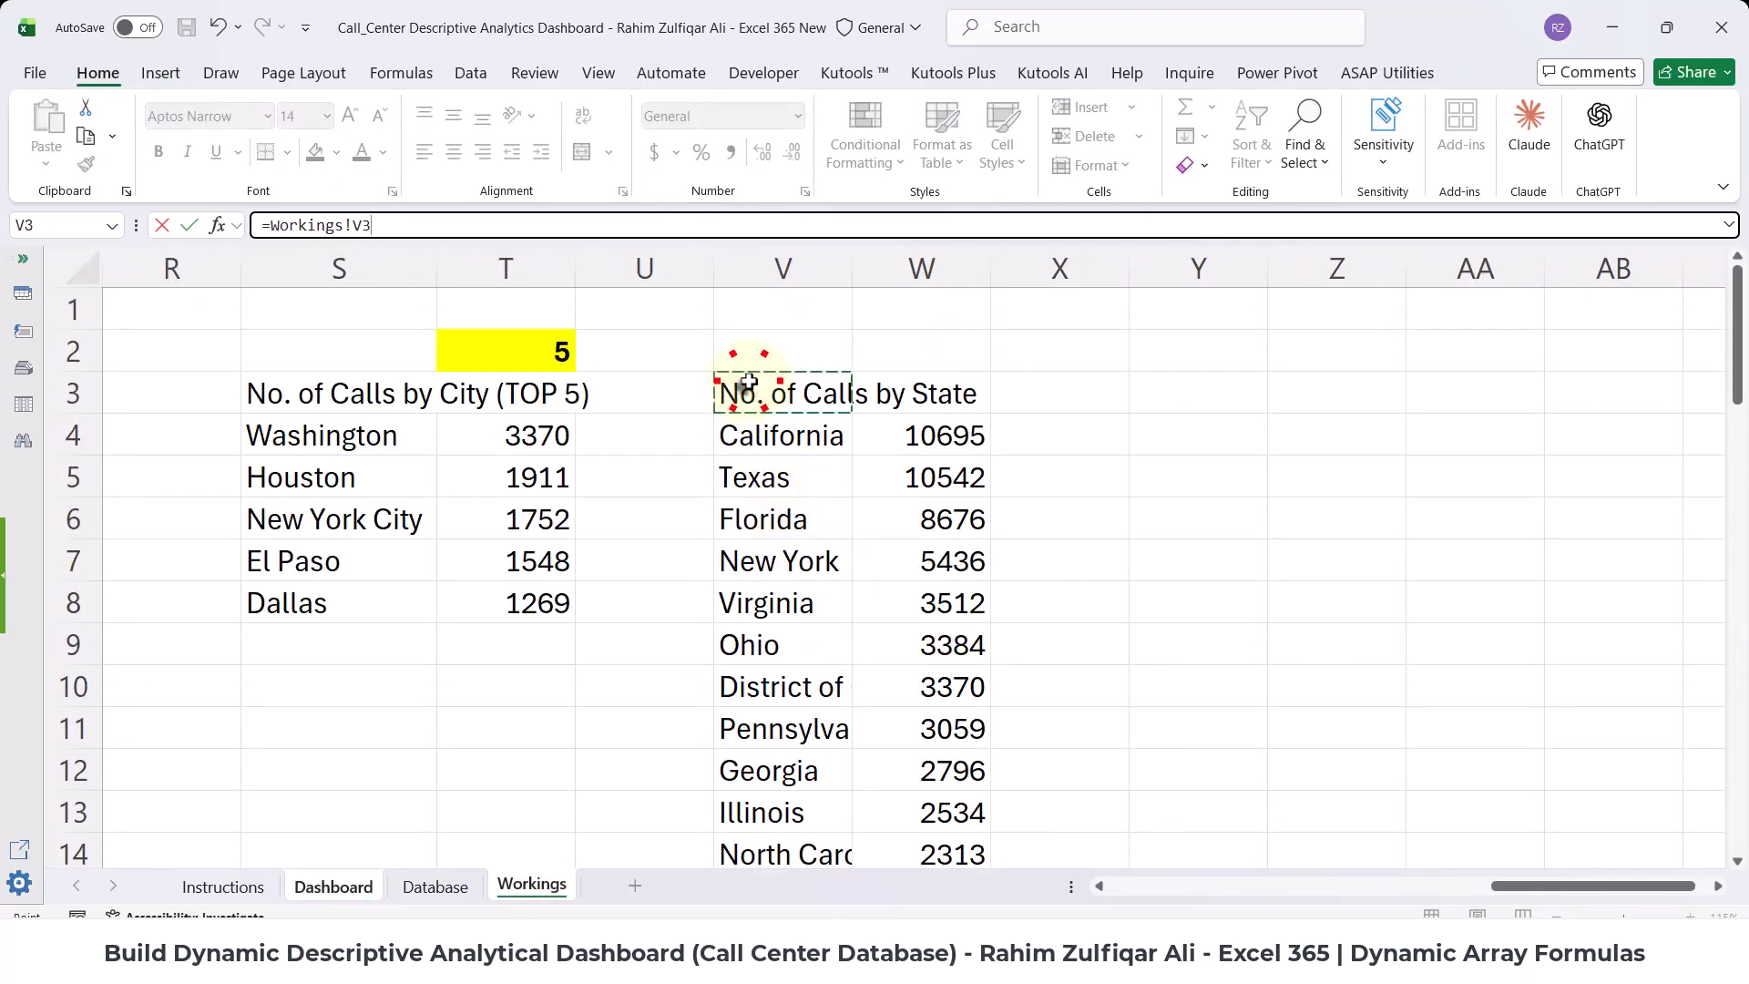
pyautogui.press('Return')
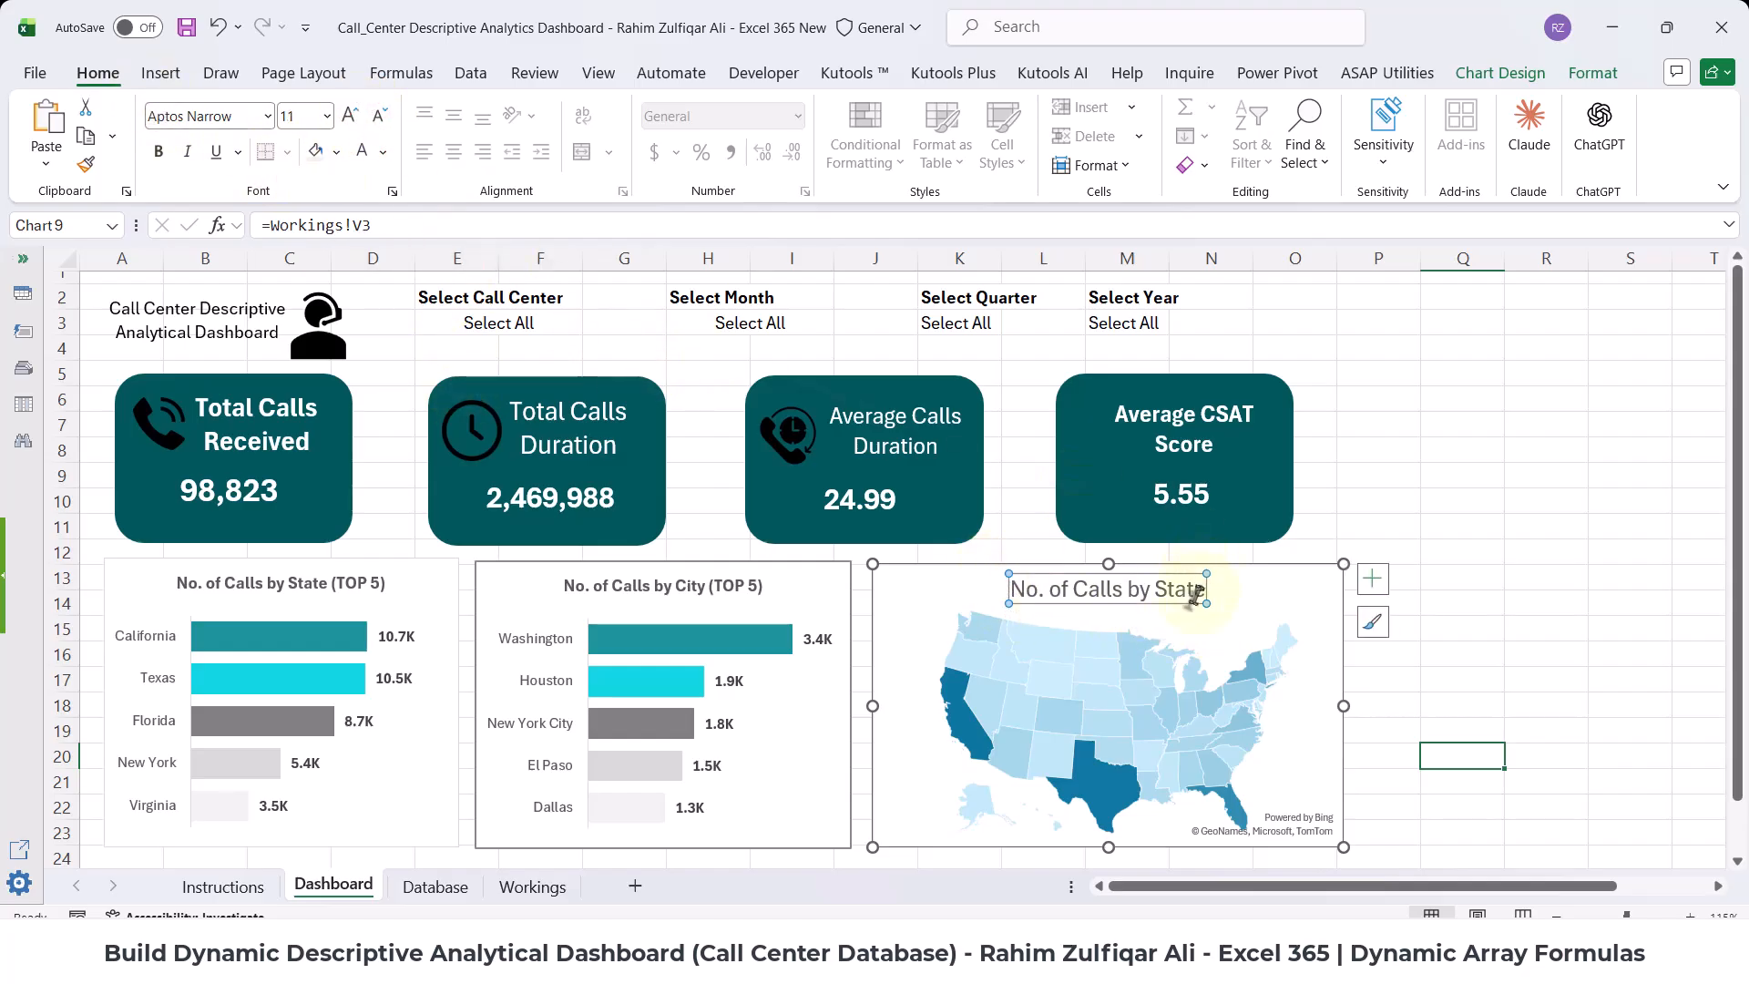
# - Make the map chart's title bold and set its font size to 12
pyautogui.click(1277, 597)
pyautogui.click(1158, 597)
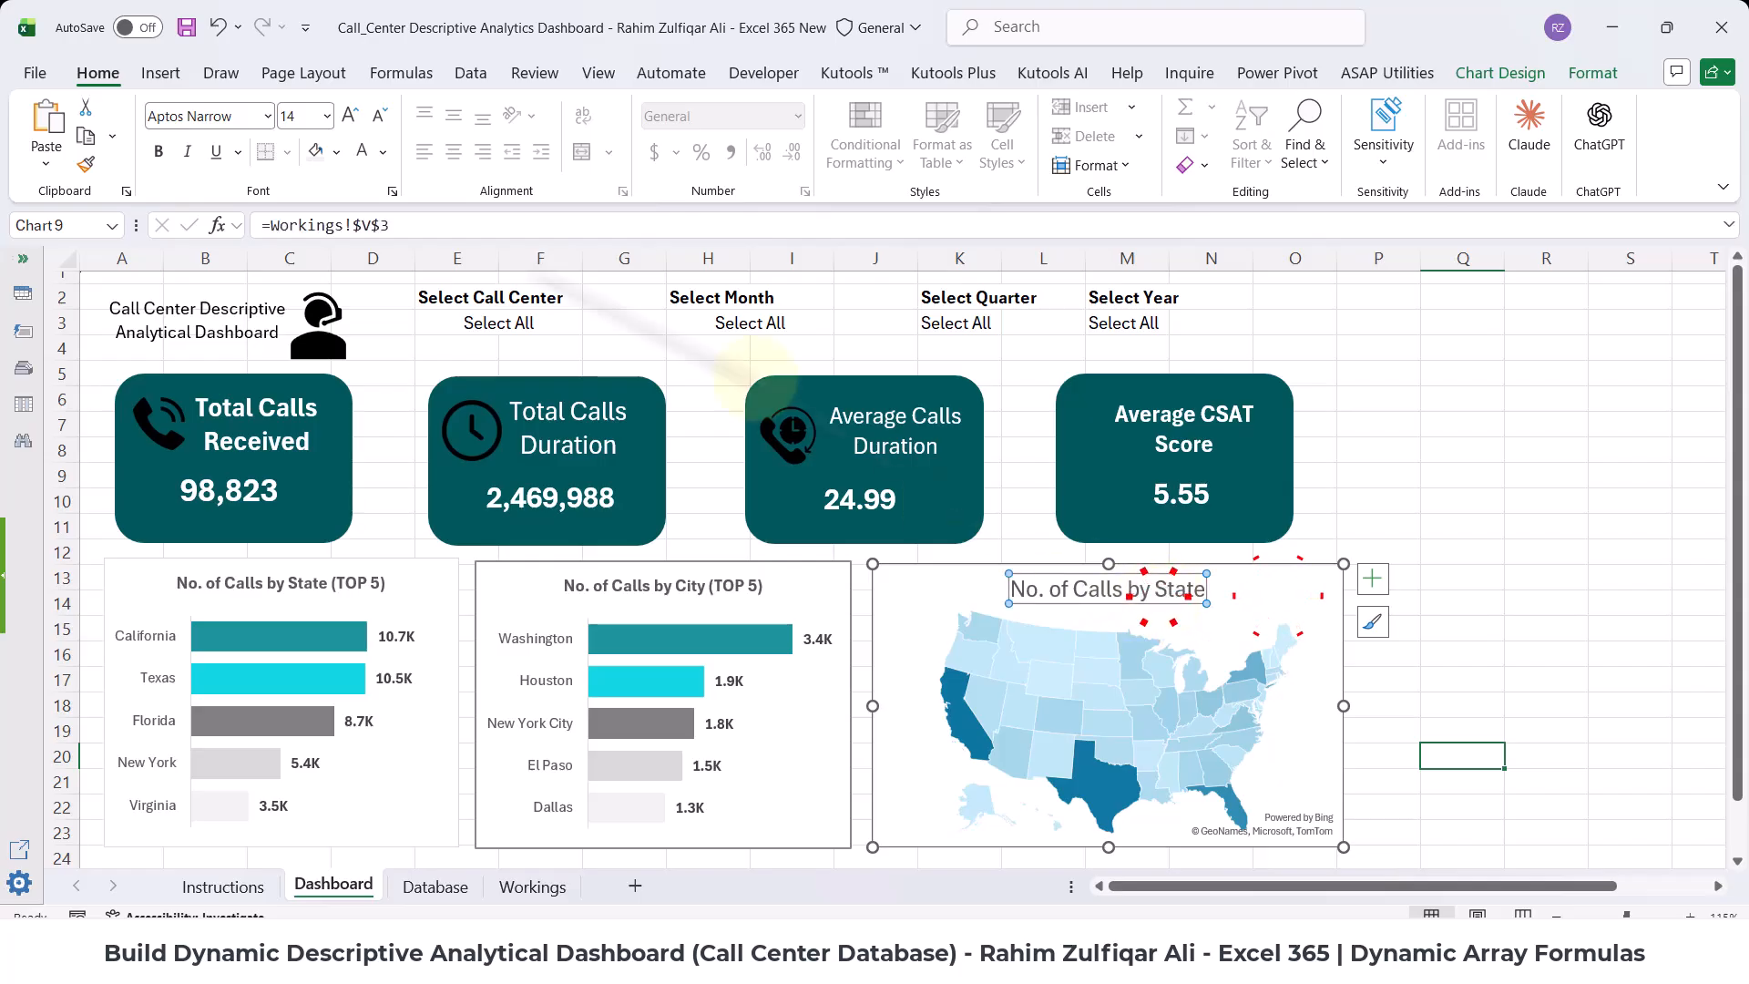
pyautogui.click(379, 116)
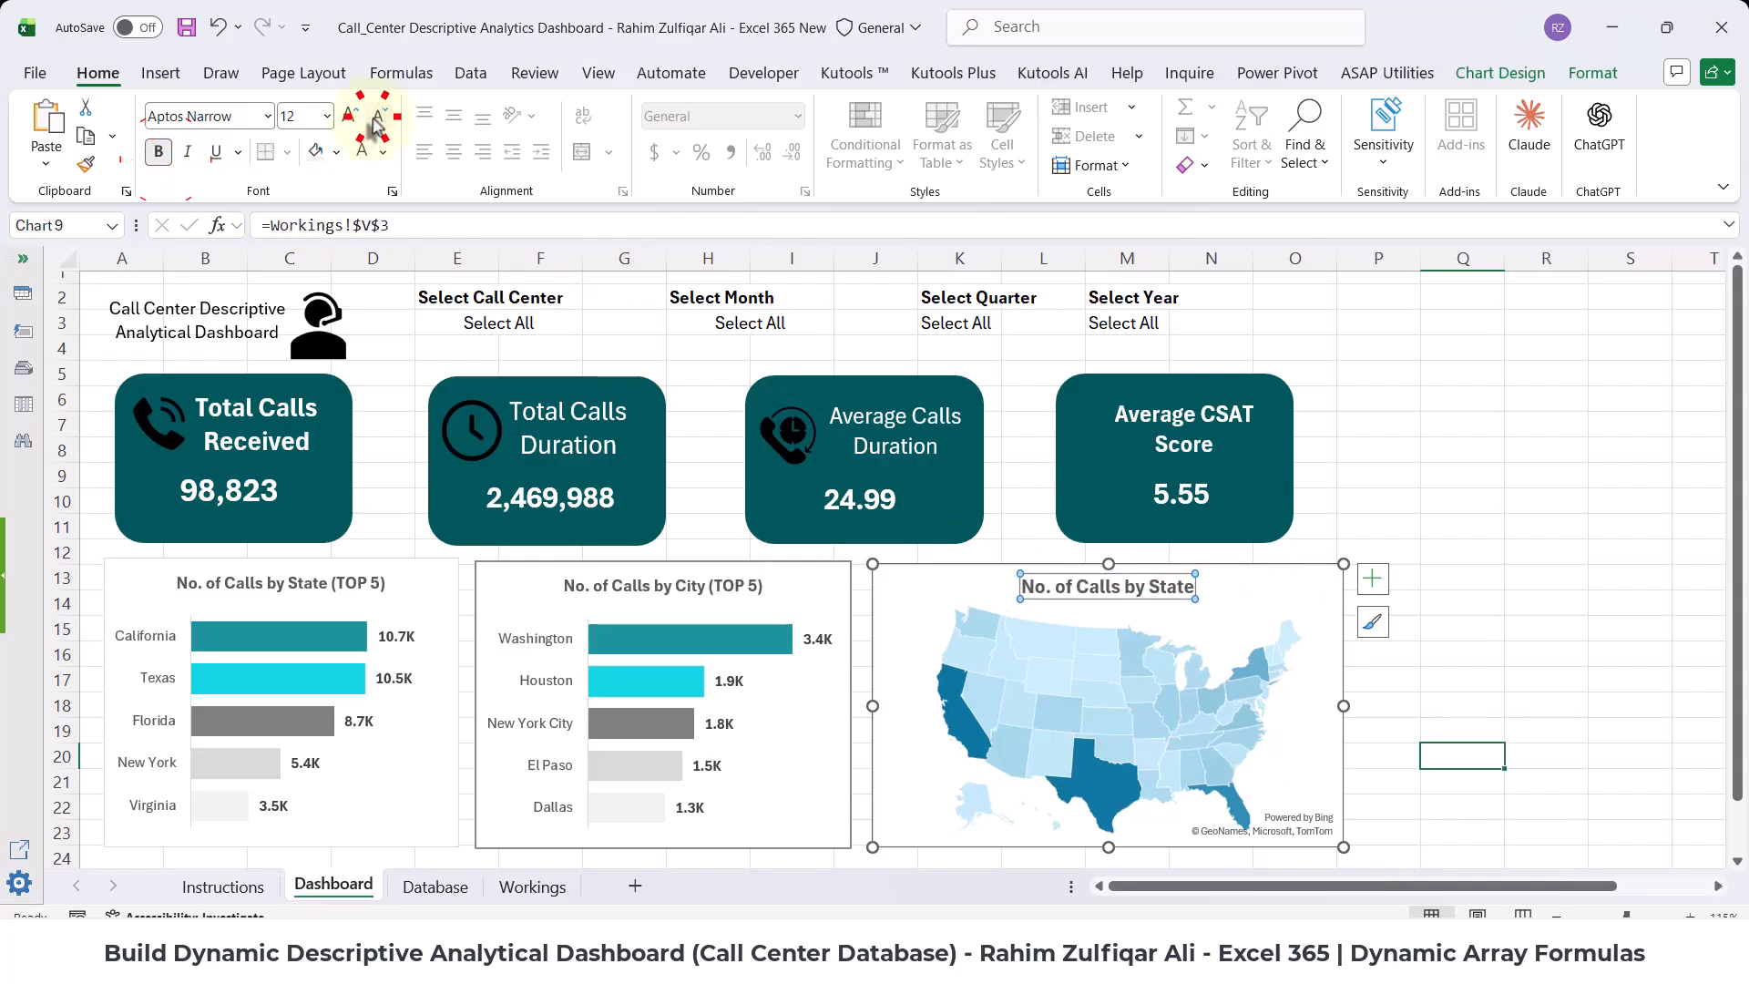
pyautogui.click(1498, 476)
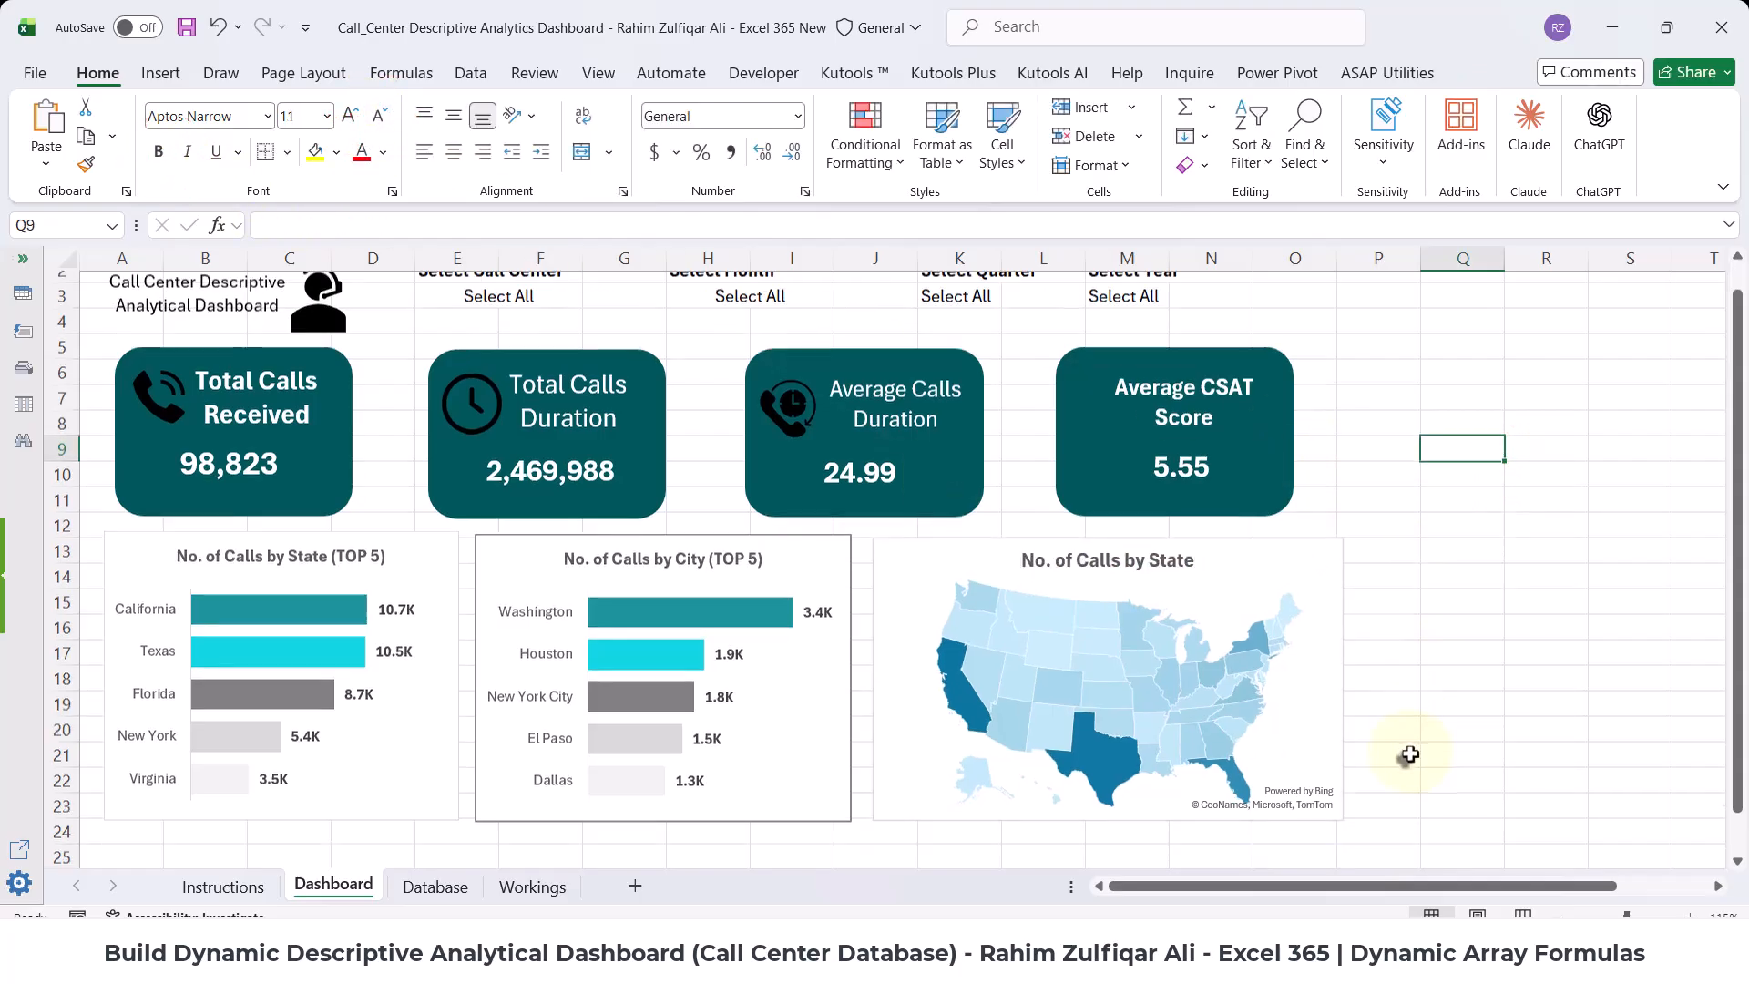
# - Remove the outline around the No. of Calls by City (TOP 5) chart
pyautogui.scroll(-2, 1410, 754)
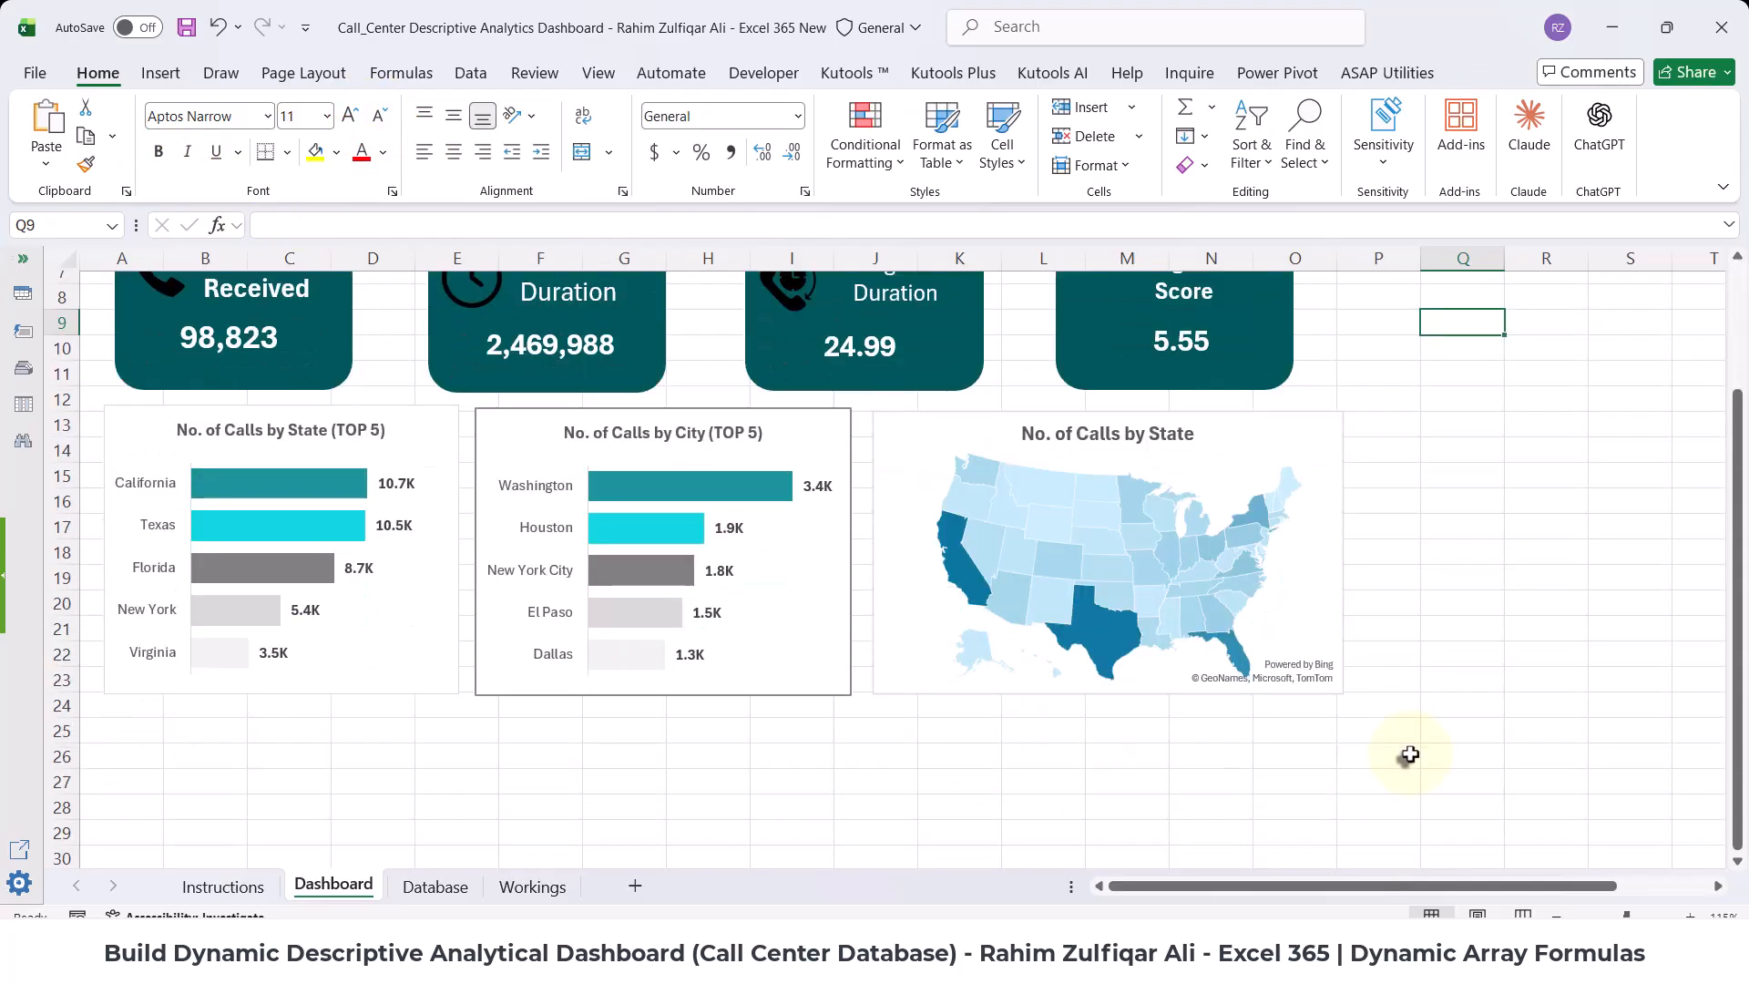
pyautogui.click(835, 697)
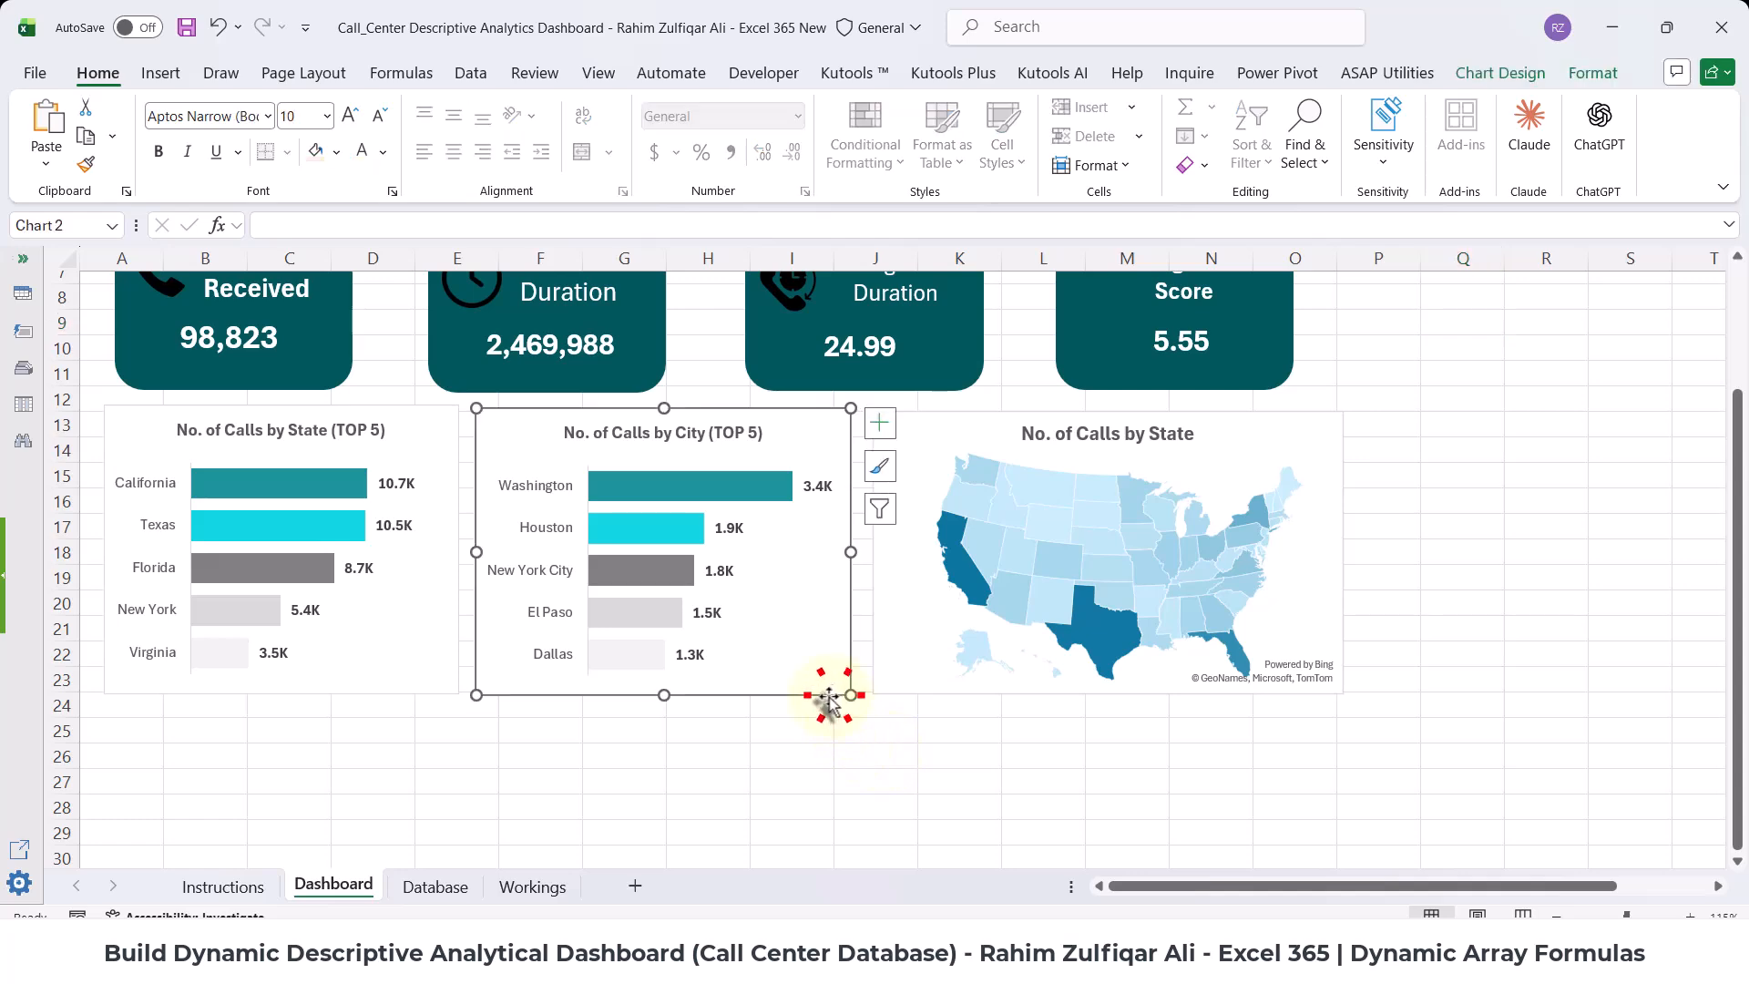
pyautogui.click(1568, 79)
pyautogui.click(1468, 68)
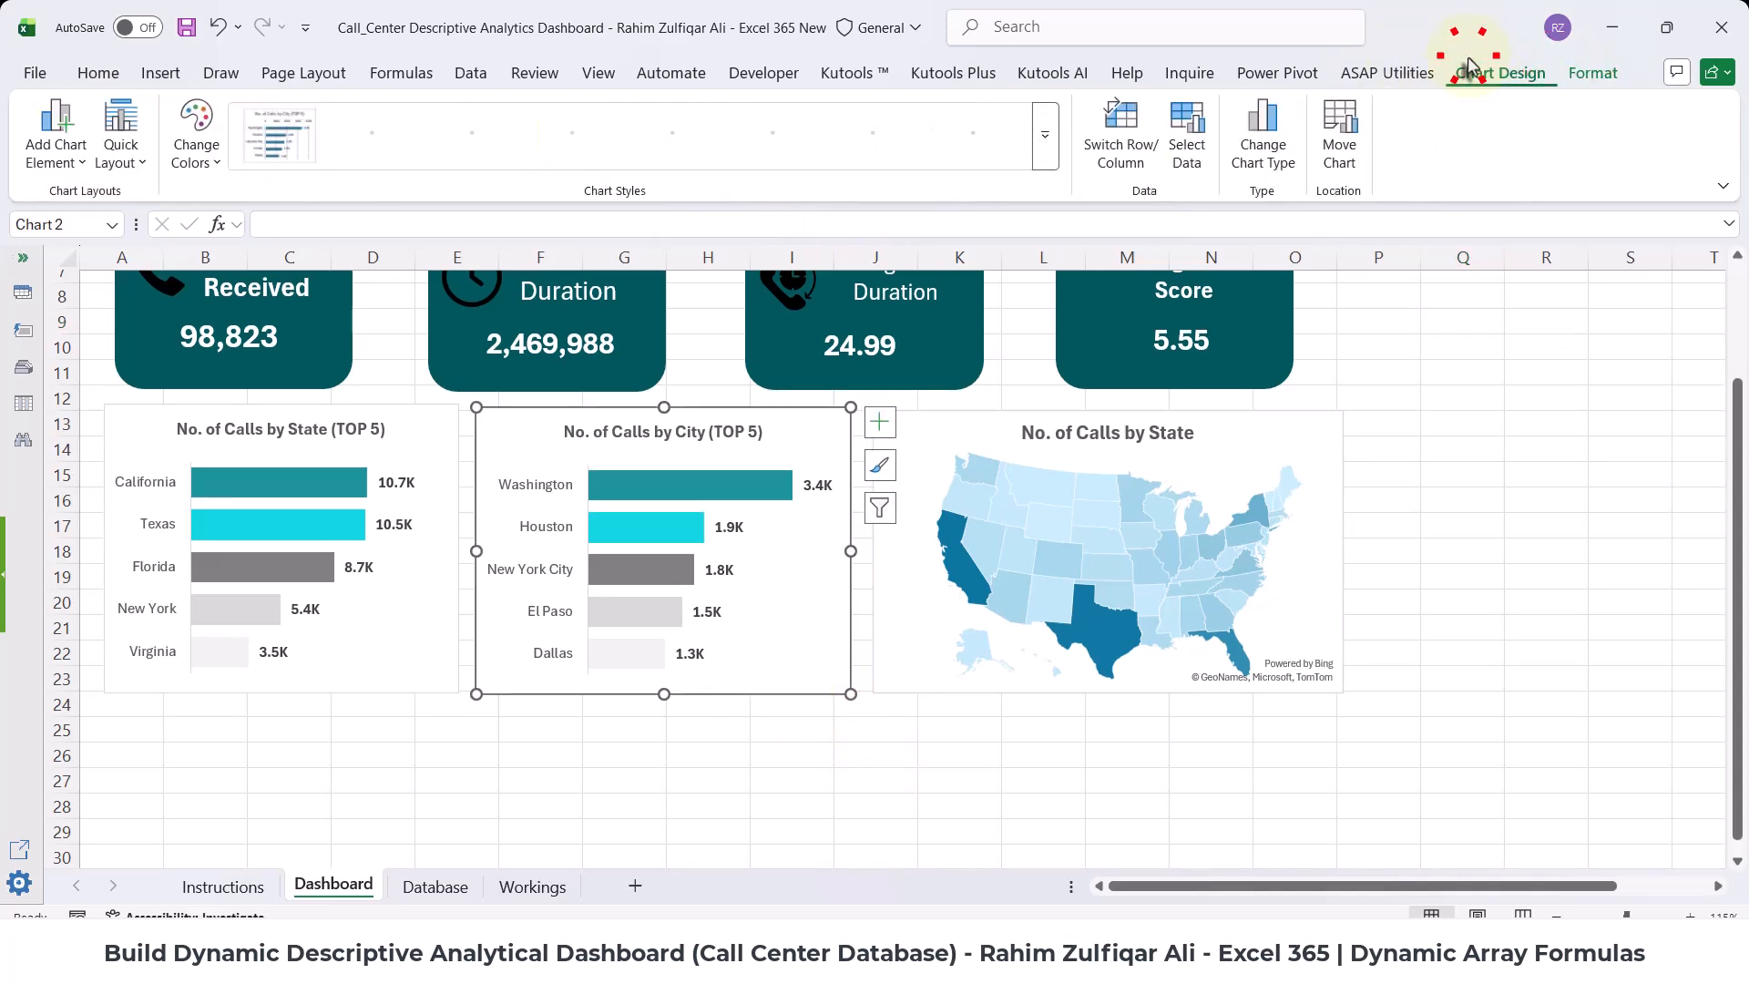
pyautogui.click(1617, 75)
pyautogui.press('Escape')
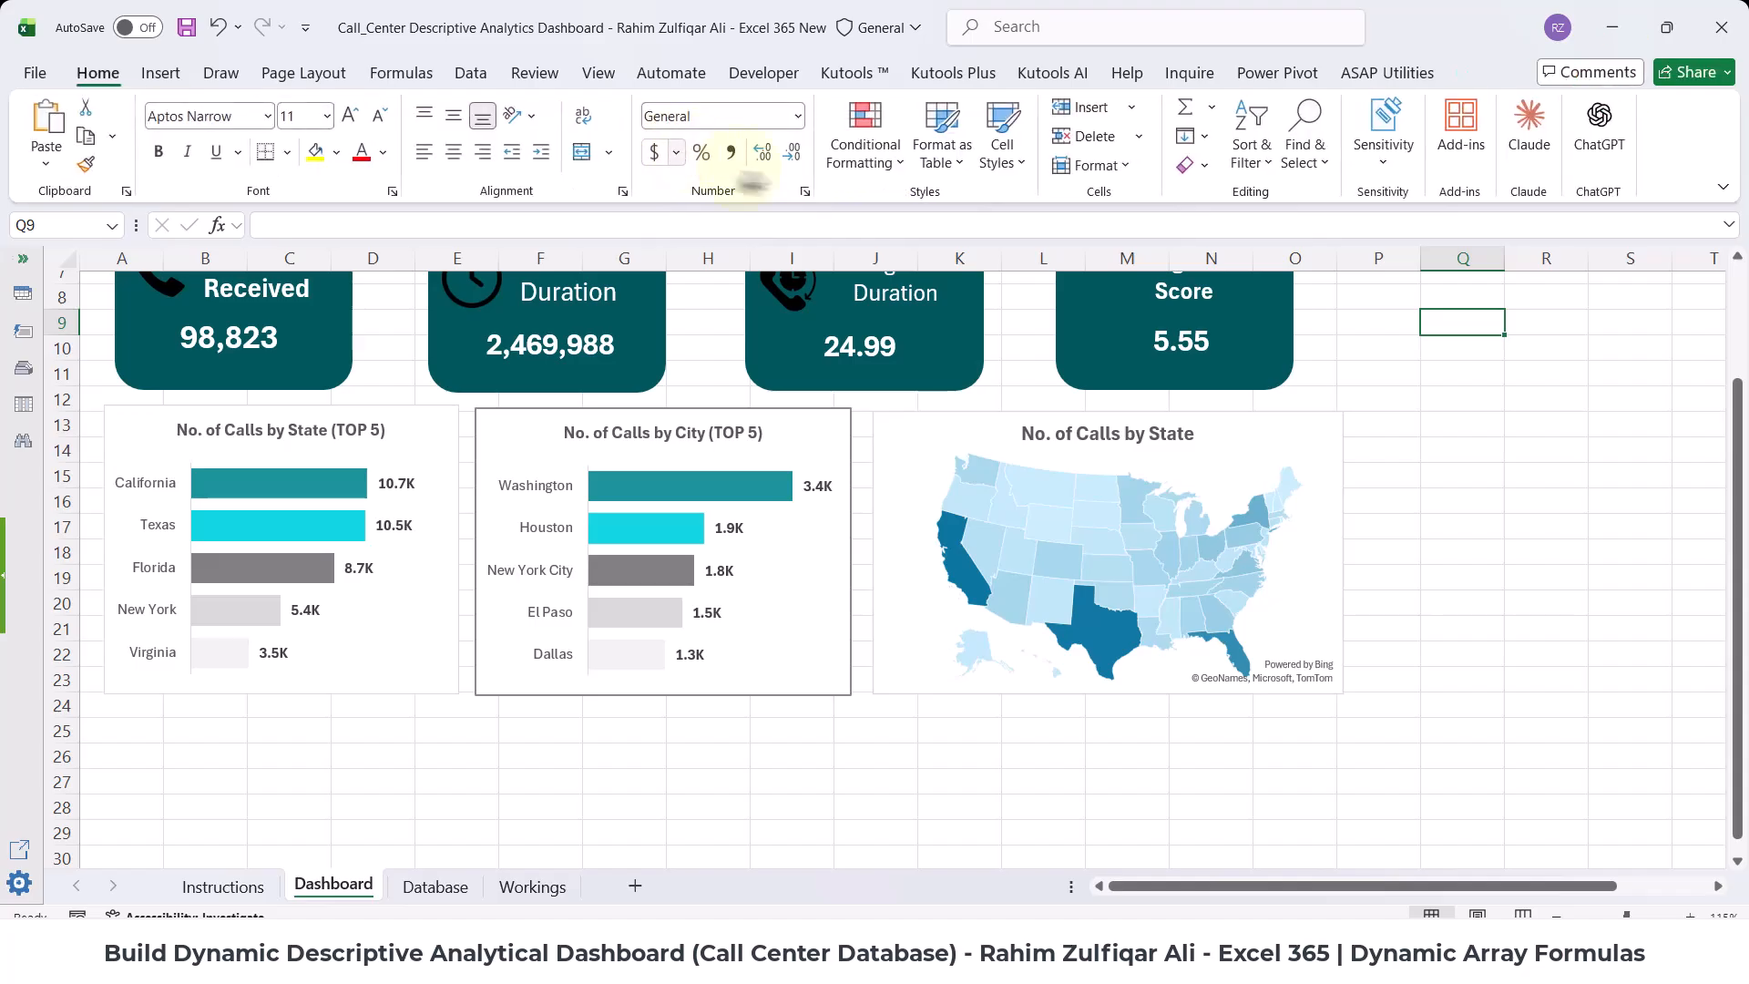
pyautogui.click(745, 439)
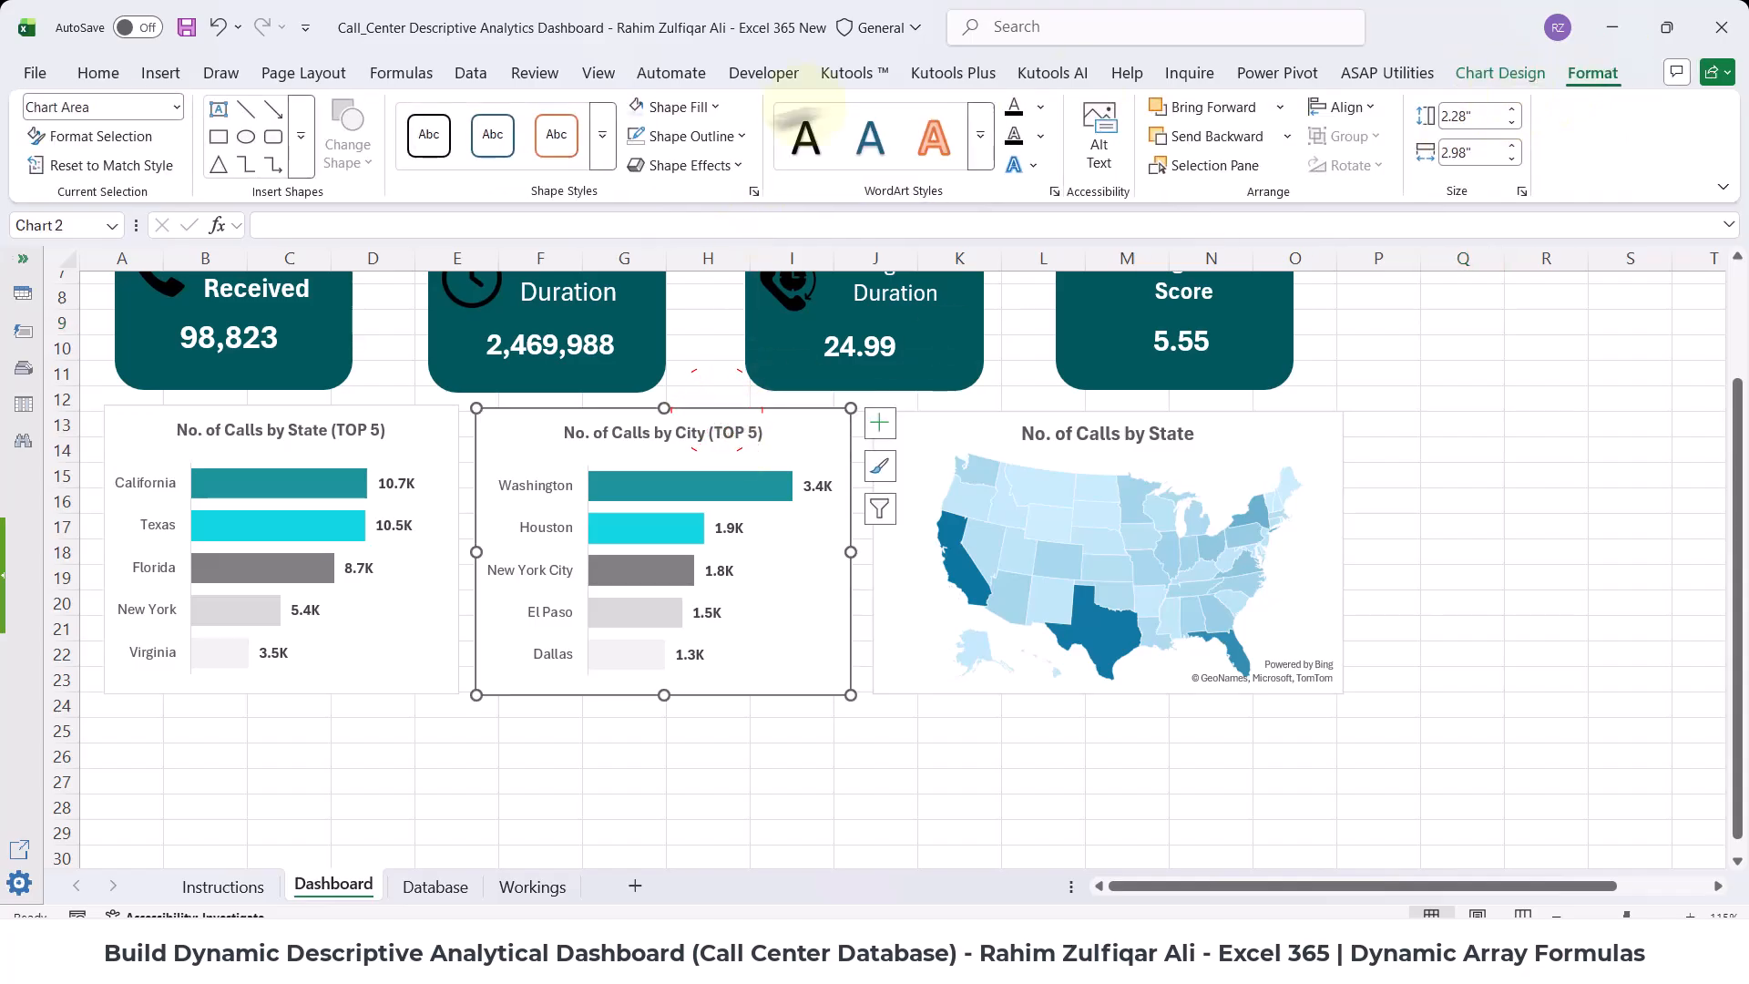
pyautogui.click(709, 136)
pyautogui.click(683, 635)
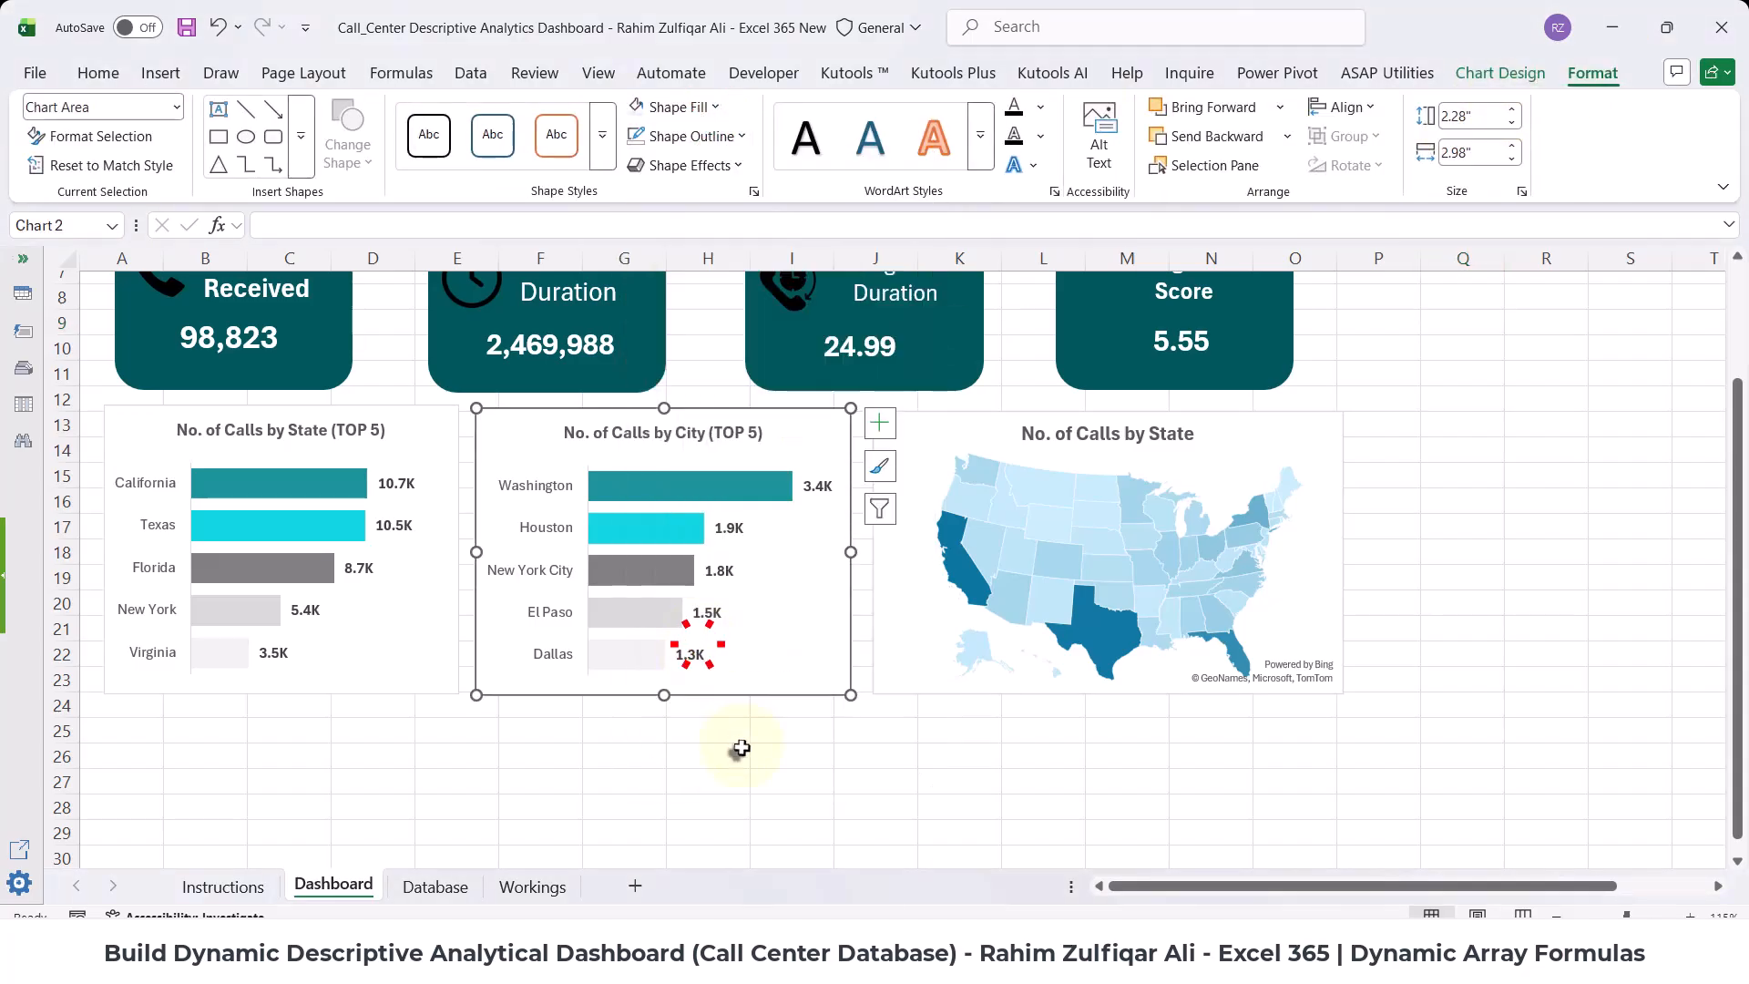
pyautogui.click(740, 749)
# - Hide the gridlines on the Dashboard sheet
pyautogui.scroll(2, 733, 752)
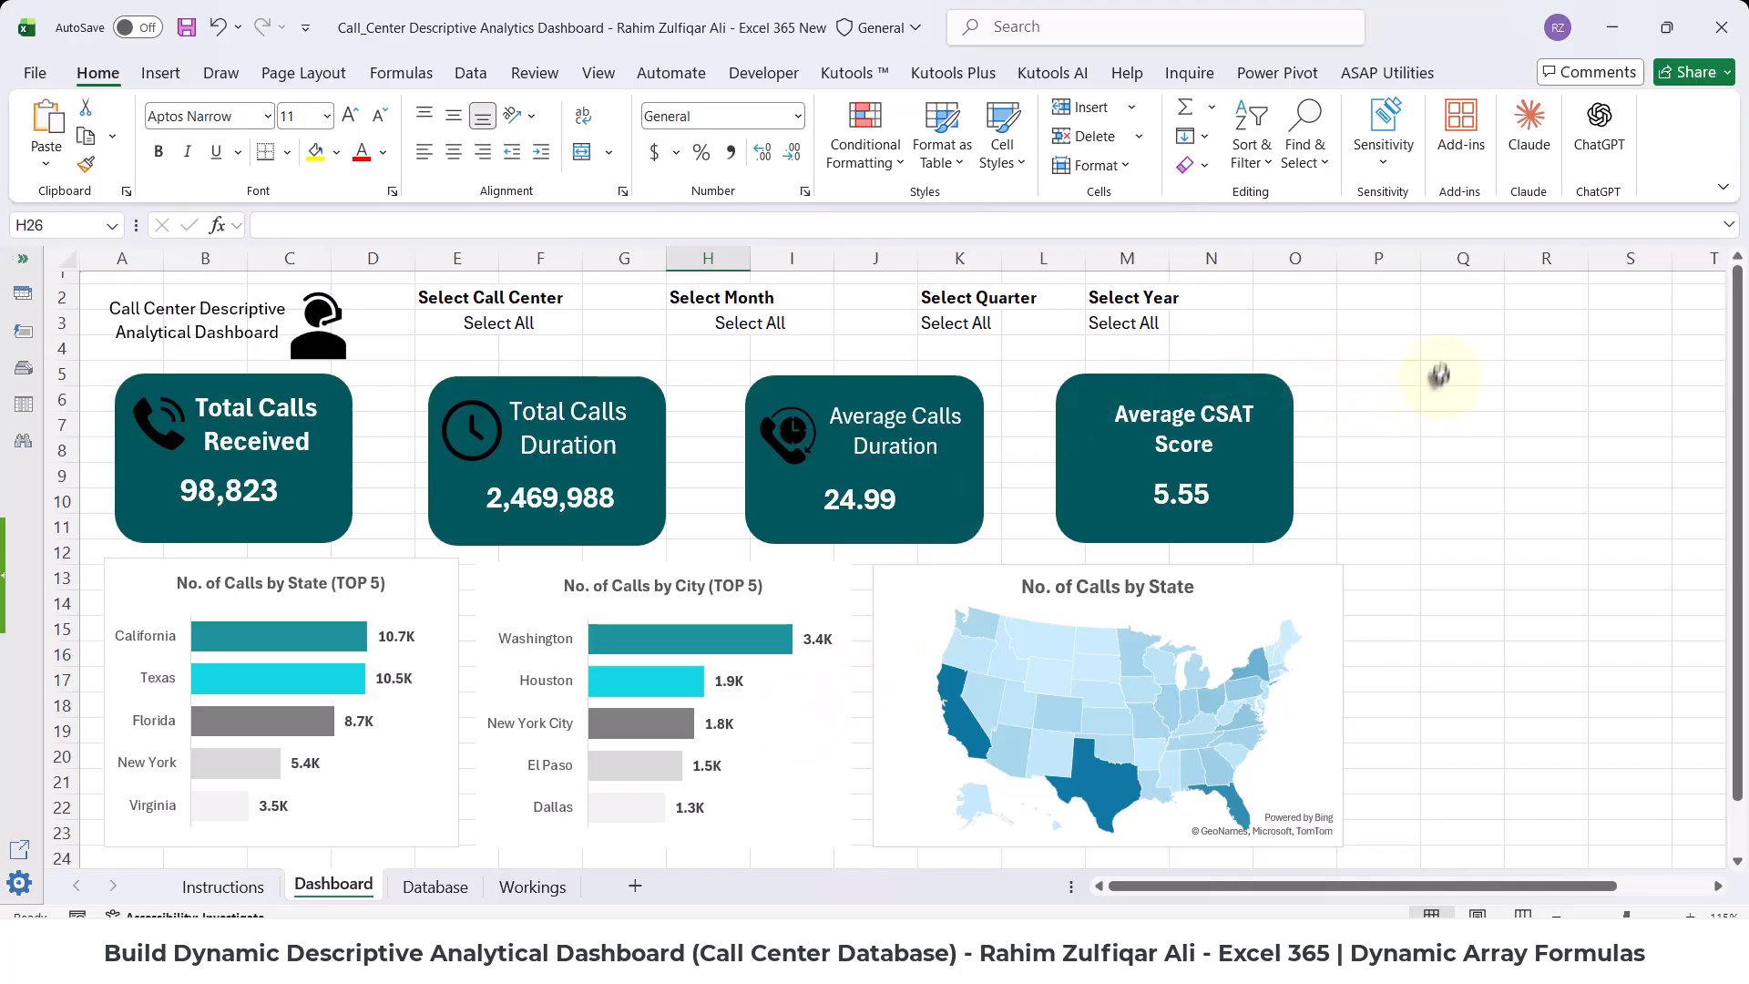
pyautogui.moveTo(1355, 304); pyautogui.dragTo(1438, 432)
pyautogui.click(1510, 531)
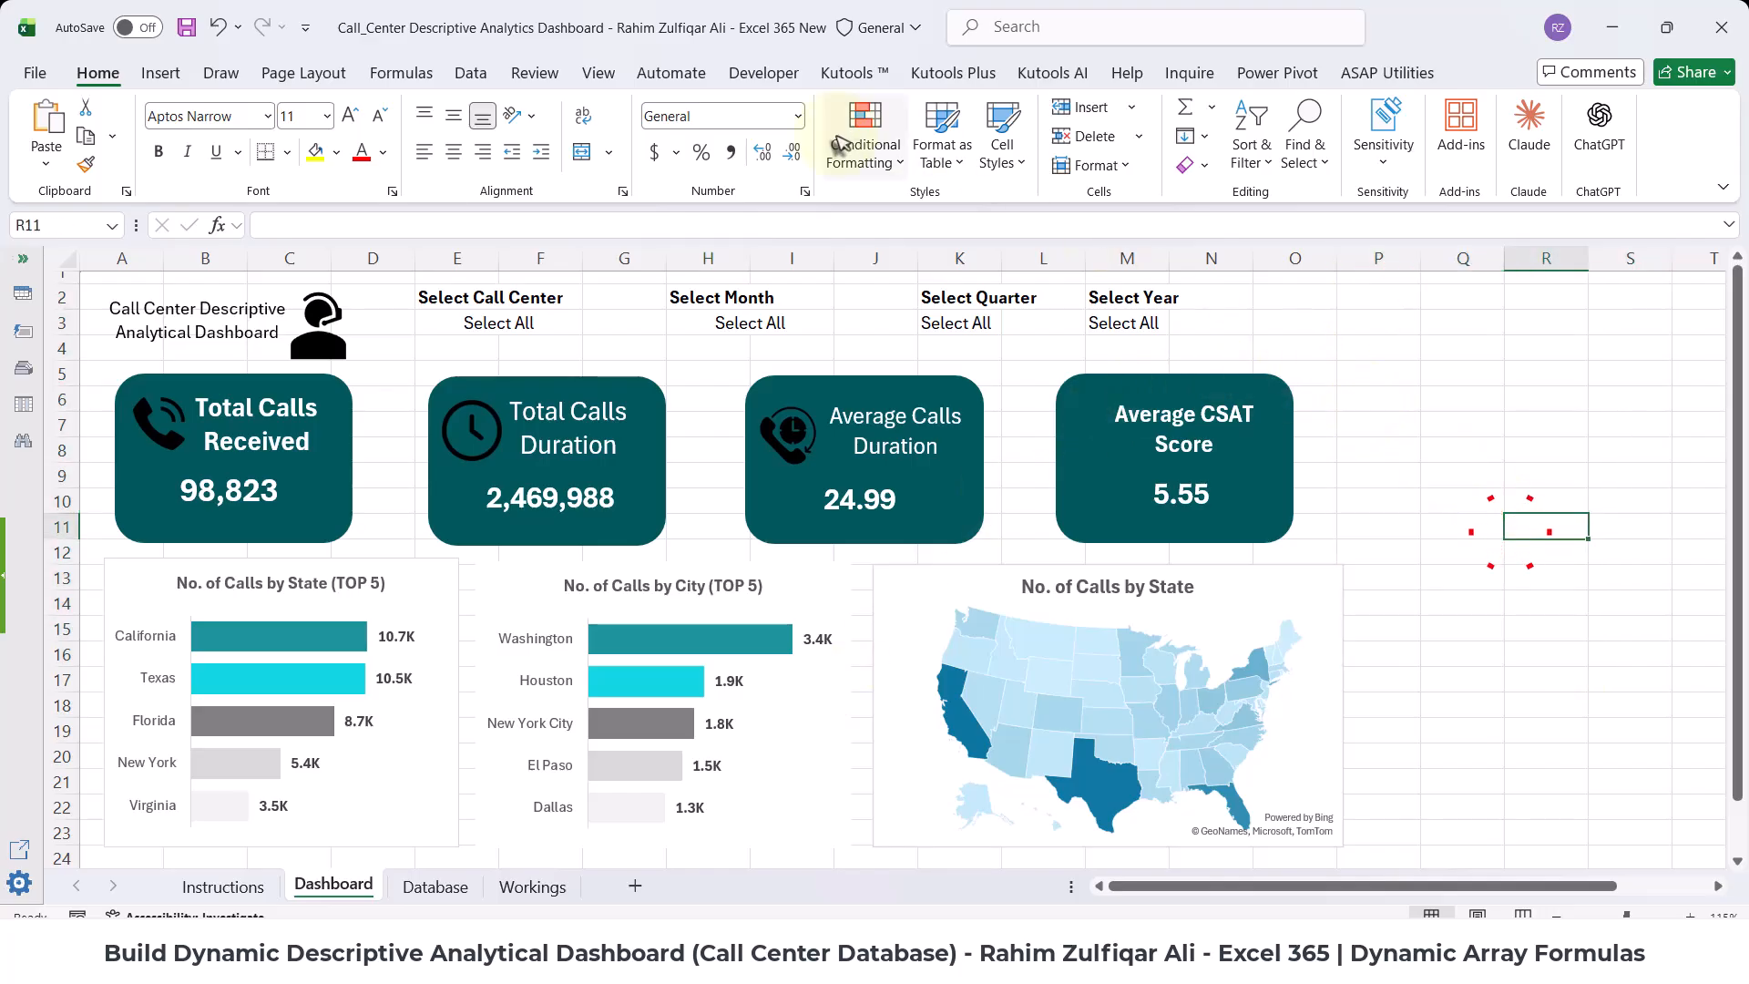
pyautogui.click(598, 73)
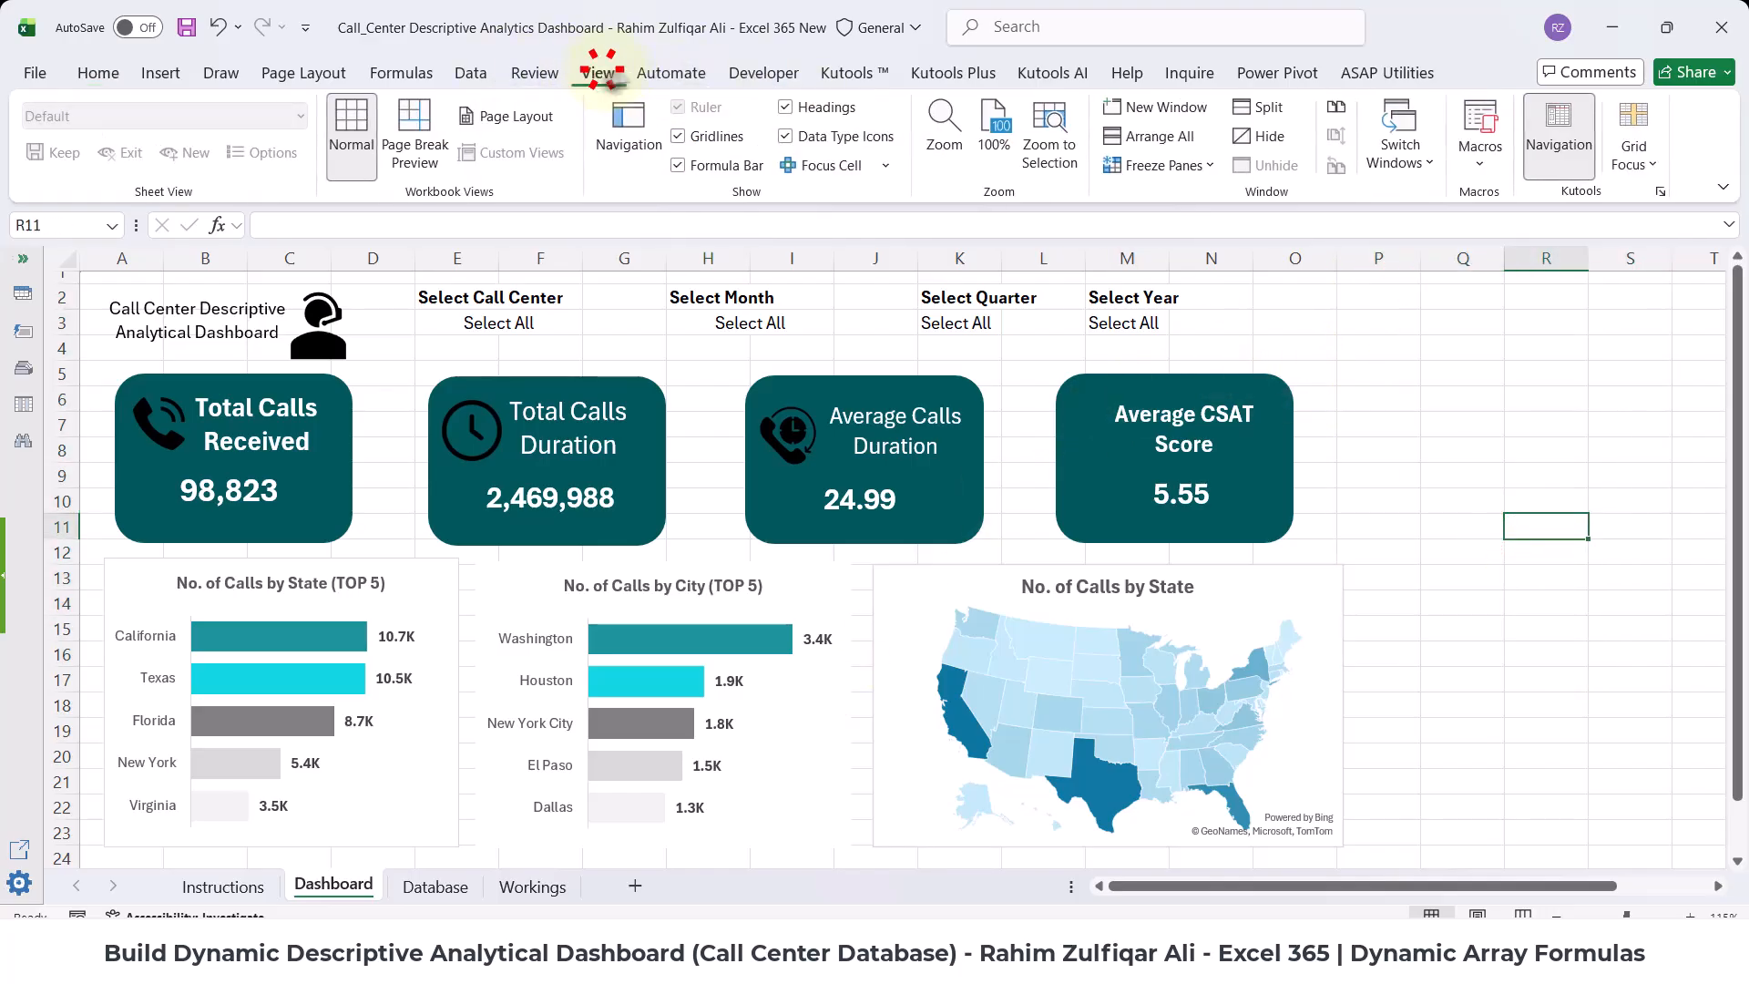
pyautogui.click(679, 136)
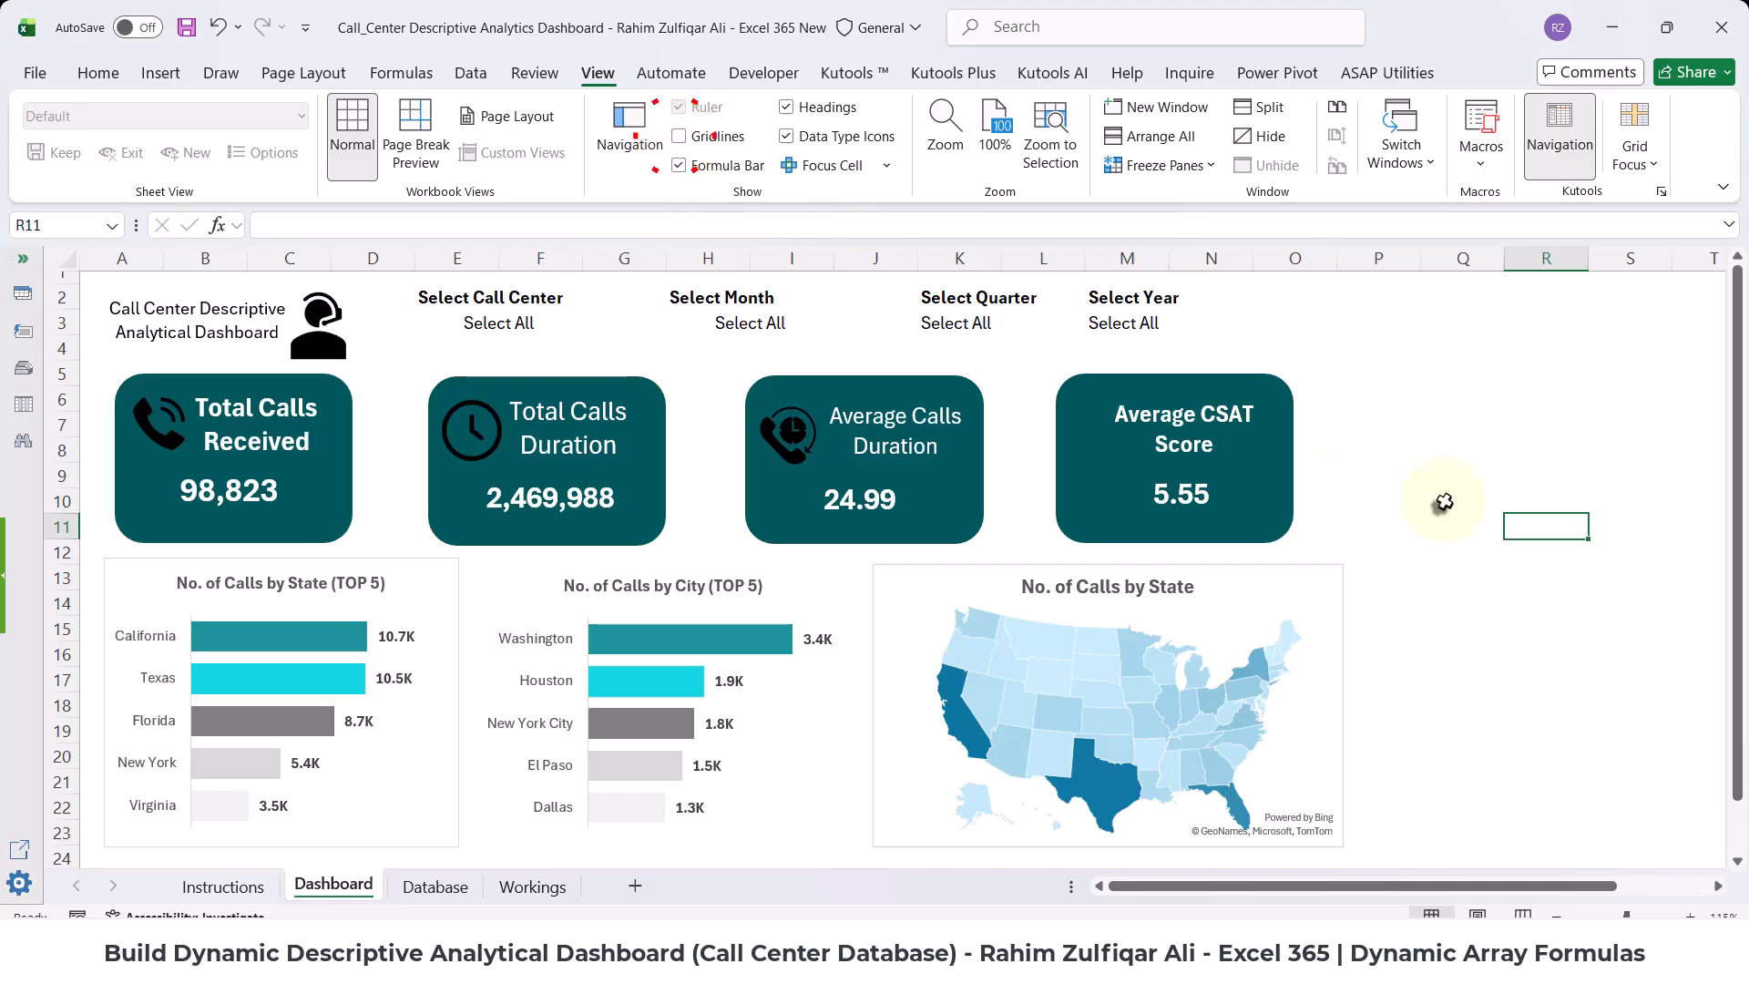
# - Remove the outlines around the No. of Calls by State (TOP 5) bar chart and the map chart
pyautogui.scroll(-5, 1449, 435)
pyautogui.scroll(3, 1447, 437)
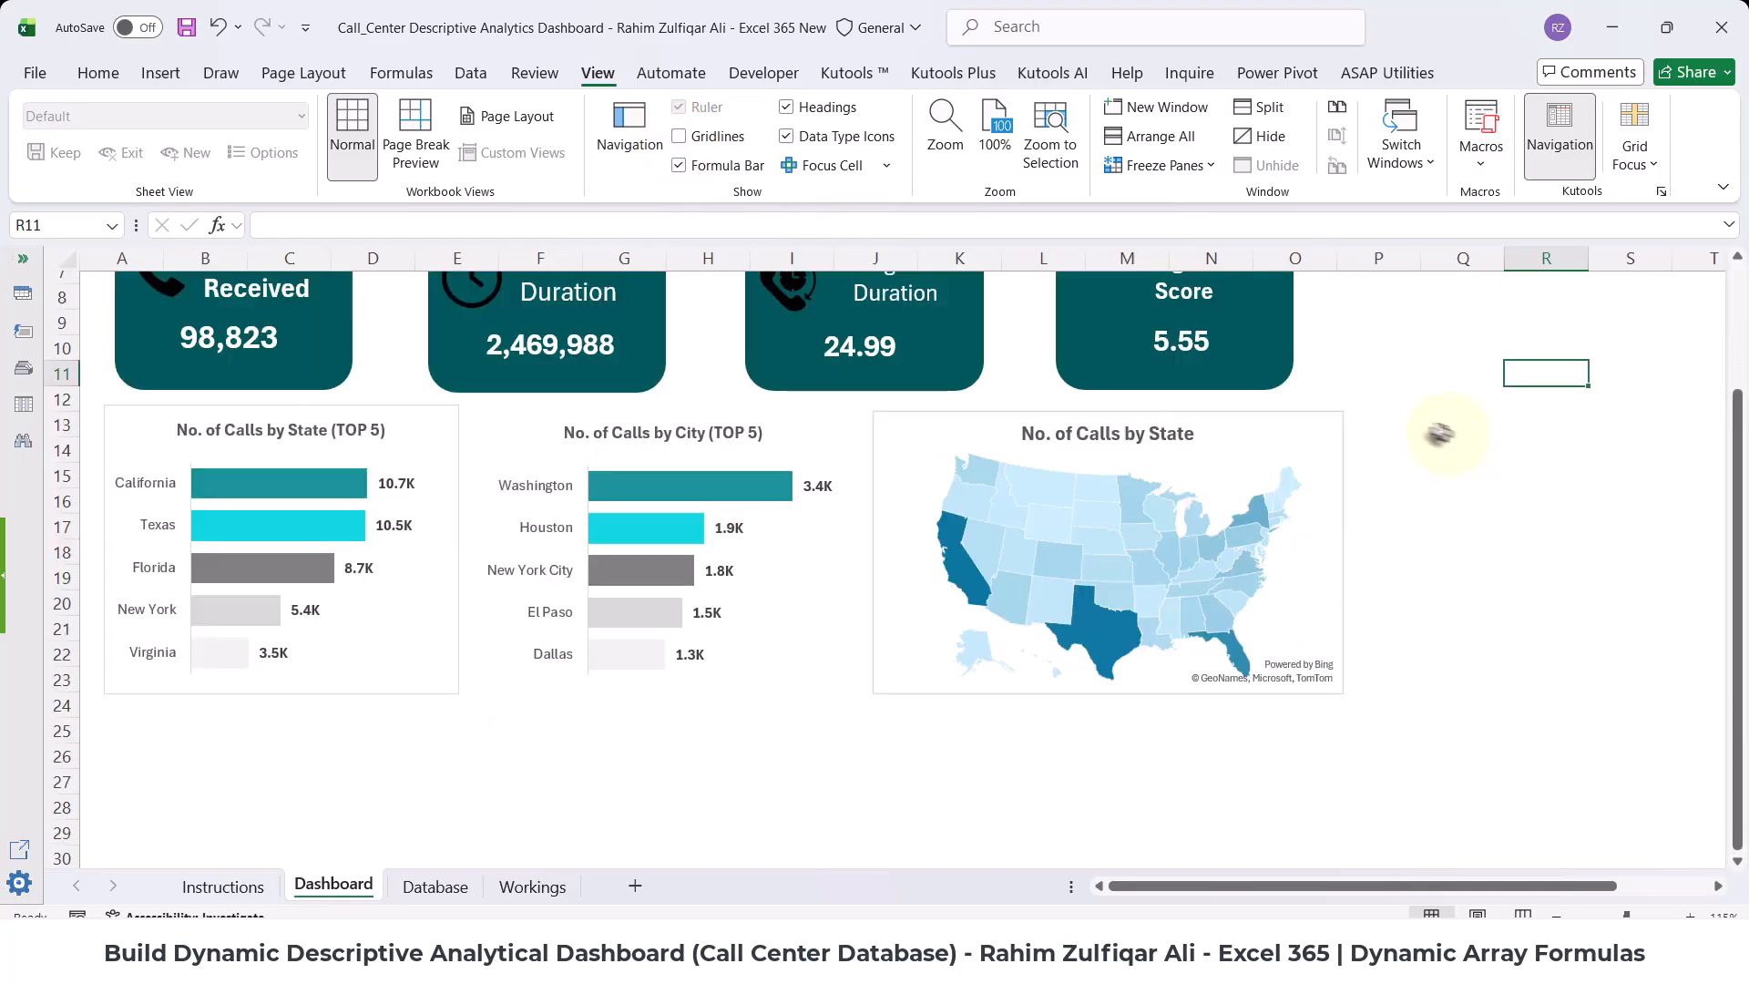
pyautogui.click(433, 421)
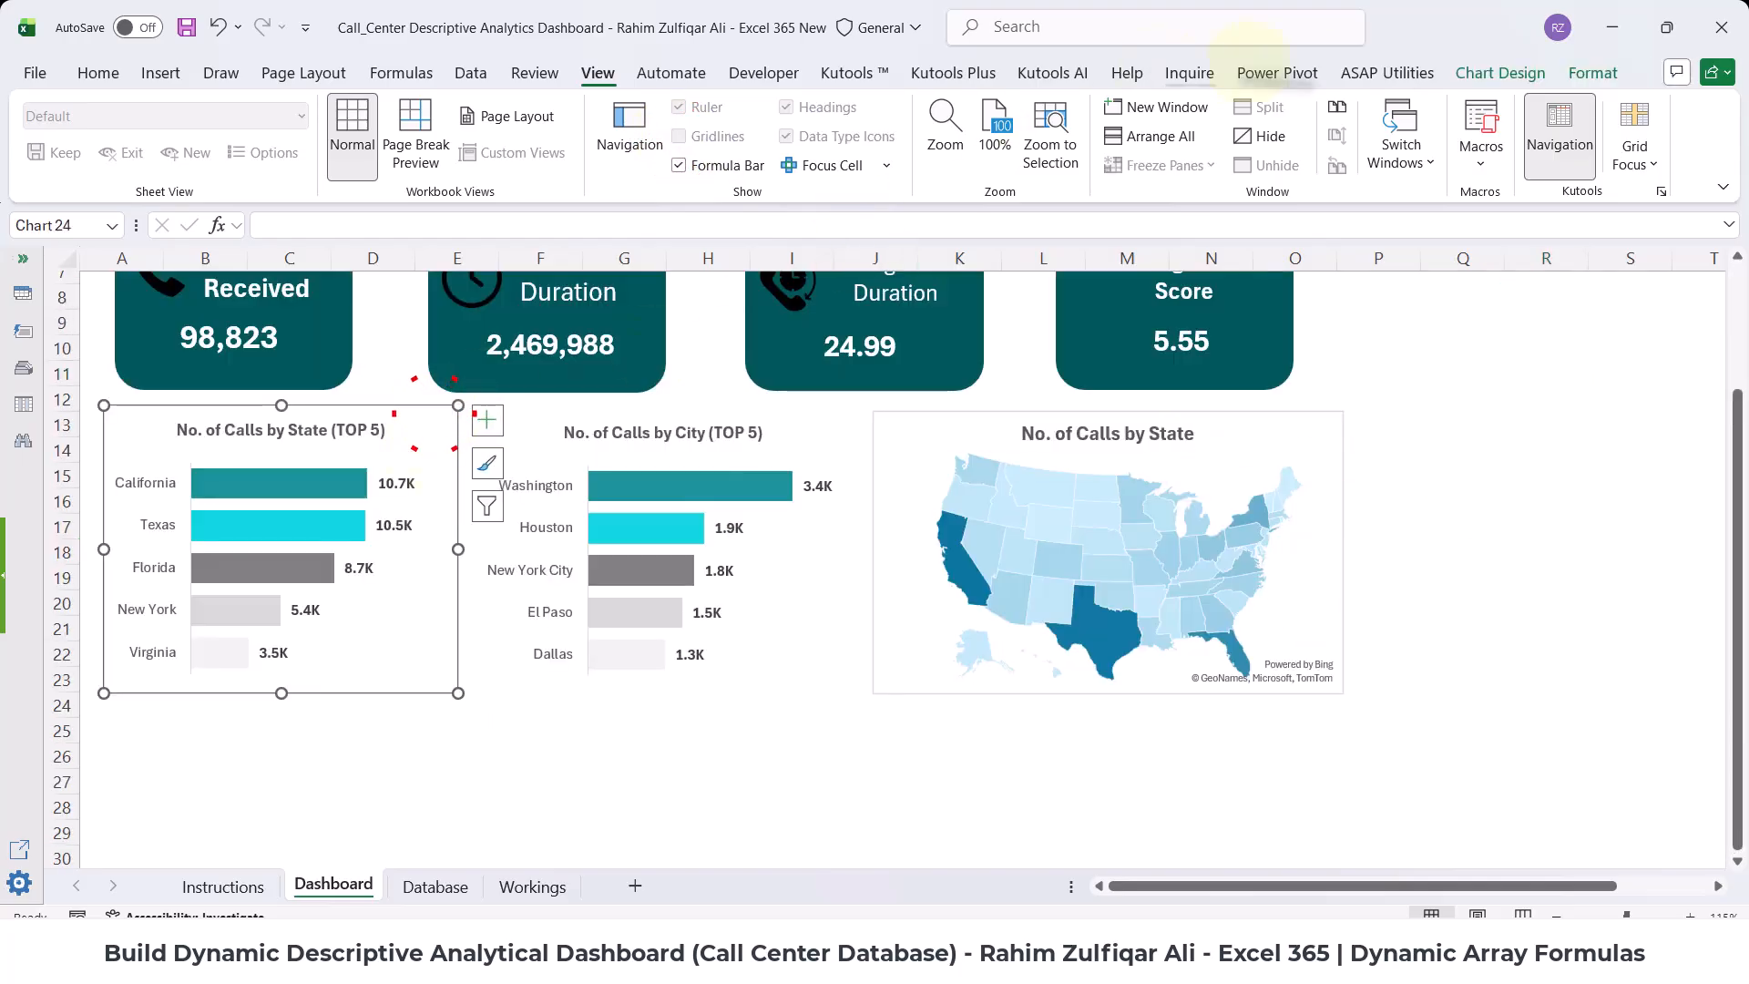
pyautogui.click(1592, 73)
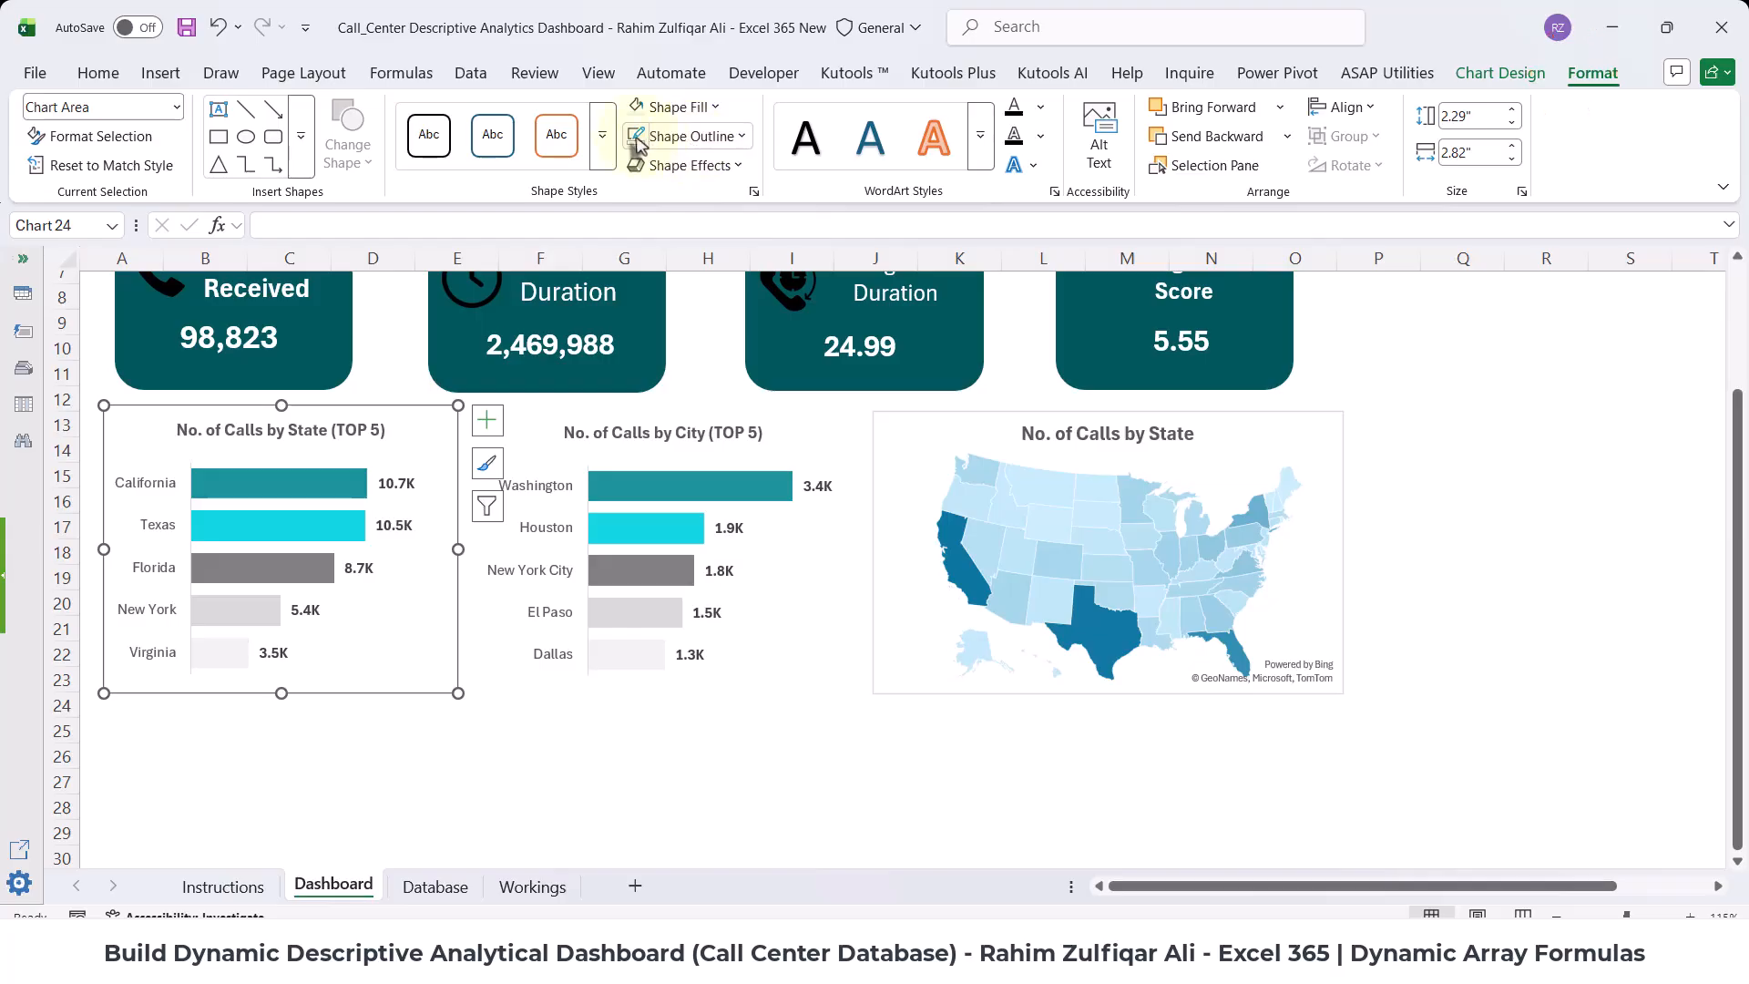
pyautogui.click(957, 412)
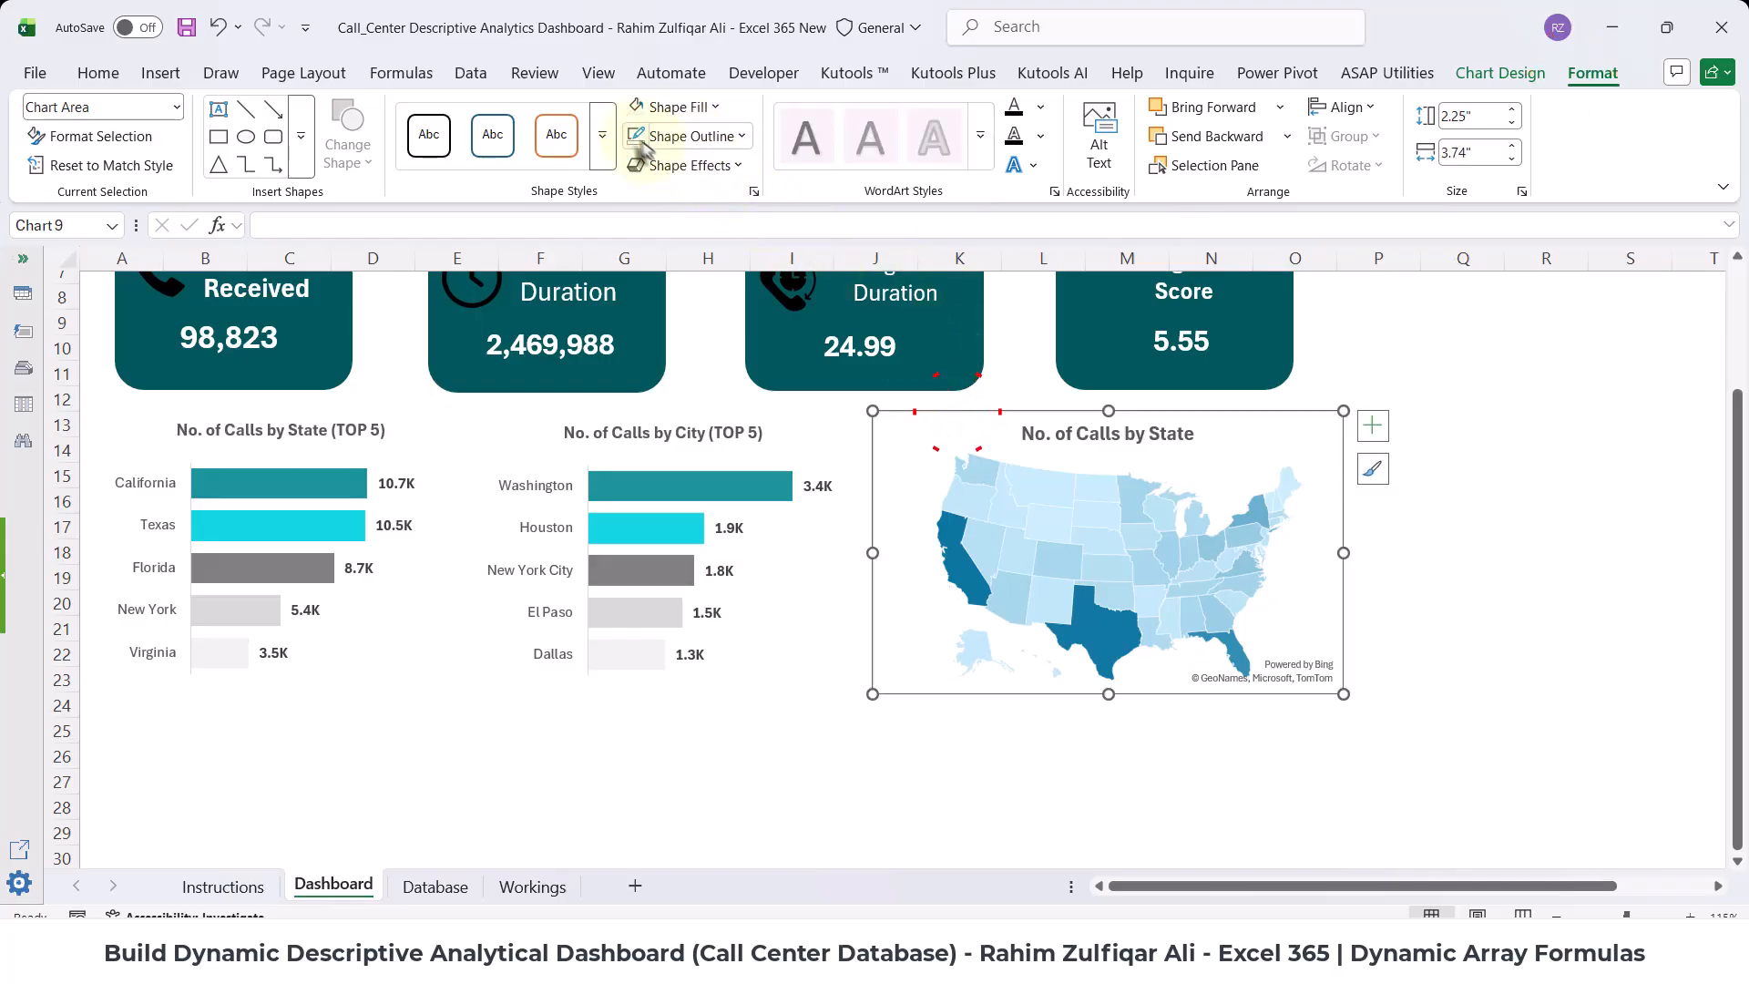
pyautogui.click(1467, 499)
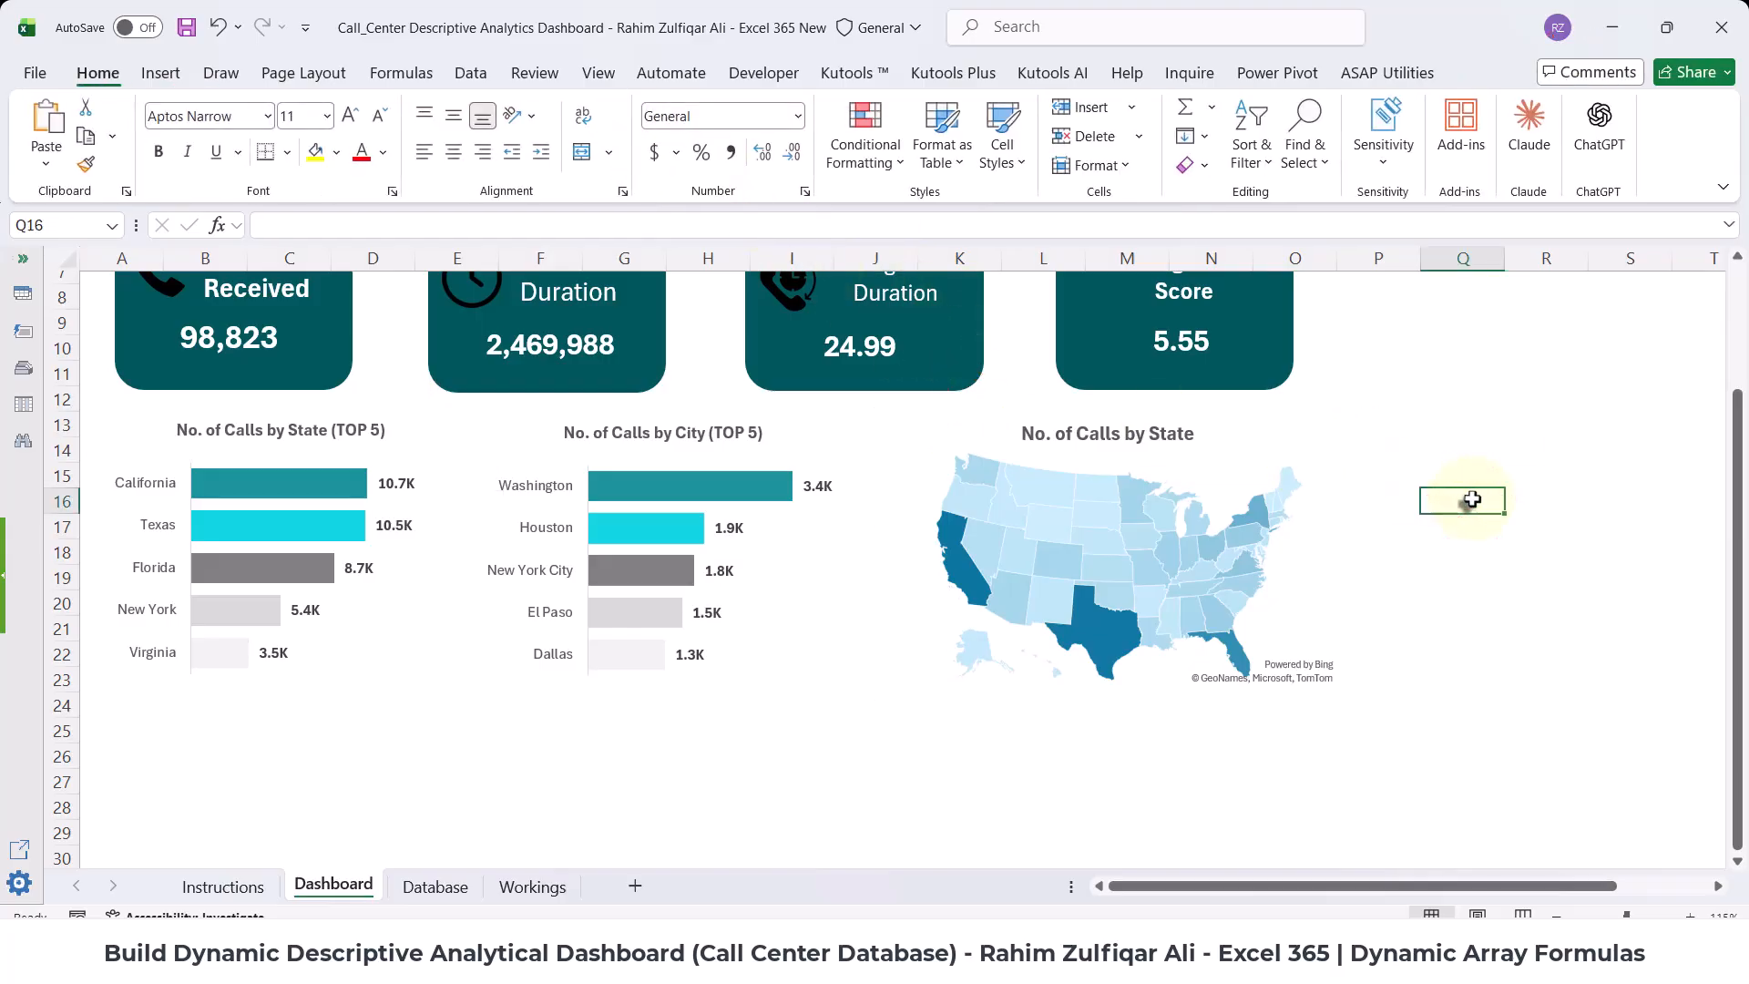
# - Collapse the ribbon to show more of the dashboard and set the Select Call Center filter to Chicago/IL
pyautogui.scroll(2, 1471, 499)
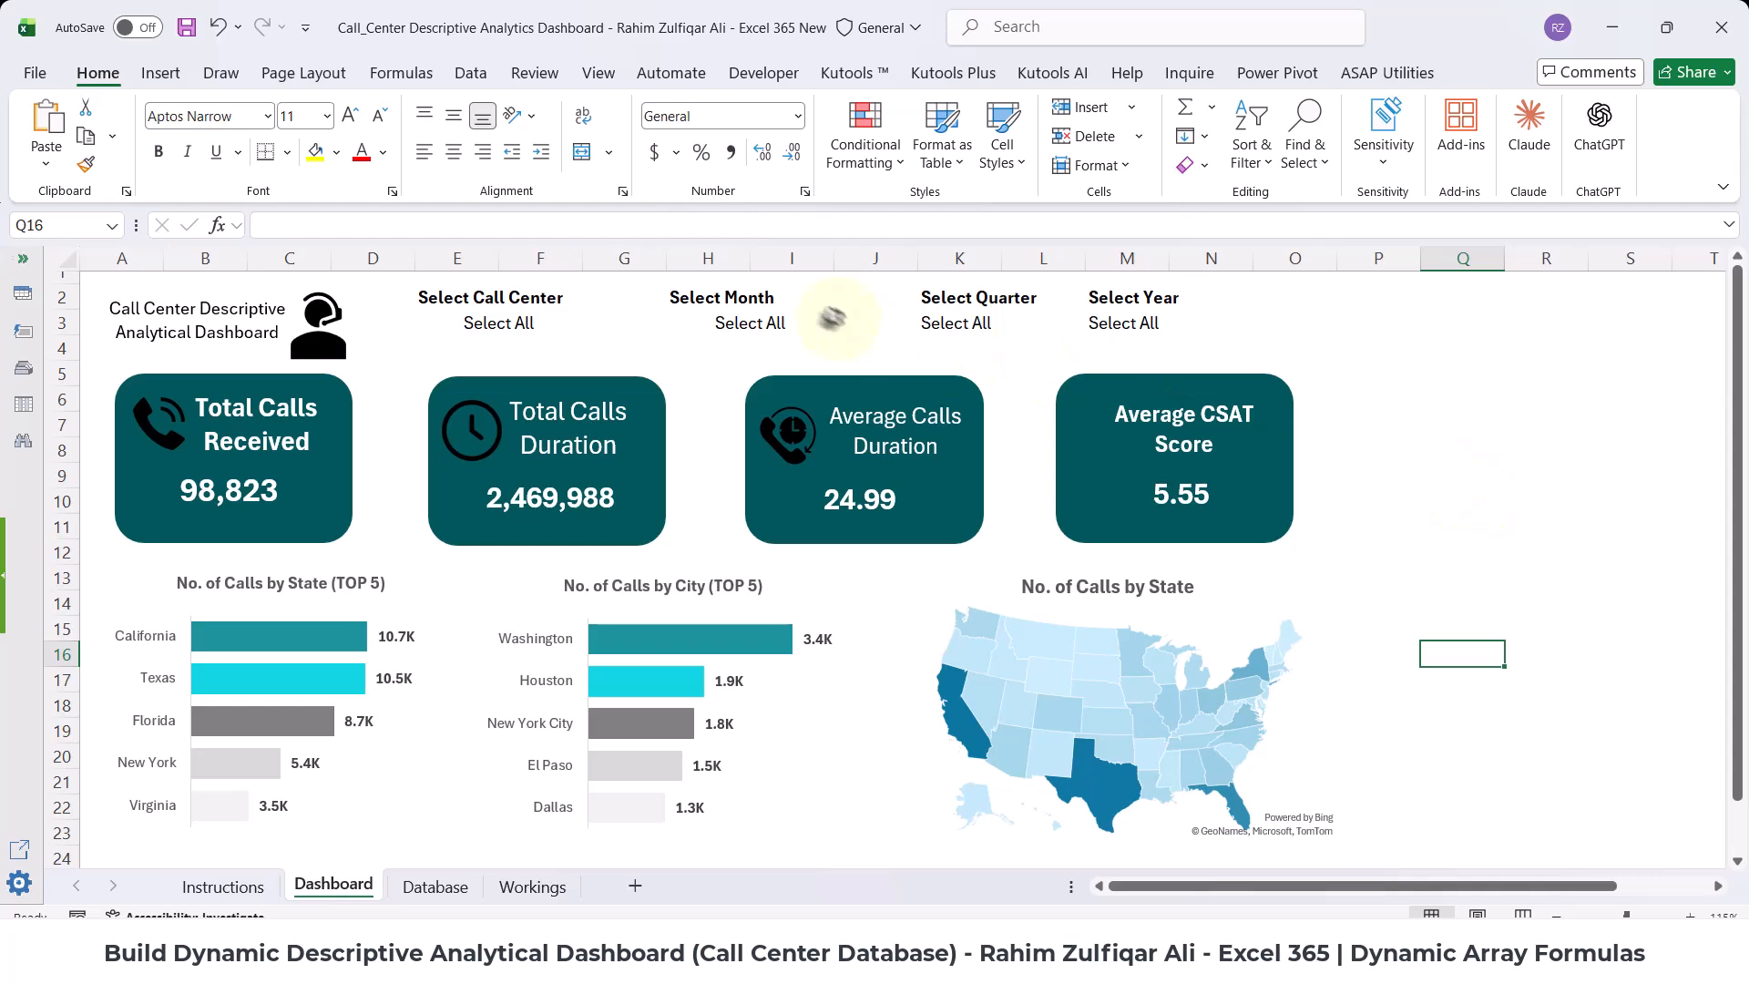
pyautogui.click(546, 323)
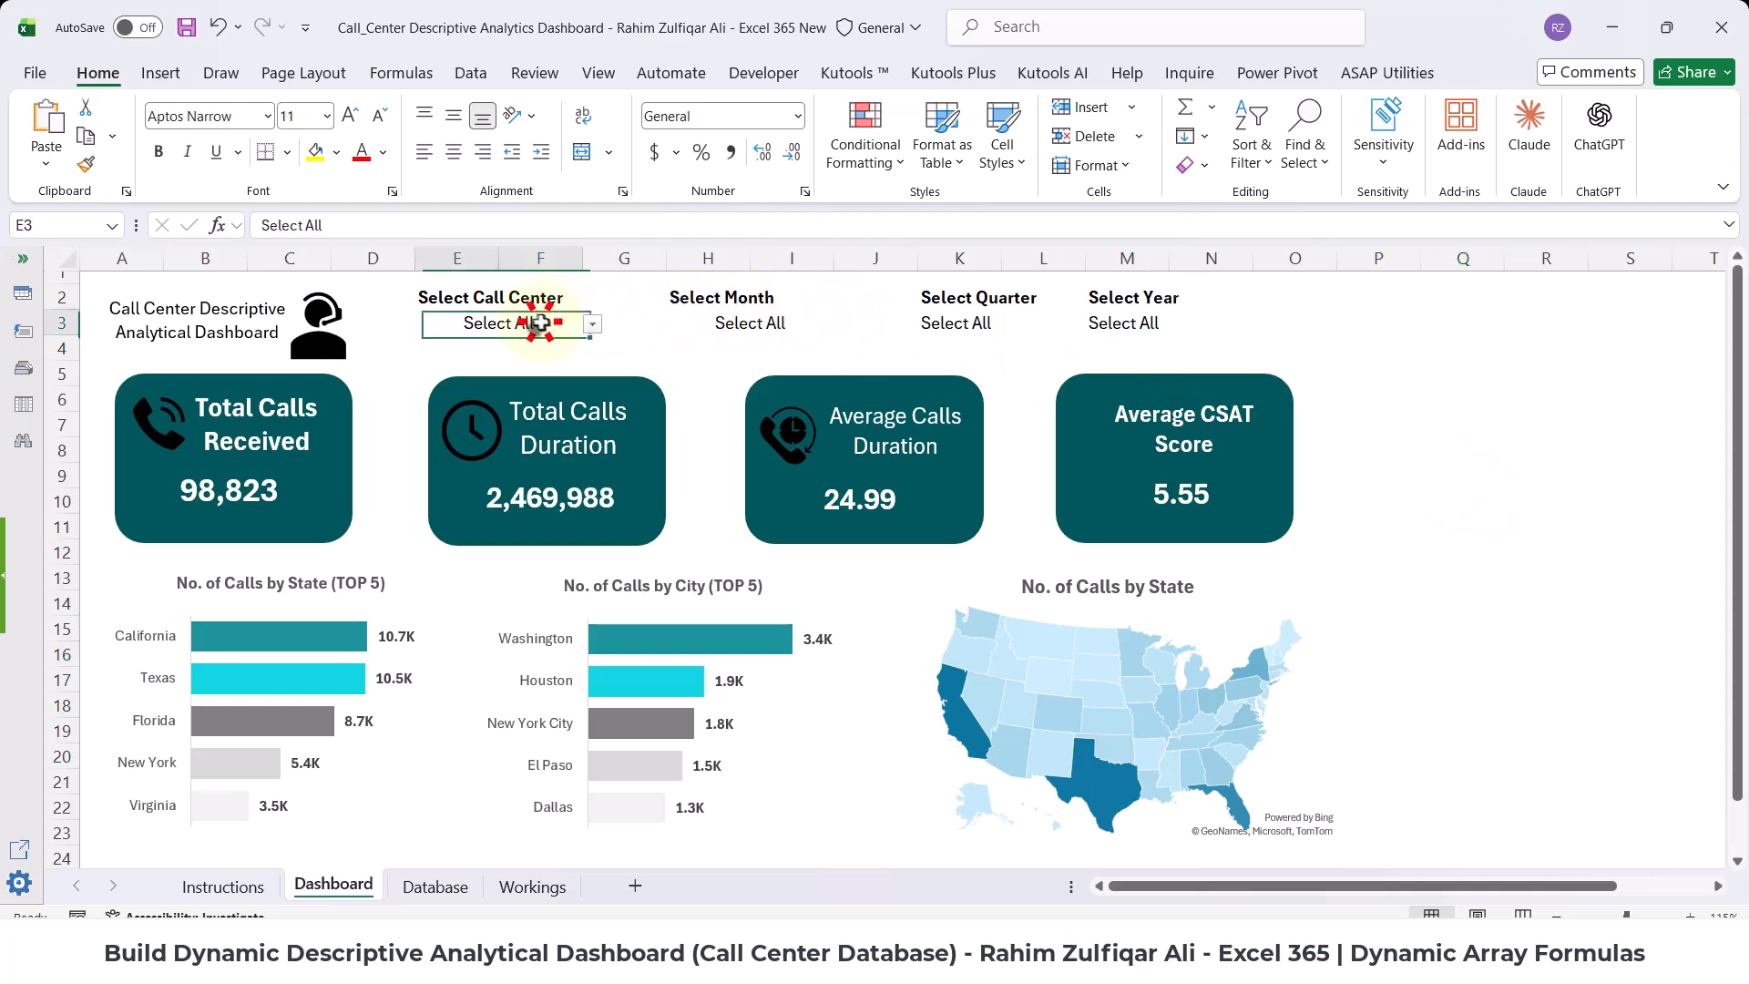
pyautogui.doubleClick(84, 73)
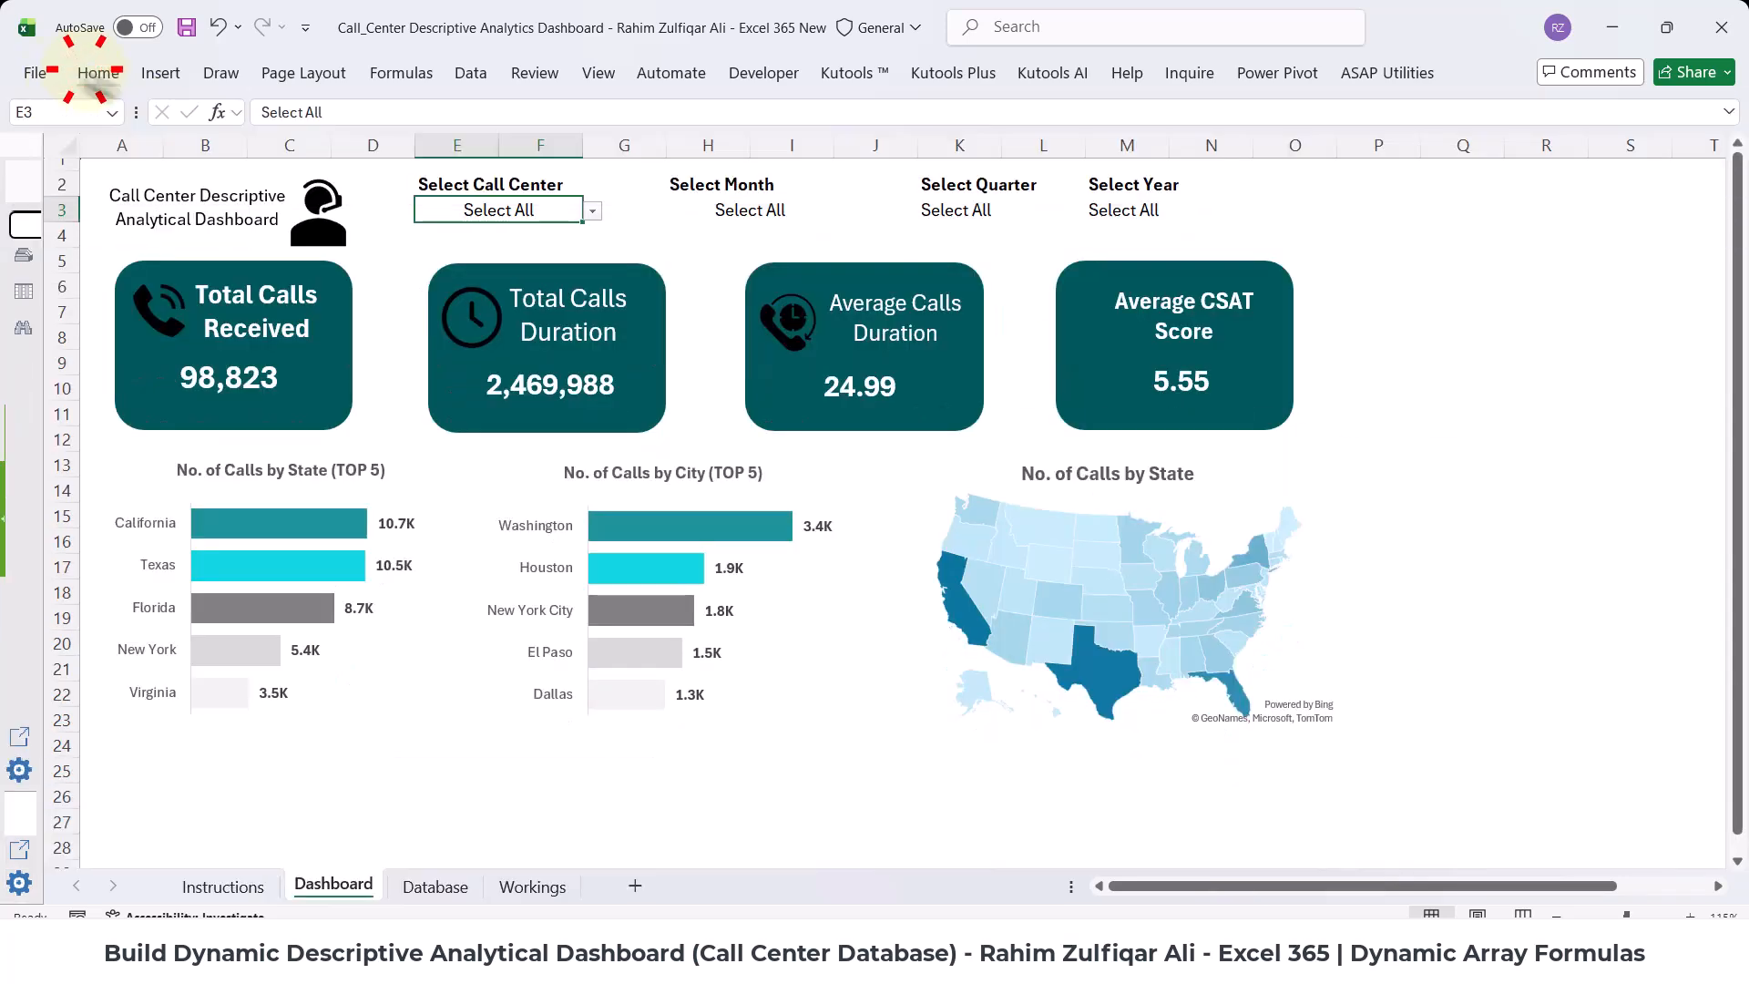
pyautogui.click(593, 212)
pyautogui.click(483, 285)
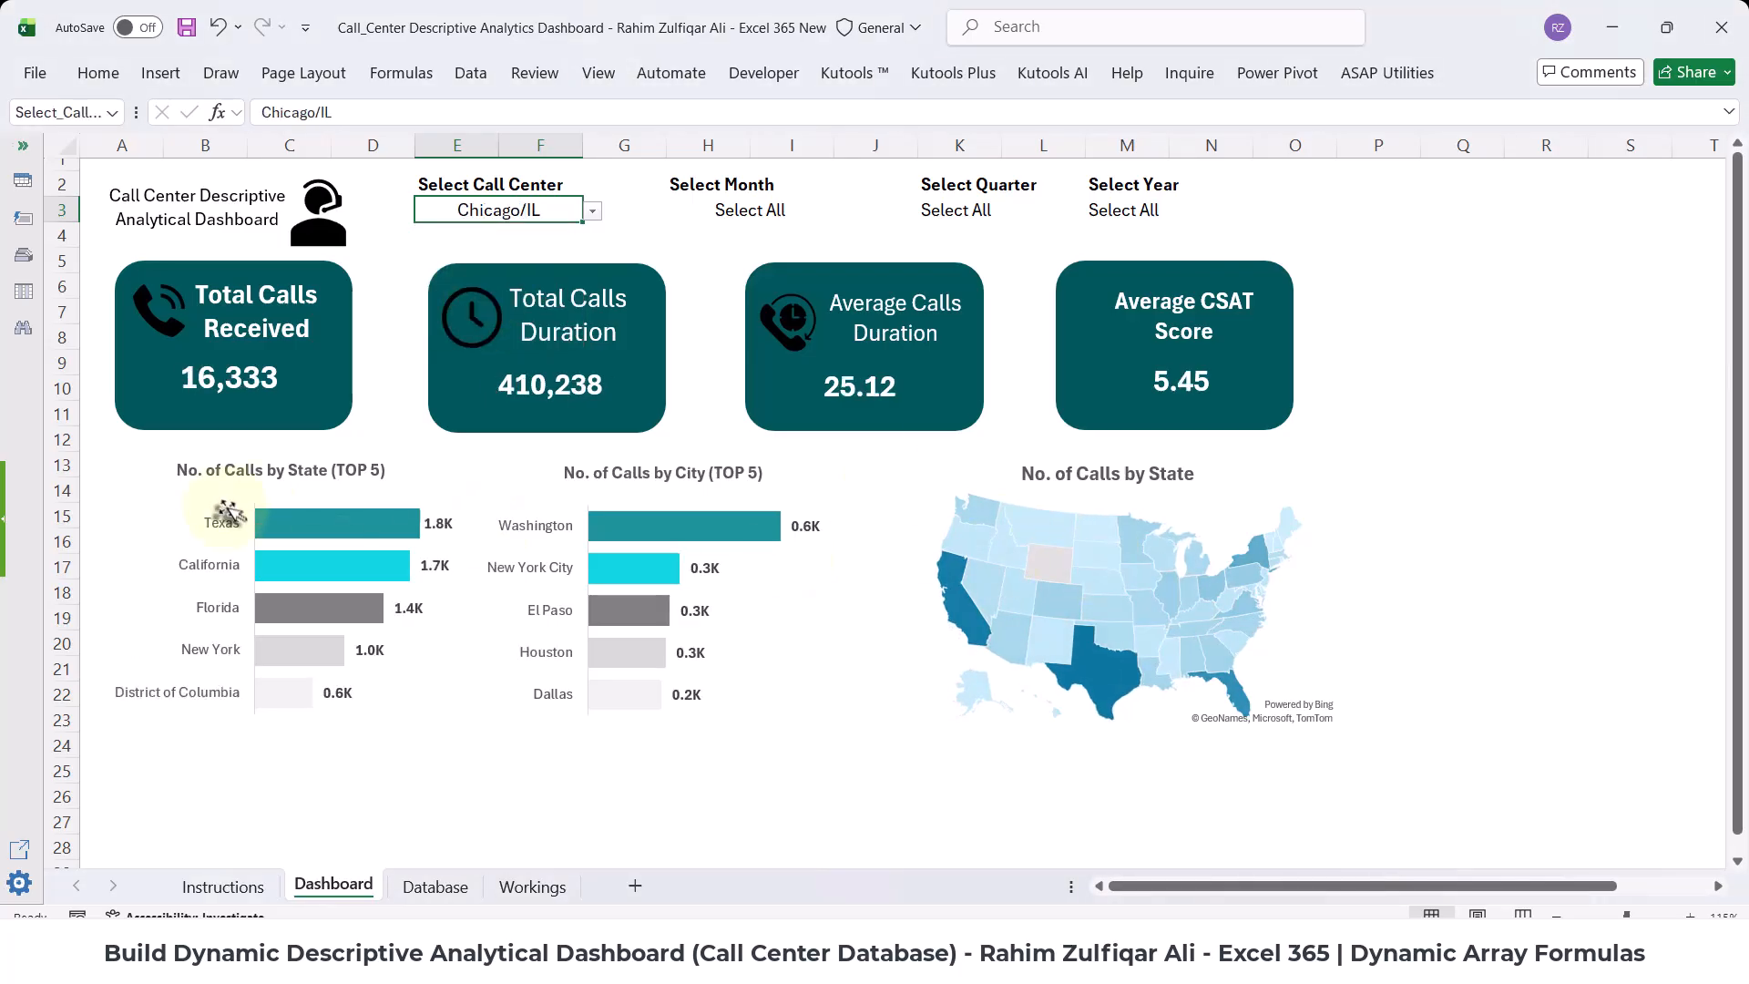
# - Test the Select Call Center filter with Los Angeles/CA and return it to Select All
pyautogui.click(593, 211)
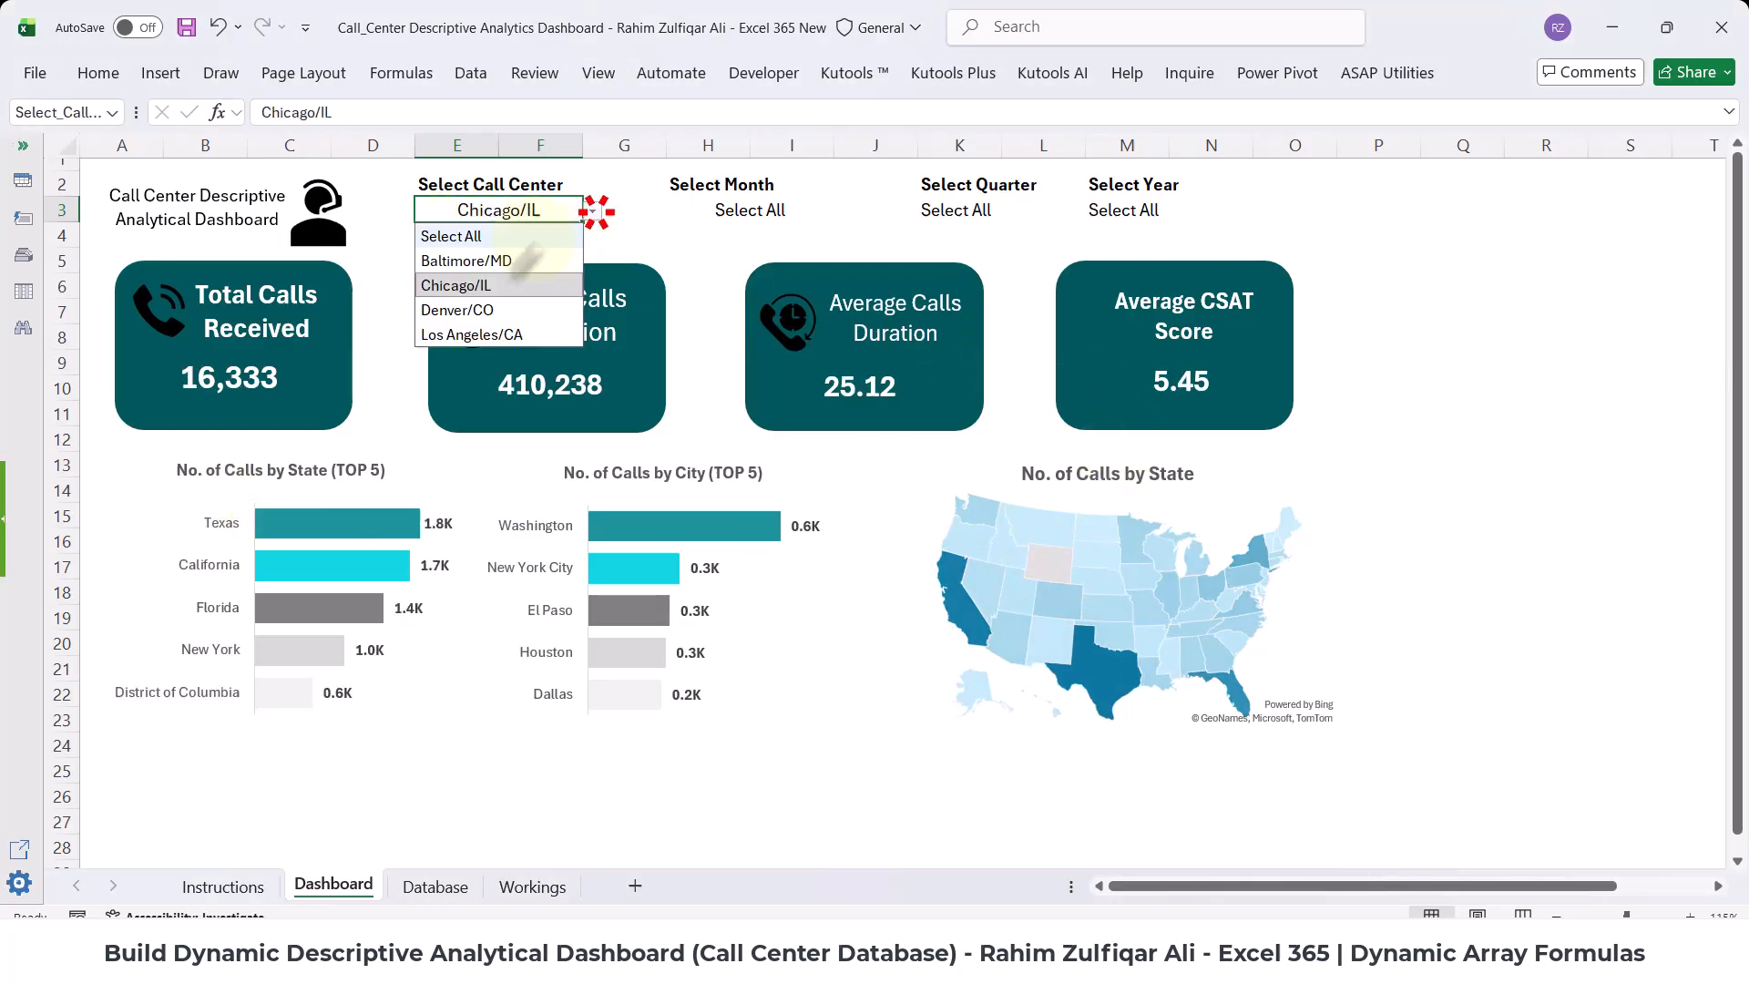
pyautogui.click(491, 335)
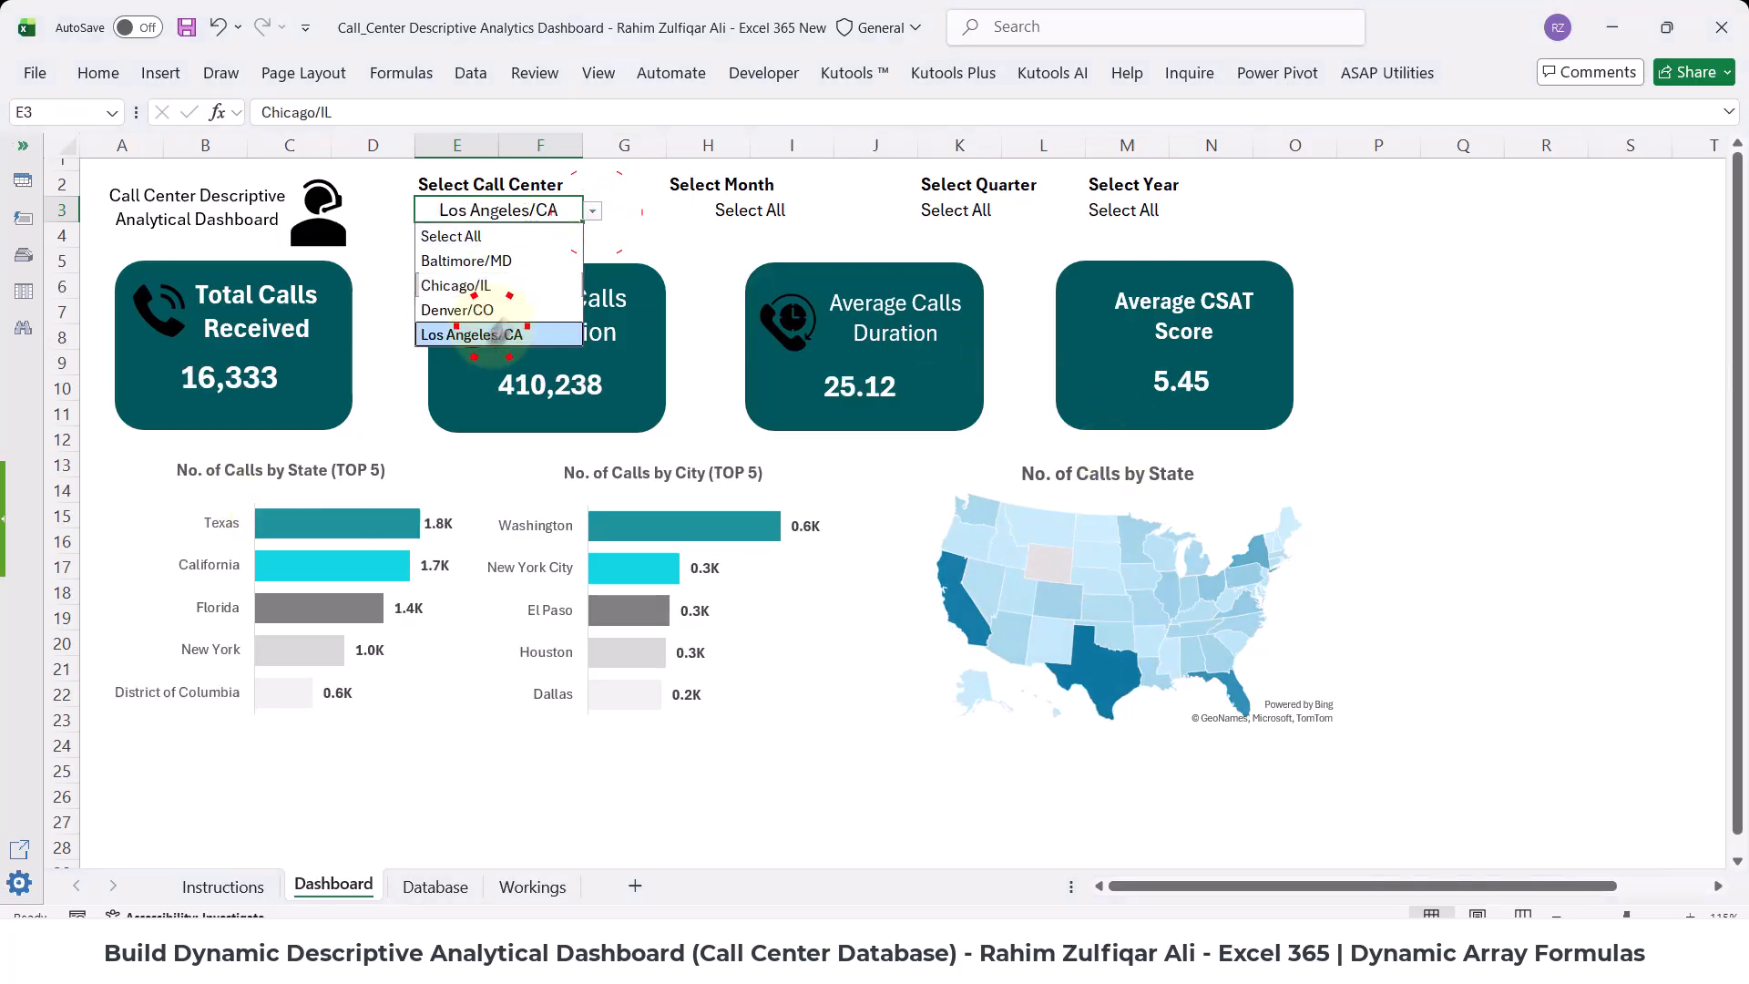
pyautogui.click(592, 211)
pyautogui.click(482, 236)
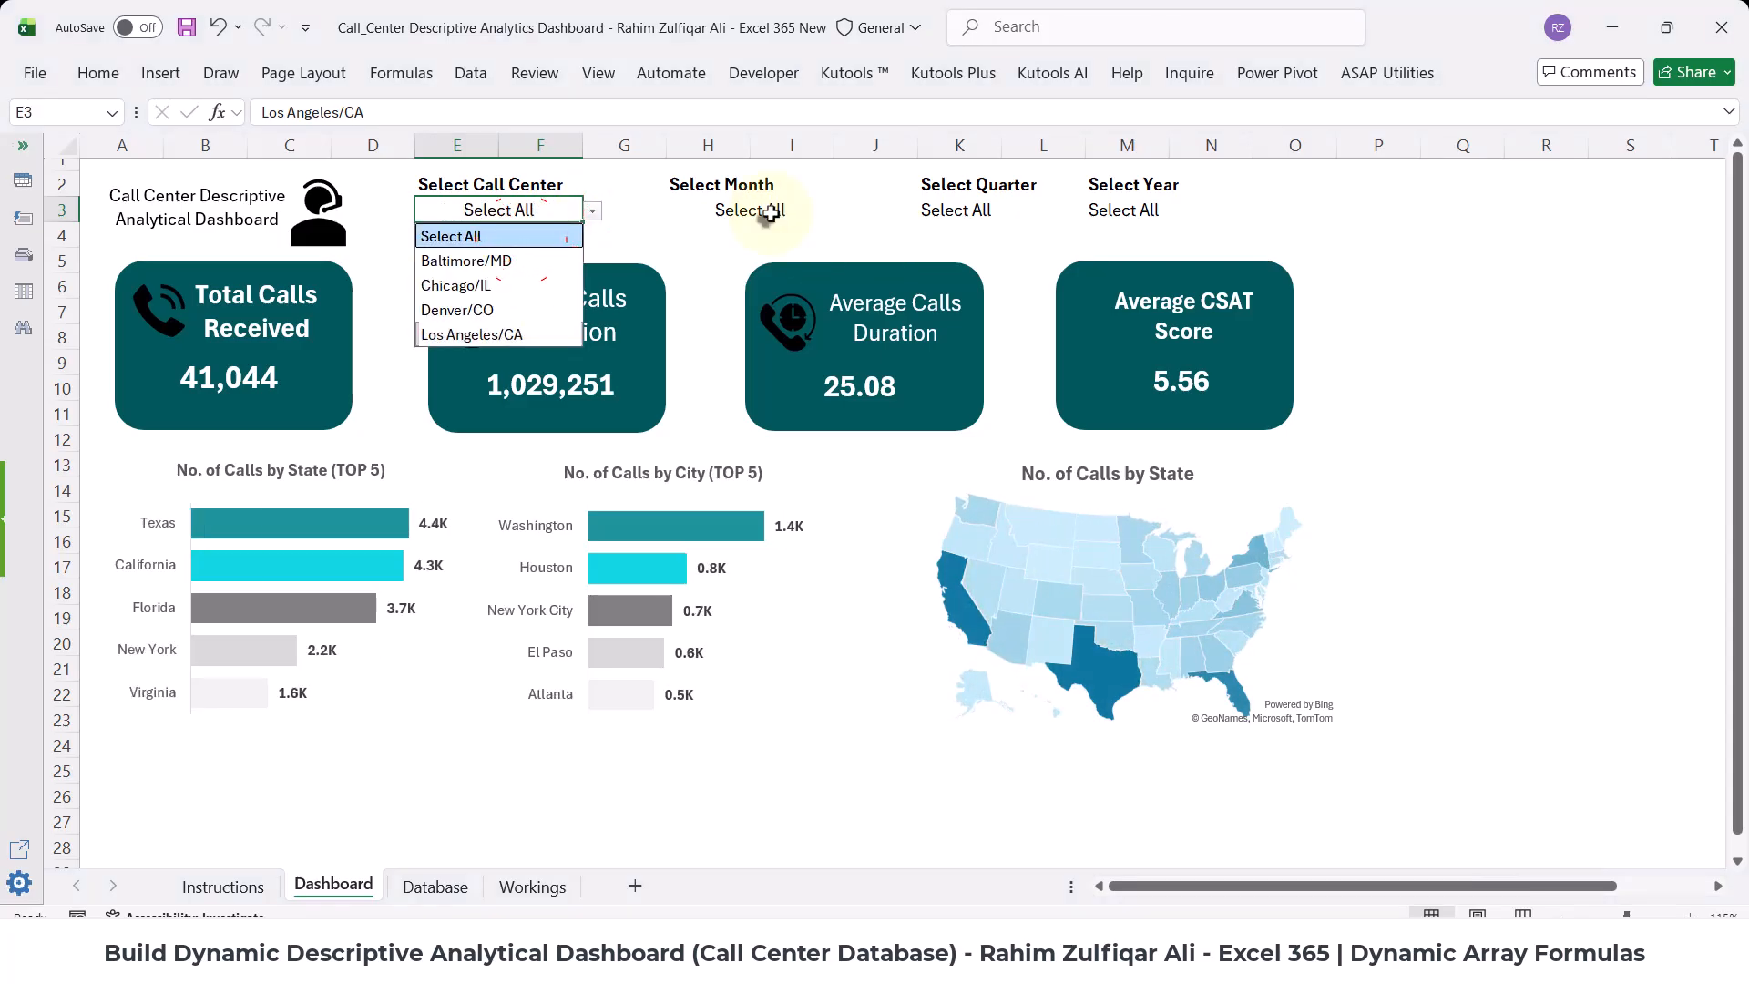
# - Filter the dashboard to the month June and the year 2021
pyautogui.click(770, 211)
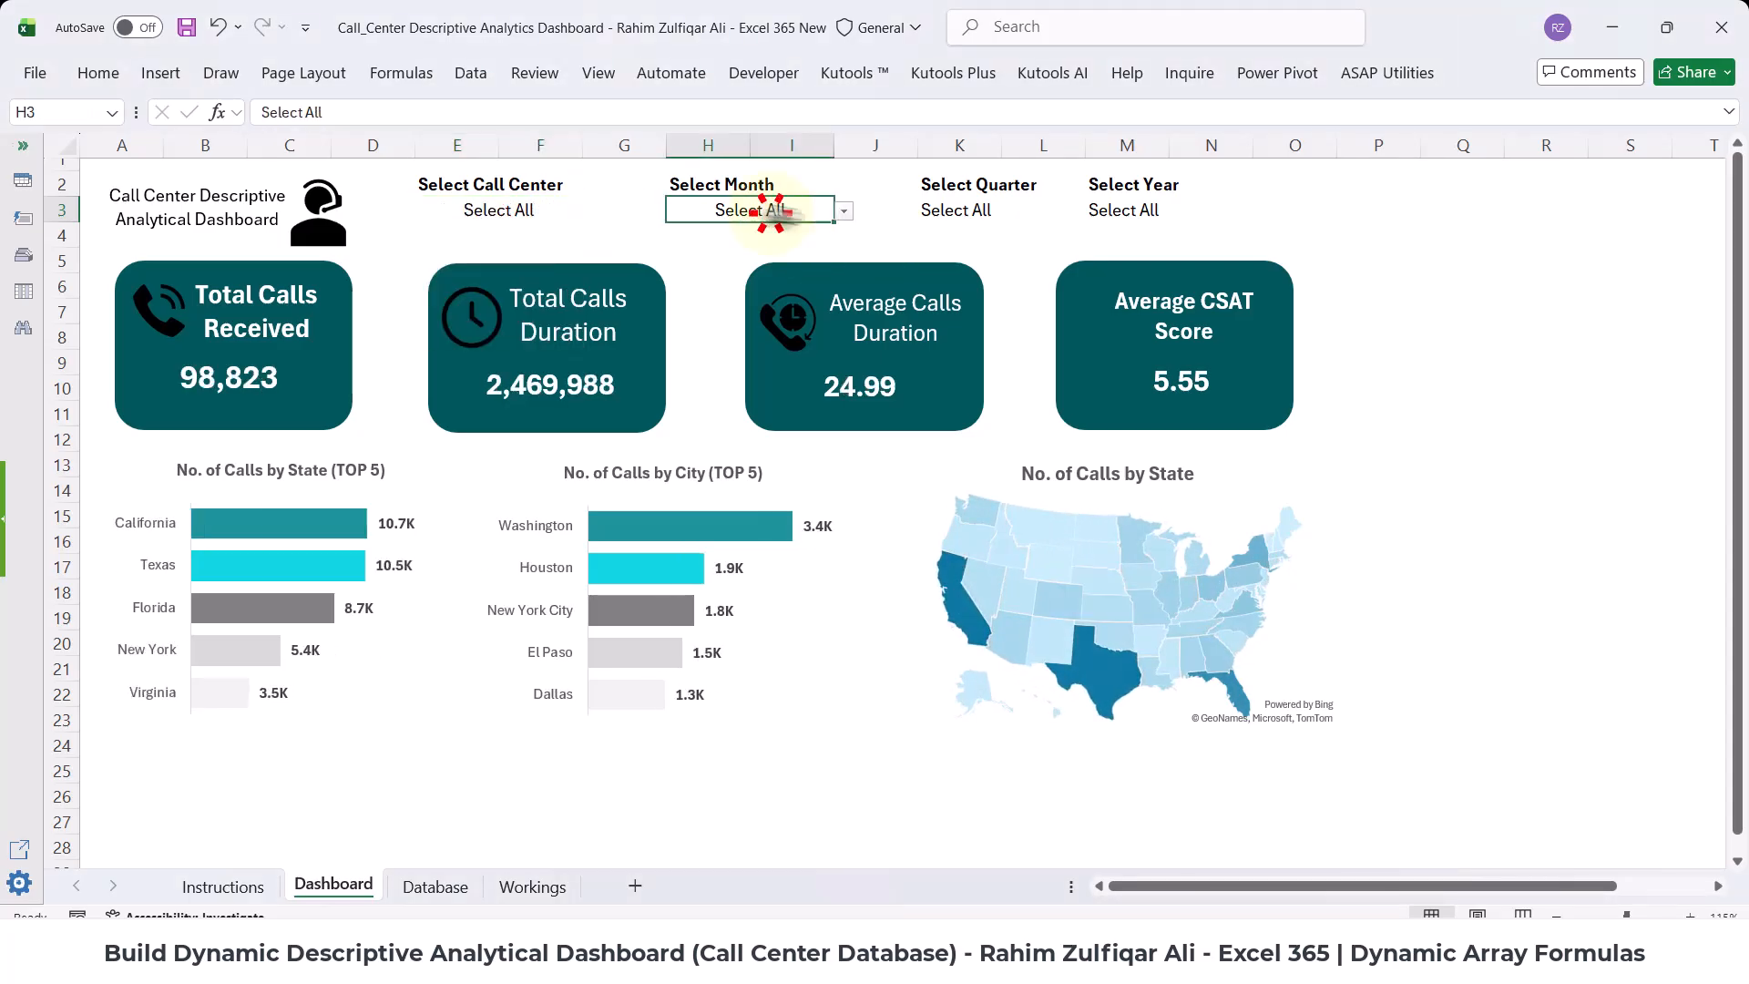
pyautogui.click(846, 219)
pyautogui.click(847, 383)
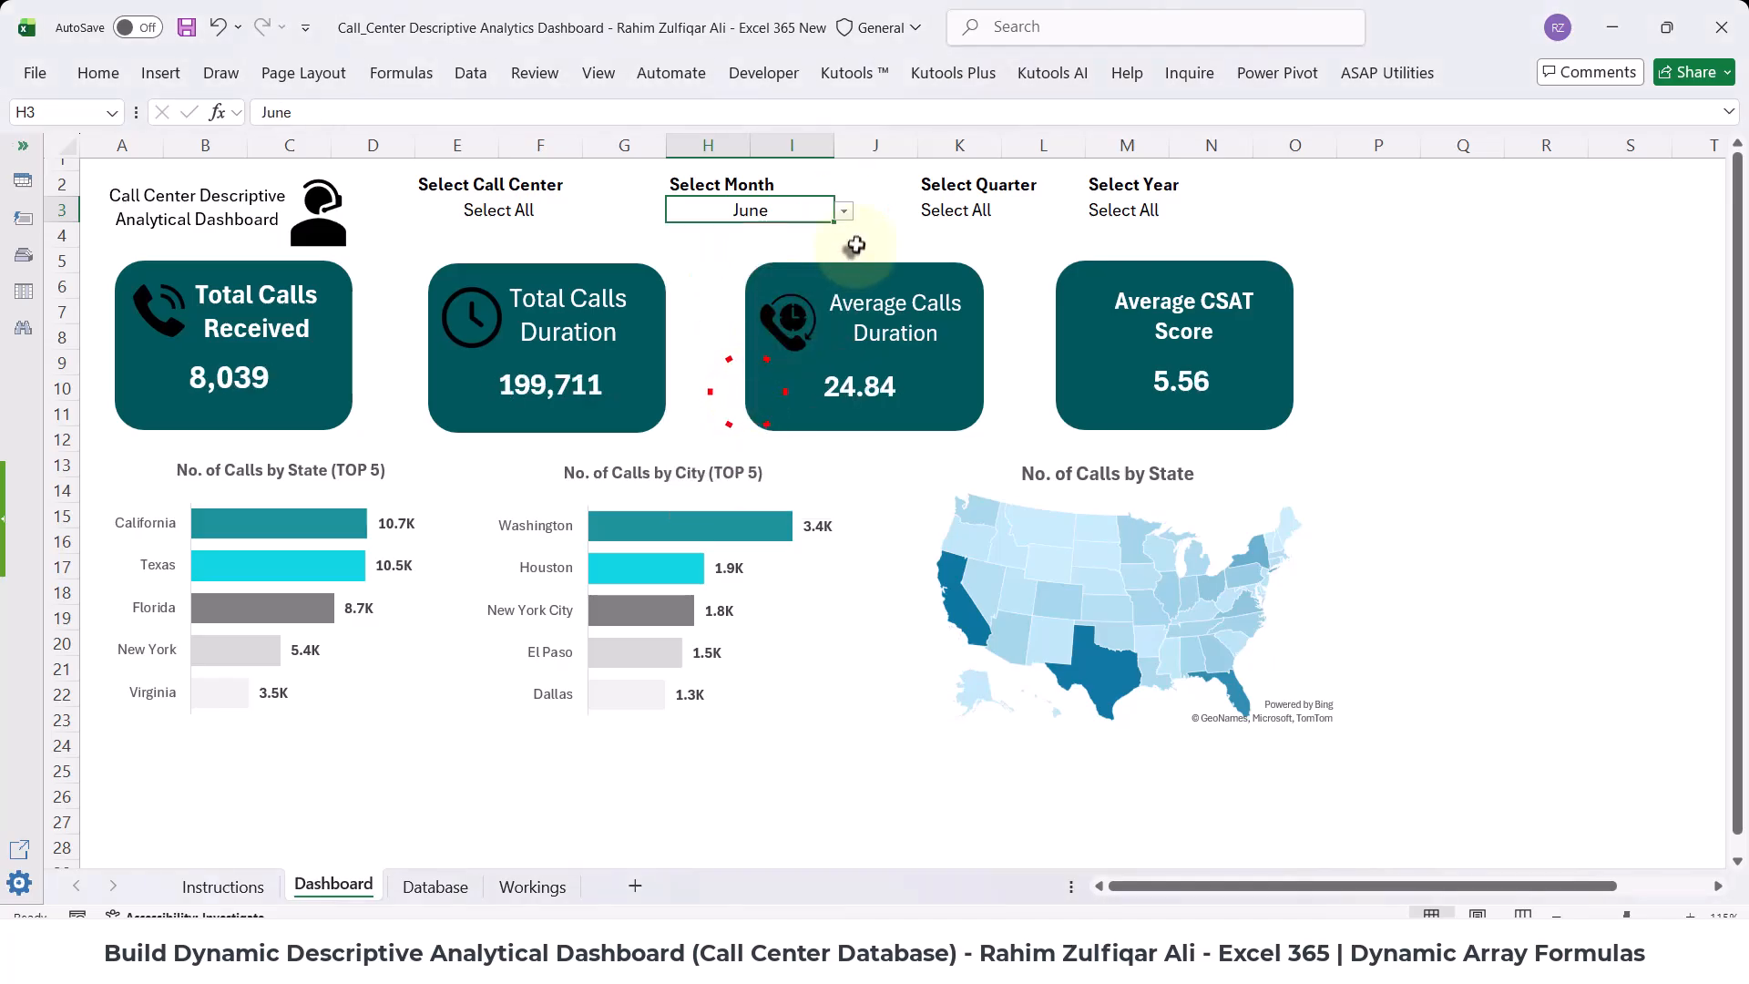
pyautogui.click(1146, 215)
pyautogui.click(1180, 217)
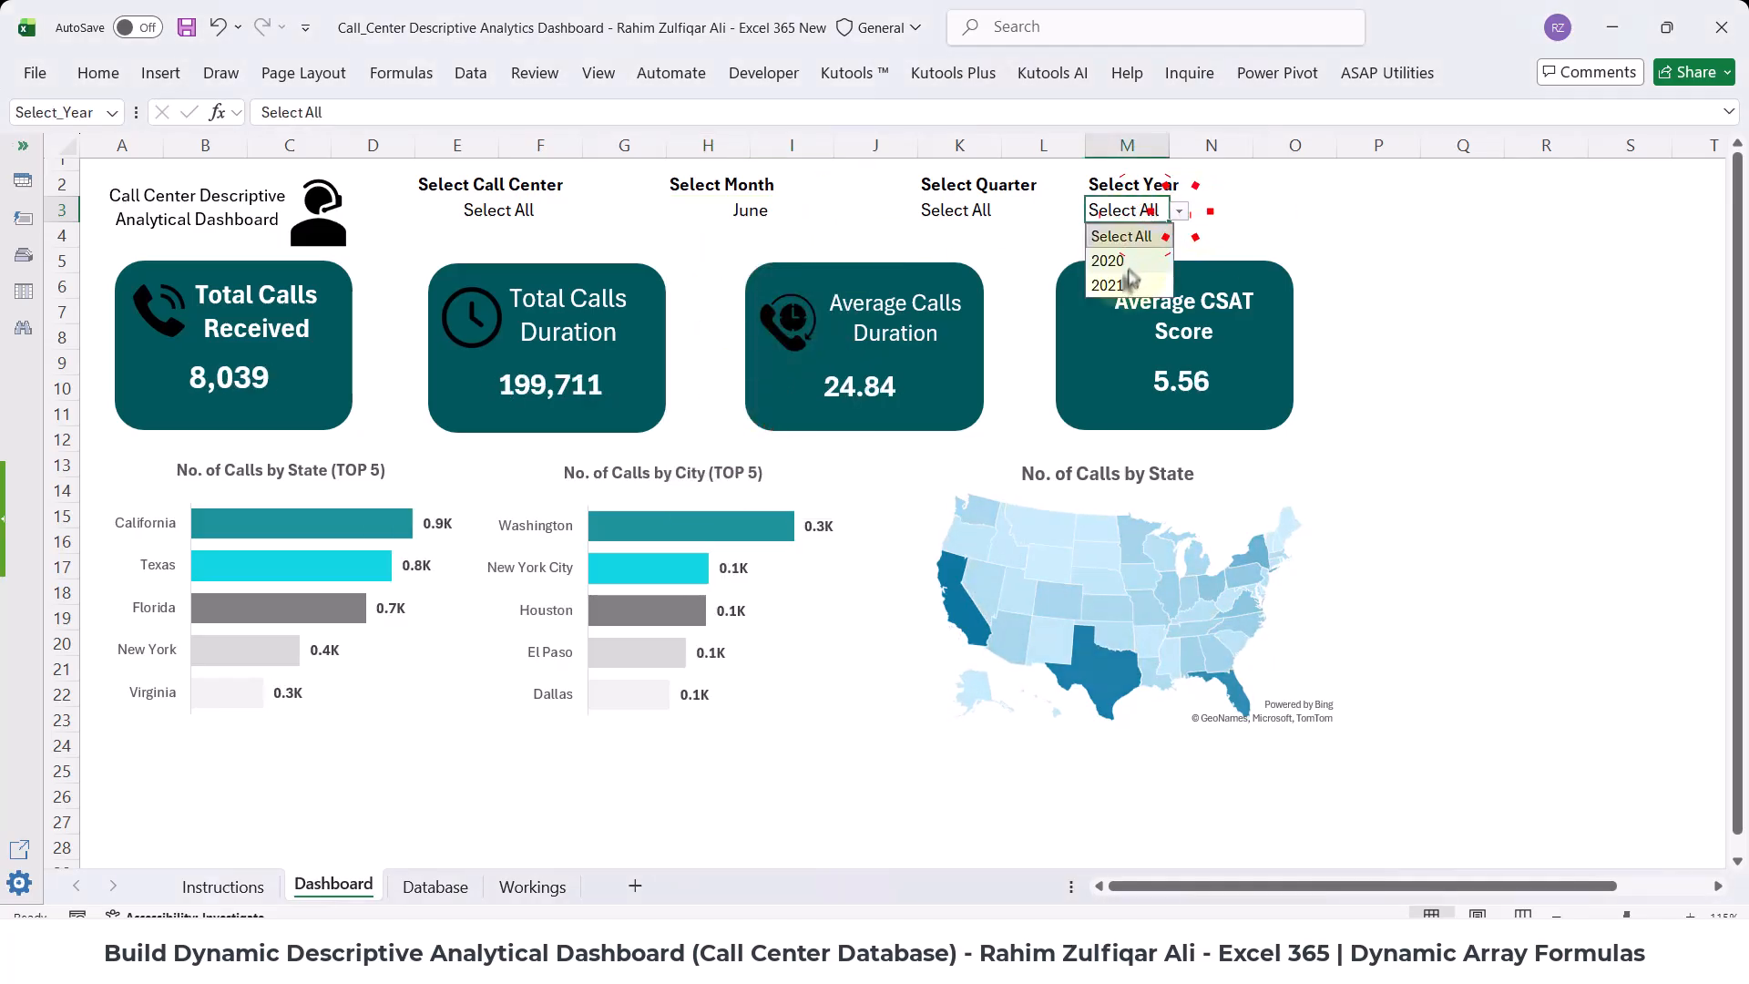
pyautogui.click(1122, 275)
# - Reset the Select Year and Select Month filters to Select All
pyautogui.click(1178, 215)
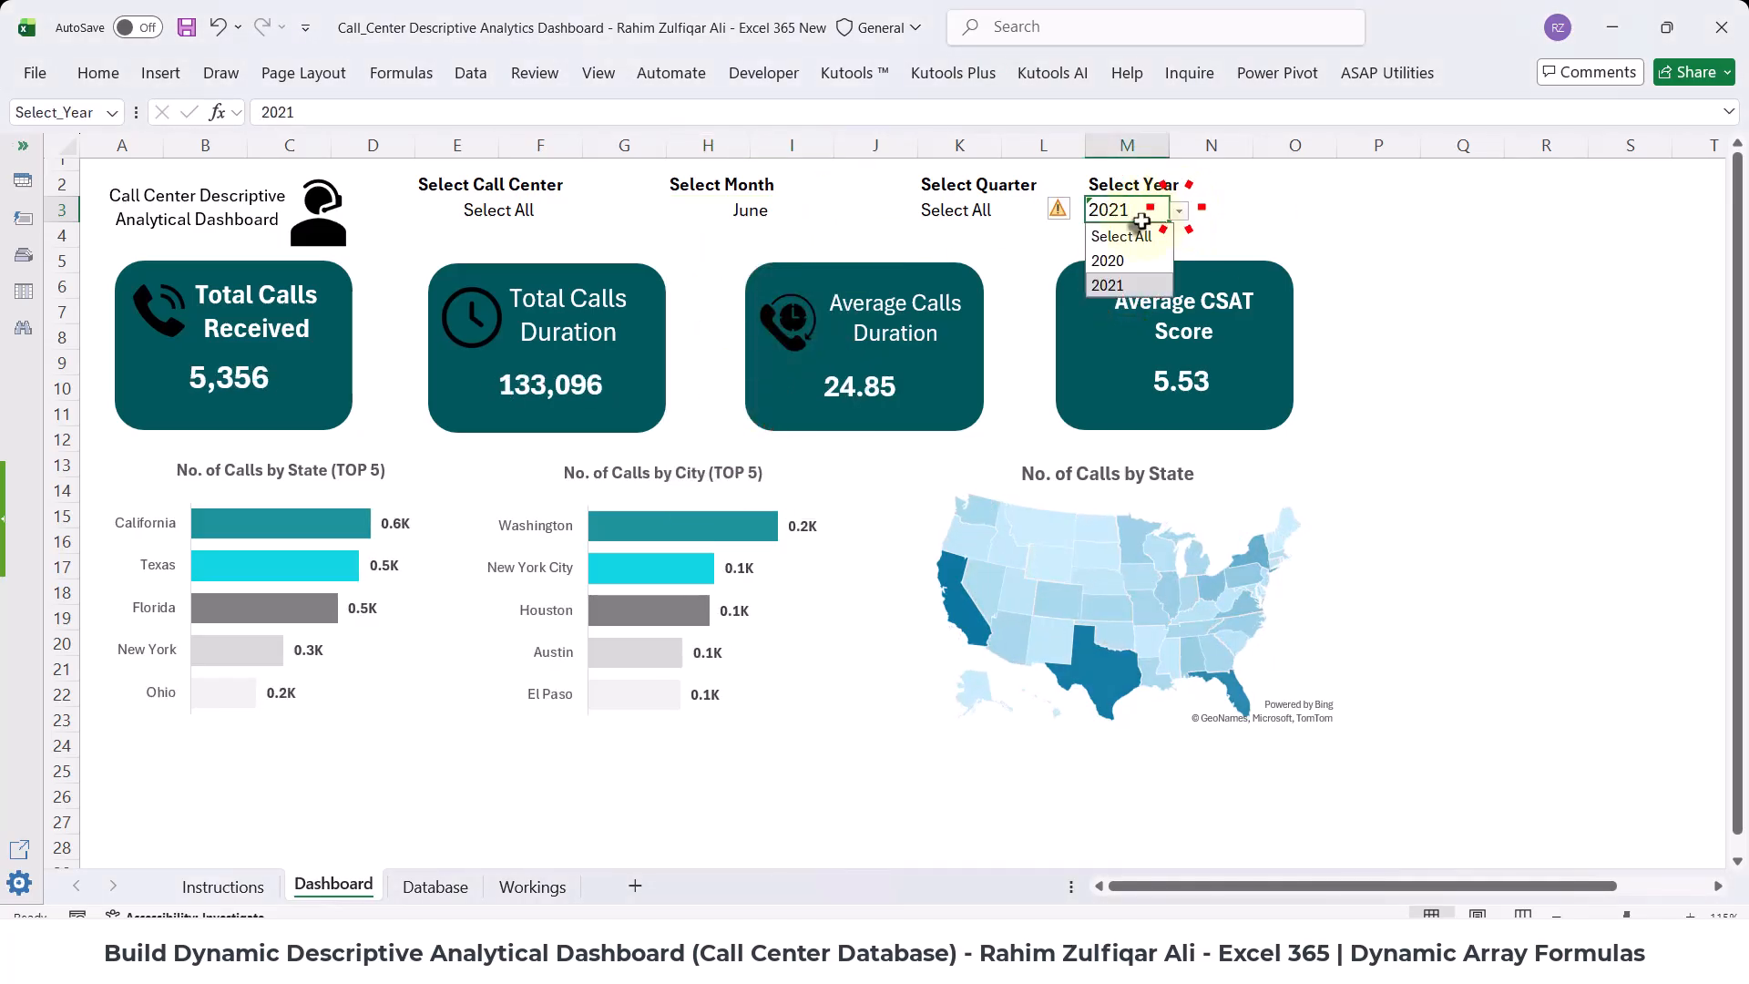
pyautogui.click(1122, 234)
pyautogui.click(761, 212)
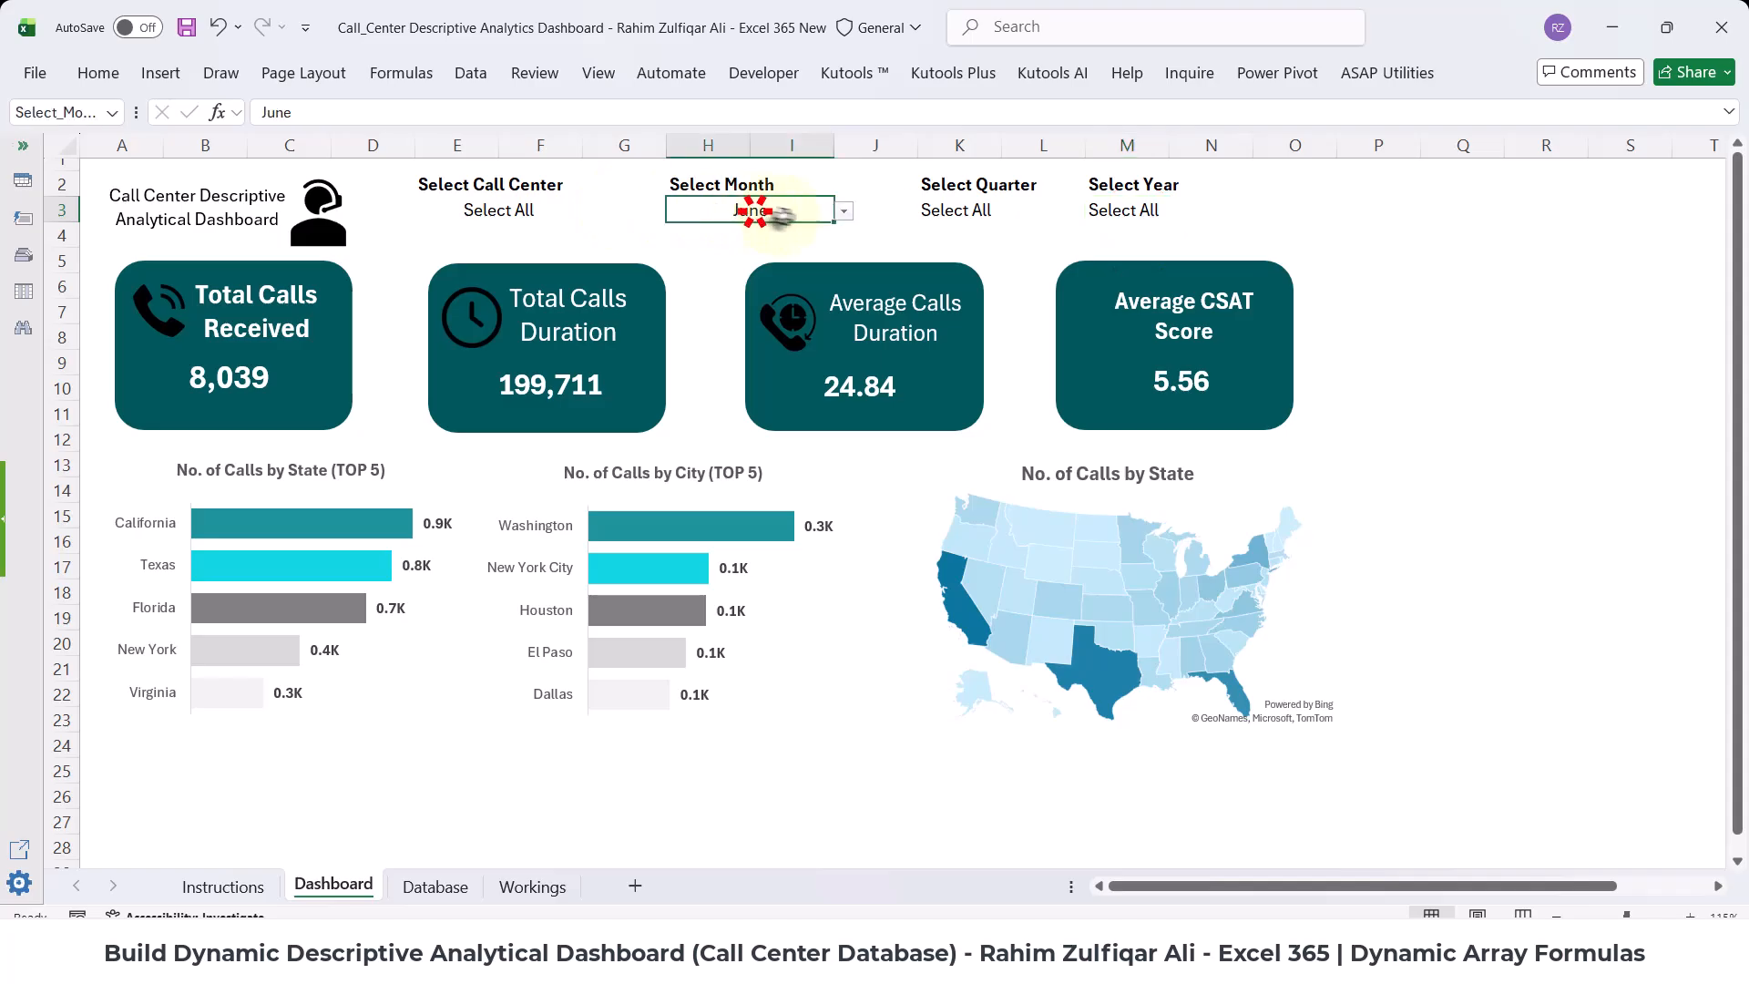
pyautogui.click(843, 211)
pyautogui.scroll(1, 766, 241)
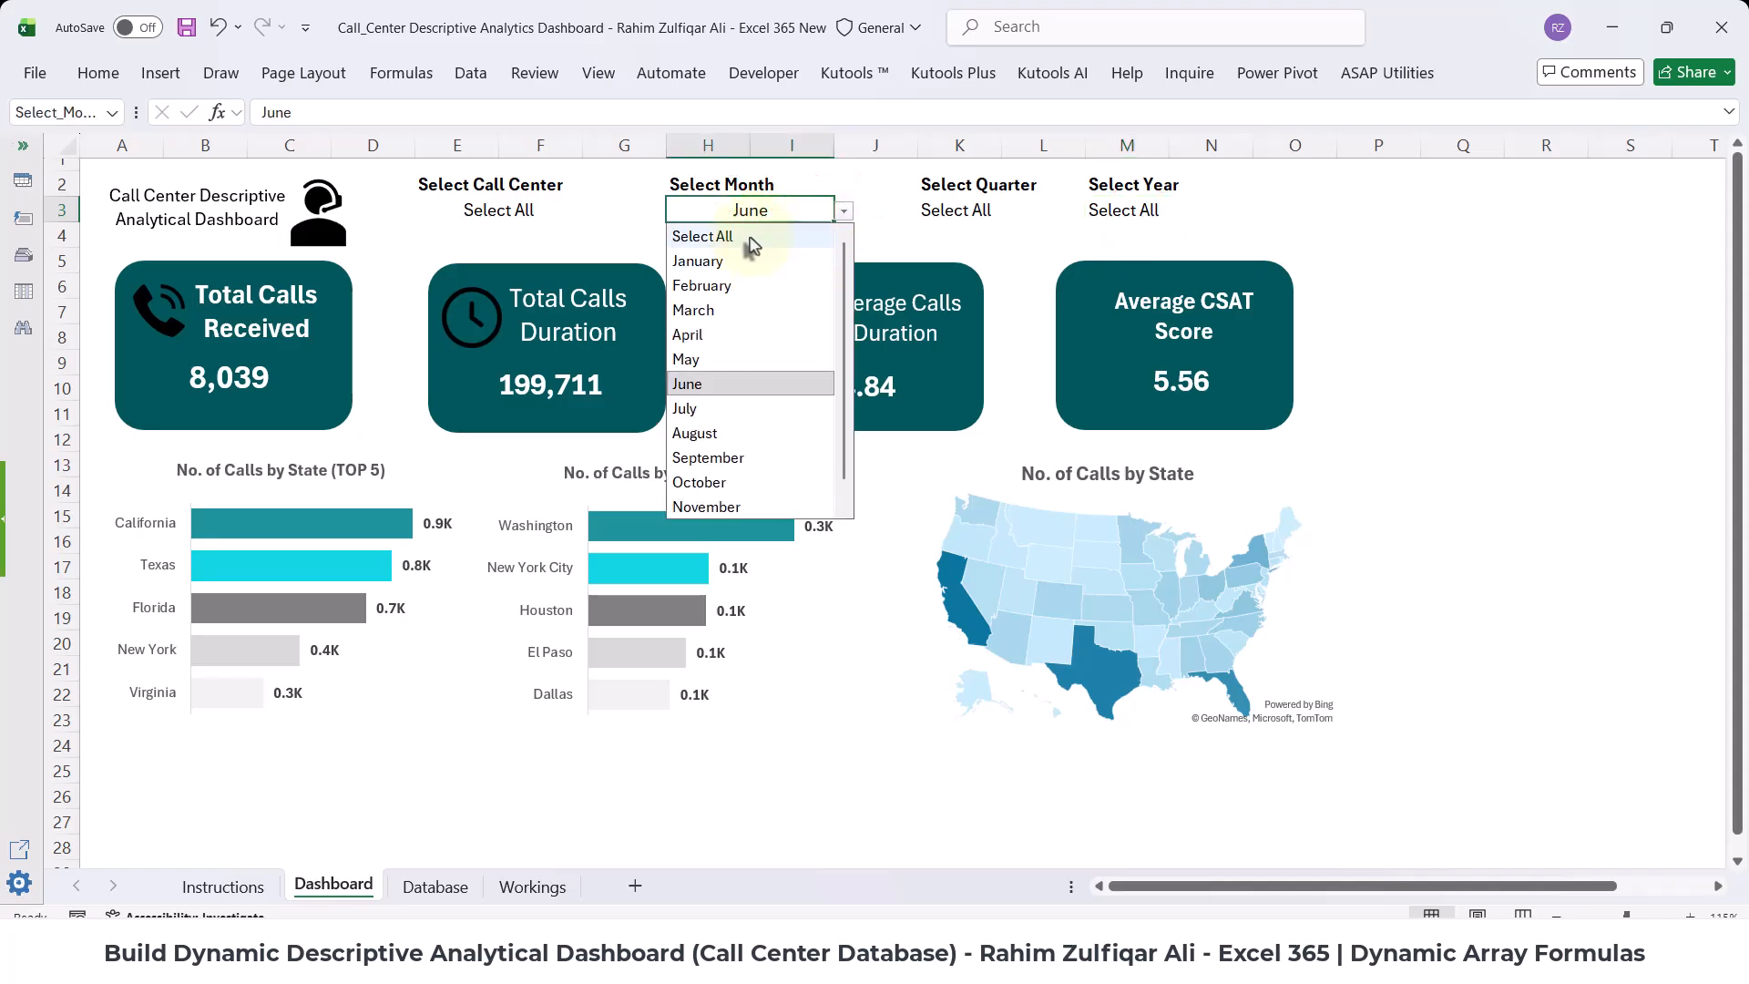
pyautogui.click(748, 235)
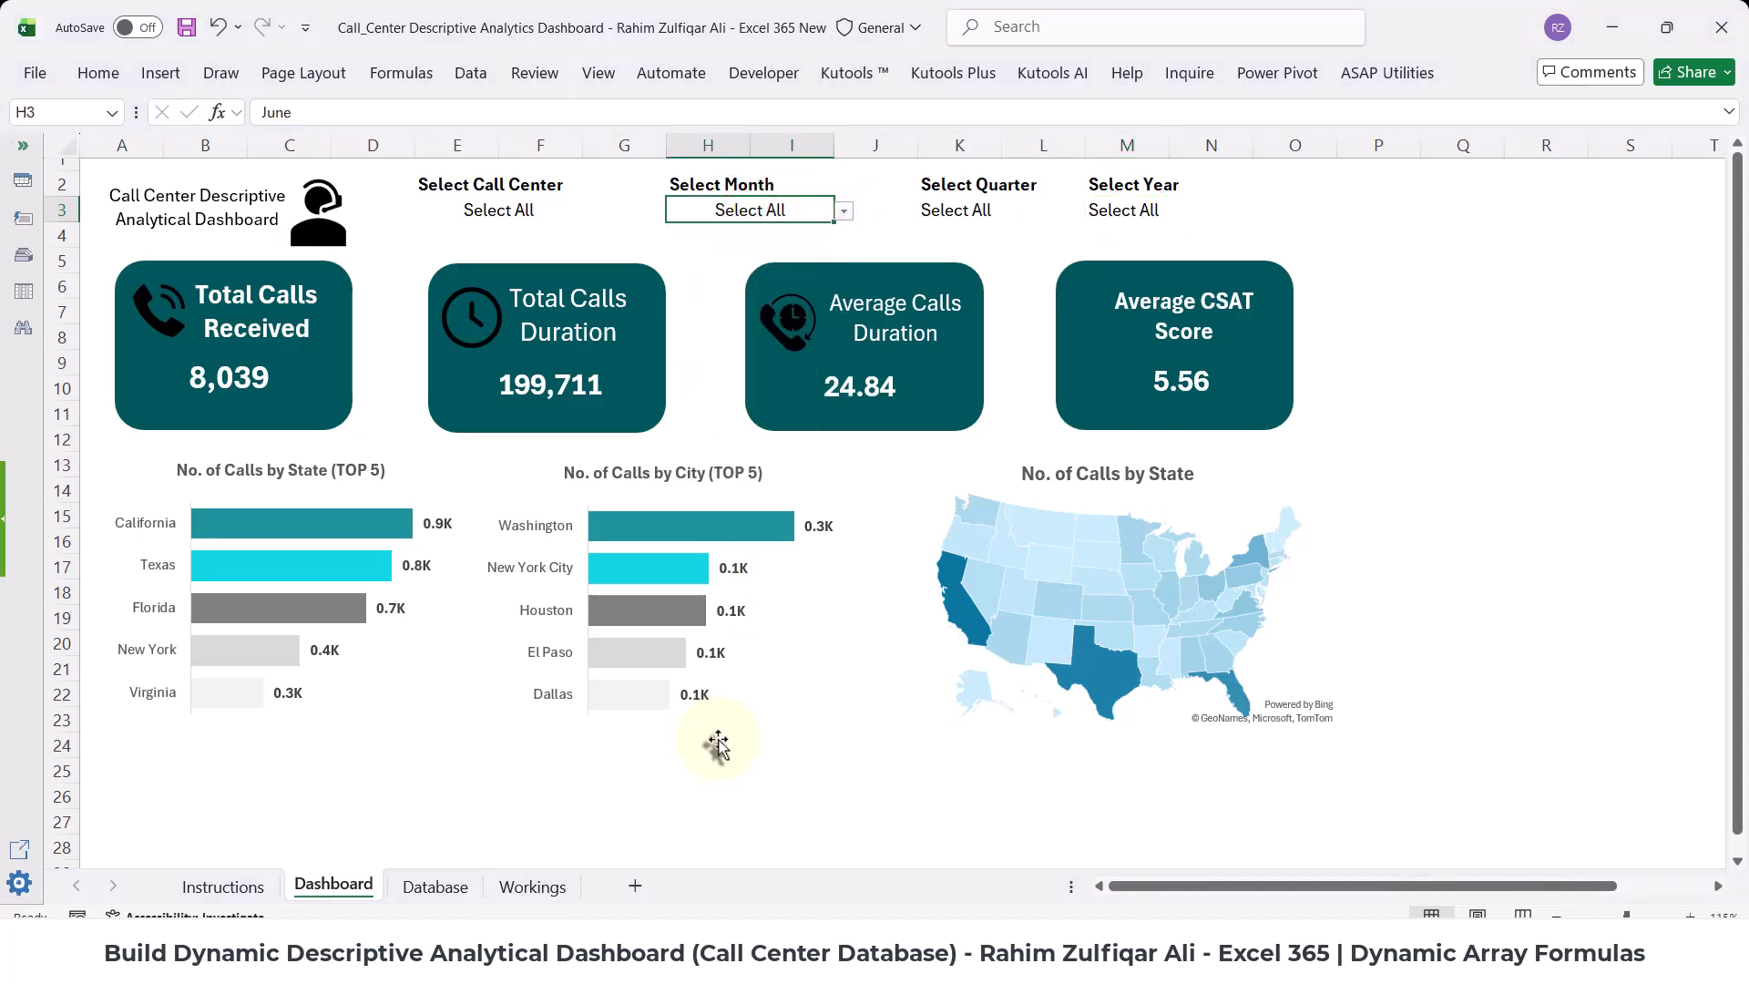
pyautogui.click(545, 800)
# - Check the visualization list on the Instructions sheet and the remaining charts on the finished Dashboard in the Fiscal Year workbook
pyautogui.click(248, 886)
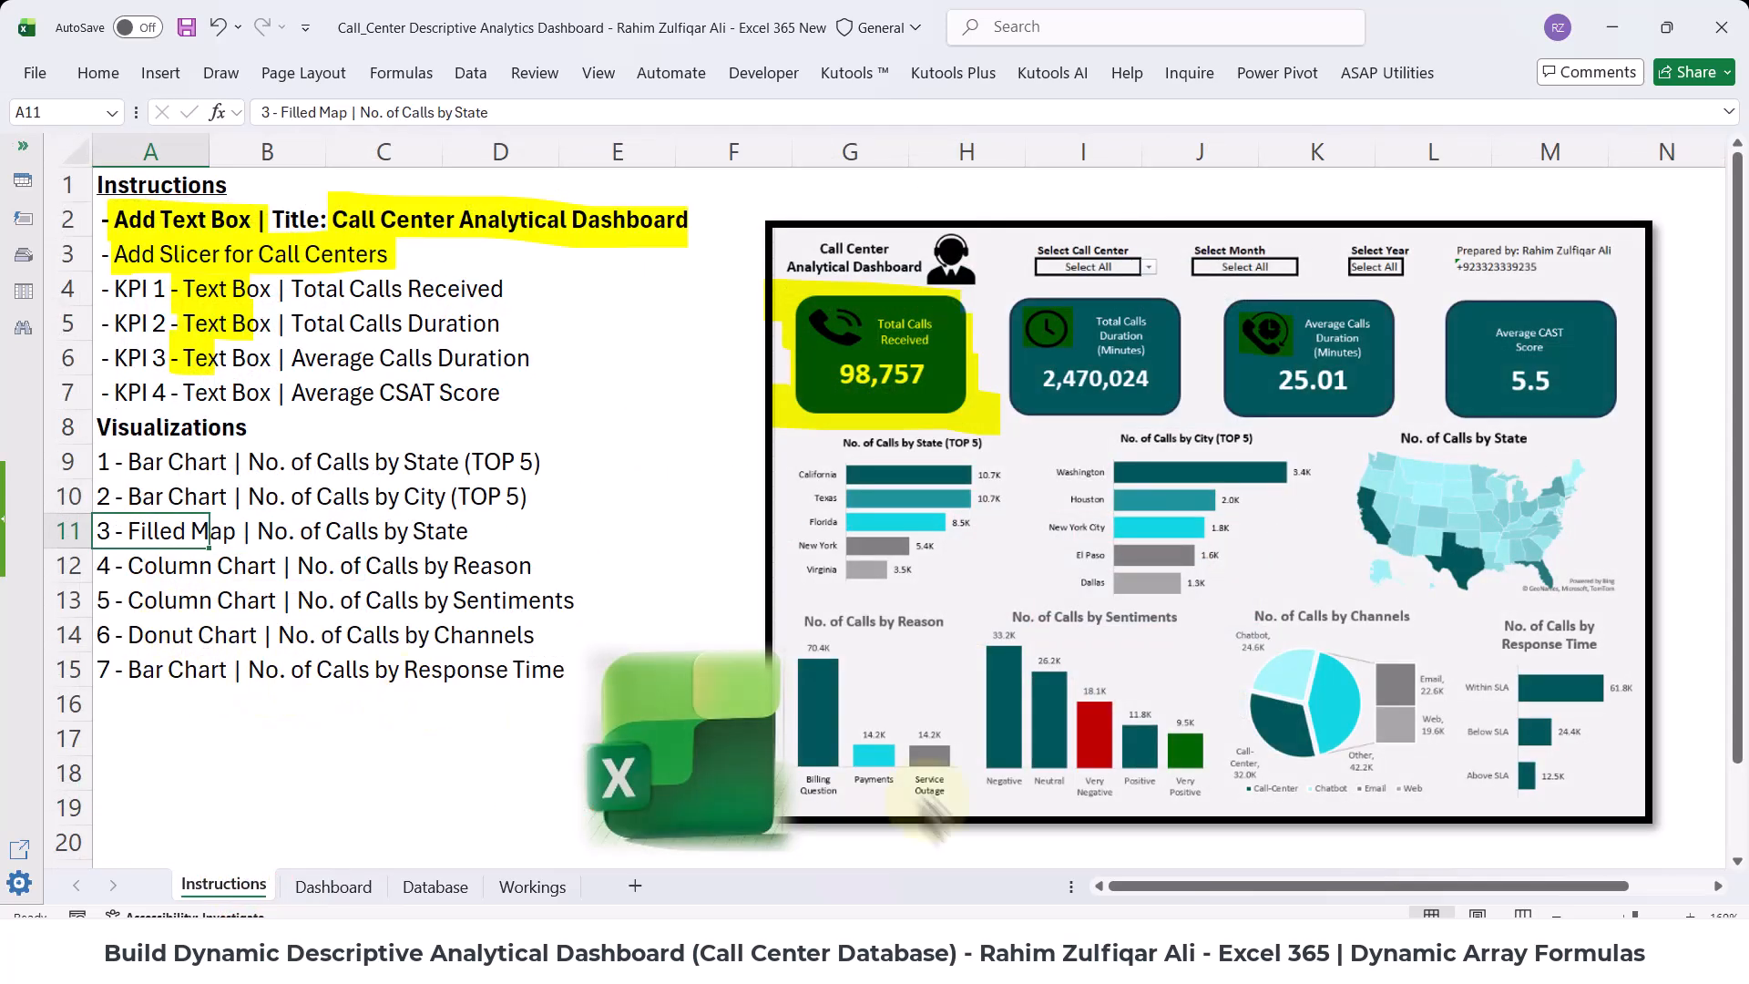
pyautogui.click(1094, 951)
pyautogui.click(1162, 902)
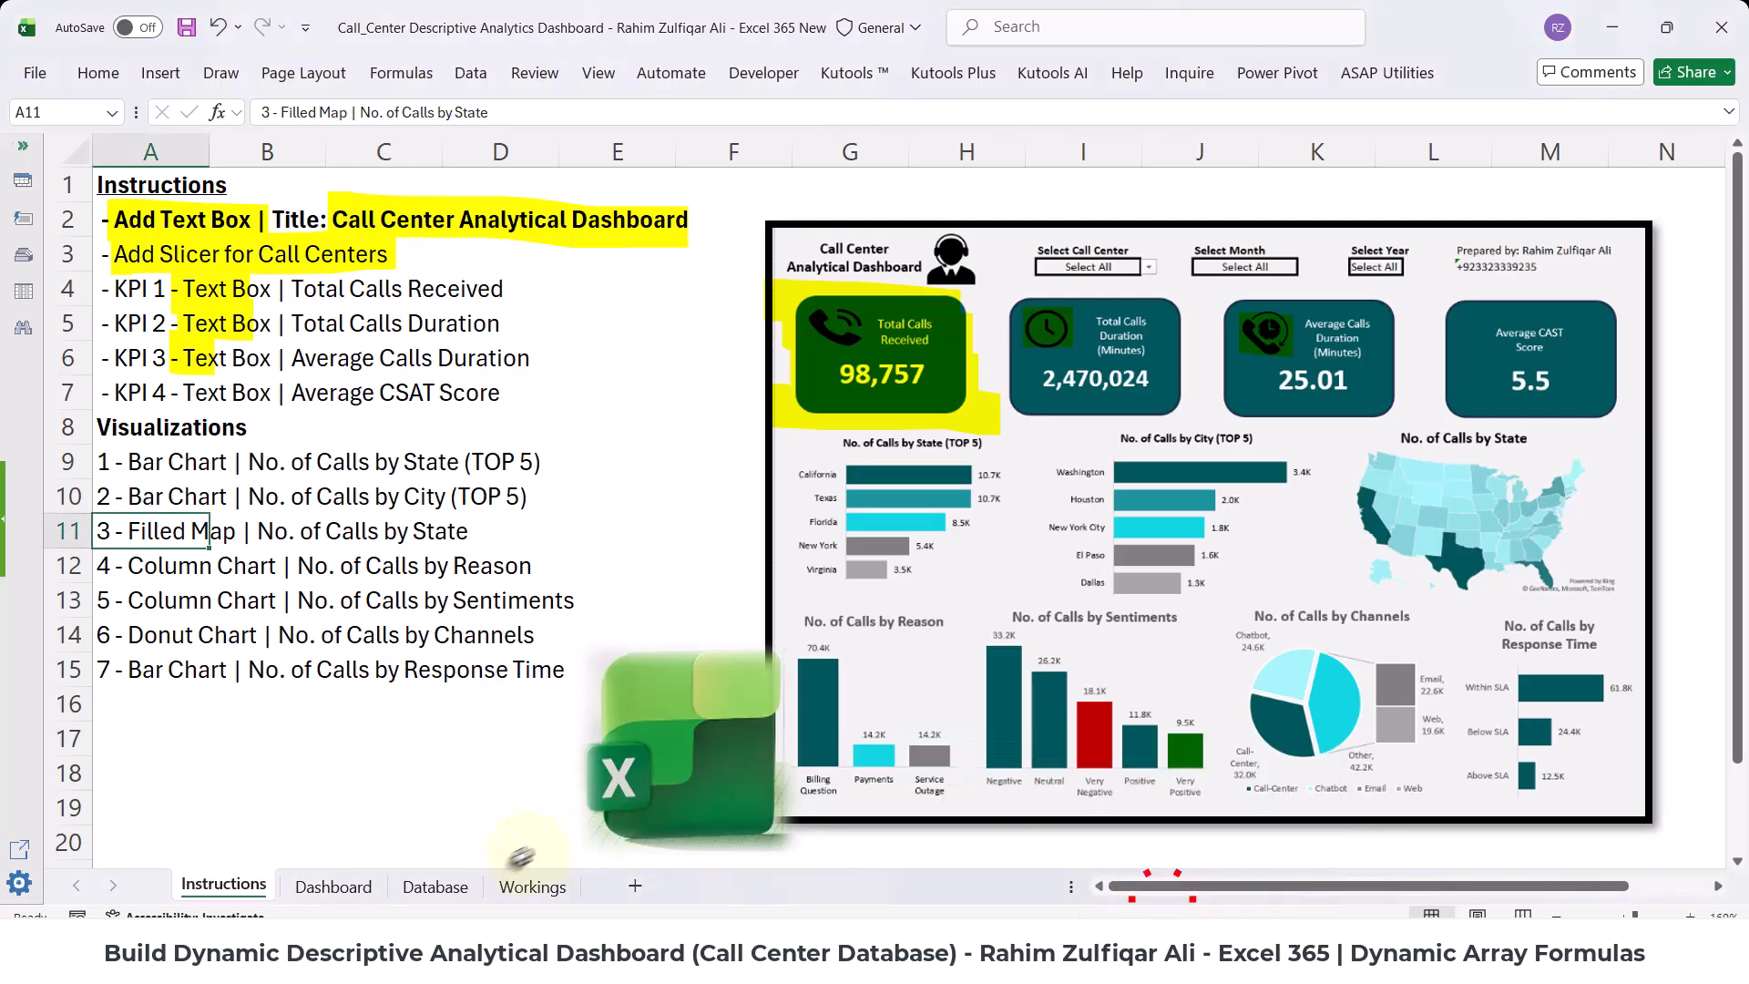
pyautogui.click(532, 886)
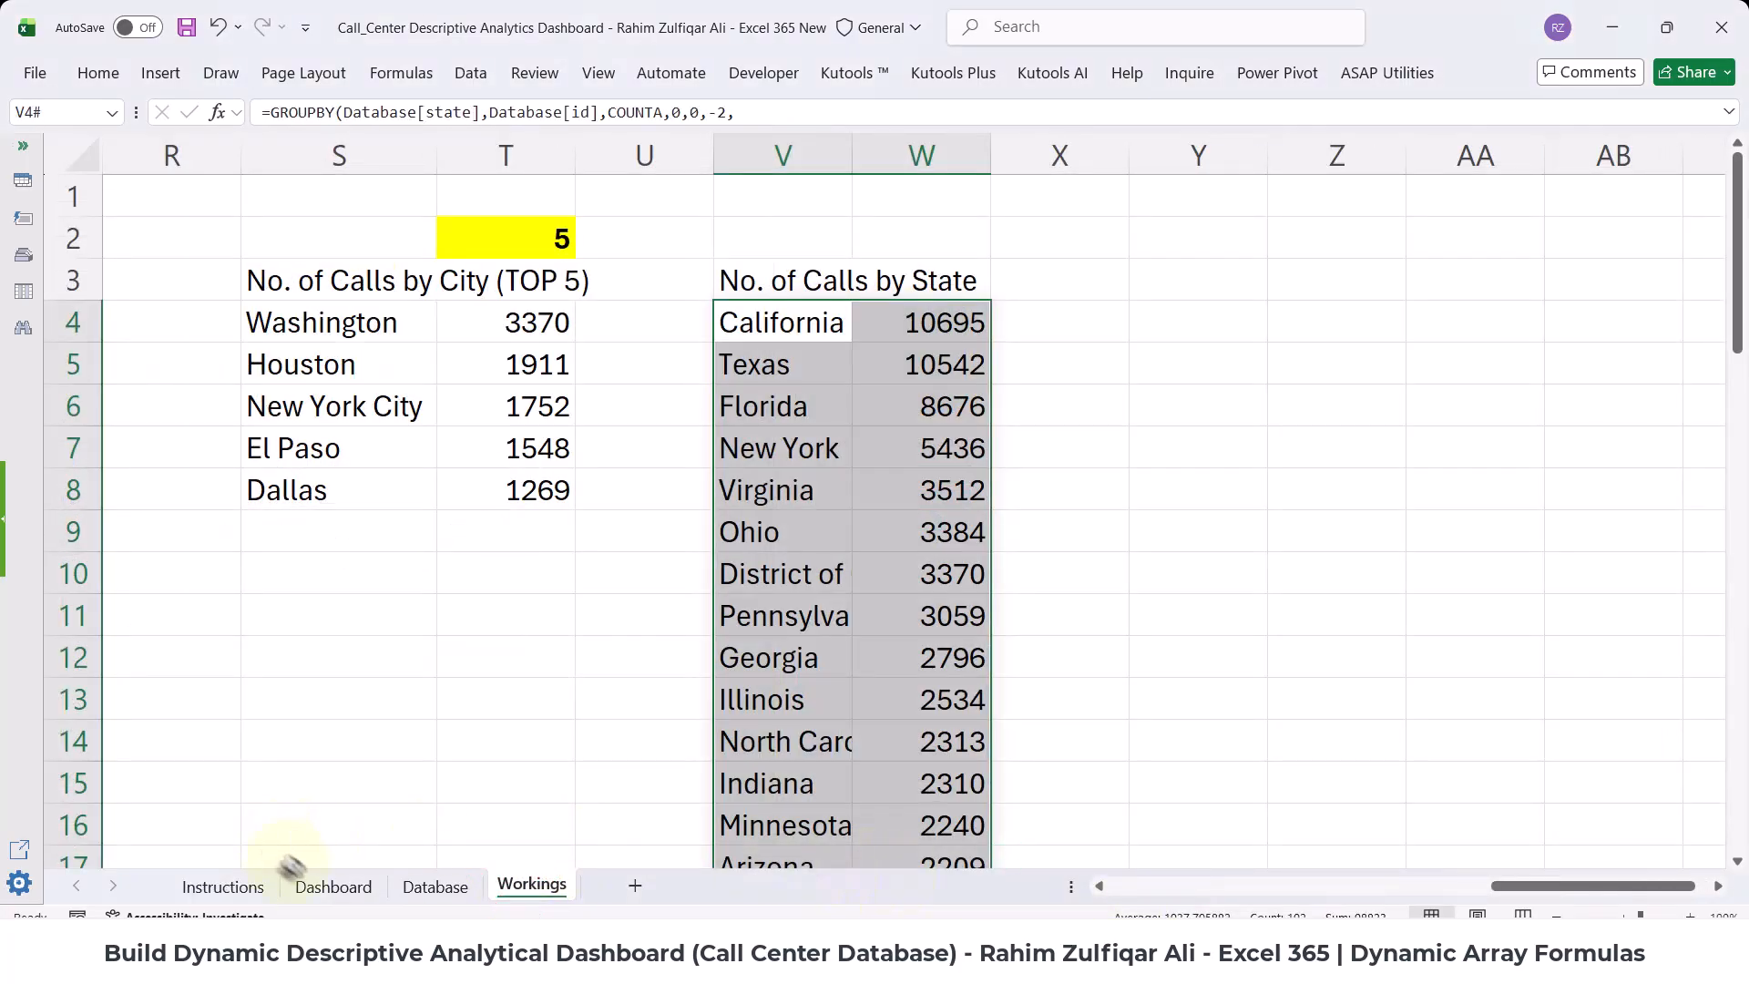
pyautogui.click(315, 885)
pyautogui.click(1094, 951)
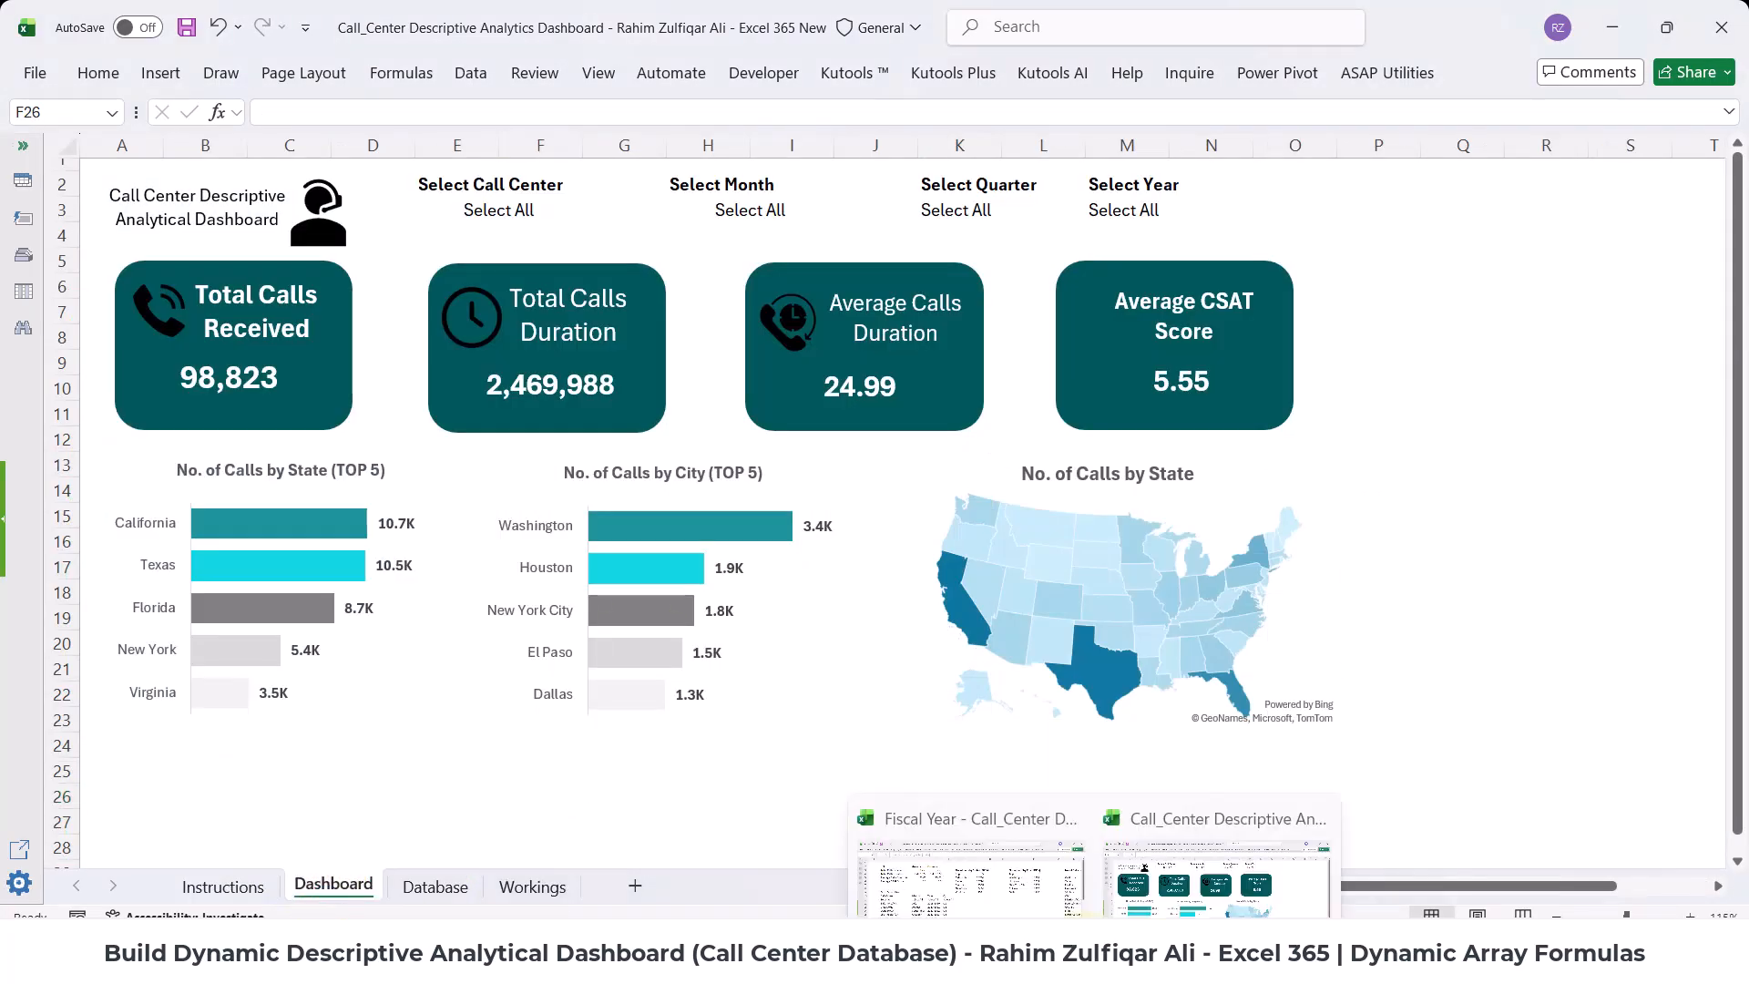
pyautogui.click(929, 856)
pyautogui.click(493, 886)
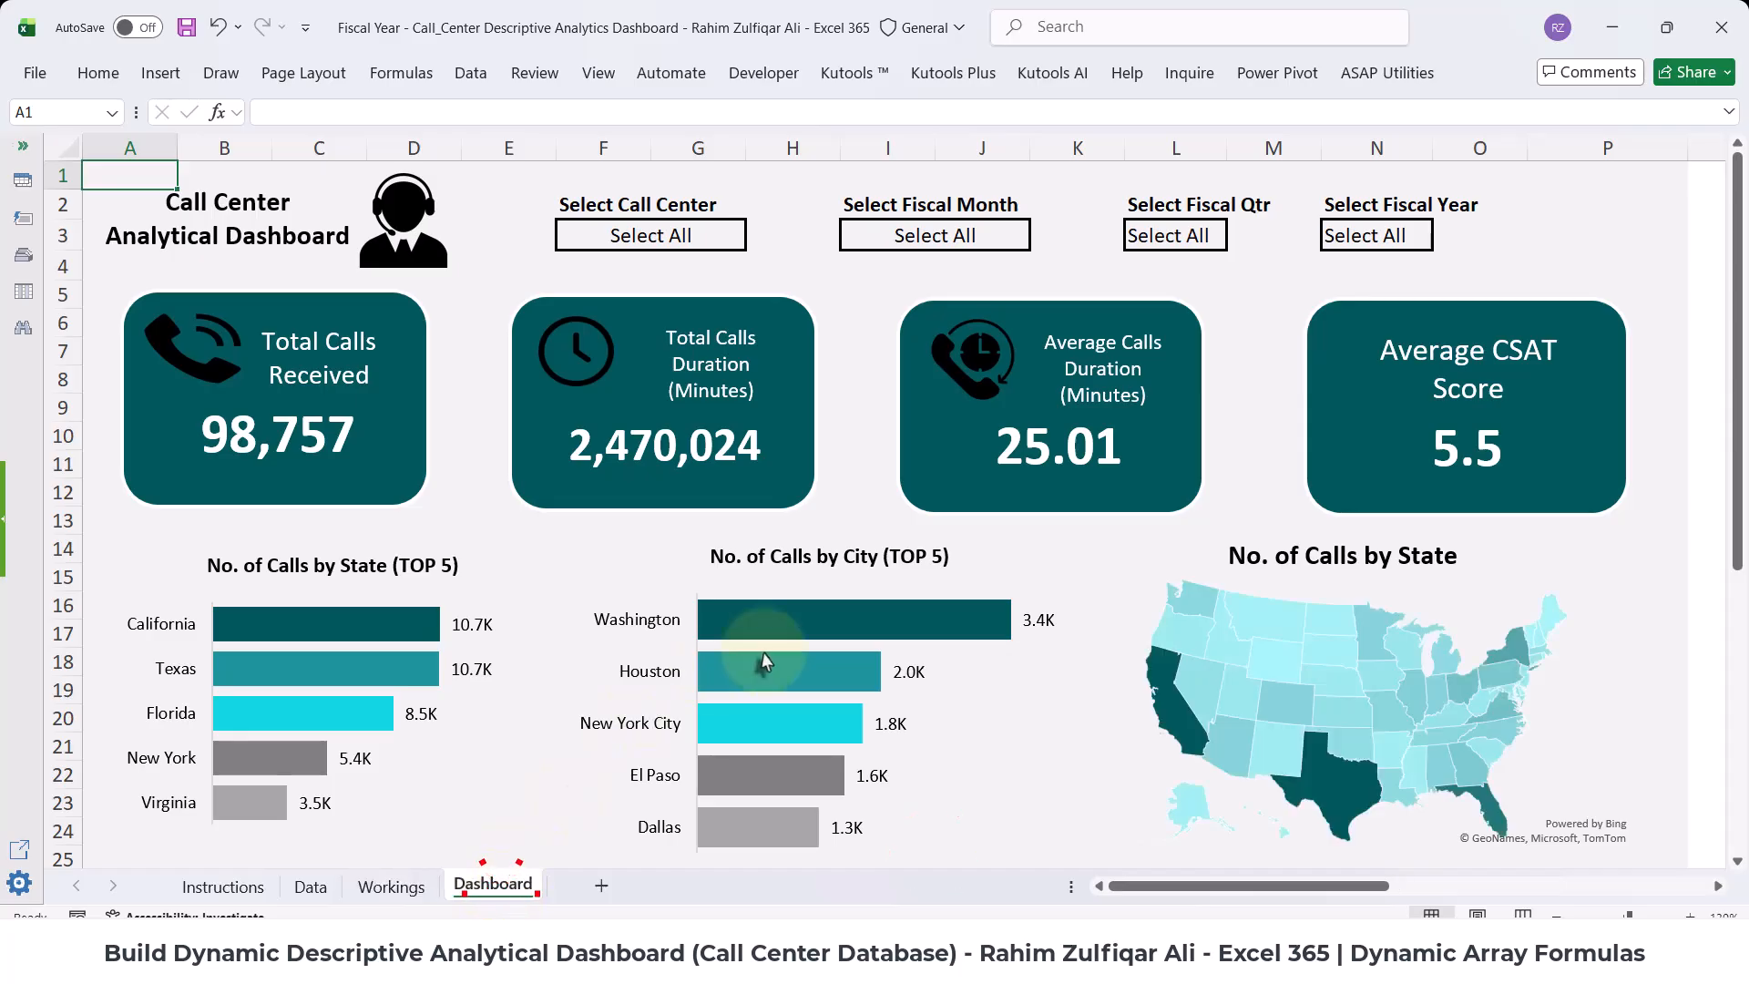
pyautogui.scroll(-6, 763, 660)
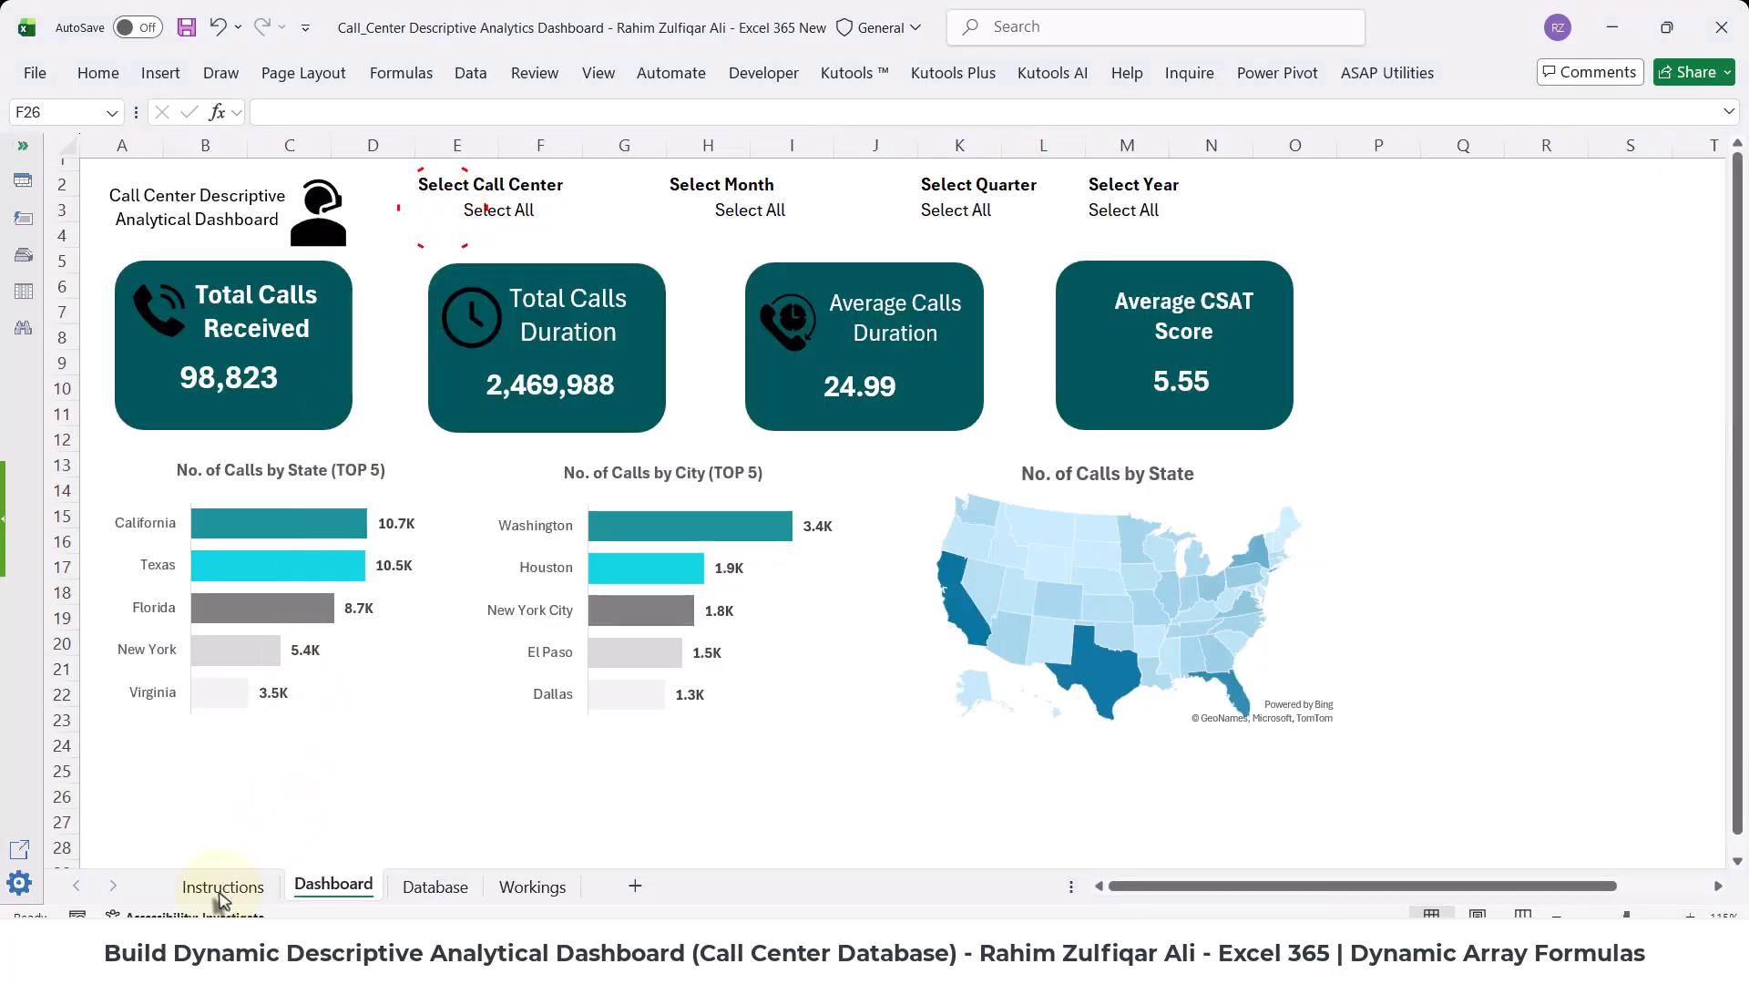
# - Copy the text "Column Chart | No. of Calls by Reason" from cell A12 of the Instructions sheet
pyautogui.click(220, 891)
pyautogui.click(135, 566)
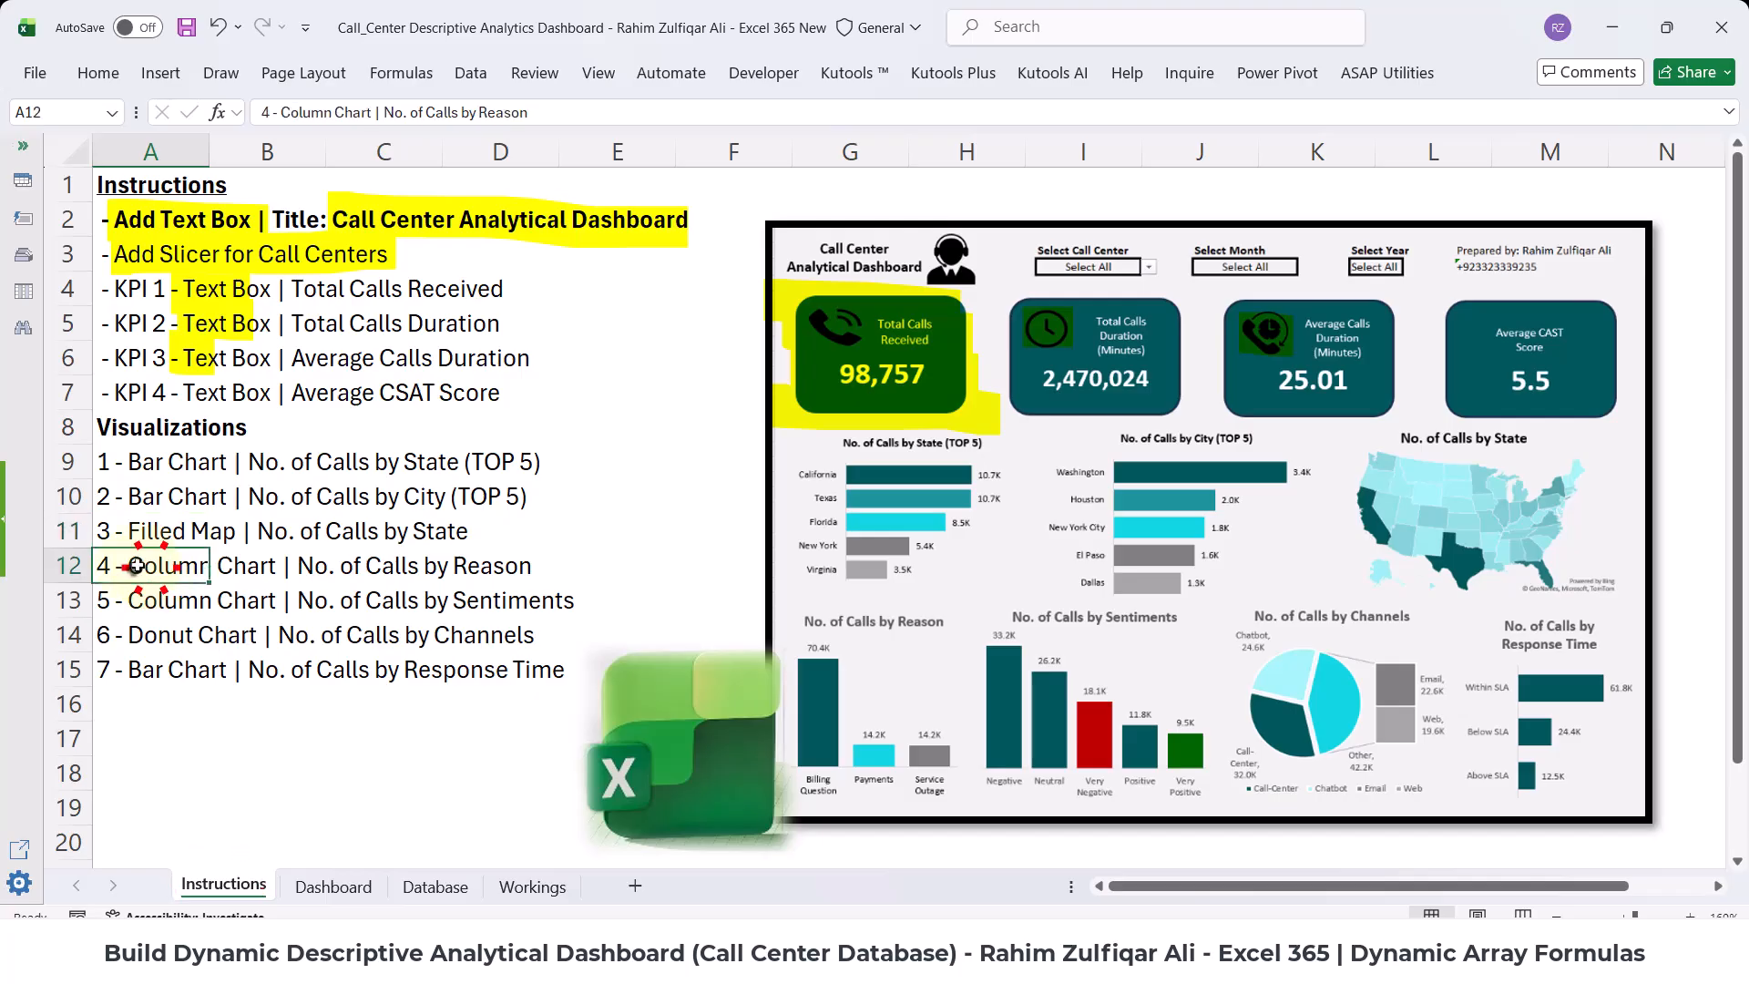
pyautogui.doubleClick(134, 566)
pyautogui.moveTo(135, 566); pyautogui.dragTo(535, 565)
pyautogui.hotkey('ctrl', 'c')
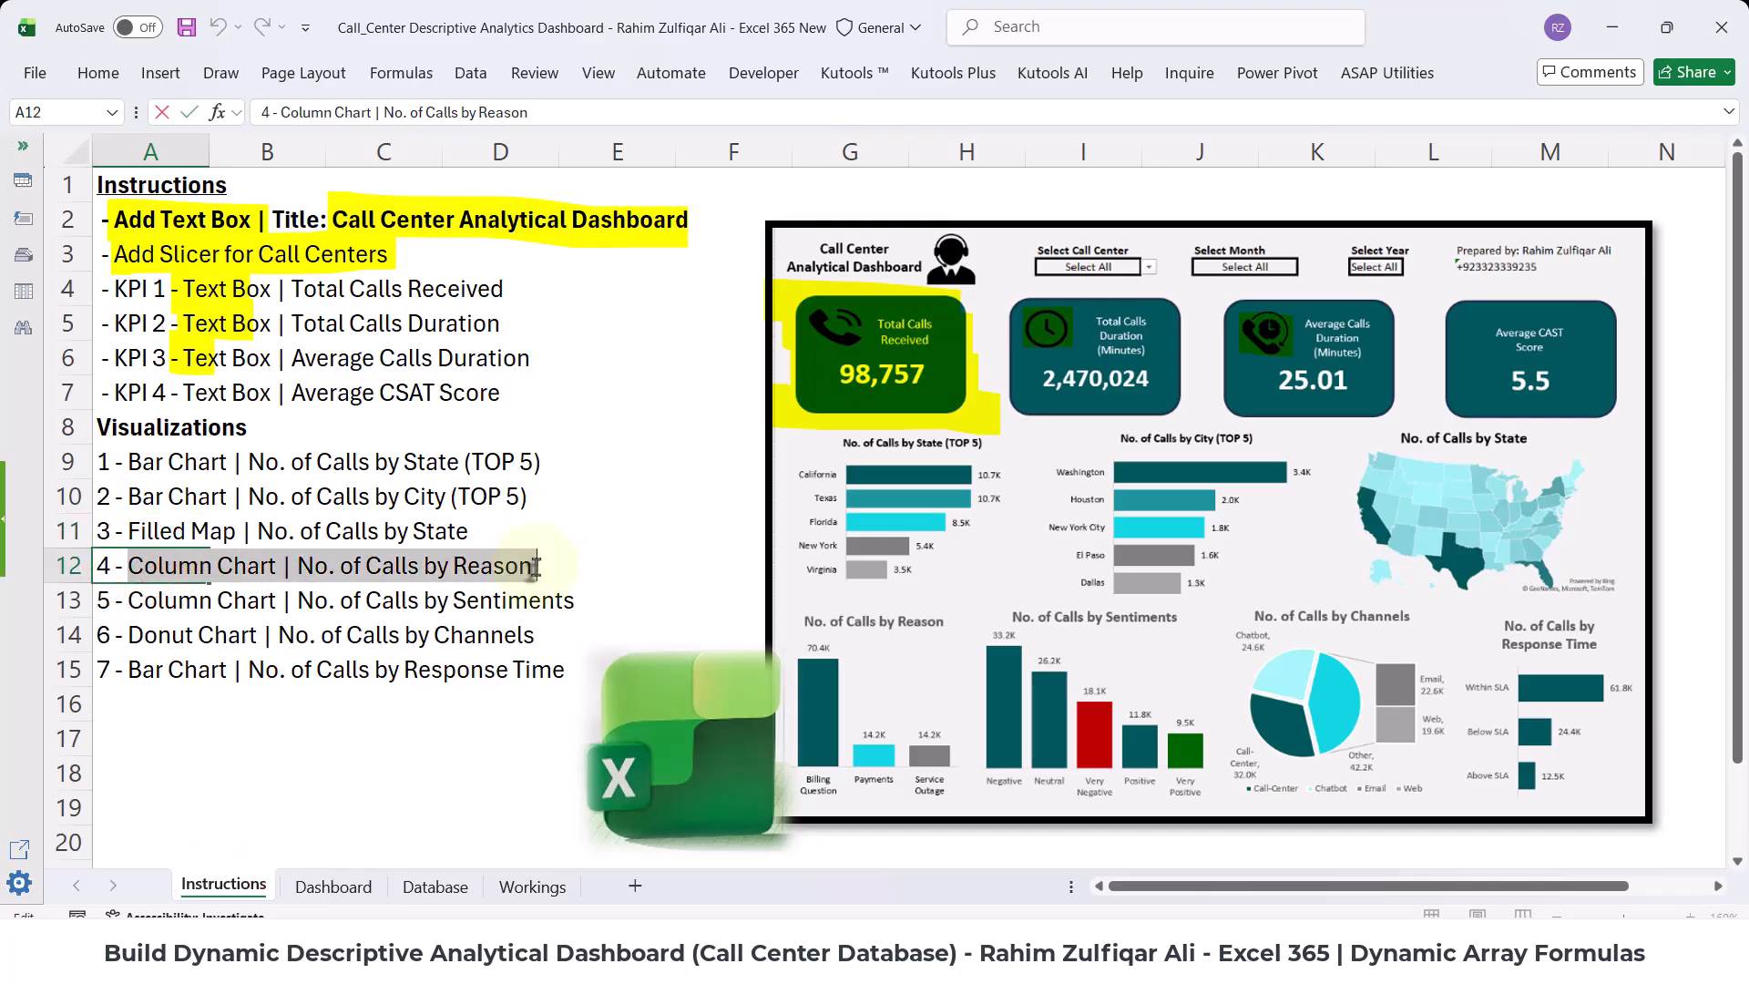
# - Paste the copied text into cell Y3 of the Workings sheet and trim it to the heading "No. of Calls by Reason"
pyautogui.click(532, 885)
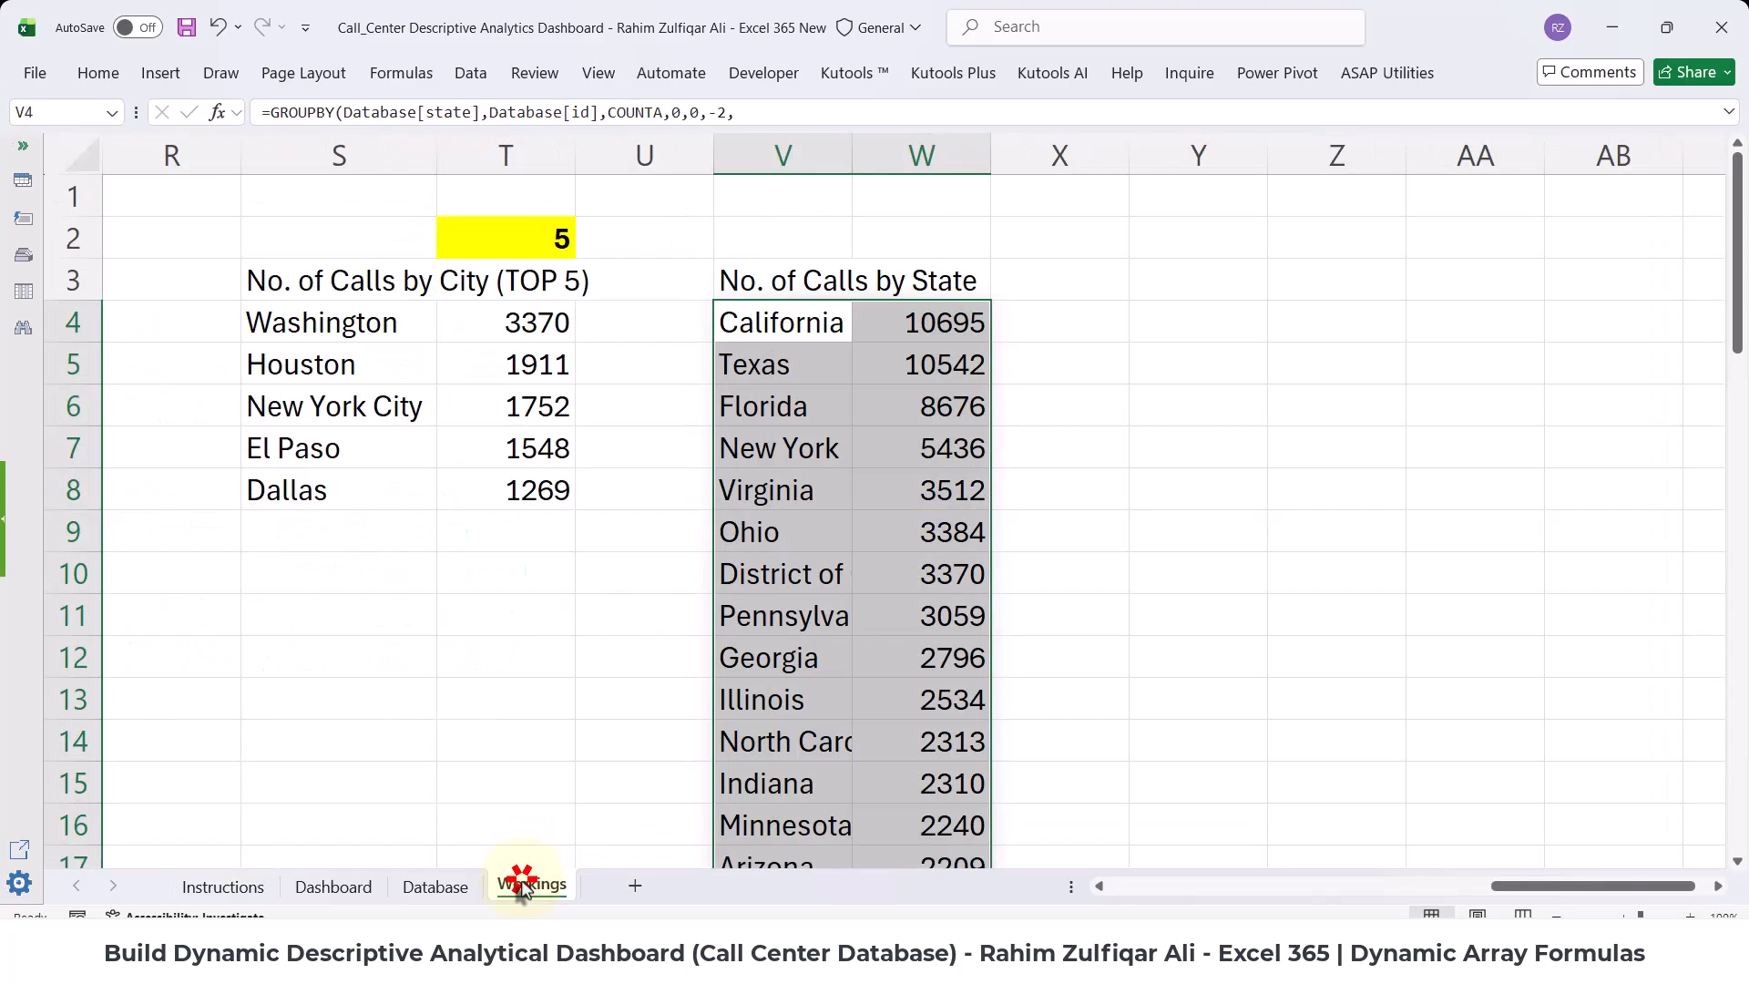
pyautogui.click(1166, 285)
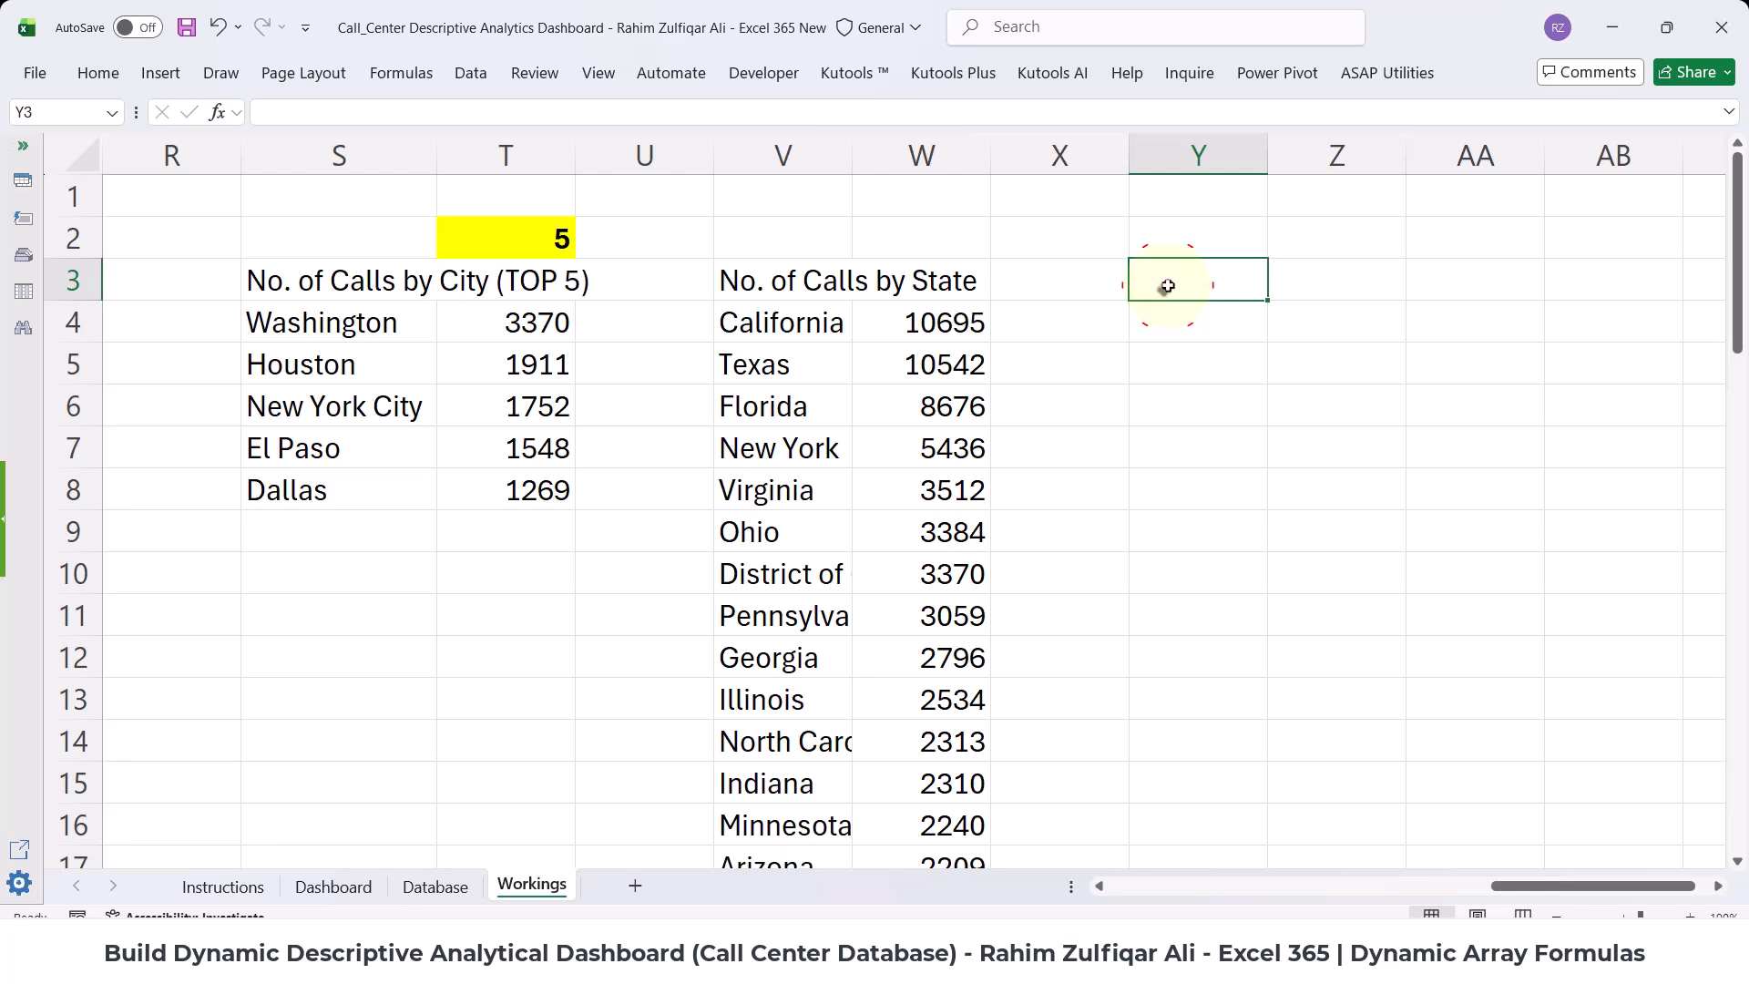
pyautogui.doubleClick(1167, 285)
pyautogui.hotkey('ctrl', 'v')
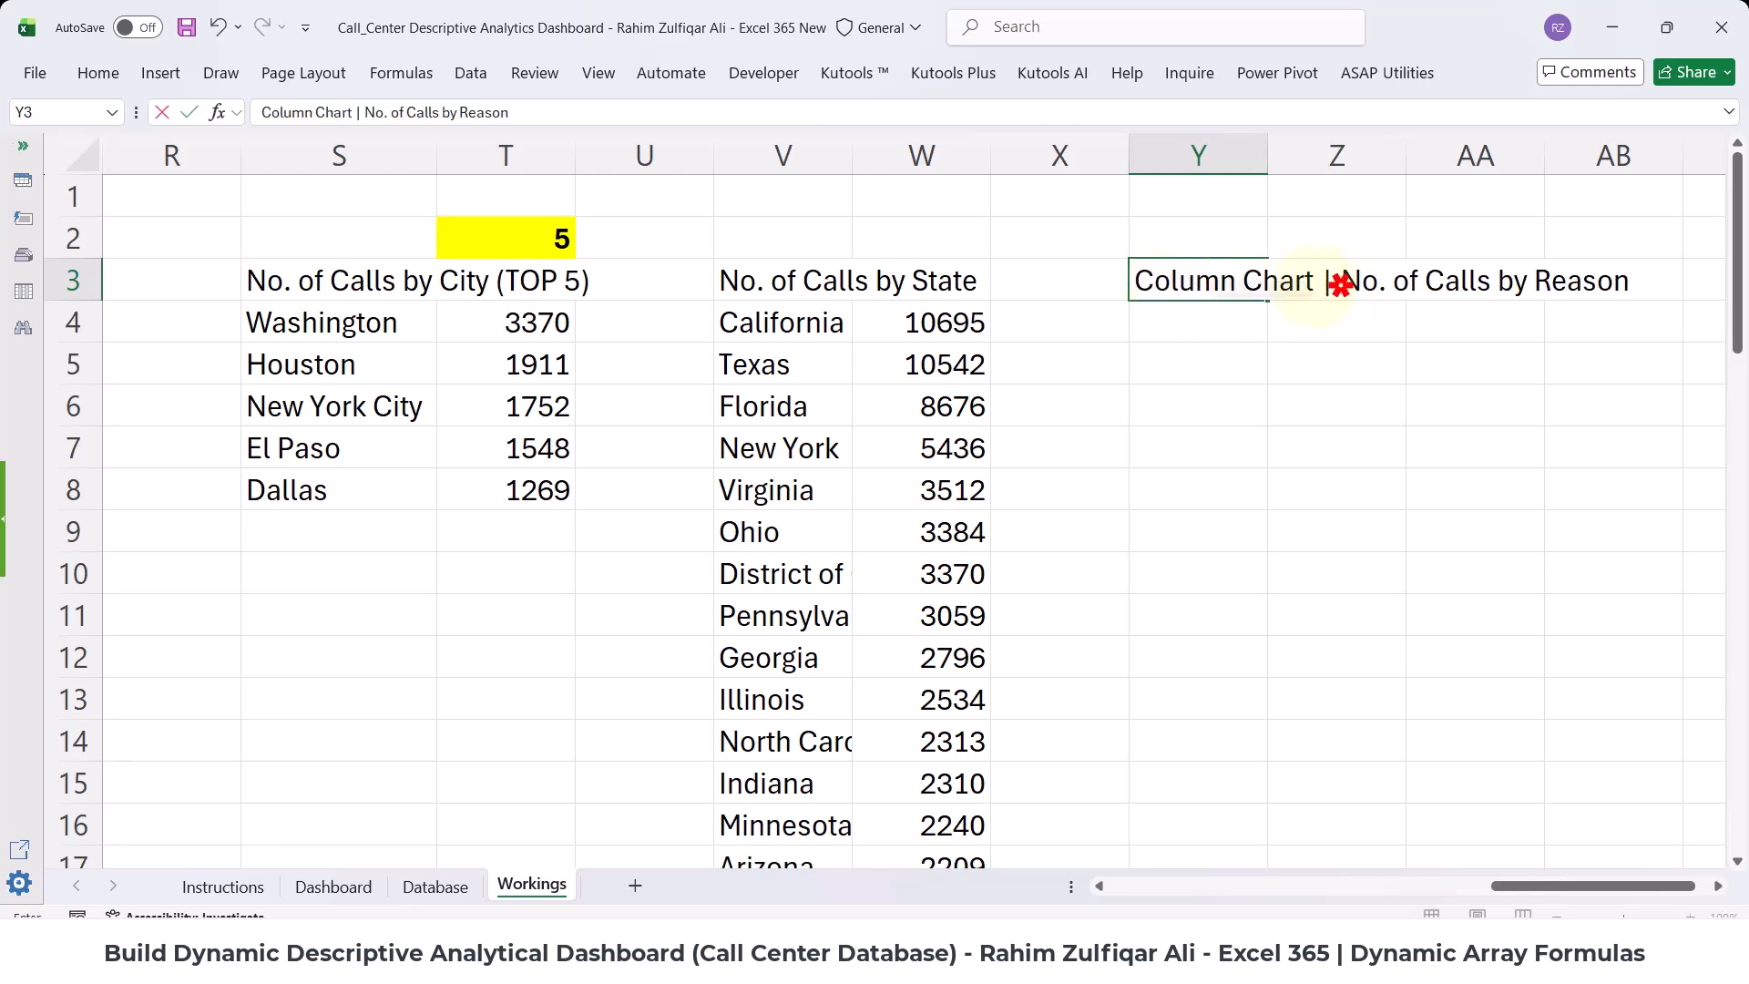
pyautogui.moveTo(1338, 285); pyautogui.dragTo(1093, 300)
pyautogui.press('BackSpace')
pyautogui.press('Return')
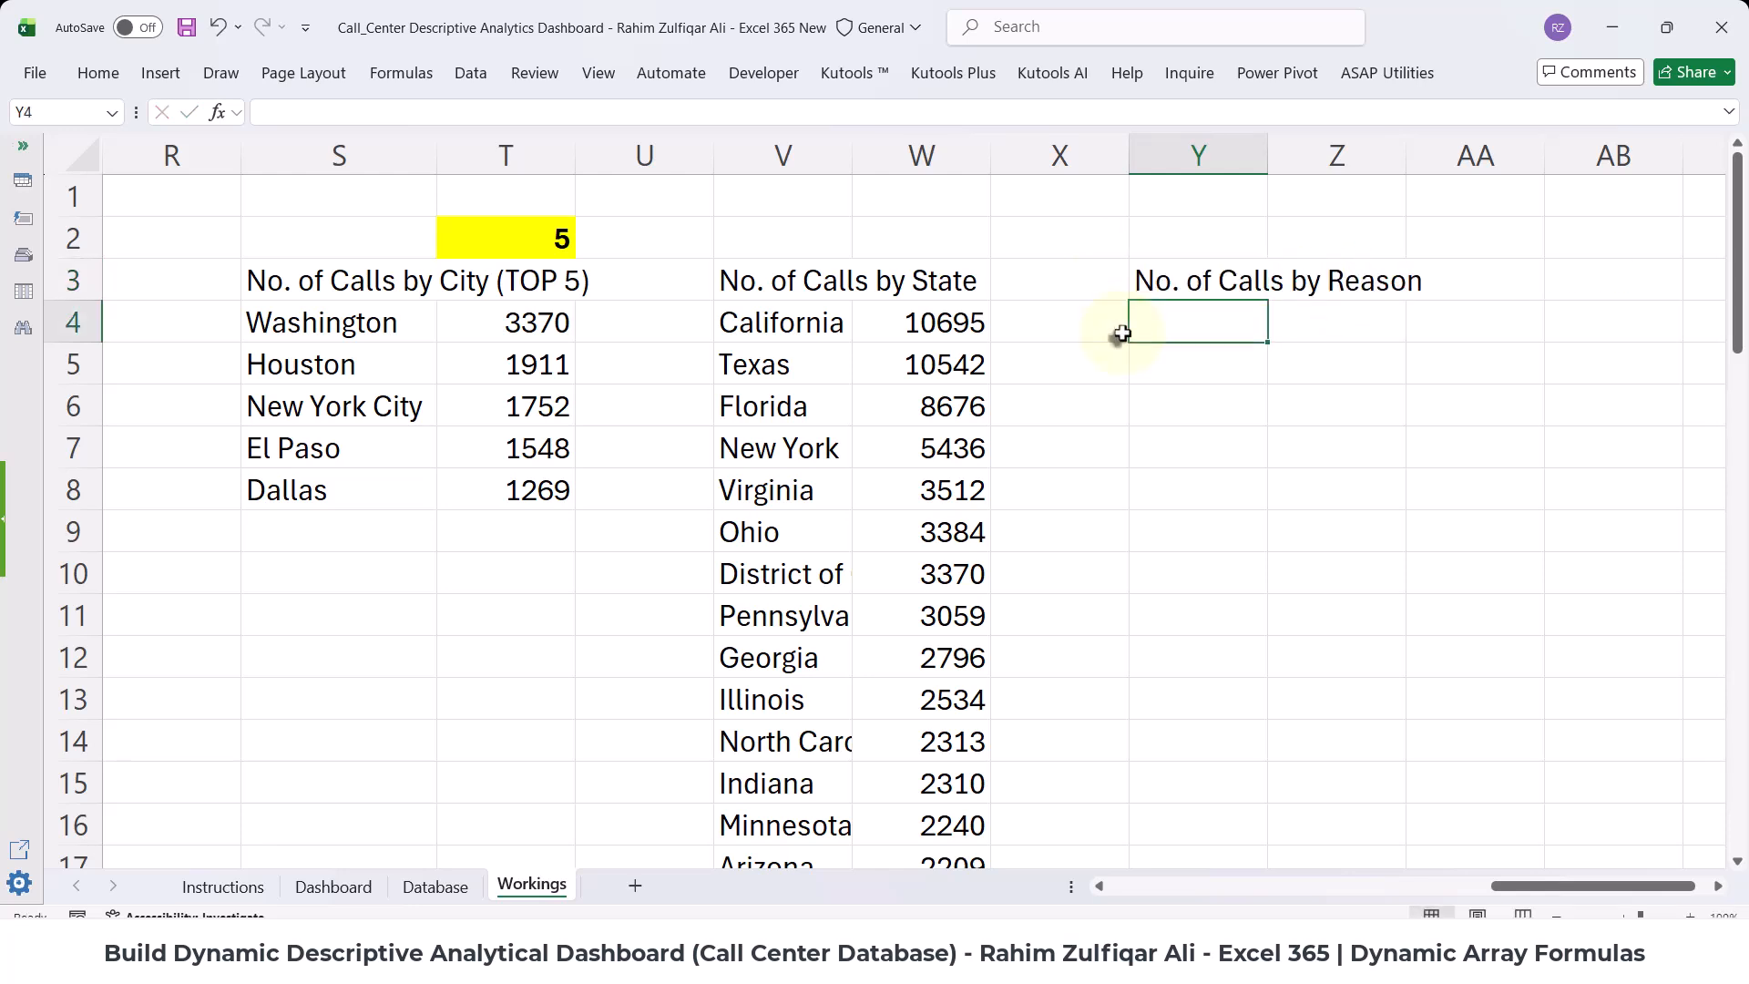
# - Copy the full GROUPBY formula from the No. of Calls by State table into cell Y4 under No. of Calls by Reason
pyautogui.doubleClick(802, 316)
pyautogui.hotkey('ctrl', 'a')
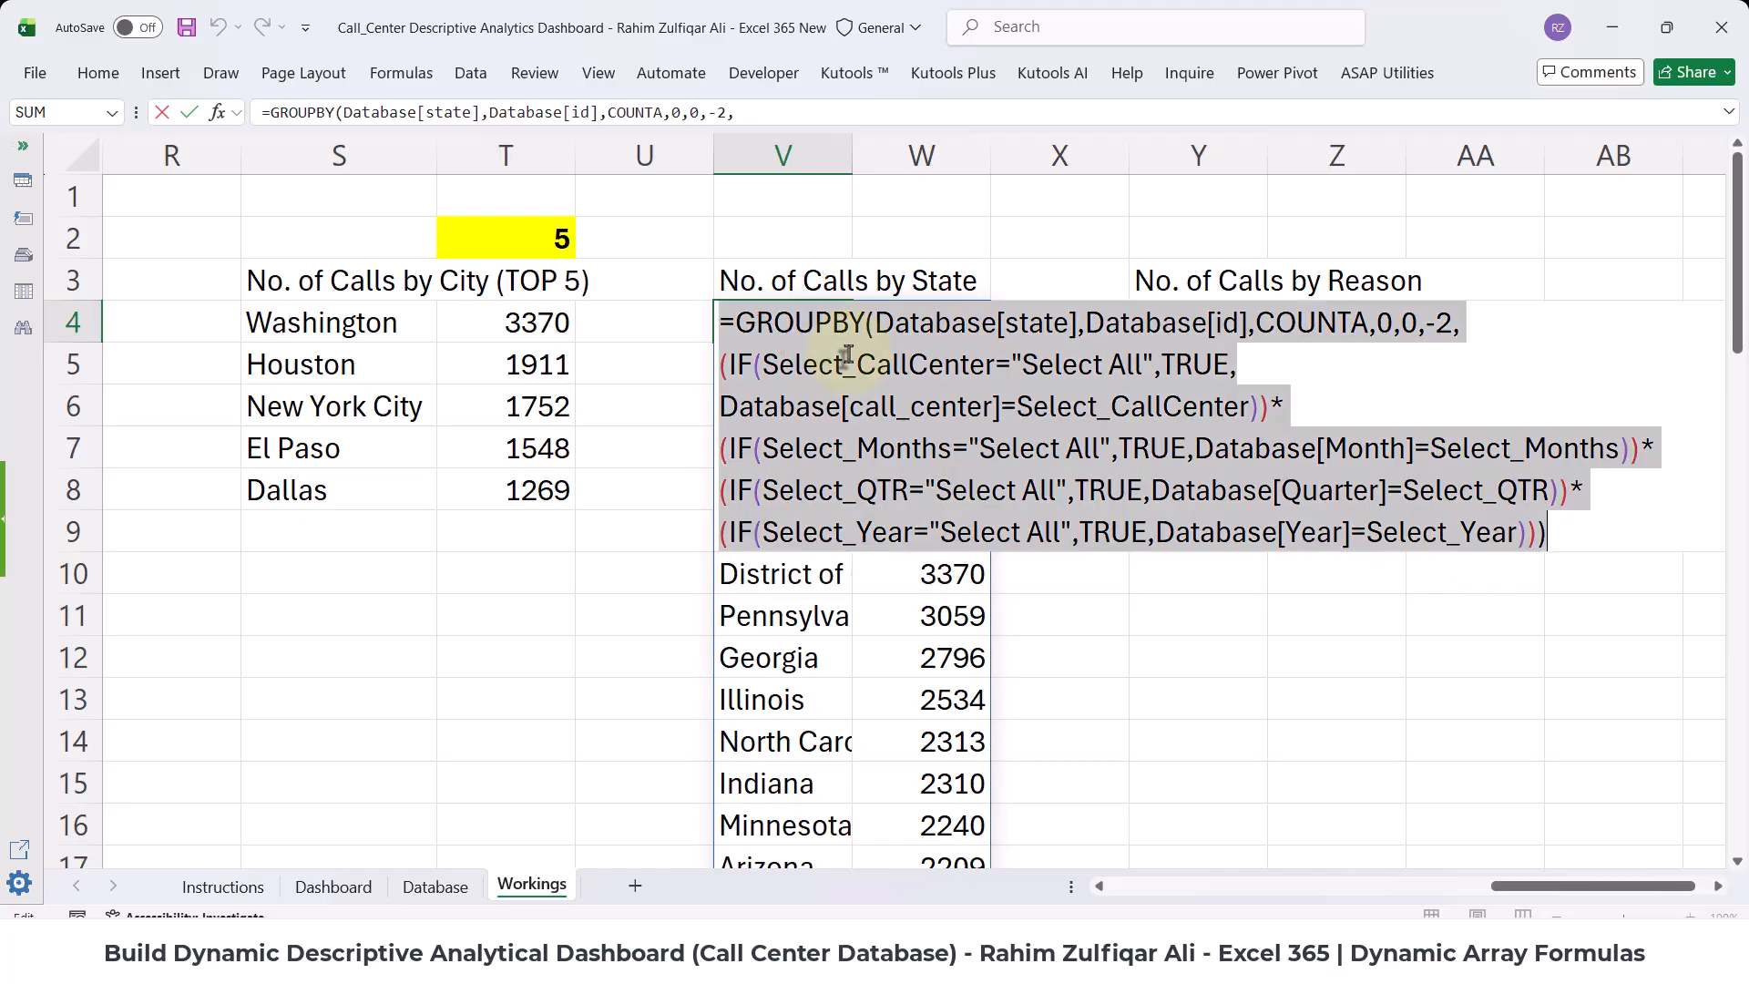
pyautogui.press('Escape')
pyautogui.click(1180, 341)
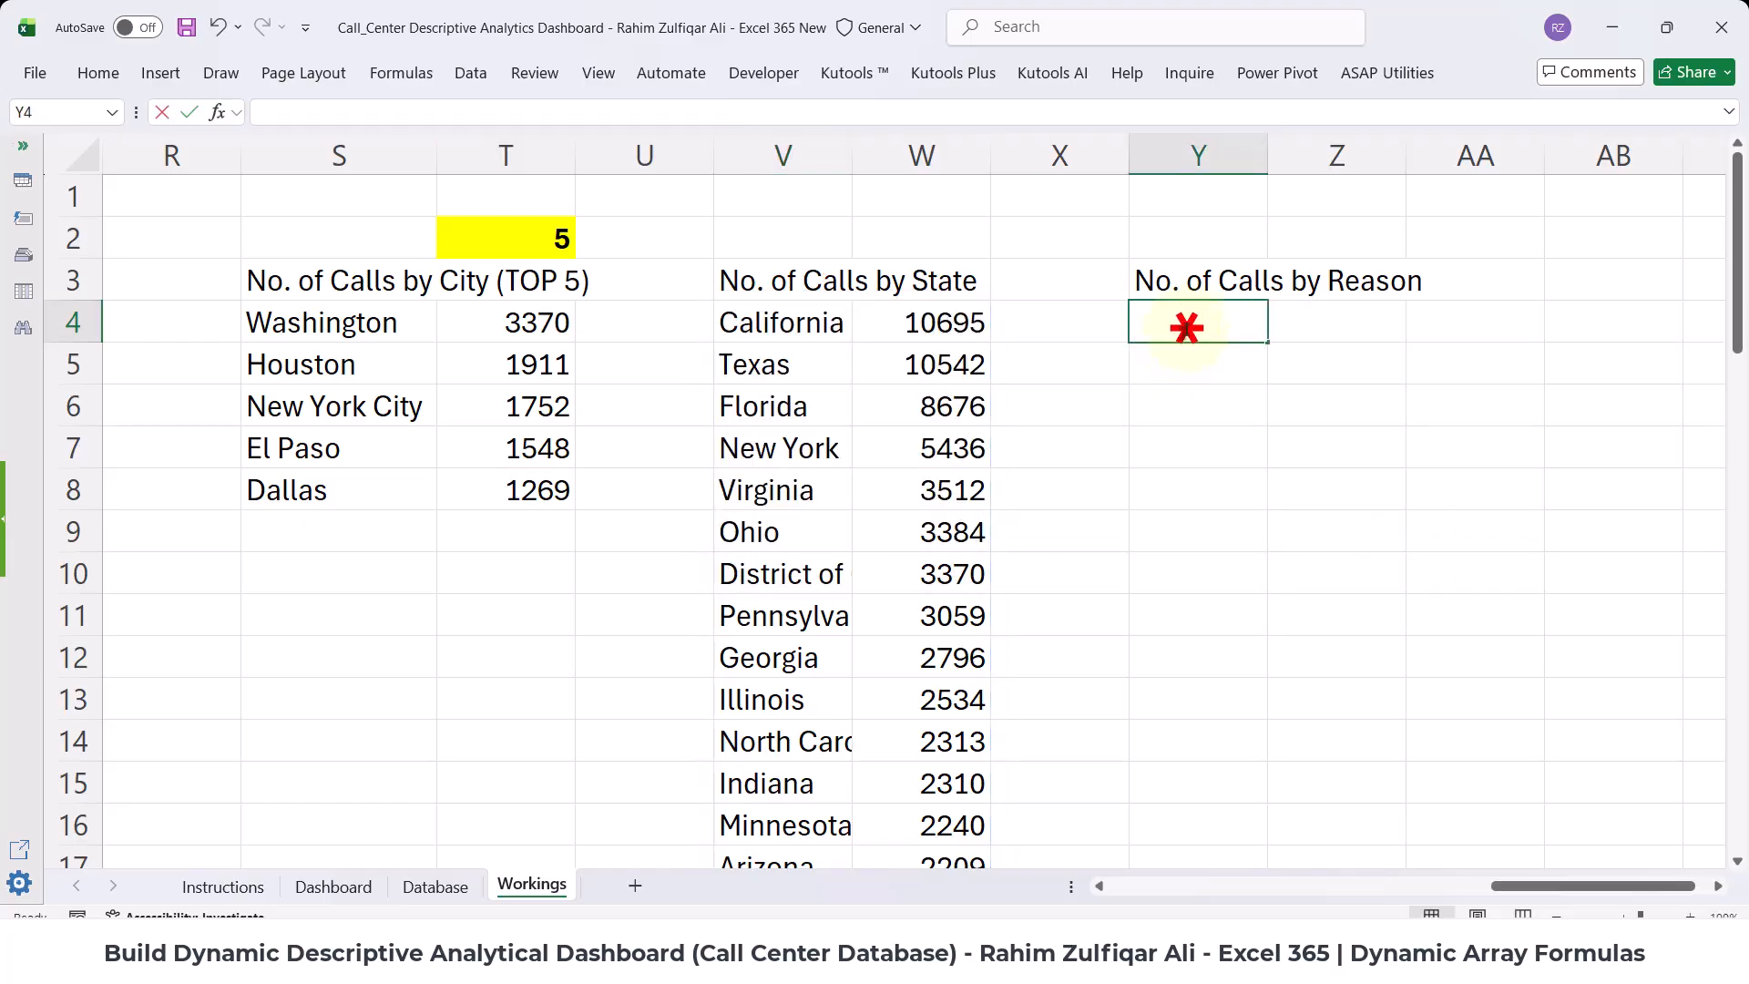
pyautogui.doubleClick(1179, 340)
pyautogui.write('=GROUPBY(Database[state],Database[id], COUNTA,0,0,-2, (IF(Select_CallCenter="Select All",TRUE, Database[call_center]=Select_CallCenter))* (IF(Select_Months="Select All",TRUE, Database[Month]=Select_Months))* (IF(Select_QTR="Select All",TRUE, Database[Quarter]=Select_QTR))* (IF(Select_Year="Select All",TRUE, Database[Year]=Select_Year)))')
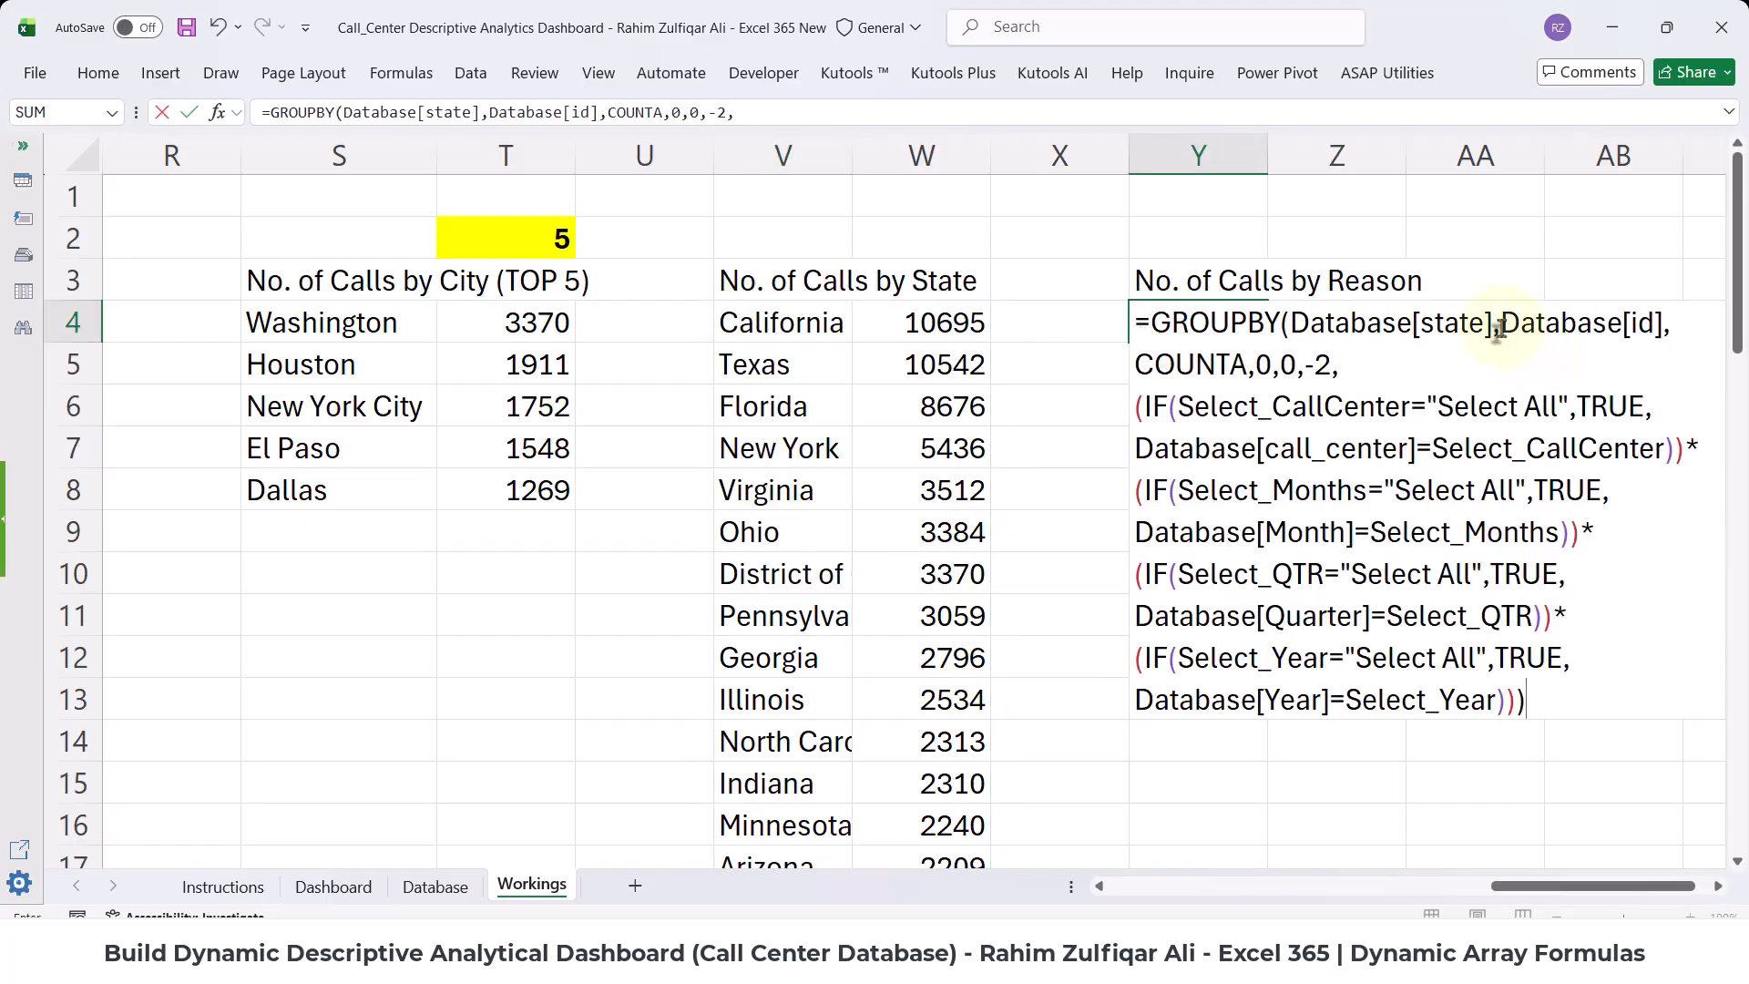
# - Set the row field of the Y4 GROUPBY formula to Database[reason] and fit column Y to its contents
pyautogui.moveTo(1492, 322); pyautogui.dragTo(1426, 323)
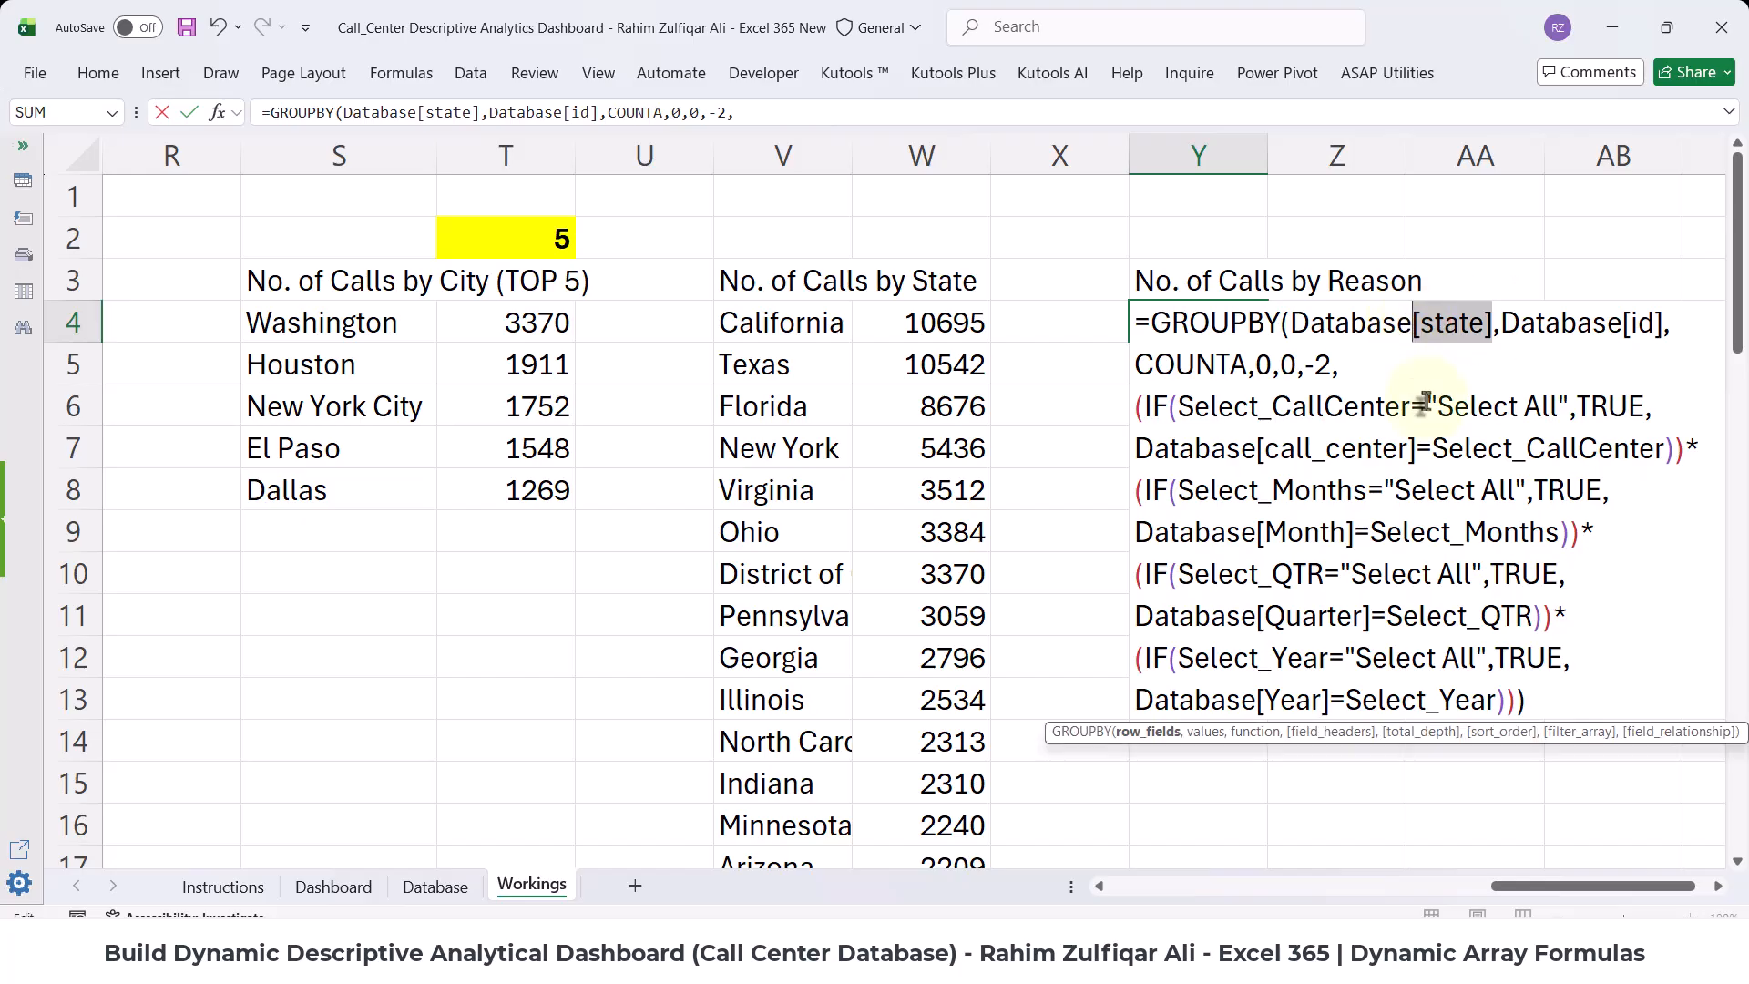
pyautogui.press('BackSpace')
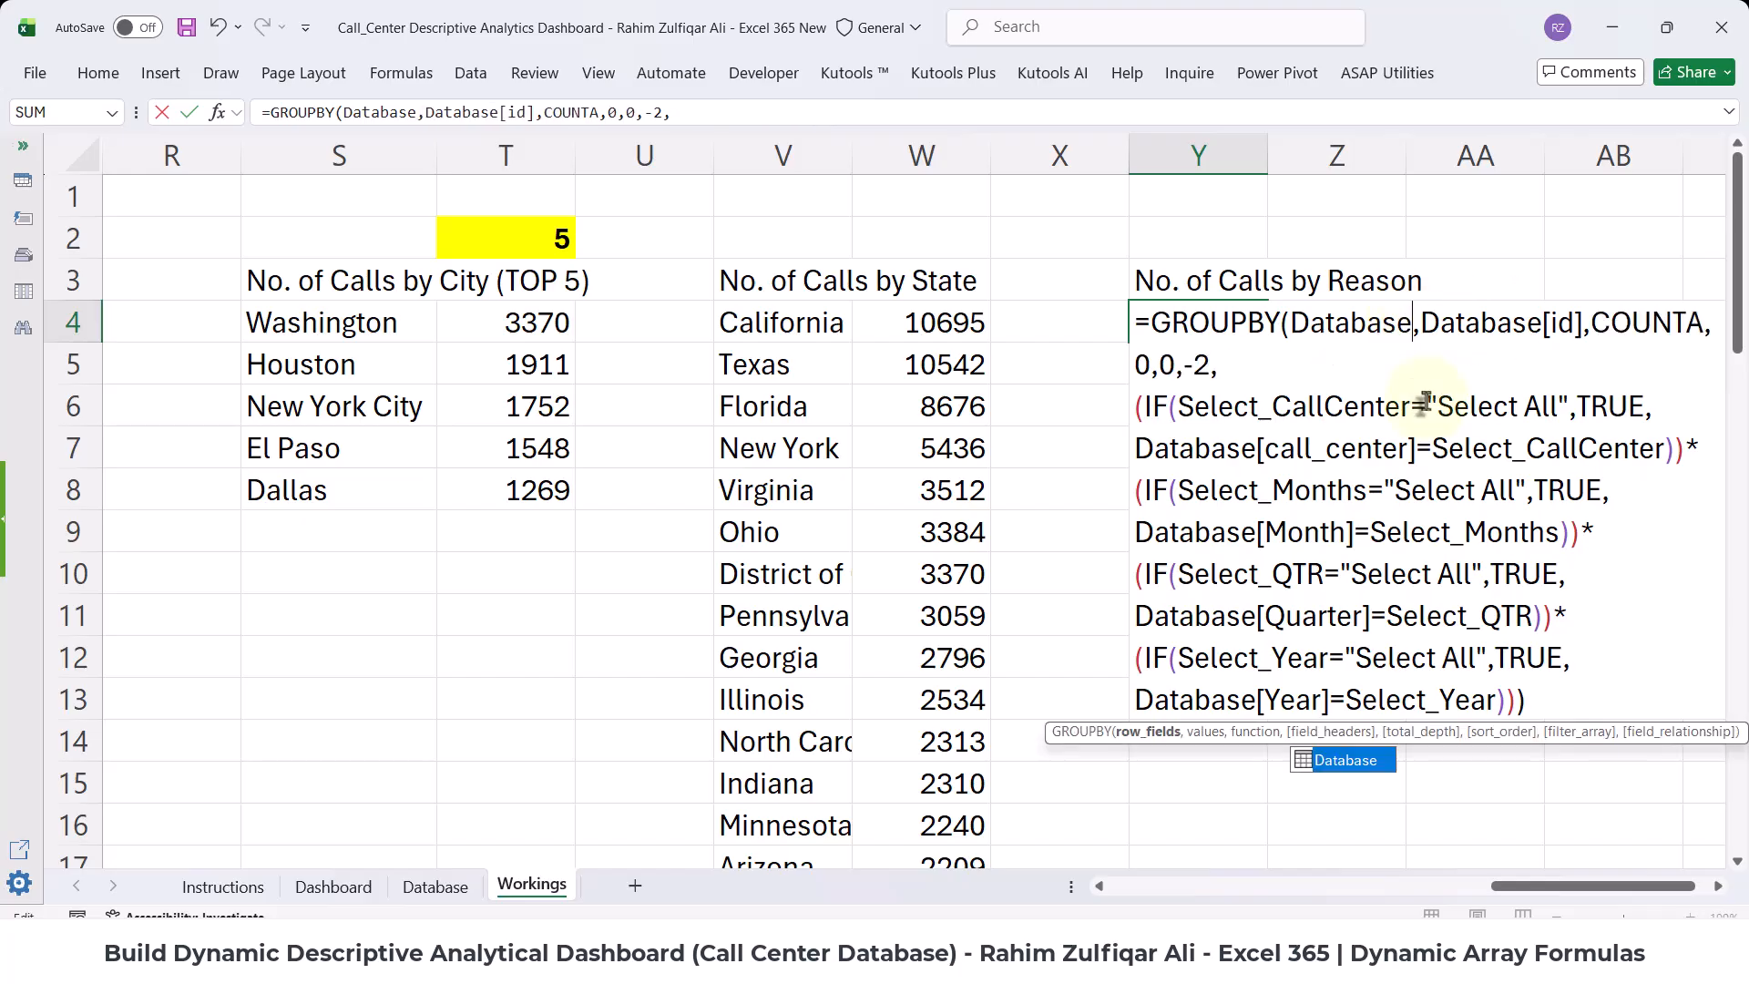
pyautogui.write('[')
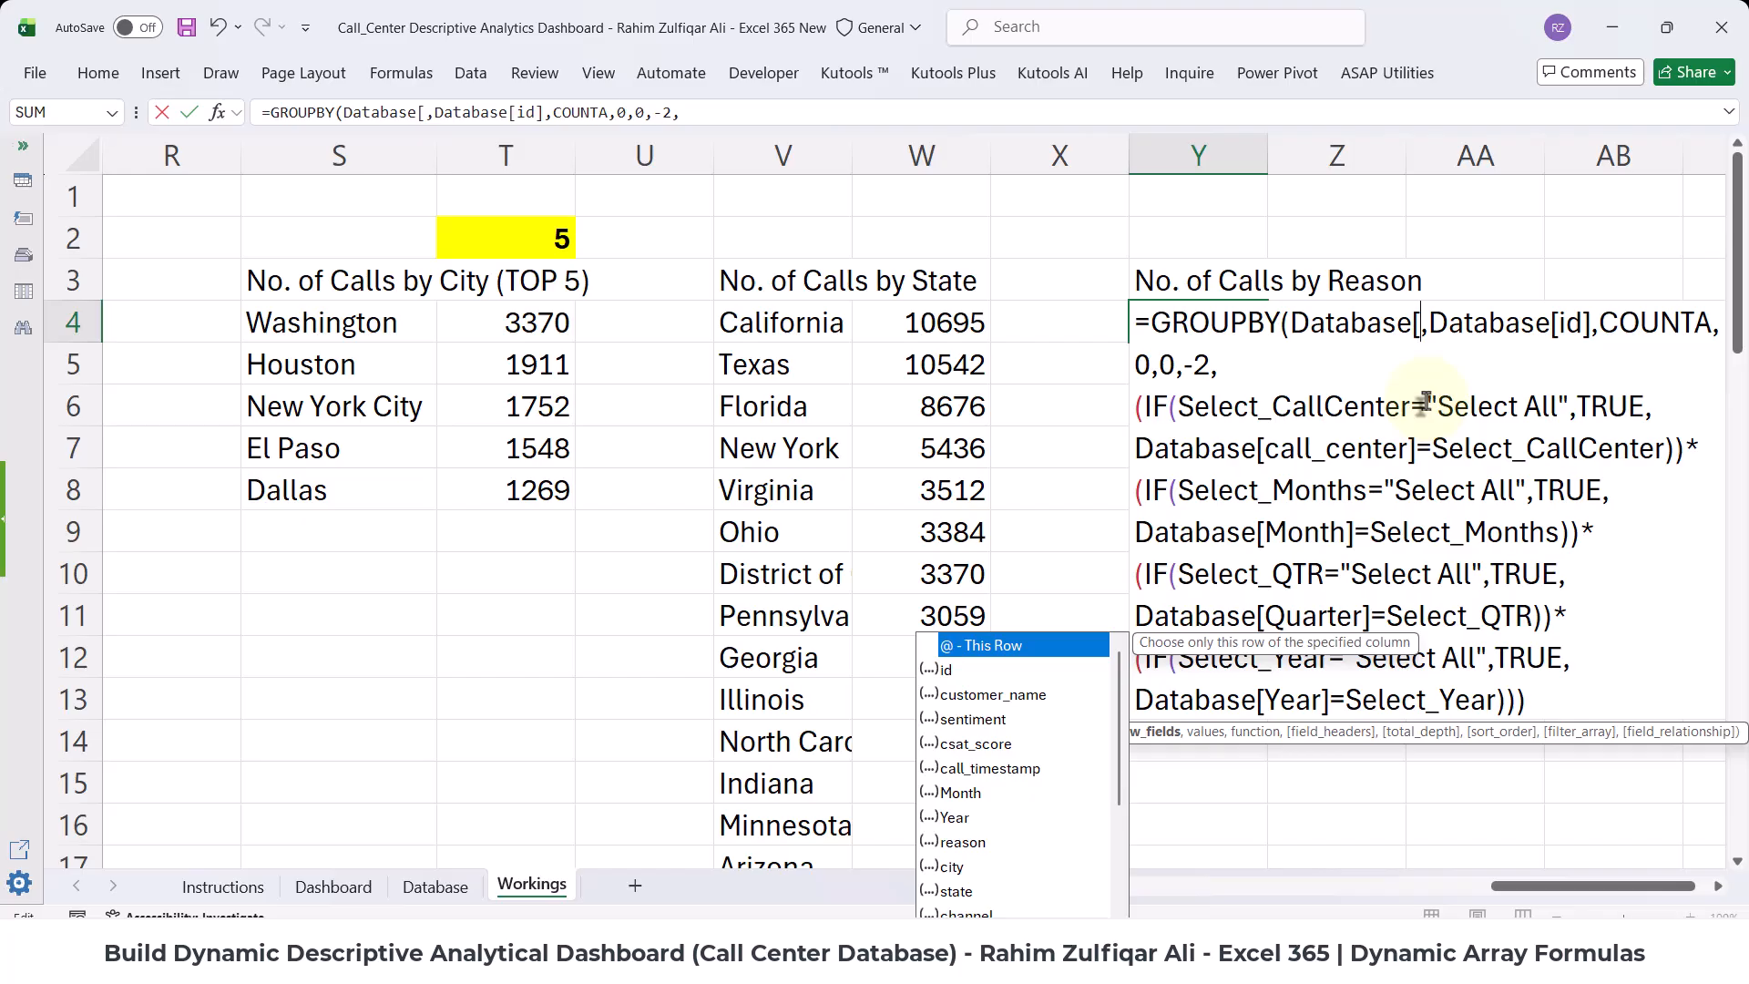
pyautogui.press('Down')
pyautogui.press('Down')
pyautogui.press('Down')
pyautogui.press('Down')
pyautogui.press('Down')
pyautogui.press('Down')
pyautogui.press('Down')
pyautogui.press('Down')
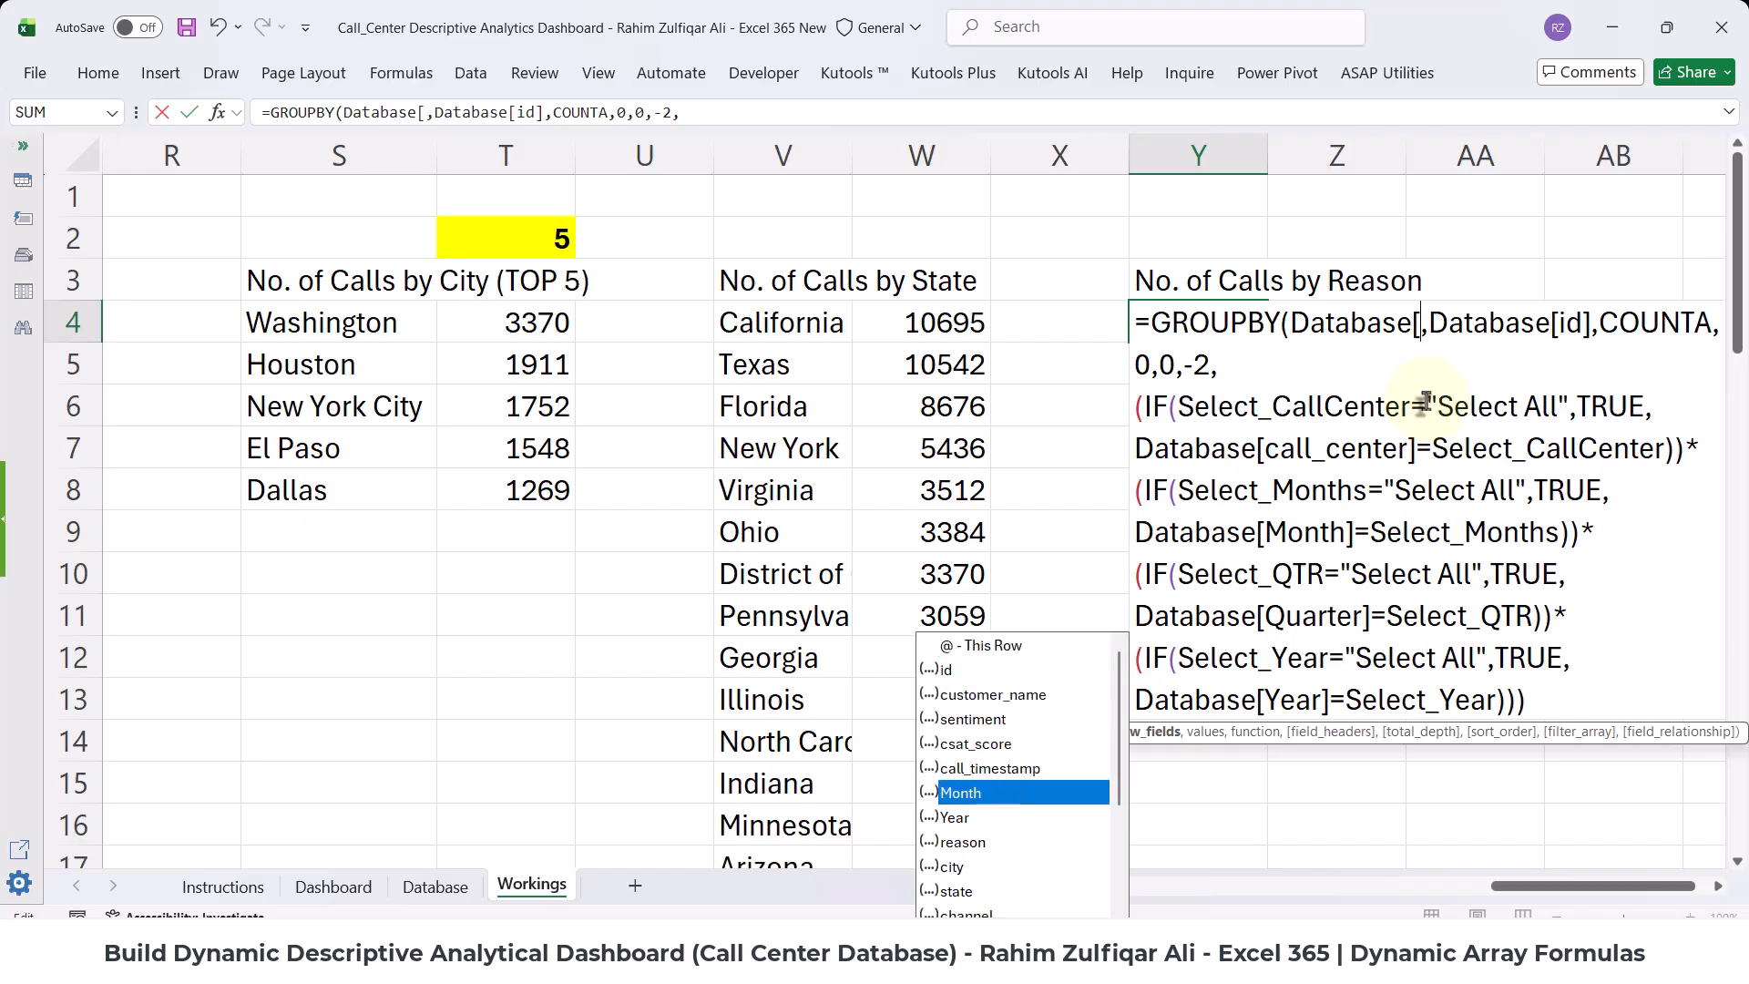
pyautogui.press('Tab')
pyautogui.write(']')
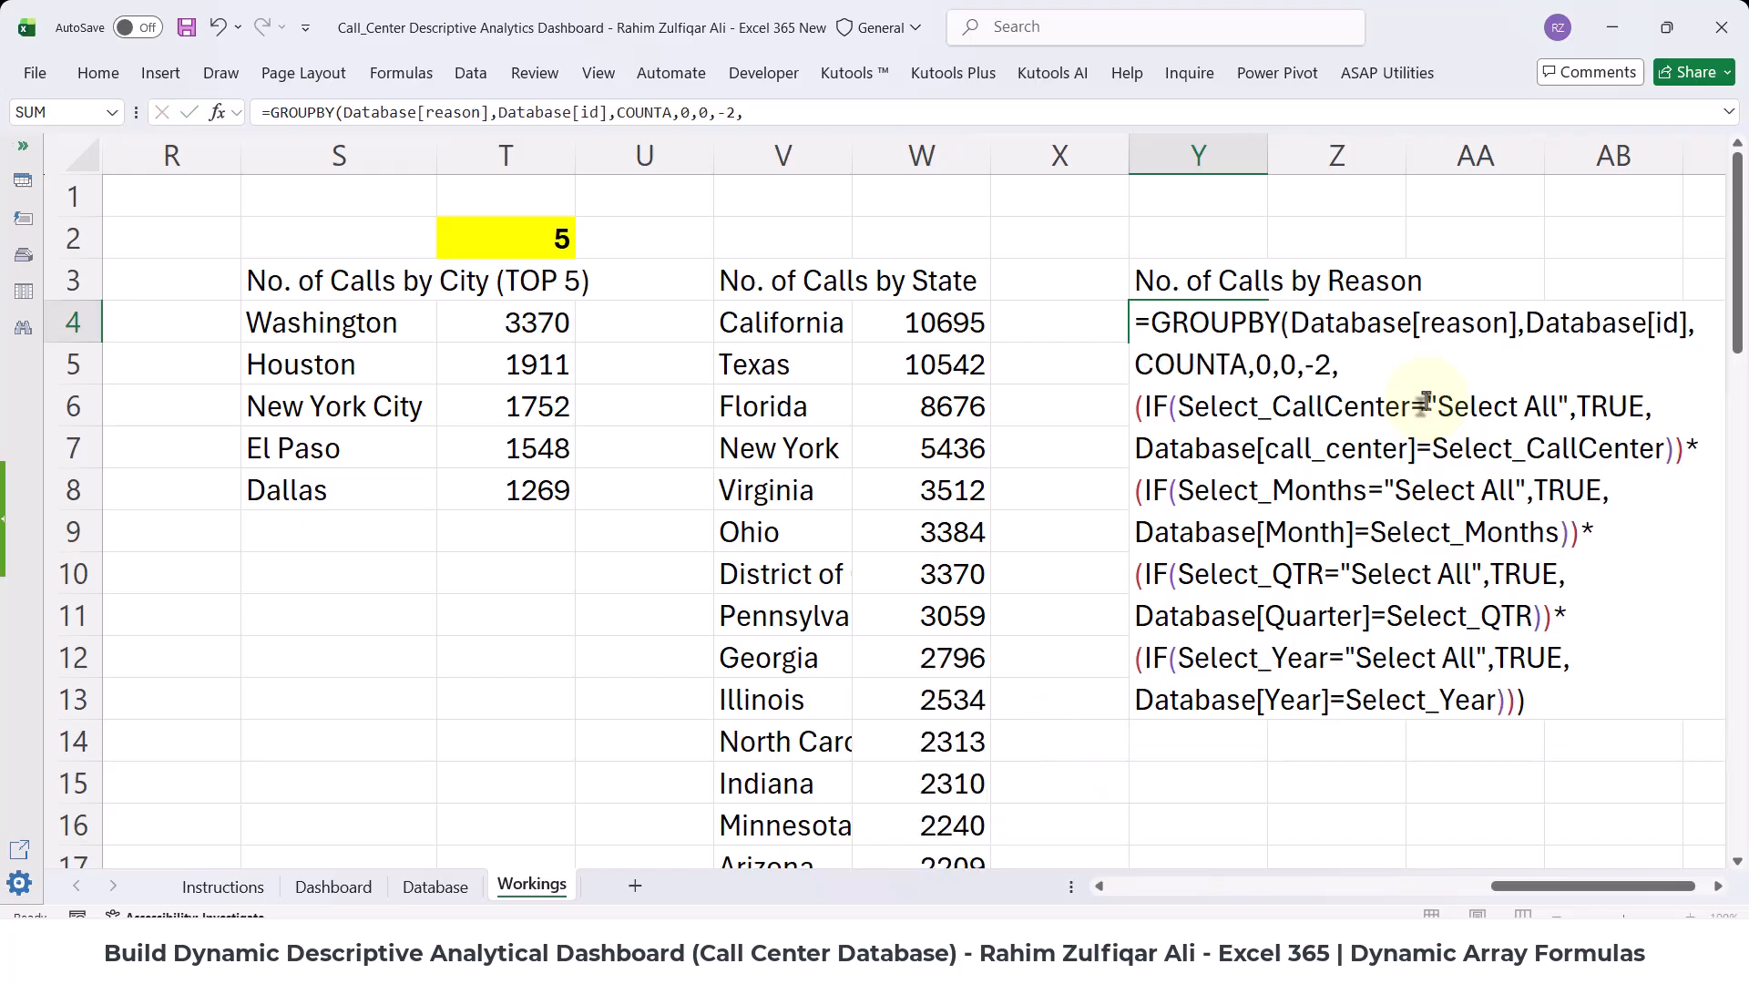
pyautogui.press('Return')
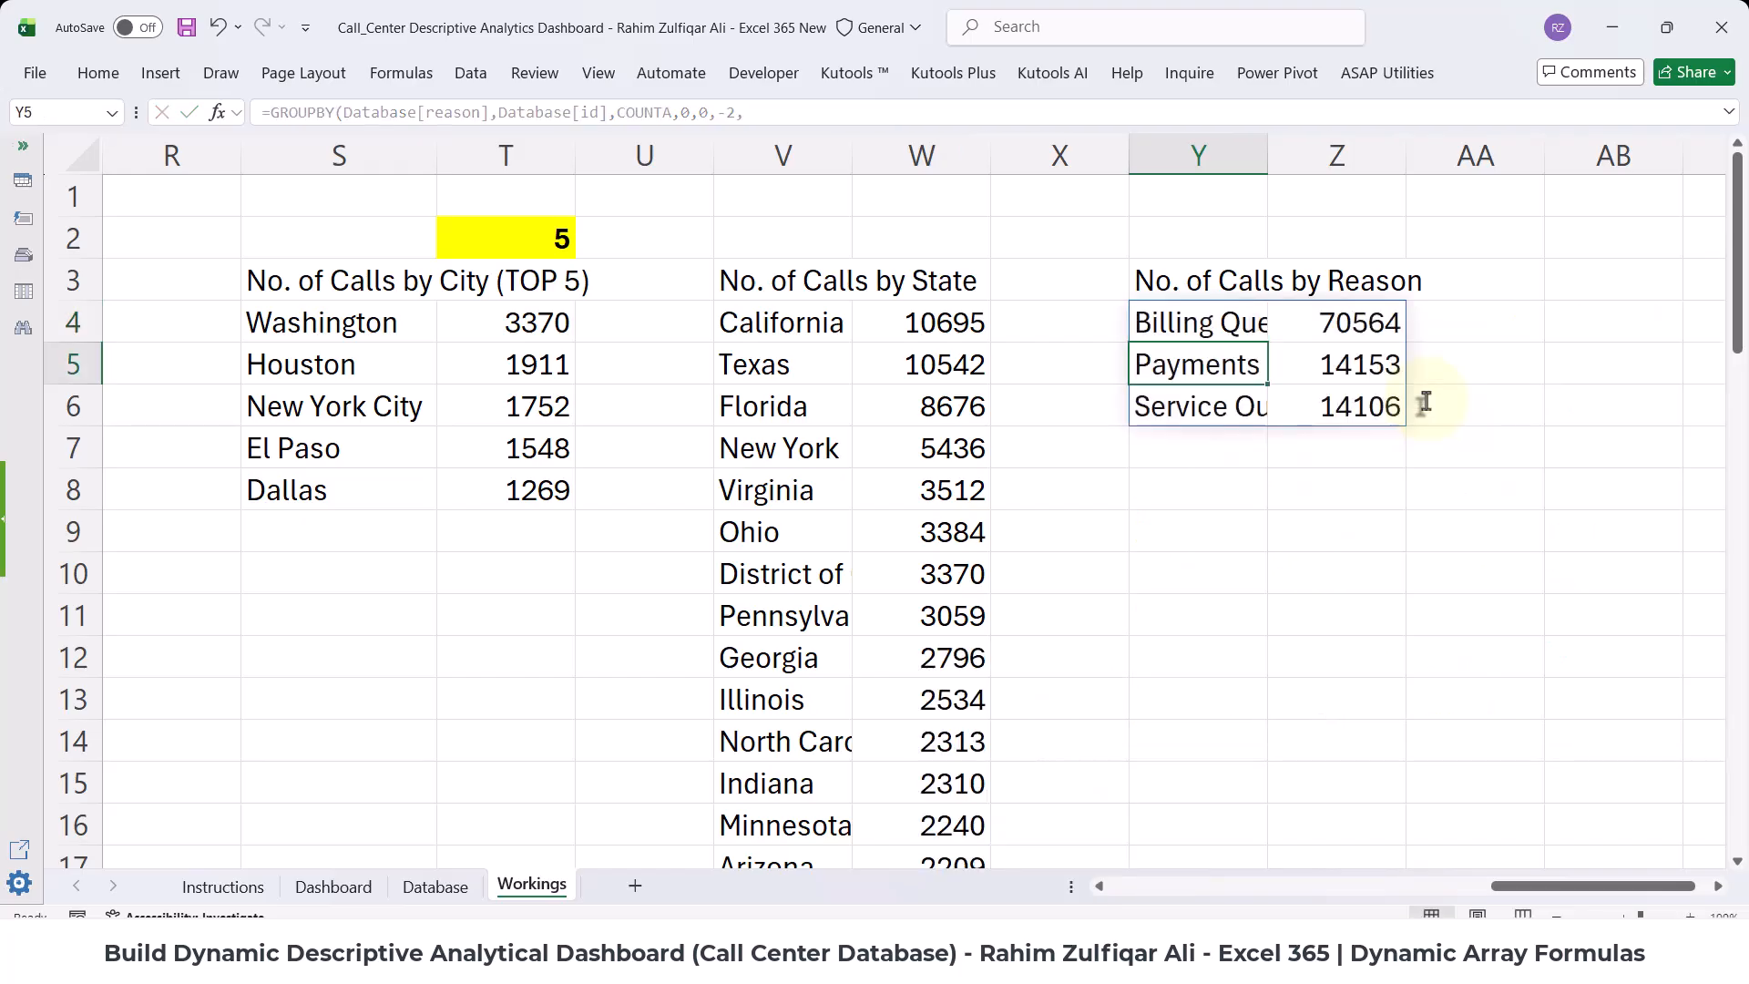
pyautogui.doubleClick(1269, 162)
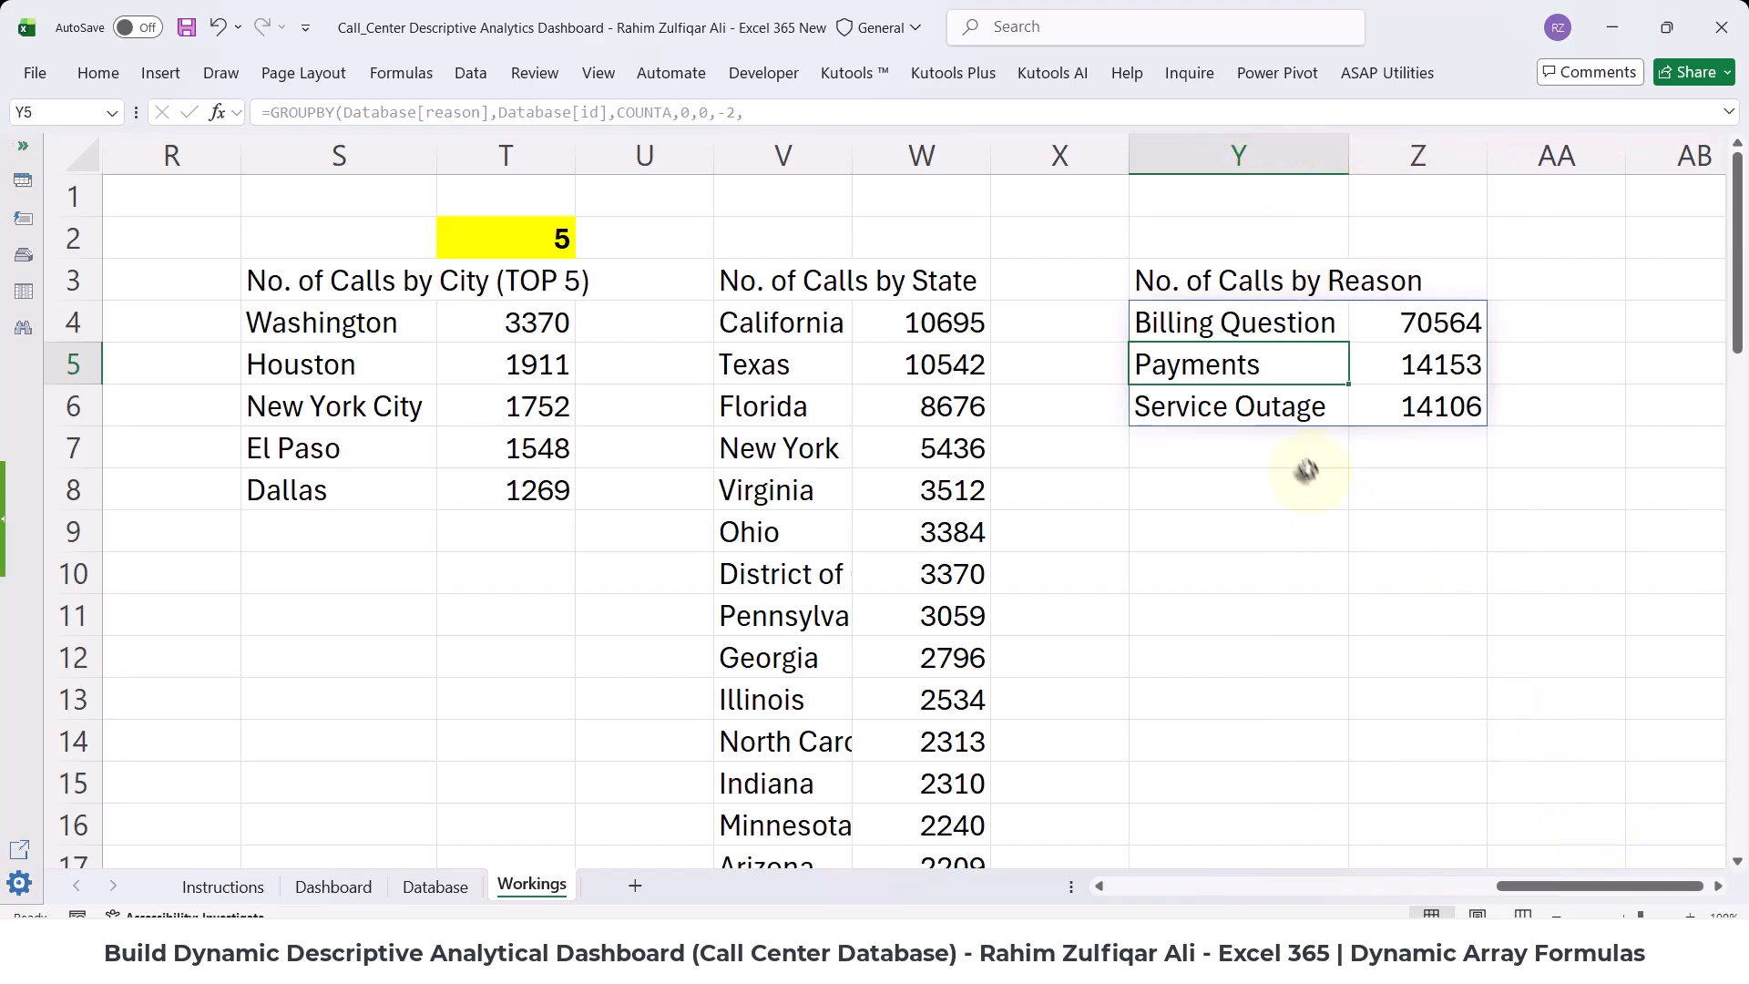
# - Insert a clustered column chart from the calls-by-reason results in Y4:Z6
pyautogui.click(1717, 885)
pyautogui.click(1717, 885)
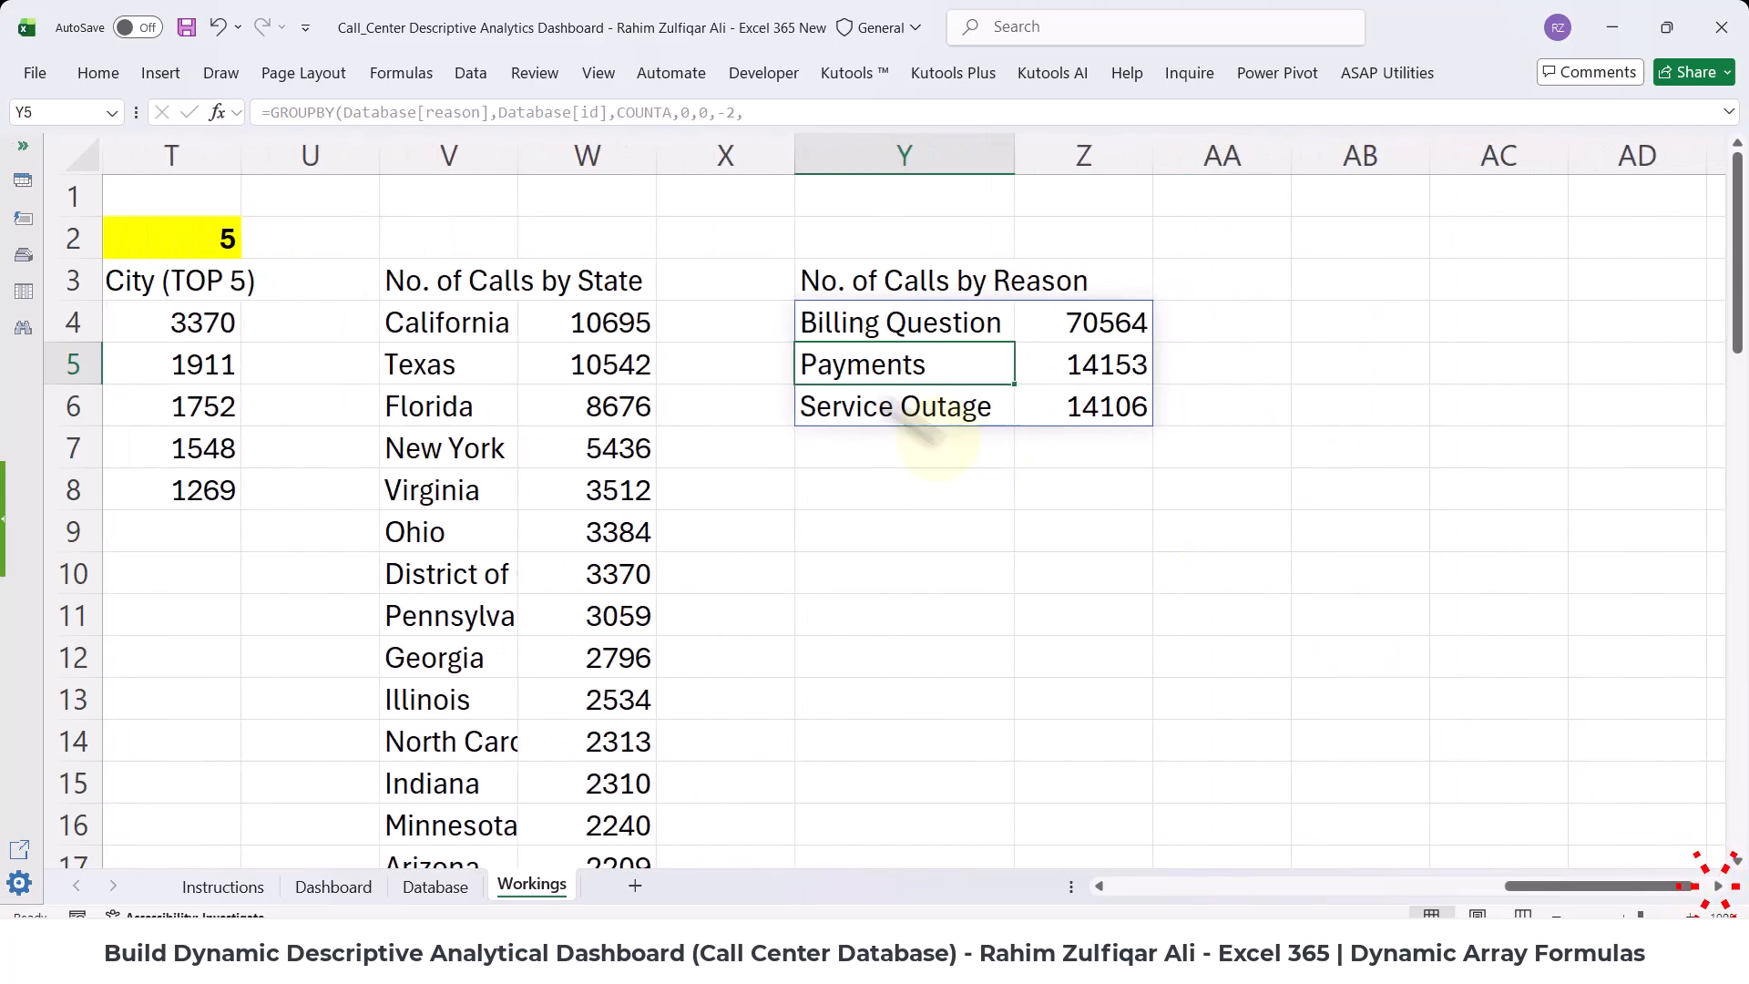
pyautogui.click(880, 314)
pyautogui.doubleClick(961, 323)
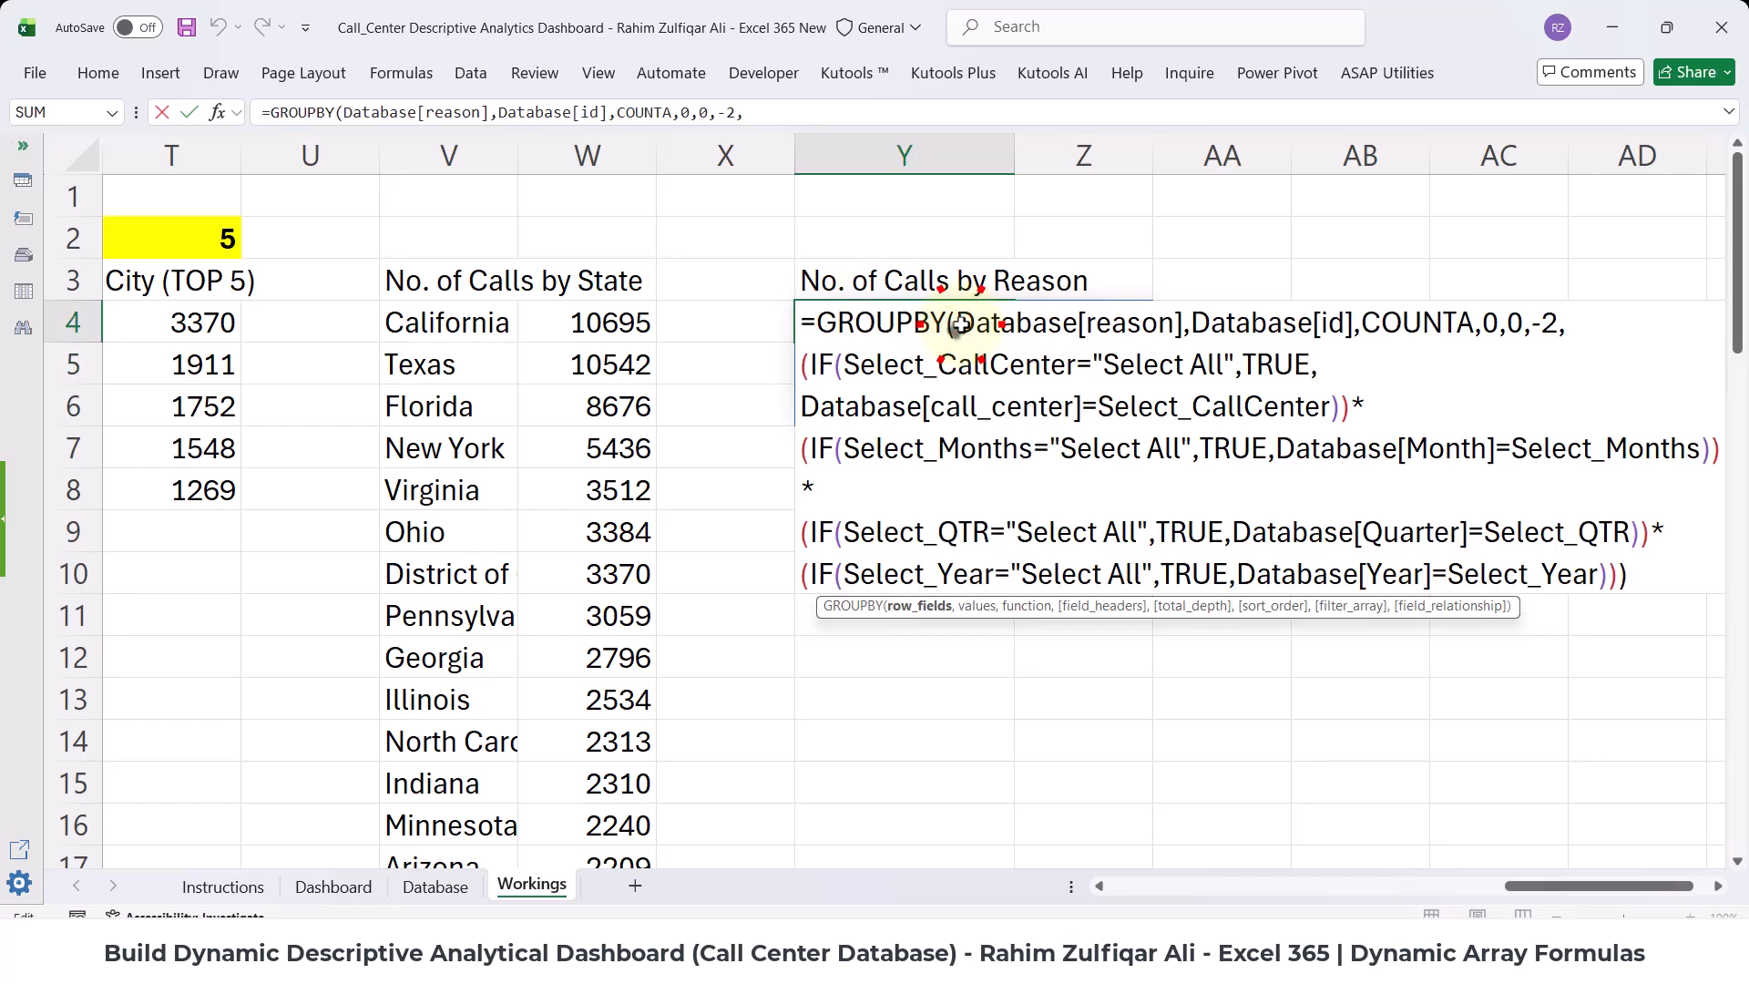
pyautogui.press('Escape')
pyautogui.moveTo(928, 321); pyautogui.dragTo(1056, 402)
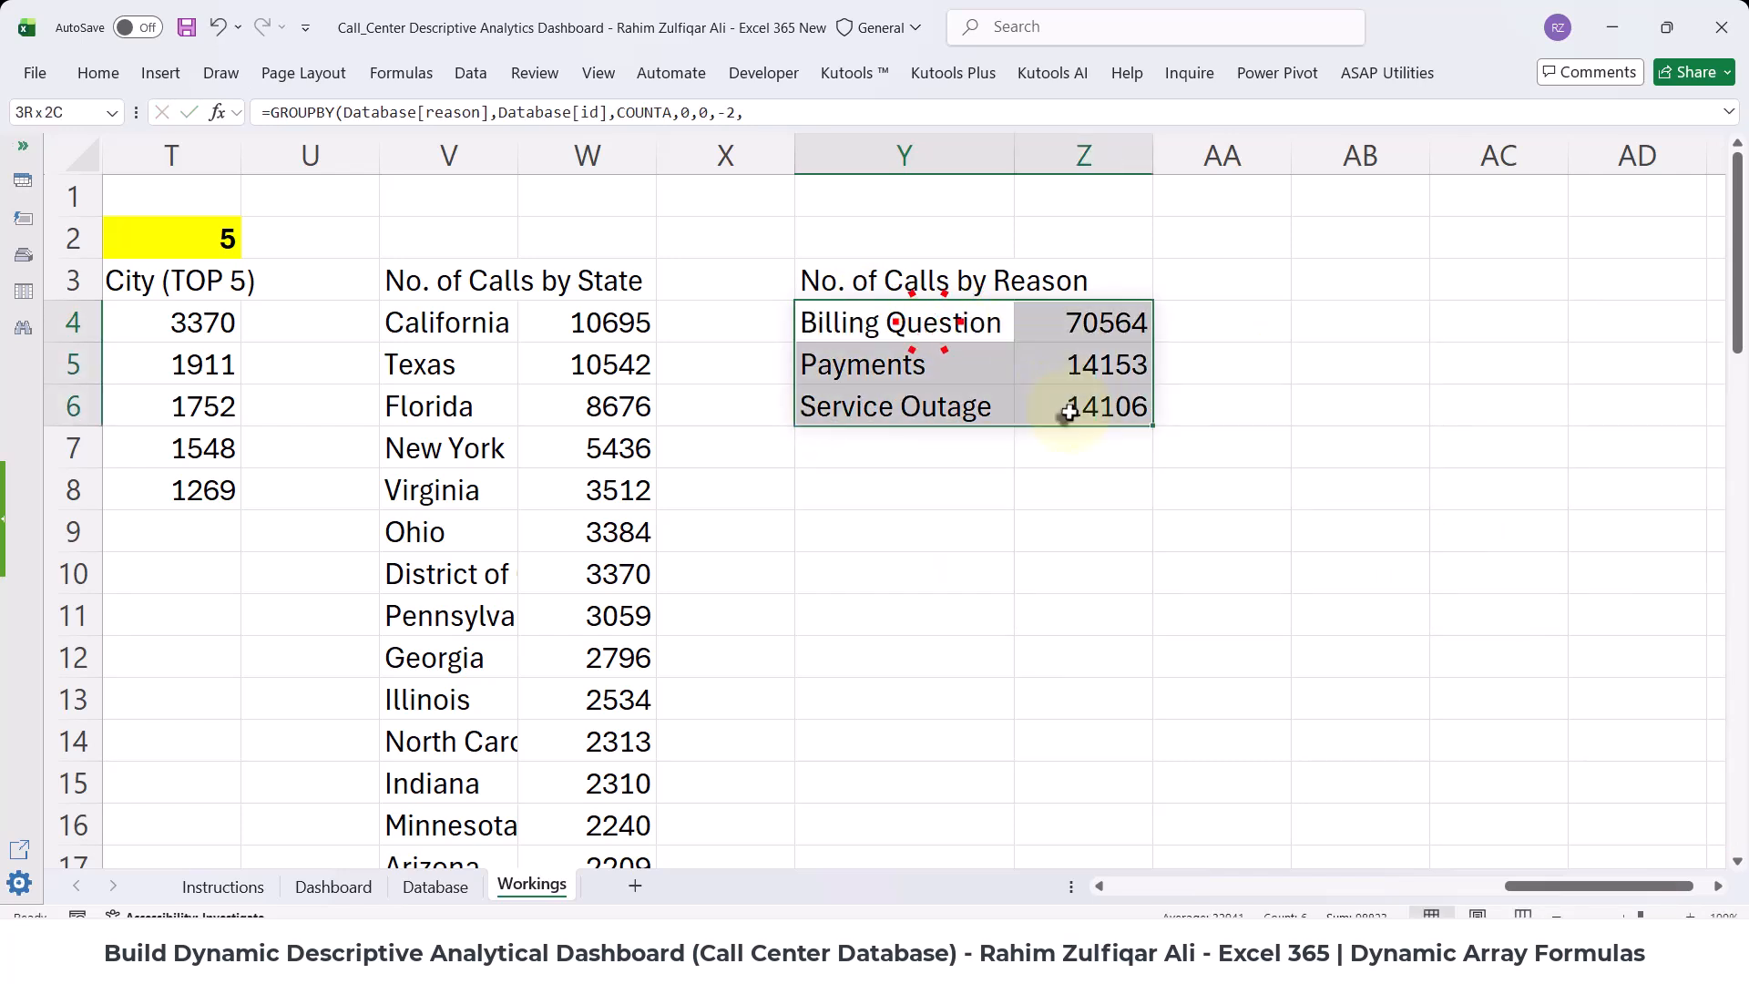
pyautogui.click(164, 74)
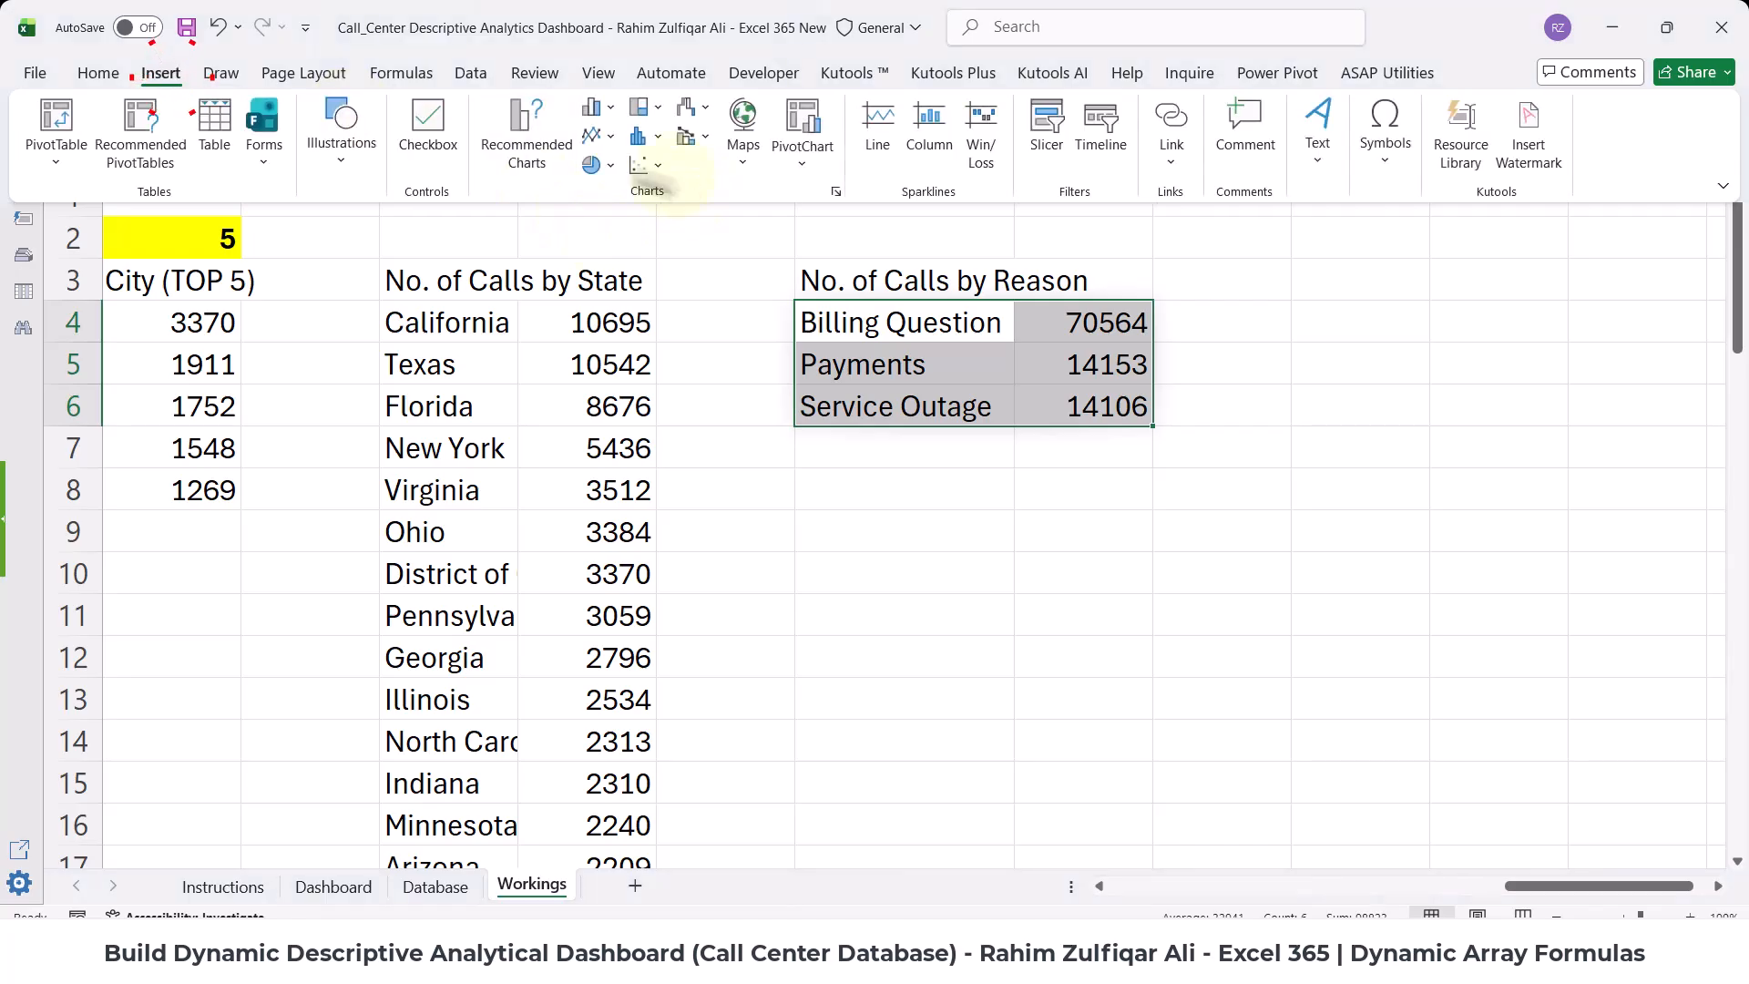
pyautogui.click(587, 111)
pyautogui.click(605, 185)
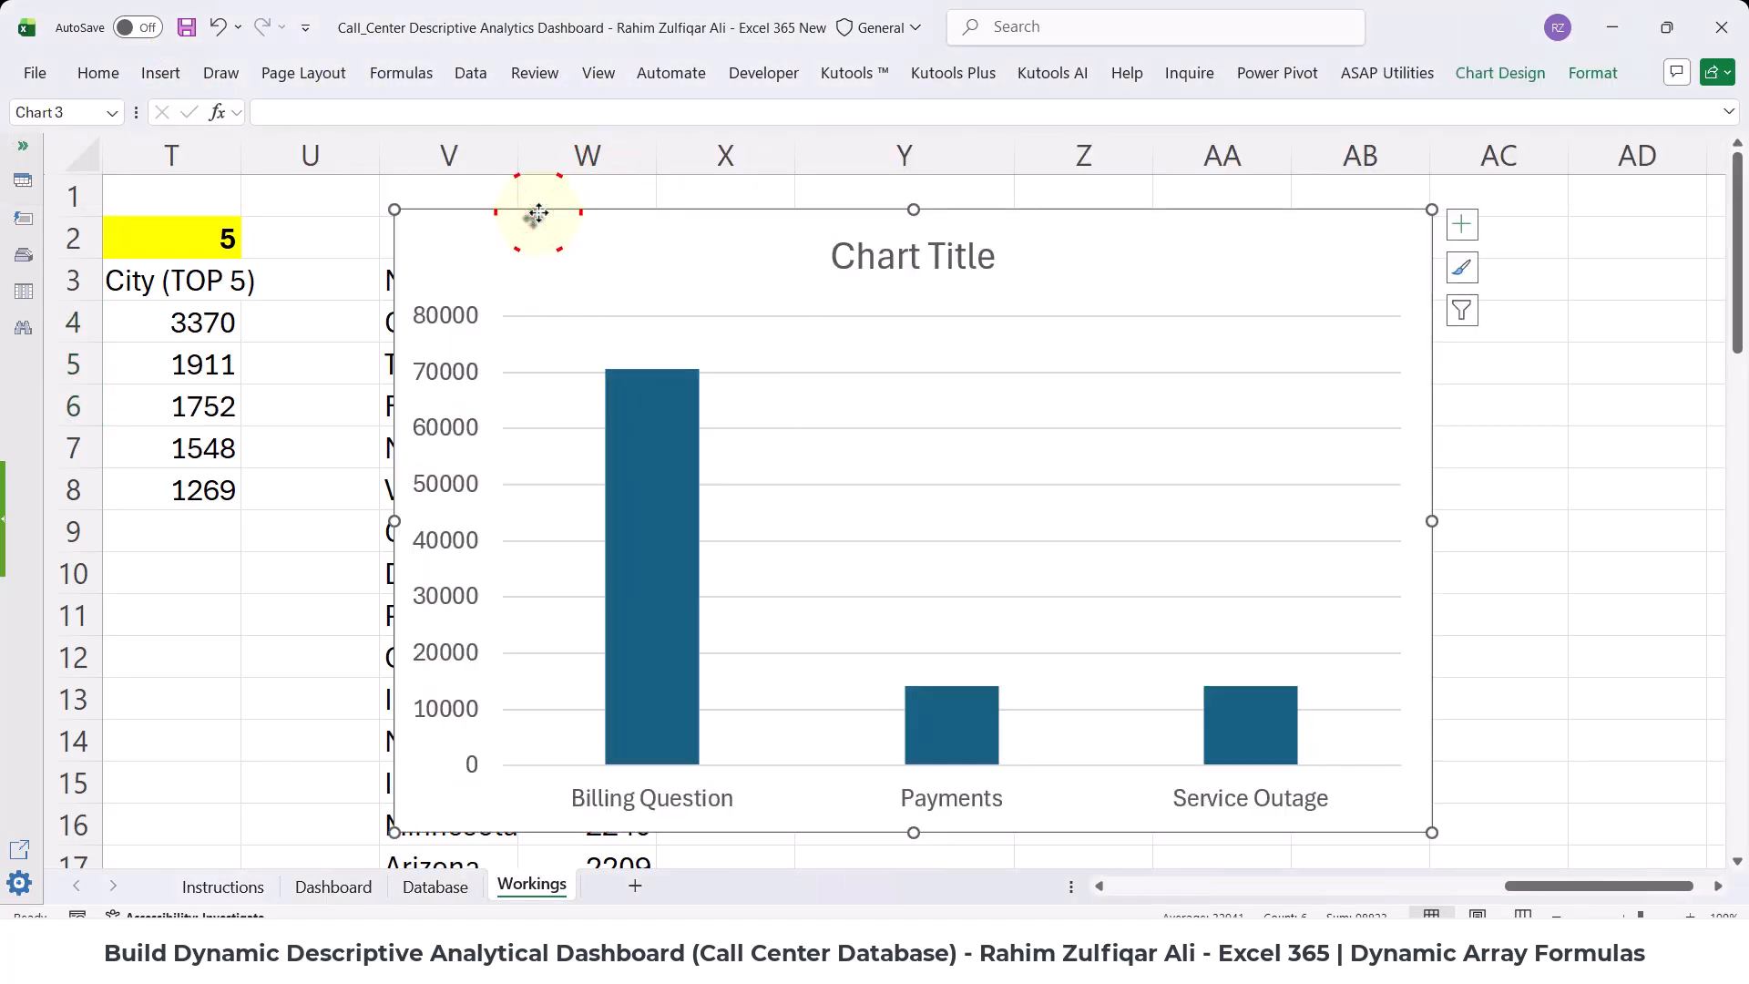
# - Move the new column chart to the Dashboard sheet, directly below the No. of Calls by State (TOP 5) chart
pyautogui.hotkey('alt', 'shift', 'F10')
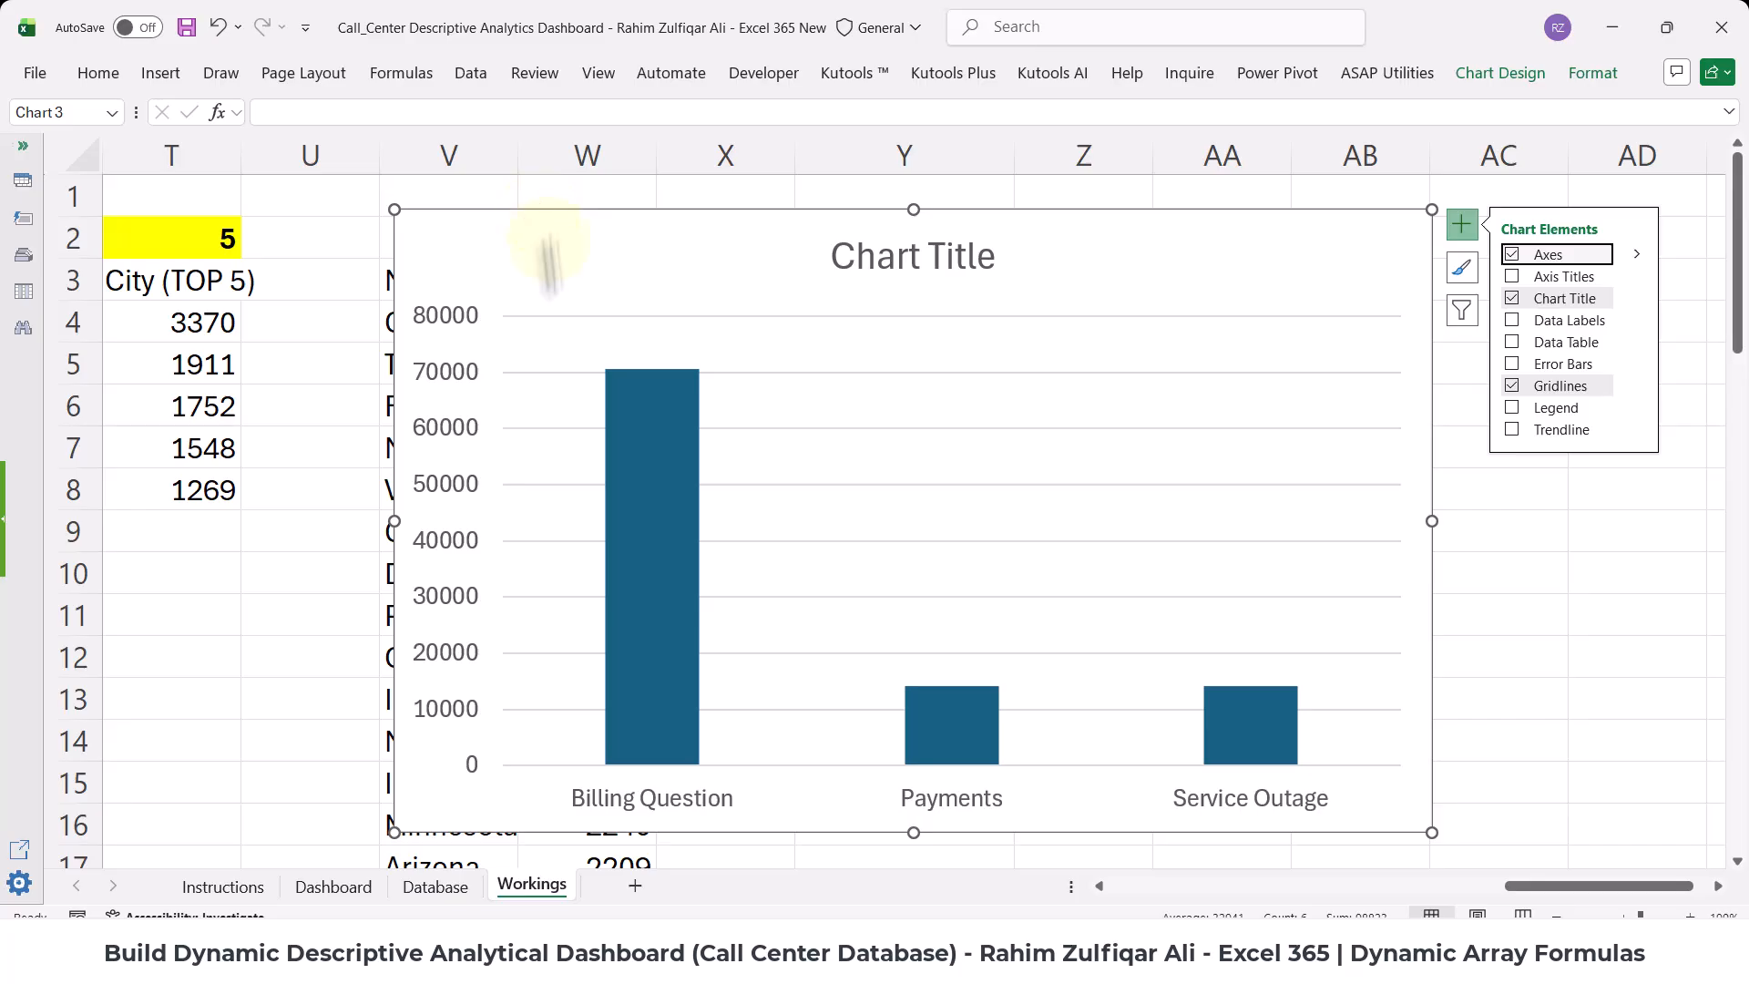
pyautogui.click(311, 219)
pyautogui.click(490, 219)
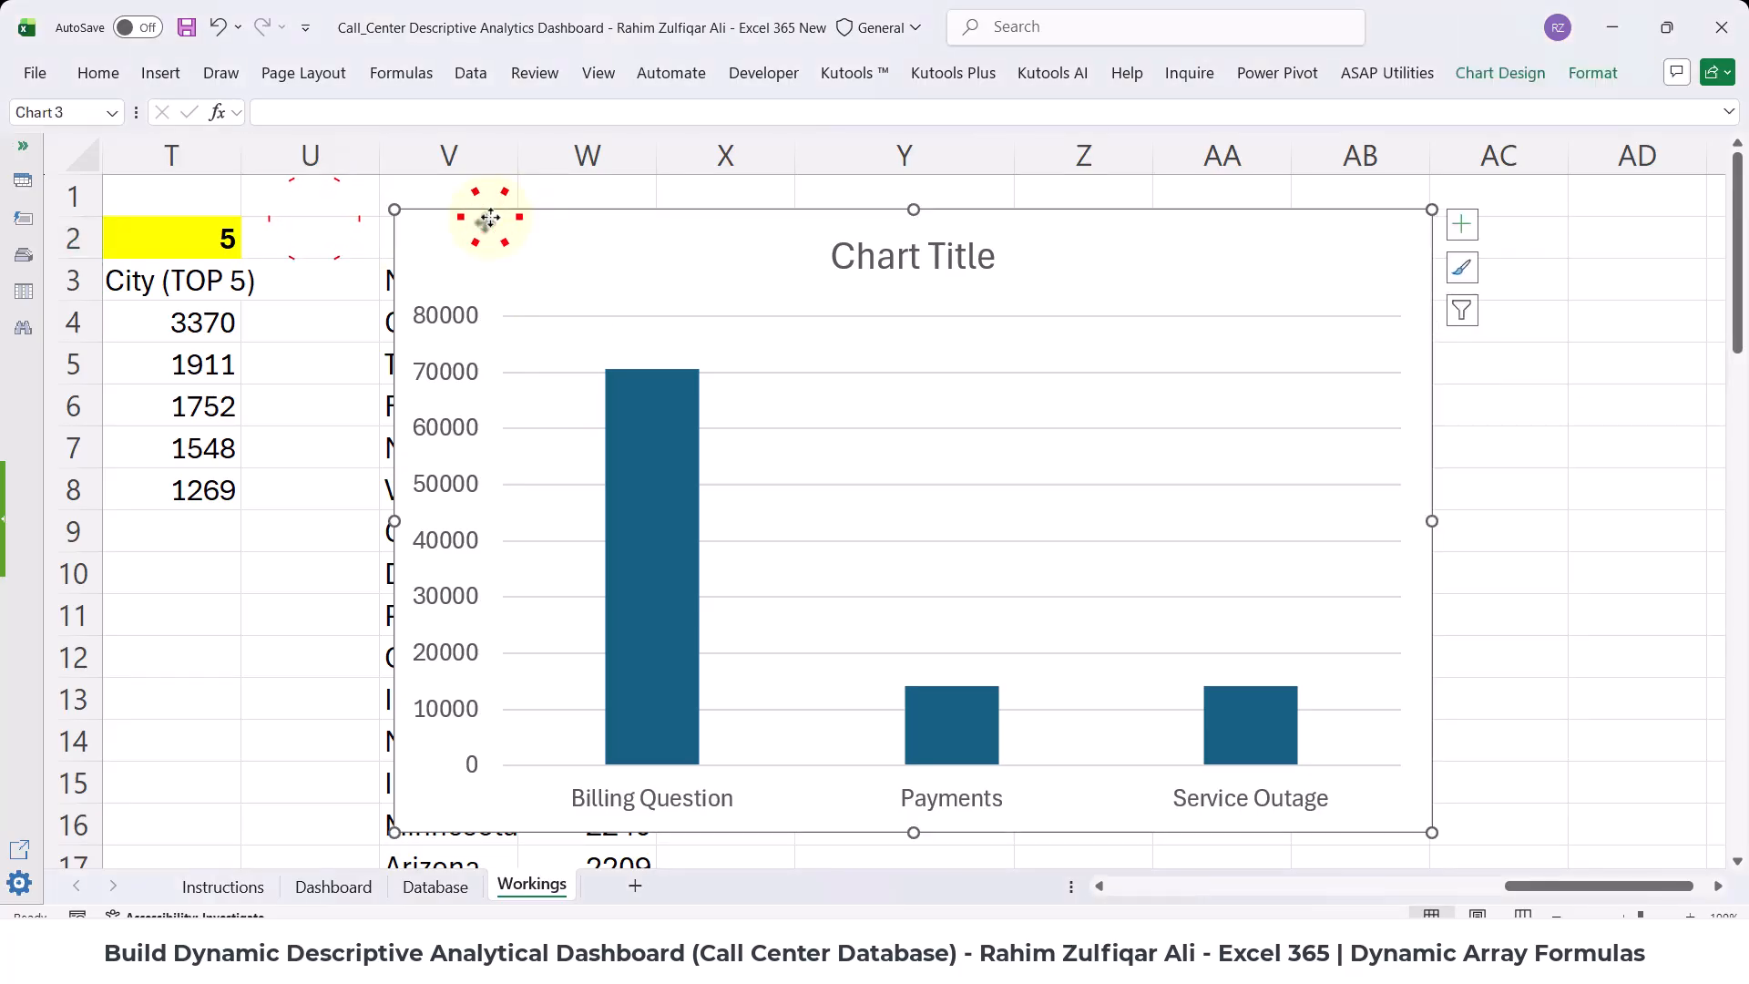
pyautogui.press('Delete')
pyautogui.click(310, 888)
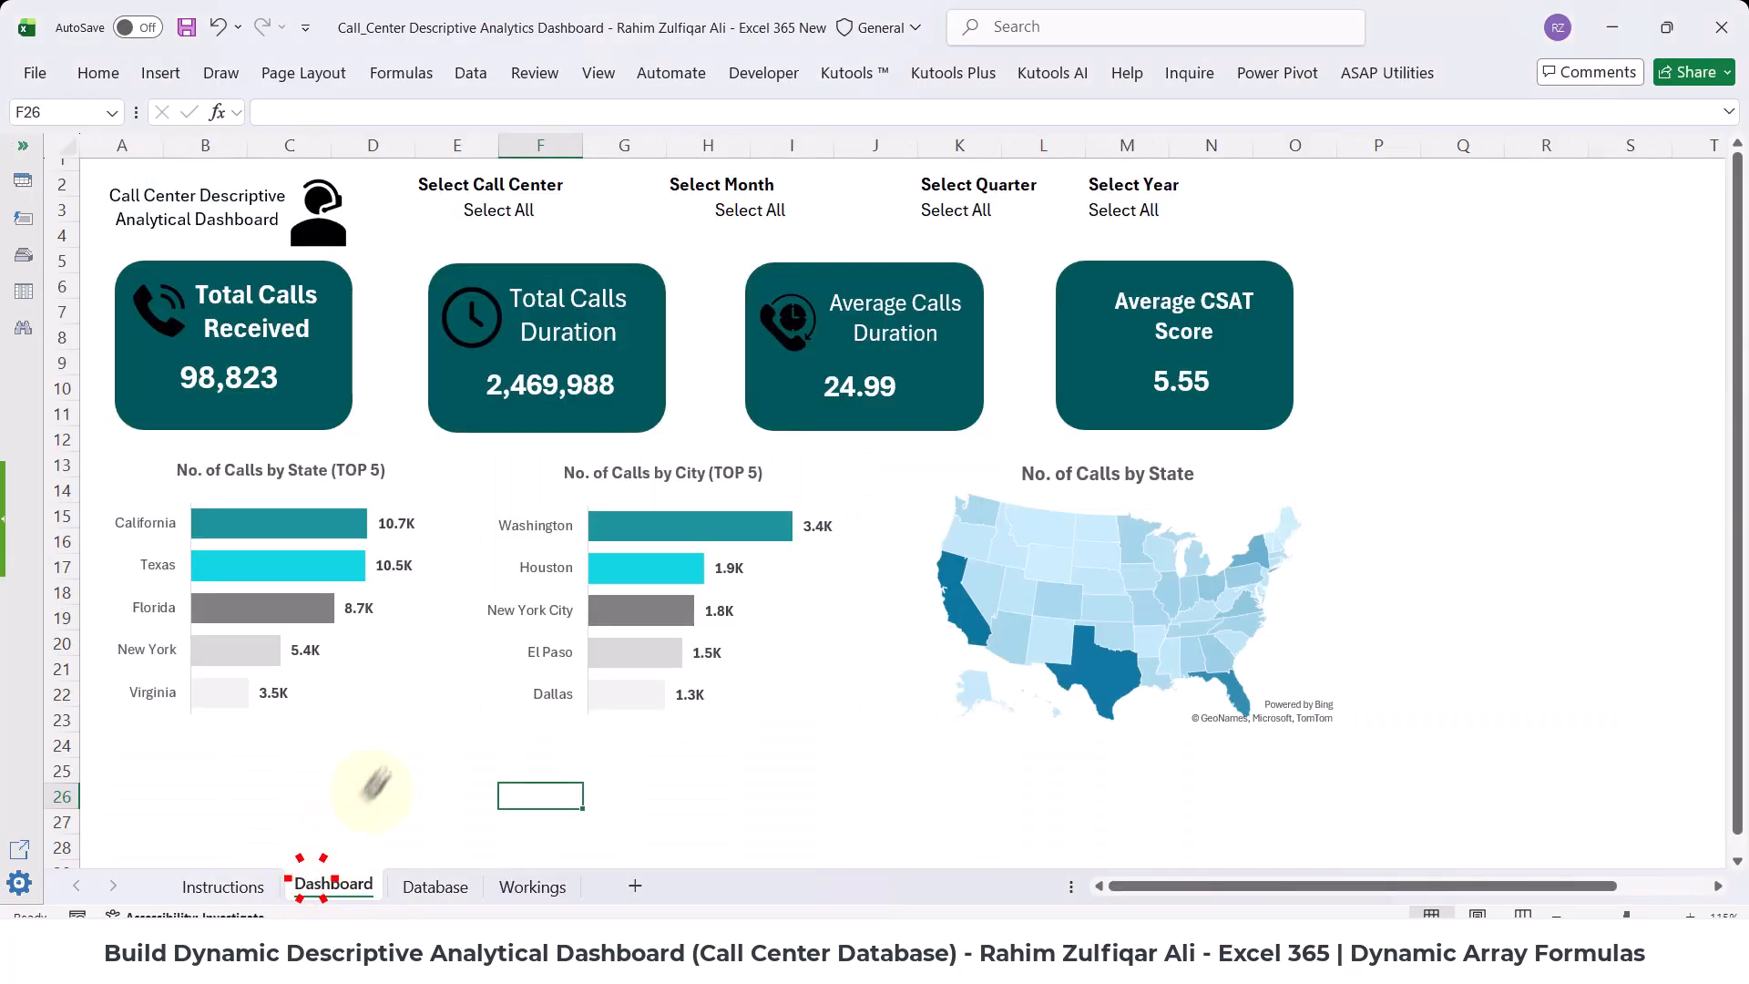
pyautogui.scroll(-4, 347, 756)
pyautogui.click(241, 539)
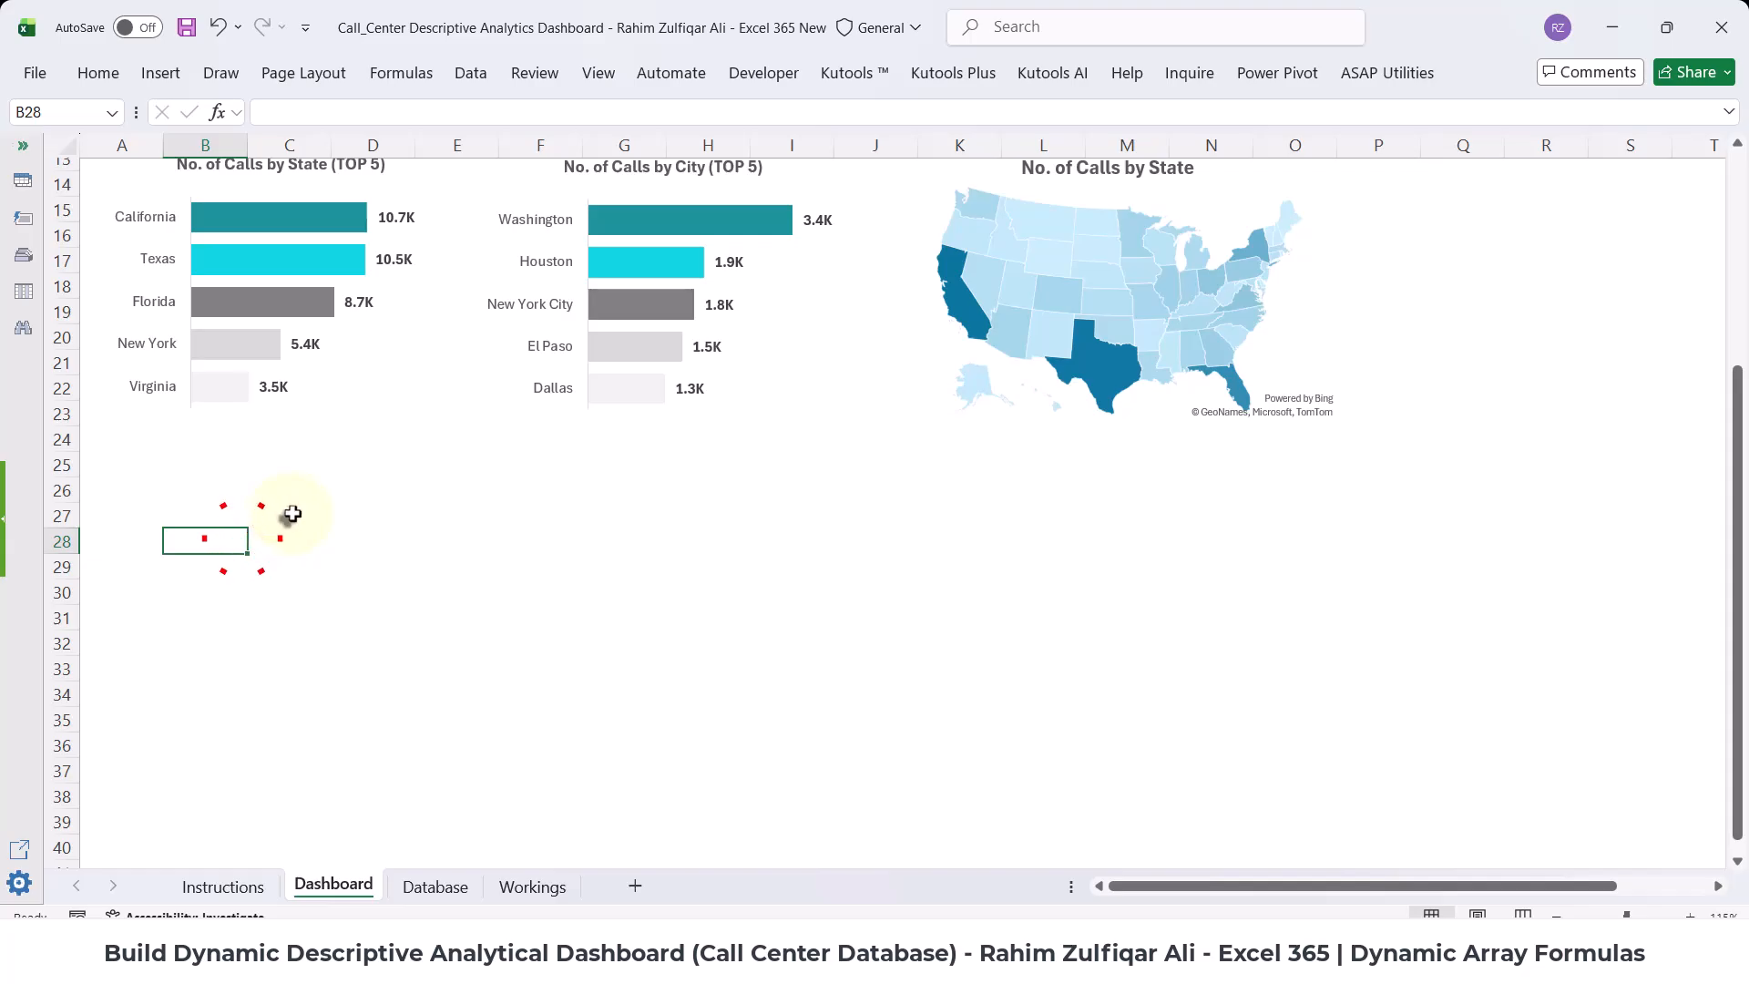
pyautogui.hotkey('ctrl', 'v')
pyautogui.moveTo(424, 527); pyautogui.dragTo(373, 433)
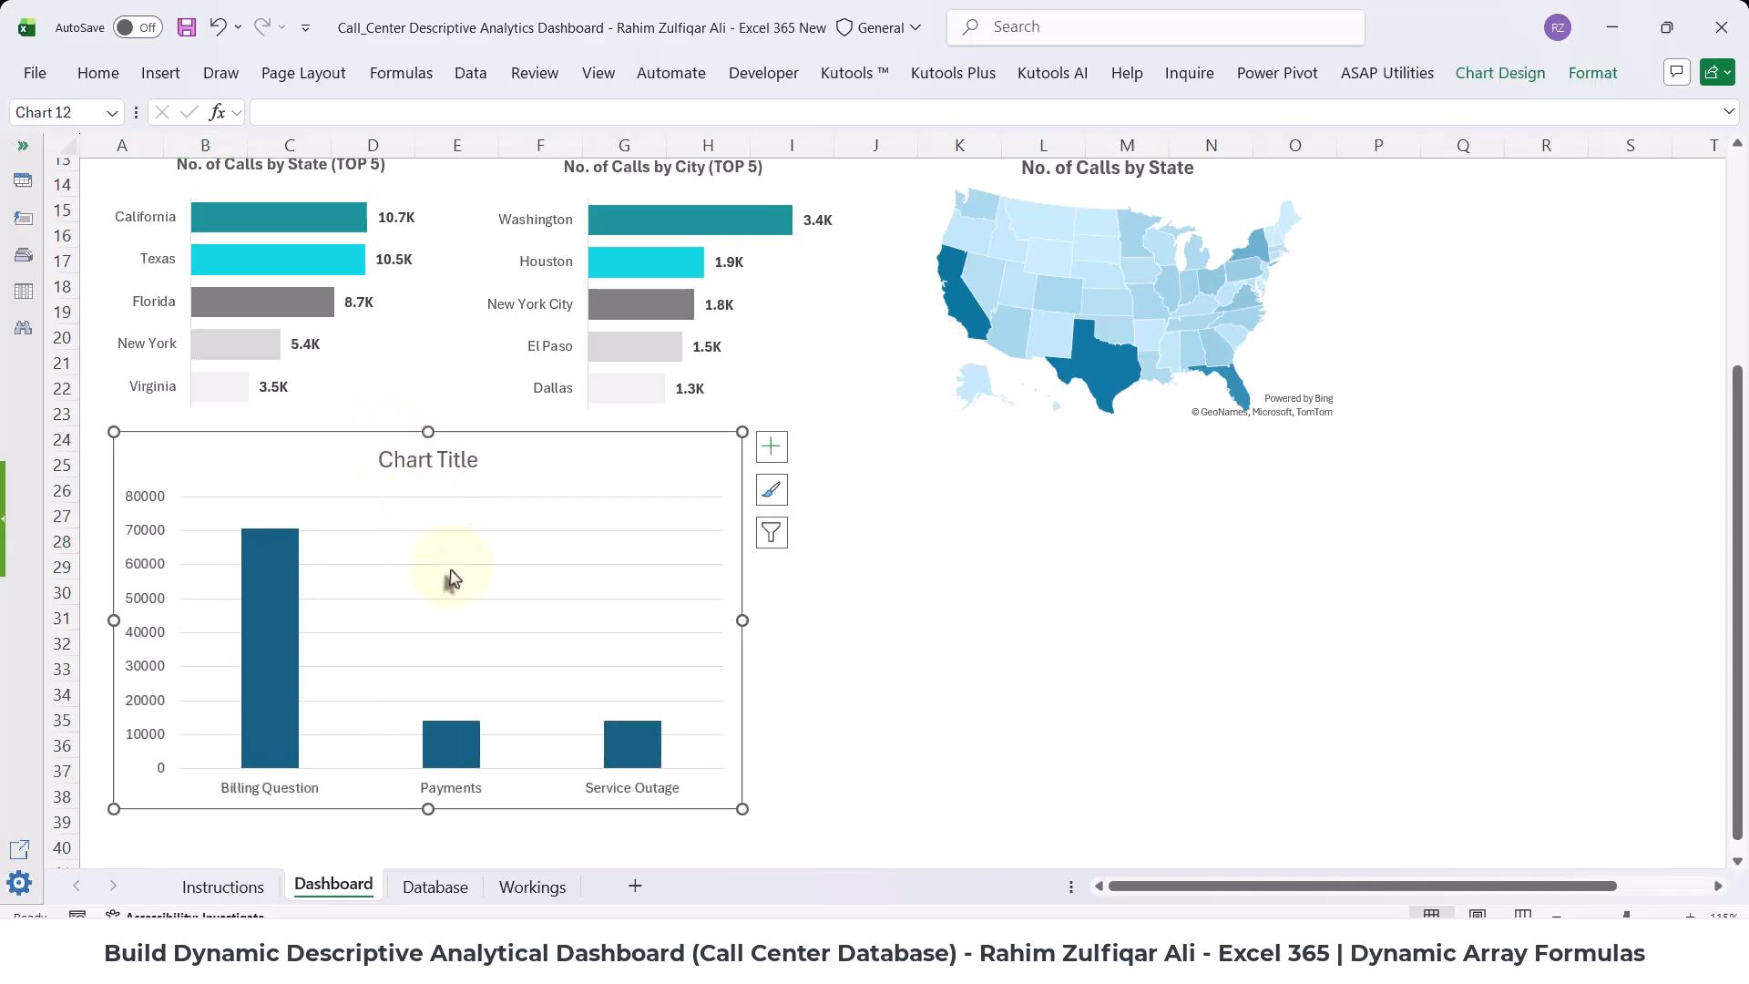
# - Remove the column chart's vertical axis and gridlines and shrink it to about columns A to E, rows 24 to 36
pyautogui.click(150, 570)
pyautogui.press('Delete')
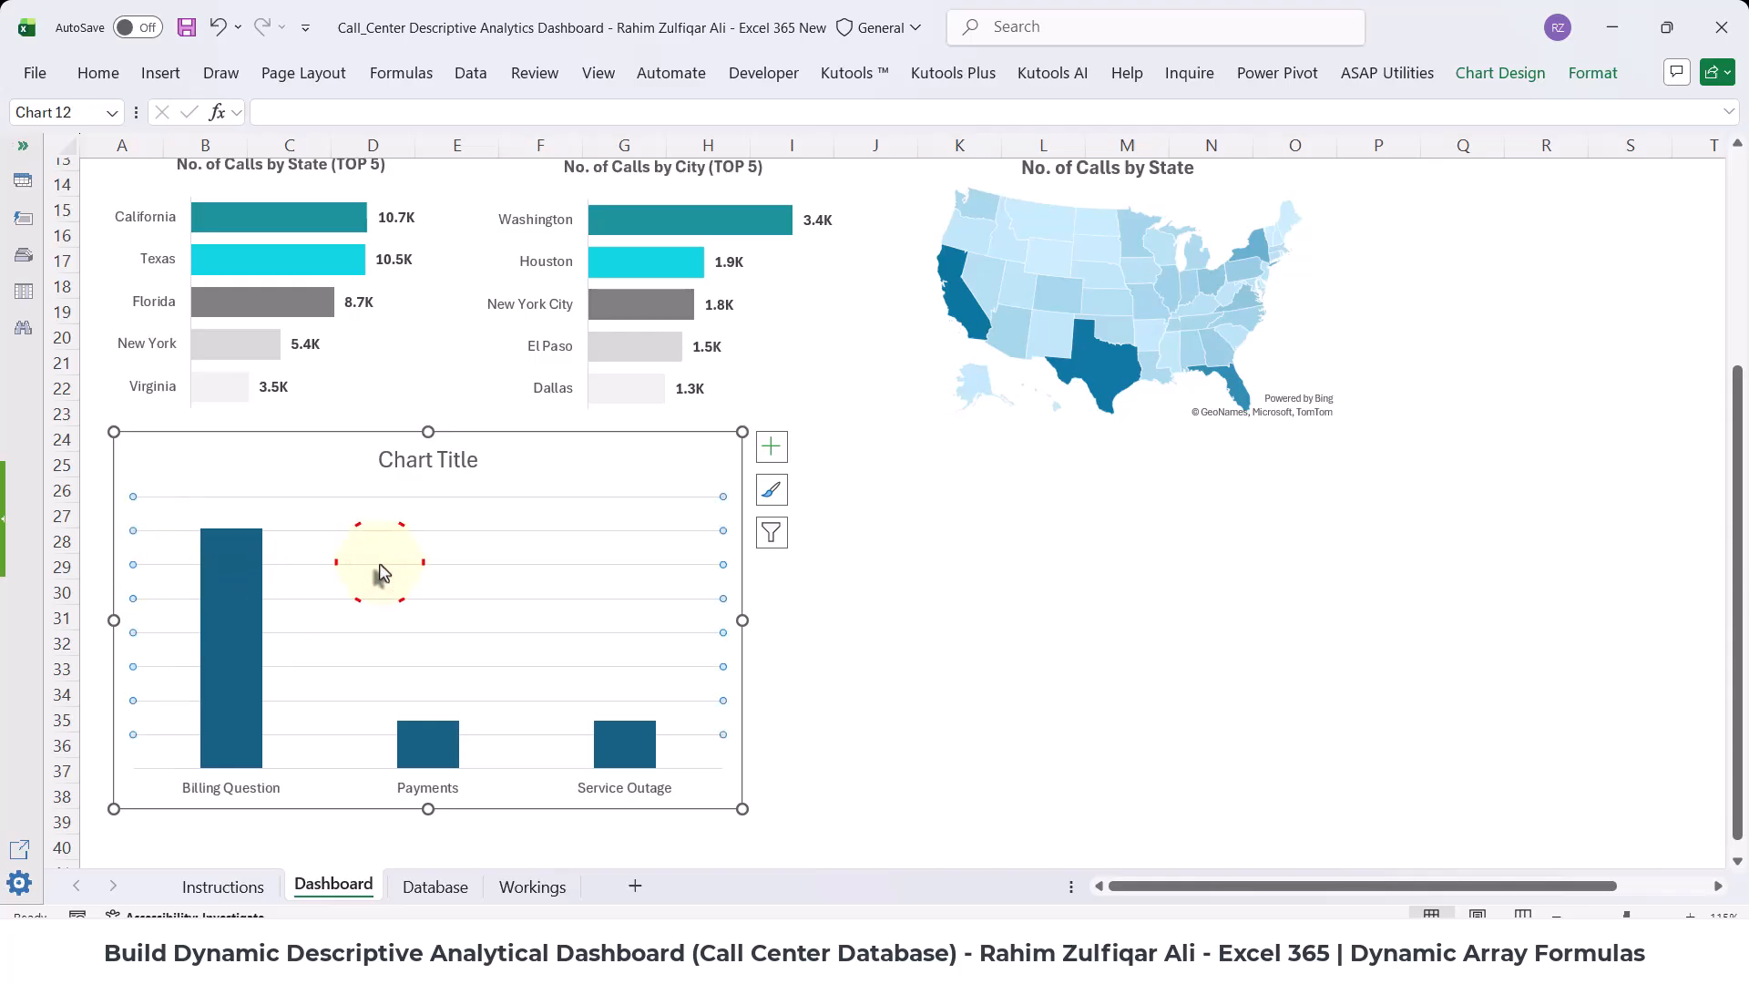
pyautogui.press('Delete')
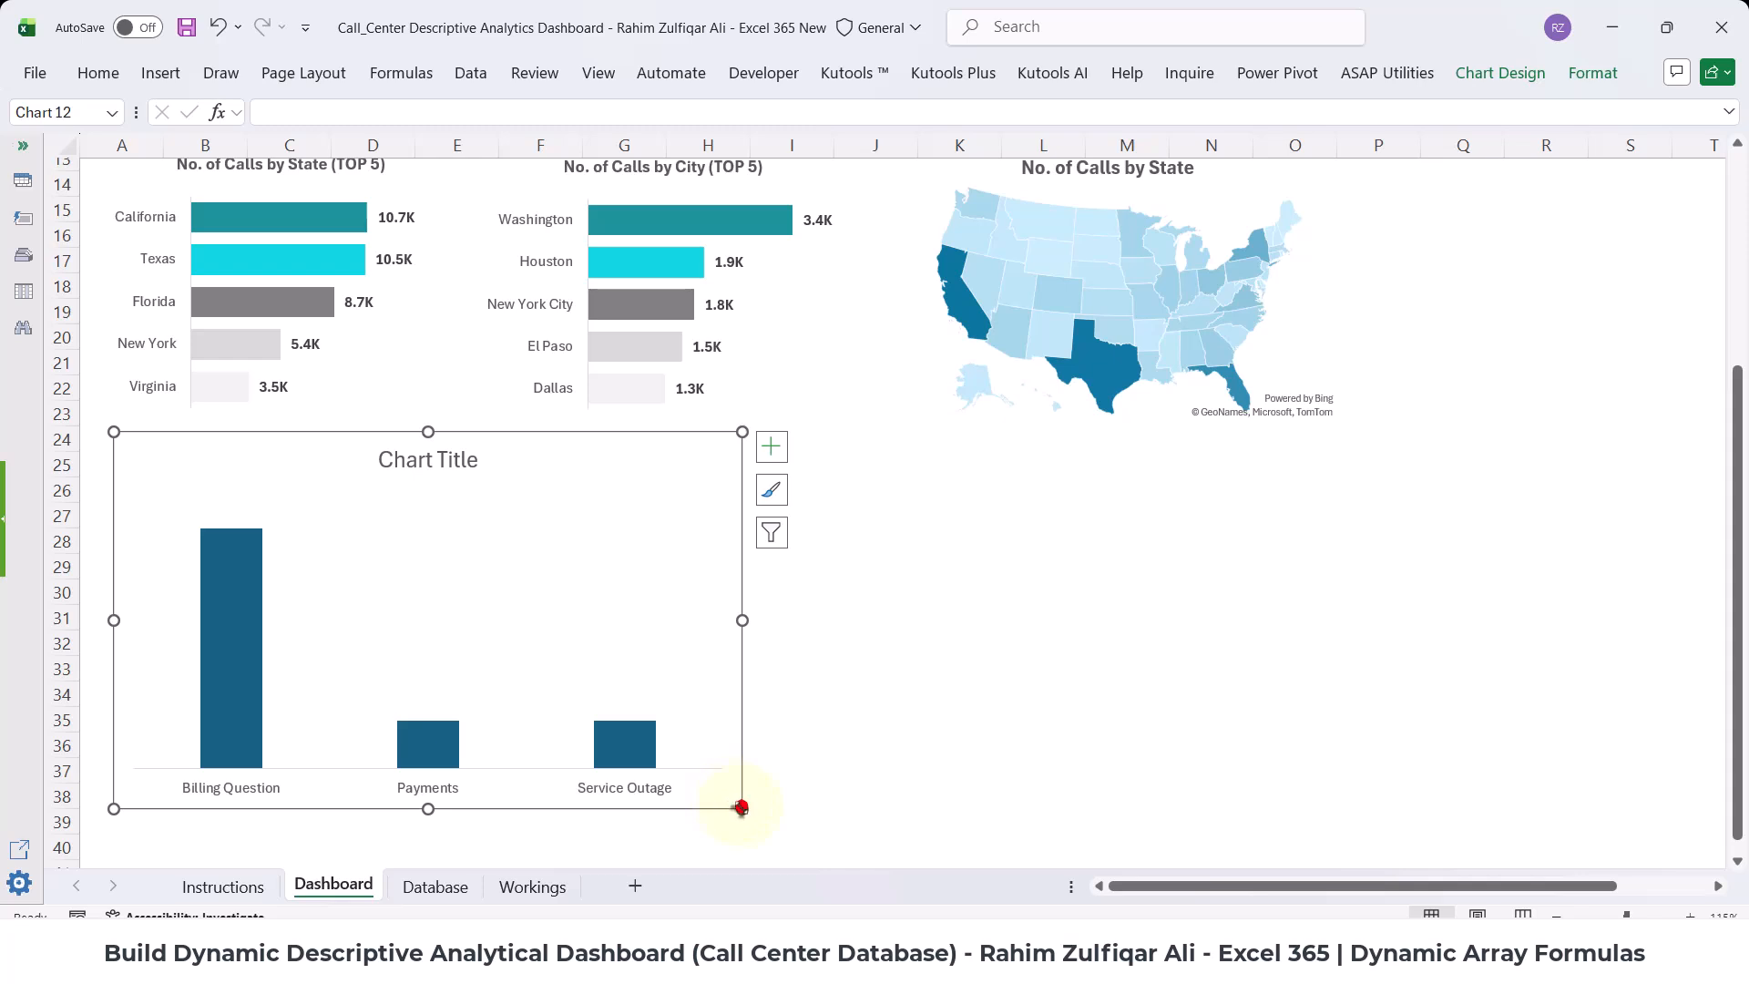
pyautogui.moveTo(742, 807); pyautogui.dragTo(497, 754)
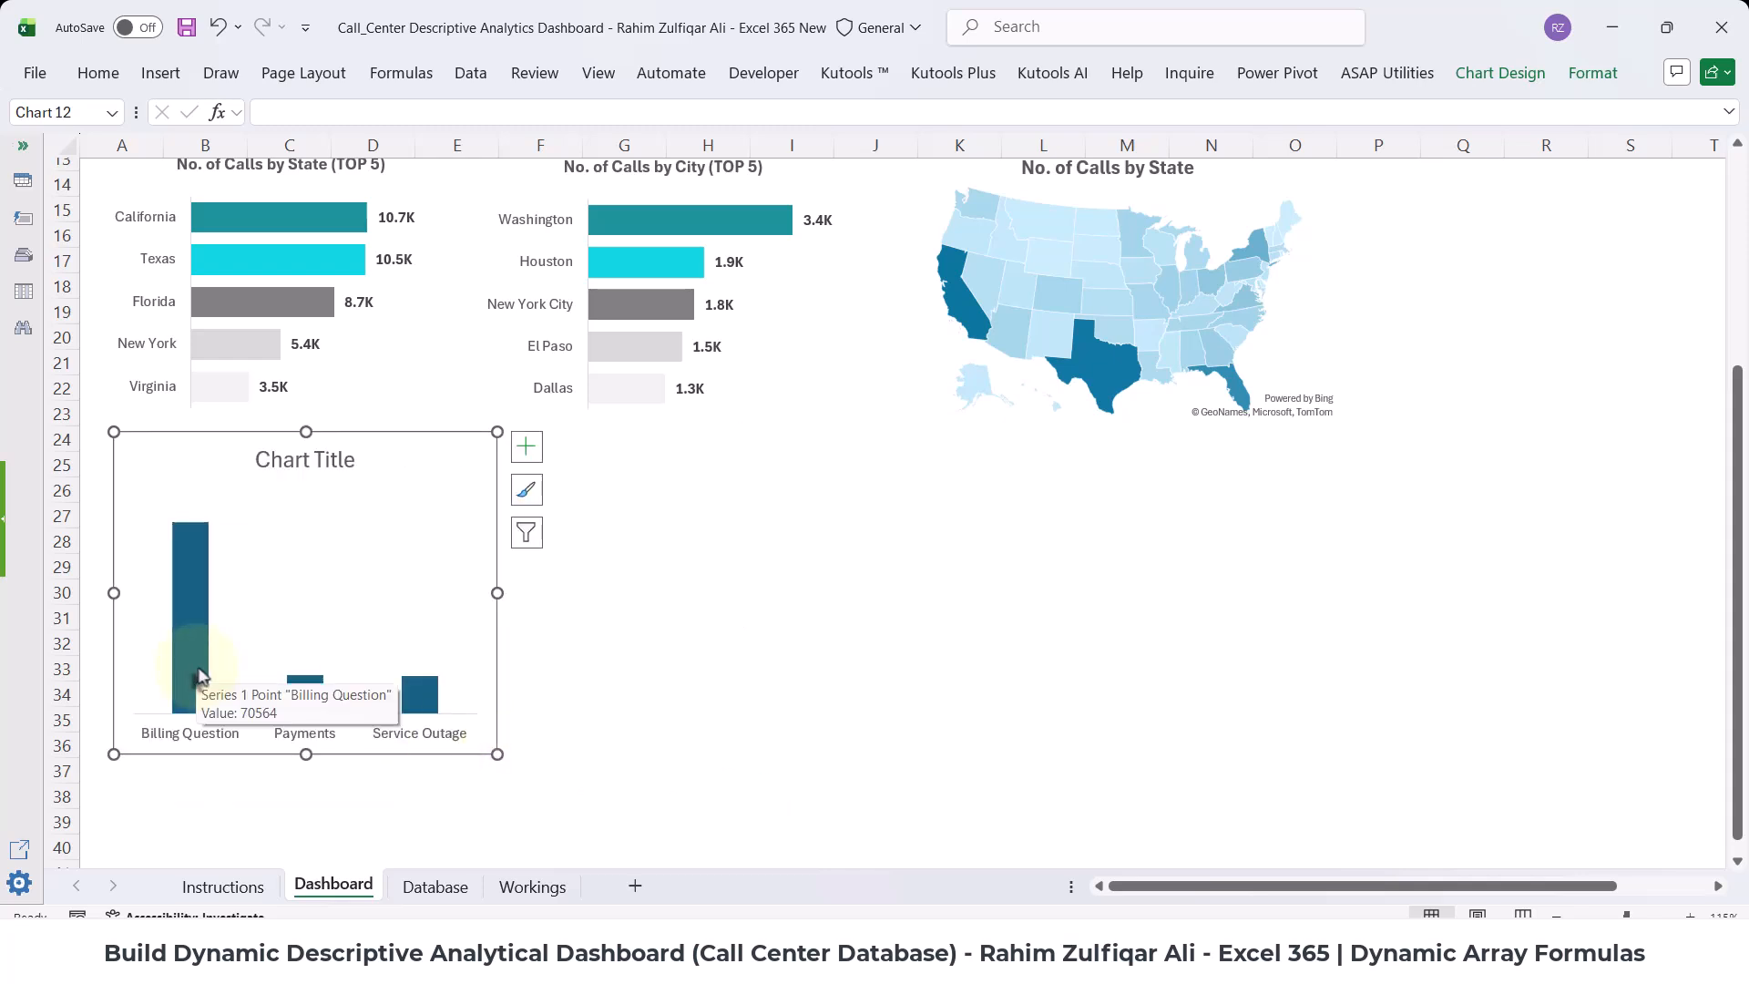
# - Set the column series gap width to 35% and add data labels to the columns
pyautogui.rightClick(185, 671)
pyautogui.click(218, 638)
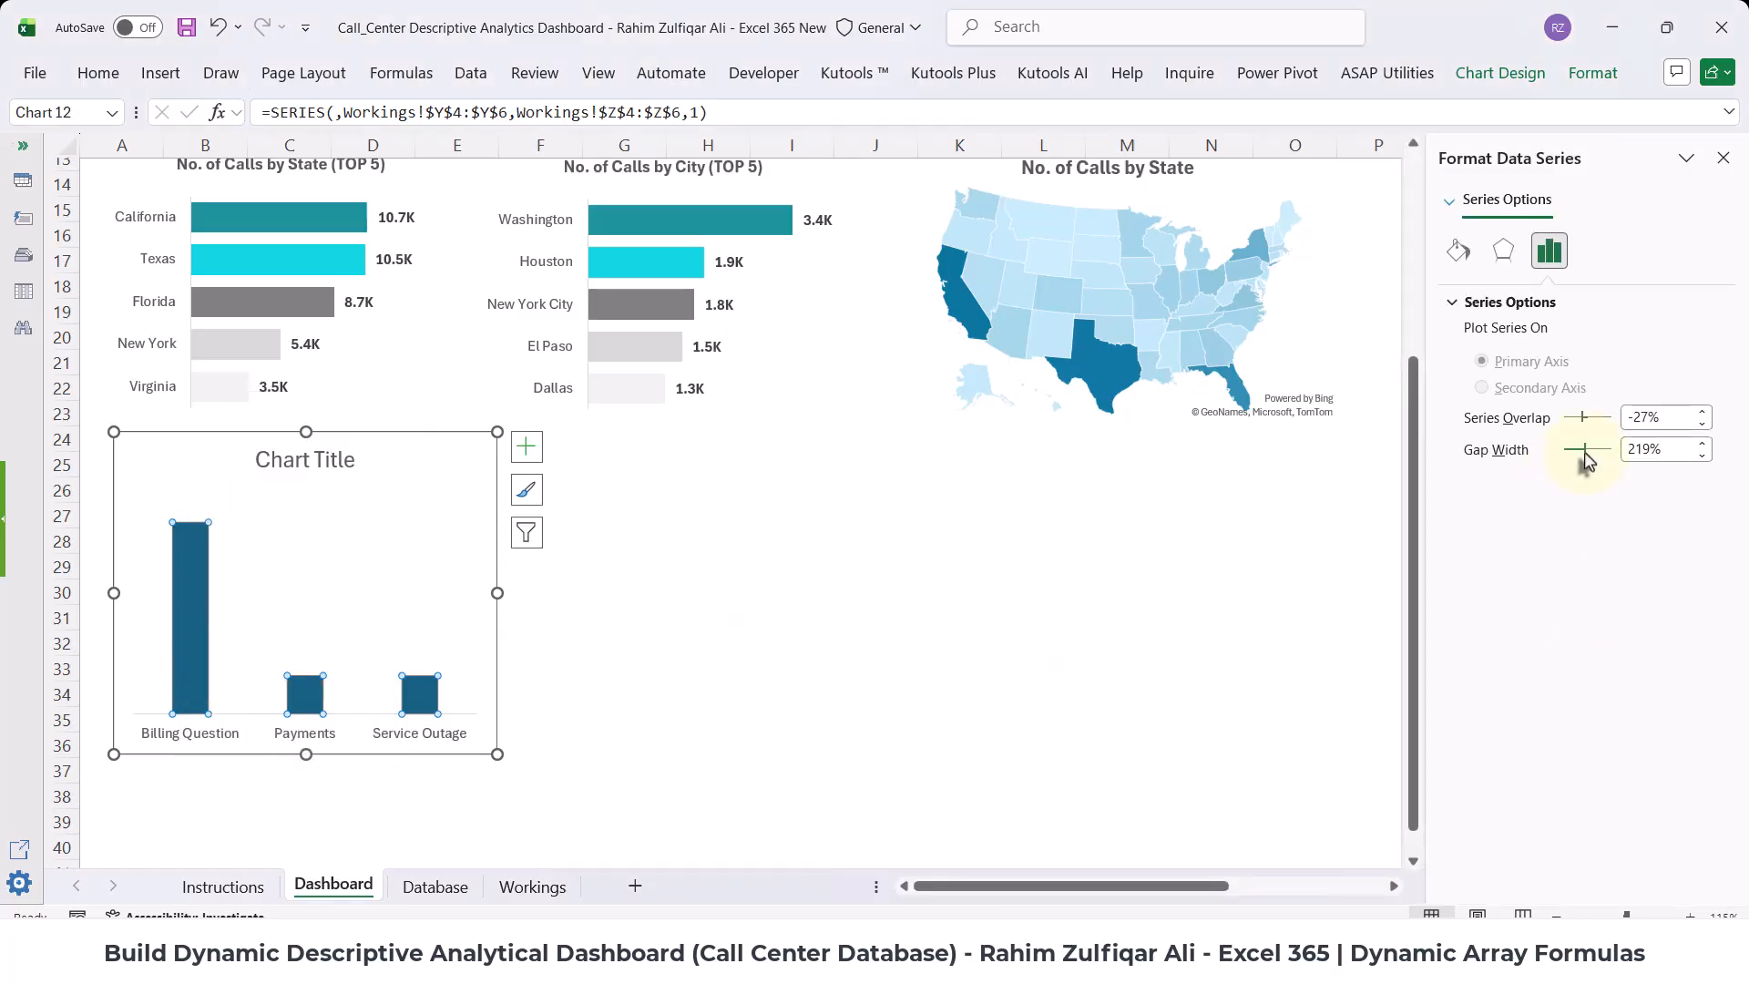
pyautogui.moveTo(1575, 462); pyautogui.dragTo(1566, 453)
pyautogui.rightClick(198, 584)
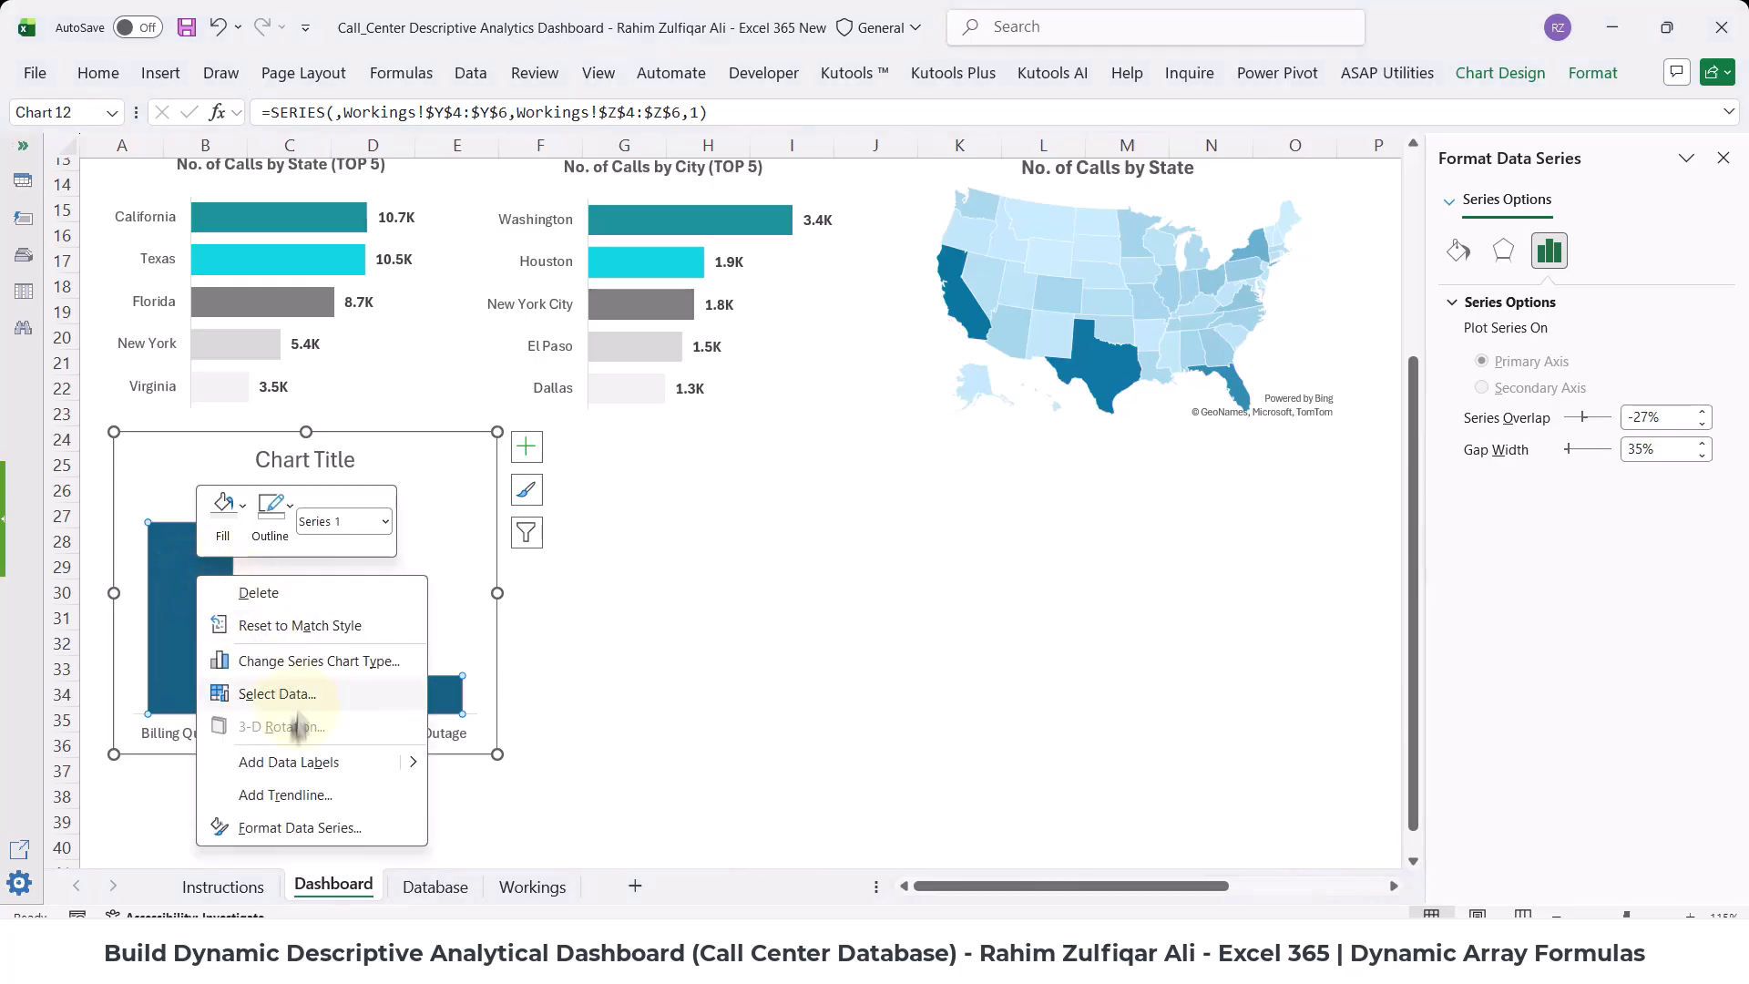
pyautogui.click(250, 763)
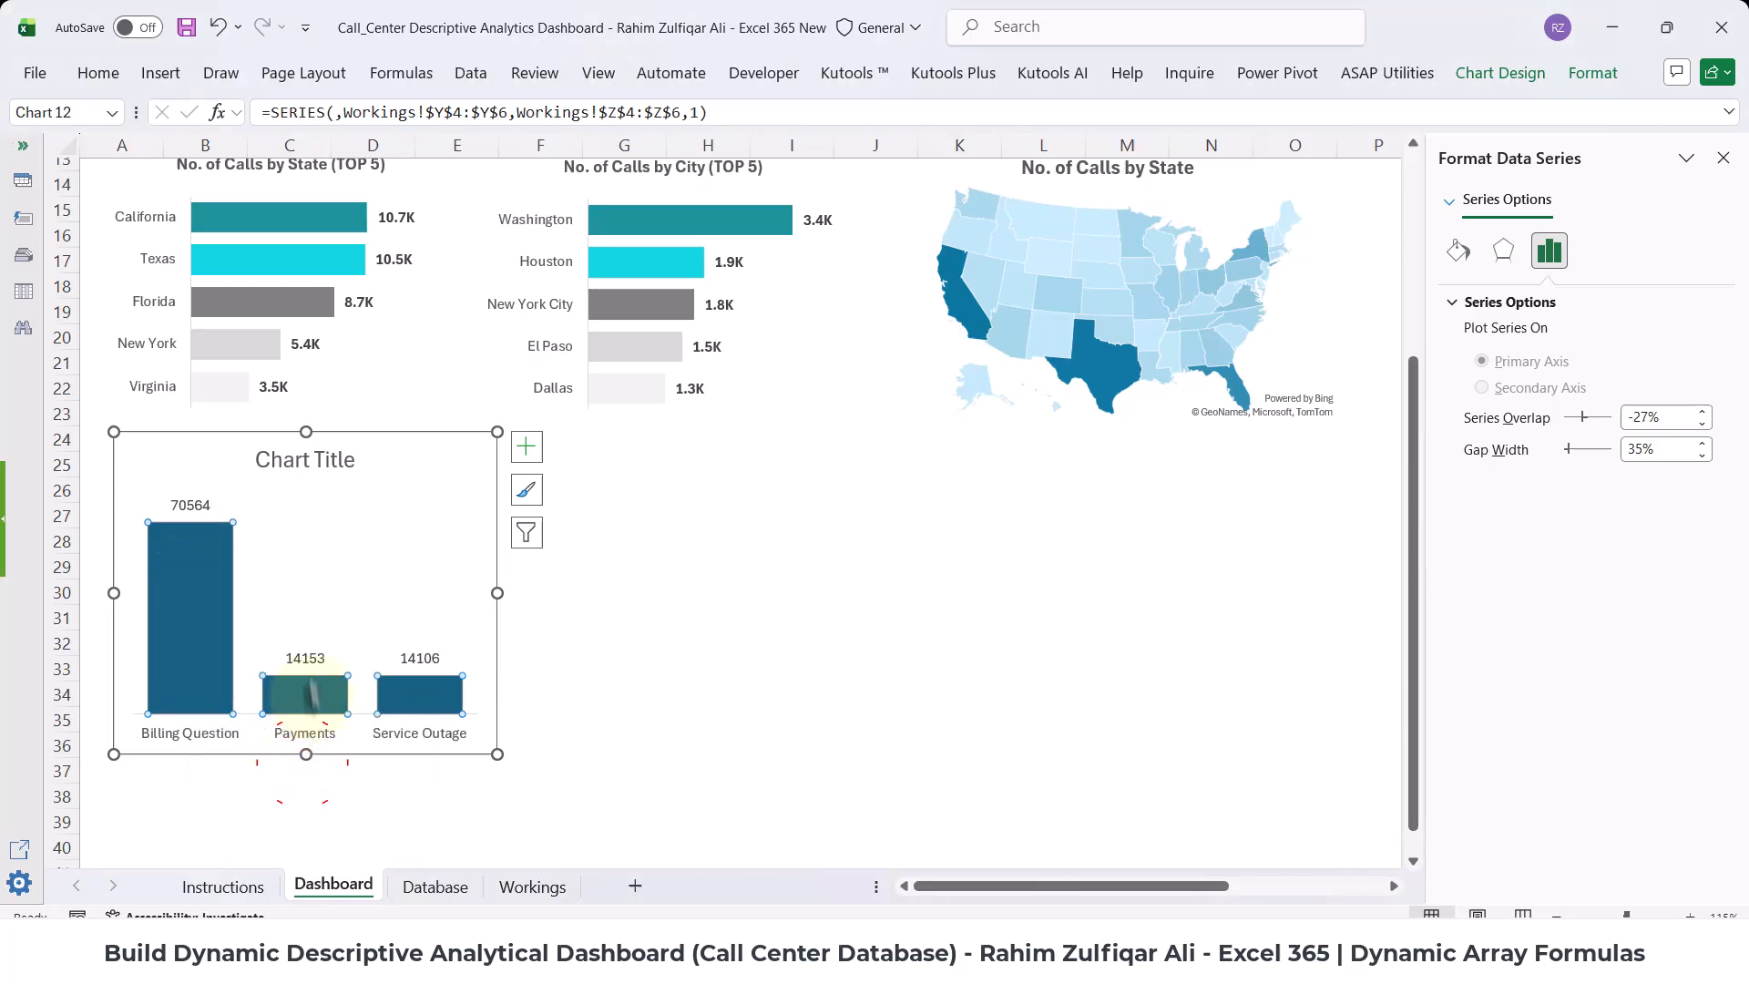
# - Format the column chart's data labels with the custom number format 0.0,"K"
pyautogui.click(186, 505)
pyautogui.rightClick(187, 506)
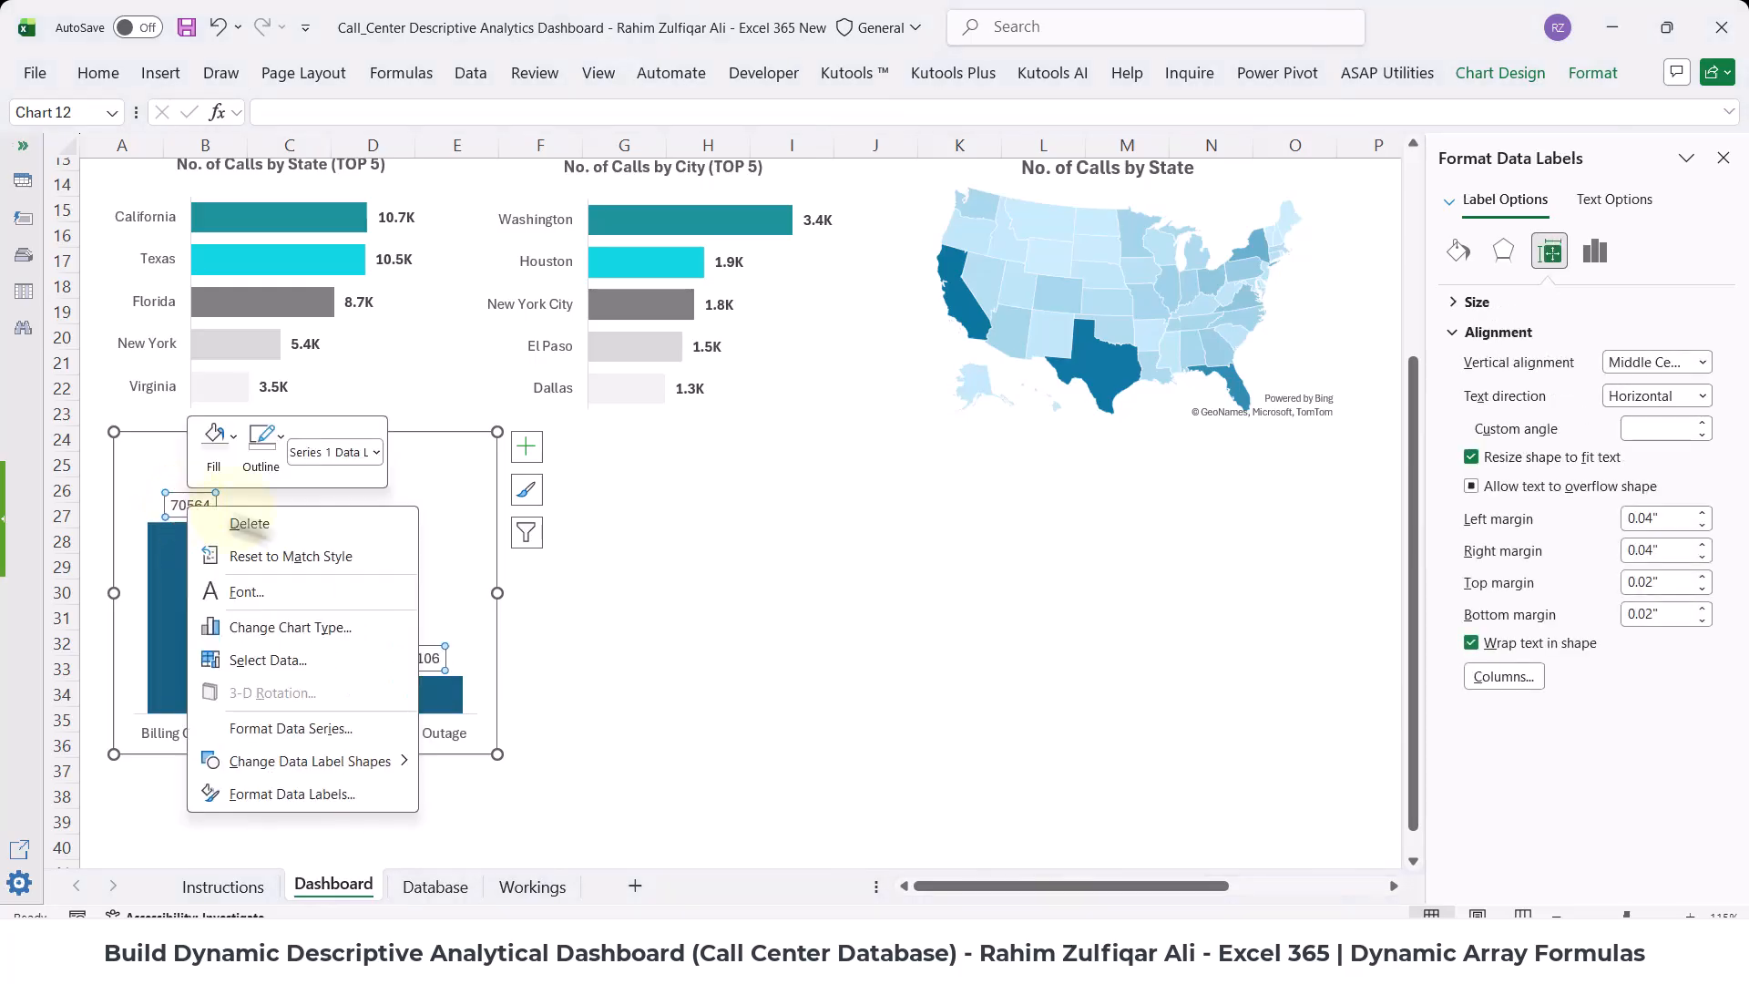
pyautogui.click(302, 791)
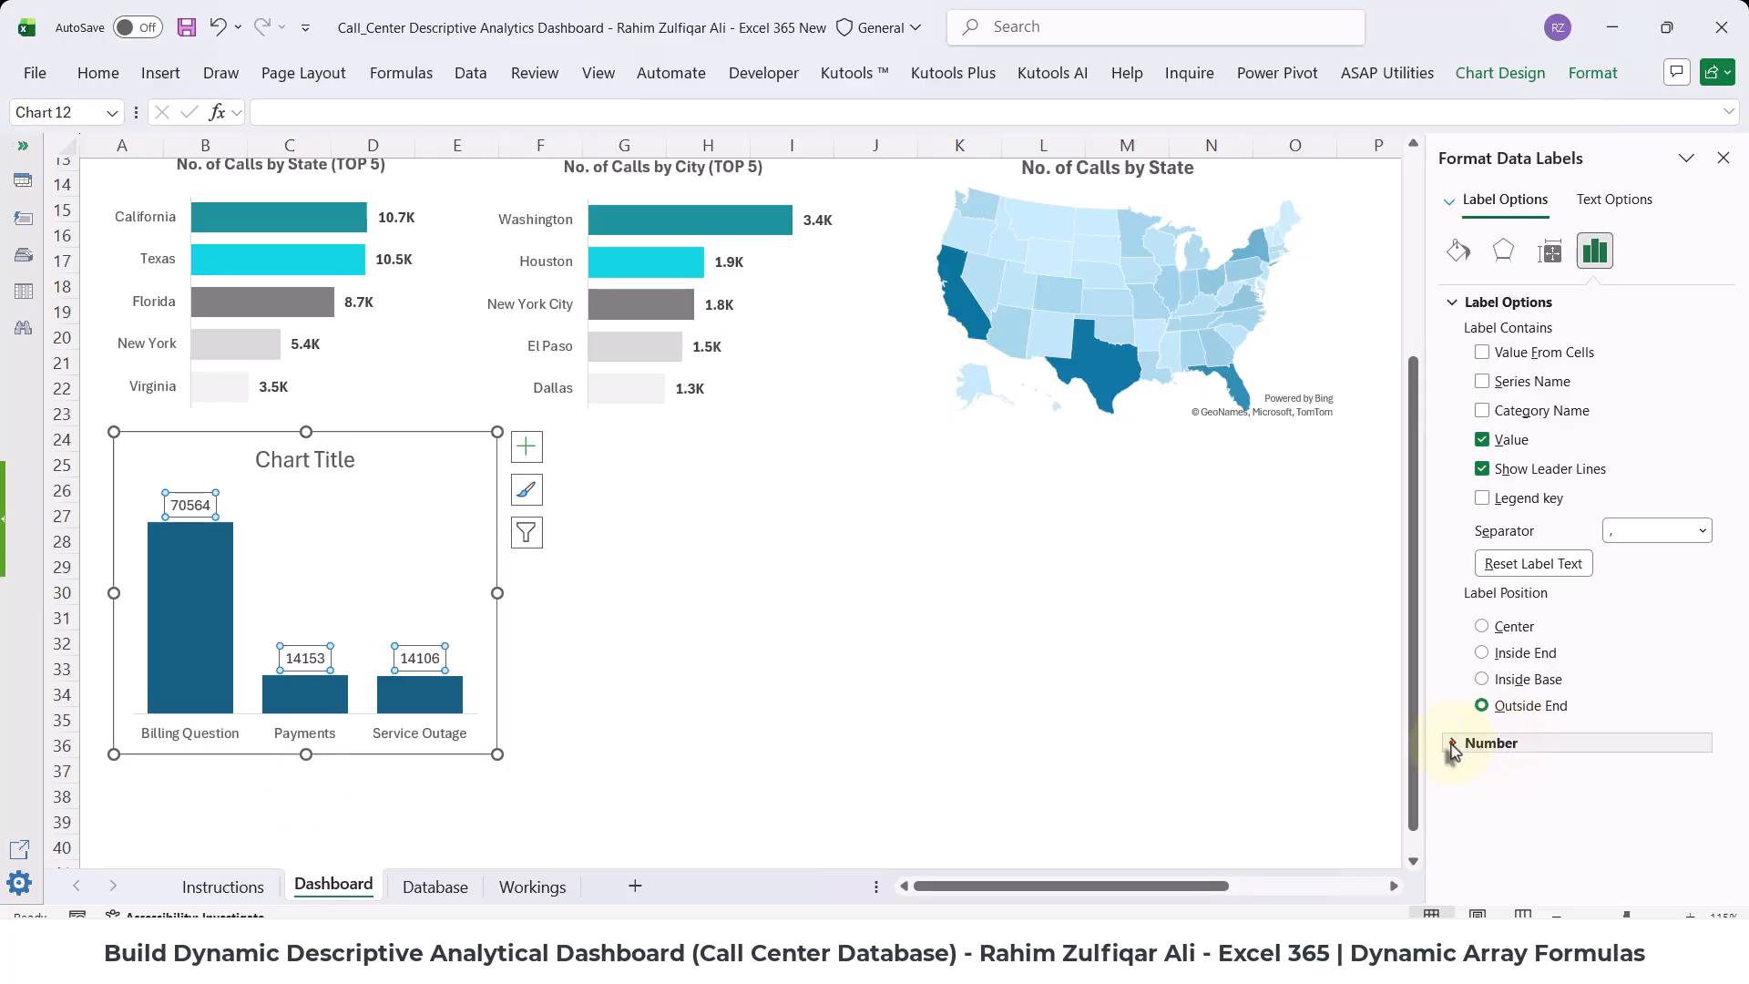
pyautogui.click(1491, 743)
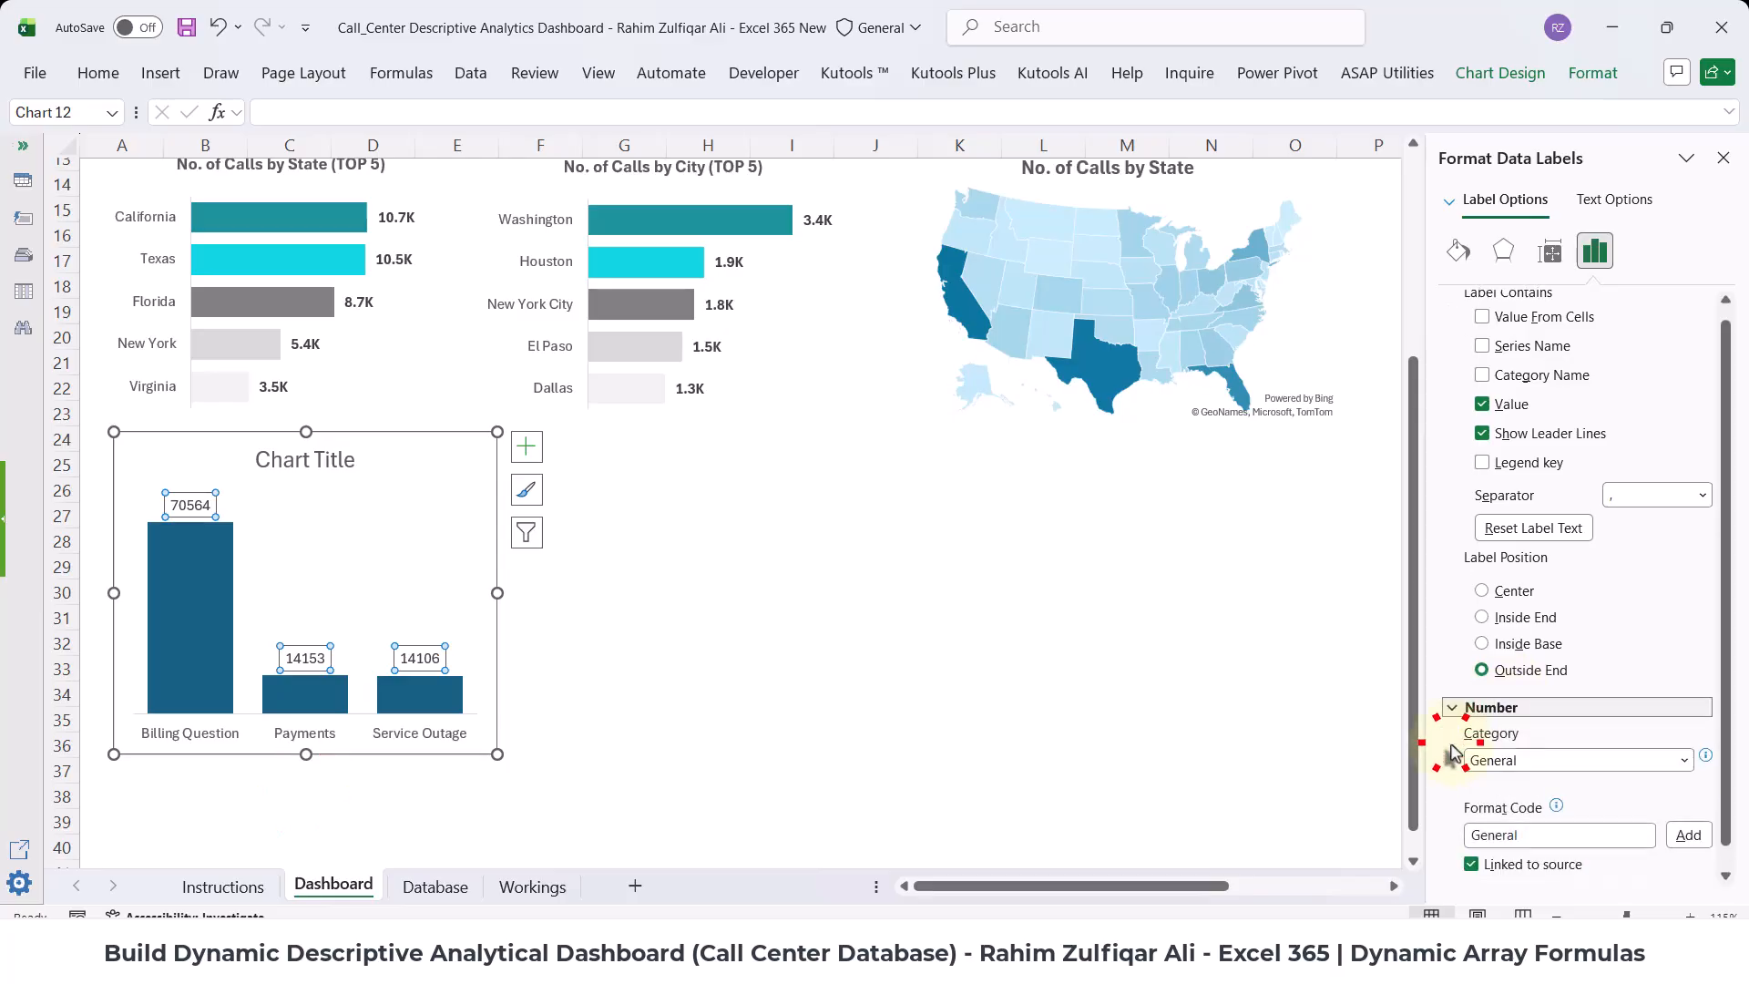
pyautogui.click(1563, 760)
pyautogui.click(1516, 734)
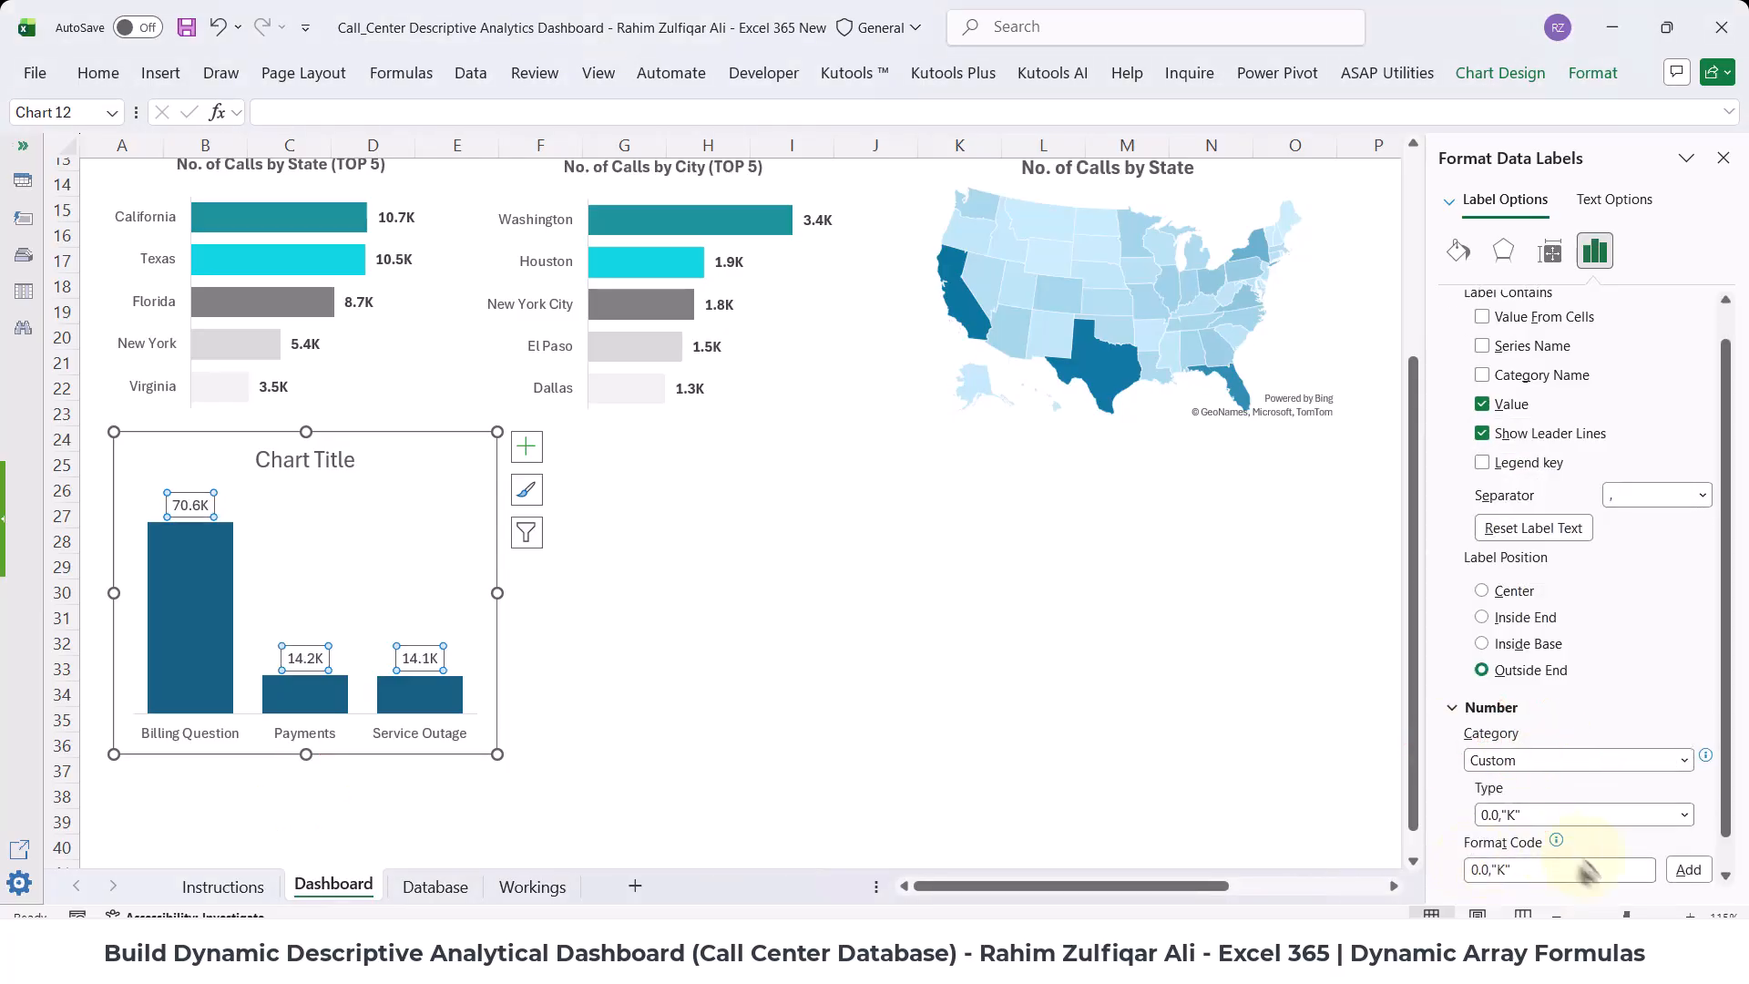
pyautogui.click(1681, 868)
pyautogui.click(687, 656)
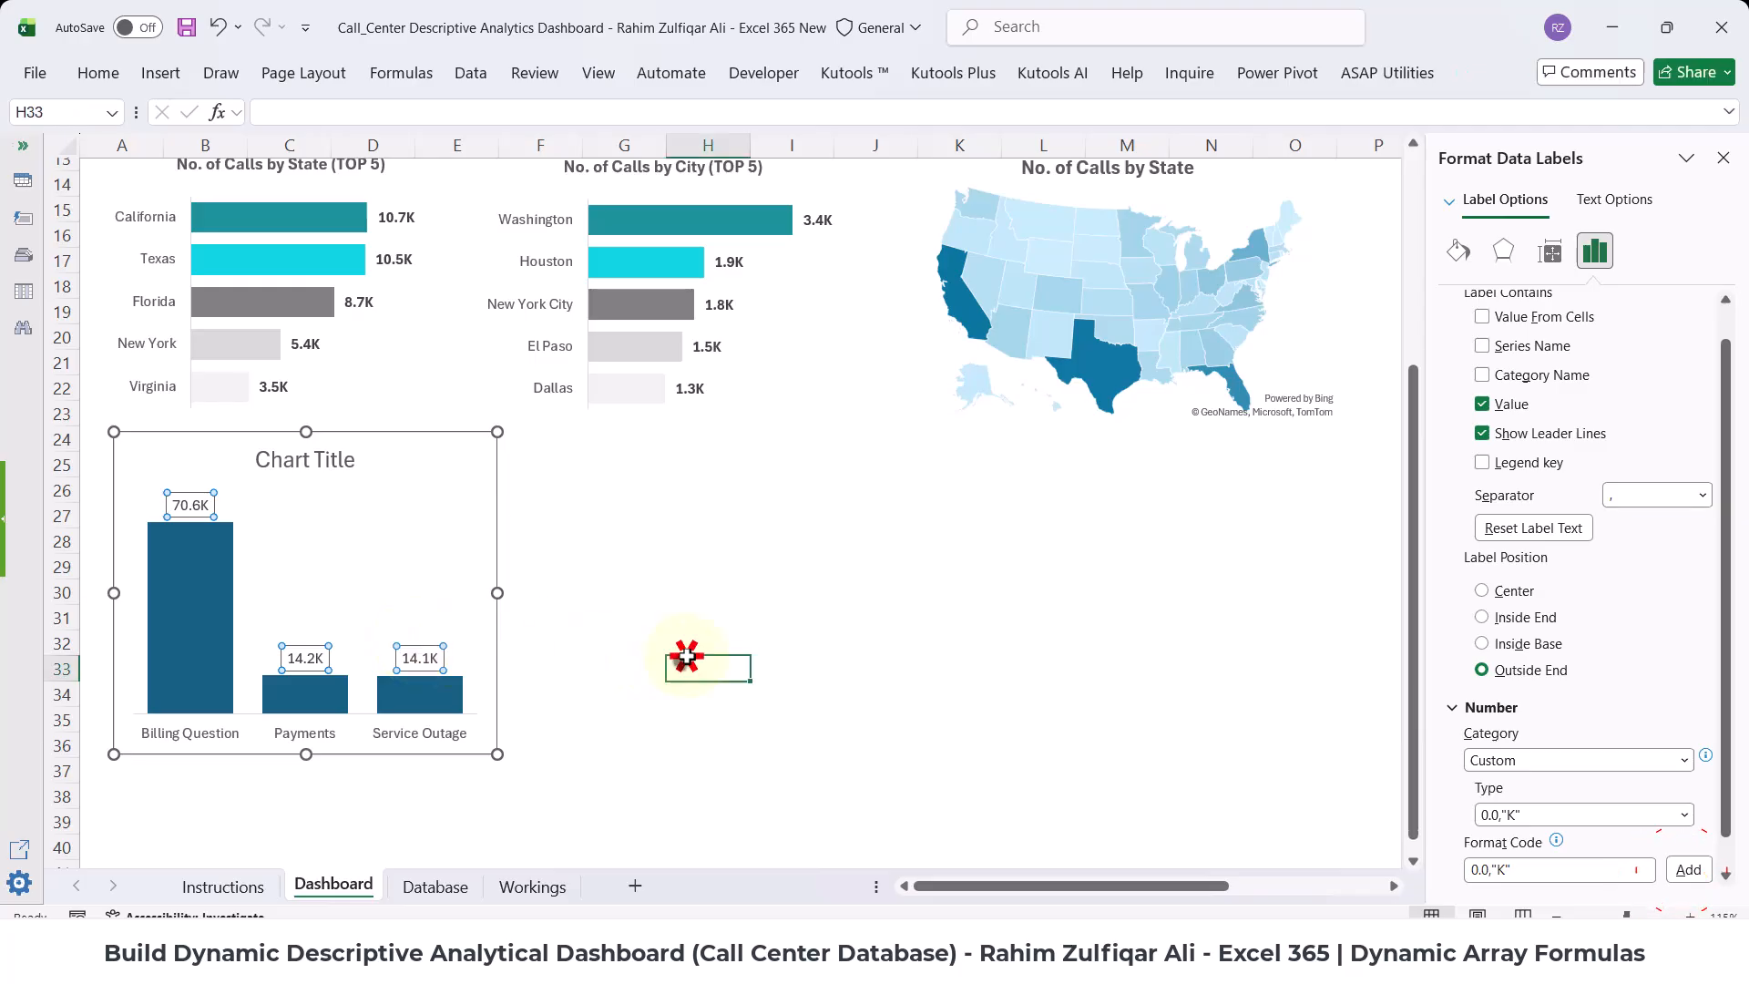
# - Link the column chart's title to cell Y3 of the Workings sheet
pyautogui.click(313, 466)
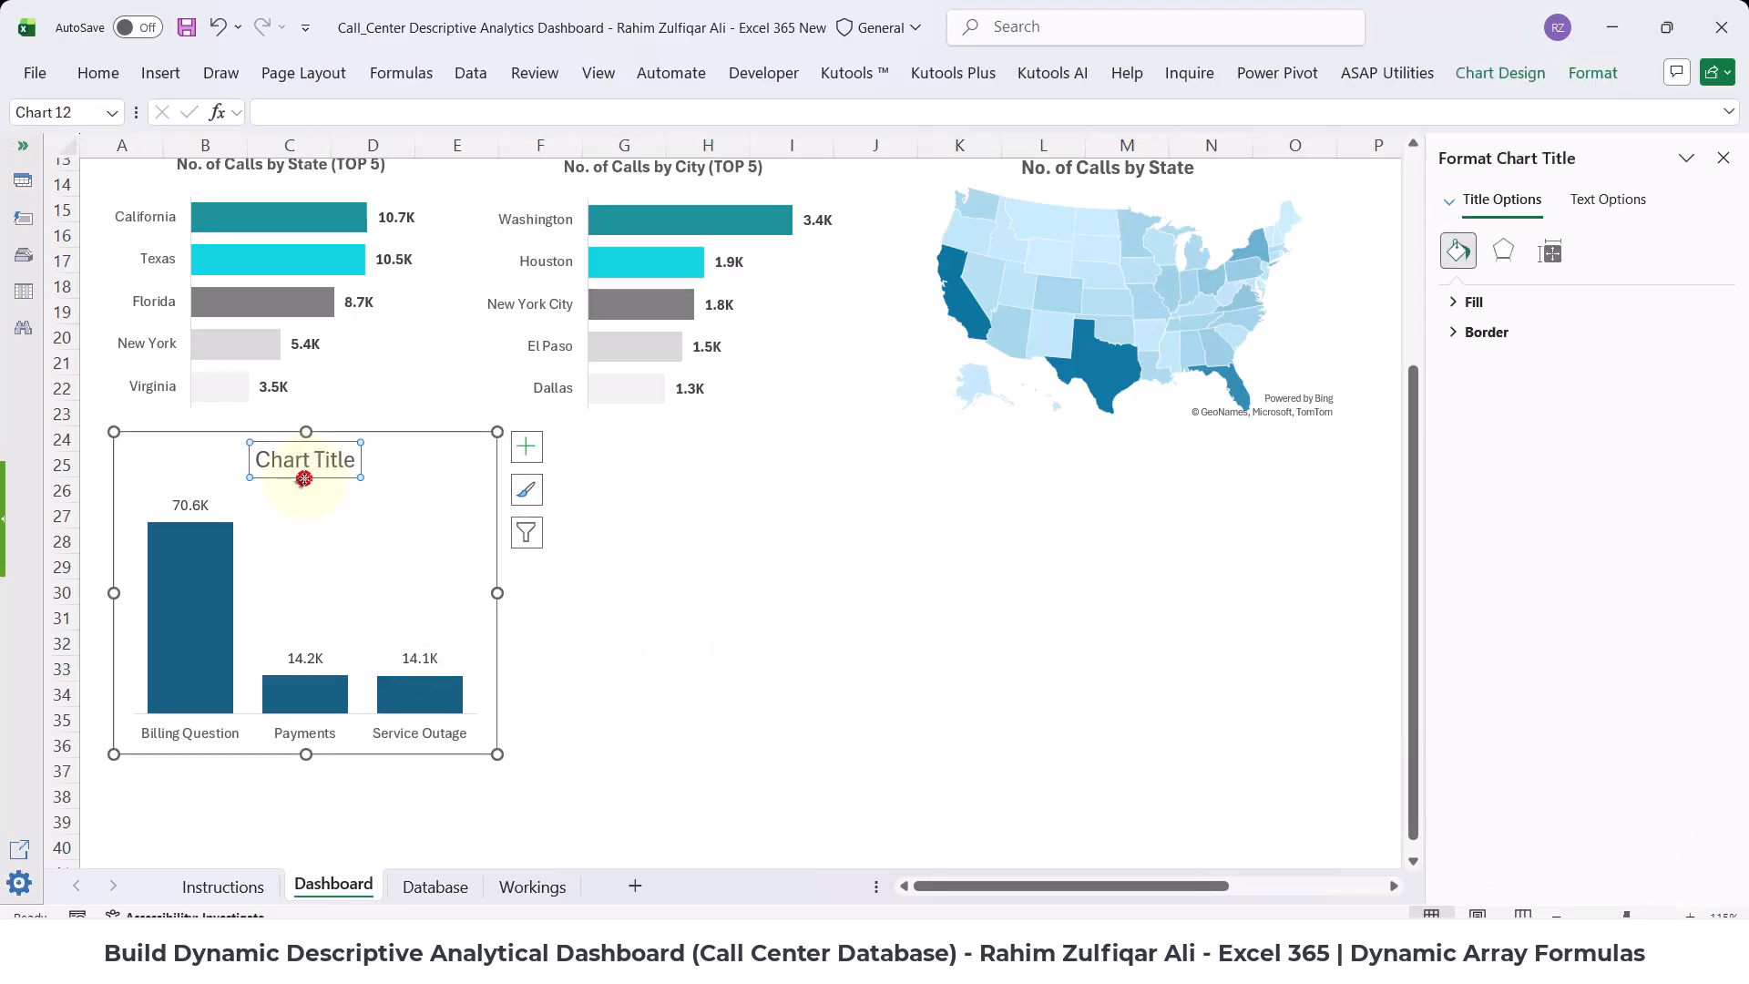
pyautogui.click(288, 114)
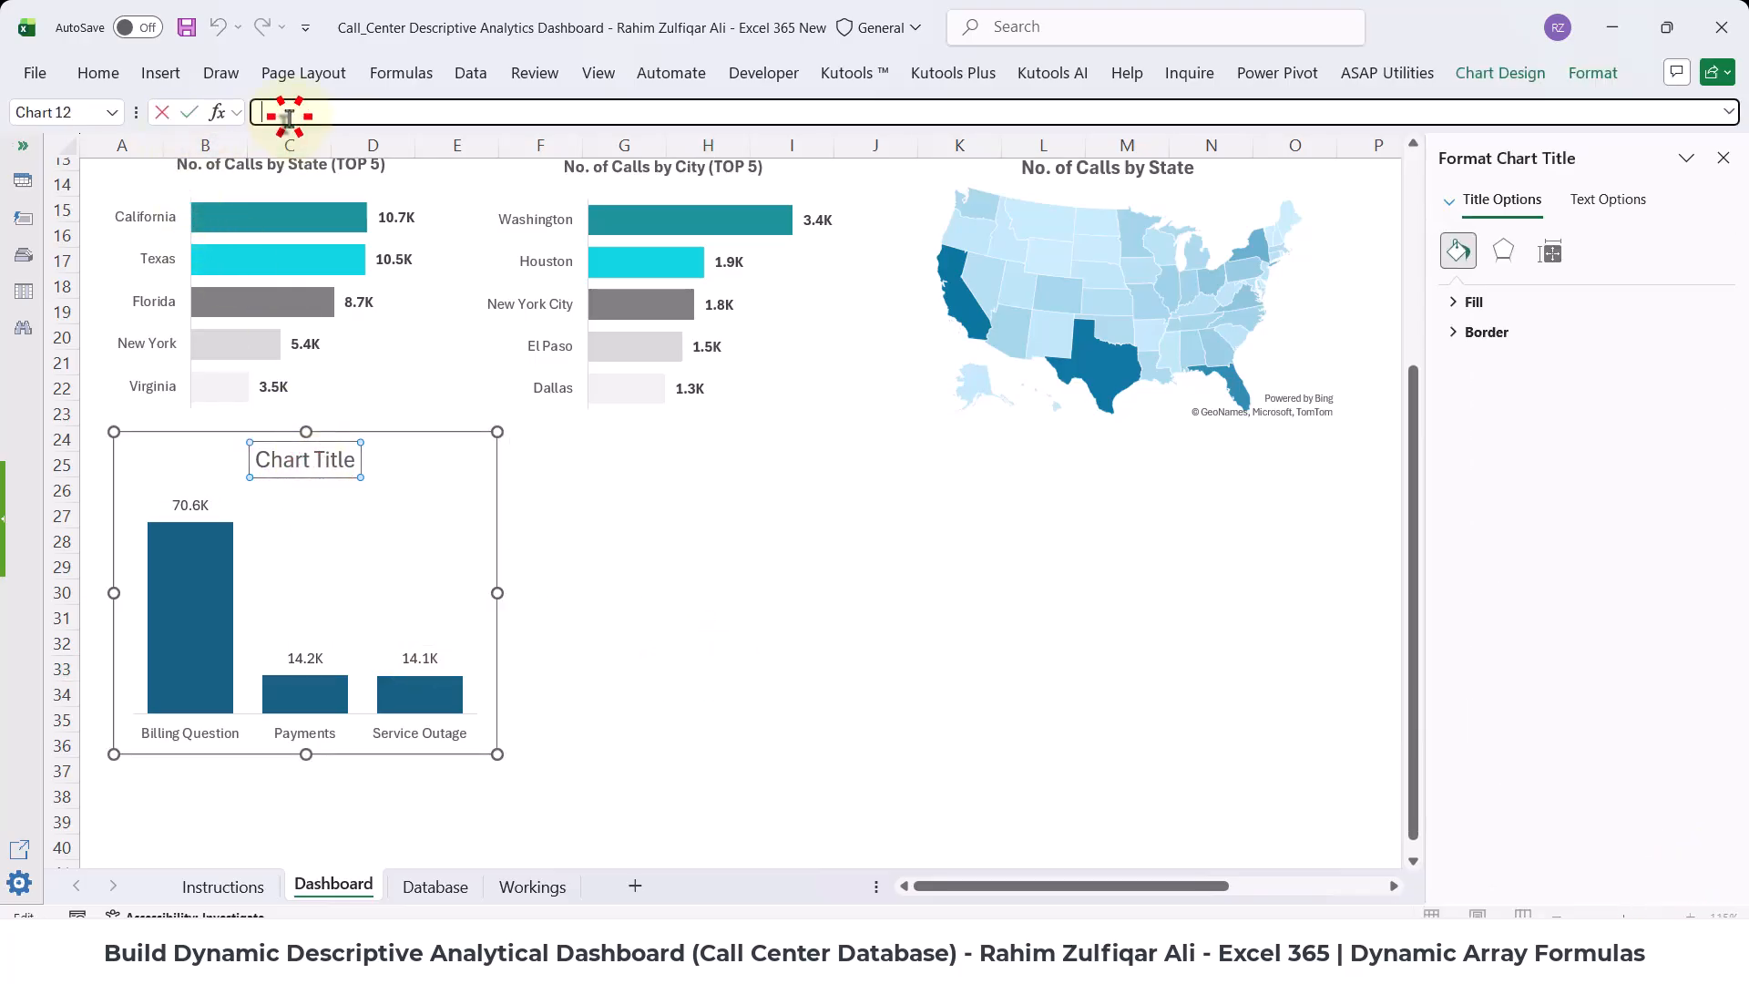
pyautogui.click(533, 889)
pyautogui.click(831, 284)
pyautogui.press('Return')
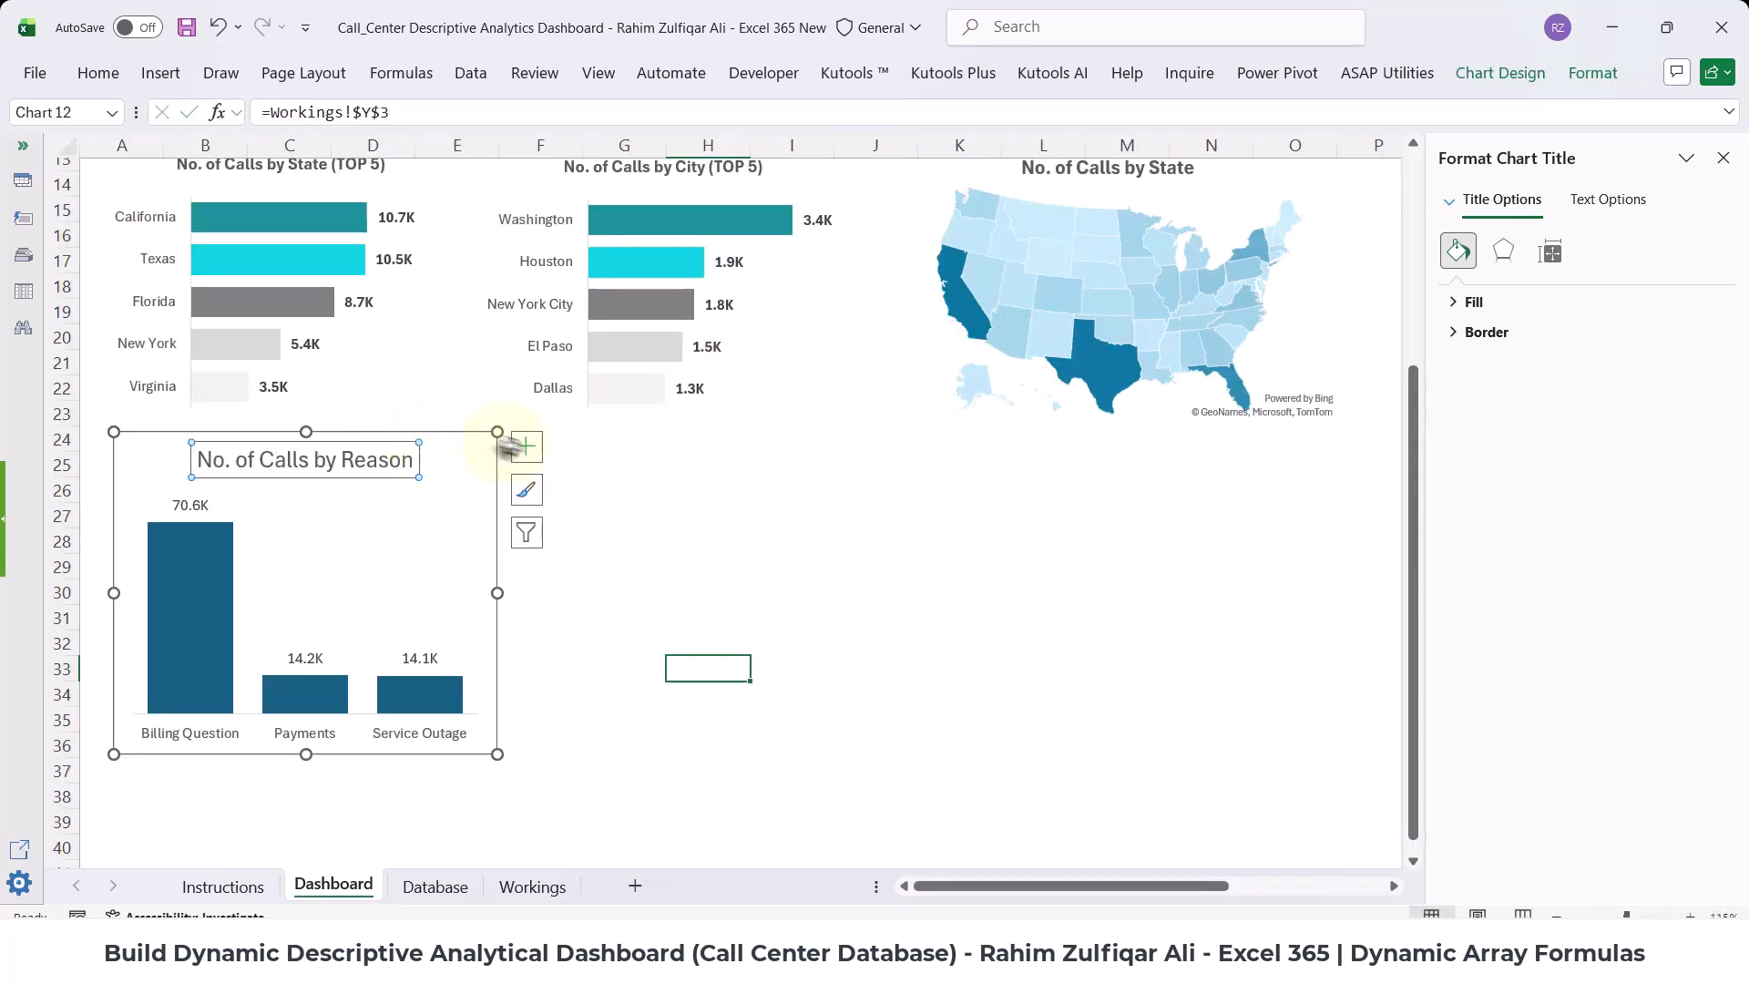
# - Close the chart title formatting pane and deselect the No. of Calls by Reason chart
pyautogui.click(1592, 73)
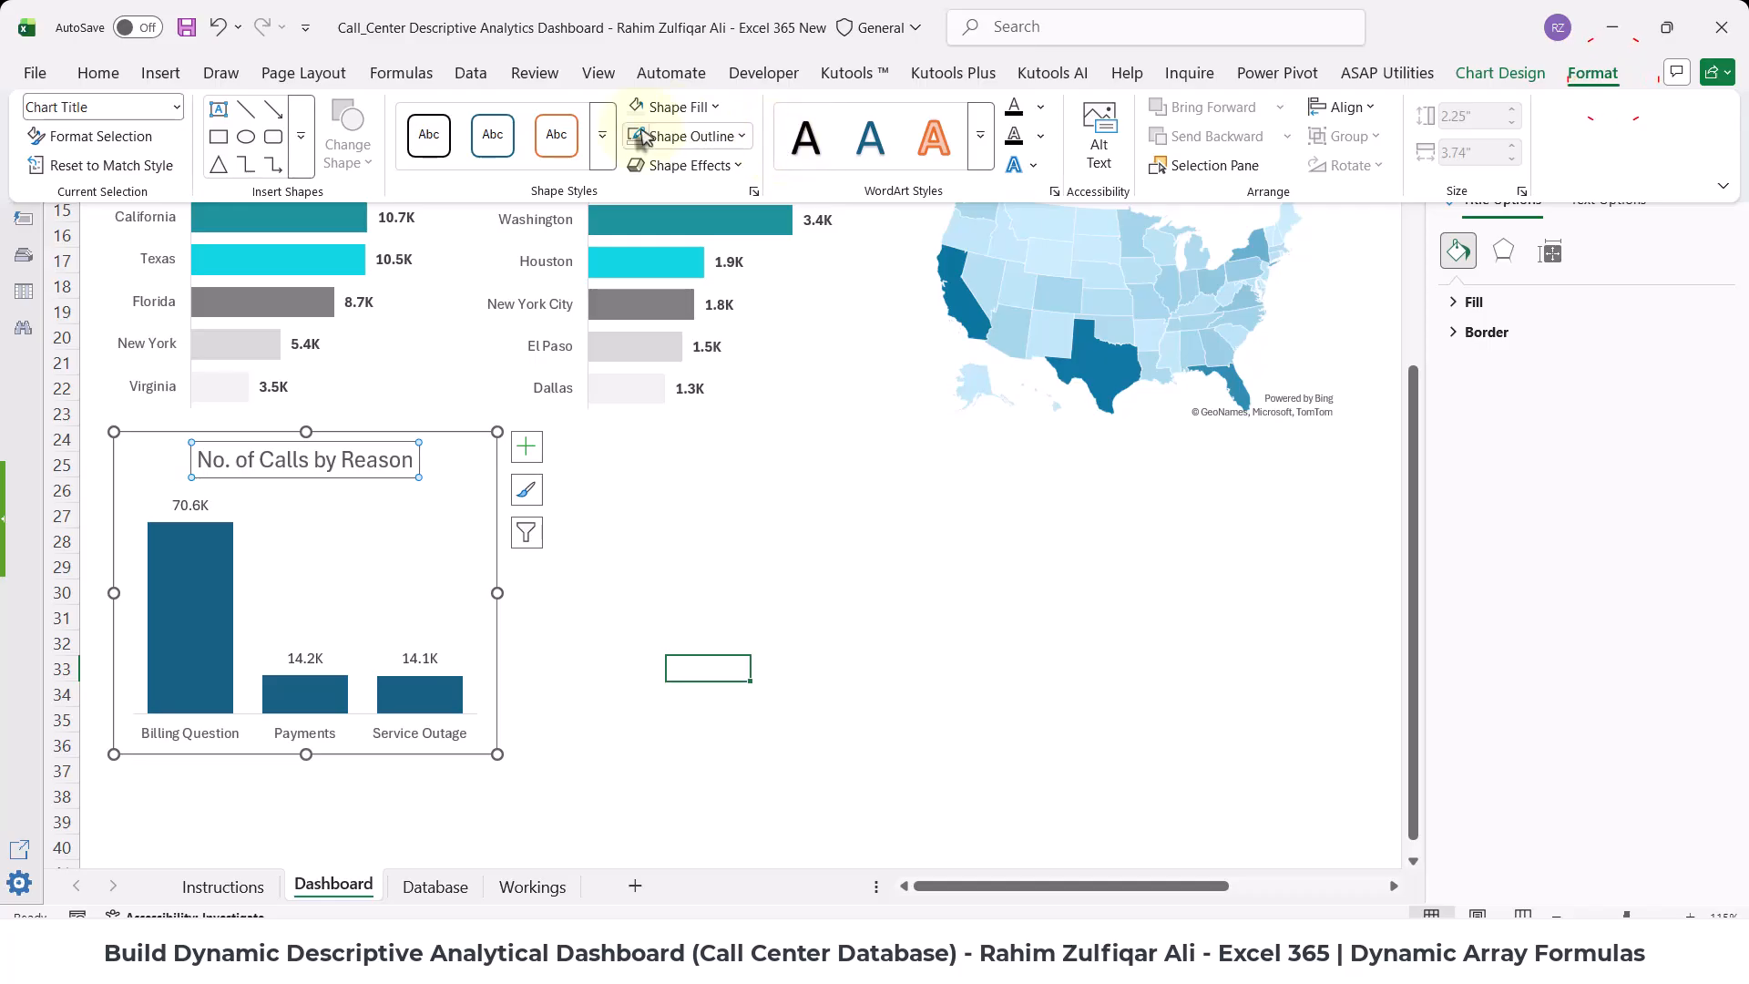
pyautogui.click(753, 544)
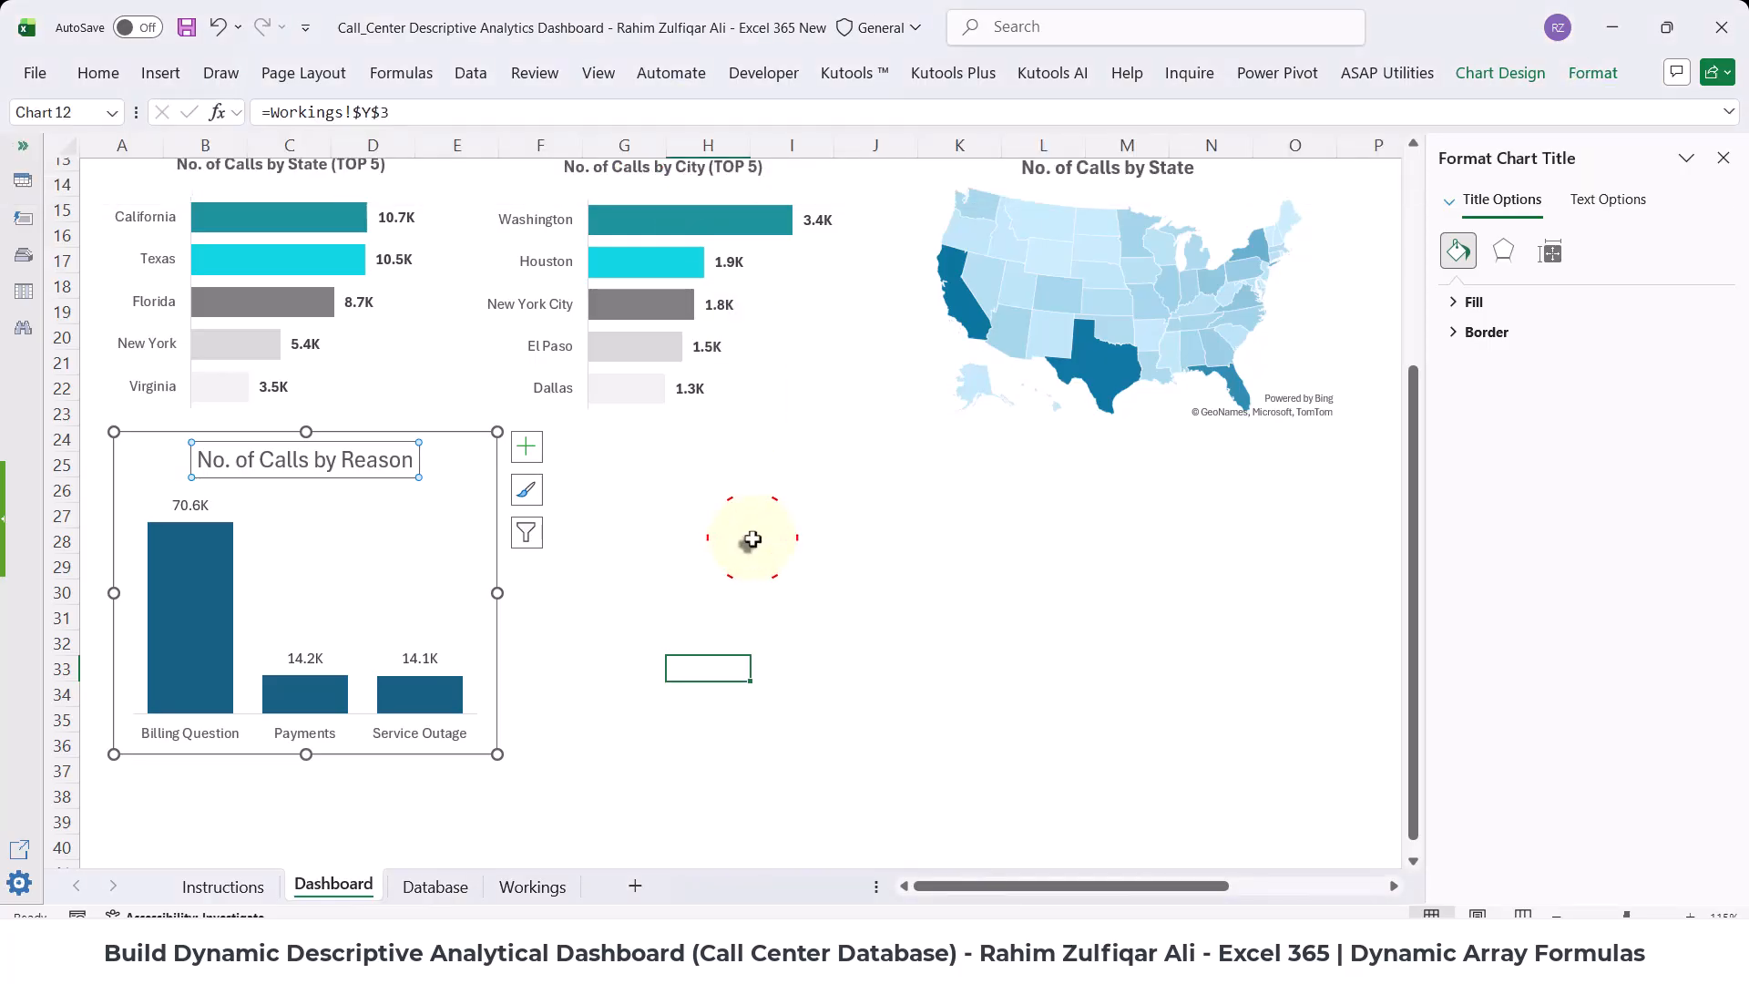
pyautogui.click(1723, 157)
pyautogui.click(581, 638)
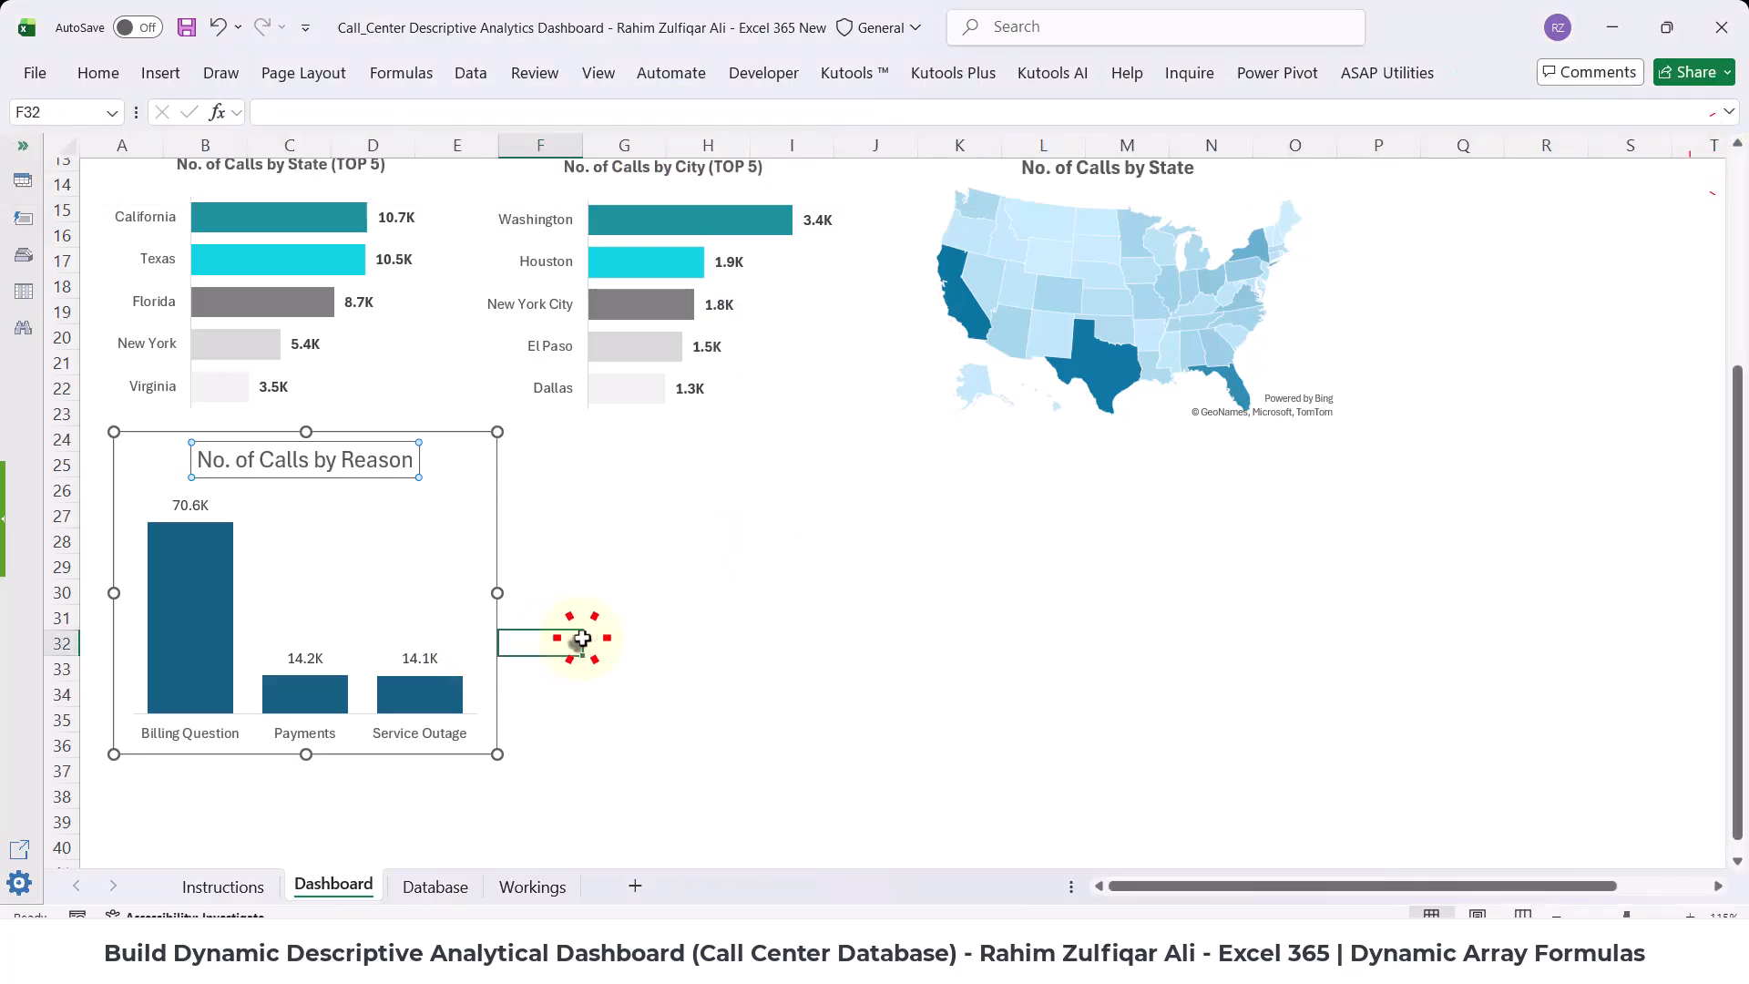
# - Fill the columns of the No. of Calls by Reason chart with the recently used dark teal that matches the KPI boxes
pyautogui.click(214, 586)
pyautogui.click(223, 592)
pyautogui.scroll(3, 219, 592)
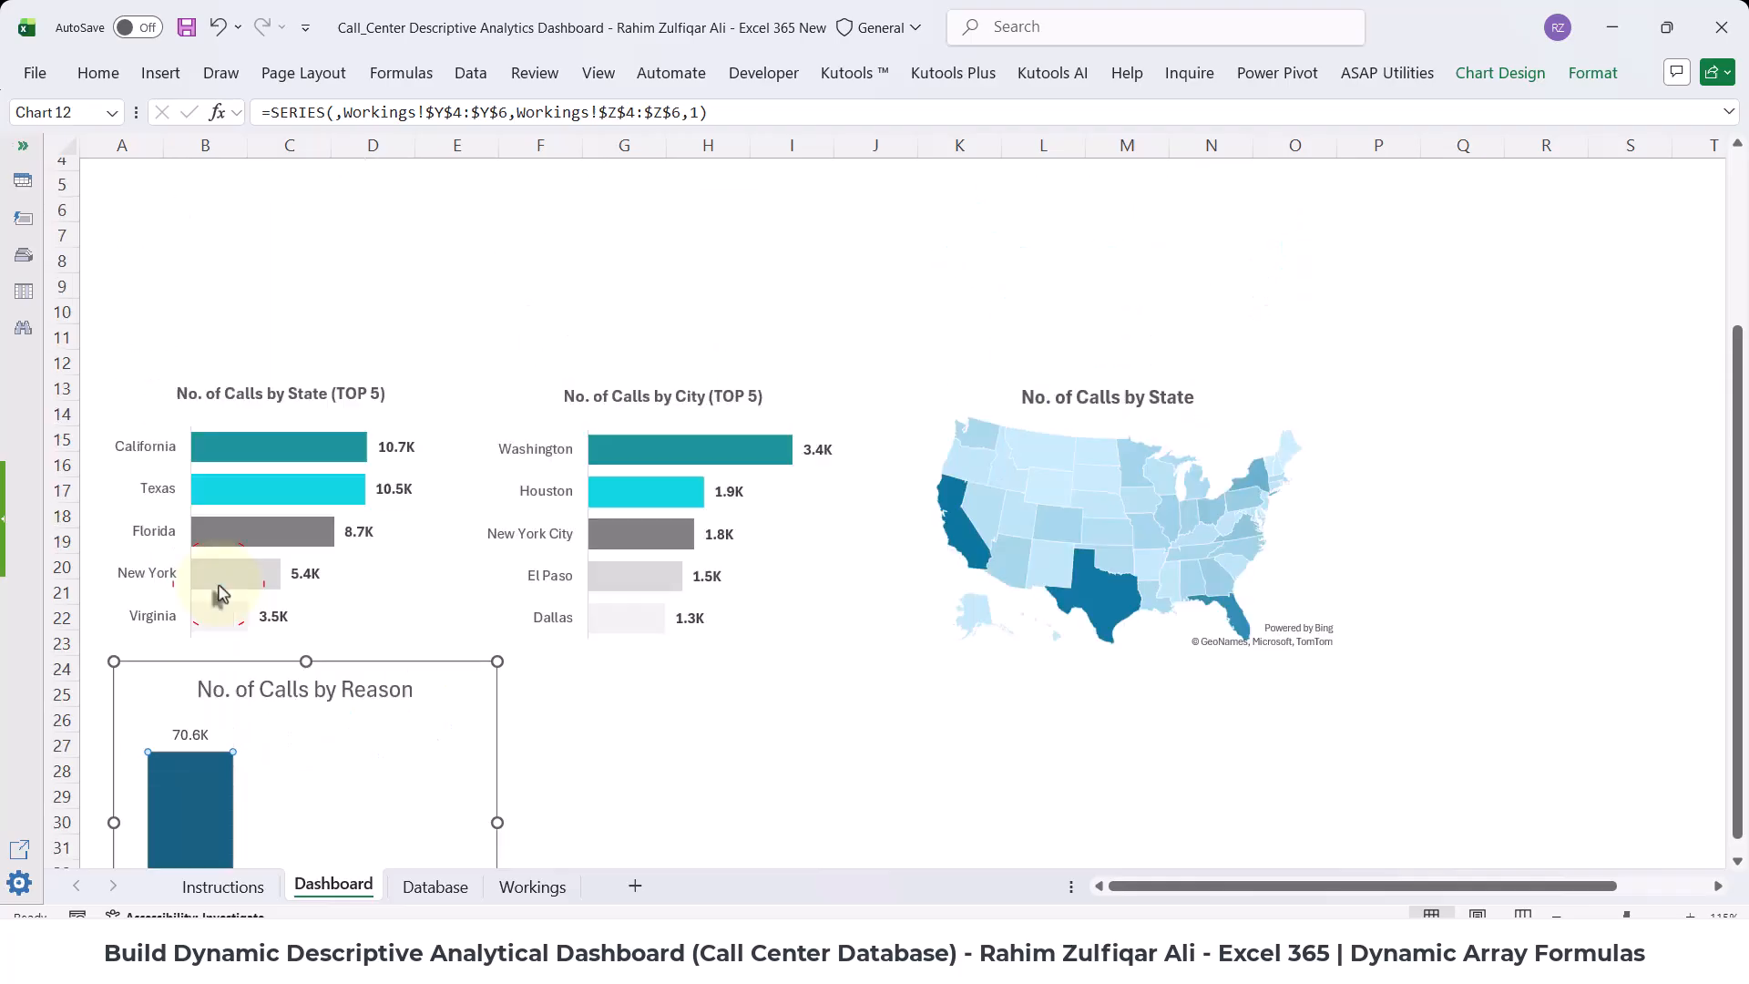
pyautogui.scroll(2, 215, 594)
pyautogui.scroll(-1, 391, 547)
pyautogui.scroll(-1, 442, 546)
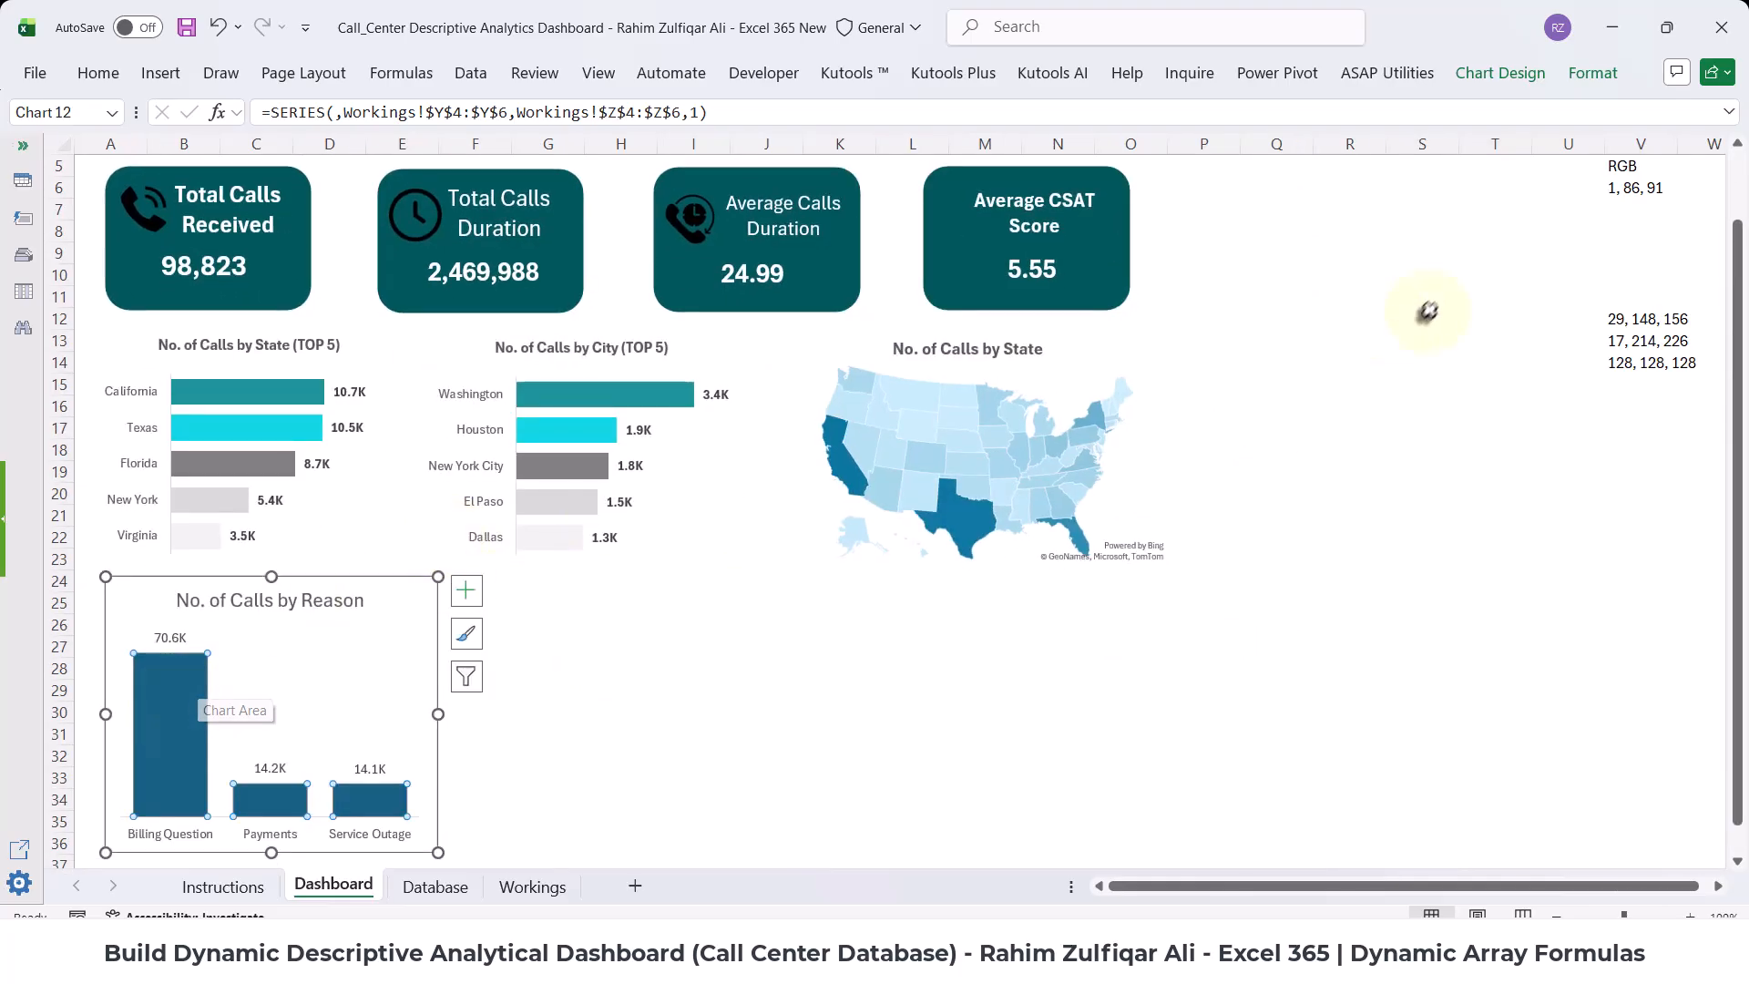
pyautogui.click(1589, 77)
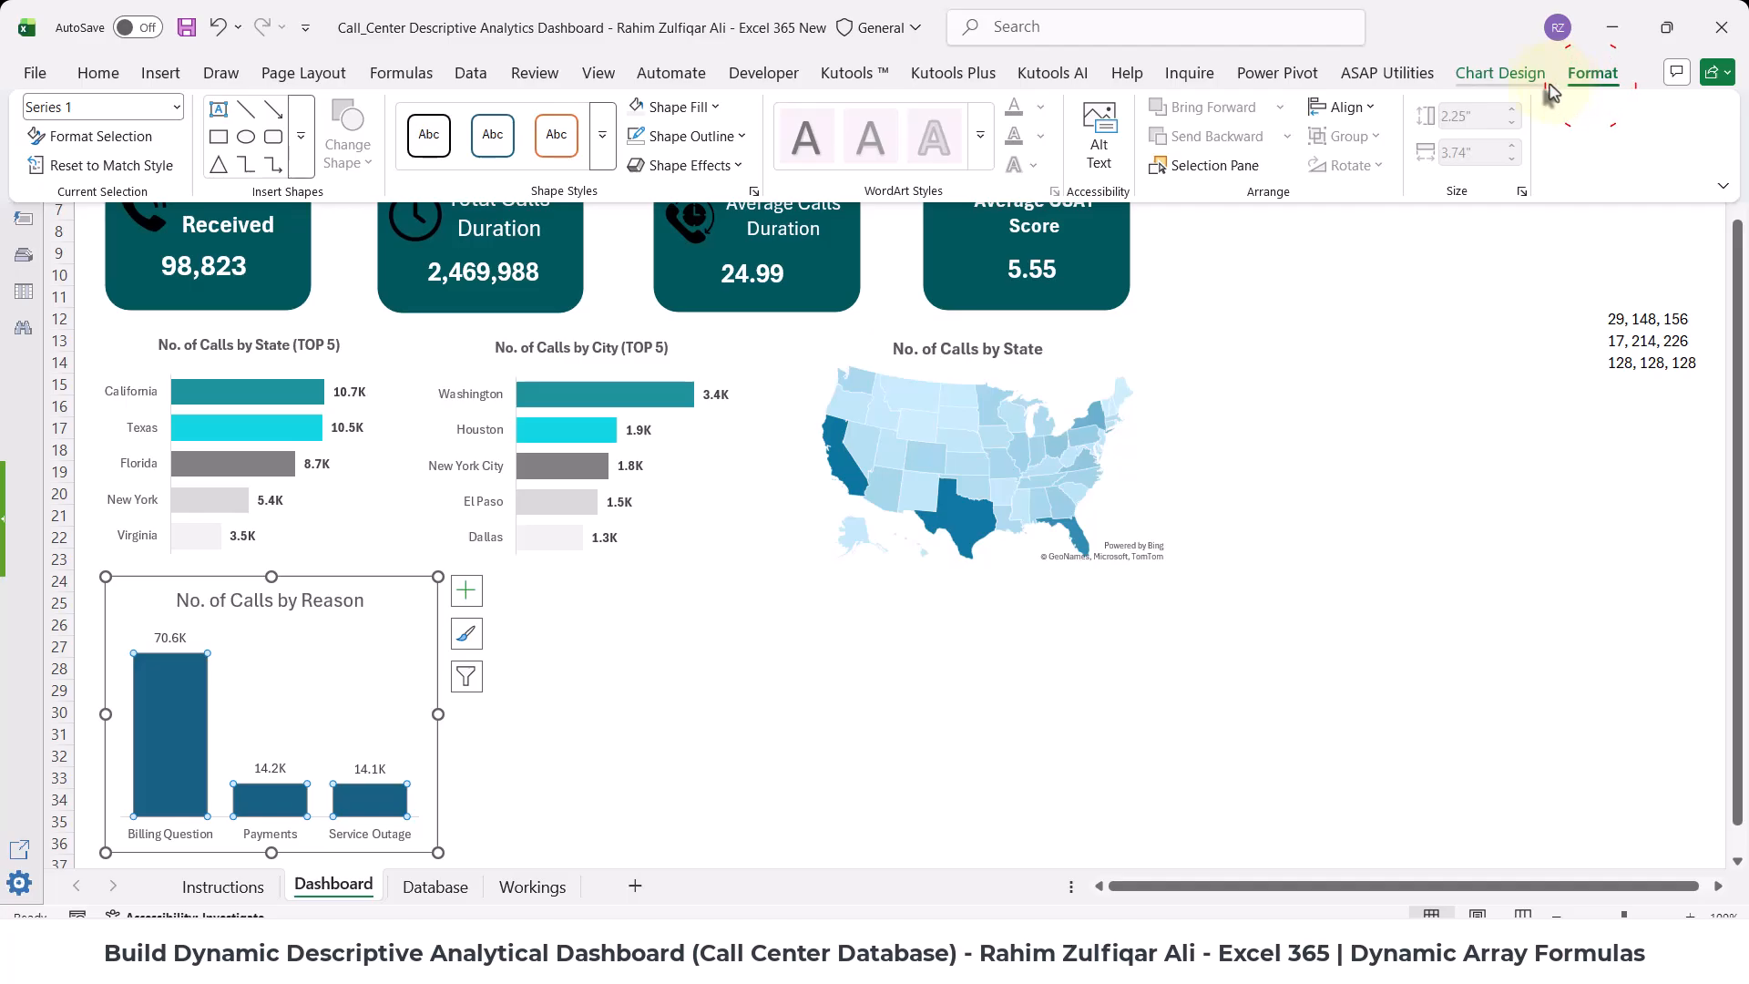
pyautogui.click(678, 107)
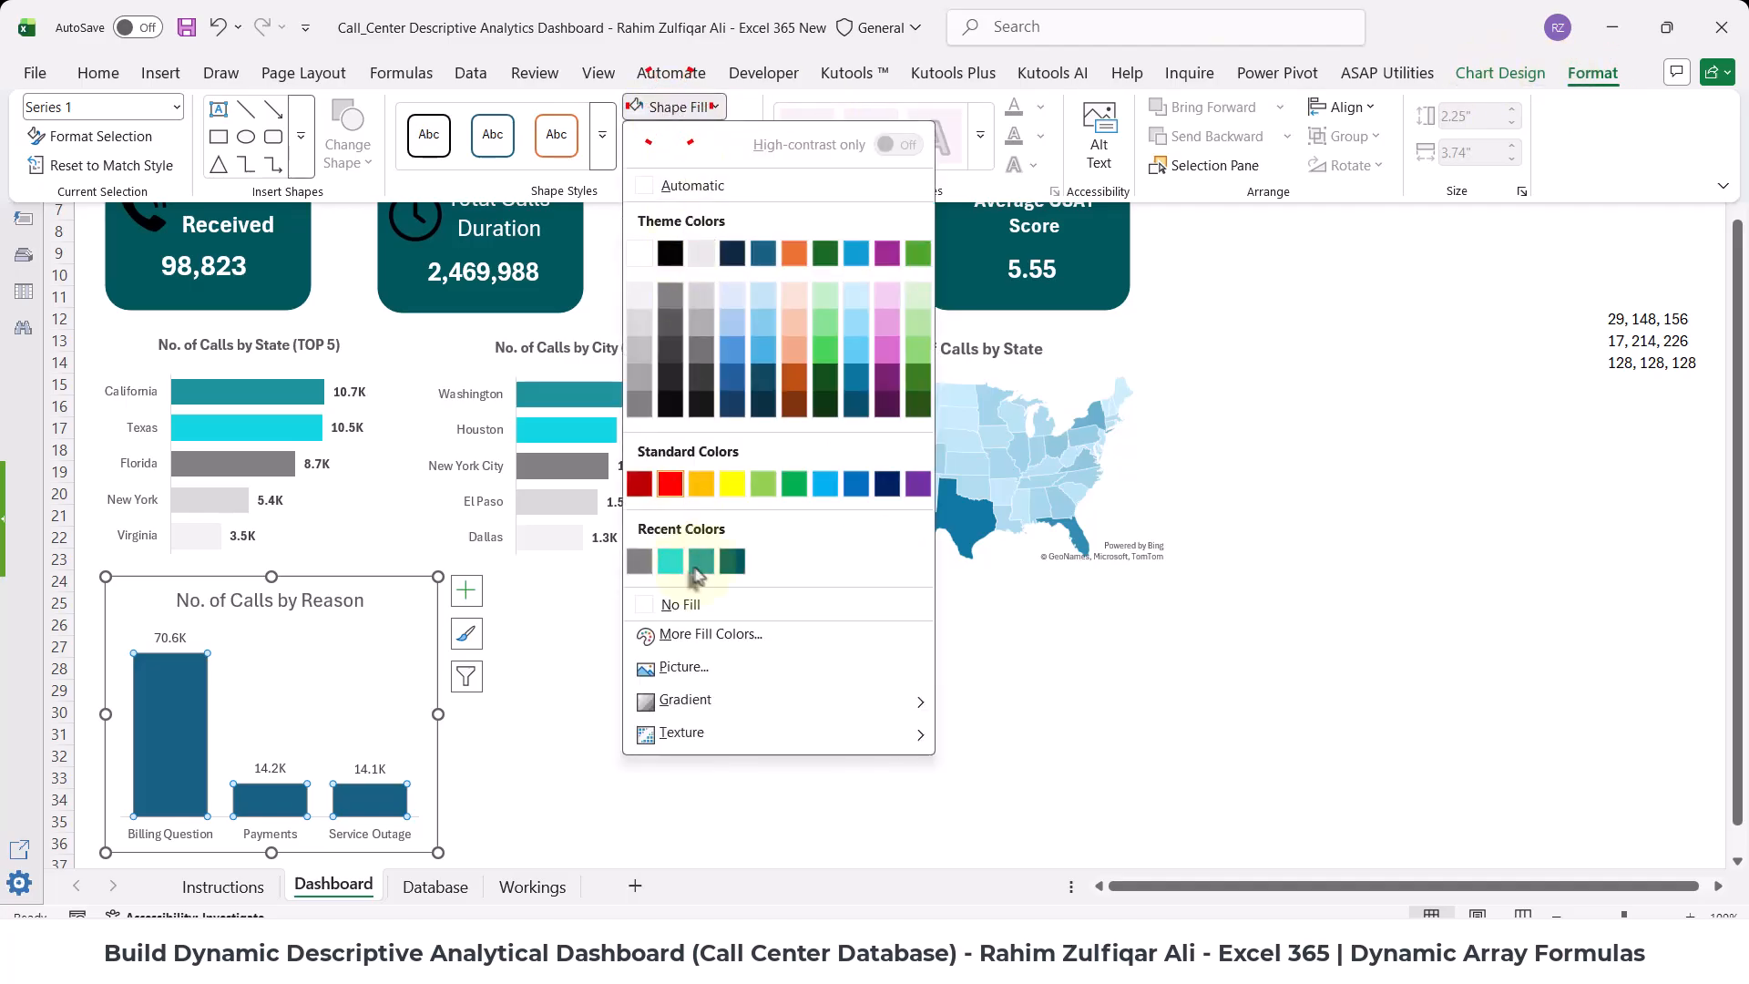
pyautogui.click(731, 561)
pyautogui.click(750, 740)
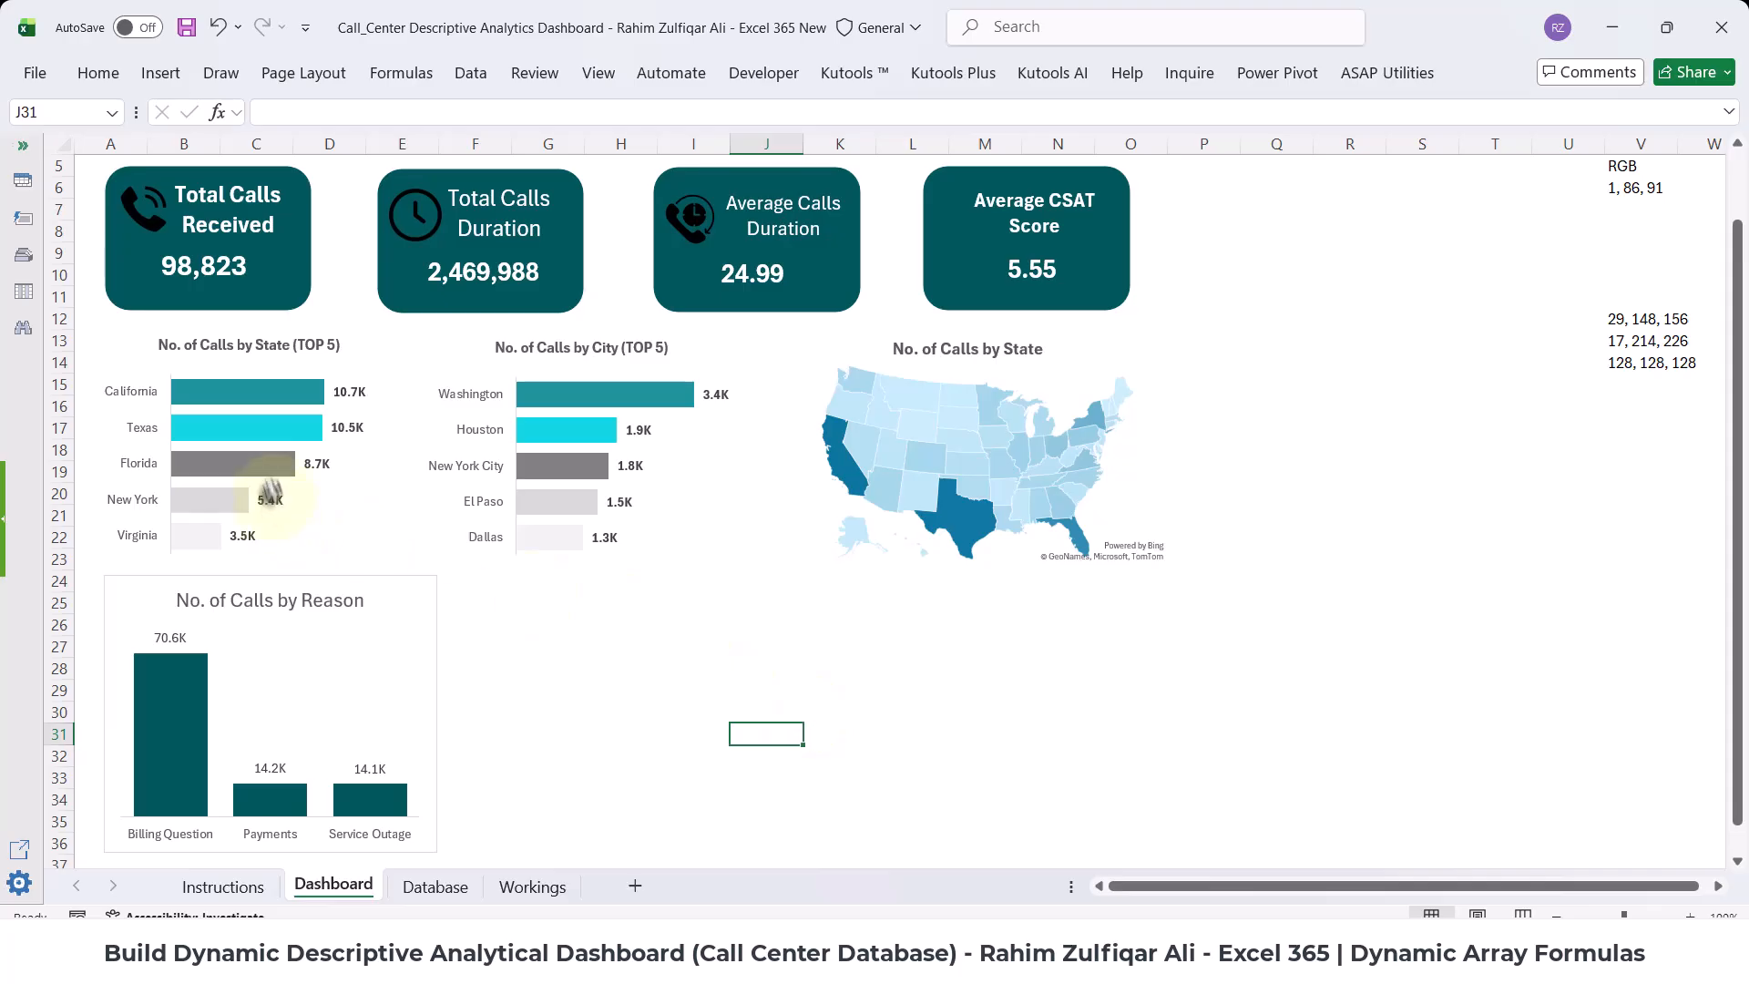
# - Fill only the California bar in the No. of Calls by State (TOP 5) chart with the recent dark teal
pyautogui.click(266, 394)
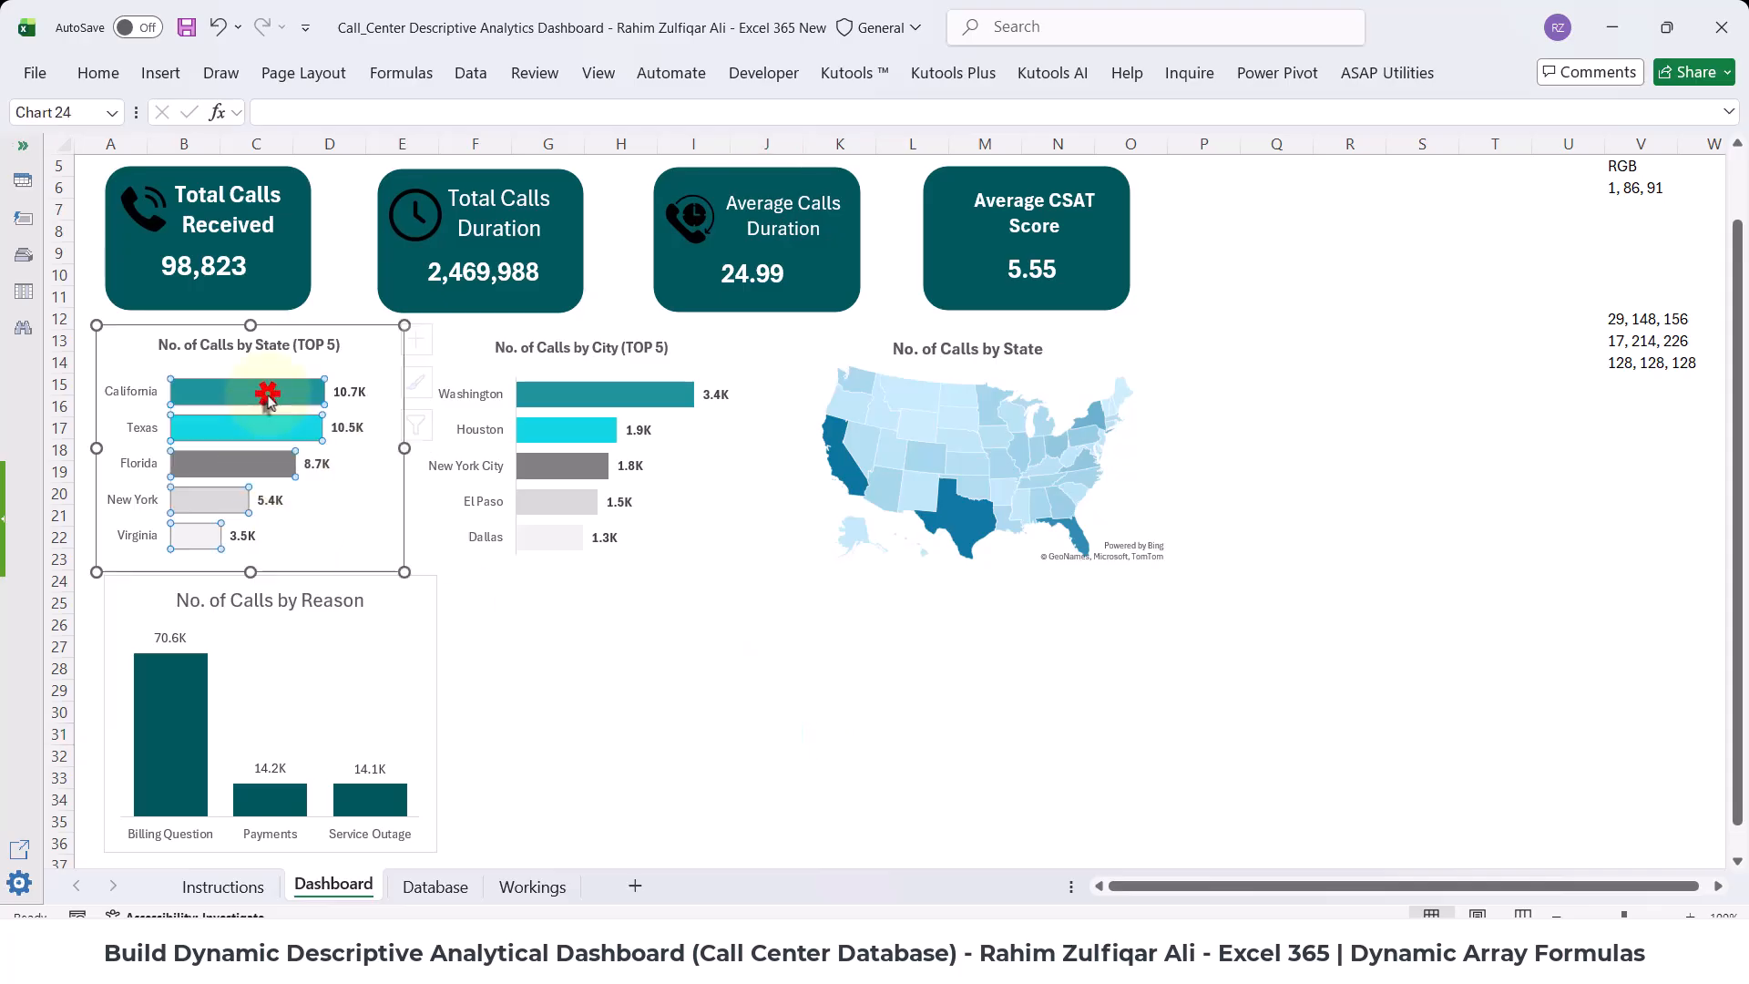
pyautogui.click(667, 674)
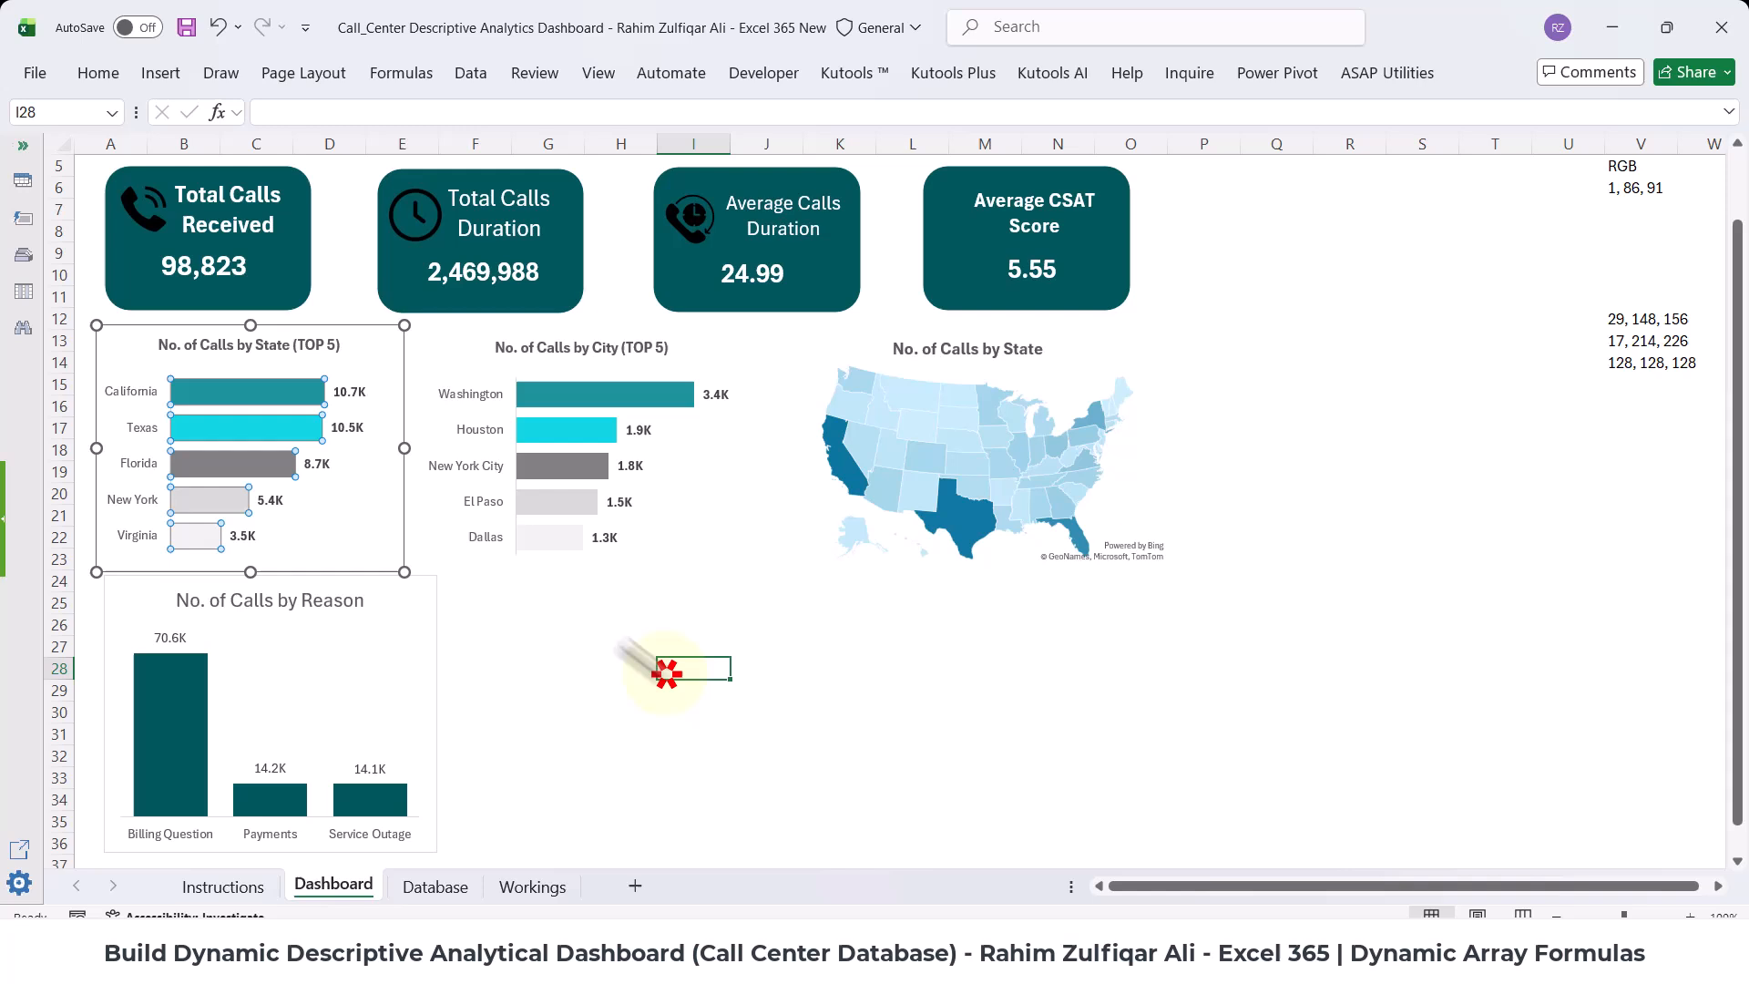
pyautogui.click(242, 389)
pyautogui.click(242, 391)
pyautogui.click(98, 73)
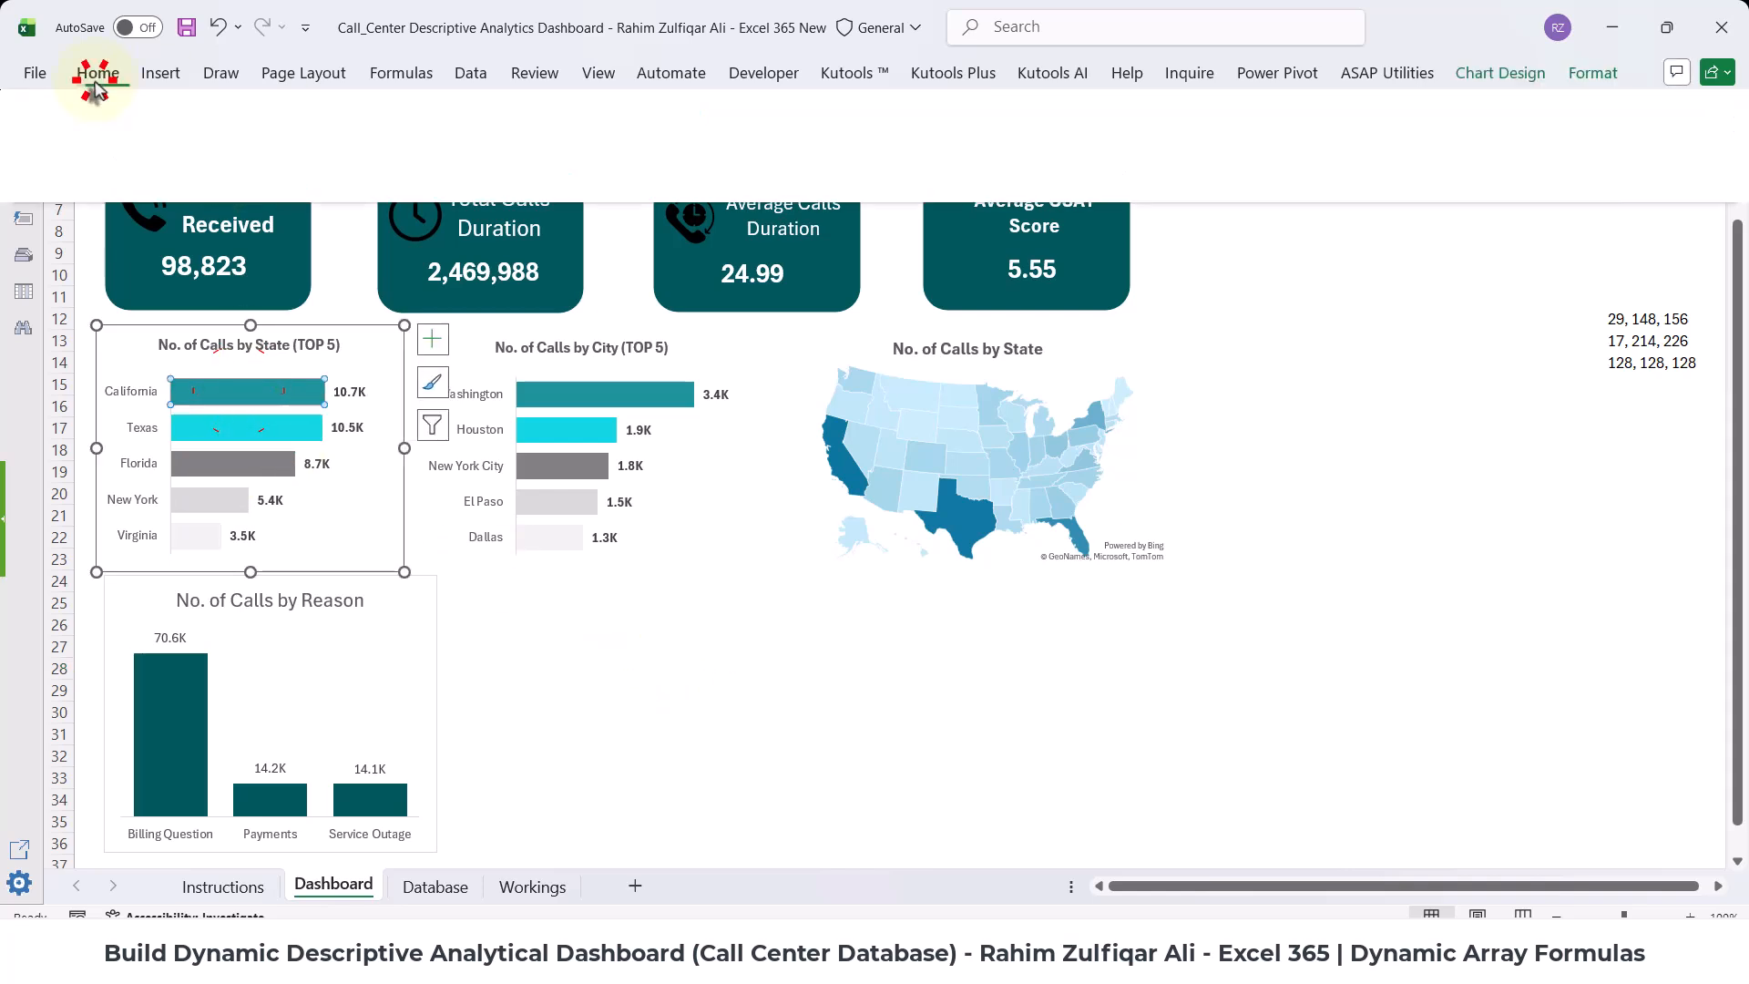
pyautogui.click(333, 157)
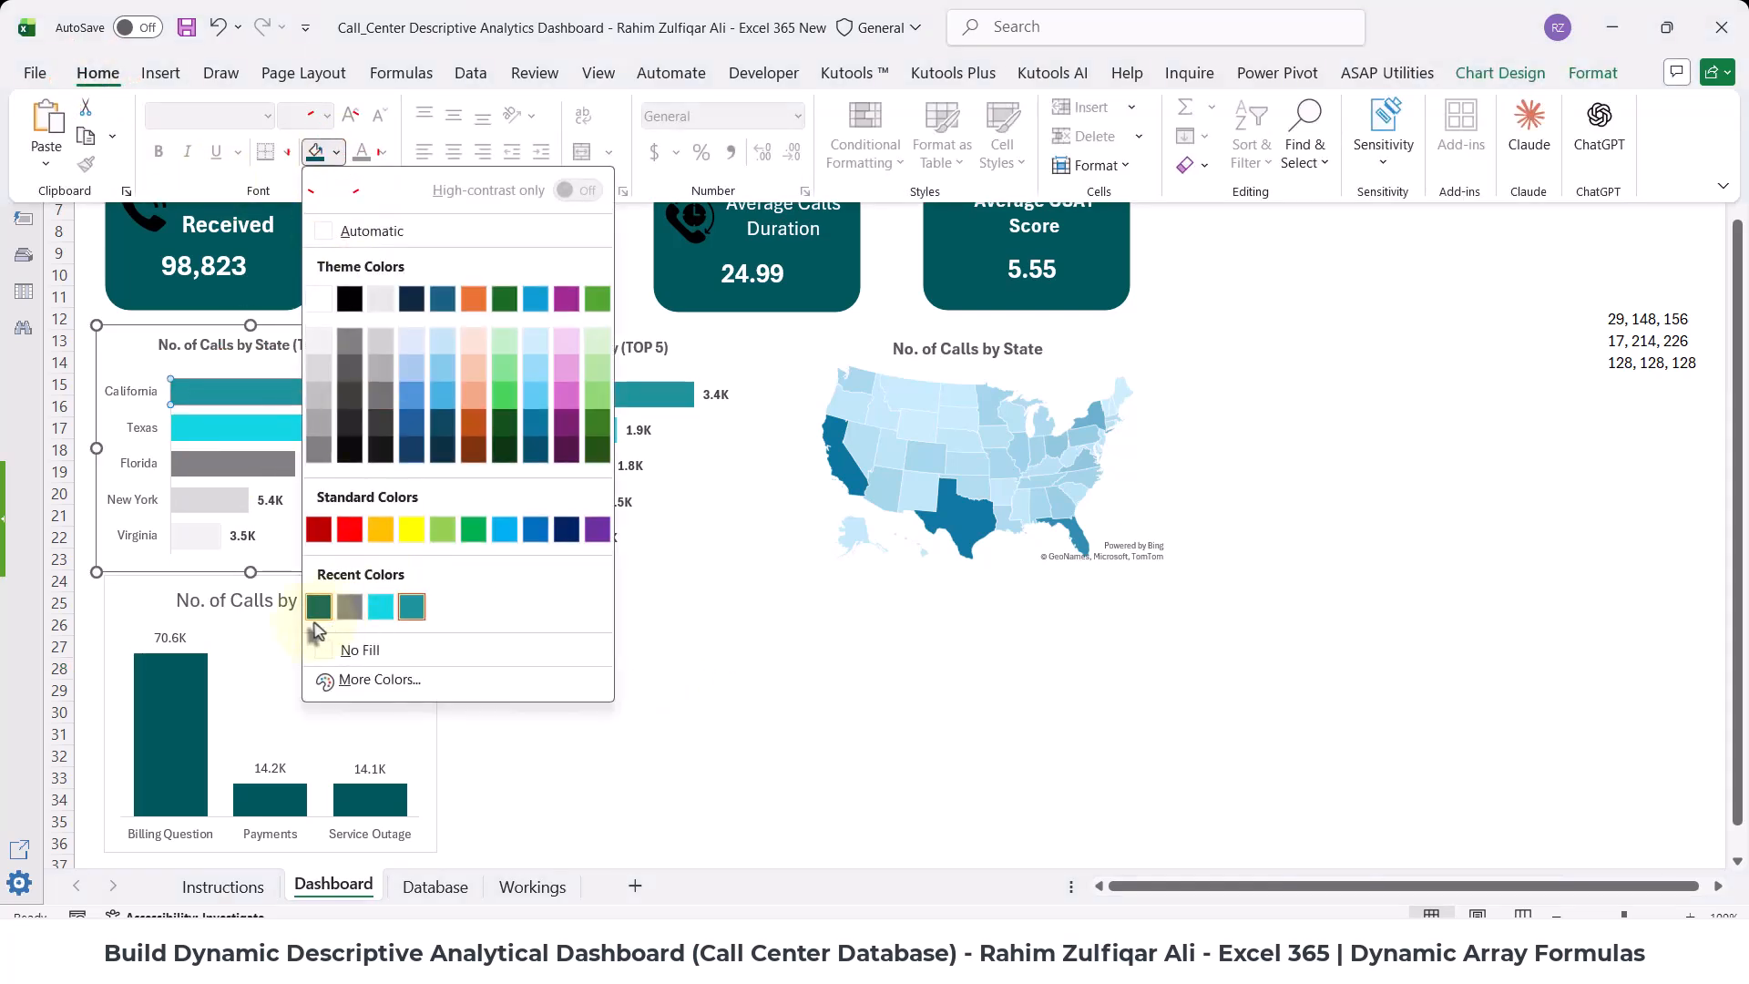
pyautogui.click(318, 607)
# - Recolor the Texas bar medium teal and the Florida bar bright cyan in the No. of Calls by State (TOP 5) chart
pyautogui.click(246, 428)
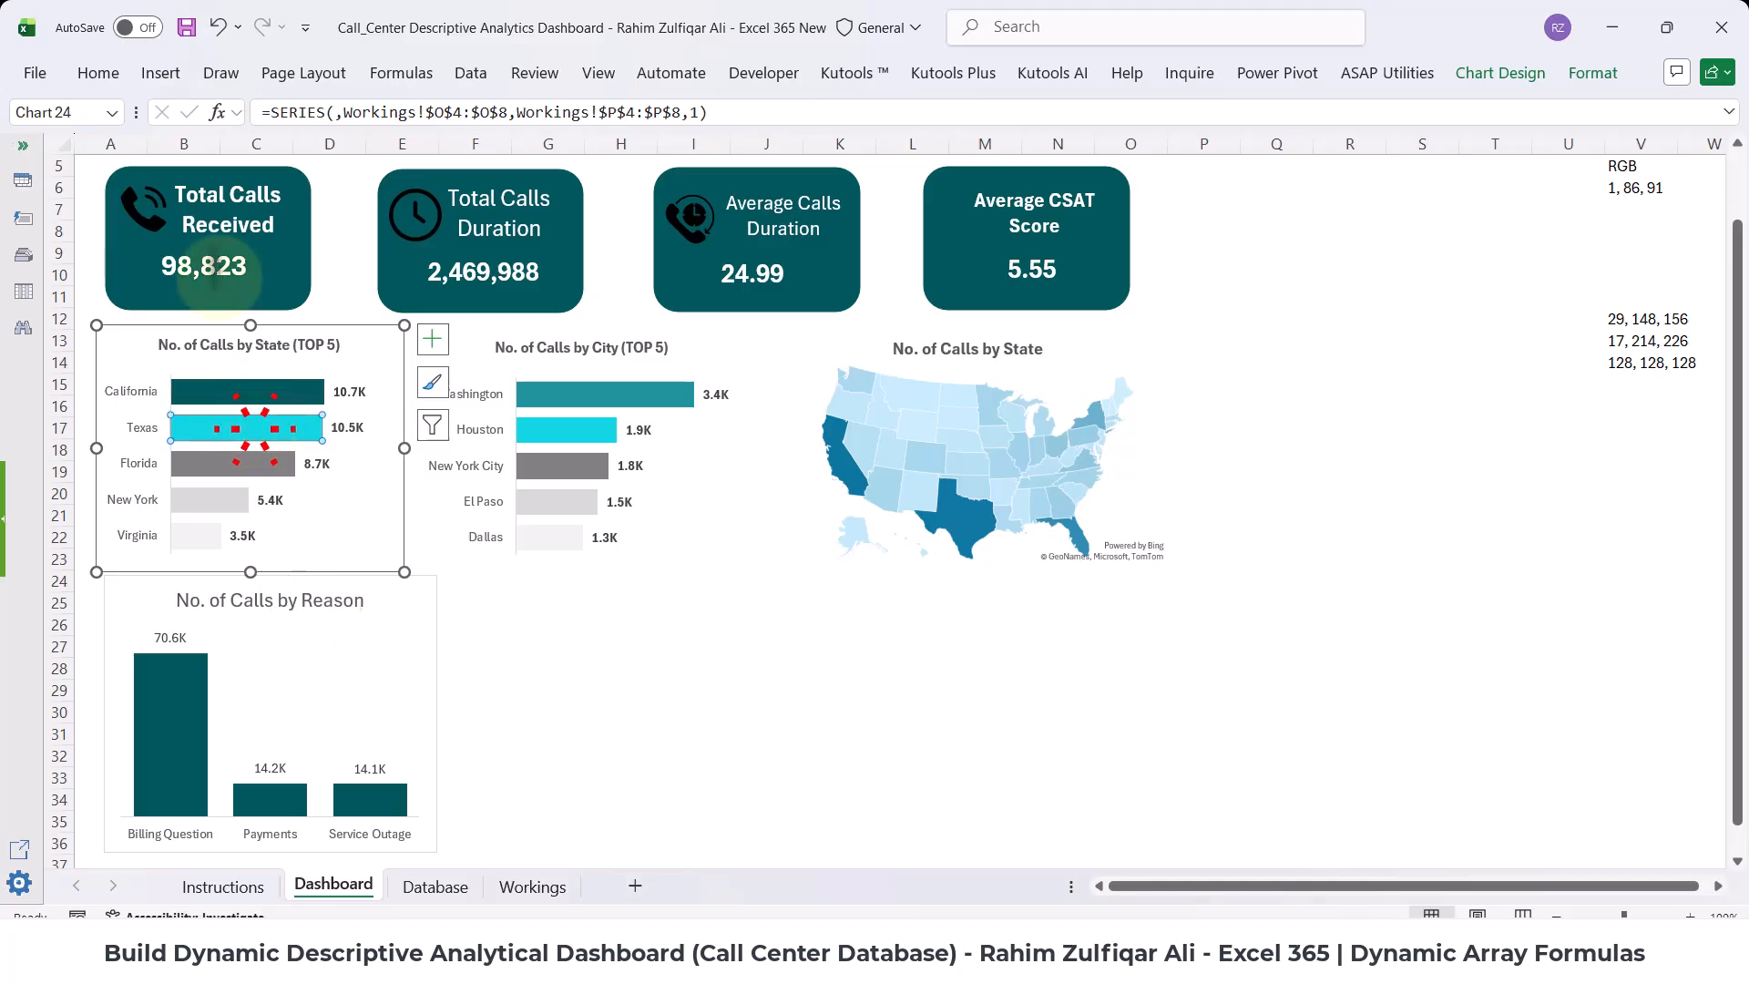
pyautogui.click(98, 73)
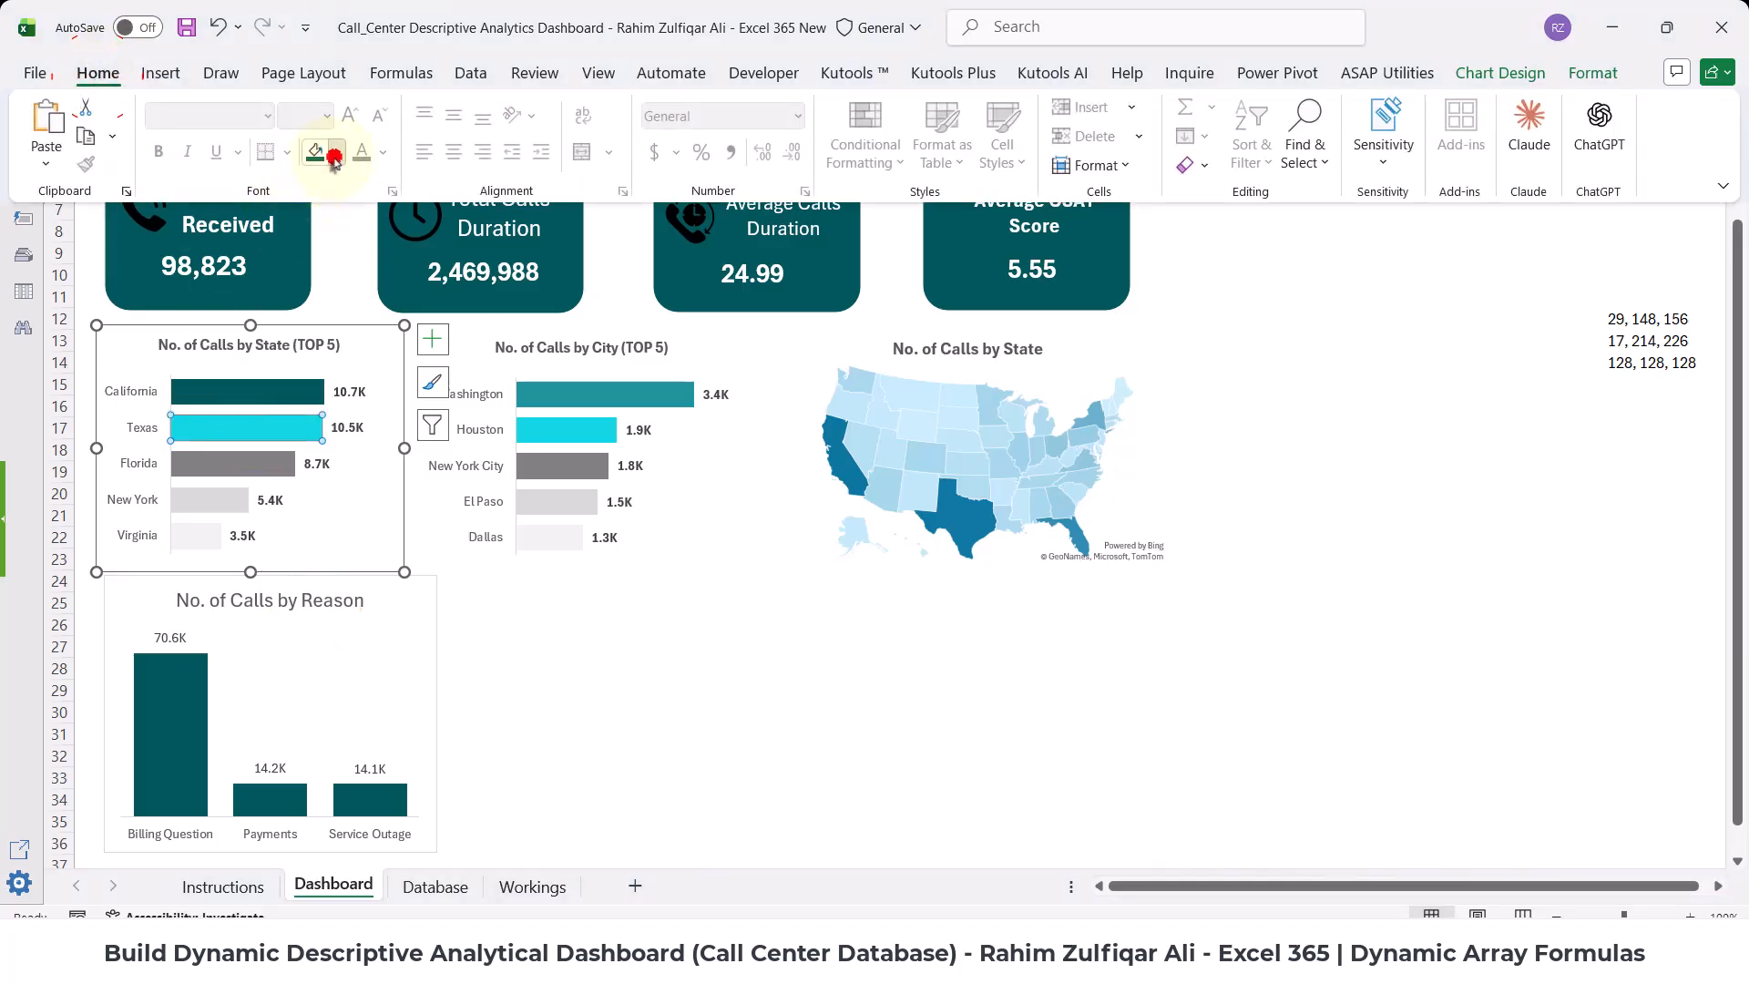
pyautogui.click(334, 153)
pyautogui.click(413, 609)
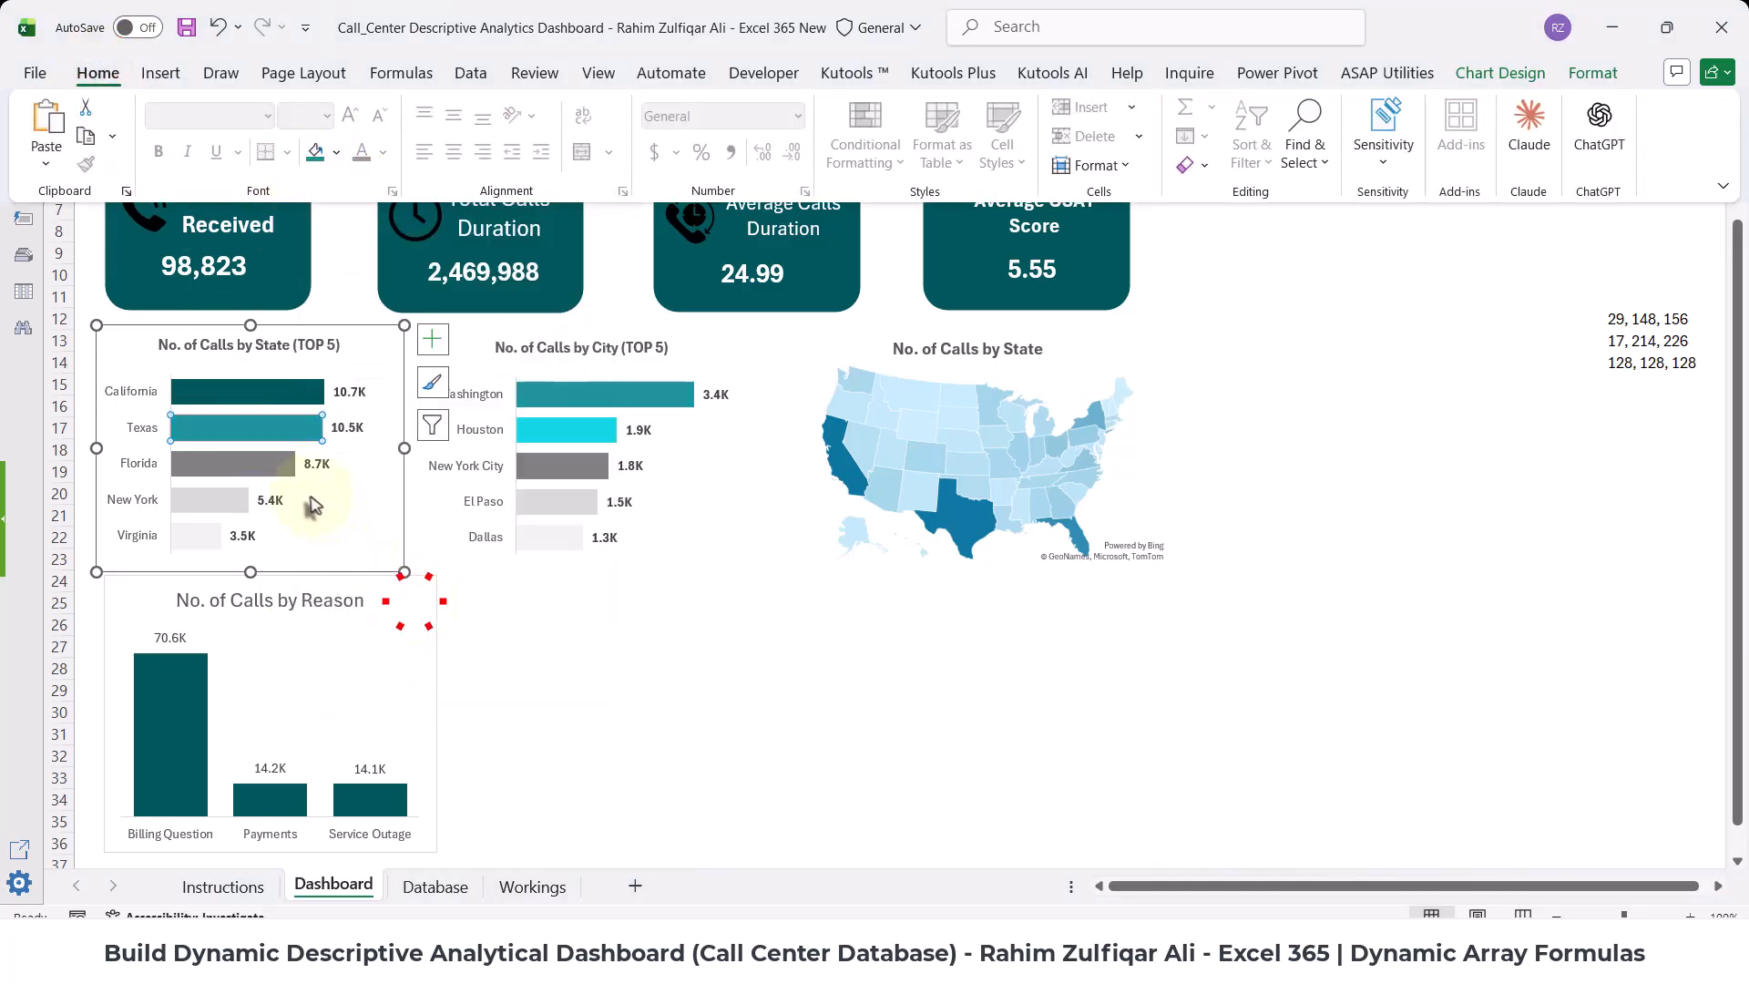
pyautogui.click(271, 460)
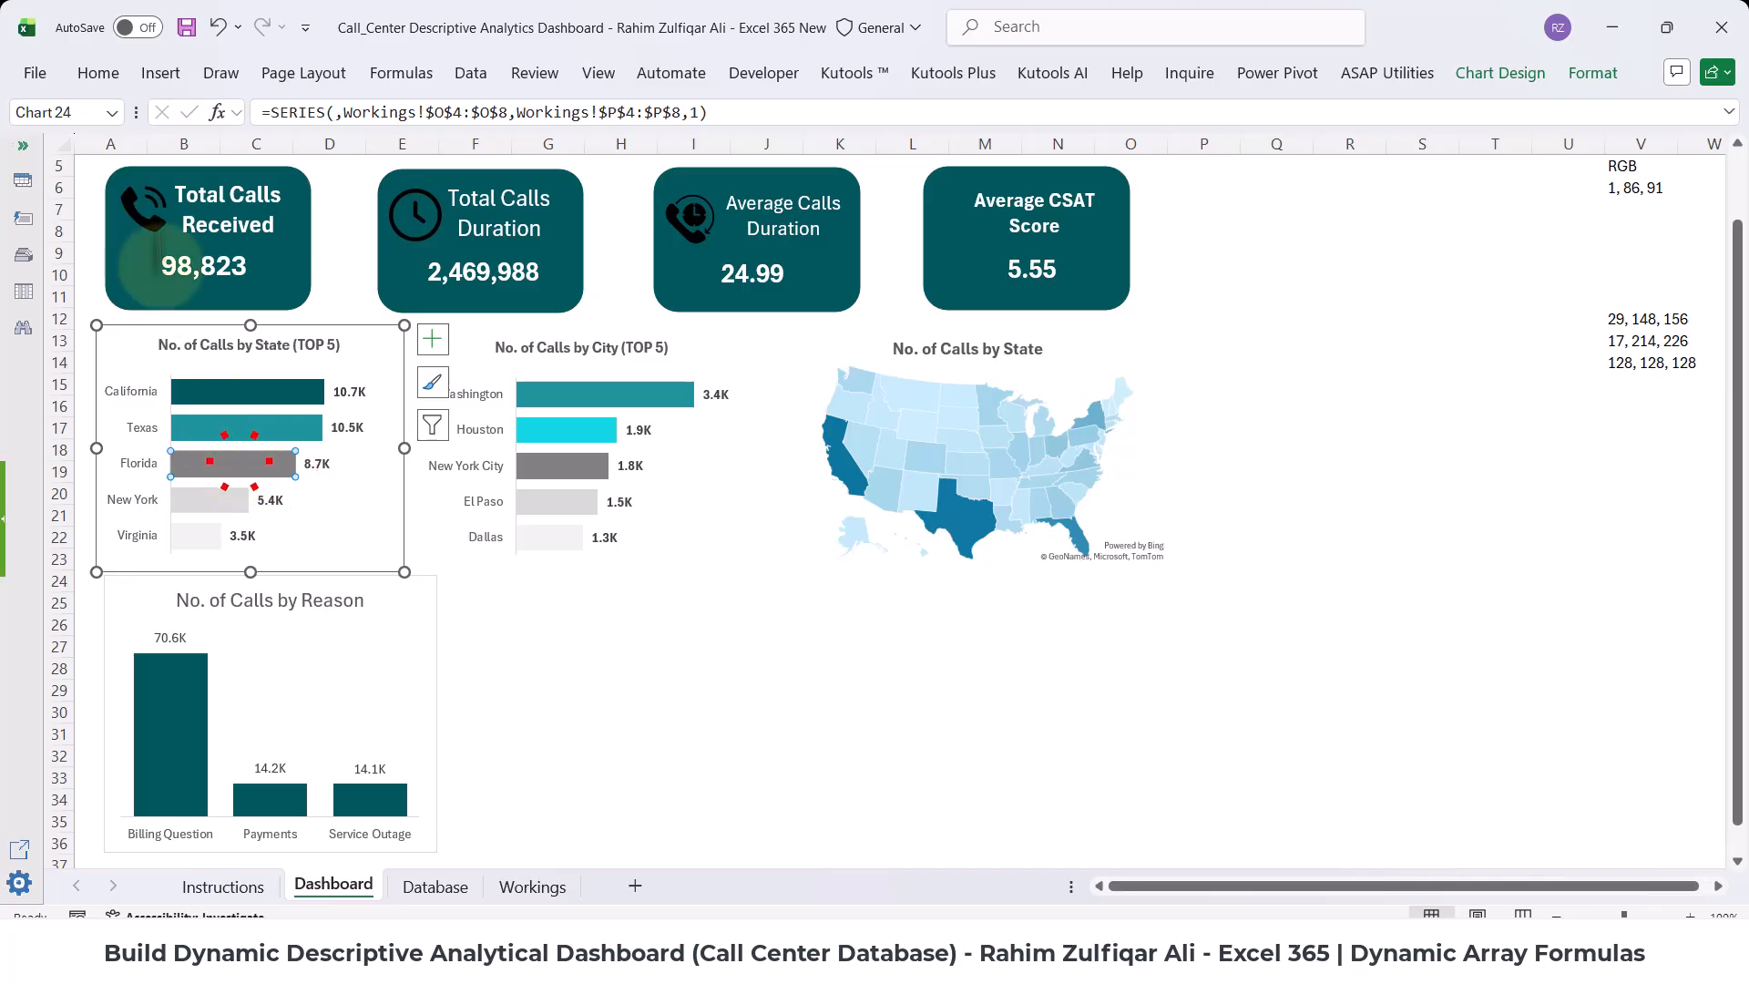
pyautogui.click(98, 73)
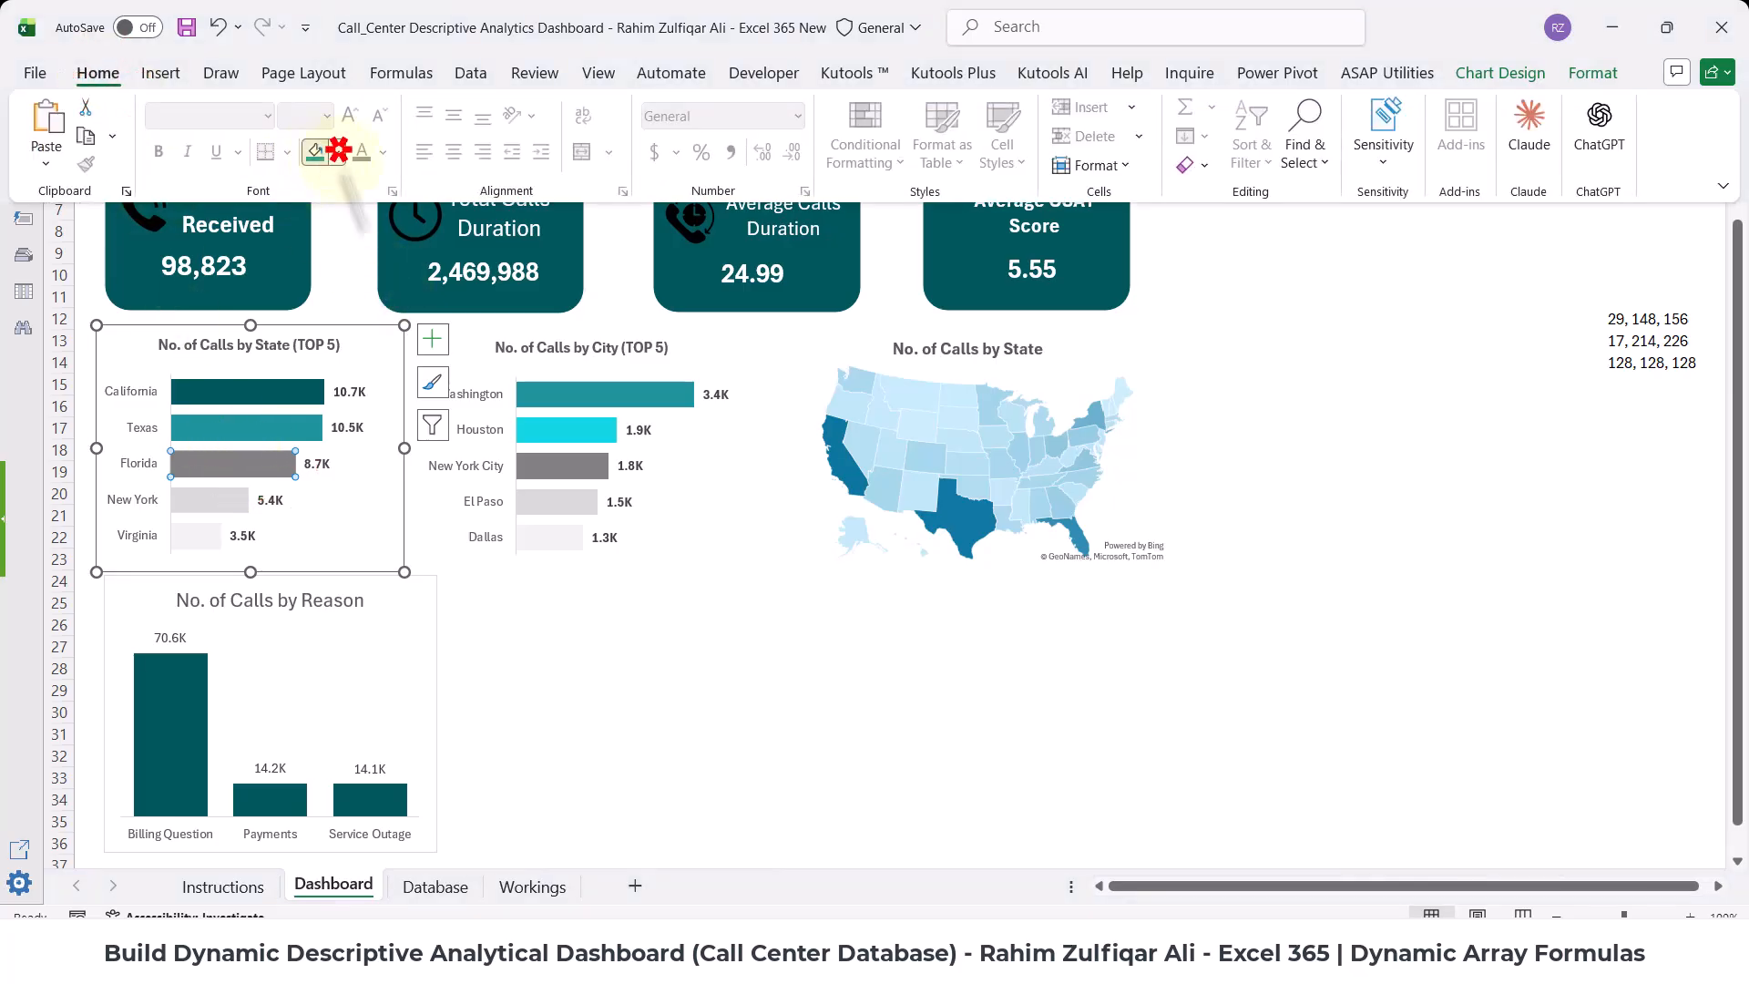
pyautogui.click(335, 153)
pyautogui.click(409, 608)
# - Recolor the New York bar medium gray and the Virginia bar light gray in the No. of Calls by State (TOP 5) chart
pyautogui.click(212, 500)
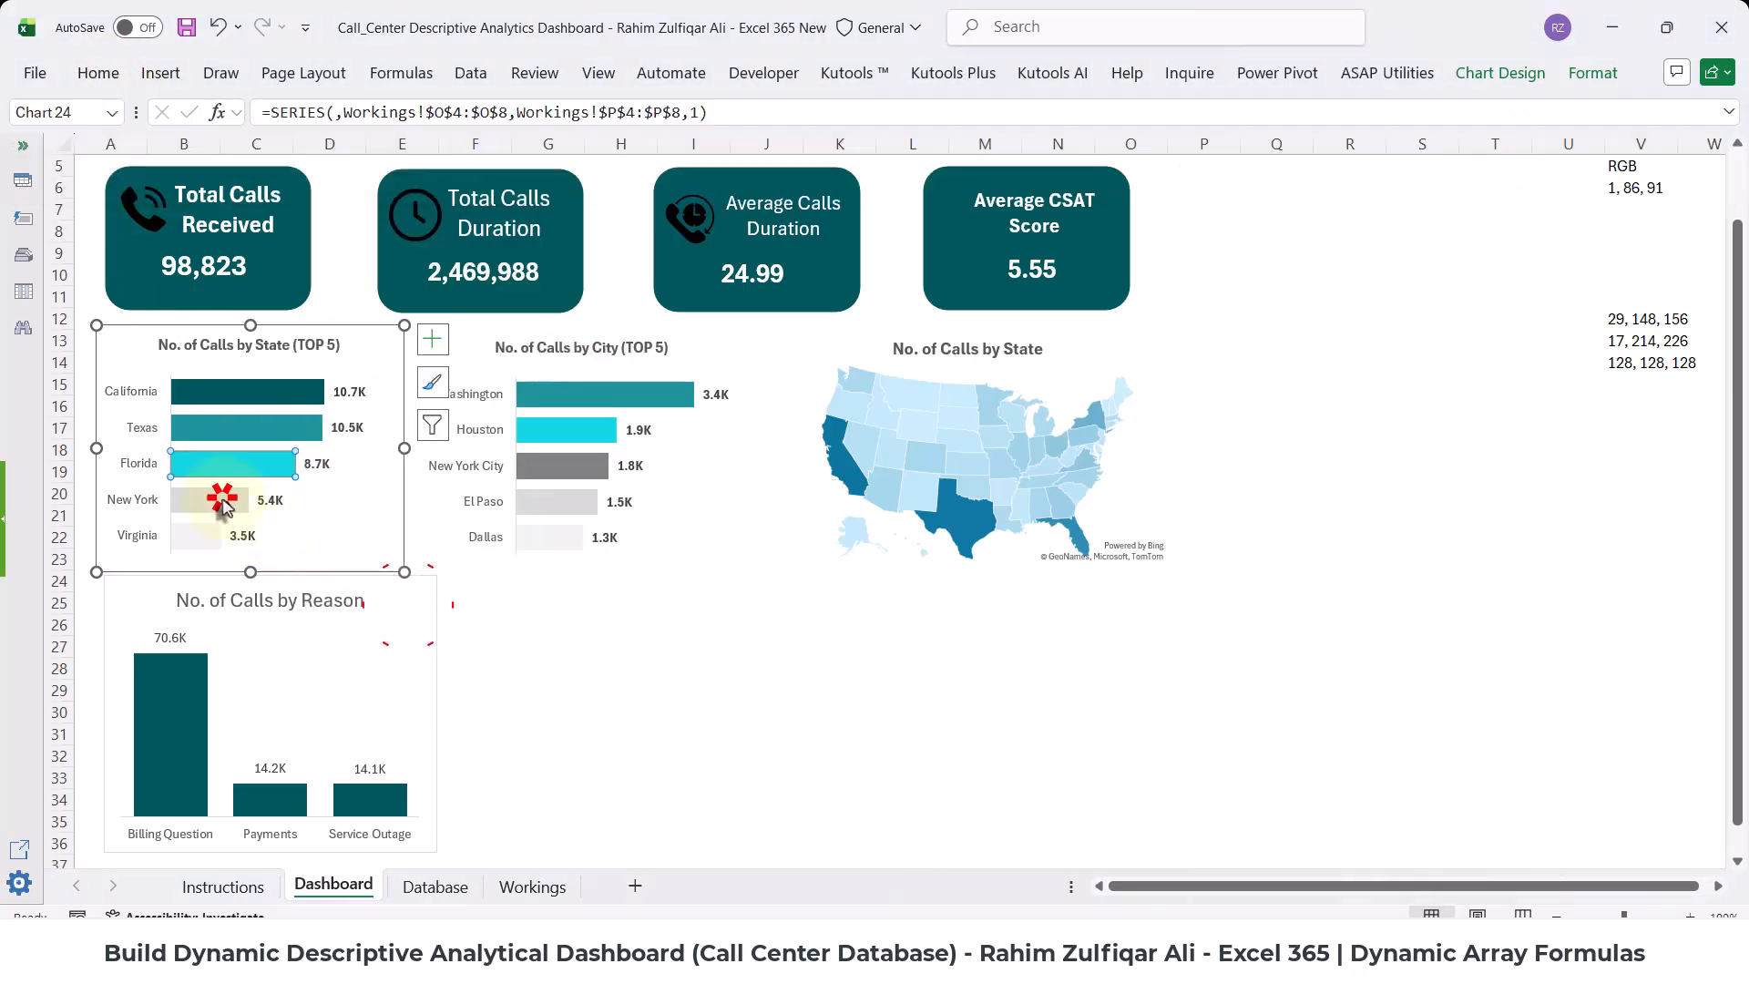
pyautogui.click(116, 80)
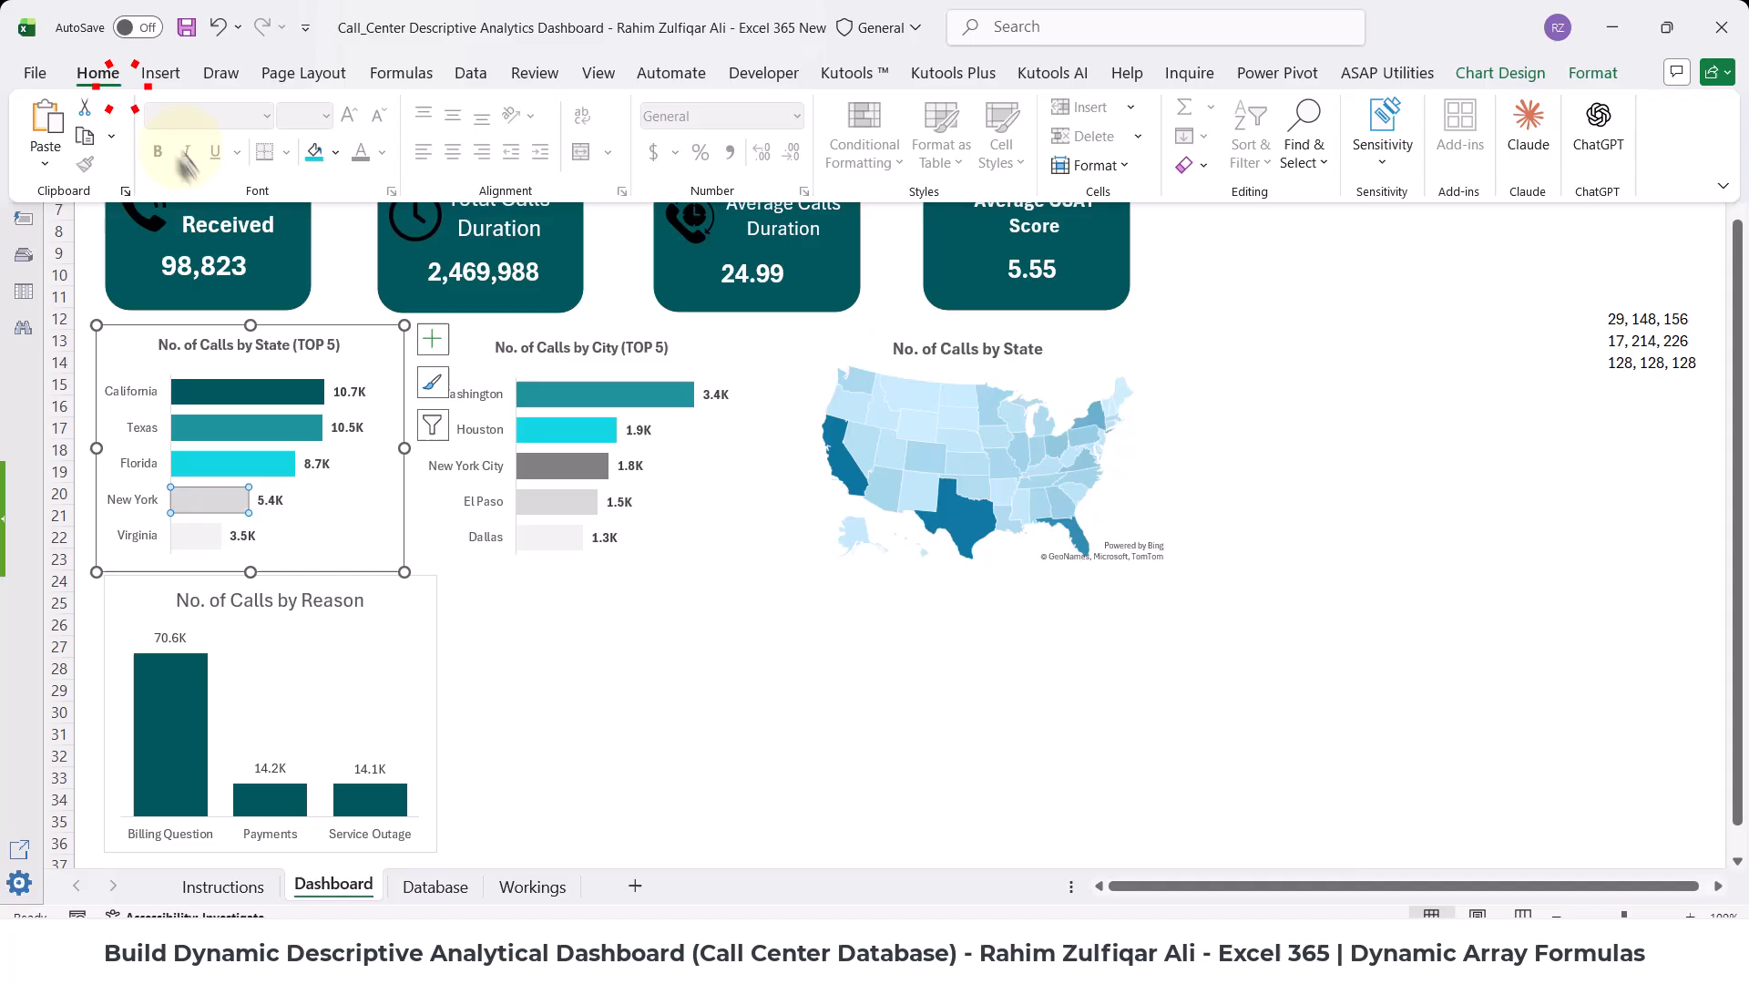
pyautogui.click(339, 162)
pyautogui.click(330, 442)
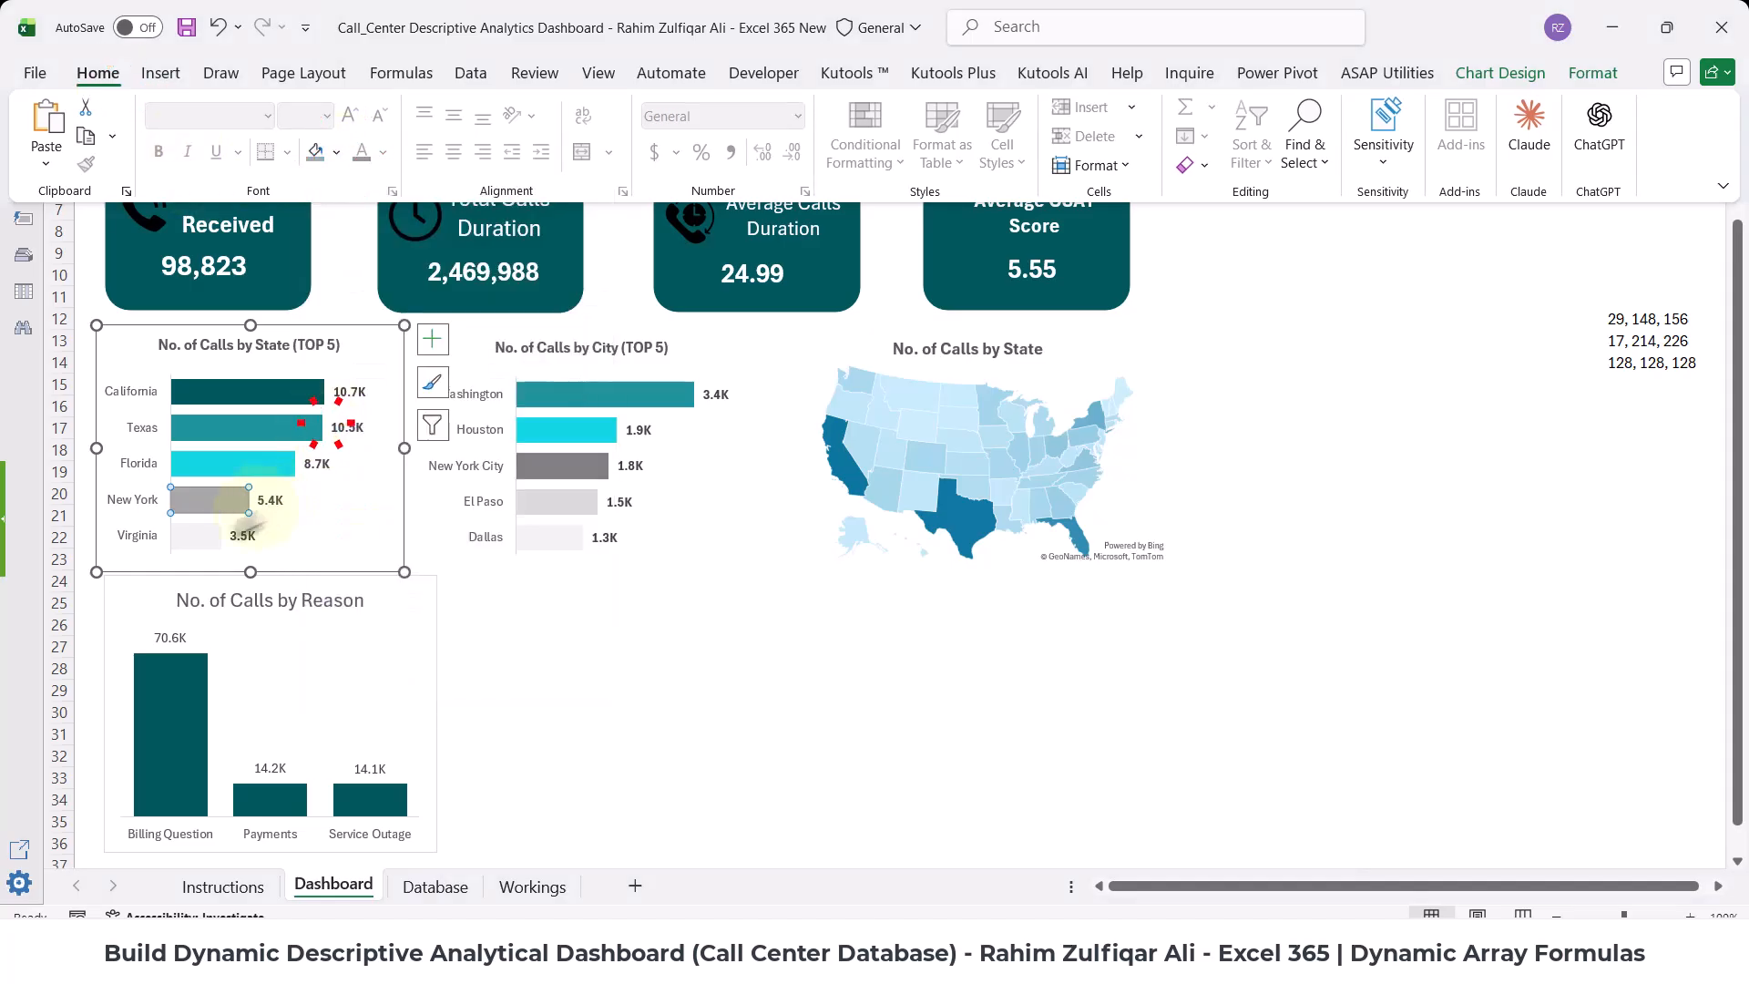
pyautogui.click(212, 537)
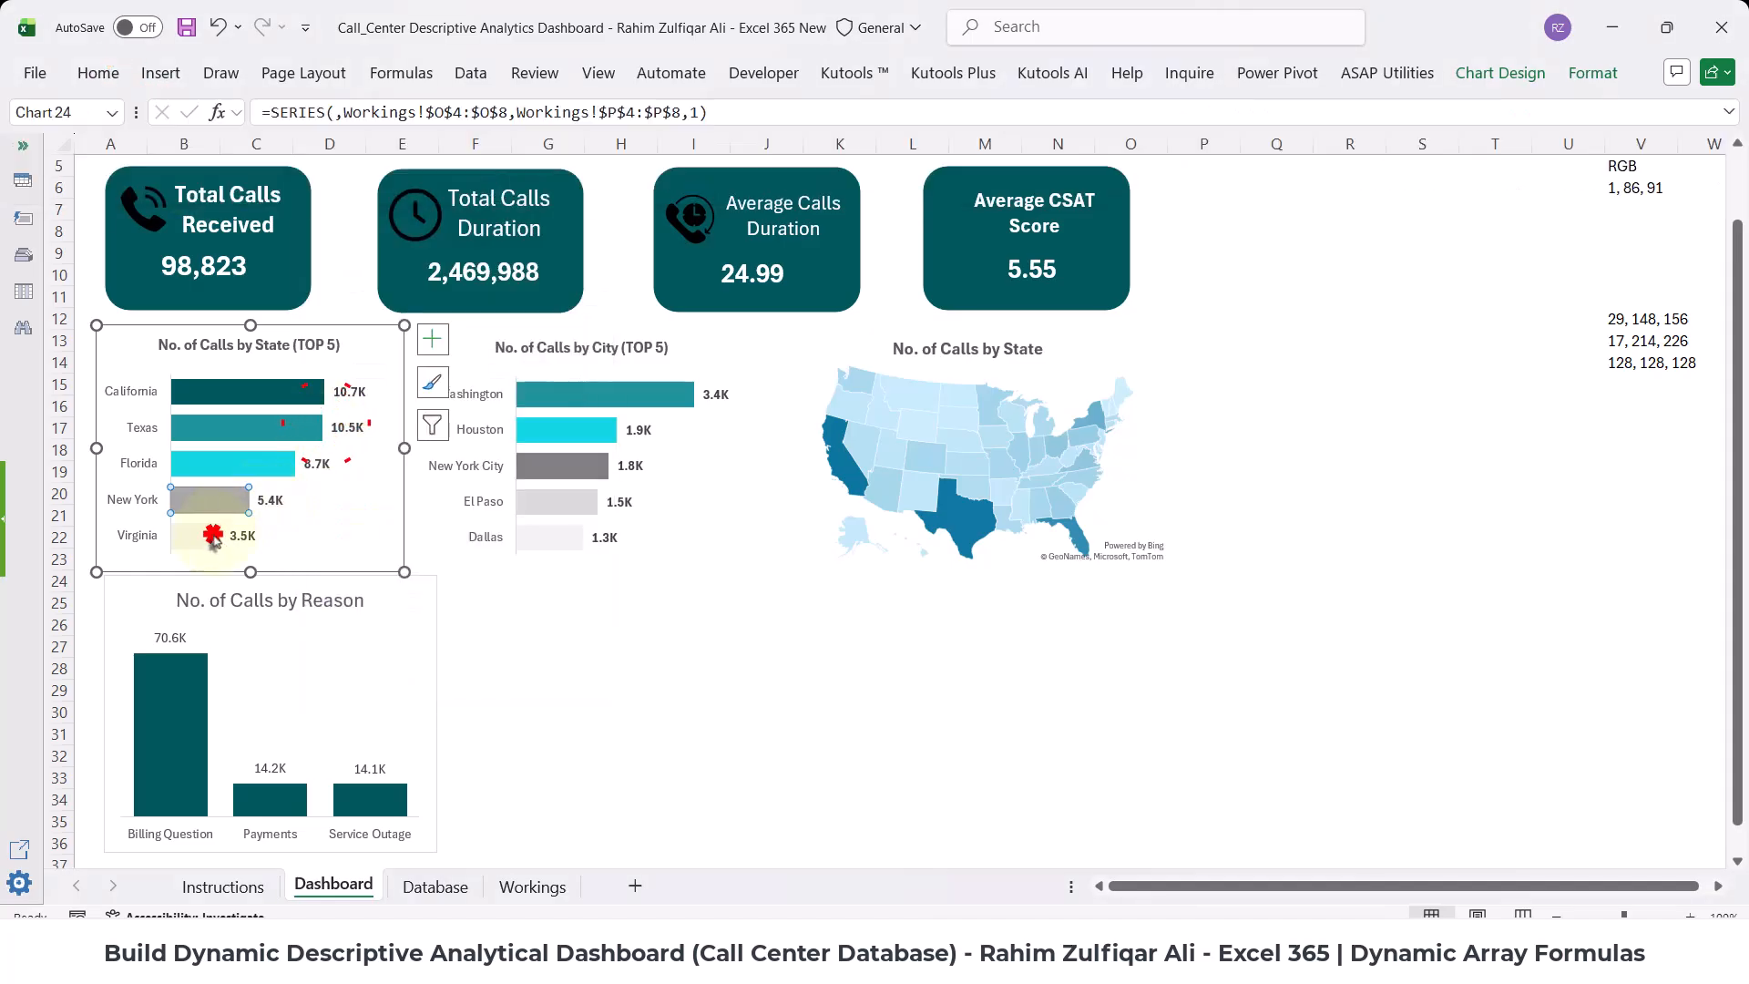
pyautogui.click(97, 73)
pyautogui.click(336, 152)
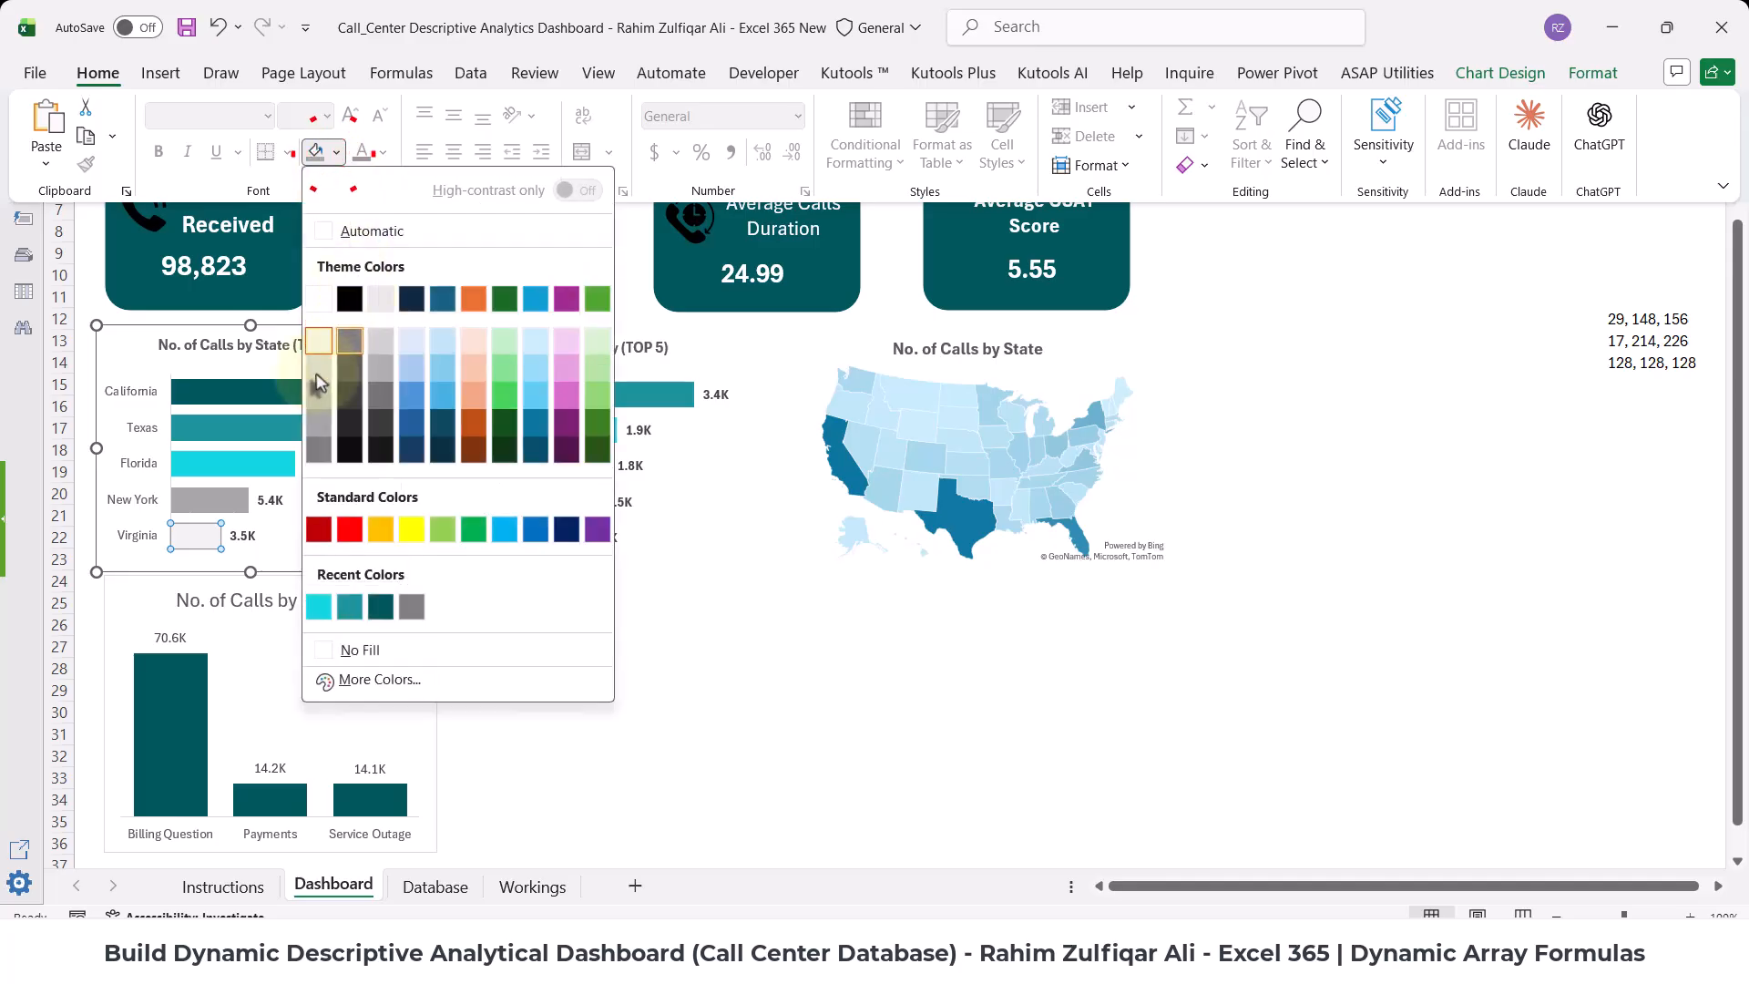
pyautogui.click(317, 377)
pyautogui.click(553, 657)
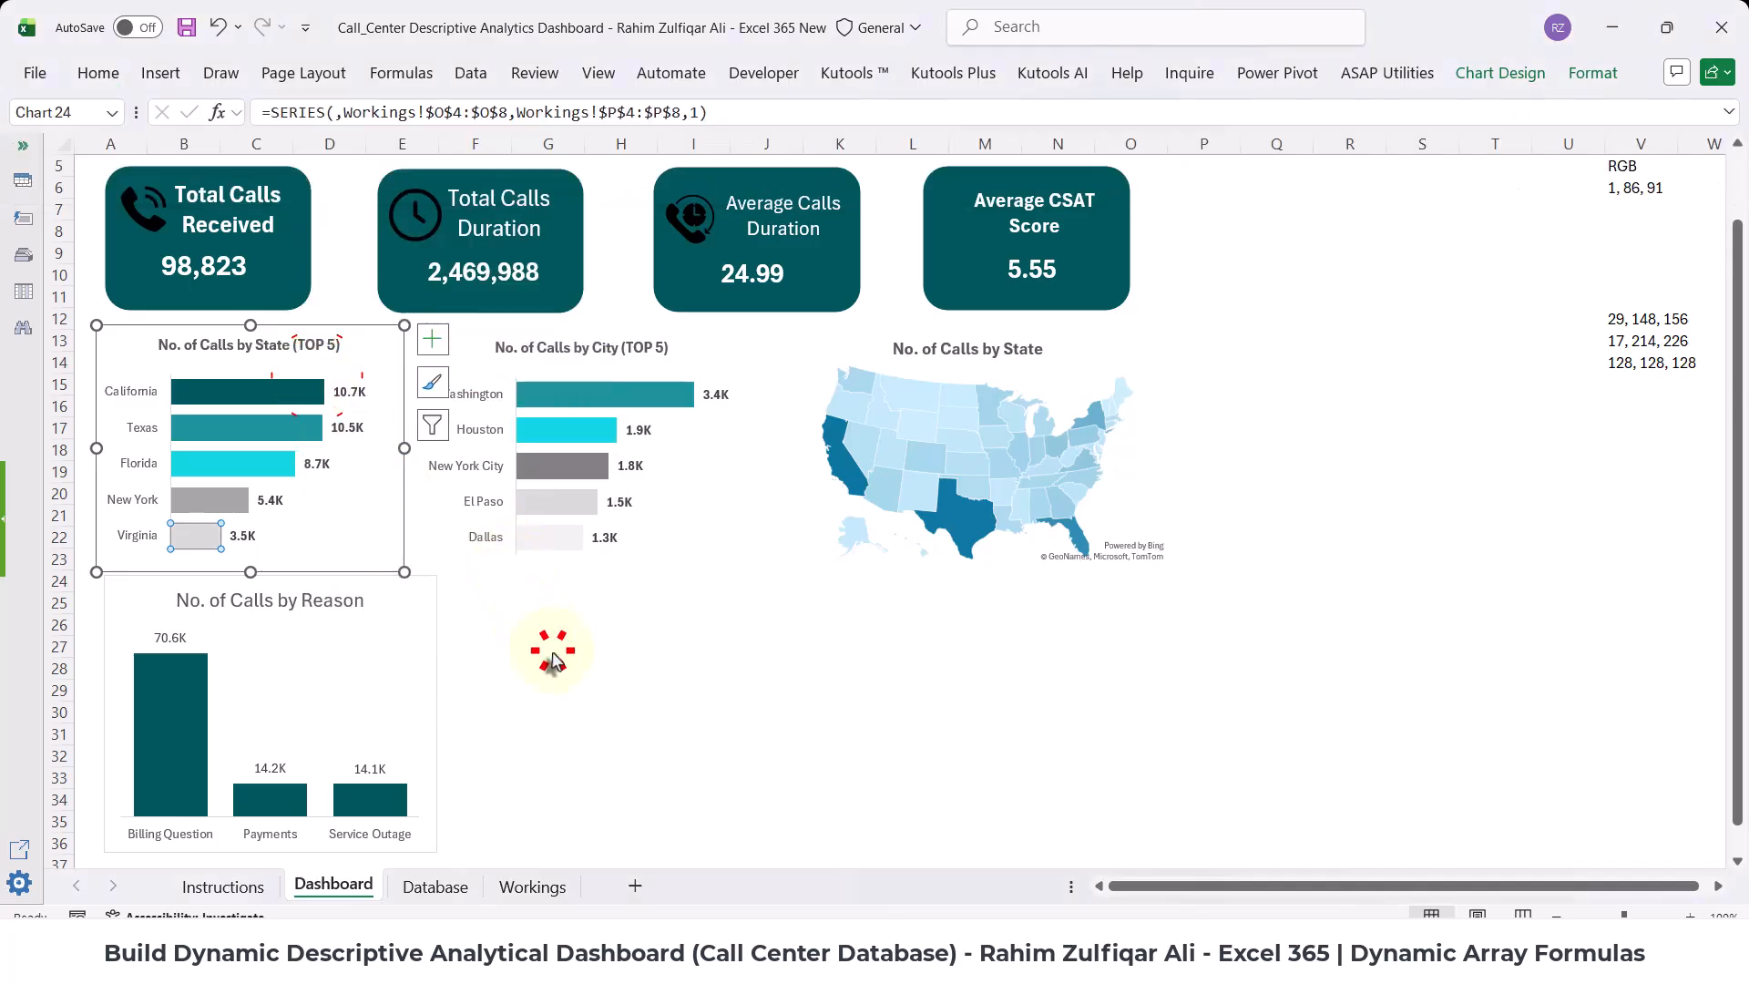
# - Copy the No. of Calls by State (TOP 5) chart and paste only its formats onto the No. of Calls by City (TOP 5) chart
pyautogui.click(476, 369)
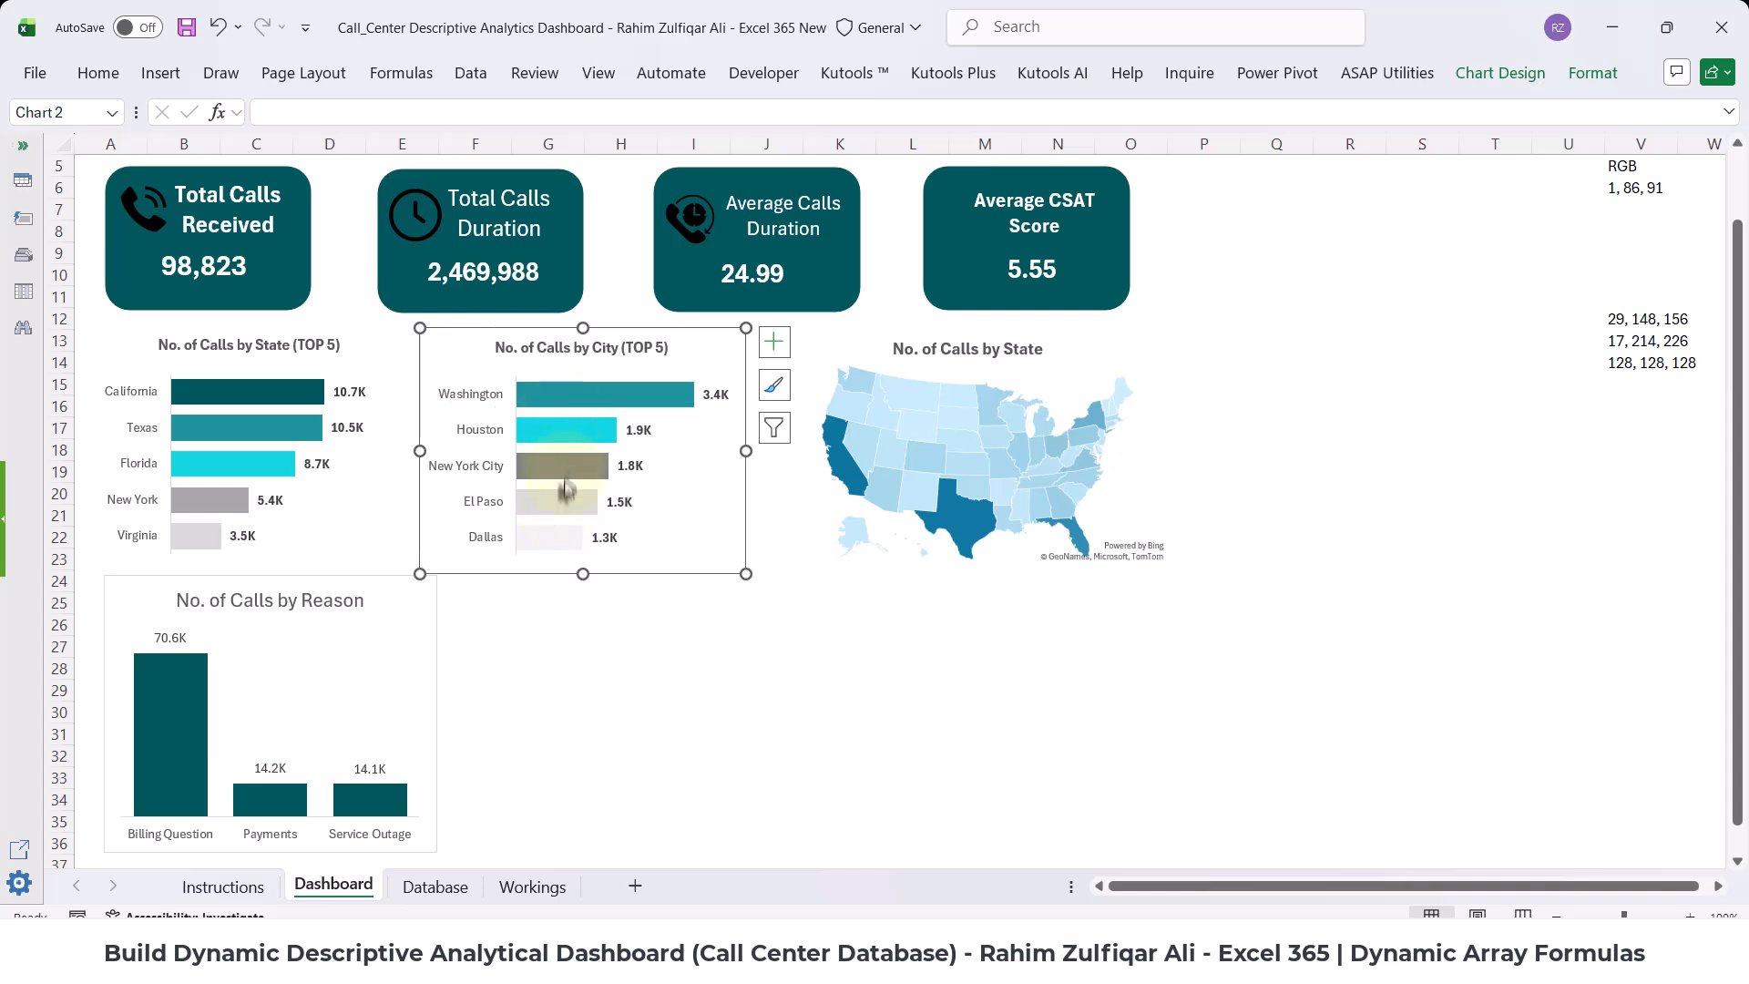
pyautogui.click(365, 344)
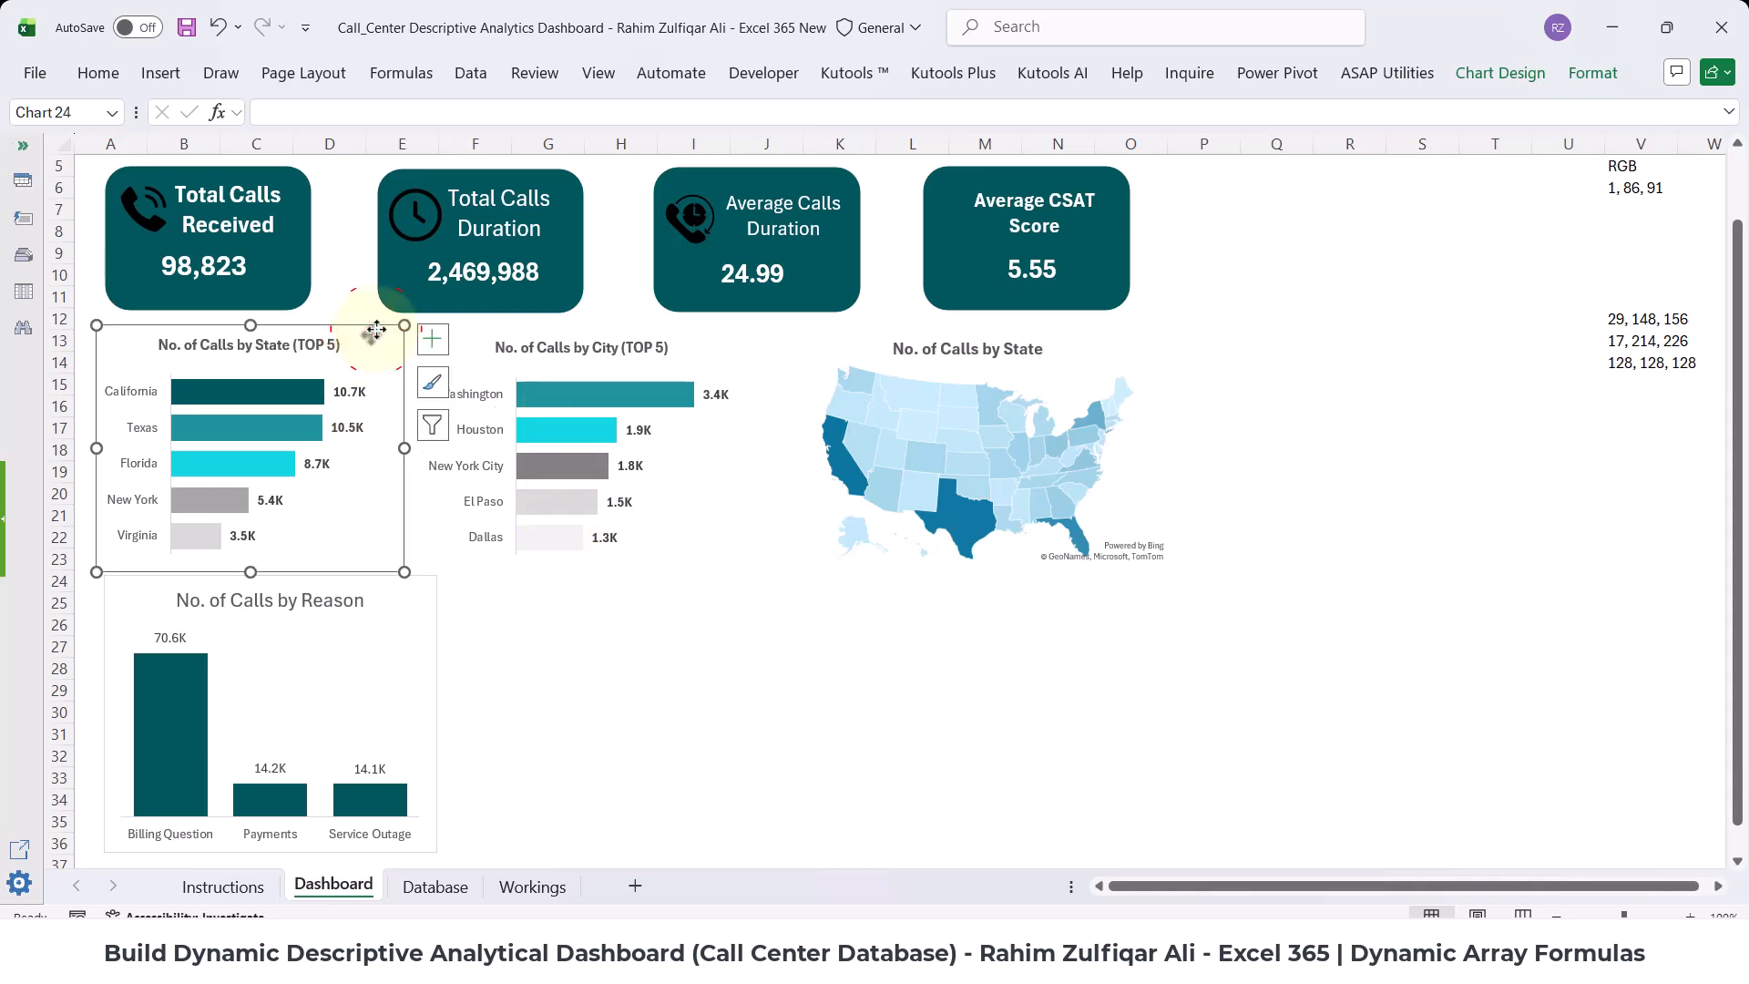
pyautogui.click(534, 347)
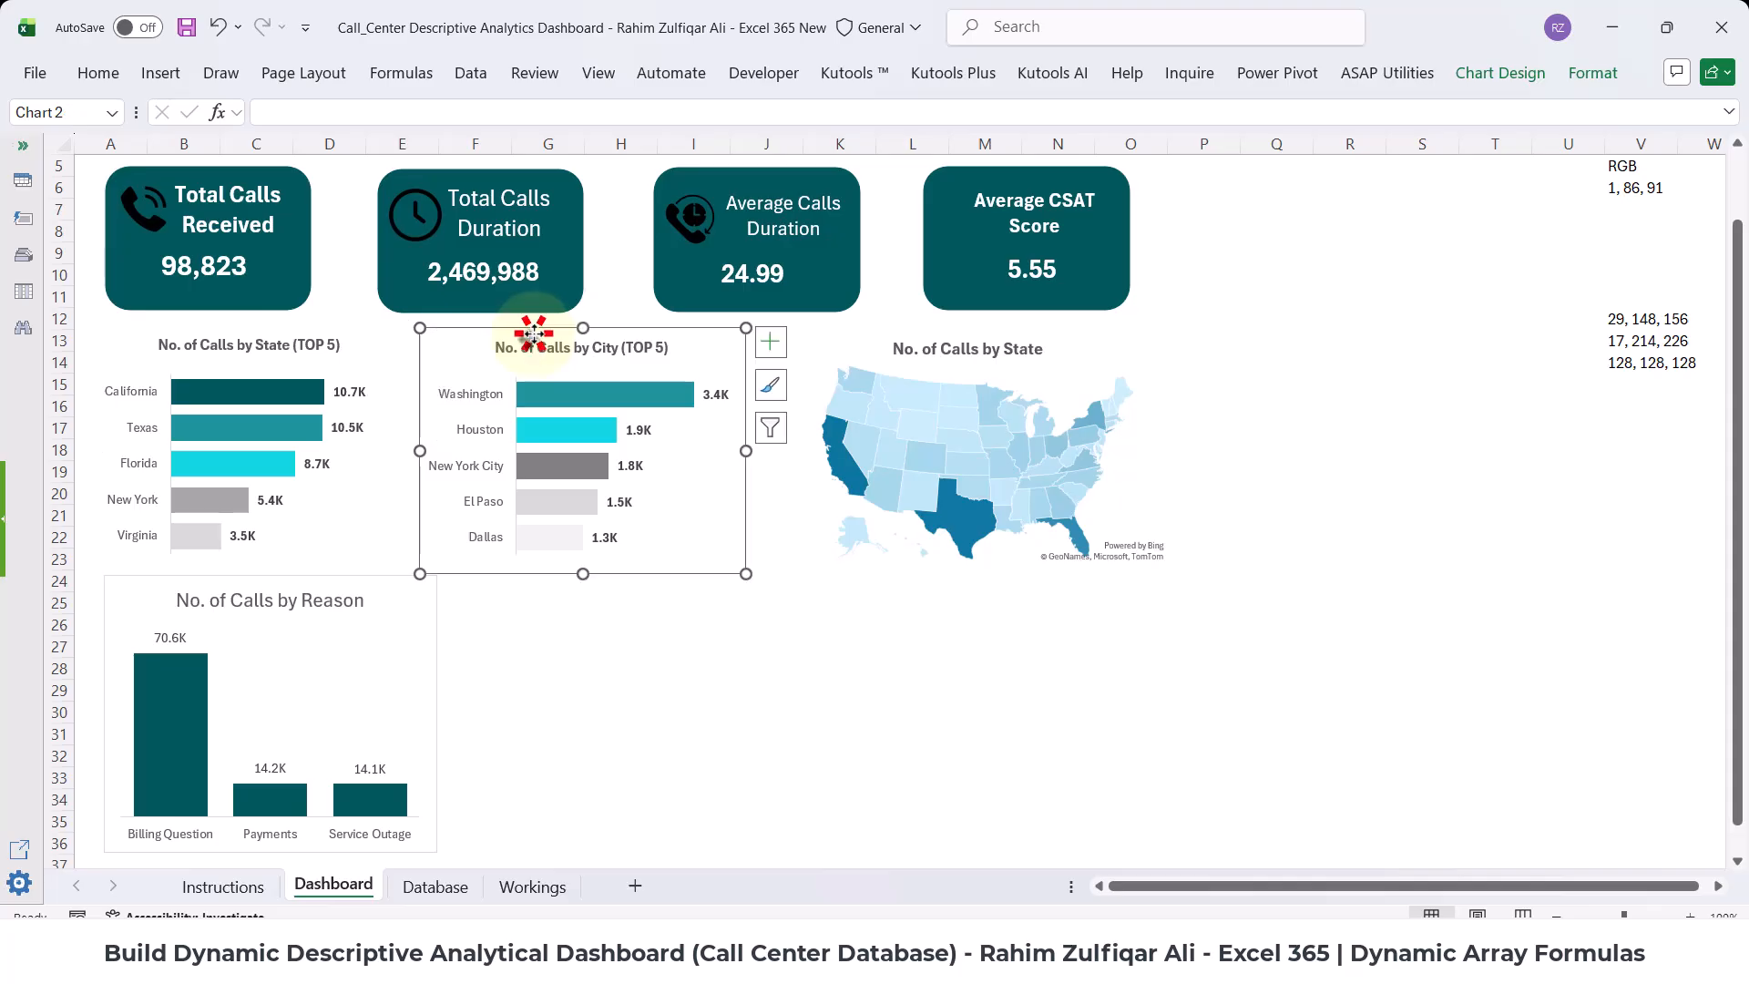
pyautogui.click(92, 73)
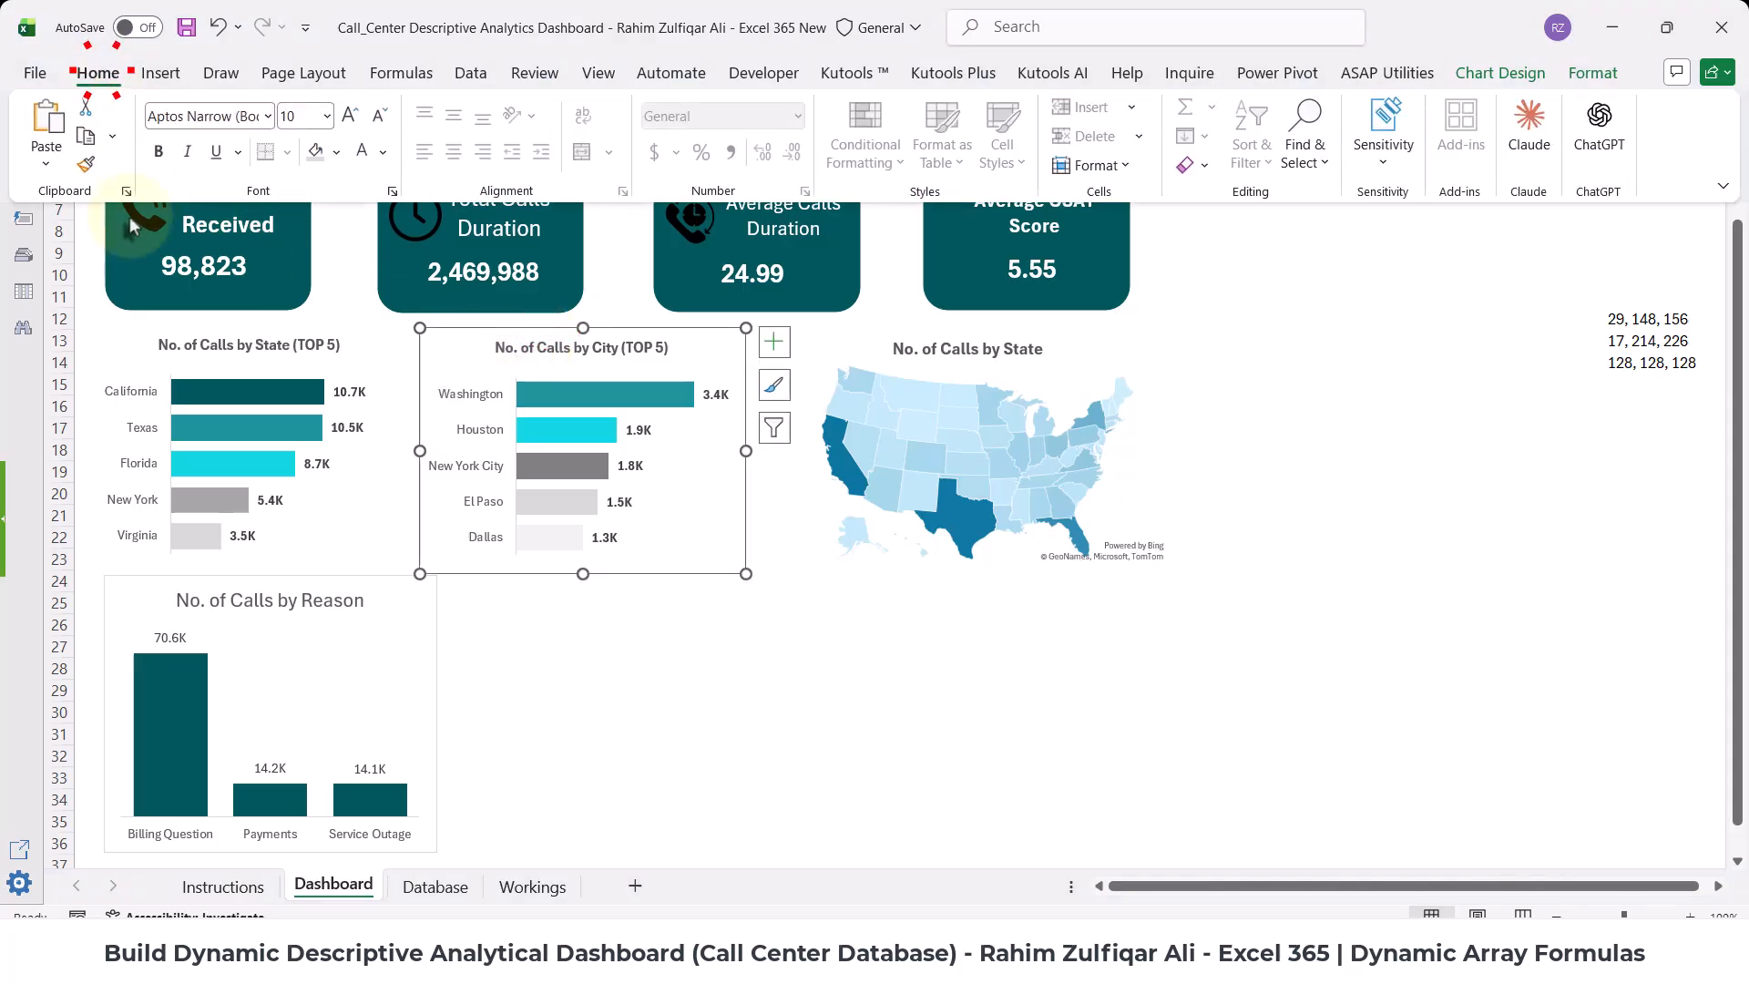
pyautogui.click(50, 167)
pyautogui.click(113, 268)
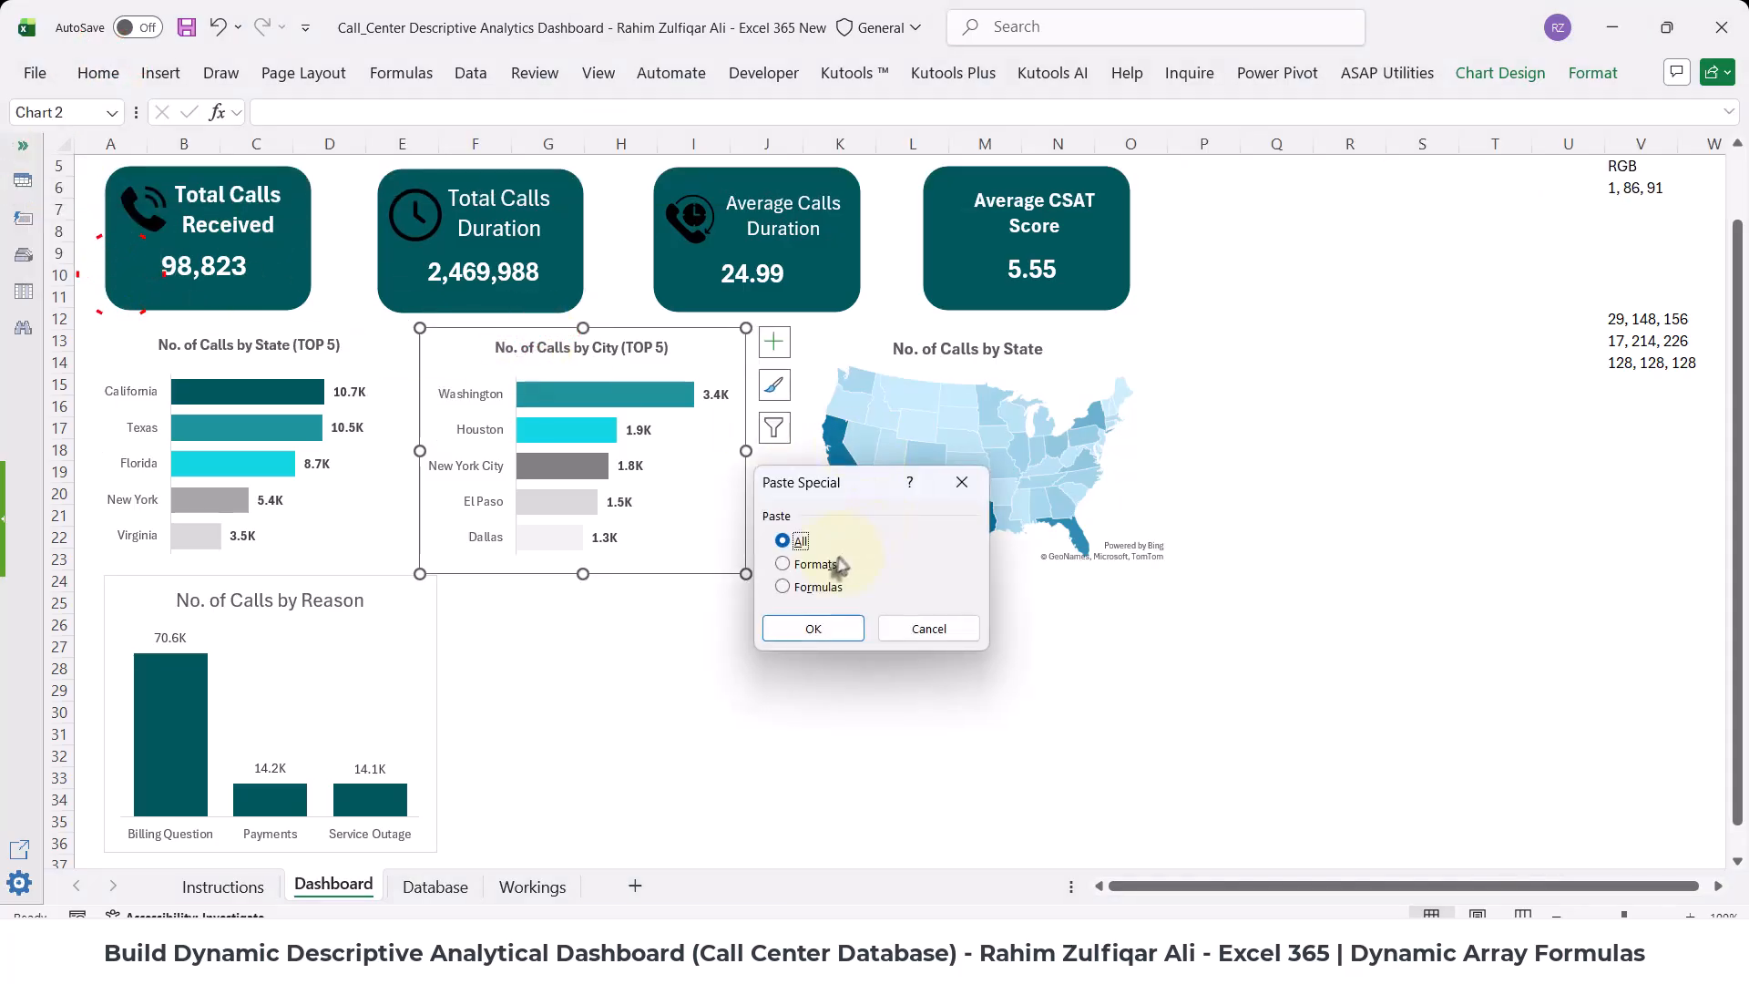
pyautogui.click(826, 623)
pyautogui.click(820, 642)
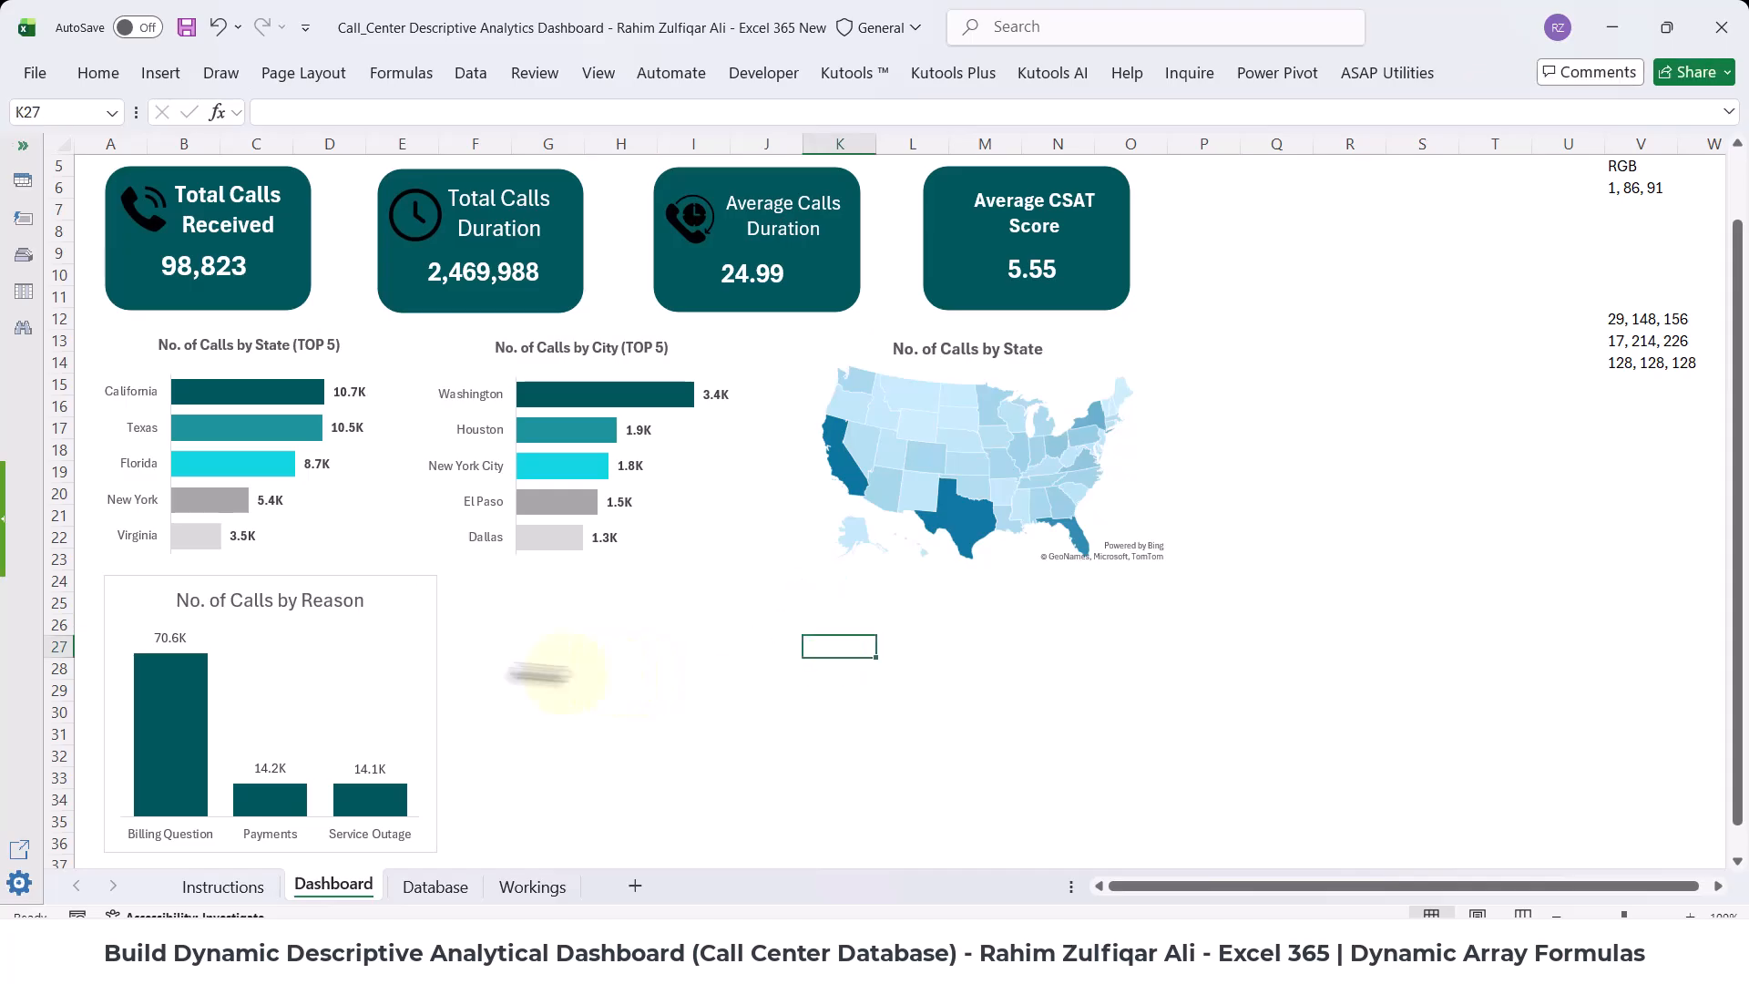
# - Remove the outline around the No. of Calls by Reason chart area
pyautogui.click(425, 637)
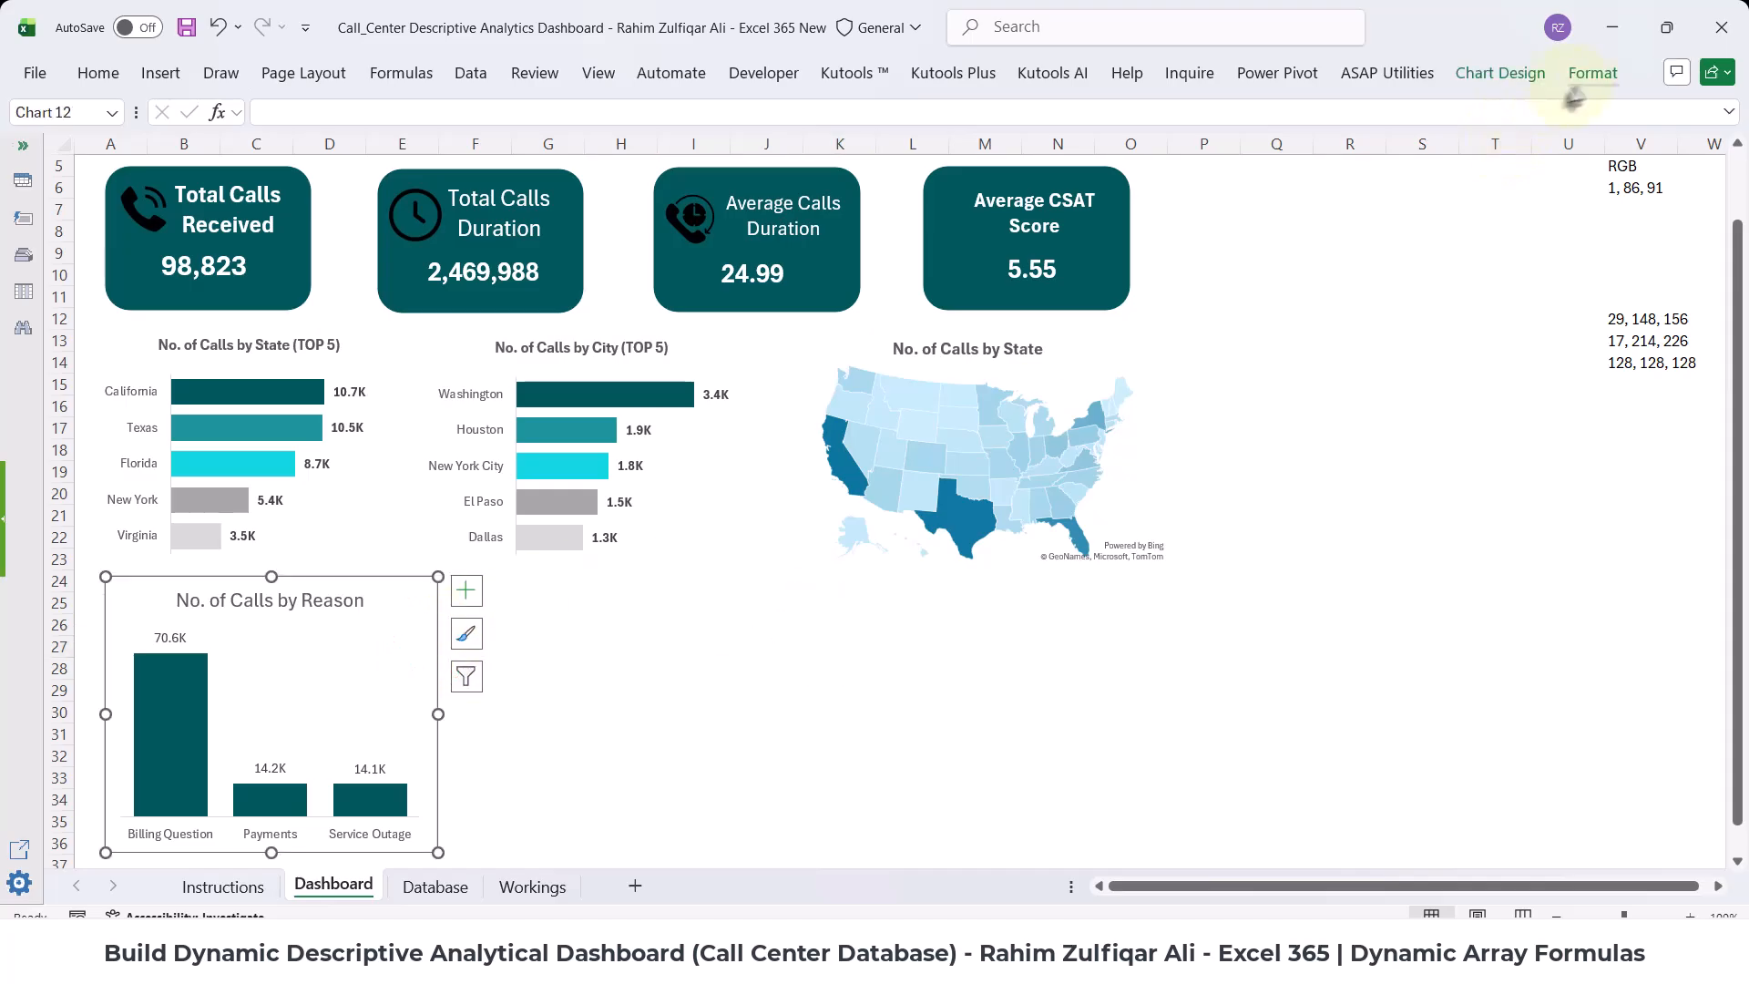
pyautogui.click(1591, 75)
pyautogui.click(635, 137)
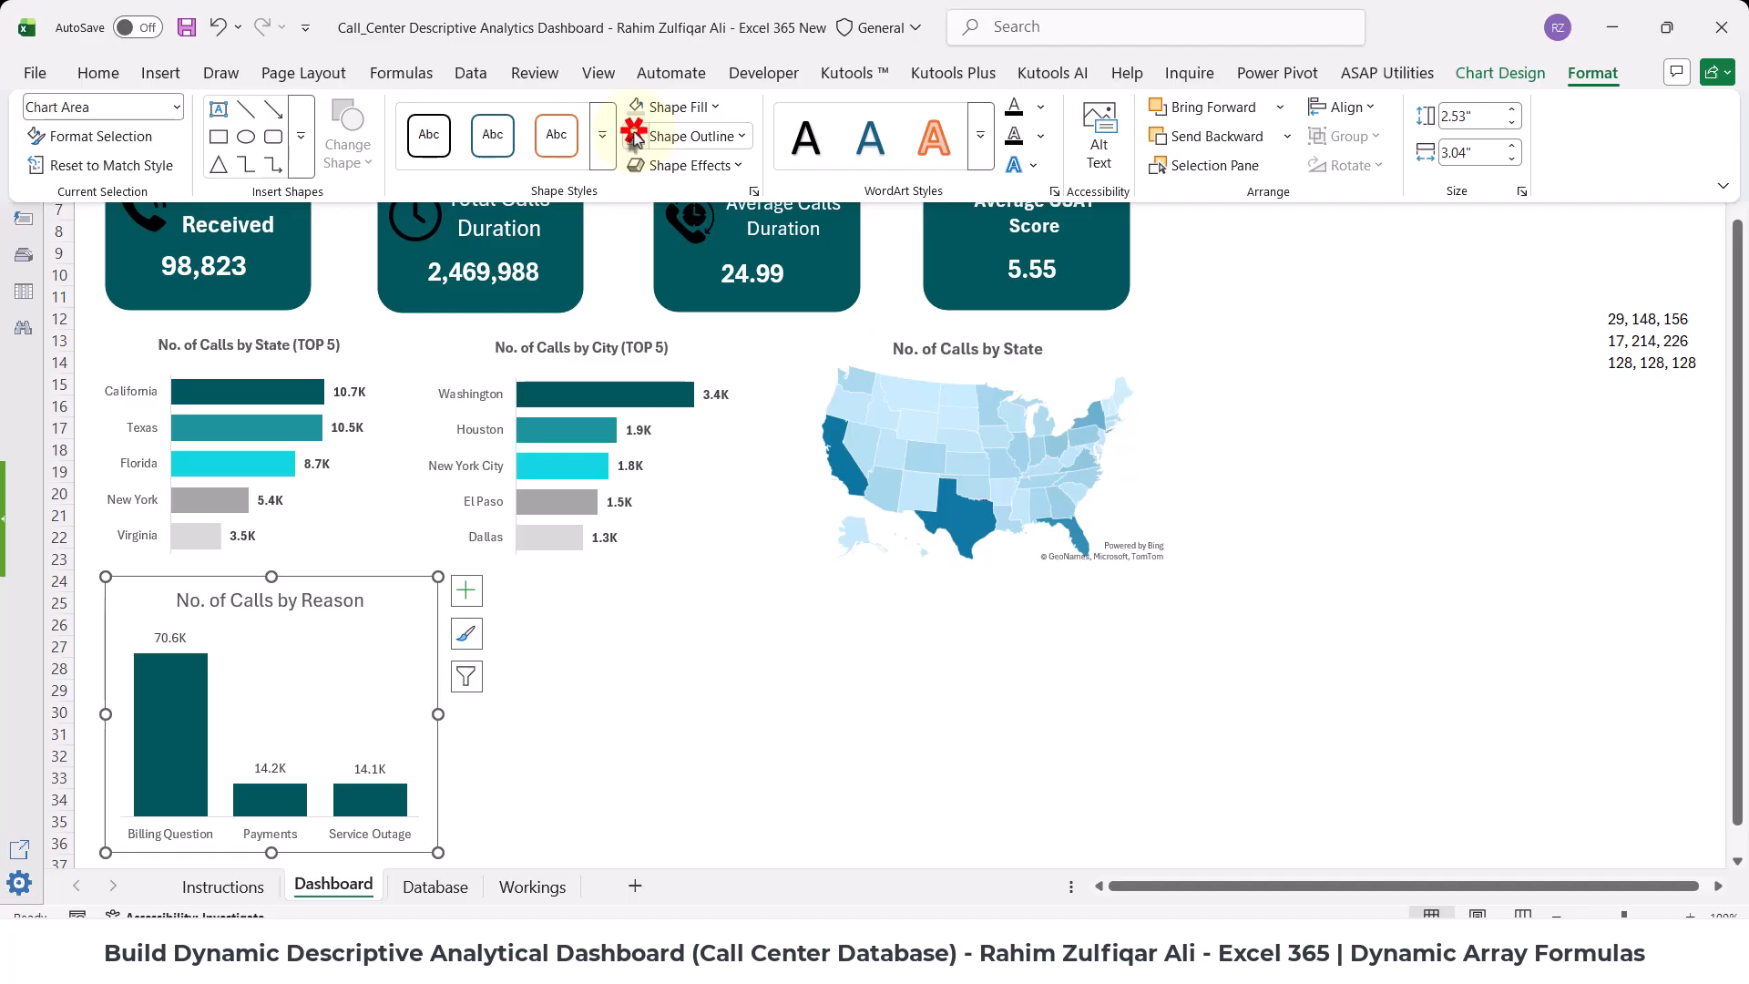
pyautogui.click(565, 799)
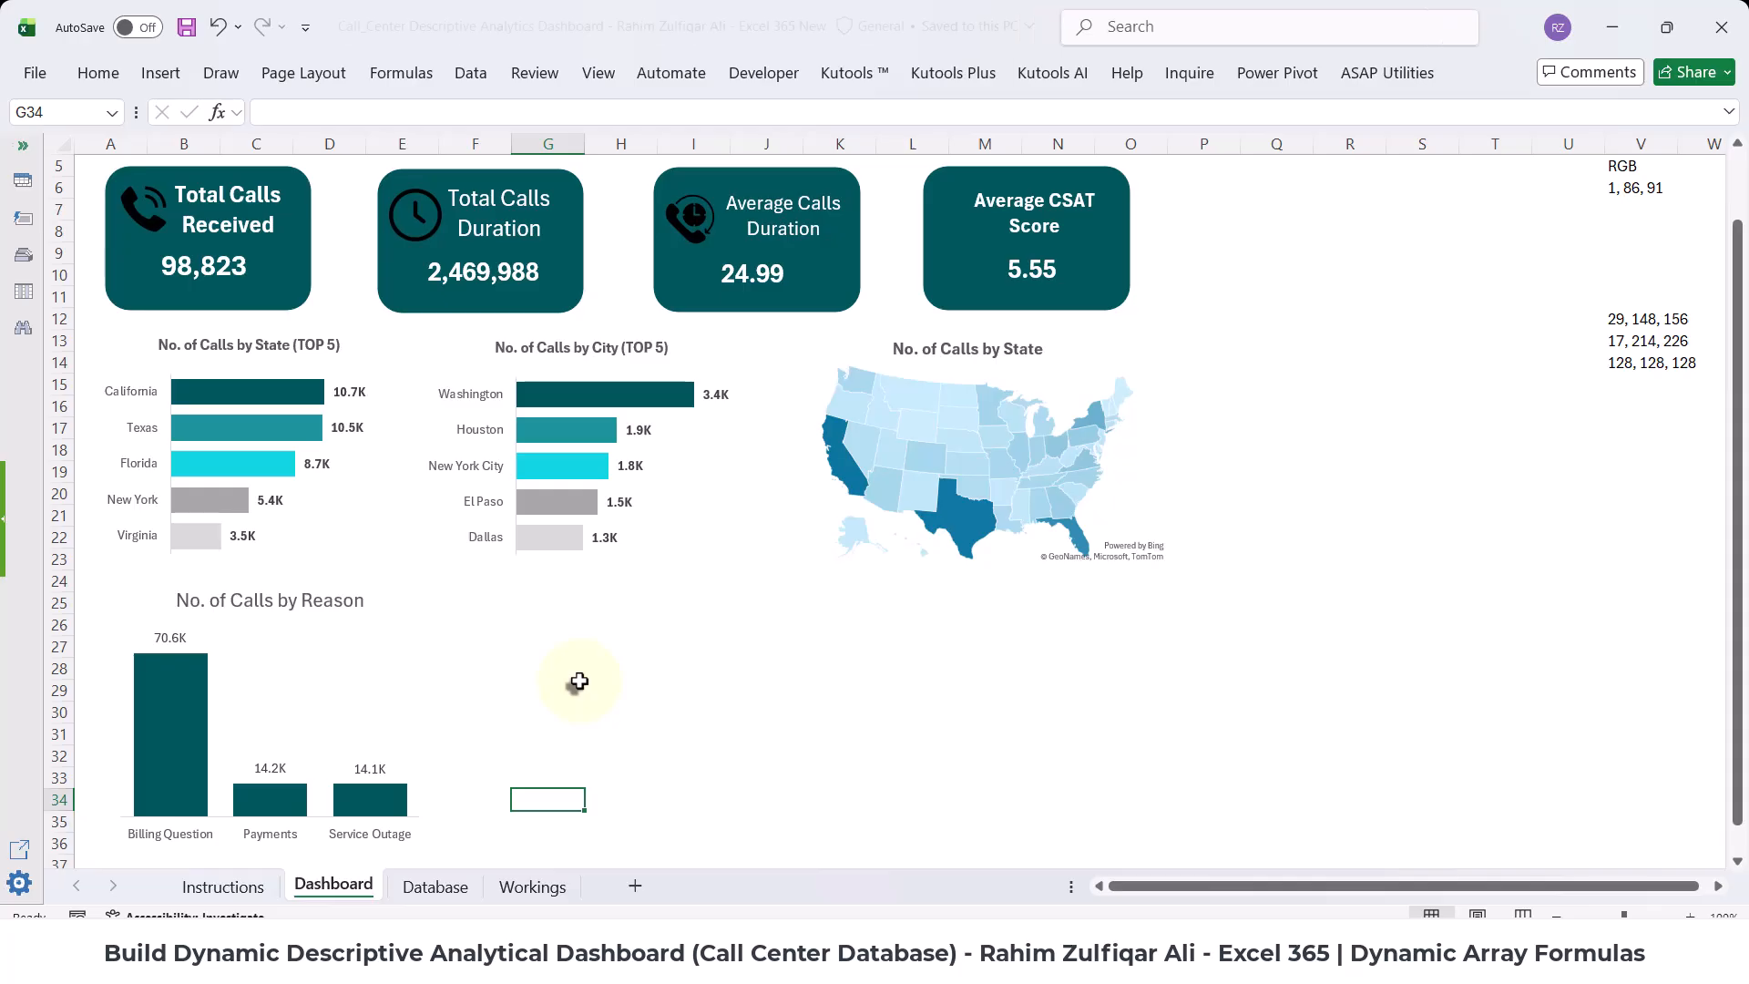
# - Review the dashboard layout, and select the No. of Calls by Sentiments column chart item in cell A13 of the Instructions sheet
pyautogui.scroll(1, 579, 682)
pyautogui.scroll(-1, 580, 681)
pyautogui.scroll(1, 579, 682)
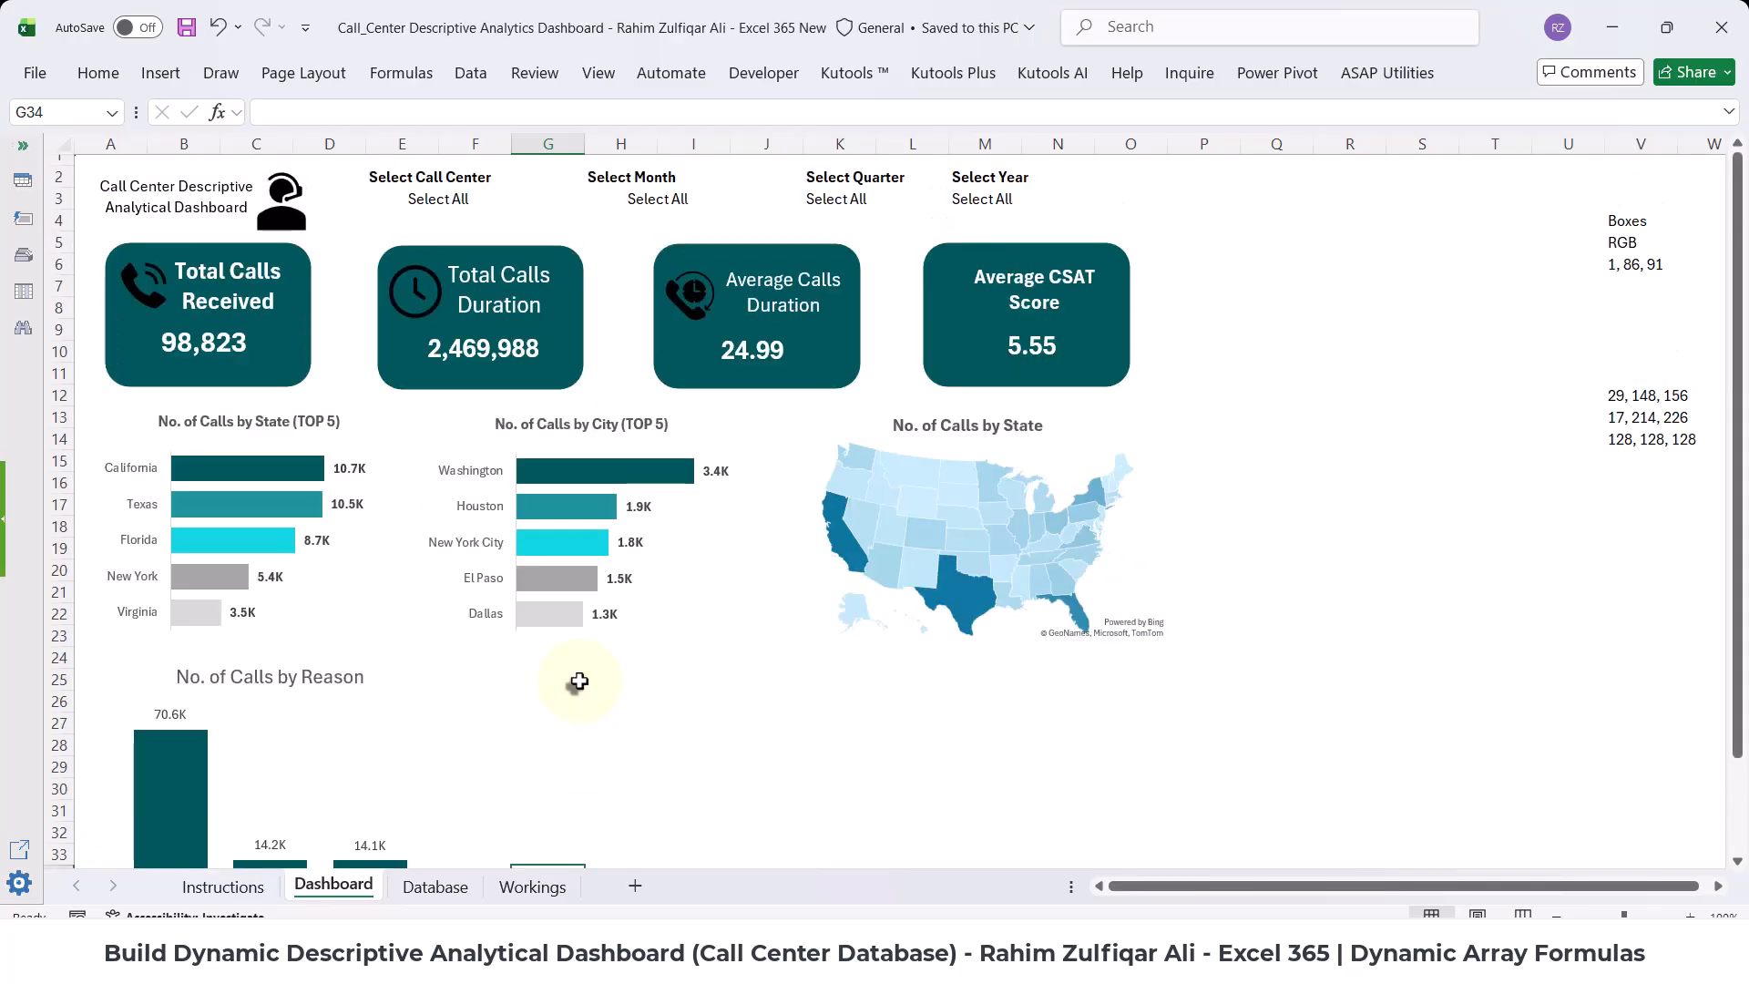
pyautogui.scroll(-2, 579, 681)
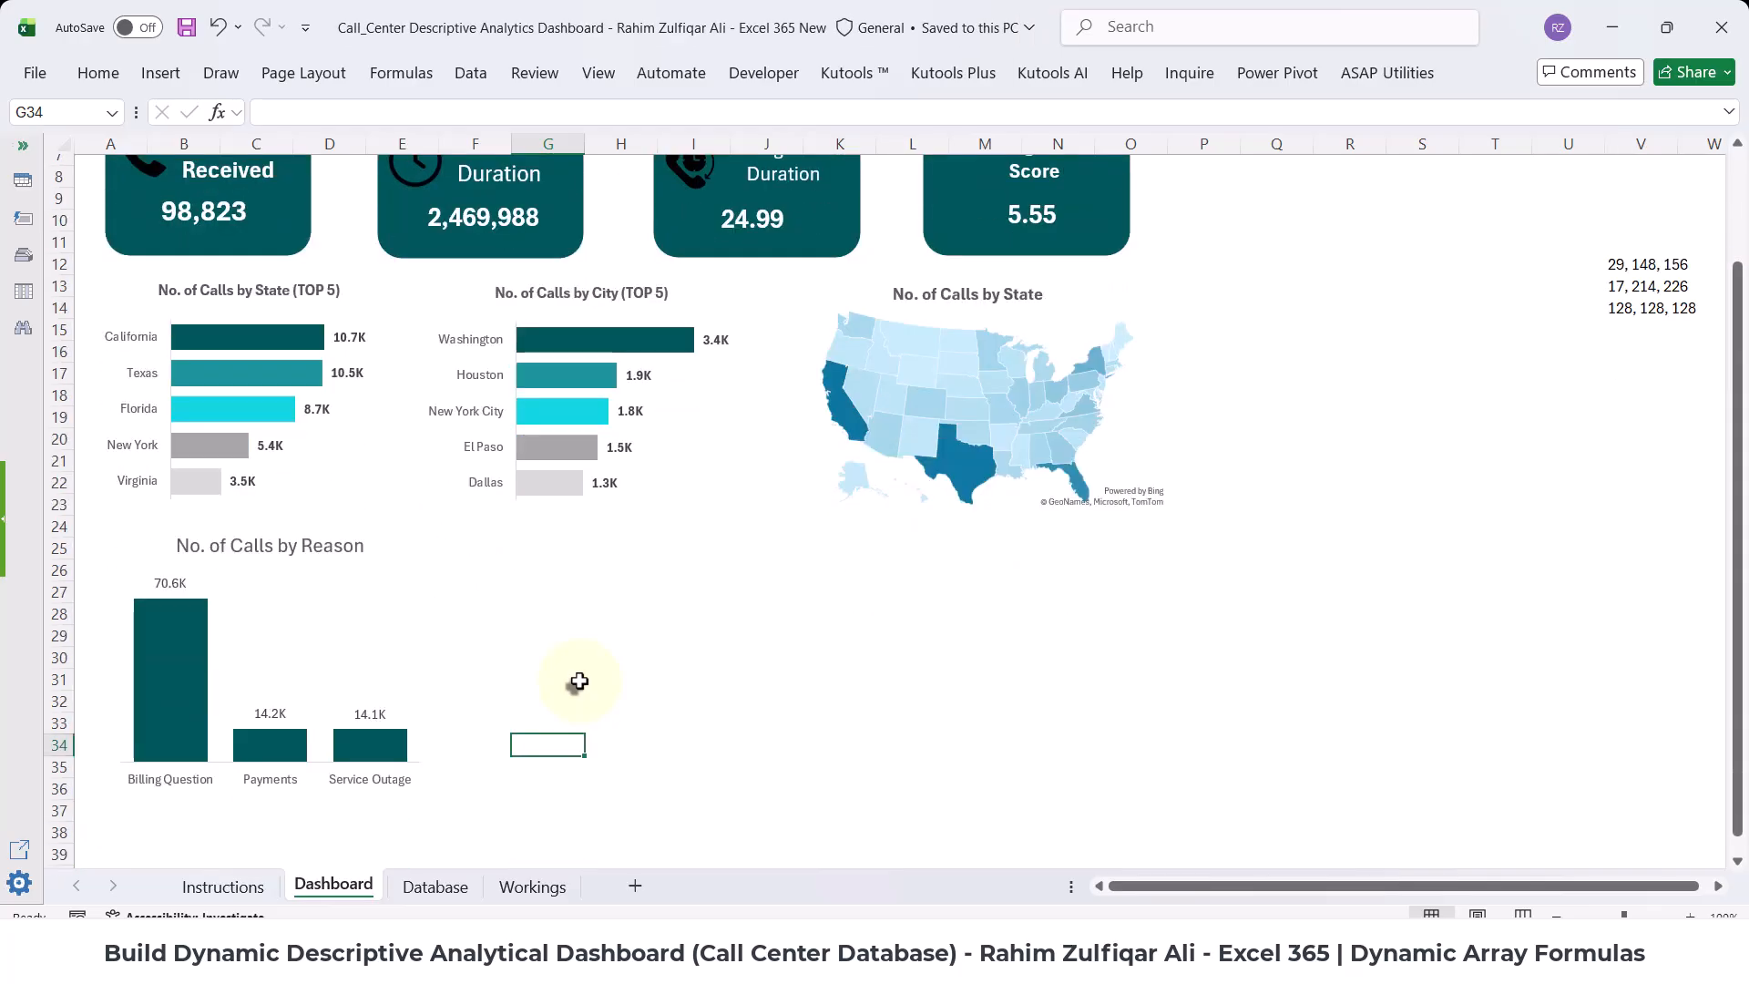
pyautogui.click(239, 887)
pyautogui.click(186, 604)
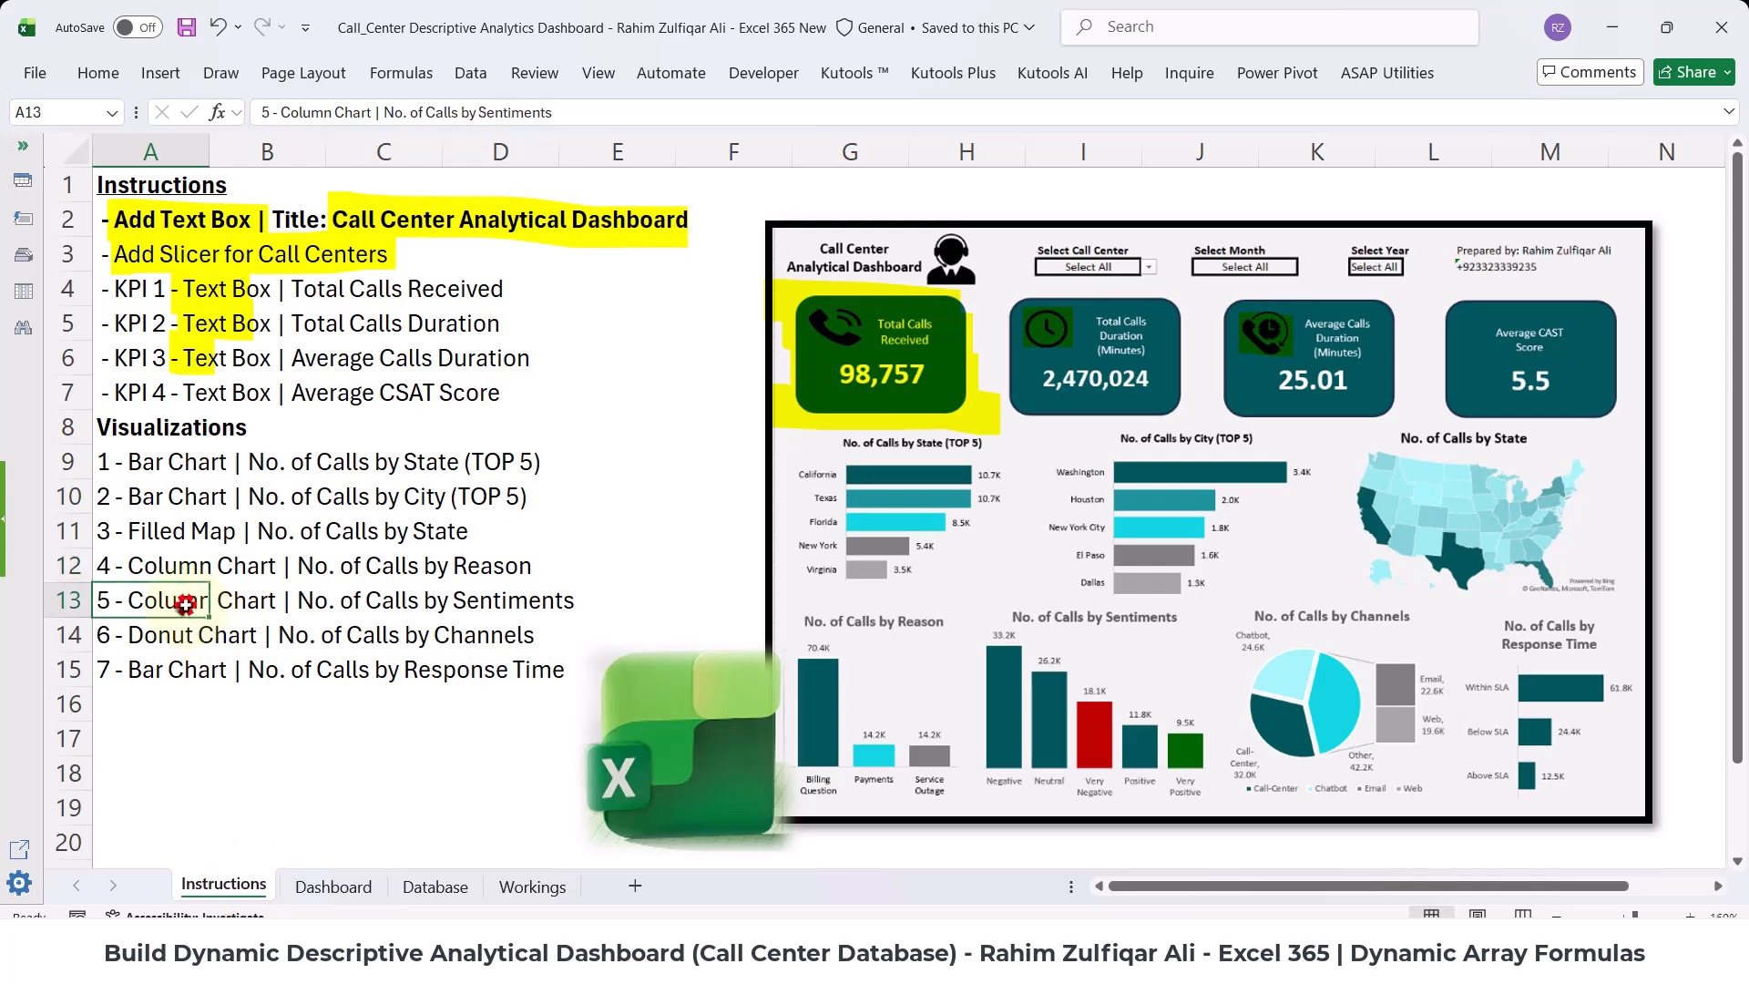
# - Copy the chart name from Instructions cell A13 into Workings cell AB3 and trim it to "No. of Calls by Sentiments"
pyautogui.doubleClick(177, 601)
pyautogui.moveTo(126, 601); pyautogui.dragTo(575, 601)
pyautogui.hotkey('ctrl', 'c')
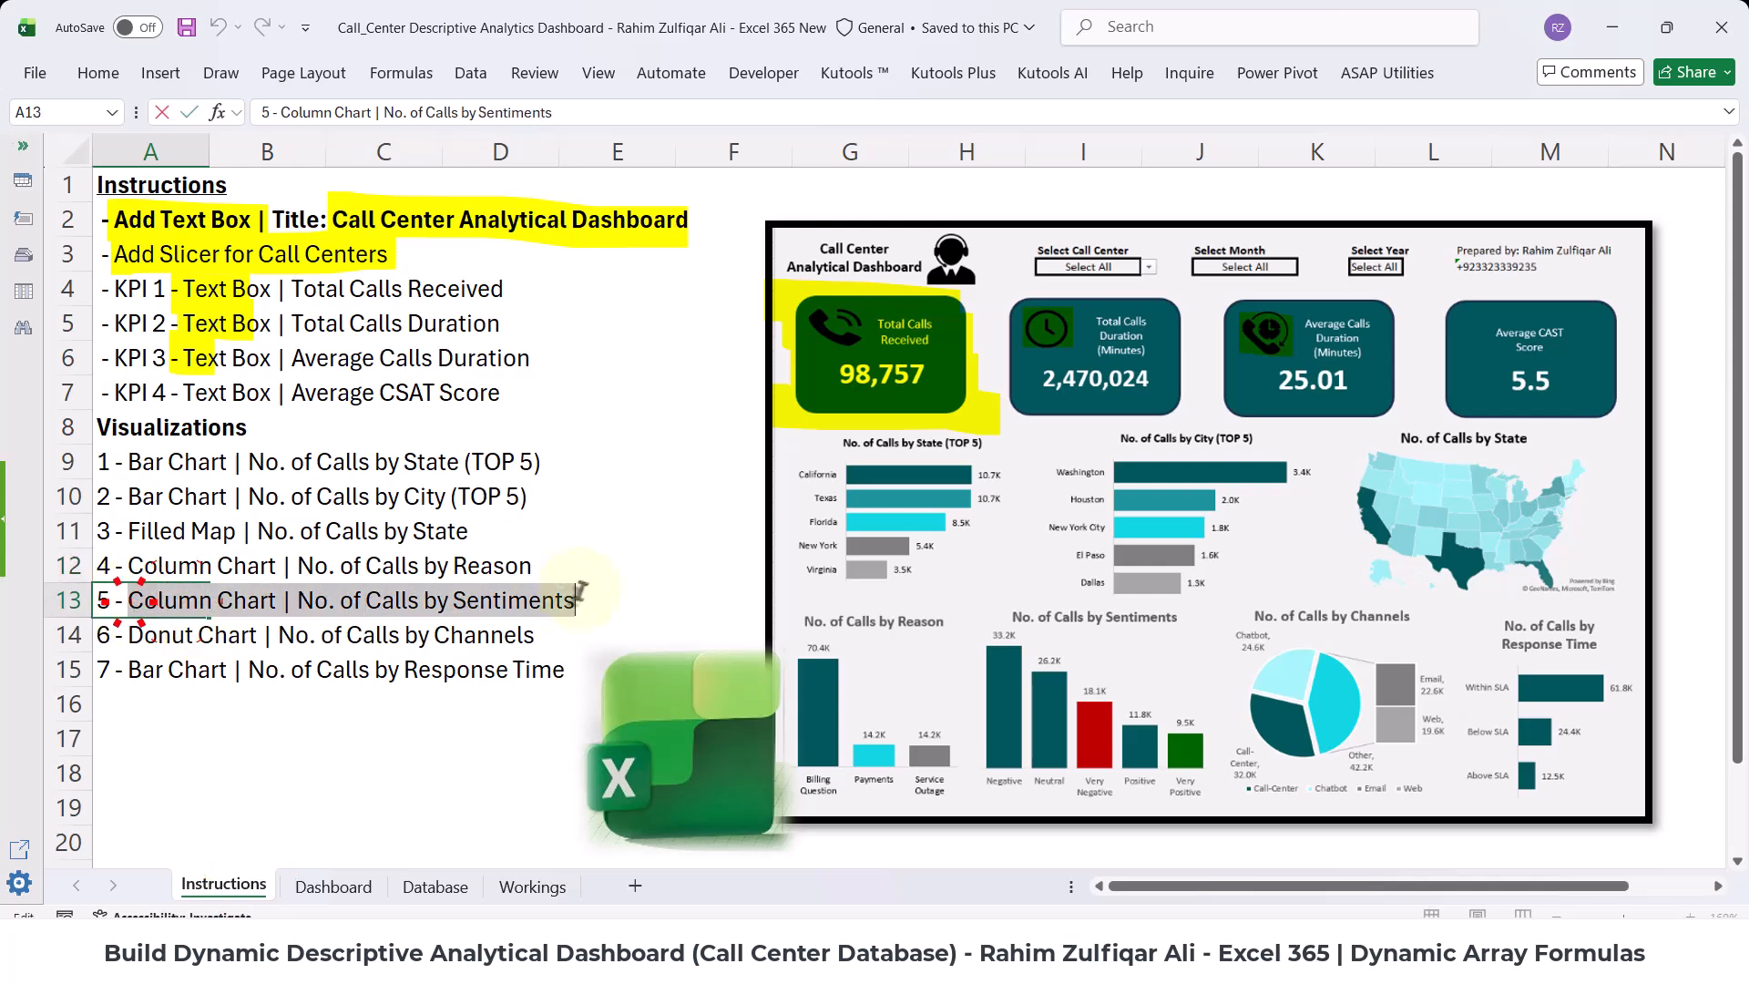
pyautogui.press('Escape')
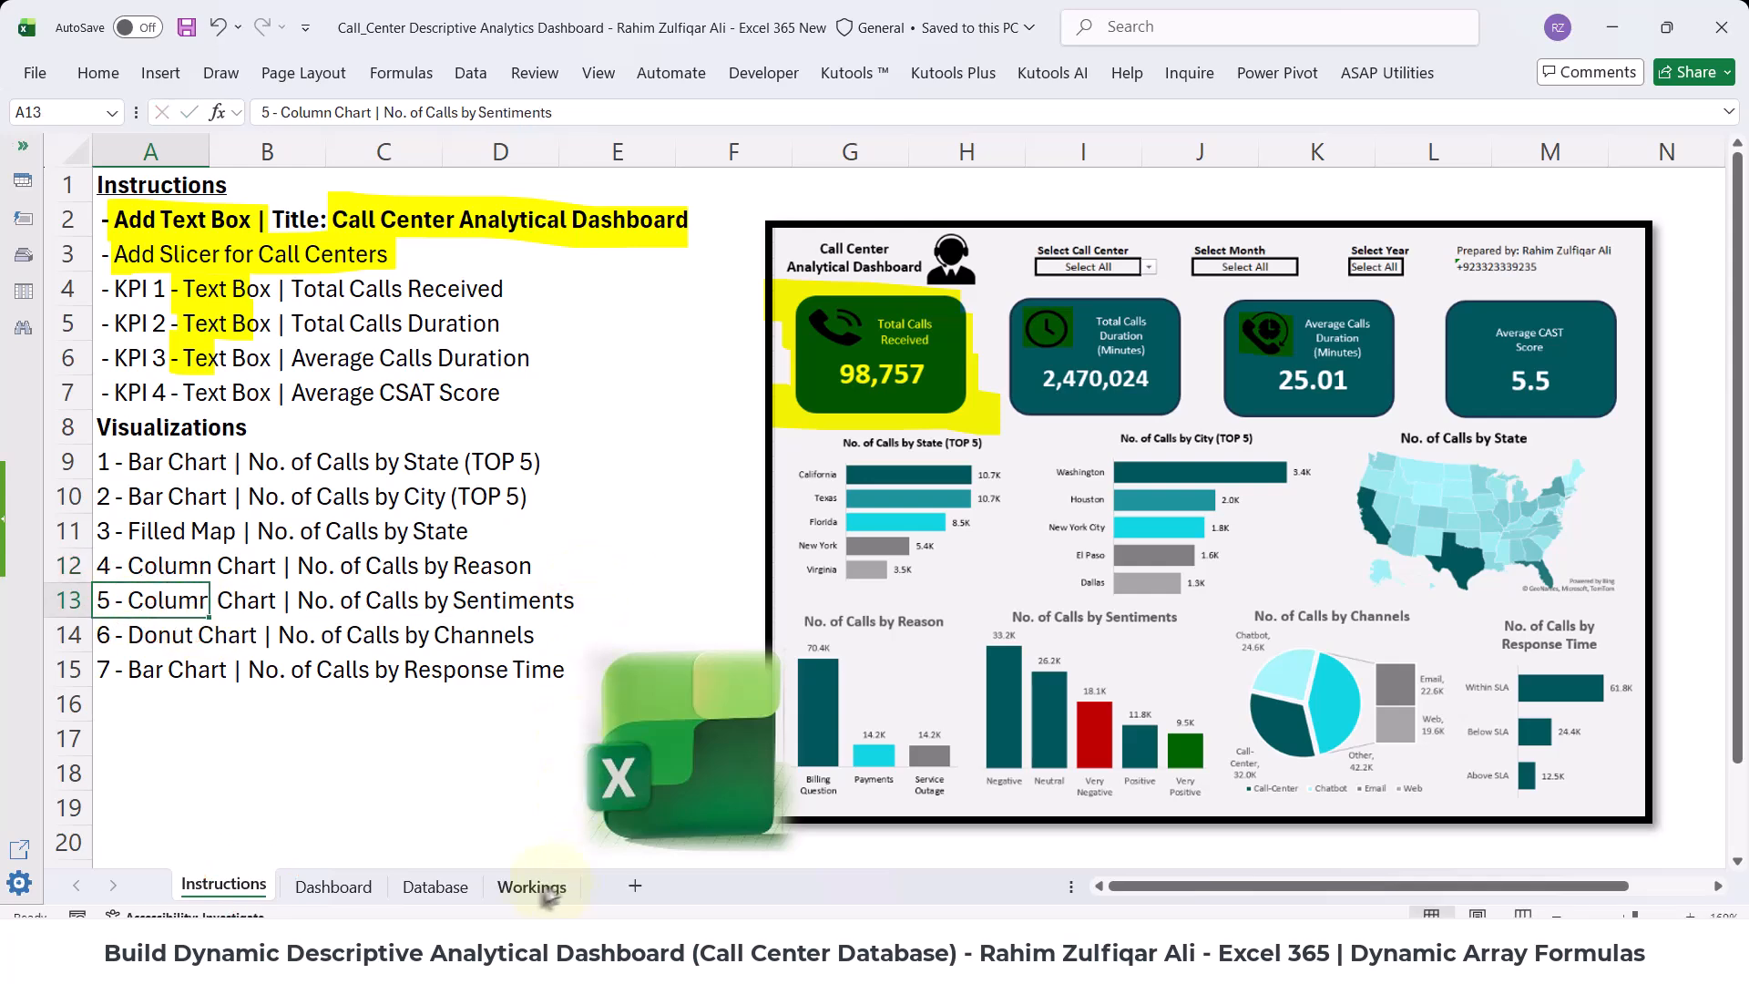
pyautogui.click(526, 888)
pyautogui.doubleClick(1306, 289)
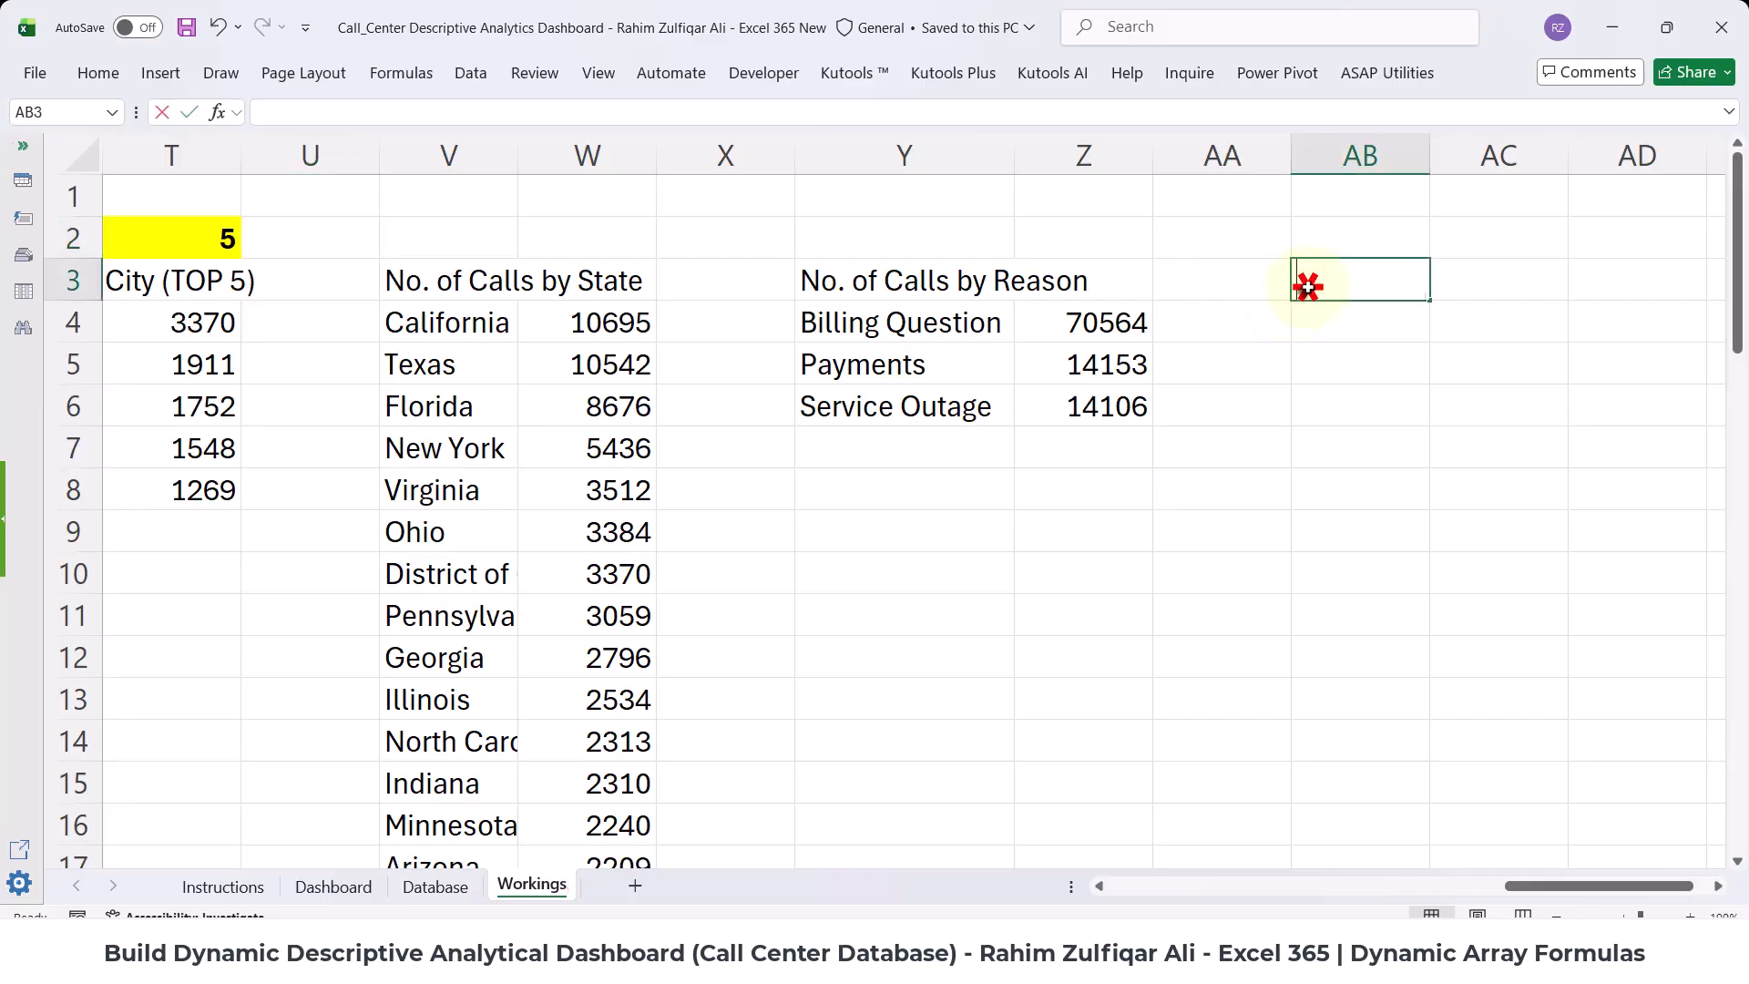
pyautogui.hotkey('ctrl', 'v')
pyautogui.moveTo(1503, 282); pyautogui.dragTo(1241, 287)
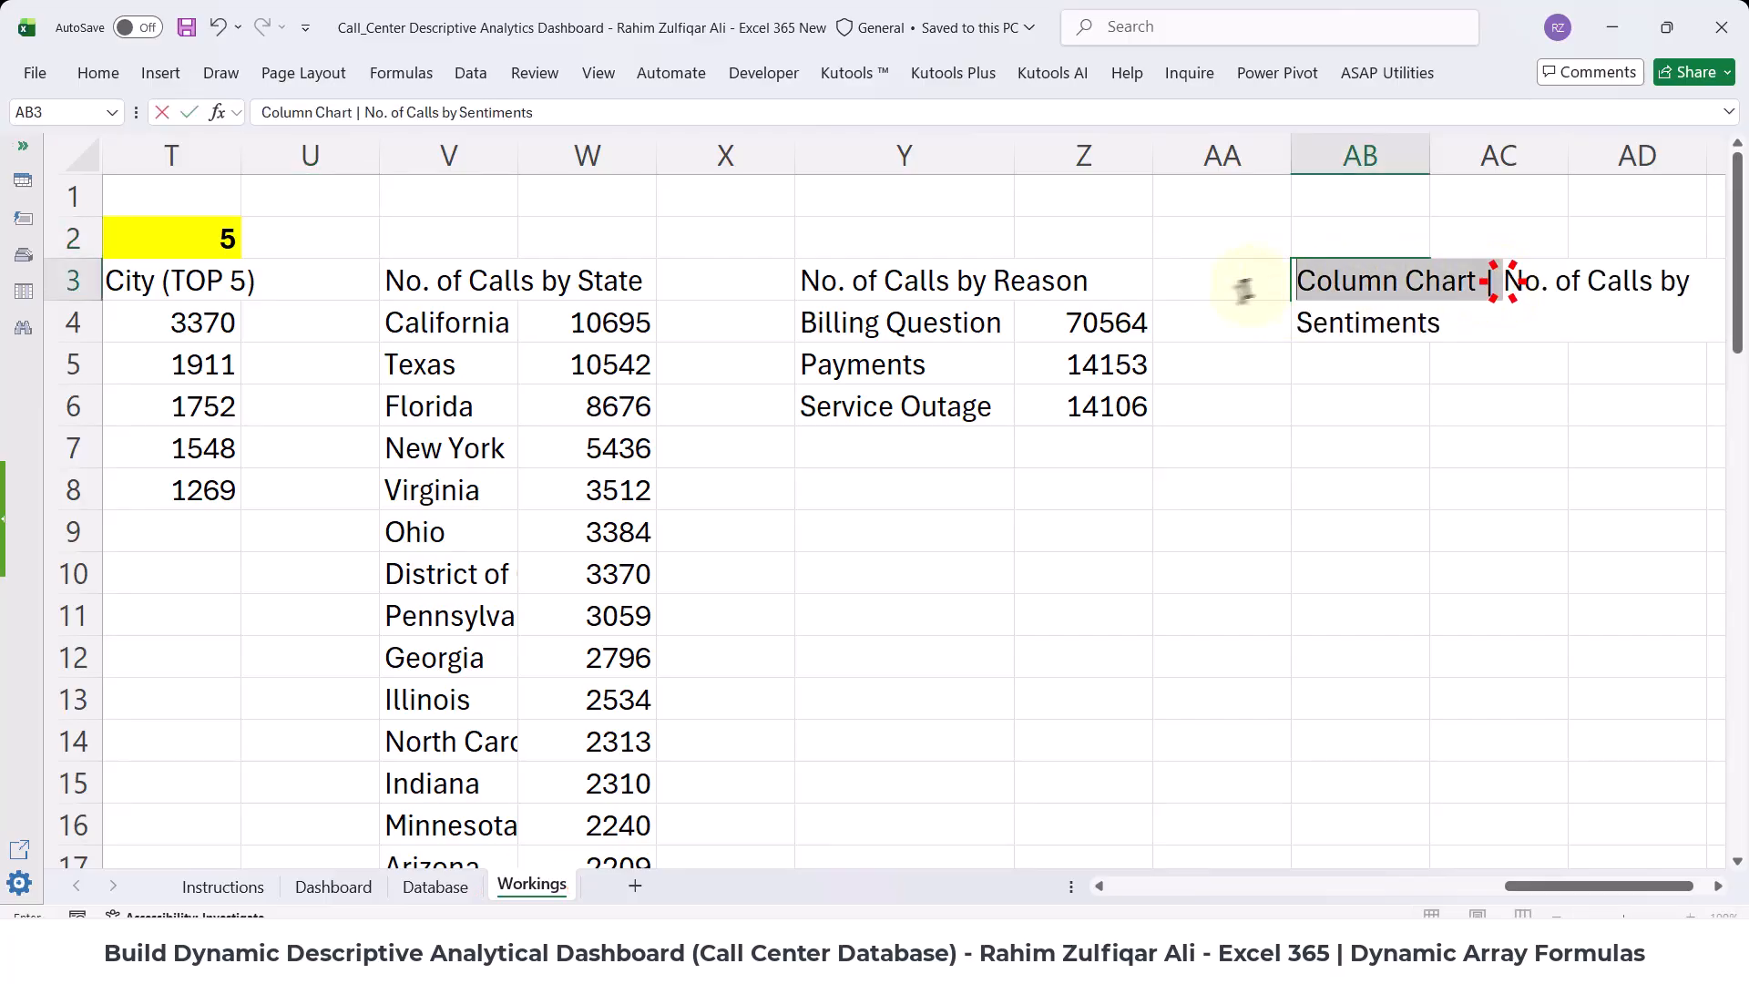
pyautogui.press('BackSpace')
pyautogui.press('Return')
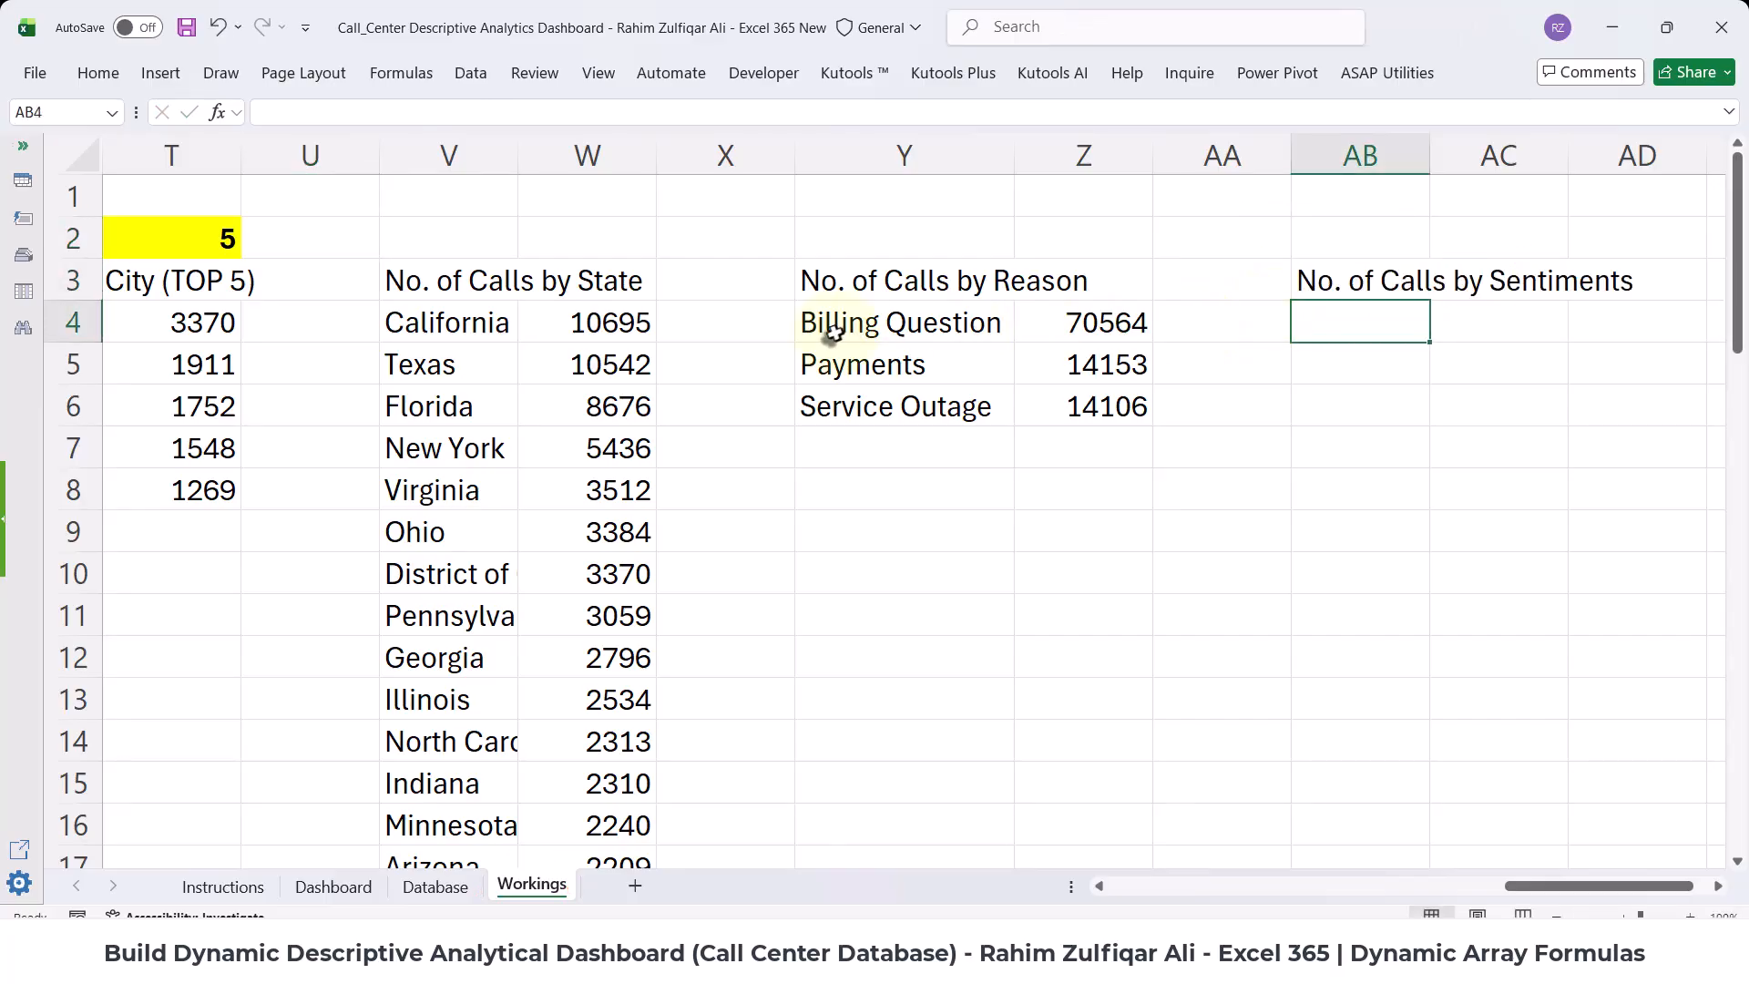
# - Copy the GROUPBY formula text from the No. of Calls by Reason table in Y4 into cell AB4
pyautogui.doubleClick(826, 330)
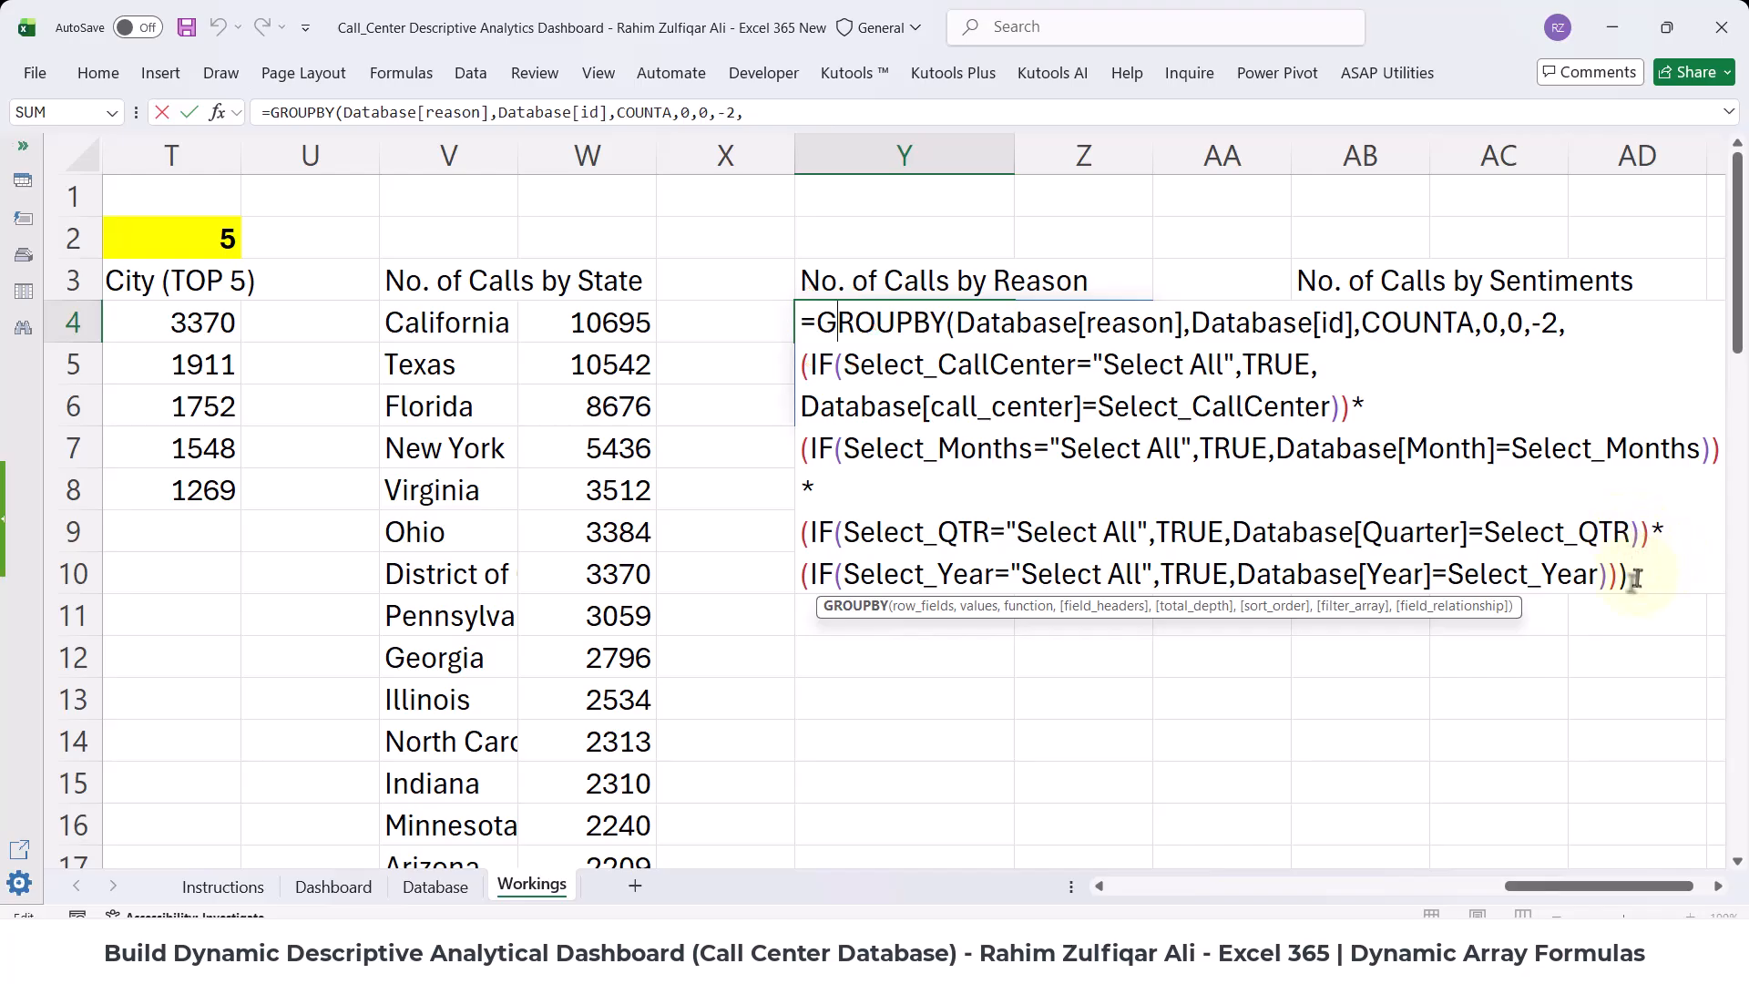
pyautogui.moveTo(1640, 576); pyautogui.dragTo(681, 285)
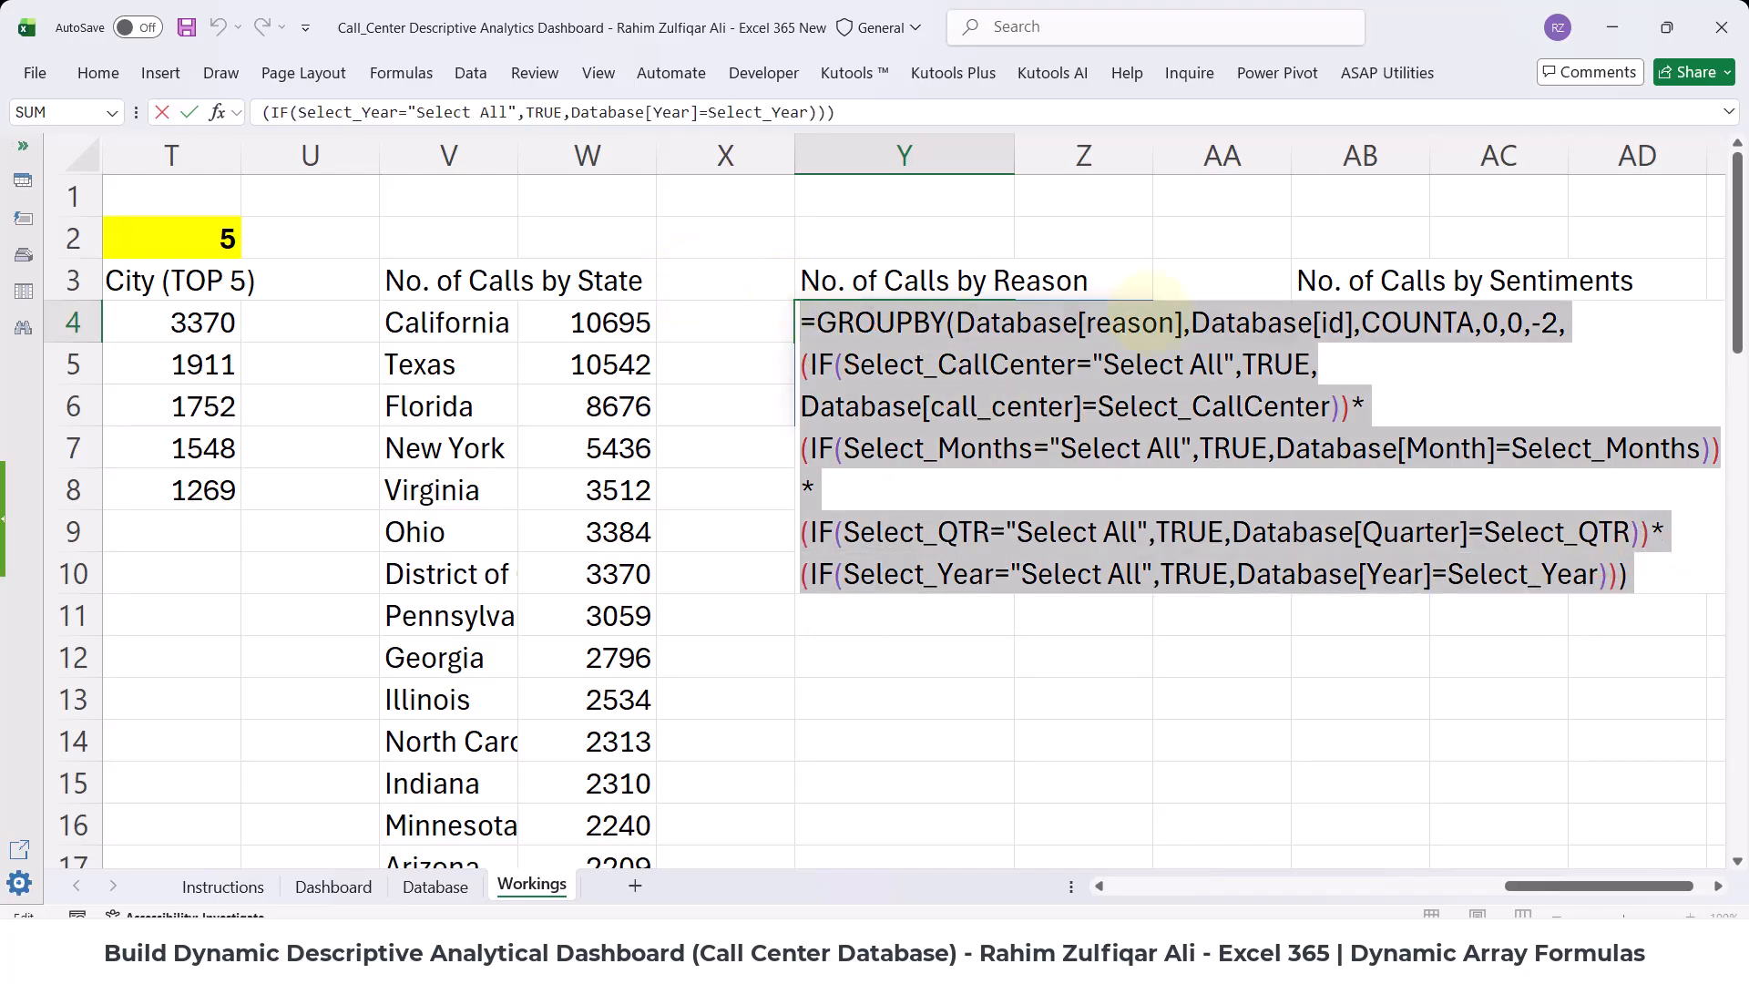
pyautogui.hotkey('ctrl', 'c')
pyautogui.press('Escape')
pyautogui.click(1369, 323)
pyautogui.doubleClick(1378, 328)
pyautogui.hotkey('ctrl', 'v')
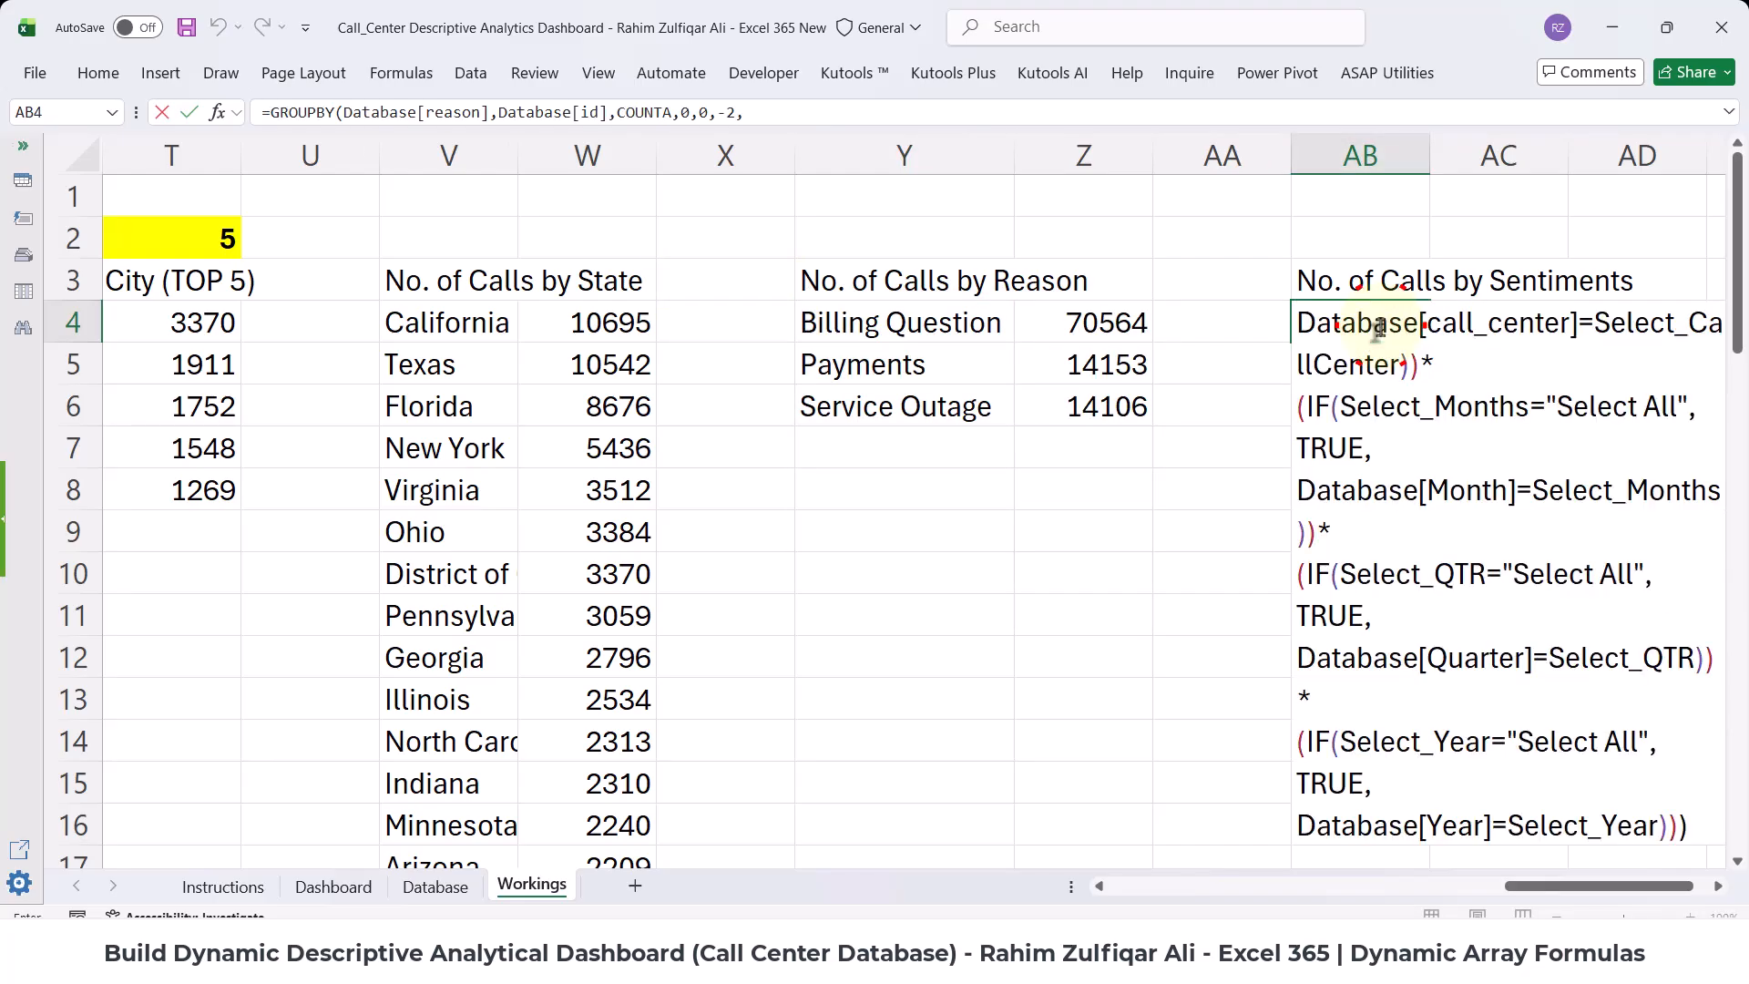
pyautogui.press('Return')
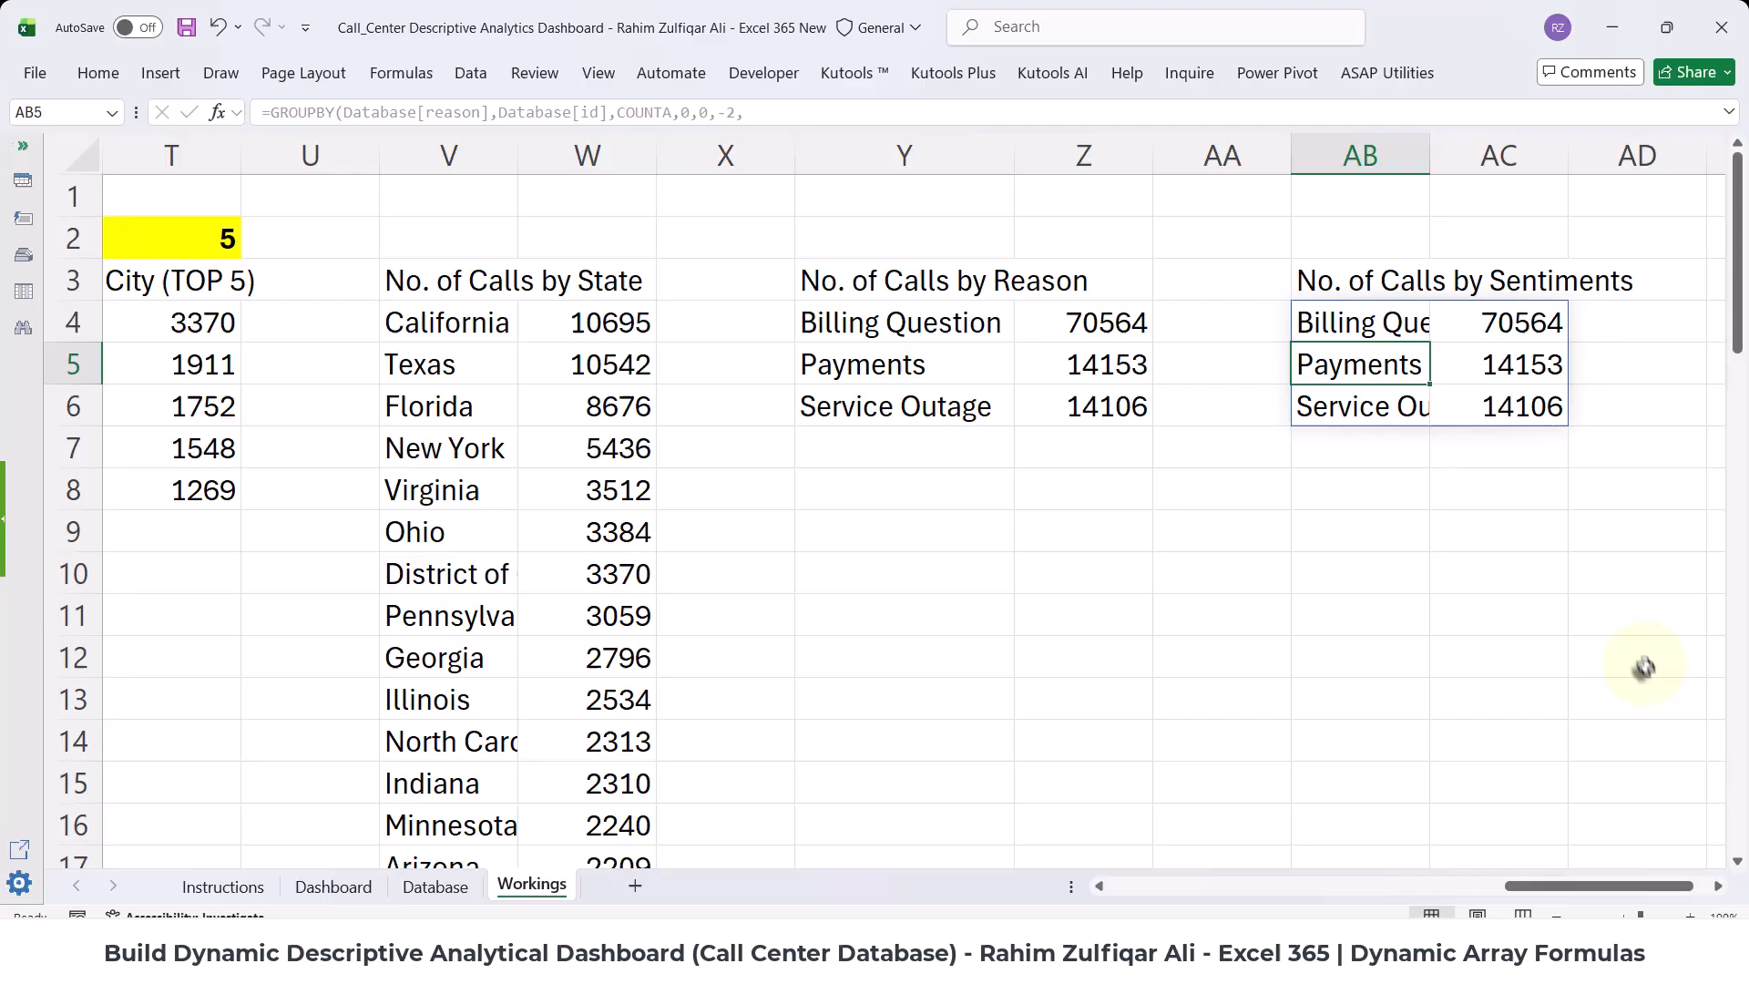
# - Change the AB4 GROUPBY row field from Database[reason] to Database[sentiment], and autofit the width of column AB
pyautogui.click(1718, 885)
pyautogui.click(824, 320)
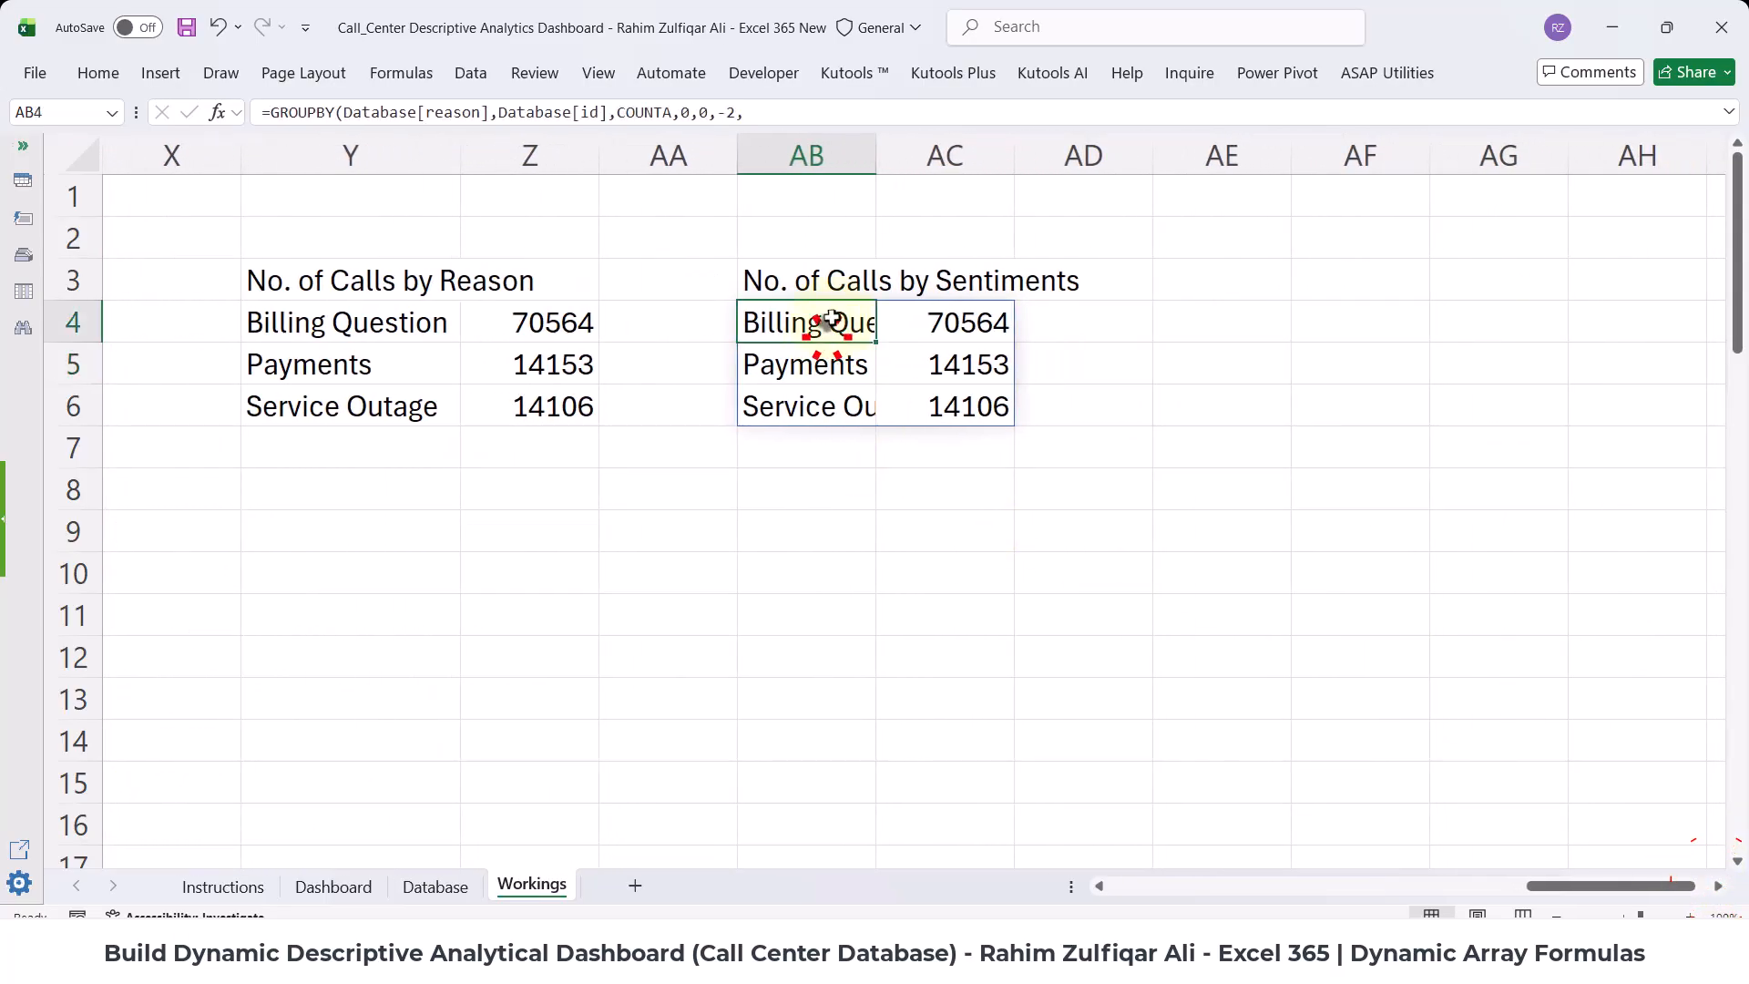
pyautogui.doubleClick(823, 321)
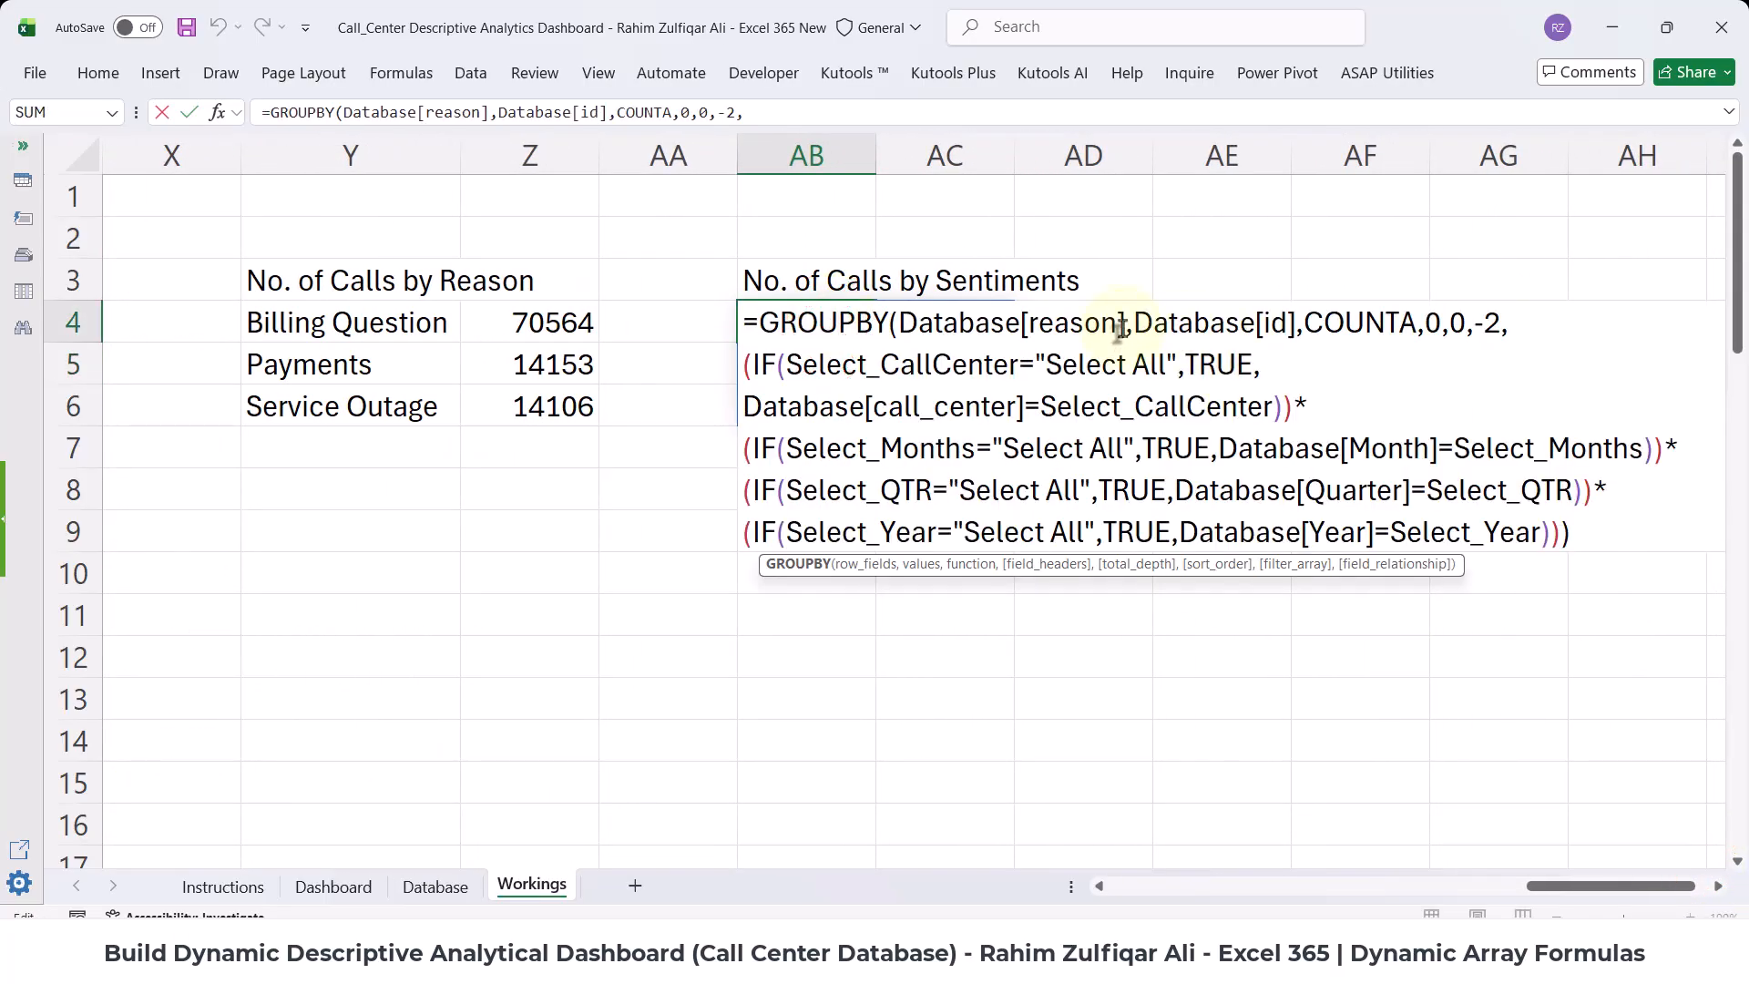
pyautogui.moveTo(1119, 330); pyautogui.dragTo(1026, 328)
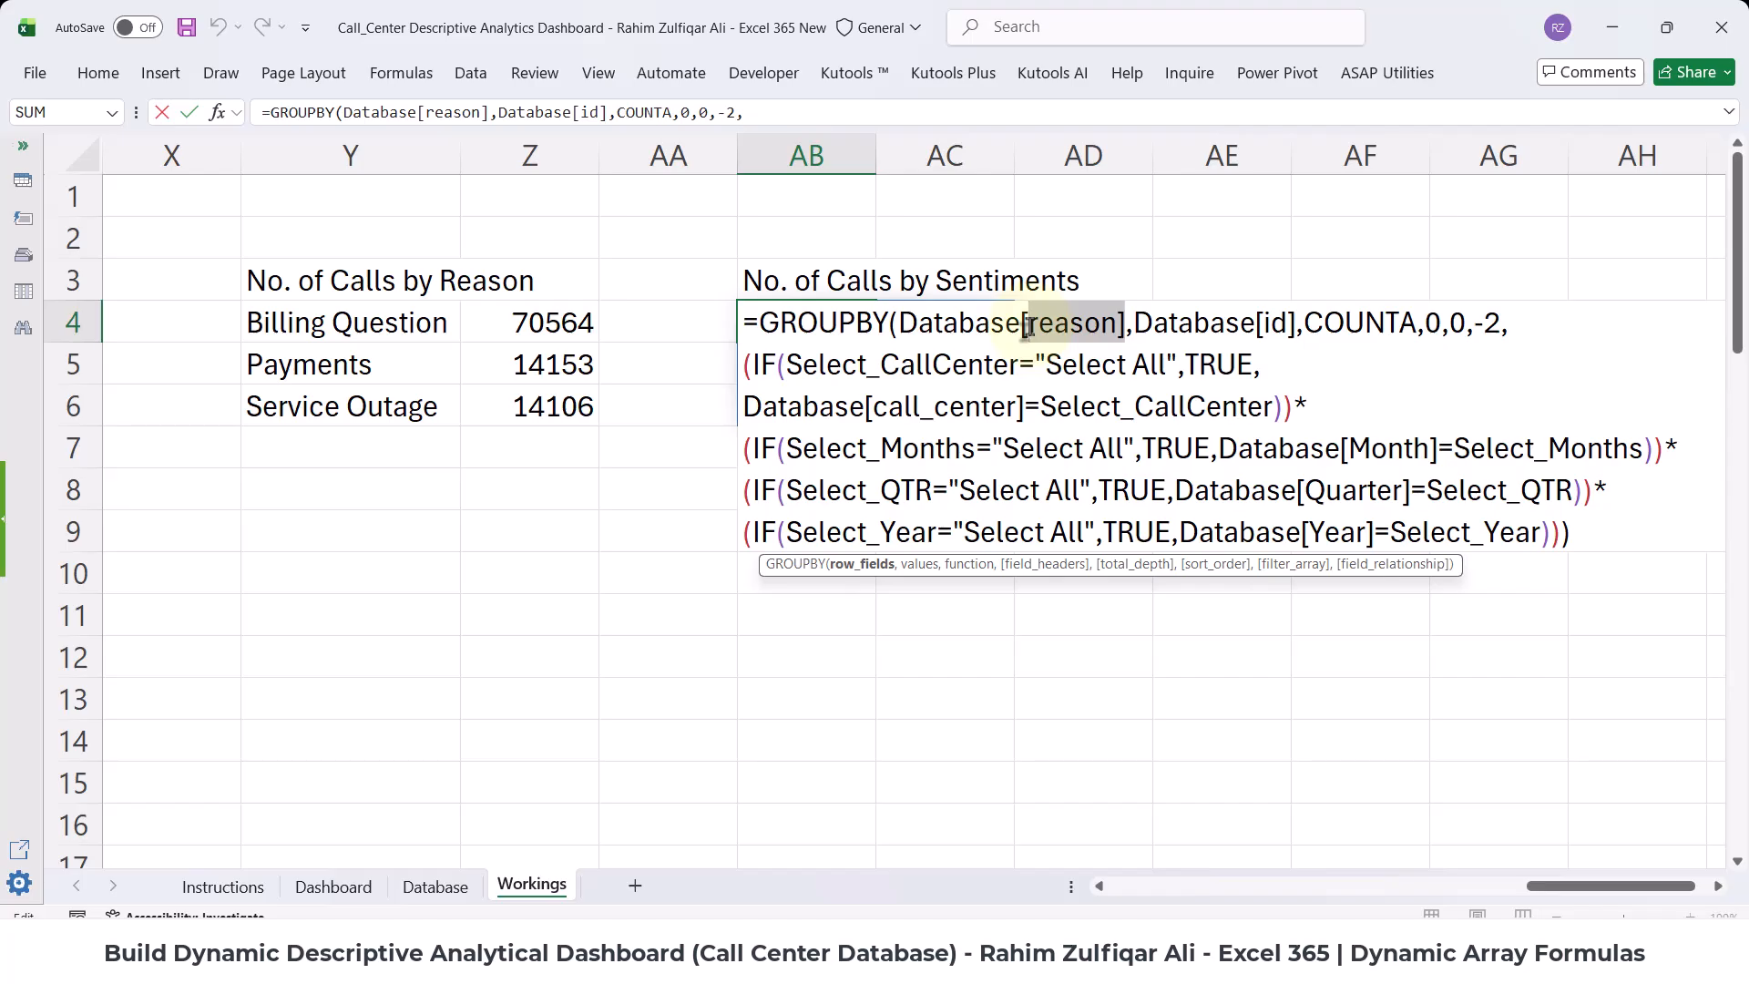
pyautogui.press('BackSpace')
pyautogui.press('Down')
pyautogui.press('Down')
pyautogui.press('Down')
pyautogui.press('Tab')
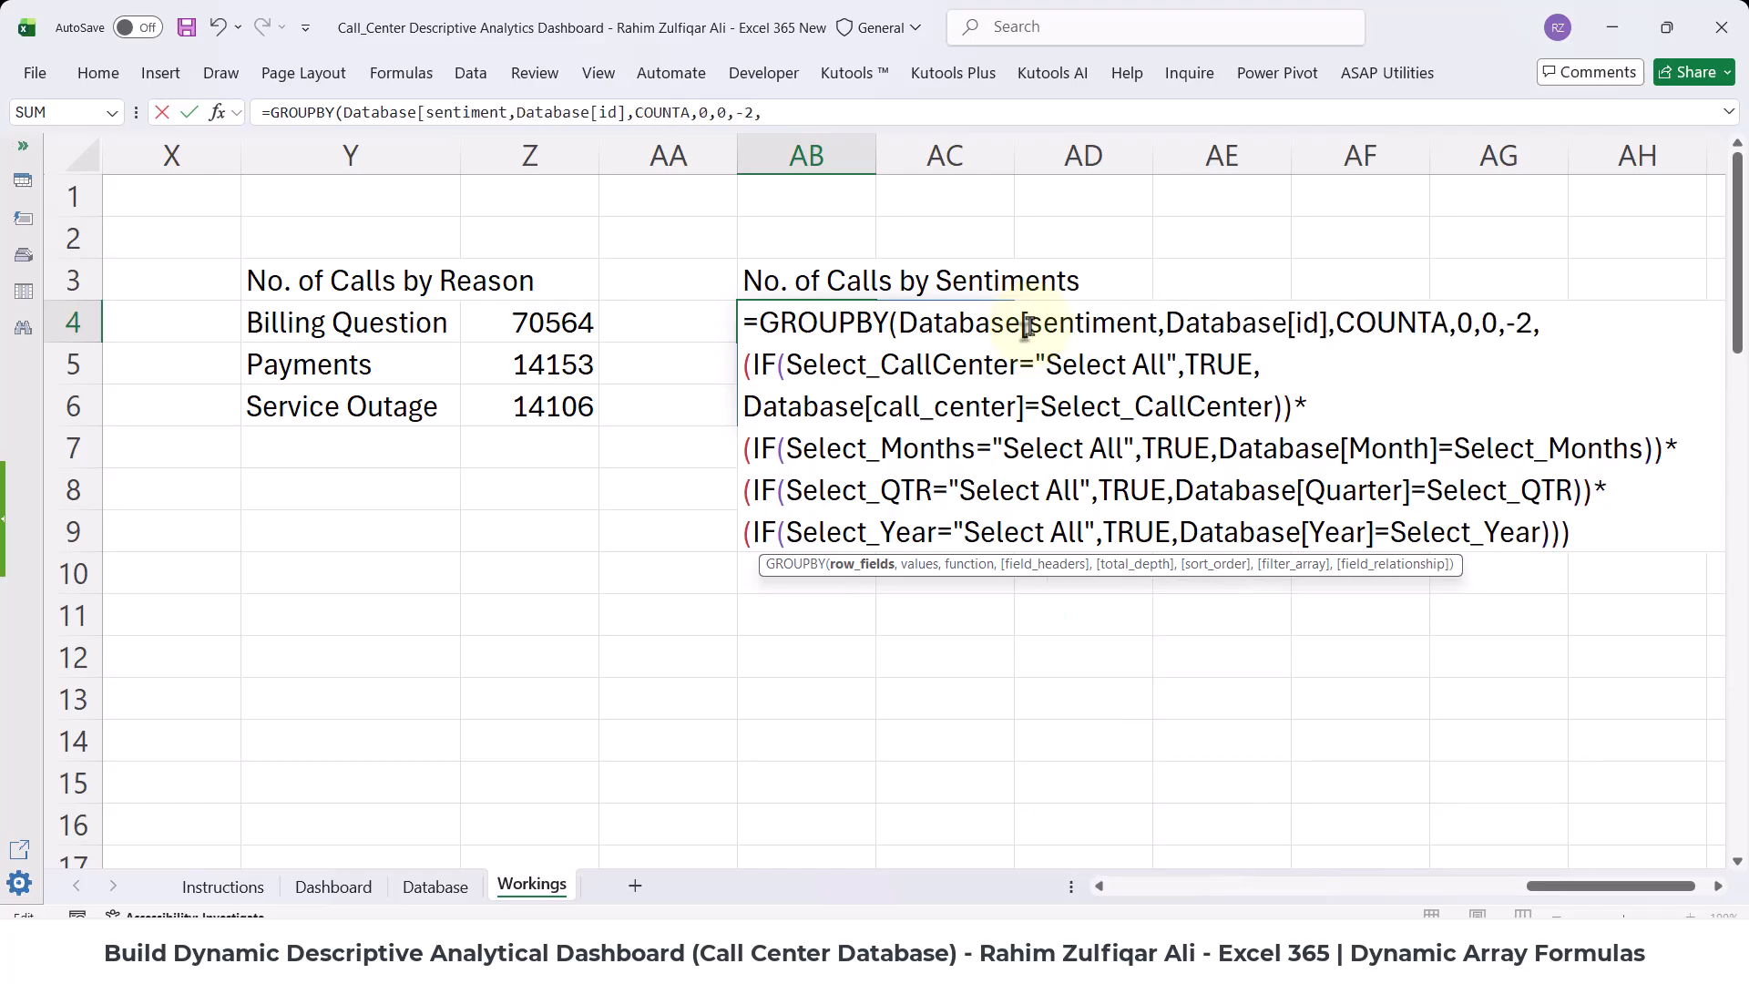
pyautogui.write(']')
pyautogui.press('Return')
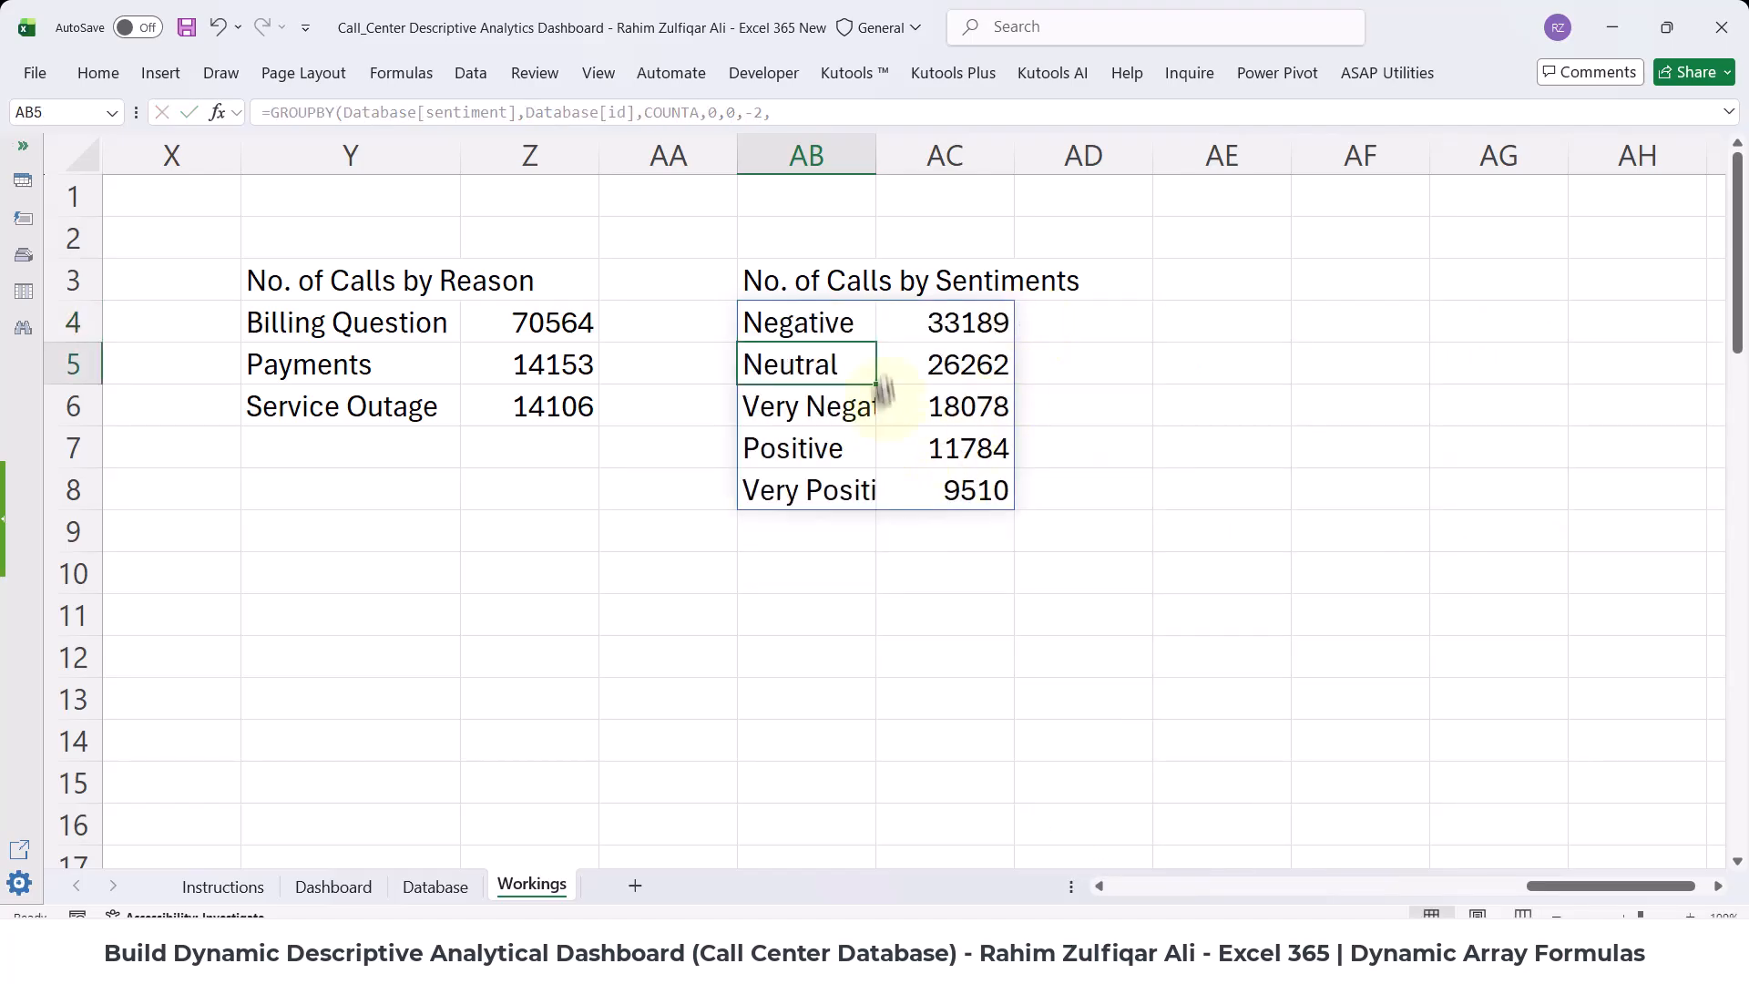
pyautogui.doubleClick(875, 153)
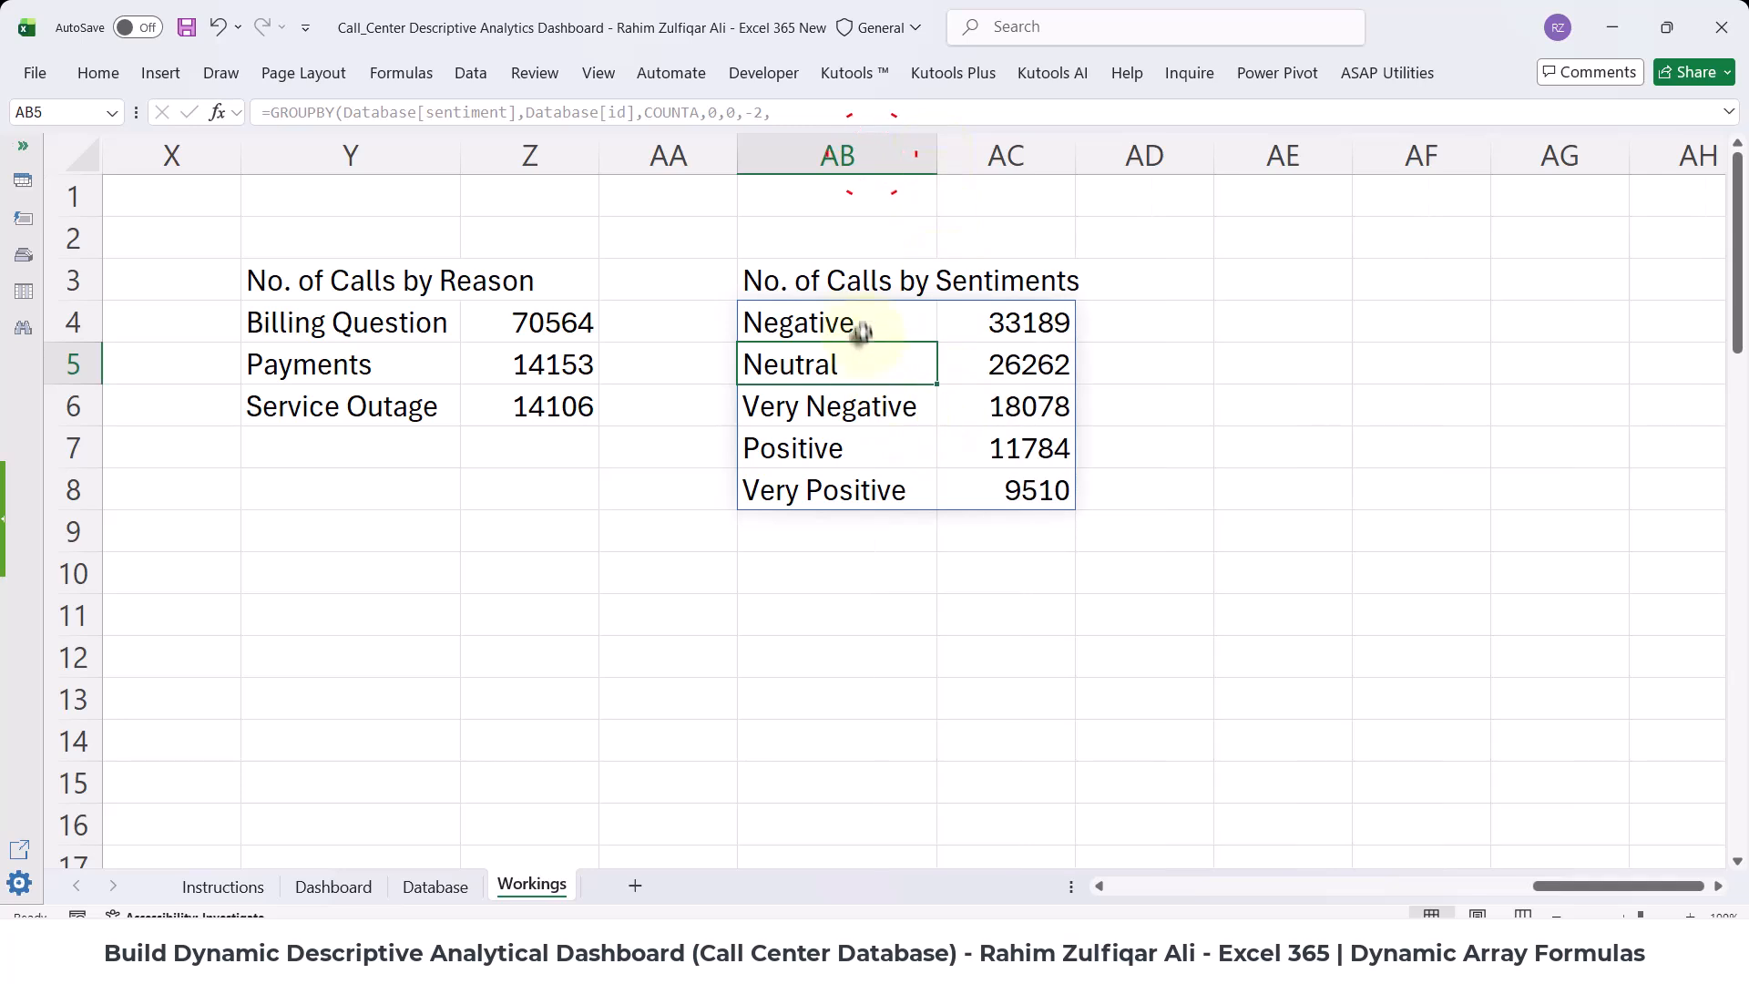
# - Insert a clustered column chart from the No. of Calls by Sentiments data in AB4:AC8
pyautogui.moveTo(861, 329); pyautogui.dragTo(986, 481)
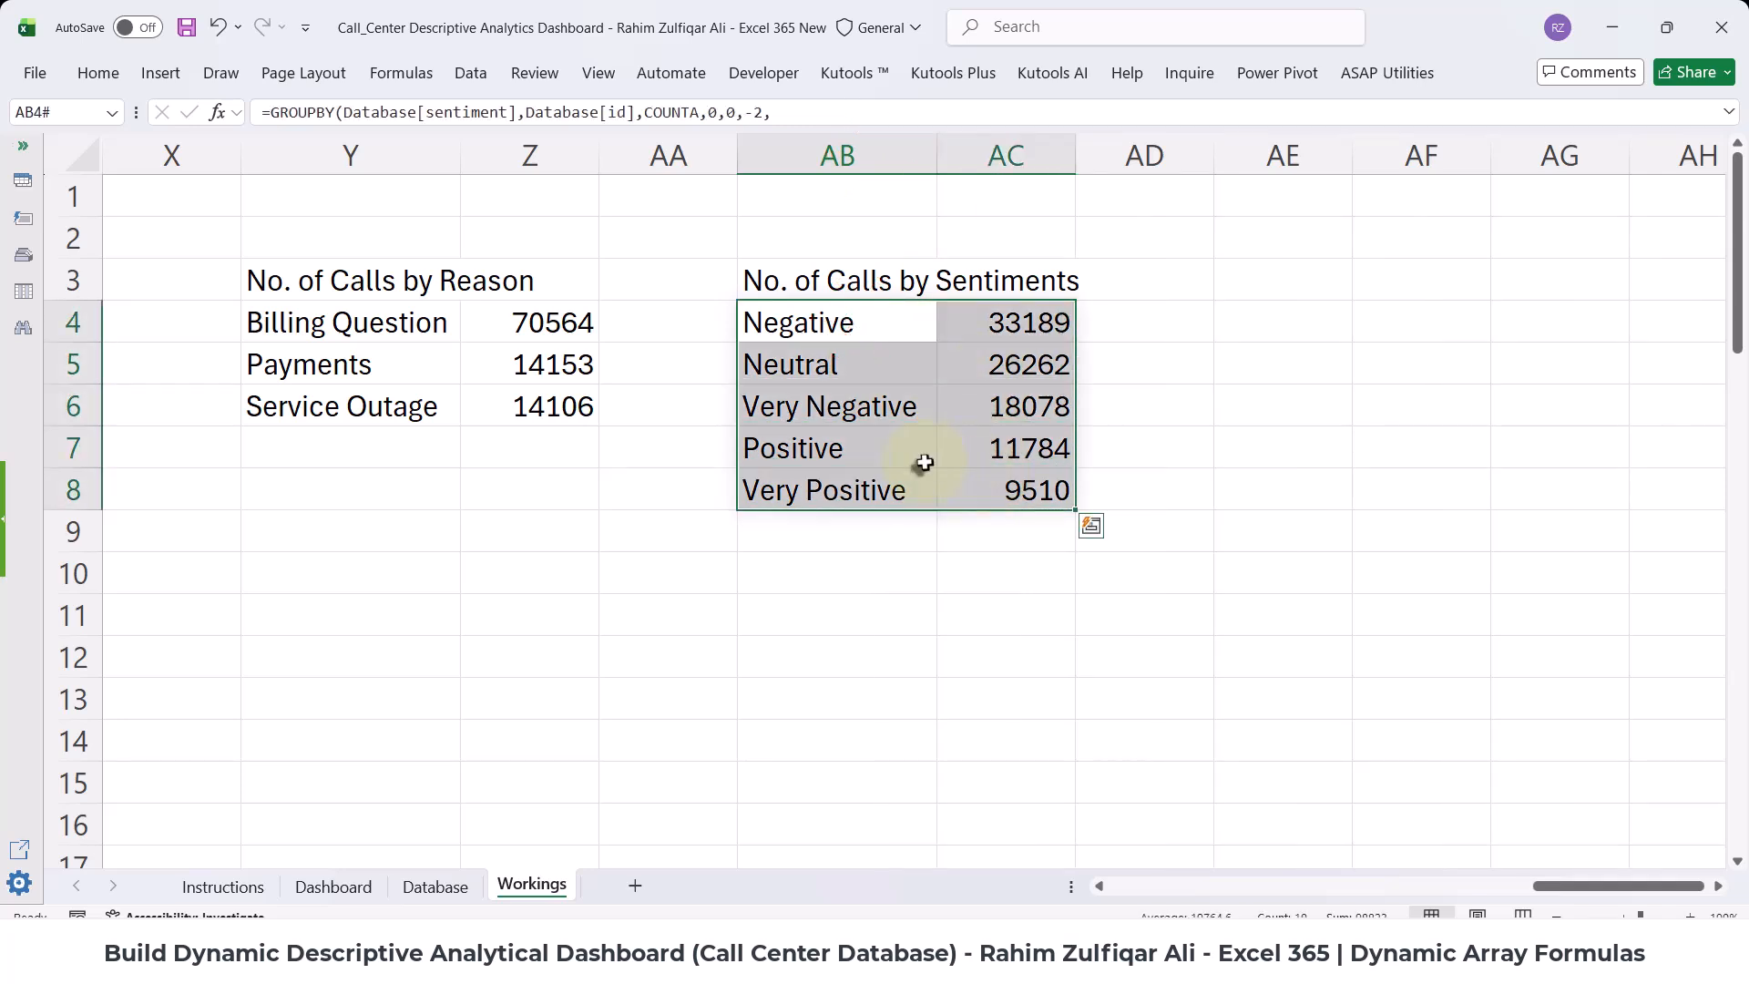
pyautogui.click(151, 75)
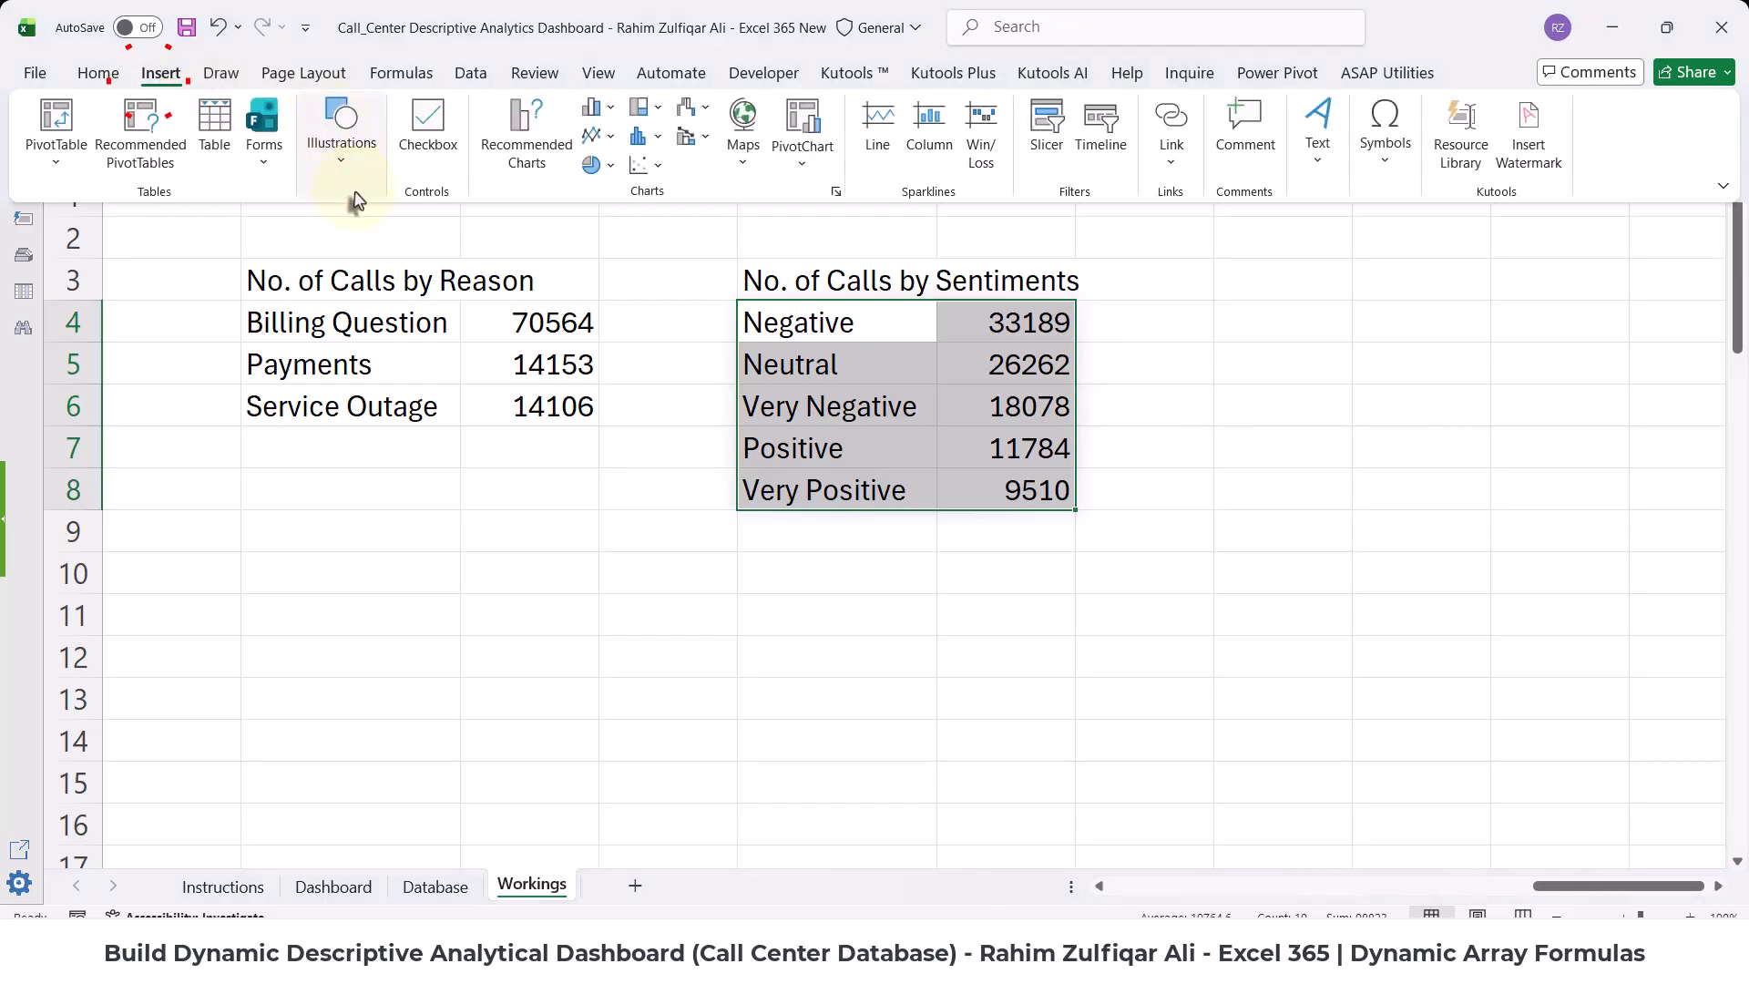
pyautogui.click(588, 108)
pyautogui.click(605, 173)
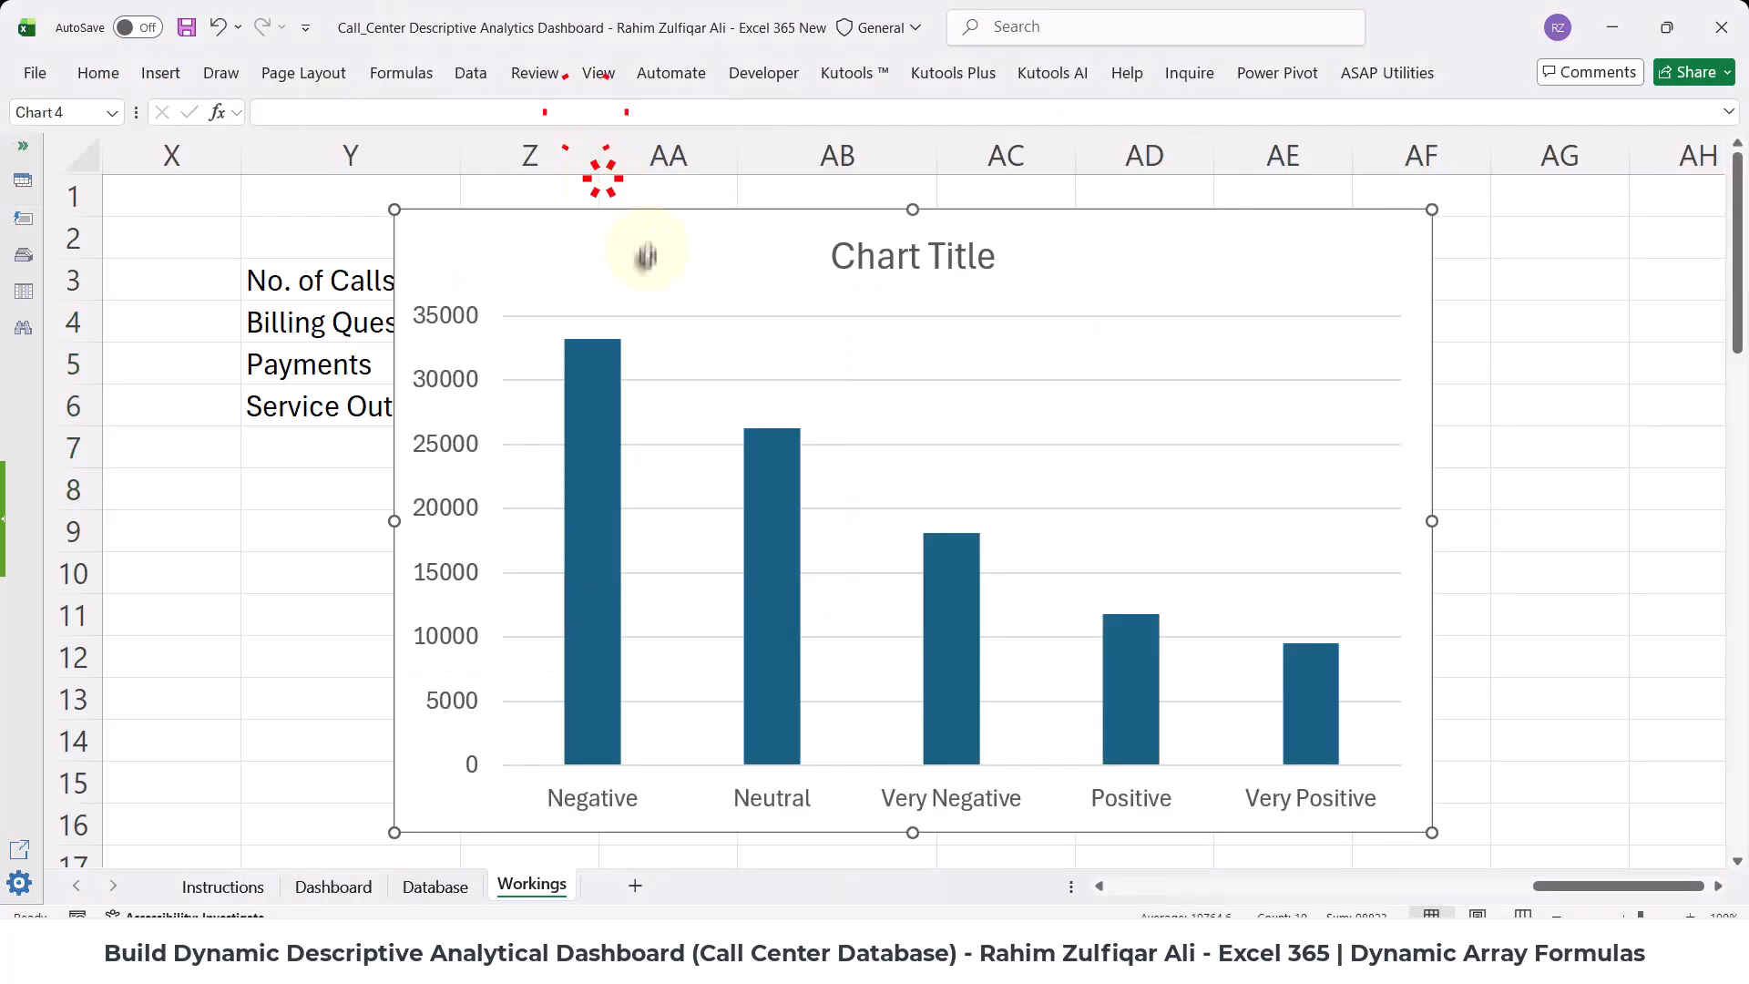
# - Move the sentiments chart to the Dashboard sheet beside the No. of Calls by Reason chart, resized to span about F24 to J36
pyautogui.click(310, 526)
pyautogui.click(394, 506)
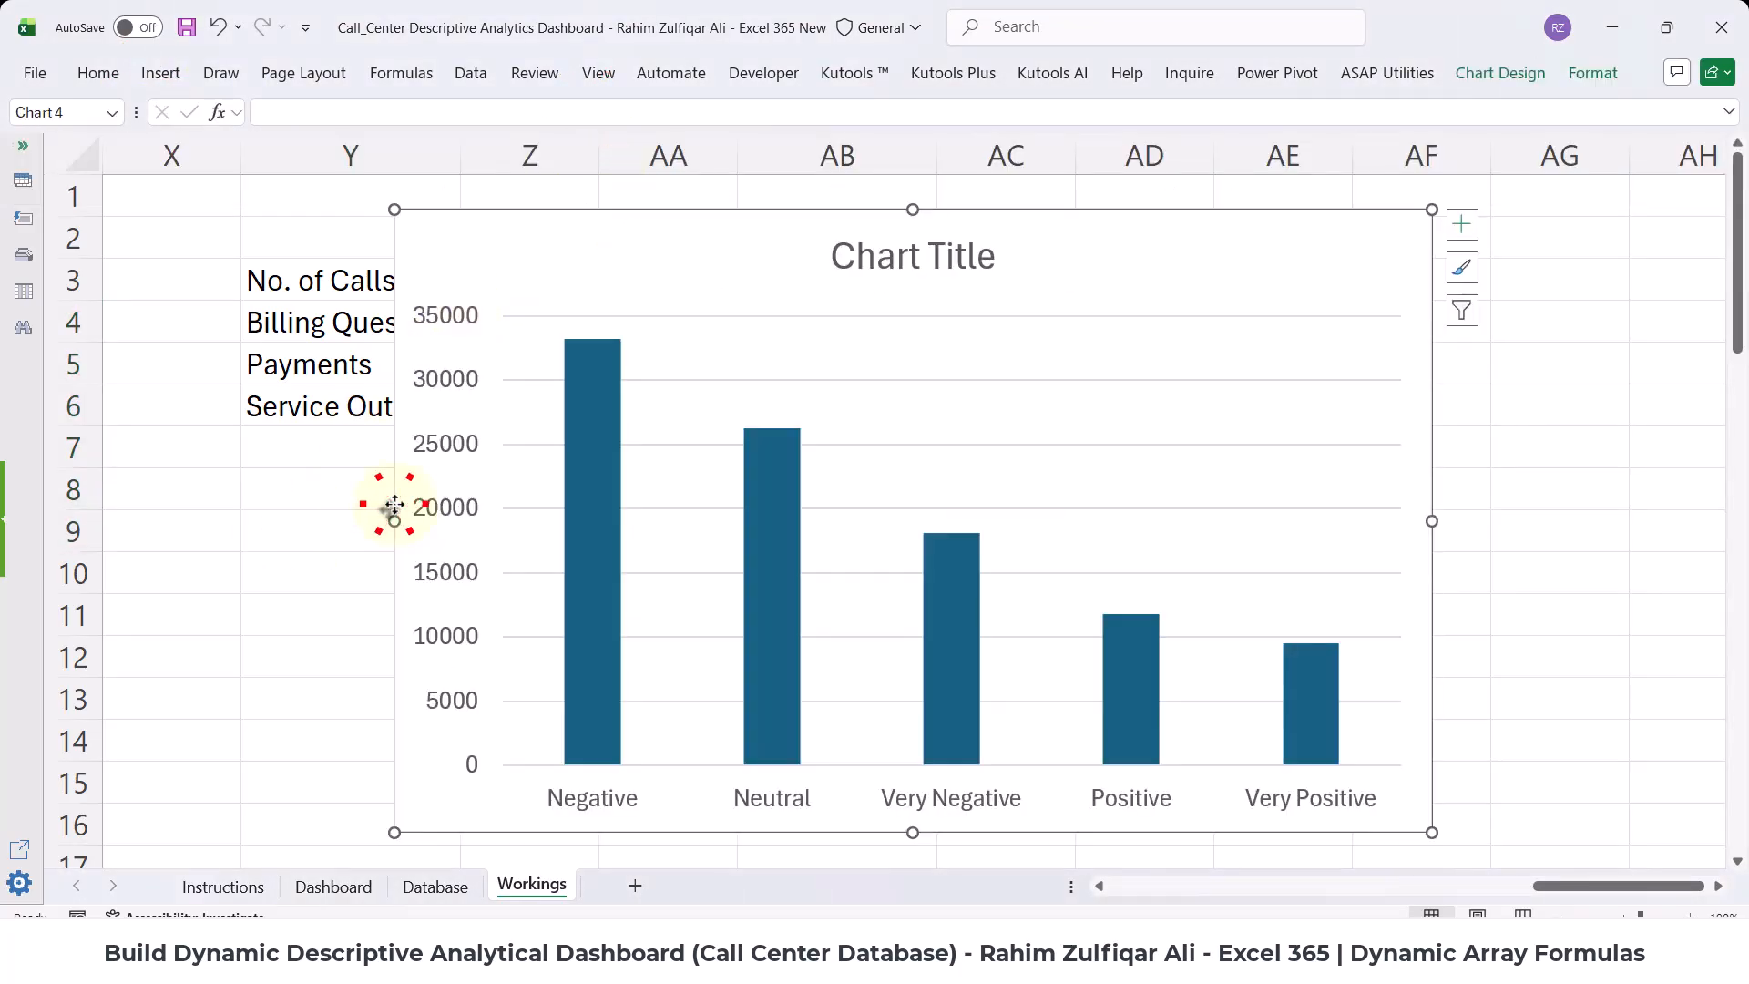
pyautogui.press('Delete')
pyautogui.click(314, 886)
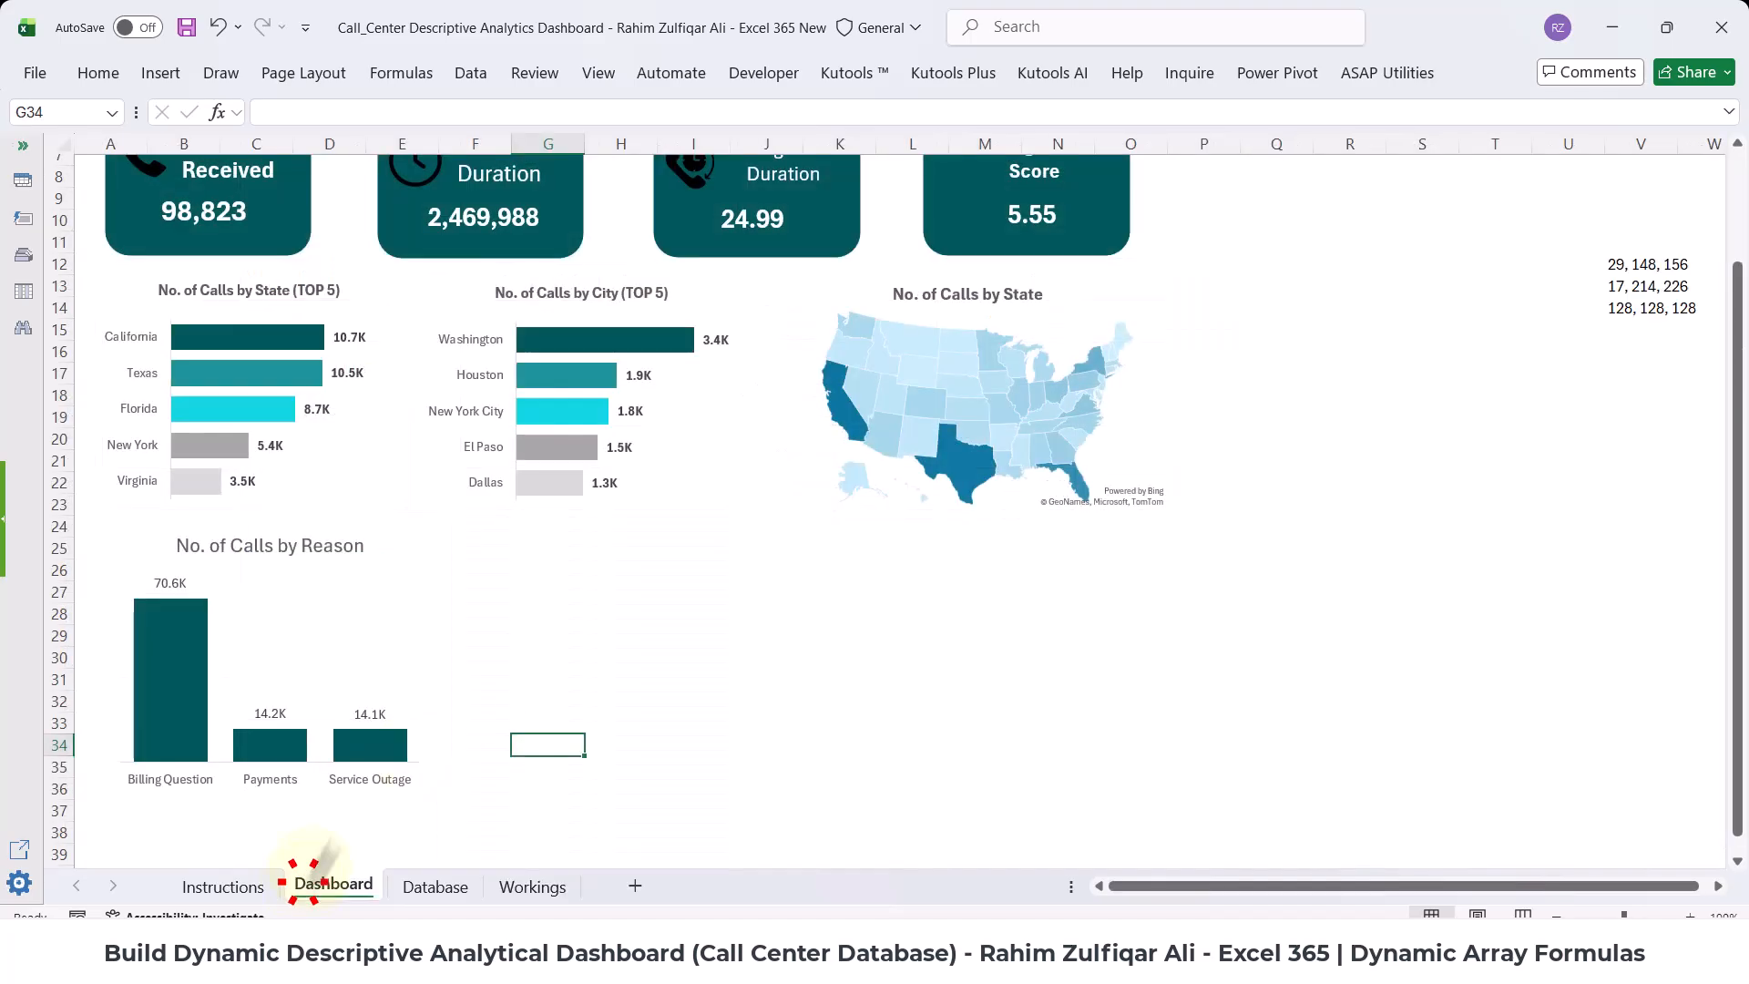
pyautogui.click(650, 609)
pyautogui.hotkey('ctrl', 'v')
pyautogui.moveTo(683, 598); pyautogui.dragTo(537, 510)
pyautogui.moveTo(988, 856); pyautogui.dragTo(802, 799)
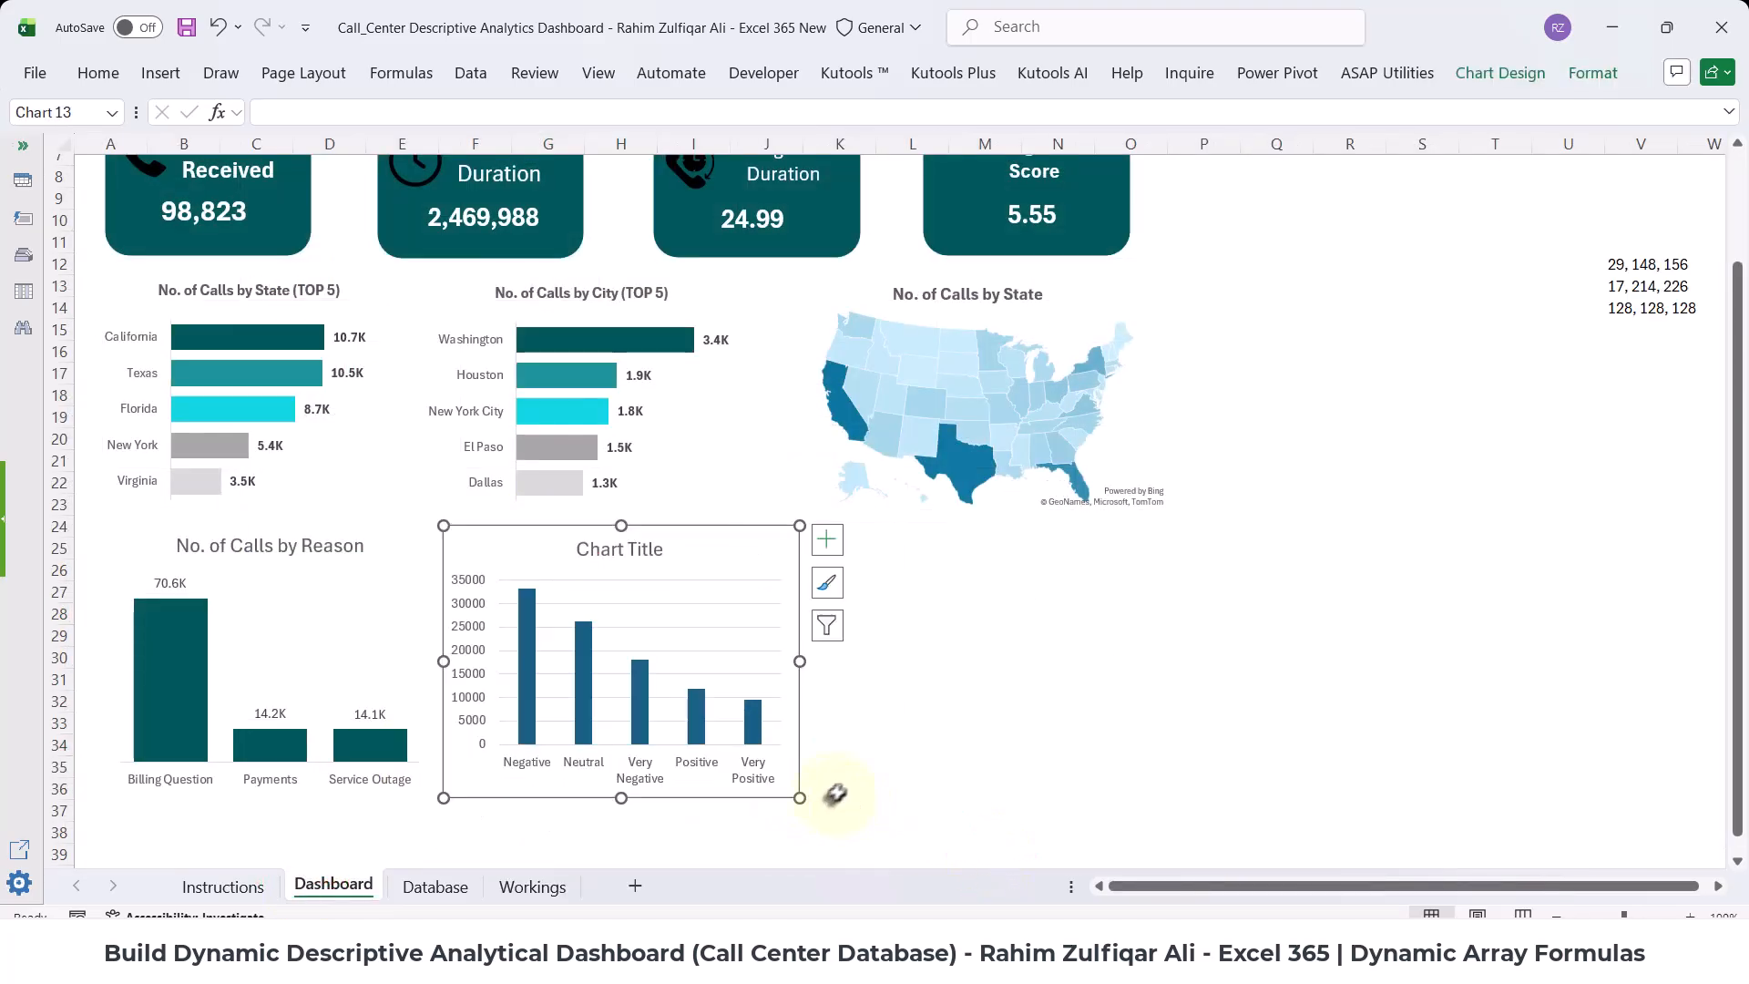
# - Delete the vertical value axis and the gridlines from the sentiments column chart
pyautogui.click(471, 651)
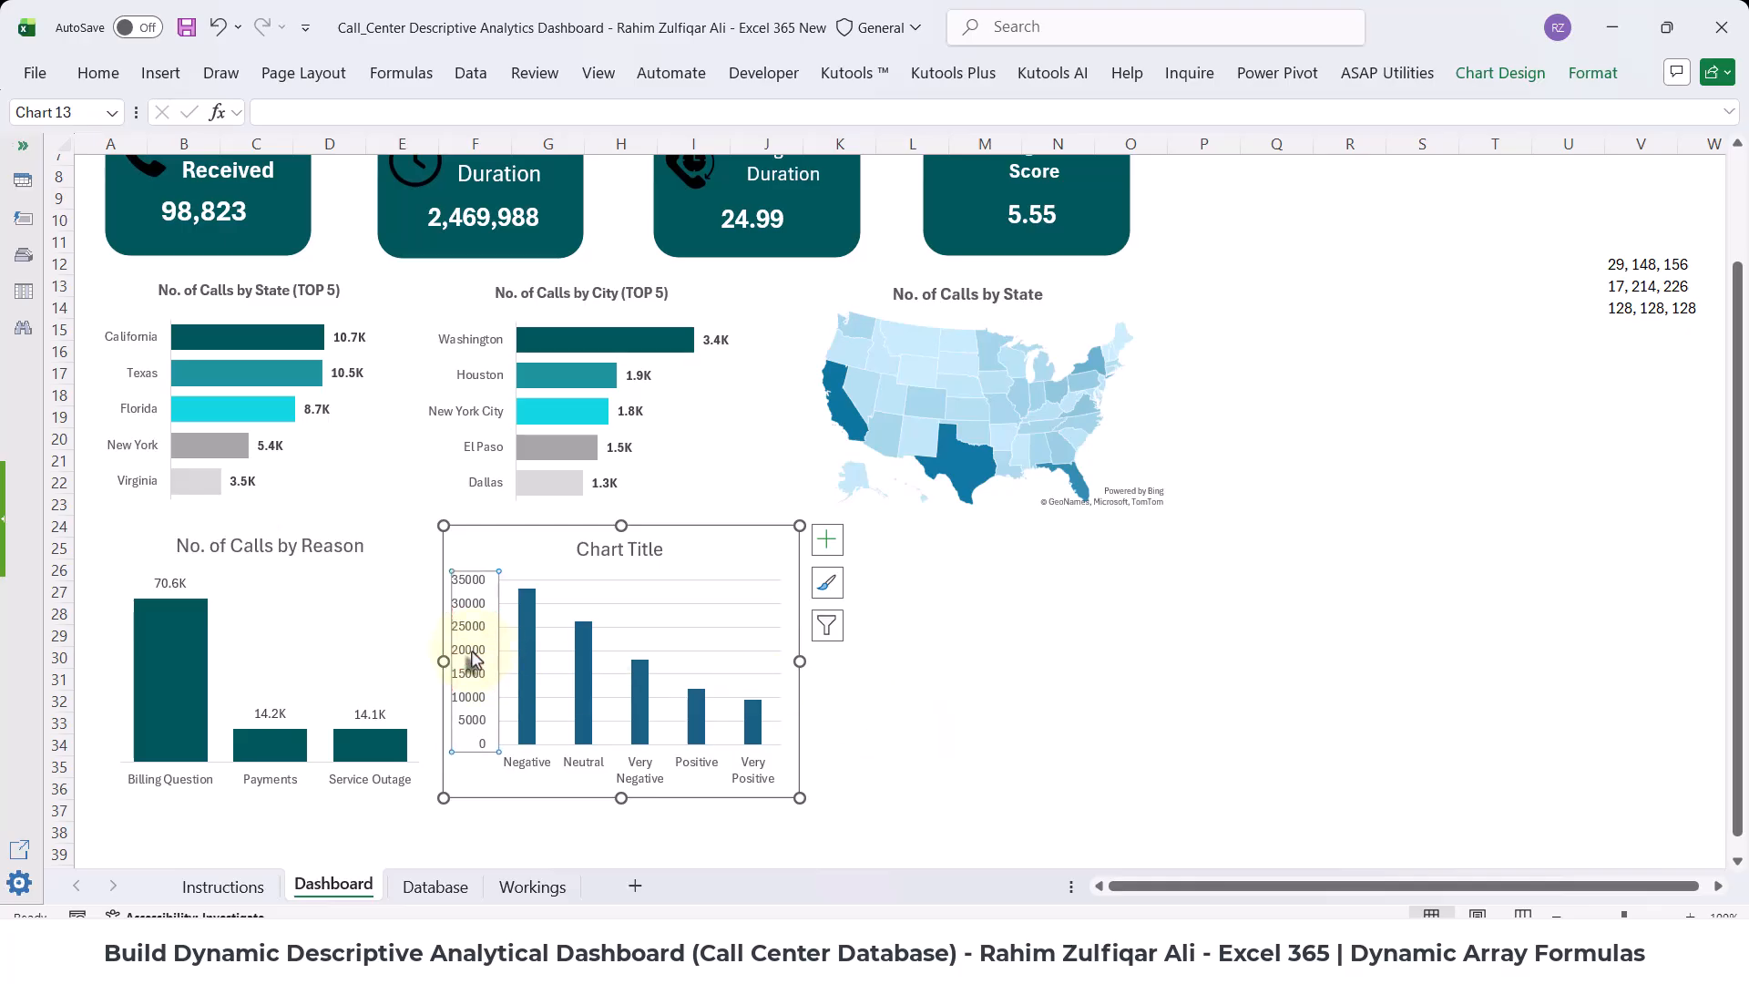
pyautogui.press('Delete')
pyautogui.click(641, 603)
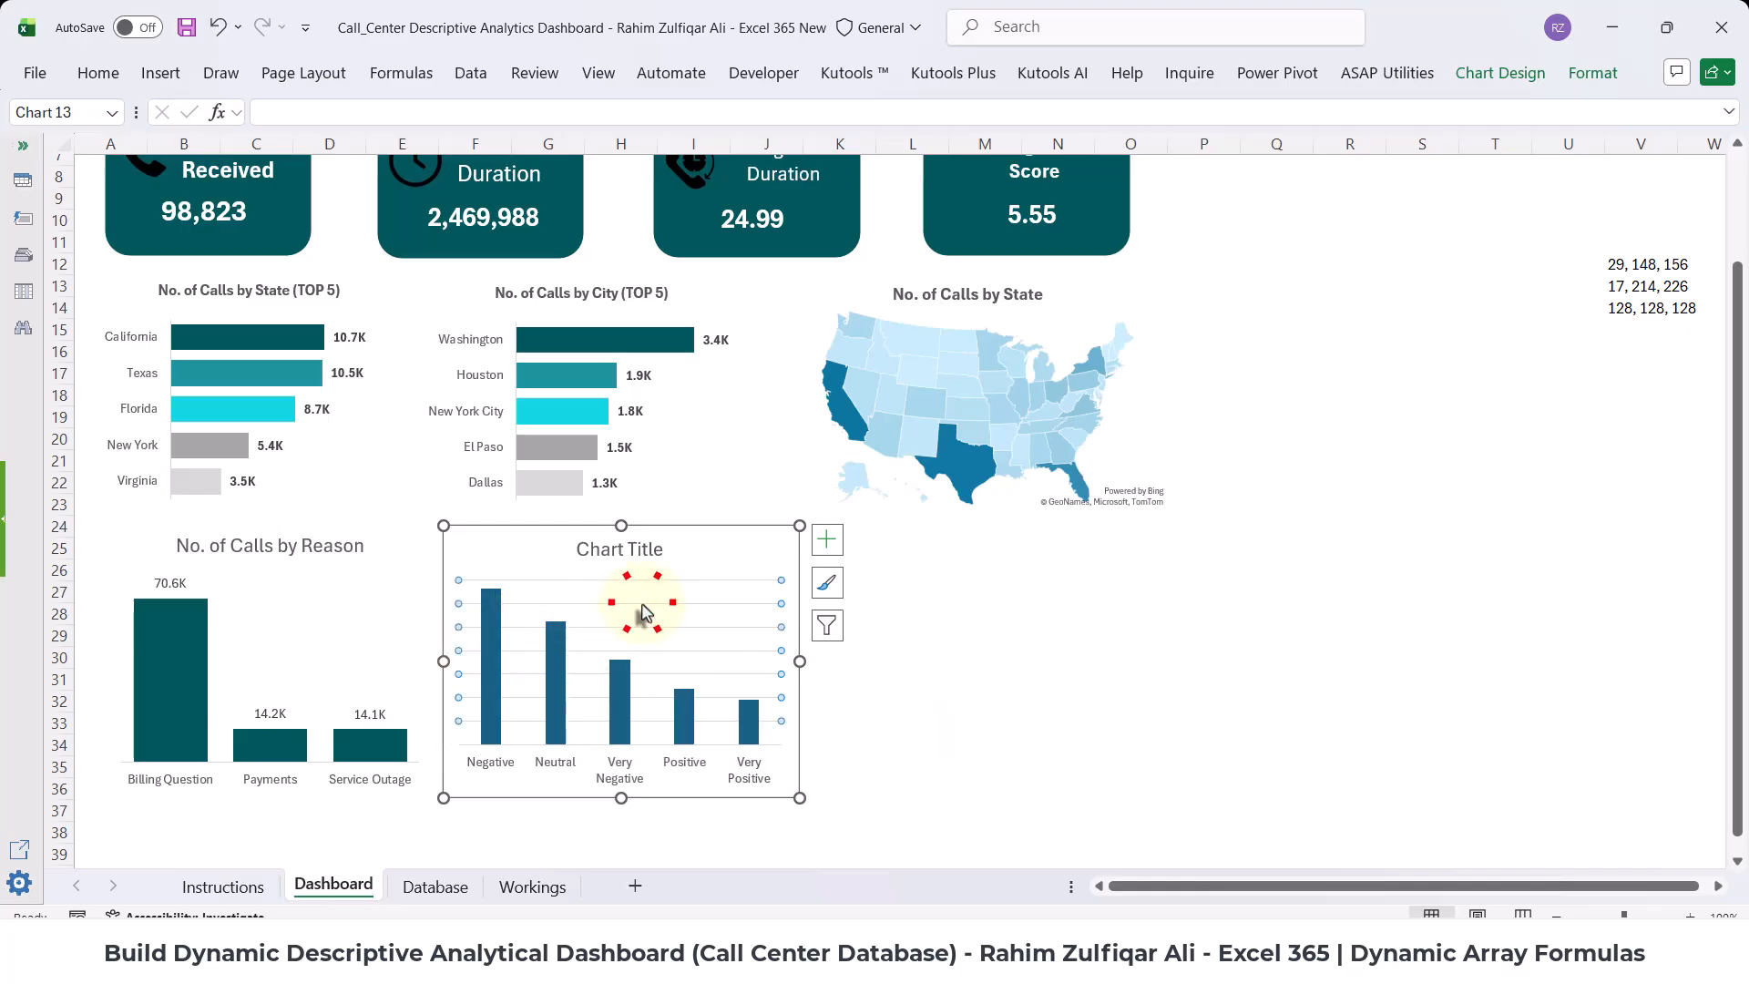
pyautogui.press('Delete')
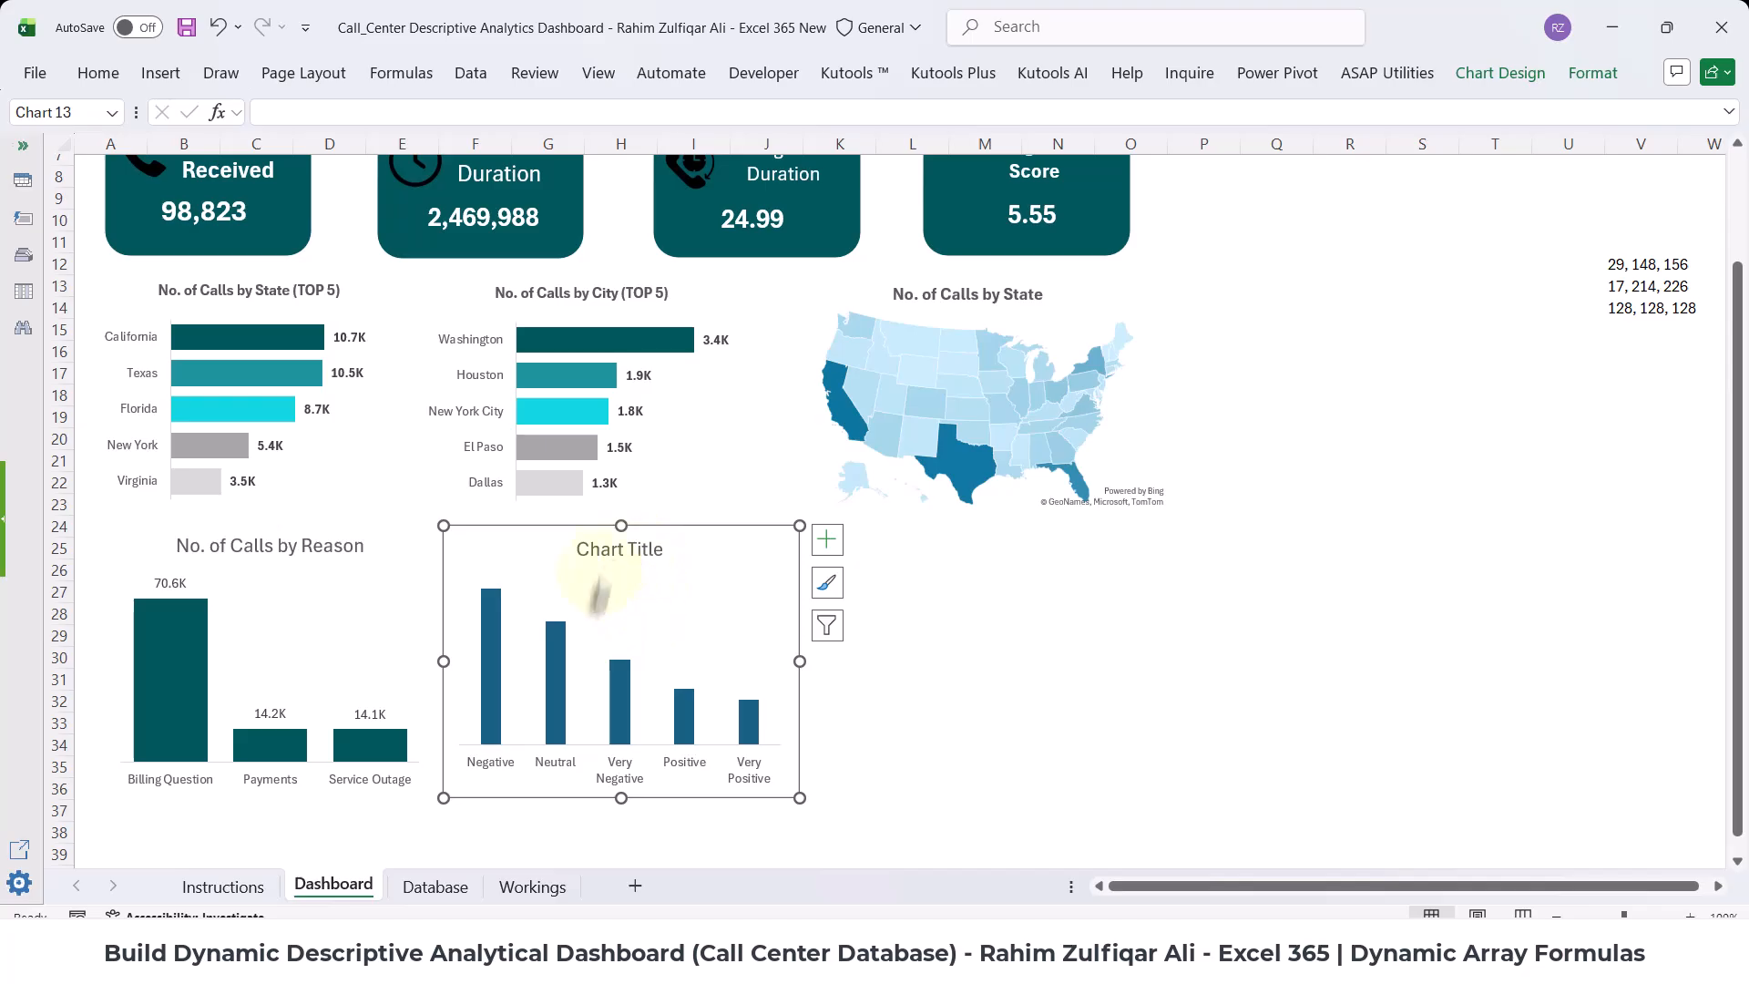
# - Set the gap width of the sentiments chart's columns to 75%
pyautogui.click(562, 731)
pyautogui.rightClick(564, 724)
pyautogui.click(628, 699)
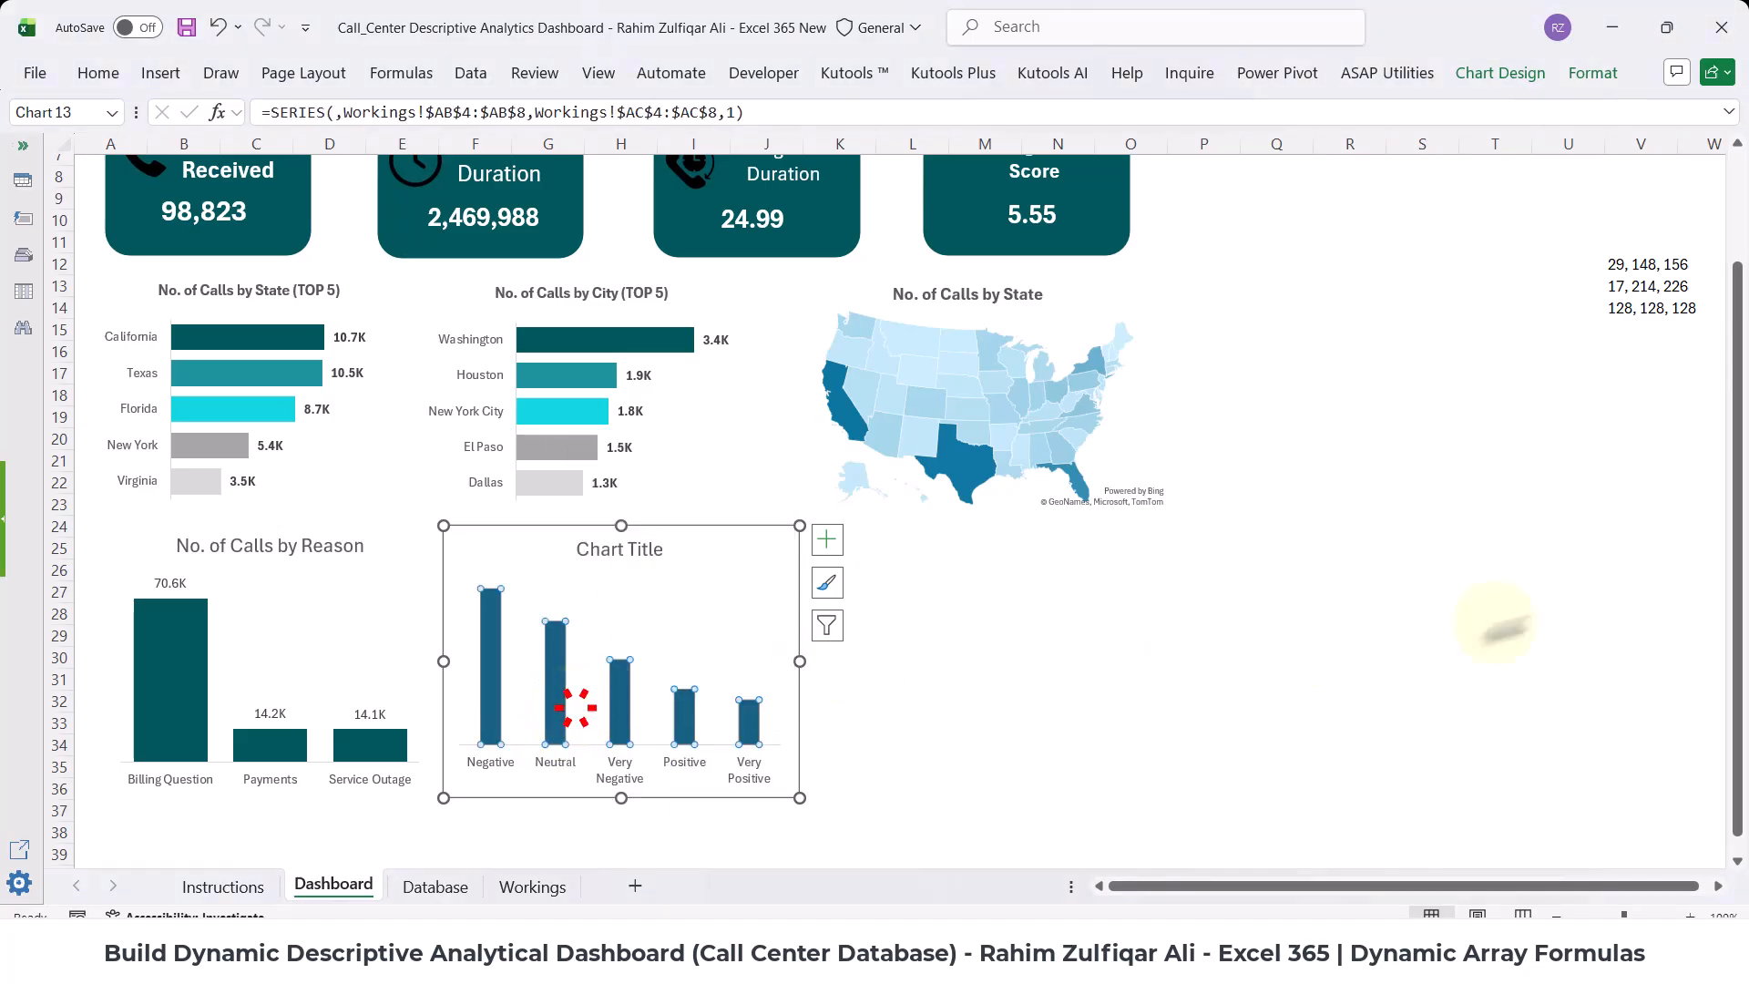
pyautogui.moveTo(1582, 458); pyautogui.dragTo(1570, 458)
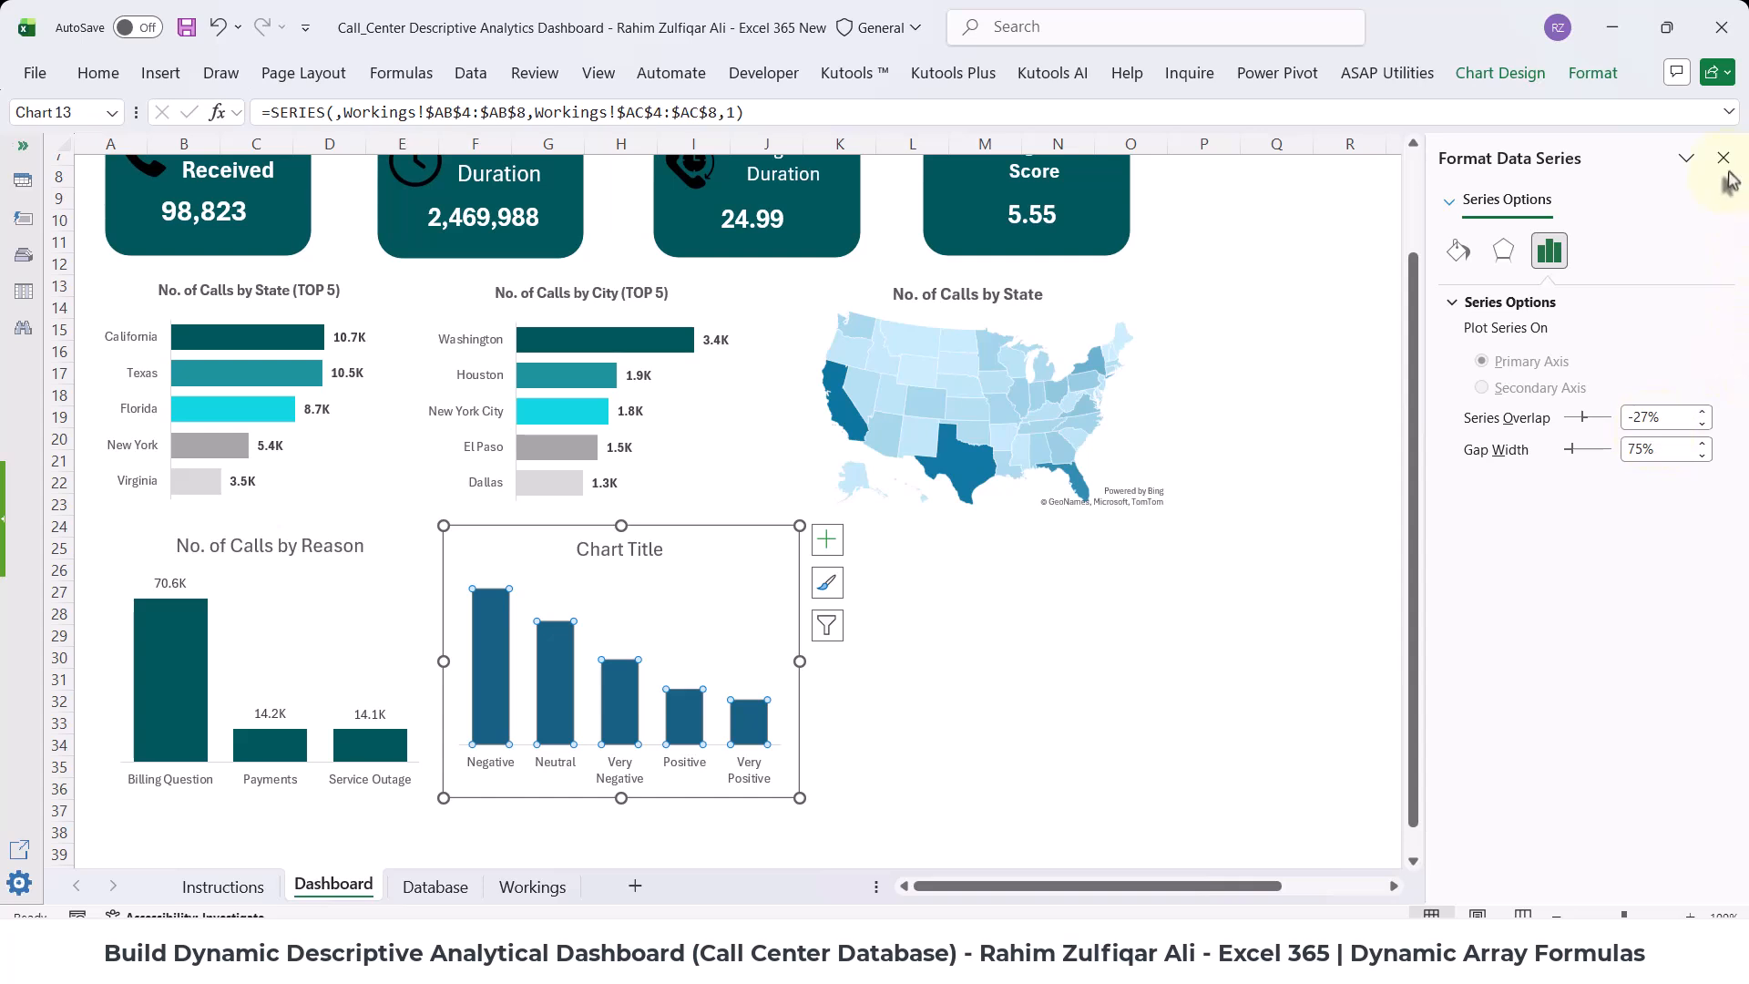
pyautogui.click(1722, 157)
# - Add data labels to the sentiments columns and apply the custom number format 0.0,"K"
pyautogui.rightClick(489, 674)
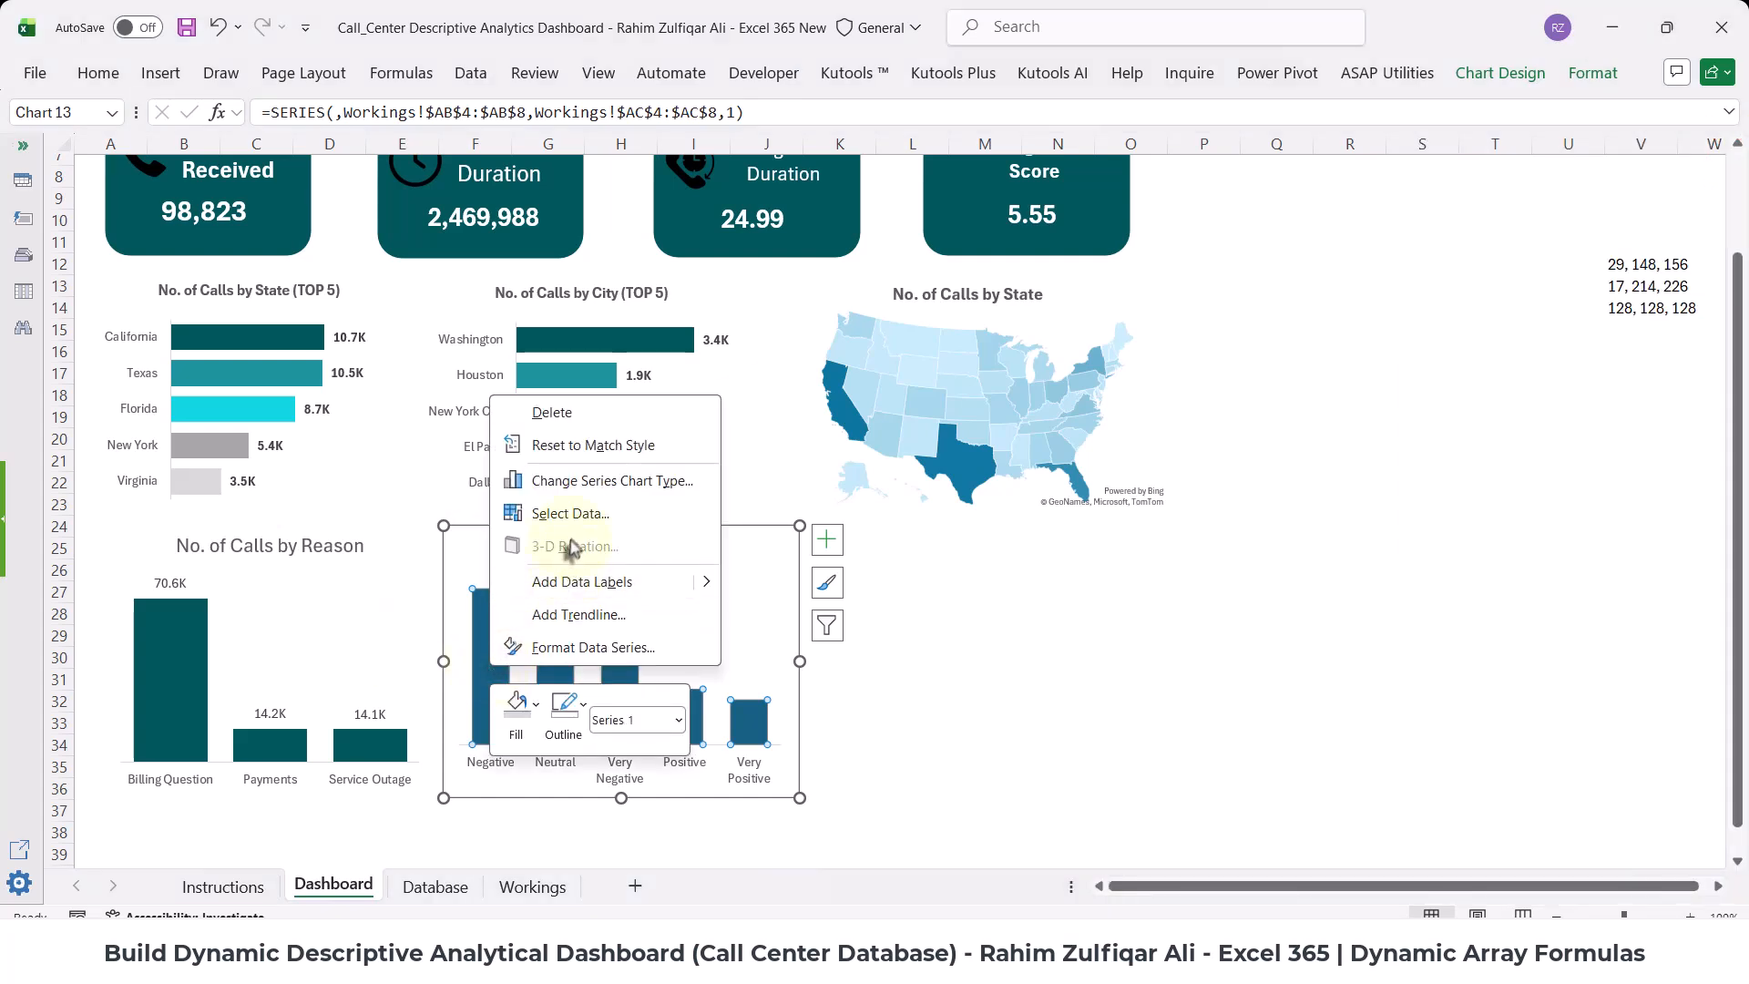
pyautogui.click(576, 579)
pyautogui.click(488, 569)
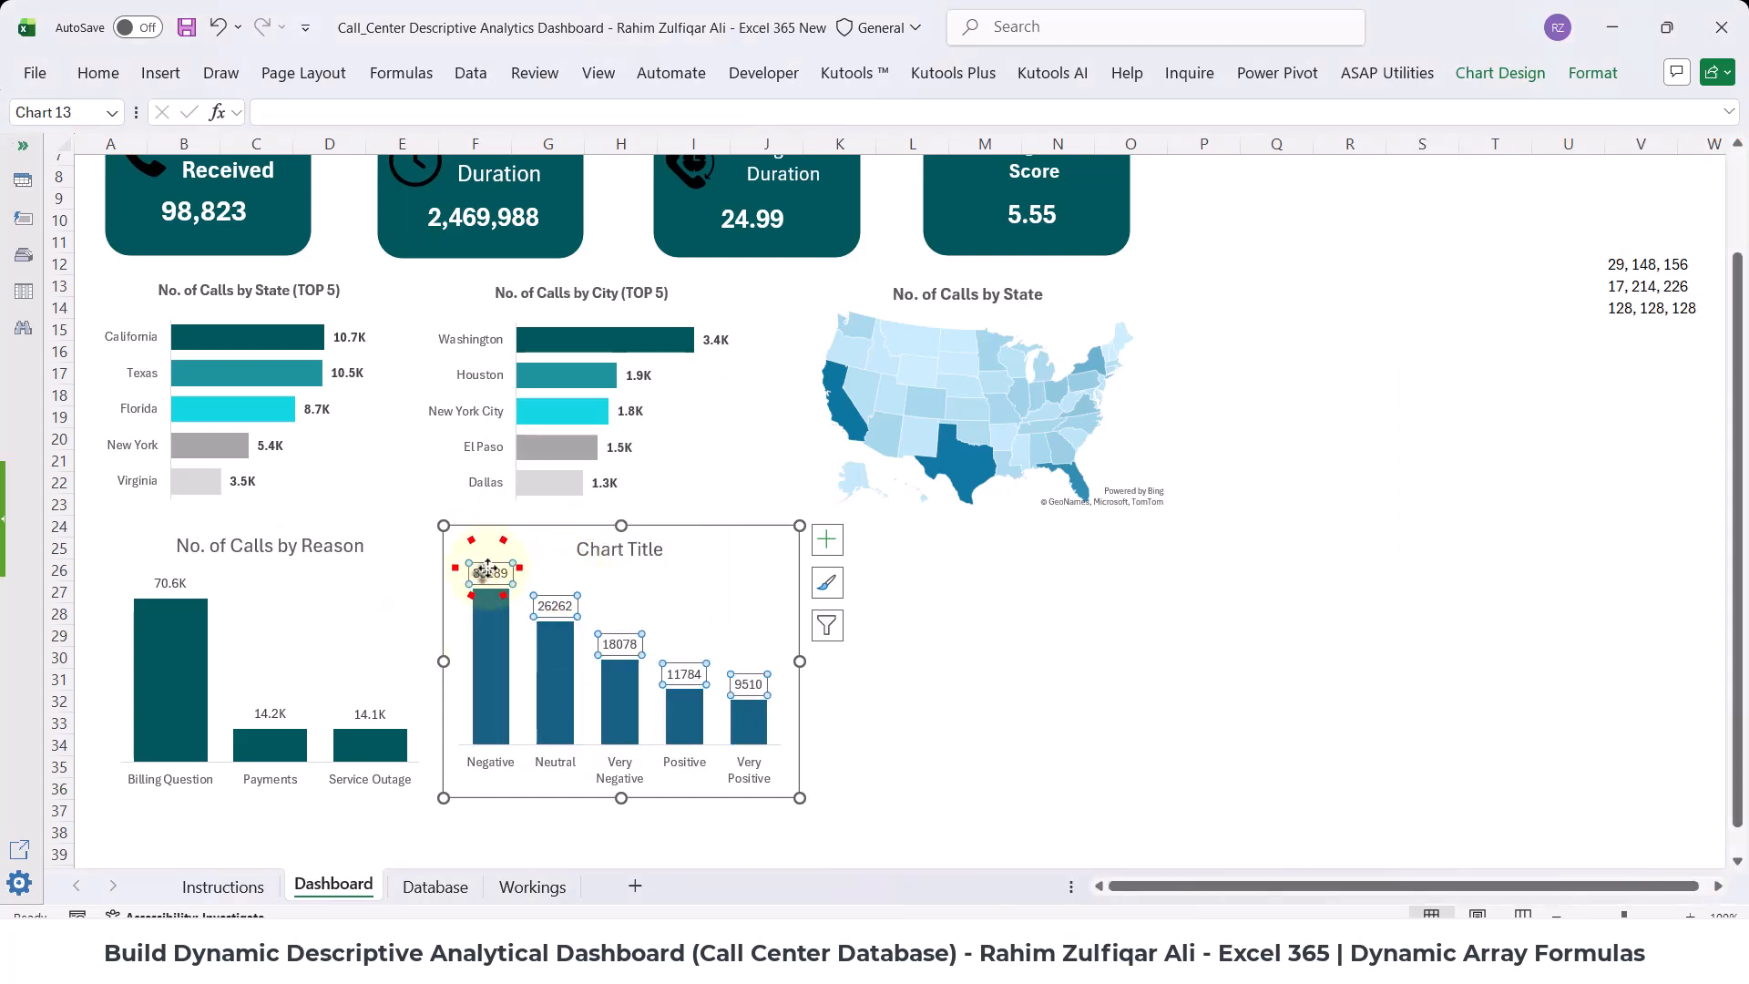
pyautogui.rightClick(487, 568)
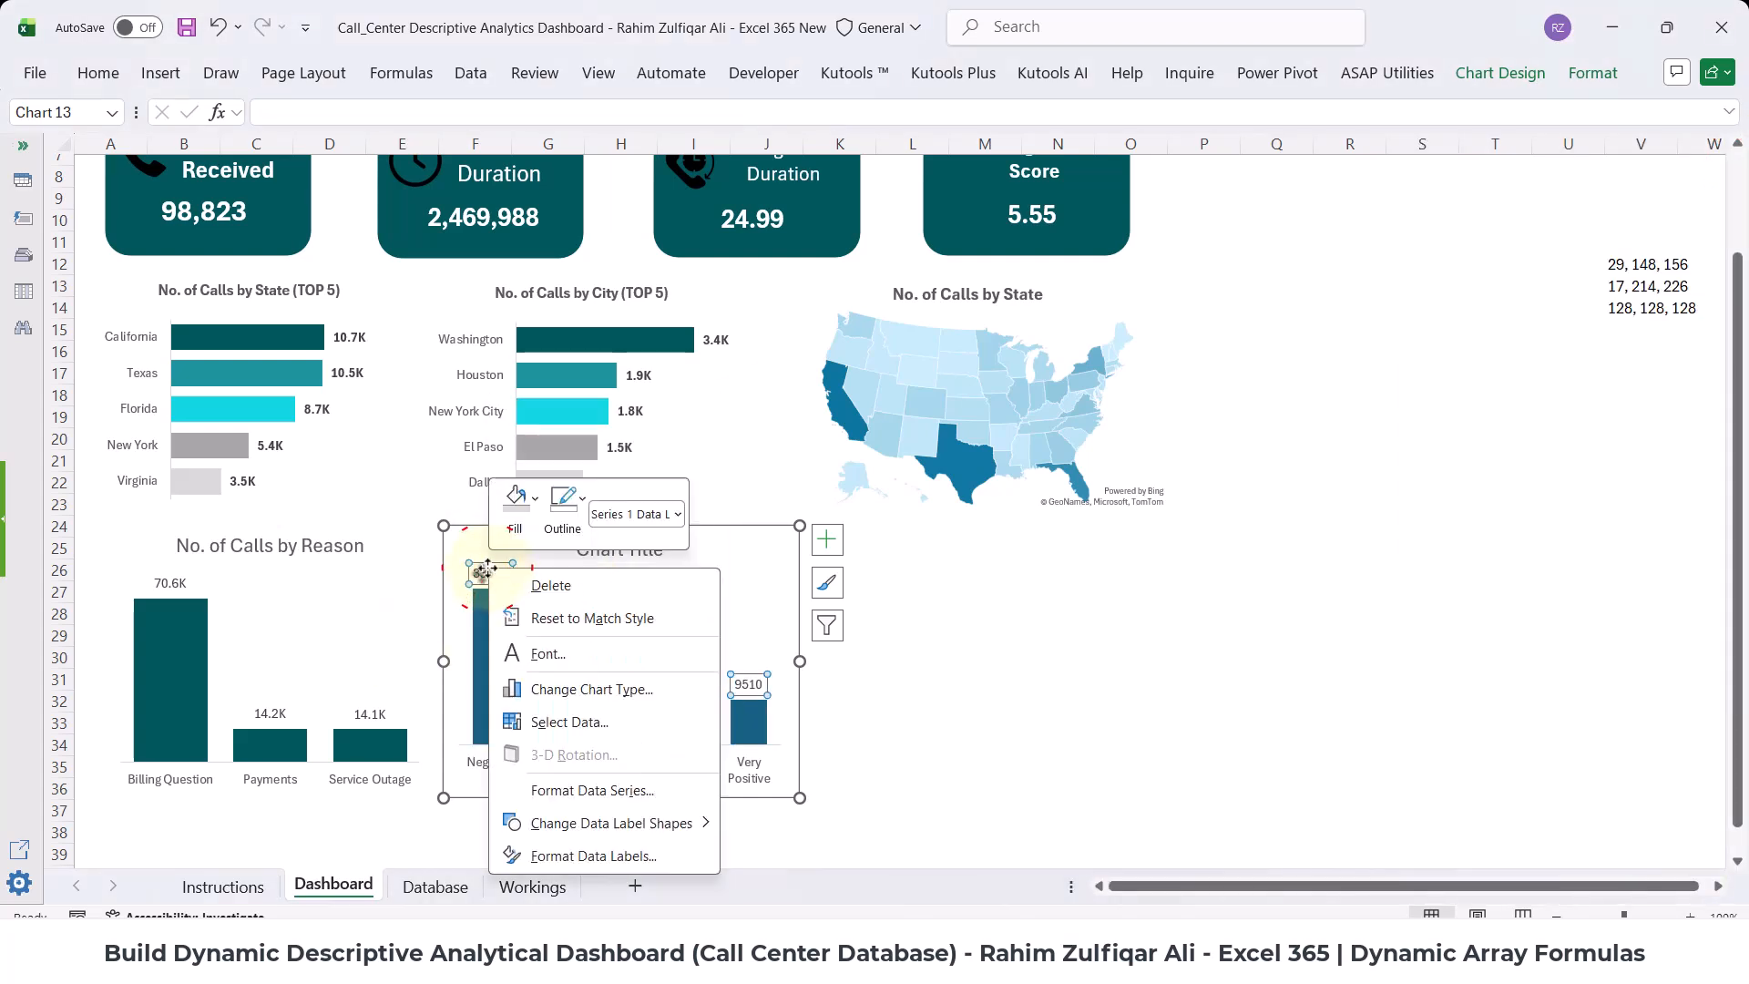
pyautogui.click(593, 857)
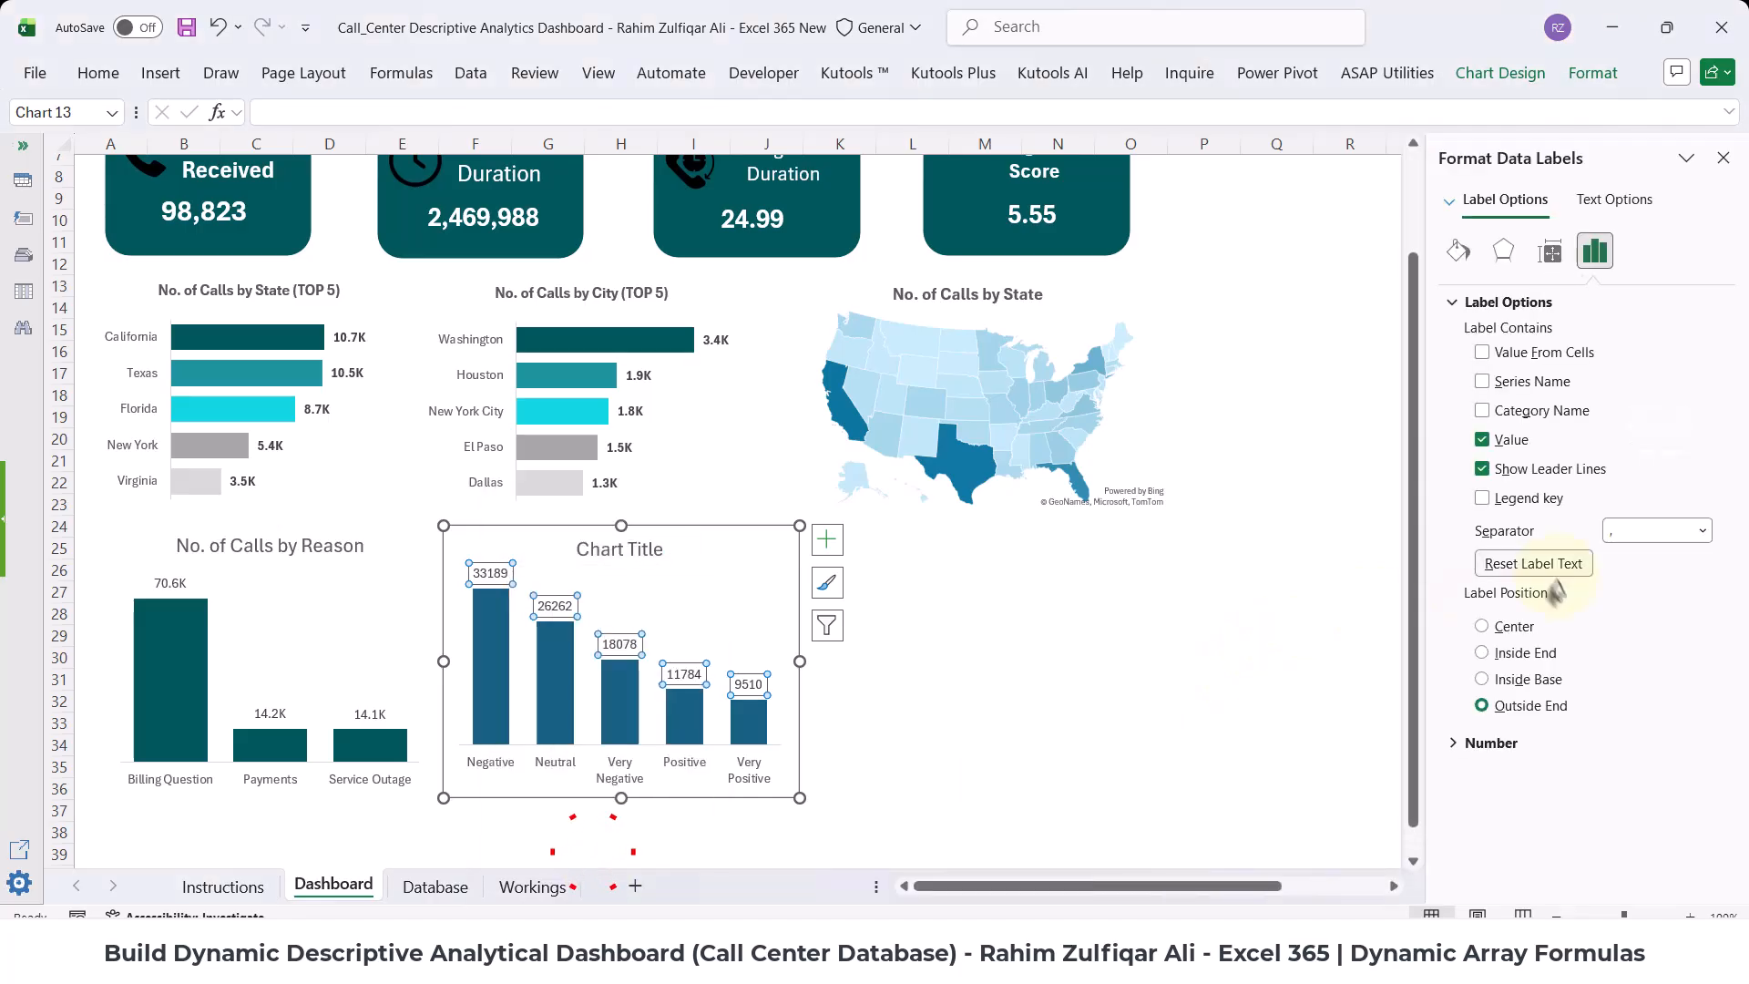
pyautogui.click(1505, 743)
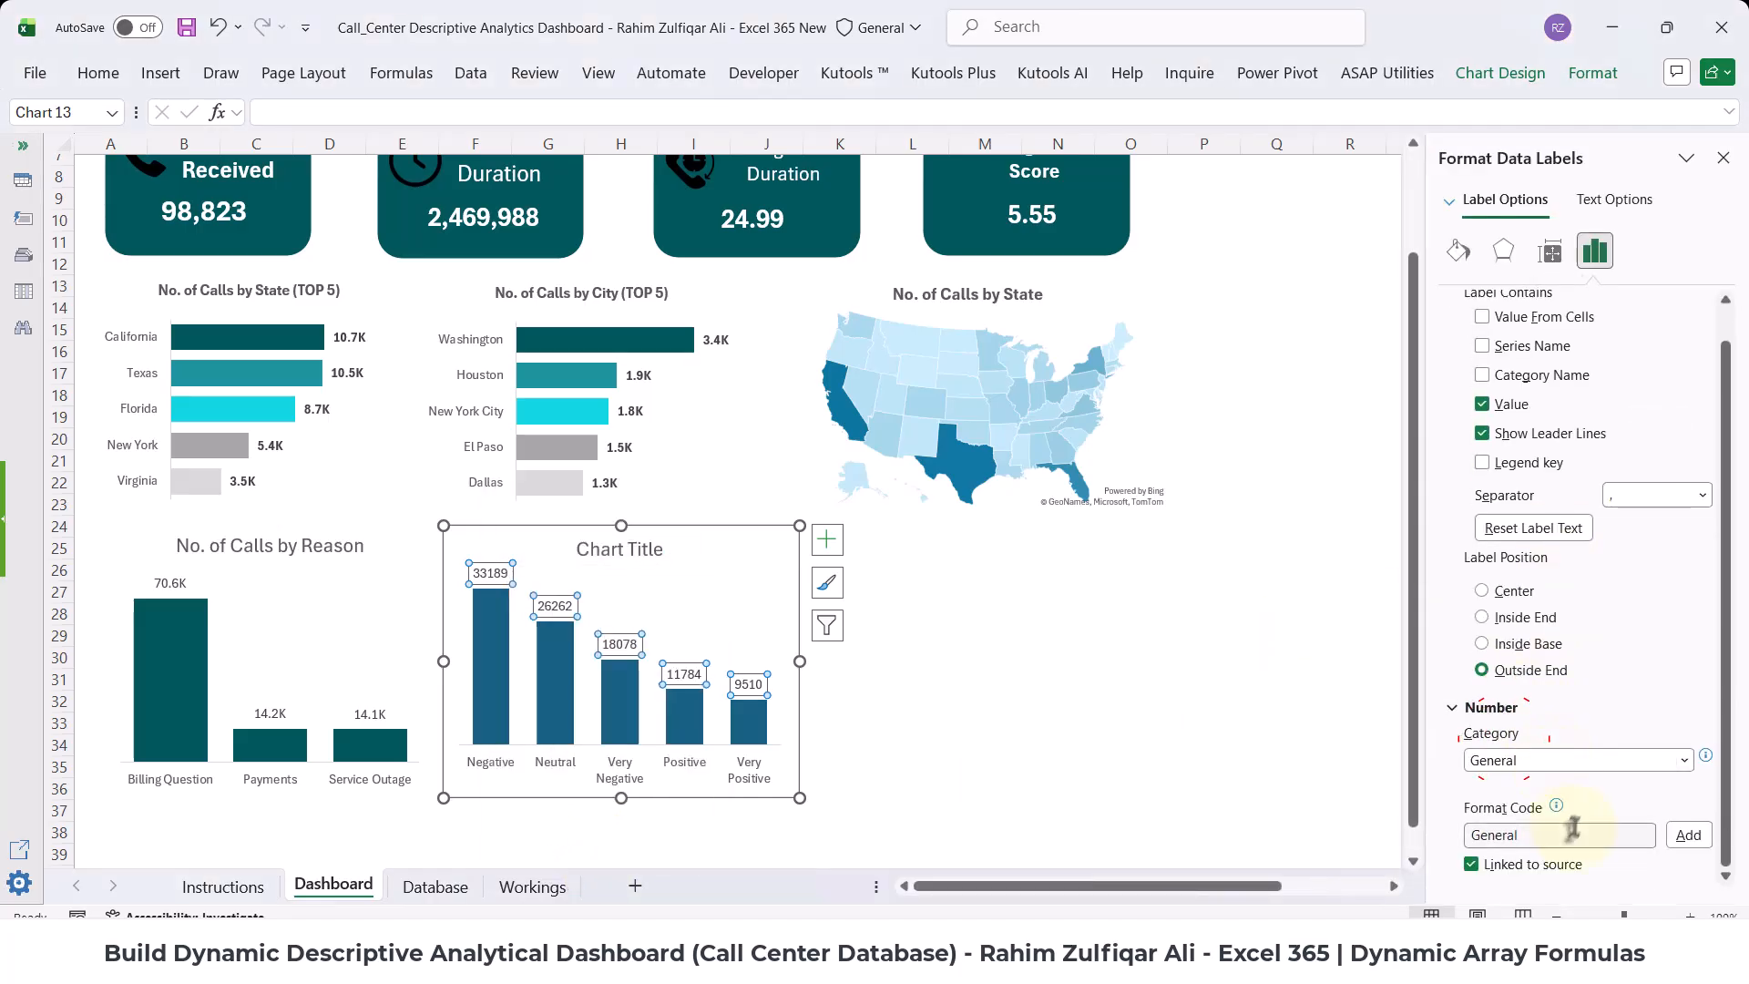
pyautogui.click(1566, 761)
pyautogui.click(1549, 736)
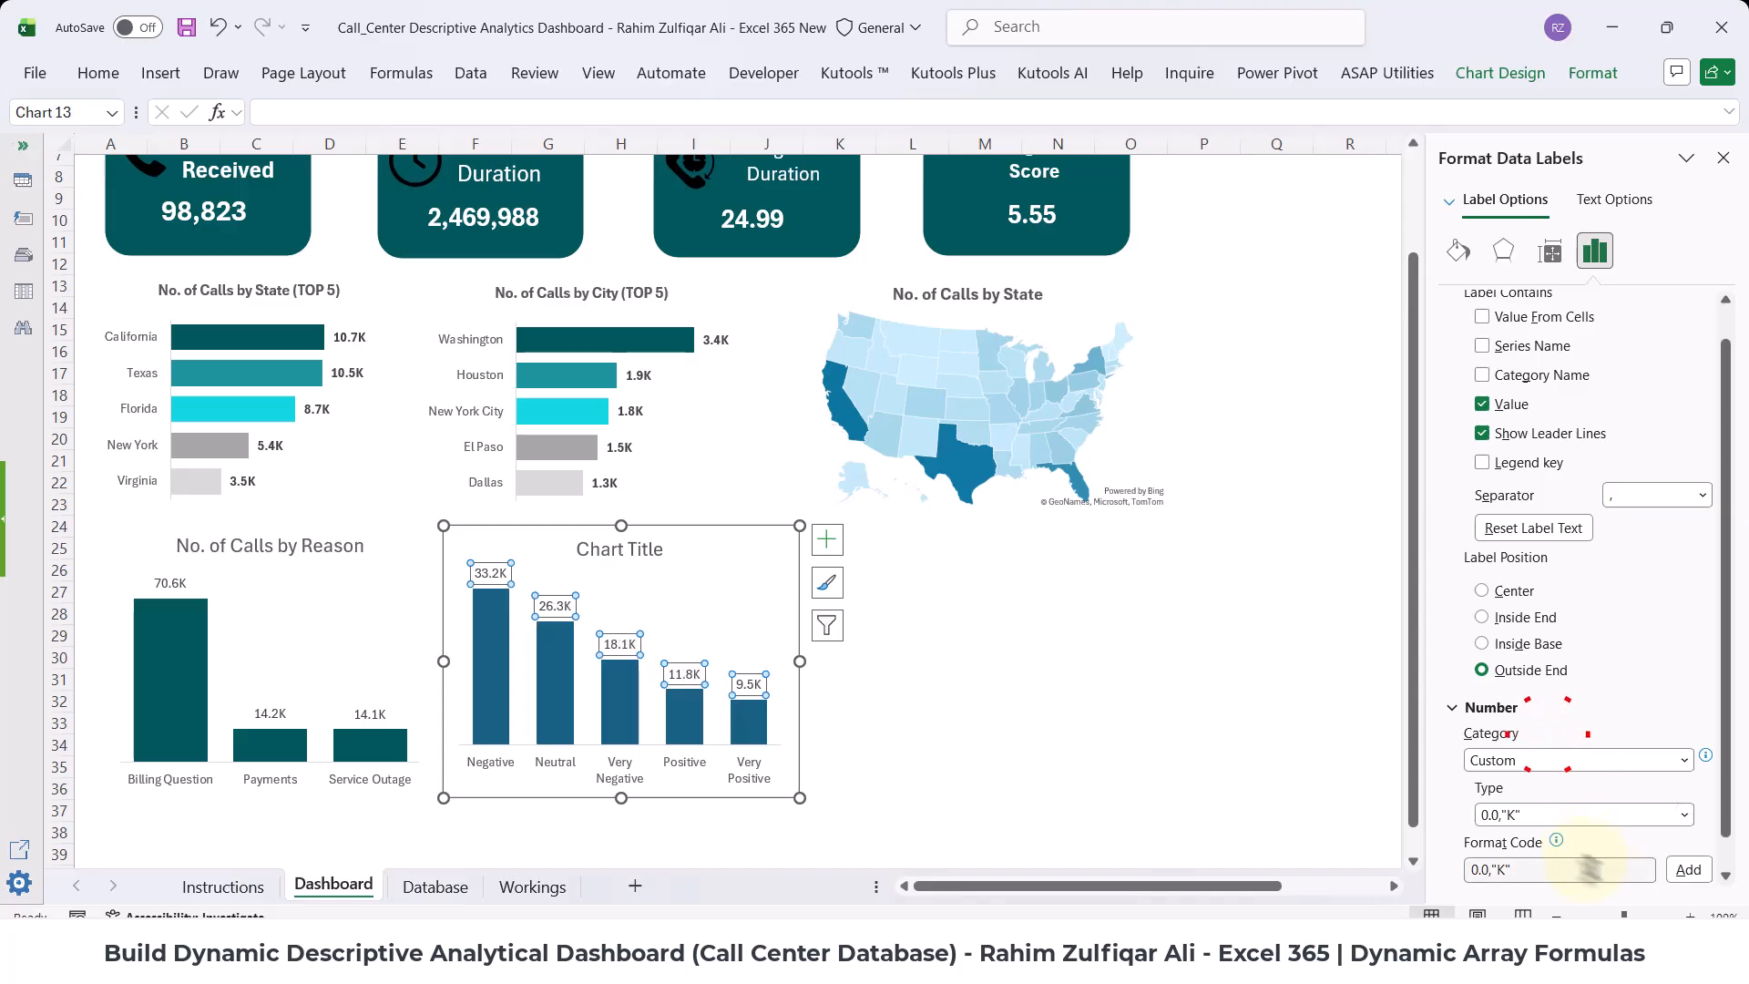
pyautogui.click(1722, 157)
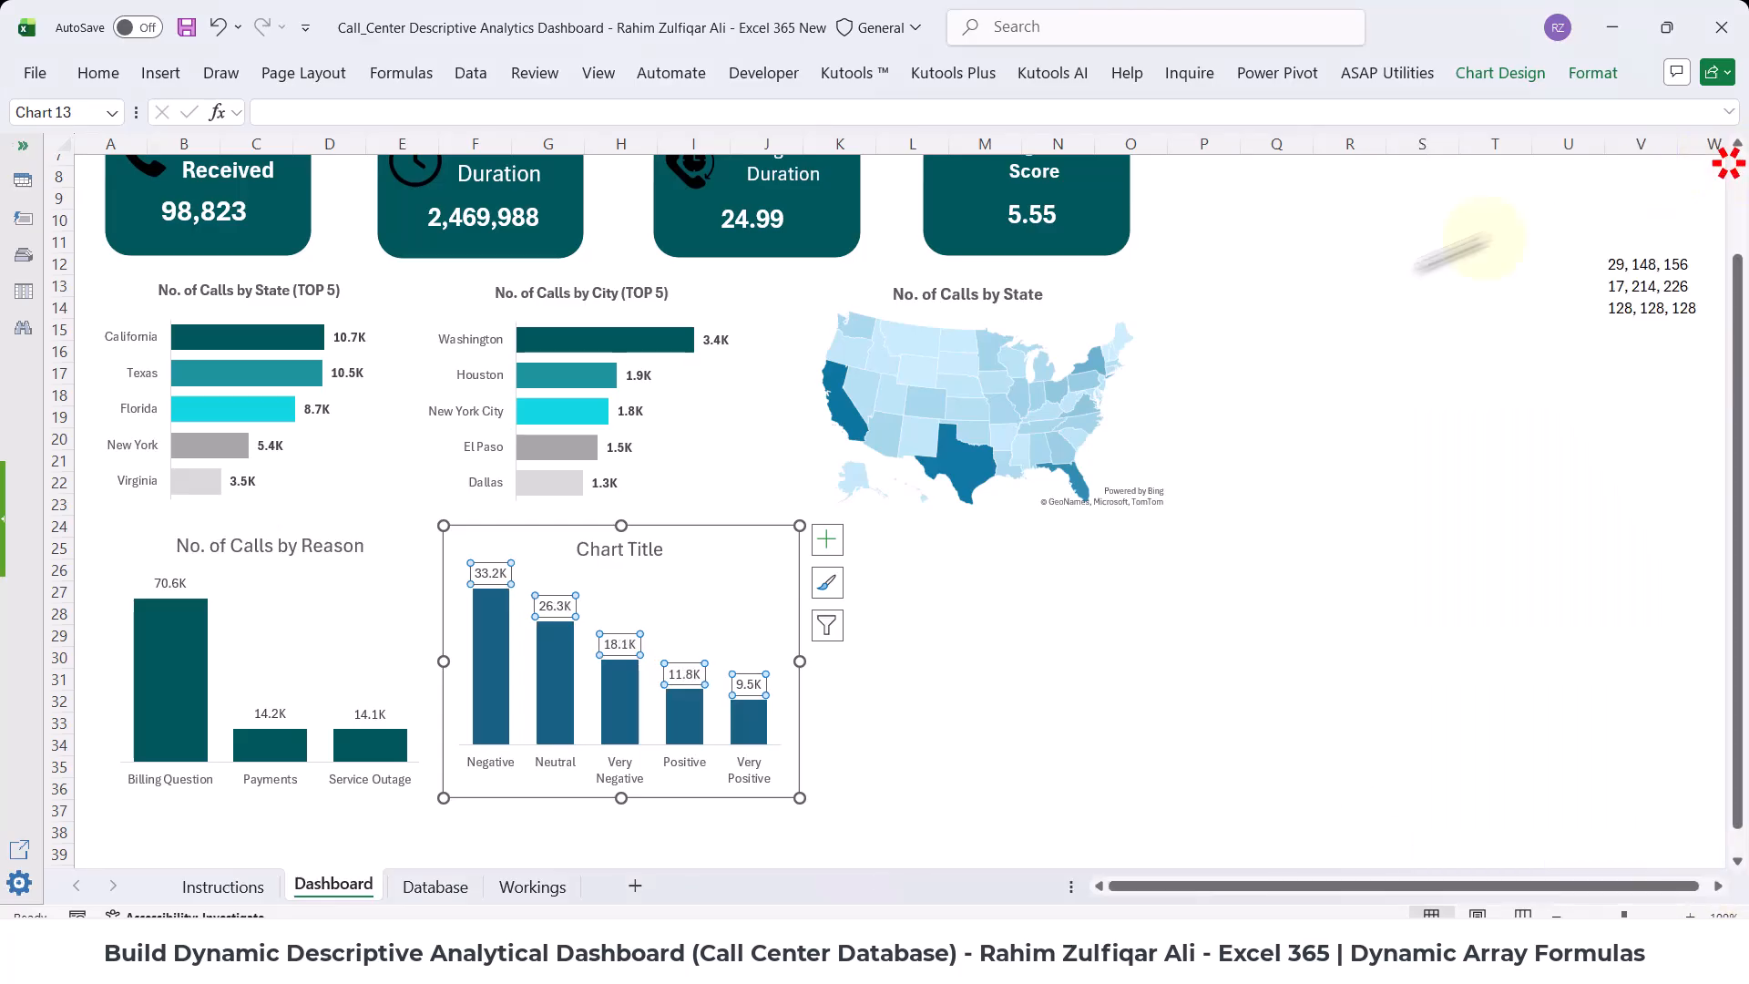
pyautogui.click(1084, 587)
pyautogui.scroll(2, 1084, 588)
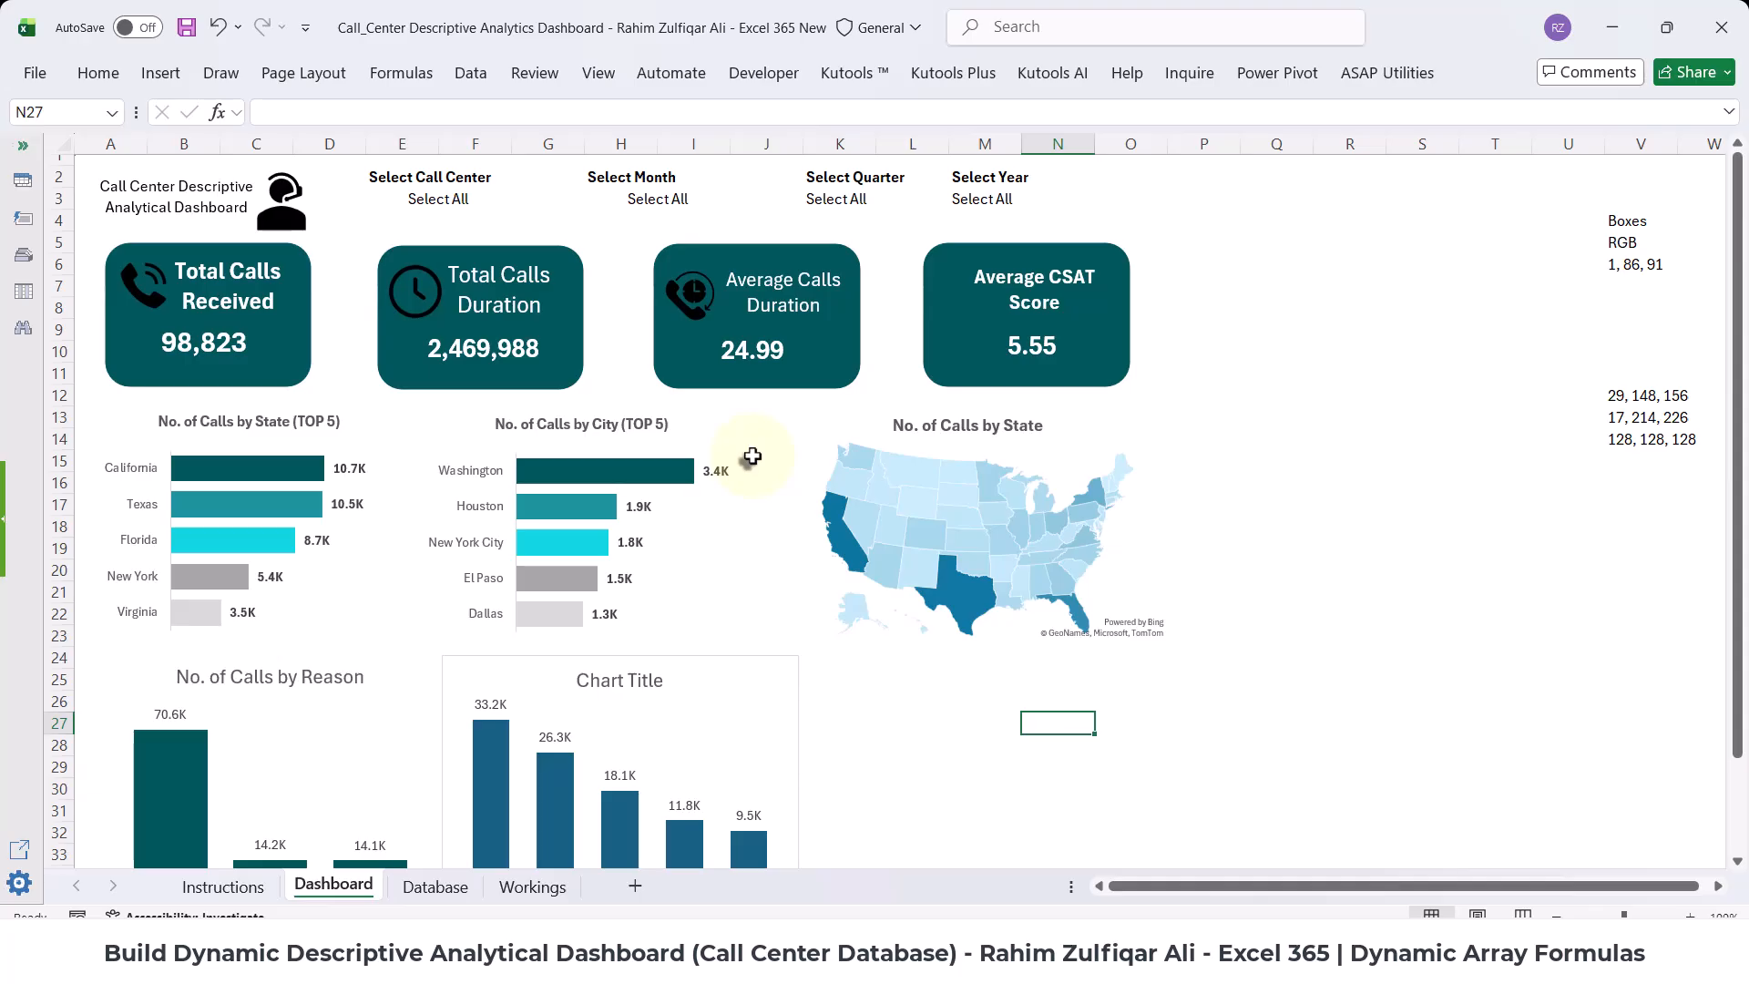
pyautogui.scroll(-2, 752, 456)
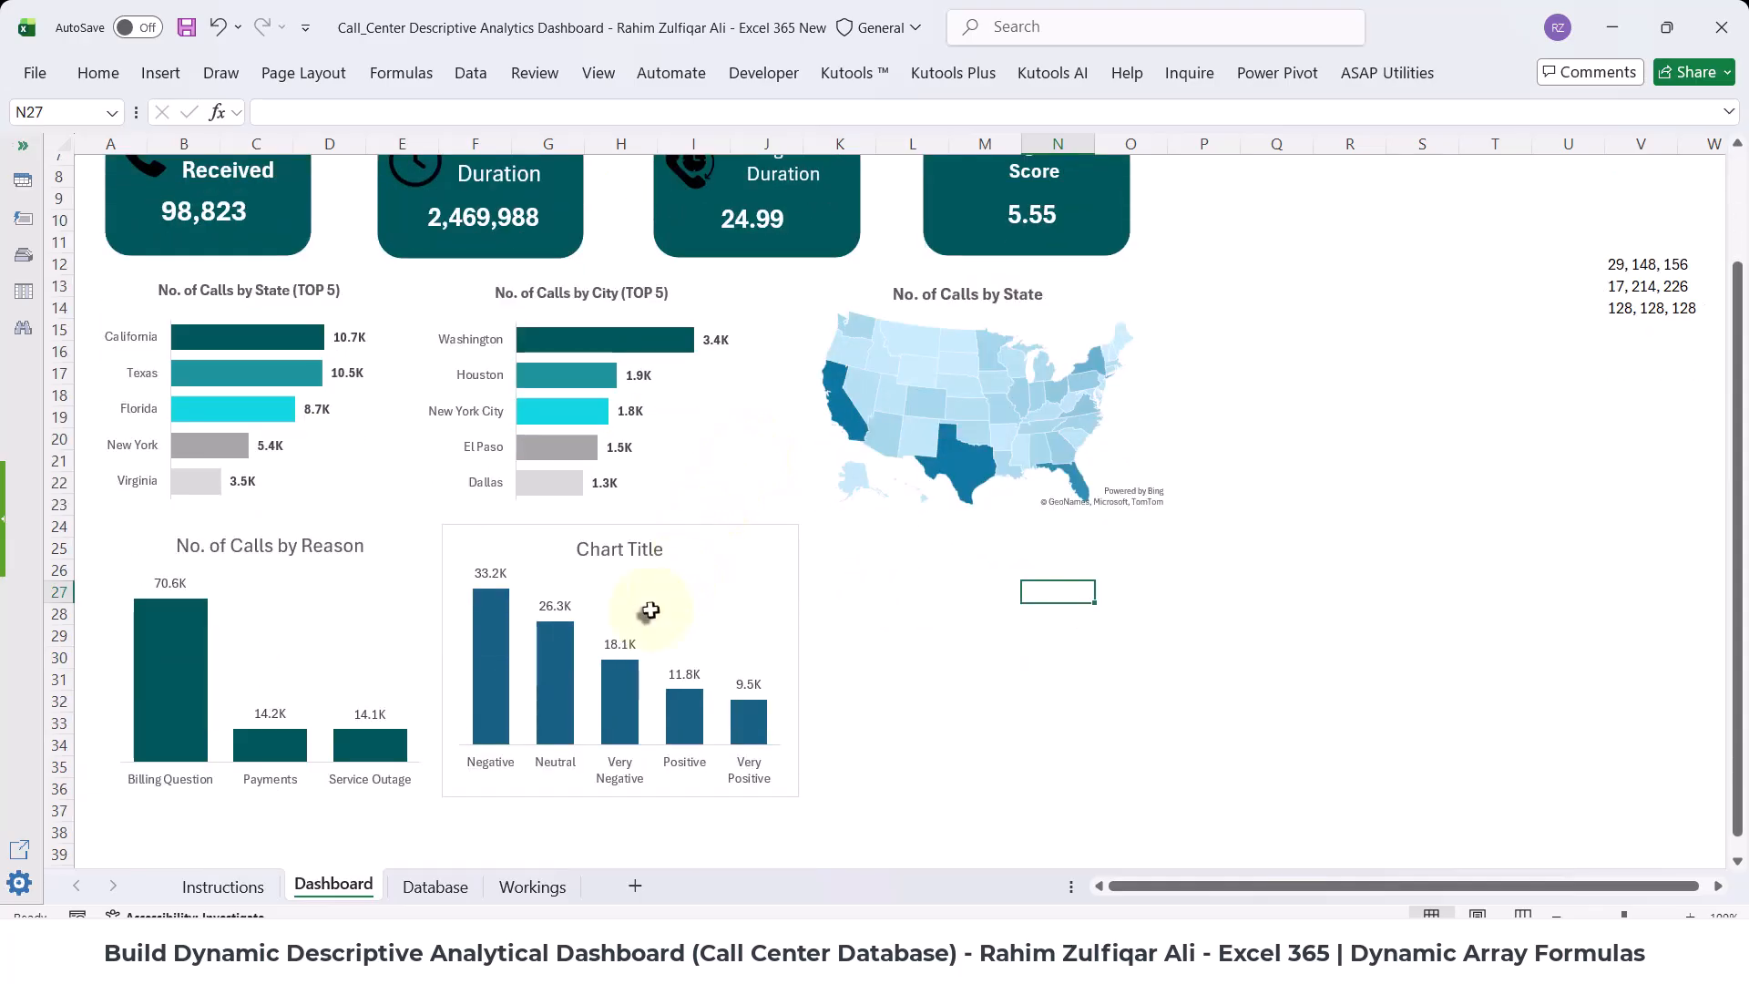
pyautogui.click(697, 532)
pyautogui.click(637, 553)
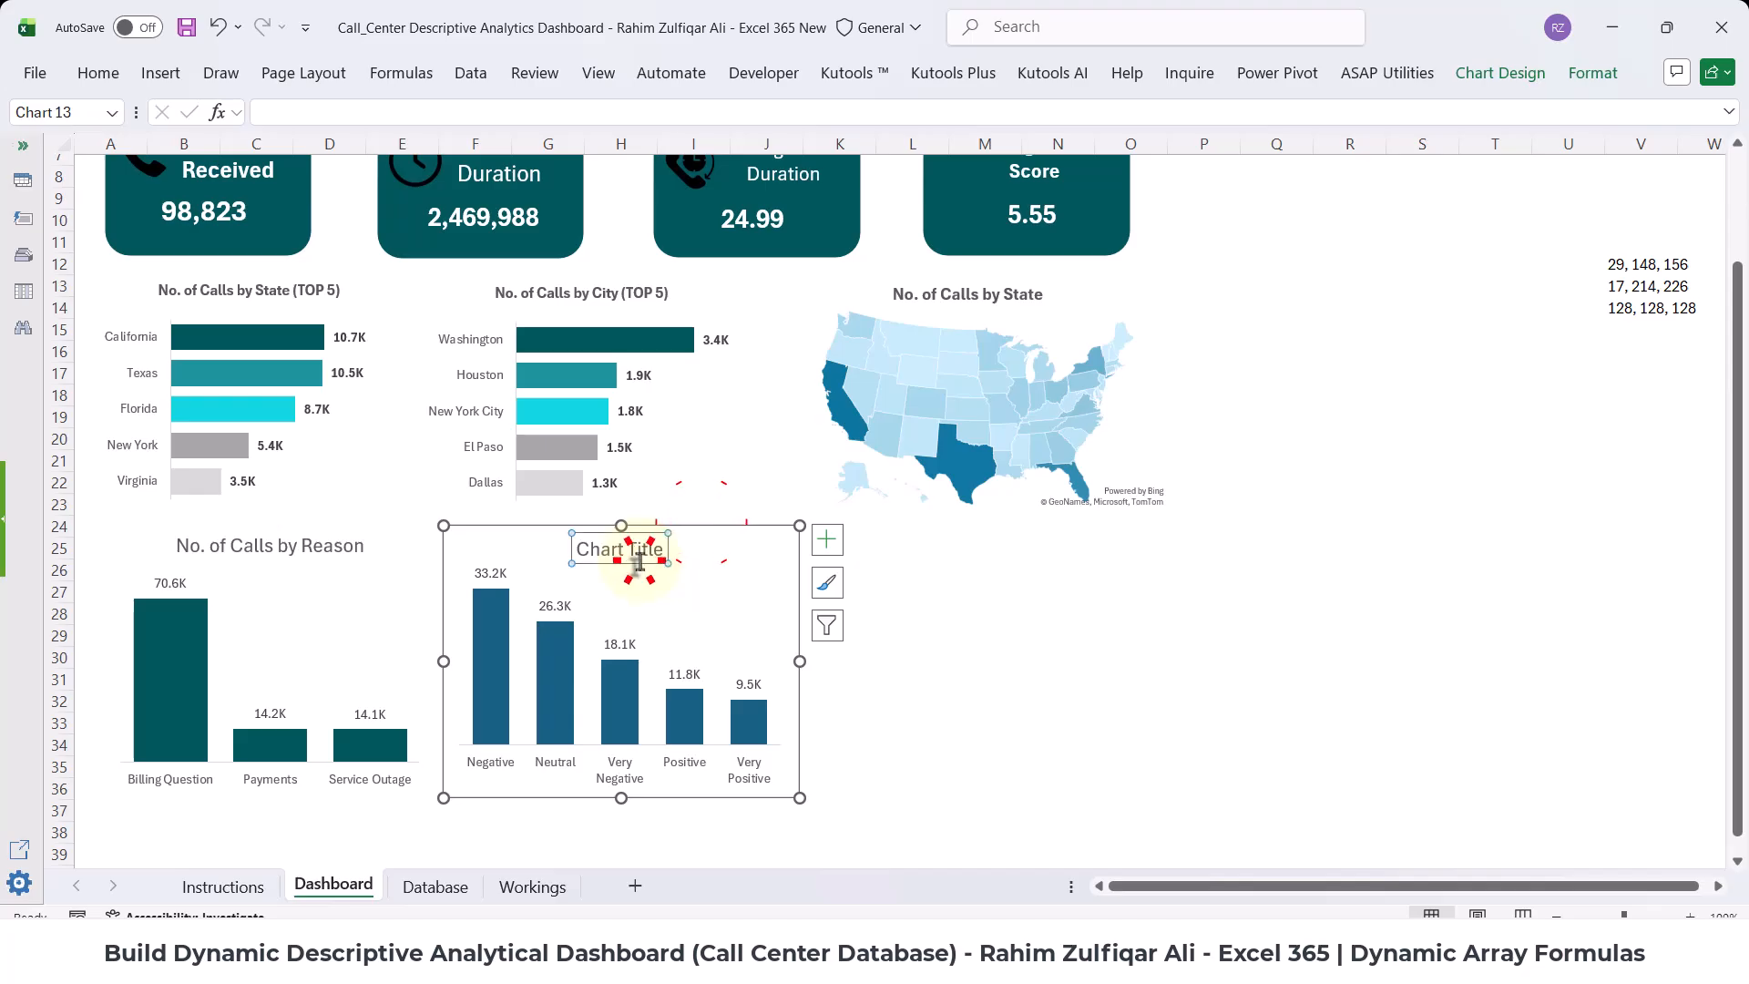
pyautogui.click(319, 113)
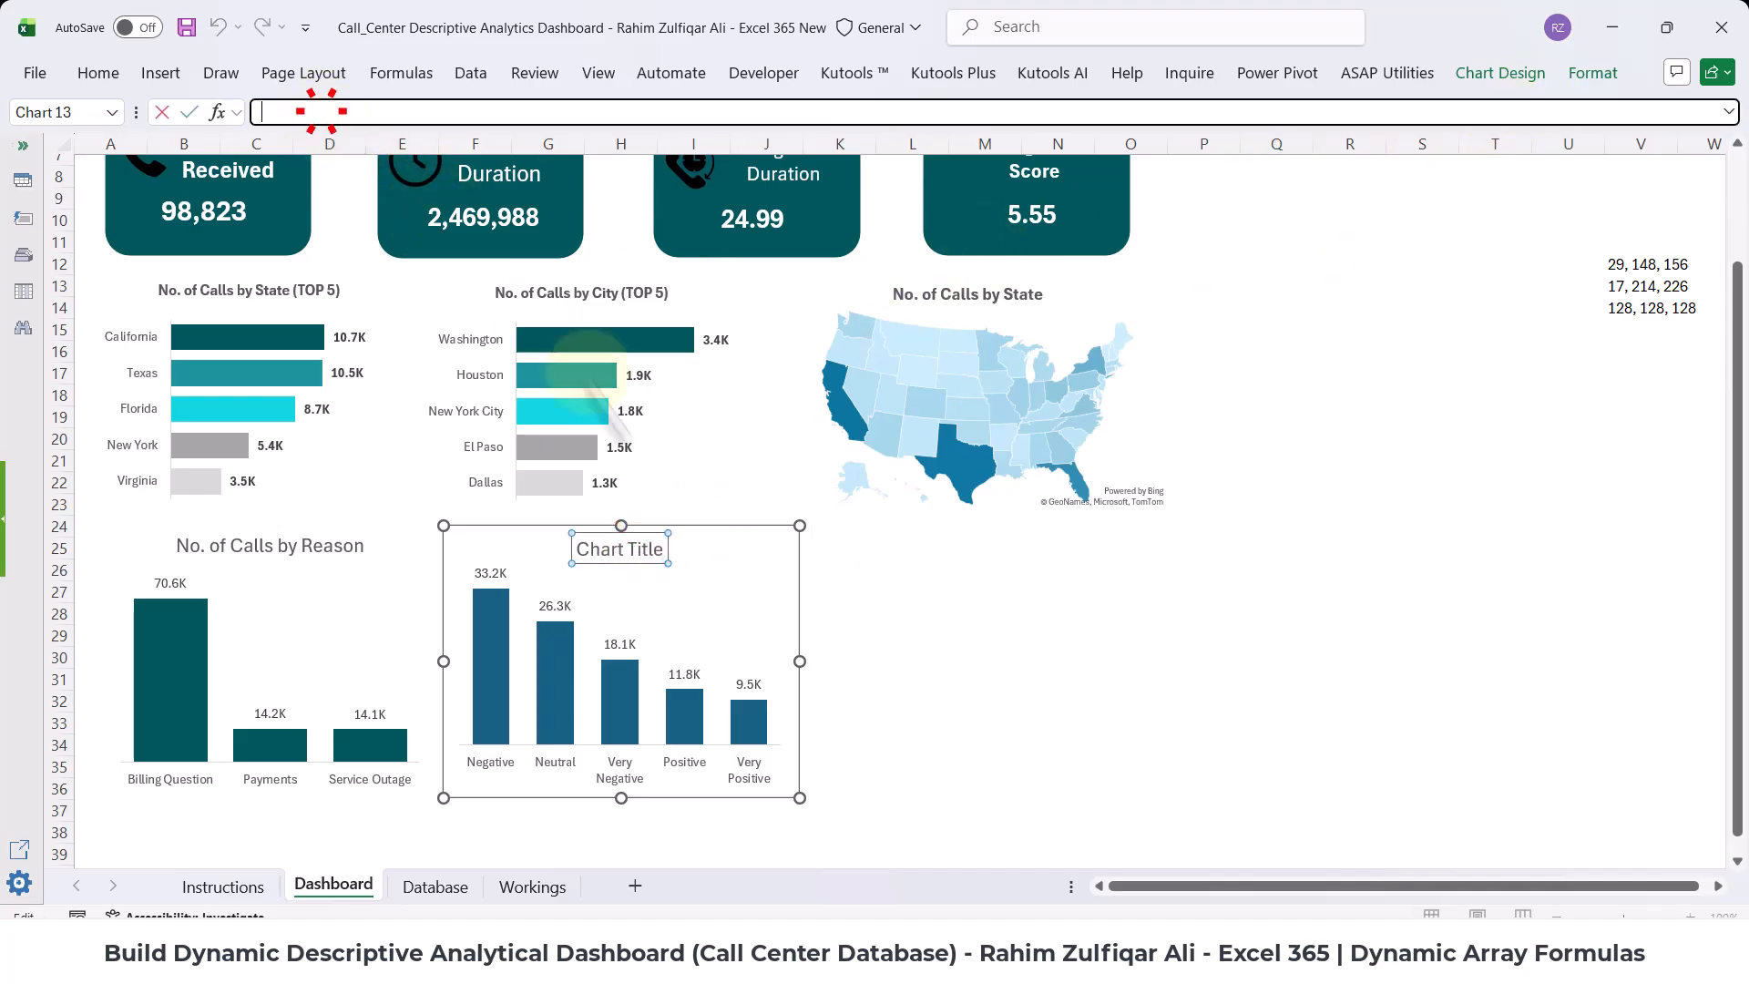
pyautogui.click(902, 574)
# - Link the sentiments chart's title to cell AB3 on the Workings sheet with the formula =Workings!AB3
pyautogui.click(642, 553)
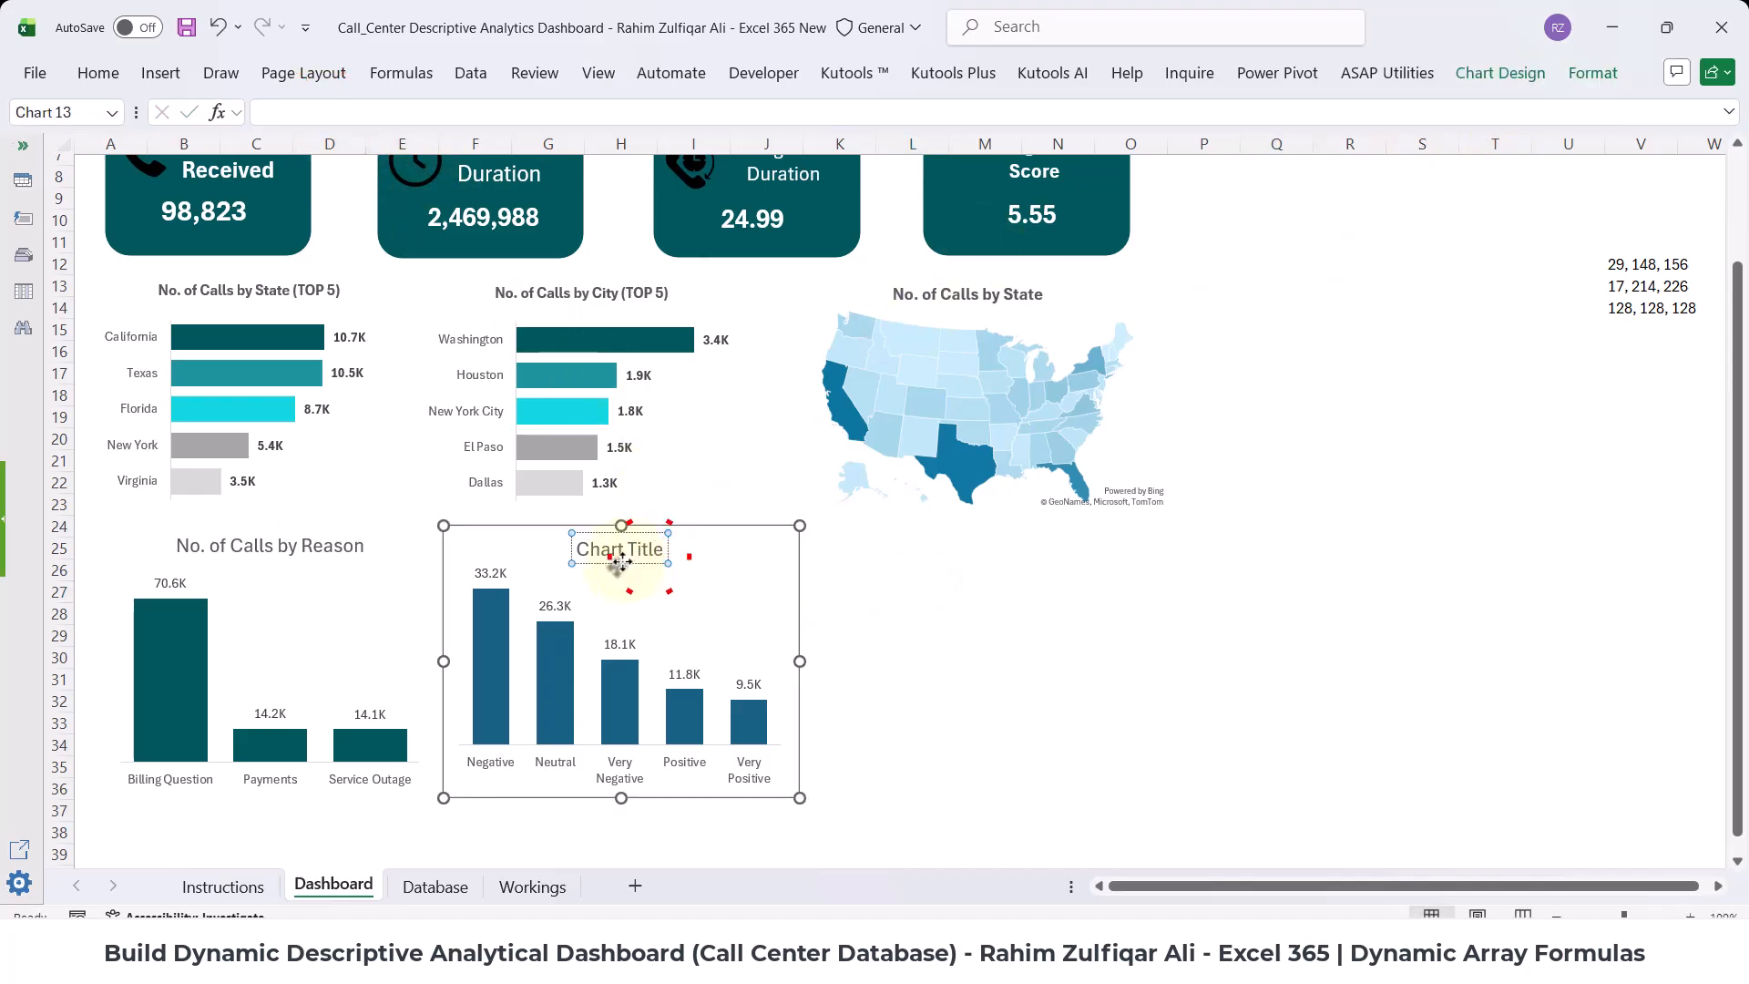
pyautogui.click(619, 565)
pyautogui.click(307, 113)
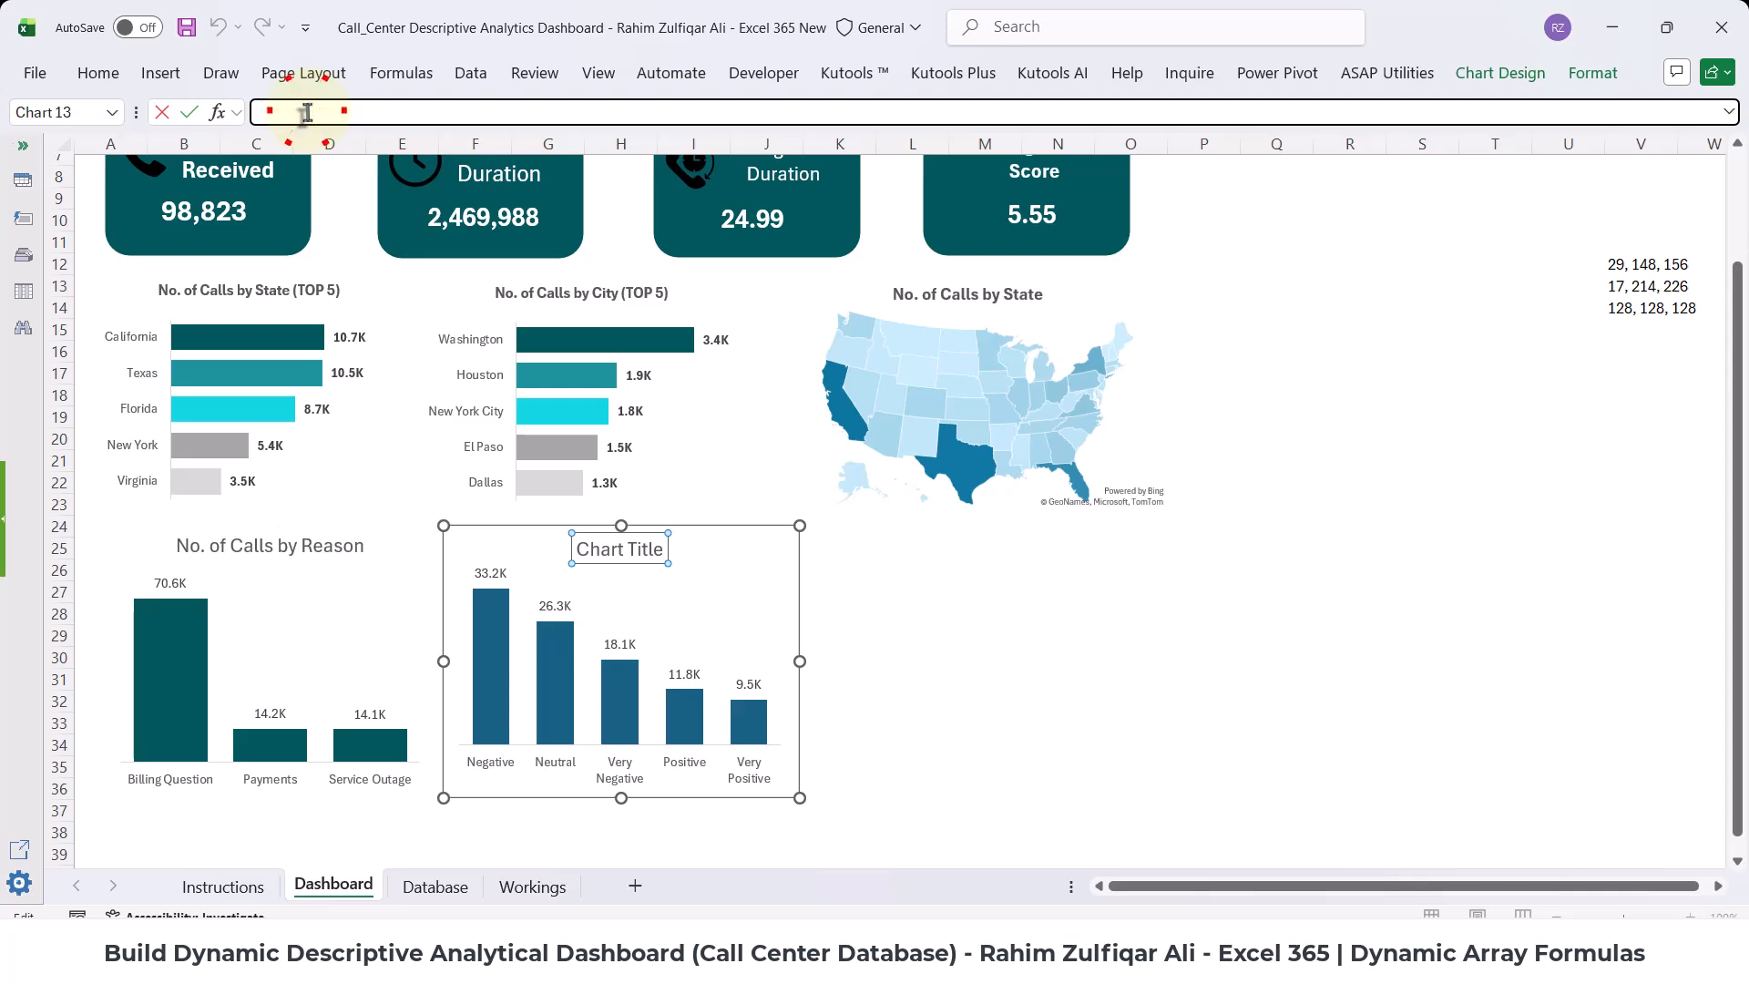
pyautogui.write('=')
pyautogui.click(532, 885)
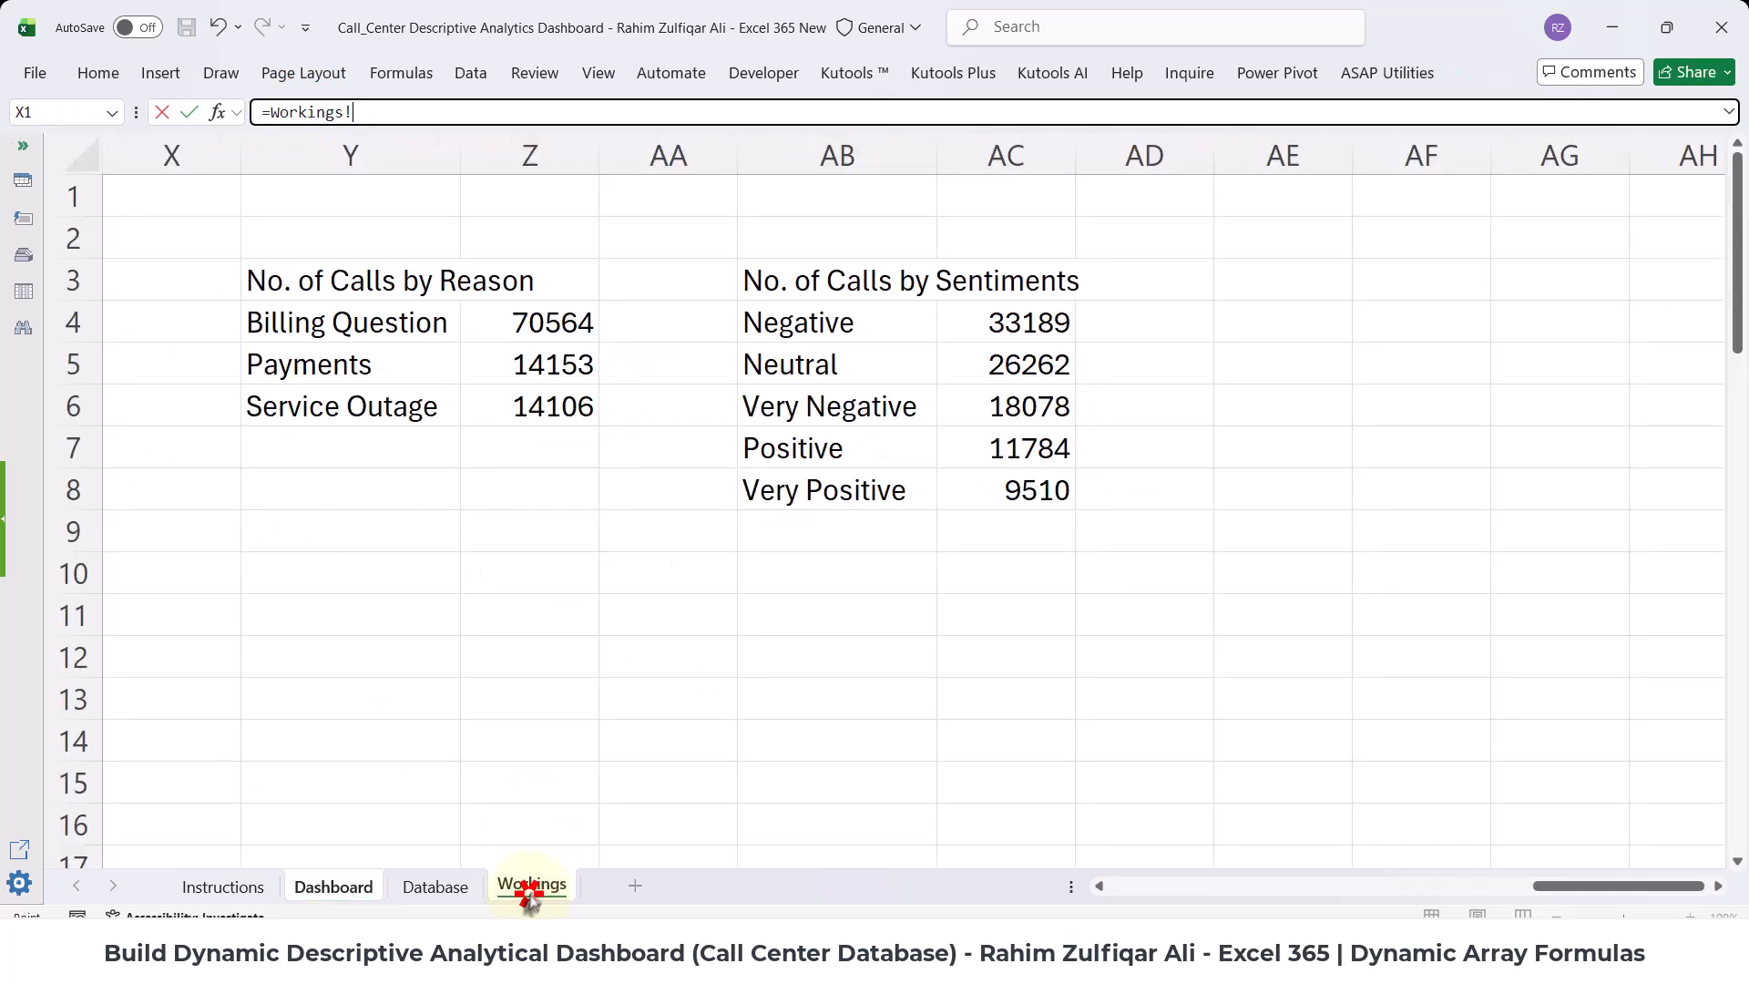
pyautogui.click(793, 284)
pyautogui.press('Return')
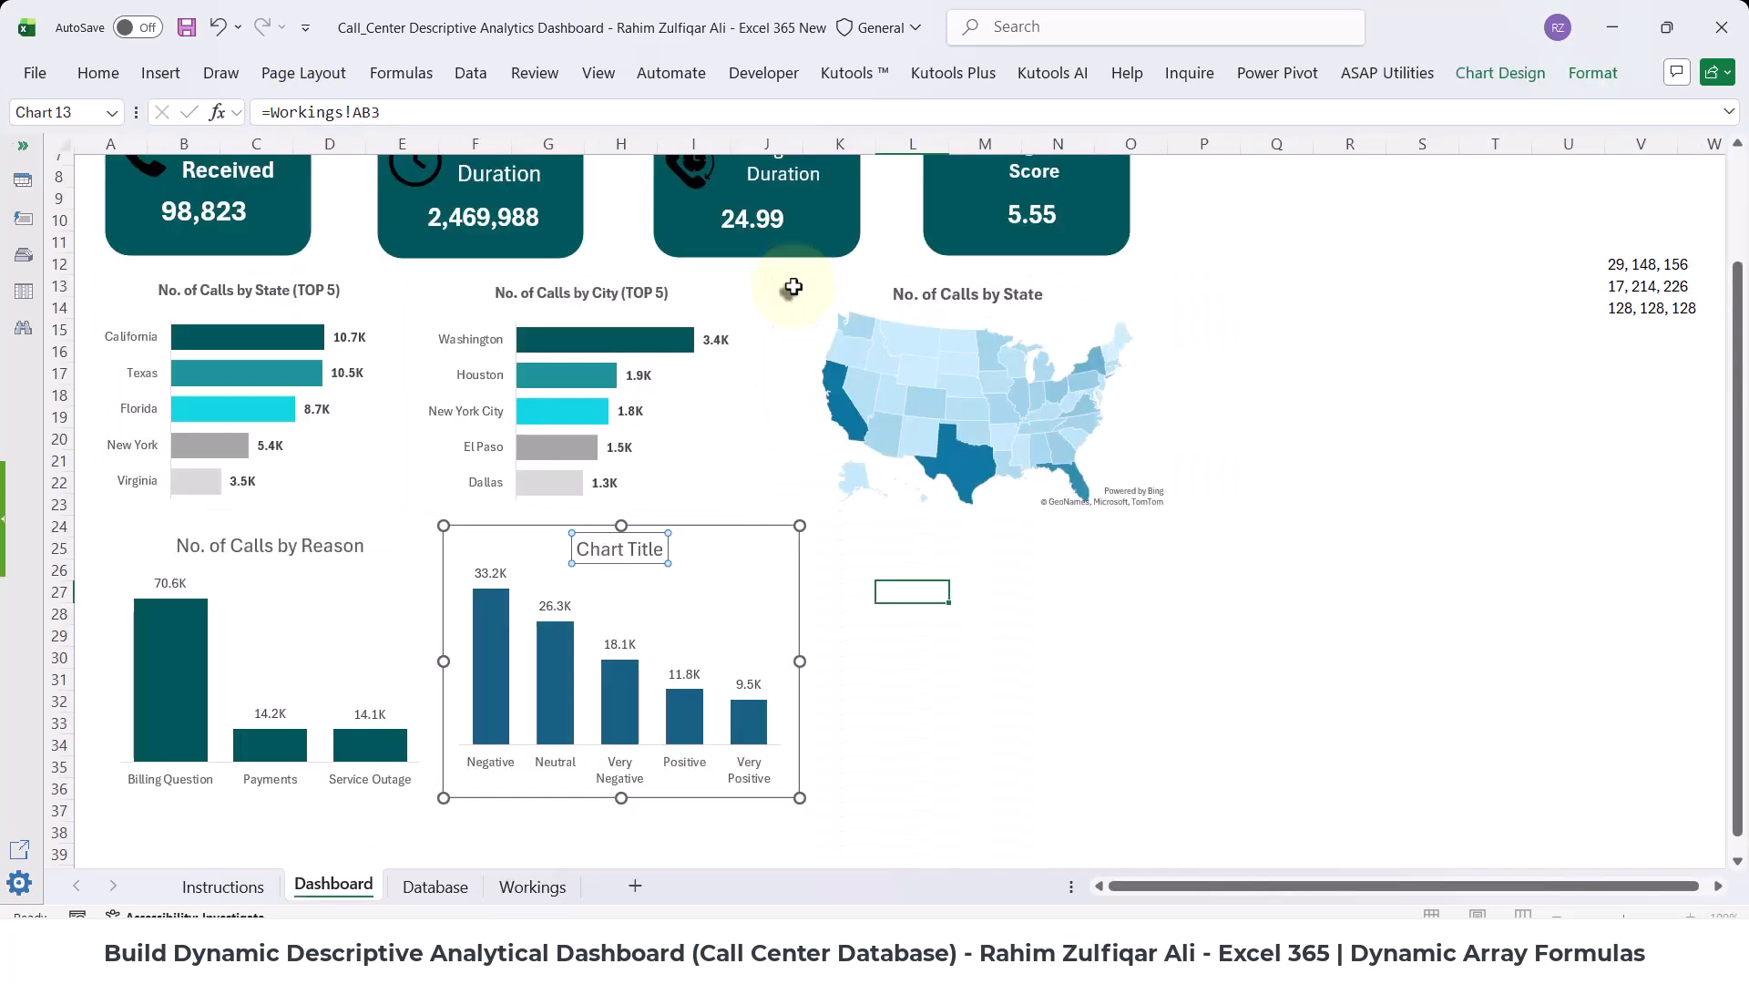
# - Reduce the font size of the No. of Calls by Sentiments chart title and make it bold
pyautogui.click(97, 73)
pyautogui.click(381, 116)
pyautogui.click(380, 117)
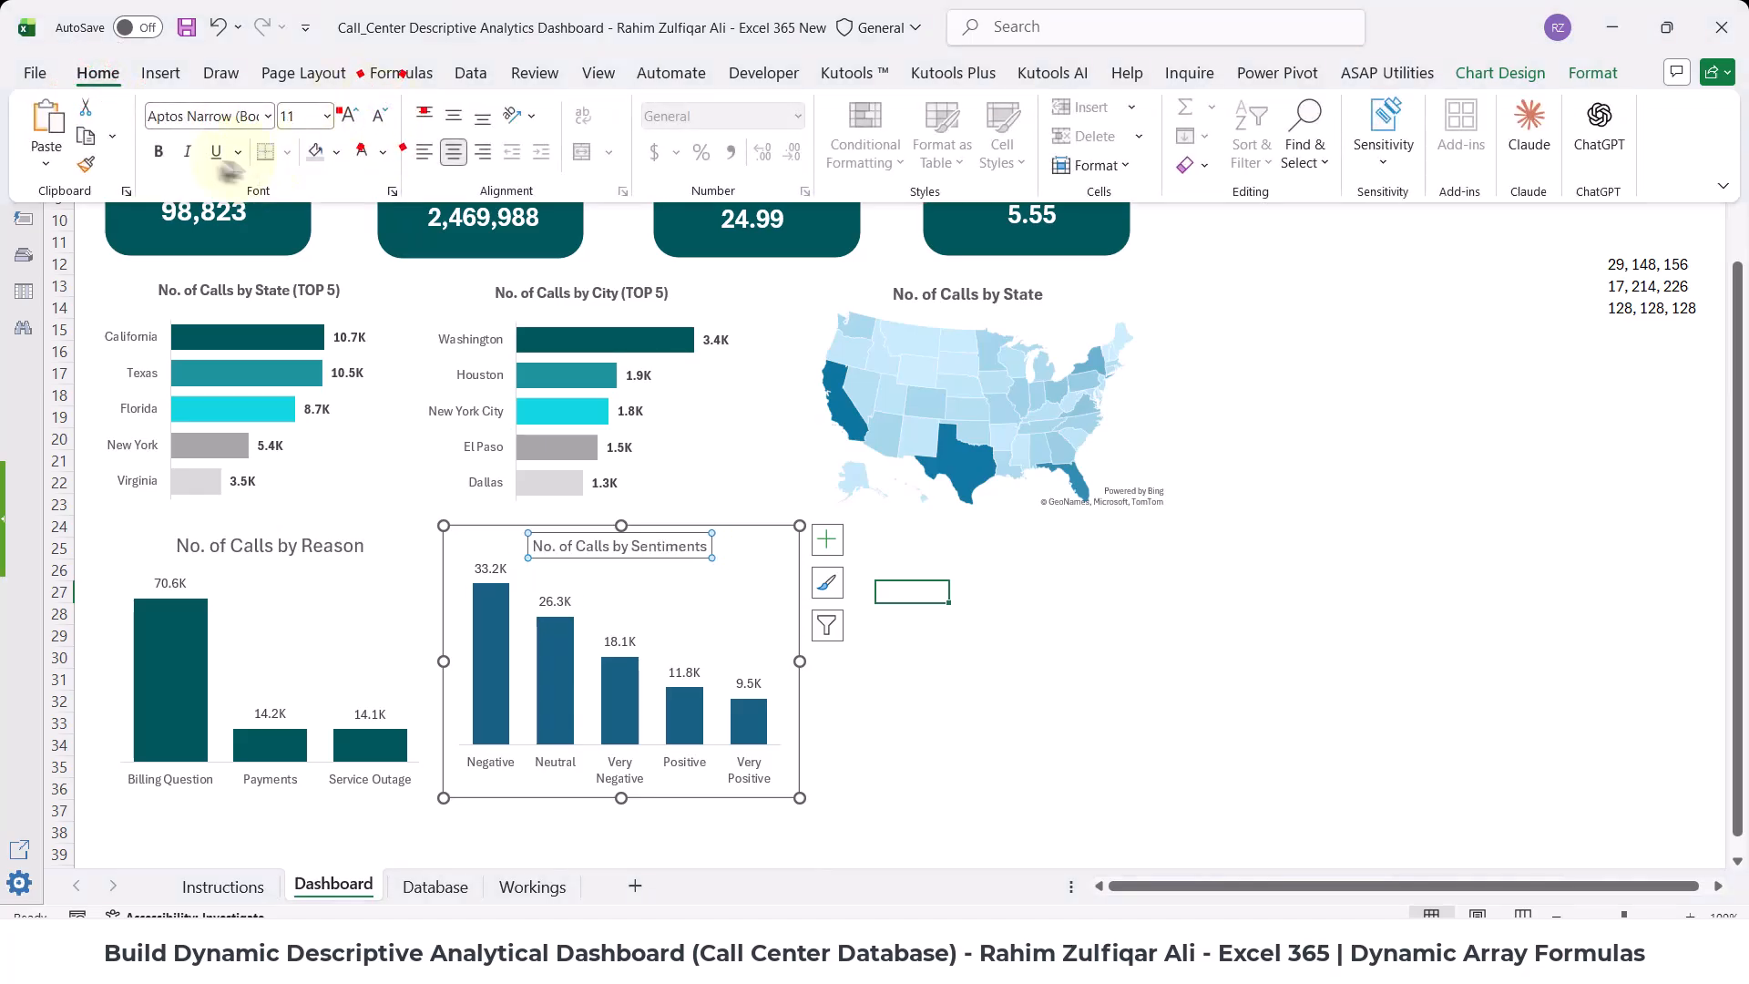
pyautogui.click(159, 151)
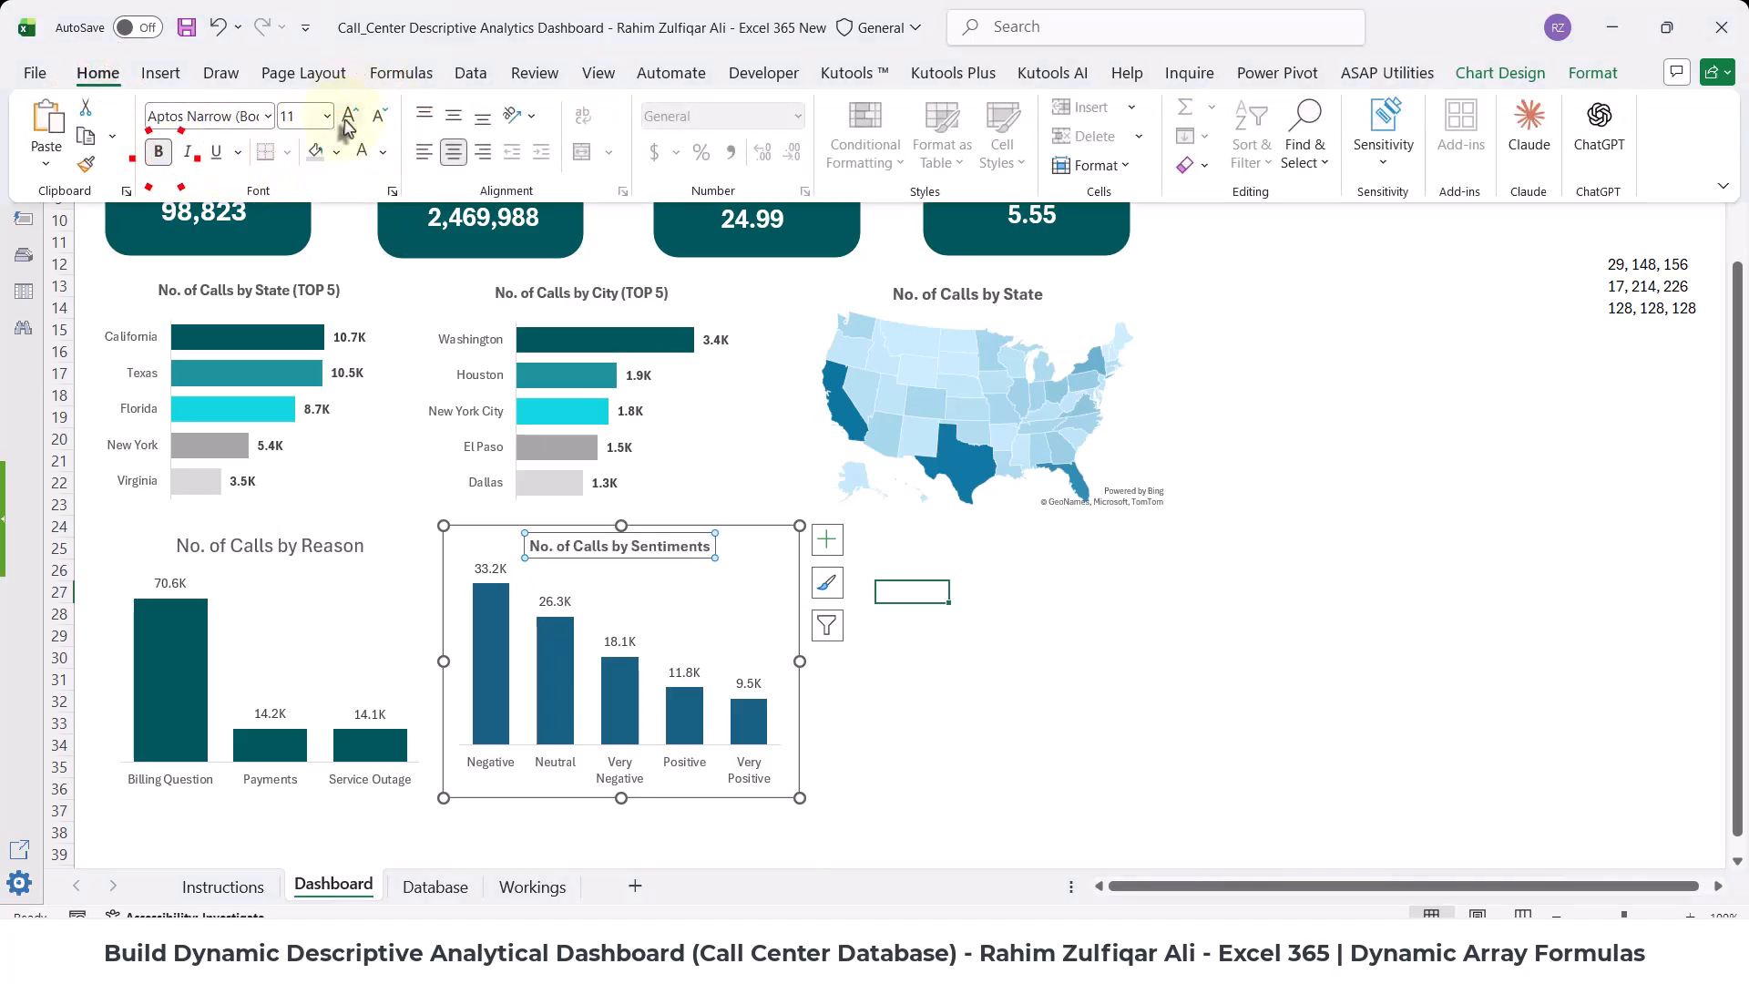
pyautogui.click(290, 546)
pyautogui.click(984, 658)
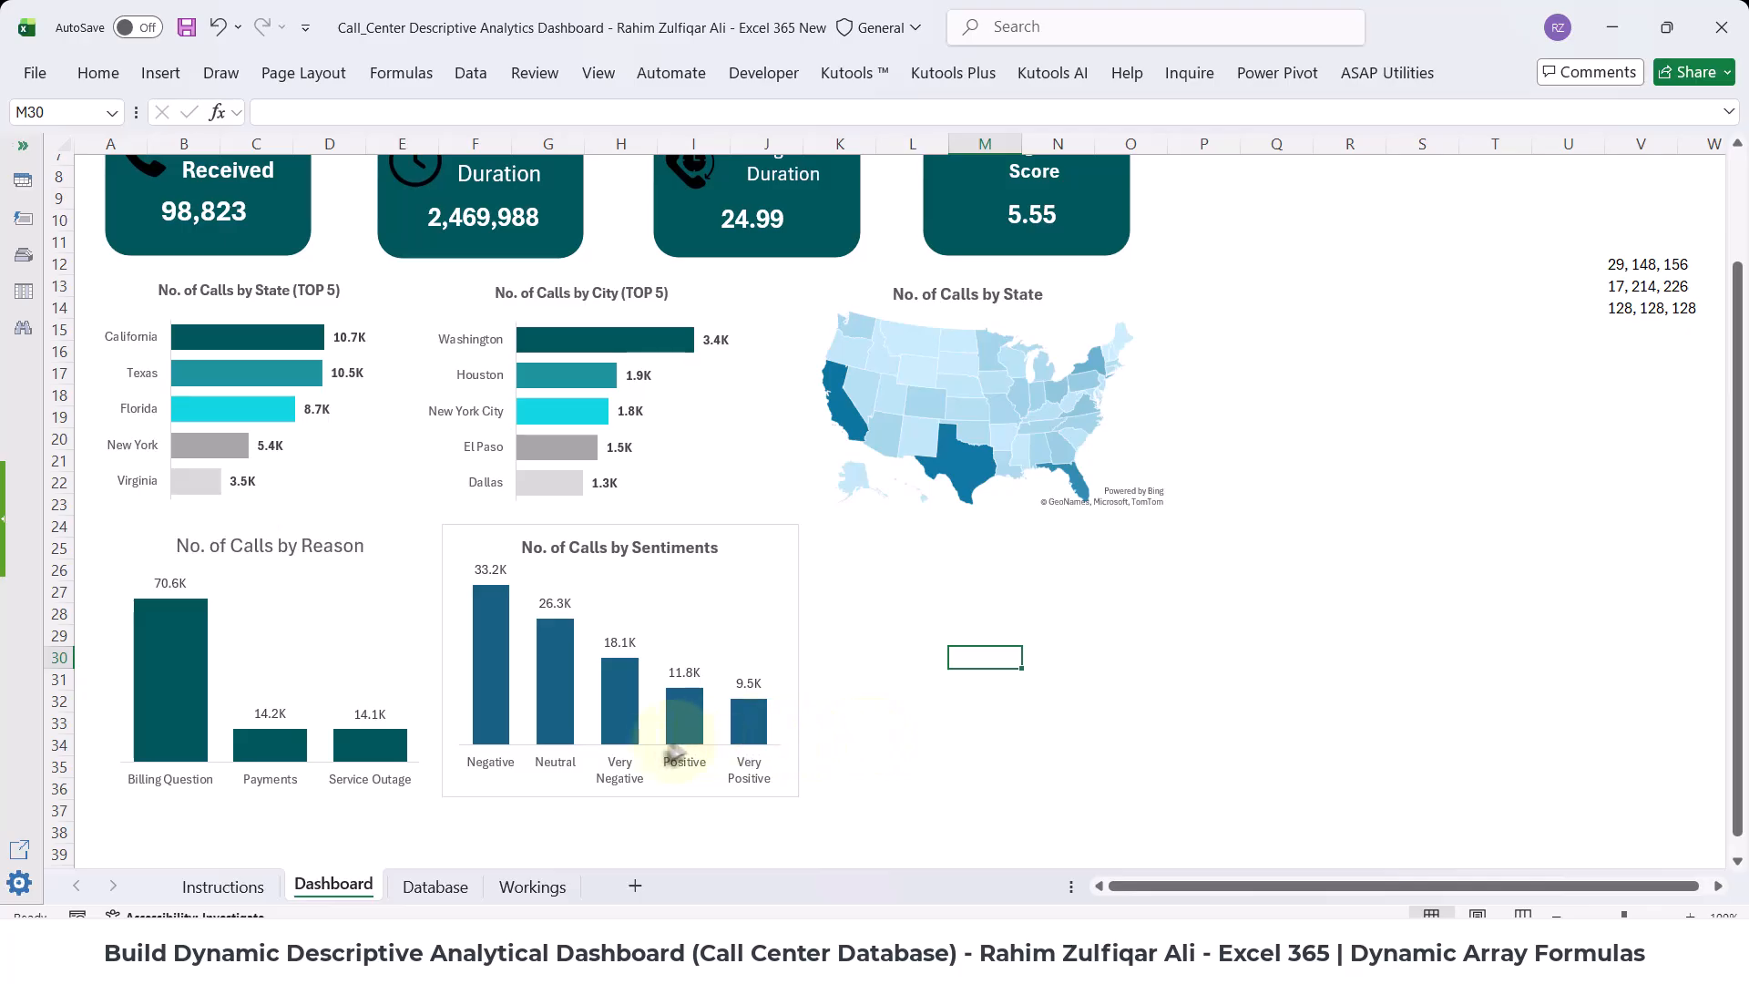
# - Fill only the Very Negative column of the sentiments chart with the standard dark red
pyautogui.click(627, 702)
pyautogui.click(625, 701)
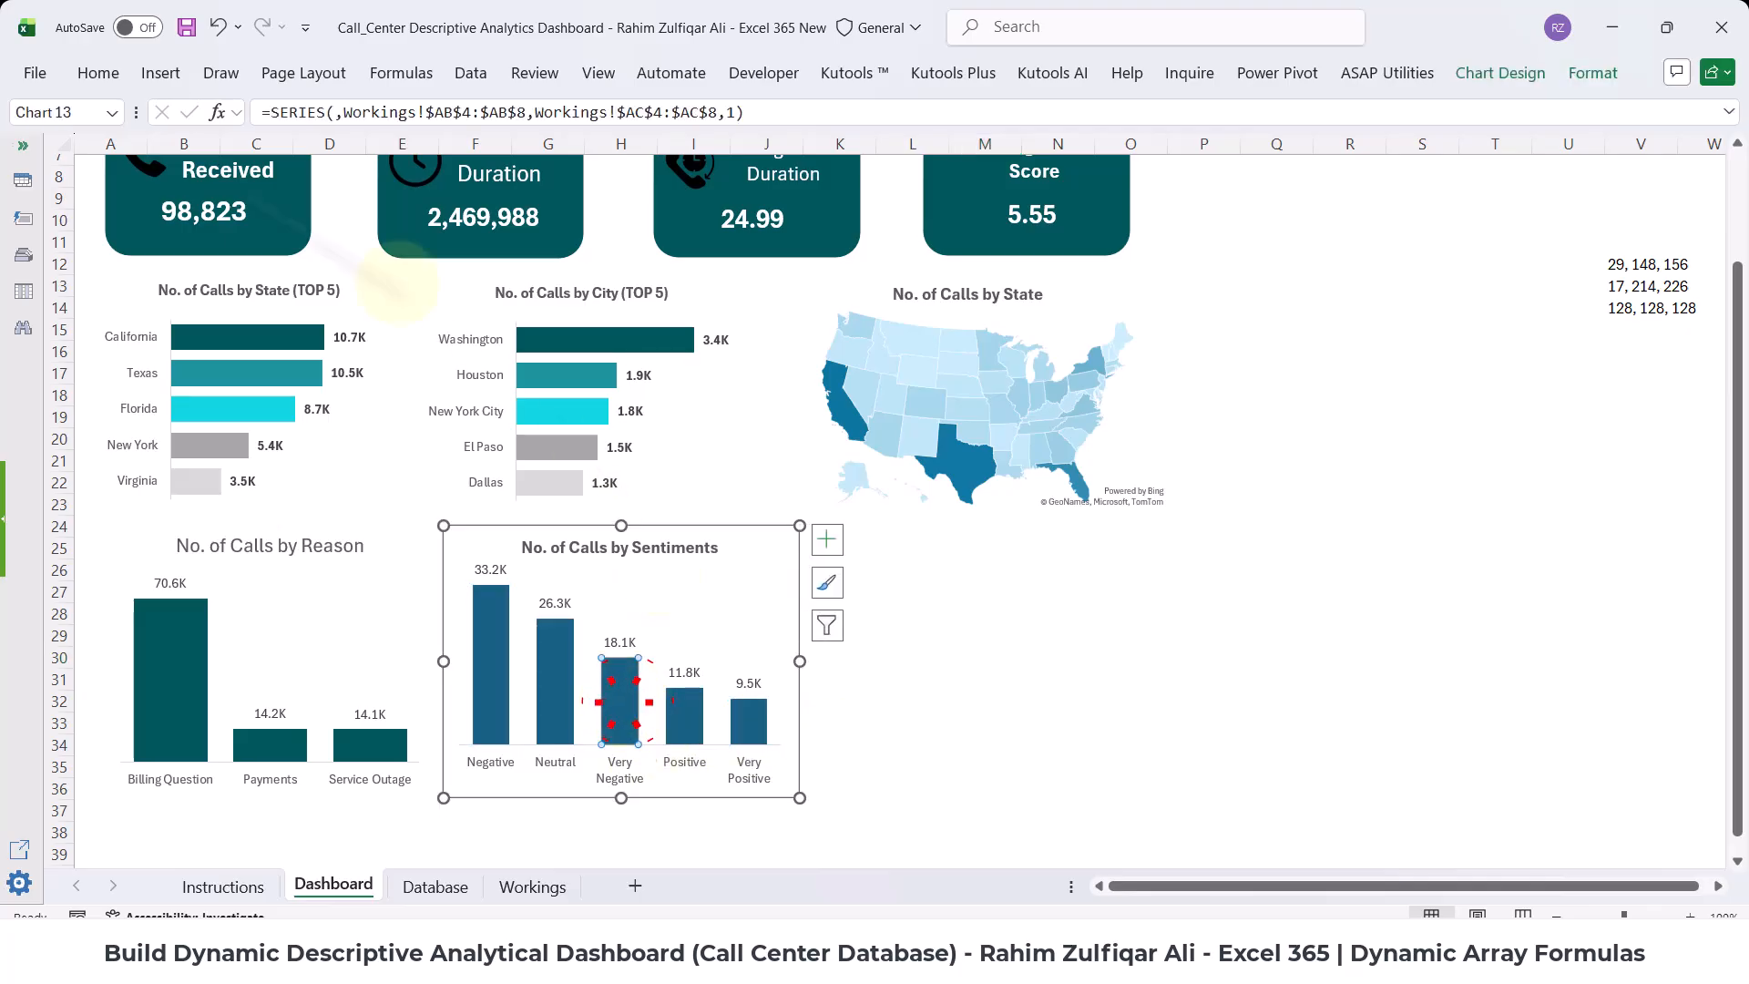
pyautogui.click(94, 73)
pyautogui.click(334, 152)
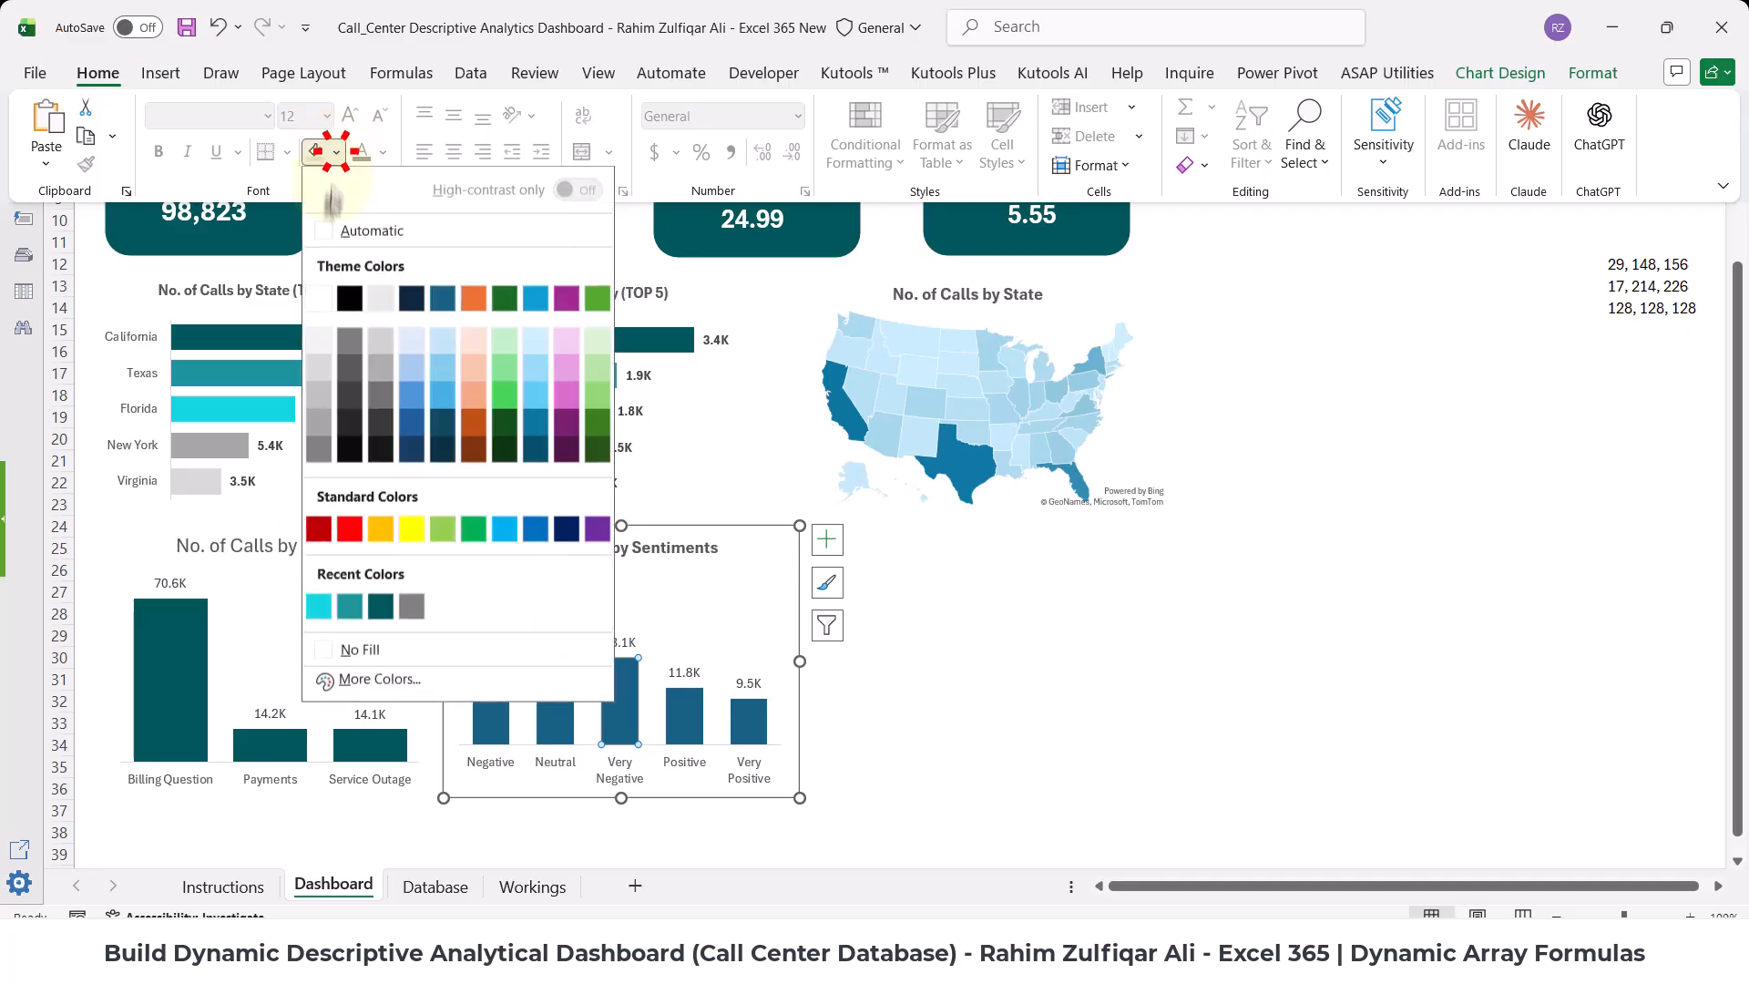
pyautogui.click(319, 528)
# - Fill only the Very Positive column of the sentiments chart with the standard green
pyautogui.click(750, 720)
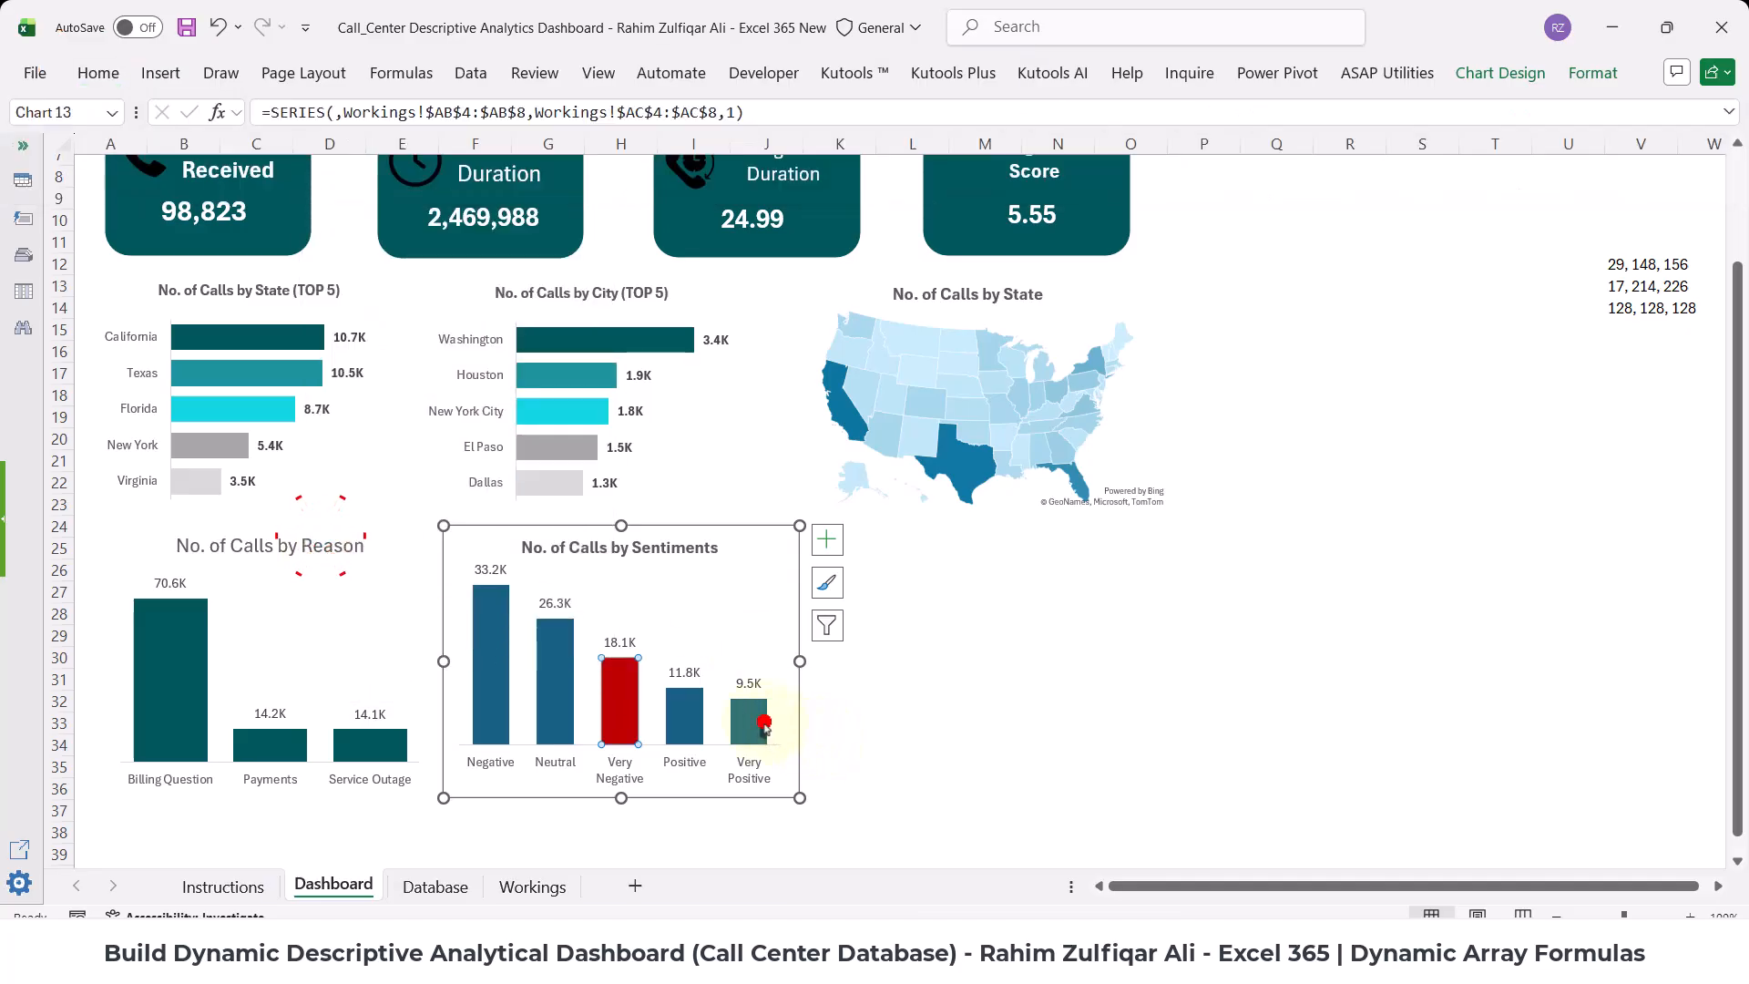
pyautogui.click(749, 719)
pyautogui.click(98, 73)
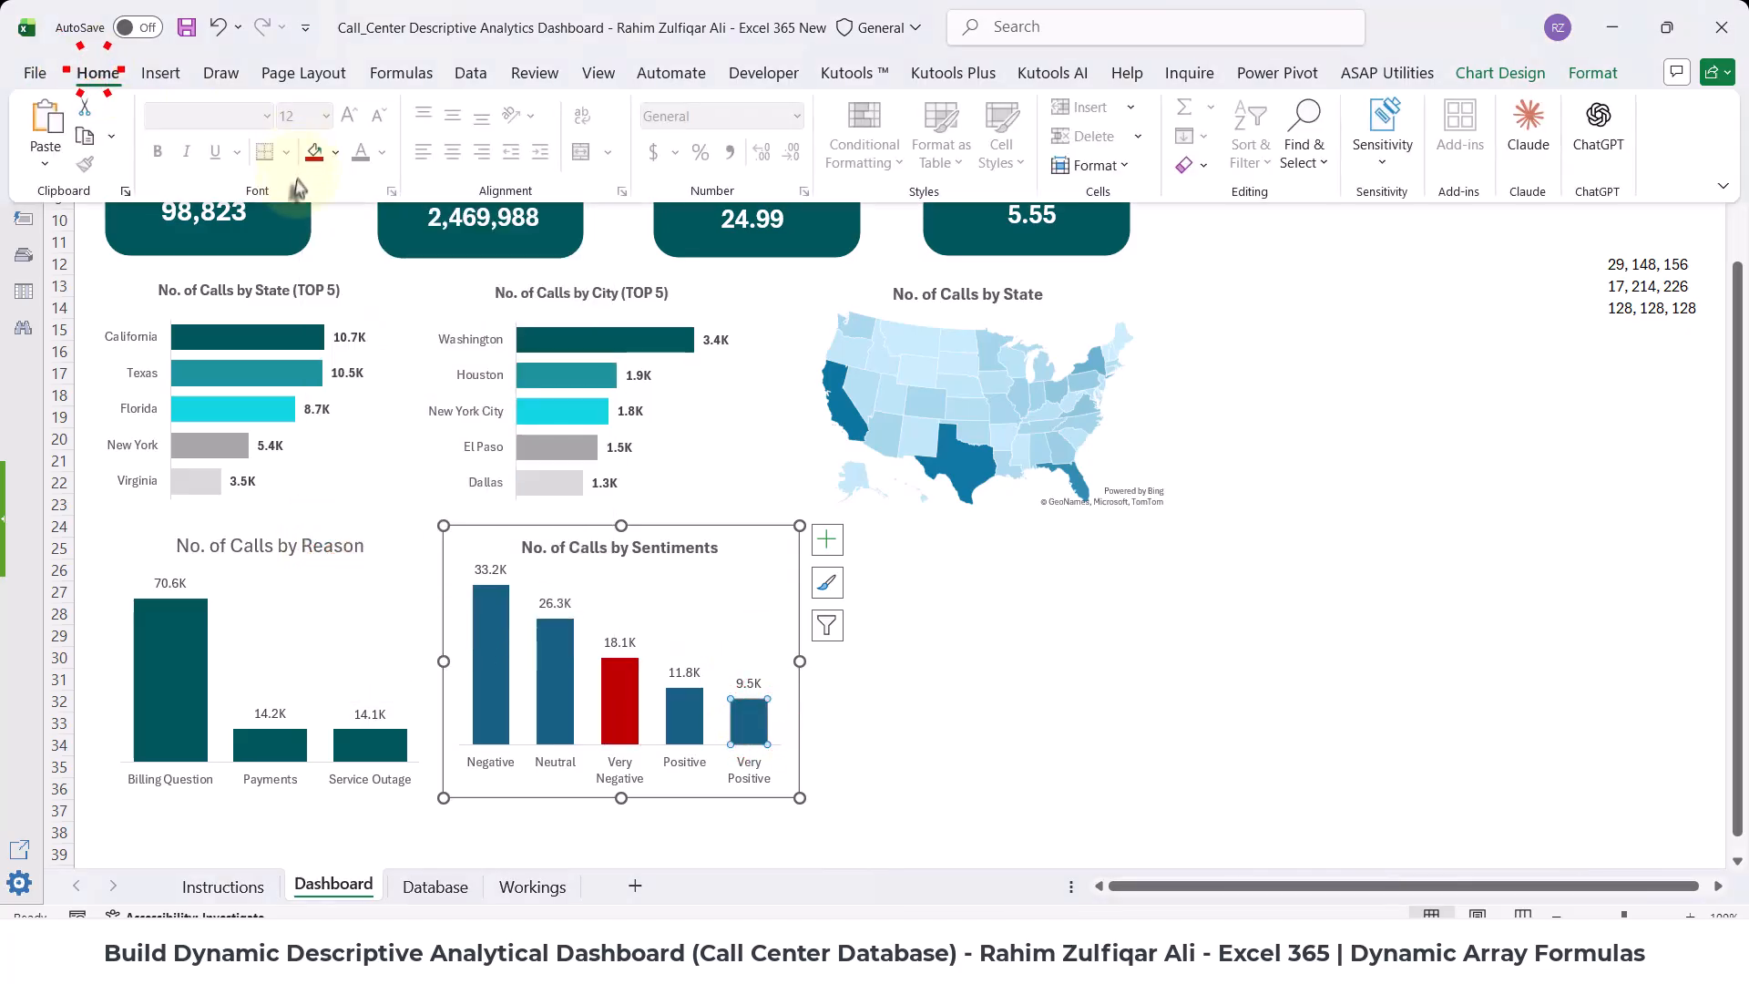
pyautogui.click(335, 152)
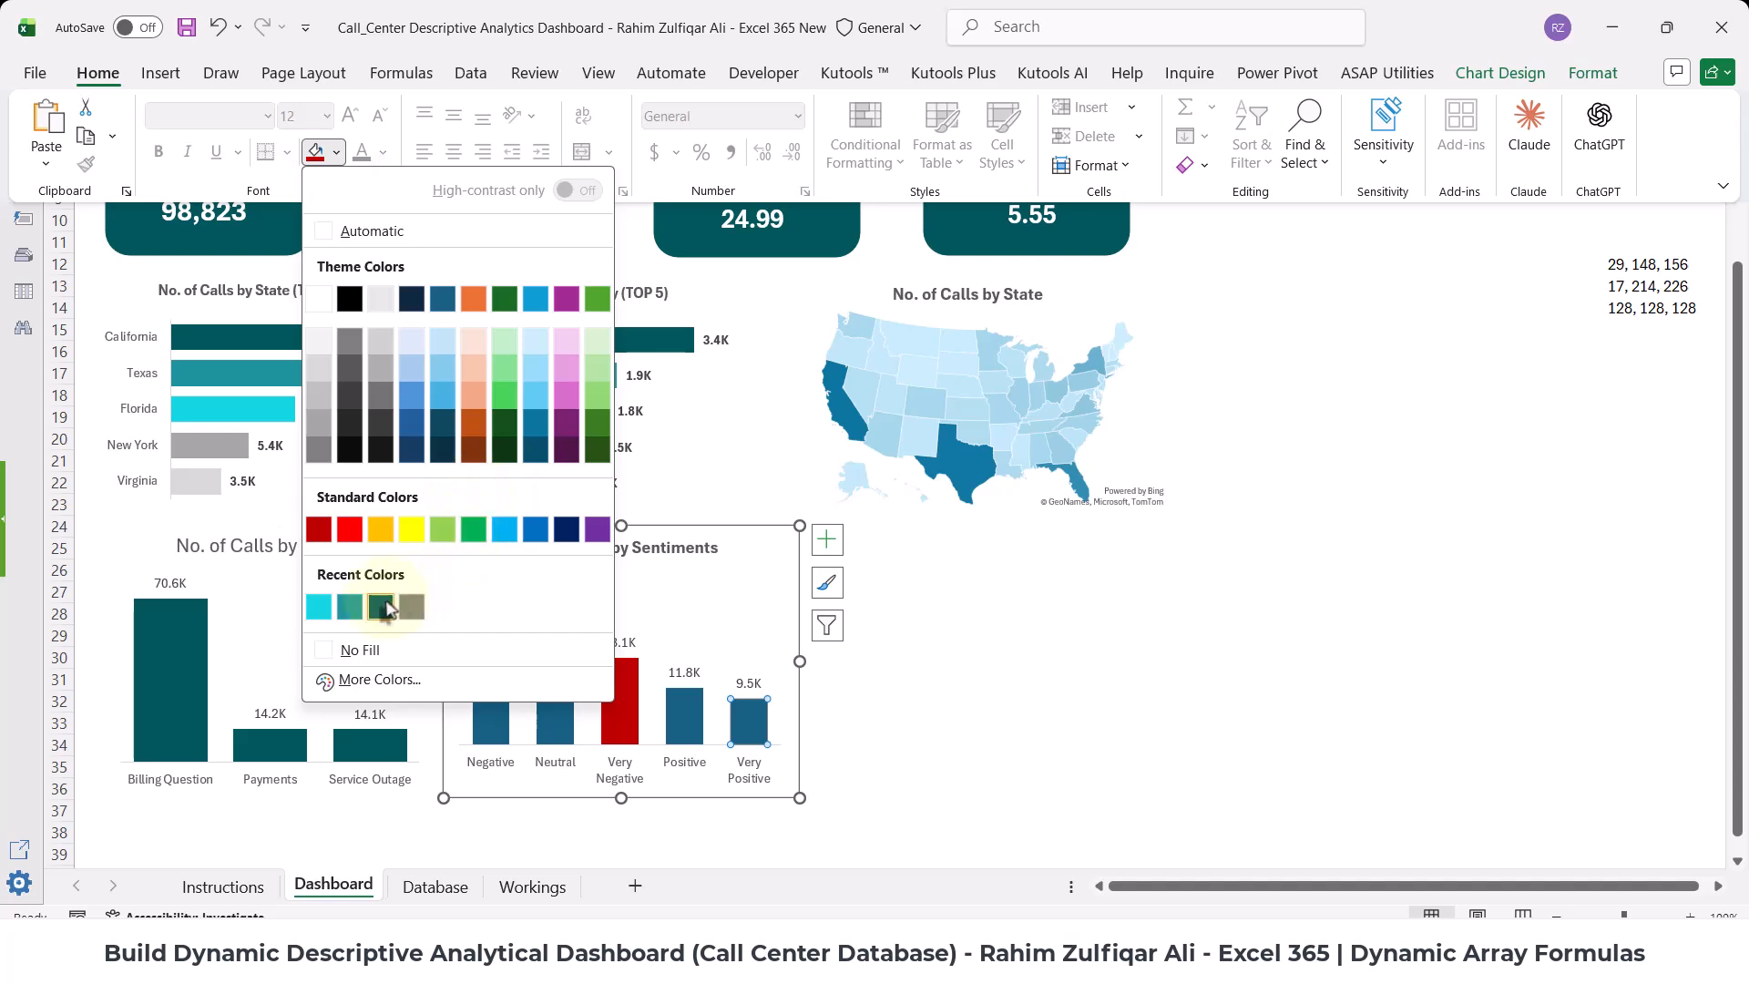
pyautogui.click(472, 529)
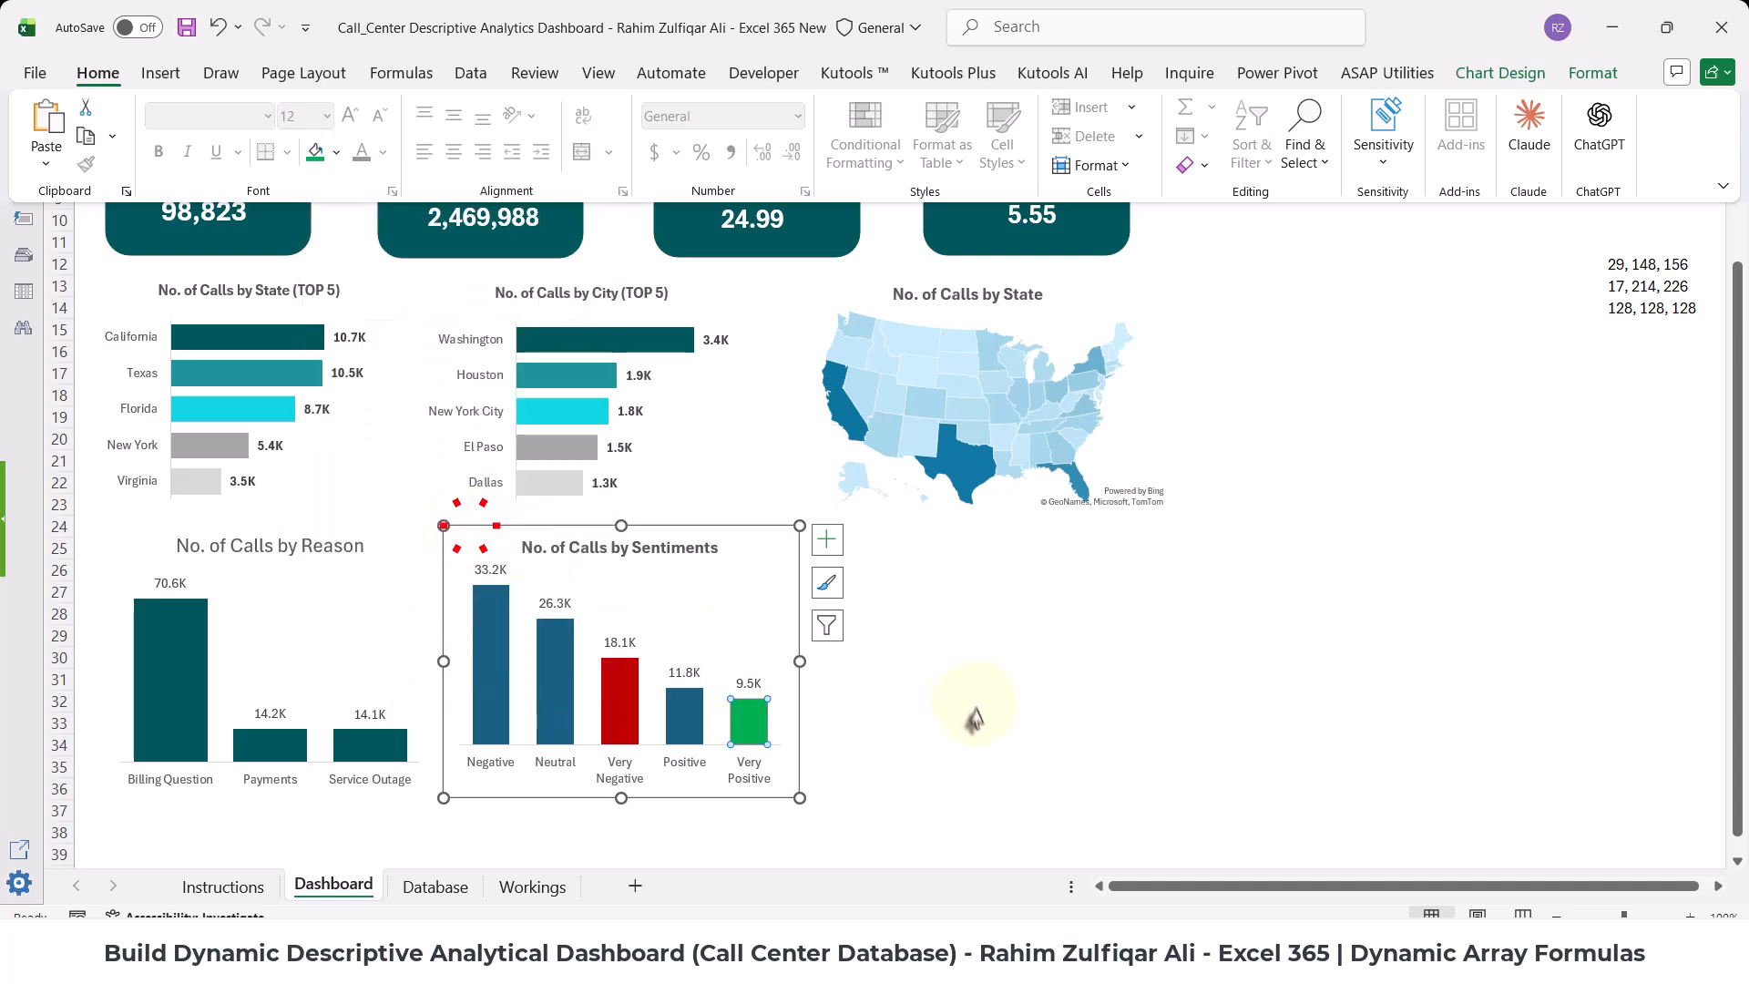
pyautogui.click(976, 648)
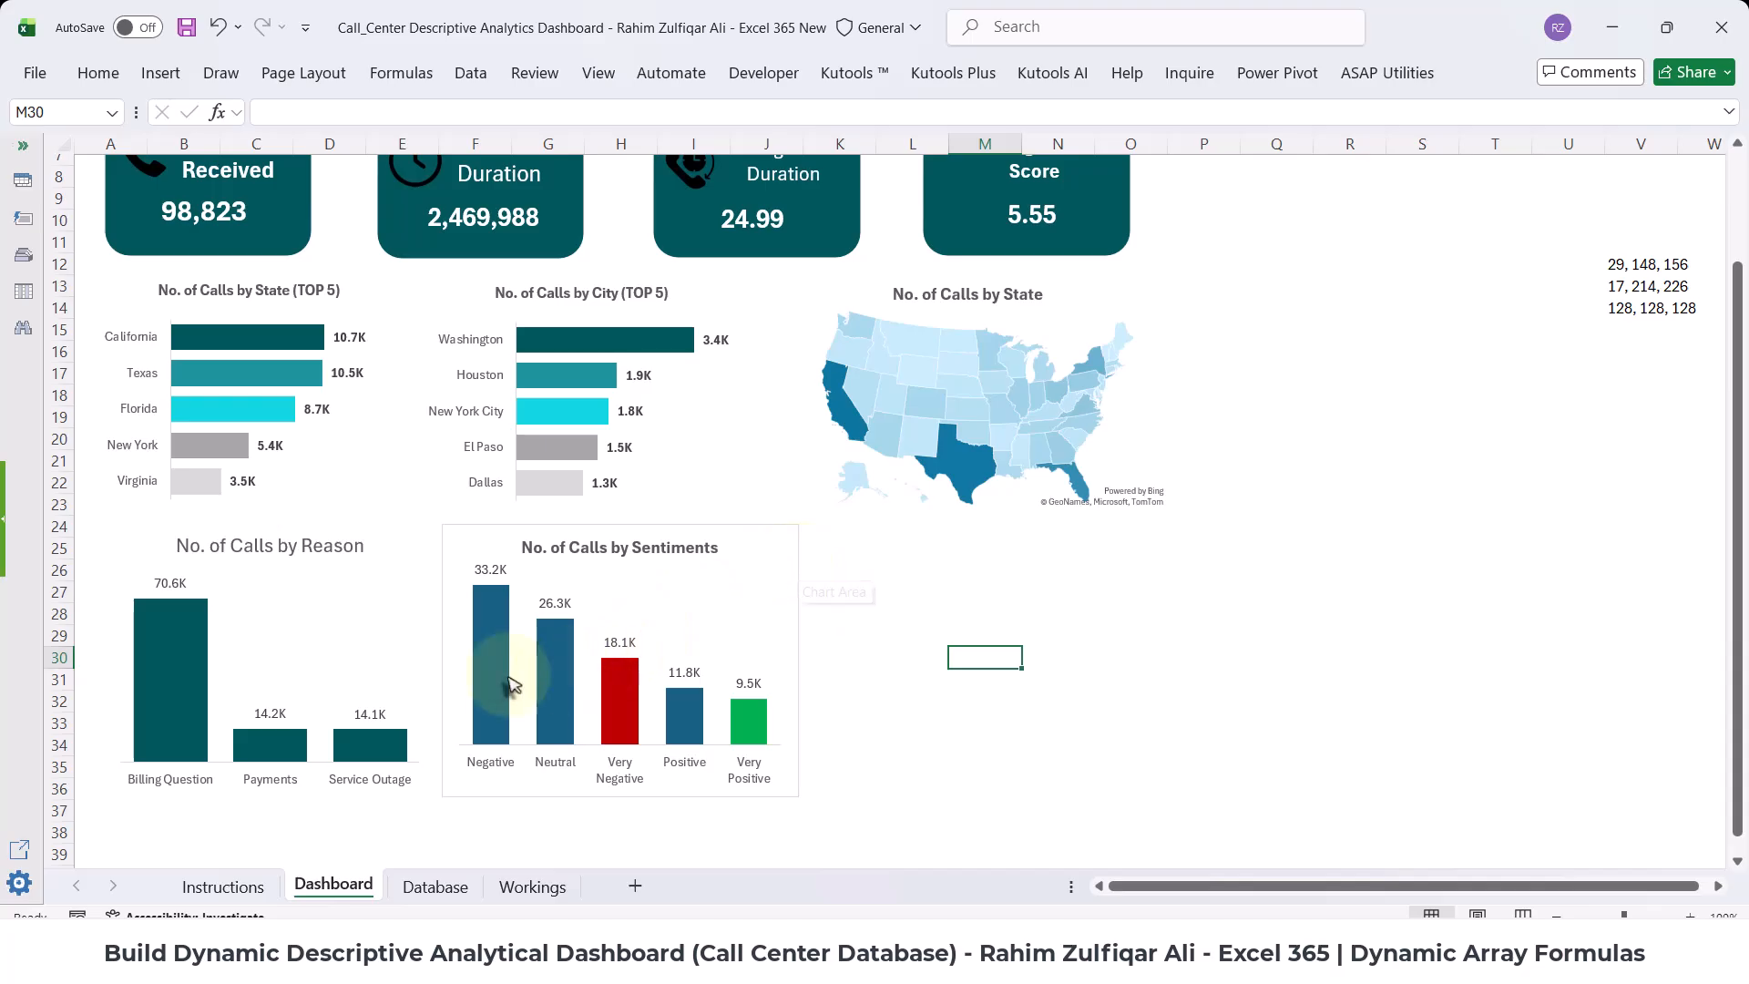
# - Examine the sentiments chart's individual columns and compare the highlighted Very Negative and Very Positive ones
pyautogui.moveTo(483, 620)
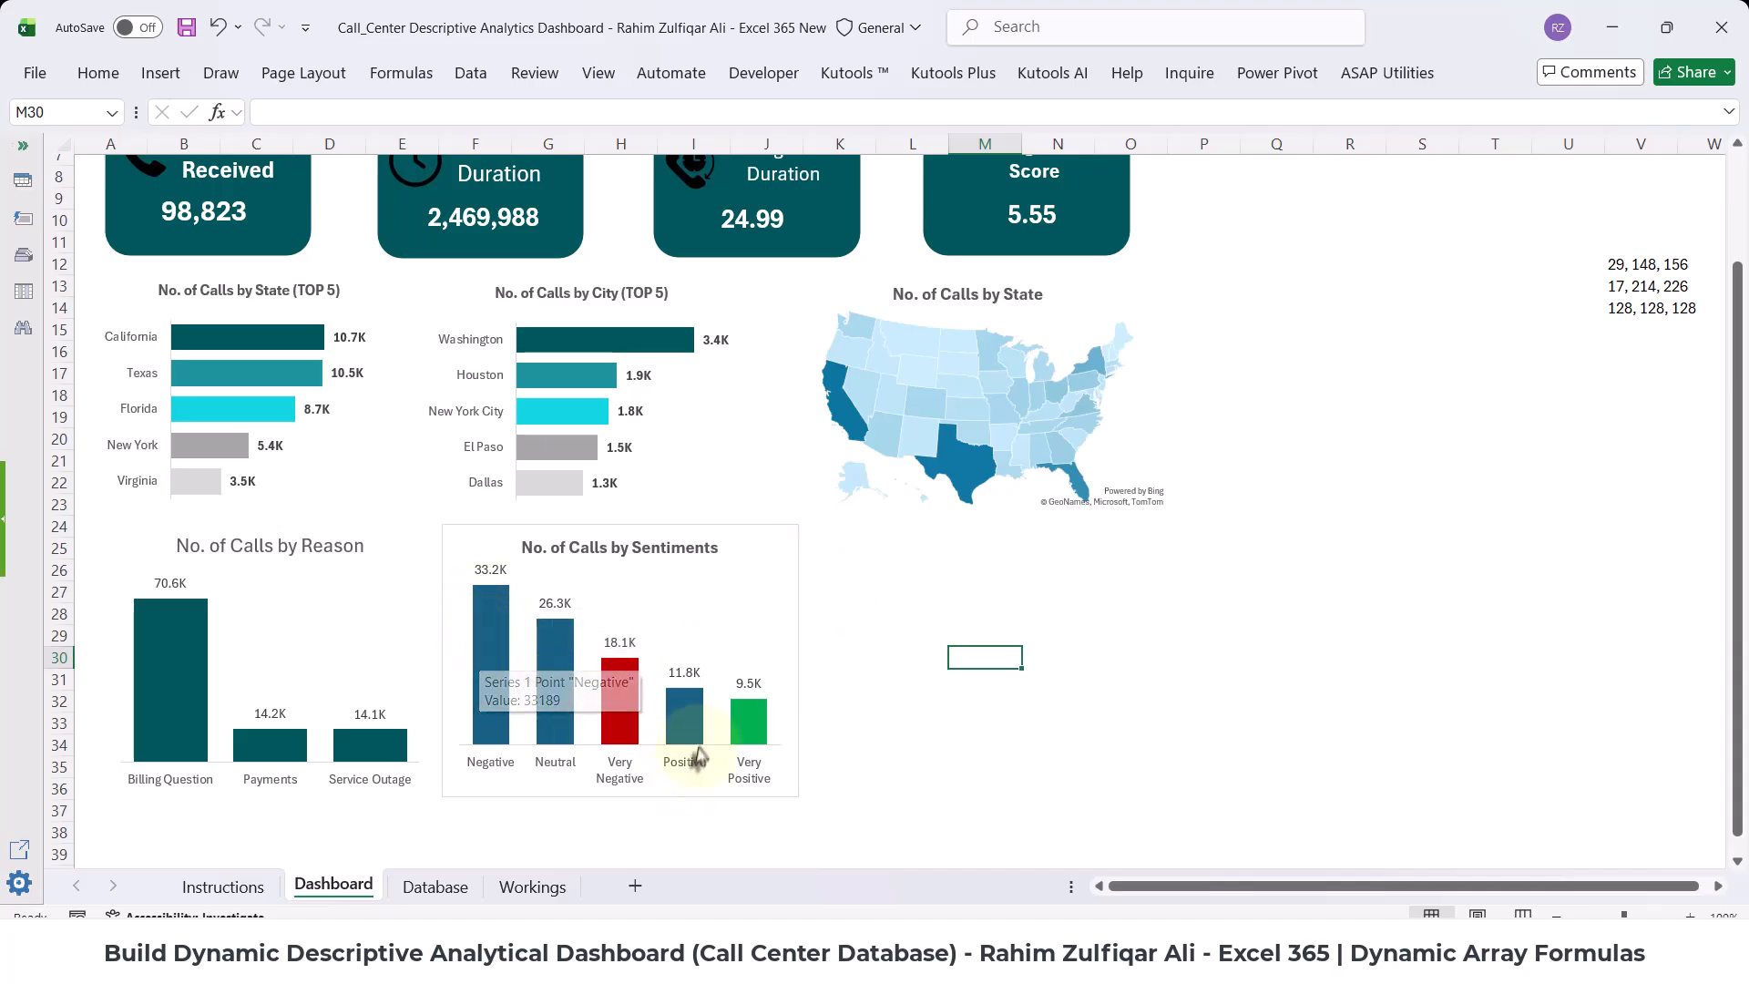
pyautogui.moveTo(749, 722)
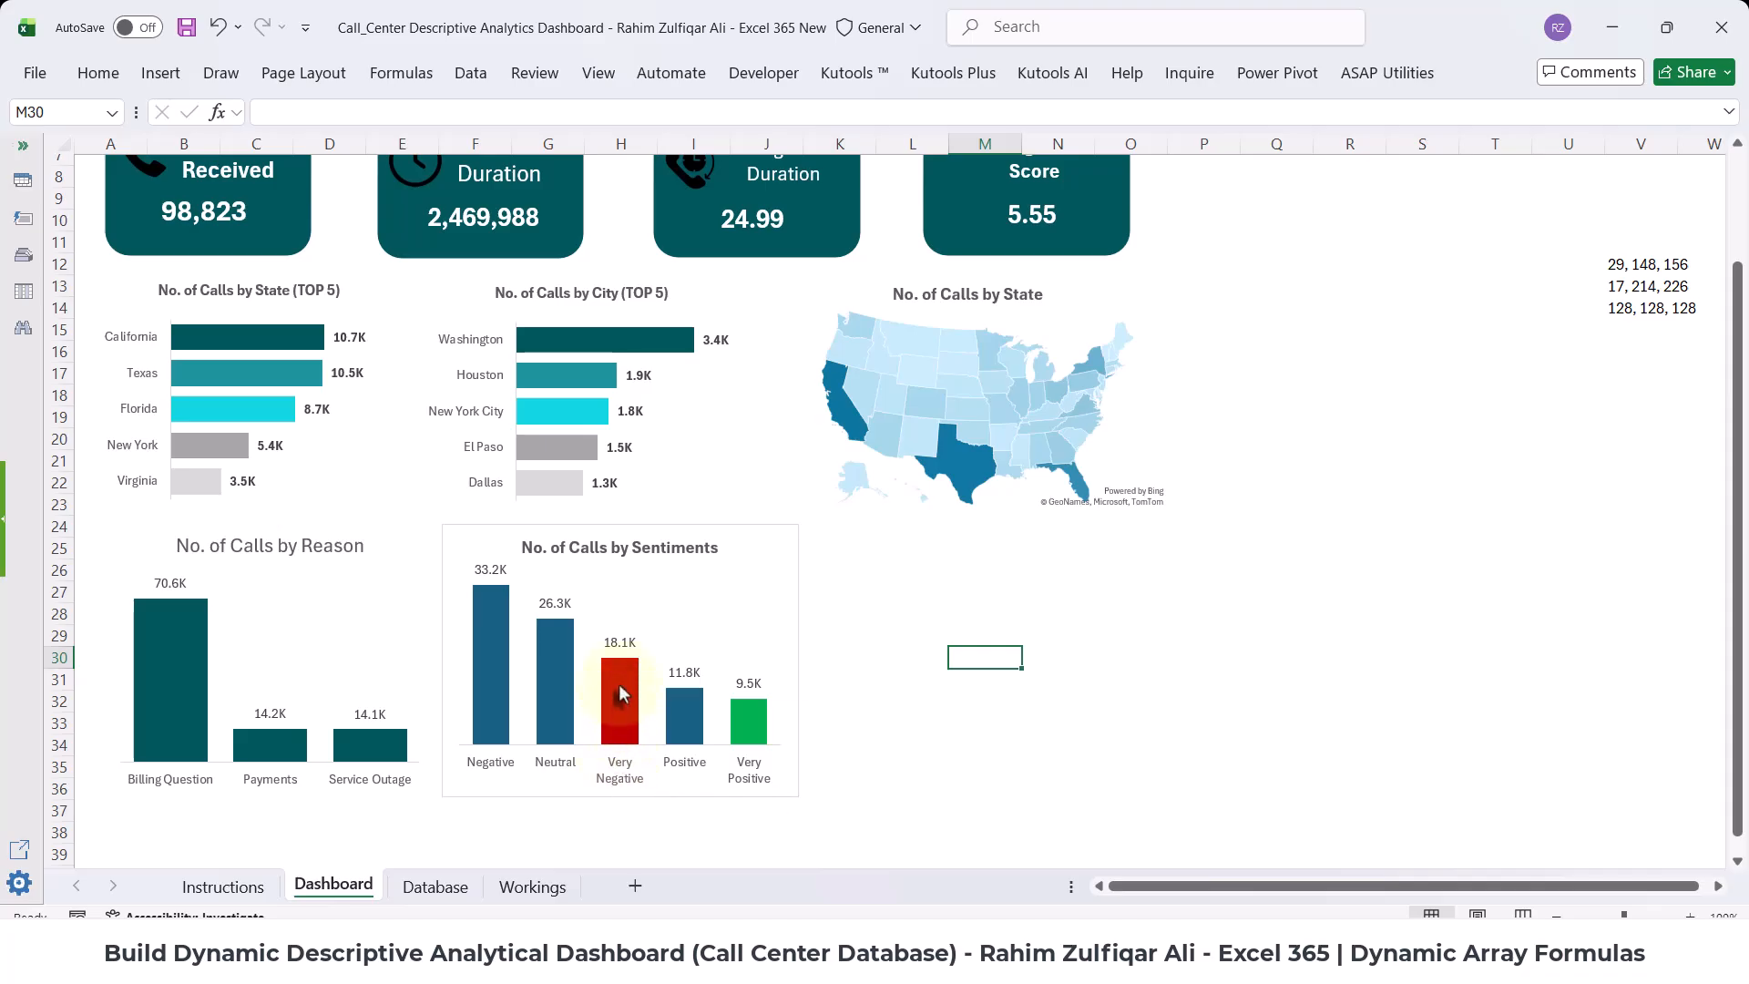
pyautogui.moveTo(620, 715)
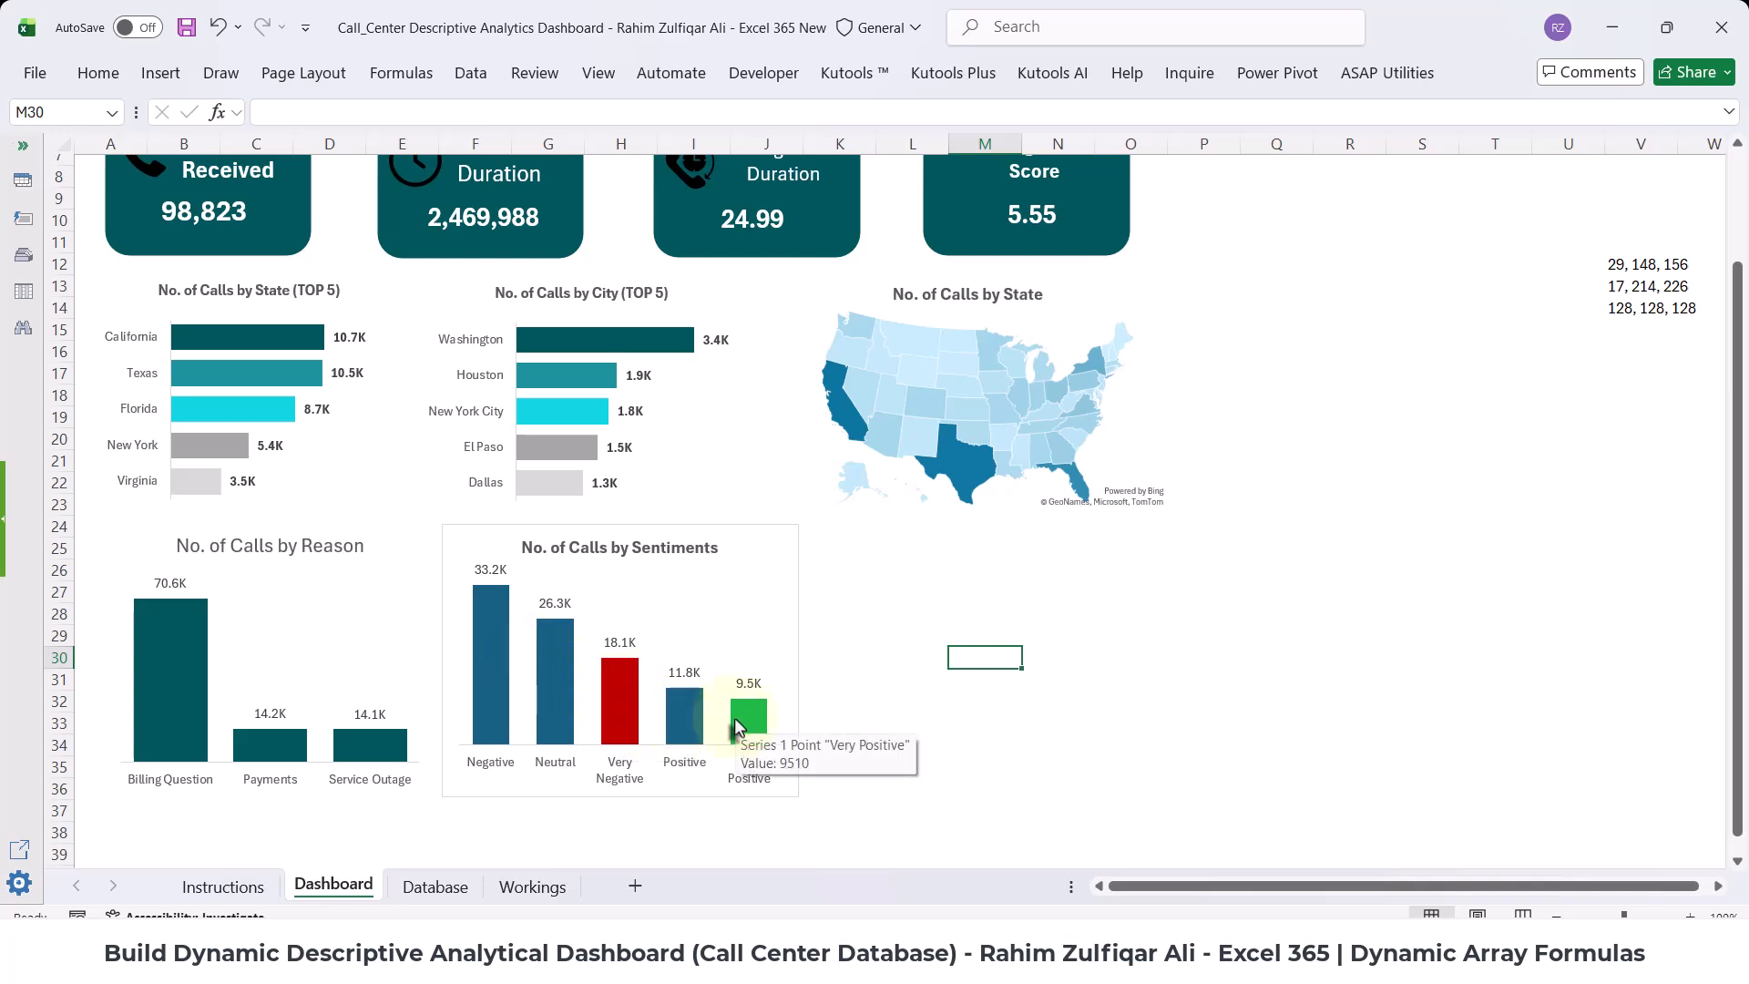
pyautogui.click(626, 698)
pyautogui.click(626, 699)
pyautogui.click(749, 726)
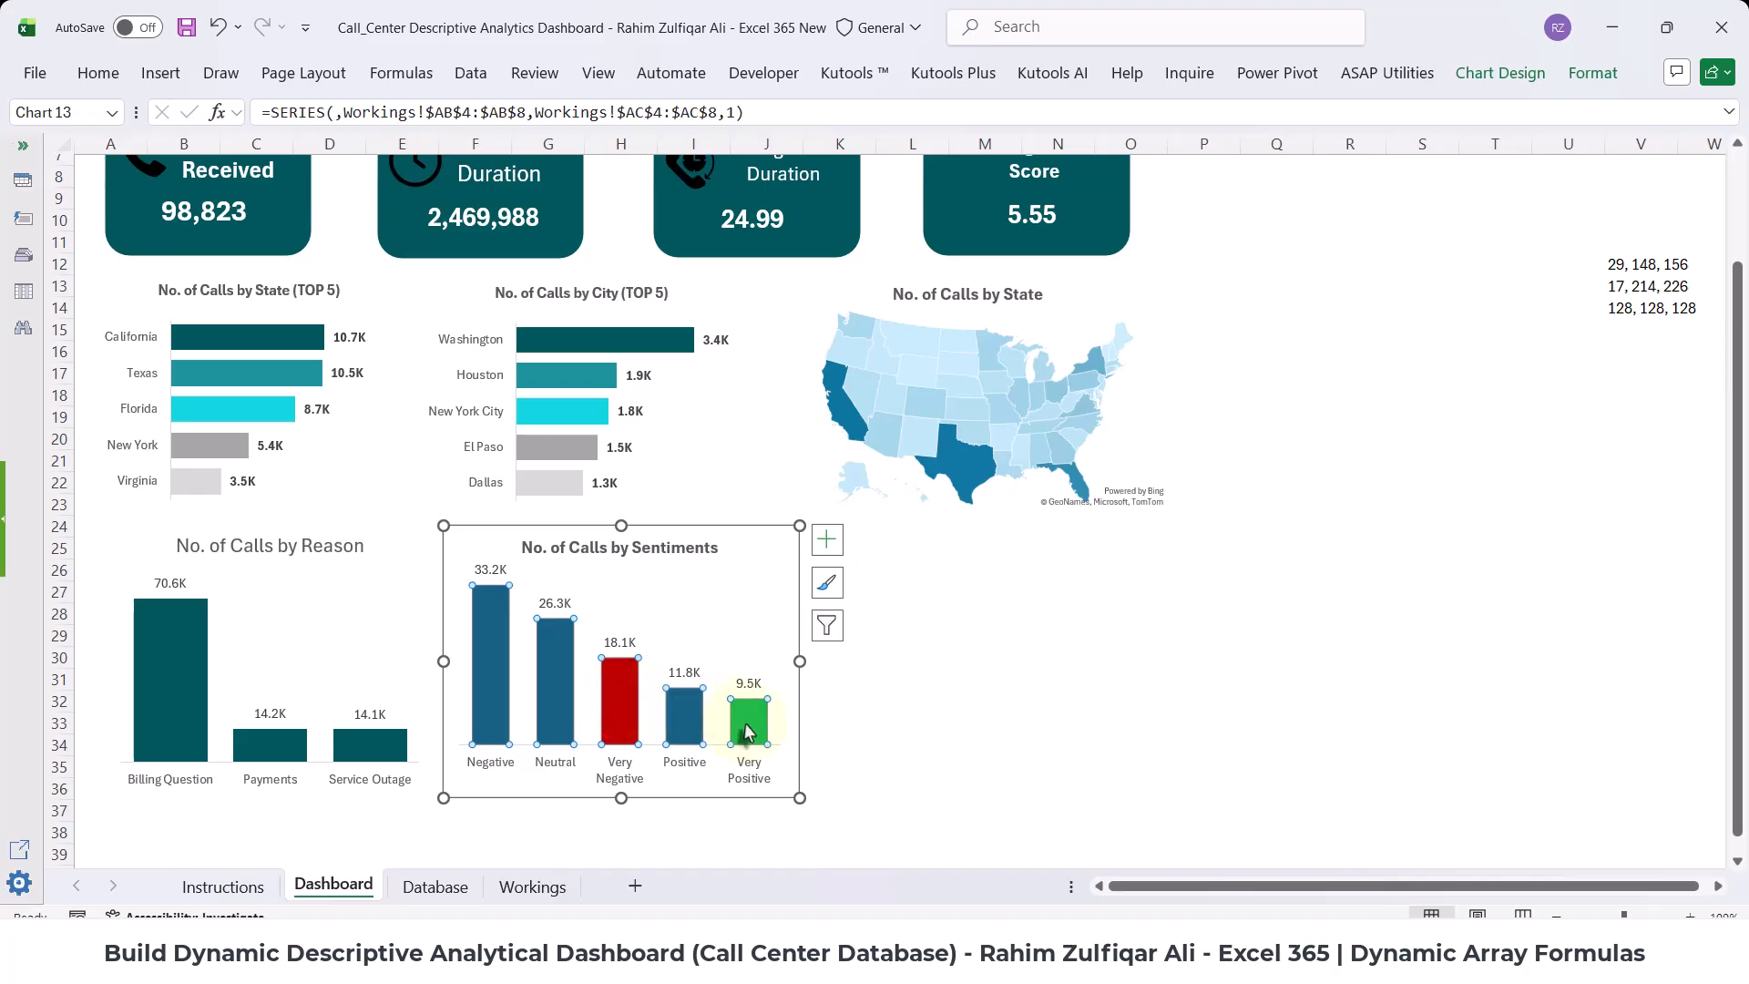
pyautogui.click(749, 728)
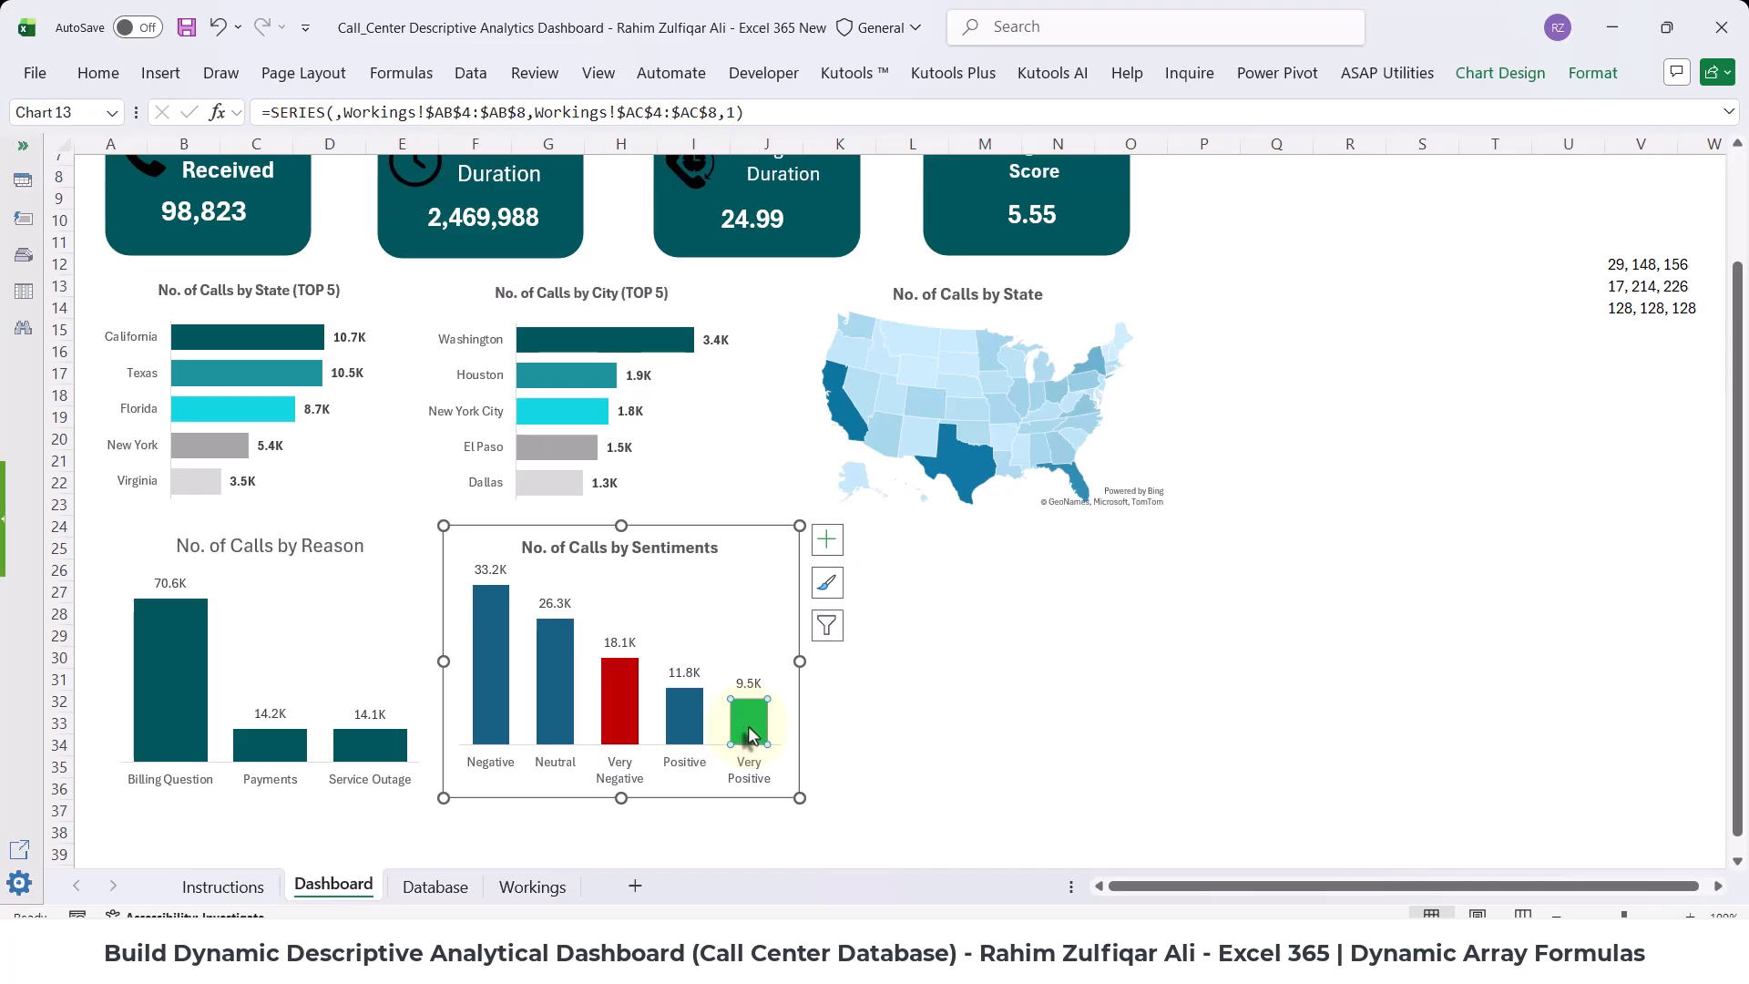
pyautogui.click(832, 723)
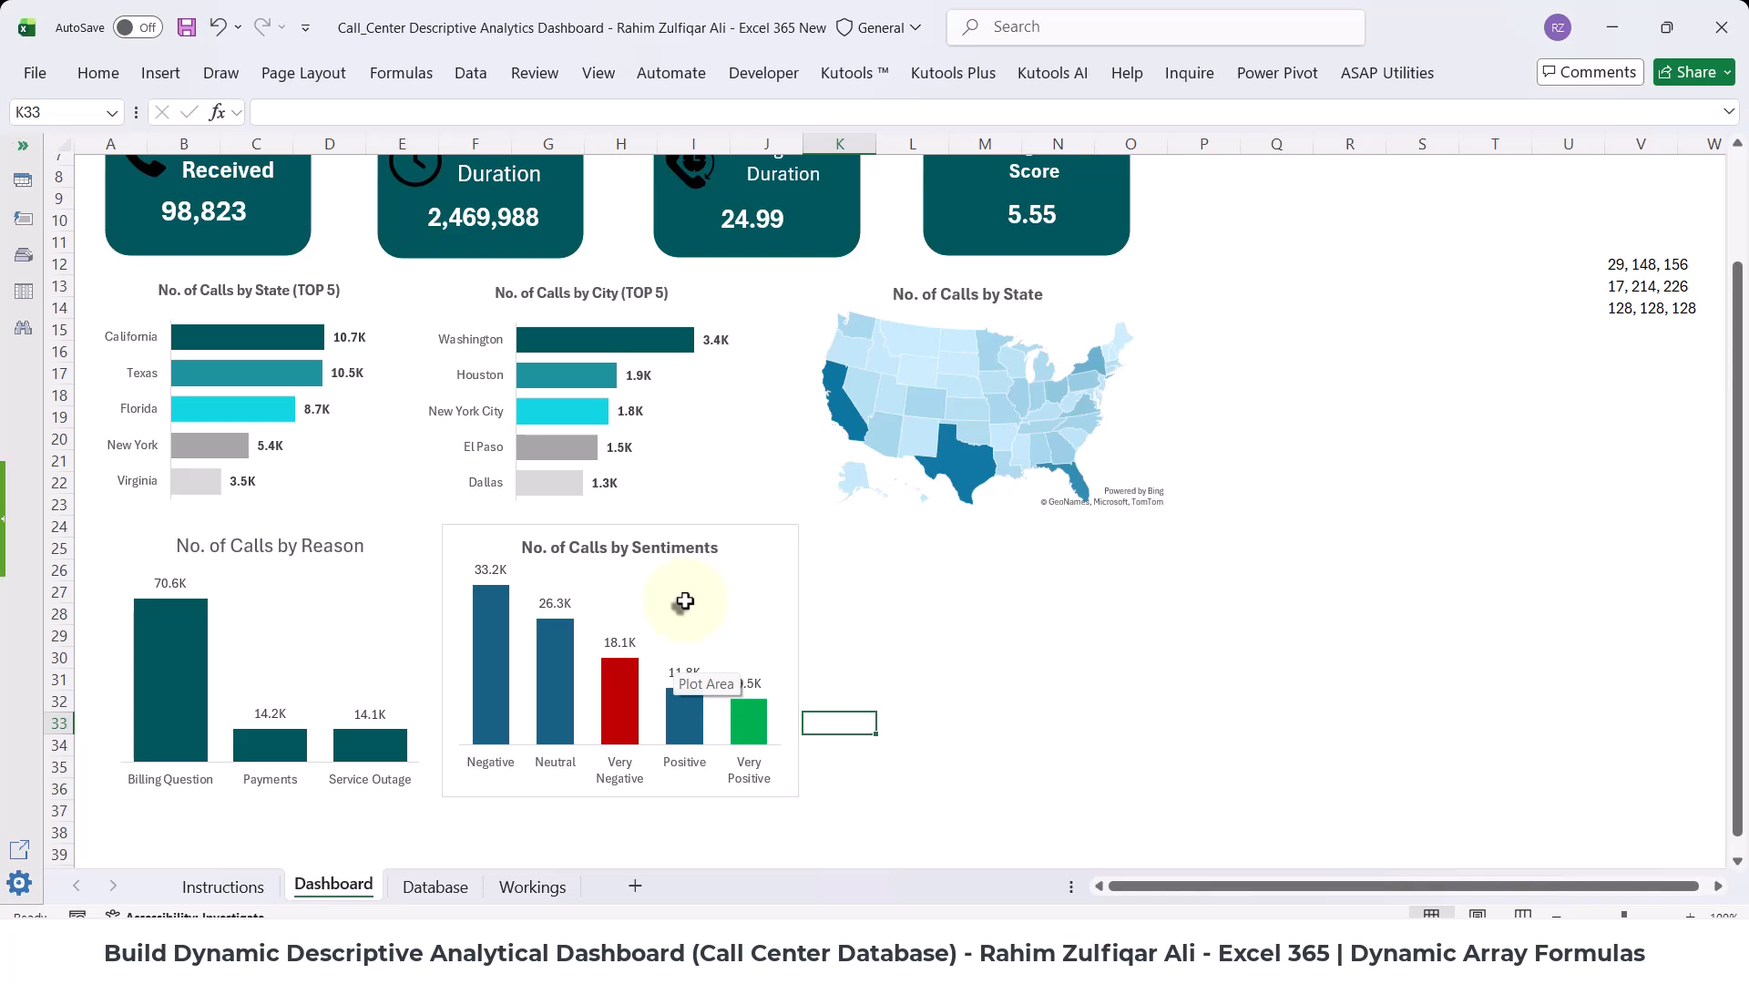
# - Move the sentiments chart slightly closer to the No. of Calls by Reason chart
pyautogui.moveTo(764, 526); pyautogui.dragTo(754, 525)
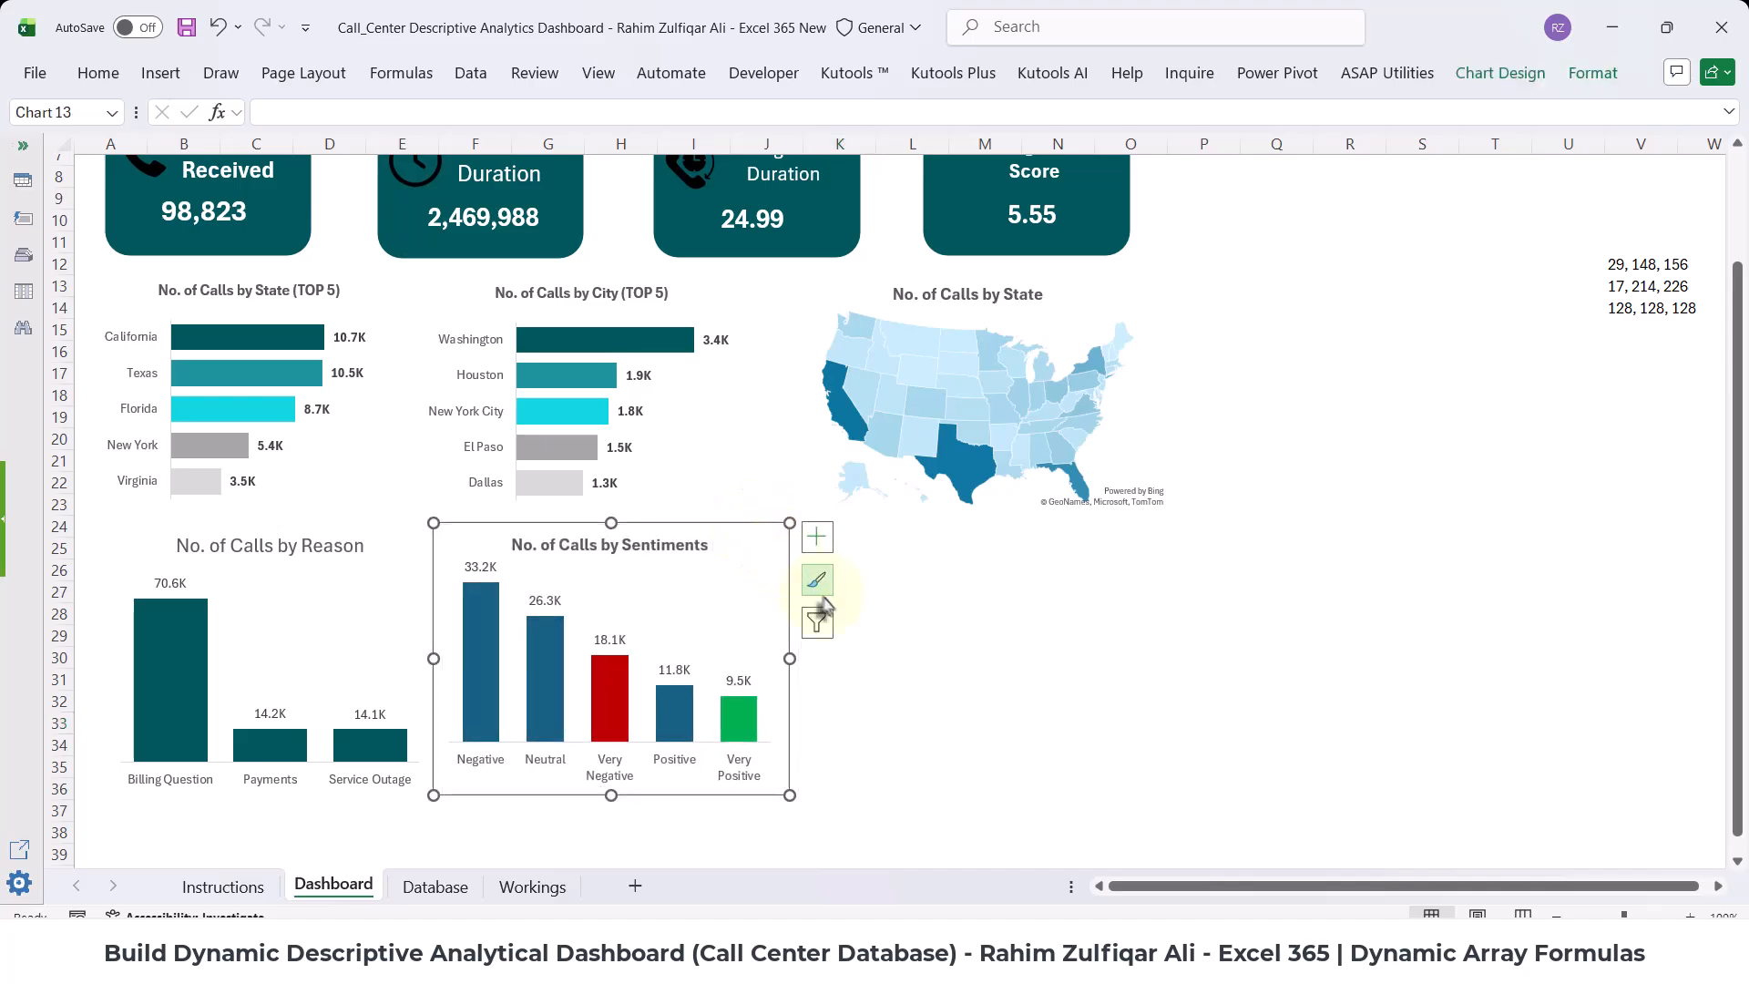
pyautogui.click(927, 702)
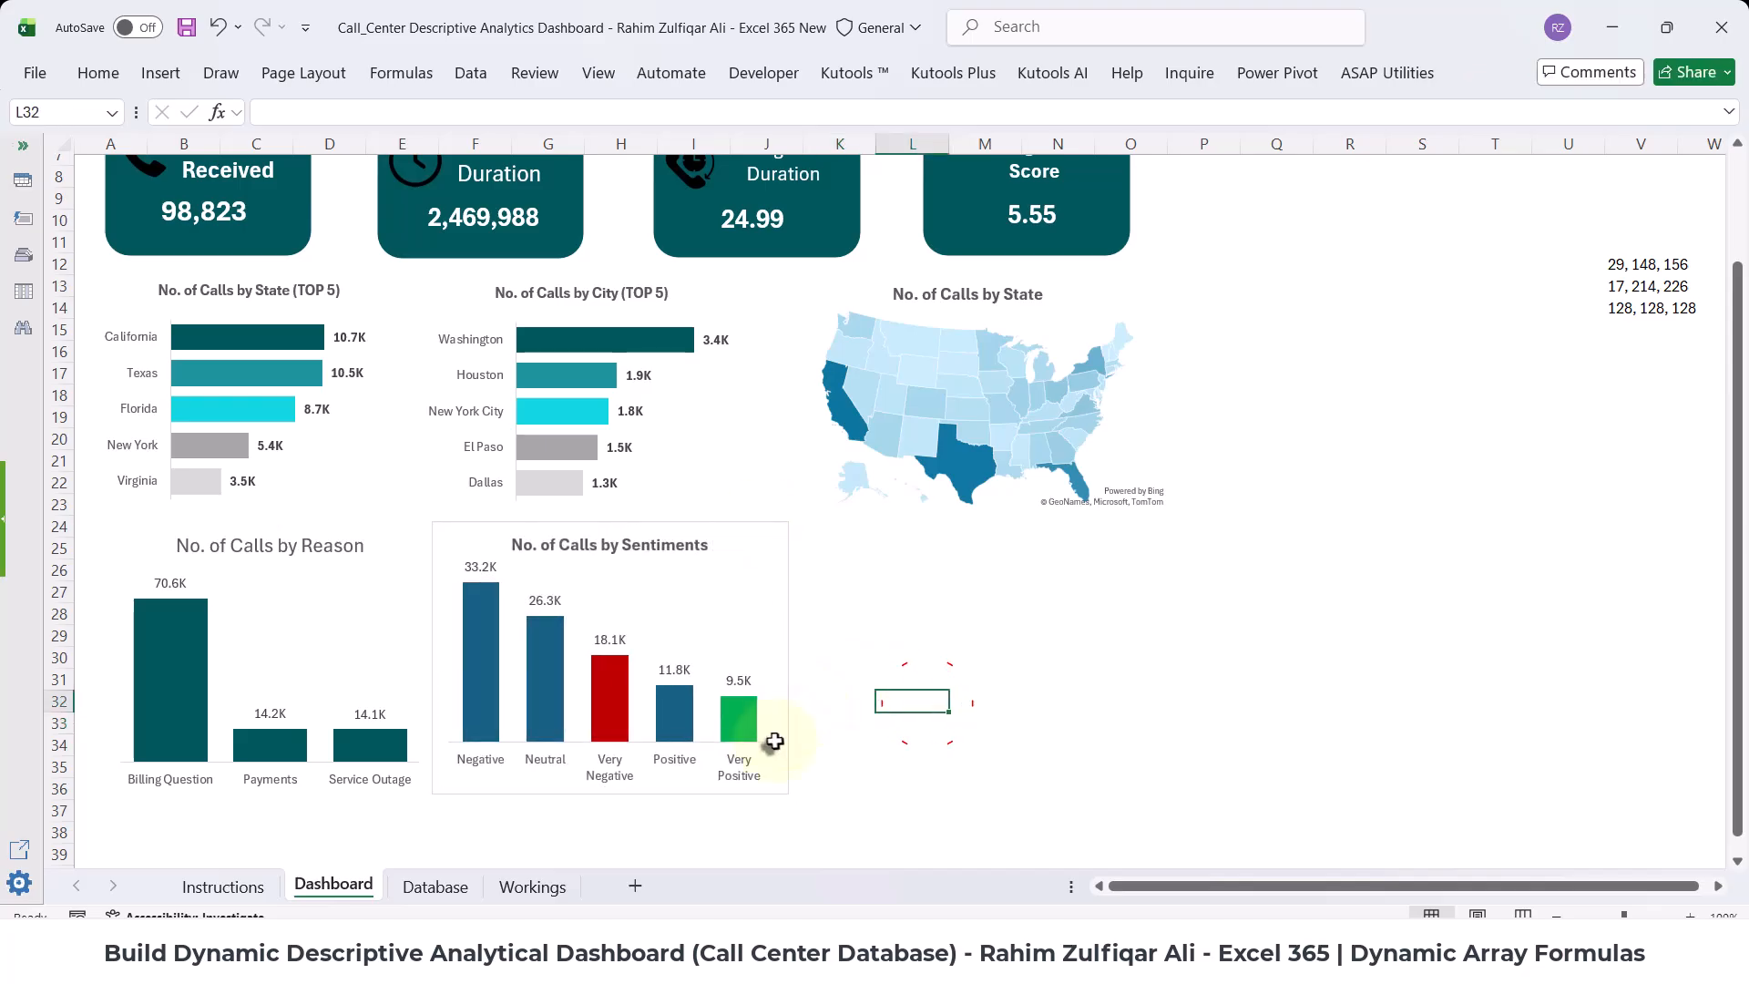
pyautogui.moveTo(743, 725)
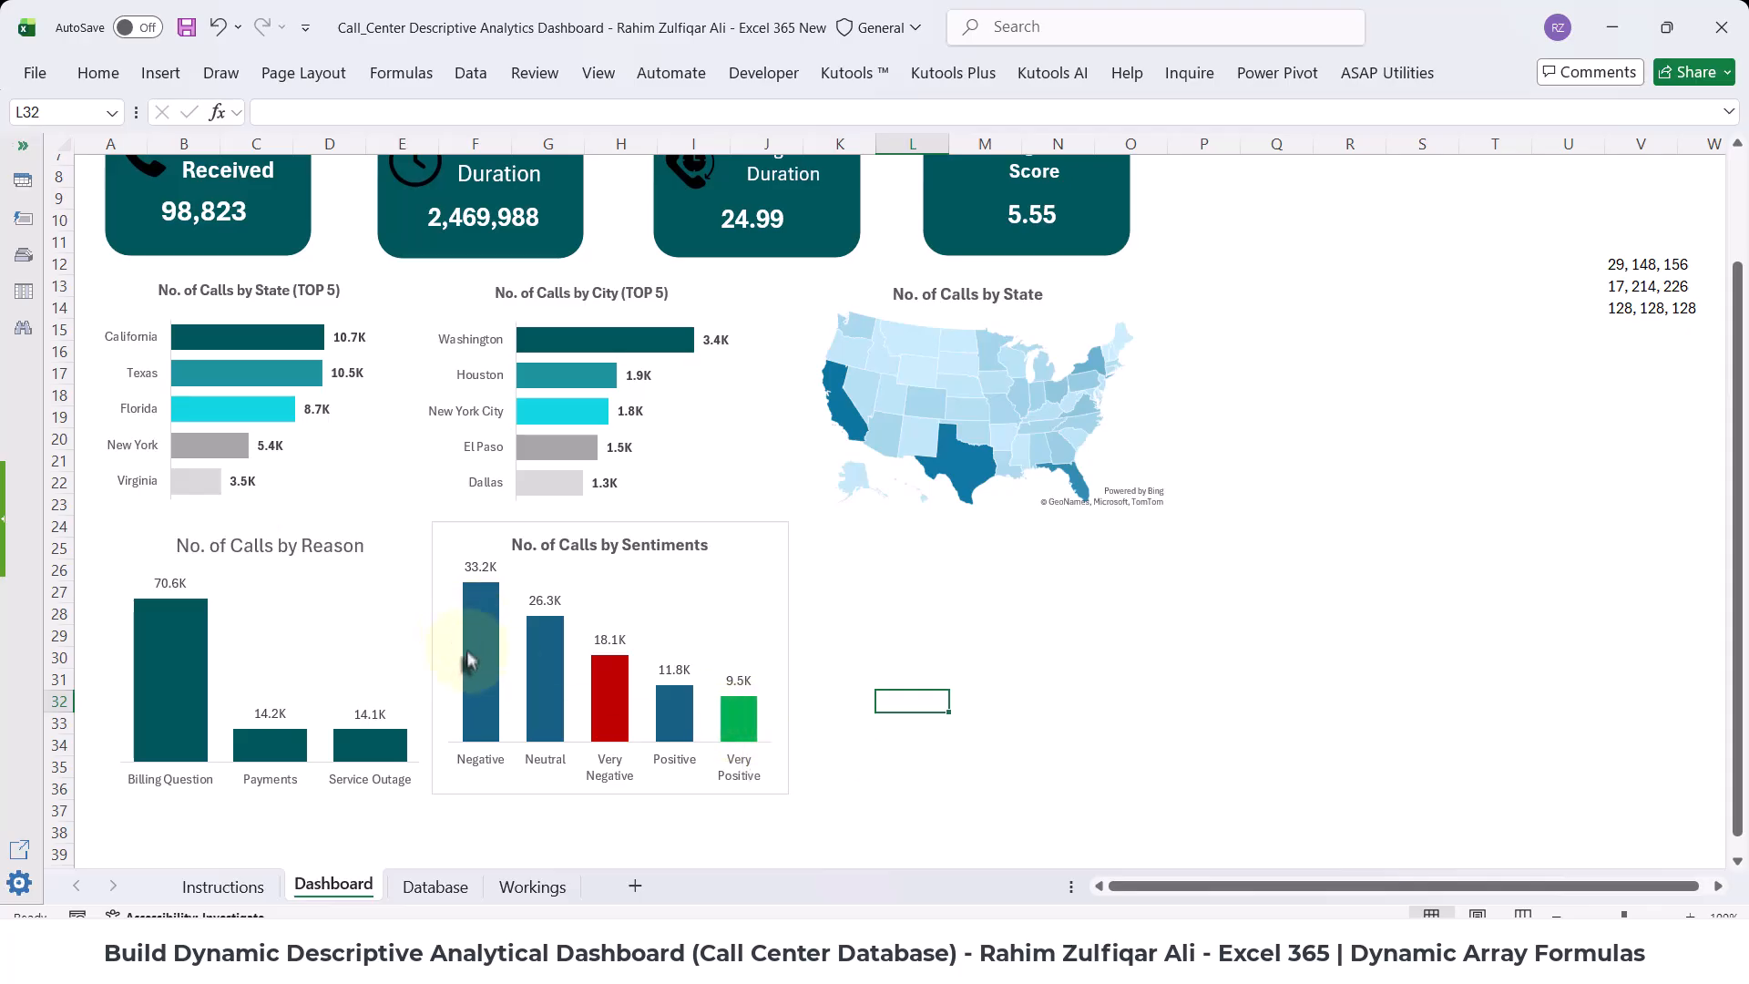
pyautogui.moveTo(467, 652)
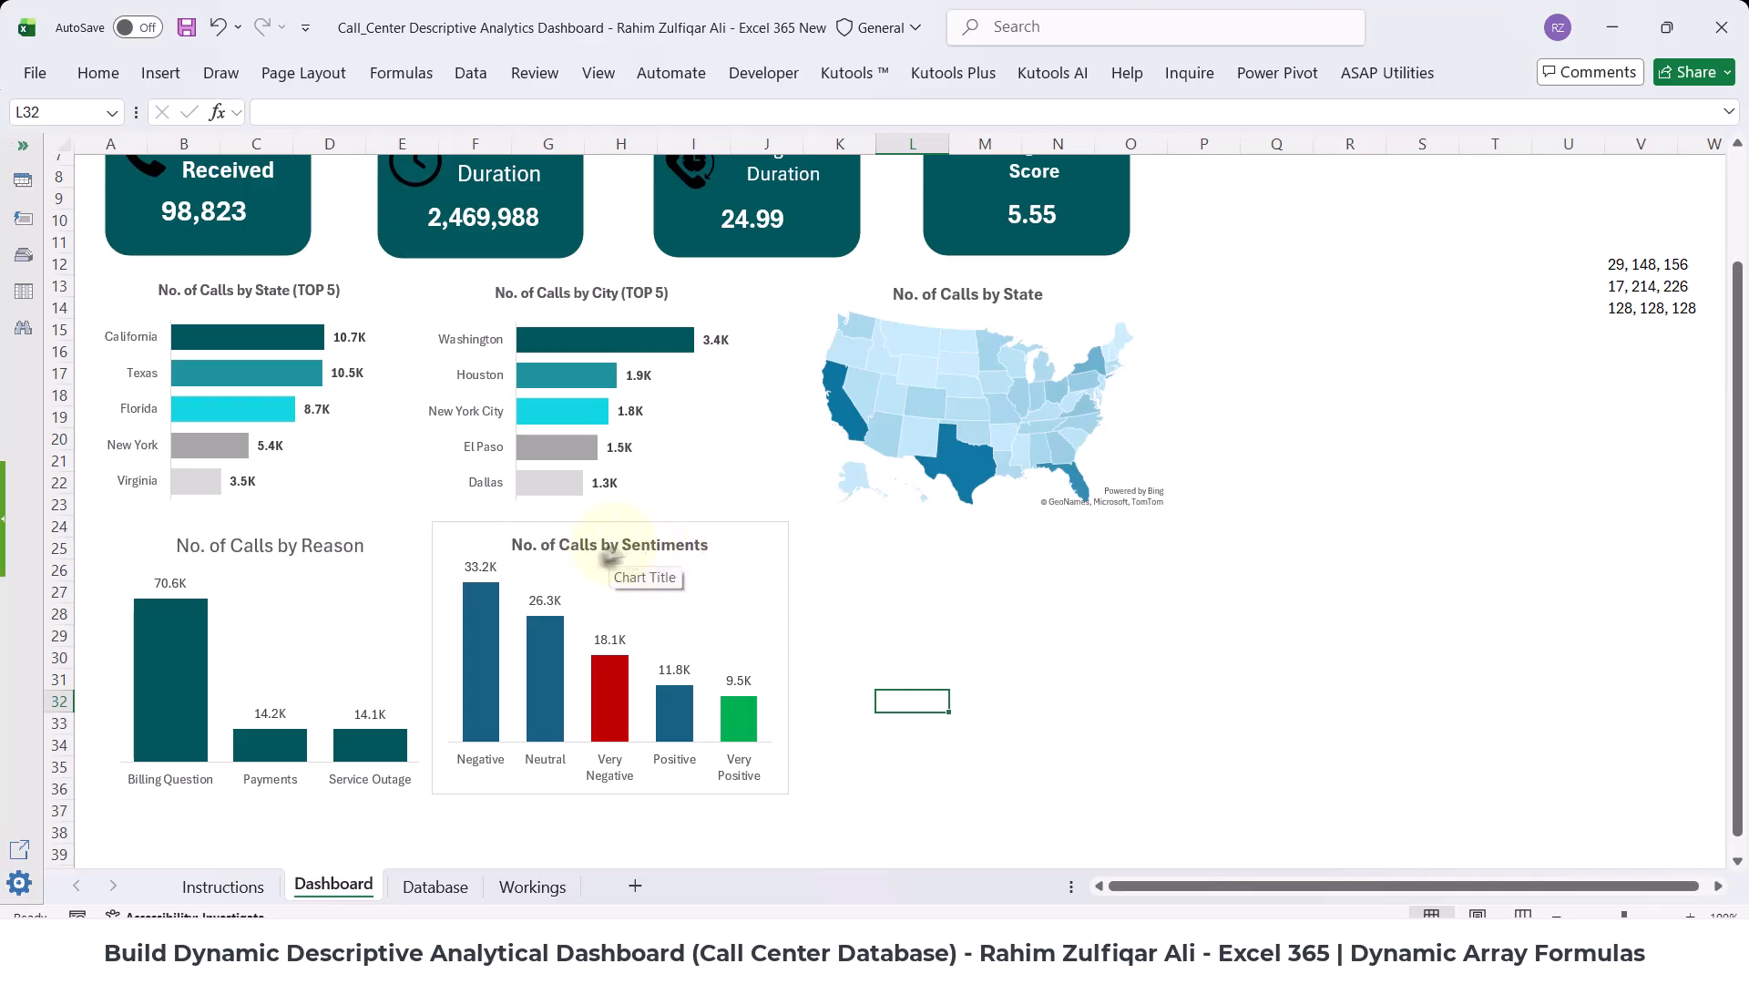
# - Fill all columns of the sentiments chart with the dark teal used in the No. of Calls by Reason chart
pyautogui.click(738, 519)
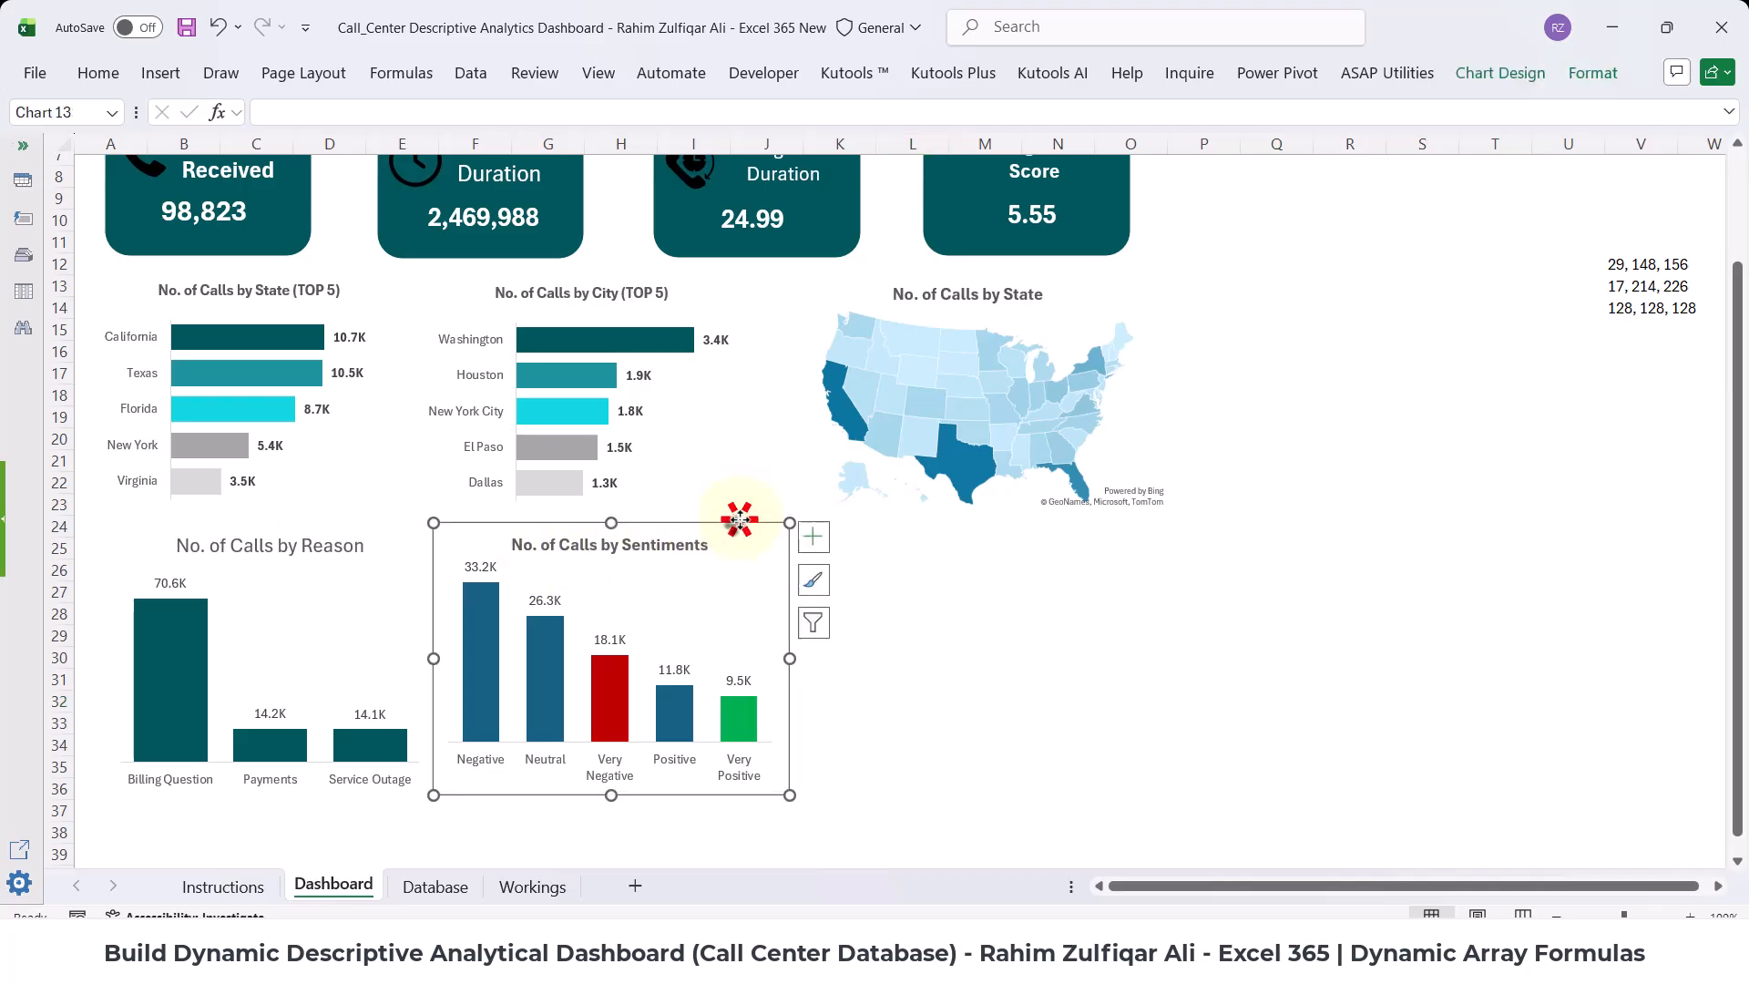
pyautogui.click(544, 649)
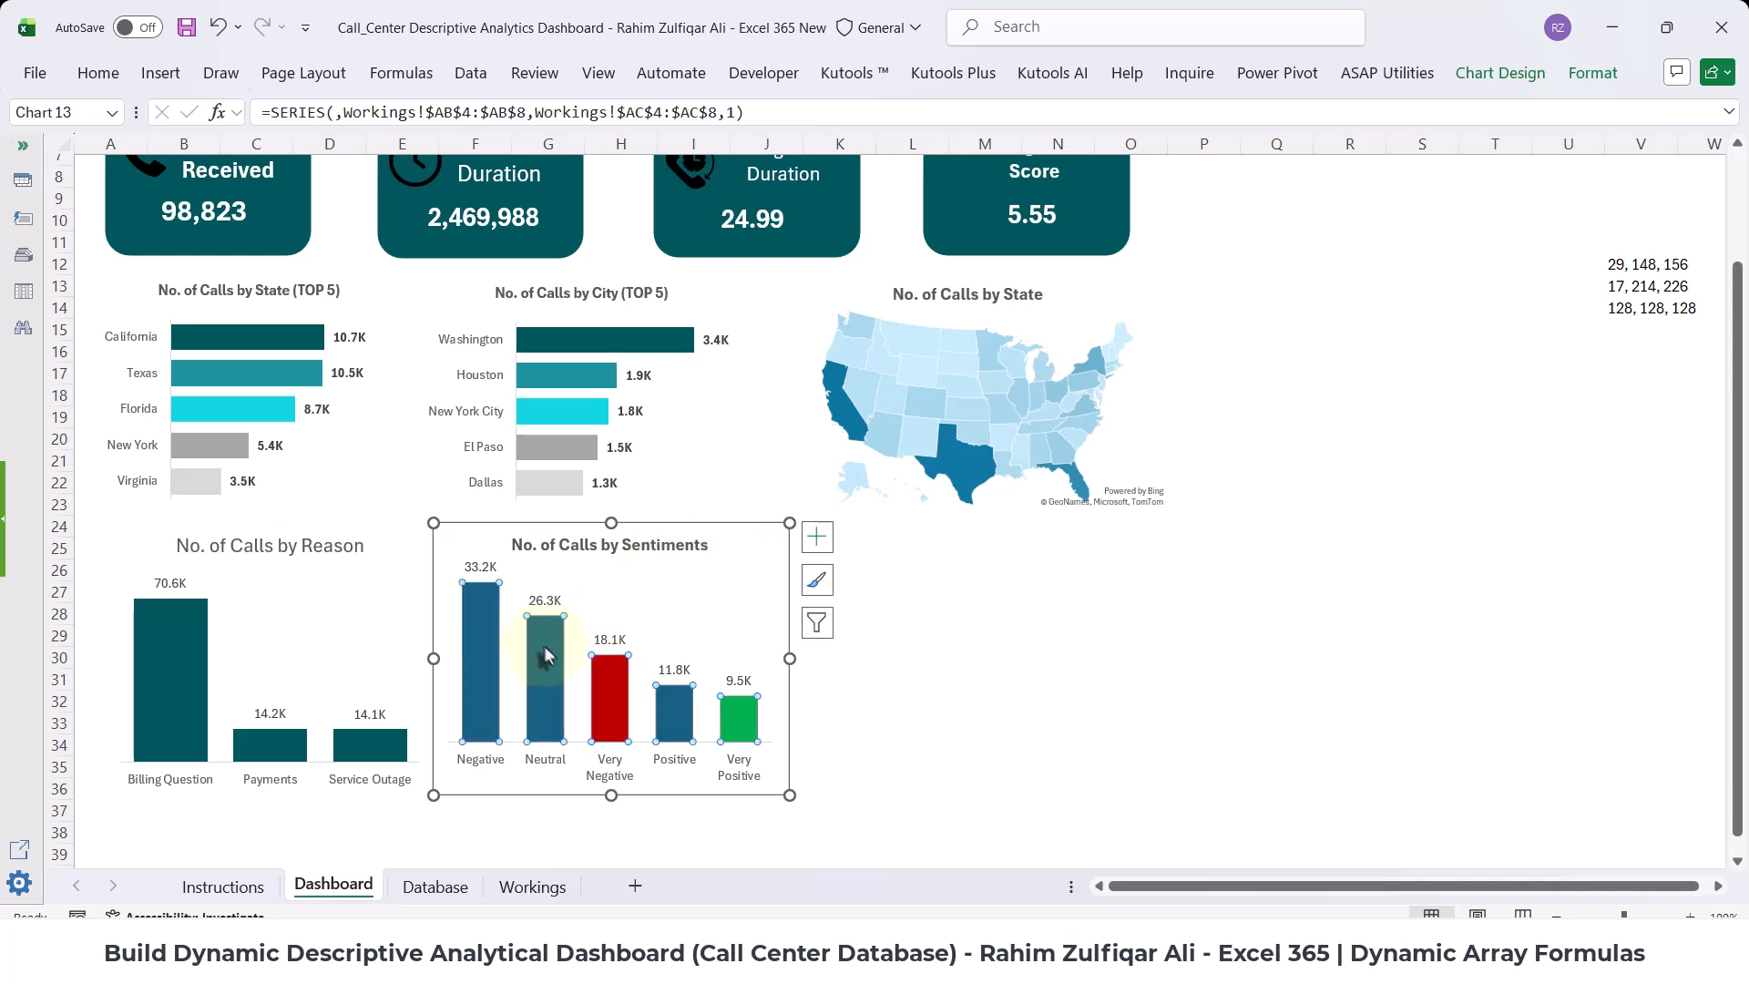
pyautogui.click(95, 72)
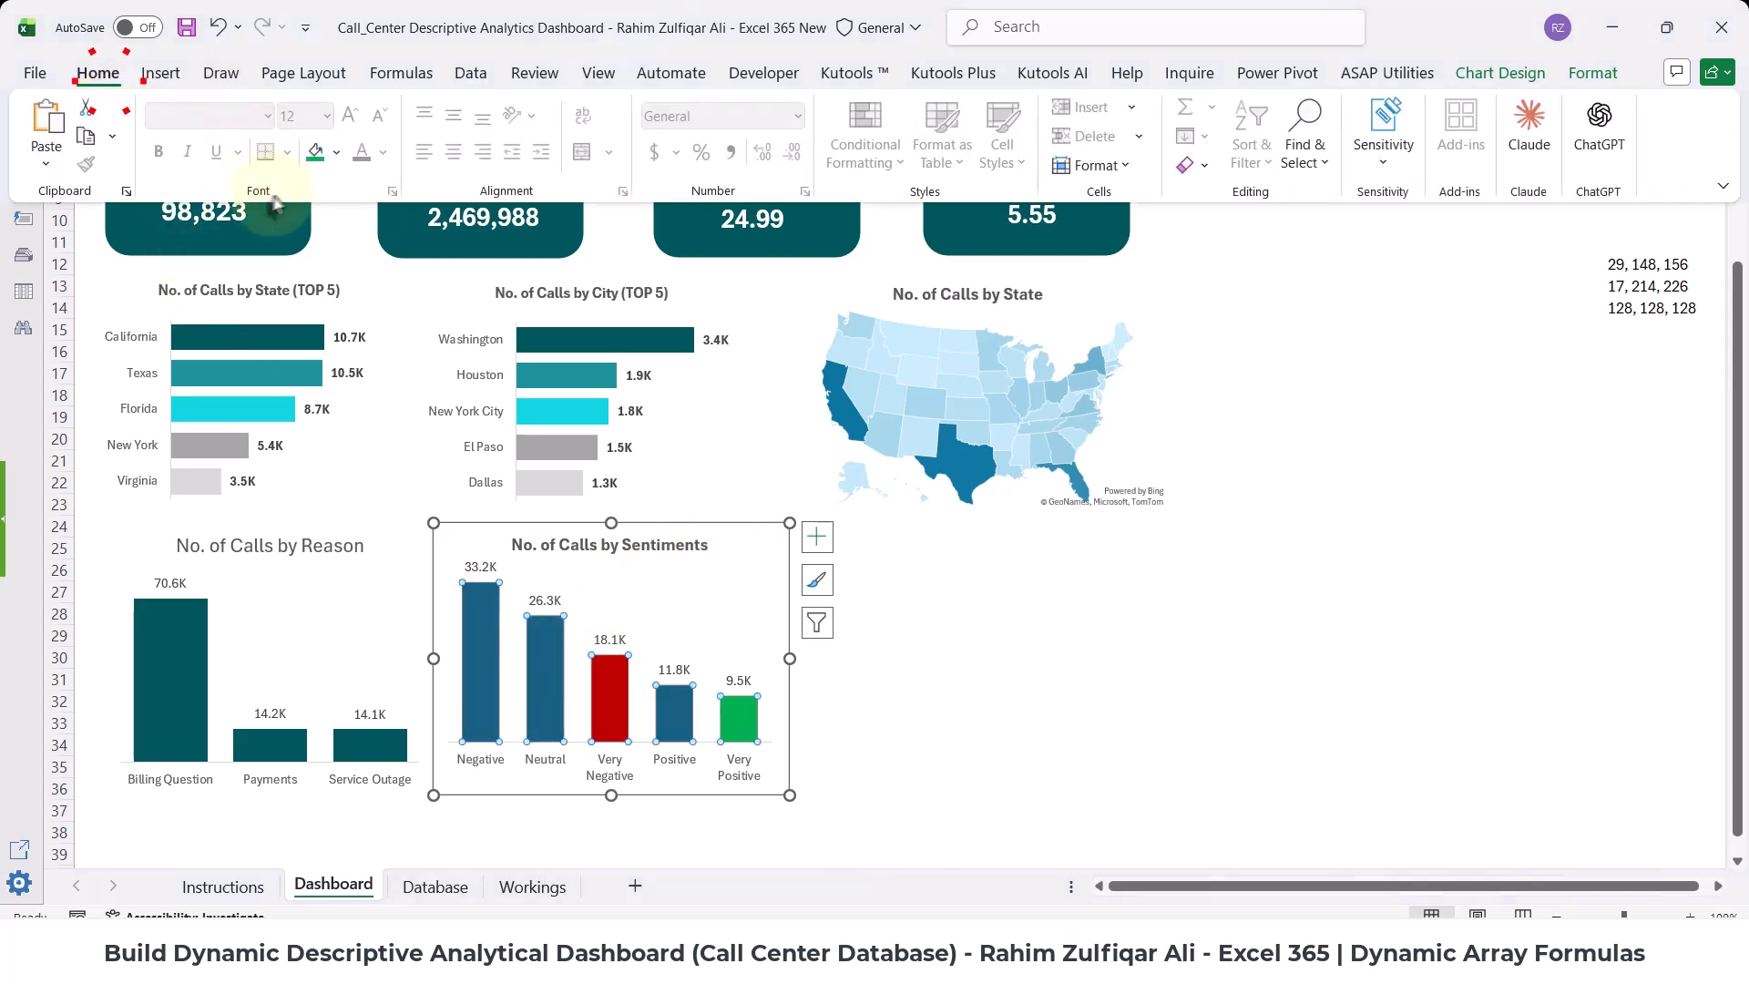
pyautogui.click(333, 161)
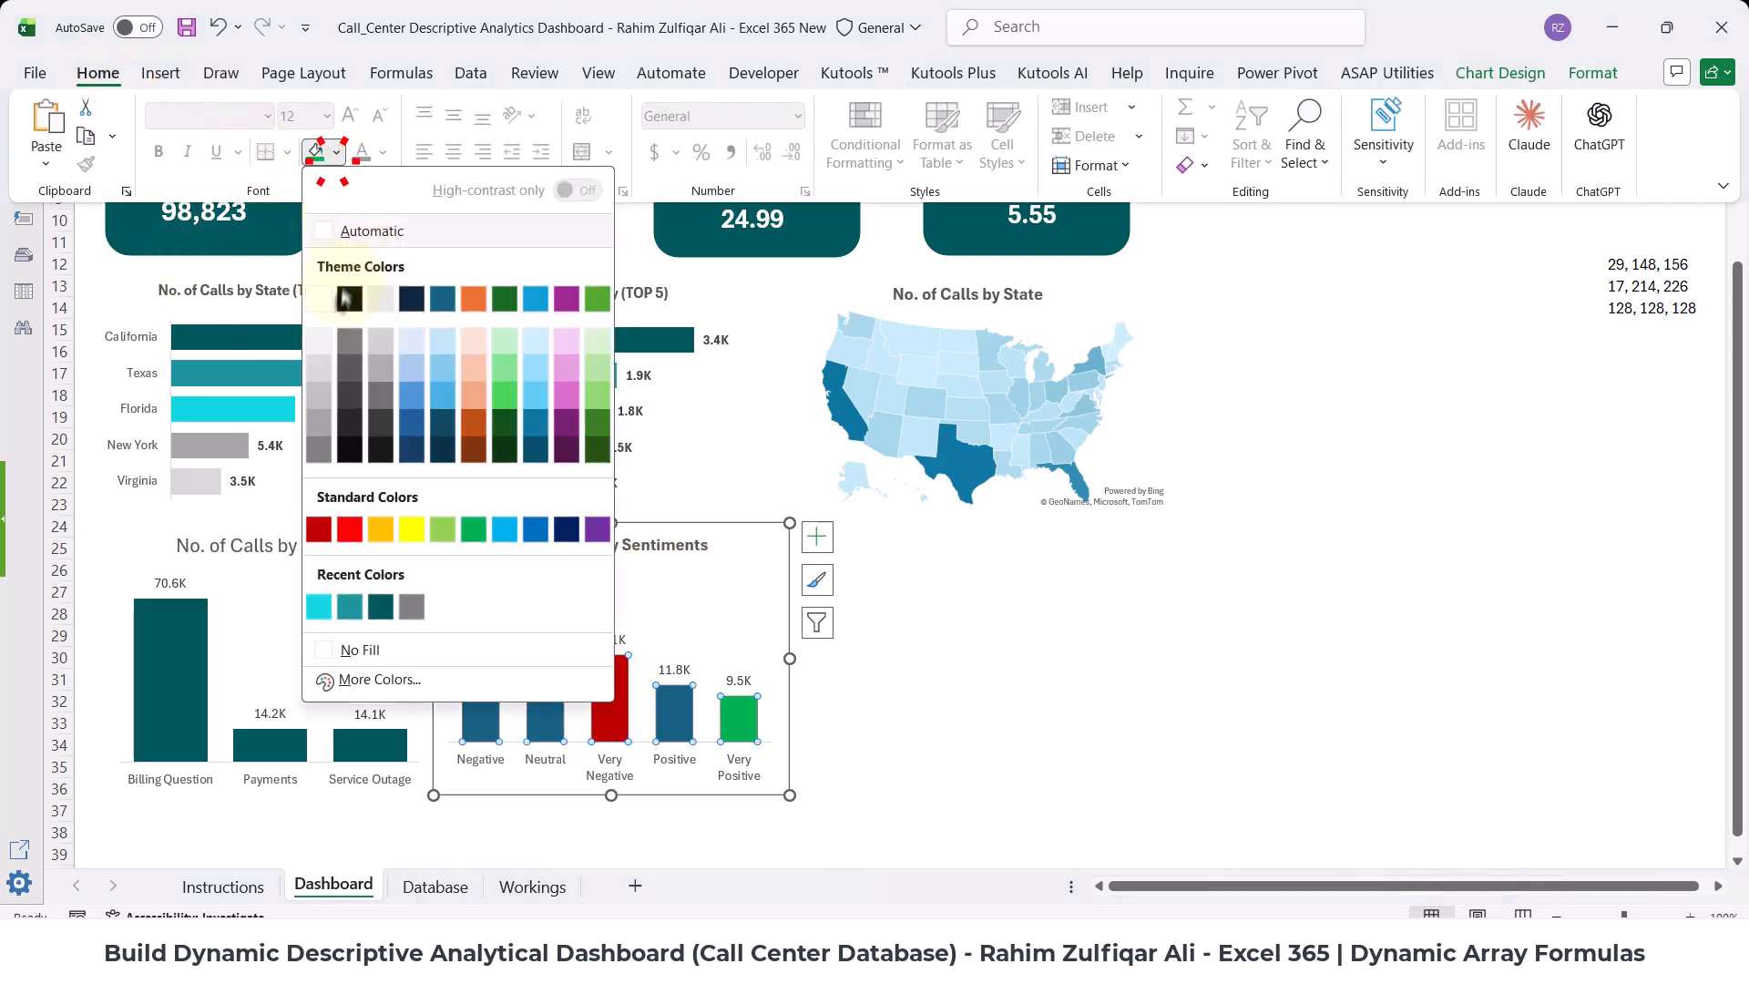
pyautogui.click(382, 613)
# - Recolor the Very Negative column alone with the standard dark red to set it apart from the teal columns
pyautogui.click(609, 690)
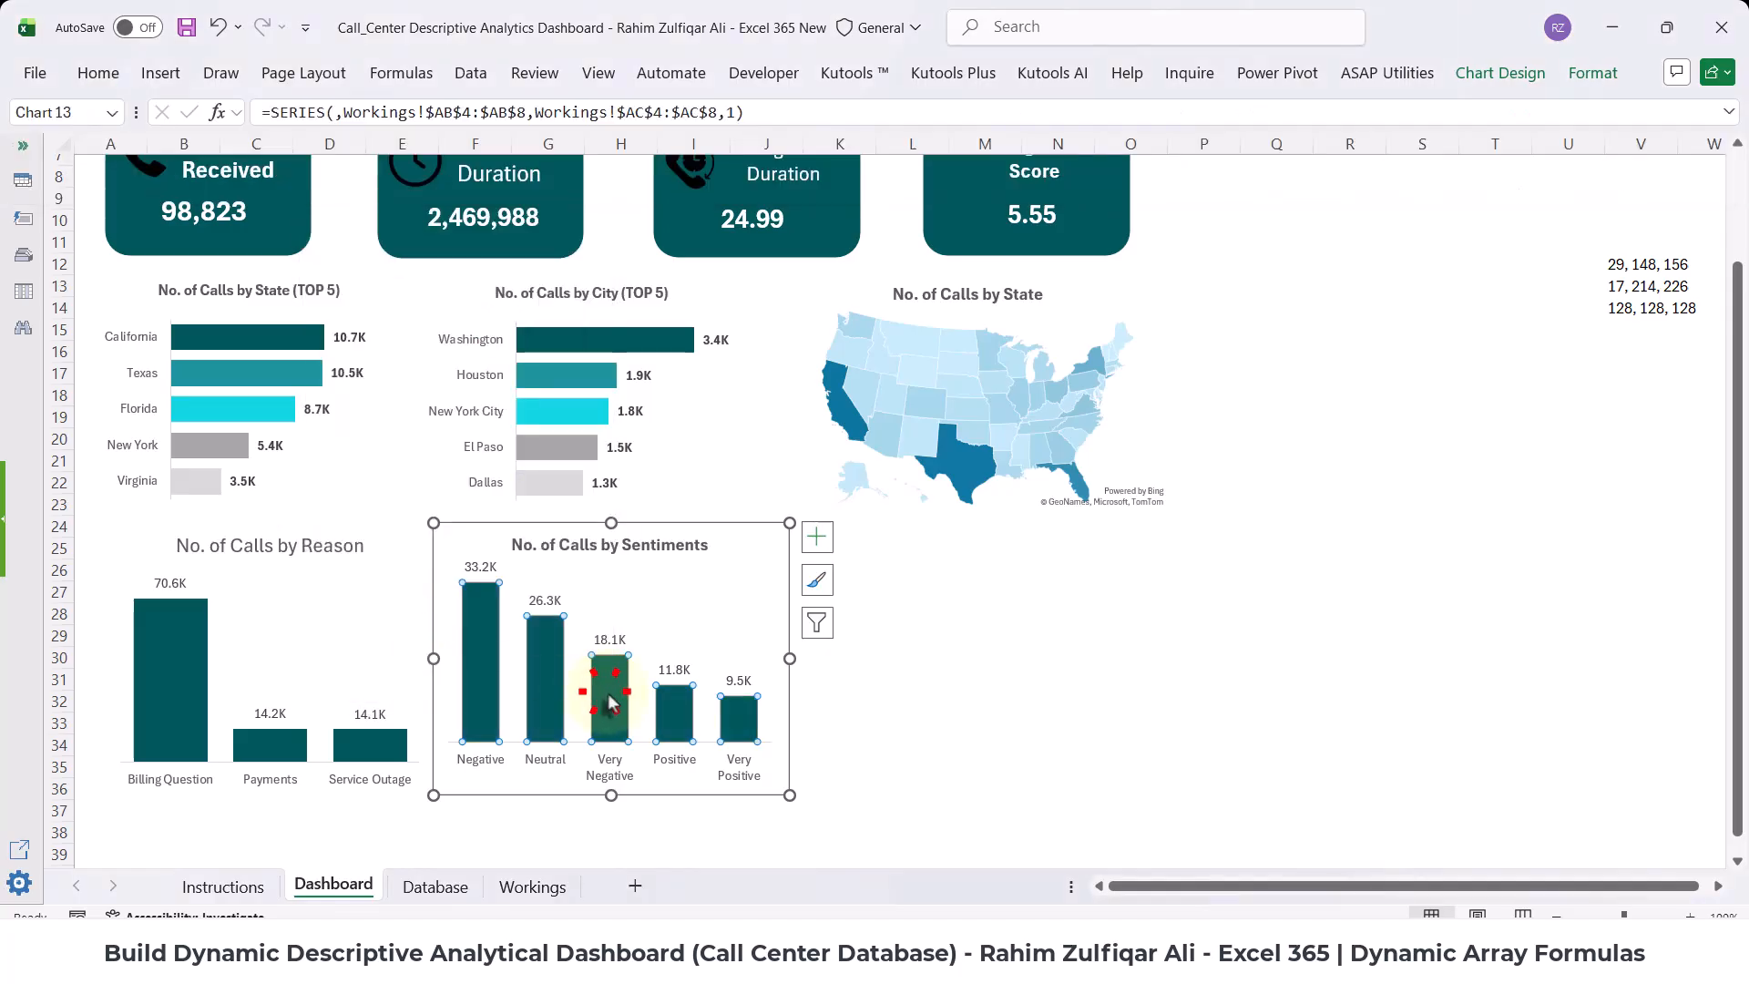
pyautogui.click(98, 73)
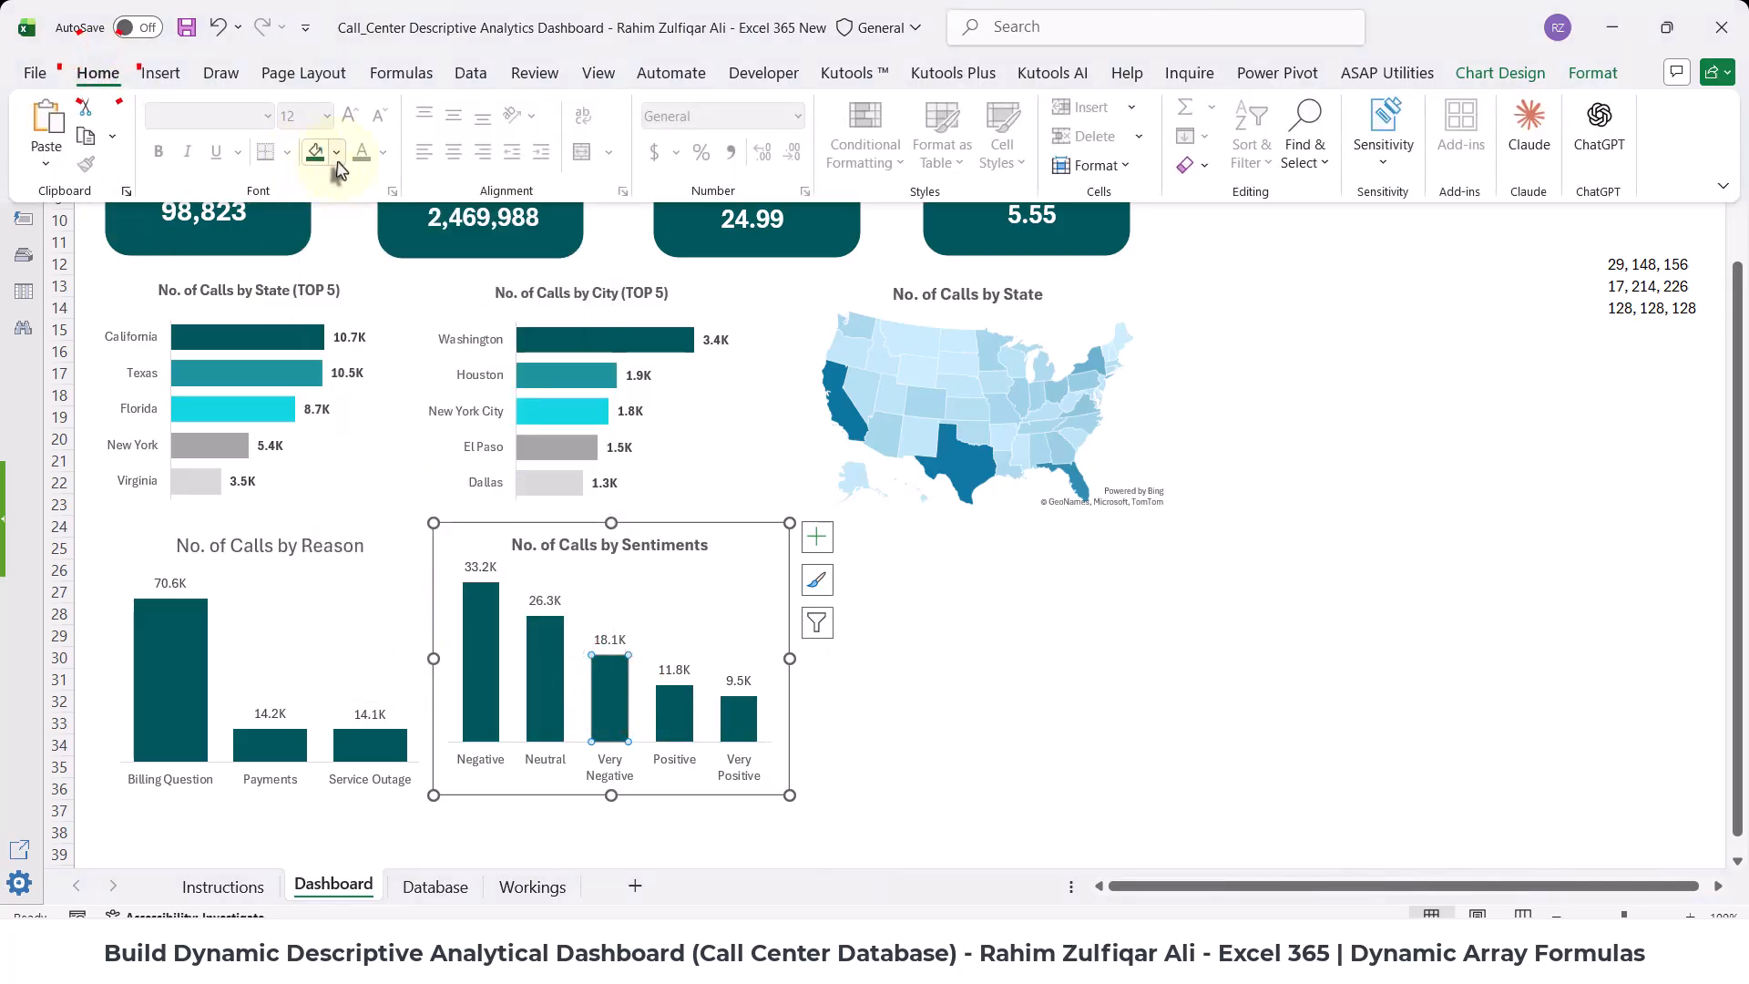
pyautogui.click(336, 152)
pyautogui.click(319, 529)
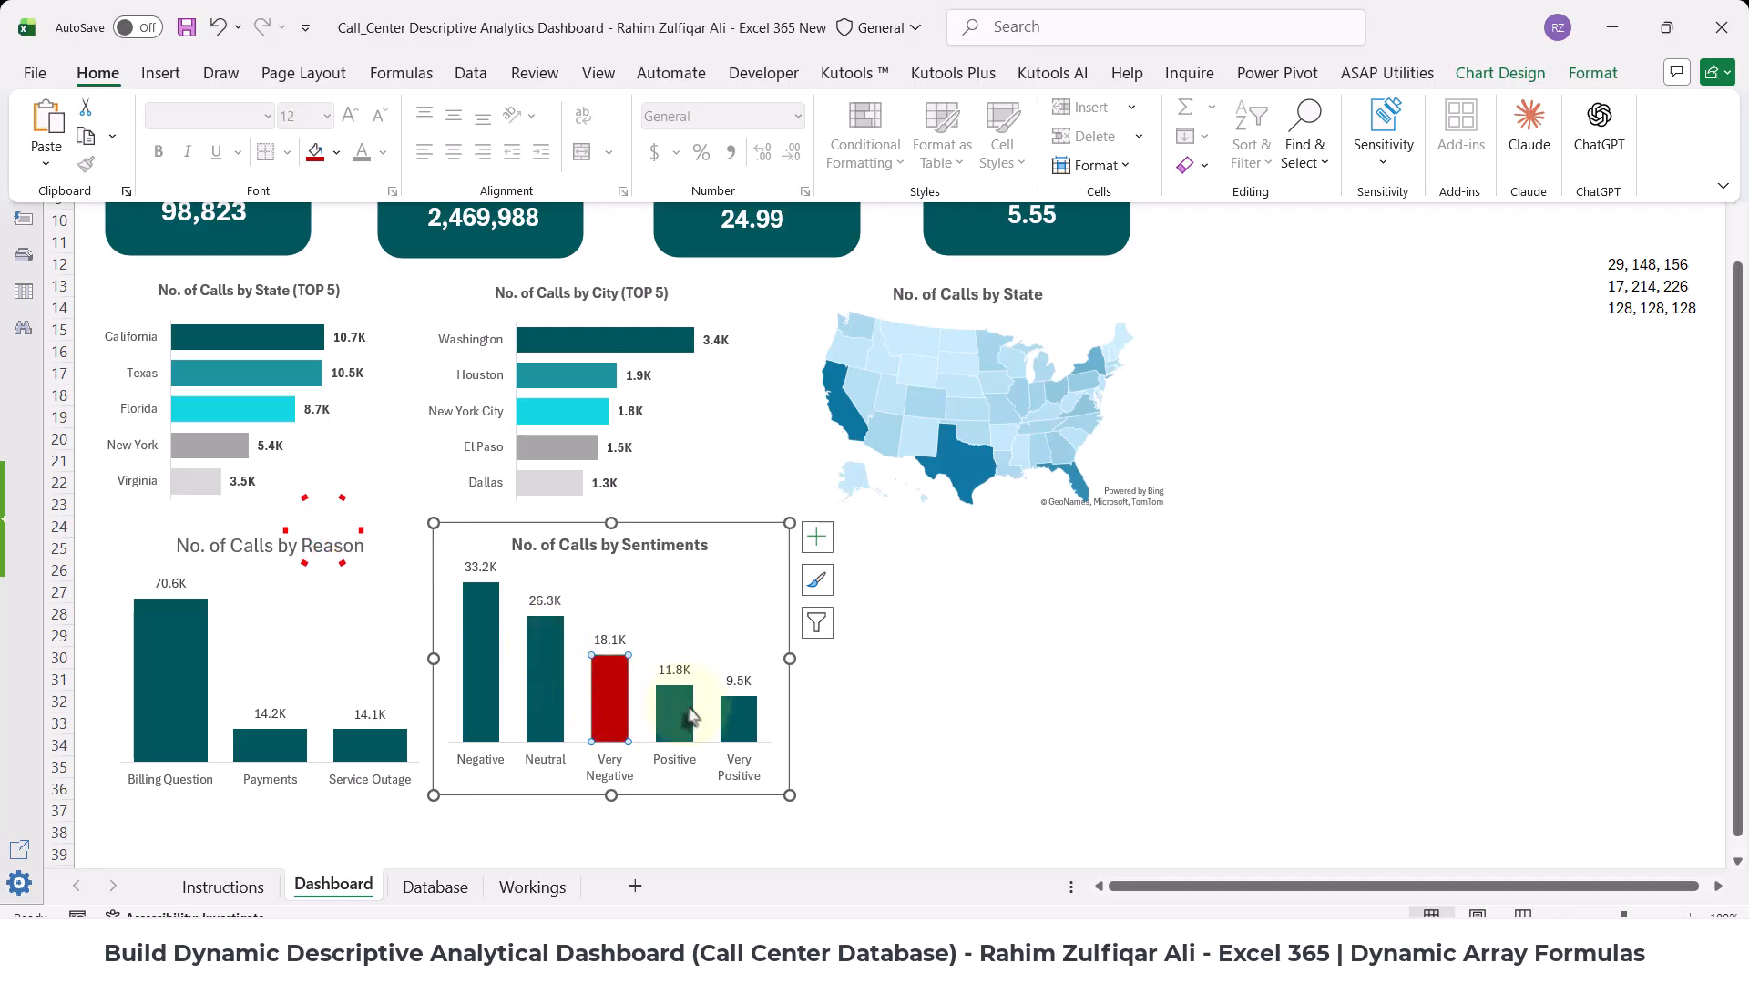
# - Recolor only the Very Positive column of the sentiments chart with the standard green
pyautogui.click(732, 720)
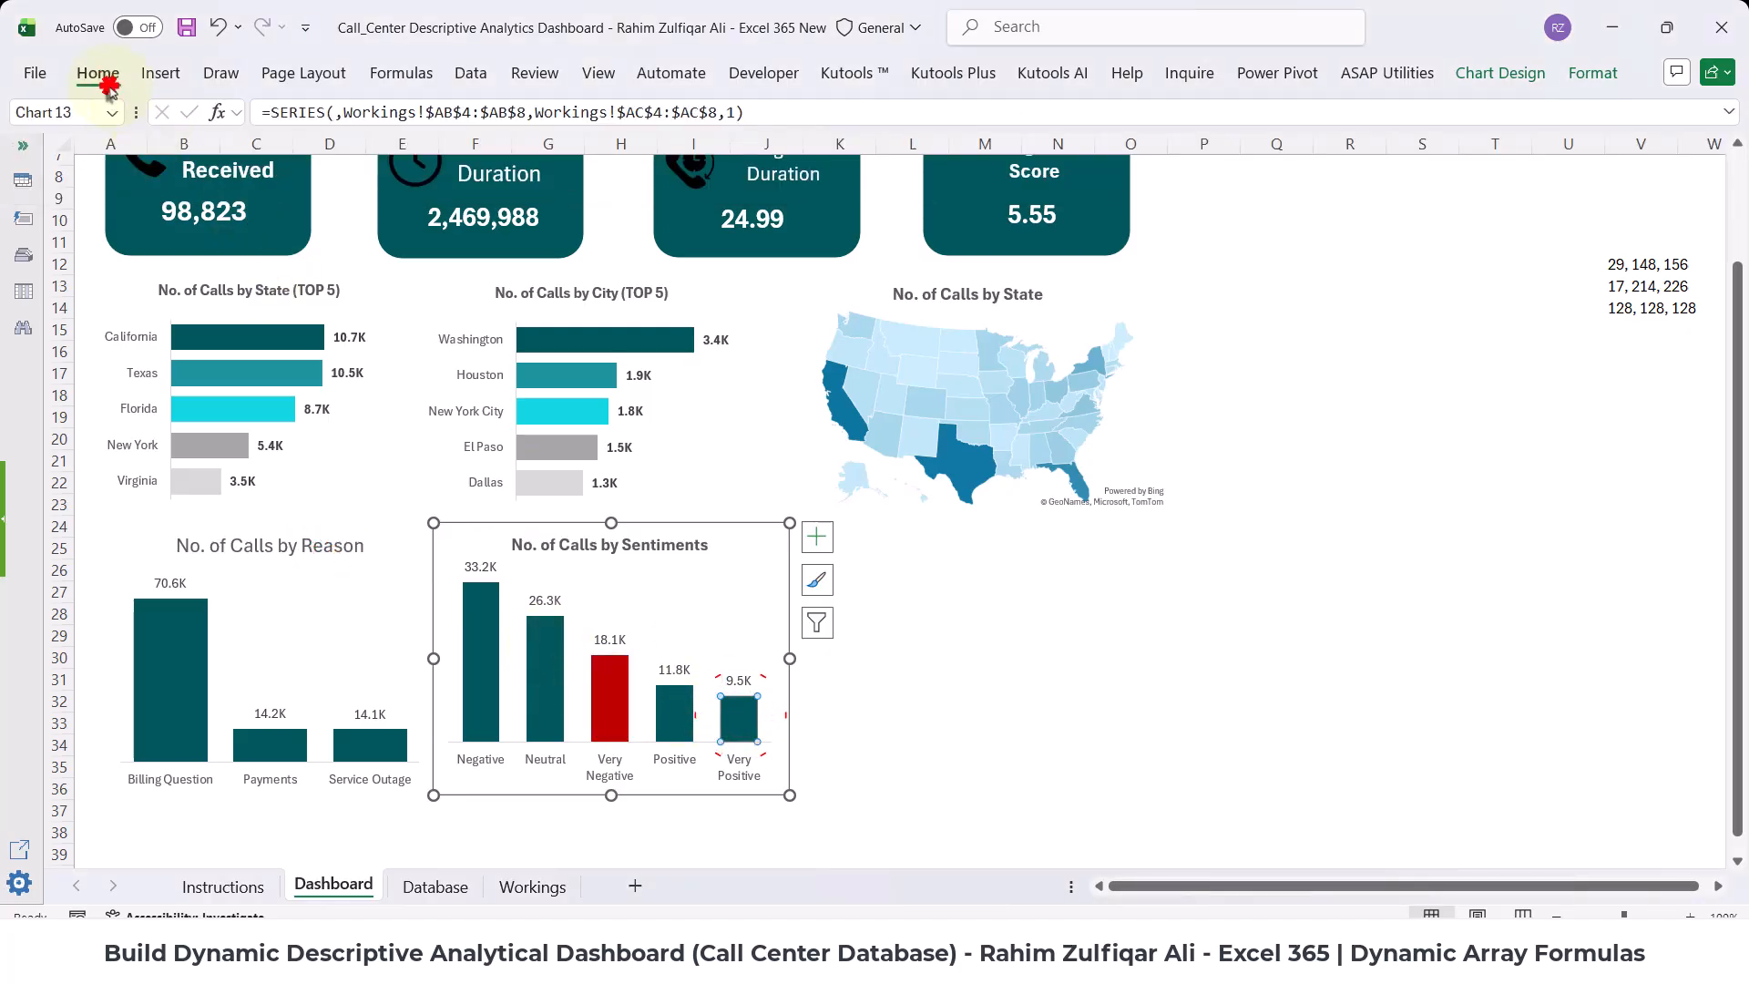
pyautogui.click(97, 73)
pyautogui.click(336, 152)
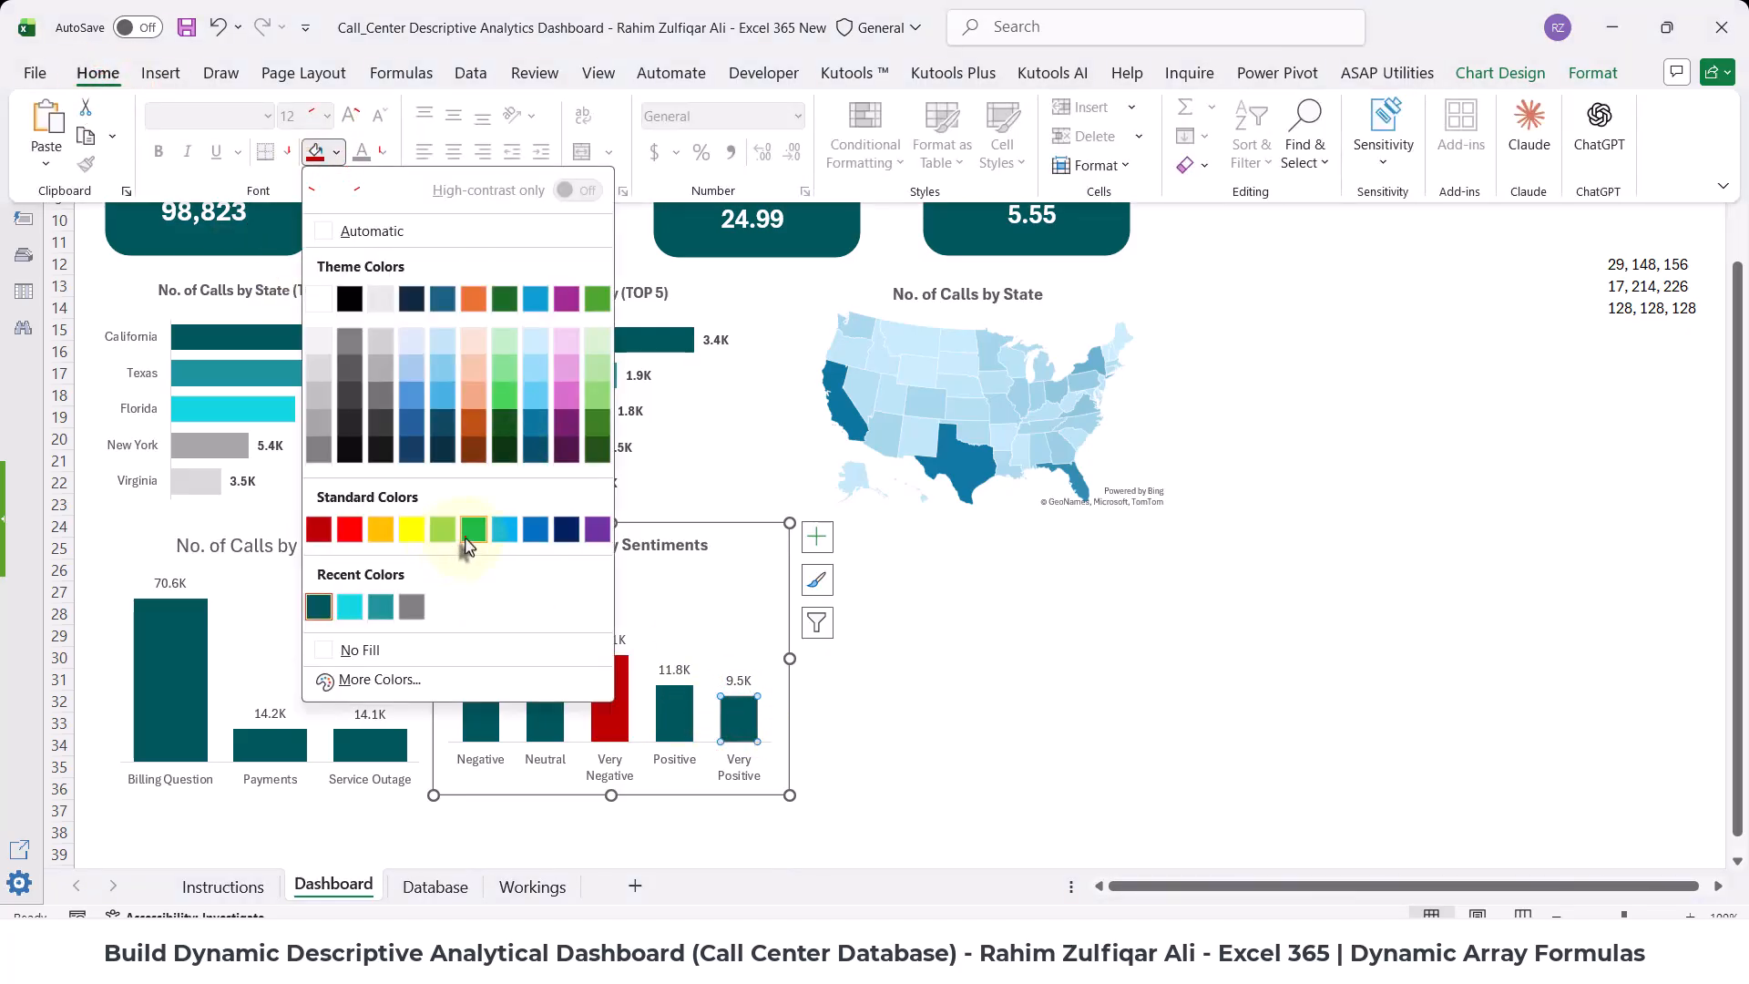
pyautogui.click(473, 529)
pyautogui.click(872, 668)
pyautogui.scroll(2, 874, 668)
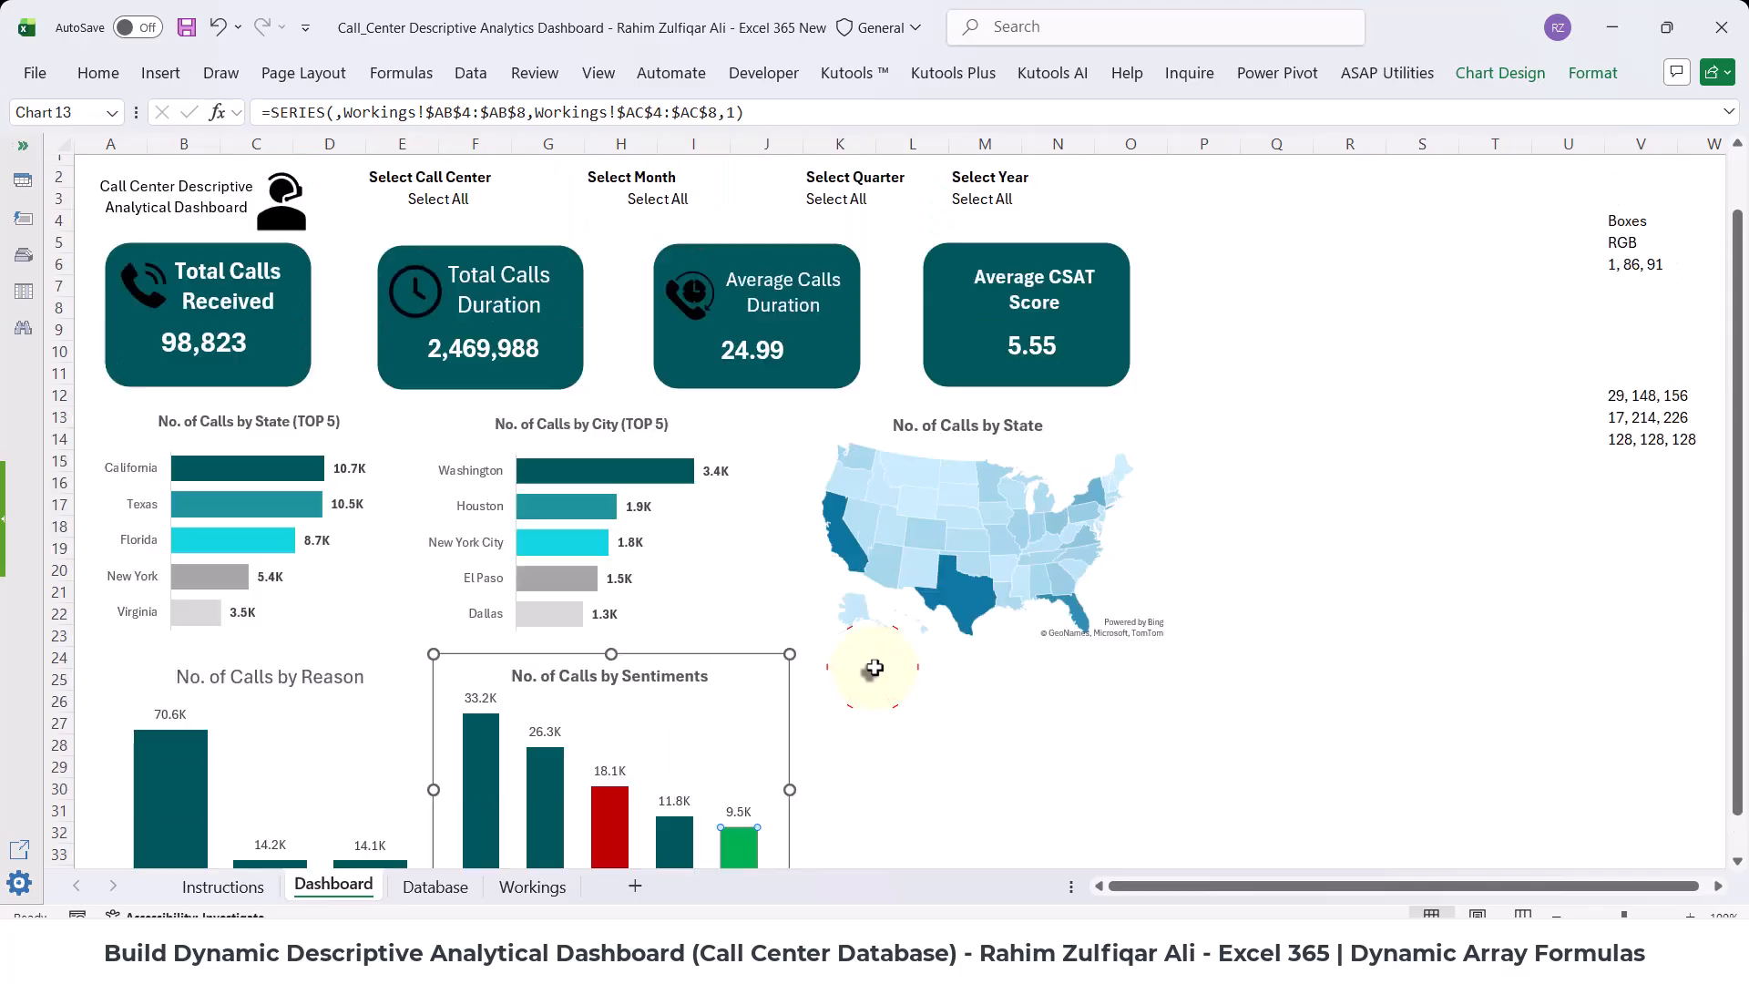
pyautogui.click(1266, 593)
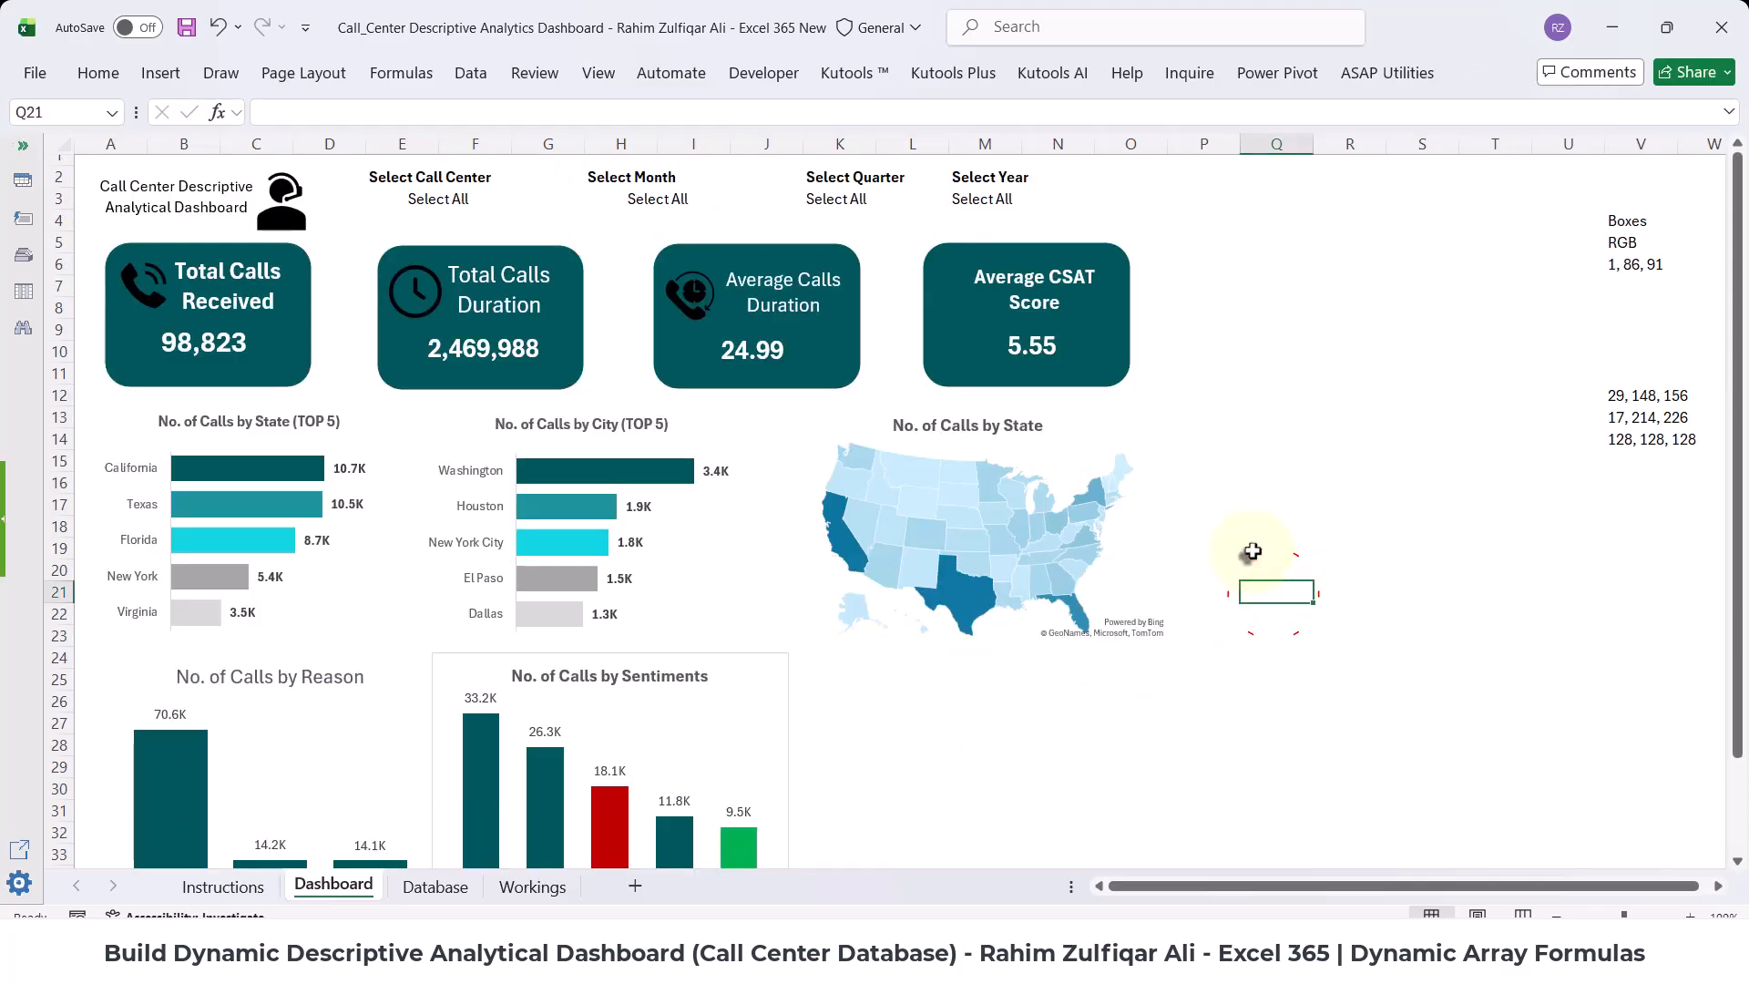
# - Test the dashboard by filtering the call center to Denver/CO, Baltimore/MD and Los Angeles/CA, and return the filter to Select All
pyautogui.scroll(-2, 1252, 551)
pyautogui.scroll(1, 1250, 551)
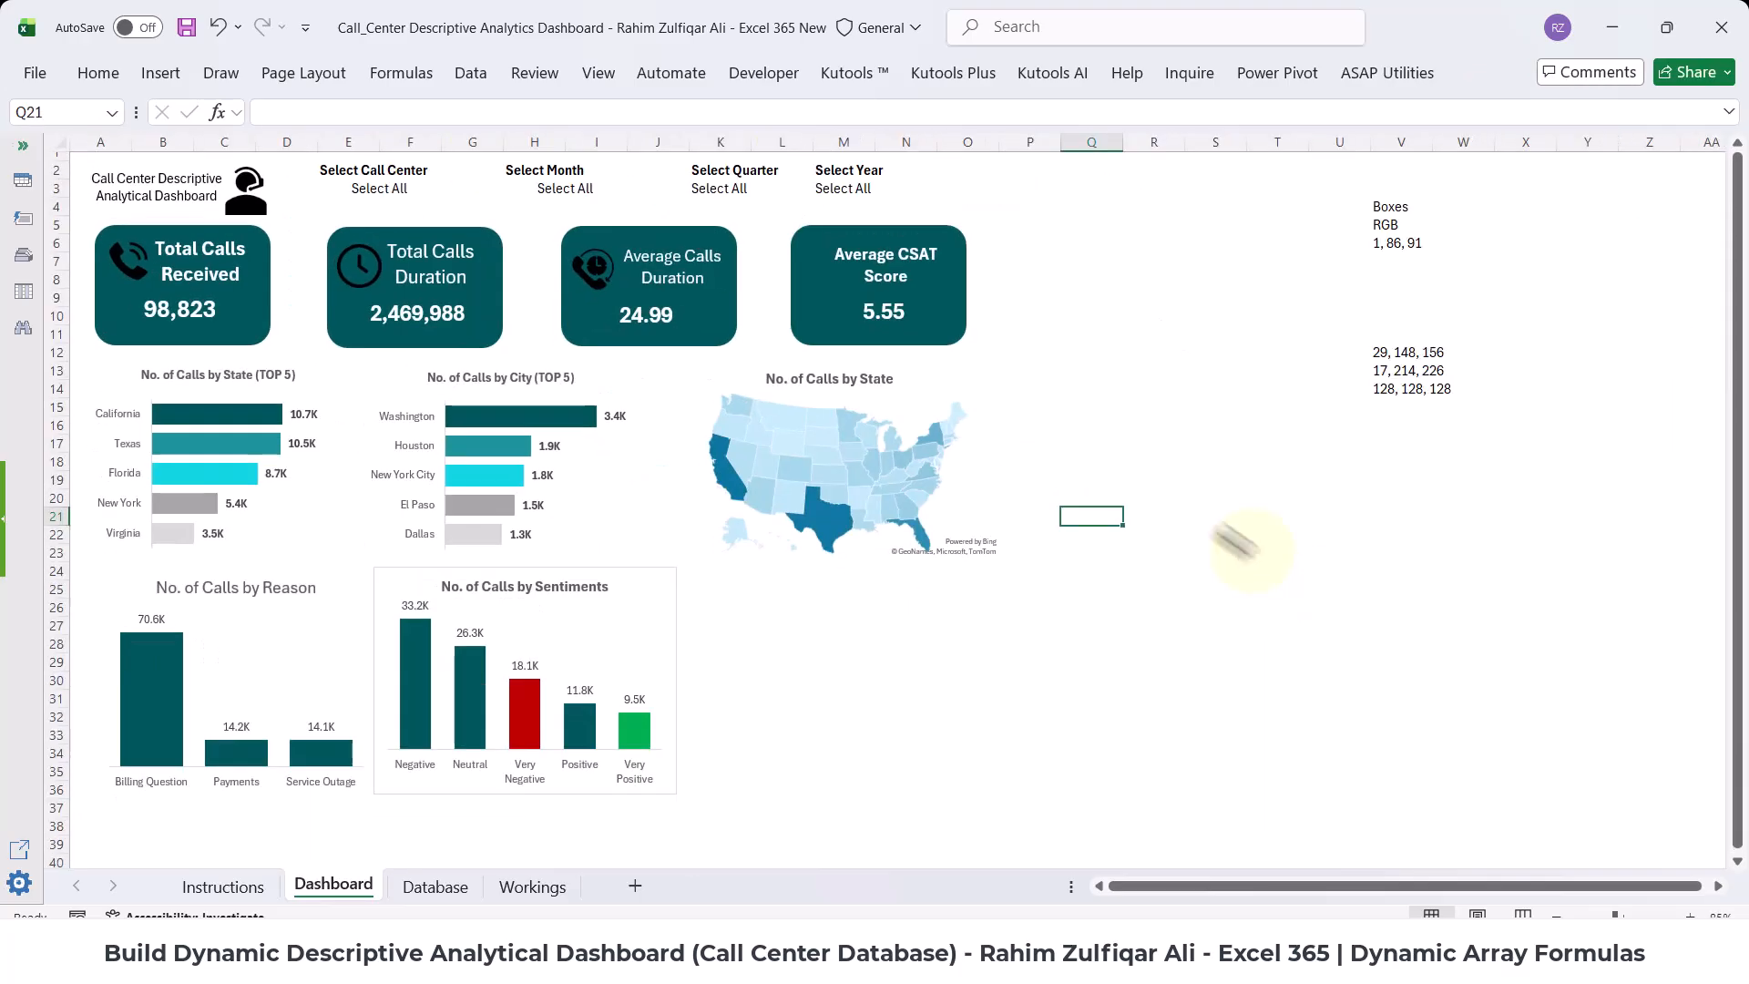
pyautogui.click(418, 187)
pyautogui.click(450, 188)
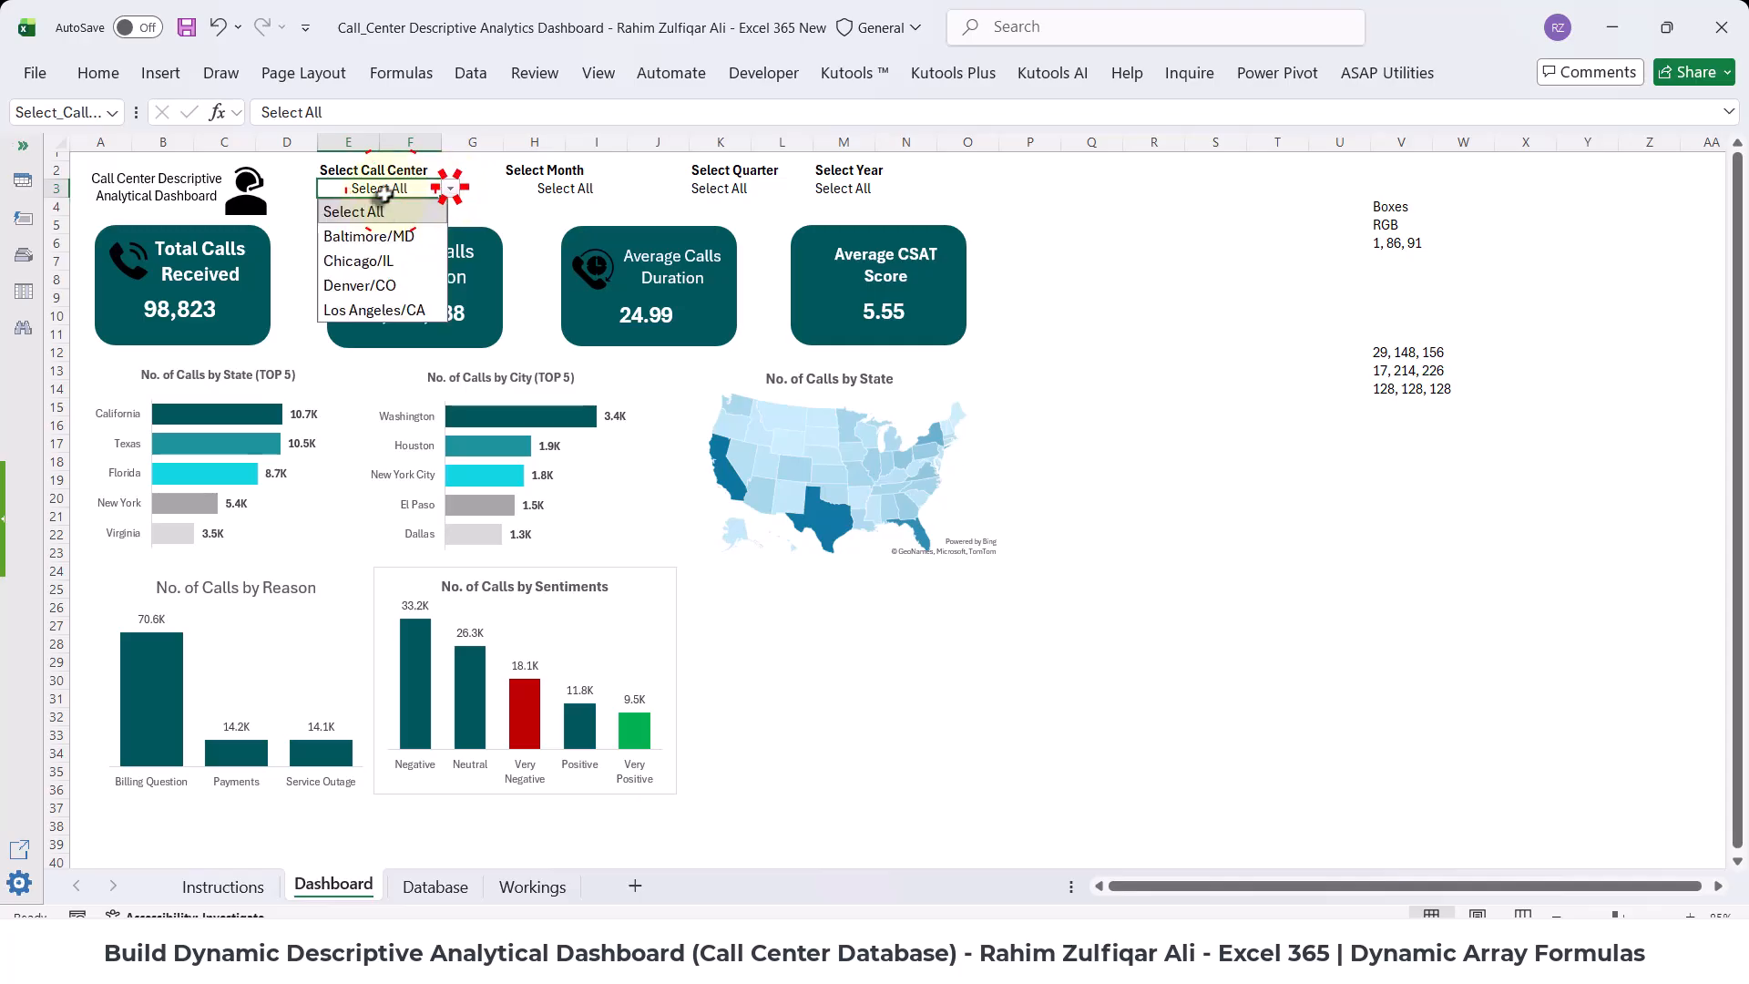
pyautogui.click(352, 281)
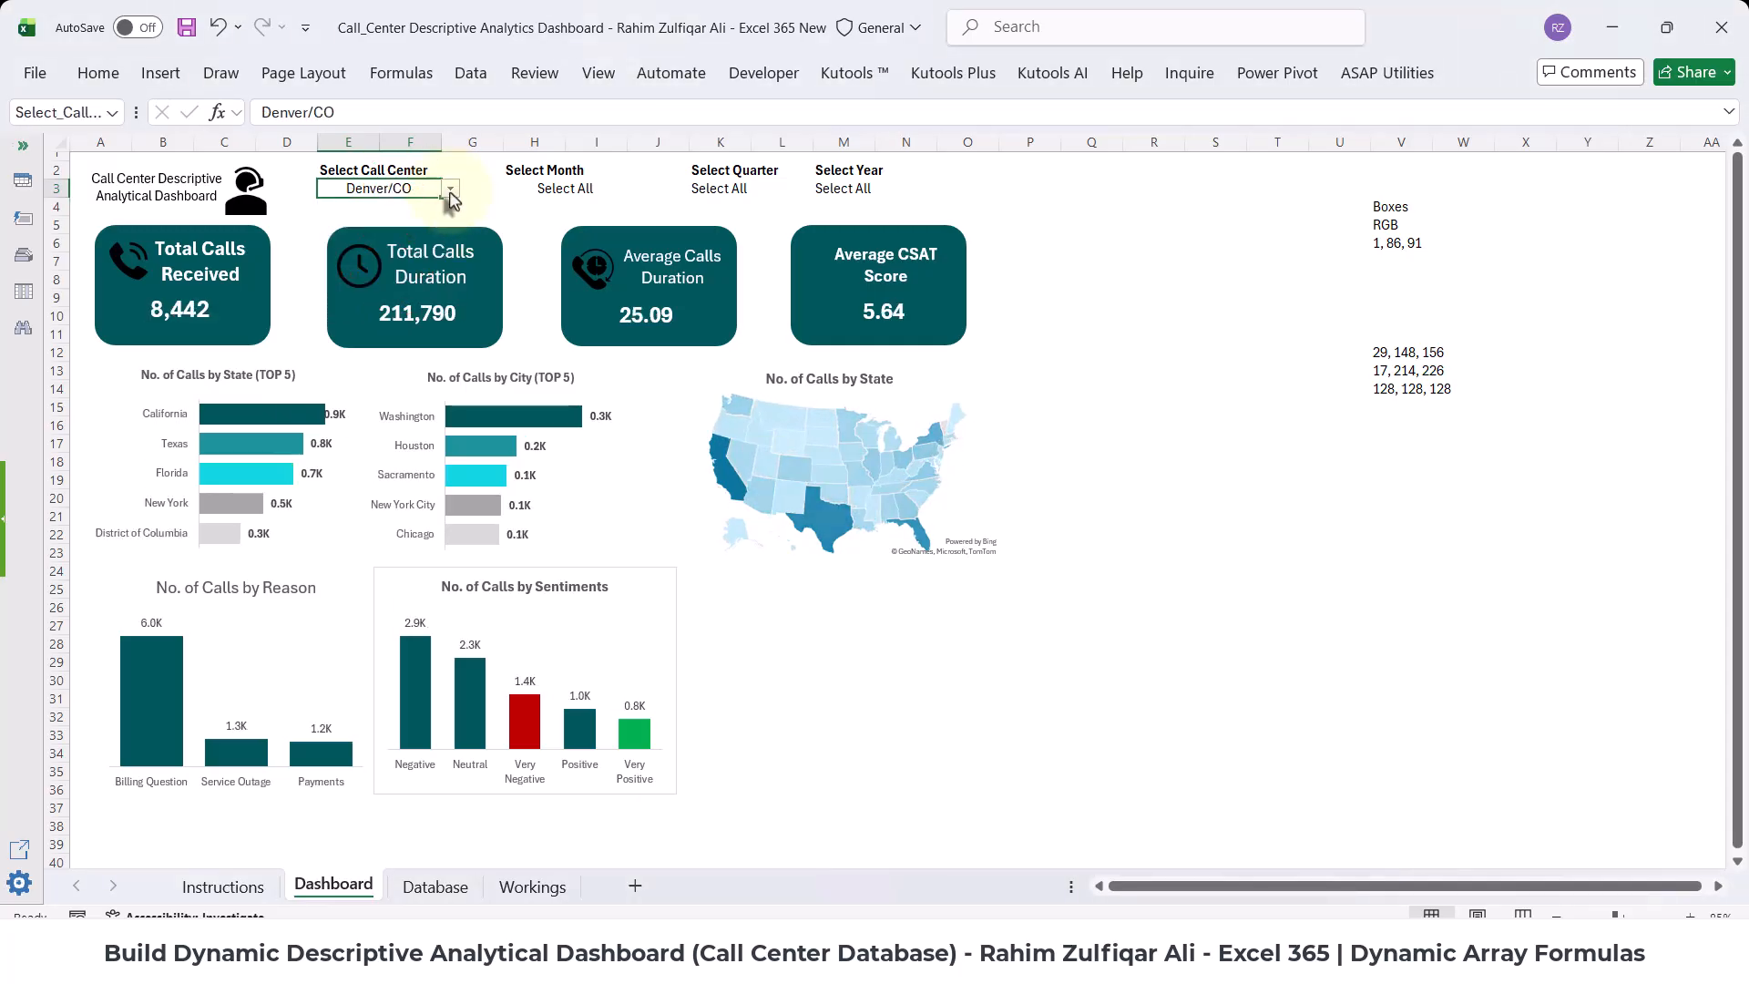
pyautogui.click(450, 191)
pyautogui.click(398, 234)
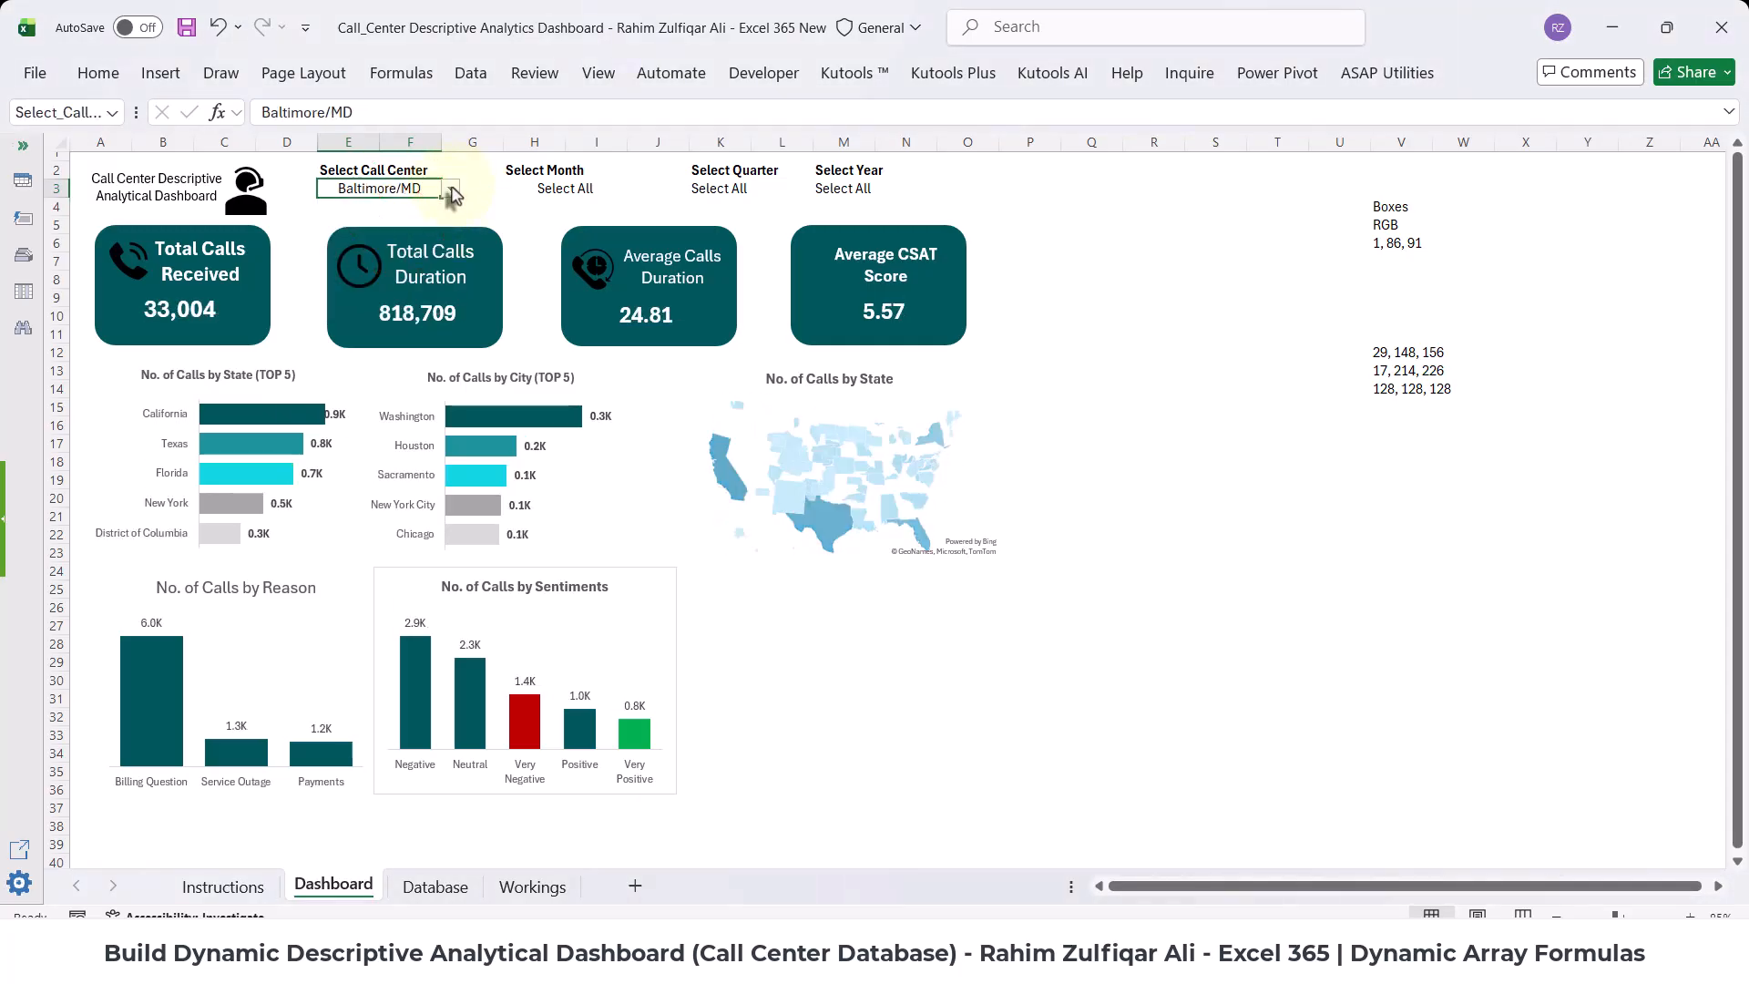
pyautogui.click(450, 188)
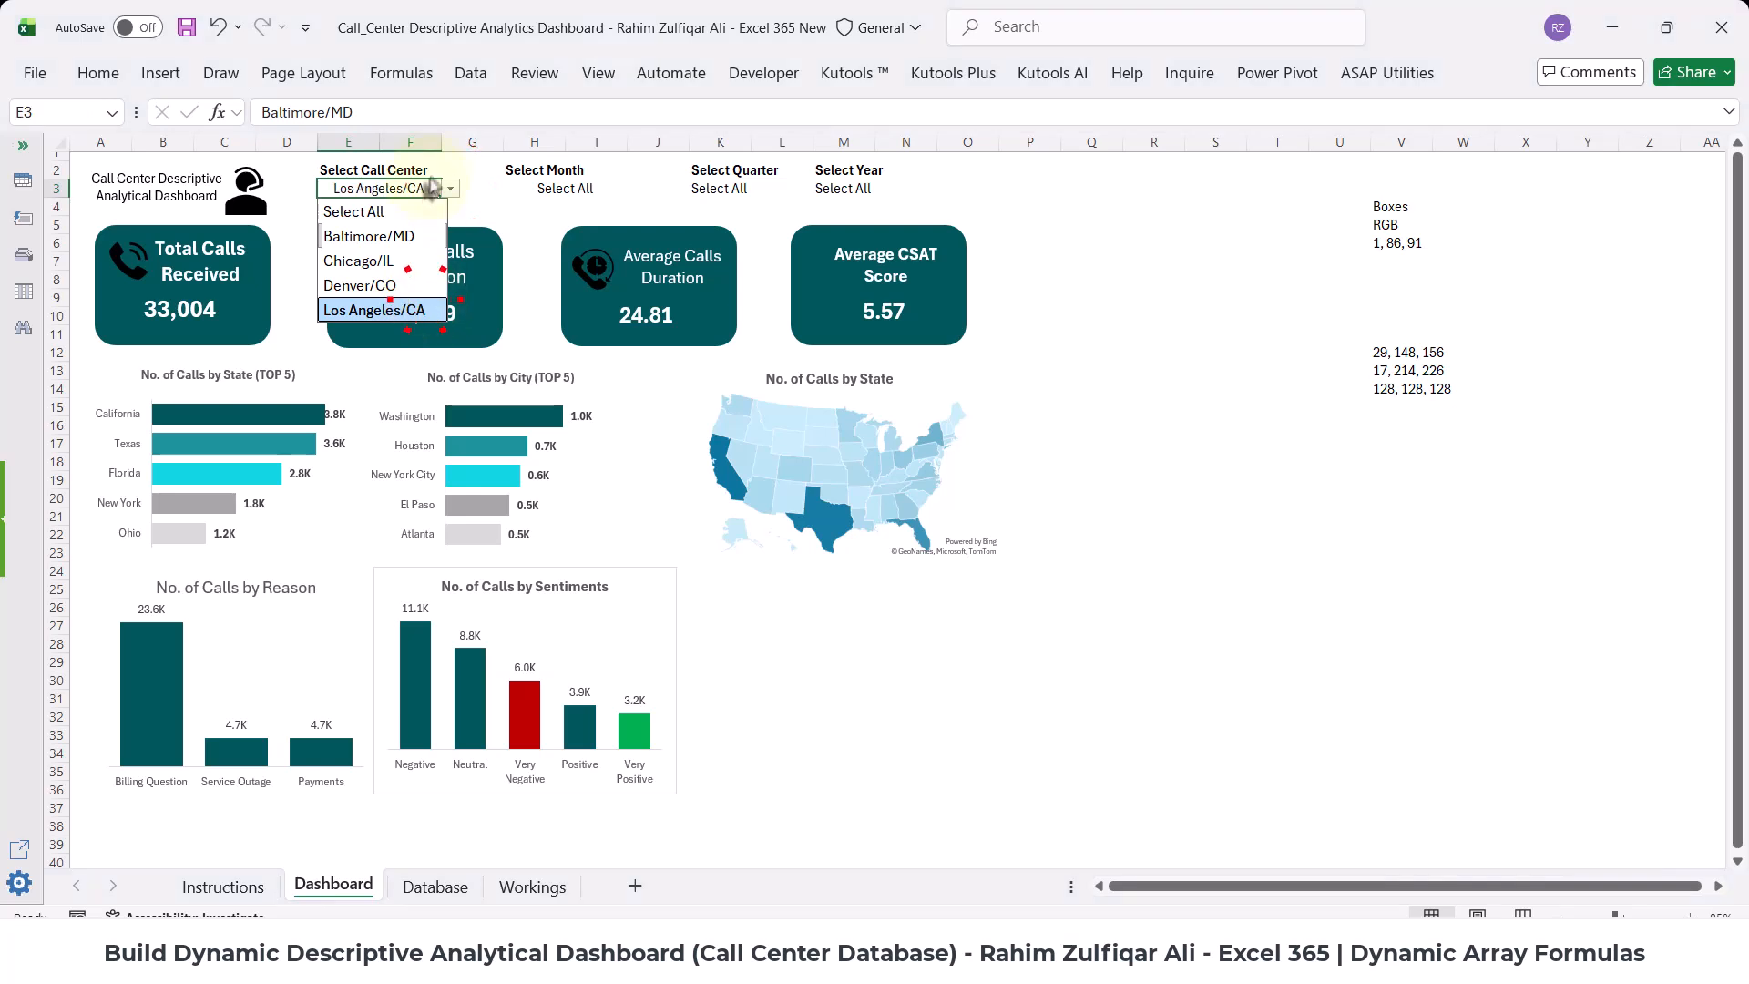
pyautogui.click(424, 308)
pyautogui.click(450, 189)
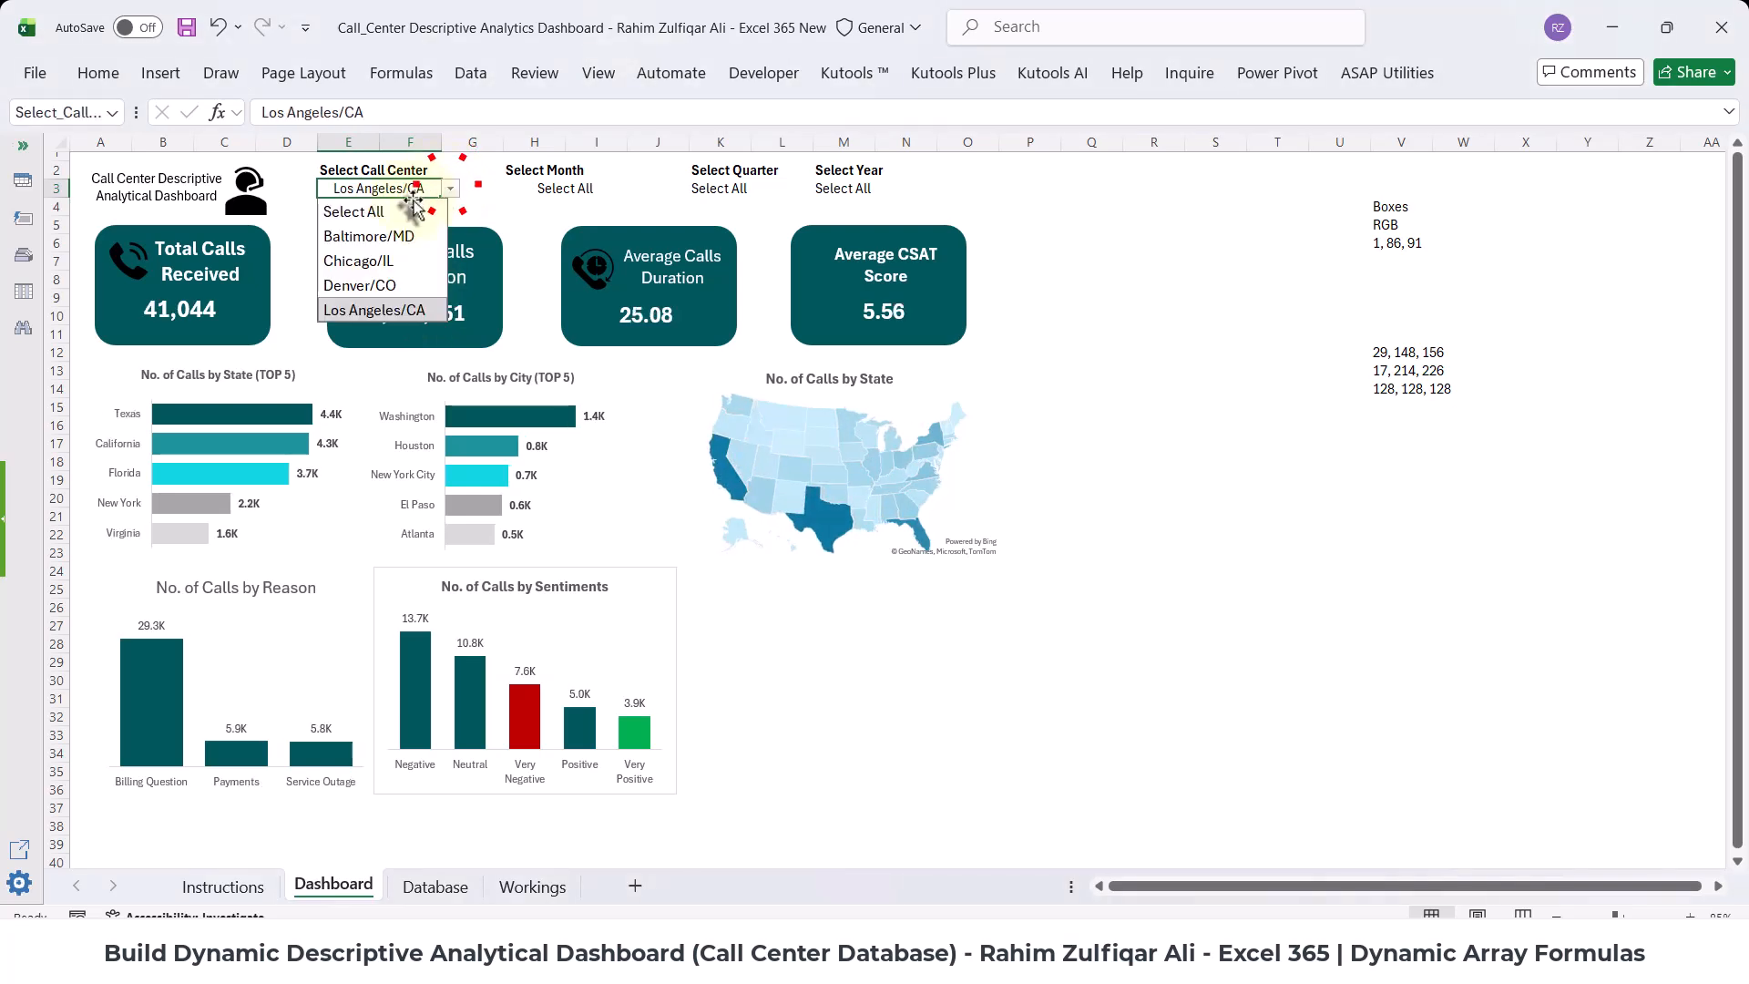
pyautogui.click(364, 212)
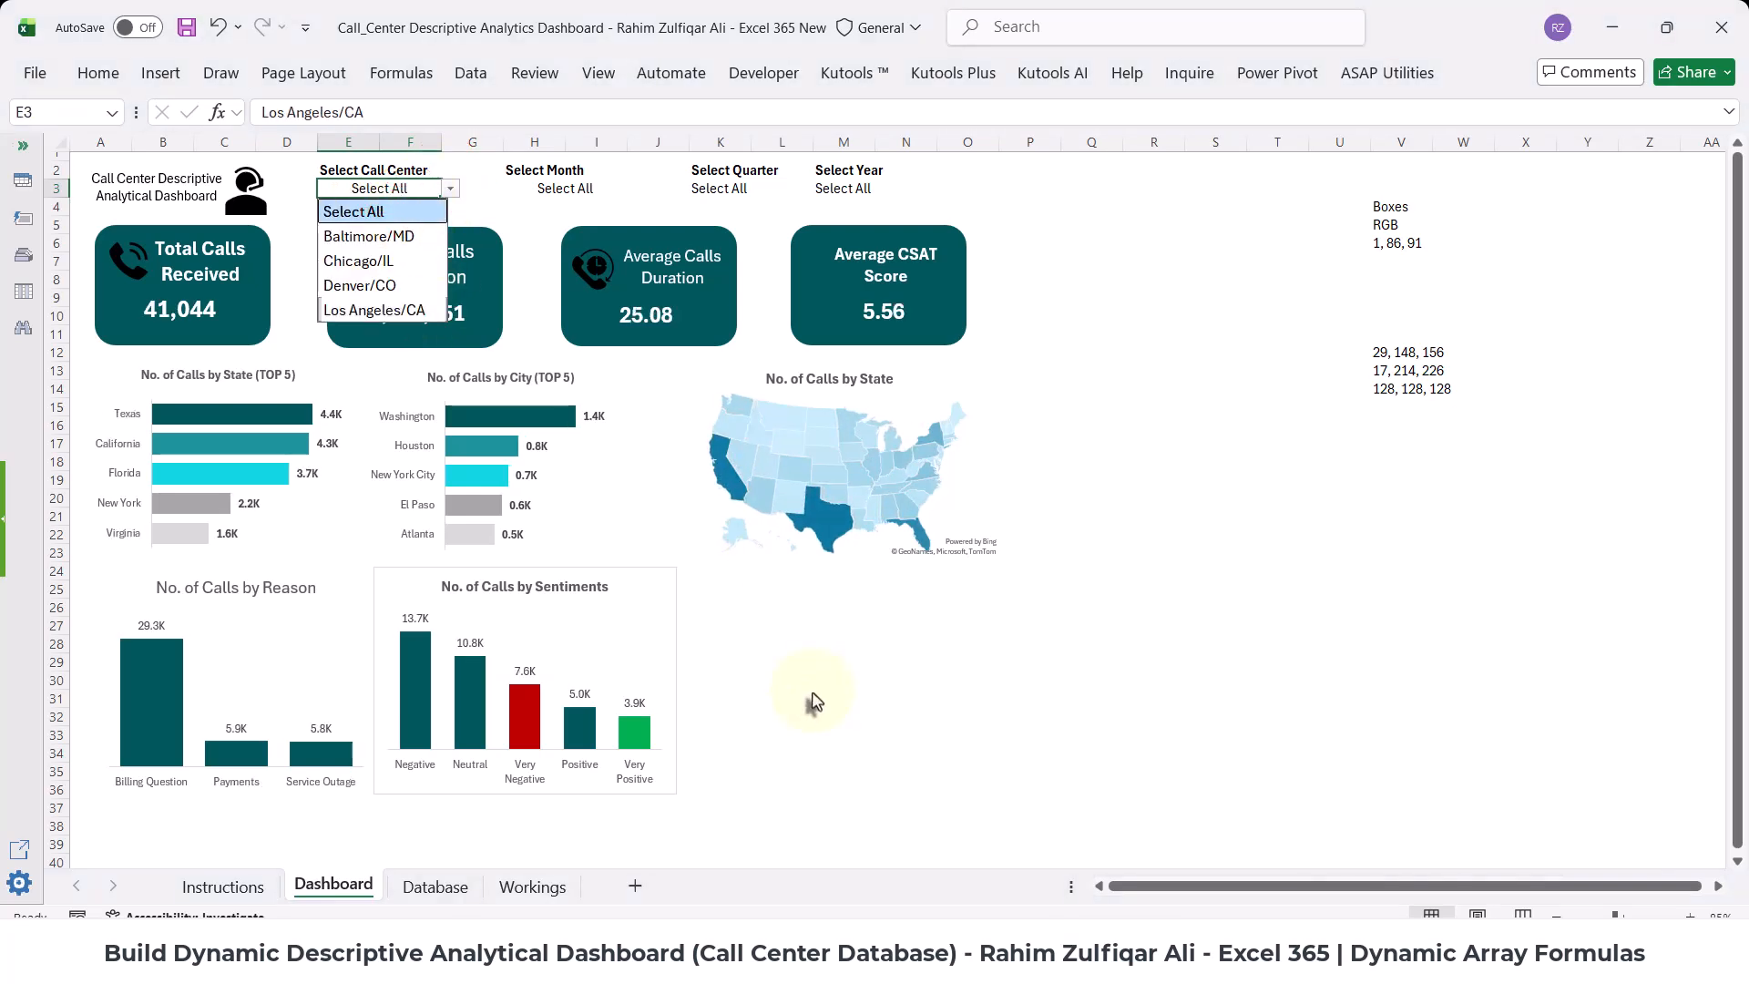
pyautogui.click(823, 679)
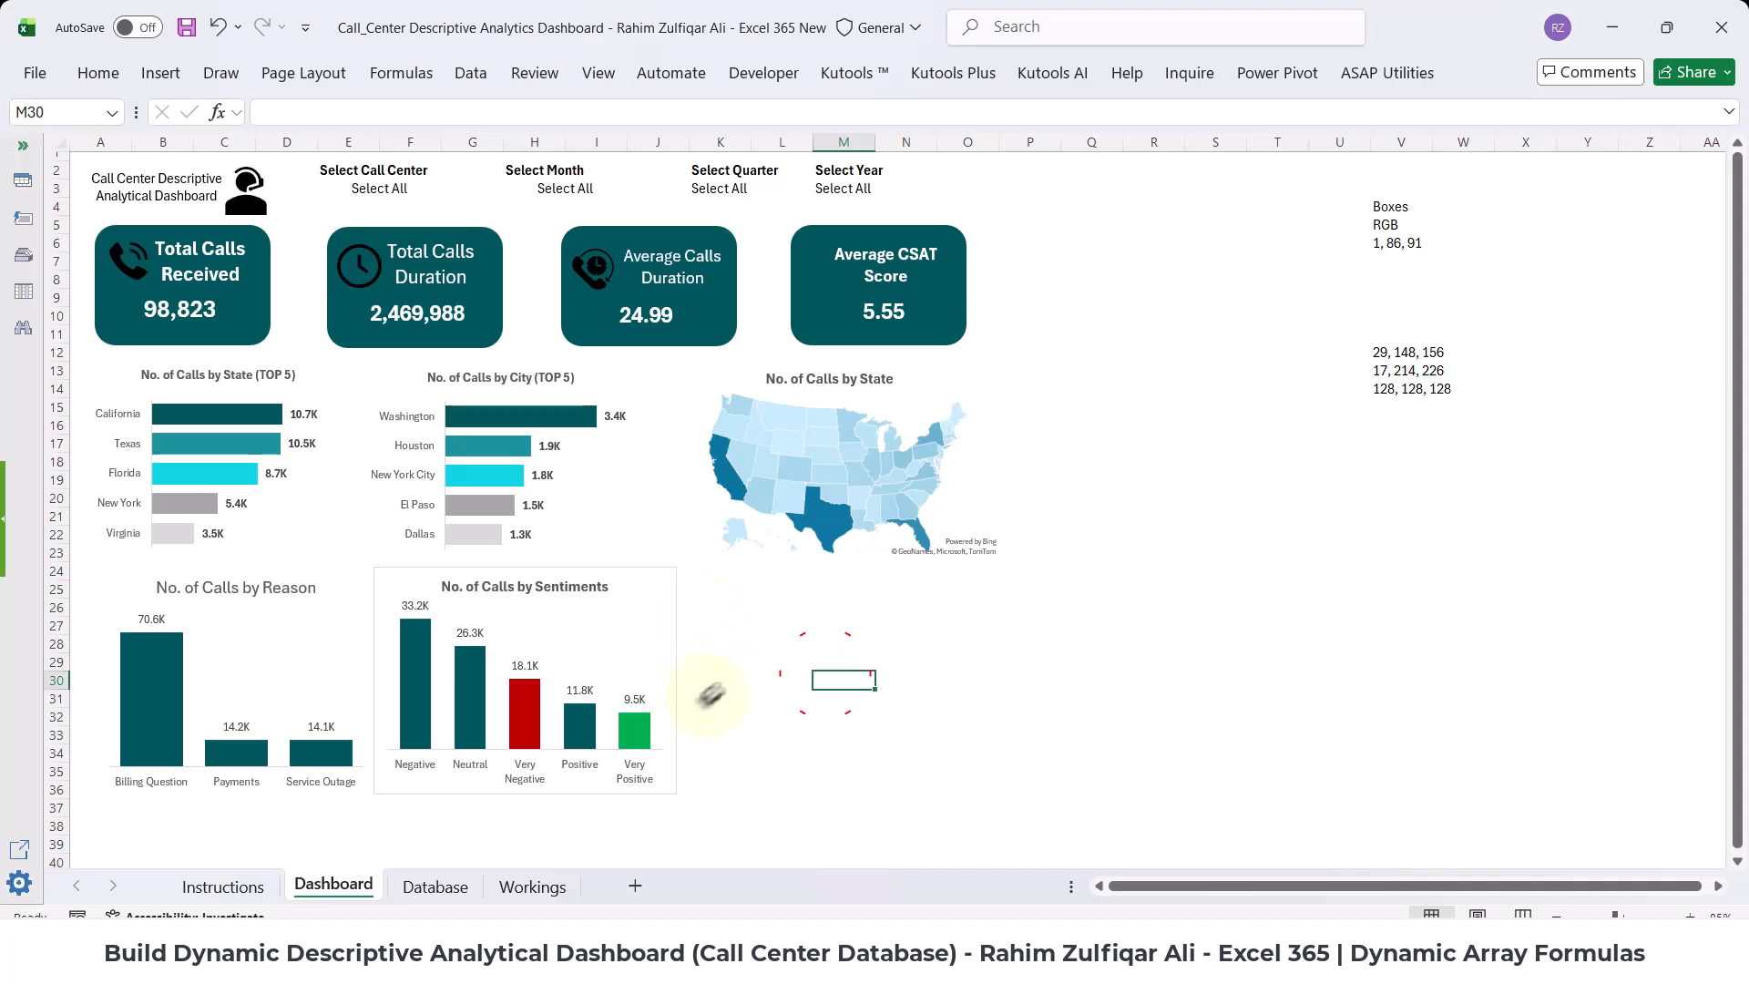
# - Copy the title text "No. of Calls by Channels" from the donut chart item in cell A14 of the Instructions sheet
pyautogui.click(228, 888)
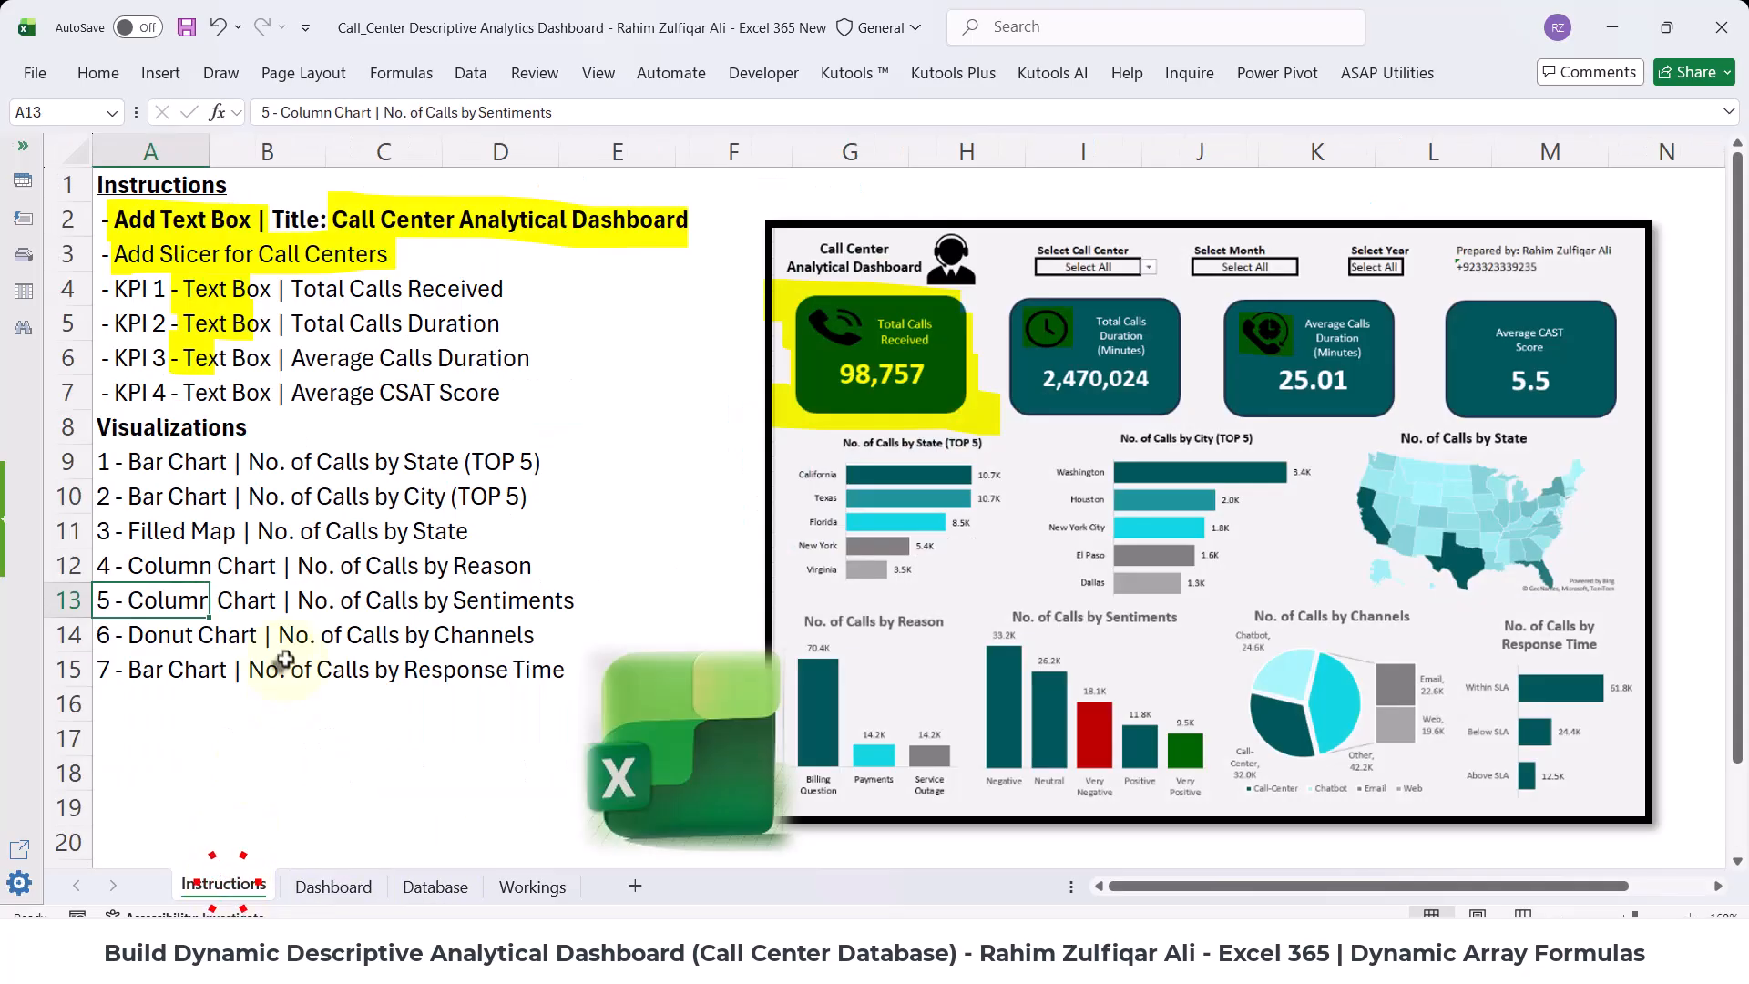
pyautogui.click(165, 638)
pyautogui.click(268, 637)
pyautogui.click(349, 659)
pyautogui.click(311, 73)
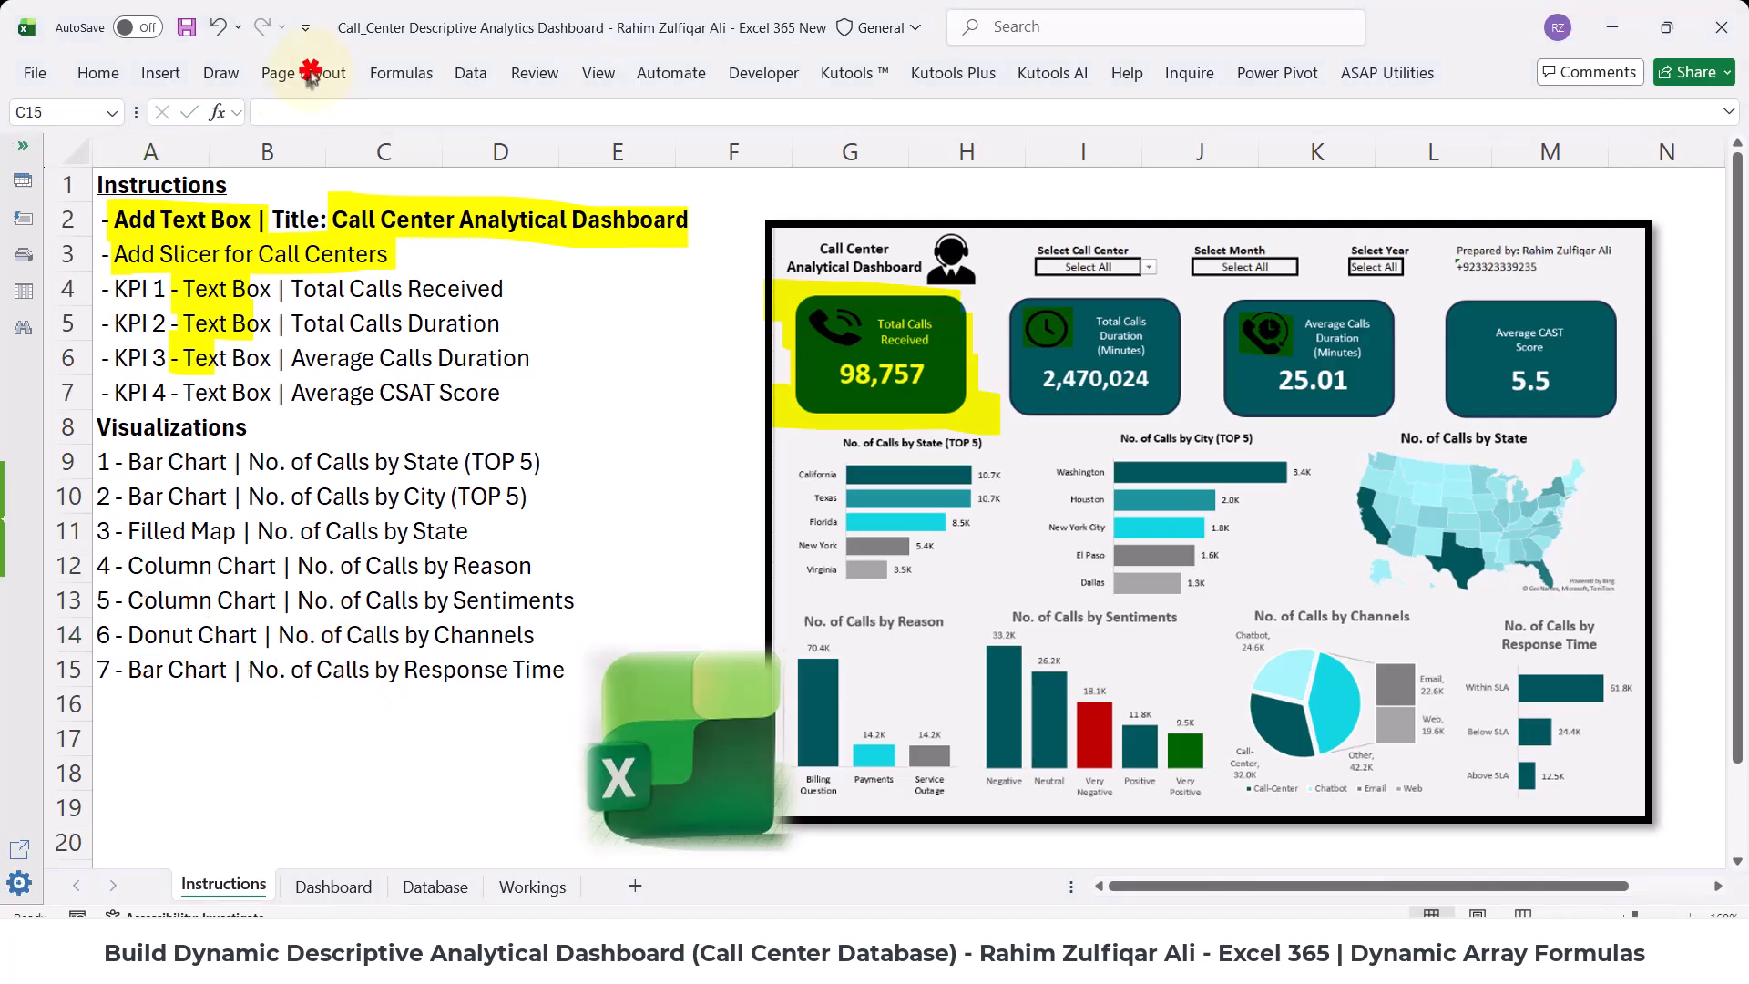
pyautogui.doubleClick(150, 635)
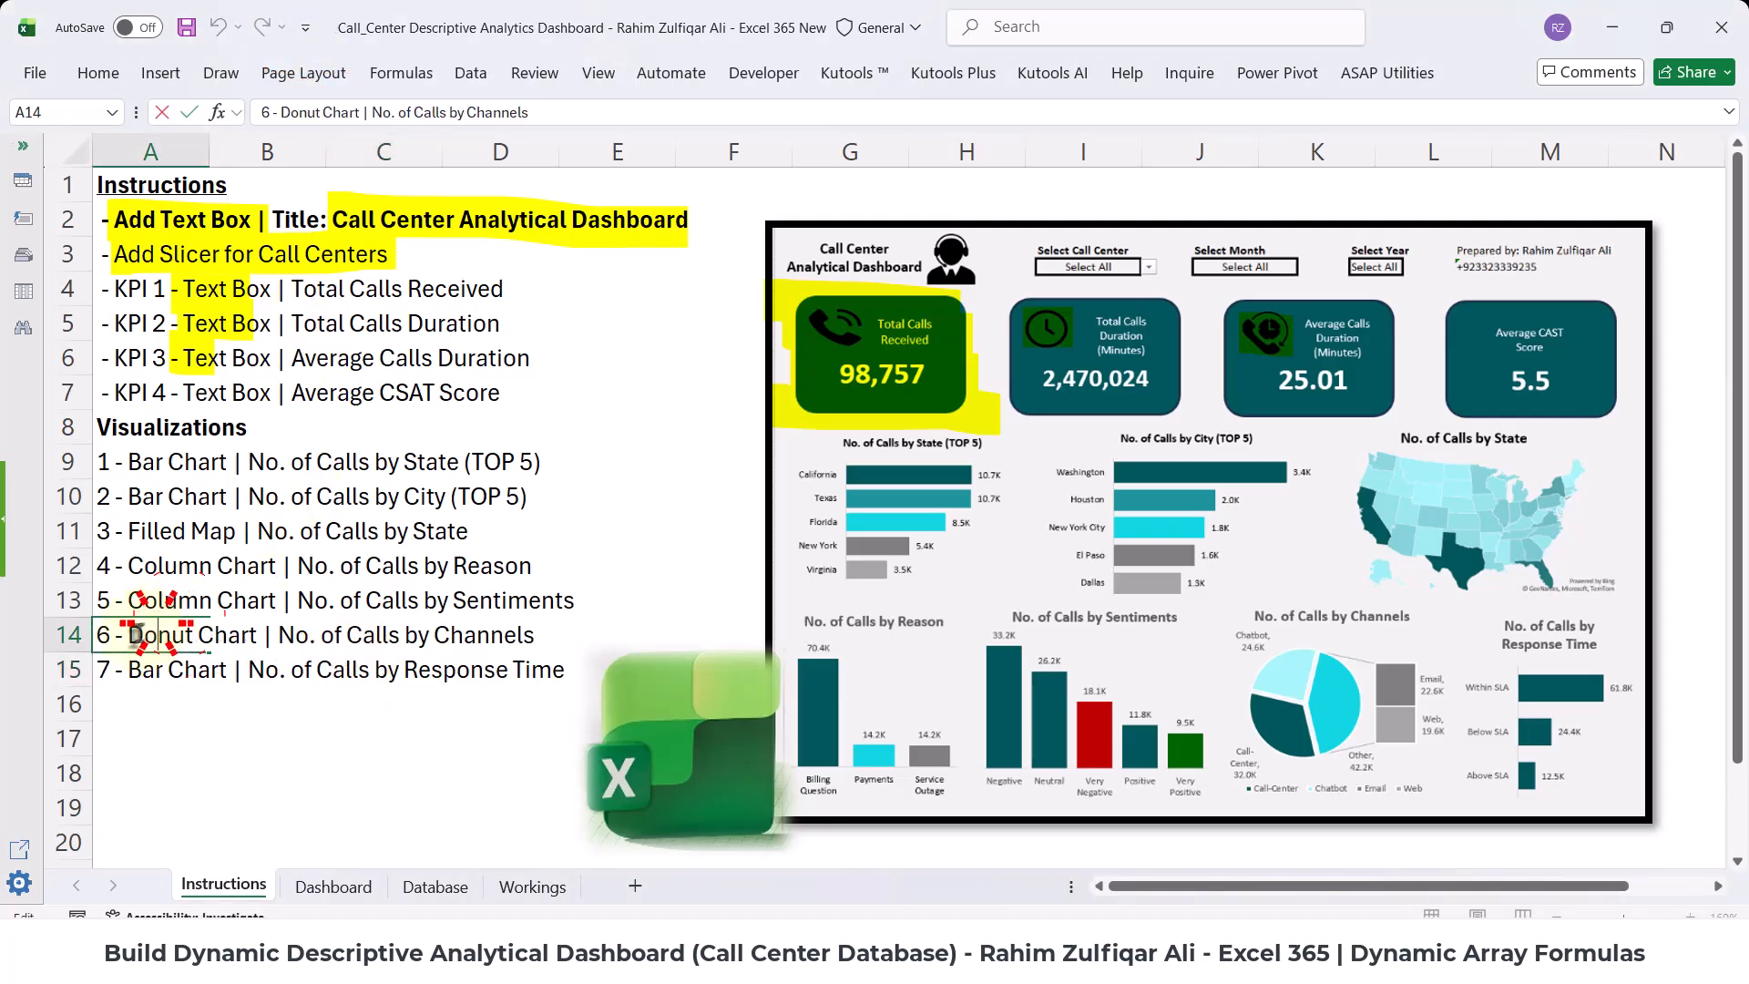
pyautogui.moveTo(271, 638); pyautogui.dragTo(529, 633)
pyautogui.hotkey('ctrl', 'c')
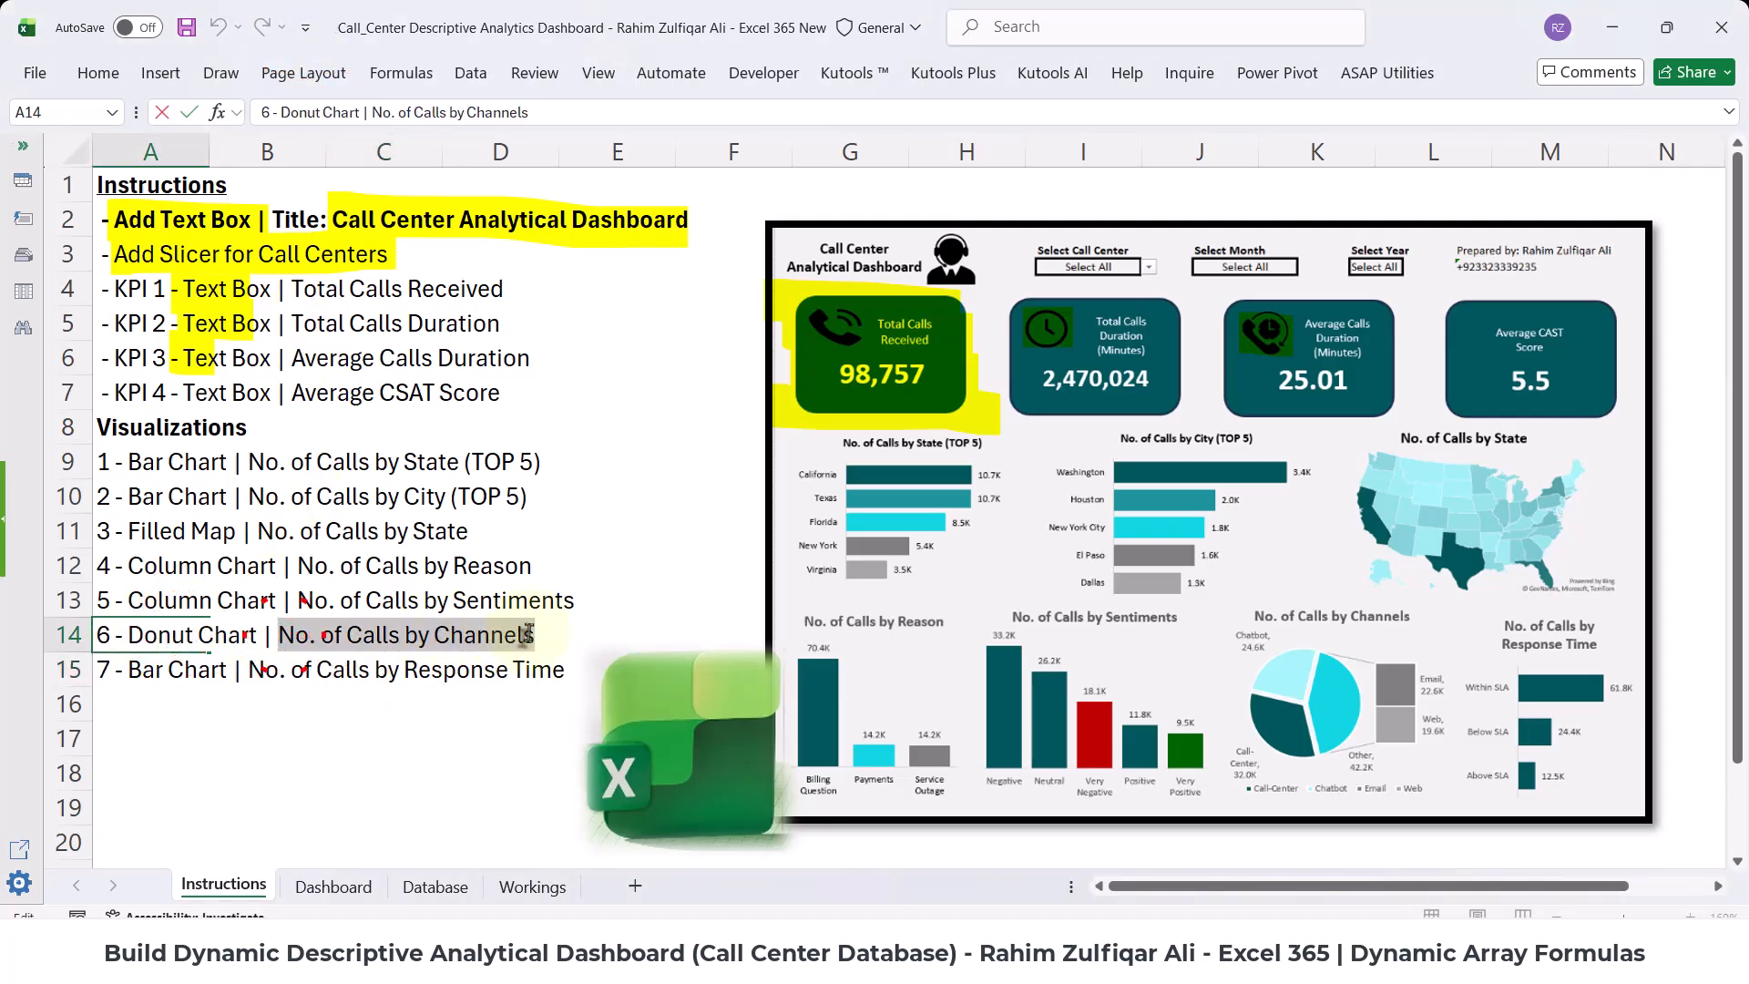
pyautogui.press('Escape')
# - Paste the copied title "No. of Calls by Channels" into cell AE3 of the Workings sheet
pyautogui.click(532, 885)
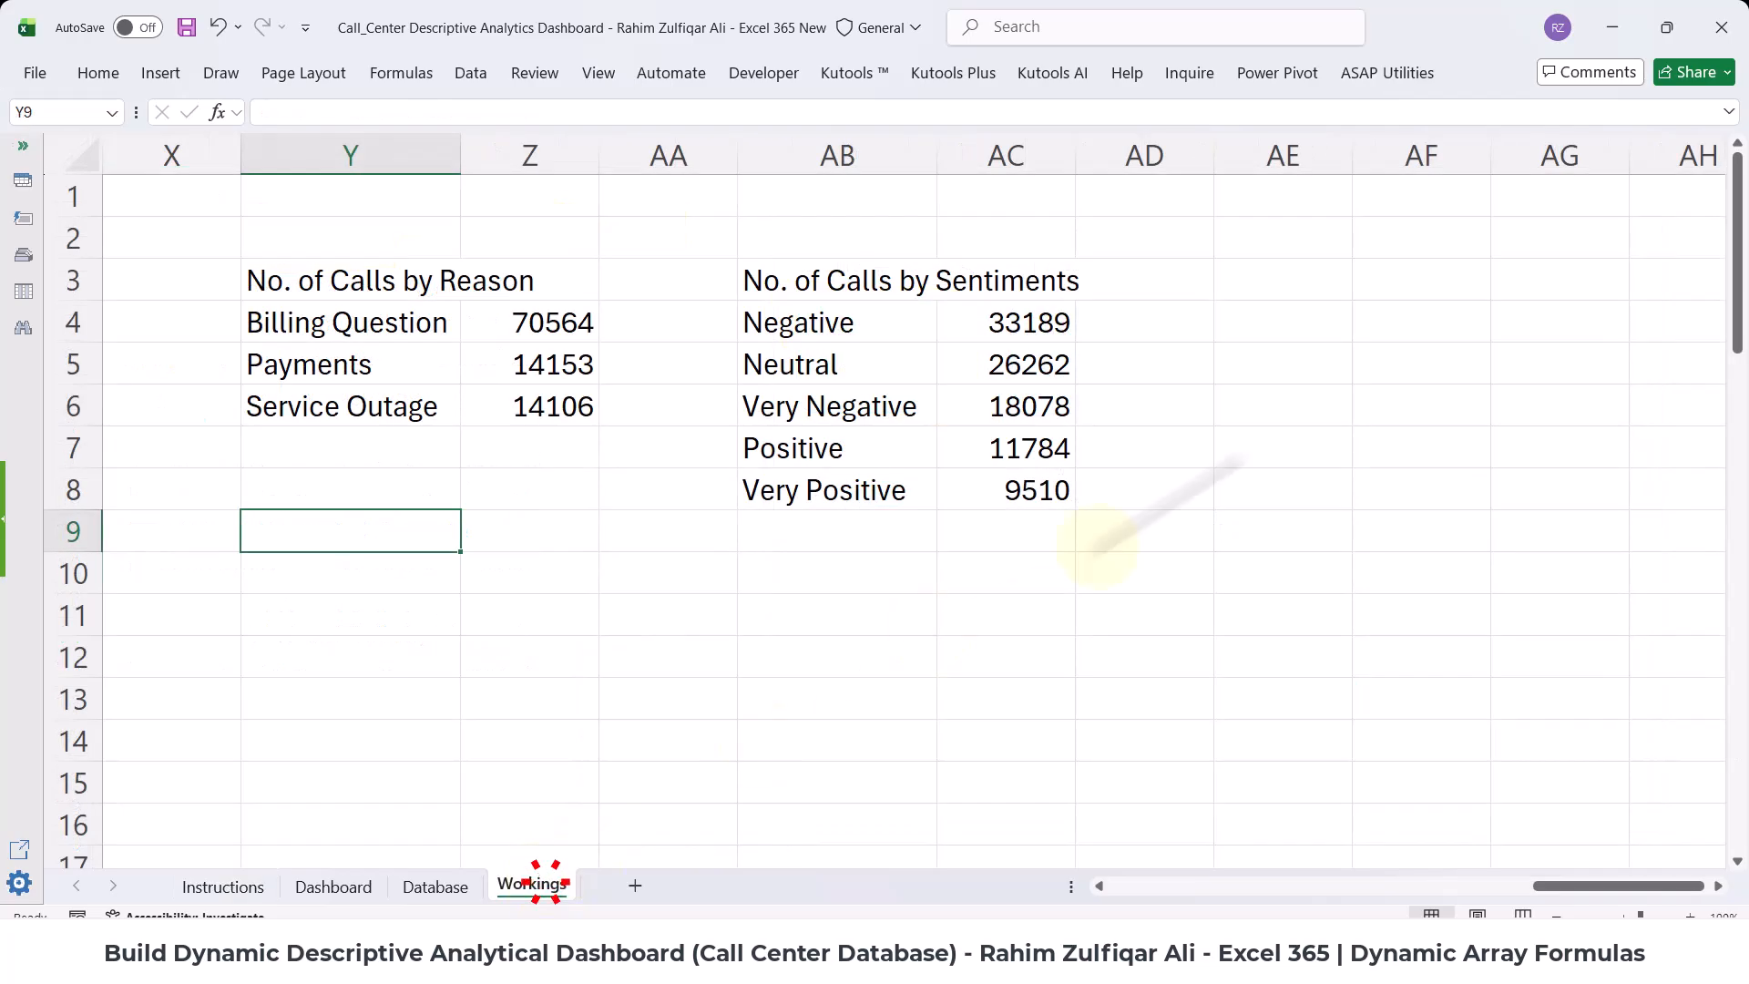
pyautogui.click(1267, 284)
pyautogui.hotkey('ctrl', 'v')
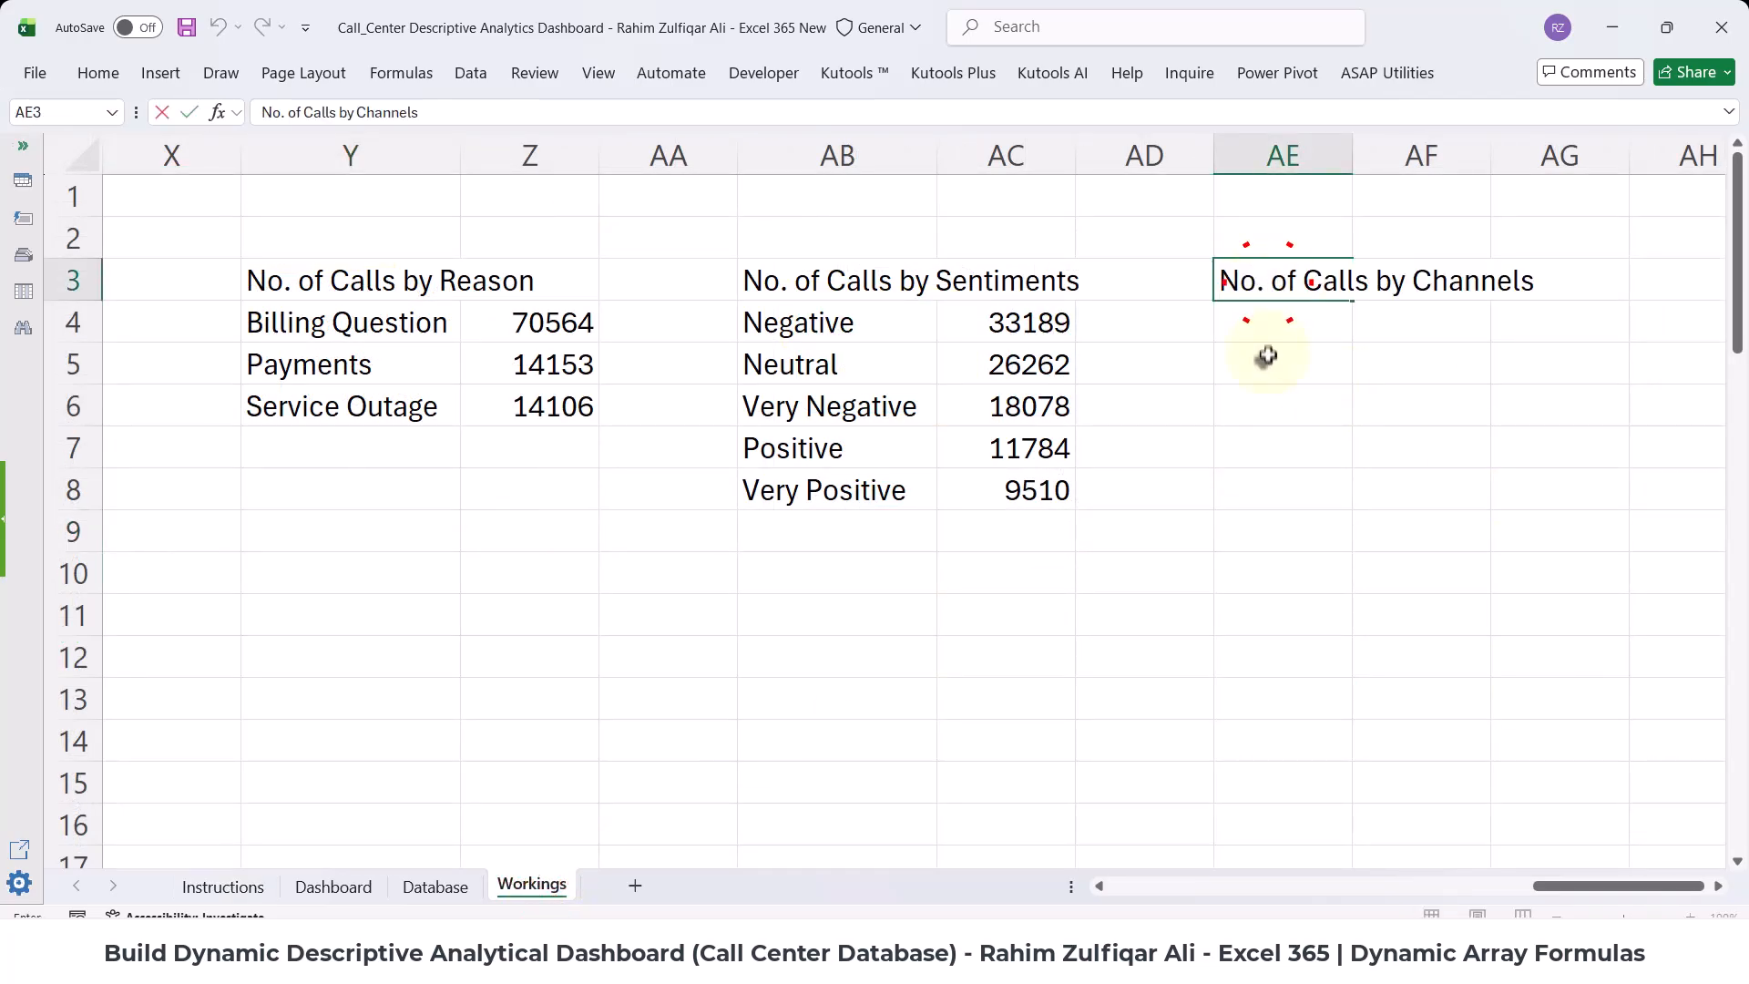
pyautogui.click(1260, 363)
pyautogui.click(1264, 280)
# - Copy the sentiments GROUPBY formula text from AB4 and enter it in AE4 below the No. of Calls by Channels heading
pyautogui.doubleClick(836, 320)
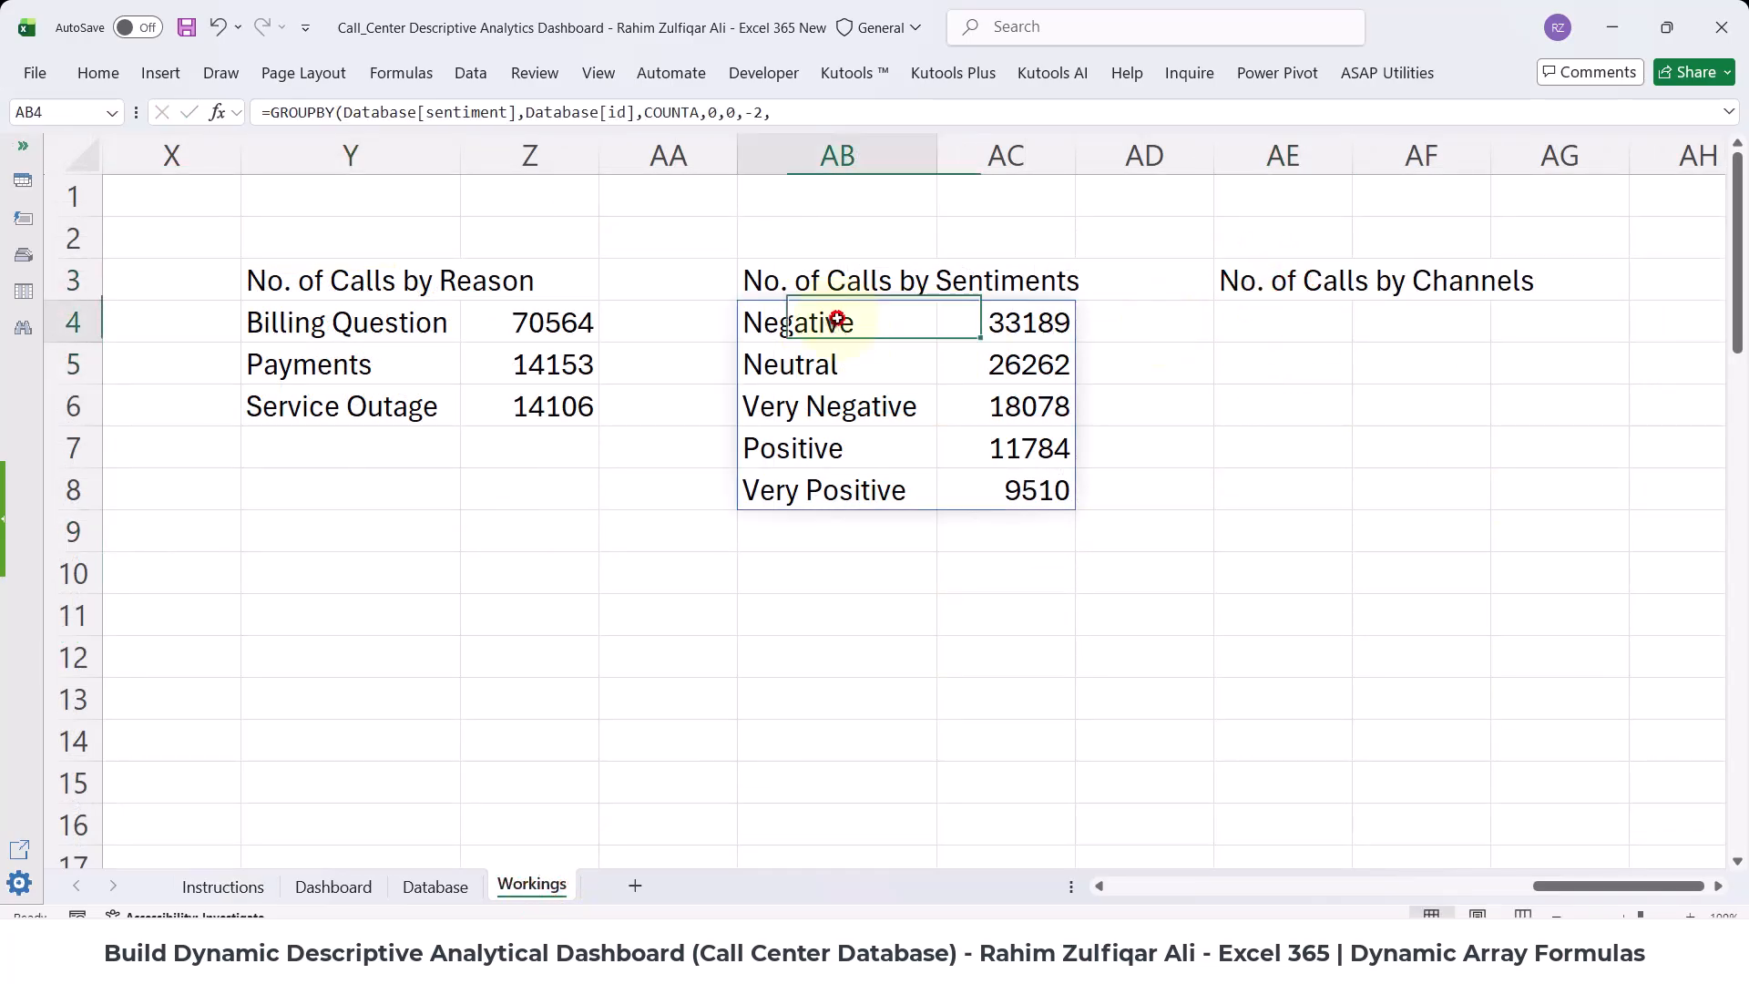
pyautogui.hotkey('ctrl', 'a')
pyautogui.hotkey('ctrl', 'c')
pyautogui.press('Escape')
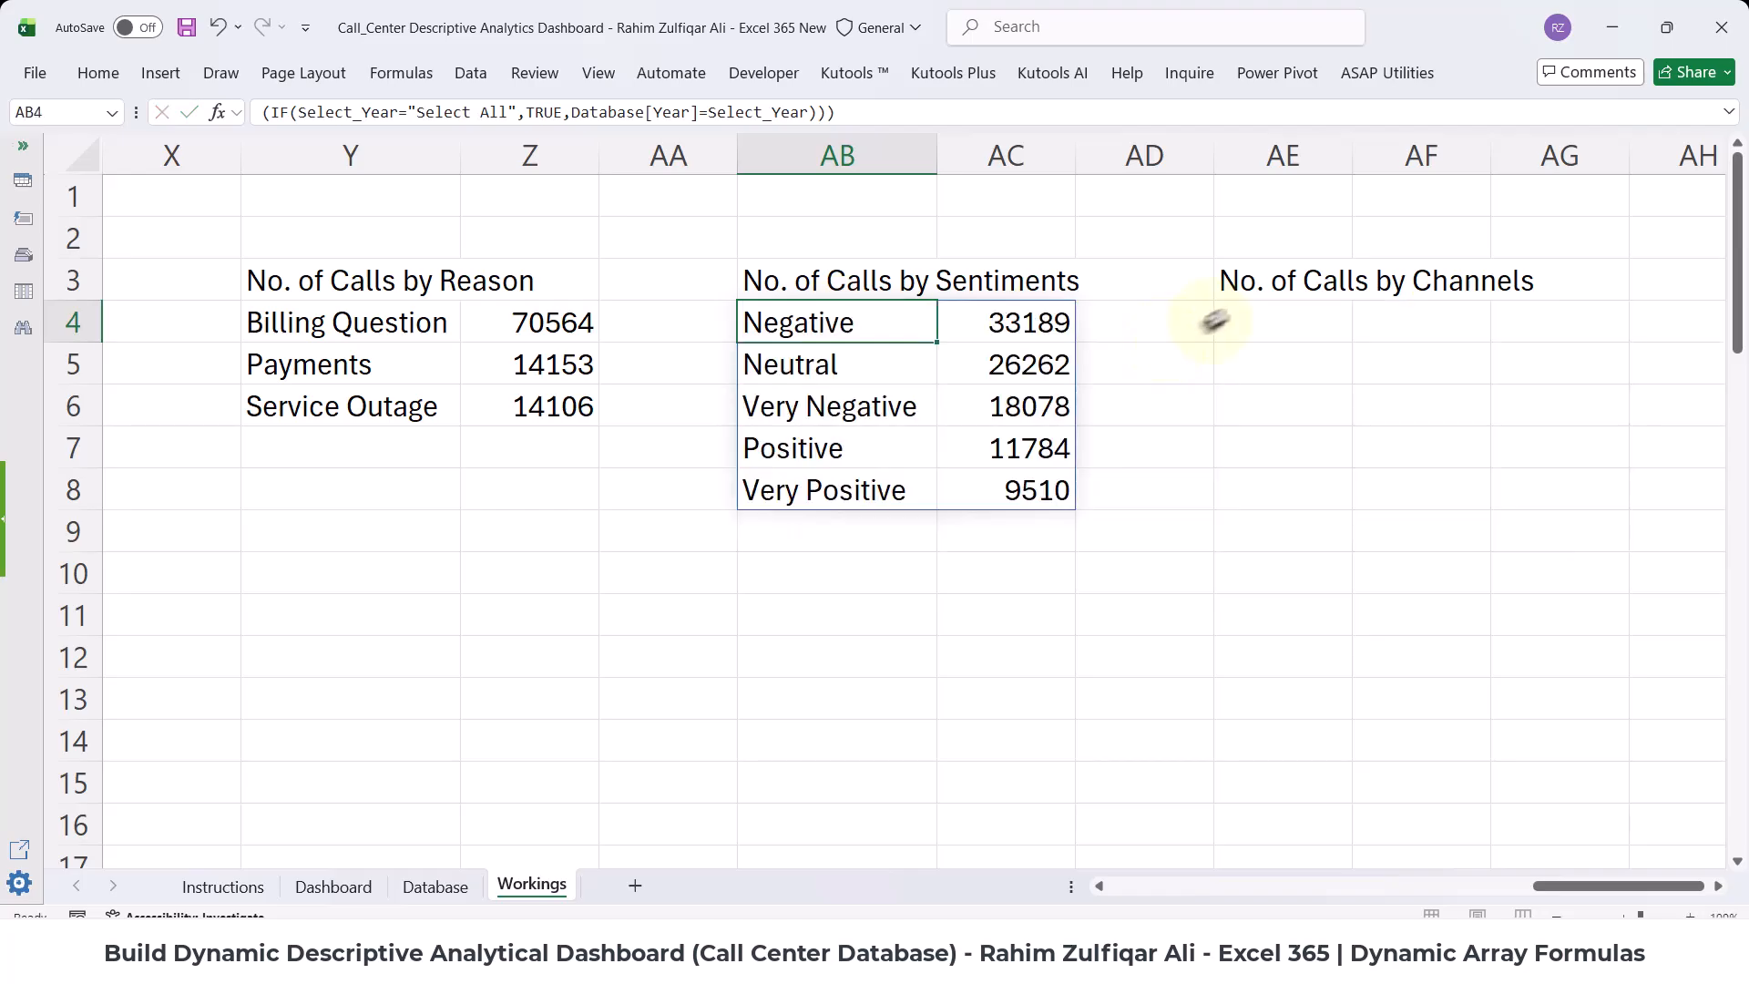
pyautogui.click(1230, 326)
pyautogui.doubleClick(1230, 326)
pyautogui.hotkey('ctrl', 'v')
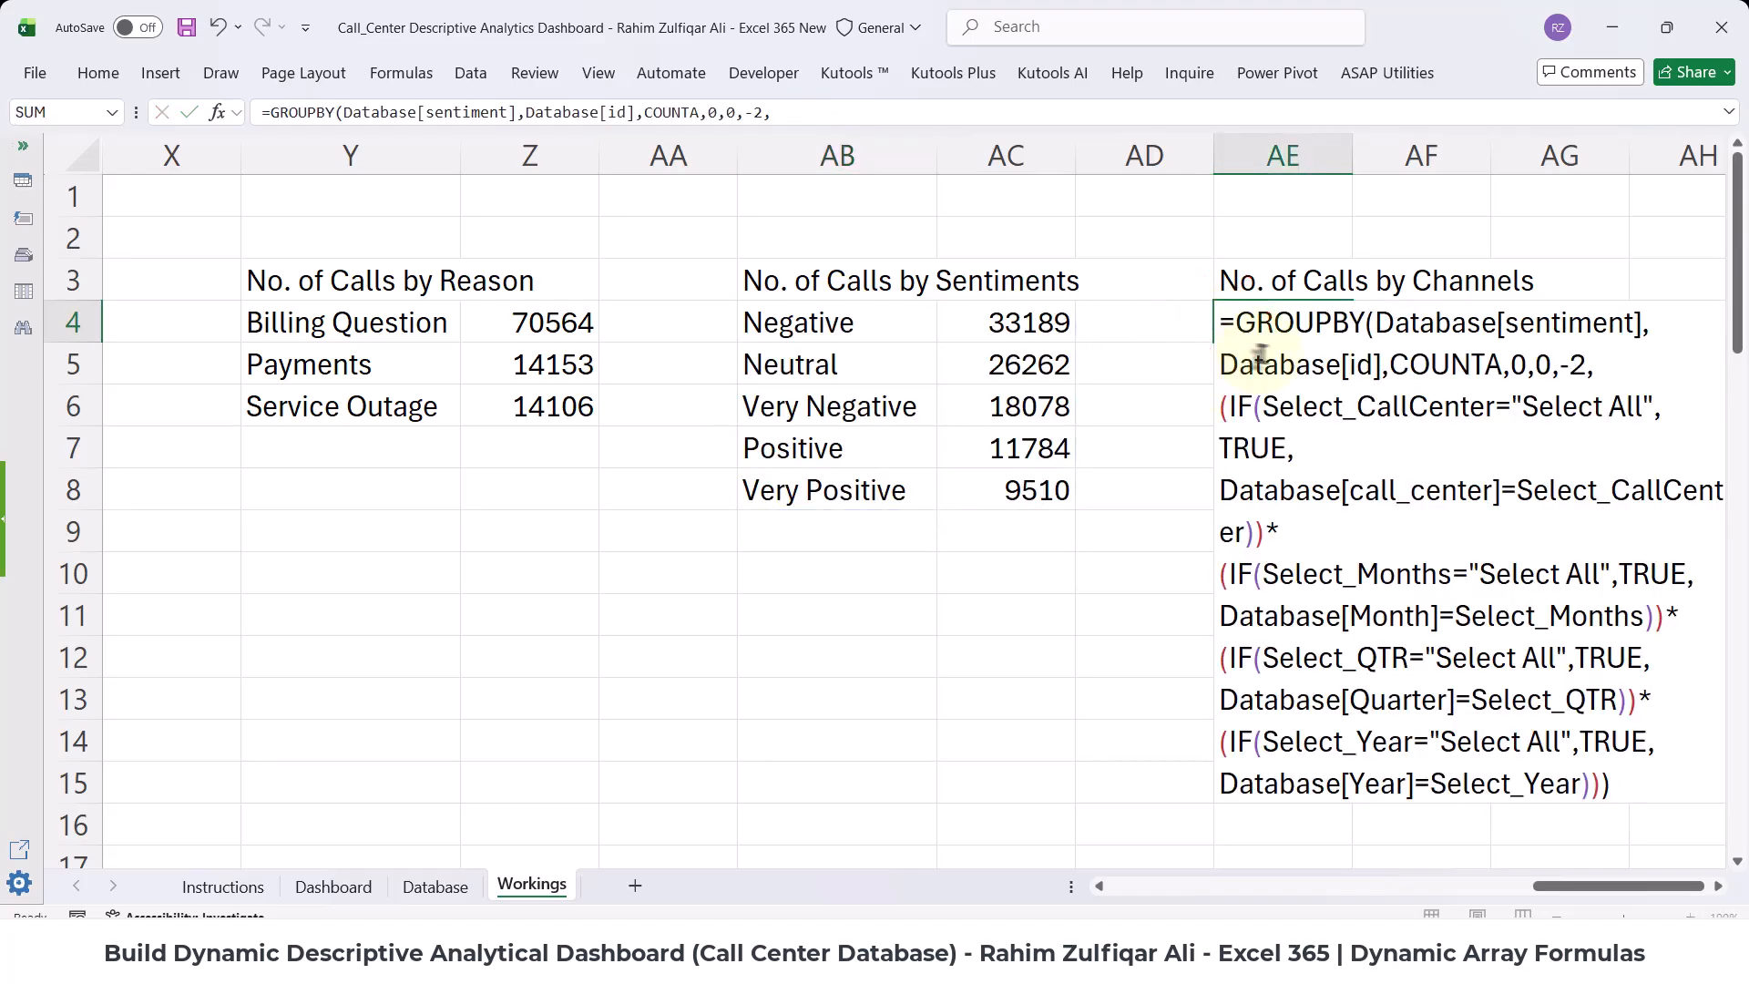
pyautogui.press('Return')
# - Change the row field of the GROUPBY formula in AE4 from Database[sentiment] to Database[channel]
pyautogui.click(1718, 885)
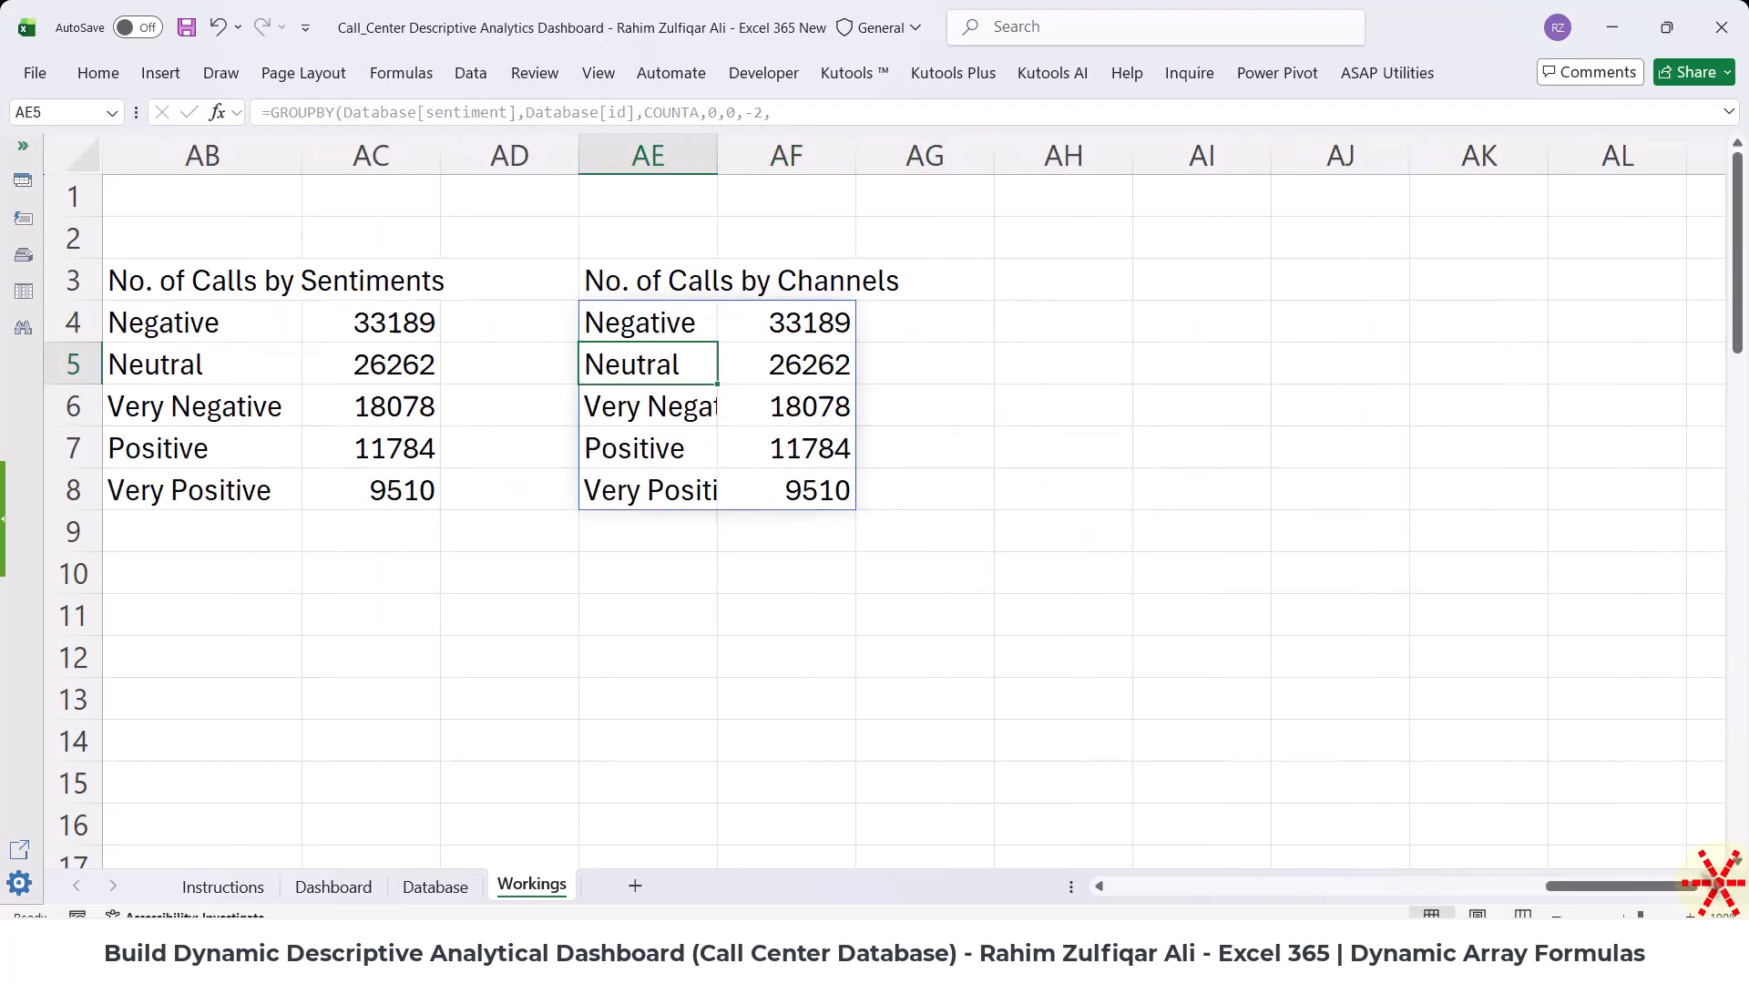
pyautogui.doubleClick(691, 322)
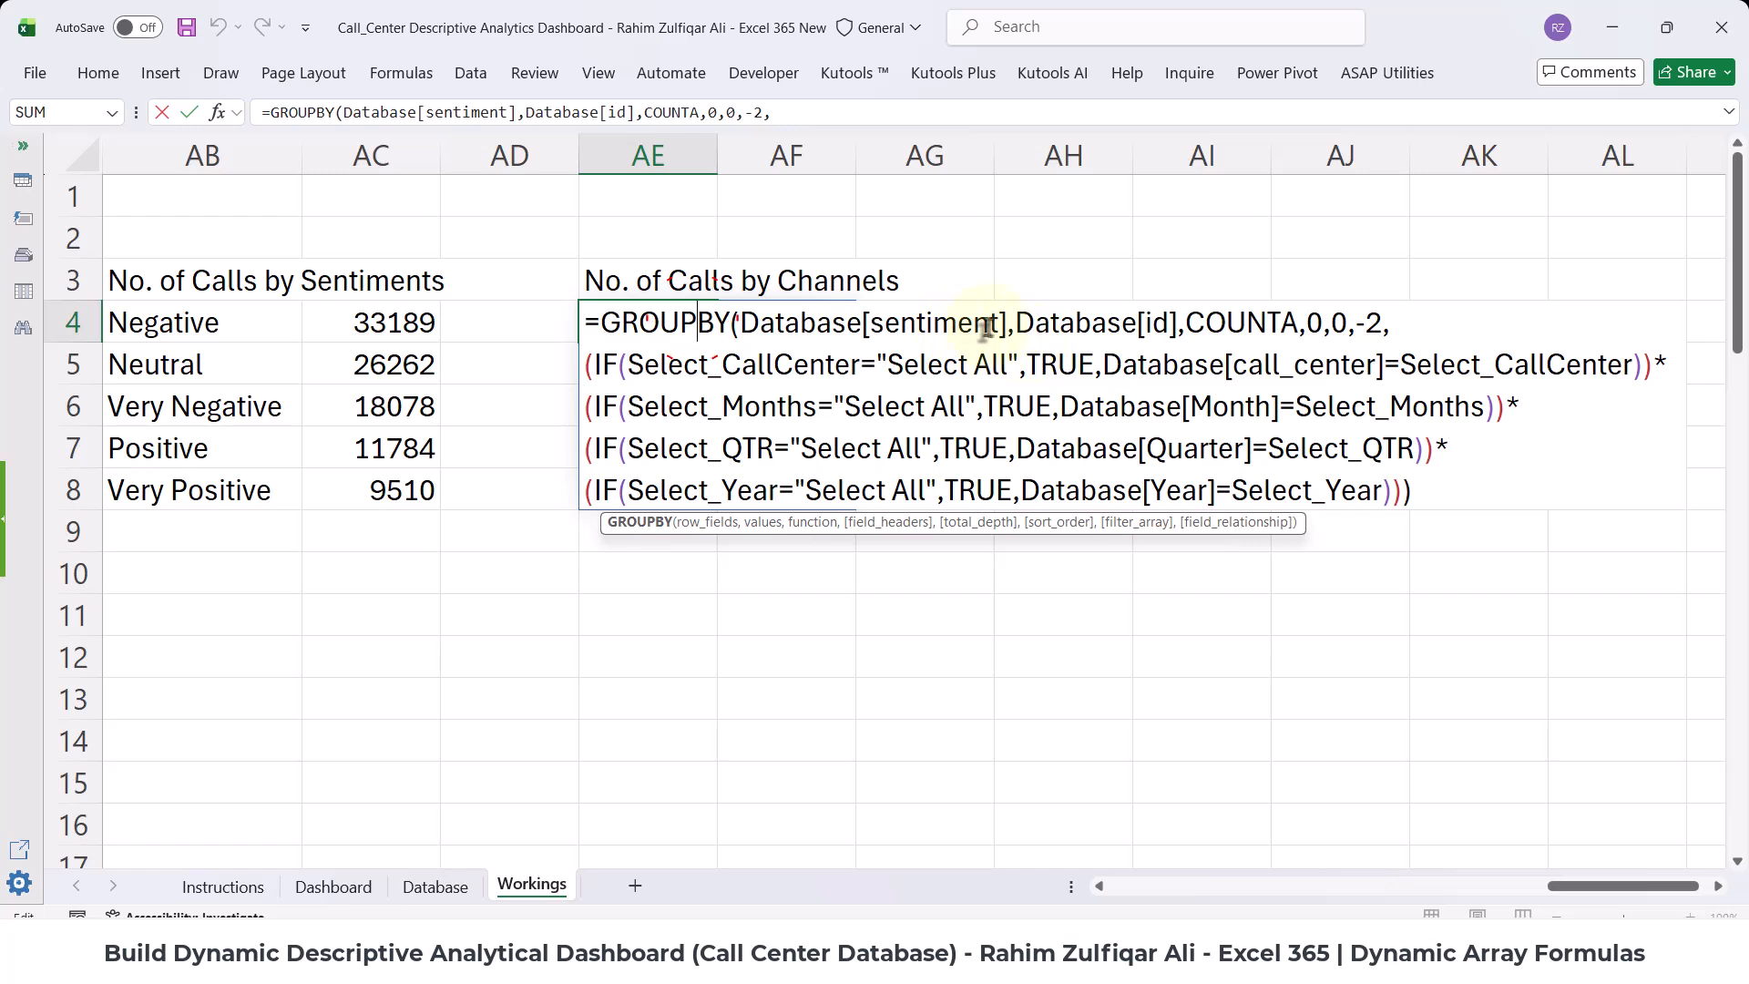
pyautogui.moveTo(1002, 323); pyautogui.dragTo(876, 328)
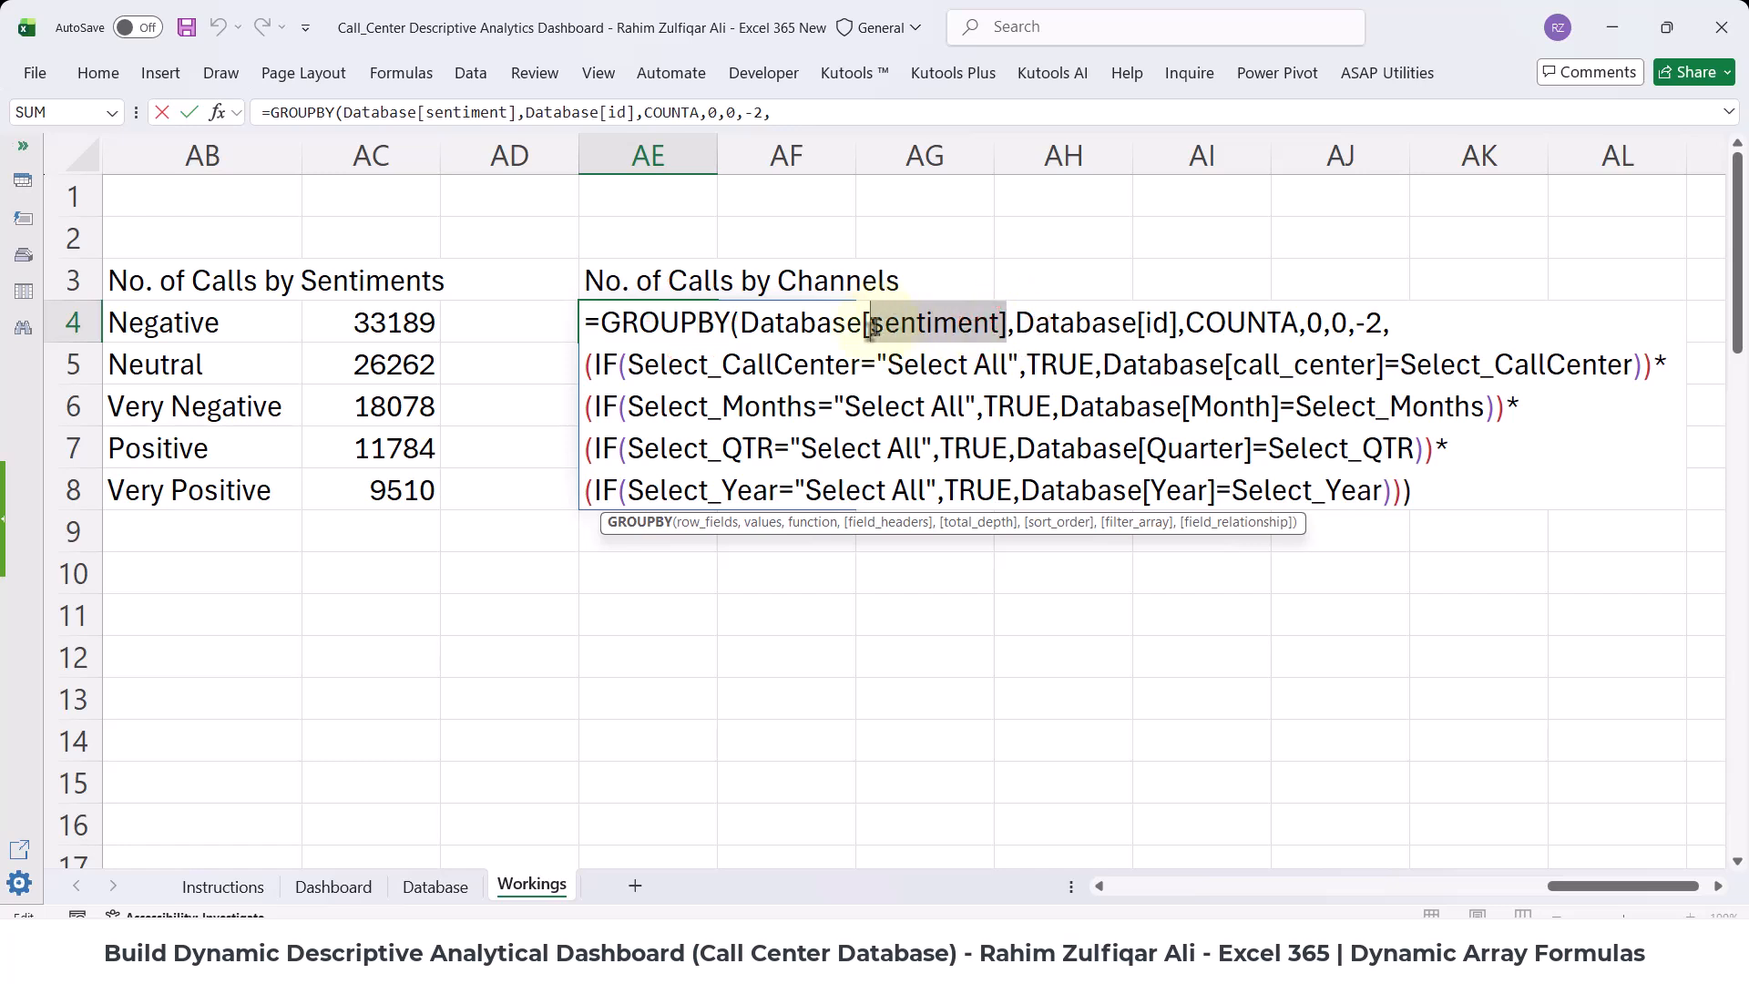
pyautogui.press('BackSpace')
pyautogui.press('Down')
pyautogui.press('Down')
pyautogui.press('Down')
pyautogui.press('Down')
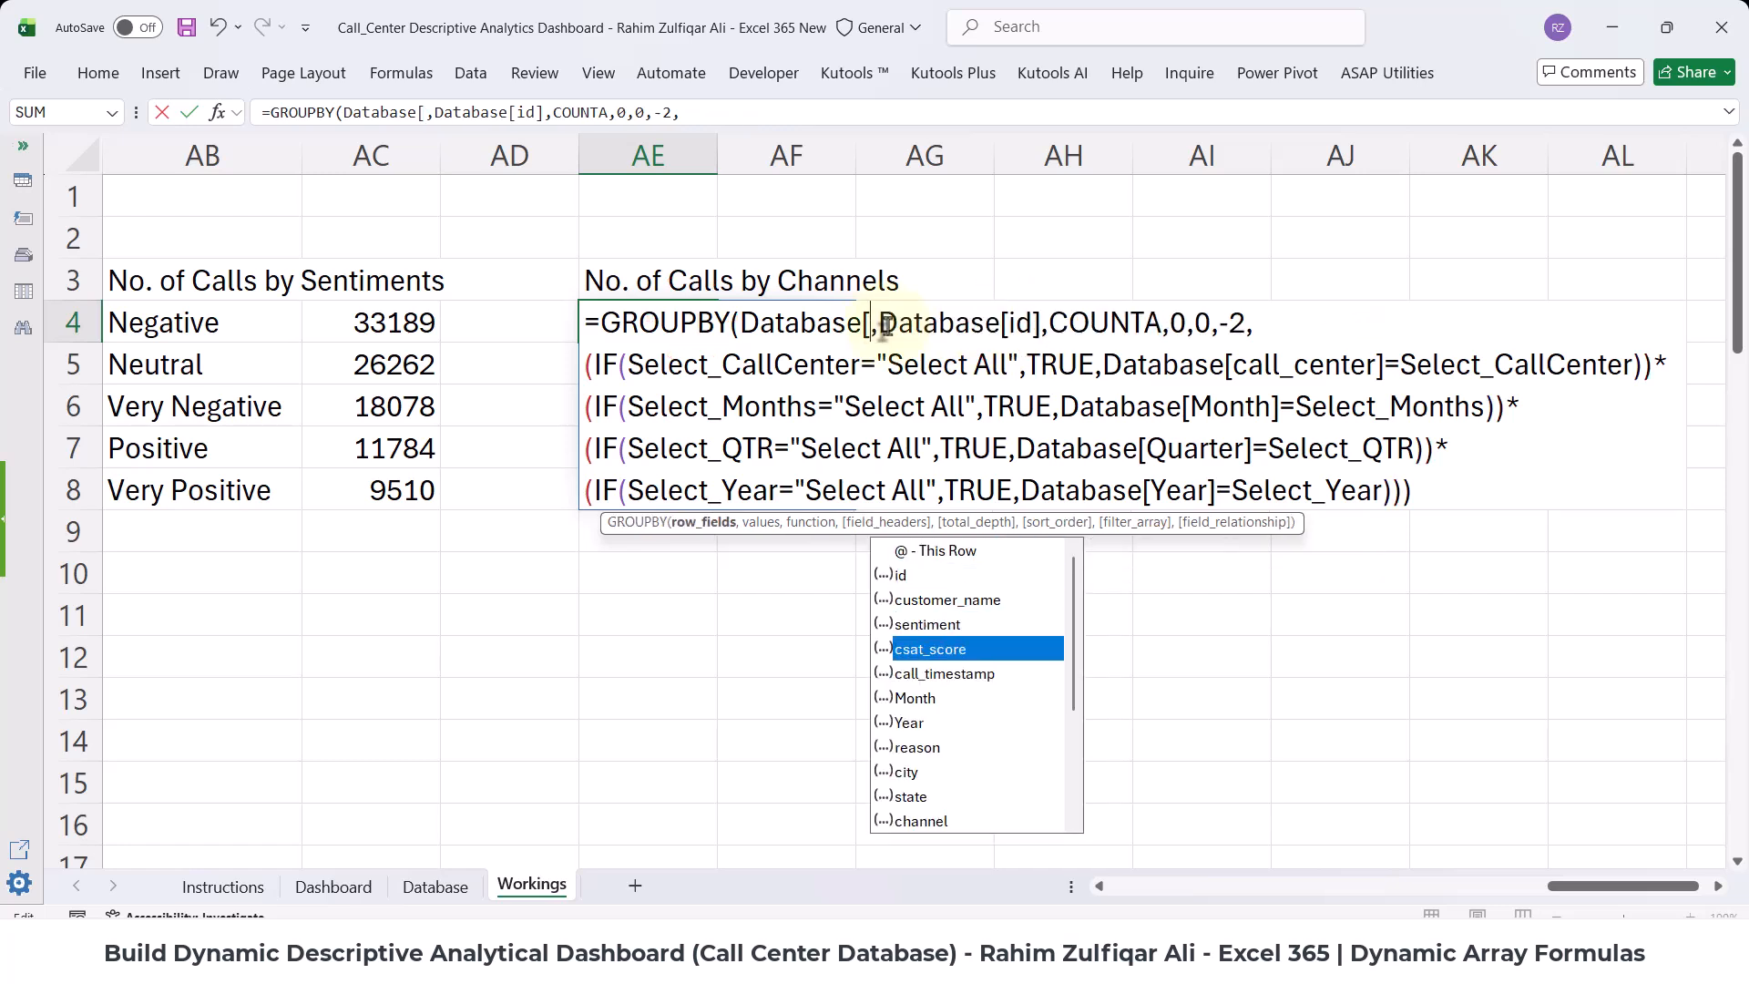
pyautogui.press('Down')
pyautogui.press('Down')
pyautogui.press('Down')
pyautogui.press('Down')
pyautogui.press('Down')
pyautogui.press('Down')
pyautogui.press('Down')
pyautogui.press('Tab')
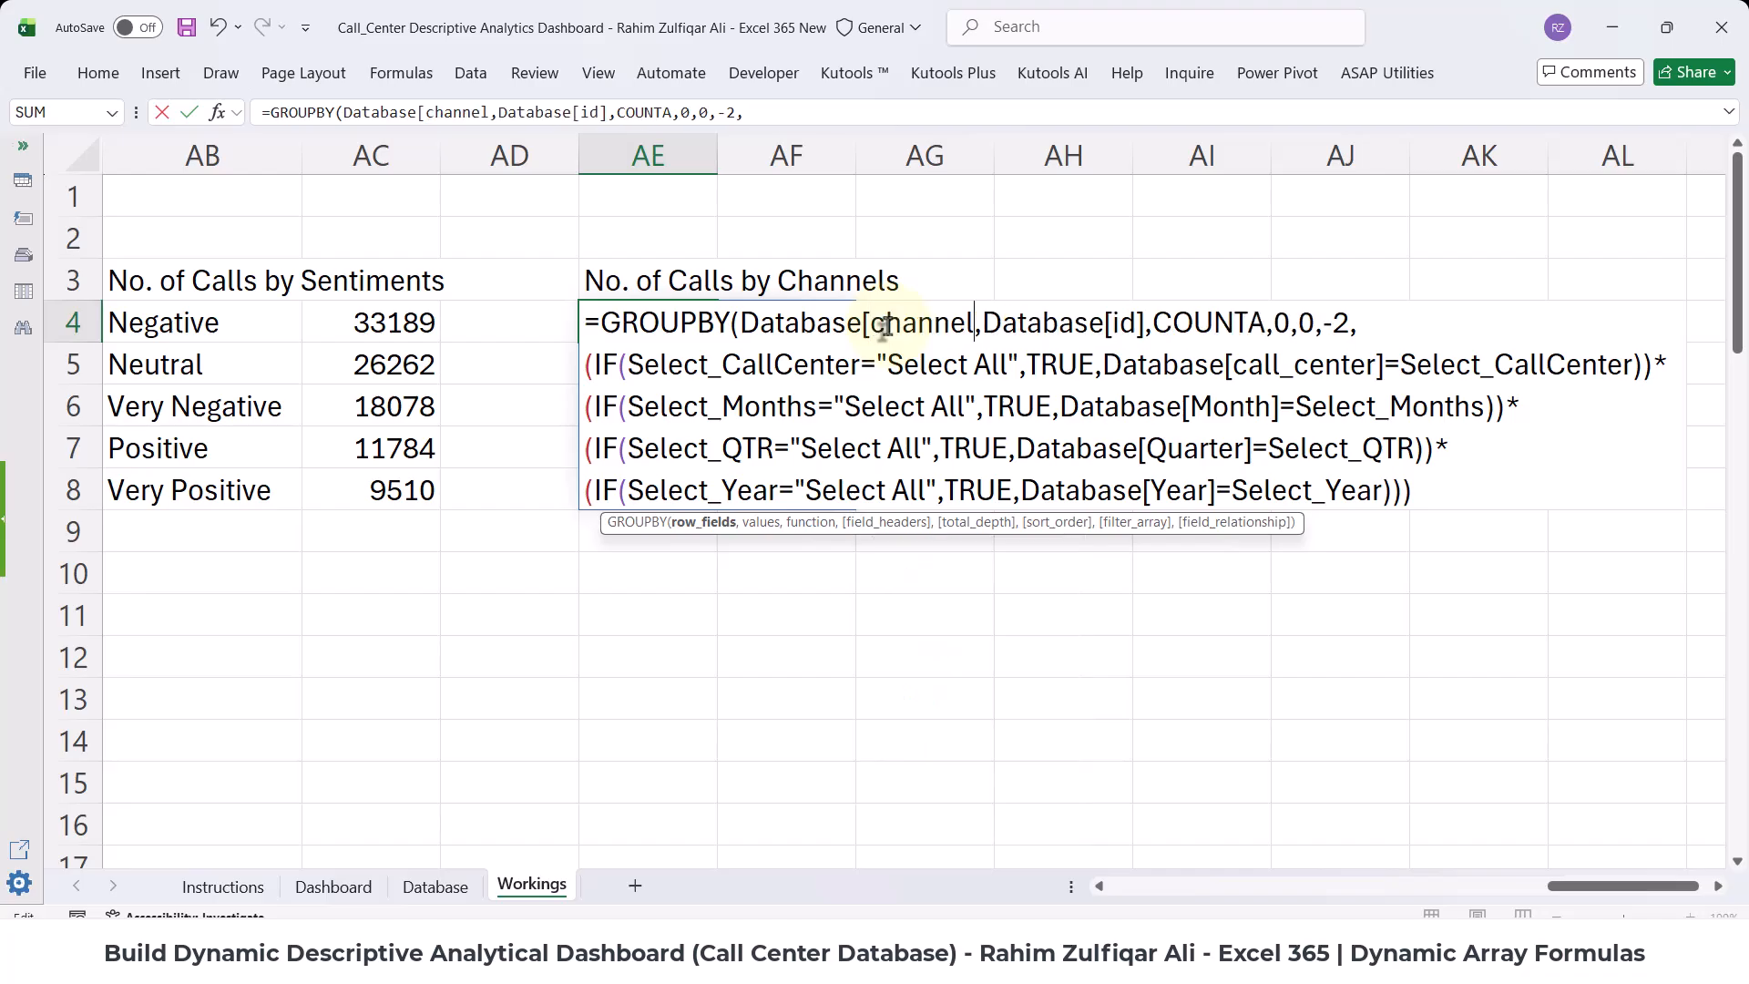
pyautogui.write(']')
pyautogui.press('Return')
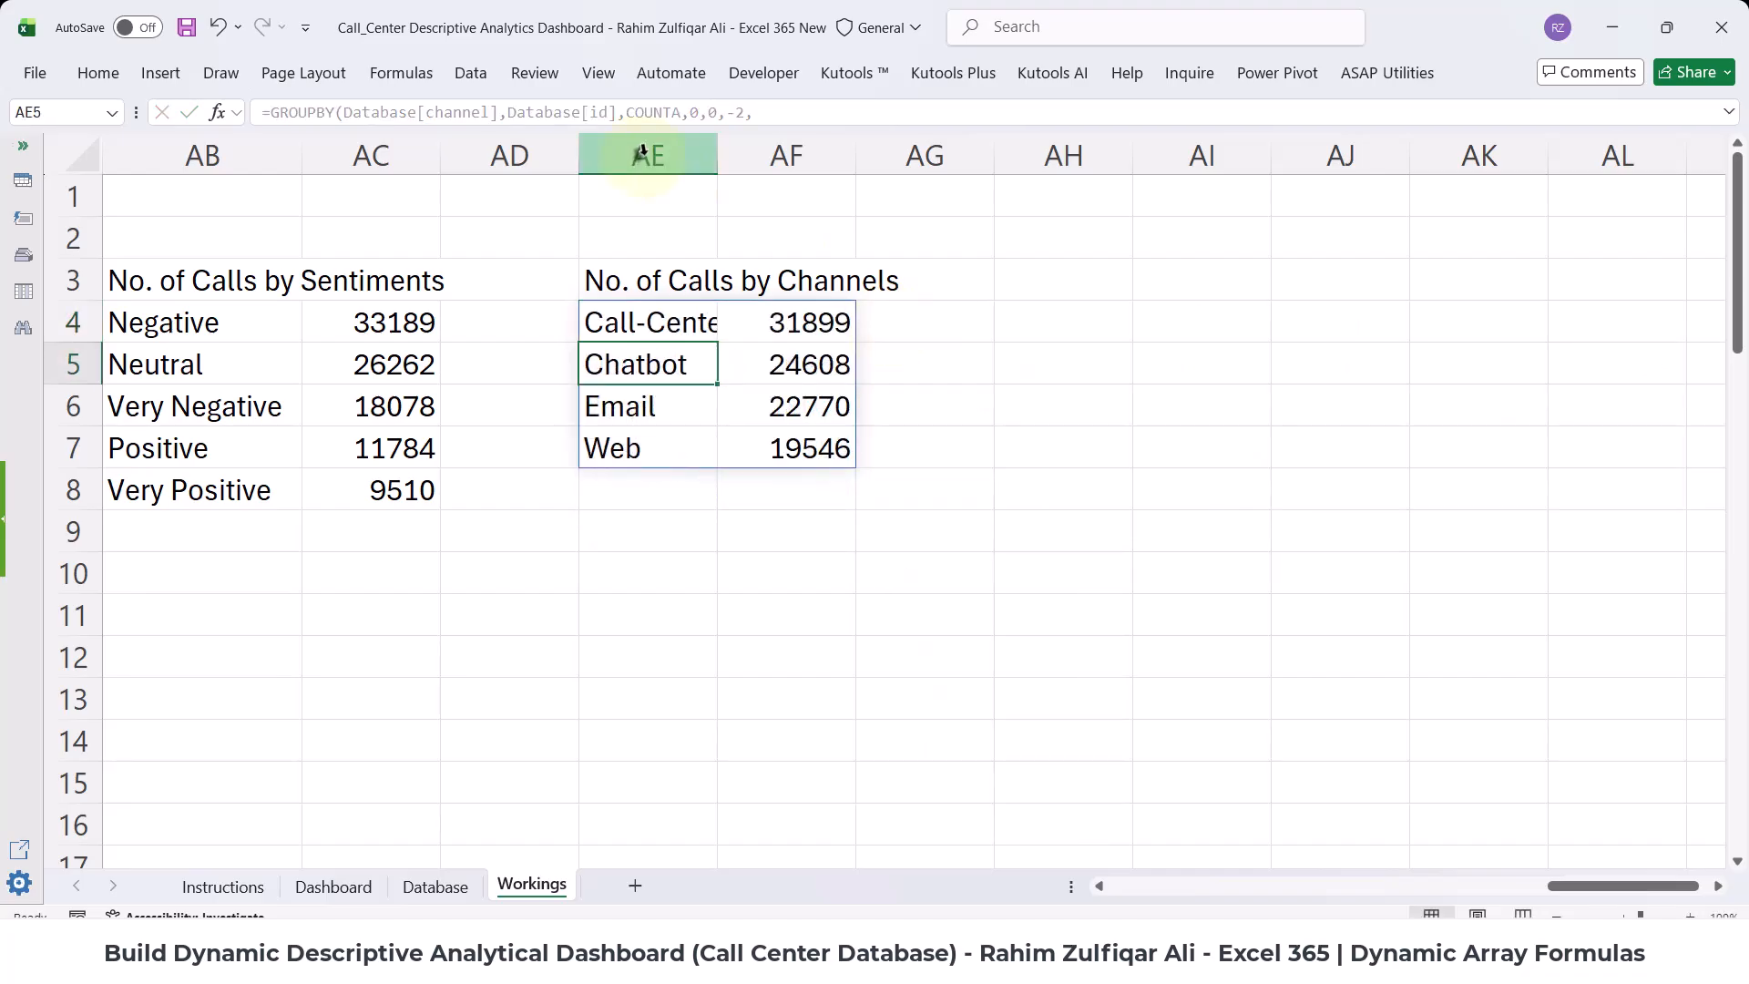
# - Widen column AE to fit the channel names and check each channel row in the result
pyautogui.moveTo(717, 155); pyautogui.dragTo(786, 154)
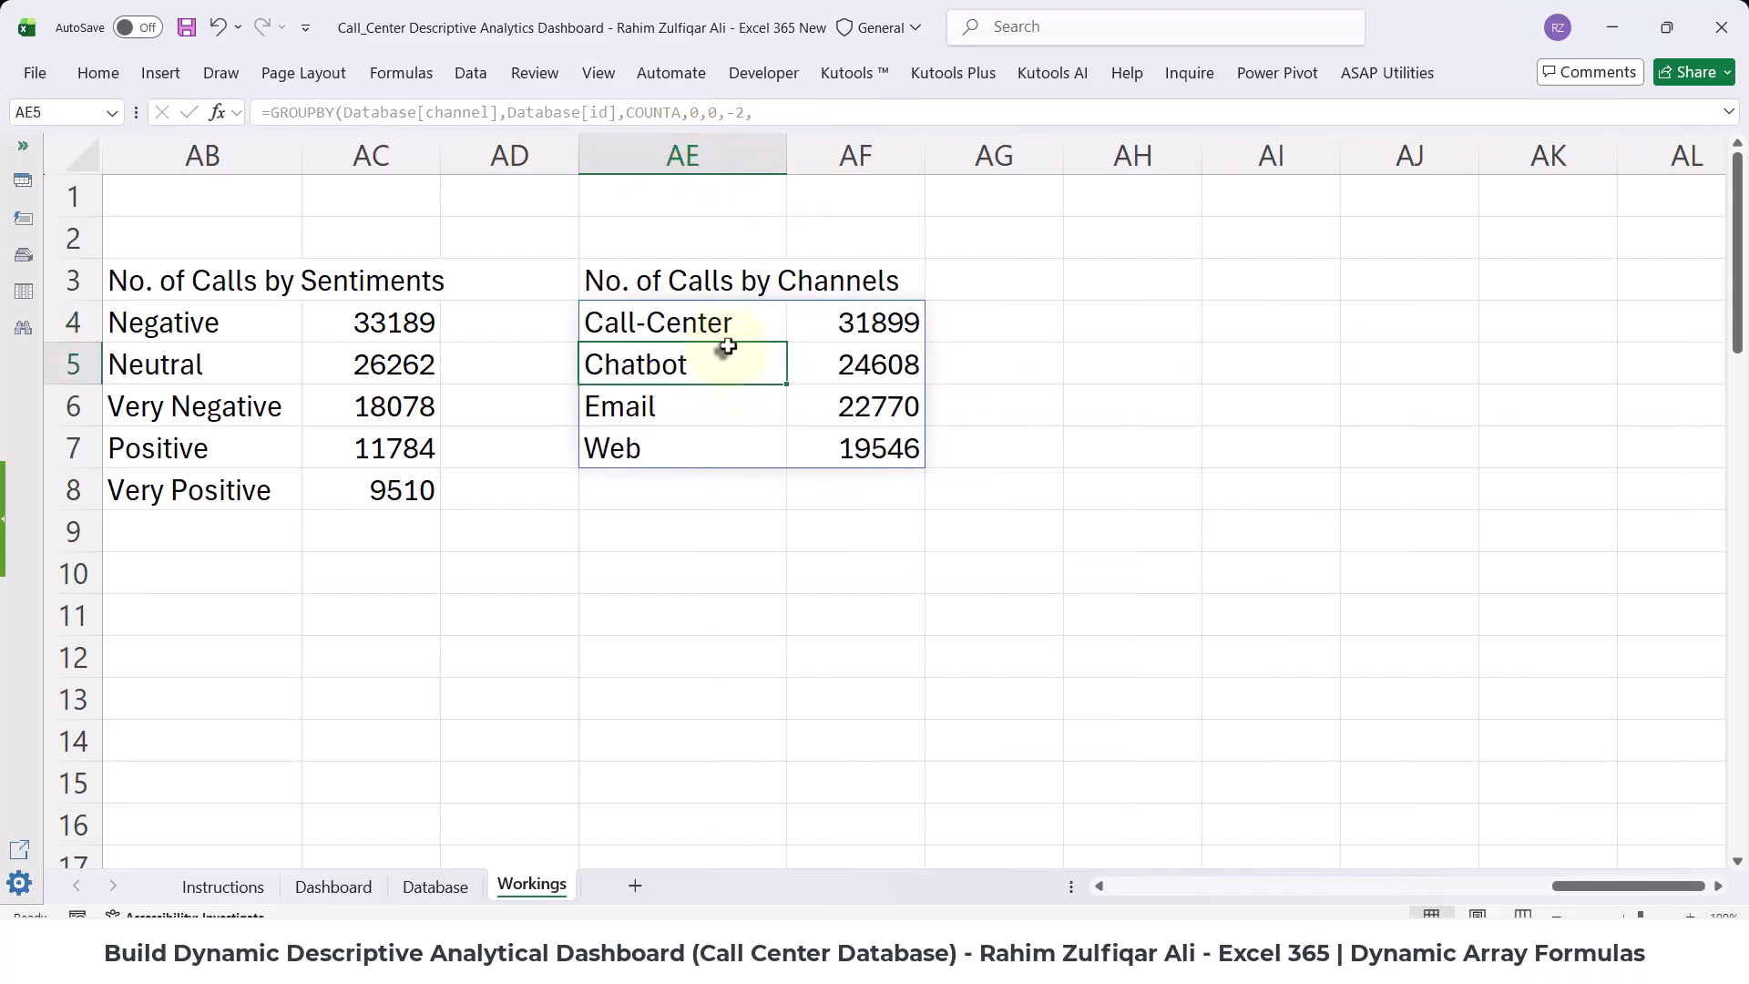
pyautogui.click(719, 326)
pyautogui.click(703, 364)
pyautogui.click(703, 401)
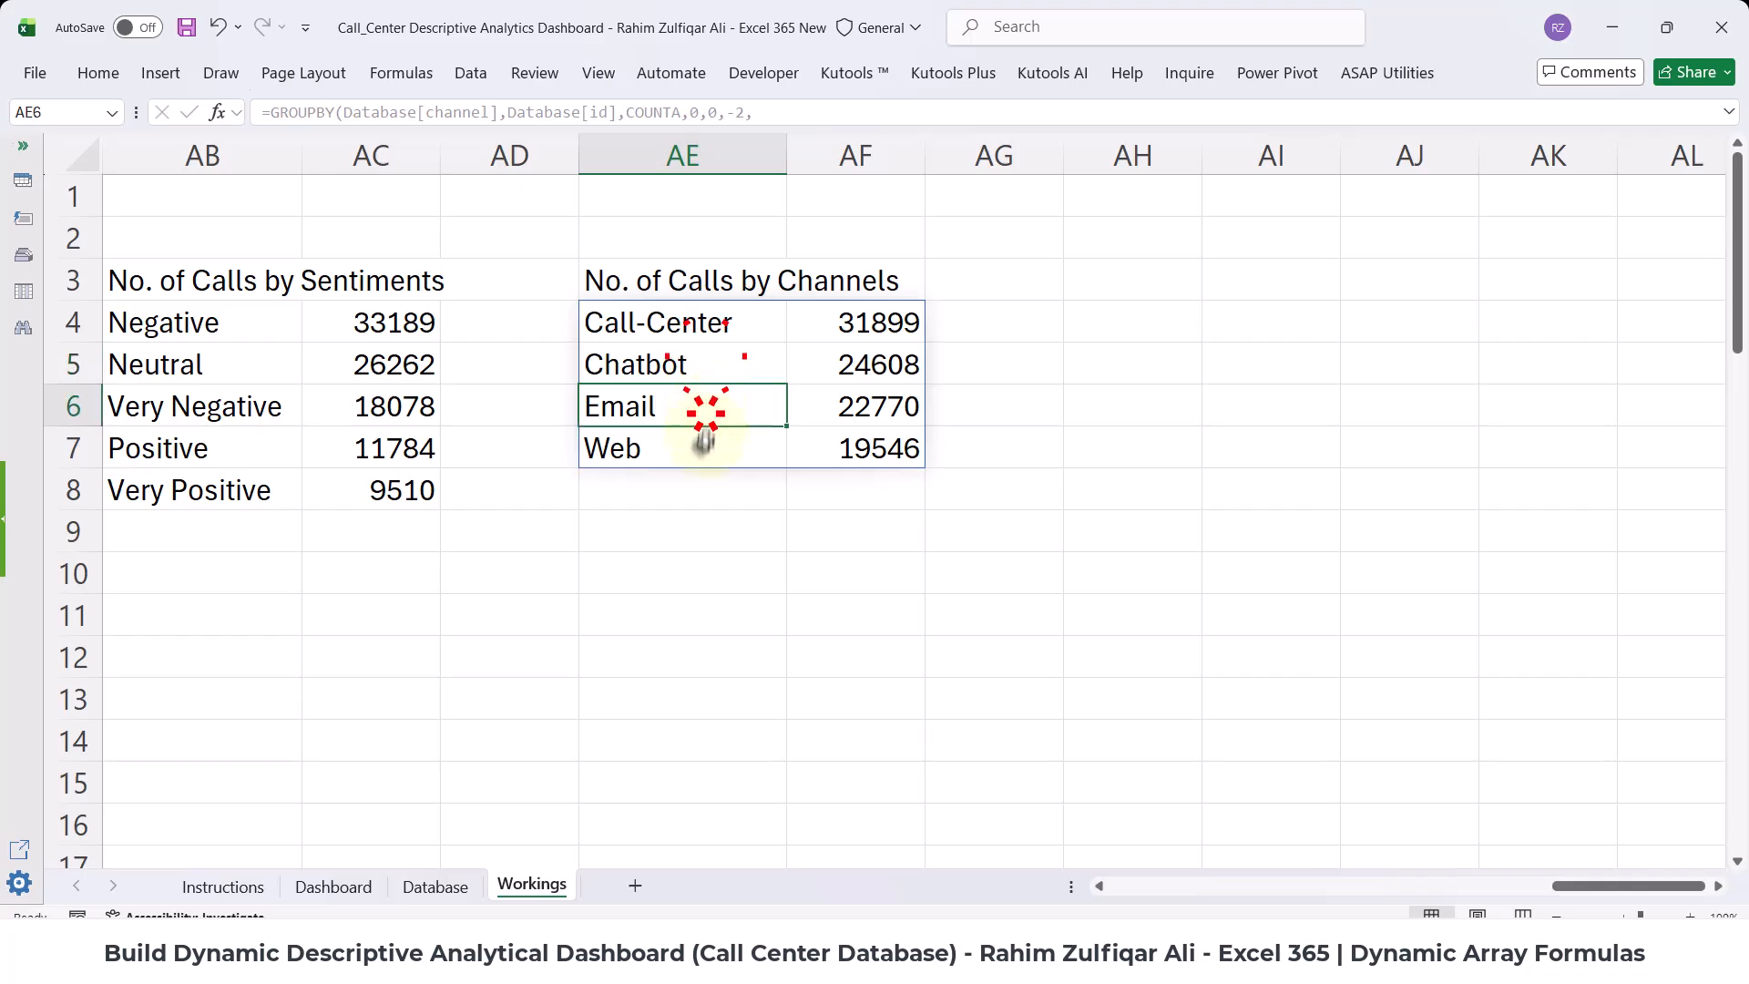
pyautogui.click(704, 448)
pyautogui.click(835, 457)
pyautogui.click(717, 321)
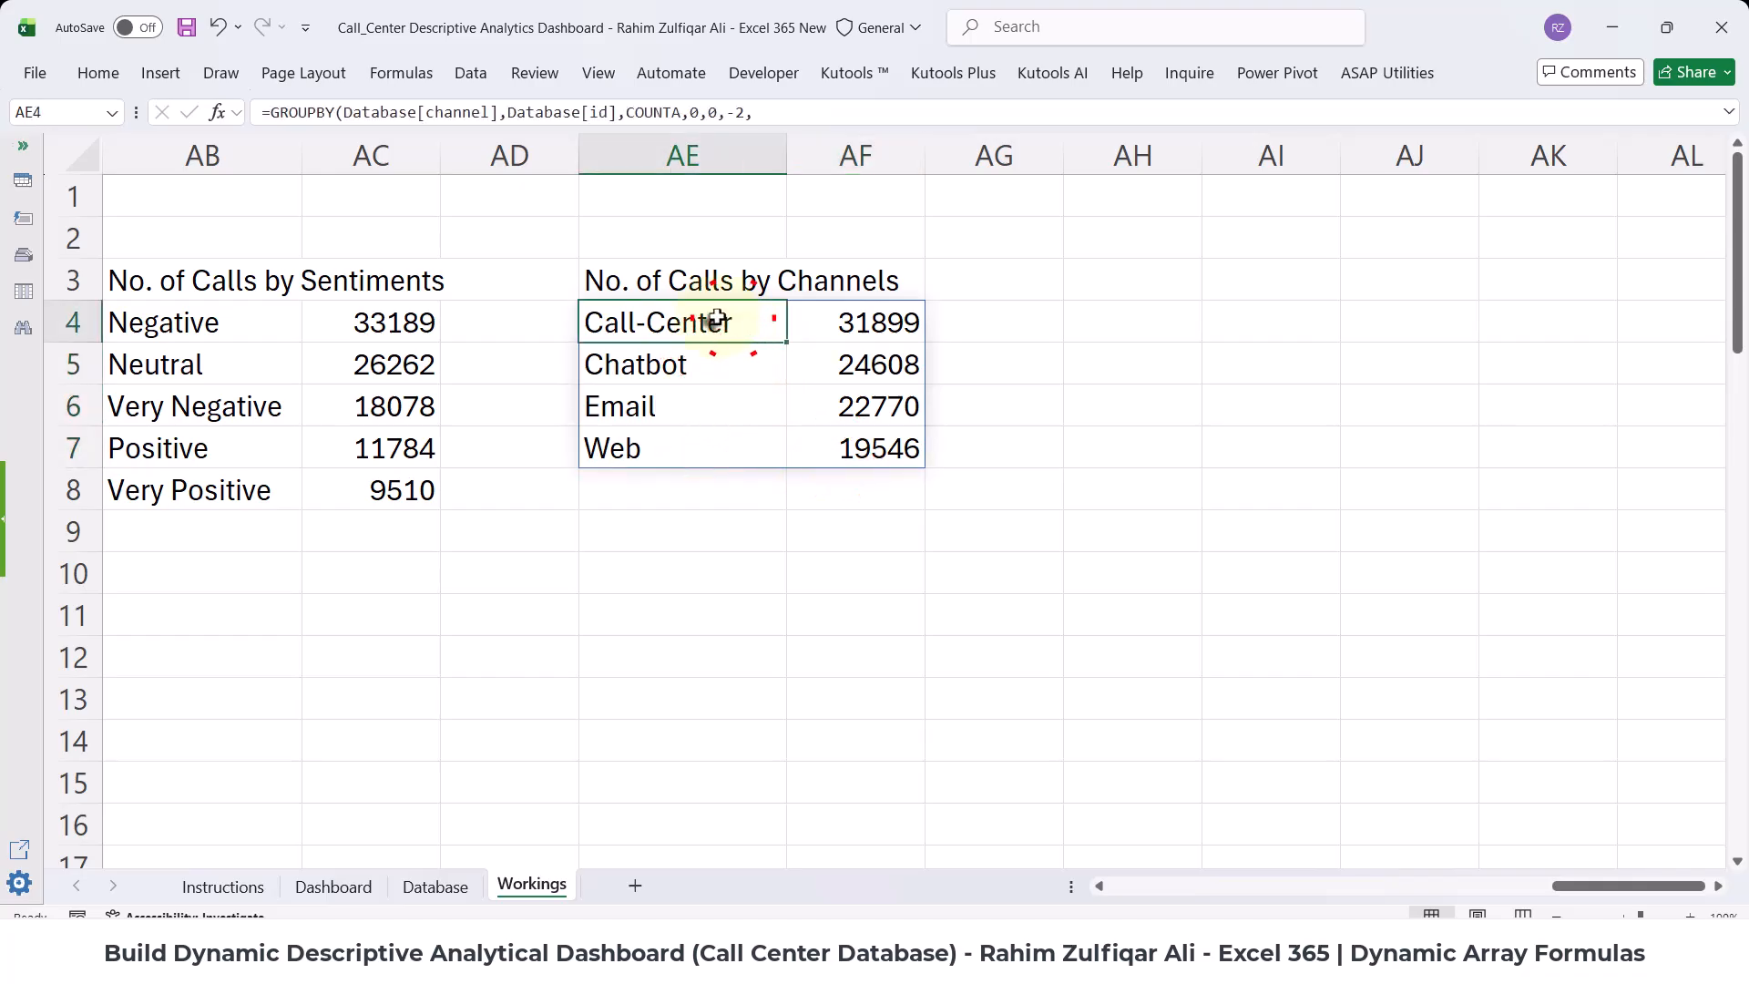
# - Insert a Bar of Pie chart from the channel results in AE4:AF7
pyautogui.moveTo(718, 320); pyautogui.dragTo(811, 437)
pyautogui.click(161, 73)
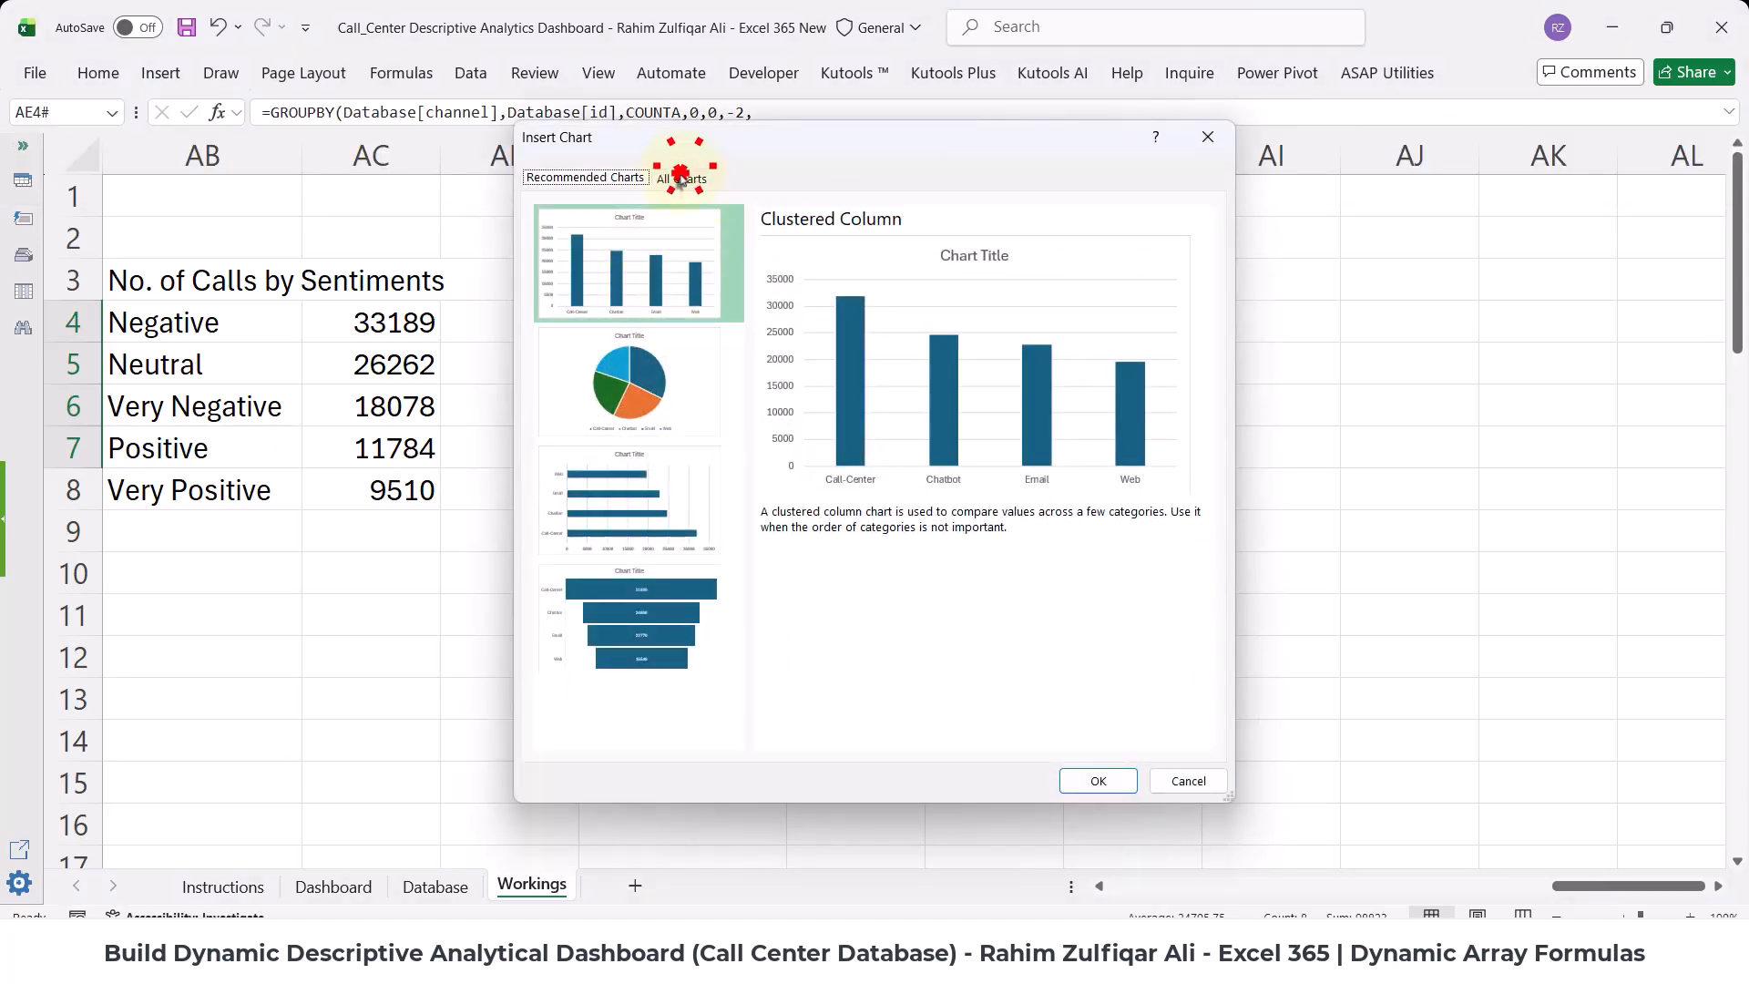
pyautogui.click(680, 179)
pyautogui.click(586, 321)
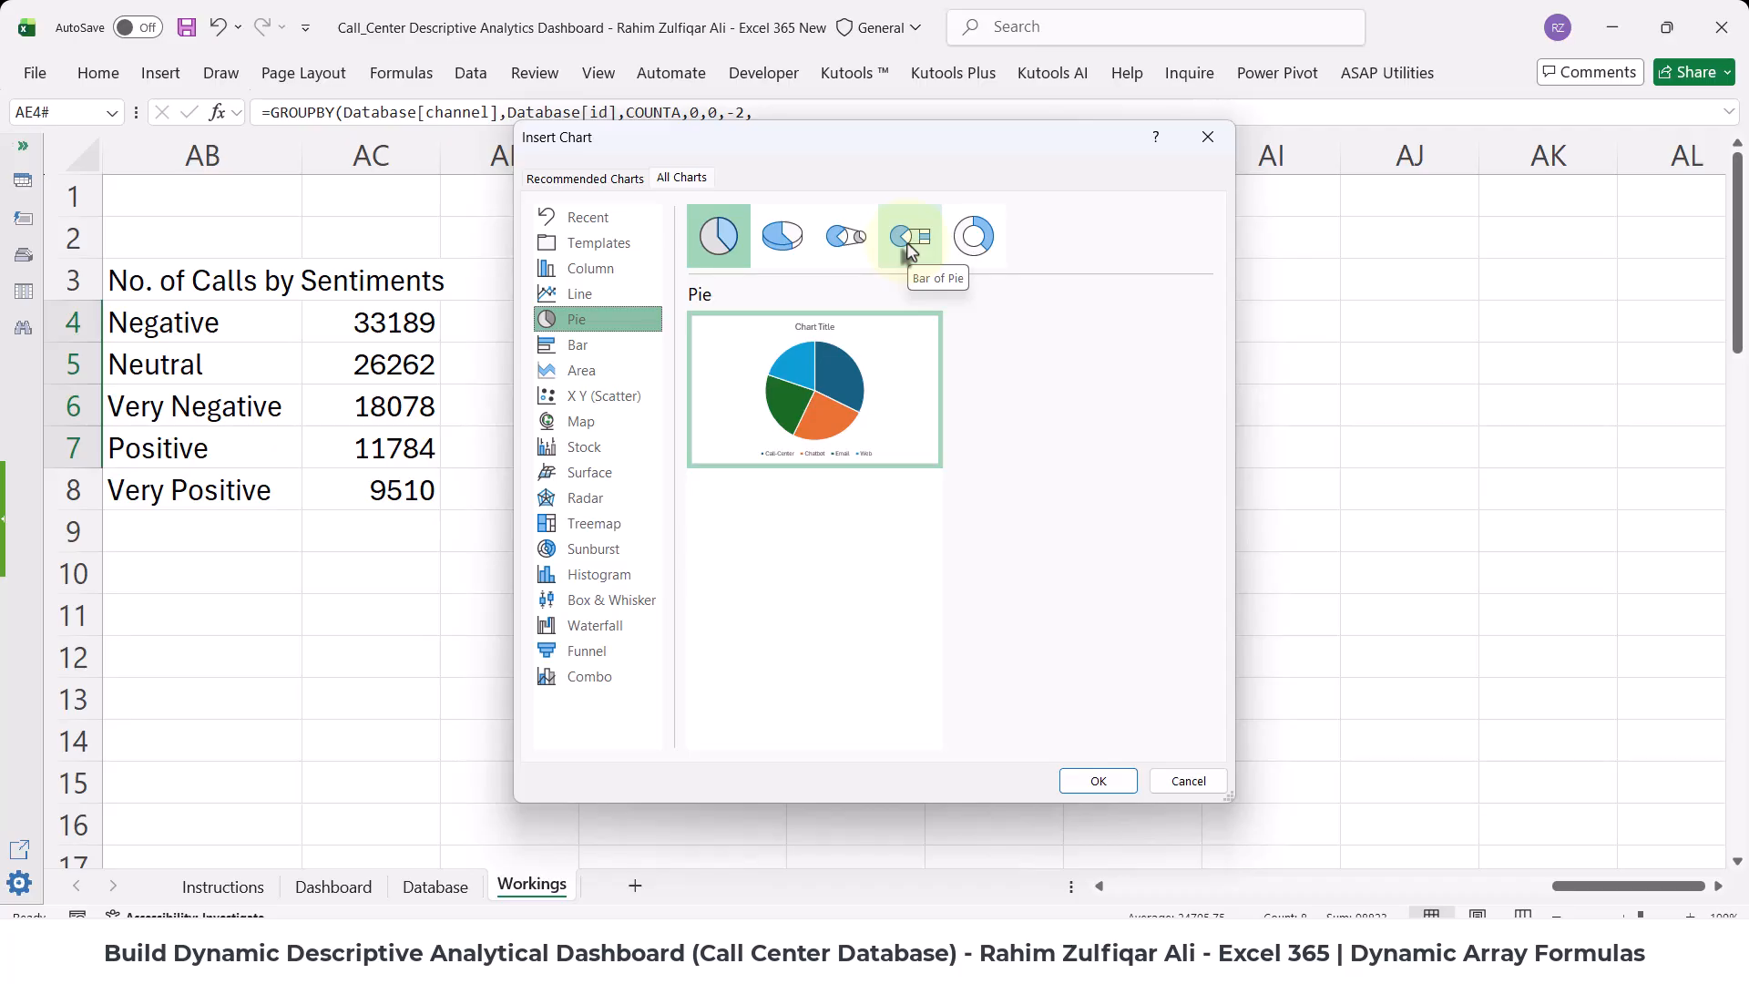
pyautogui.click(908, 238)
pyautogui.click(1091, 784)
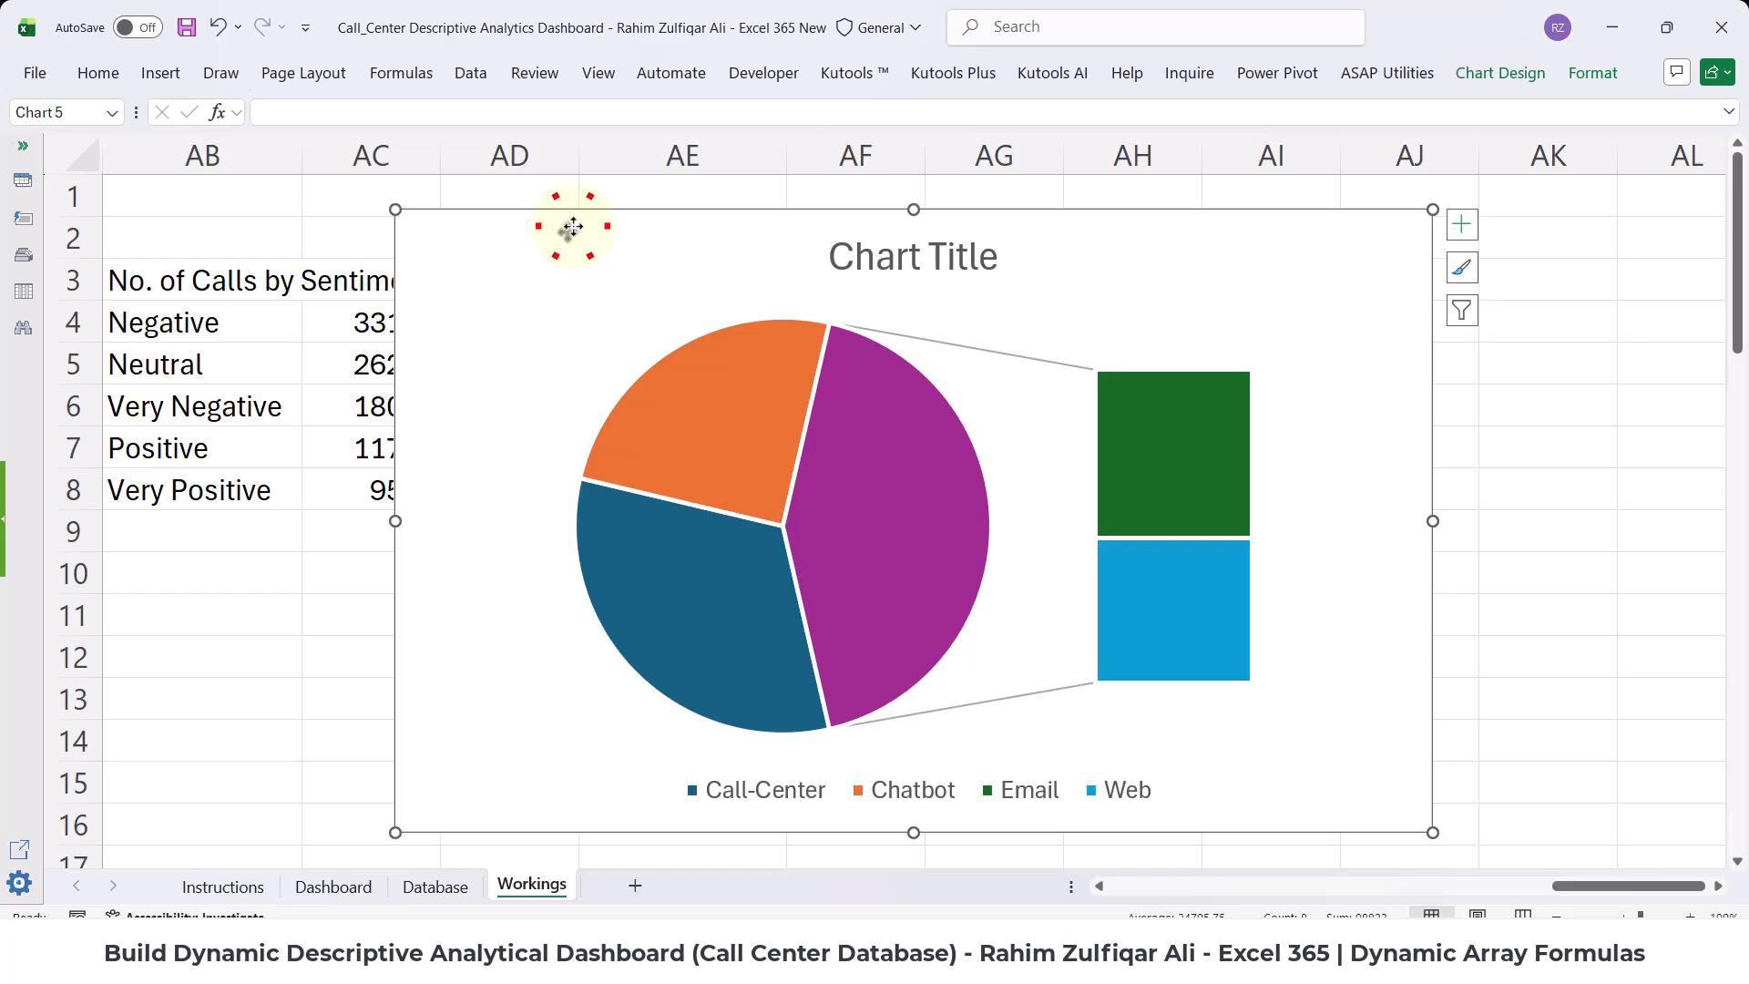
# - Move the channels Bar of Pie chart from the Workings sheet to the Dashboard sheet, placing it at cell M28 below the state map
pyautogui.press('Delete')
pyautogui.click(358, 883)
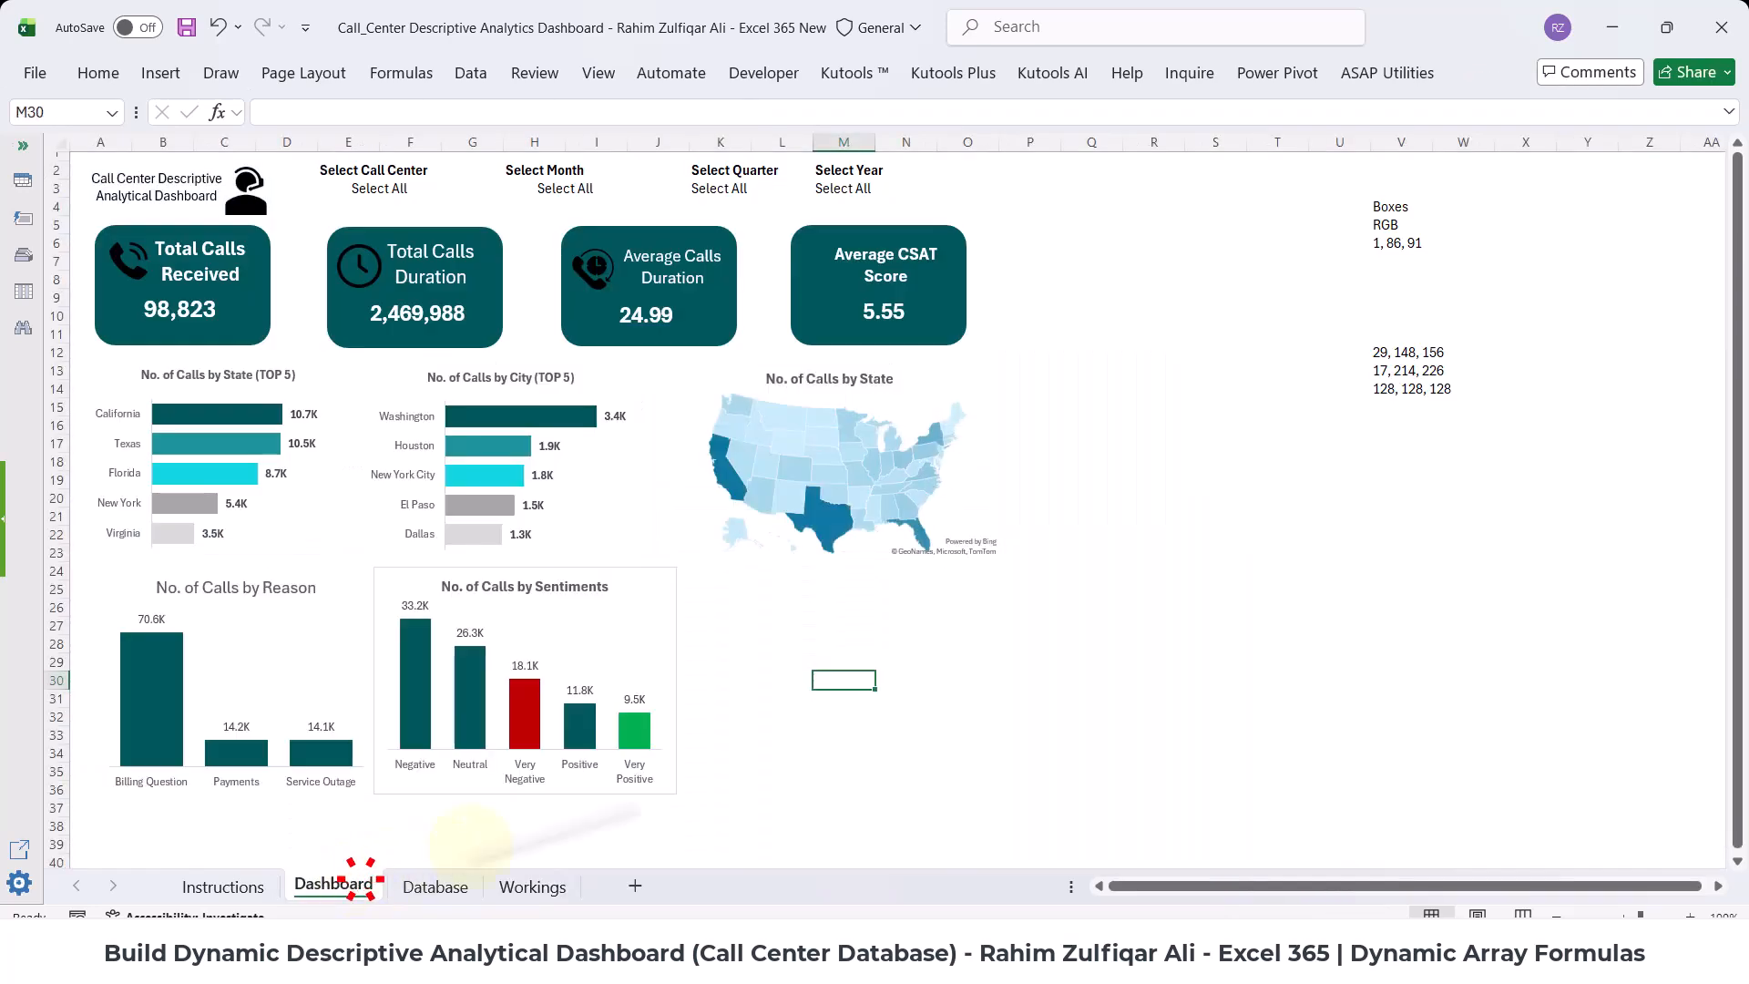
pyautogui.click(841, 643)
pyautogui.hotkey('ctrl', 'v')
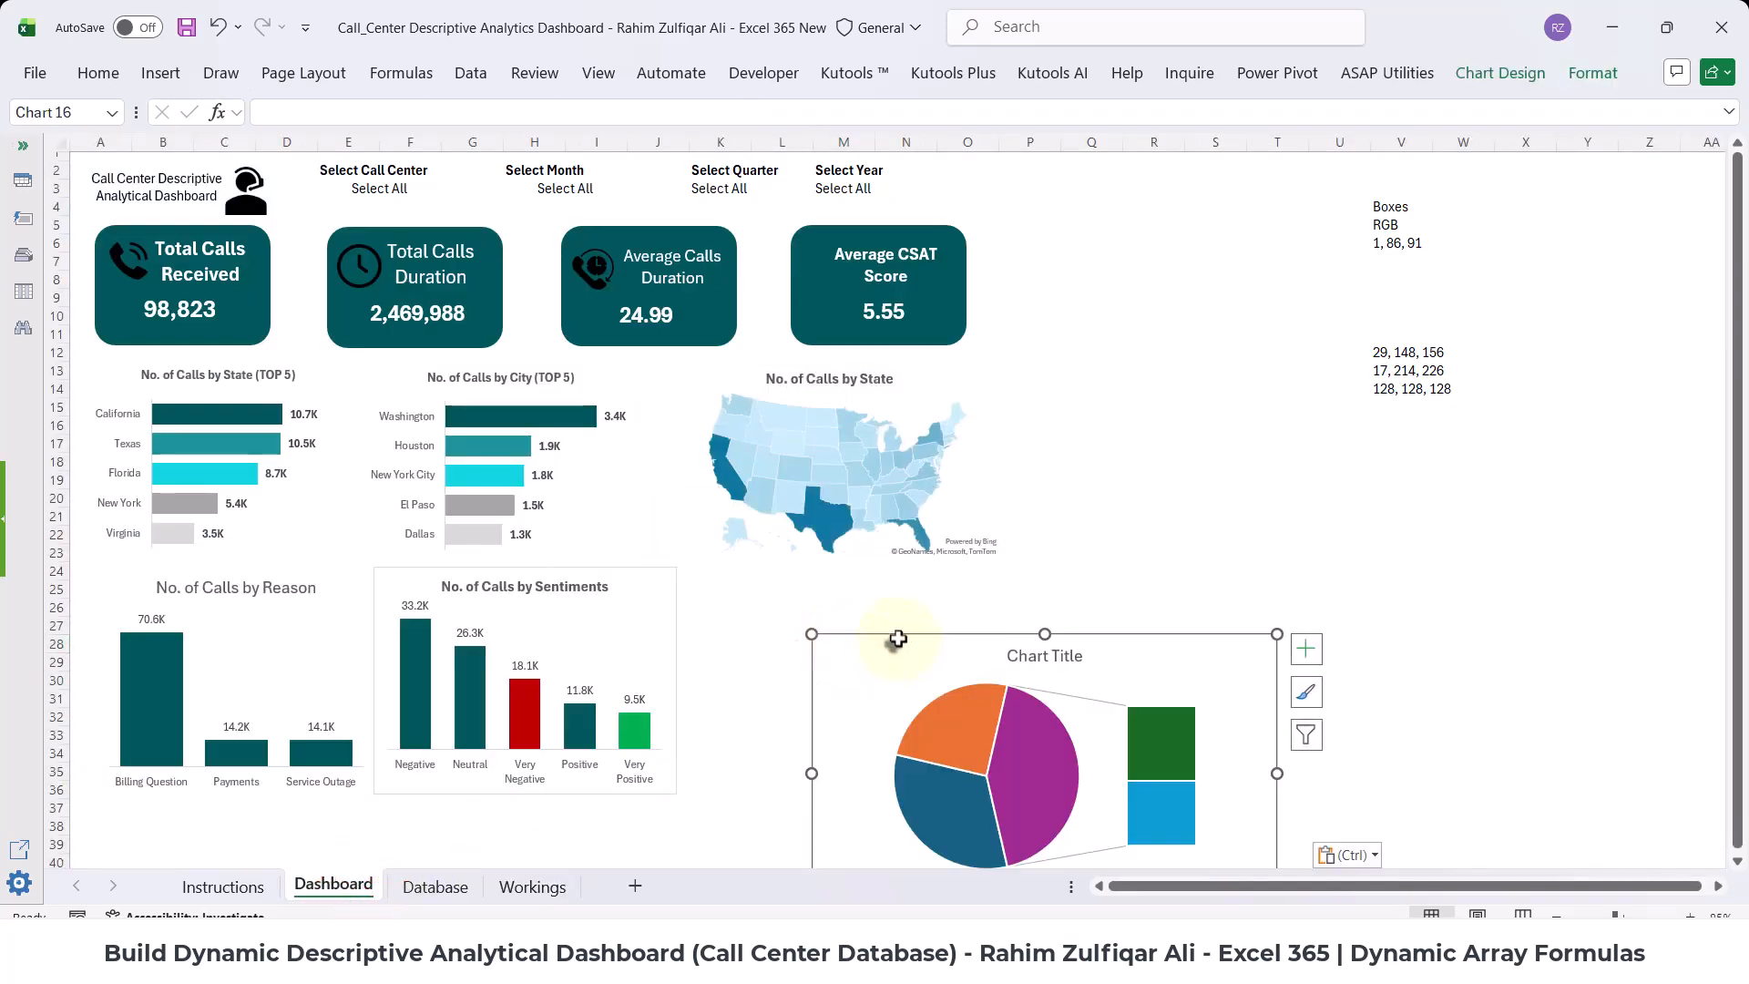
# - Place the channels chart beside the sentiments chart, below the state map, and add data labels to its series
pyautogui.moveTo(791, 582); pyautogui.dragTo(776, 570)
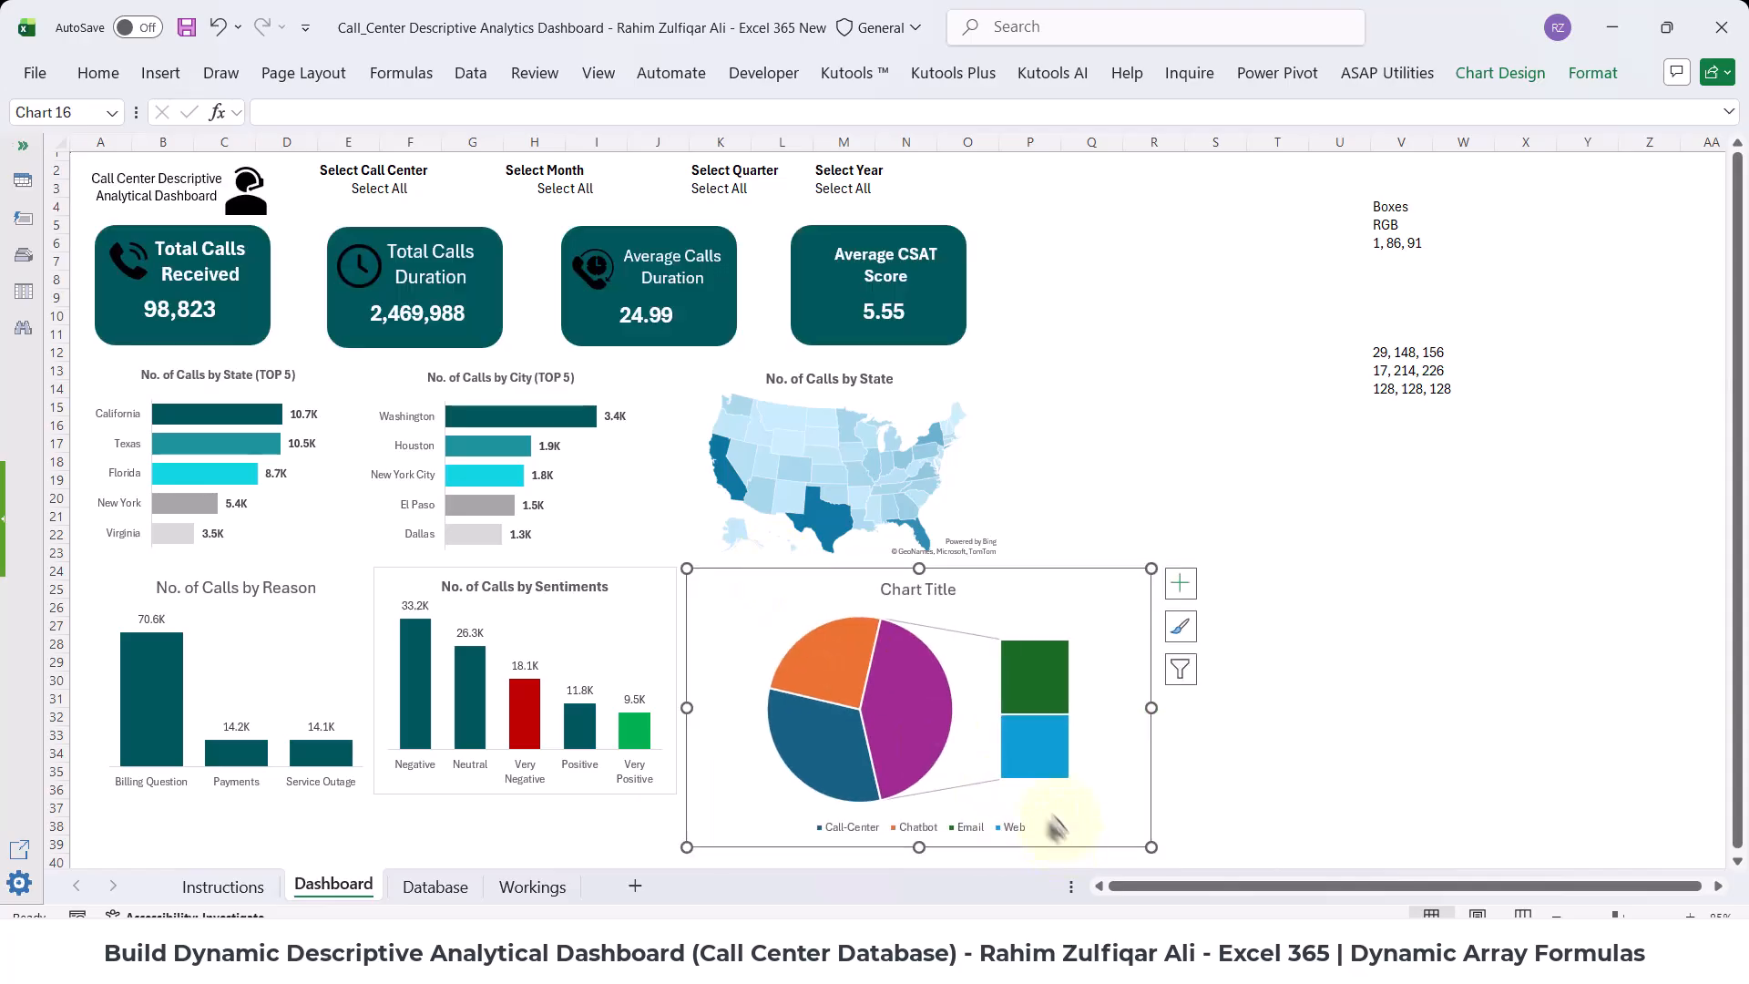
pyautogui.rightClick(817, 670)
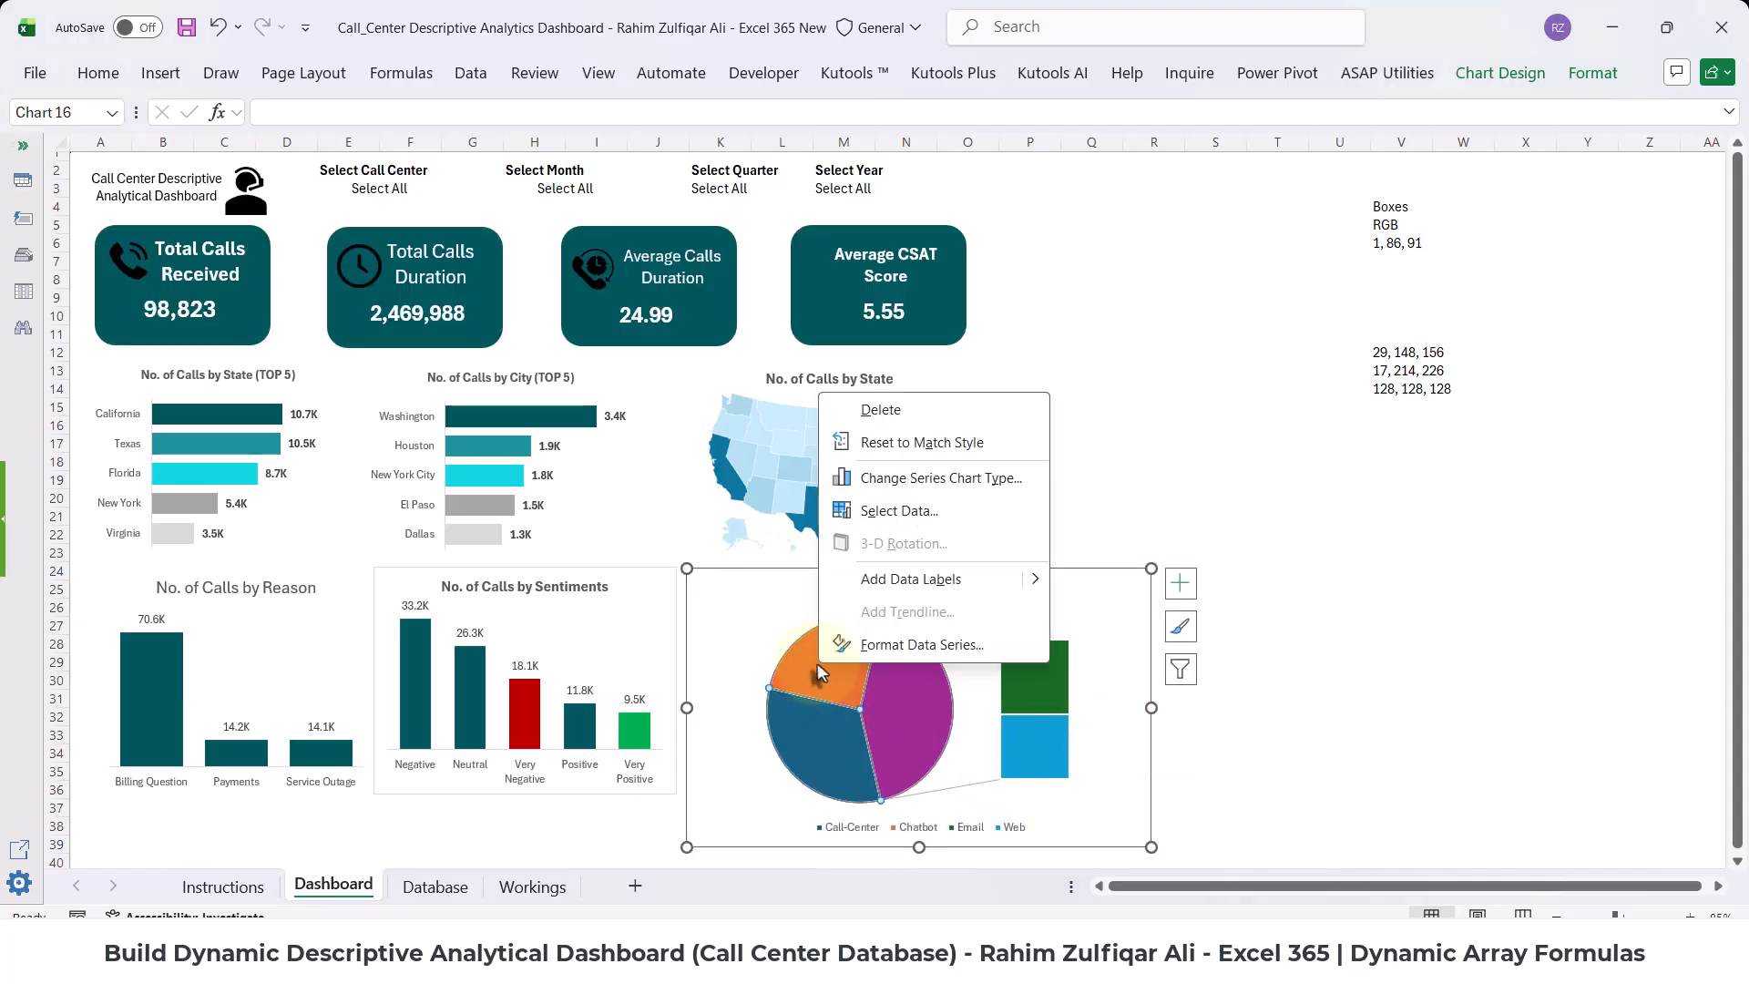
pyautogui.press('Escape')
pyautogui.rightClick(817, 670)
pyautogui.click(876, 577)
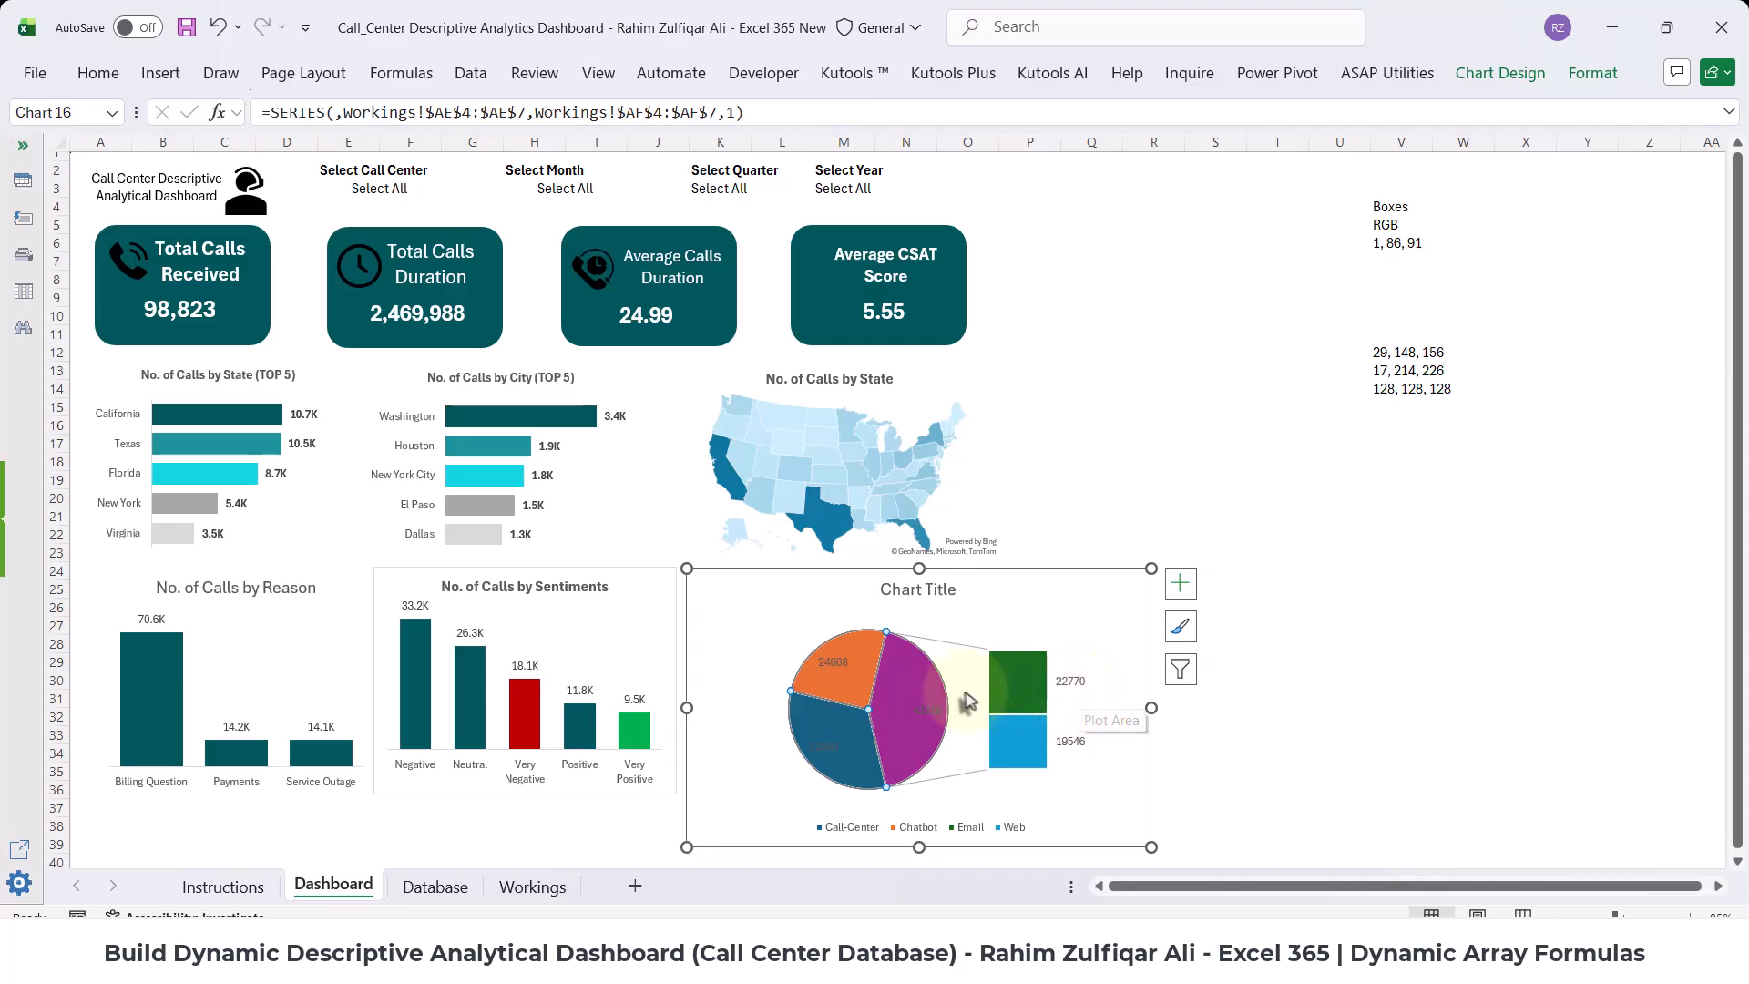
# - Recolor the channels chart with the first monochromatic dark blue palette
pyautogui.click(1510, 80)
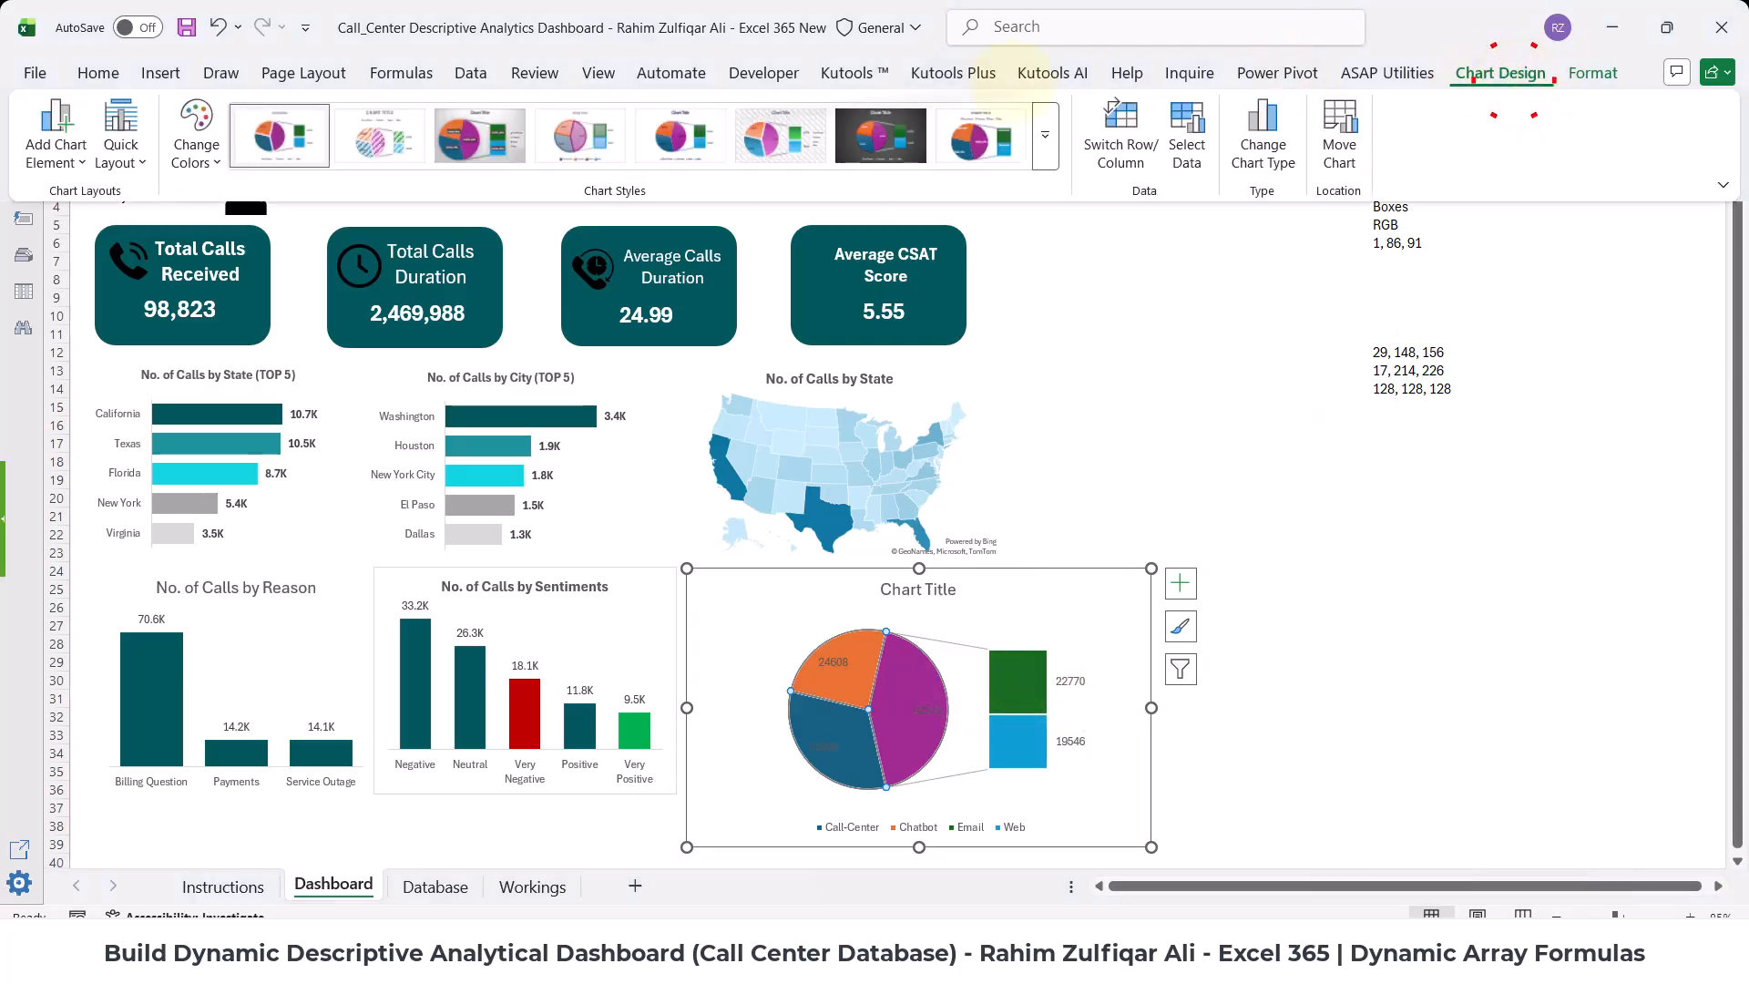
pyautogui.click(195, 144)
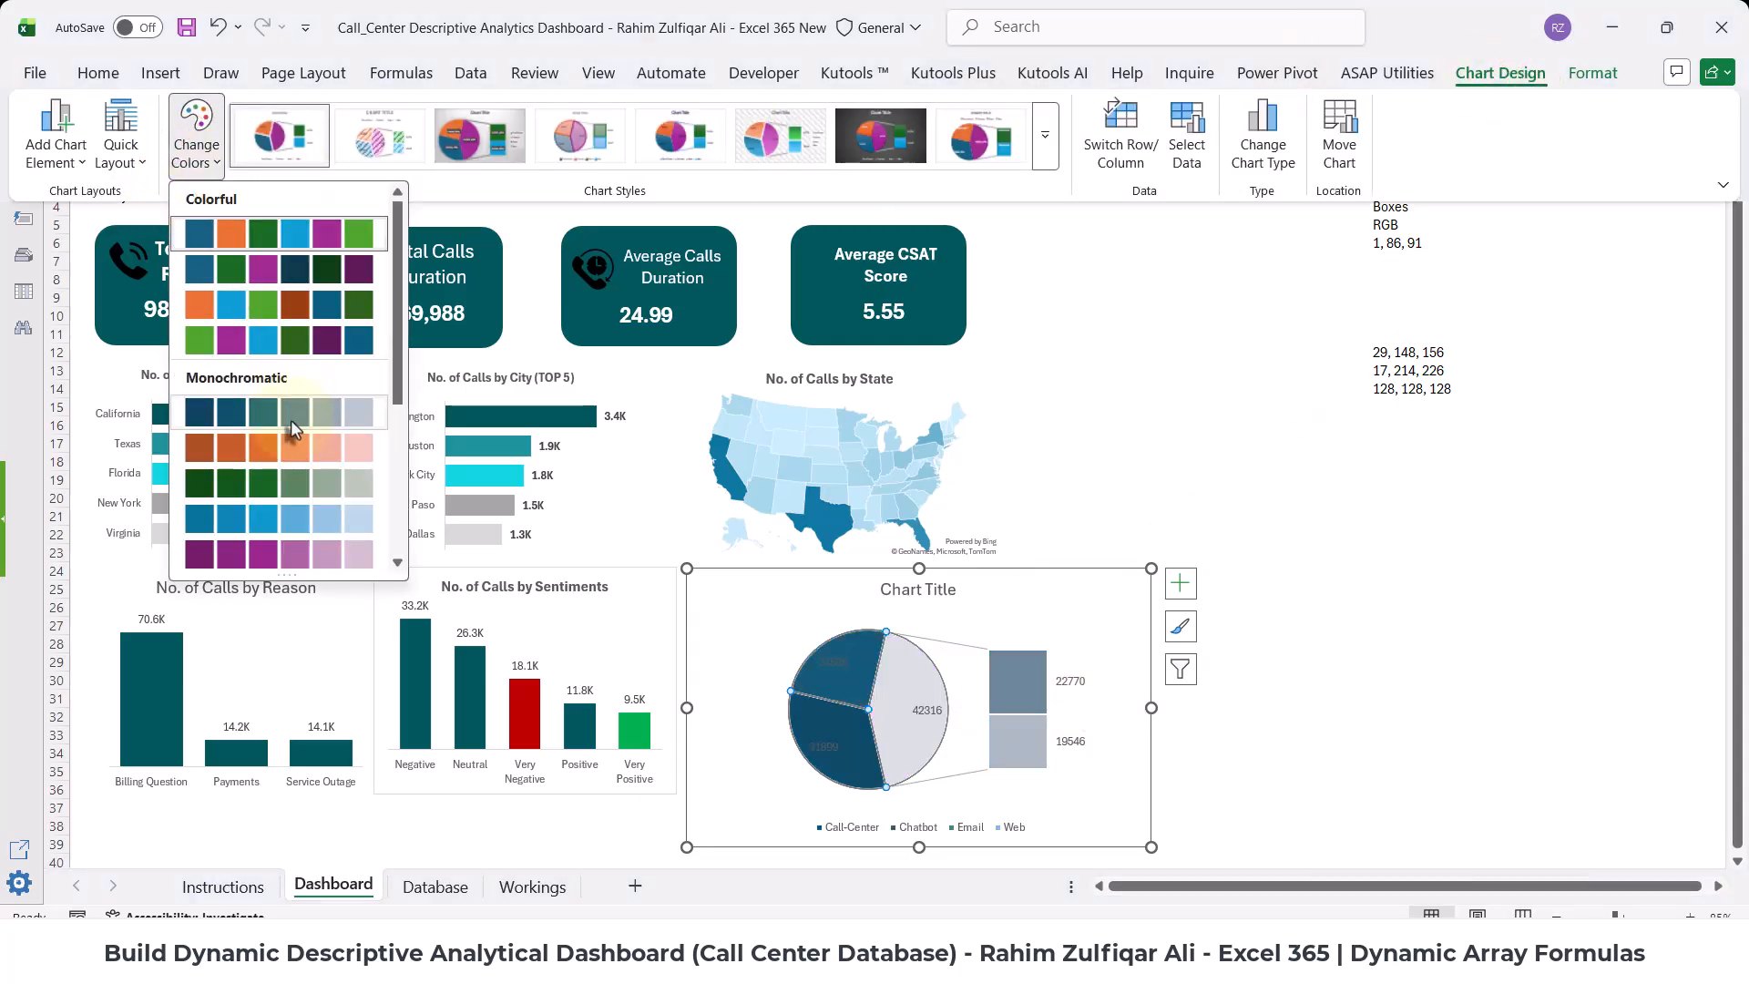
pyautogui.click(291, 412)
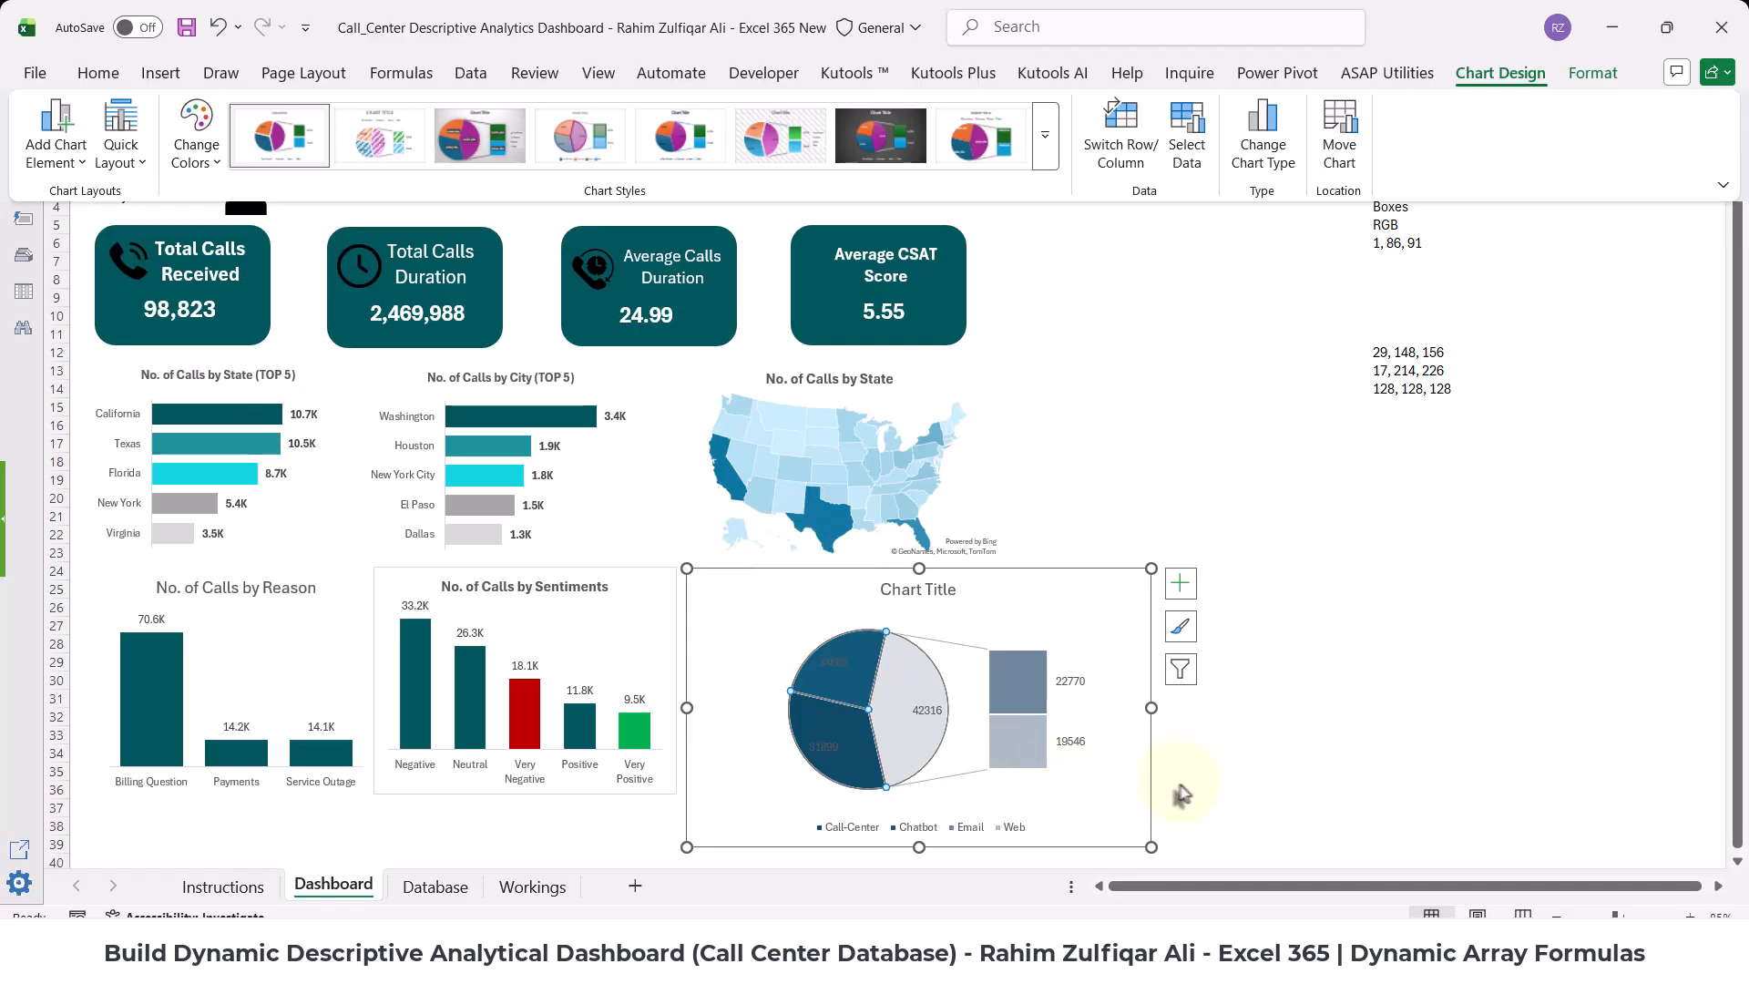
# - Include the category name in the channels chart's data labels and separate it from the value with (New Line)
pyautogui.click(1075, 690)
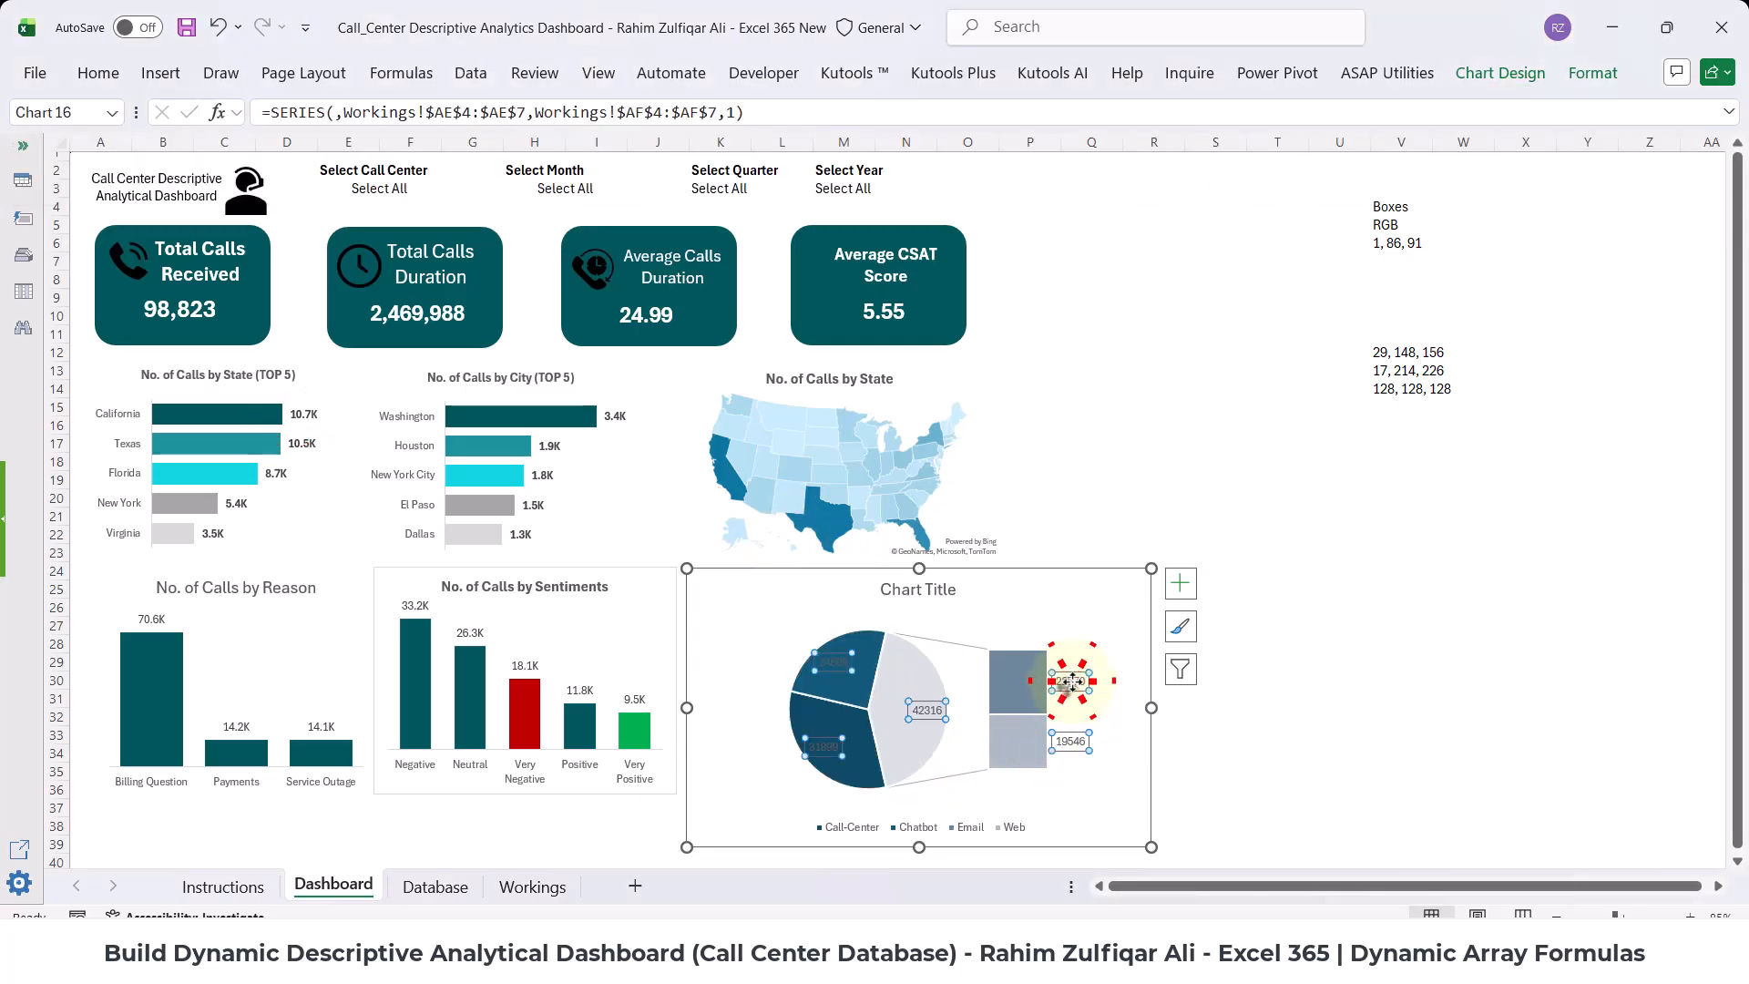
pyautogui.rightClick(1073, 687)
pyautogui.click(1105, 674)
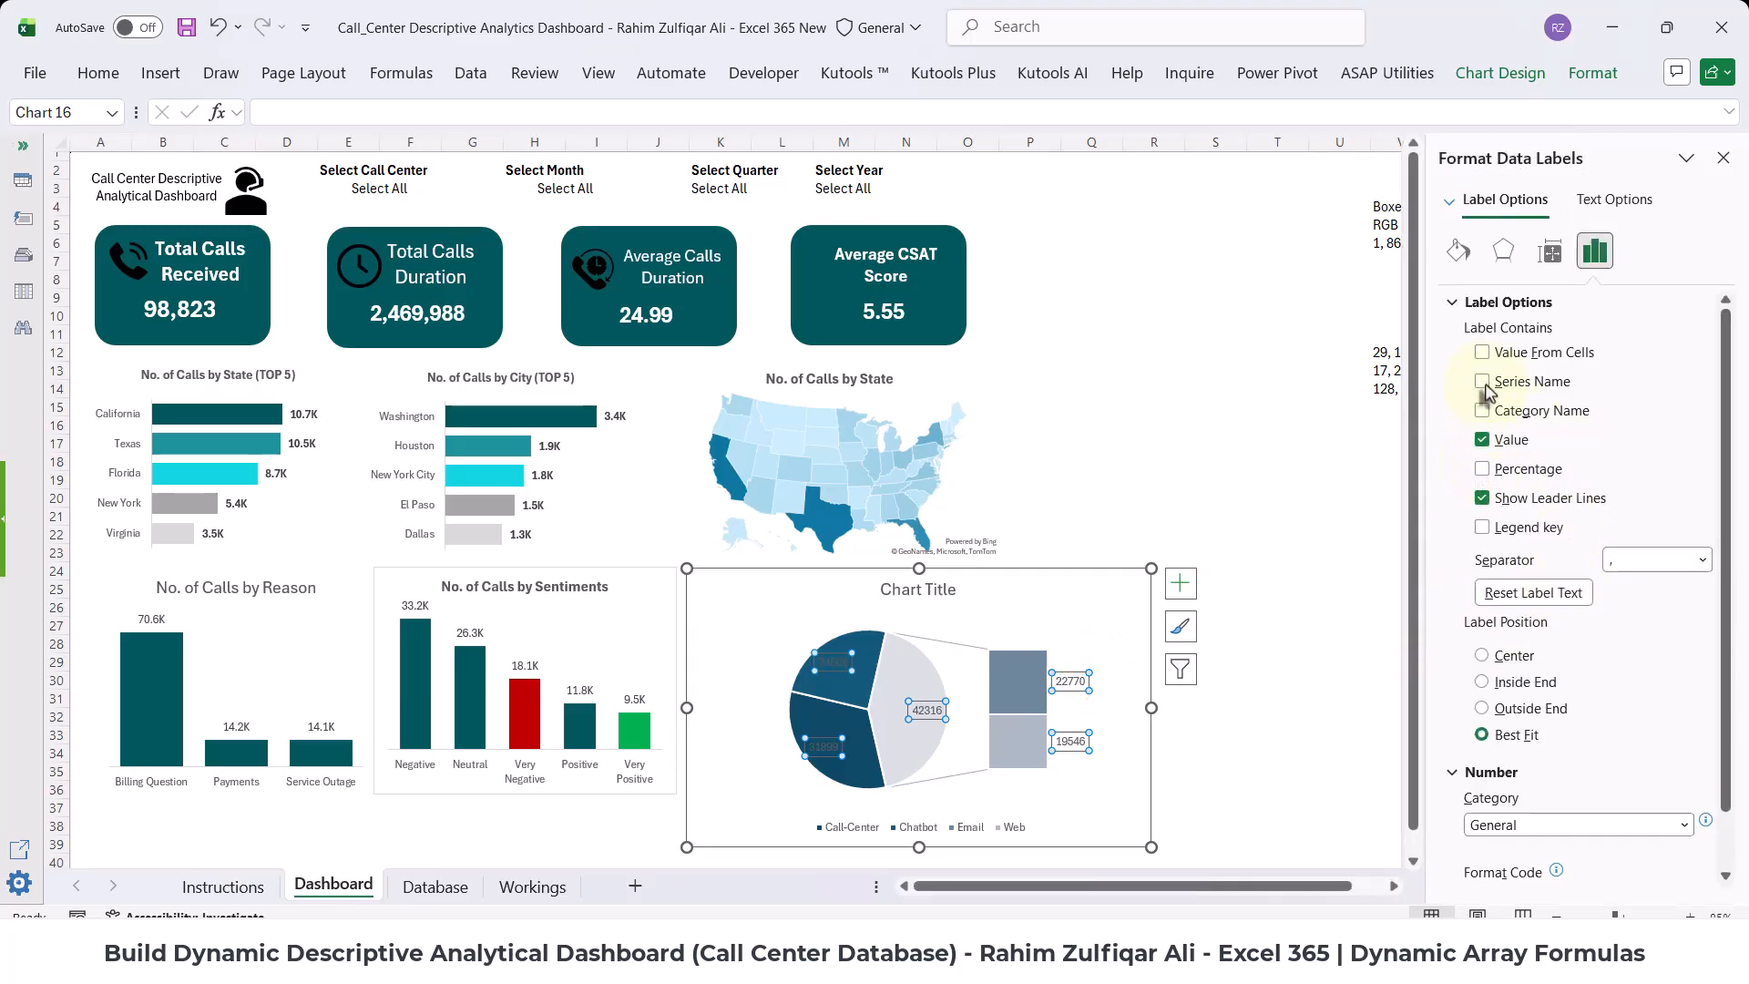
pyautogui.click(1483, 412)
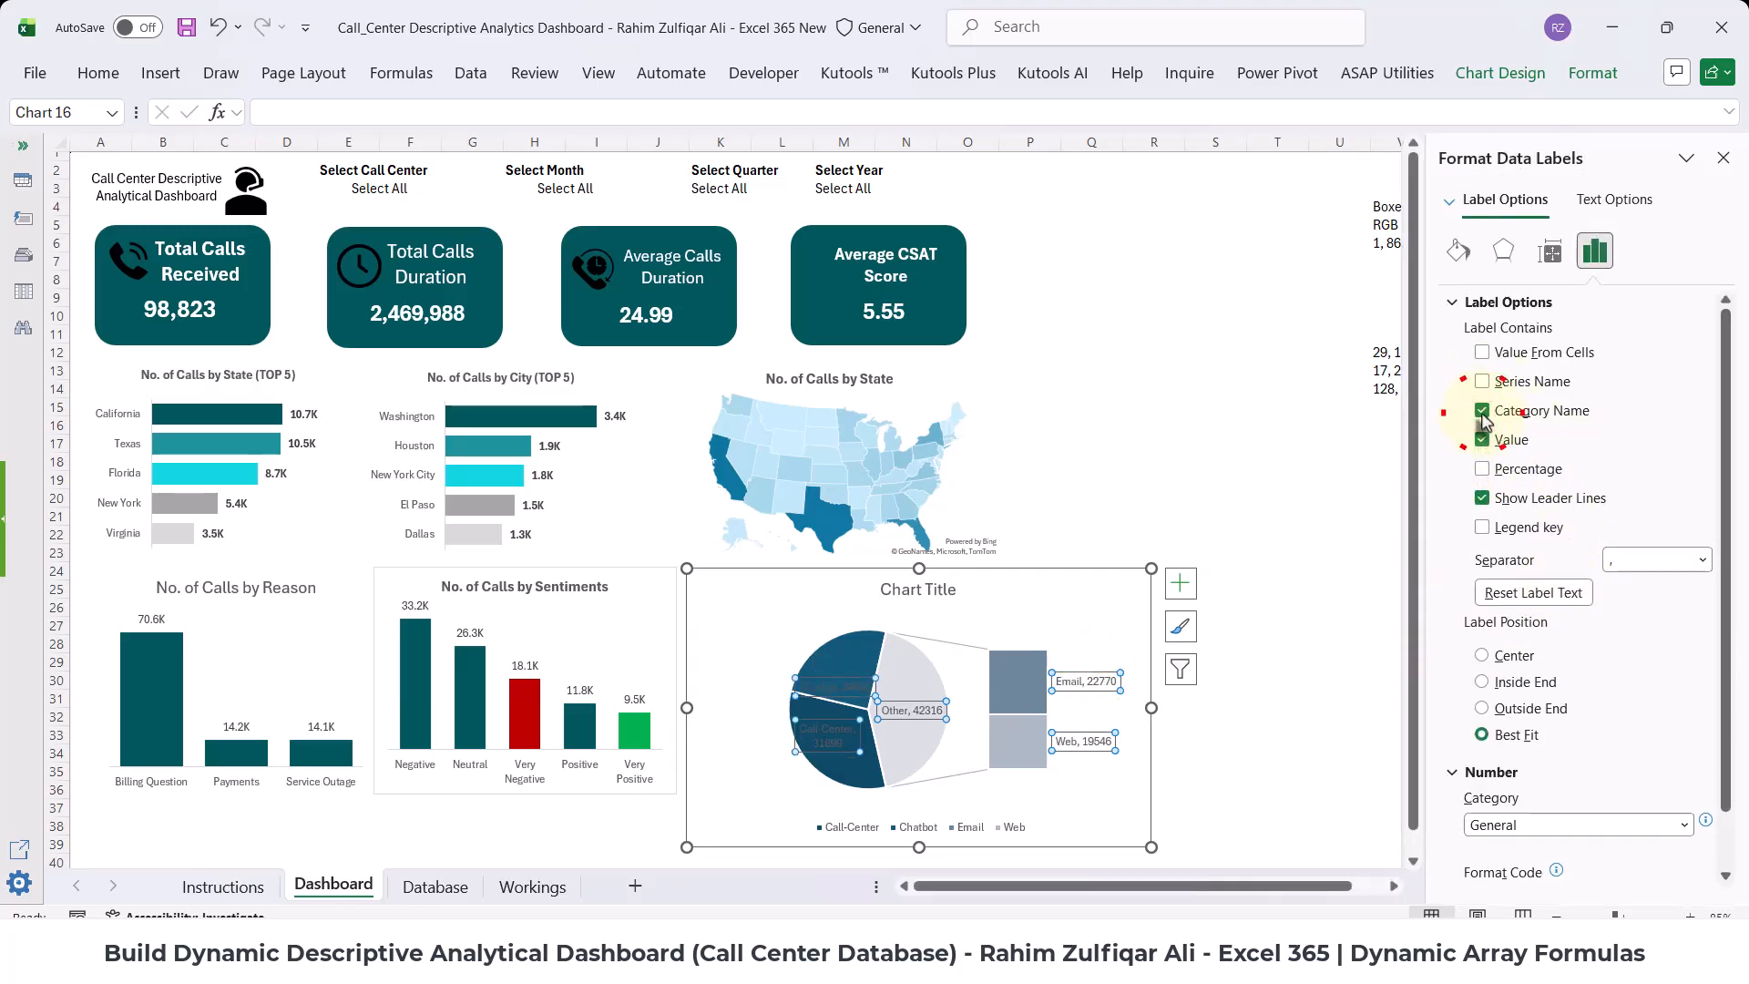
pyautogui.click(1624, 562)
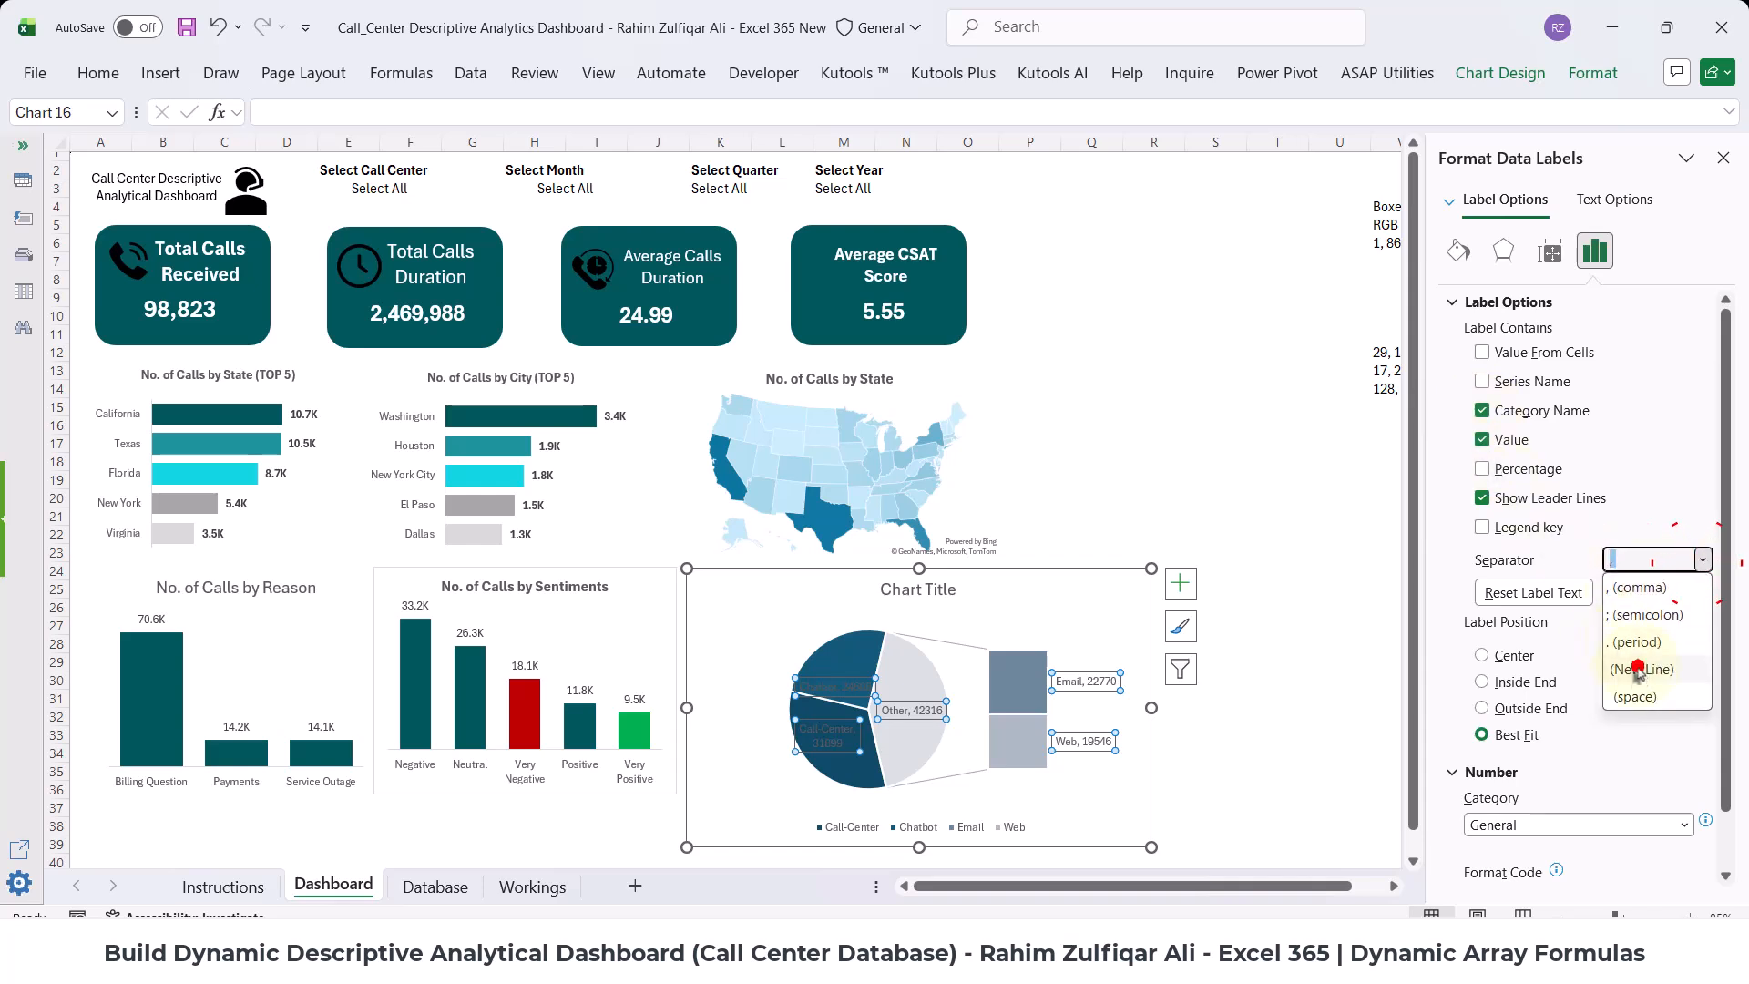
pyautogui.click(1637, 667)
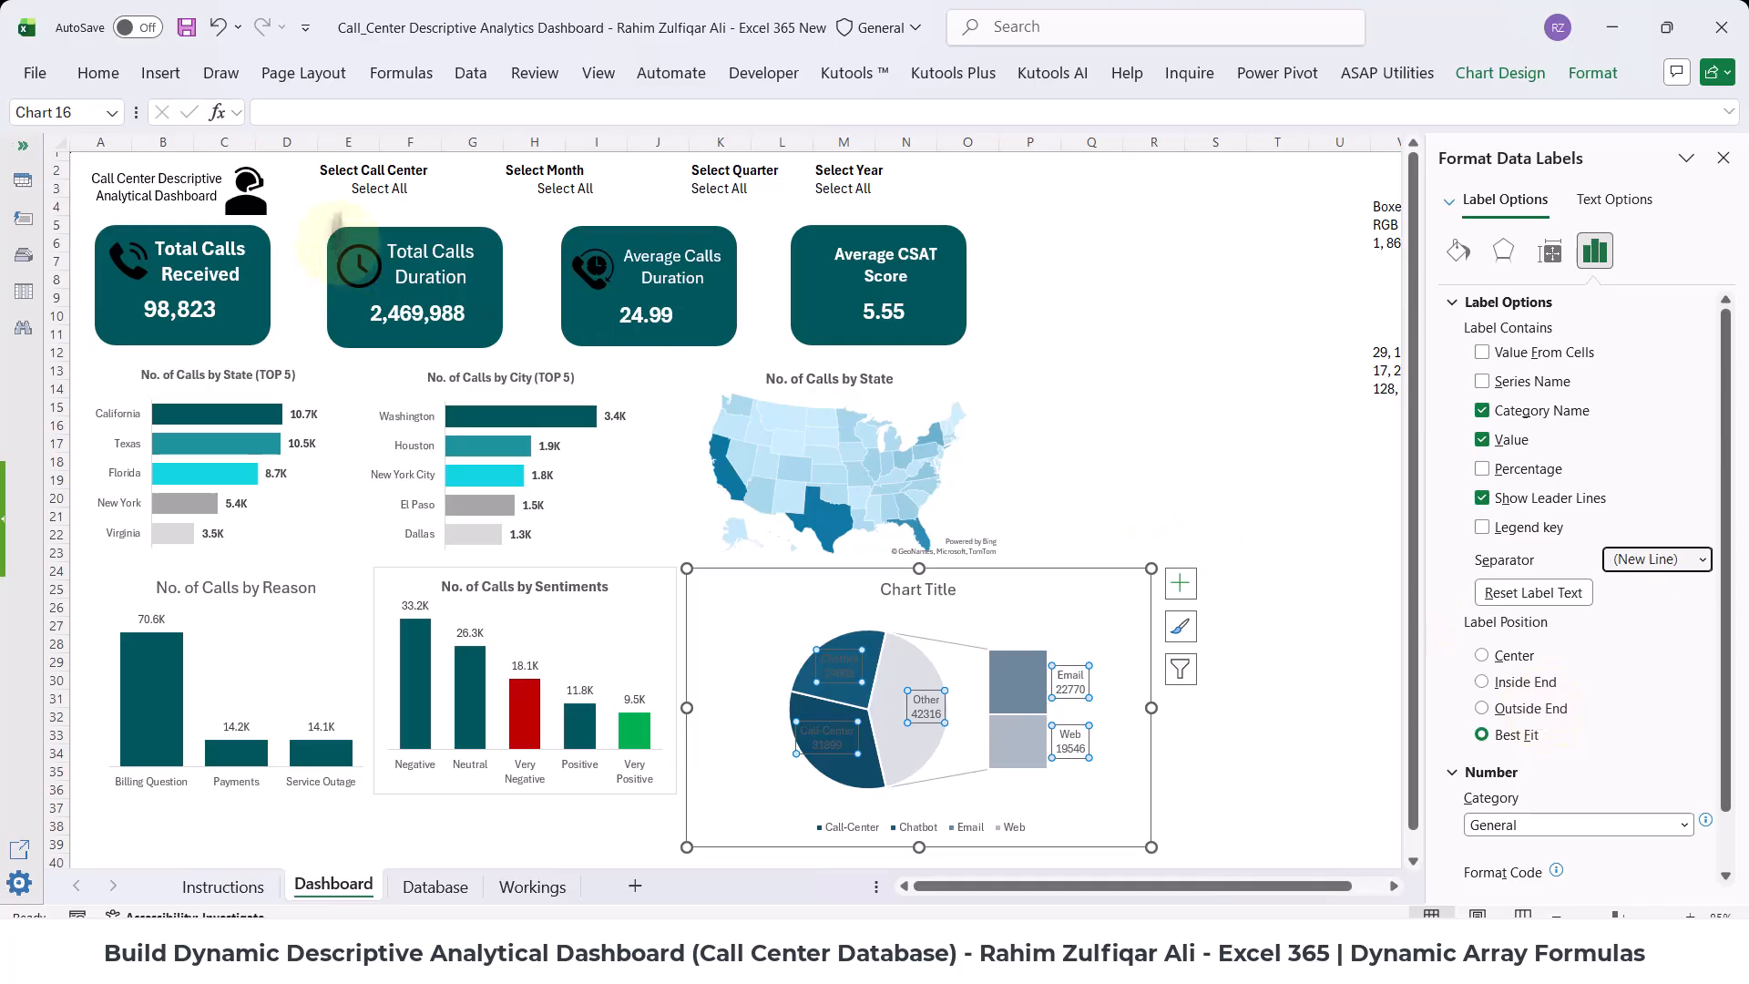
# - Set the channels chart's data labels to a white font and position them at Inside End
pyautogui.click(97, 73)
pyautogui.click(361, 158)
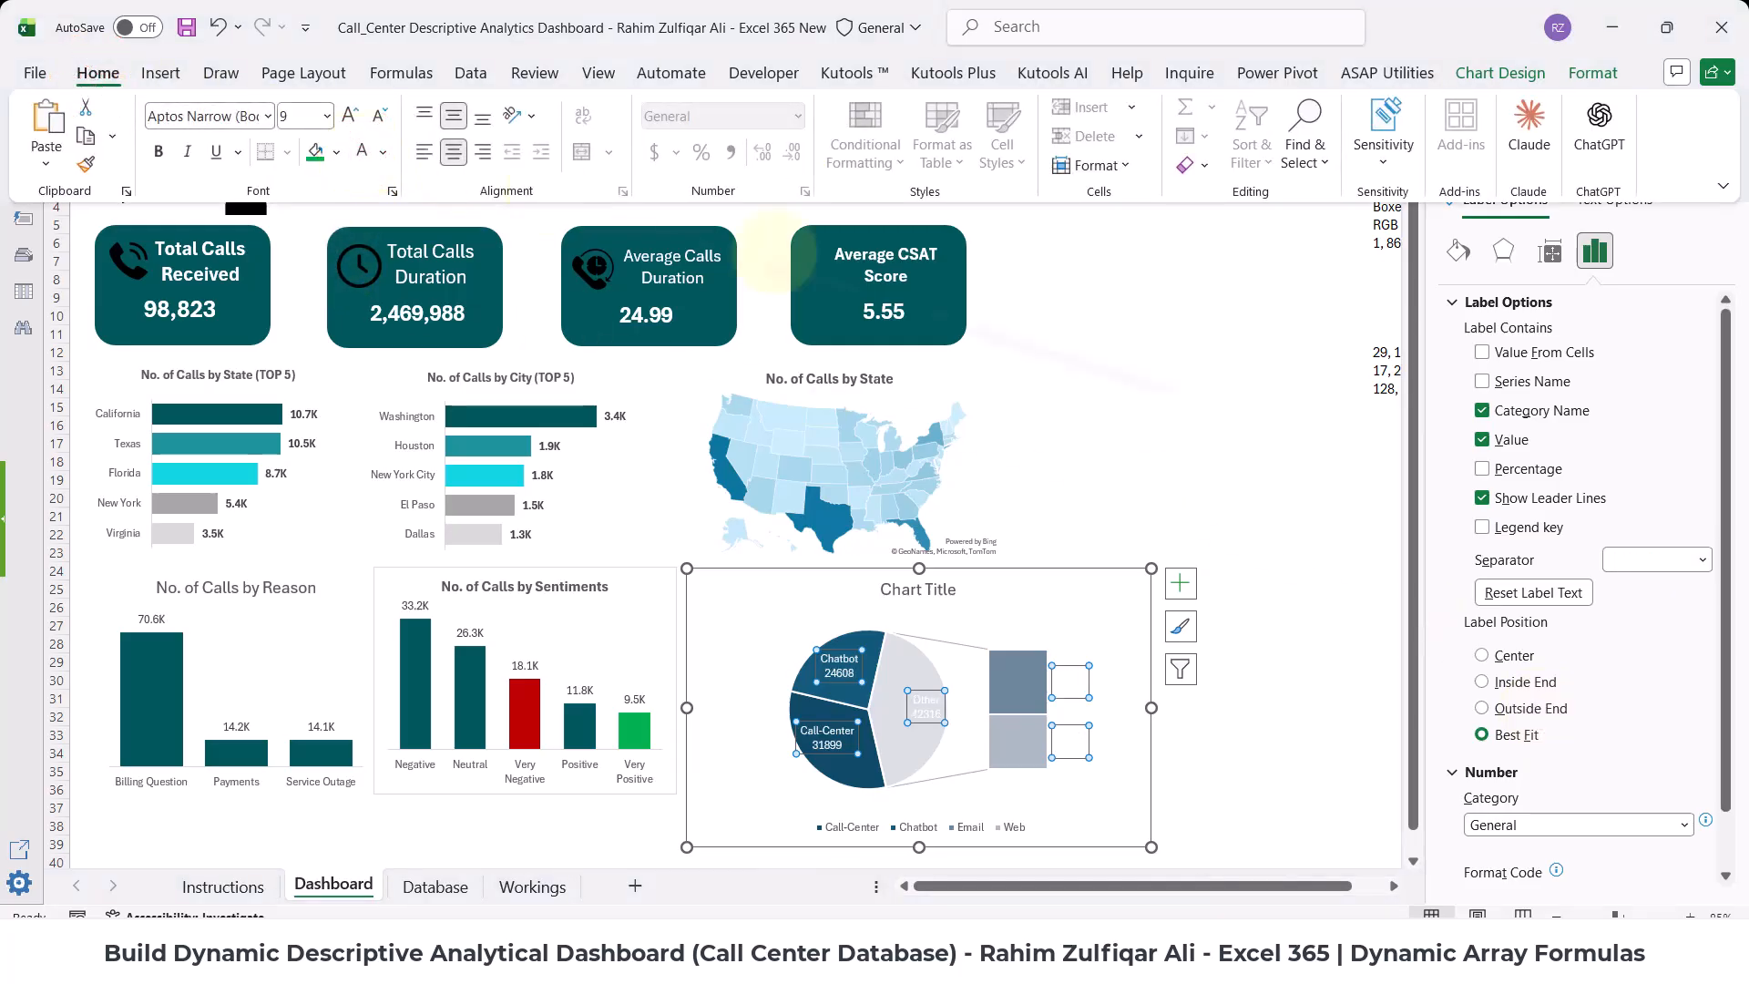
pyautogui.click(1179, 583)
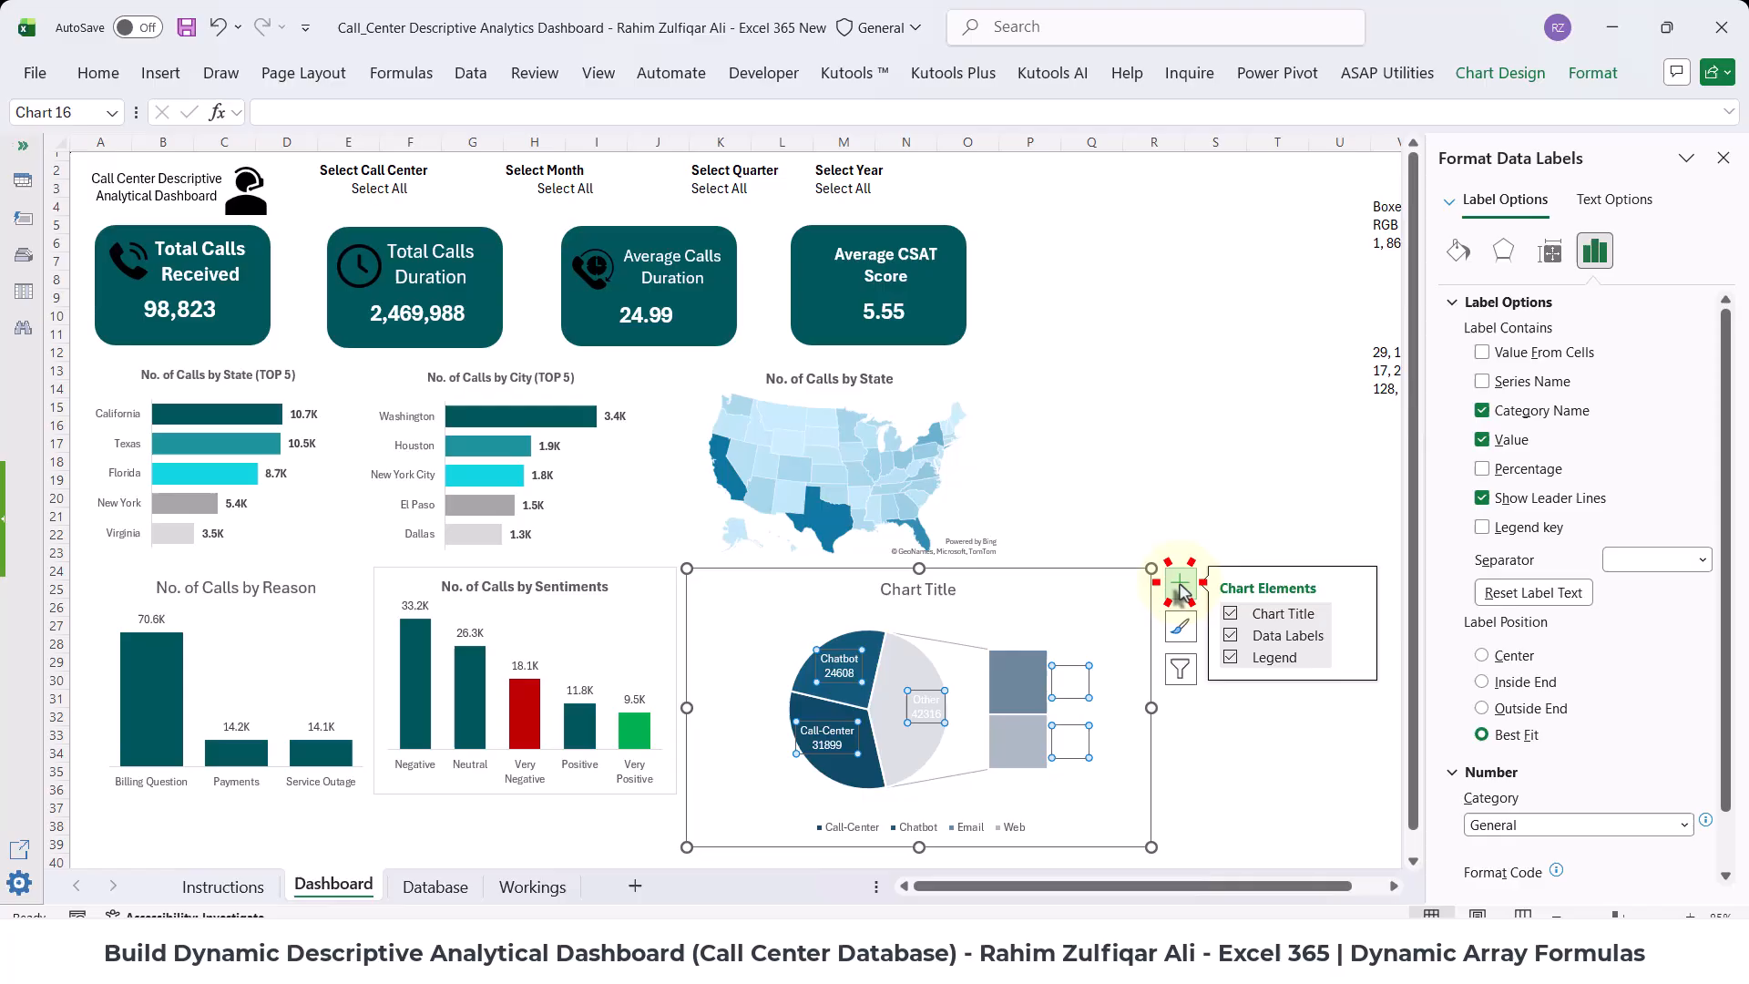
pyautogui.click(1353, 640)
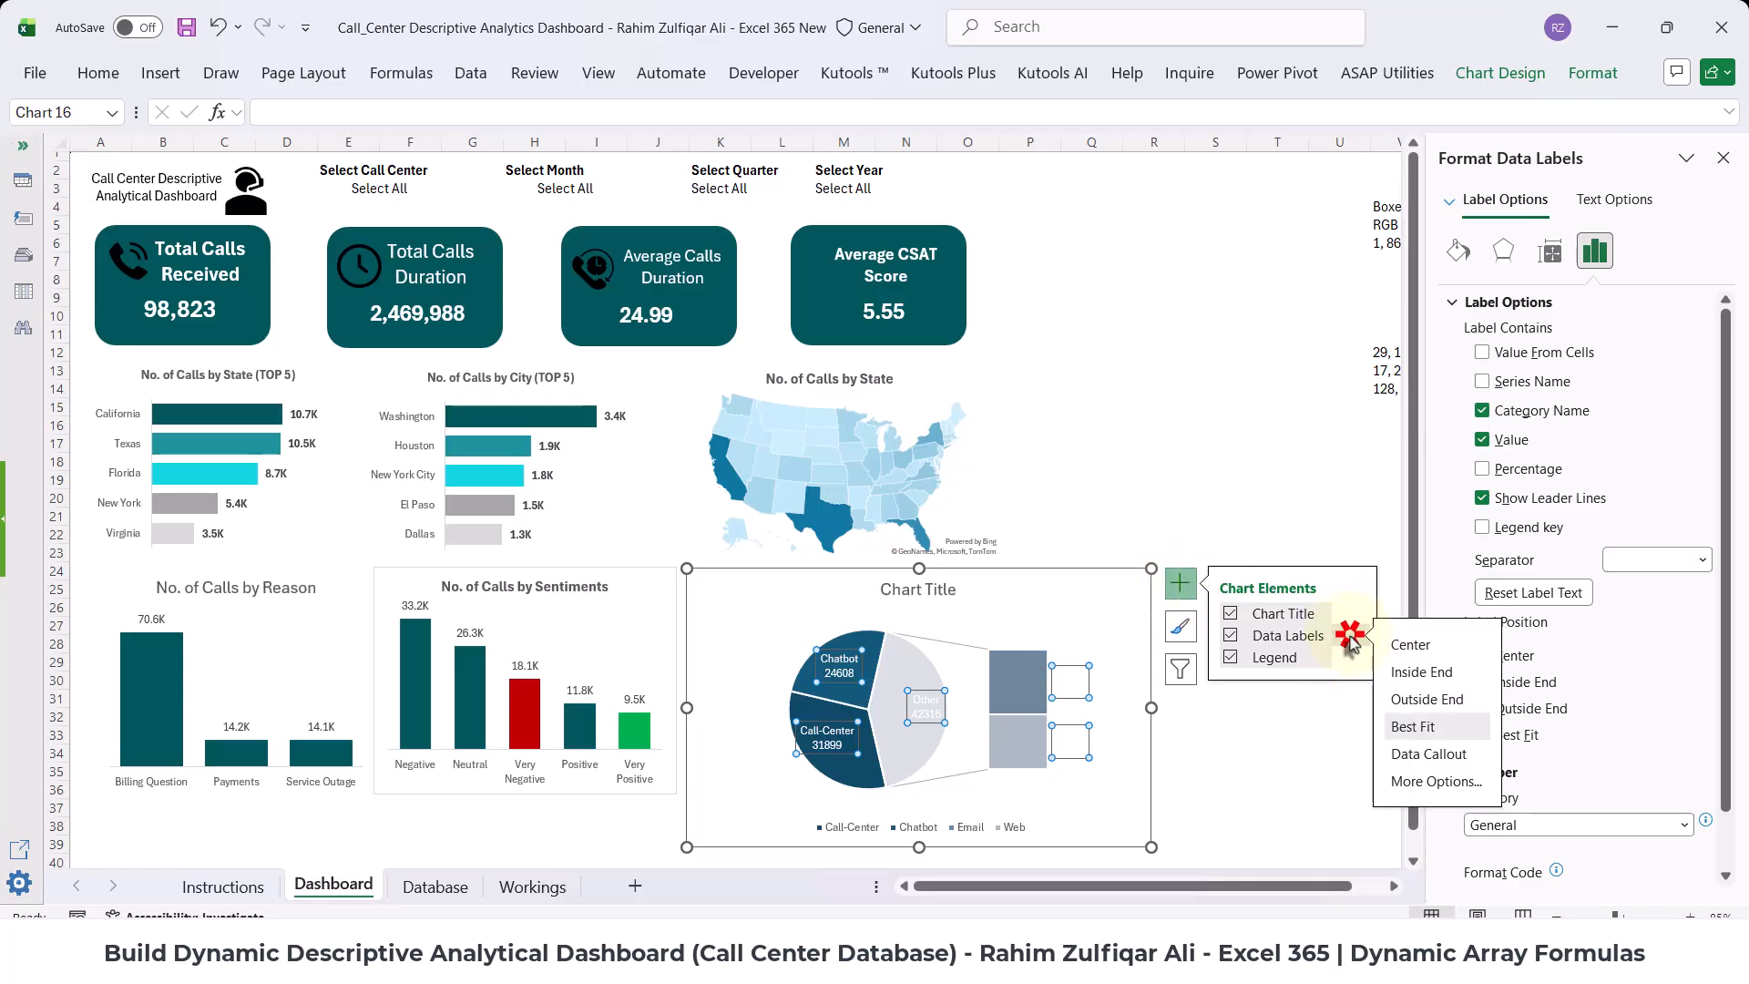
pyautogui.click(1454, 679)
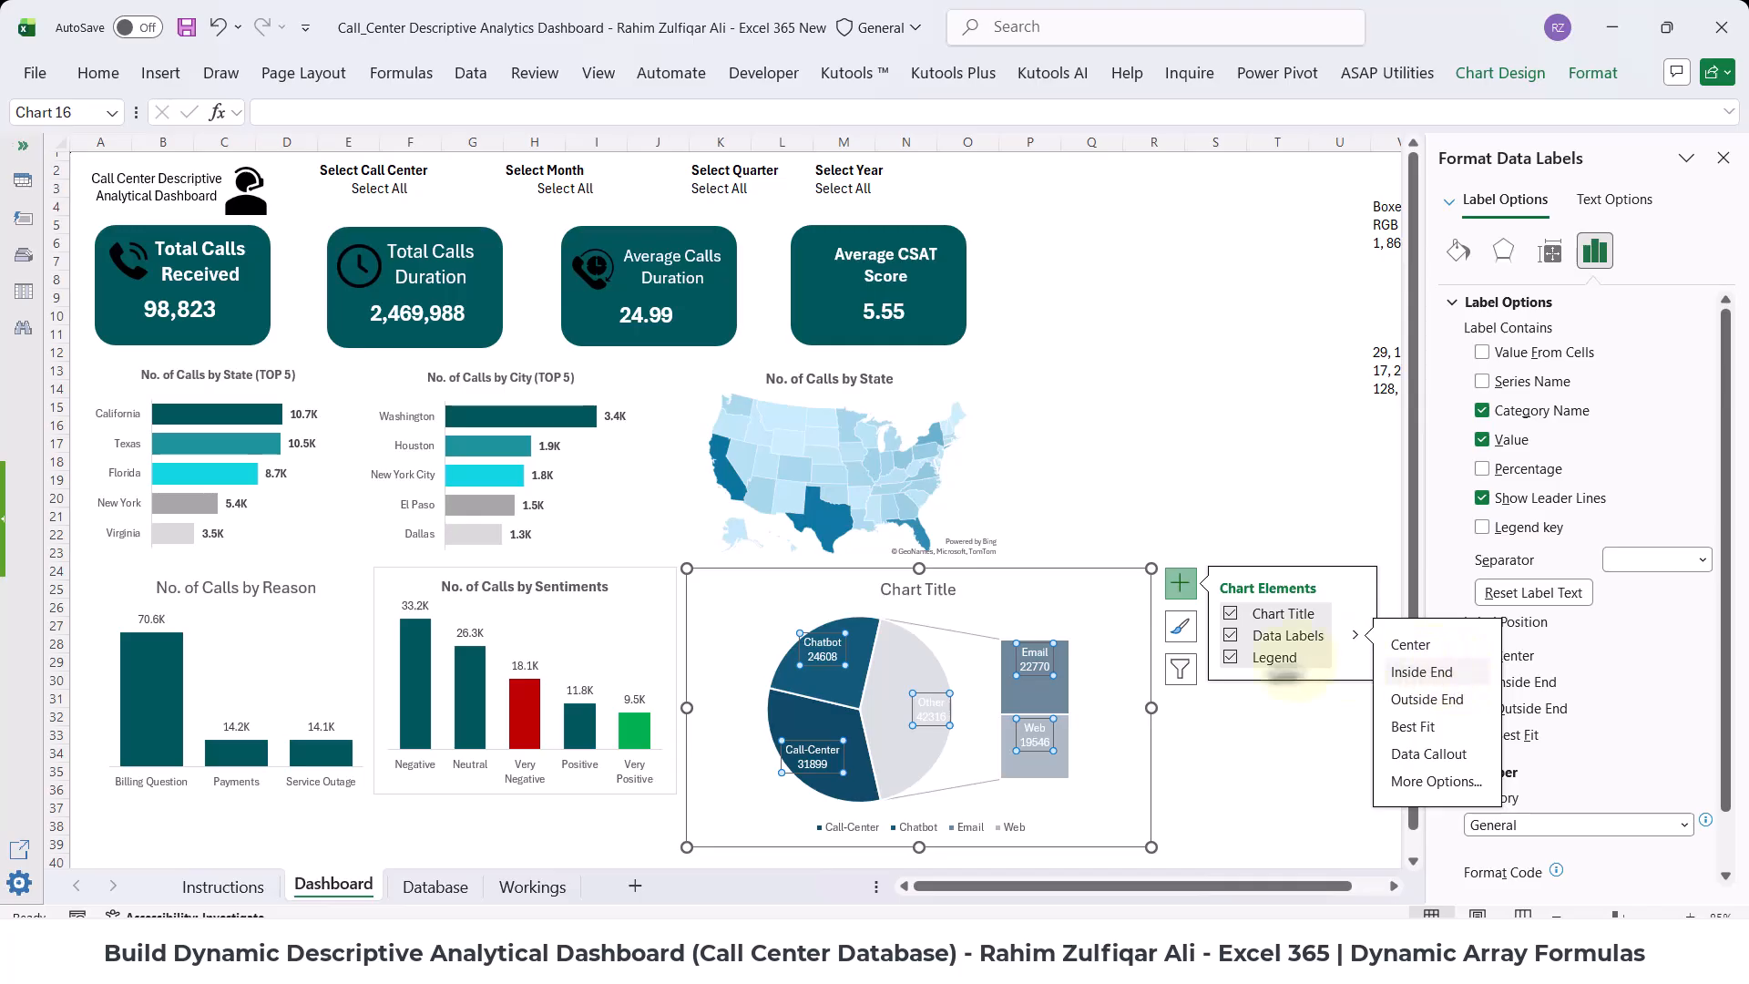
pyautogui.click(1231, 757)
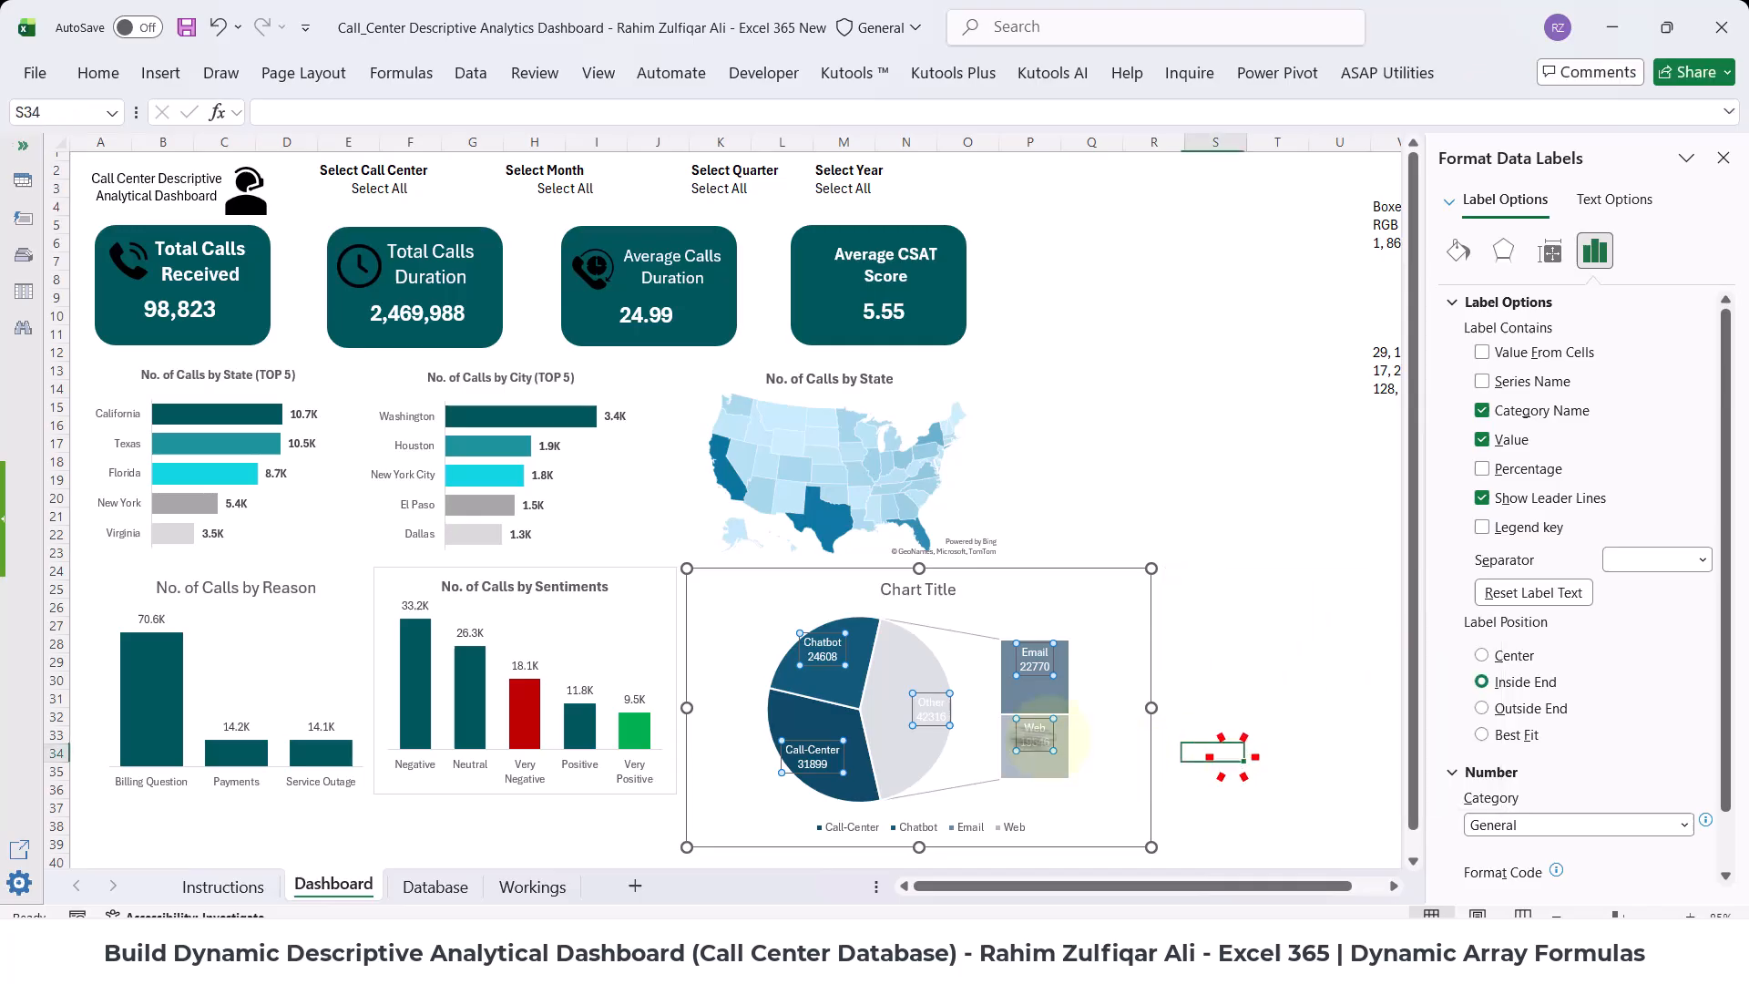
# - Fill the Other slice of the channels pie with a medium grey theme color
pyautogui.click(879, 672)
pyautogui.click(881, 674)
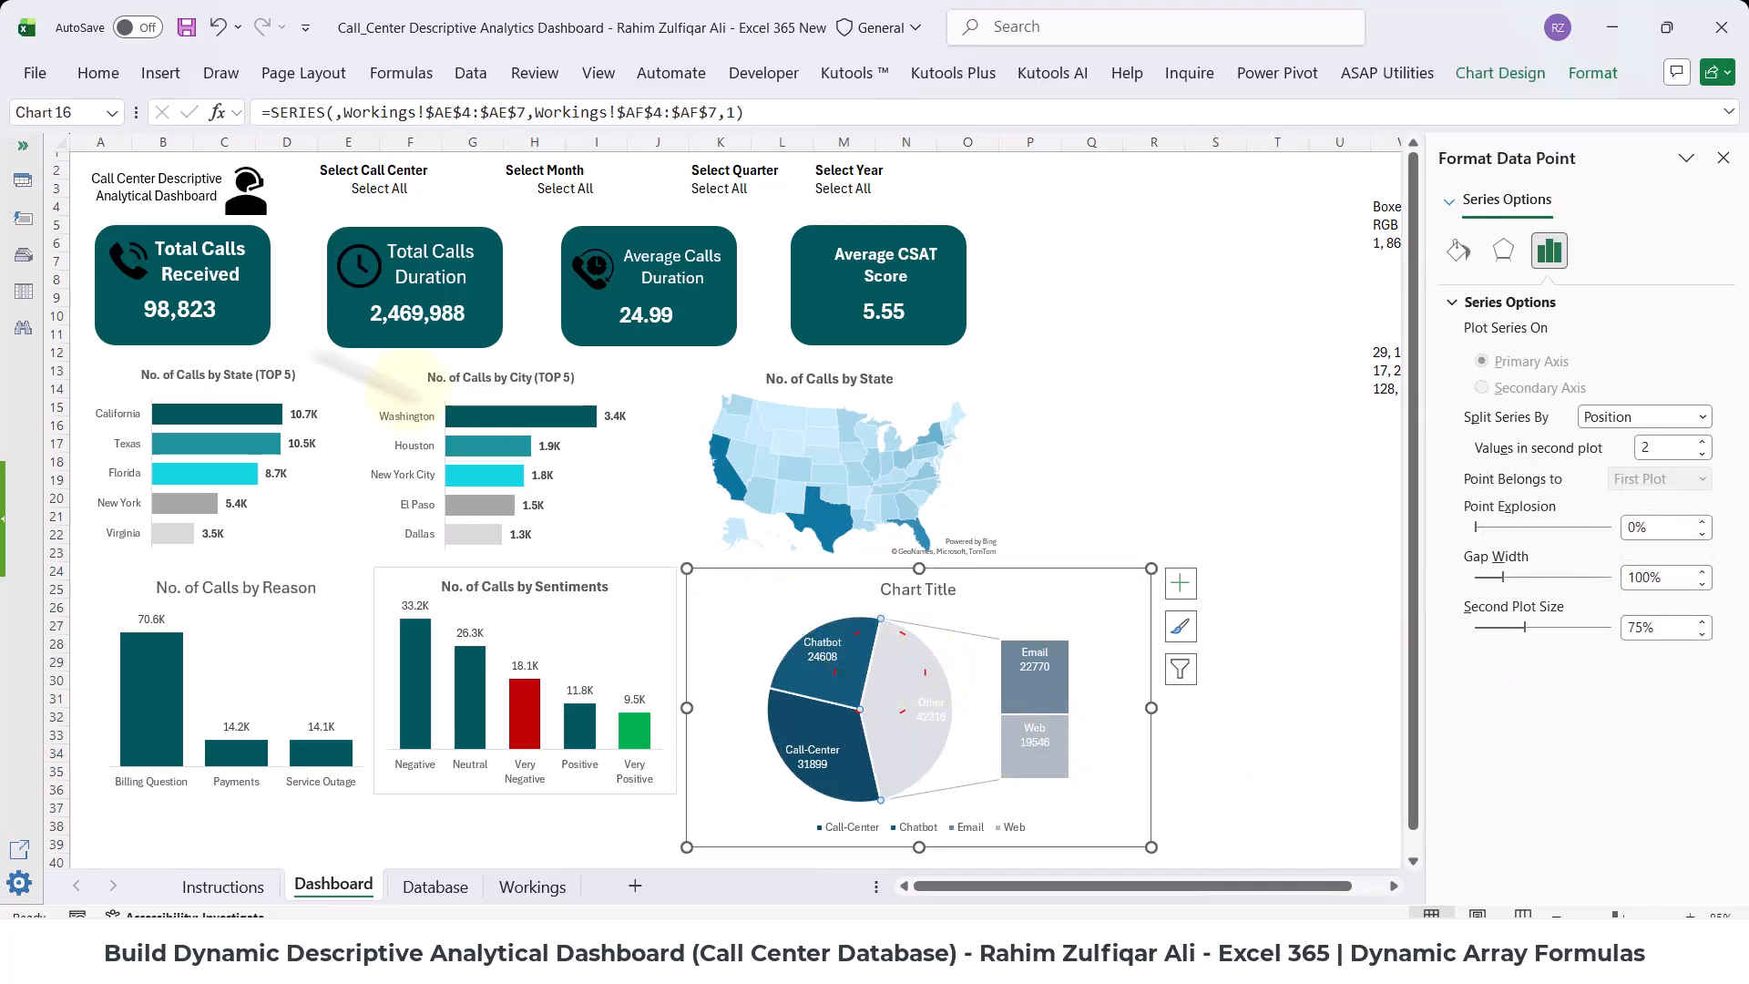
pyautogui.click(65, 73)
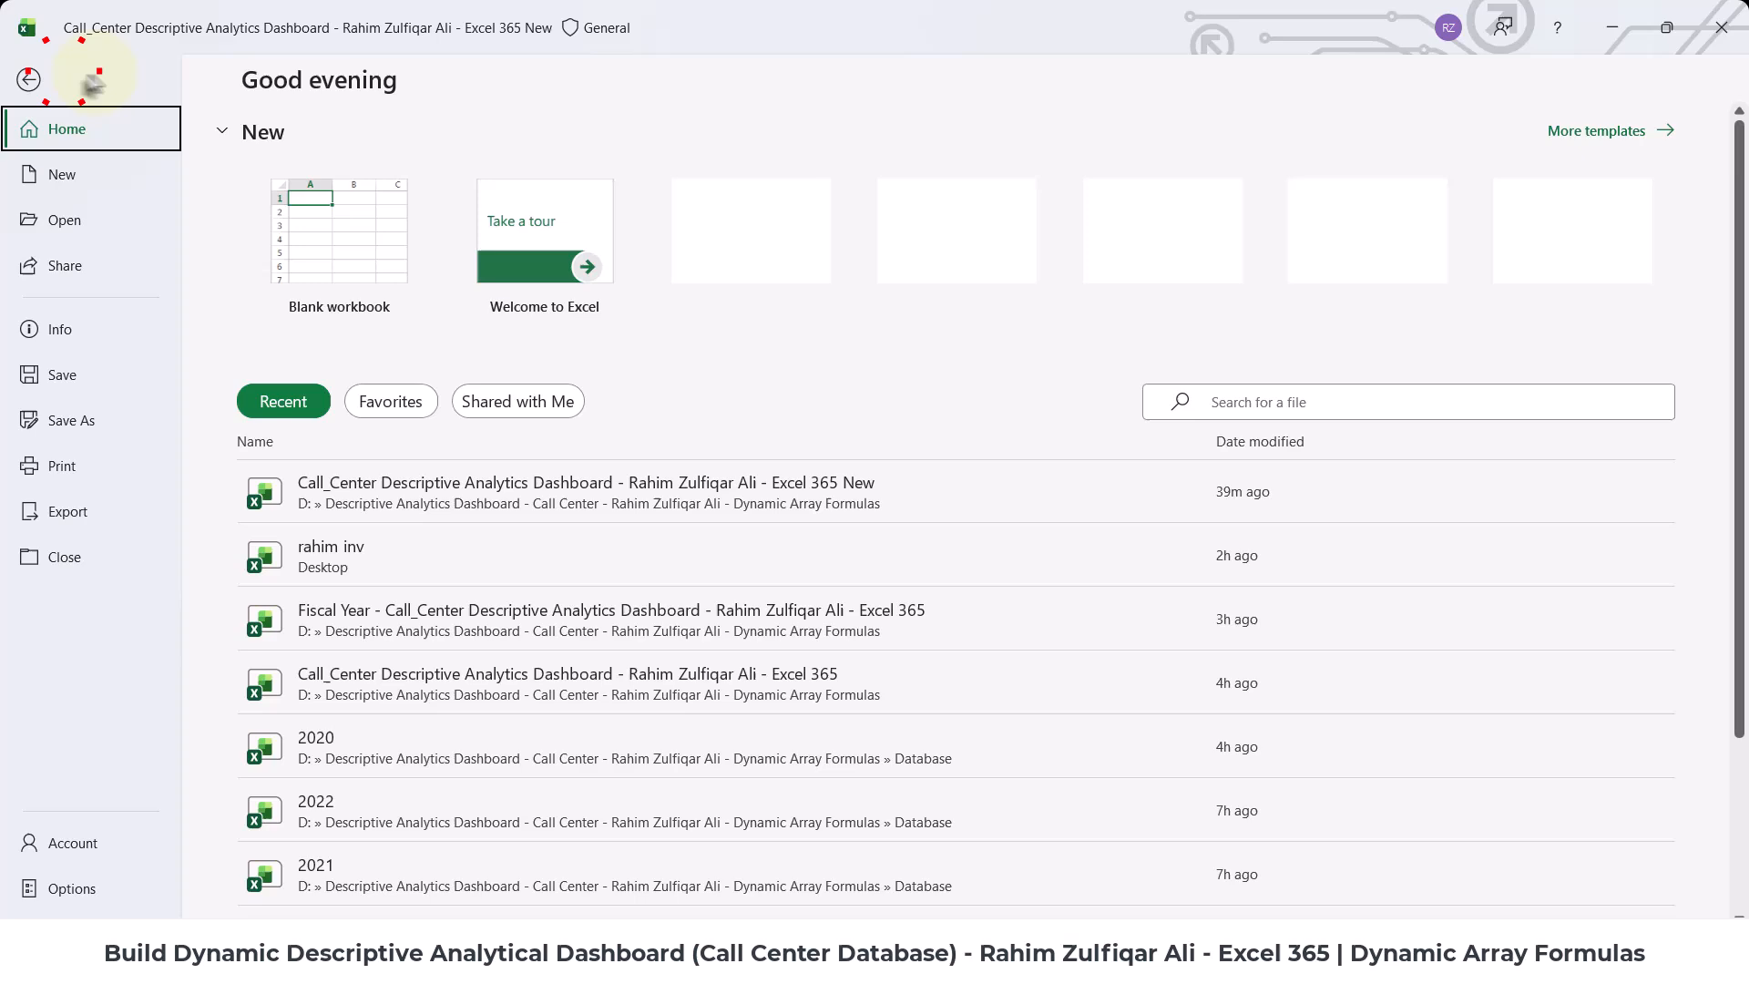
pyautogui.click(27, 71)
pyautogui.click(98, 73)
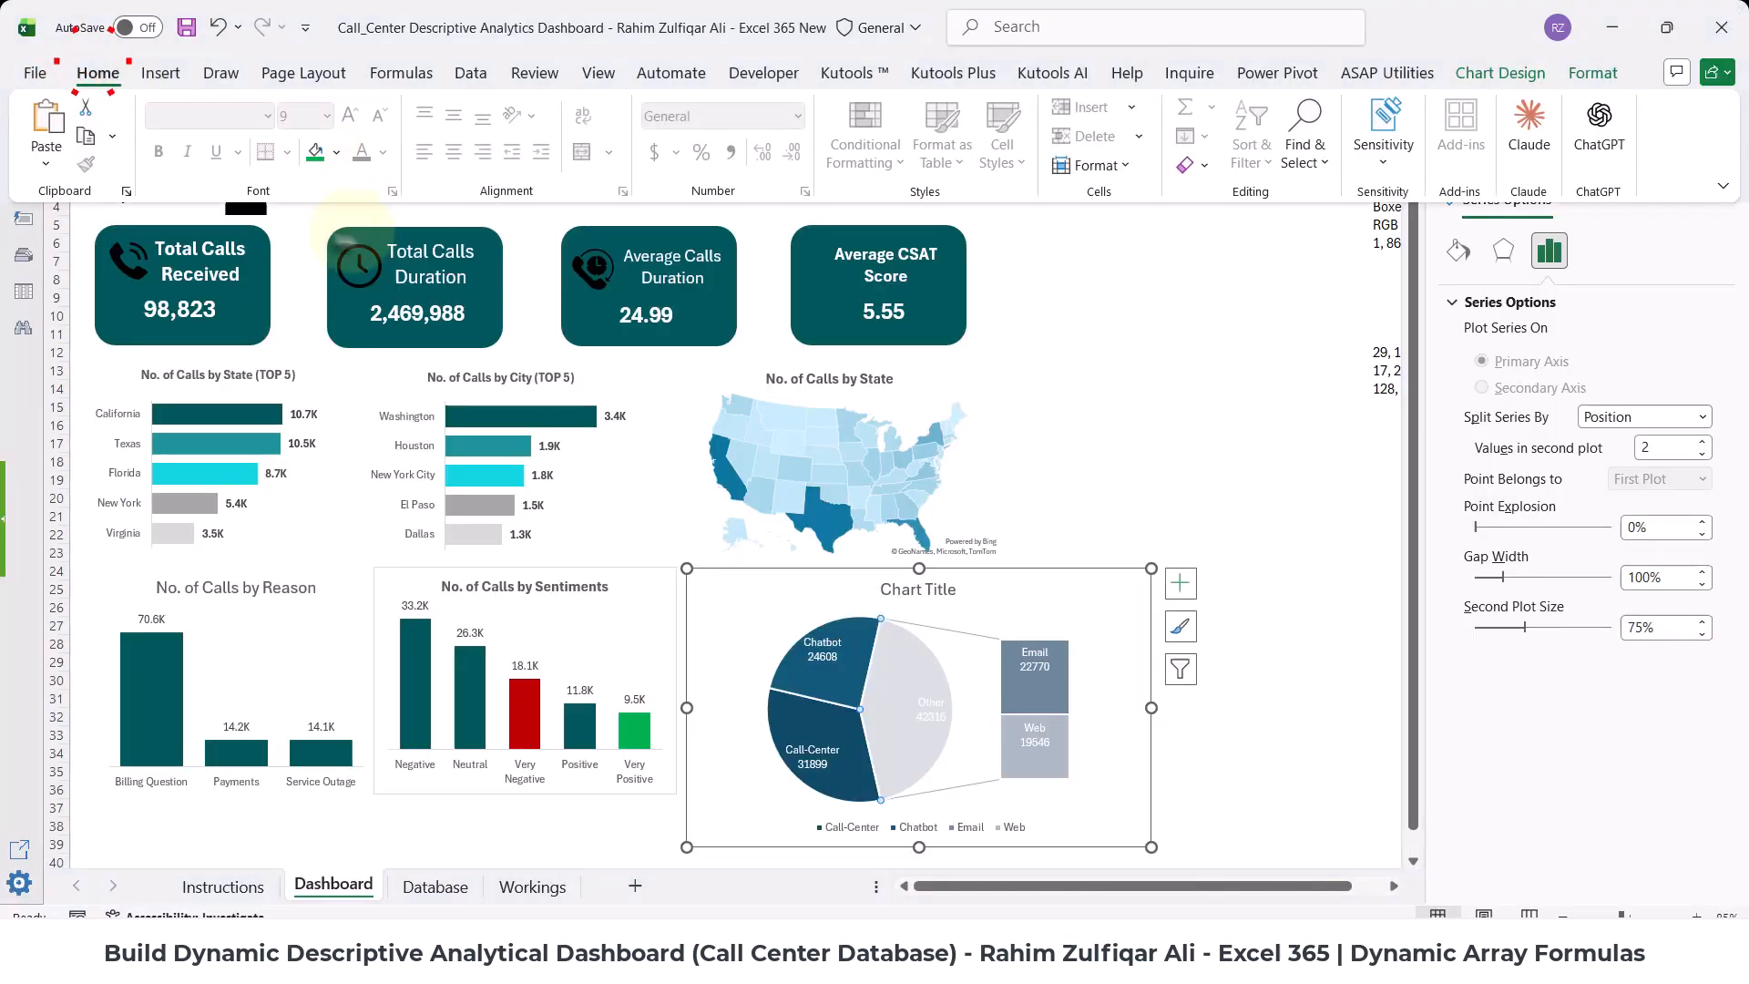
pyautogui.click(336, 152)
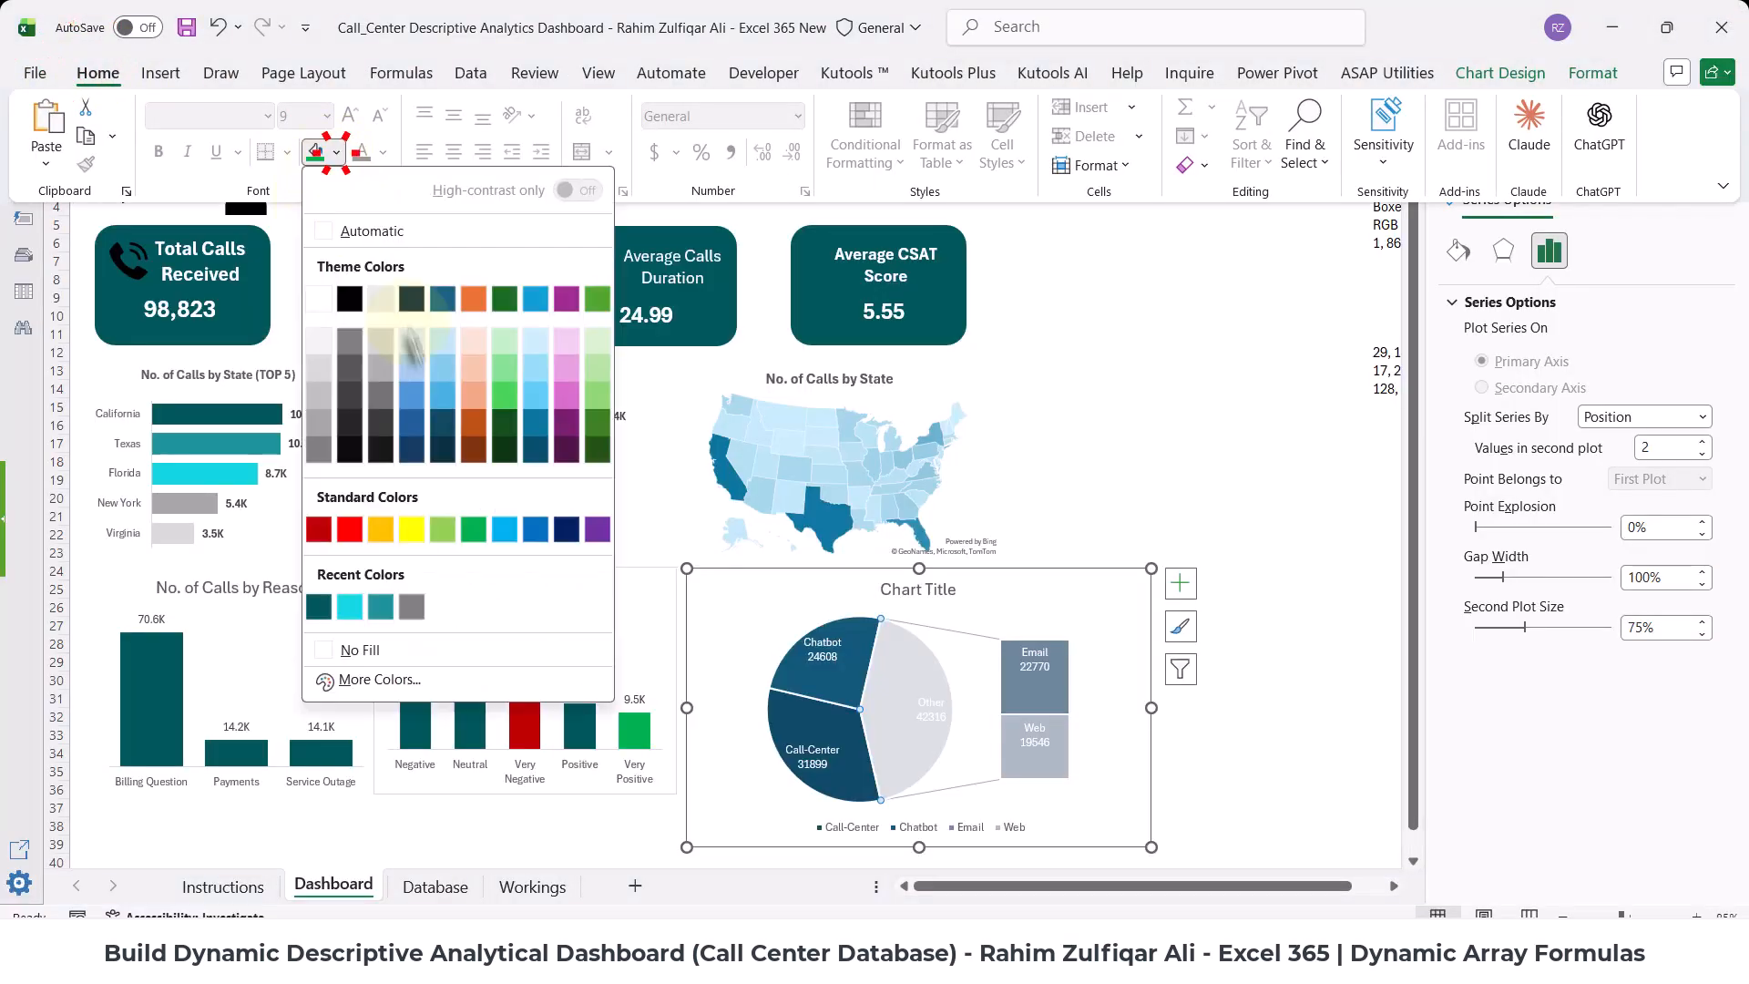
pyautogui.click(316, 419)
# - Fill the Web segment of the channels chart's secondary bar with a dark blue theme color
pyautogui.click(1055, 698)
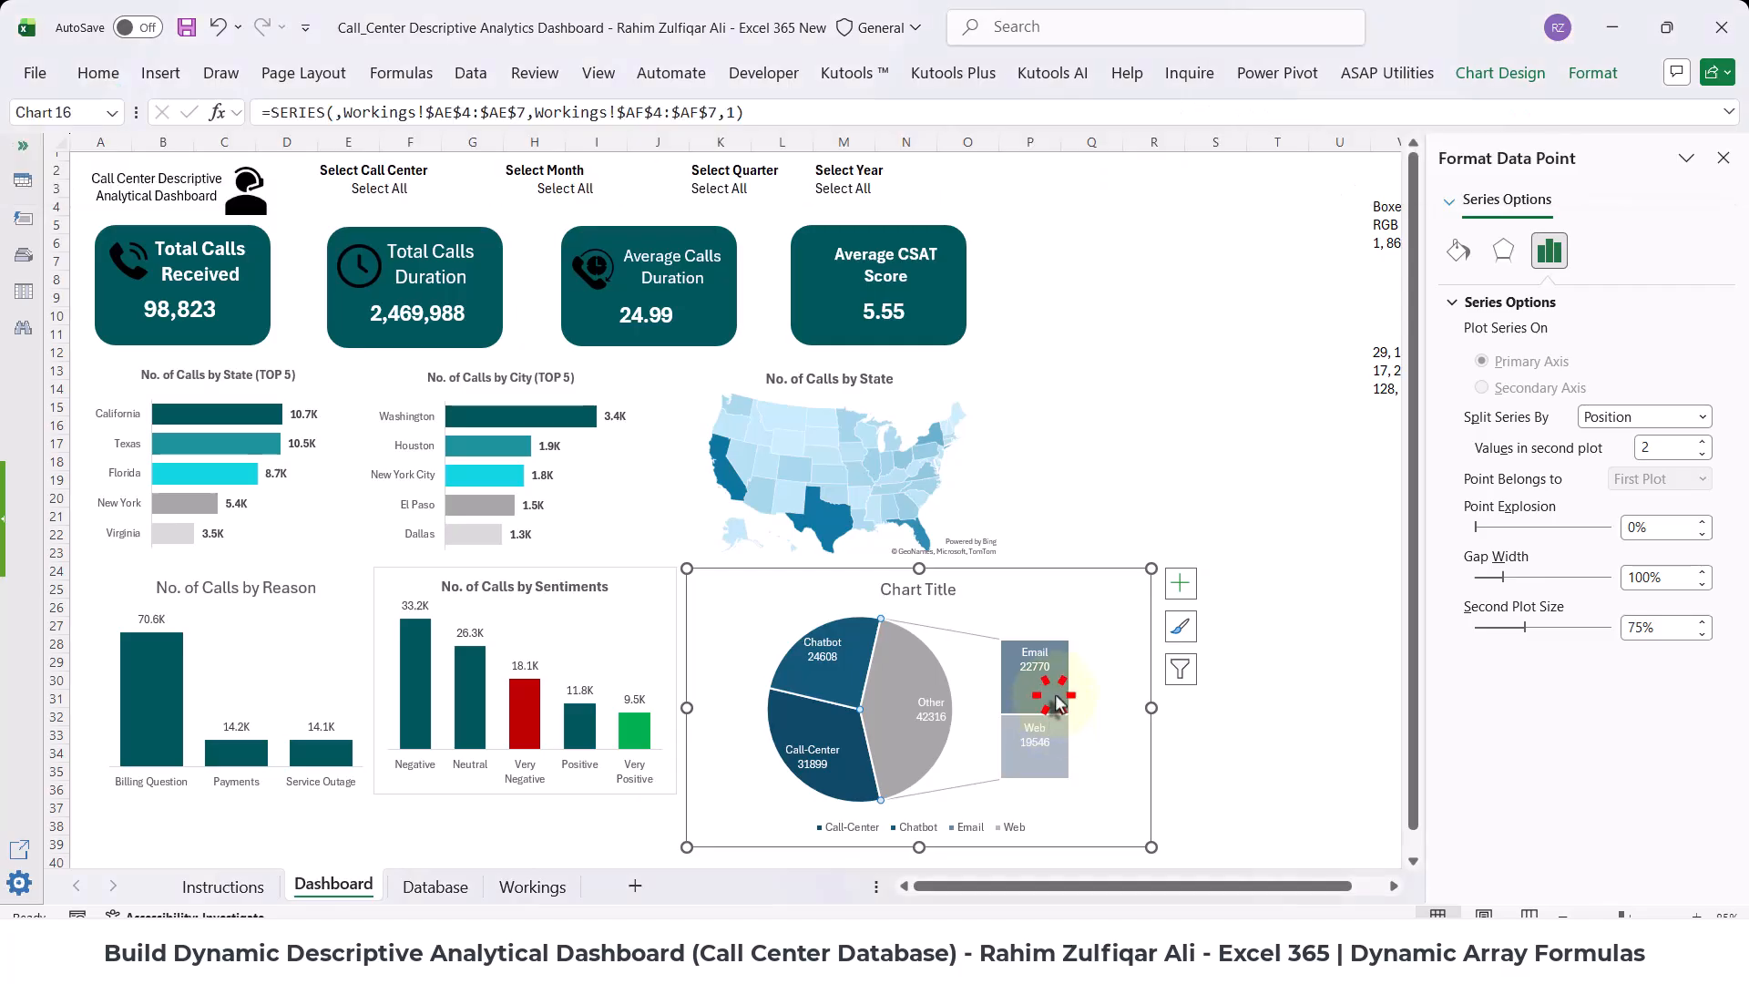
pyautogui.click(1062, 753)
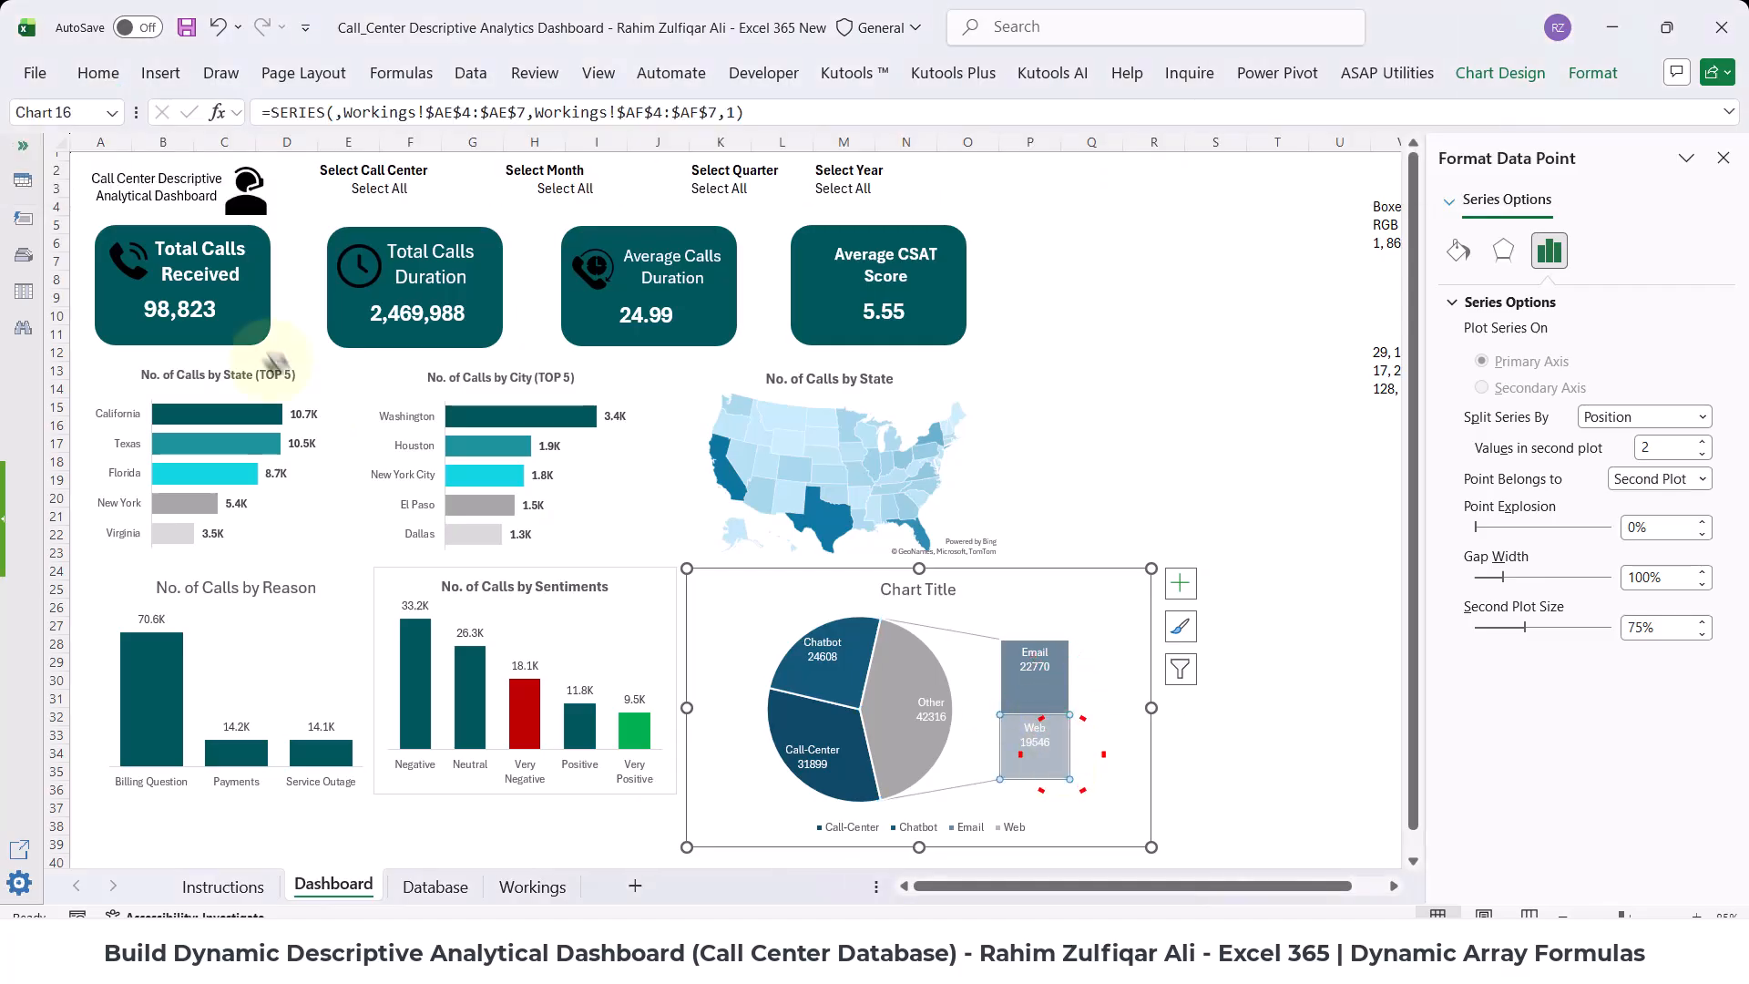
pyautogui.click(97, 73)
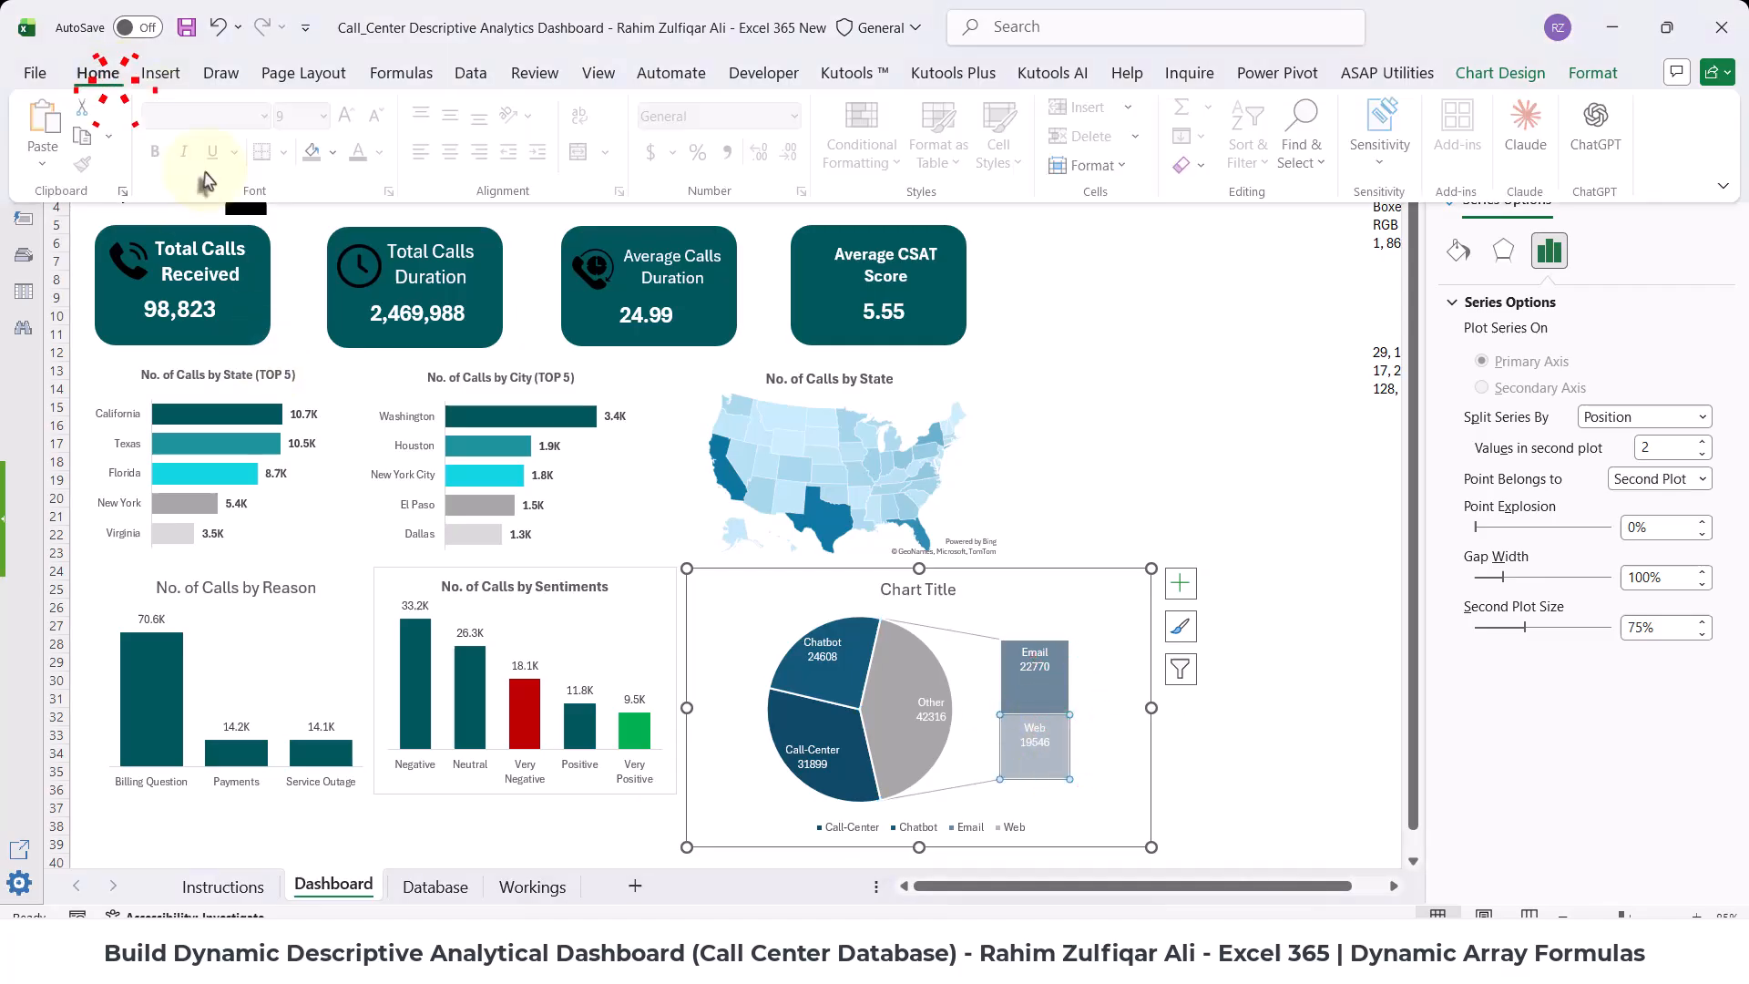
pyautogui.click(339, 153)
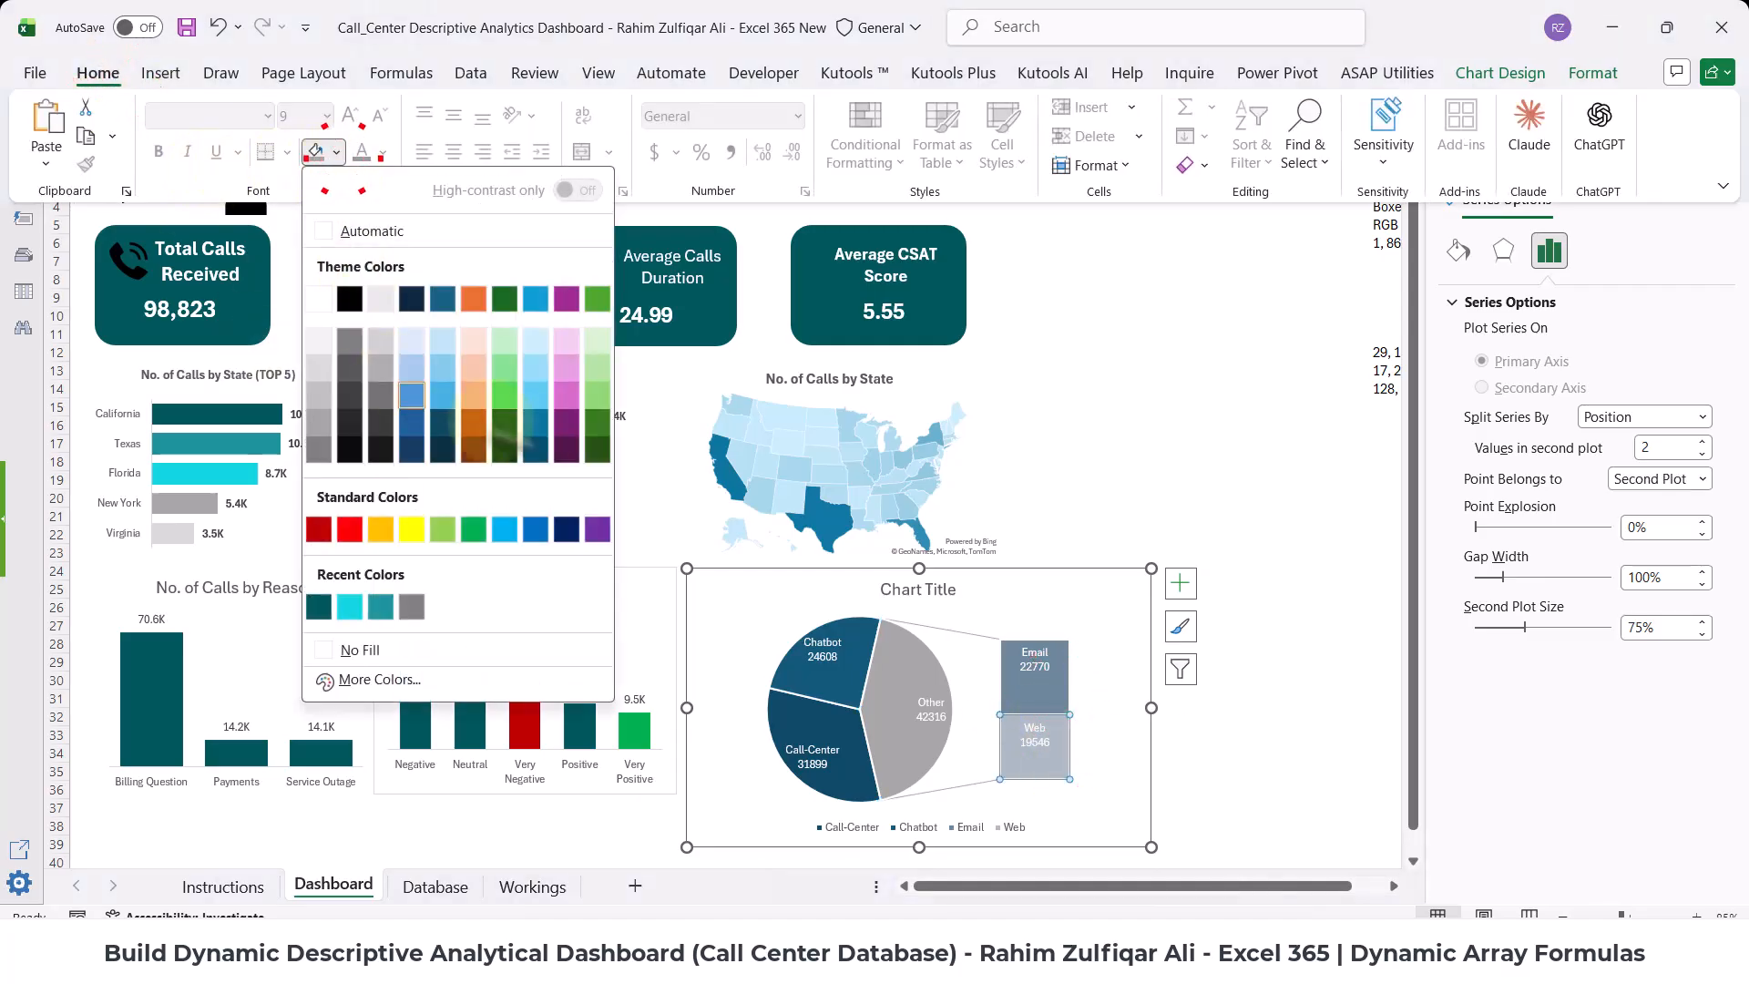
pyautogui.click(435, 424)
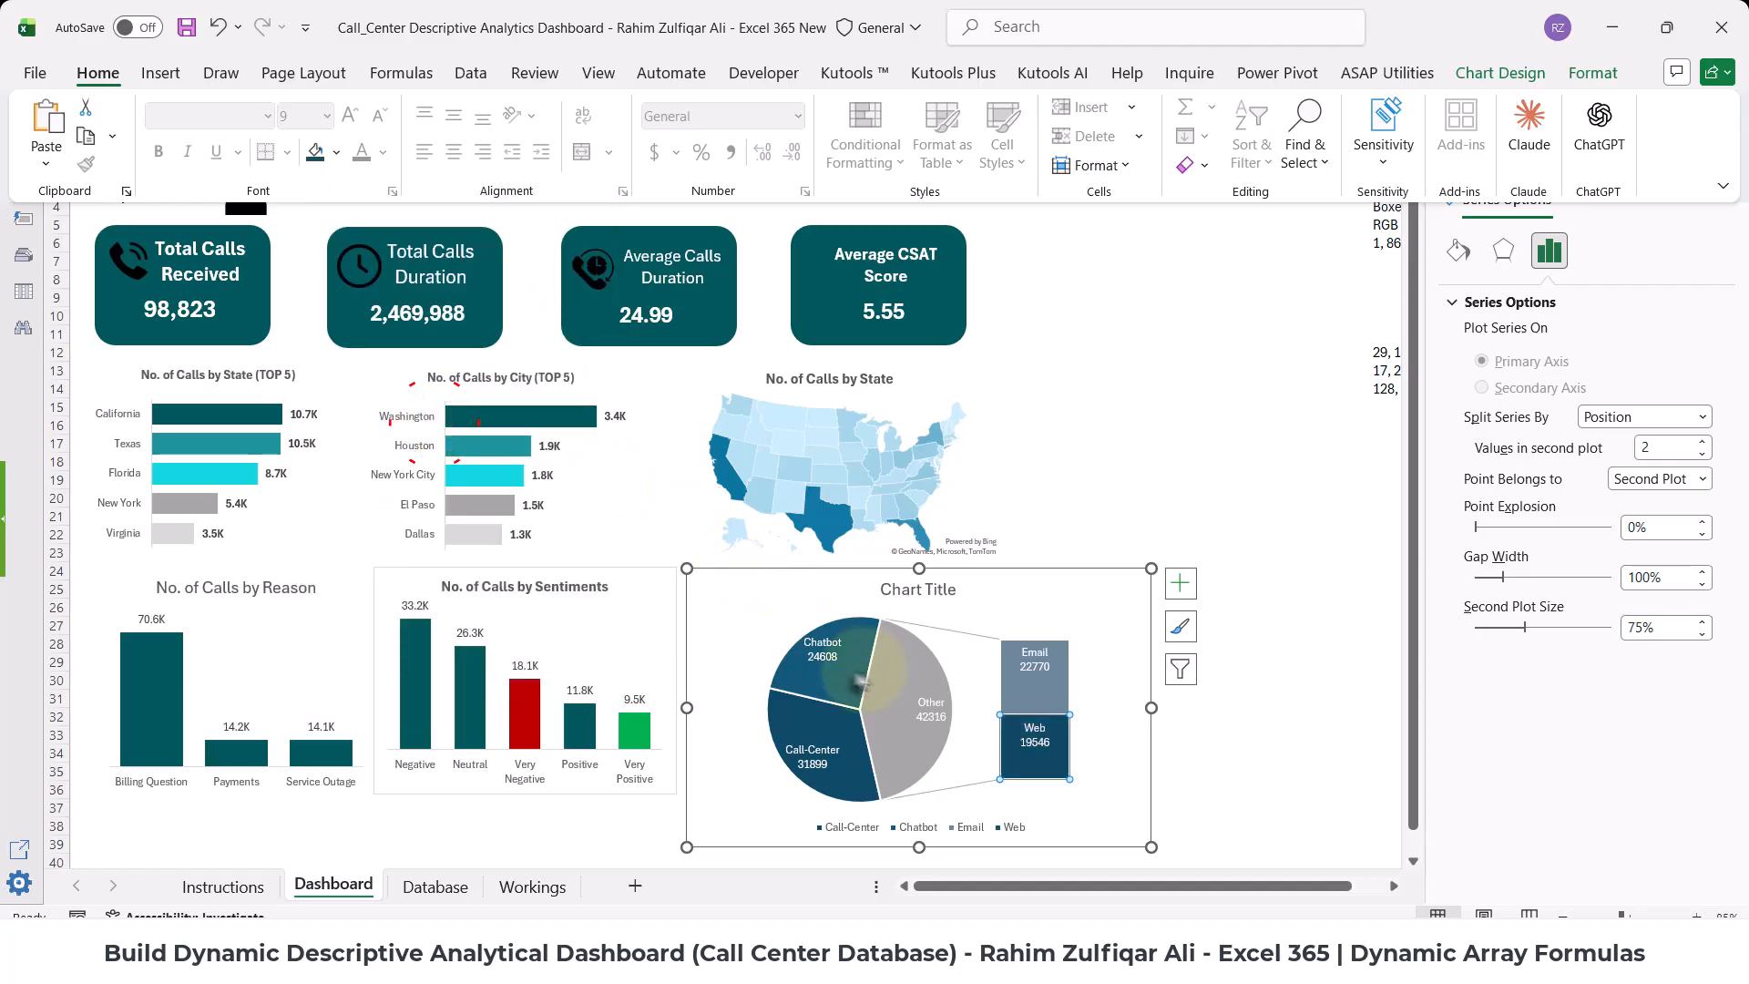
pyautogui.click(824, 655)
pyautogui.click(826, 654)
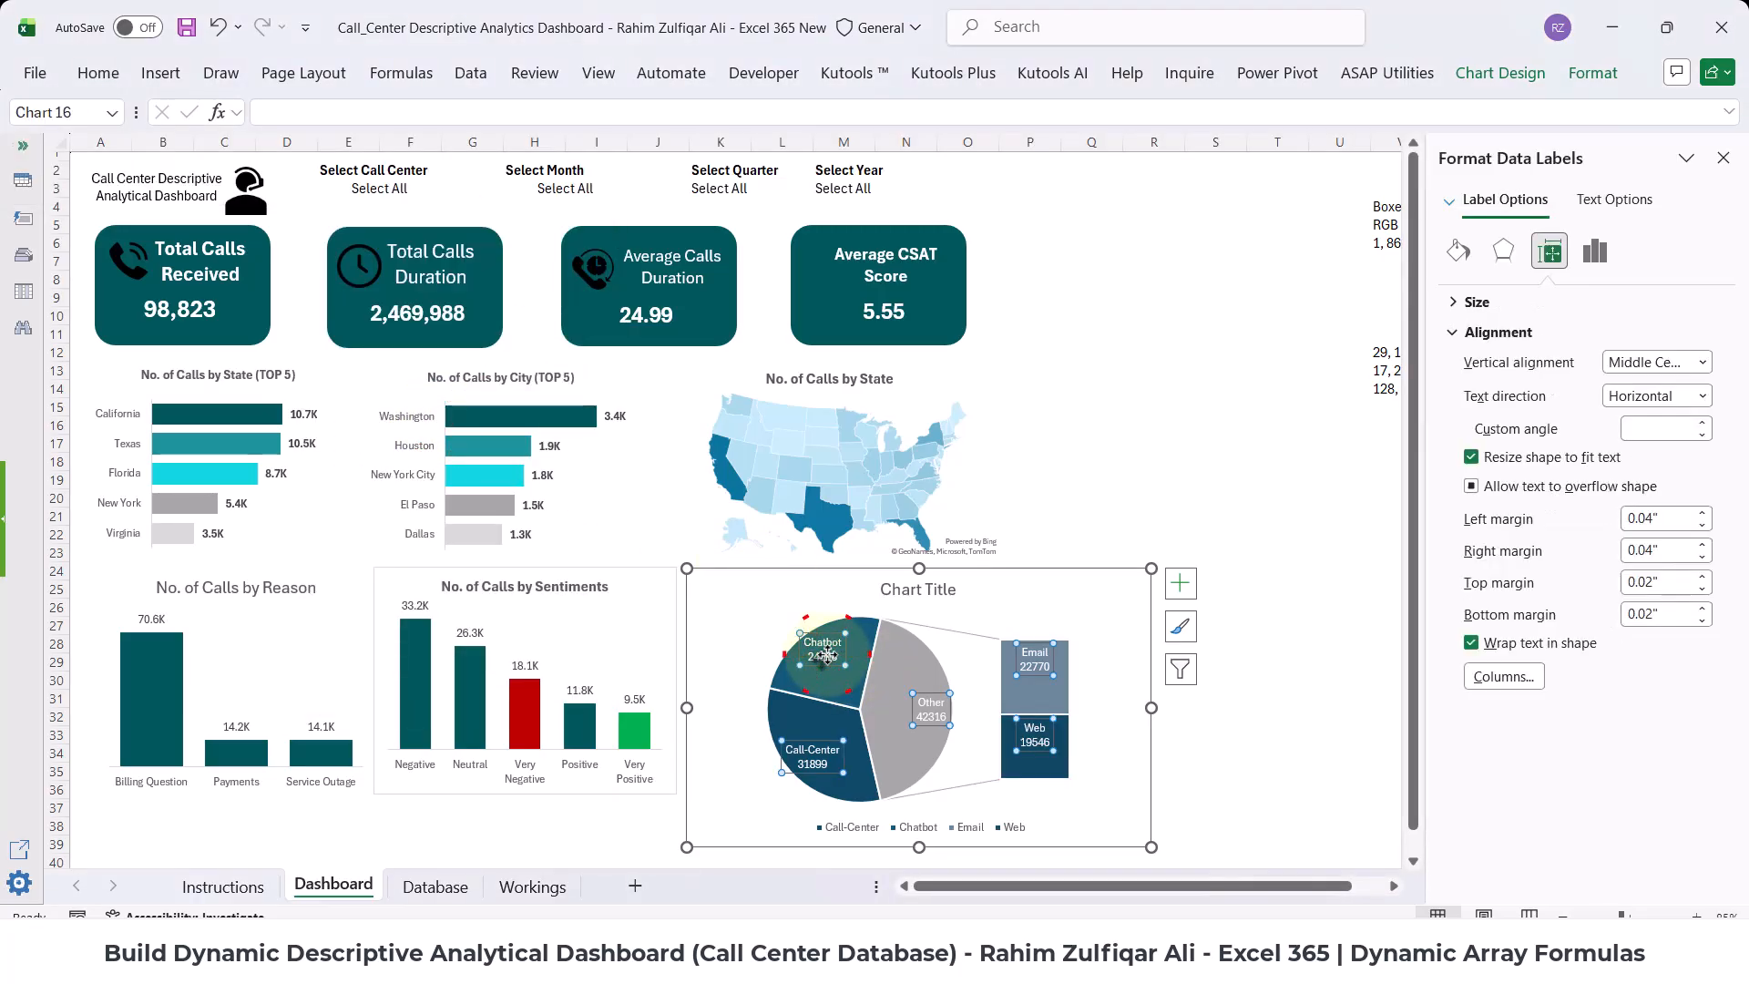
pyautogui.click(1211, 807)
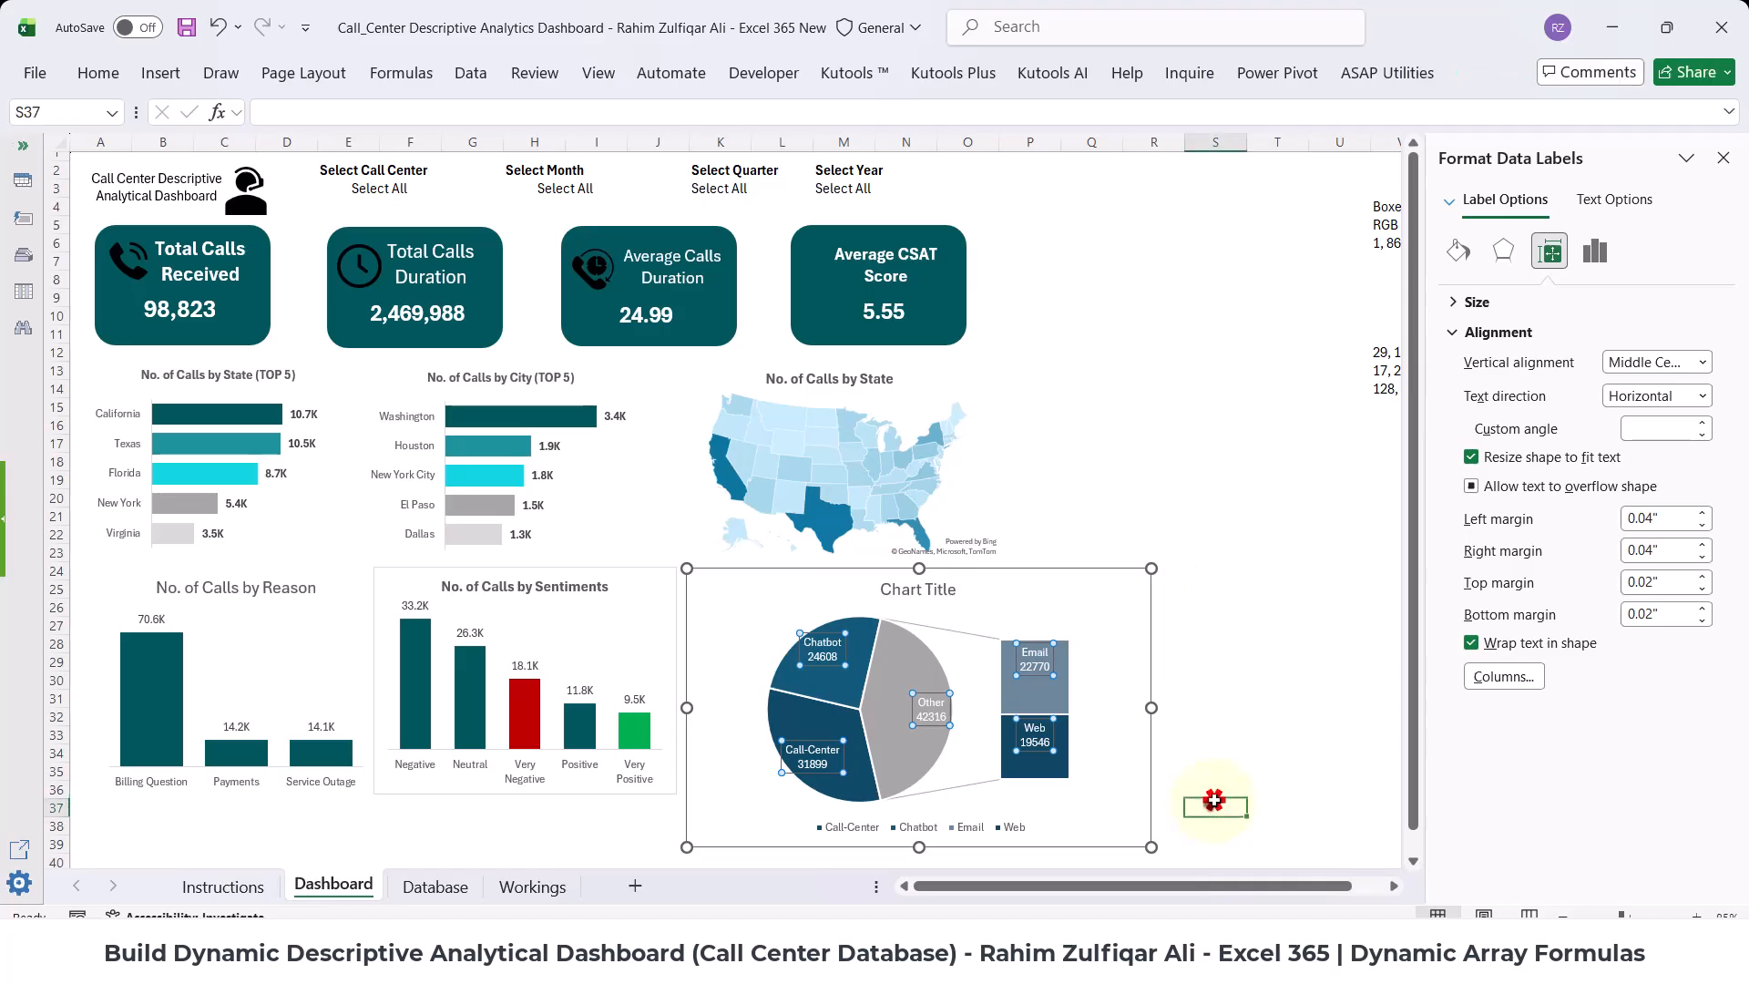
# - Link the channels chart's title to the No. of Calls by Channels heading in Workings cell AE3
pyautogui.click(923, 597)
pyautogui.click(330, 113)
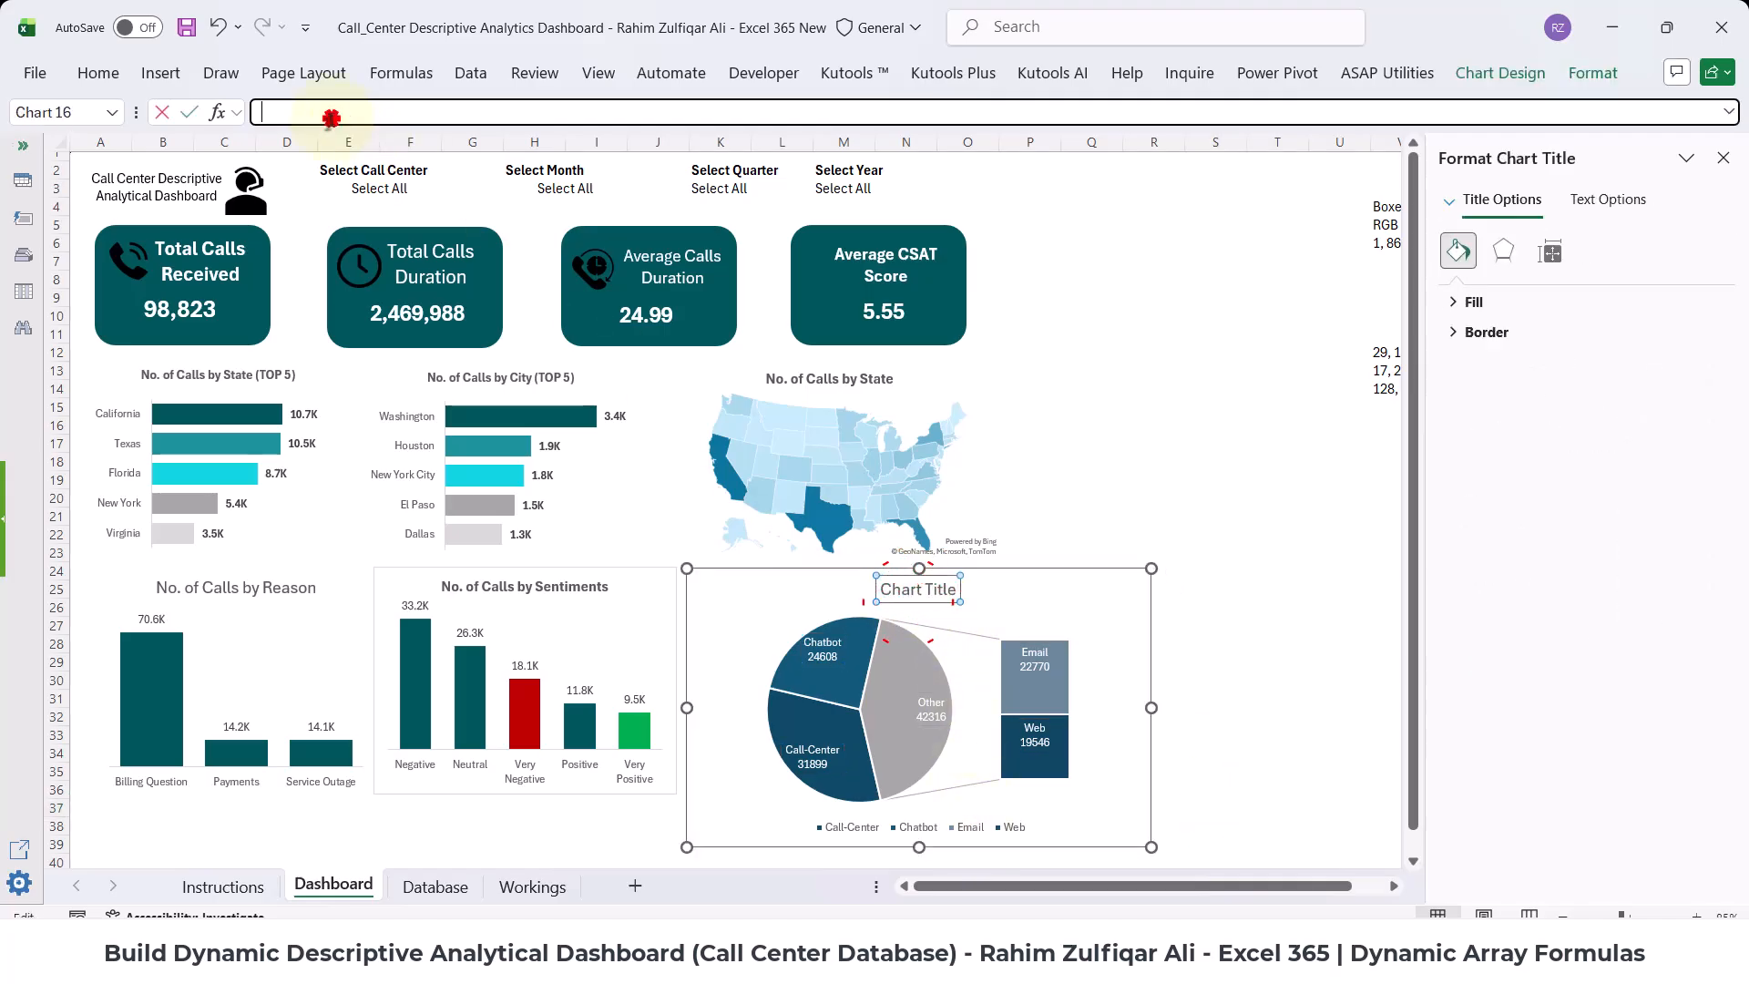
pyautogui.write('=')
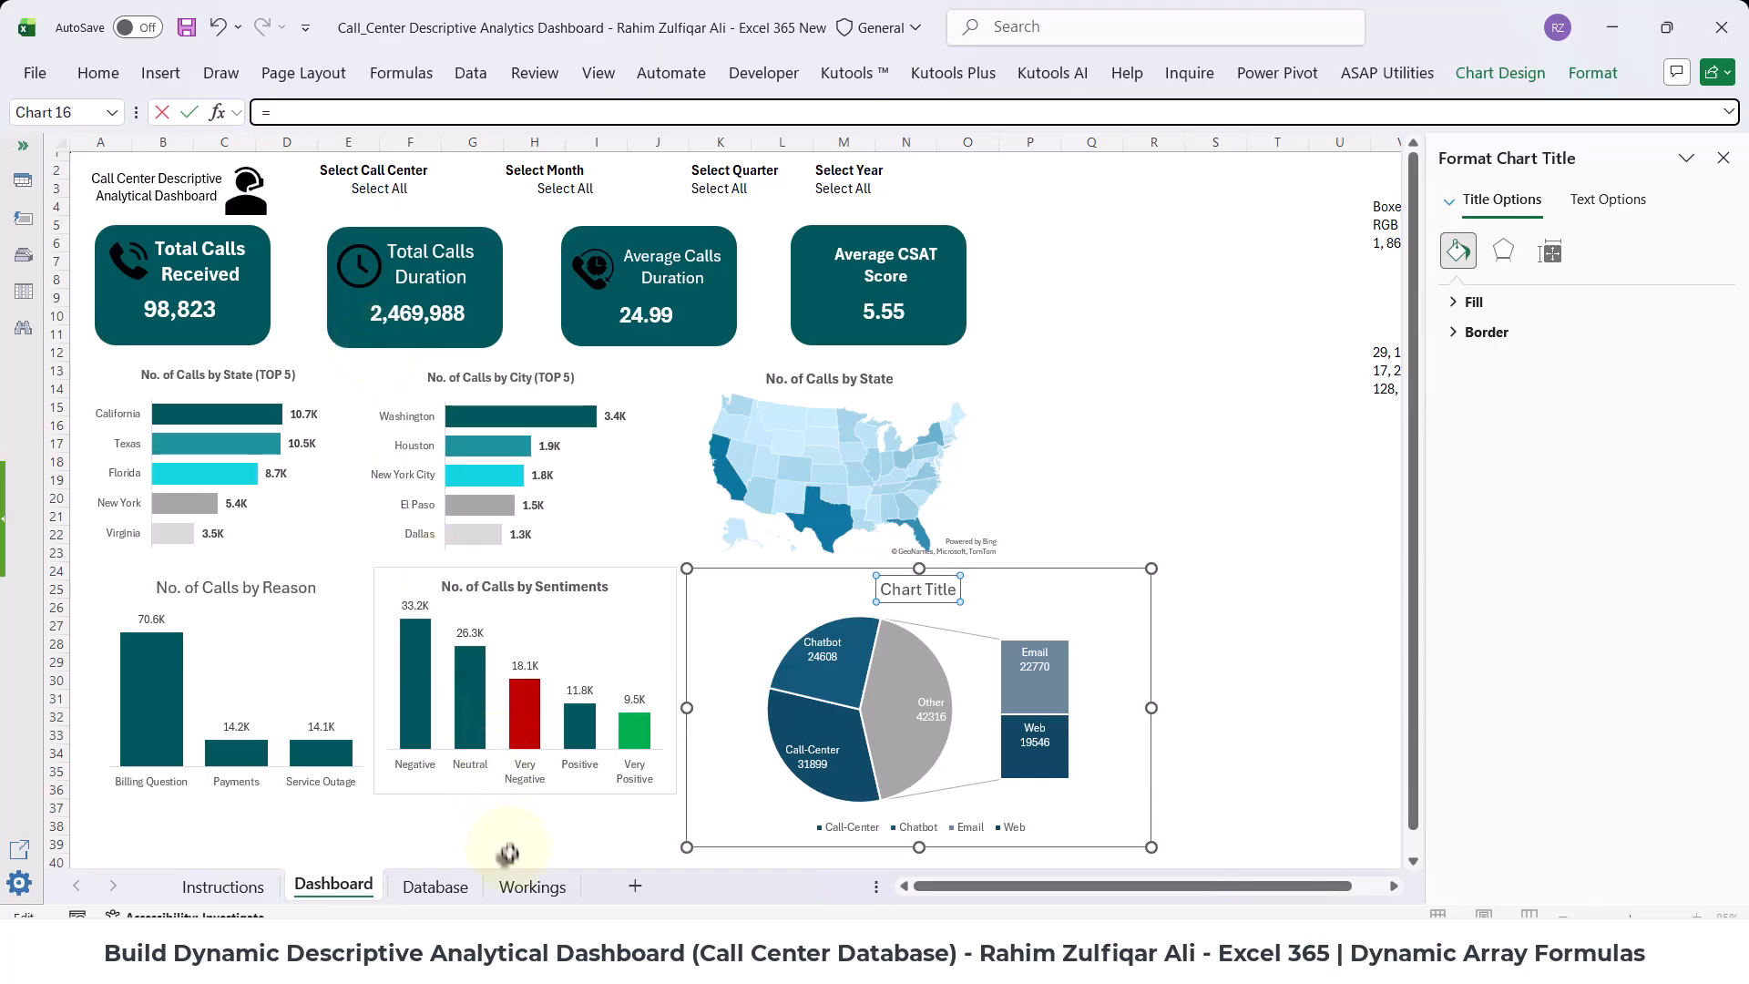
pyautogui.click(532, 884)
pyautogui.click(622, 289)
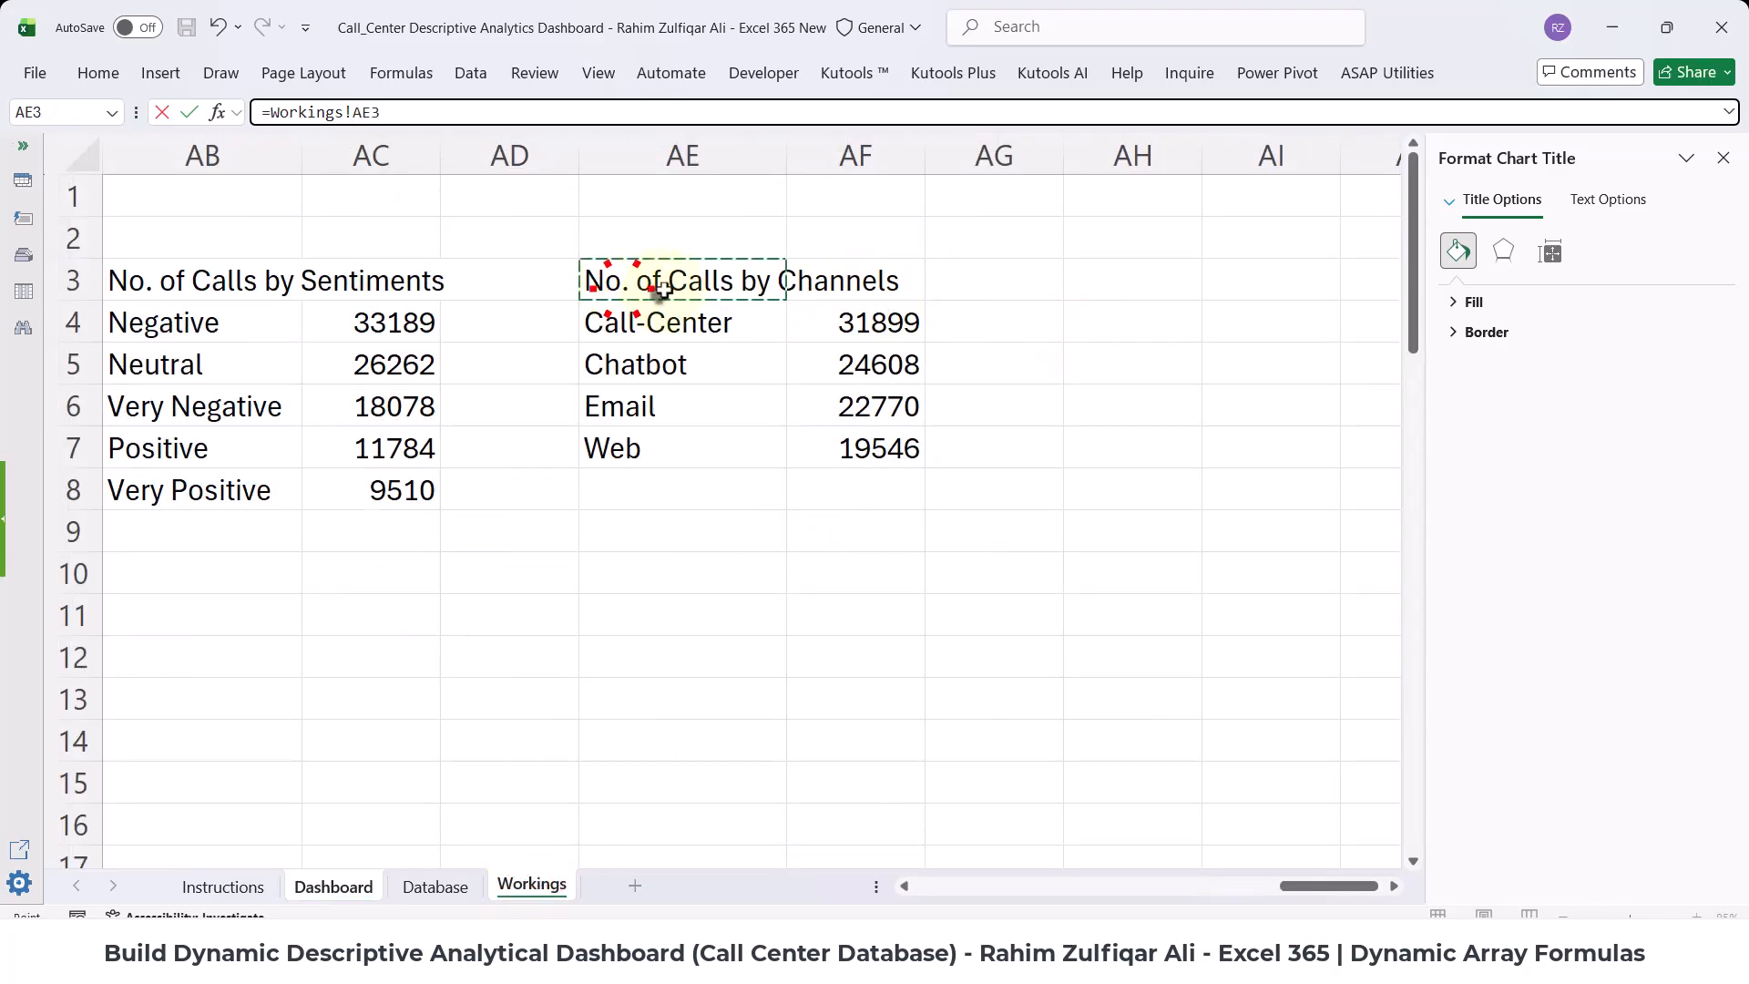
pyautogui.press('Return')
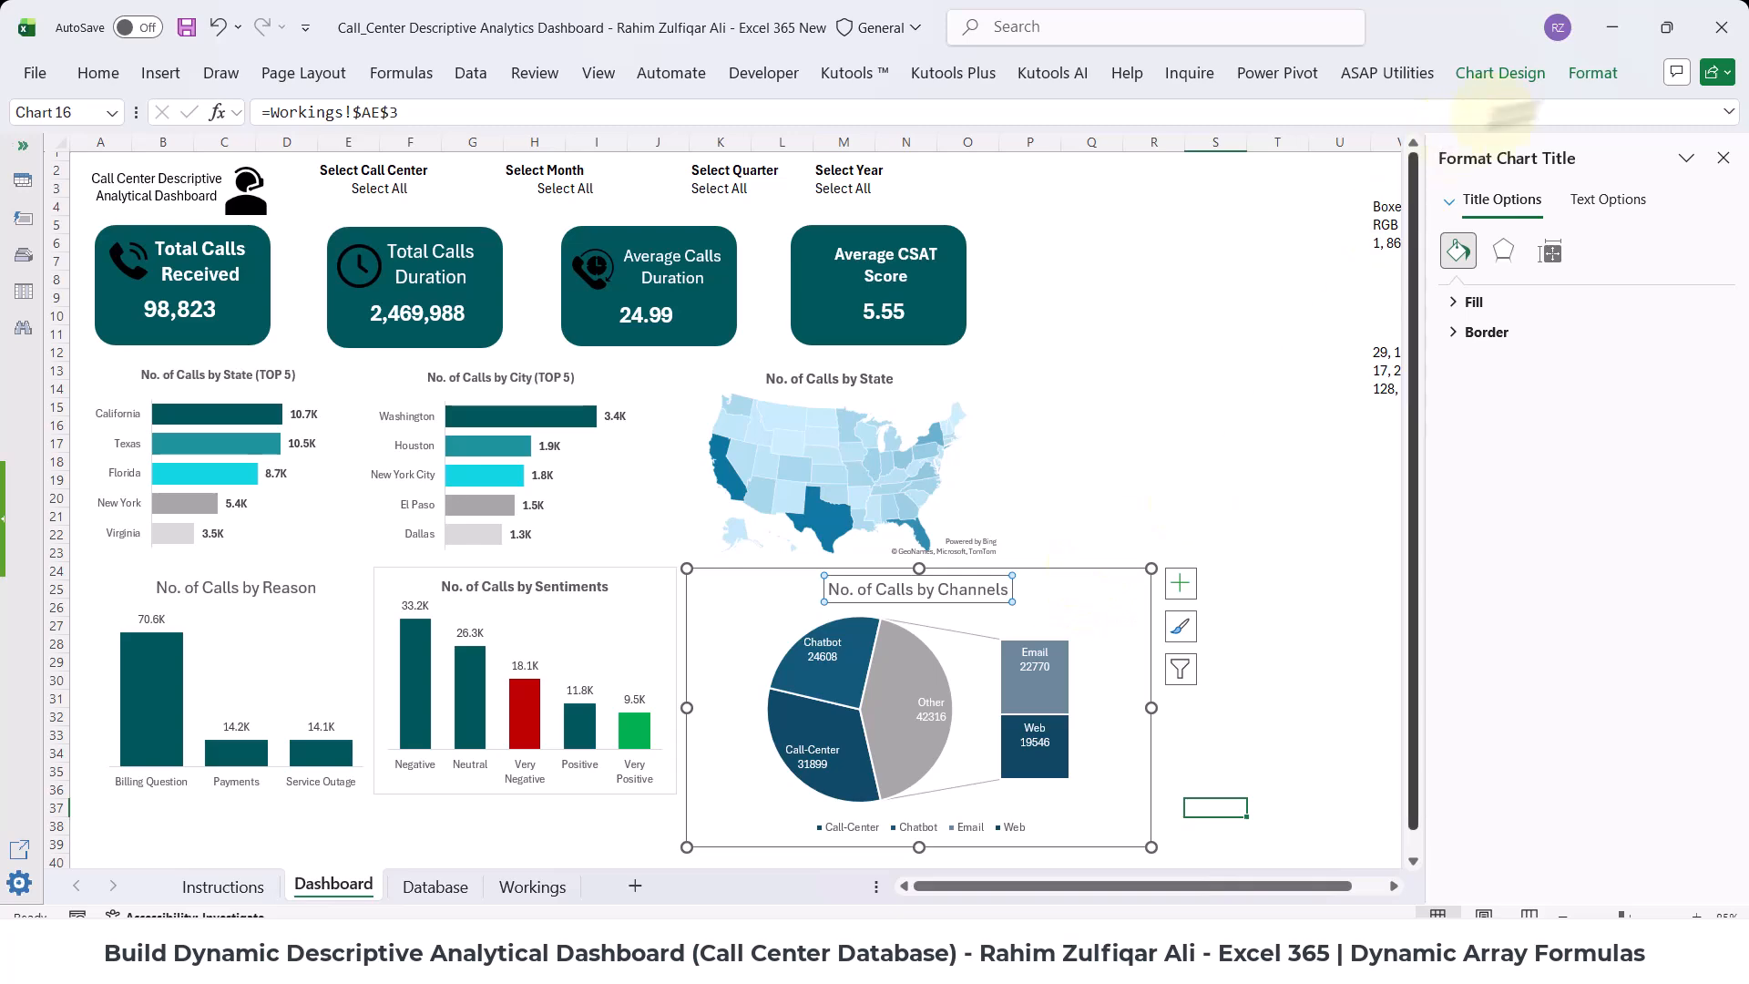
# - Set the channels chart's title to No Outline
pyautogui.click(1592, 73)
pyautogui.click(669, 151)
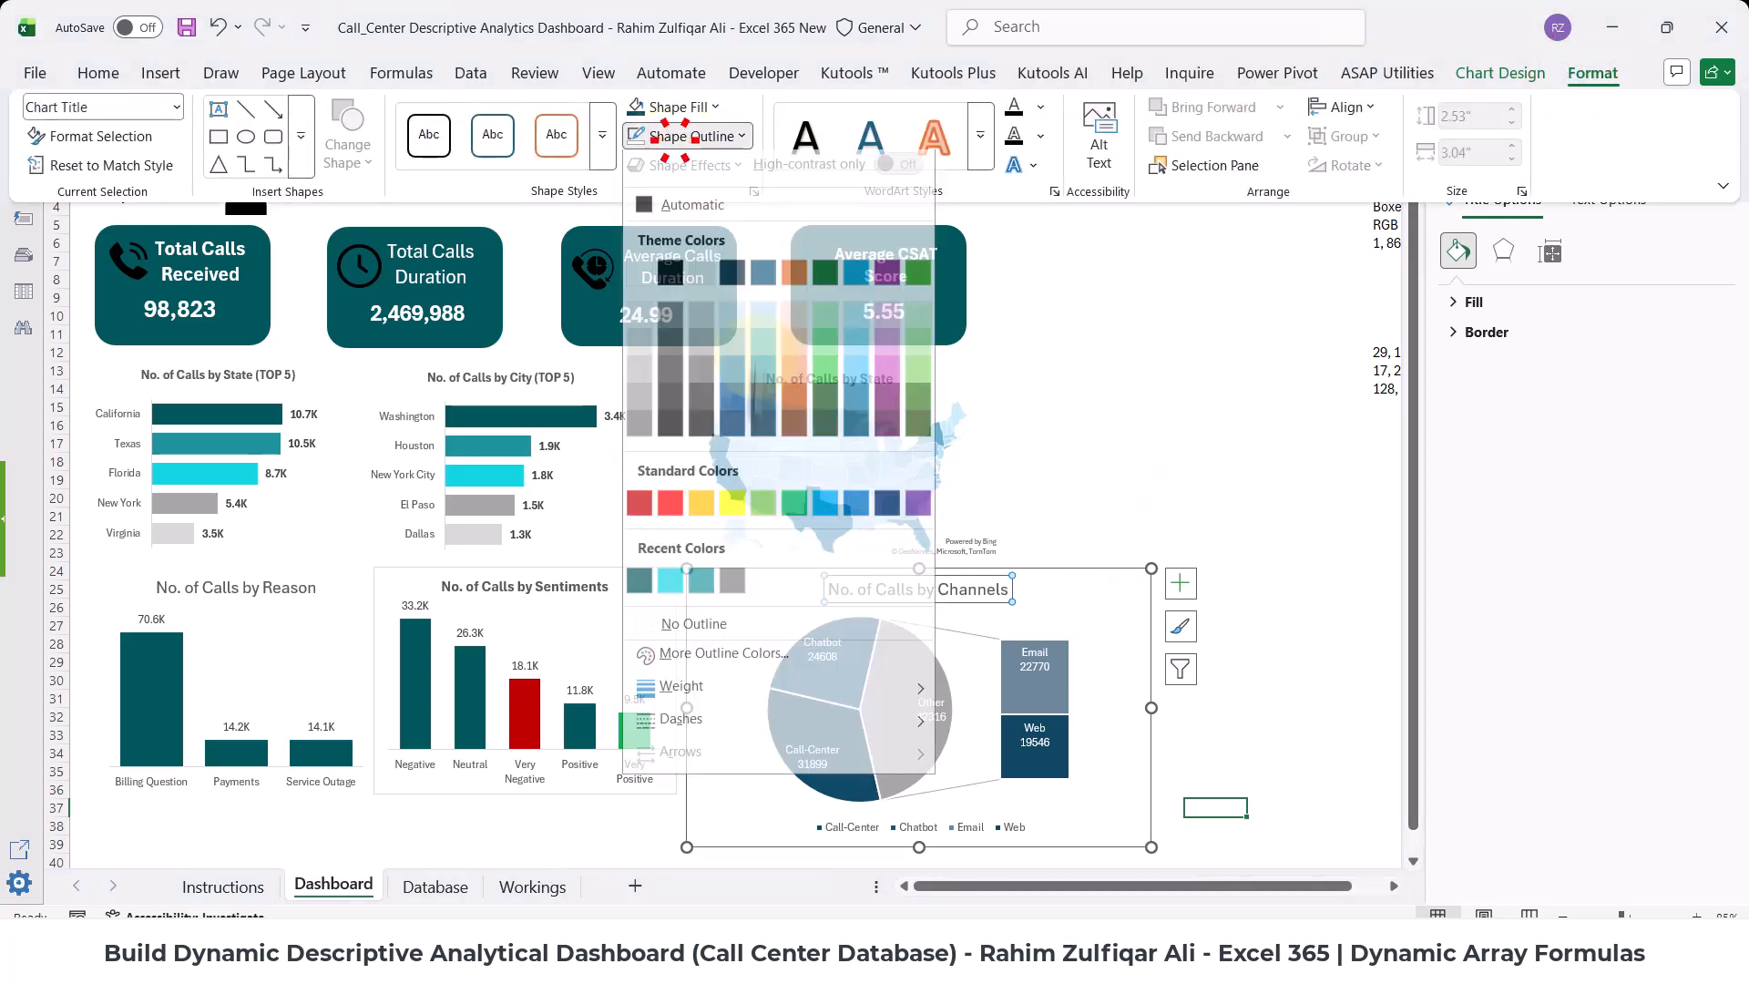
pyautogui.click(704, 635)
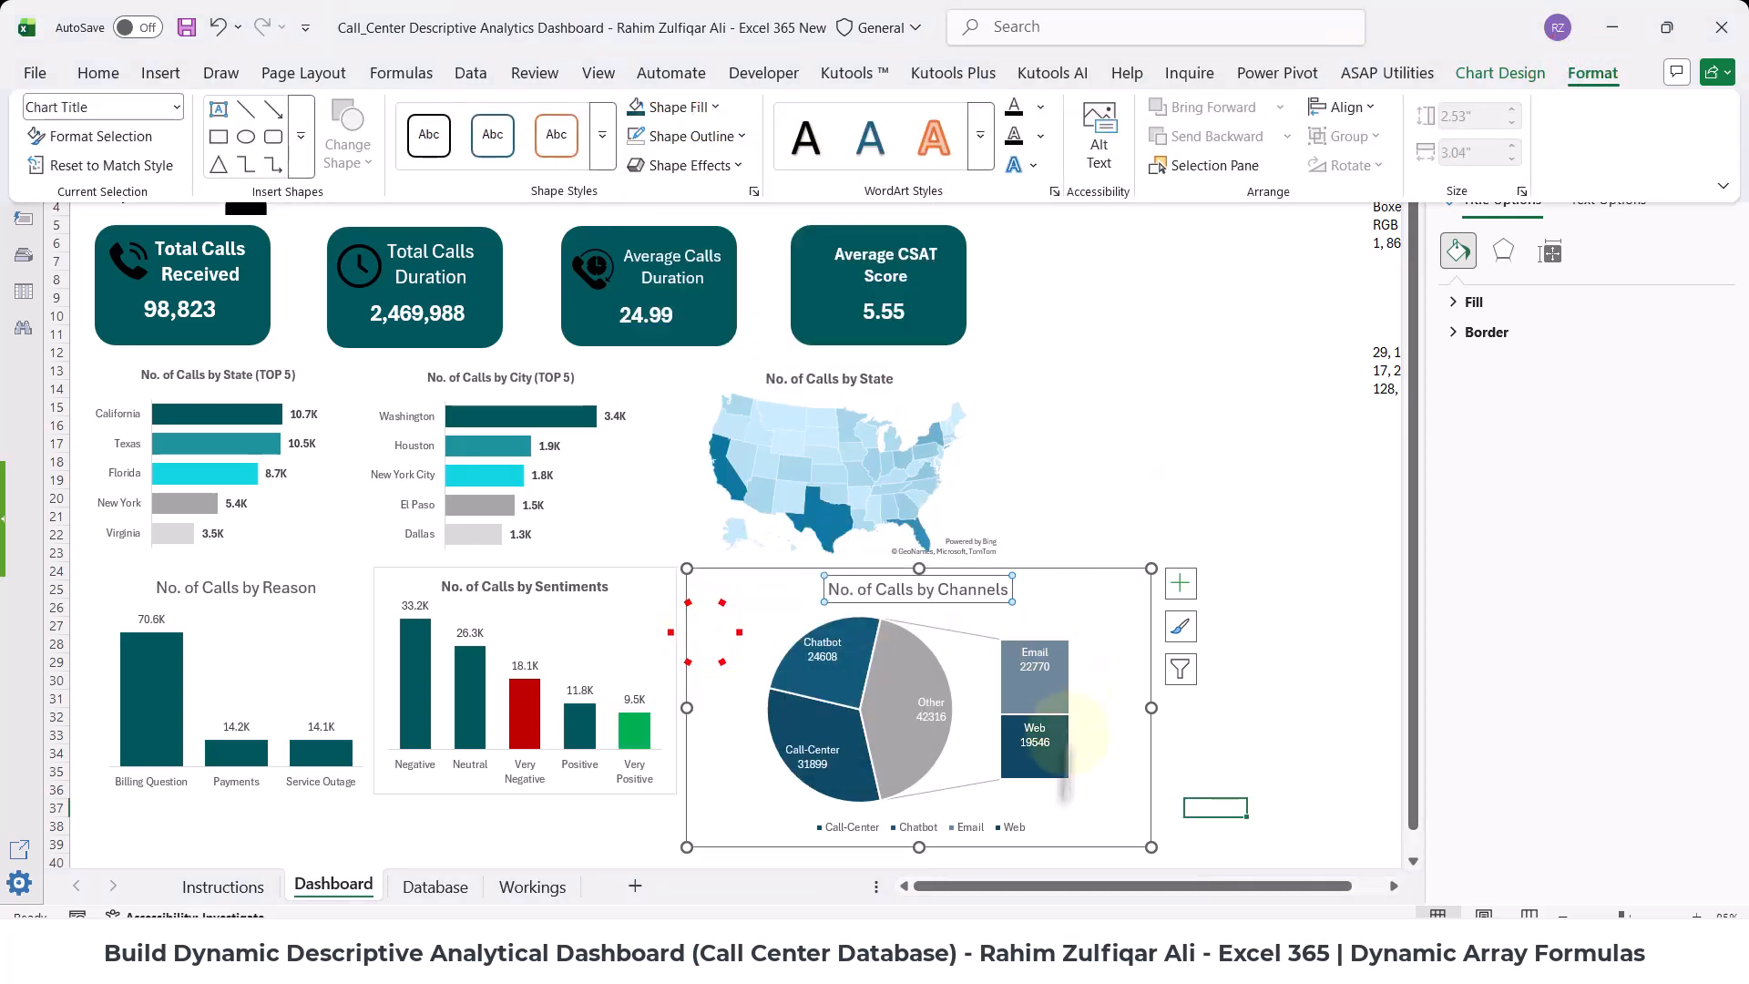
# - Shrink the channels chart so it spans from column K to about column P and ends near row 37
pyautogui.click(1148, 843)
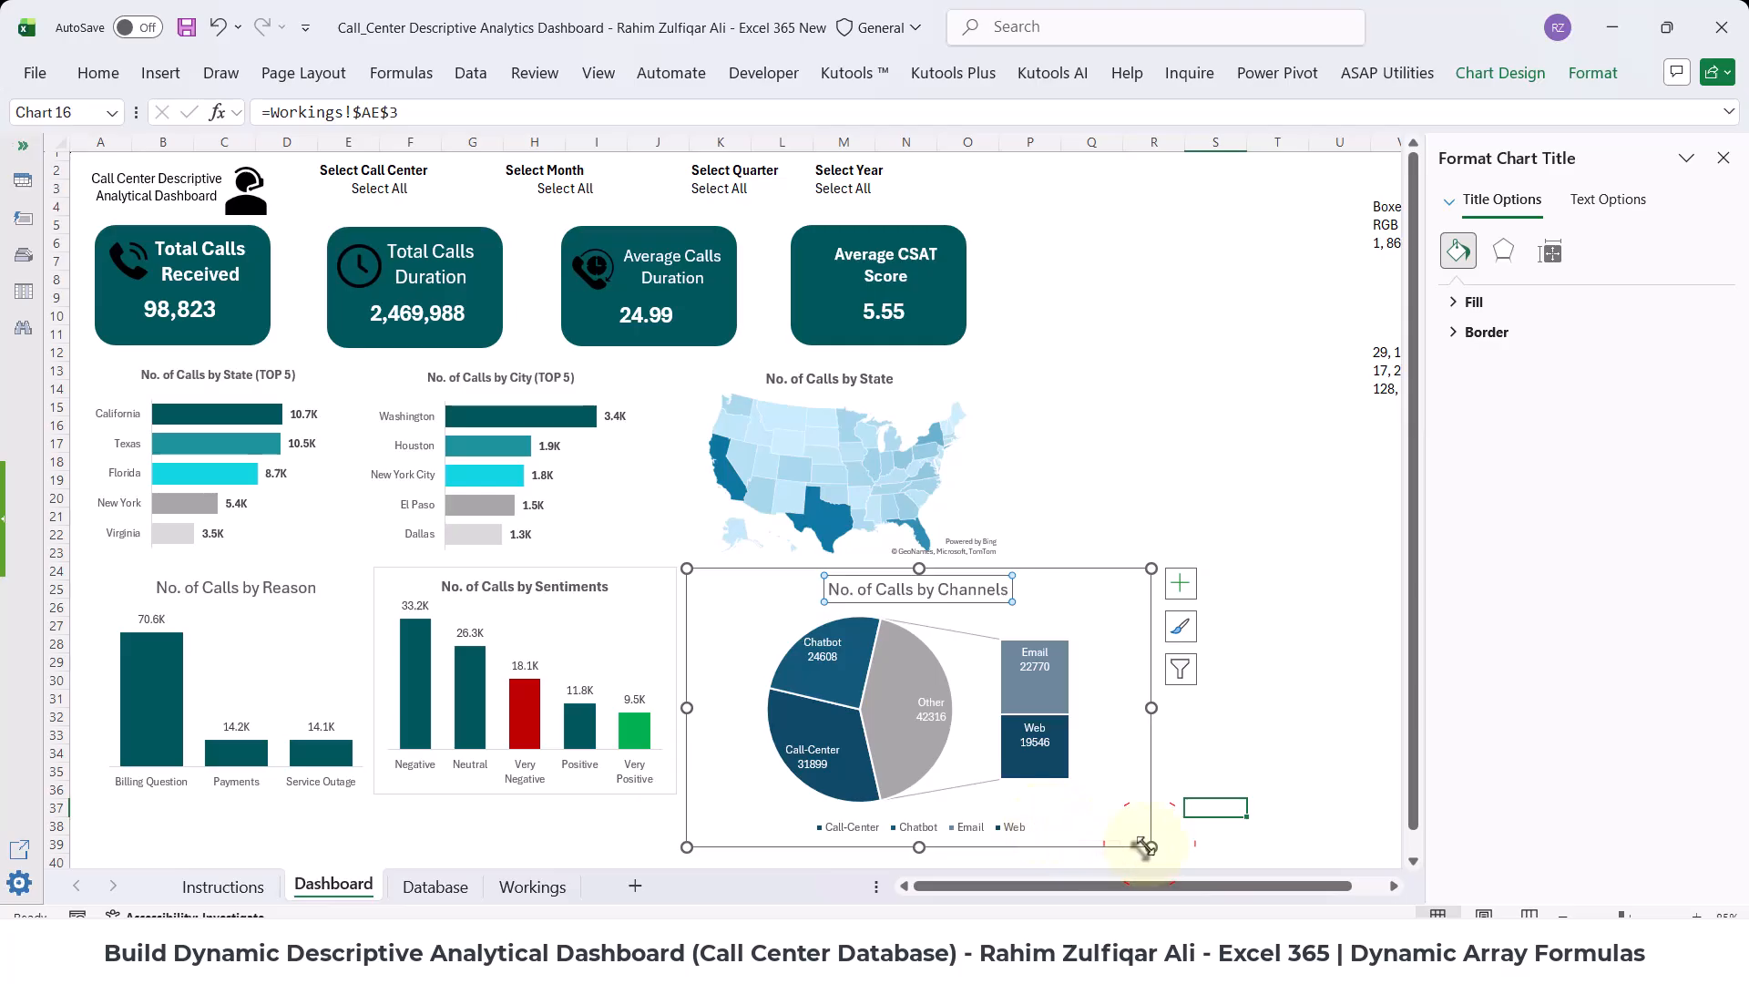
pyautogui.moveTo(1149, 845); pyautogui.dragTo(1041, 809)
pyautogui.click(1128, 783)
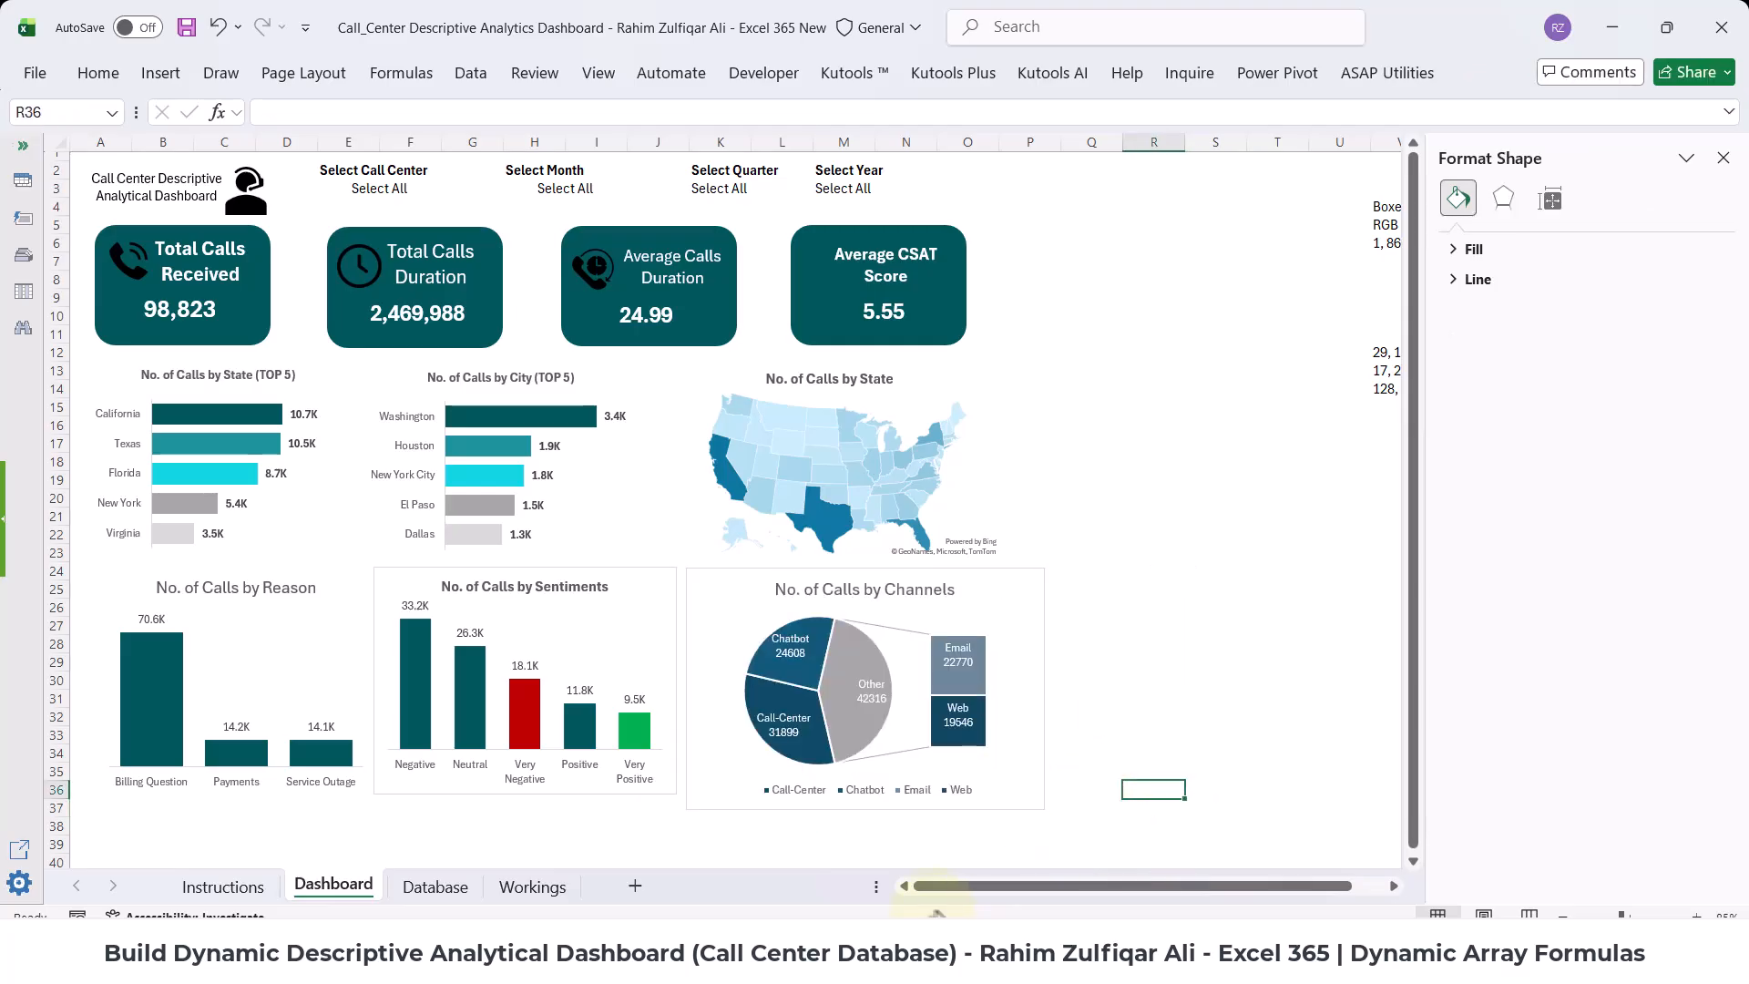
# - Switch to the Fiscal Year reference workbook and examine the data label position options of its No. of Calls by Channels chart
pyautogui.click(1094, 946)
pyautogui.click(1025, 858)
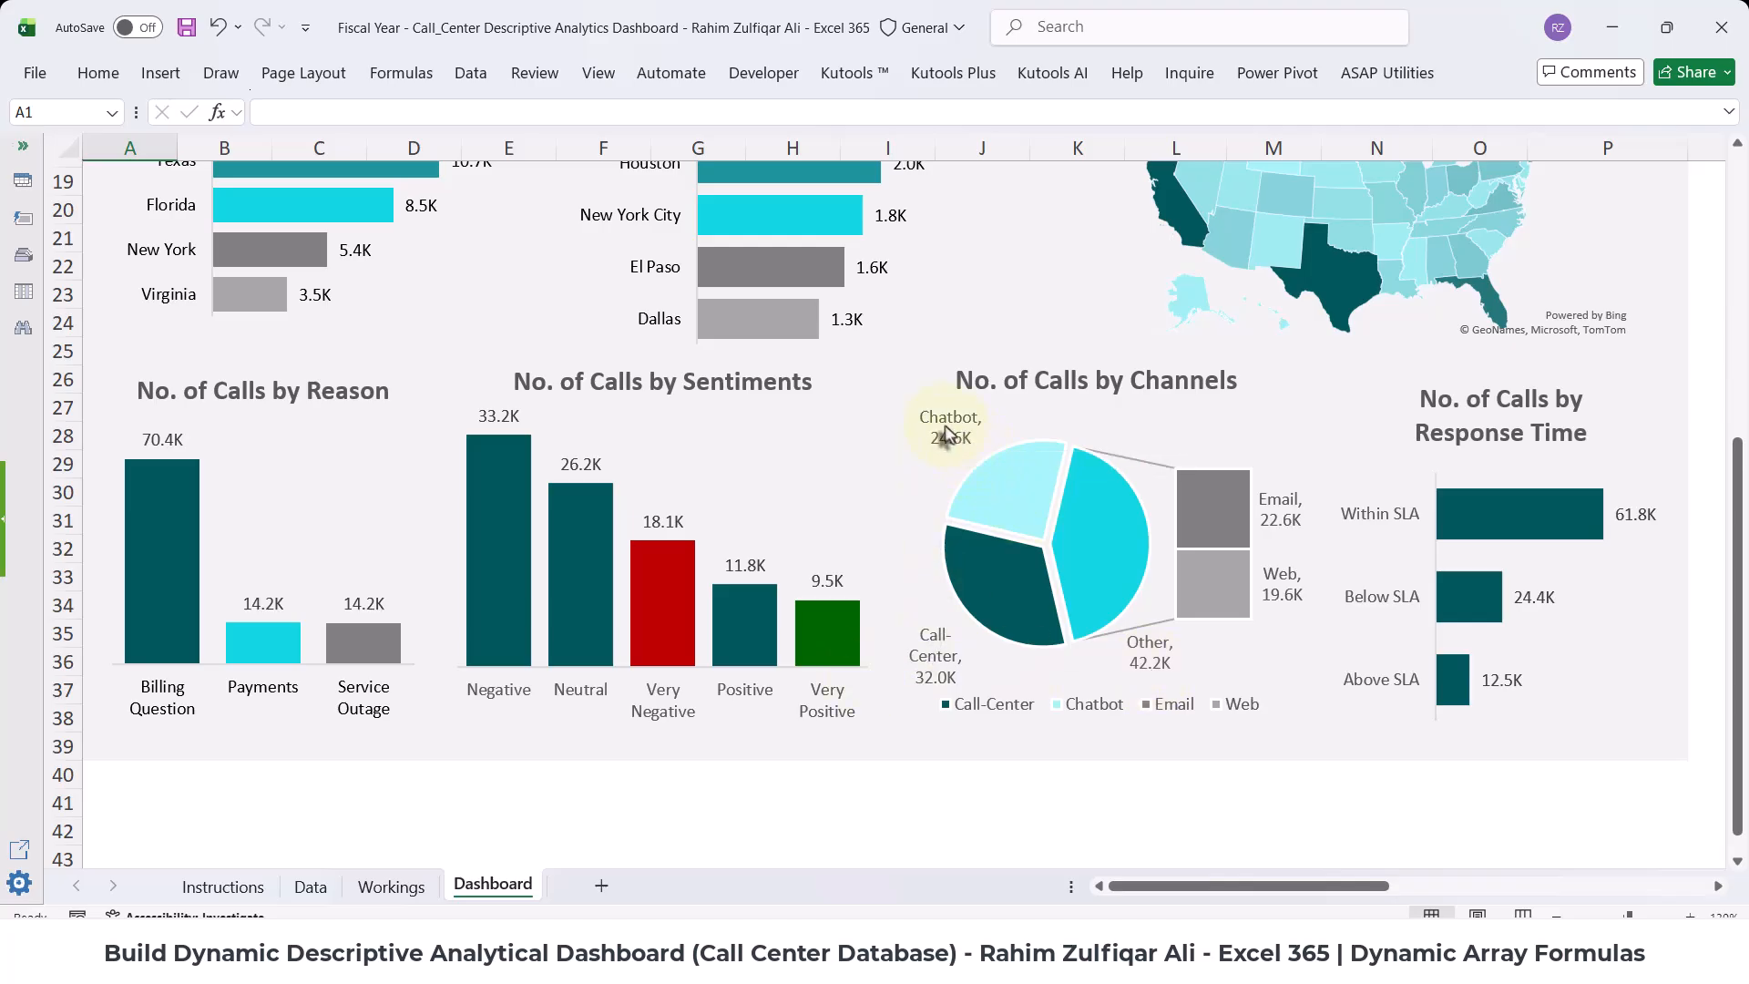
pyautogui.moveTo(953, 430); pyautogui.dragTo(1069, 428)
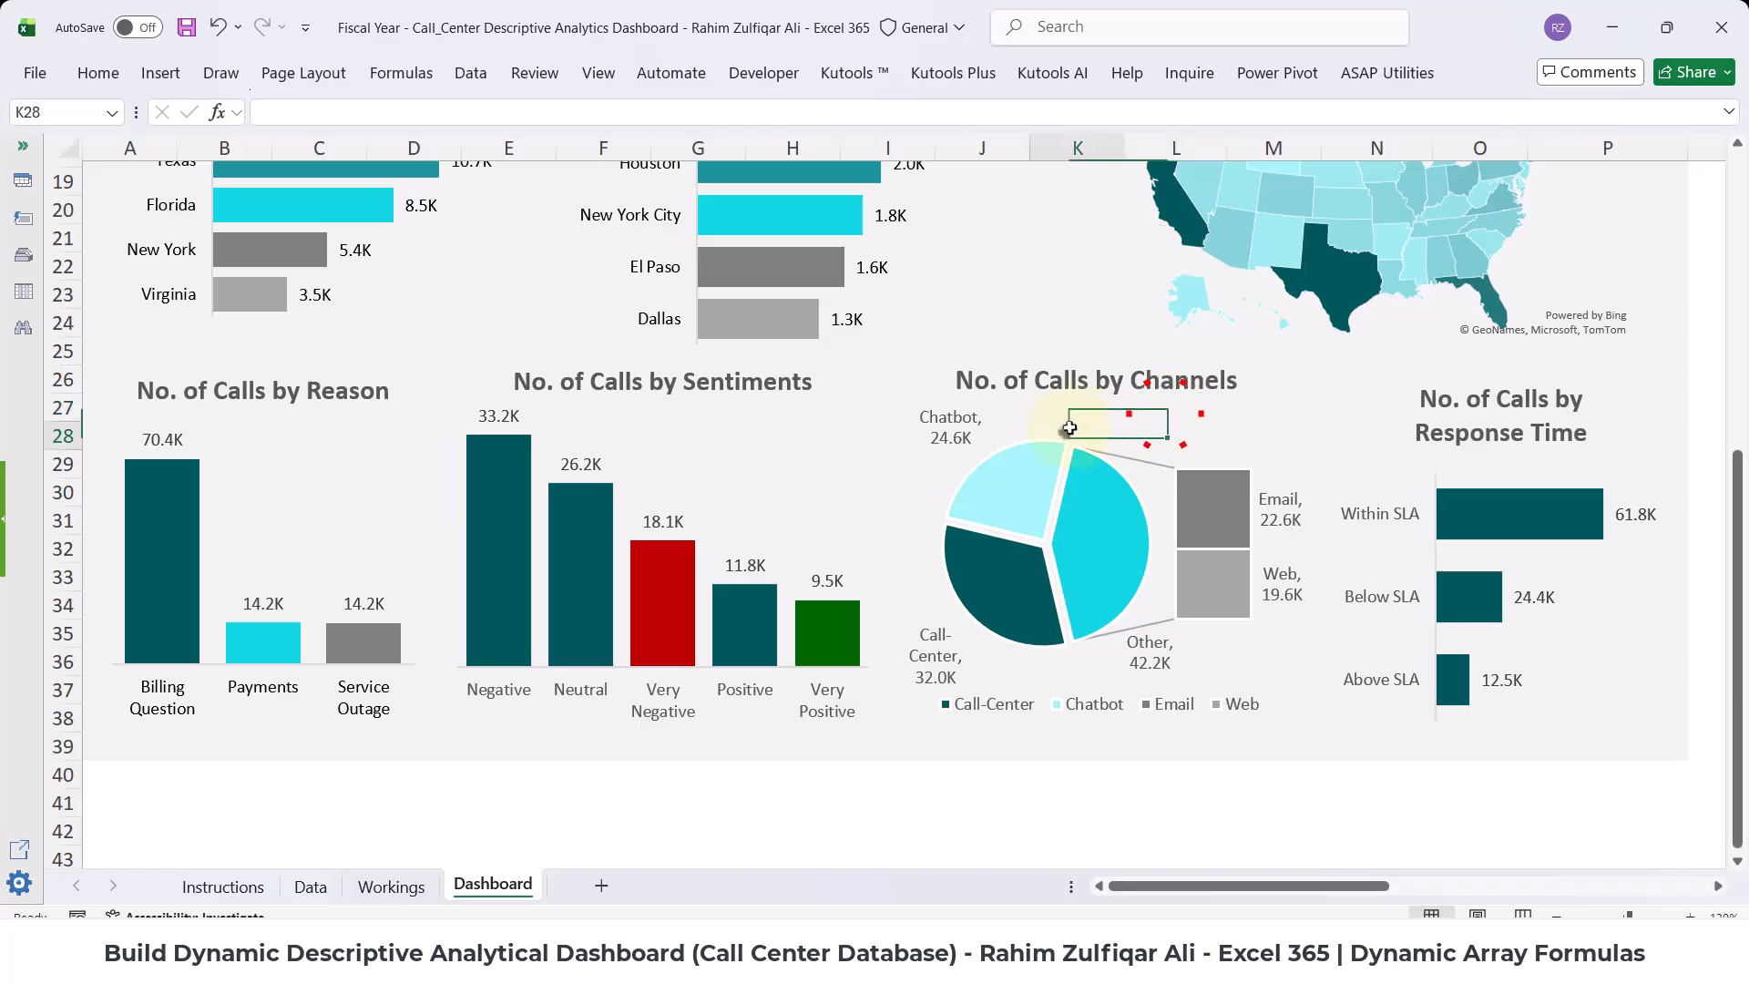
pyautogui.click(1020, 466)
pyautogui.click(1333, 363)
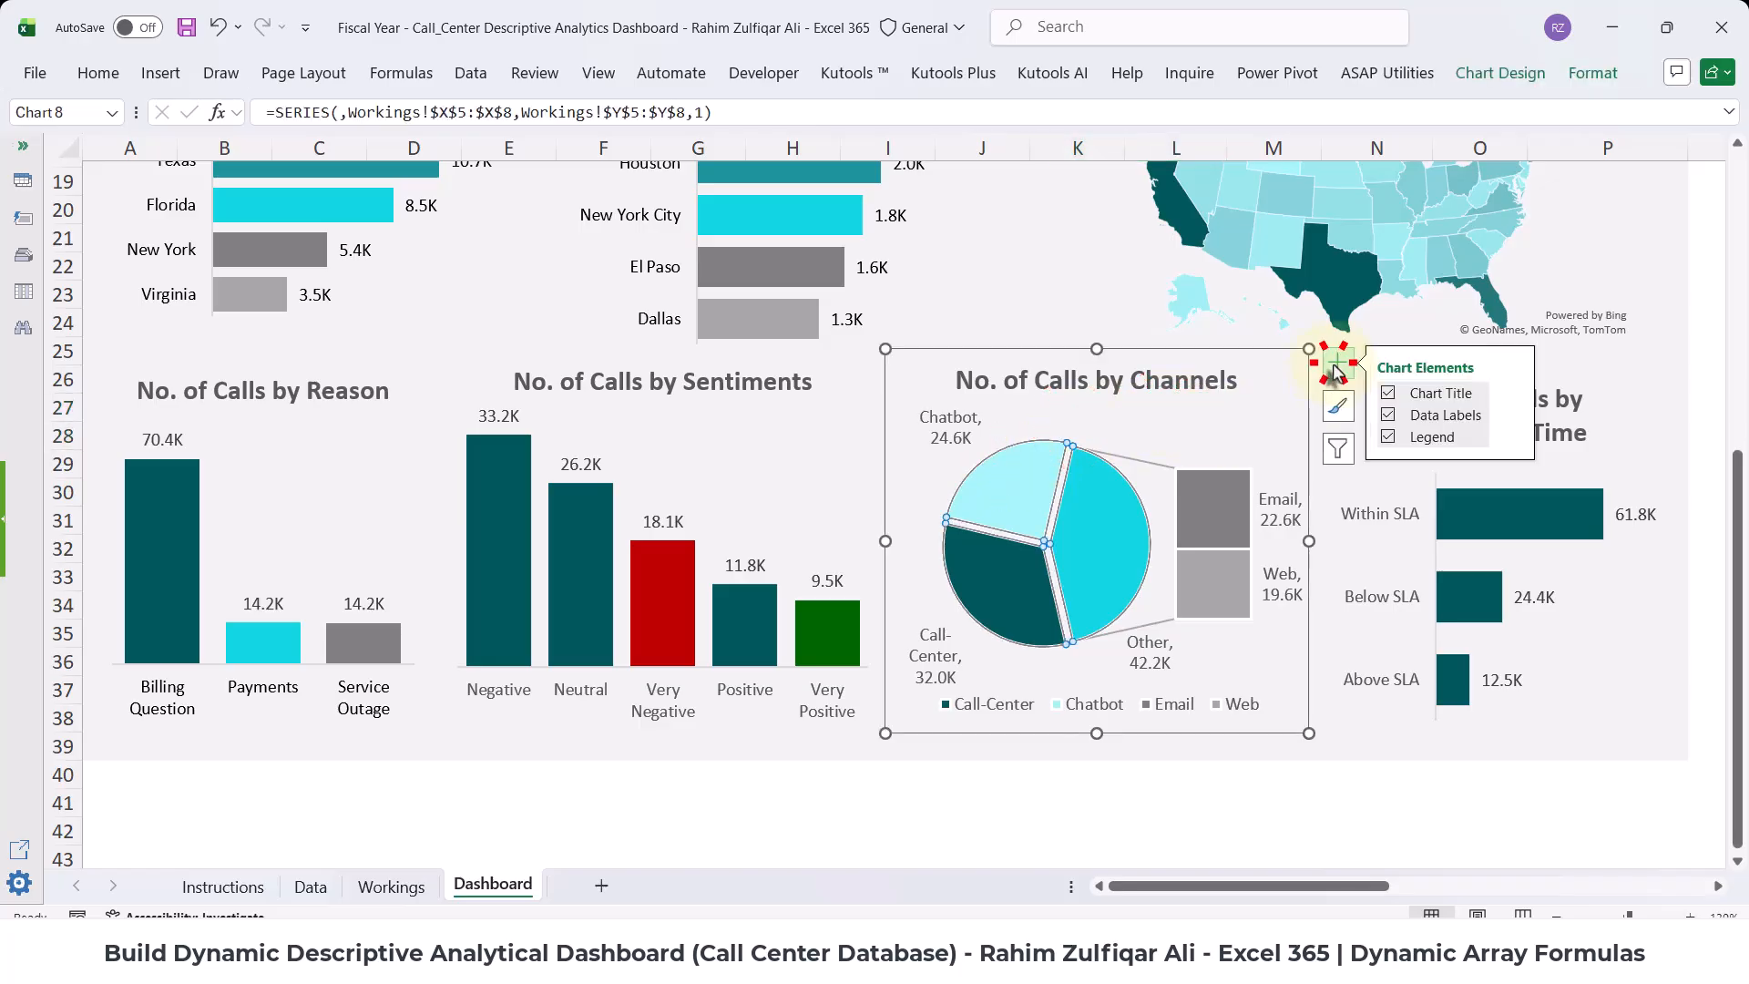
pyautogui.click(1507, 414)
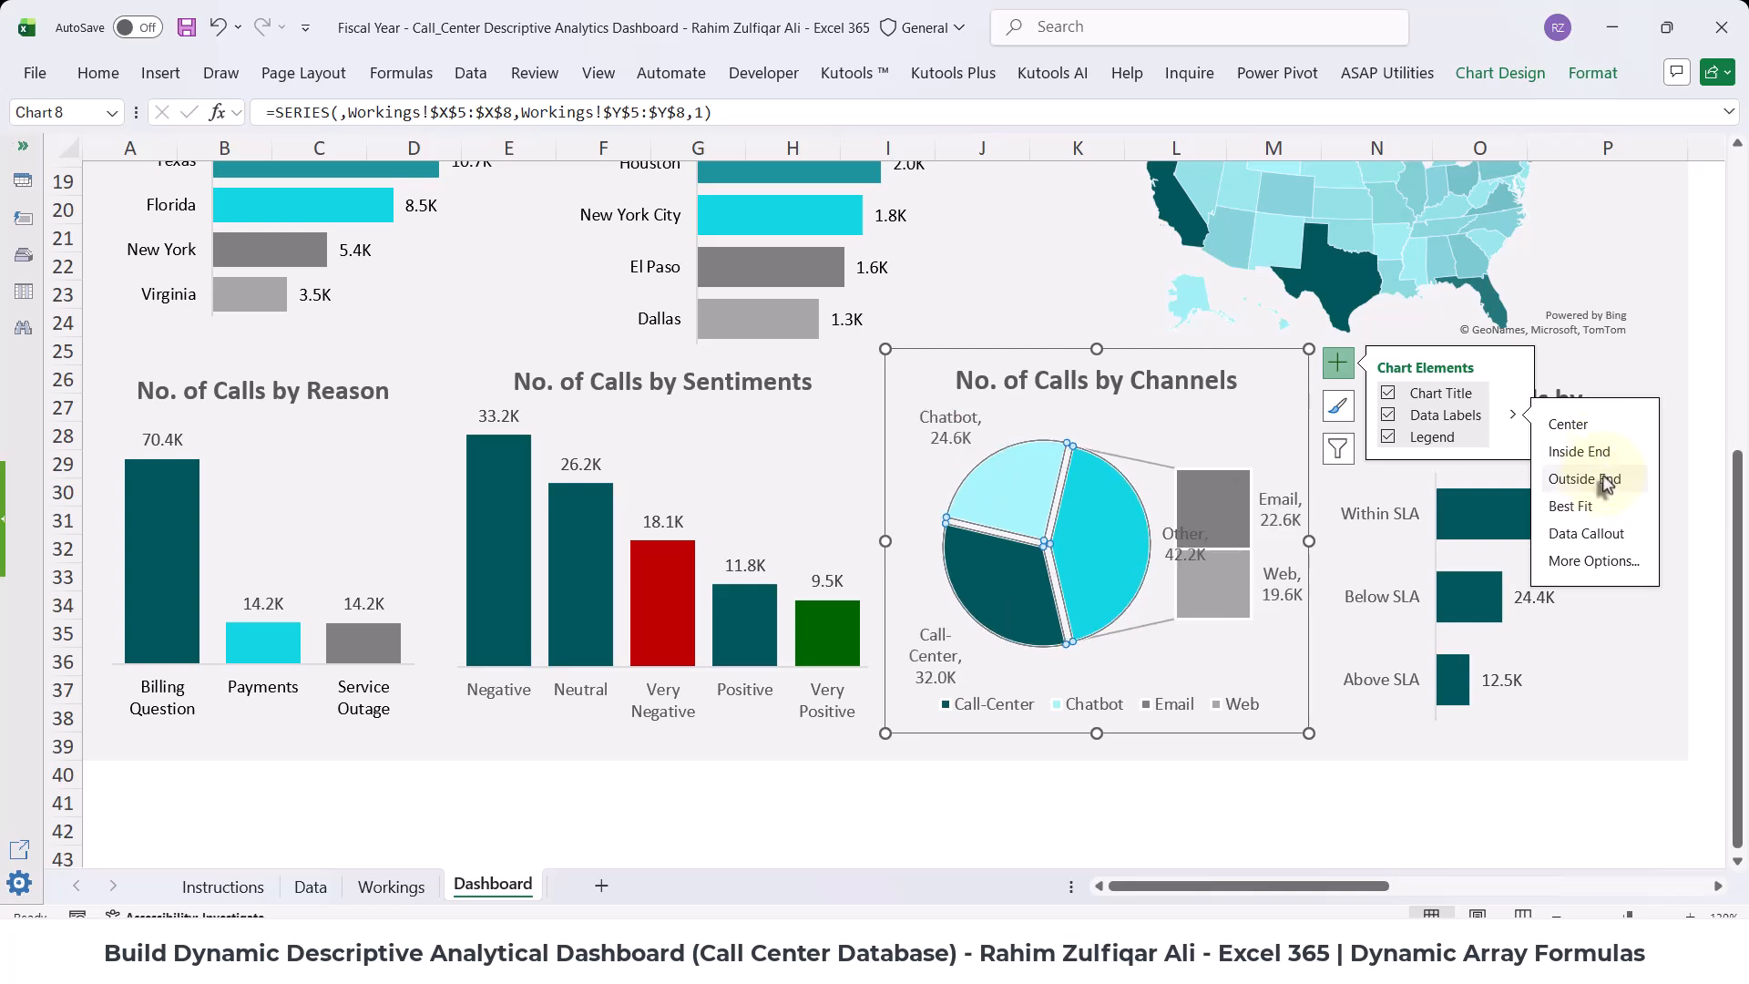
pyautogui.click(1585, 479)
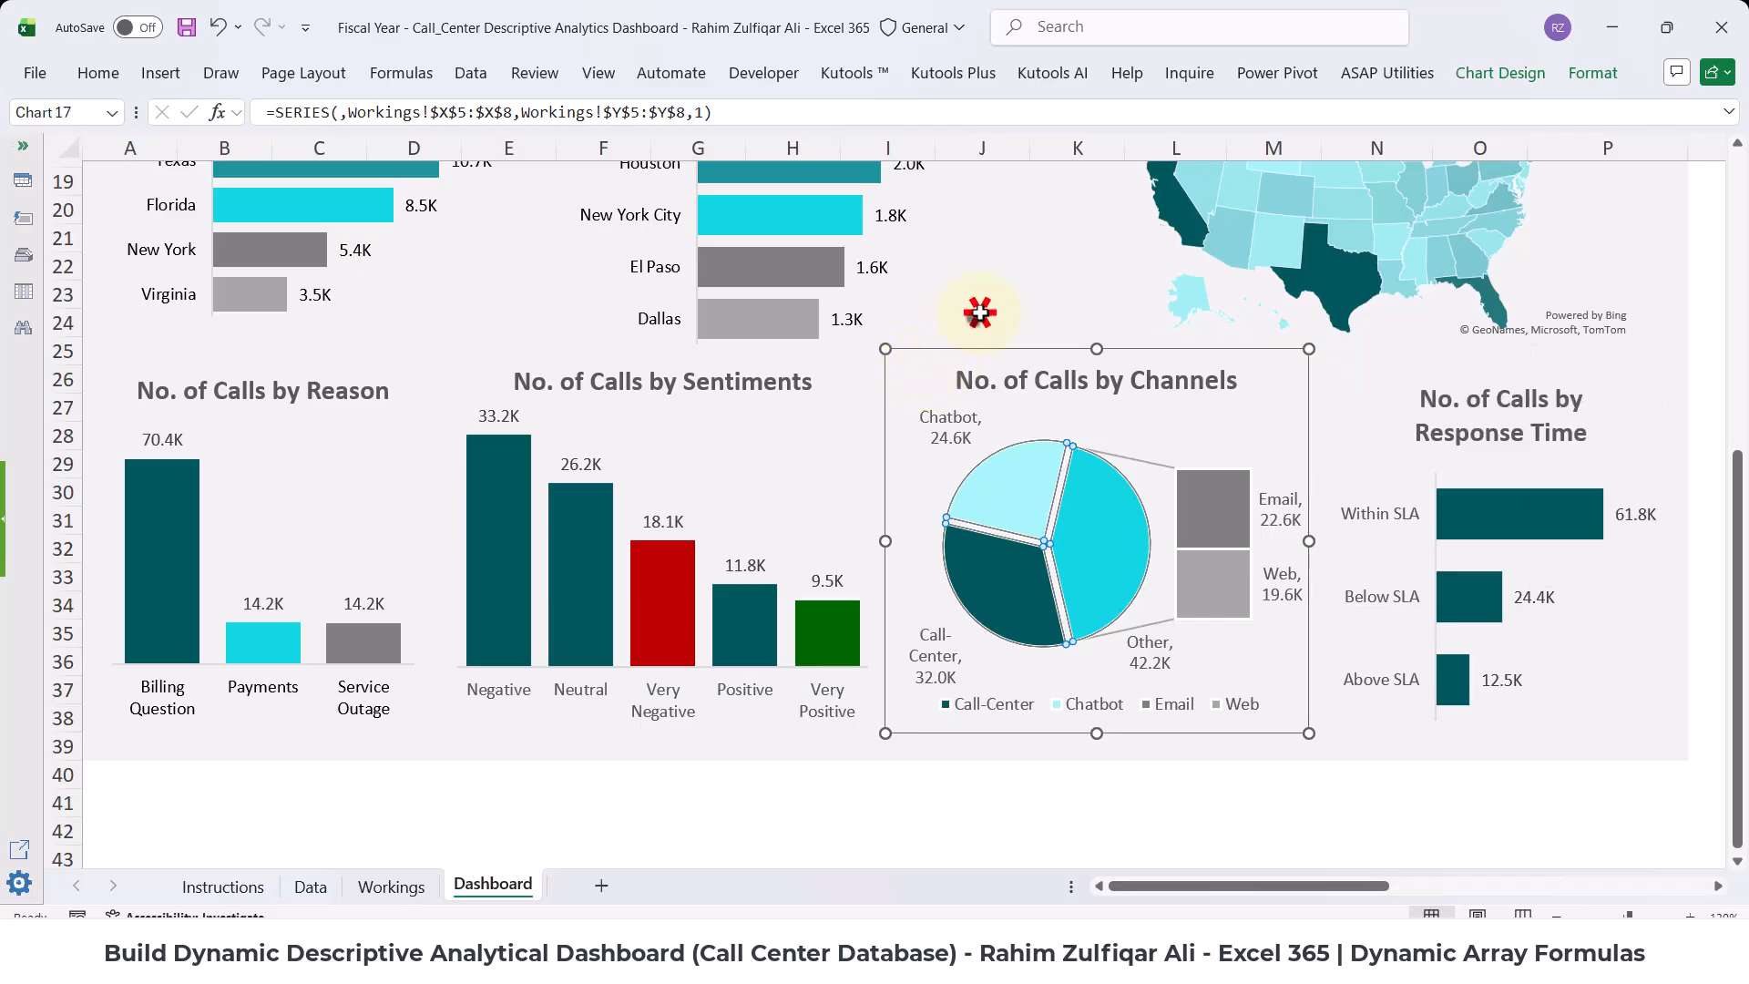
# - Examine the reference No. of Calls by Response Time chart and return to the Call_Center Descriptive Analytics Dashboard workbook
pyautogui.click(1494, 434)
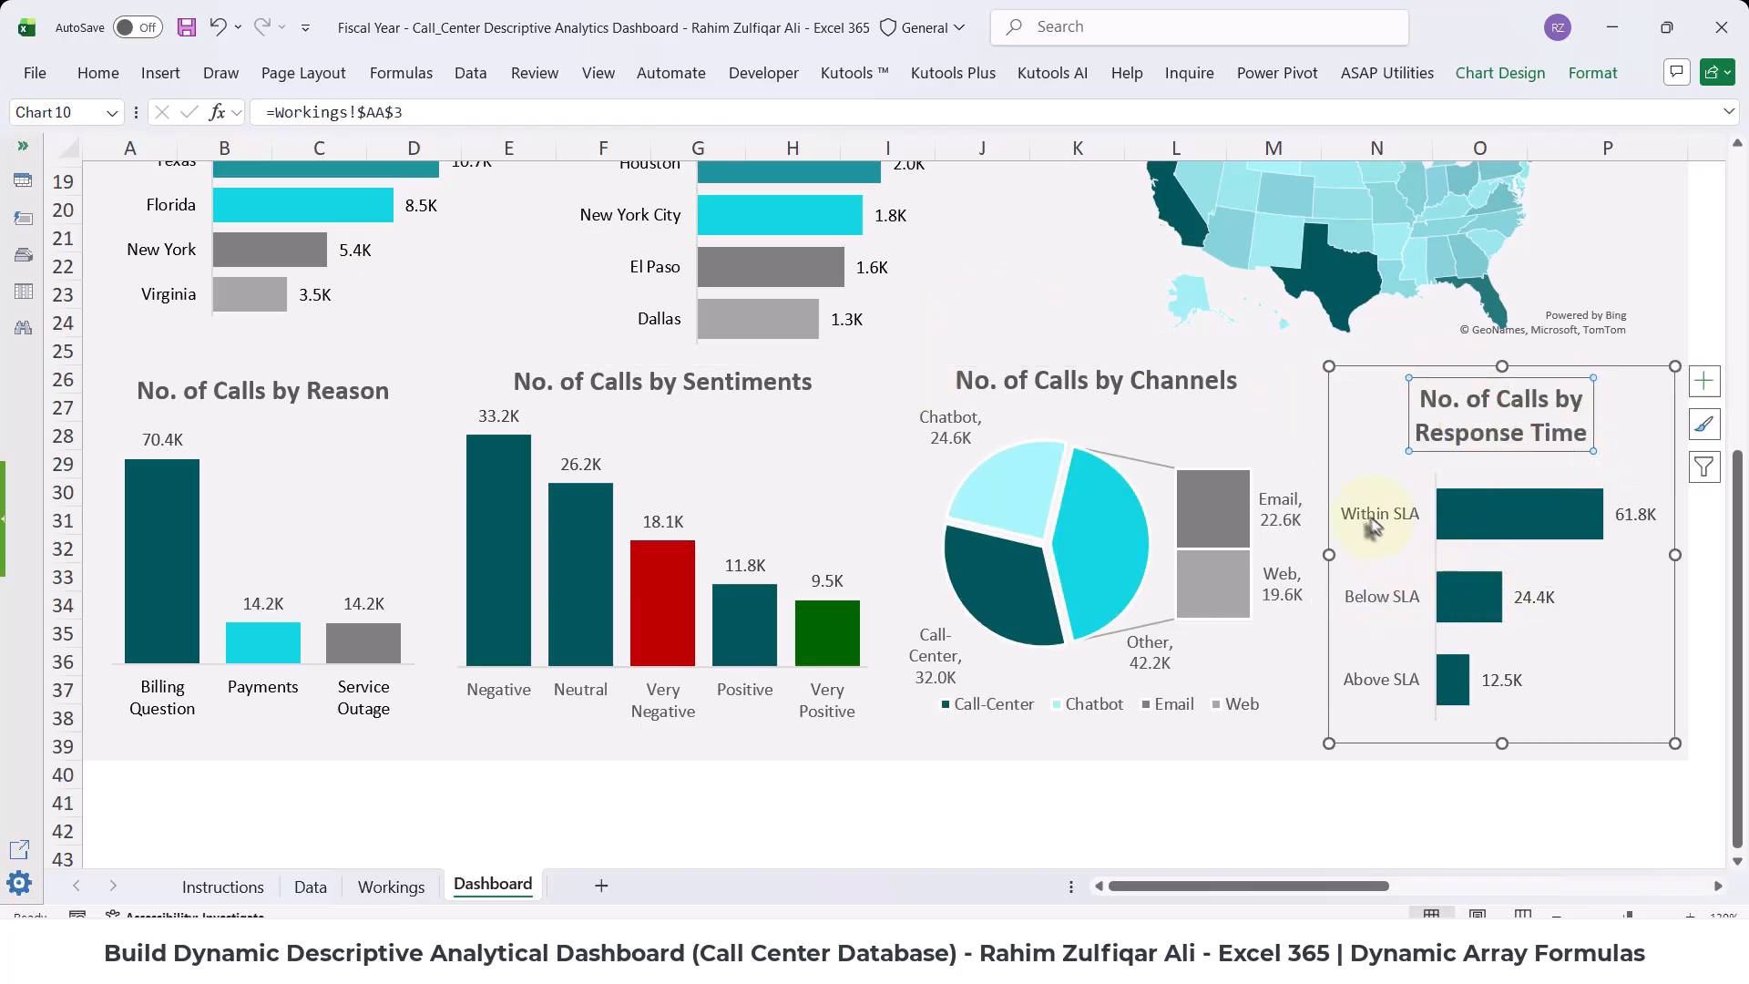
pyautogui.click(1180, 745)
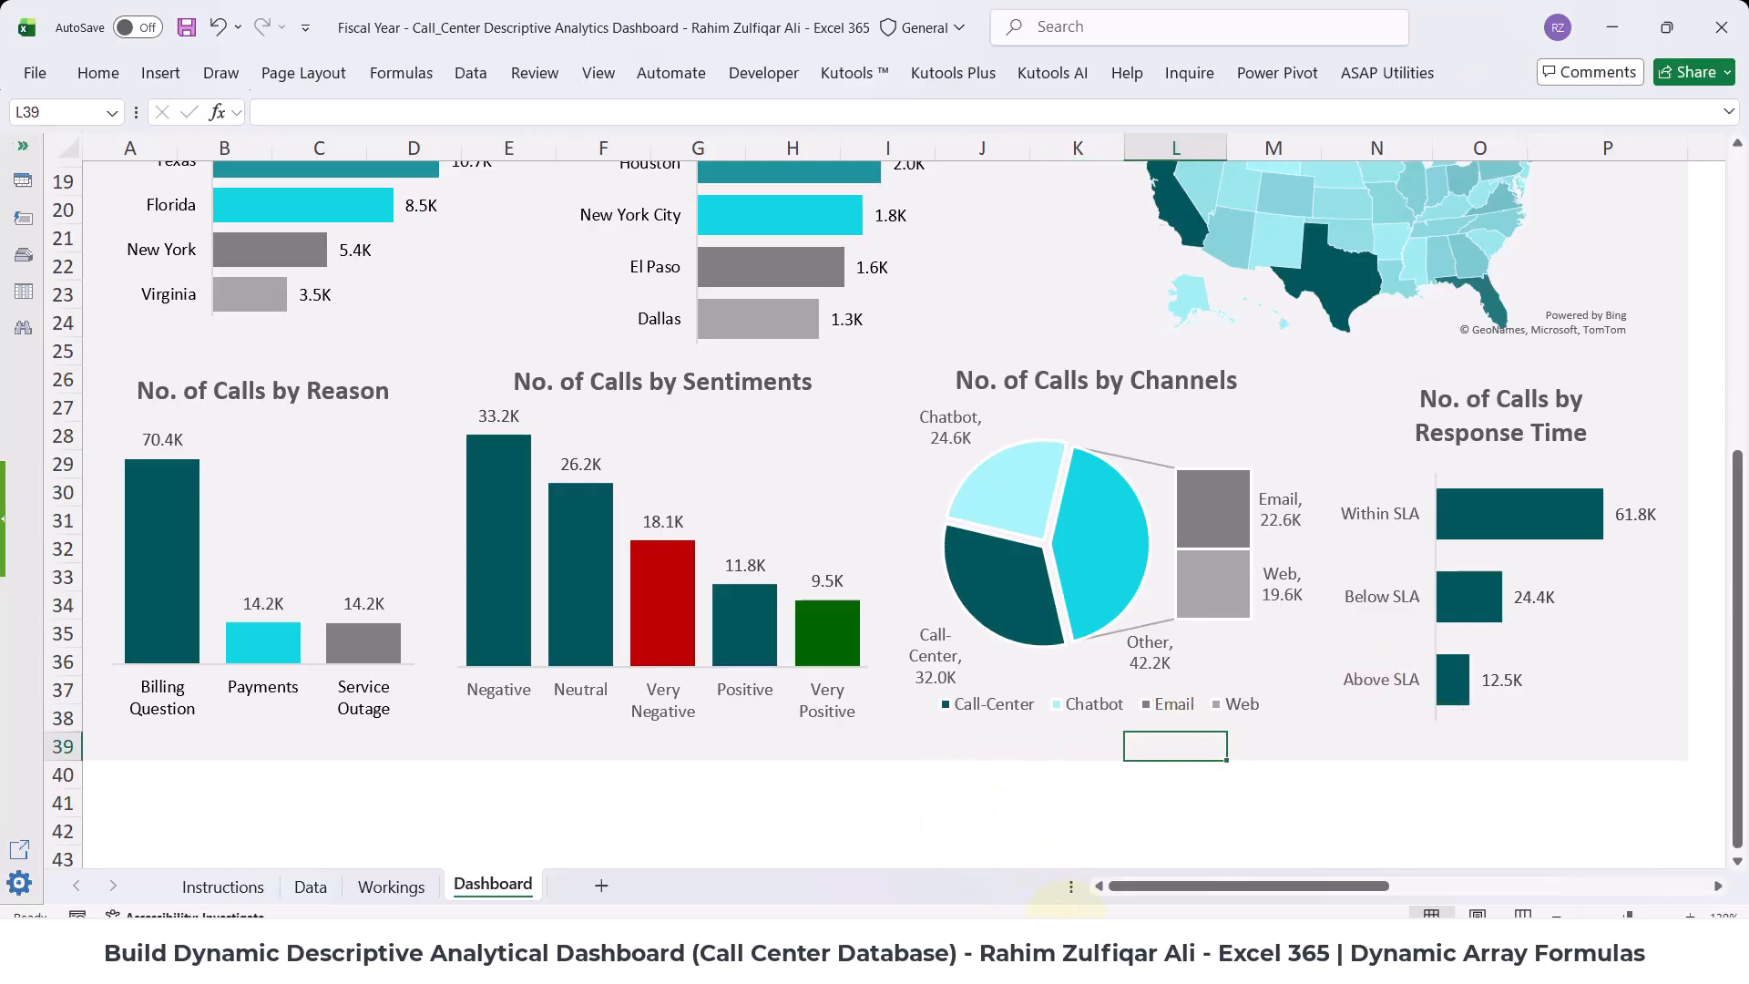
pyautogui.moveTo(1075, 914)
pyautogui.click(1162, 865)
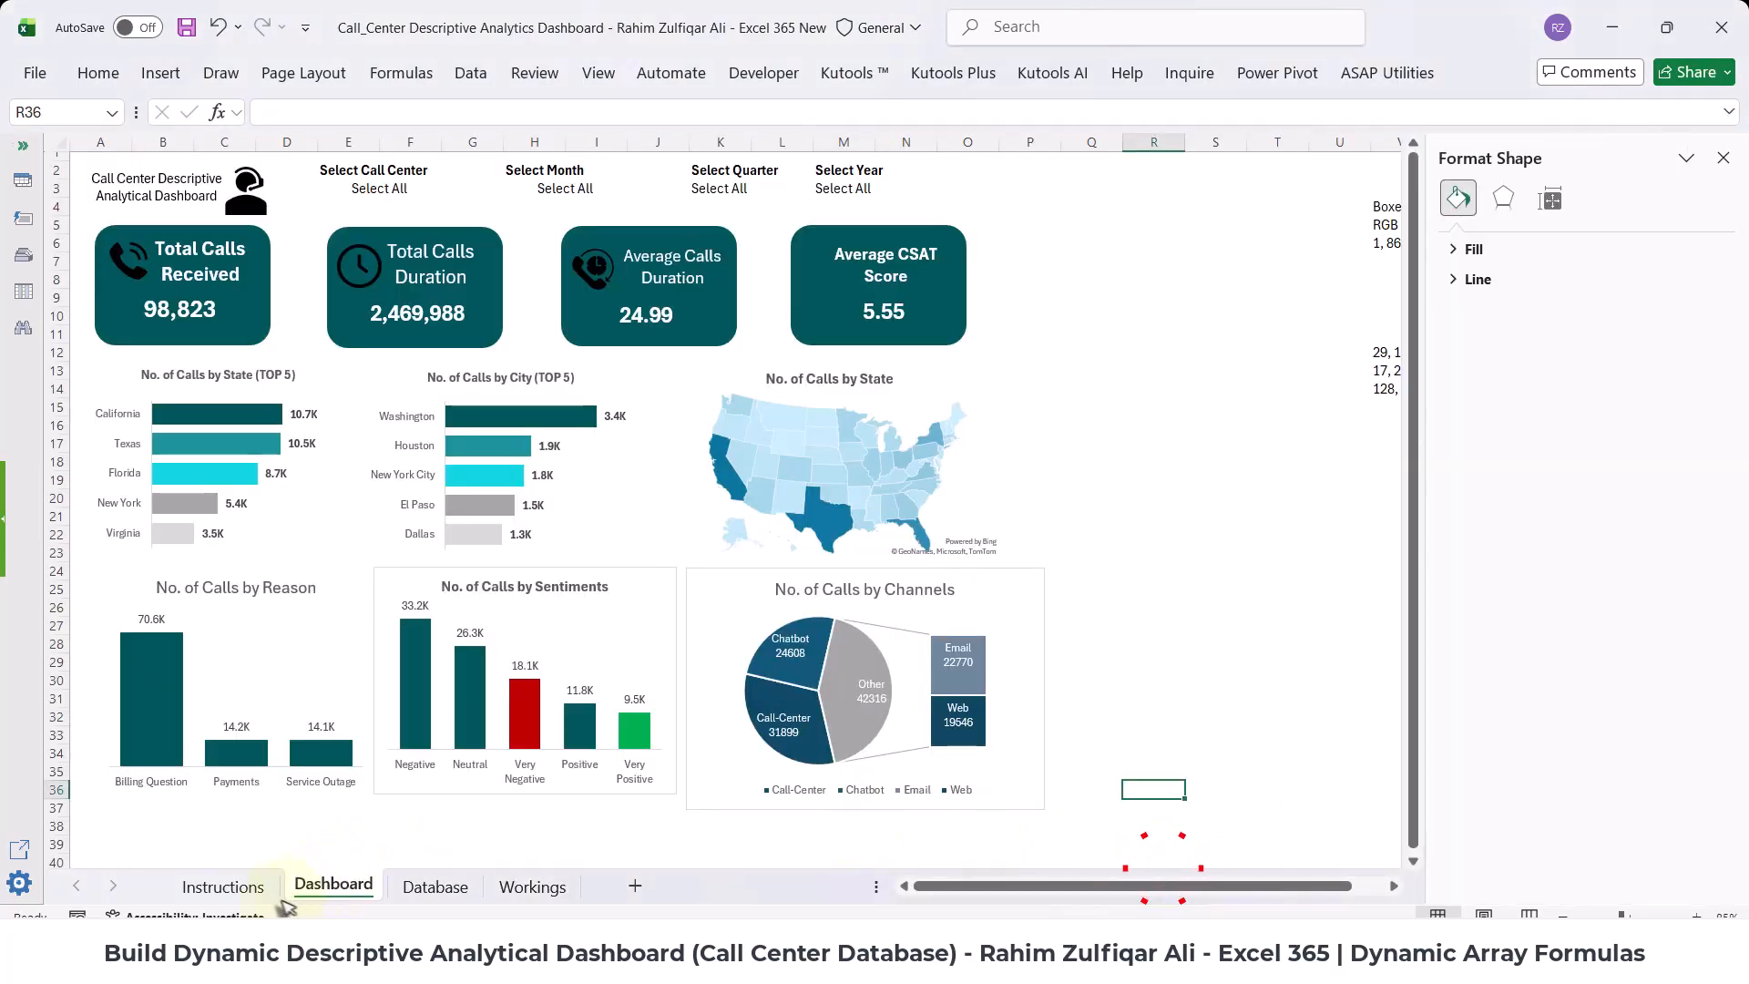
# - Copy the heading text No. of Calls by Response Time from Instructions cell A15 into Workings cell AH3 and close the Format Shape pane
pyautogui.click(223, 886)
pyautogui.doubleClick(150, 669)
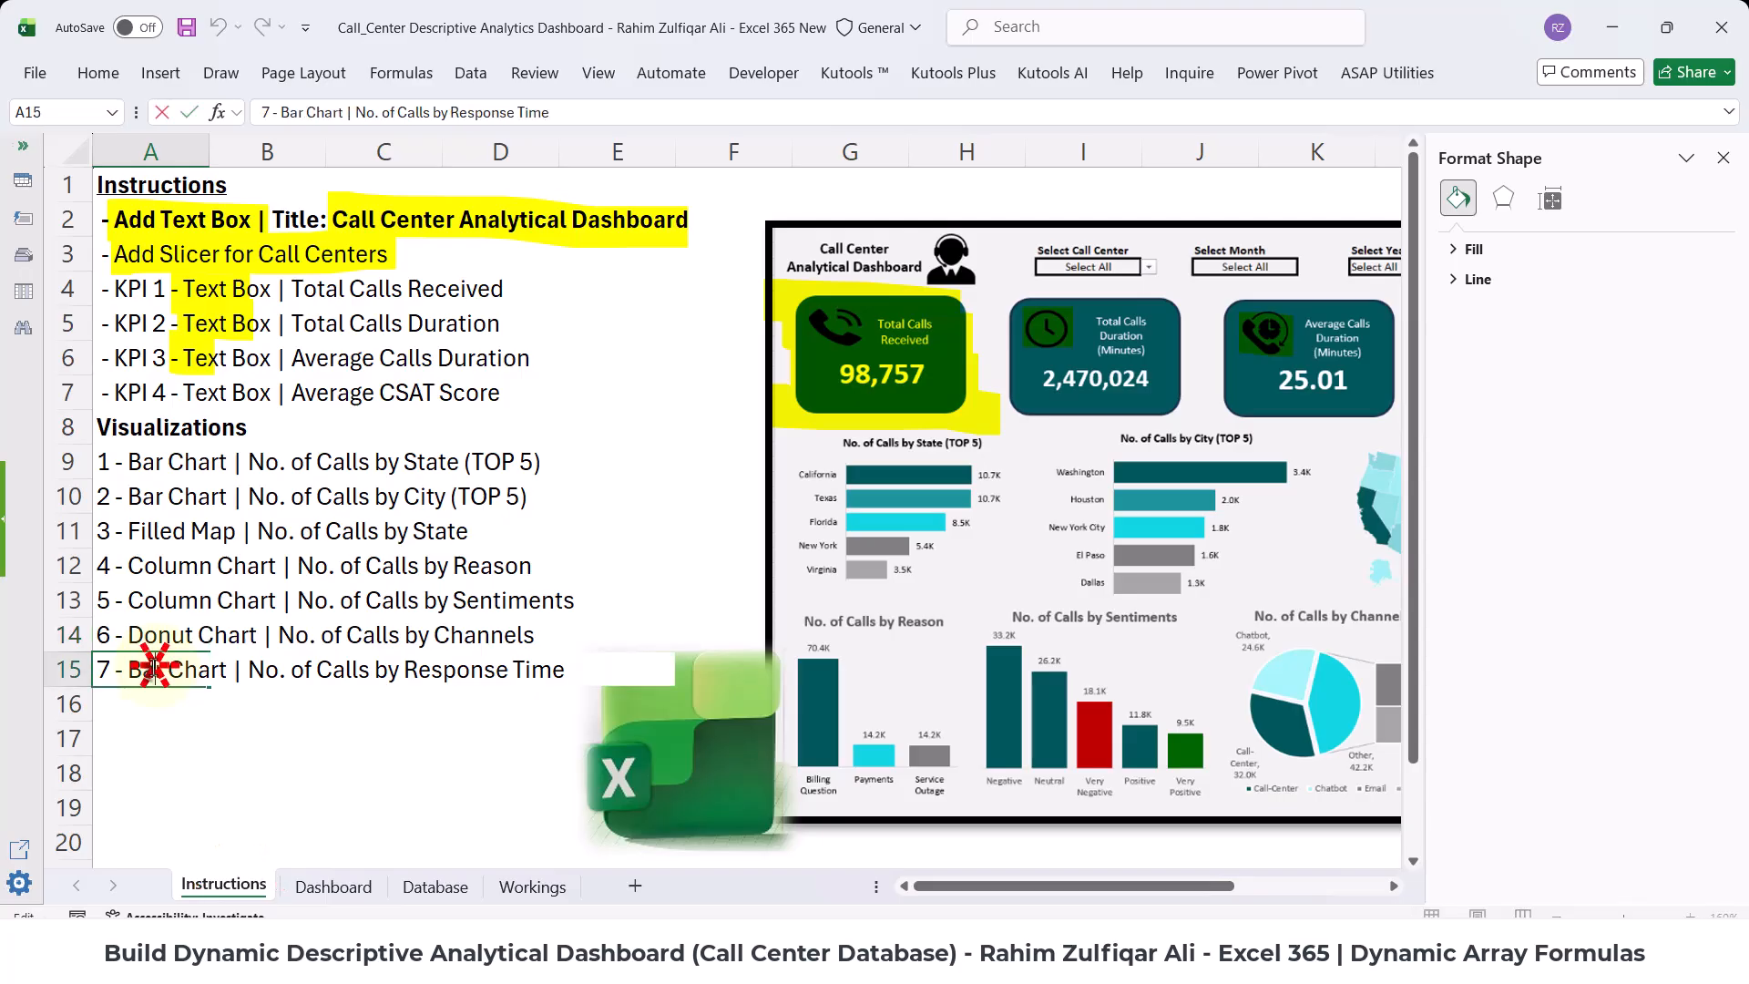
pyautogui.moveTo(245, 674); pyautogui.dragTo(714, 674)
pyautogui.hotkey('ctrl', 'c')
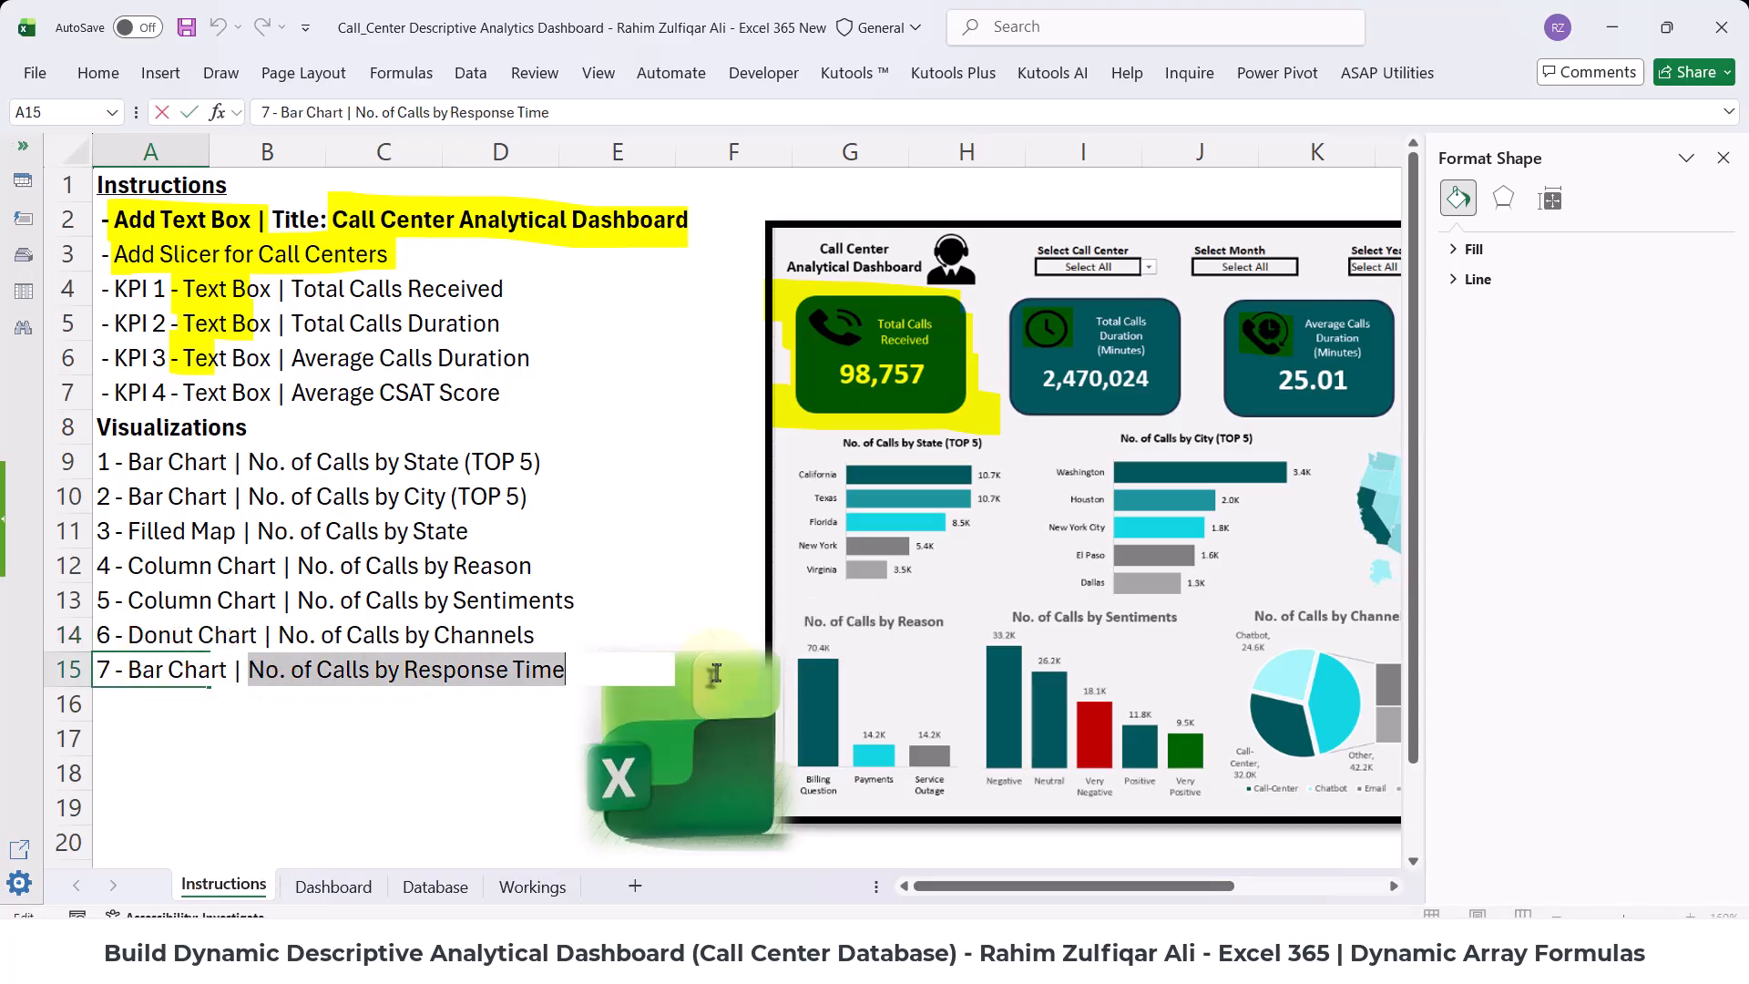
pyautogui.click(533, 886)
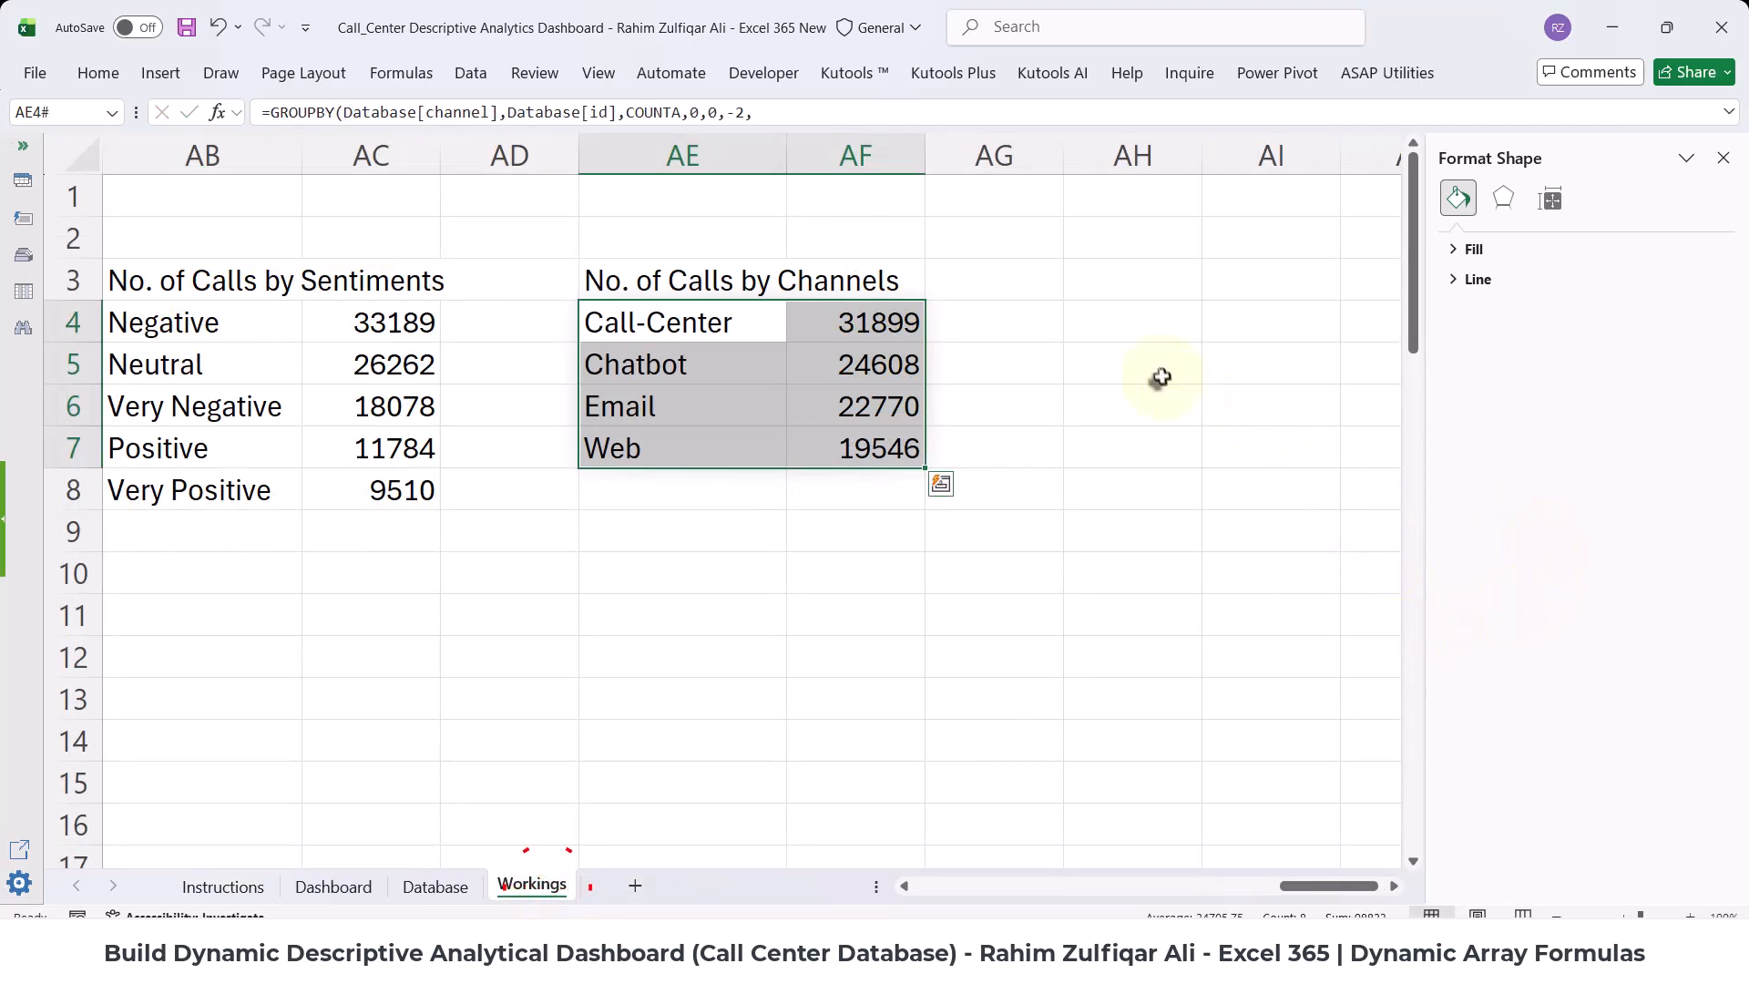
pyautogui.doubleClick(1140, 290)
pyautogui.hotkey('ctrl', 'v')
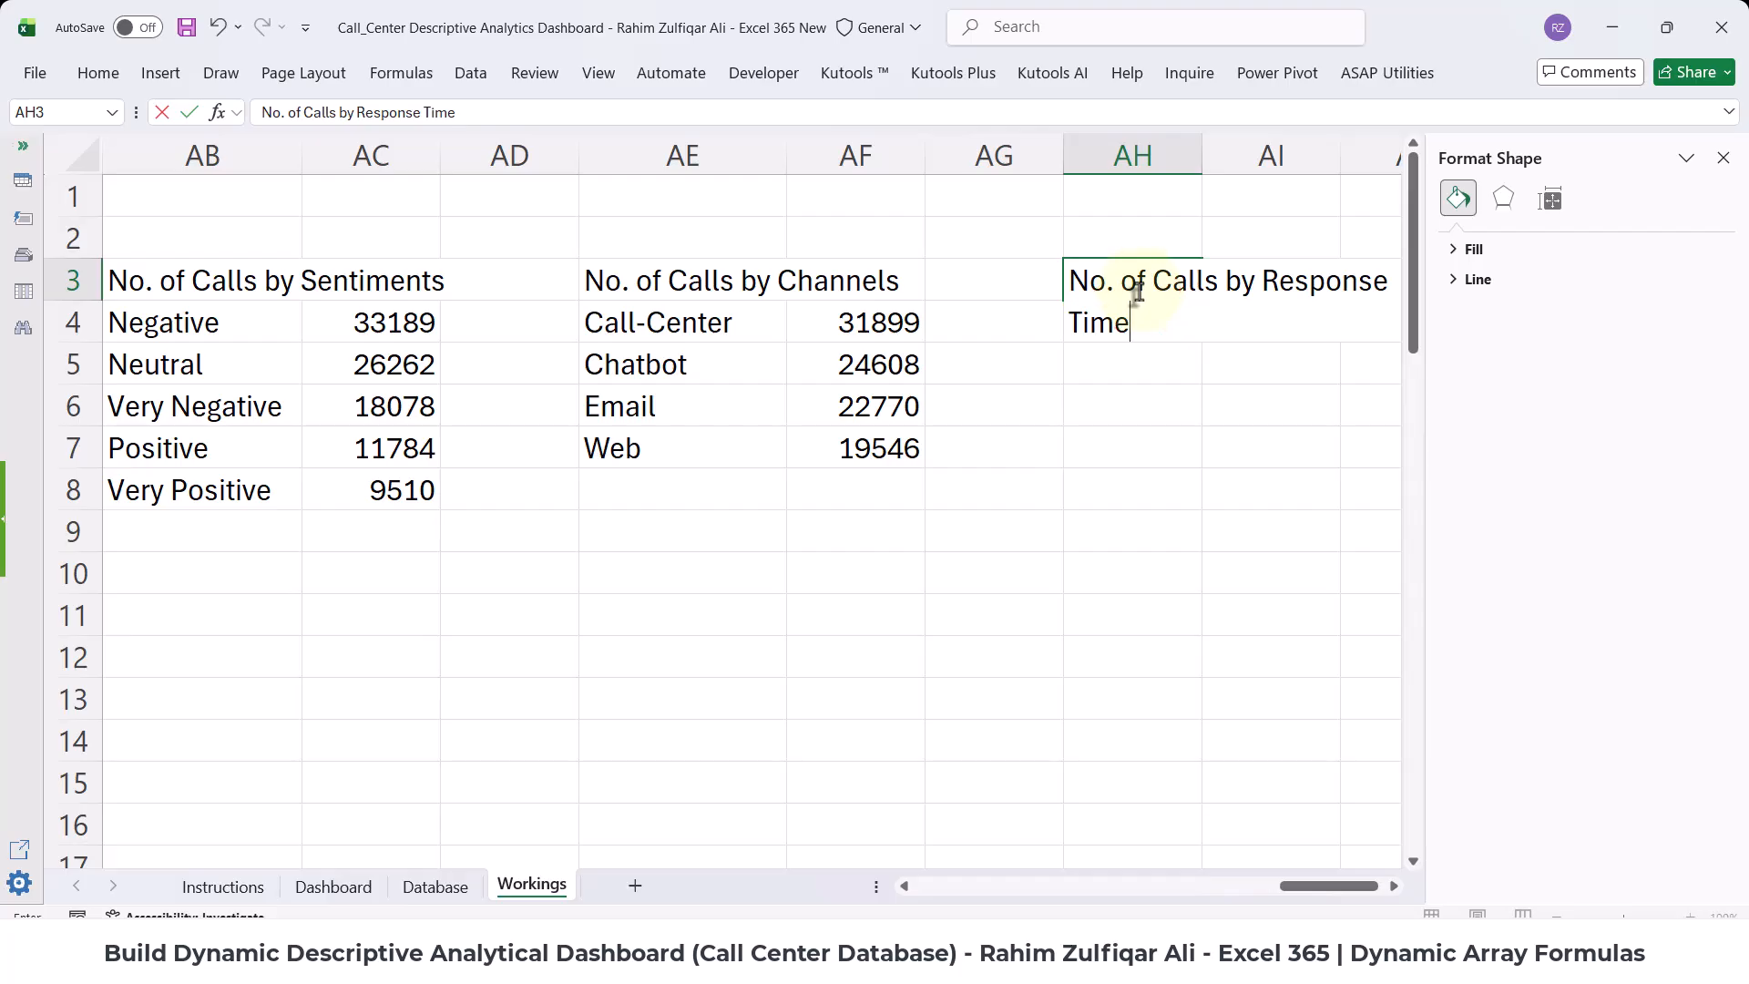
pyautogui.press('Return')
pyautogui.click(1723, 158)
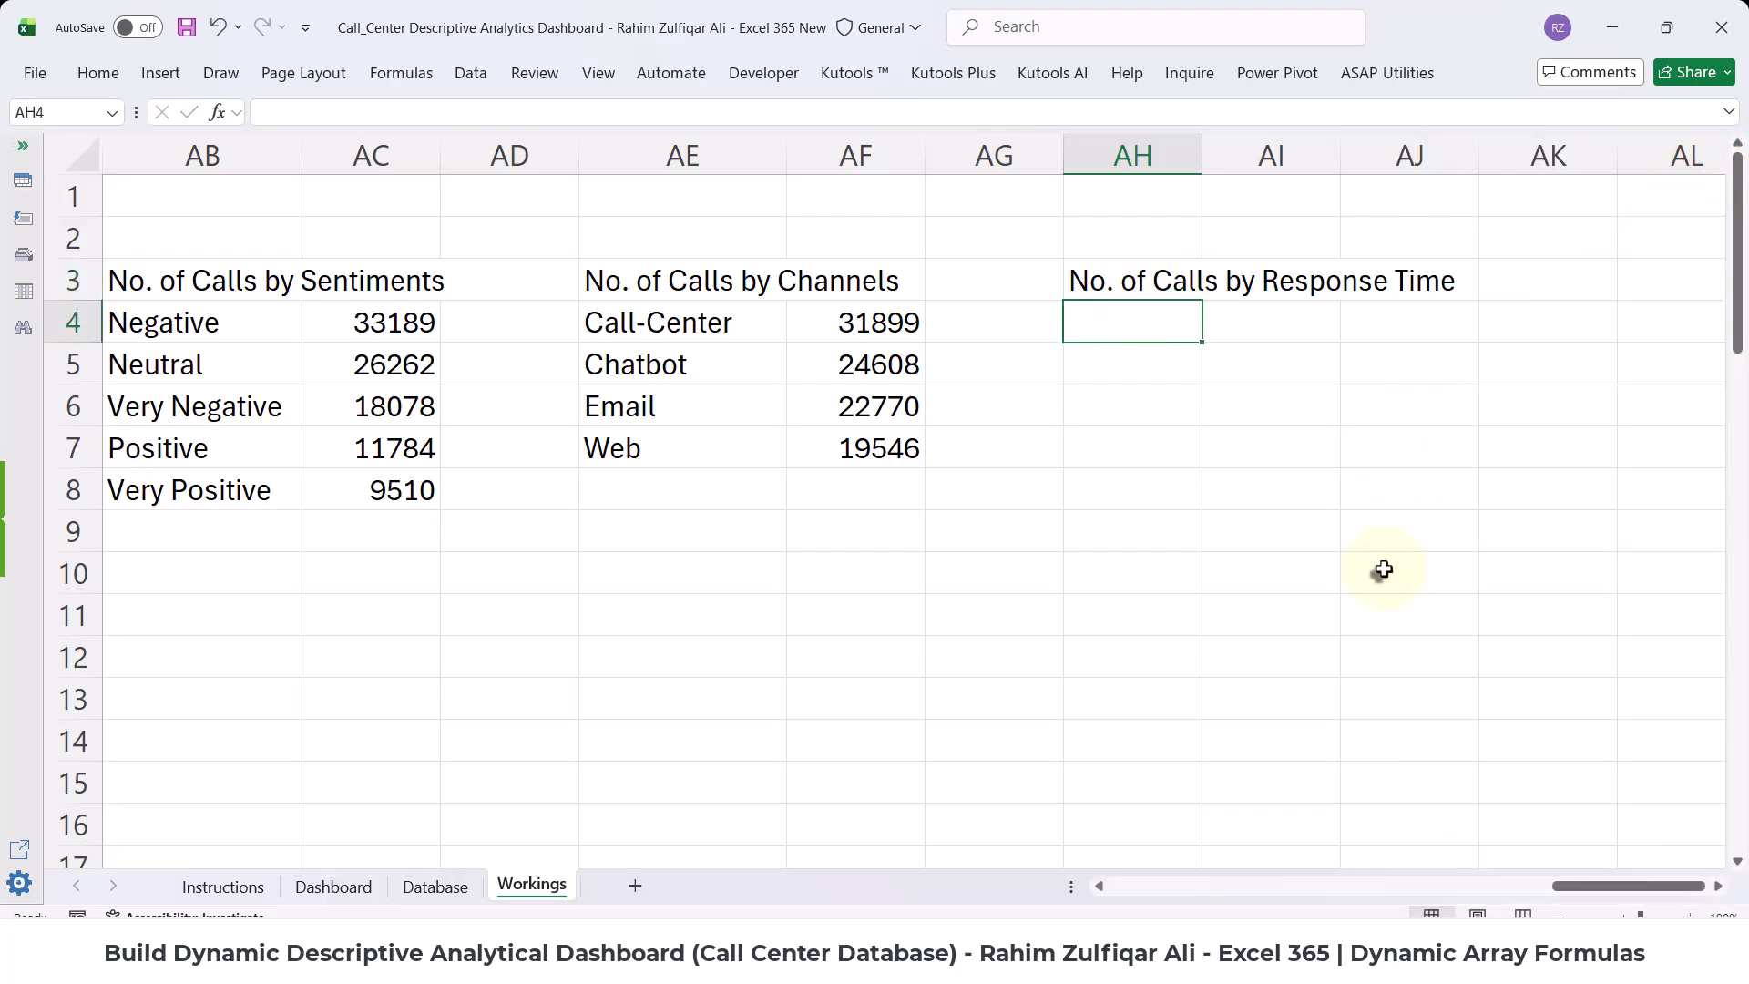
# - Copy the GROUPBY formula text of the channels table in AE4 into cell AH4 of the Workings sheet
pyautogui.doubleClick(690, 326)
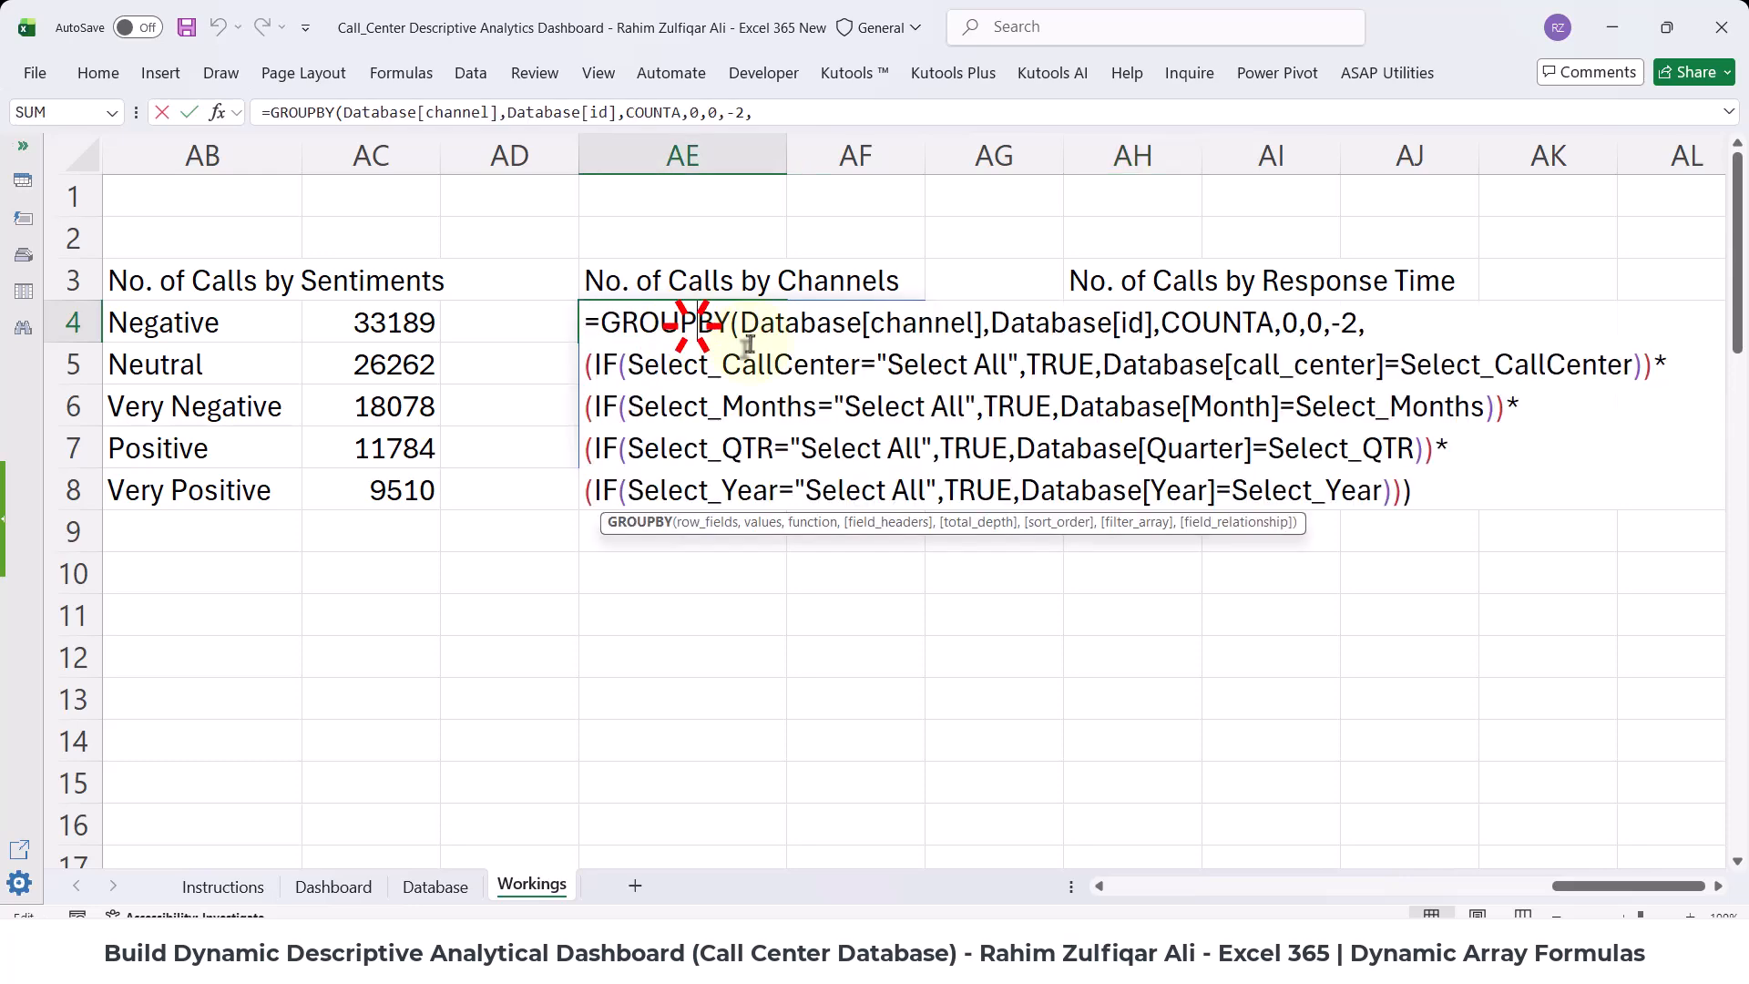
pyautogui.hotkey('ctrl', 'a')
pyautogui.hotkey('ctrl', 'c')
pyautogui.press('Escape')
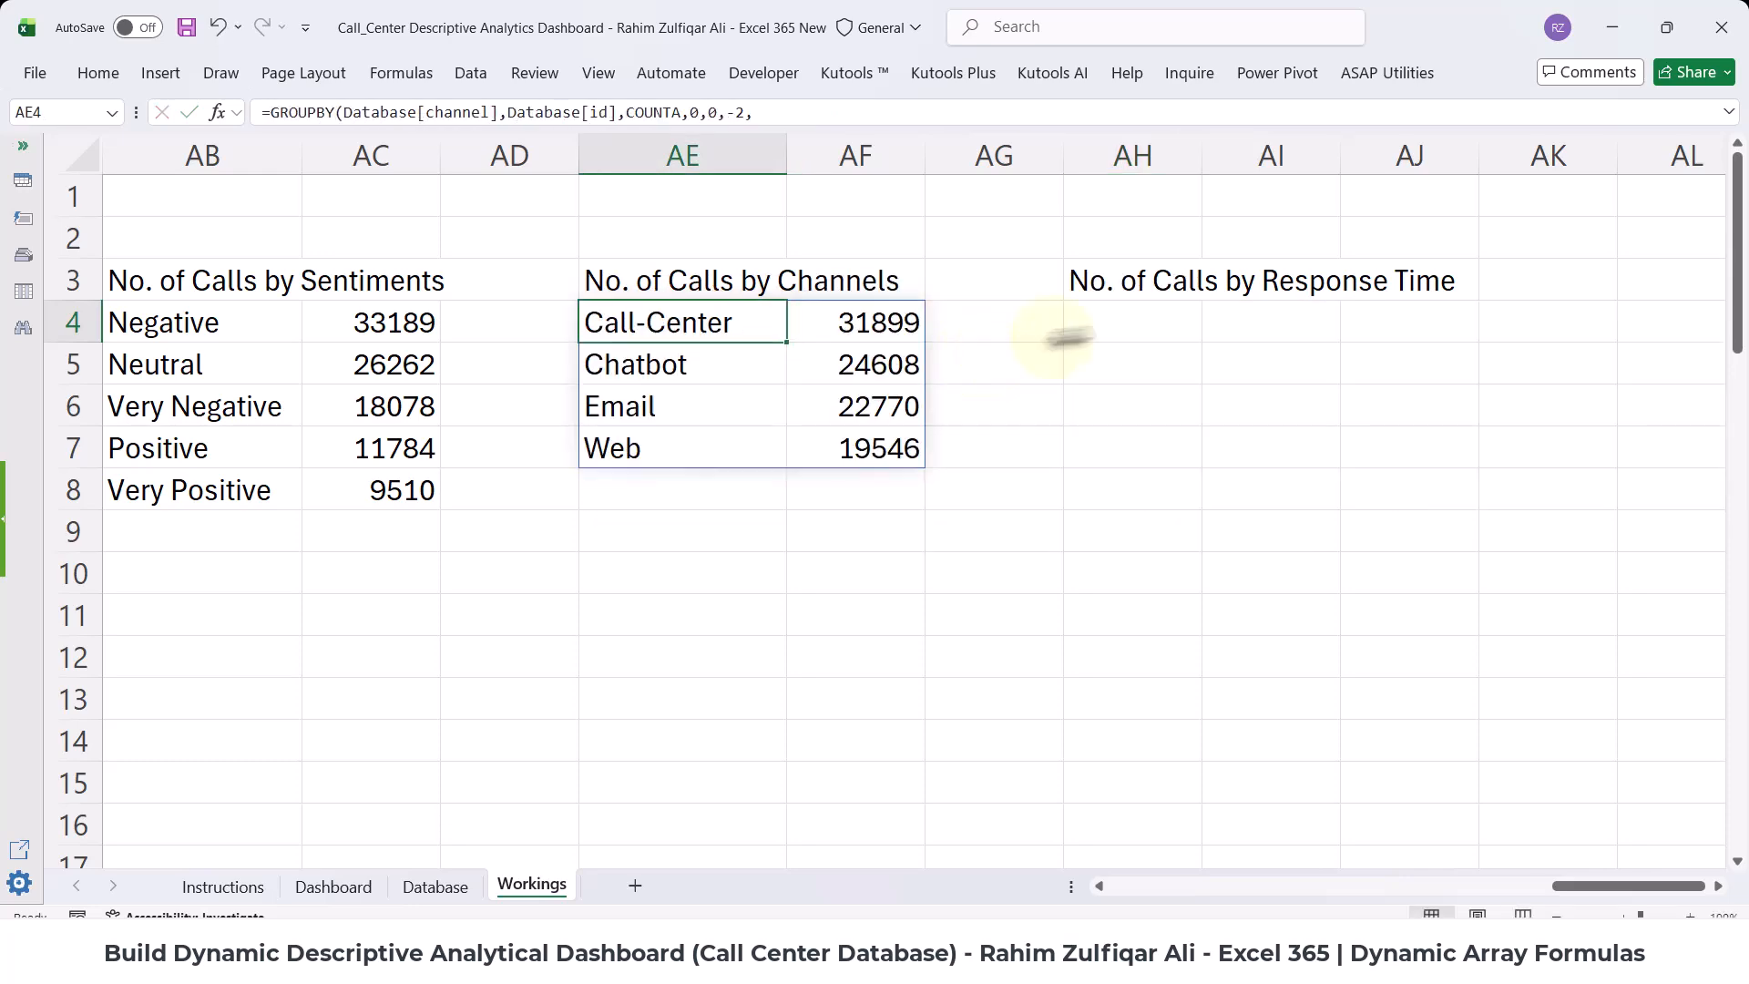
pyautogui.doubleClick(1104, 333)
pyautogui.hotkey('ctrl', 'v')
pyautogui.press('Return')
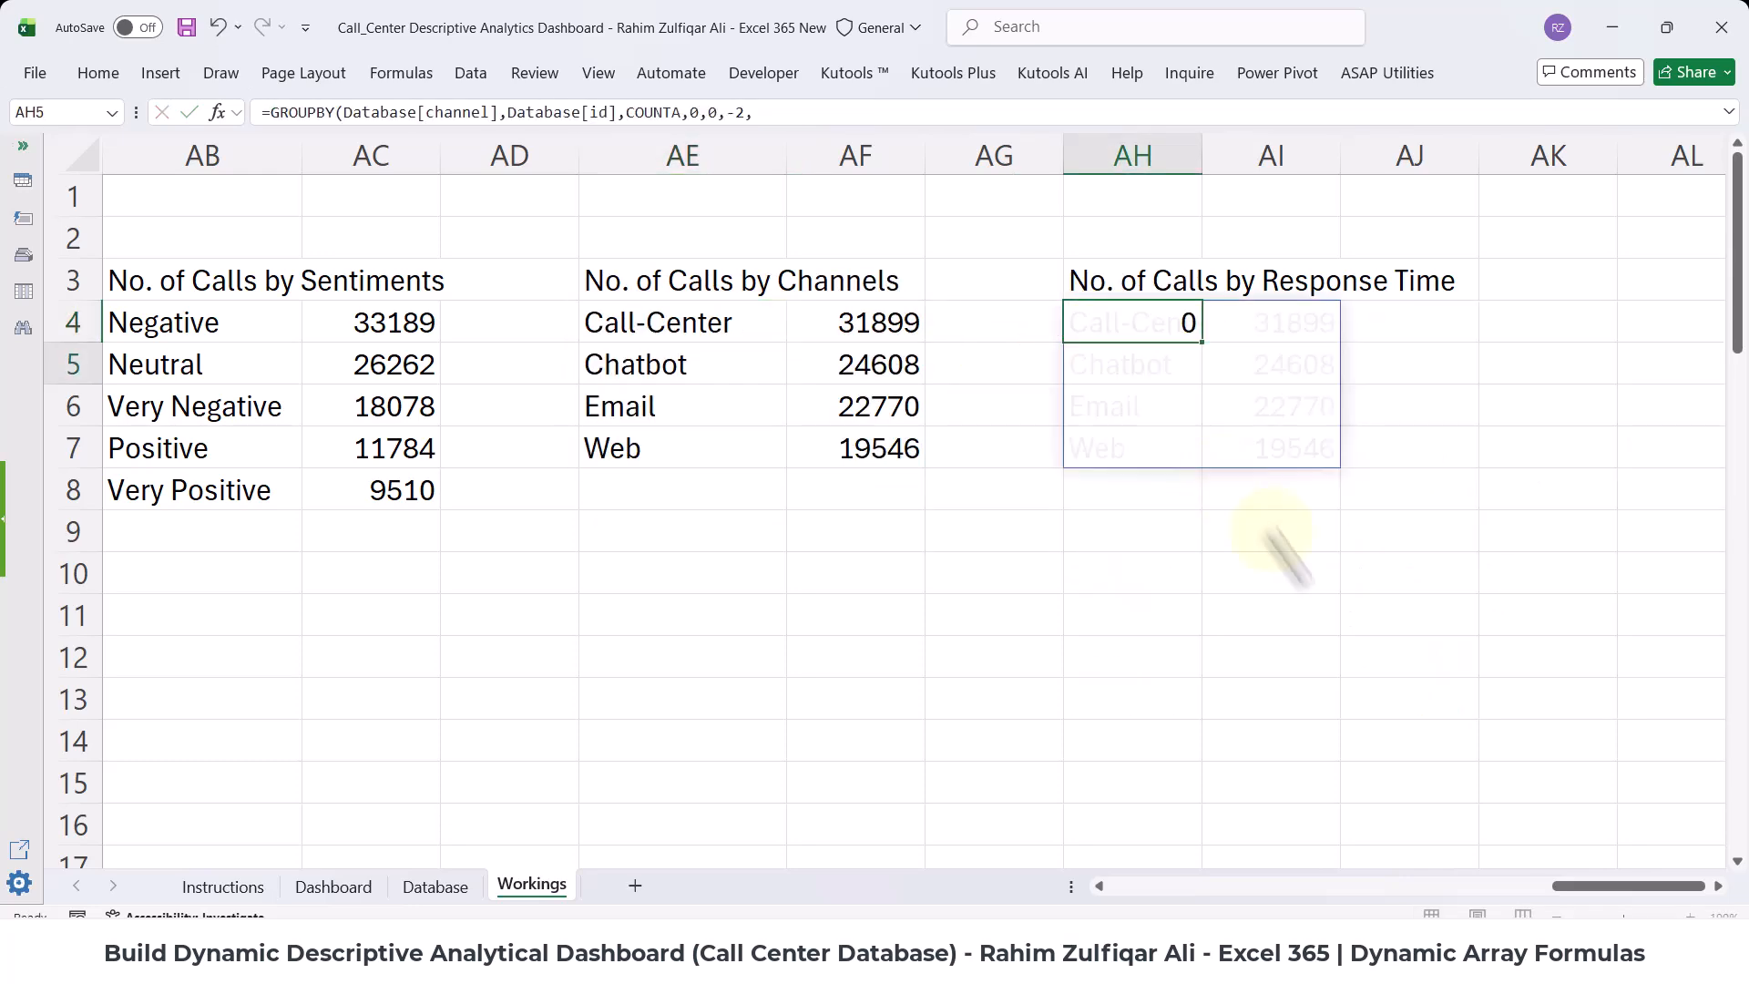
# - Change the row field of the GROUPBY formula in AH4 to Database[response_time]
pyautogui.hscroll(3, 1724, 909)
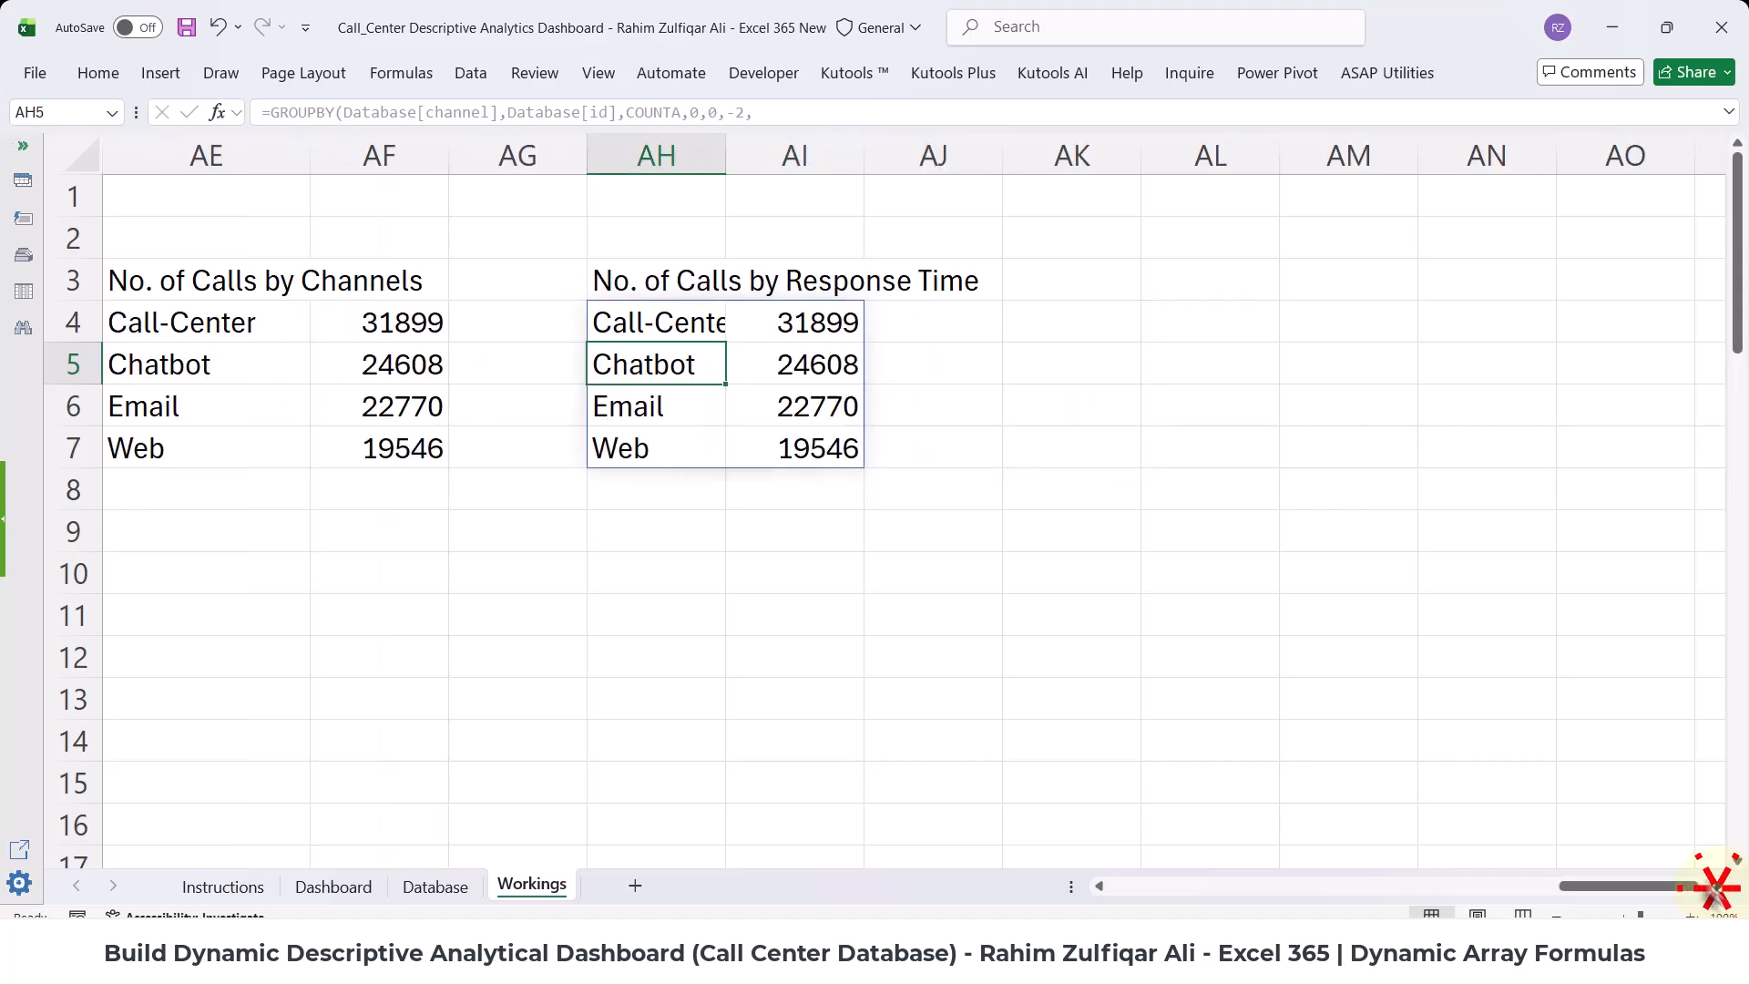
pyautogui.doubleClick(681, 321)
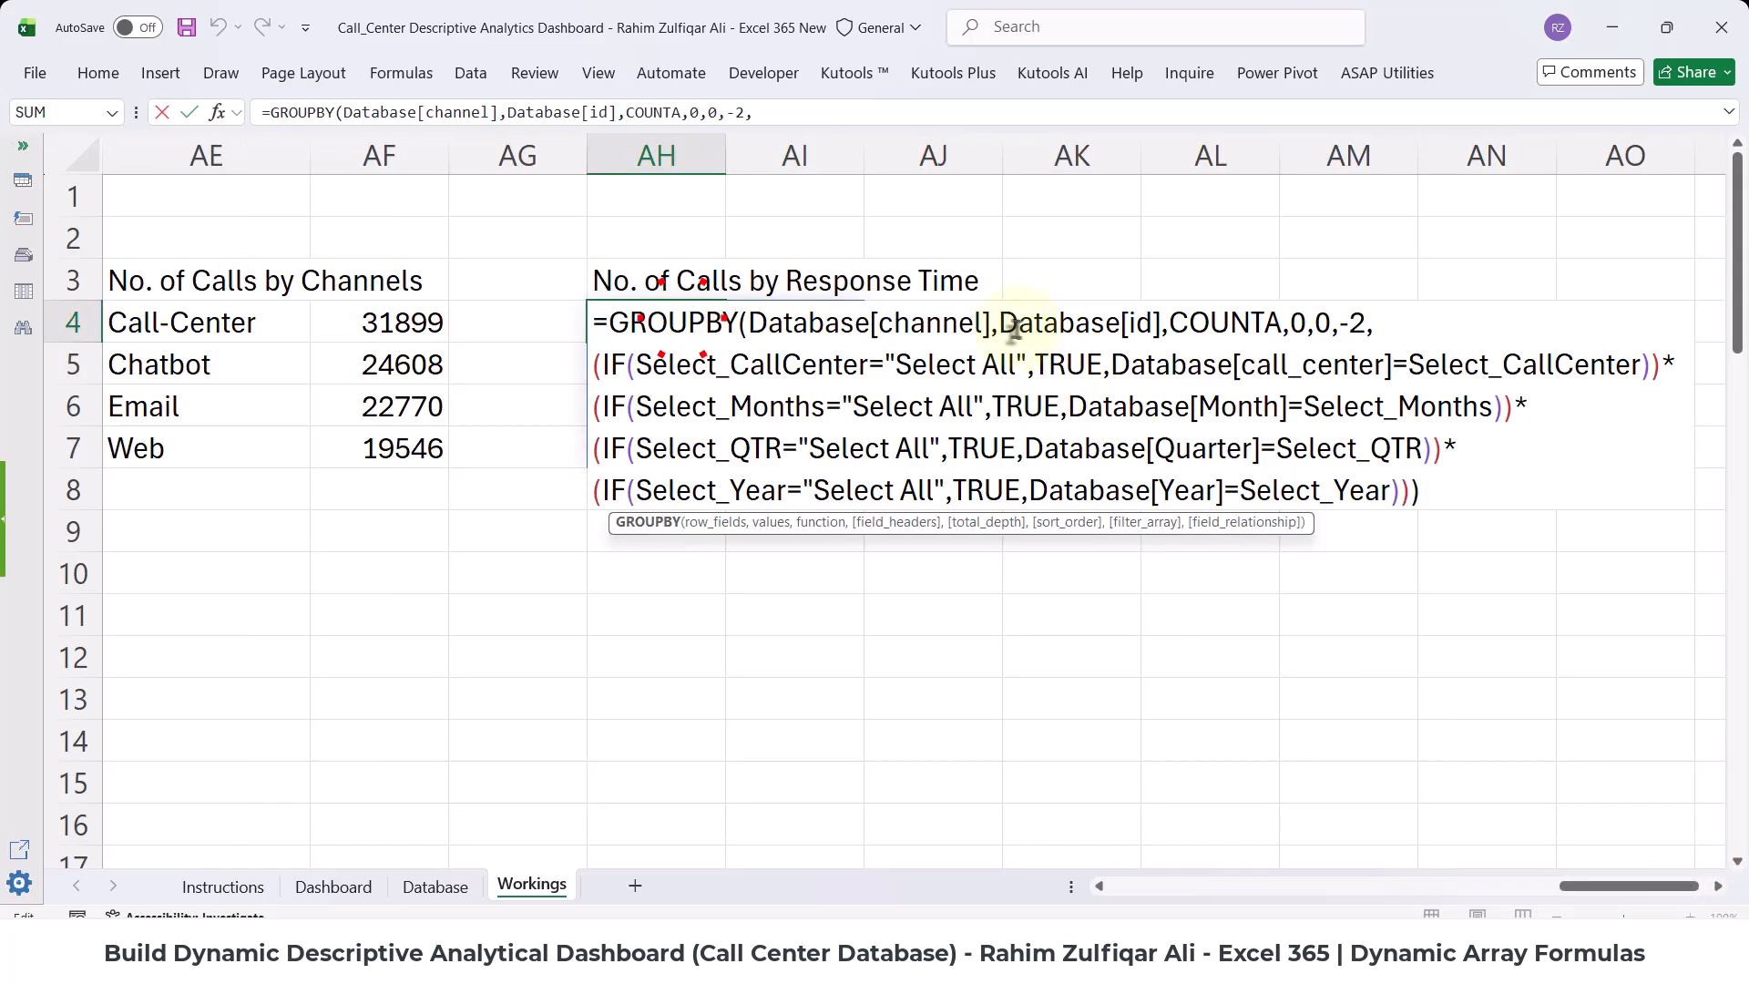
pyautogui.moveTo(991, 323); pyautogui.dragTo(881, 324)
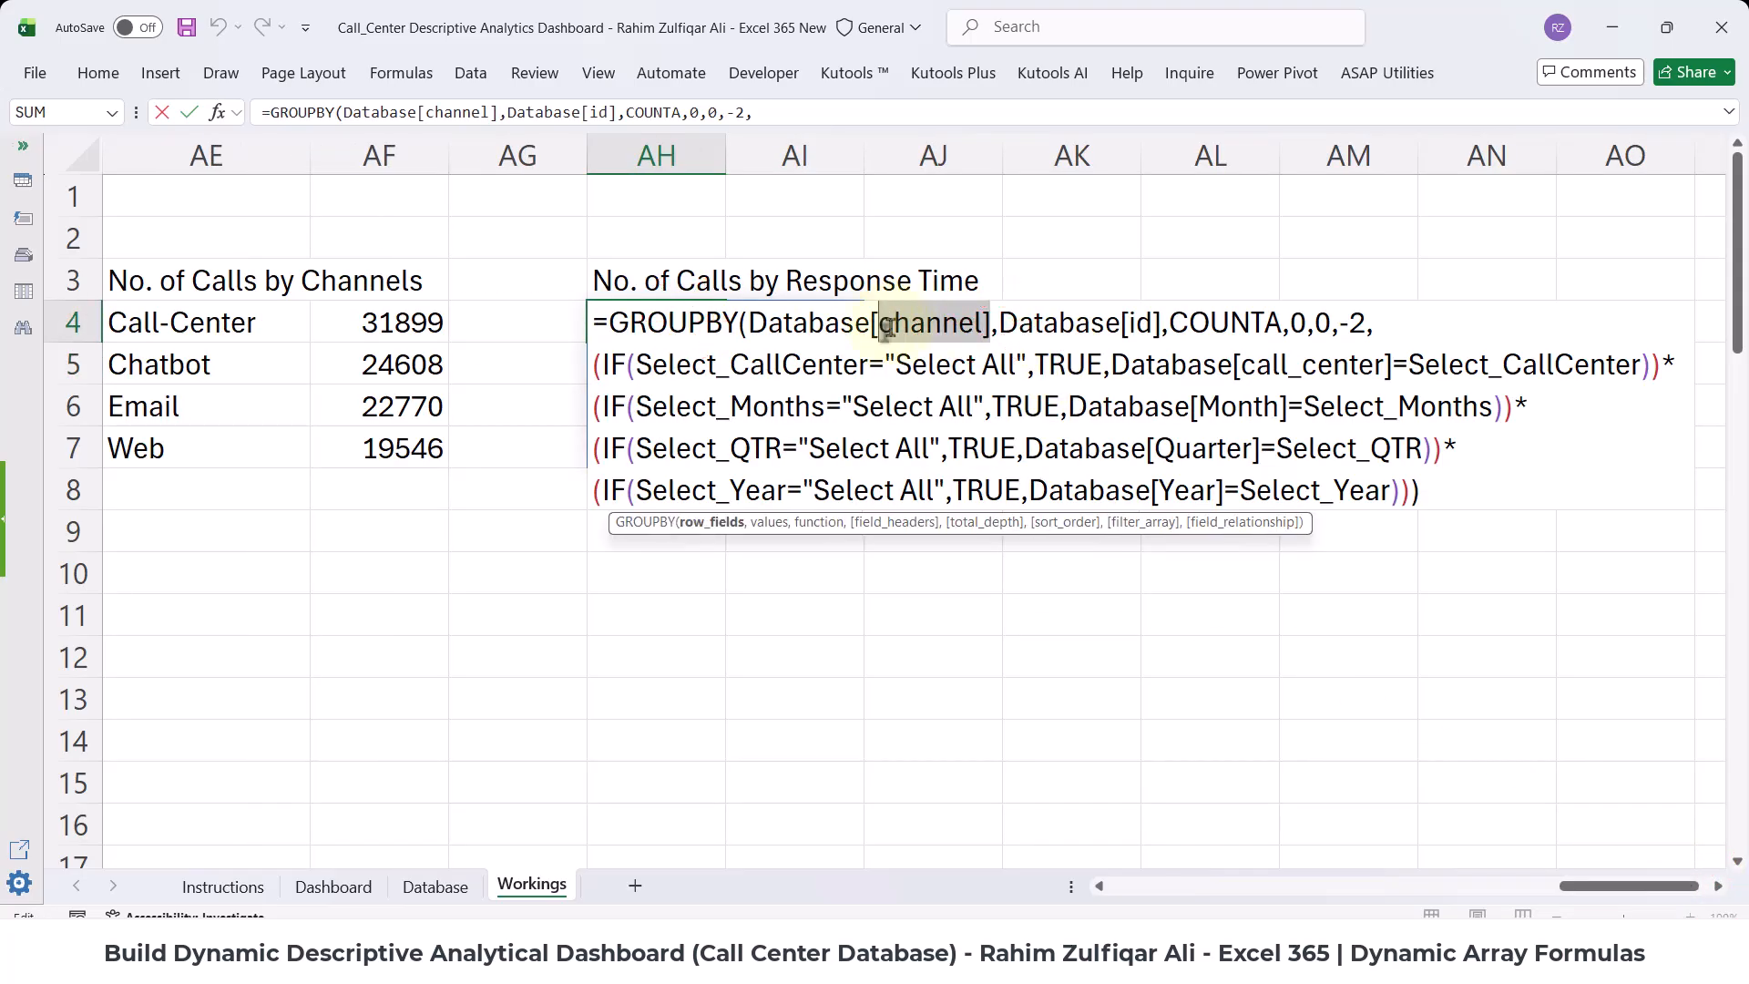
pyautogui.press('BackSpace')
pyautogui.press('Down')
pyautogui.press('Down')
pyautogui.press('Down')
pyautogui.press('Down')
pyautogui.press('Down')
pyautogui.press('Down')
pyautogui.press('Down')
pyautogui.press('Down')
pyautogui.press('Down')
pyautogui.press('Down')
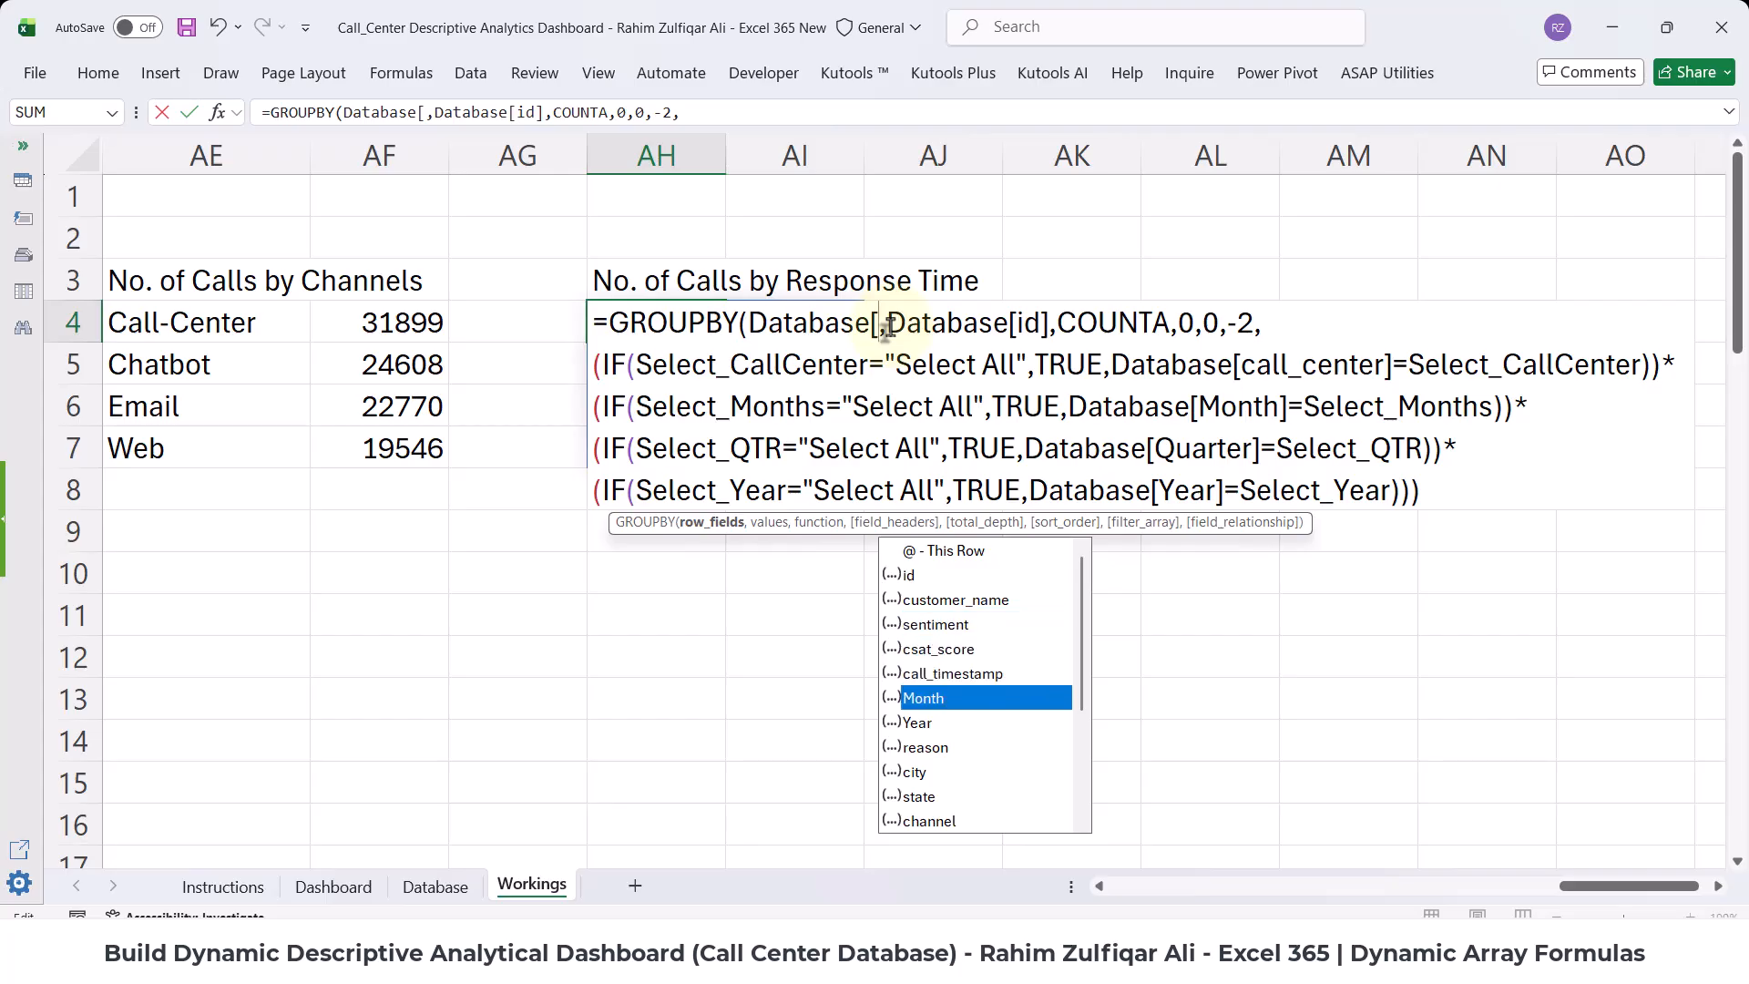
pyautogui.press('Down')
pyautogui.press('Down')
pyautogui.press('Down')
pyautogui.press('Down')
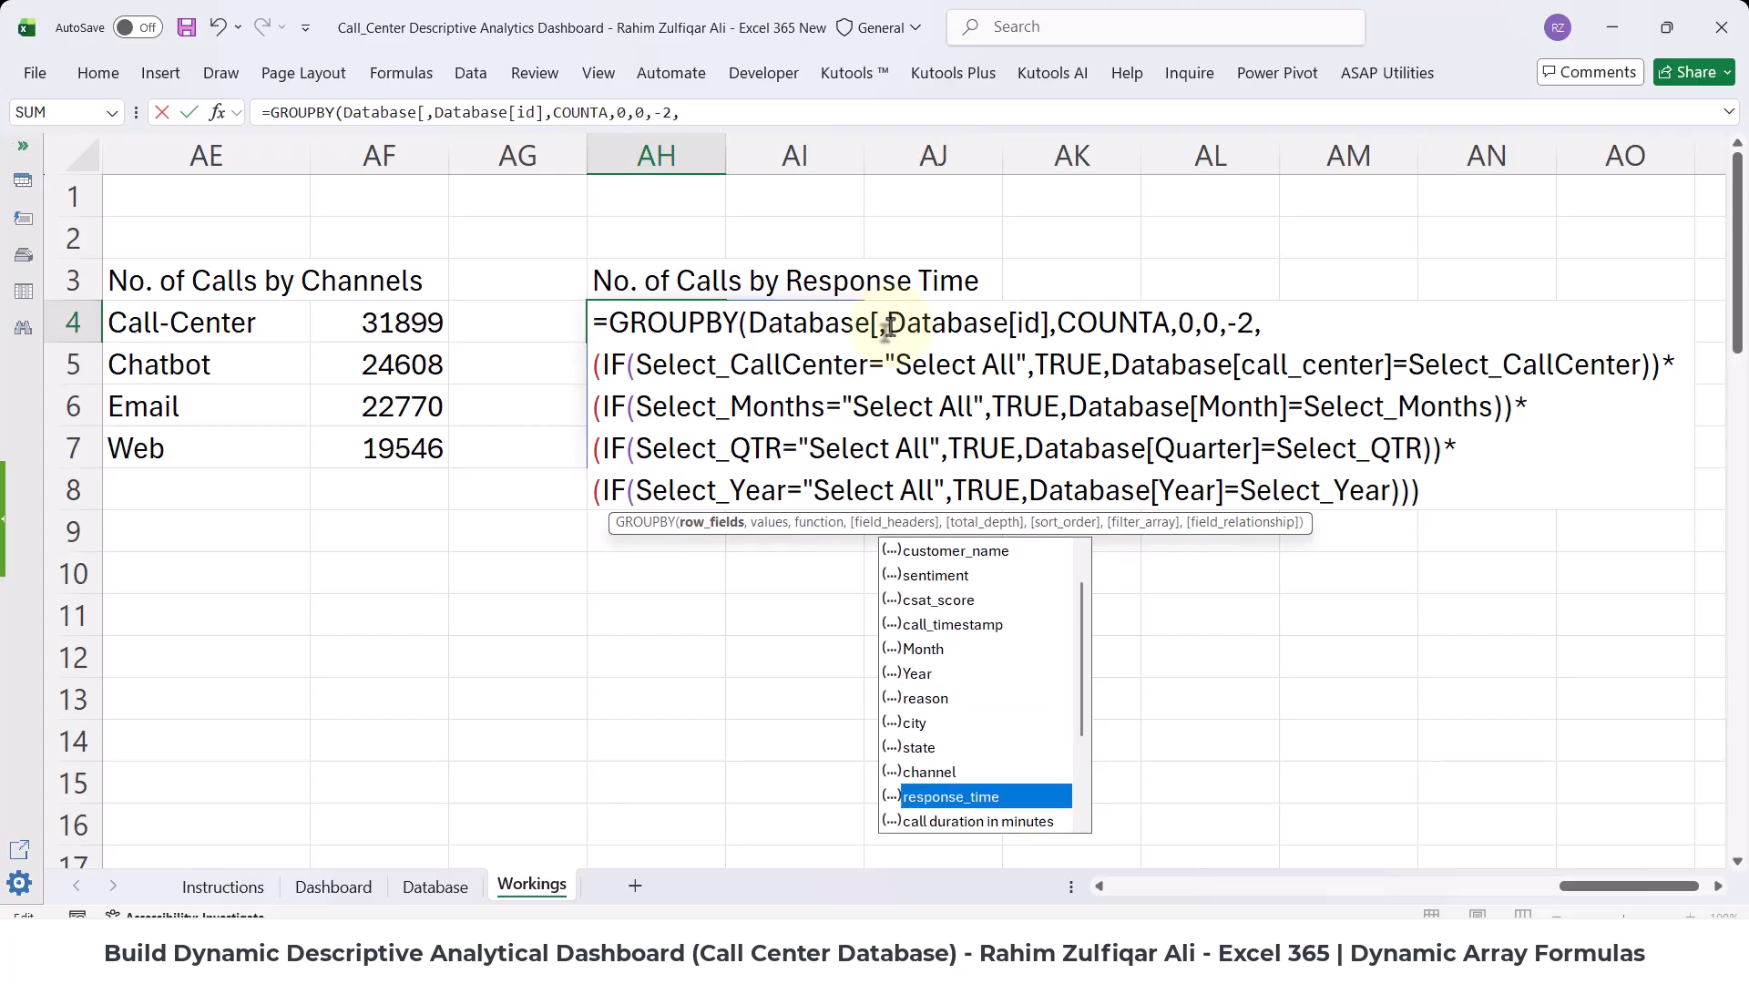
pyautogui.press('Tab')
pyautogui.write(']')
pyautogui.press('Return')
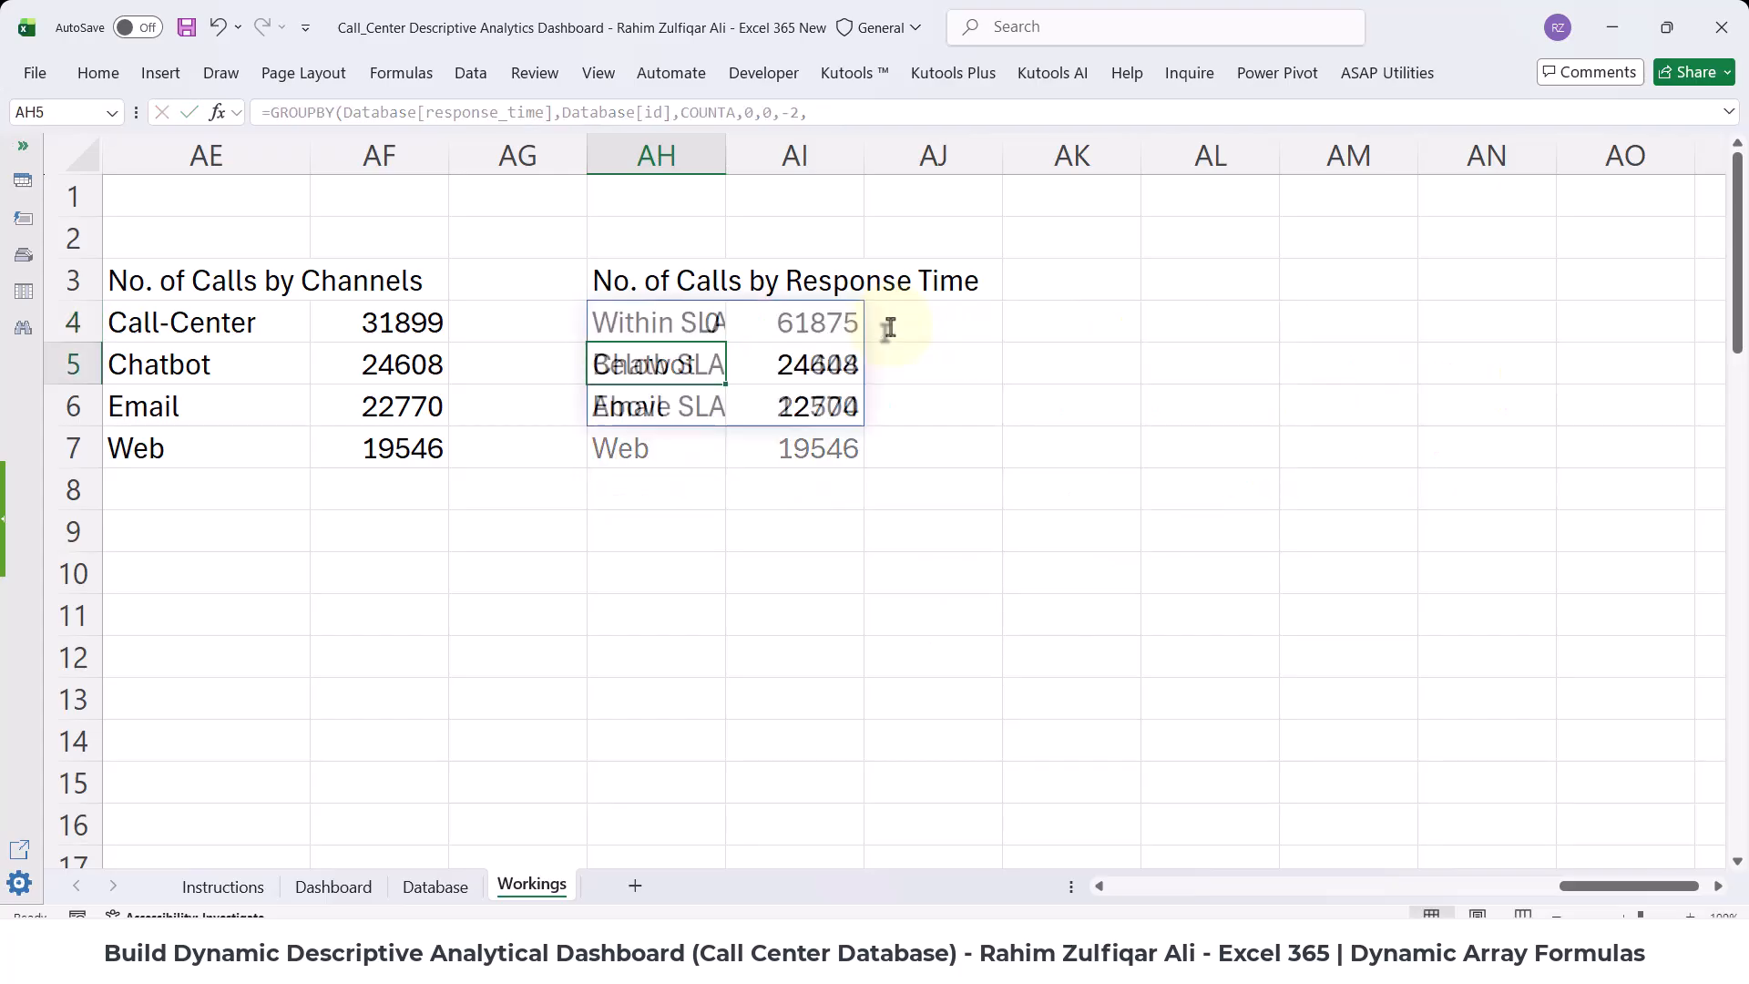
# - Insert a 2-D clustered bar chart from the response time results in AH4:AI6
pyautogui.moveTo(695, 321); pyautogui.dragTo(789, 406)
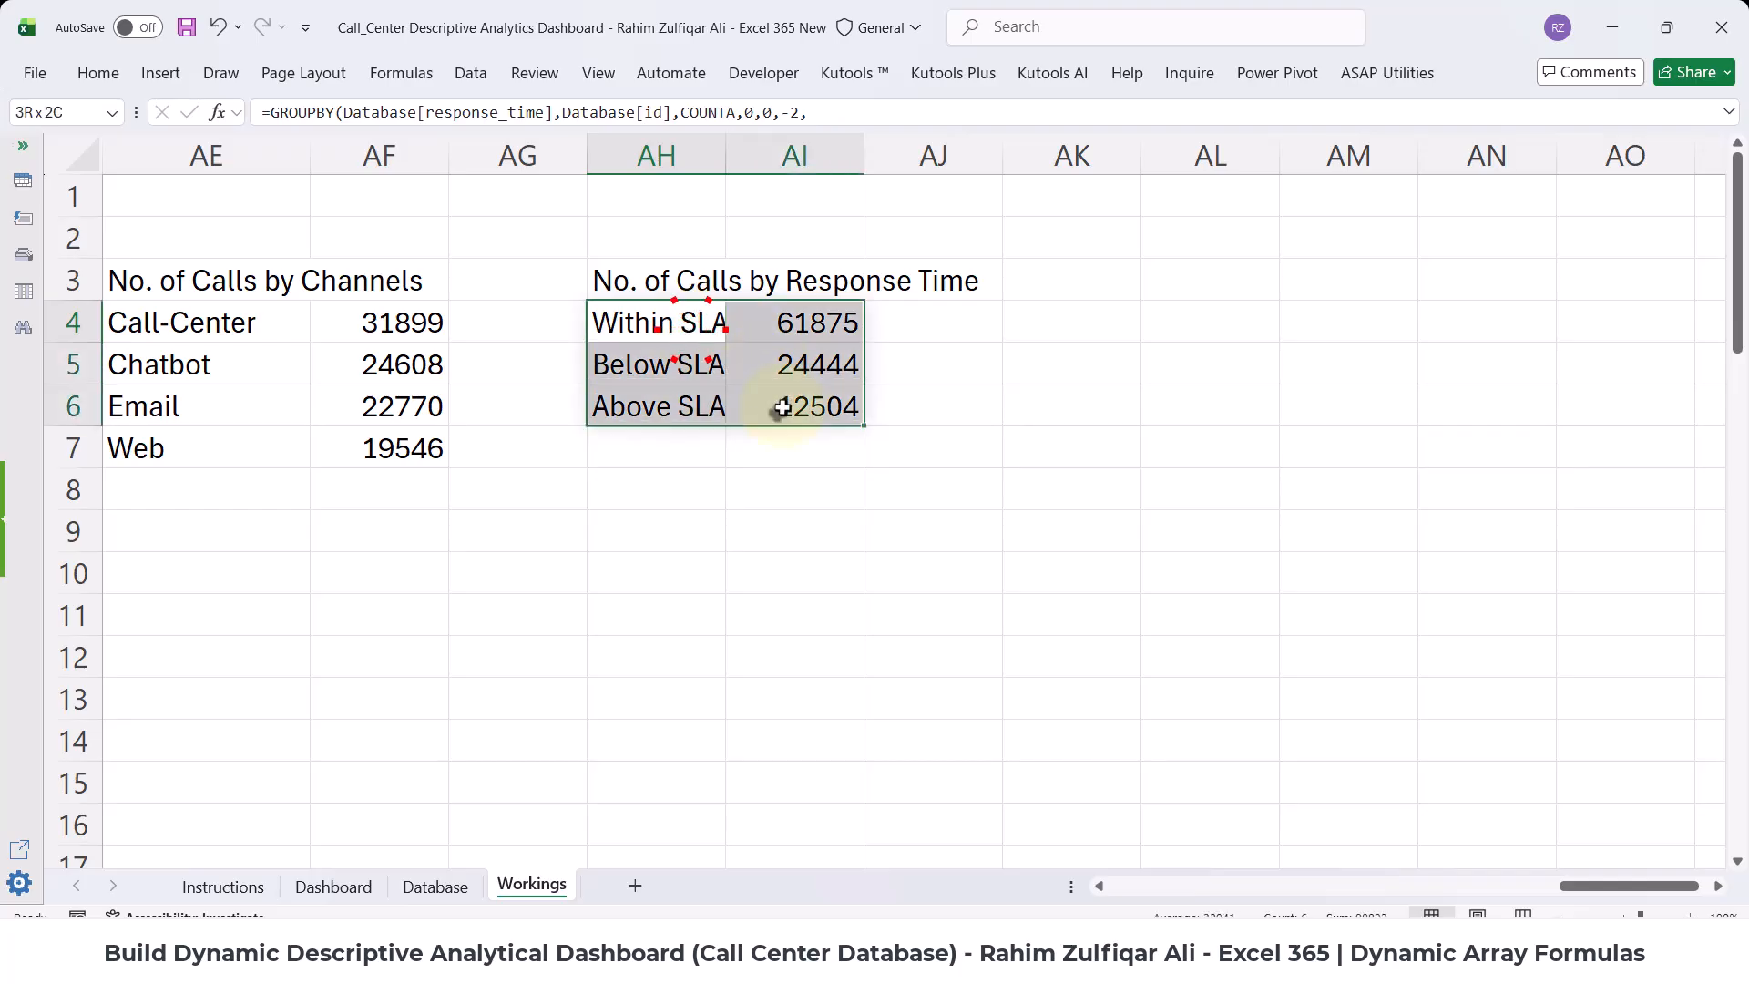
pyautogui.click(164, 75)
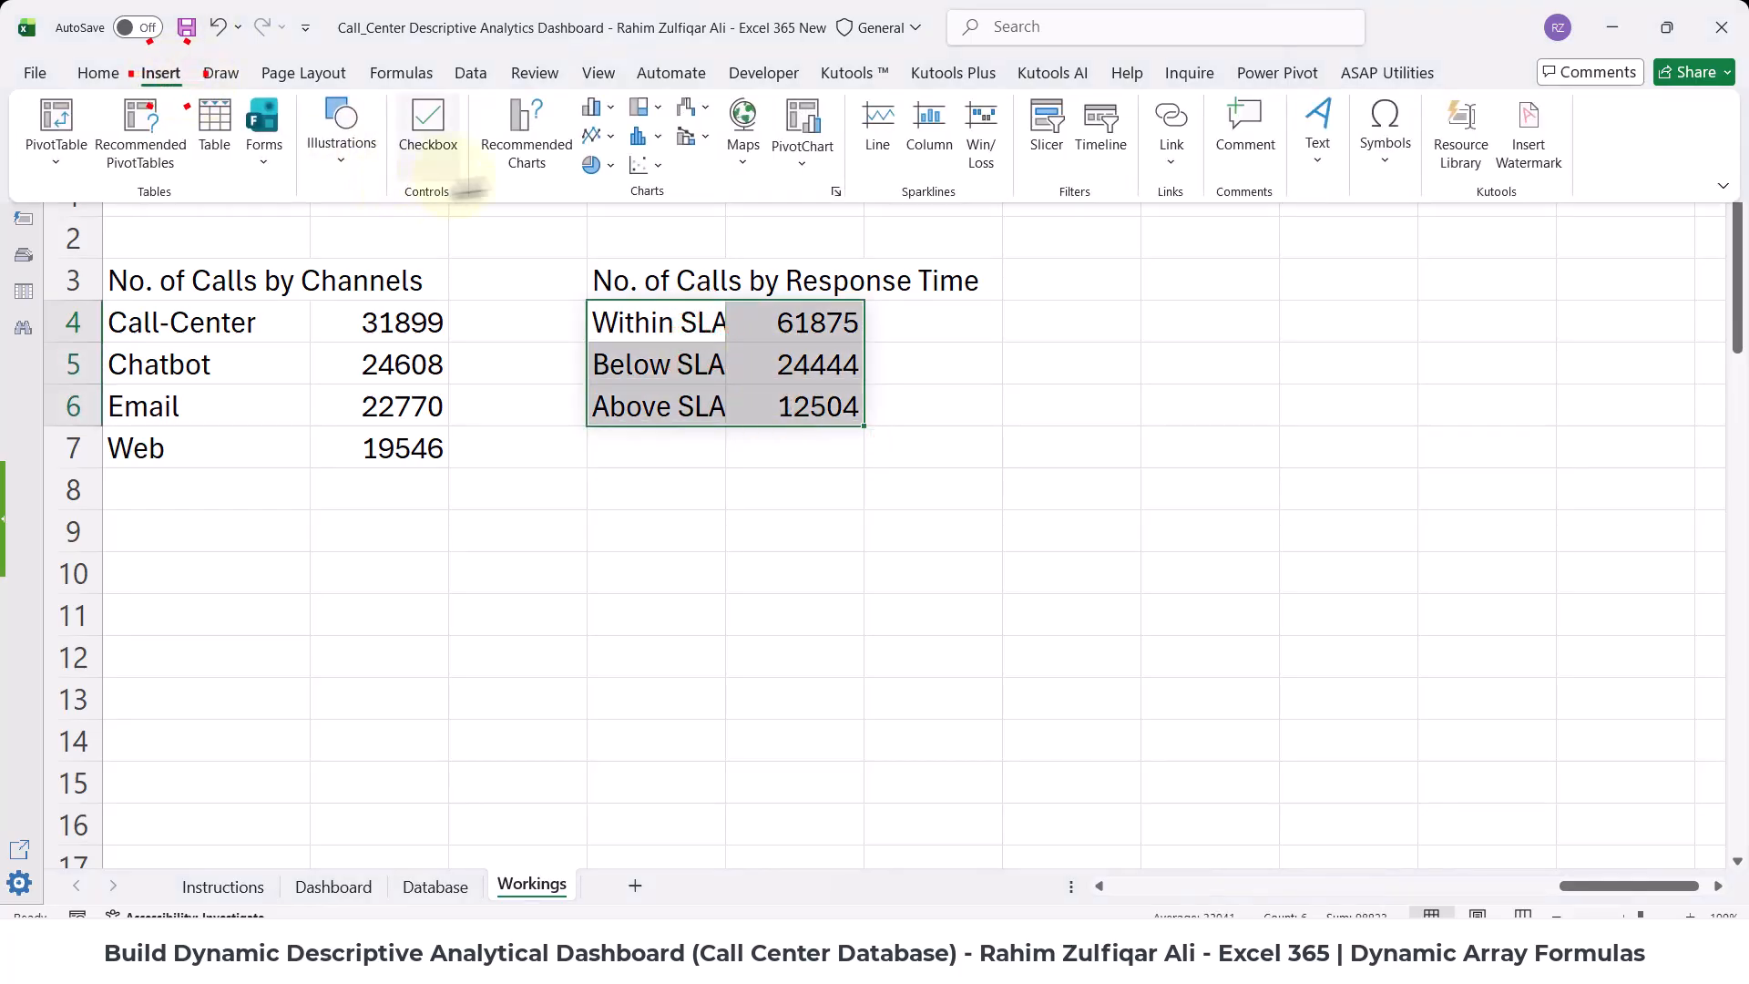
pyautogui.click(597, 107)
pyautogui.click(623, 400)
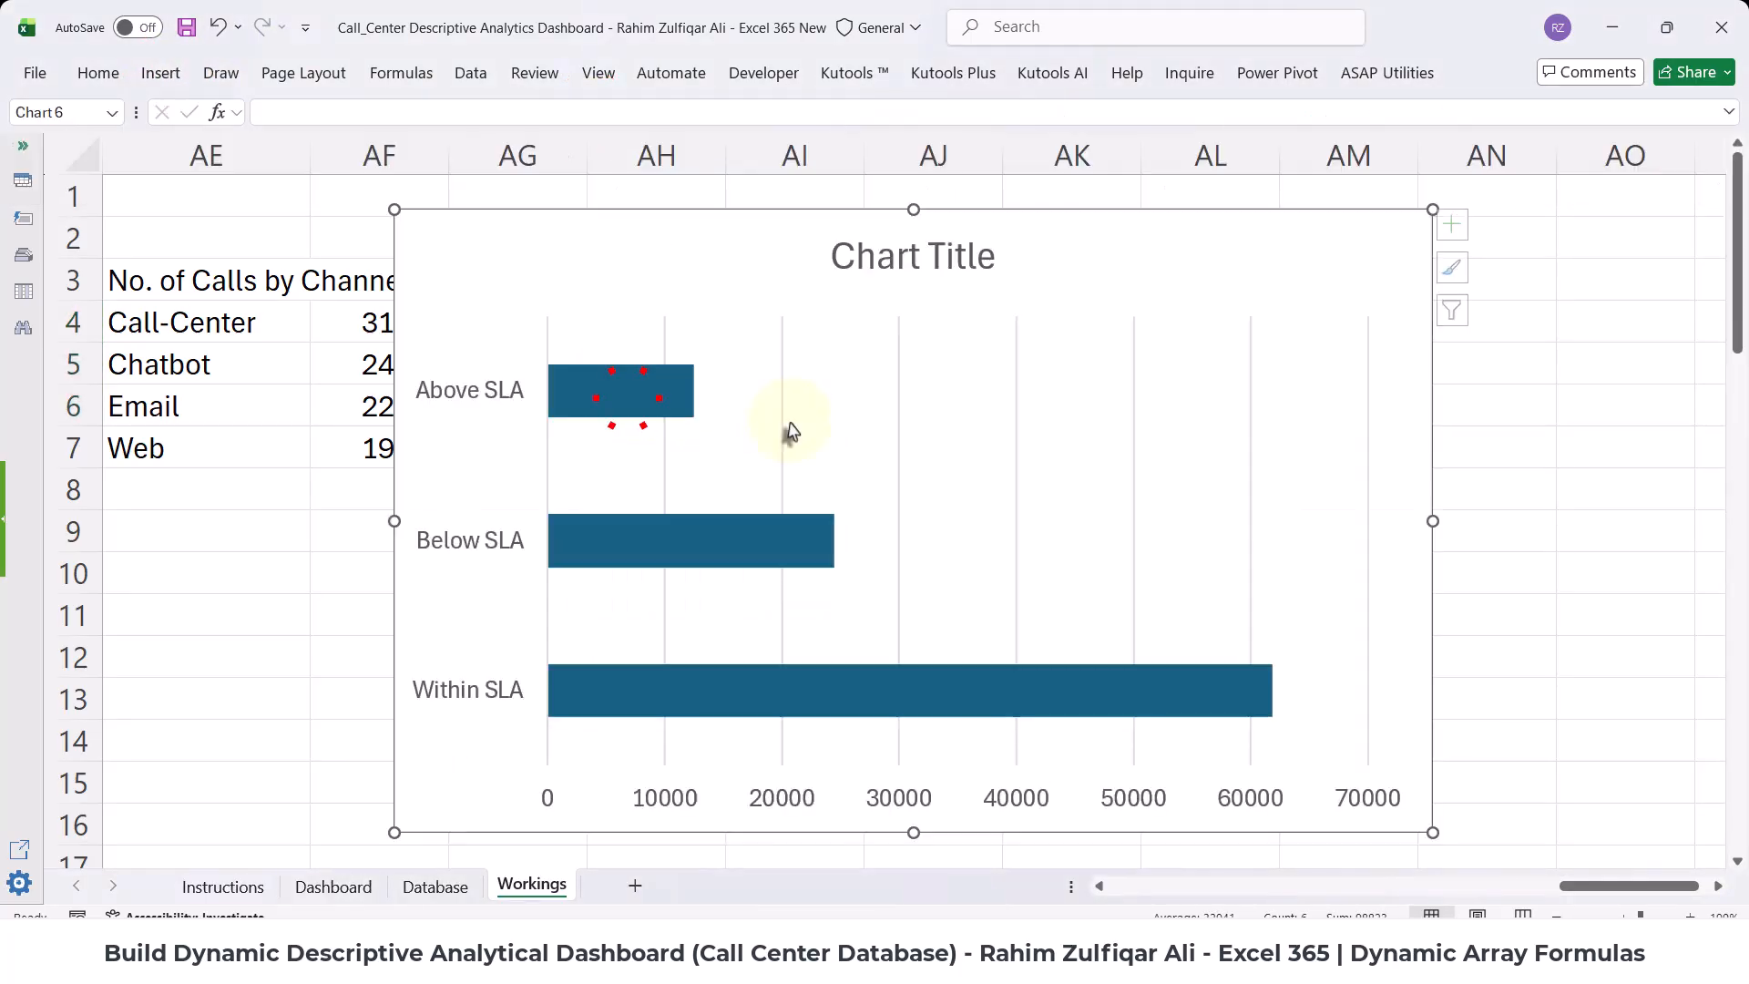
# - Move the response time bar chart to the Dashboard sheet and place it beside the channels chart, from column Q to about column X
pyautogui.click(534, 192)
pyautogui.click(531, 227)
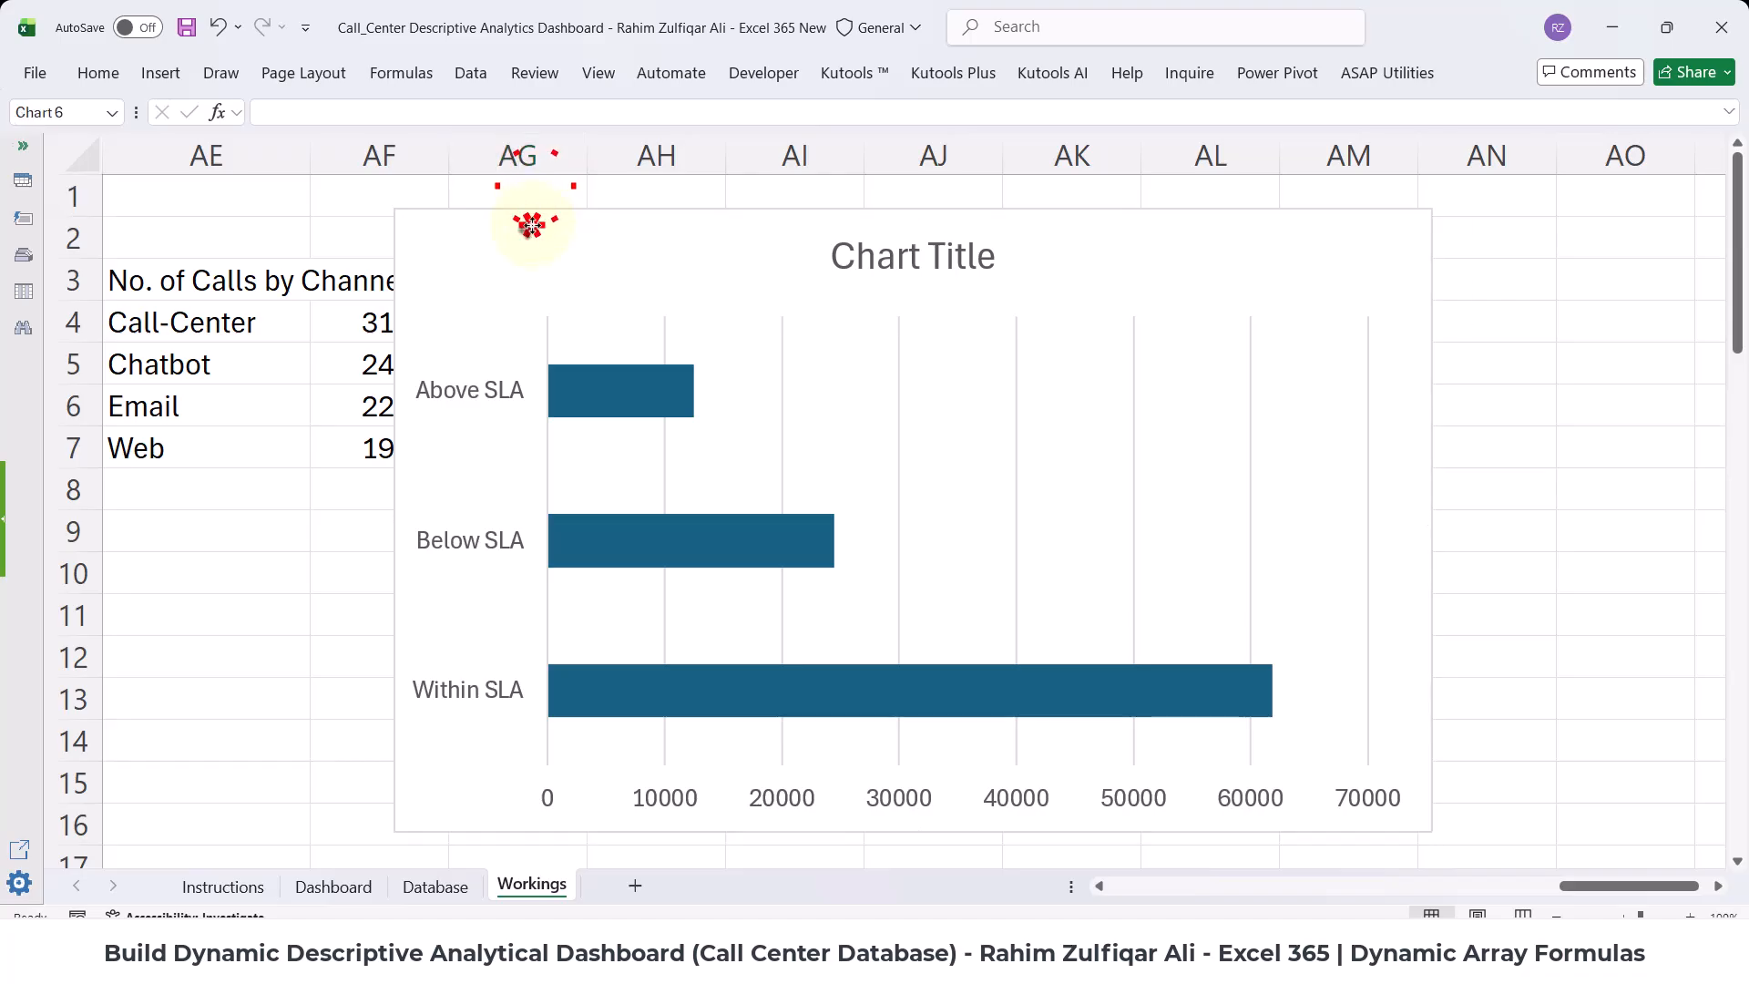
pyautogui.hotkey('ctrl', 'x')
pyautogui.click(360, 884)
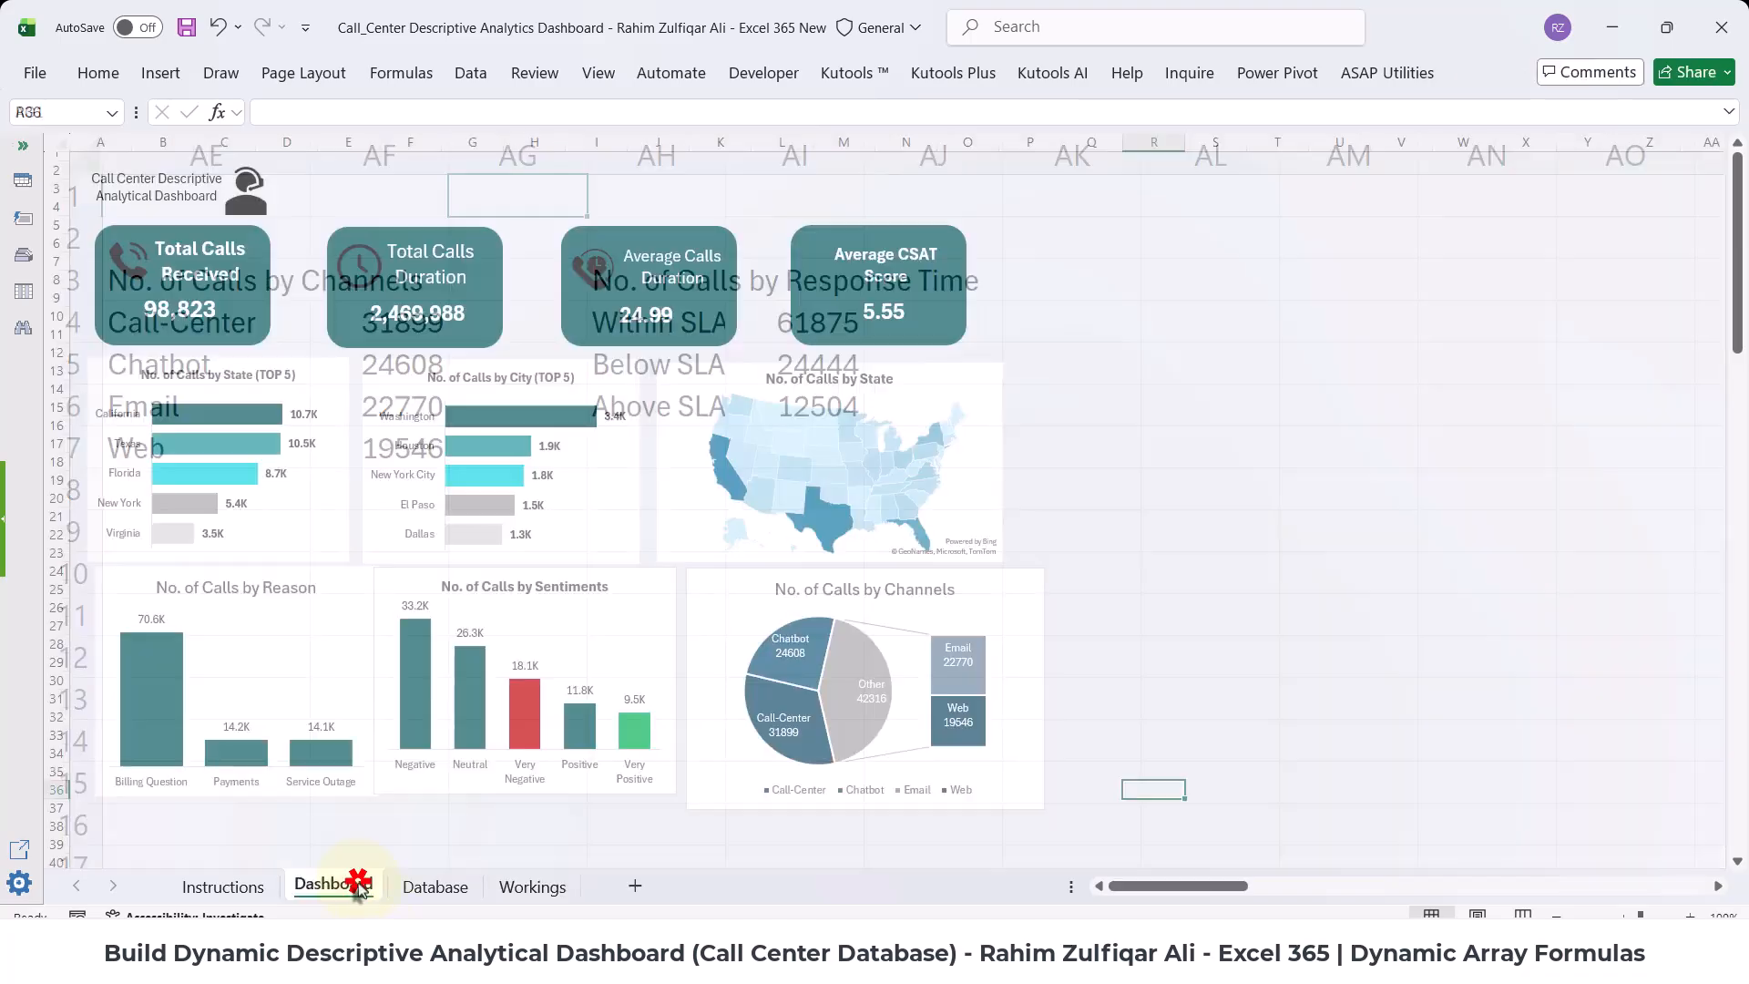
pyautogui.click(1172, 625)
pyautogui.hotkey('ctrl', 'v')
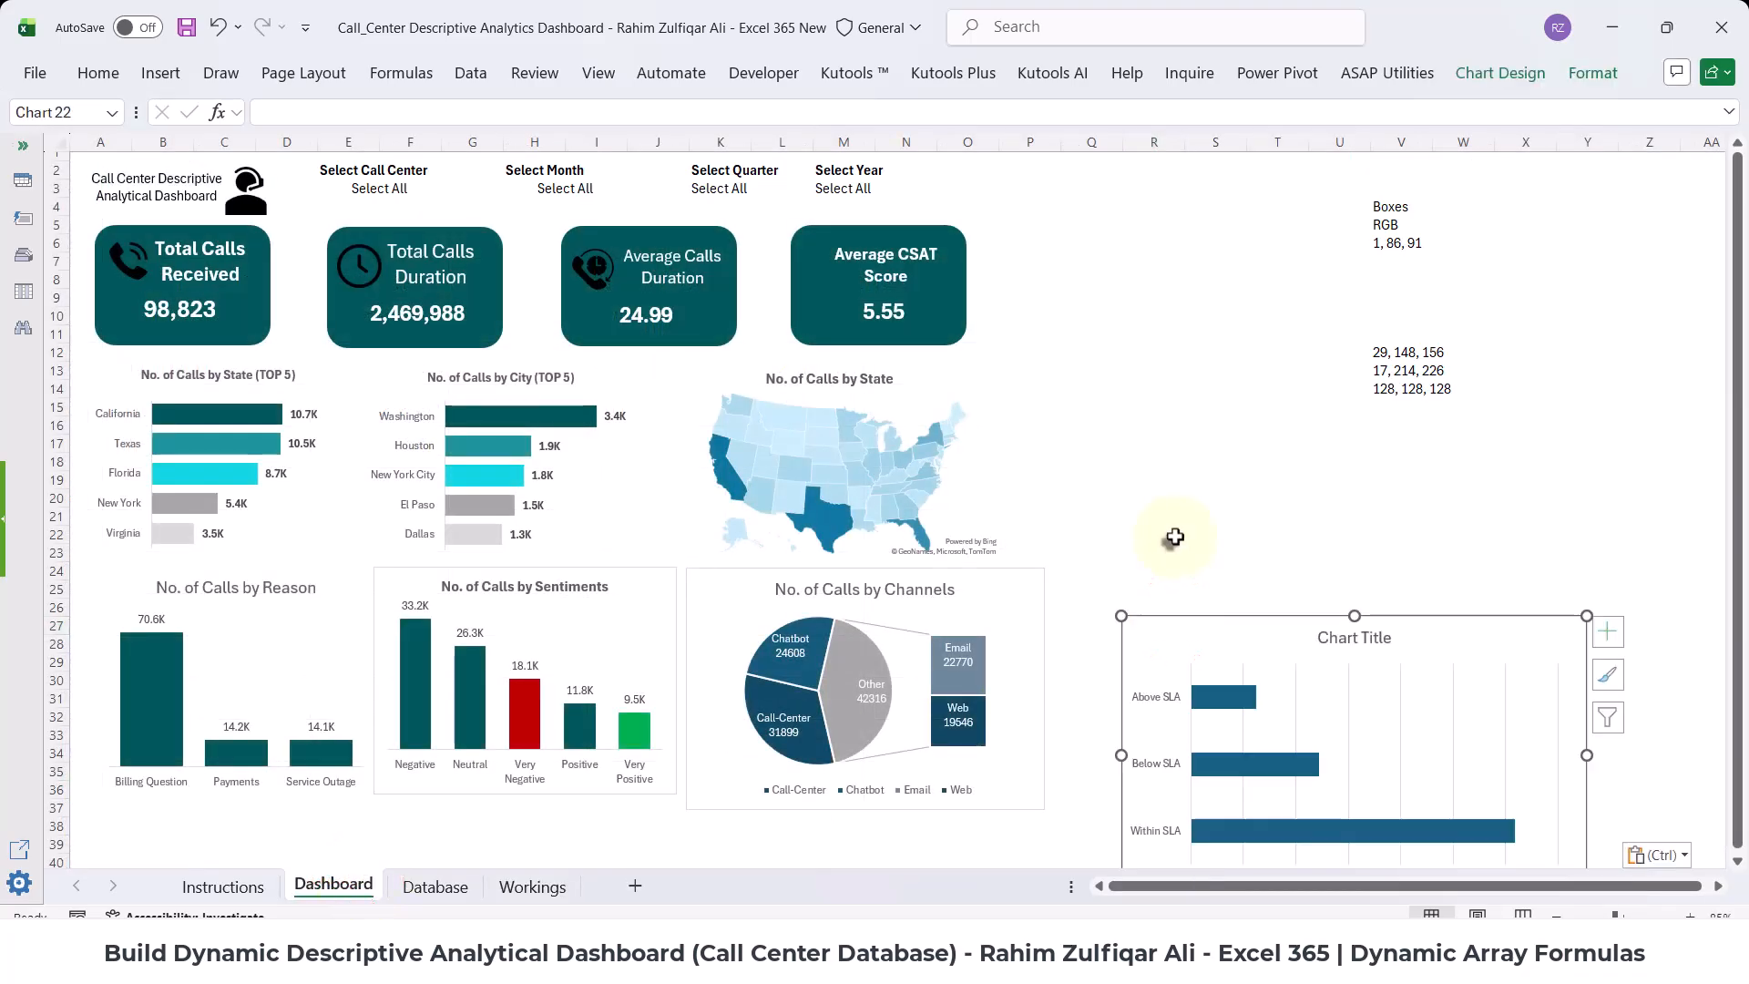
pyautogui.moveTo(1221, 616); pyautogui.dragTo(1158, 534)
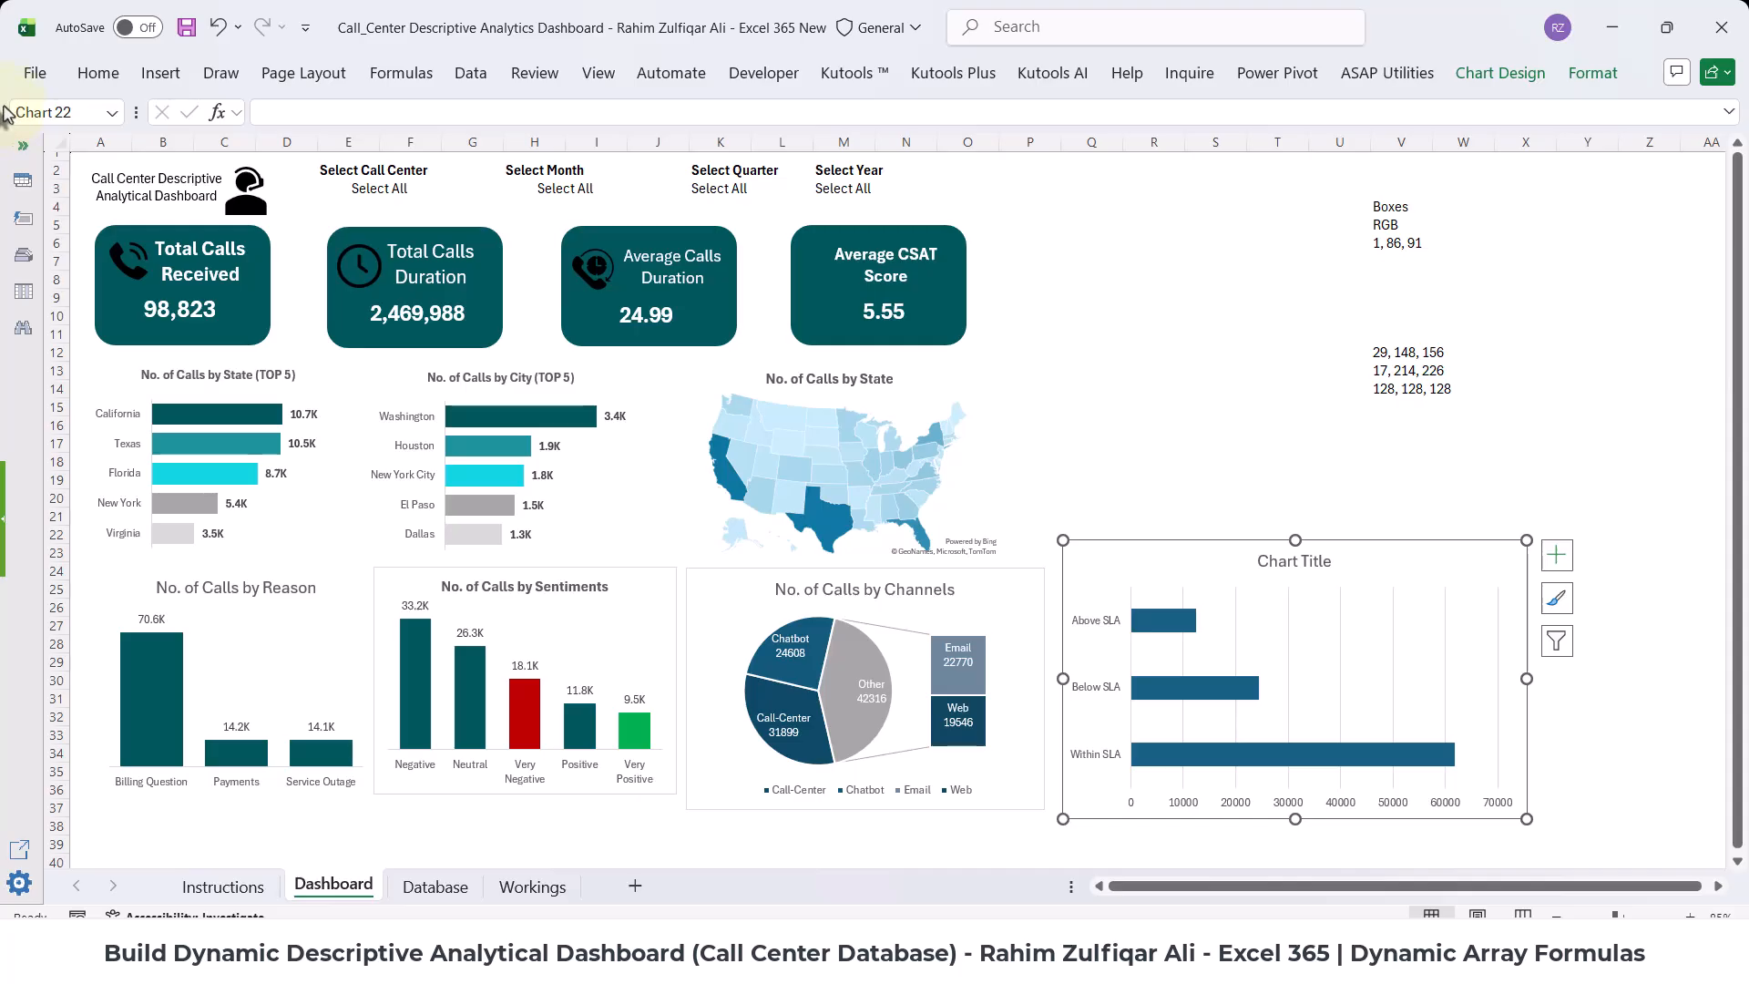
# - Remove the Dashboard's vertical page breaks in Page Break Preview and end its print area after column R
pyautogui.hotkey('ctrl', 'p')
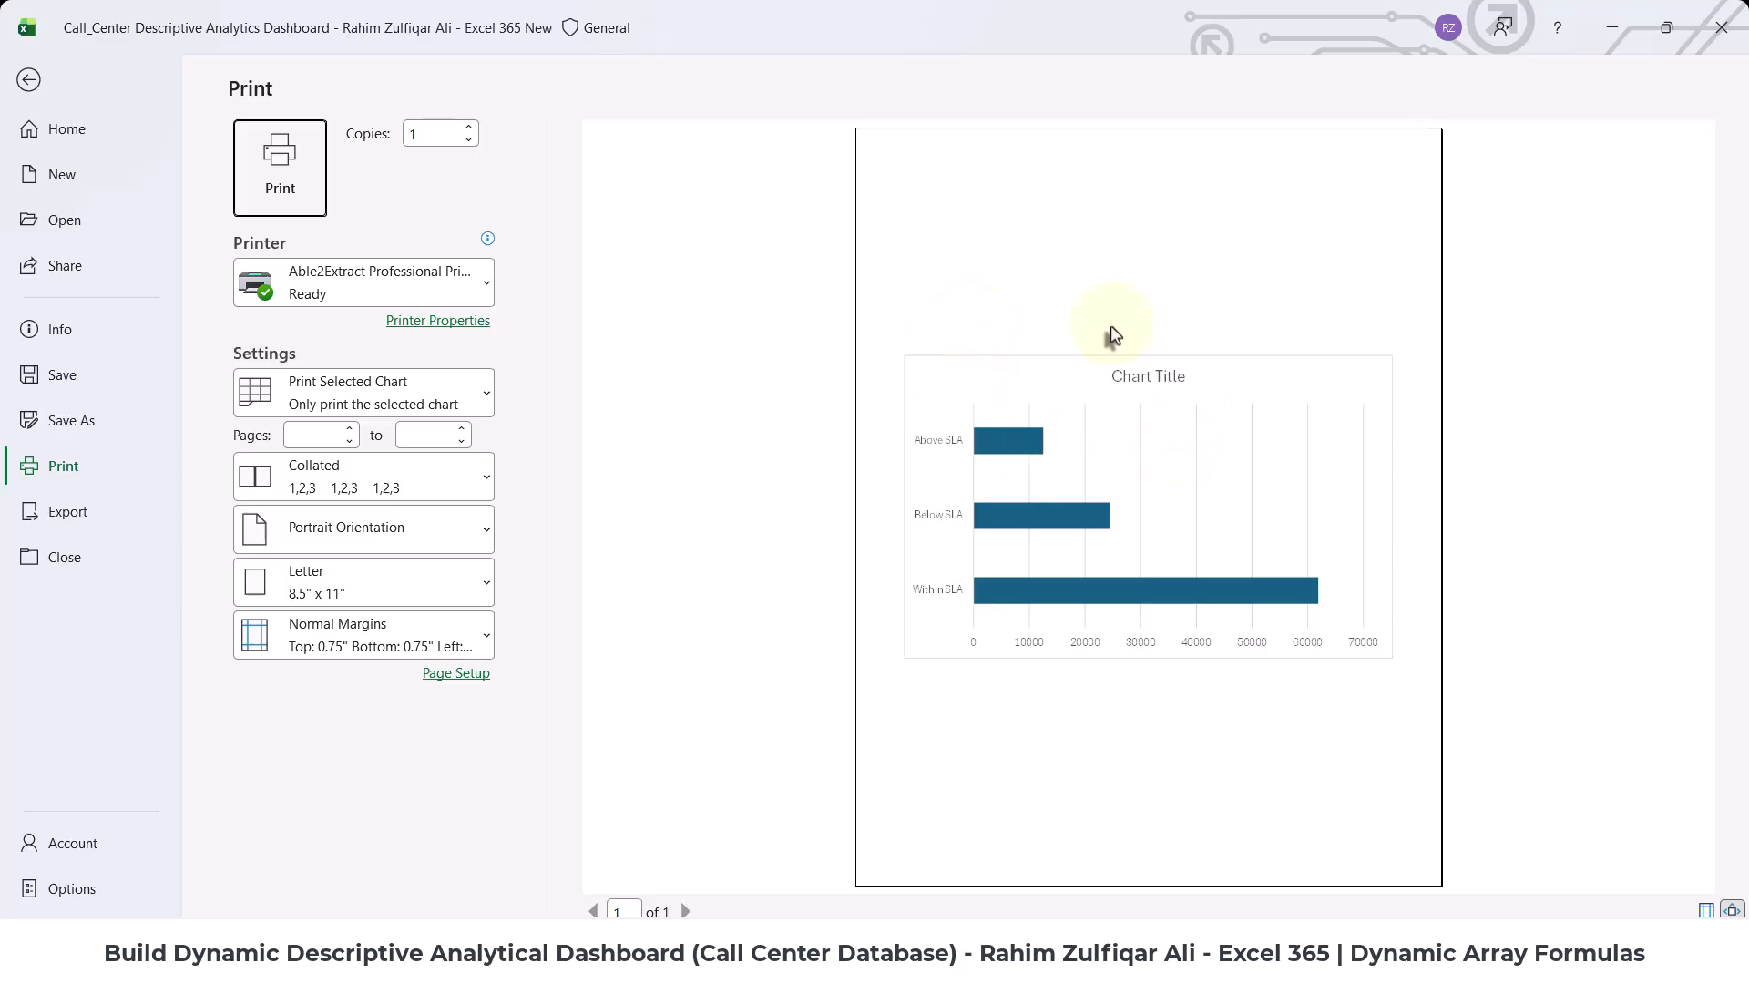
pyautogui.click(29, 80)
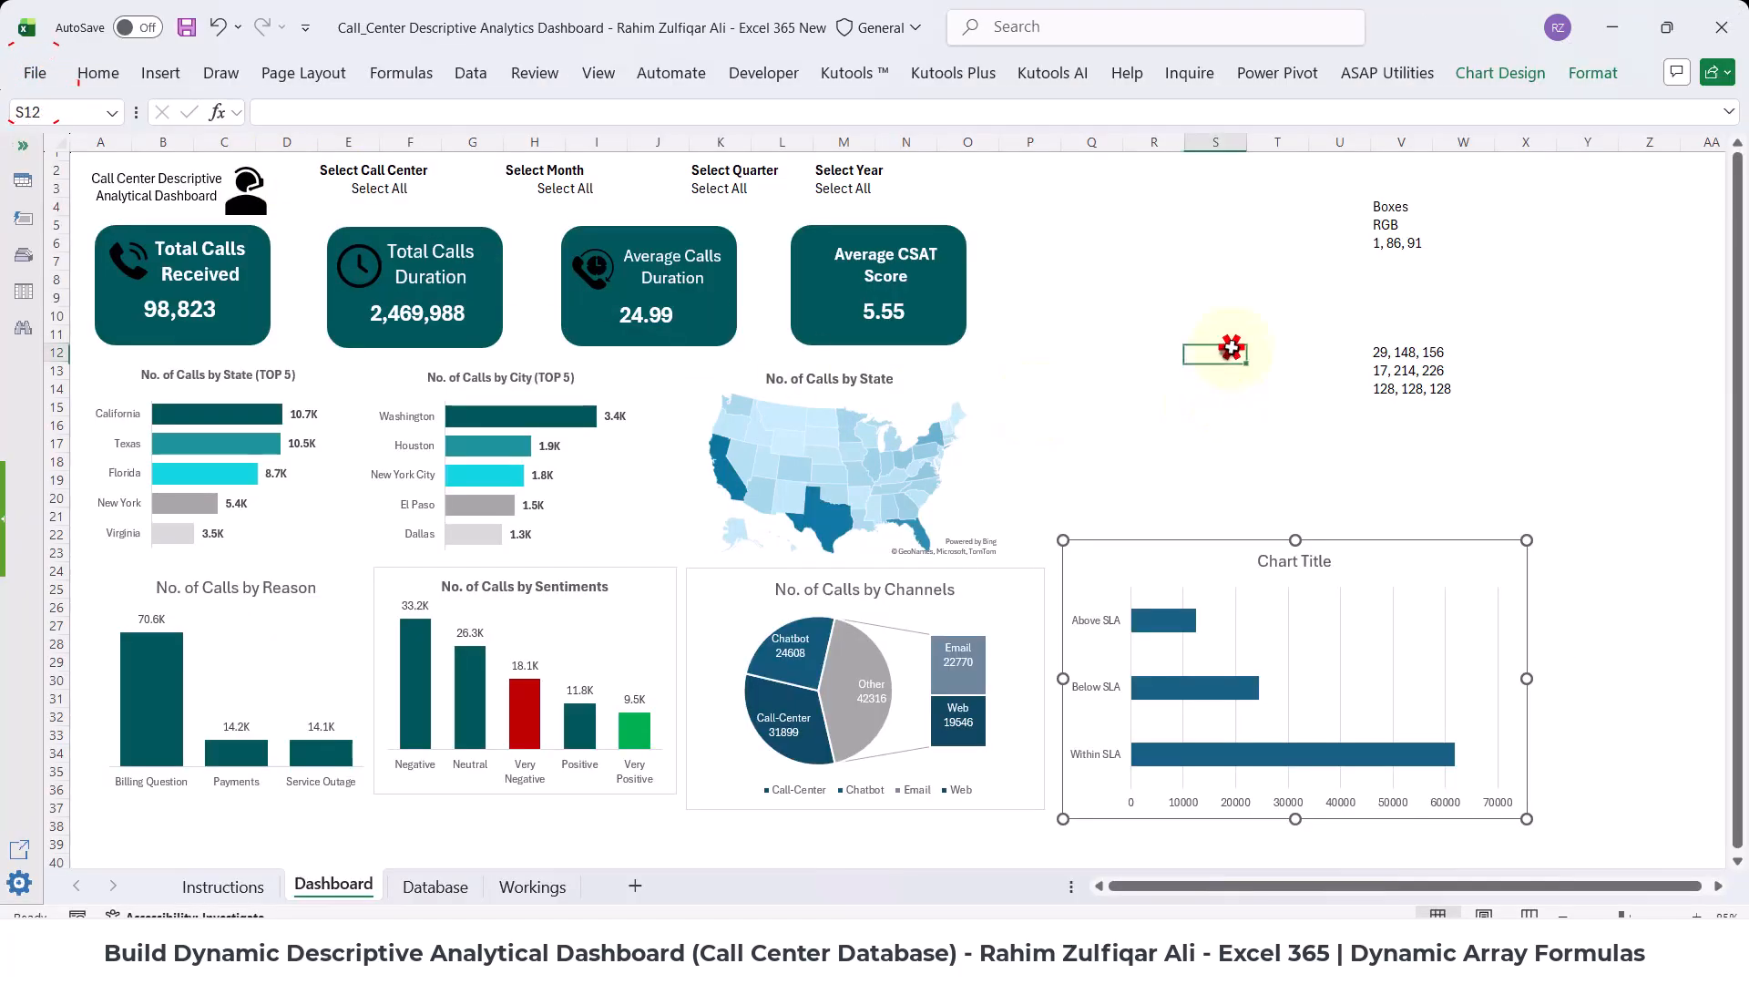
pyautogui.click(1117, 300)
pyautogui.hotkey('alt', 'v')
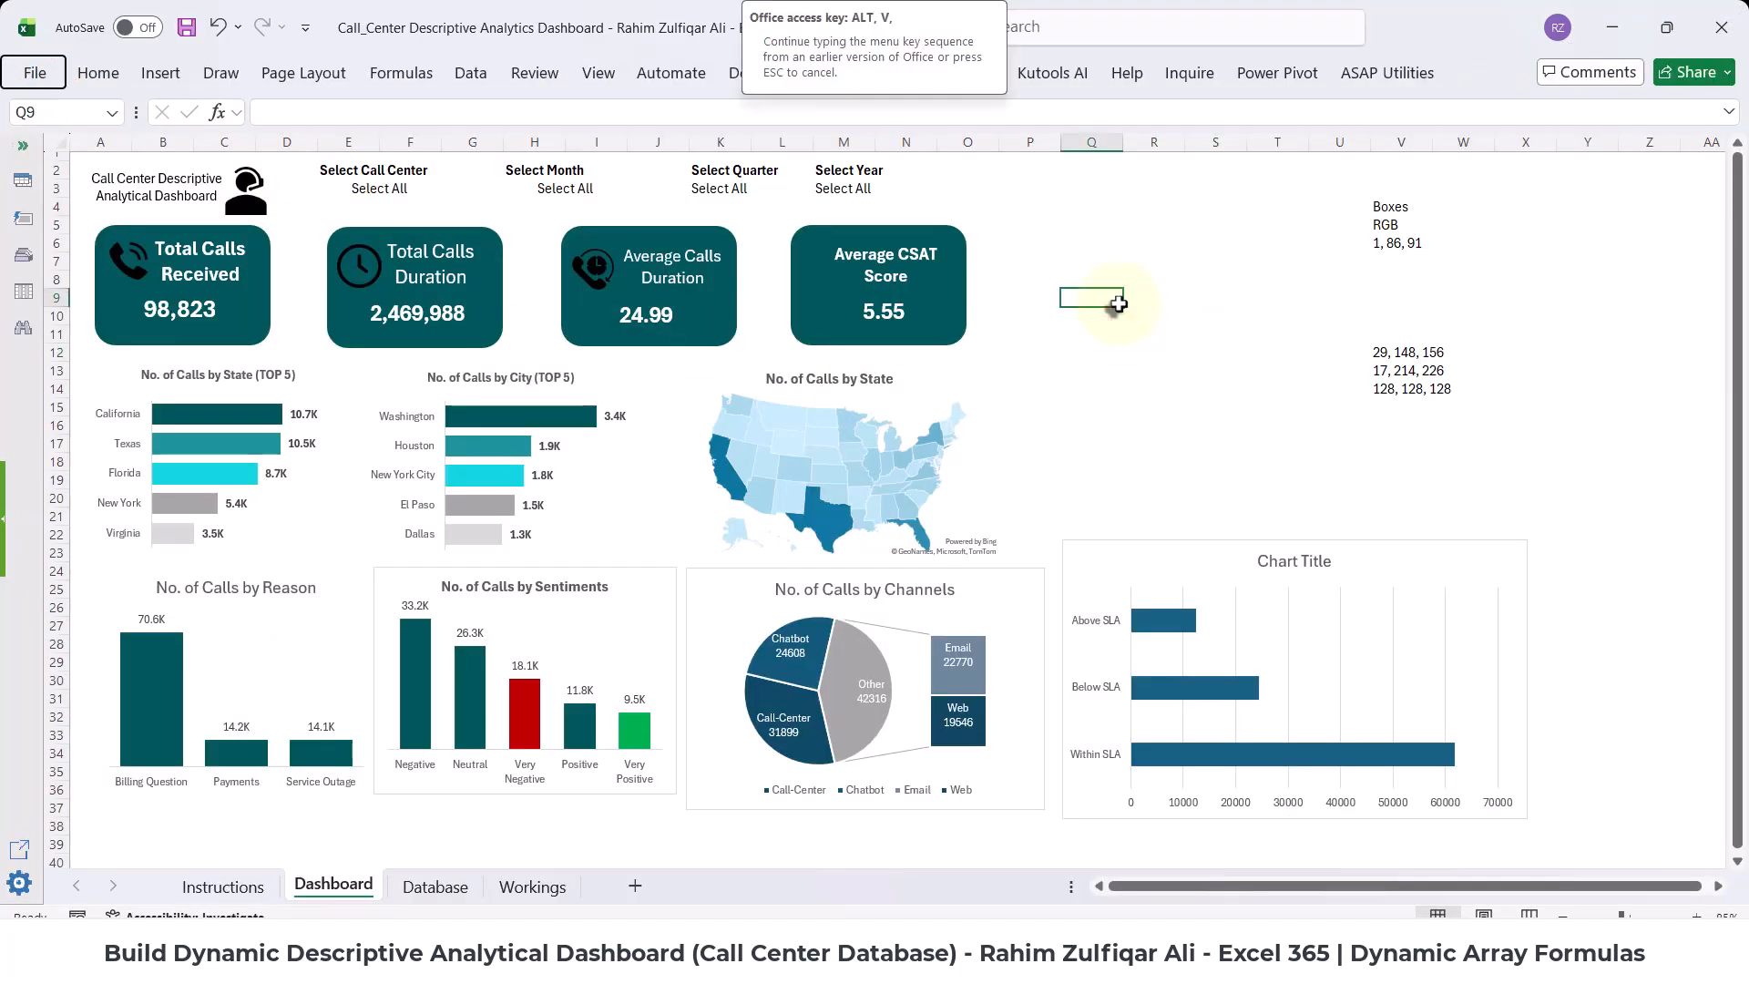
pyautogui.press('p')
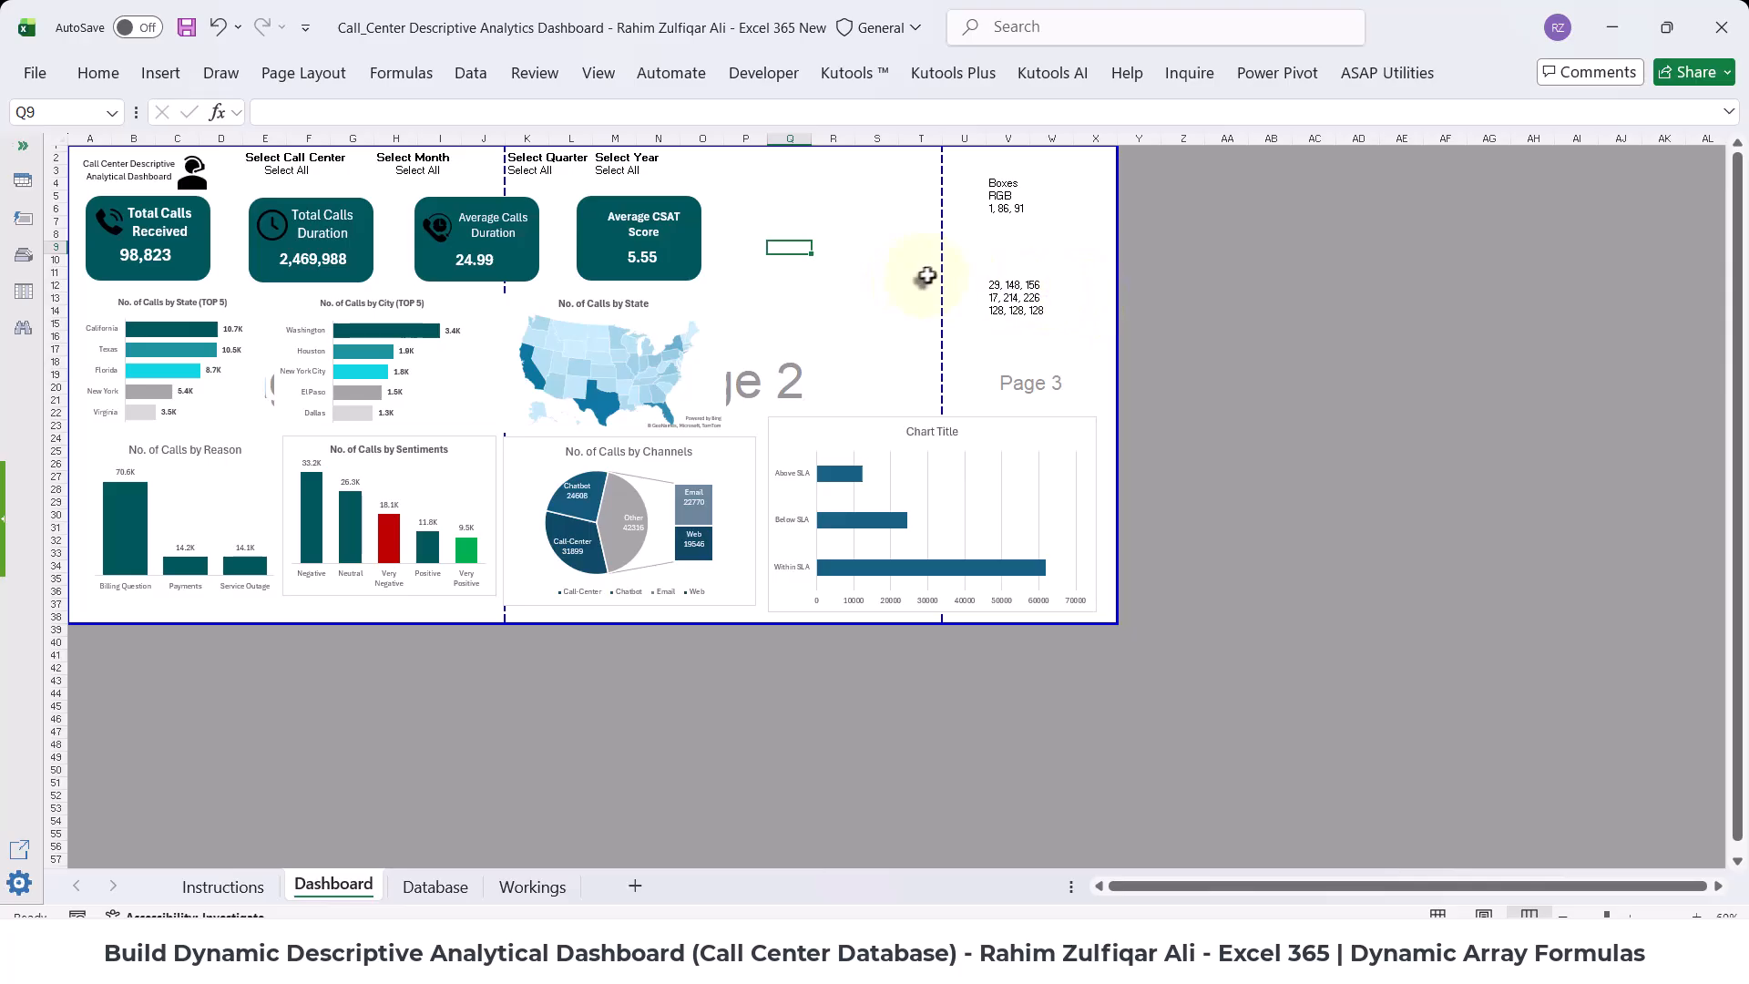
pyautogui.moveTo(939, 275); pyautogui.dragTo(1132, 285)
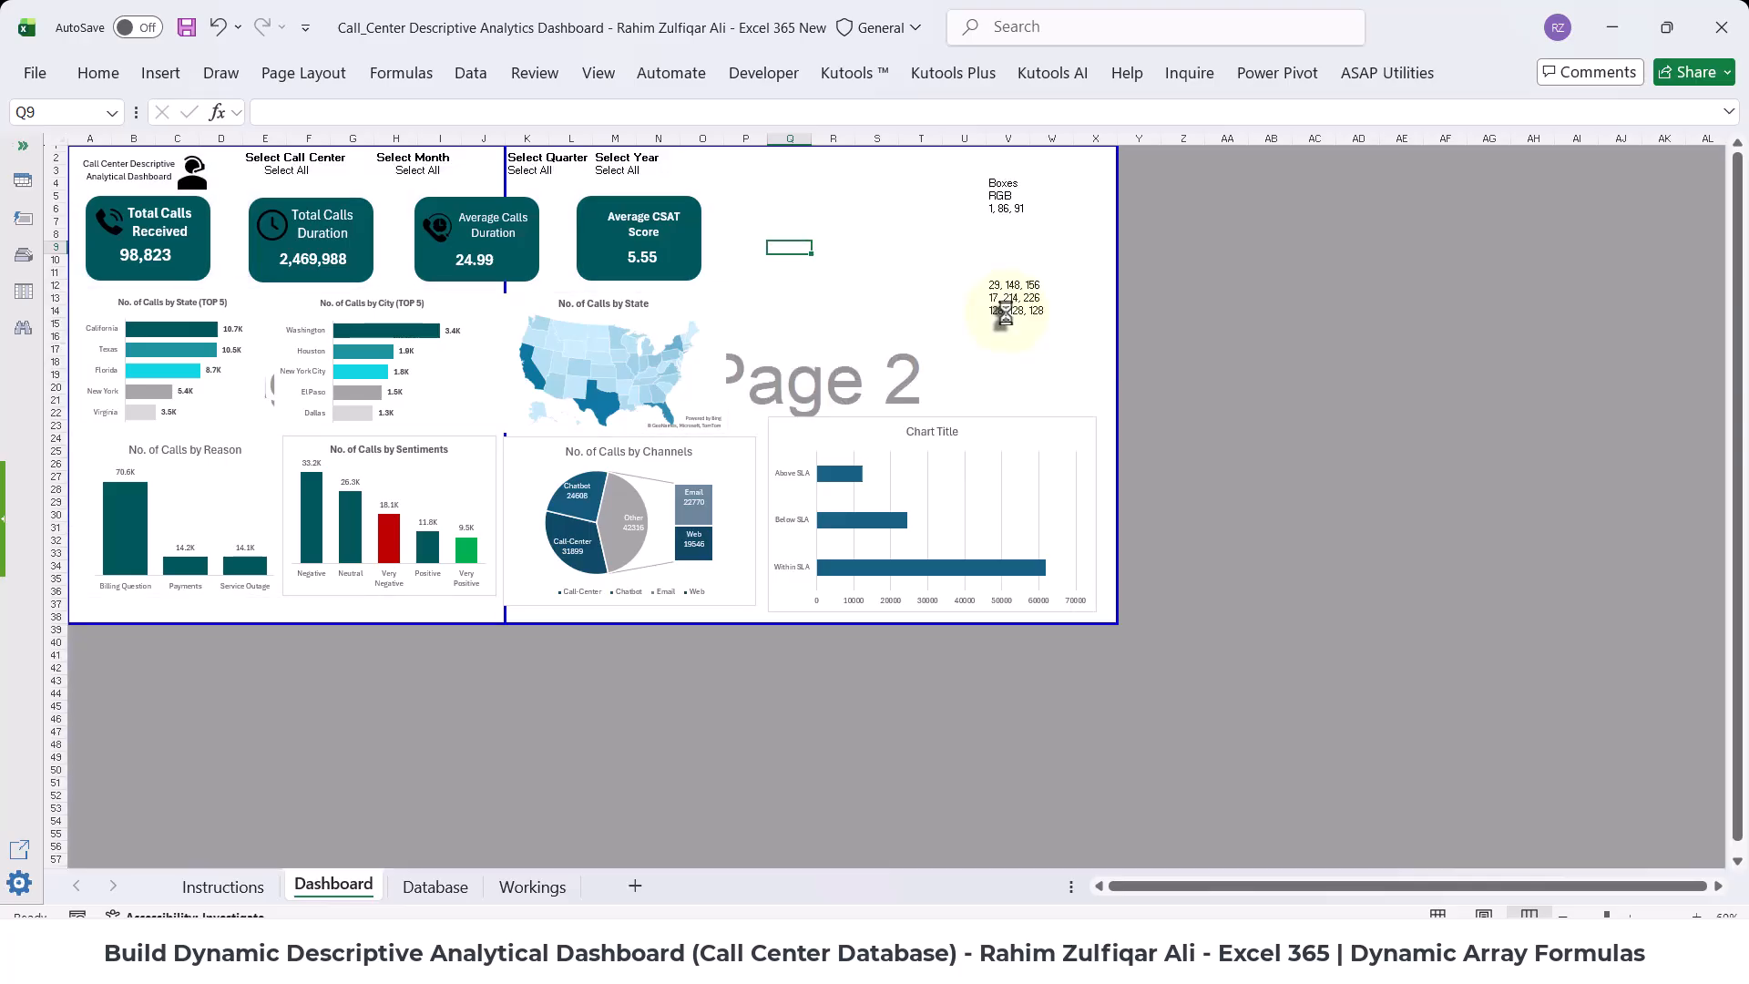
pyautogui.moveTo(498, 186); pyautogui.dragTo(854, 195)
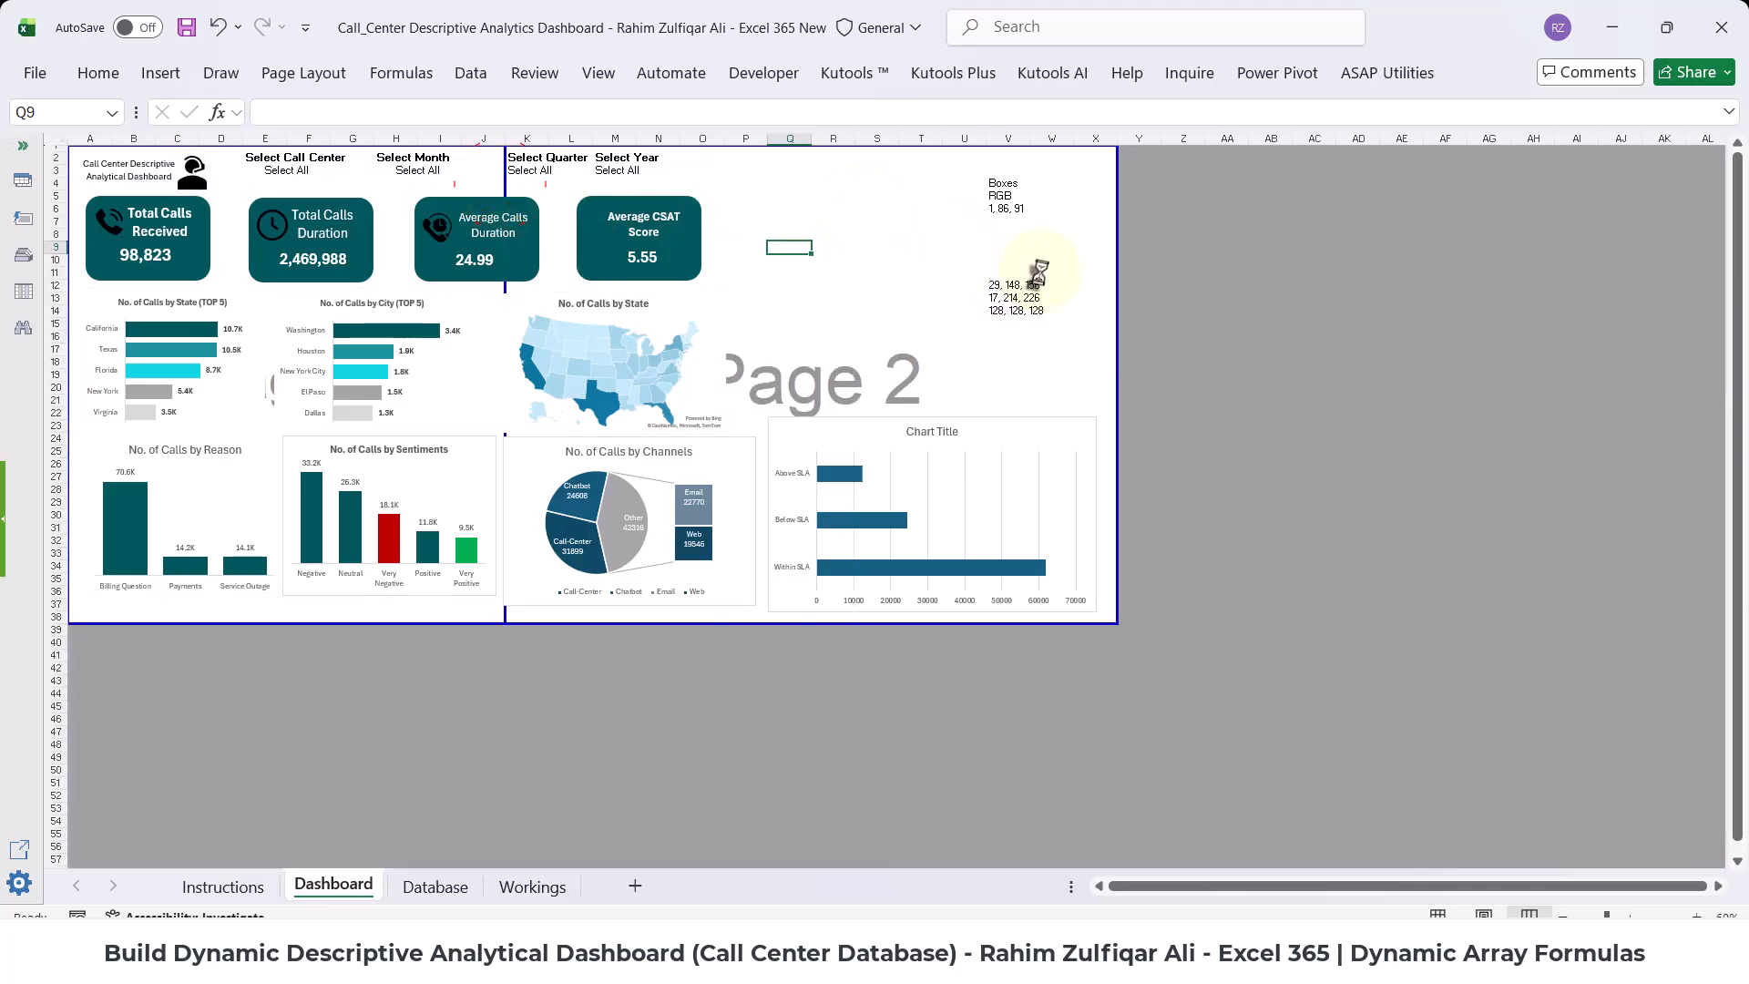
pyautogui.moveTo(1113, 274); pyautogui.dragTo(854, 271)
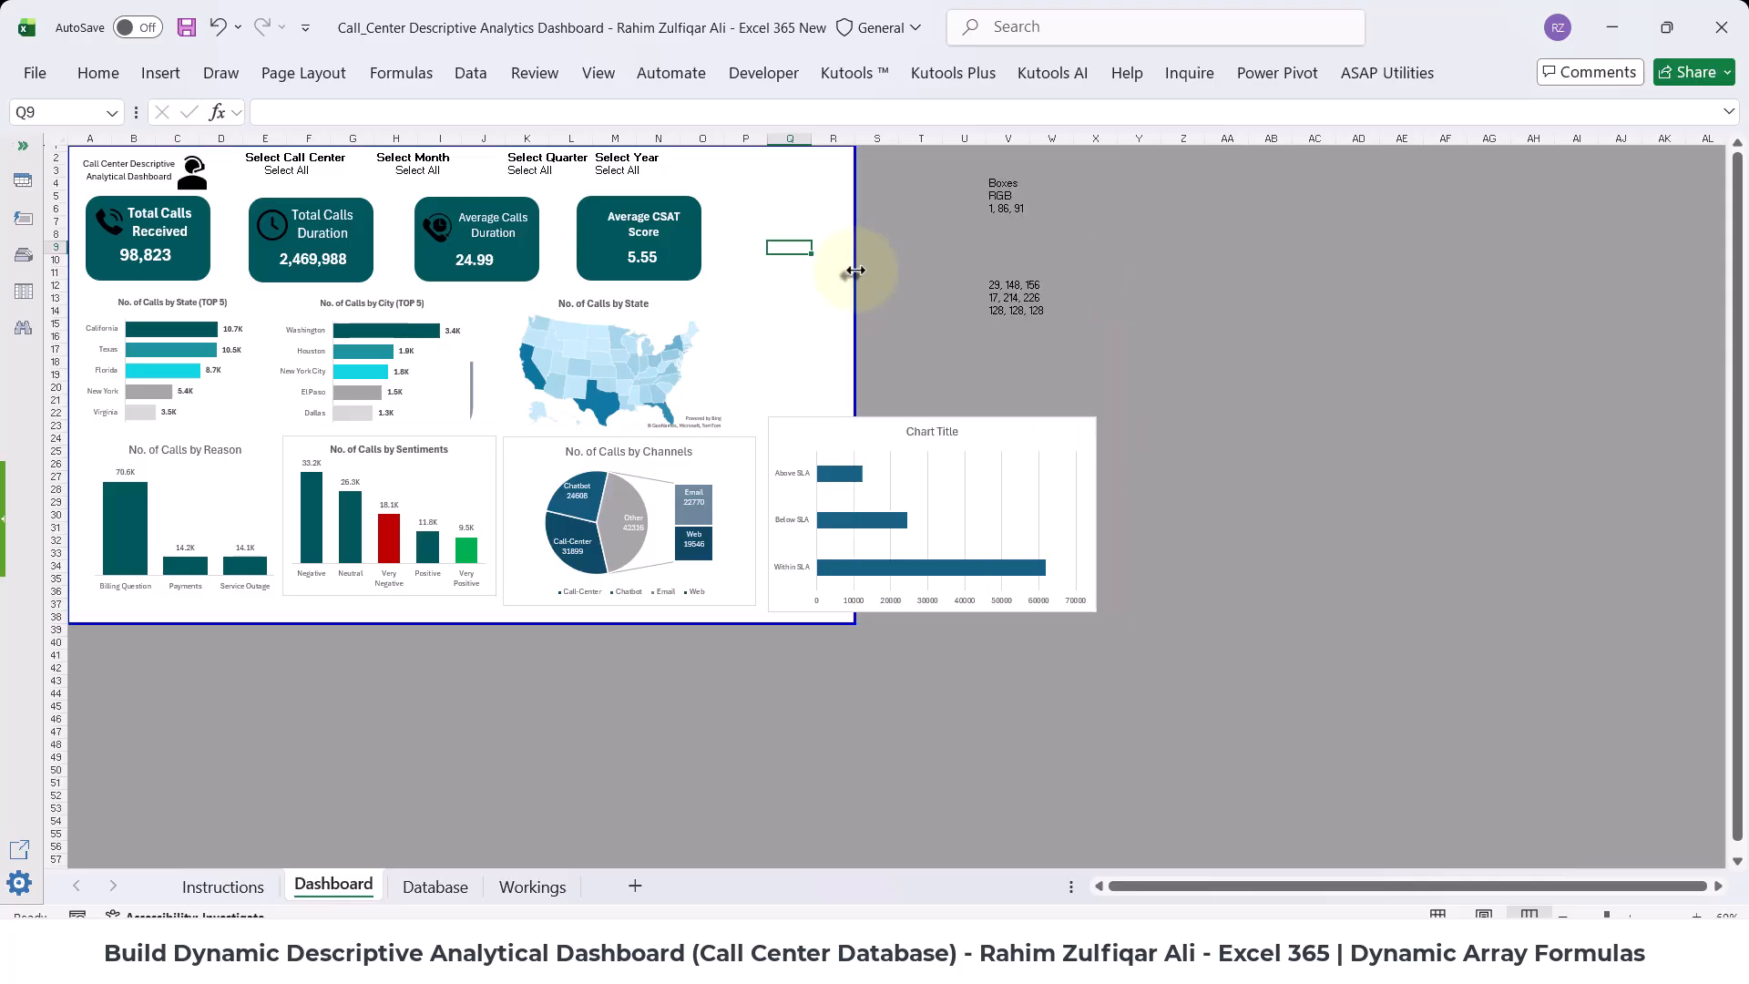
# - Set the Dashboard's page to landscape with left and right margins of 0.45, centered horizontally
pyautogui.hotkey('ctrl', 'p')
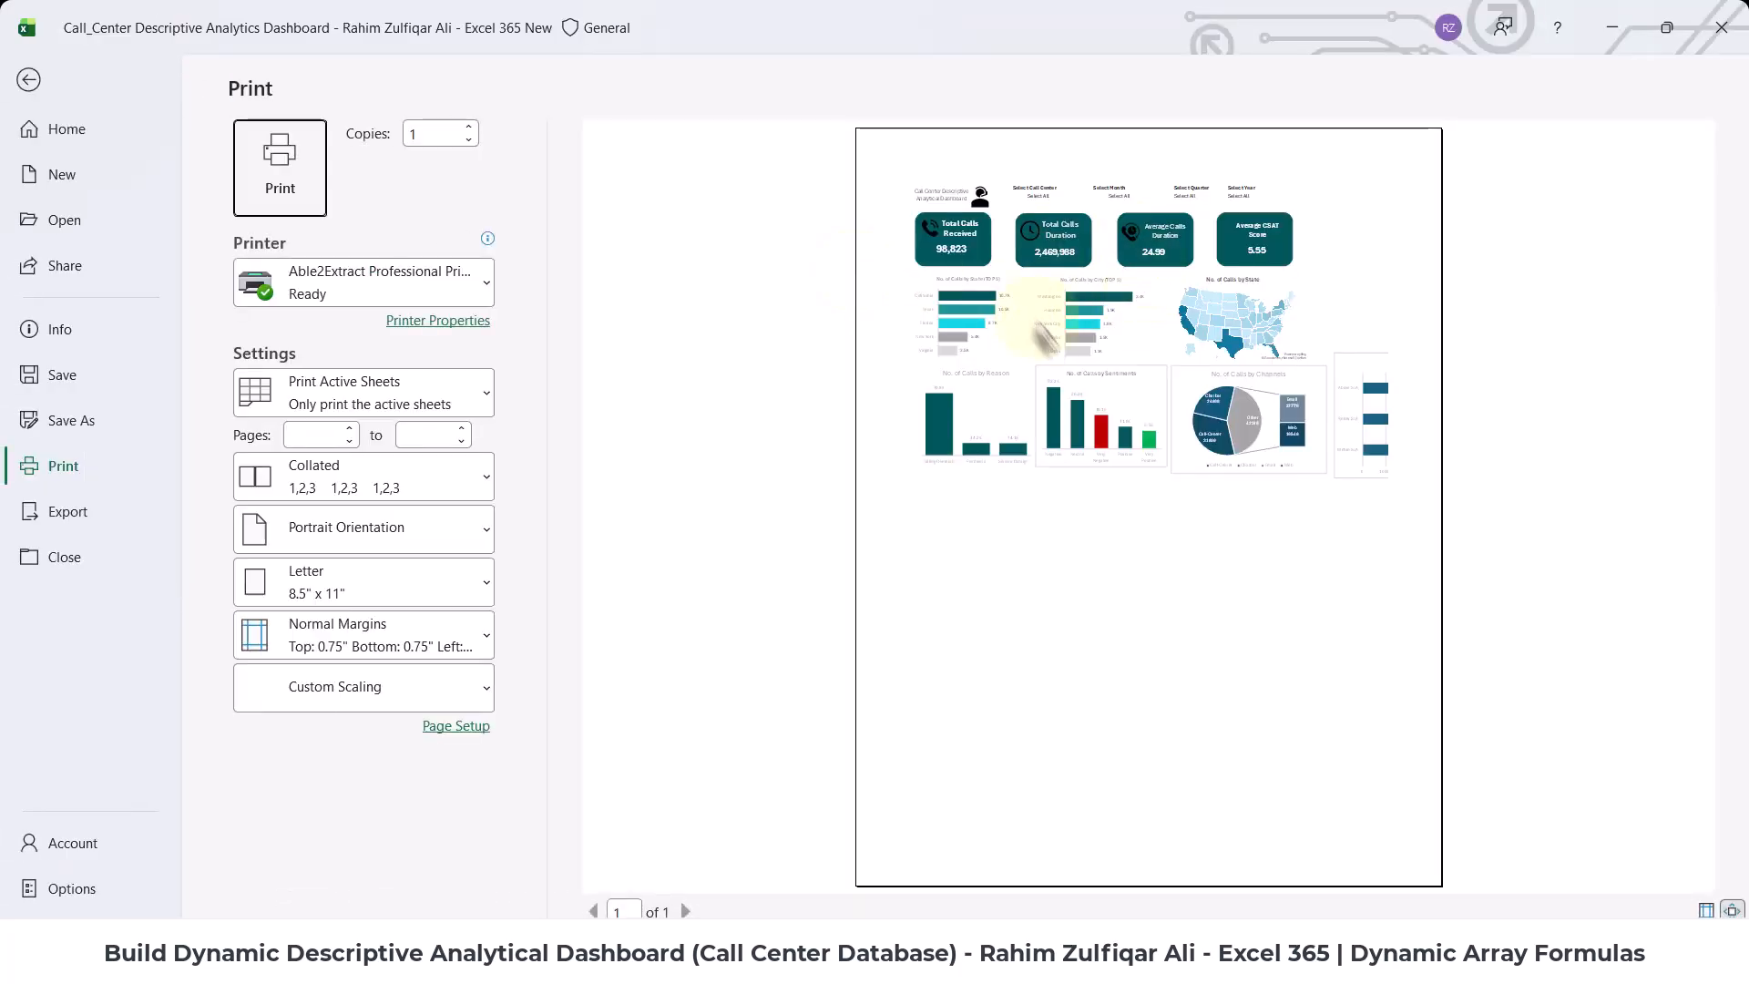
pyautogui.click(473, 727)
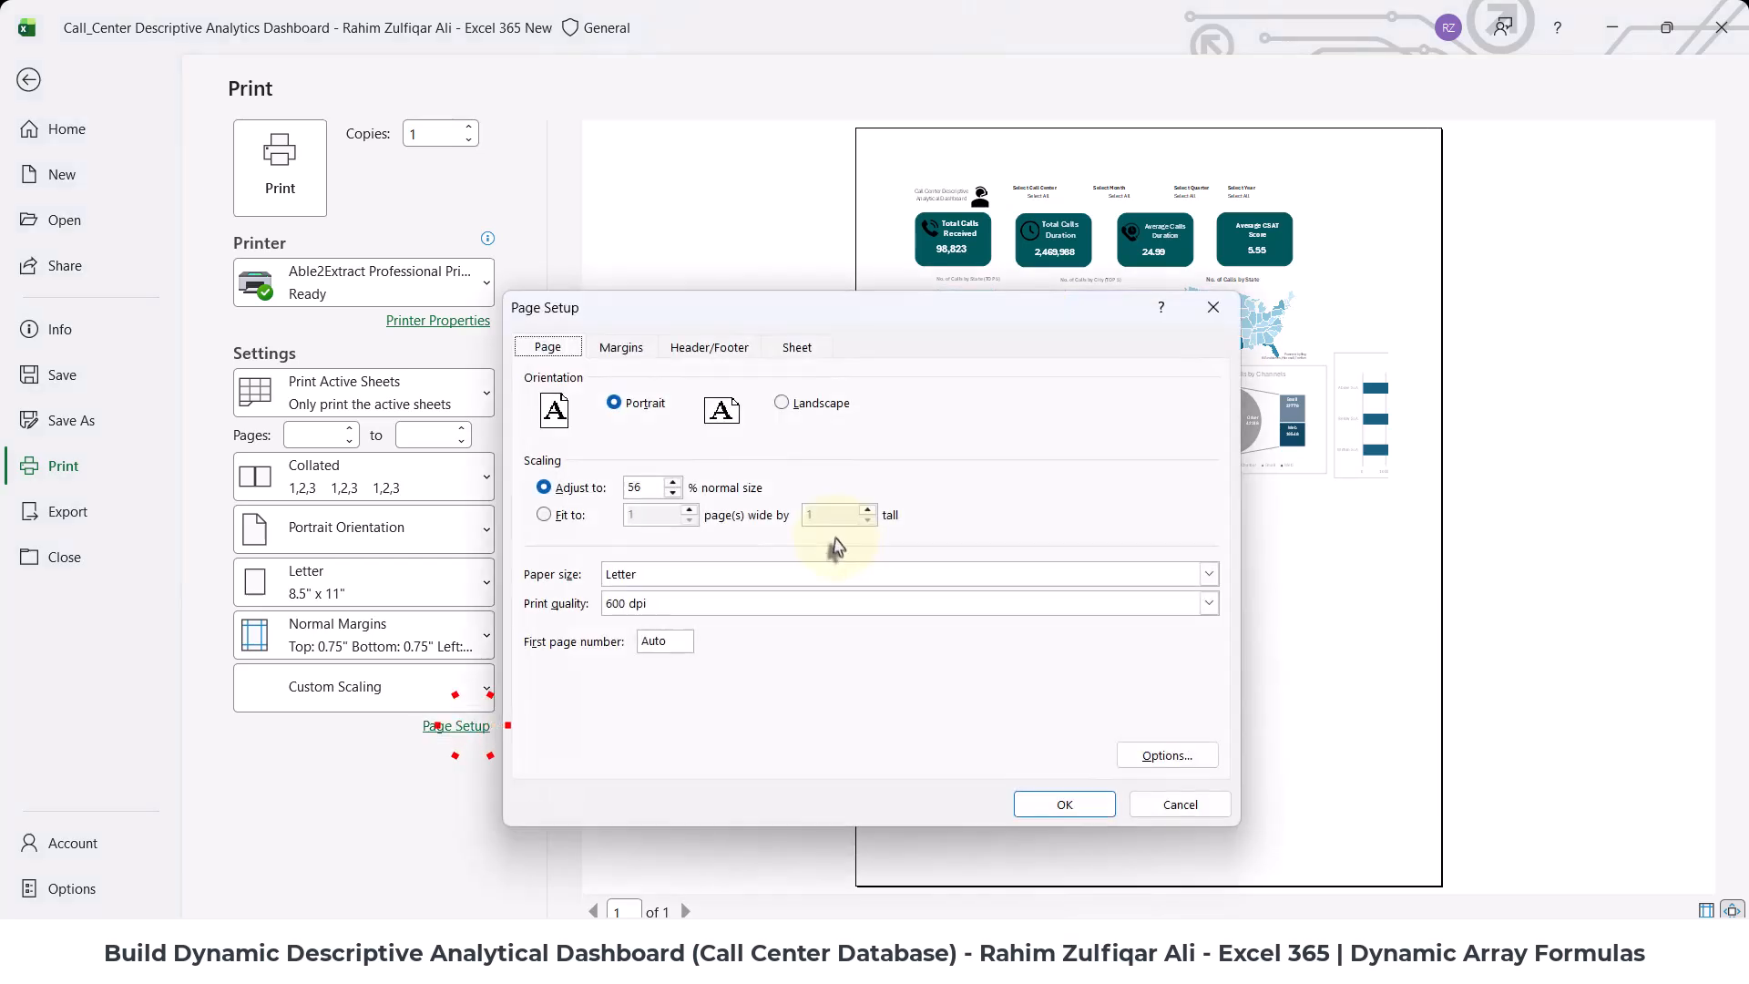
pyautogui.click(802, 402)
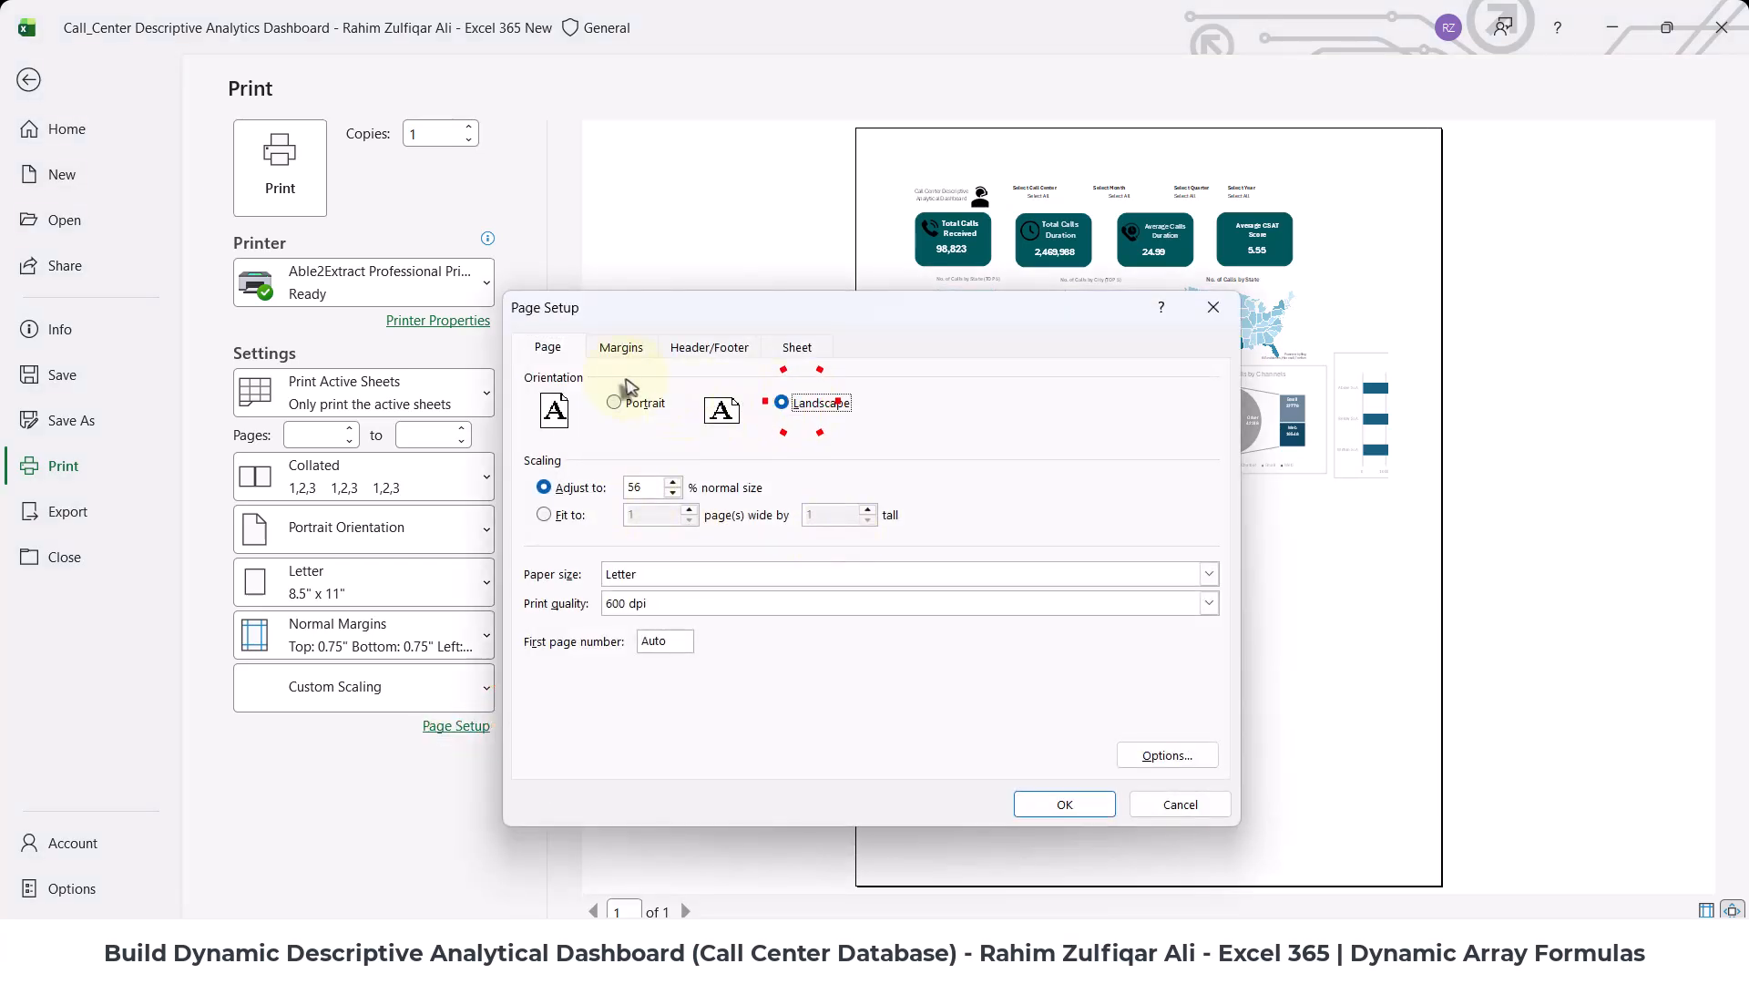
pyautogui.click(619, 351)
pyautogui.click(755, 518)
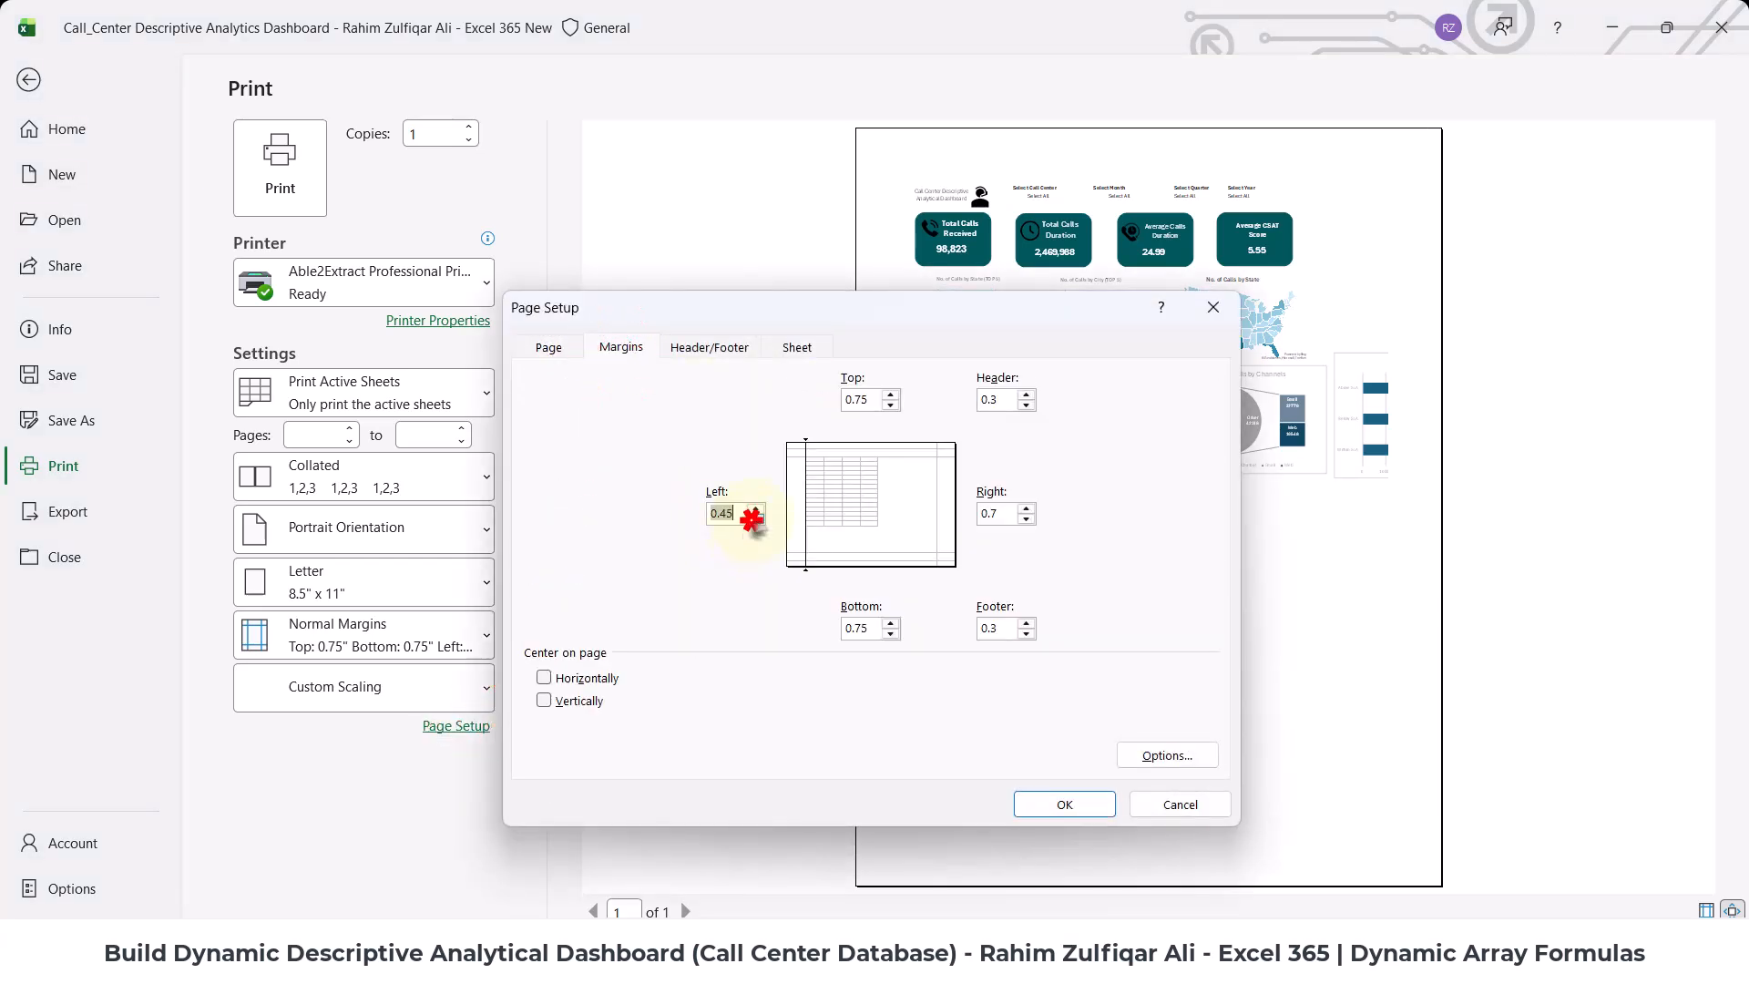
pyautogui.click(1026, 518)
pyautogui.click(594, 679)
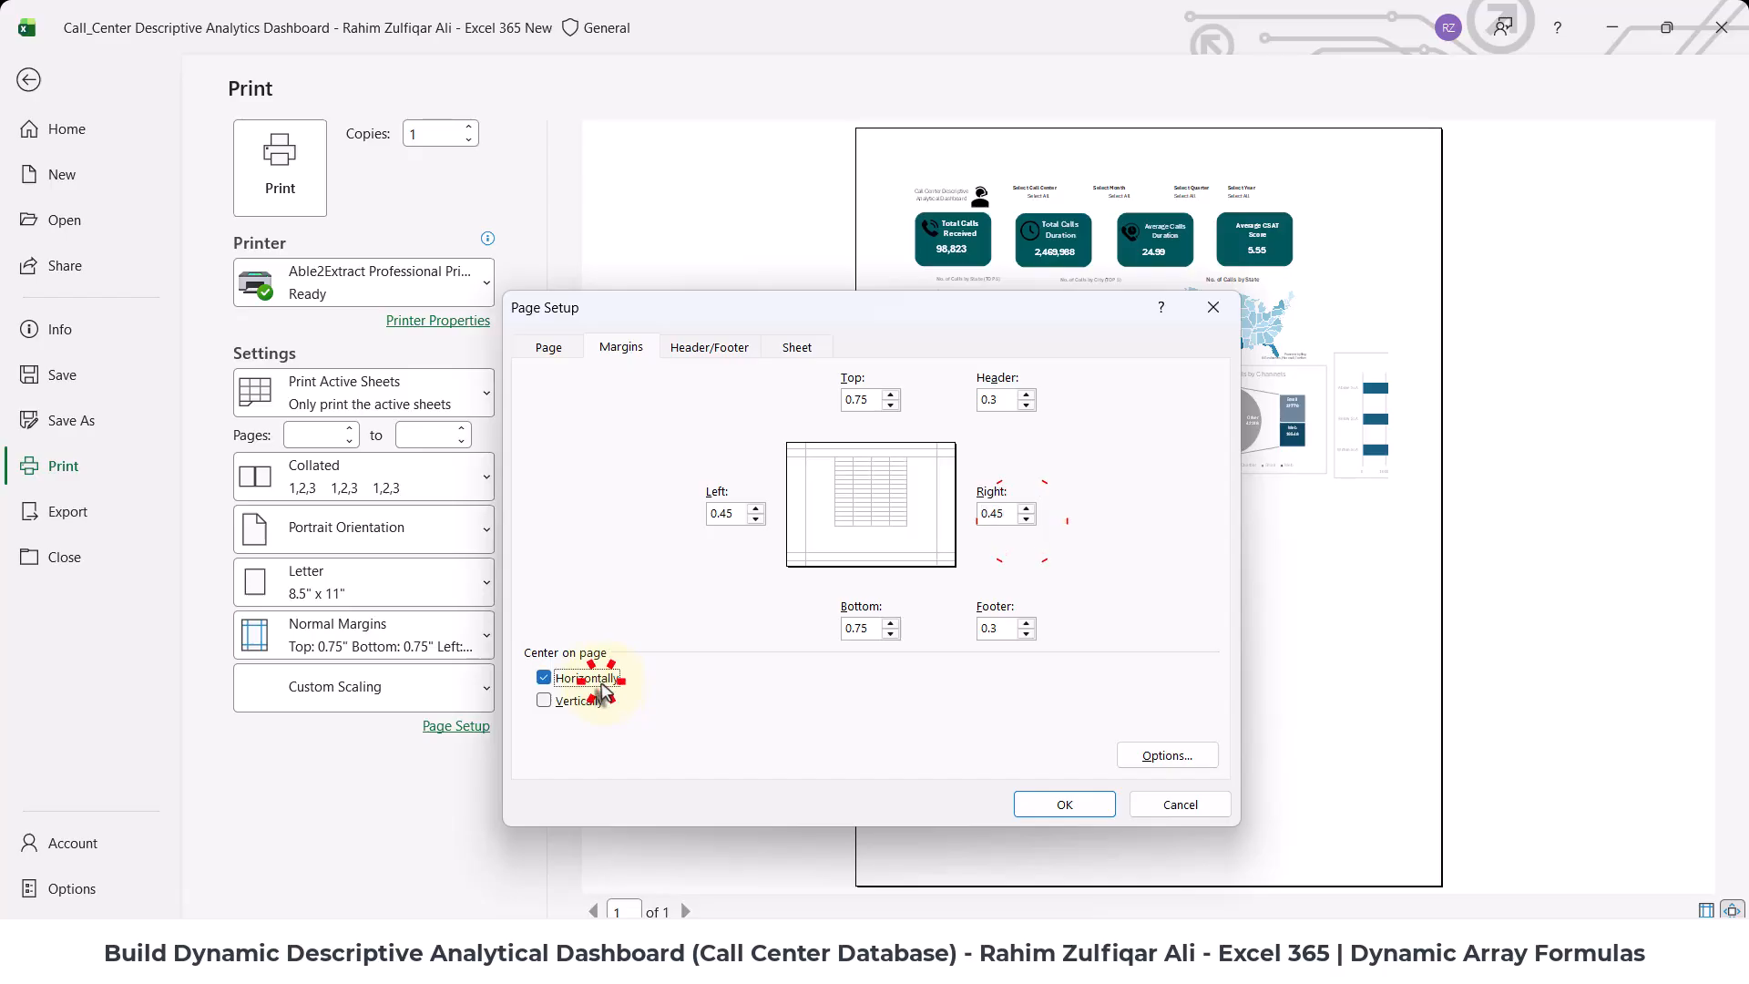
pyautogui.click(1062, 806)
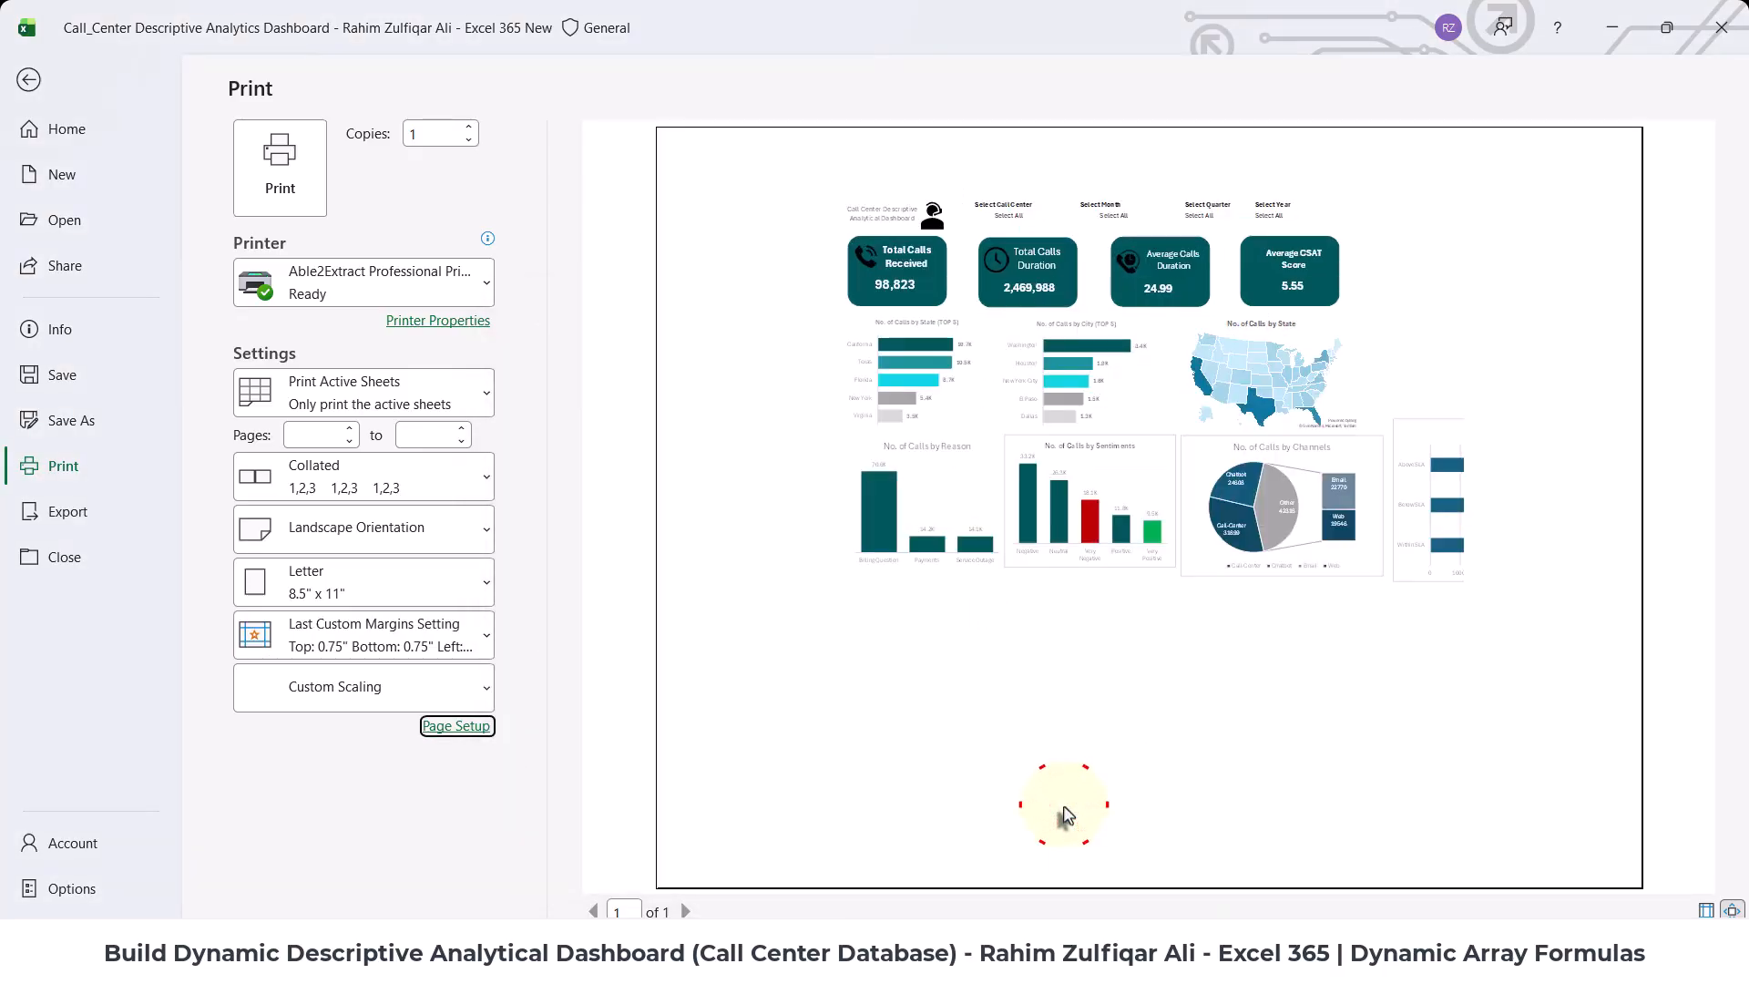
# - Increase the Dashboard's print scaling so its content fills more of the landscape page
pyautogui.click(456, 726)
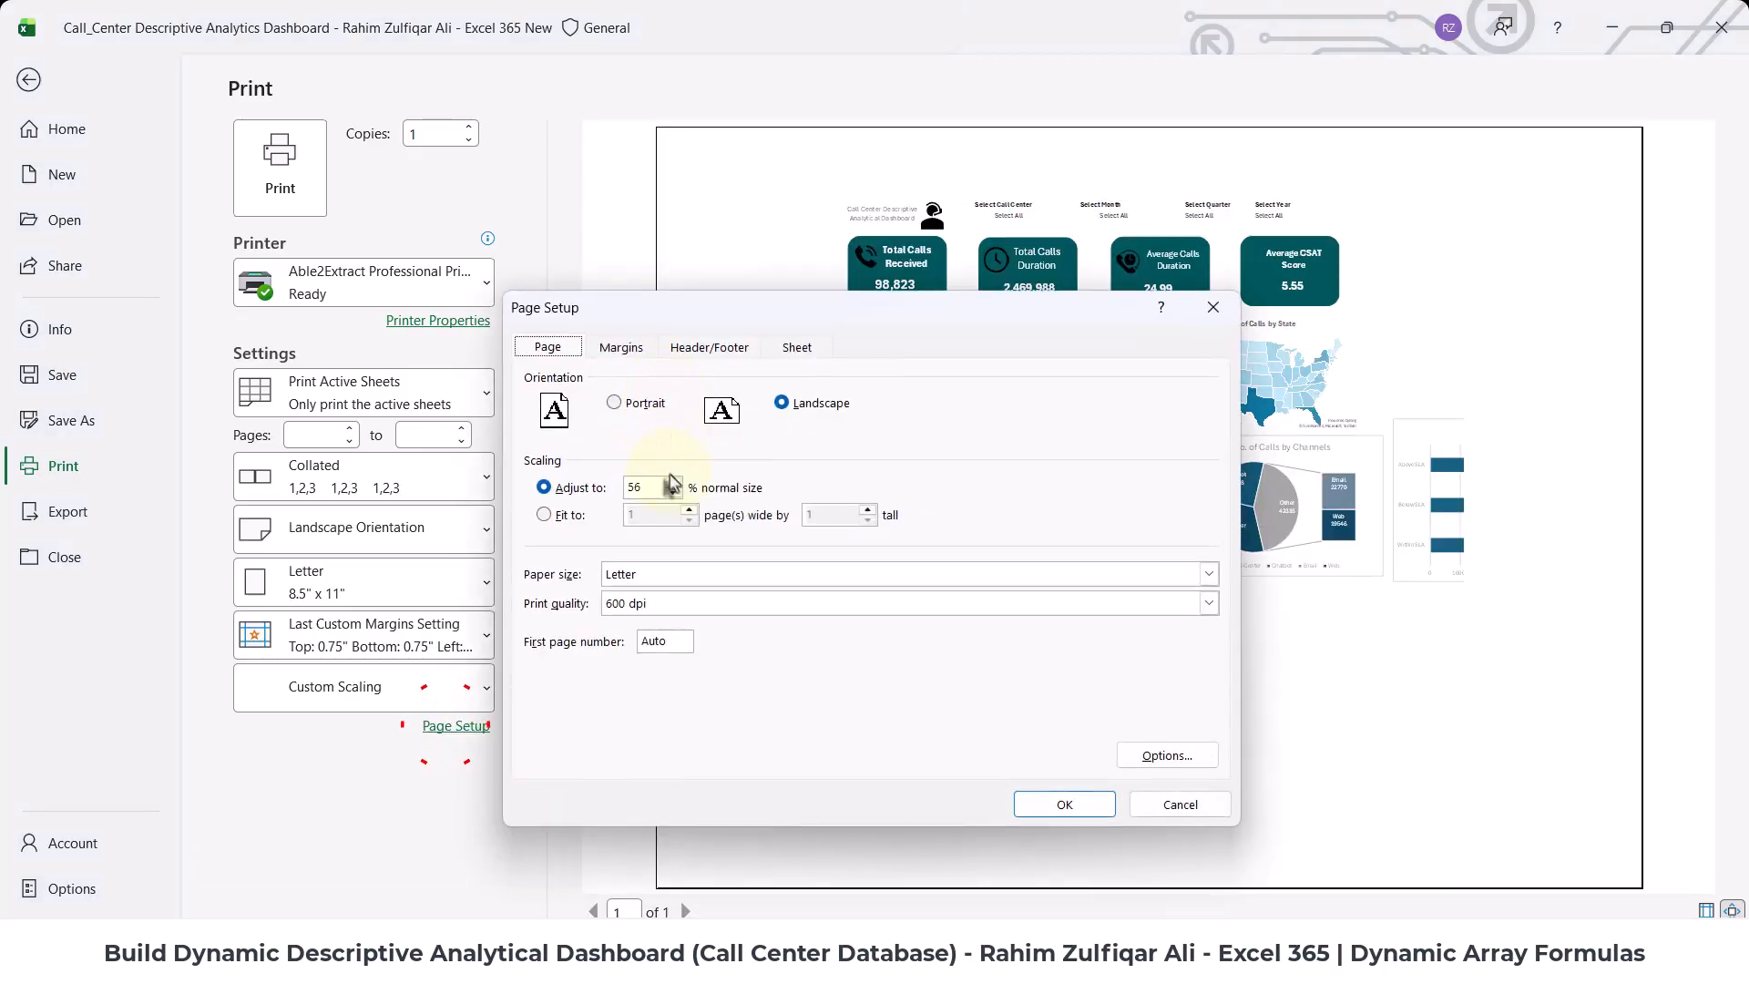
pyautogui.click(1075, 806)
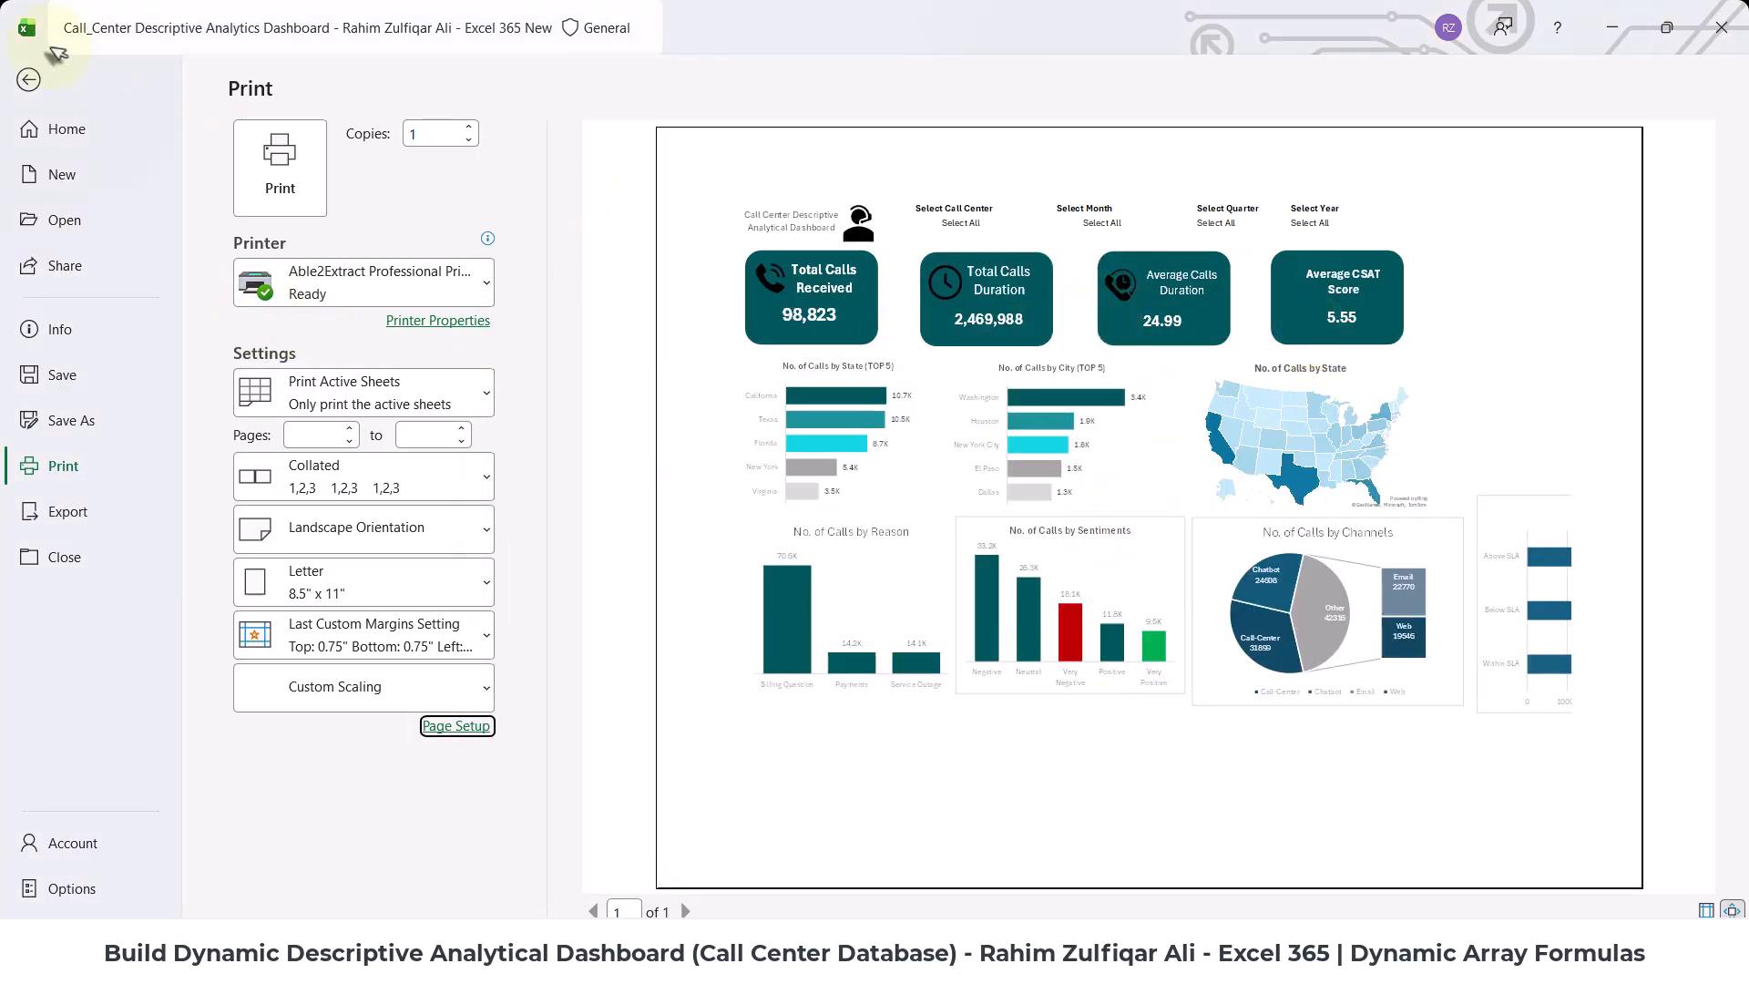
pyautogui.click(30, 82)
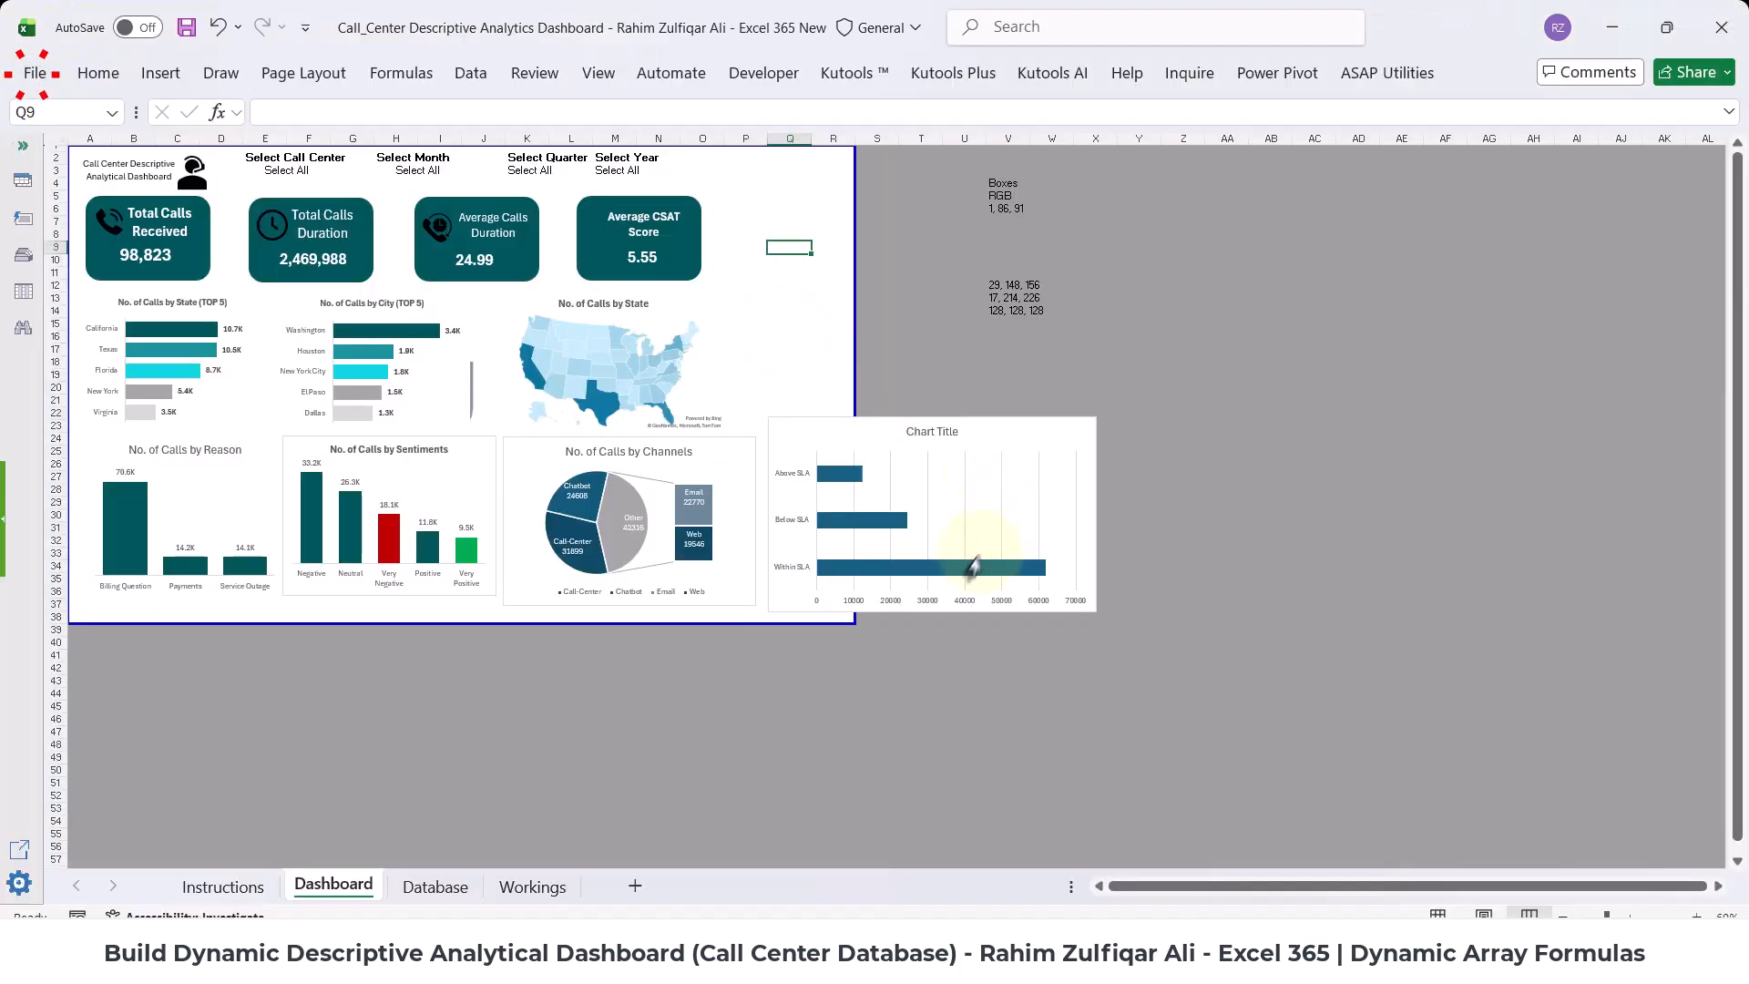
# - Return the Dashboard sheet from Page Break Preview to Normal view
pyautogui.click(789, 349)
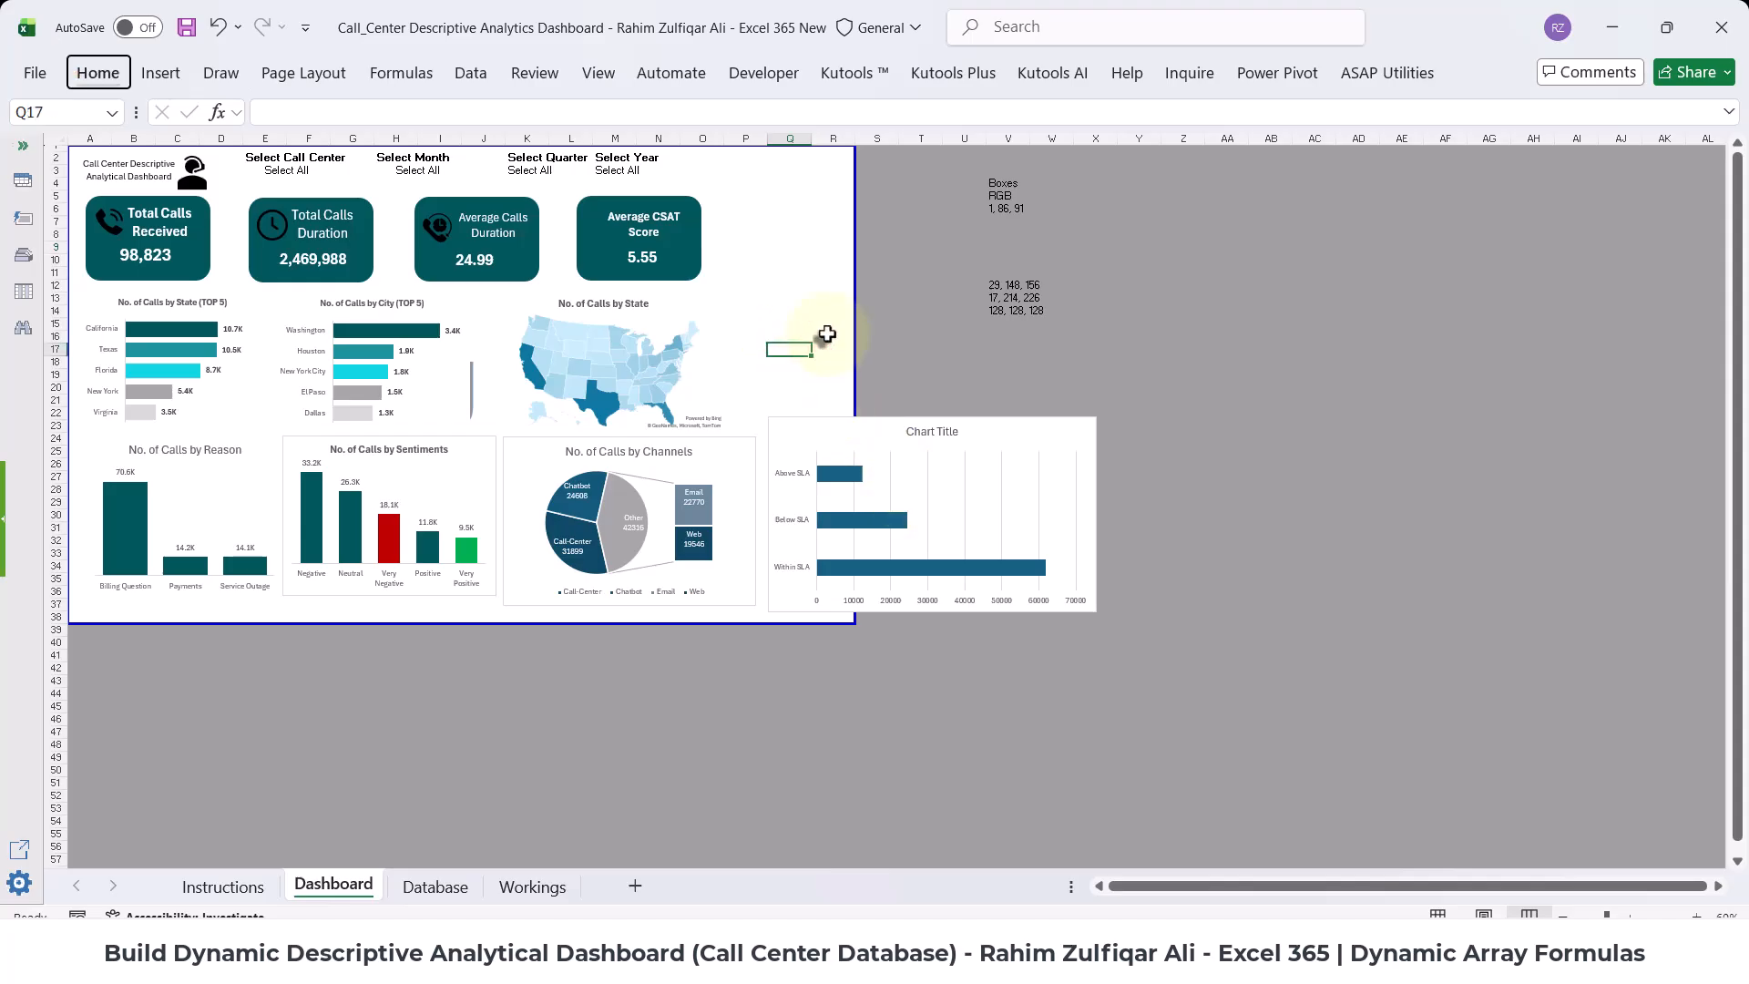
pyautogui.press('w')
pyautogui.press('l')
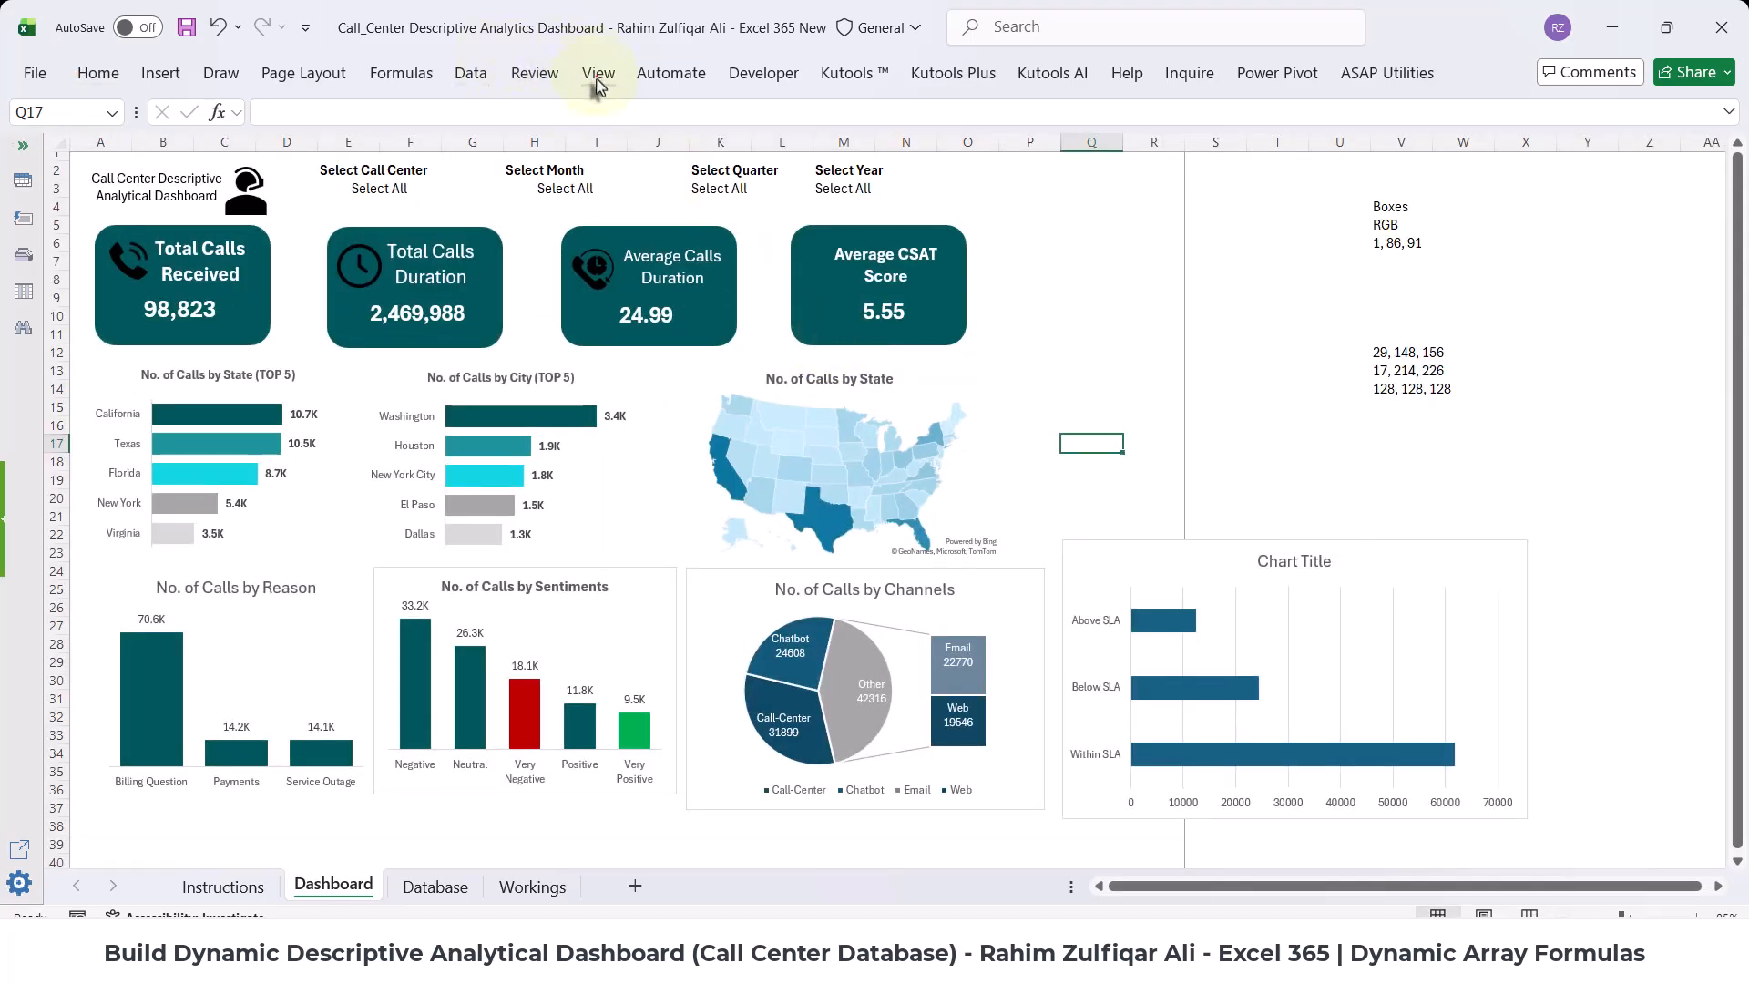
pyautogui.click(597, 74)
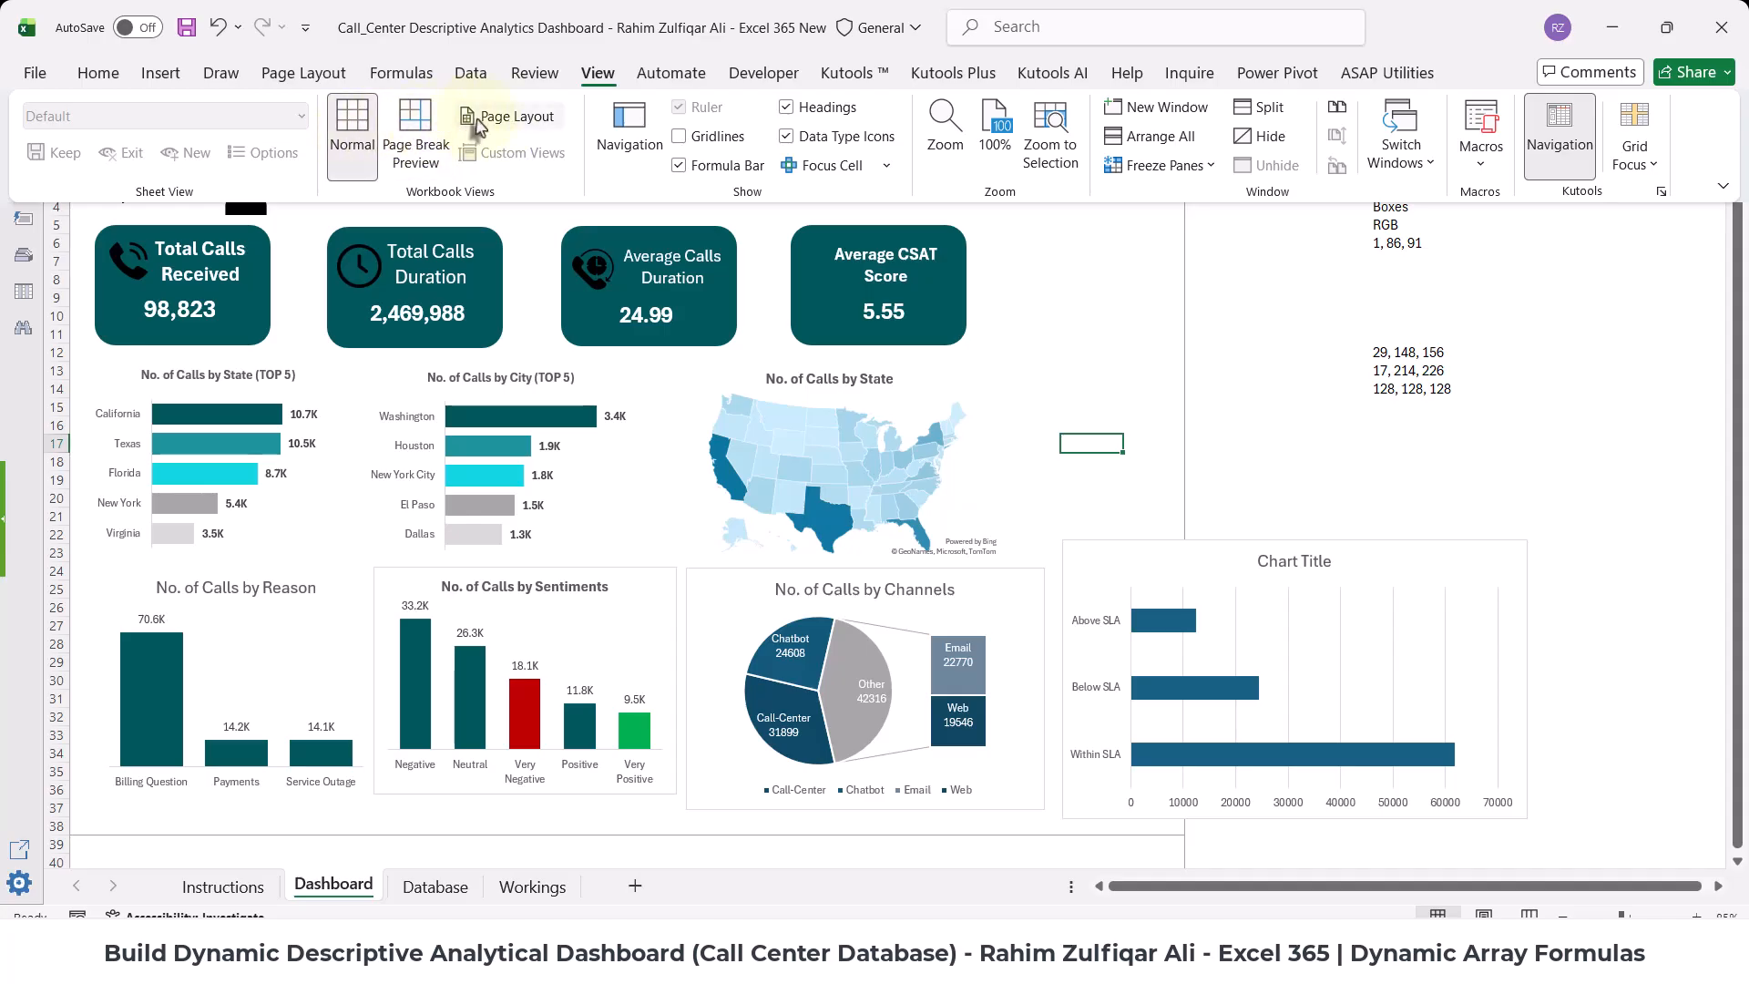
pyautogui.click(1153, 371)
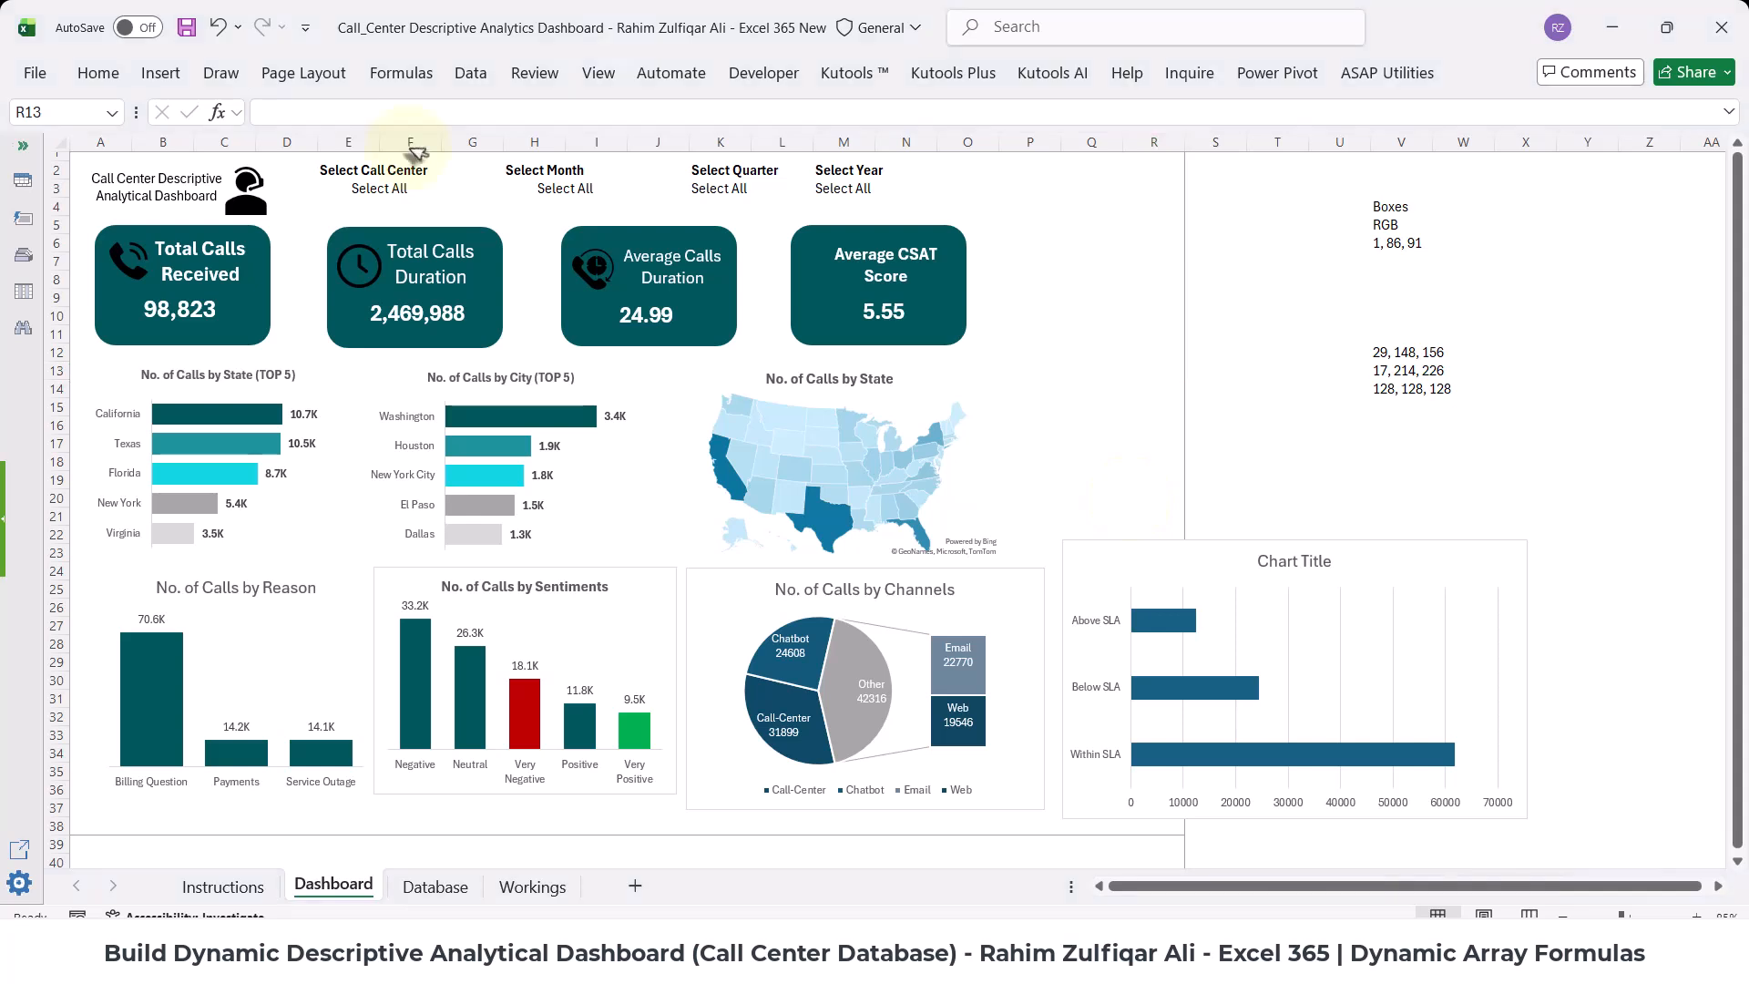
# - Put the response time chart's categories in reverse order and delete its horizontal value axis
pyautogui.click(1110, 541)
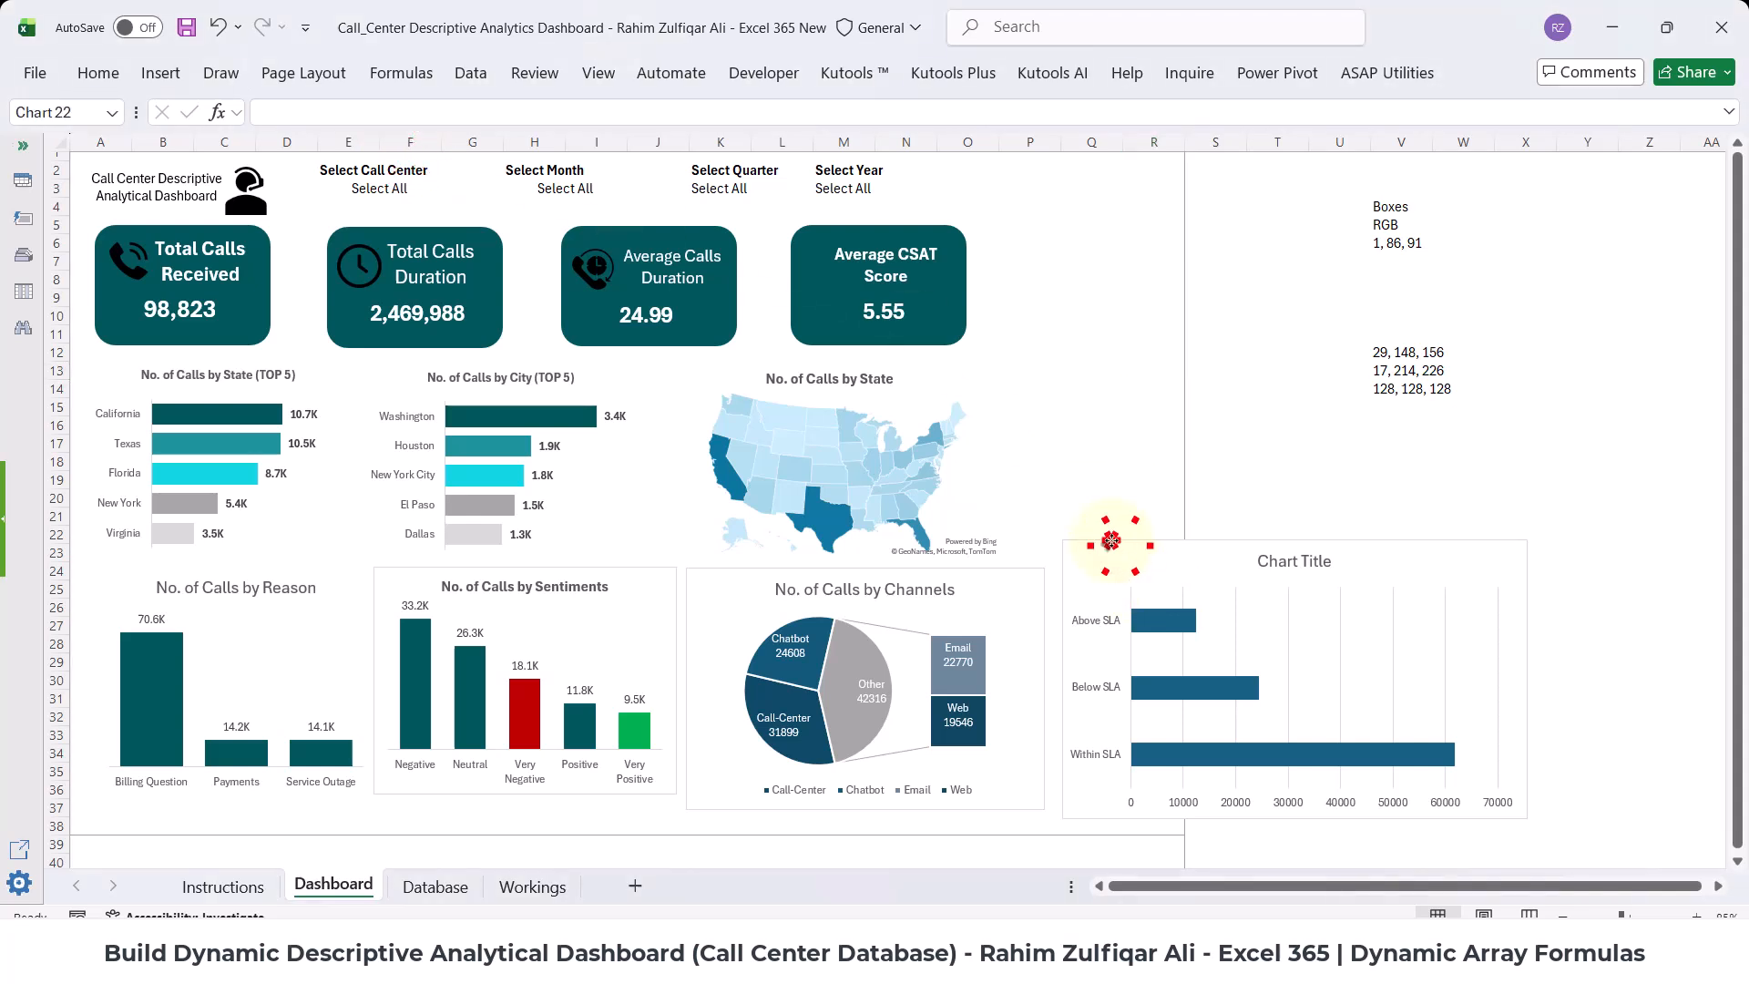
pyautogui.rightClick(1093, 631)
pyautogui.click(1175, 593)
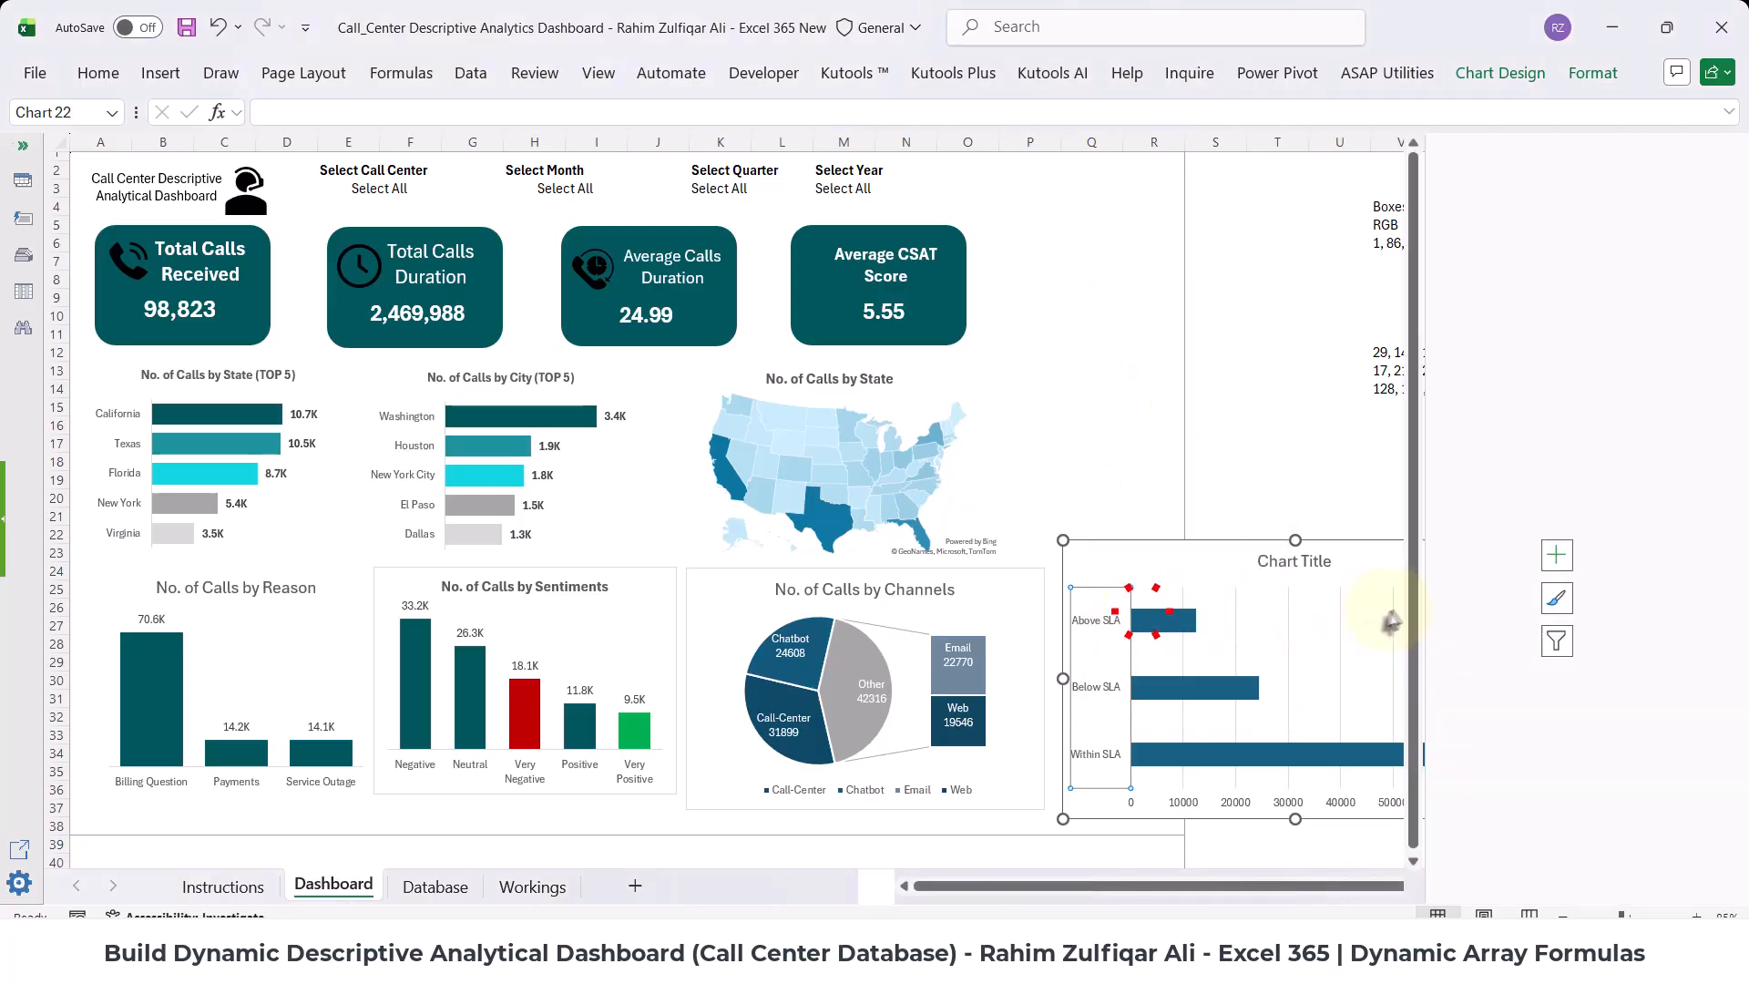
pyautogui.click(1512, 642)
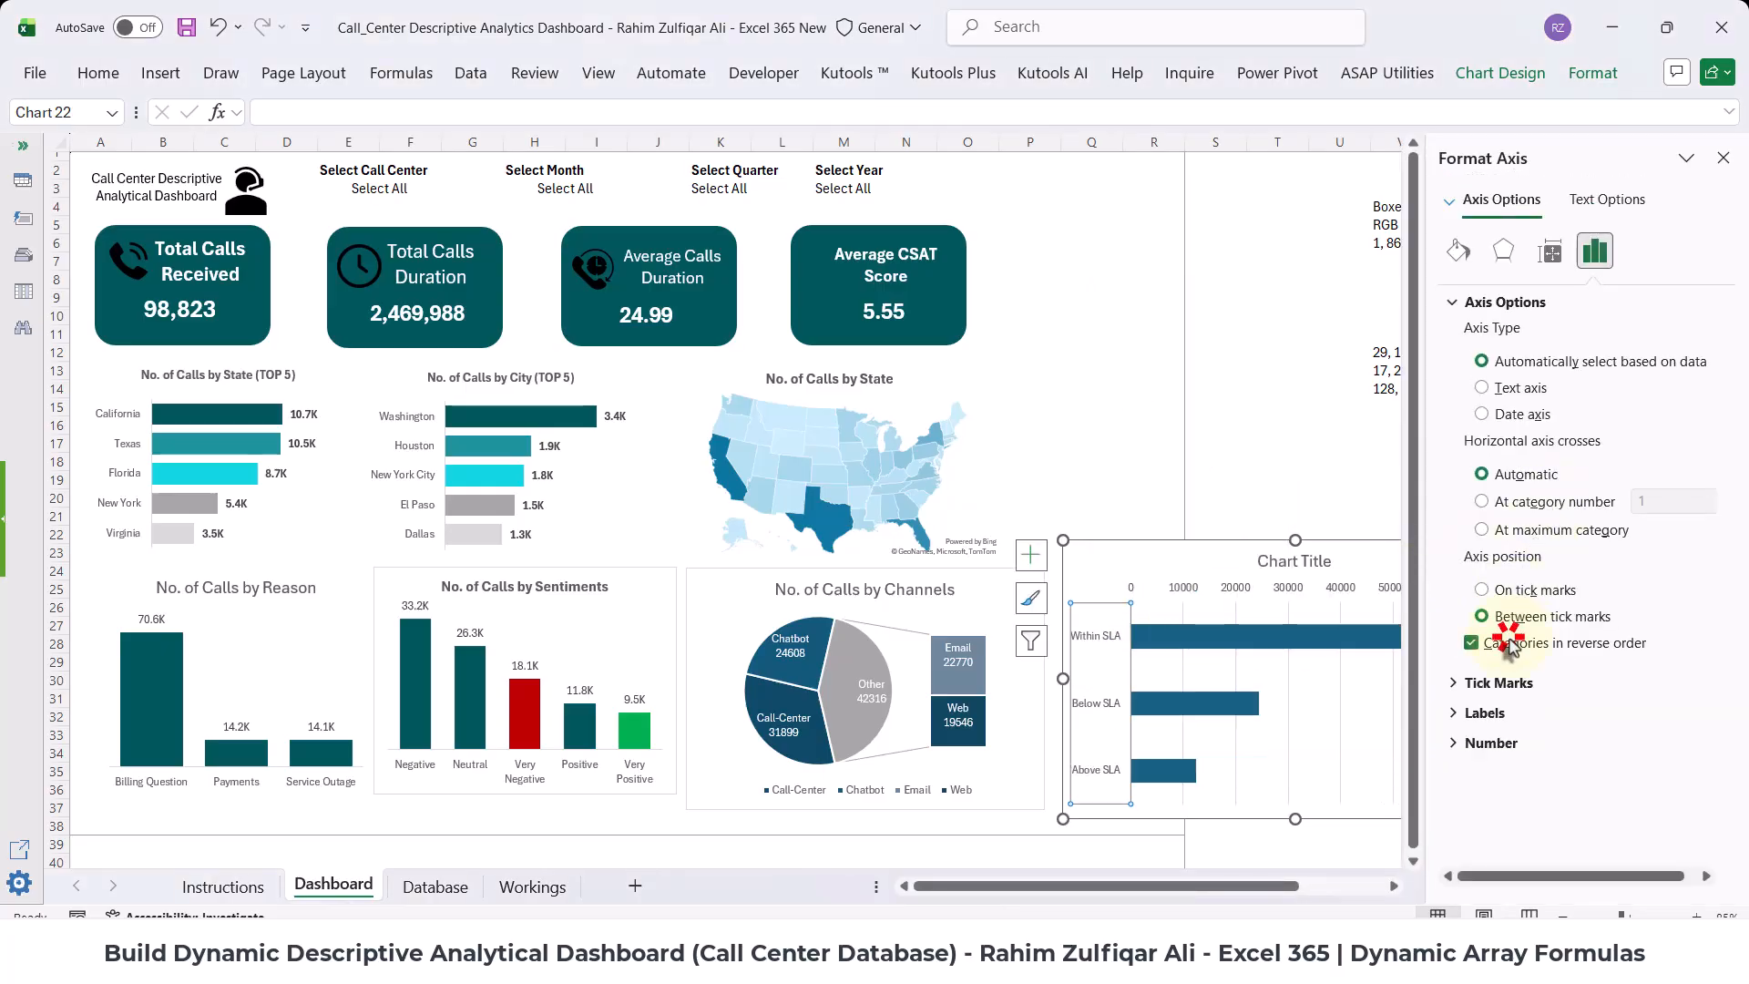
pyautogui.click(1723, 158)
pyautogui.click(1194, 598)
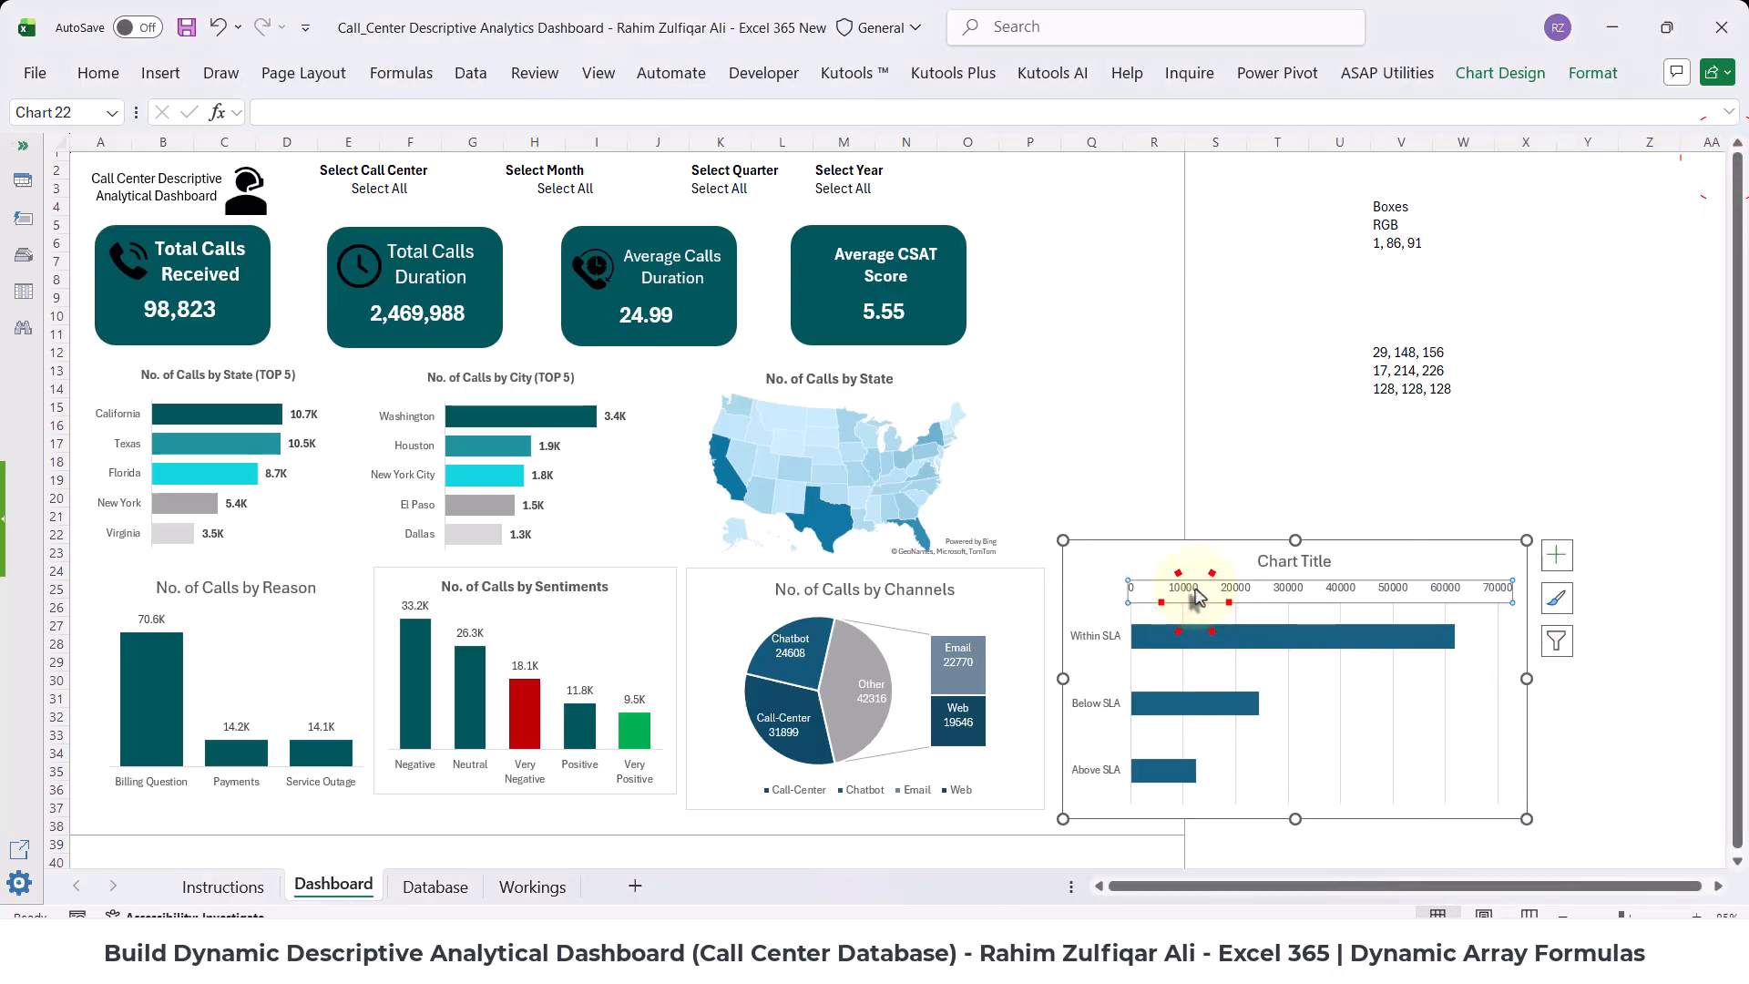
pyautogui.press('Delete')
# - Reduce the gap width of the response time bars and fill them with the dark teal recent color
pyautogui.rightClick(1176, 632)
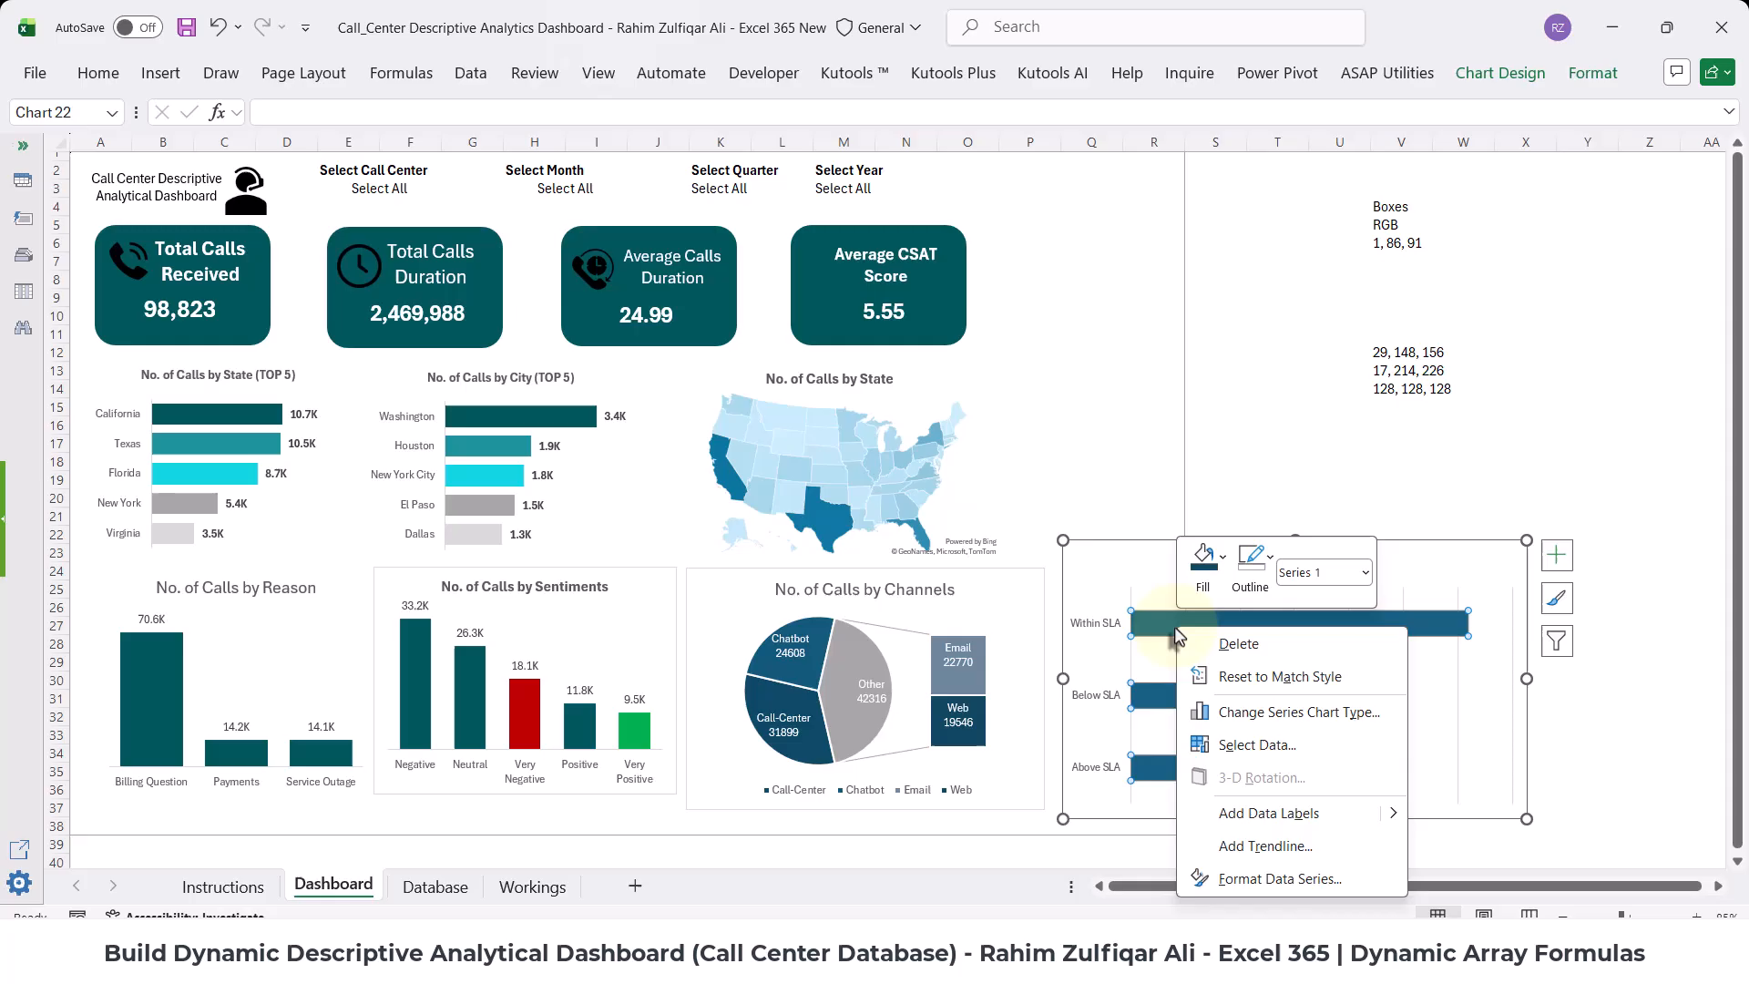
pyautogui.click(1275, 878)
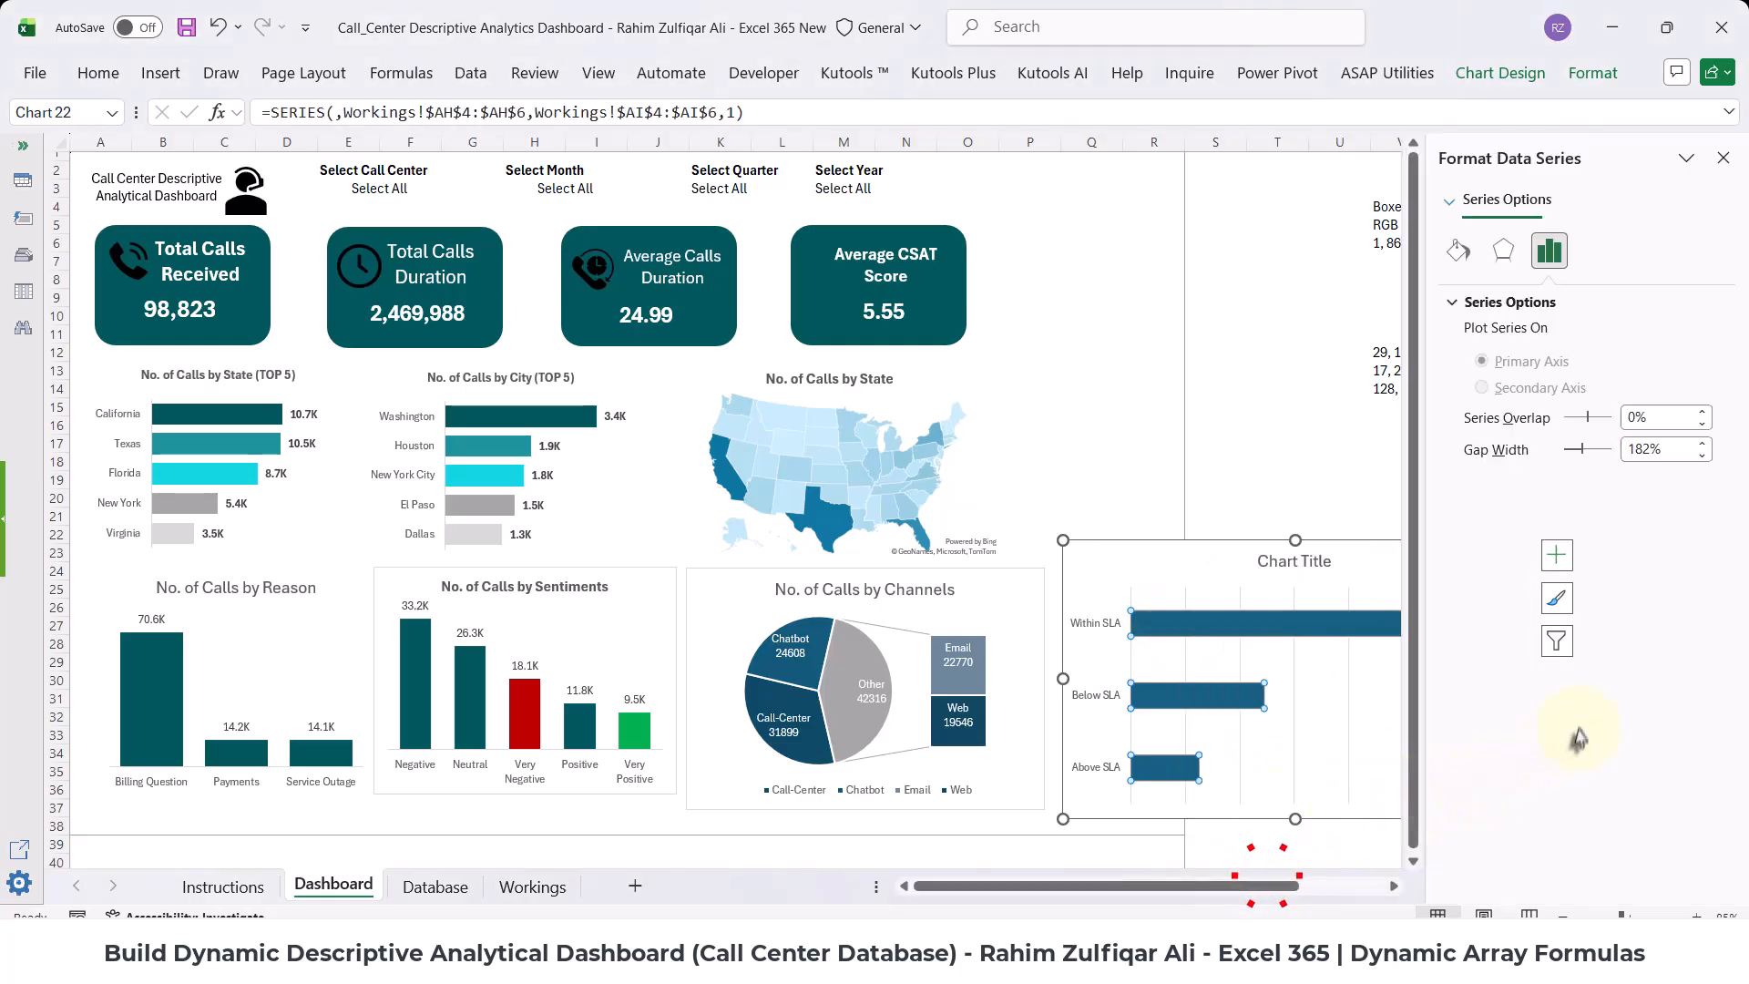
pyautogui.click(1575, 460)
pyautogui.click(1723, 160)
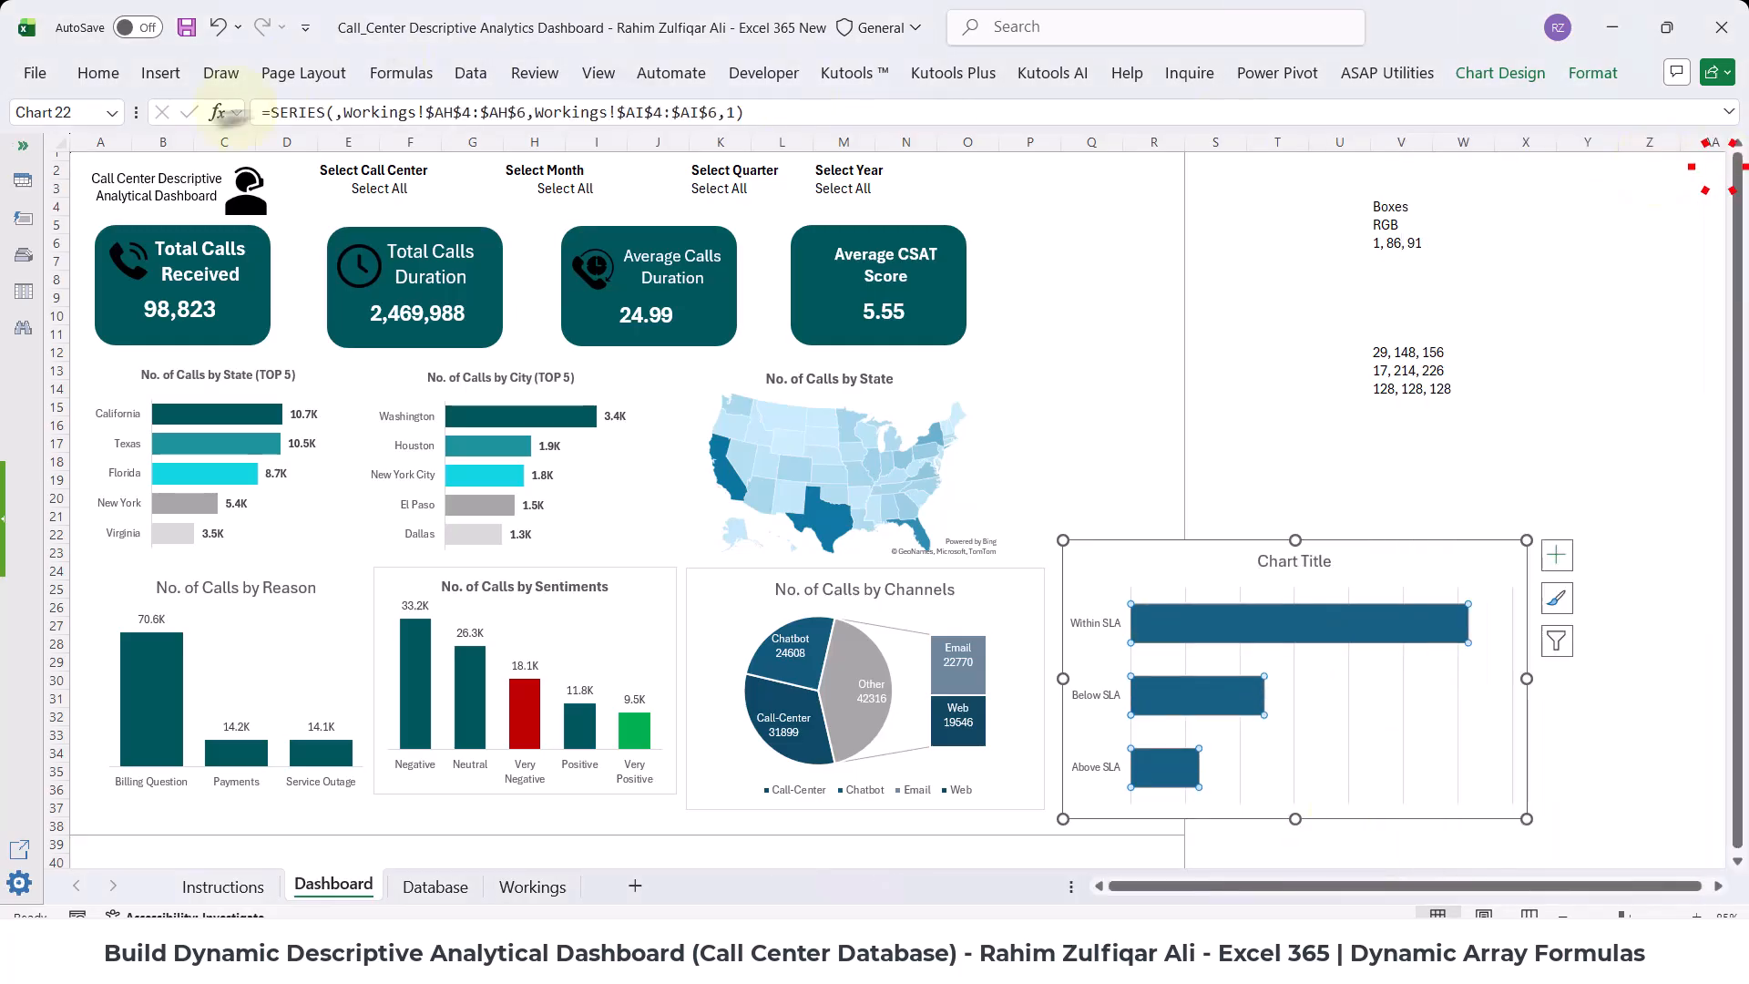
pyautogui.click(97, 73)
pyautogui.click(335, 156)
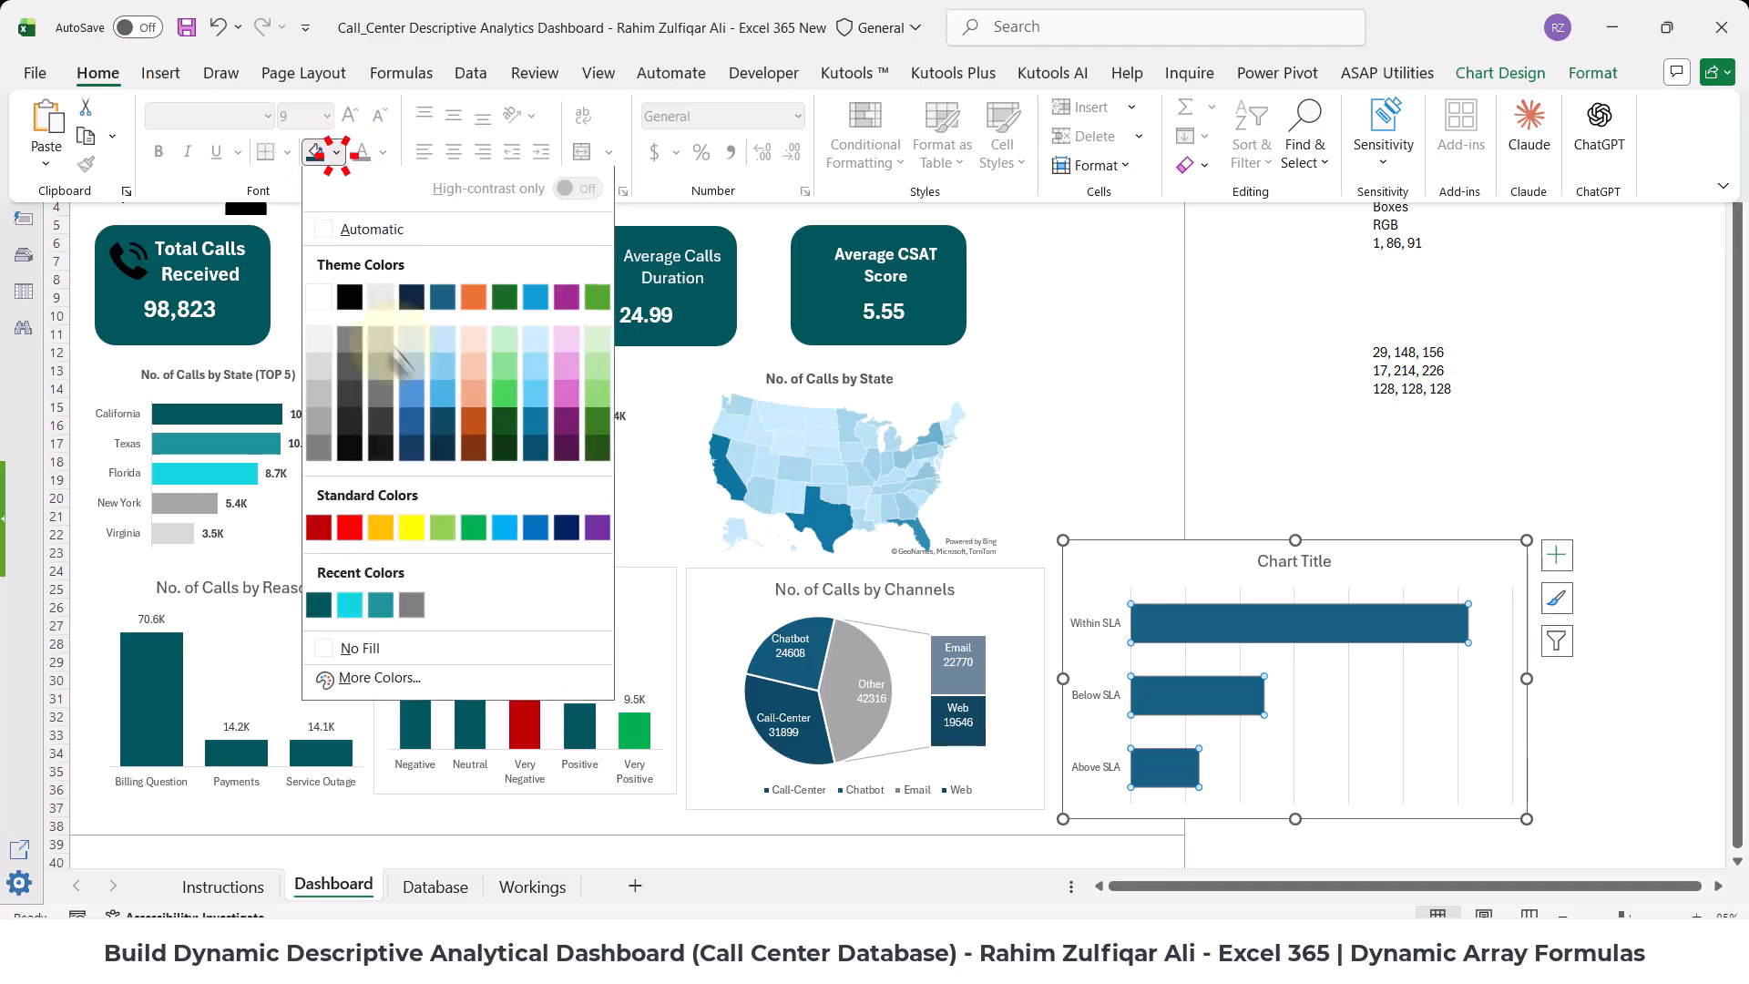
pyautogui.click(326, 608)
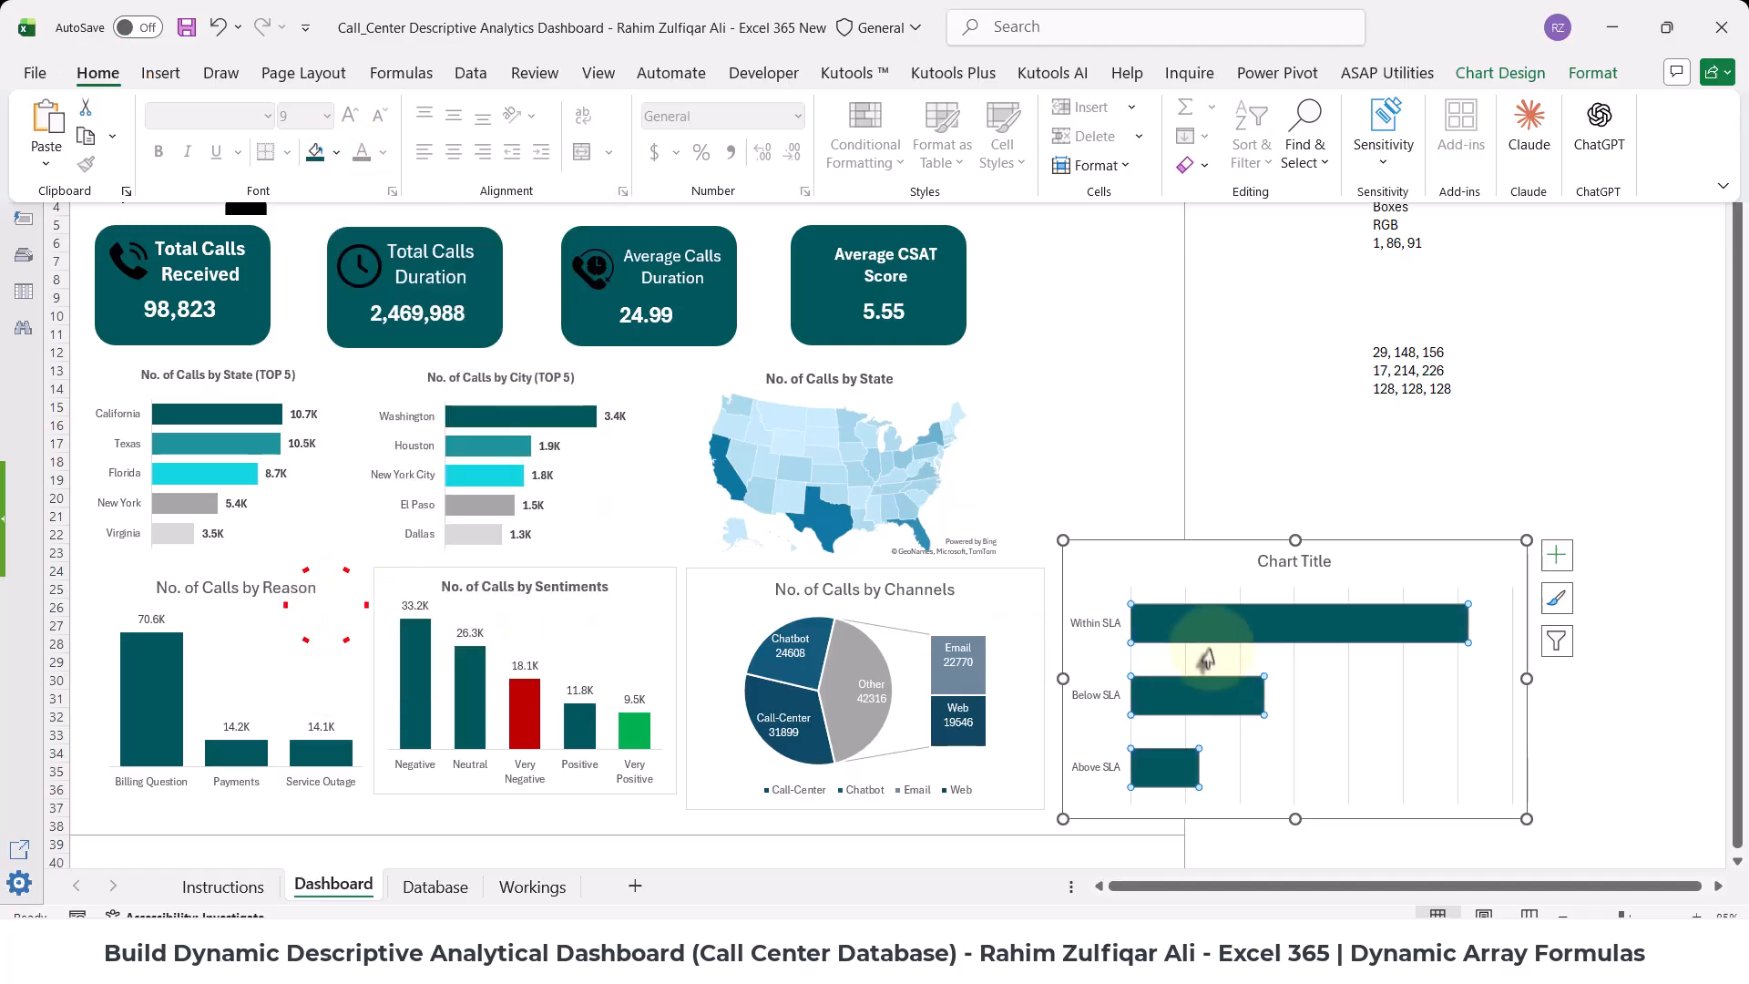
# - Add data labels to the response time bars and delete the chart's vertical gridlines
pyautogui.rightClick(1216, 620)
pyautogui.click(1298, 793)
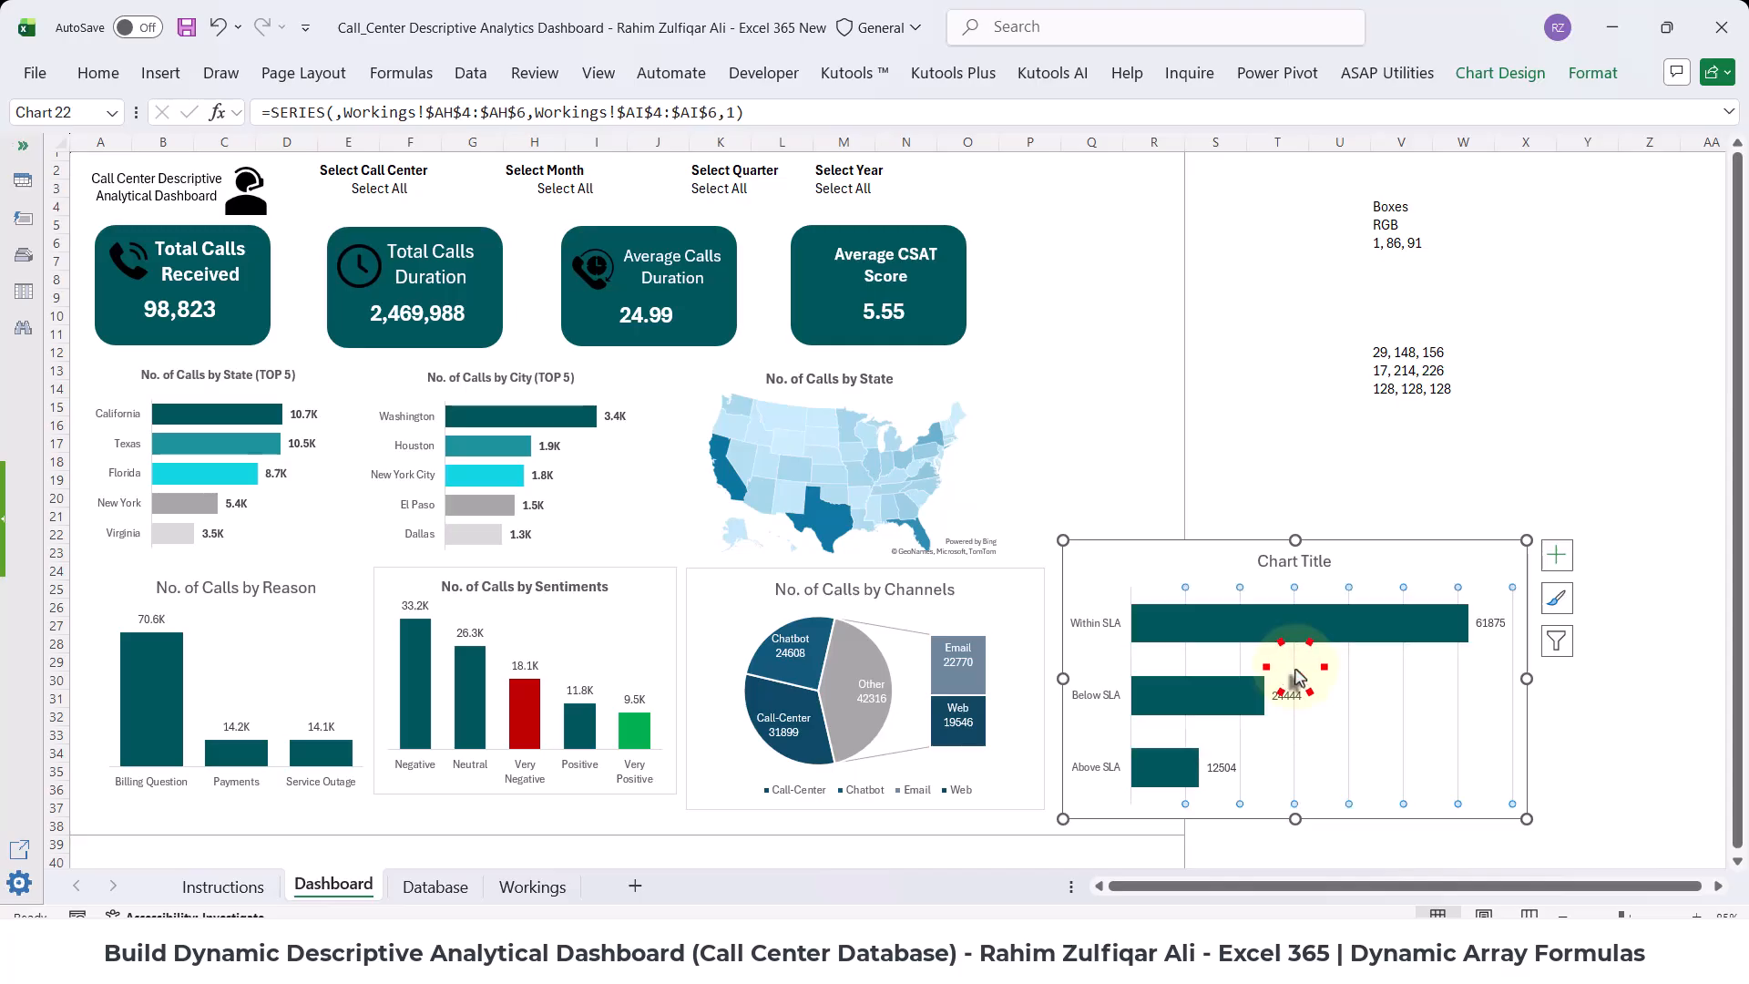
# - Format the response time chart's data labels with the custom number format 0.0,"K"
pyautogui.click(1286, 694)
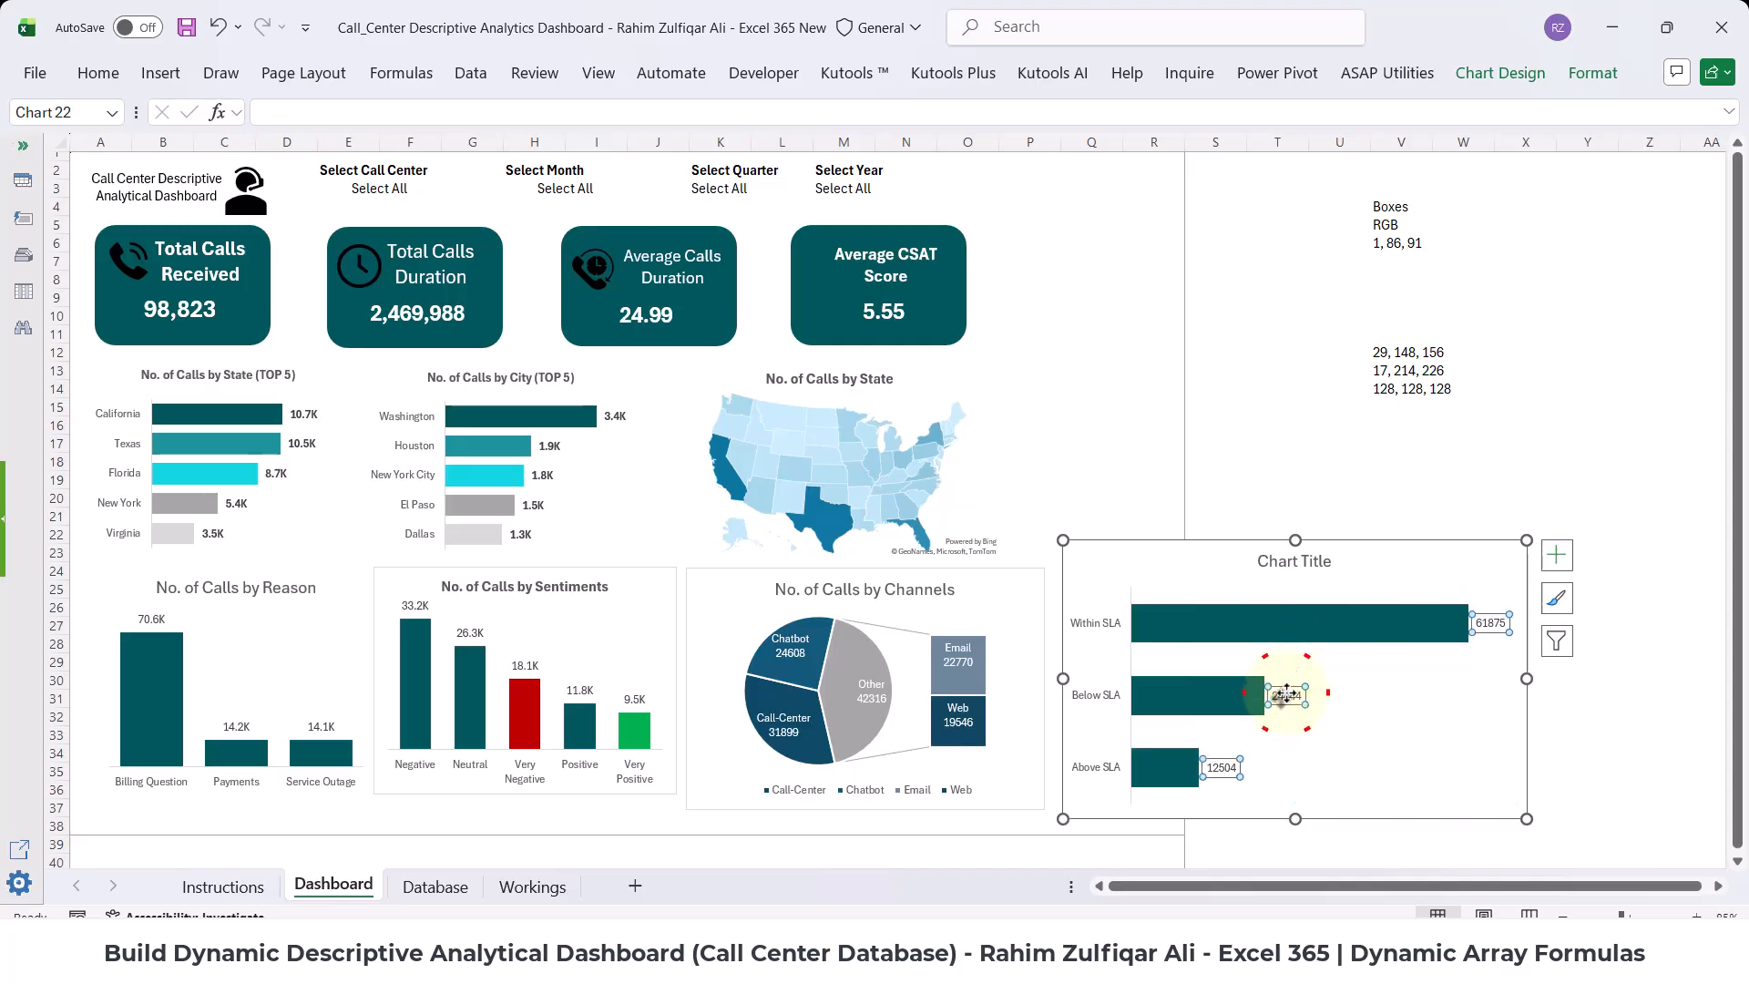
pyautogui.rightClick(1286, 694)
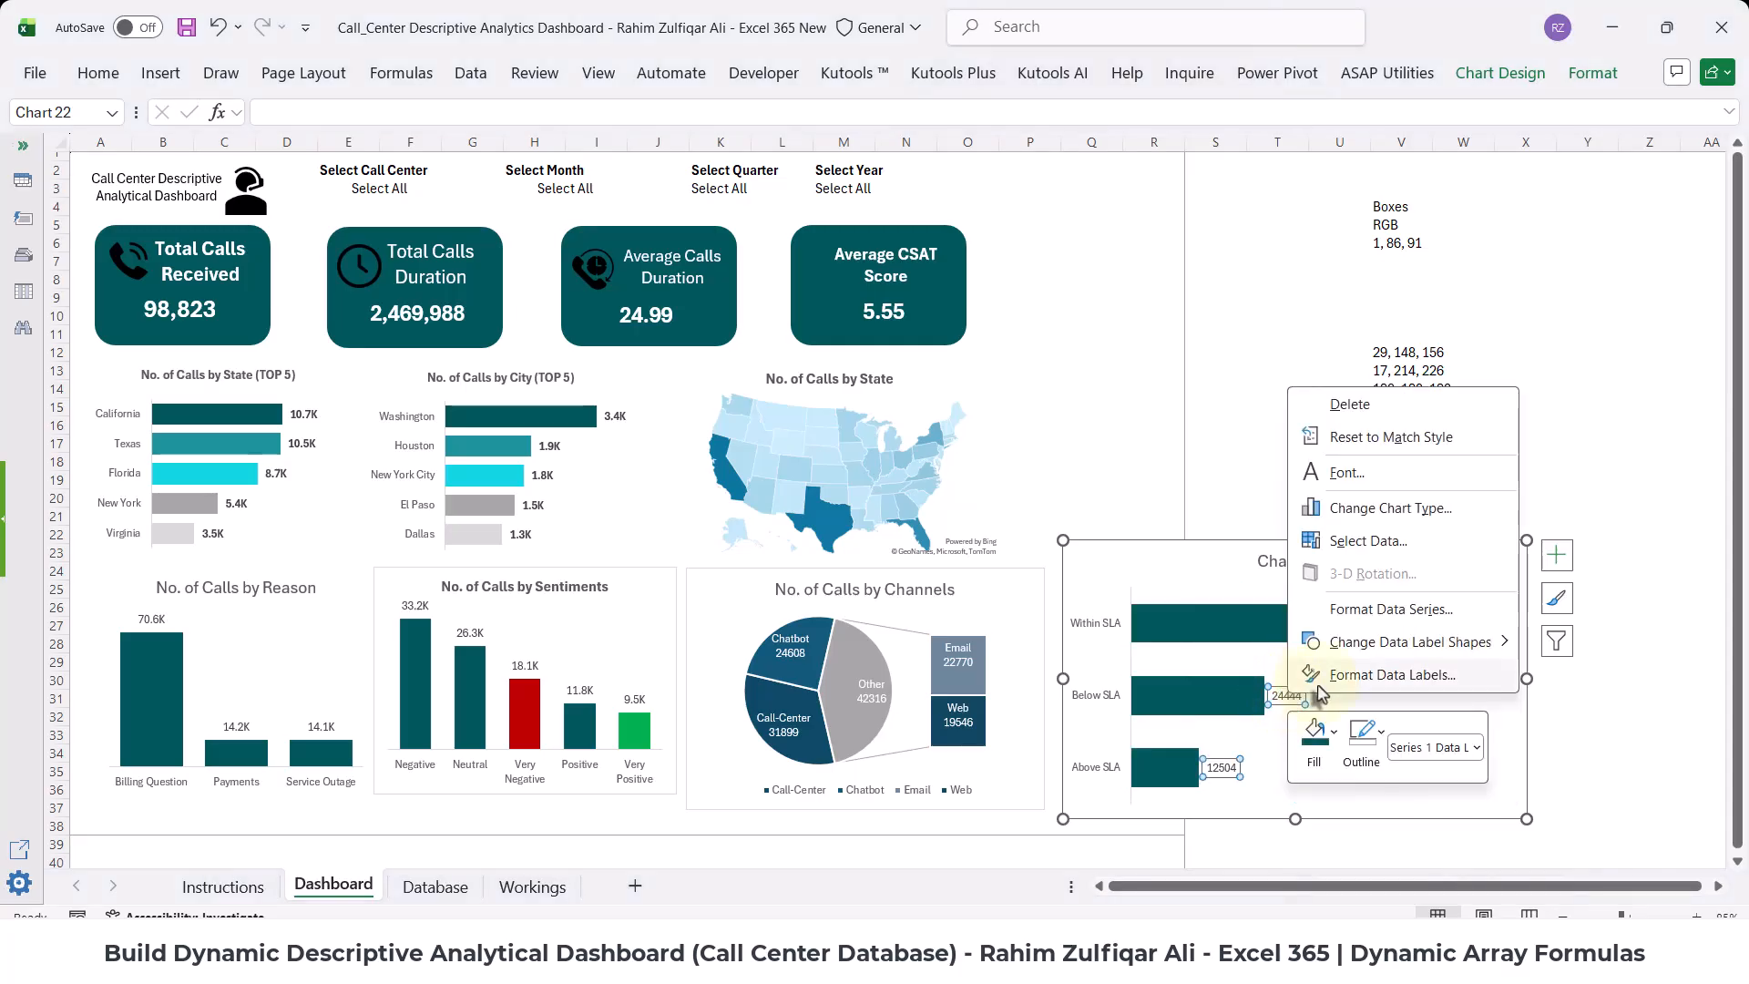
pyautogui.click(1323, 674)
pyautogui.click(1487, 739)
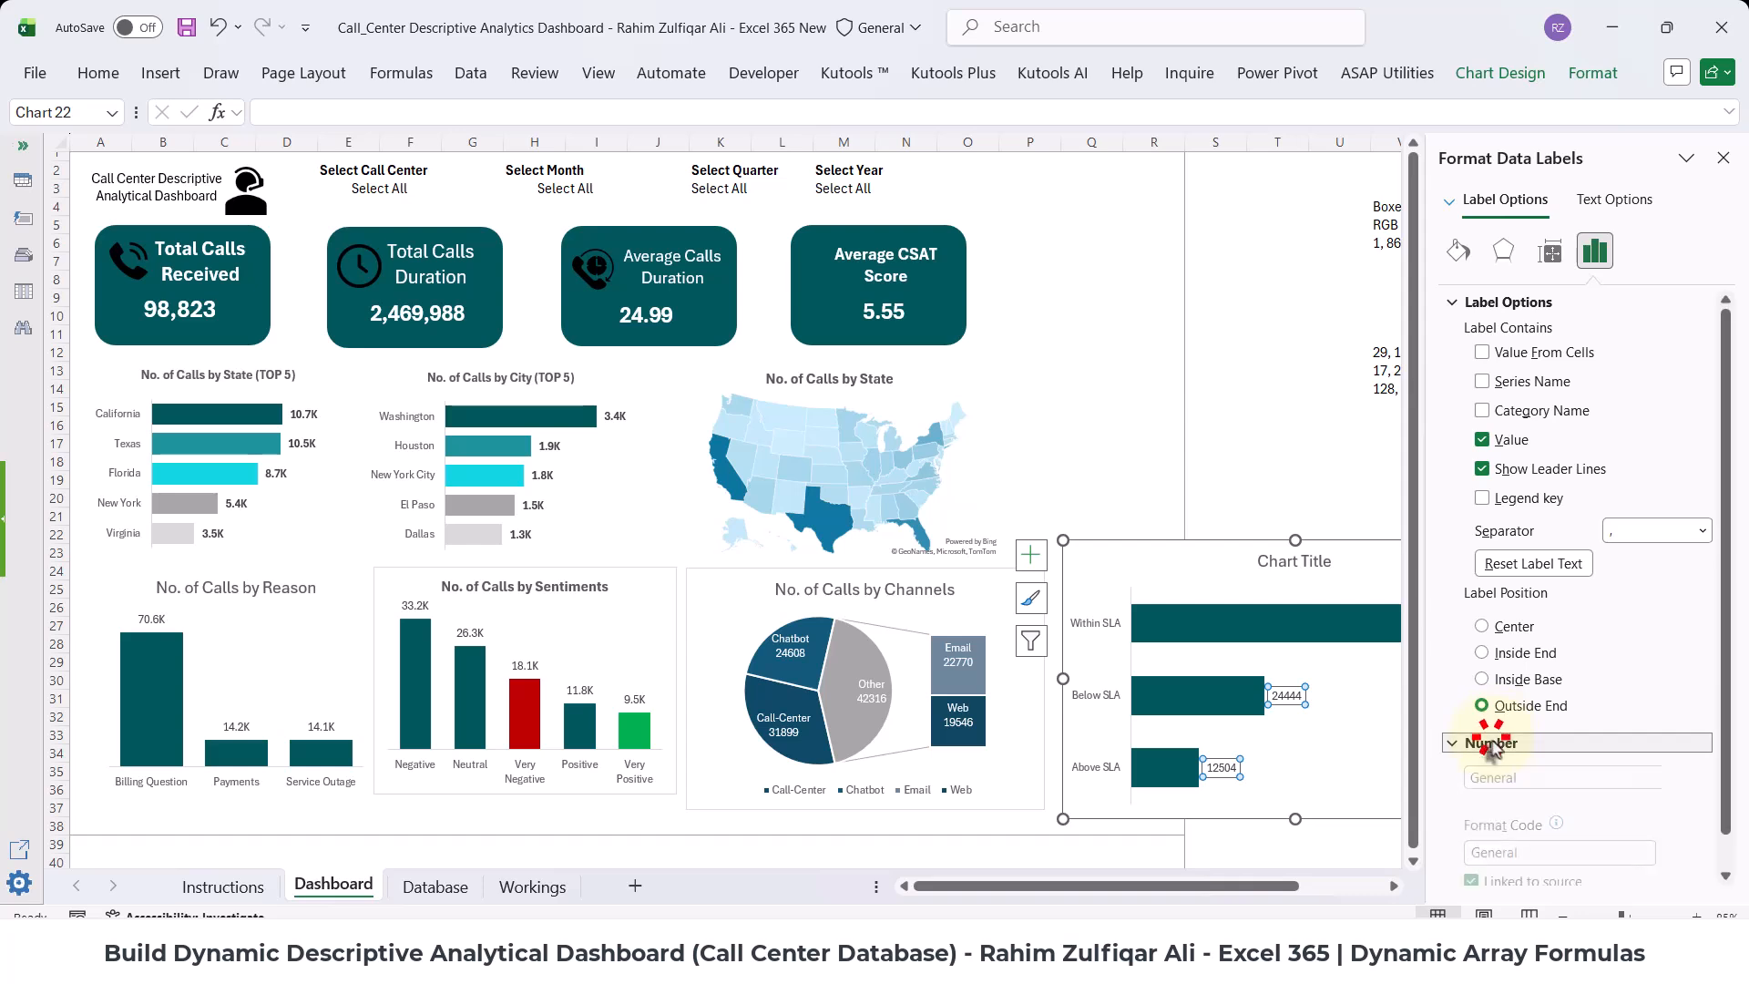
pyautogui.click(1520, 760)
pyautogui.click(1517, 745)
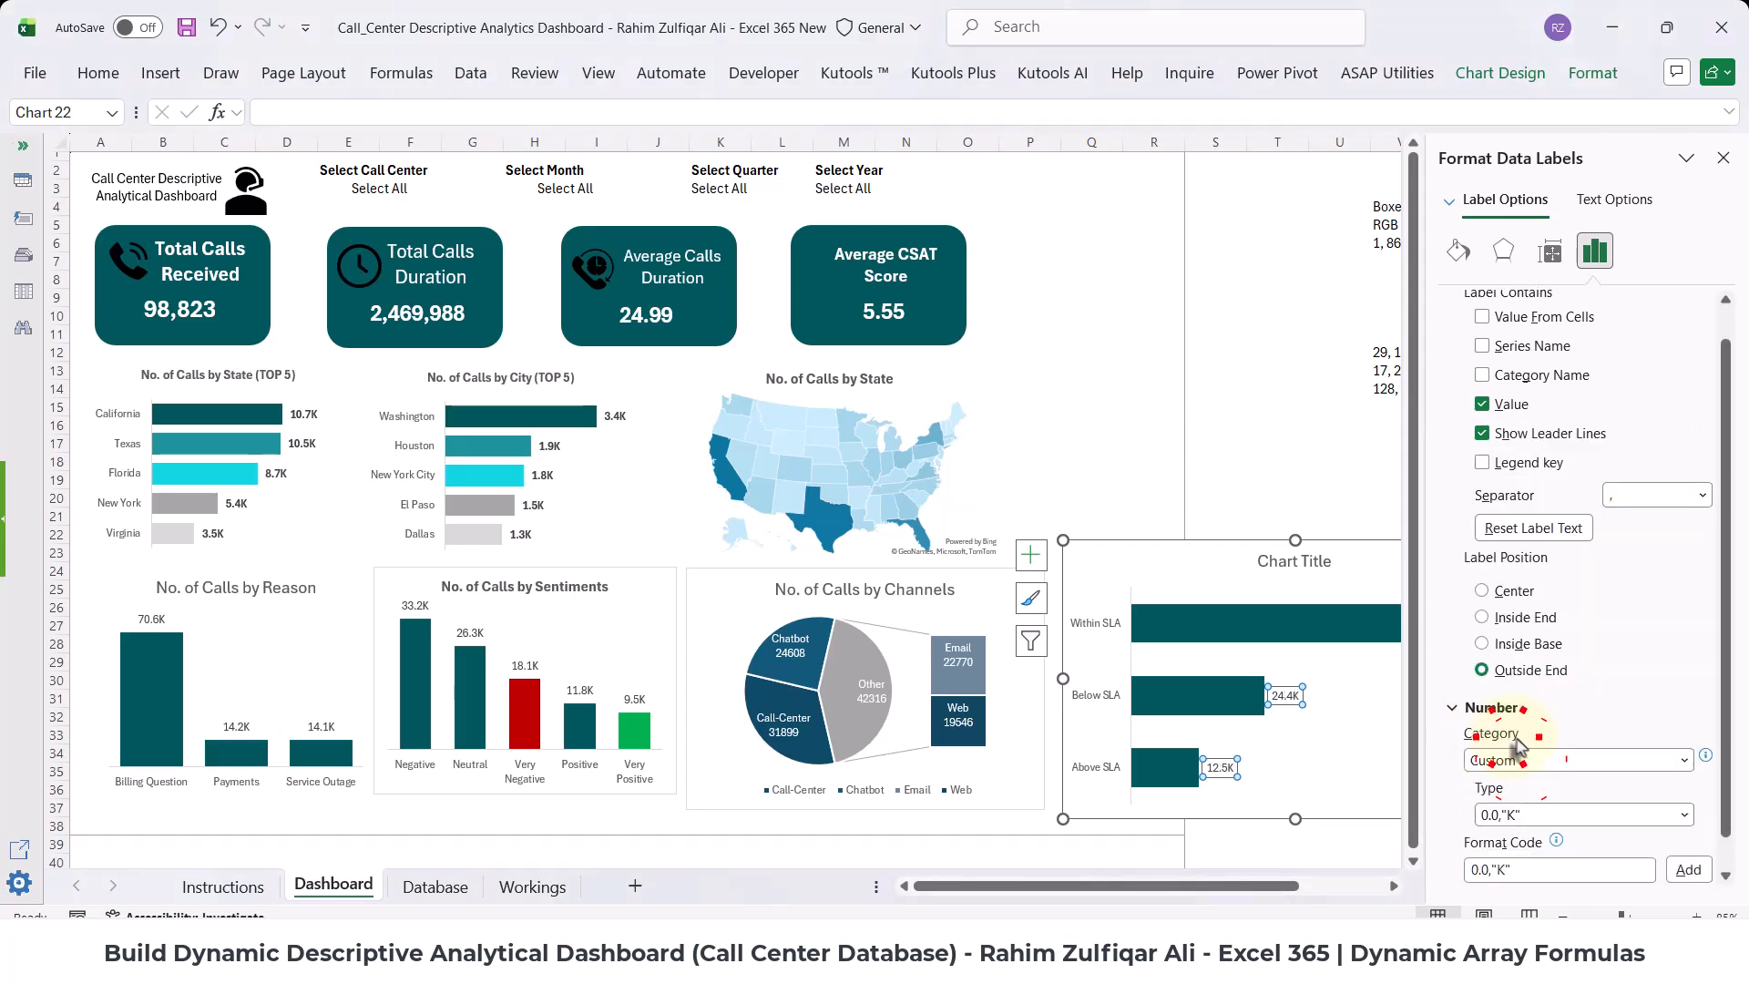
pyautogui.click(1723, 158)
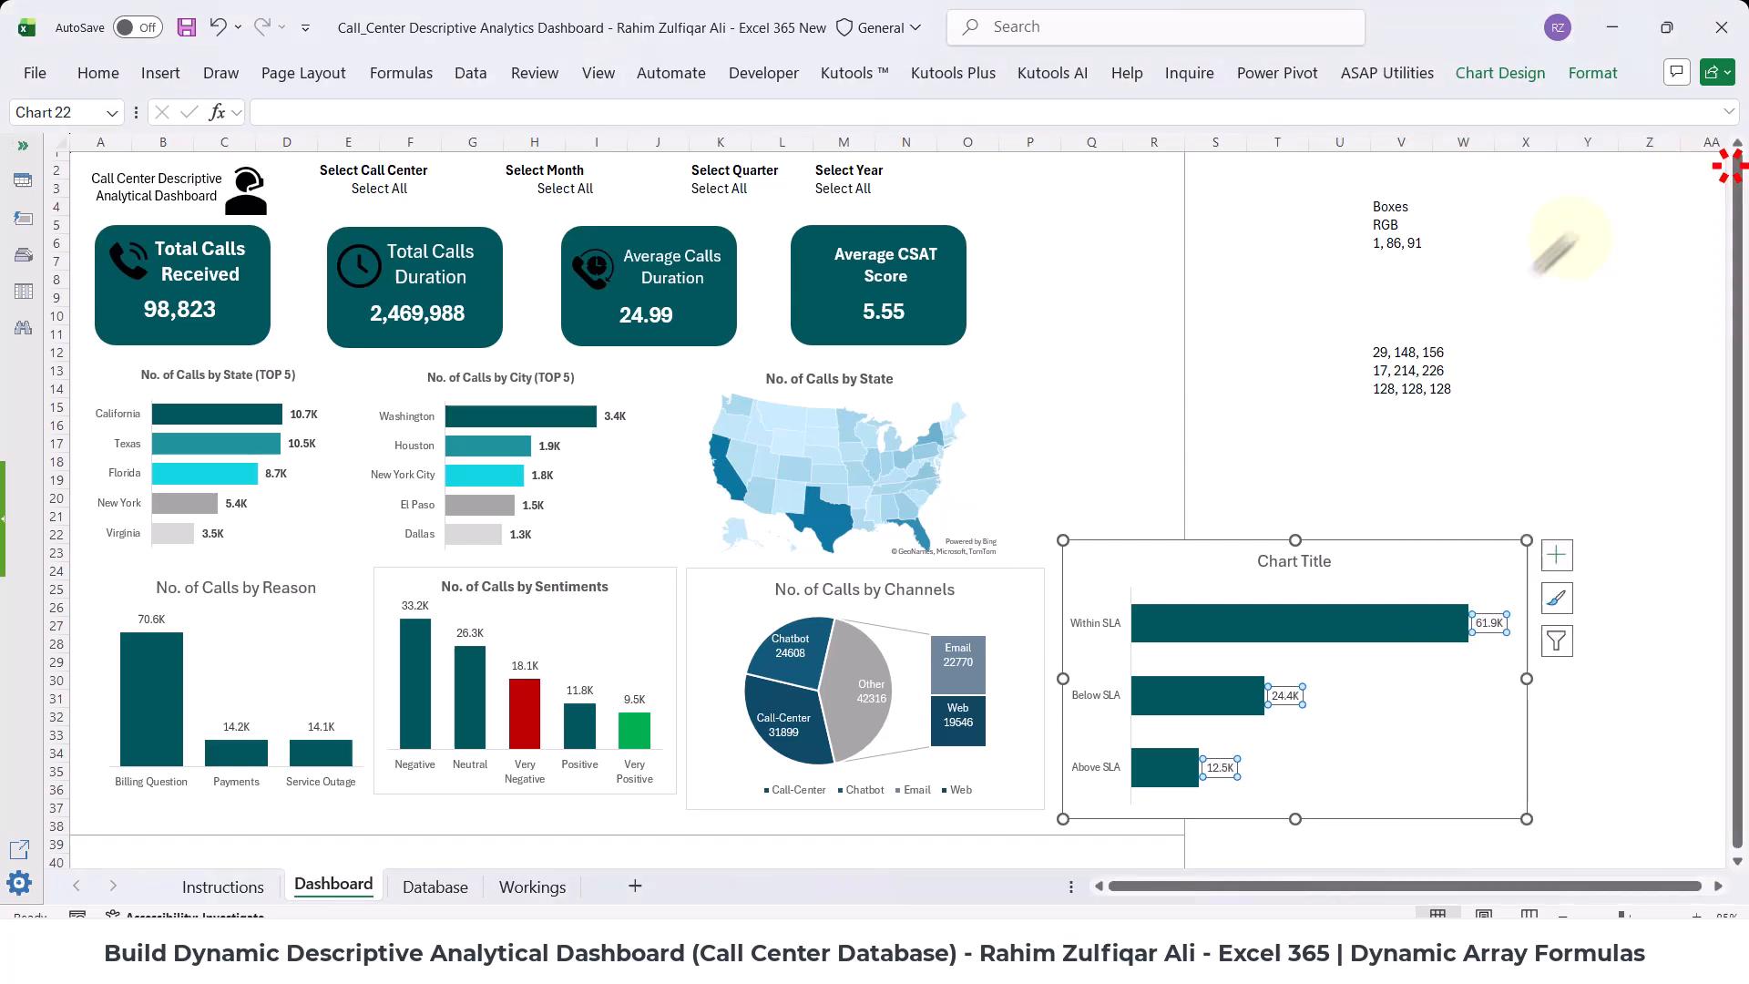
# - Link the response time chart's title to cell AH3 of the Workings sheet
pyautogui.click(1331, 563)
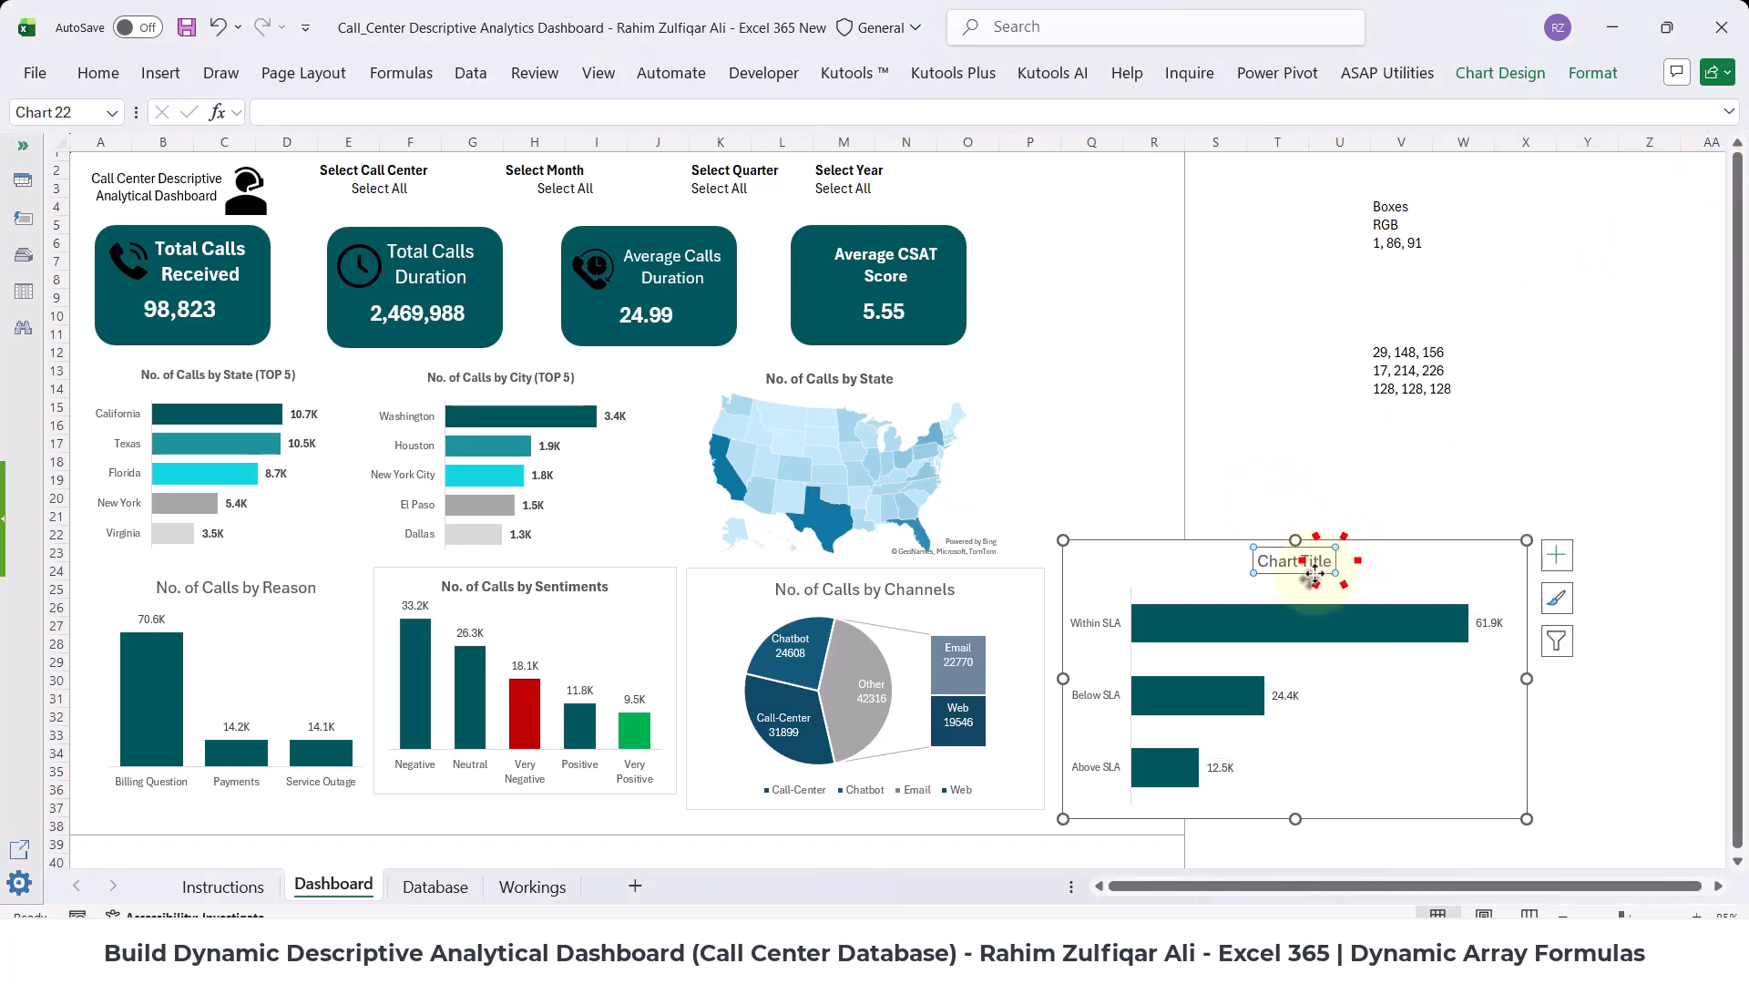
pyautogui.click(258, 108)
pyautogui.write('=')
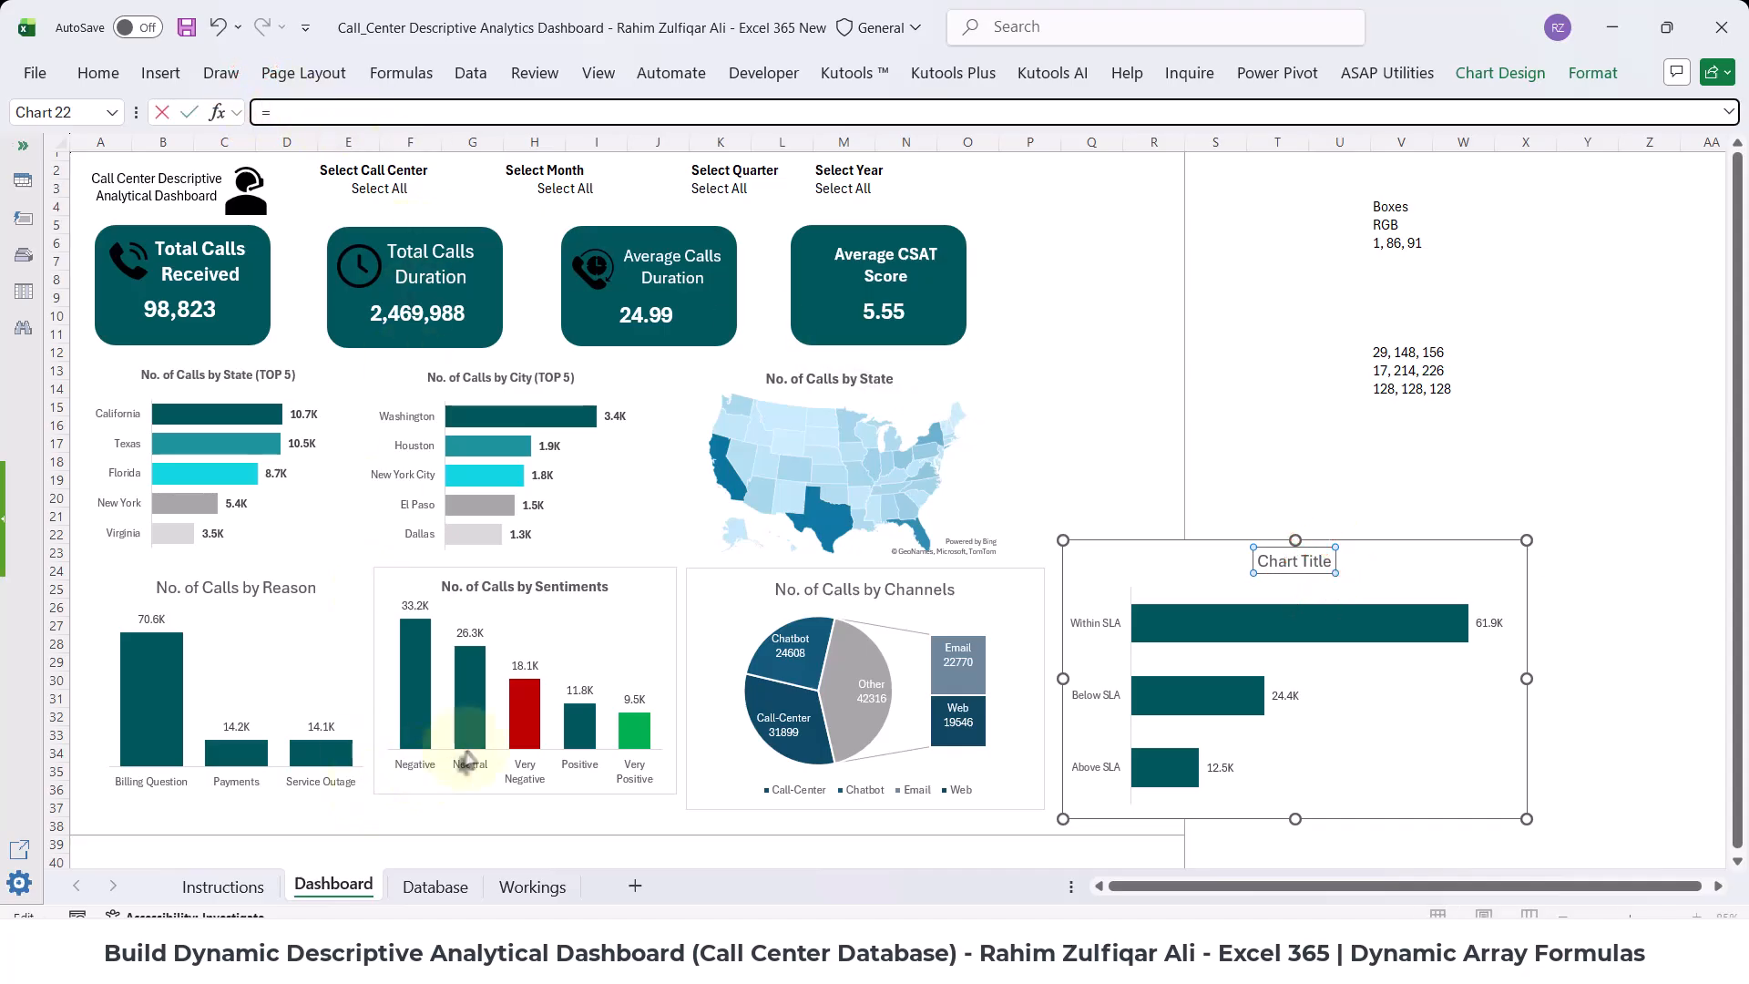
pyautogui.click(523, 884)
pyautogui.click(645, 280)
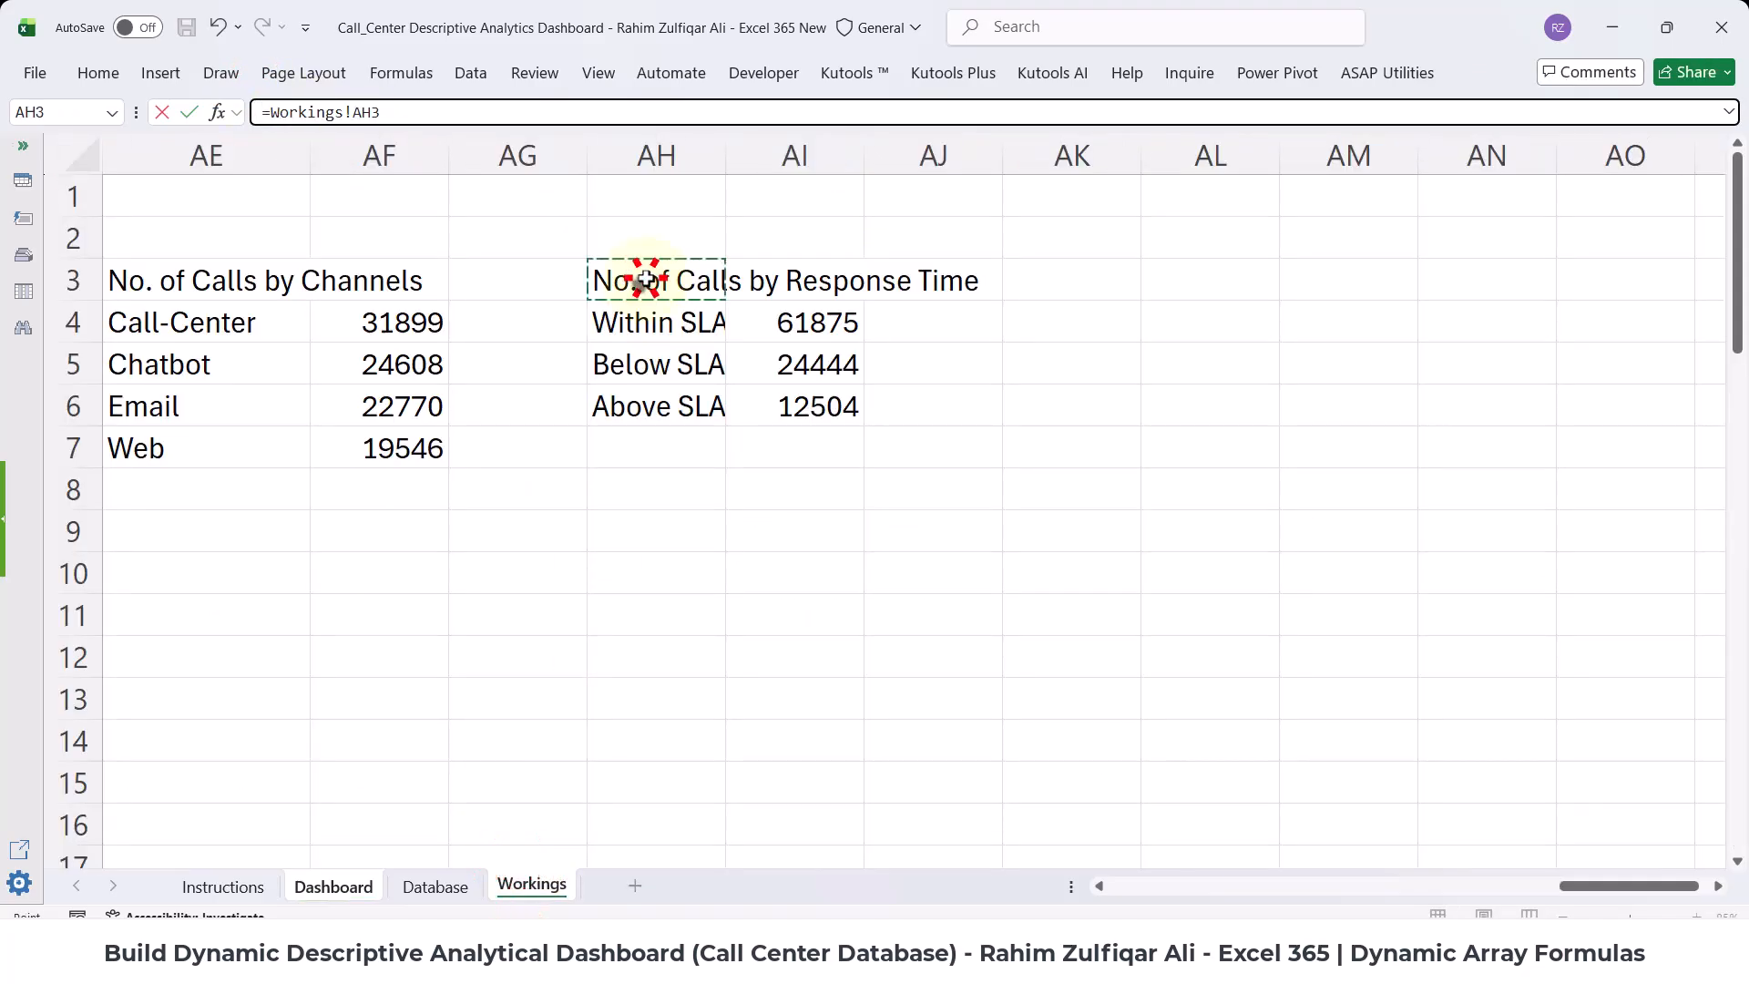
pyautogui.press('Return')
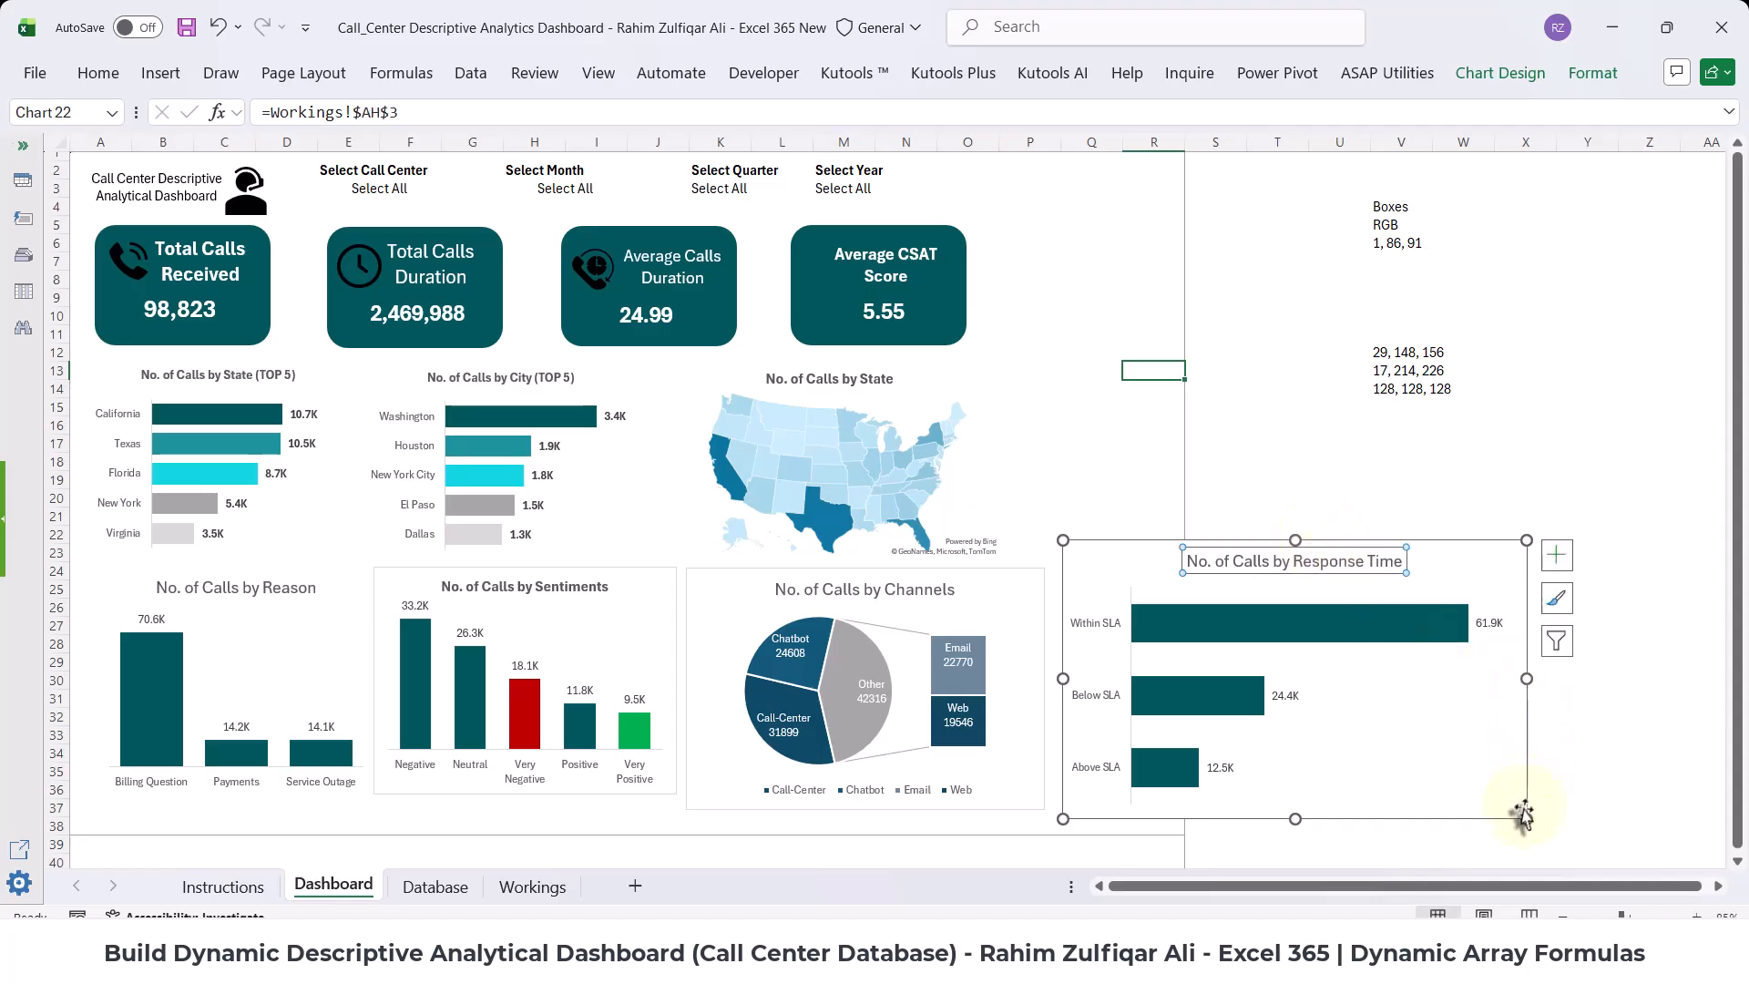
# - Shrink the No. of Calls by Response Time chart and place it directly beside the No. of Calls by Channels chart
pyautogui.moveTo(1526, 818); pyautogui.dragTo(1326, 818)
pyautogui.moveTo(1101, 537); pyautogui.dragTo(1093, 565)
pyautogui.moveTo(1322, 845); pyautogui.dragTo(1302, 810)
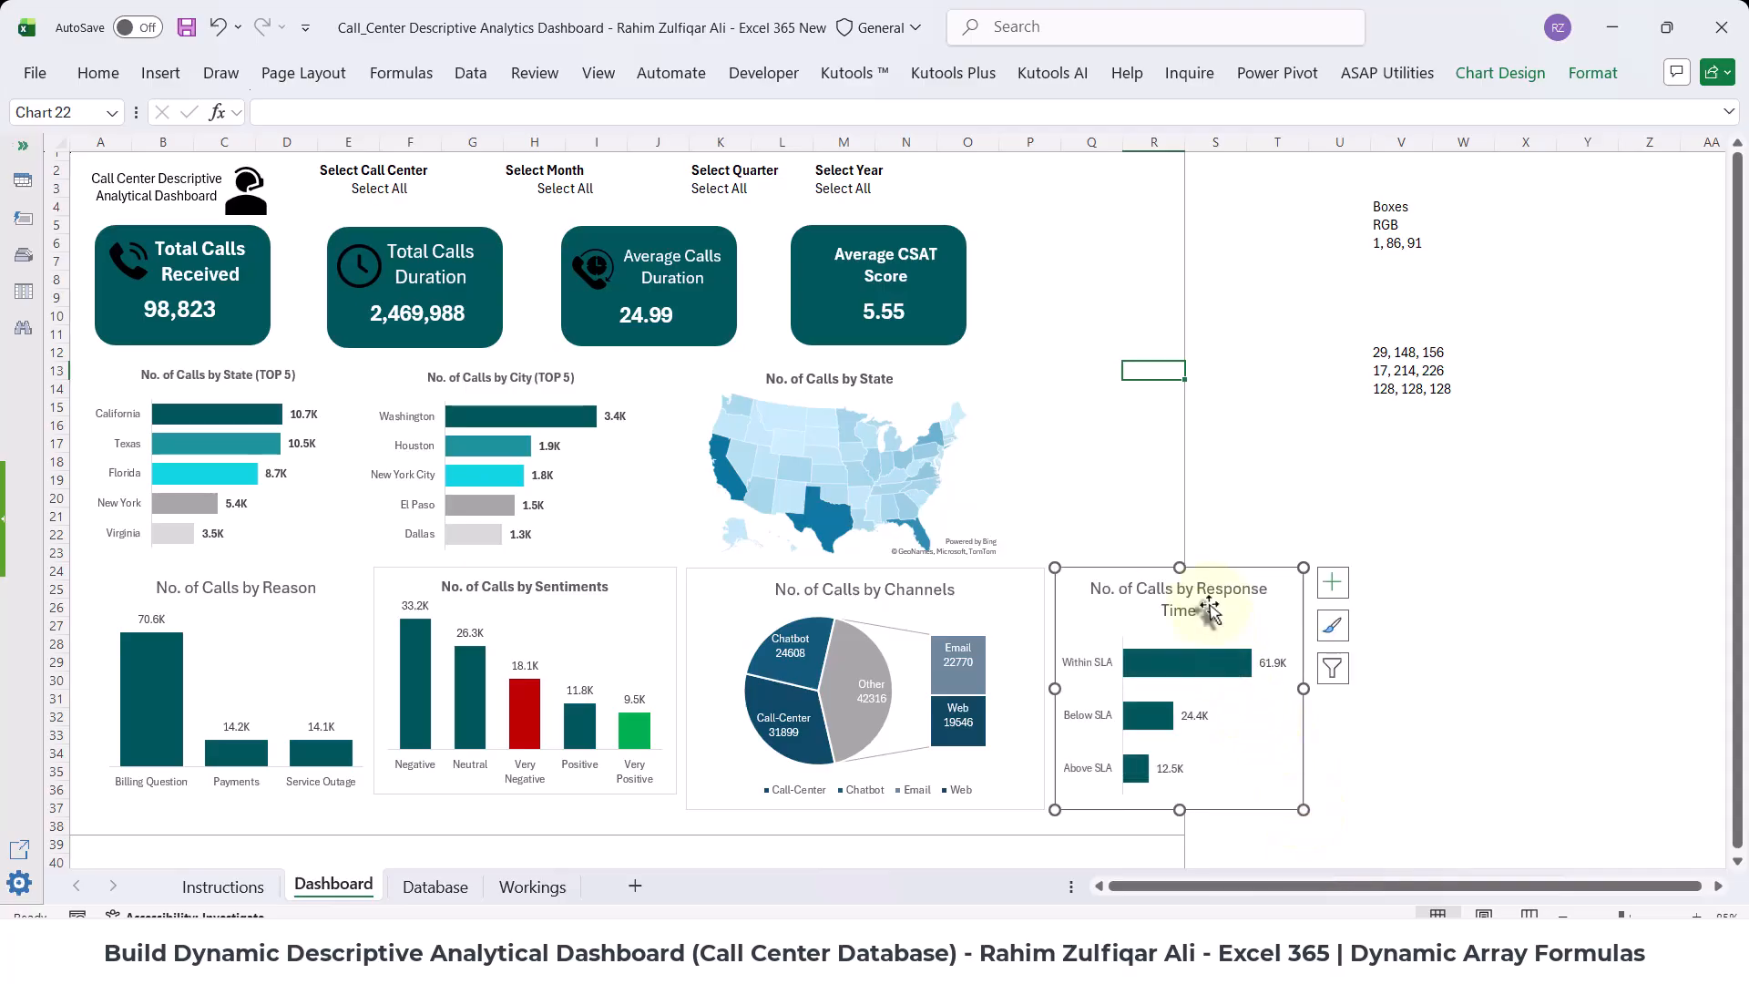
# - Reduce the gap width of the response time bars below 70% to thicken them
pyautogui.click(1293, 640)
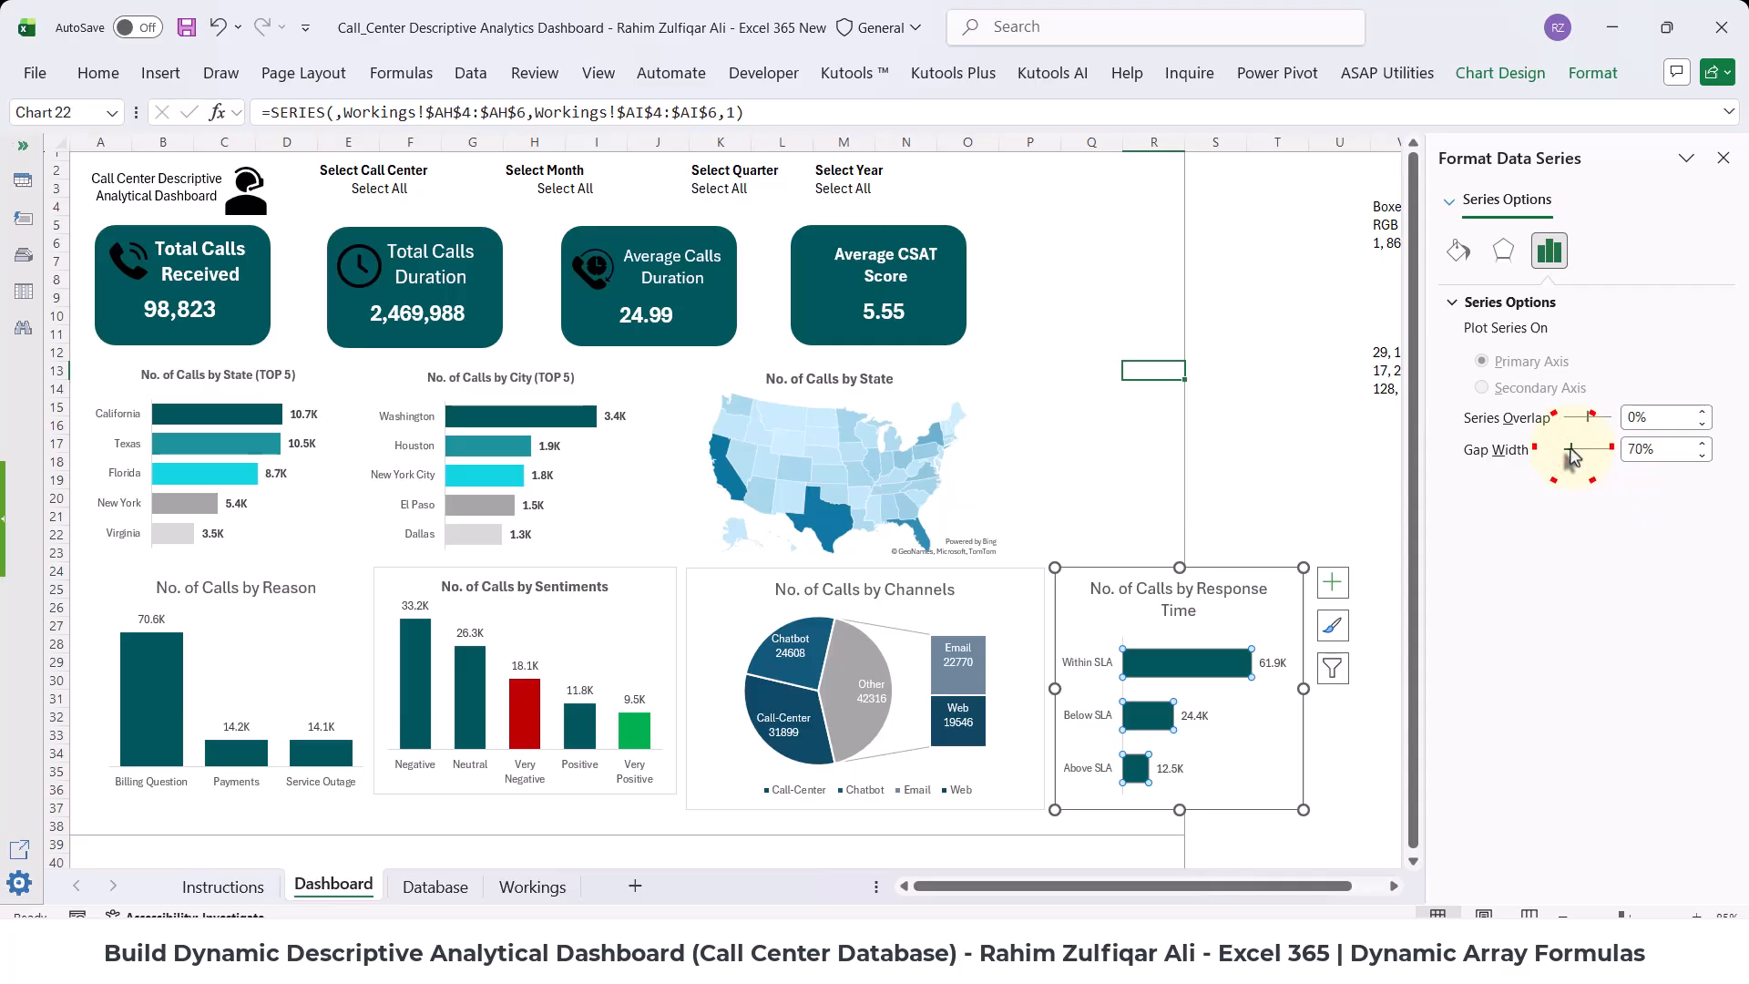
pyautogui.moveTo(1571, 453); pyautogui.dragTo(1568, 455)
pyautogui.click(1723, 157)
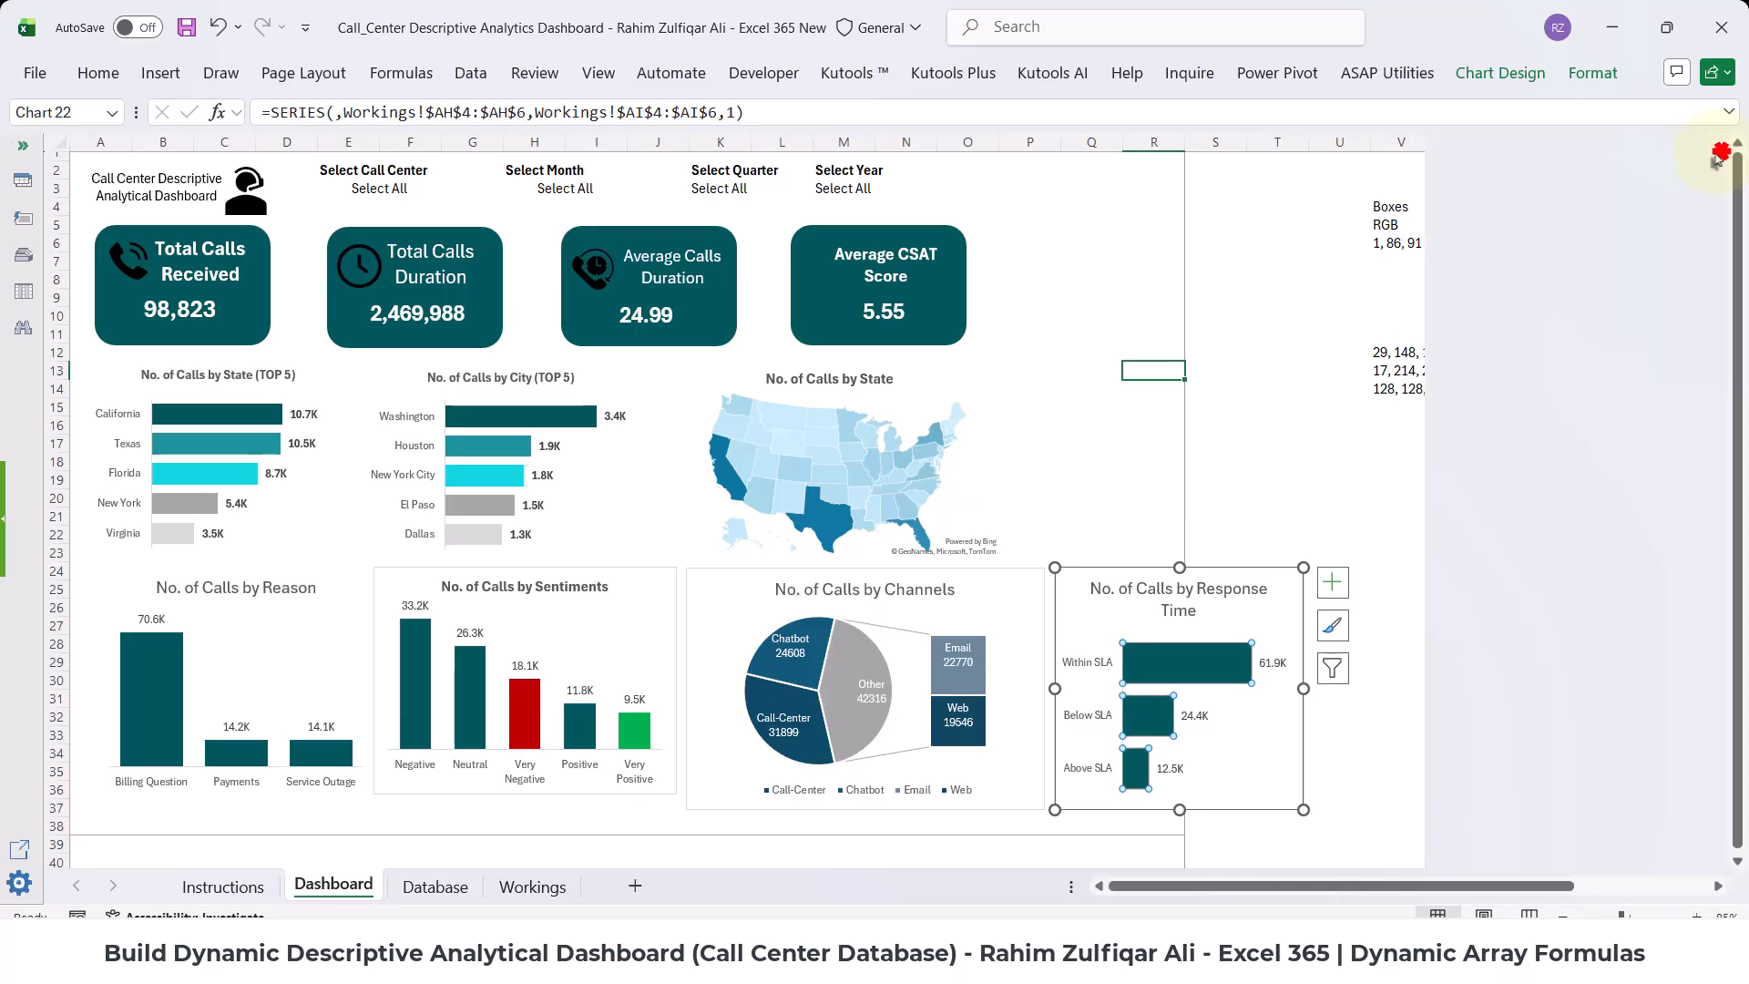
# - Set the gap width of the No. of Calls by Sentiments columns to 51%
pyautogui.click(464, 701)
pyautogui.rightClick(465, 702)
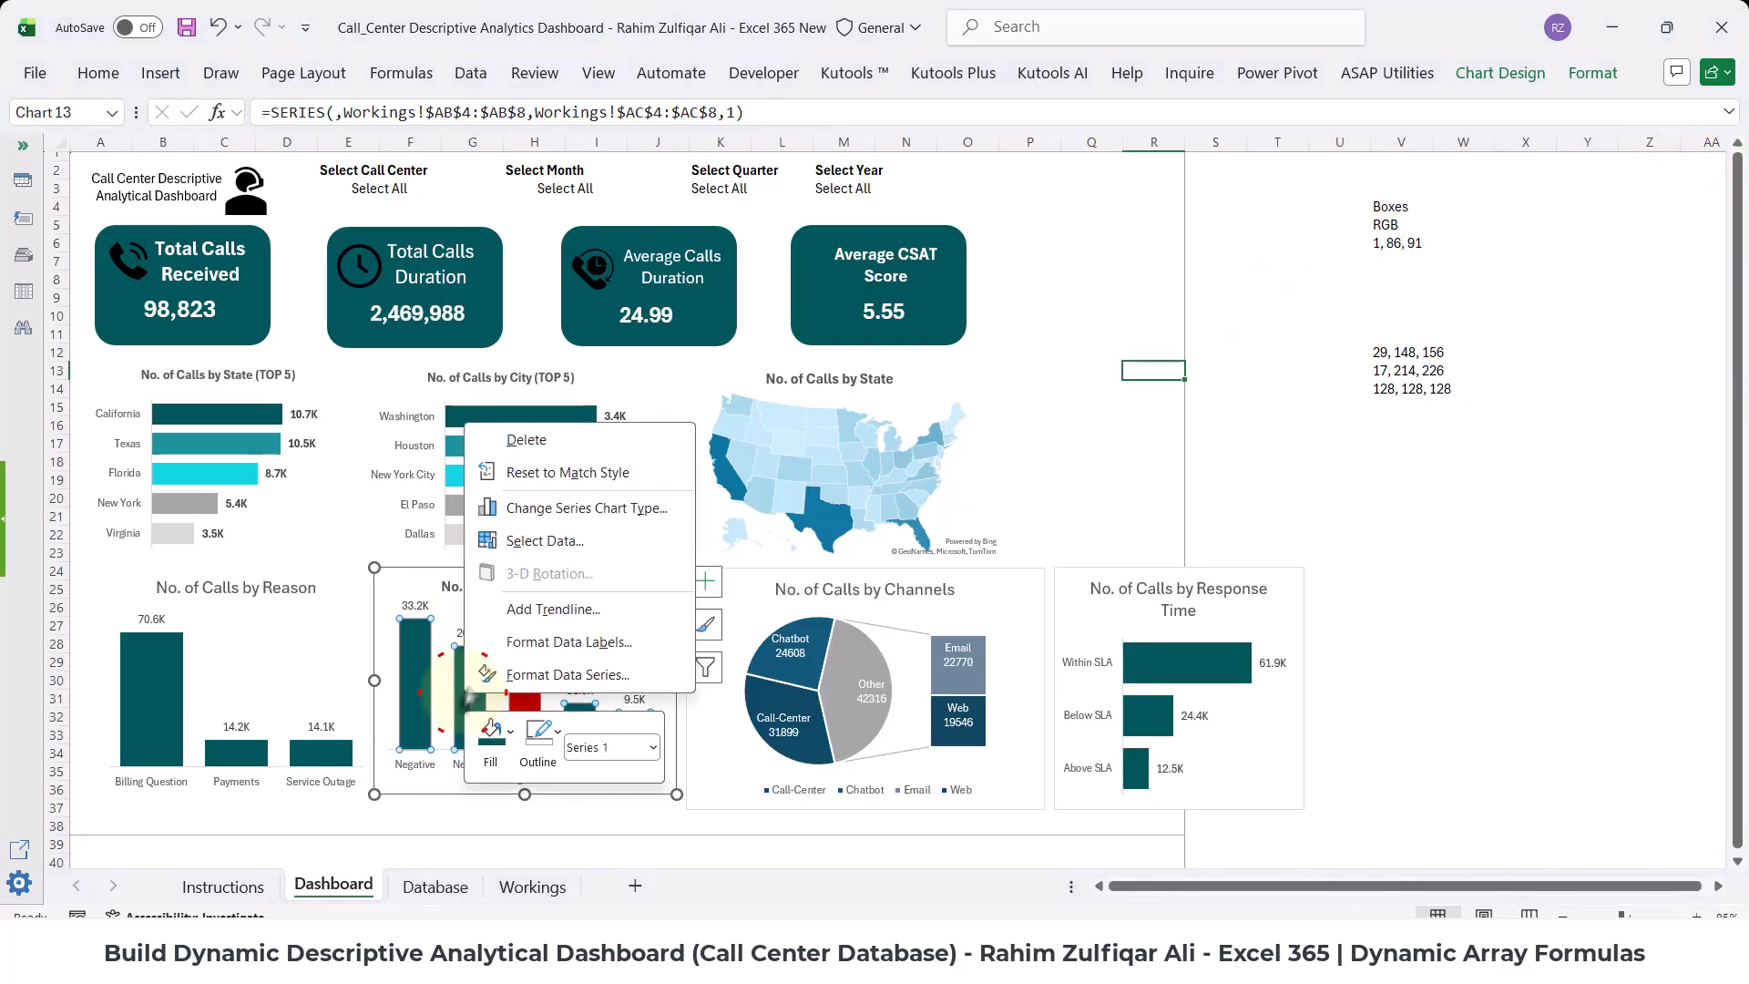
pyautogui.click(546, 671)
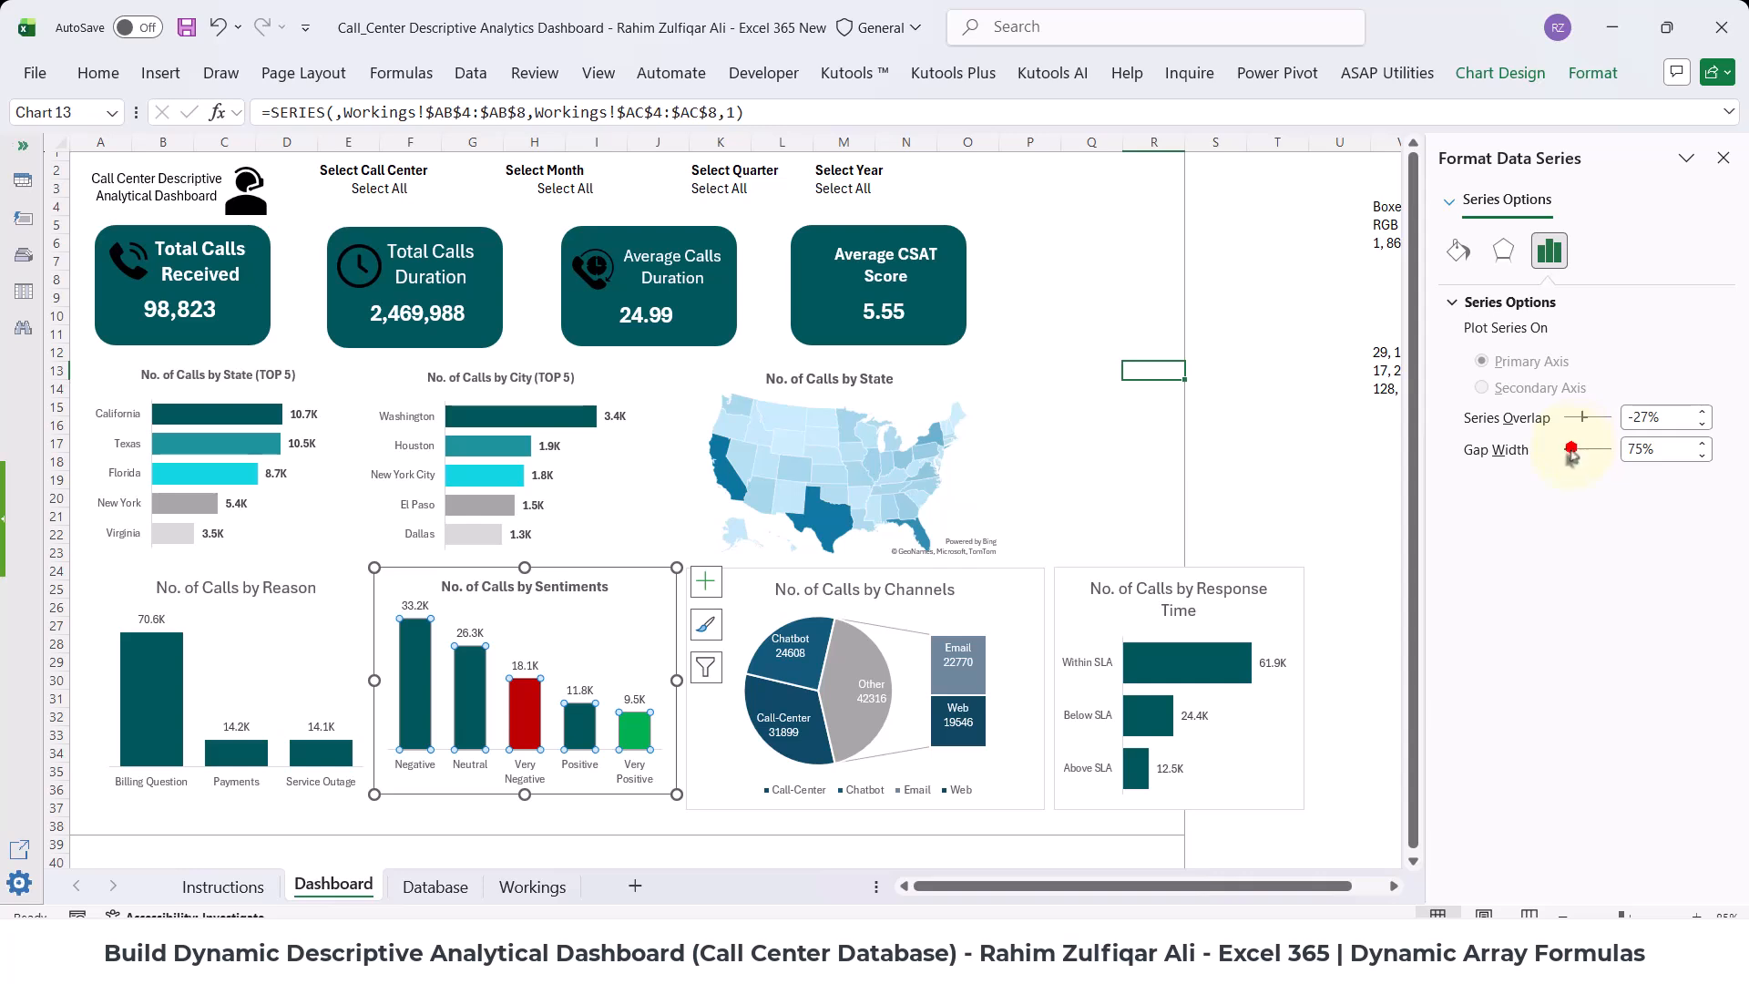
pyautogui.click(1569, 453)
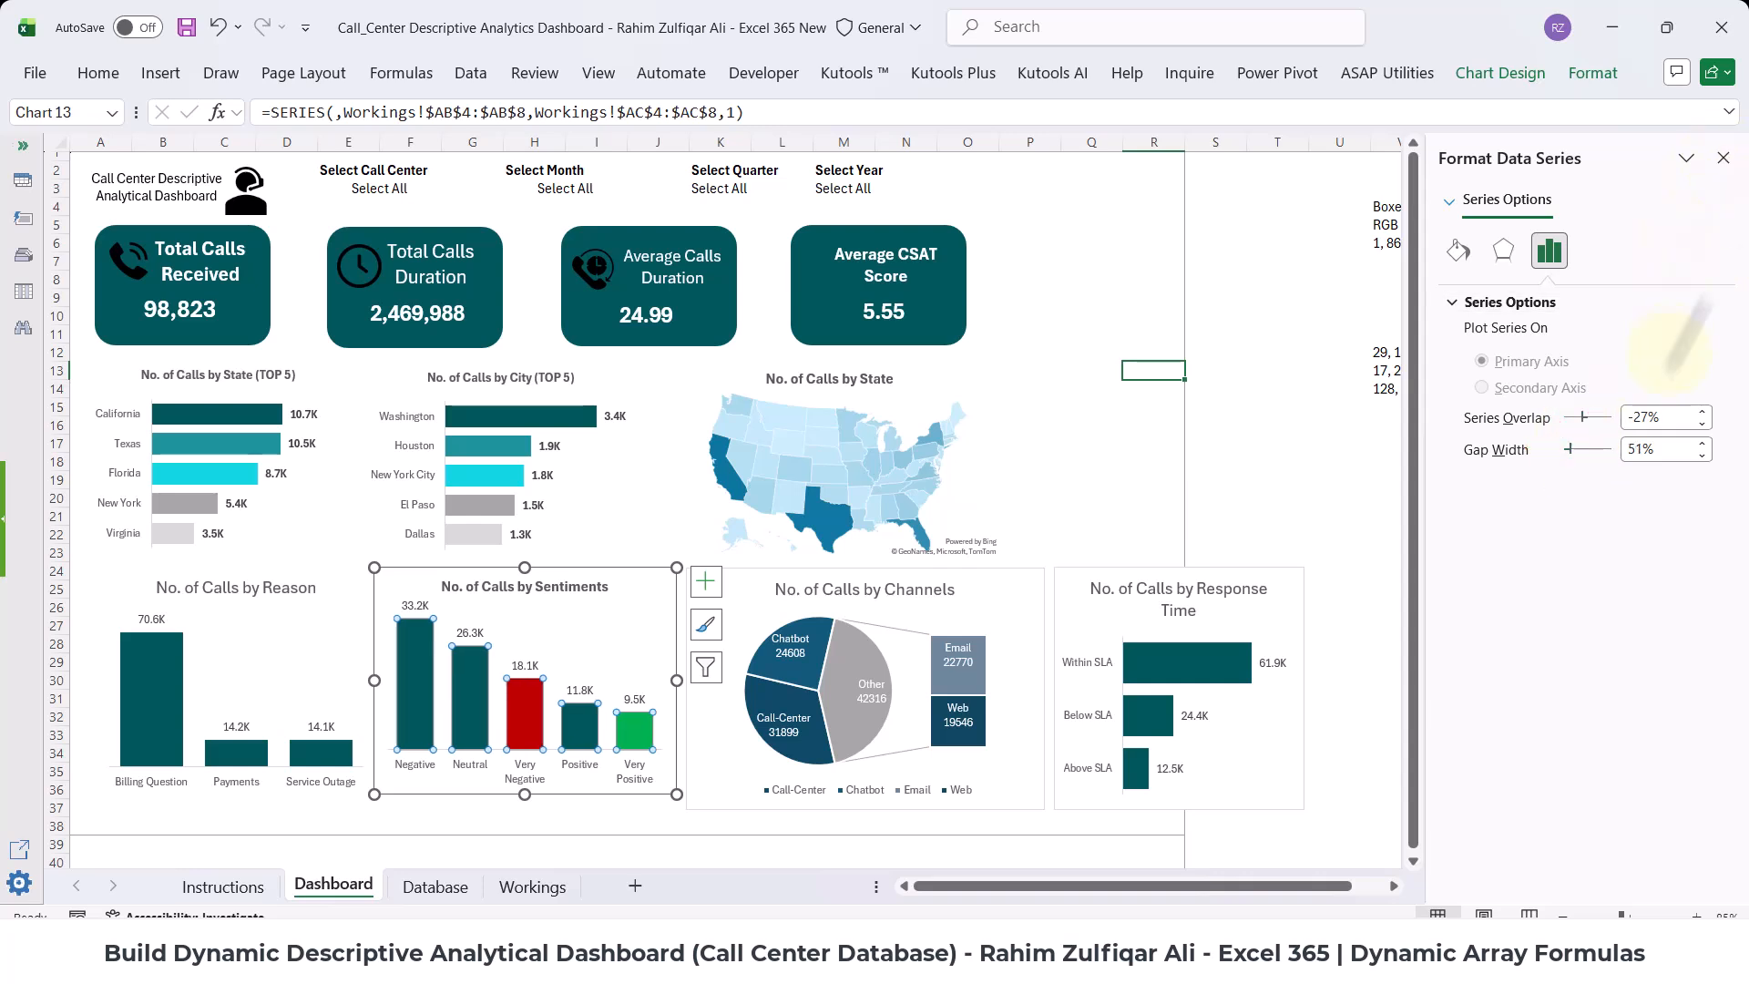
pyautogui.click(1723, 158)
pyautogui.click(1461, 462)
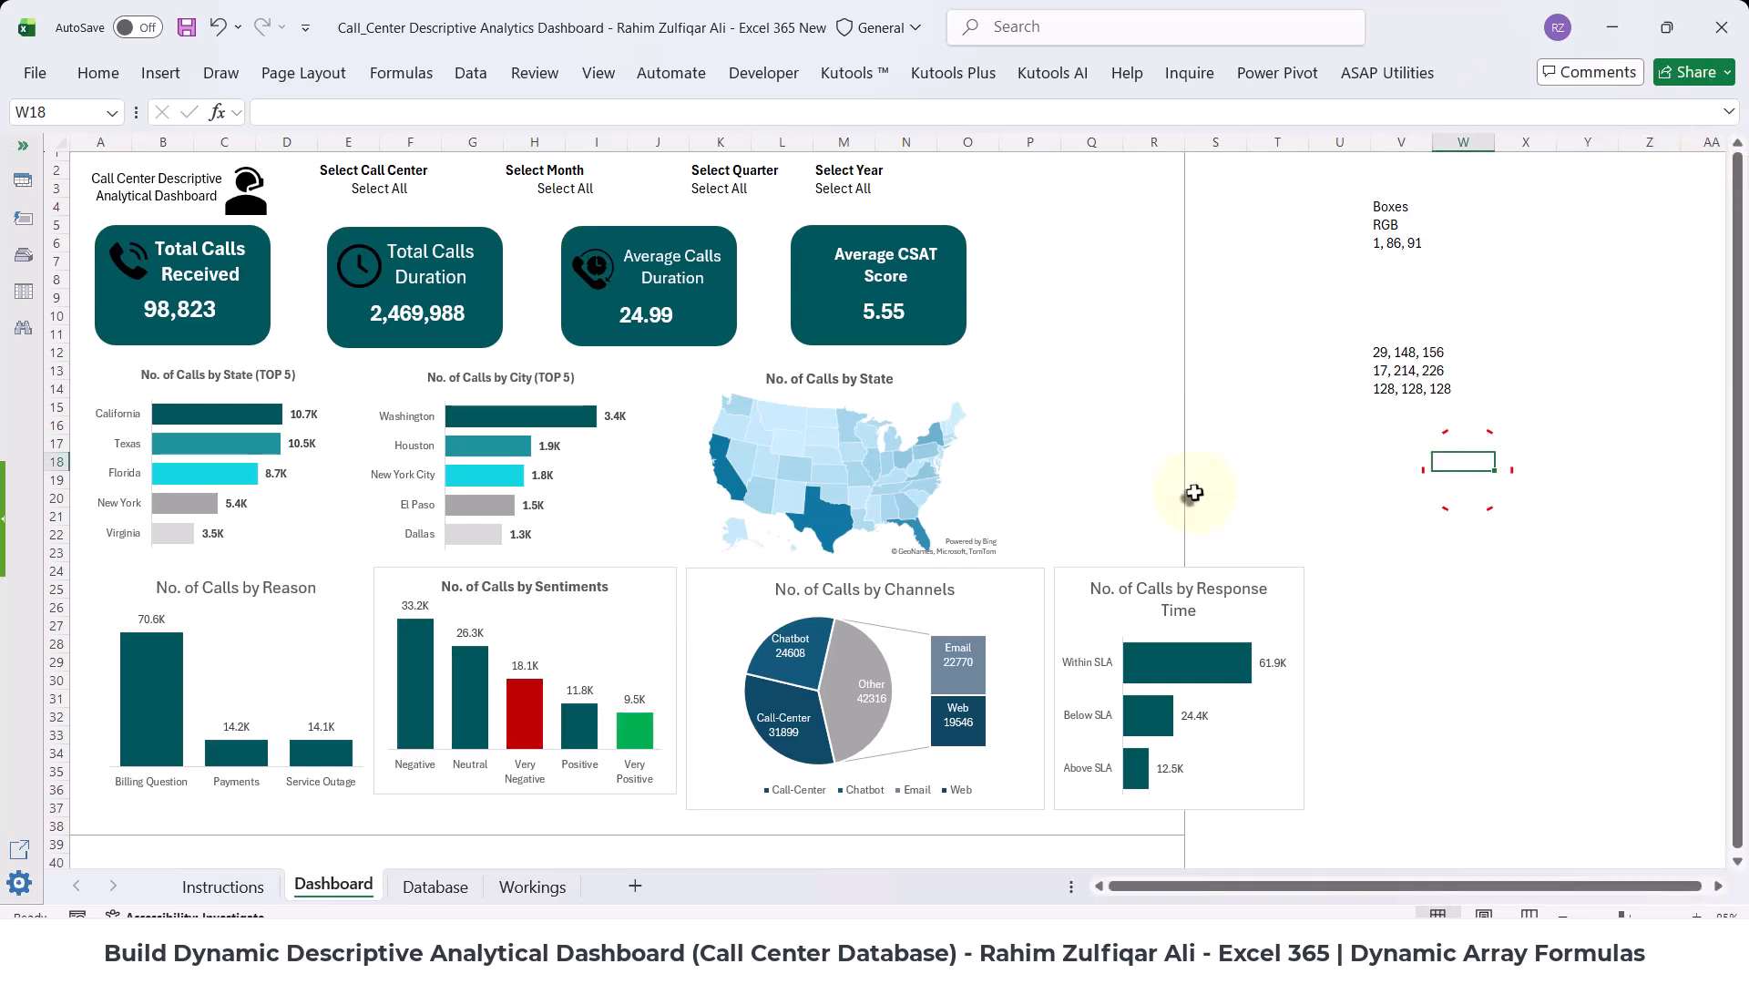
# - Group the Average CSAT Score card's box and text boxes, and move the card over columns O to Q
pyautogui.click(876, 310)
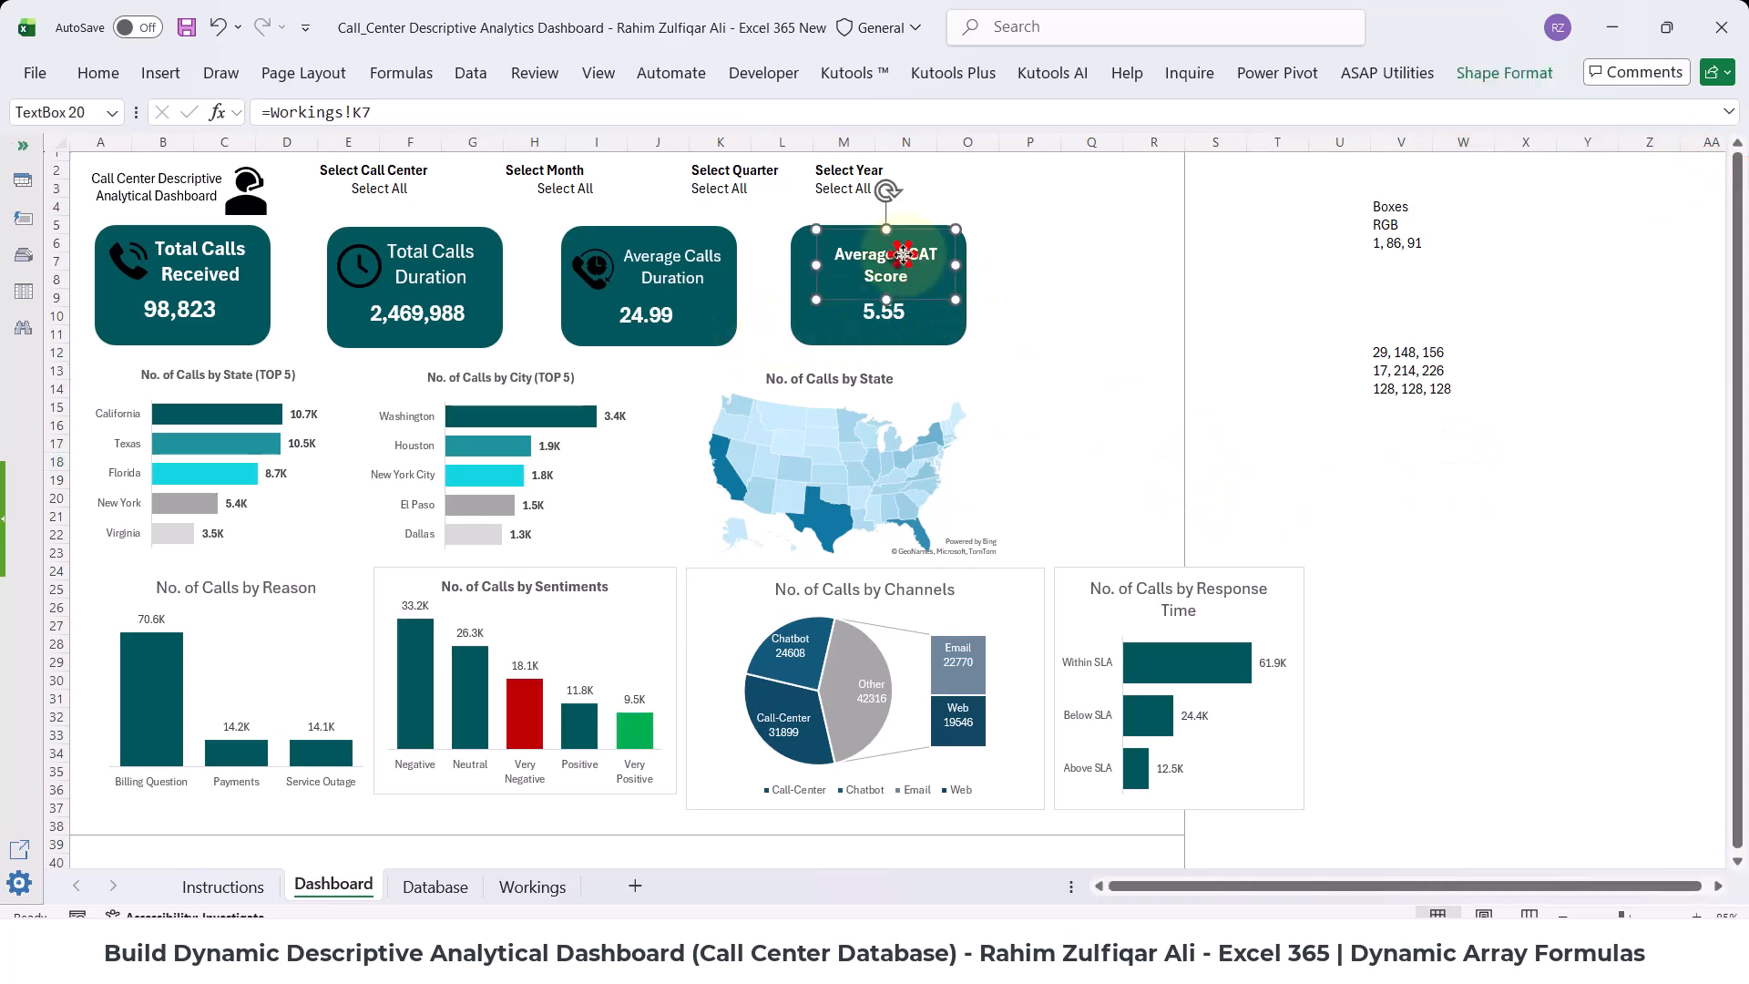
pyautogui.keyDown('ctrl'); pyautogui.click(888, 323); pyautogui.keyUp('ctrl')
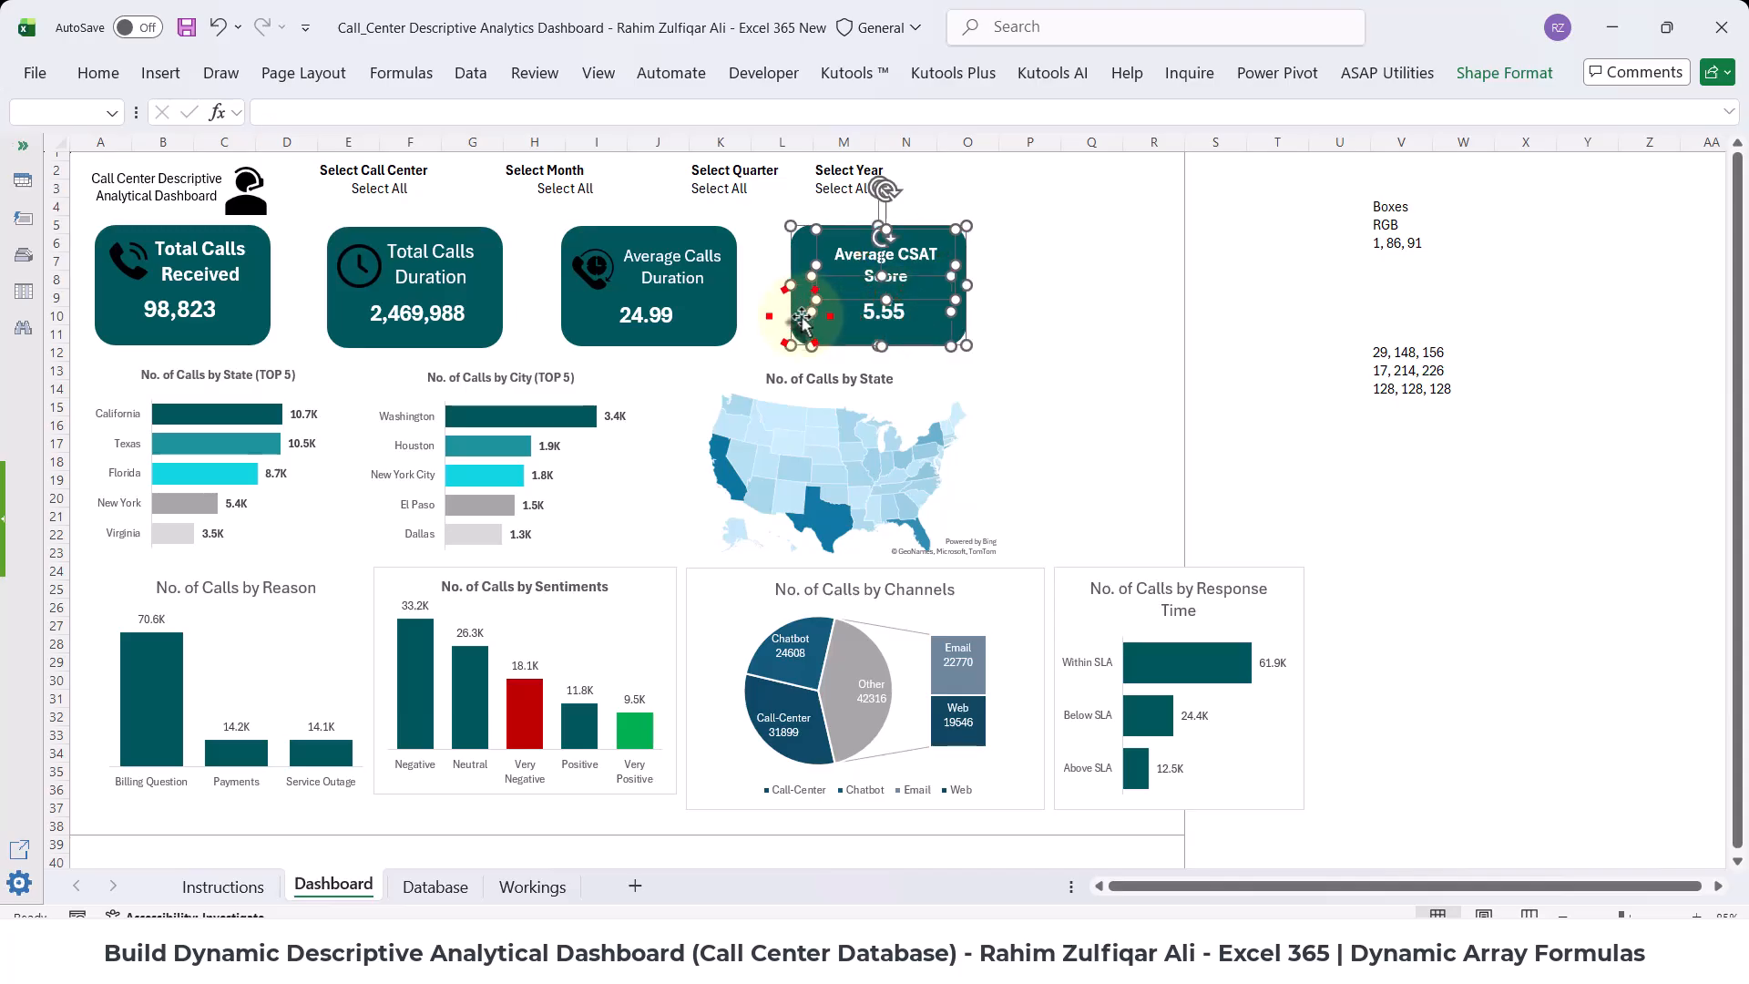
pyautogui.click(1494, 74)
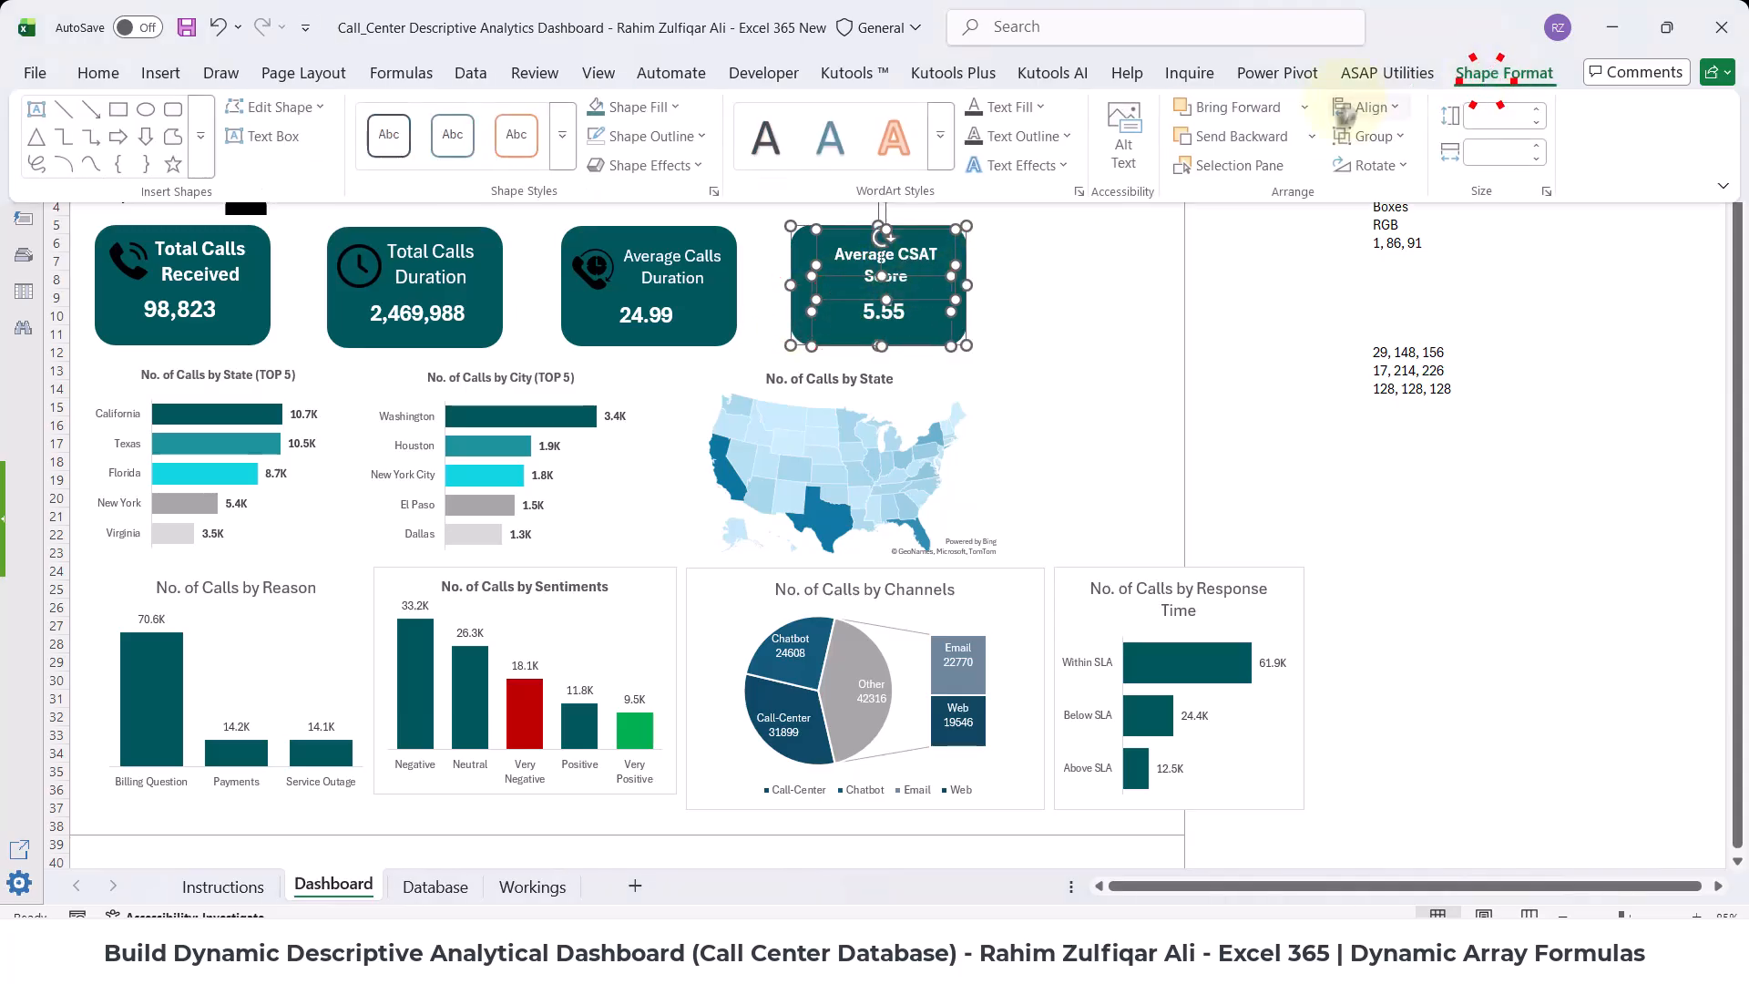
pyautogui.click(1380, 136)
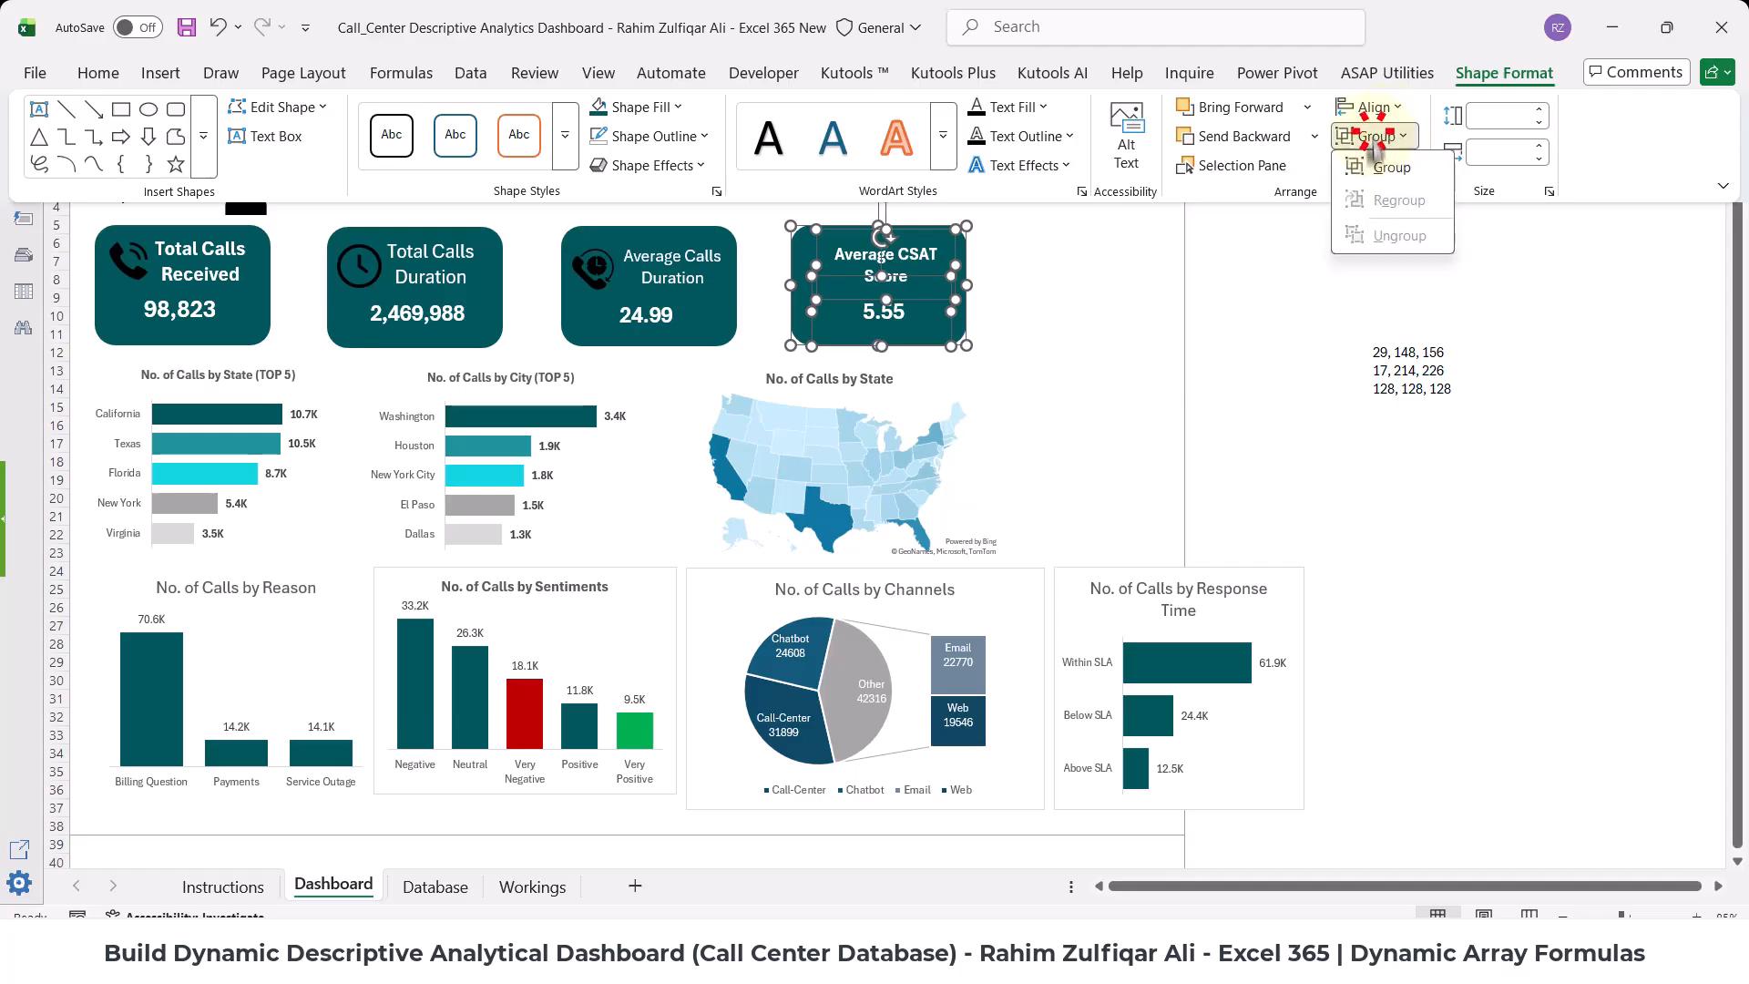
pyautogui.click(1382, 164)
pyautogui.click(906, 220)
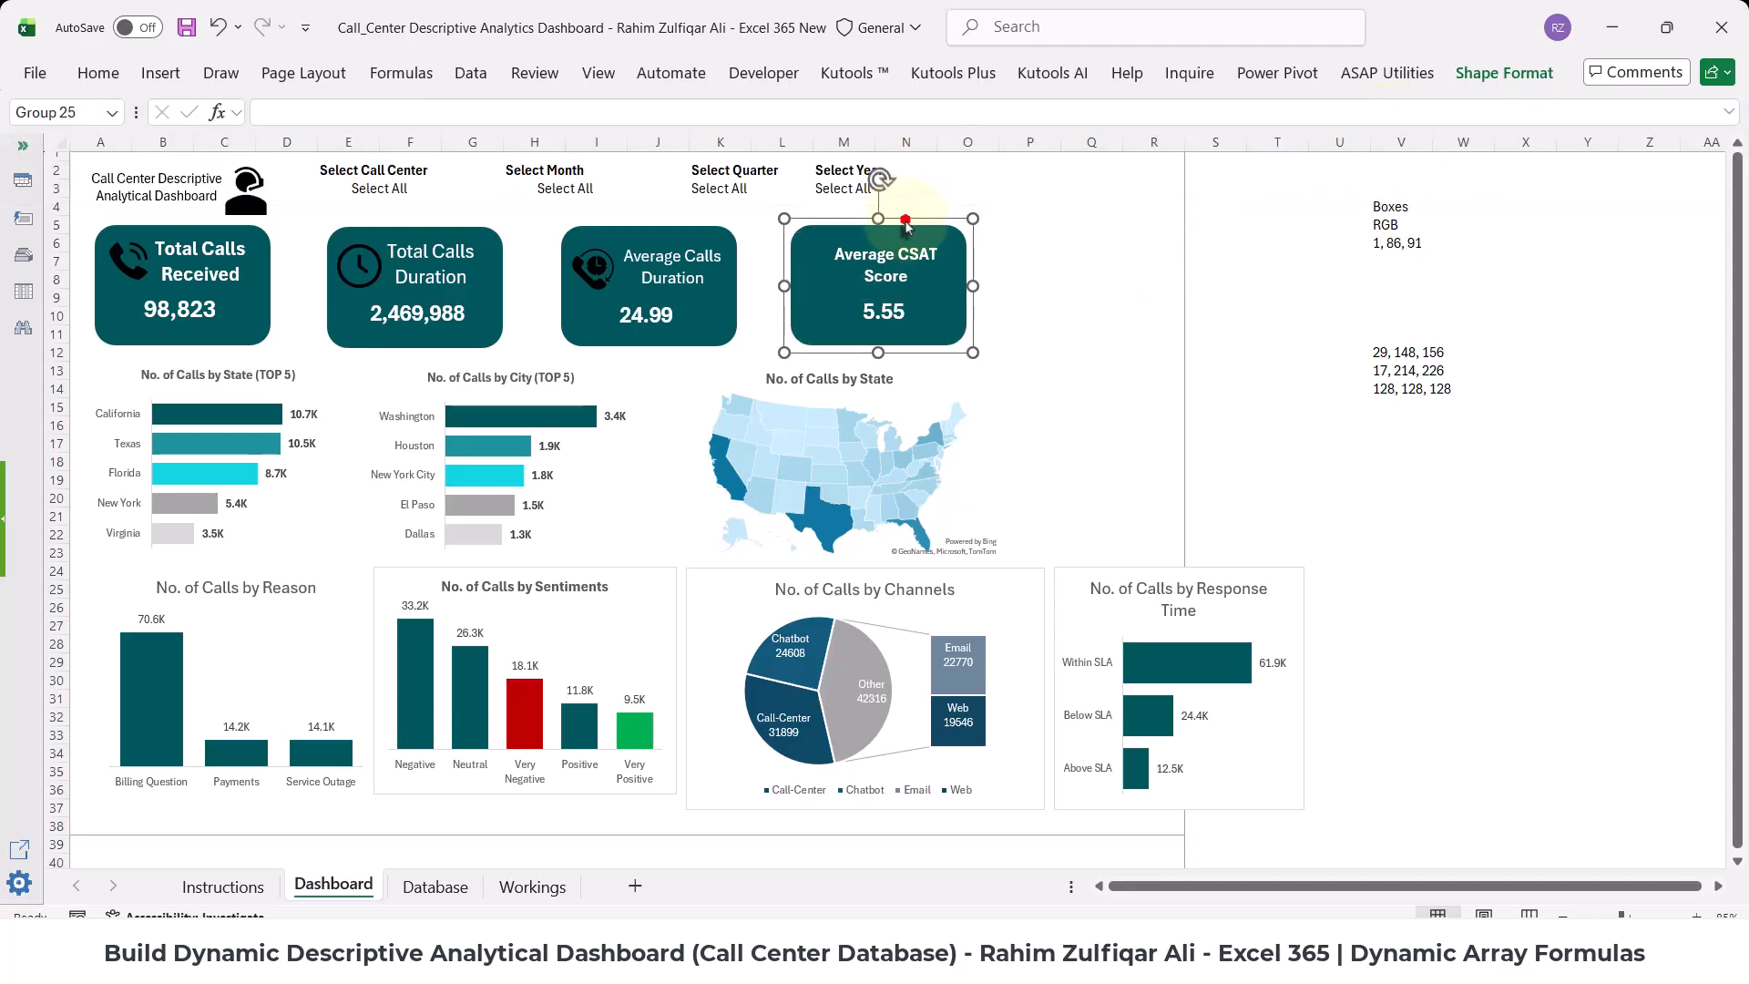
pyautogui.moveTo(905, 221); pyautogui.dragTo(1058, 217)
# - Group the Average Calls Duration card's box, texts and icon, and move the card over columns K to M
pyautogui.click(650, 275)
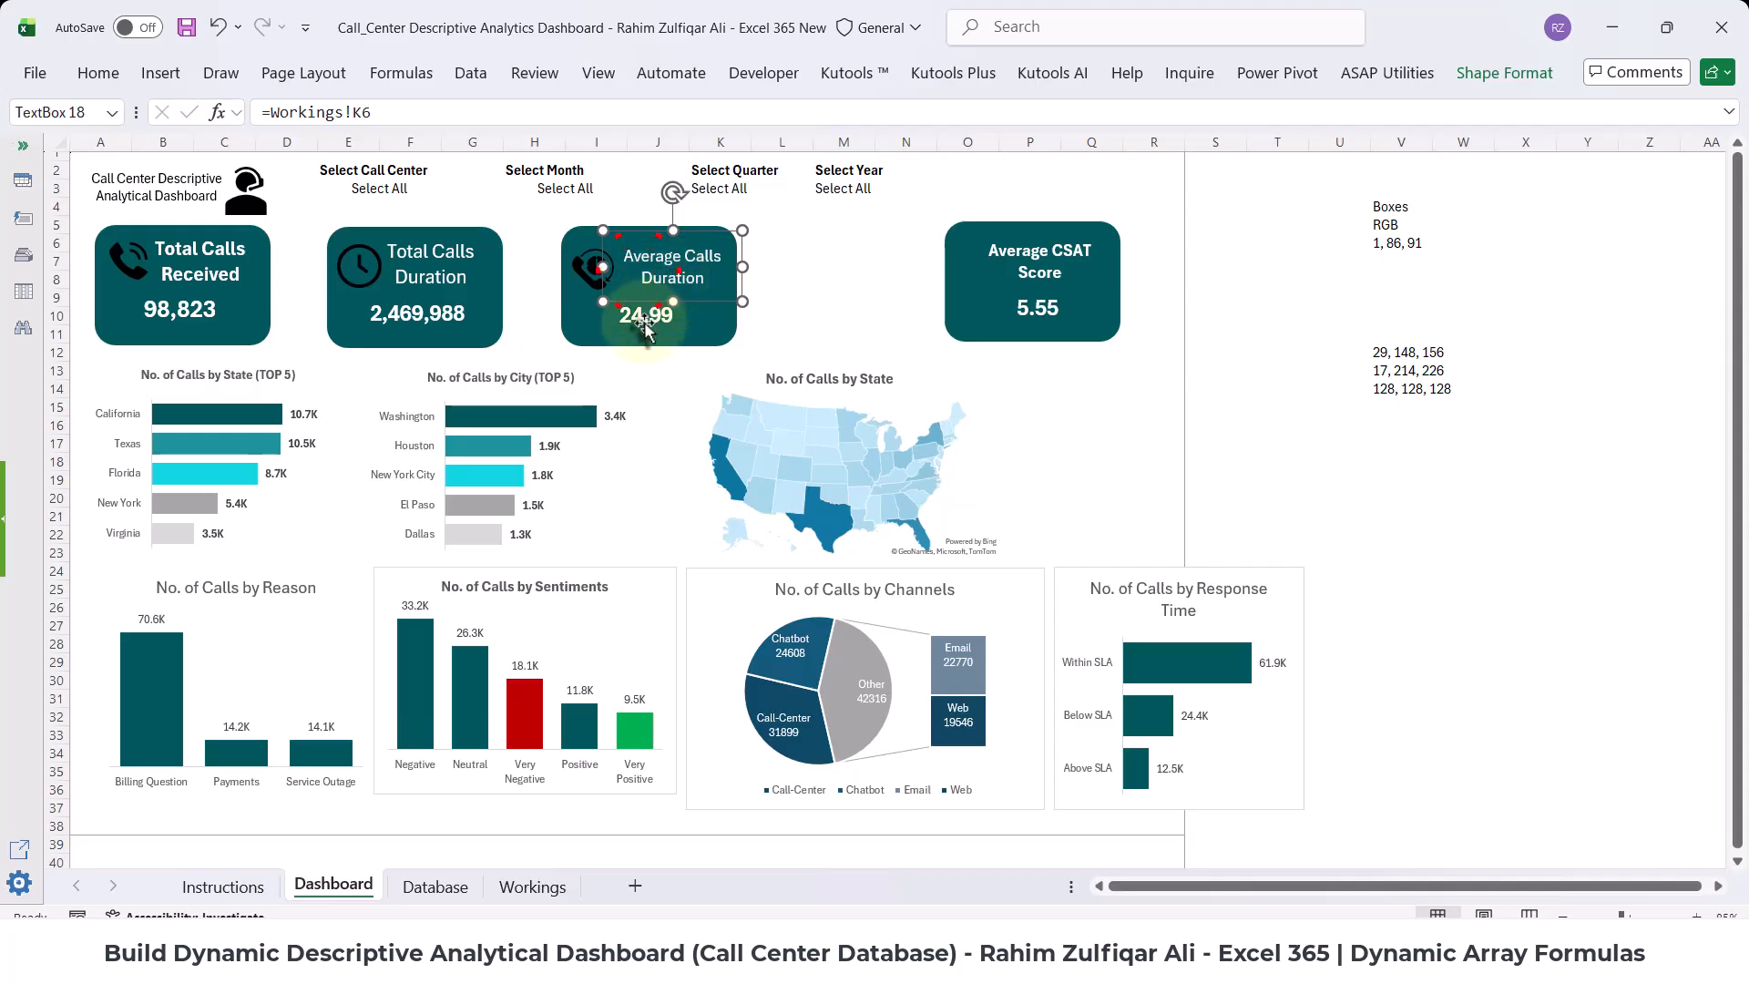
pyautogui.keyDown('ctrl'); pyautogui.click(644, 323); pyautogui.keyUp('ctrl')
pyautogui.keyDown('ctrl'); pyautogui.click(583, 253); pyautogui.keyUp('ctrl')
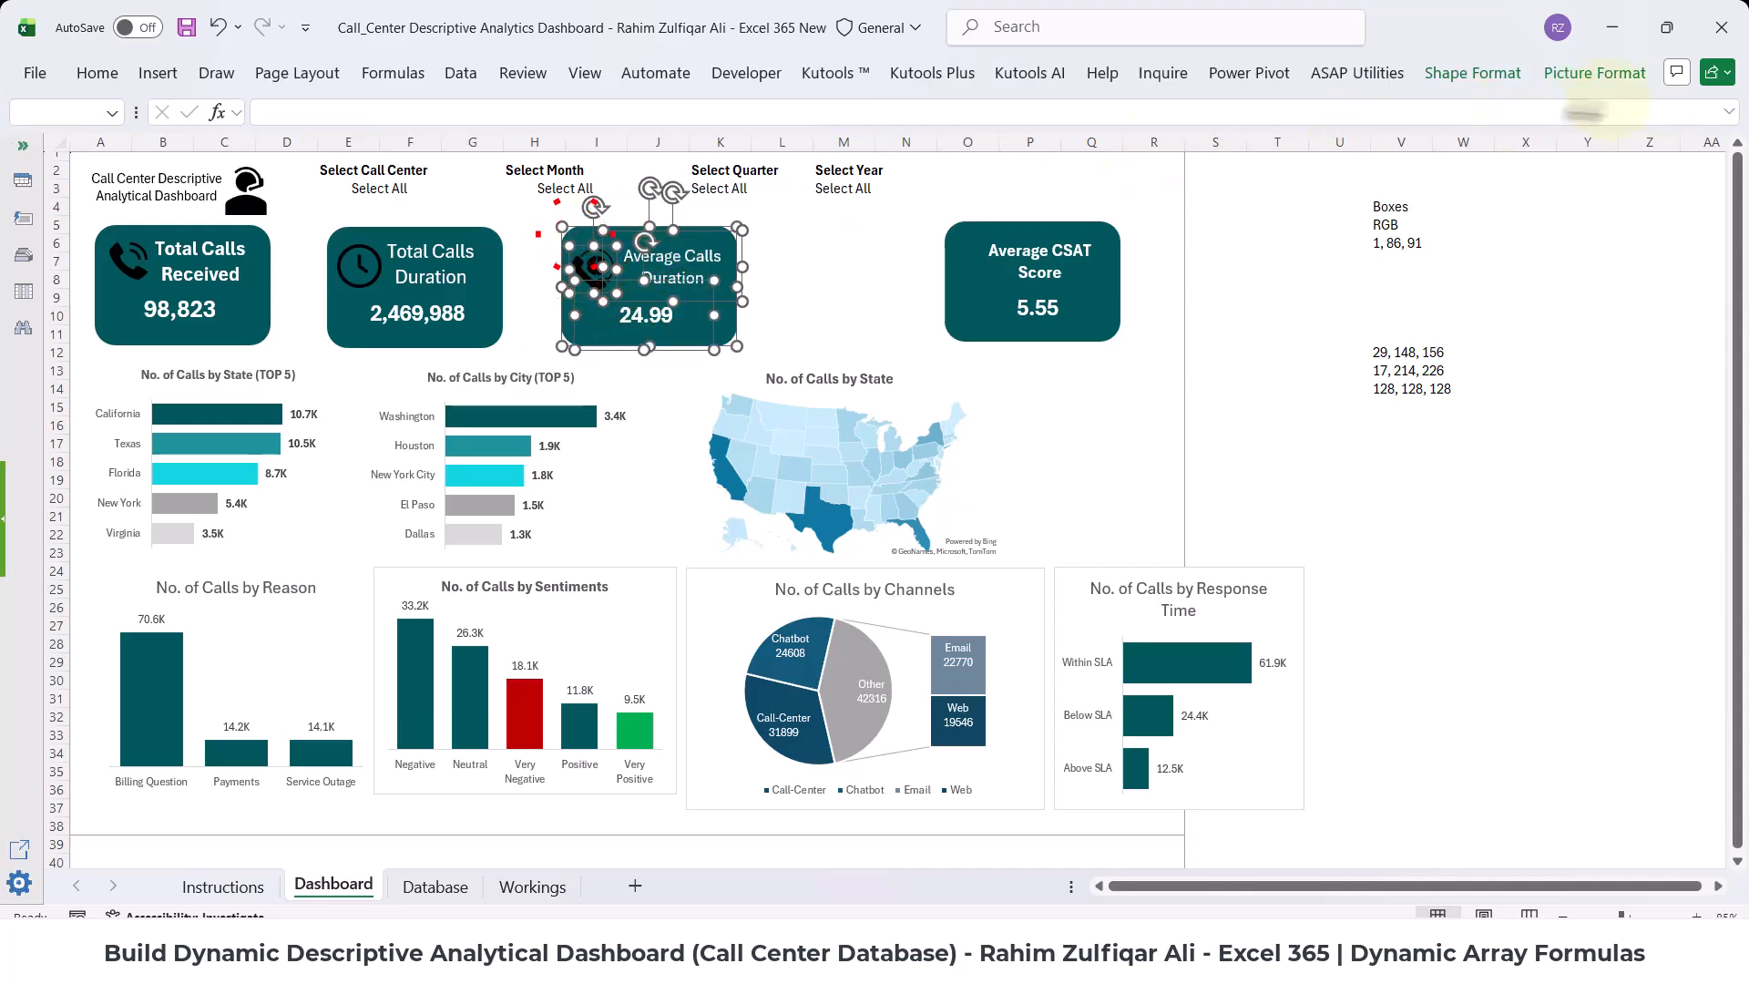
pyautogui.click(1568, 78)
pyautogui.click(1472, 73)
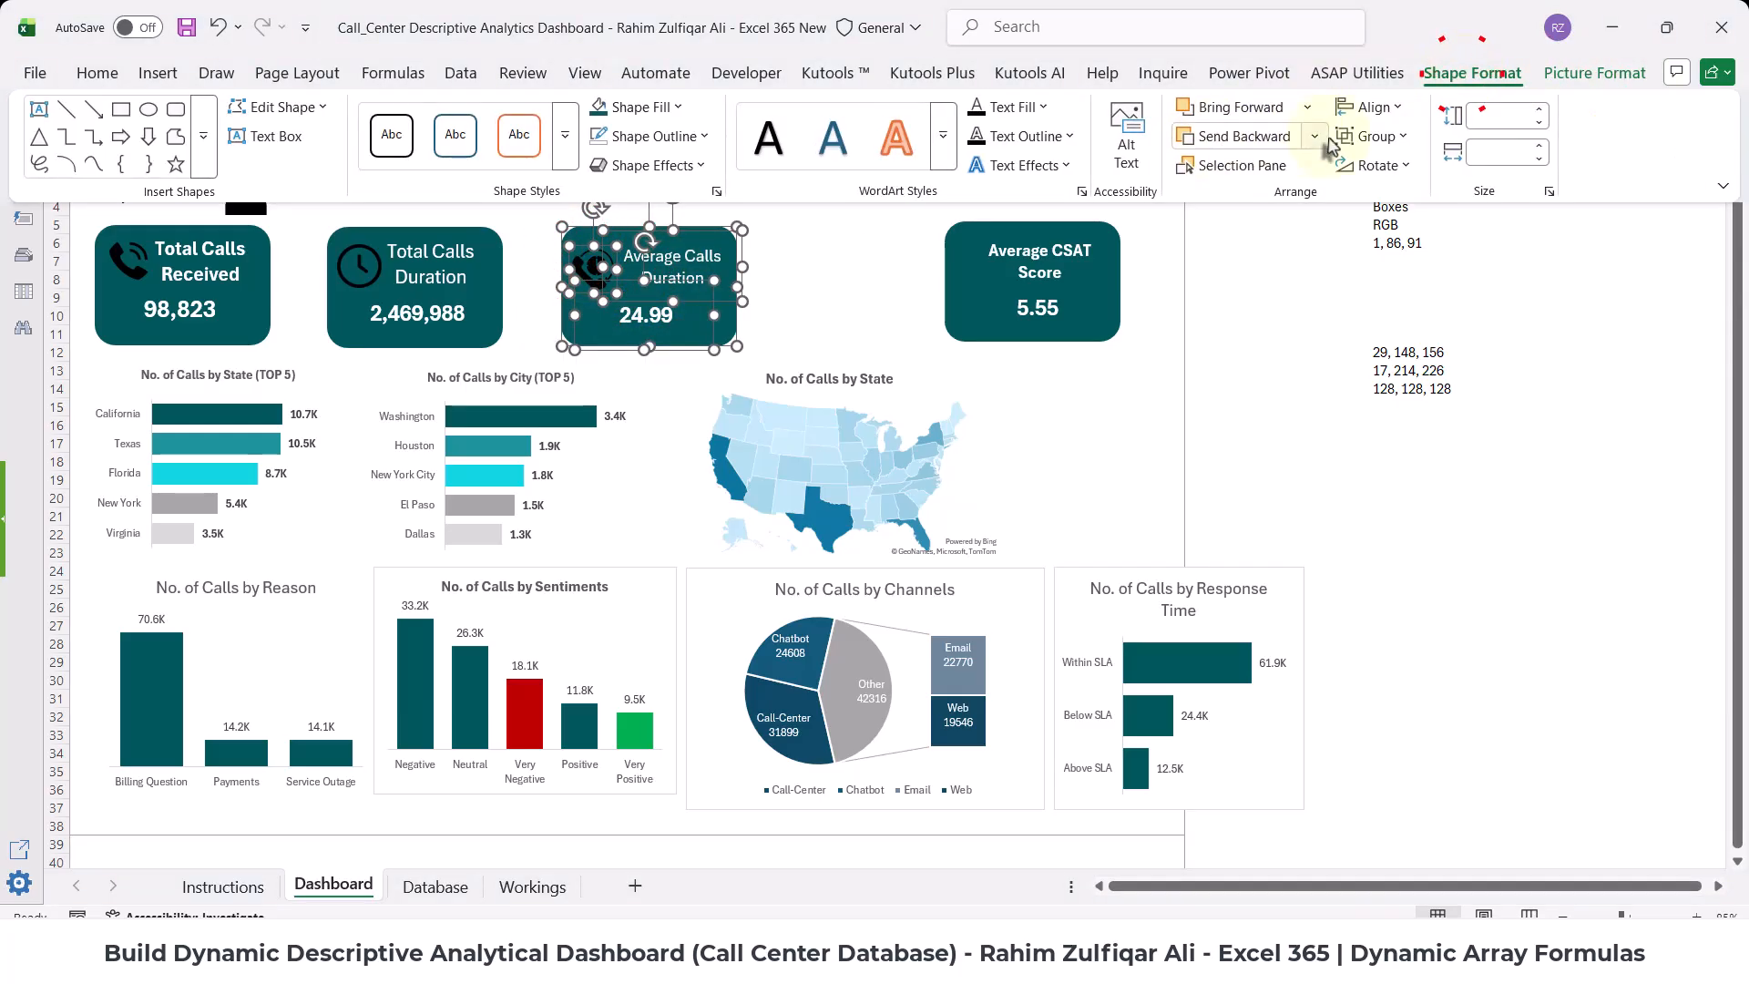
pyautogui.click(1346, 137)
pyautogui.click(1371, 151)
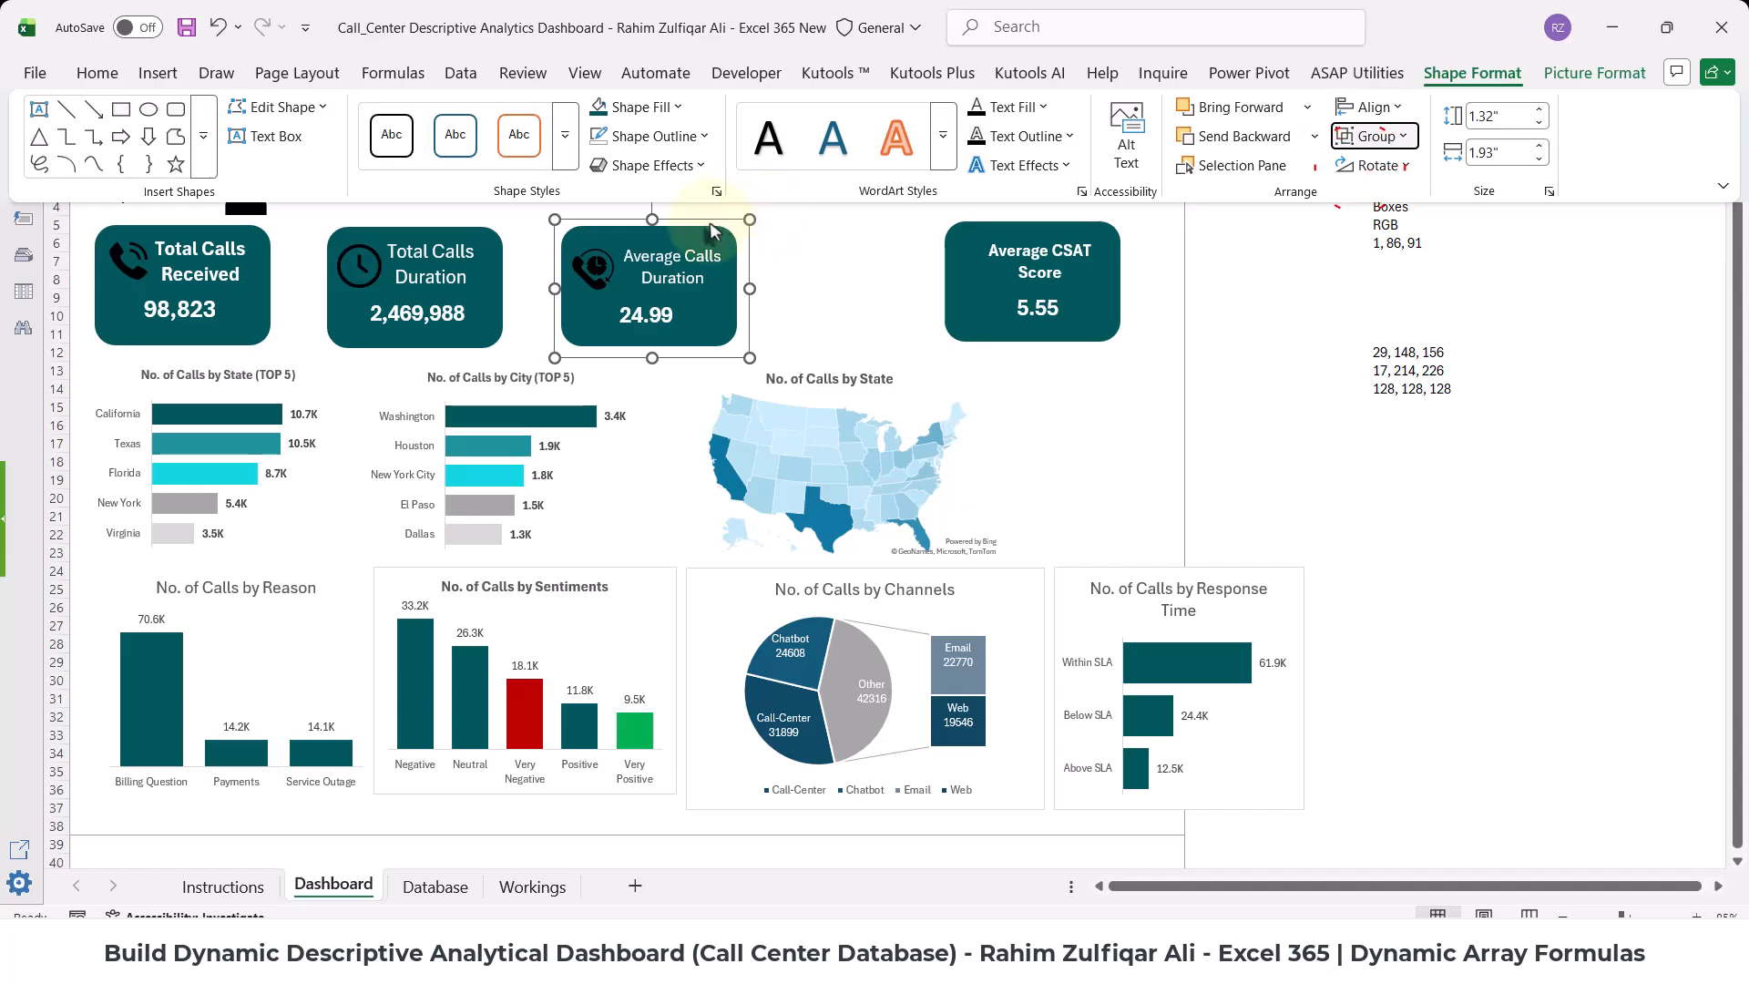
pyautogui.click(715, 227)
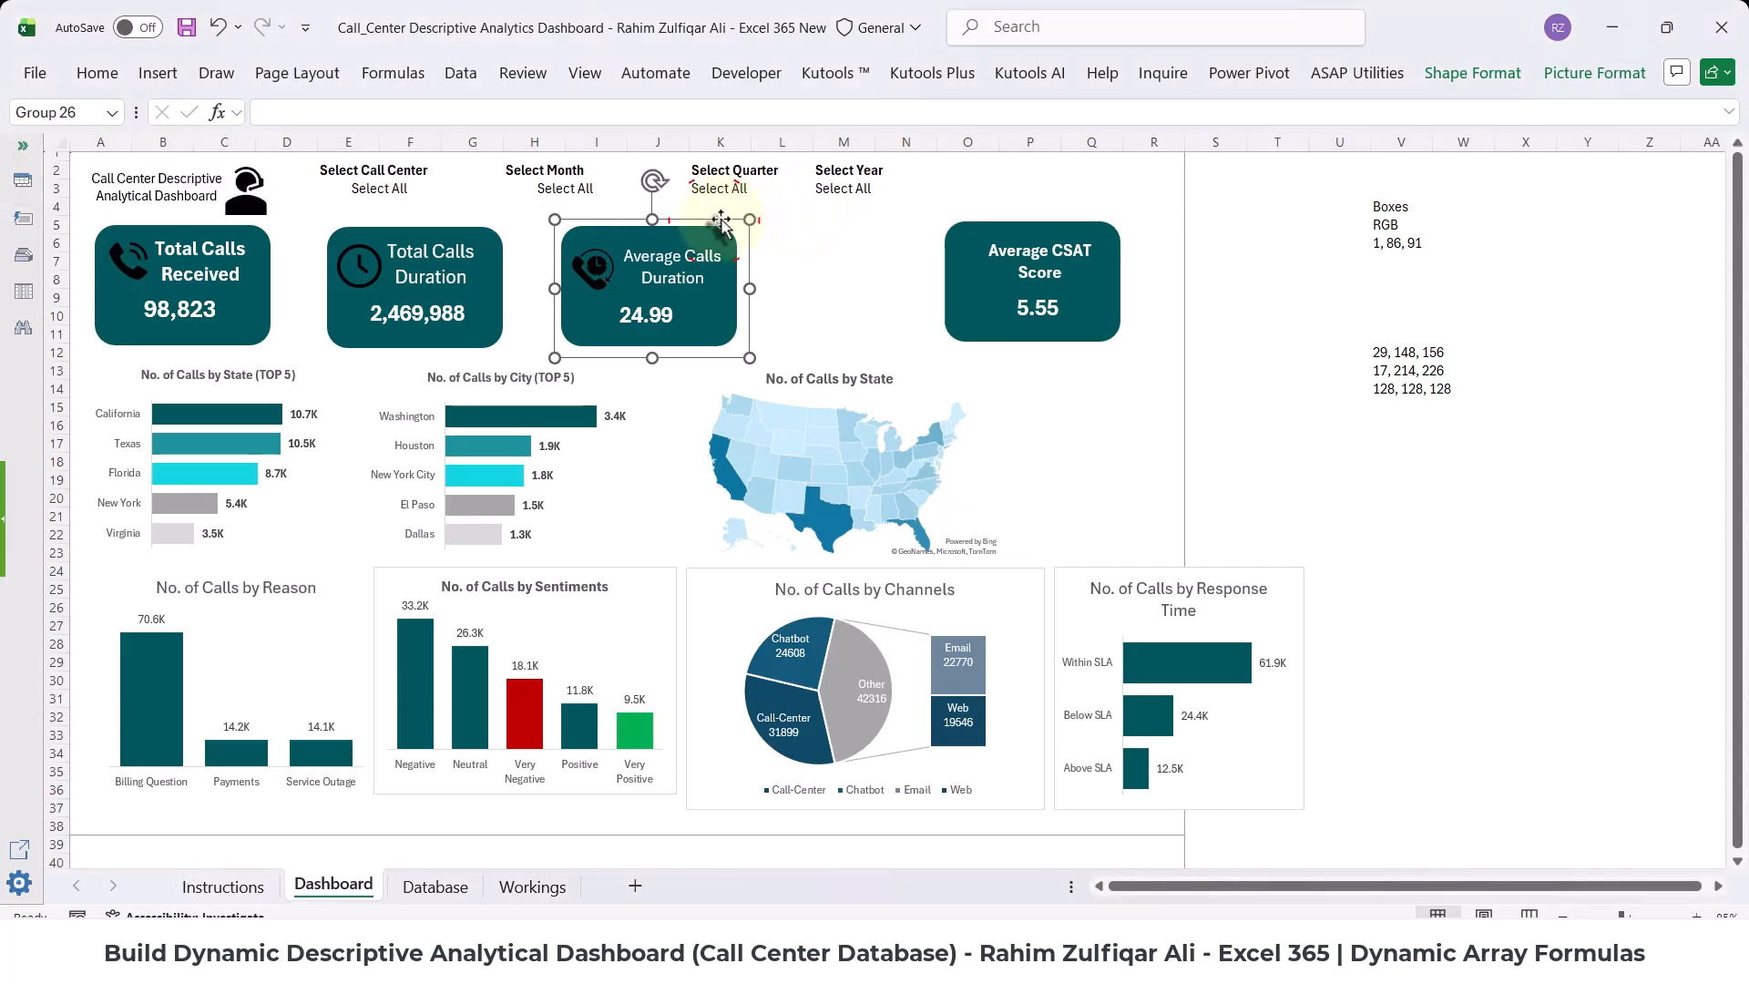
pyautogui.moveTo(719, 222); pyautogui.dragTo(832, 214)
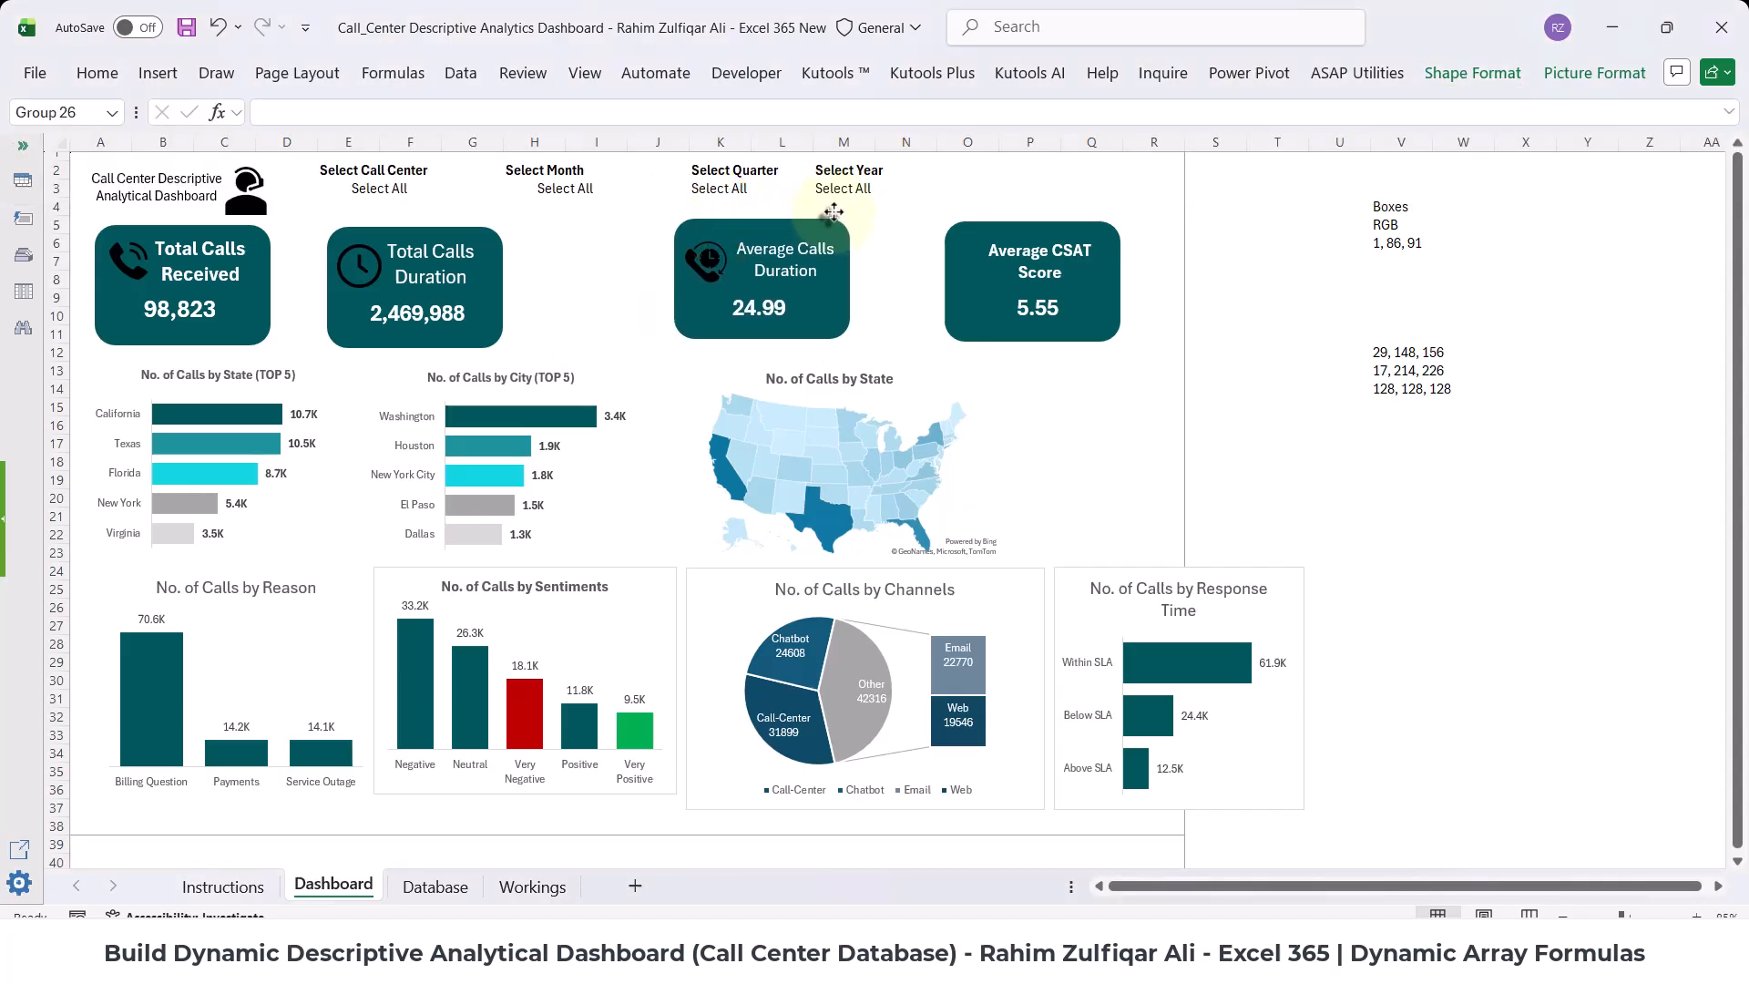
# - Group the Total Calls Duration card's box, texts and clock icon, and move the card over columns F to H
pyautogui.click(458, 271)
pyautogui.keyDown('ctrl'); pyautogui.click(416, 320); pyautogui.keyUp('ctrl')
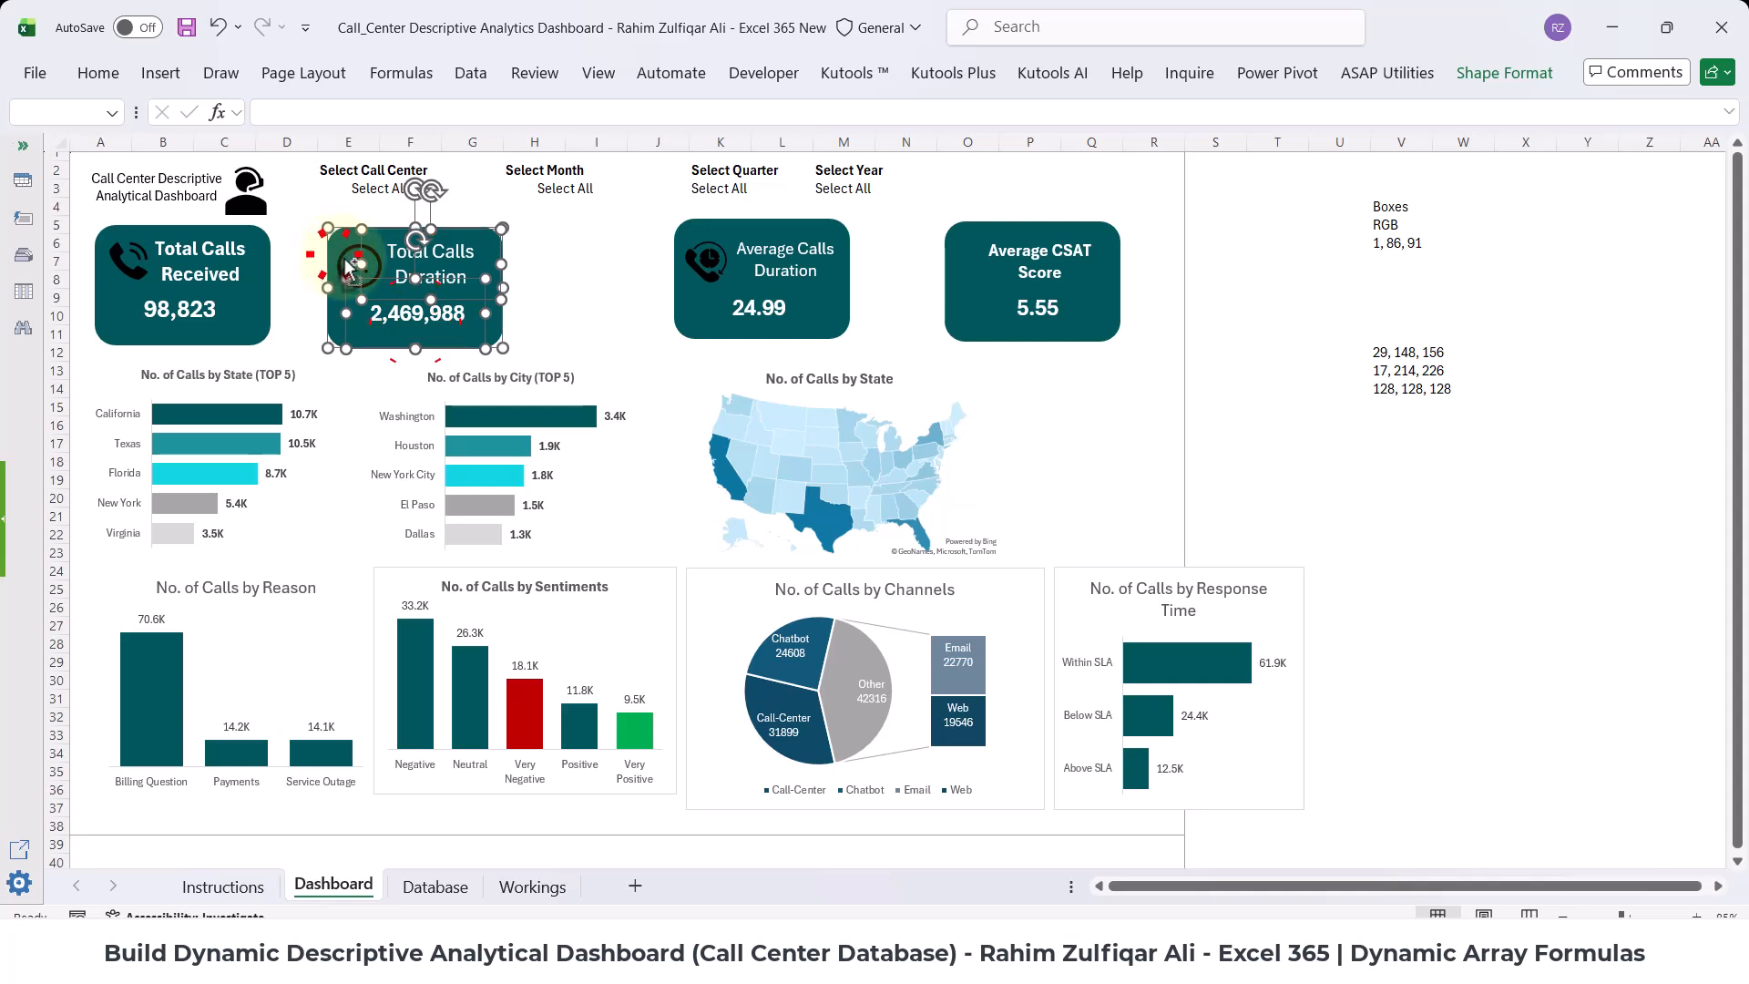
pyautogui.keyDown('ctrl'); pyautogui.click(344, 259); pyautogui.keyUp('ctrl')
pyautogui.click(1473, 72)
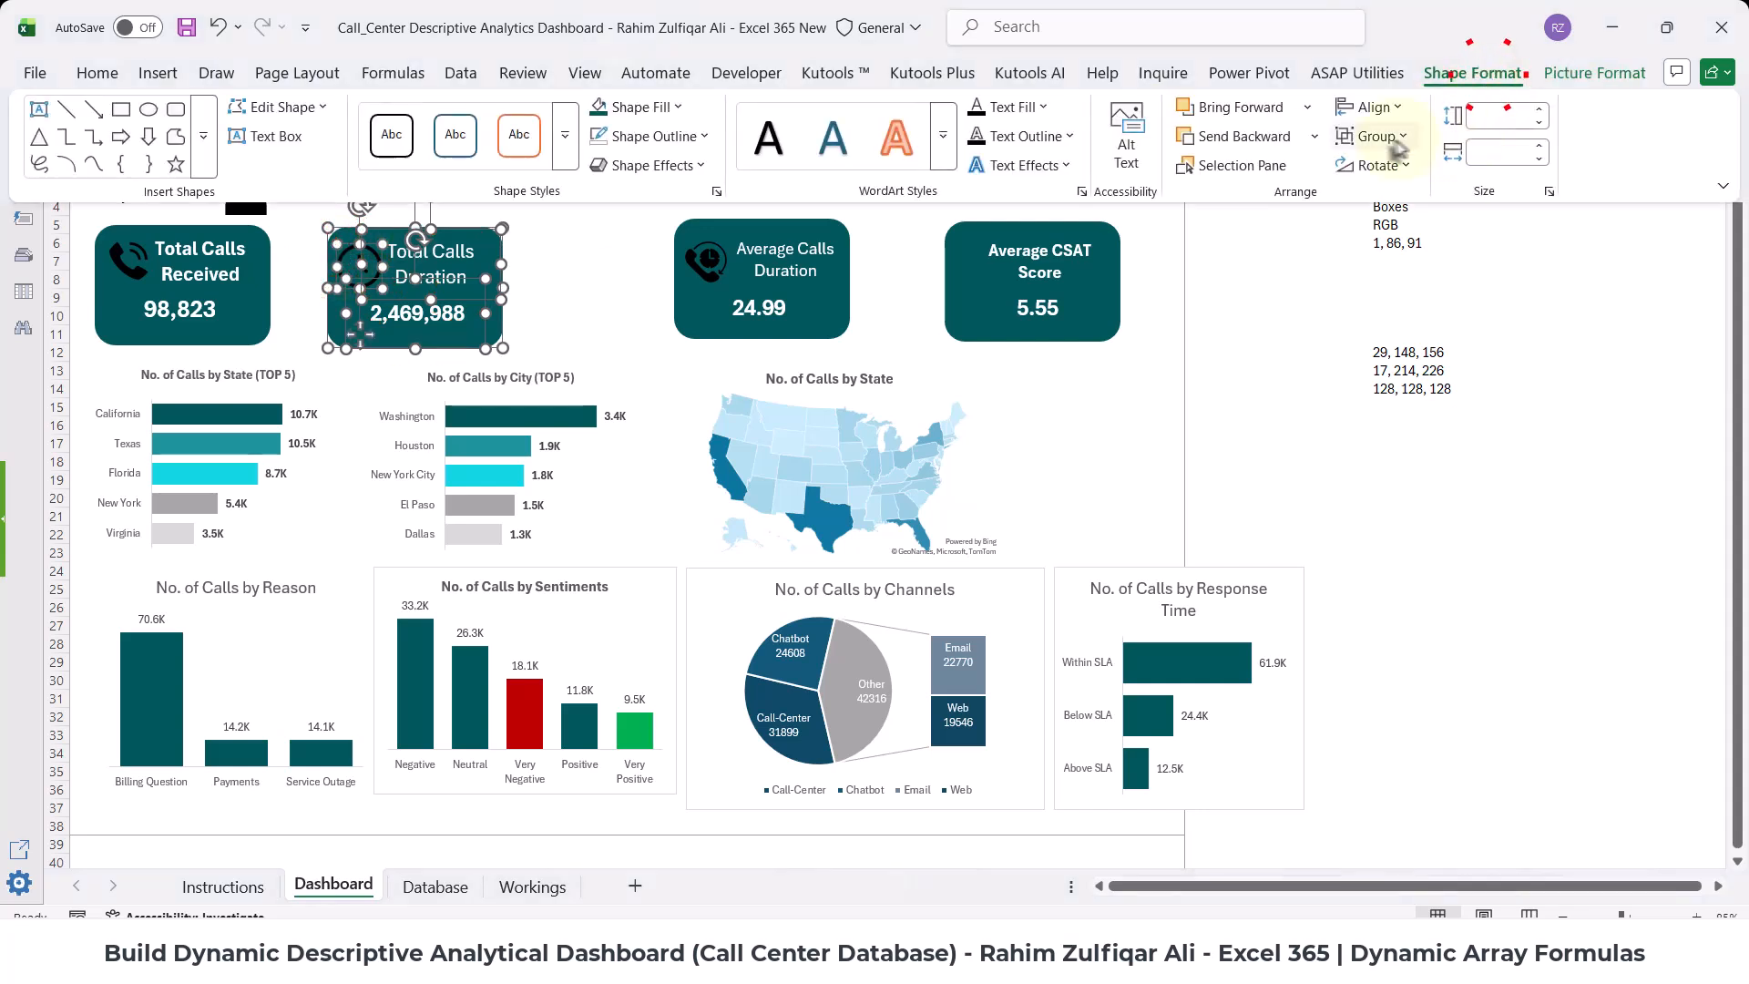
pyautogui.click(1377, 136)
pyautogui.click(1375, 168)
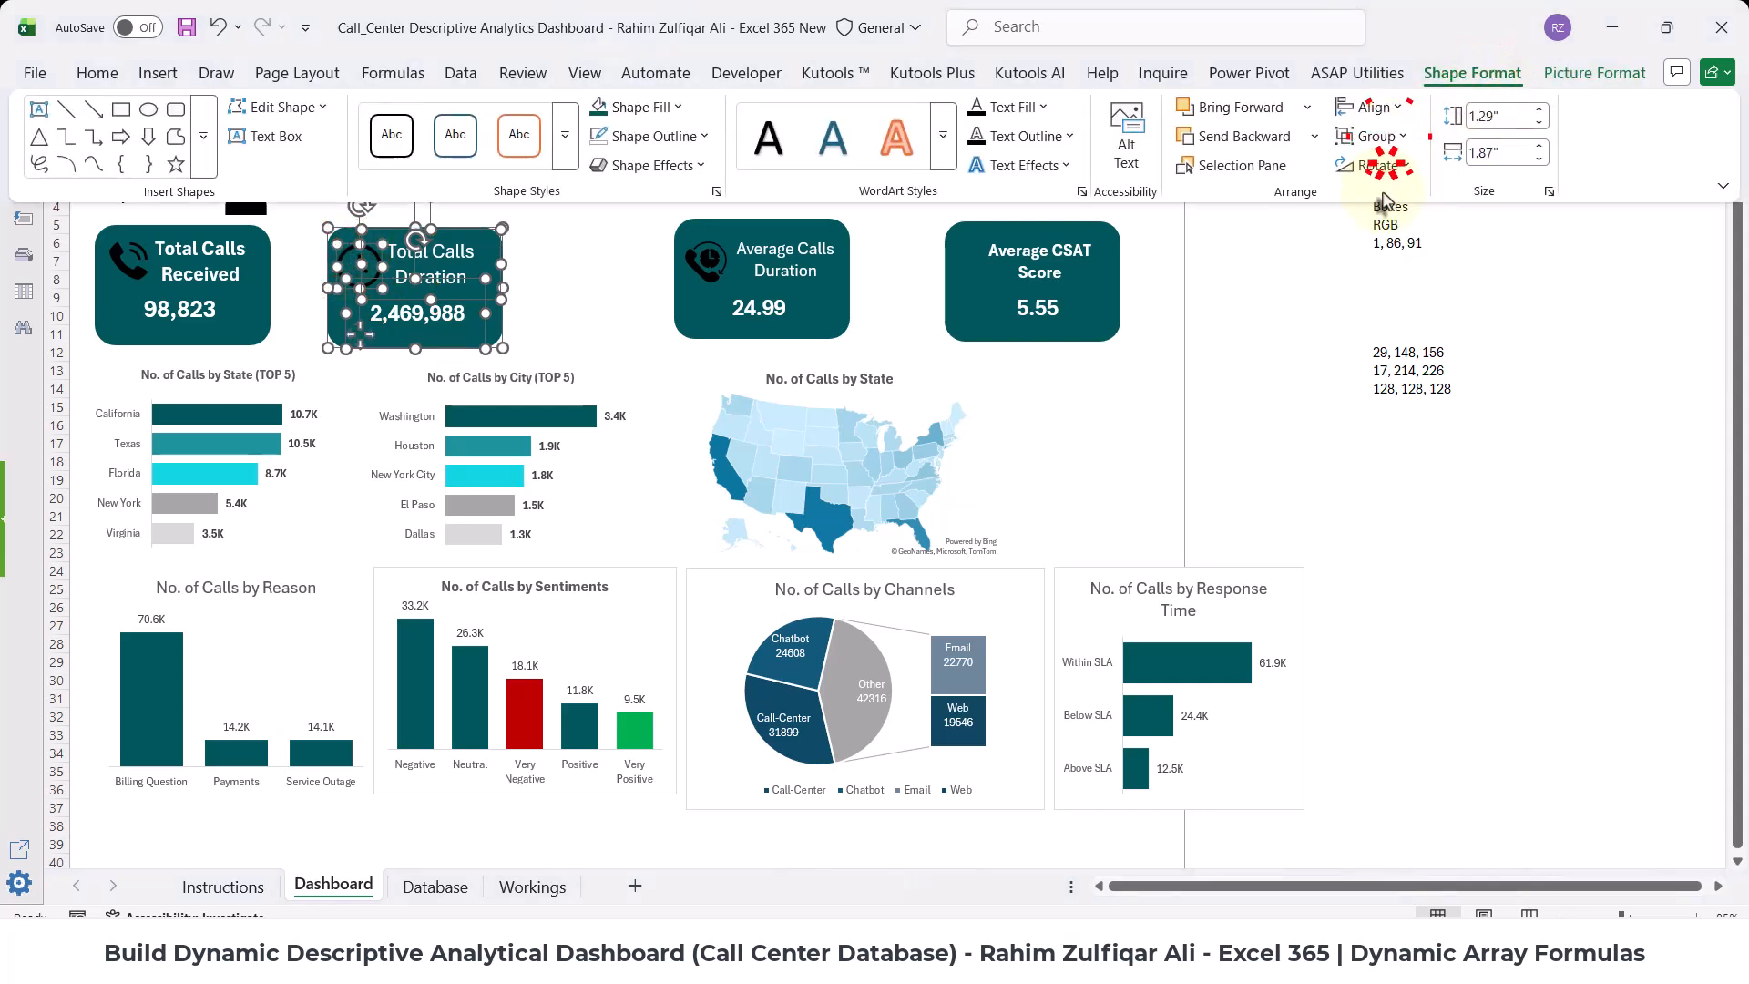
pyautogui.click(470, 224)
pyautogui.moveTo(462, 225); pyautogui.dragTo(529, 219)
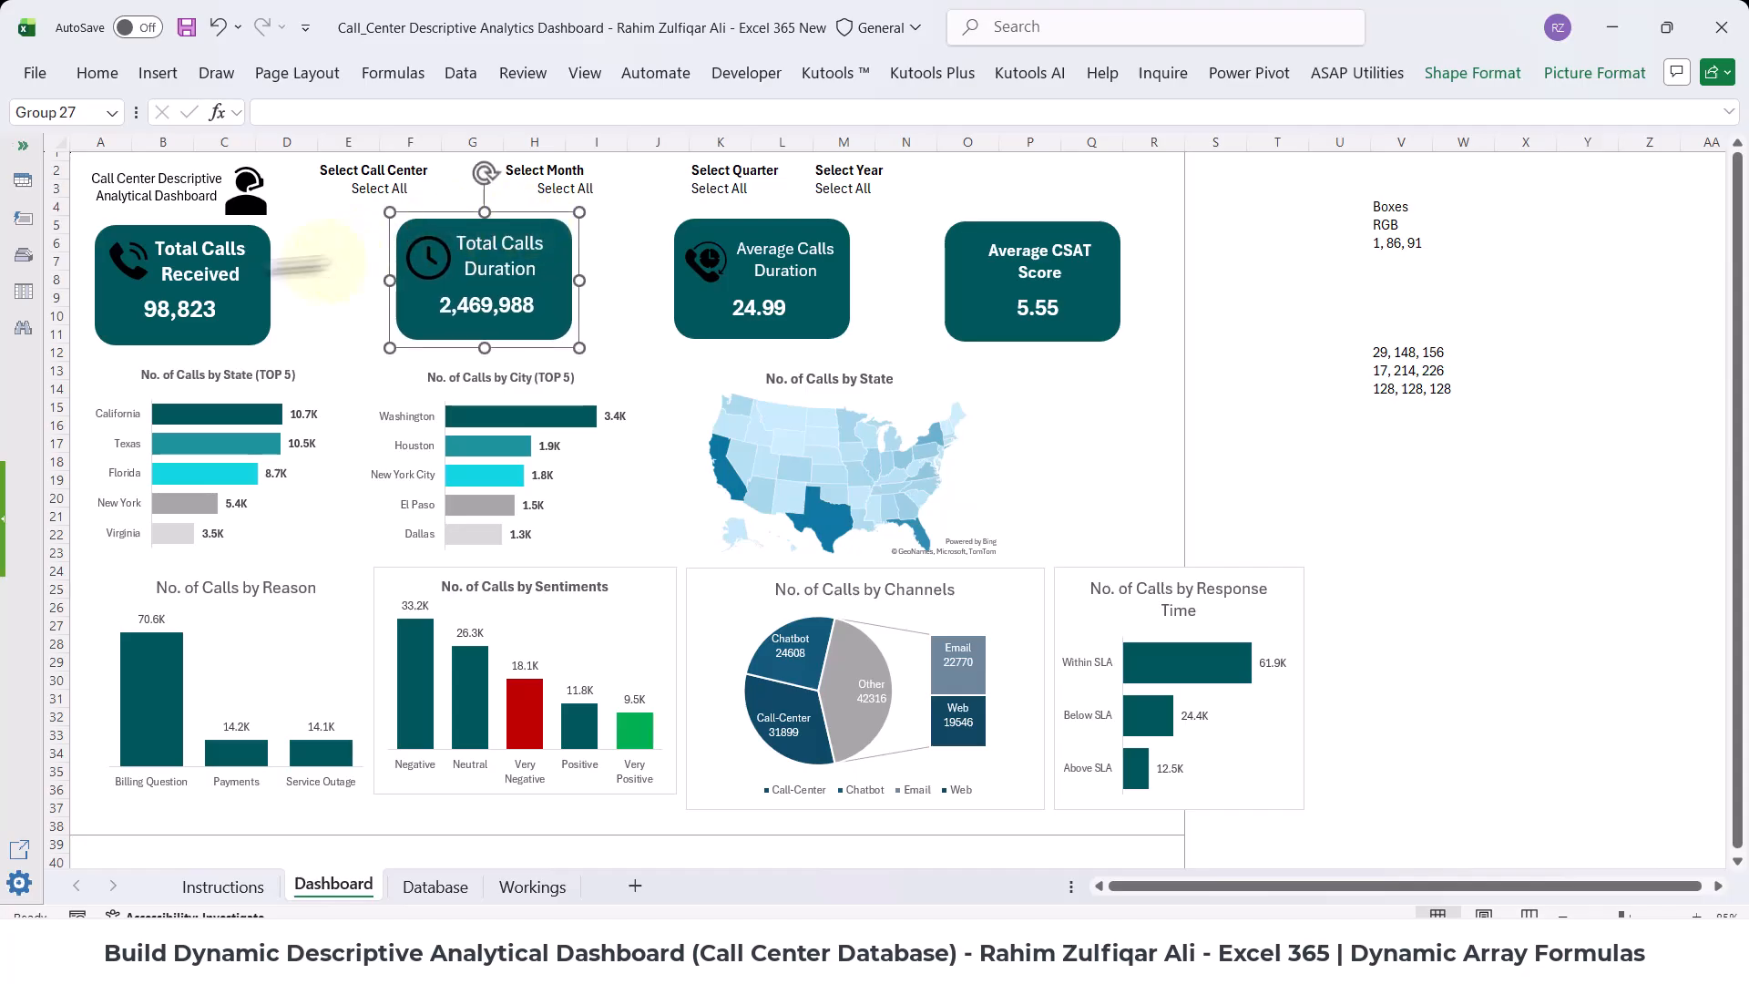
# - Group the Total Calls Received card's box, texts and phone icon, and move the card over columns B to D
pyautogui.click(221, 276)
pyautogui.keyDown('ctrl'); pyautogui.click(202, 318); pyautogui.keyUp('ctrl')
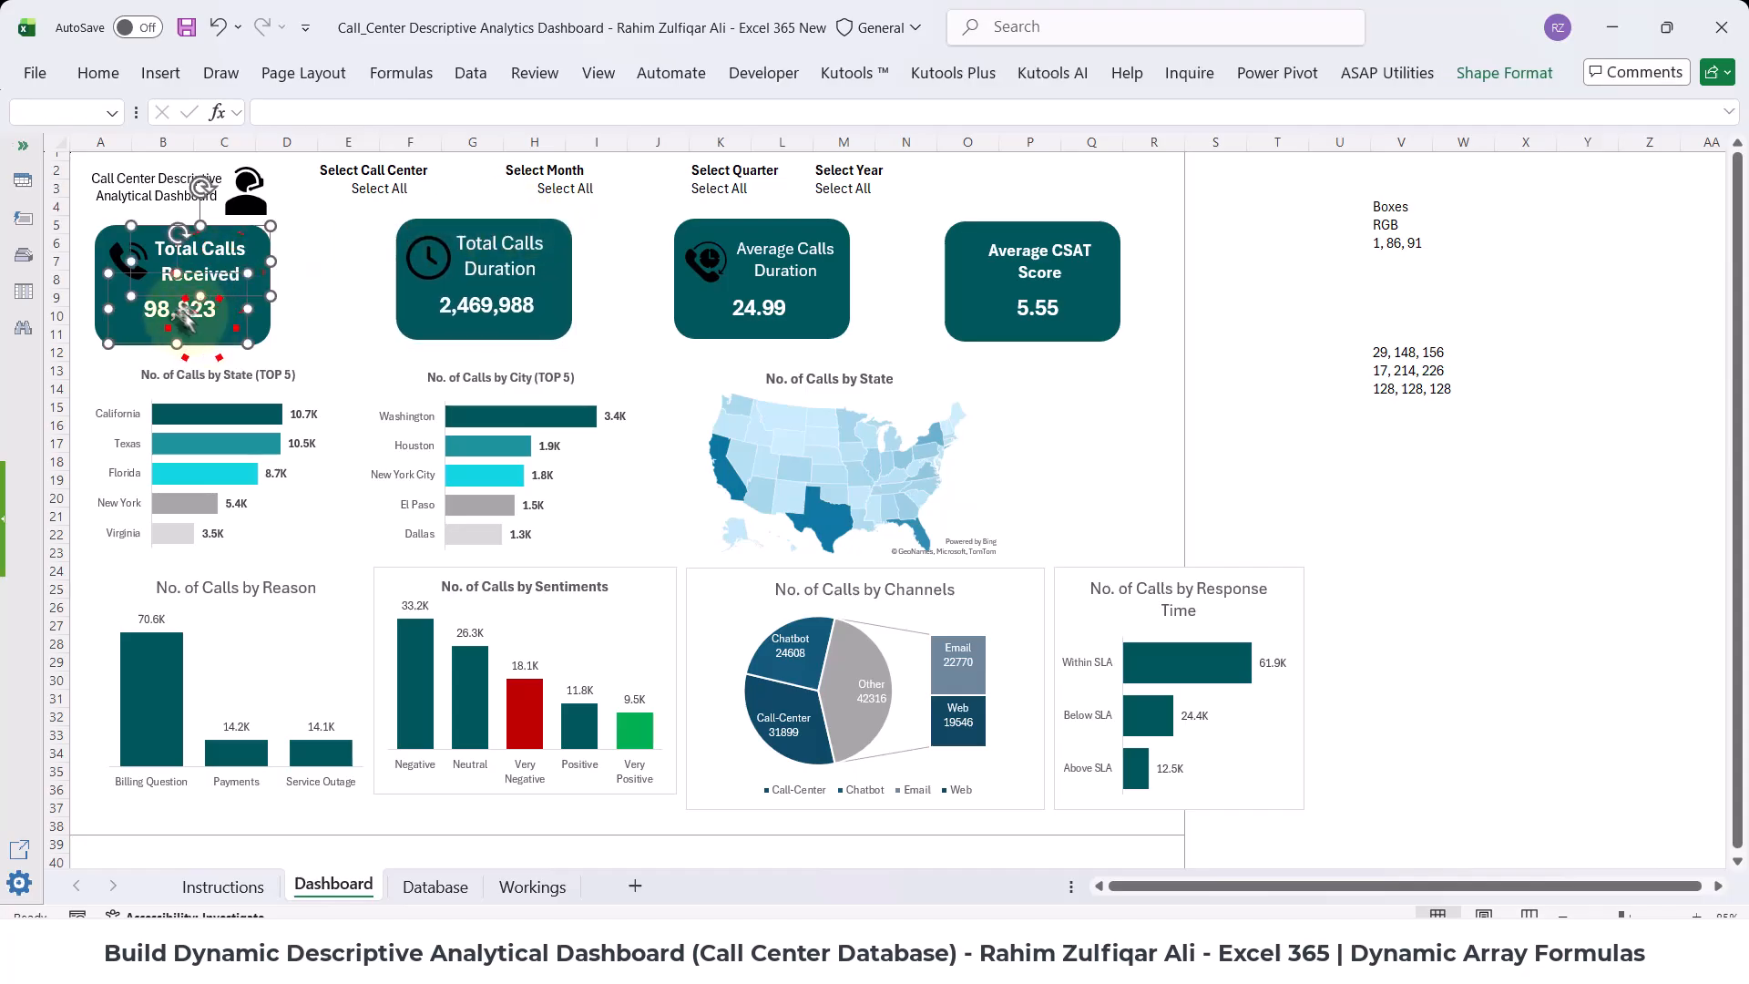
pyautogui.keyDown('ctrl'); pyautogui.click(121, 242); pyautogui.keyUp('ctrl')
pyautogui.click(1468, 73)
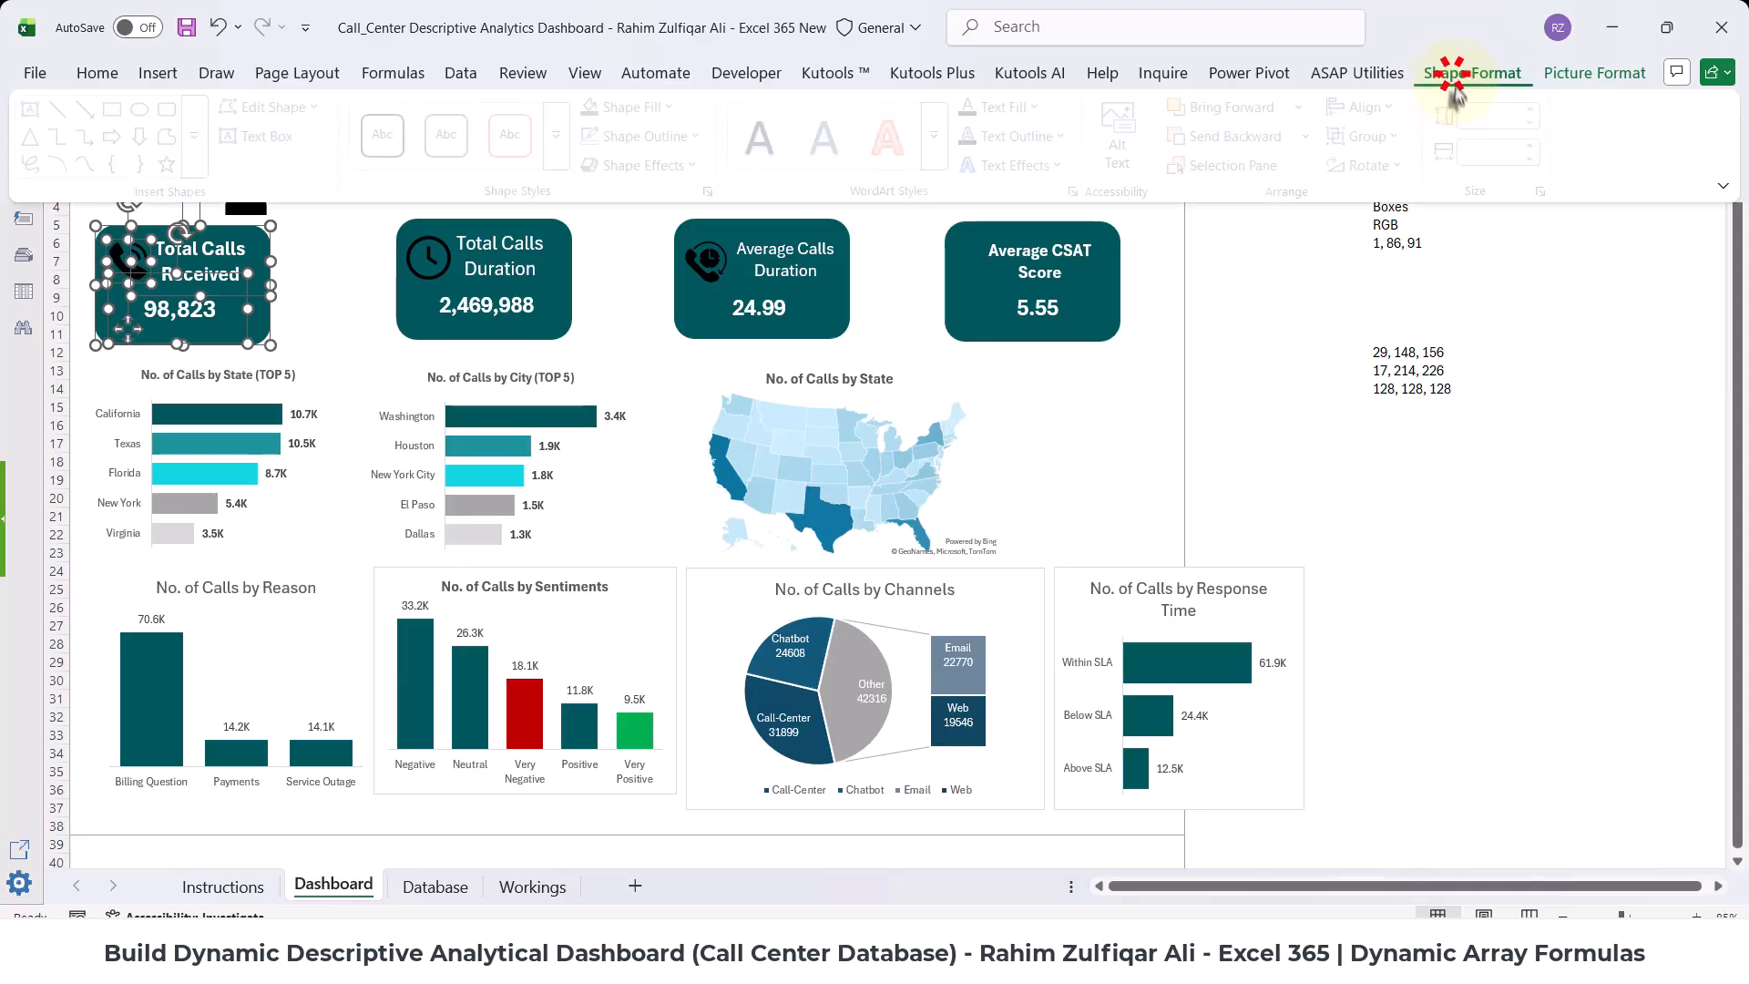
pyautogui.click(1375, 136)
pyautogui.click(1363, 168)
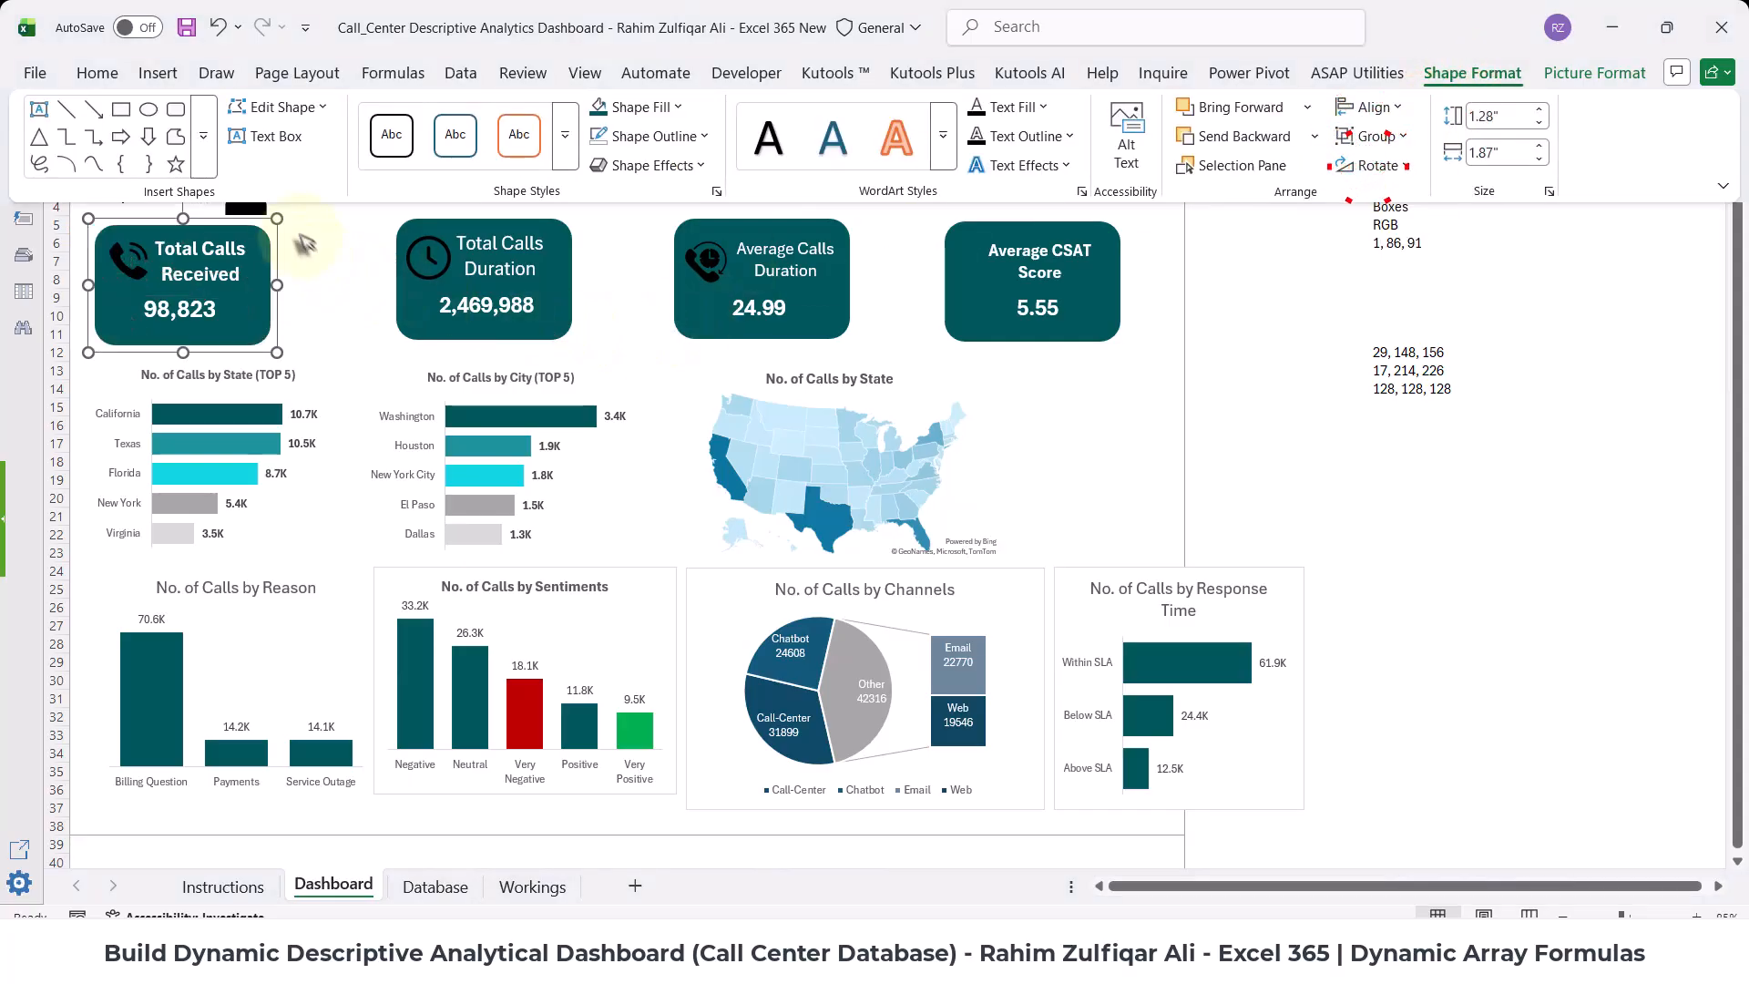
pyautogui.click(223, 223)
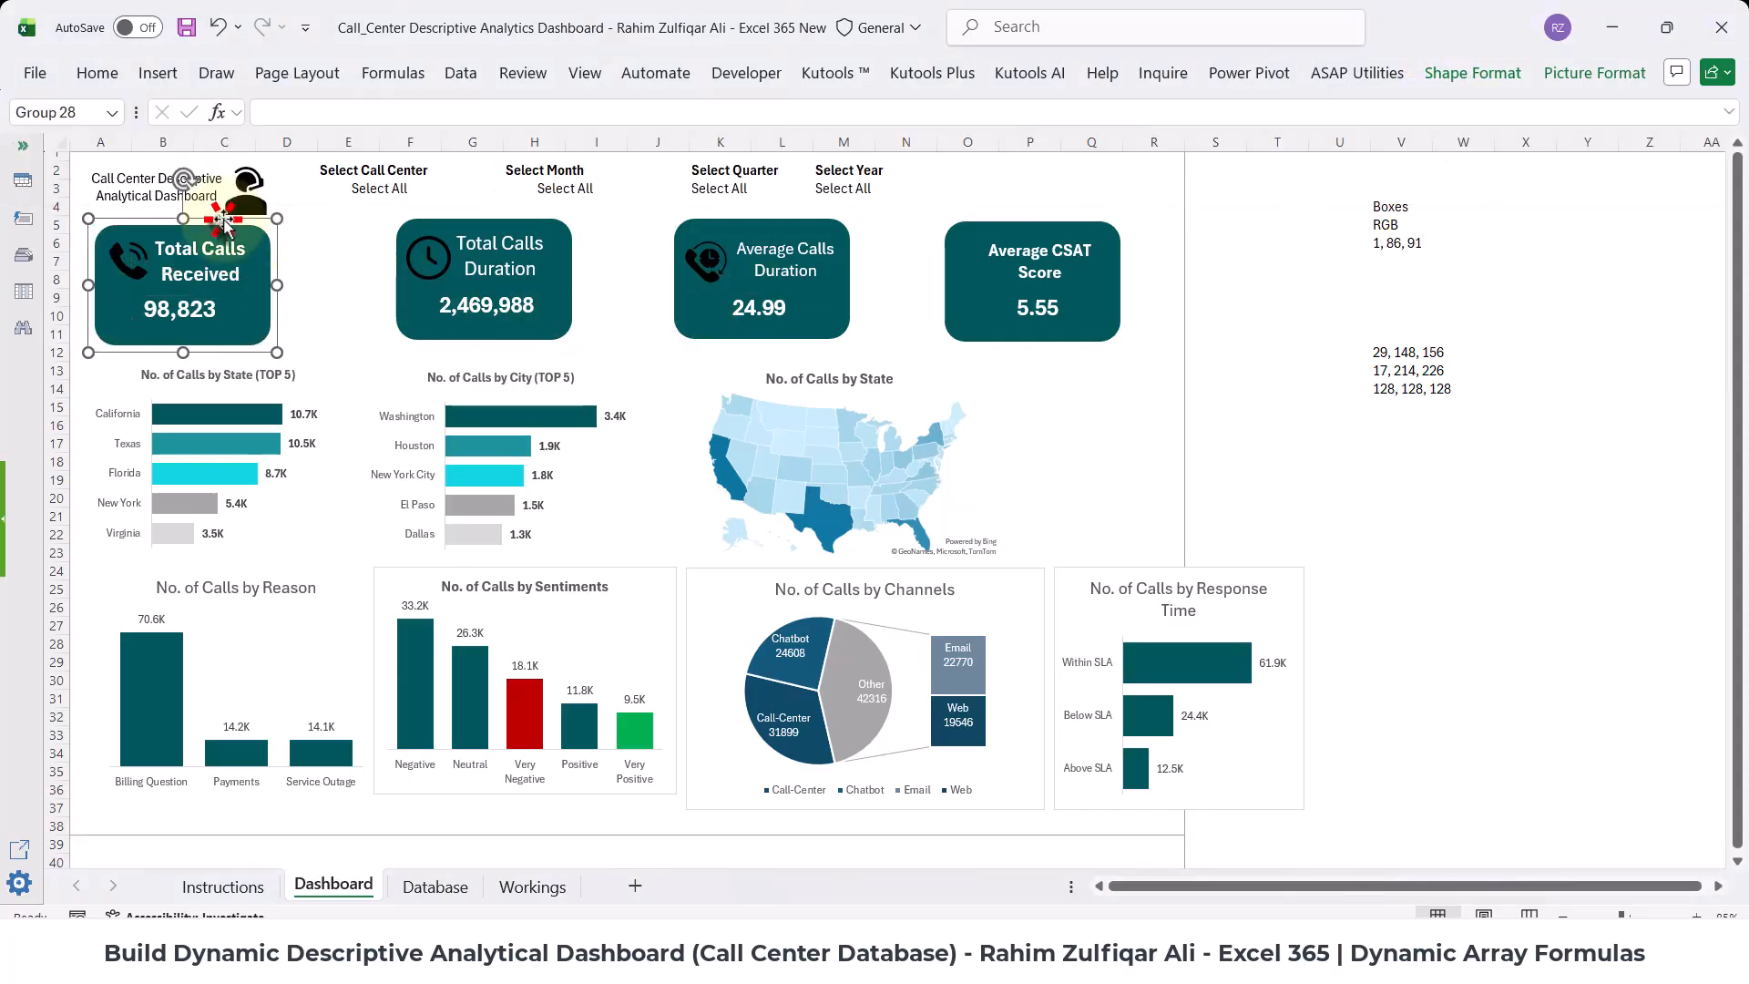
pyautogui.moveTo(221, 223); pyautogui.dragTo(252, 215)
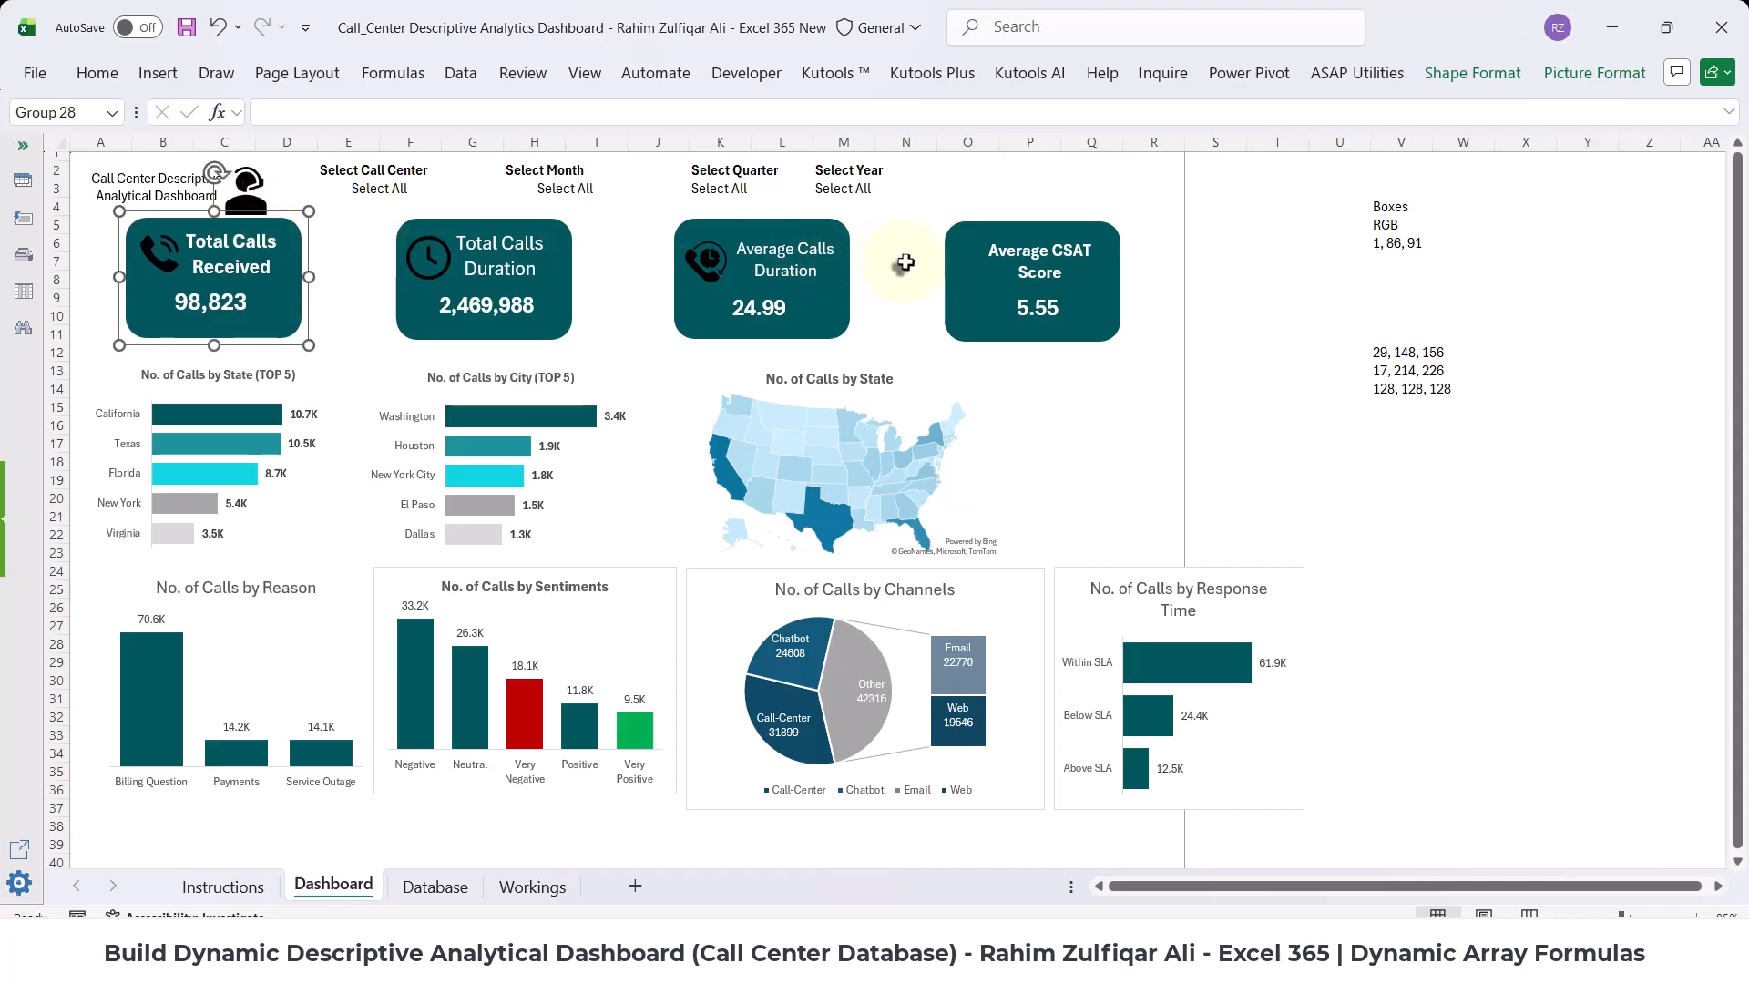
pyautogui.click(1178, 319)
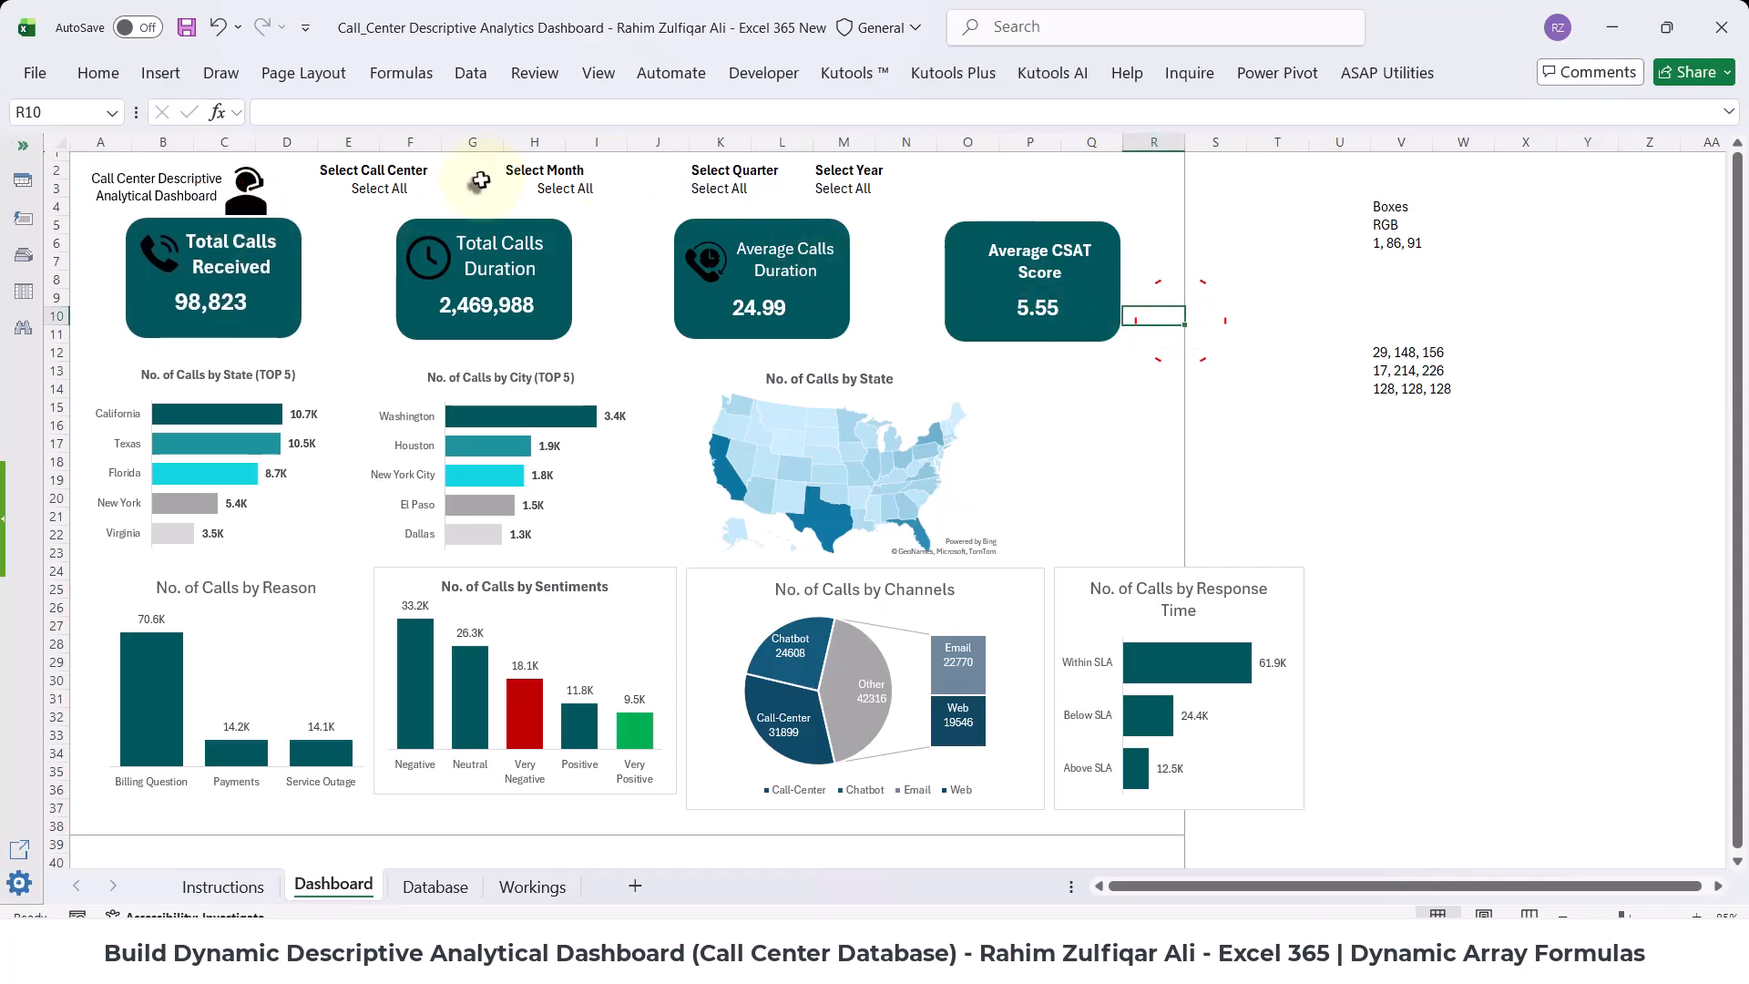
# - Widen the No. of Calls by State (TOP 5) chart and move the state map chart beneath the Average CSAT Score card
pyautogui.click(815, 451)
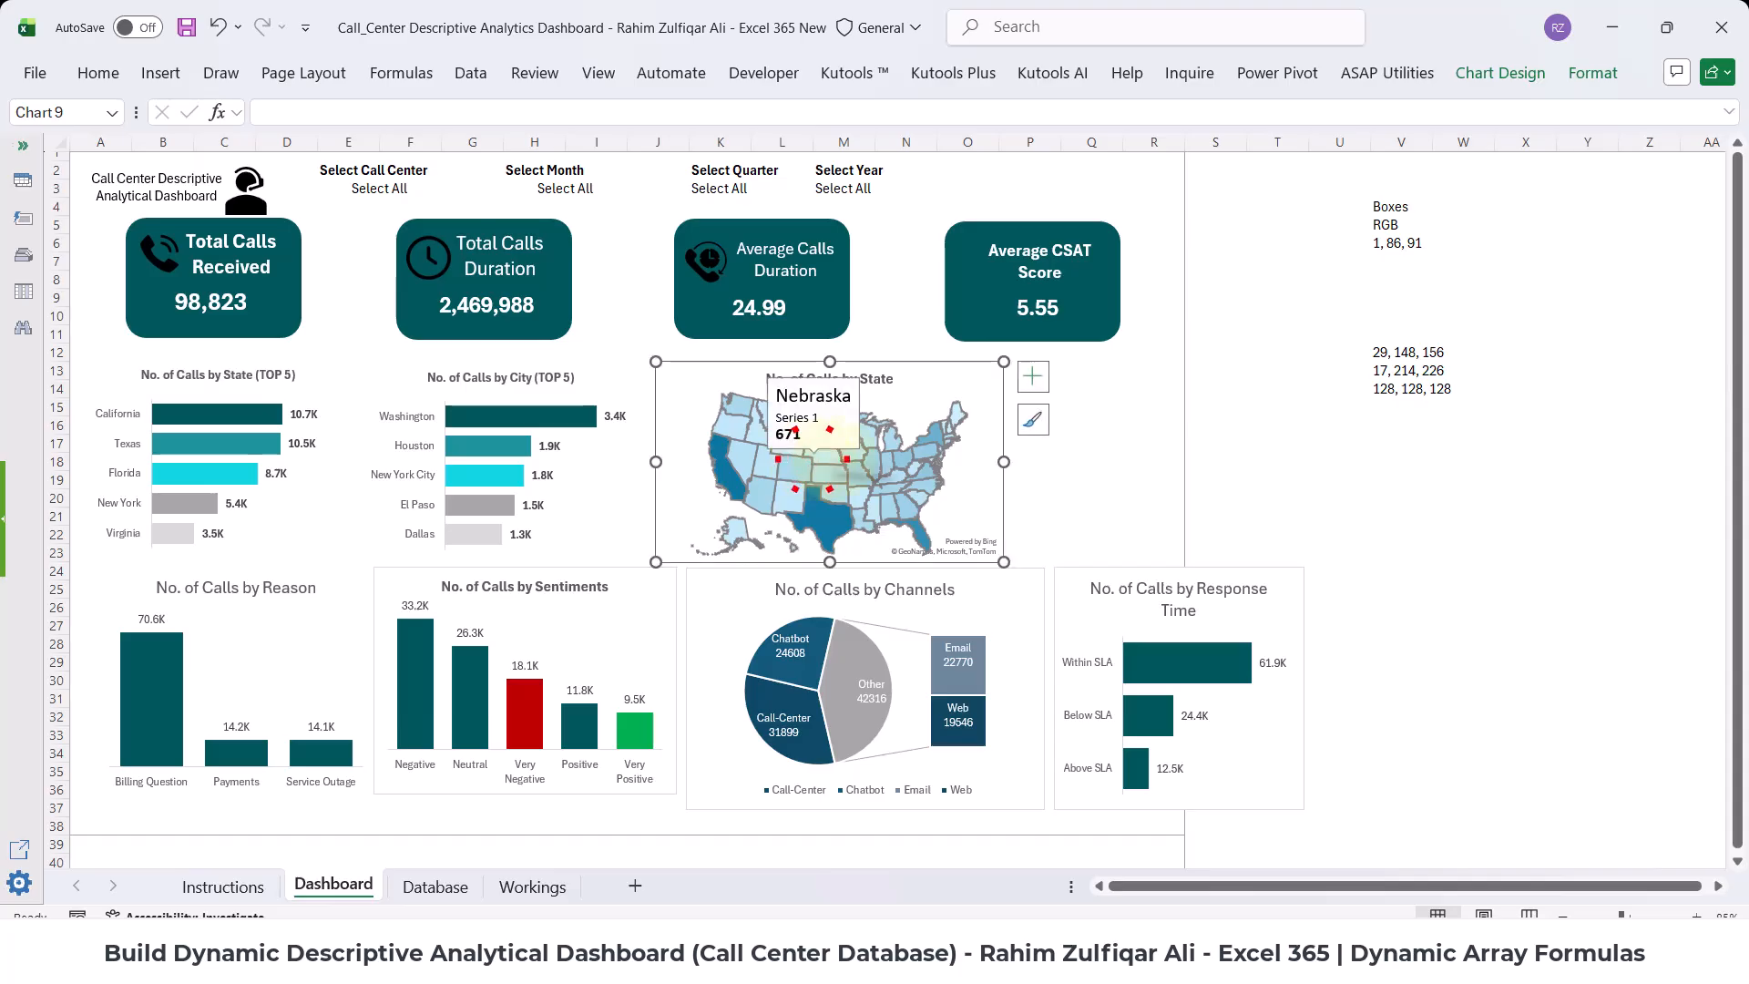
pyautogui.click(1105, 492)
pyautogui.click(847, 379)
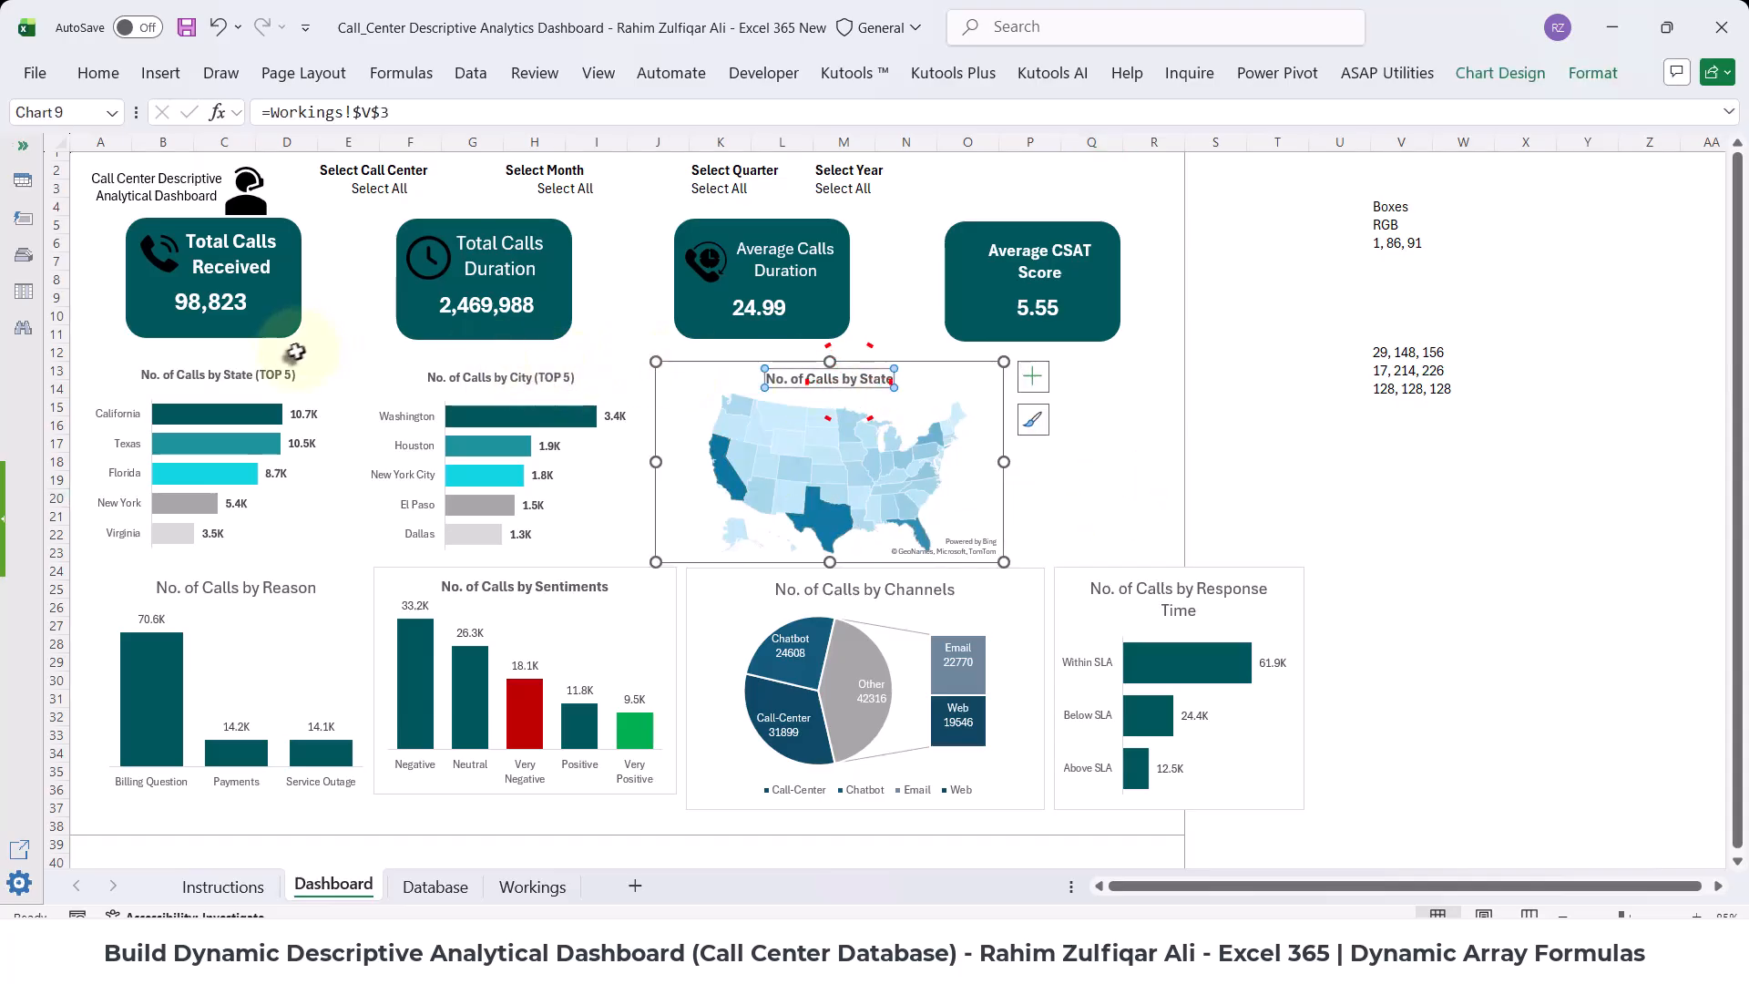
pyautogui.click(292, 360)
pyautogui.moveTo(350, 562); pyautogui.dragTo(405, 565)
pyautogui.moveTo(913, 368); pyautogui.dragTo(1052, 357)
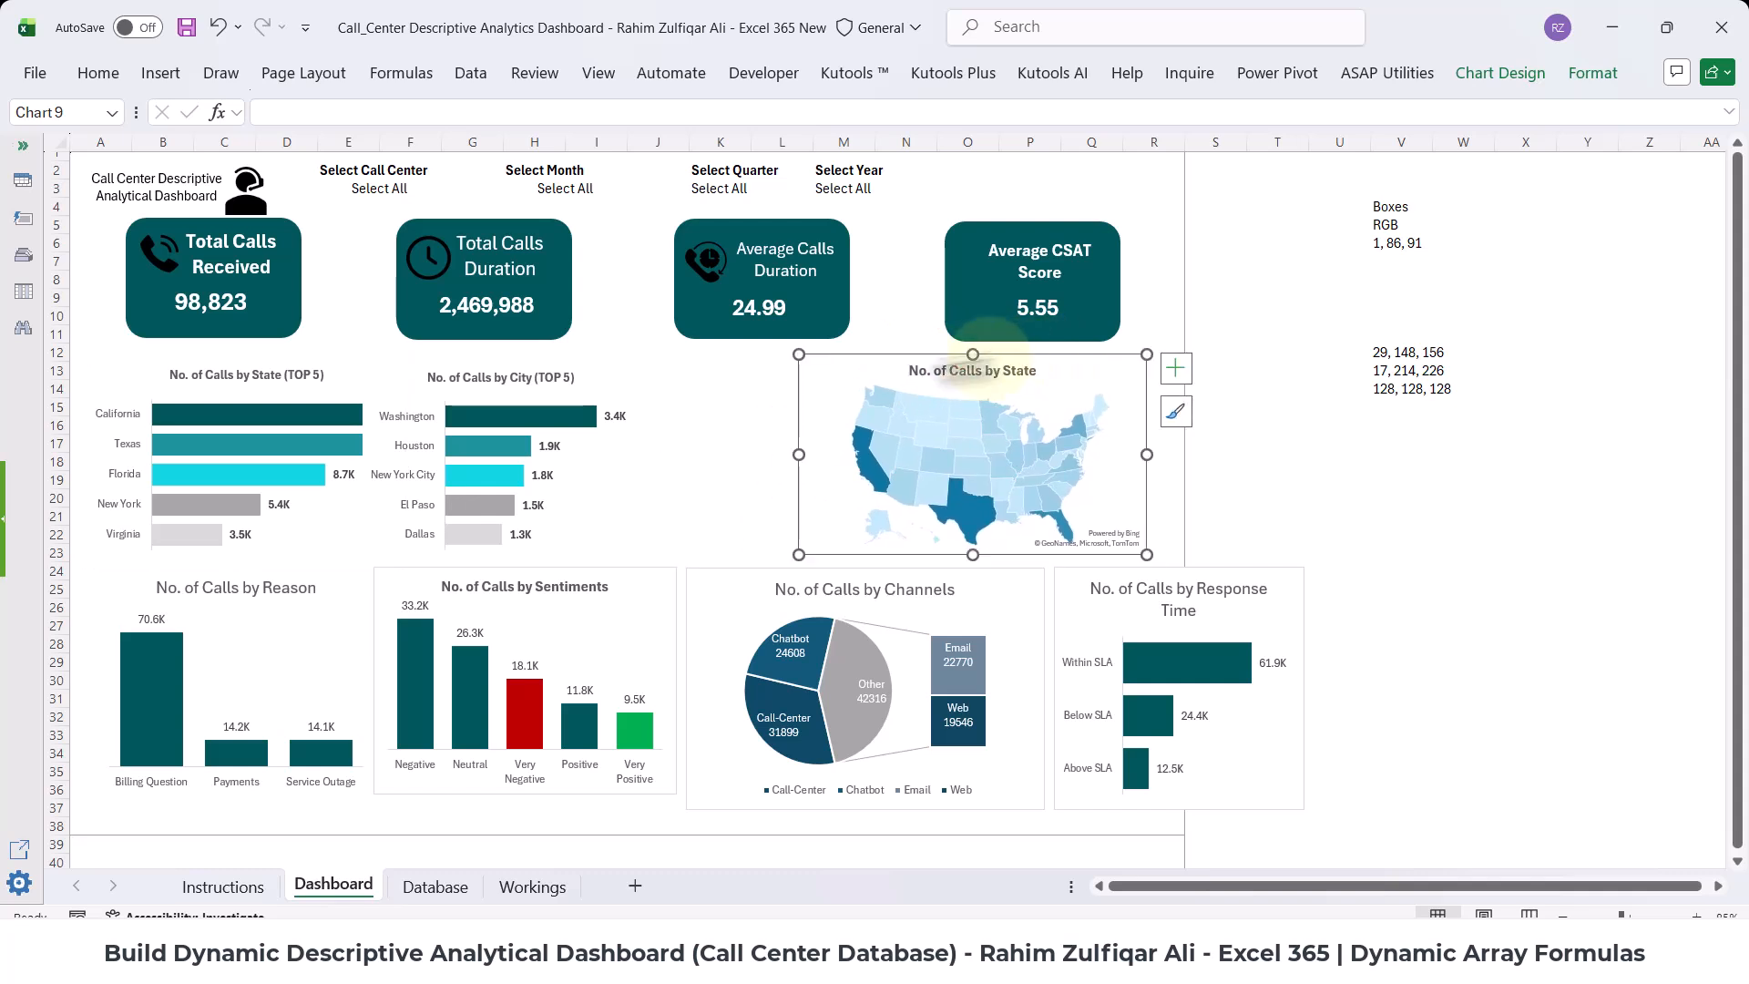
# - Move the No. of Calls by City (TOP 5) chart beside the map, widen it, and align the State (TOP 5) chart with it
pyautogui.click(457, 368)
pyautogui.moveTo(457, 368); pyautogui.dragTo(617, 357)
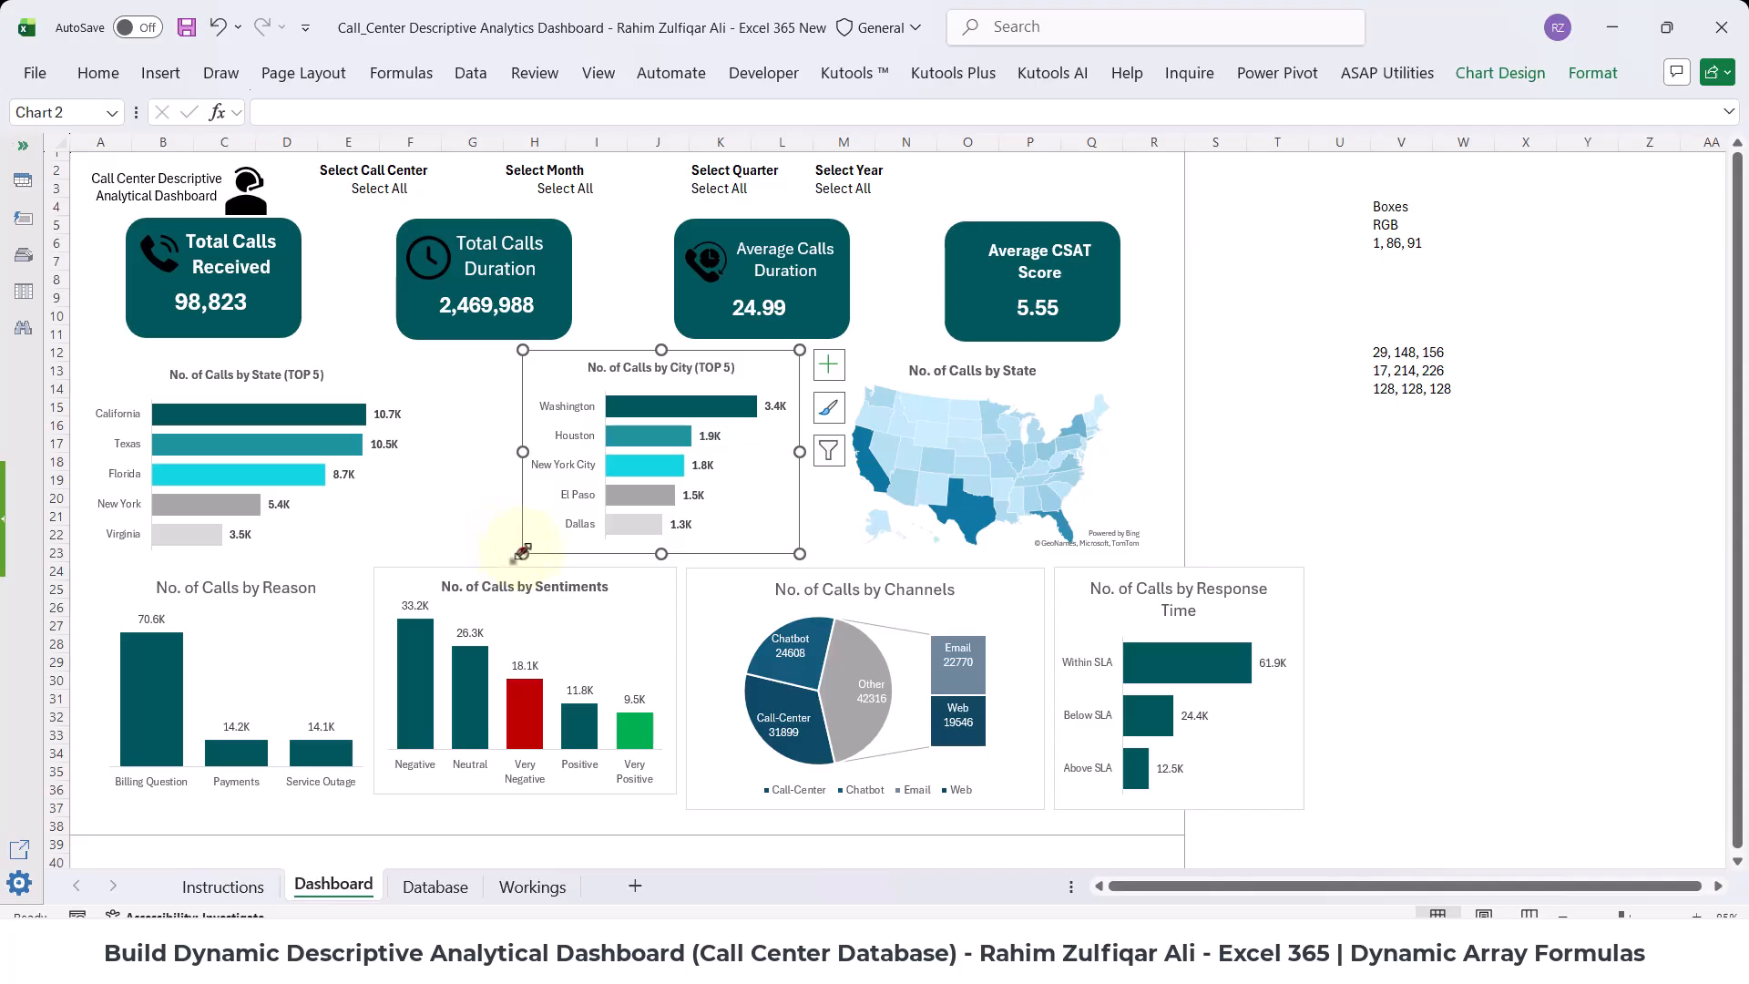
pyautogui.moveTo(524, 552); pyautogui.dragTo(450, 551)
pyautogui.click(358, 382)
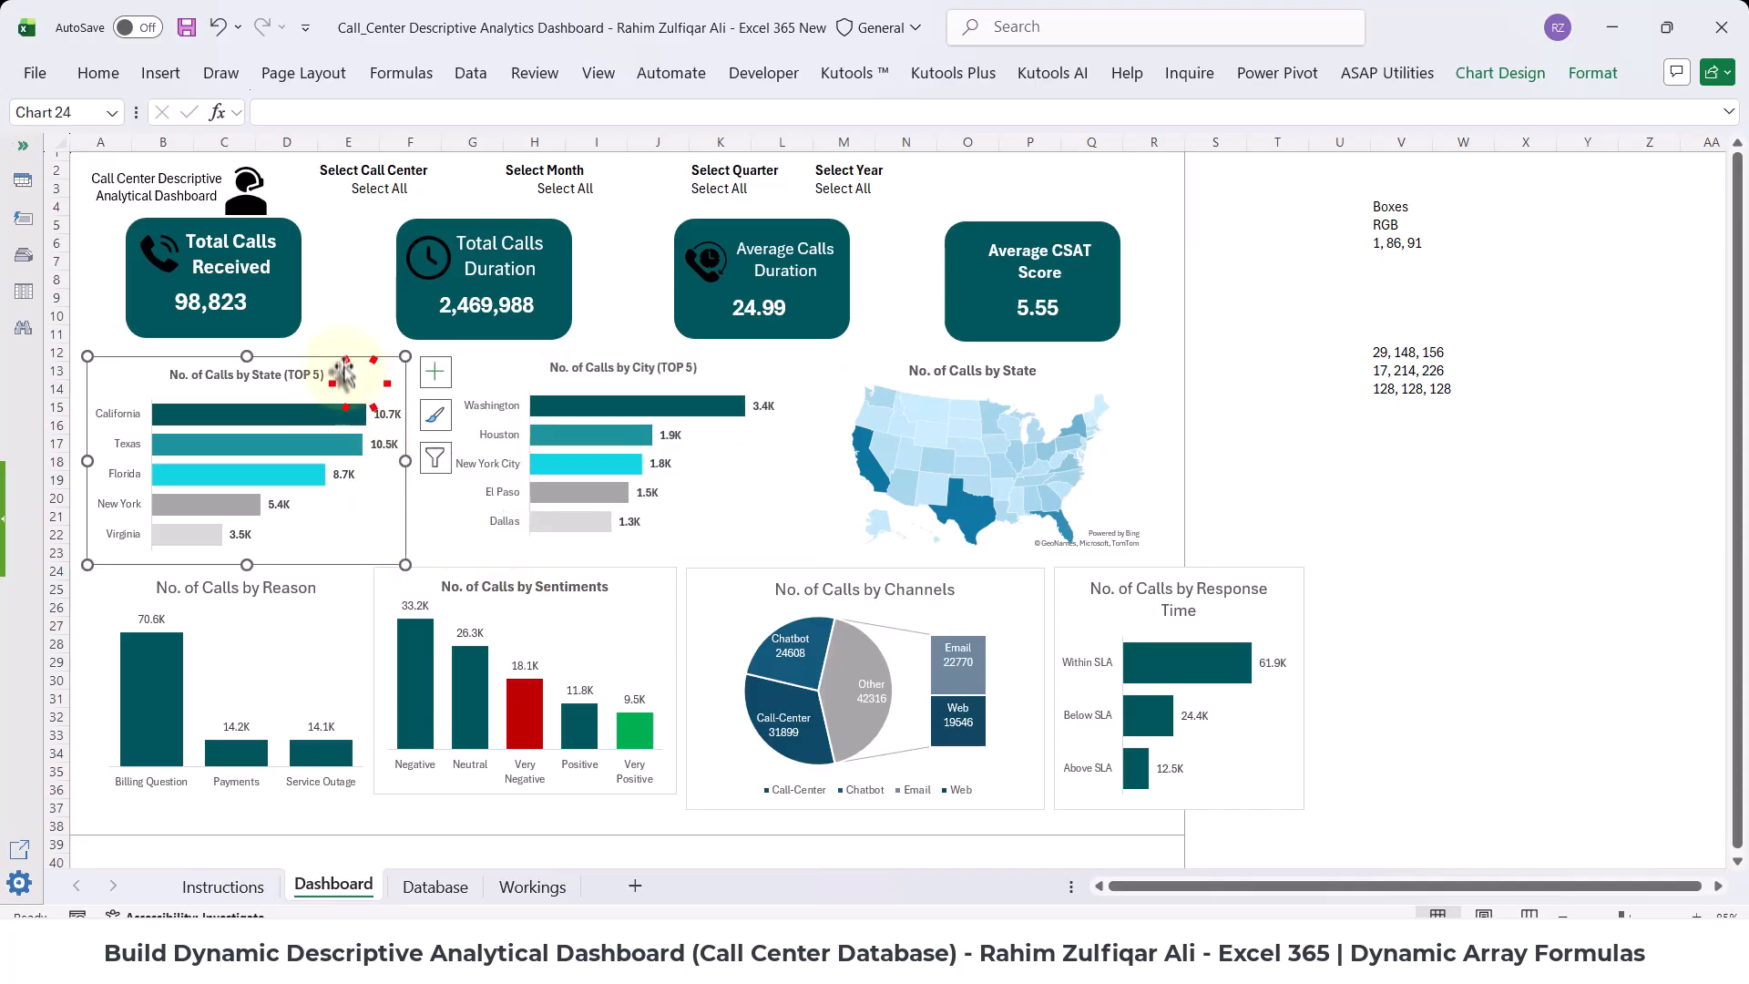
pyautogui.moveTo(338, 370); pyautogui.dragTo(344, 360)
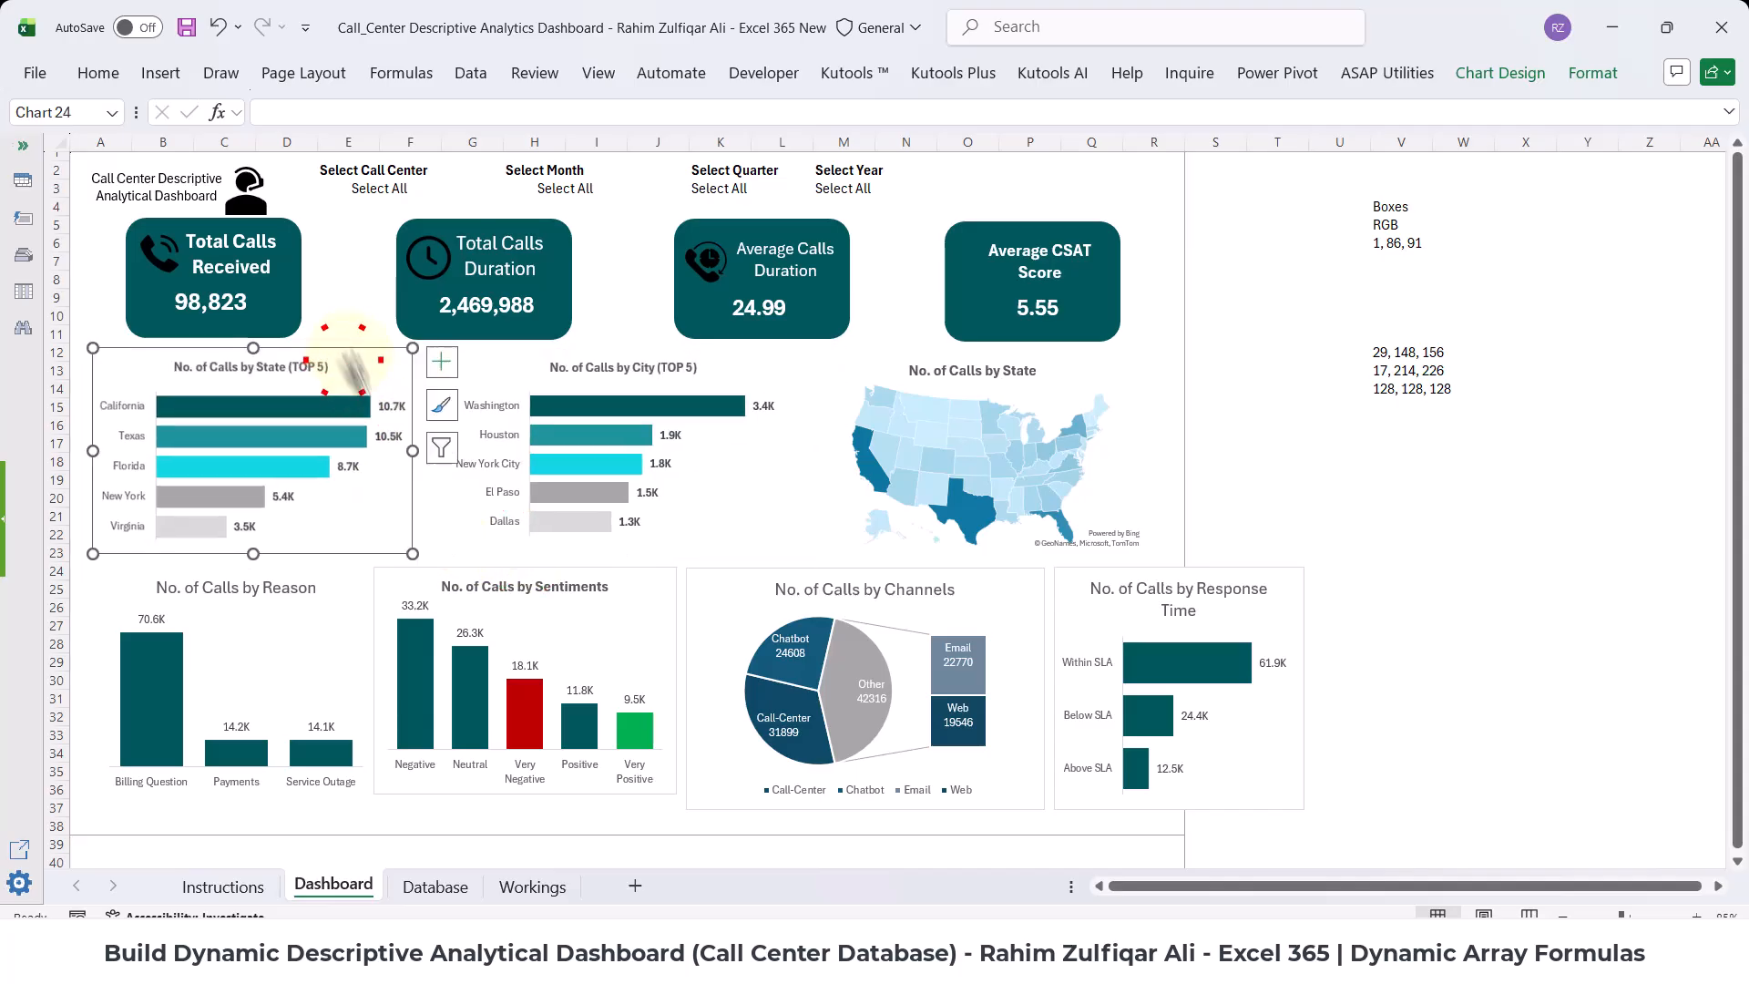
# - Shift the Reason, Sentiments and Channels charts left and slightly up so the lower chart row starts at column A, around row 24
pyautogui.click(285, 588)
pyautogui.moveTo(338, 567); pyautogui.dragTo(315, 560)
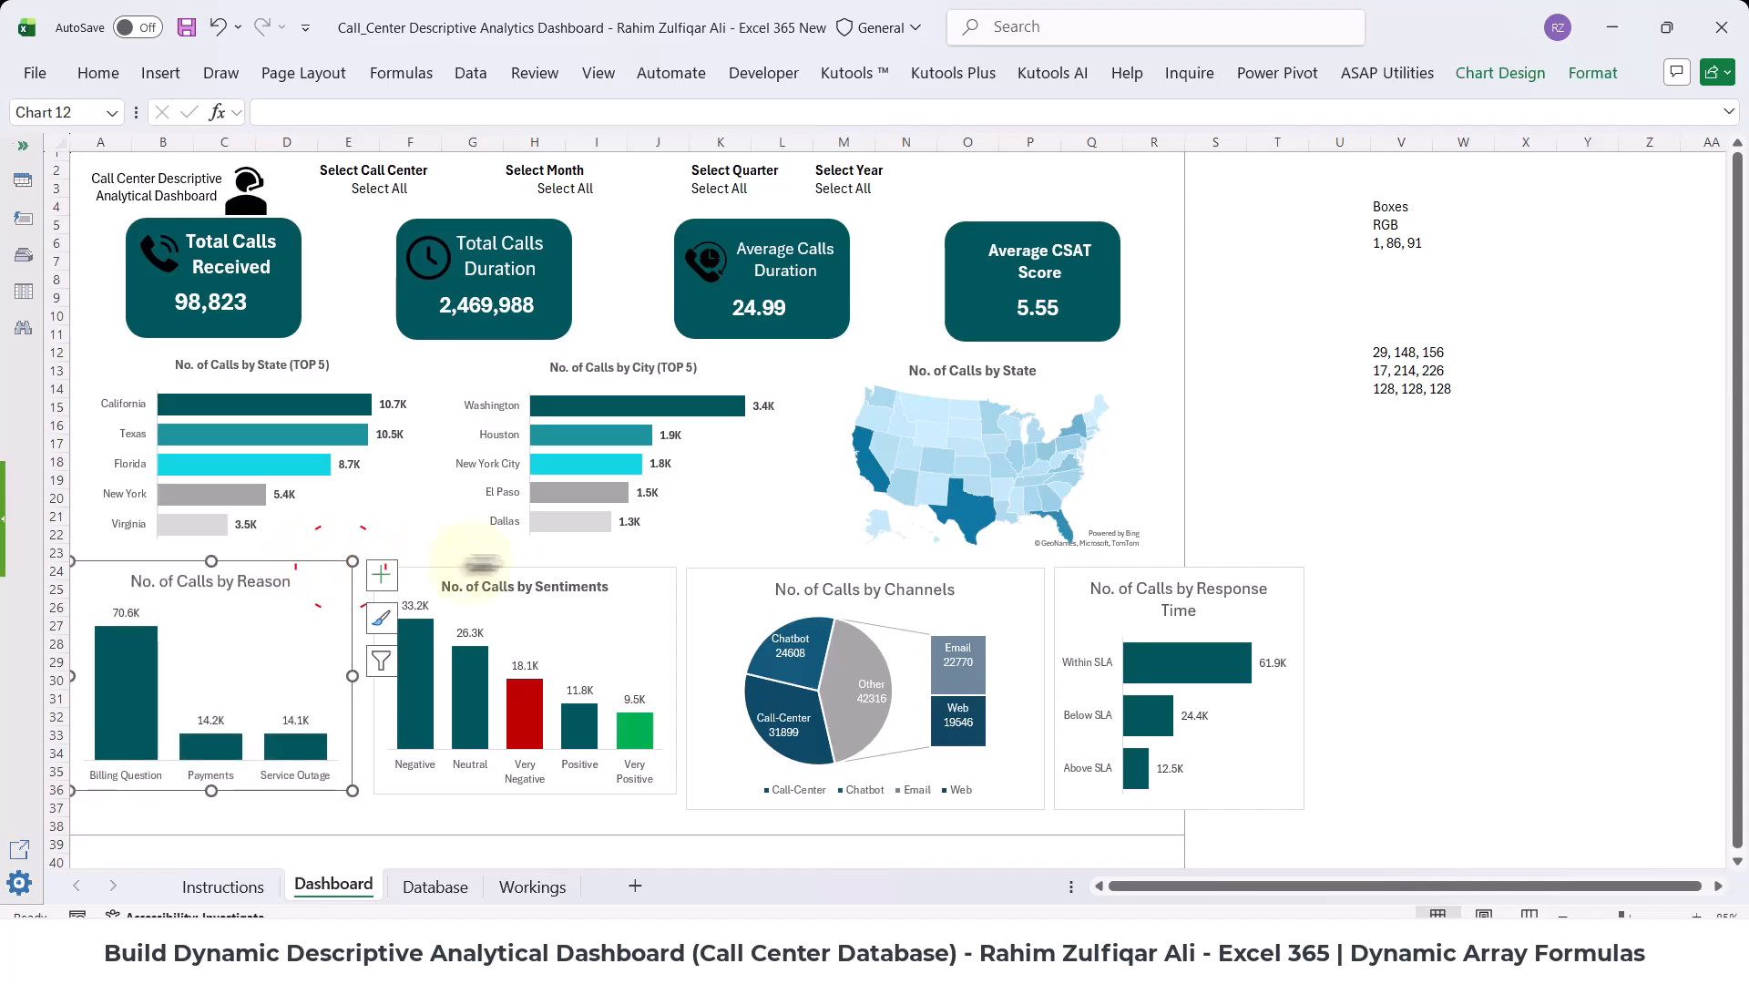
pyautogui.click(496, 572)
pyautogui.moveTo(497, 572); pyautogui.dragTo(474, 568)
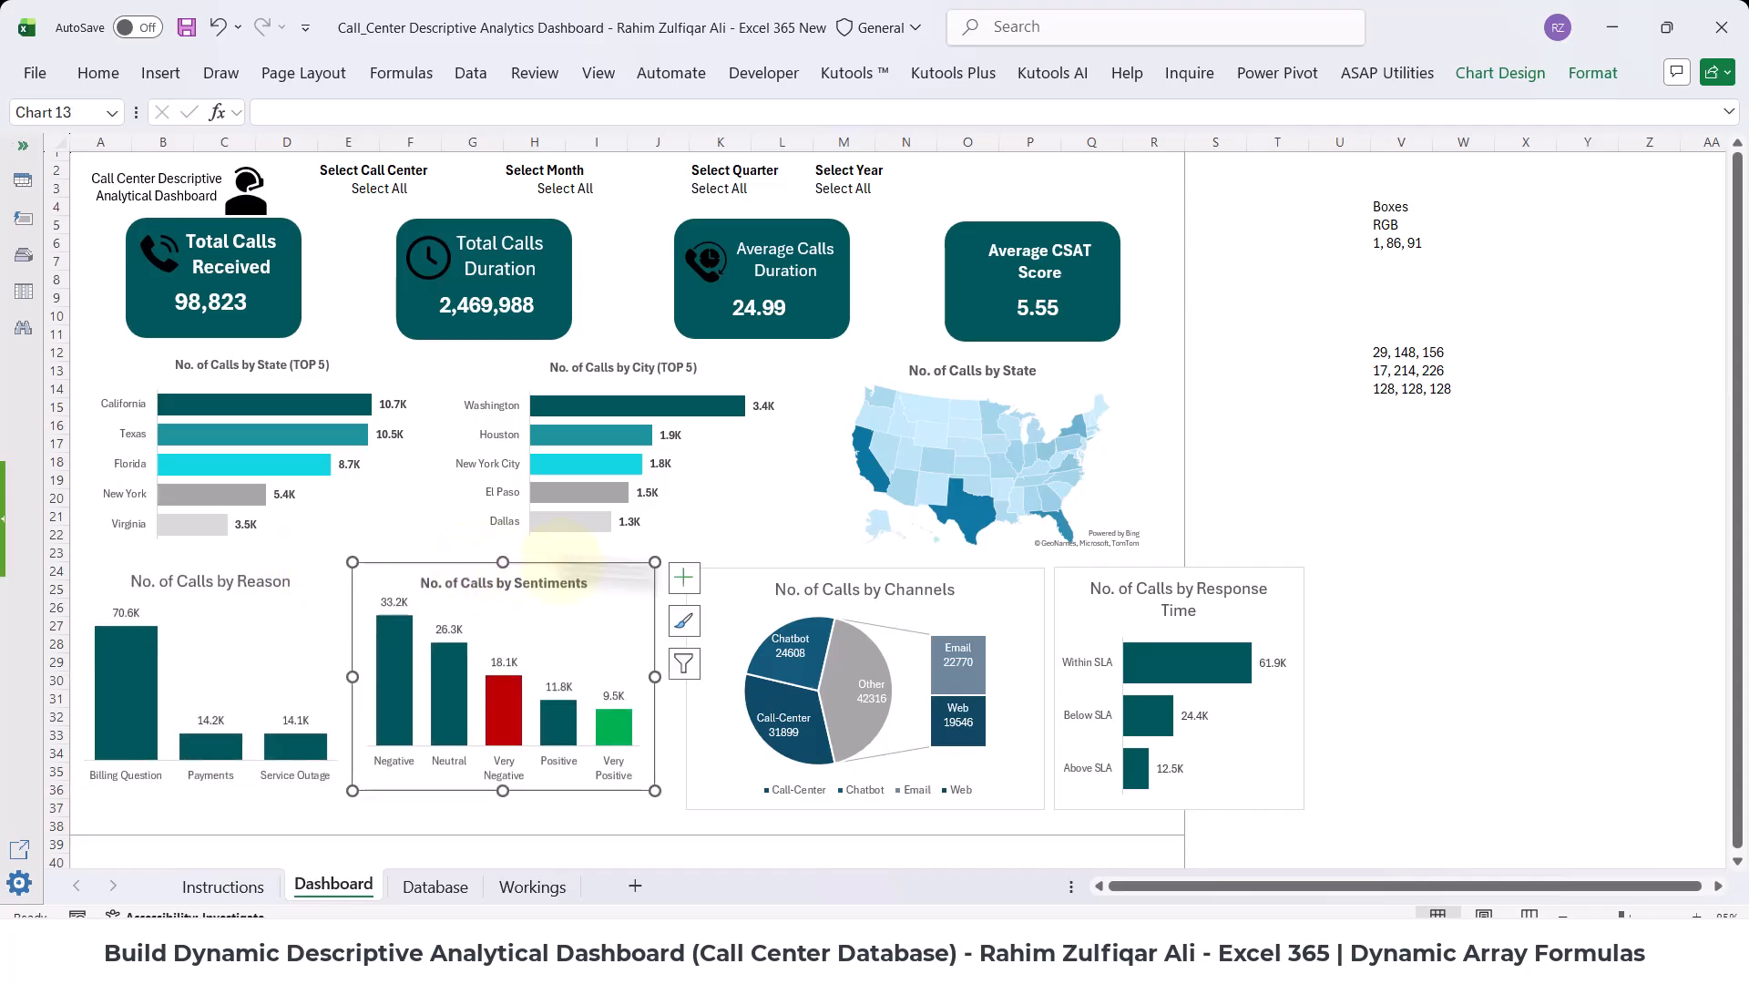
pyautogui.moveTo(745, 571); pyautogui.dragTo(726, 567)
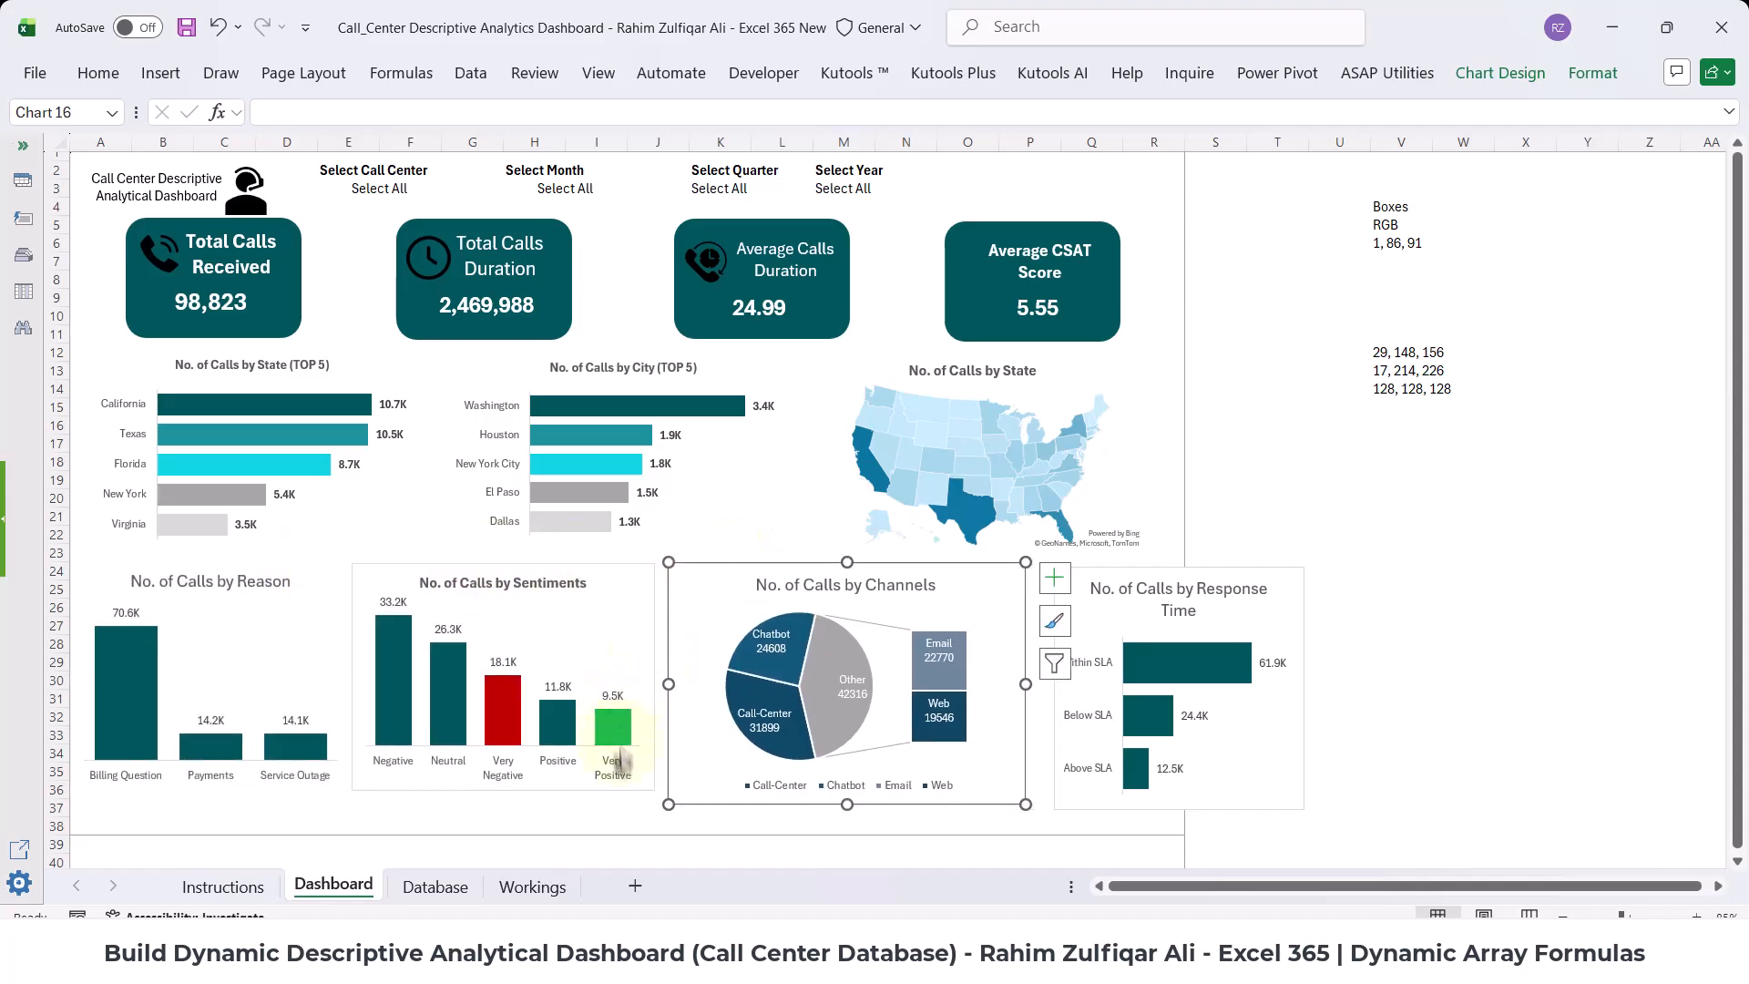
# - Shrink the Reason and Channels charts slightly and close the gaps between the Reason, Sentiments and Channels charts
pyautogui.click(502, 770)
pyautogui.click(282, 674)
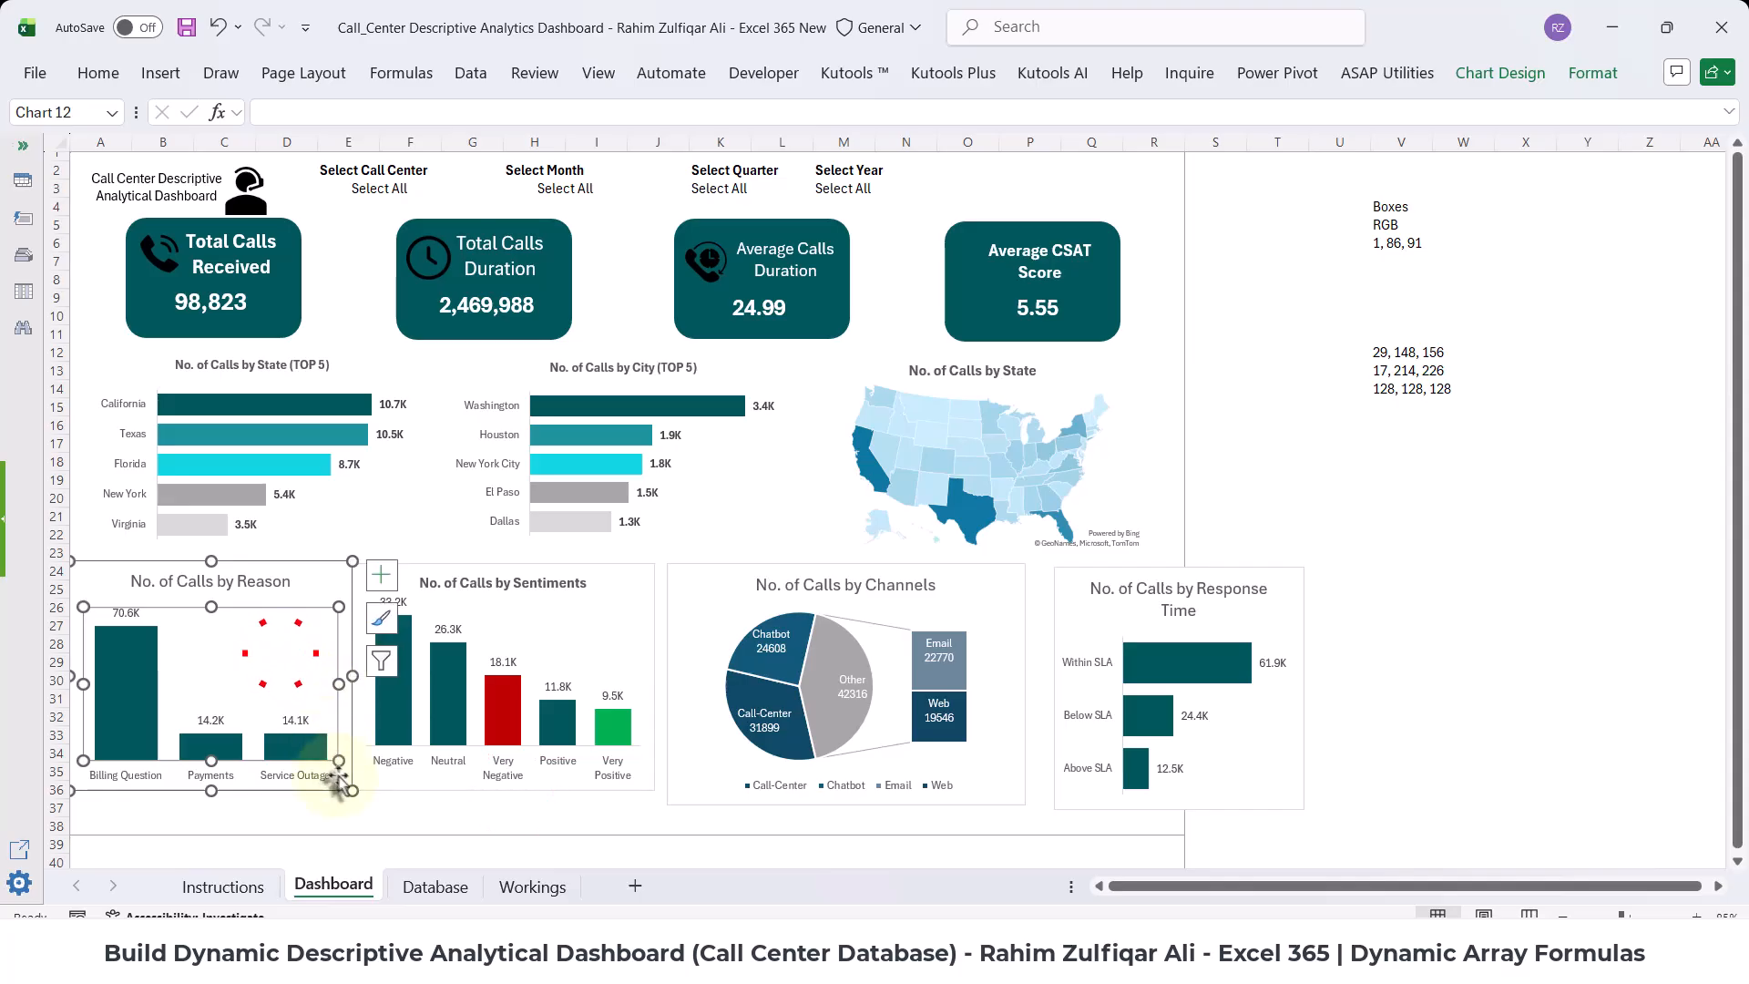
pyautogui.moveTo(349, 791)
pyautogui.mouseDown()
pyautogui.moveTo(324, 788)
pyautogui.moveTo(339, 791)
pyautogui.mouseUp()
pyautogui.click(376, 785)
pyautogui.moveTo(724, 803); pyautogui.dragTo(697, 801)
pyautogui.moveTo(998, 803); pyautogui.dragTo(985, 789)
# - Move the No. of Calls by Response Time chart next to the Channels chart and shrink it to end within column R
pyautogui.moveTo(1088, 811); pyautogui.dragTo(1027, 806)
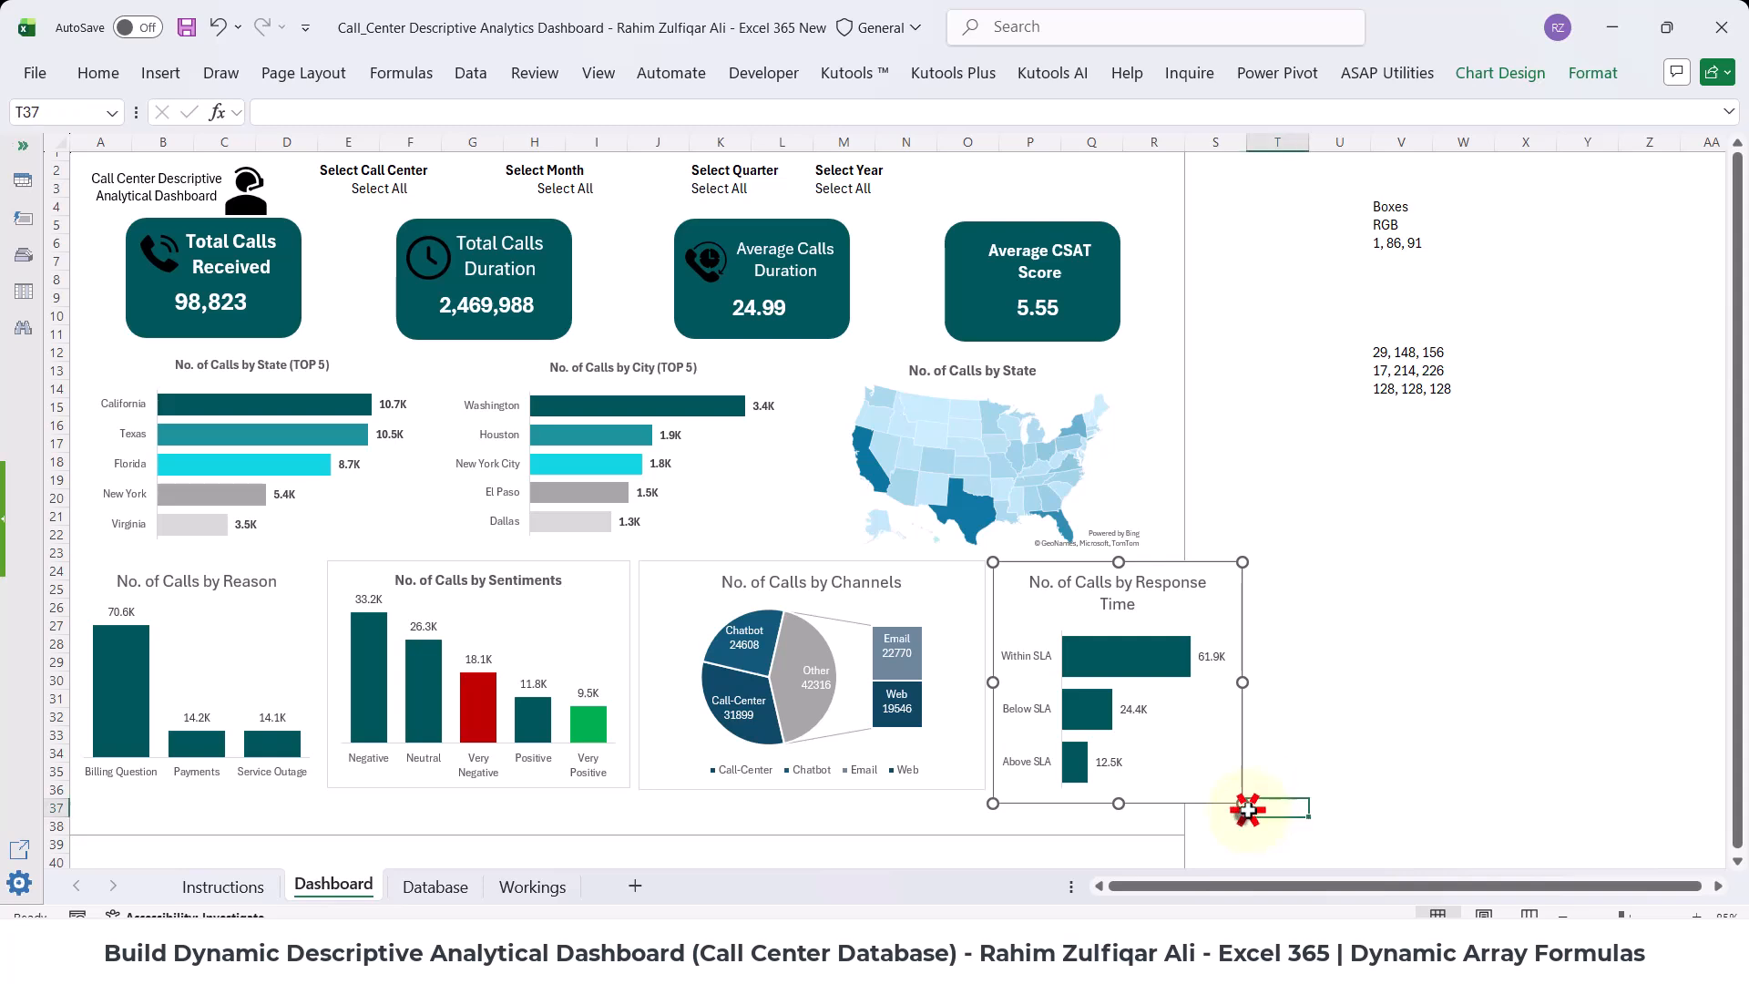
pyautogui.moveTo(1244, 807); pyautogui.dragTo(1176, 797)
pyautogui.click(1118, 826)
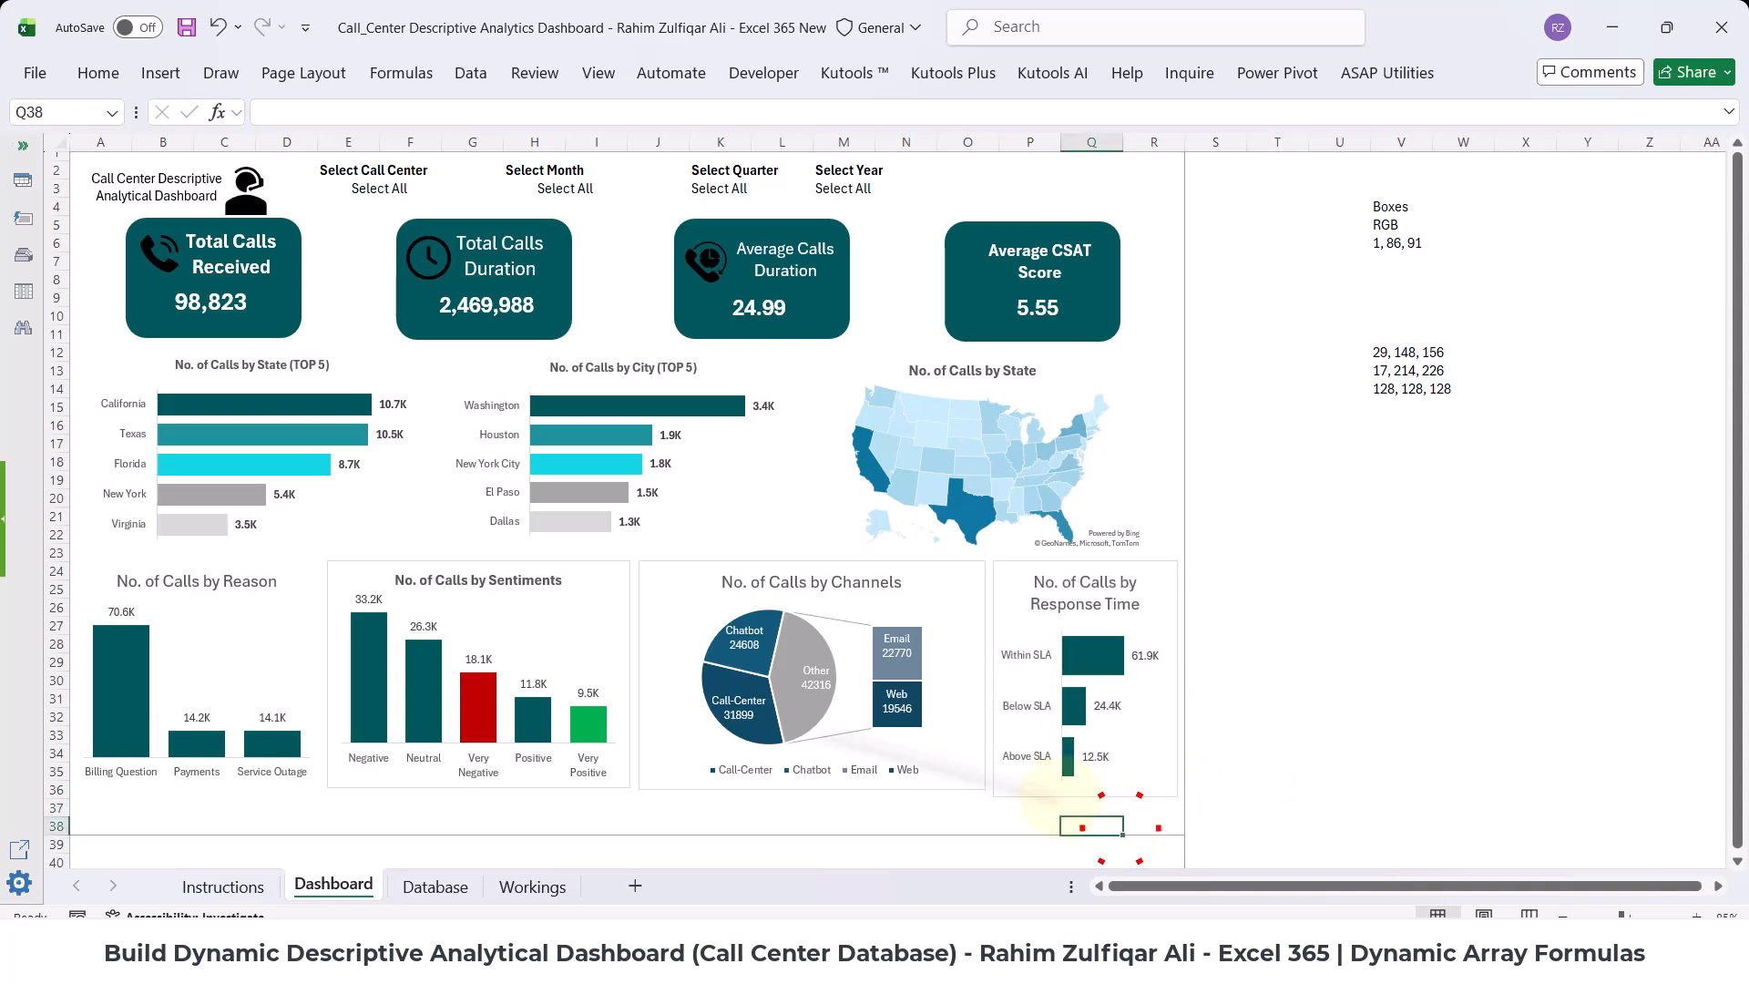
pyautogui.click(609, 614)
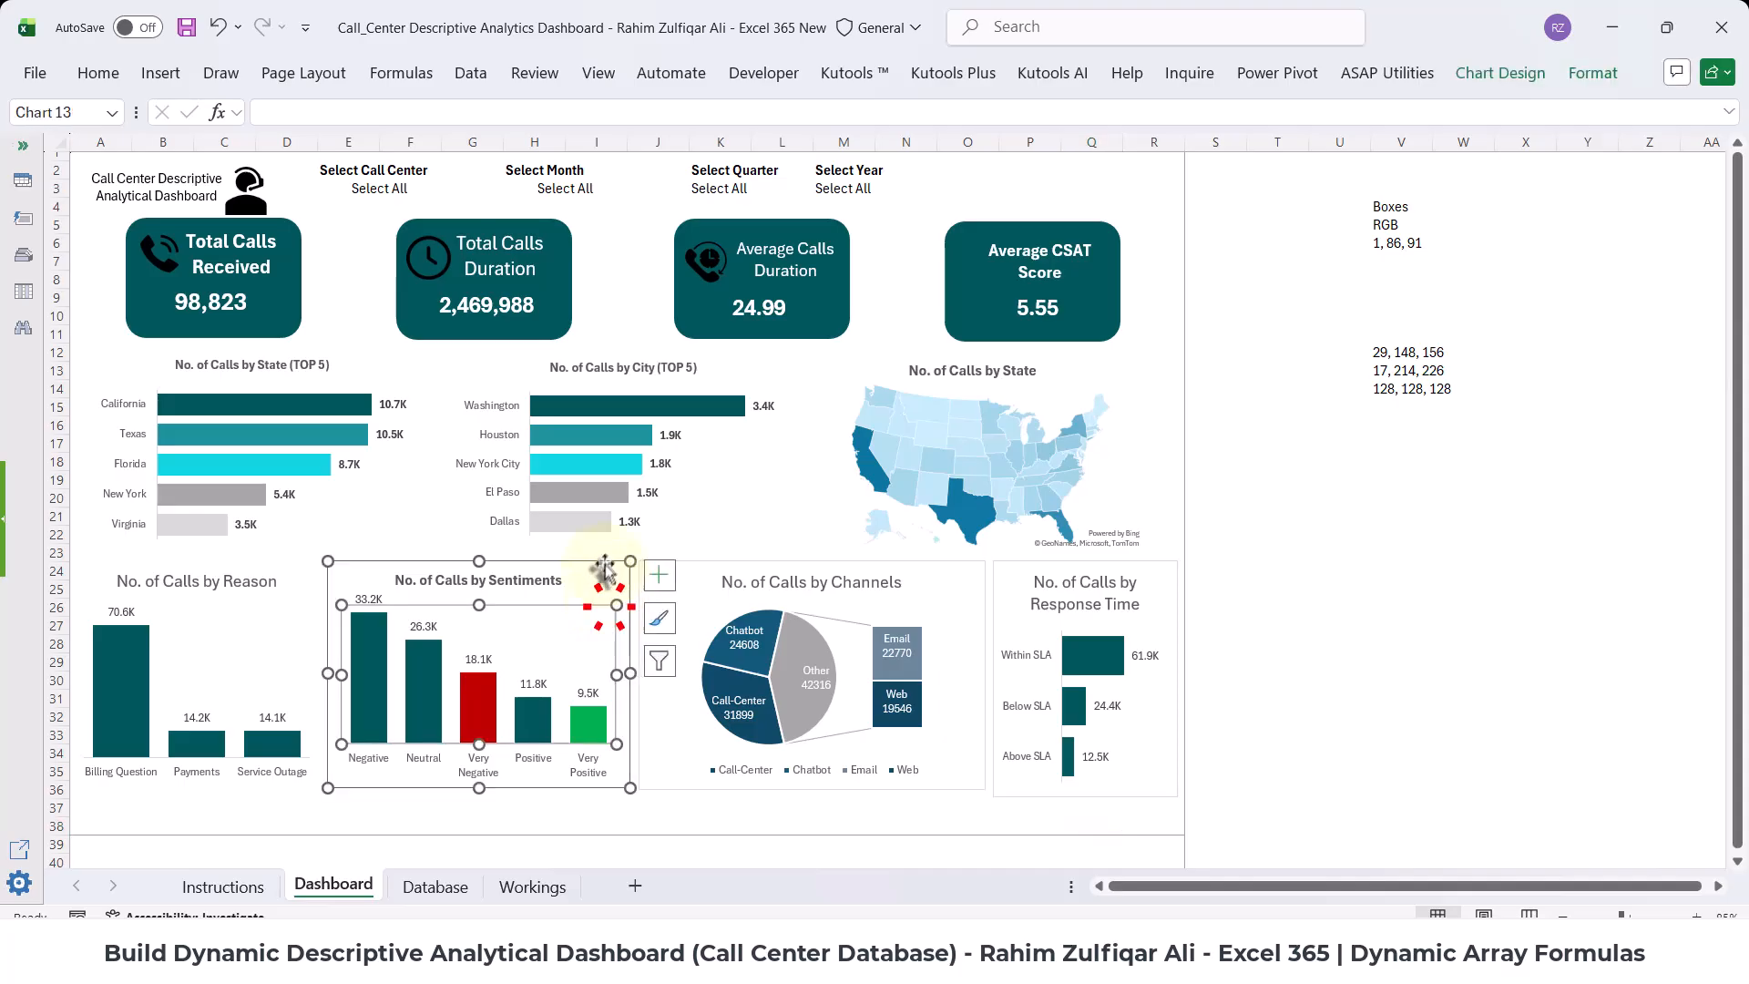
pyautogui.keyDown('ctrl'); pyautogui.click(782, 563); pyautogui.keyUp('ctrl')
pyautogui.keyDown('ctrl'); pyautogui.click(1014, 587); pyautogui.keyUp('ctrl')
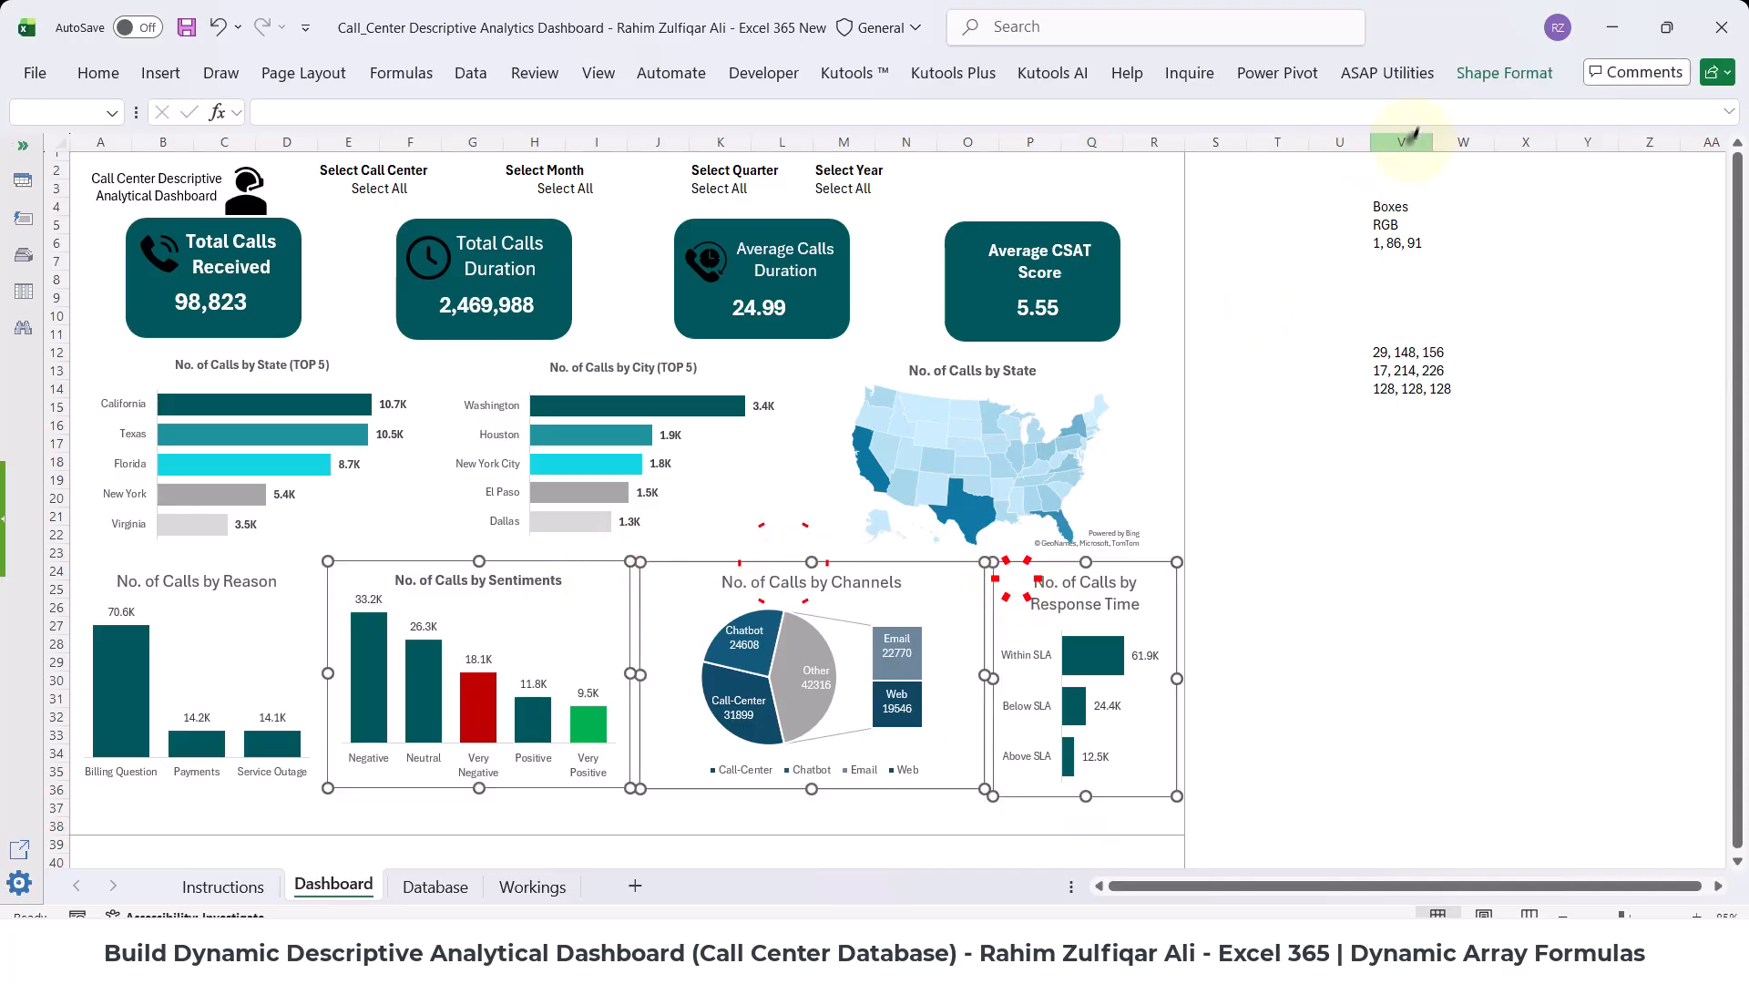
pyautogui.click(1503, 72)
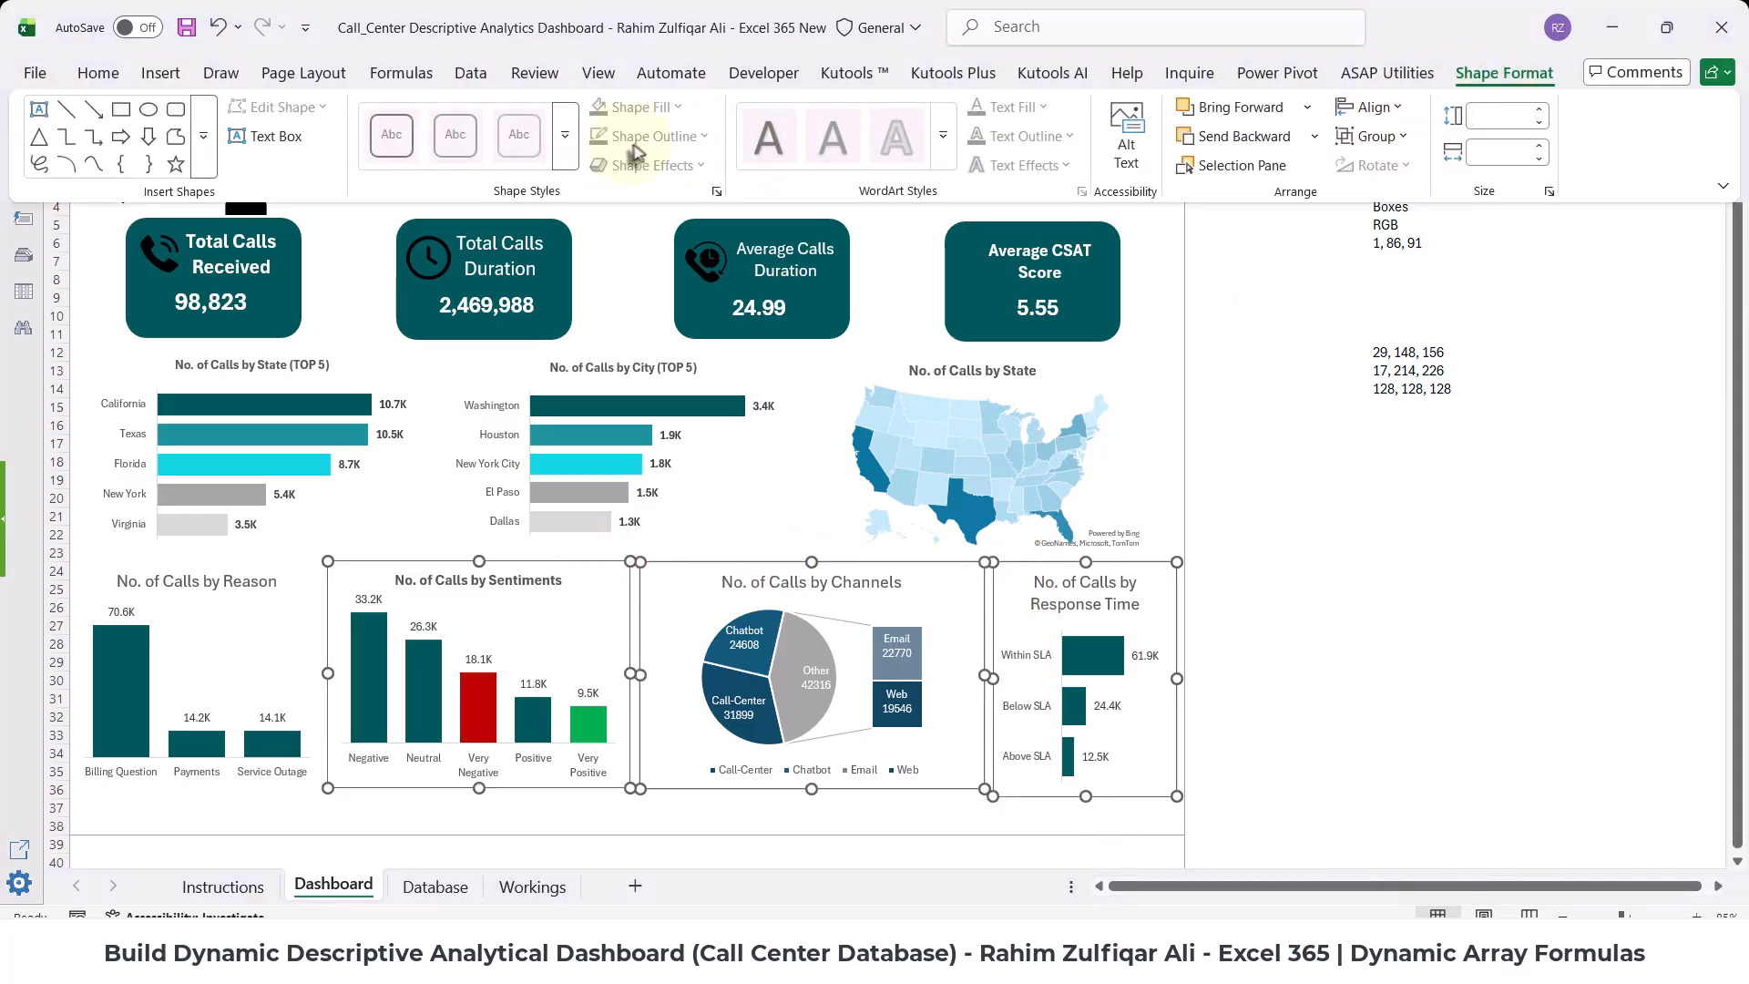
pyautogui.click(728, 565)
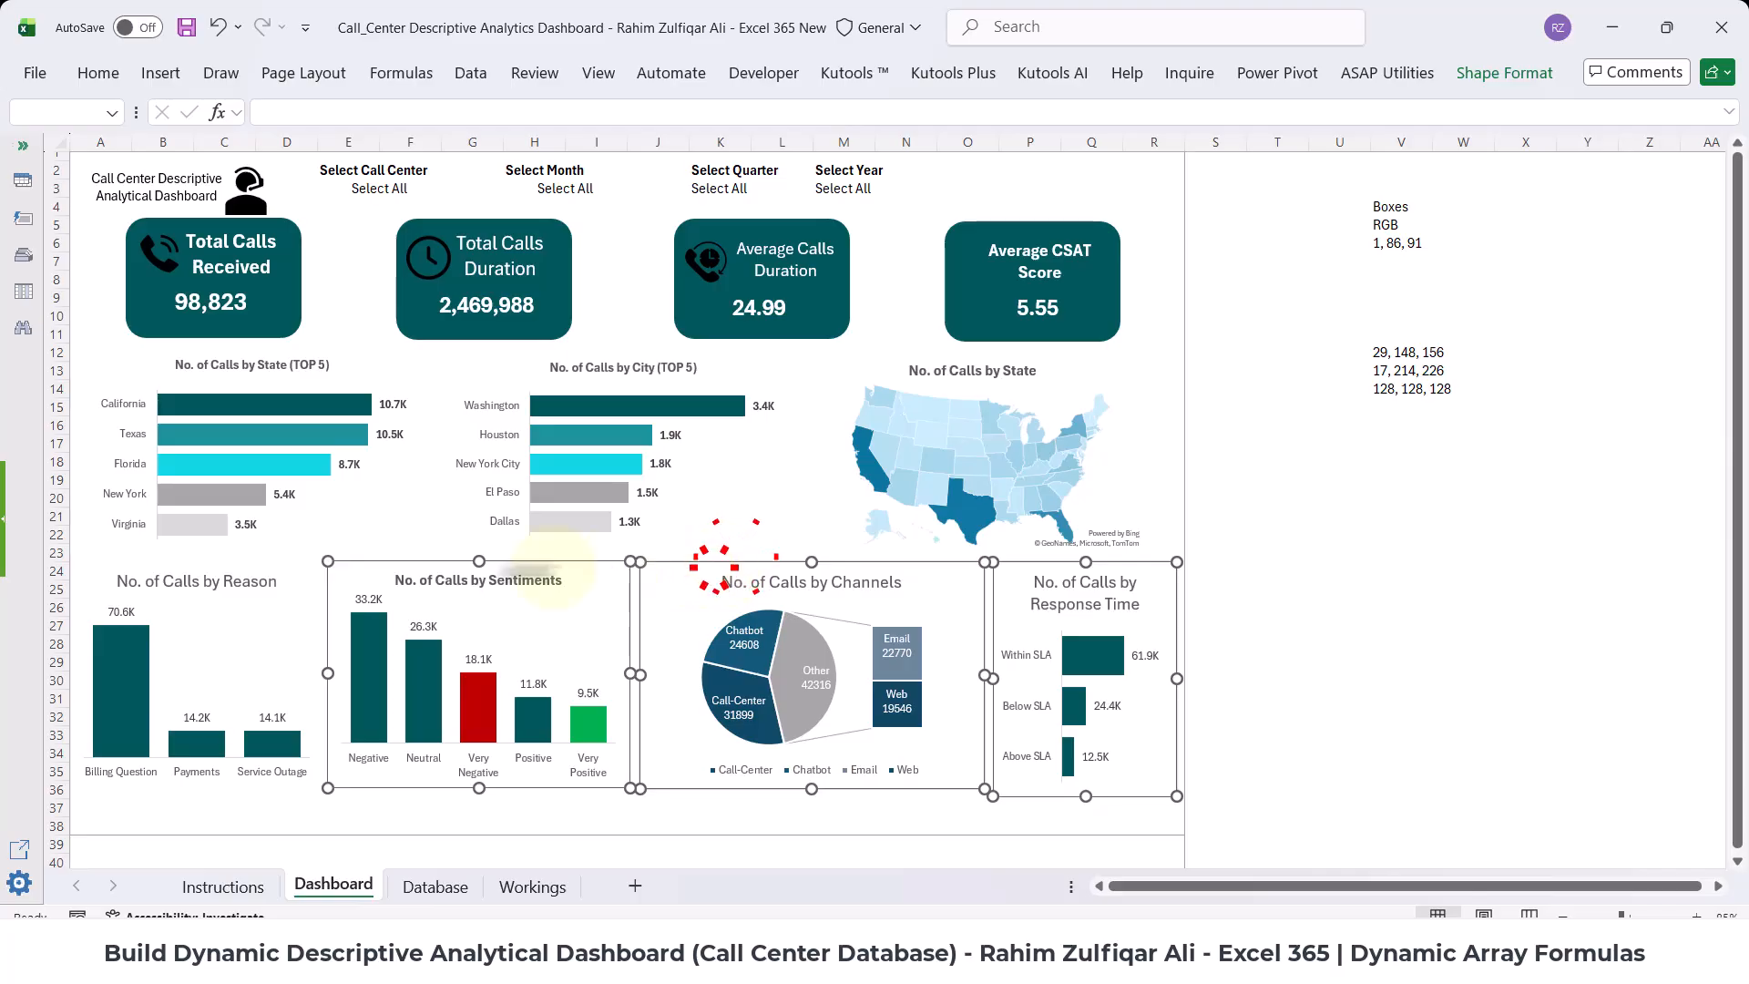
pyautogui.click(405, 545)
# - Remove the outline from the No. of Calls by Sentiments chart area
pyautogui.click(501, 577)
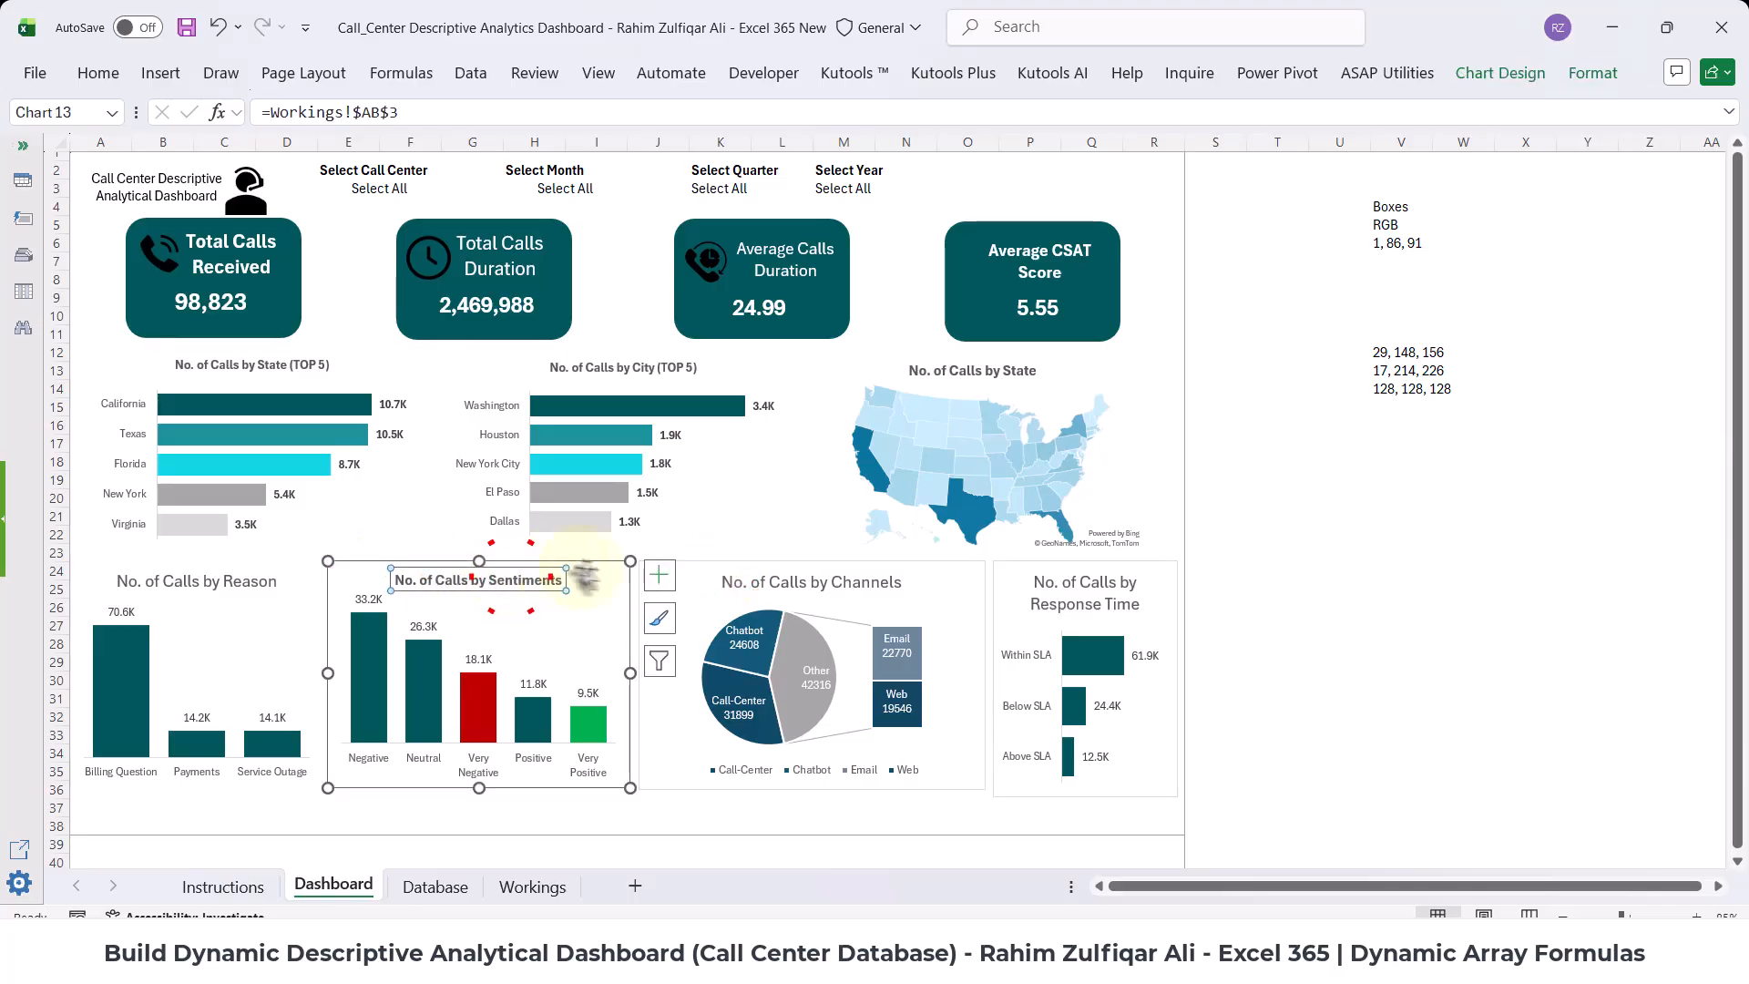
pyautogui.click(609, 571)
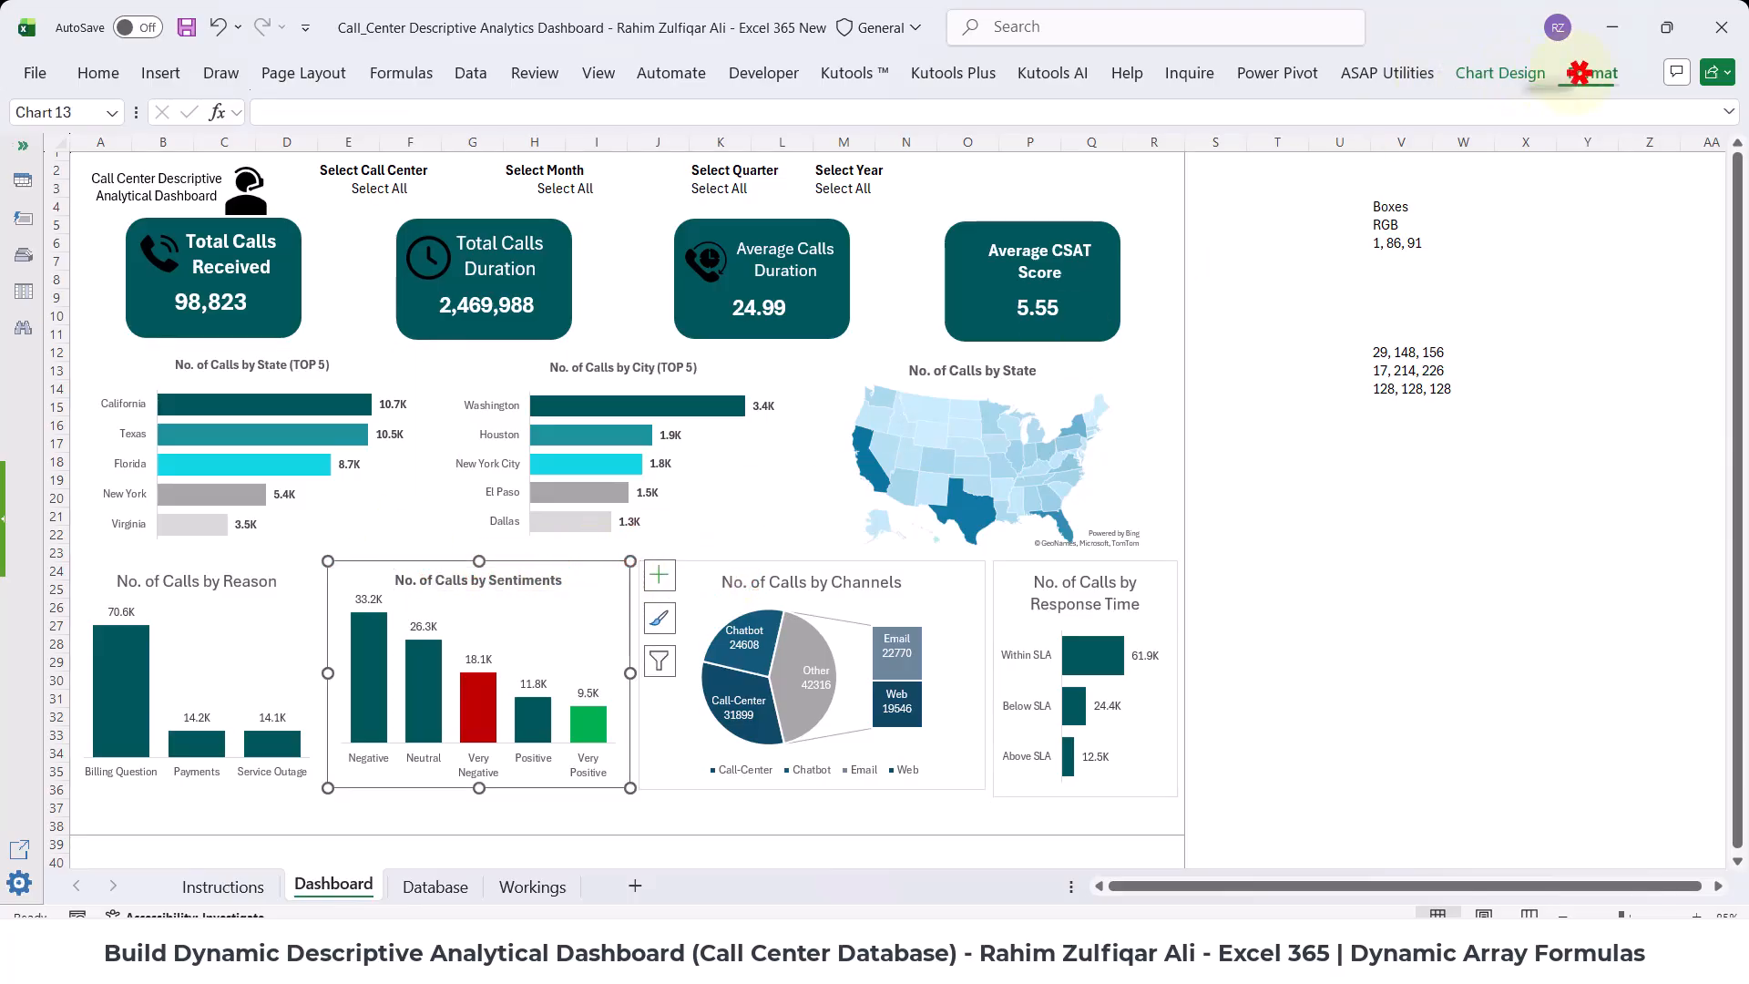
pyautogui.click(1580, 72)
pyautogui.click(692, 135)
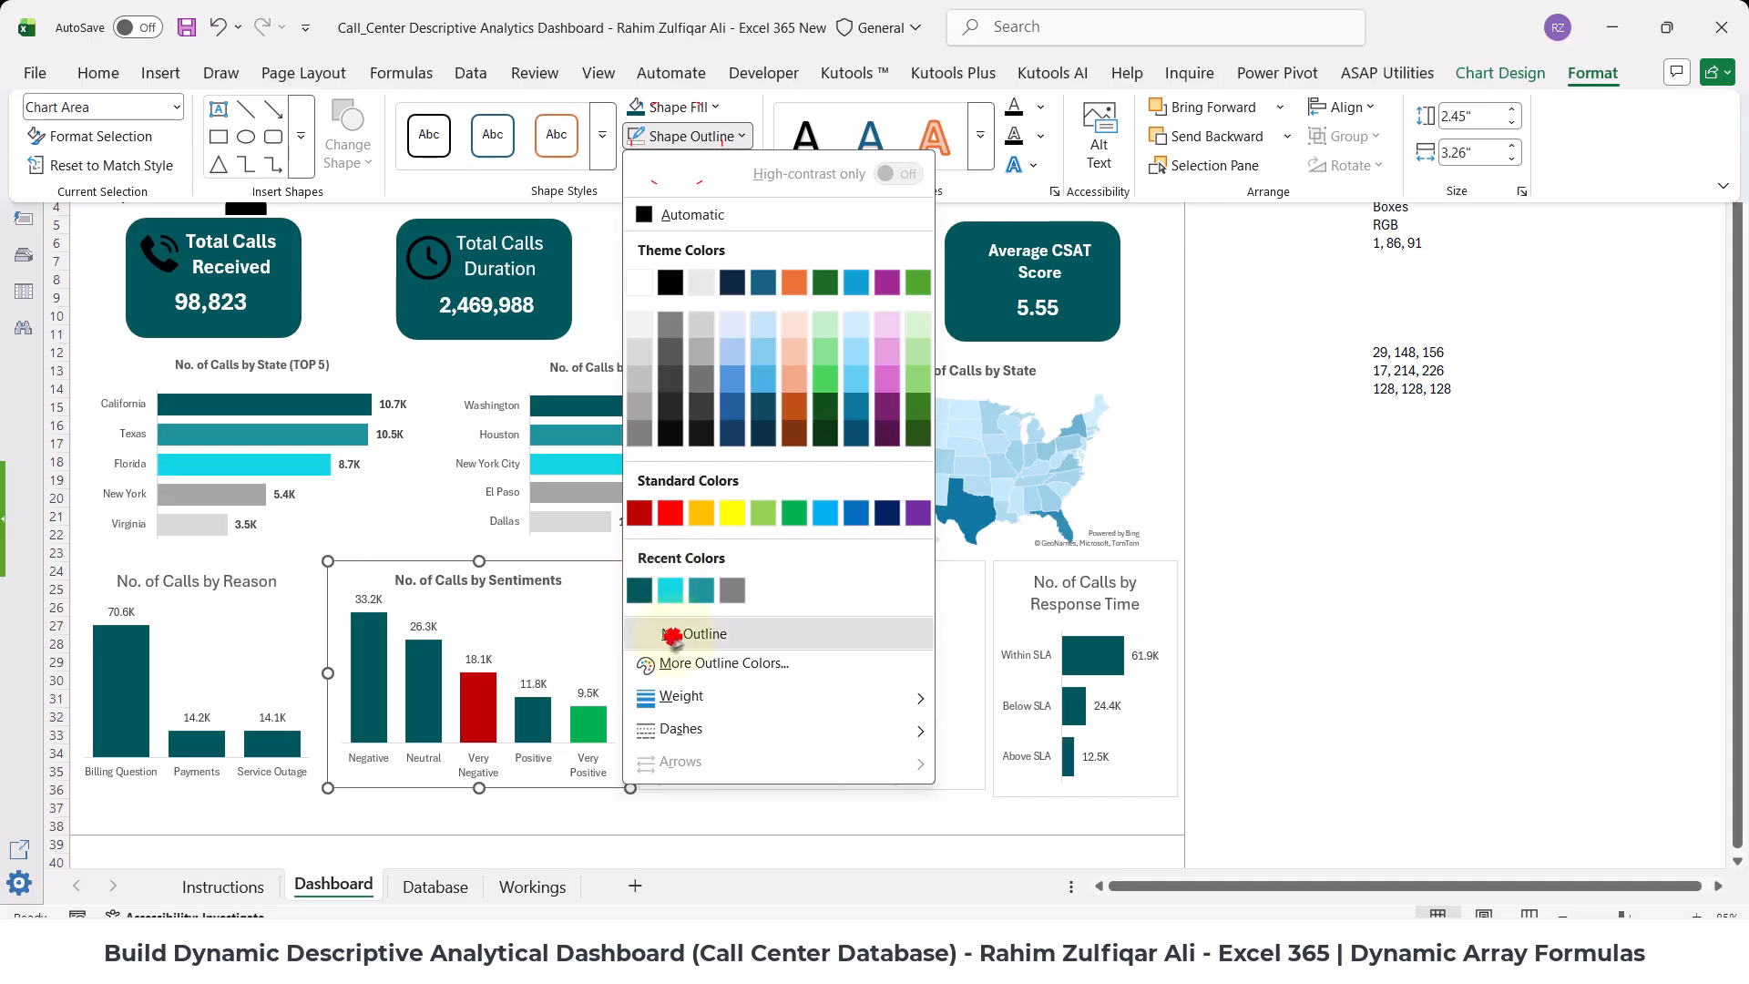
pyautogui.click(672, 635)
# - Remove the outlines from the No. of Calls by Channels and No. of Calls by Response Time charts
pyautogui.click(717, 563)
pyautogui.click(717, 563)
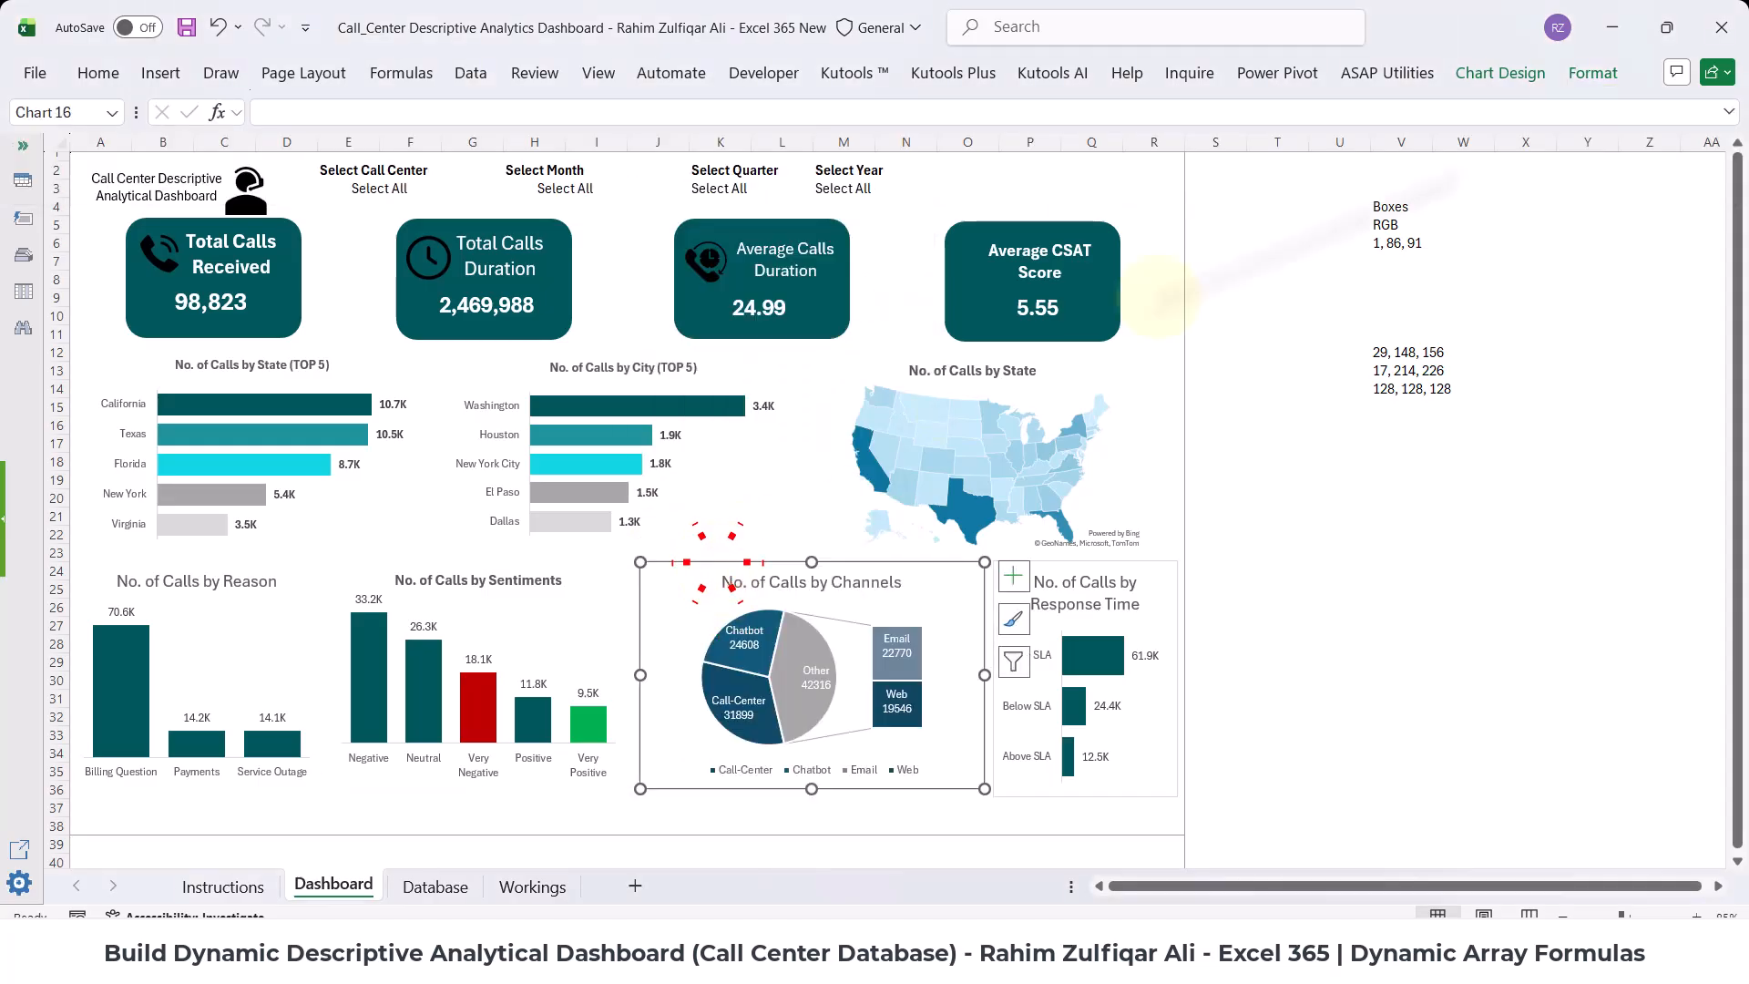
pyautogui.click(1589, 76)
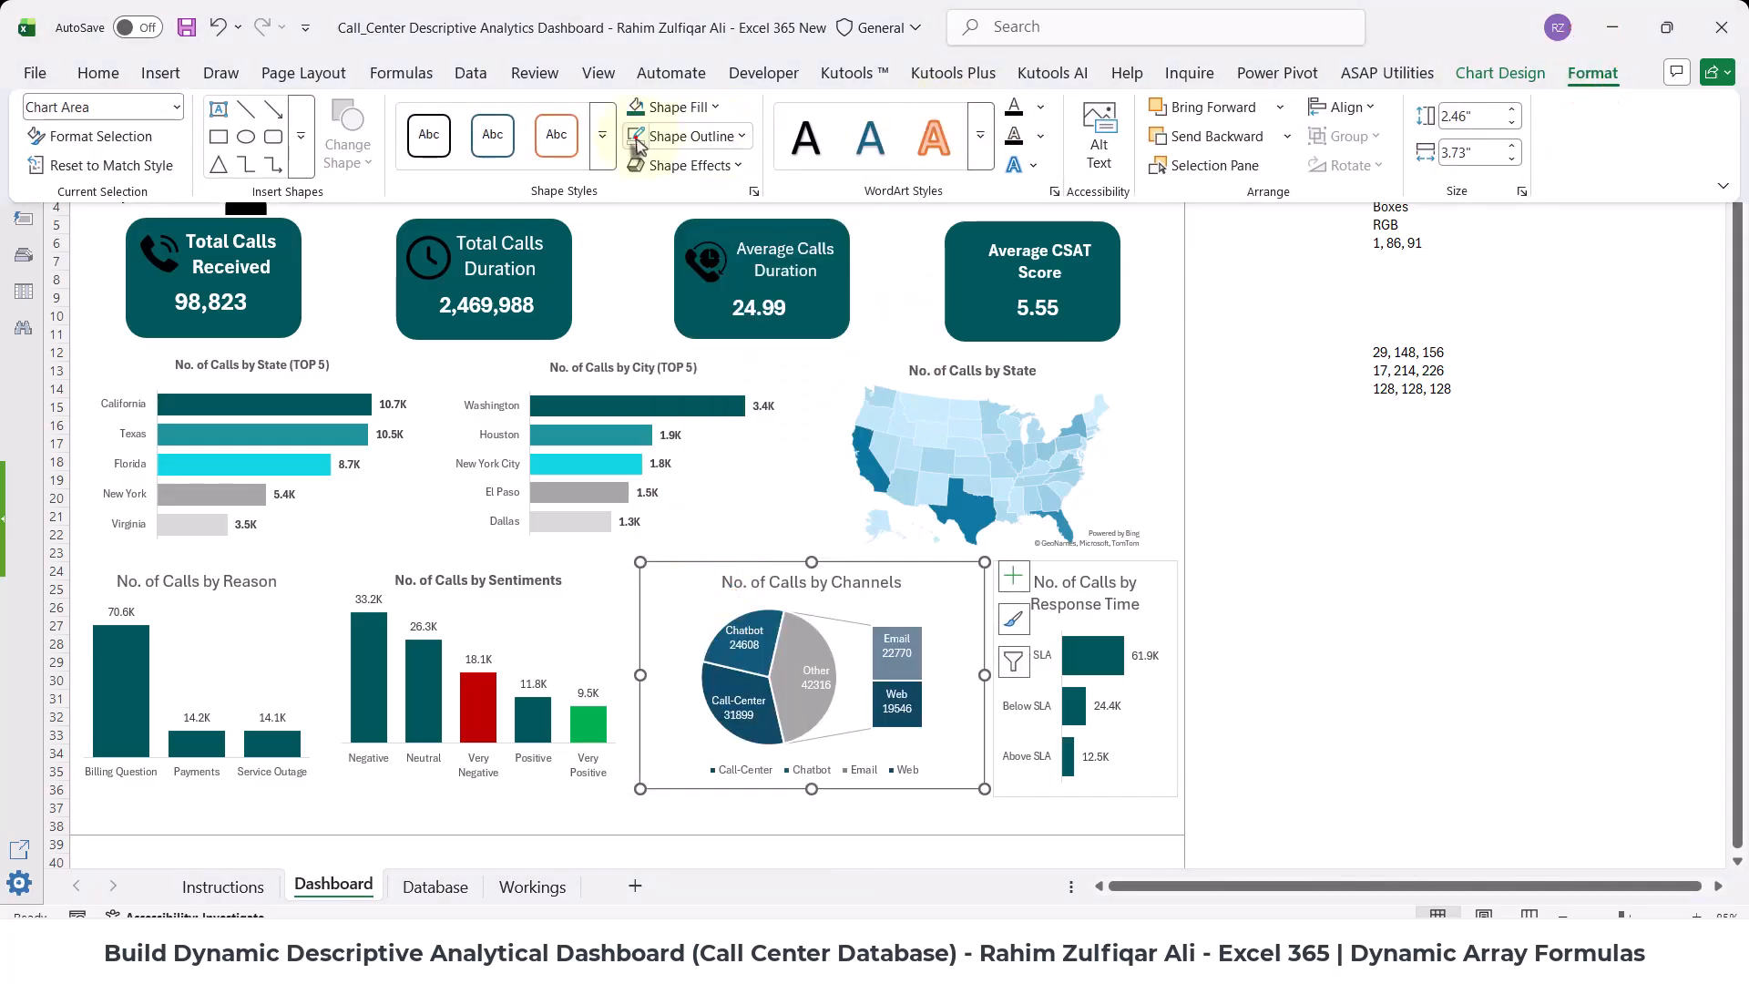
pyautogui.click(1088, 560)
pyautogui.click(1088, 560)
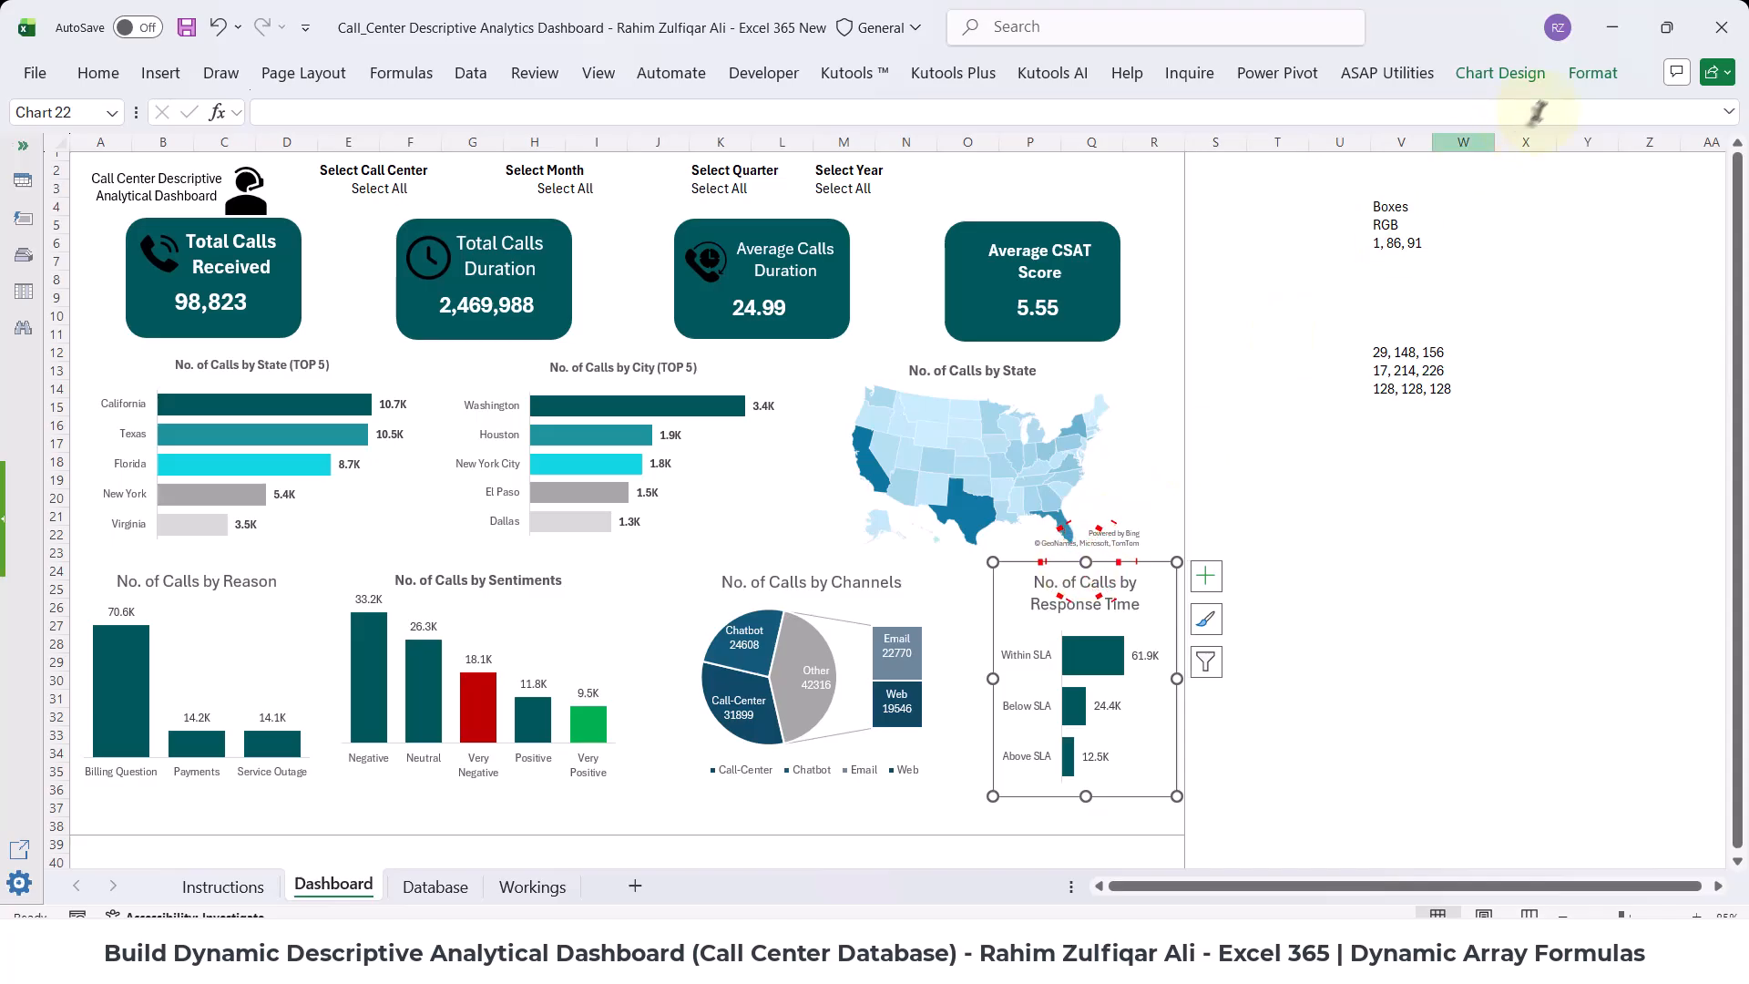
pyautogui.click(1582, 93)
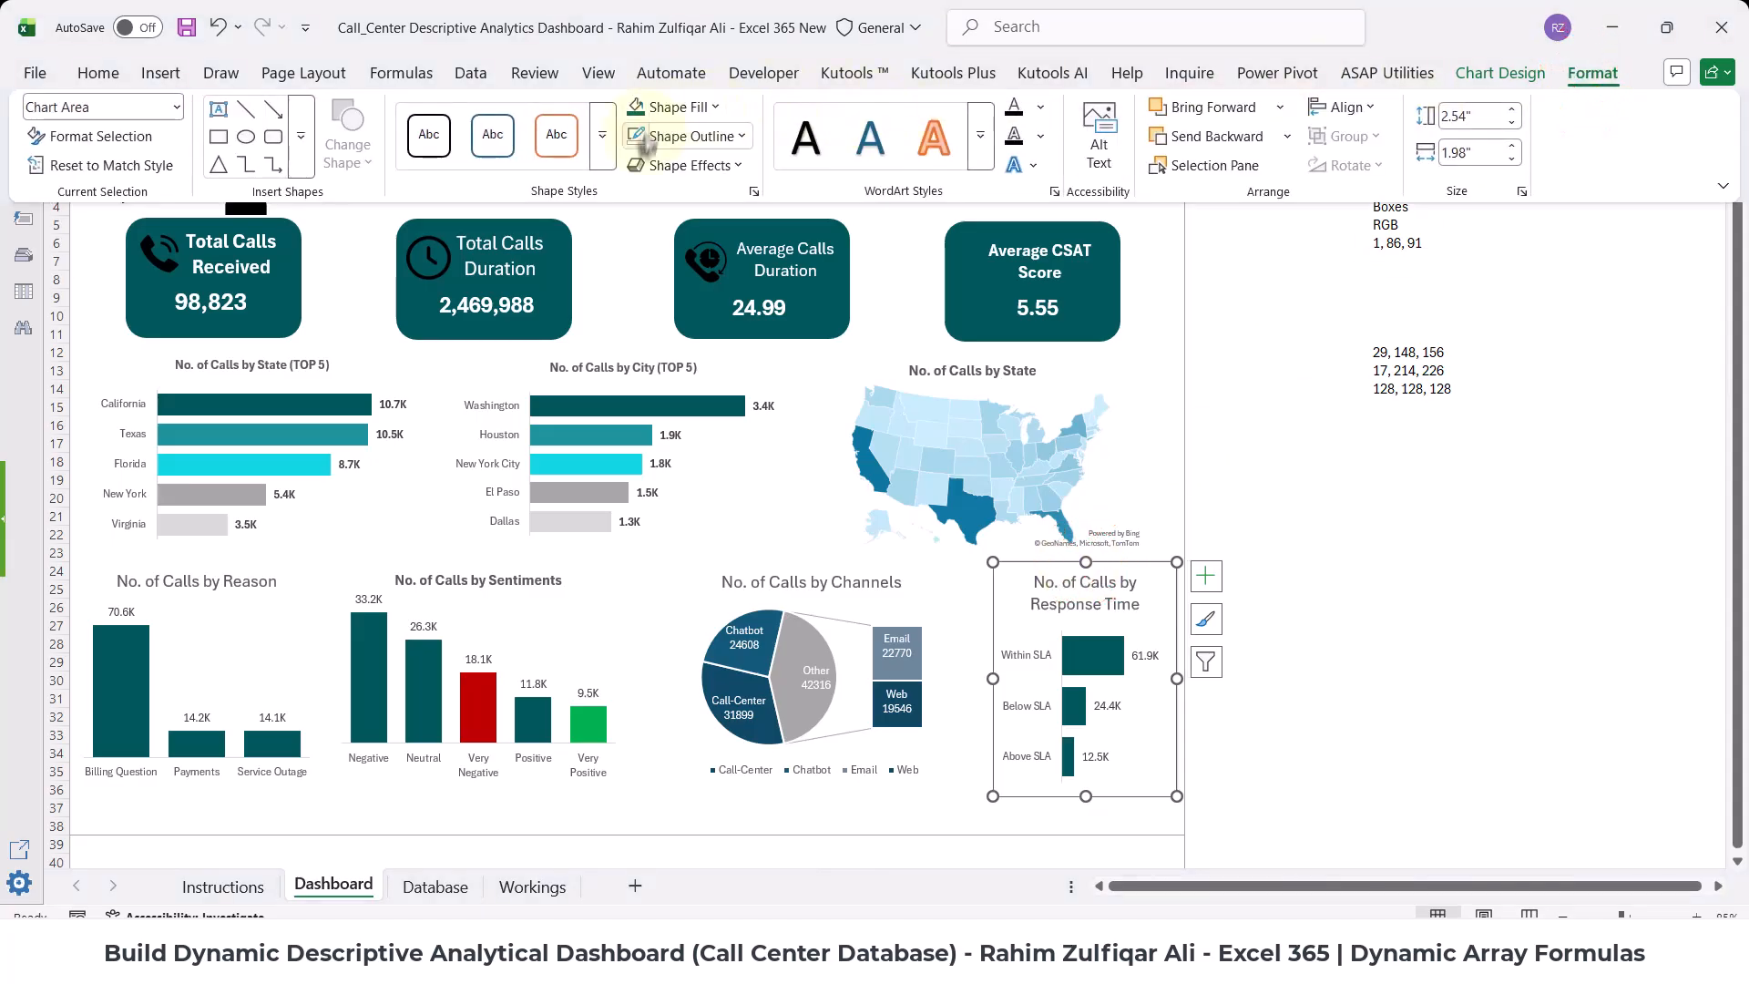
pyautogui.click(1179, 454)
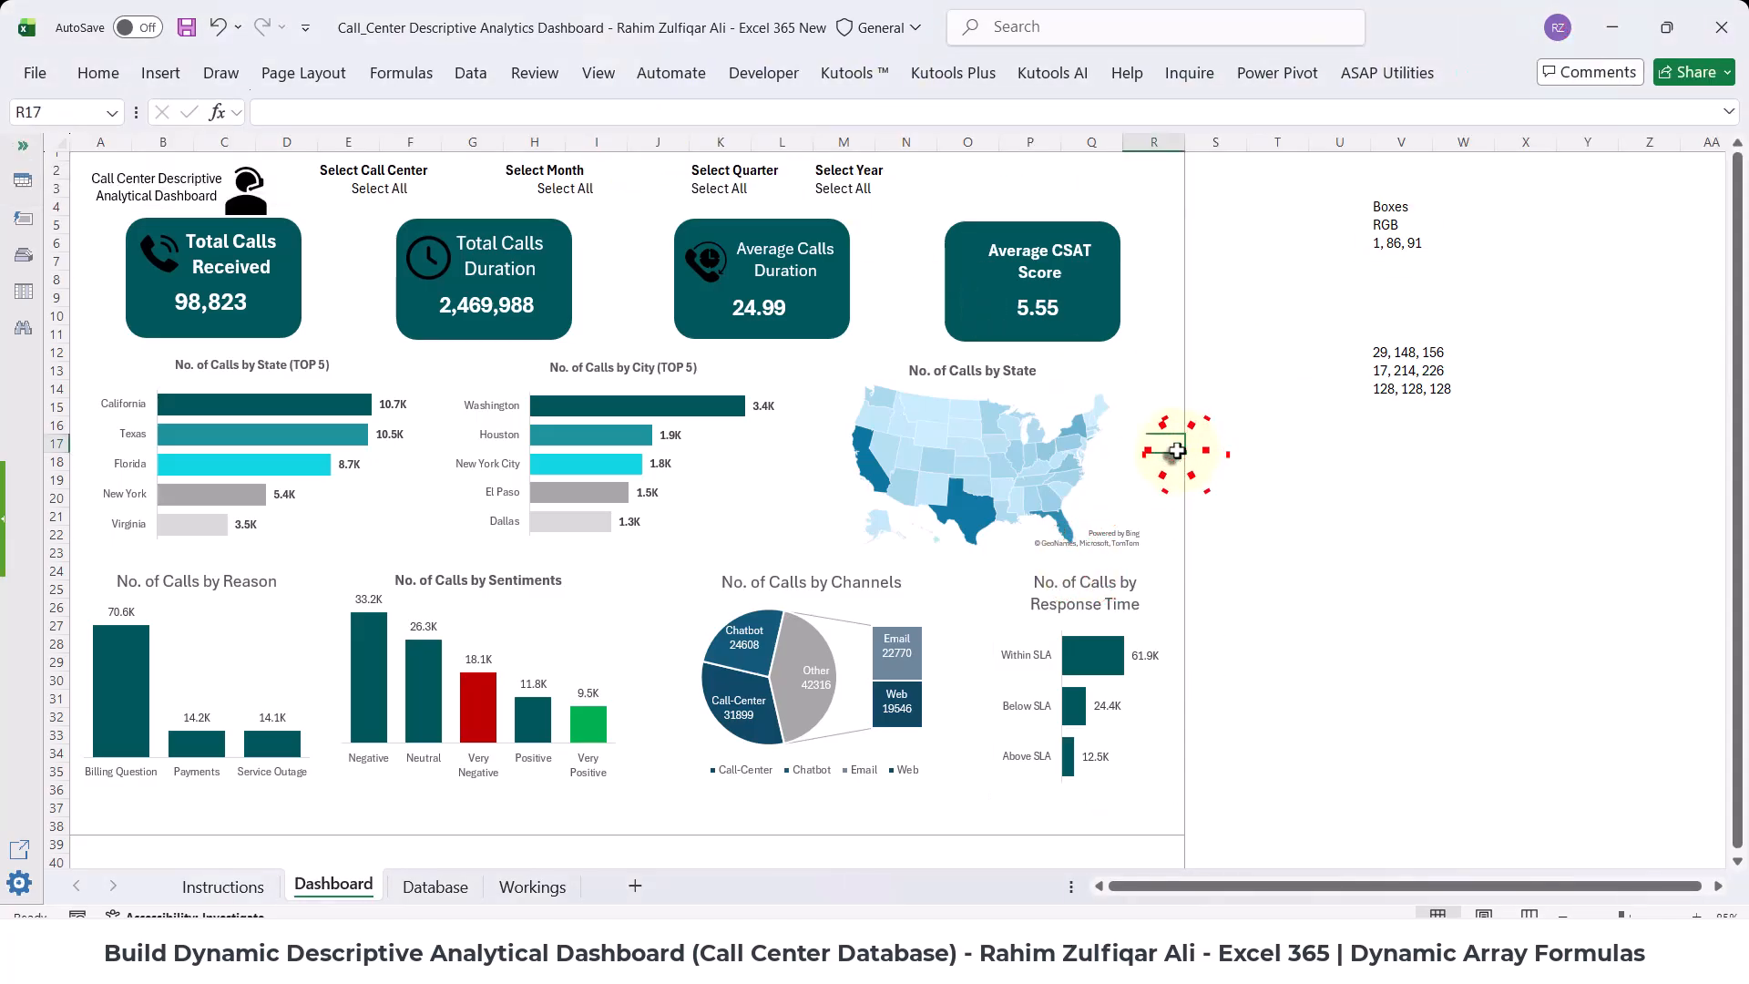
# - Test the call center filter by setting Select Call Center to Chicago/IL
pyautogui.click(1738, 336)
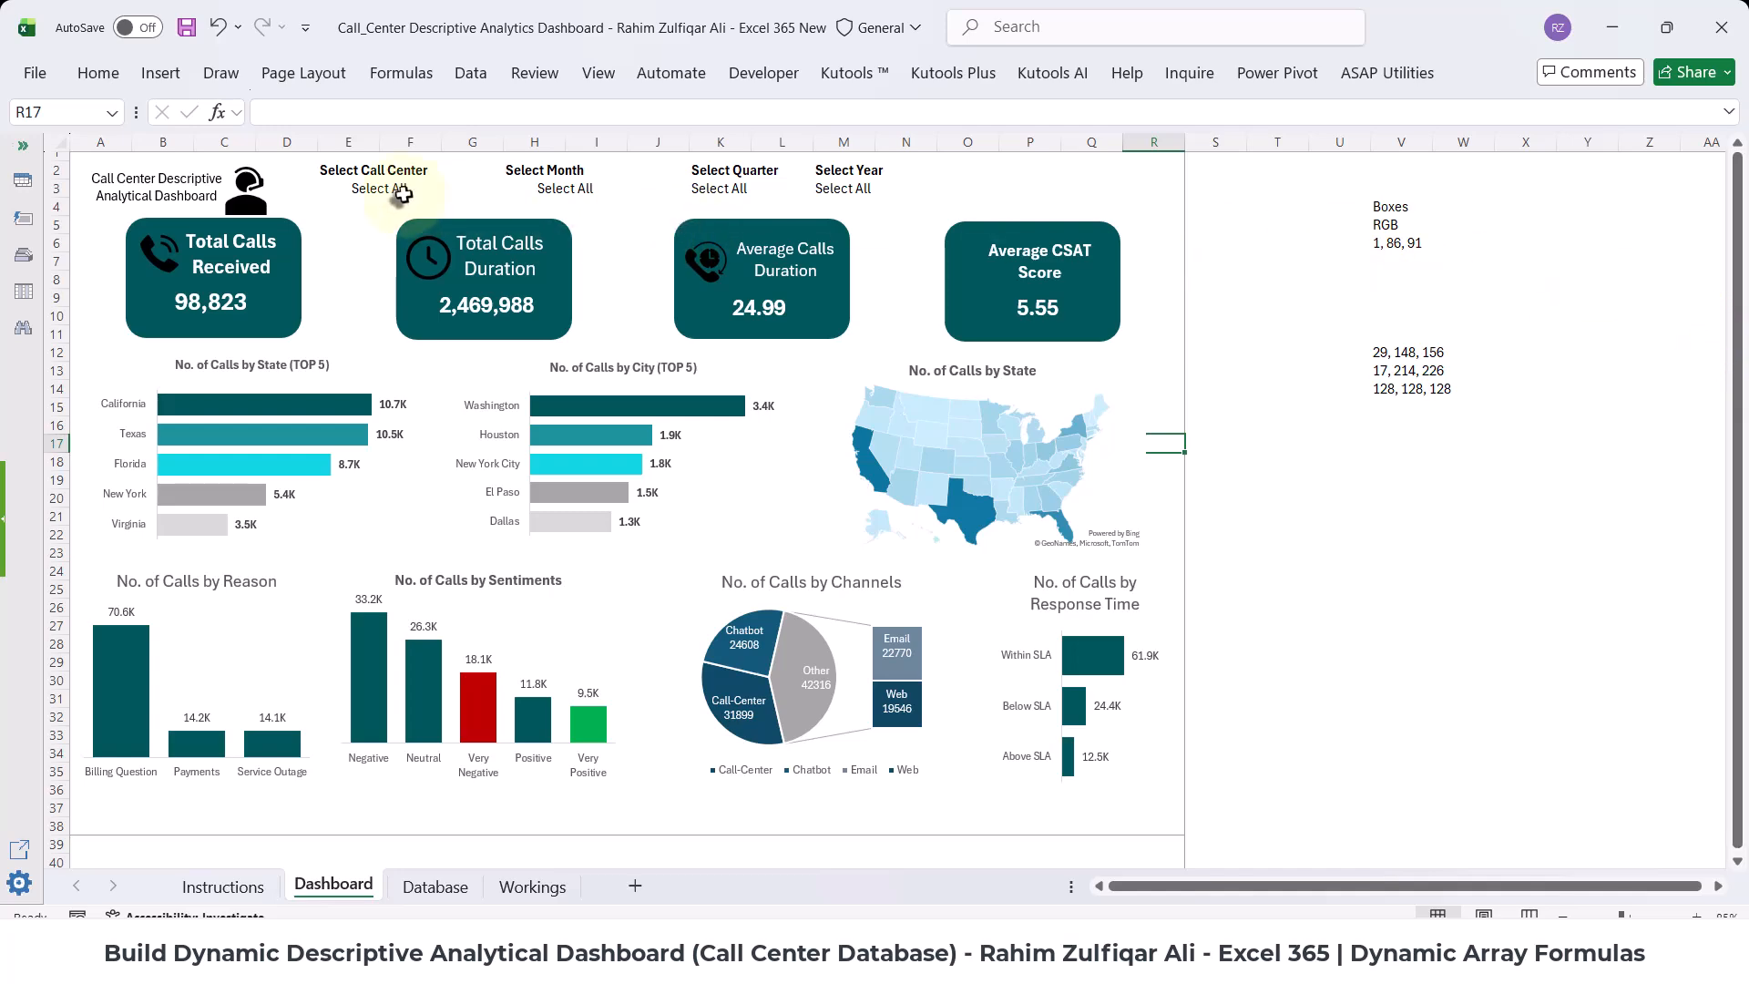
pyautogui.scroll(1, 392, 189)
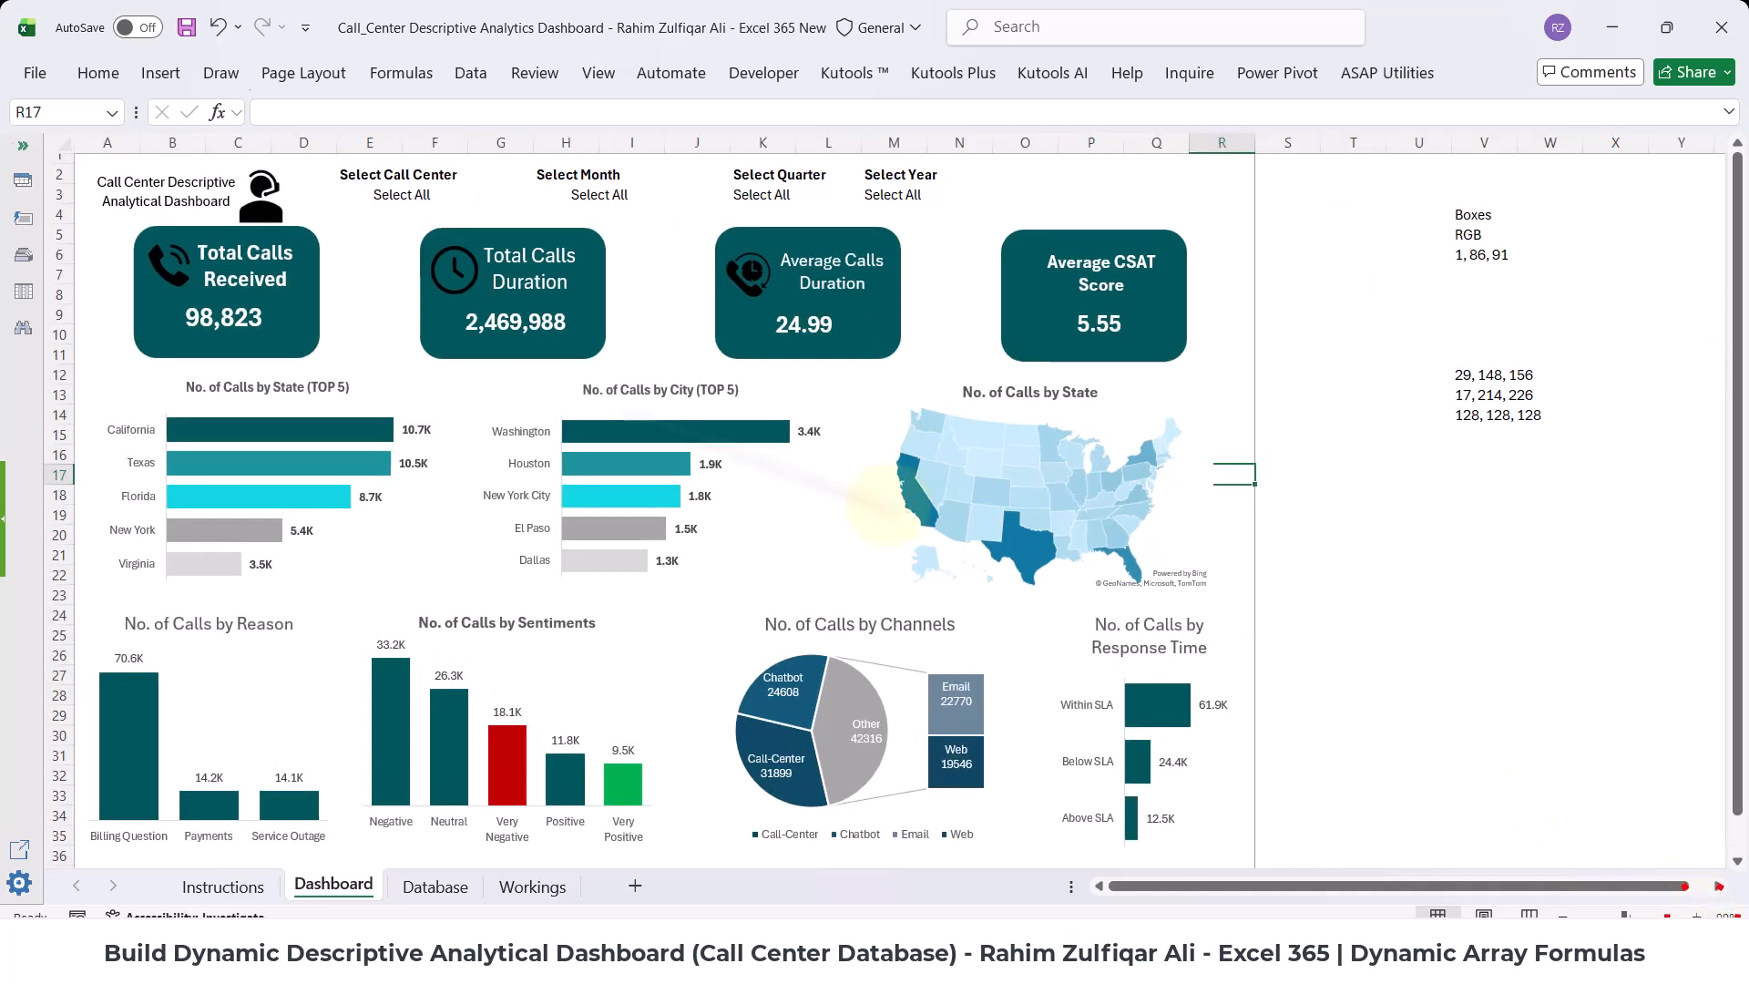
pyautogui.click(398, 189)
pyautogui.click(401, 194)
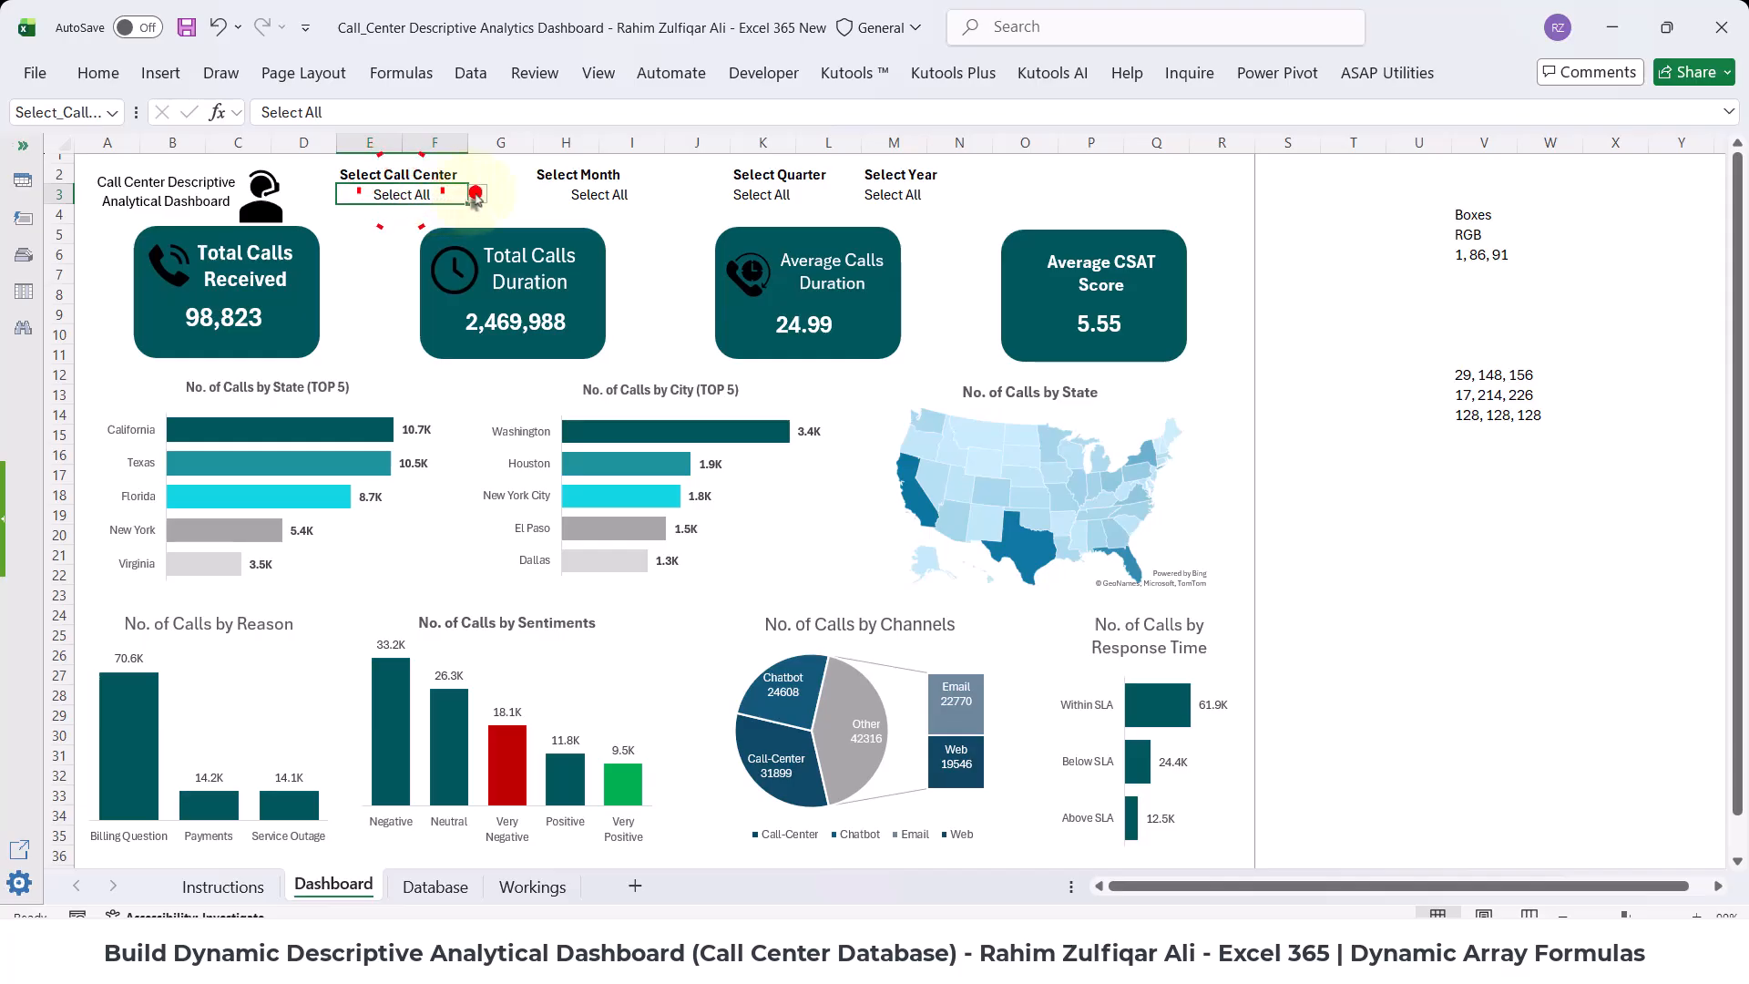
pyautogui.click(478, 194)
pyautogui.click(400, 266)
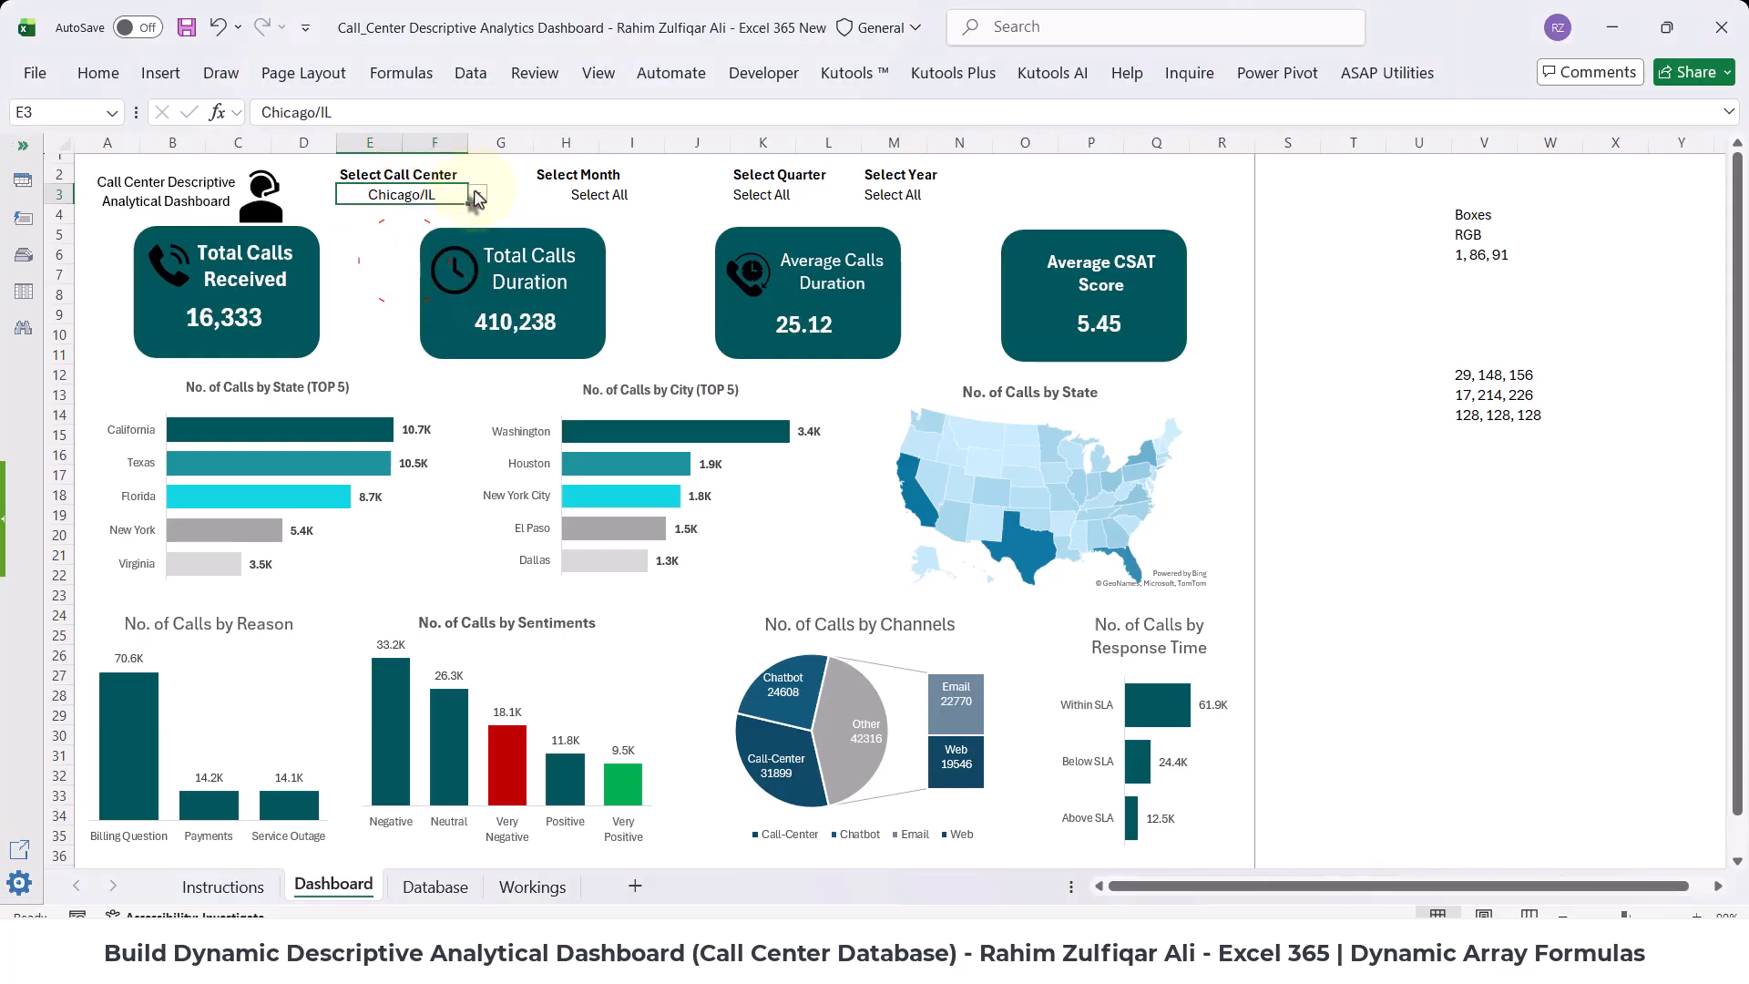
# - Switch the call center filter to Denver/CO and after that to Los Angeles/CA
pyautogui.click(476, 194)
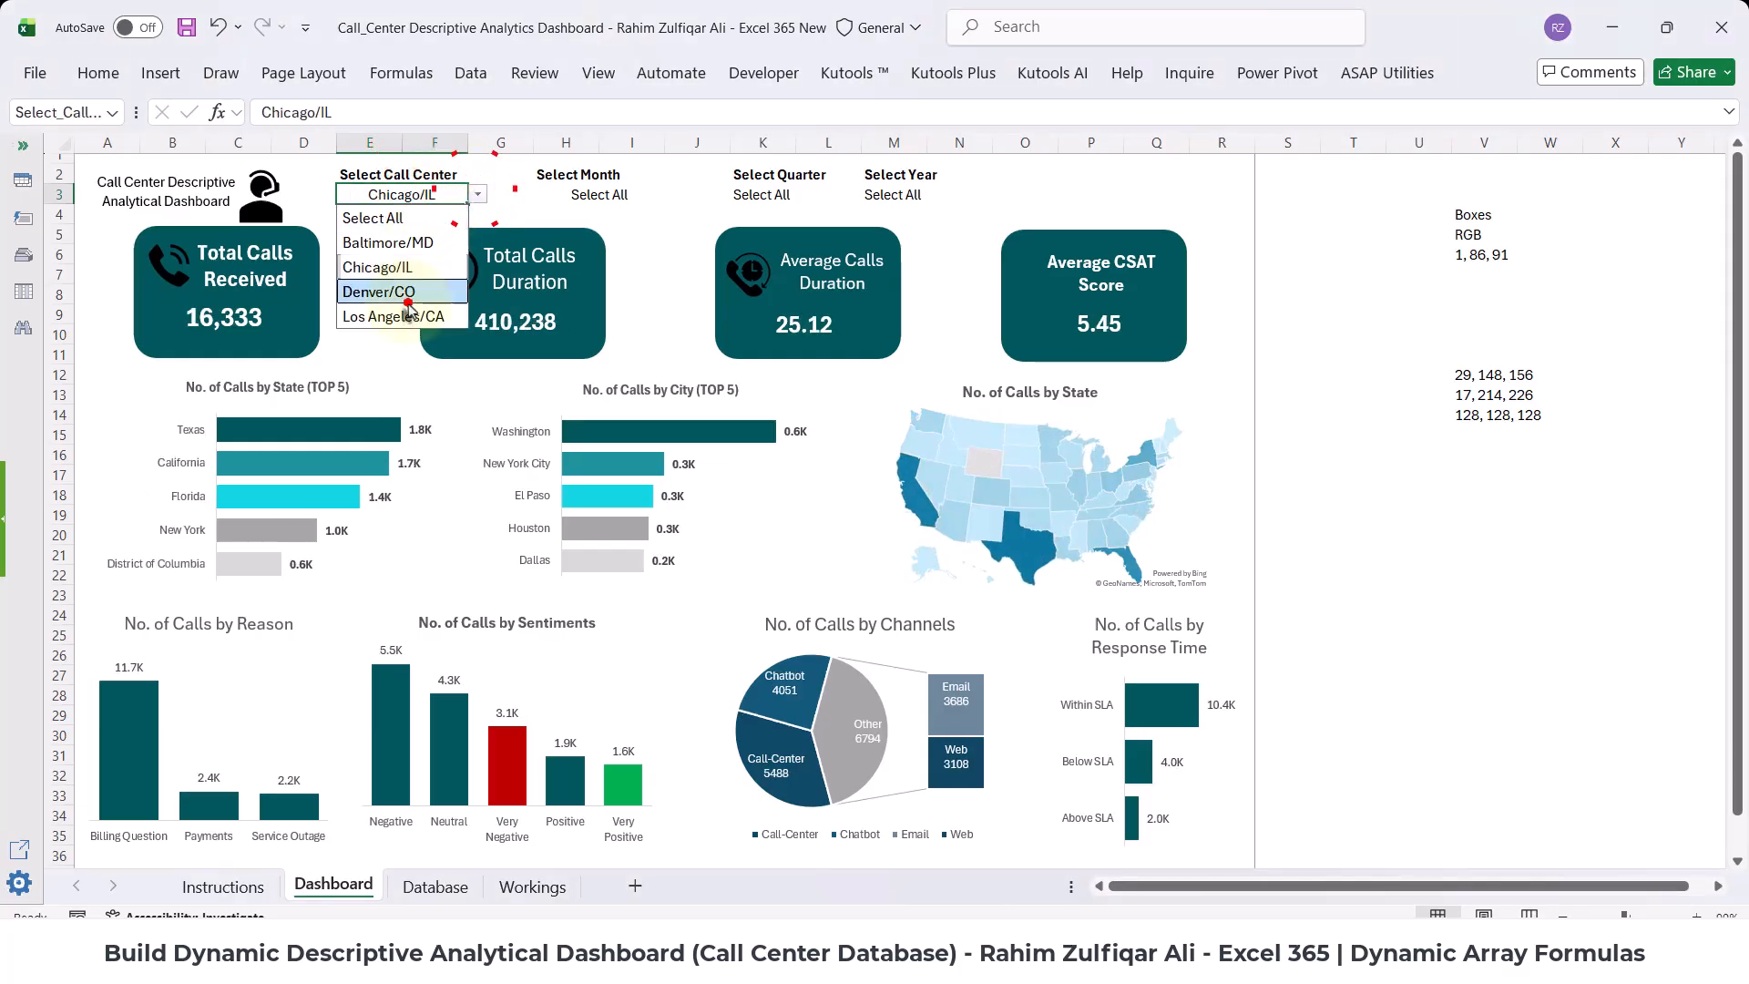
pyautogui.click(394, 289)
pyautogui.click(477, 206)
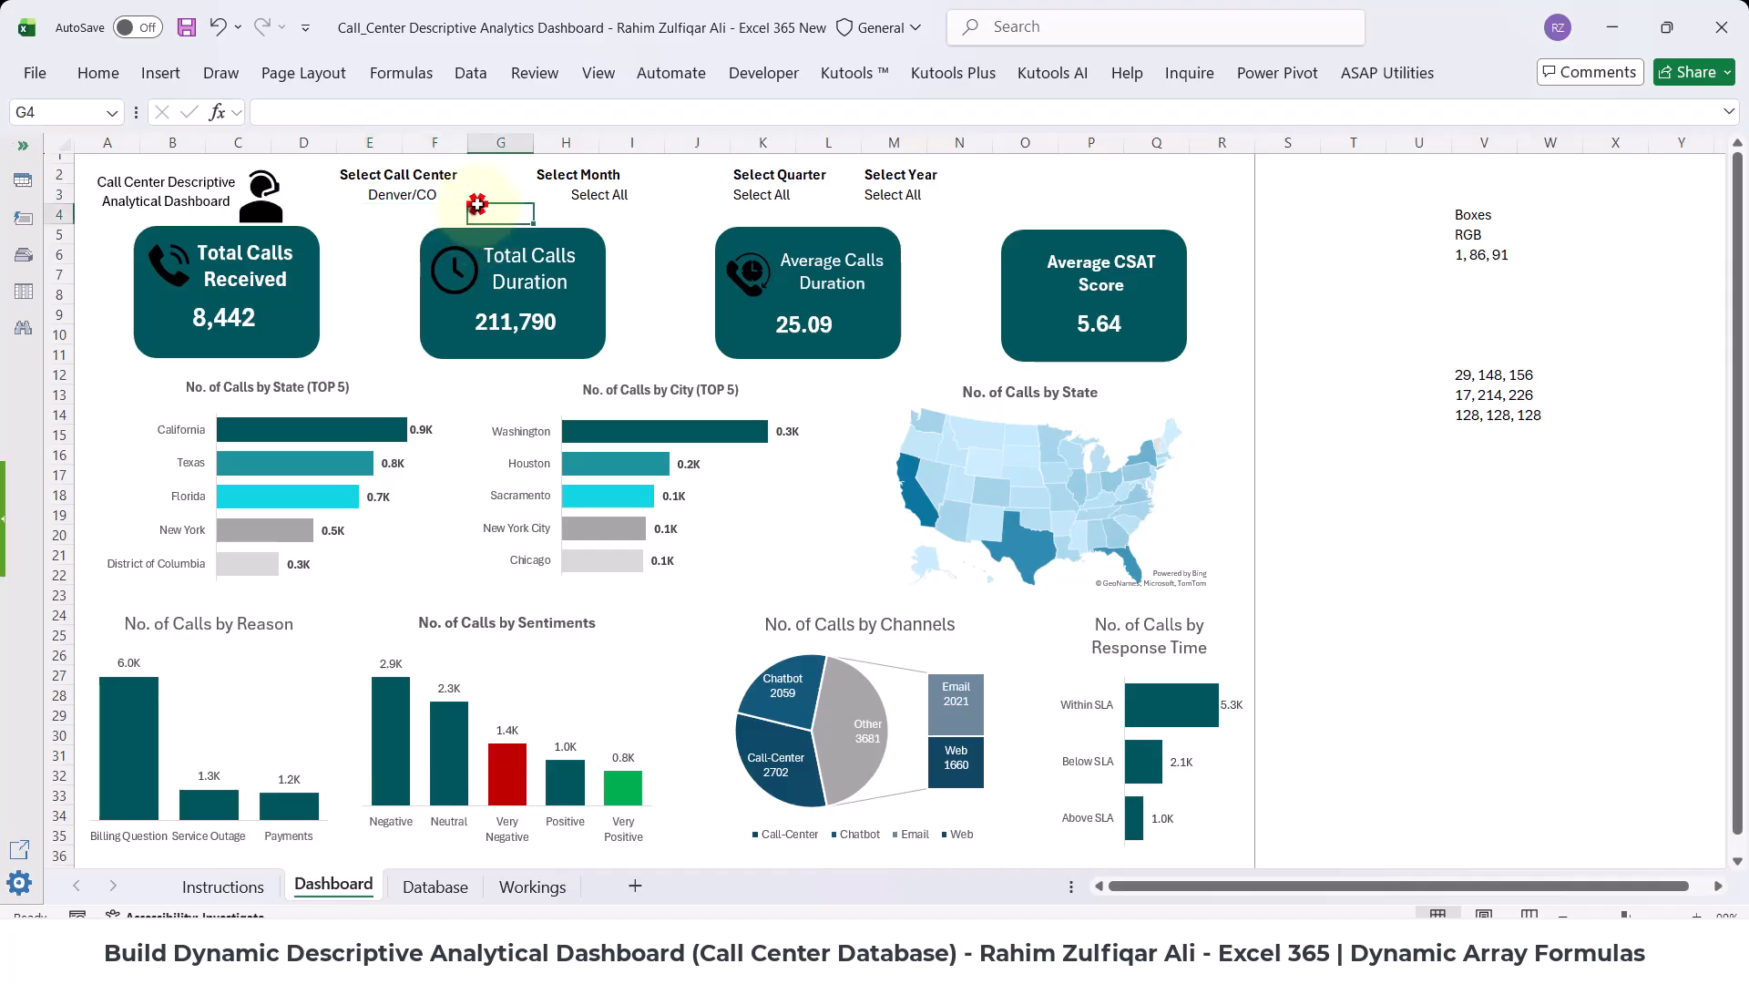
pyautogui.click(448, 201)
pyautogui.click(475, 194)
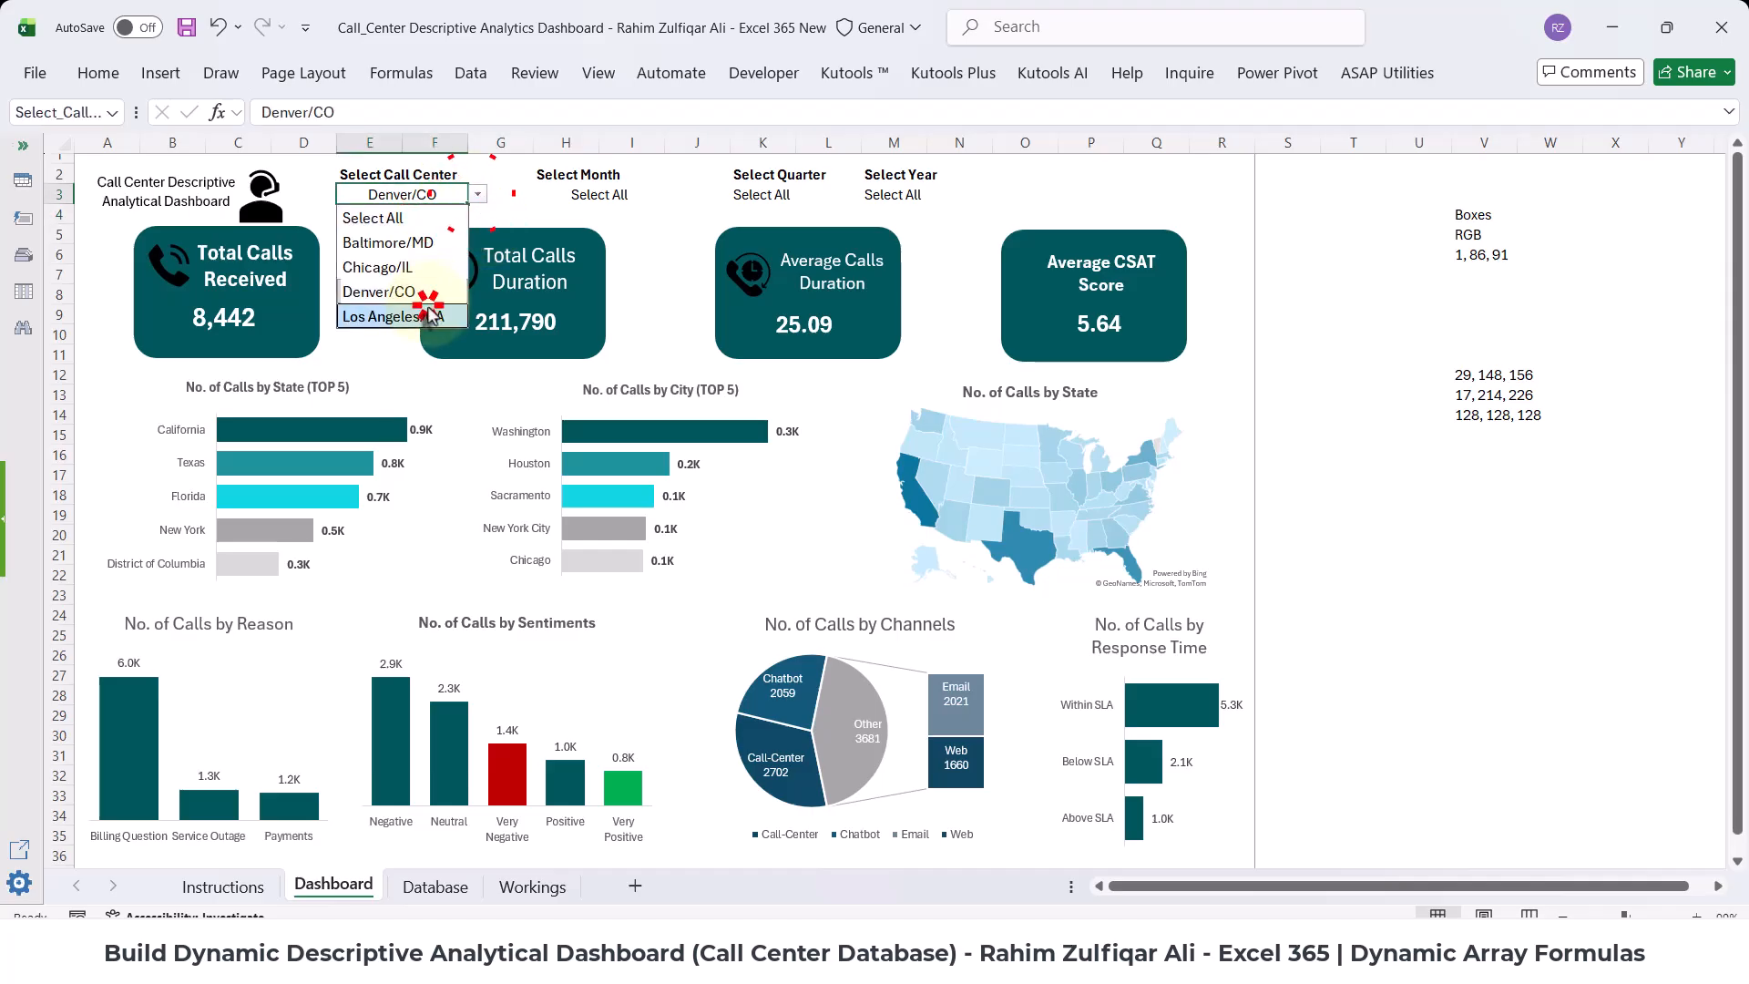
pyautogui.click(401, 317)
# - Reset the call center filter to Select All
pyautogui.click(590, 195)
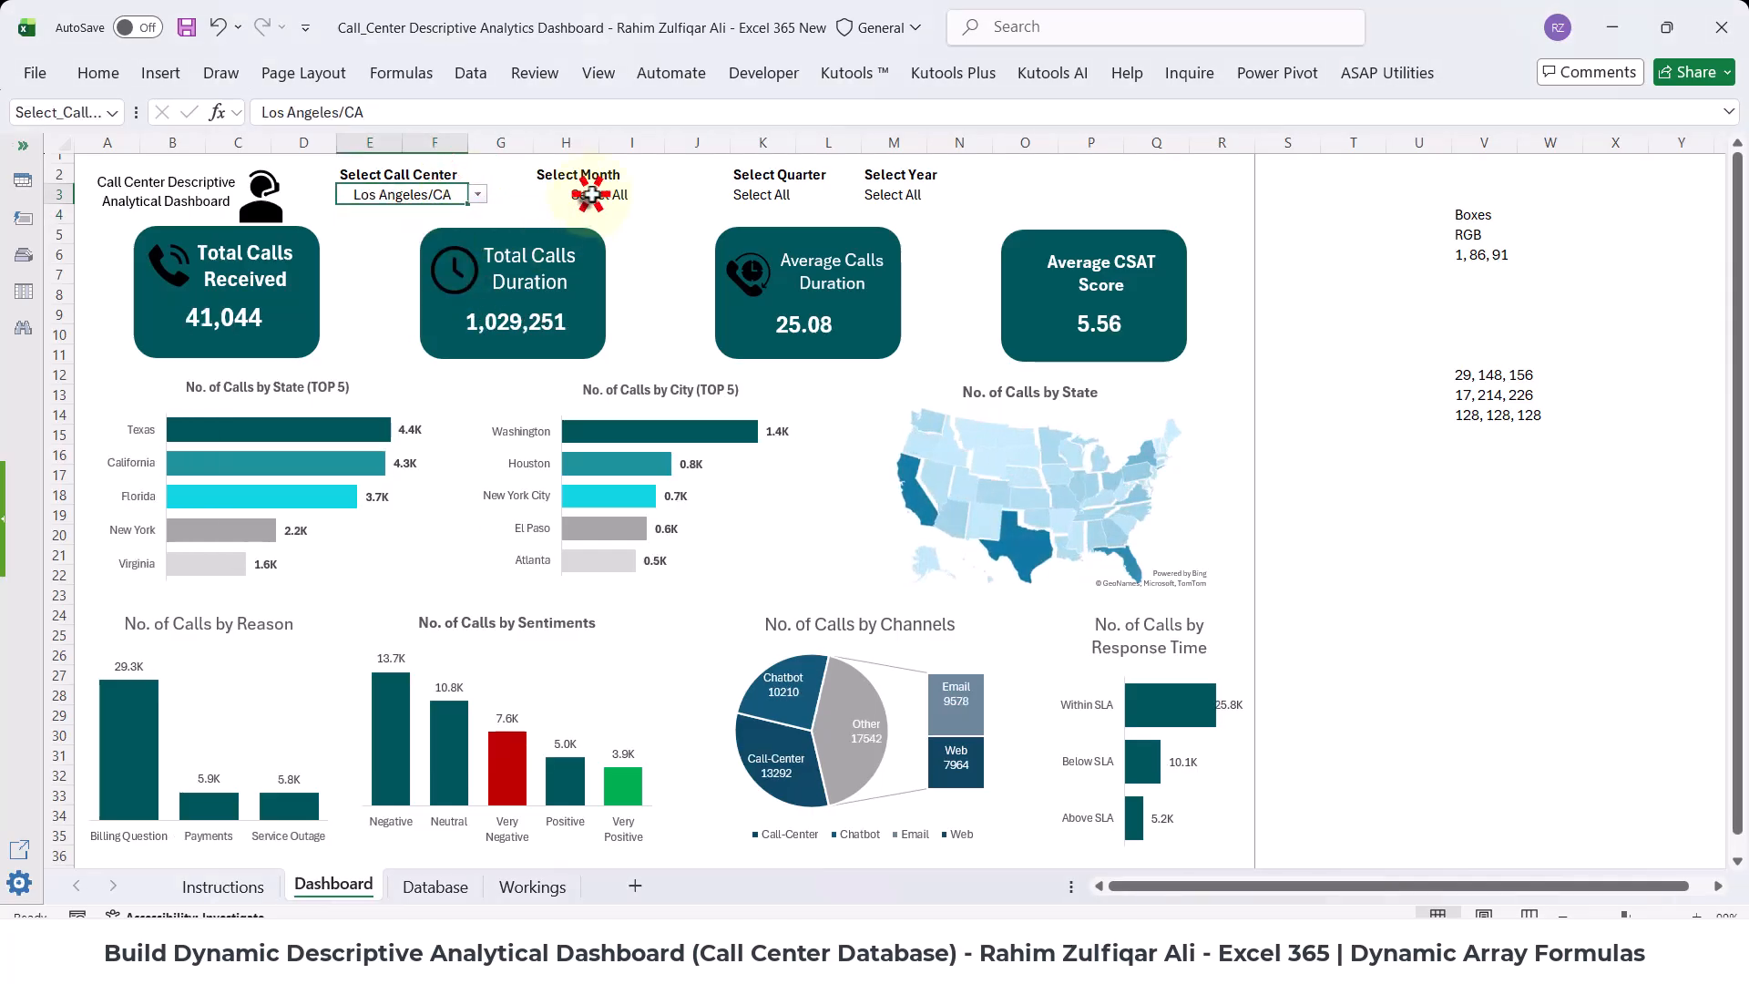
pyautogui.click(430, 194)
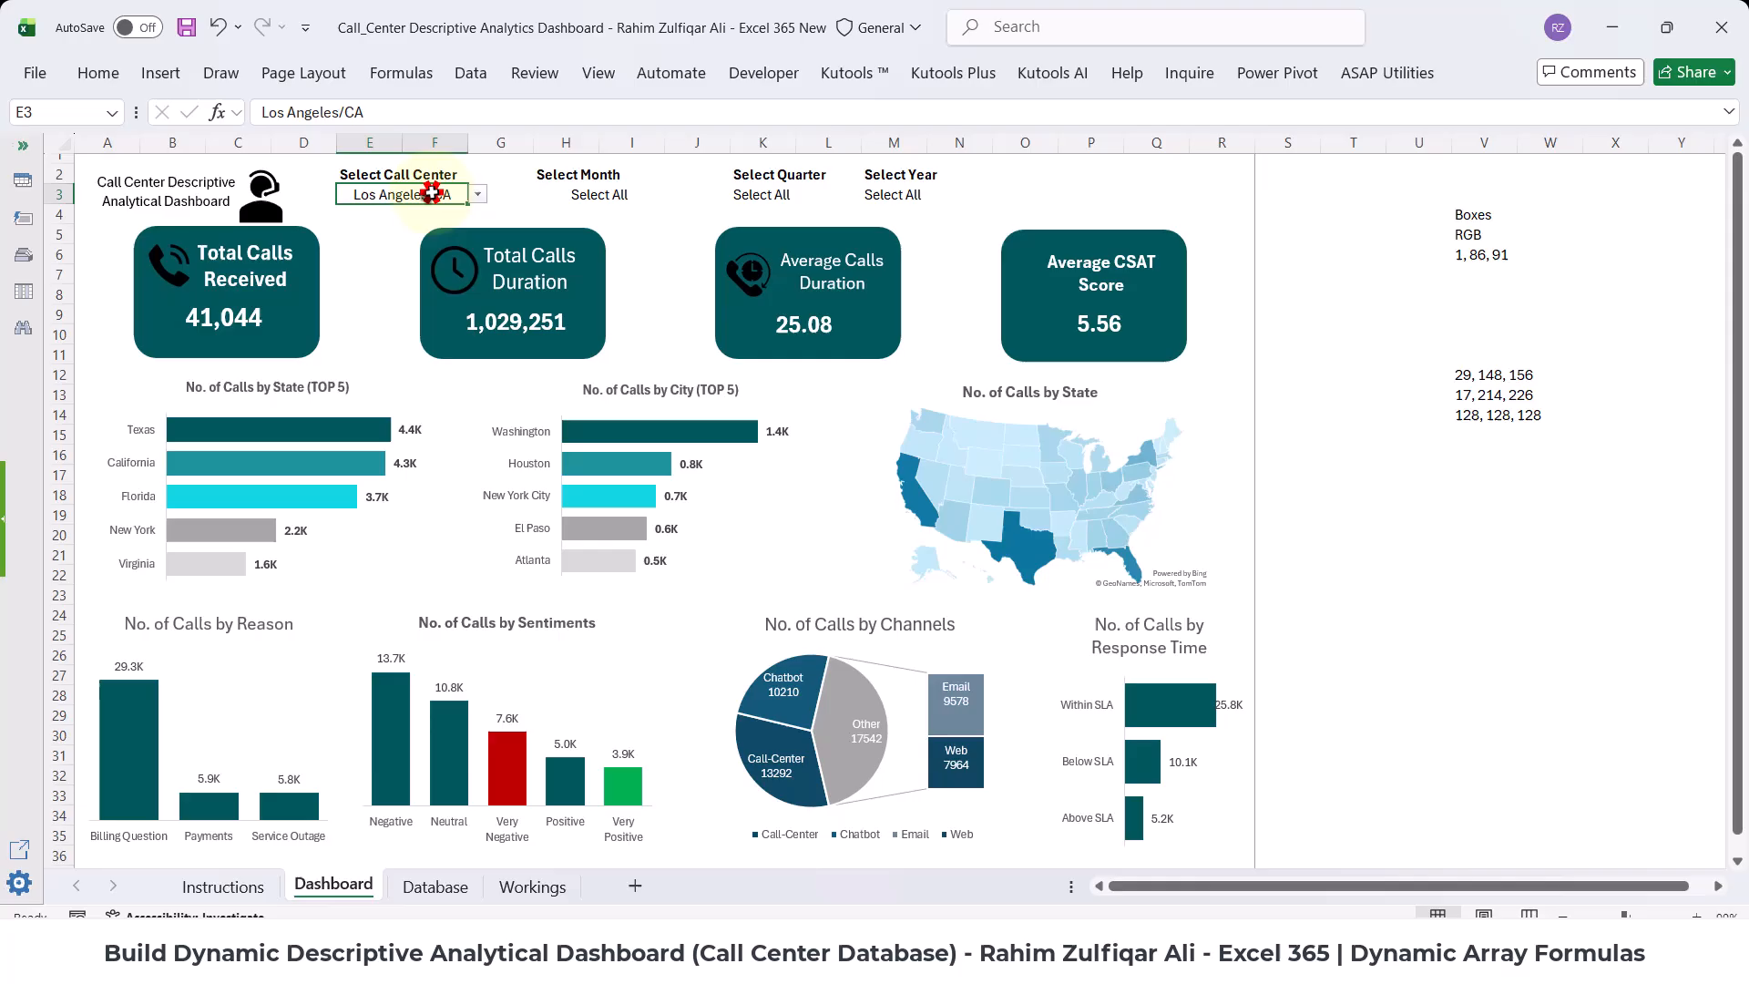
pyautogui.click(477, 194)
pyautogui.click(438, 220)
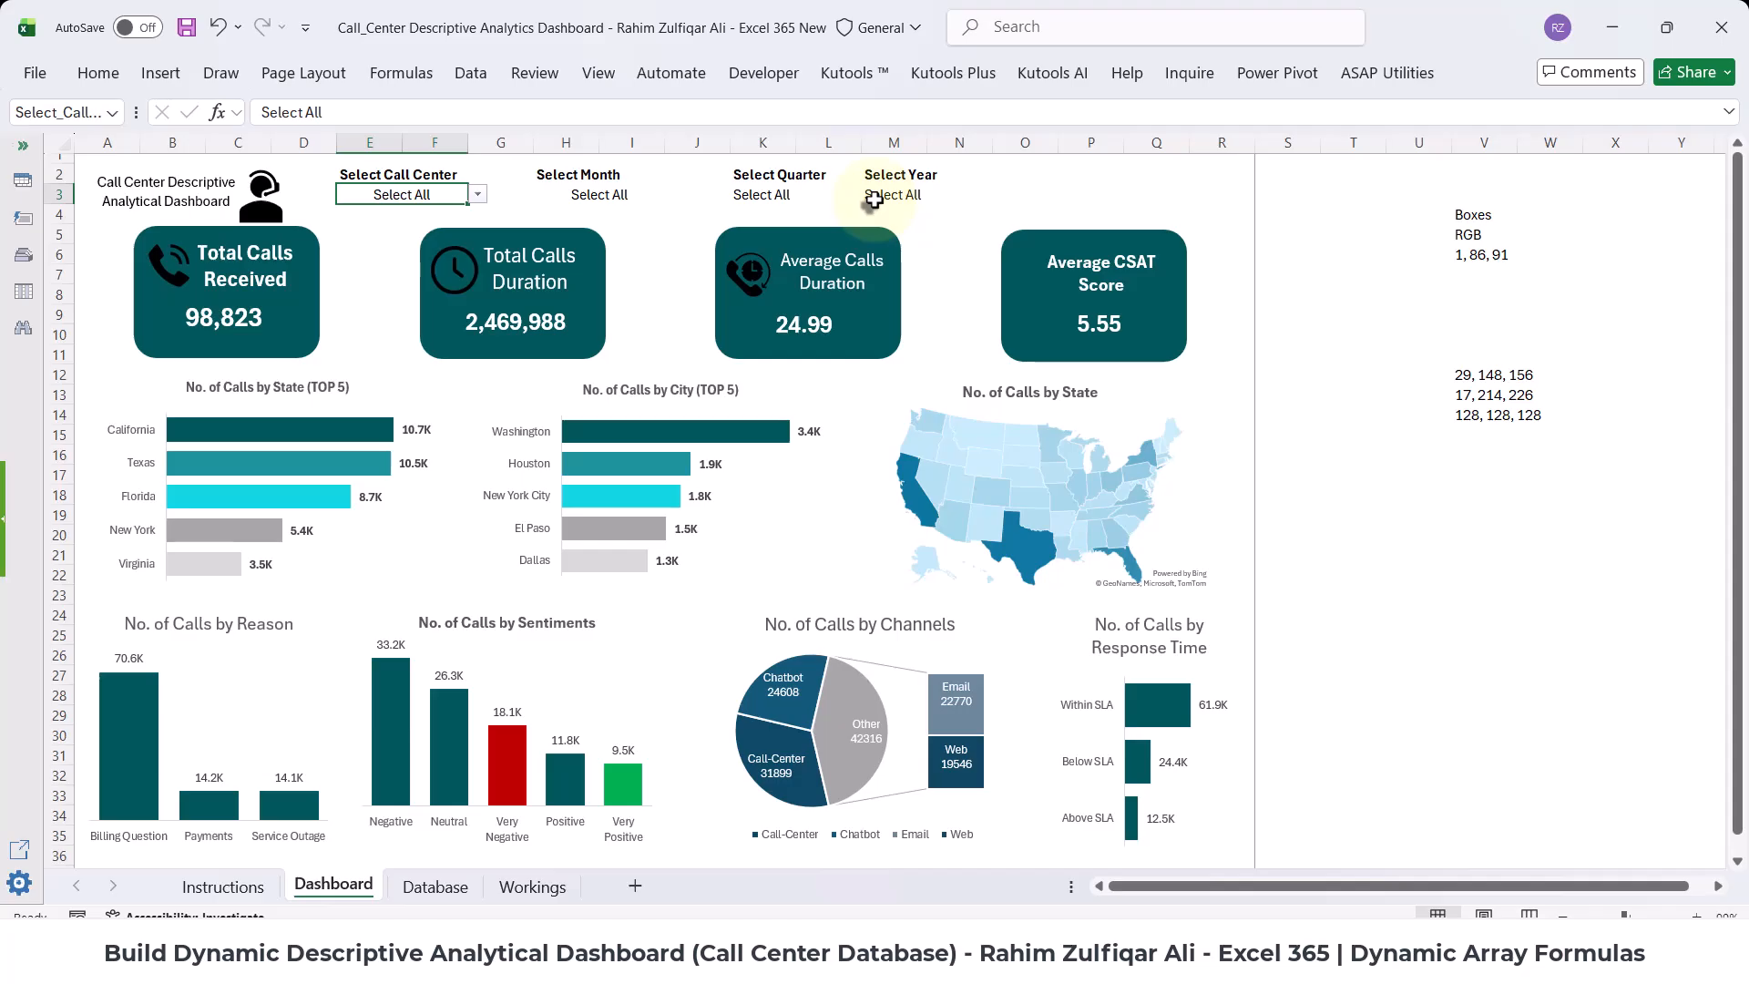
# - Test the year filter by setting Select Year to 2020 and 2021, and reset it to Select All
pyautogui.click(874, 200)
pyautogui.click(936, 196)
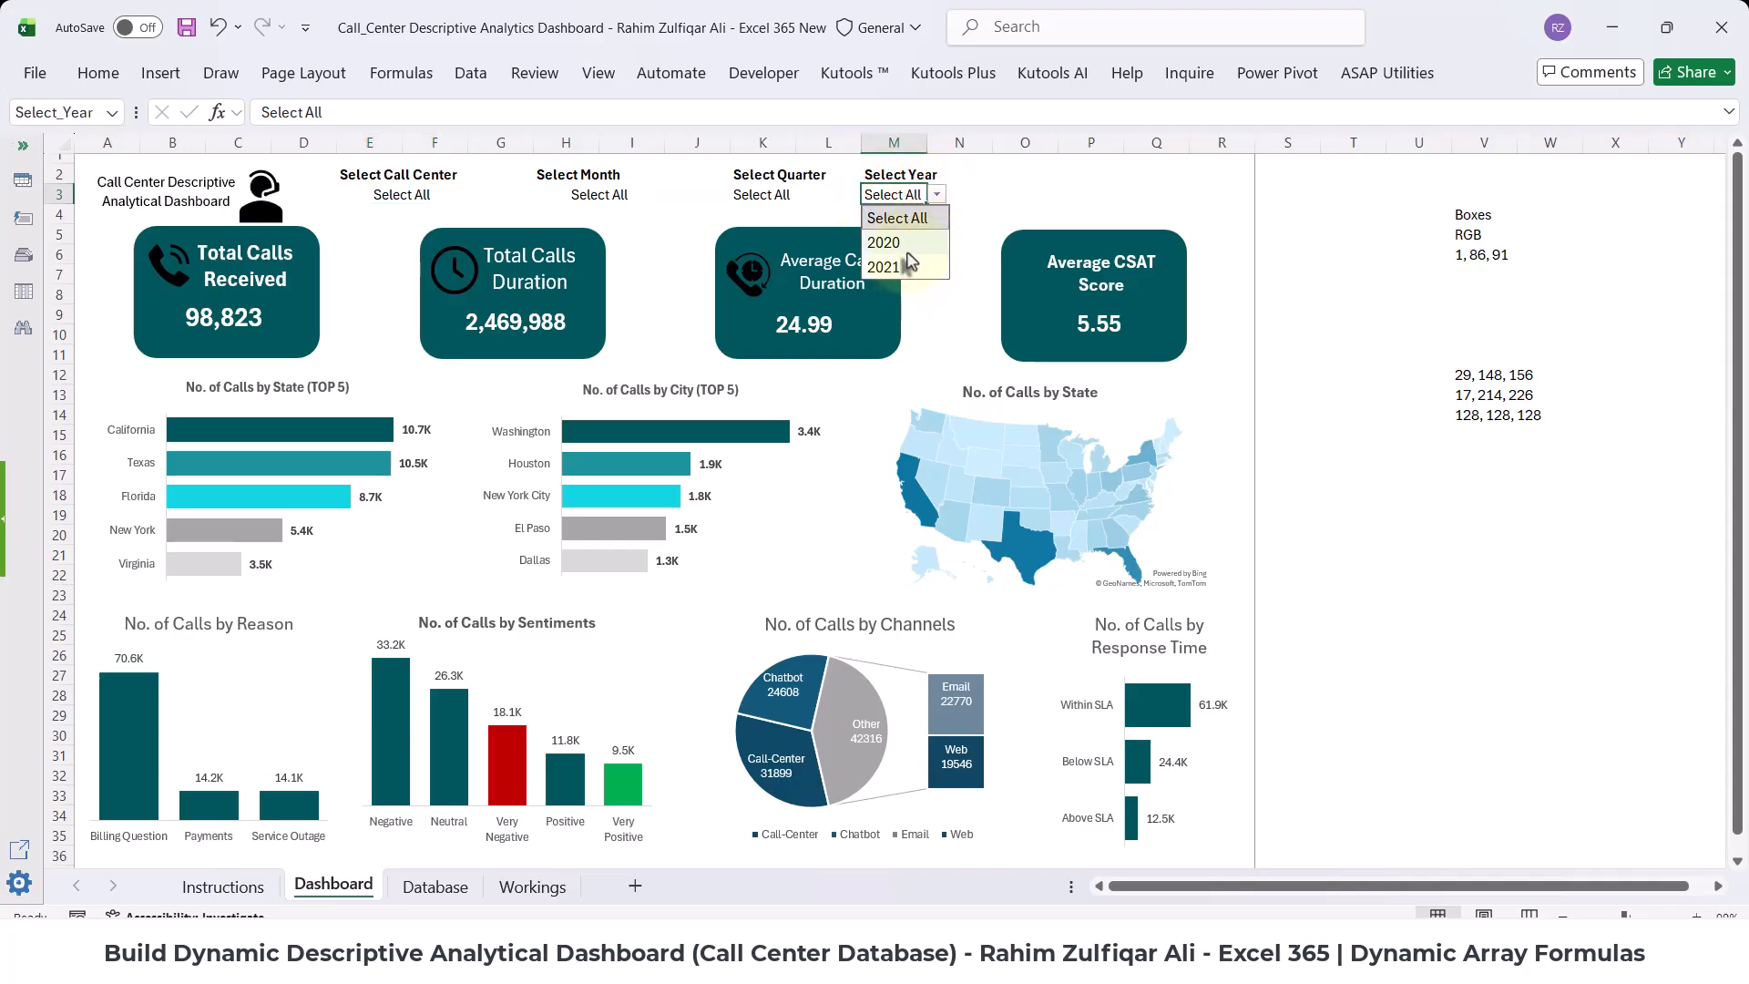
pyautogui.click(910, 242)
pyautogui.click(935, 196)
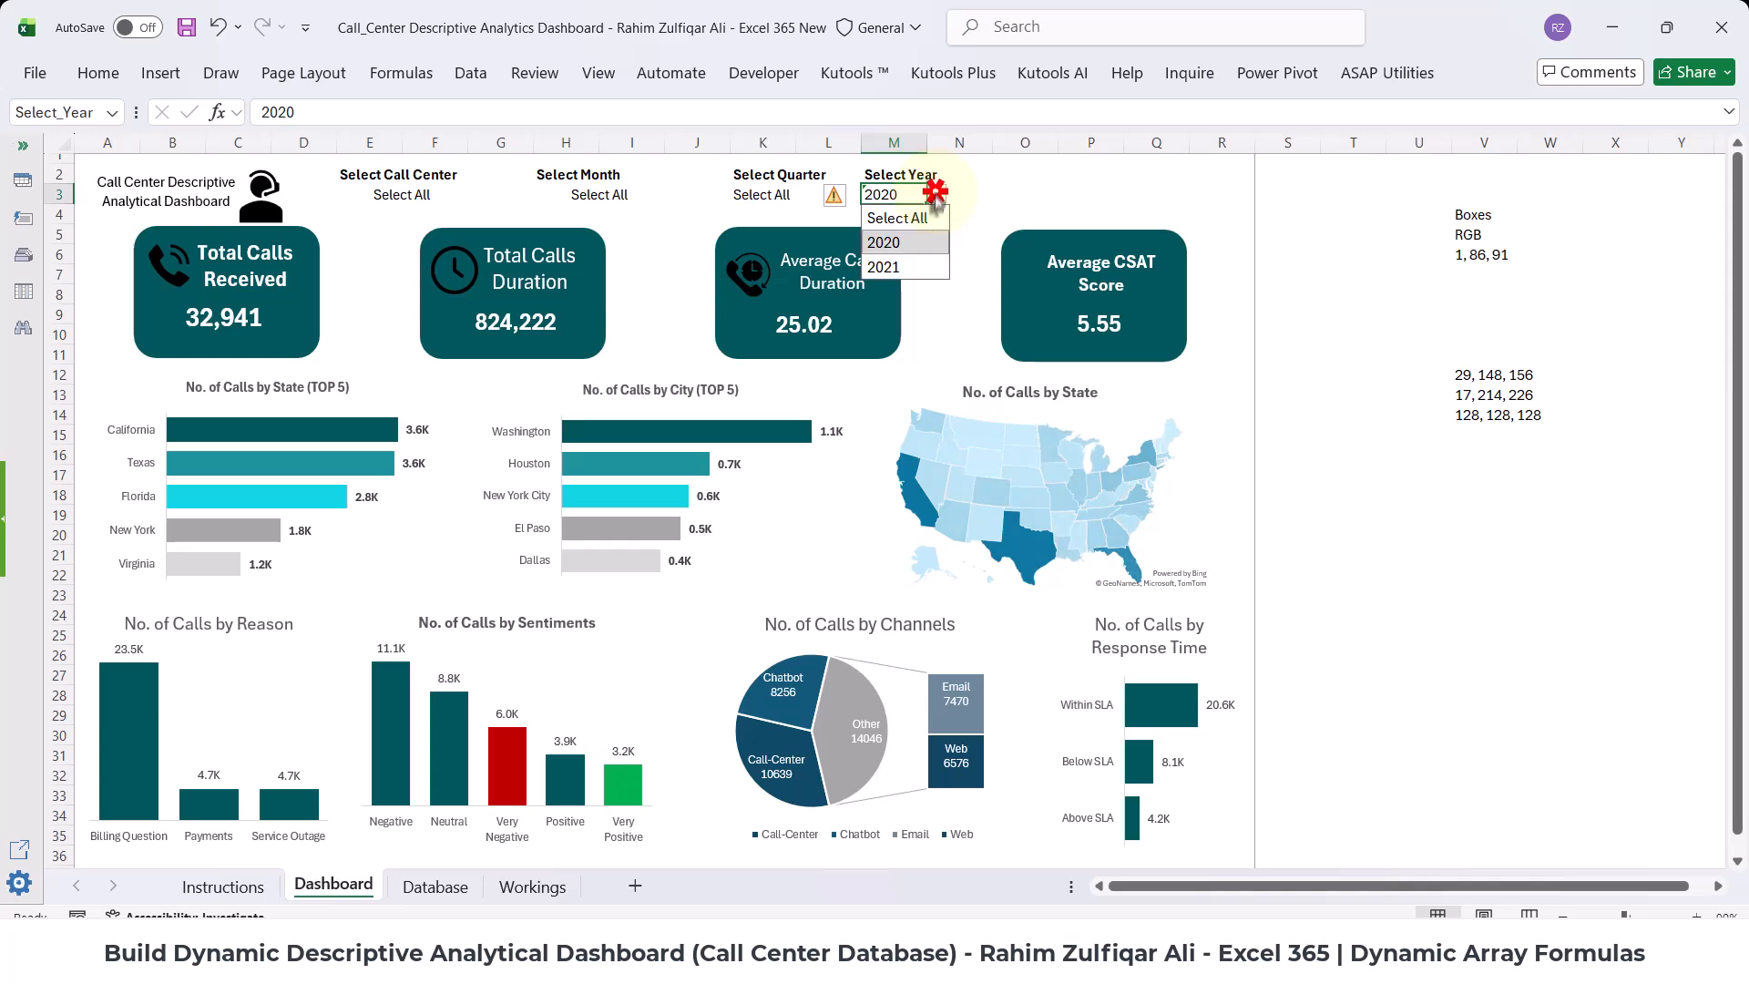
pyautogui.click(920, 268)
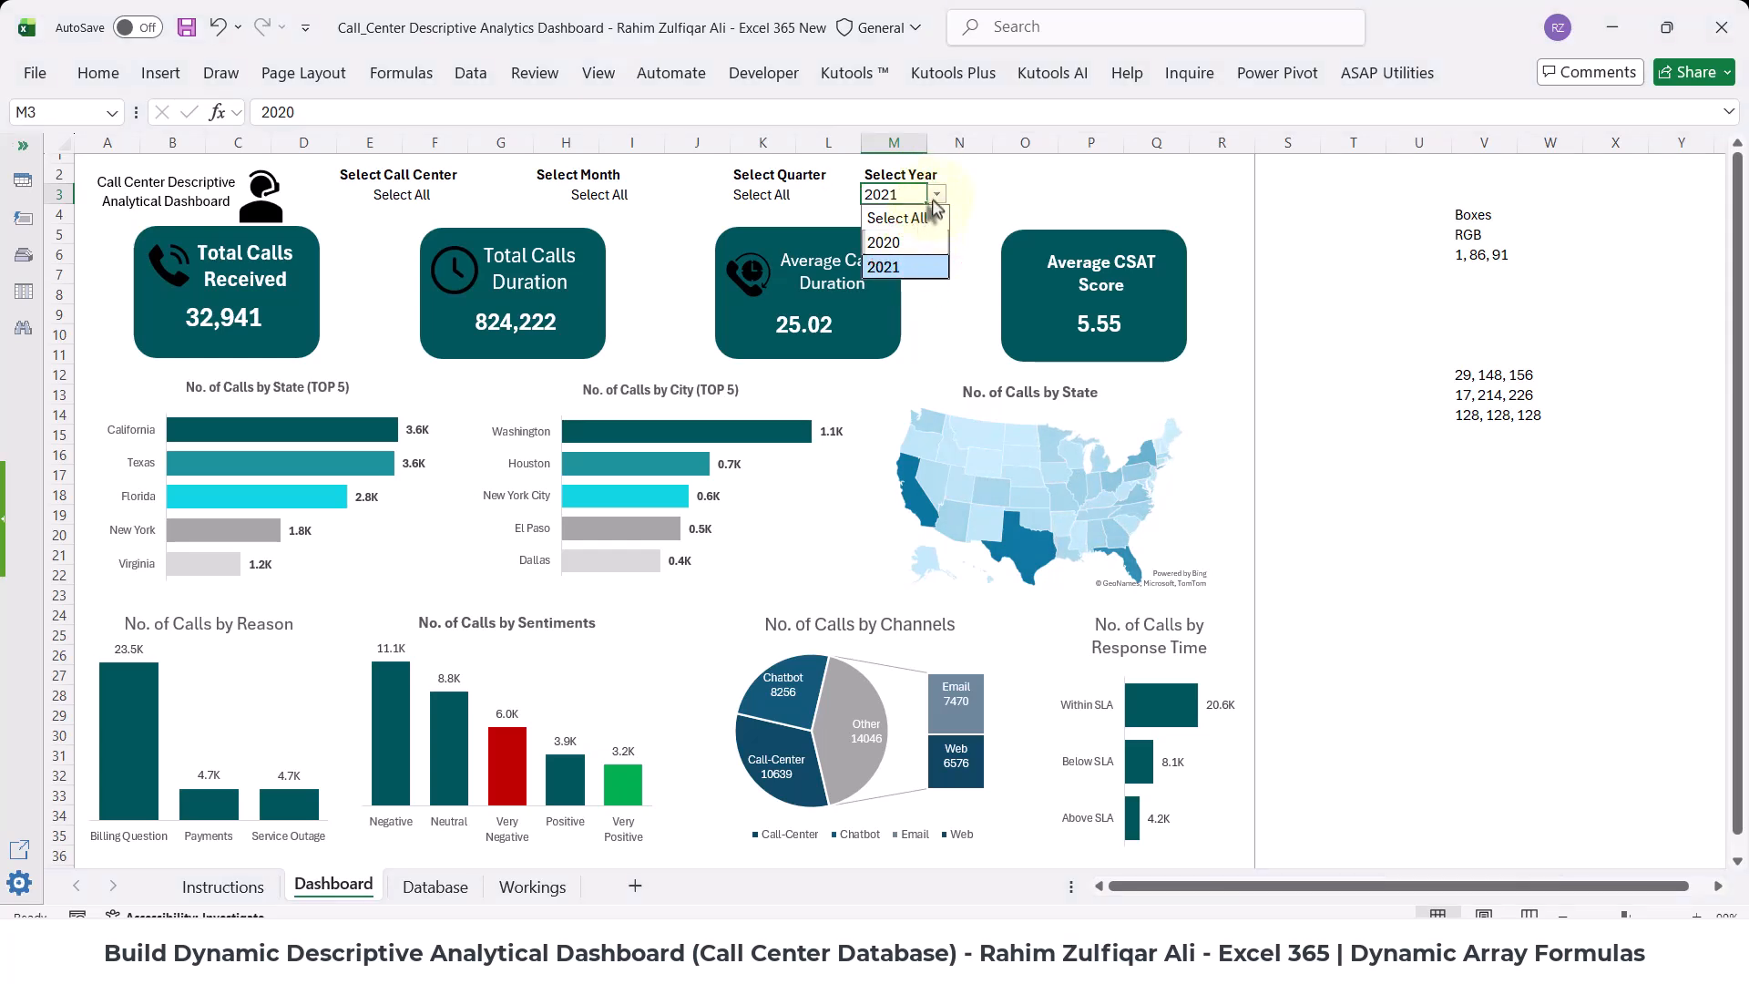
pyautogui.click(935, 196)
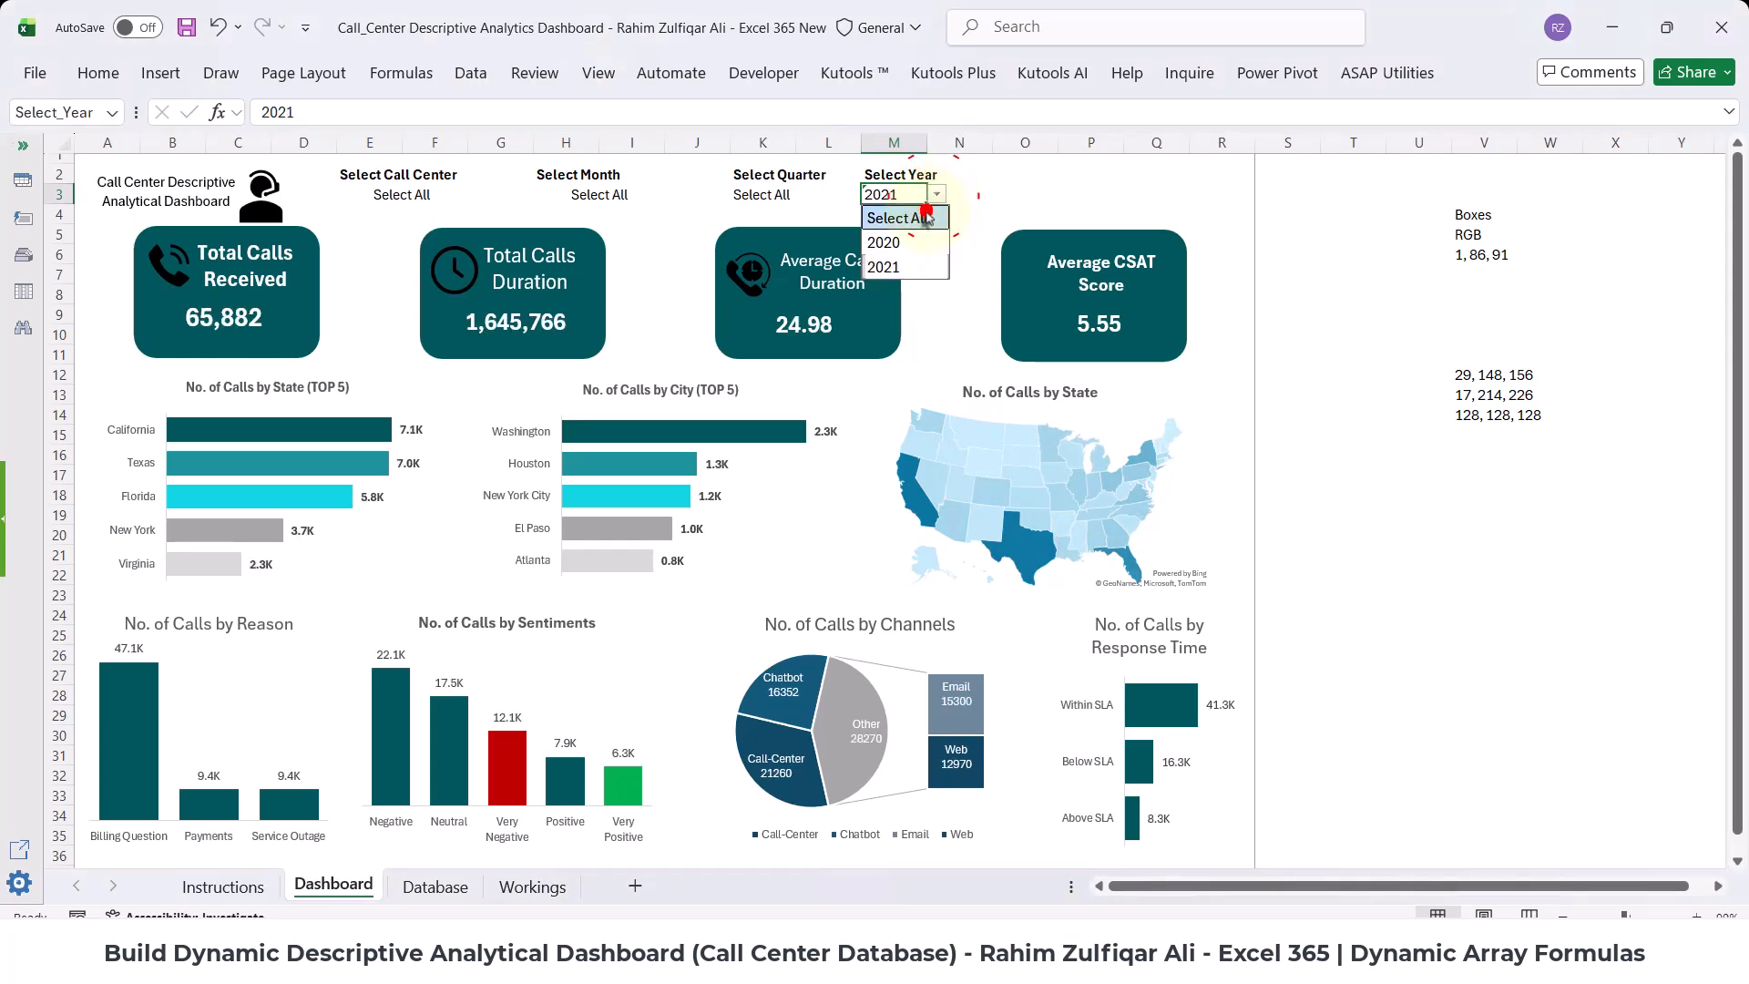
pyautogui.click(926, 218)
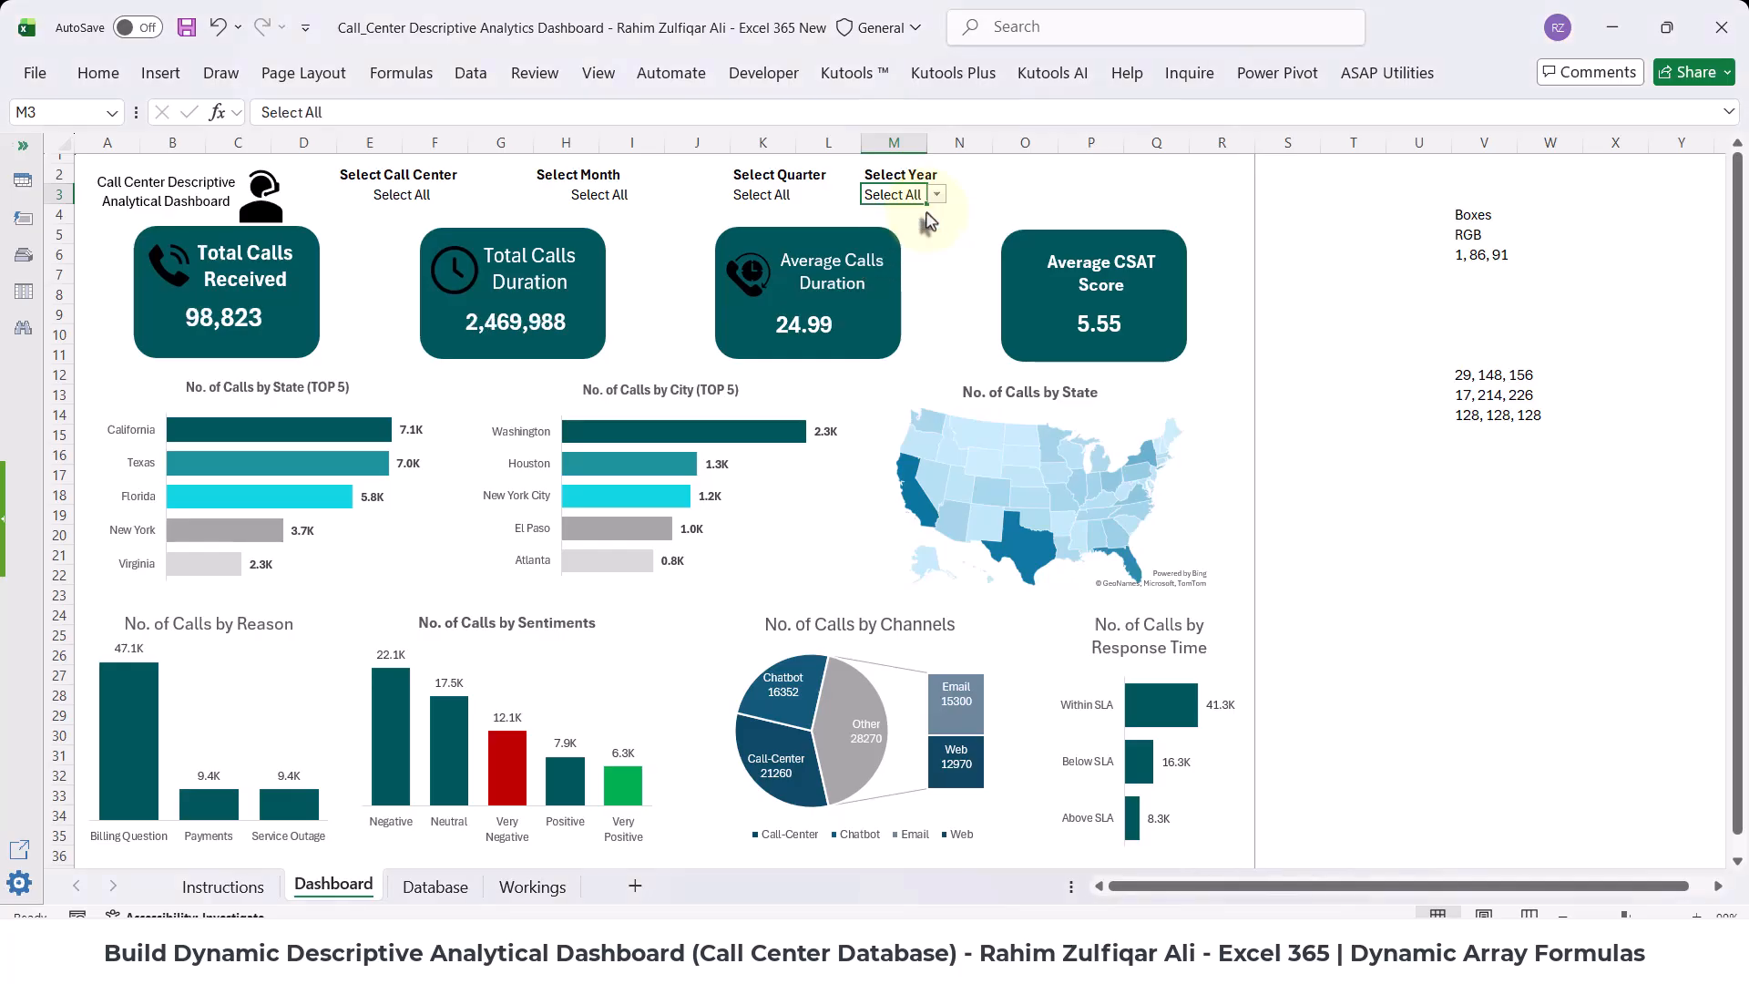
# - Switch to File Explorer and copy the 2022 workbook from the project folder into its Database subfolder
pyautogui.click(805, 951)
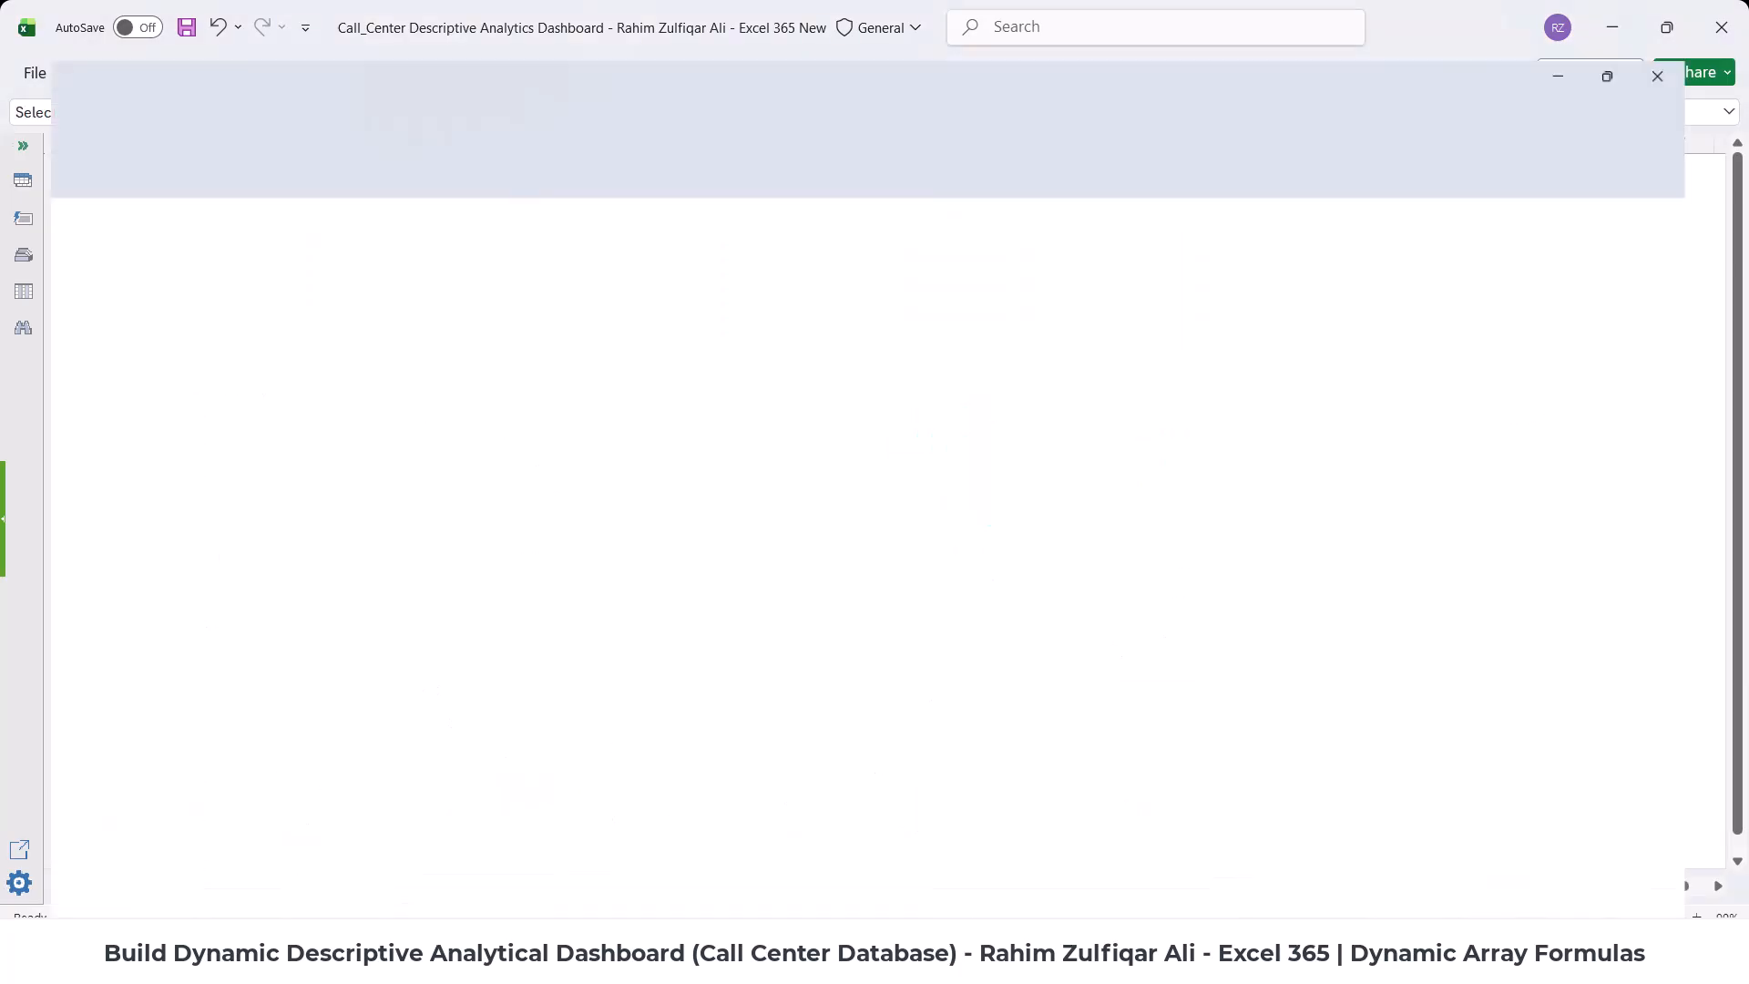
pyautogui.click(836, 301)
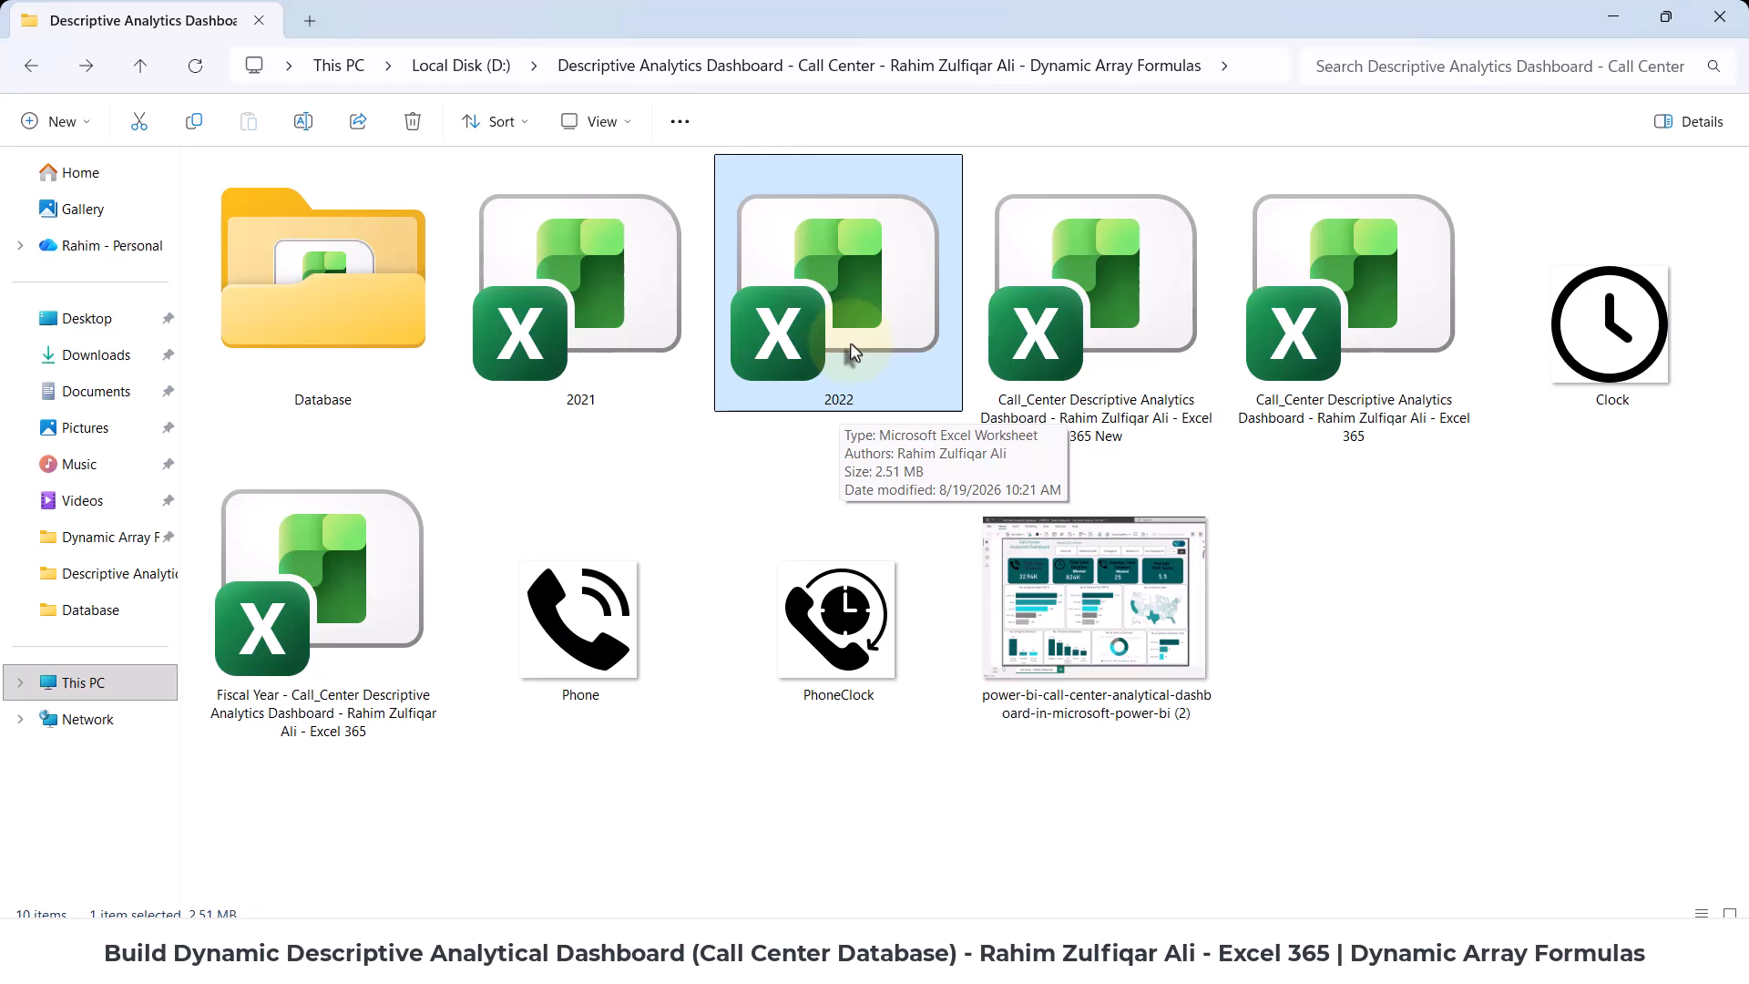
pyautogui.hotkey('ctrl', 'c')
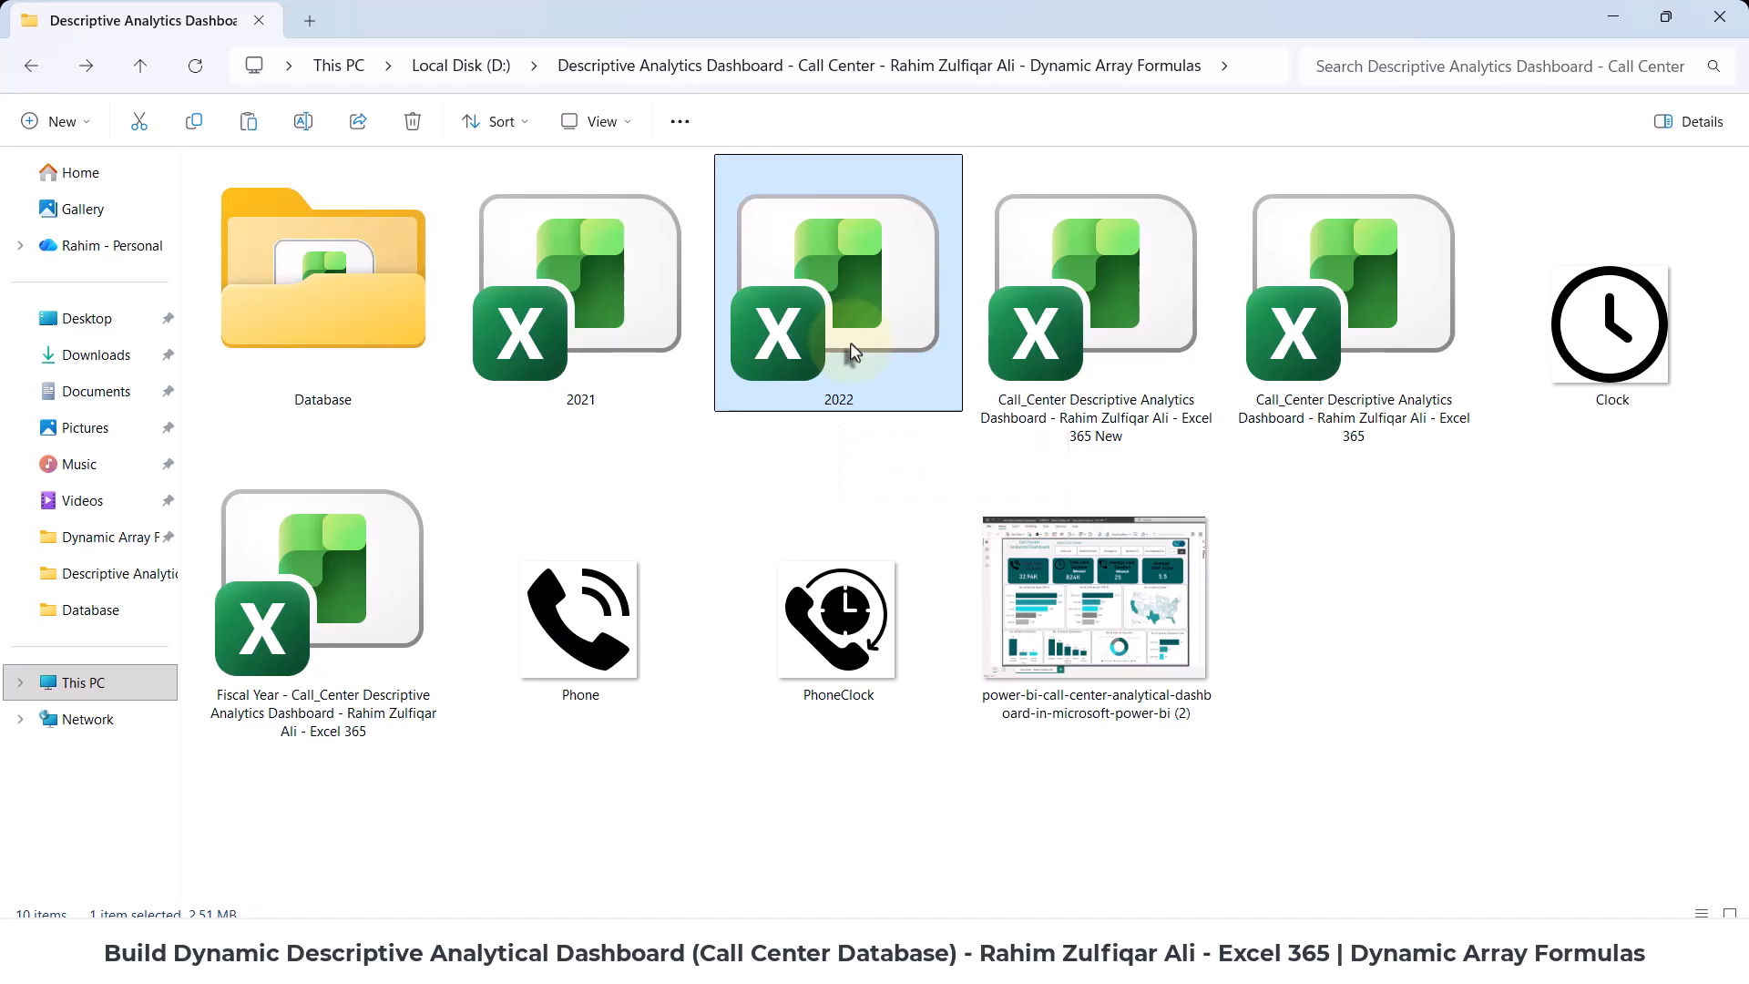
pyautogui.doubleClick(379, 317)
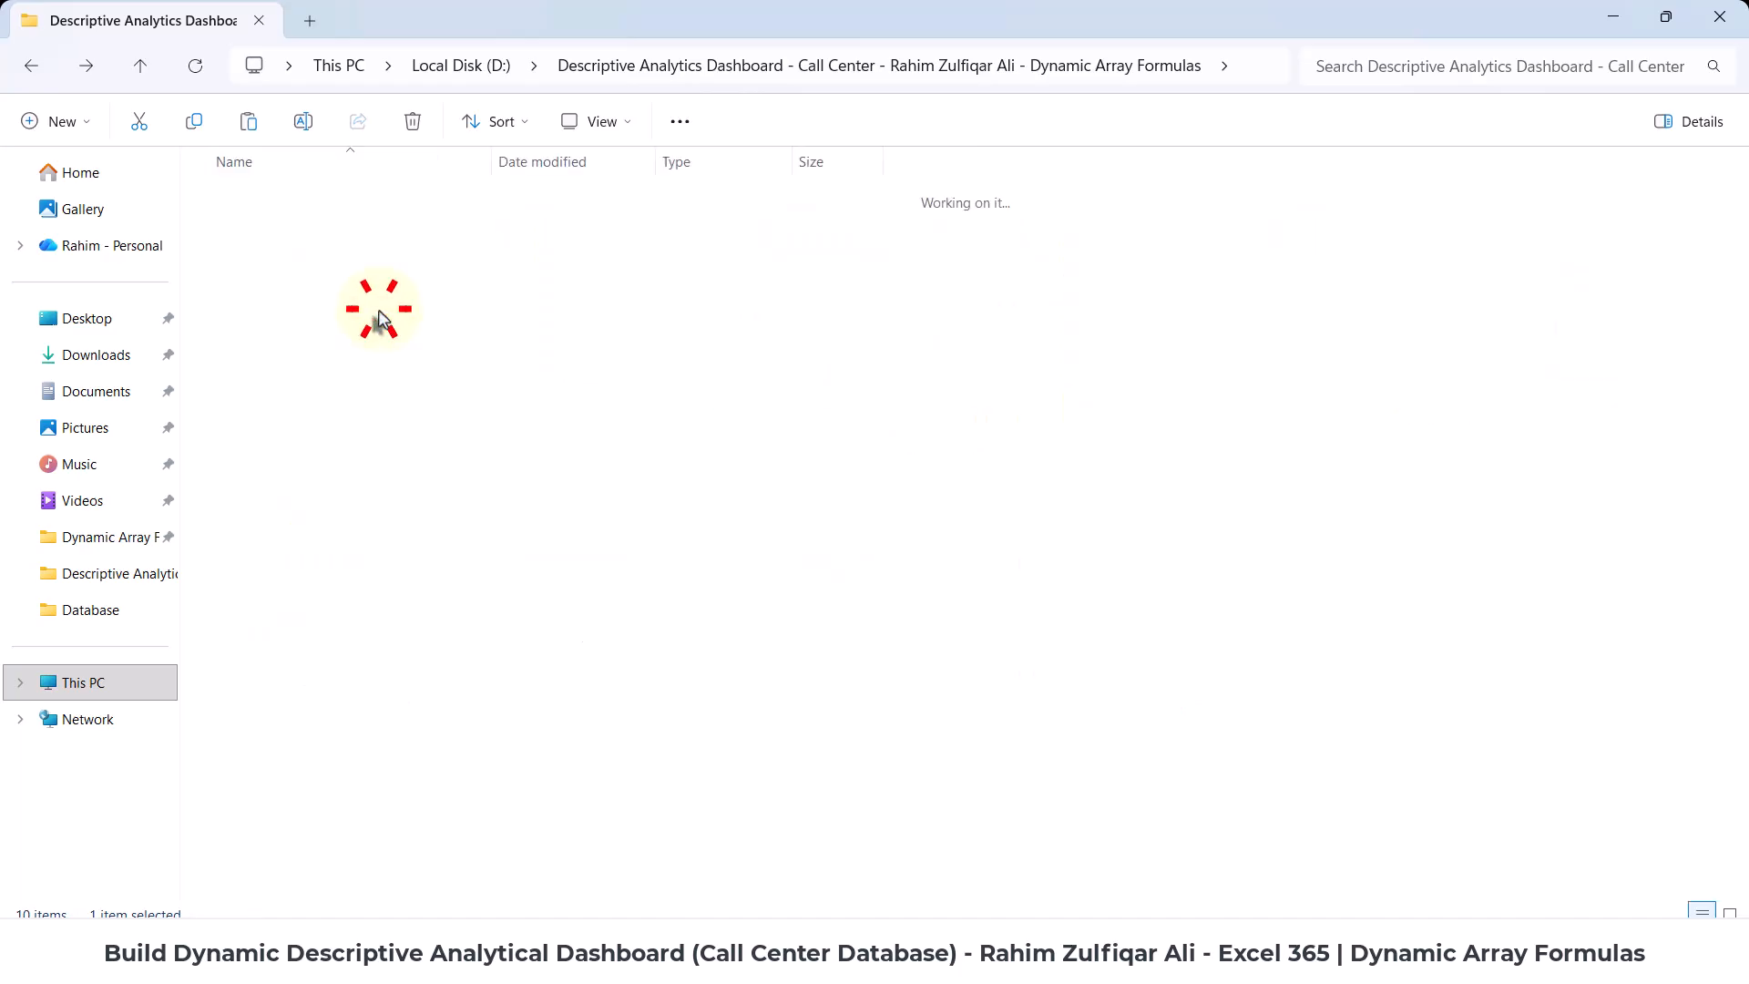
pyautogui.hotkey('ctrl', 'v')
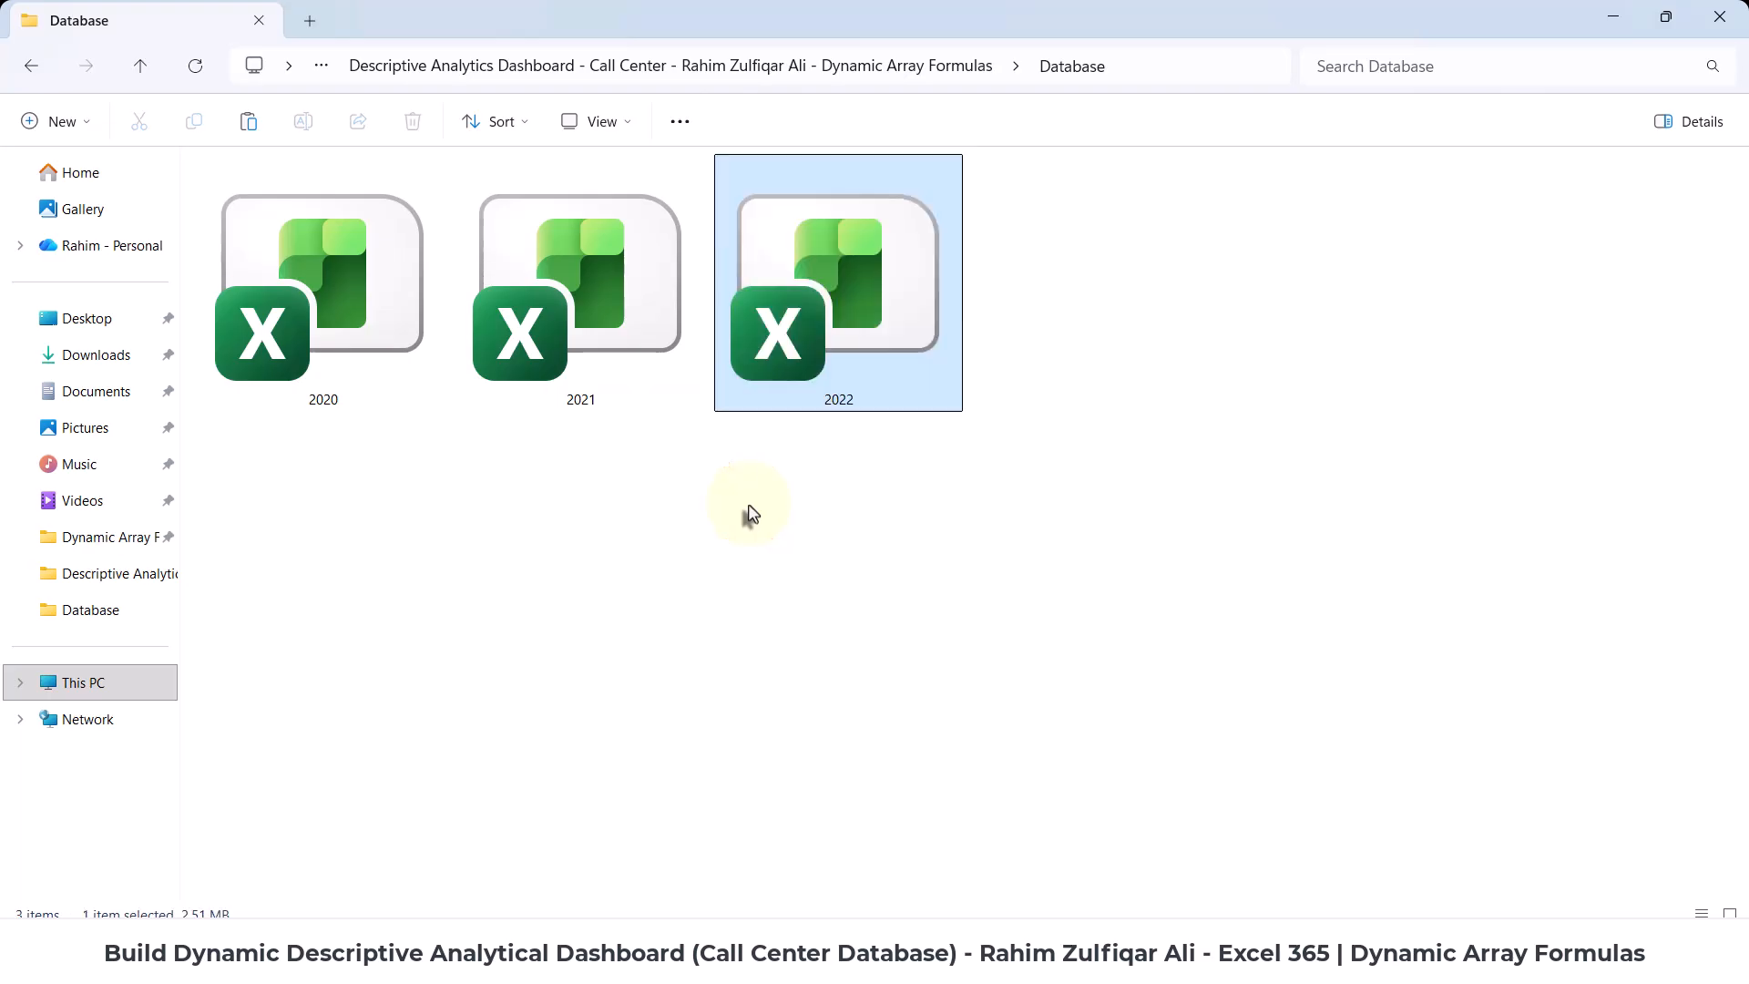
pyautogui.click(749, 513)
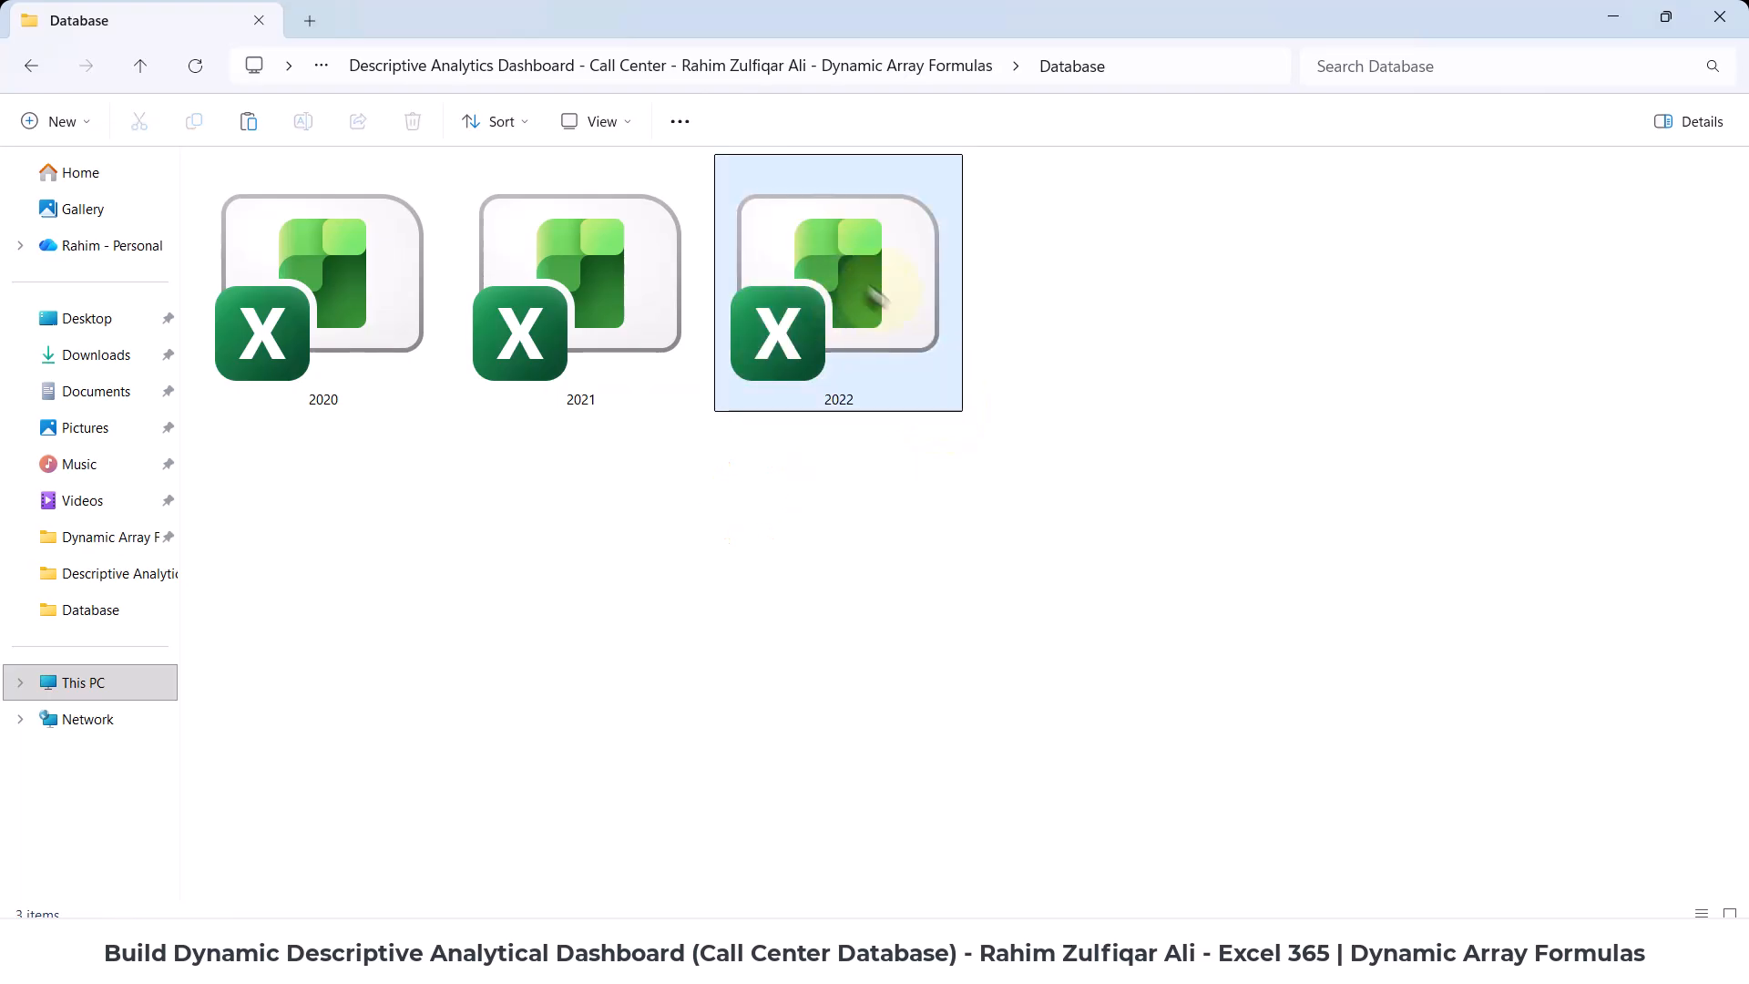
pyautogui.moveTo(843, 321)
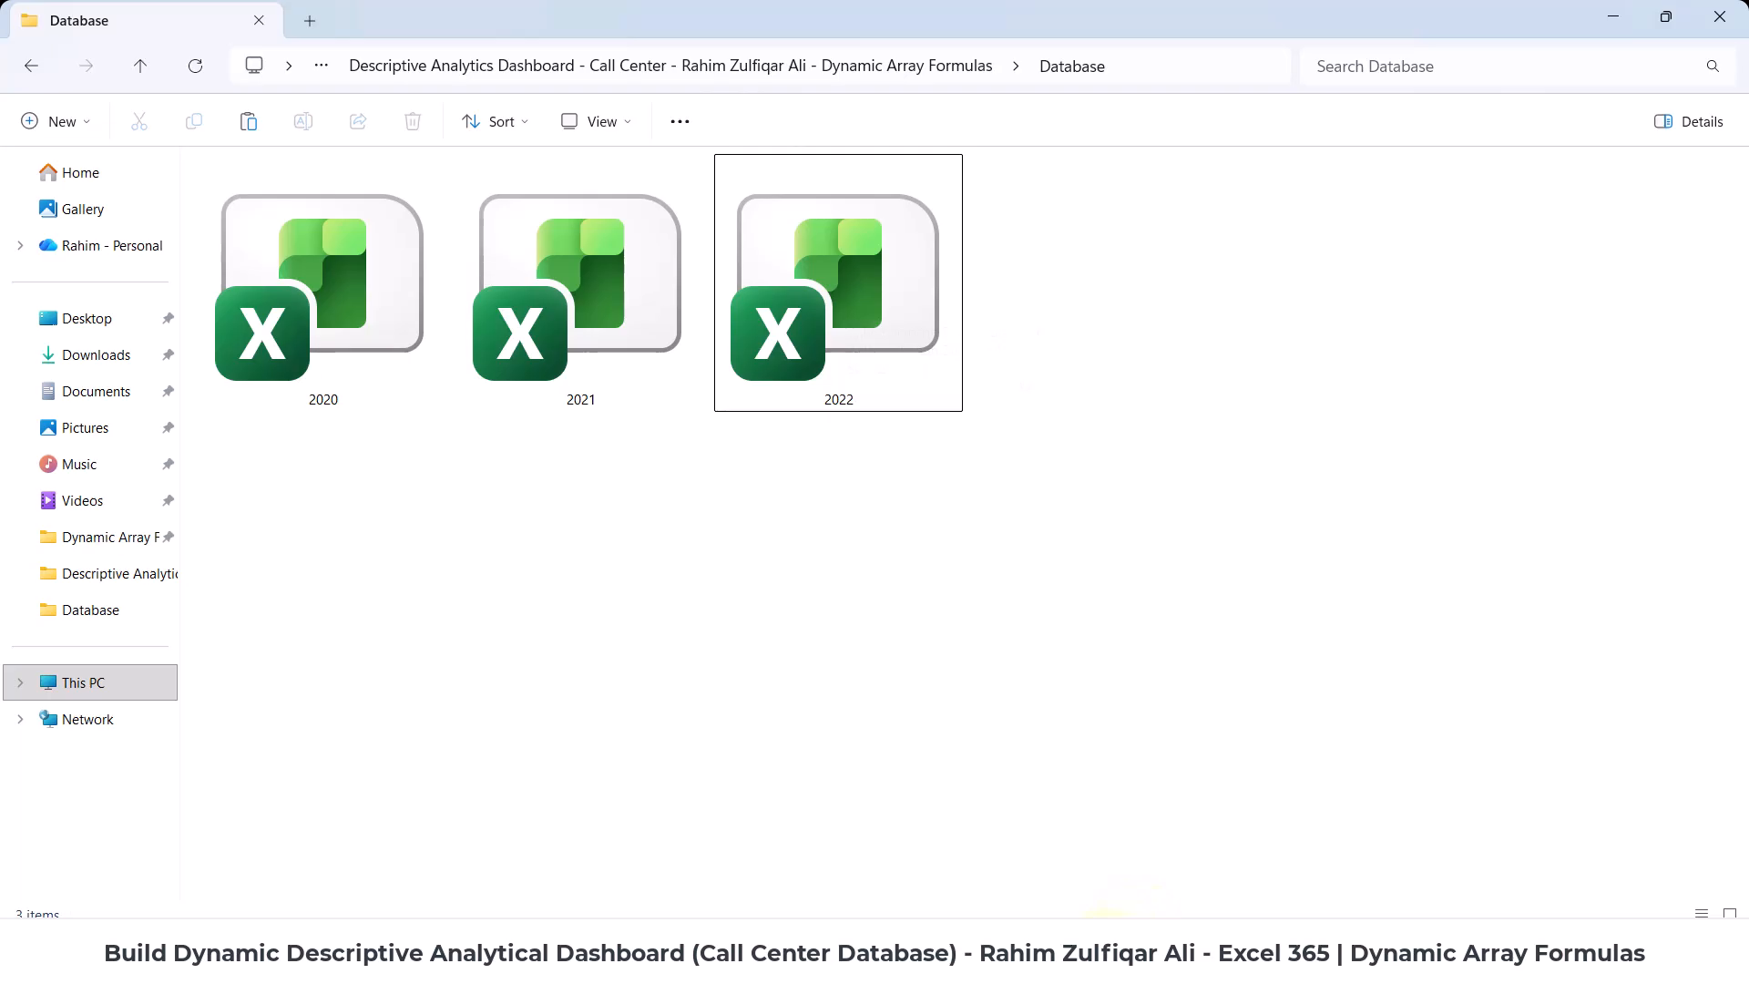
# - Switch back to the New dashboard workbook in Excel and refresh all its data connections
pyautogui.click(1105, 965)
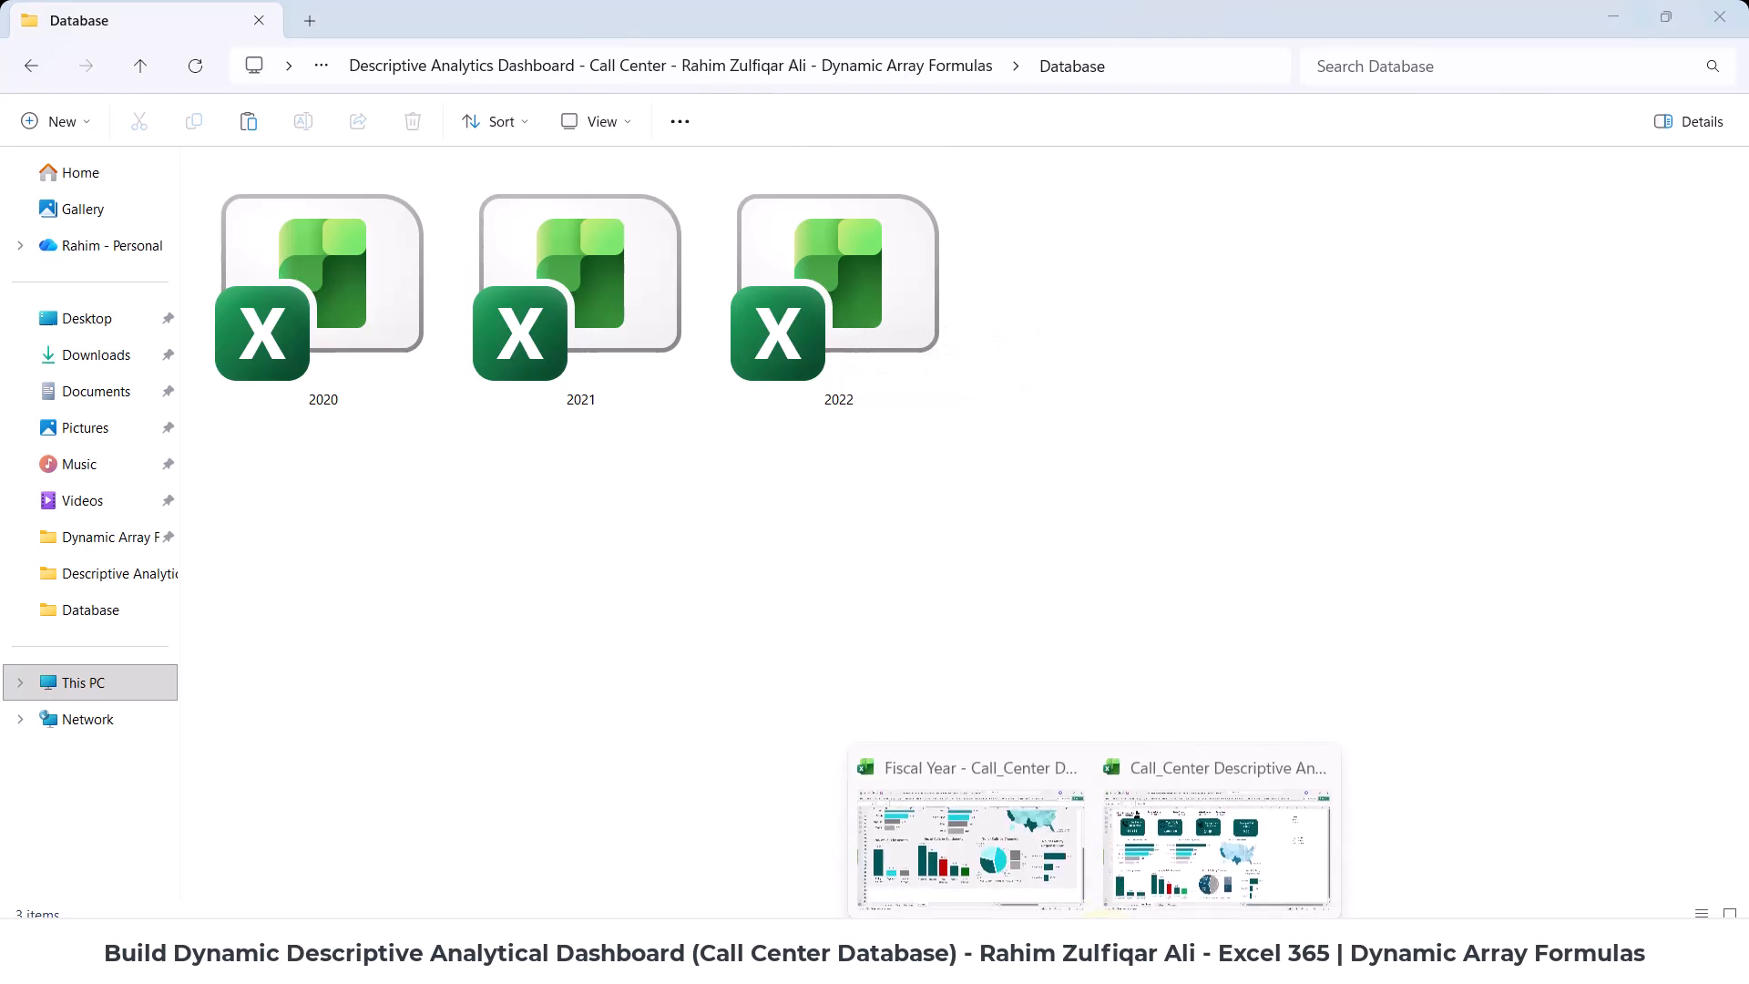
pyautogui.click(1168, 902)
pyautogui.click(1400, 511)
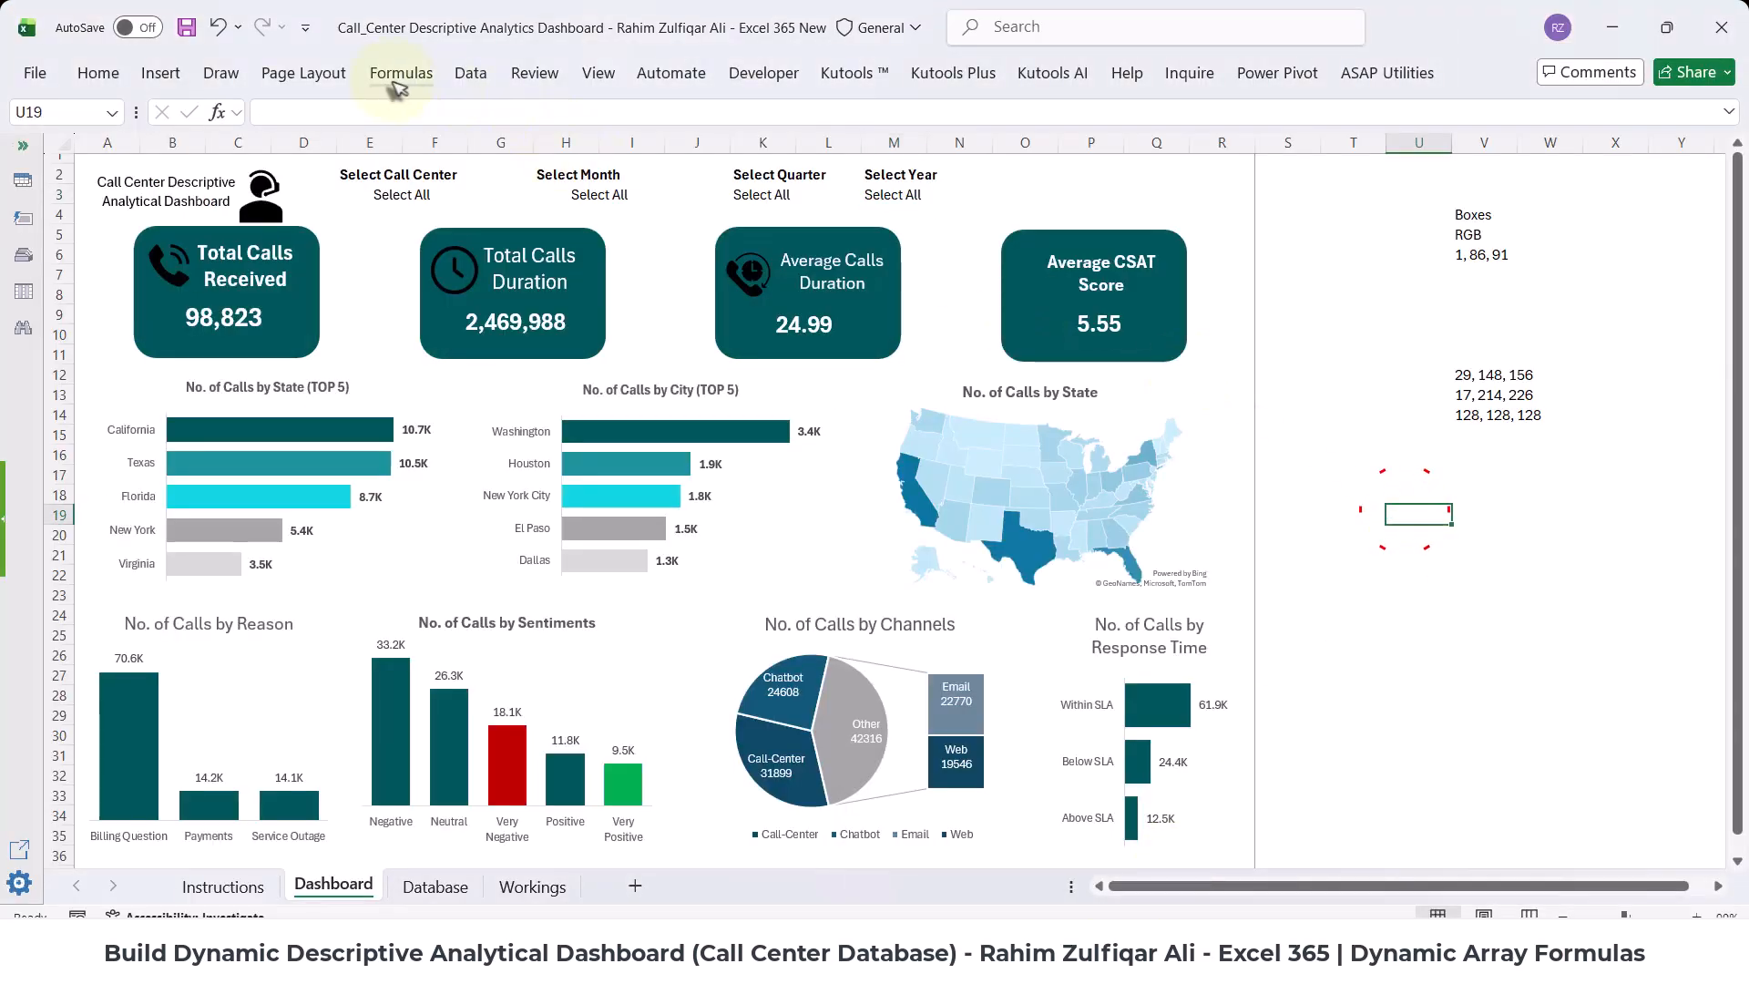
pyautogui.click(467, 78)
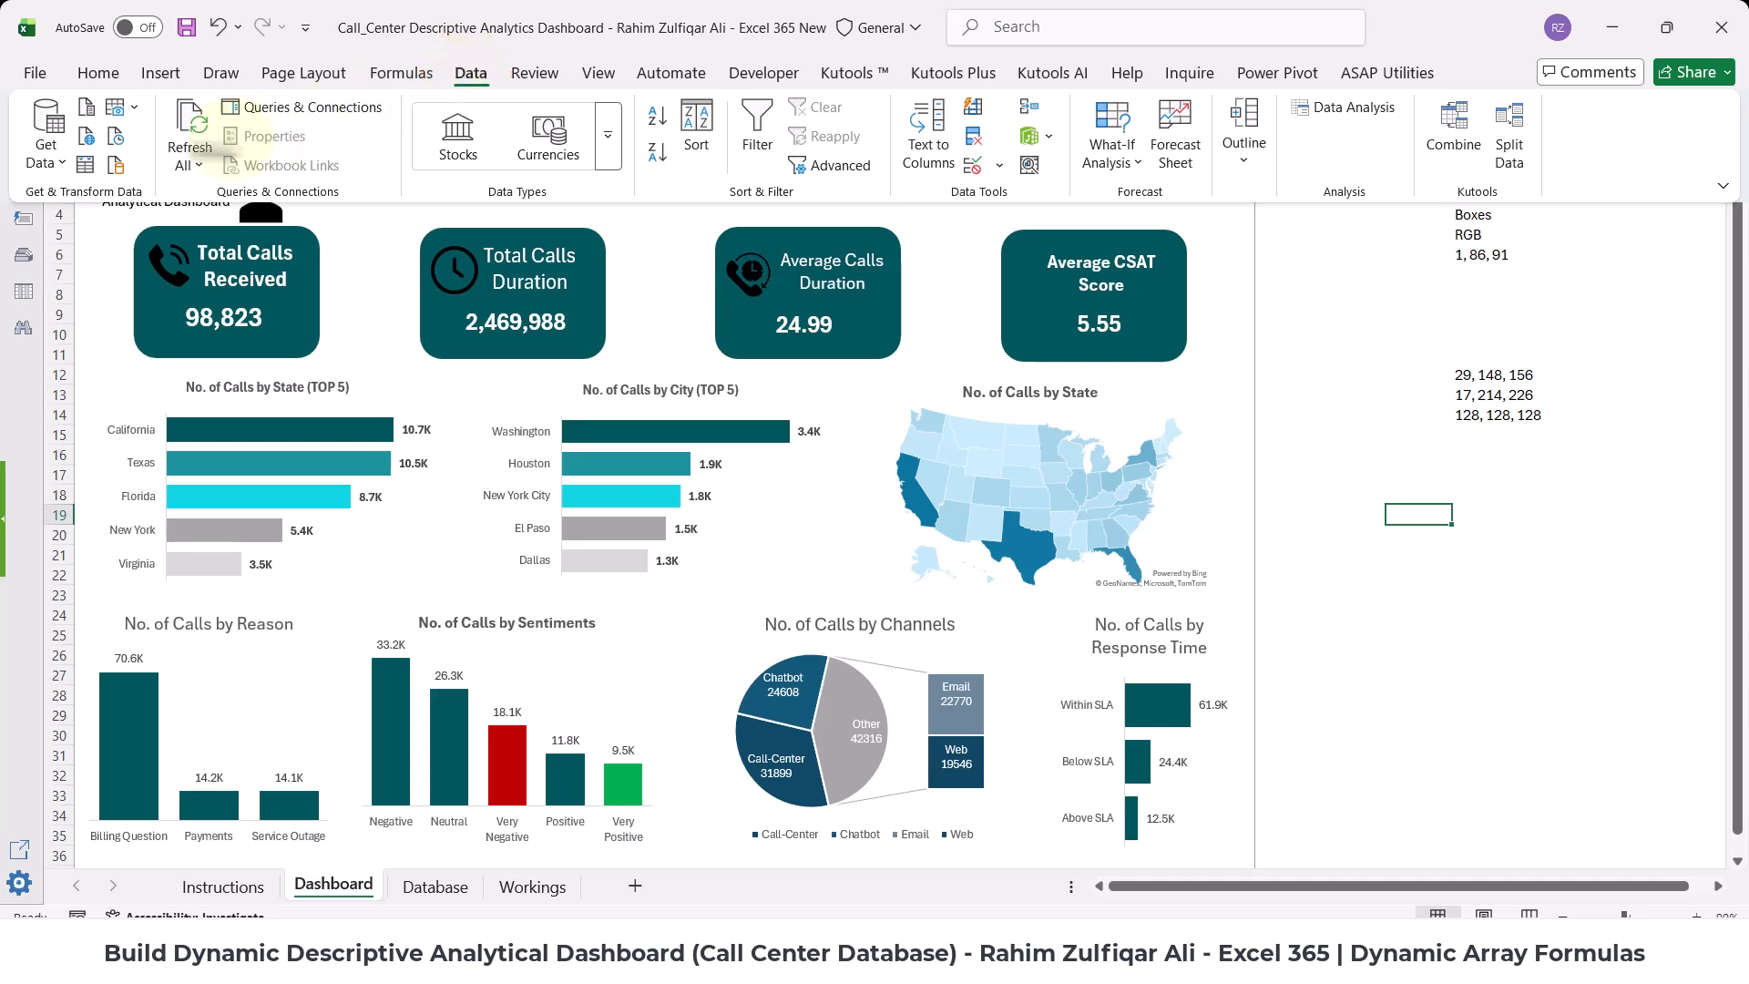
pyautogui.click(180, 132)
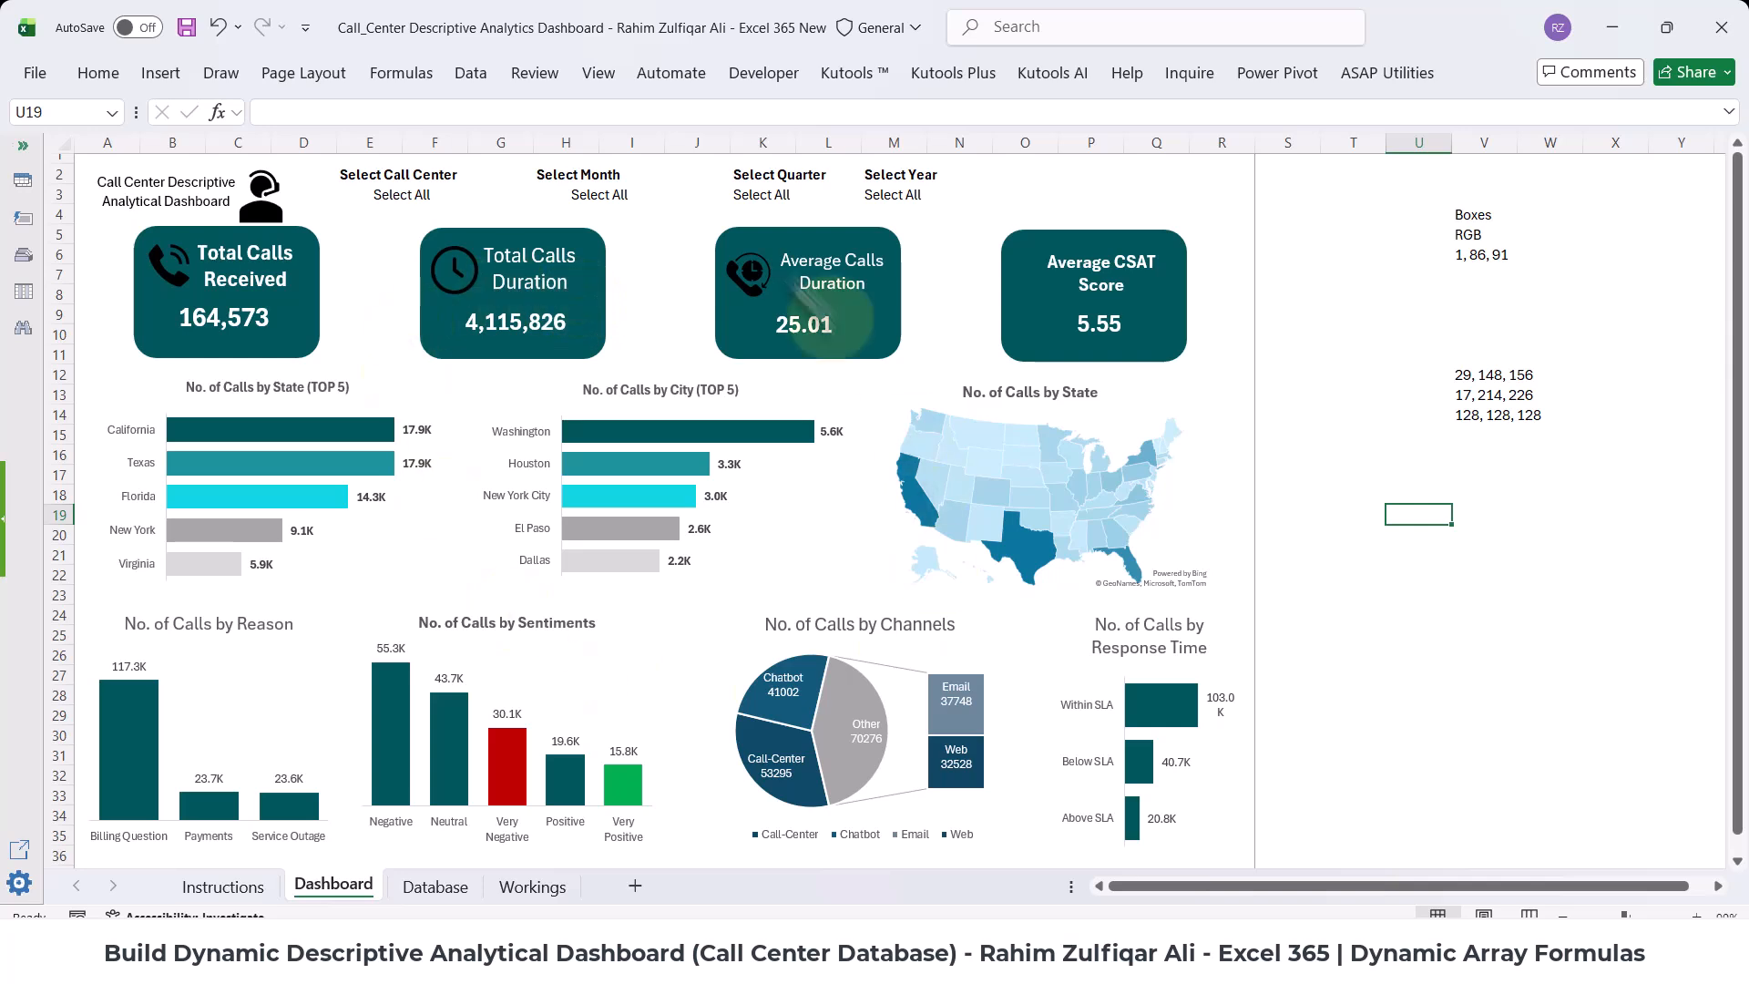
# - Test the refreshed year filter with 2022 and 2021, and set Select Year back to Select All
pyautogui.click(898, 195)
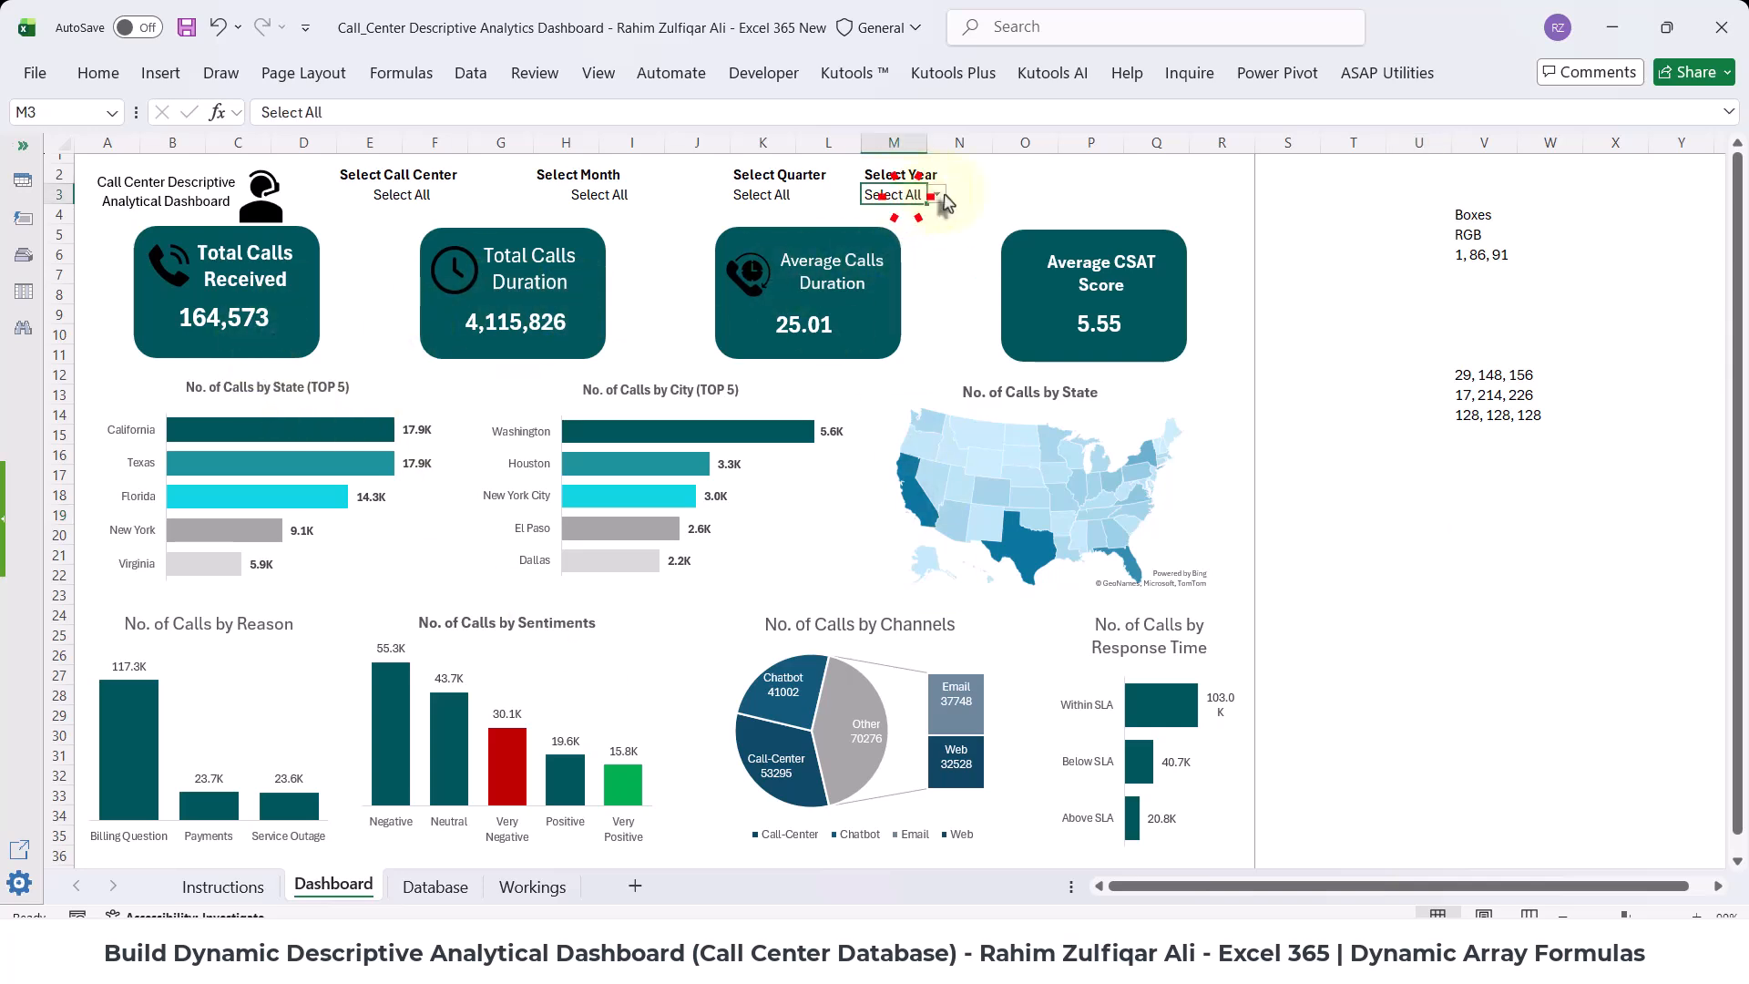
pyautogui.click(937, 194)
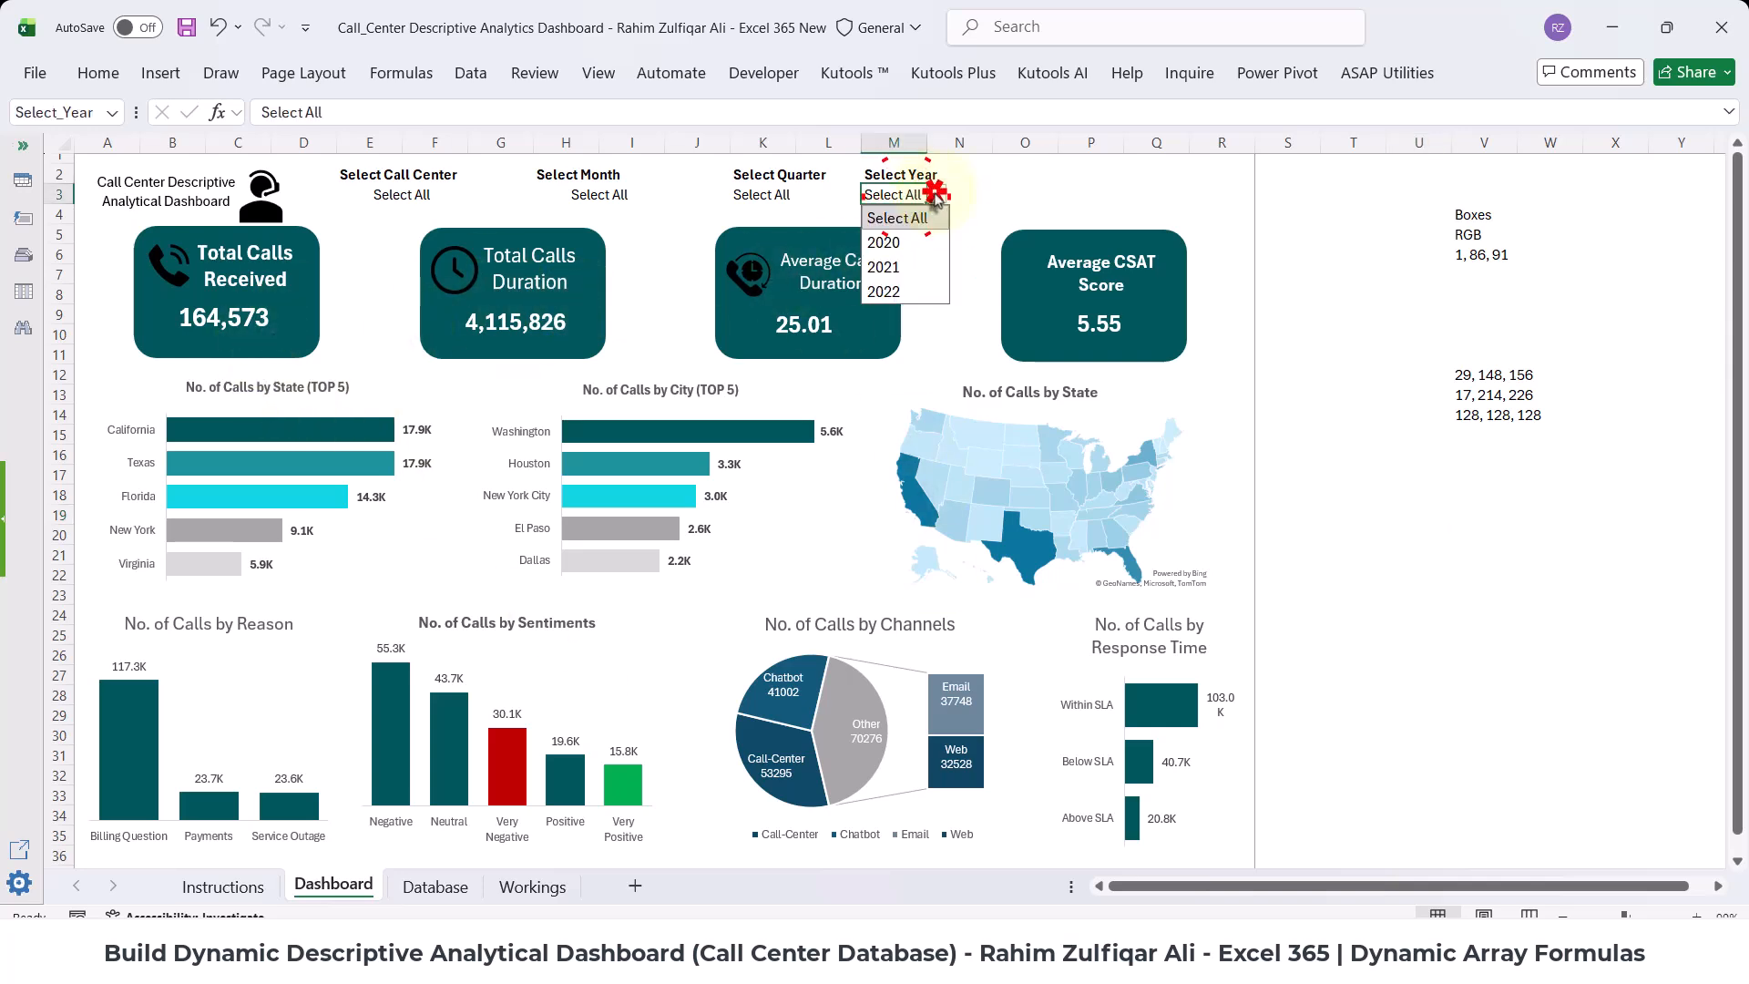
pyautogui.click(884, 291)
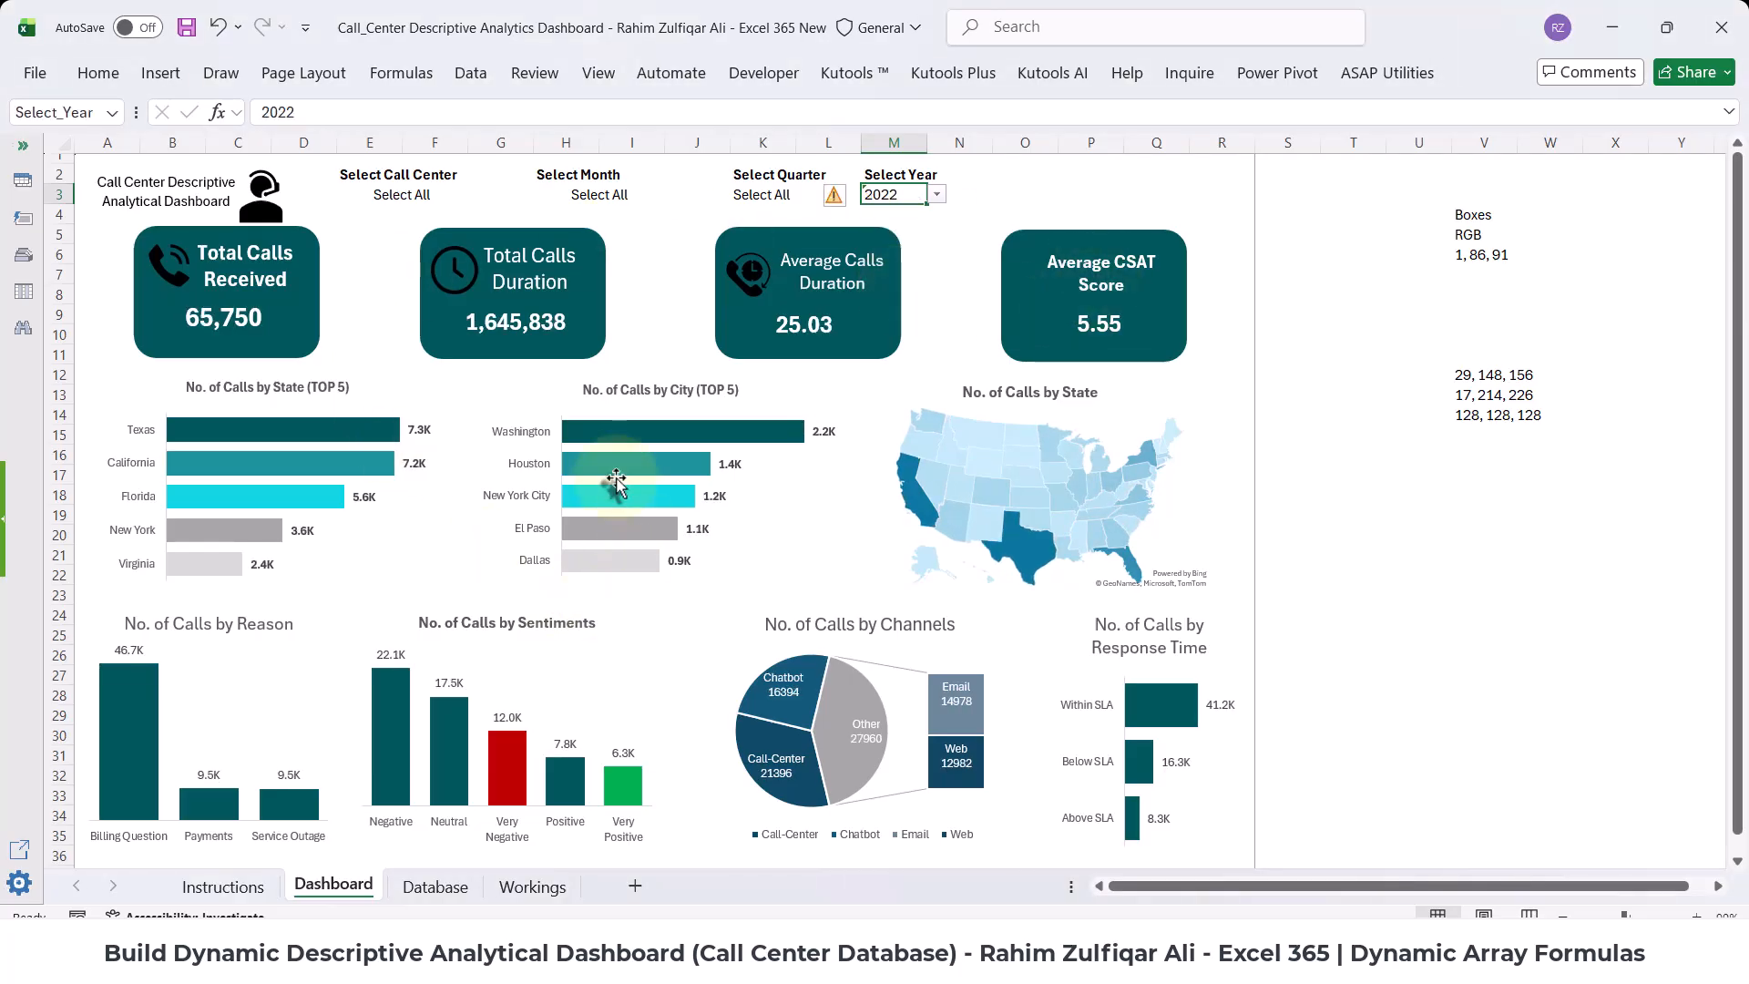
pyautogui.click(937, 194)
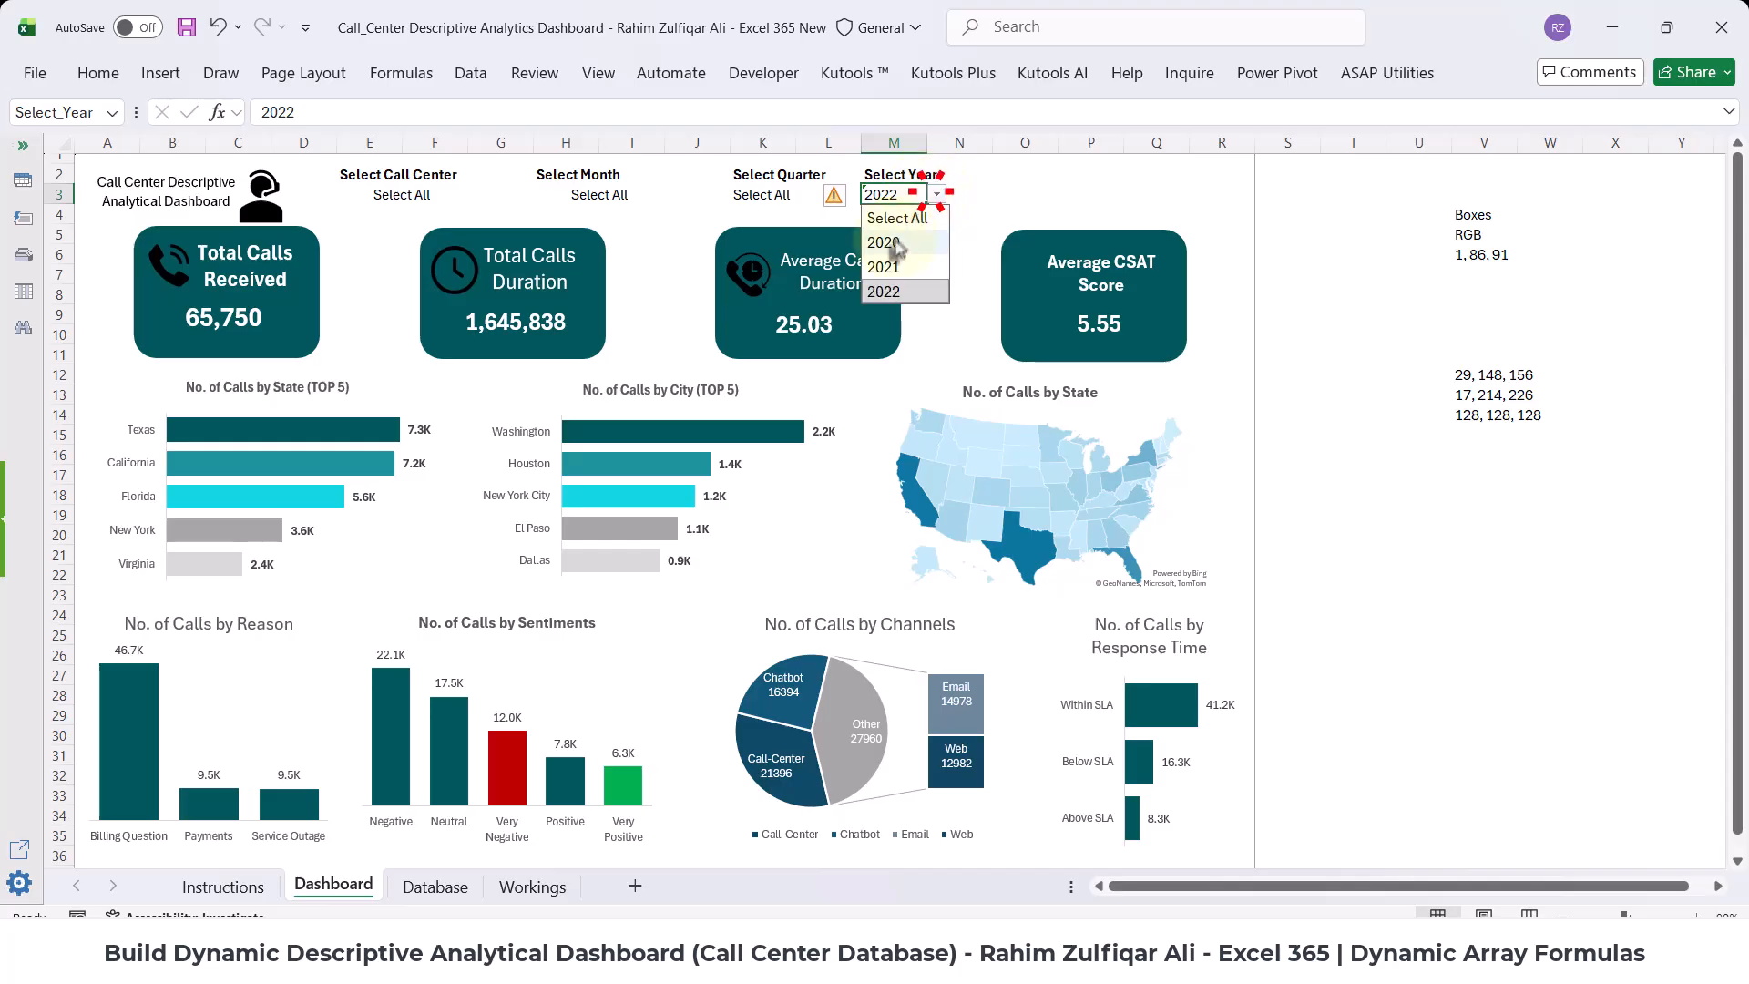
pyautogui.click(893, 270)
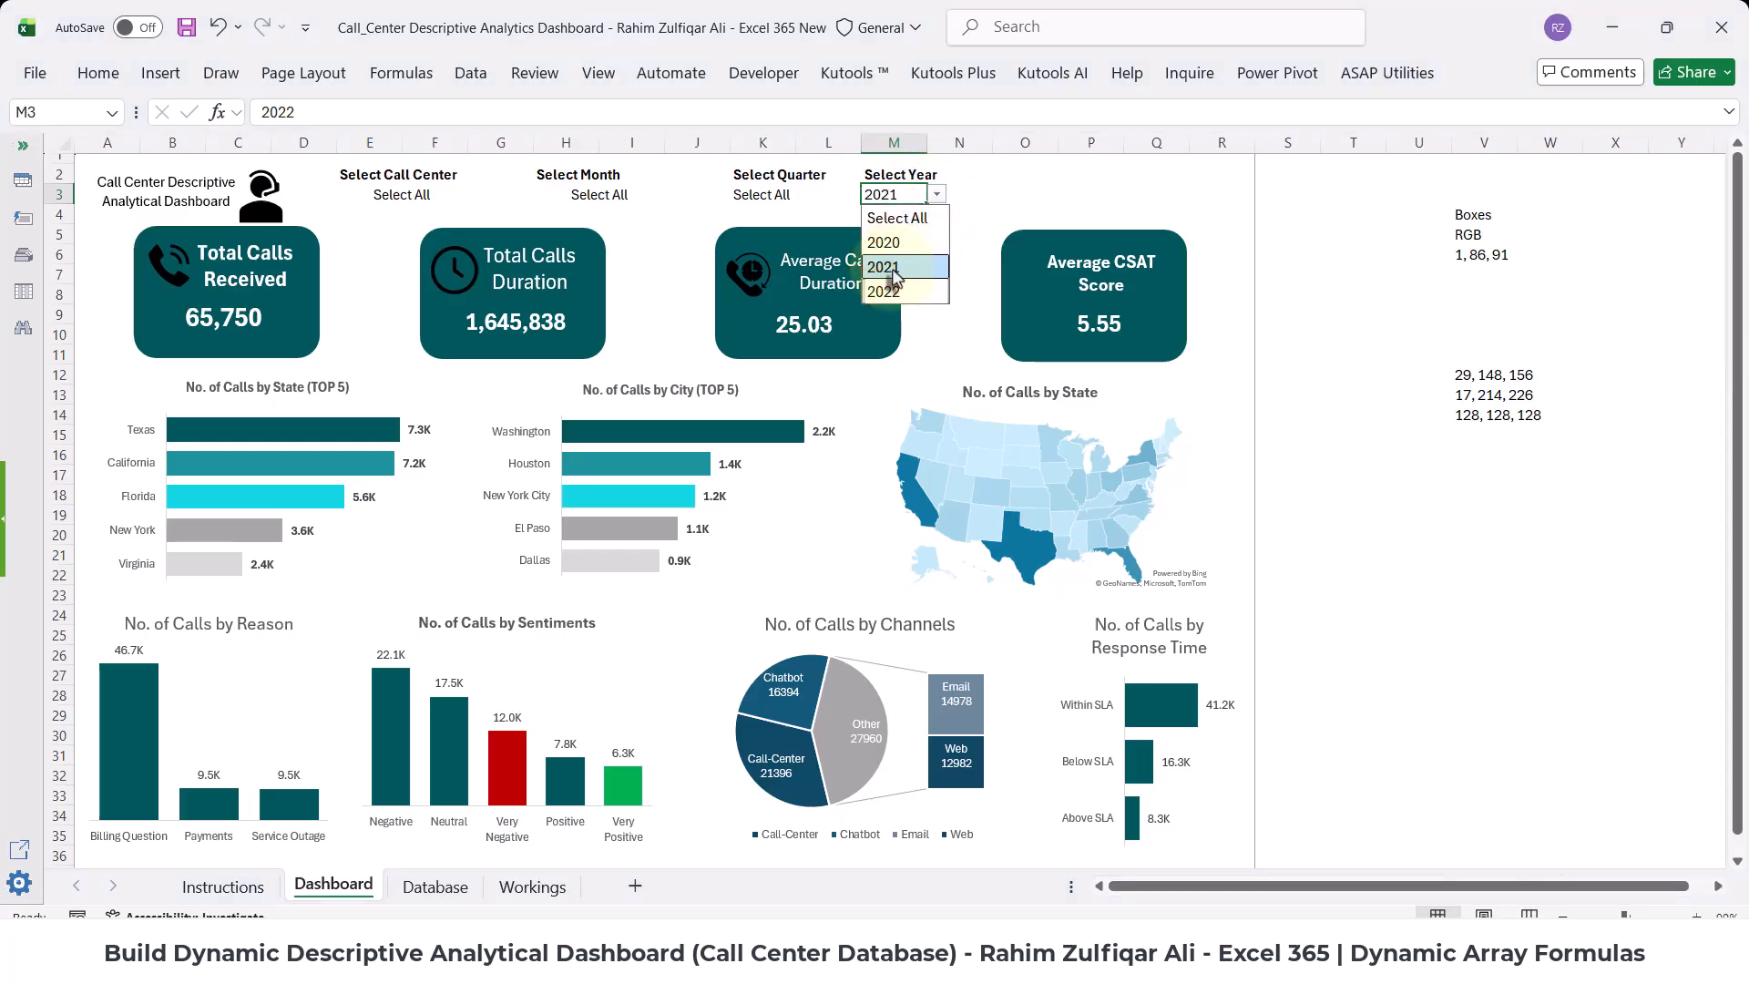
pyautogui.click(936, 194)
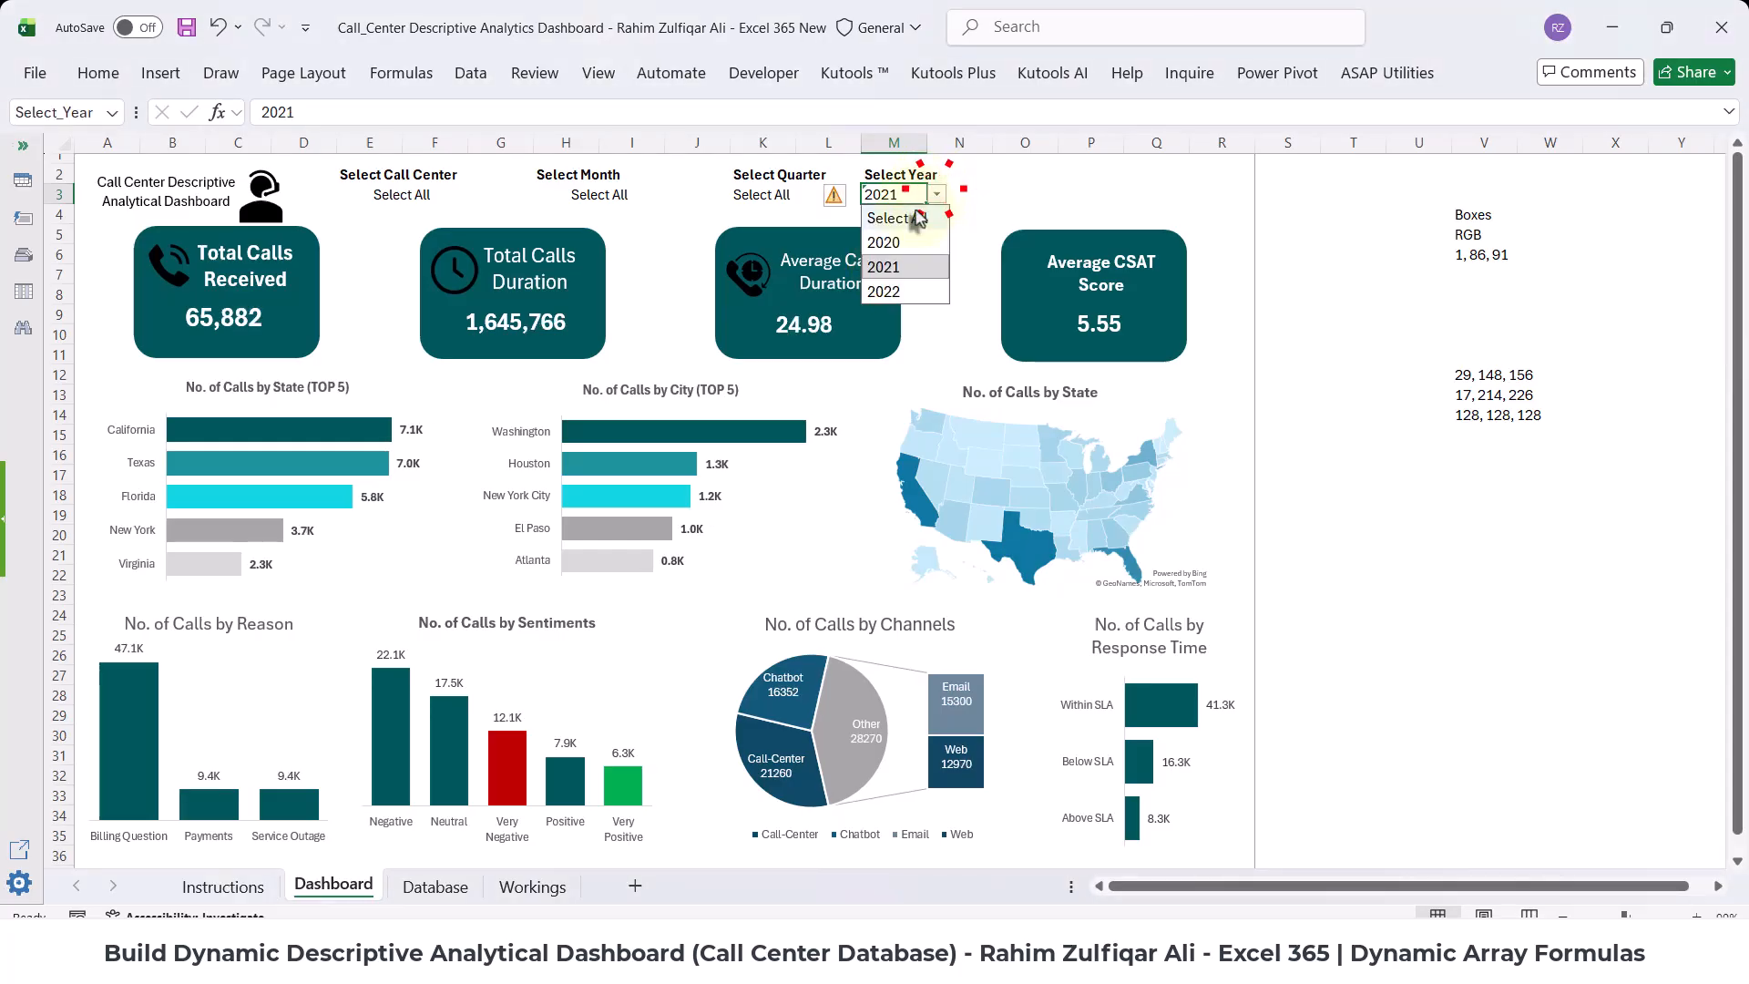
pyautogui.click(916, 219)
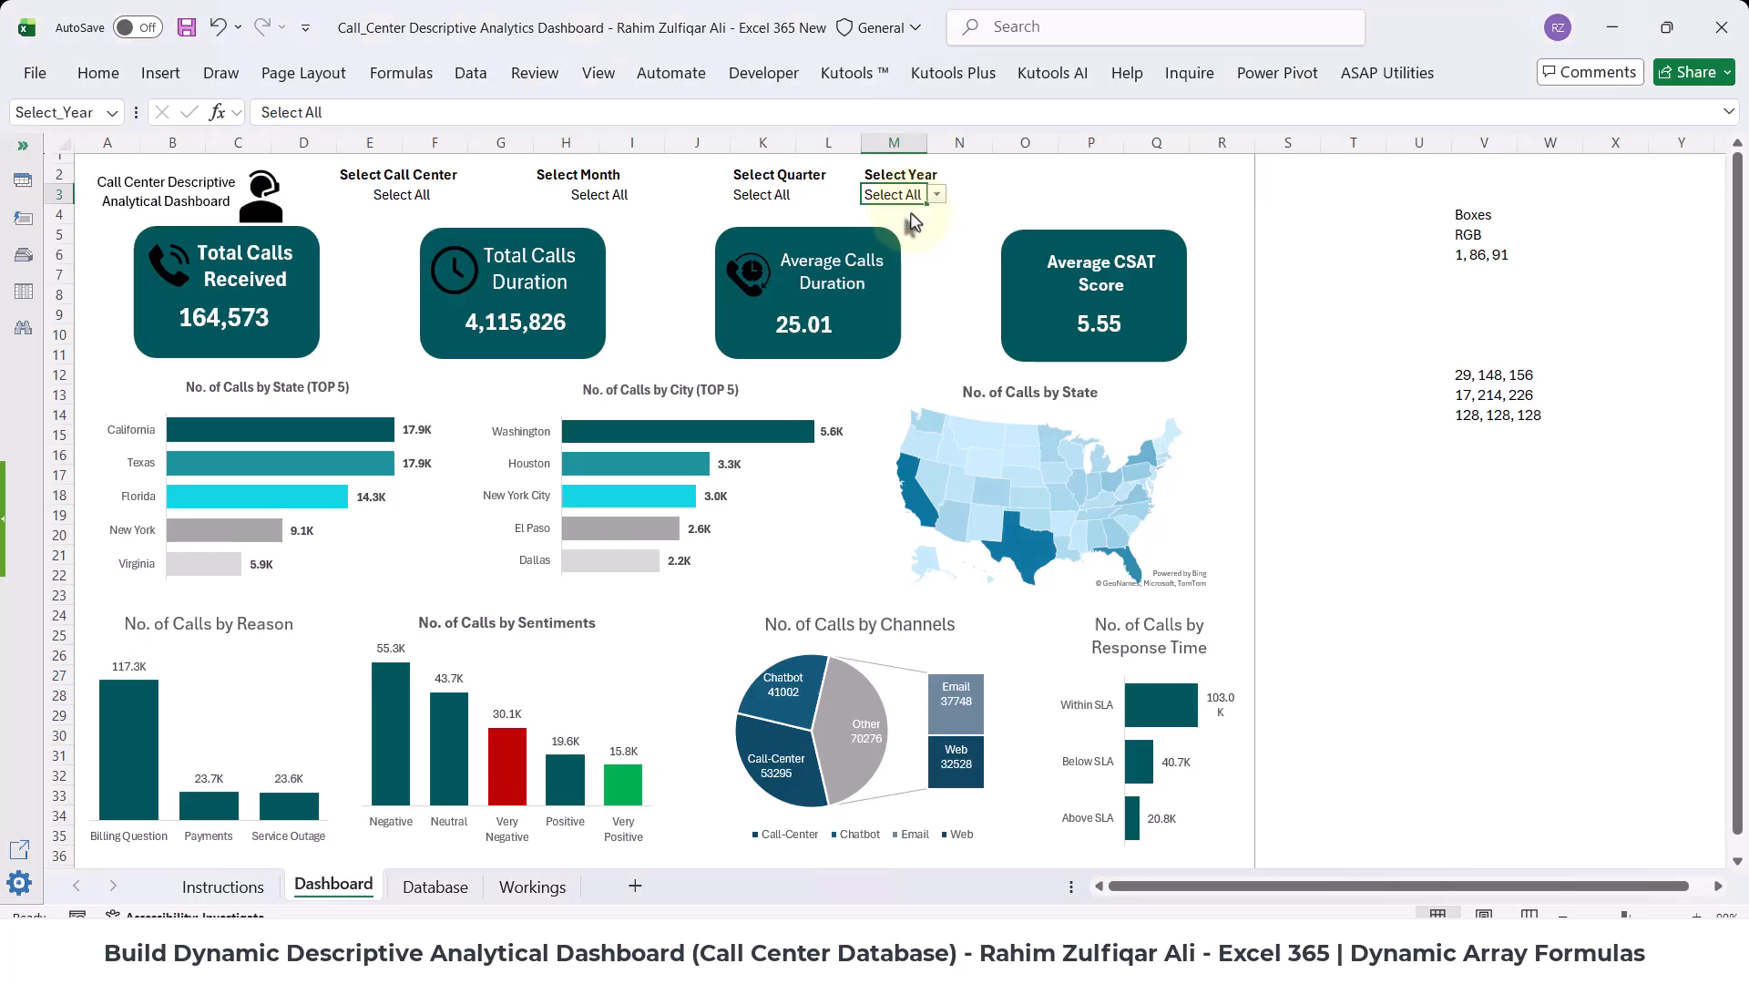
# - Check which years the Year column filter of the Database sheet offers, and leave the filter unchanged
pyautogui.click(435, 885)
pyautogui.click(1073, 465)
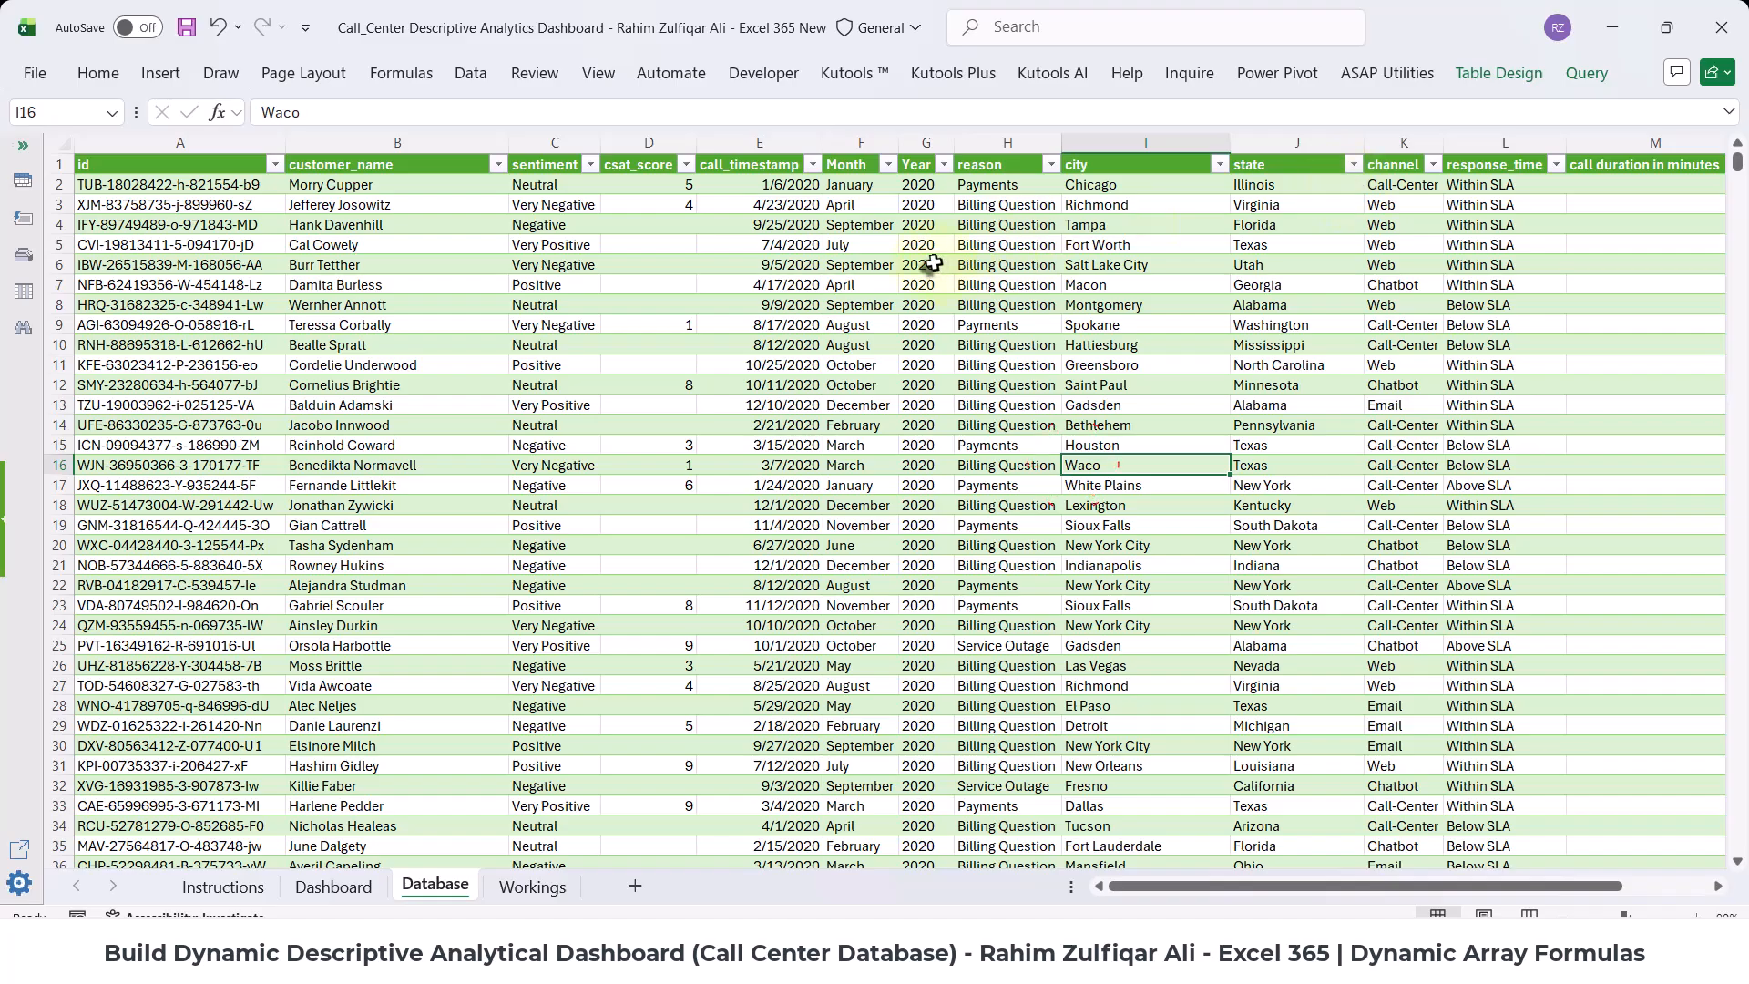
pyautogui.click(927, 264)
pyautogui.click(942, 165)
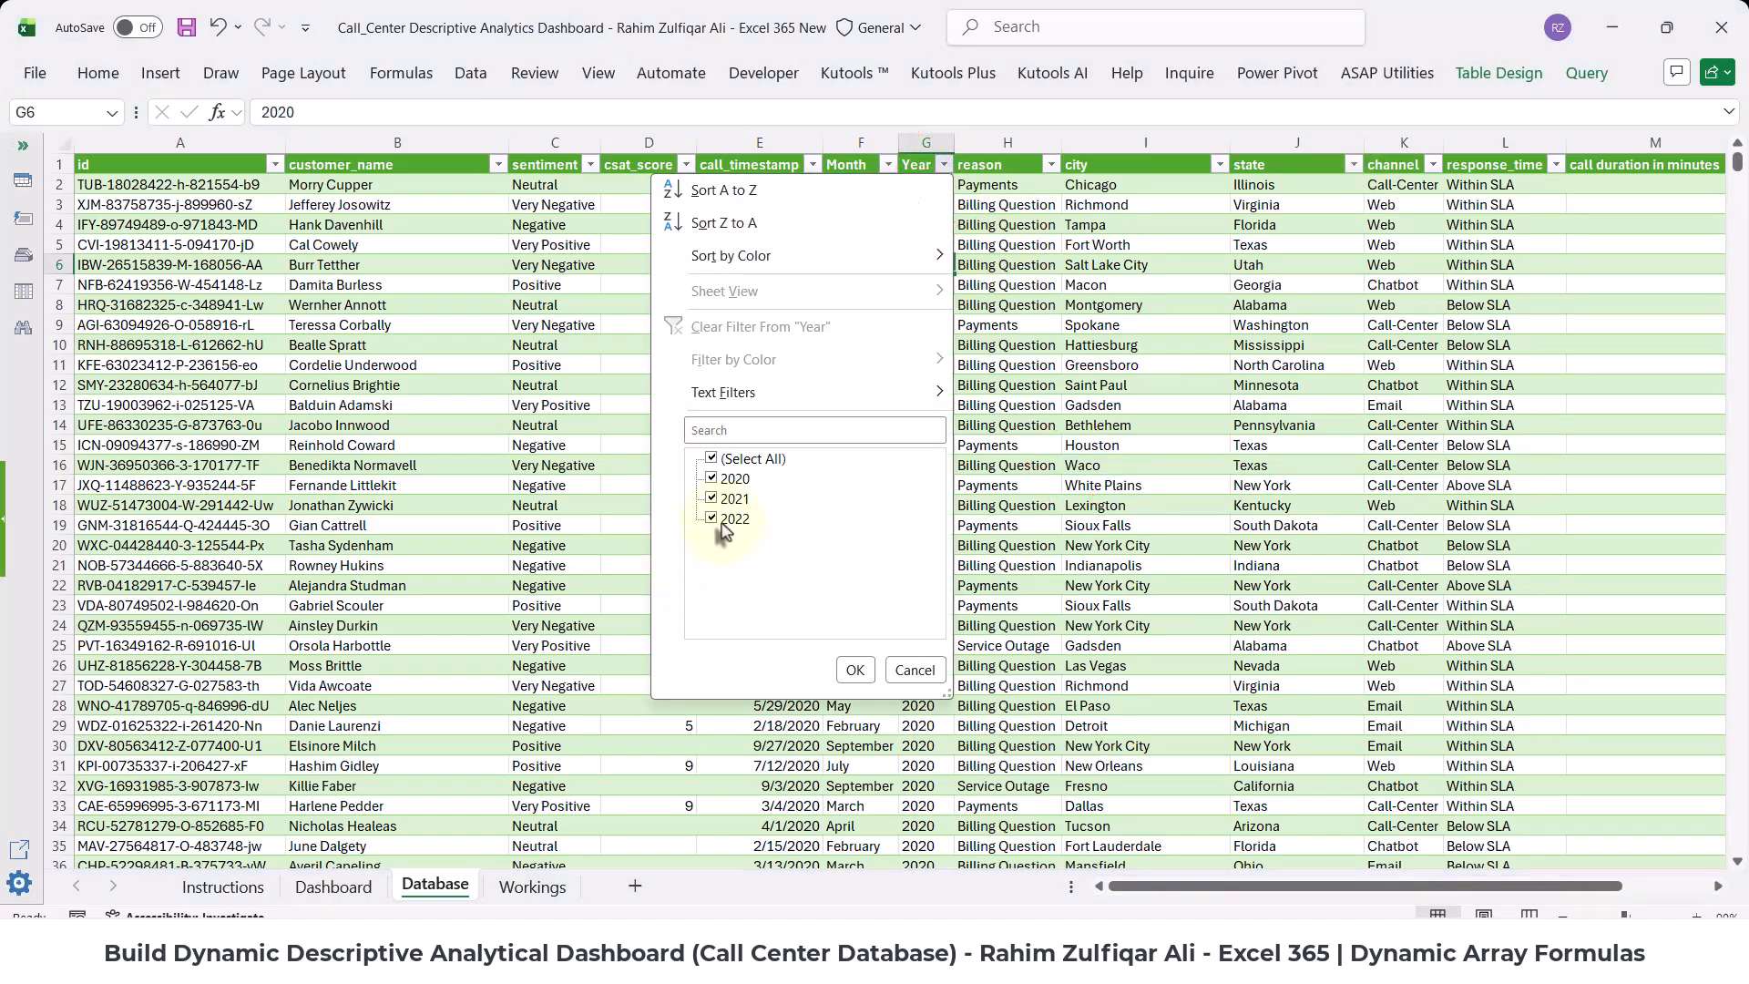
pyautogui.click(911, 670)
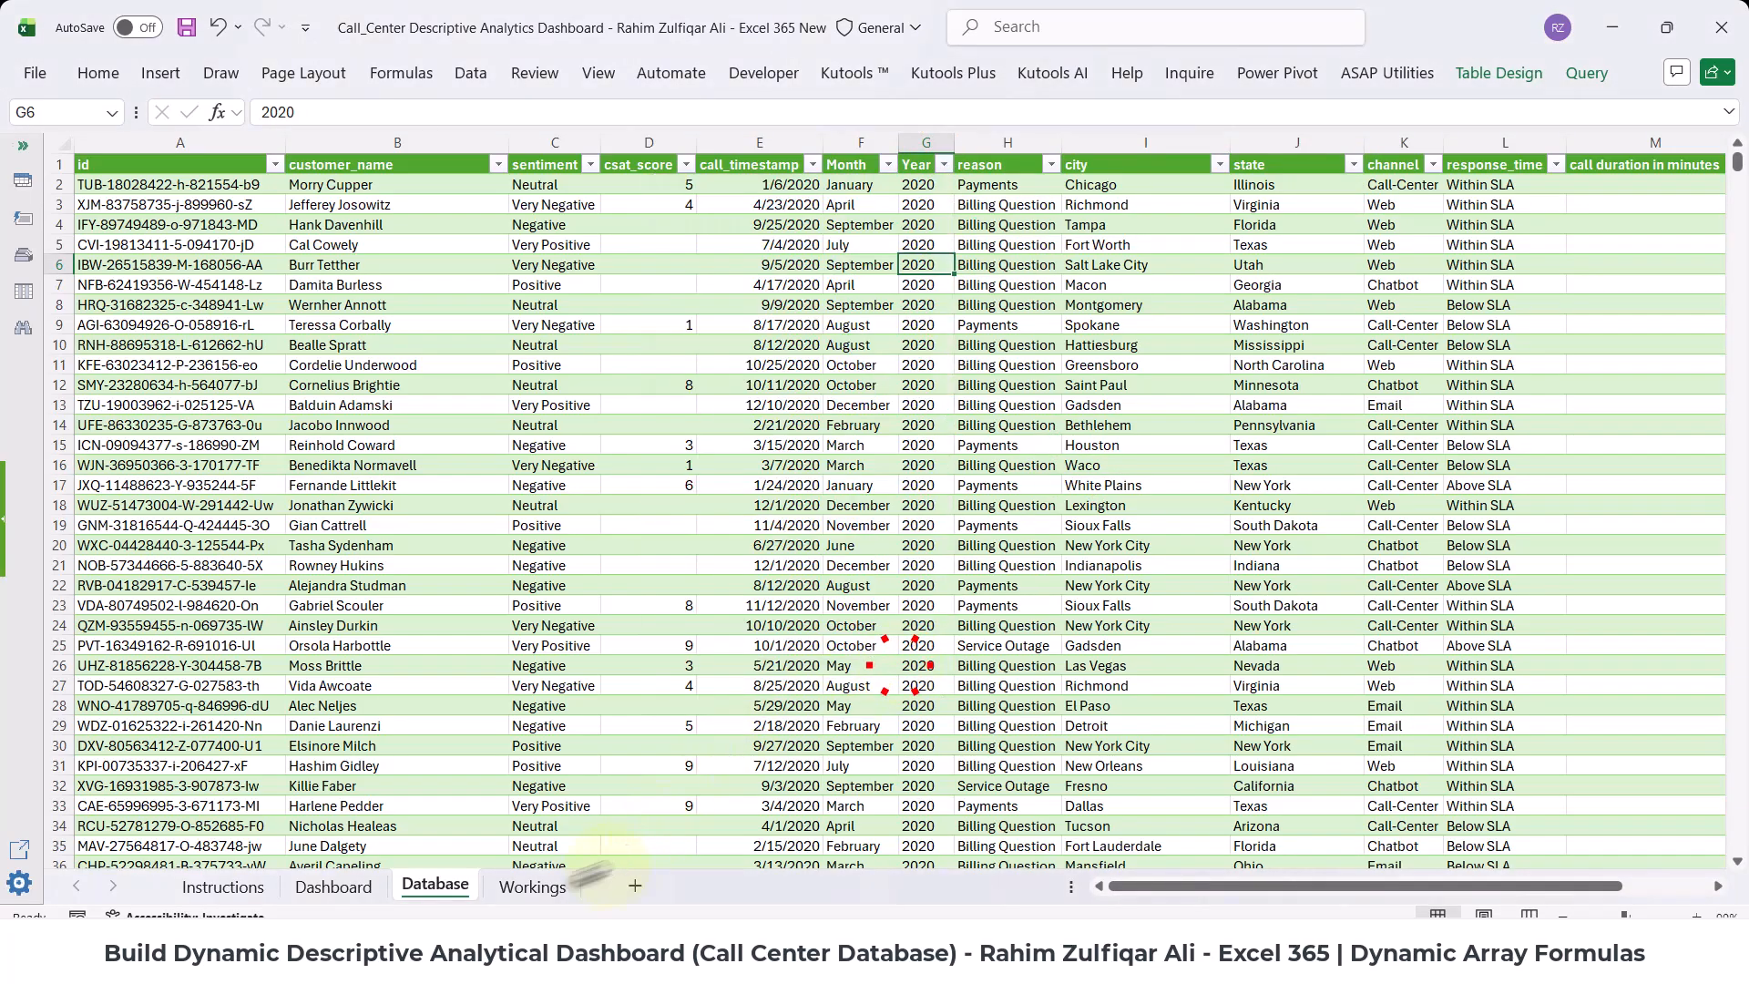
# - Examine the newly loaded 2022 call records far down in the Database table
pyautogui.click(537, 888)
pyautogui.click(446, 888)
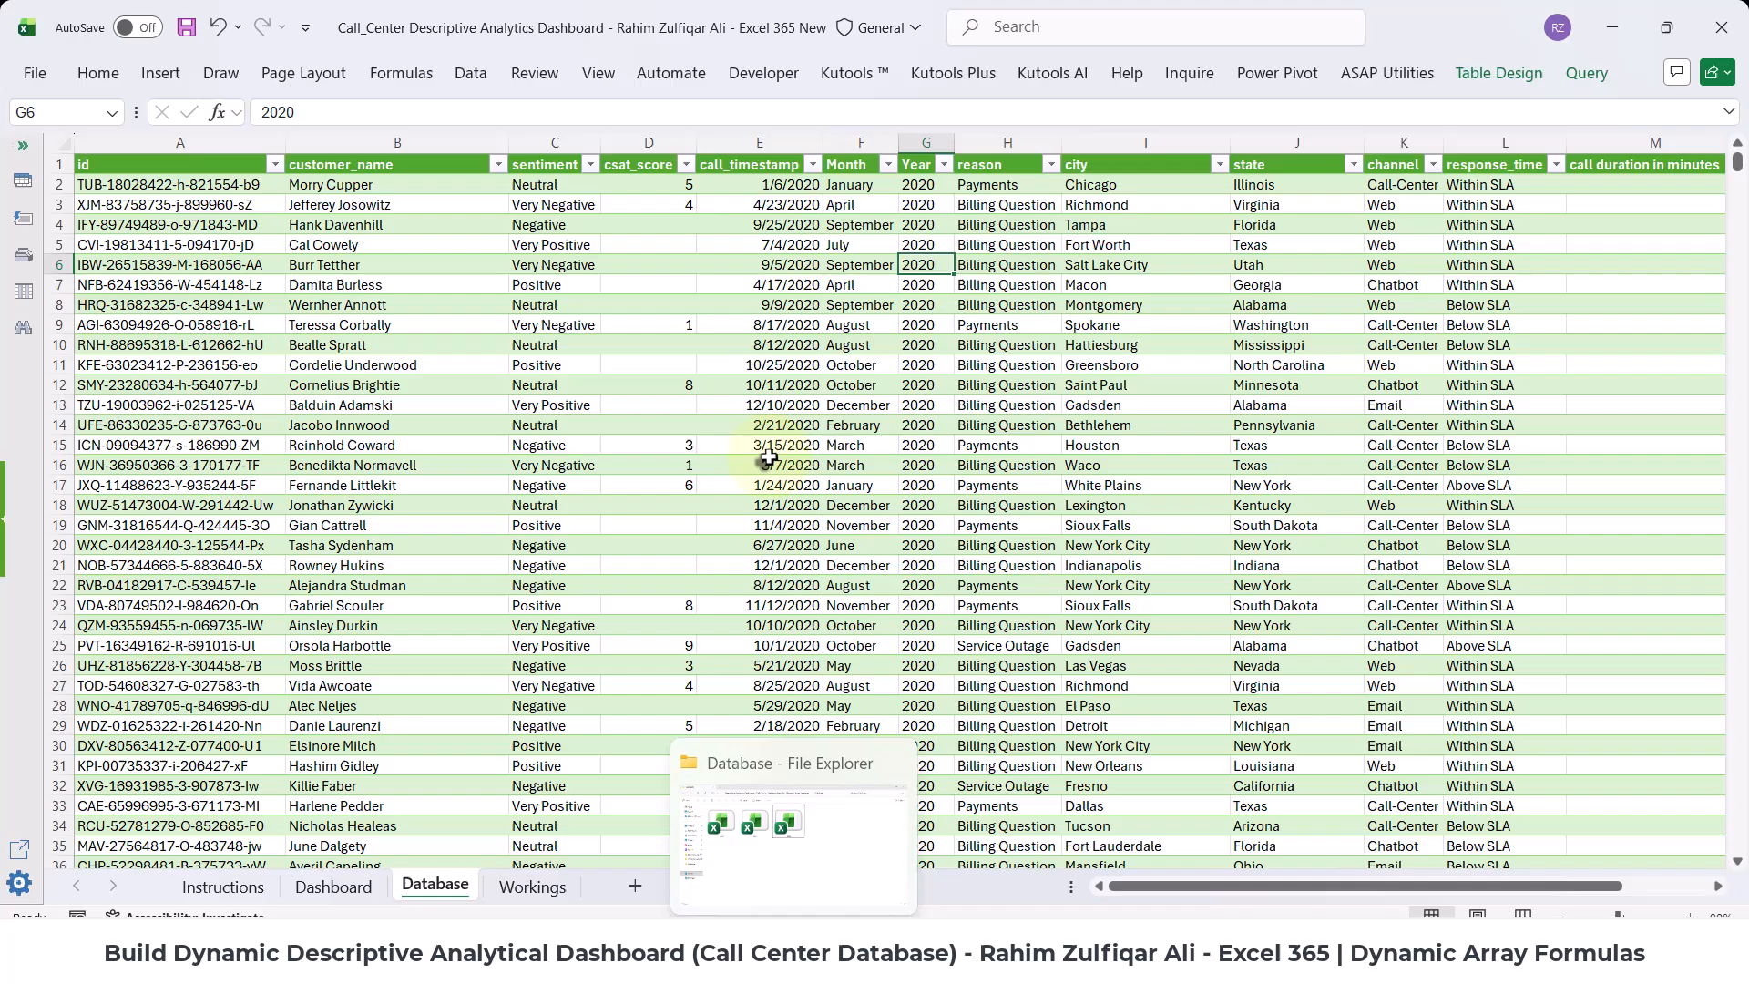
pyautogui.click(767, 464)
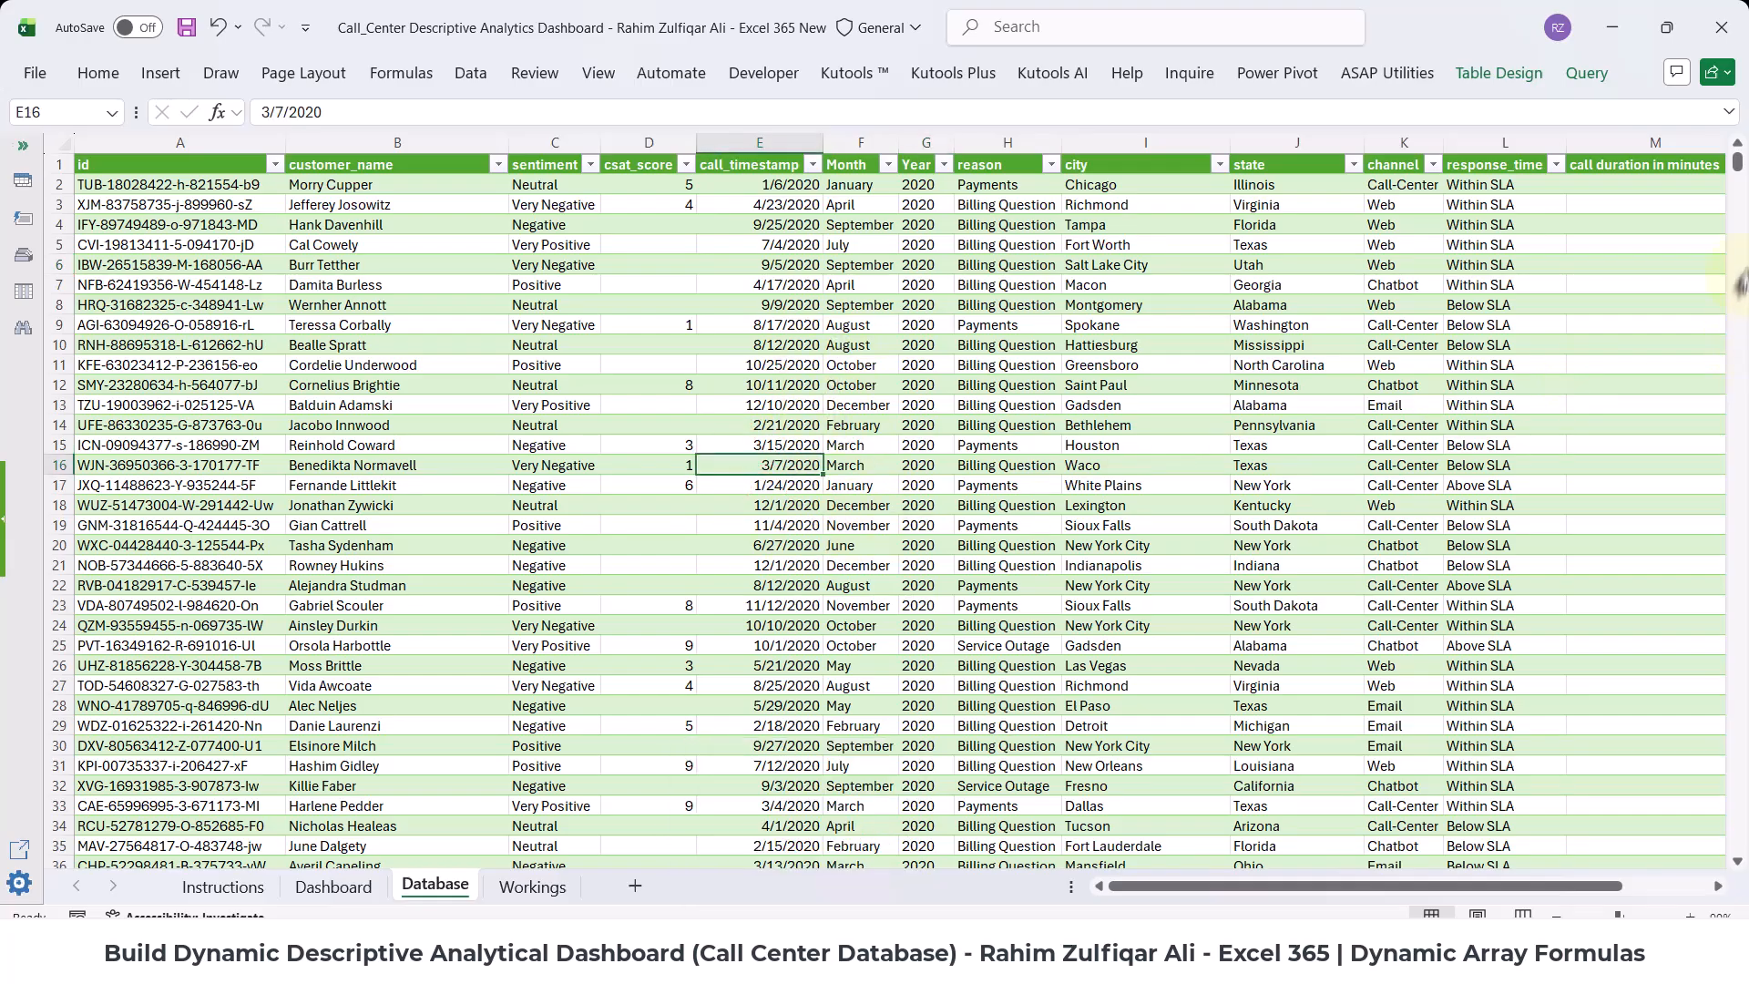
pyautogui.moveTo(1738, 169); pyautogui.dragTo(1743, 748)
pyautogui.moveTo(893, 243); pyautogui.dragTo(1312, 713)
pyautogui.click(1088, 575)
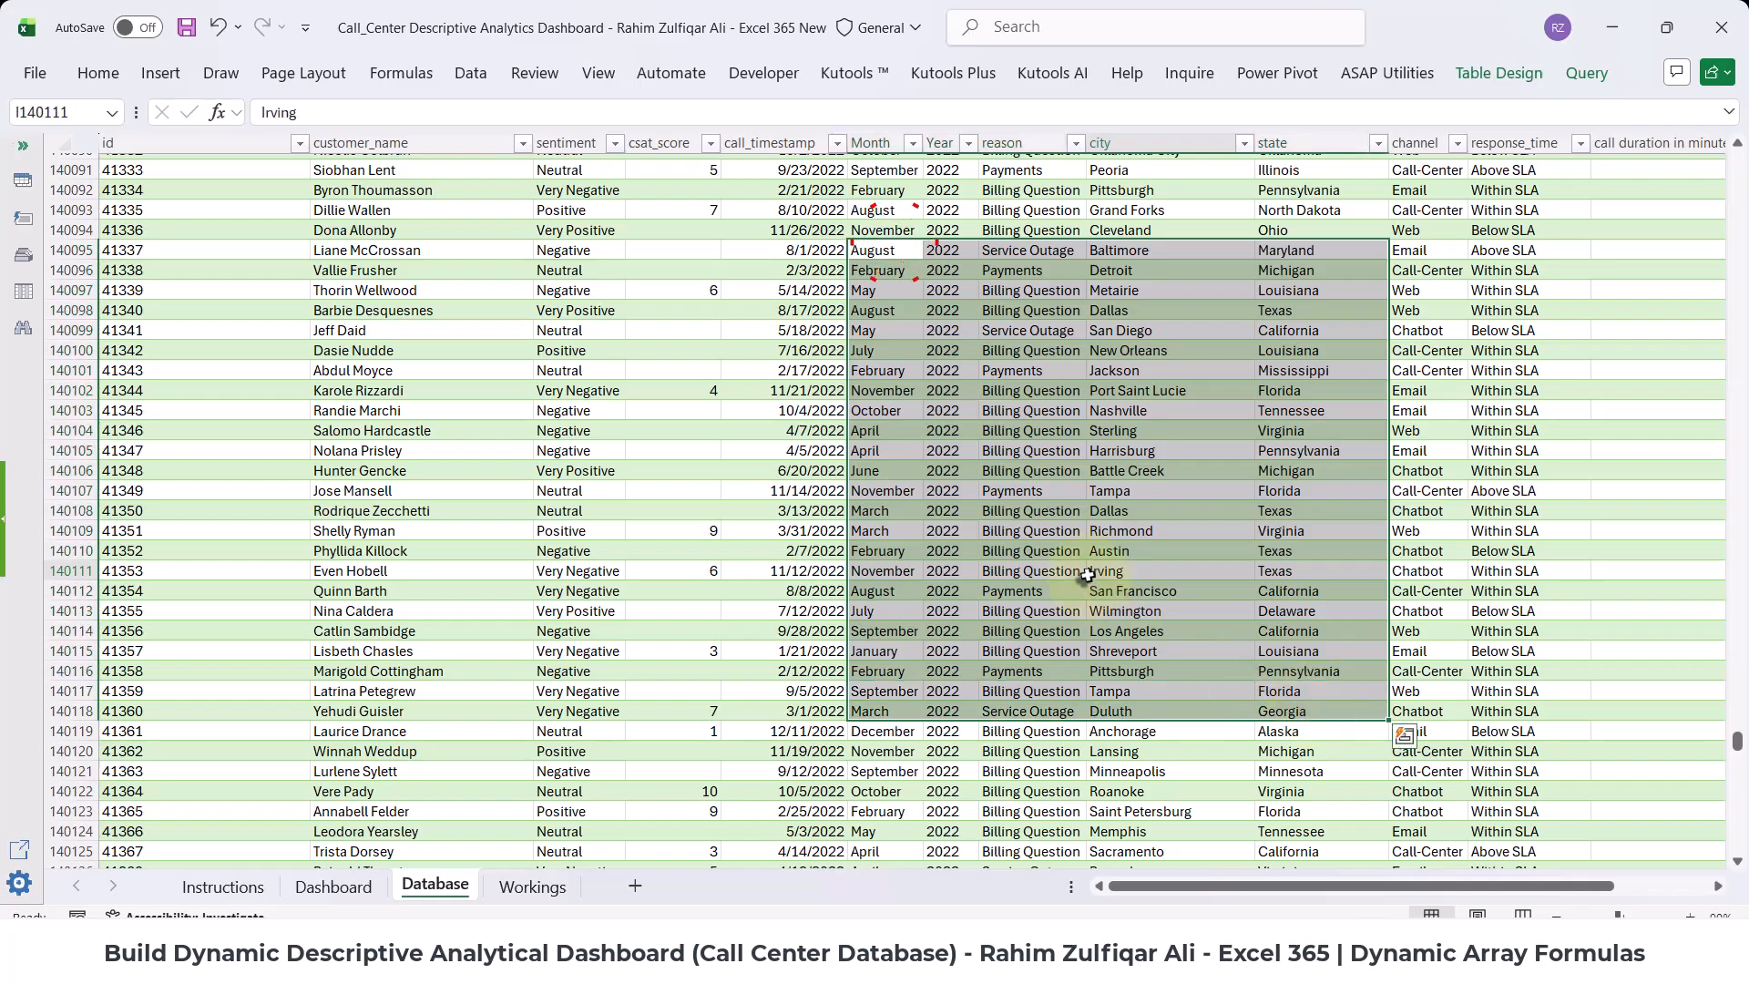
# - Inspect the years in the Select Years drop-down list on the Workings sheet
pyautogui.click(534, 887)
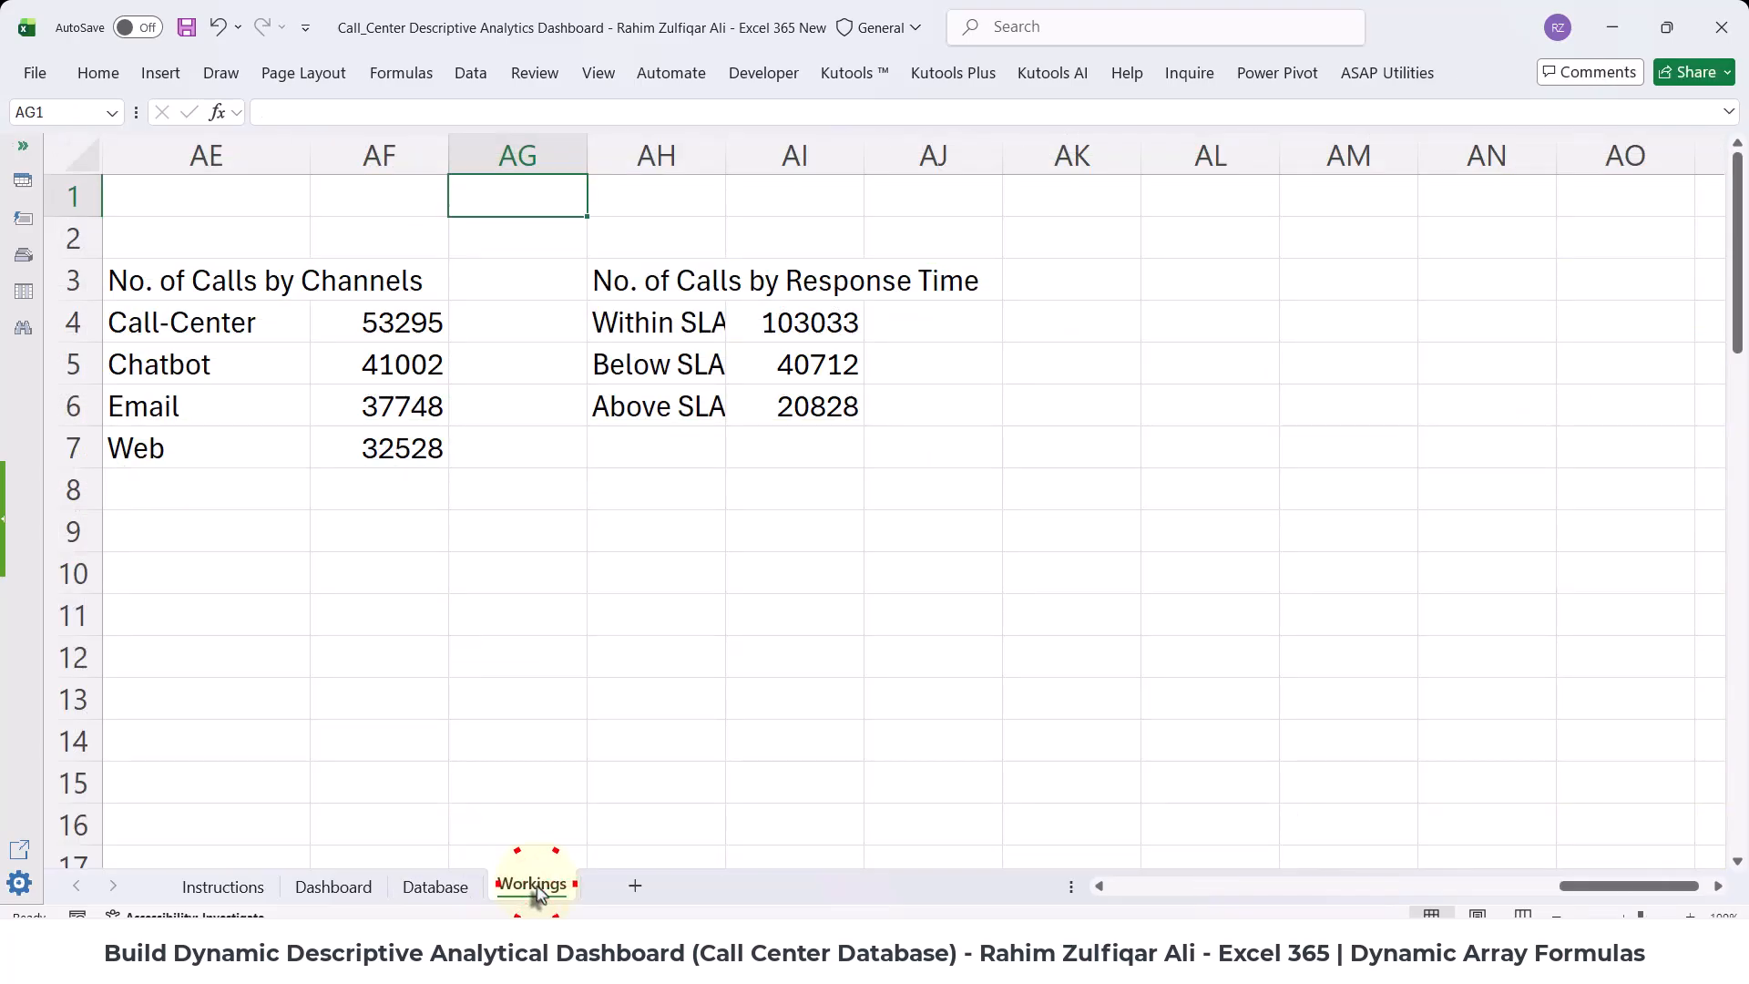
pyautogui.click(1471, 886)
pyautogui.click(1476, 886)
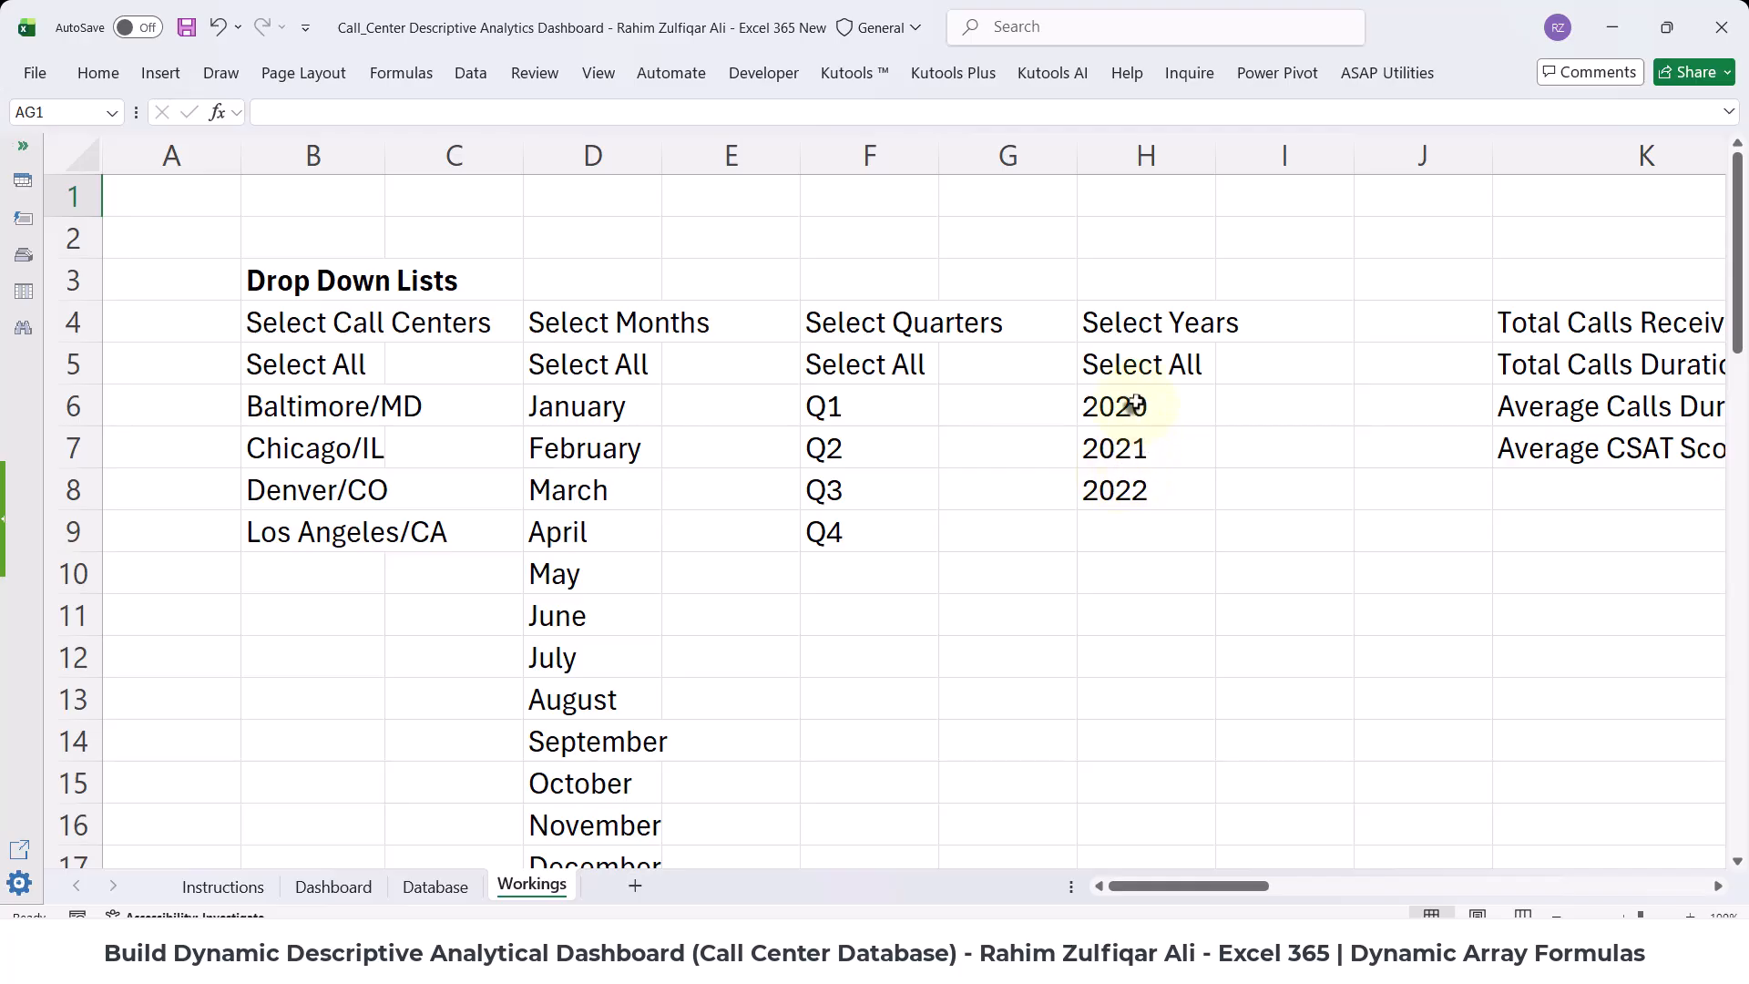
pyautogui.moveTo(1136, 404); pyautogui.dragTo(1124, 489)
pyautogui.click(1127, 492)
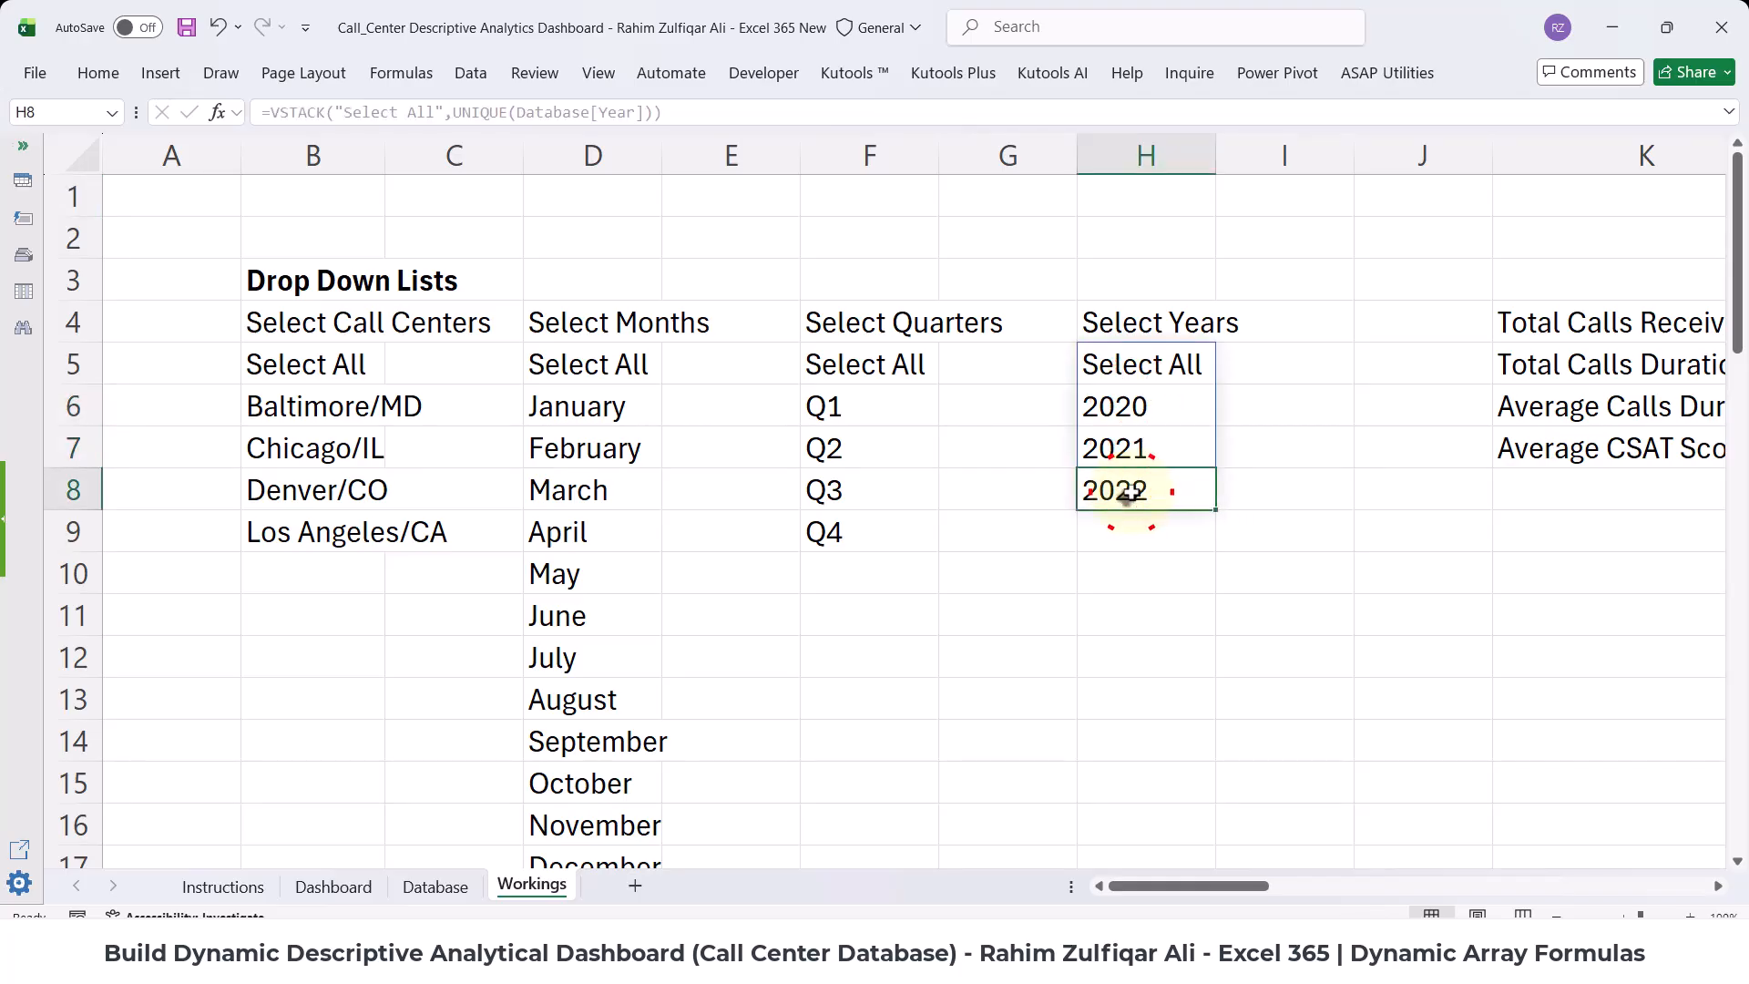
# - Review the TAKE and GROUPBY formula in S4 behind No. of Calls by City (TOP 5), leaving it unedited
pyautogui.moveTo(1203, 885); pyautogui.dragTo(1438, 875)
pyautogui.doubleClick(911, 334)
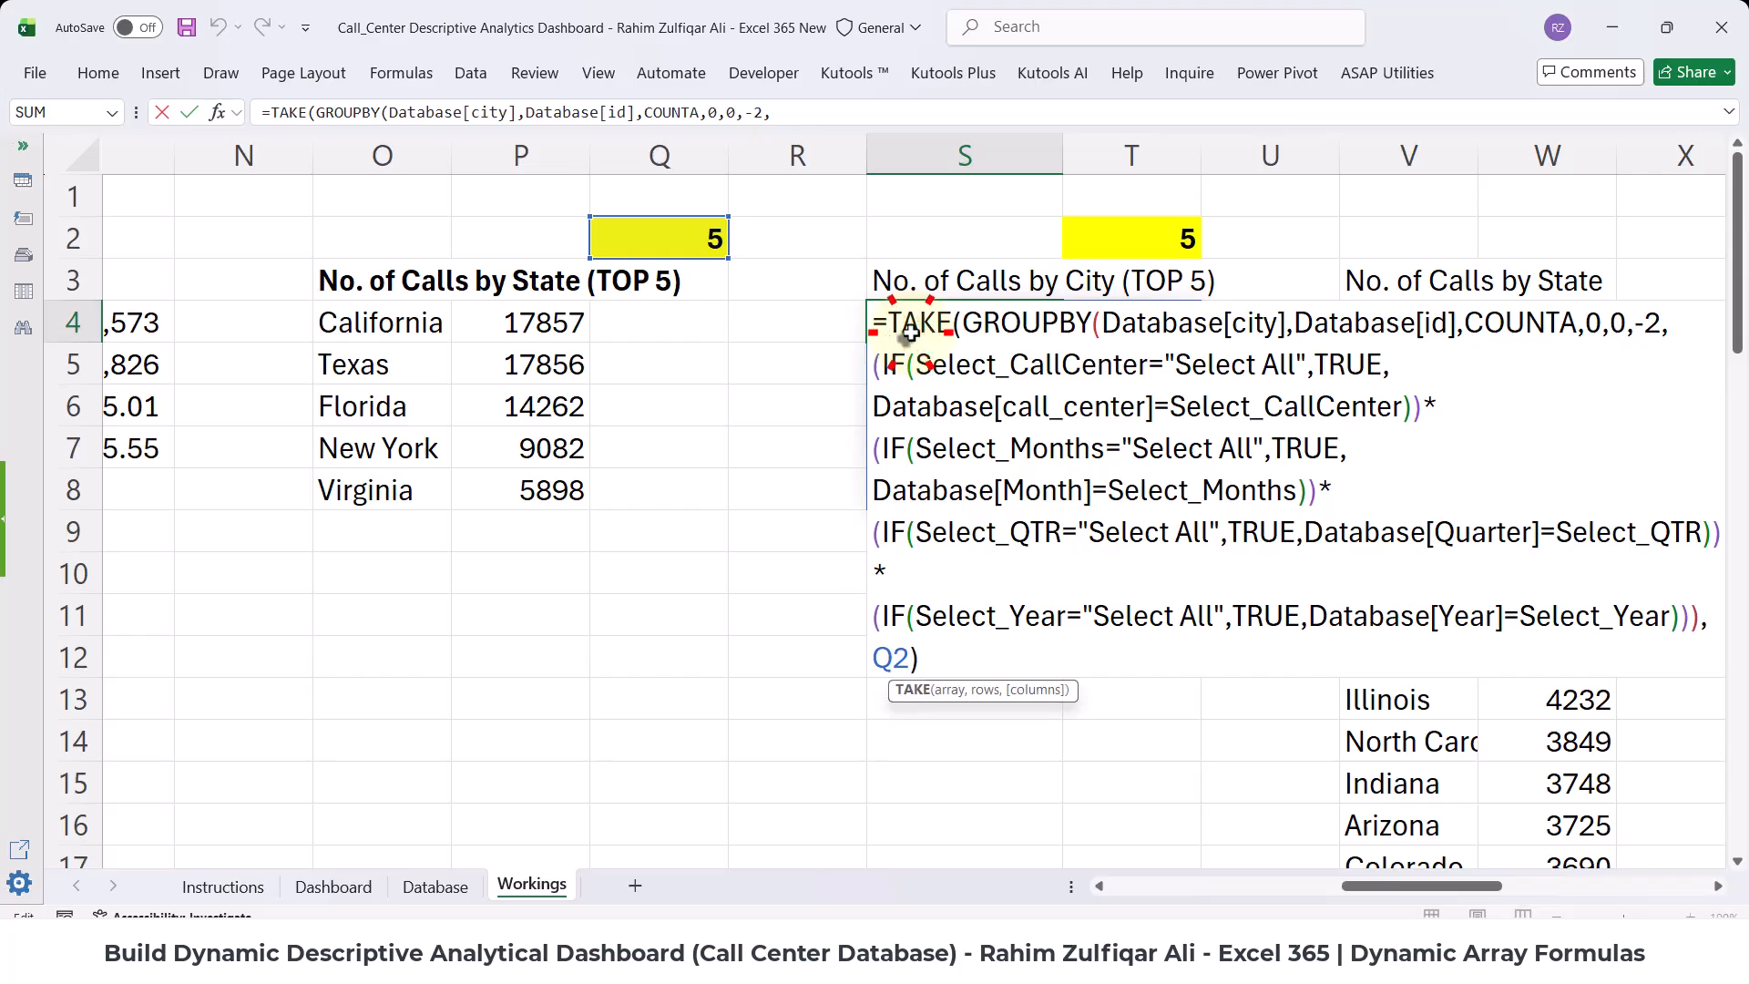
pyautogui.press('Escape')
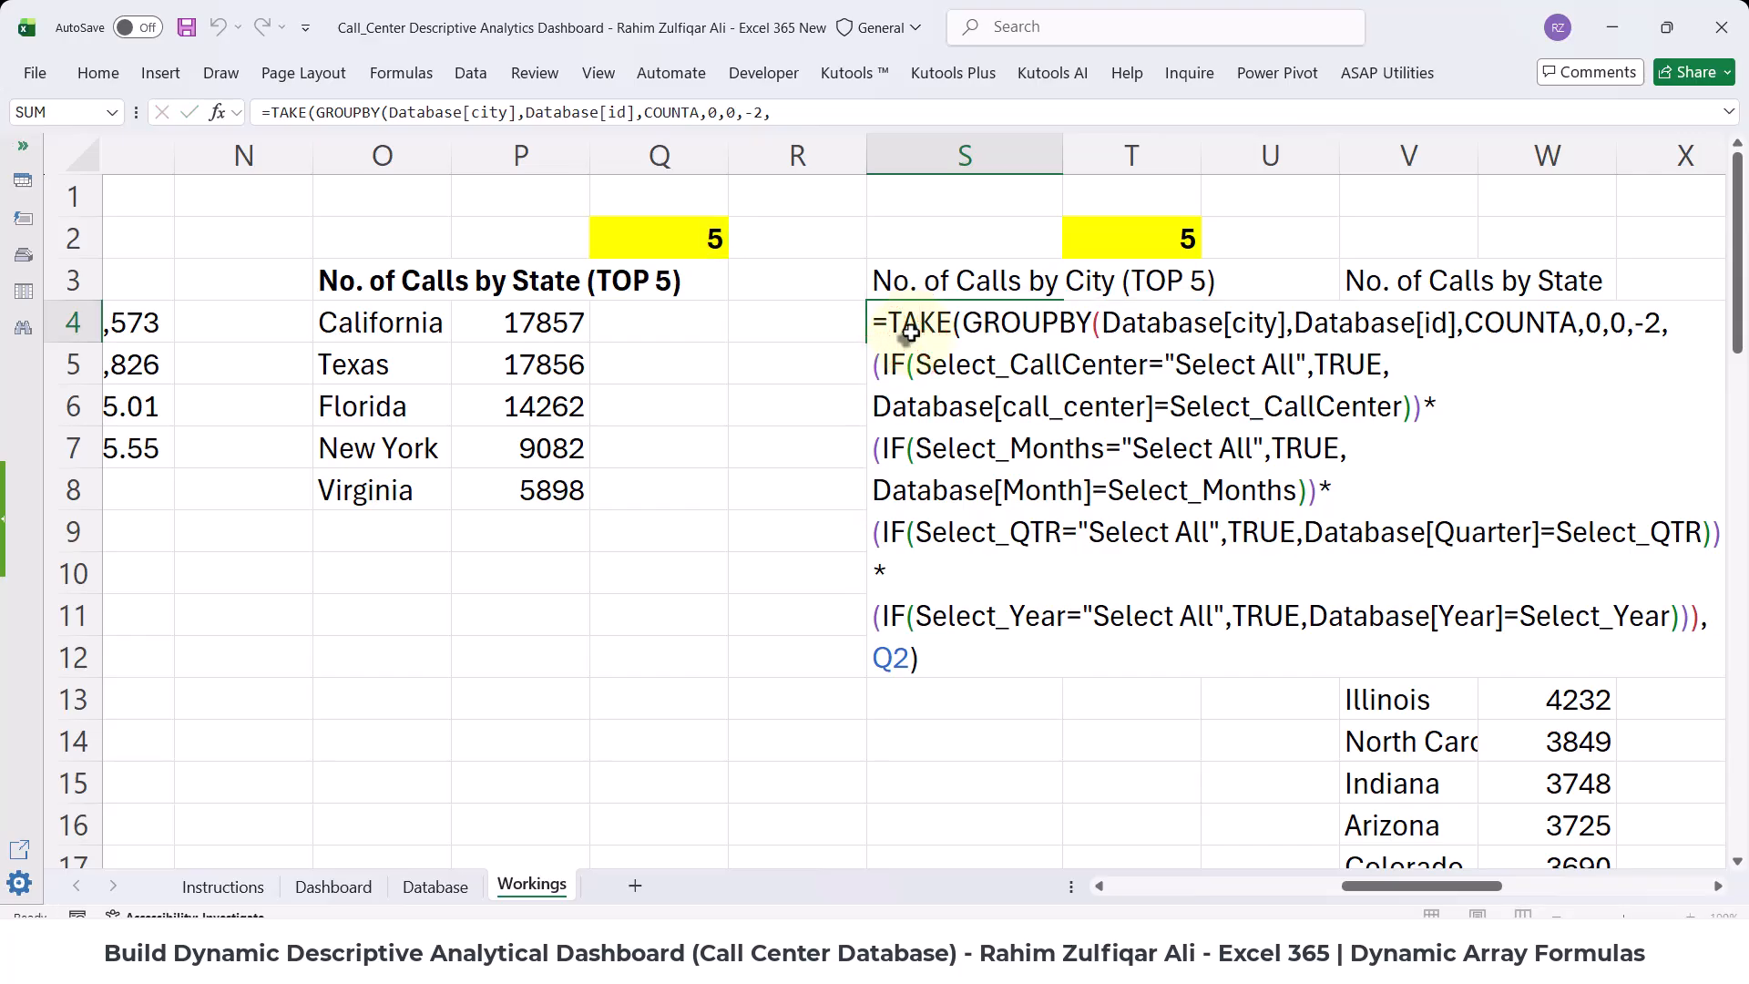
pyautogui.press('Return')
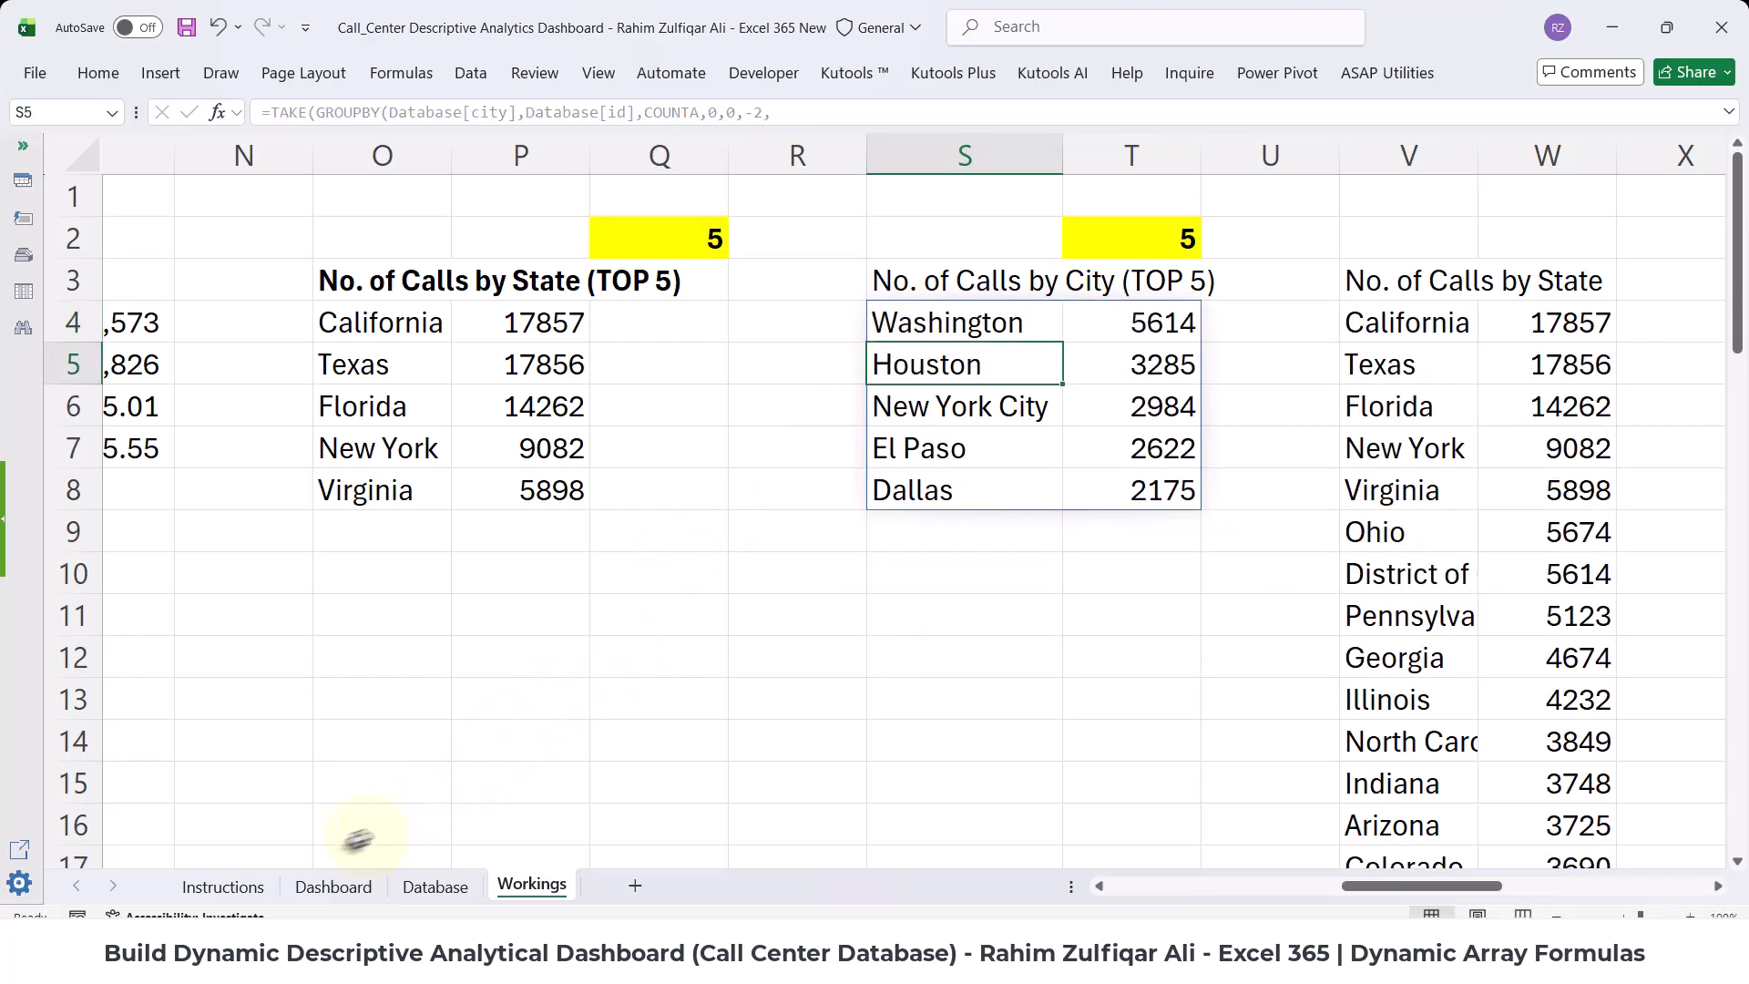
# - Check which call centers the Select Call Center drop-down on the Dashboard sheet offers, leaving the selection unchanged
pyautogui.click(336, 886)
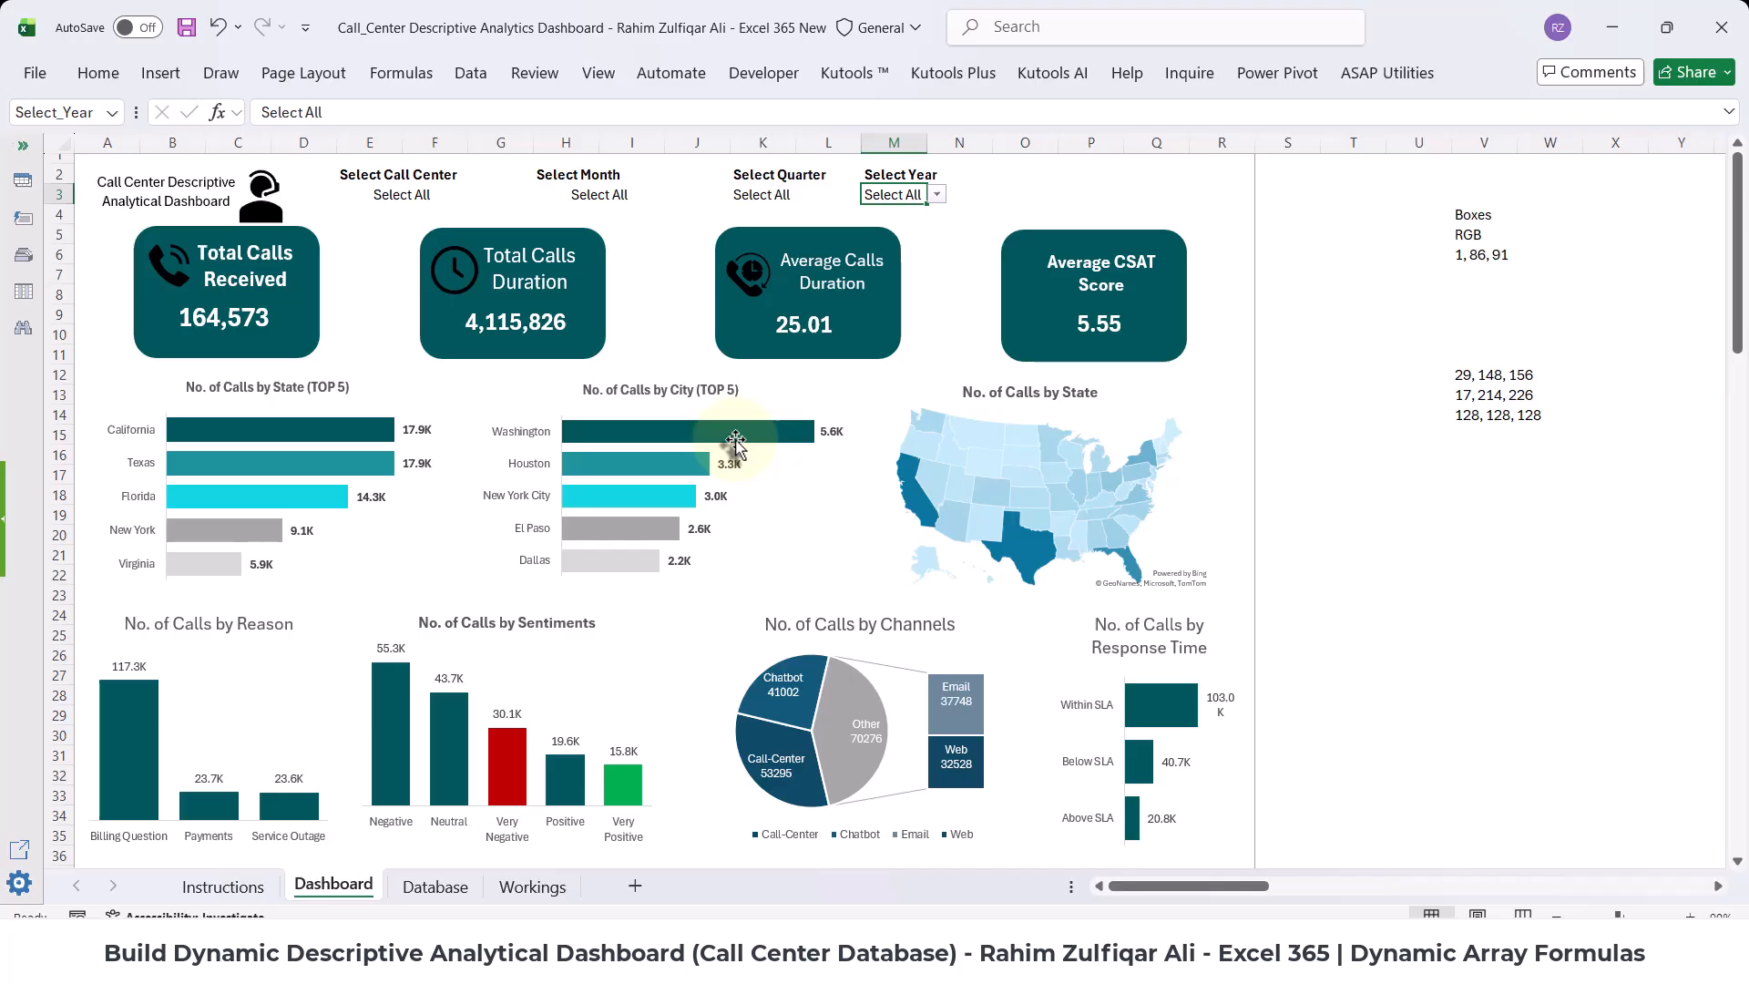
pyautogui.click(1090, 194)
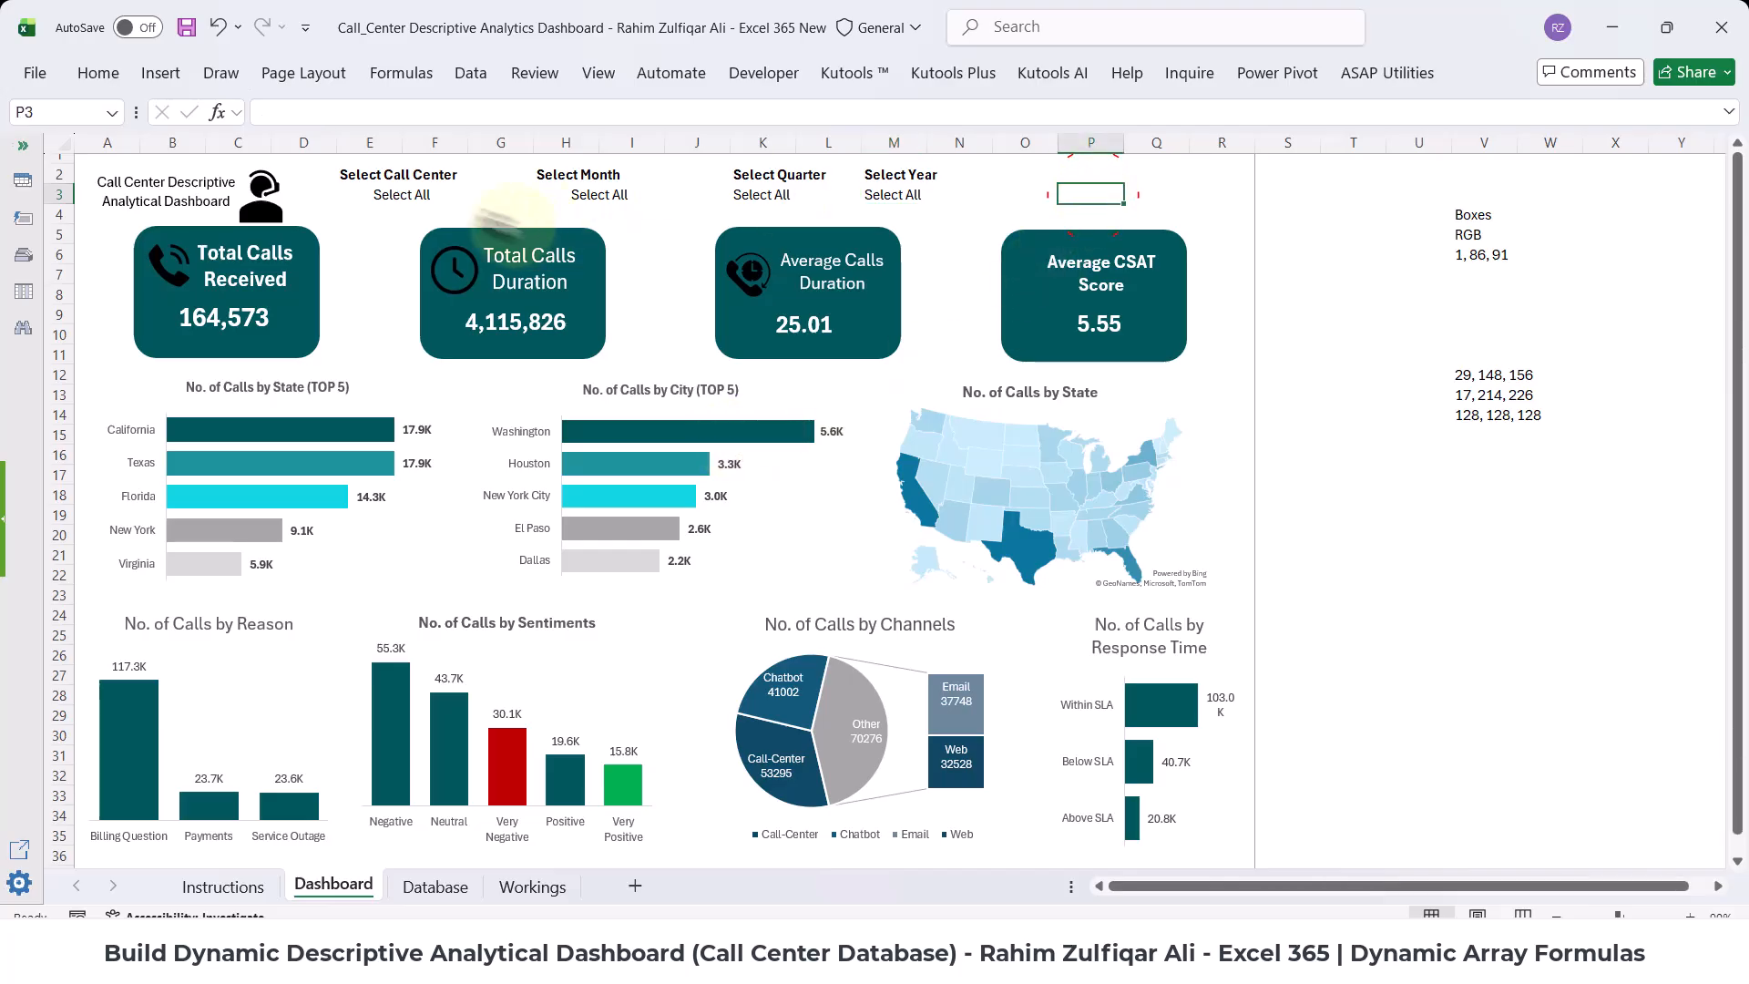
pyautogui.click(428, 194)
pyautogui.click(477, 194)
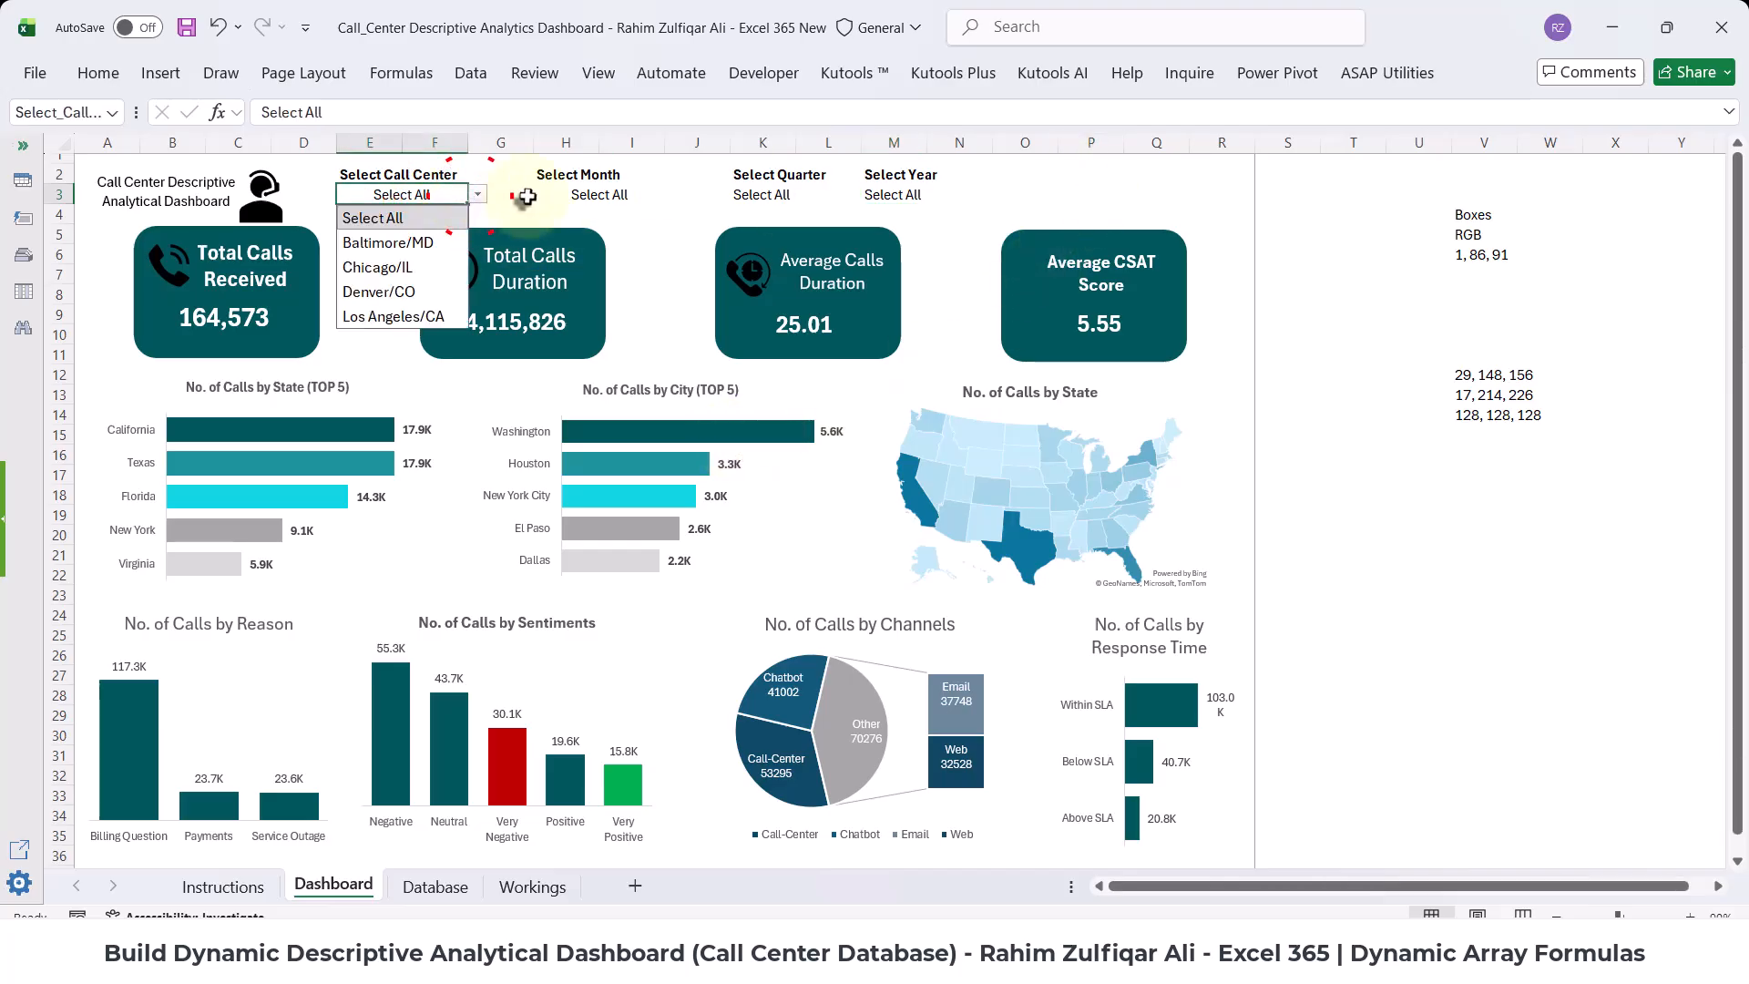
pyautogui.click(581, 194)
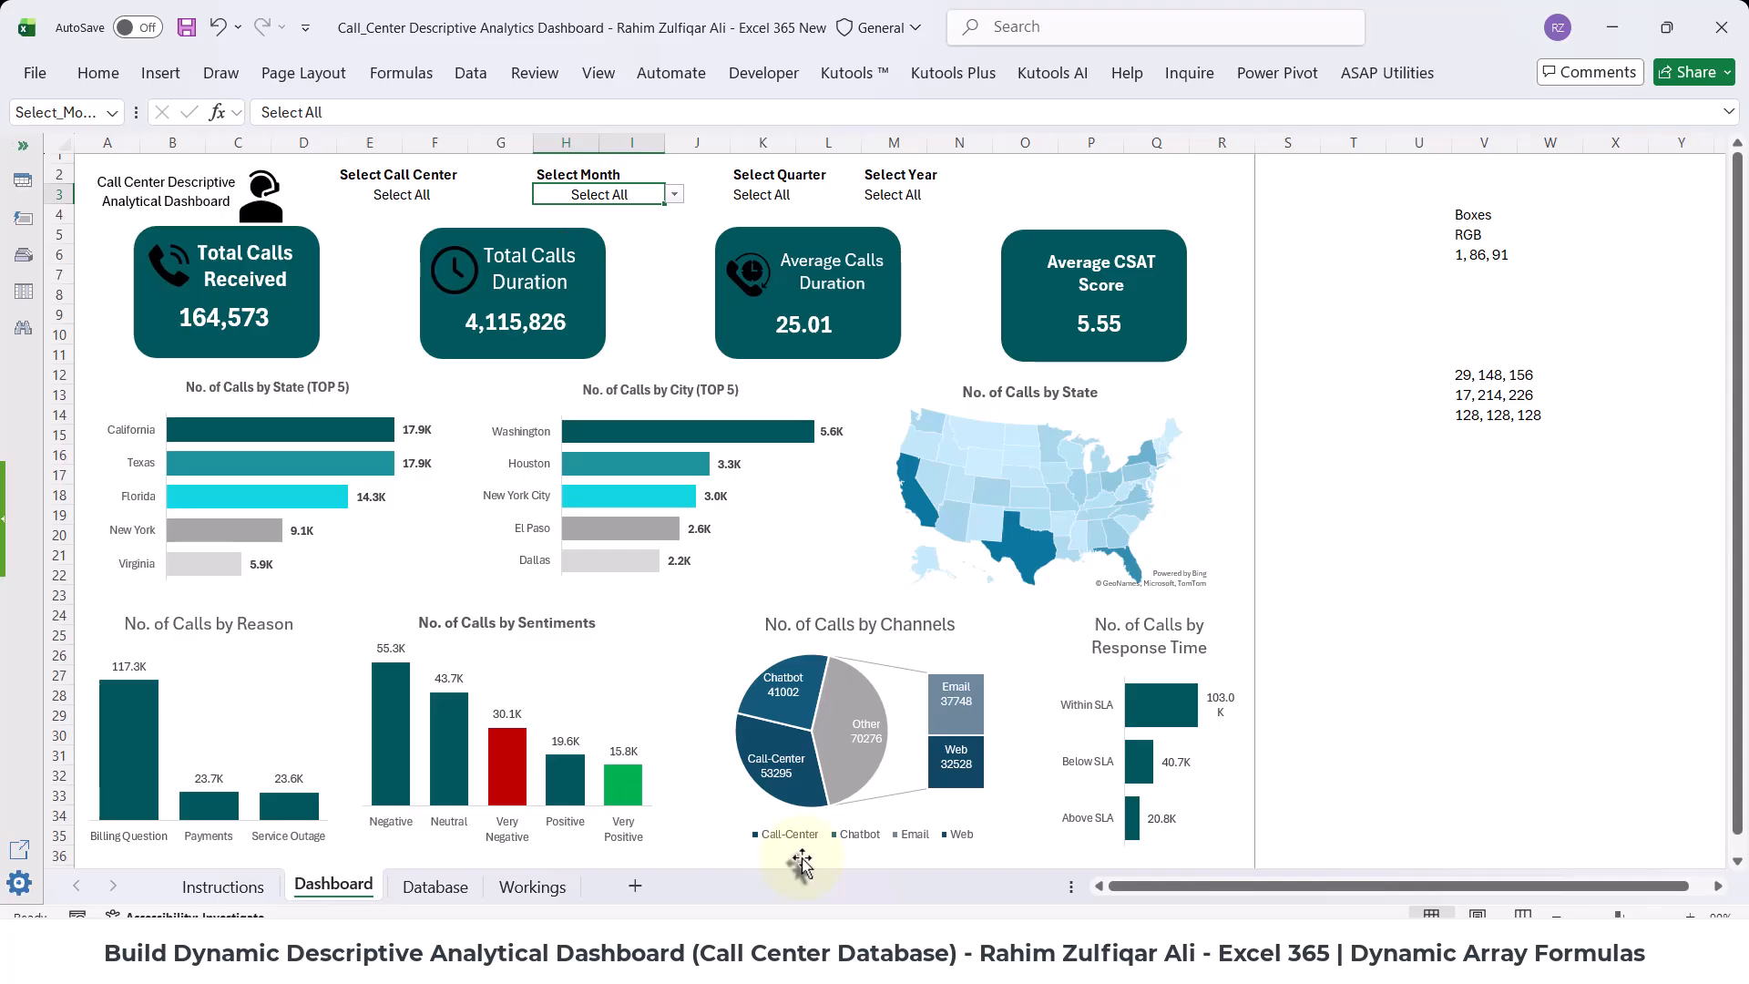
# - Review the yearly source files in the Database folder in File Explorer, and return to the Dashboard sheet in Excel
pyautogui.moveTo(794, 955)
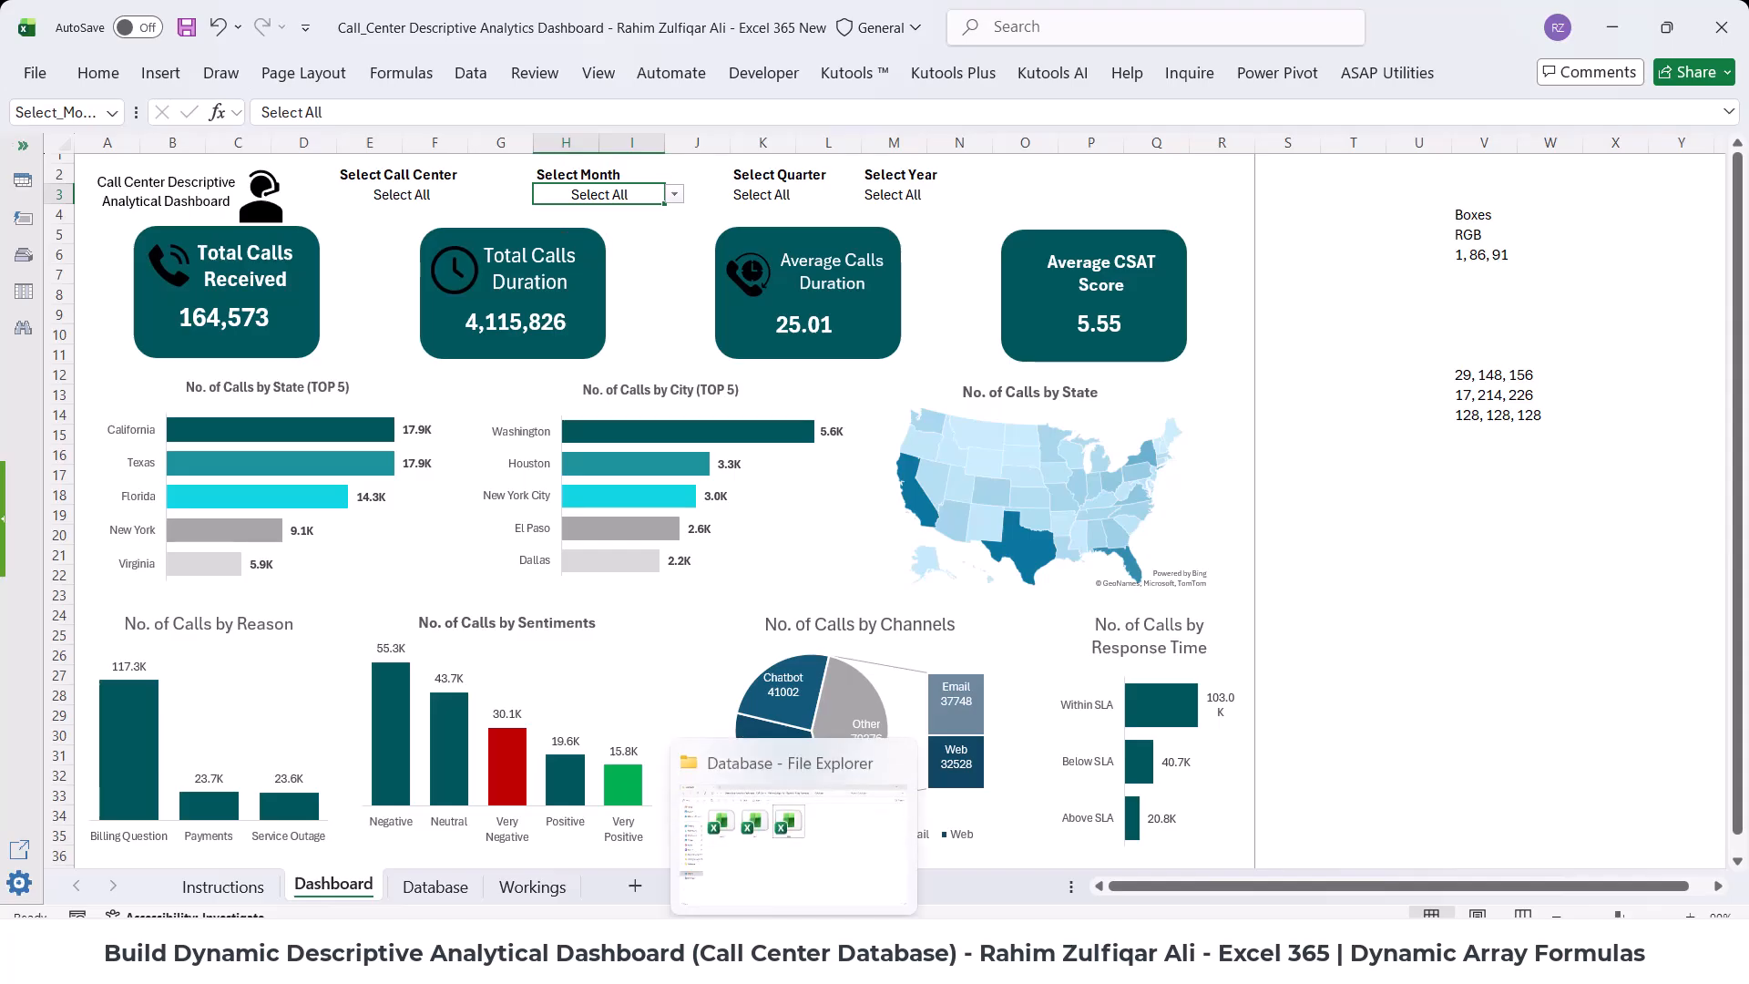
pyautogui.click(792, 890)
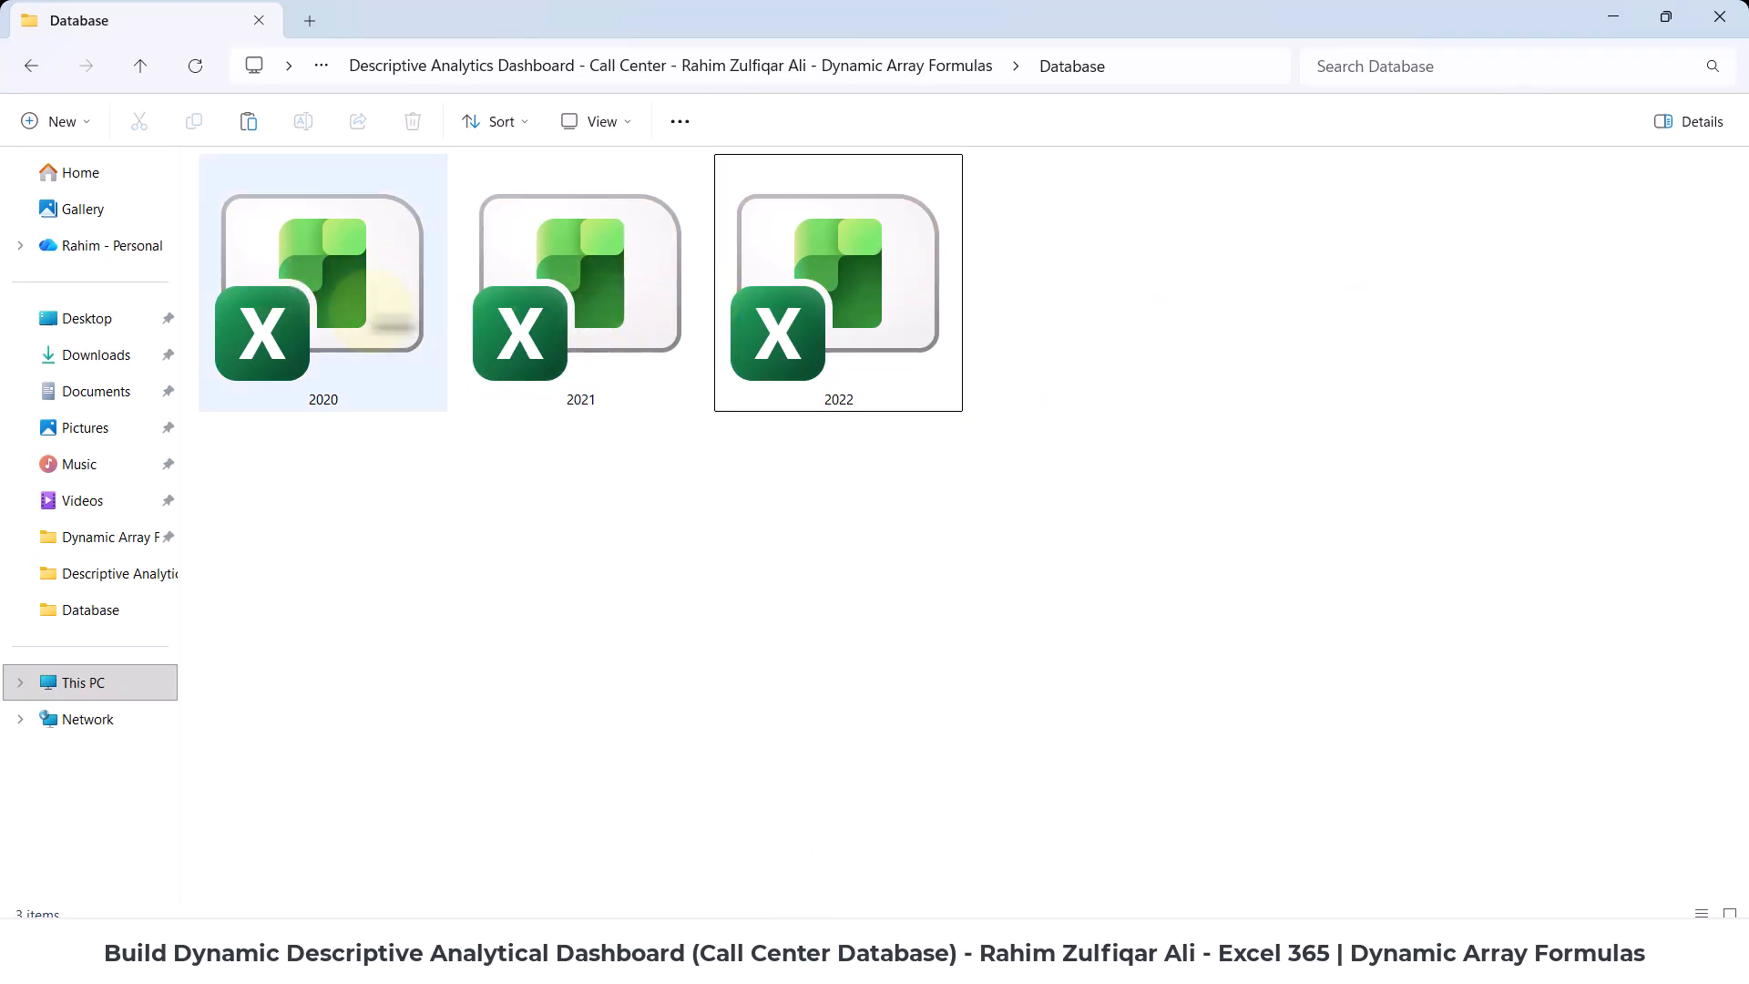
pyautogui.click(1127, 910)
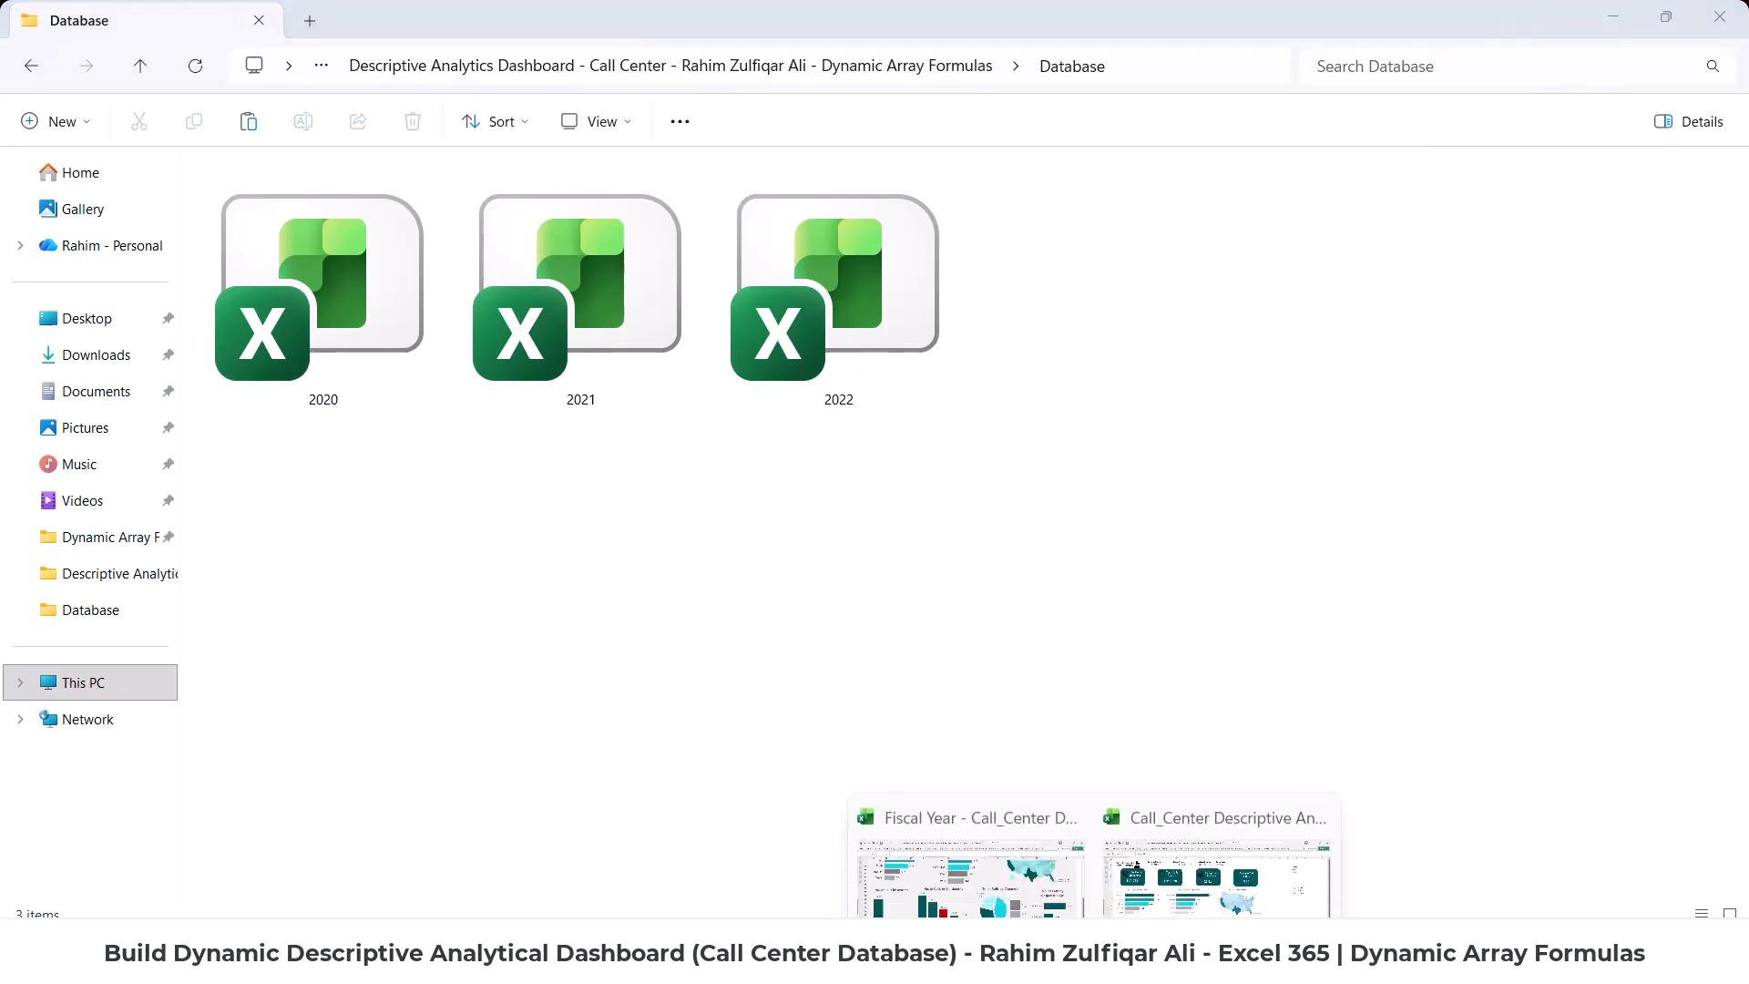
pyautogui.click(1185, 885)
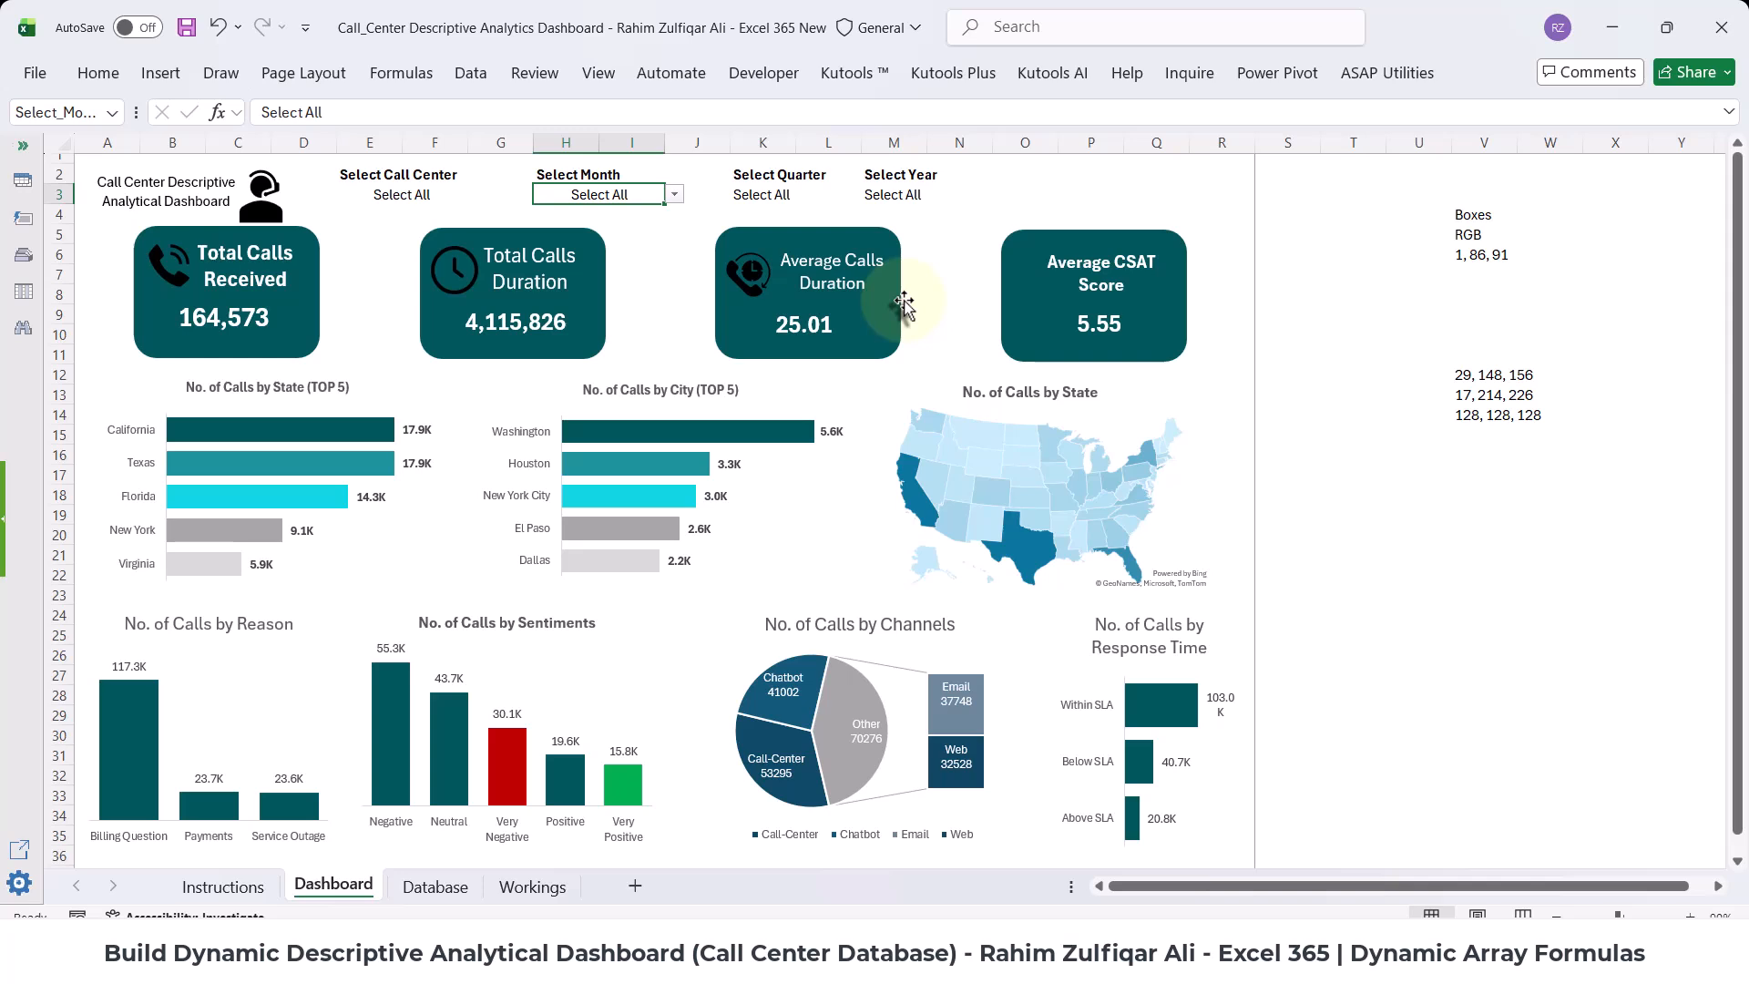
pyautogui.click(1226, 270)
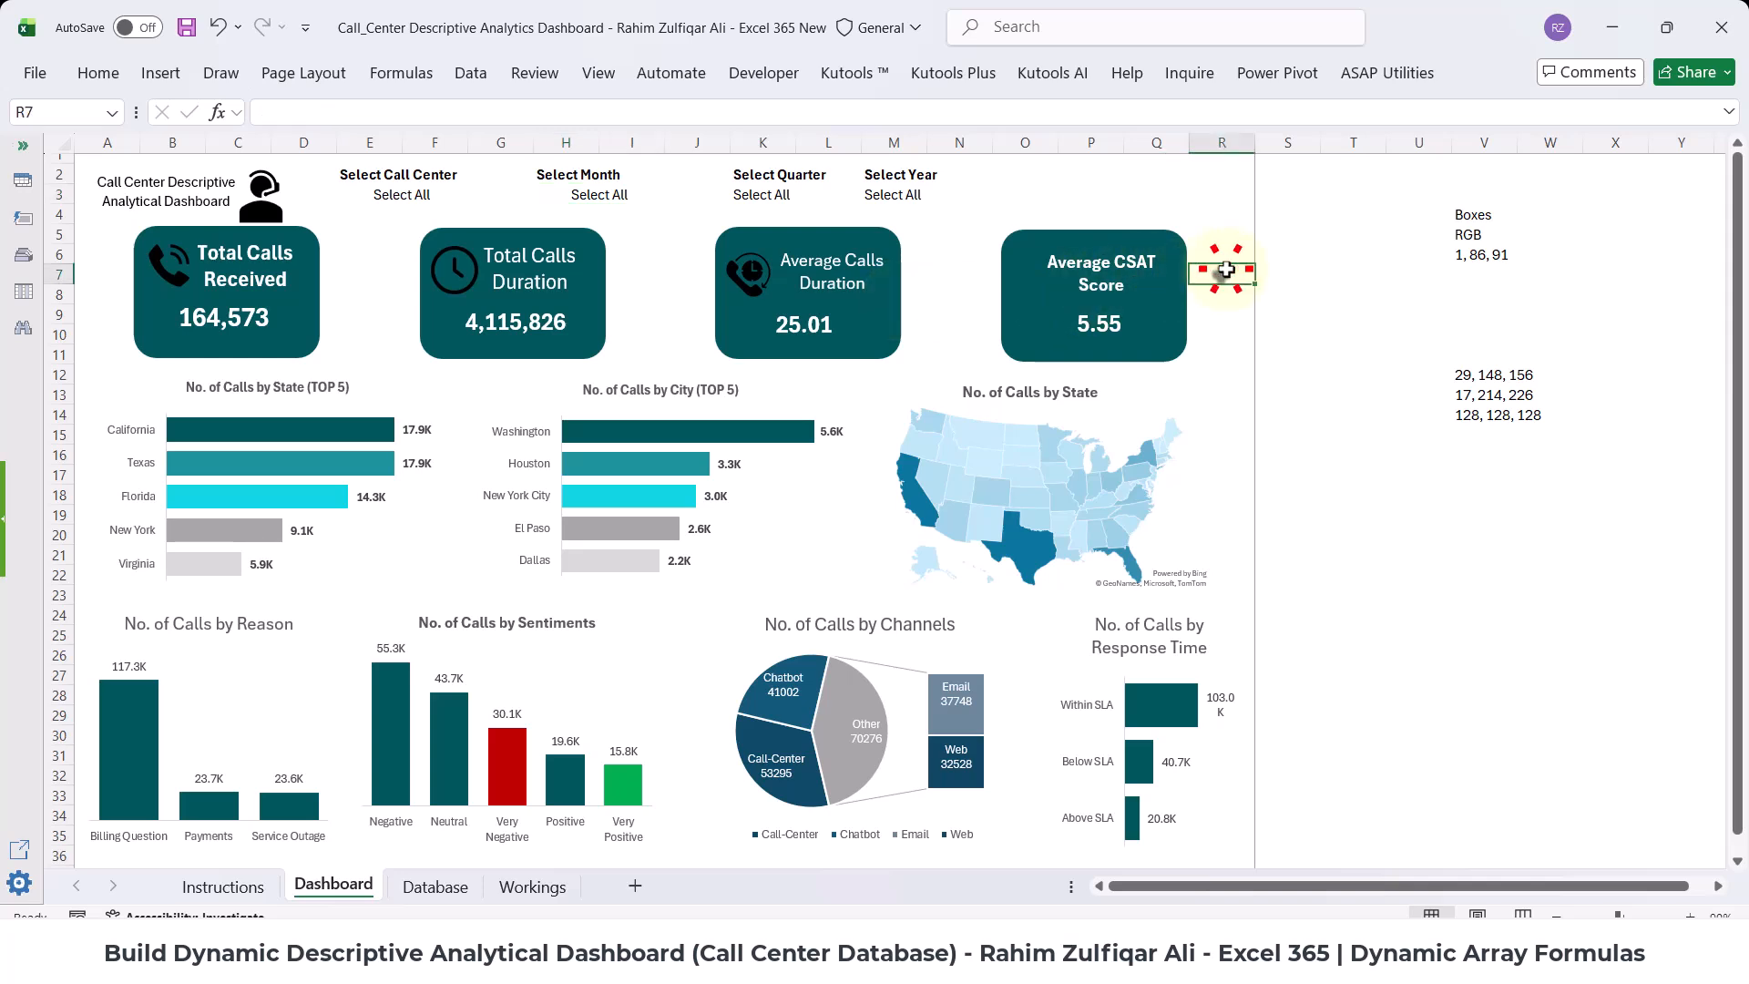
pyautogui.click(1237, 312)
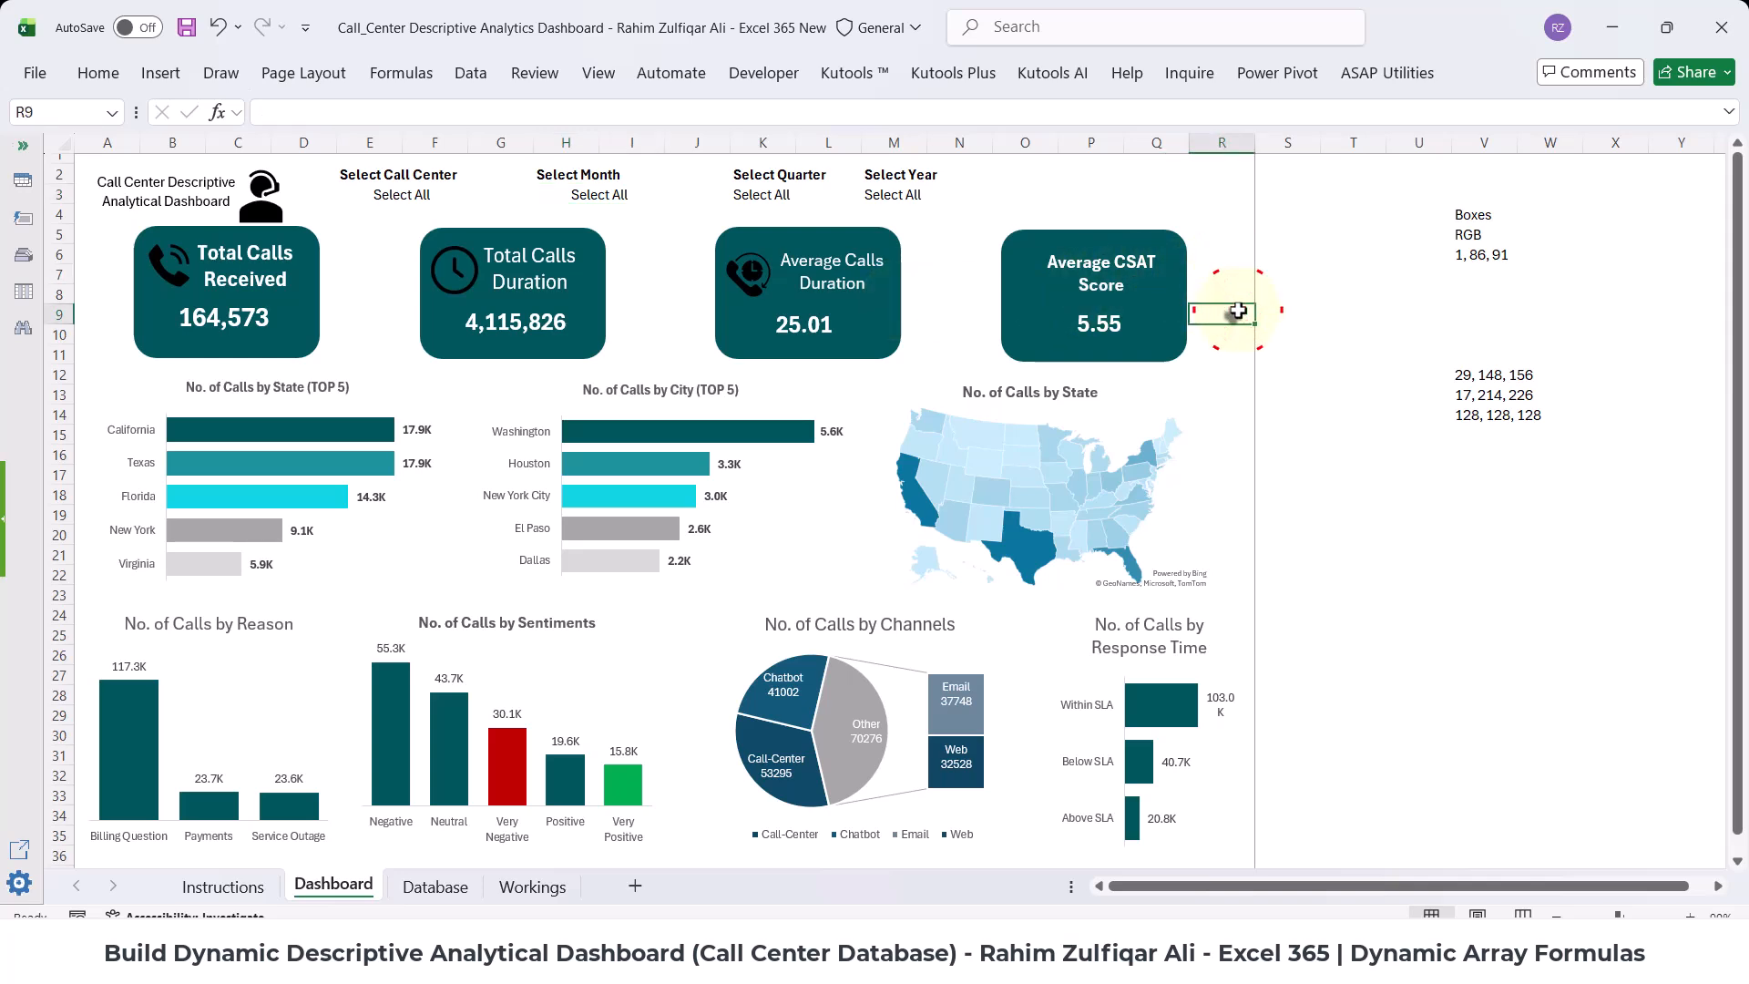